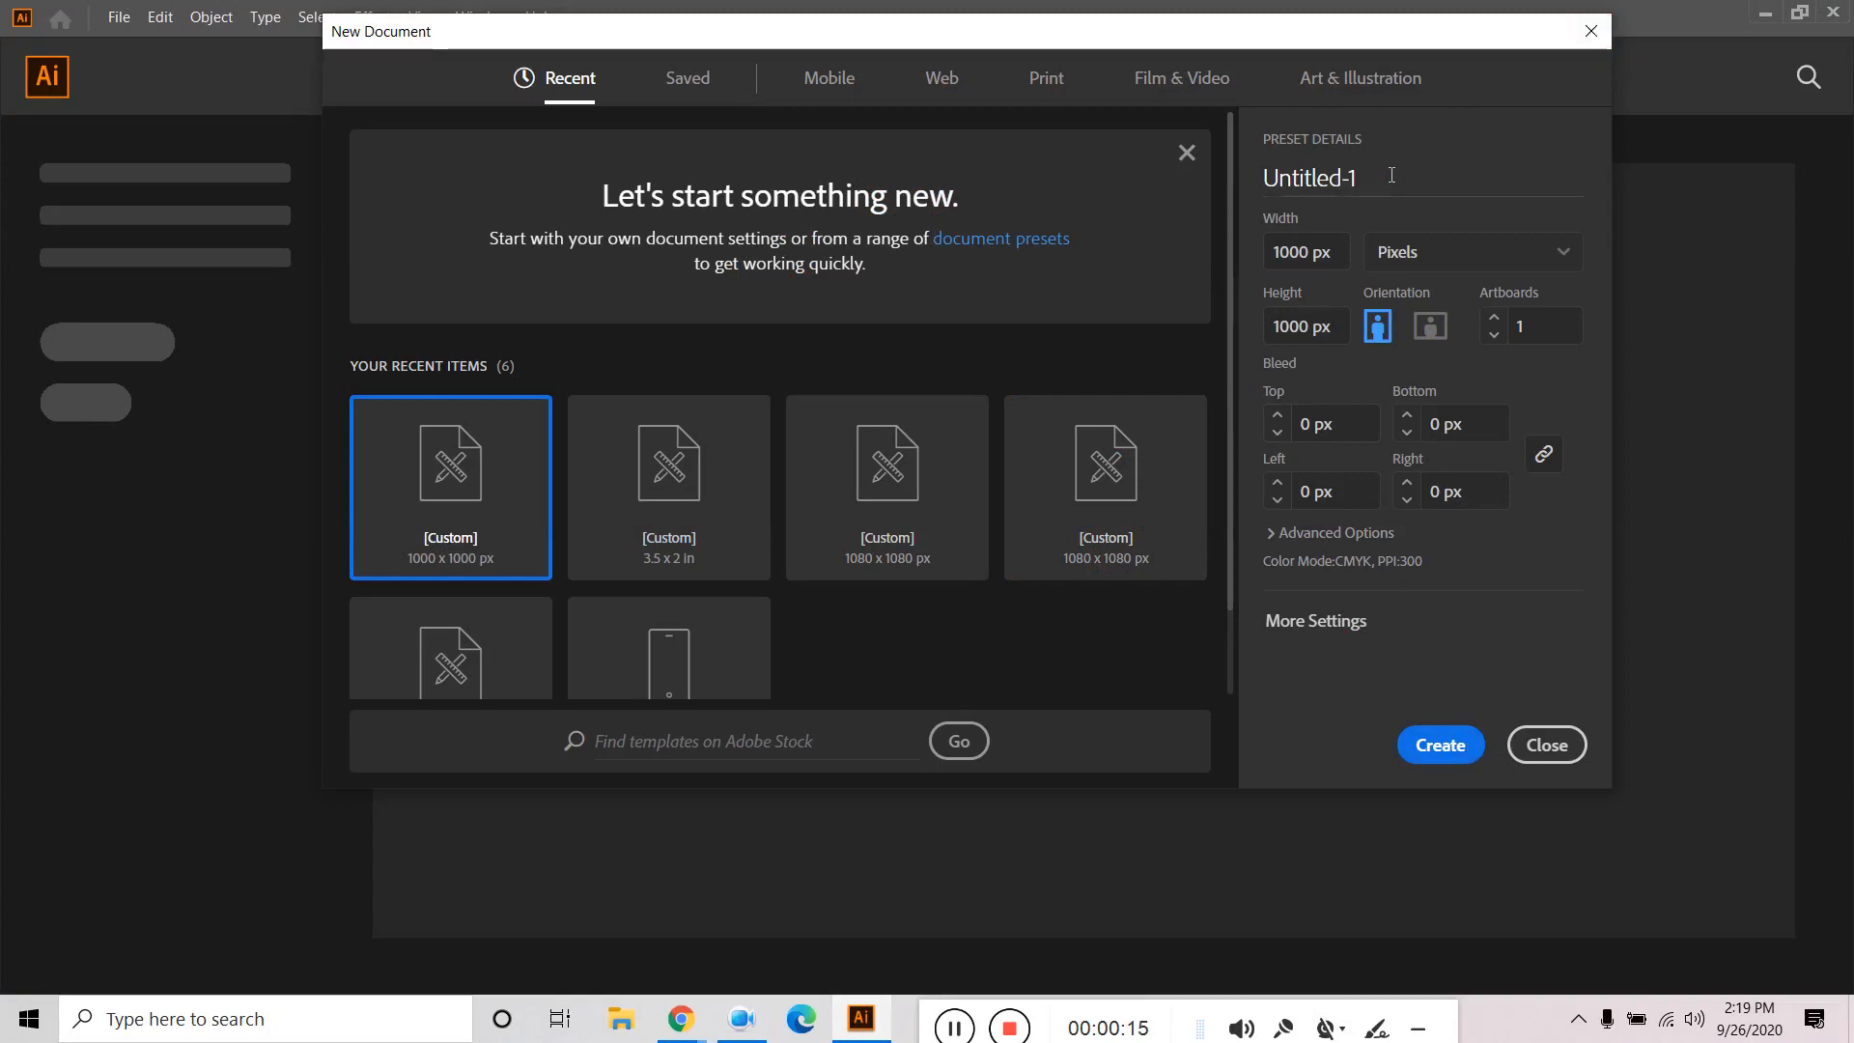
Create a new document of 1000 × 1000 px with one artboard.
{"action": "left_click", "coordinate": [1427, 736]}
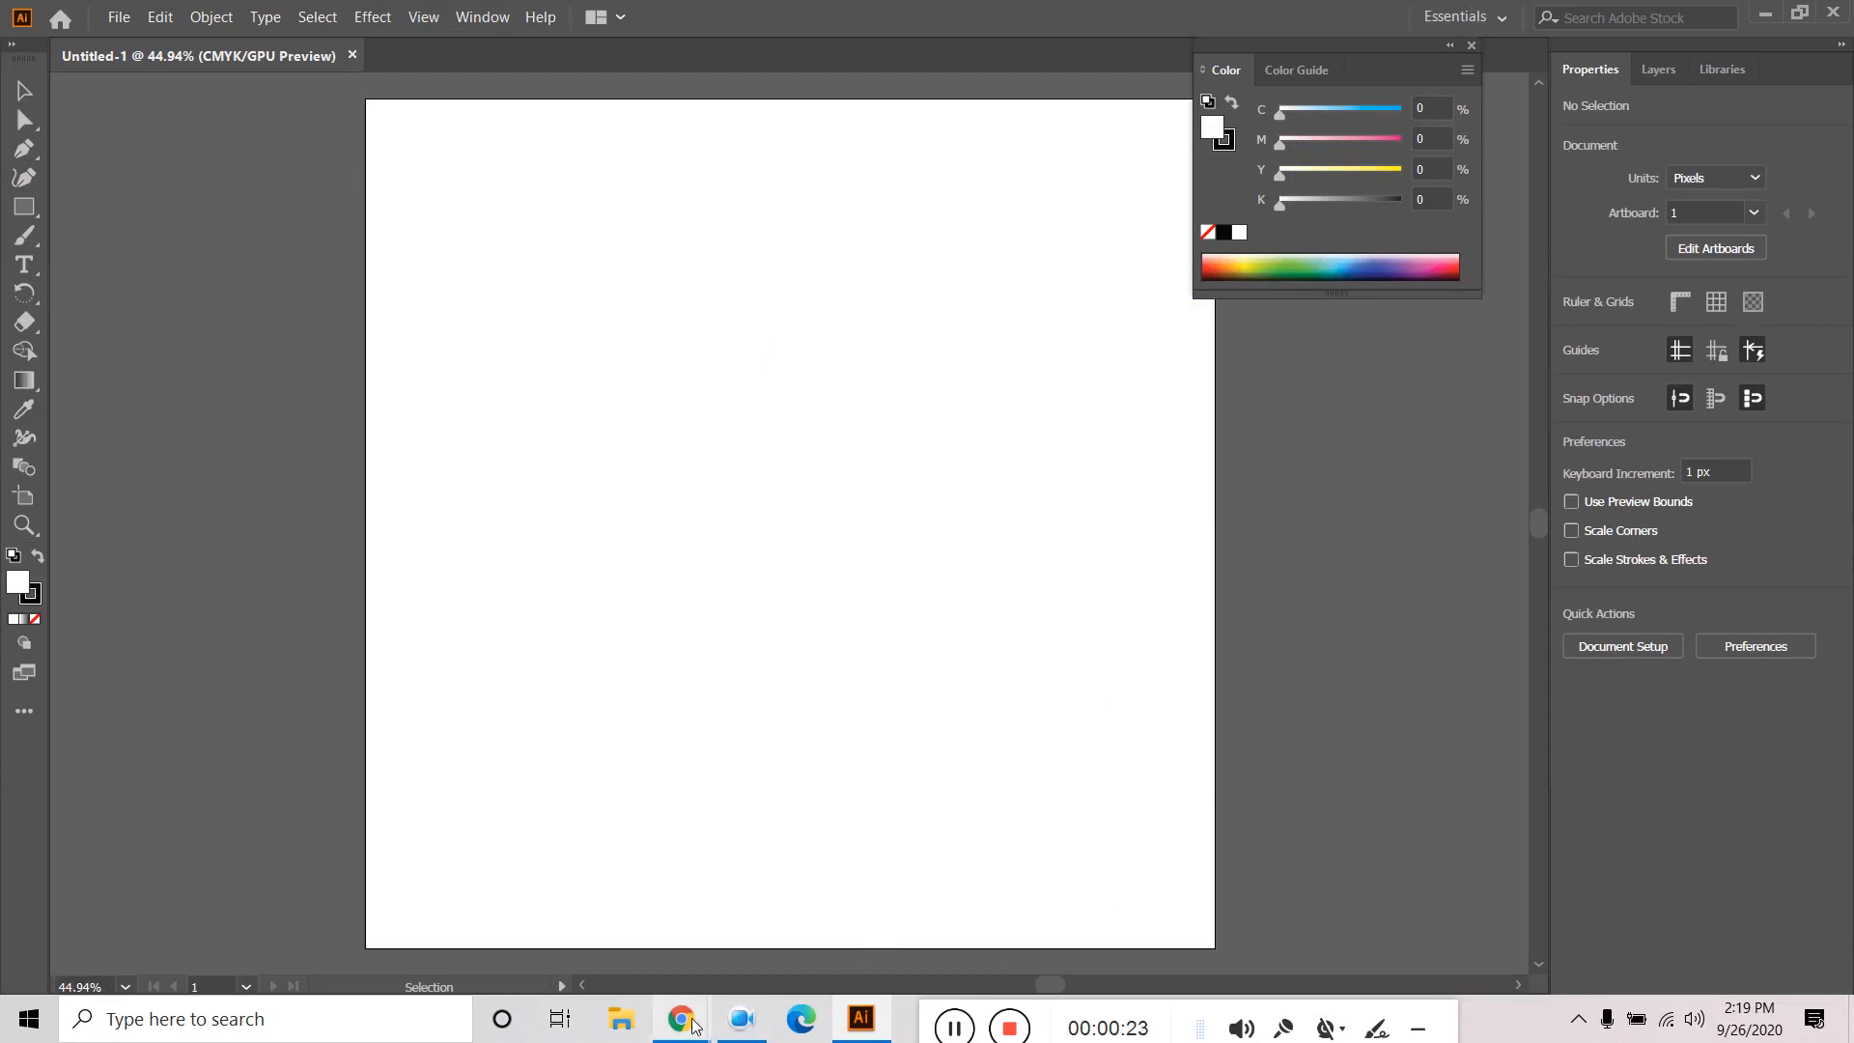
Check the Google Meet presentation window in Chrome and return to Illustrator.
{"action": "mouse_move", "coordinate": [694, 1025]}
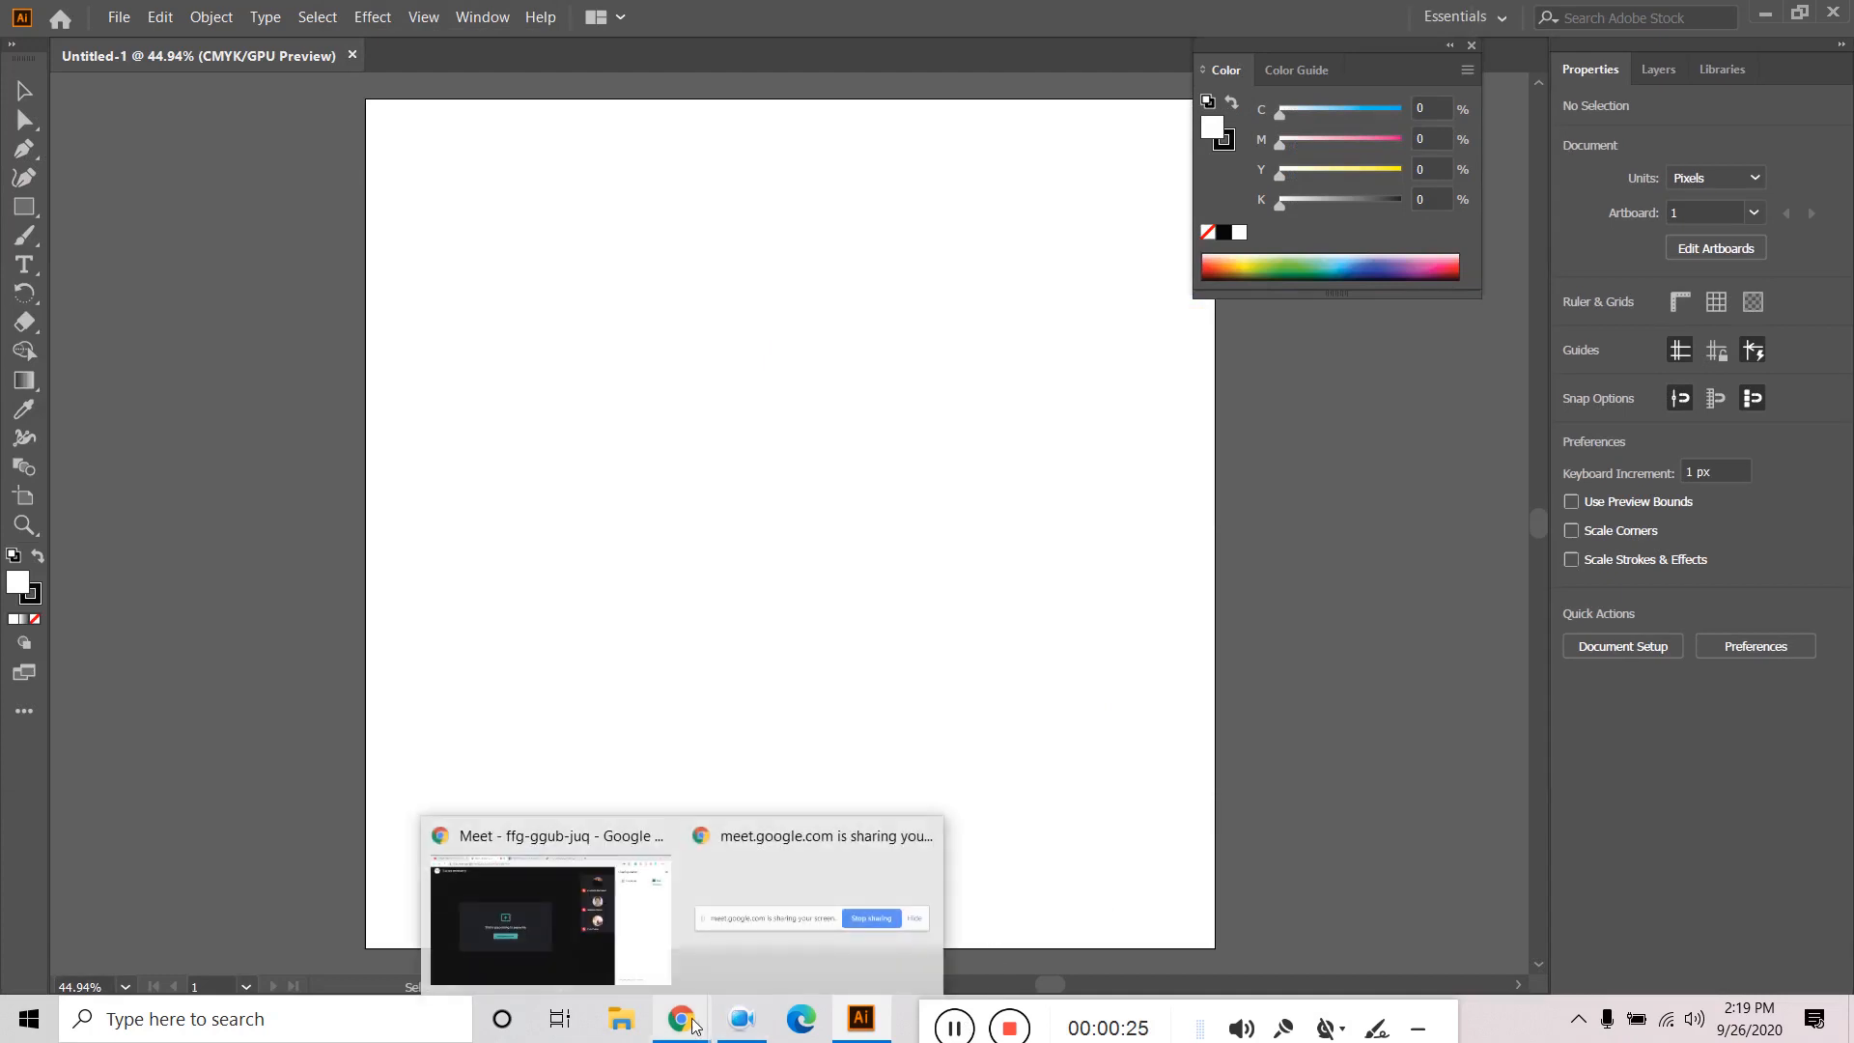
{"action": "left_click", "coordinate": [593, 944]}
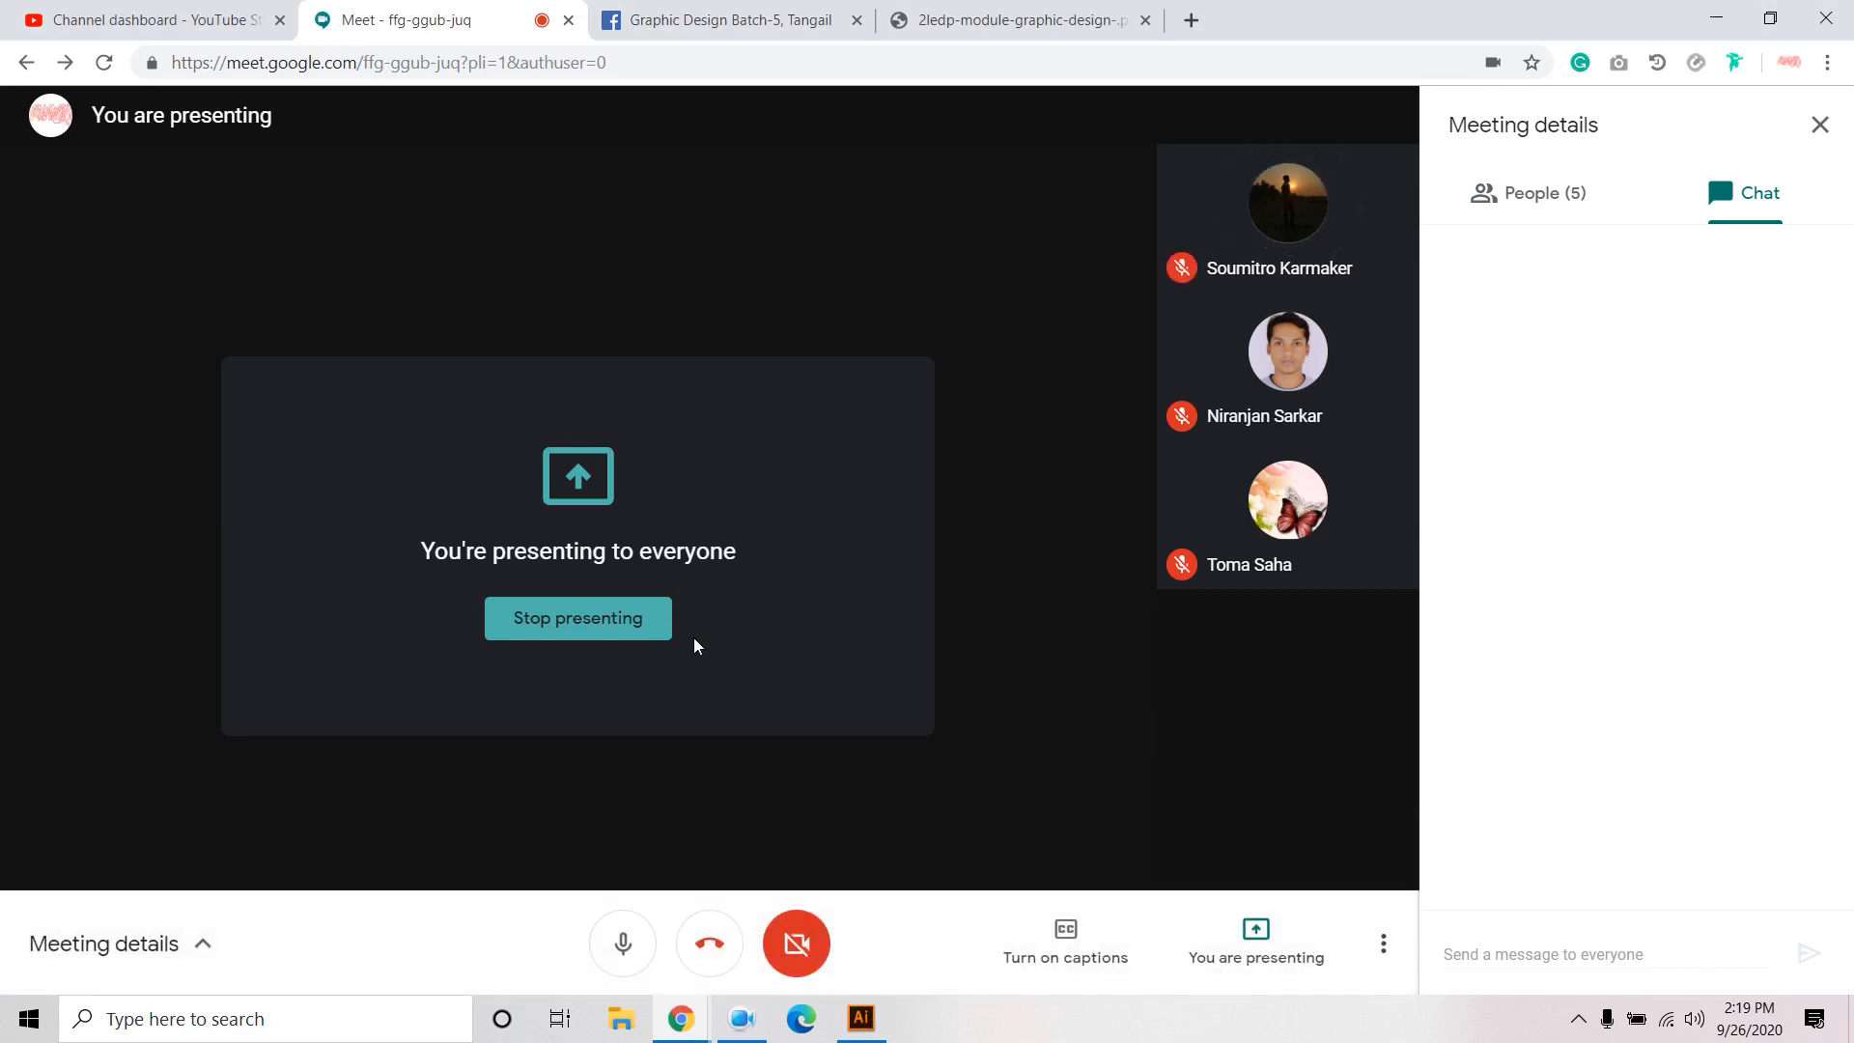
{"action": "left_click", "coordinate": [861, 1017]}
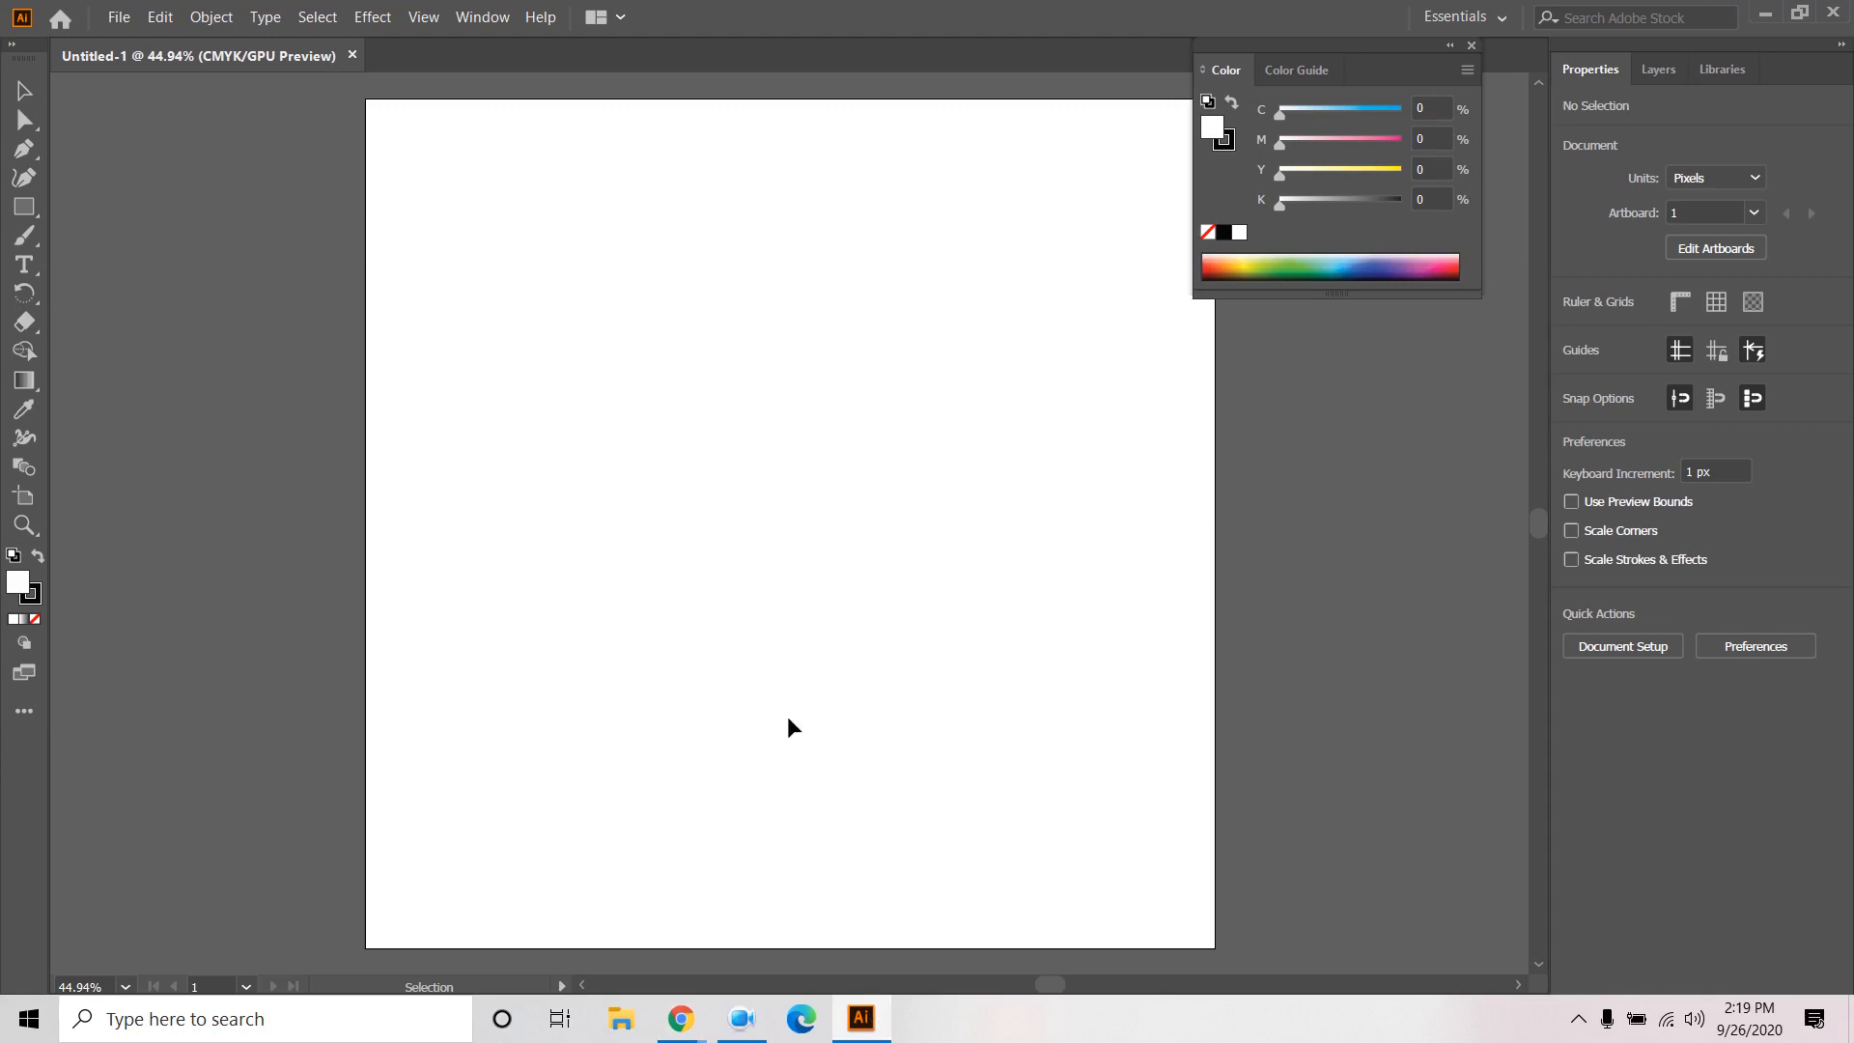
Place the STRICT website template image from the Desktop folder onto the artboard.
{"action": "left_click", "coordinate": [28, 213]}
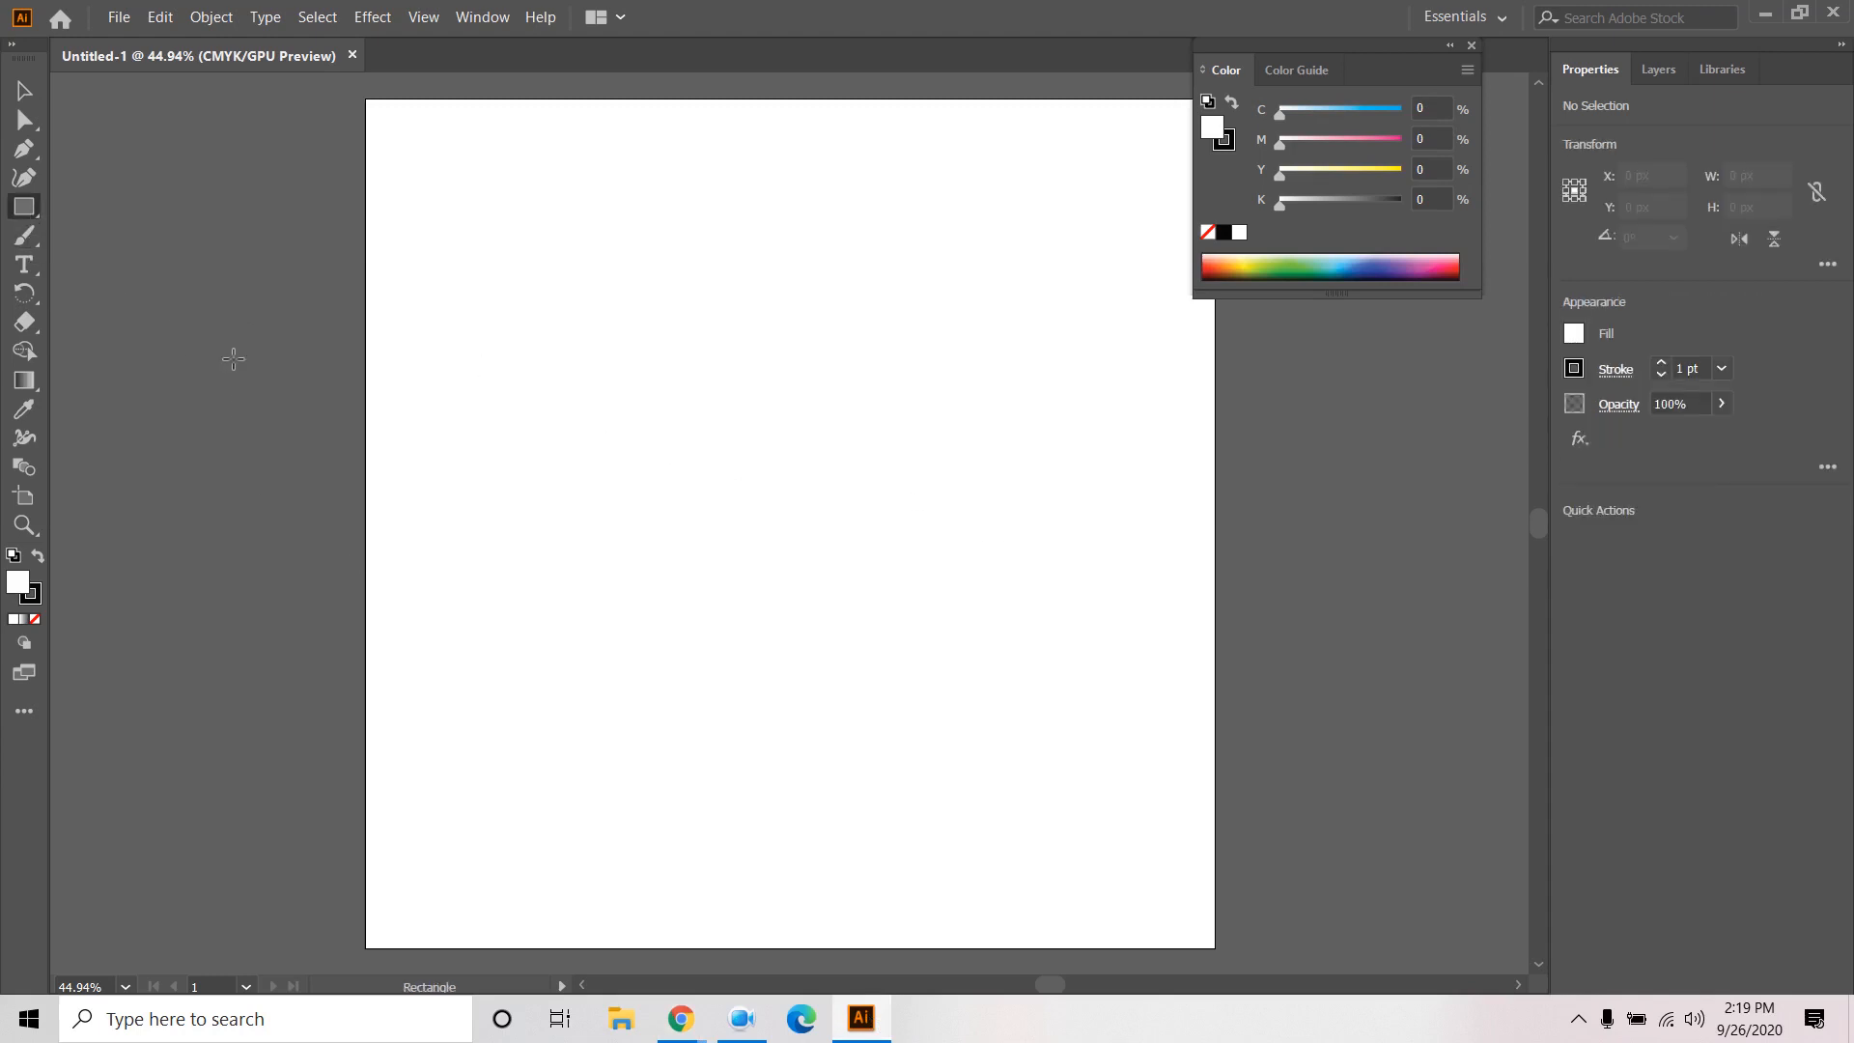
{"action": "left_click", "coordinate": [118, 16]}
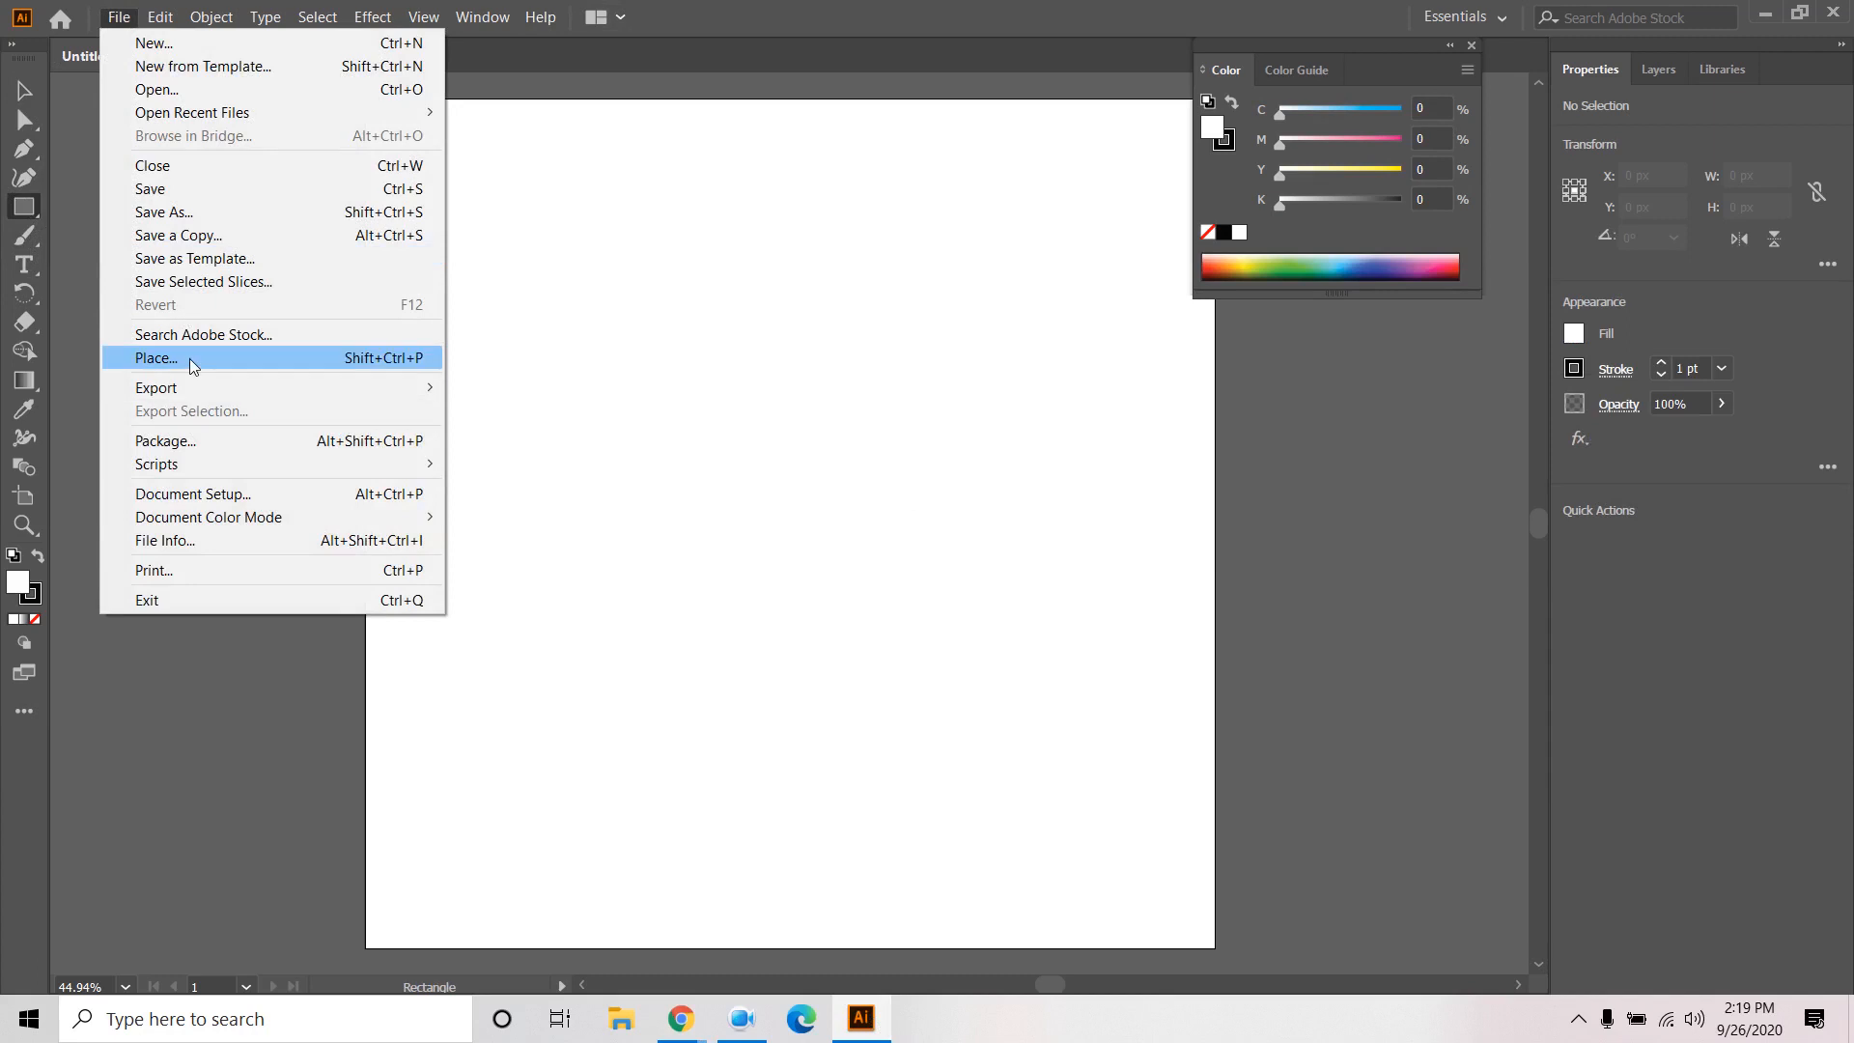
{"action": "left_click", "coordinate": [189, 357]}
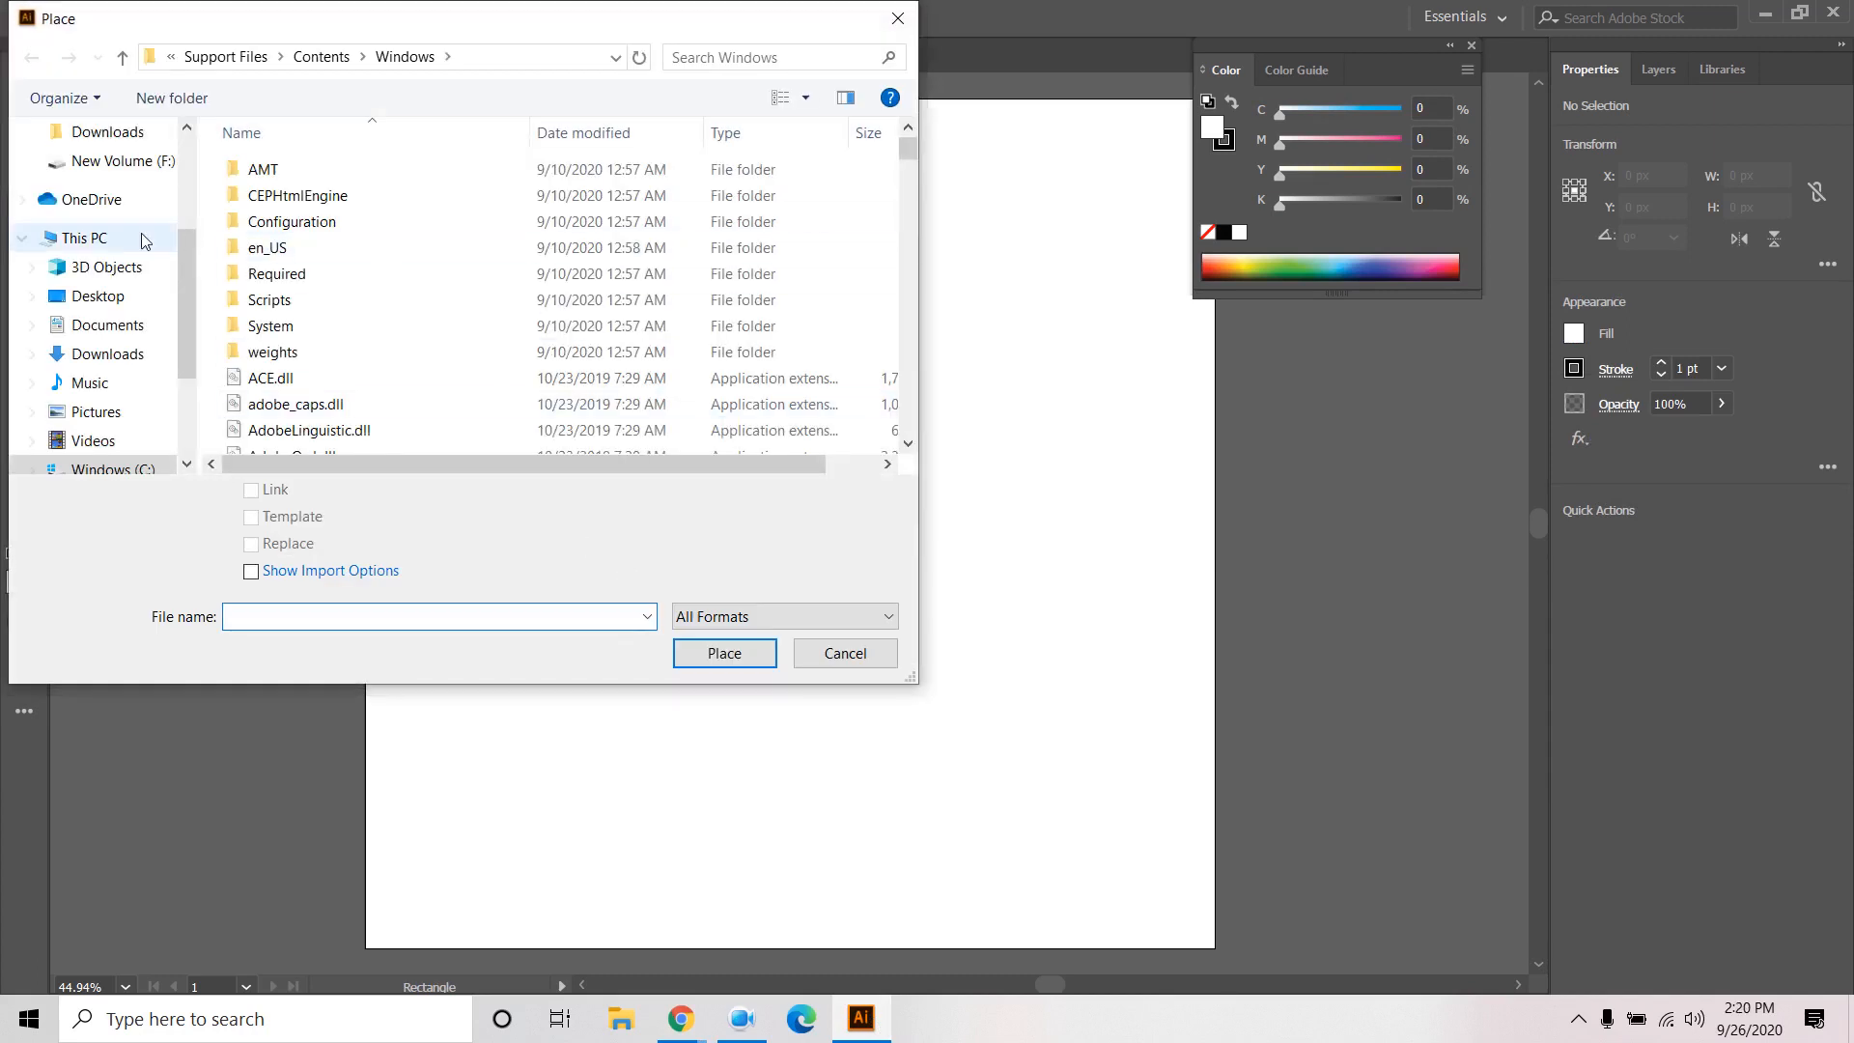
{"action": "left_click", "coordinate": [108, 296]}
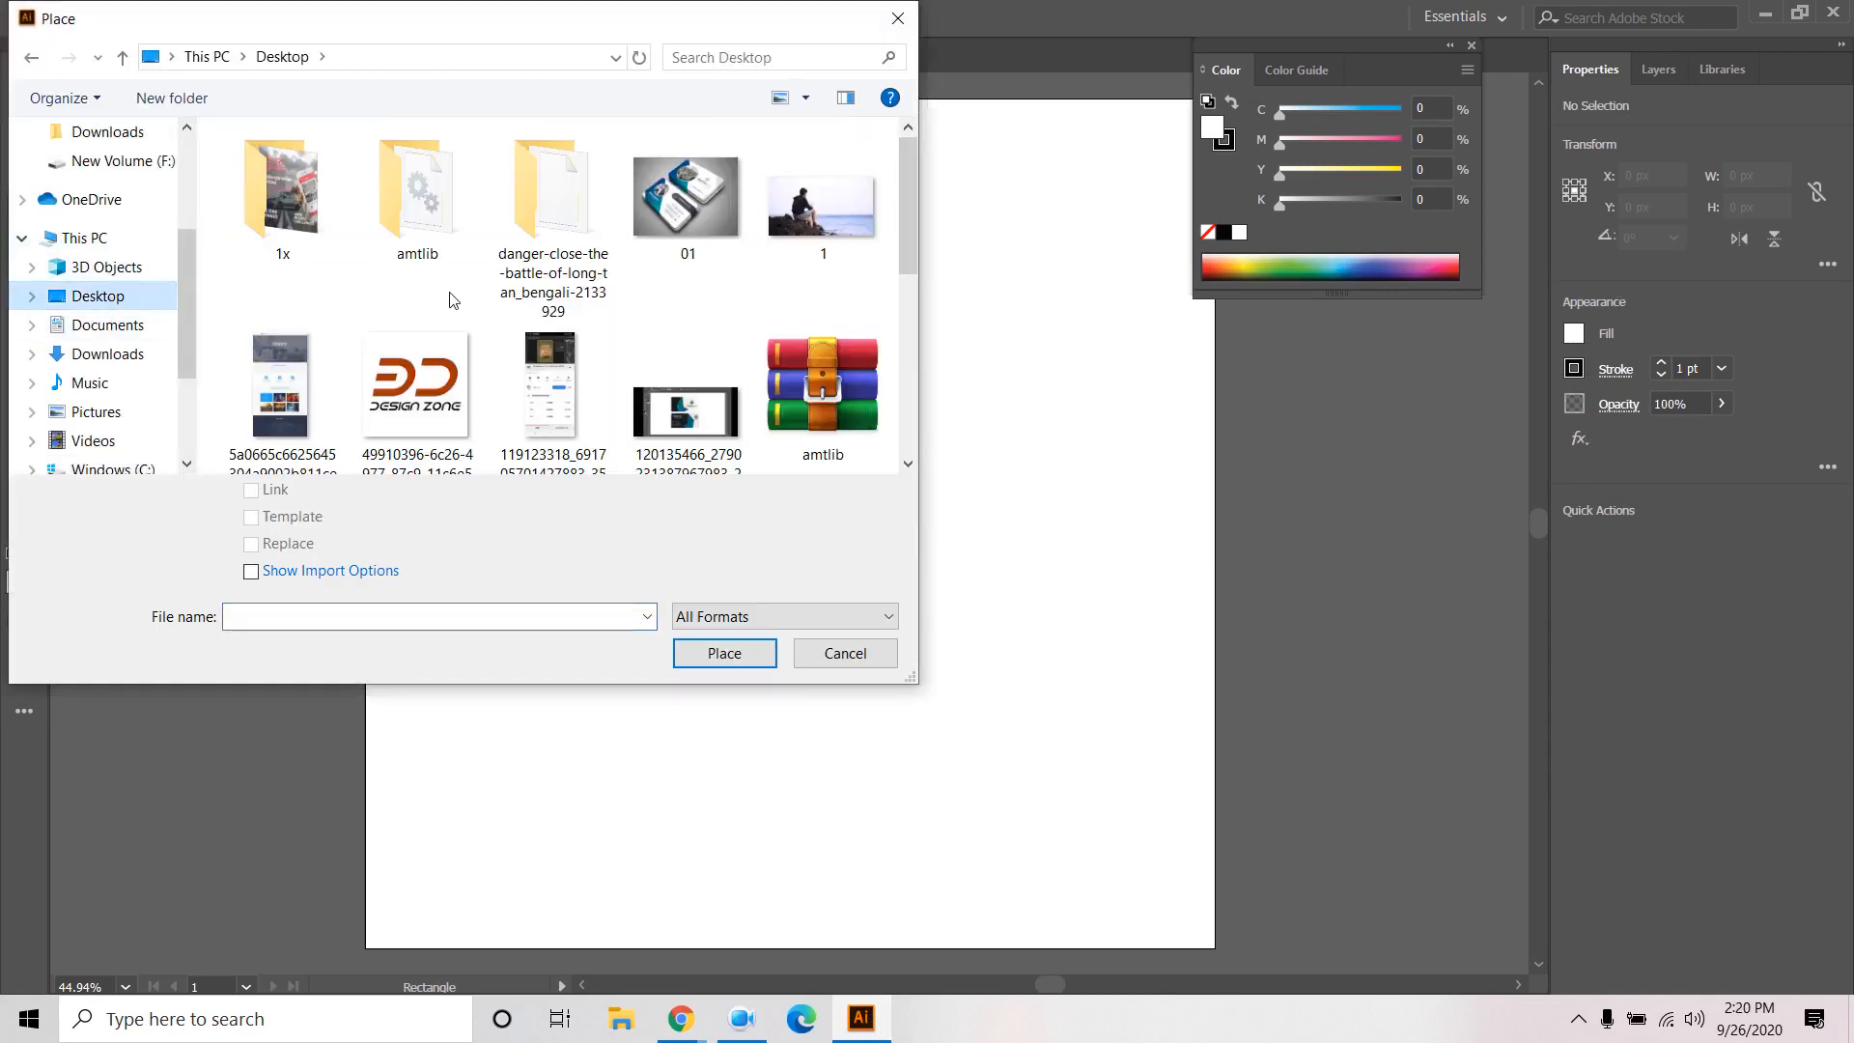
{"action": "scroll", "coordinate": [450, 299], "scroll_direction": "down", "scroll_amount": 1}
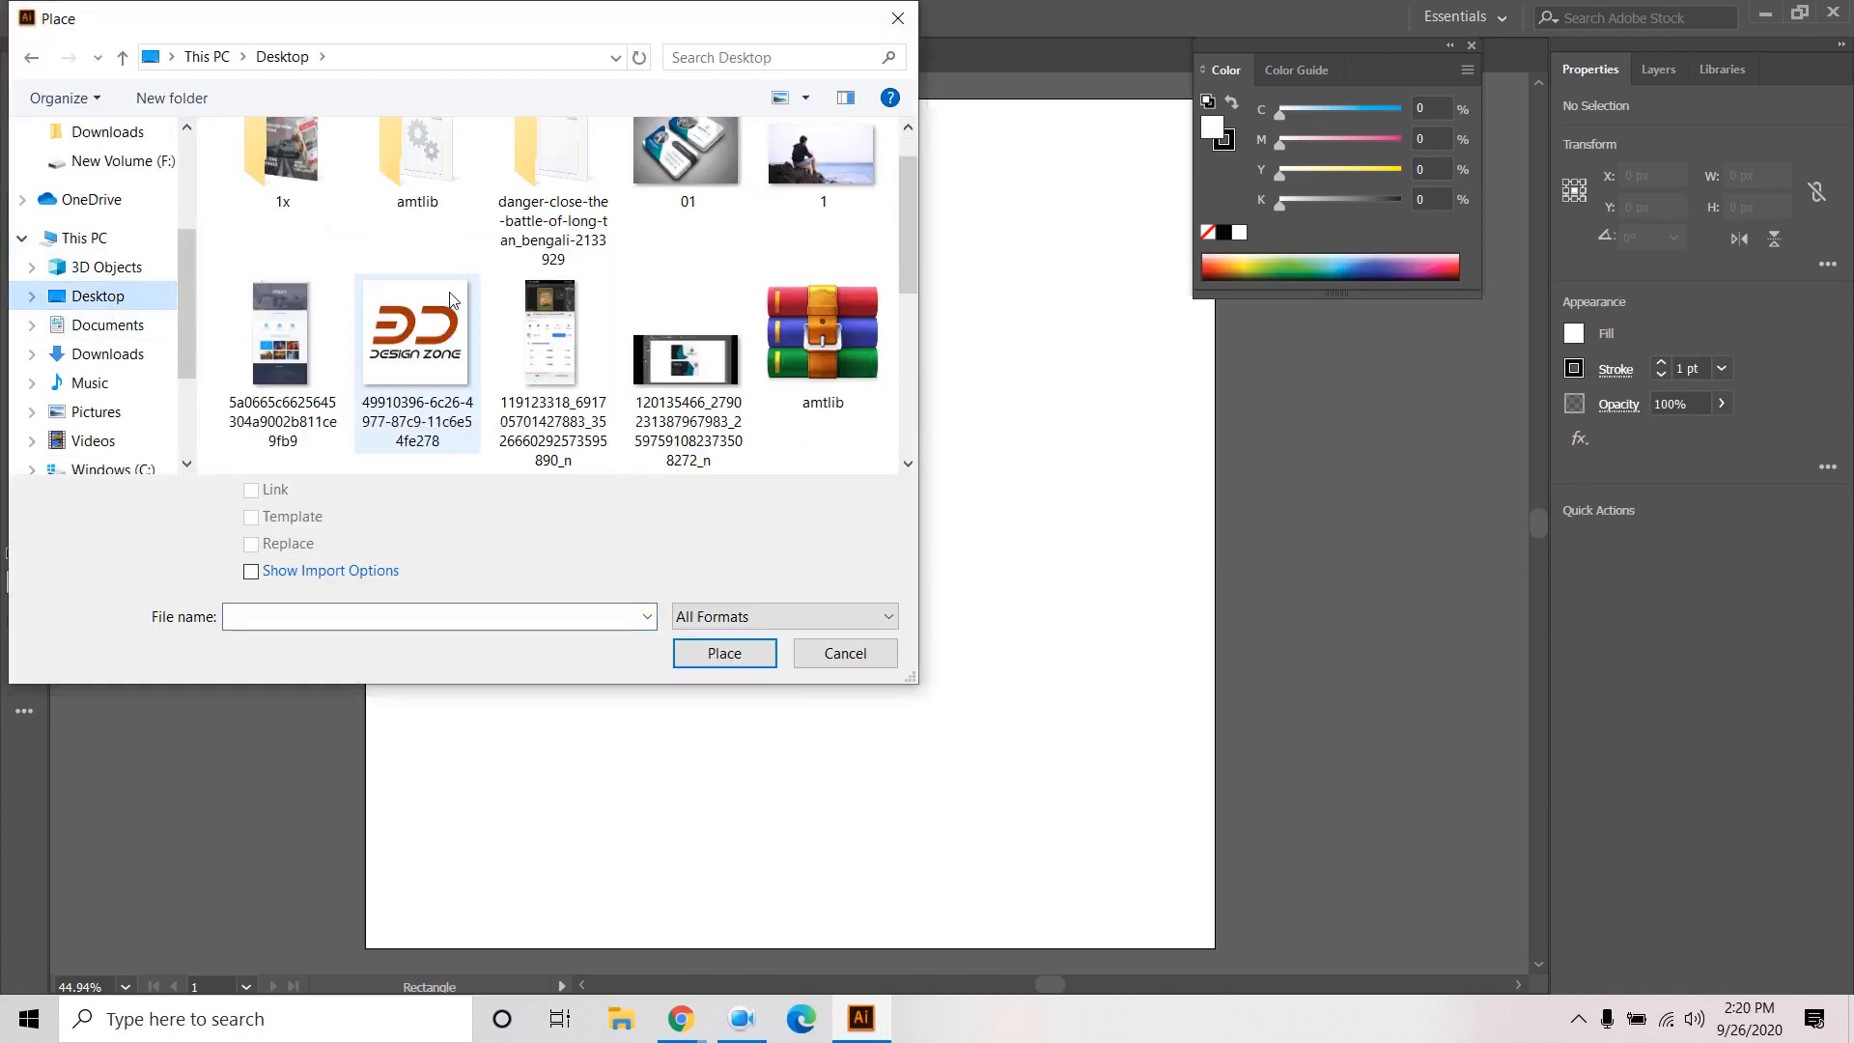
{"action": "left_click", "coordinate": [287, 350]}
{"action": "left_click", "coordinate": [724, 654]}
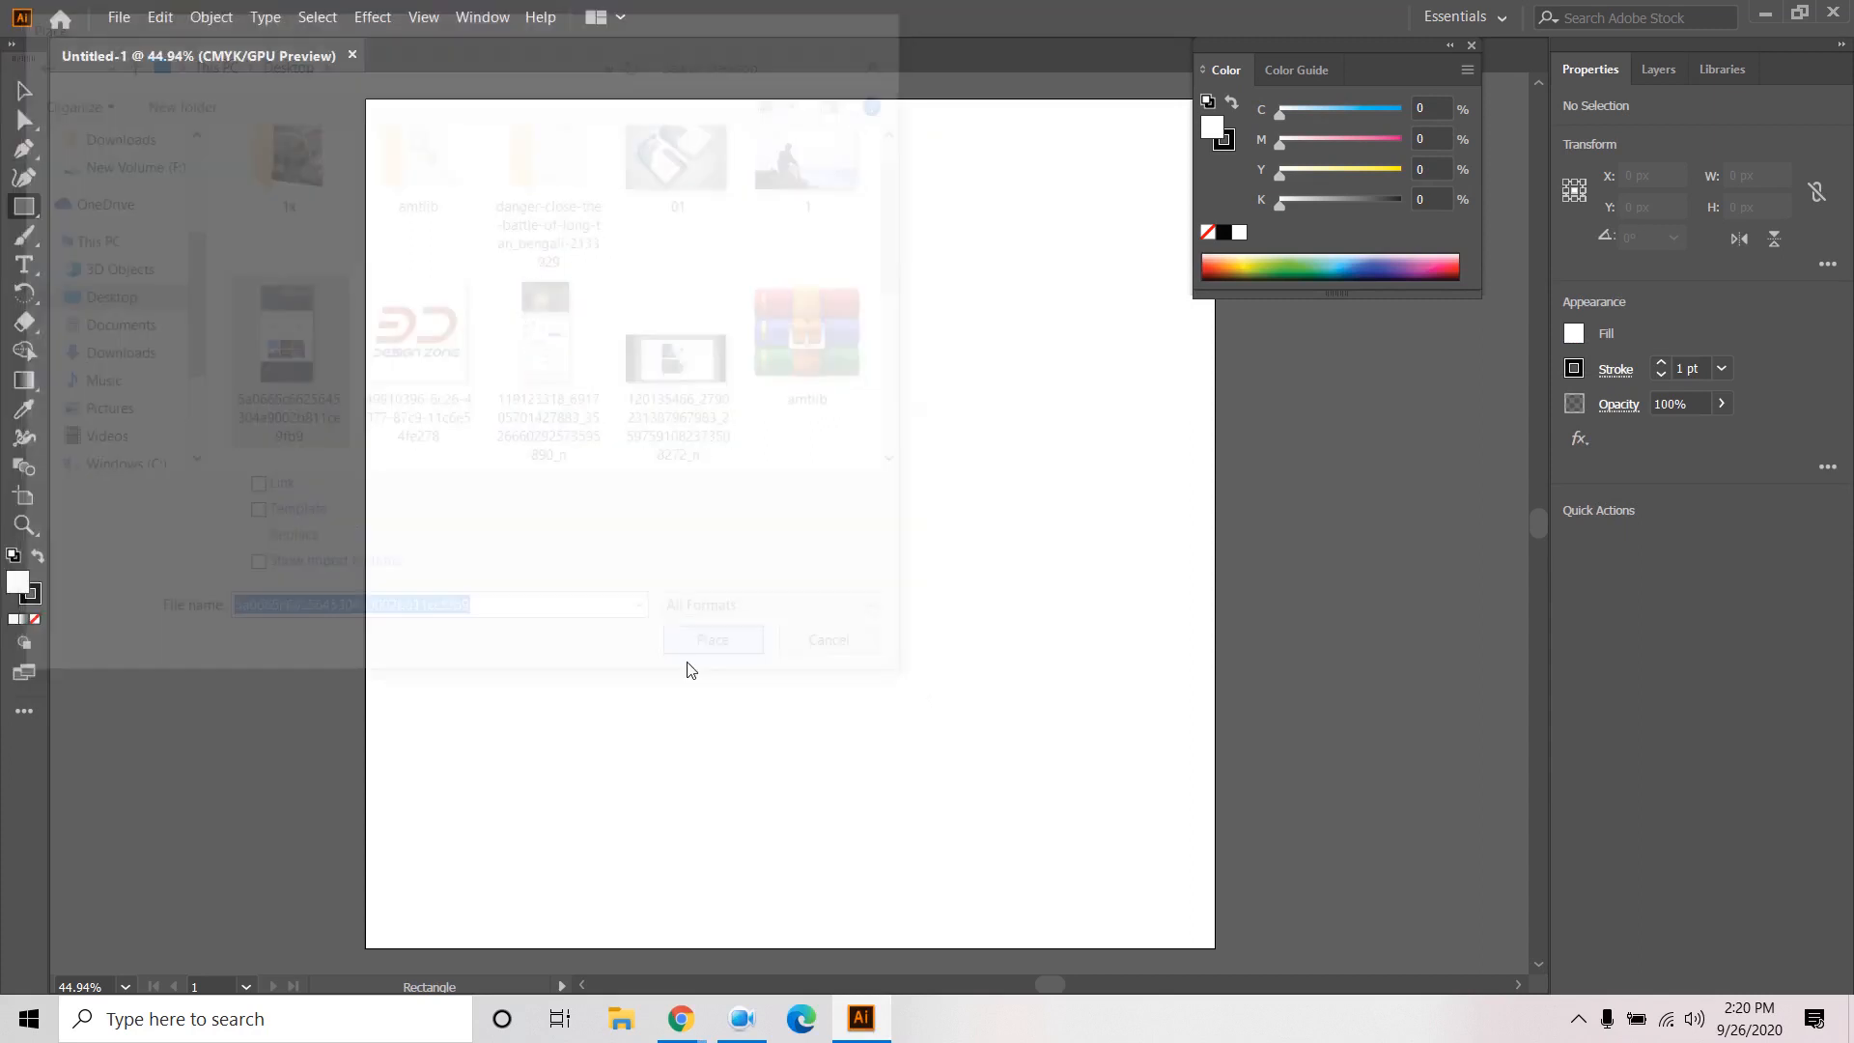
{"action": "left_click", "coordinate": [620, 470]}
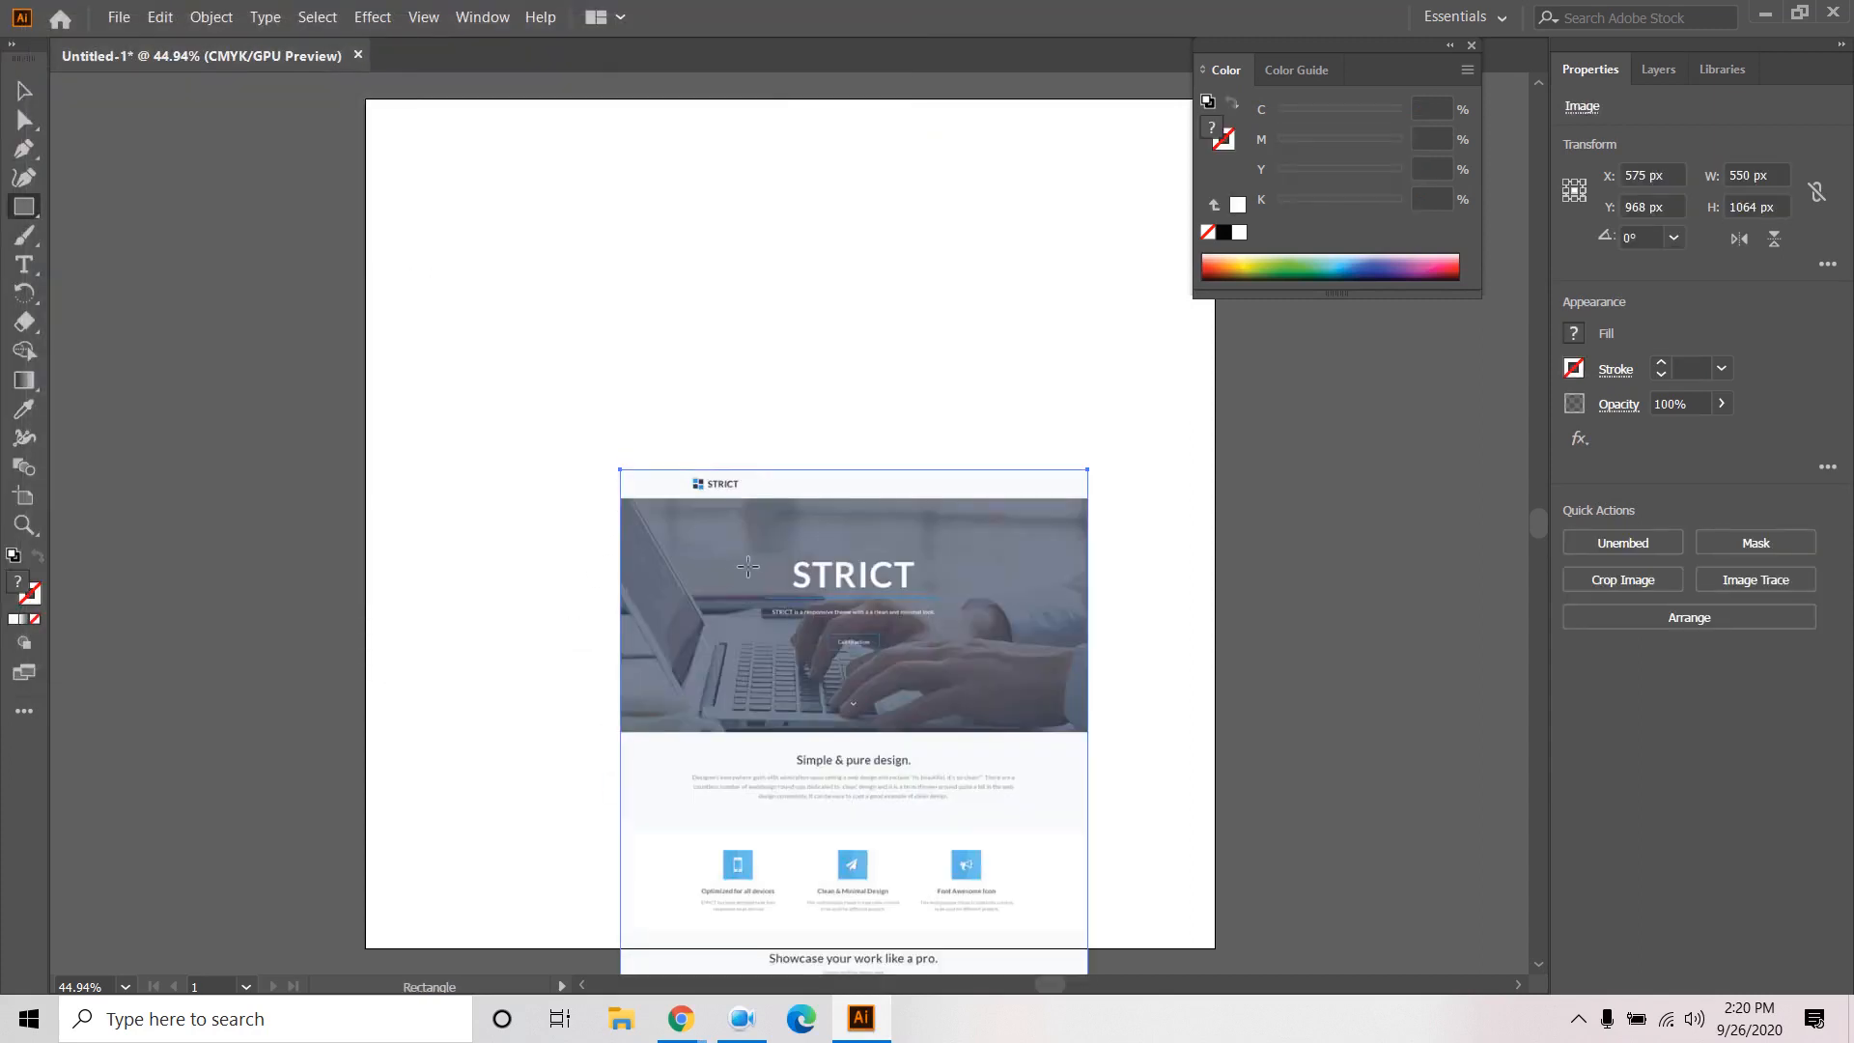
Enlarge the placed image to about 980 px wide and centre it horizontally over the artboard.
{"action": "scroll", "coordinate": [747, 566], "scroll_direction": "down", "scroll_amount": 3}
{"action": "left_click", "coordinate": [24, 91]}
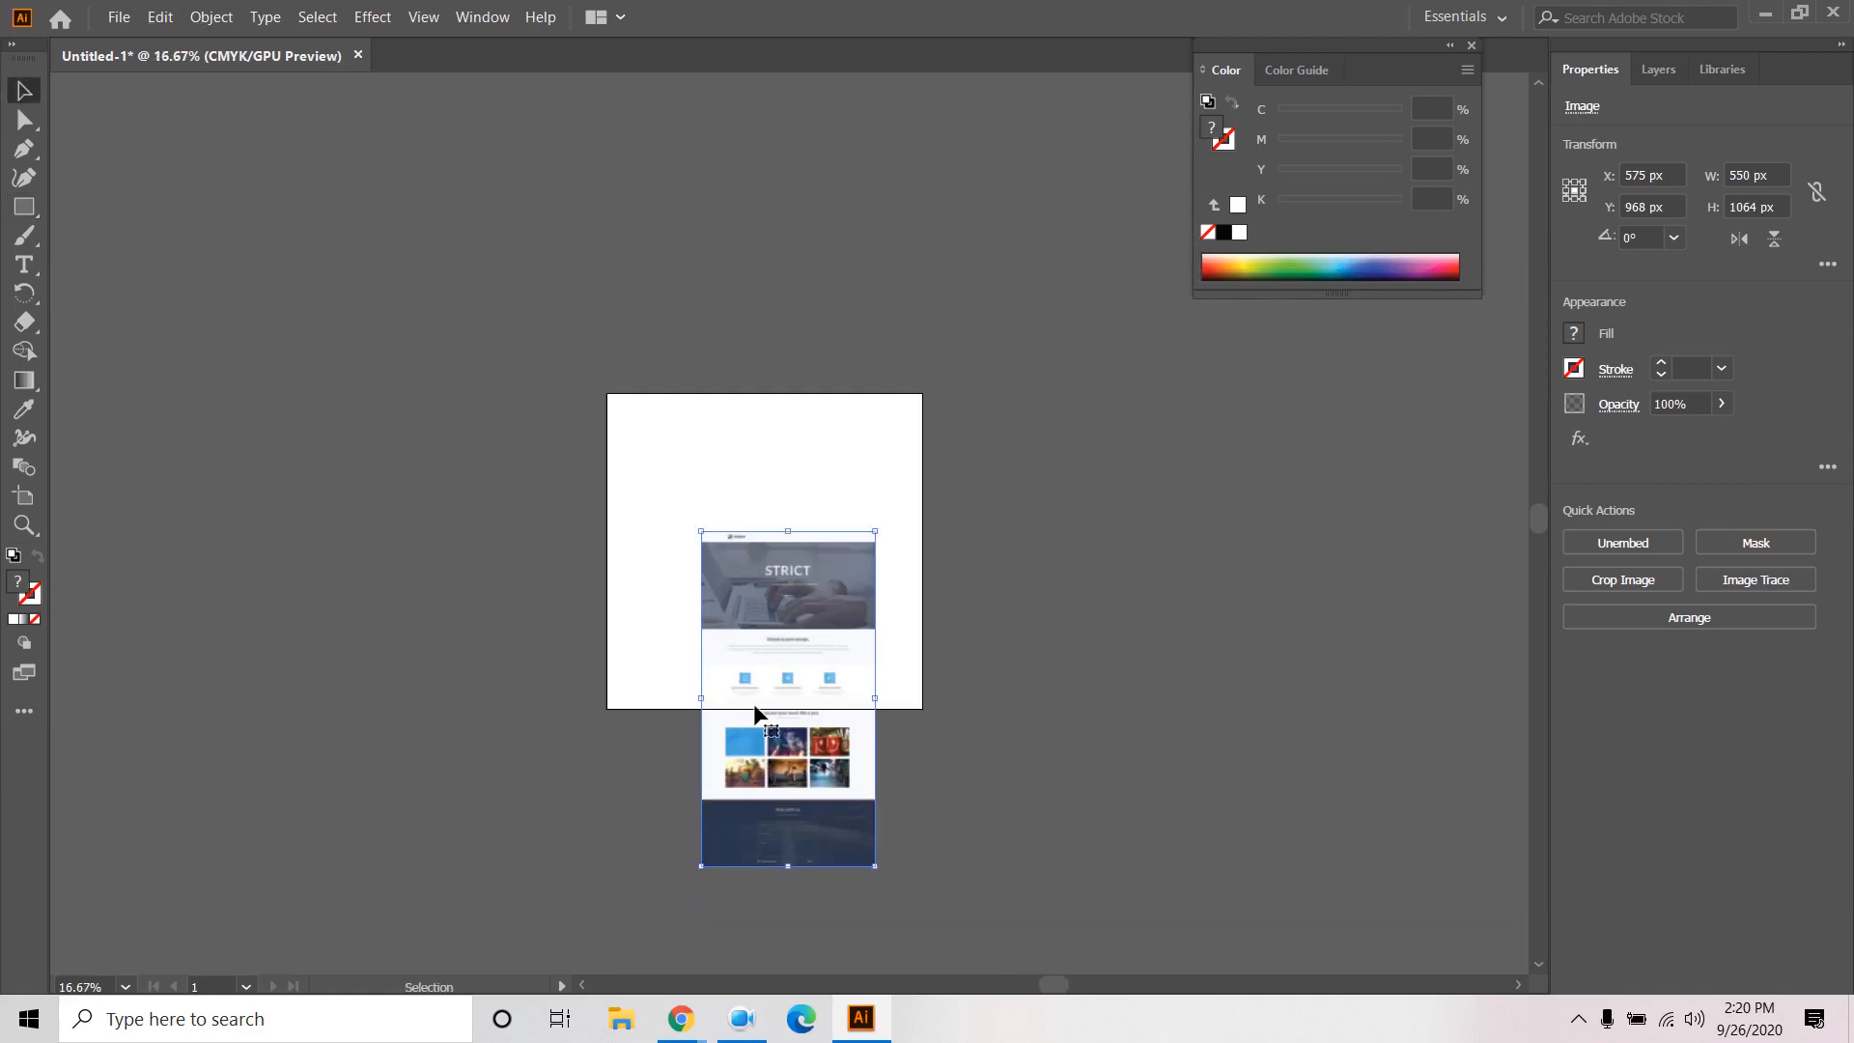
{"action": "left_click_drag", "start_coordinate": [875, 866], "coordinate": [942, 814]}
{"action": "left_click_drag", "start_coordinate": [859, 392], "coordinate": [838, 381]}
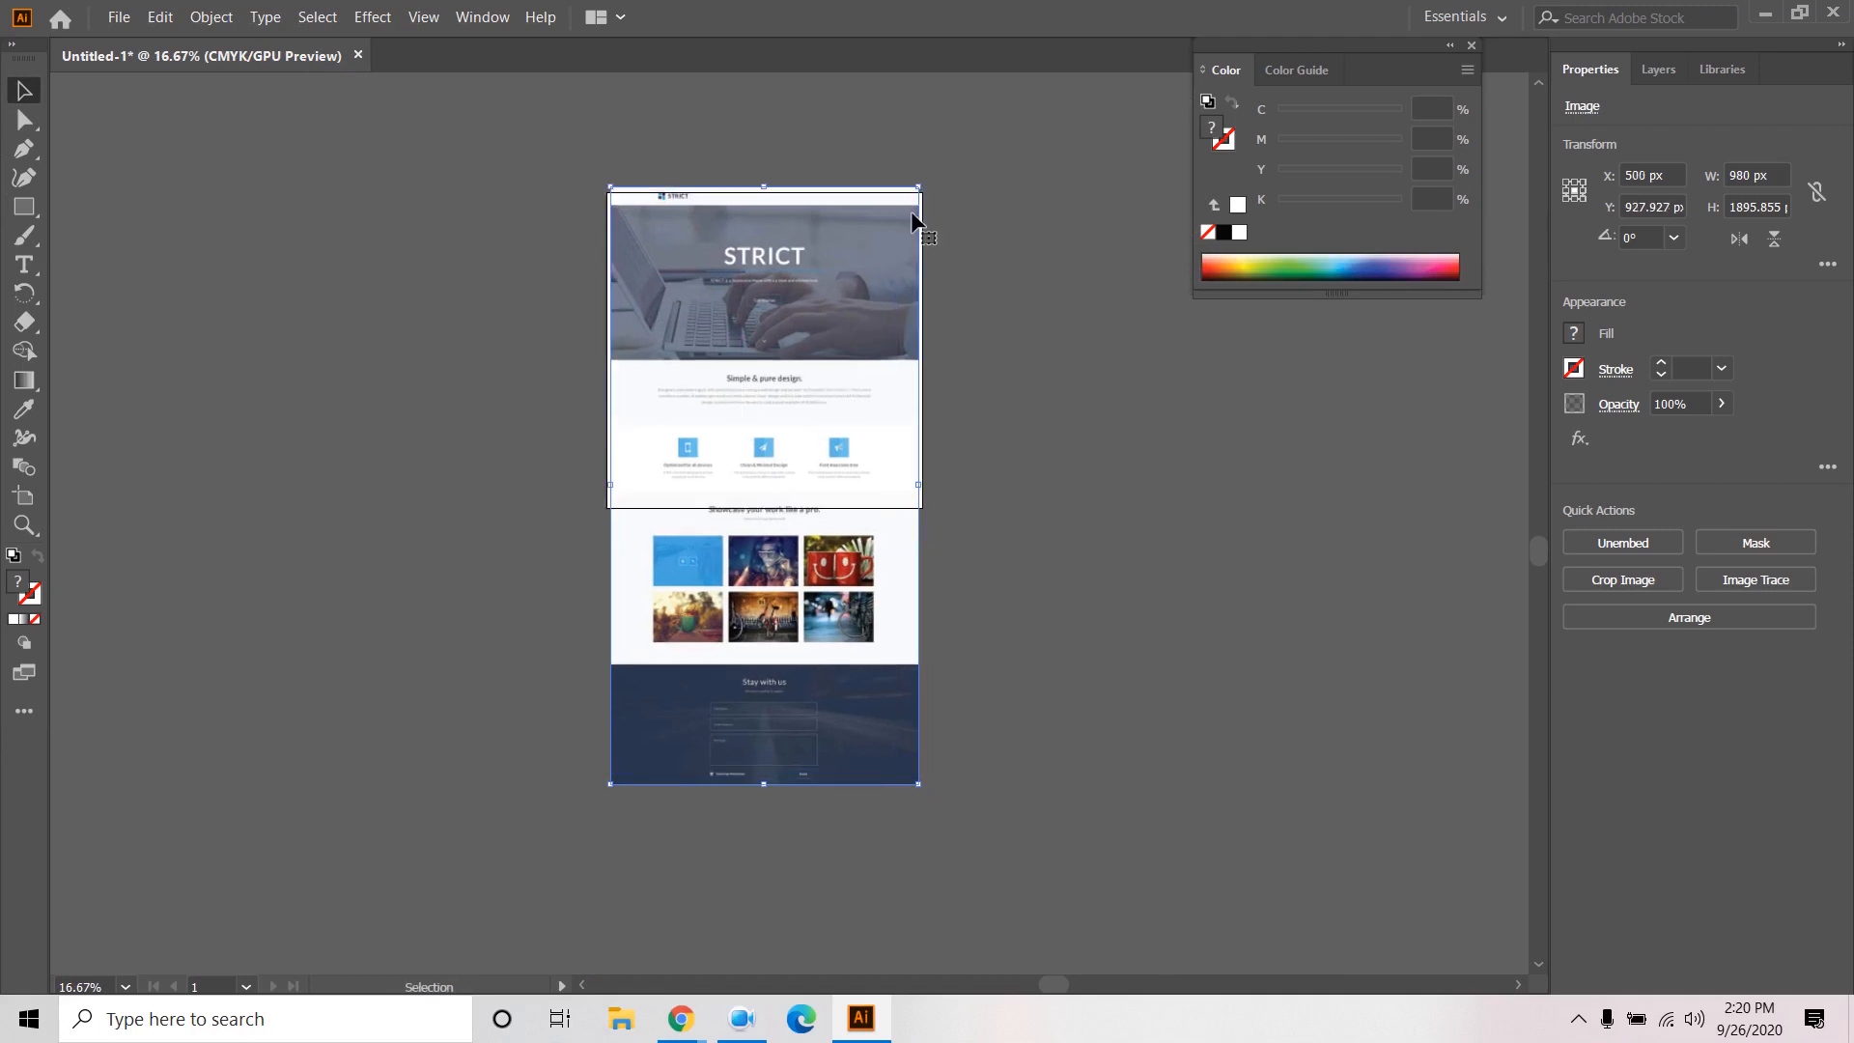
Widen the image to about 1008 px so it covers the artboard's width, and align its top with the artboard's top edge.
{"action": "left_click_drag", "start_coordinate": [918, 186], "coordinate": [933, 178]}
{"action": "scroll", "coordinate": [975, 352], "scroll_direction": "up", "scroll_amount": 1}
{"action": "left_click_drag", "start_coordinate": [975, 352], "coordinate": [1089, 541]}
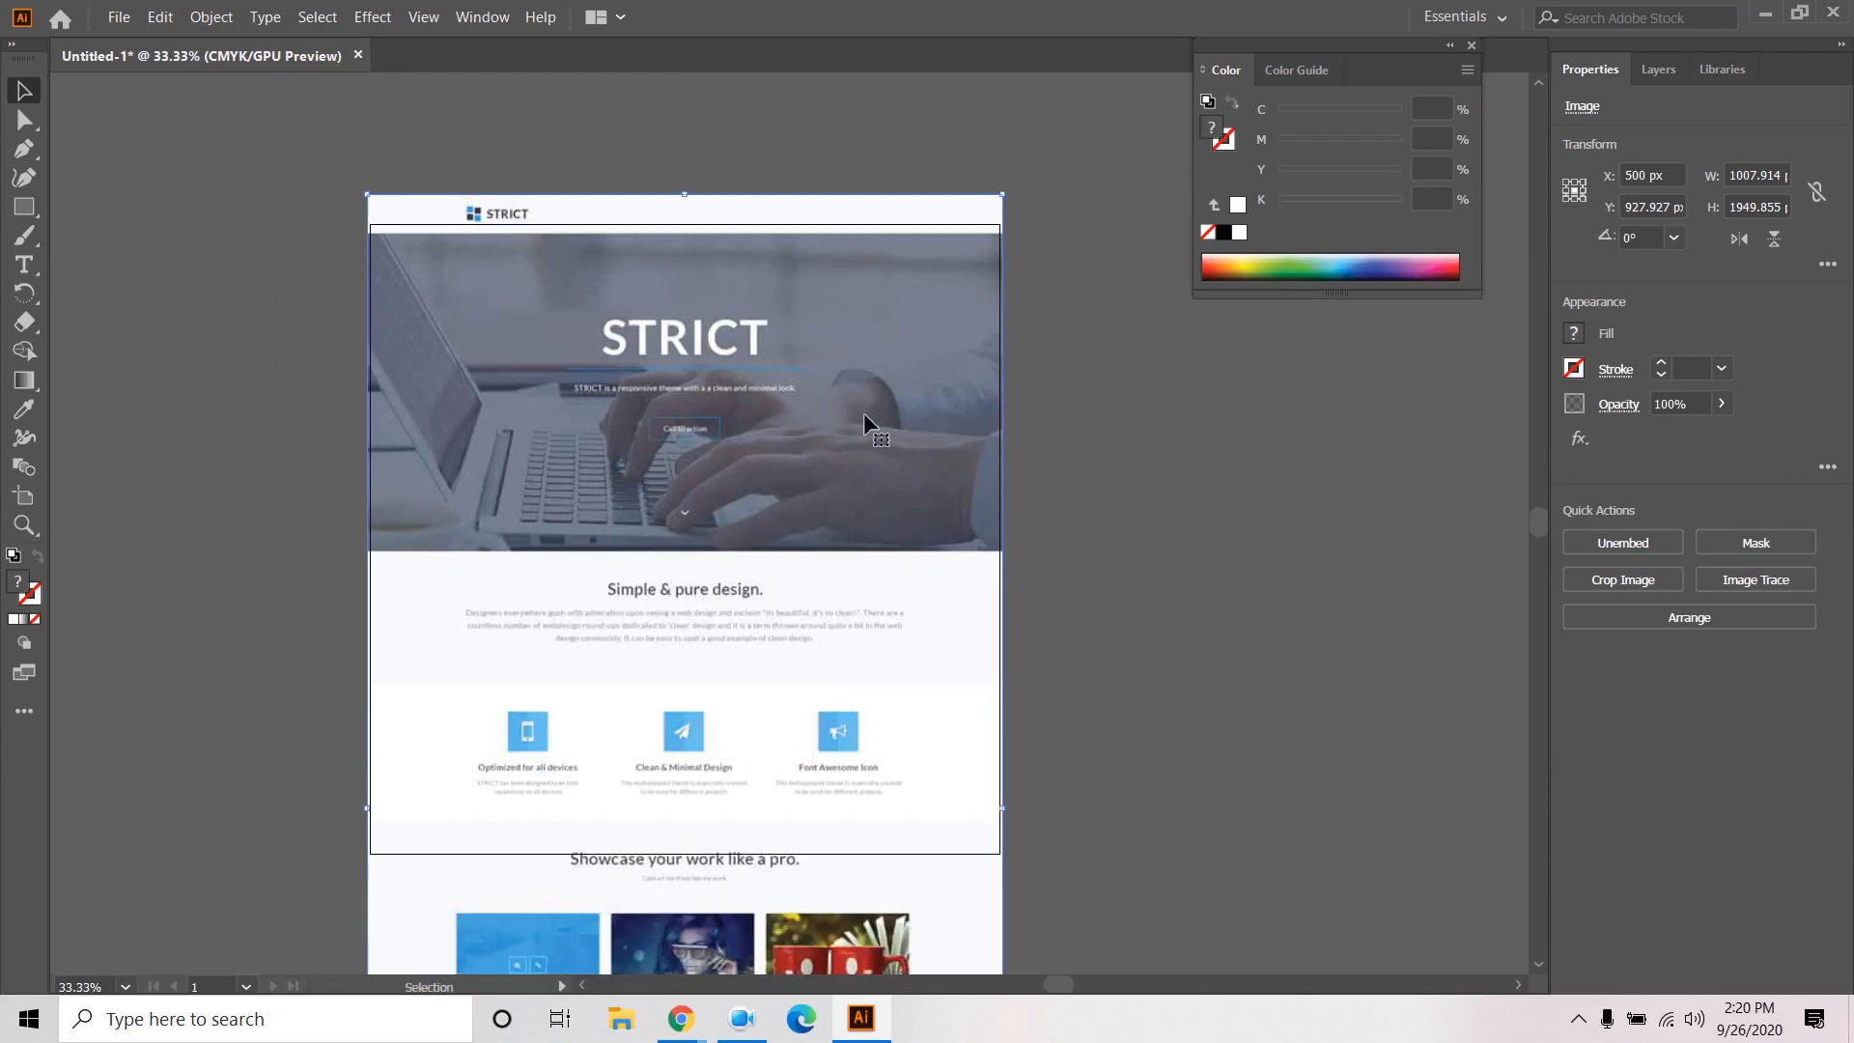
{"action": "left_click_drag", "start_coordinate": [863, 417], "coordinate": [861, 440]}
{"action": "left_click", "coordinate": [1050, 449]}
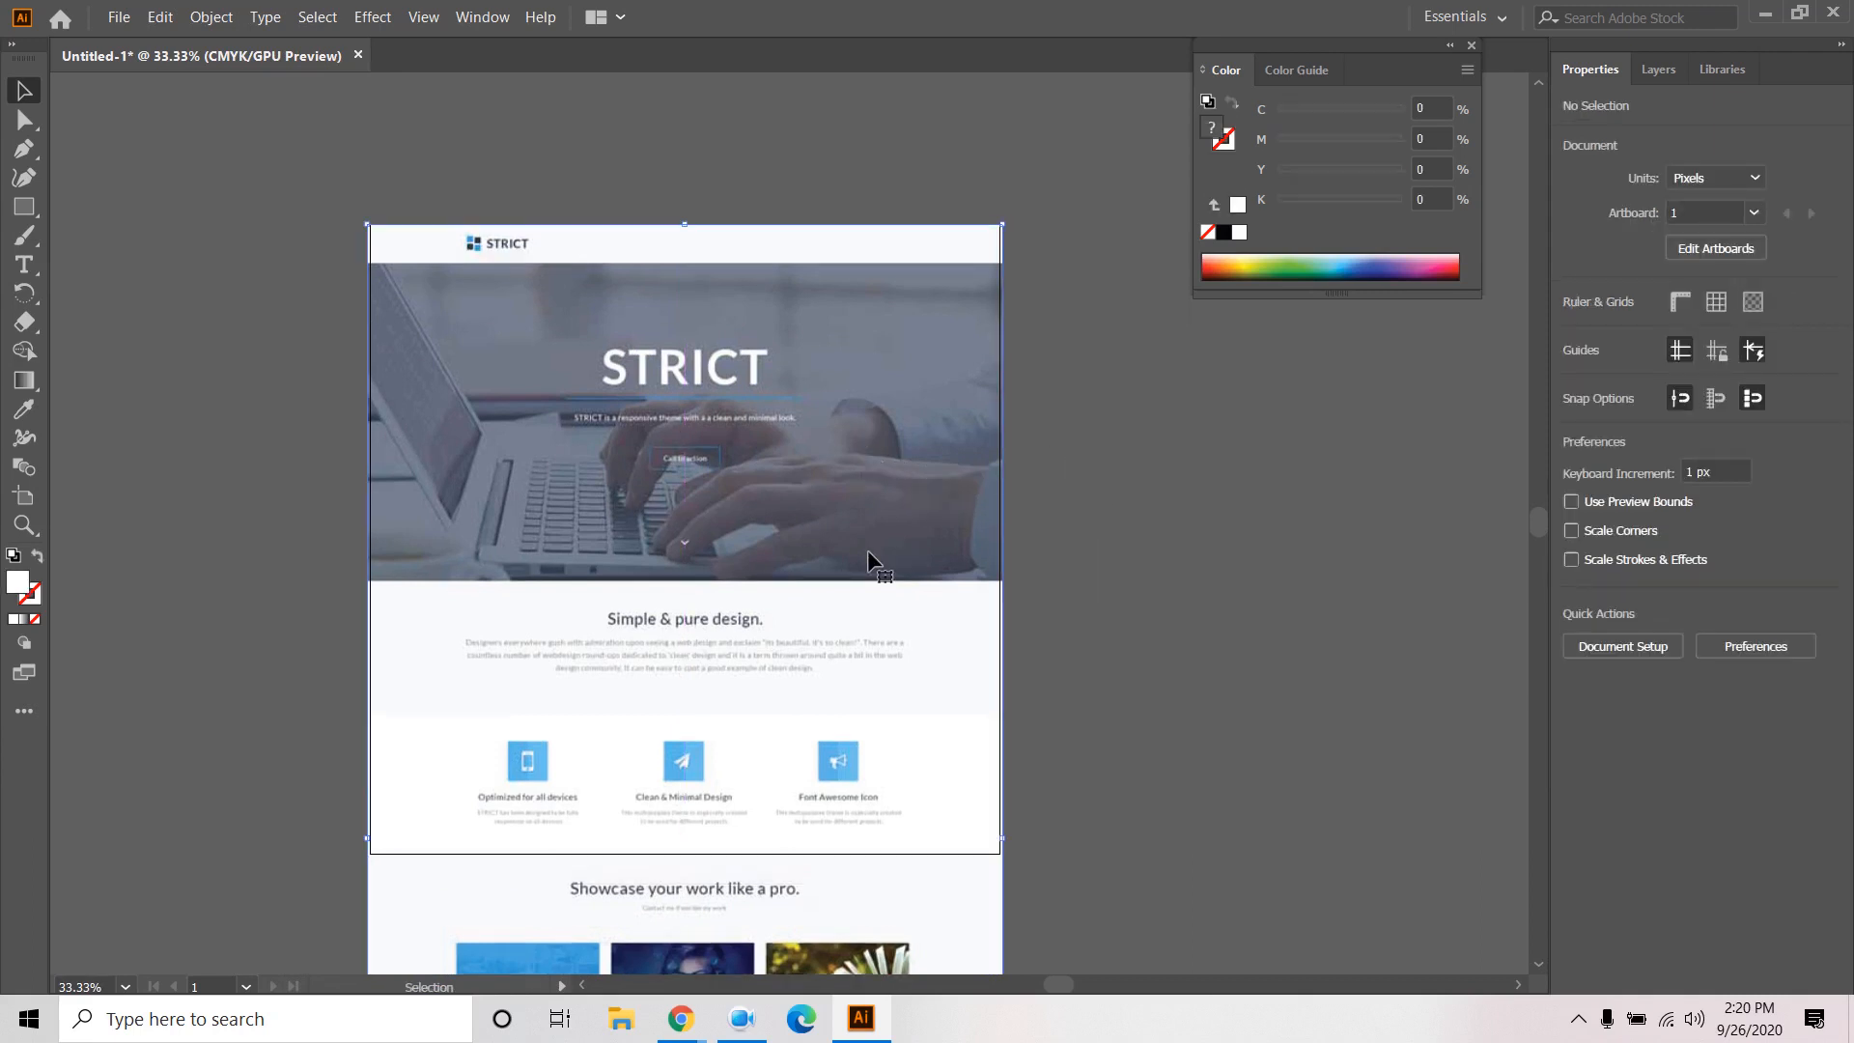
Draw a white rectangle of about 1000 × 1000 px over the artboard, and delete it.
{"action": "left_click", "coordinate": [867, 560]}
{"action": "left_click", "coordinate": [1667, 73]}
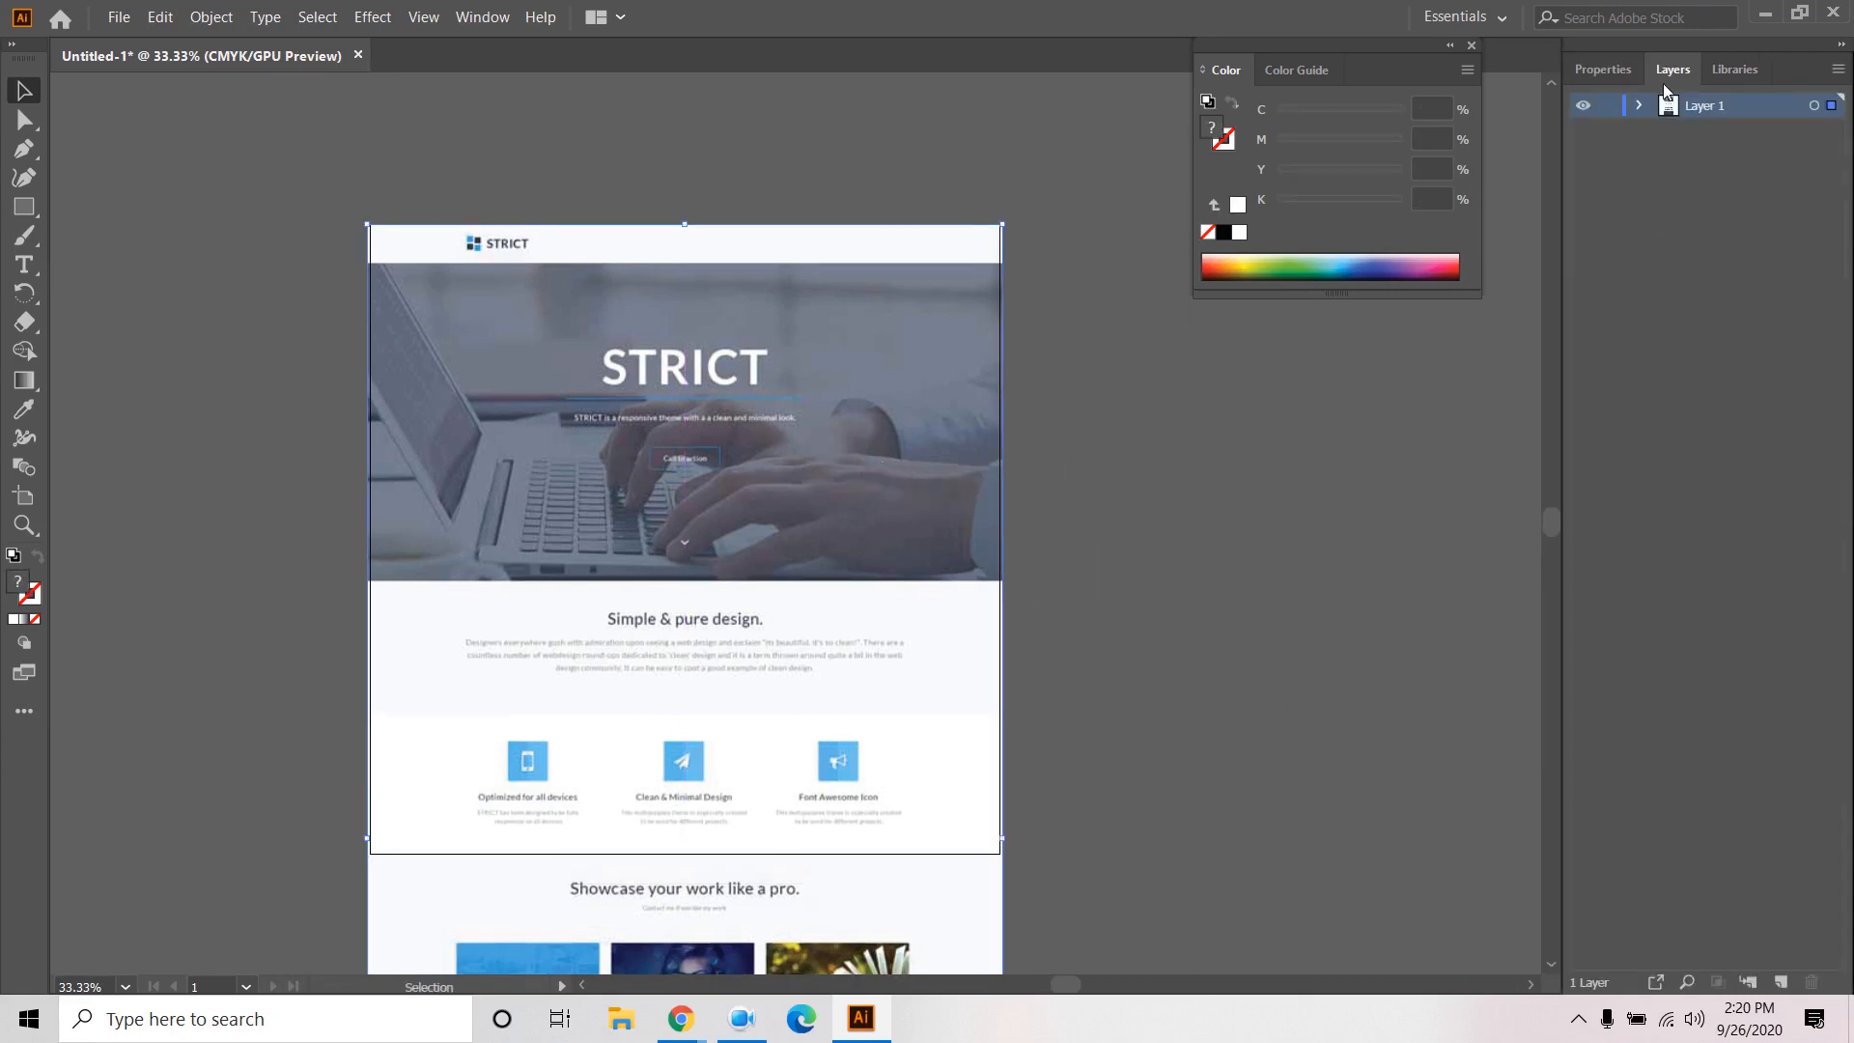
{"action": "left_click", "coordinate": [23, 208]}
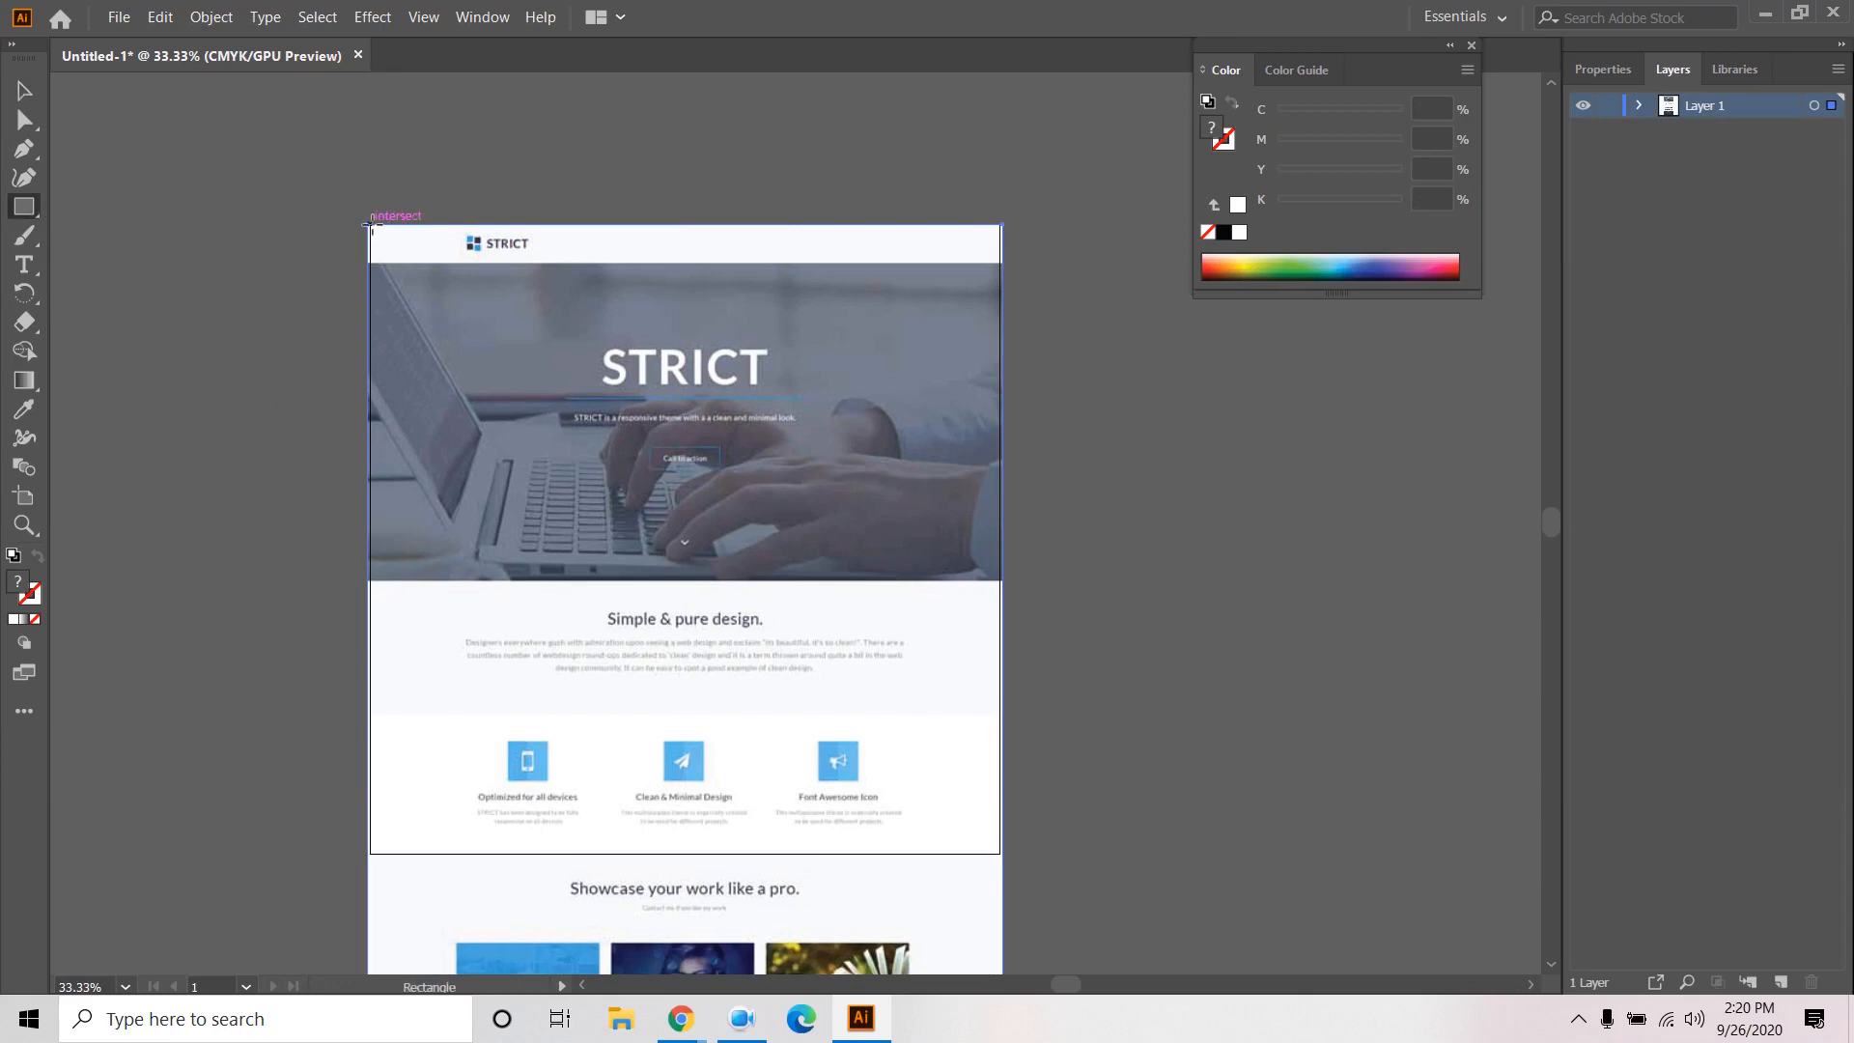
{"action": "left_click_drag", "start_coordinate": [369, 225], "coordinate": [998, 851]}
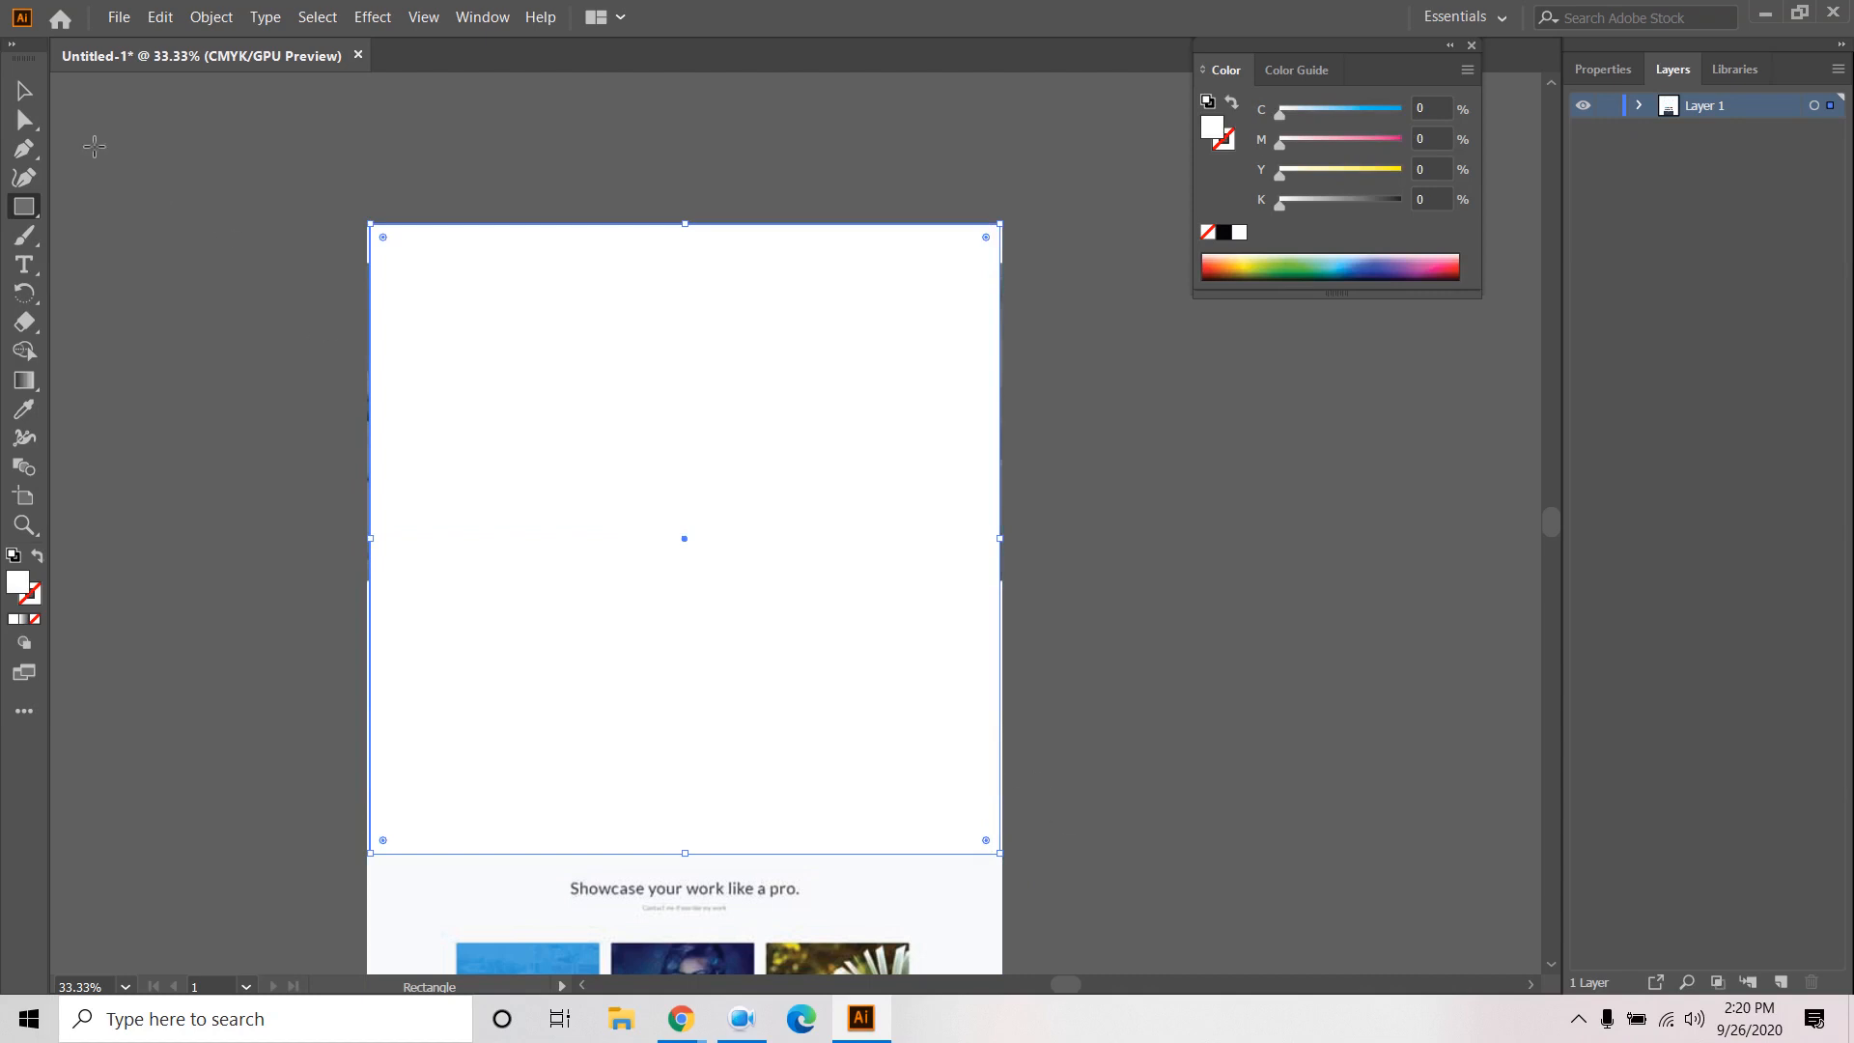
{"action": "left_click", "coordinate": [24, 91]}
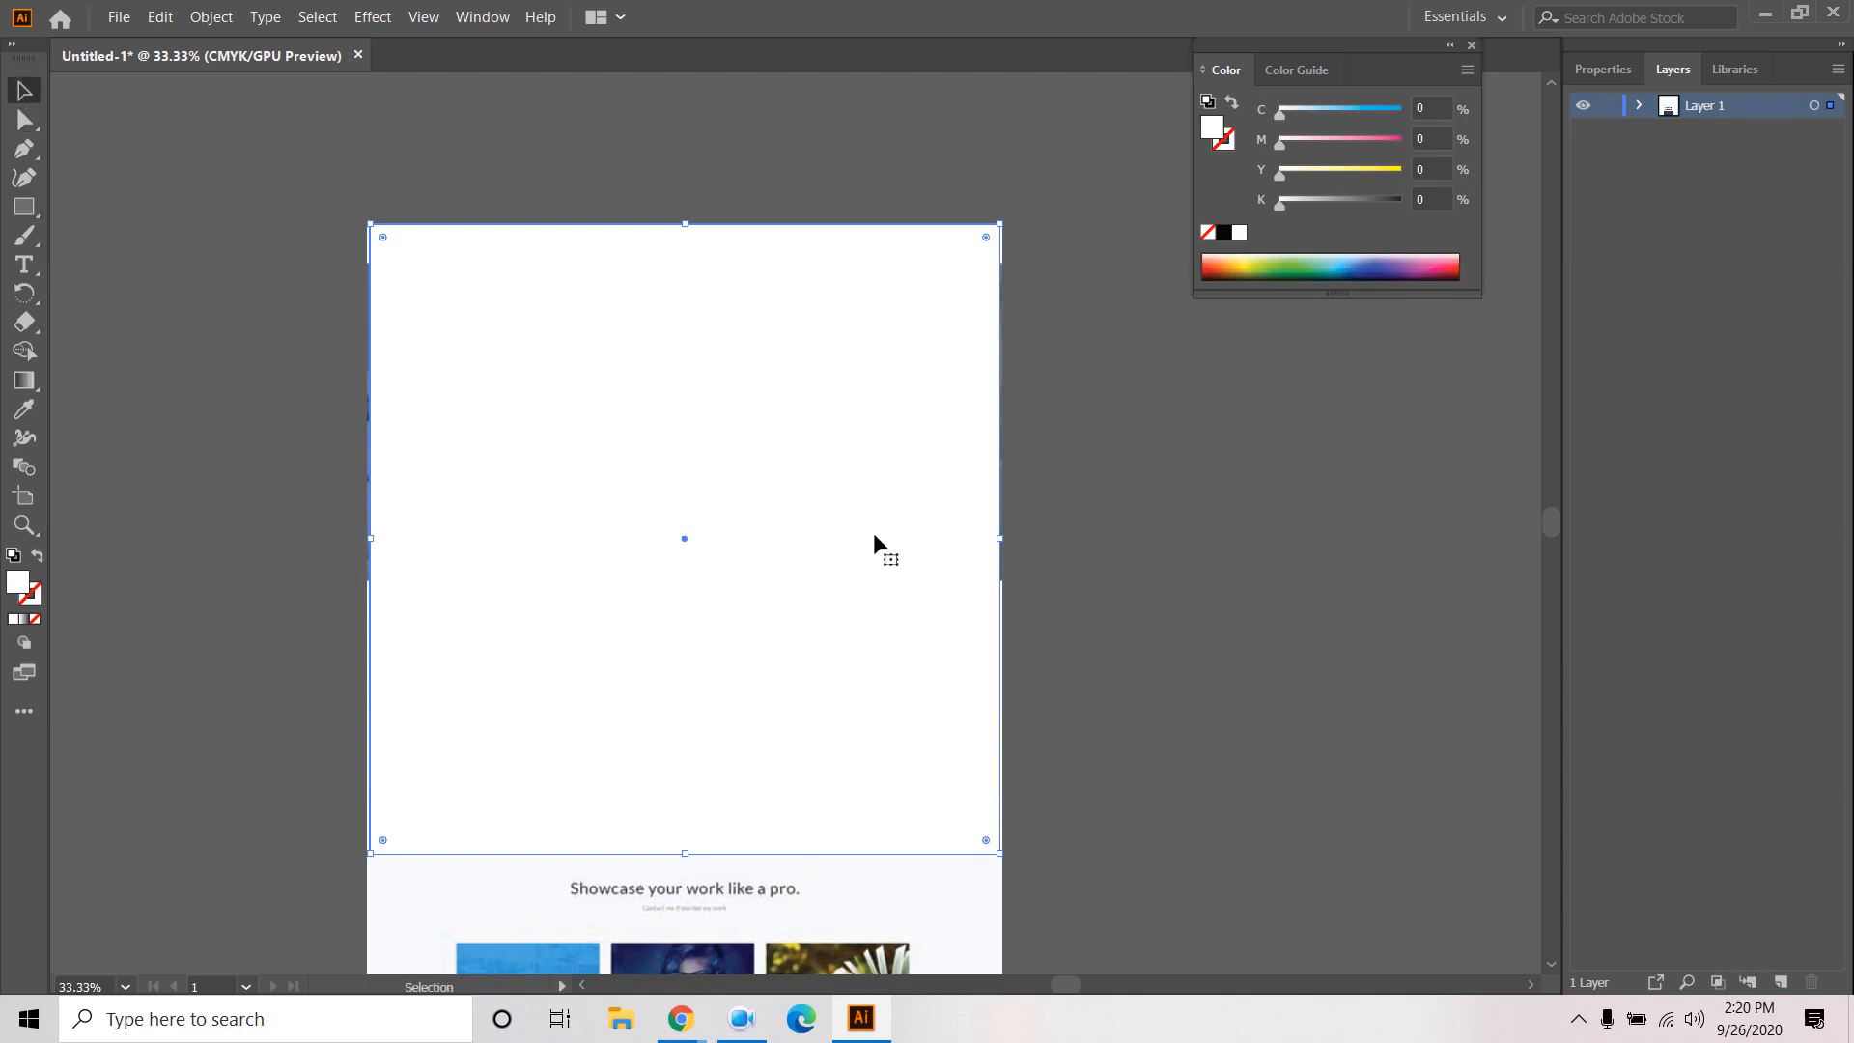
{"action": "key", "text": "Delete"}
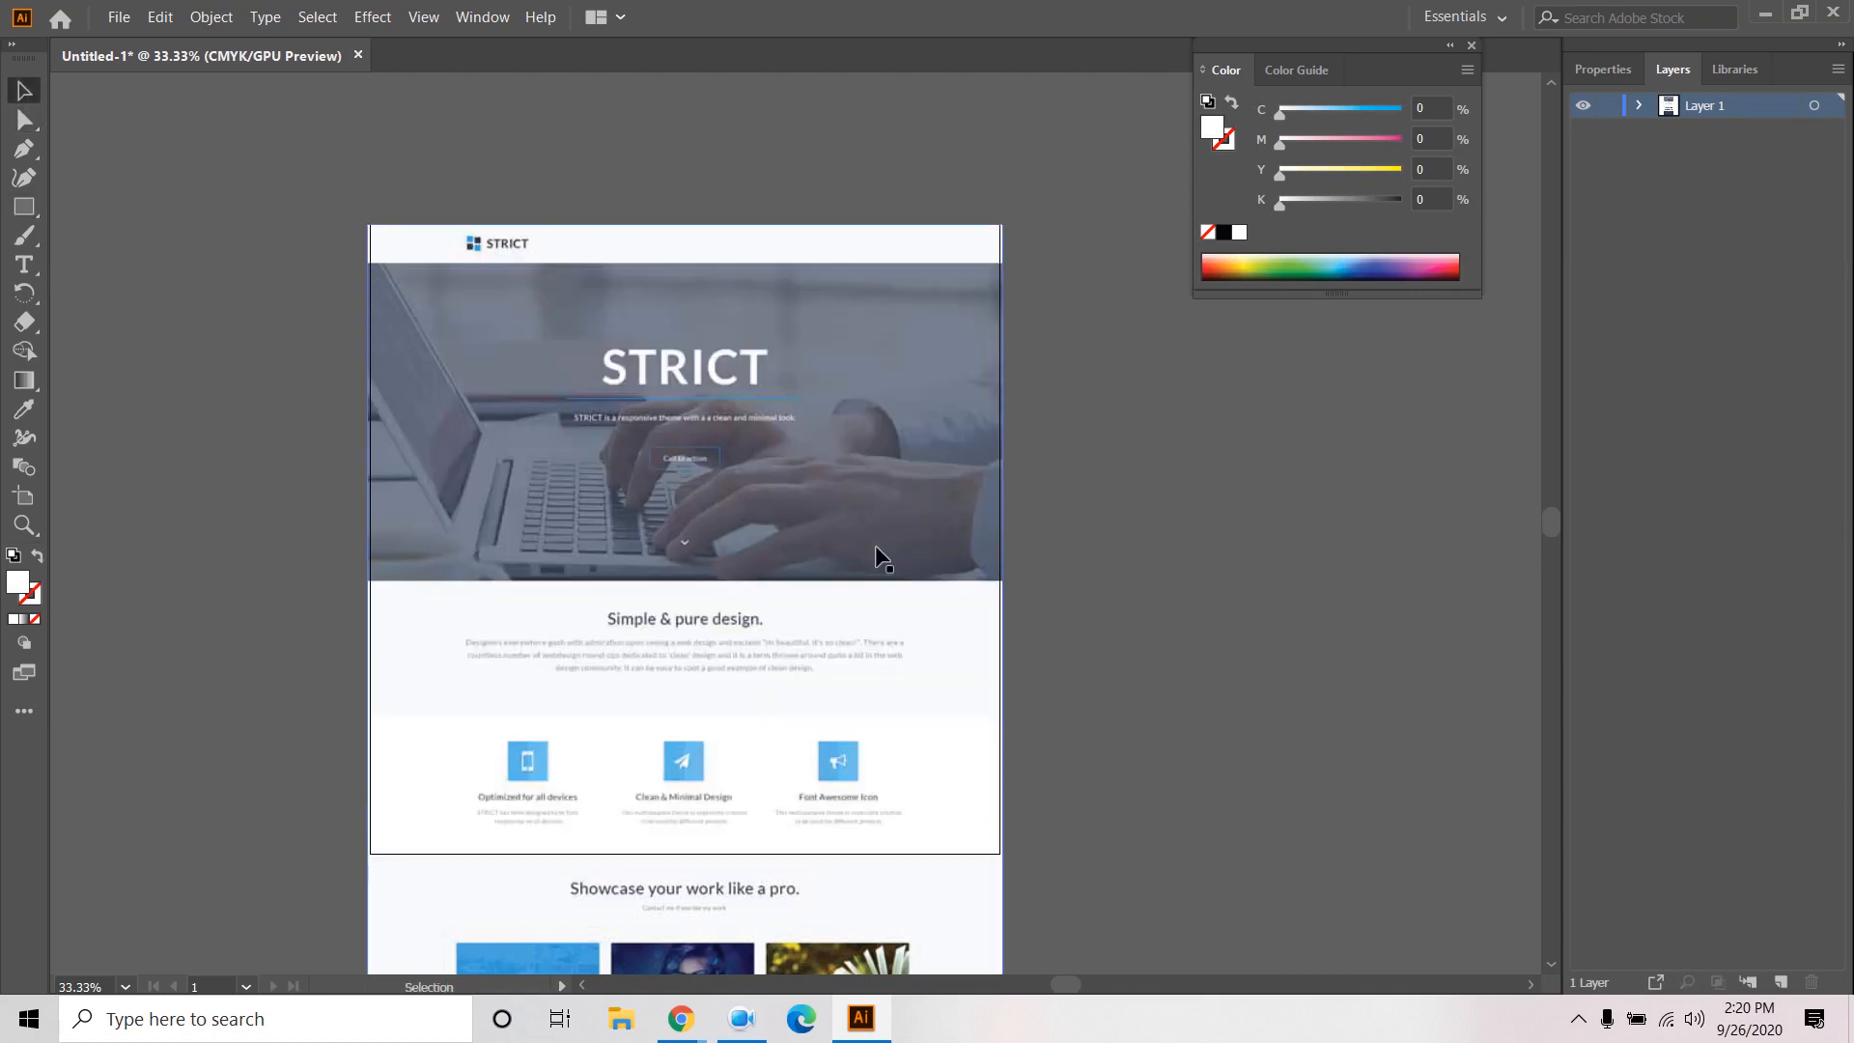
Create a 1000 × 1000 px white rectangle with the Rectangle tool by entering exact dimensions.
{"action": "left_click", "coordinate": [23, 205]}
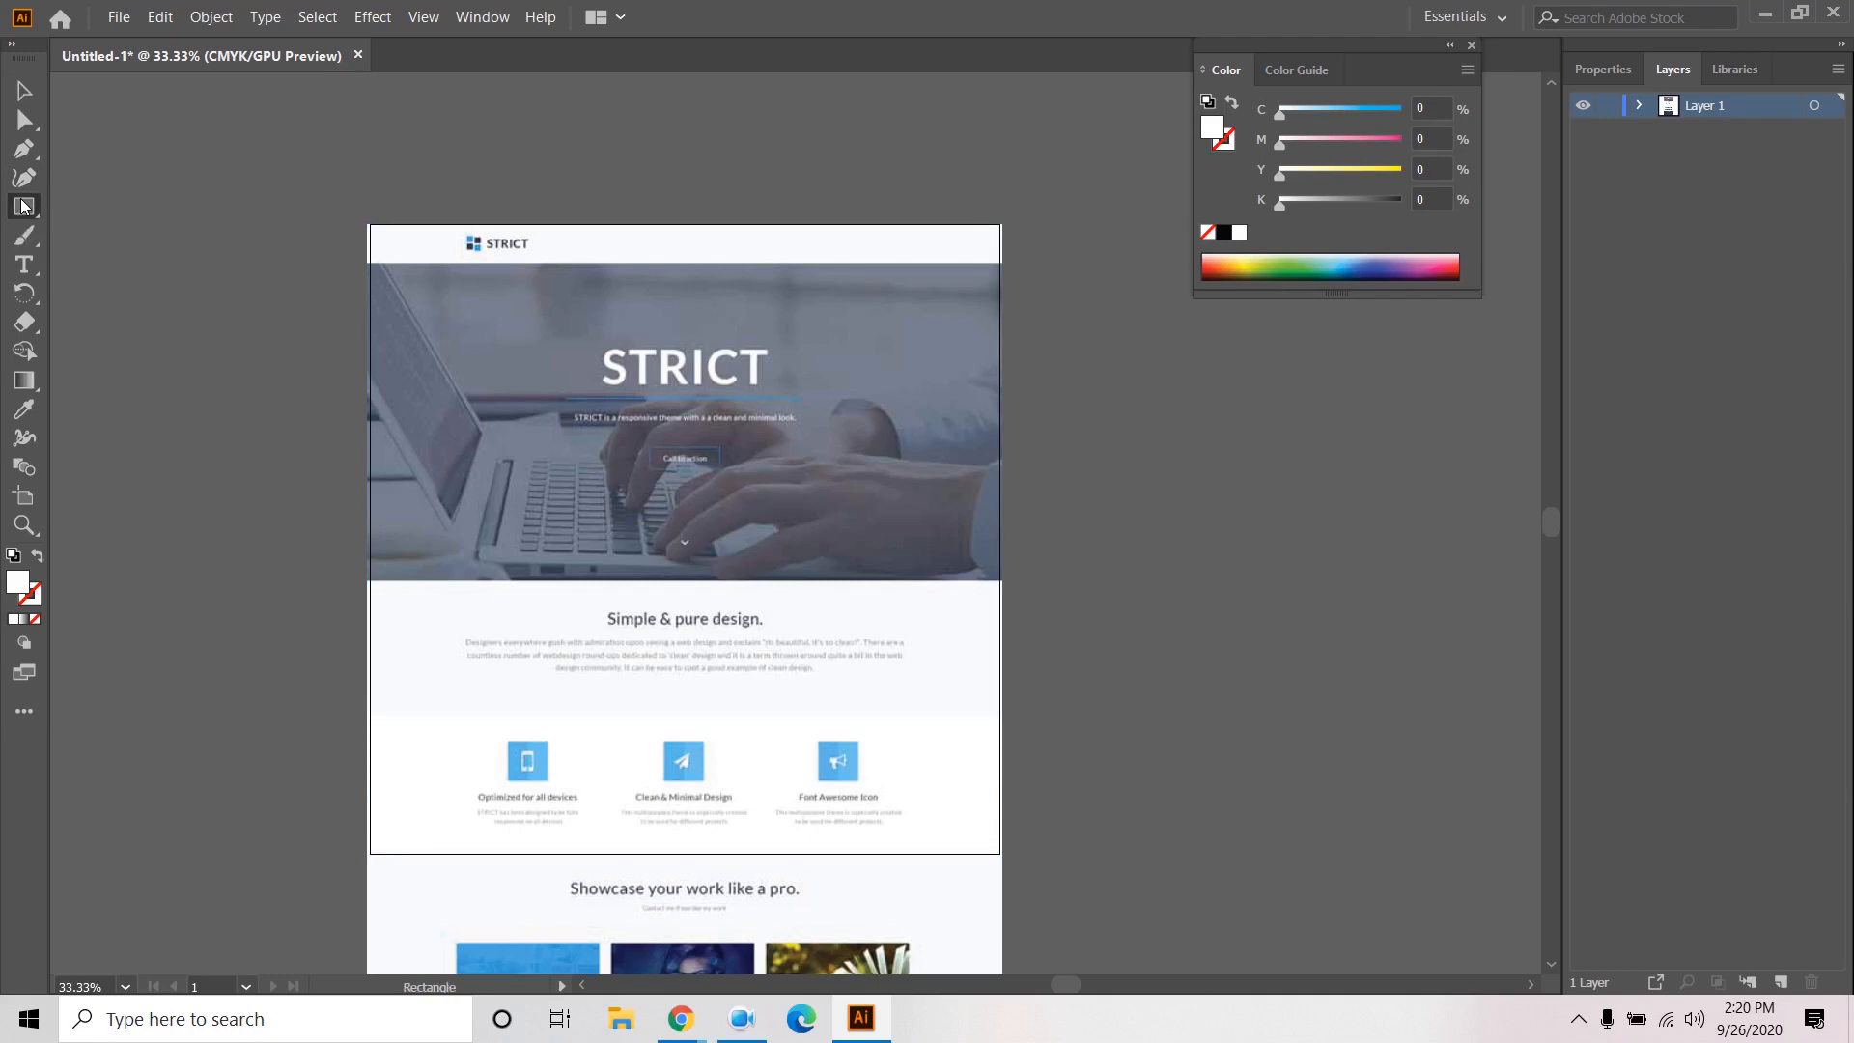
{"action": "left_click", "coordinate": [550, 374]}
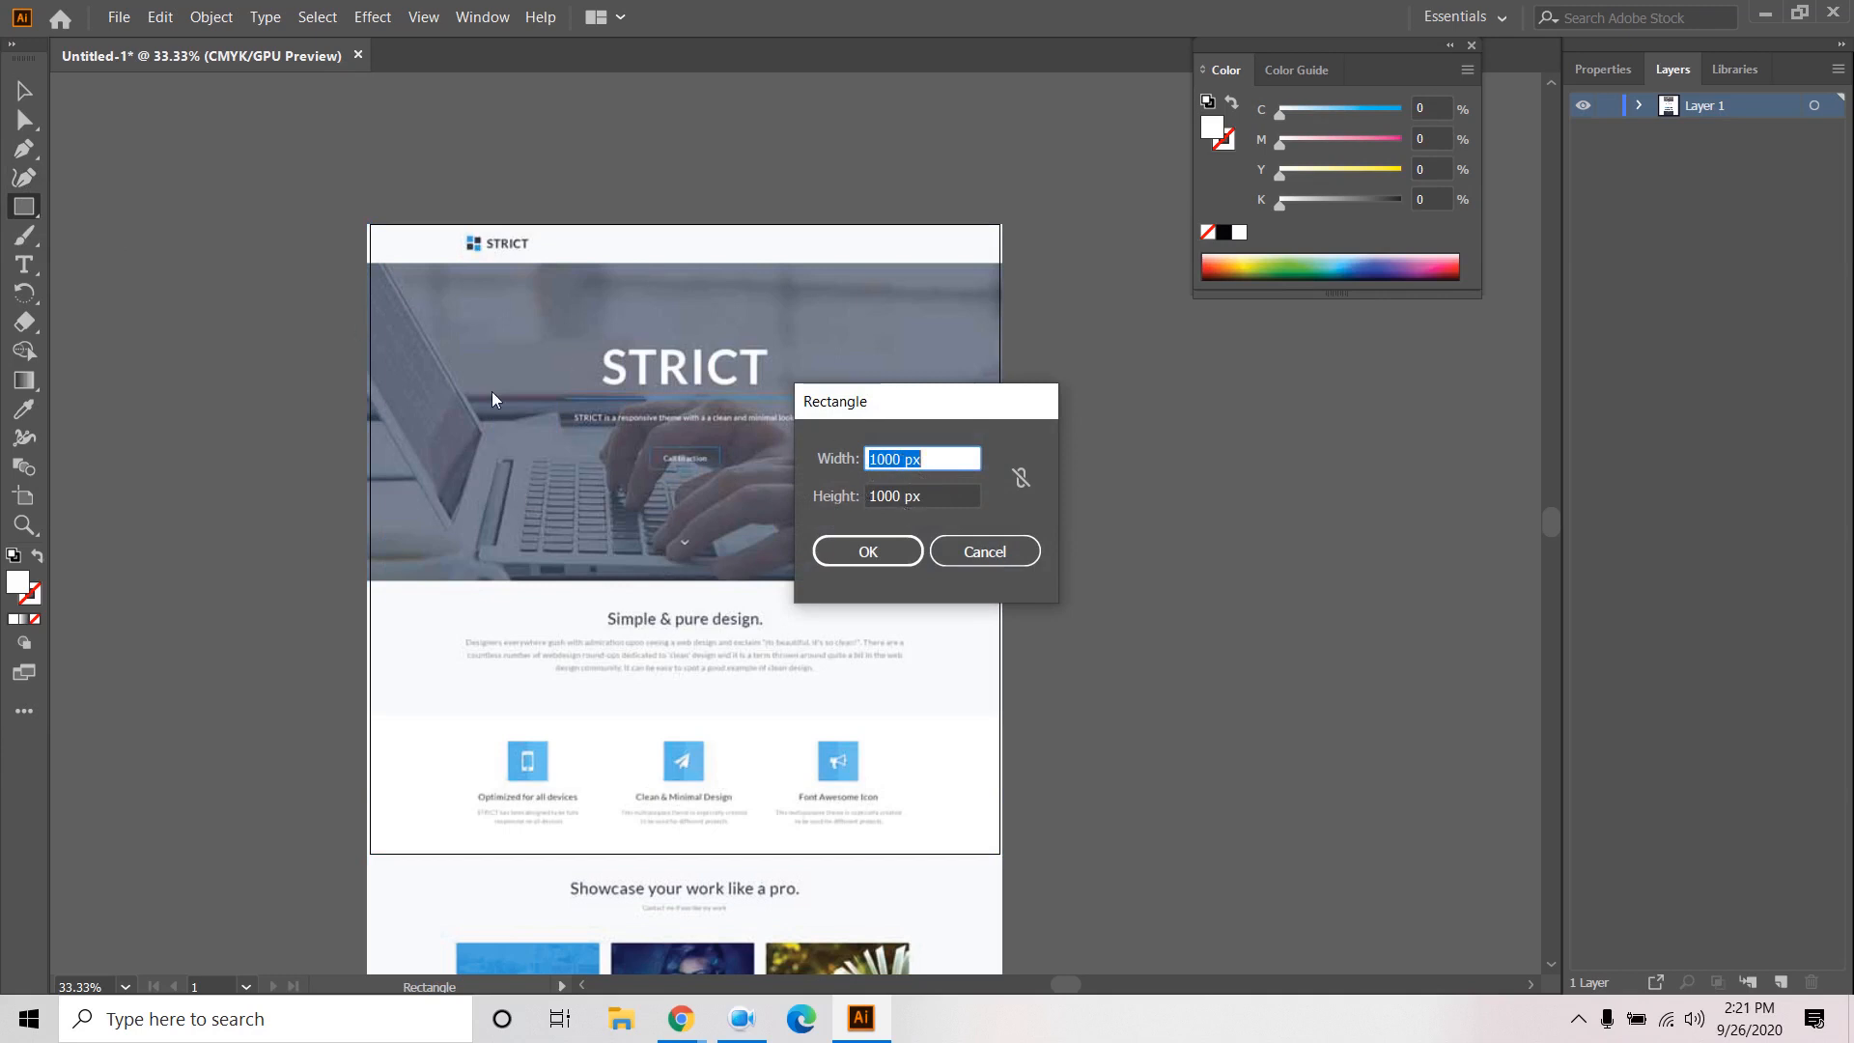
{"action": "left_click", "coordinate": [866, 552]}
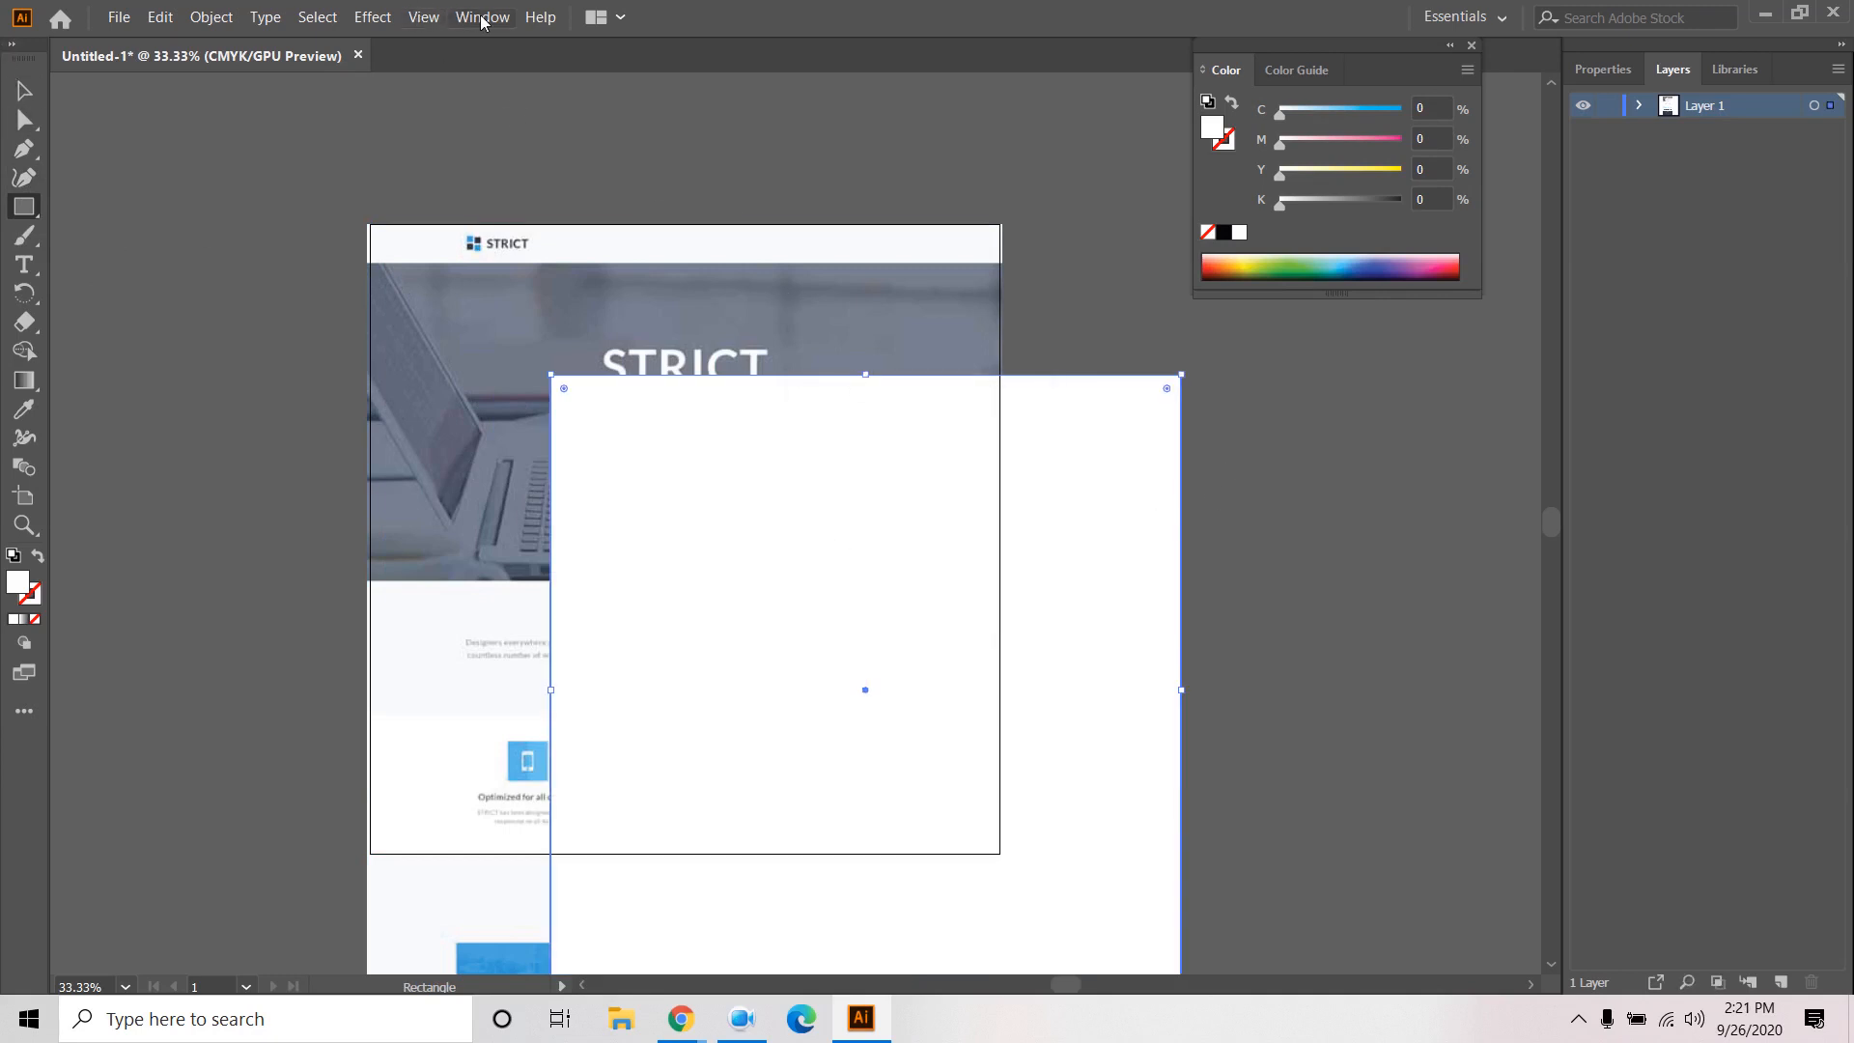
Align the rectangle to the artboard, centred both horizontally and vertically.
{"action": "left_click", "coordinate": [1603, 68]}
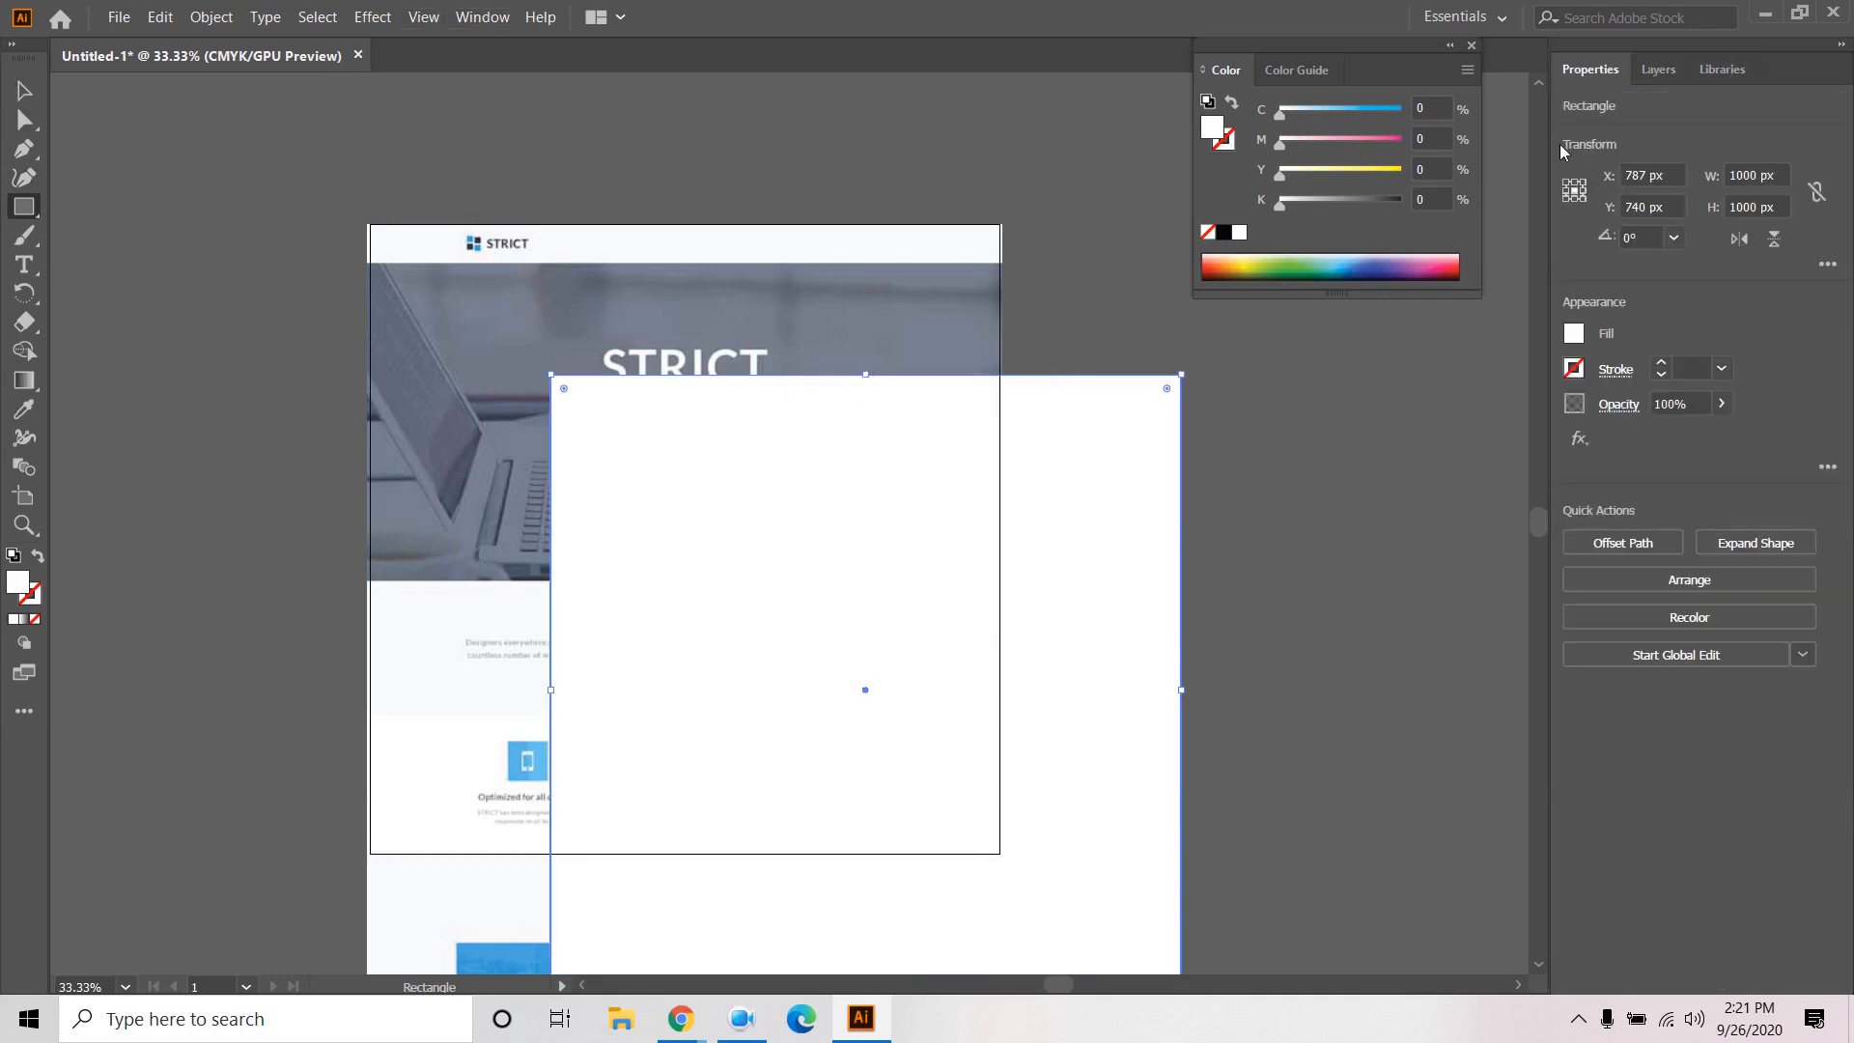
{"action": "left_click", "coordinate": [483, 17]}
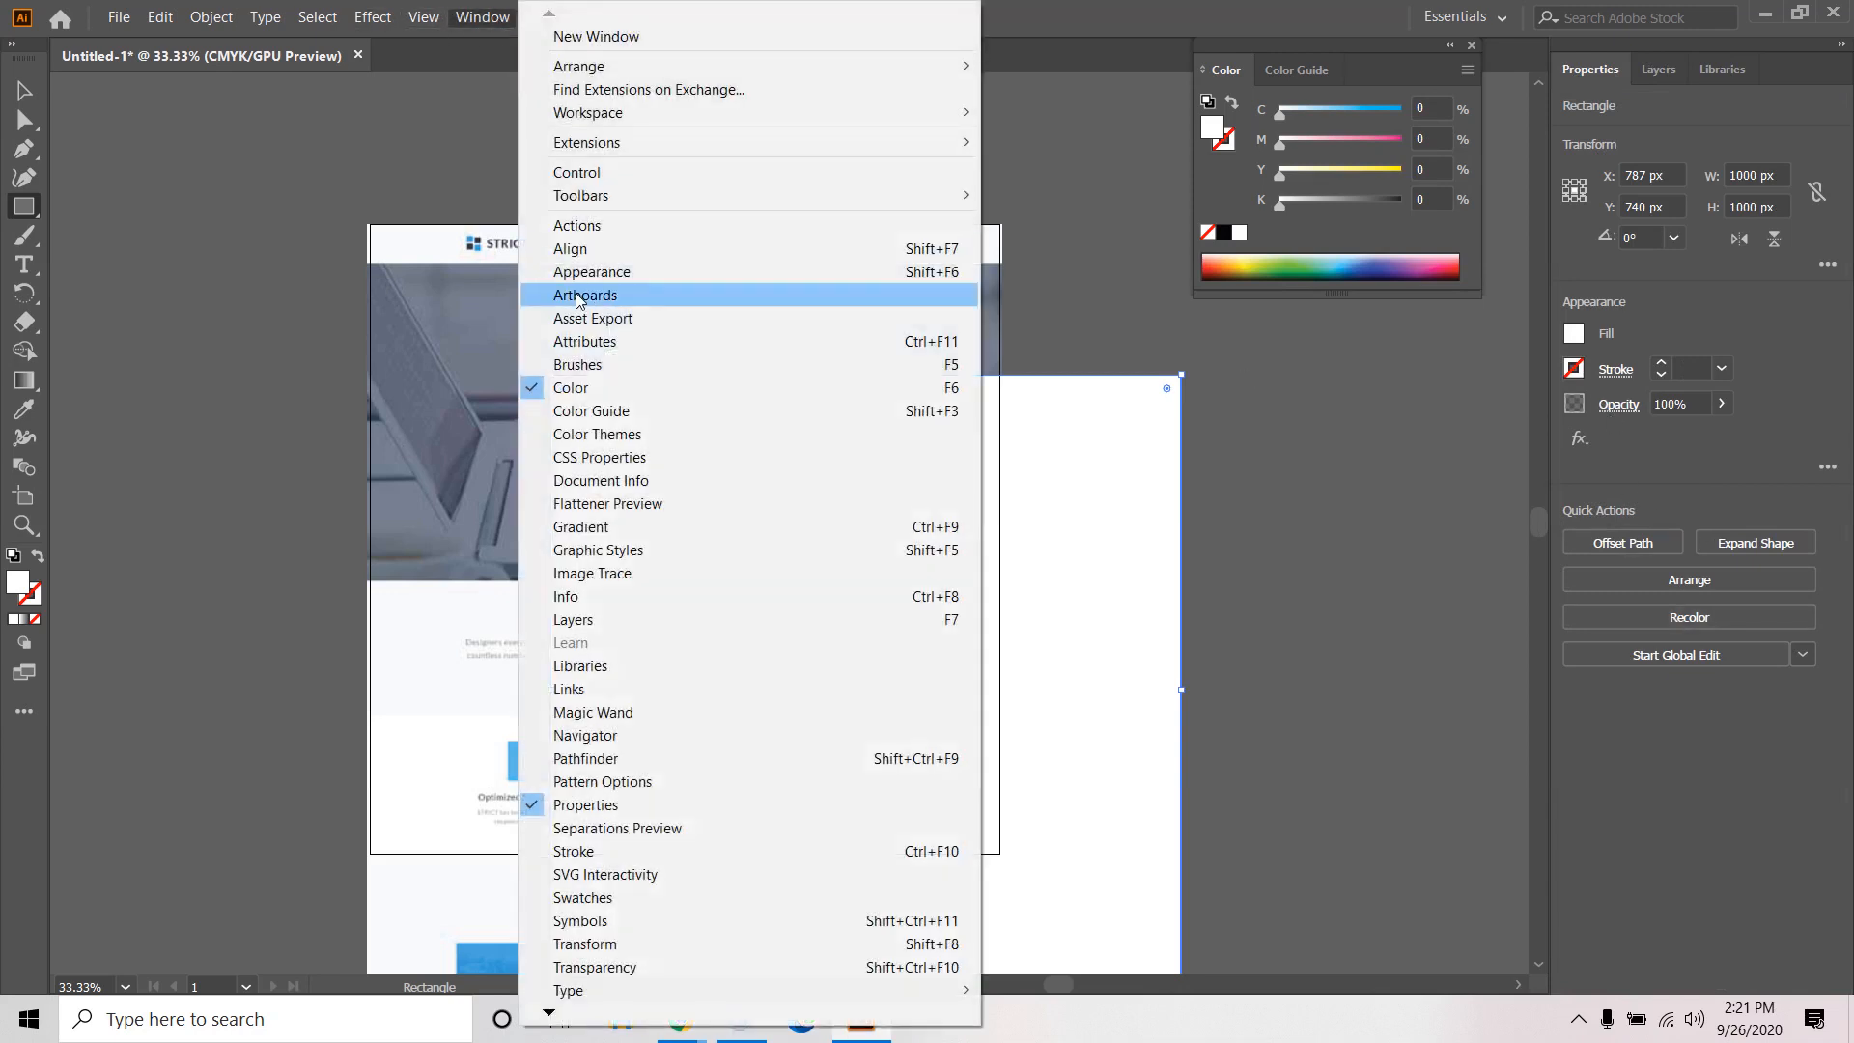
{"action": "left_click", "coordinate": [611, 253]}
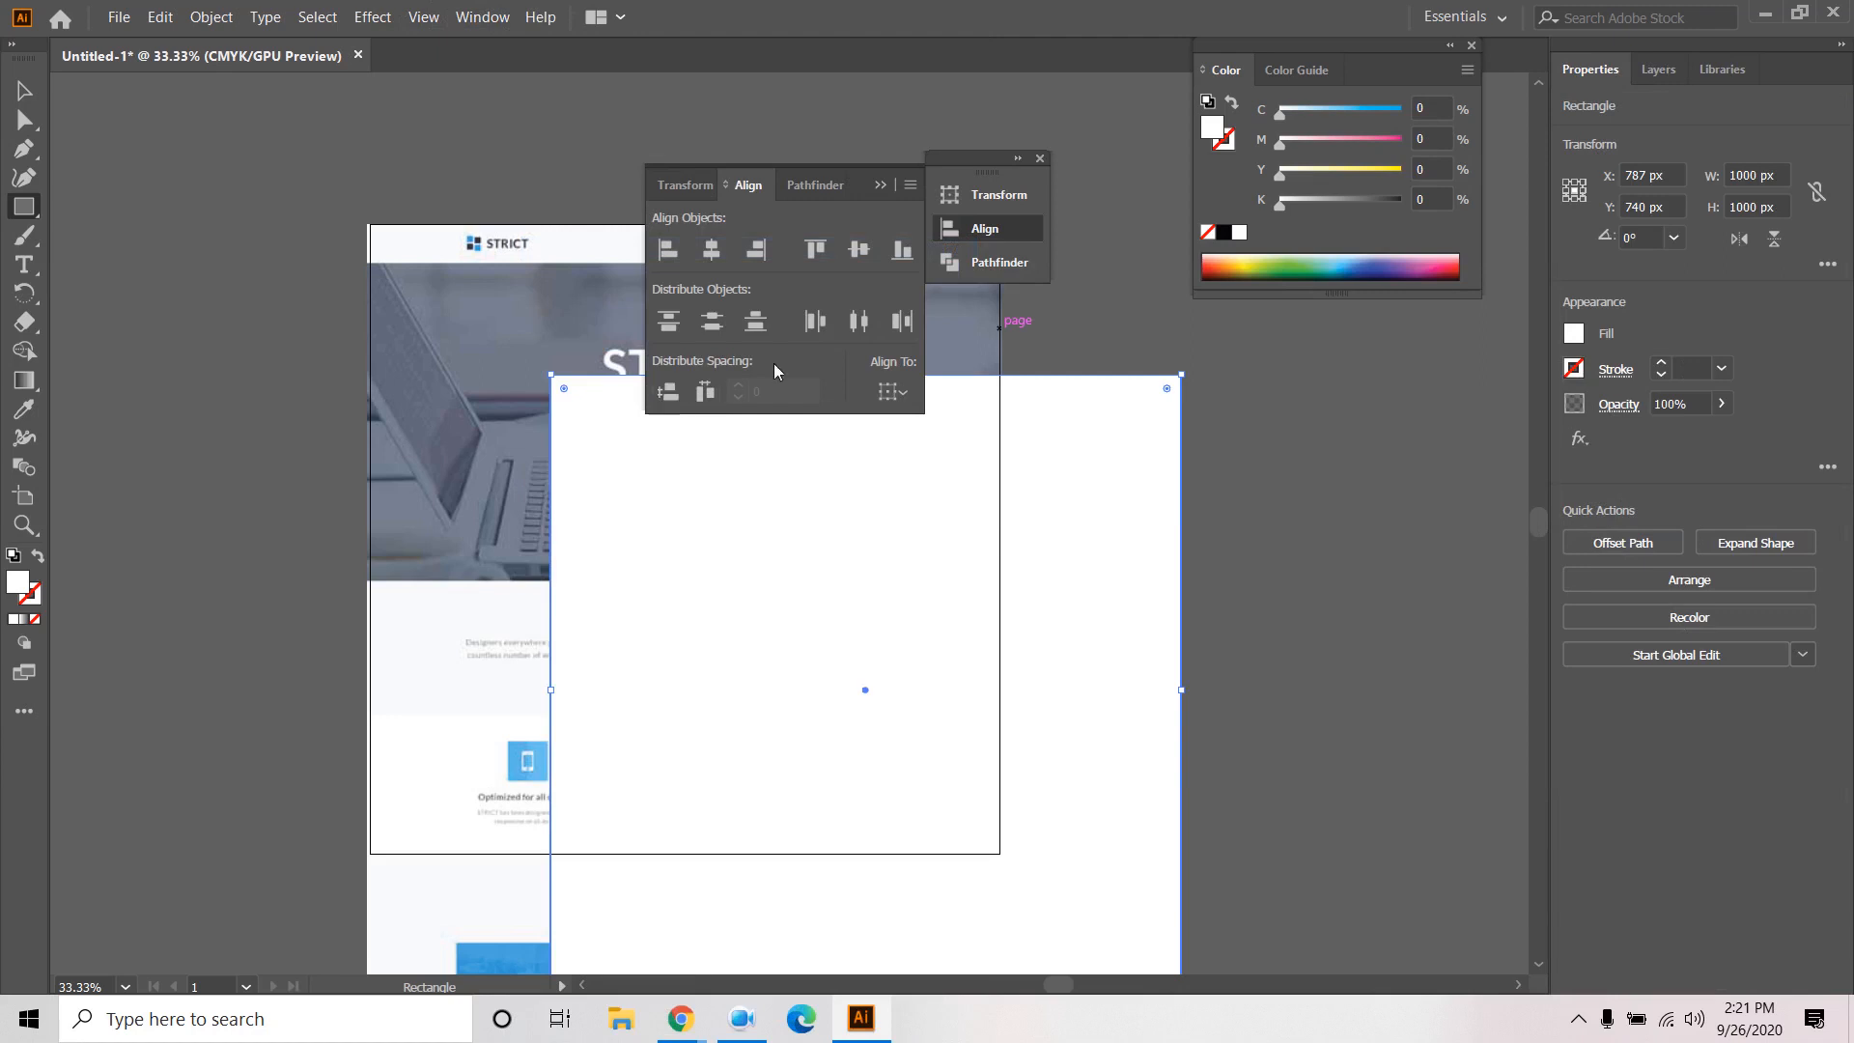
{"action": "left_click", "coordinate": [889, 391]}
{"action": "left_click", "coordinate": [976, 473]}
{"action": "left_click", "coordinate": [723, 253]}
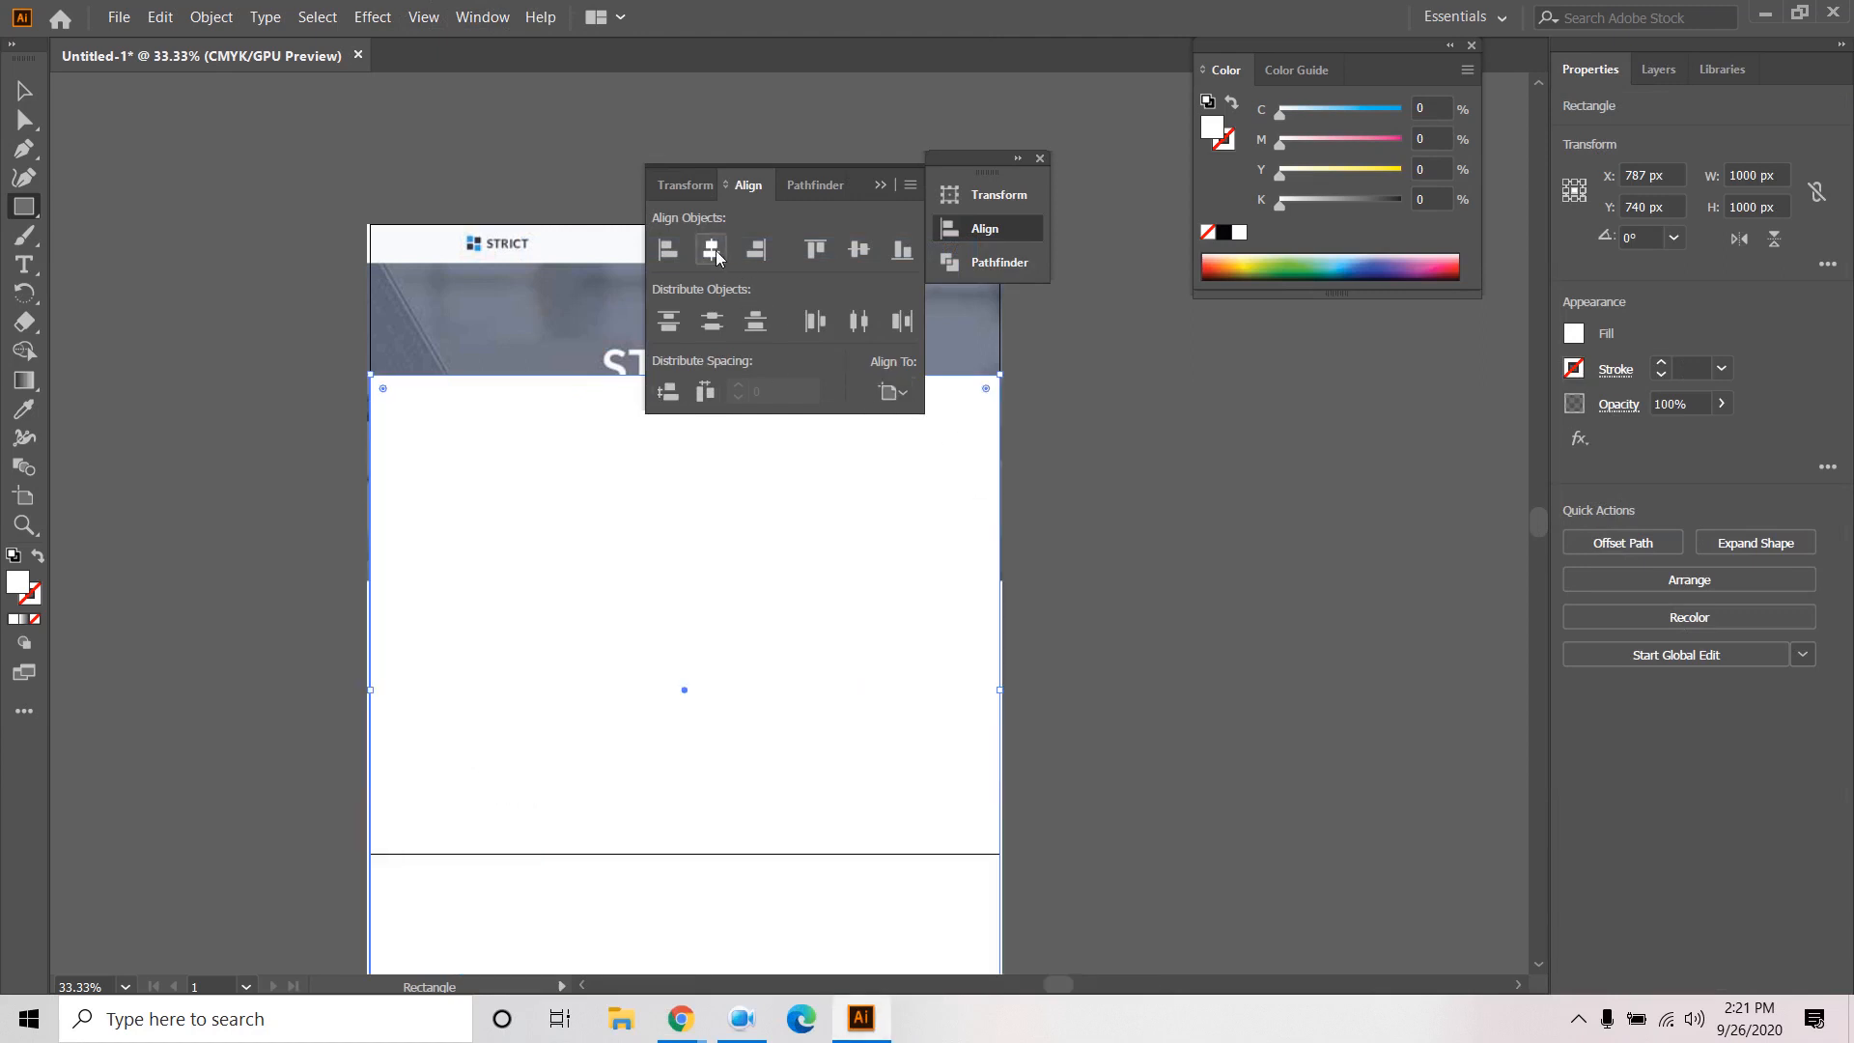
{"action": "left_click", "coordinate": [855, 252]}
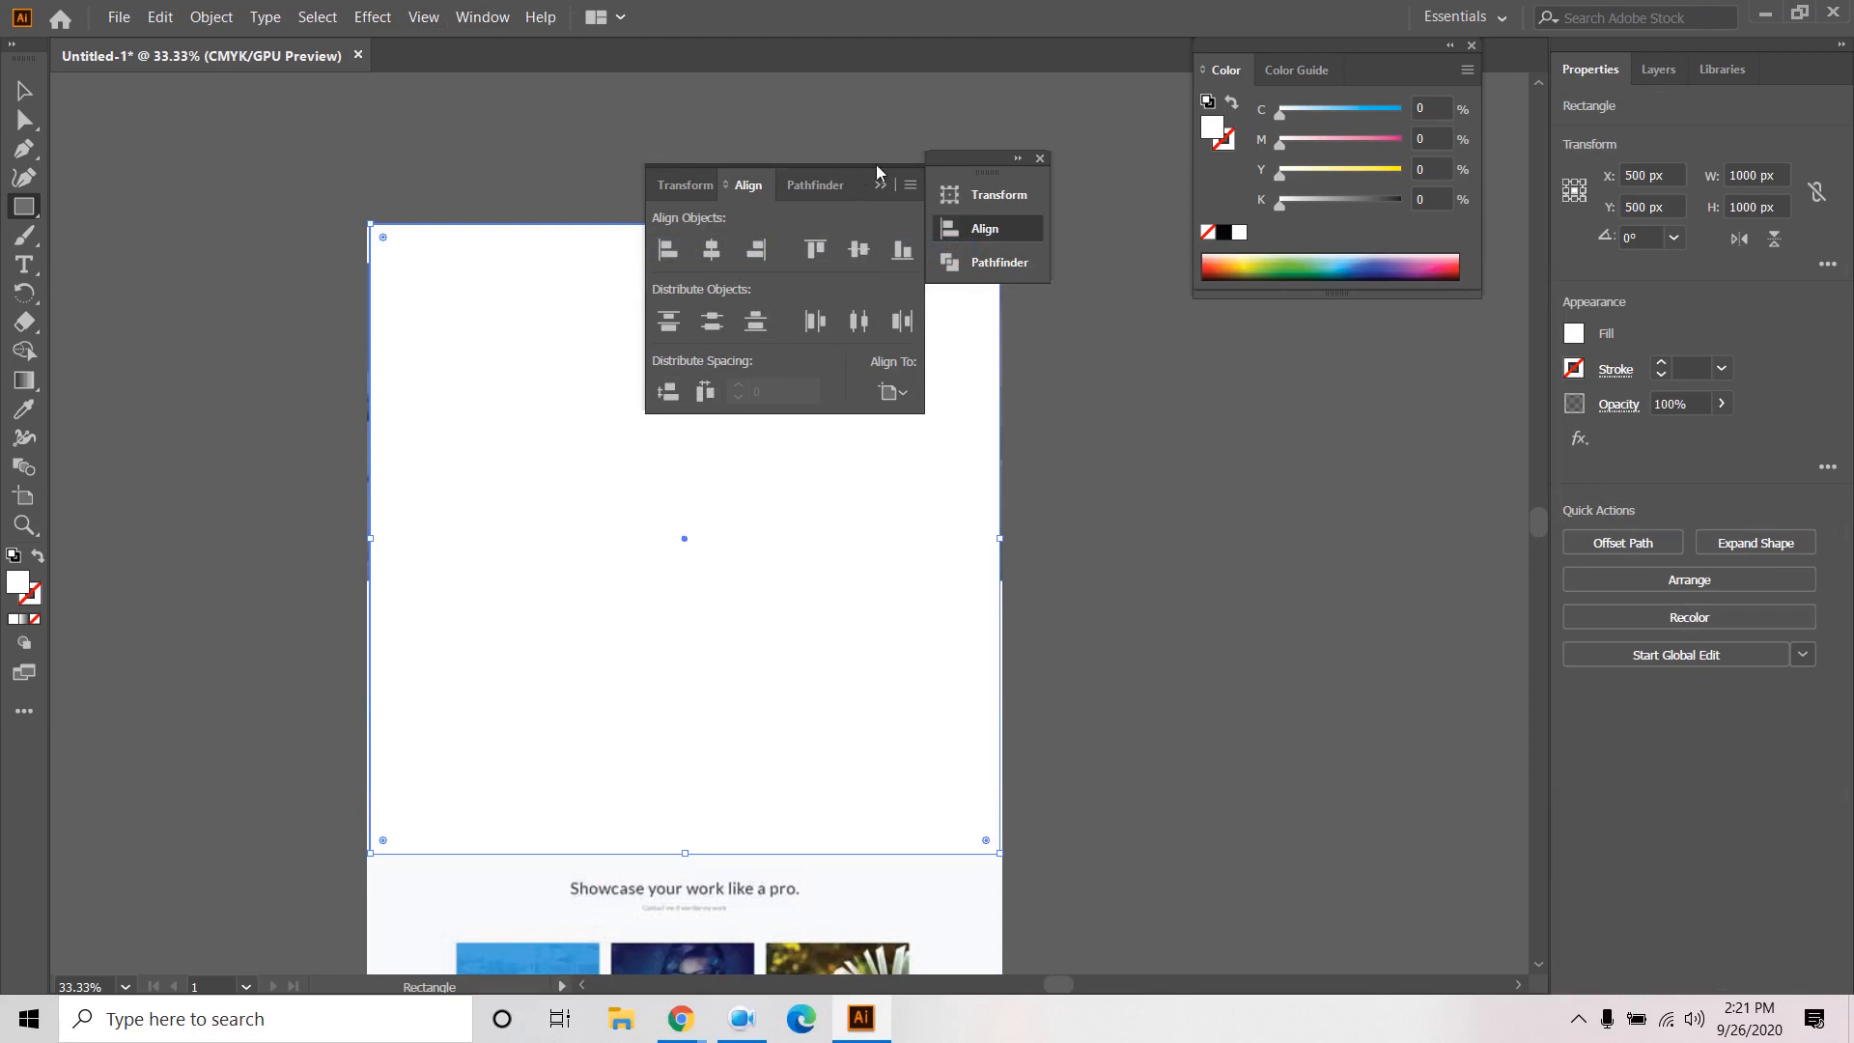
{"action": "left_click", "coordinate": [1040, 158]}
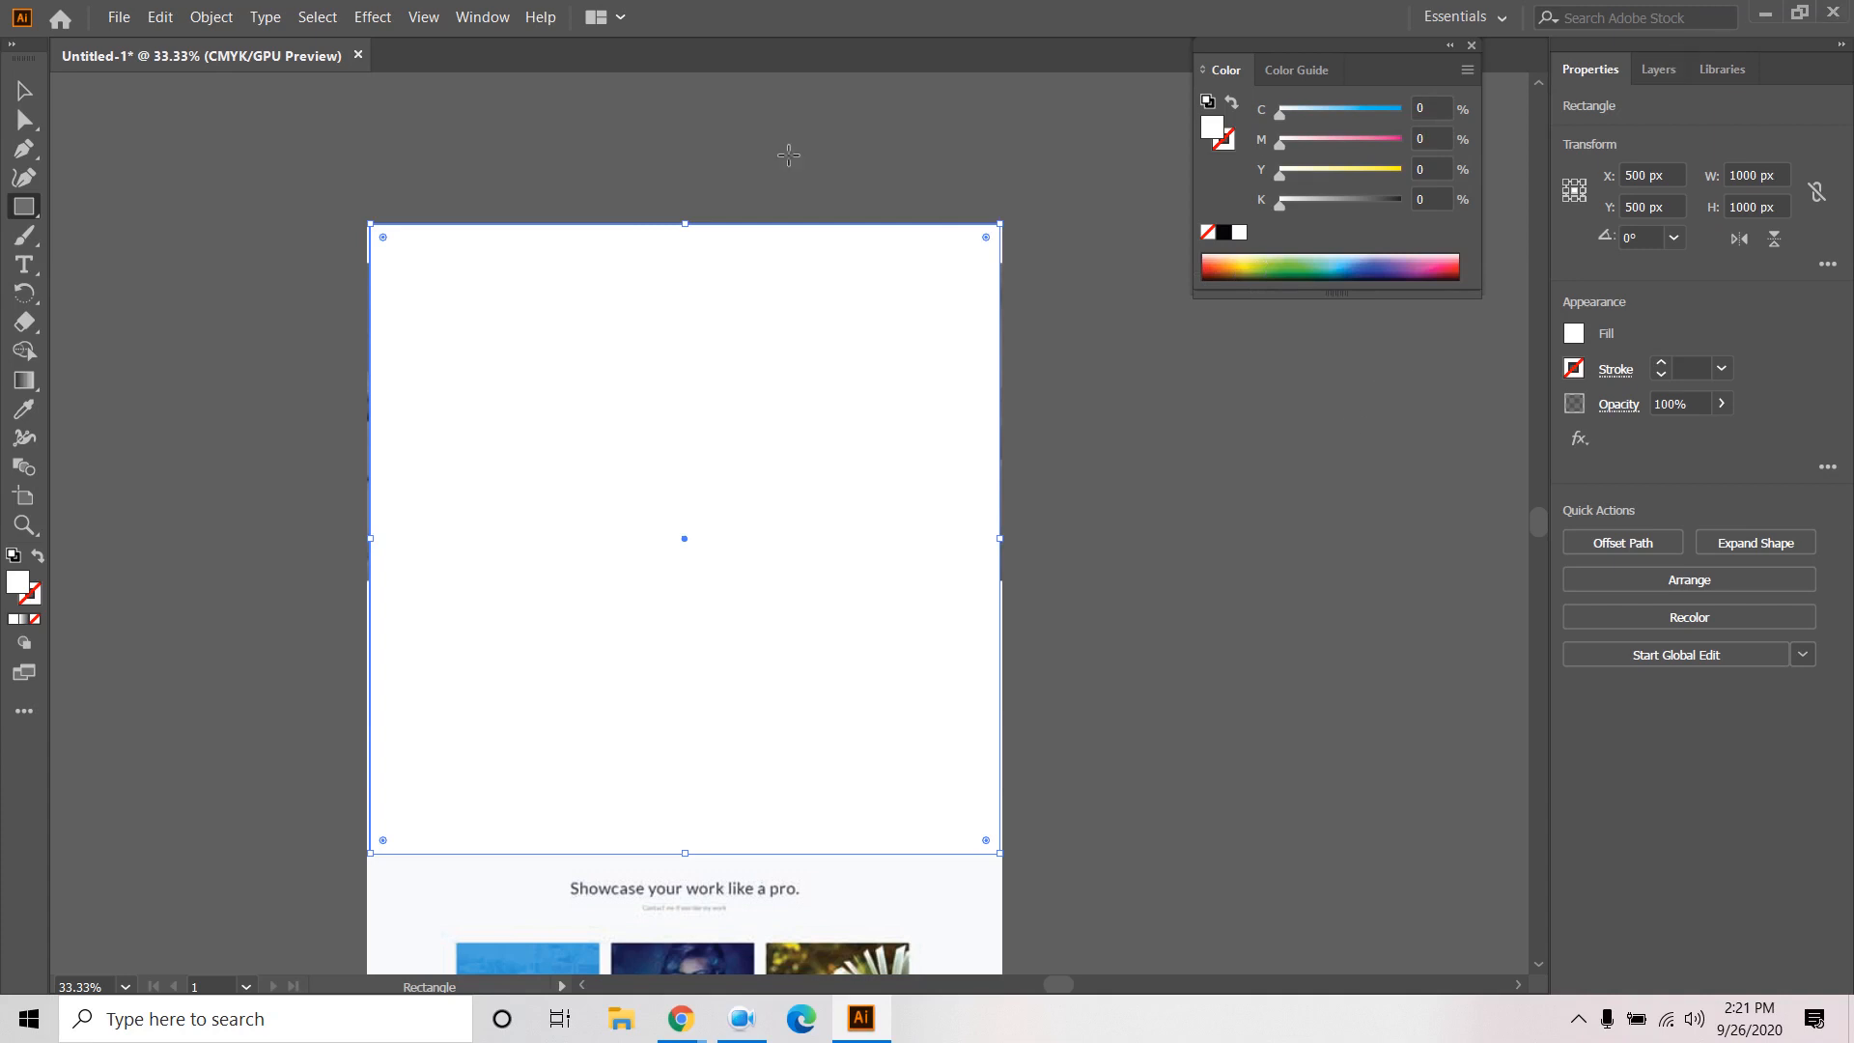
Select the rectangle and the image together and make a clipping mask that crops the image to the artboard.
{"action": "left_click", "coordinate": [24, 90]}
{"action": "left_click_drag", "start_coordinate": [249, 126], "coordinate": [1069, 884]}
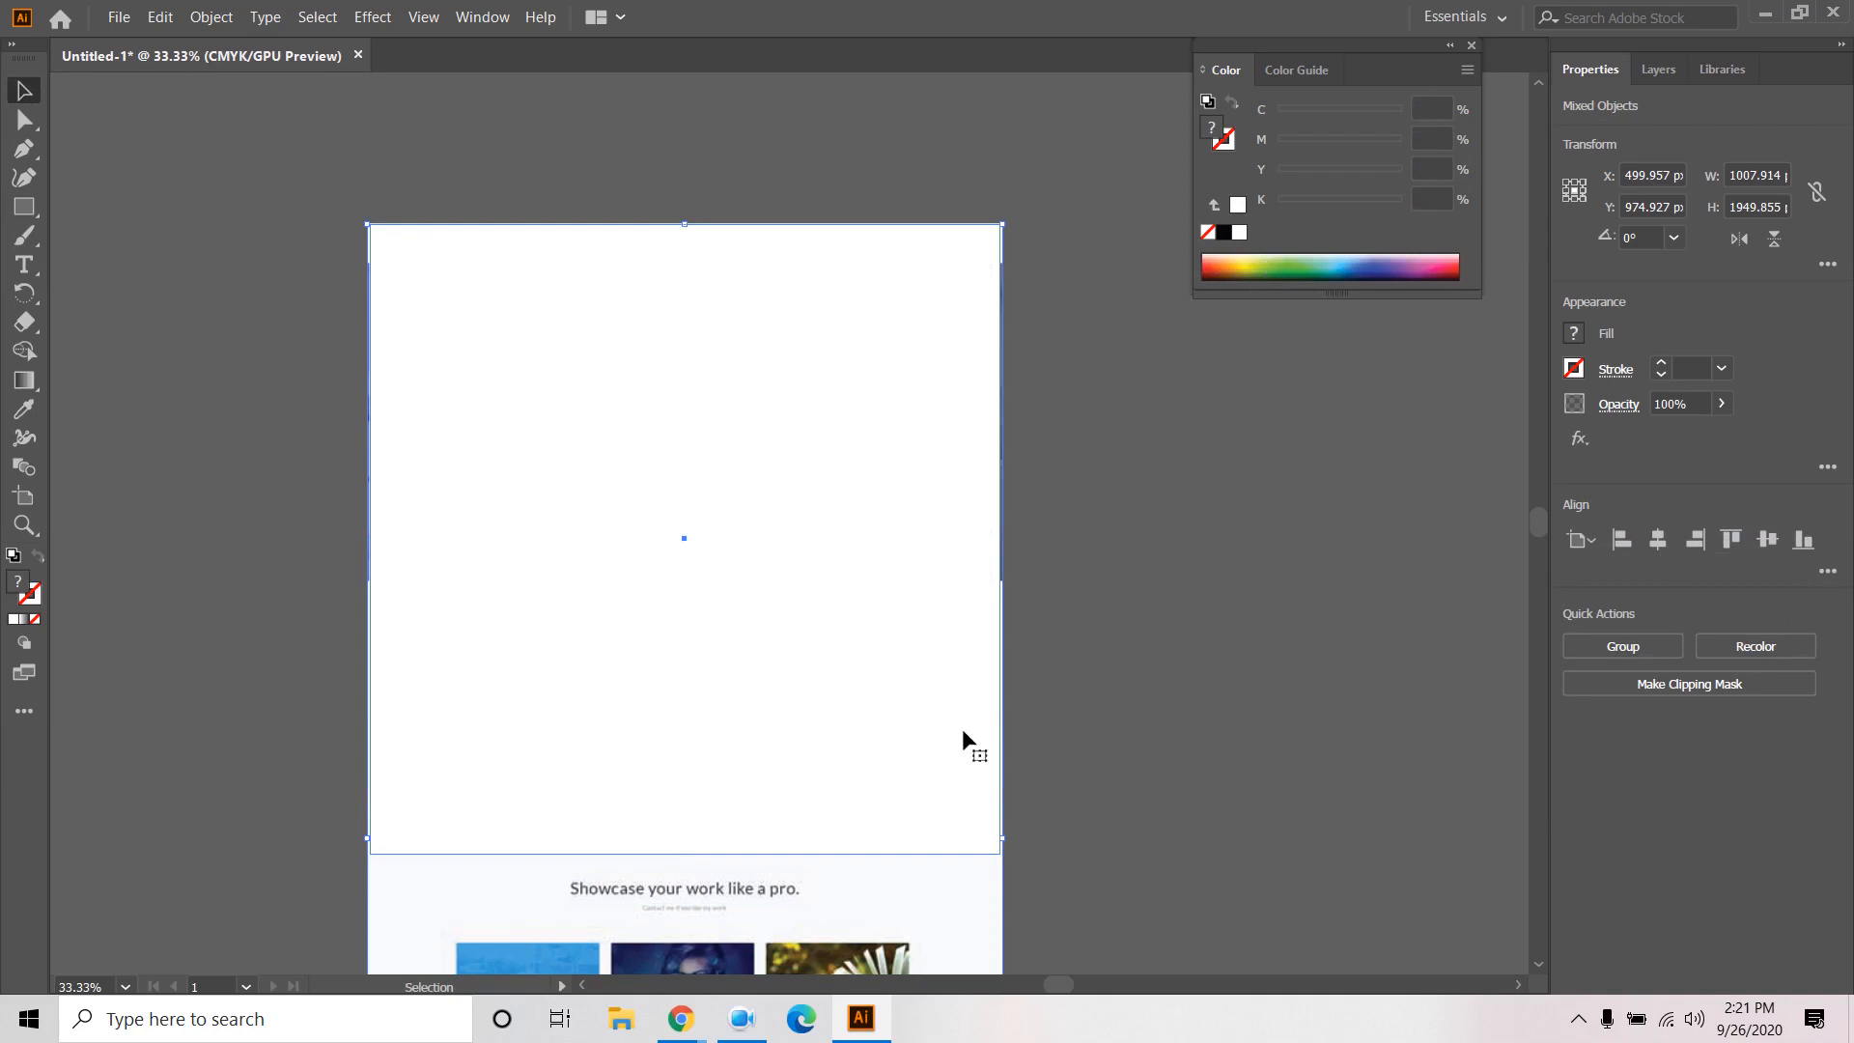
{"action": "right_click", "coordinate": [799, 479]}
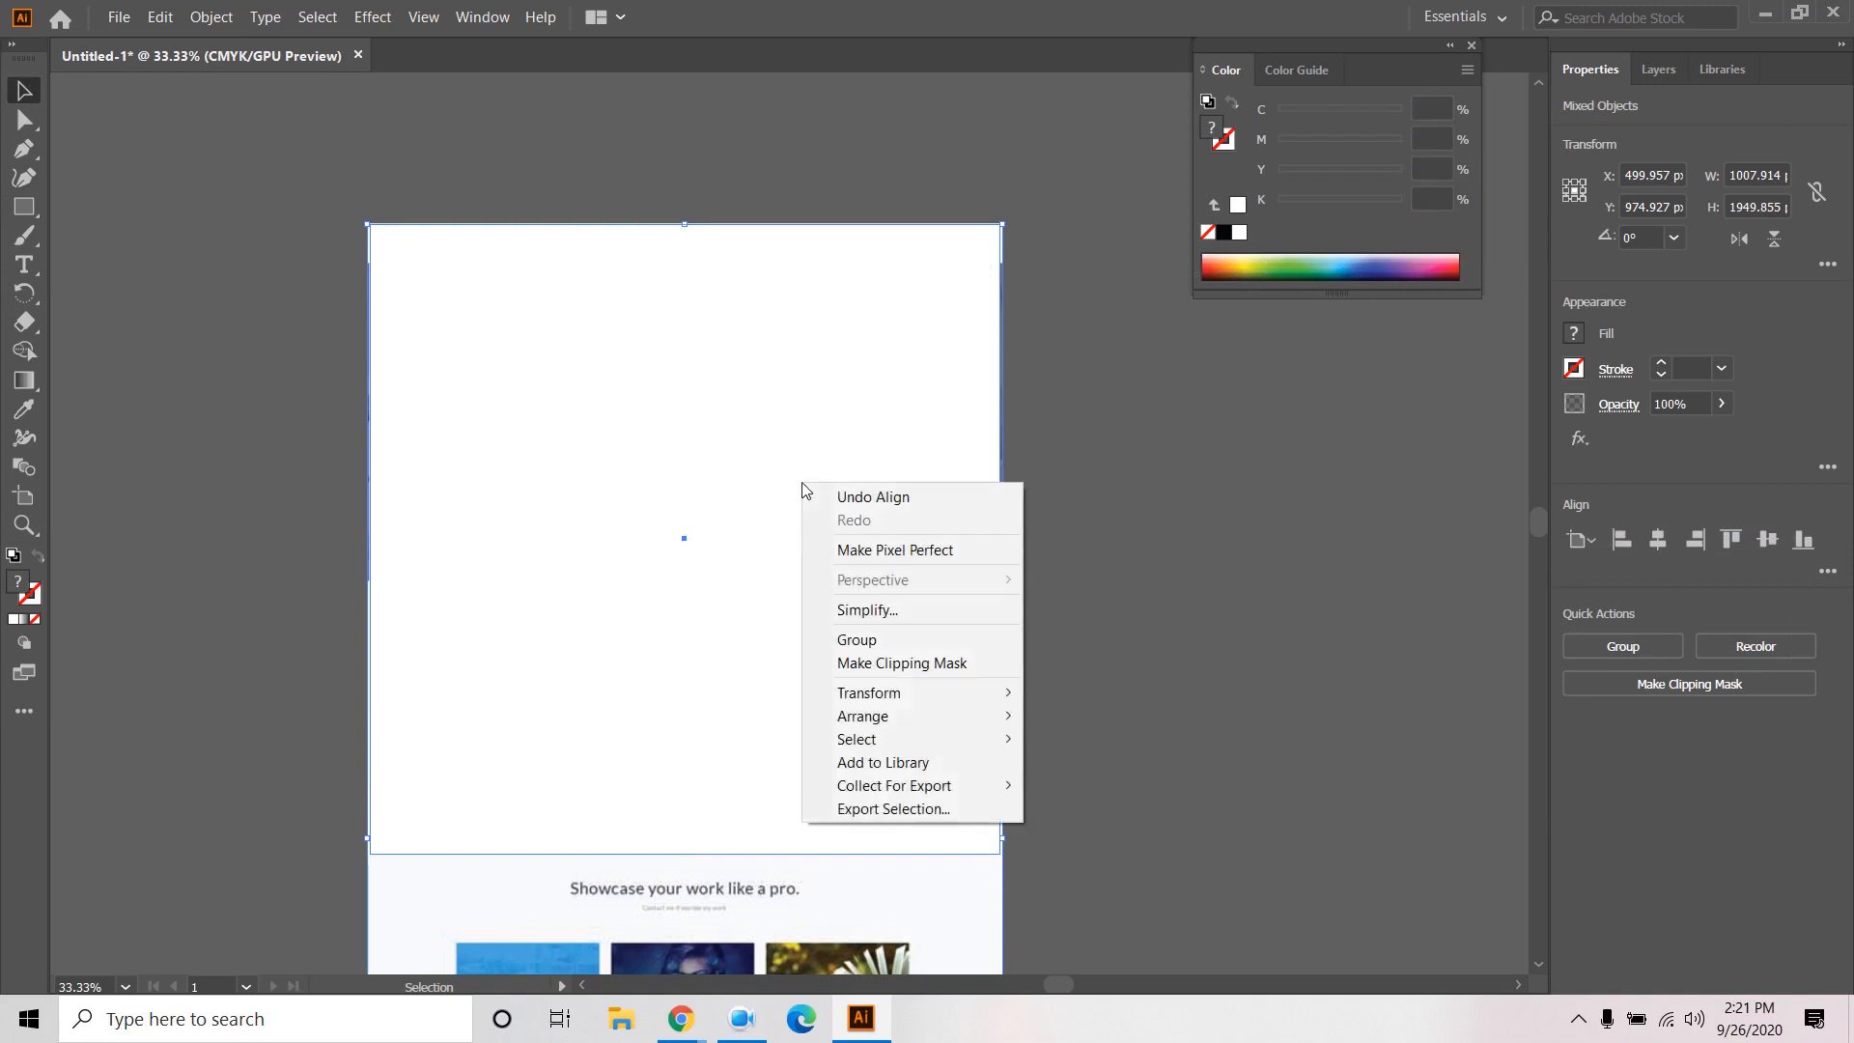
{"action": "left_click", "coordinate": [948, 663]}
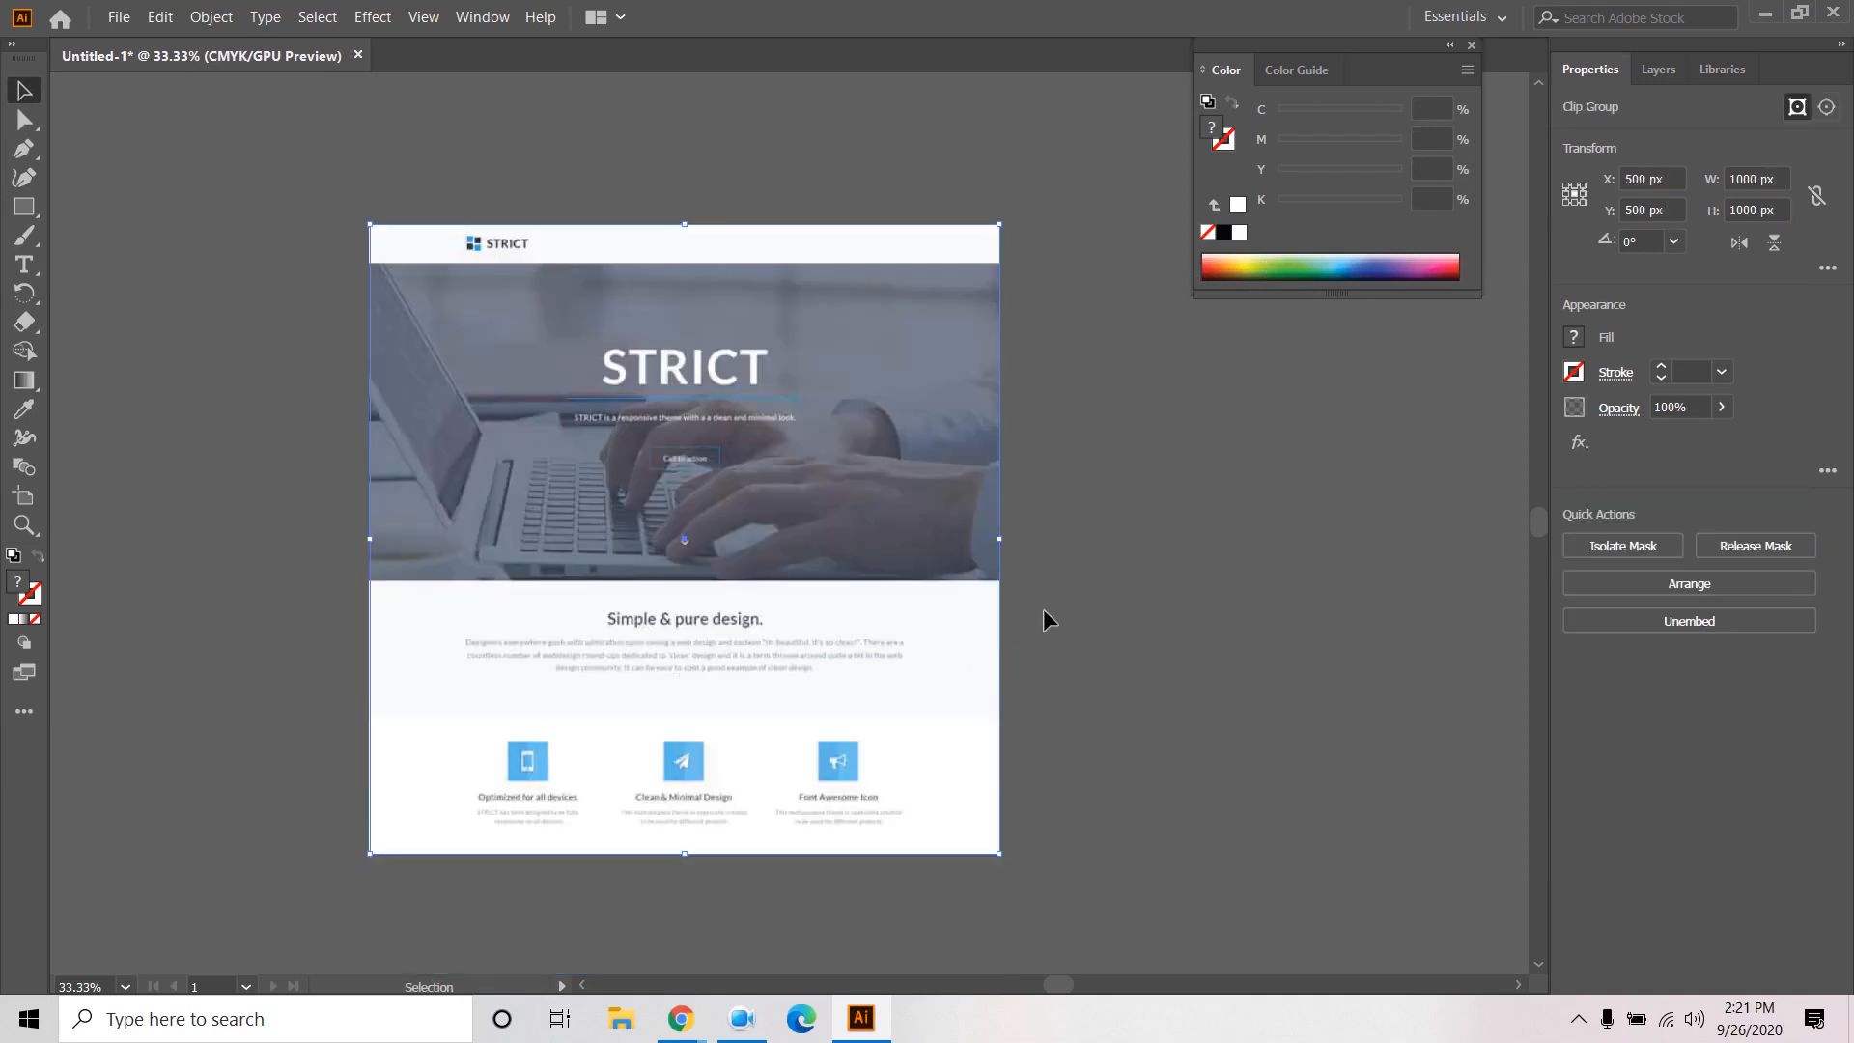
{"action": "left_click", "coordinate": [1152, 632]}
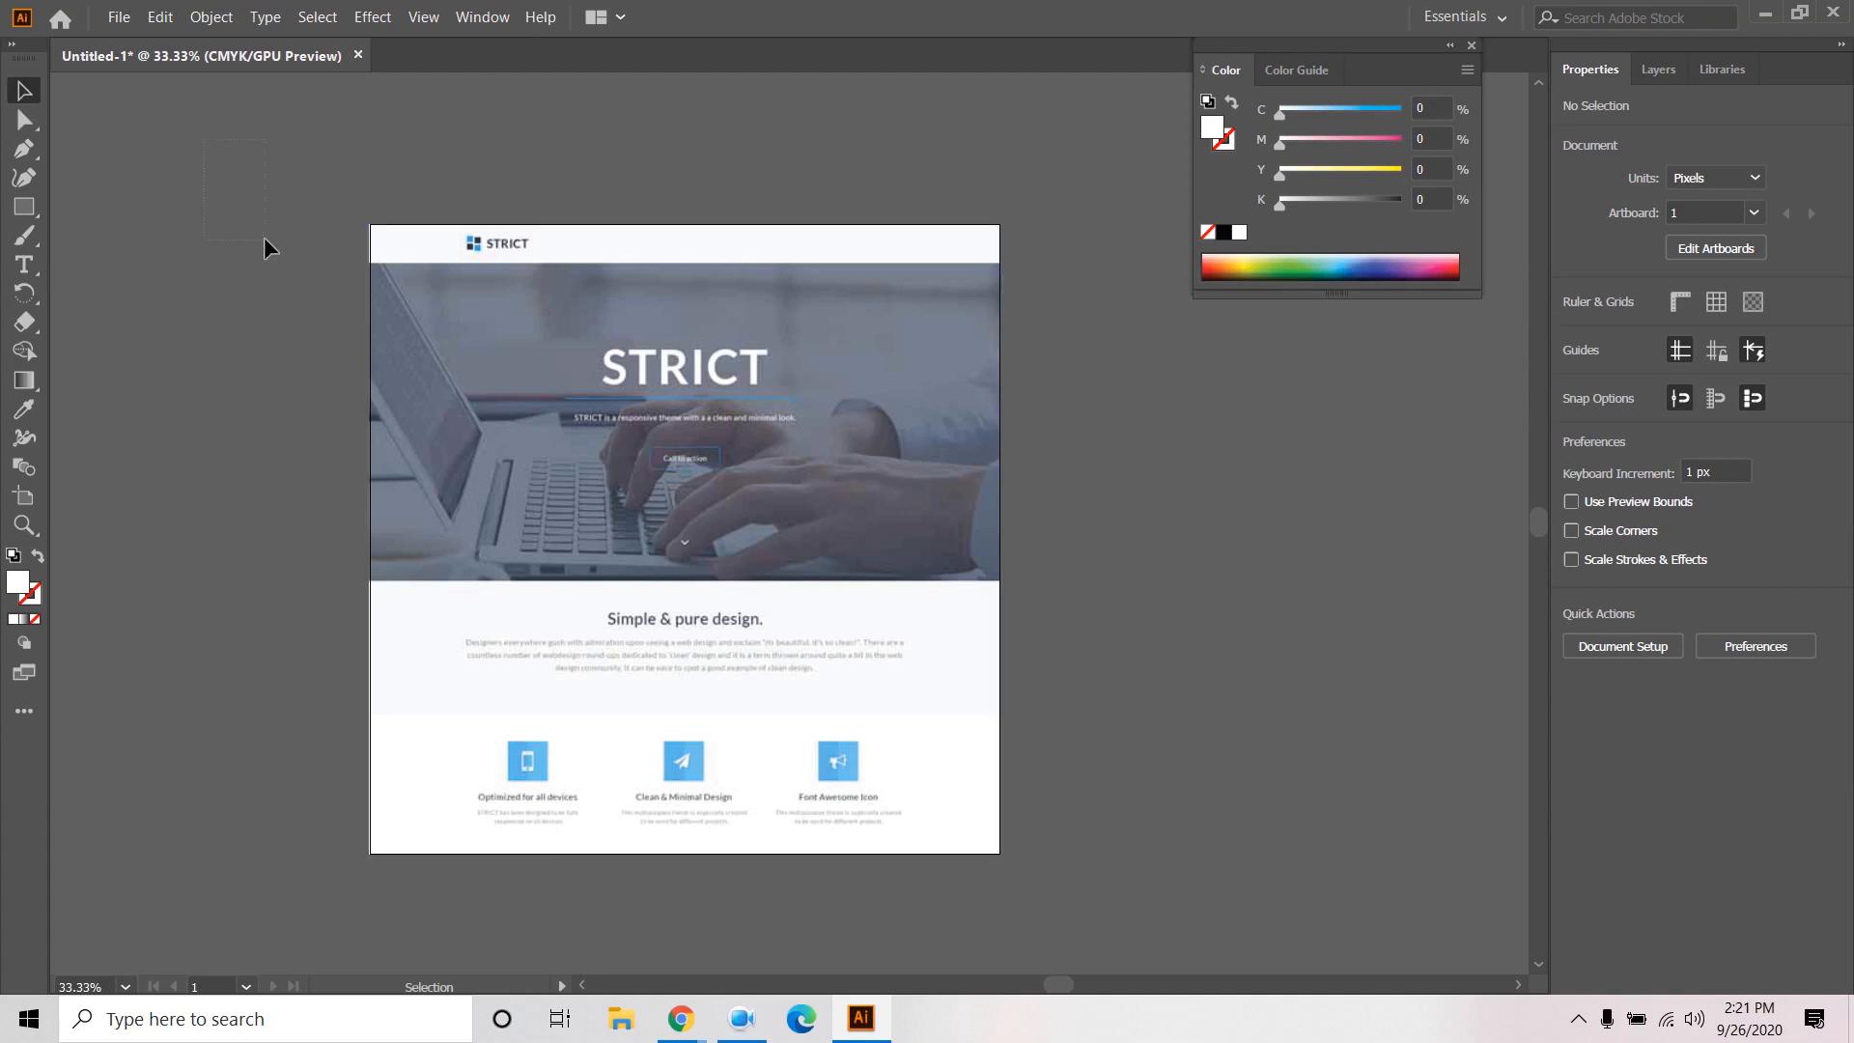
Select the clipped image and show the document's layers.
{"action": "left_click_drag", "start_coordinate": [264, 250], "coordinate": [1066, 900]}
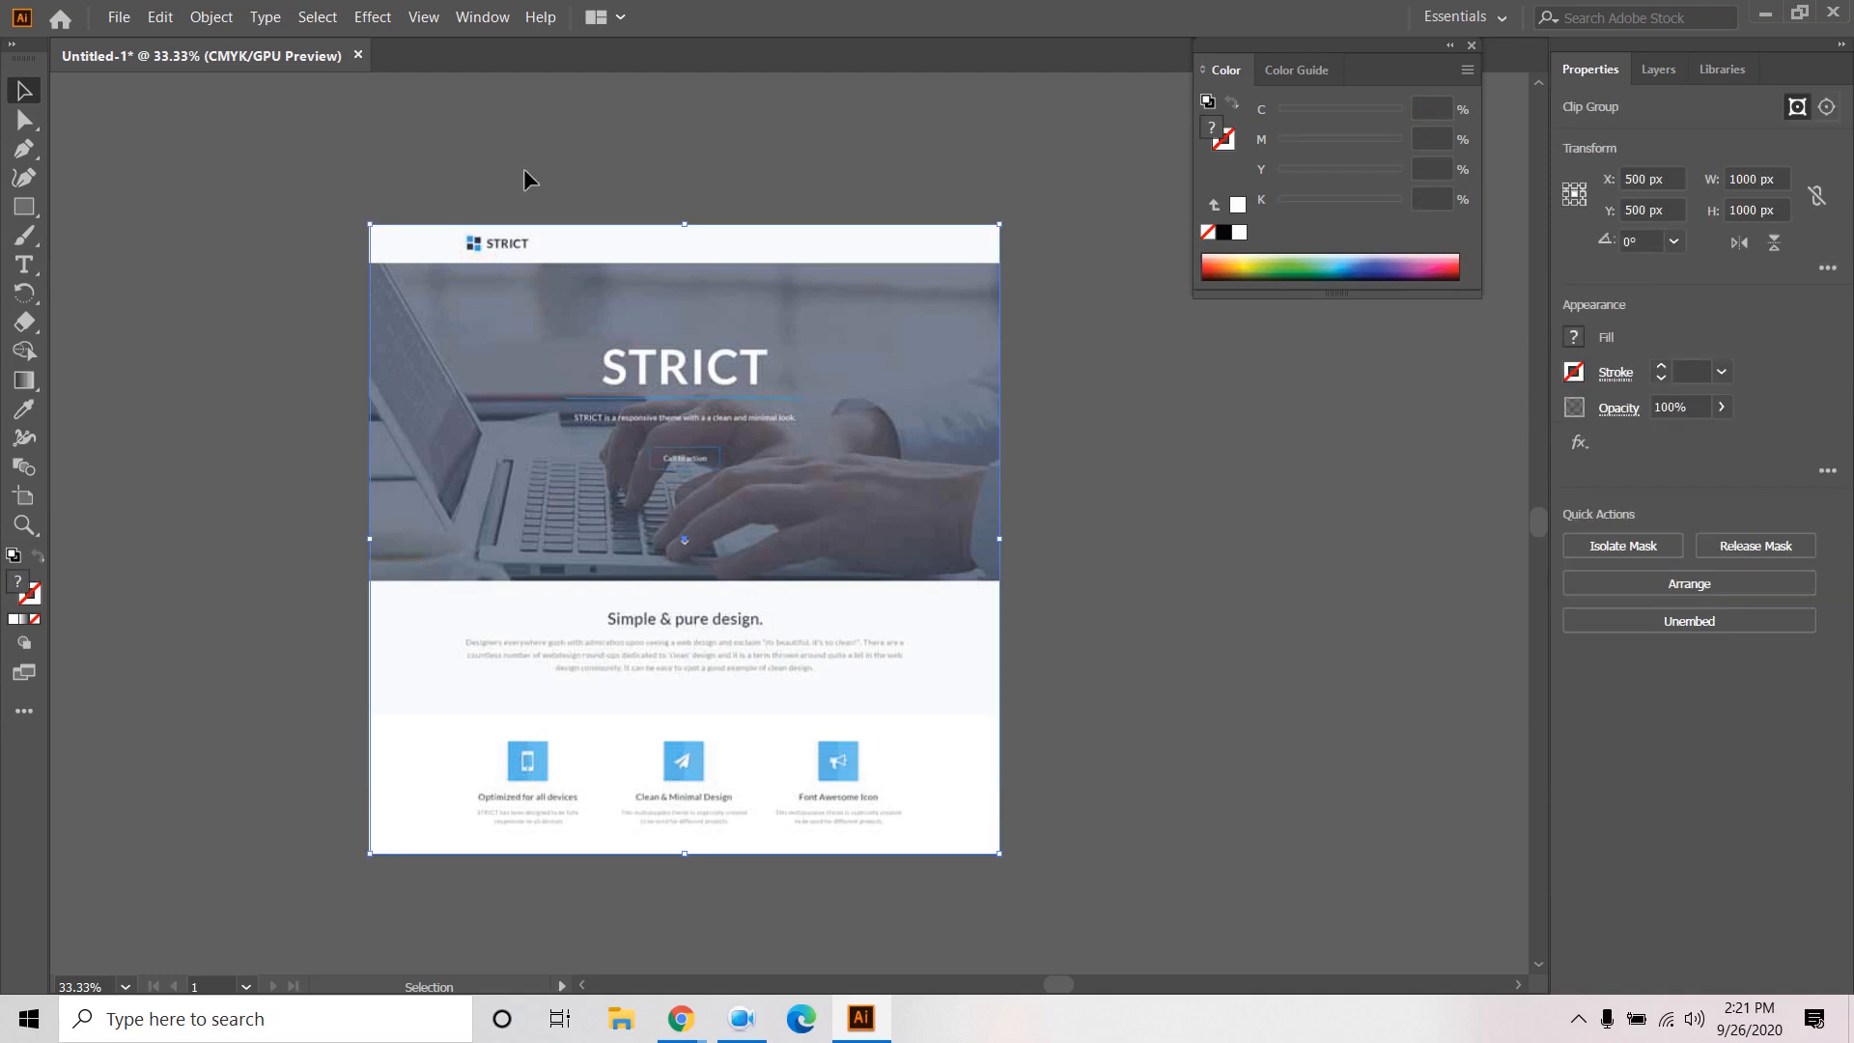
{"action": "left_click_drag", "start_coordinate": [272, 127], "coordinate": [1047, 860]}
{"action": "left_click", "coordinate": [1655, 70]}
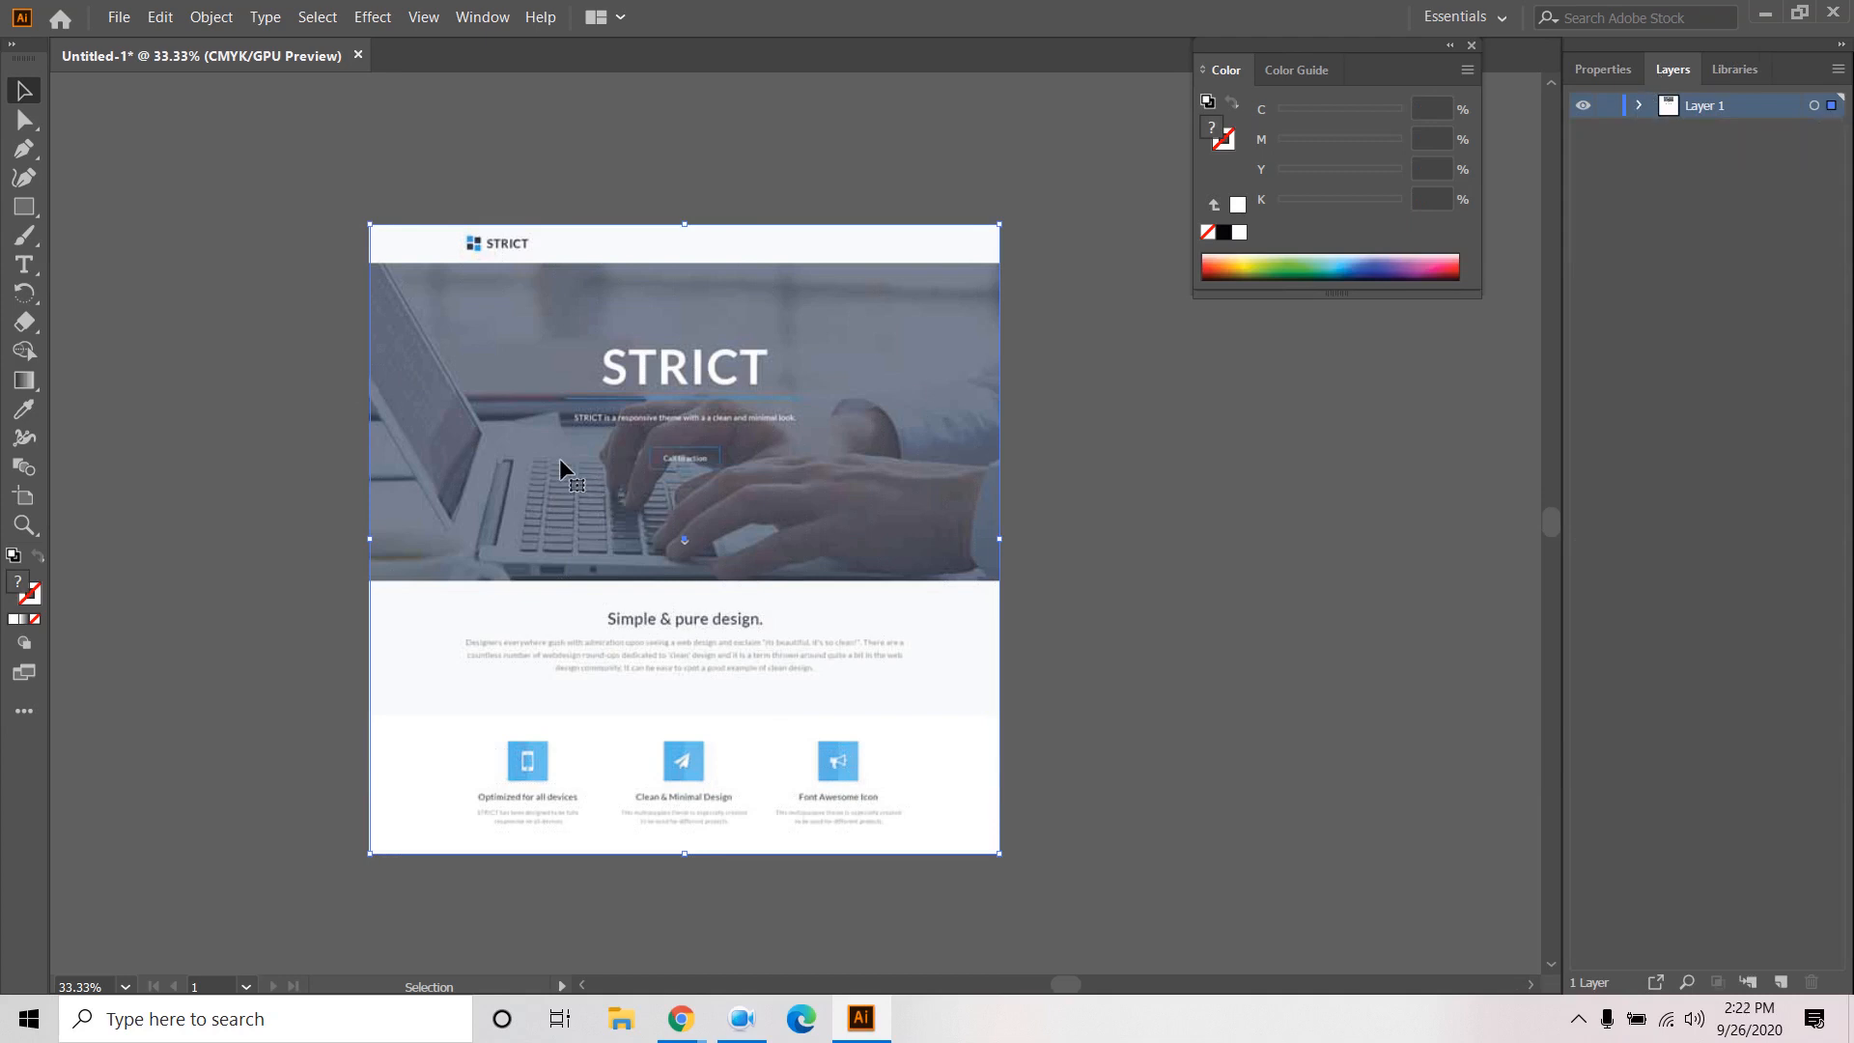
Delete the clipped image and draw two overlapping white rectangles near the middle of the empty artboard.
{"action": "key", "text": "Delete"}
{"action": "left_click", "coordinate": [24, 207]}
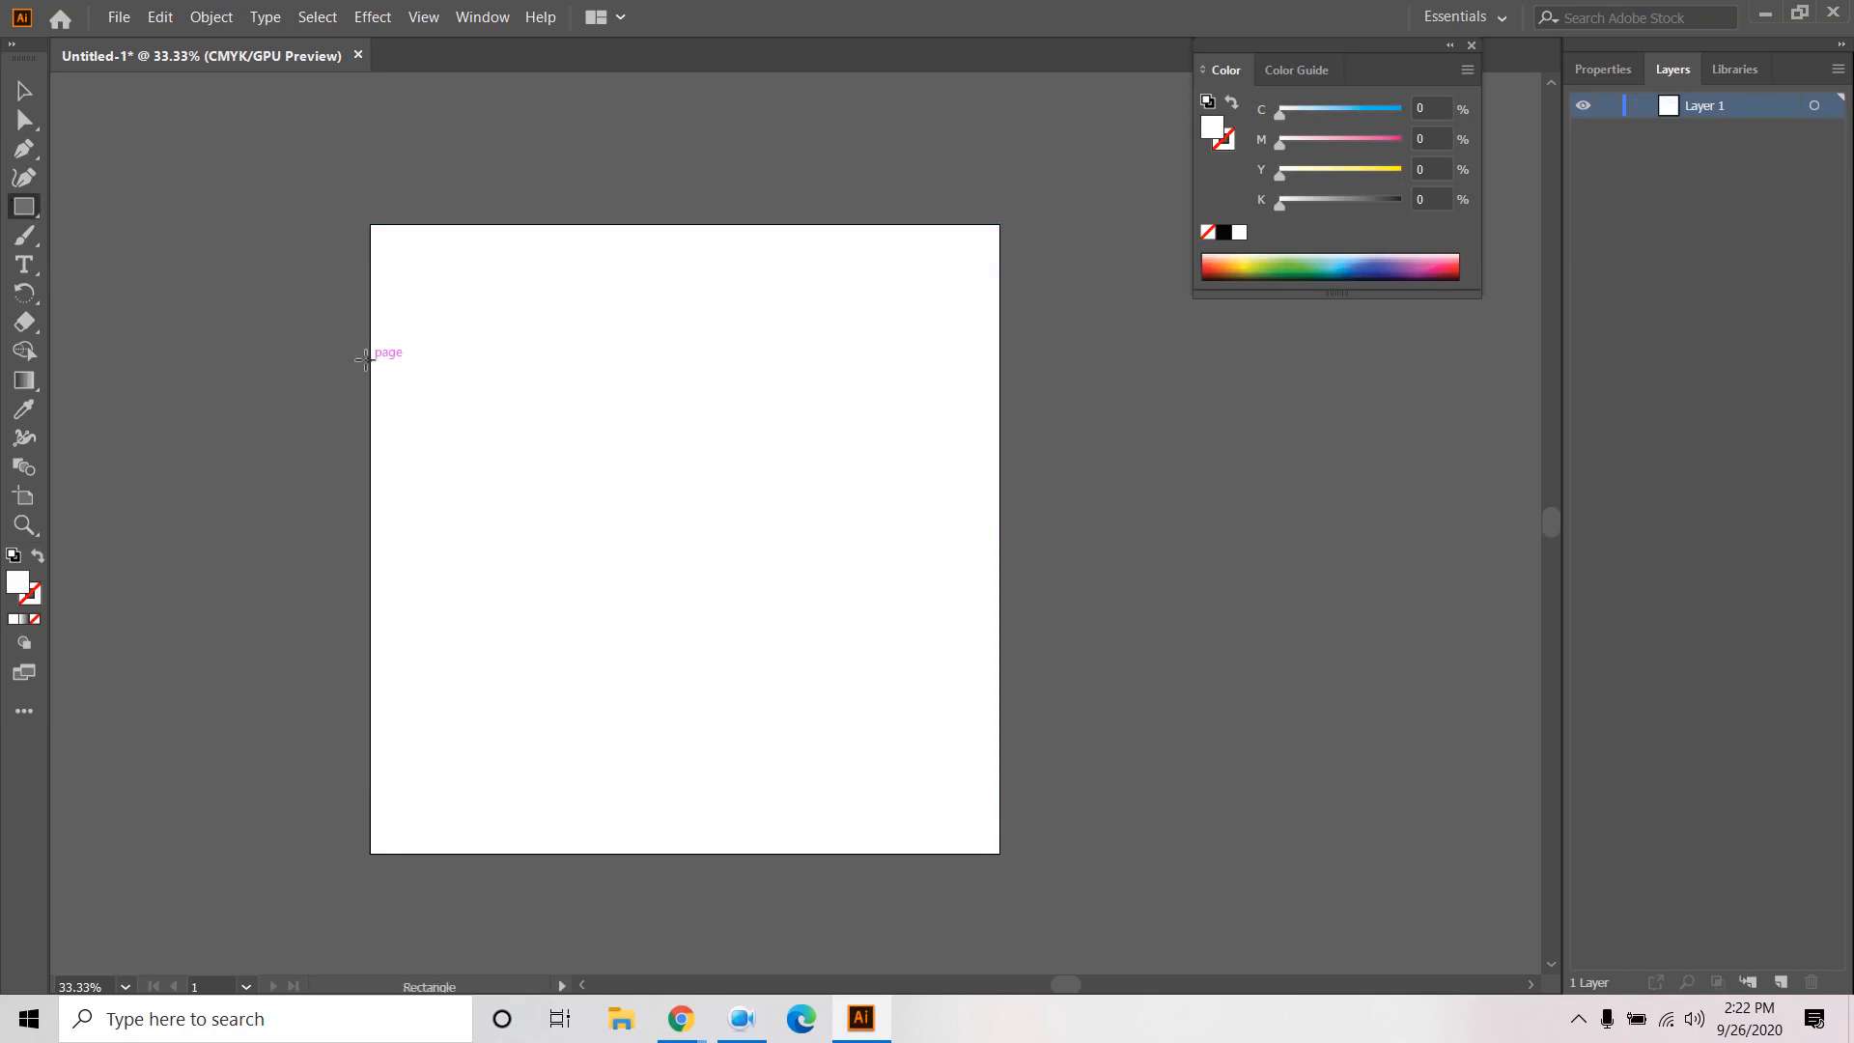
{"action": "left_click_drag", "start_coordinate": [522, 403], "coordinate": [708, 605]}
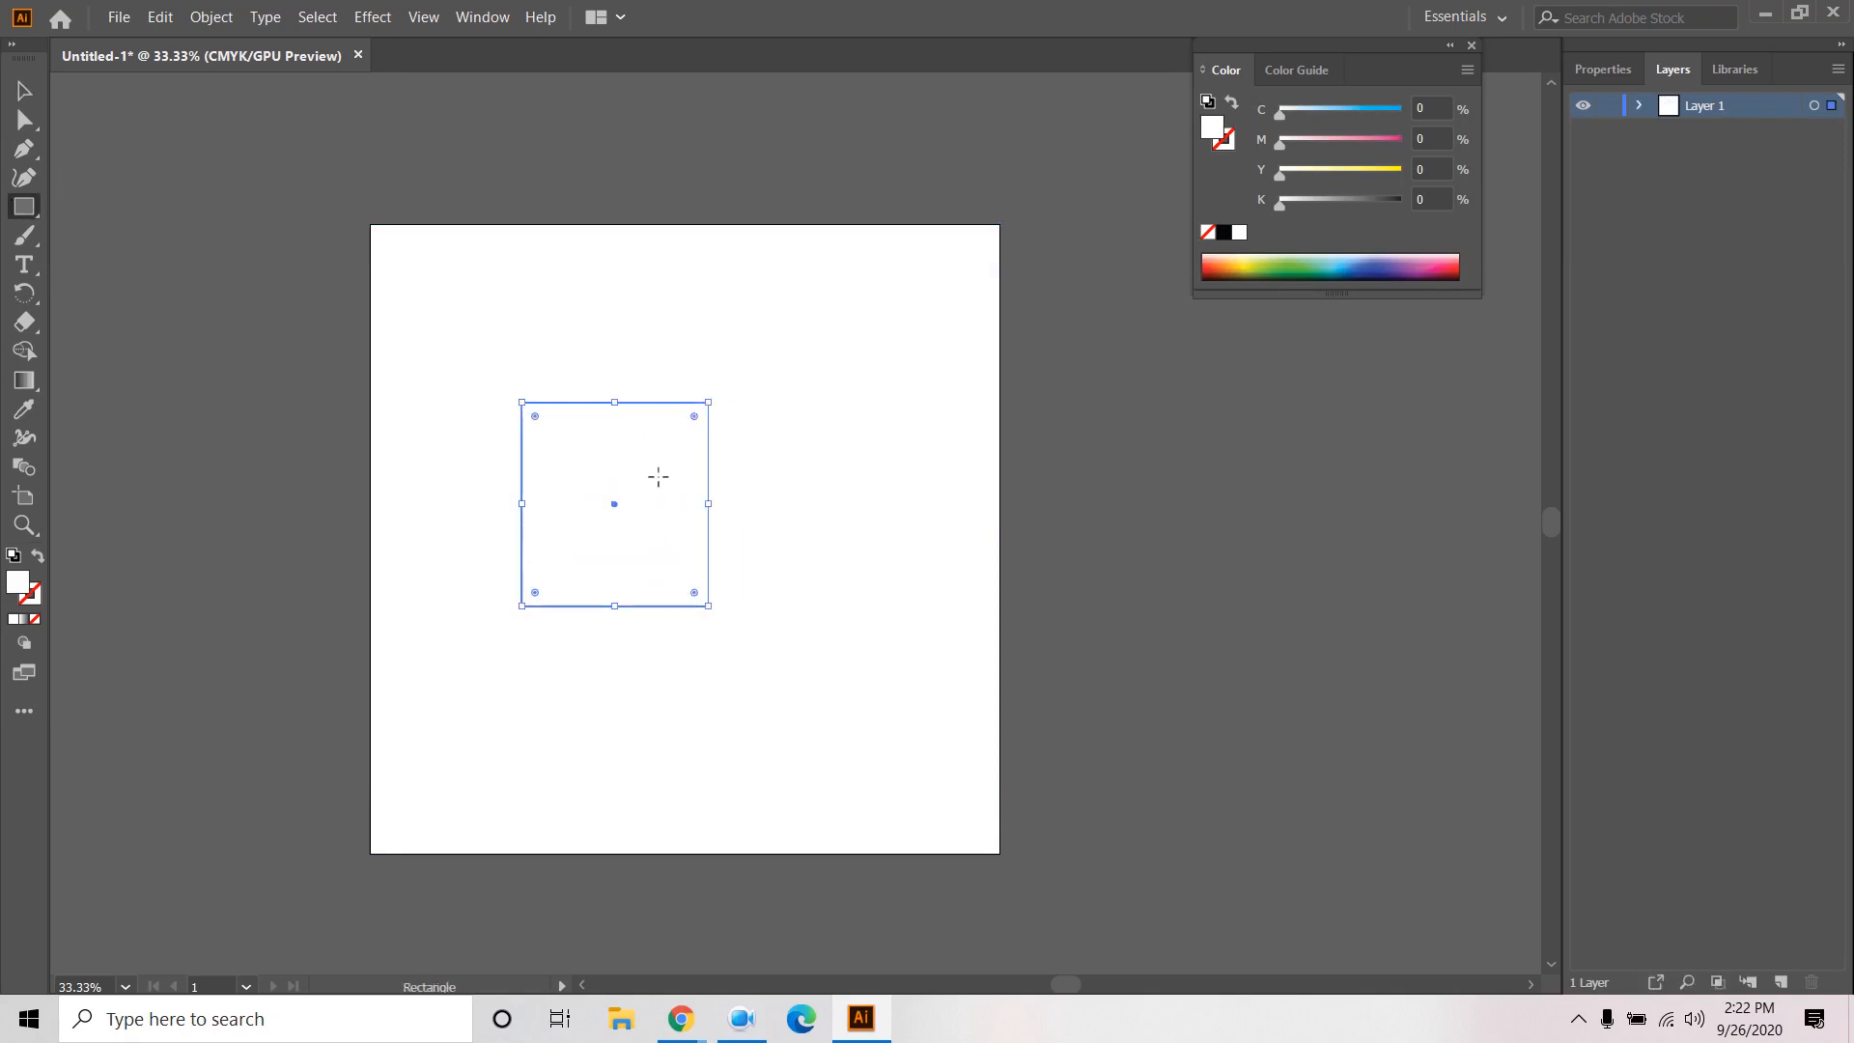
{"action": "left_click_drag", "start_coordinate": [637, 428], "coordinate": [827, 699]}
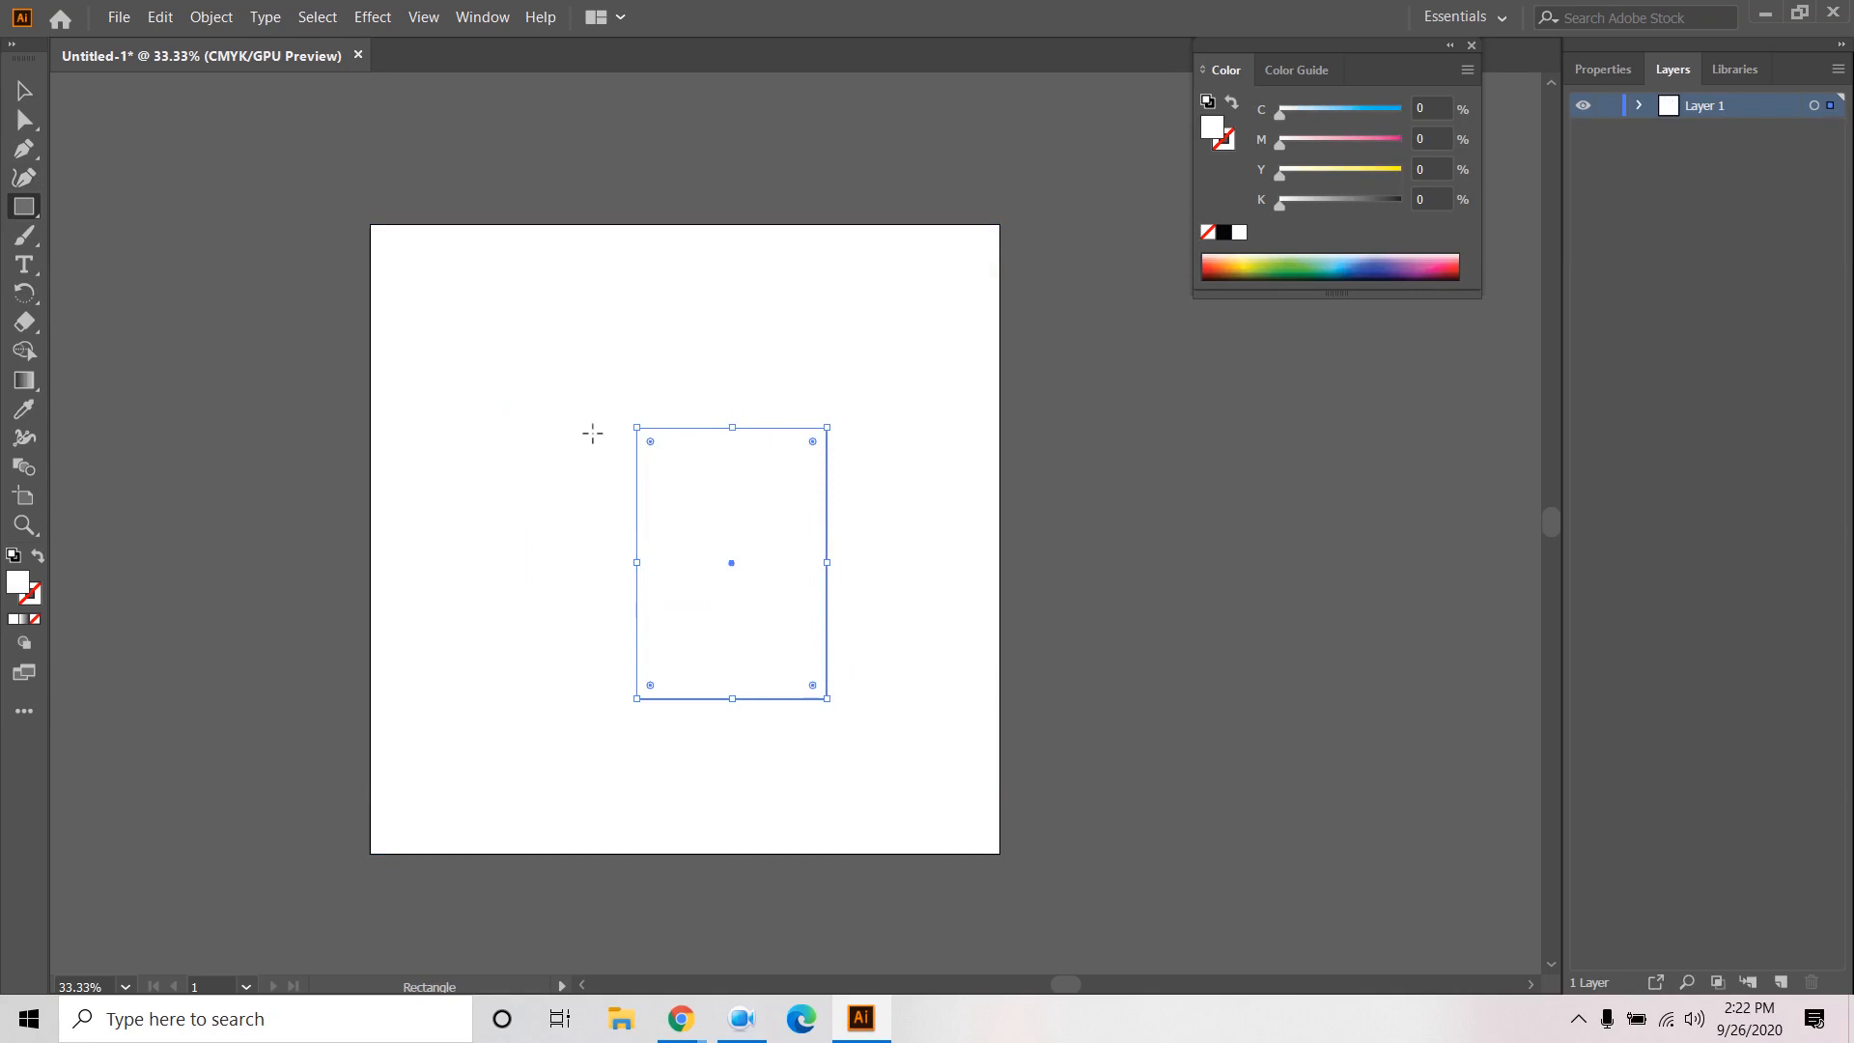
Select the taller of the two rectangles on its own and fill it with green from the colour spectrum.
{"action": "key", "text": "v"}
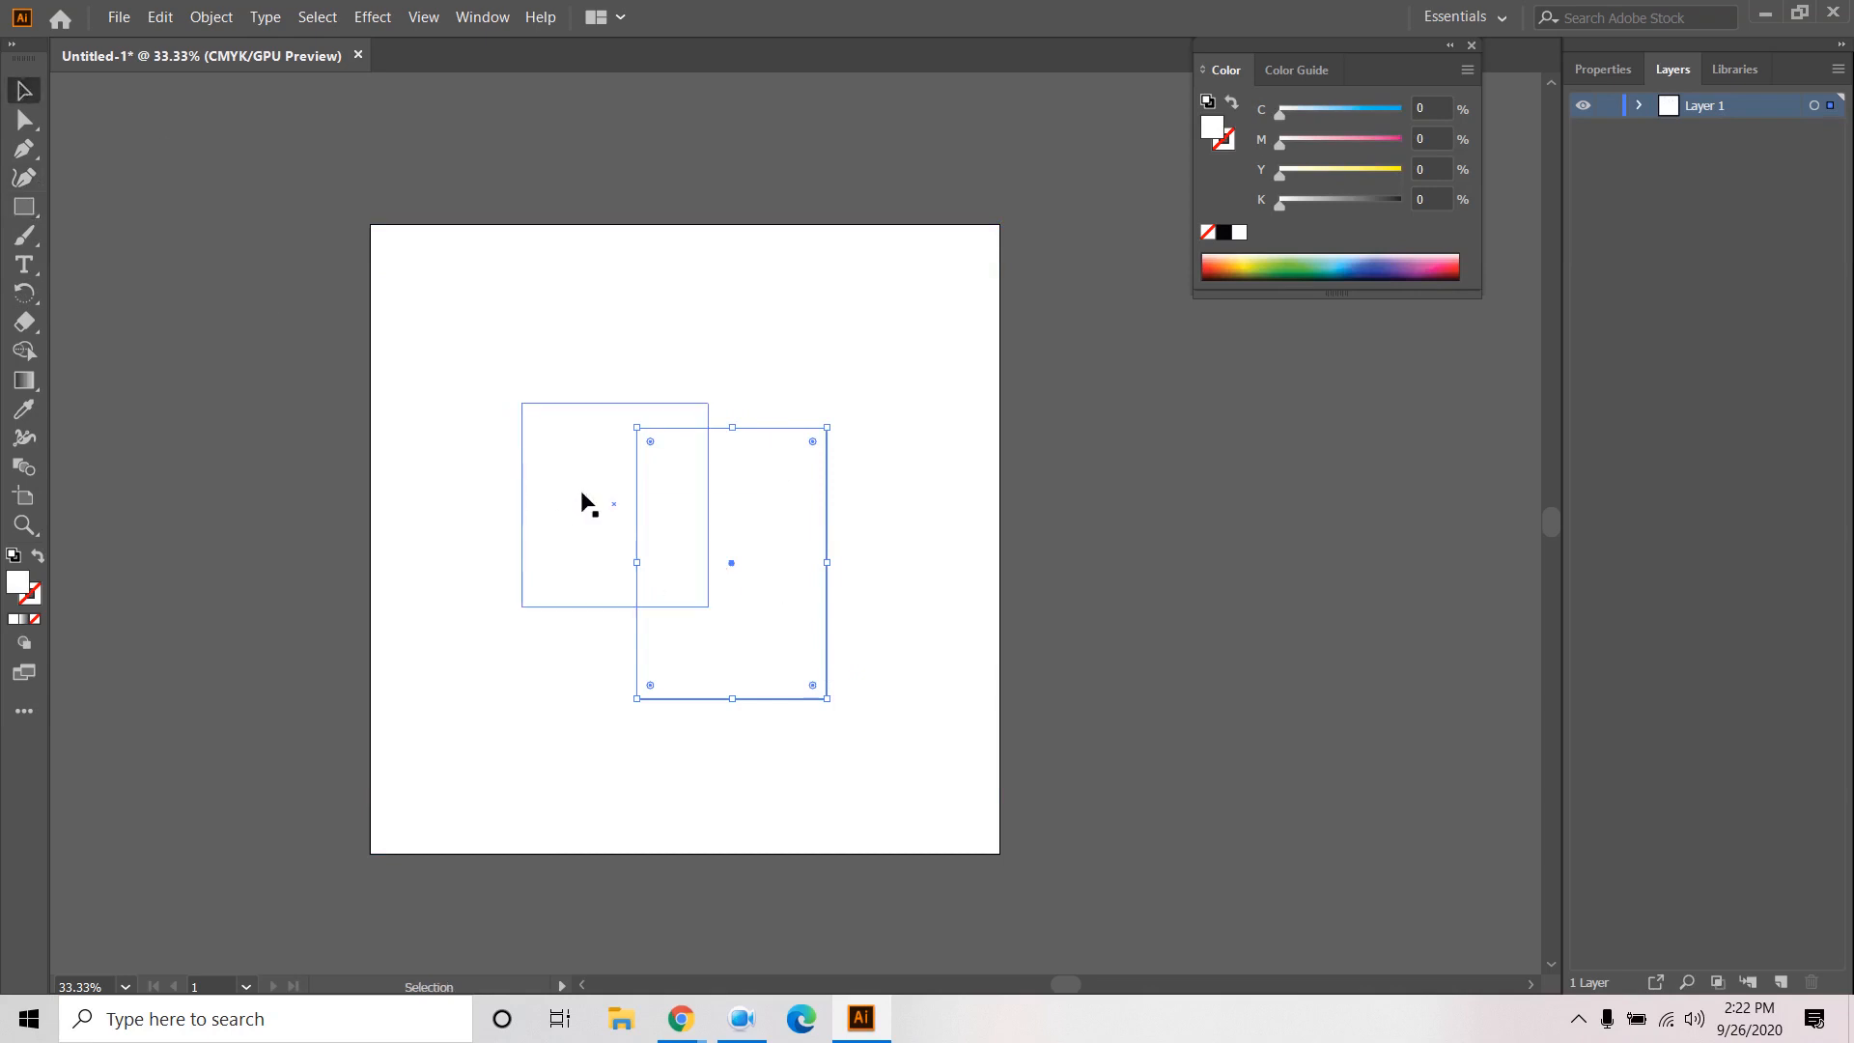
{"action": "left_click", "coordinate": [583, 497], "text": "shift"}
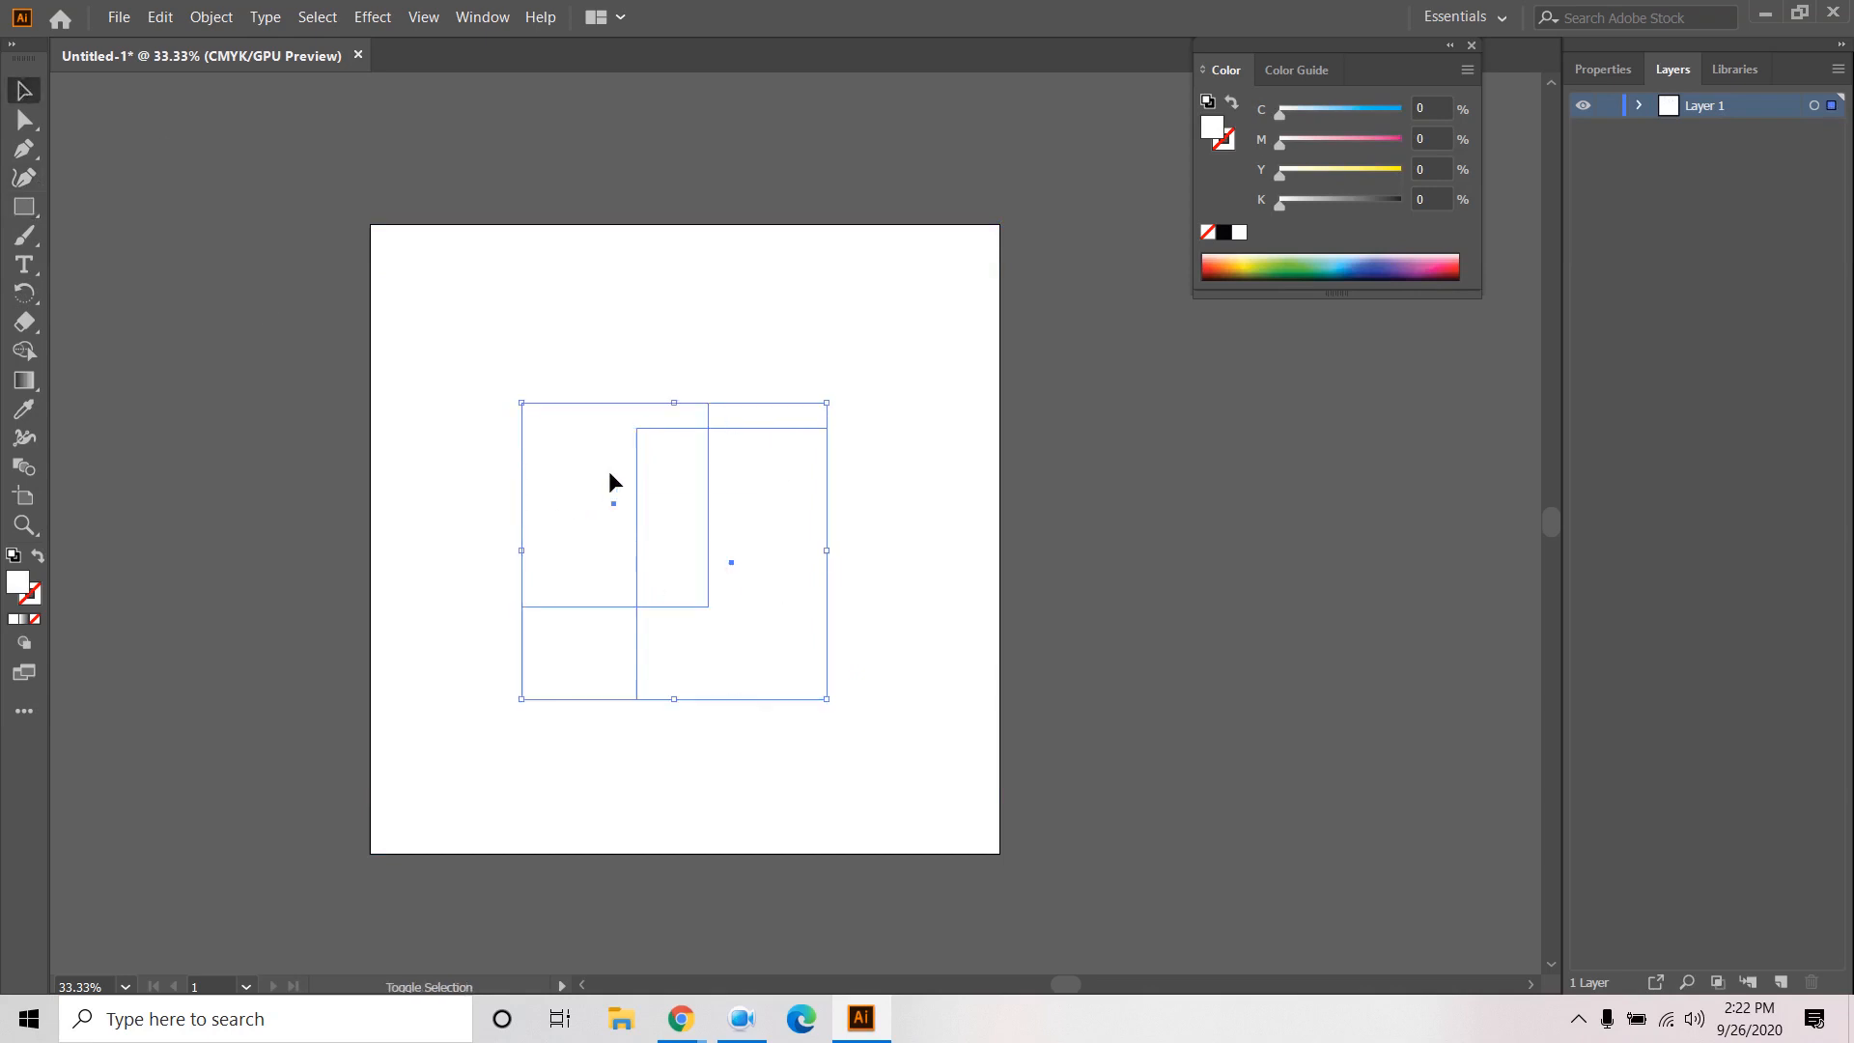
{"action": "left_click", "coordinate": [923, 534]}
{"action": "left_click", "coordinate": [770, 560]}
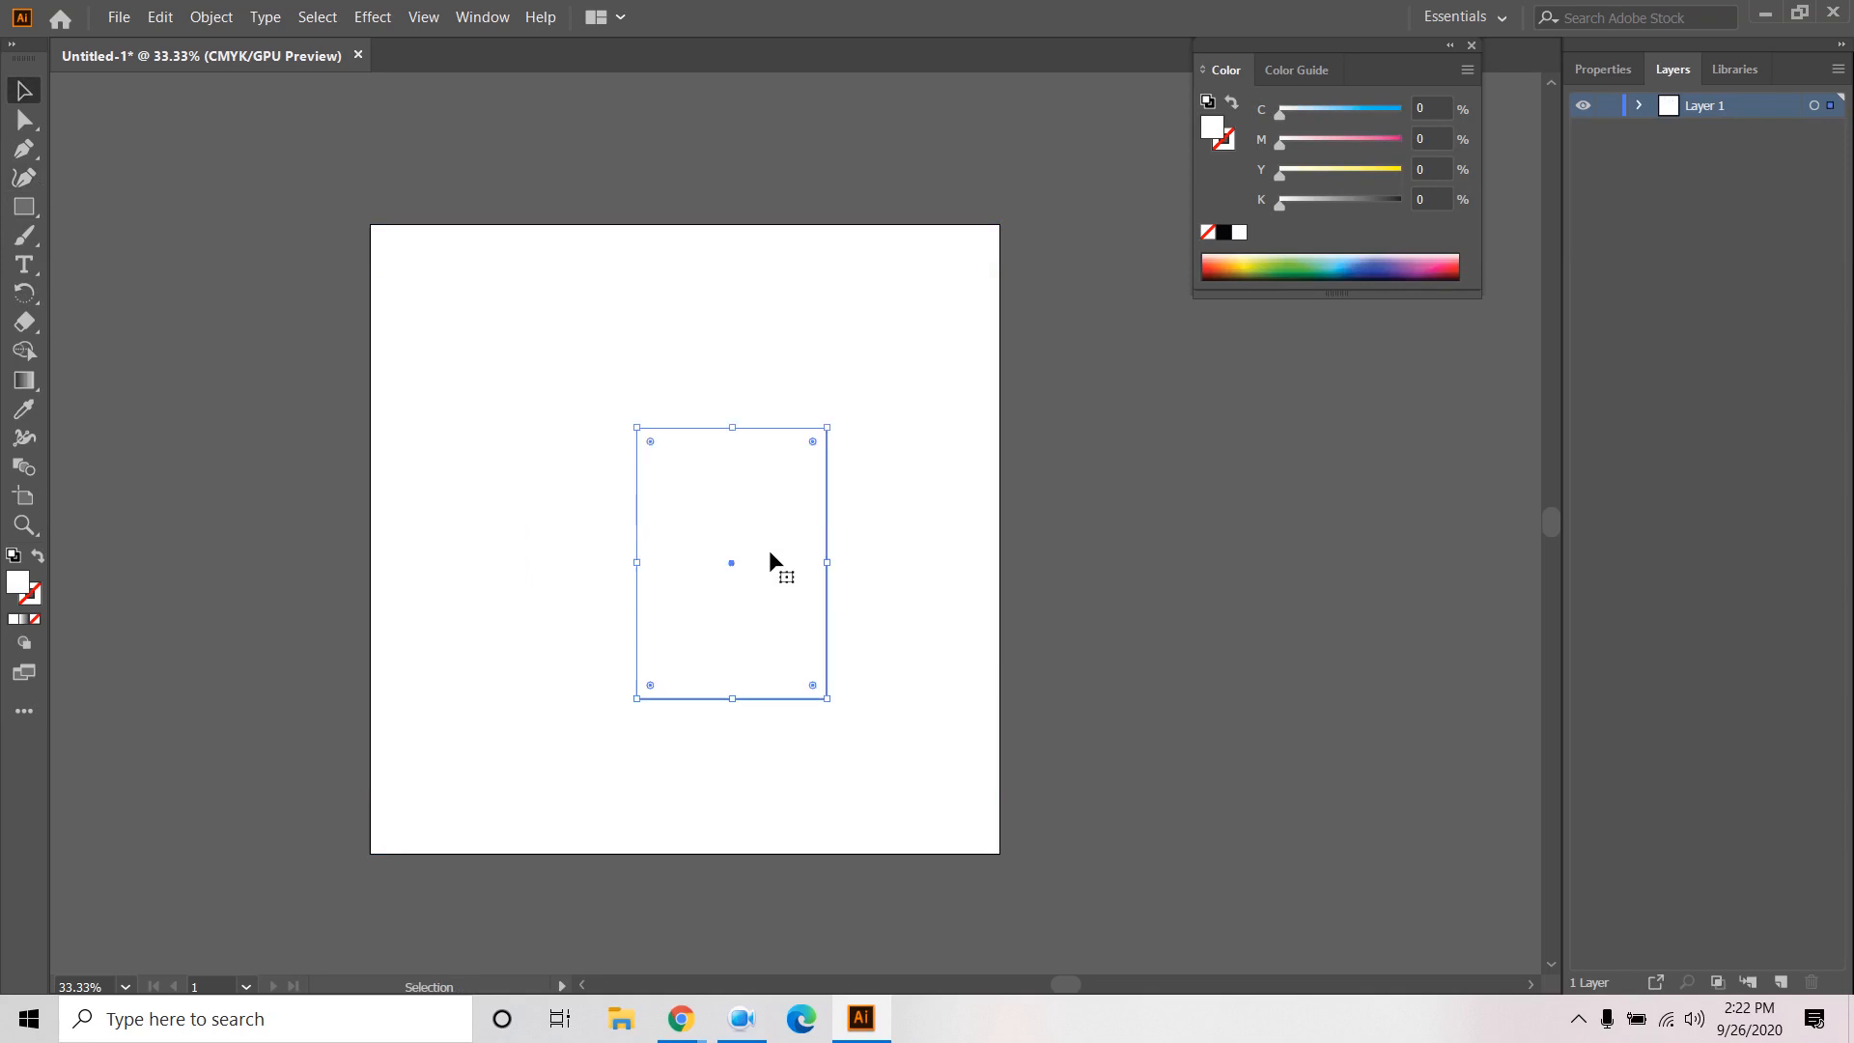
{"action": "left_click", "coordinate": [1296, 256]}
Fill the other rectangle orange-red (C 0, M 85.88, Y 100, K 0) and scatter seven copies around the artboard, several overhanging its edges.
{"action": "left_click", "coordinate": [575, 470]}
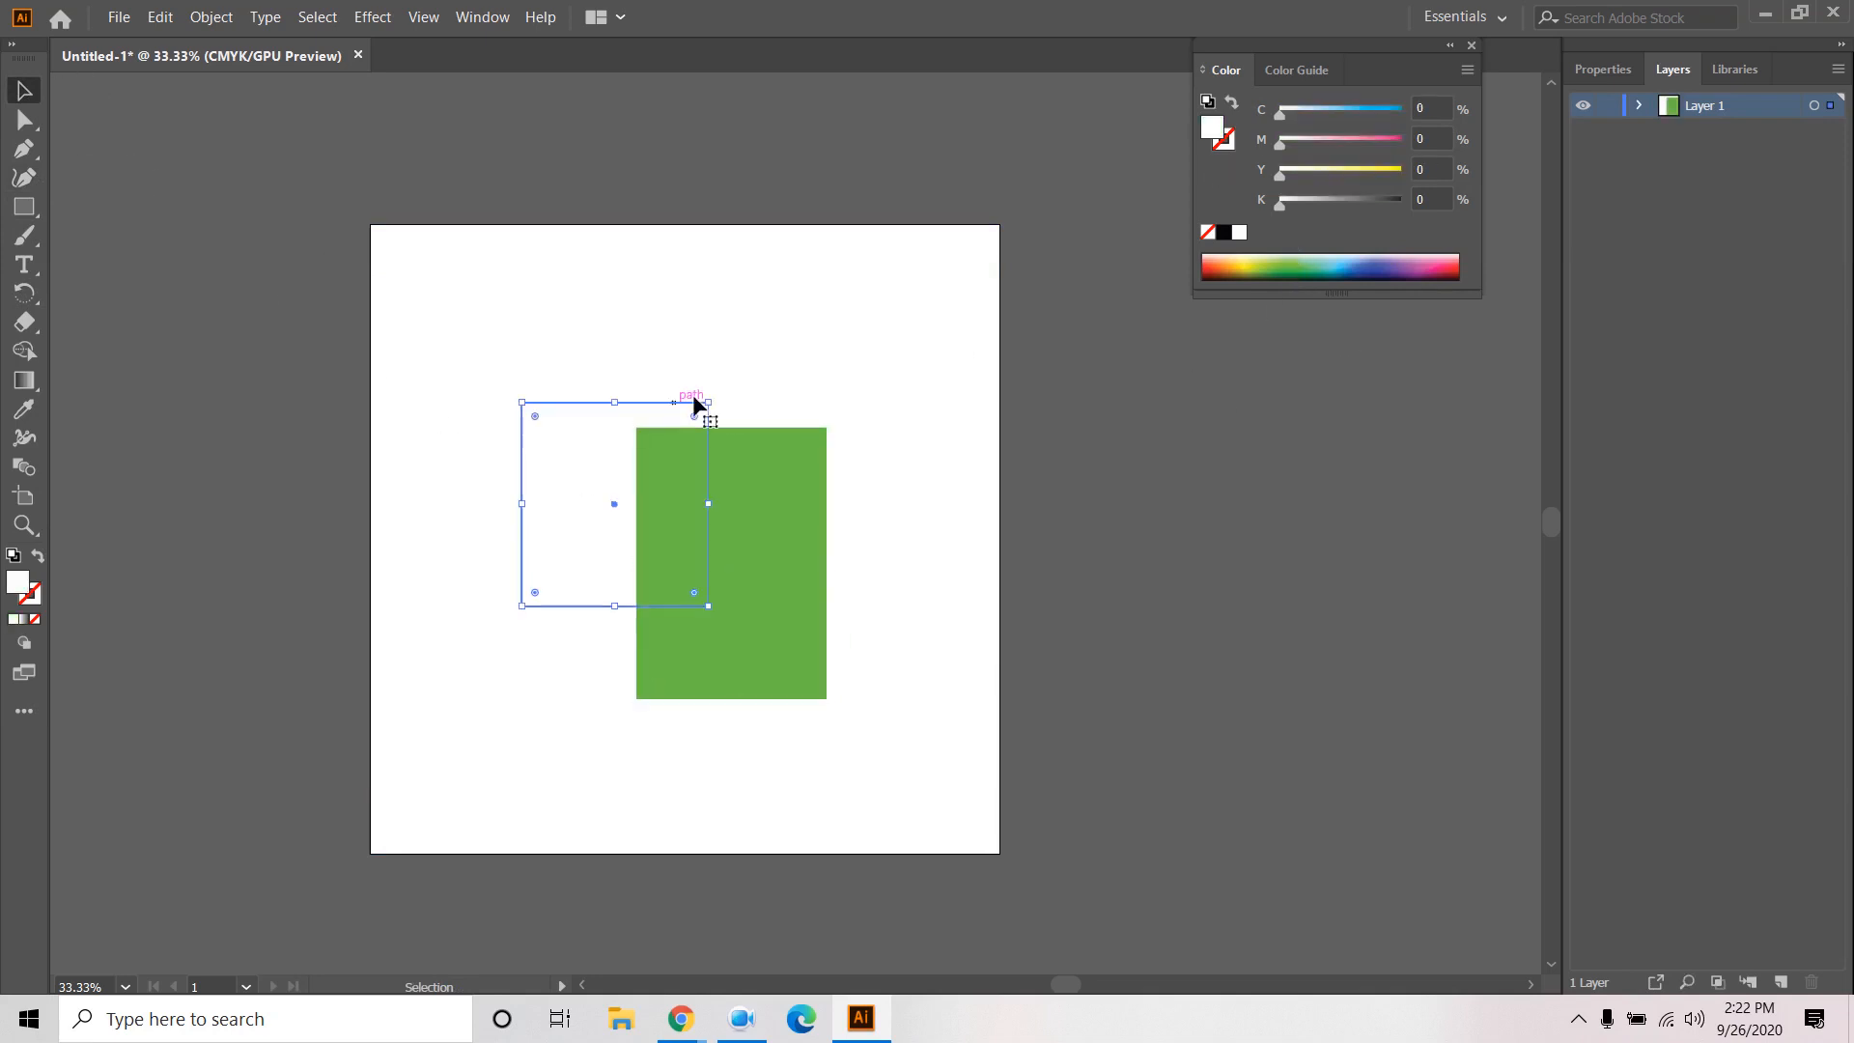
{"action": "left_click", "coordinate": [15, 410]}
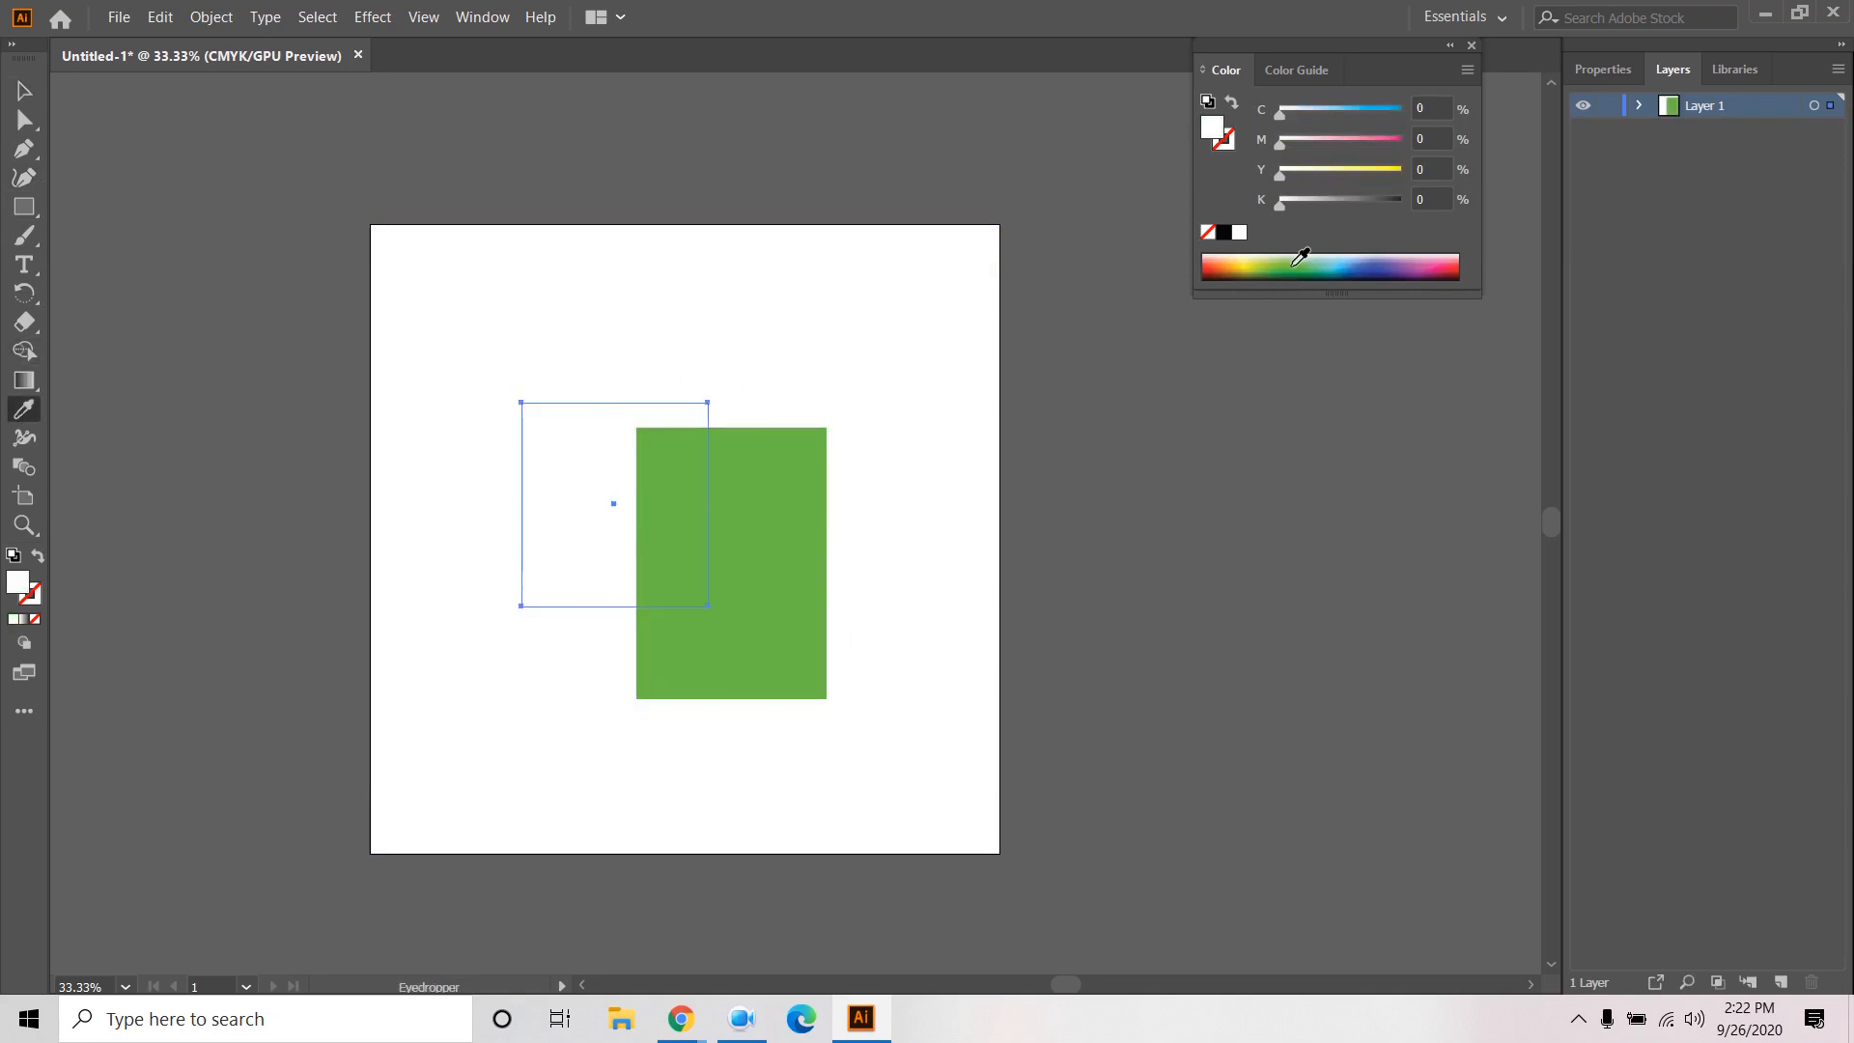
{"action": "left_click", "coordinate": [1215, 260]}
{"action": "left_click", "coordinate": [24, 90]}
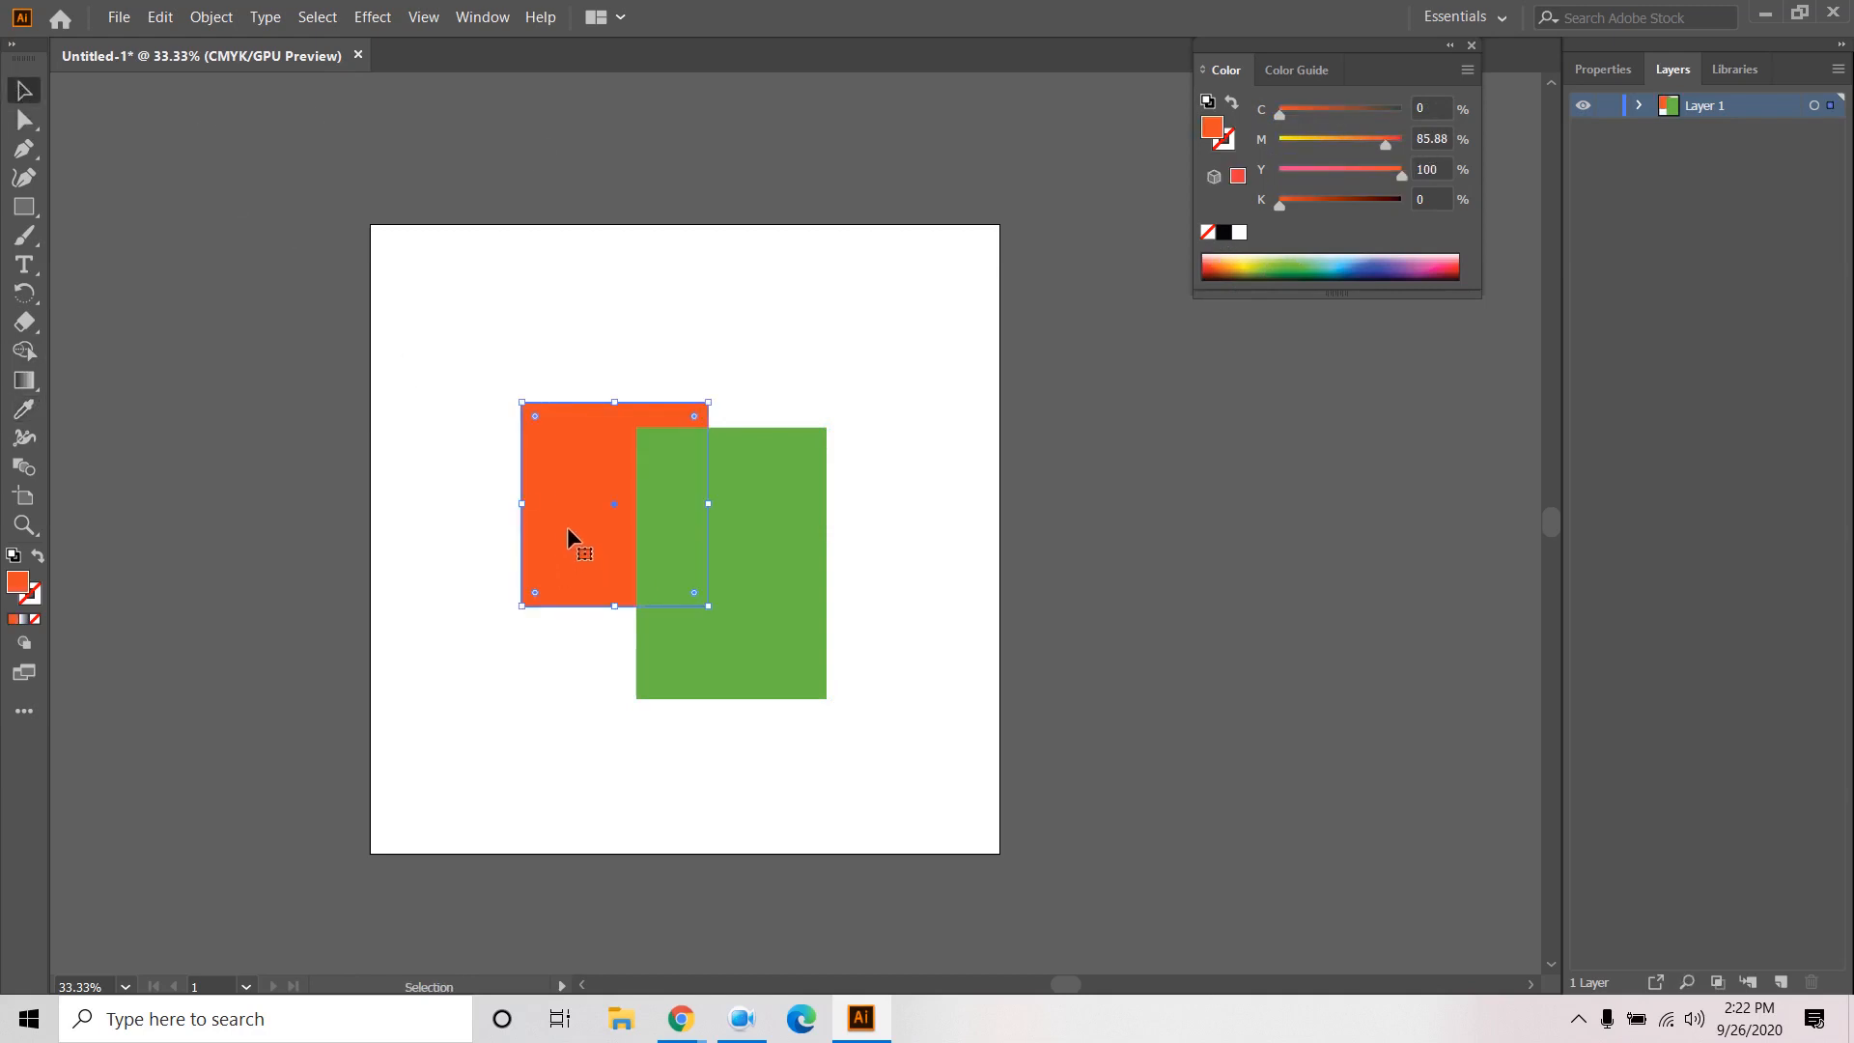
{"action": "left_click_drag", "start_coordinate": [571, 538], "coordinate": [679, 778]}
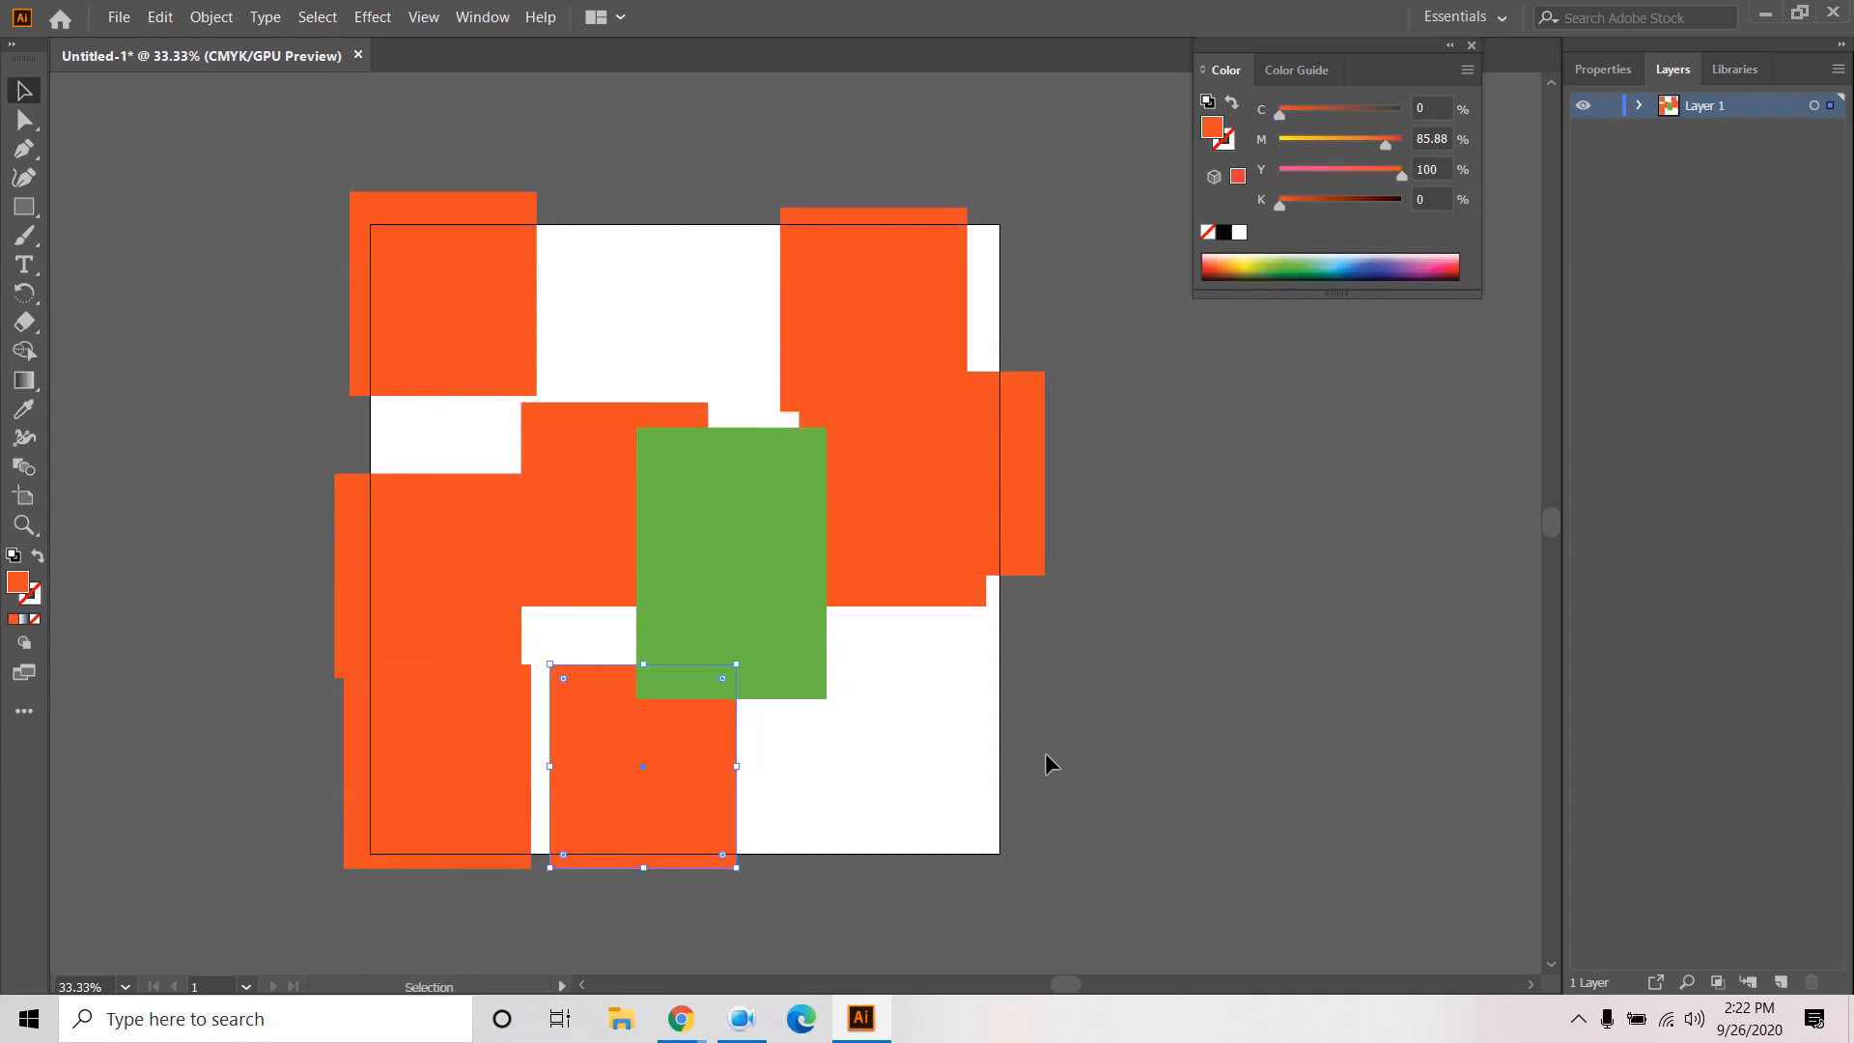
{"action": "left_click", "coordinate": [1167, 752]}
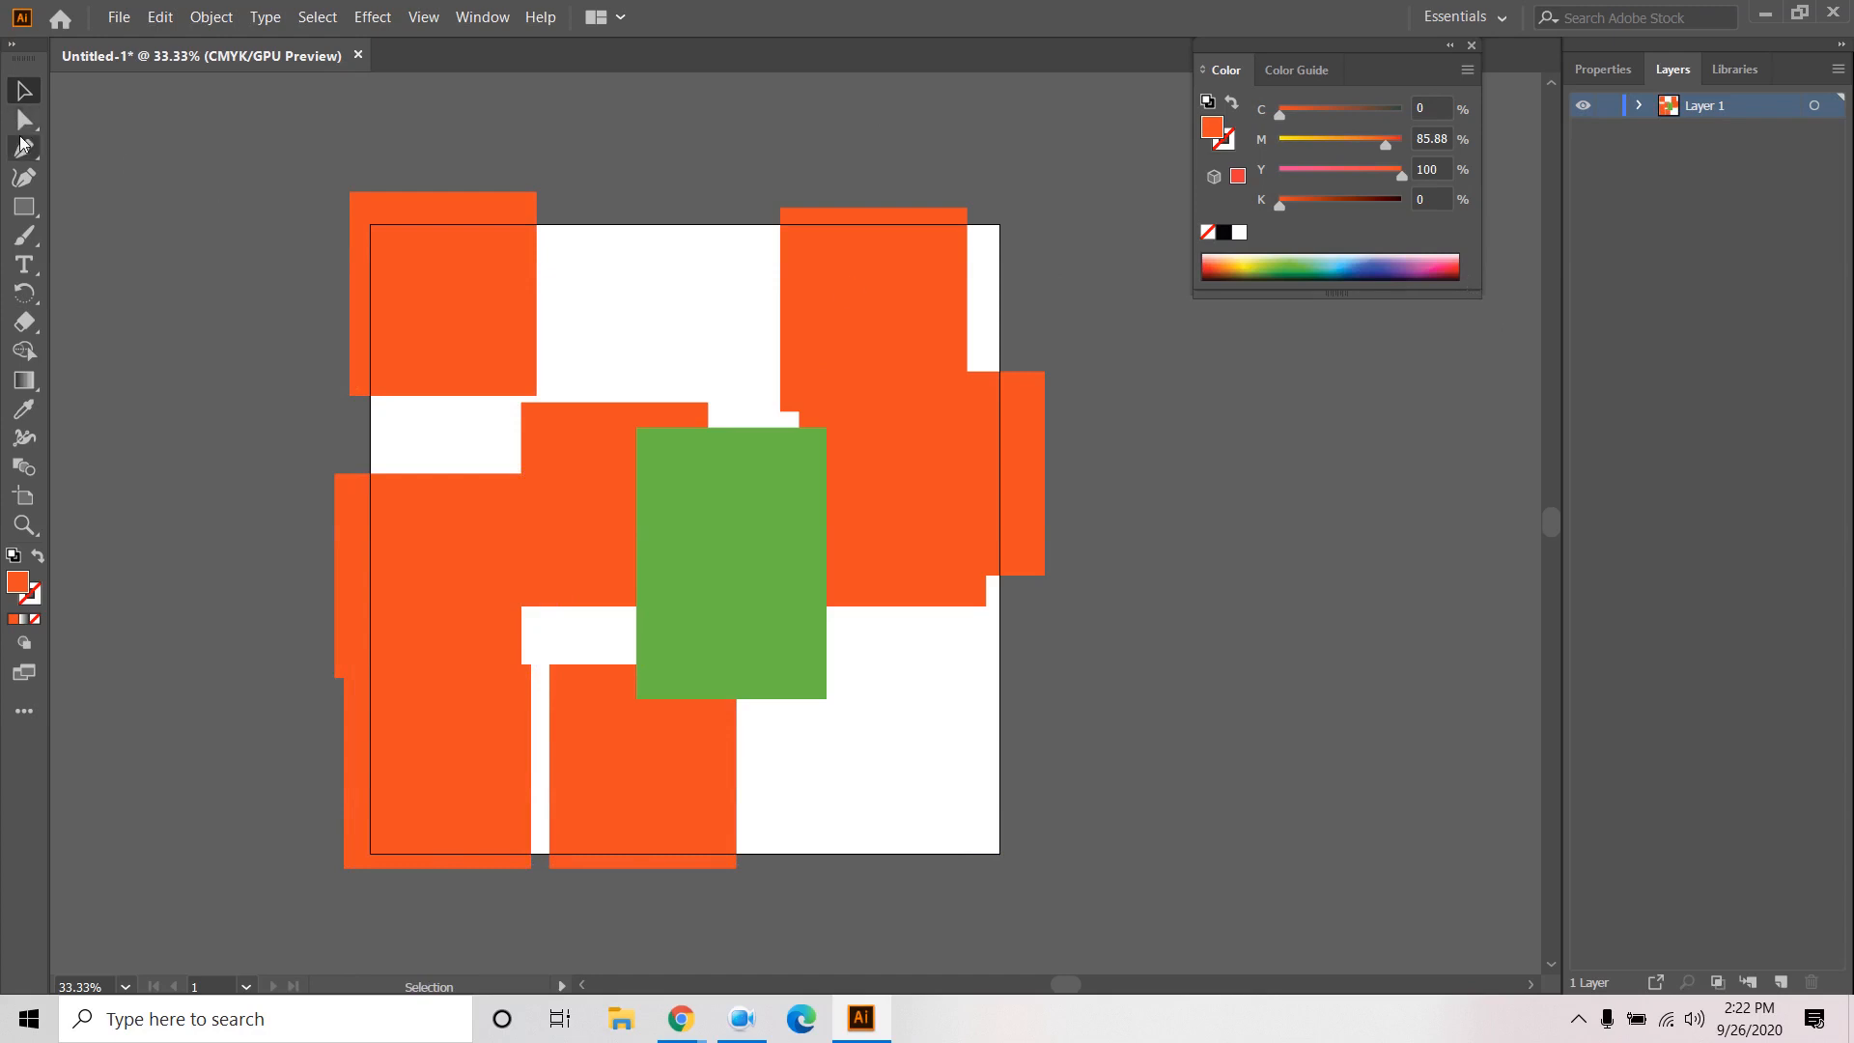
Draw a rectangle that exactly covers the artboard over all the shapes and fill it blue (C 81.57, M 25.1, Y 28.63, K 0.39).
{"action": "left_click", "coordinate": [24, 205]}
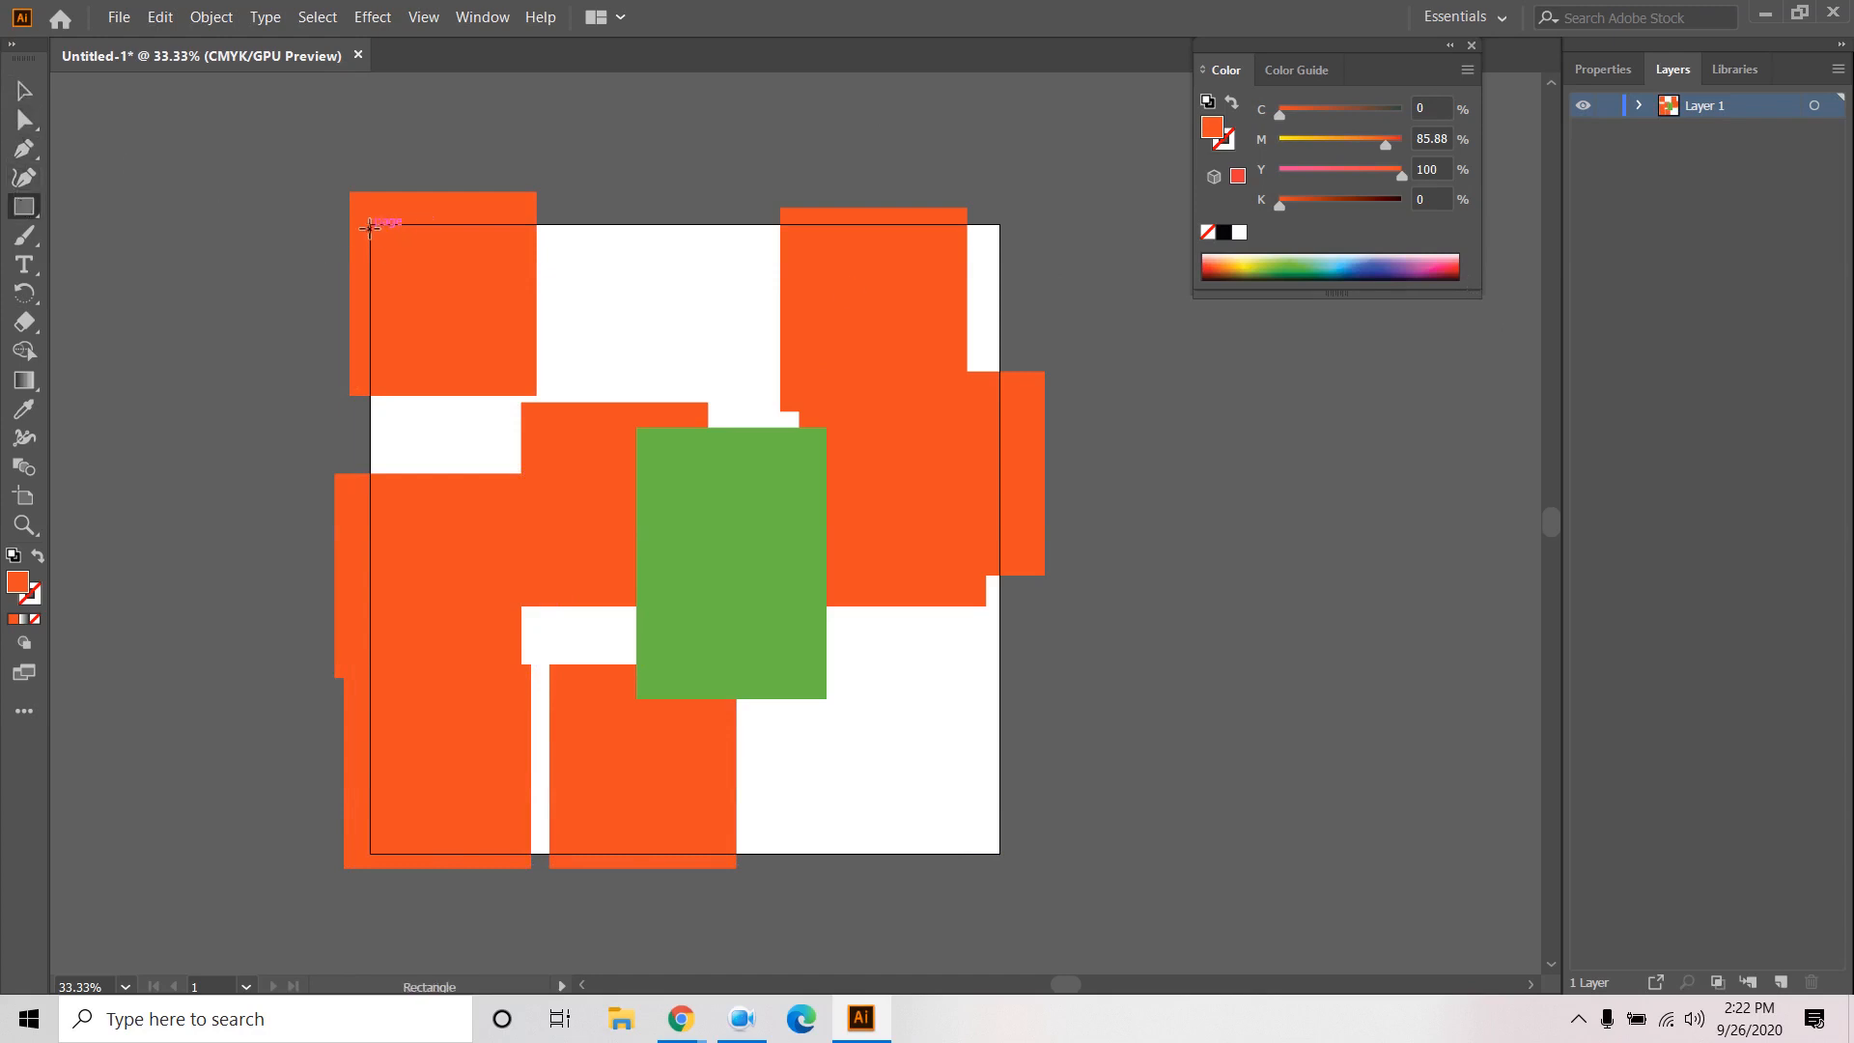
{"action": "left_click_drag", "start_coordinate": [370, 225], "coordinate": [999, 853]}
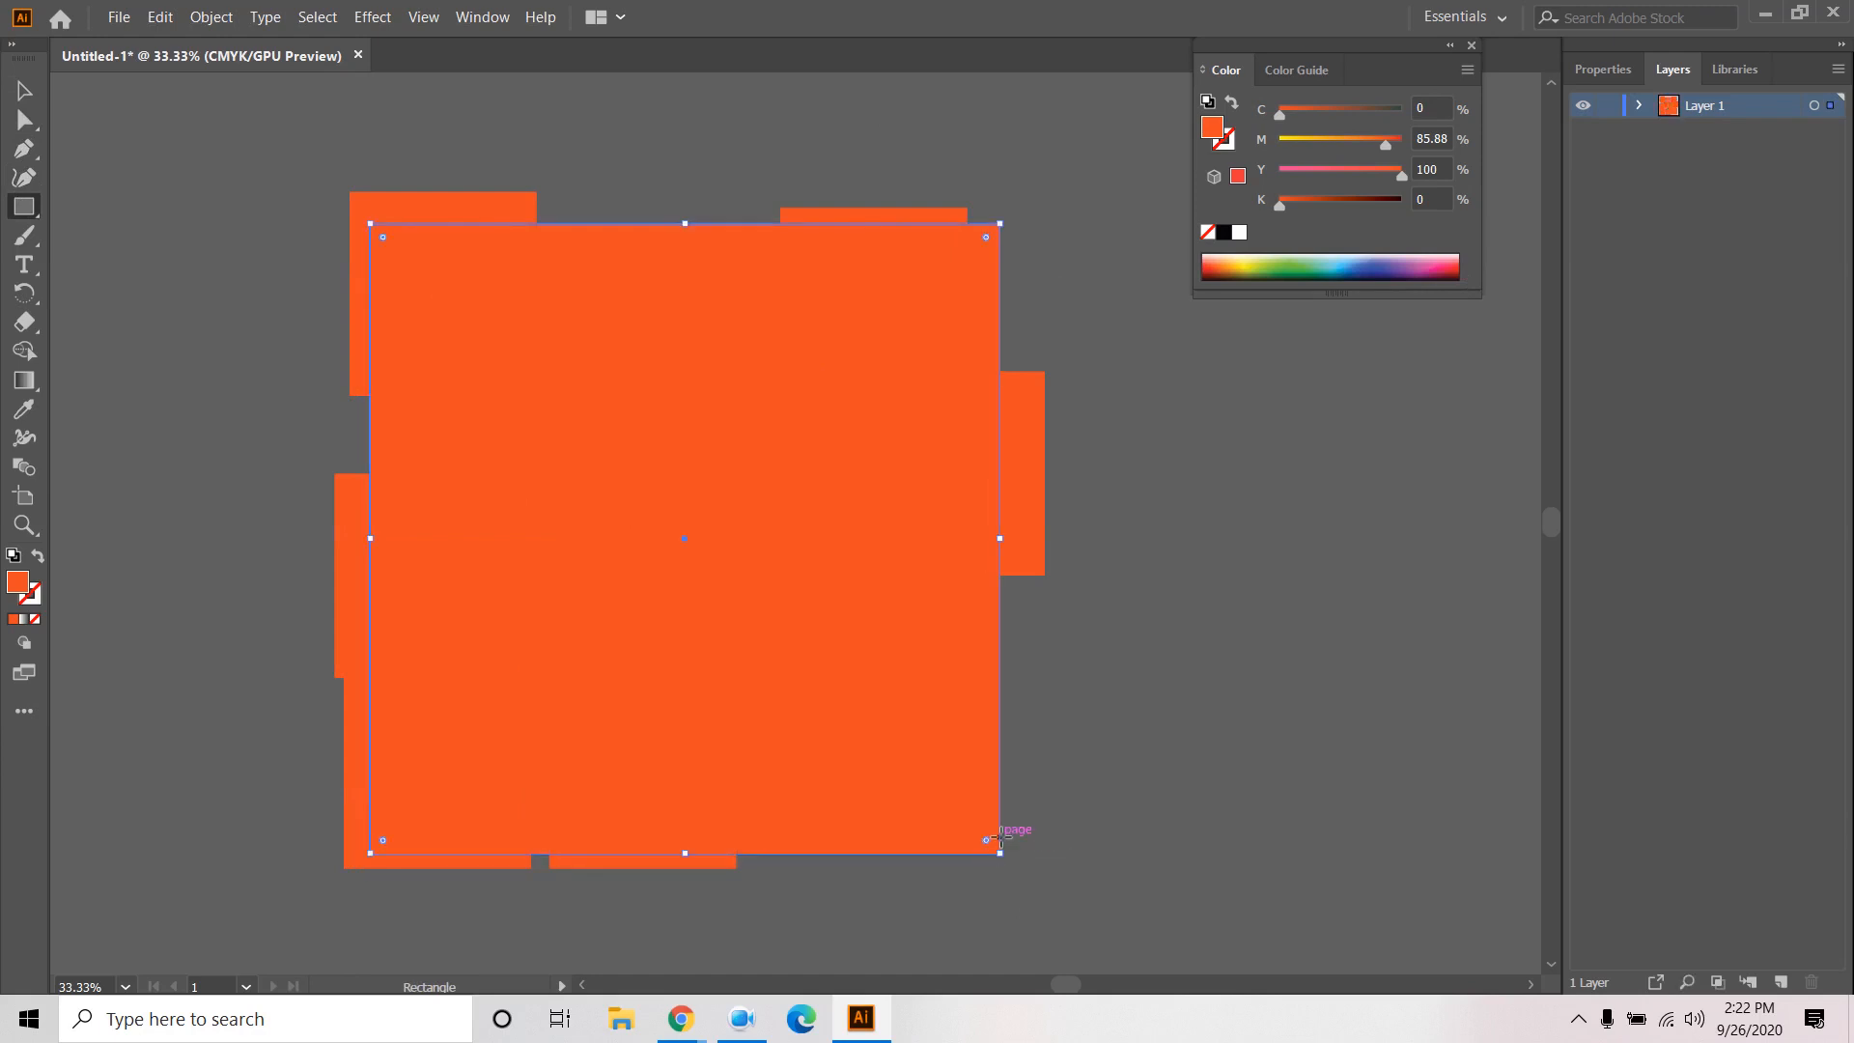
{"action": "left_click", "coordinate": [1336, 258]}
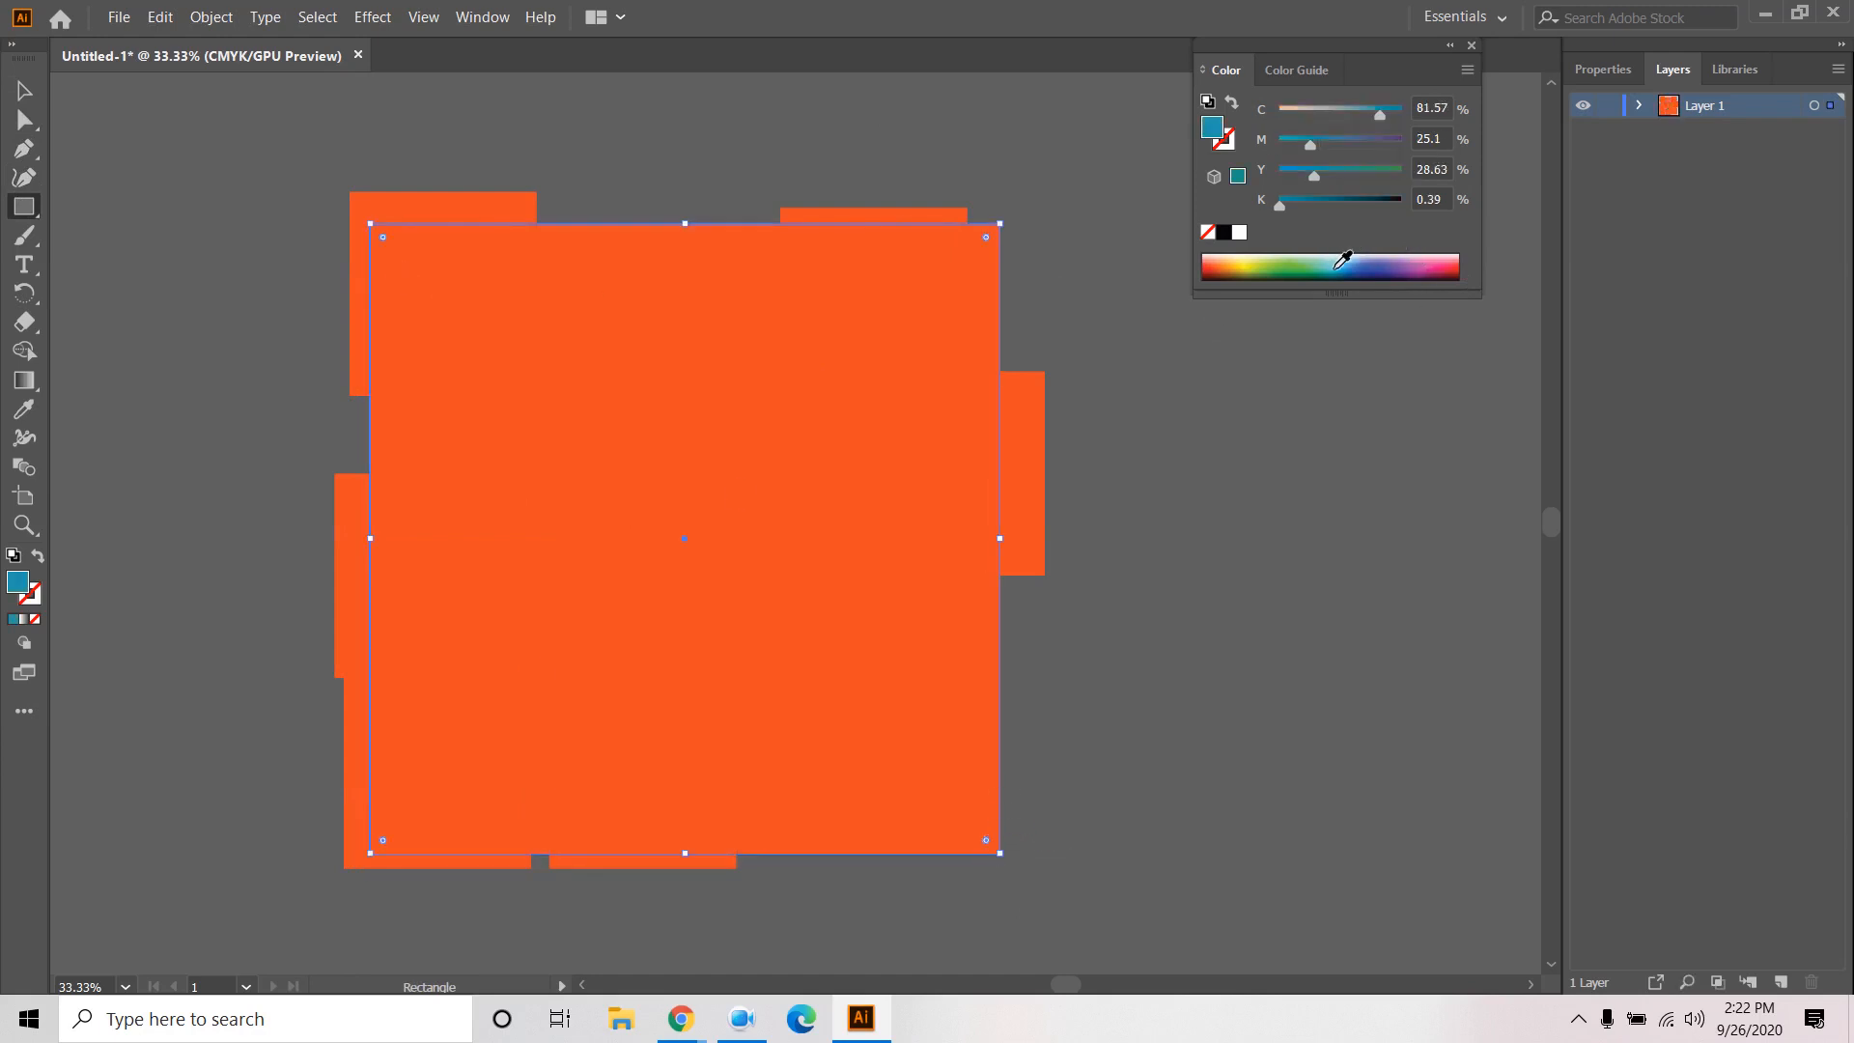
{"action": "left_click", "coordinate": [21, 92]}
{"action": "left_click", "coordinate": [228, 190]}
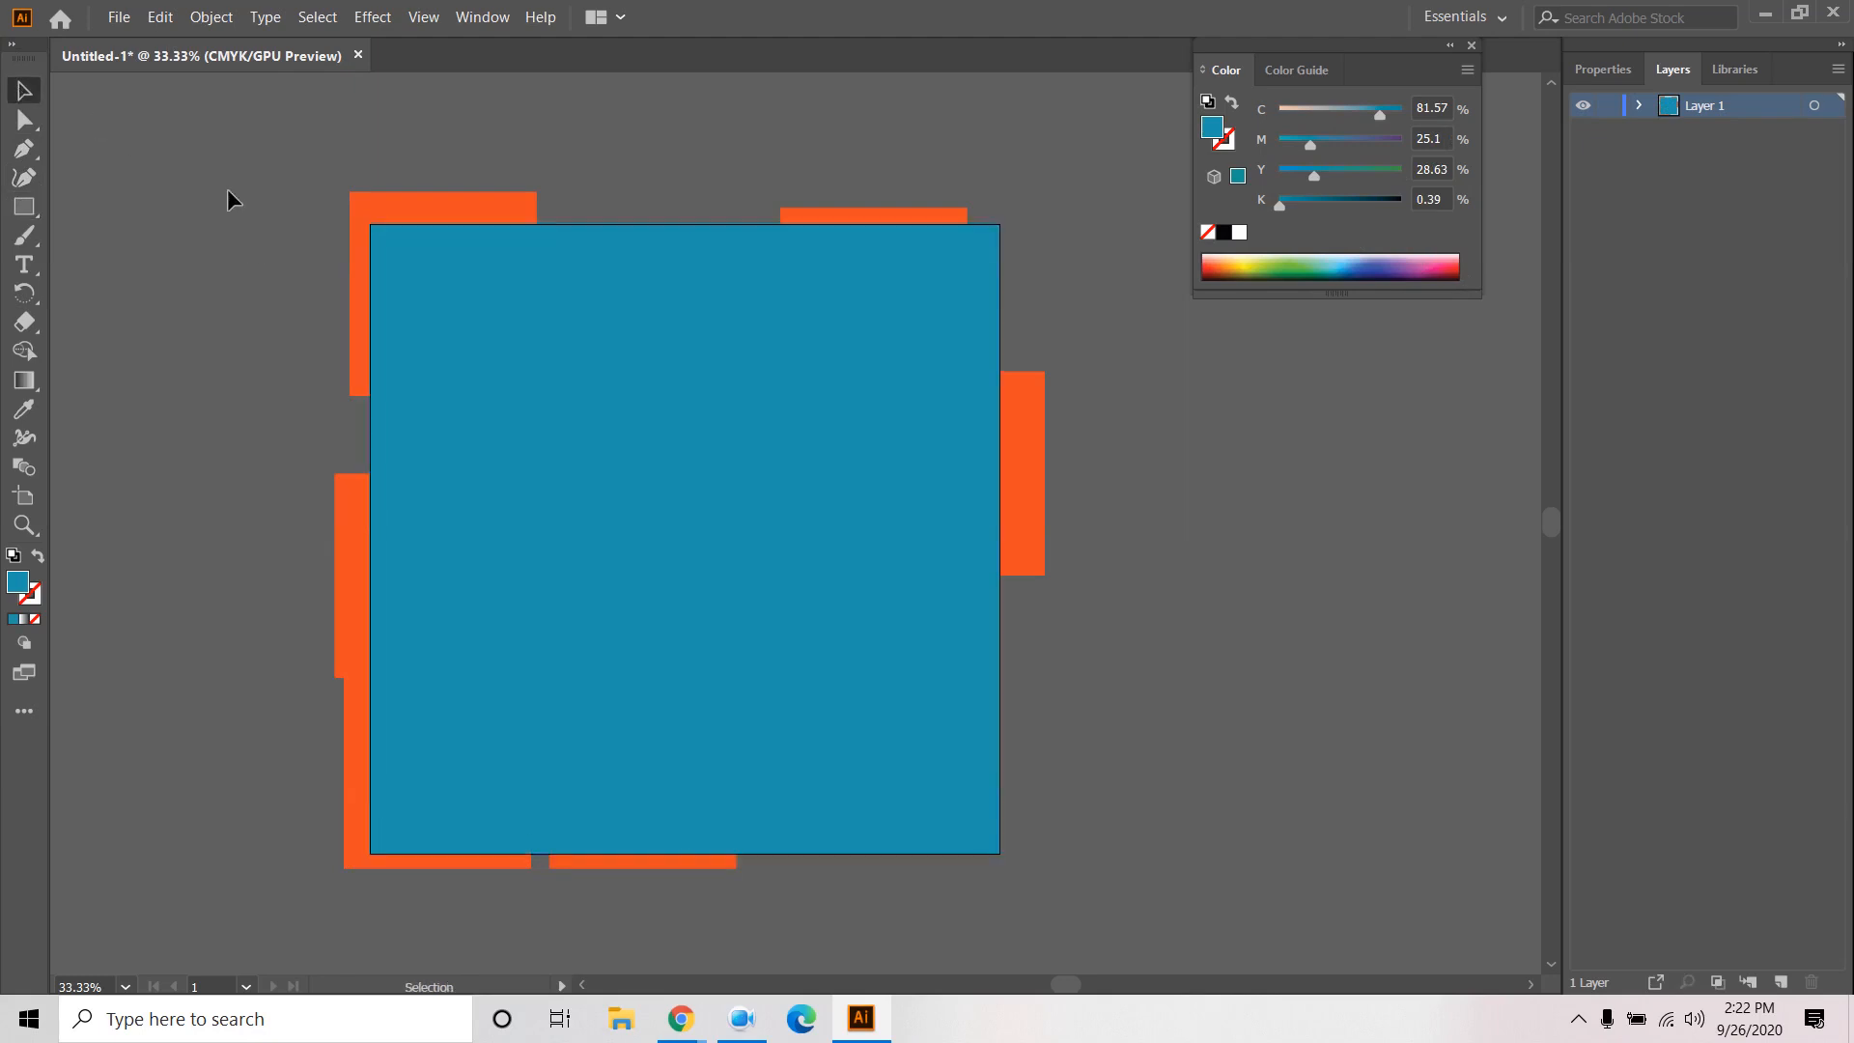
Select all the rectangles together and examine the list of objects inside Layer 1 to check that each one is selected.
{"action": "left_click_drag", "start_coordinate": [597, 667], "coordinate": [1027, 911]}
{"action": "left_click_drag", "start_coordinate": [1057, 925], "coordinate": [1058, 908]}
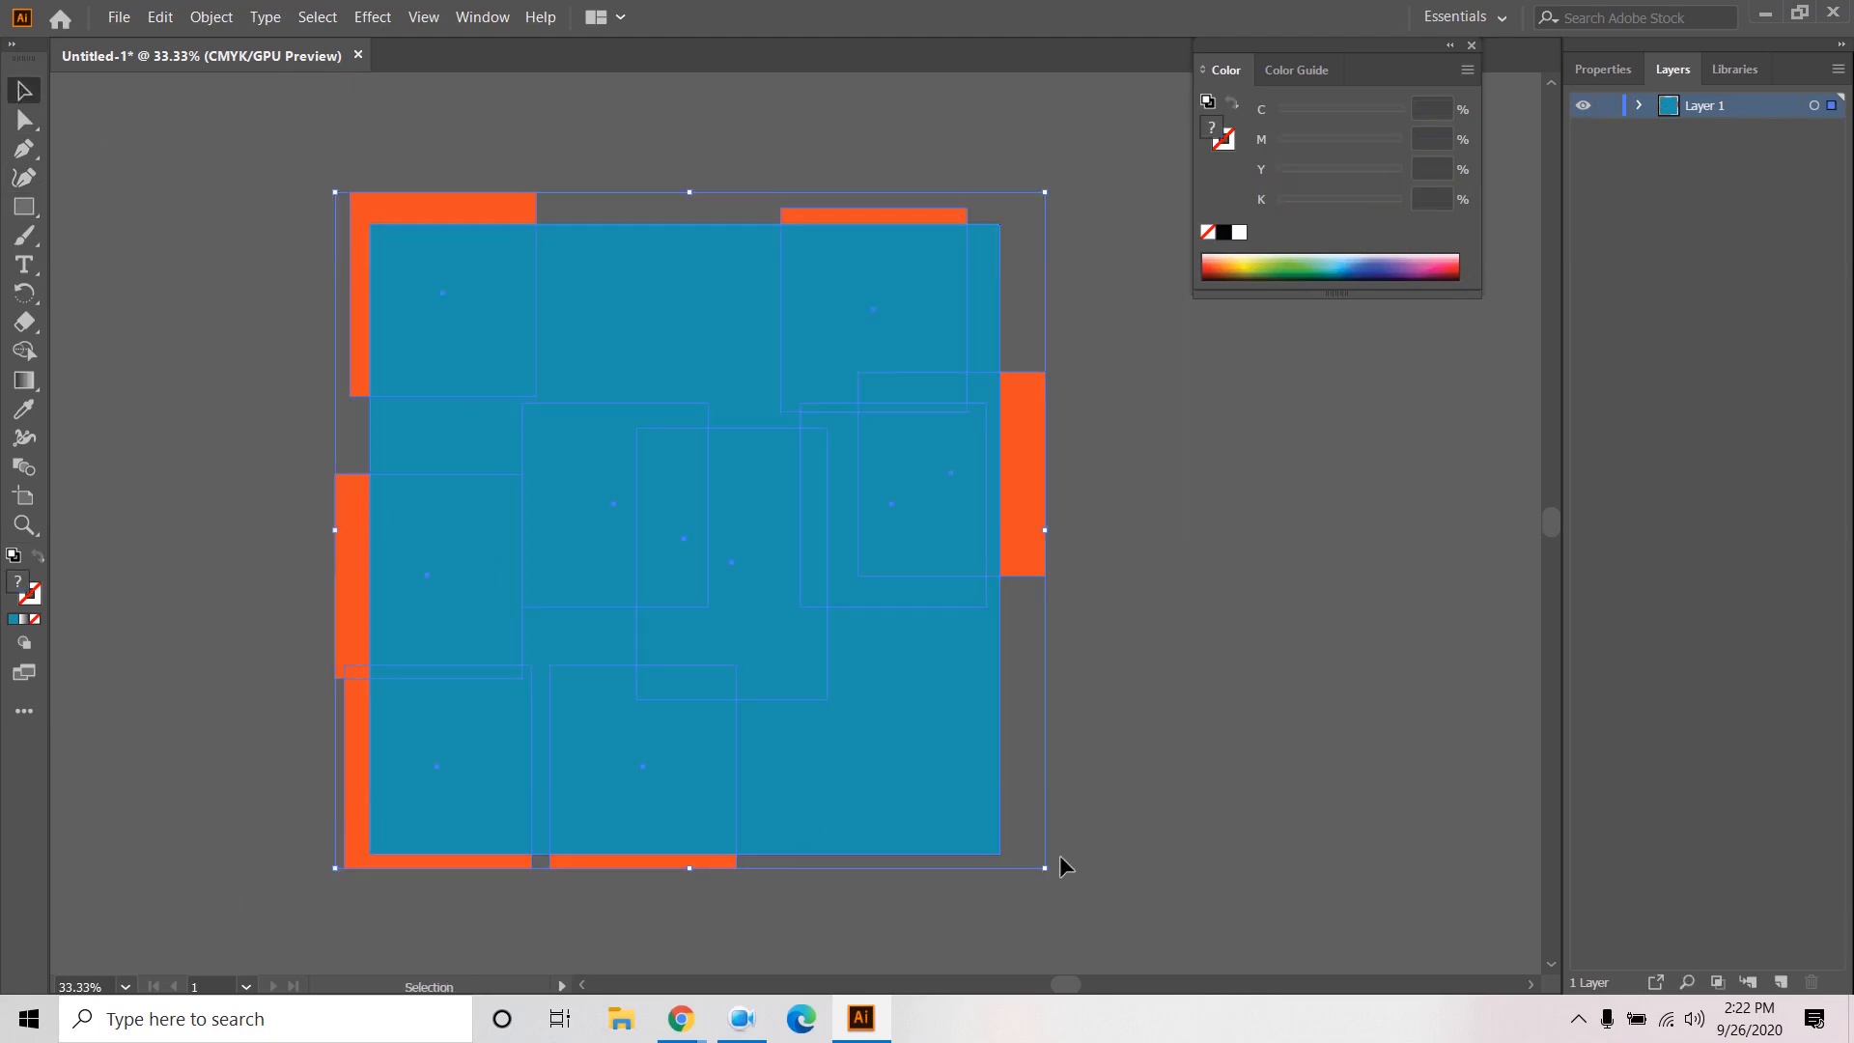
{"action": "left_click", "coordinate": [1162, 707]}
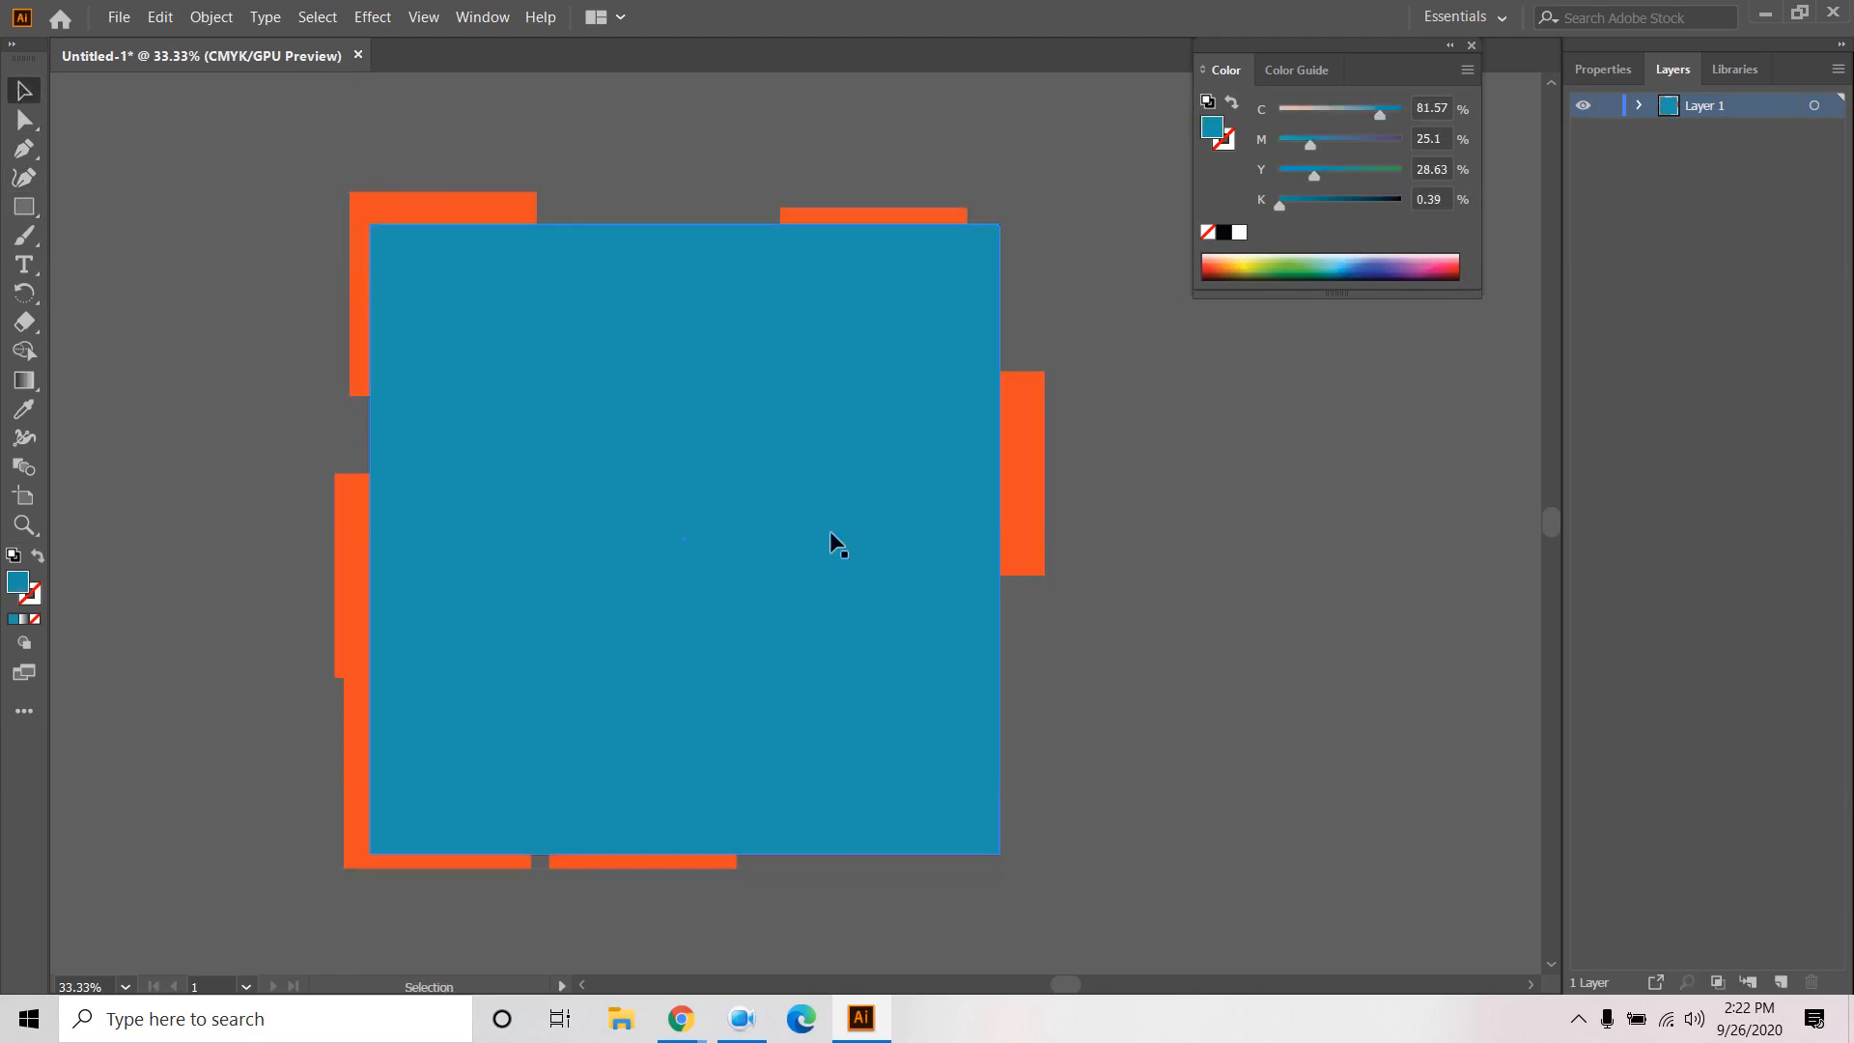
{"action": "left_click_drag", "start_coordinate": [1078, 956], "coordinate": [1075, 951]}
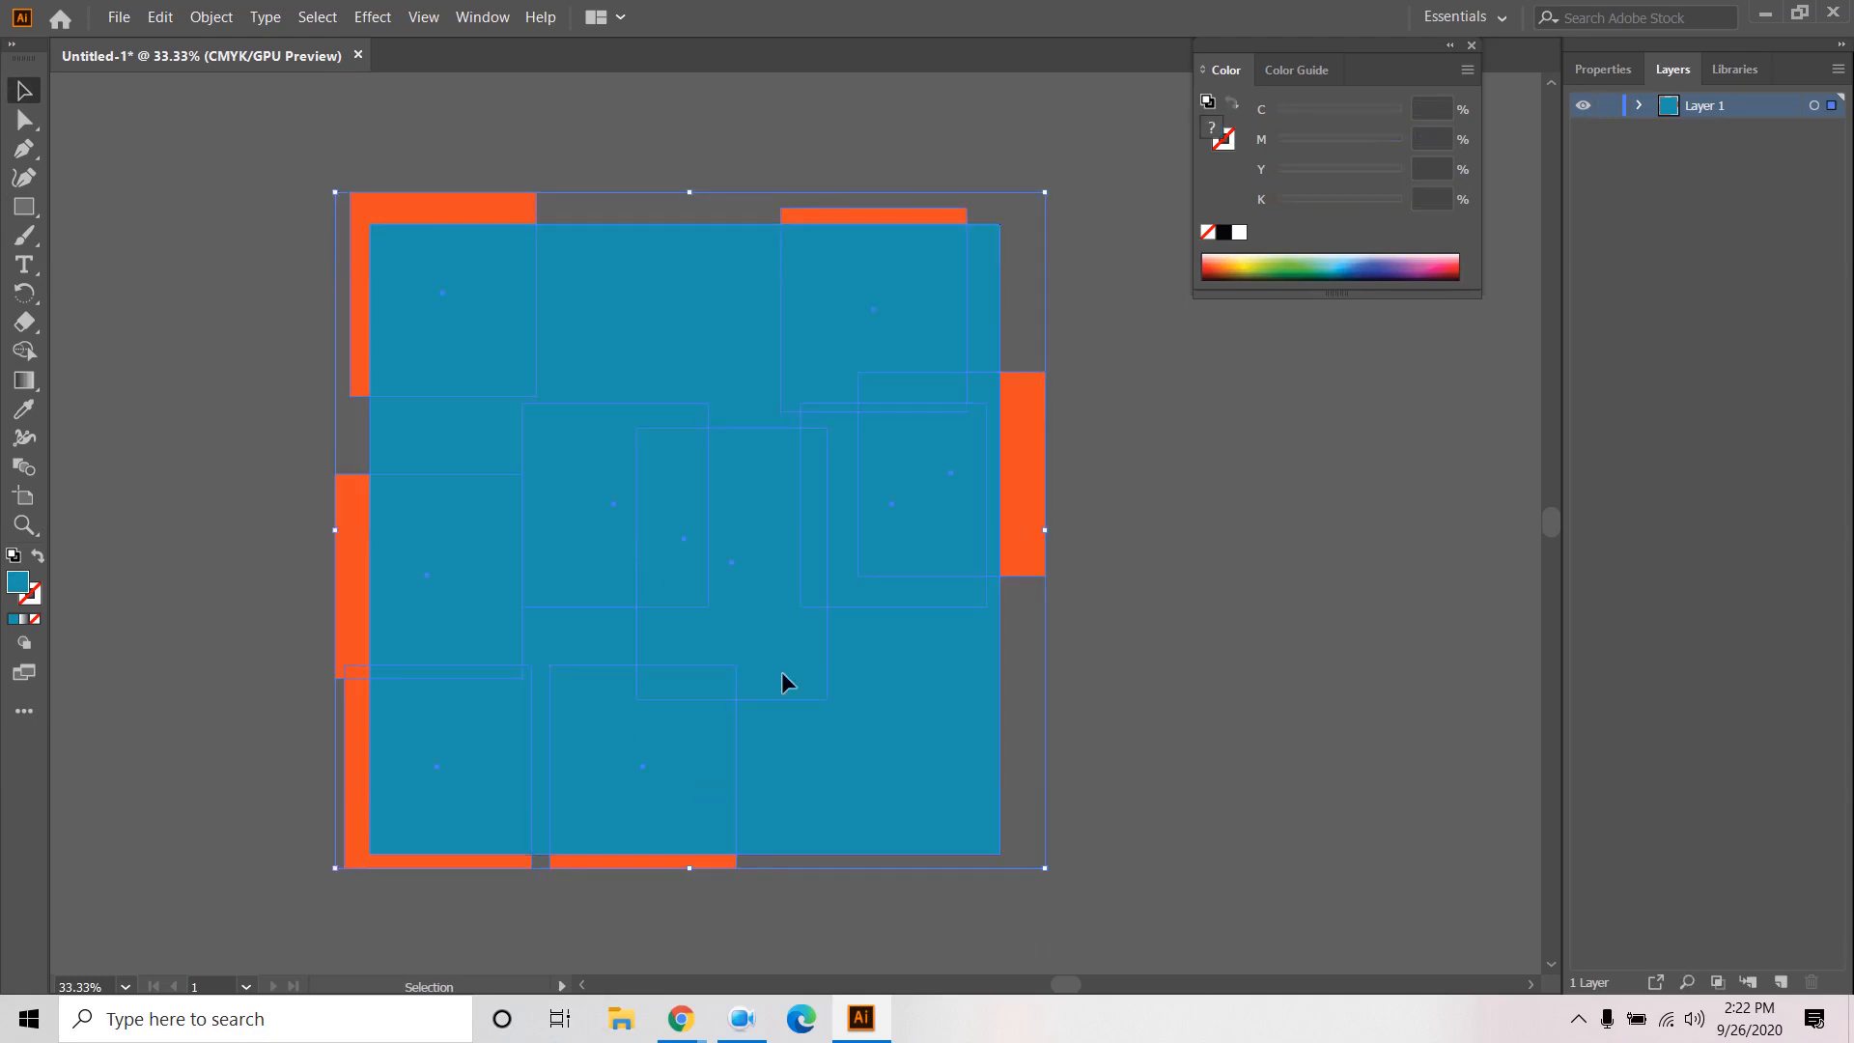
{"action": "left_click", "coordinate": [234, 134]}
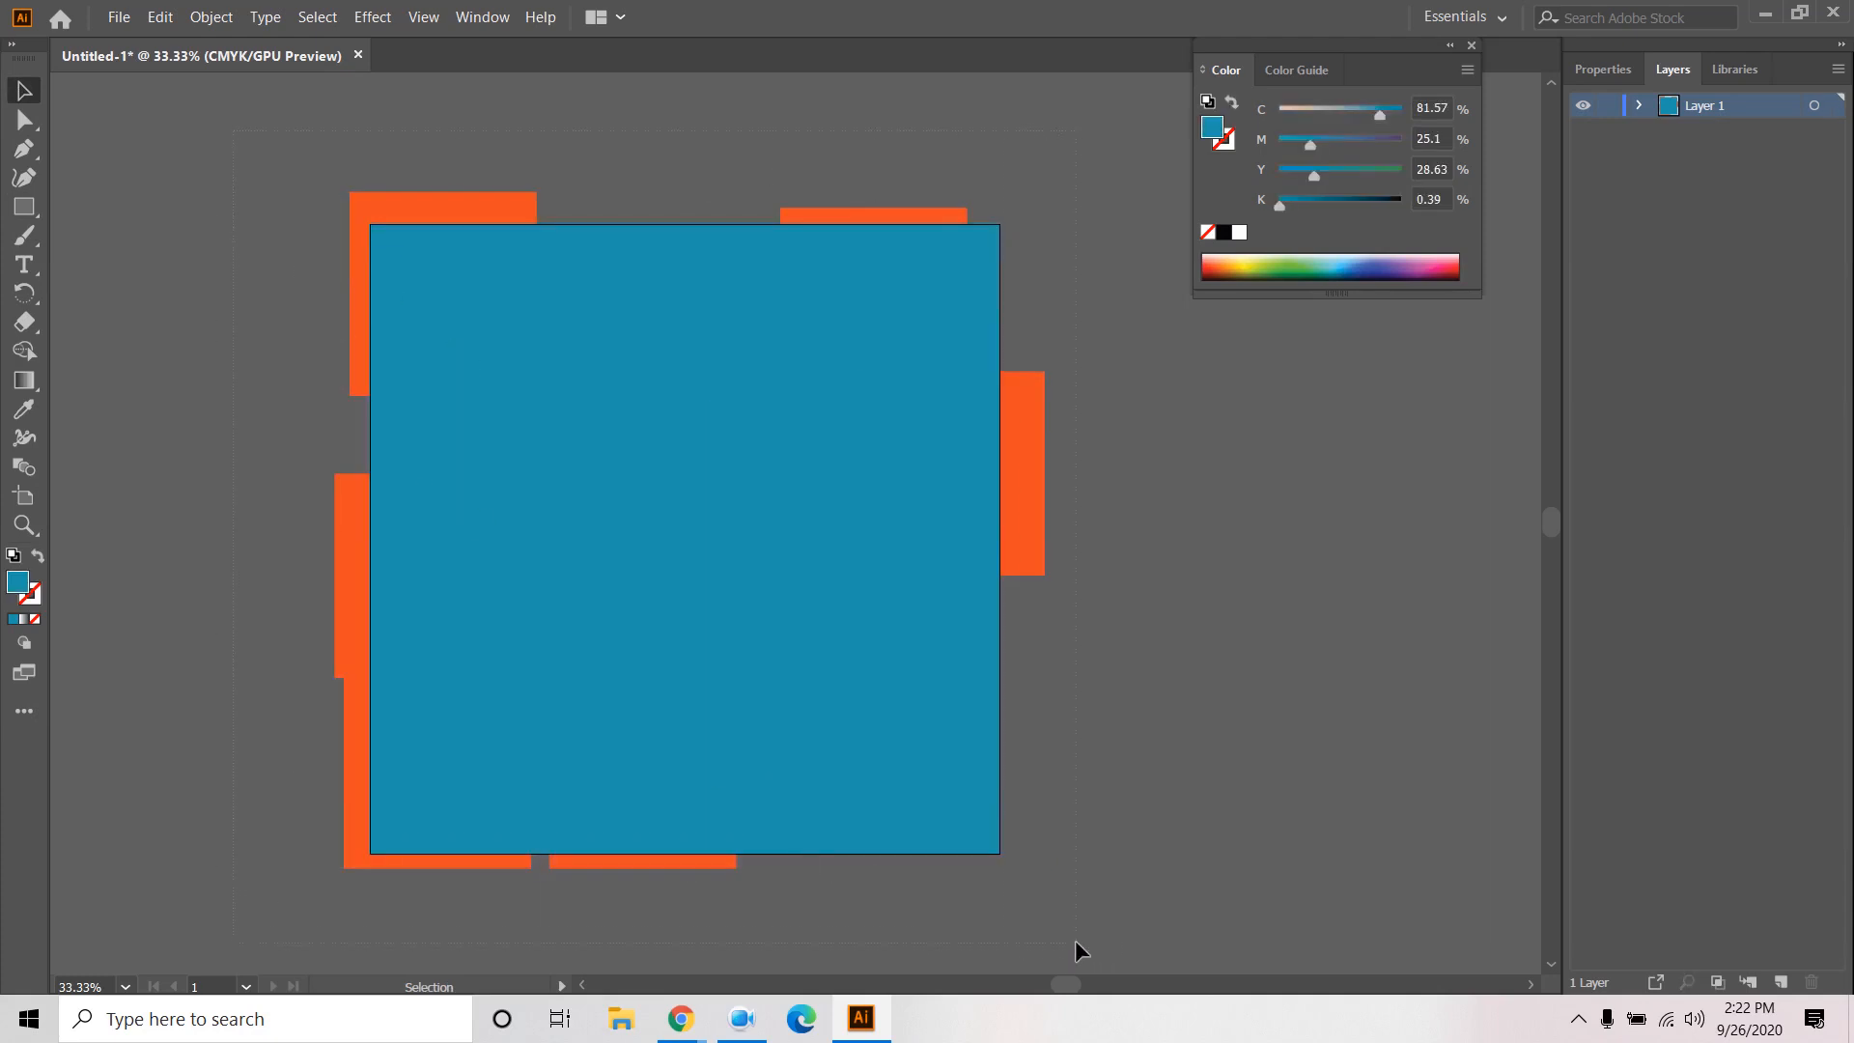
{"action": "key", "text": "ctrl+a"}
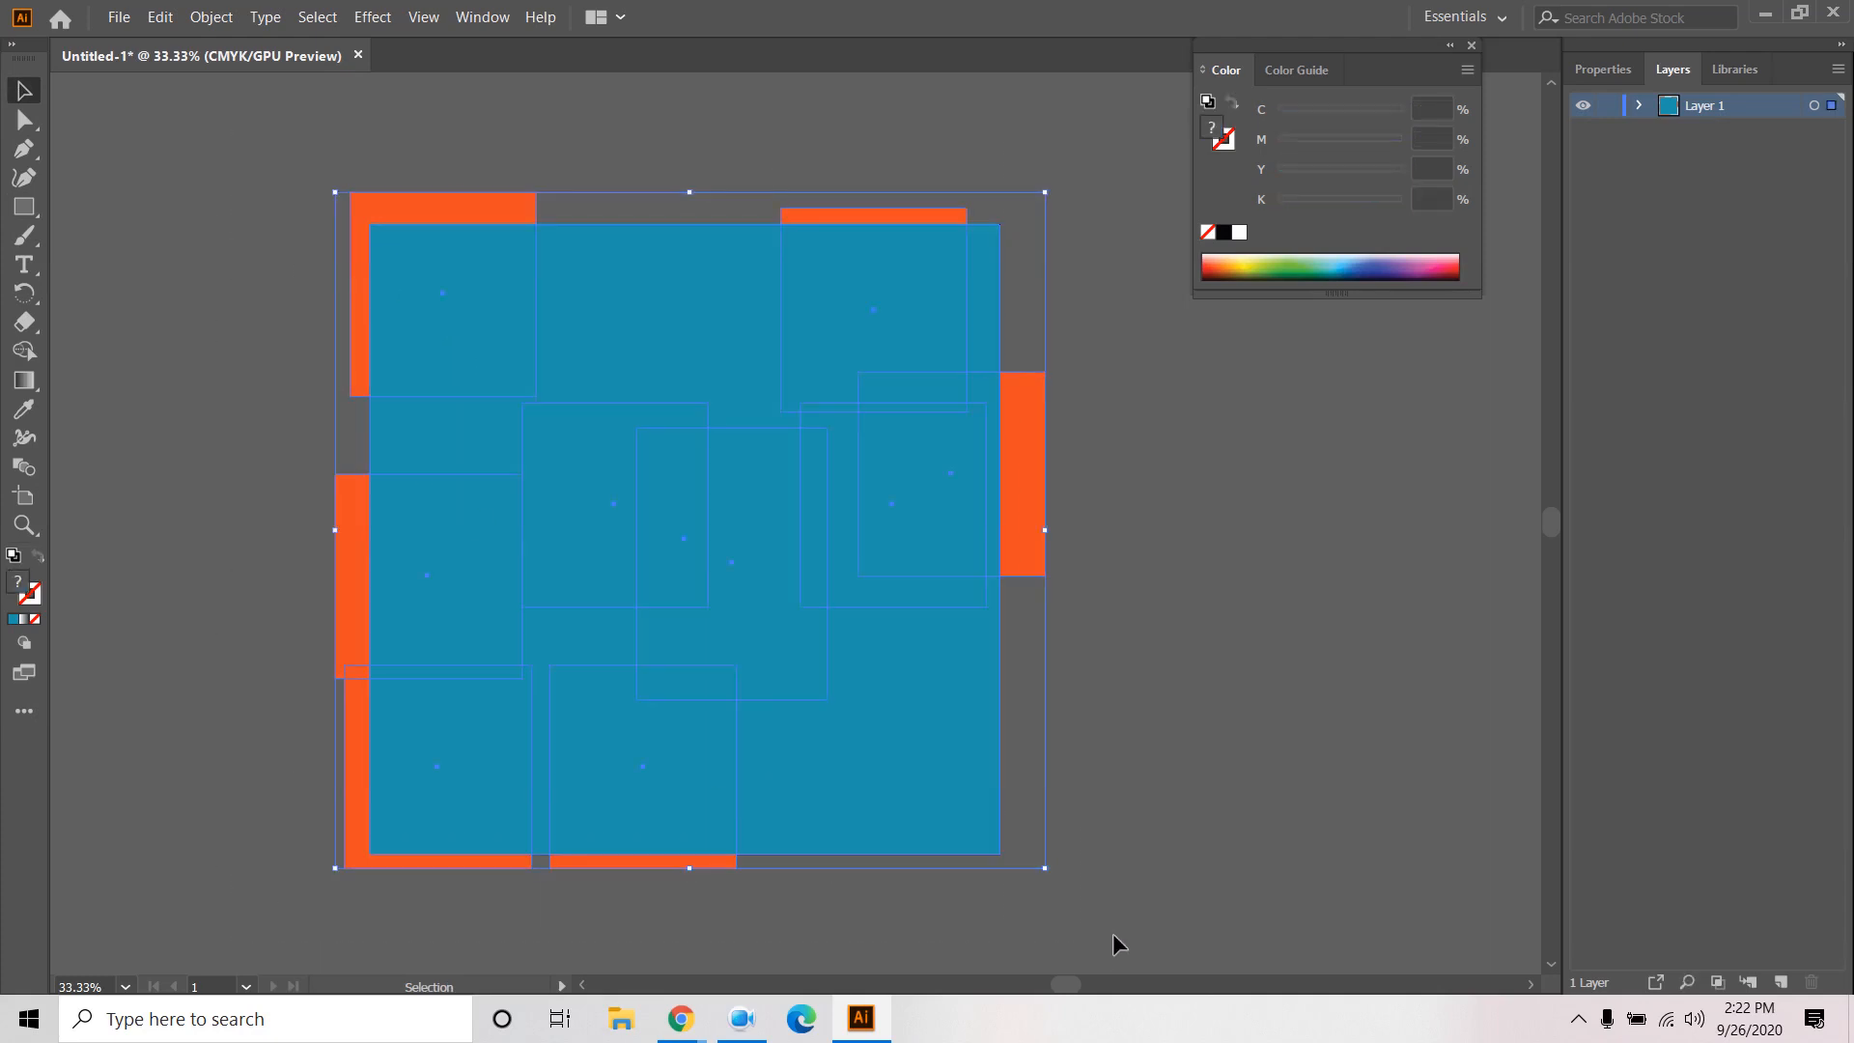
{"action": "left_click", "coordinate": [1639, 108]}
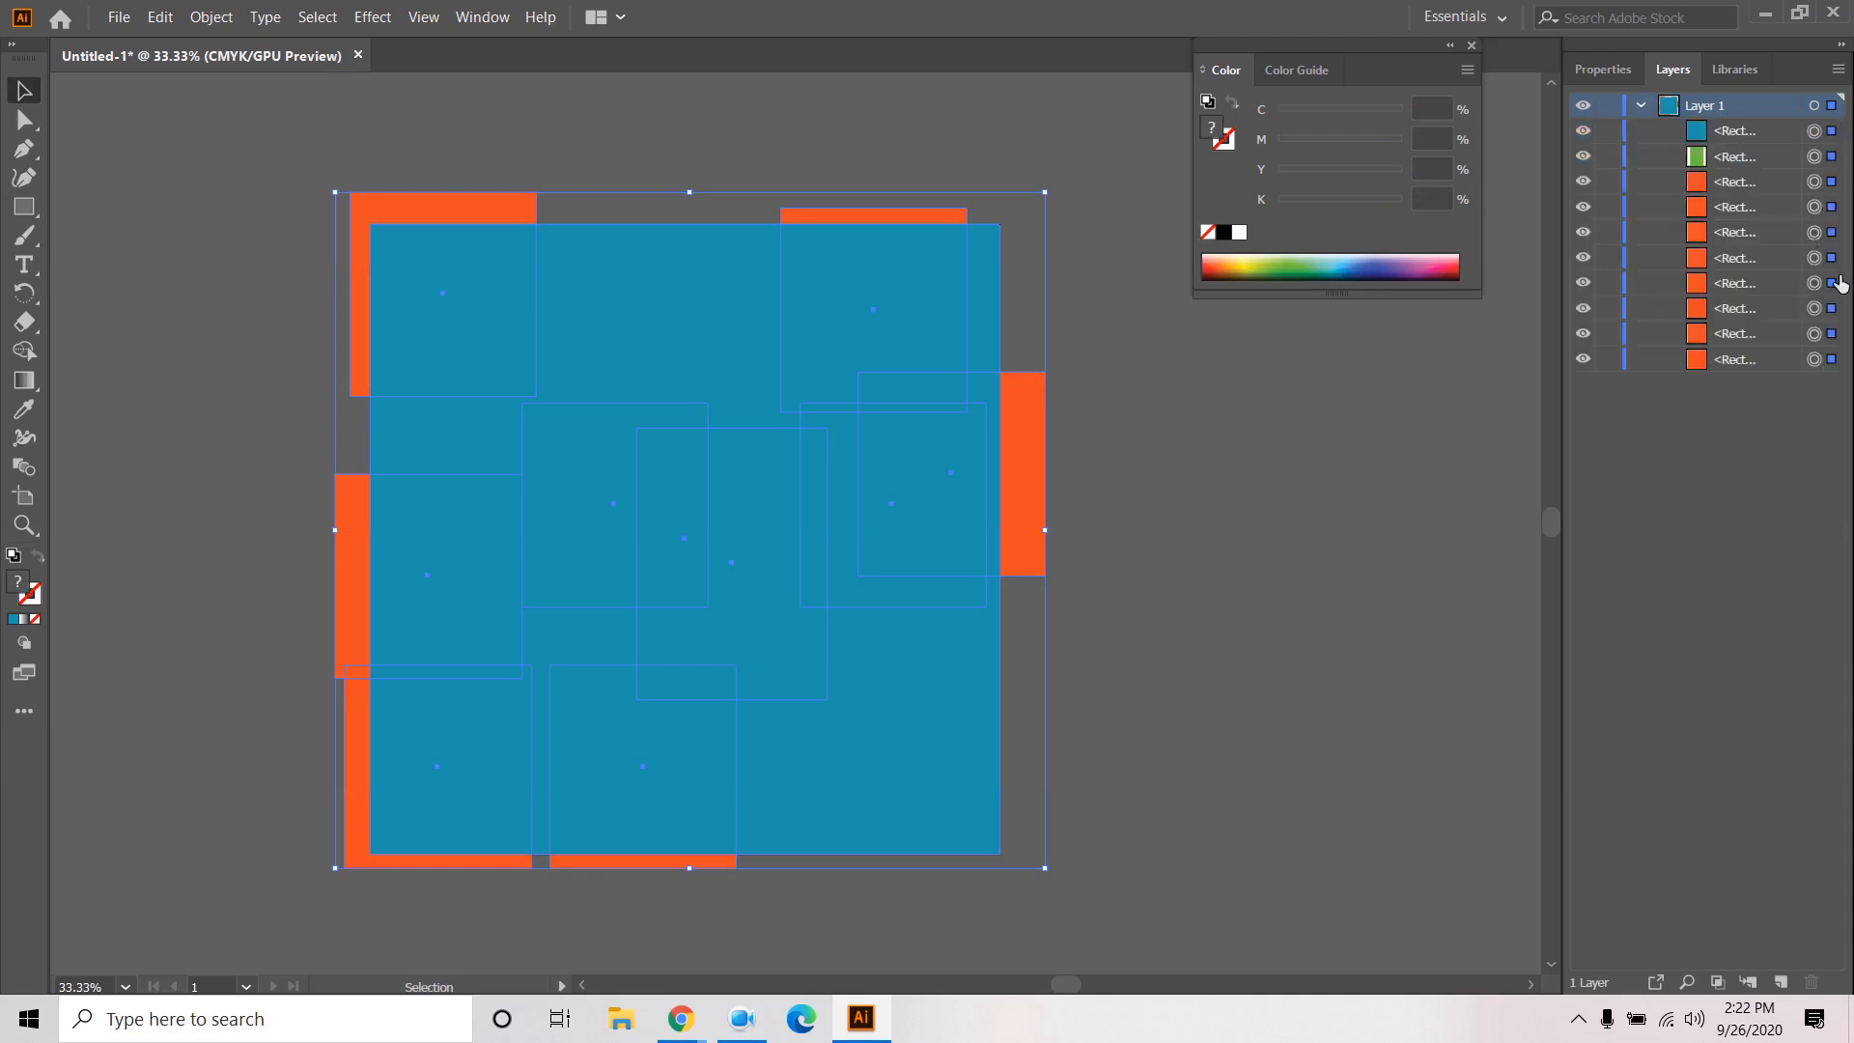
{"action": "left_click", "coordinate": [1641, 107]}
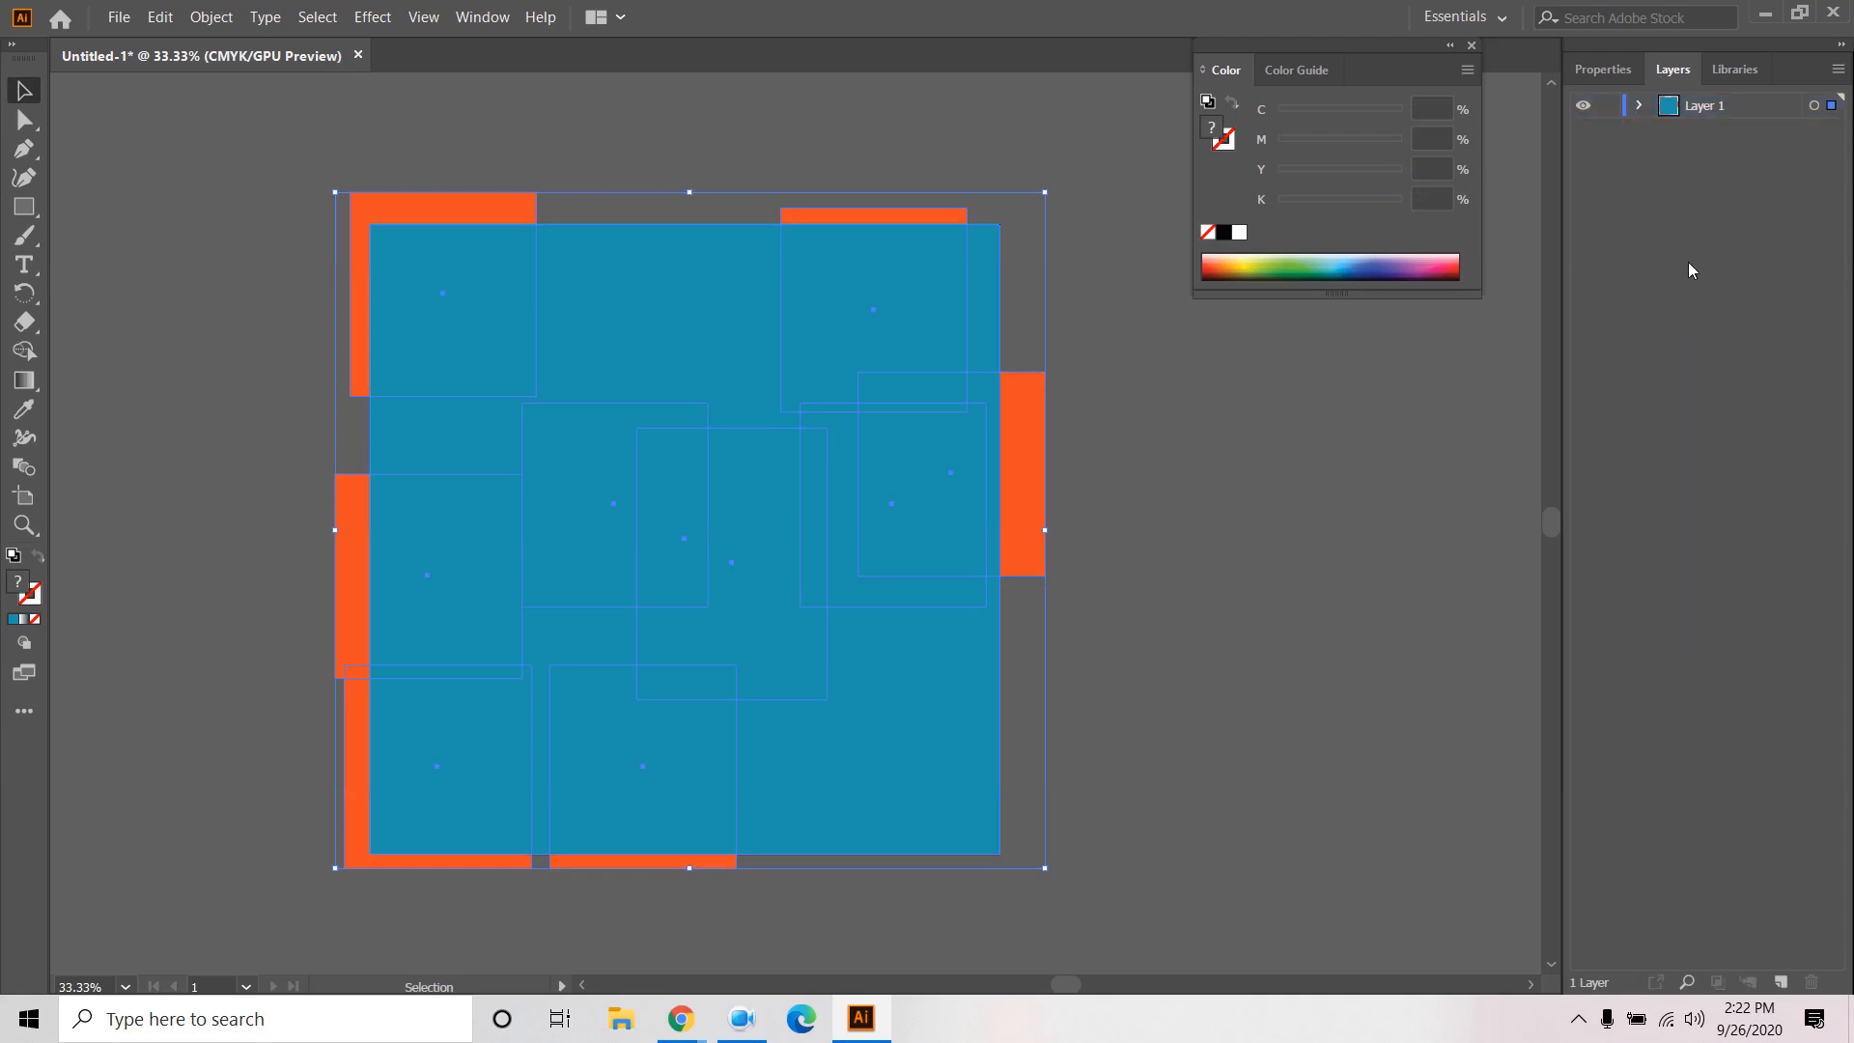
Deselect everything, reselect all of Layer 1's artwork through the layer itself, and examine its objects again.
{"action": "left_click", "coordinate": [1244, 409]}
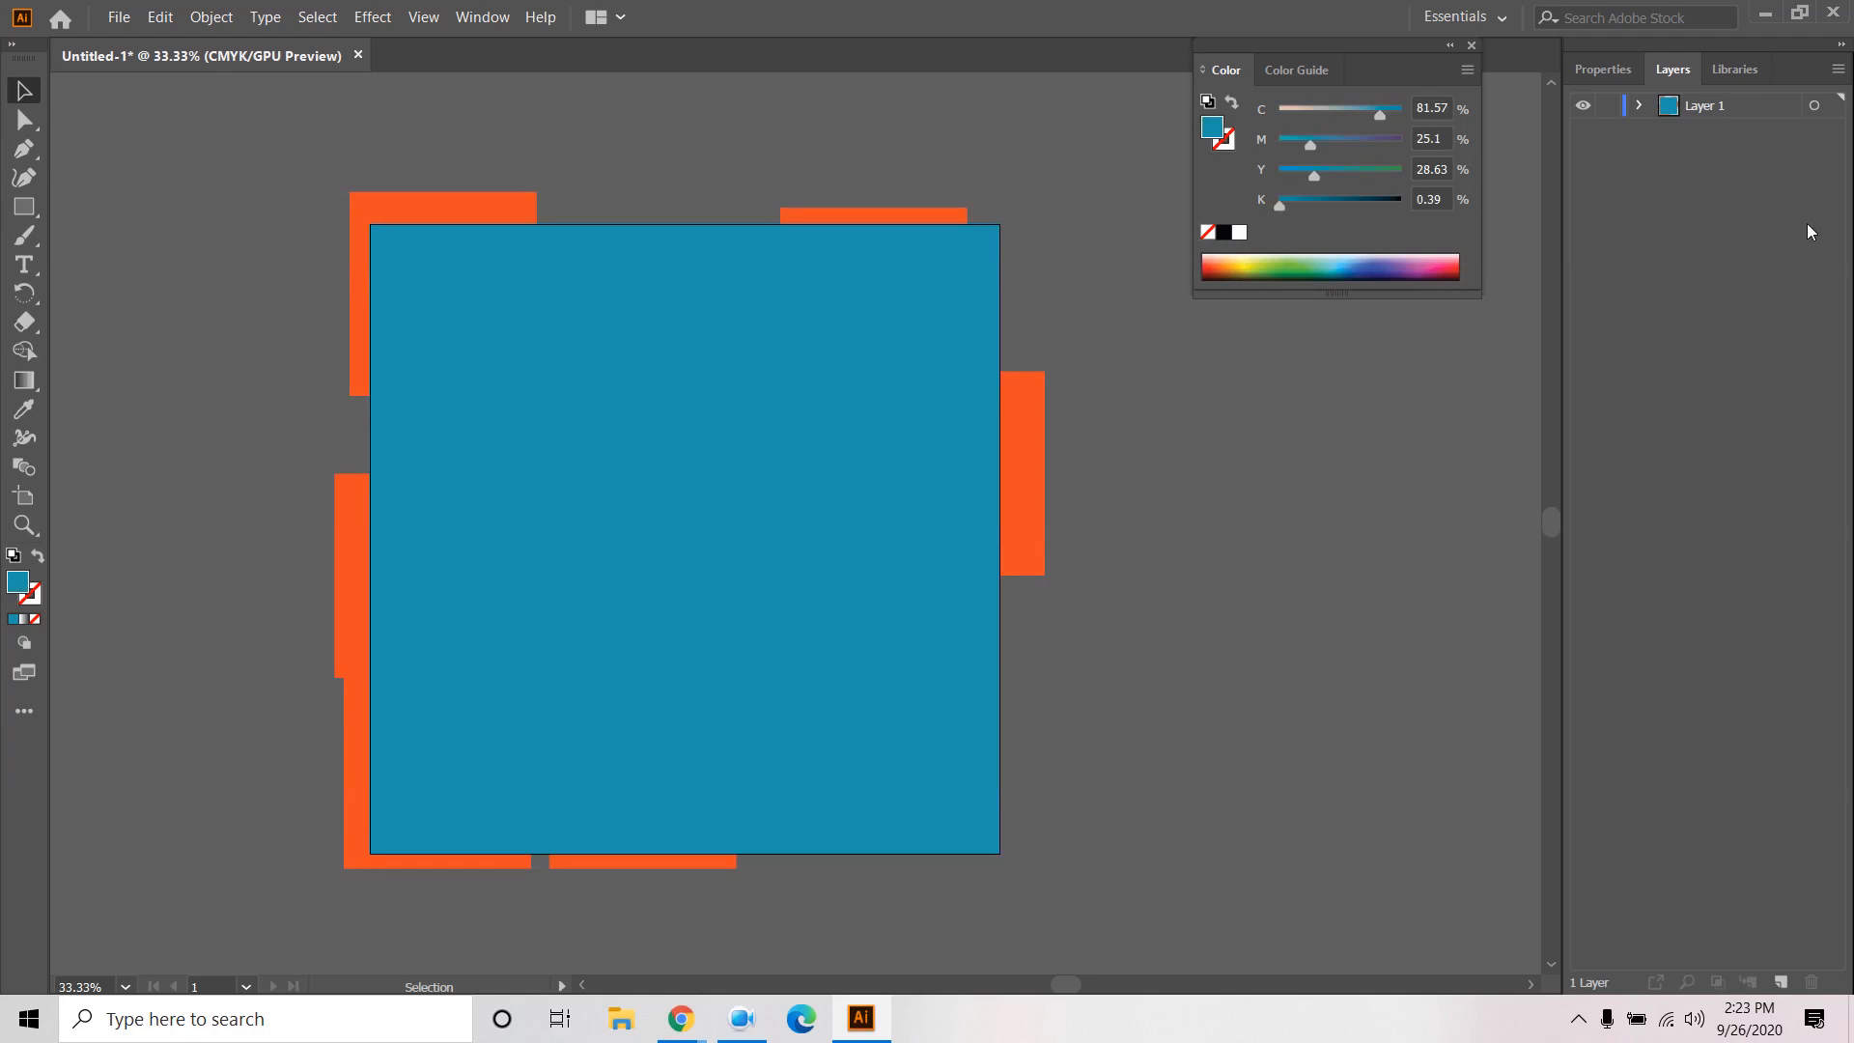
{"action": "left_click", "coordinate": [1829, 107]}
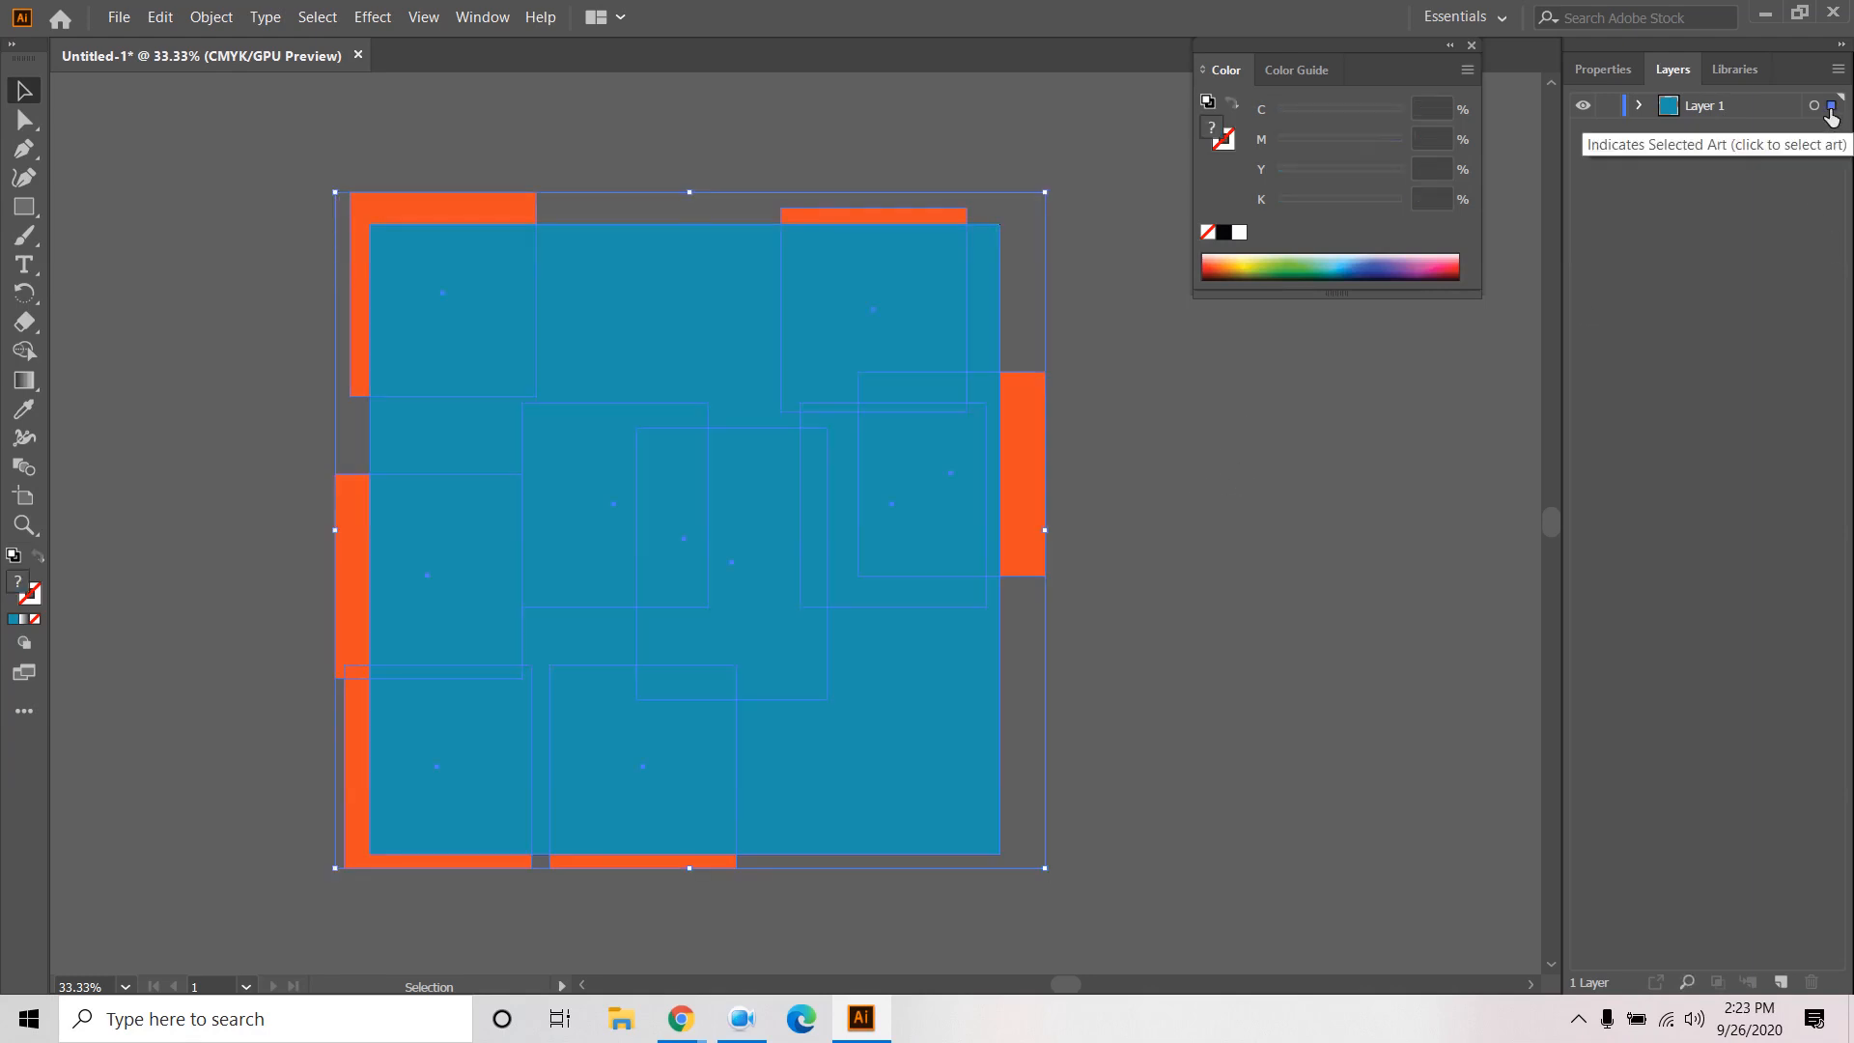
{"action": "left_click", "coordinate": [1639, 107]}
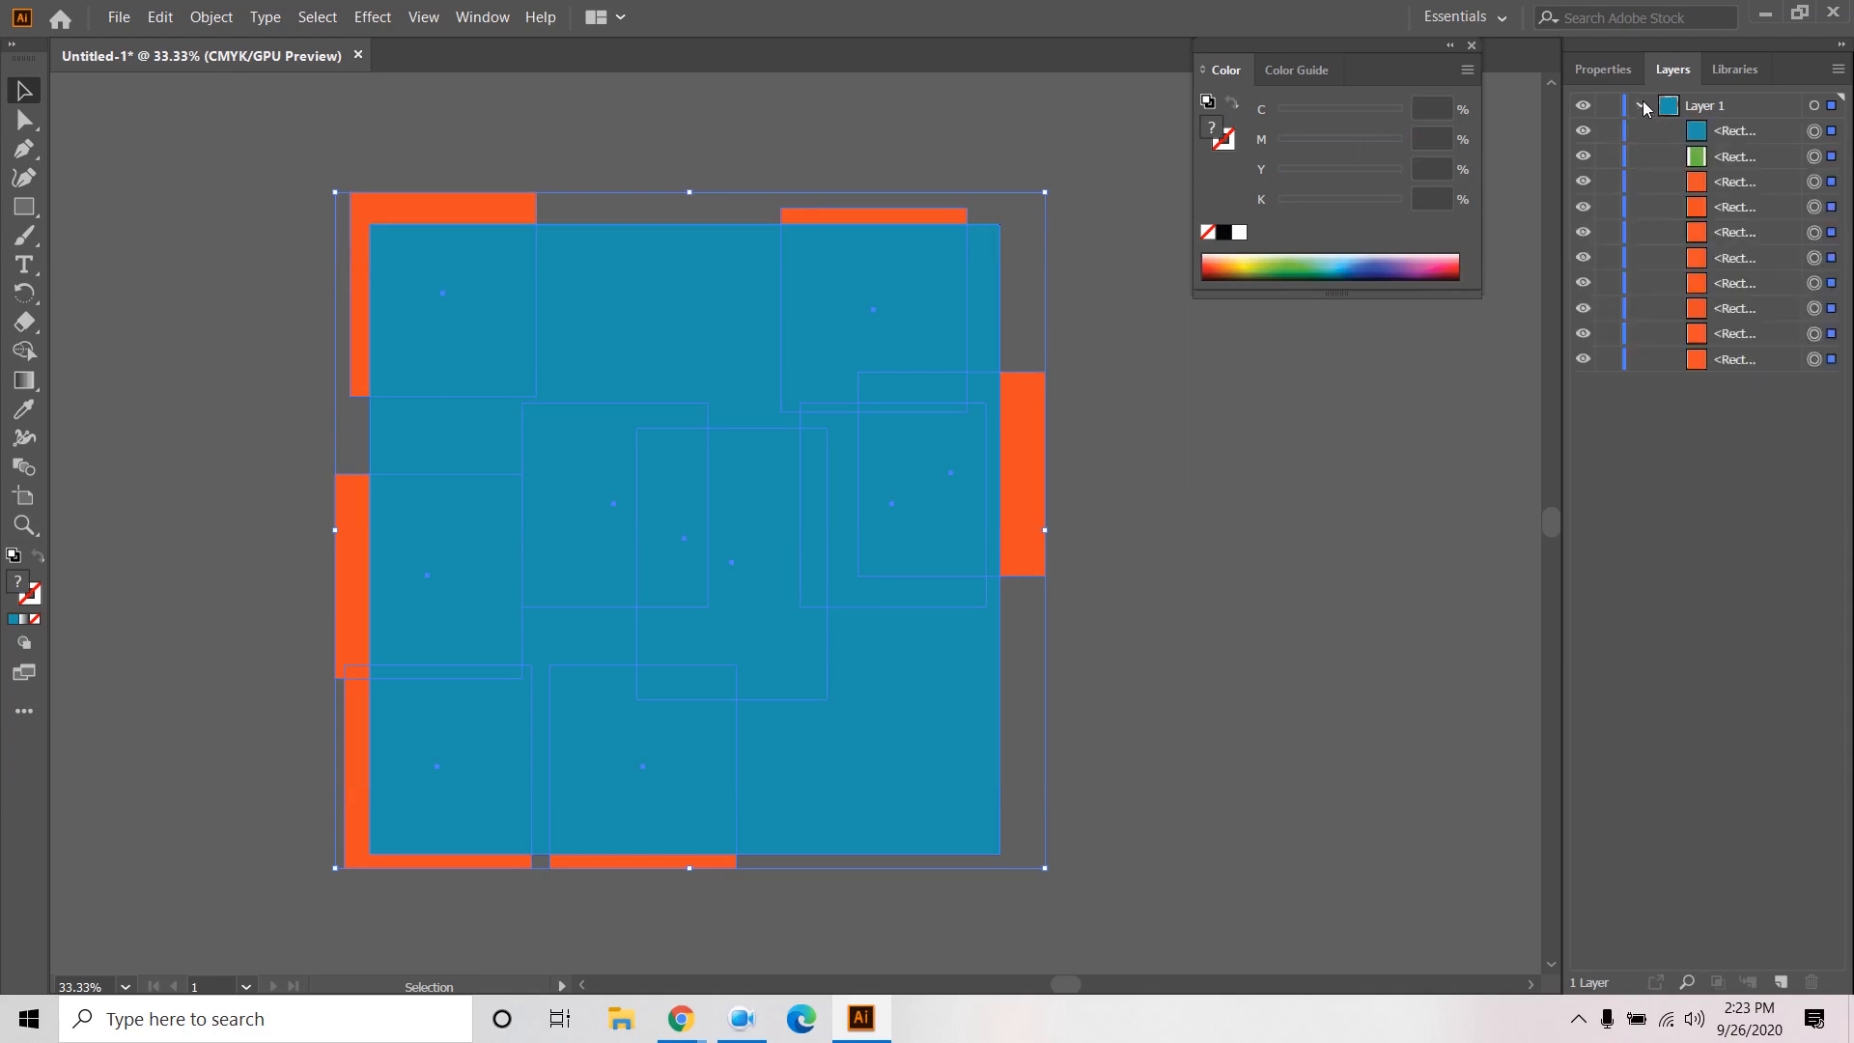
{"action": "left_click", "coordinate": [1639, 106]}
Select all the artwork and make a clipping mask from the blue rectangle to crop the shapes to the artboard.
{"action": "left_click", "coordinate": [1185, 502]}
{"action": "left_click", "coordinate": [904, 389]}
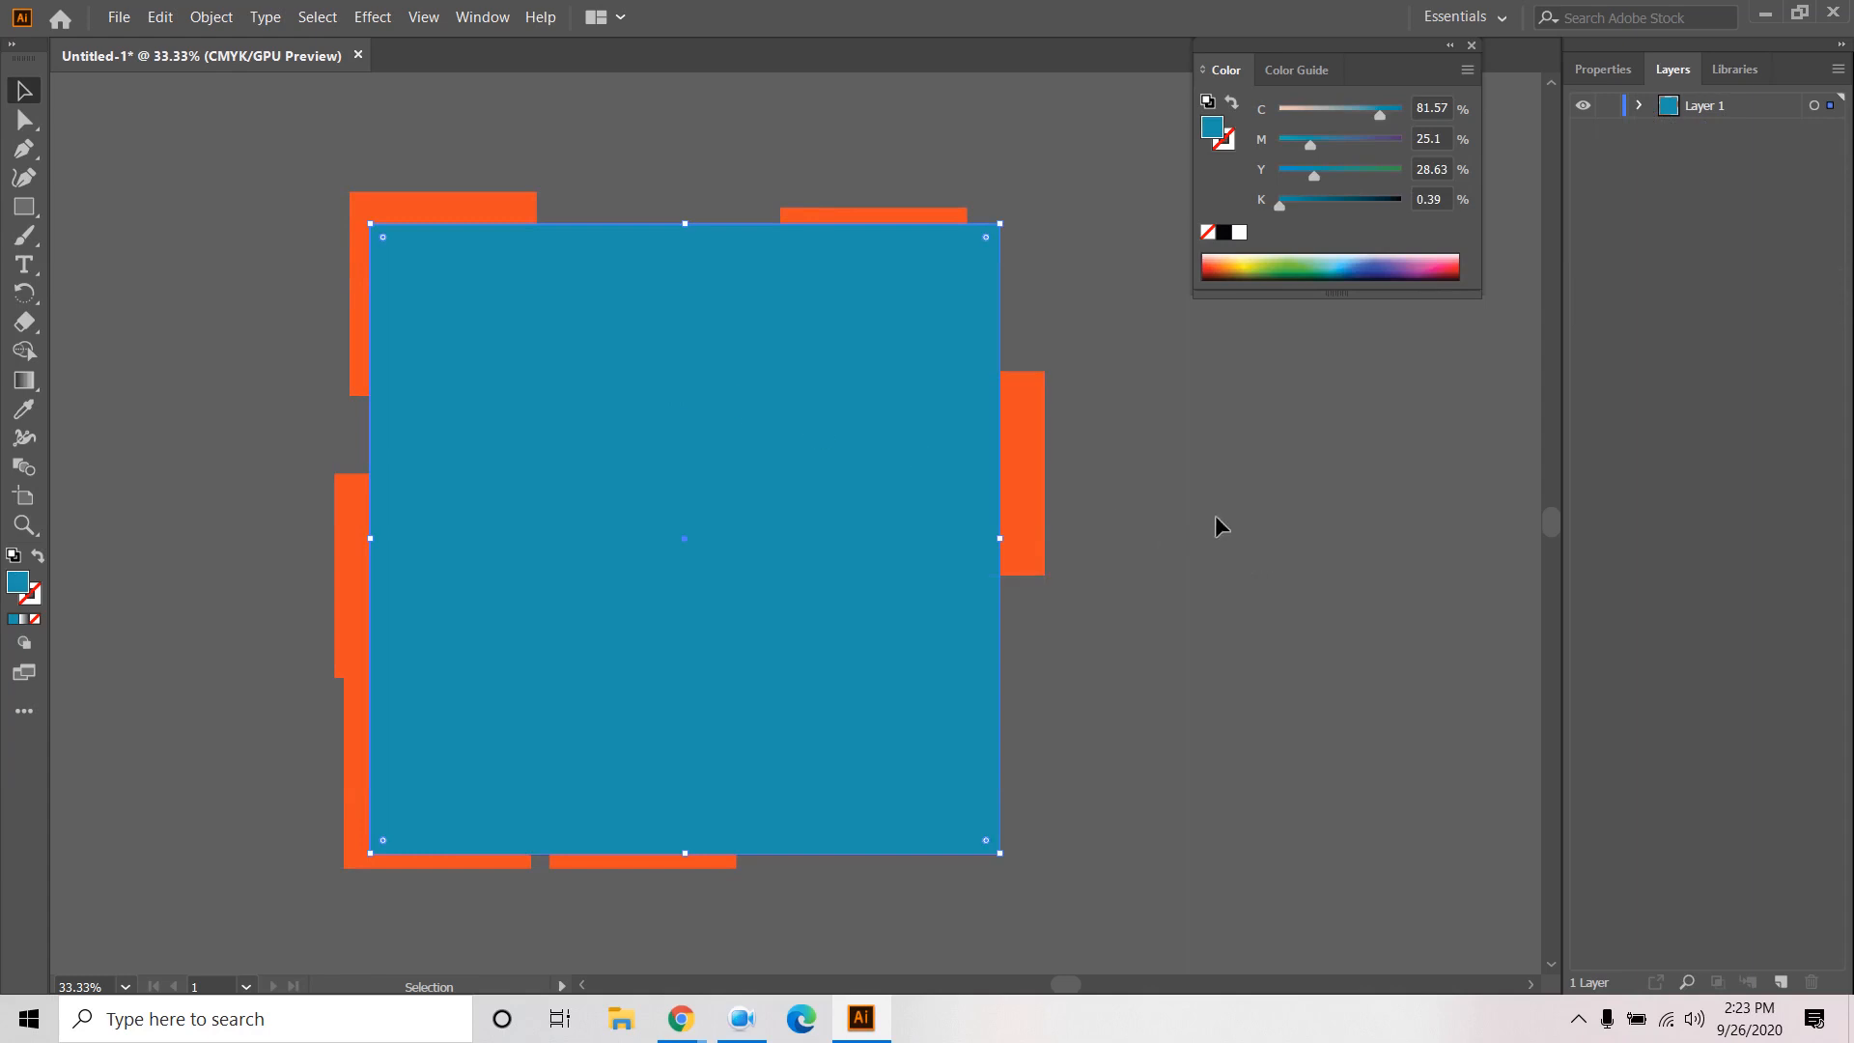
{"action": "left_click", "coordinate": [1187, 498]}
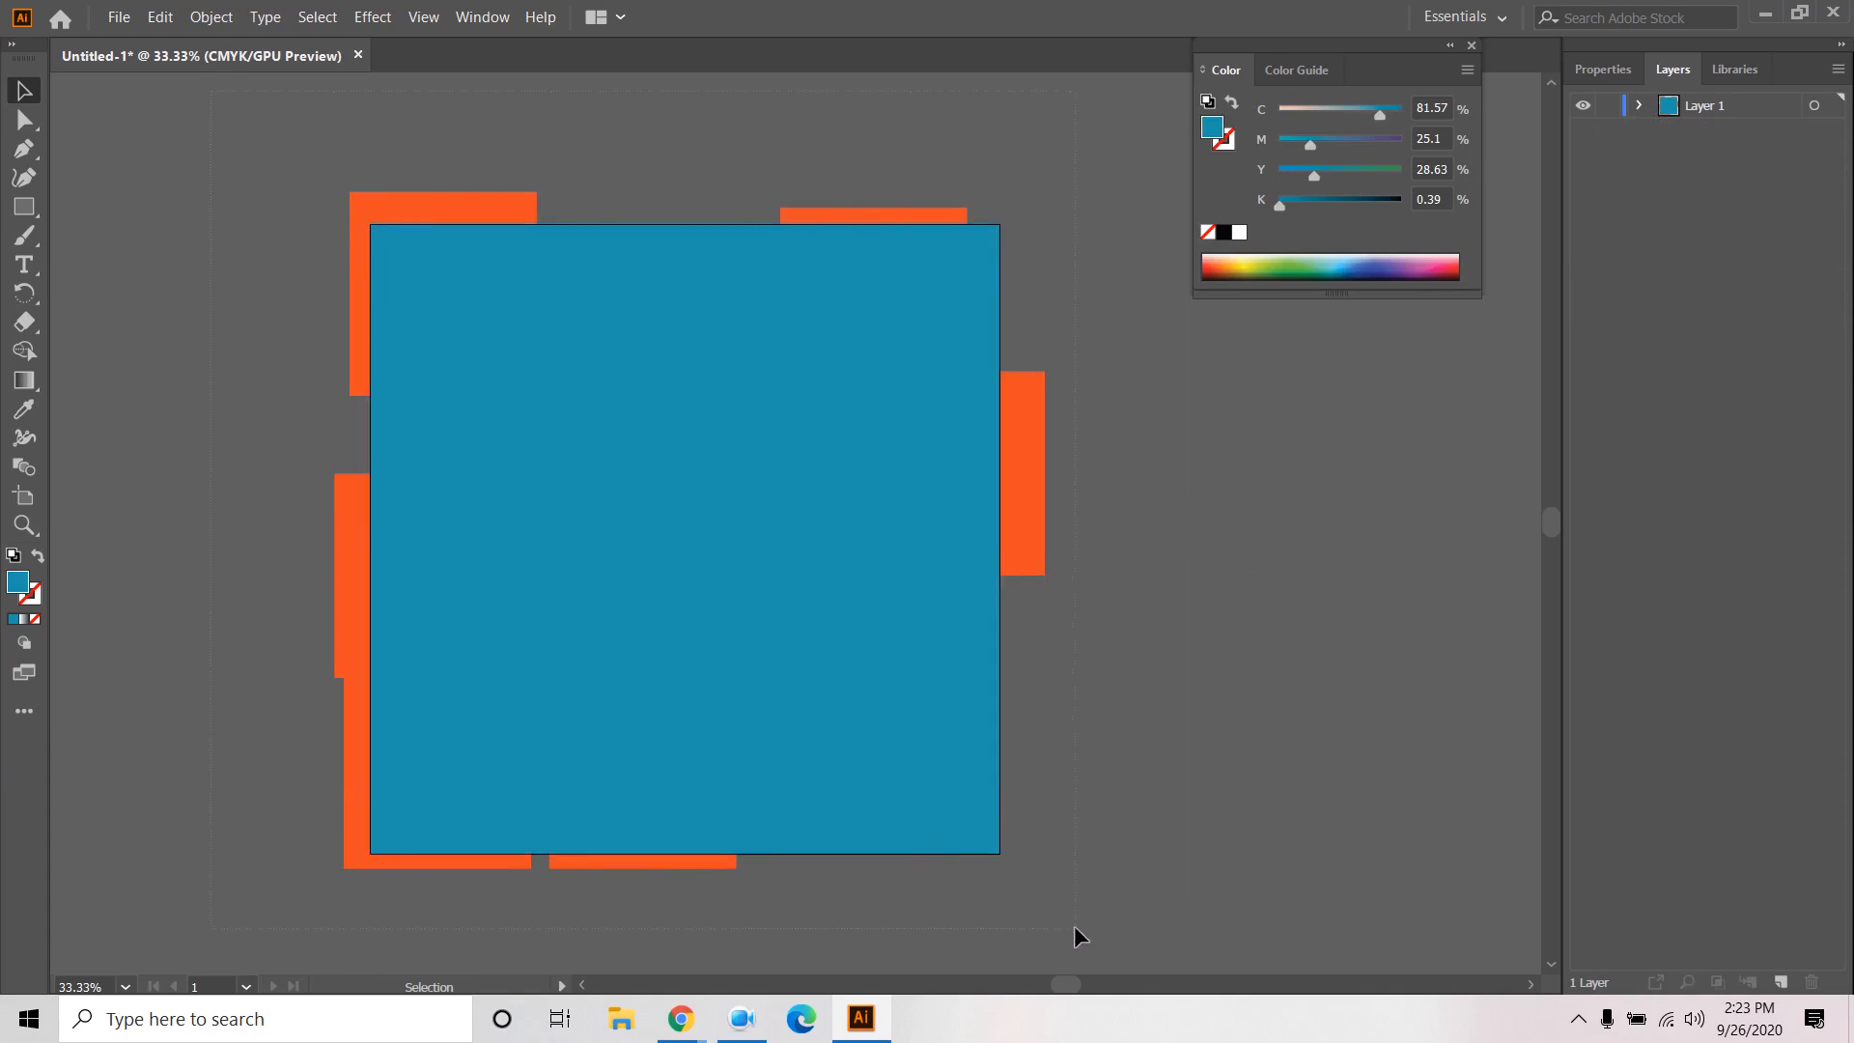
{"action": "key", "text": "ctrl+a"}
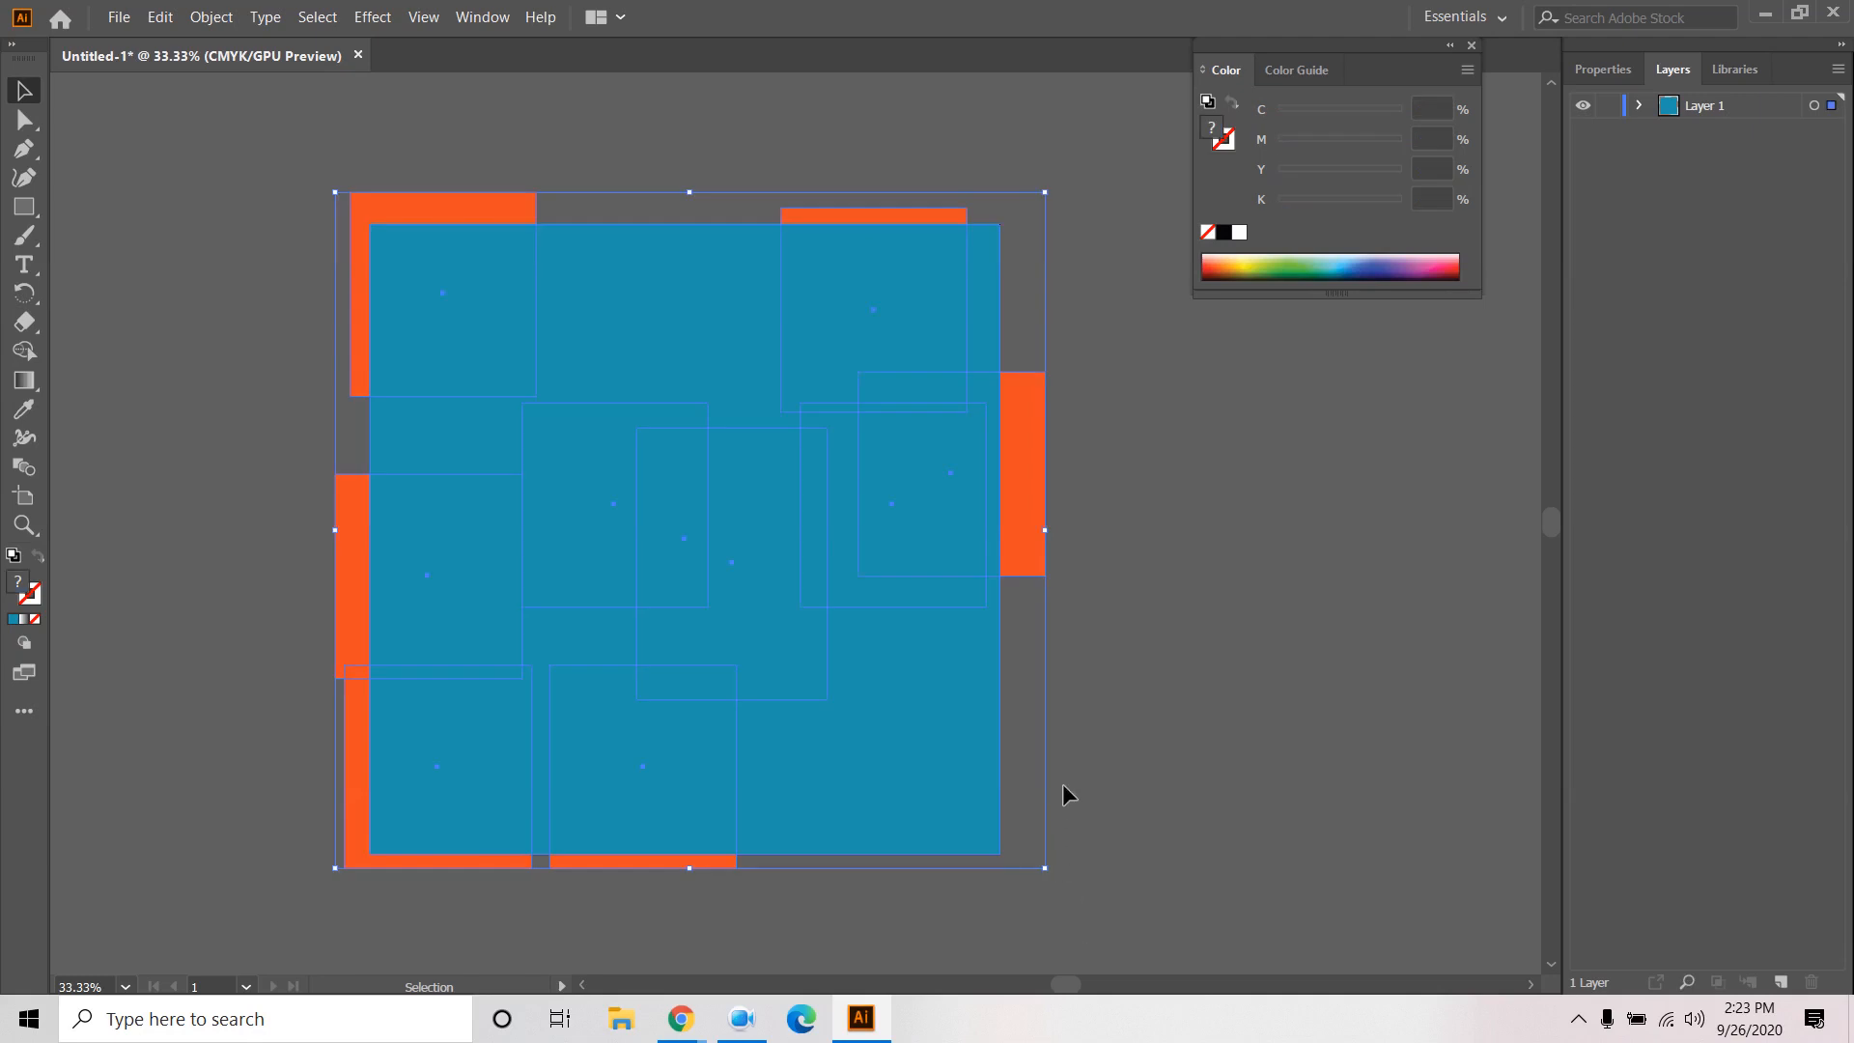
{"action": "right_click", "coordinate": [785, 408]}
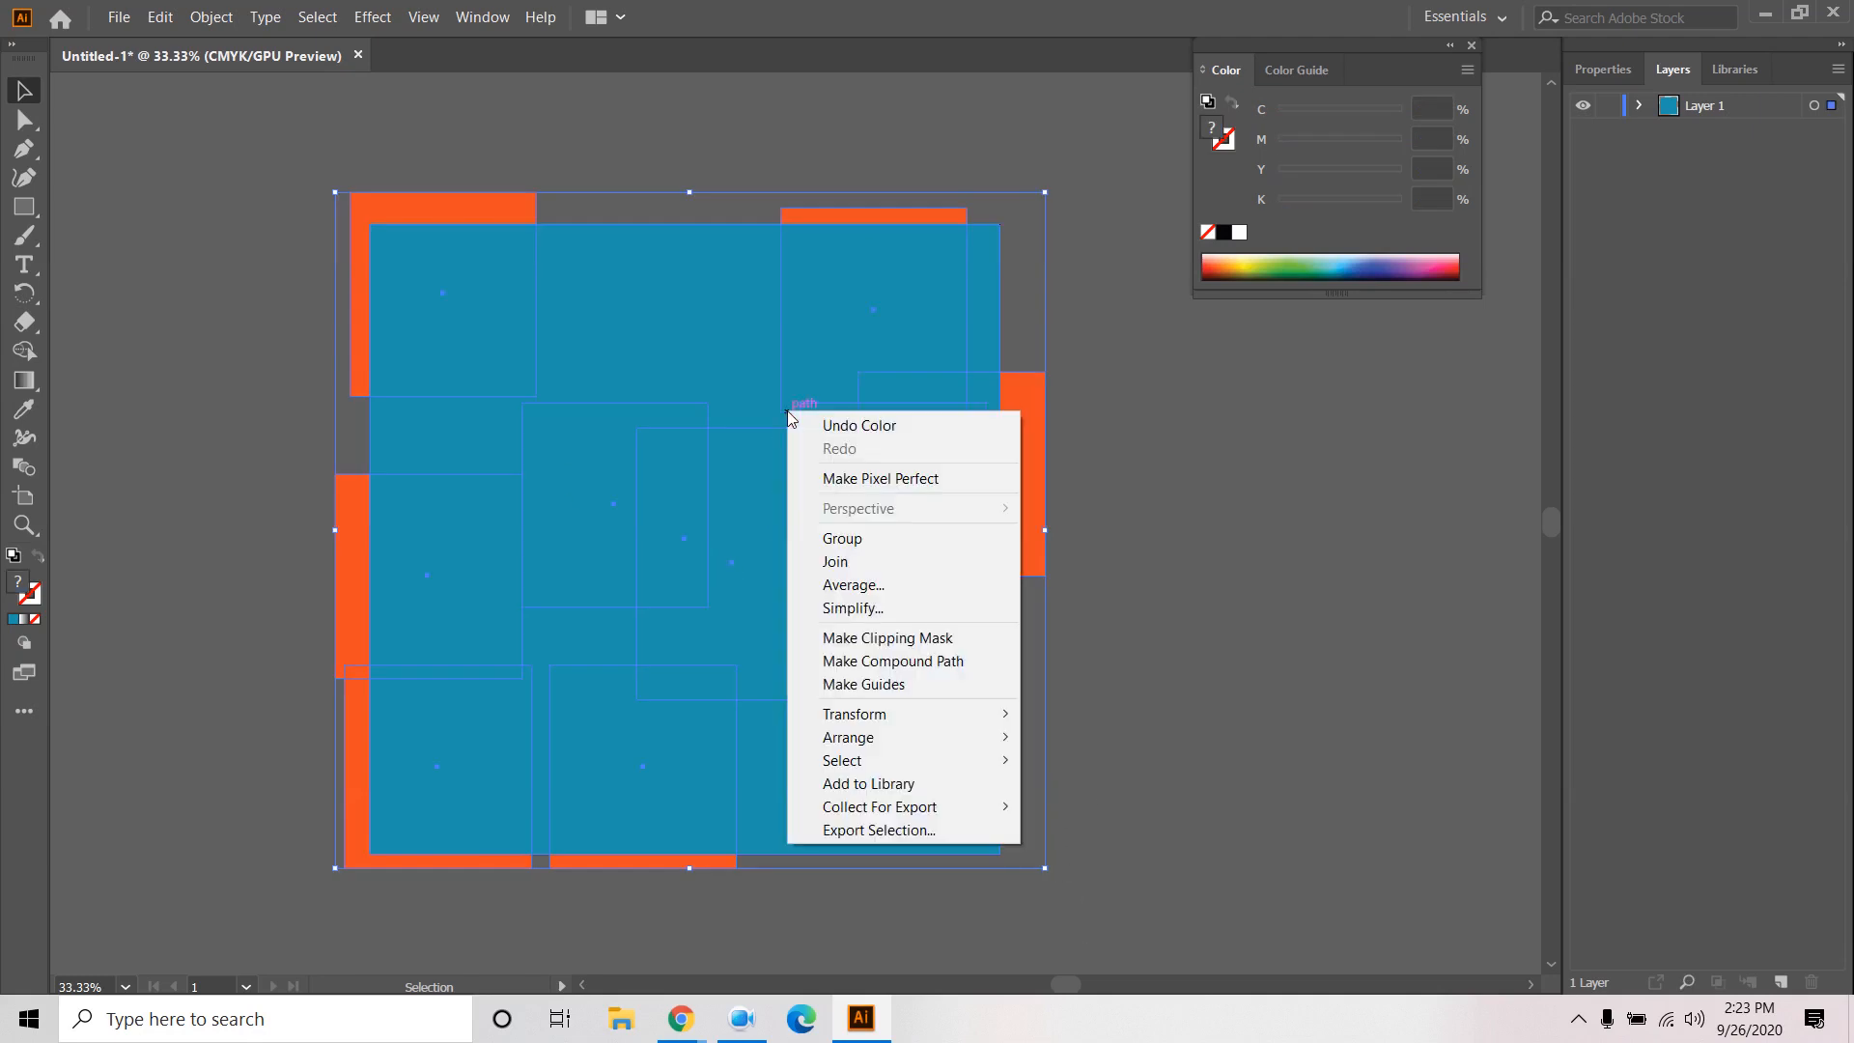
{"action": "left_click", "coordinate": [889, 645]}
{"action": "left_click", "coordinate": [1236, 668]}
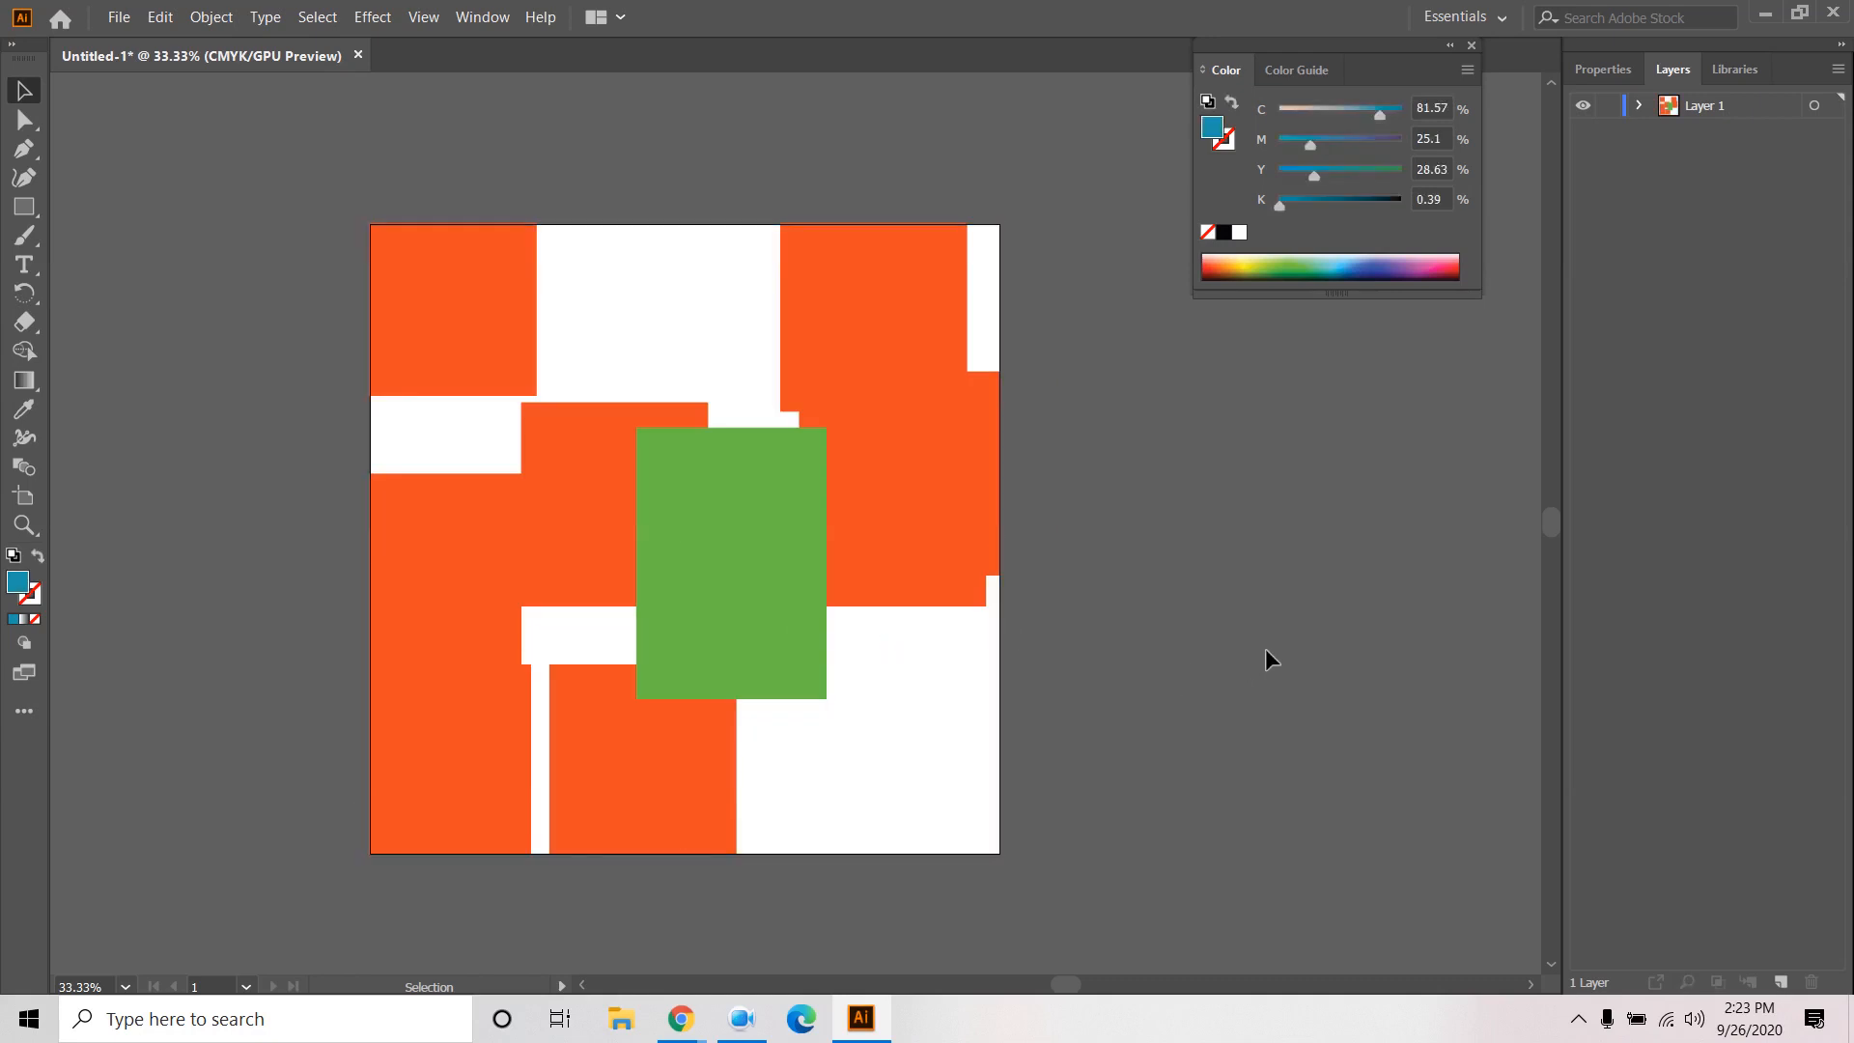
{"action": "left_click", "coordinate": [746, 1018]}
{"action": "left_click", "coordinate": [957, 1029]}
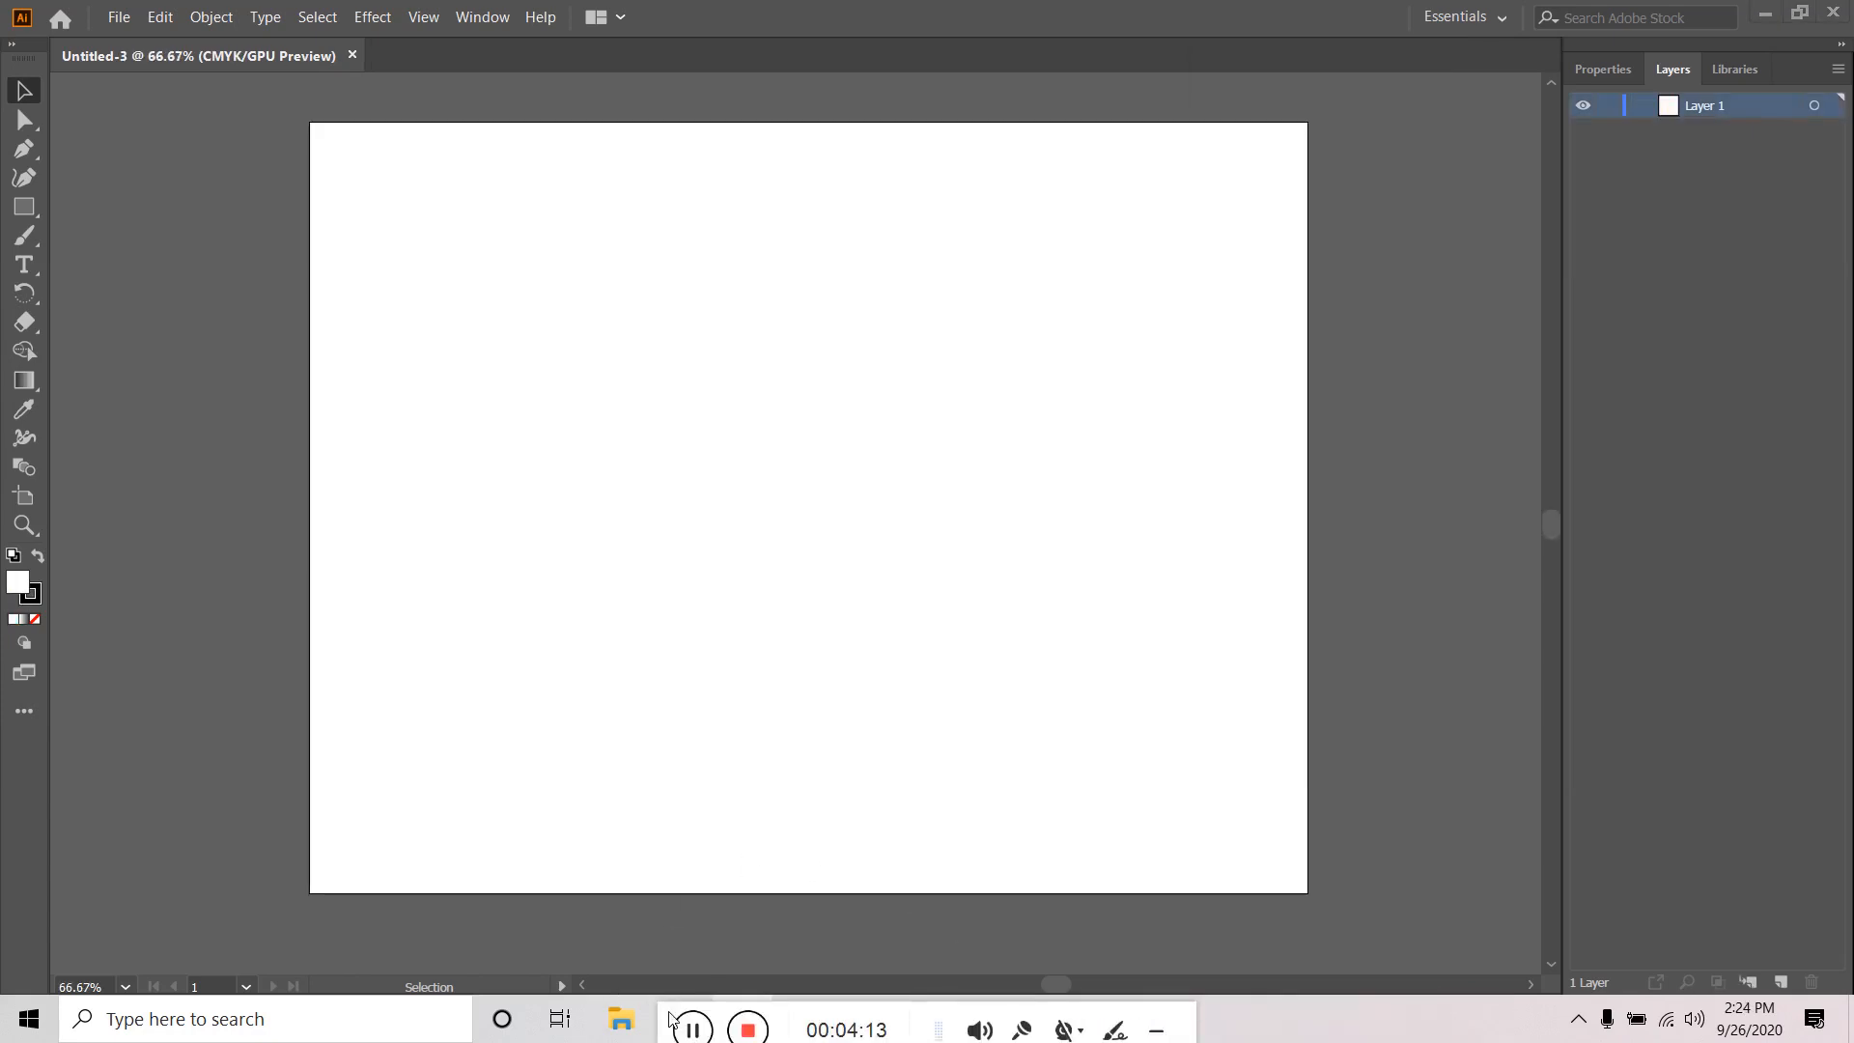
{"action": "left_click_drag", "start_coordinate": [674, 1019], "coordinate": [856, 1017]}
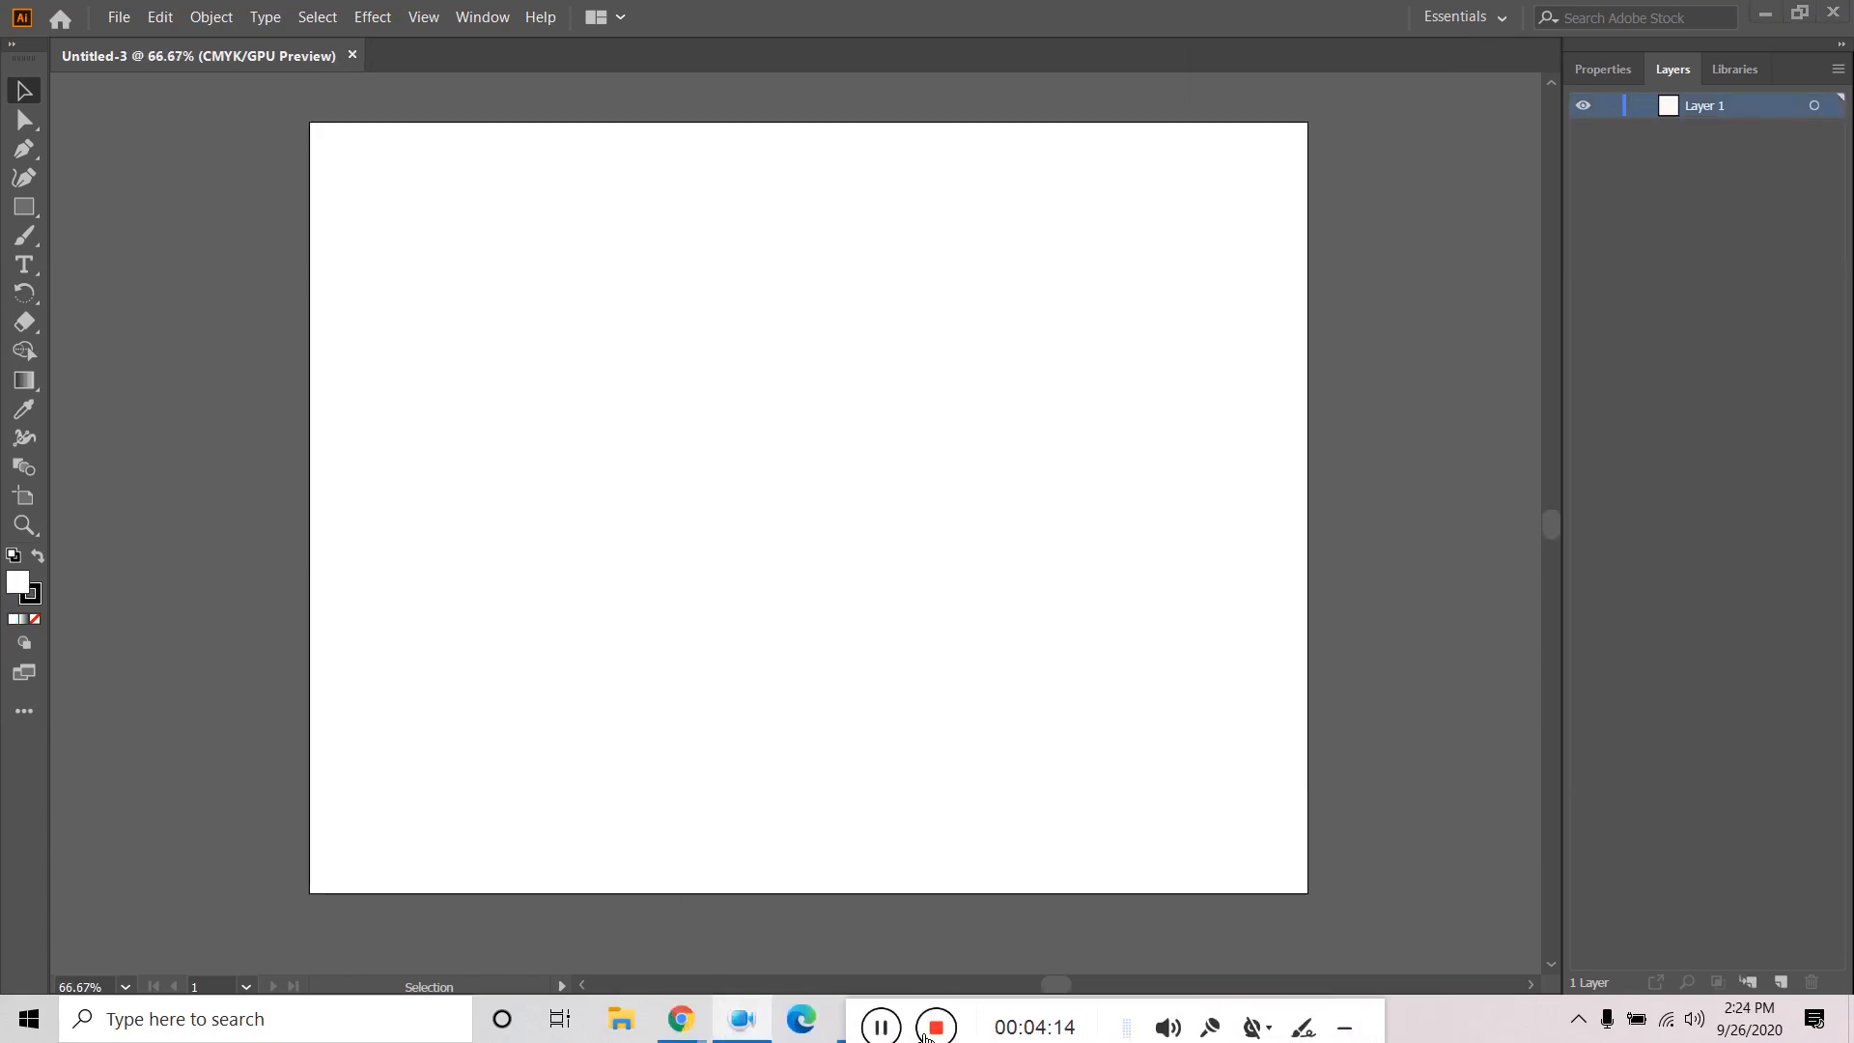
{"action": "left_click", "coordinate": [878, 1026]}
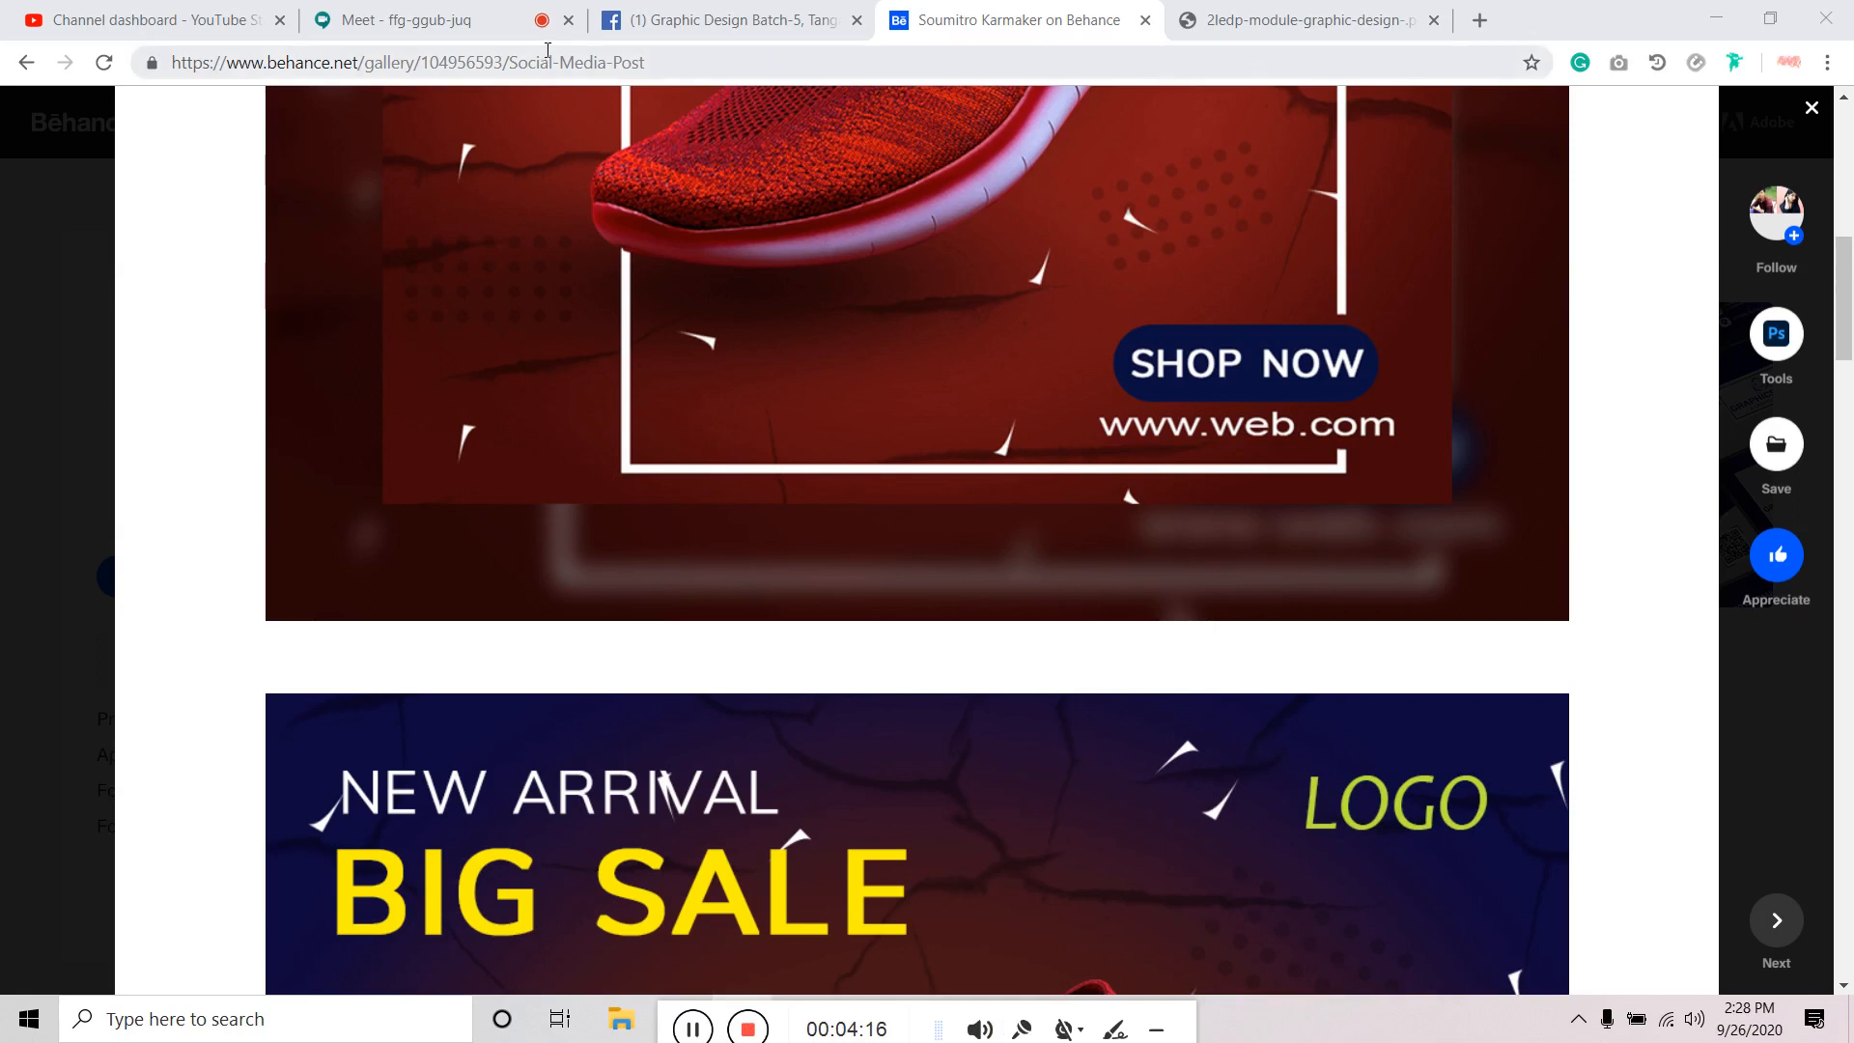
Go to freepik.com in the current browser tab and search all resources for "facebook post".
{"action": "left_click", "coordinate": [539, 62]}
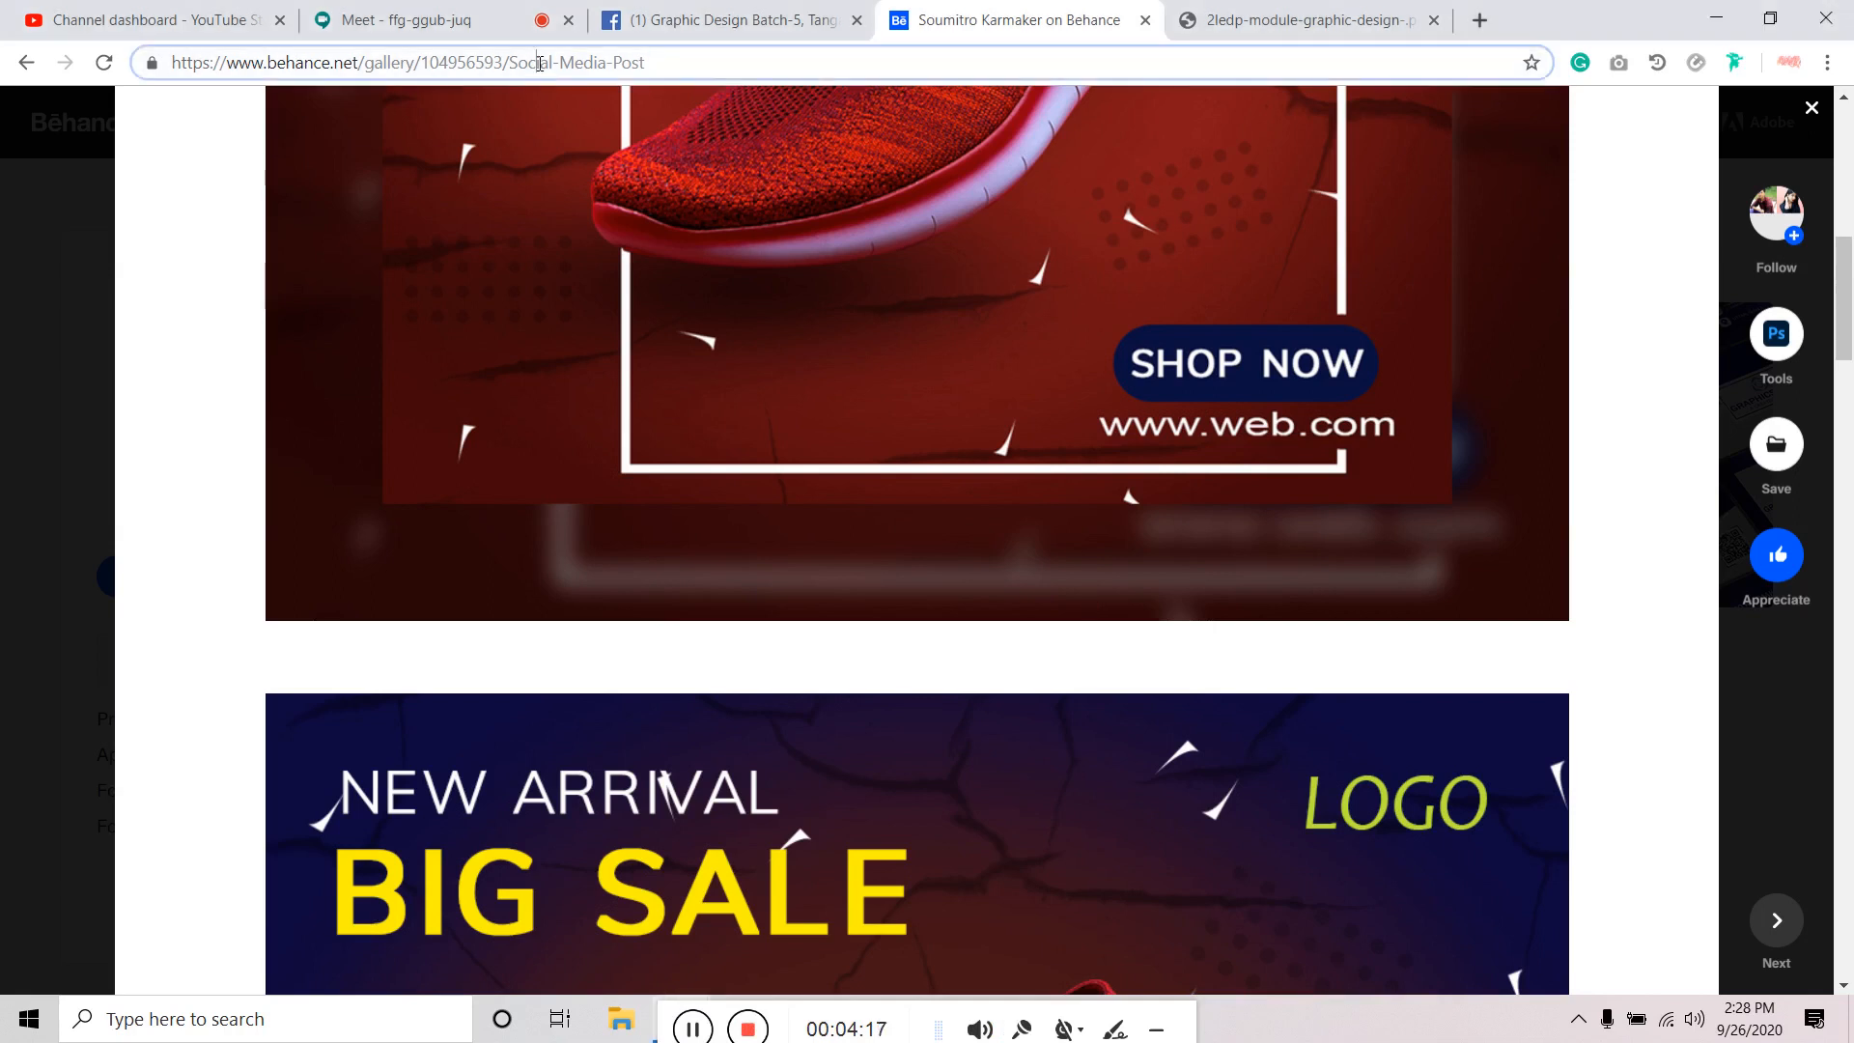
{"action": "triple_click", "coordinate": [539, 63]}
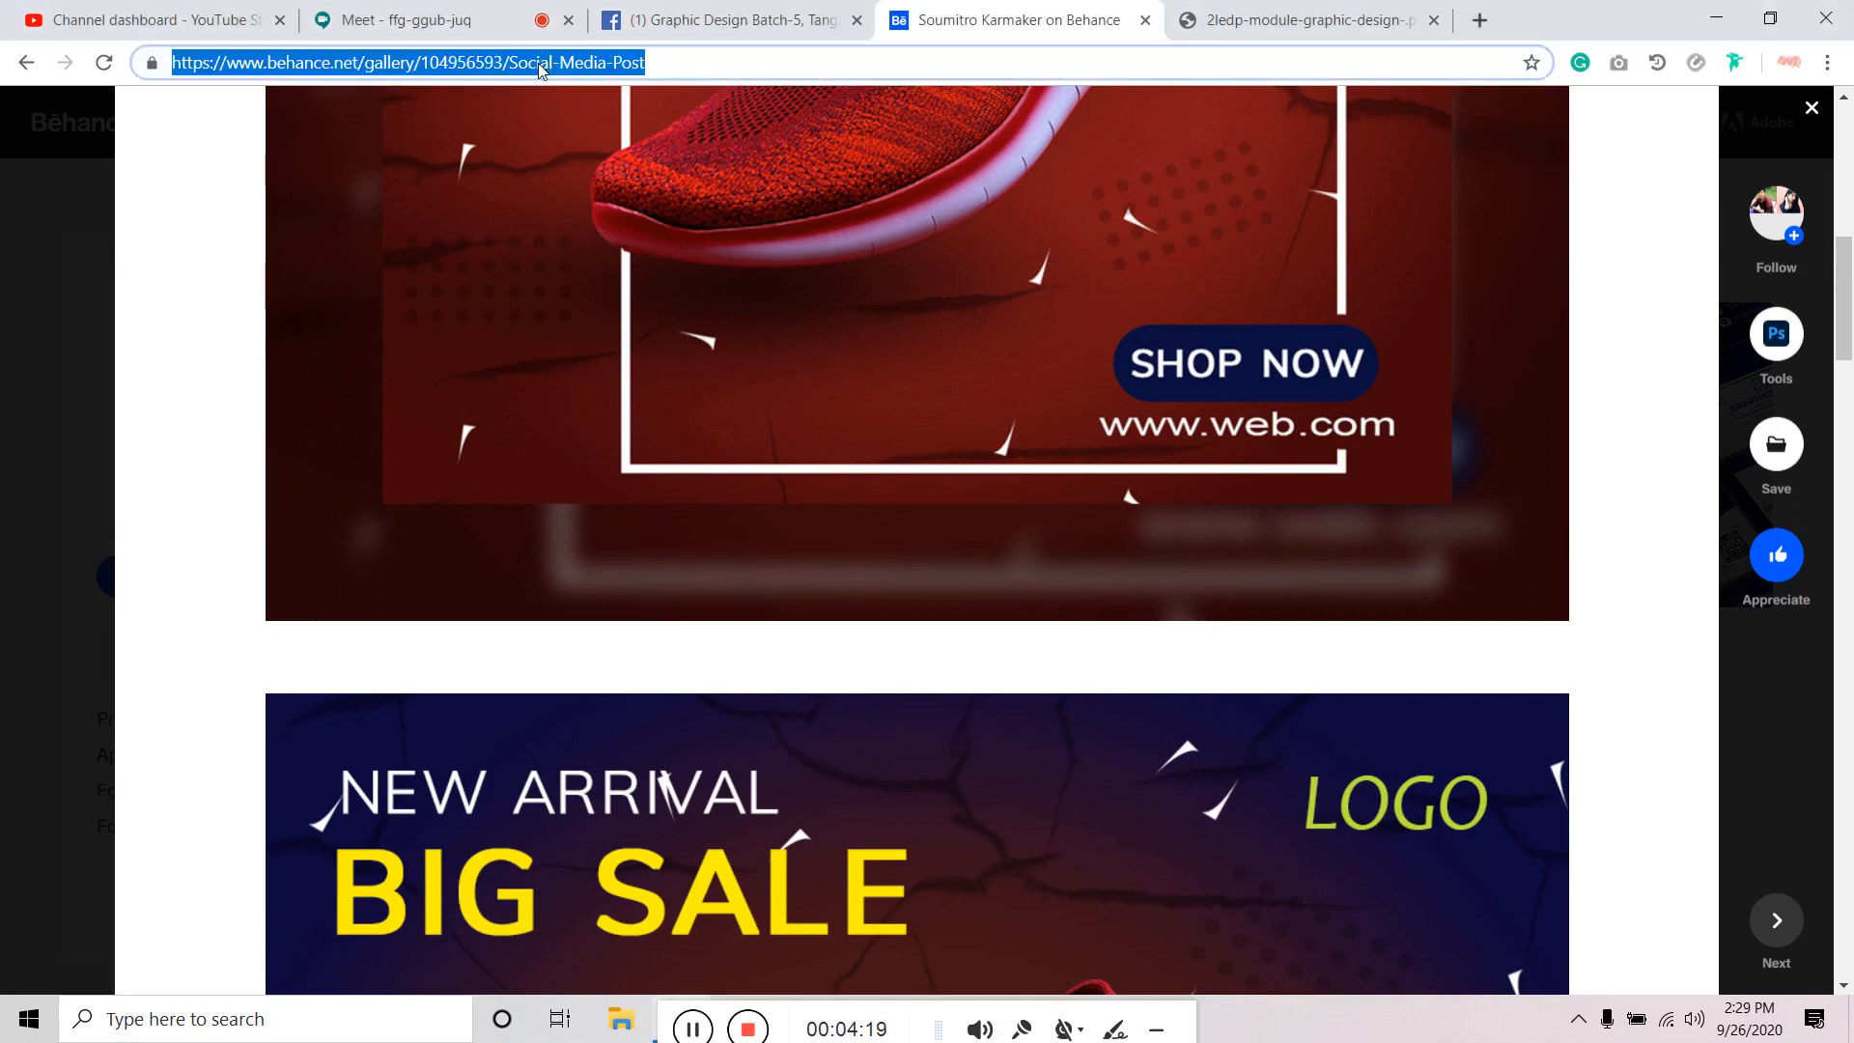
{"action": "type", "text": "free"}
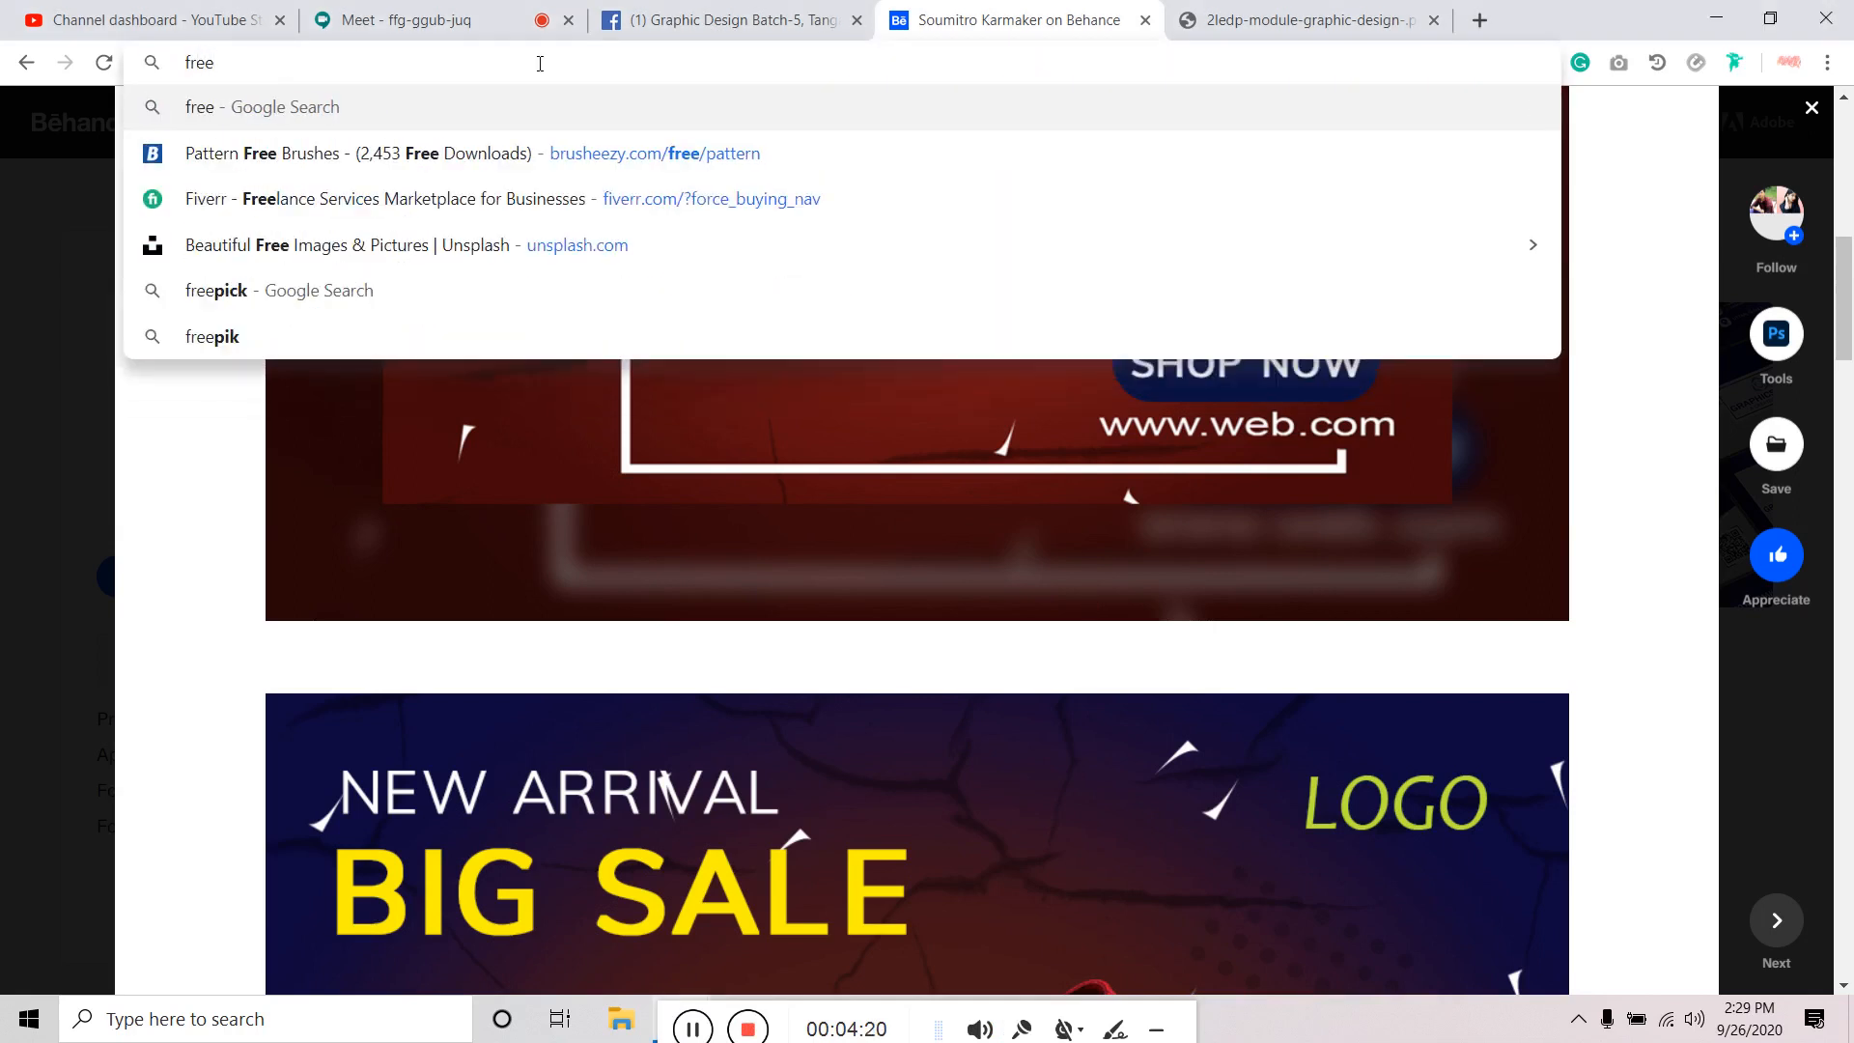
{"action": "type", "text": "pik.com"}
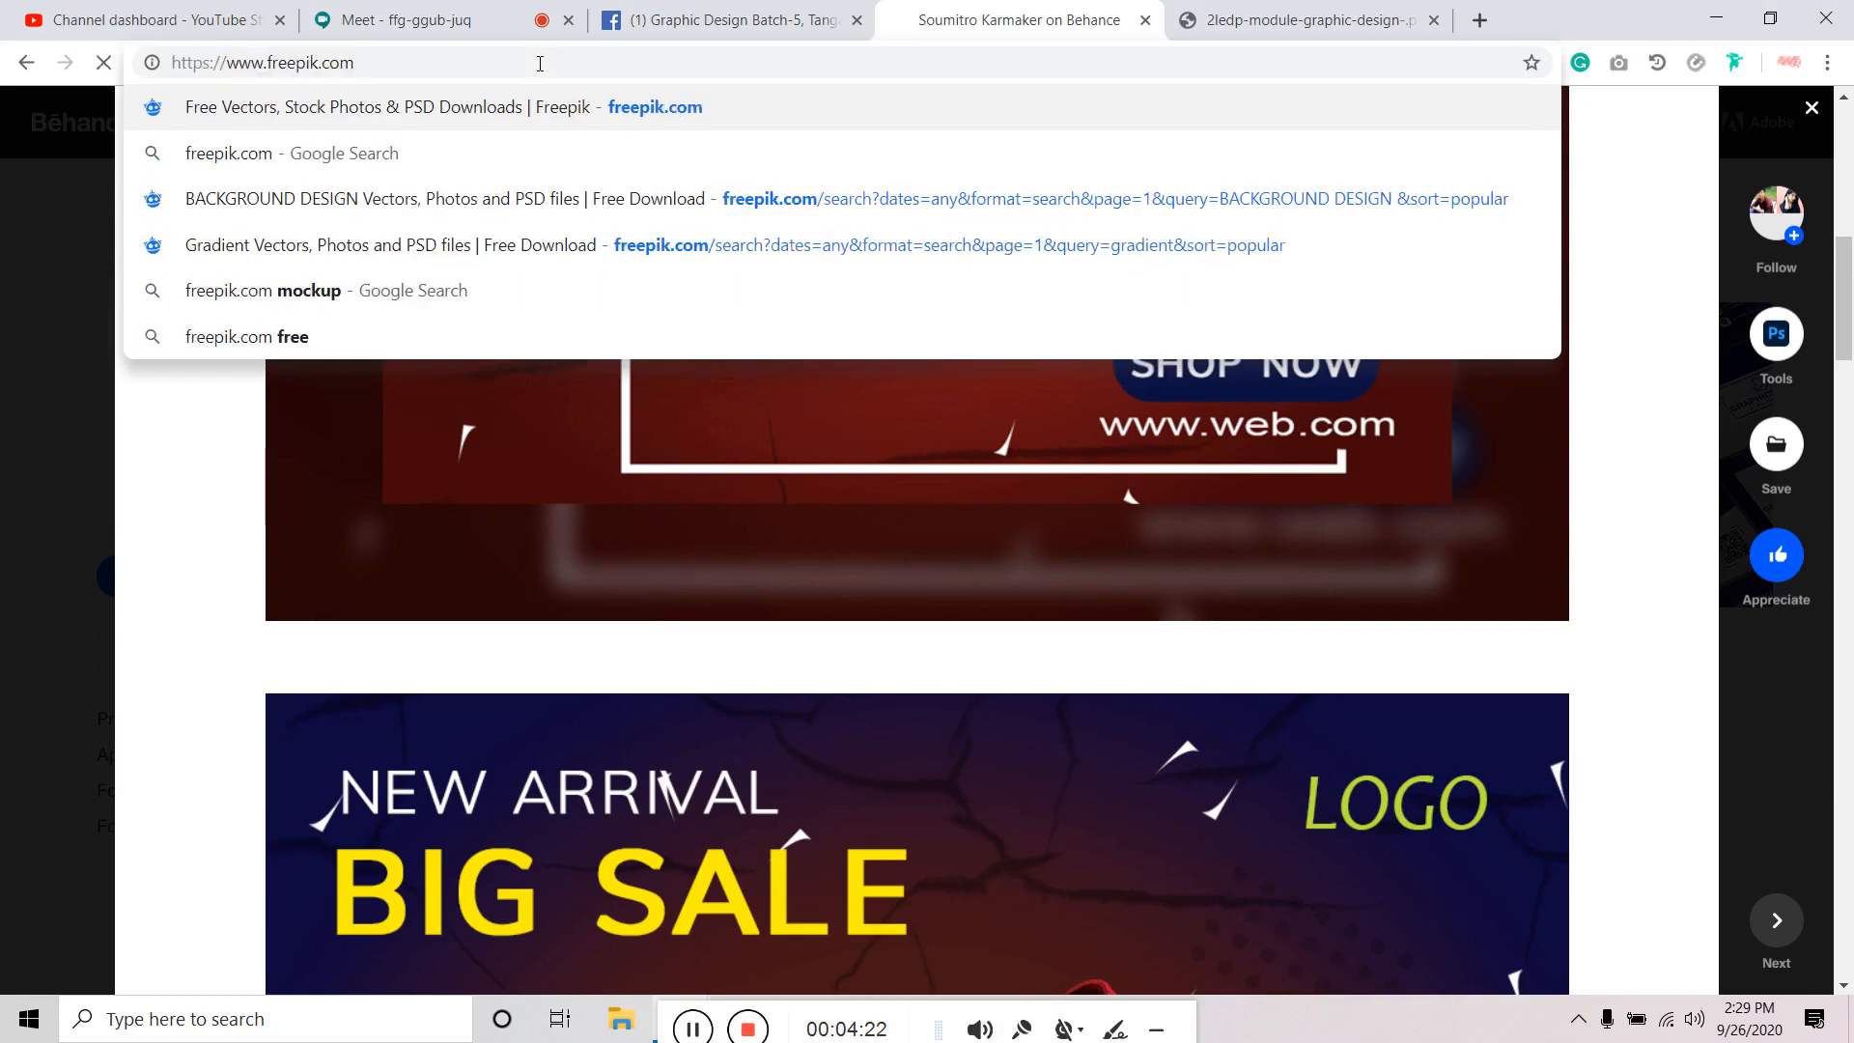
{"action": "key", "text": "Return"}
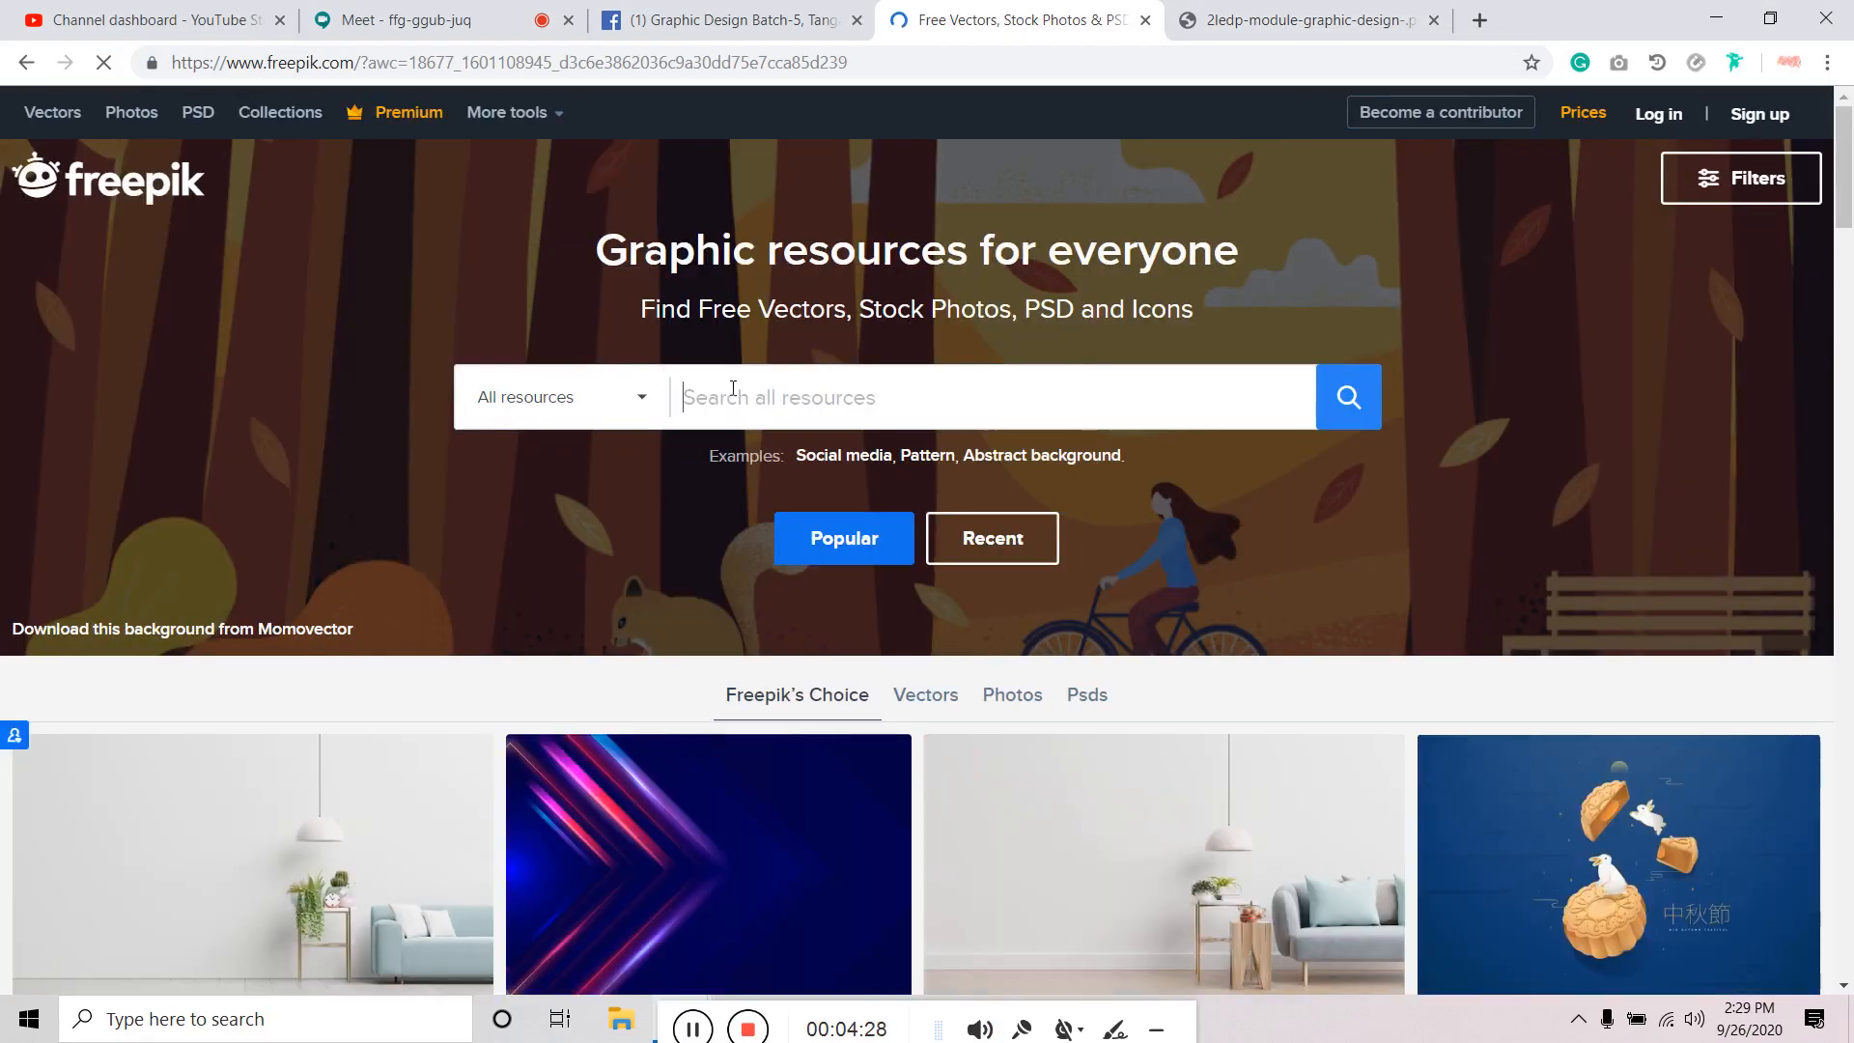
{"action": "type", "text": "facebook"}
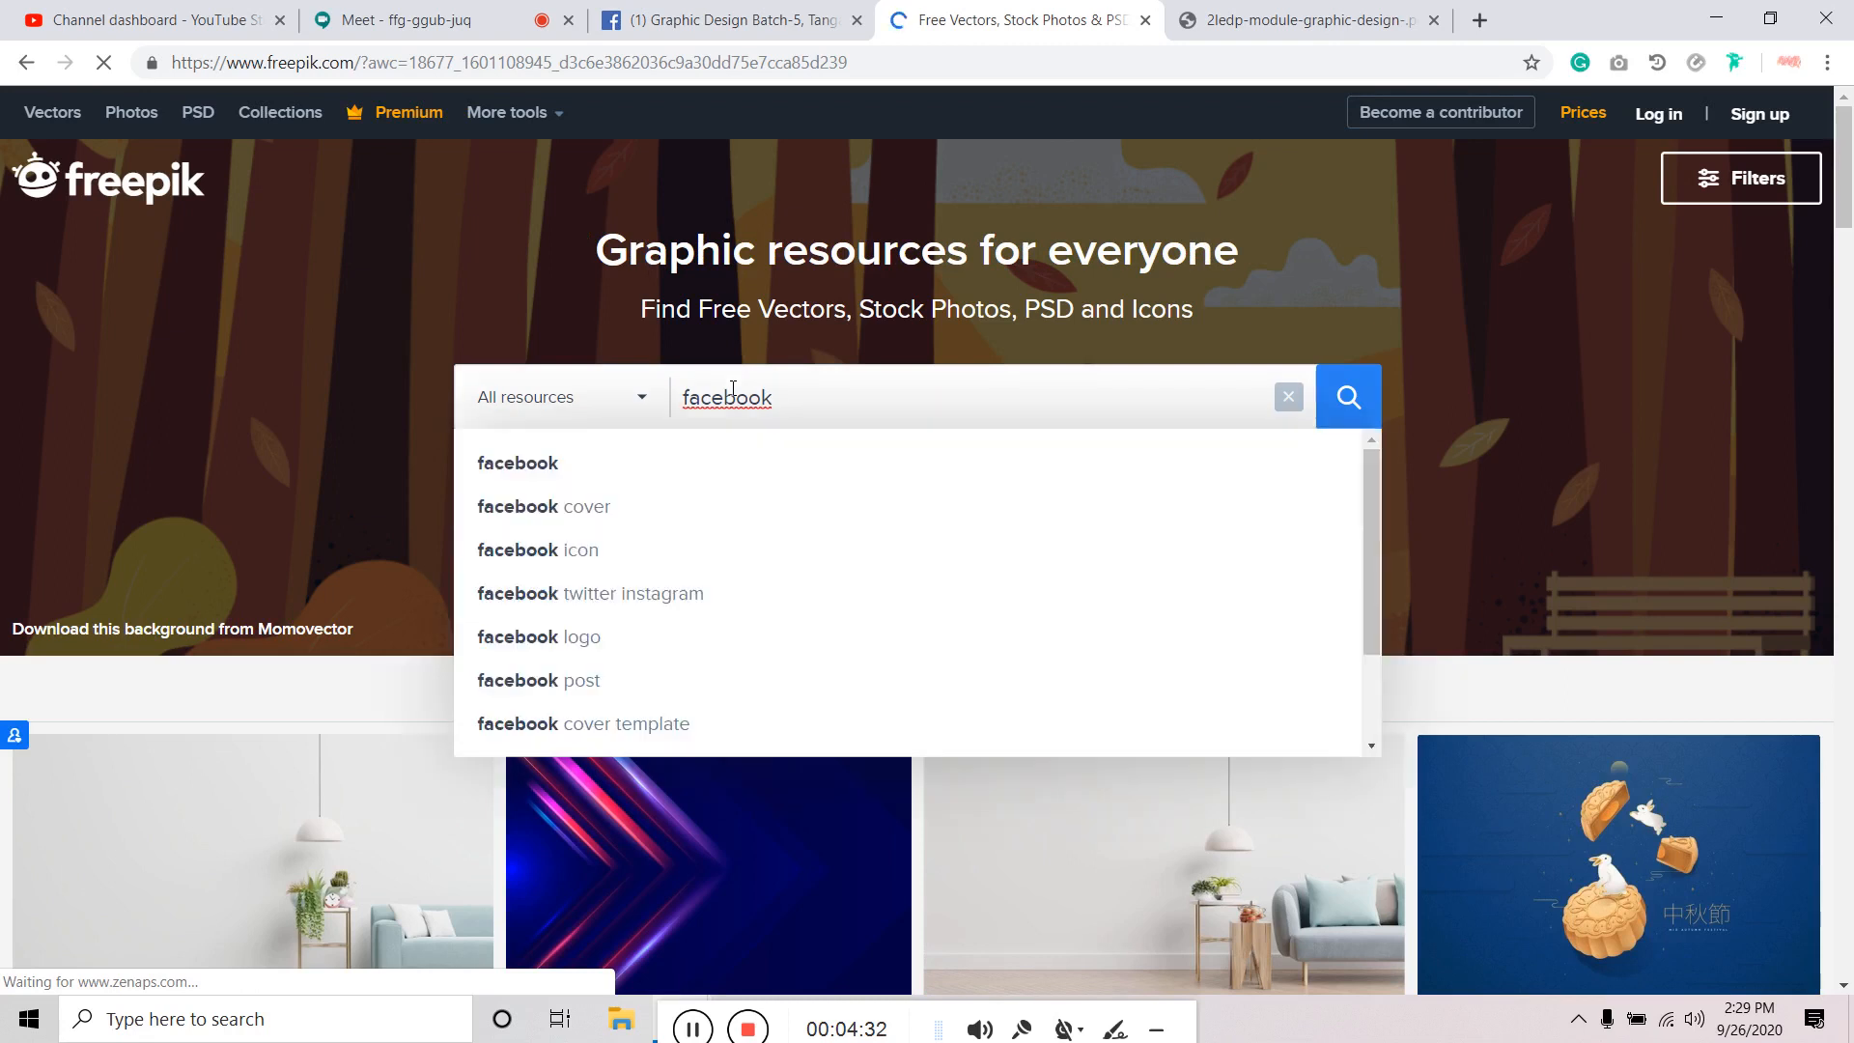
{"action": "left_click", "coordinate": [613, 679]}
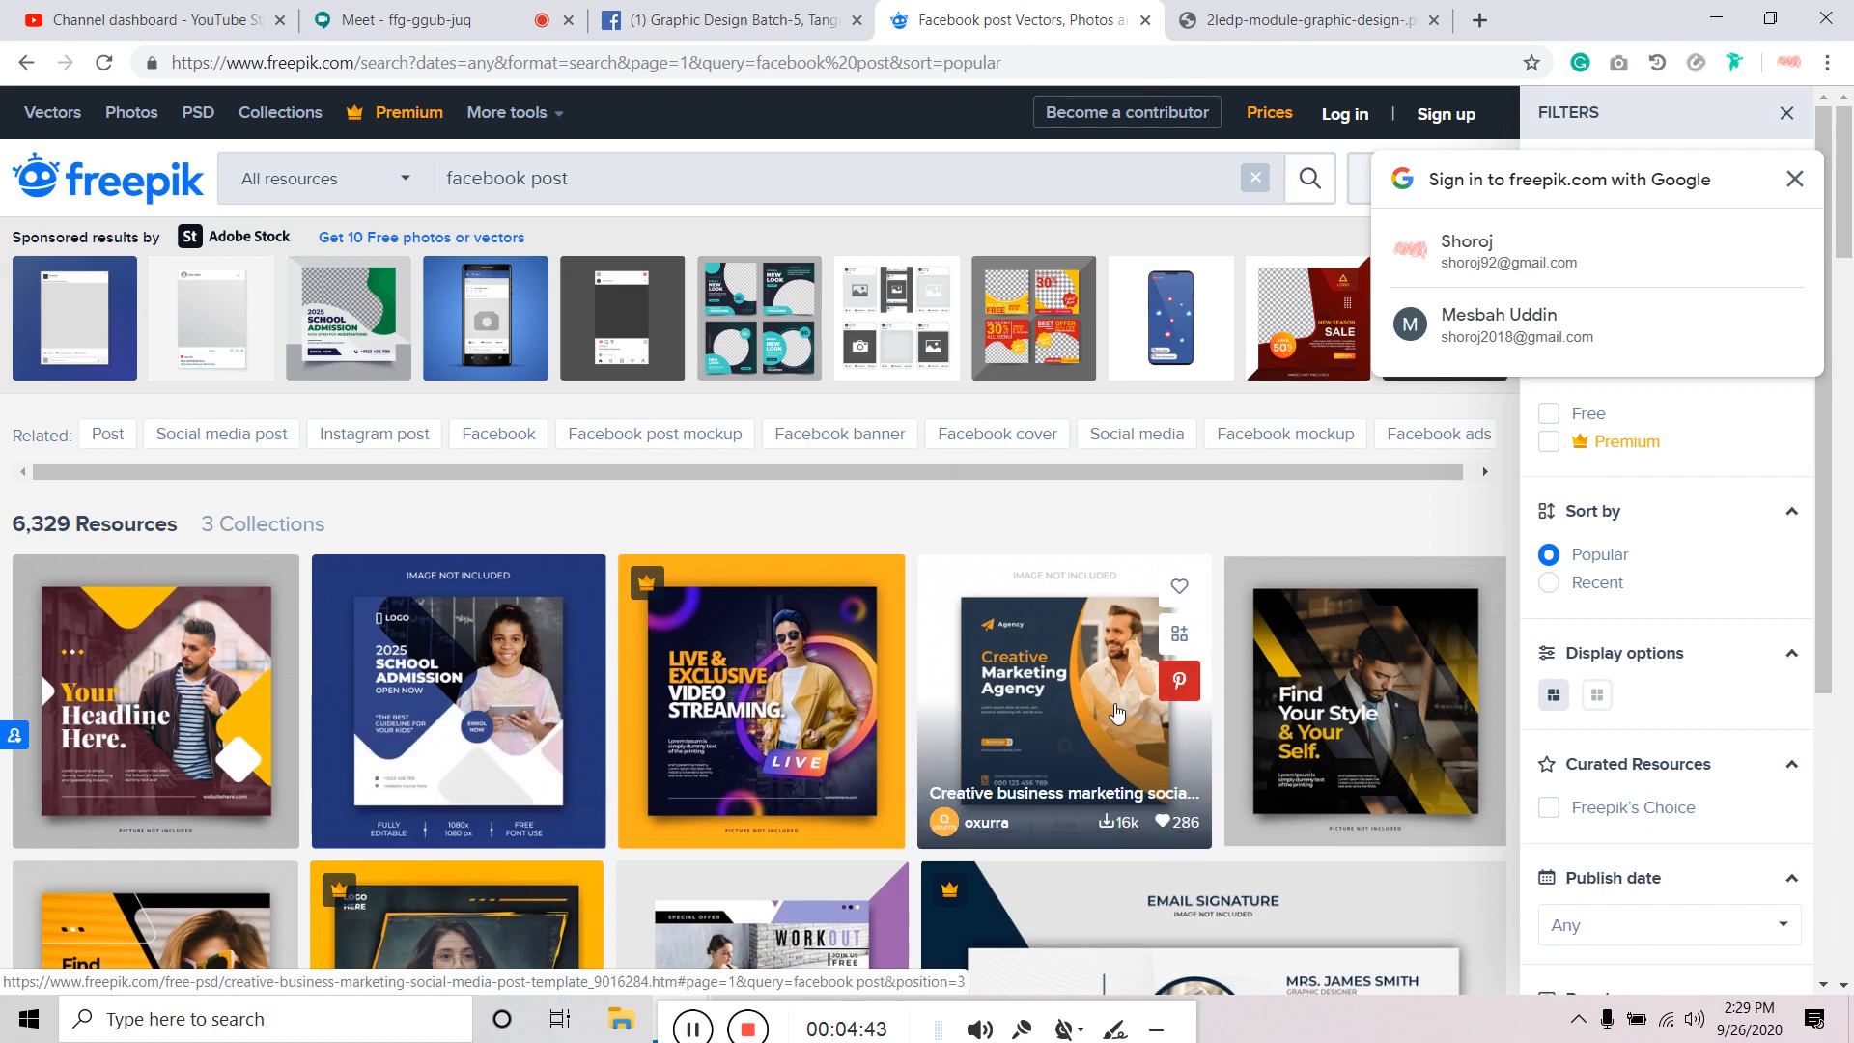
Open the blue 2025 School Admission social media post template from the results and dismiss the Google sign-in prompt.
{"action": "scroll", "coordinate": [423, 648], "scroll_direction": "down", "scroll_amount": 3}
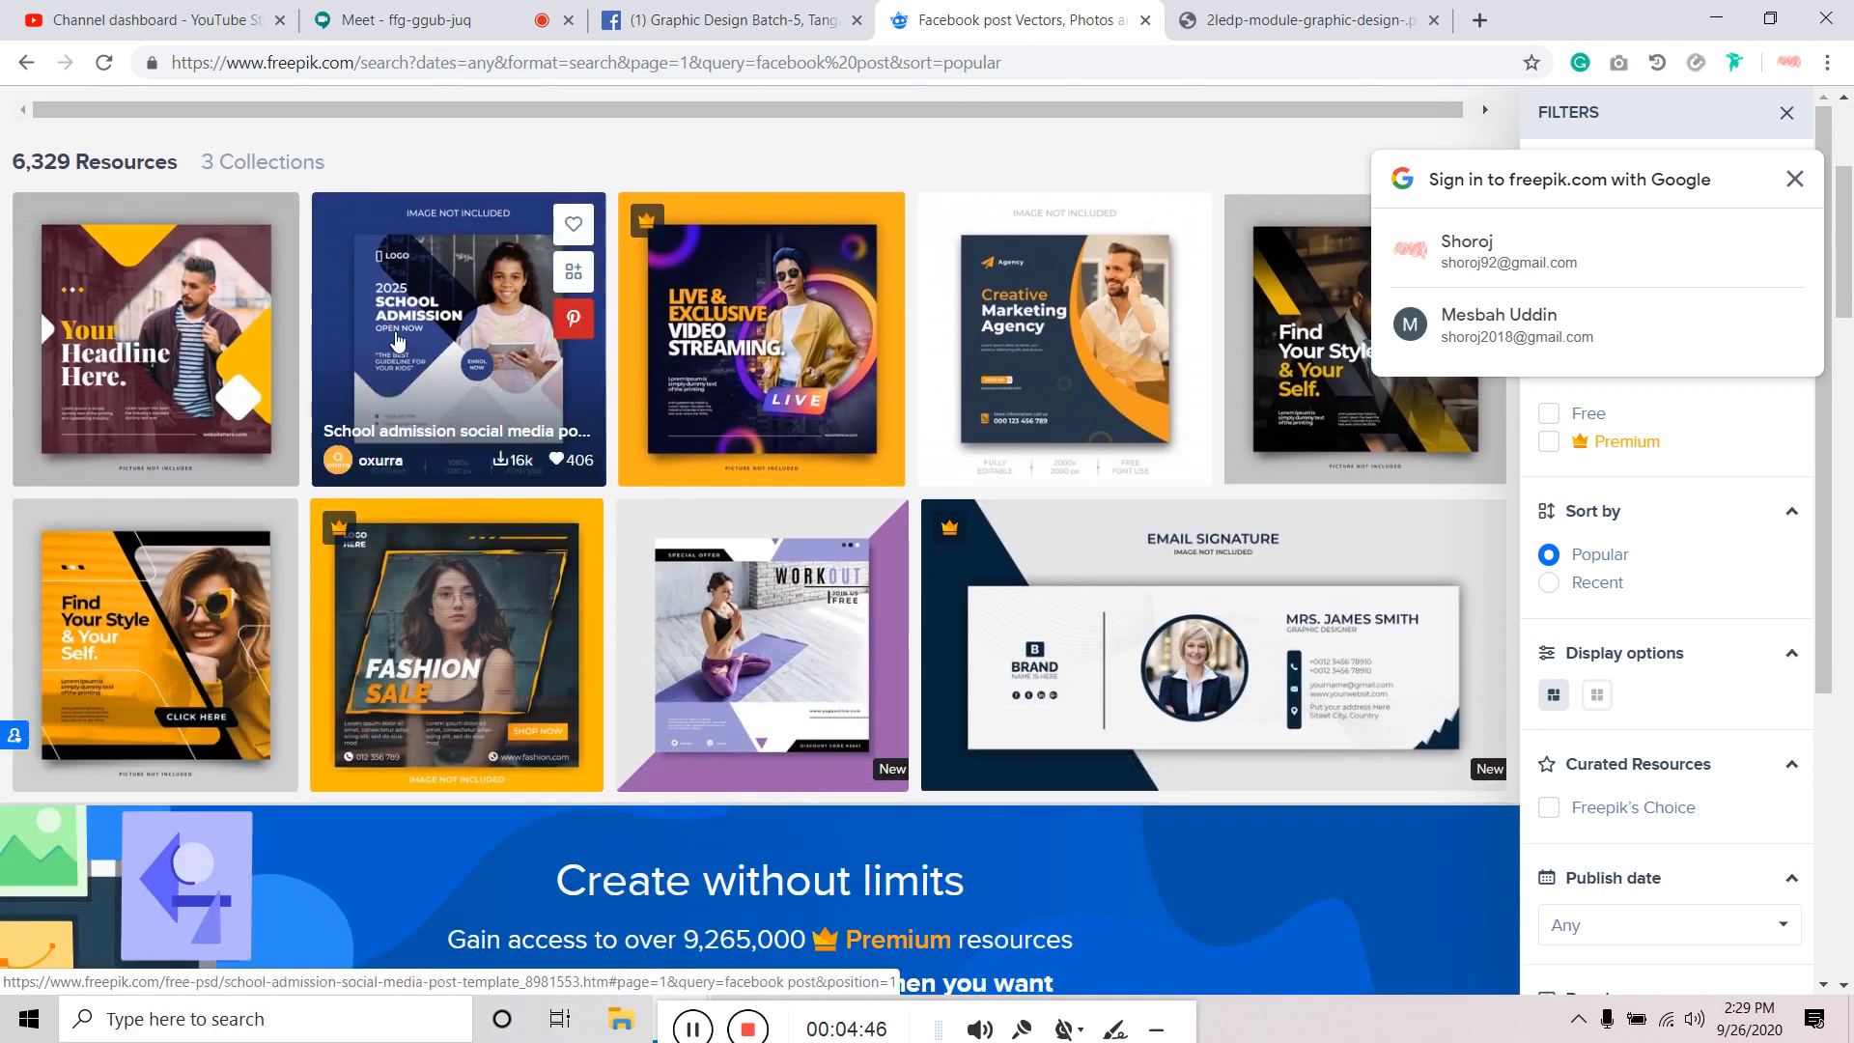
{"action": "left_click", "coordinate": [377, 398]}
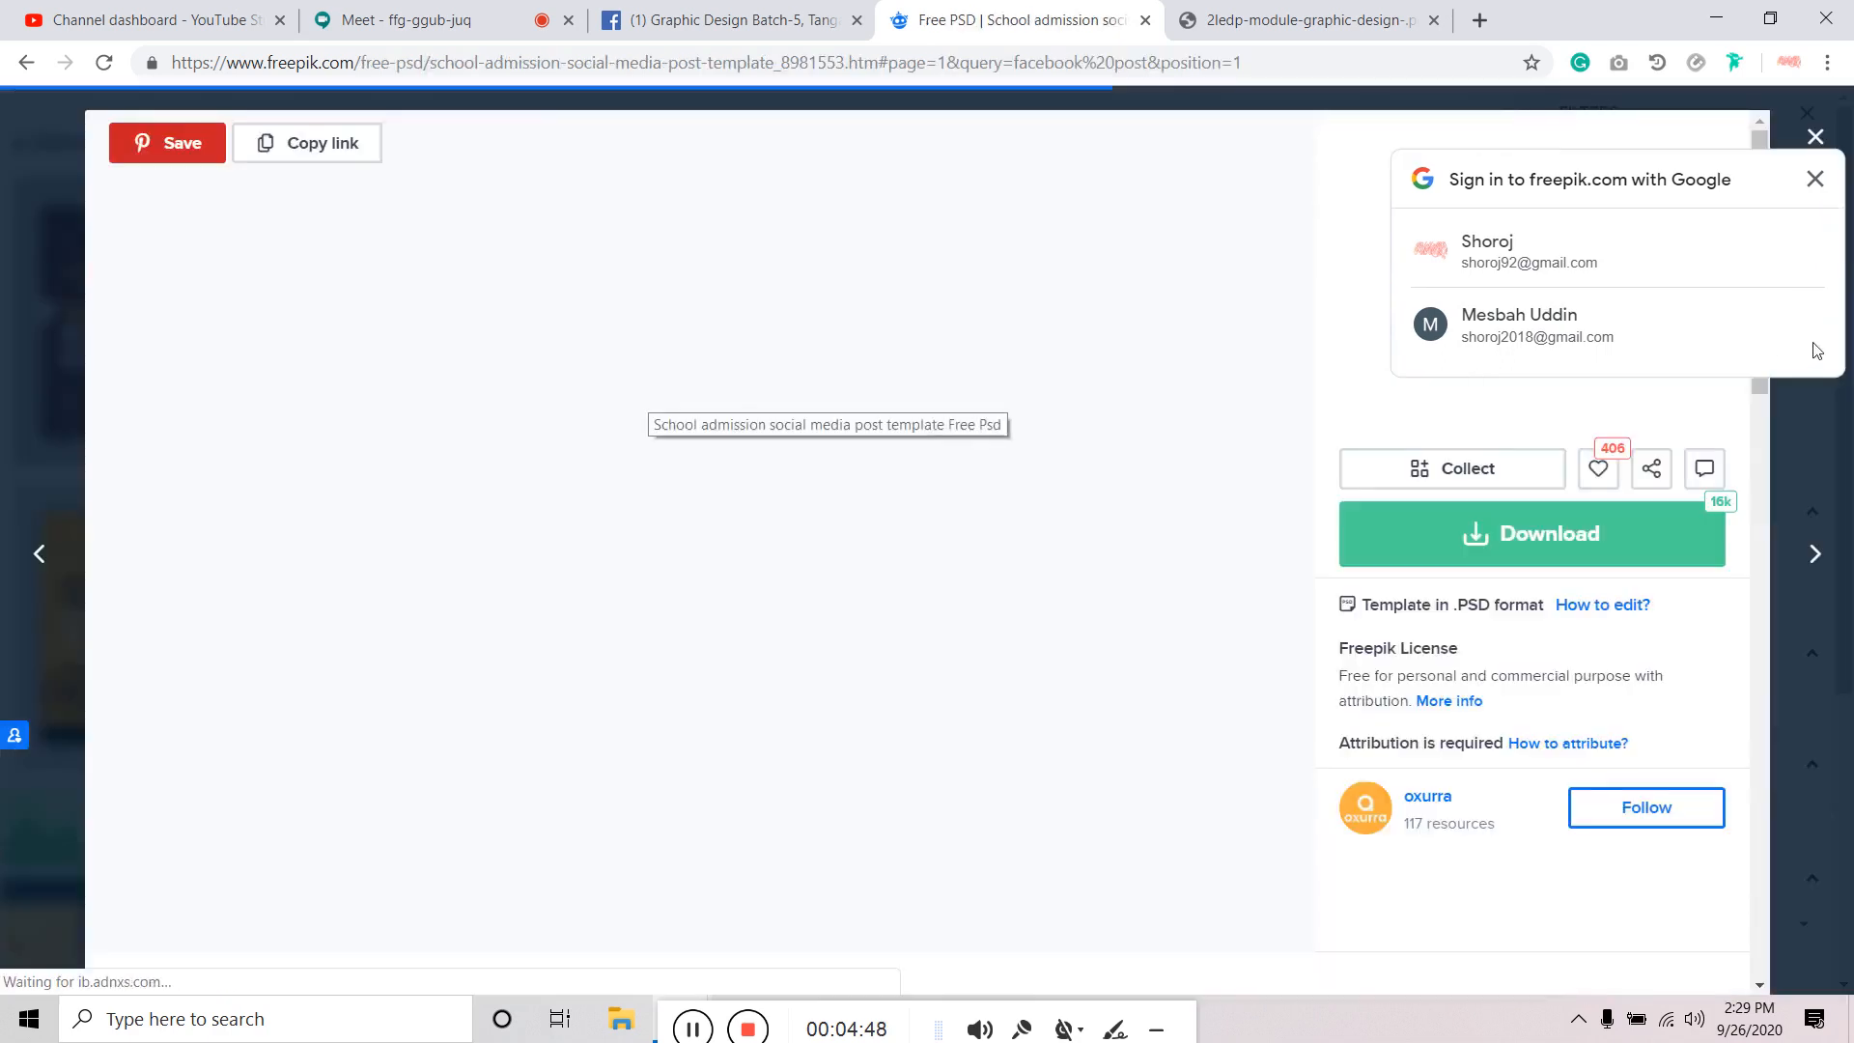
{"action": "left_click", "coordinate": [1815, 183]}
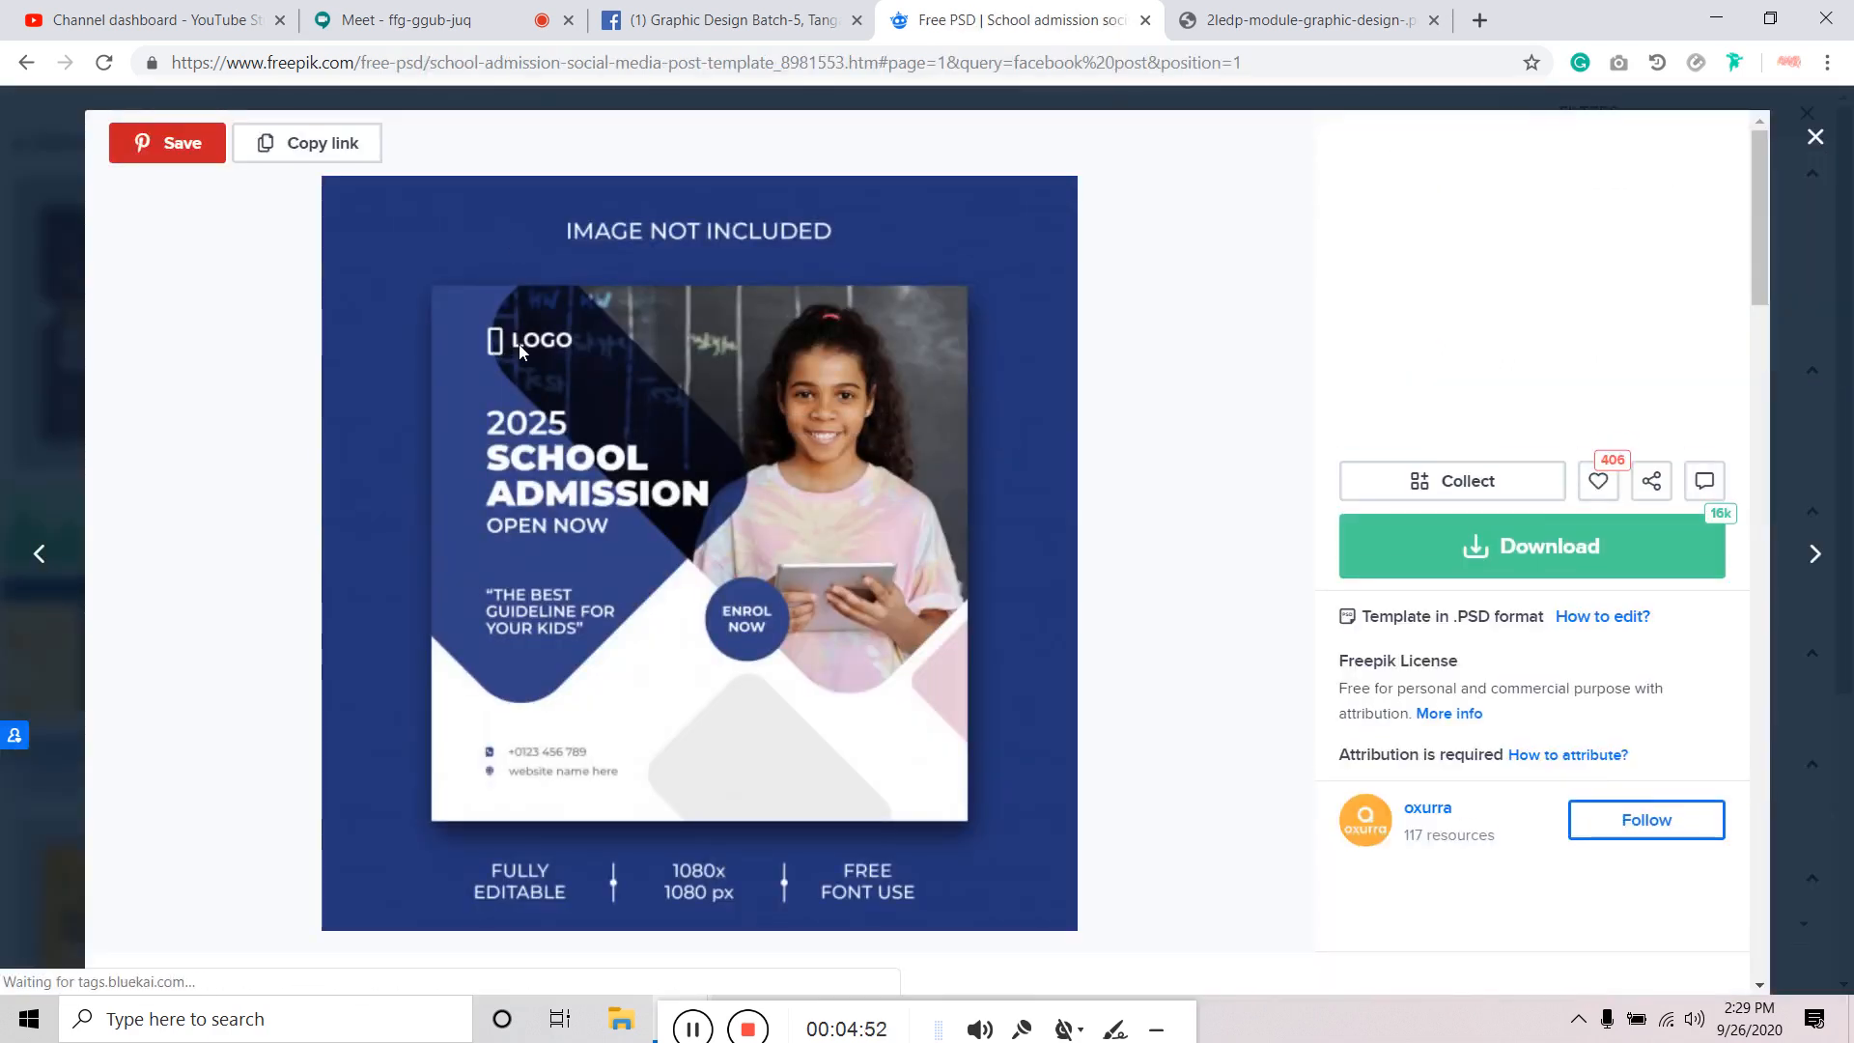
Open the Creative Marketing Agency template from the related designs, examine its layout, and close the preview to return to the results.
{"action": "scroll", "coordinate": [658, 434], "scroll_direction": "down", "scroll_amount": 6}
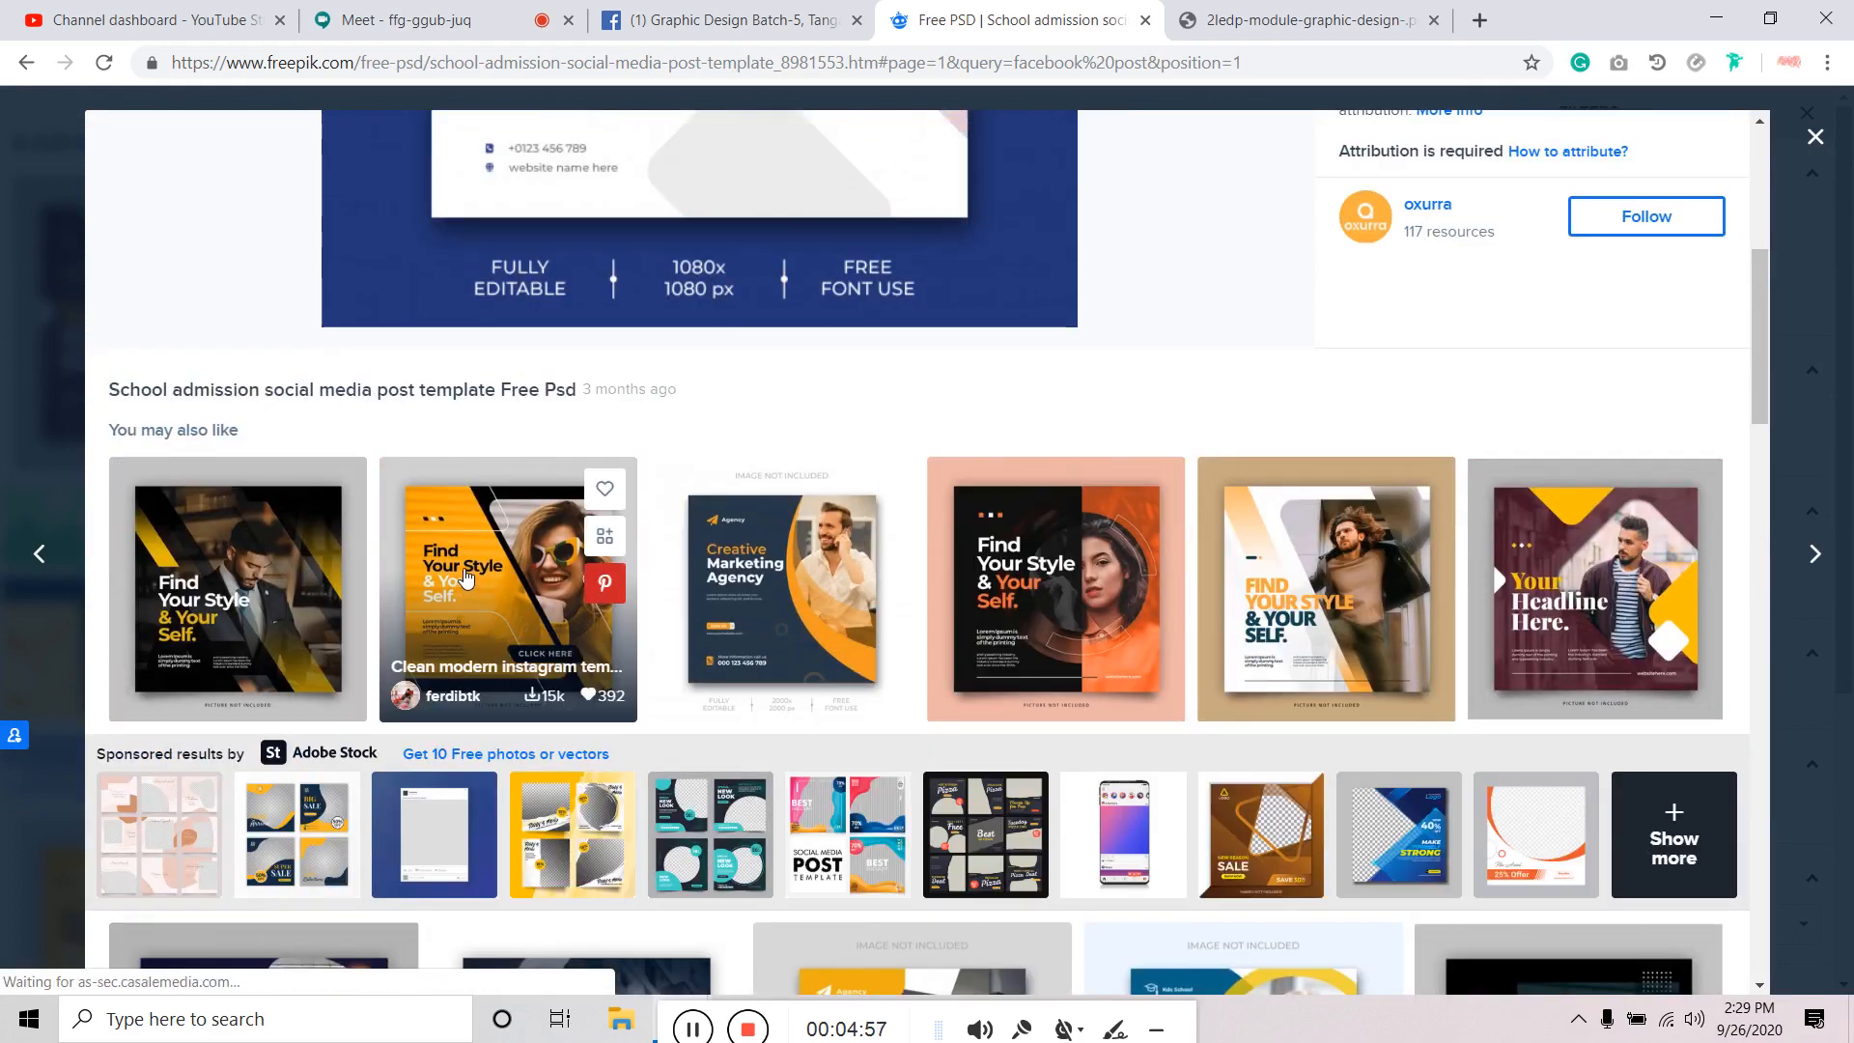
{"action": "left_click", "coordinate": [758, 608]}
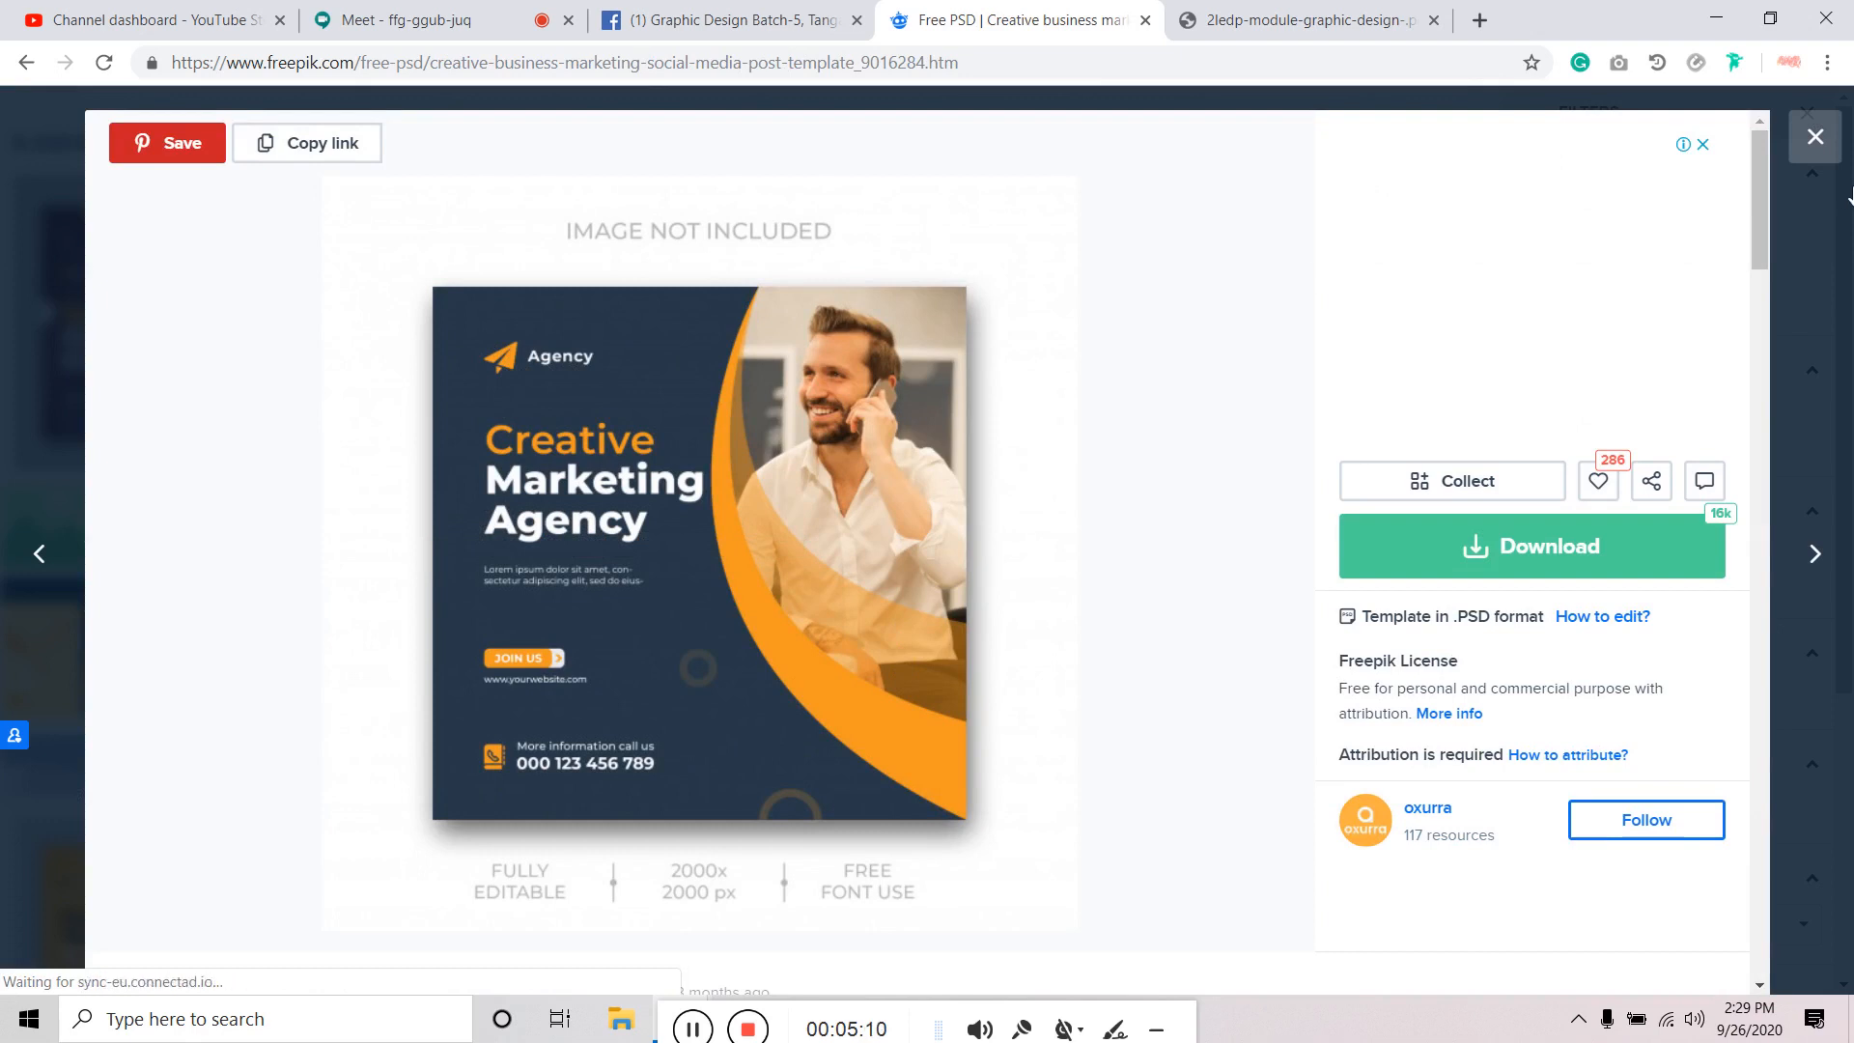
{"action": "left_click", "coordinate": [1815, 138]}
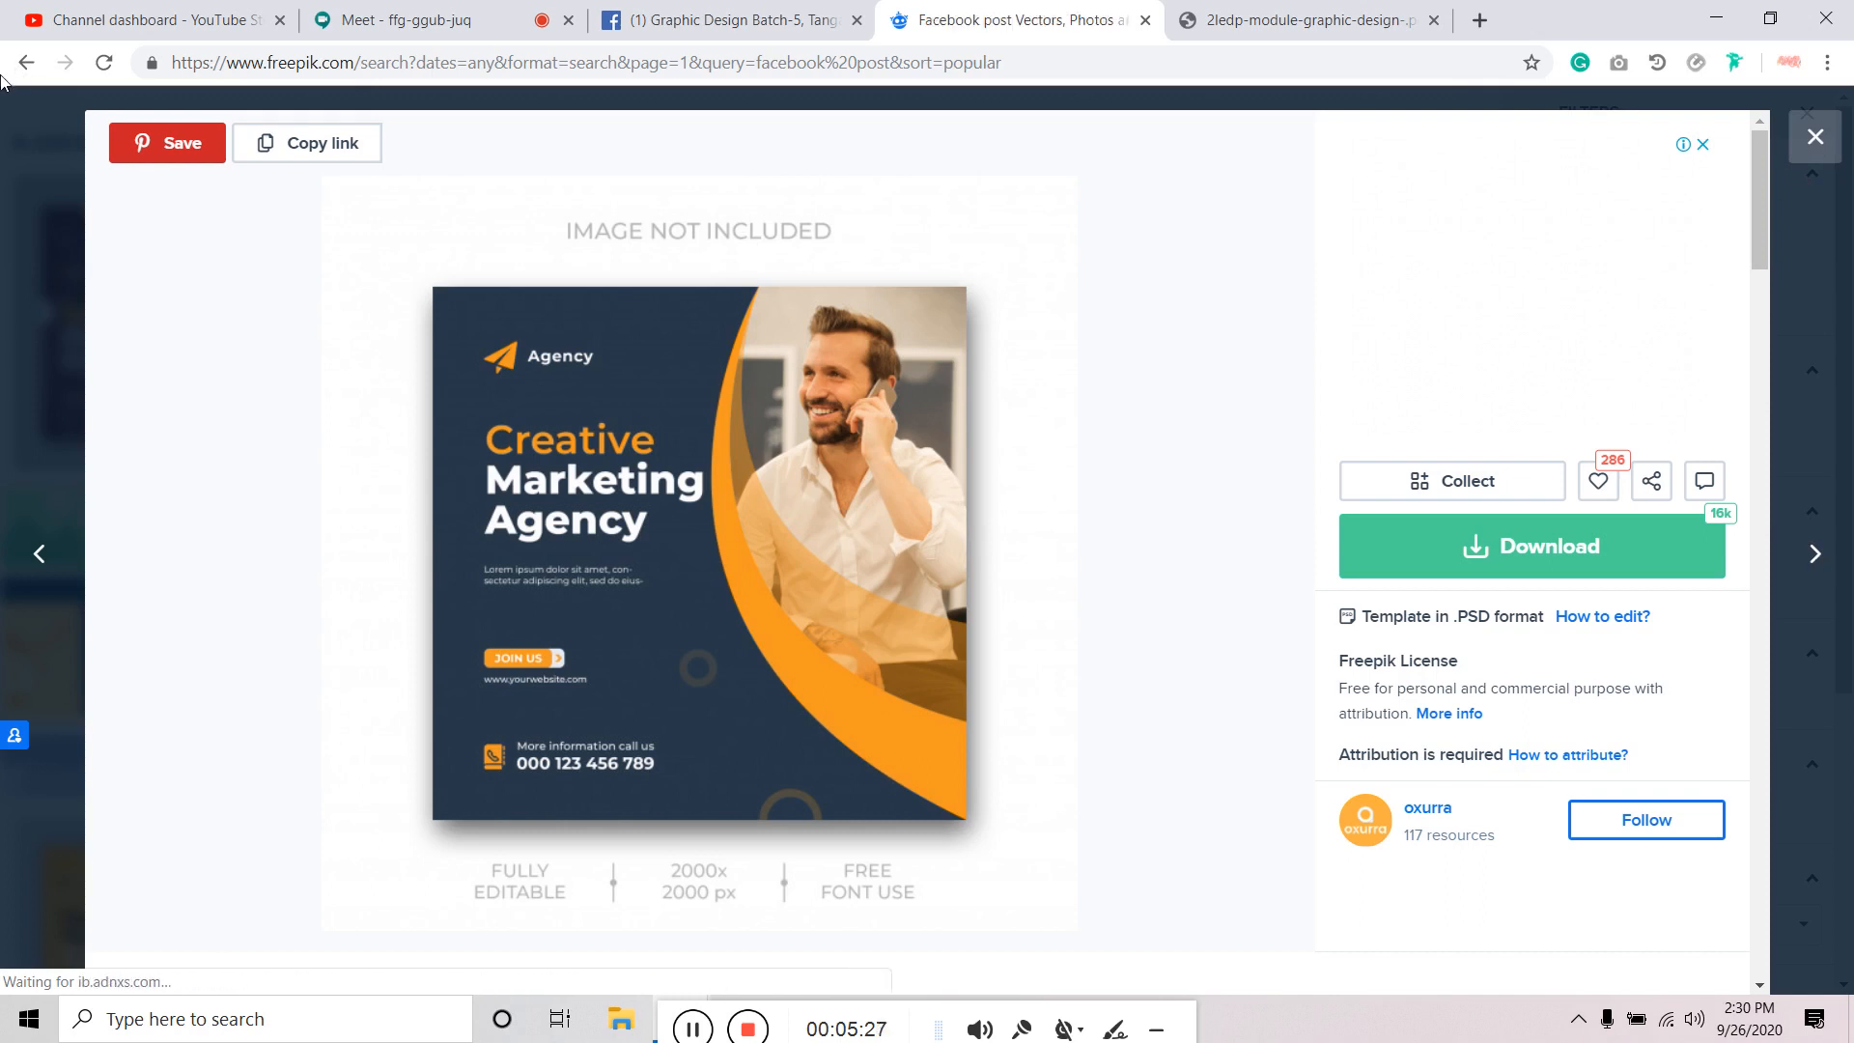
{"action": "key", "text": "Escape"}
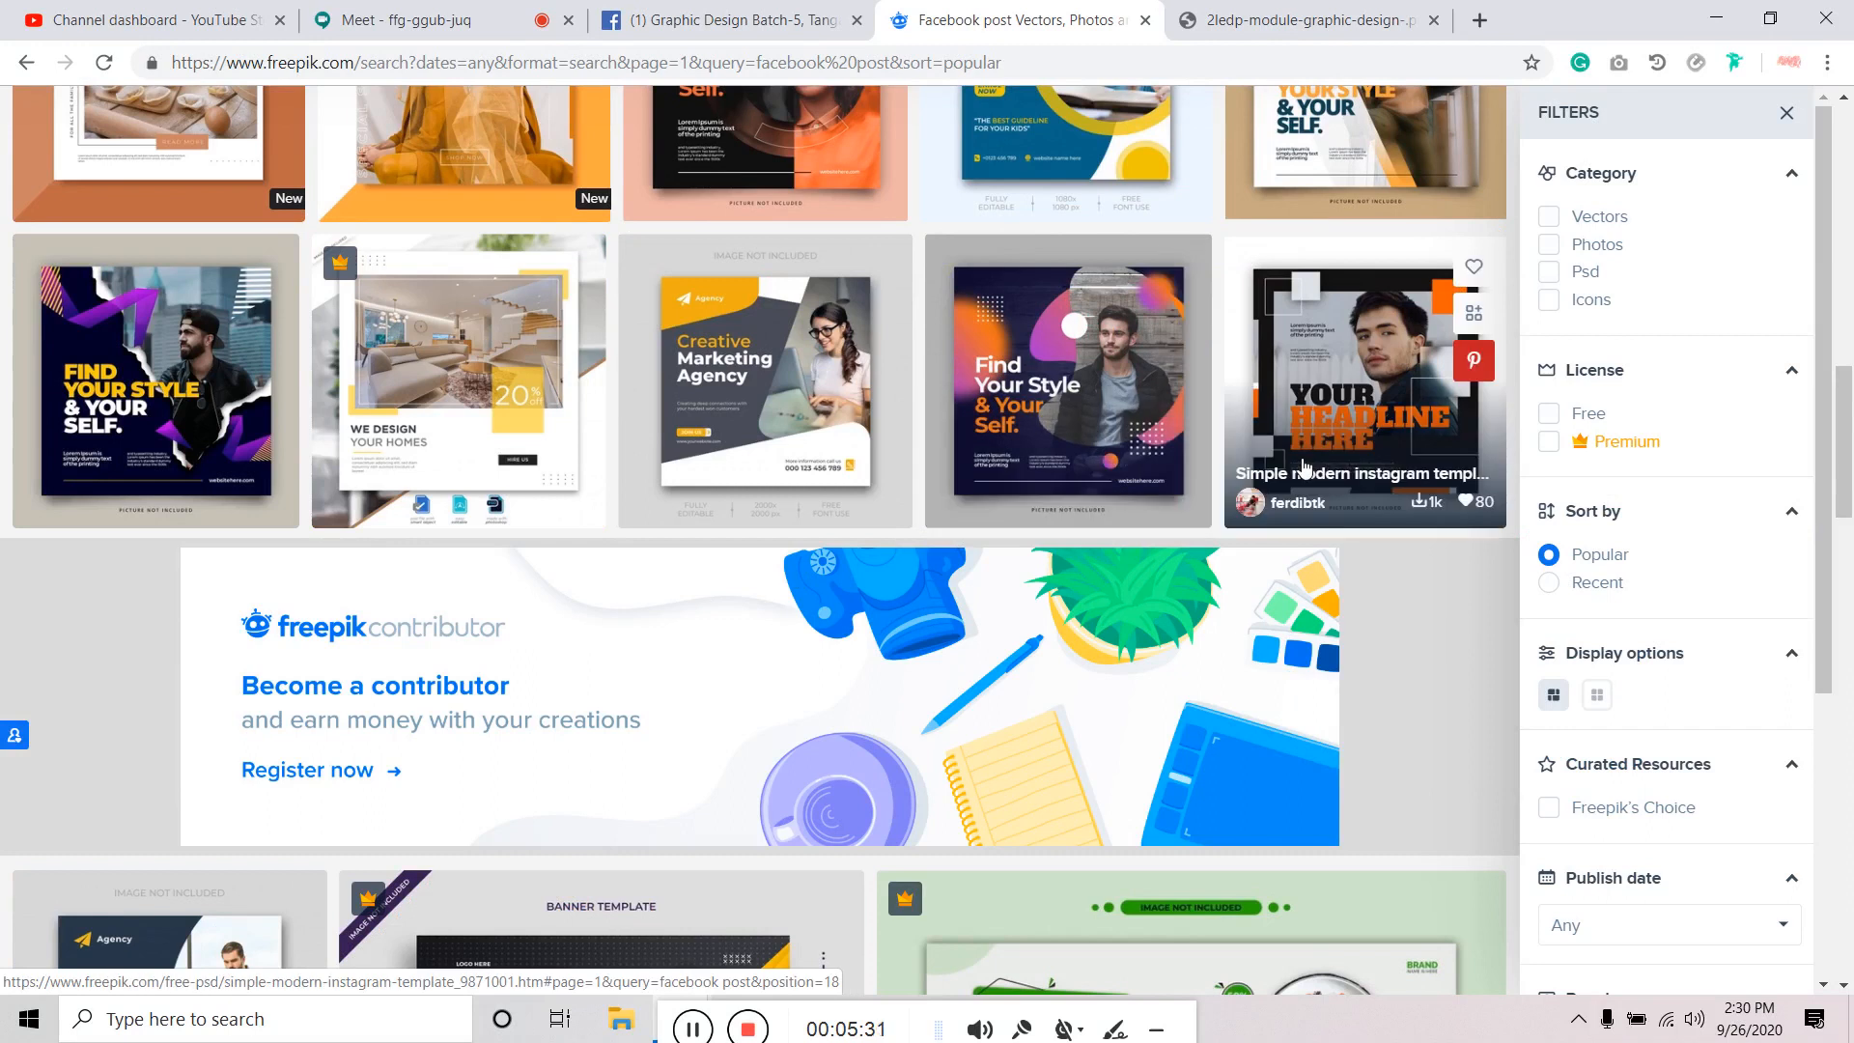
Open the School Admission post template with the reading girl, examine its layout, and close the preview.
{"action": "scroll", "coordinate": [1316, 469], "scroll_direction": "up", "scroll_amount": 3}
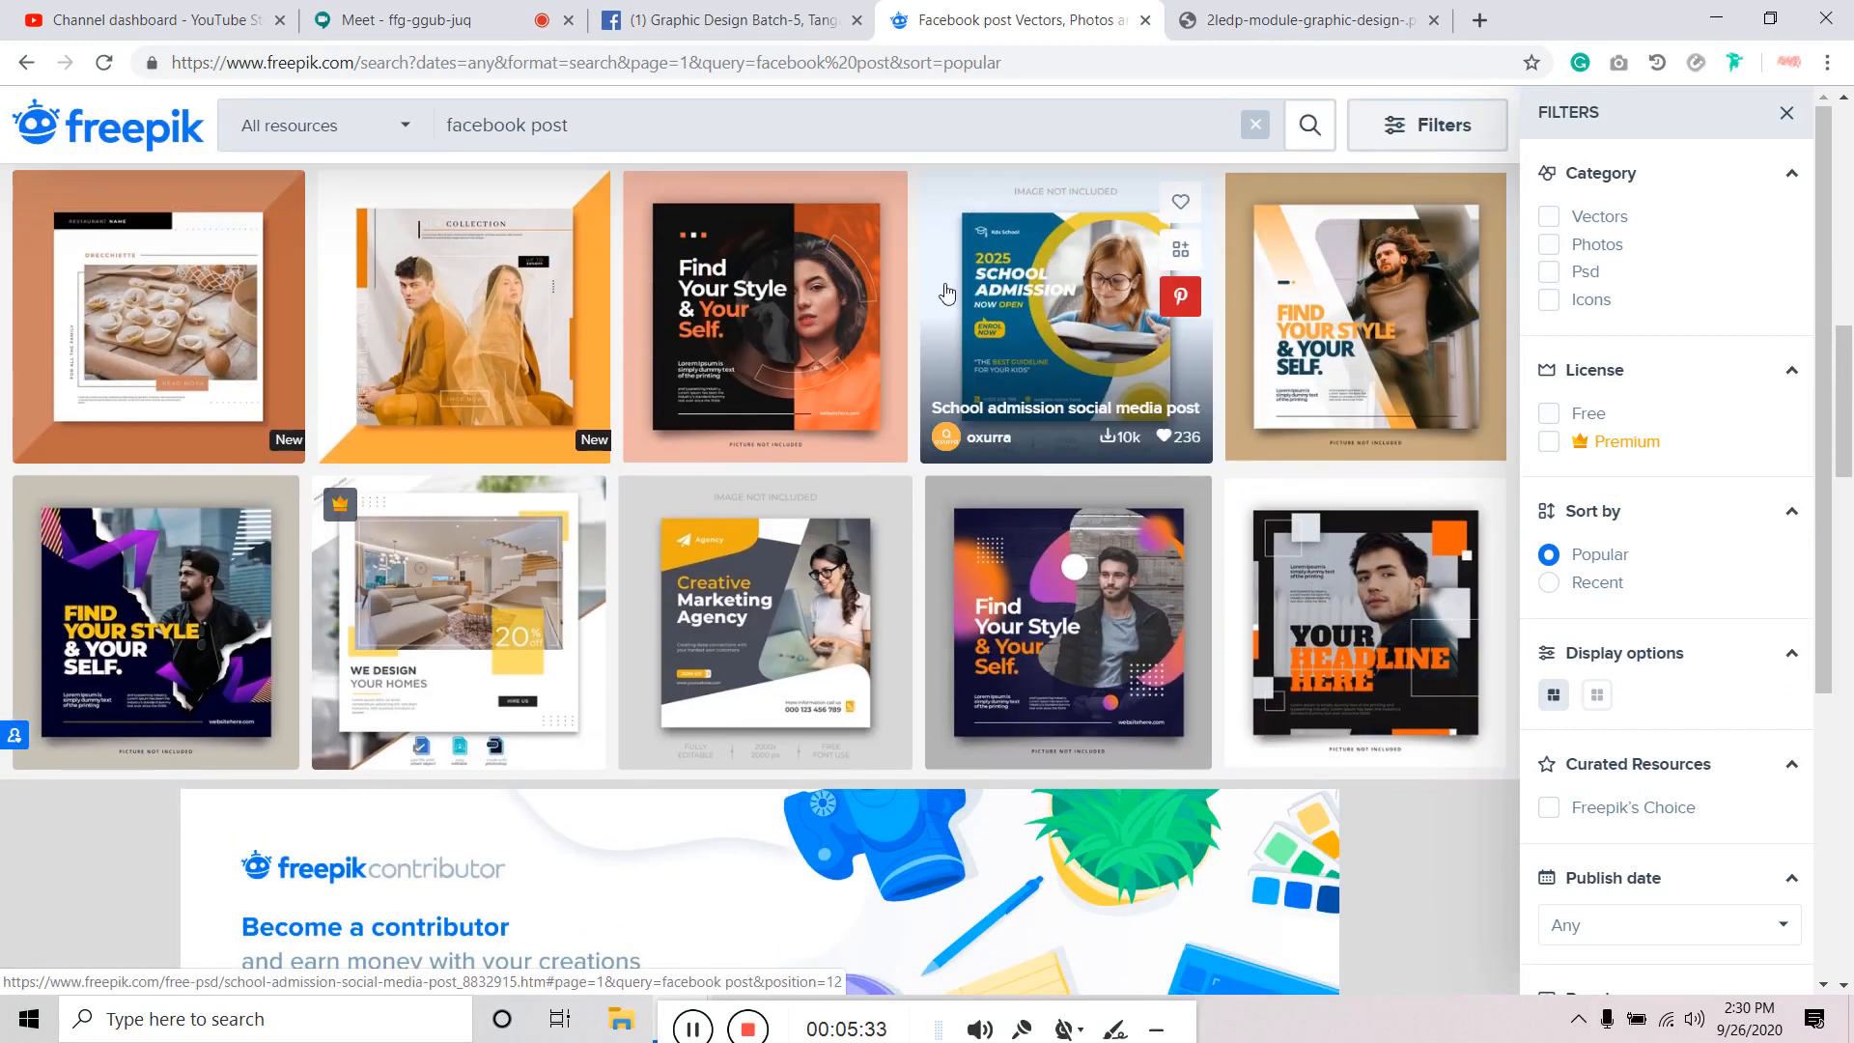
{"action": "left_click", "coordinate": [1008, 275]}
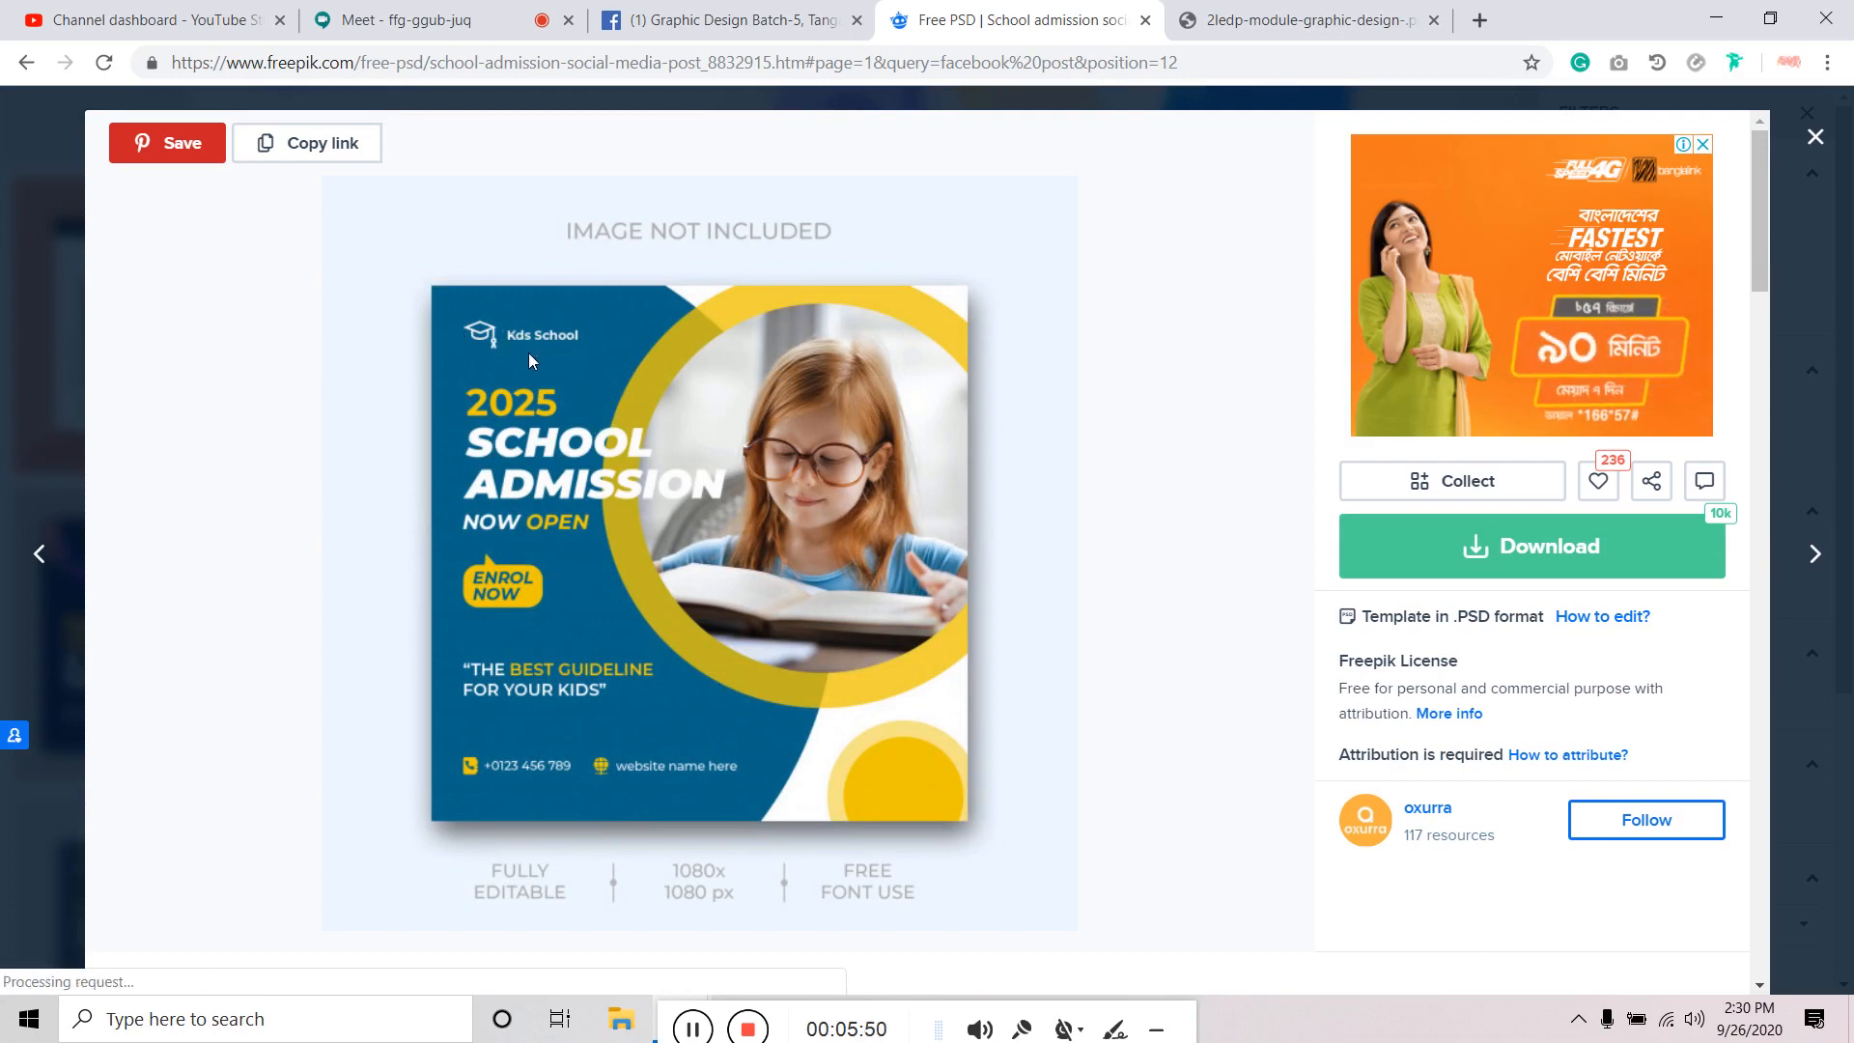
{"action": "left_click", "coordinate": [1813, 140]}
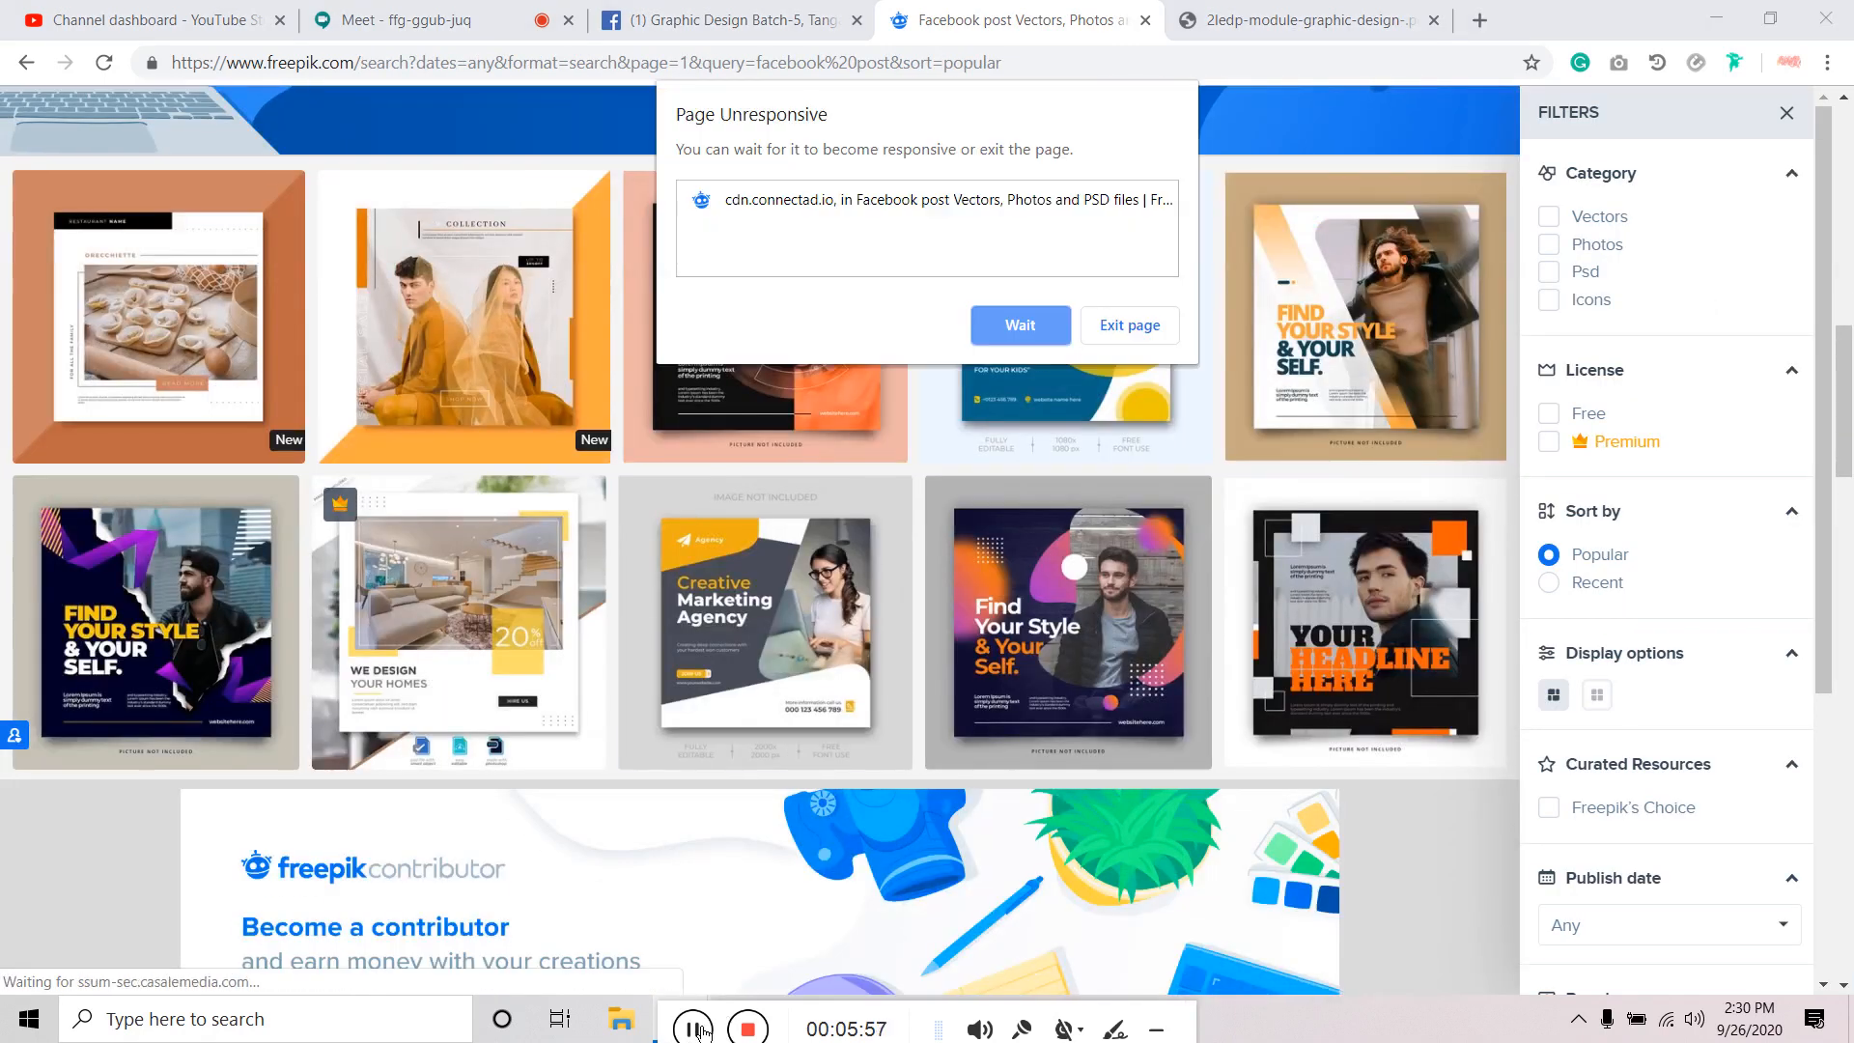
{"action": "left_click", "coordinate": [702, 1032]}
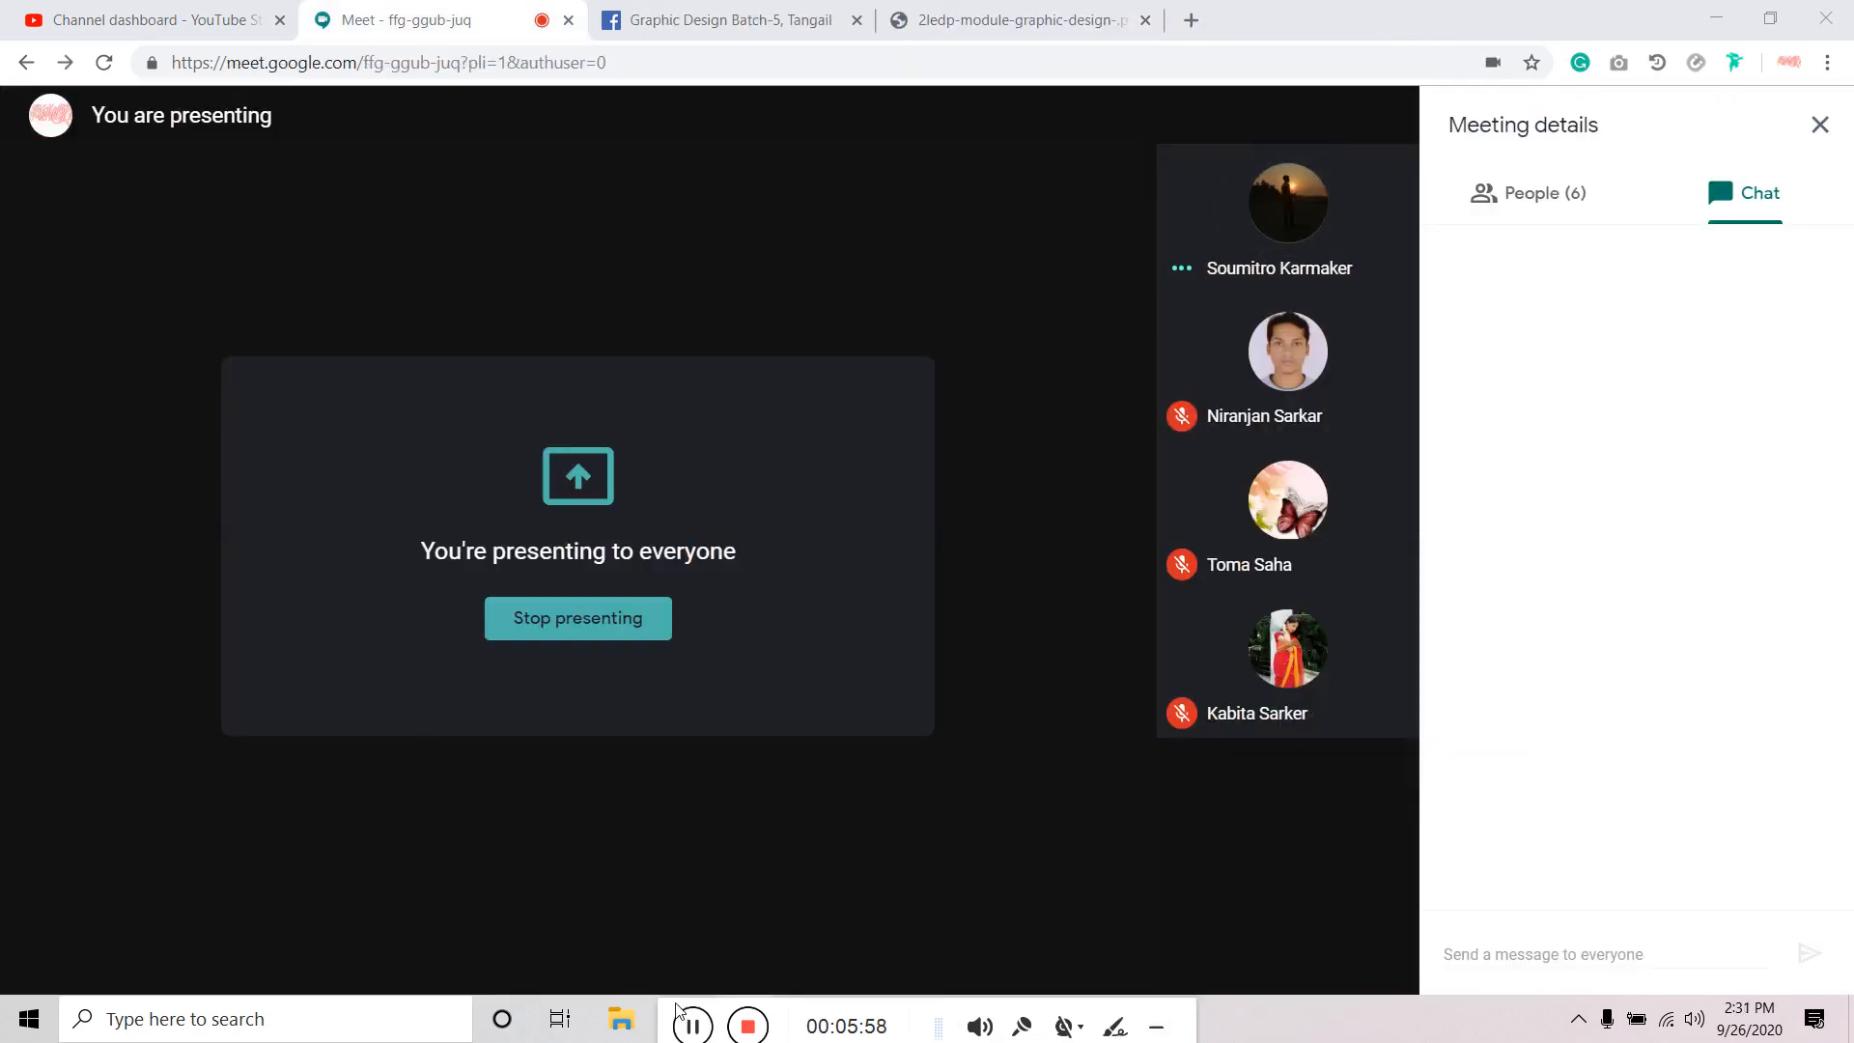
{"action": "left_click_drag", "start_coordinate": [679, 1011], "coordinate": [937, 1007]}
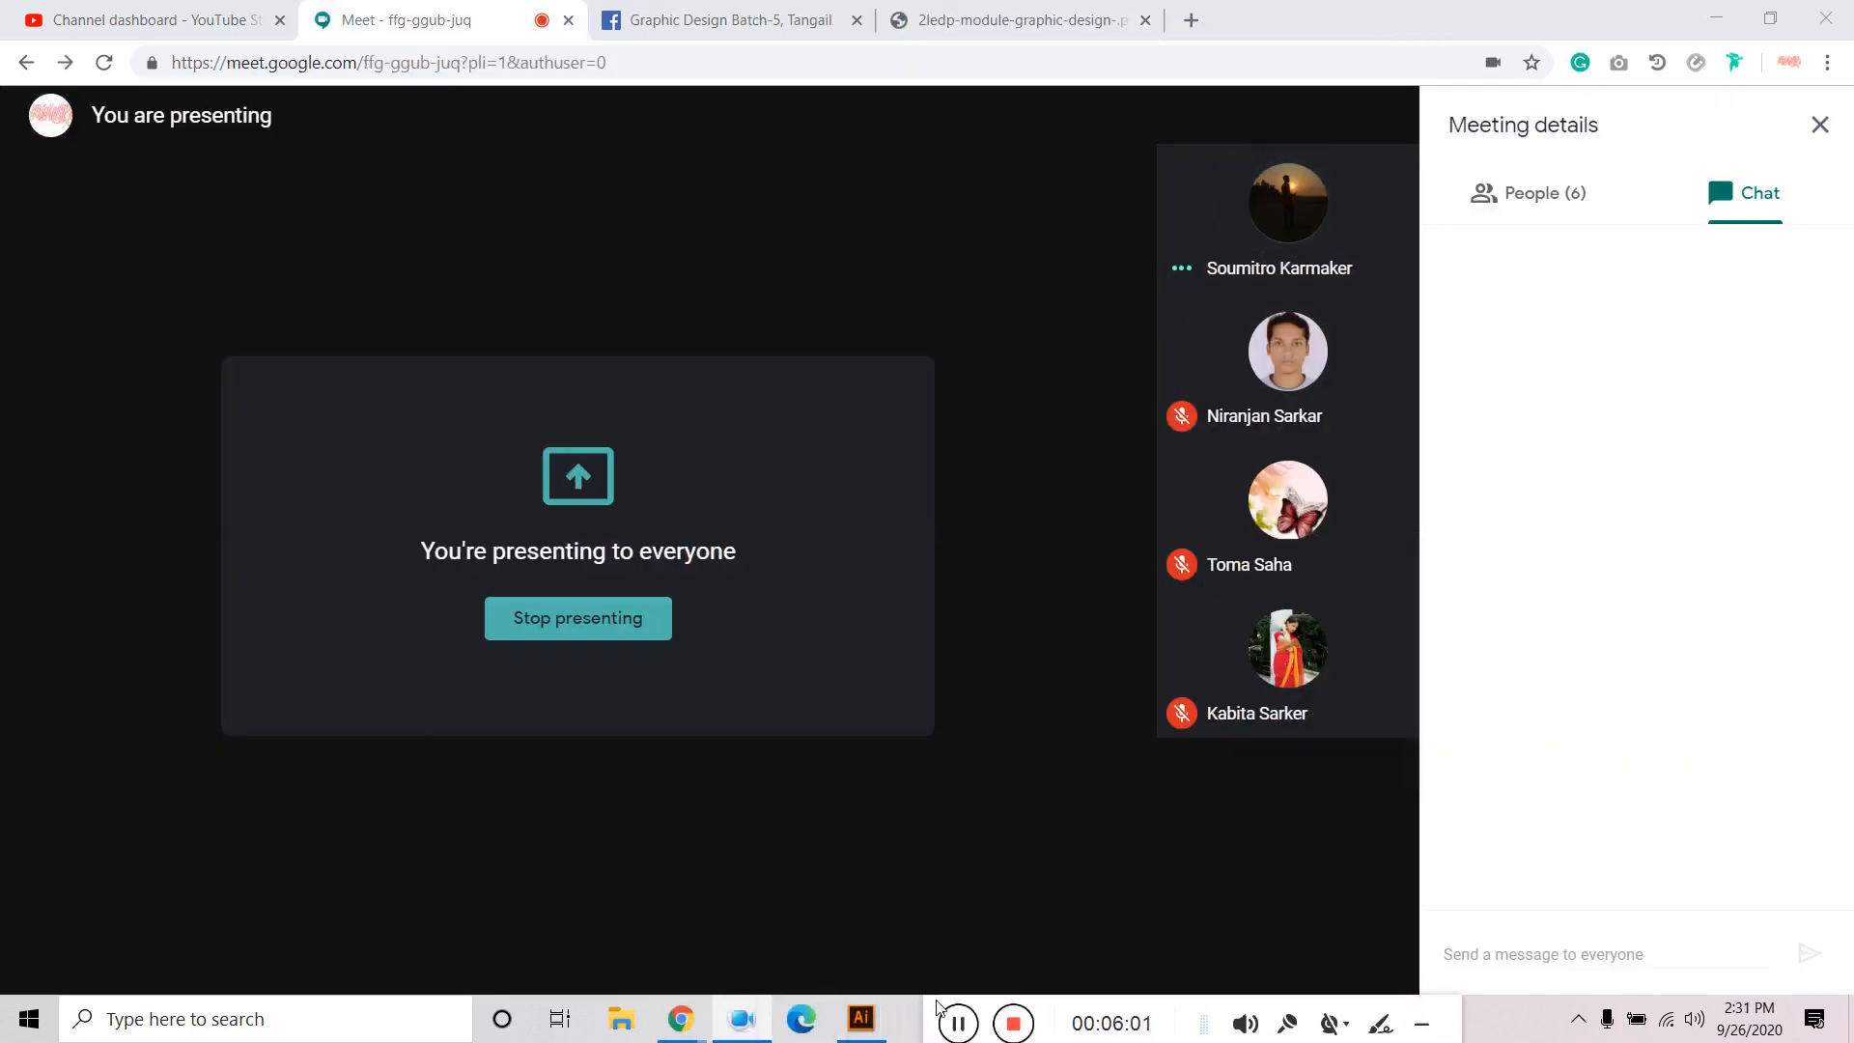
Switch to the graphic design course PDF and highlight the Add/remove Anchor point topic, the day 1 Illustrator topics and the day 3 project work.
{"action": "left_click", "coordinate": [1014, 20]}
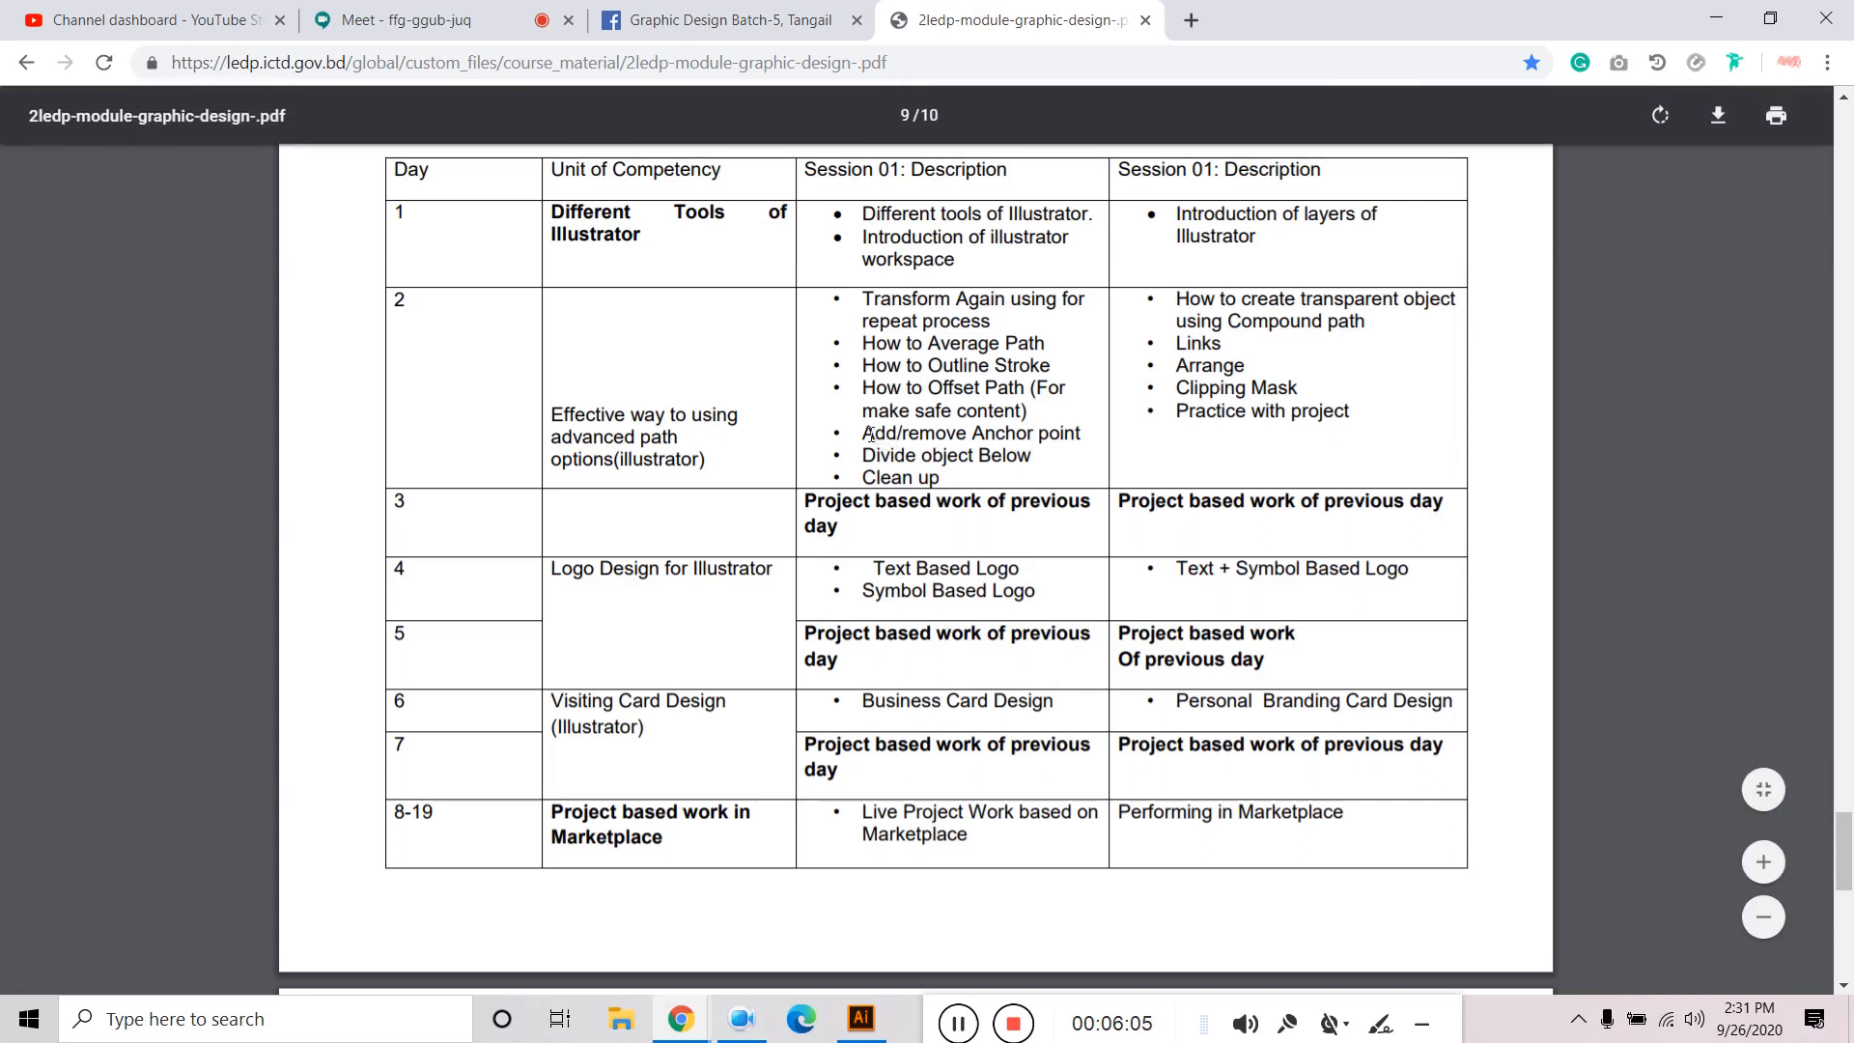
{"action": "left_click_drag", "start_coordinate": [869, 434], "coordinate": [1093, 440]}
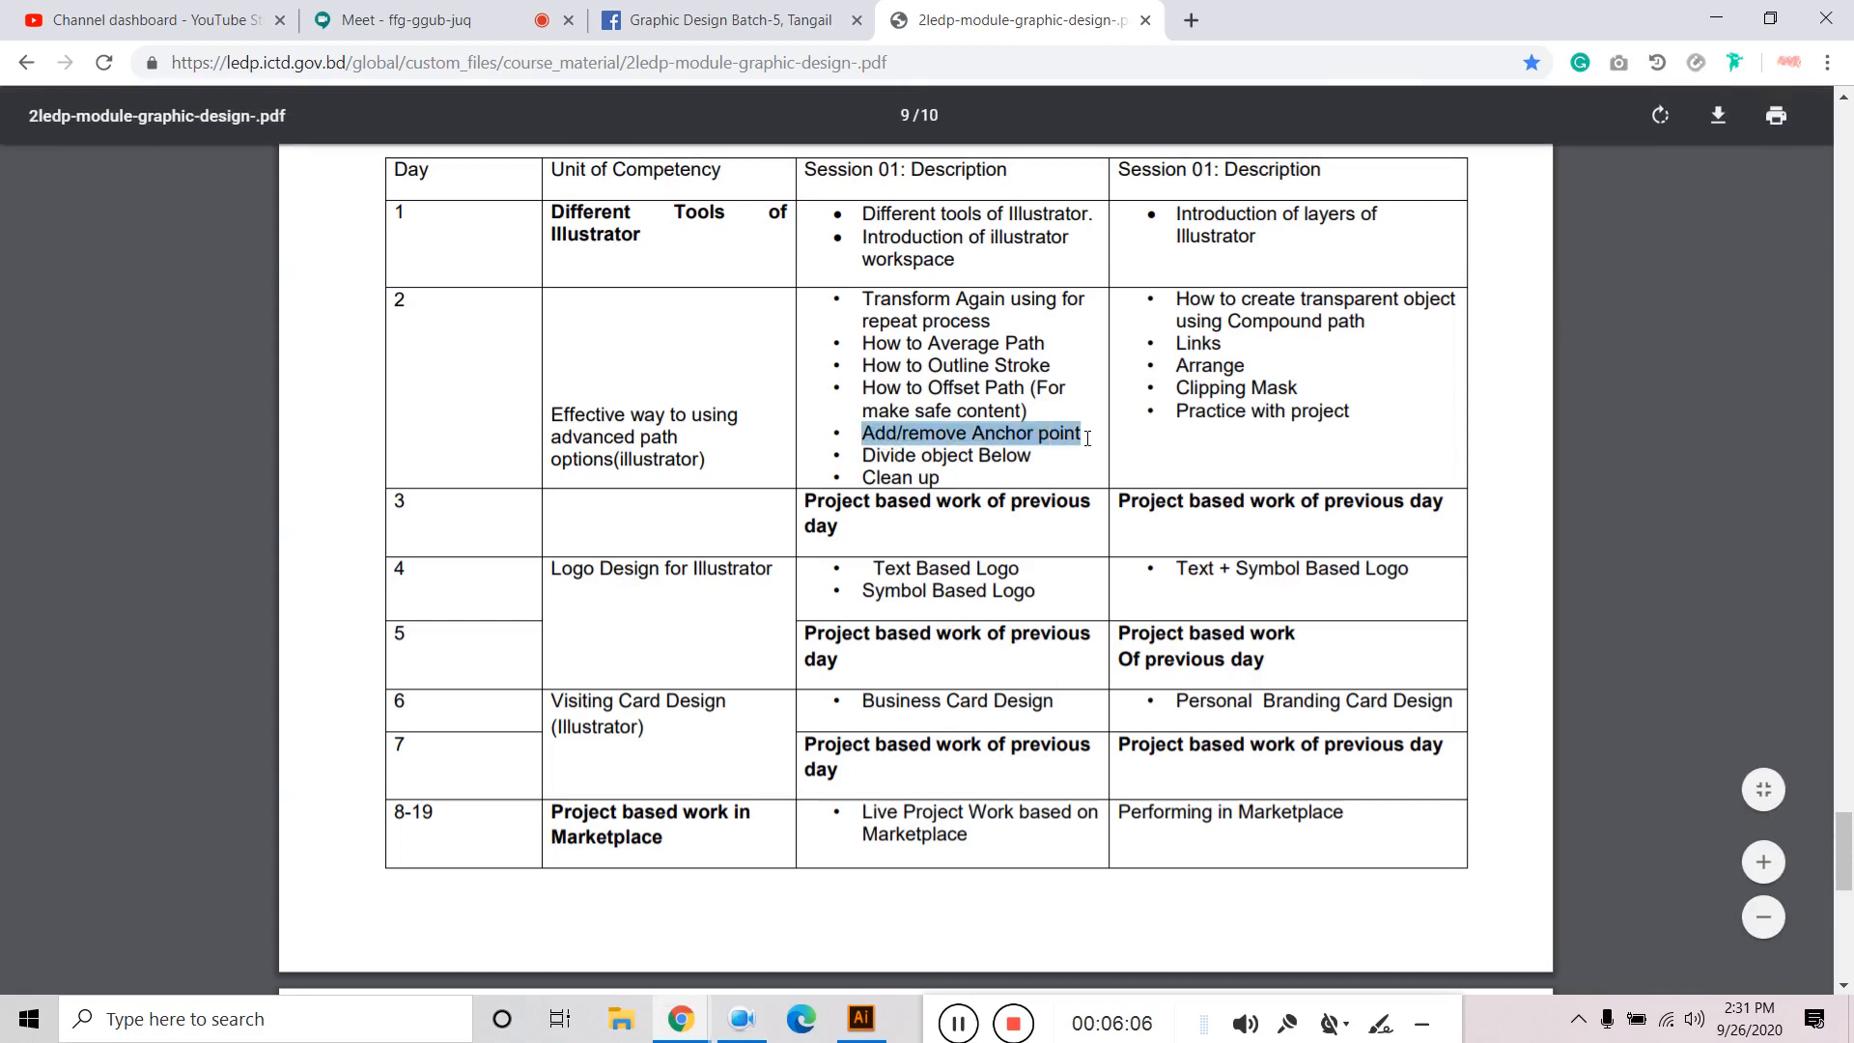
{"action": "left_click", "coordinate": [975, 236]}
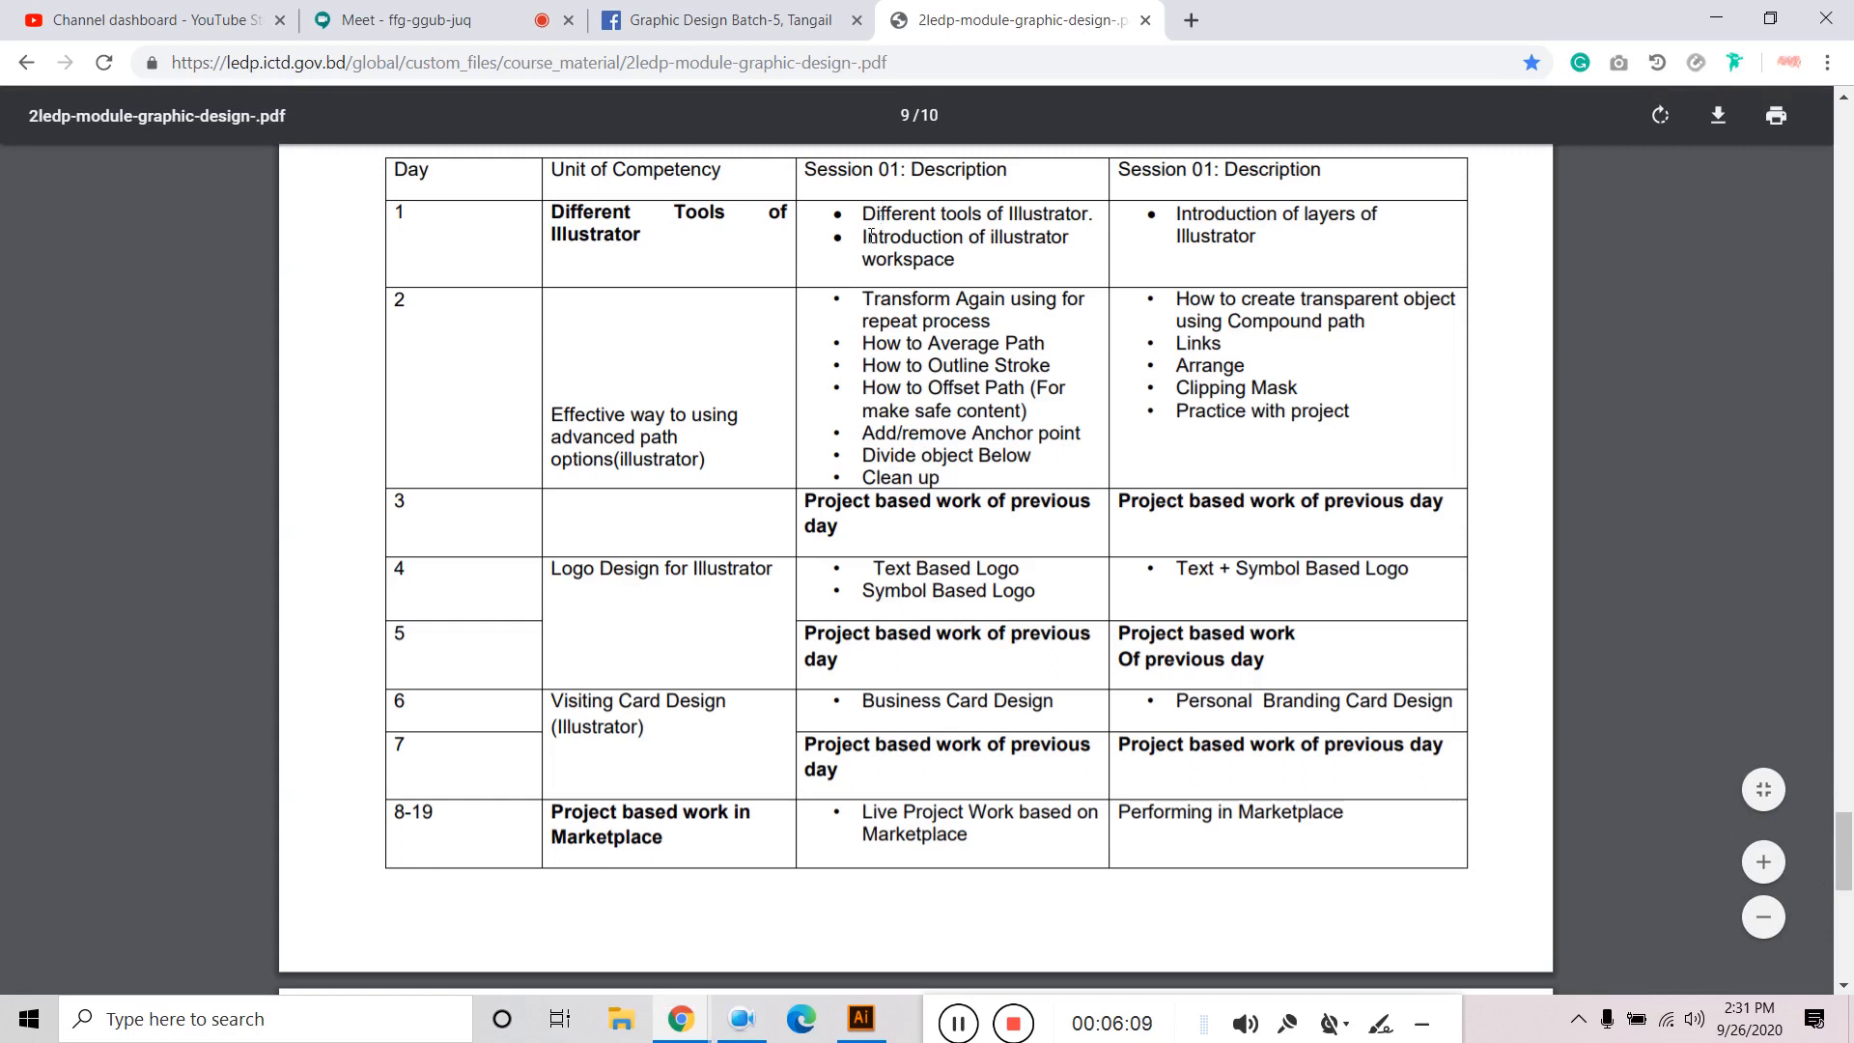
{"action": "left_click_drag", "start_coordinate": [866, 223], "coordinate": [972, 268]}
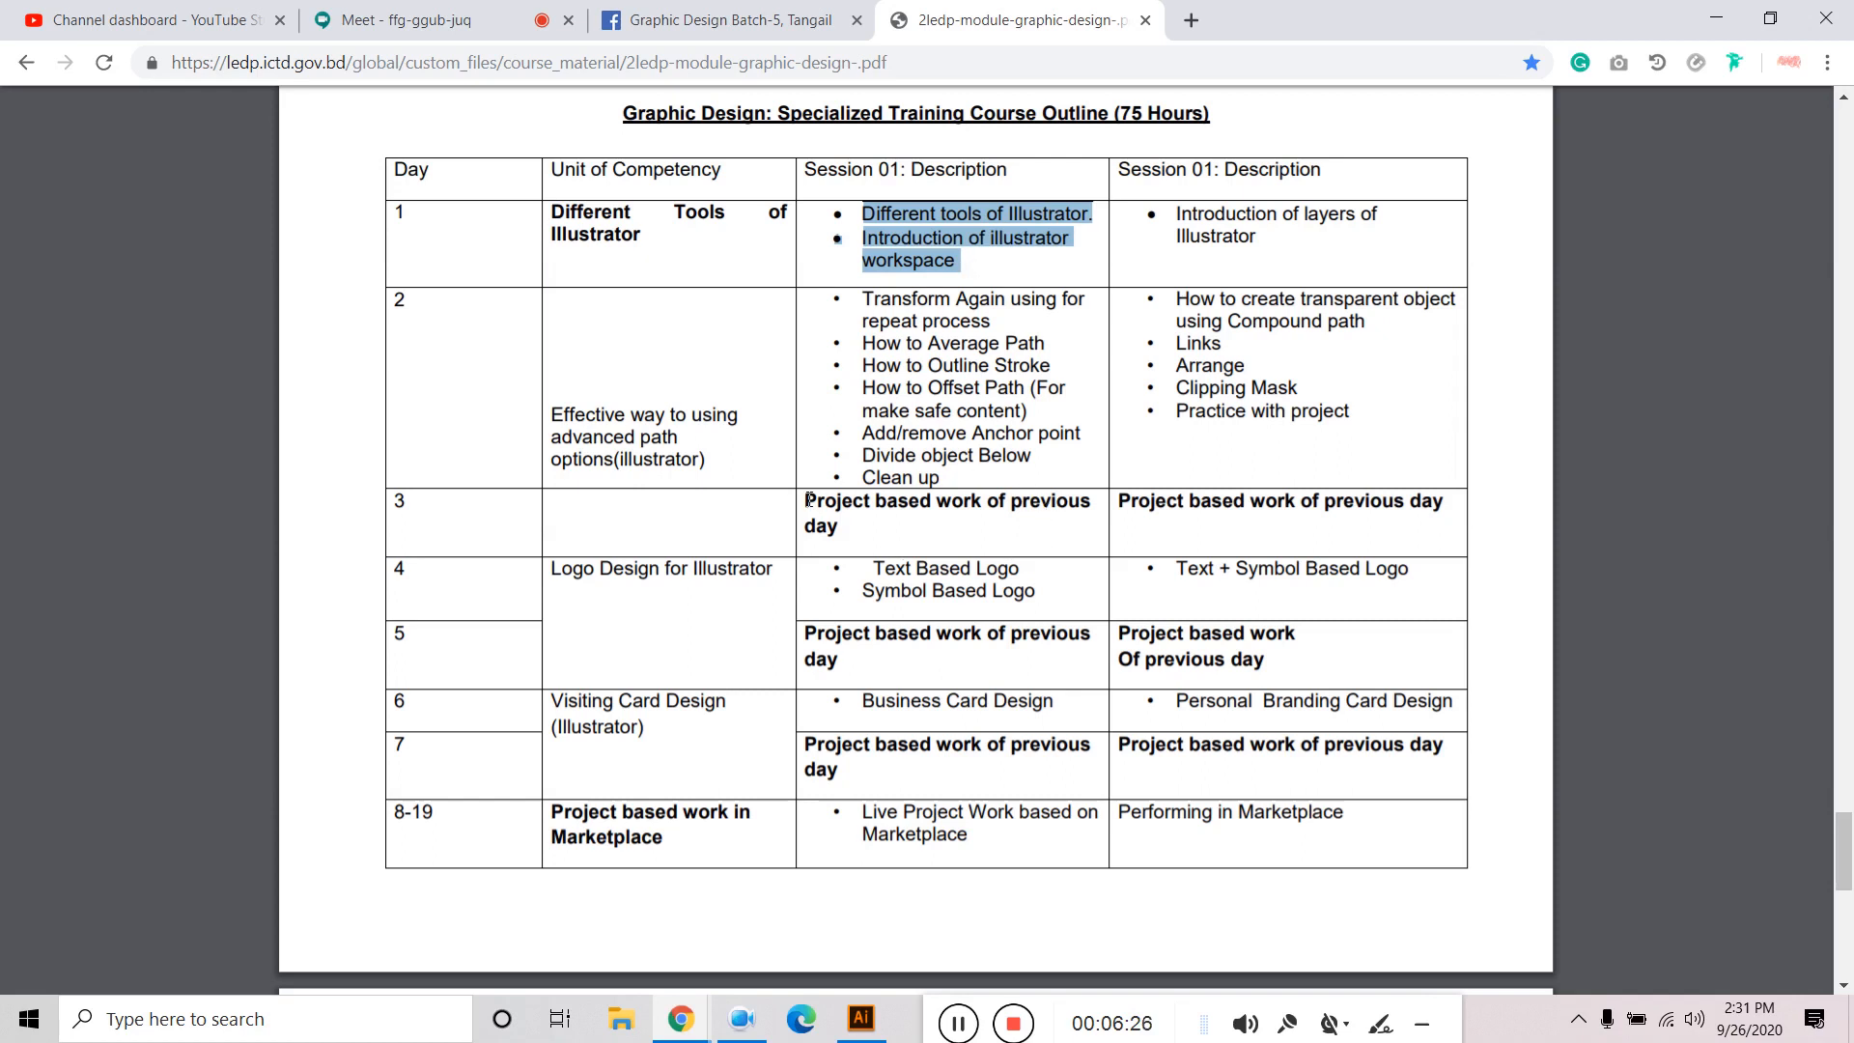
{"action": "left_click_drag", "start_coordinate": [810, 499], "coordinate": [841, 524]}
{"action": "left_click", "coordinate": [904, 425]}
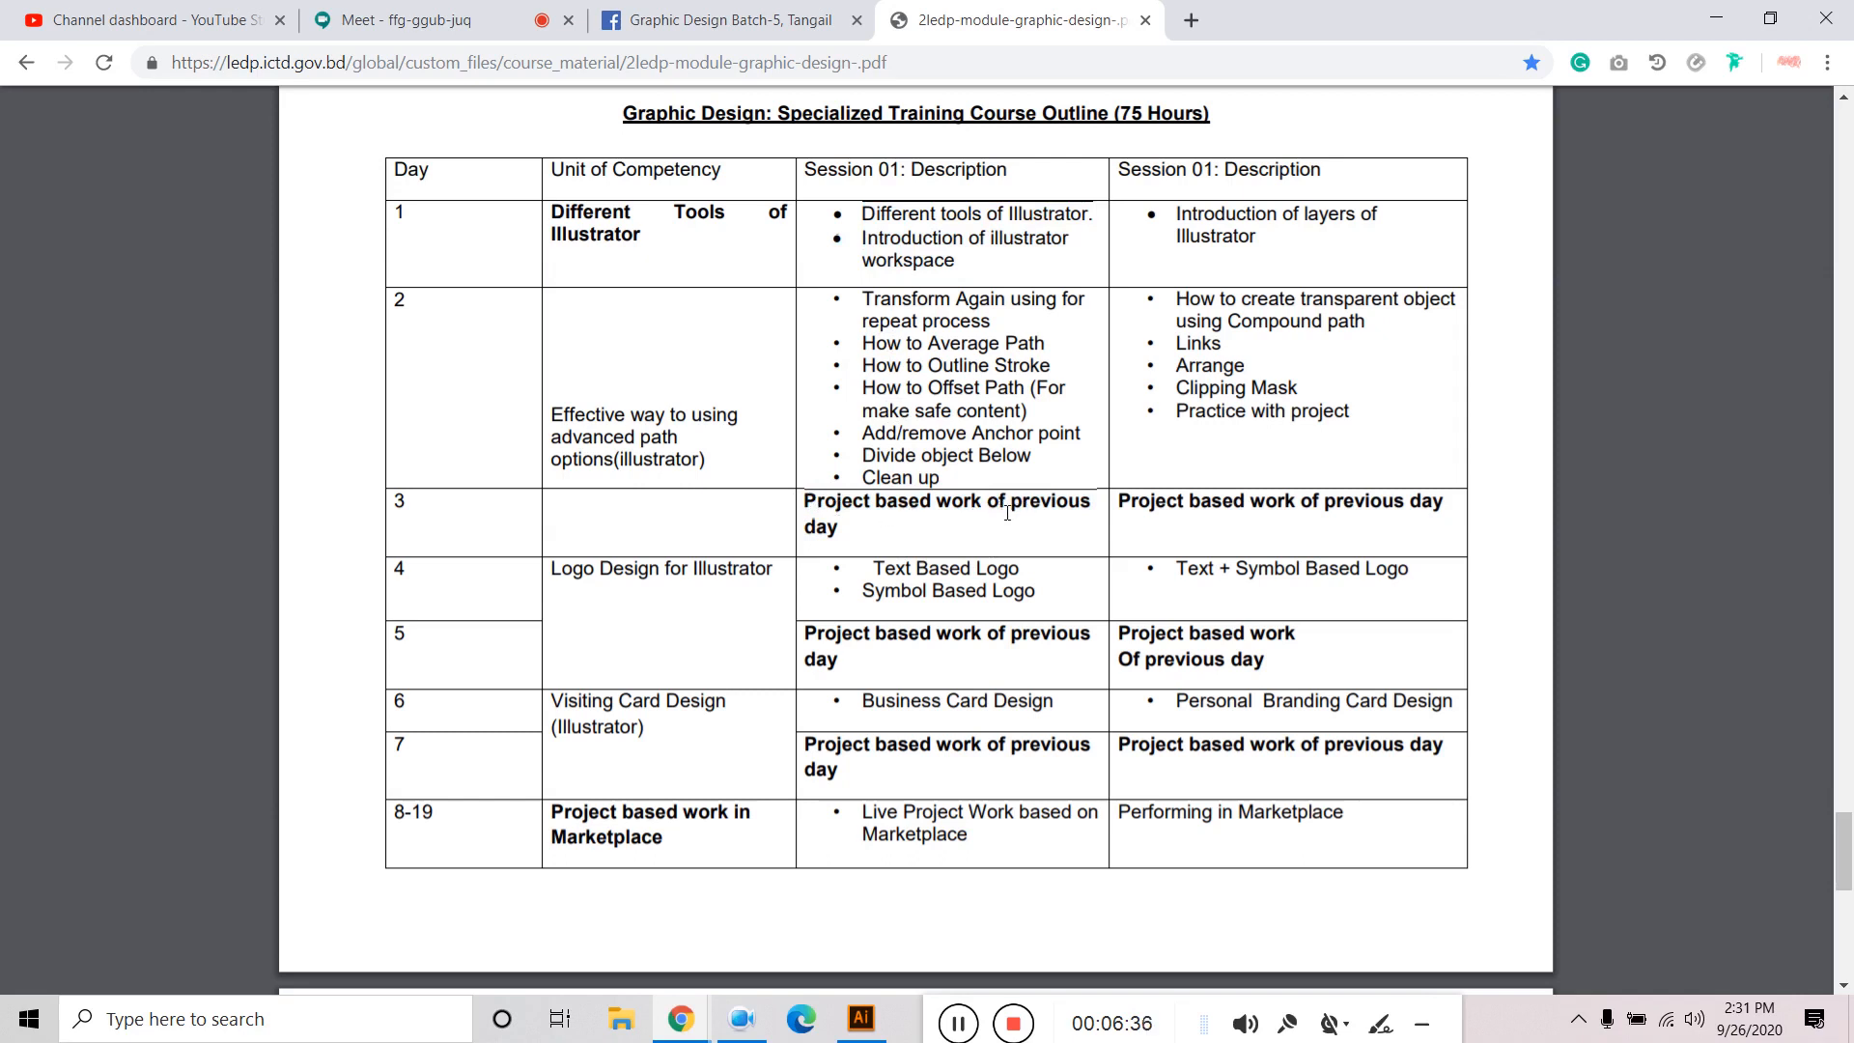
Highlight the "Project based work of previous day" entries for days 3 and 5 in the Illustrator course outline.
{"action": "left_click_drag", "start_coordinate": [821, 506], "coordinate": [852, 539]}
{"action": "left_click", "coordinate": [876, 521]}
{"action": "left_click_drag", "start_coordinate": [808, 640], "coordinate": [832, 683]}
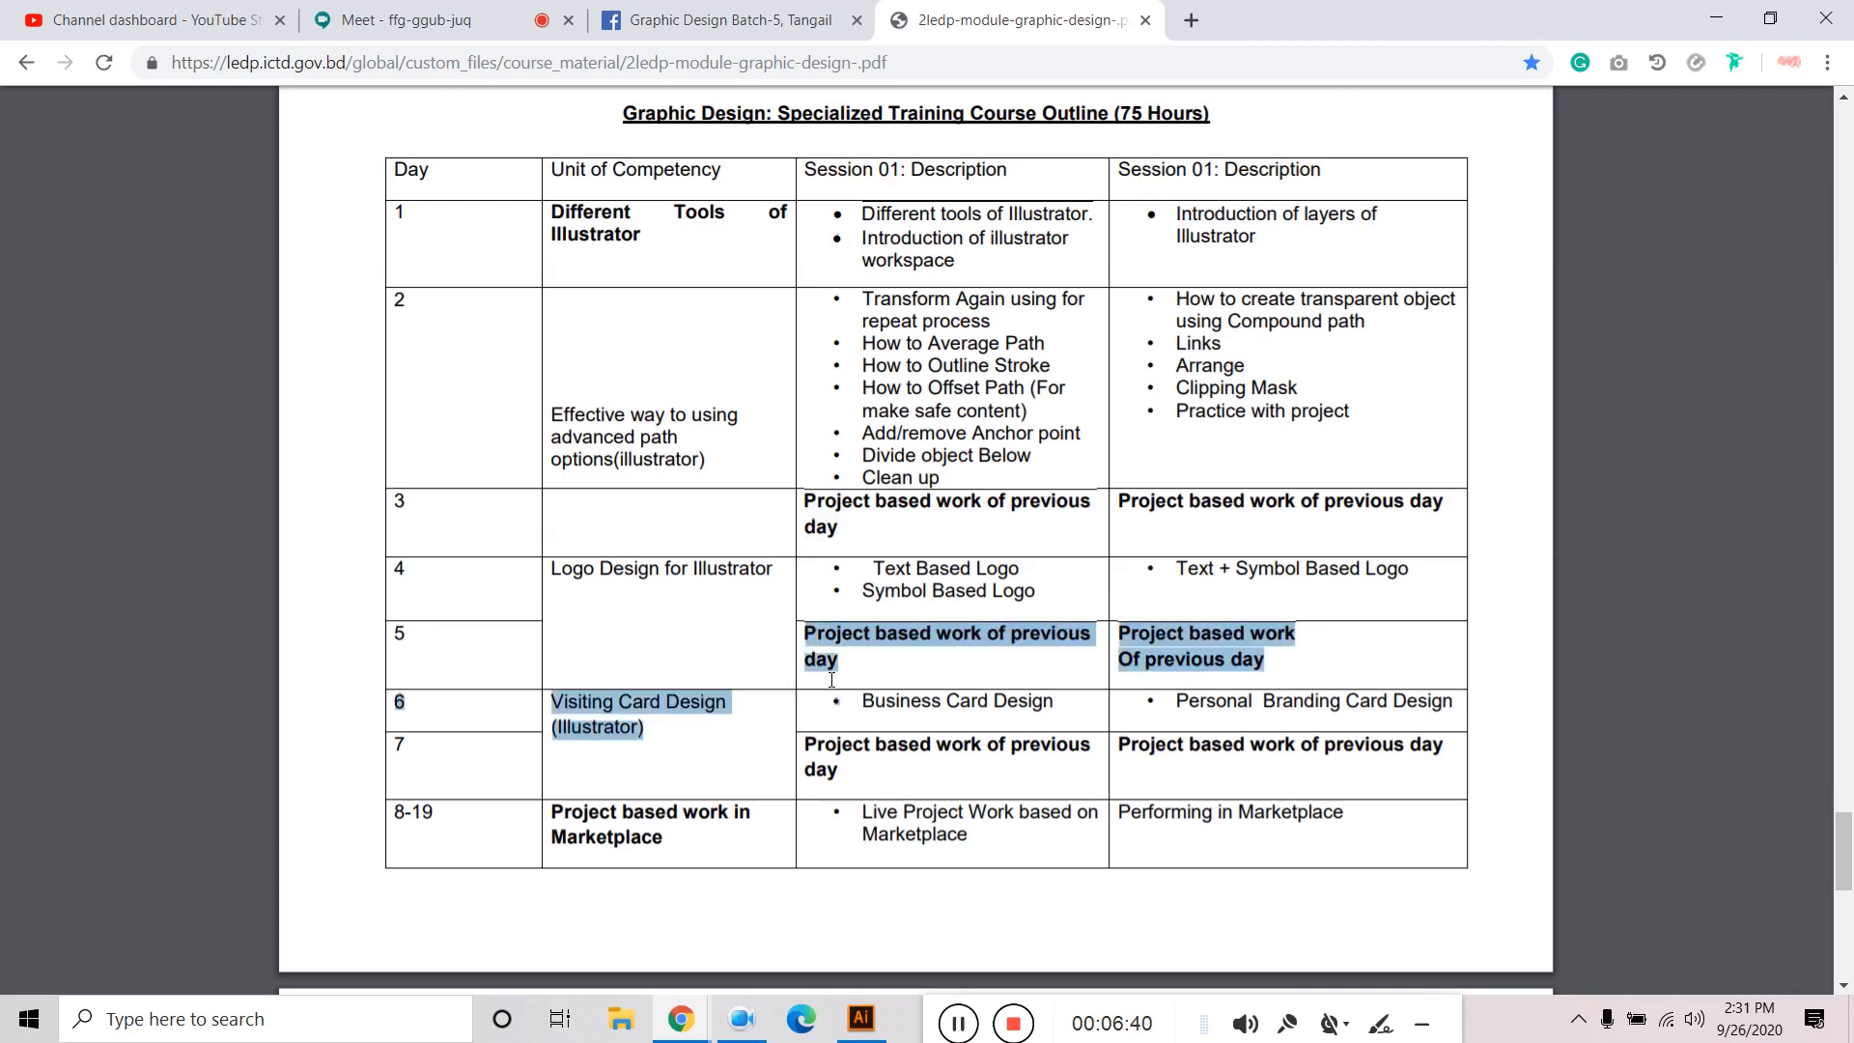
{"action": "left_click", "coordinate": [870, 640]}
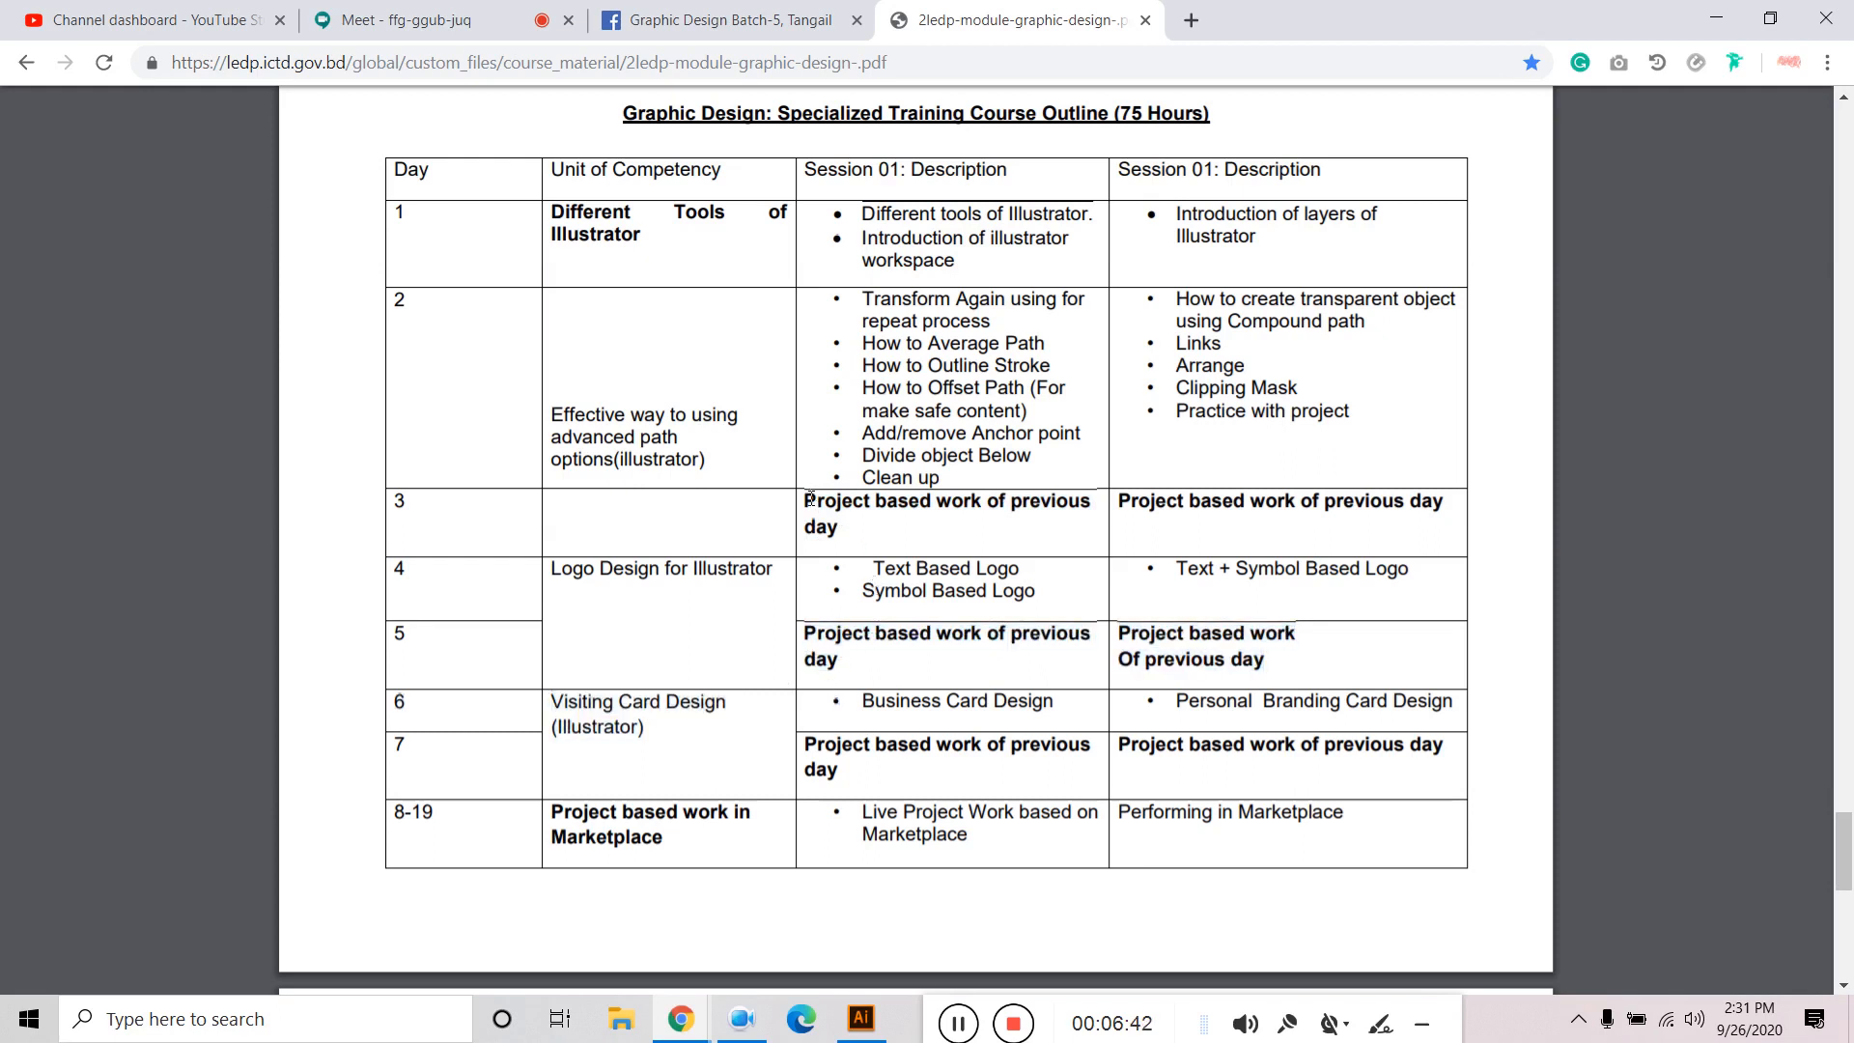
{"action": "left_click_drag", "start_coordinate": [807, 497], "coordinate": [841, 541]}
{"action": "left_click", "coordinate": [917, 451]}
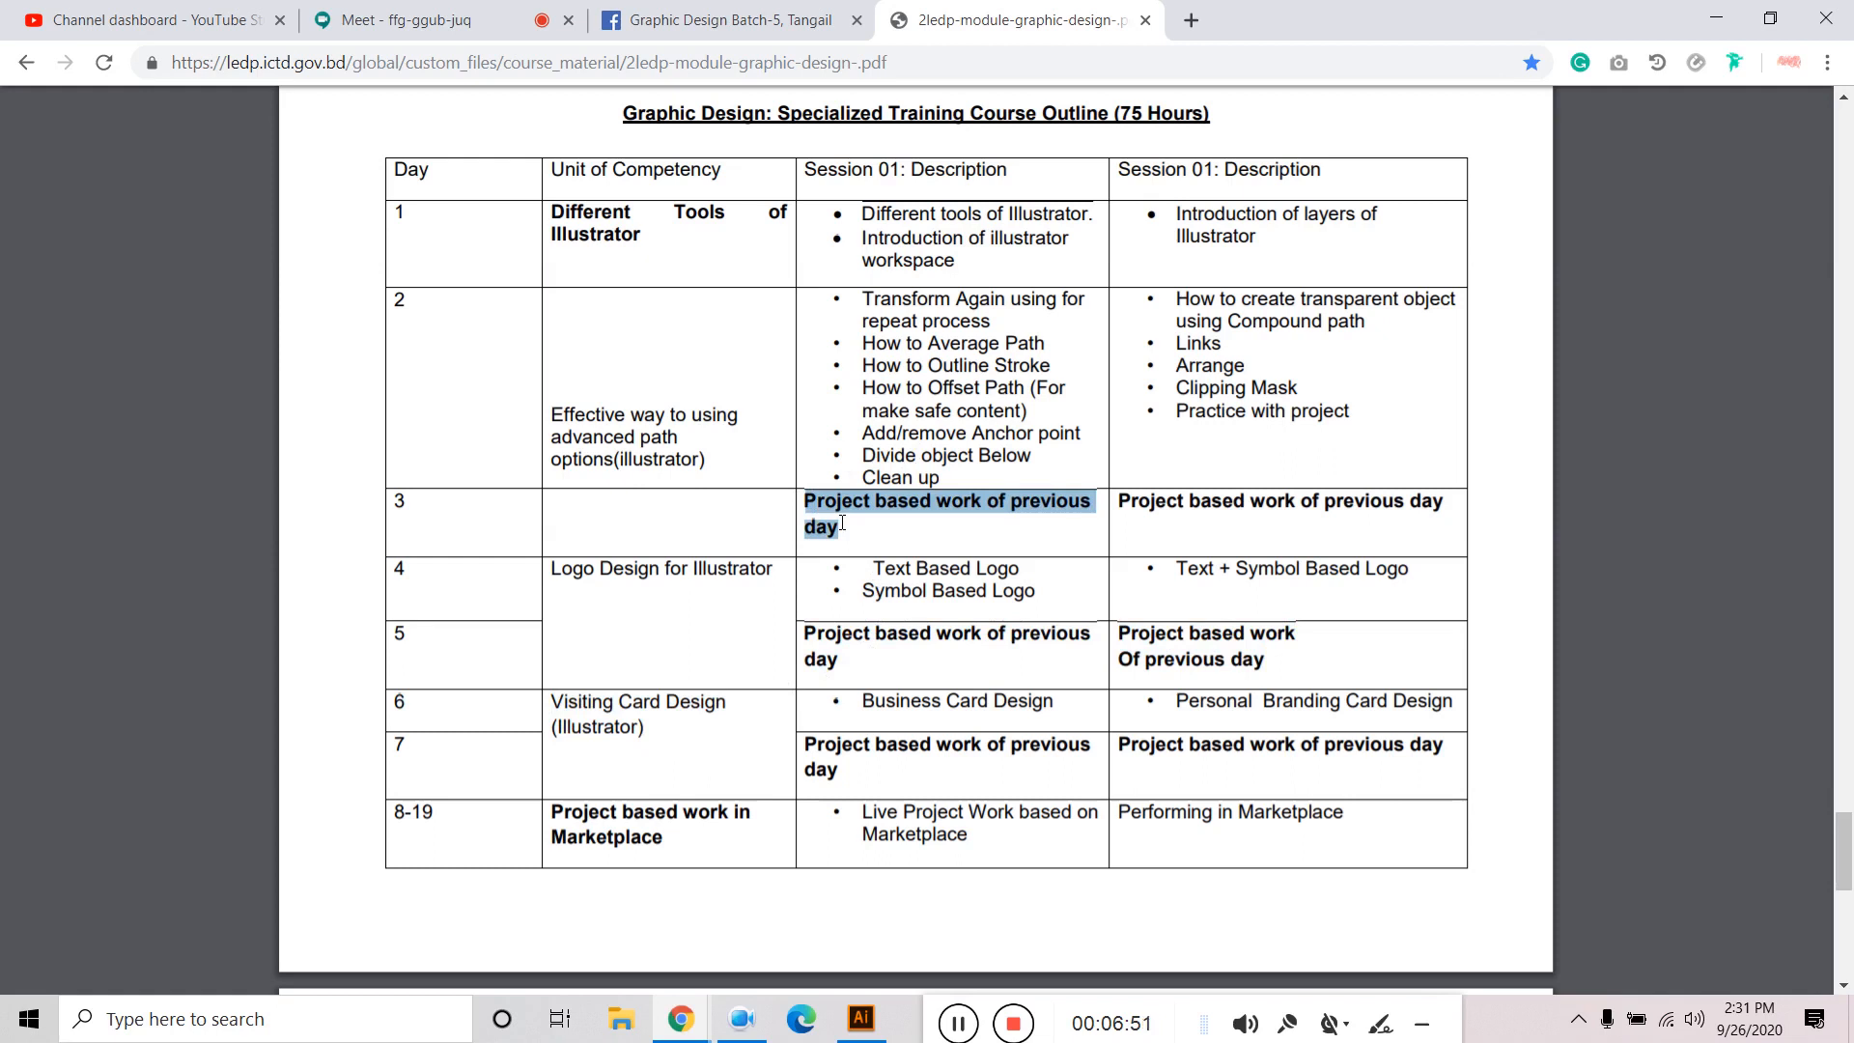
Go to the Photoshop course outline and highlight the "Work based on Marketplace" entry for days 14-19.
{"action": "scroll", "coordinate": [842, 522], "scroll_direction": "up", "scroll_amount": 15}
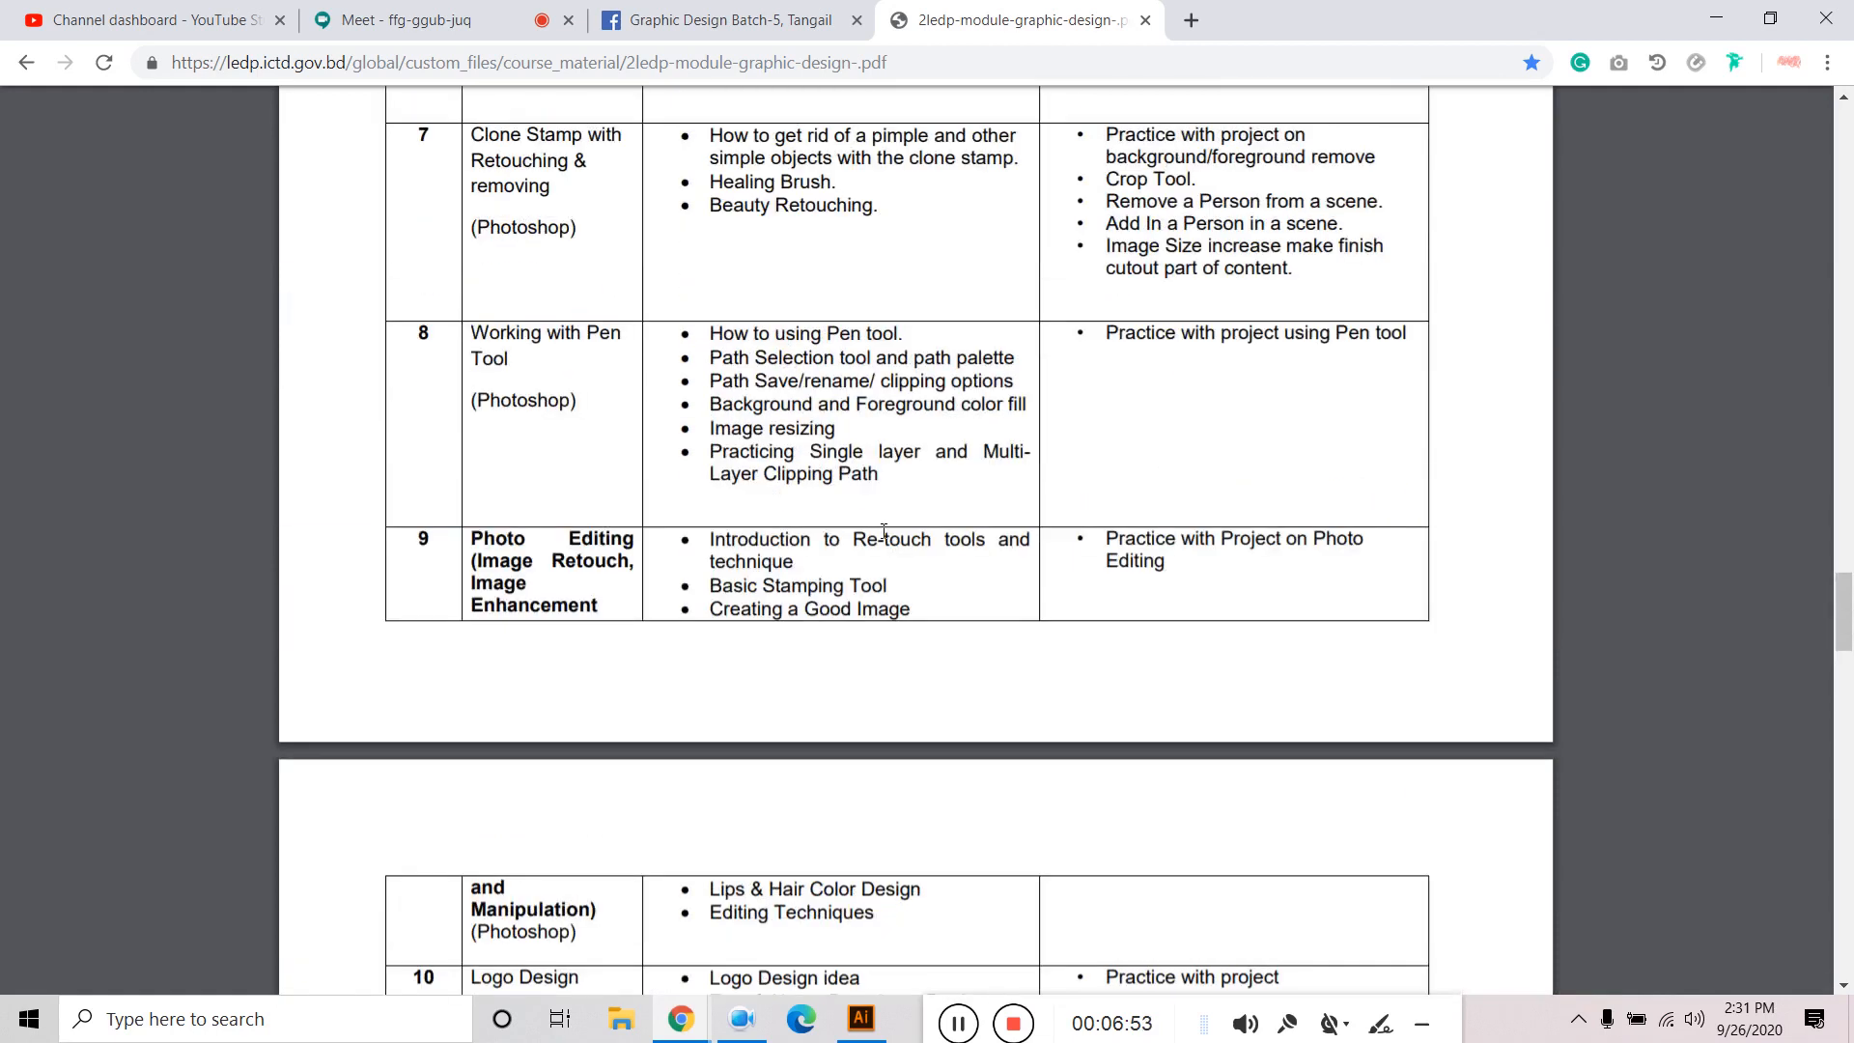
{"action": "scroll", "coordinate": [883, 530], "scroll_direction": "down", "scroll_amount": 10}
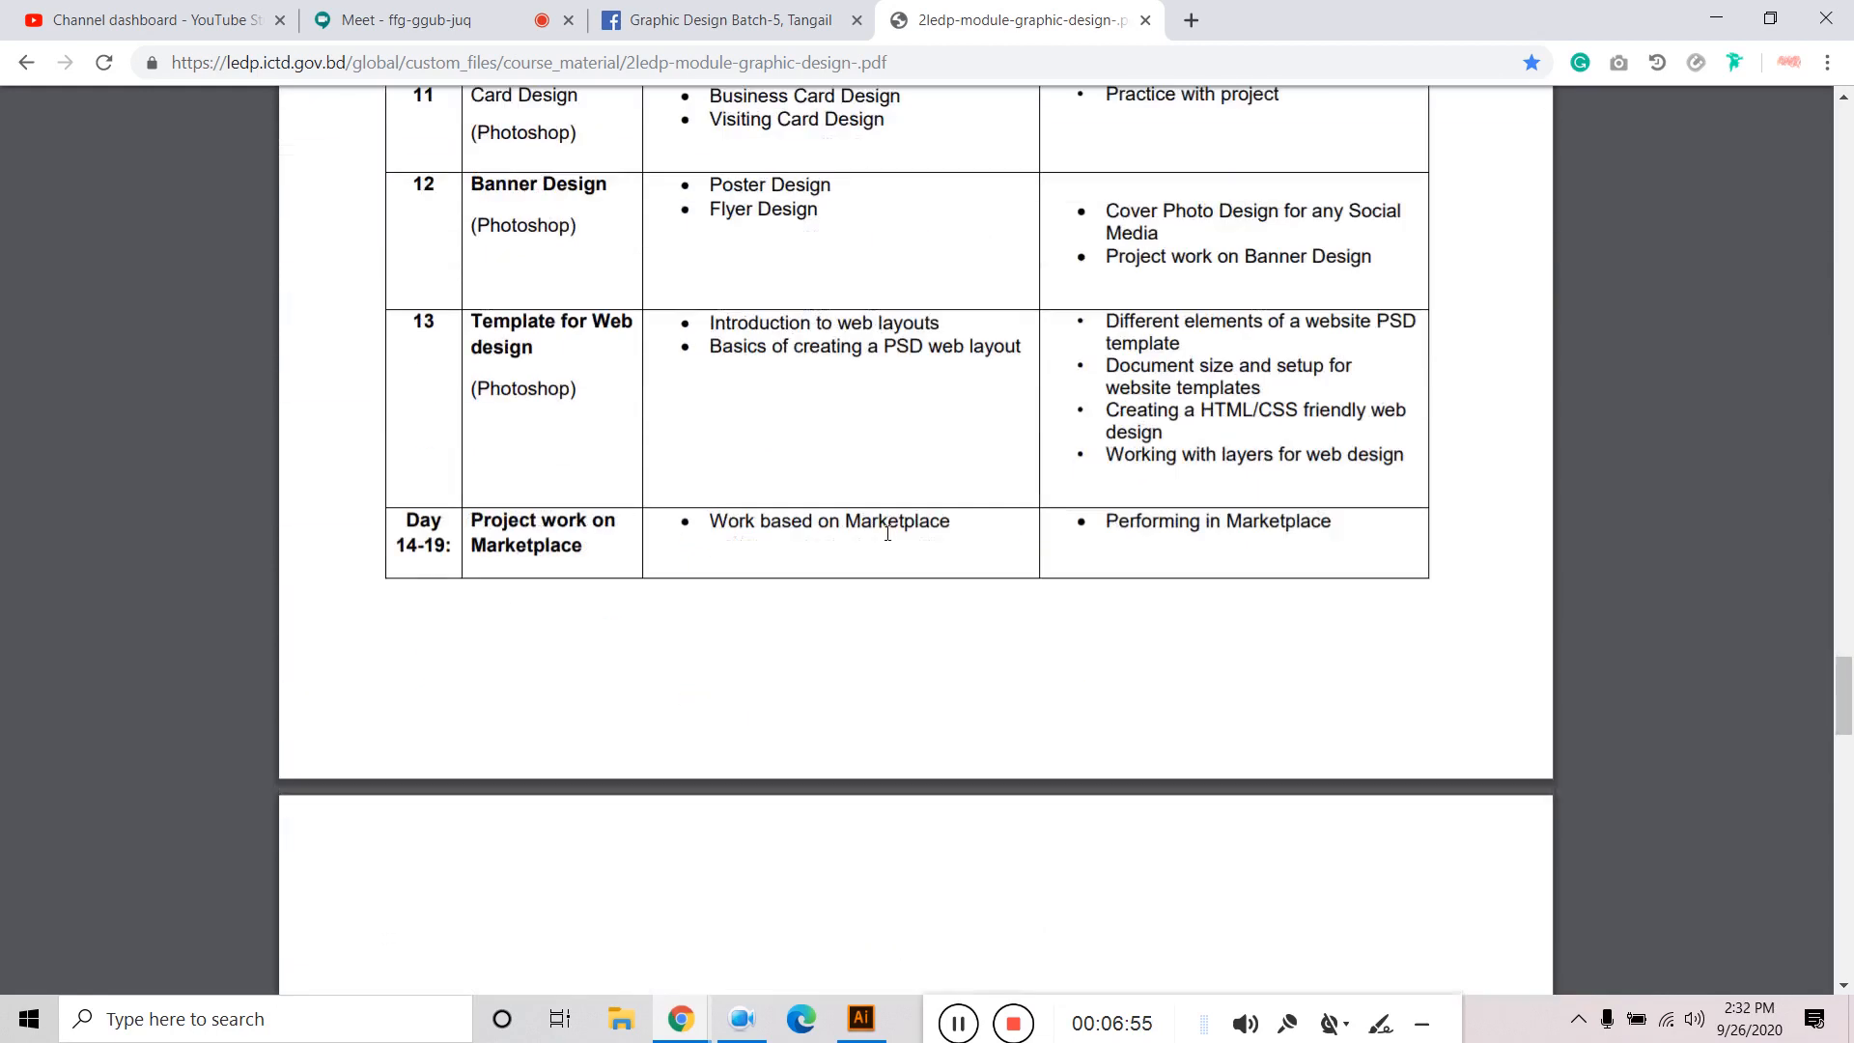
{"action": "scroll", "coordinate": [885, 538], "scroll_direction": "down", "scroll_amount": 5}
{"action": "scroll", "coordinate": [703, 572], "scroll_direction": "up", "scroll_amount": 5}
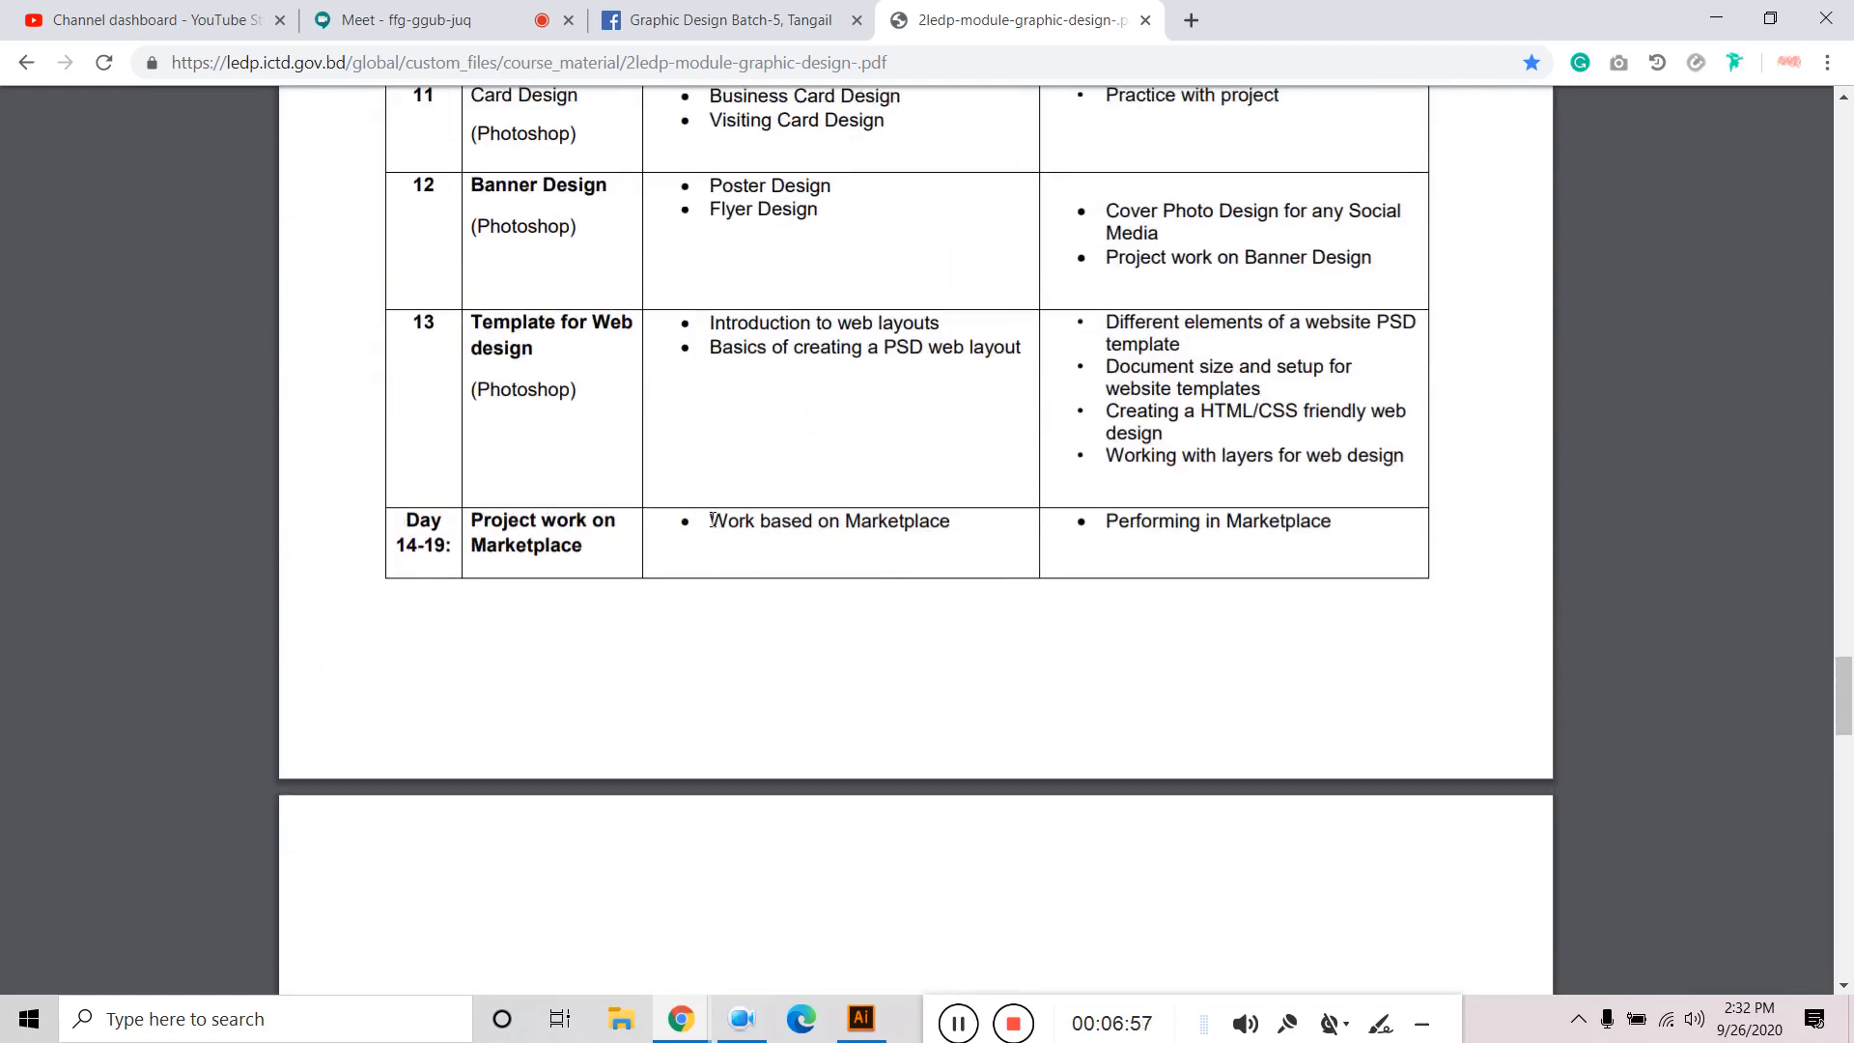
{"action": "left_click_drag", "start_coordinate": [712, 520], "coordinate": [1019, 544]}
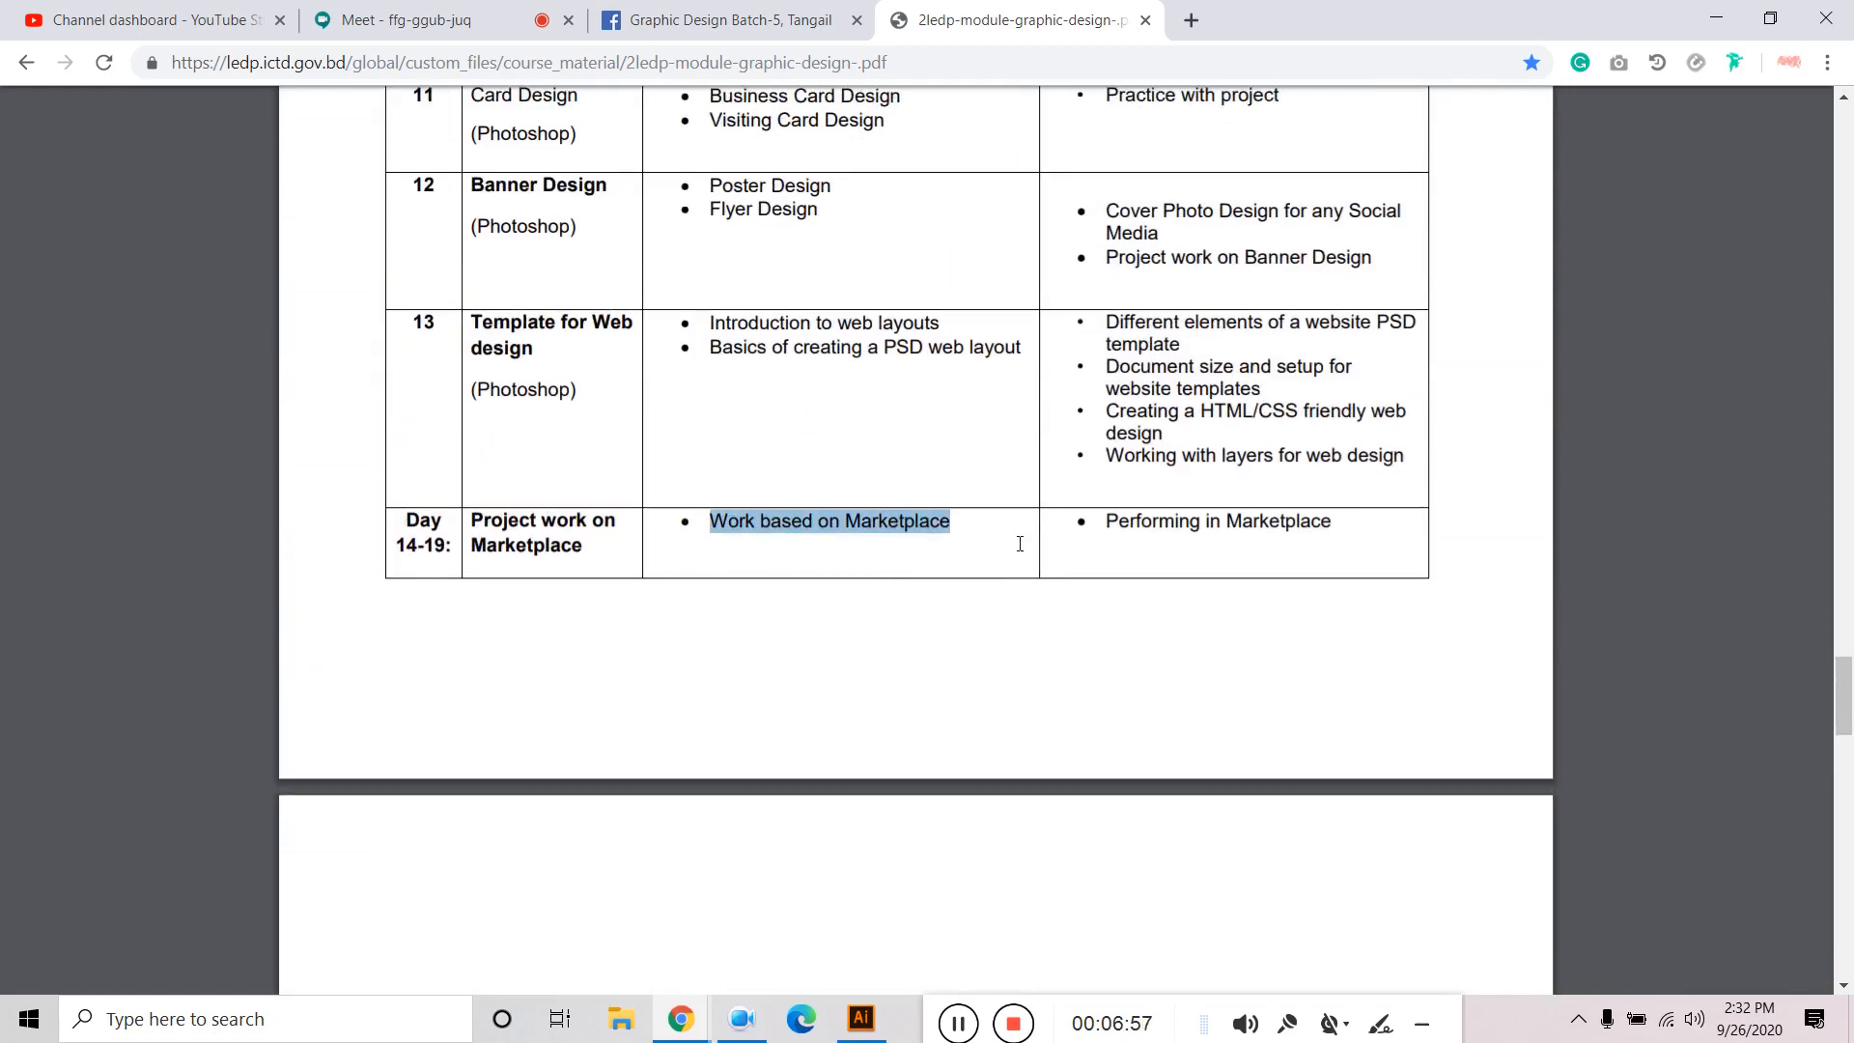
{"action": "left_click", "coordinate": [932, 522]}
{"action": "triple_click", "coordinate": [931, 521]}
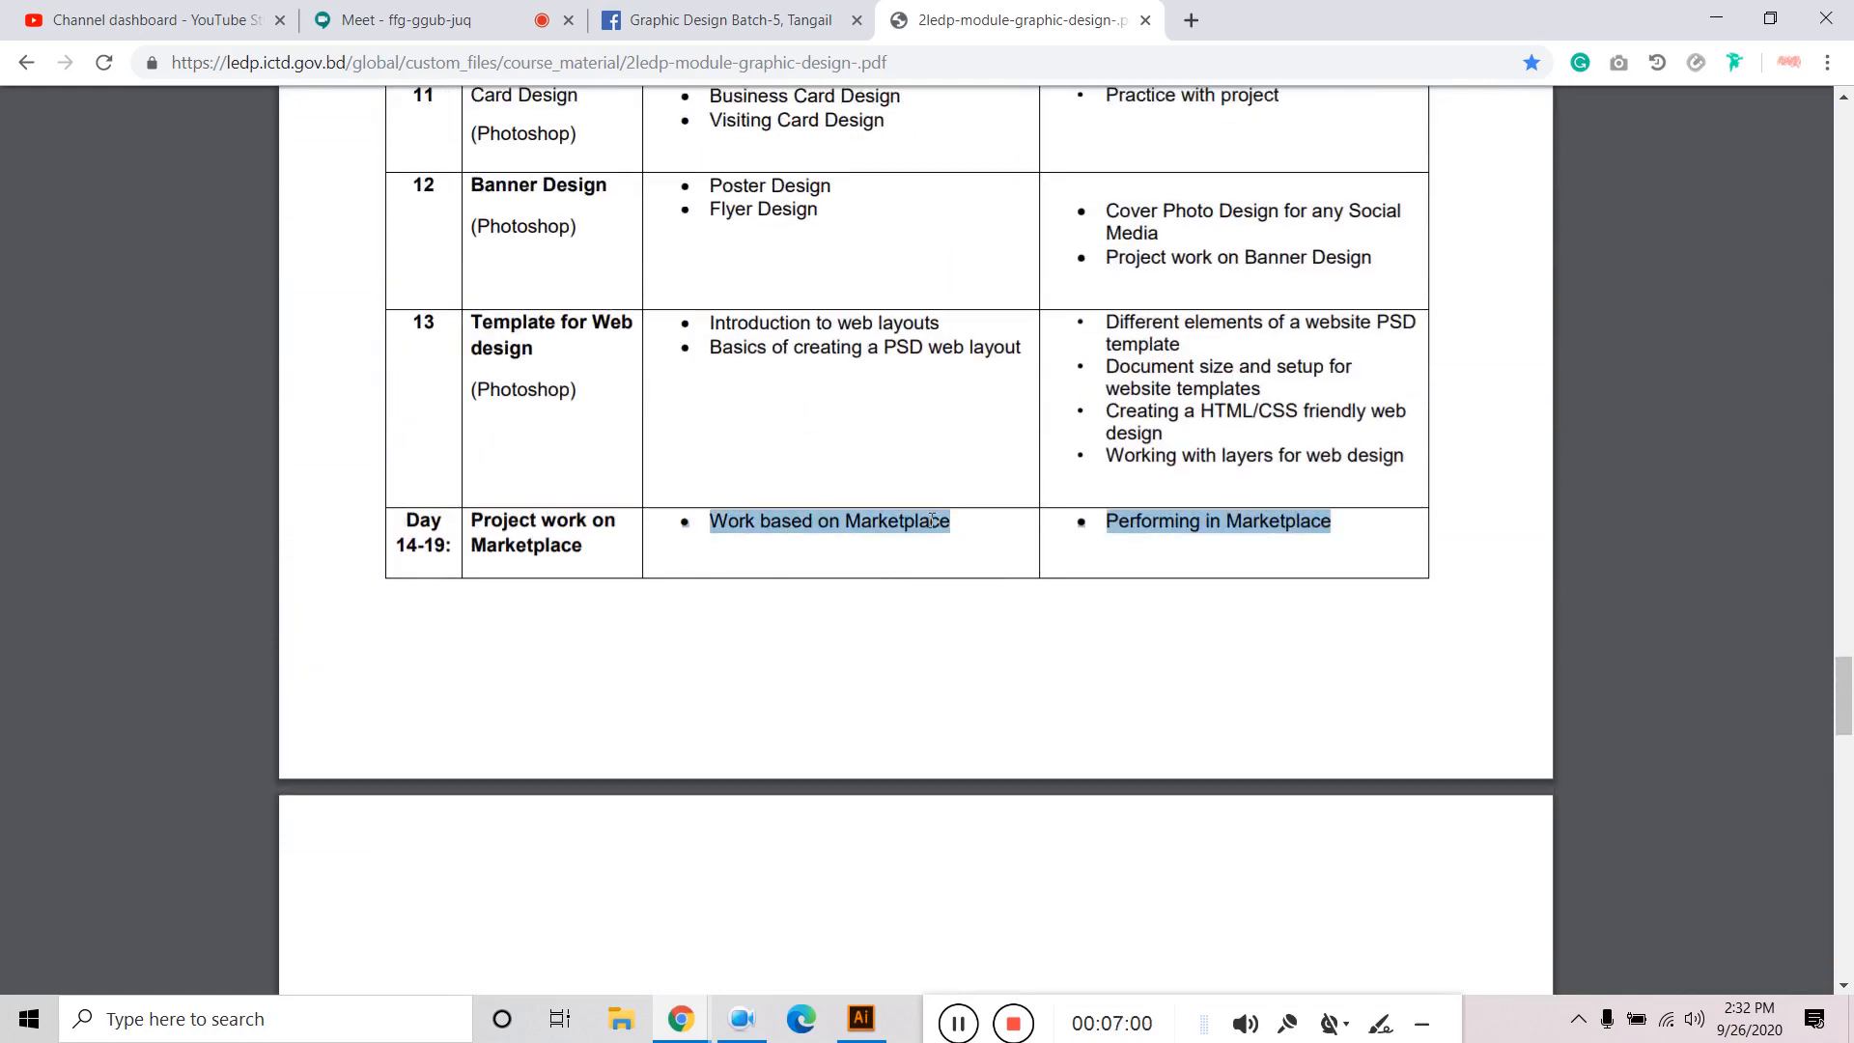
Return through the Photoshop topics to the Illustrator course outline and highlight the day 2 topics from Transform Again to How to Outline Stroke.
{"action": "scroll", "coordinate": [929, 522], "scroll_direction": "up", "scroll_amount": 6}
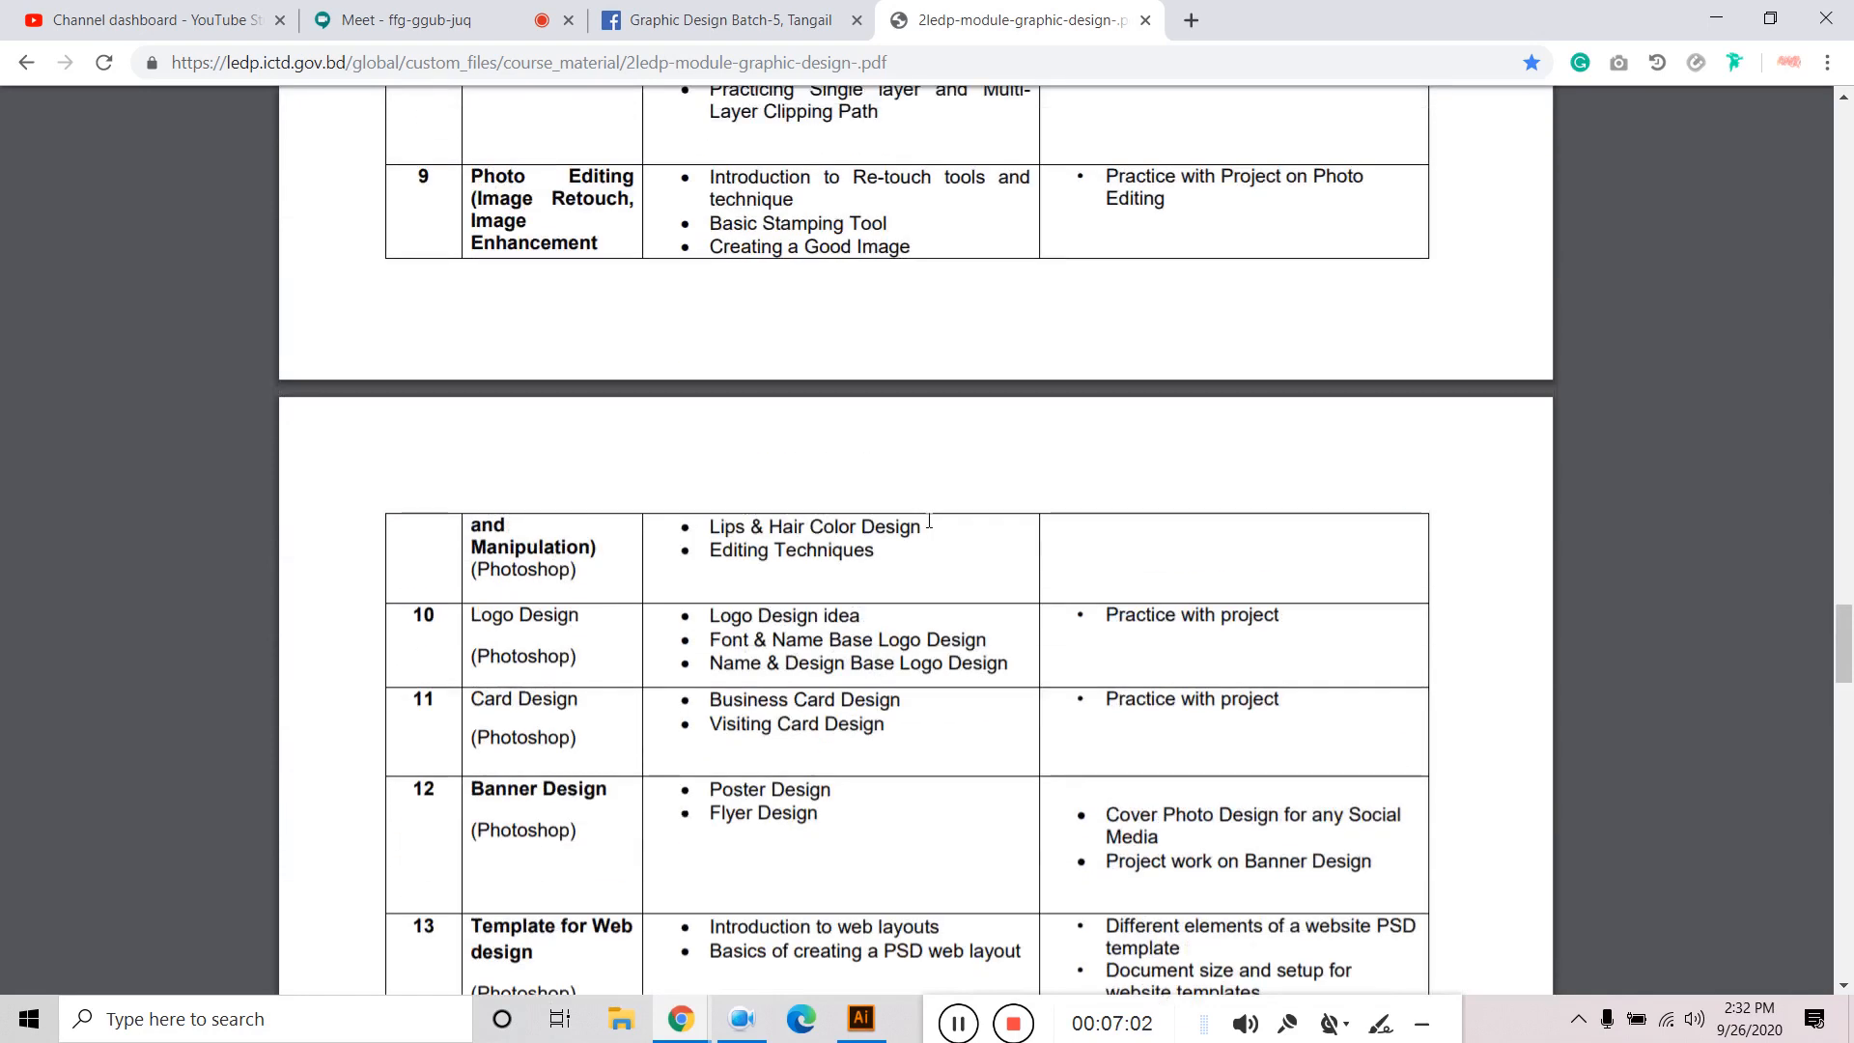
{"action": "scroll", "coordinate": [927, 523], "scroll_direction": "up", "scroll_amount": 5}
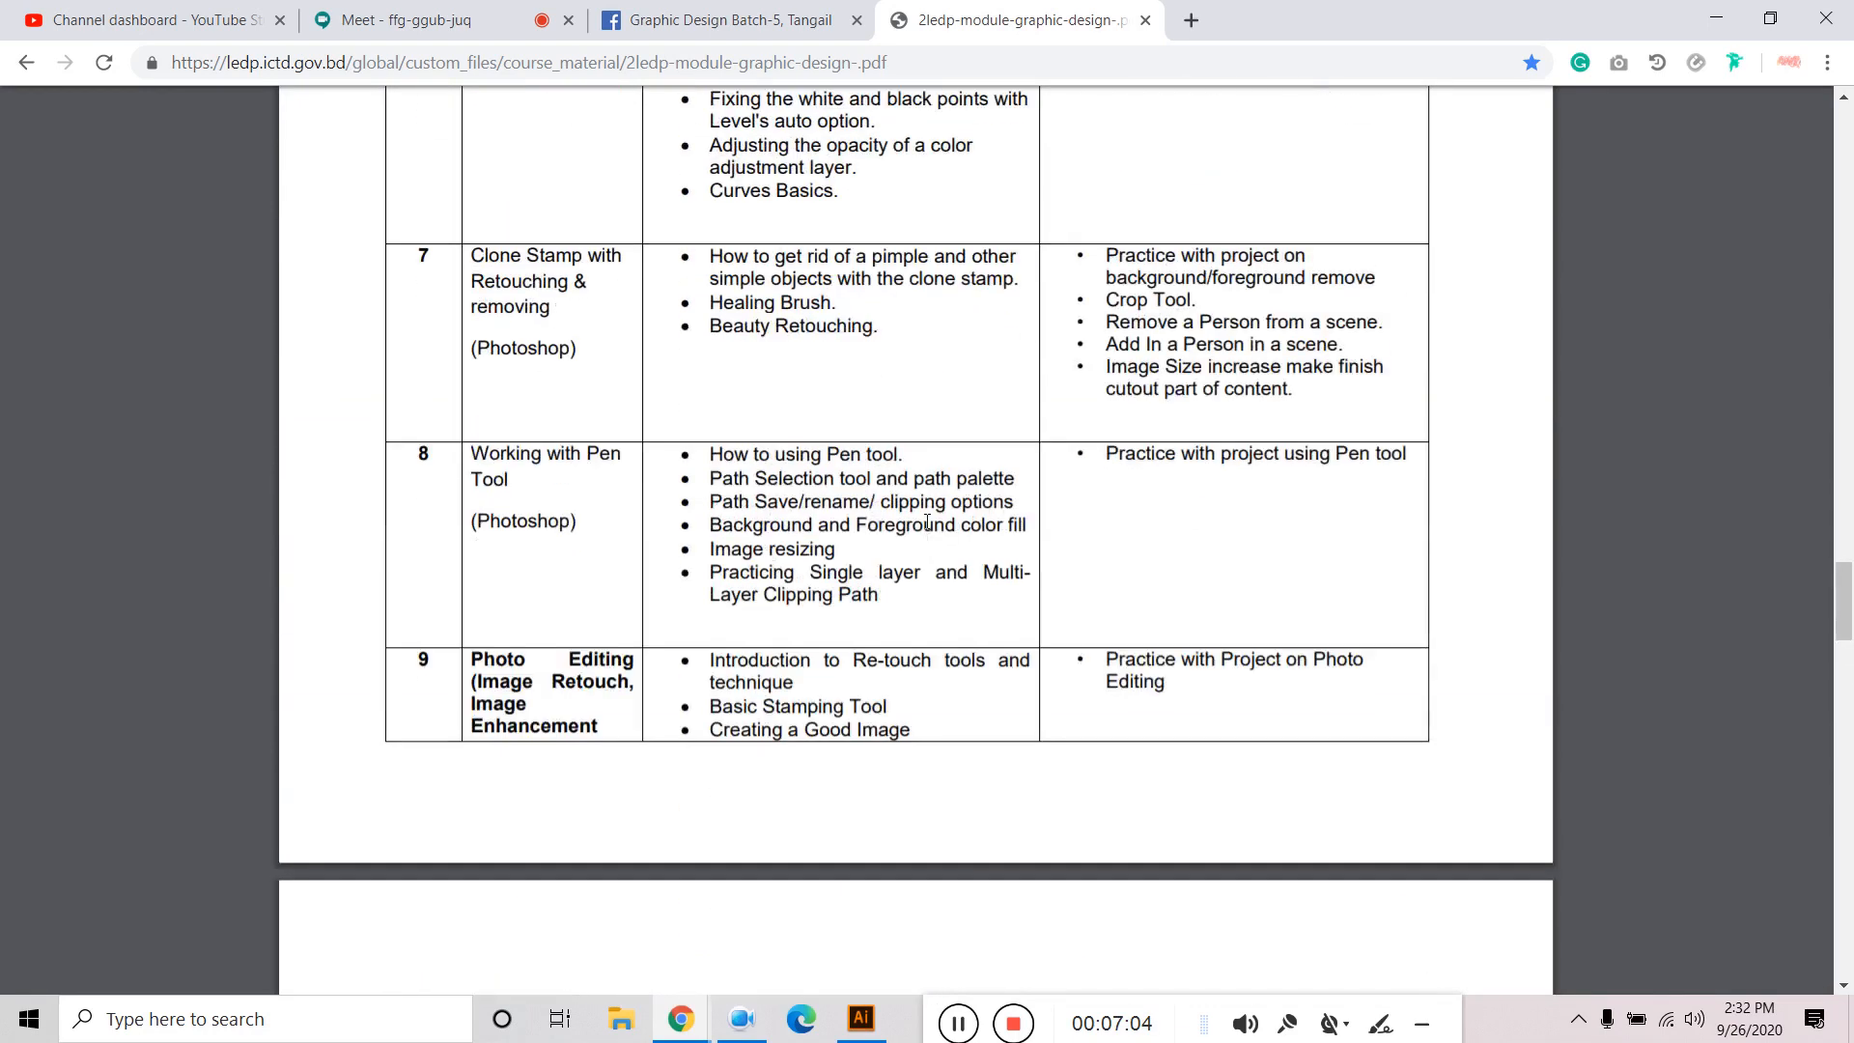
{"action": "scroll", "coordinate": [927, 523], "scroll_direction": "up", "scroll_amount": 16}
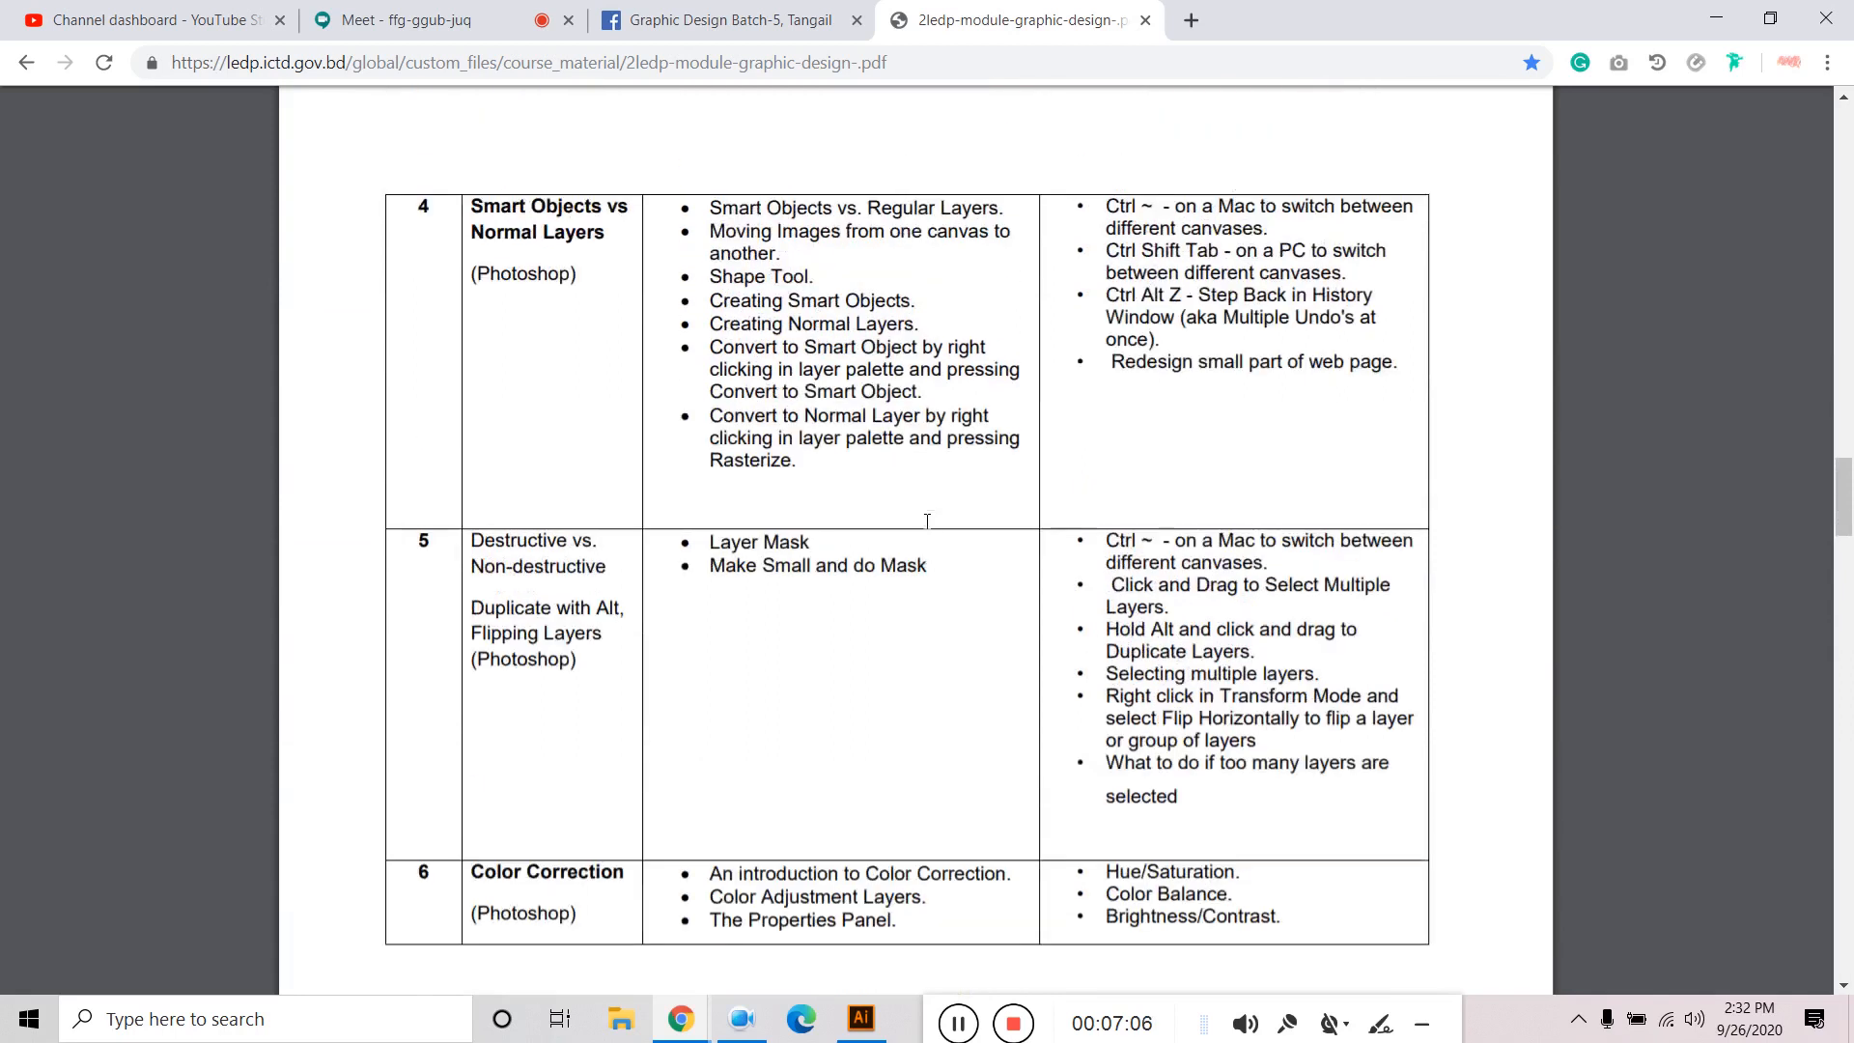
{"action": "scroll", "coordinate": [927, 521], "scroll_direction": "down", "scroll_amount": 20}
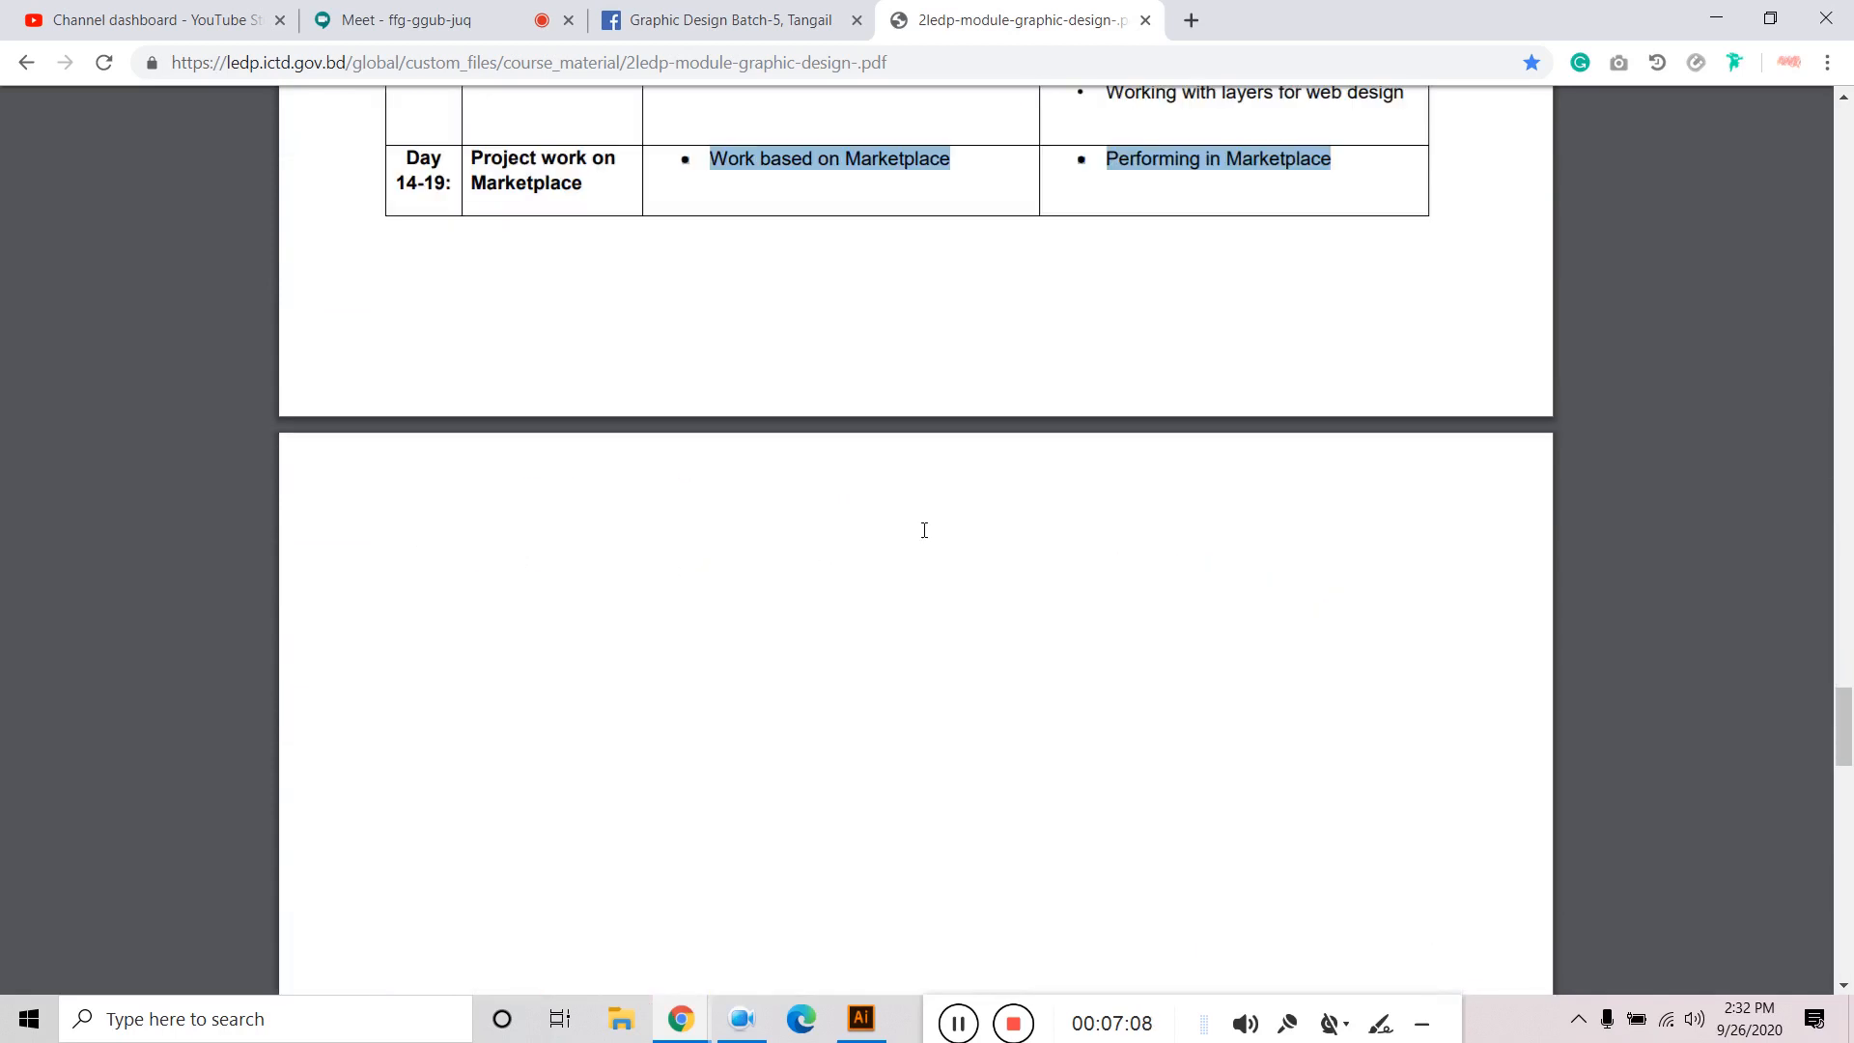
{"action": "scroll", "coordinate": [924, 530], "scroll_direction": "down", "scroll_amount": 12}
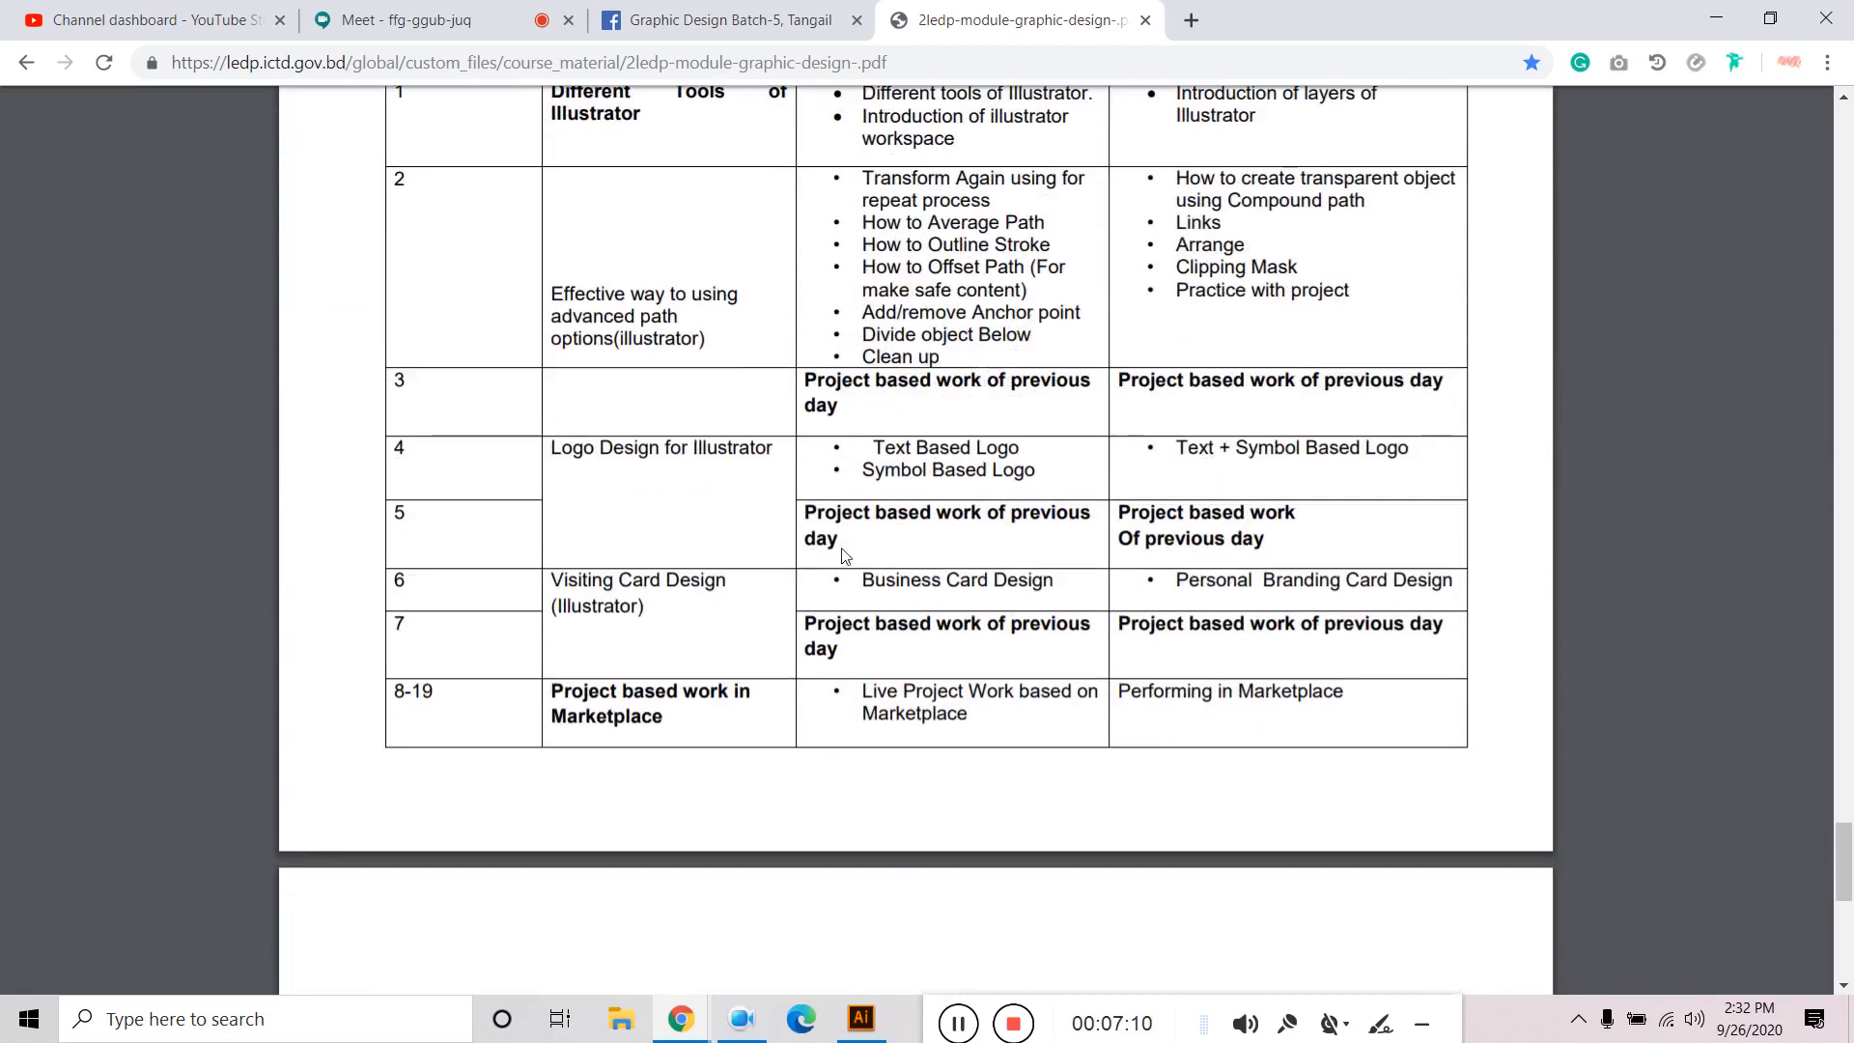
{"action": "scroll", "coordinate": [795, 361], "scroll_direction": "up", "scroll_amount": 2}
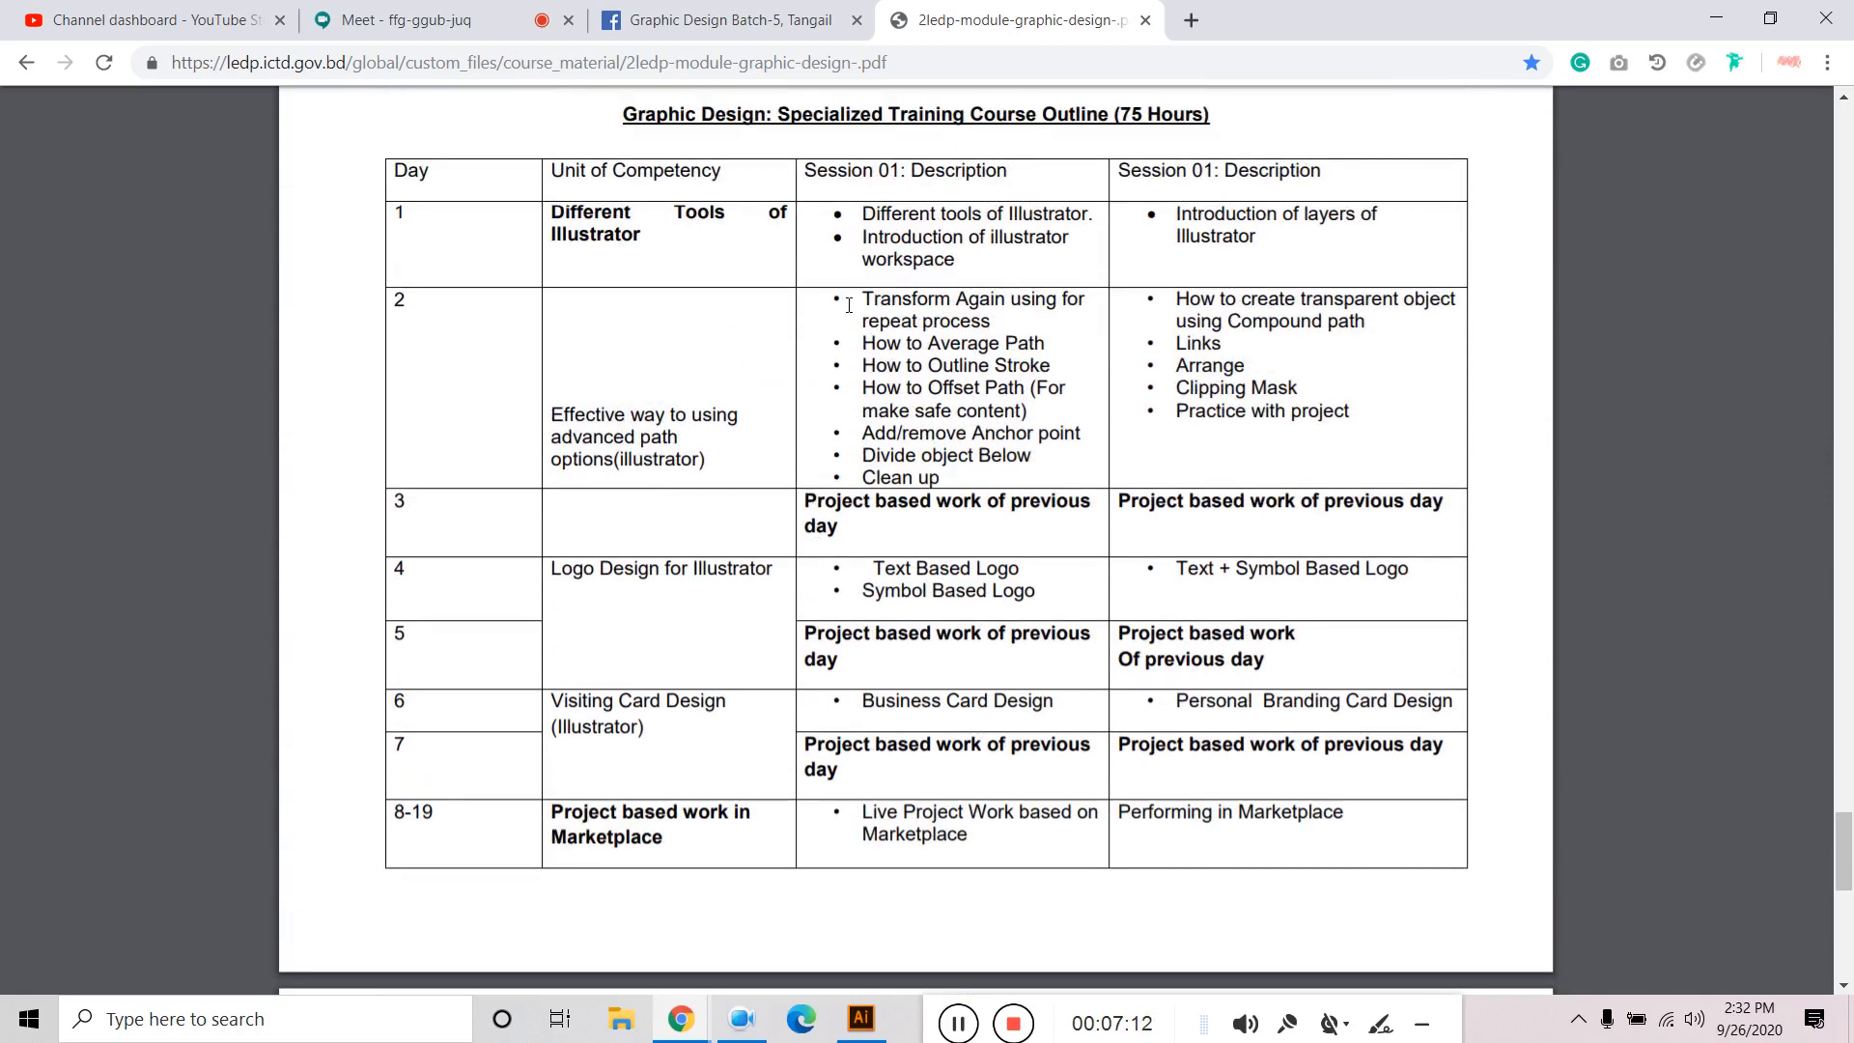
{"action": "left_click_drag", "start_coordinate": [858, 299], "coordinate": [1041, 353]}
{"action": "left_click", "coordinate": [938, 338]}
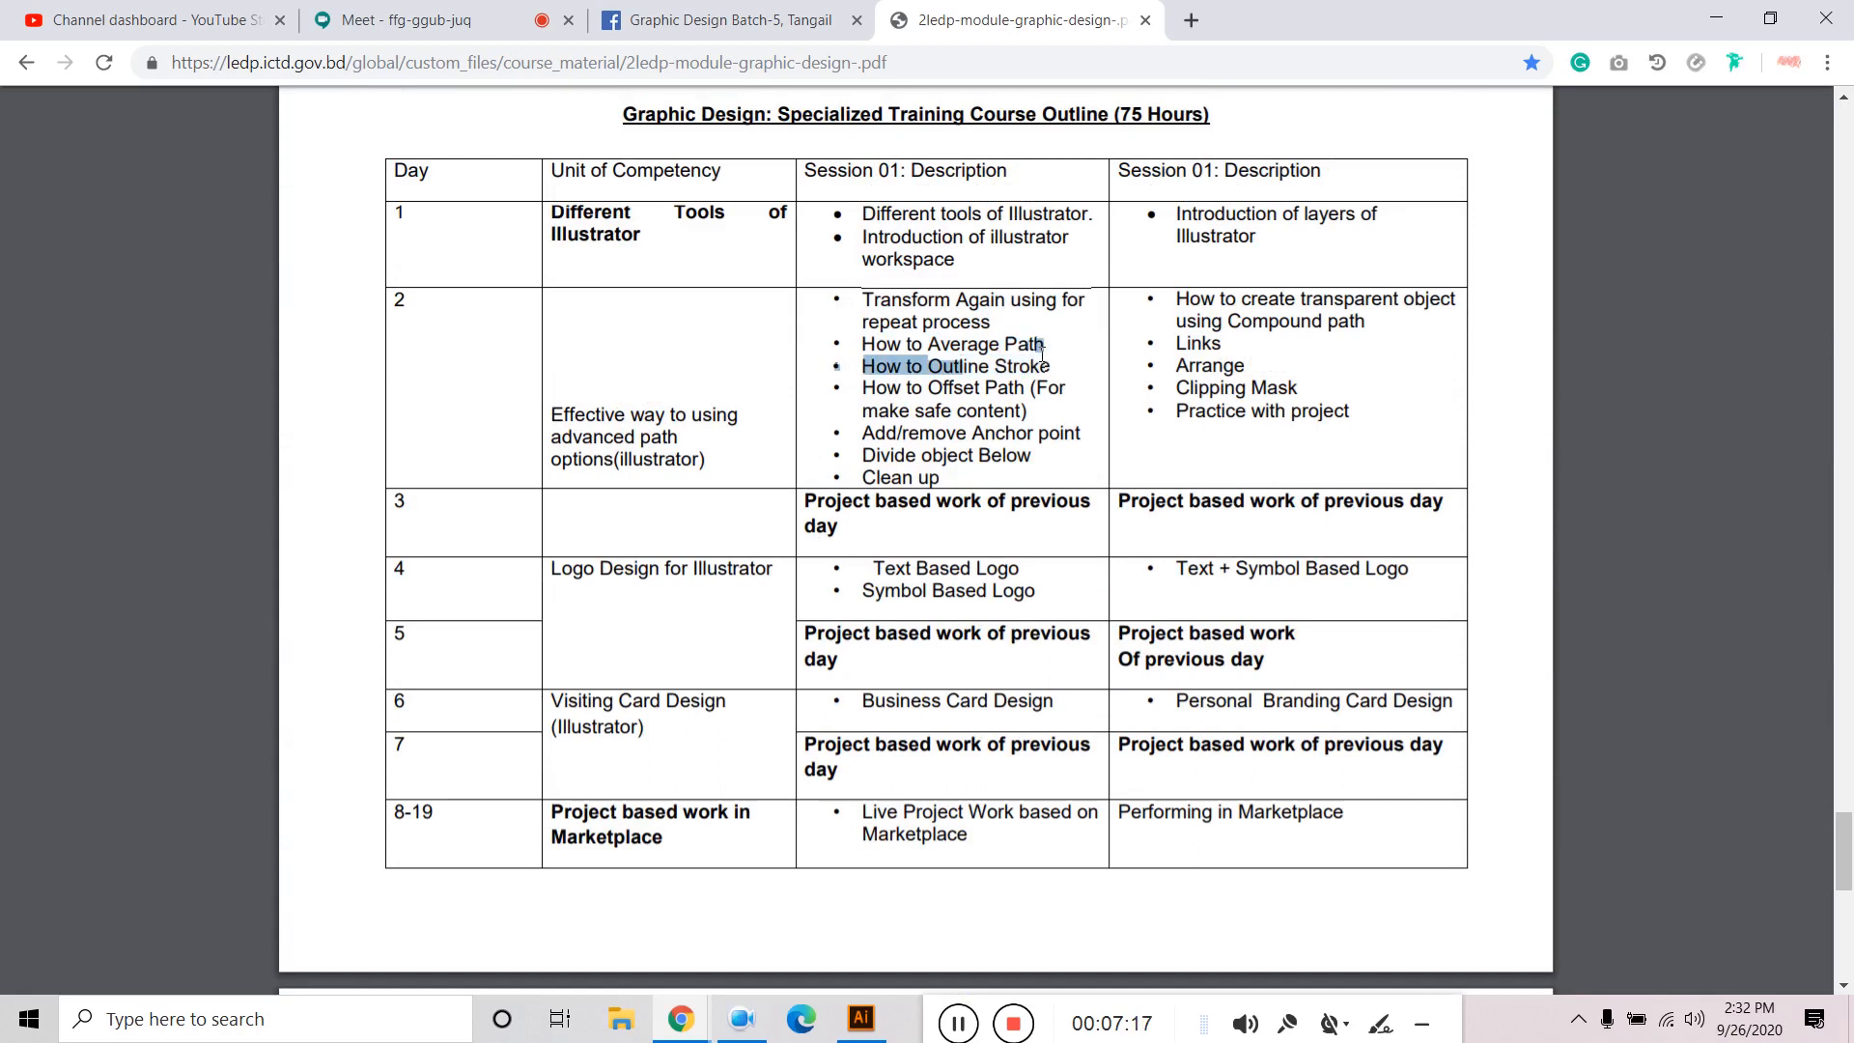
{"action": "double_click", "coordinate": [932, 342]}
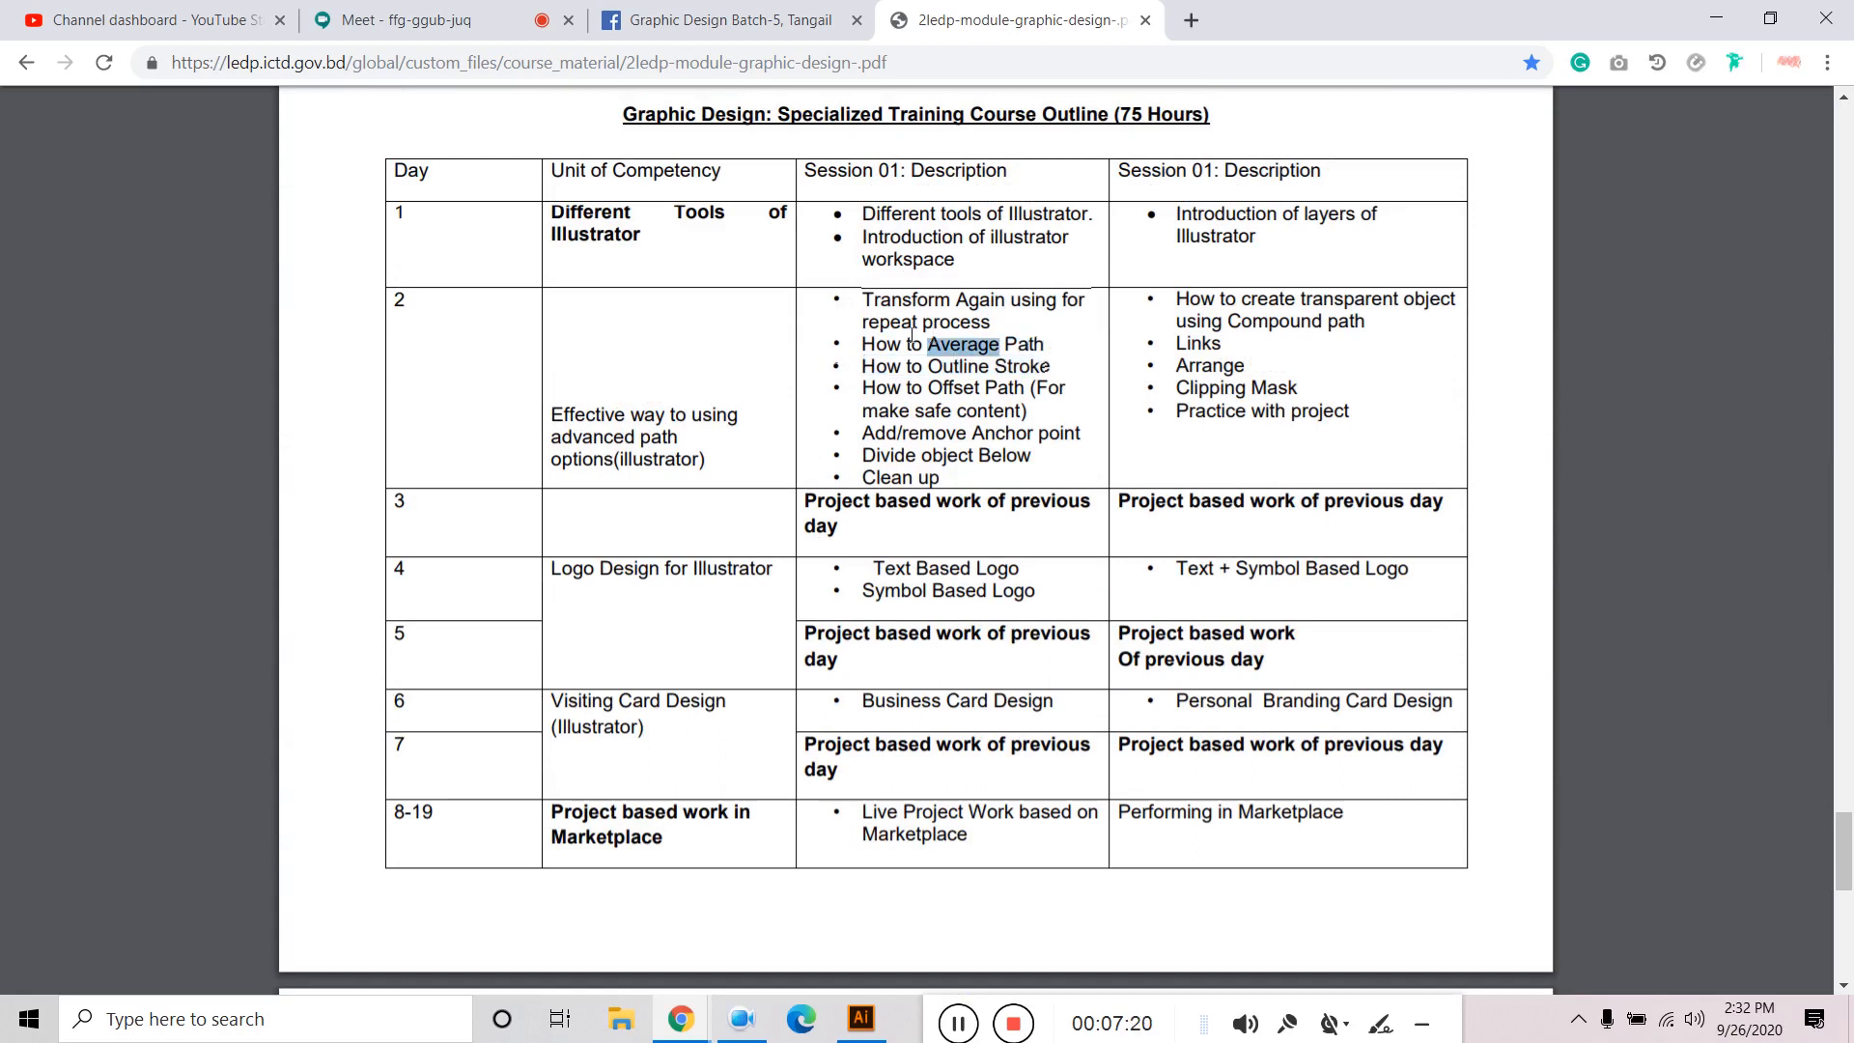
{"action": "left_click_drag", "start_coordinate": [863, 299], "coordinate": [1051, 369]}
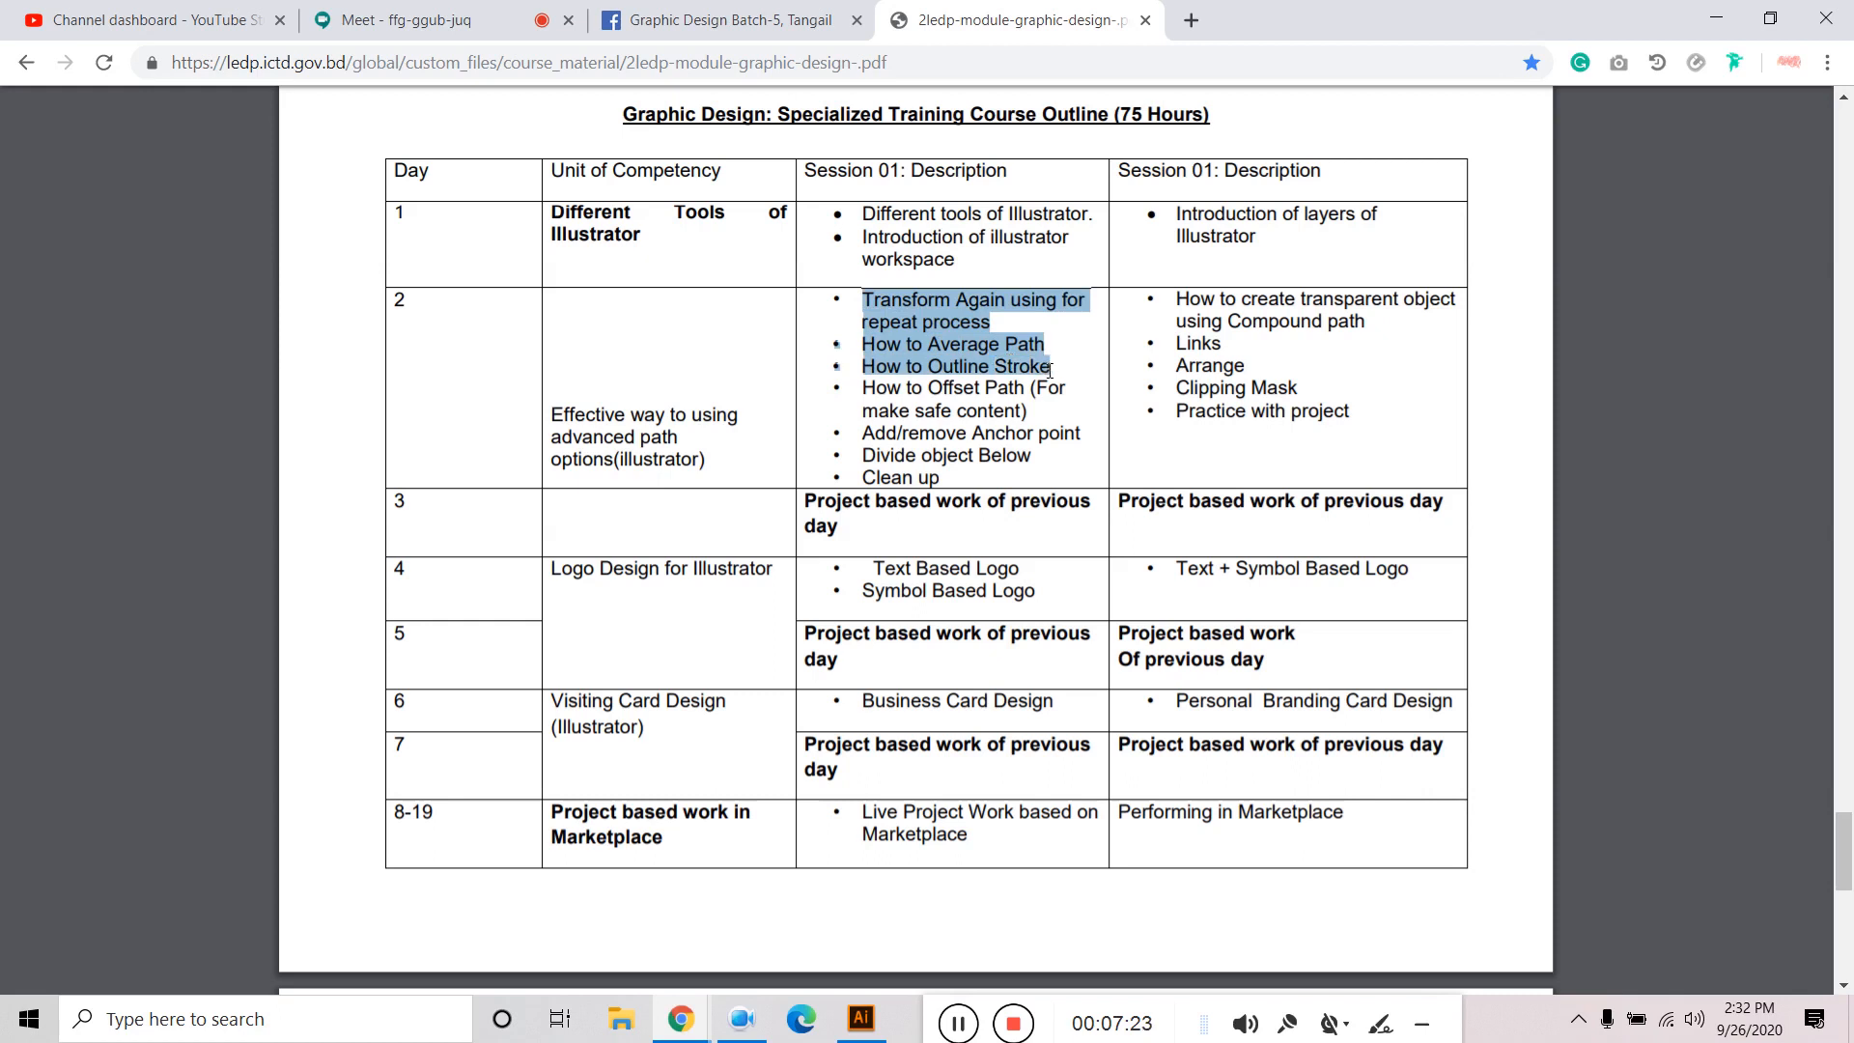
Highlight the day 2 topics from How to Offset Path to Clean up and review the rest of the Illustrator outline.
{"action": "left_click_drag", "start_coordinate": [872, 383], "coordinate": [956, 500]}
{"action": "left_click", "coordinate": [995, 460]}
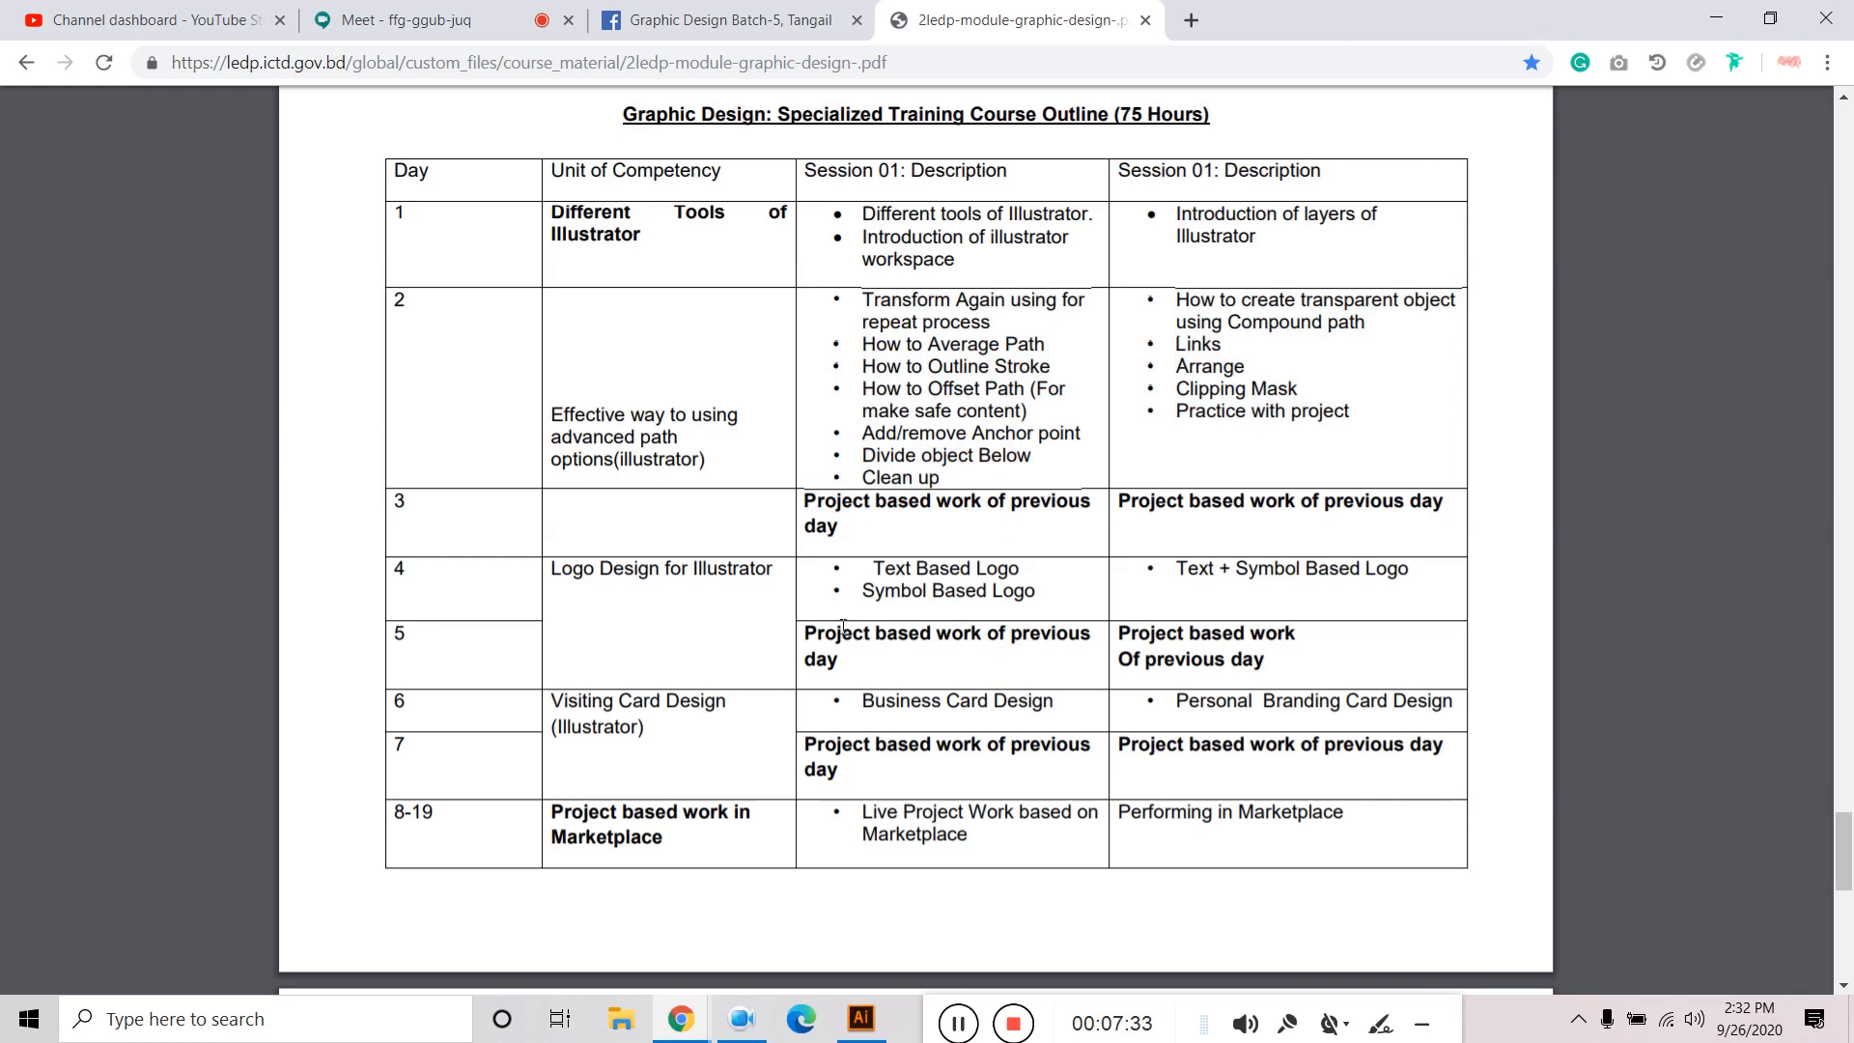
{"action": "scroll", "coordinate": [843, 626], "scroll_direction": "down", "scroll_amount": 10}
{"action": "scroll", "coordinate": [941, 647], "scroll_direction": "up", "scroll_amount": 7}
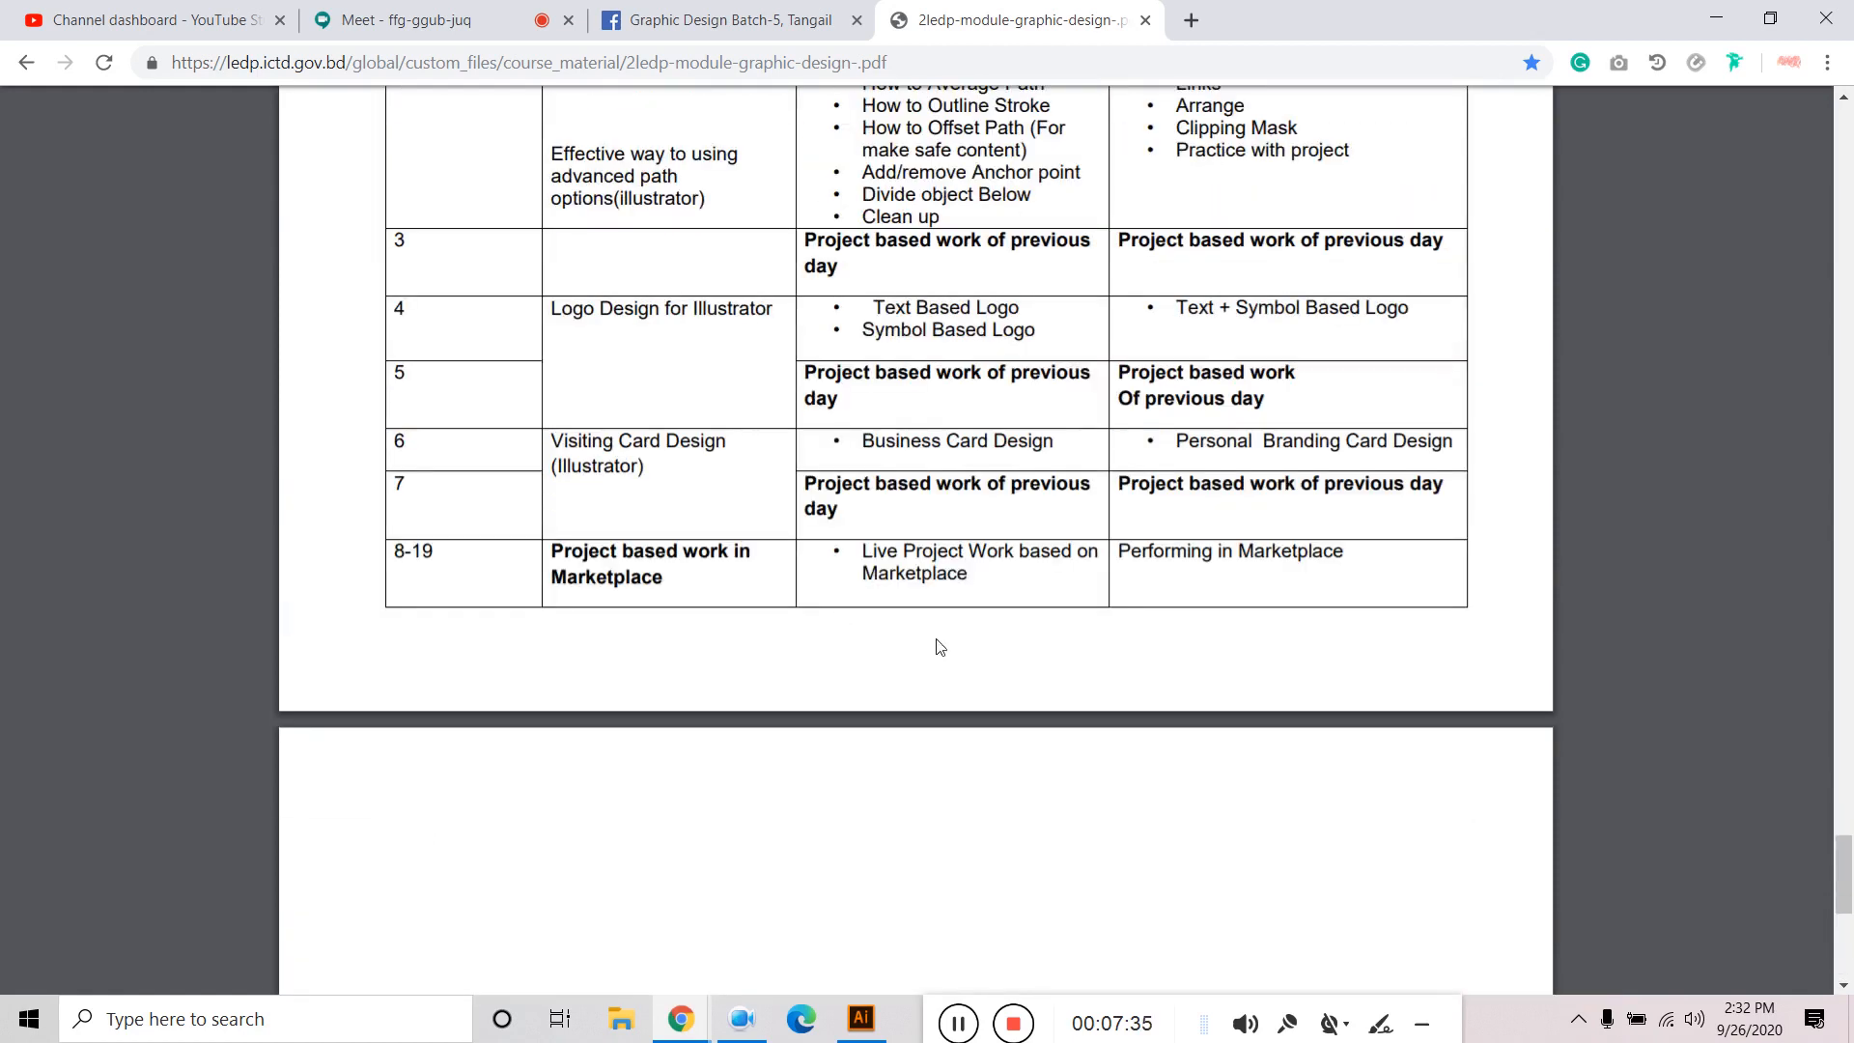
{"action": "scroll", "coordinate": [967, 590], "scroll_direction": "up", "scroll_amount": 7}
{"action": "scroll", "coordinate": [967, 591], "scroll_direction": "down", "scroll_amount": 1}
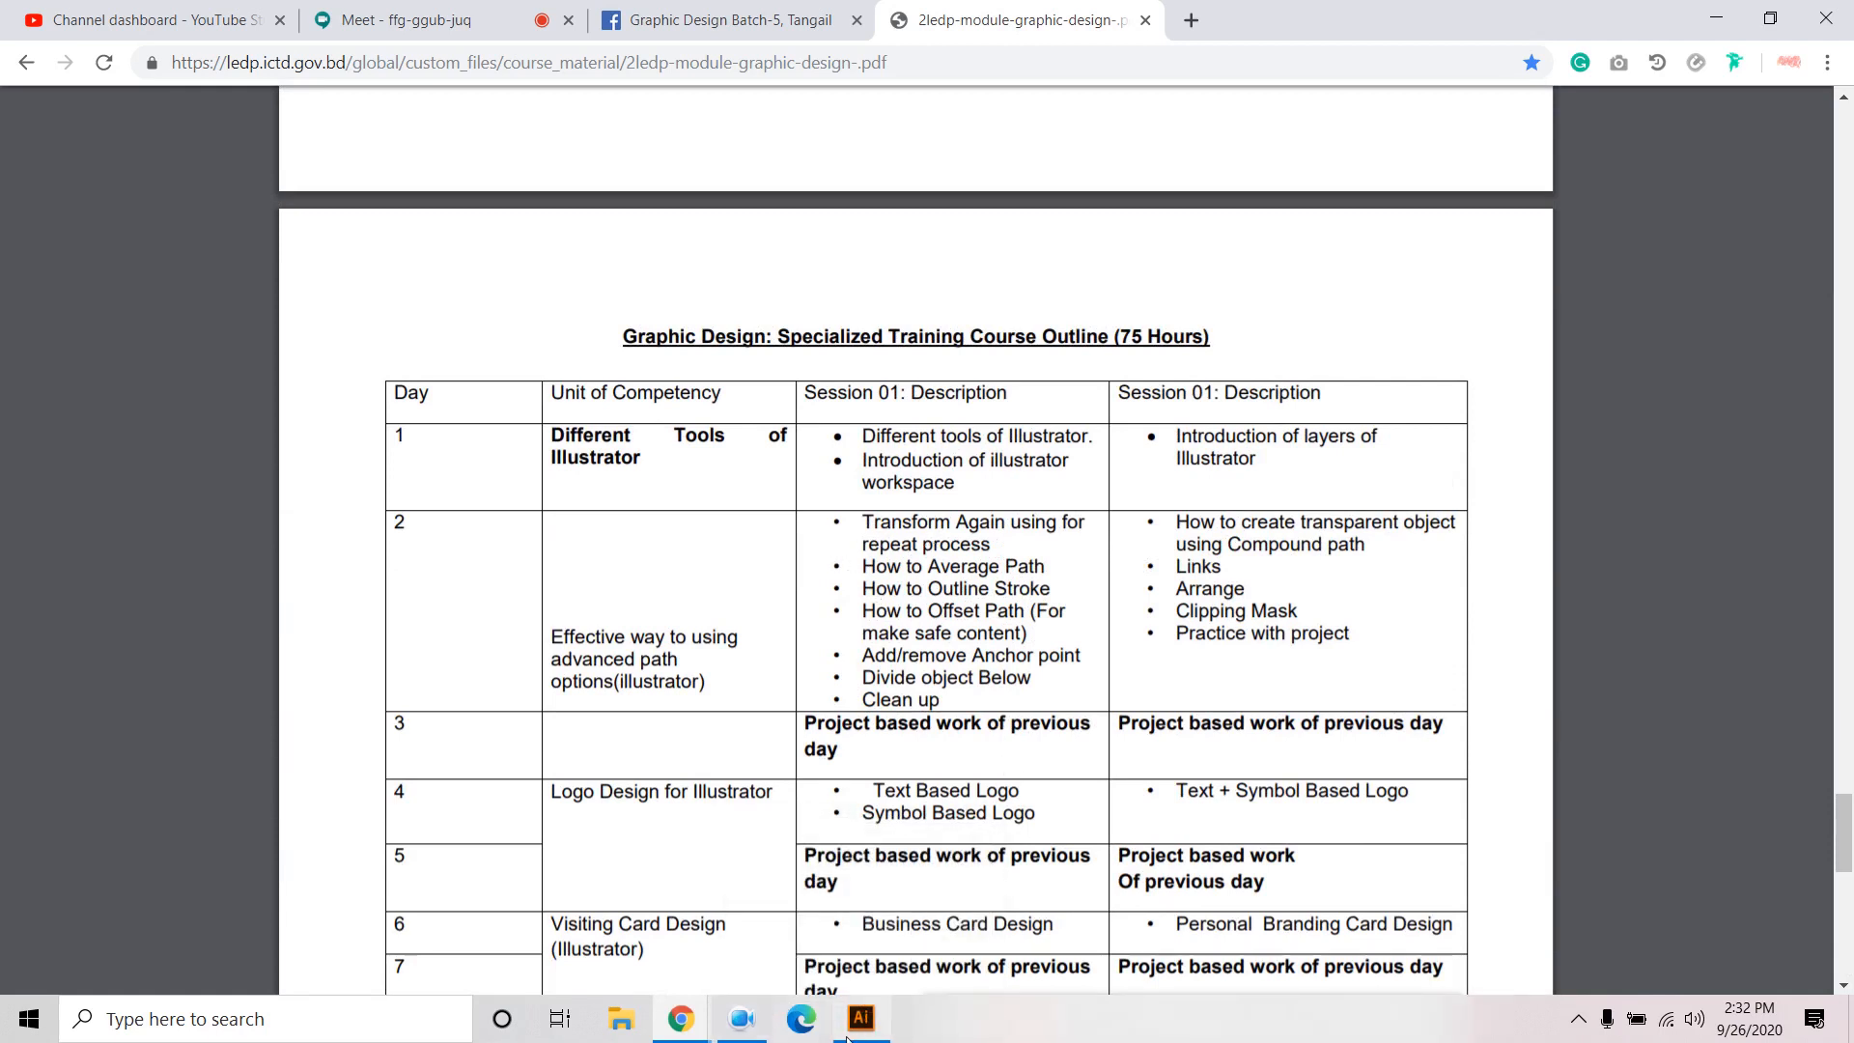
Check the Google Meet chat, switch to Illustrator and delete the LOGO group with the blue and pink squares from the artboard.
{"action": "left_click", "coordinate": [728, 19]}
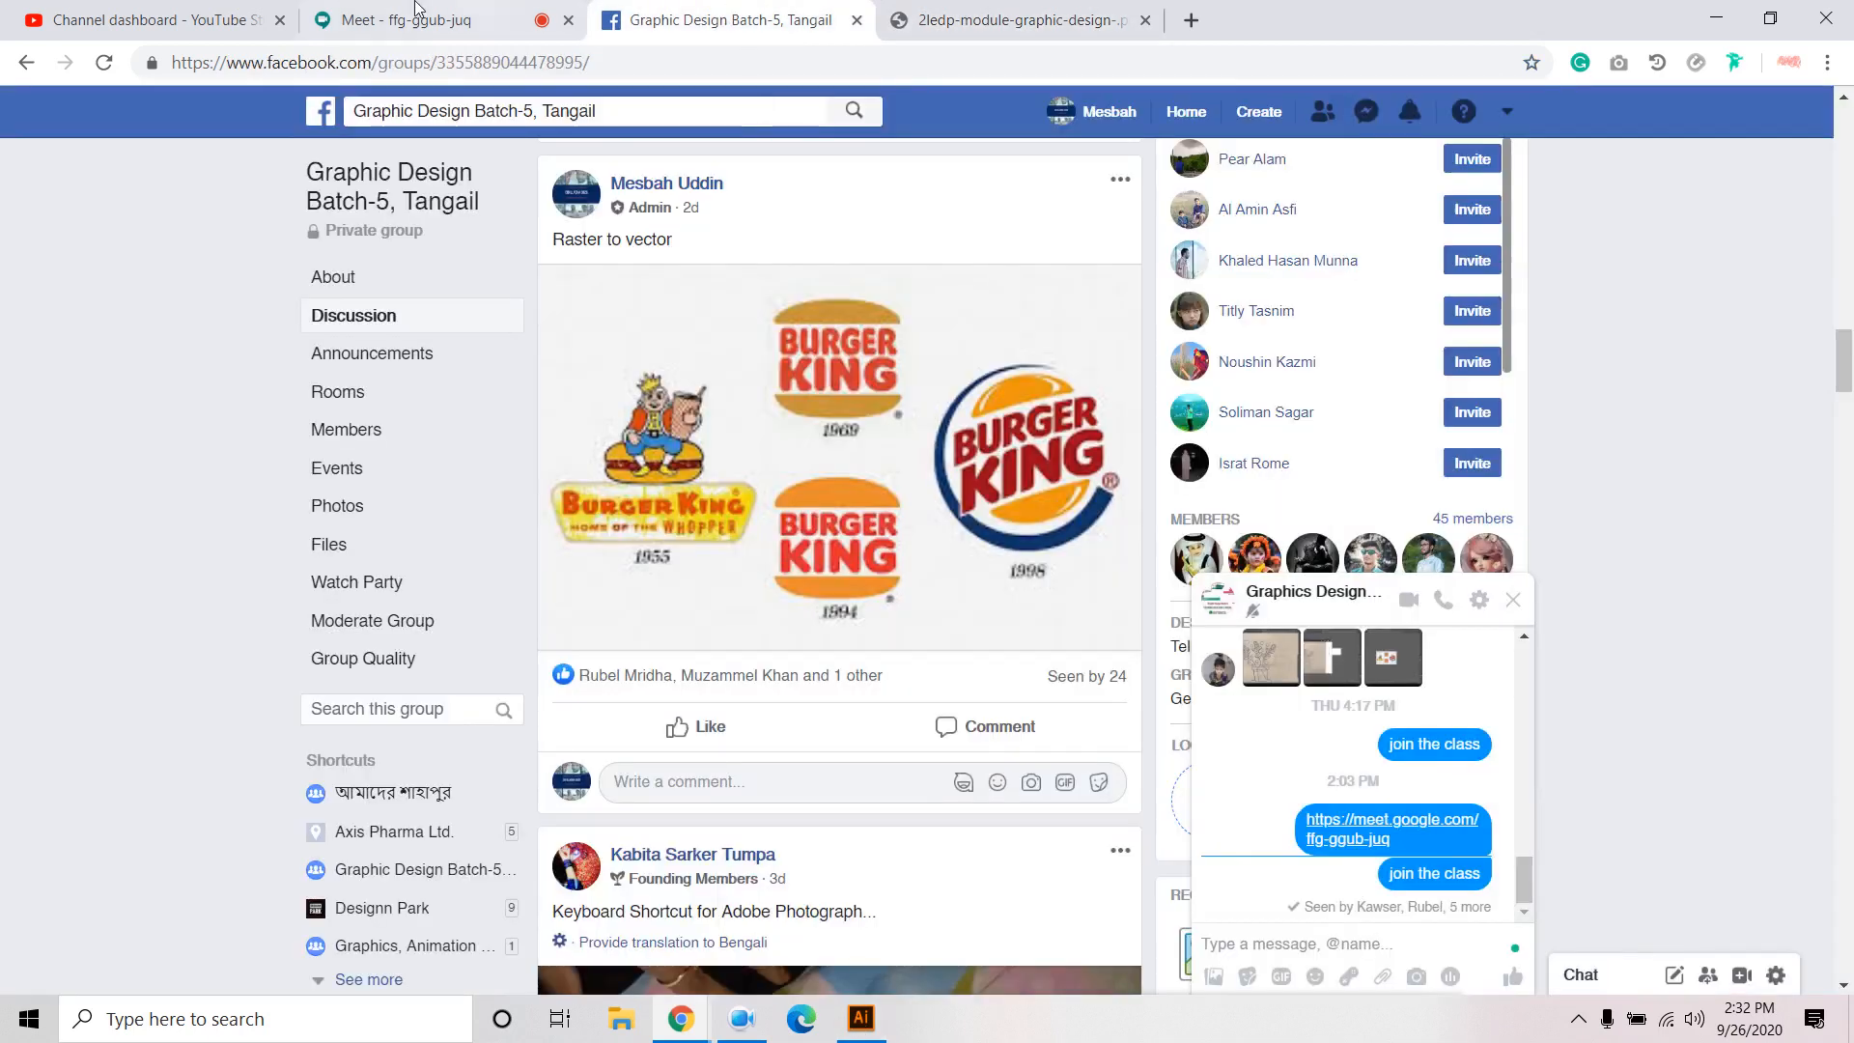
{"action": "left_click", "coordinate": [397, 20]}
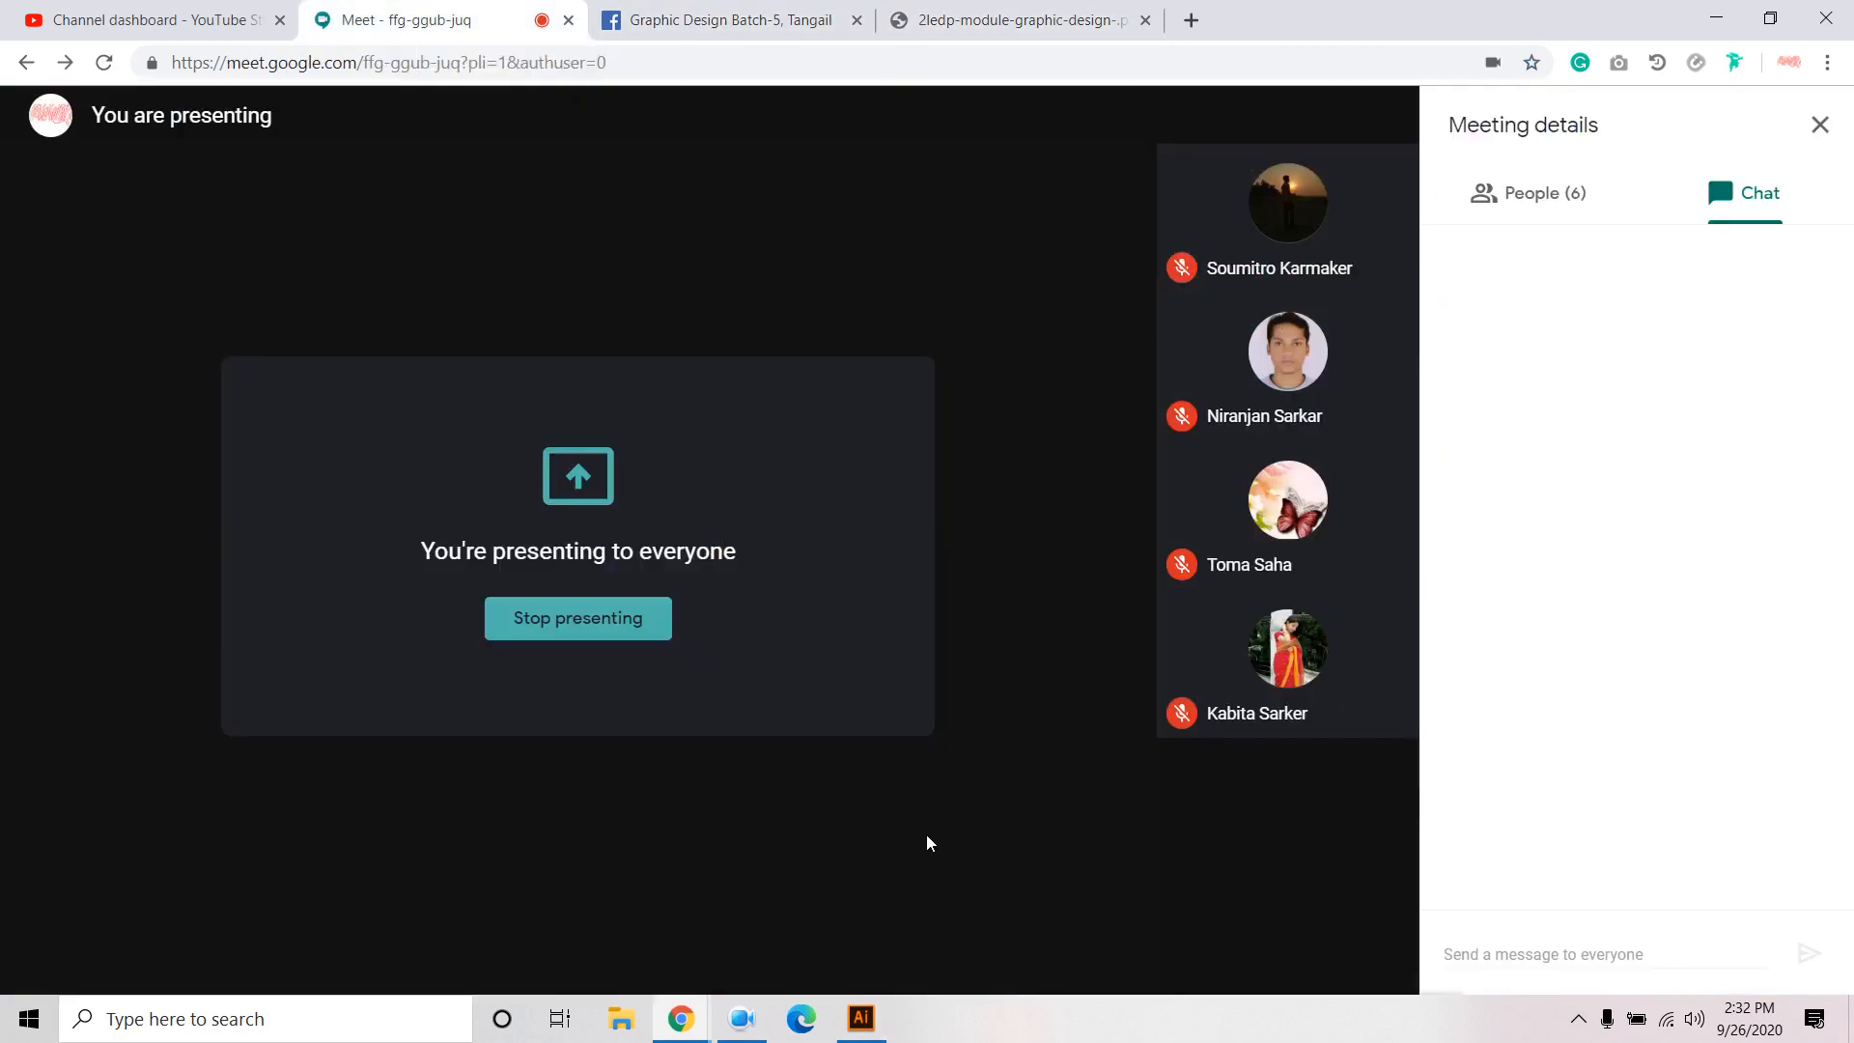
{"action": "left_click", "coordinate": [863, 1019]}
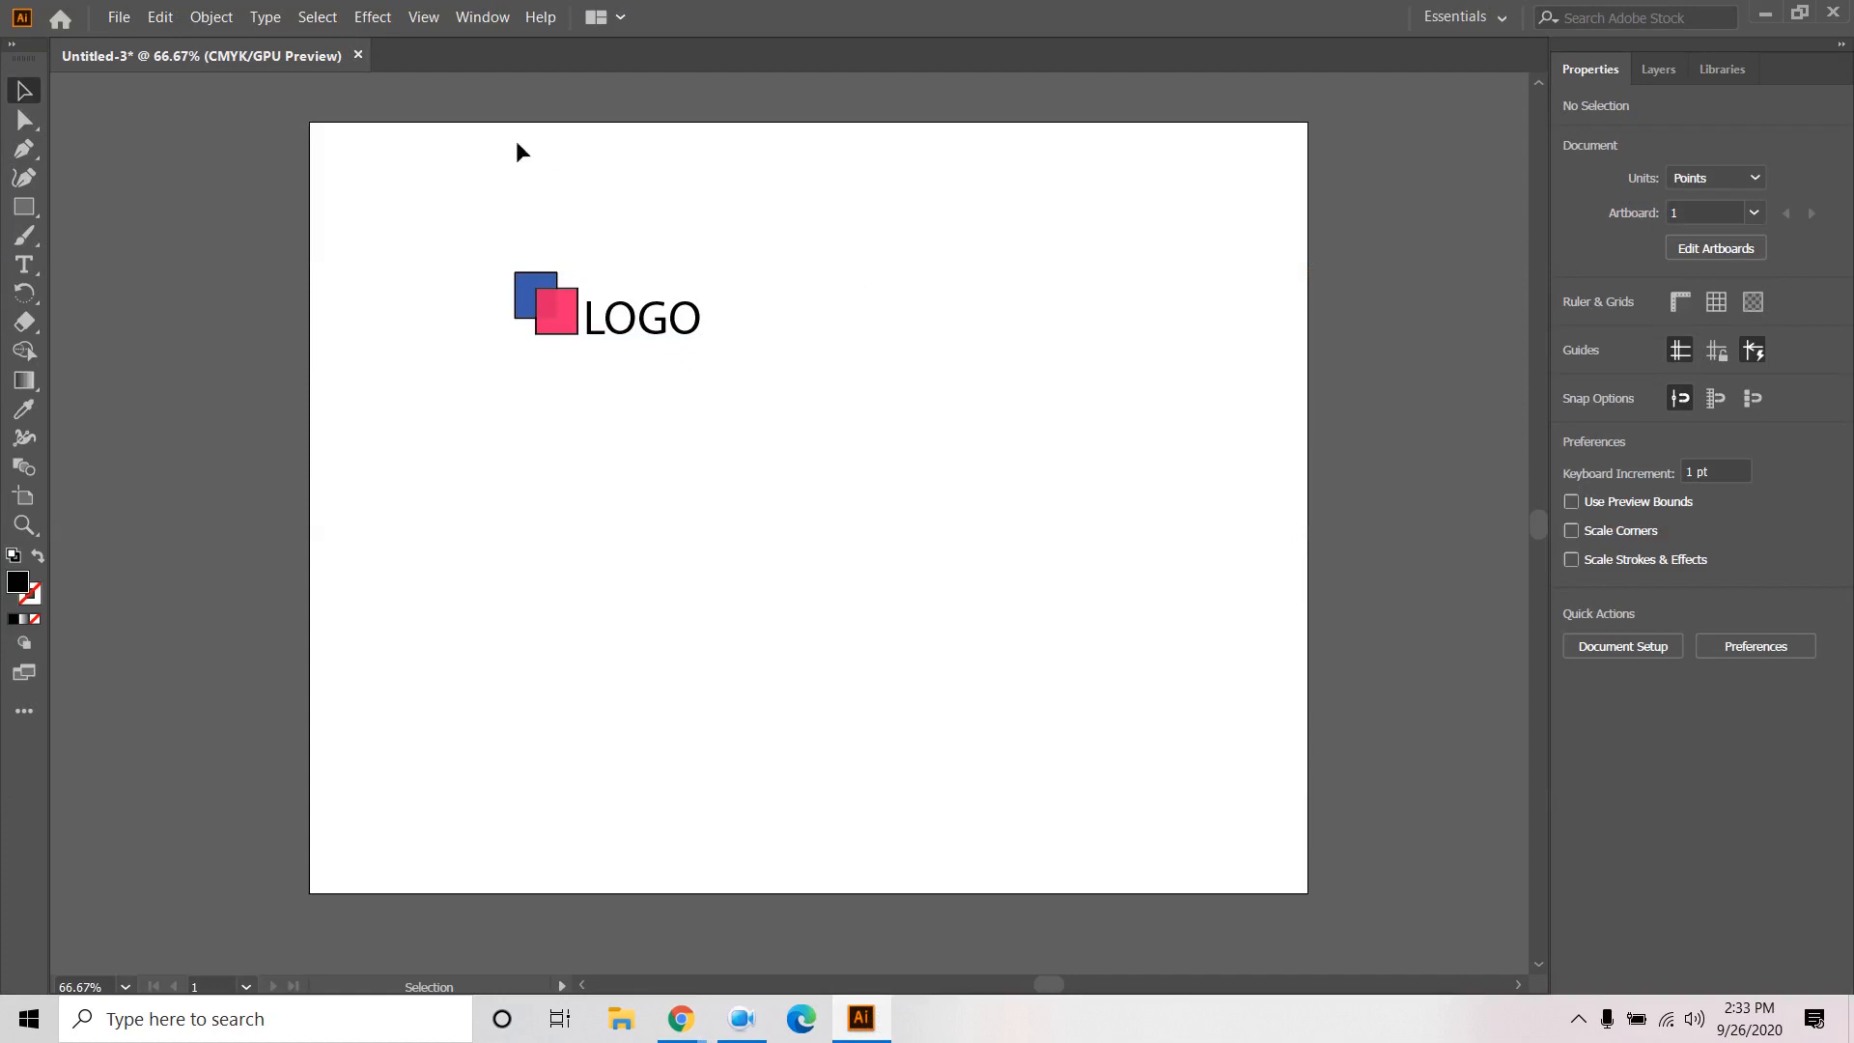
{"action": "left_click_drag", "start_coordinate": [494, 222], "coordinate": [732, 411]}
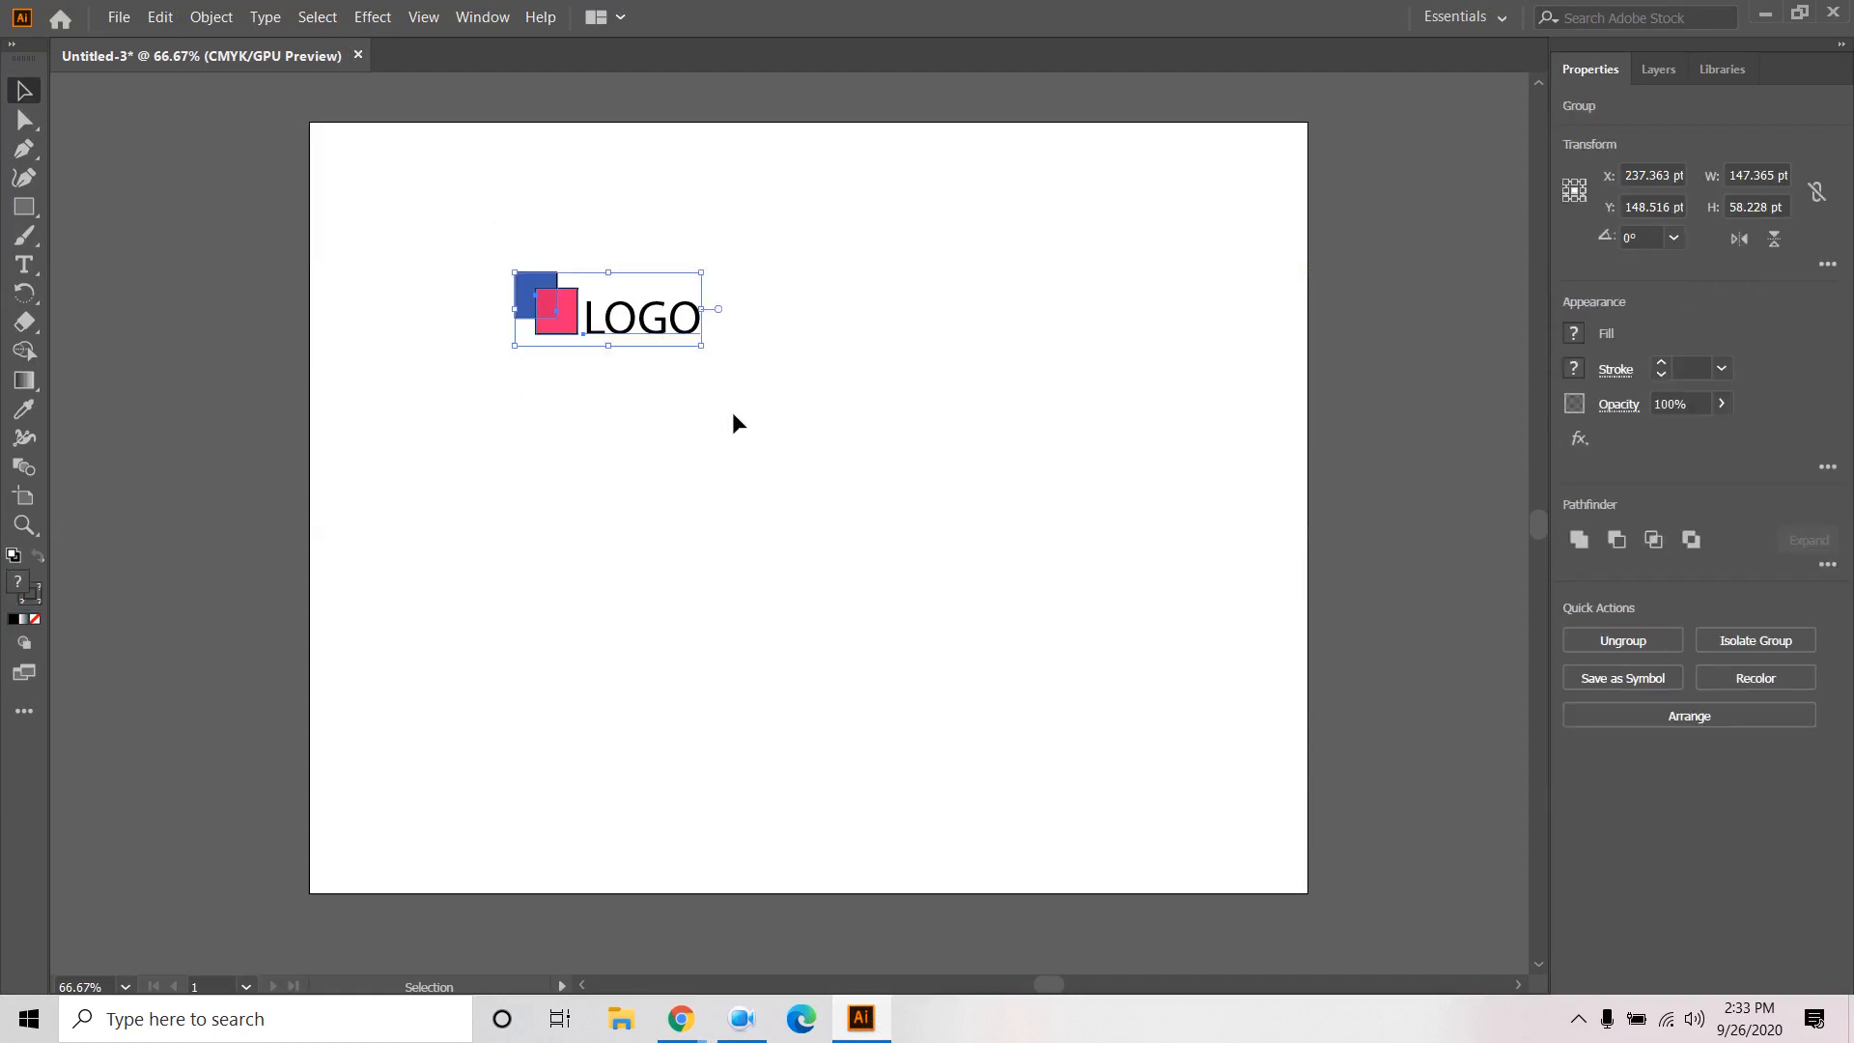
{"action": "key", "text": "Delete"}
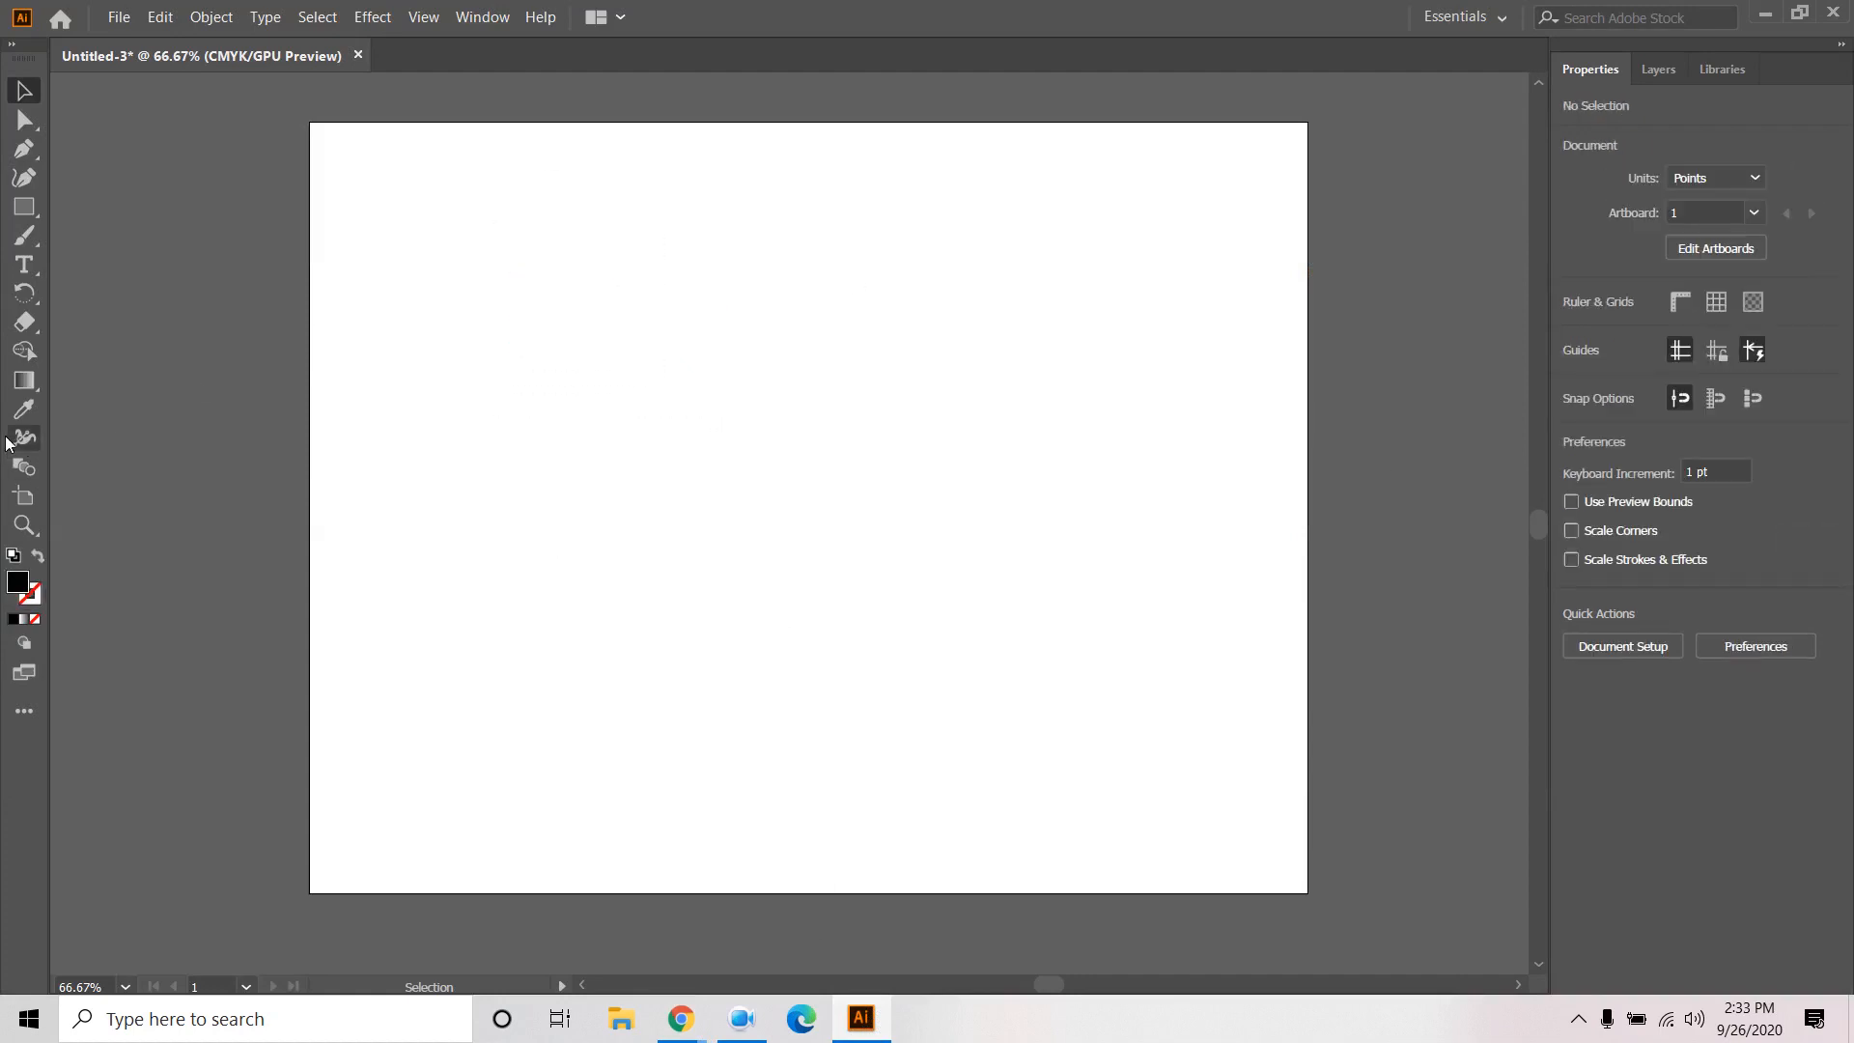
Draw a black circle about 96.5 pt wide near the artboard's left side and scale it down to about 47.5 pt.
{"action": "left_click", "coordinate": [27, 210]}
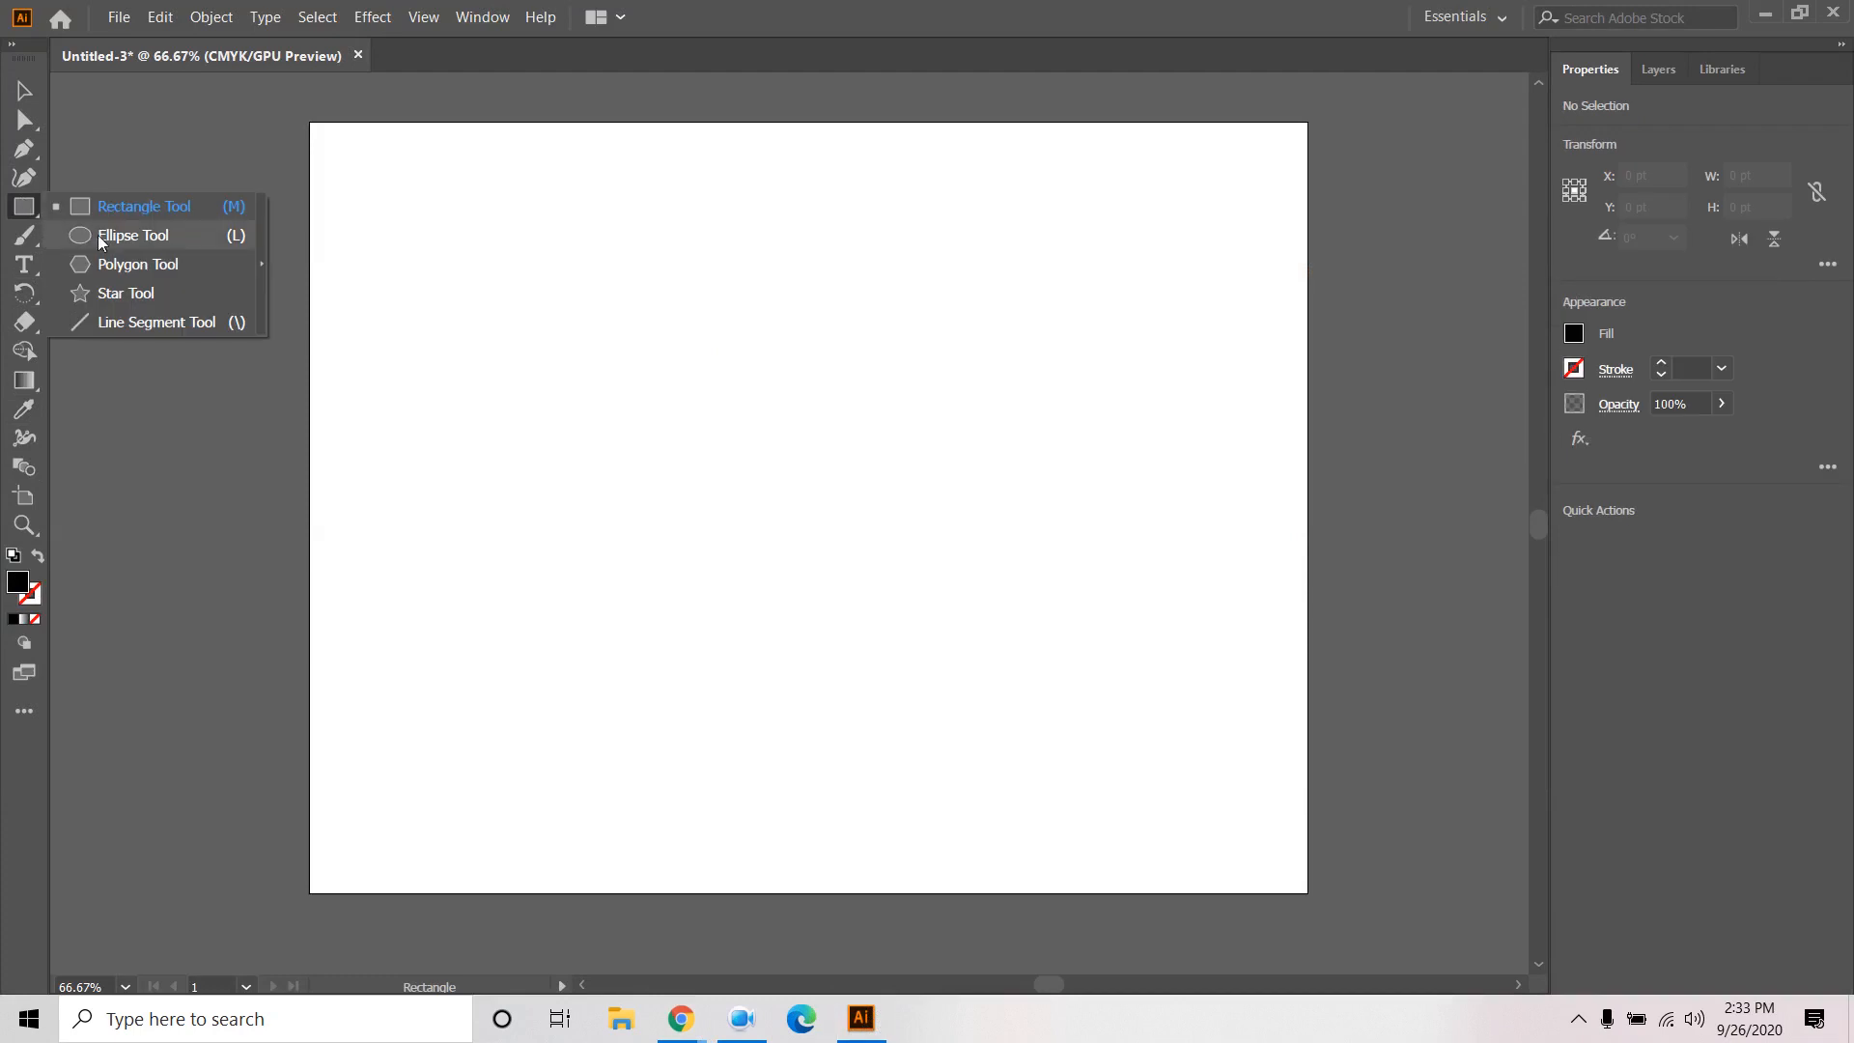
{"action": "left_click", "coordinate": [100, 236]}
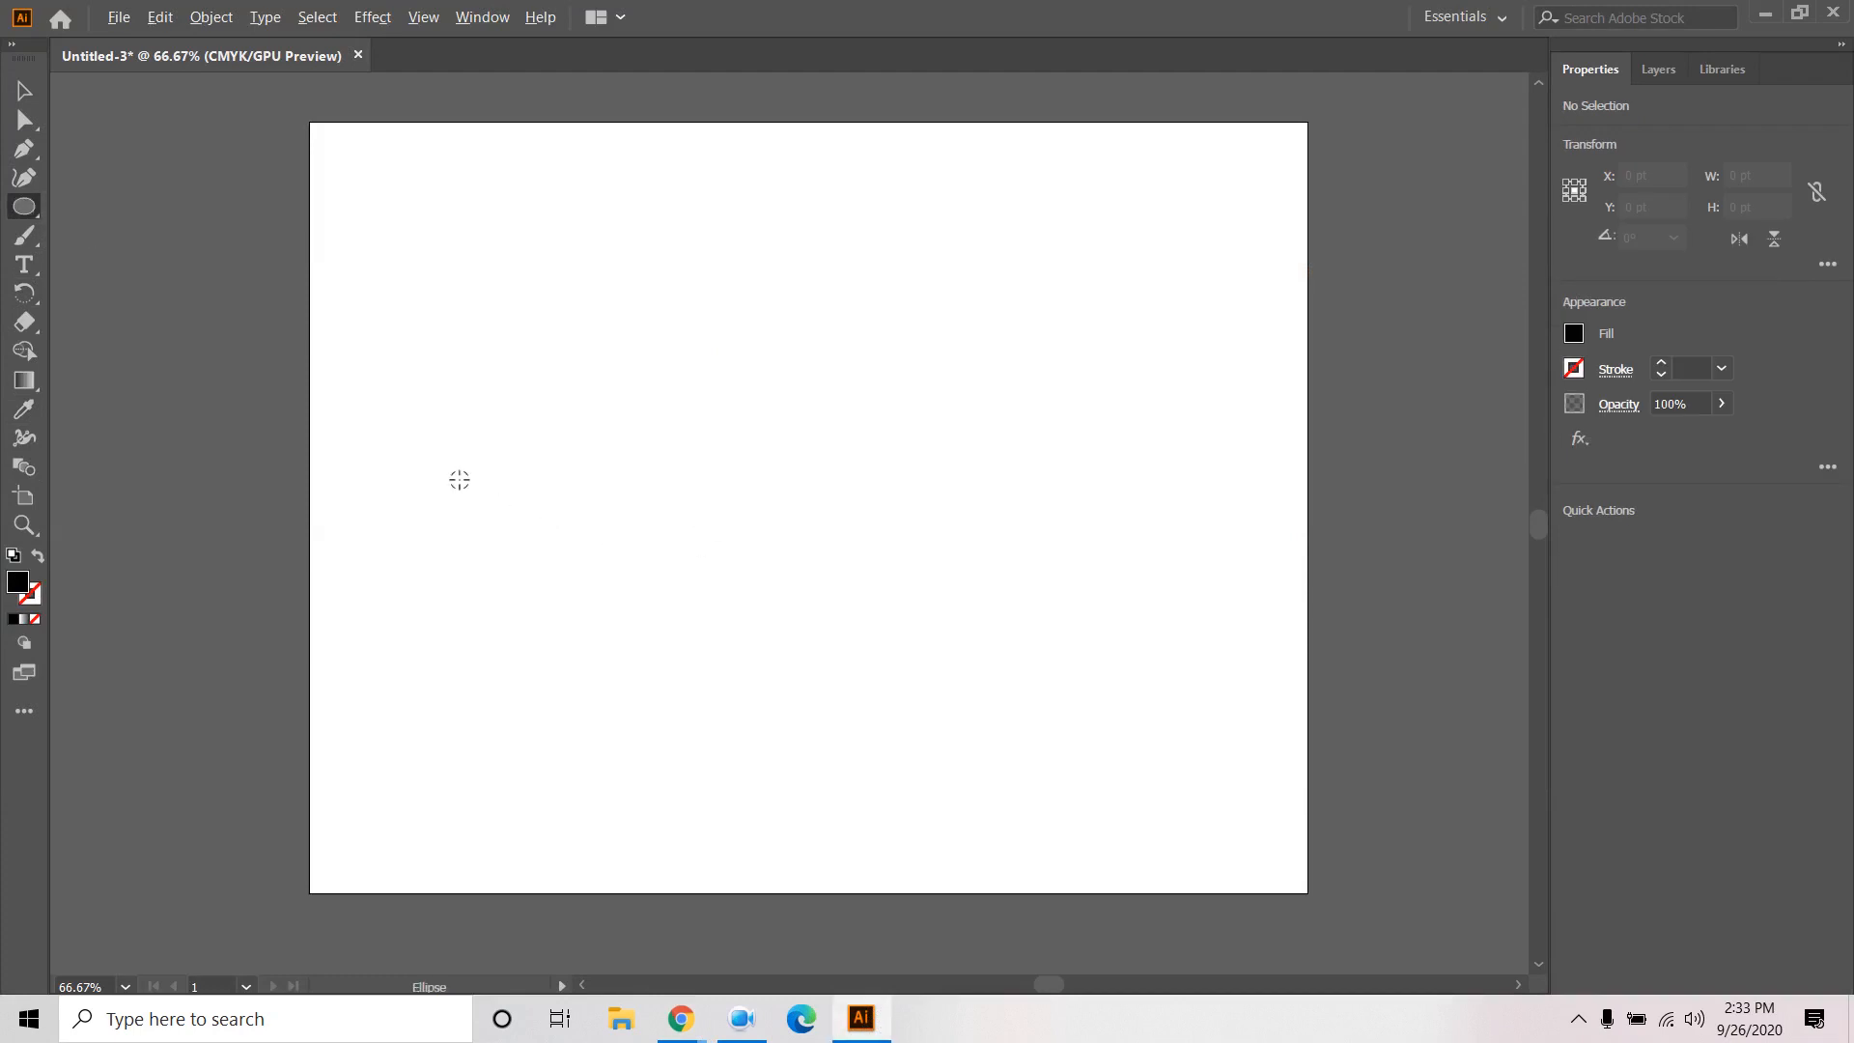
{"action": "left_click_drag", "start_coordinate": [455, 481], "coordinate": [515, 542]}
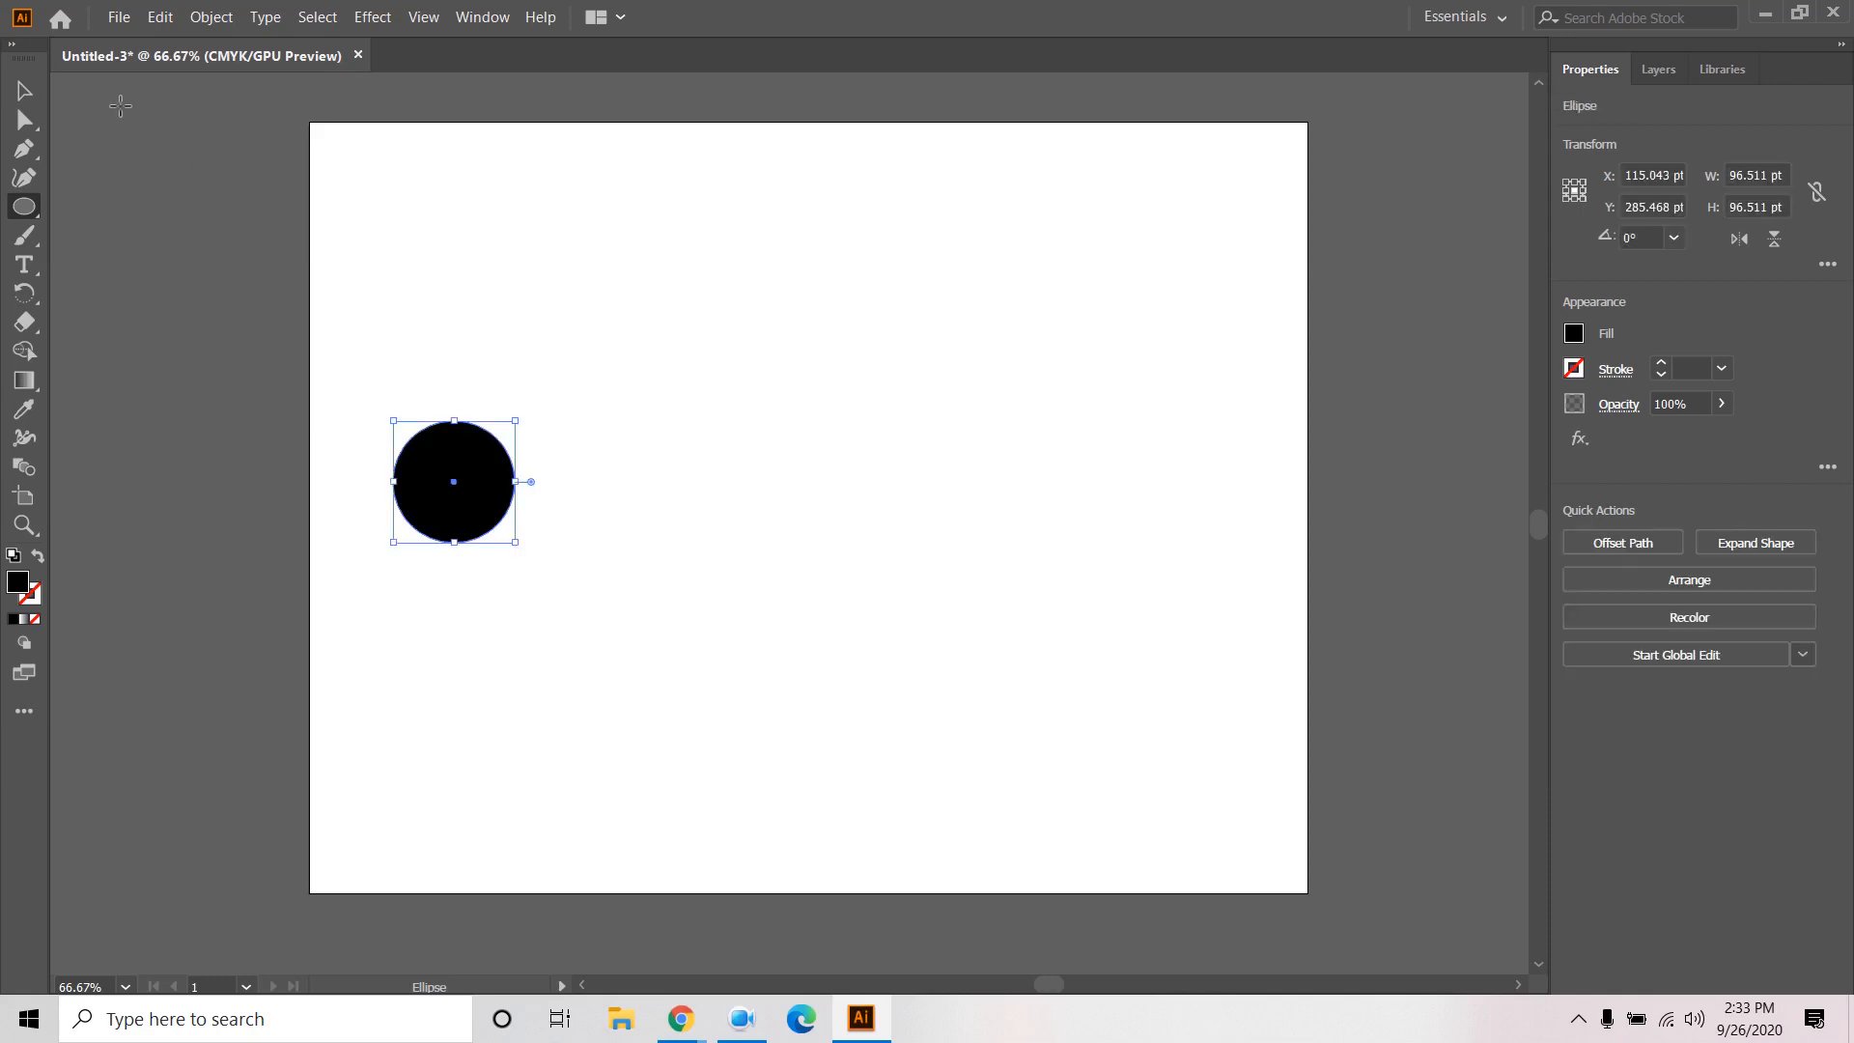
{"action": "key", "text": "v"}
{"action": "key", "text": "shift"}
{"action": "left_click_drag", "start_coordinate": [519, 540], "coordinate": [551, 503]}
{"action": "left_click", "coordinate": [556, 552]}
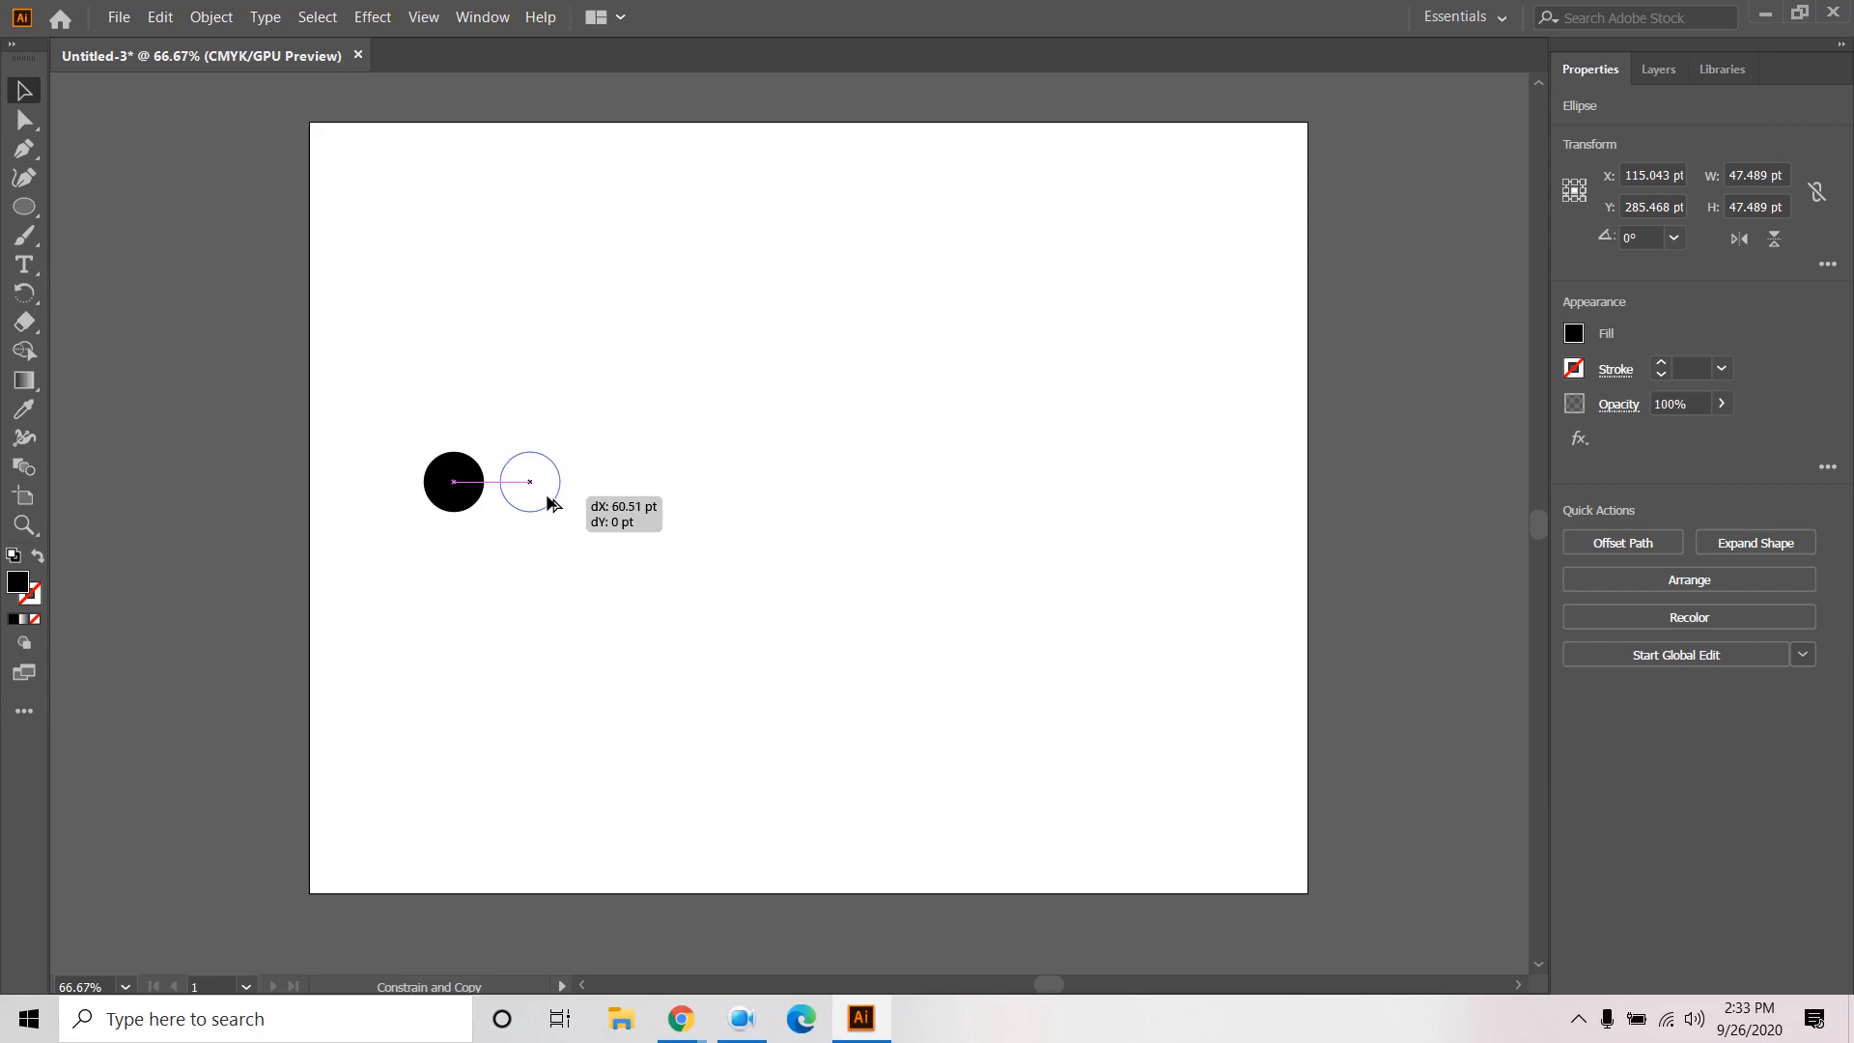
Copy the circle about 60.5 pt horizontally and repeat the transformation to make a row of six circles.
{"action": "left_click_drag", "start_coordinate": [548, 498], "coordinate": [548, 498]}
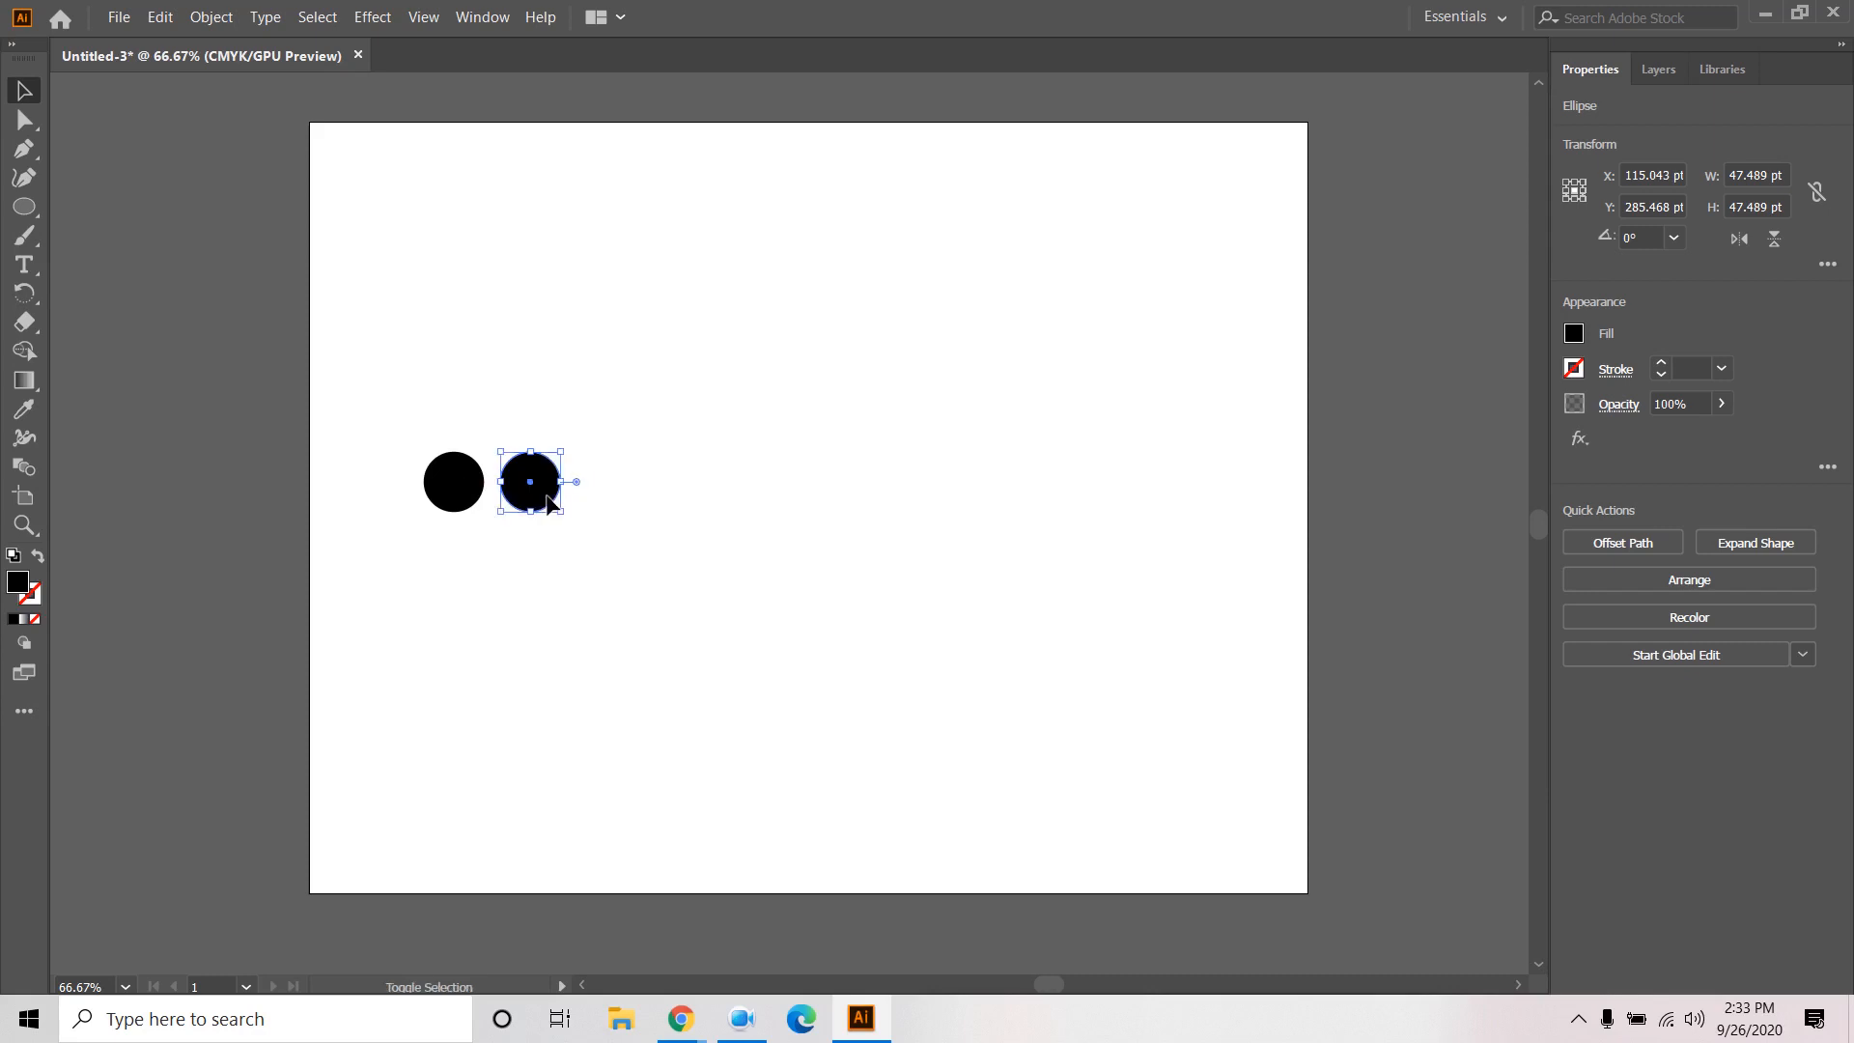
{"action": "key", "text": "ctrl+d"}
{"action": "key", "text": "ctrl+d"}
{"action": "key", "text": "ctrl+d"}
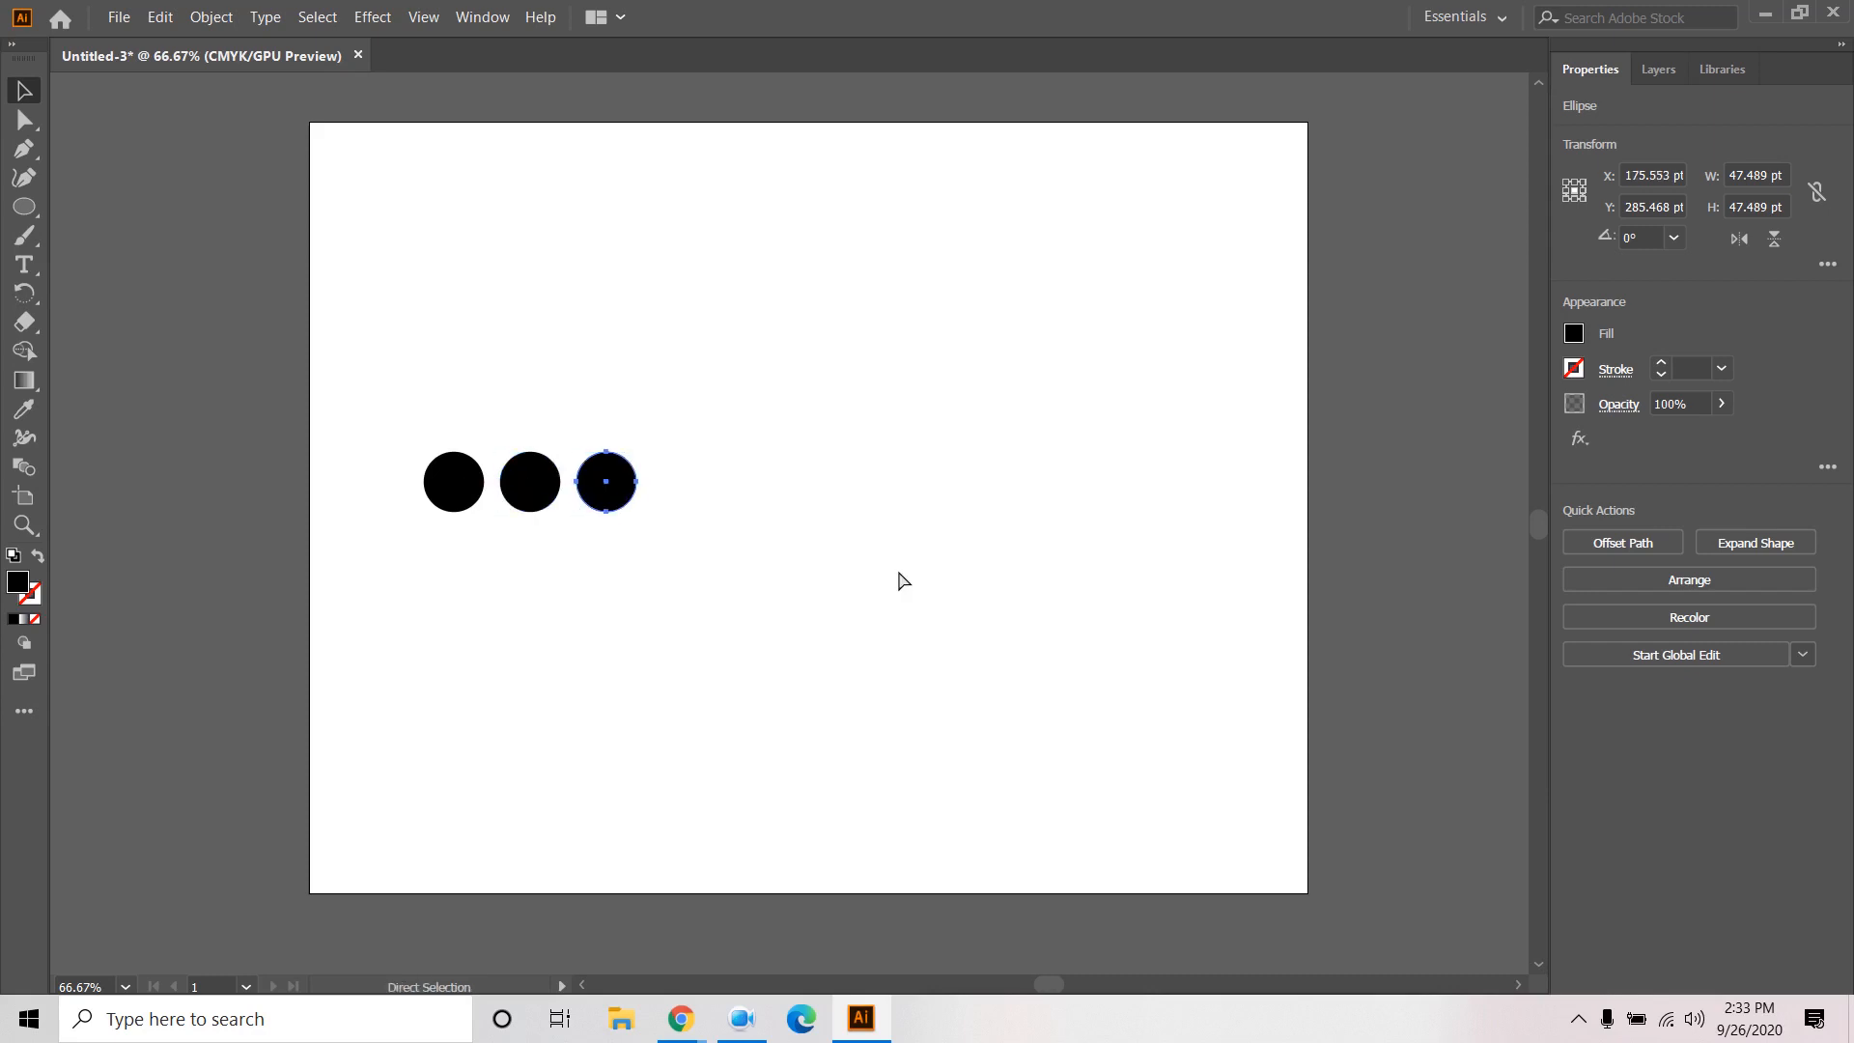
{"action": "key", "text": "ctrl+d"}
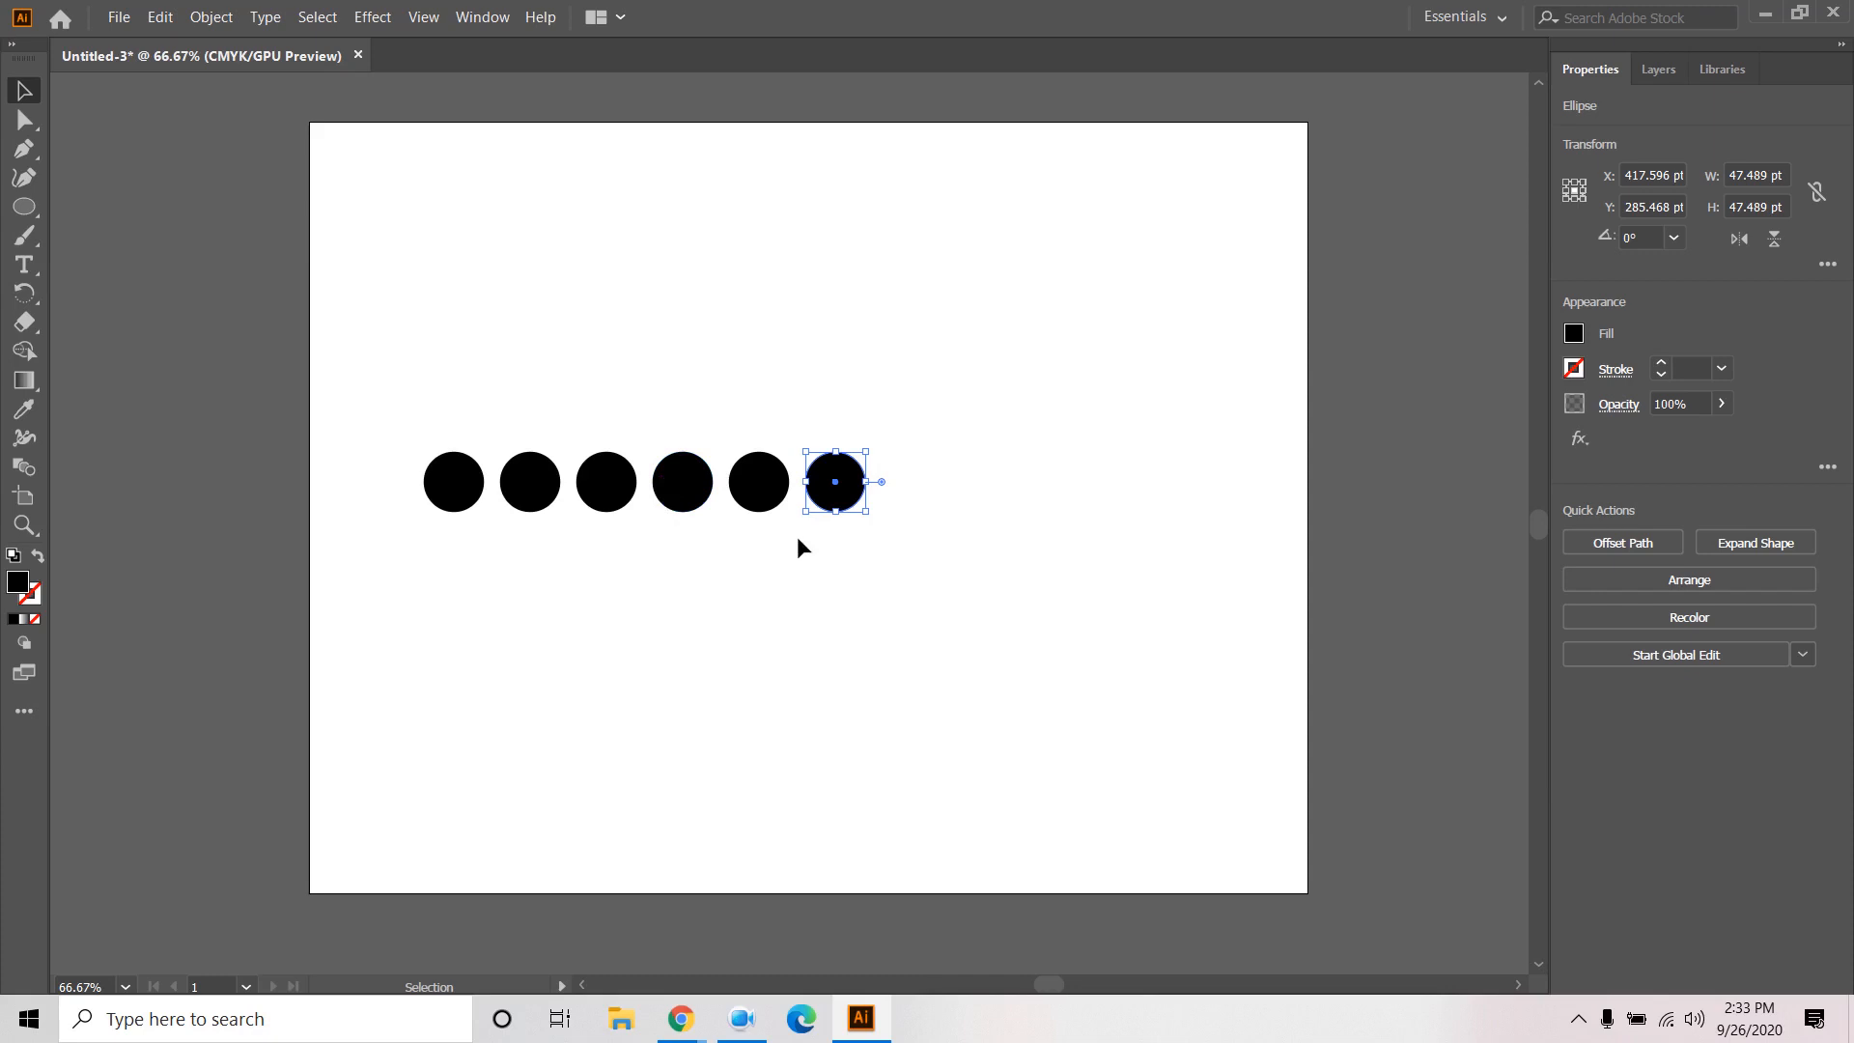
Apply Transform Again three more times to extend the row to nine circles, and delete the whole row.
{"action": "left_click", "coordinate": [208, 16]}
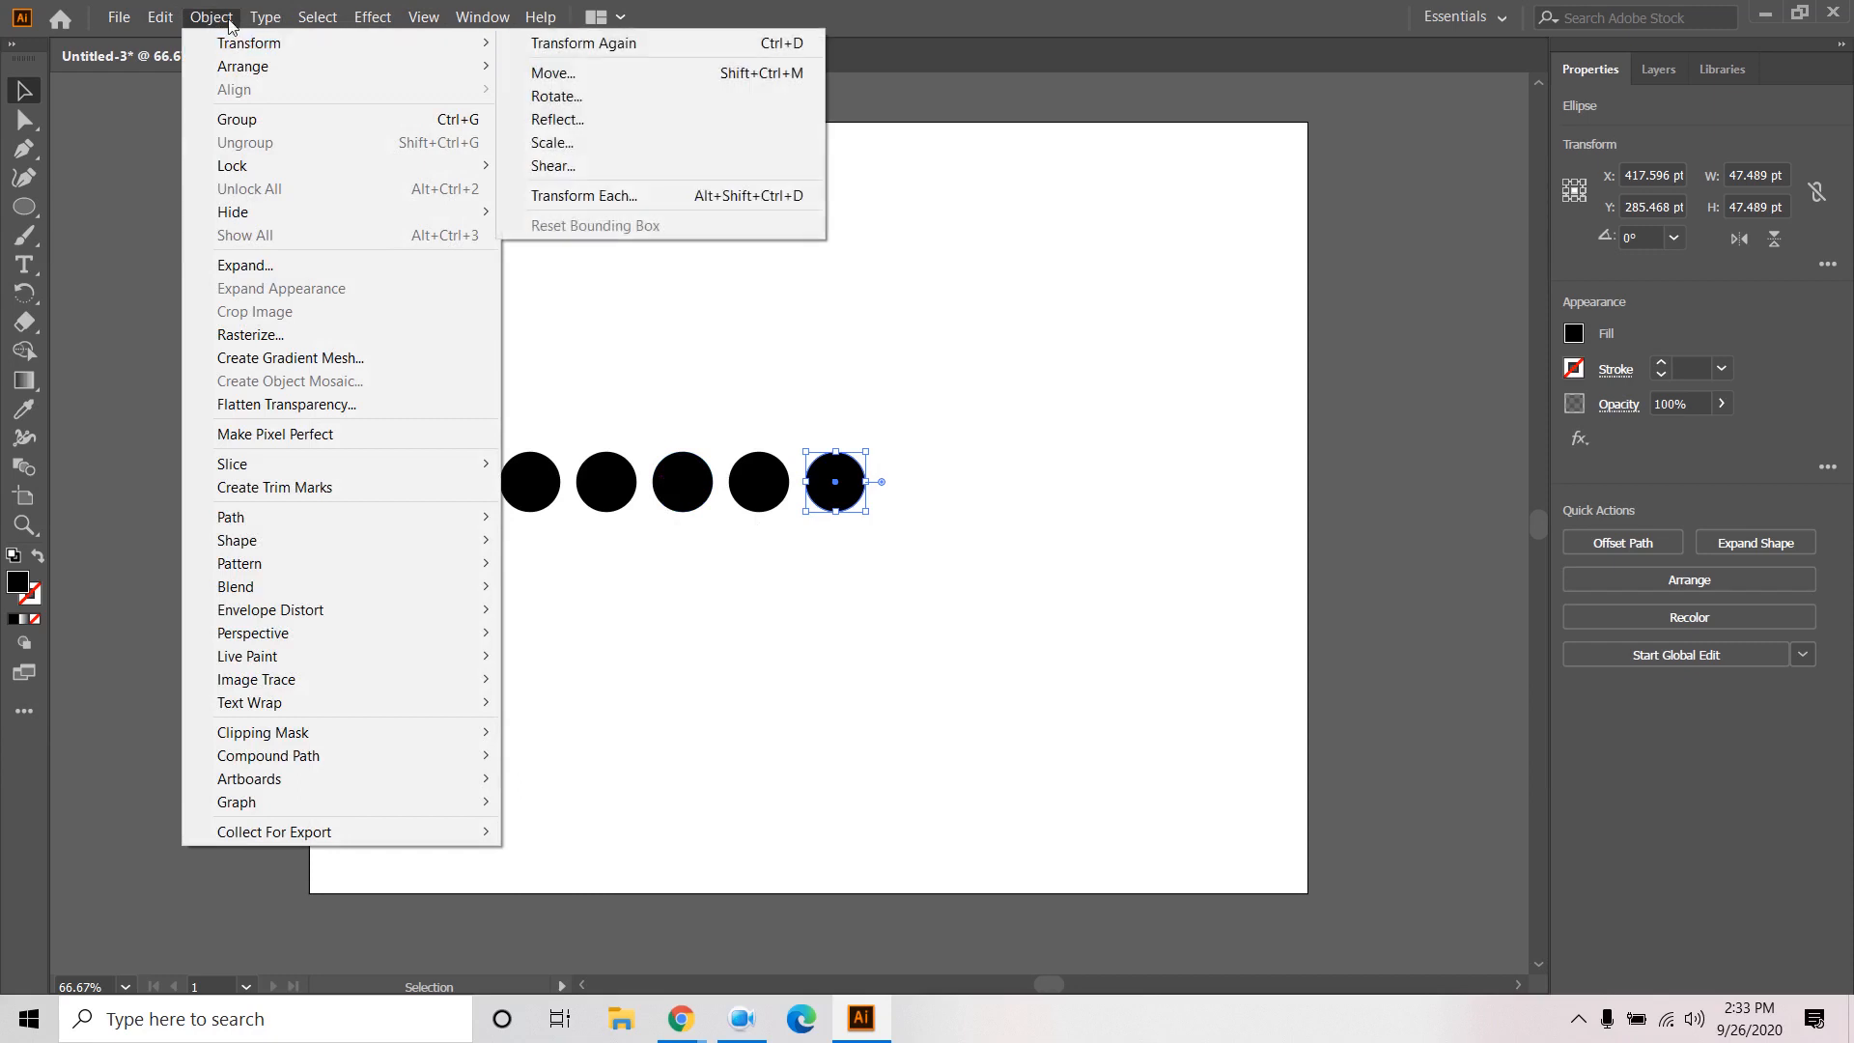
{"action": "mouse_move", "coordinate": [222, 42]}
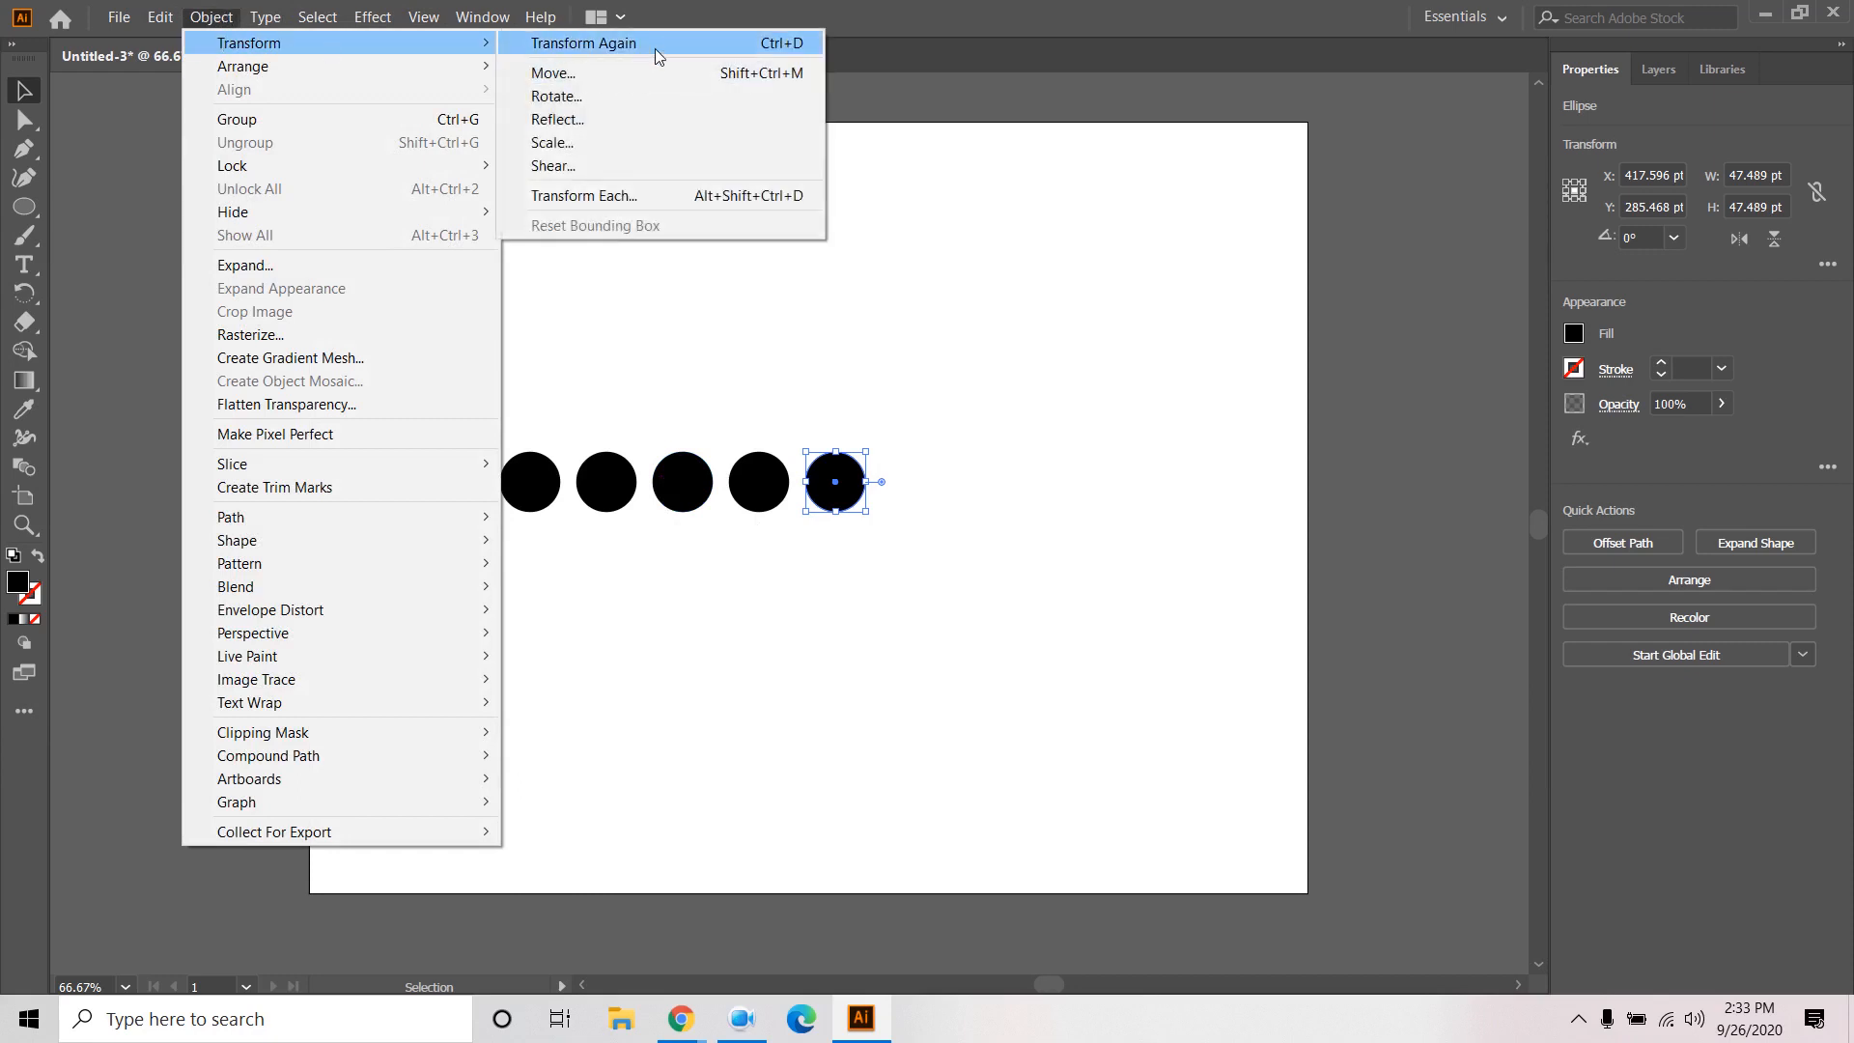
{"action": "left_click", "coordinate": [654, 46]}
{"action": "left_click", "coordinate": [211, 17]}
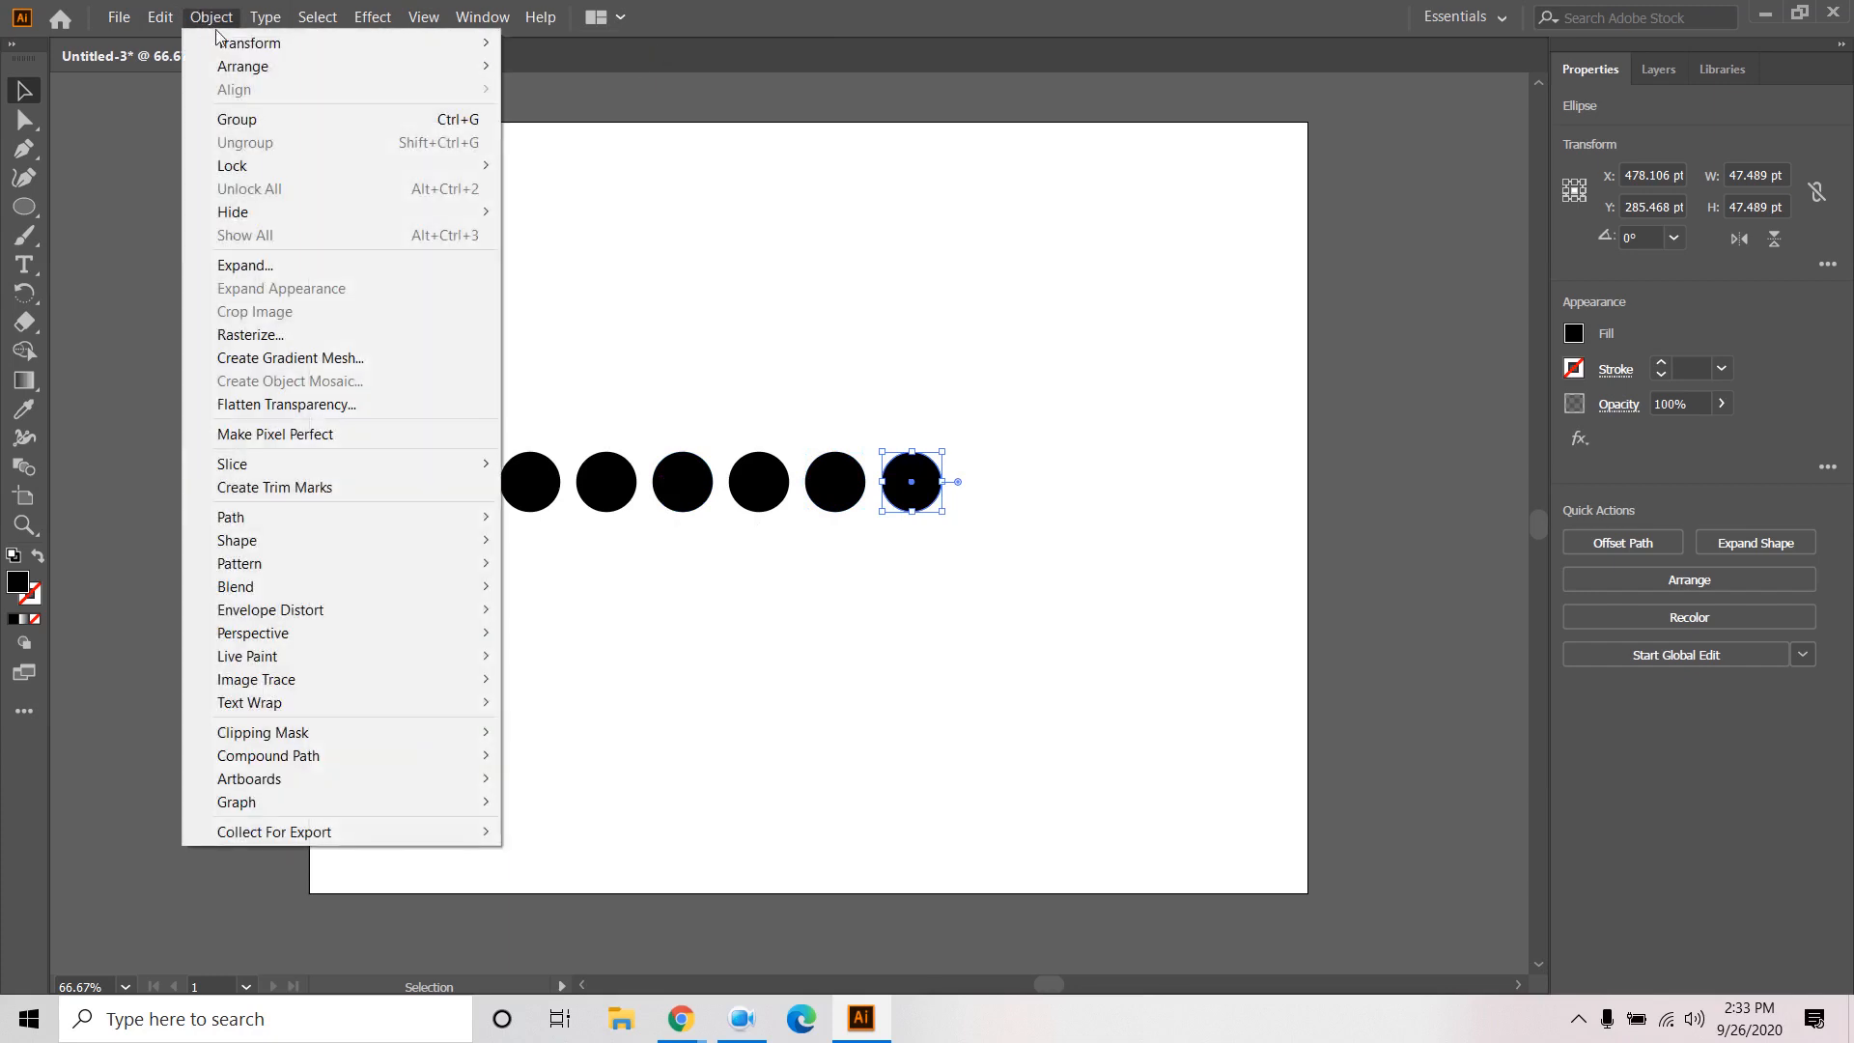
{"action": "mouse_move", "coordinate": [218, 42]}
{"action": "left_click", "coordinate": [597, 41]}
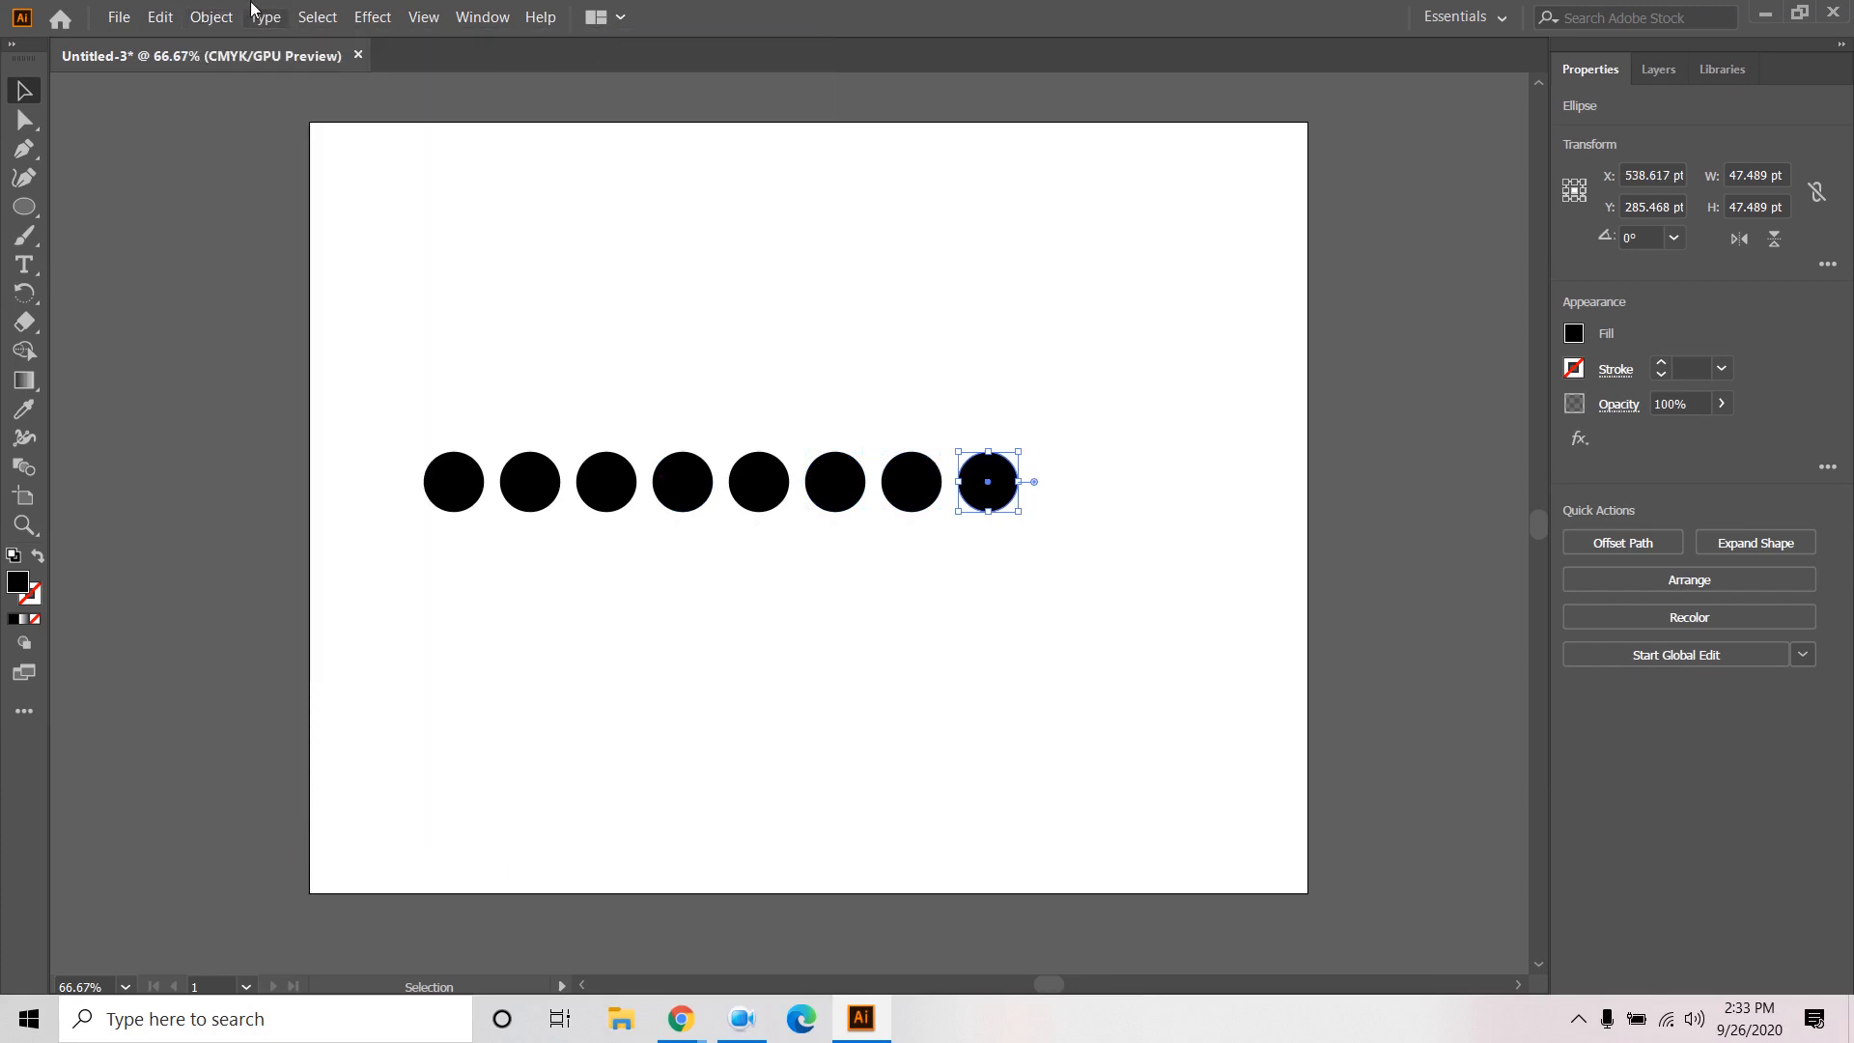
{"action": "left_click", "coordinate": [211, 16]}
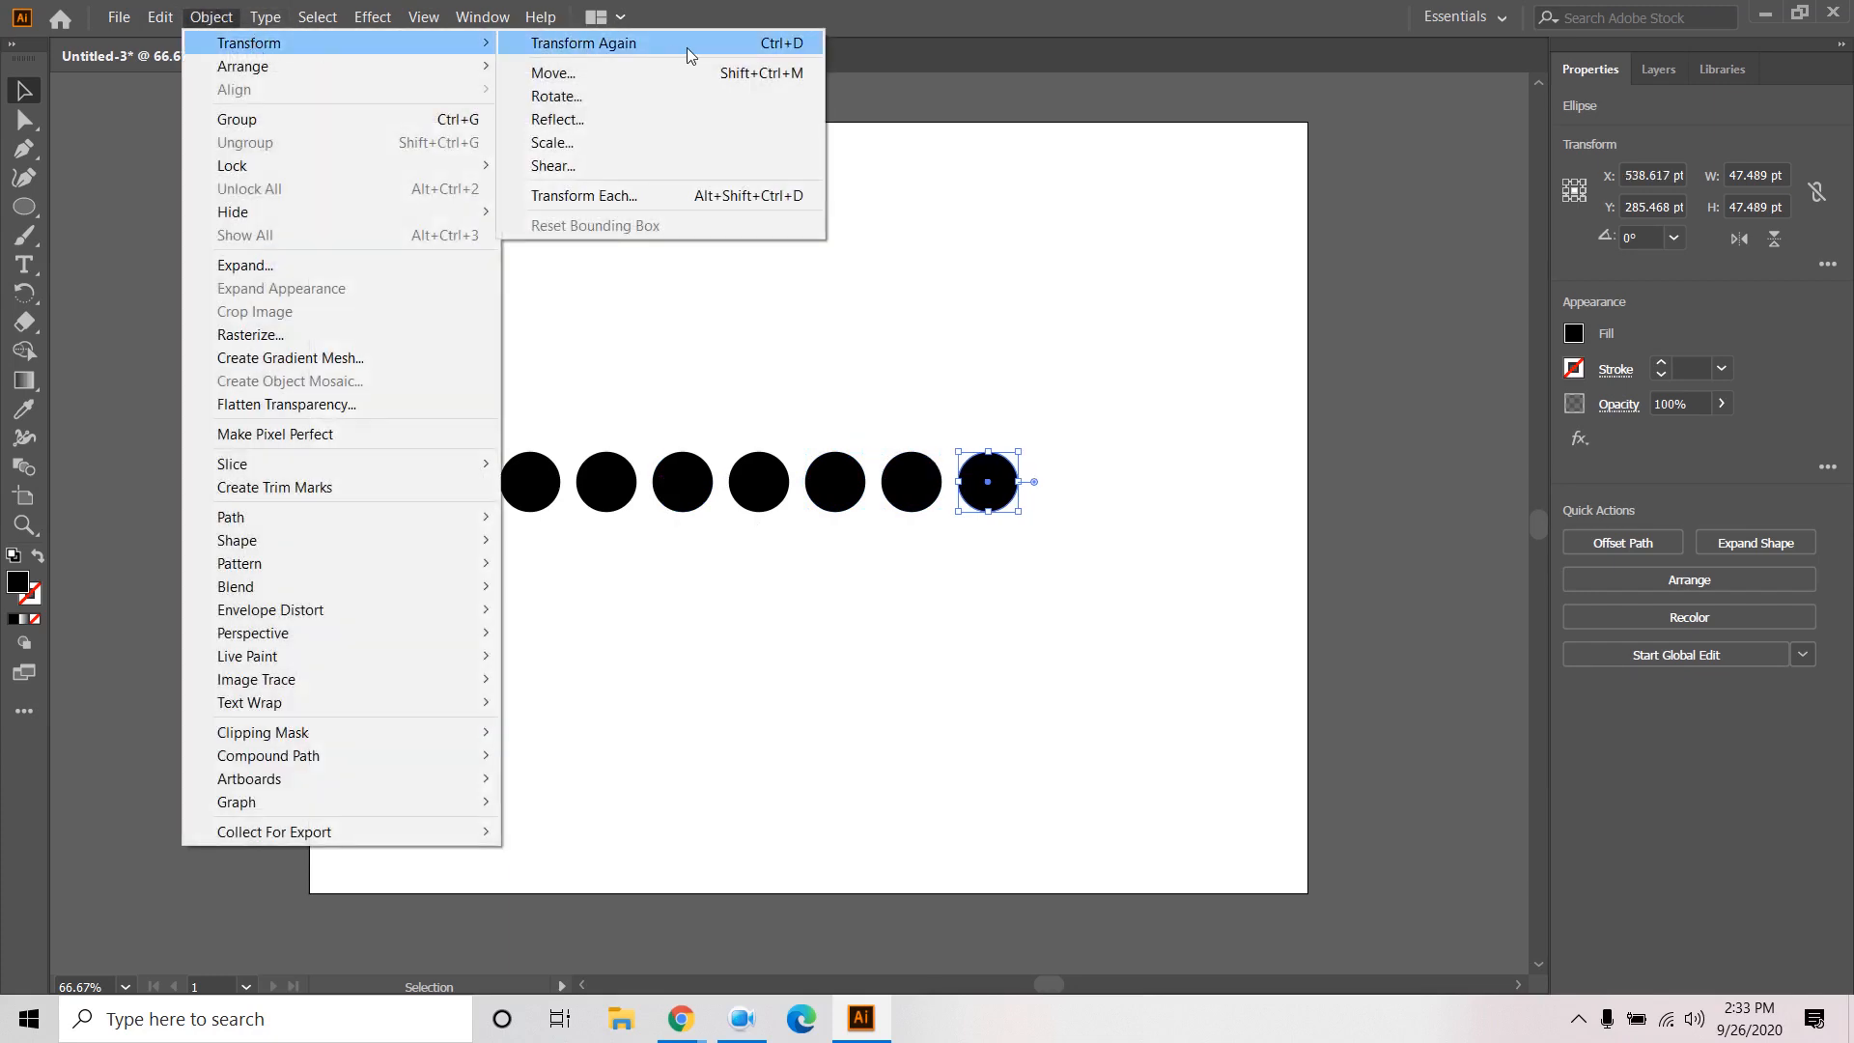
{"action": "left_click", "coordinate": [686, 48]}
{"action": "left_click", "coordinate": [1031, 578]}
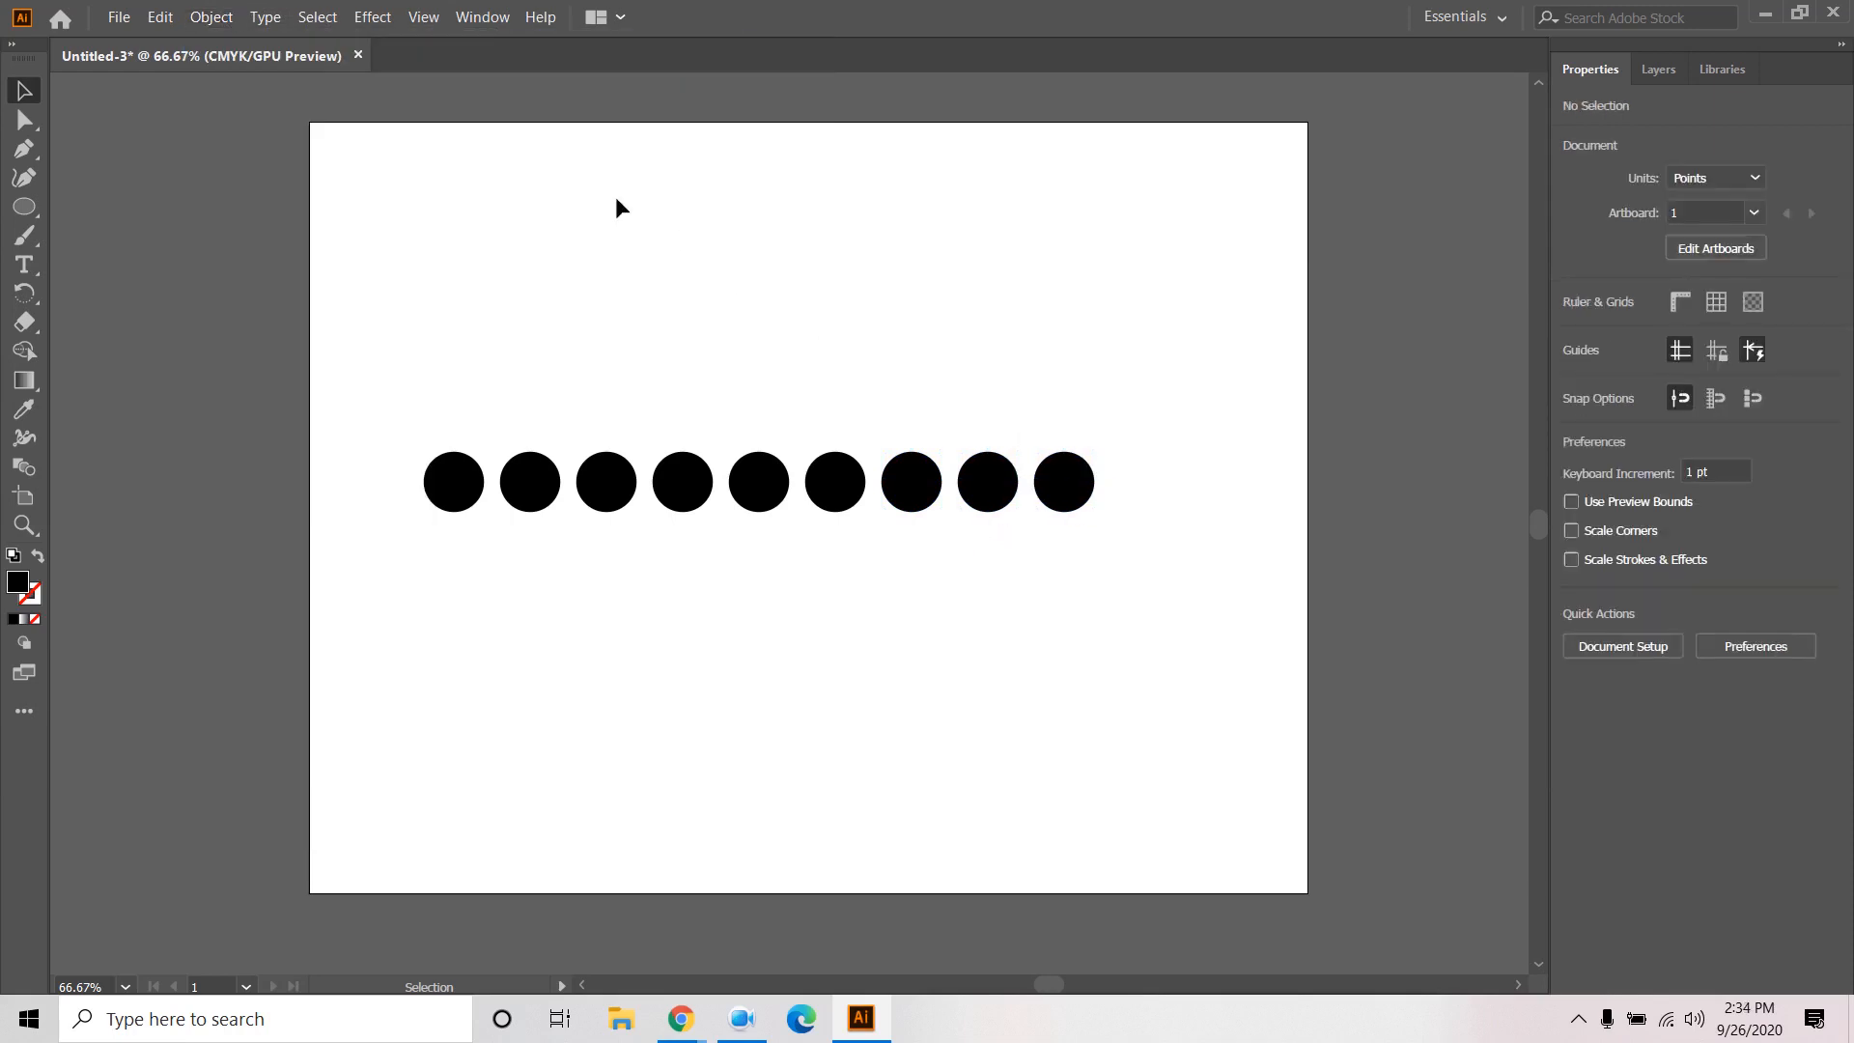
{"action": "left_click_drag", "start_coordinate": [392, 417], "coordinate": [1138, 622]}
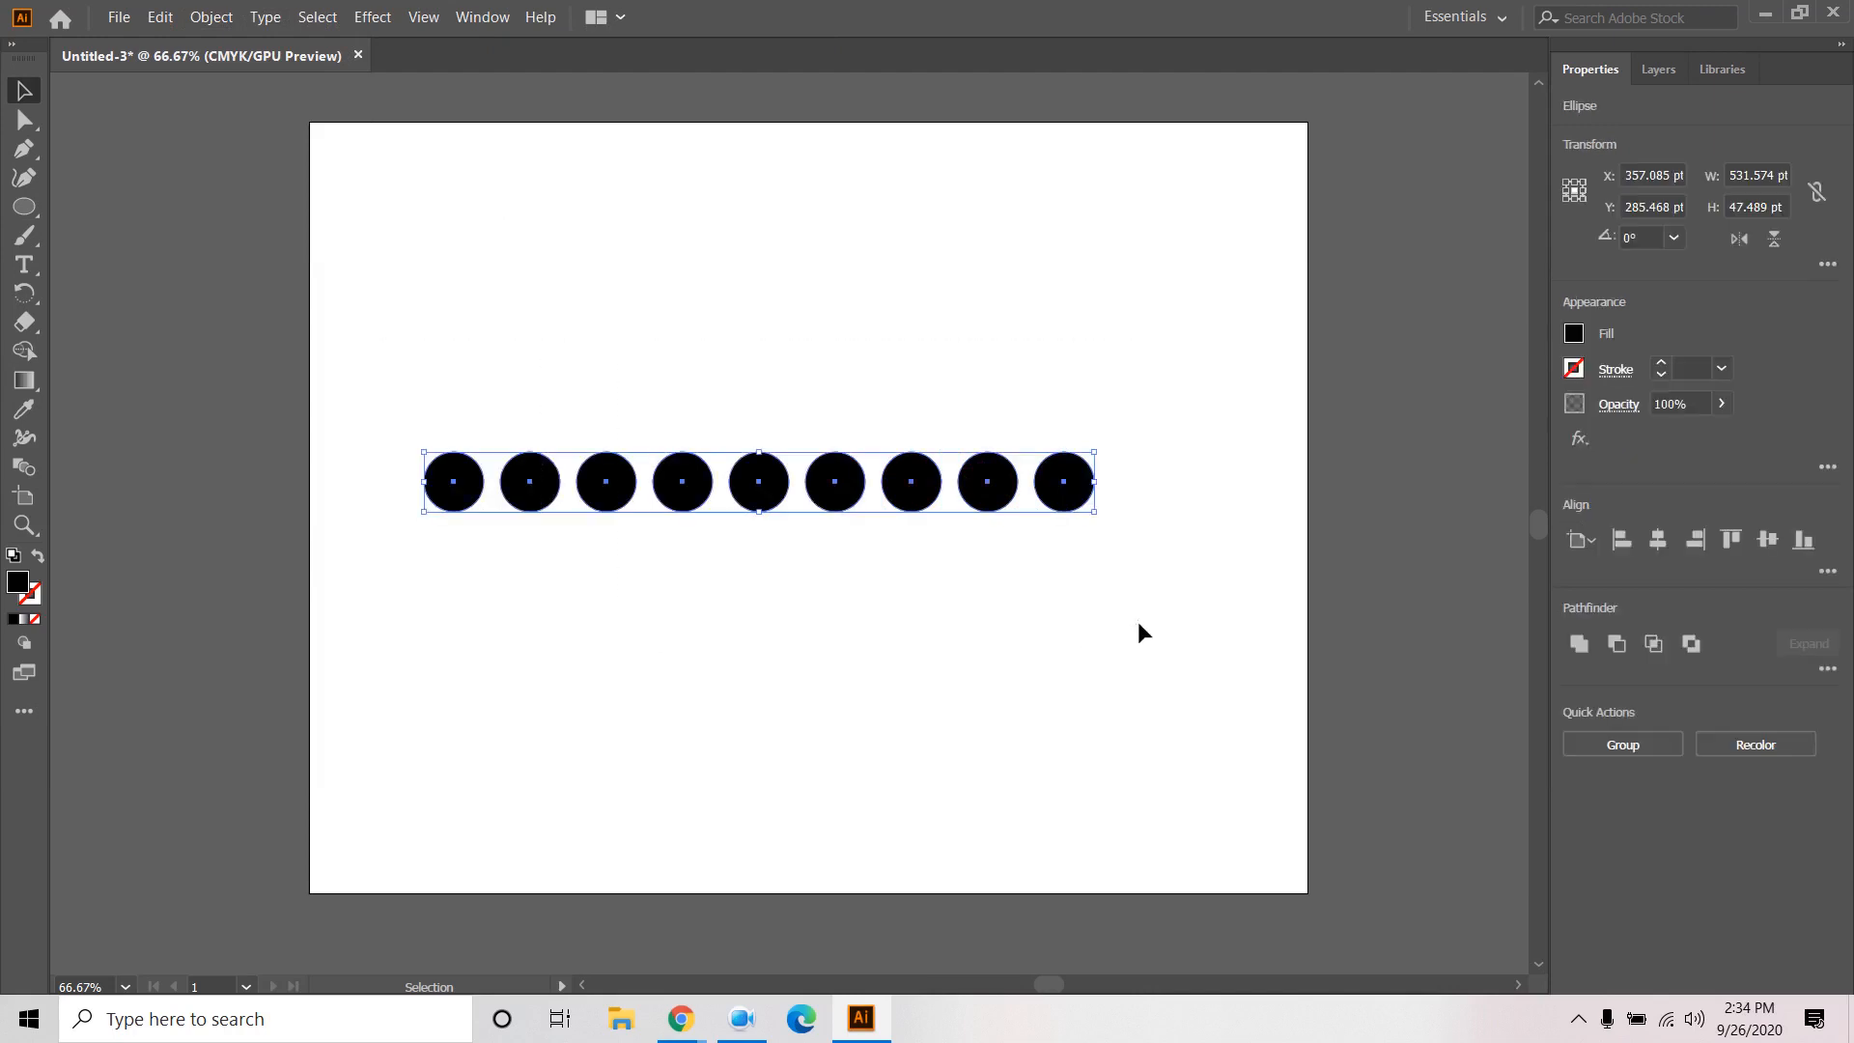
{"action": "key", "text": "Delete"}
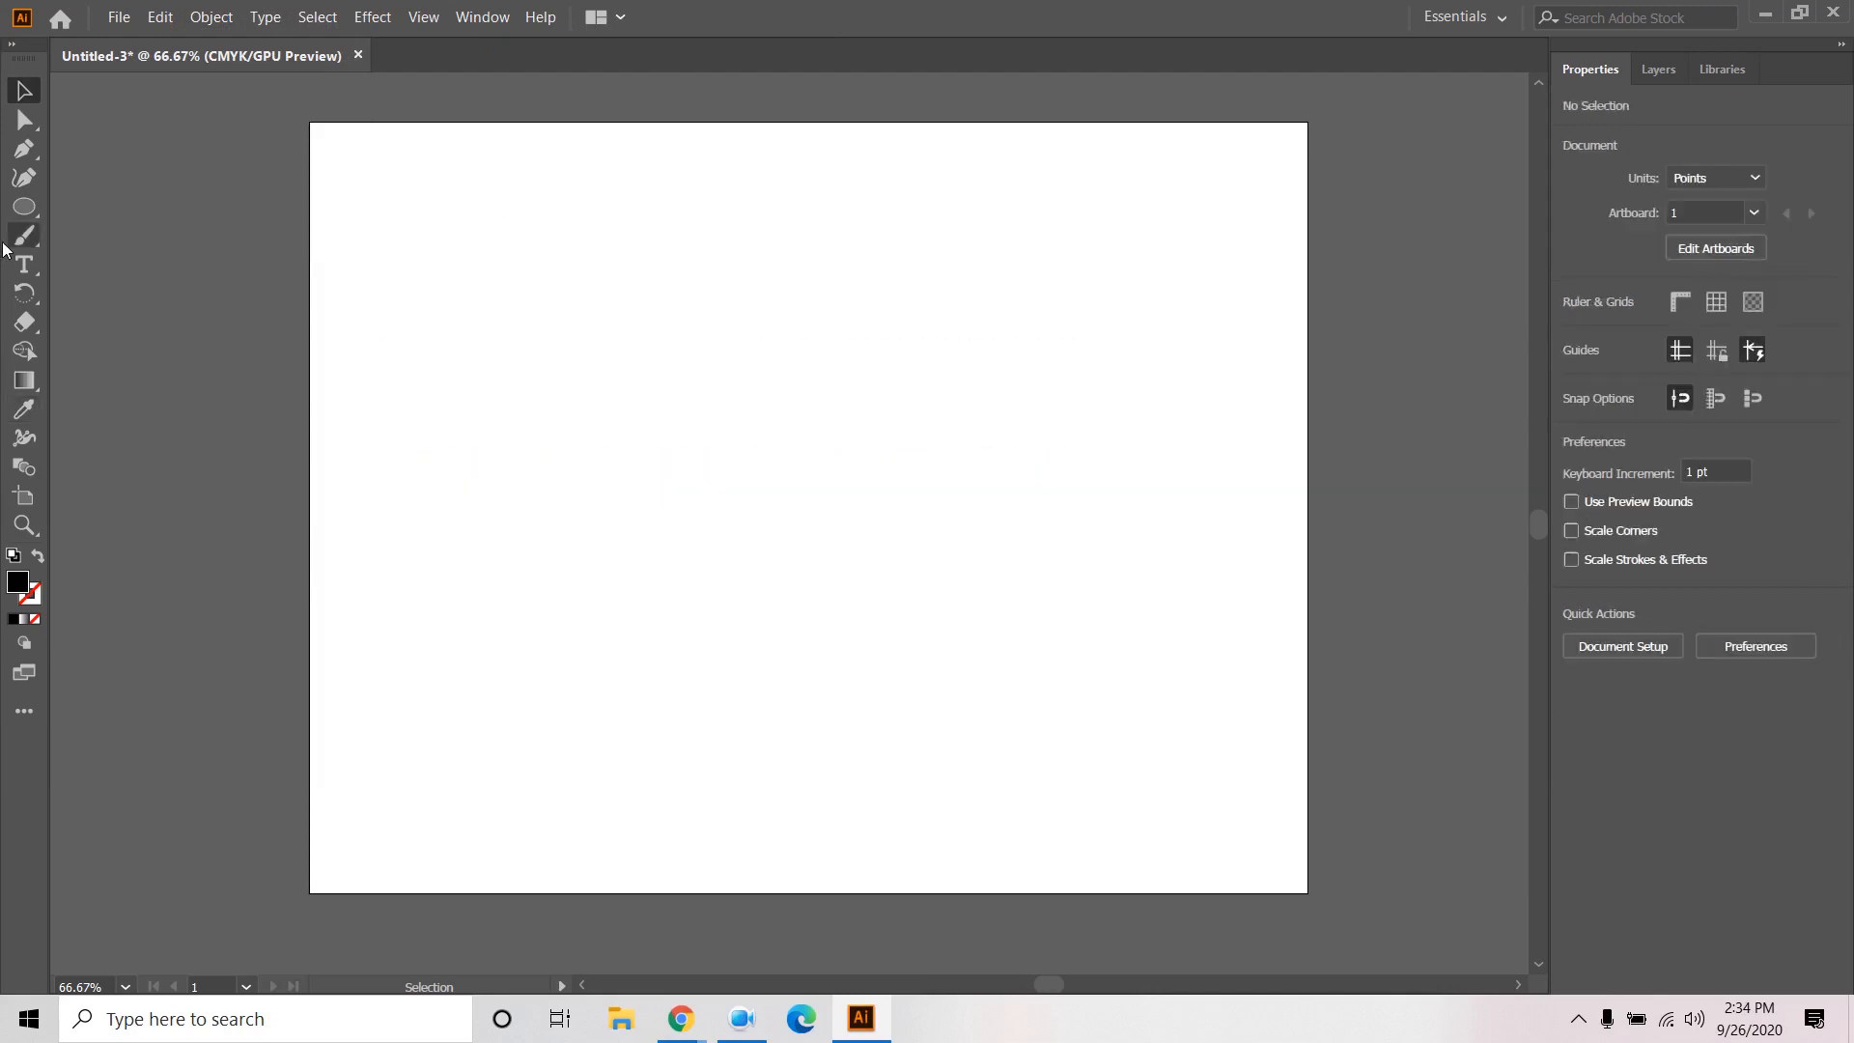
Draw a black circle about 13.8 pt wide near the artboard's upper-left corner and scale it down about its centre.
{"action": "left_click_drag", "start_coordinate": [24, 207], "coordinate": [120, 235]}
{"action": "left_click_drag", "start_coordinate": [363, 167], "coordinate": [381, 184]}
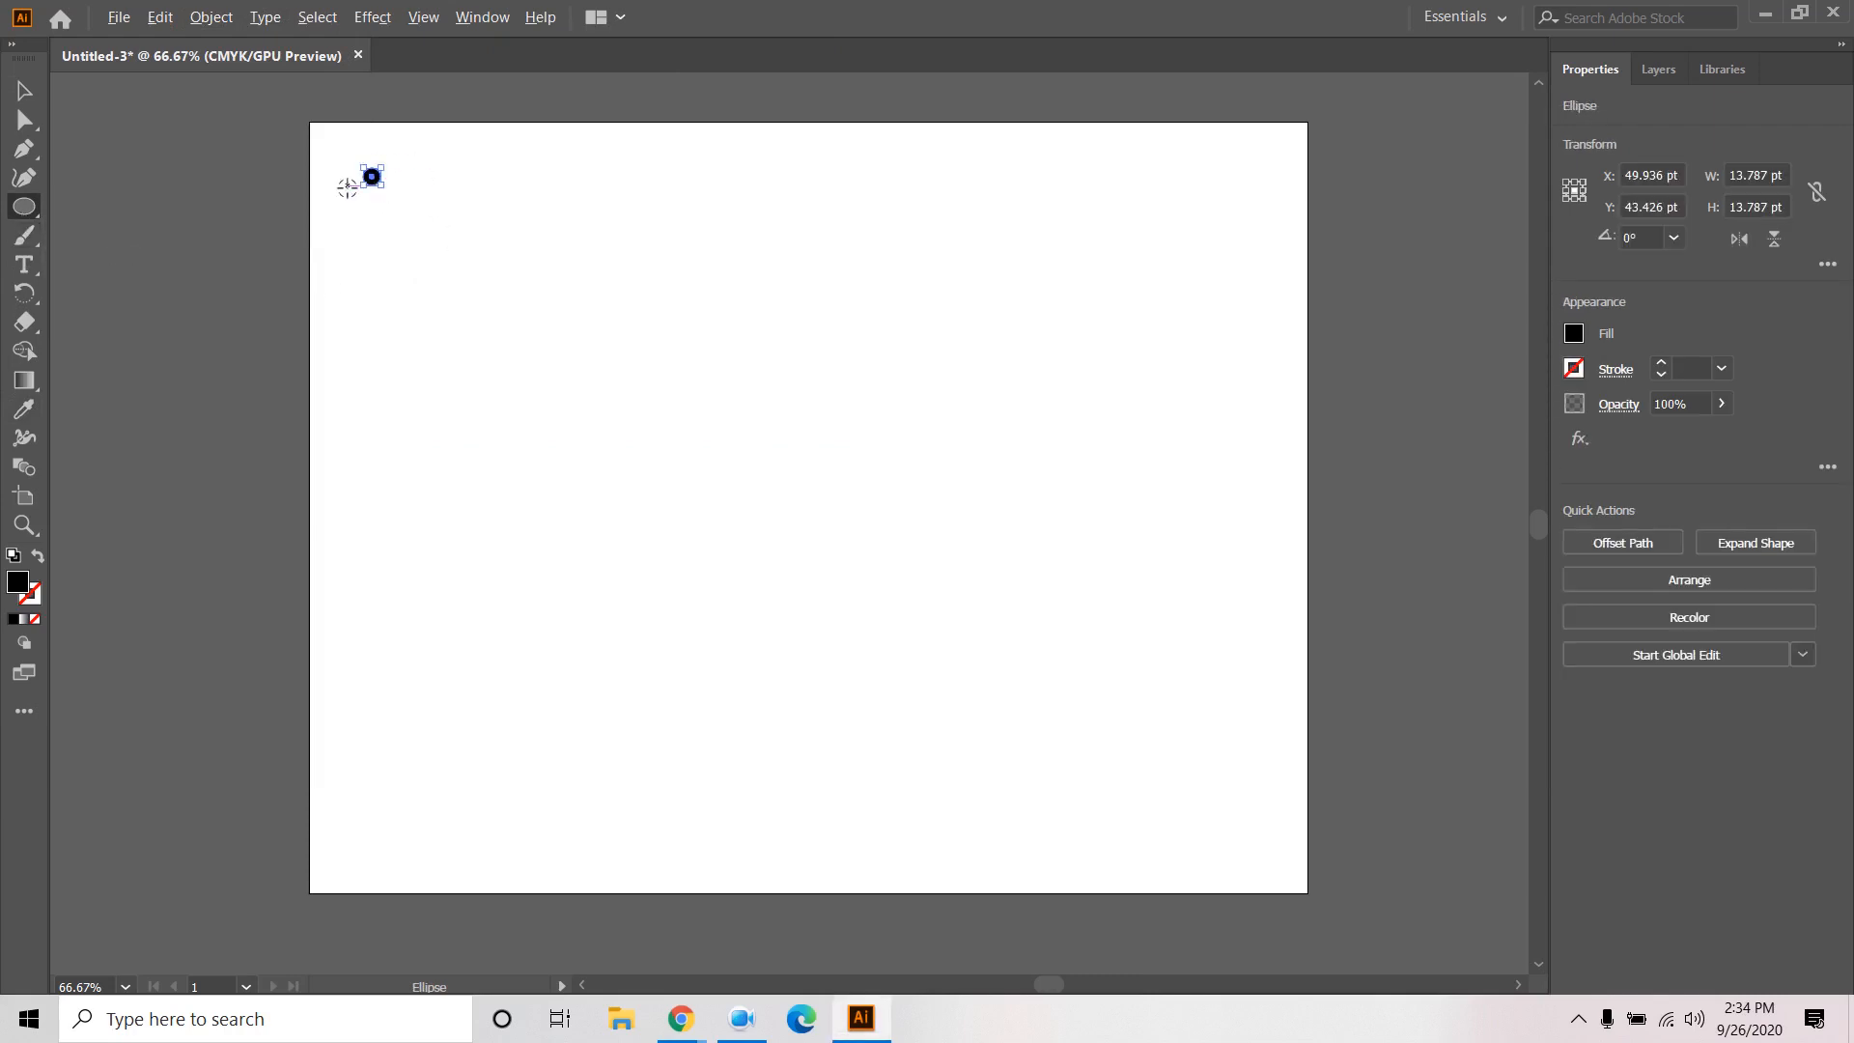
{"action": "scroll", "coordinate": [346, 186], "scroll_direction": "up", "scroll_amount": 3}
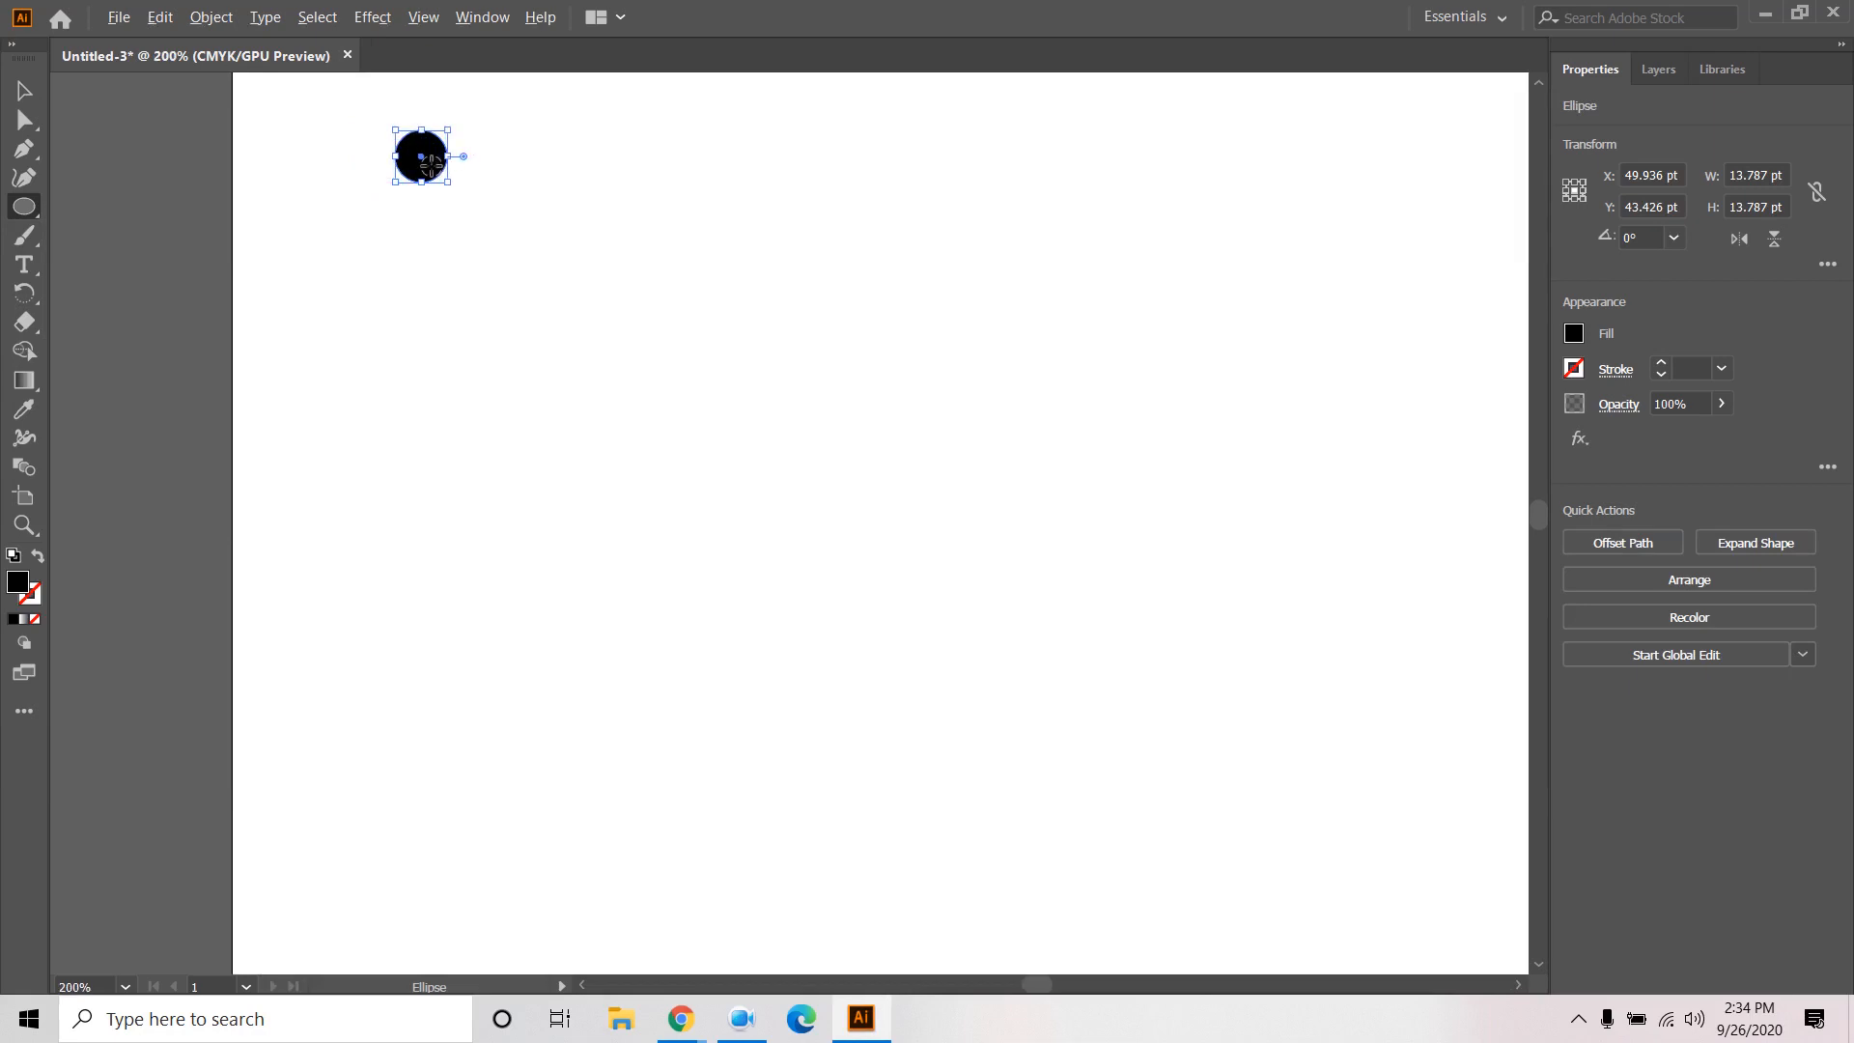
{"action": "key", "text": "v"}
{"action": "left_click_drag", "start_coordinate": [447, 182], "coordinate": [436, 171]}
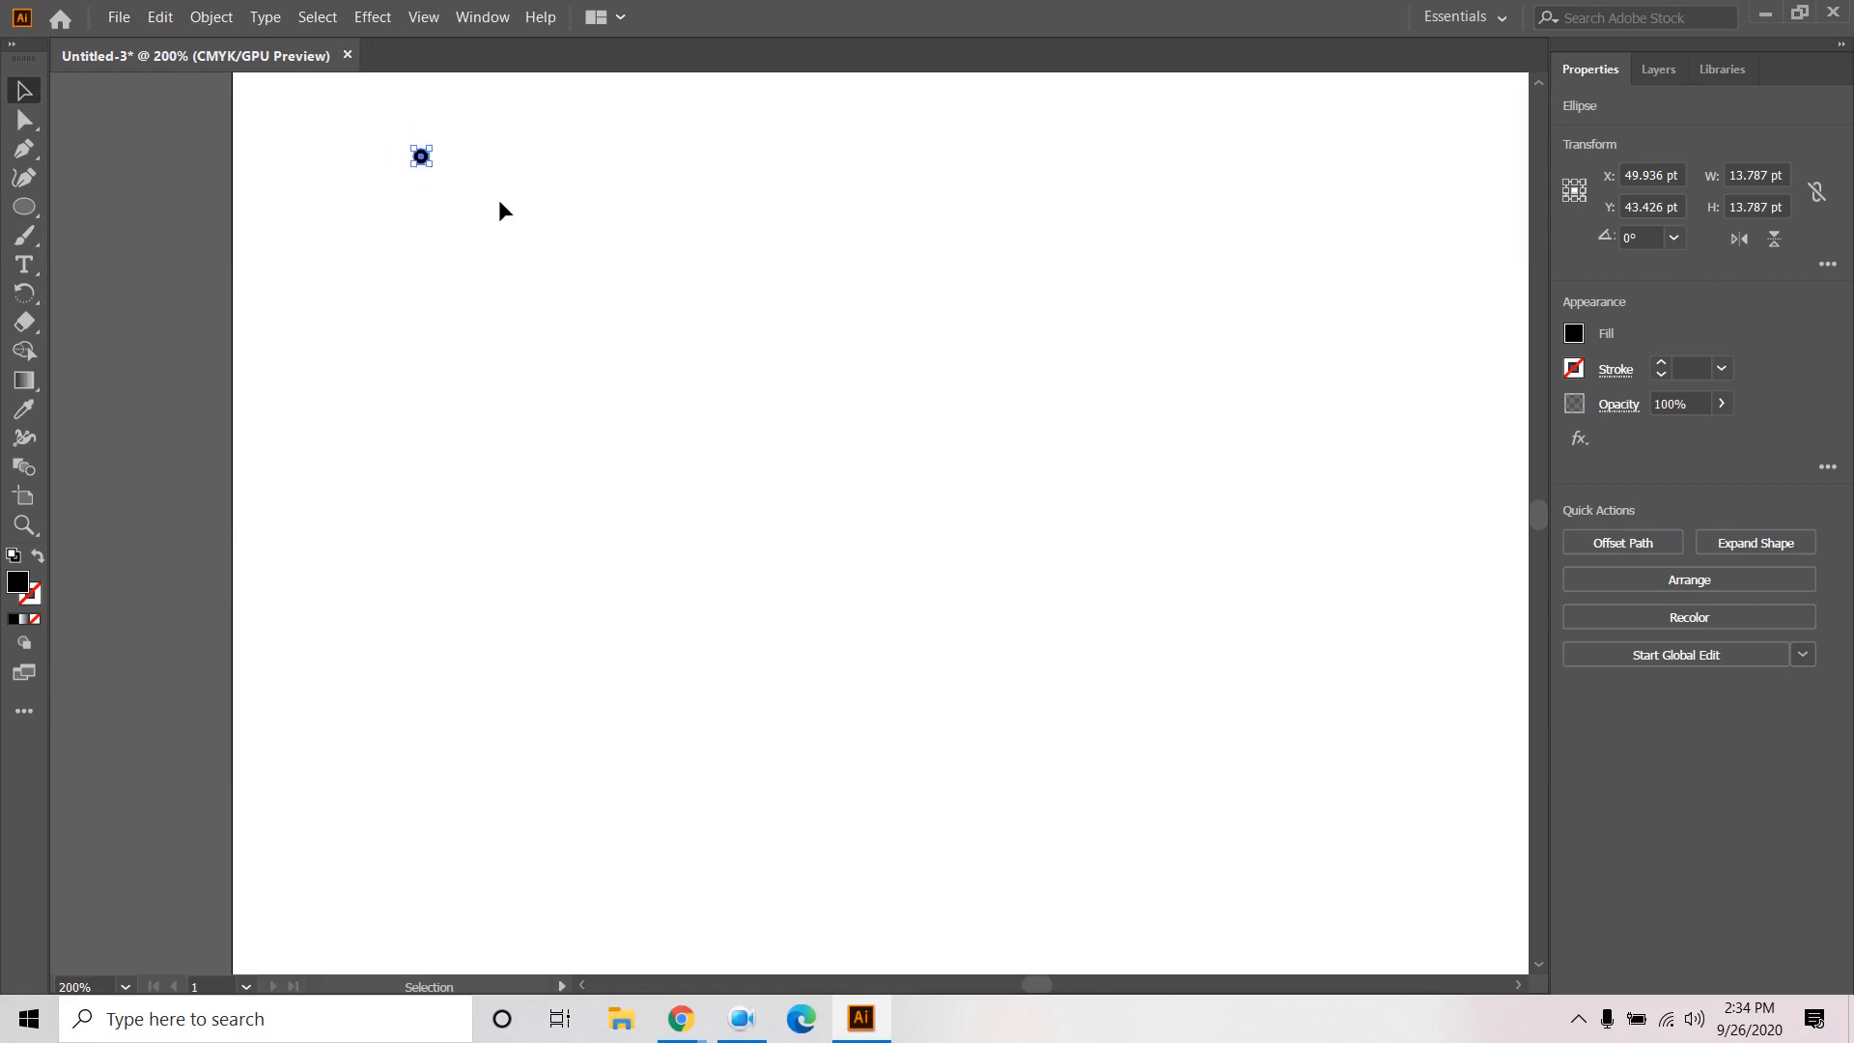
Copy the small black circle about 5.4 pt horizontally and repeat the transformation to make a row of six circles.
{"action": "left_click", "coordinate": [499, 198]}
{"action": "left_click_drag", "start_coordinate": [589, 157], "coordinate": [515, 419]}
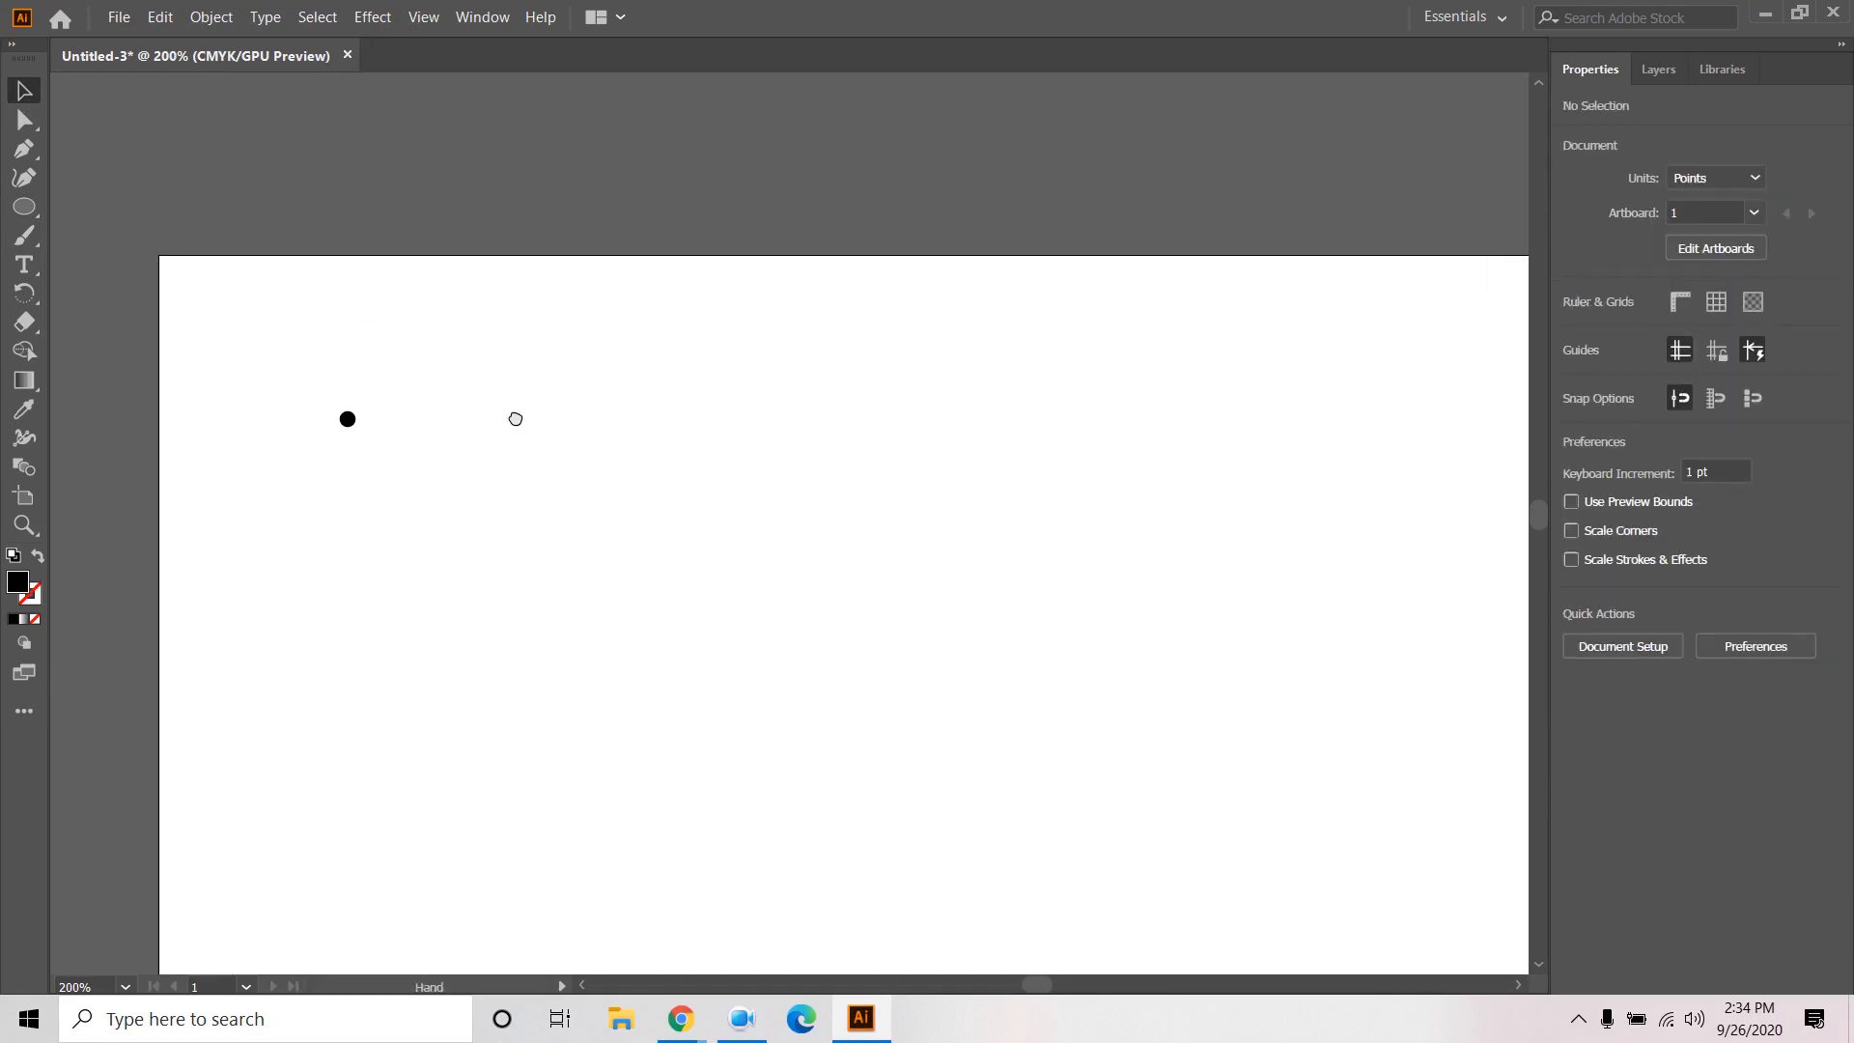
{"action": "left_click", "coordinate": [350, 421]}
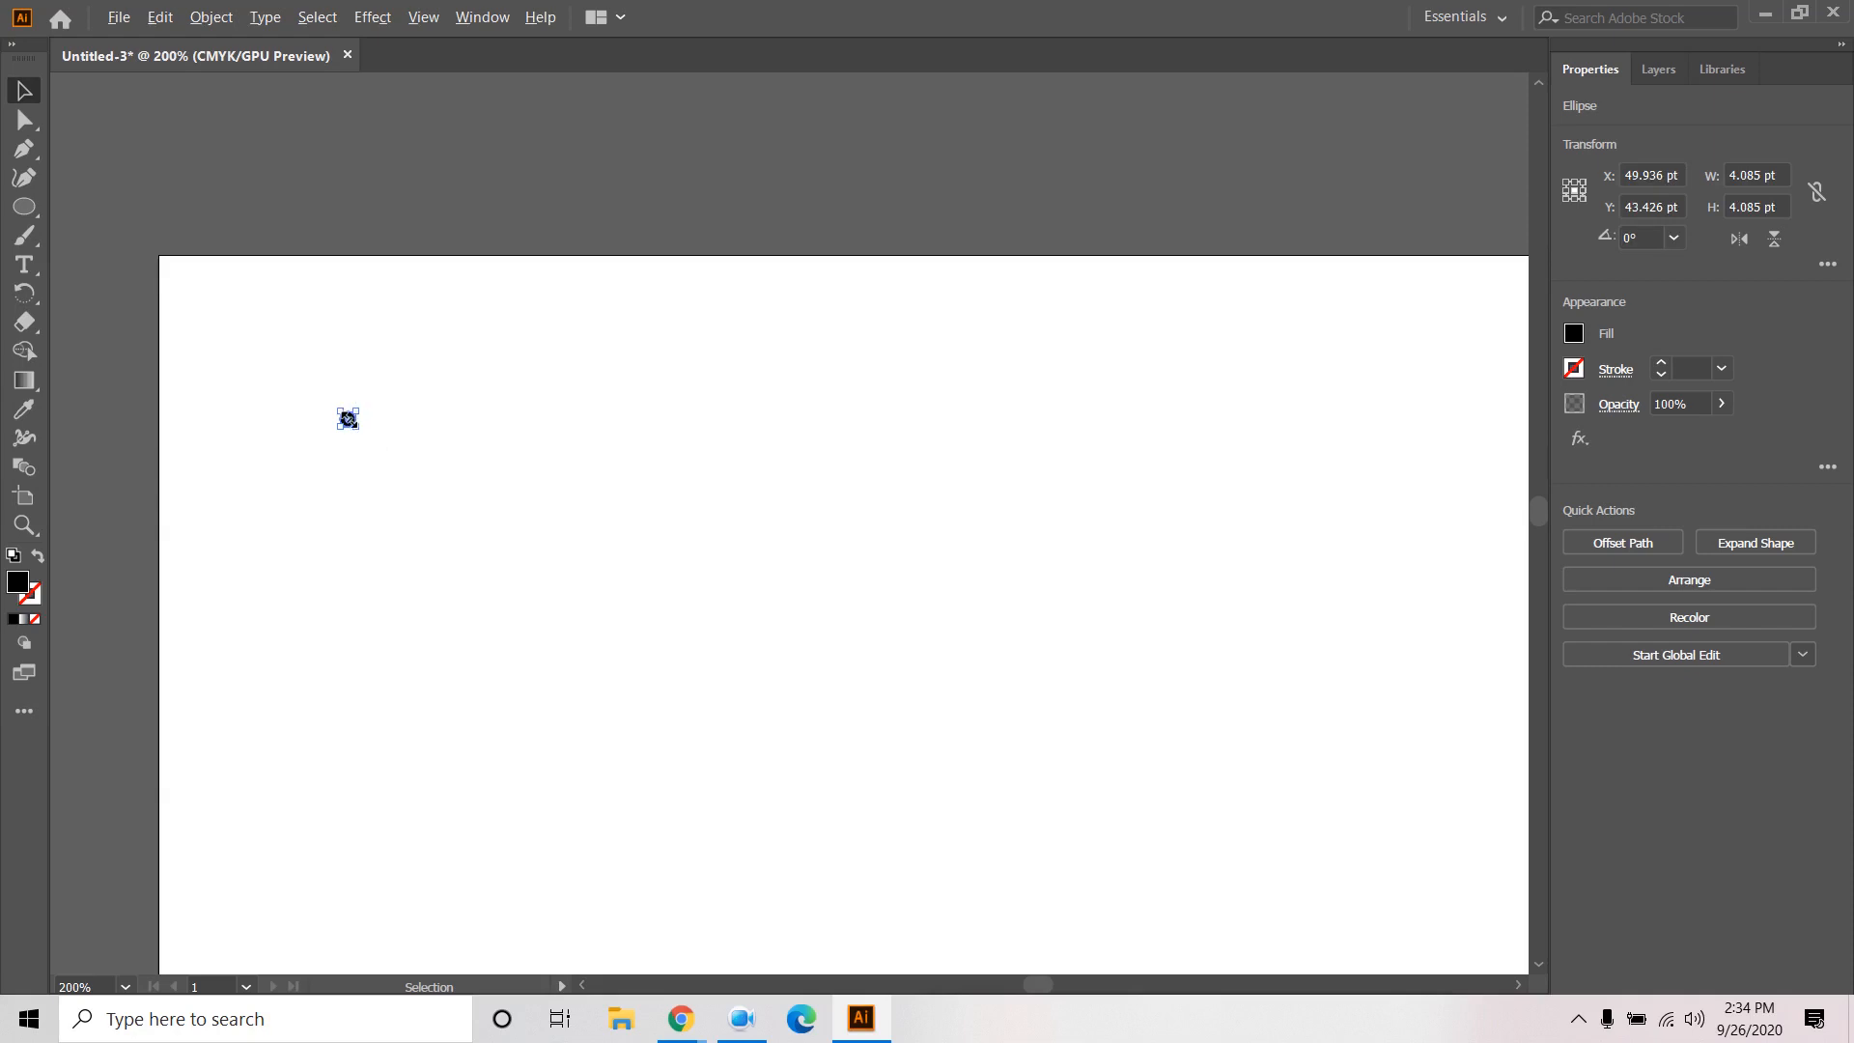
{"action": "scroll", "coordinate": [347, 419], "scroll_direction": "up", "scroll_amount": 6}
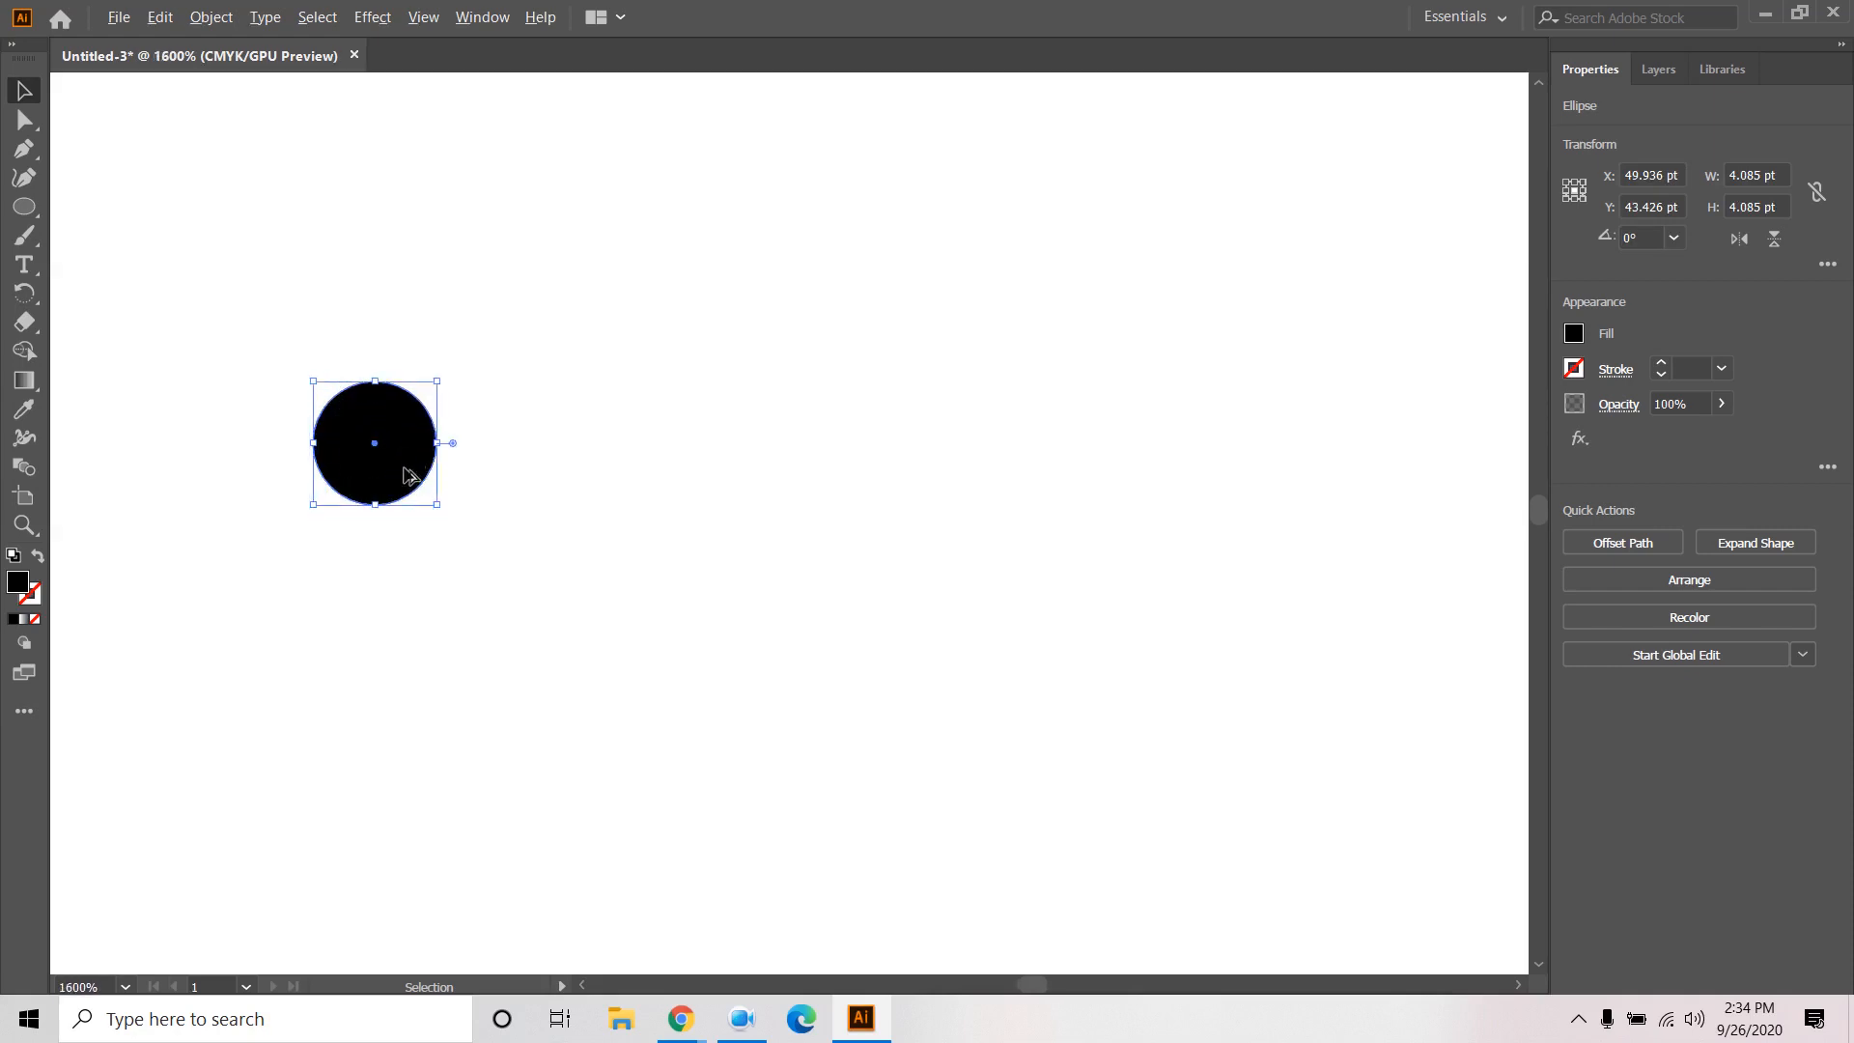
{"action": "left_click_drag", "start_coordinate": [405, 474], "coordinate": [568, 468]}
{"action": "key", "text": "ctrl+d"}
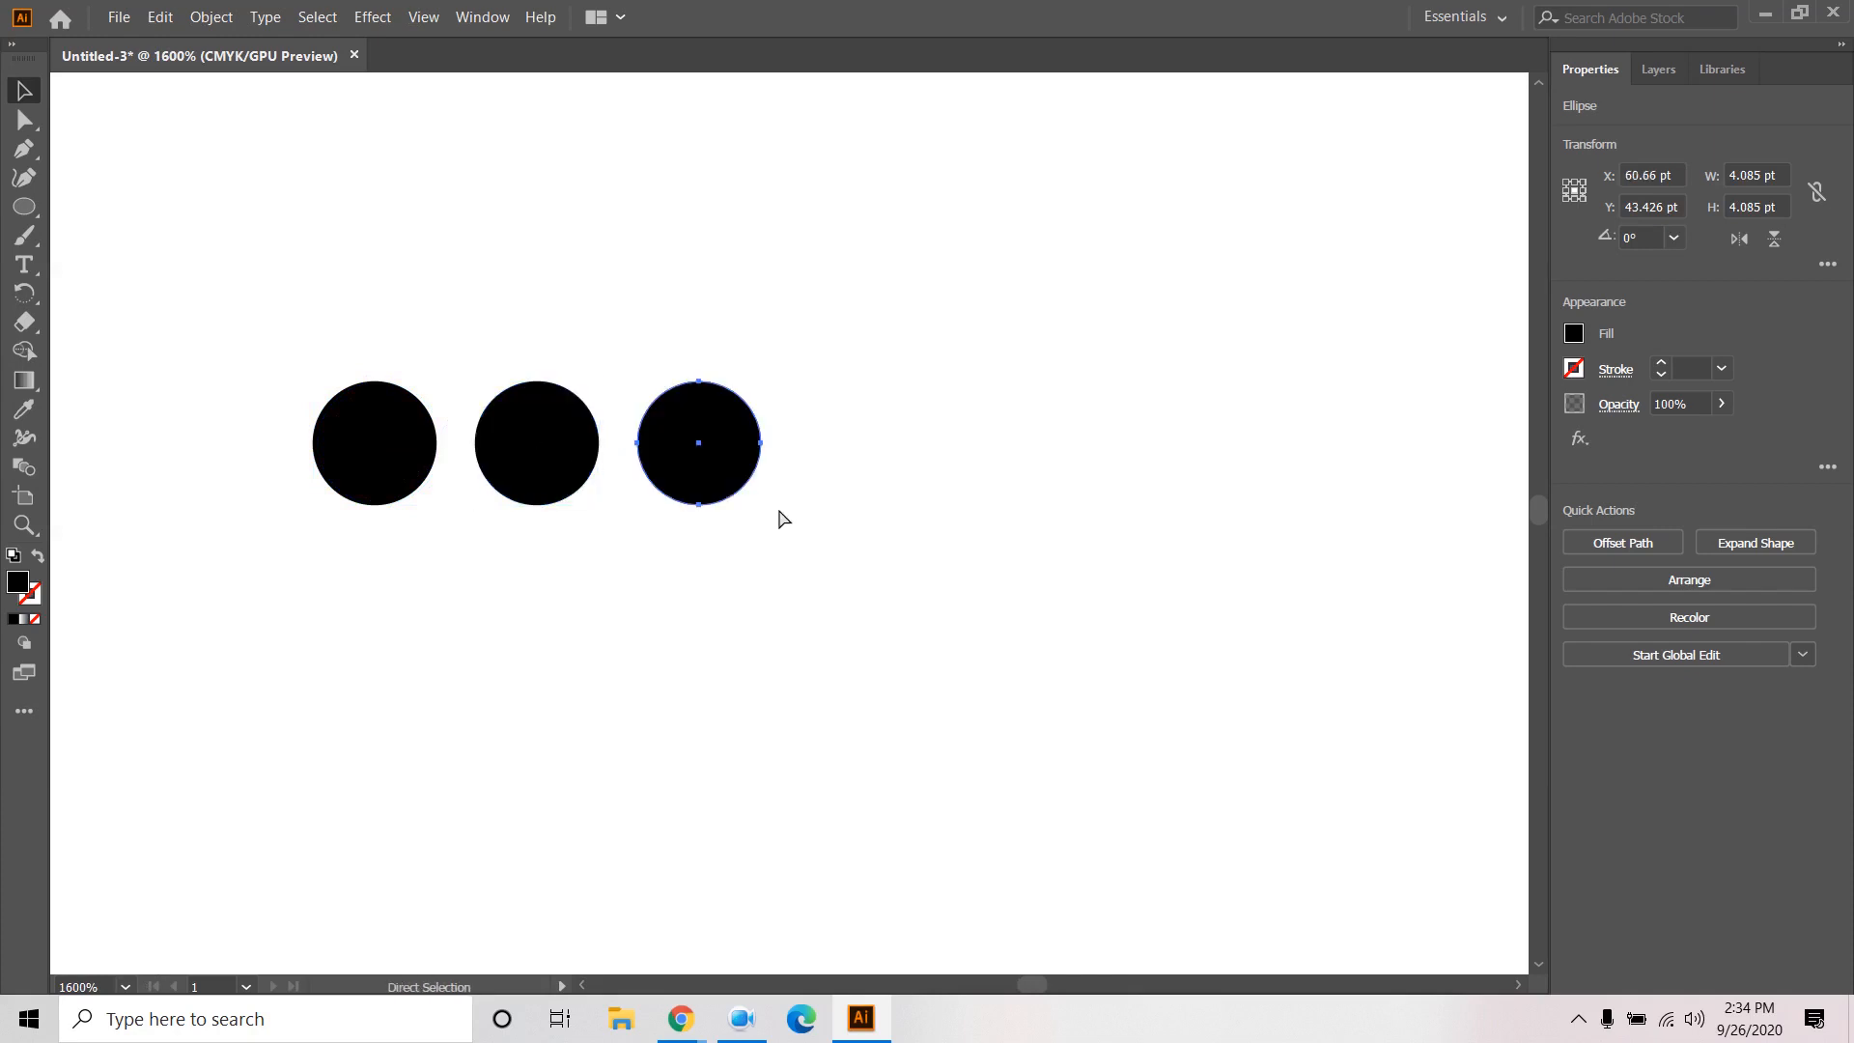
{"action": "key", "text": "ctrl+d"}
{"action": "key", "text": "ctrl+d"}
{"action": "key", "text": "ctrl+d"}
{"action": "scroll", "coordinate": [820, 547], "scroll_direction": "down", "scroll_amount": 6}
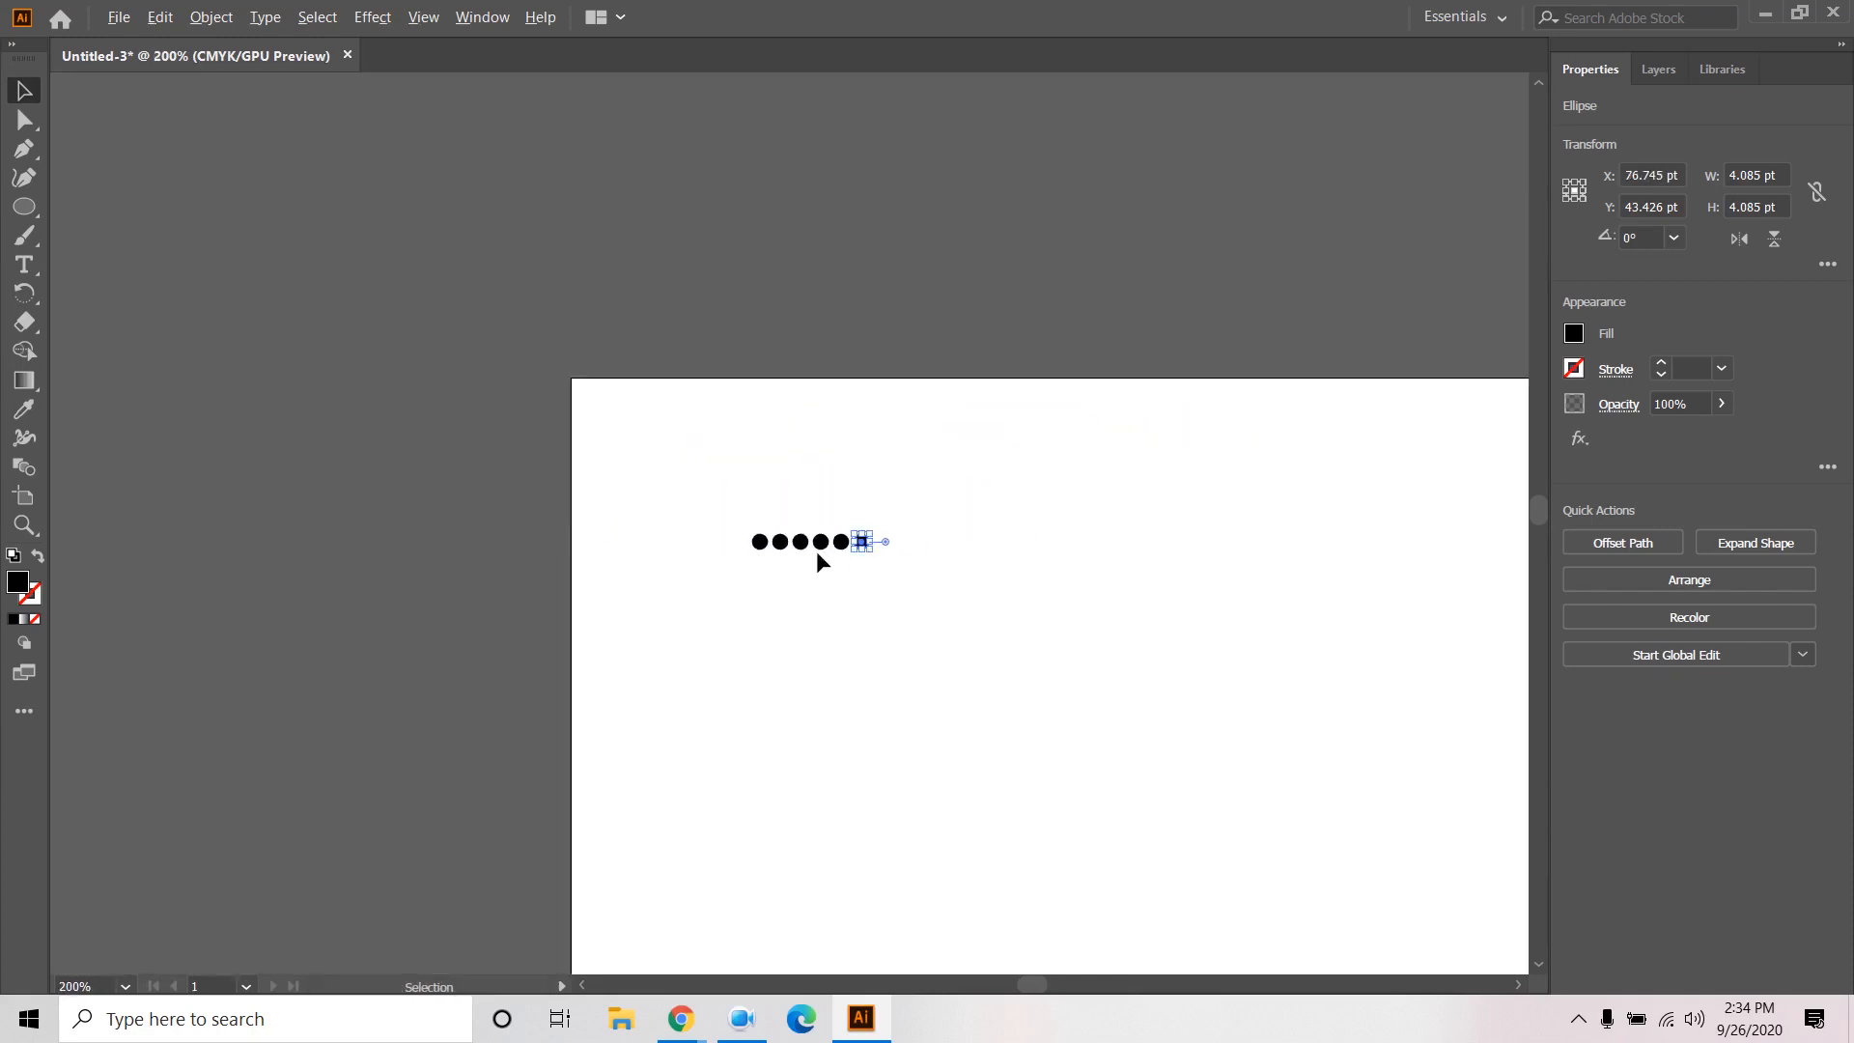
Copy the whole row of circles about 5.1 pt downward and repeat the transformation to build a grid of five rows.
{"action": "left_click_drag", "start_coordinate": [942, 510], "coordinate": [709, 580]}
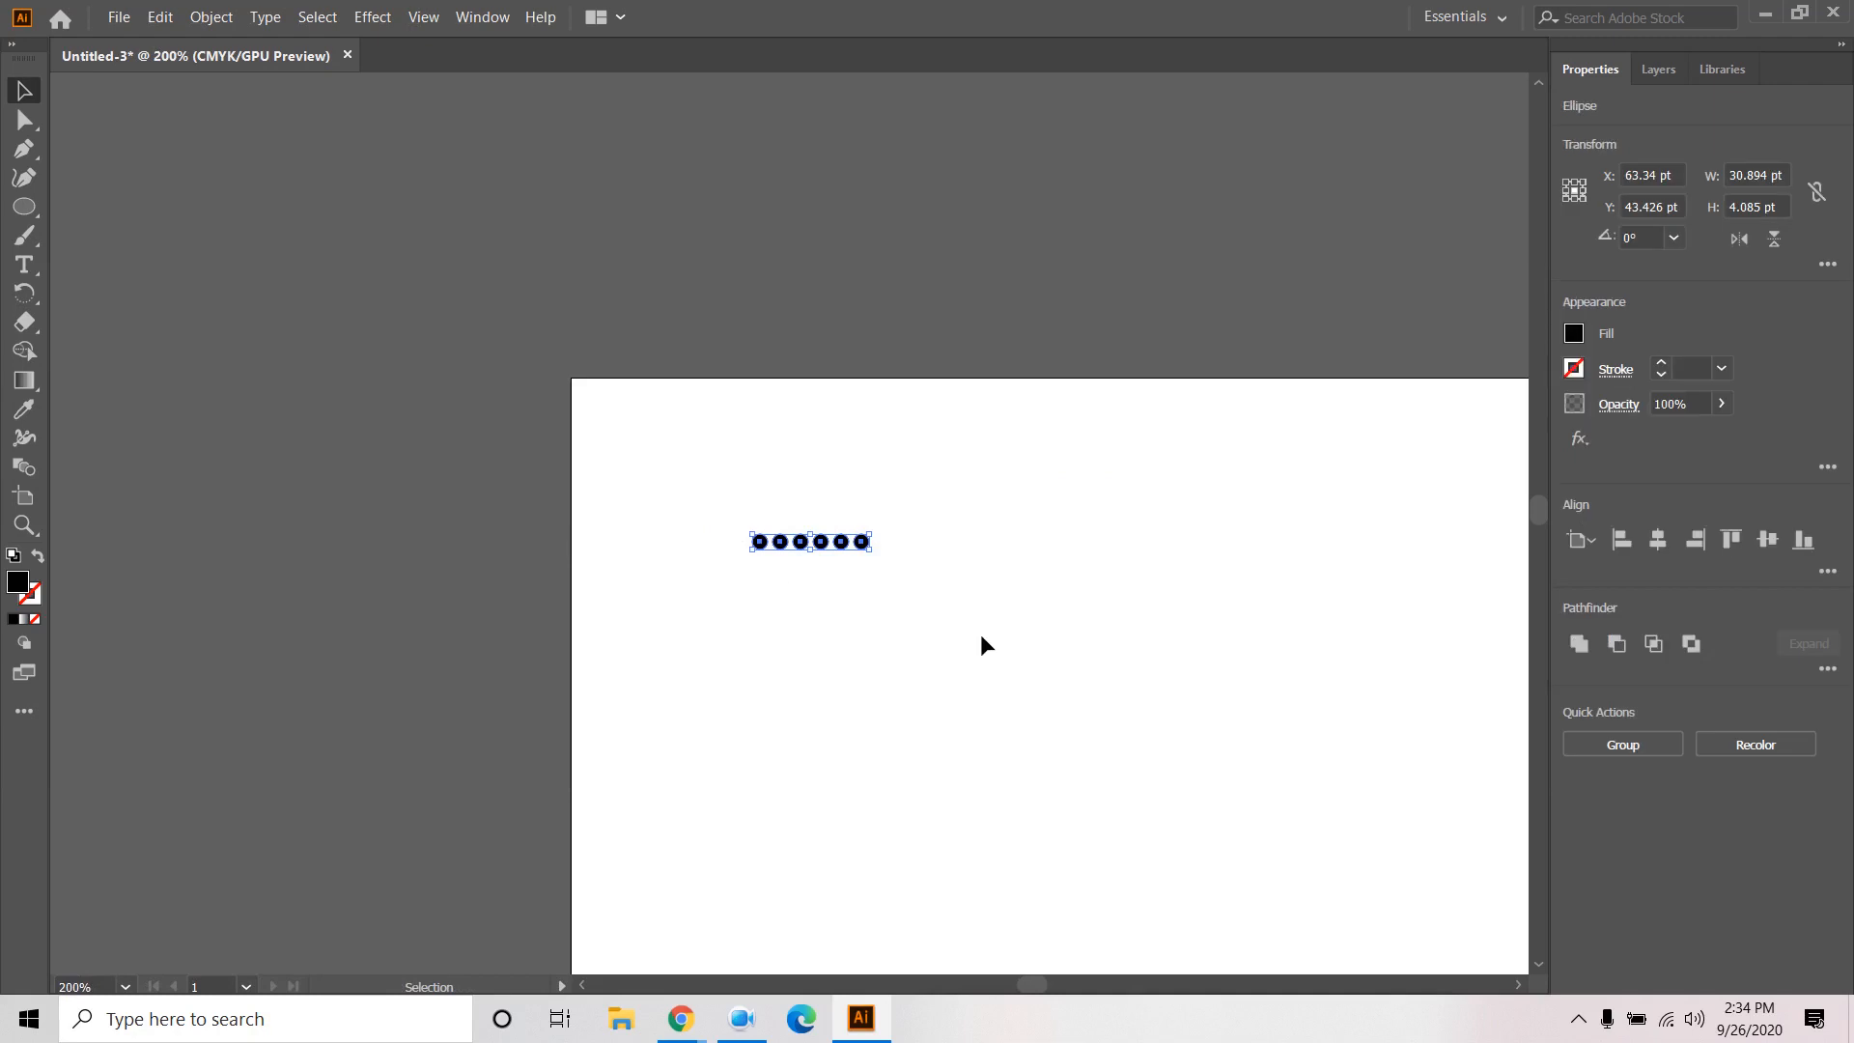
{"action": "scroll", "coordinate": [850, 568], "scroll_direction": "up", "scroll_amount": 10}
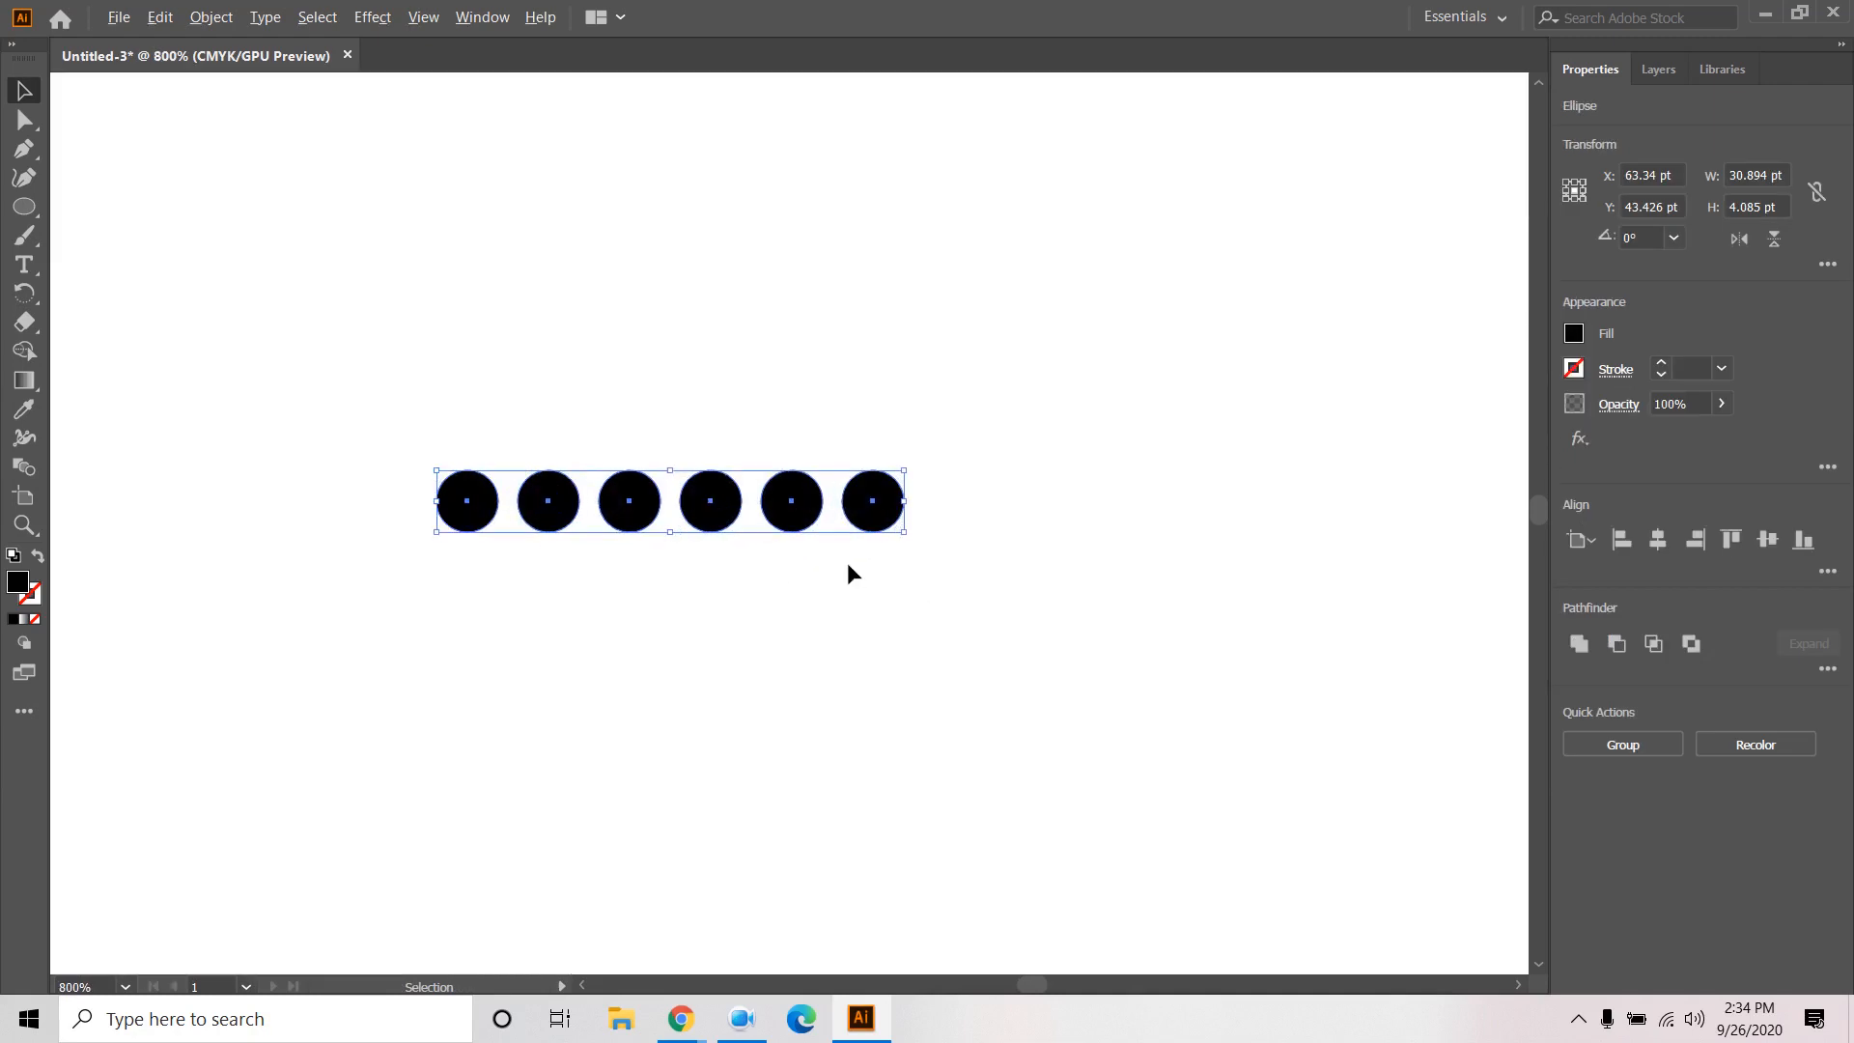
{"action": "left_click_drag", "start_coordinate": [914, 430], "coordinate": [912, 660]}
{"action": "scroll", "coordinate": [1137, 570], "scroll_direction": "down", "scroll_amount": 4}
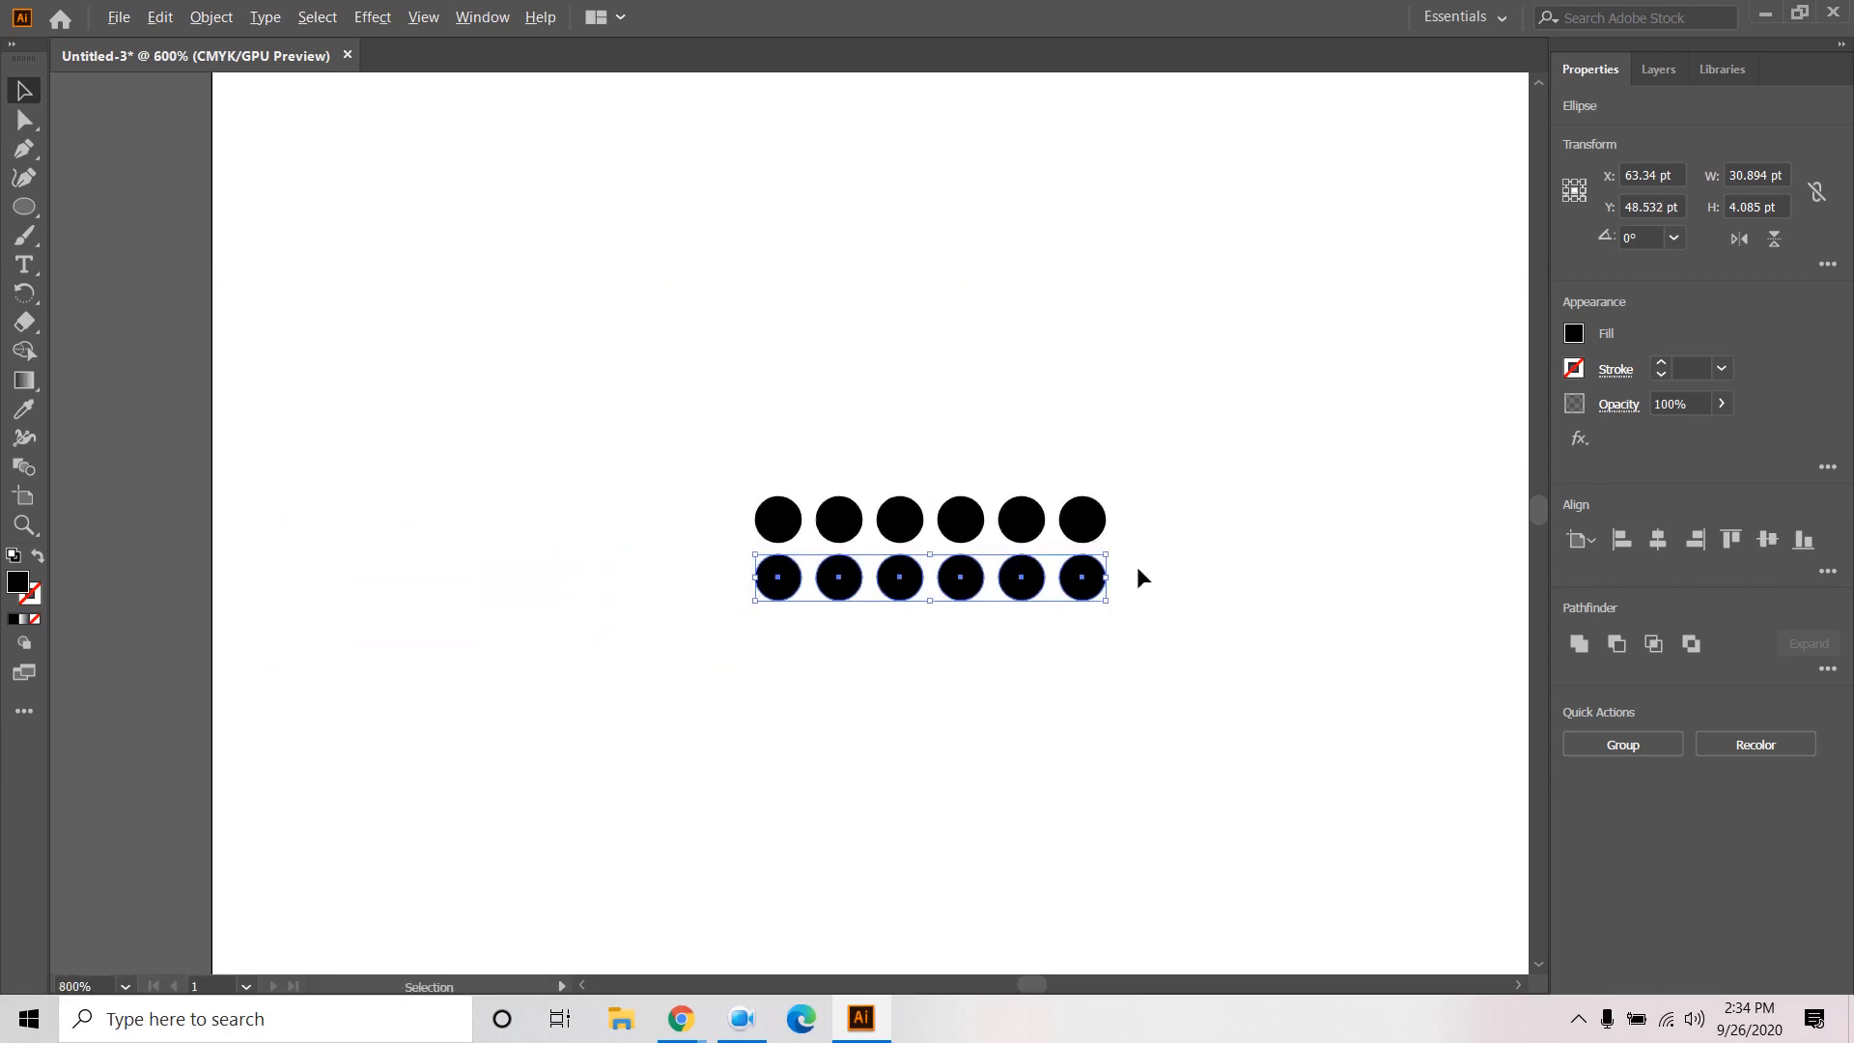
{"action": "key", "text": "ctrl+d"}
{"action": "key", "text": "ctrl+d"}
{"action": "key", "text": "ctrl+d"}
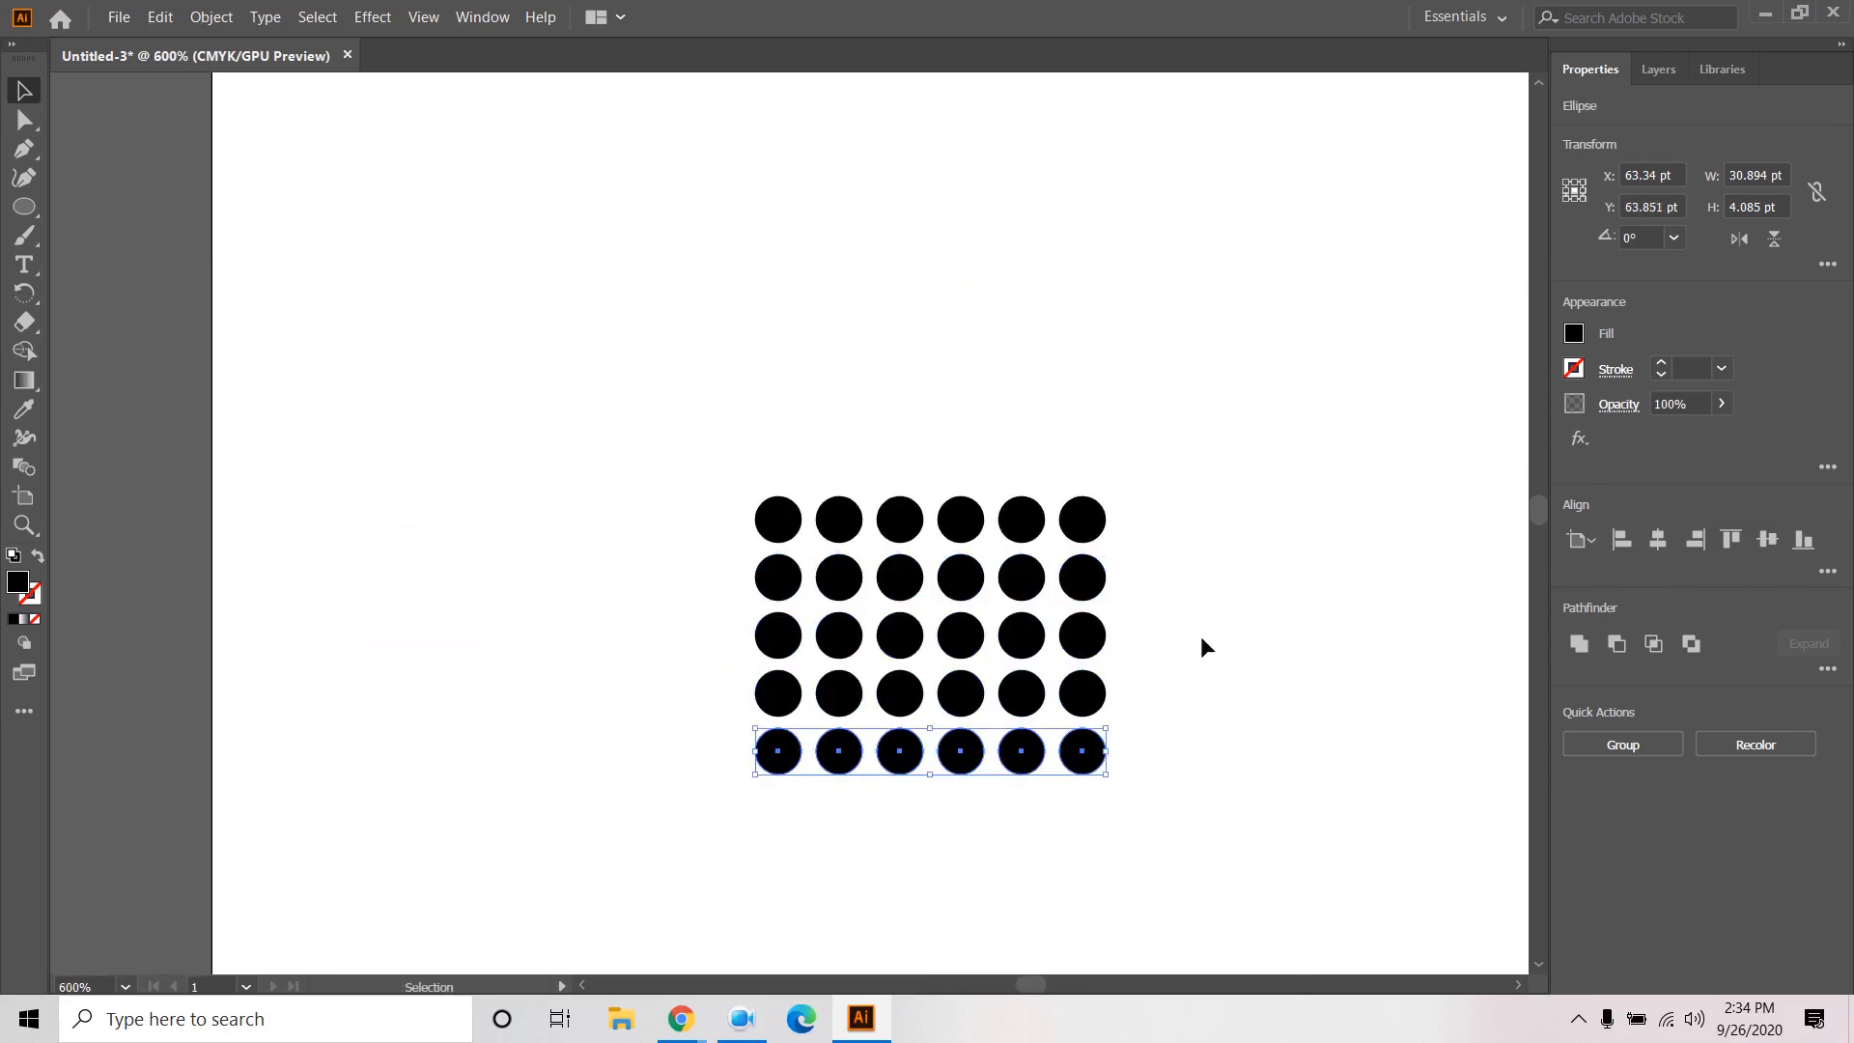
{"action": "left_click", "coordinate": [280, 225]}
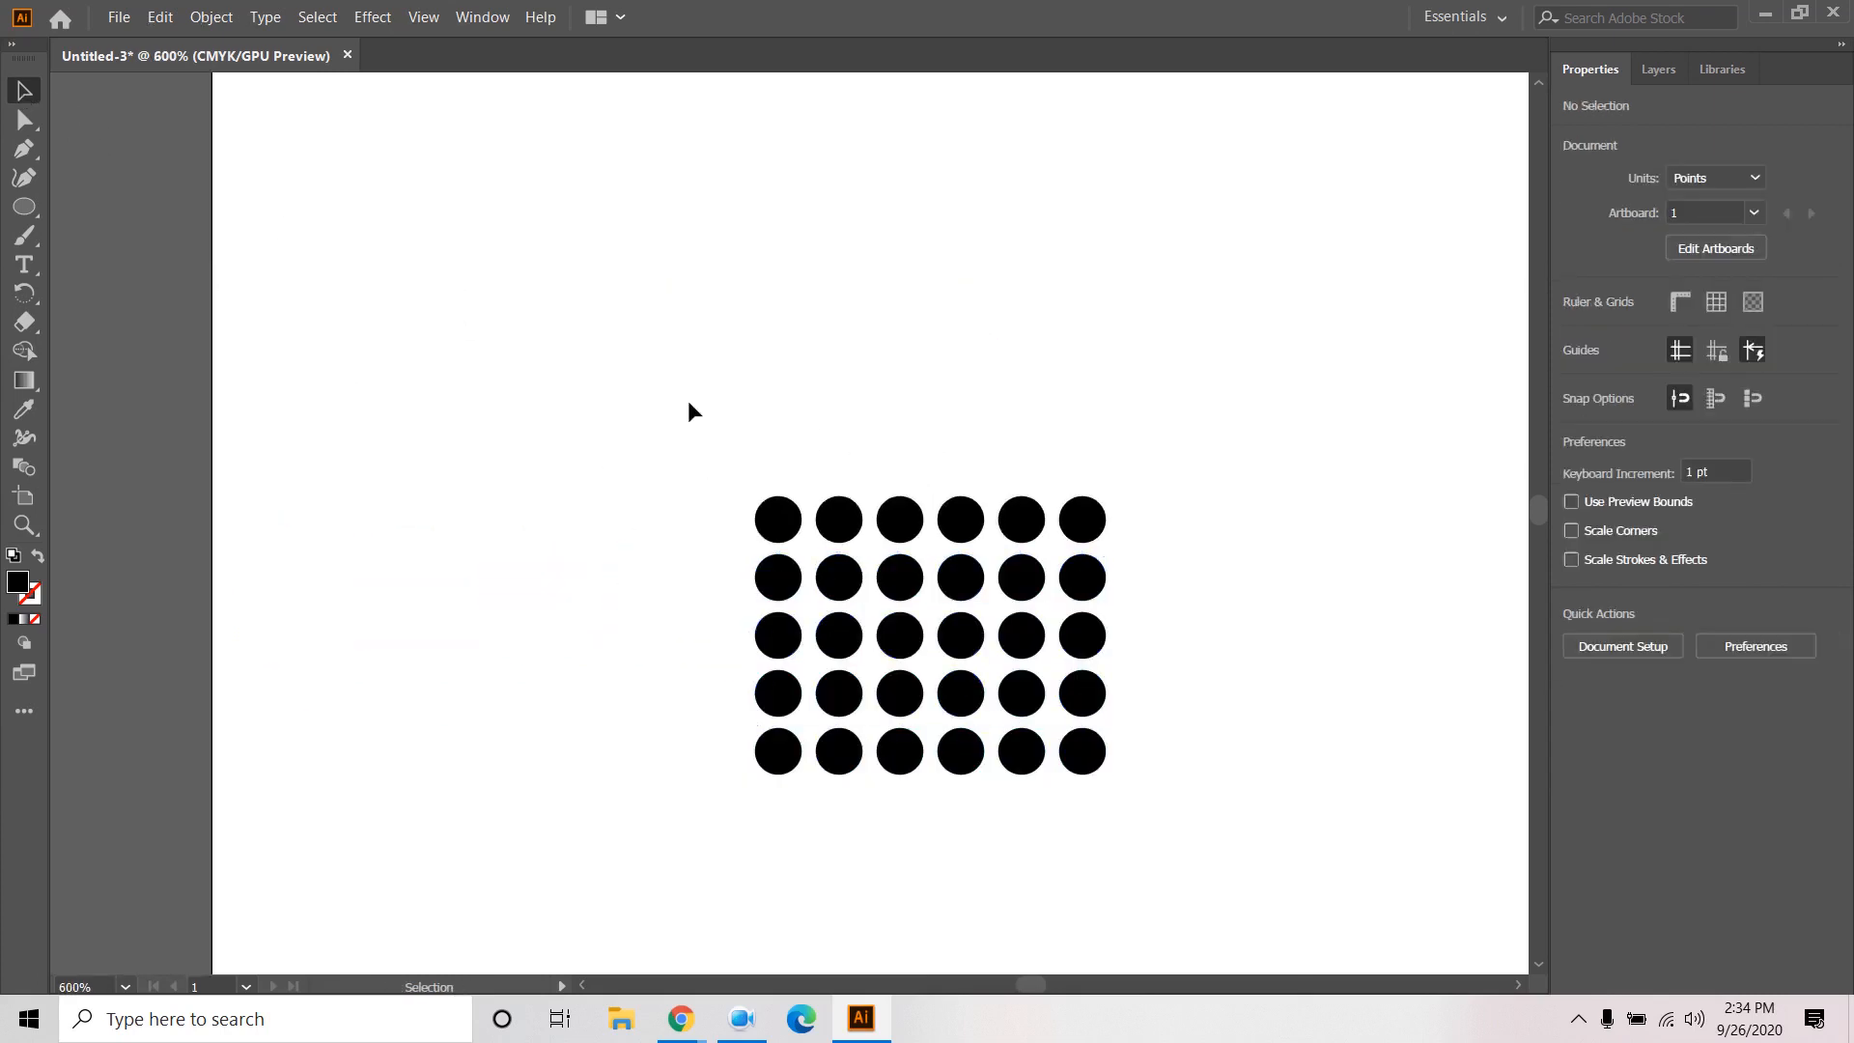
Group all the circles of the dot grid into one object.
{"action": "scroll", "coordinate": [688, 386], "scroll_direction": "down", "scroll_amount": 4}
{"action": "left_click_drag", "start_coordinate": [936, 387], "coordinate": [575, 640]}
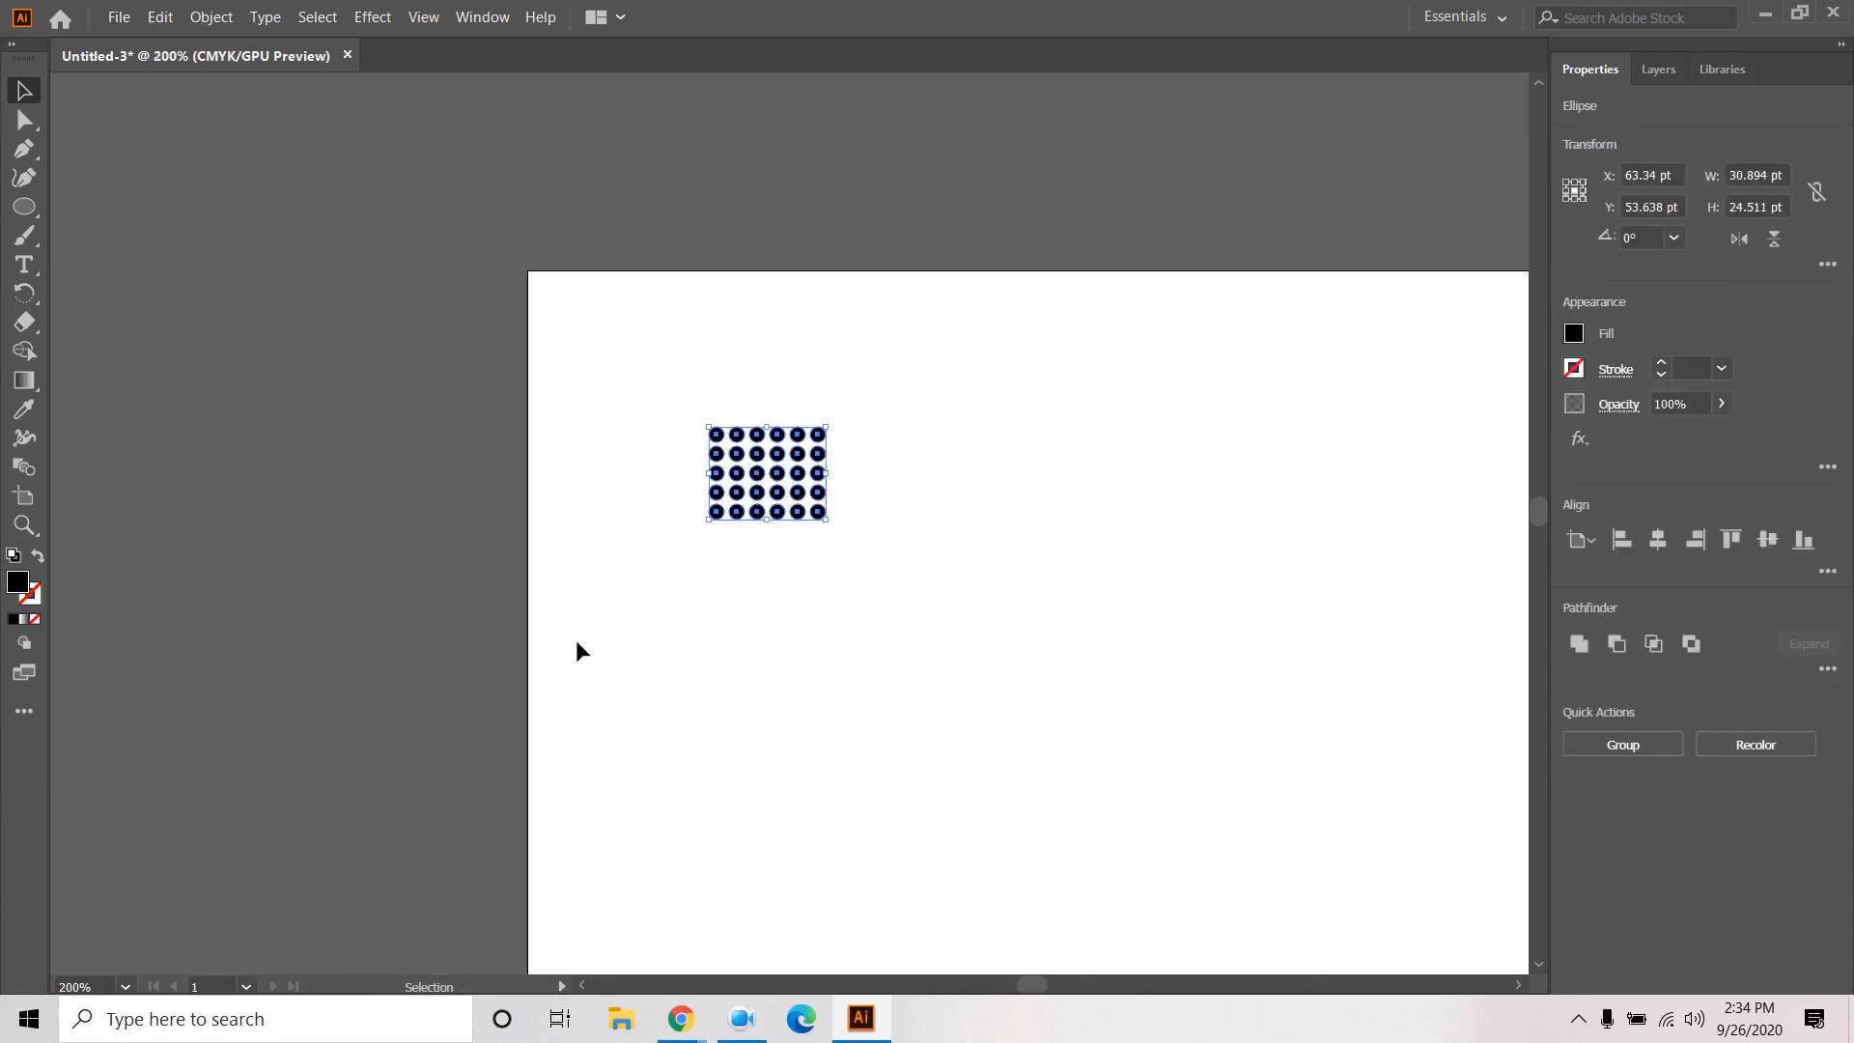
{"action": "key", "text": "v"}
{"action": "left_click", "coordinate": [214, 18]}
{"action": "left_click", "coordinate": [259, 123]}
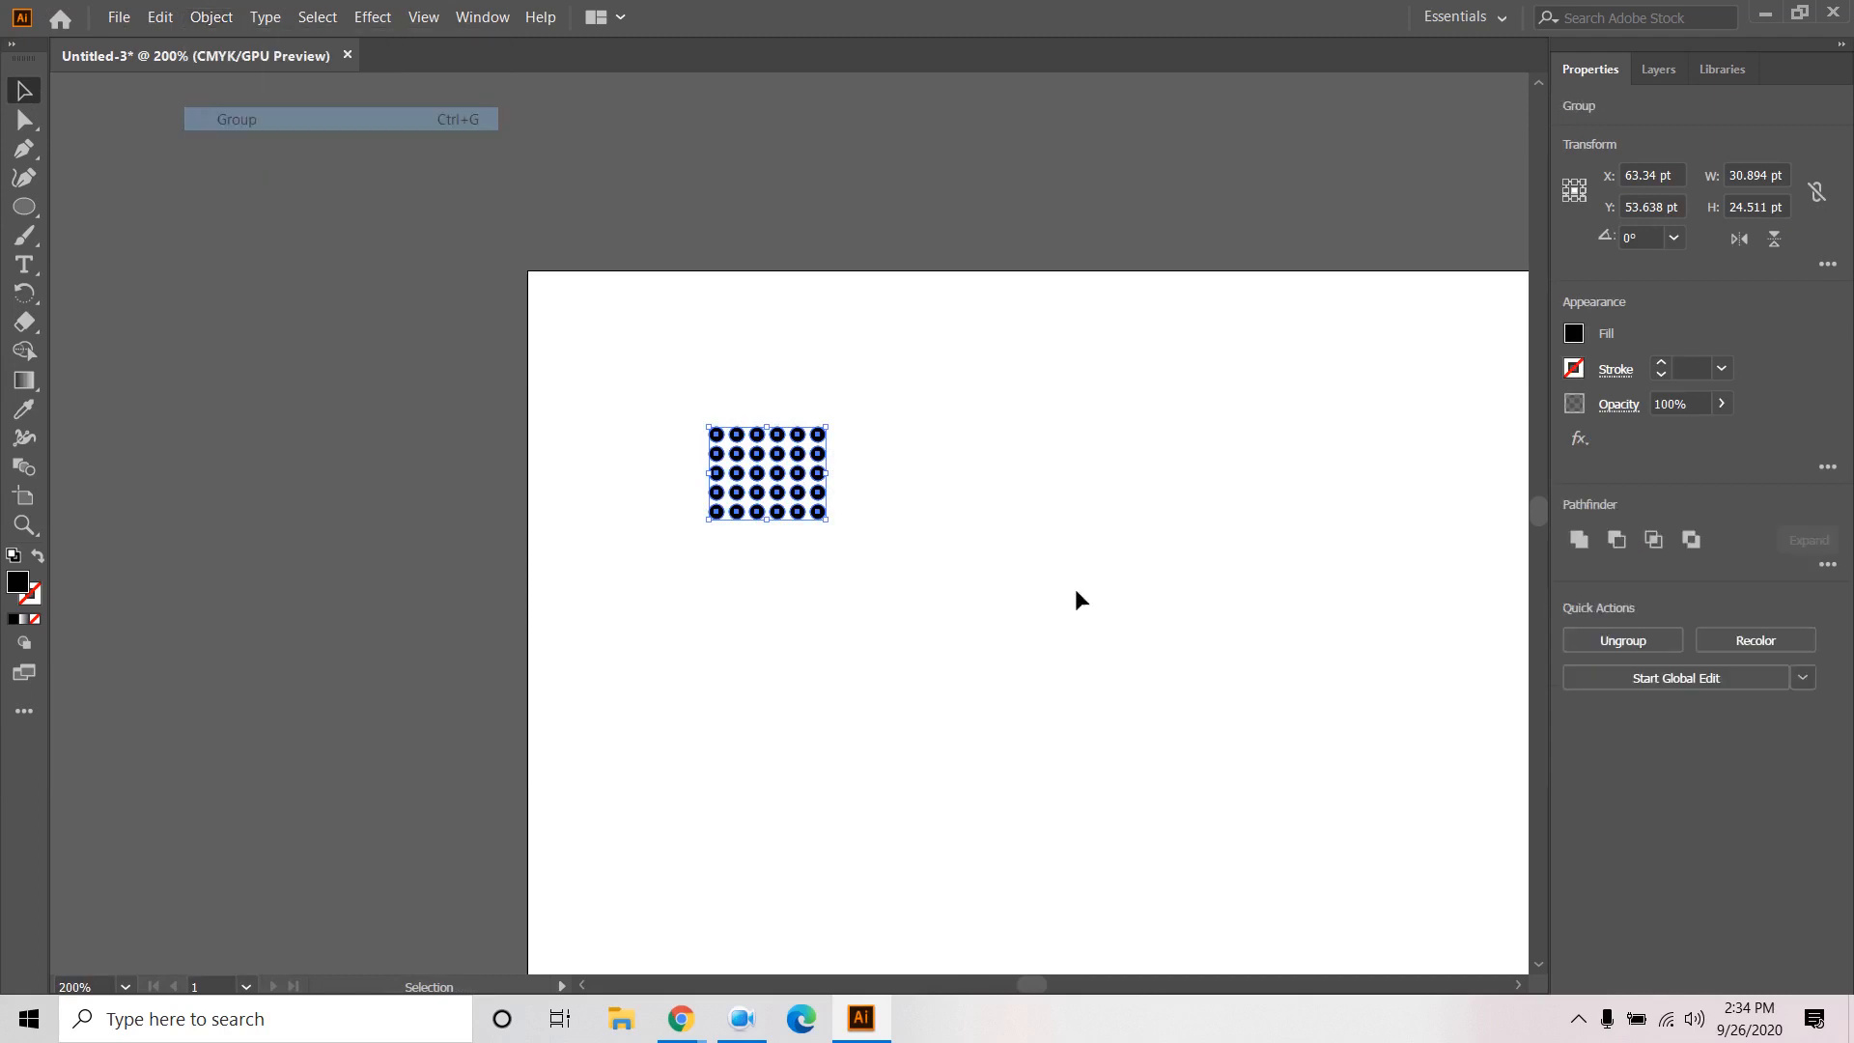
{"action": "left_click", "coordinate": [1008, 537]}
Scale the dot-grid group up about its centre to about 161.6 by 128.2 pt and move it fully inside the artboard.
{"action": "scroll", "coordinate": [1008, 535], "scroll_direction": "down", "scroll_amount": 3}
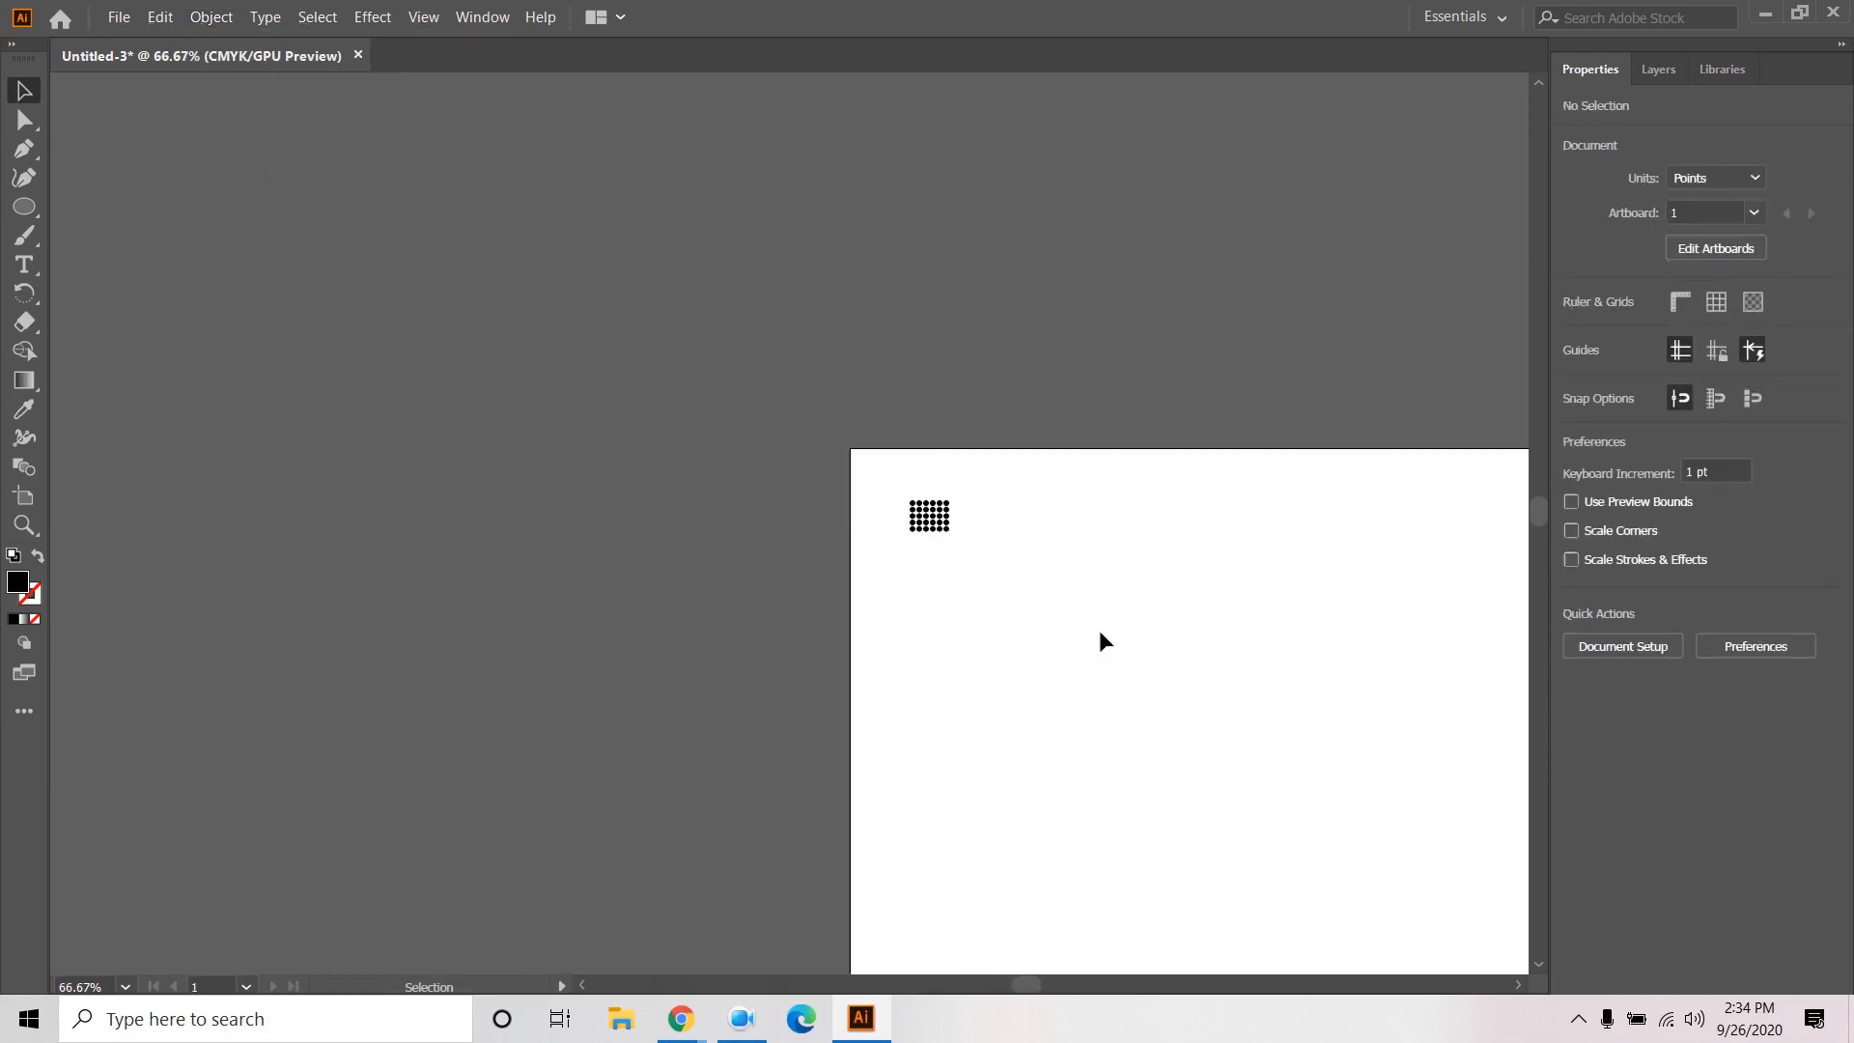
{"action": "left_click_drag", "start_coordinate": [1101, 634], "coordinate": [650, 405]}
{"action": "left_click_drag", "start_coordinate": [645, 271], "coordinate": [434, 391]}
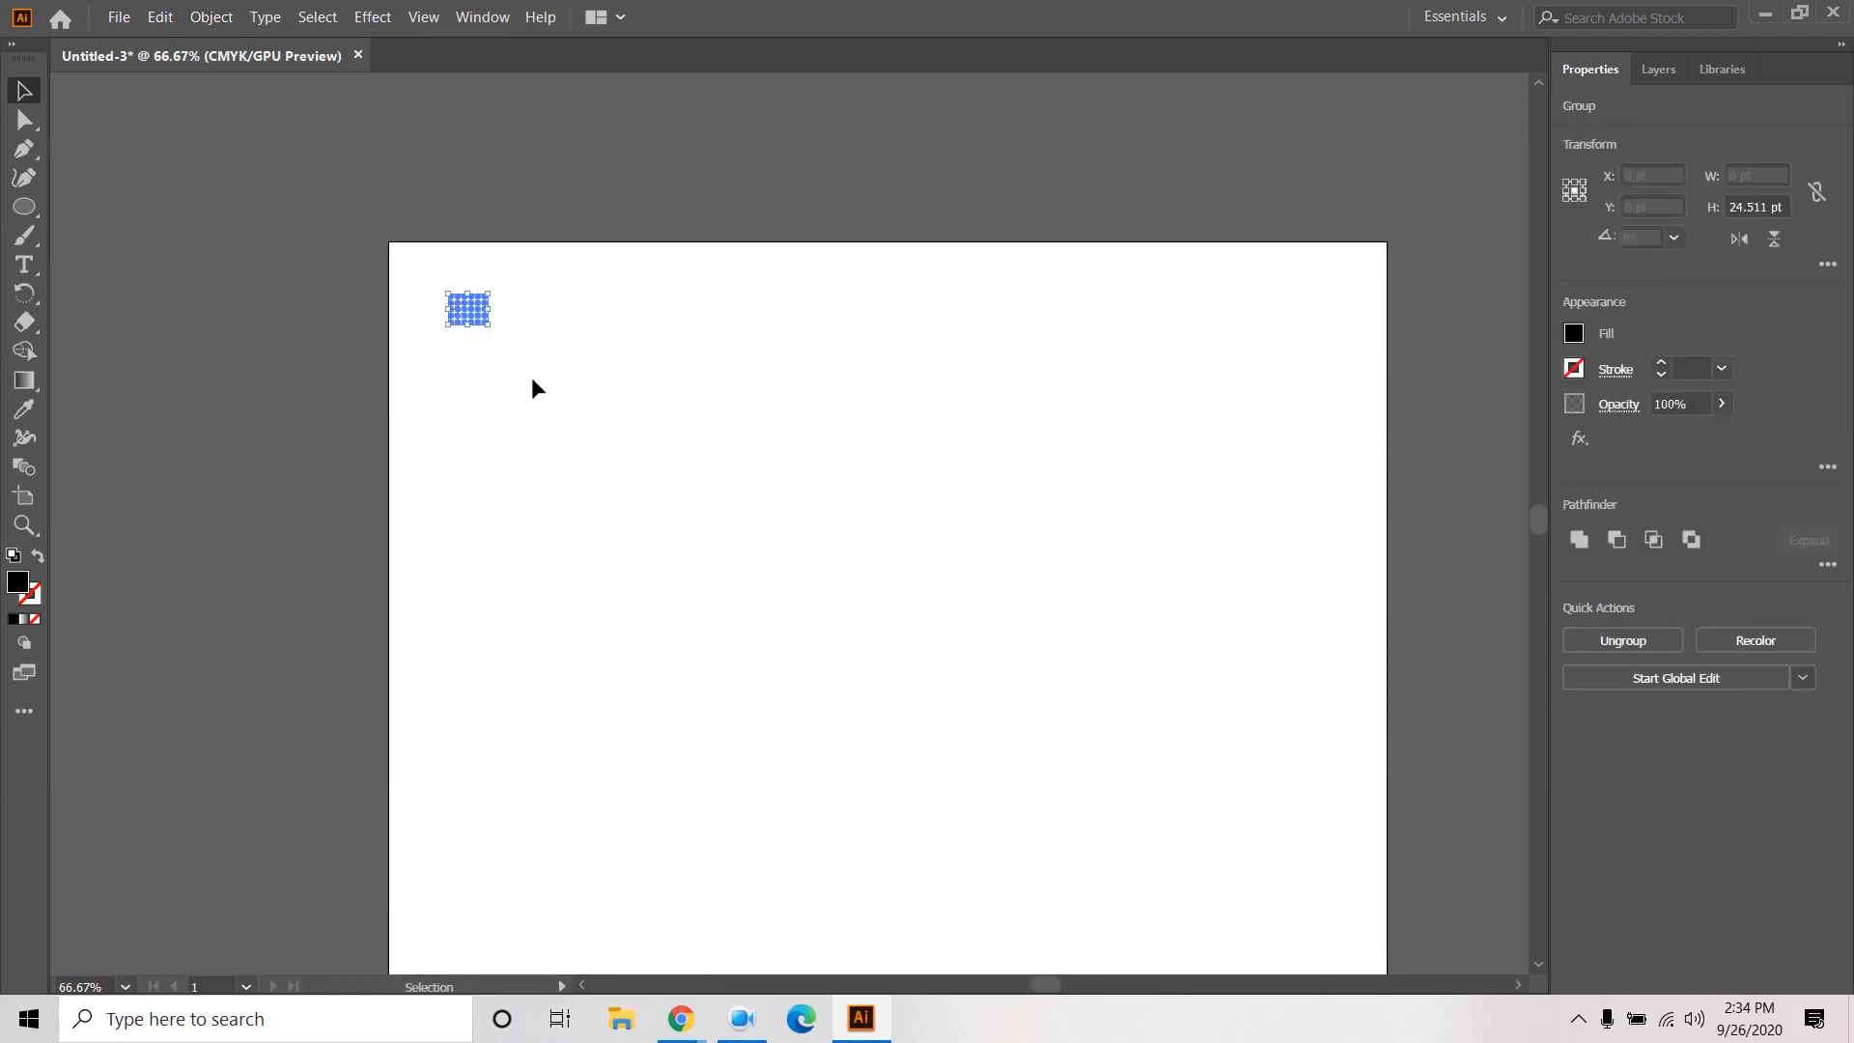
{"action": "left_click_drag", "start_coordinate": [491, 325], "coordinate": [570, 391]}
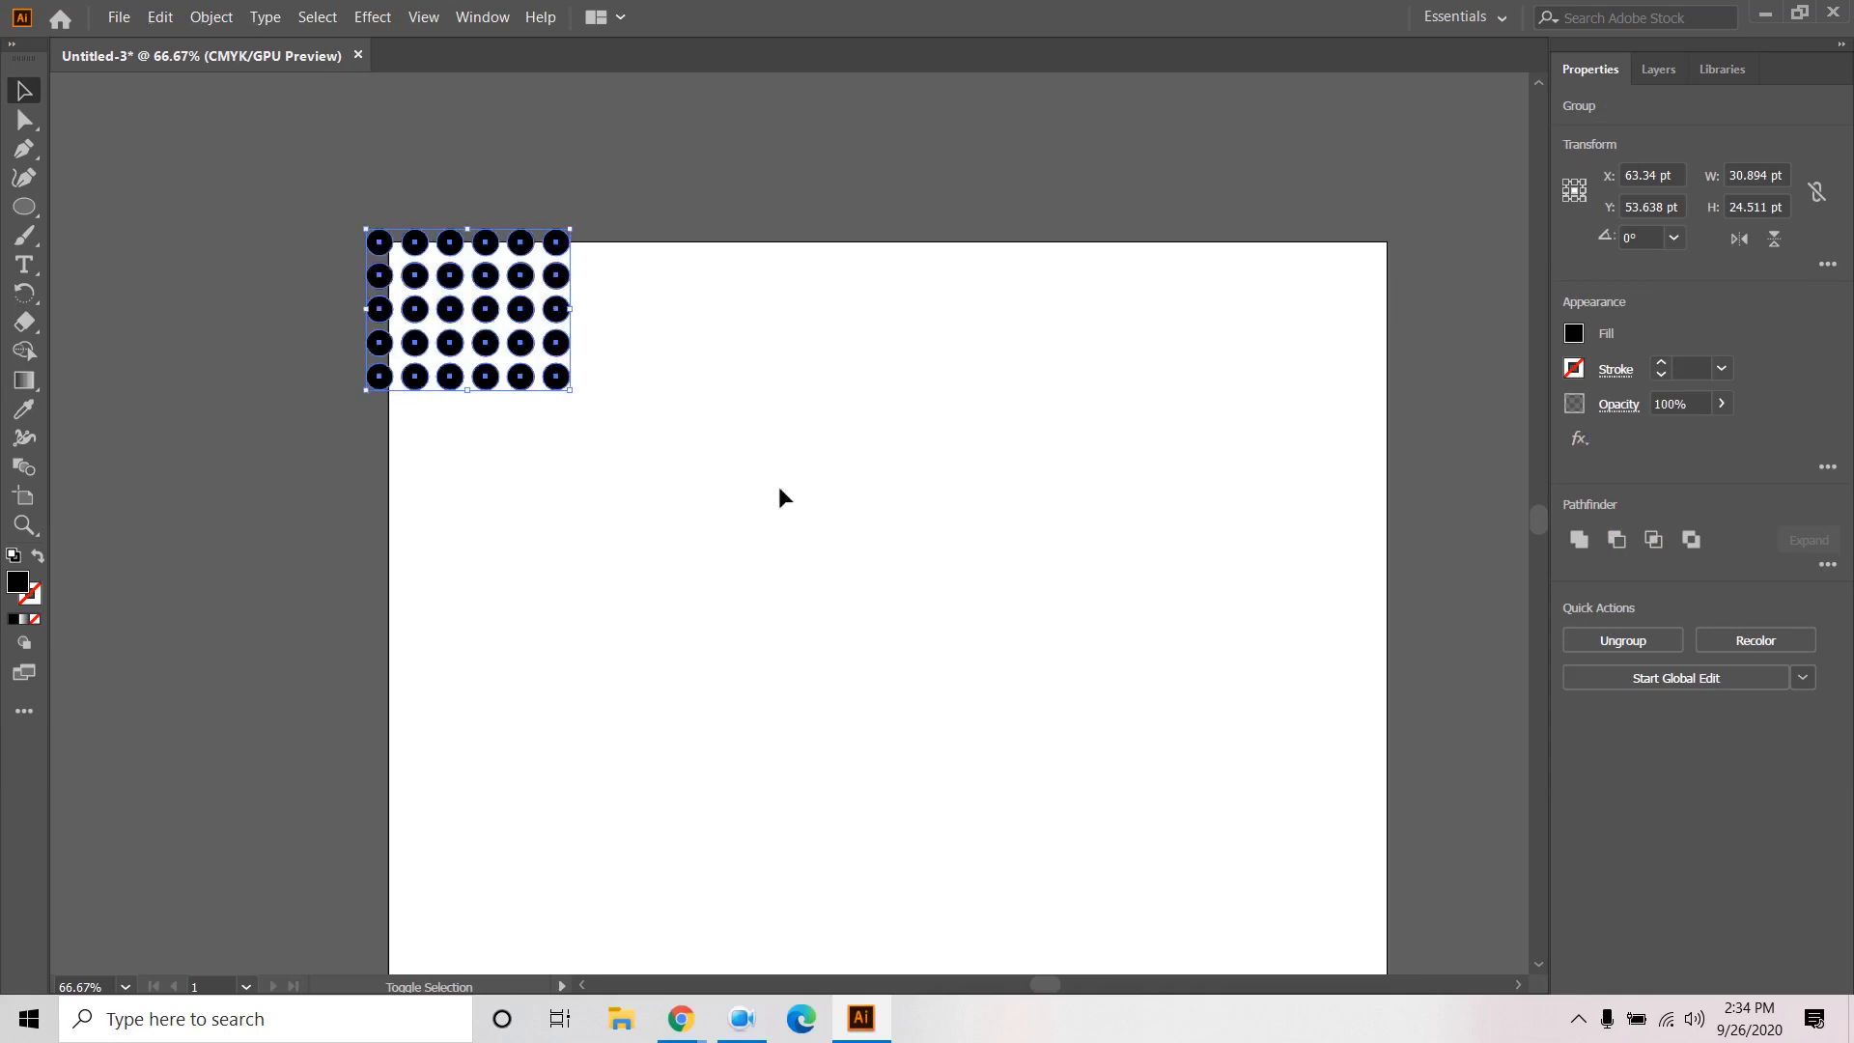
{"action": "left_click", "coordinate": [778, 497]}
{"action": "left_click_drag", "start_coordinate": [502, 333], "coordinate": [629, 434]}
{"action": "left_click", "coordinate": [822, 477]}
{"action": "scroll", "coordinate": [823, 477], "scroll_direction": "down", "scroll_amount": 4}
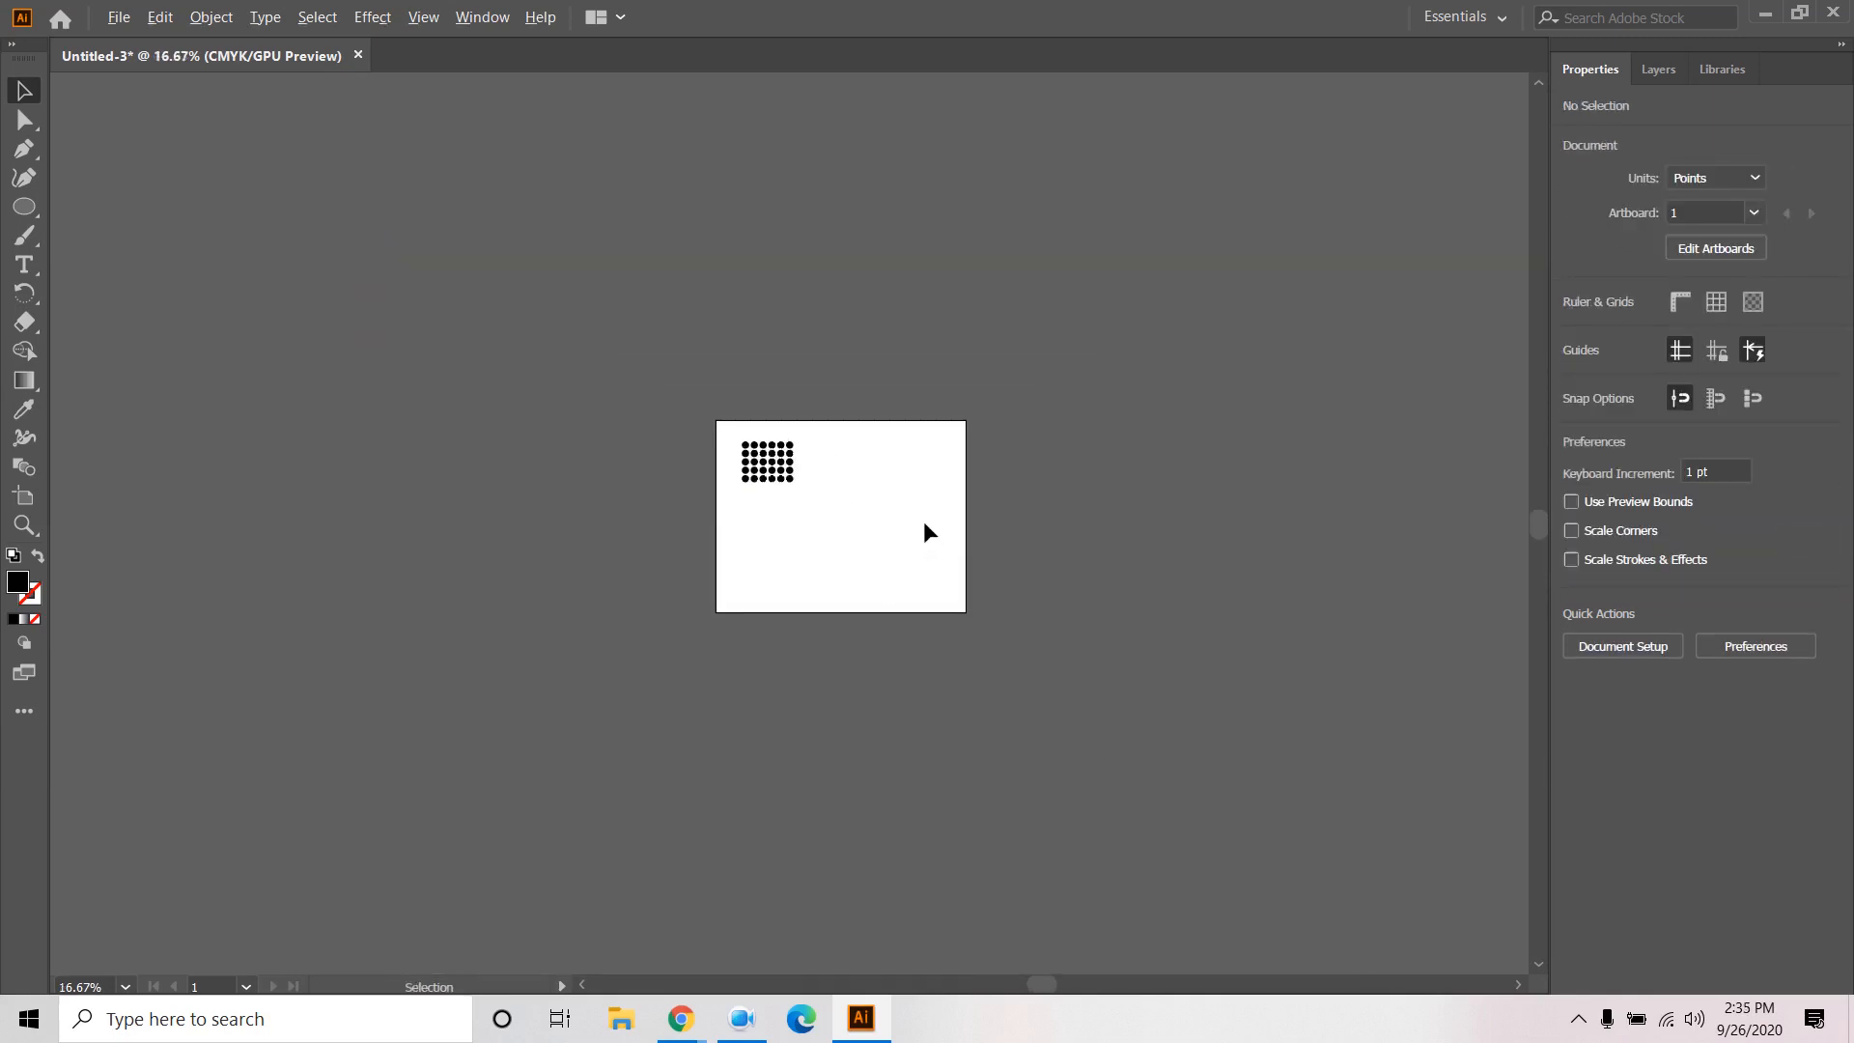
Change the fill of the dot-grid group to light blue.
{"action": "scroll", "coordinate": [892, 529], "scroll_direction": "up", "scroll_amount": 2}
{"action": "left_click", "coordinate": [687, 426]}
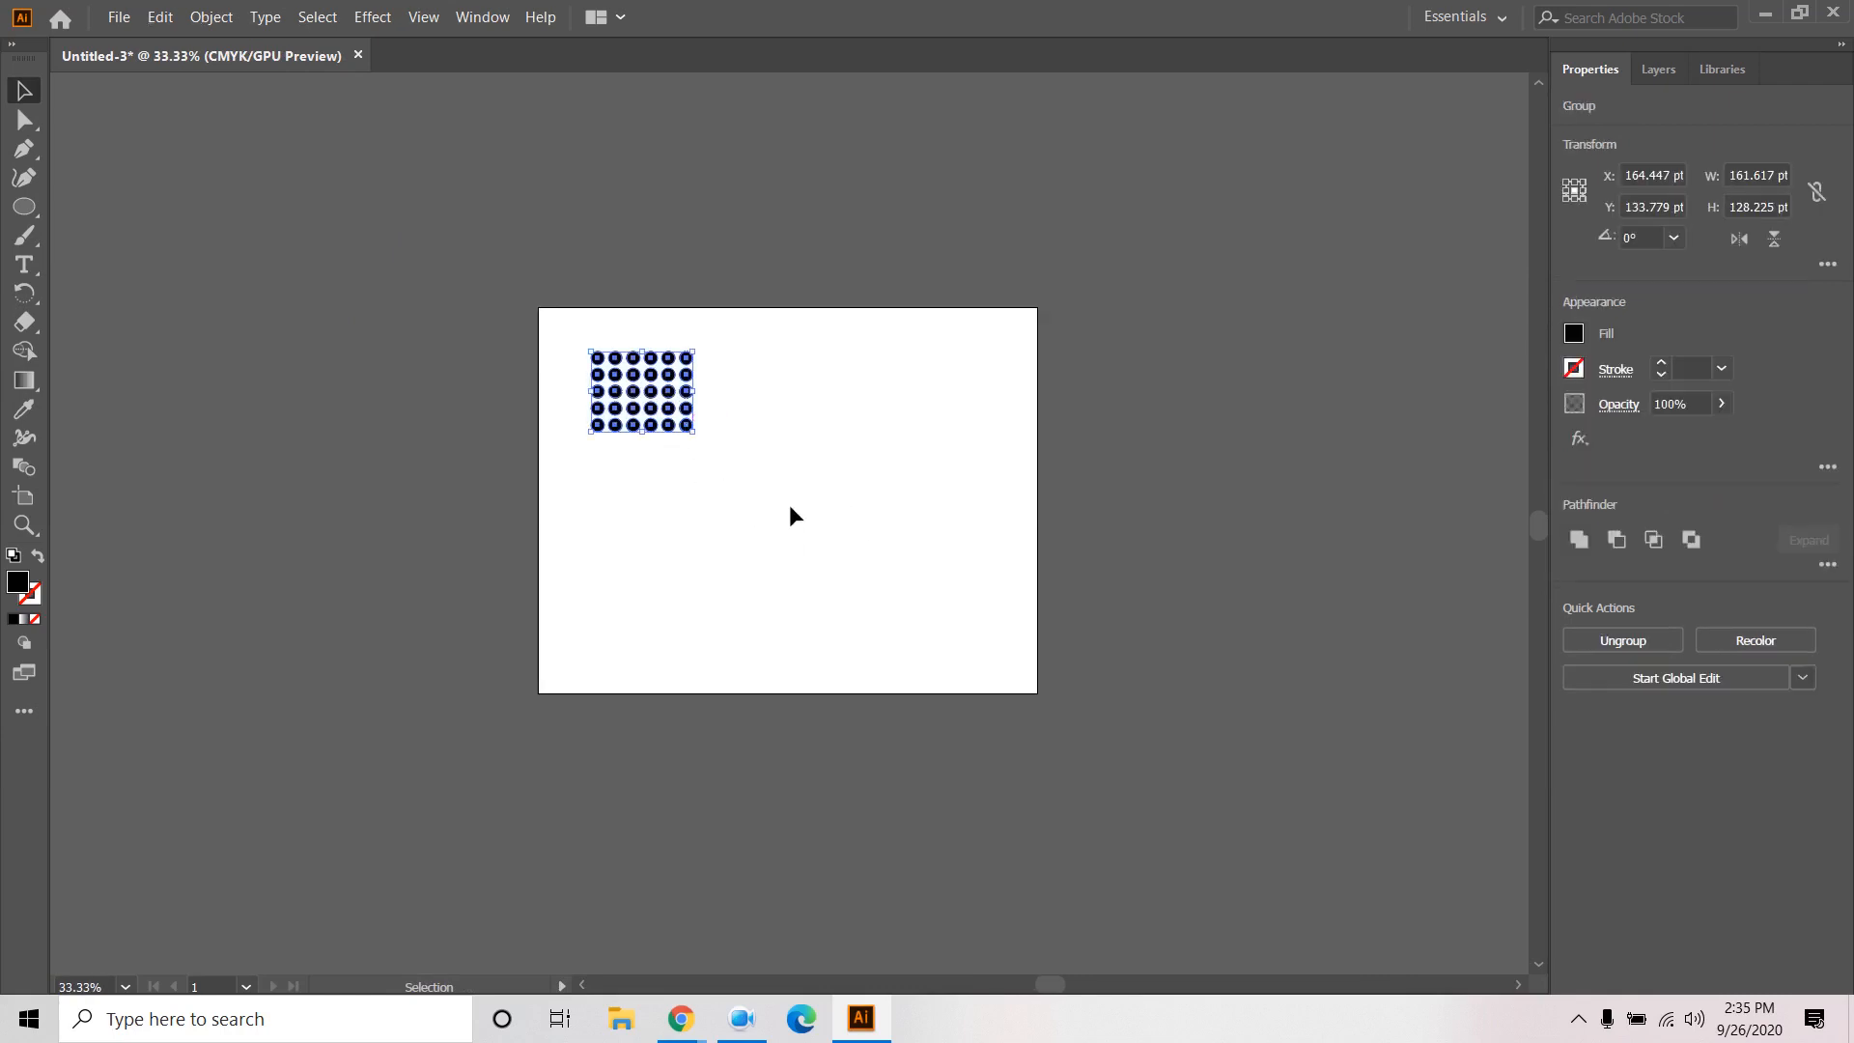
{"action": "left_click", "coordinate": [1578, 334]}
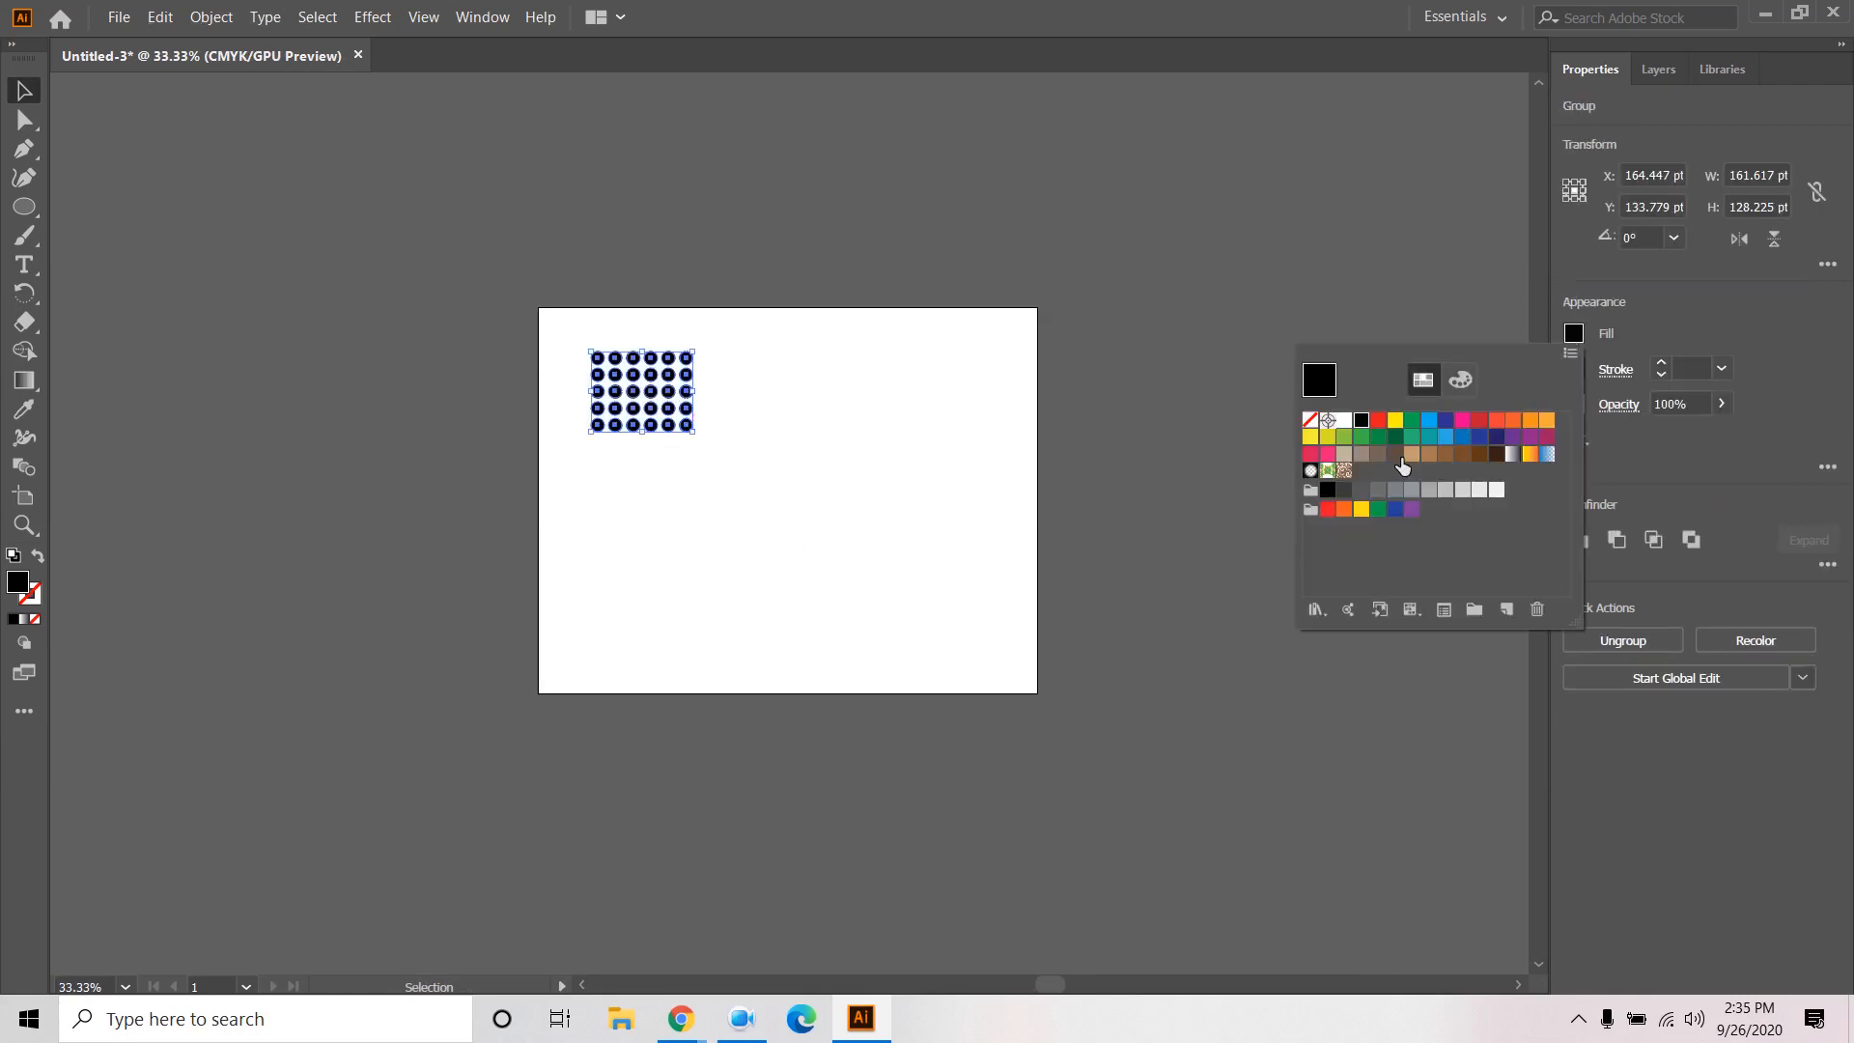
{"action": "left_click", "coordinate": [1429, 420]}
{"action": "left_click", "coordinate": [847, 434]}
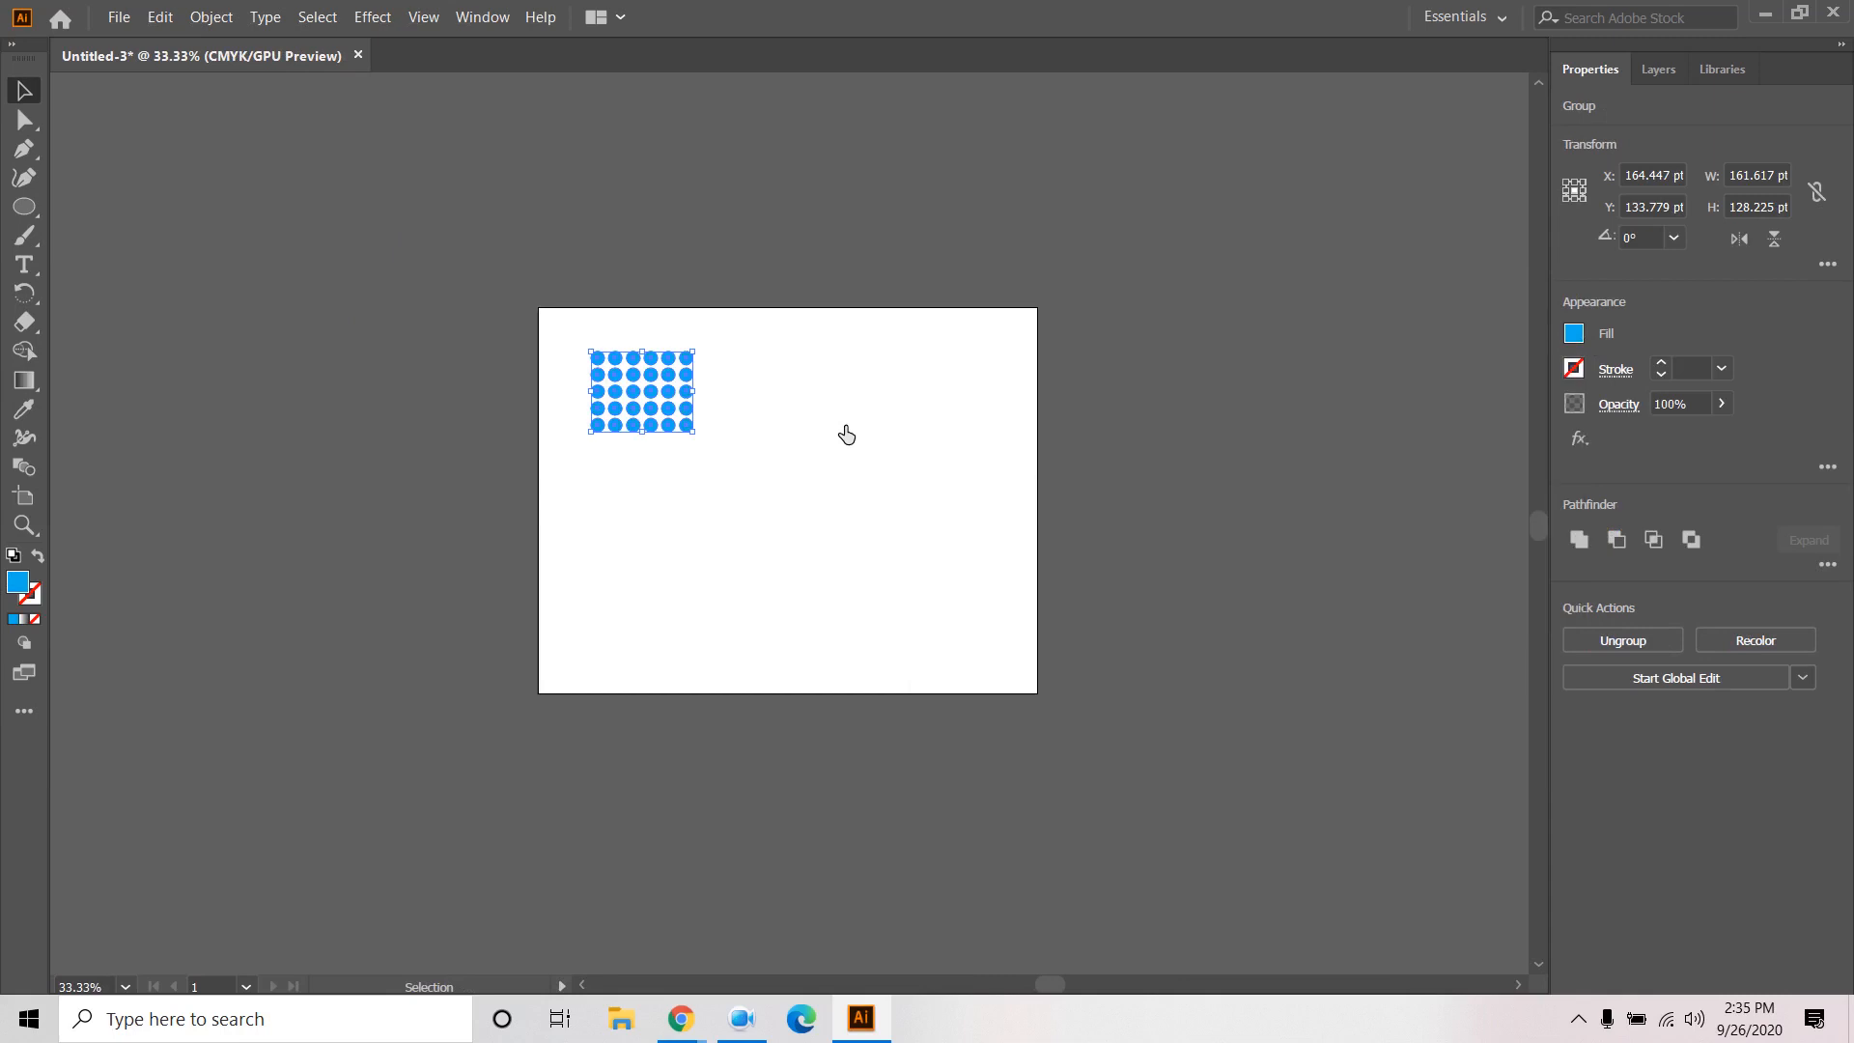
{"action": "left_click", "coordinate": [779, 526]}
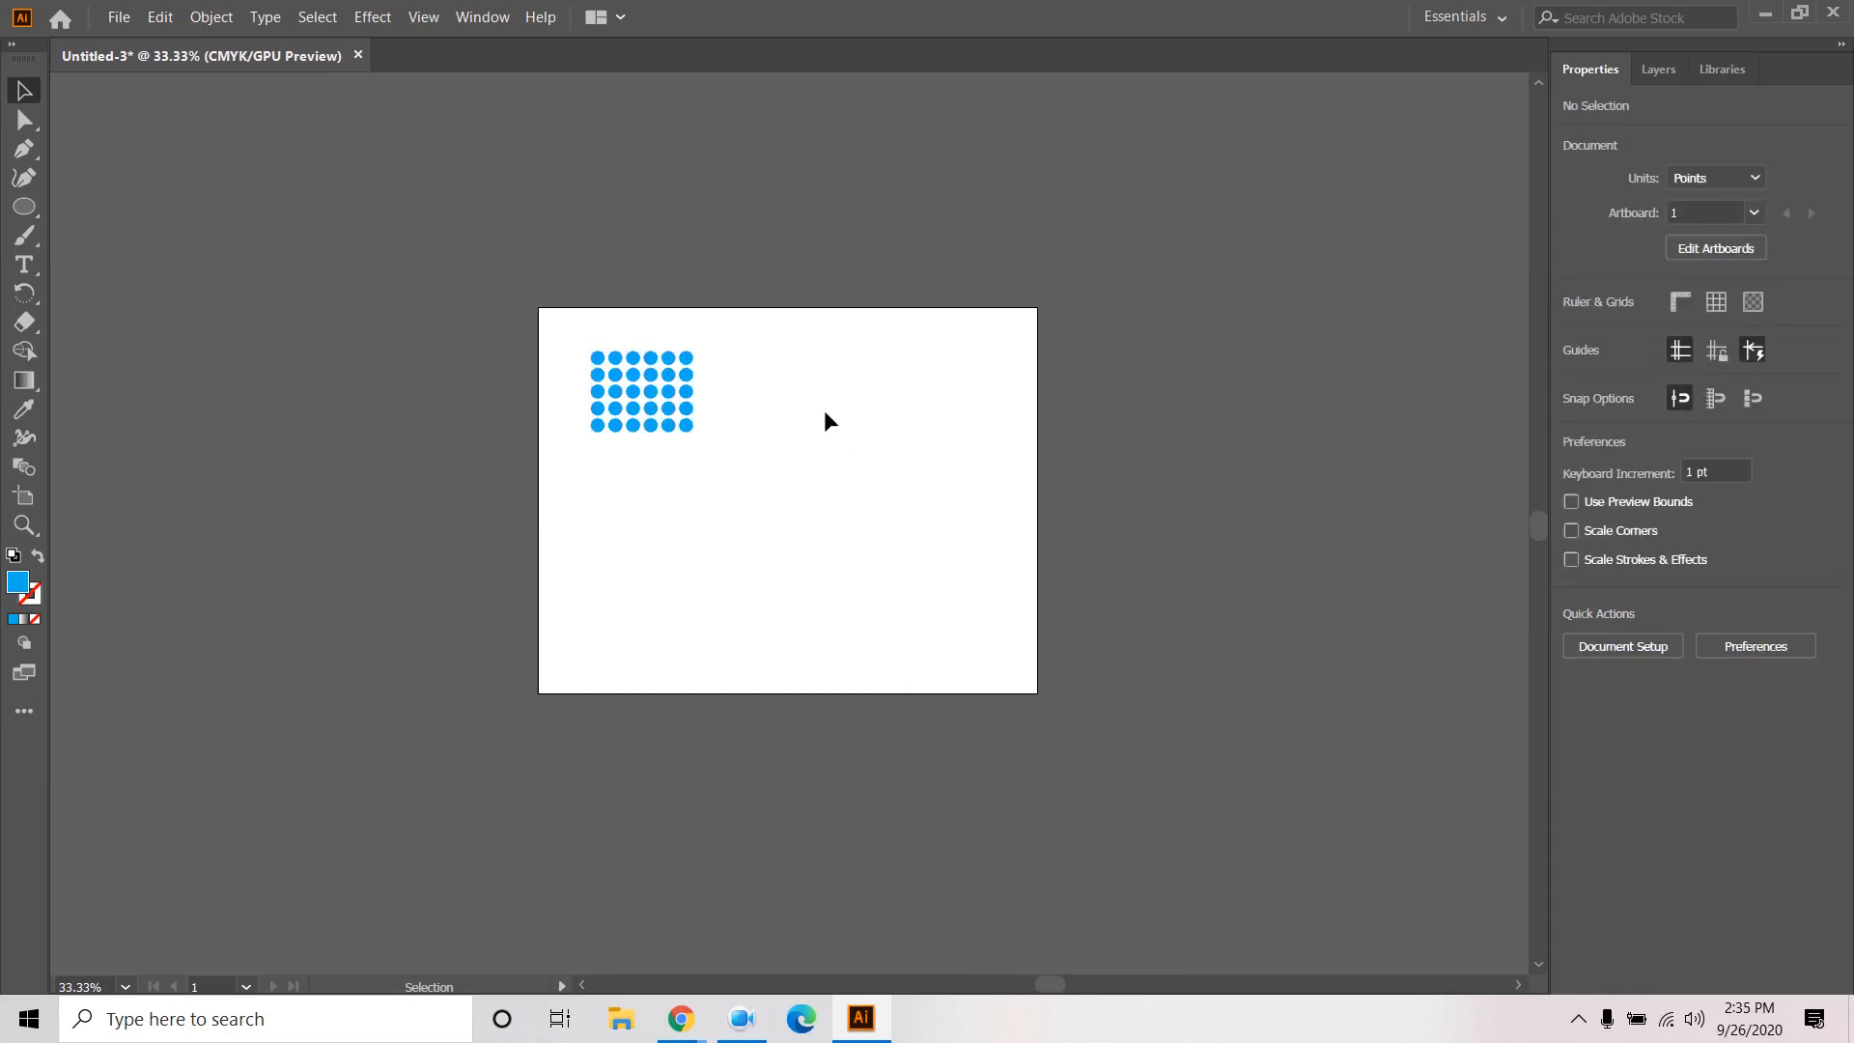
Delete the blue dot grid and draw a horizontal line about 321.7 pt long near the artboard's upper-left corner.
{"action": "left_click_drag", "start_coordinate": [760, 350], "coordinate": [576, 496]}
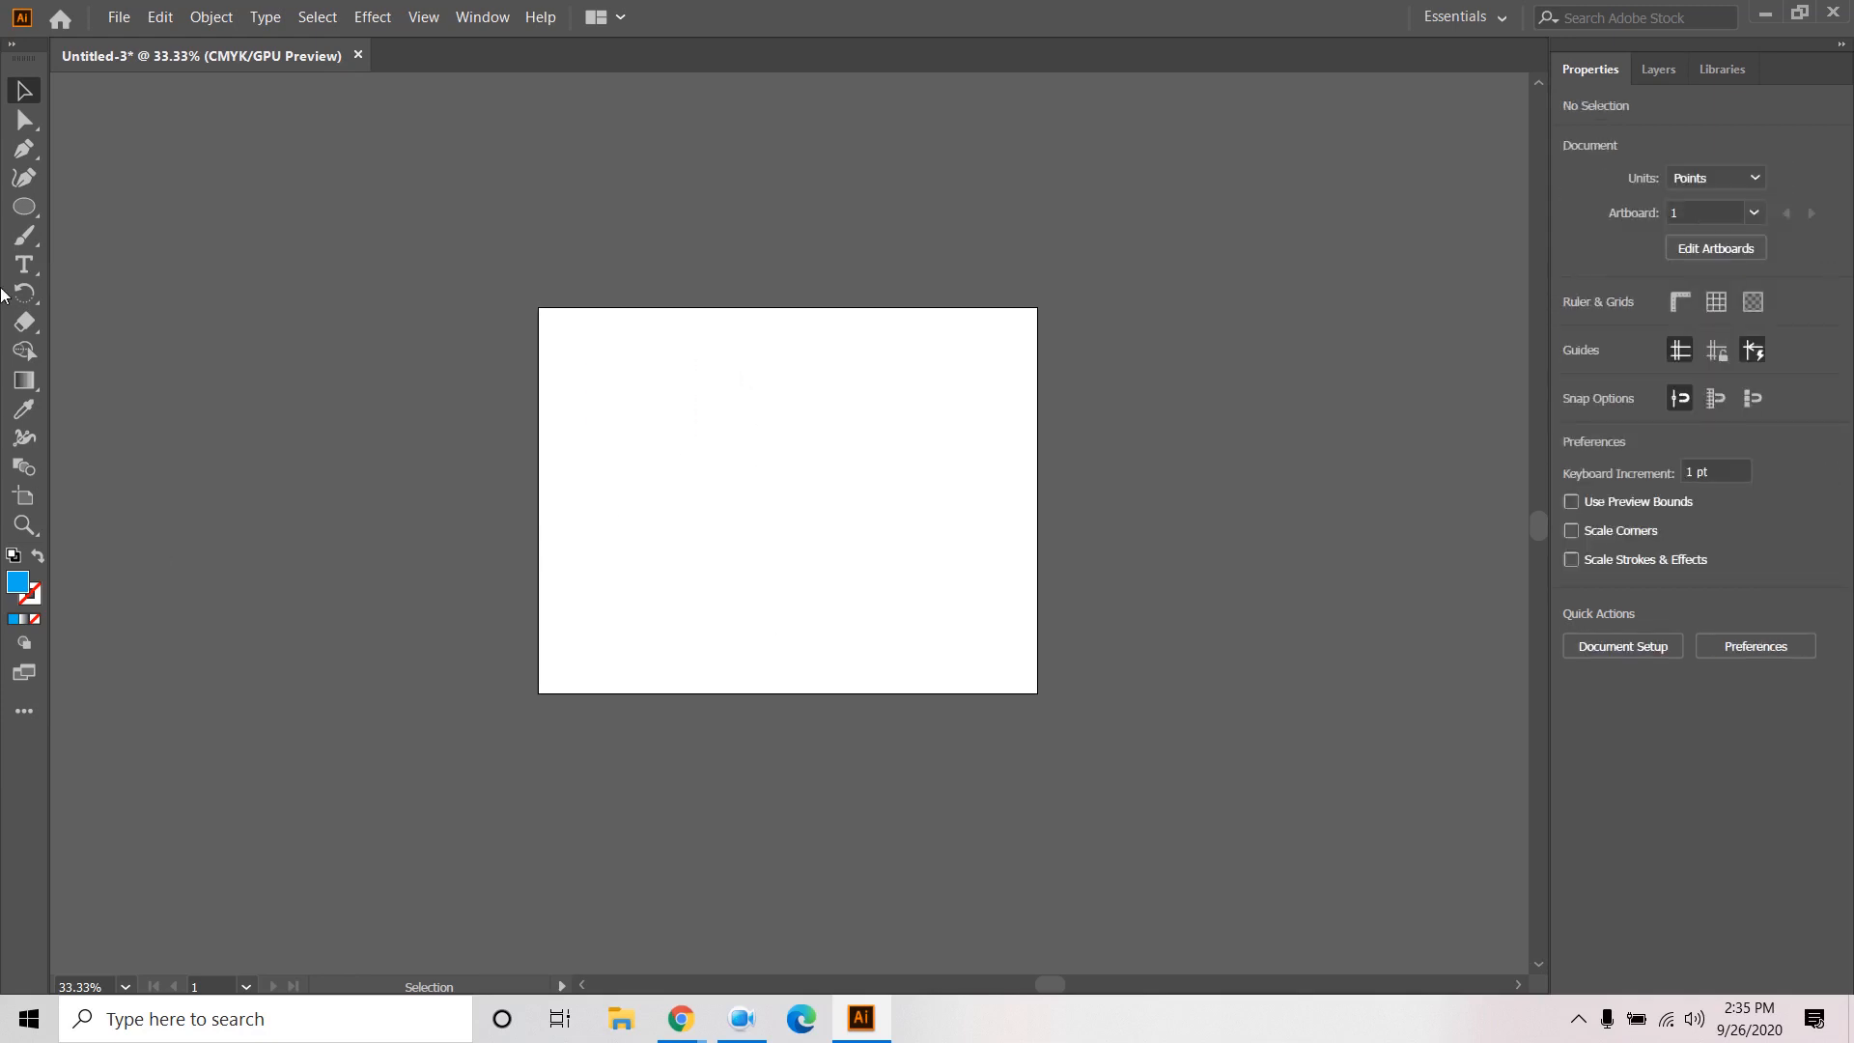
{"action": "left_click", "coordinate": [25, 207]}
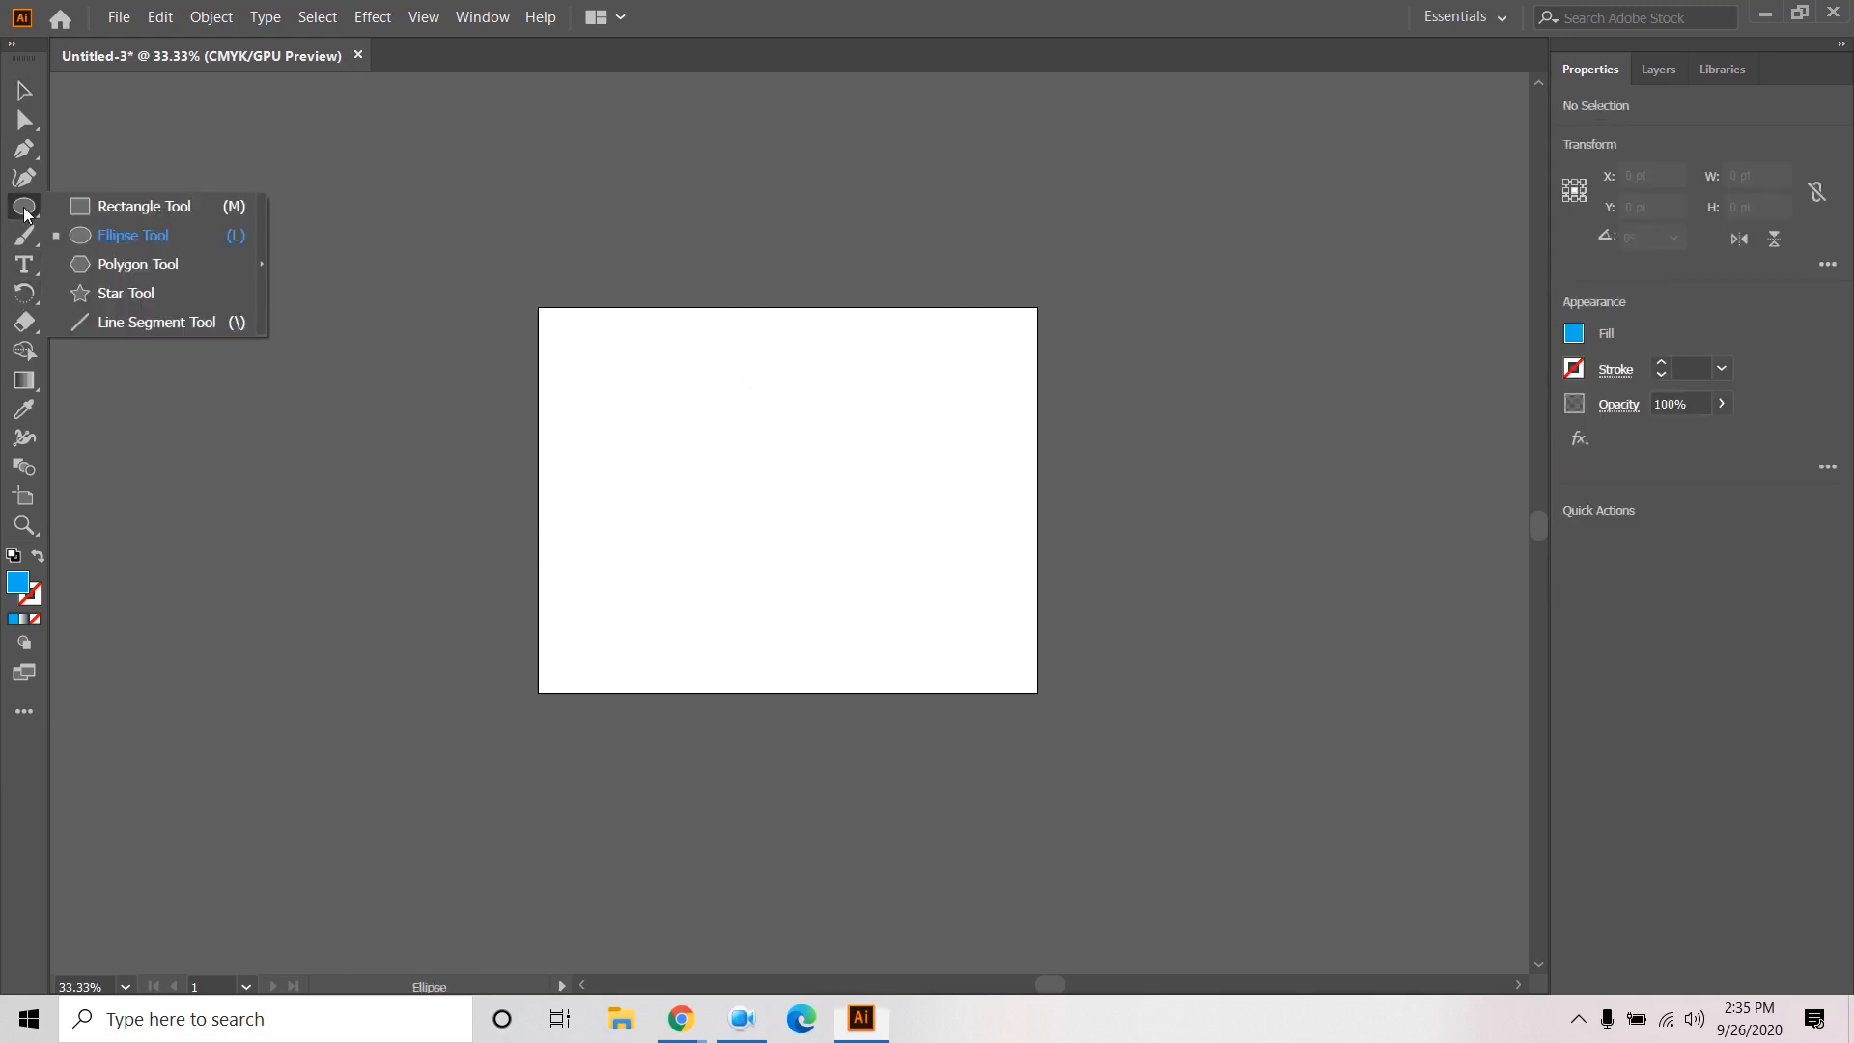
{"action": "left_click", "coordinate": [135, 322]}
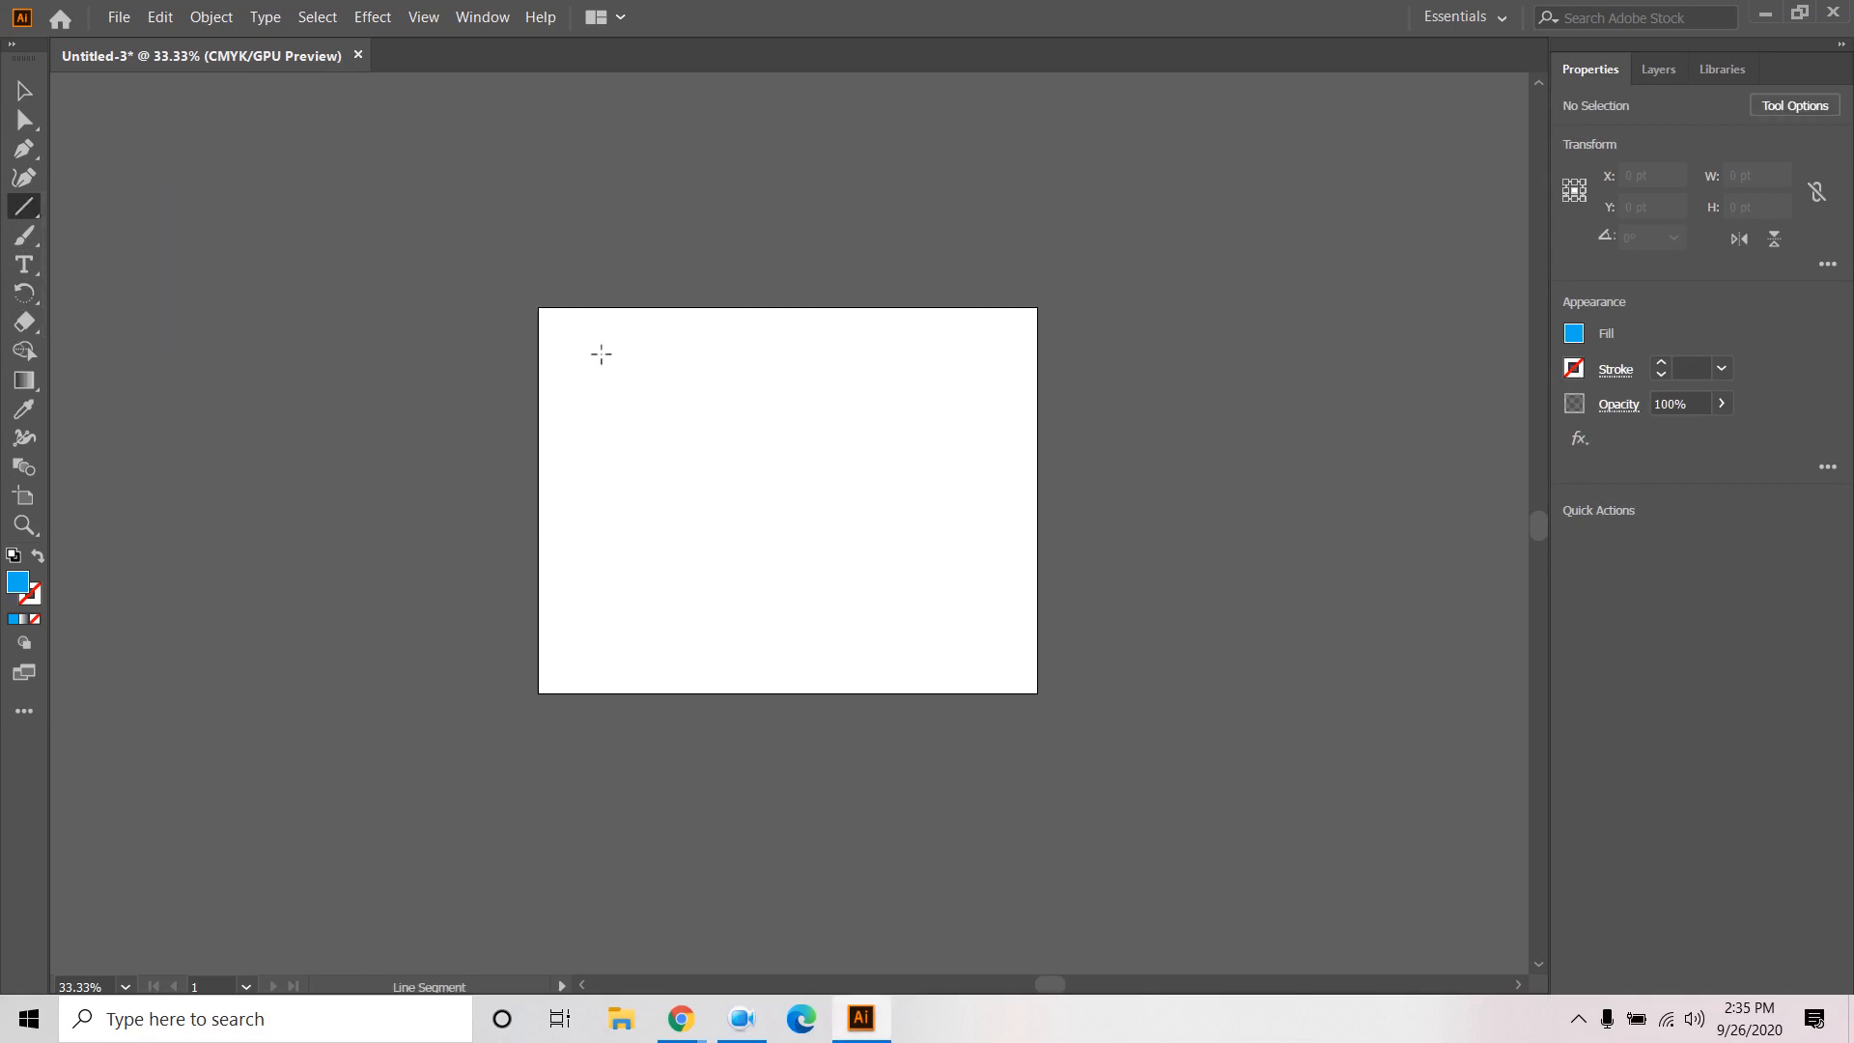
{"action": "left_click_drag", "start_coordinate": [591, 353], "coordinate": [793, 352]}
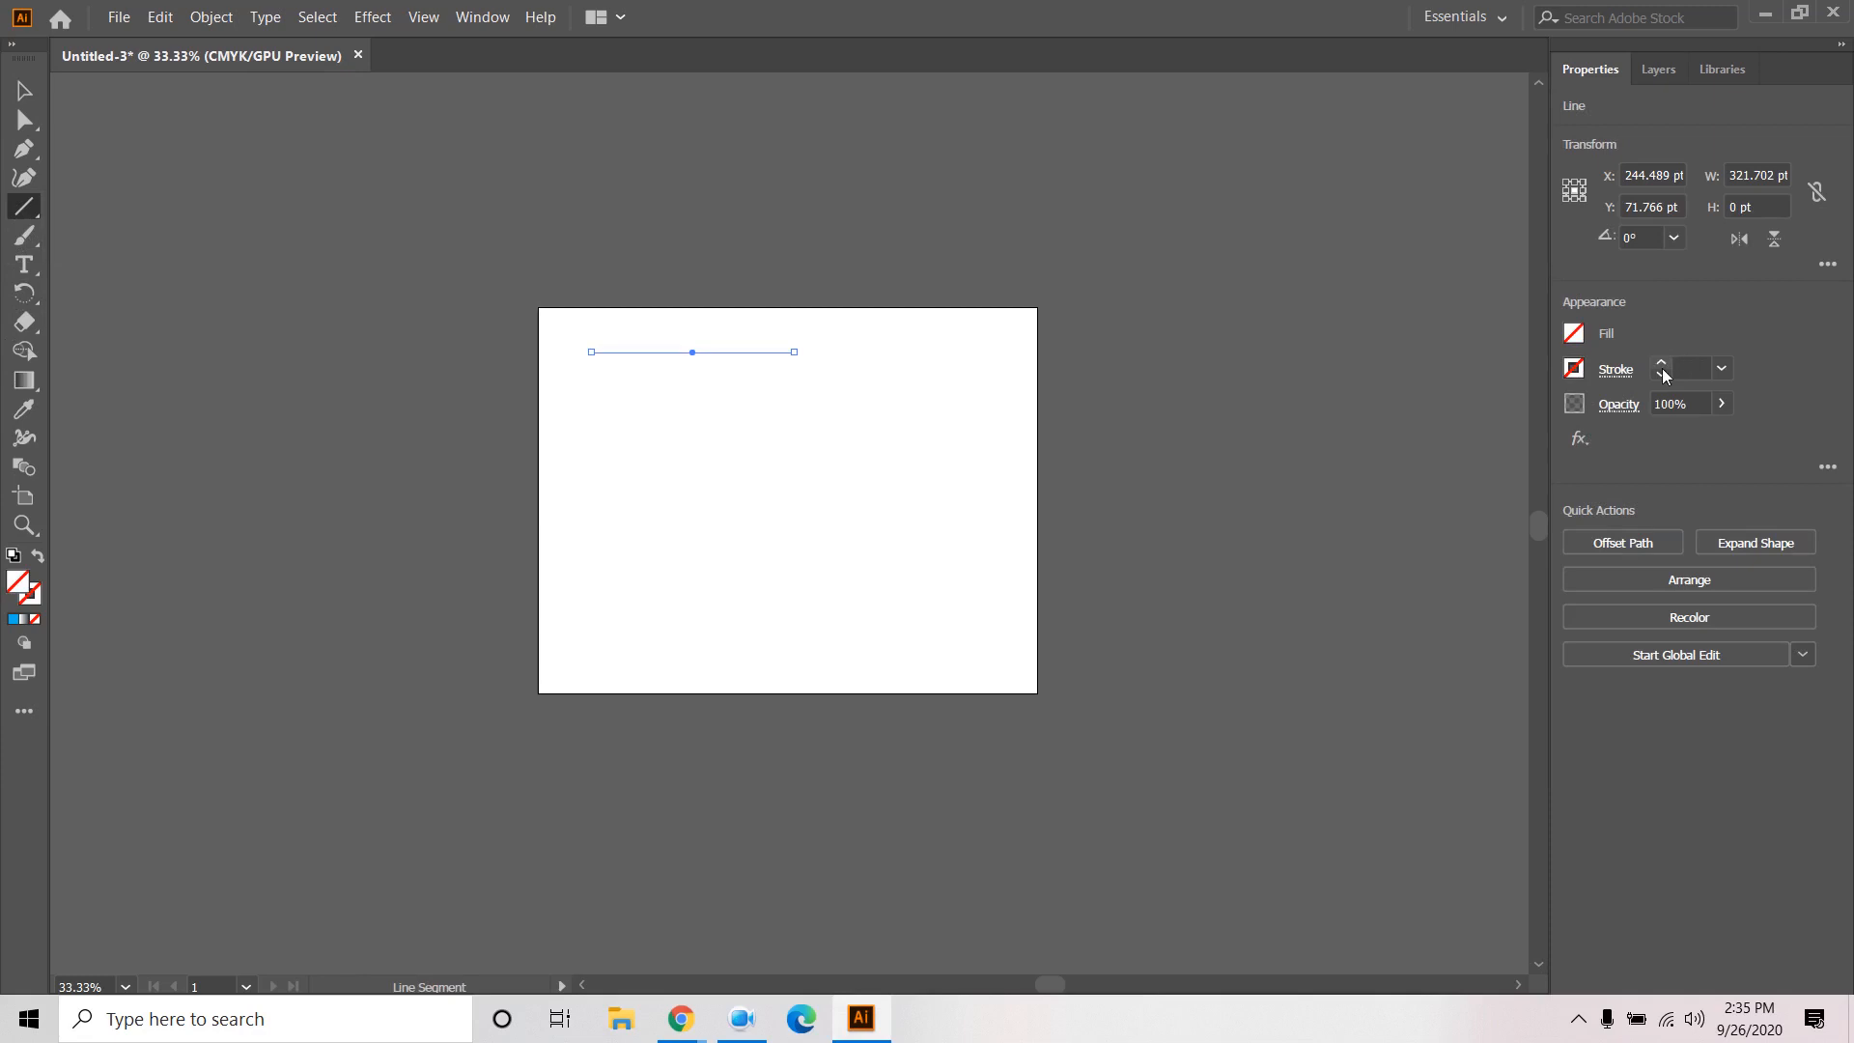
Set the line's stroke weight to 6 pt and deselect it.
{"action": "left_click", "coordinate": [1661, 364]}
{"action": "left_click", "coordinate": [1660, 364]}
{"action": "left_click", "coordinate": [1661, 364]}
{"action": "left_click", "coordinate": [1661, 364]}
{"action": "left_click", "coordinate": [1661, 364]}
{"action": "left_click", "coordinate": [1661, 364]}
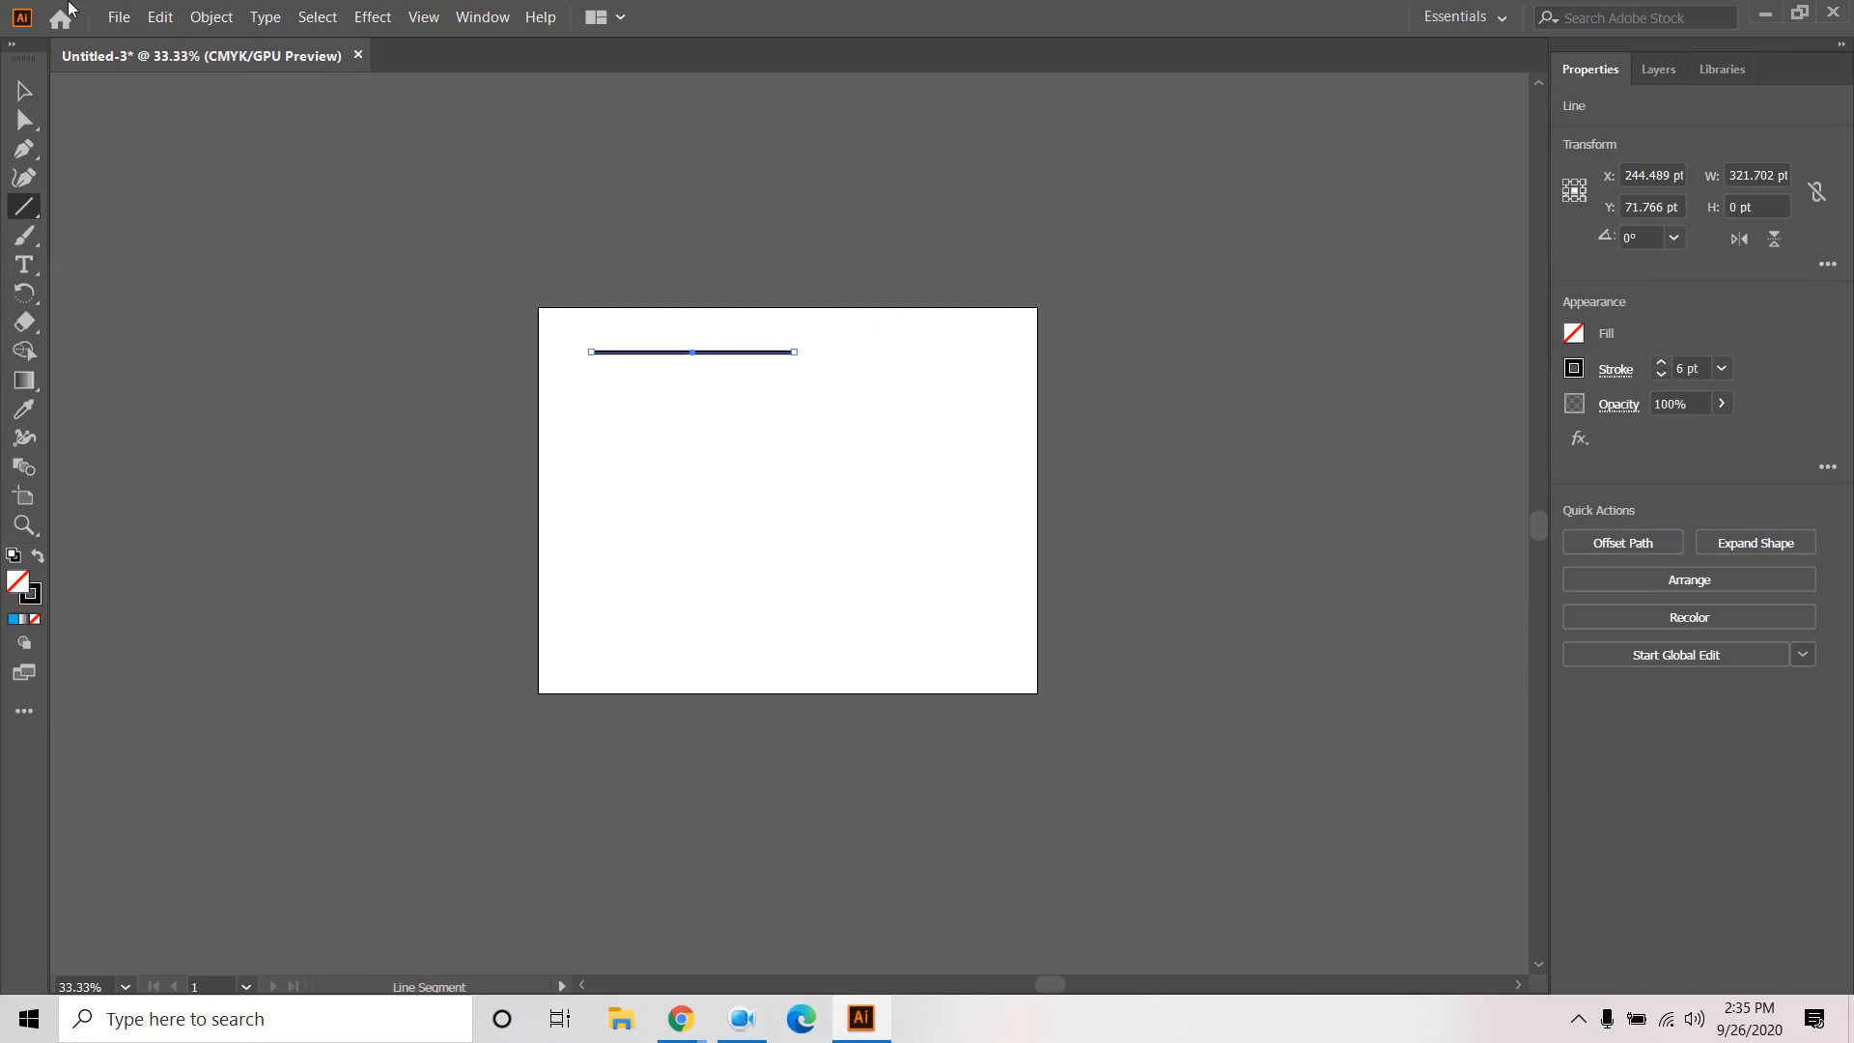
{"action": "left_click", "coordinate": [27, 90]}
{"action": "left_click", "coordinate": [568, 452]}
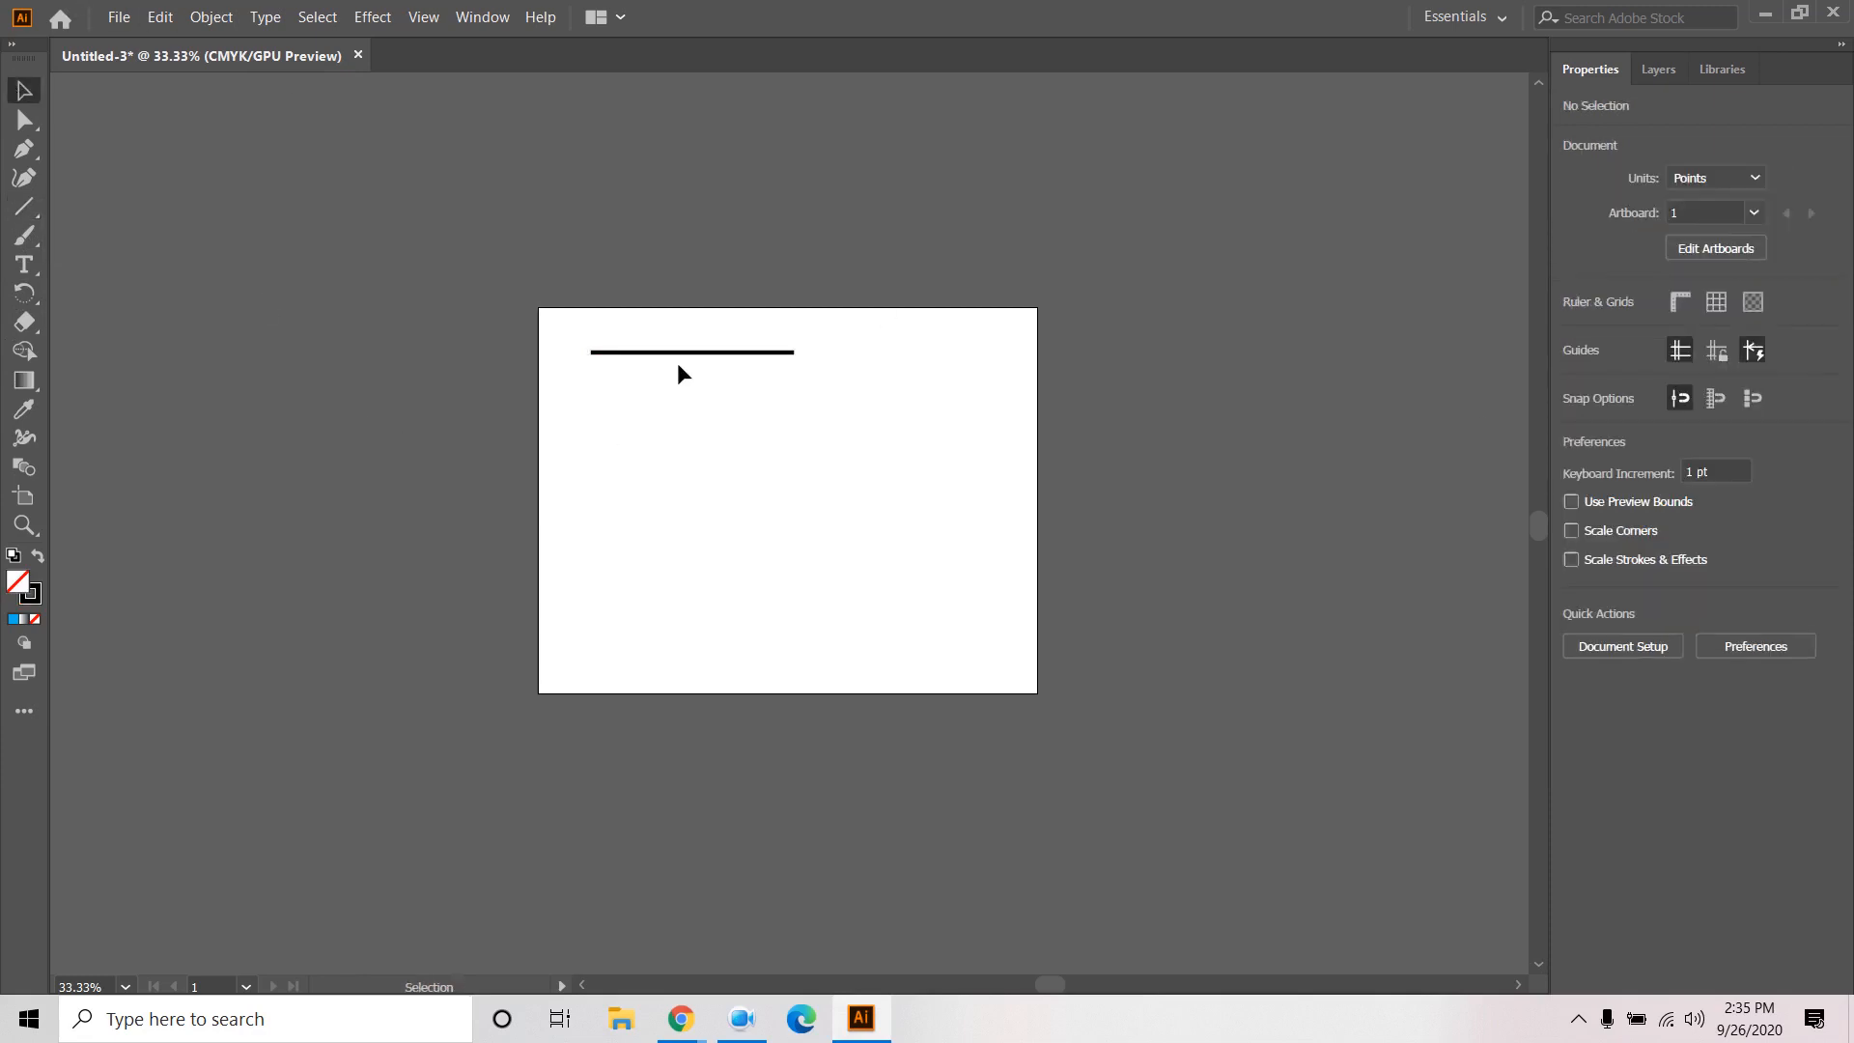
Copy the line about 29.1 pt downward and repeat the transformation three times to make five parallel lines.
{"action": "left_click", "coordinate": [692, 355]}
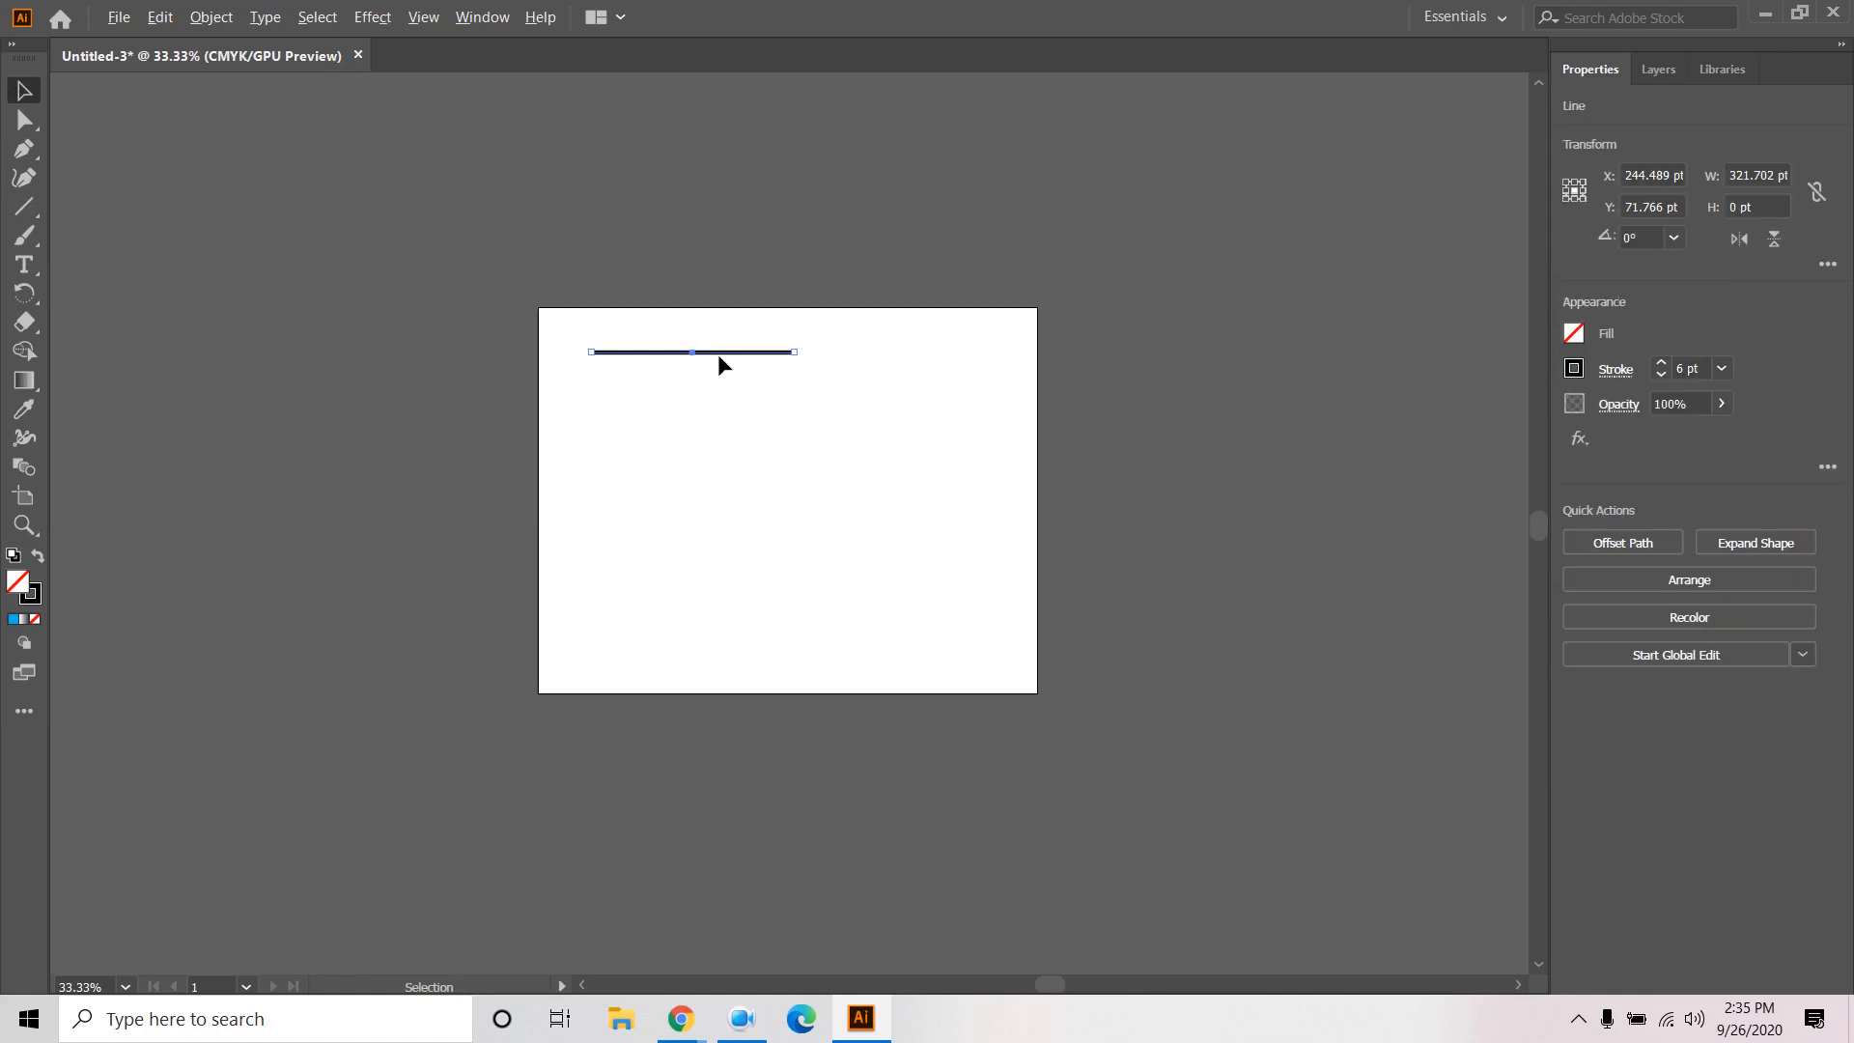
{"action": "left_click_drag", "start_coordinate": [720, 356], "coordinate": [728, 372]}
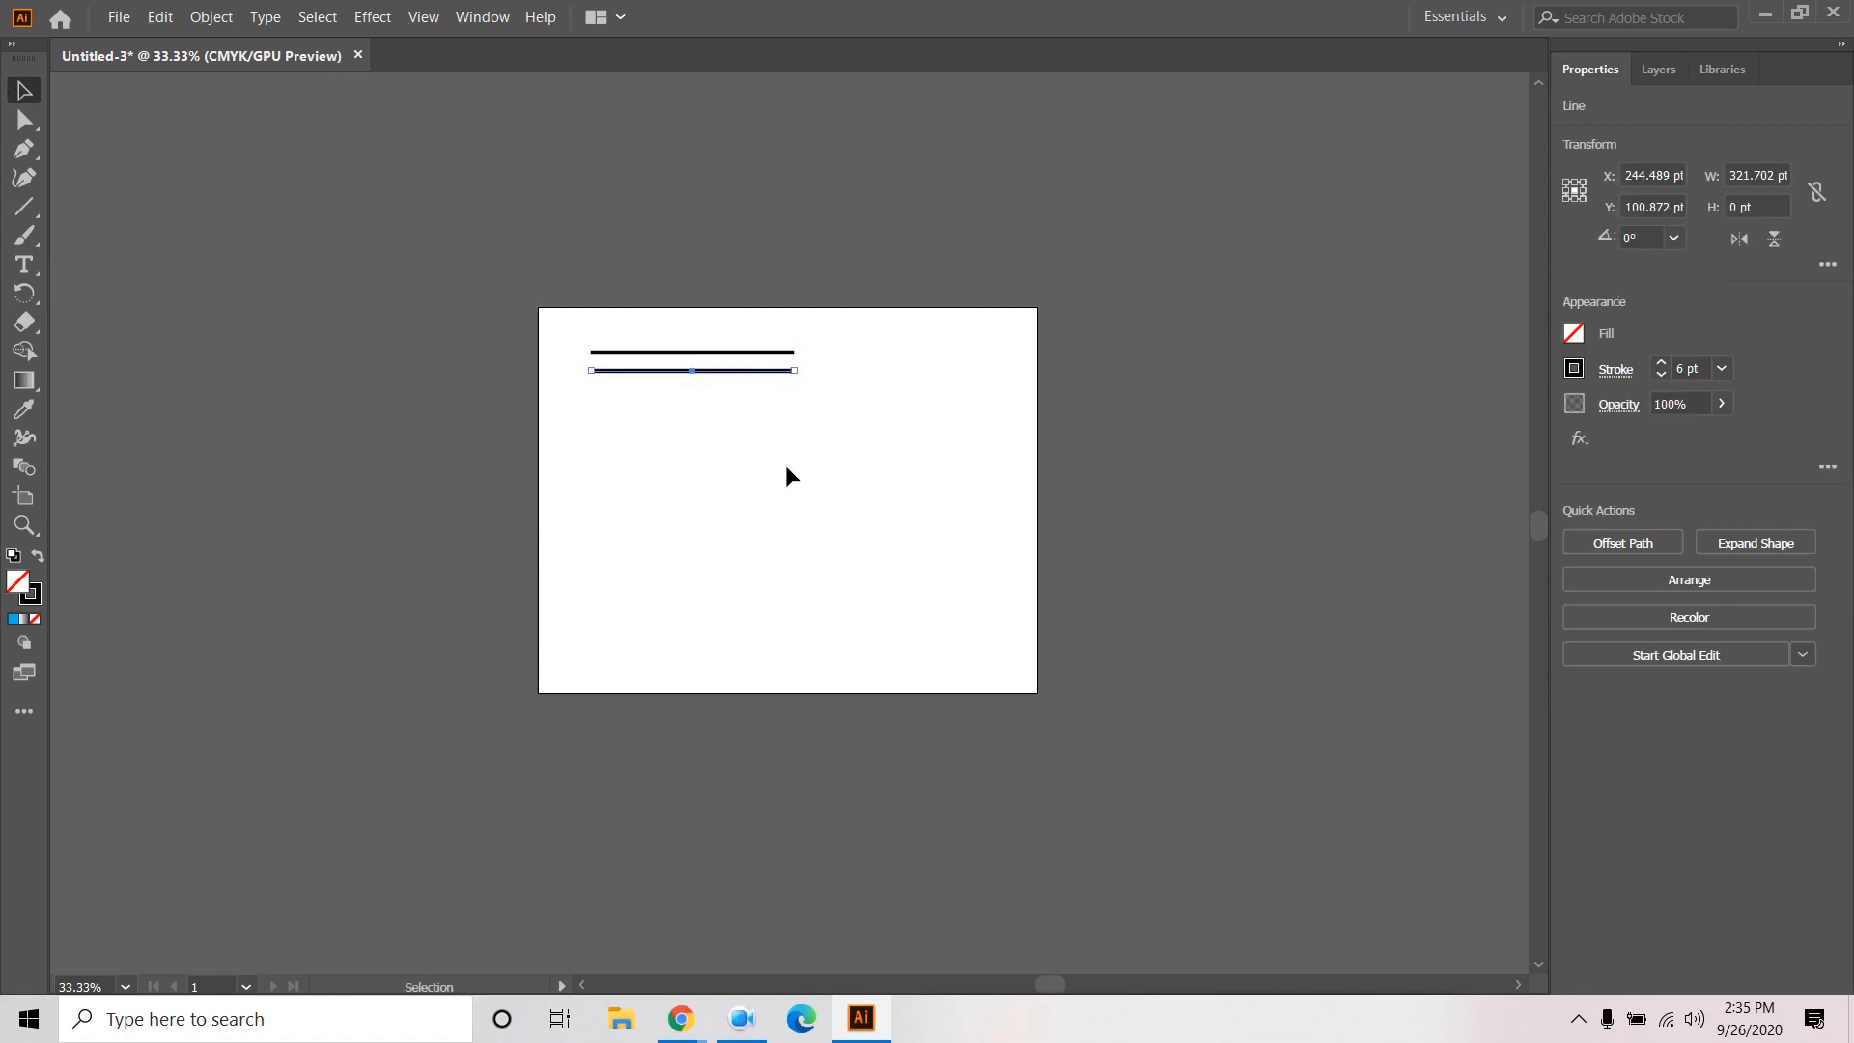
{"action": "key", "text": "ctrl+d"}
{"action": "key", "text": "ctrl+d"}
{"action": "key", "text": "ctrl+d"}
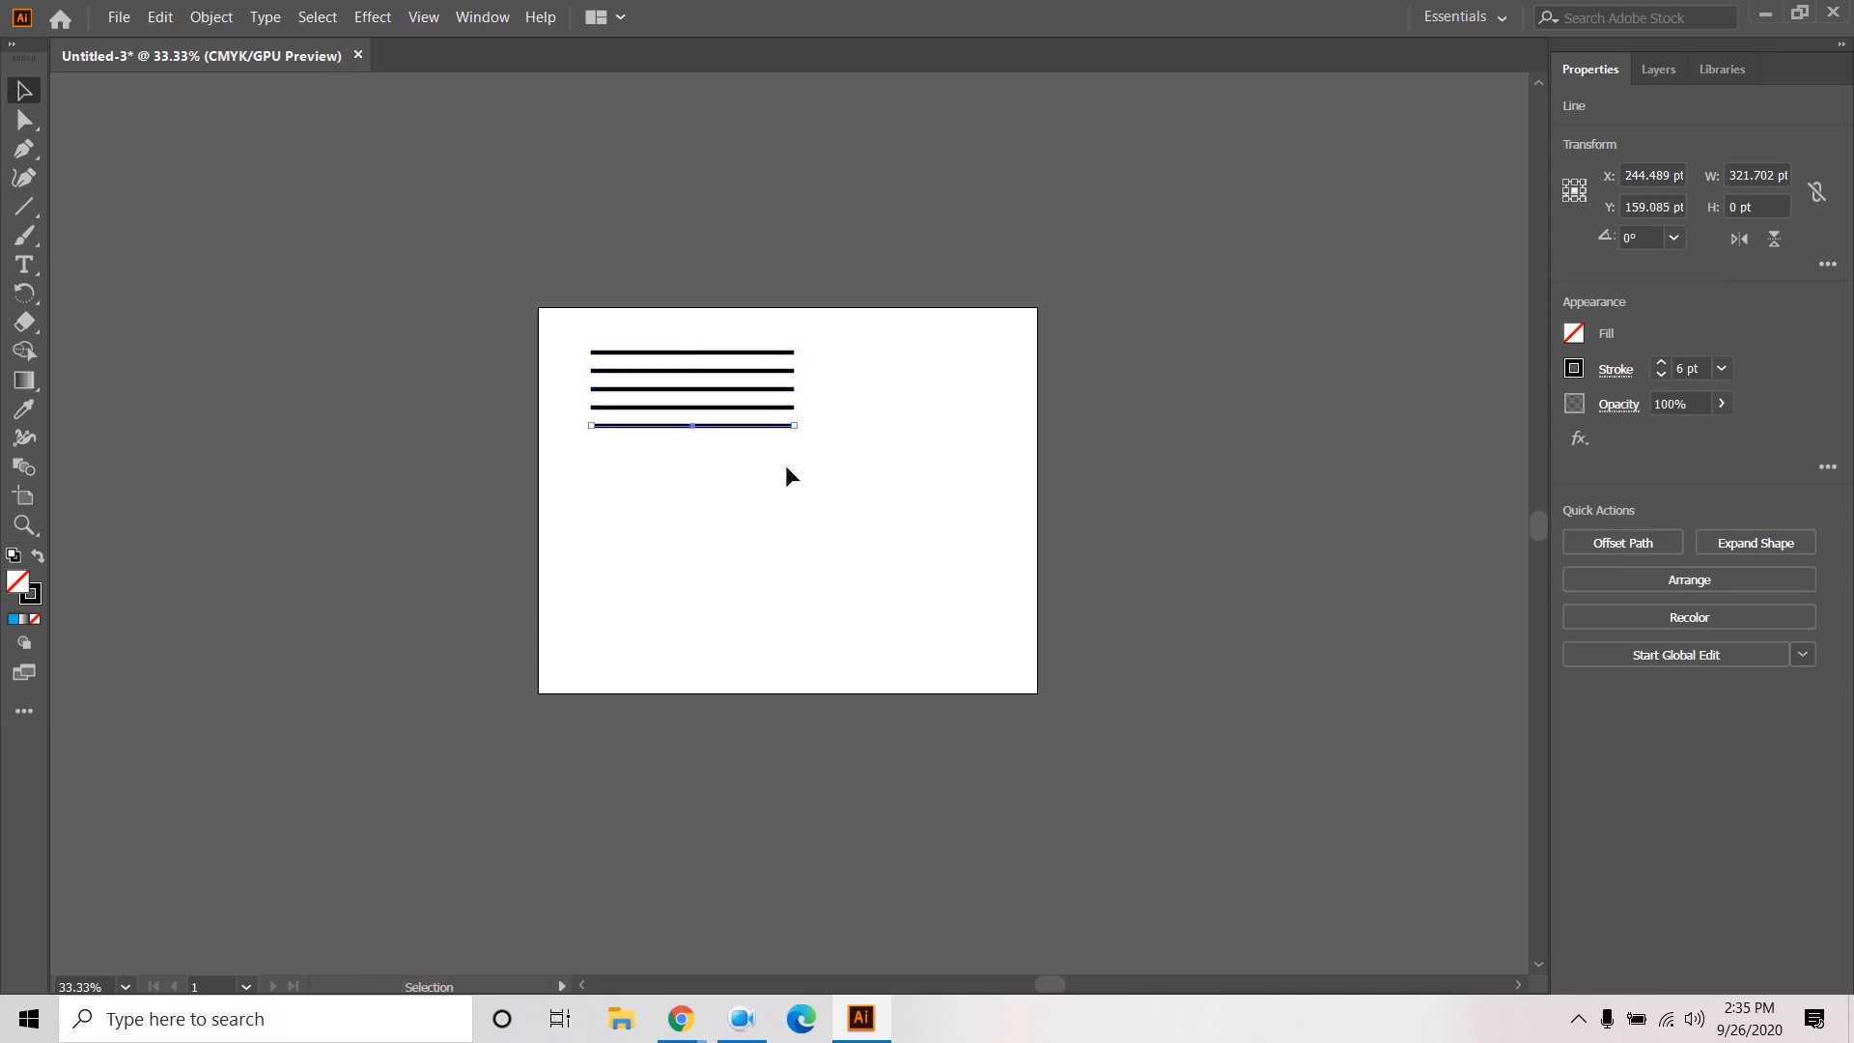
{"action": "left_click", "coordinate": [785, 465]}
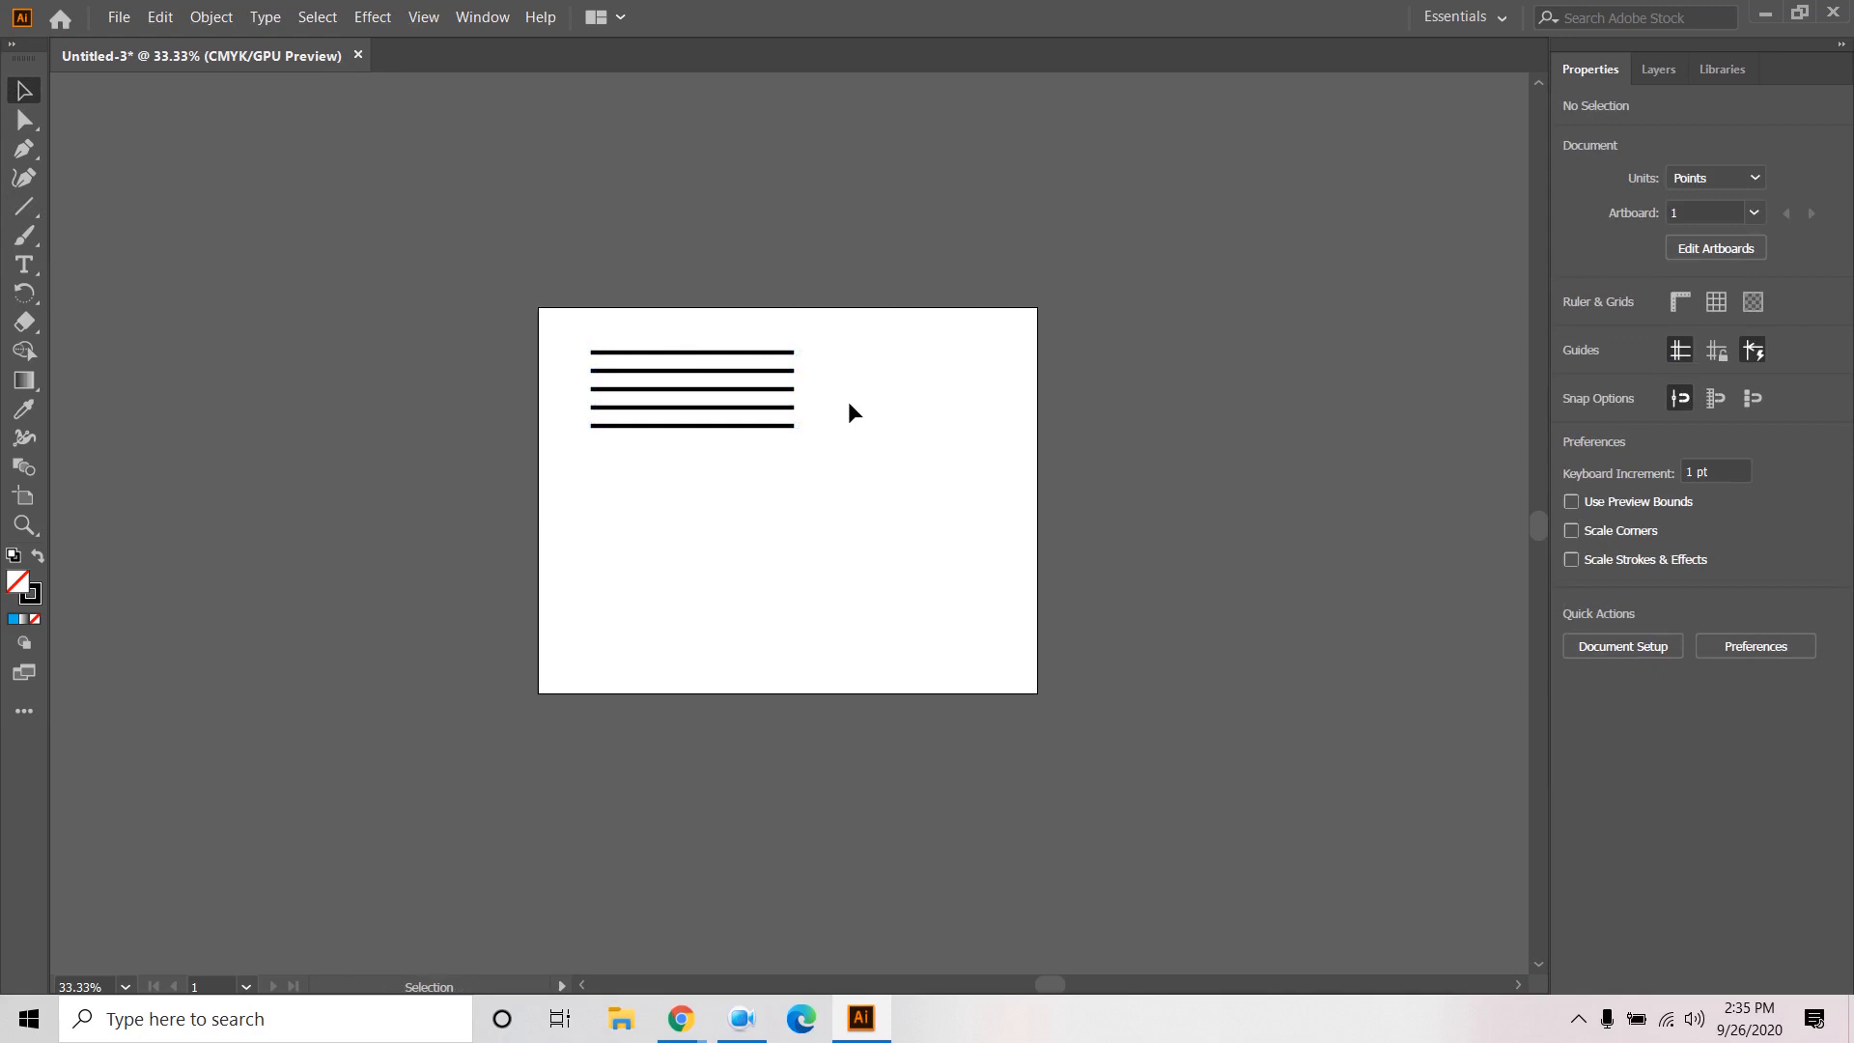
Delete all five horizontal lines from the artboard.
{"action": "scroll", "coordinate": [838, 419], "scroll_direction": "up", "scroll_amount": 2}
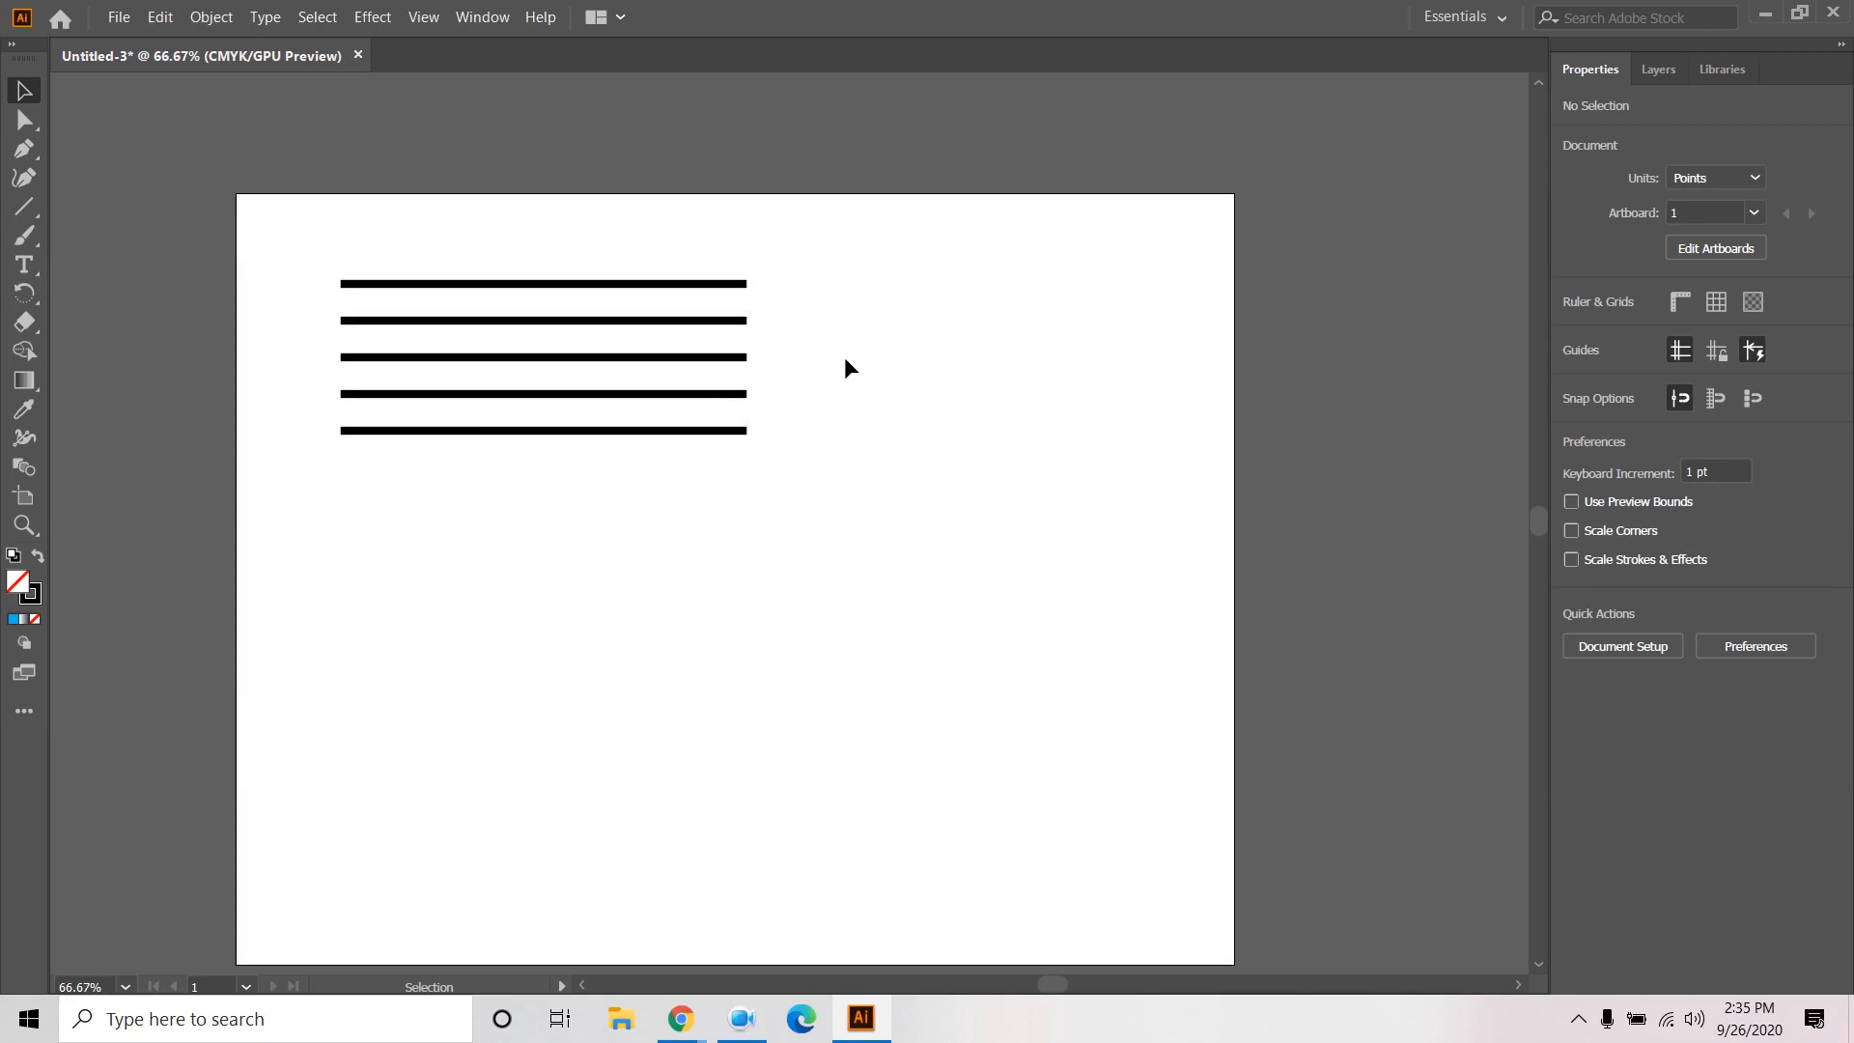
{"action": "scroll", "coordinate": [845, 360], "scroll_direction": "down", "scroll_amount": 1}
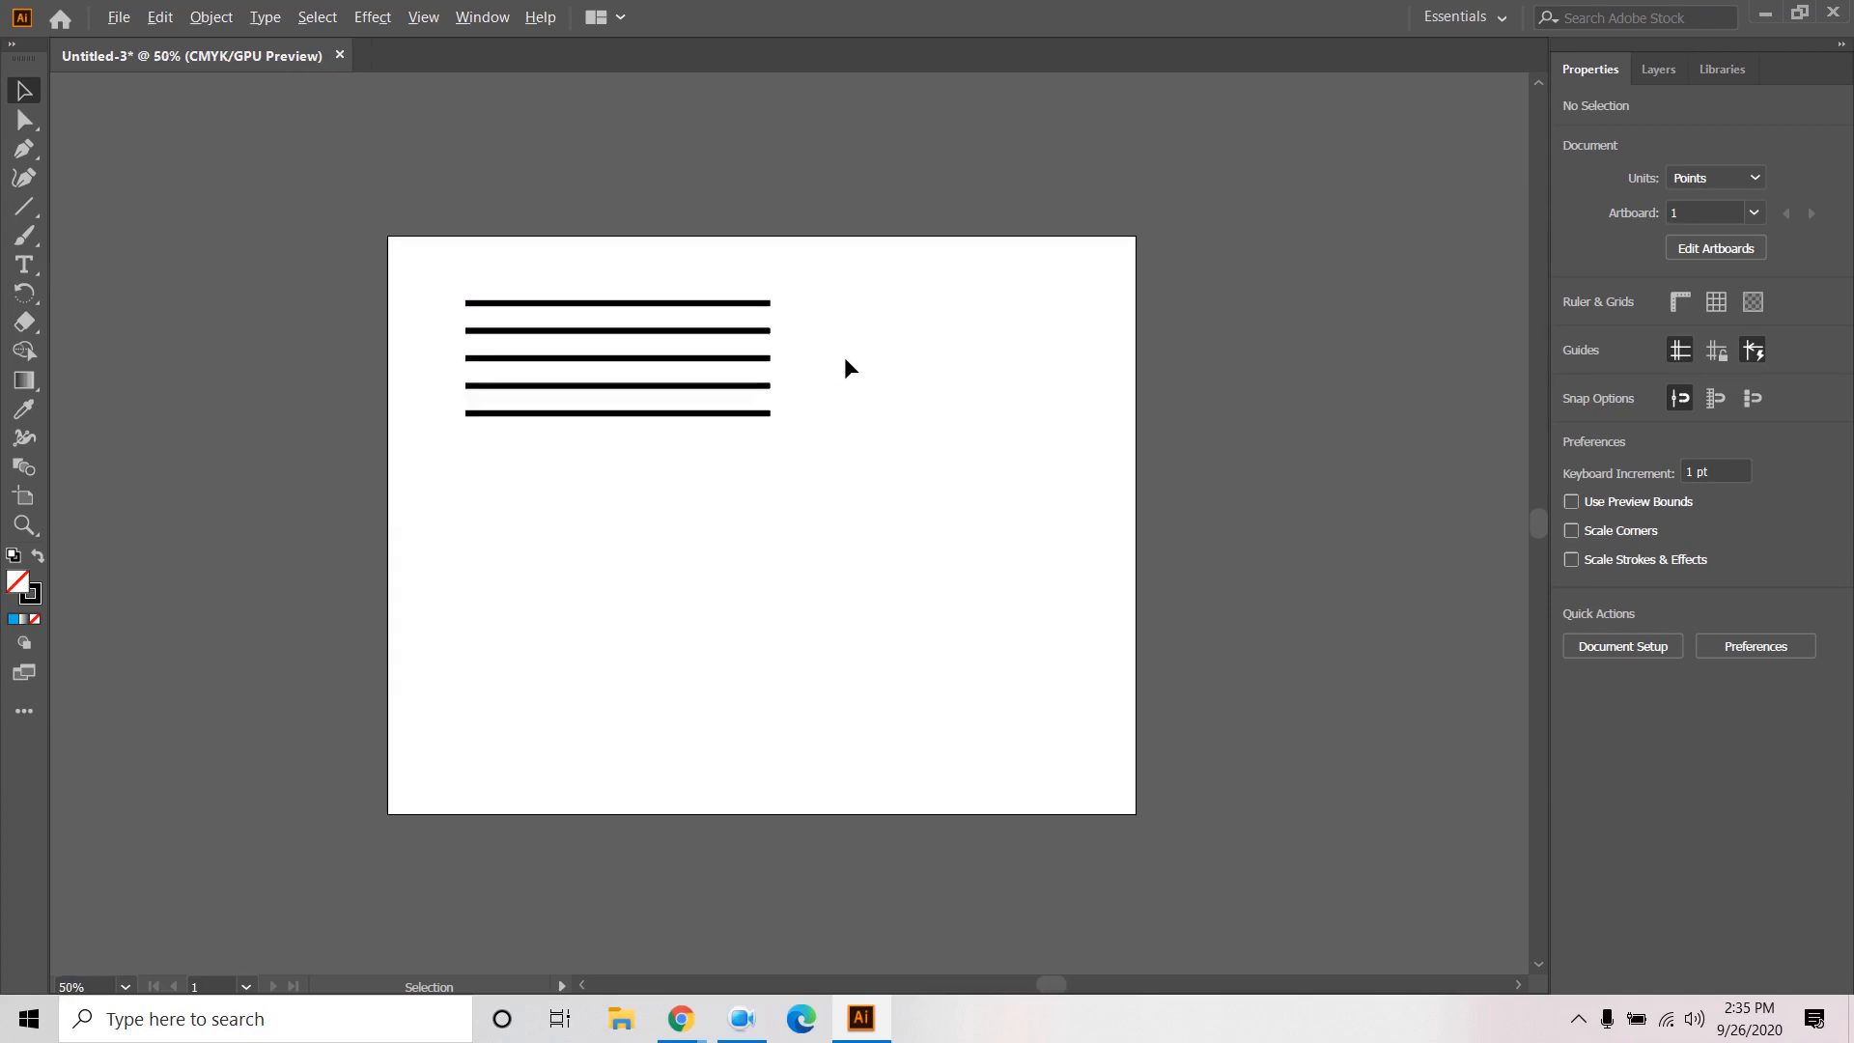
{"action": "scroll", "coordinate": [845, 359], "scroll_direction": "down", "scroll_amount": 1}
{"action": "left_click_drag", "start_coordinate": [882, 310], "coordinate": [645, 508]}
{"action": "key", "text": "Delete"}
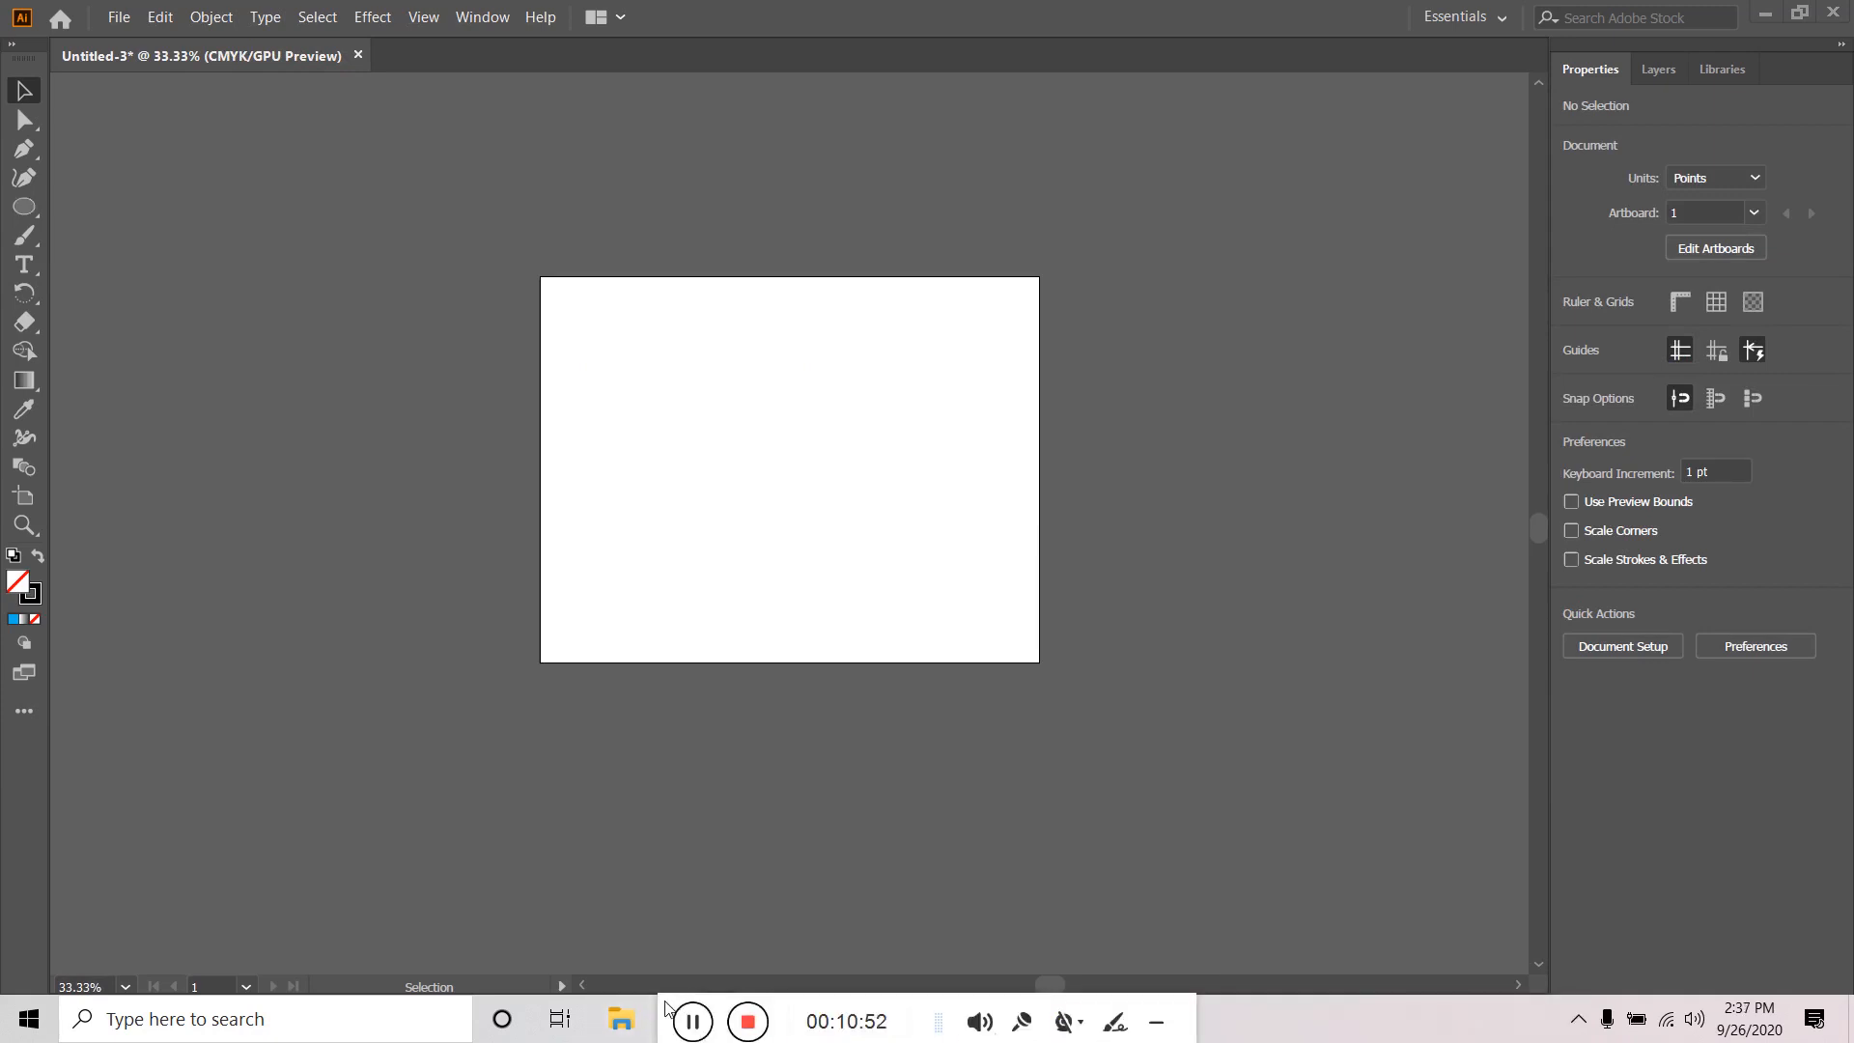
{"action": "left_click_drag", "start_coordinate": [662, 1011], "coordinate": [915, 1019]}
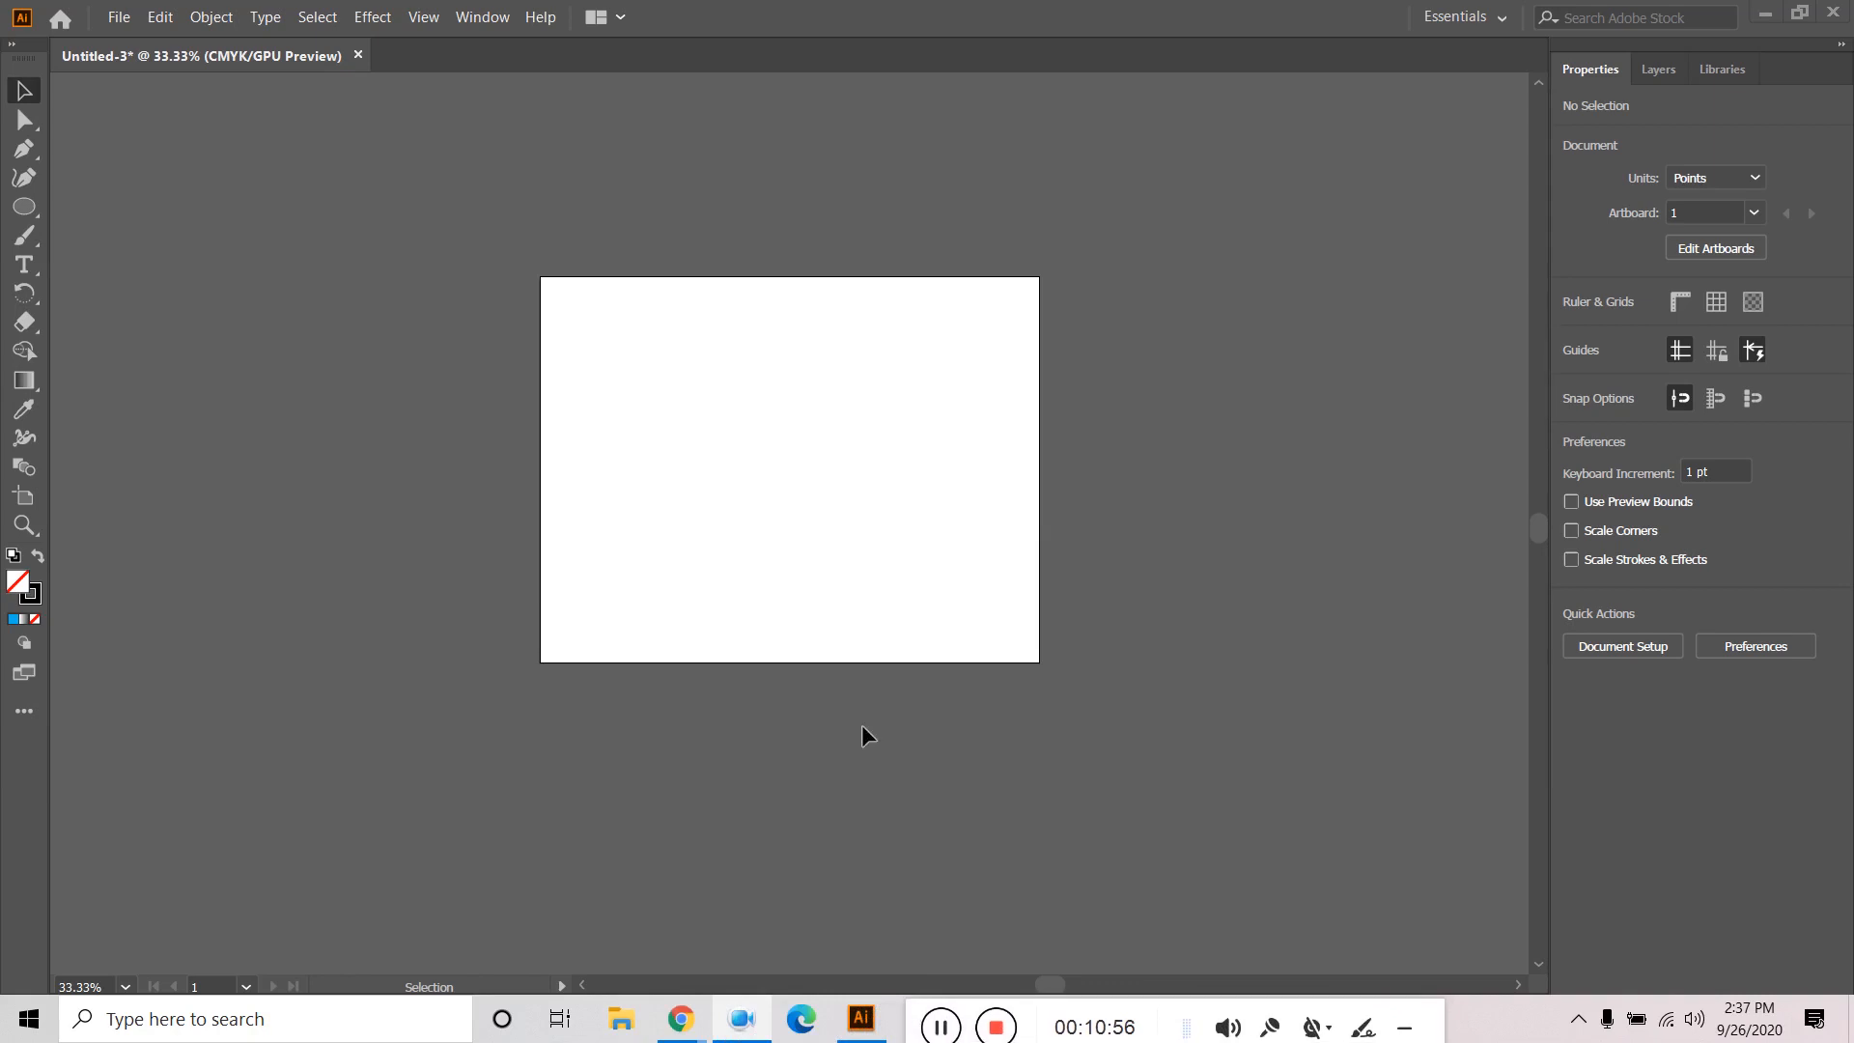
{"action": "scroll", "coordinate": [710, 506], "scroll_direction": "up", "scroll_amount": 2}
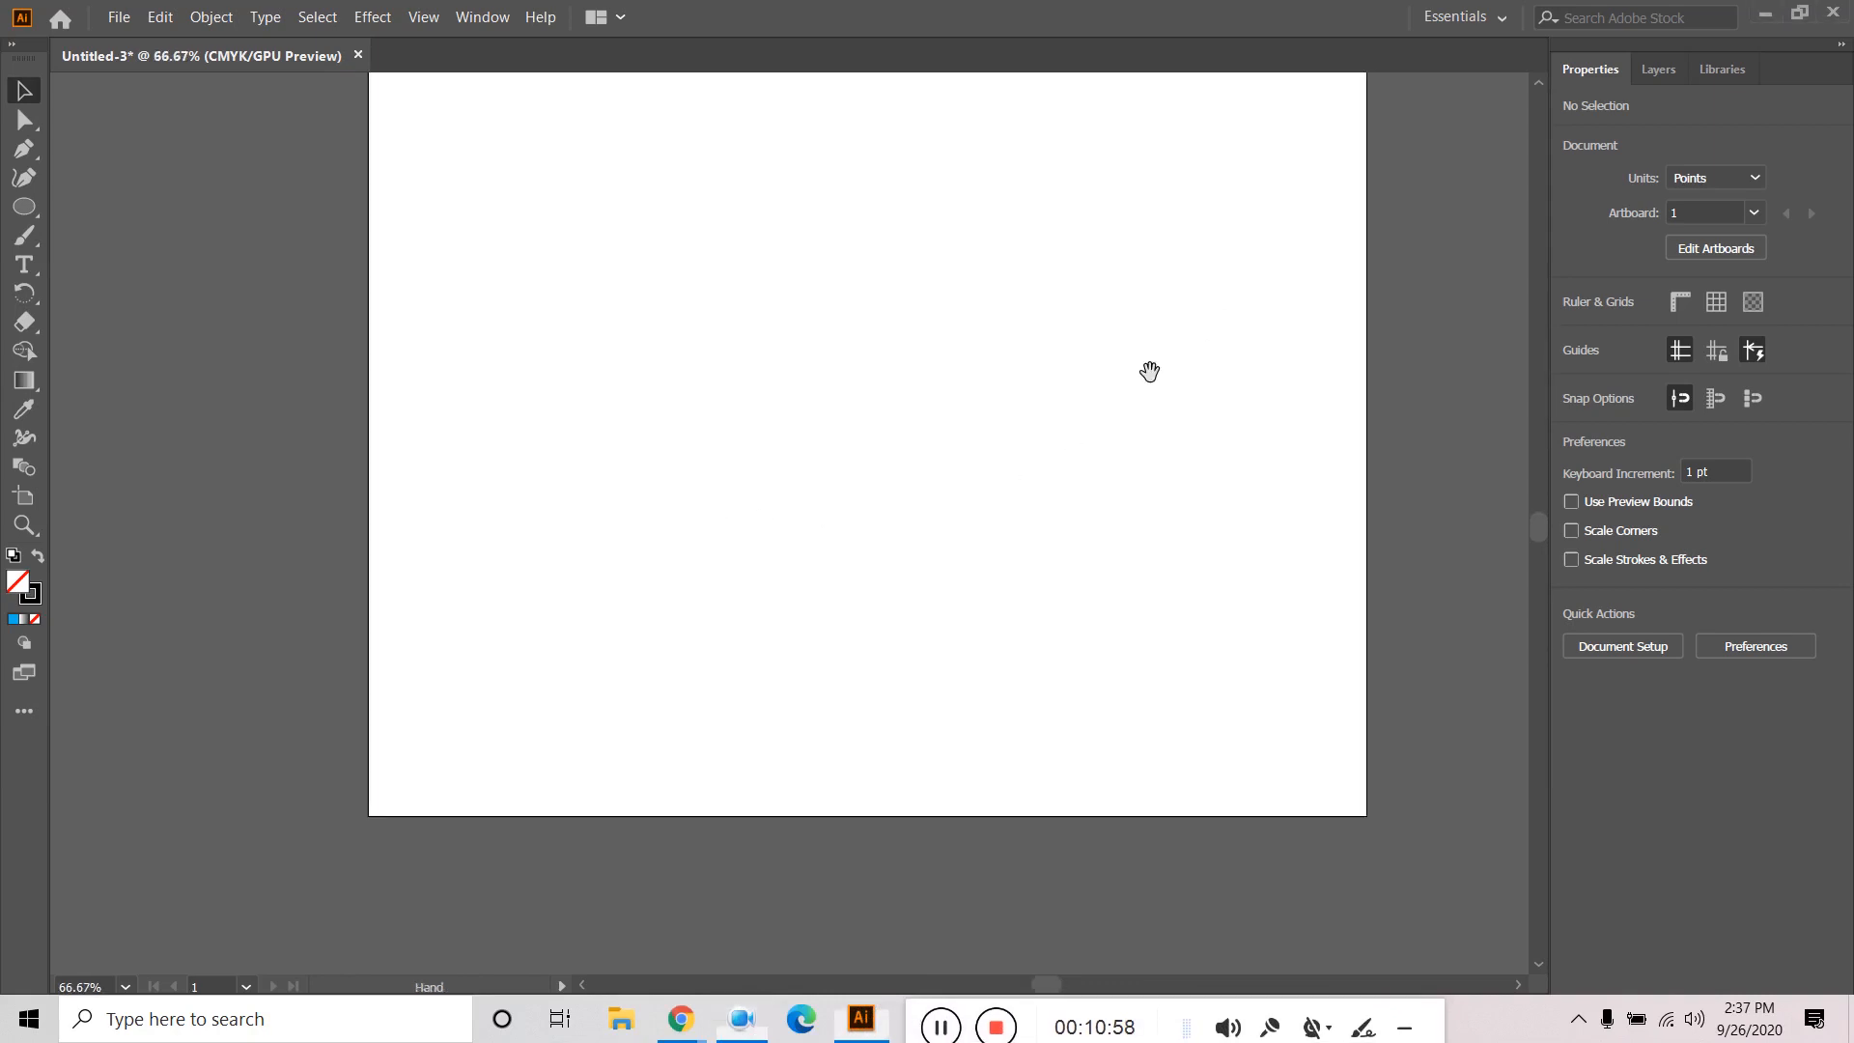
Draw a circle about 387.6 pt in diameter in the upper middle area of the artboard.
{"action": "left_click_drag", "start_coordinate": [1051, 239], "coordinate": [1021, 311]}
{"action": "left_click_drag", "start_coordinate": [24, 205], "coordinate": [143, 239]}
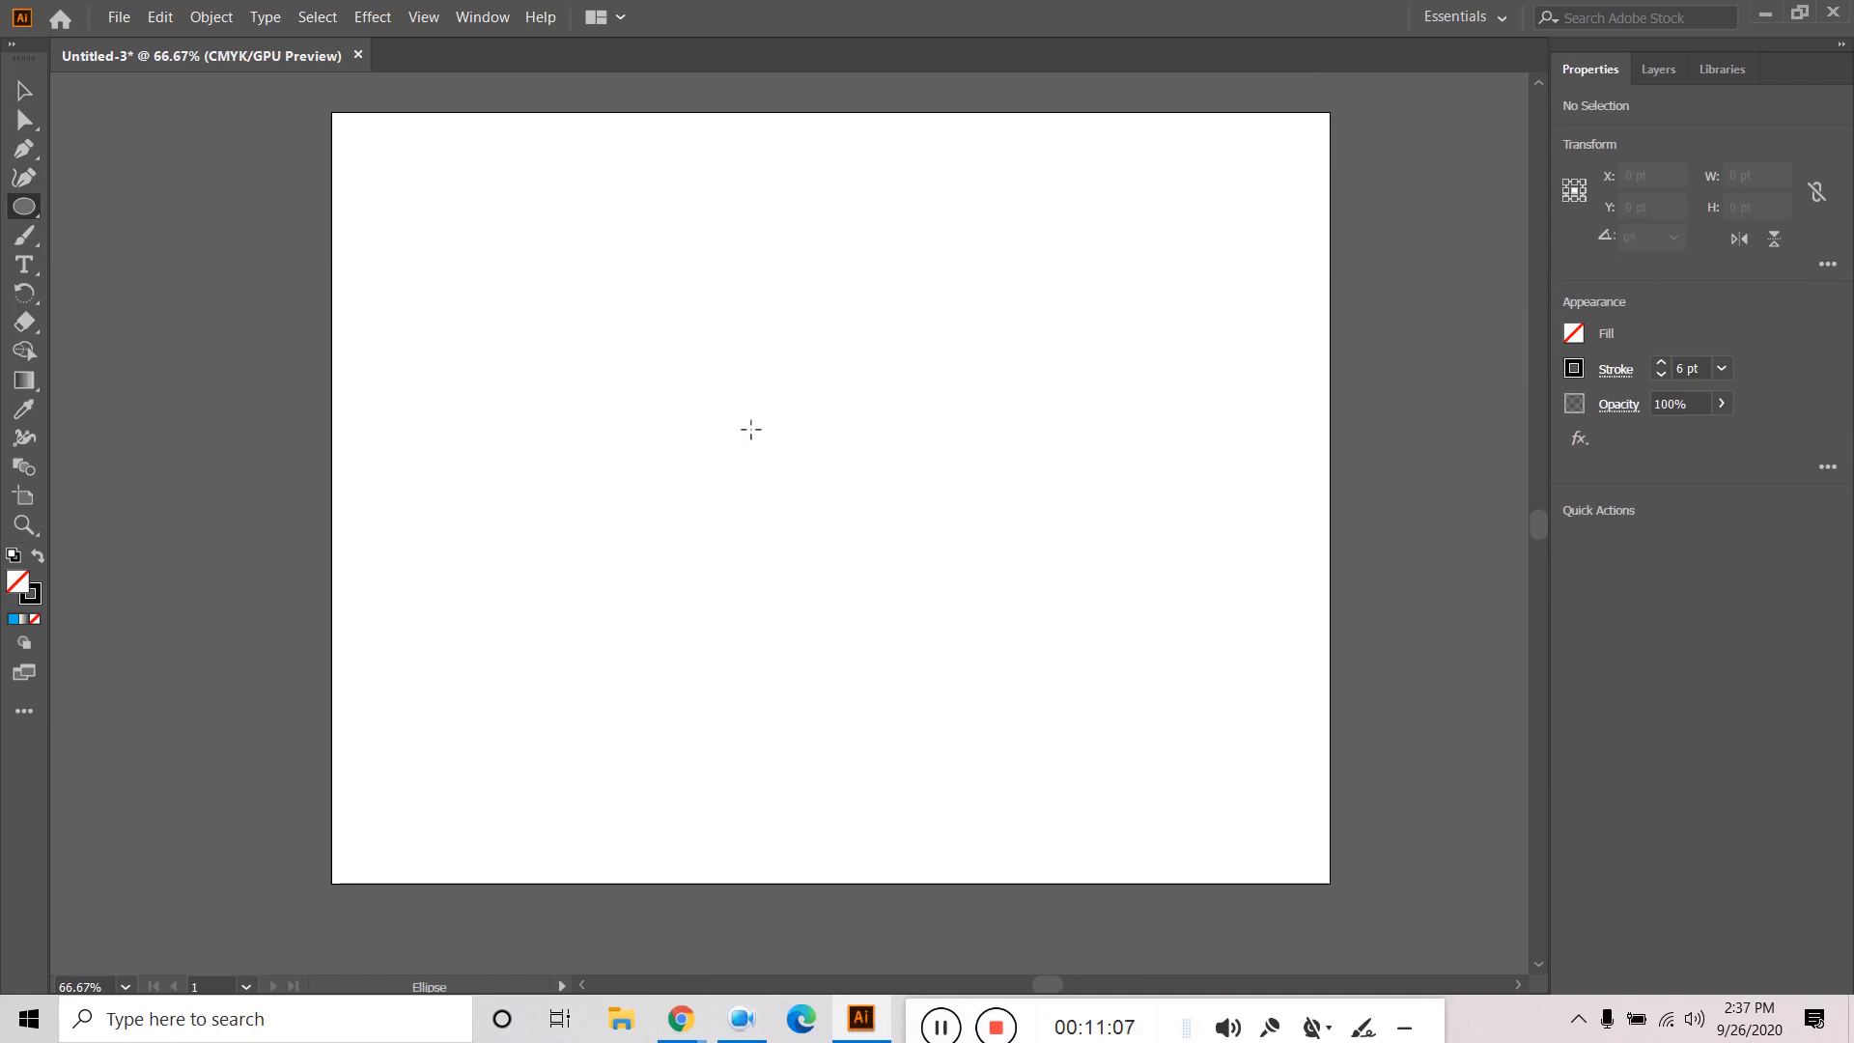
{"action": "left_click_drag", "start_coordinate": [755, 429], "coordinate": [961, 673]}
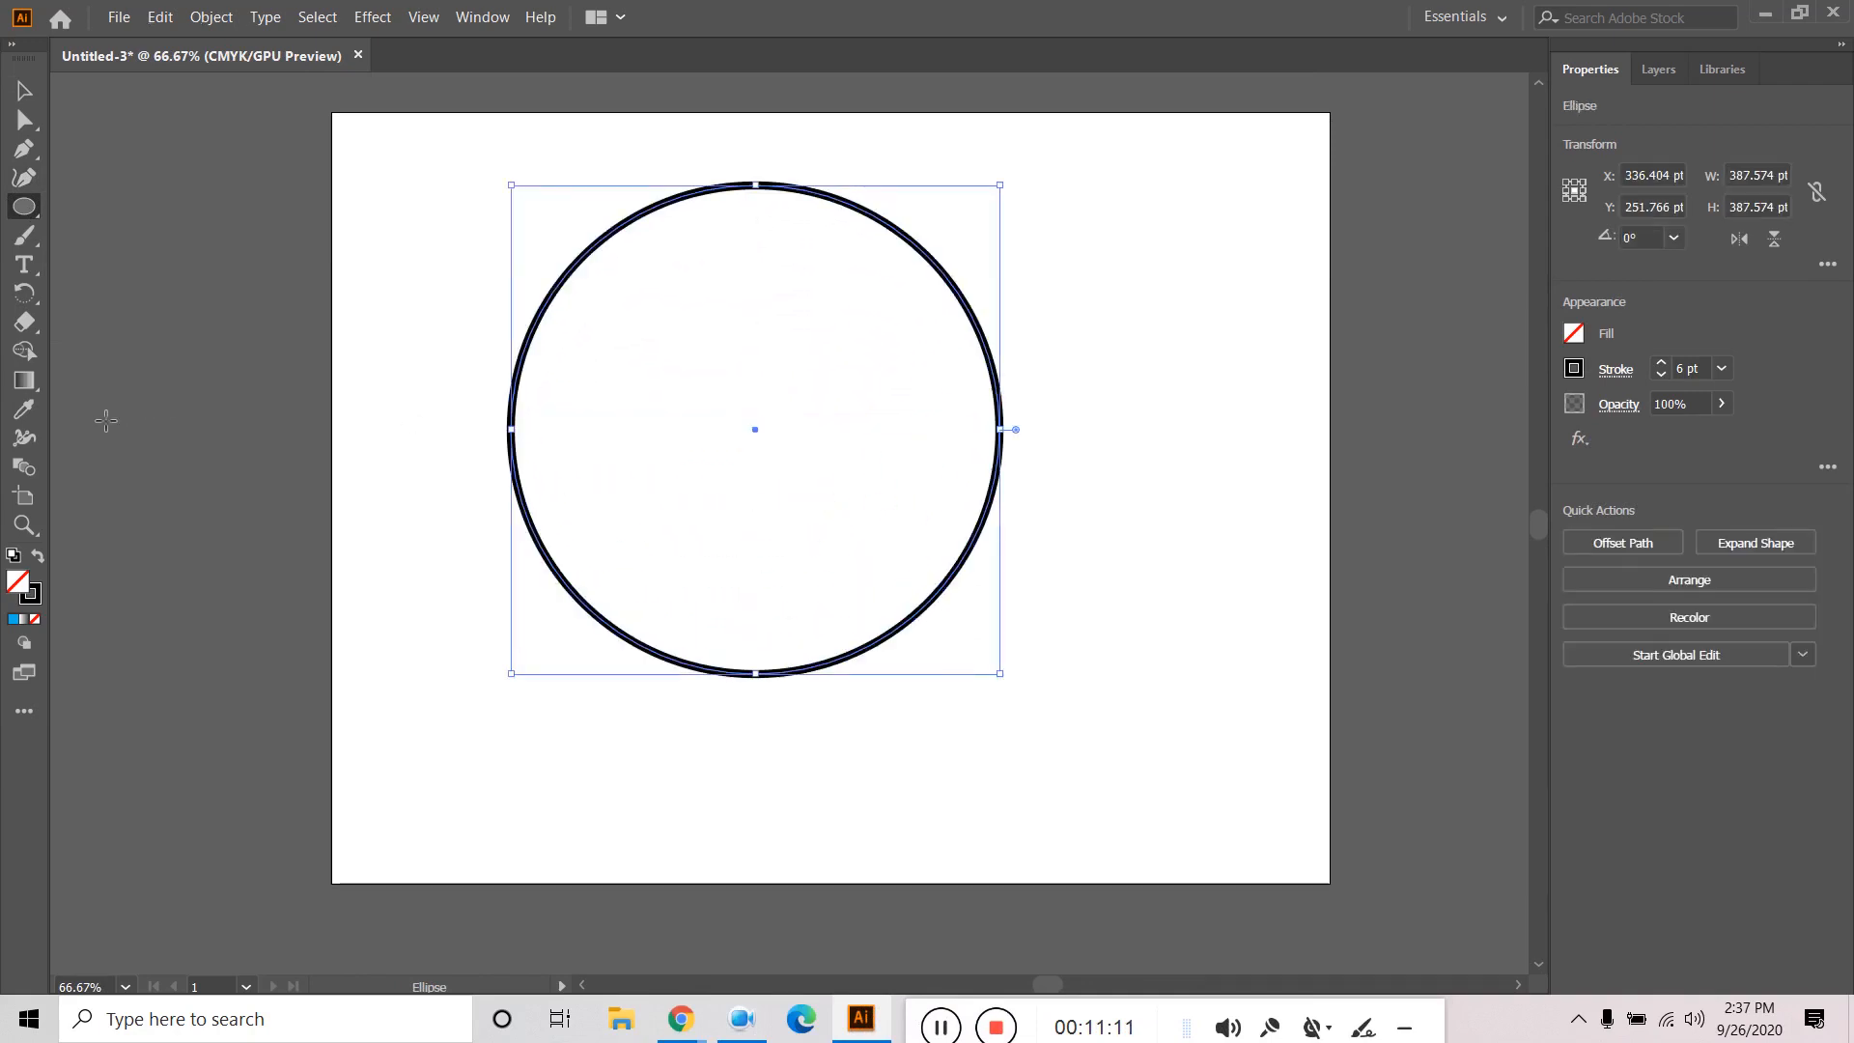
{"action": "left_click", "coordinate": [14, 618]}
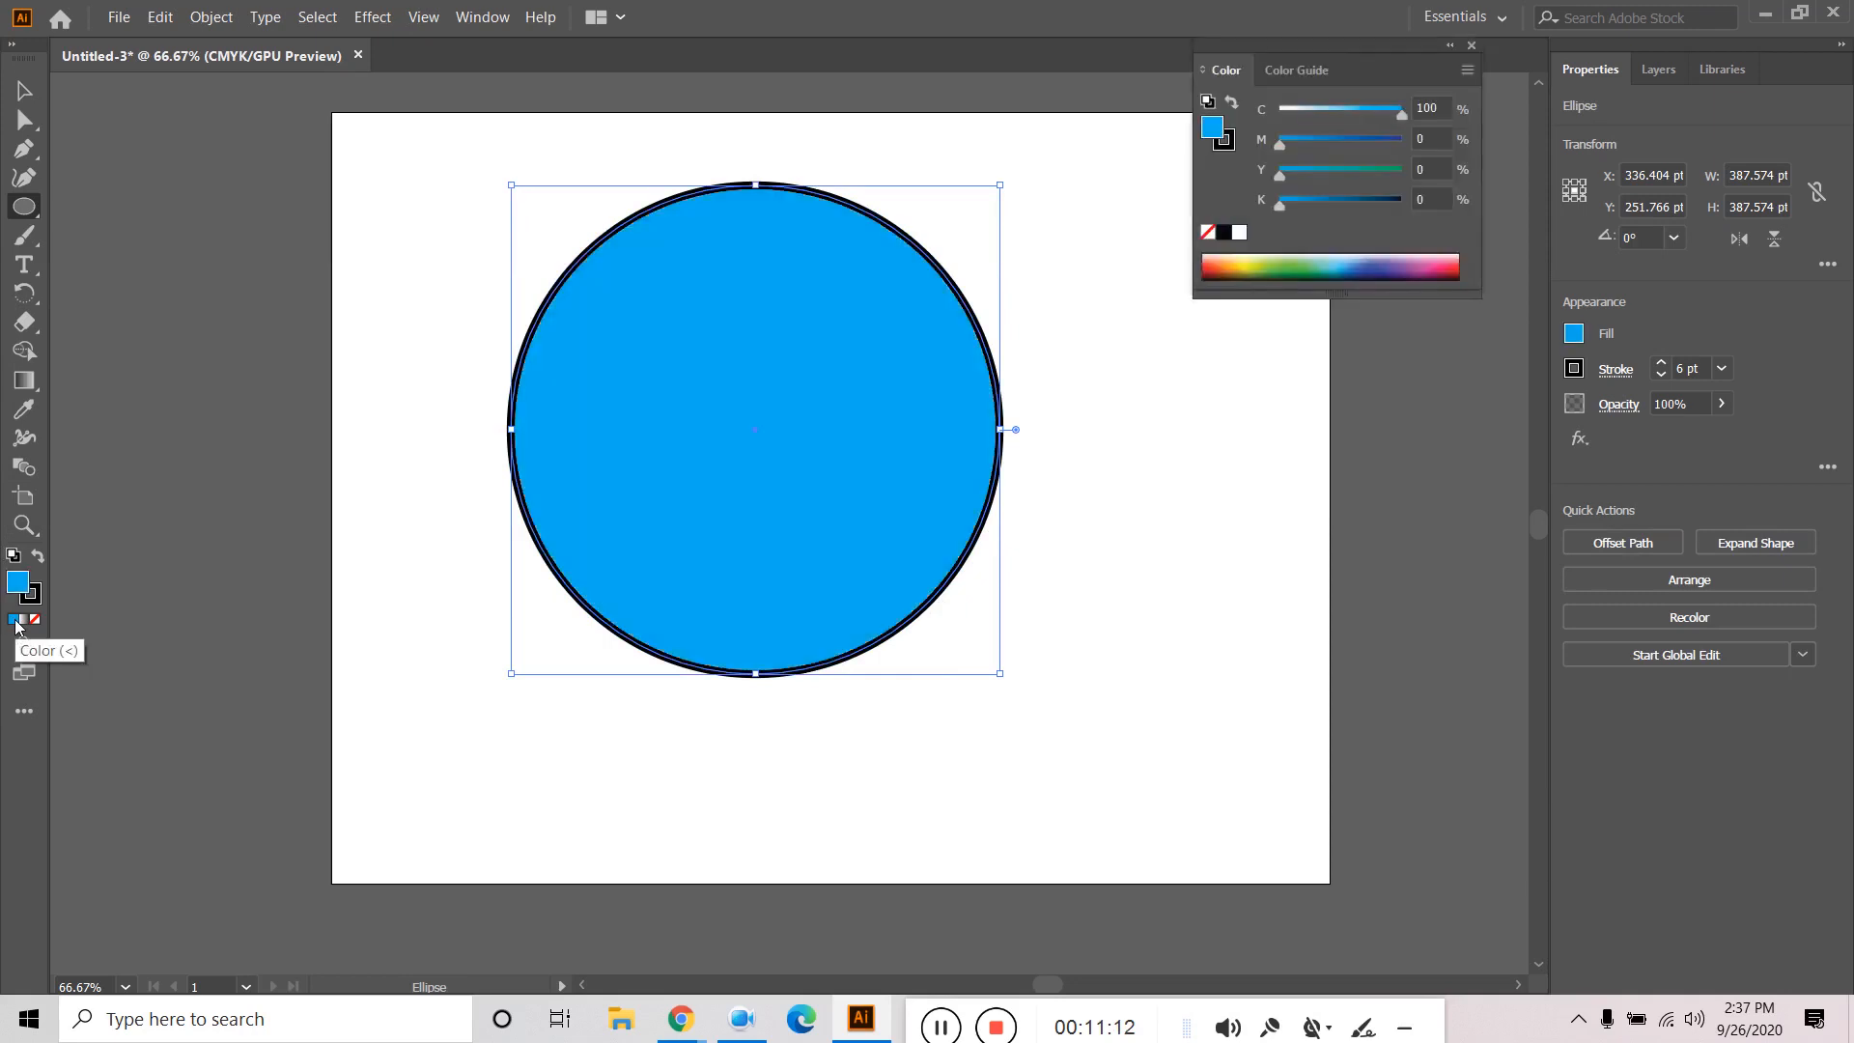
{"action": "left_click", "coordinate": [39, 559]}
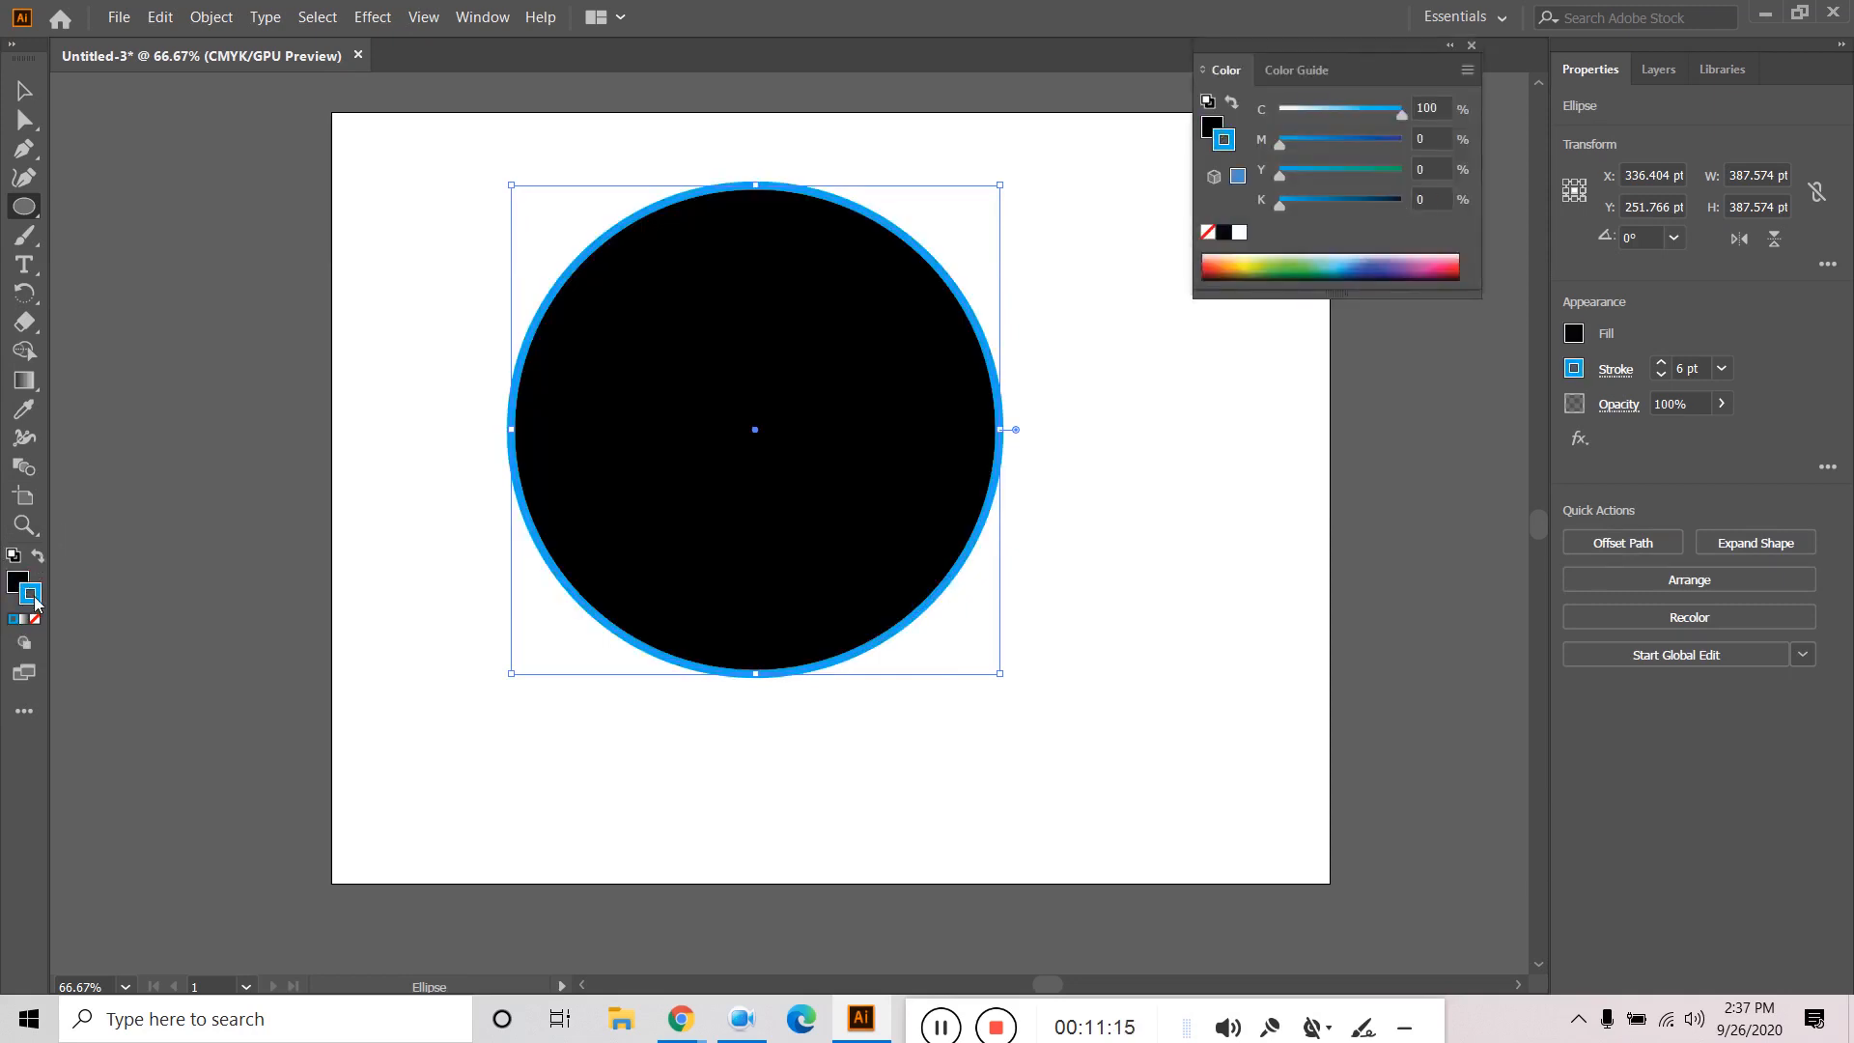
{"action": "left_click", "coordinate": [36, 619]}
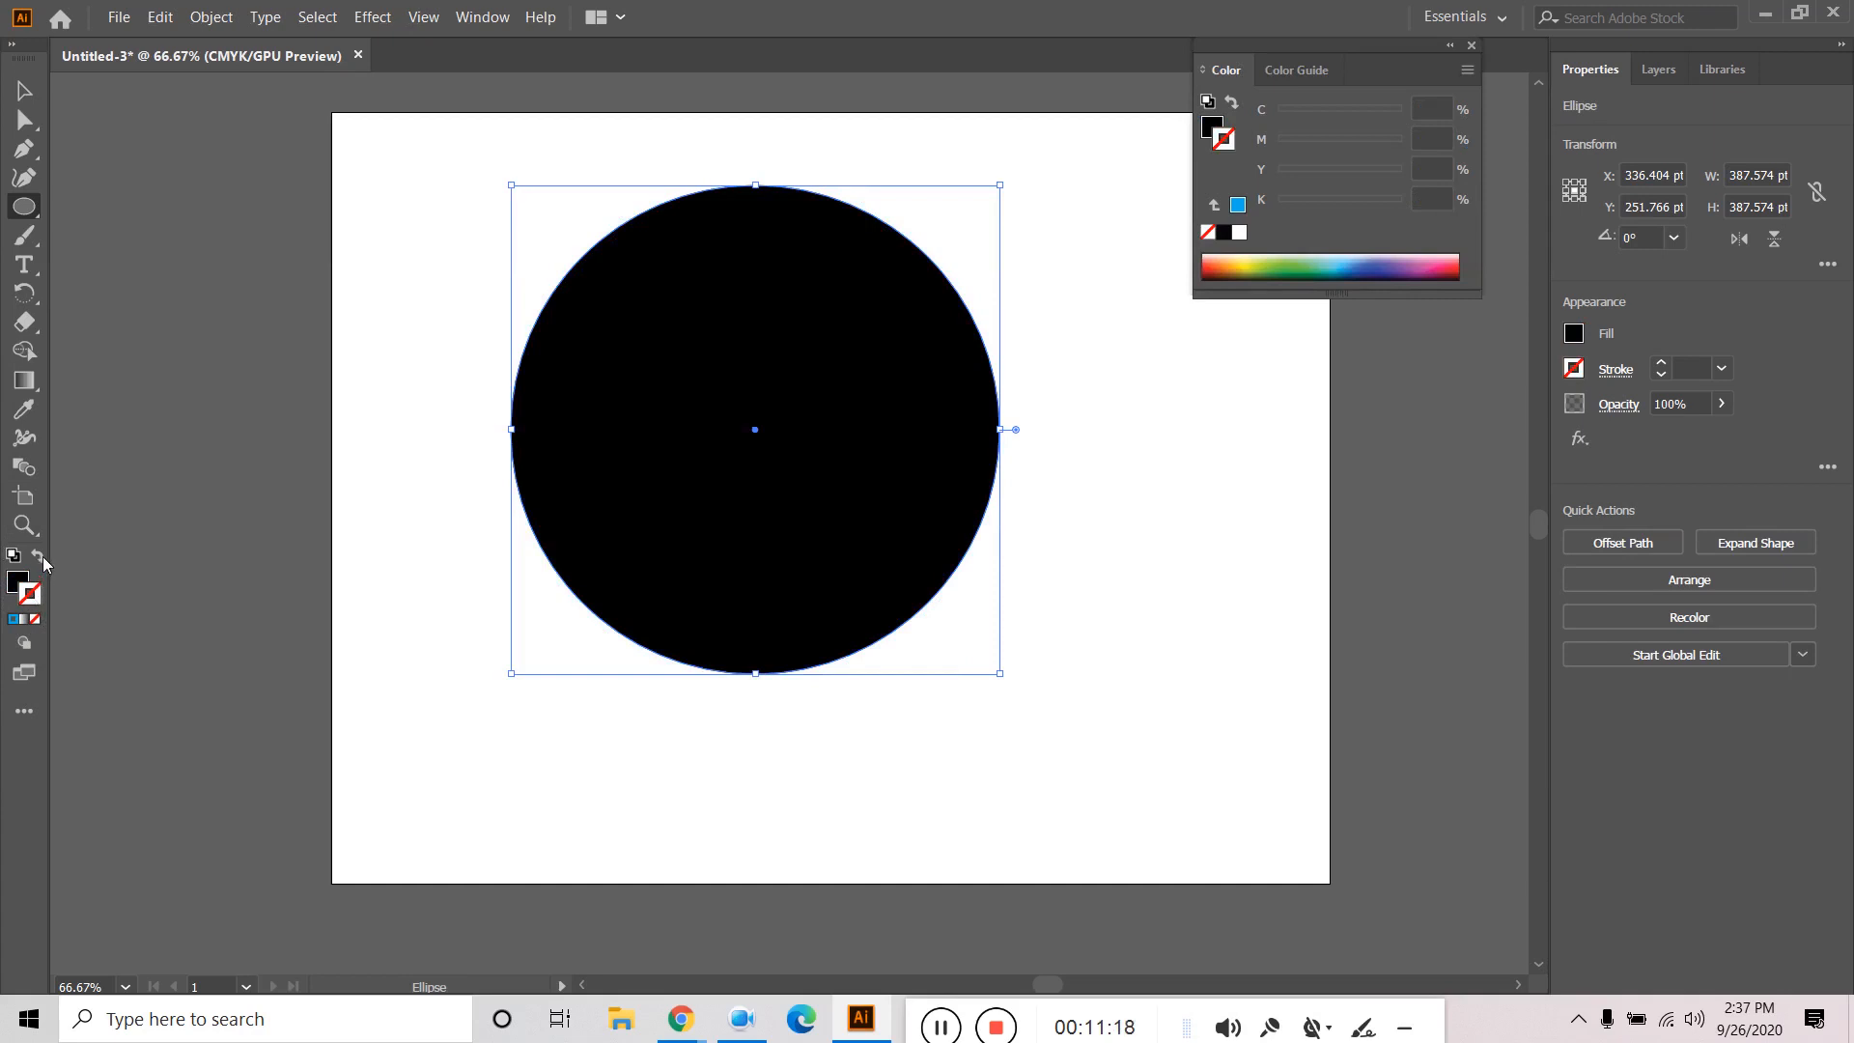
{"action": "key", "text": "ctrl+z"}
{"action": "key", "text": "ctrl+z"}
{"action": "key", "text": "ctrl+z"}
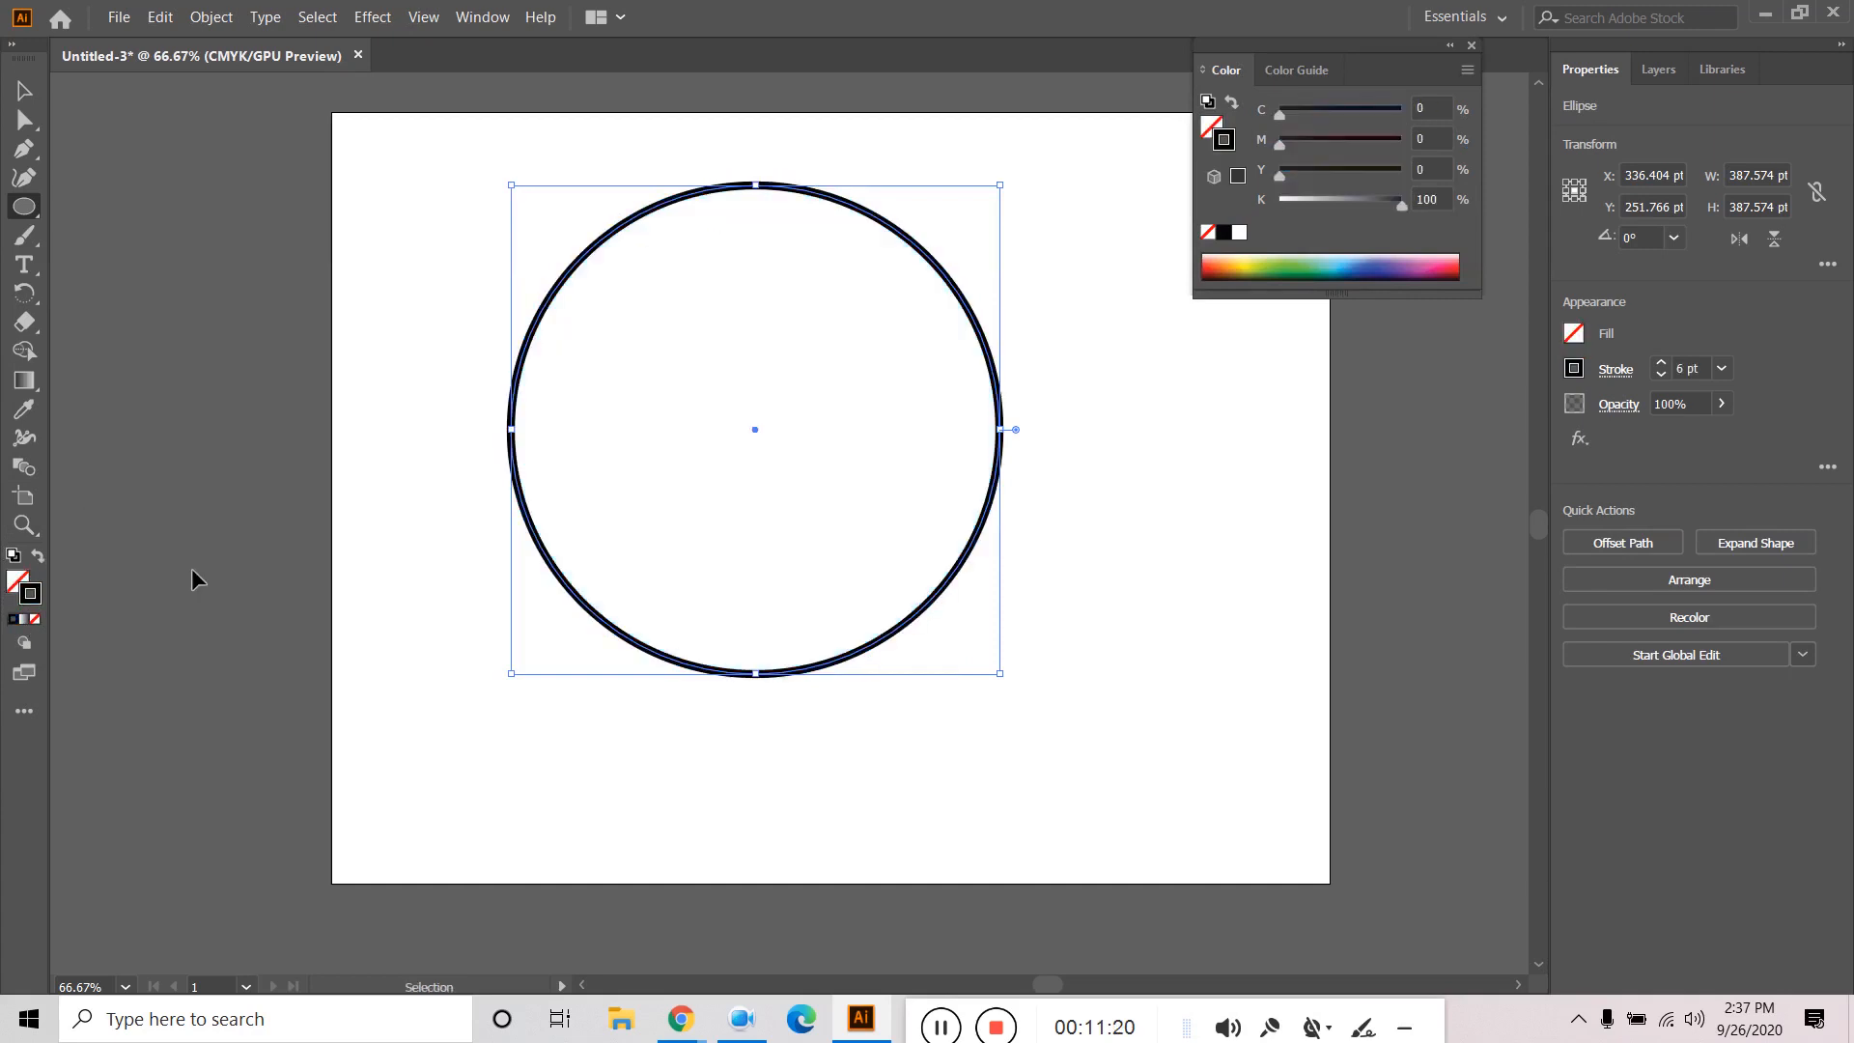
Copy the large circle with the Move transformation, 0 pt horizontally and 29.1064 pt vertically.
{"action": "left_click", "coordinate": [26, 90]}
{"action": "left_click", "coordinate": [1132, 681]}
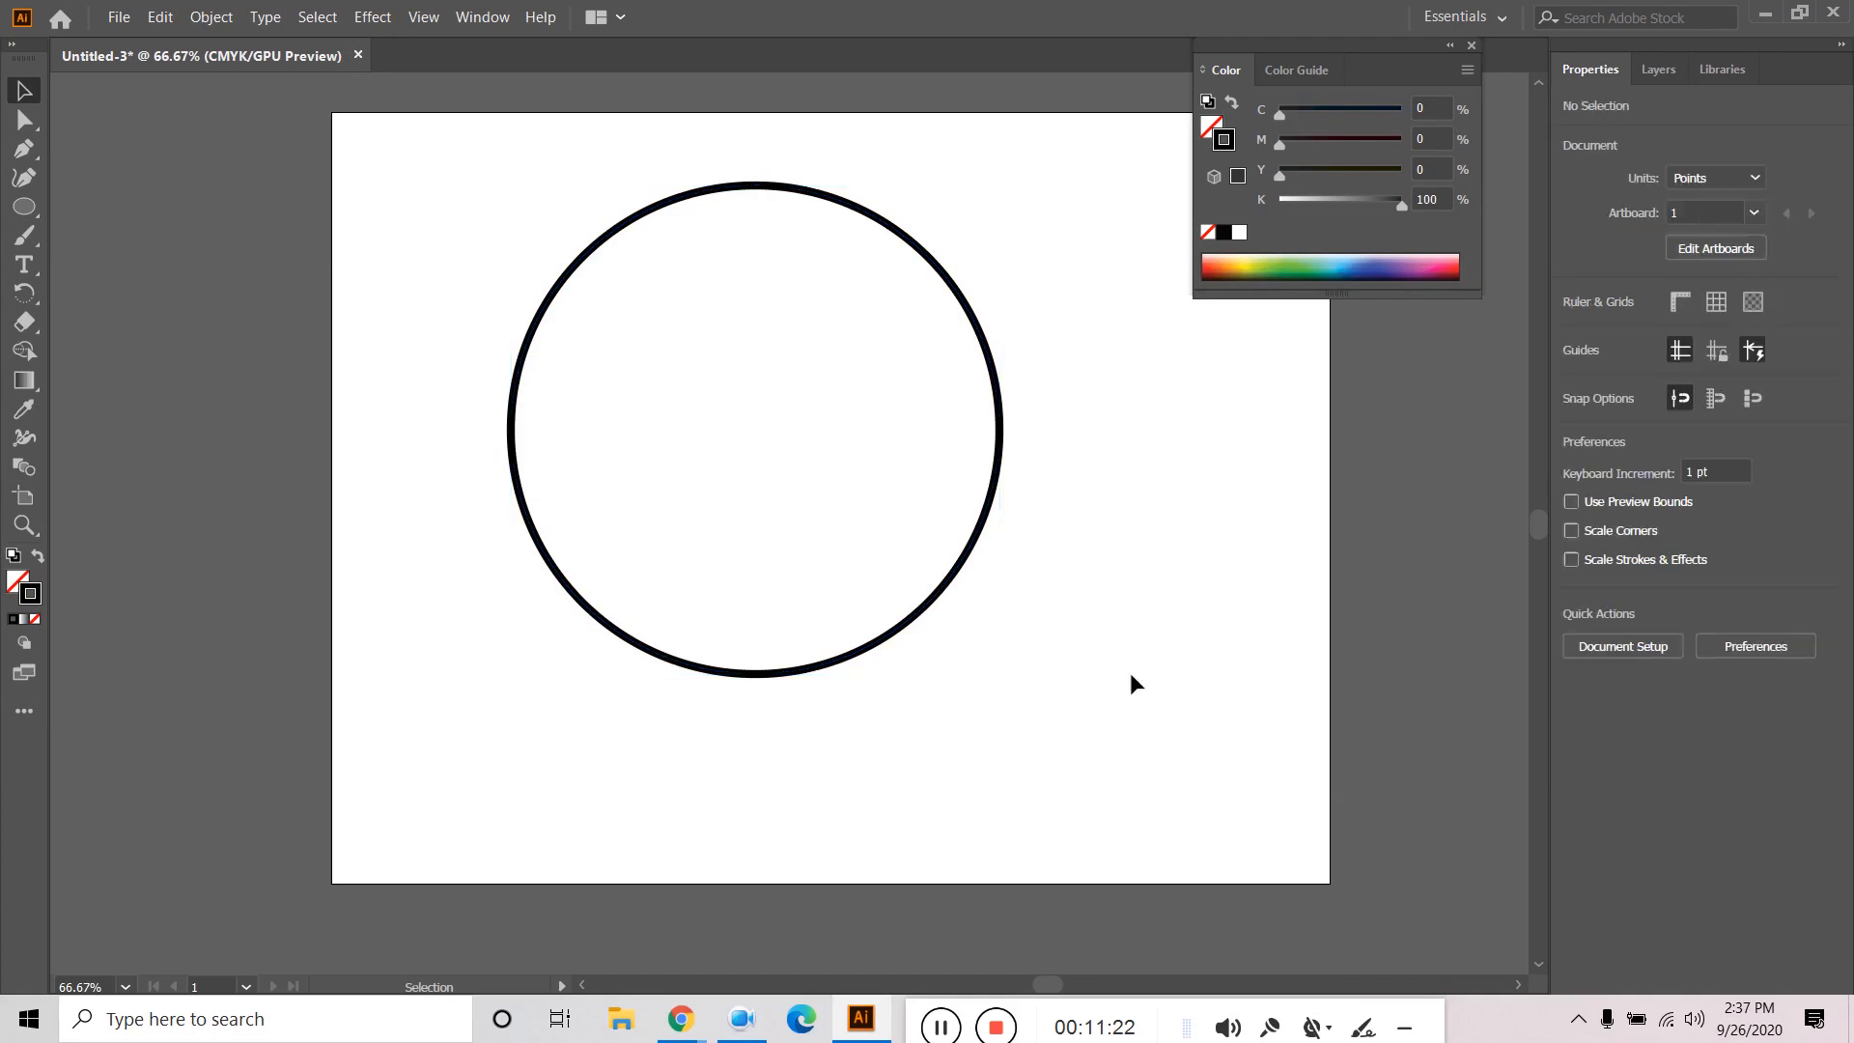
{"action": "left_click", "coordinate": [982, 543]}
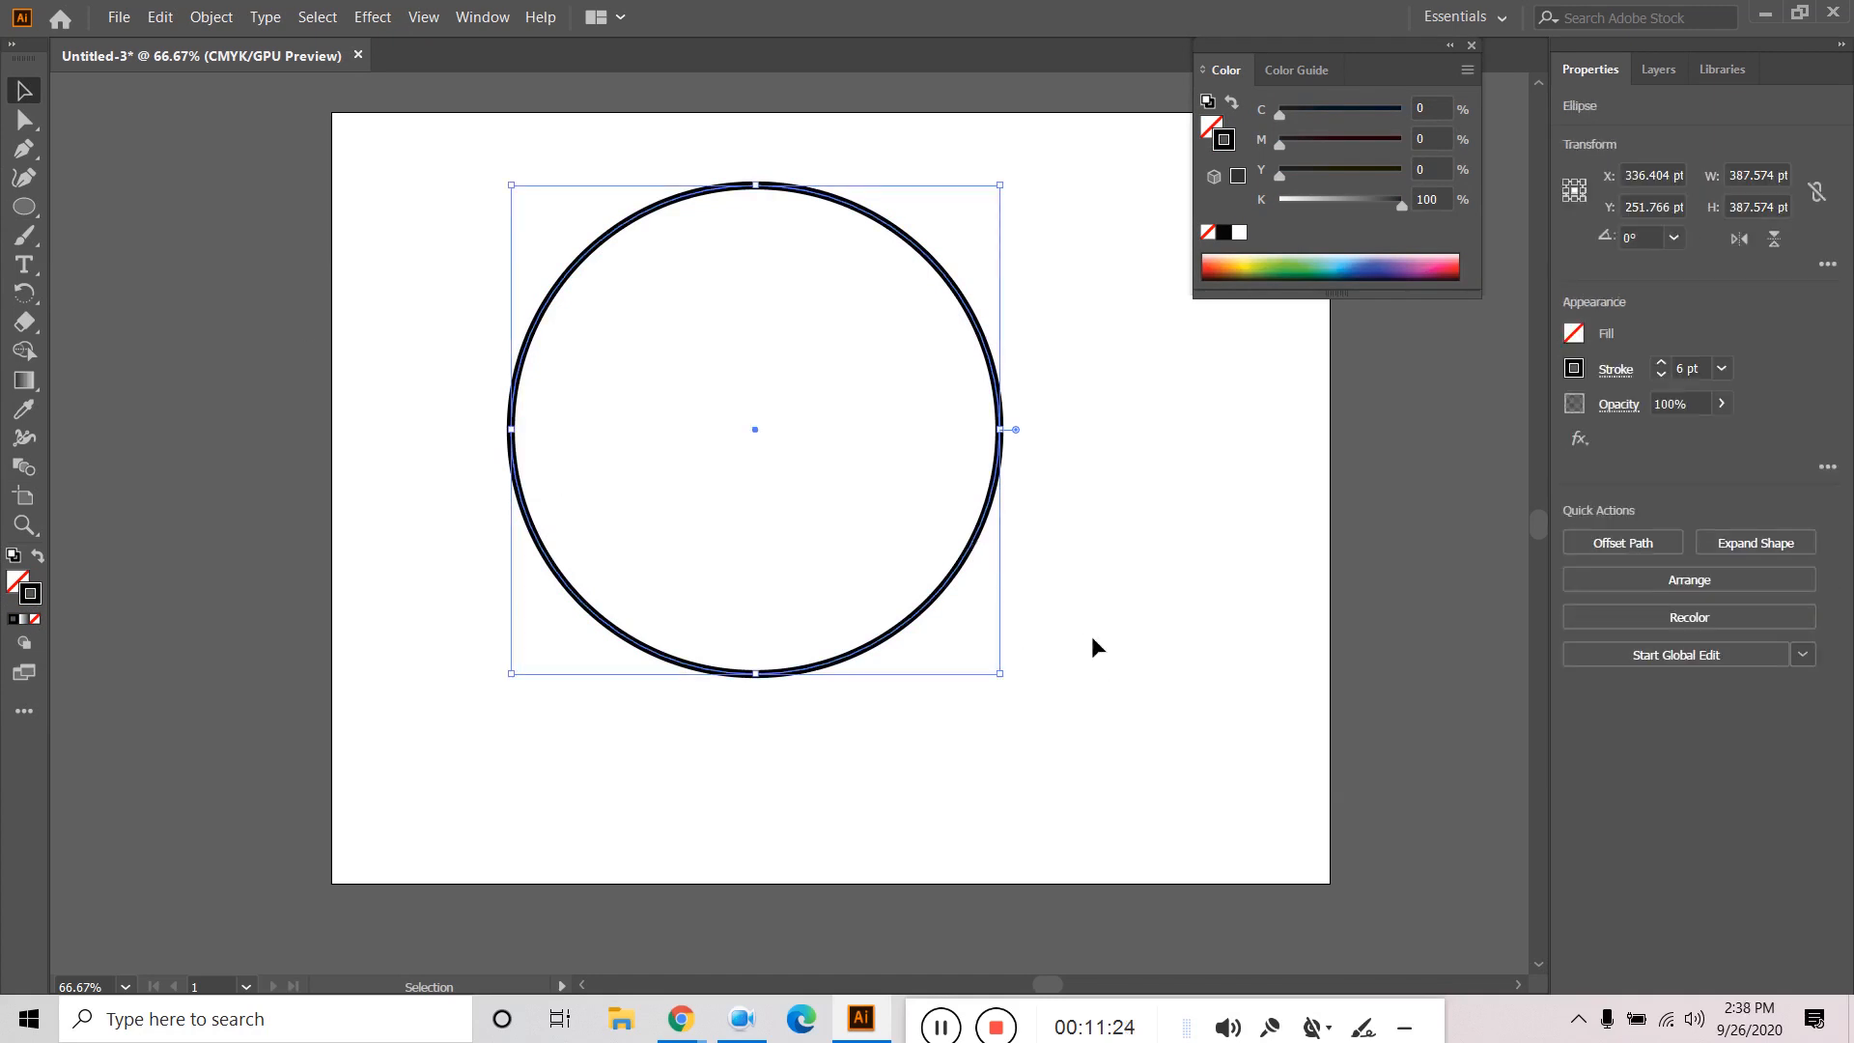
{"action": "left_click", "coordinate": [211, 16]}
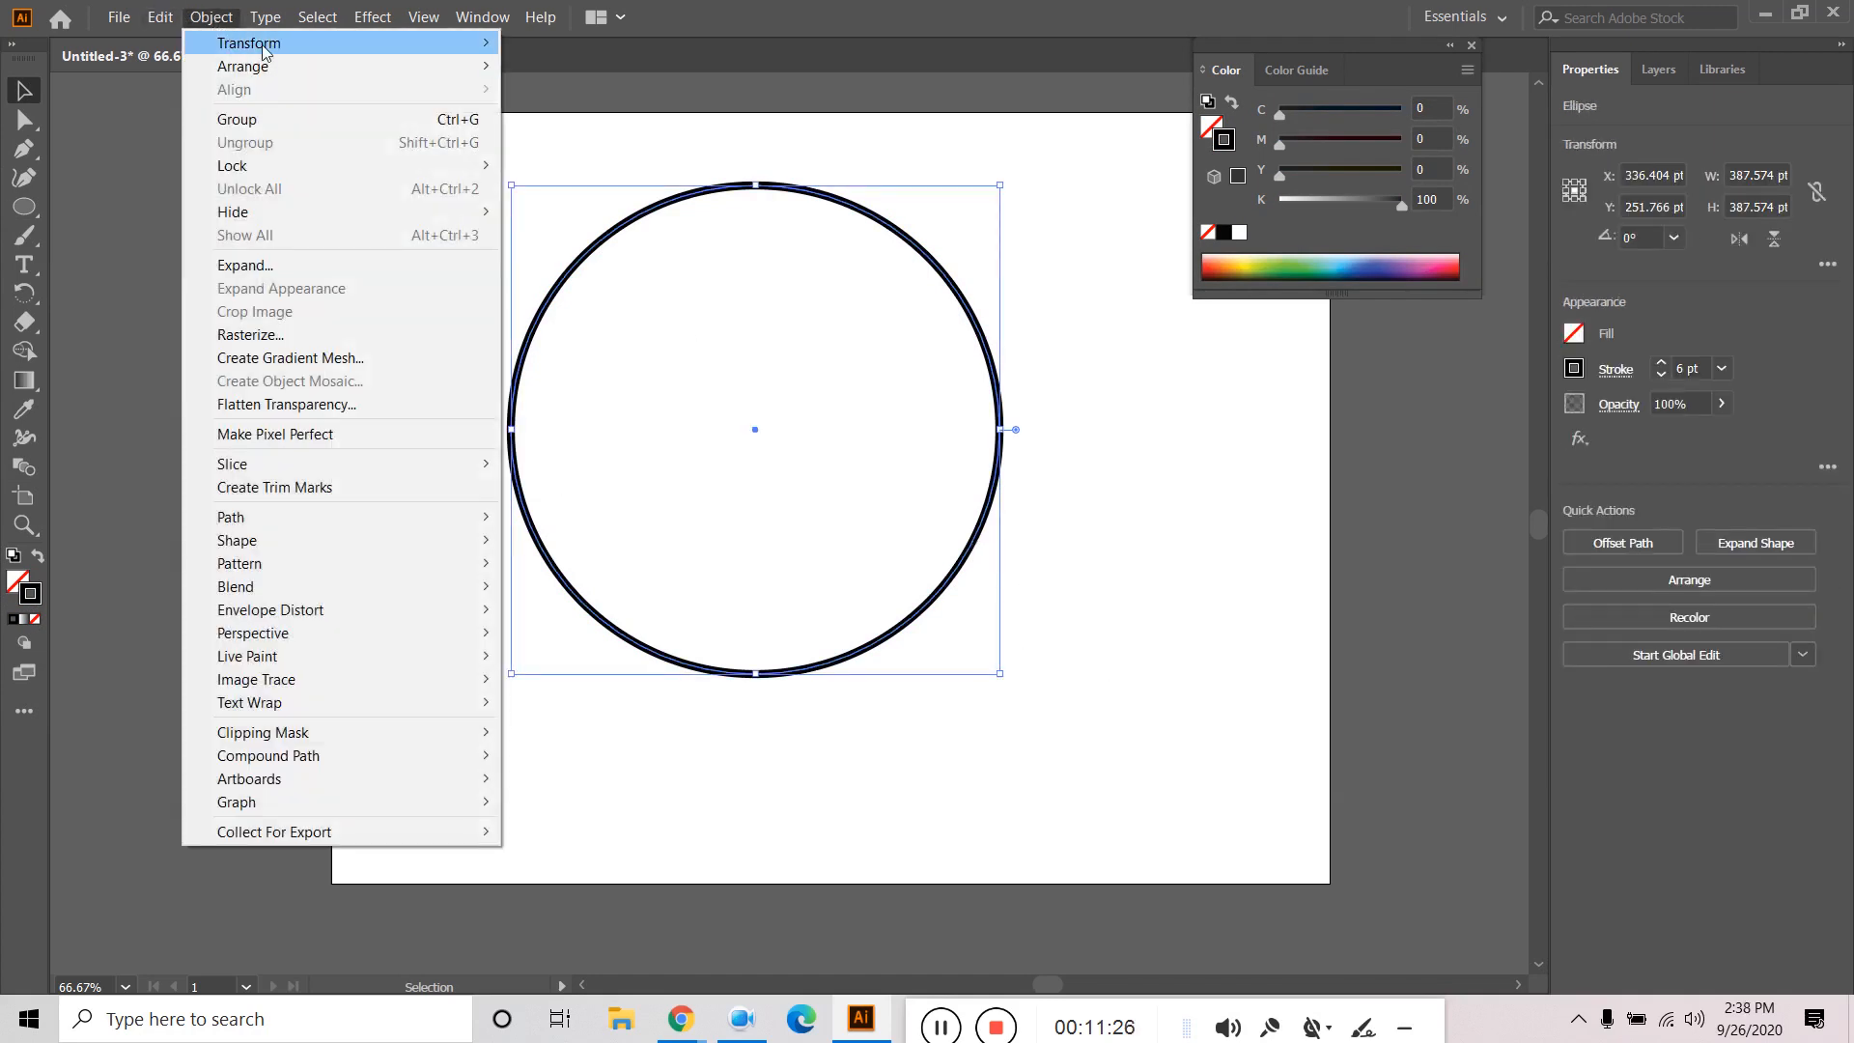
{"action": "mouse_move", "coordinate": [263, 48]}
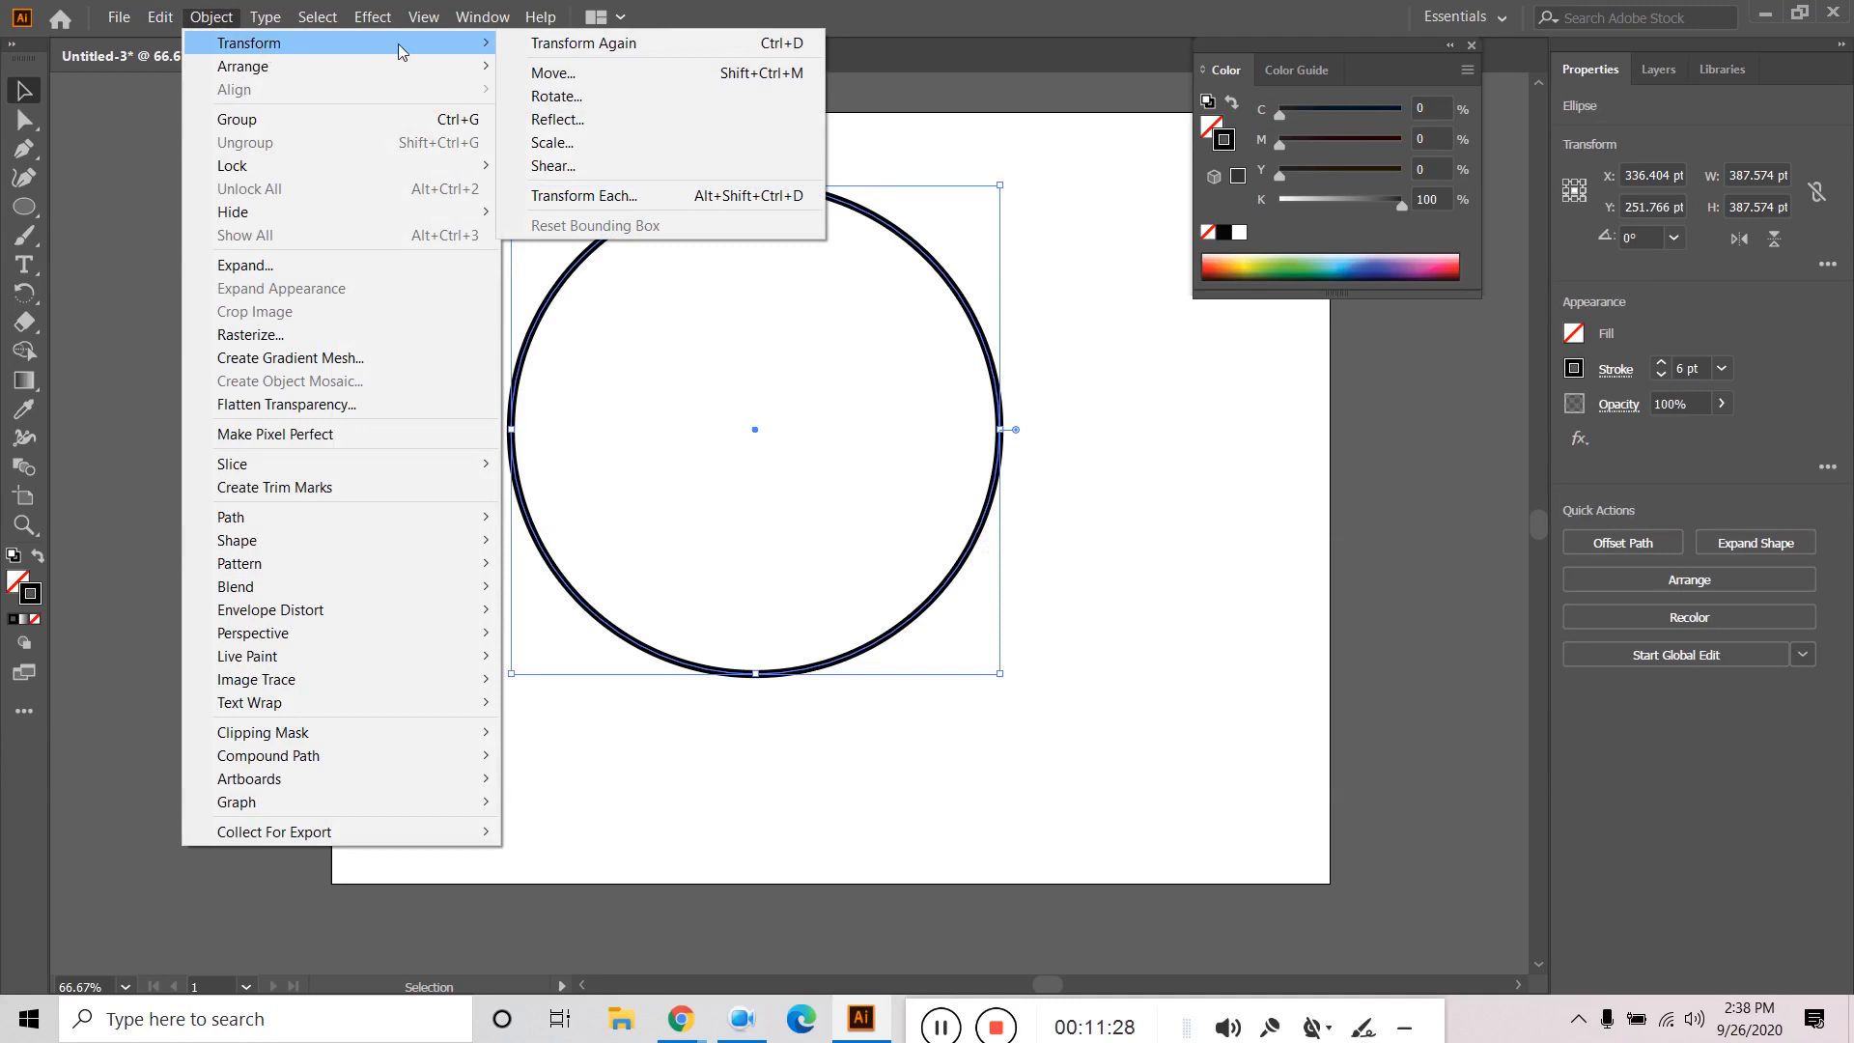
{"action": "left_click", "coordinate": [591, 75]}
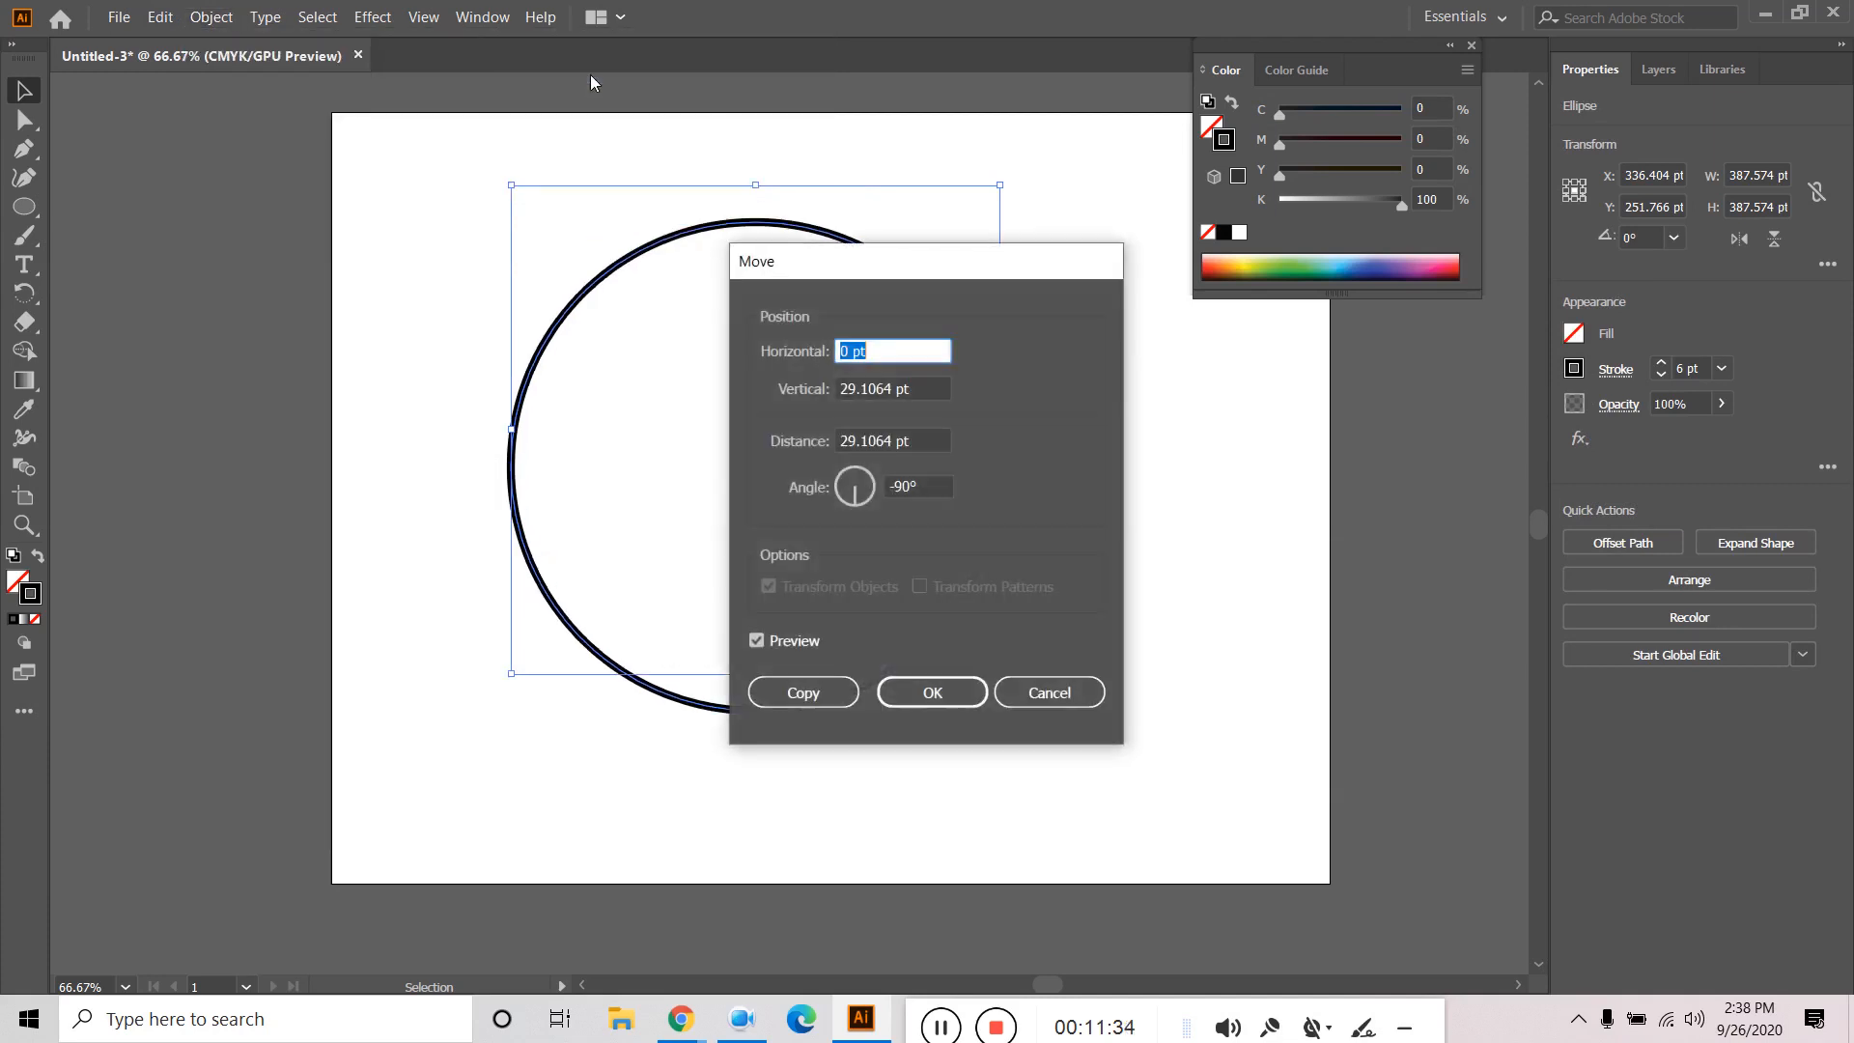
{"action": "left_click", "coordinate": [809, 693]}
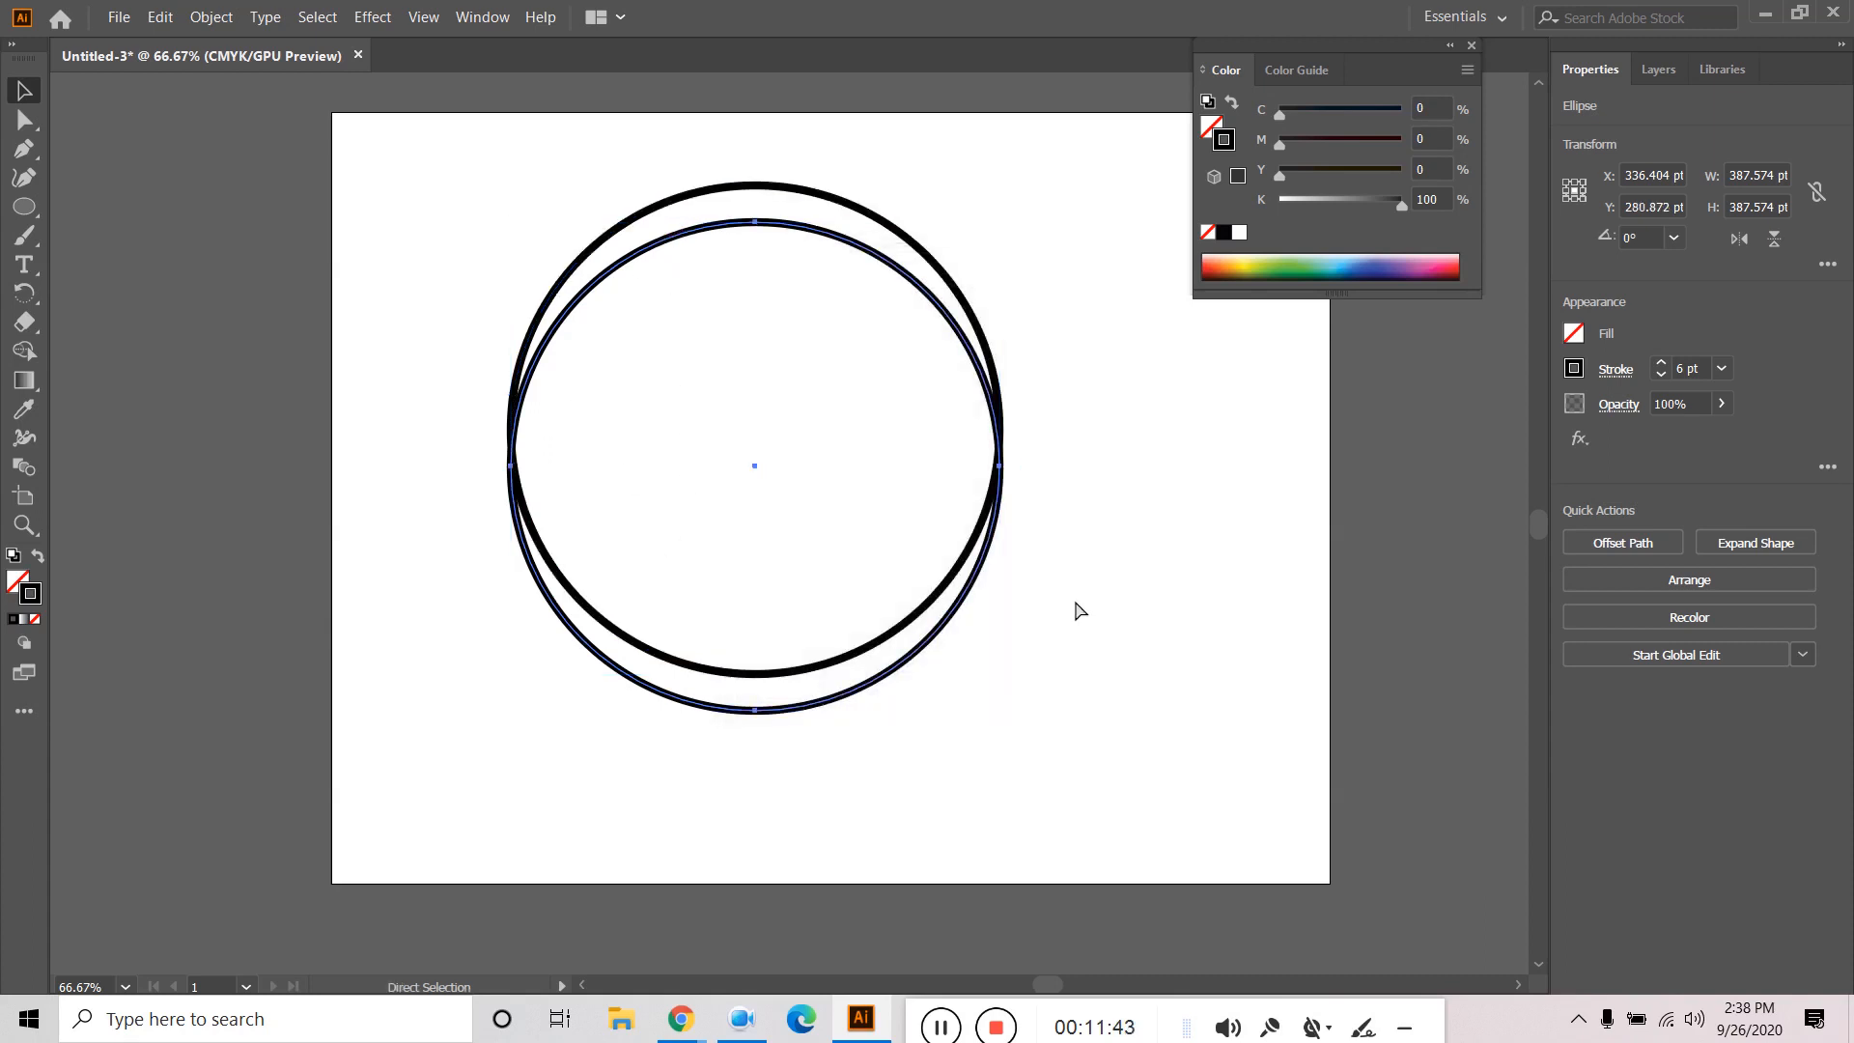
Repeat the copy transformation eleven times to form a vertical stack of thirteen overlapping circles.
{"action": "key", "text": "ctrl+d"}
{"action": "key", "text": "ctrl+d"}
{"action": "key", "text": "ctrl+d"}
{"action": "key", "text": "ctrl+d"}
{"action": "key", "text": "ctrl+d"}
{"action": "key", "text": "ctrl+d"}
{"action": "key", "text": "ctrl+d"}
{"action": "key", "text": "ctrl+d"}
{"action": "key", "text": "ctrl+d"}
{"action": "key", "text": "ctrl+d"}
{"action": "key", "text": "ctrl+d"}
{"action": "key", "text": "ctrl+d"}
{"action": "key", "text": "ctrl+d"}
{"action": "key", "text": "ctrl+d"}
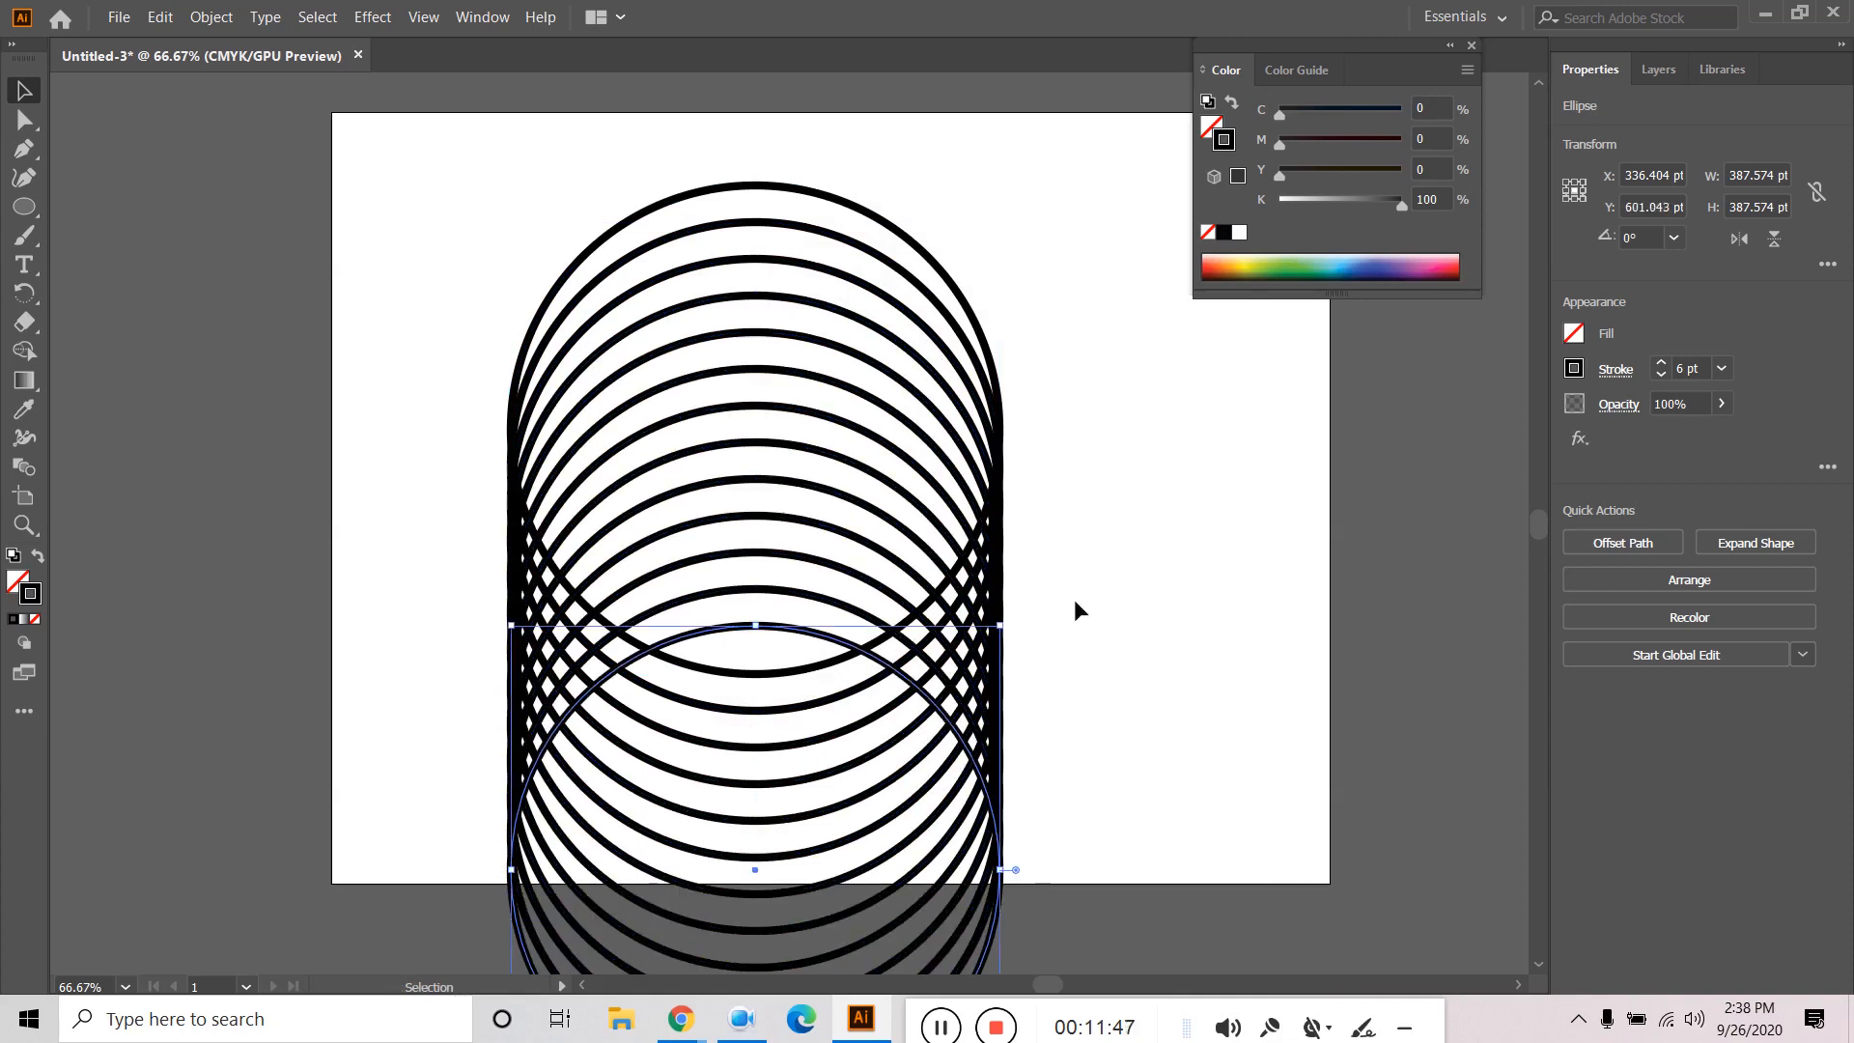
Scale the whole circle stack proportionally about its centre to about 148.5 by 282.3 pt and deselect it.
{"action": "scroll", "coordinate": [1075, 601], "scroll_direction": "down", "scroll_amount": 2}
{"action": "left_click", "coordinate": [1162, 586]}
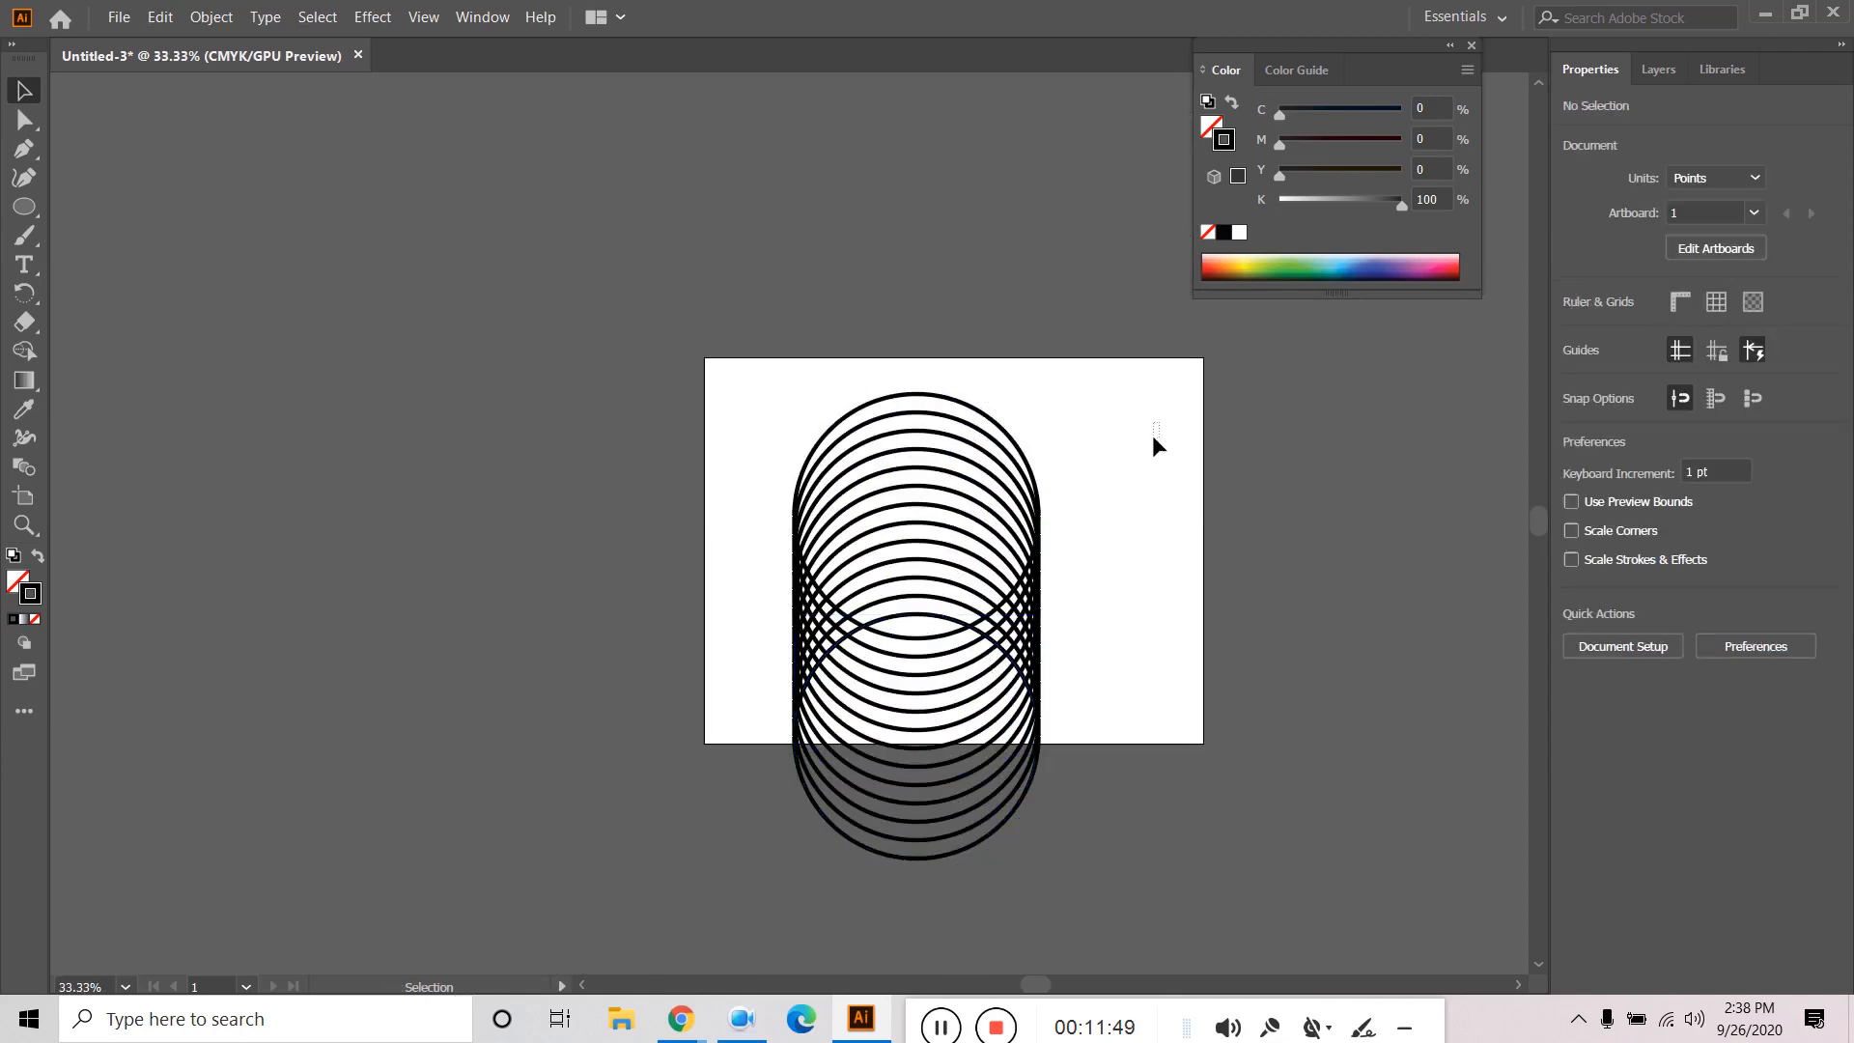
{"action": "left_click_drag", "start_coordinate": [1159, 421], "coordinate": [765, 849]}
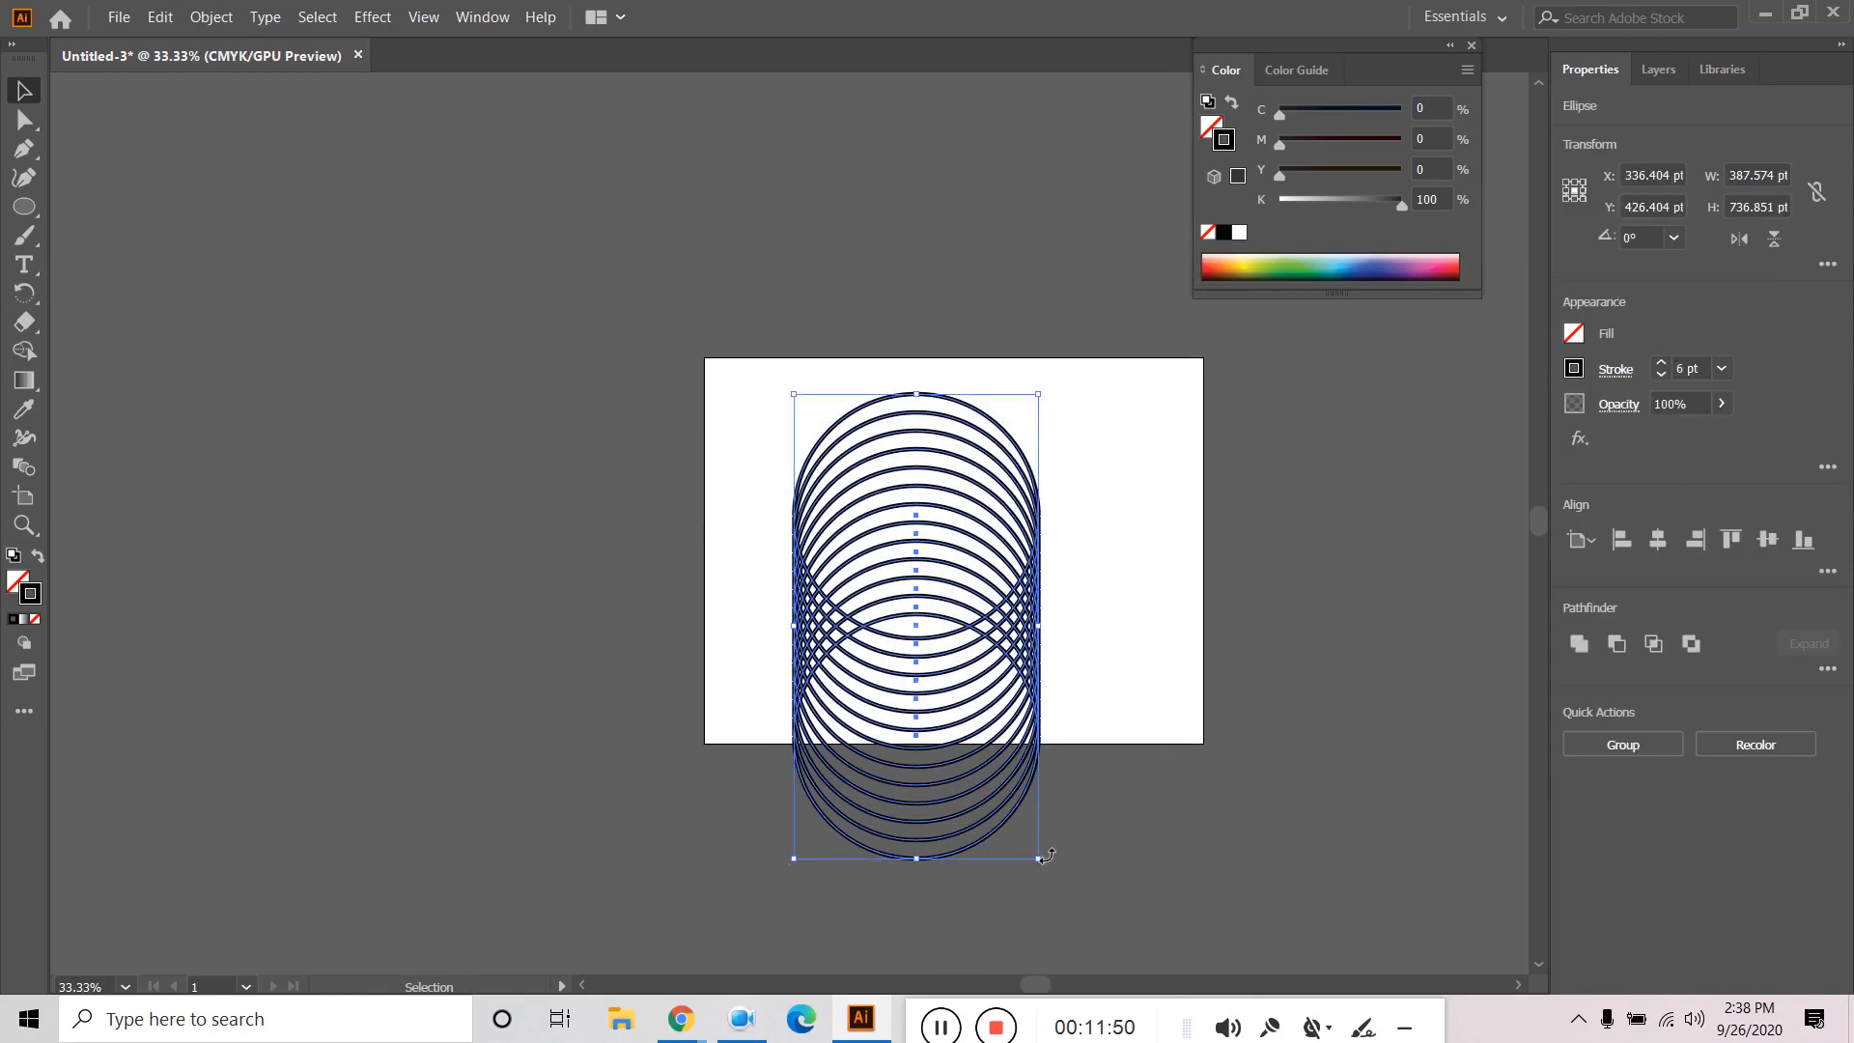
{"action": "left_click_drag", "start_coordinate": [1041, 853], "coordinate": [963, 715]}
{"action": "left_click", "coordinate": [1063, 647]}
{"action": "left_click_drag", "start_coordinate": [1056, 656], "coordinate": [843, 471]}
{"action": "scroll", "coordinate": [813, 497], "scroll_direction": "up", "scroll_amount": 1}
{"action": "scroll", "coordinate": [928, 522], "scroll_direction": "up", "scroll_amount": 1}
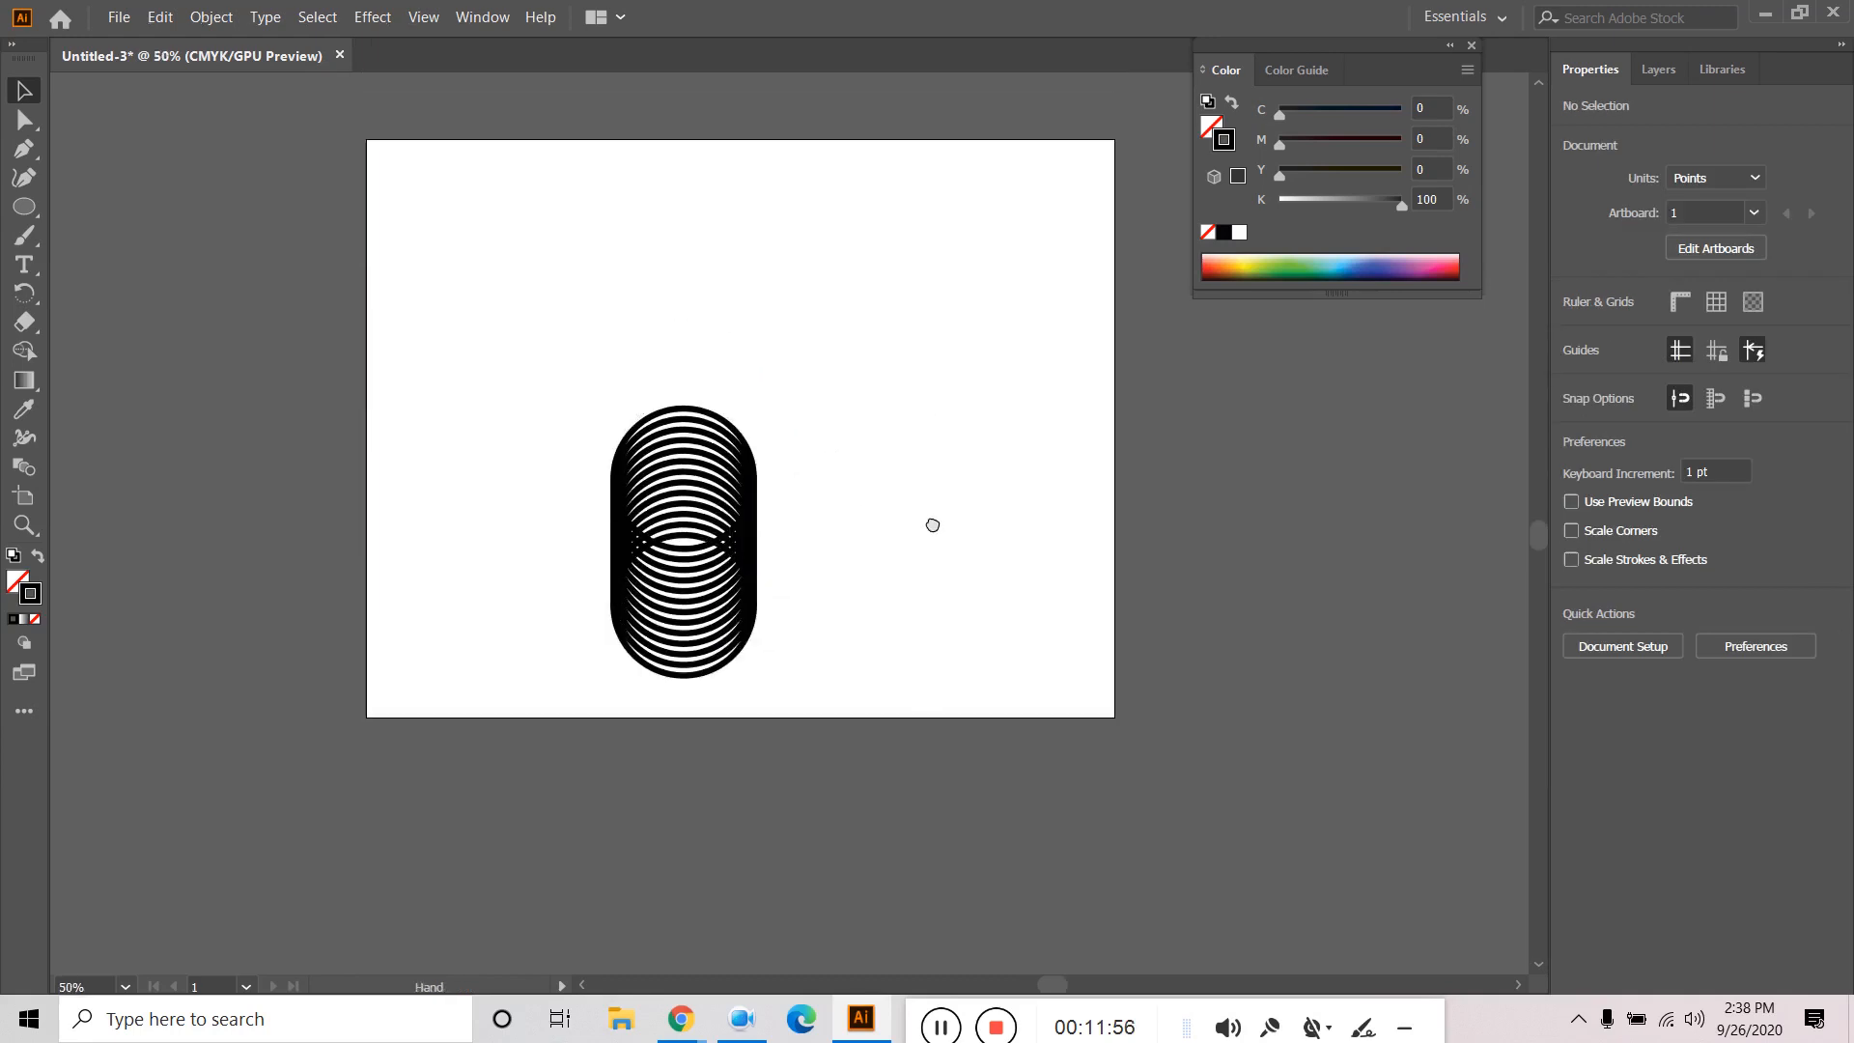
Delete the circle stack and draw a circle about 183.8 pt in diameter near the artboard's upper-left area.
{"action": "left_click_drag", "start_coordinate": [932, 364], "coordinate": [512, 743]}
{"action": "key", "text": "Delete"}
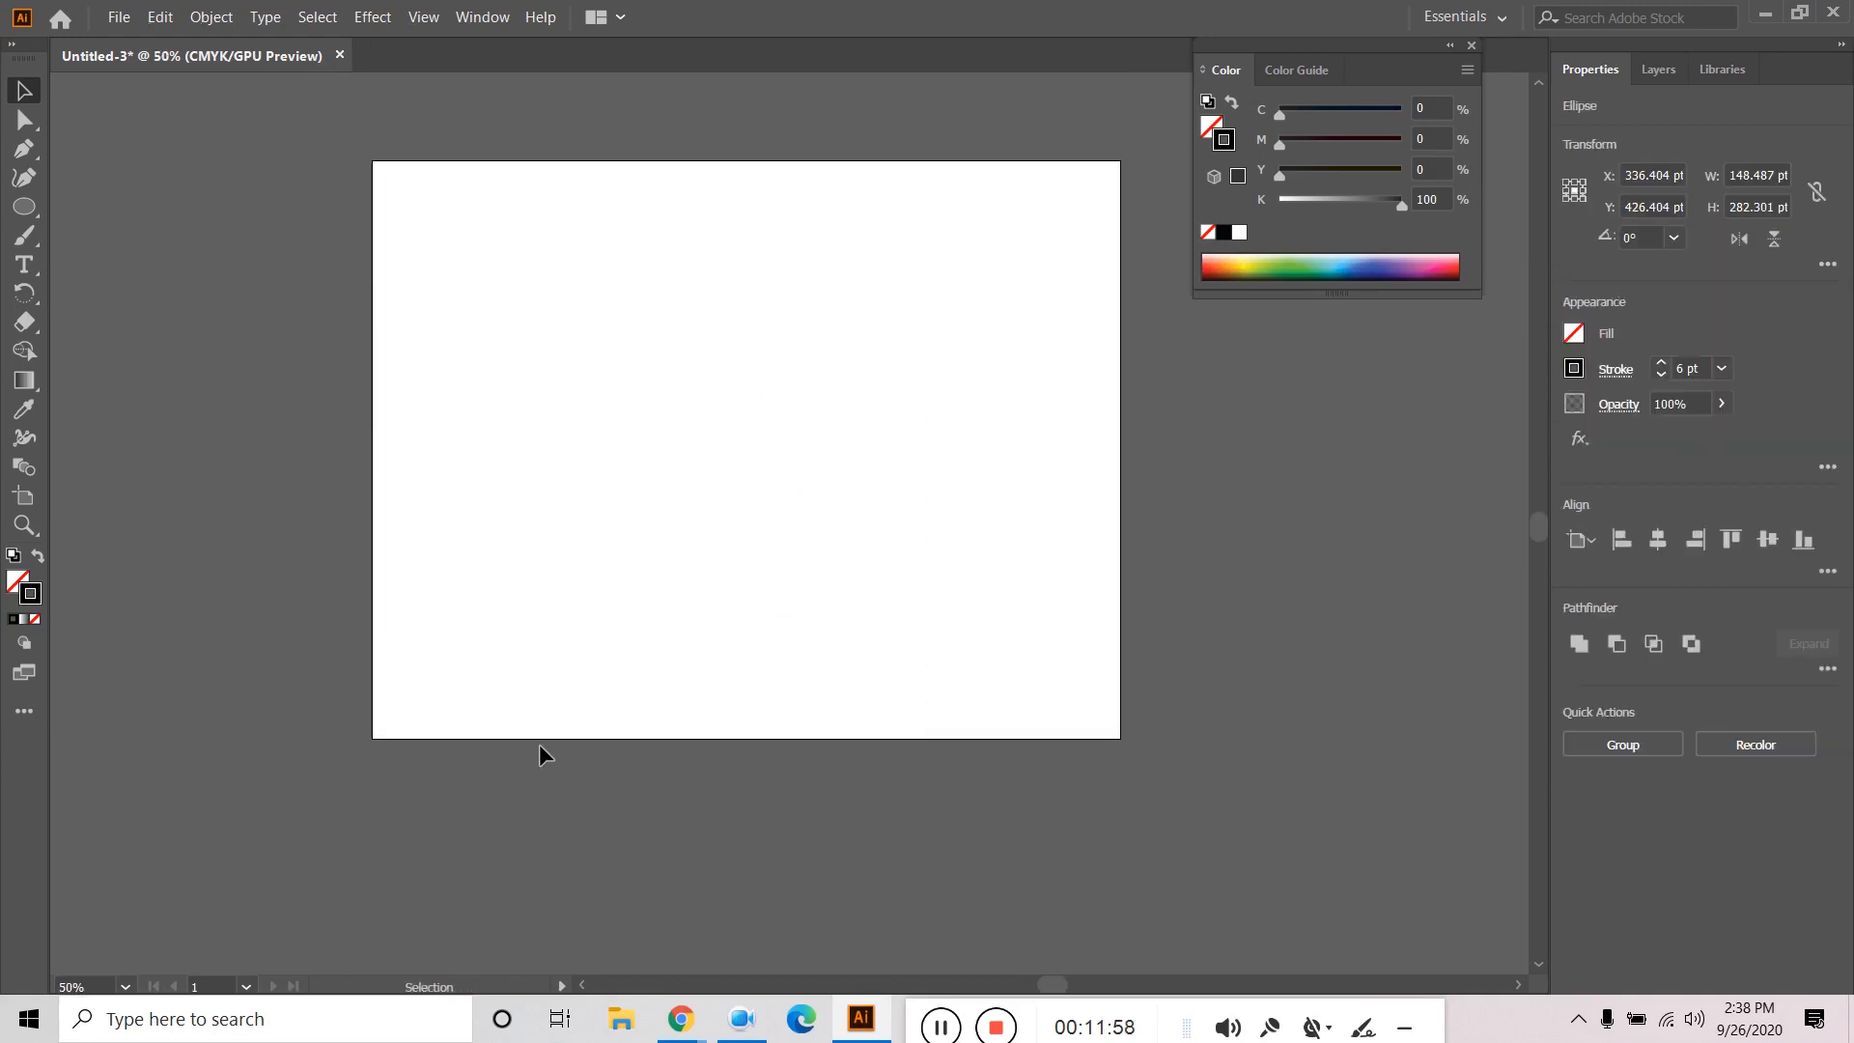
{"action": "left_click_drag", "start_coordinate": [24, 206], "coordinate": [186, 243]}
{"action": "mouse_move", "coordinate": [566, 254]}
{"action": "left_mouse_down"}
{"action": "mouse_move", "coordinate": [675, 364]}
{"action": "mouse_move", "coordinate": [653, 317]}
{"action": "left_mouse_up"}
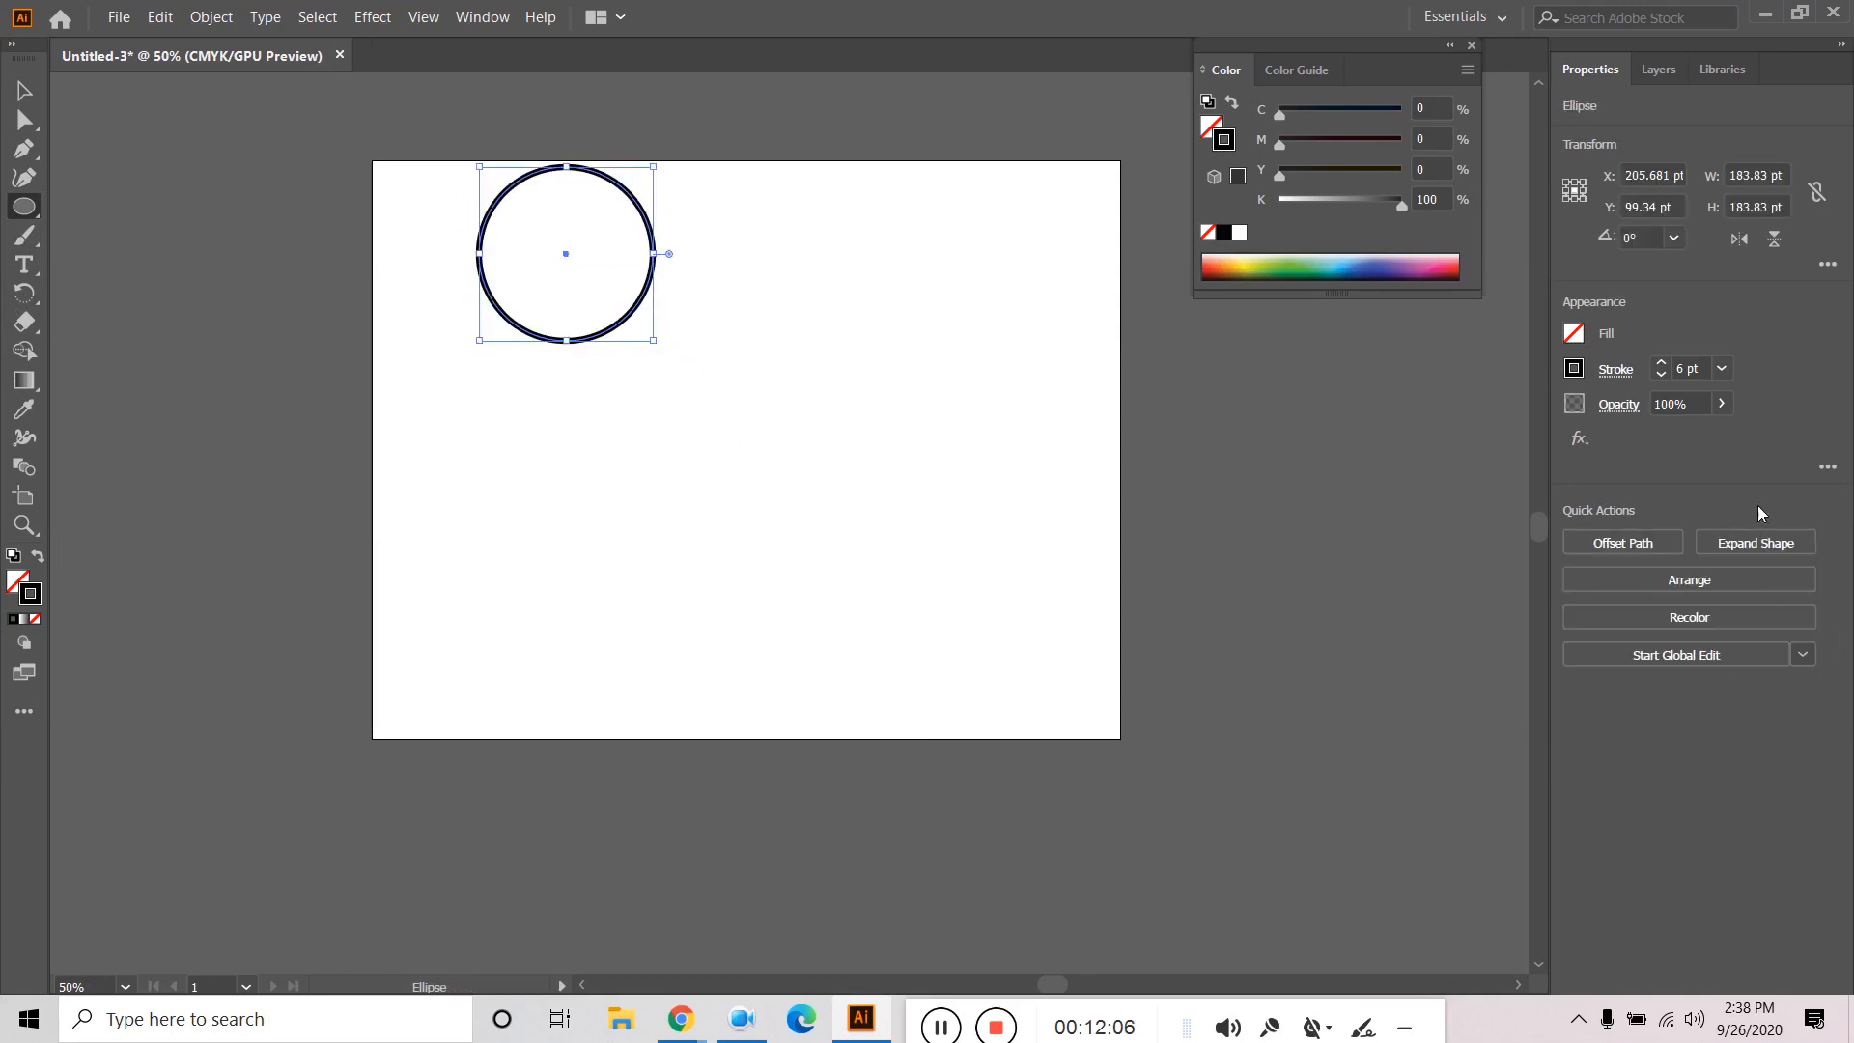
Set the circle's stroke weight to 3 pt.
{"action": "left_click", "coordinate": [1660, 375]}
{"action": "left_click", "coordinate": [1660, 375]}
{"action": "left_click", "coordinate": [1660, 375]}
{"action": "left_click", "coordinate": [1660, 375]}
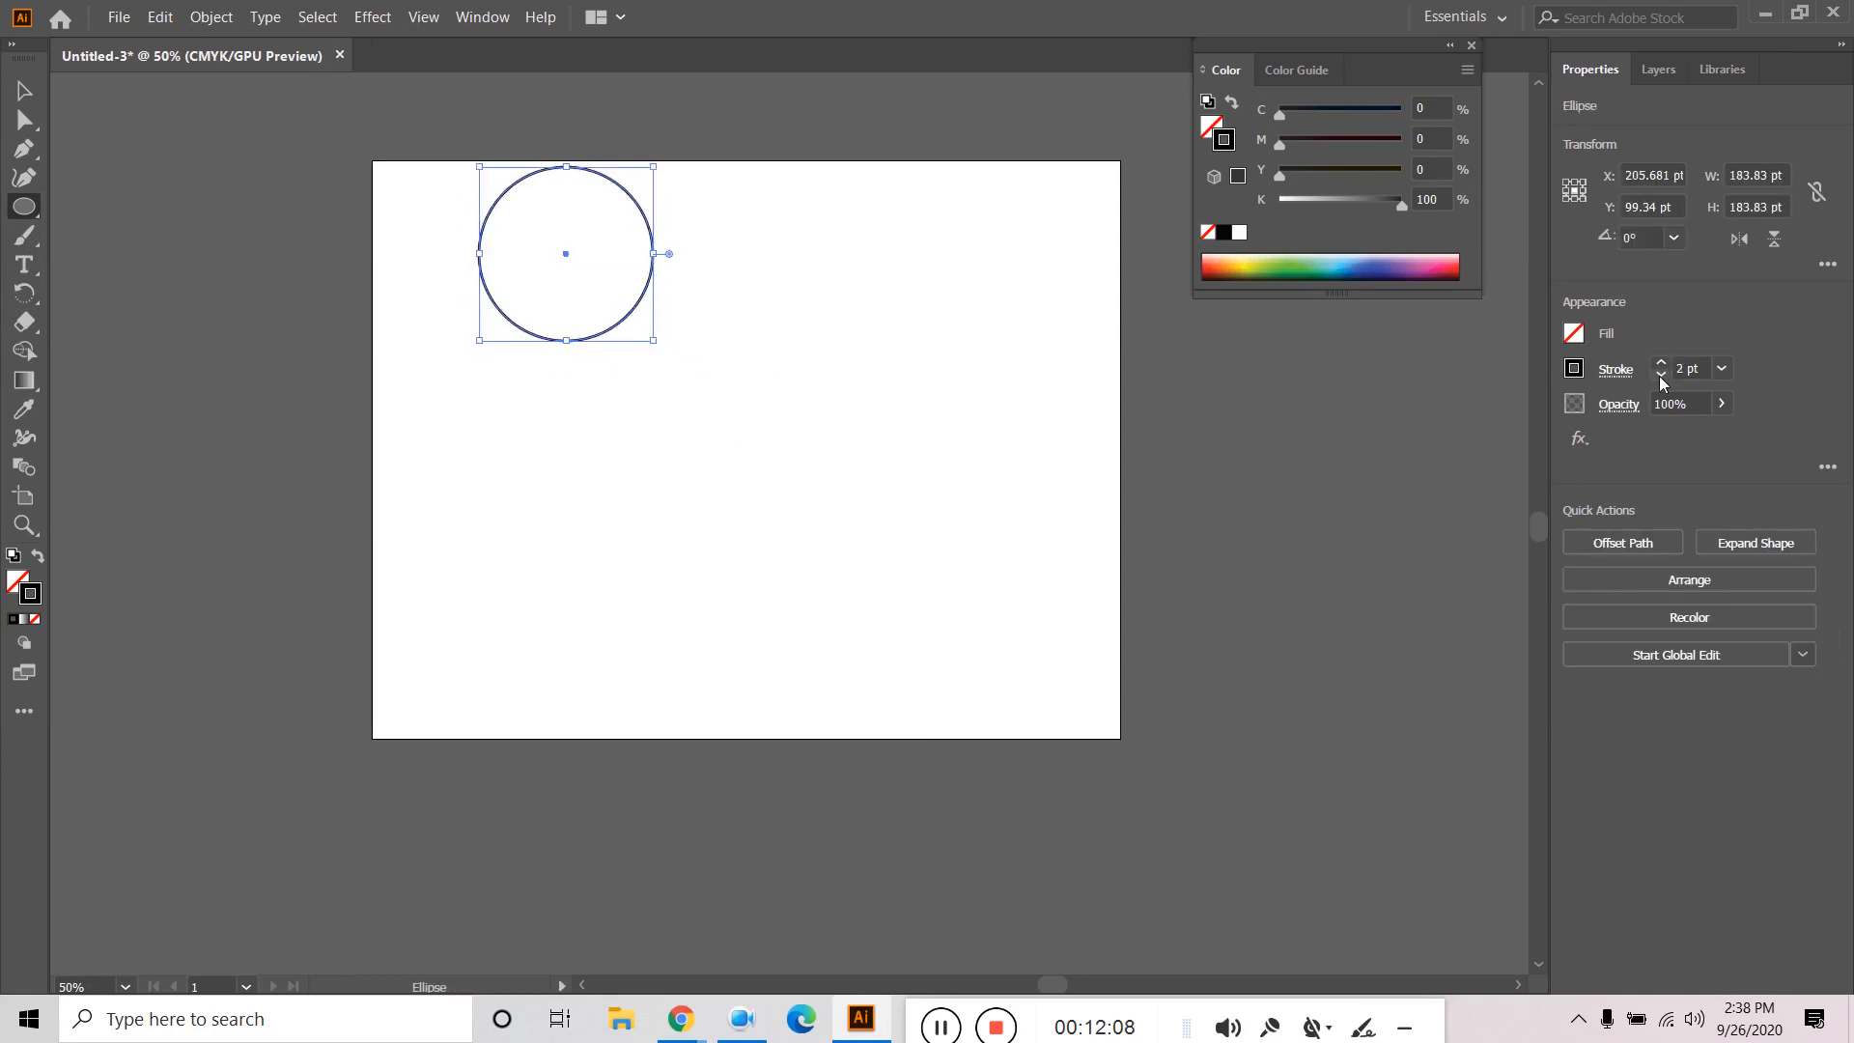
{"action": "left_click", "coordinate": [25, 90]}
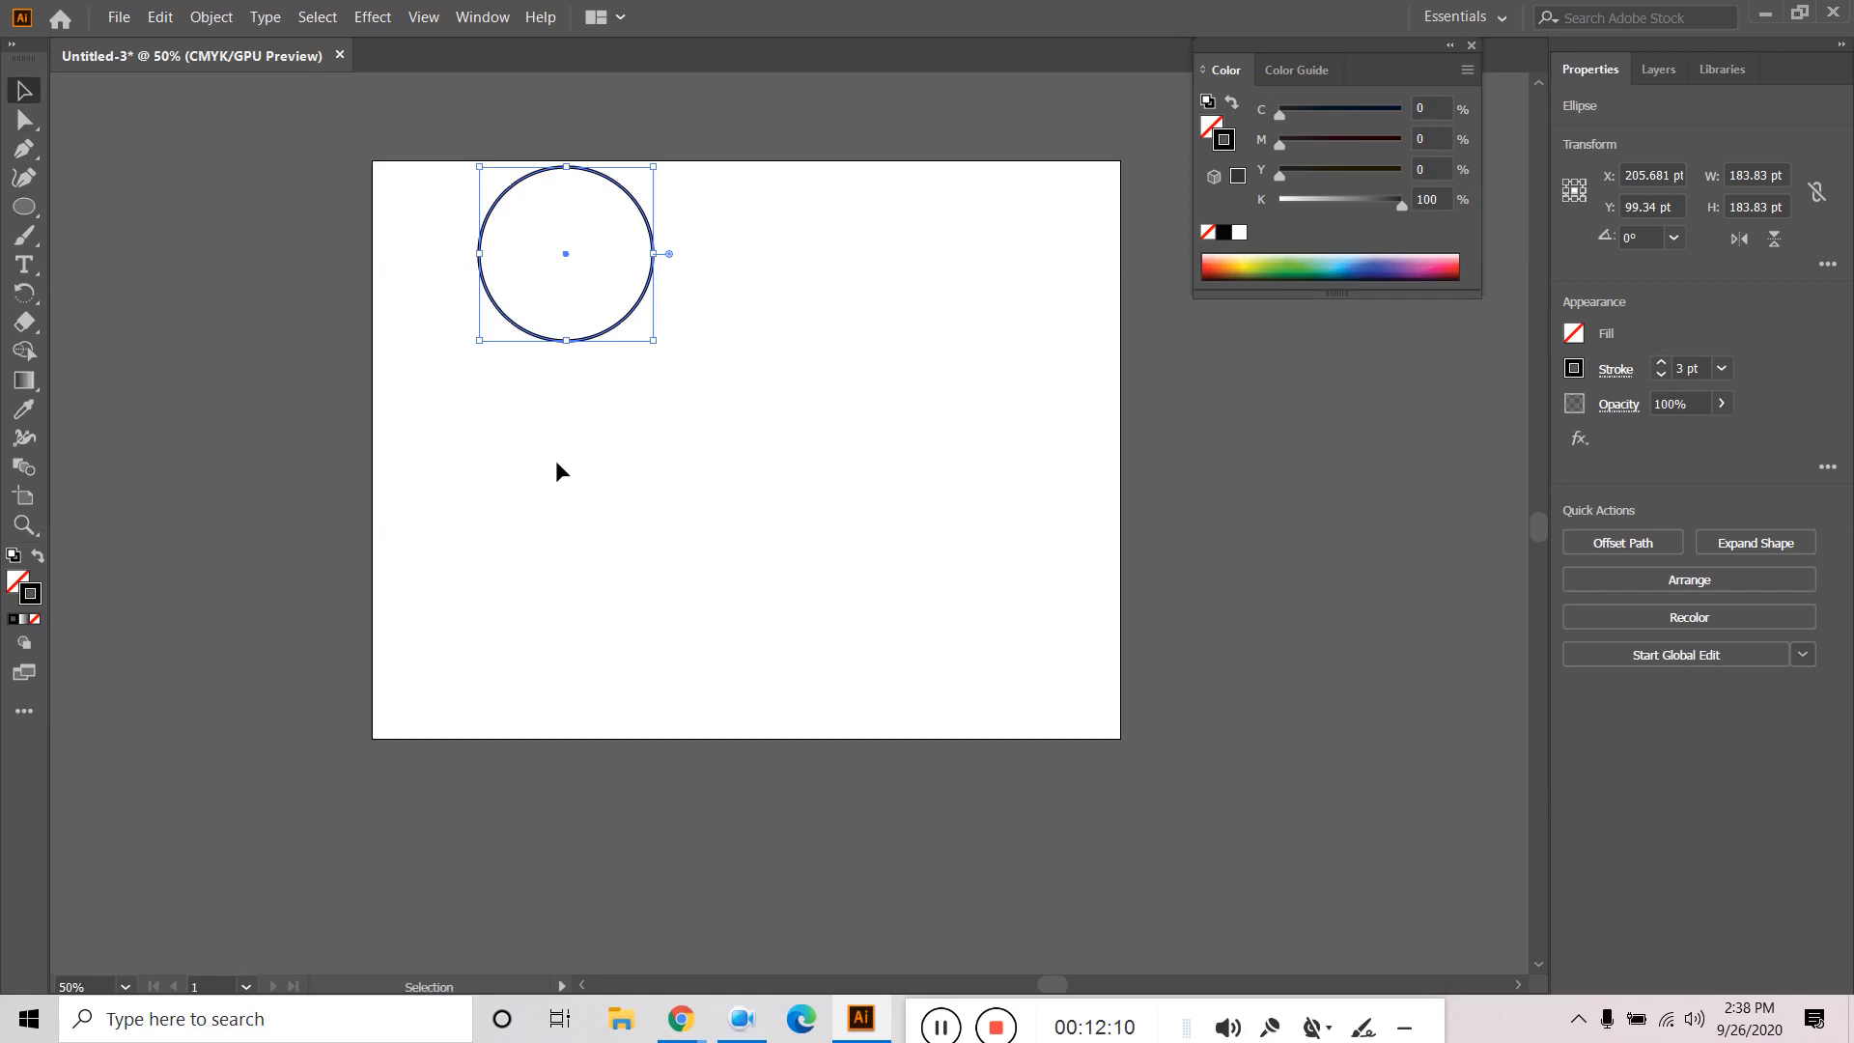
Move the circle toward the artboard's upper middle and place a copy about 17.6 pt straight below it.
{"action": "left_click", "coordinate": [662, 318]}
{"action": "left_click_drag", "start_coordinate": [641, 295], "coordinate": [758, 368]}
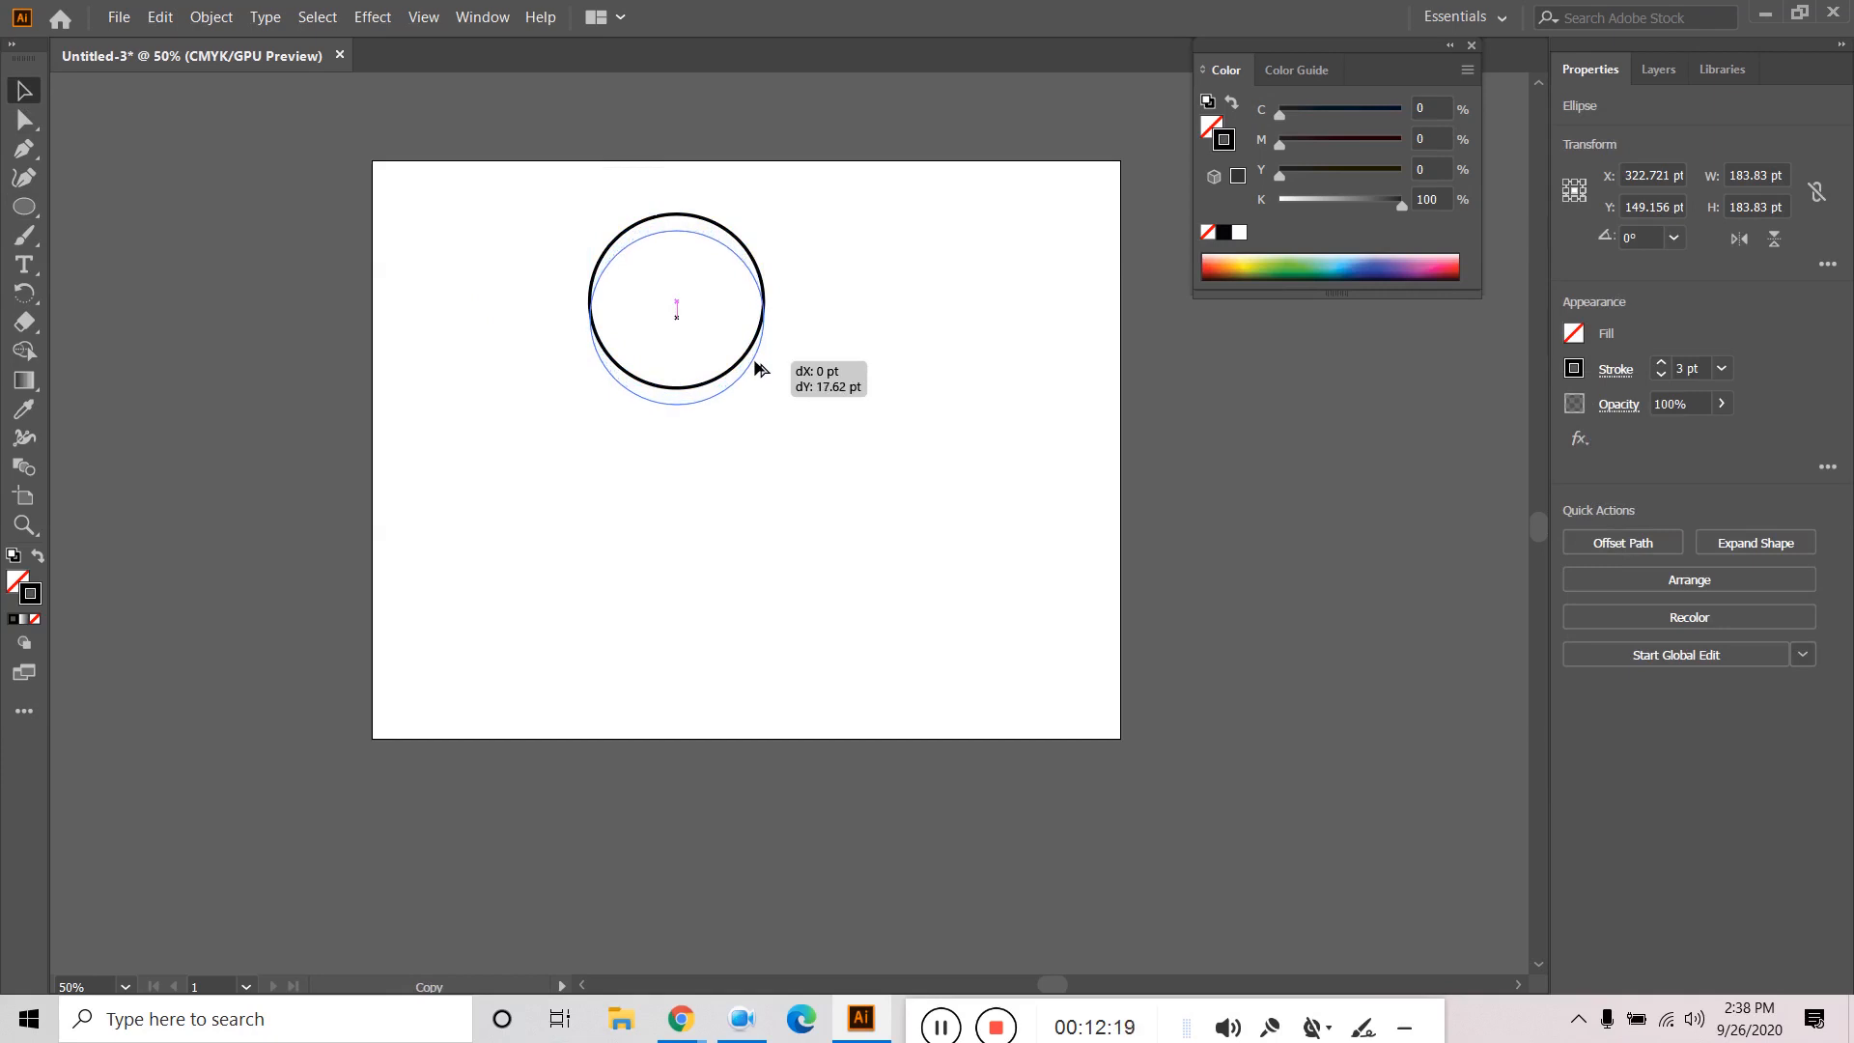
{"action": "left_click_drag", "start_coordinate": [758, 368], "coordinate": [758, 368]}
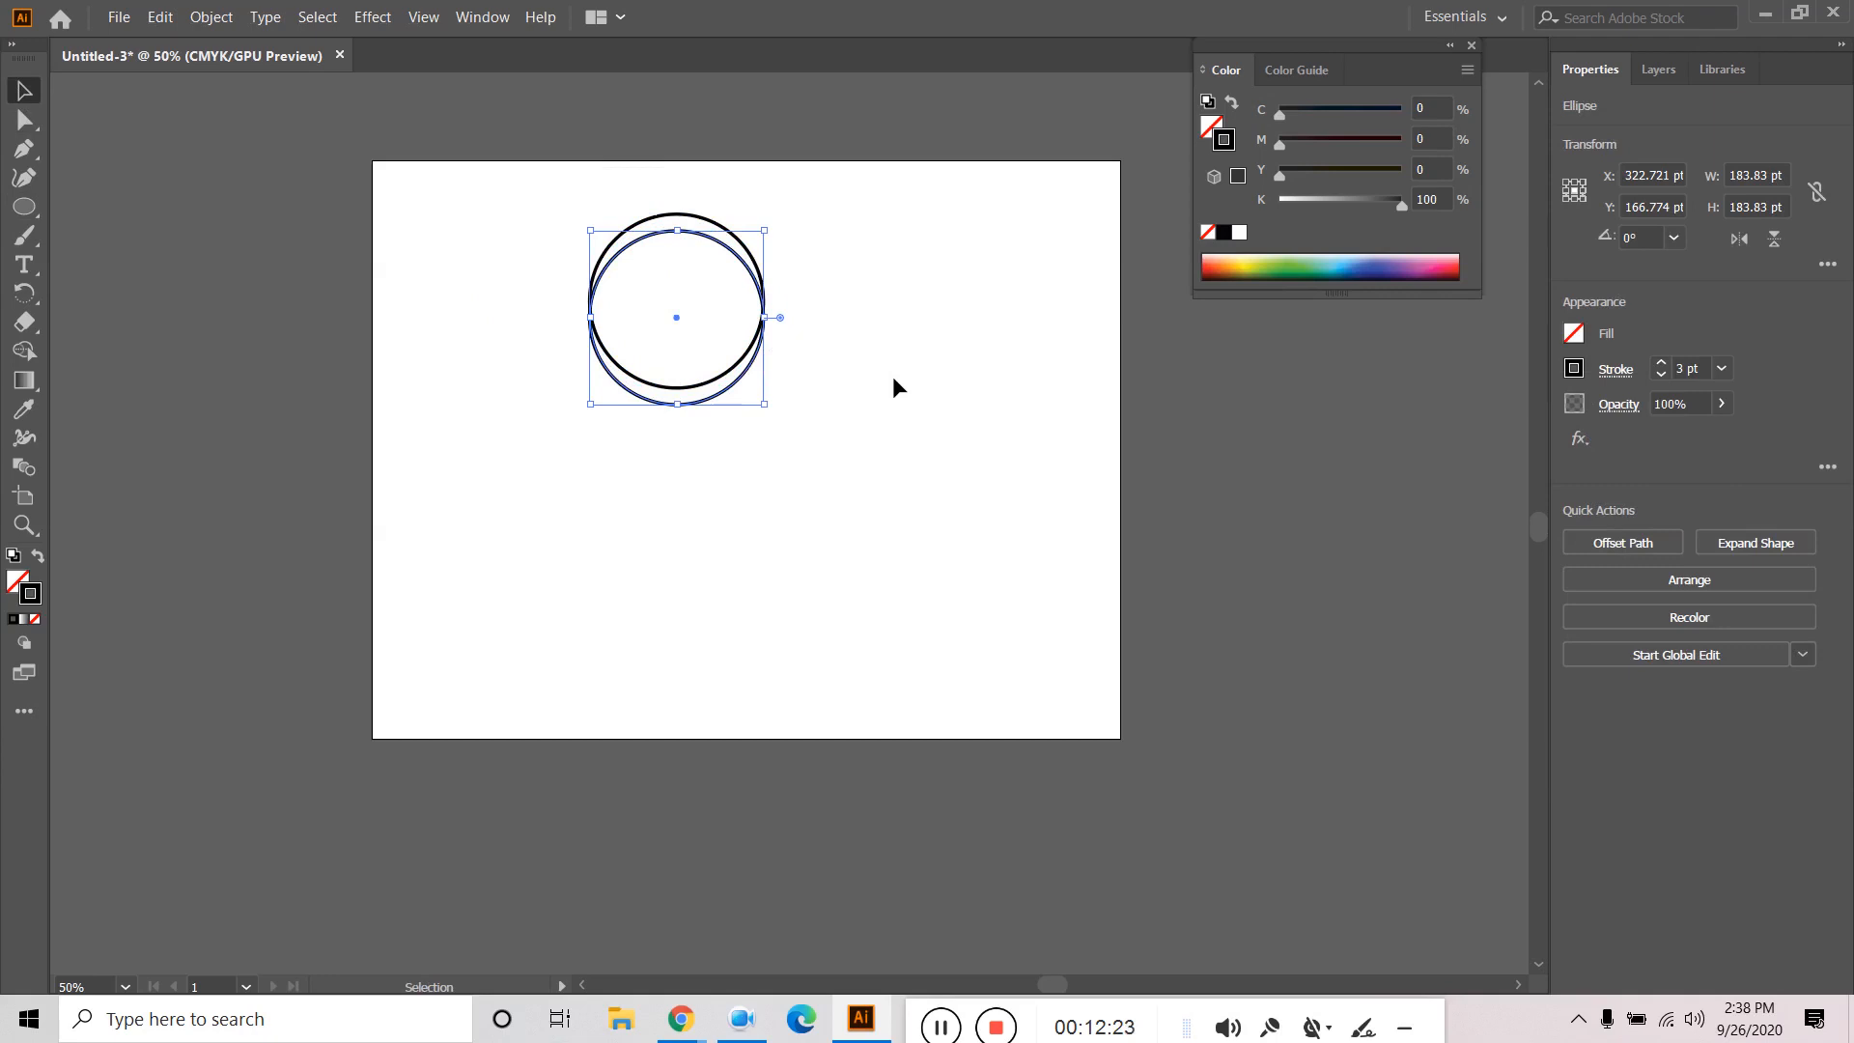
Repeat the copy transformation thirteen times to extend the circles into a vertical stack of fifteen, and deselect.
{"action": "key", "text": "a"}
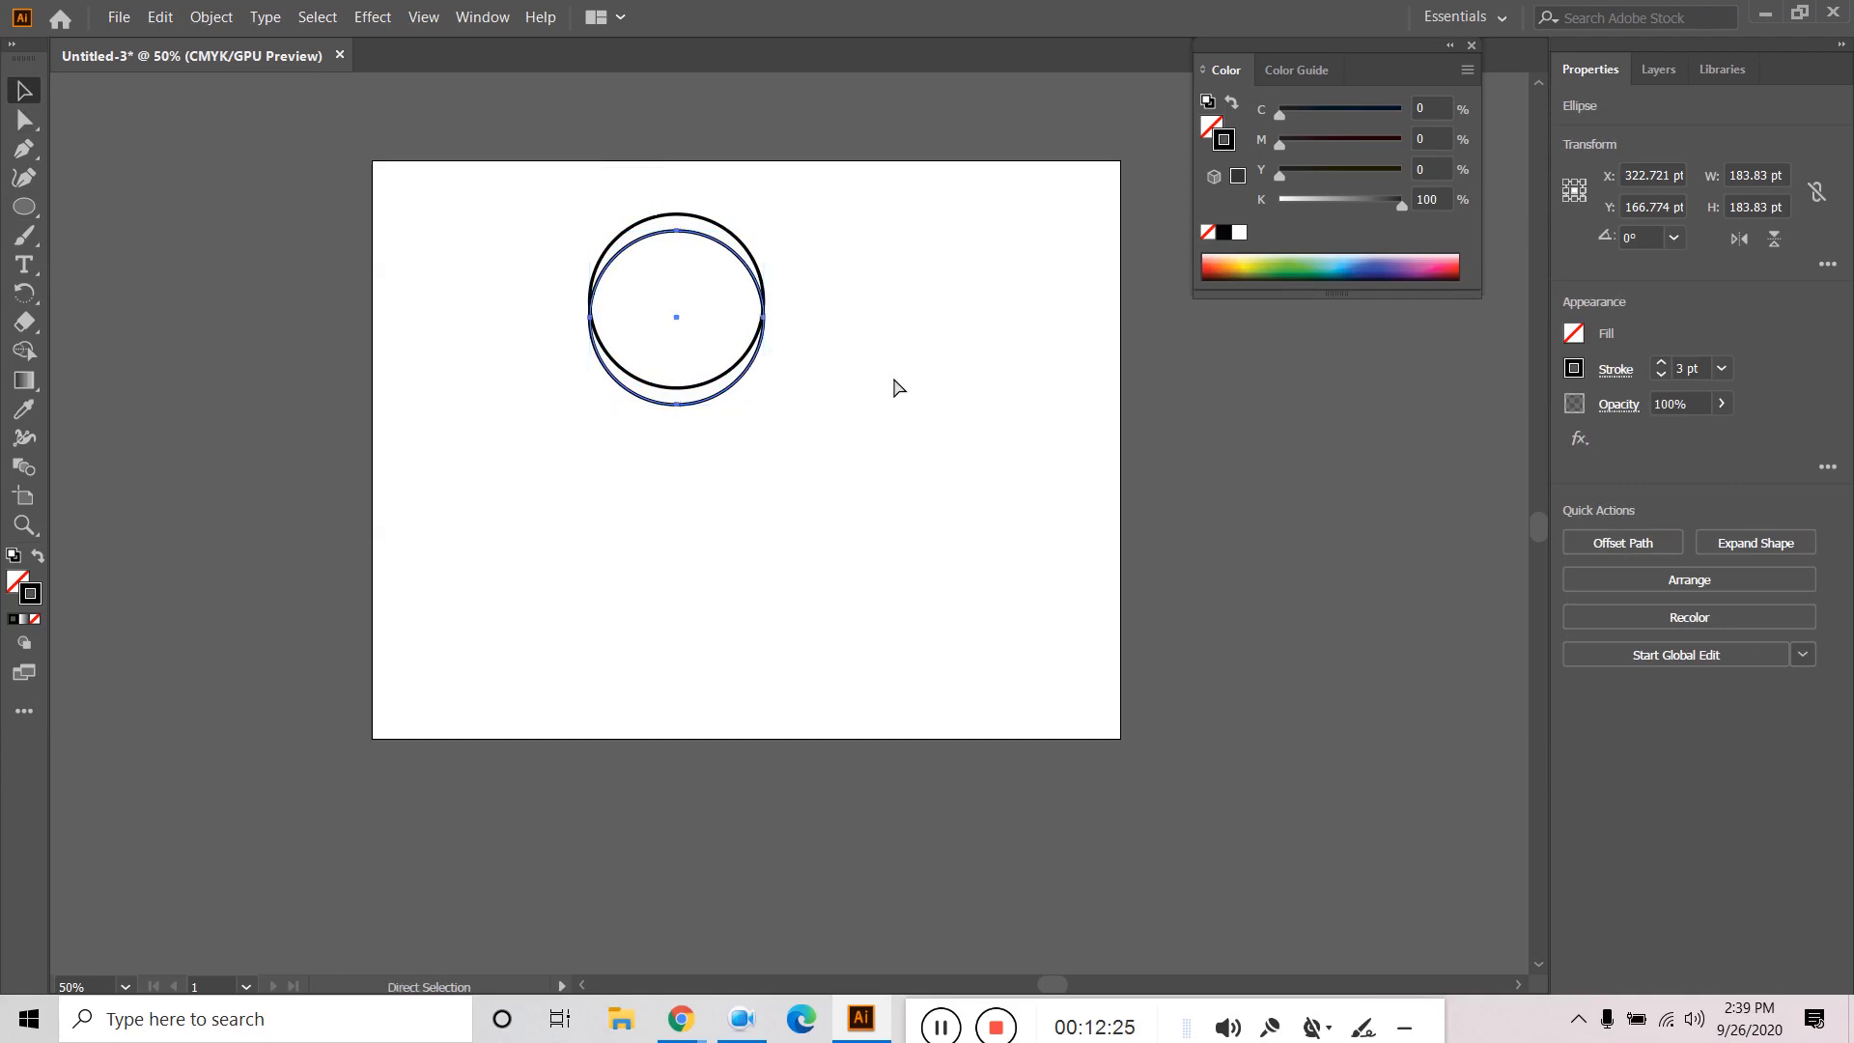
{"action": "key", "text": "ctrl+d"}
{"action": "key", "text": "ctrl+d"}
{"action": "key", "text": "ctrl+d"}
{"action": "key", "text": "ctrl+d"}
{"action": "key", "text": "ctrl+d"}
{"action": "key", "text": "ctrl+d"}
{"action": "key", "text": "ctrl+d"}
{"action": "key", "text": "ctrl+d"}
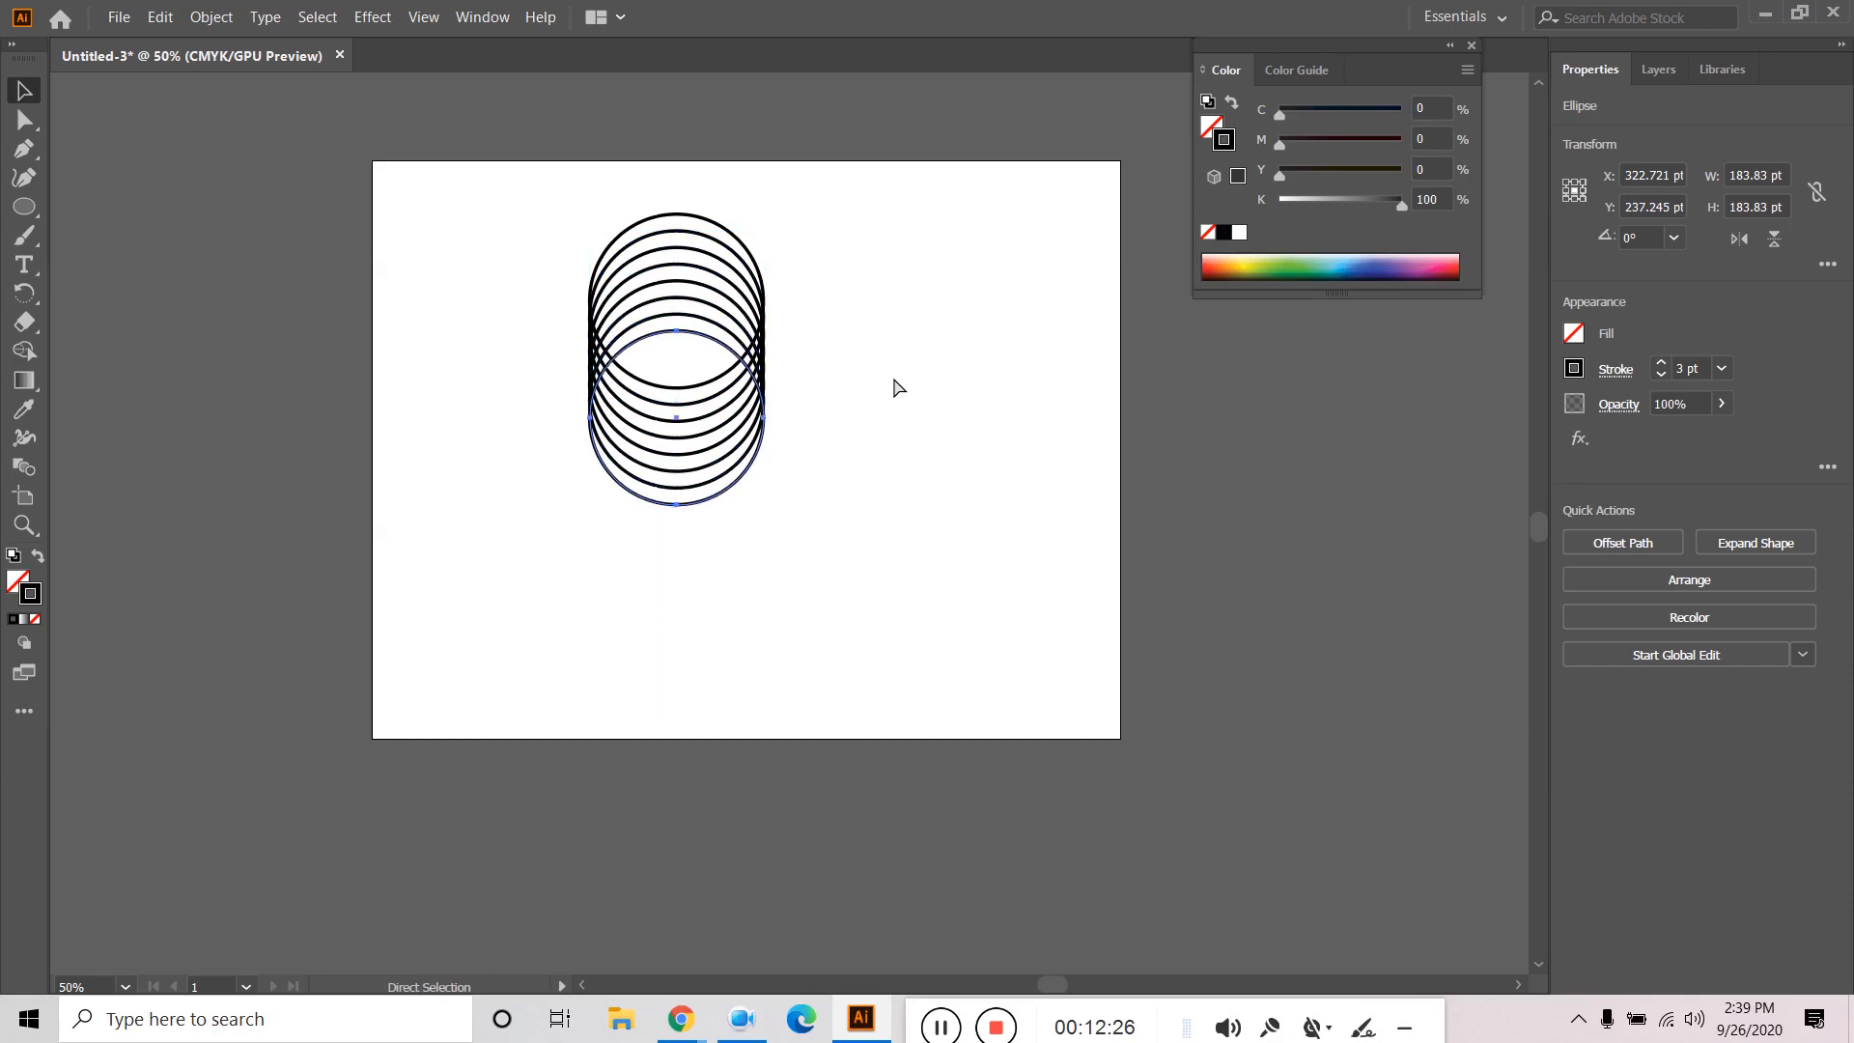
{"action": "key", "text": "ctrl+d"}
{"action": "key", "text": "ctrl+d"}
{"action": "key", "text": "ctrl+d"}
{"action": "key", "text": "ctrl+d"}
{"action": "key", "text": "ctrl+d"}
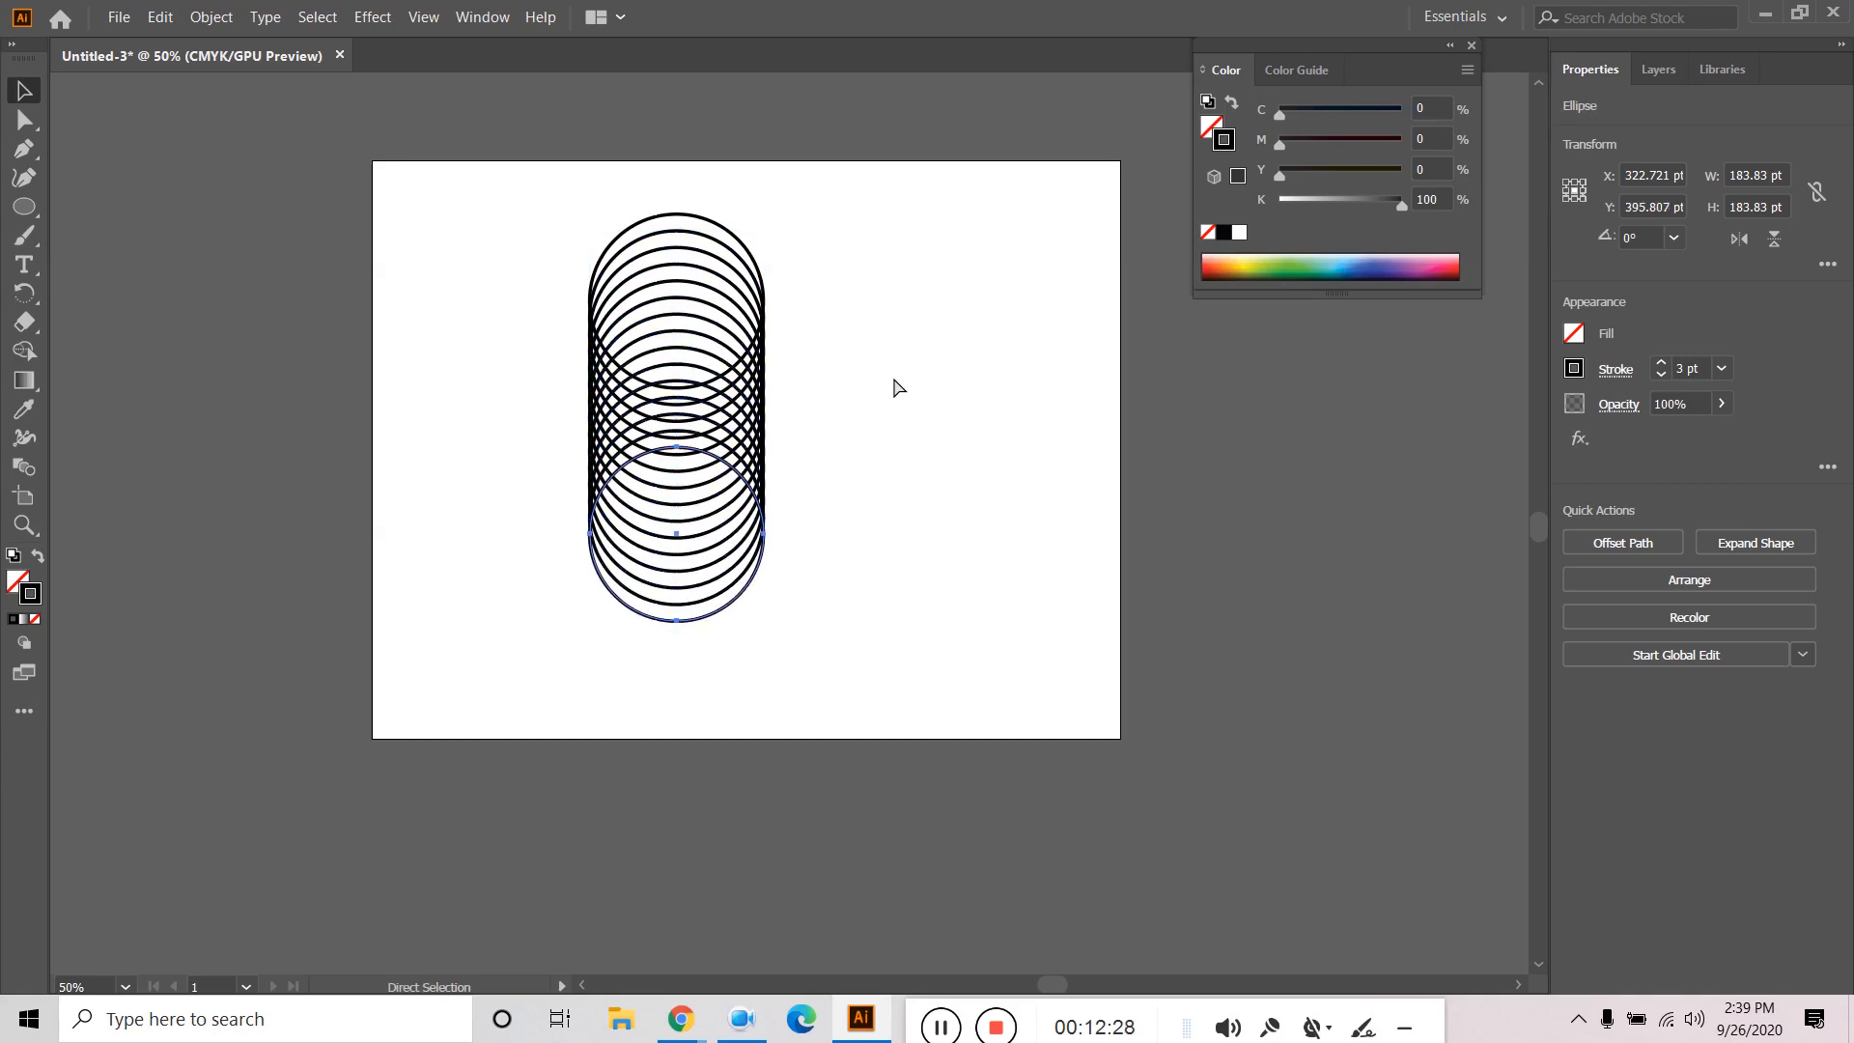
{"action": "key", "text": "v"}
{"action": "left_click", "coordinate": [893, 379]}
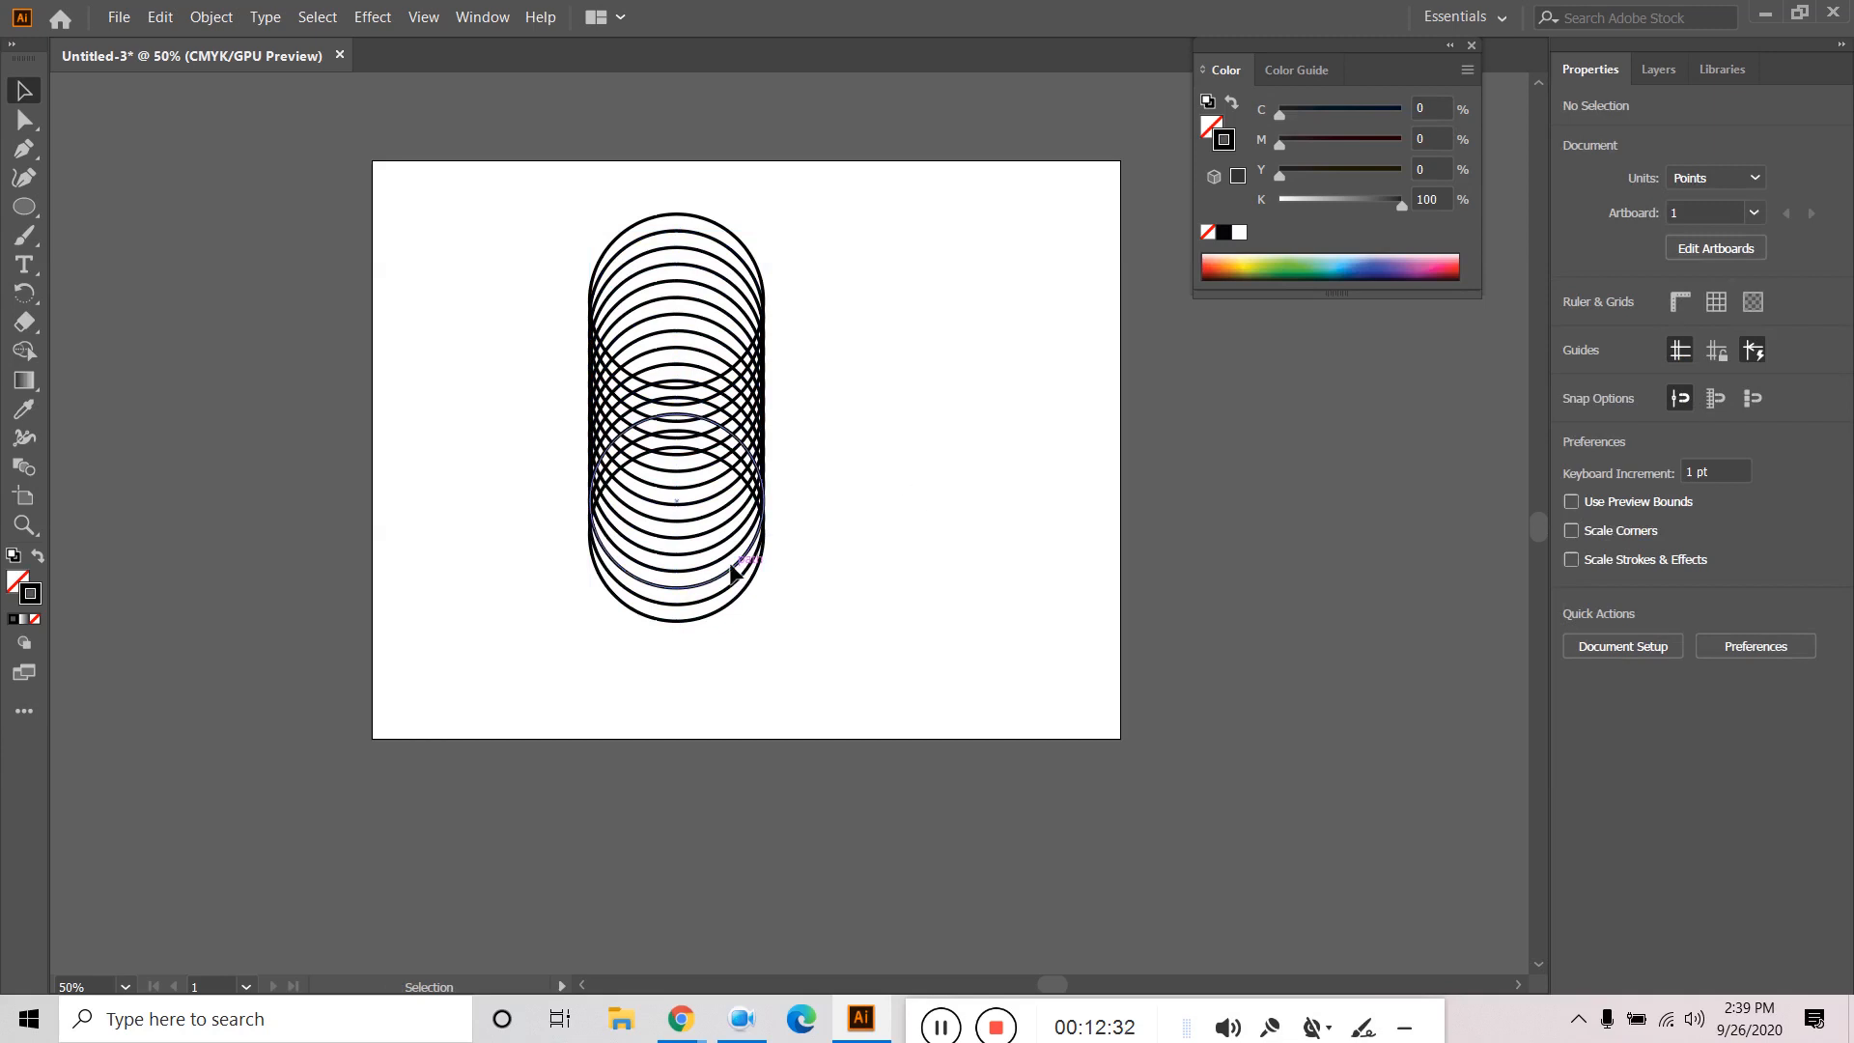
Draw a circle about 47 pt in diameter at the artboard's lower edge and swap its fill and stroke to make it solid black.
{"action": "left_click", "coordinate": [27, 208]}
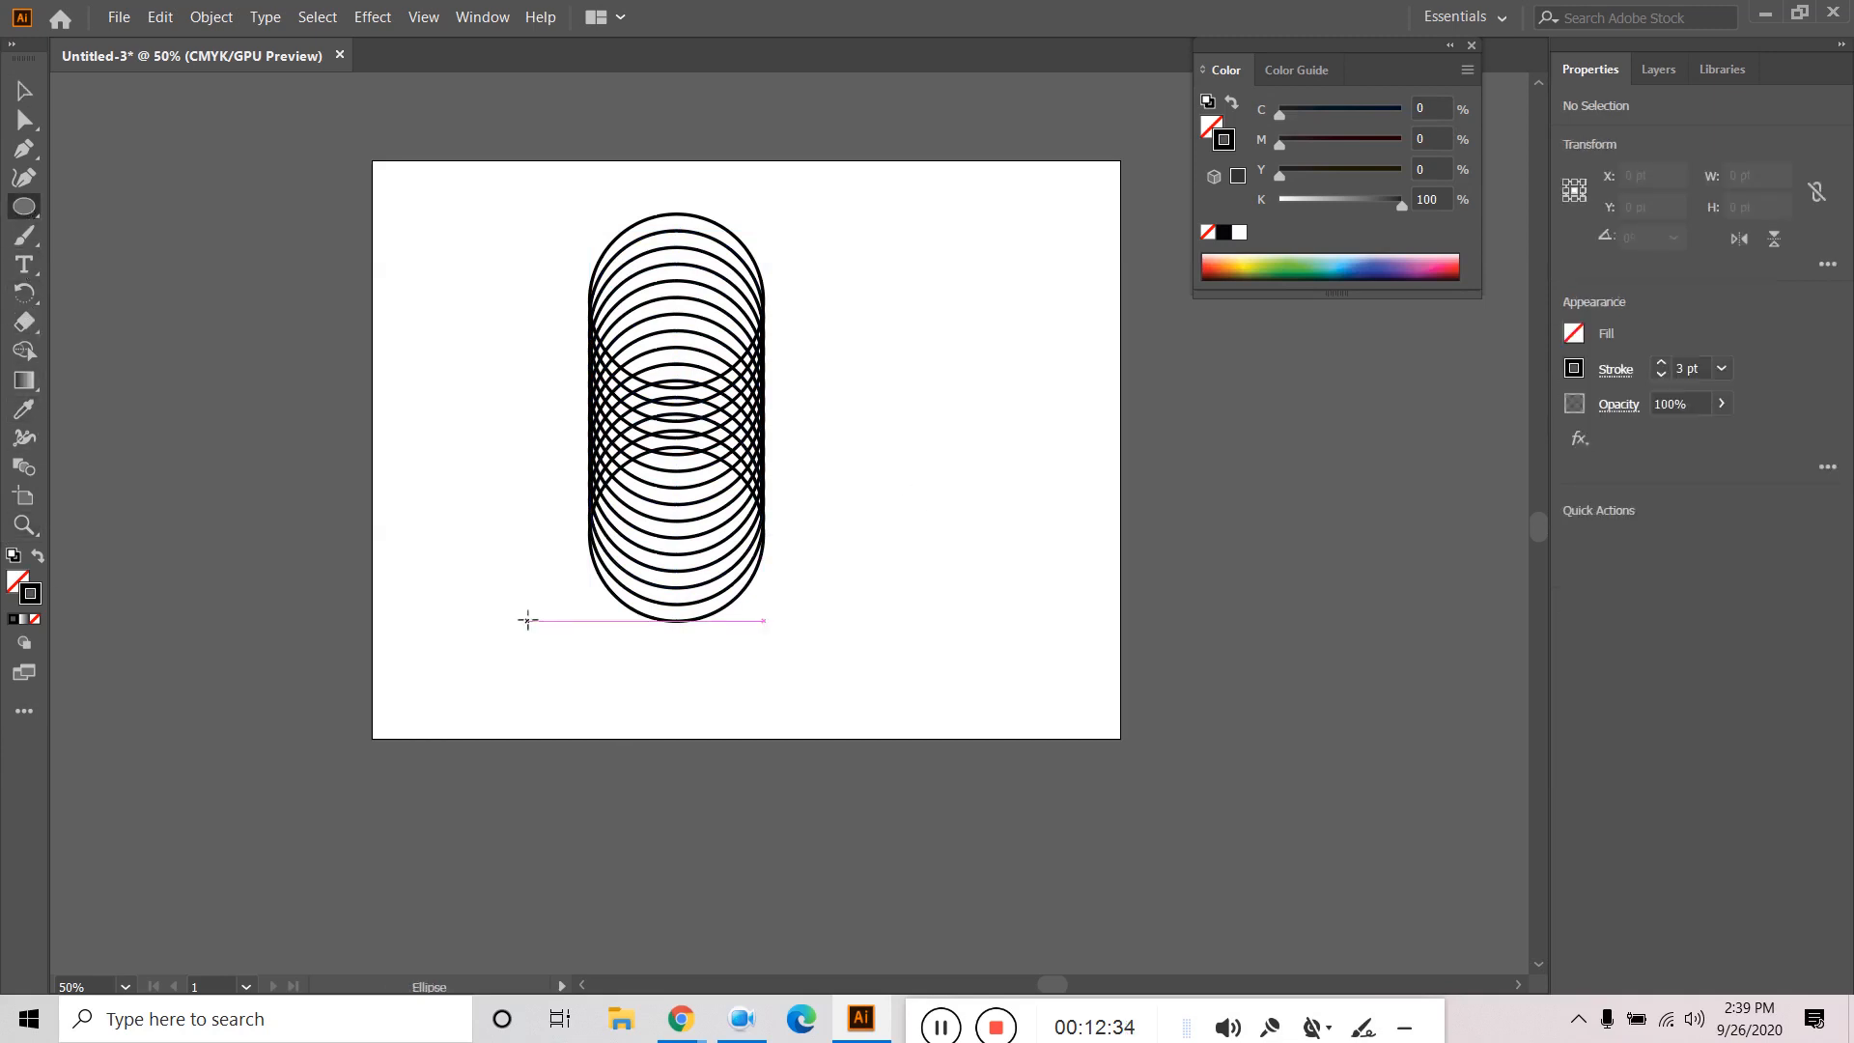
{"action": "left_click_drag", "start_coordinate": [506, 693], "coordinate": [550, 736]}
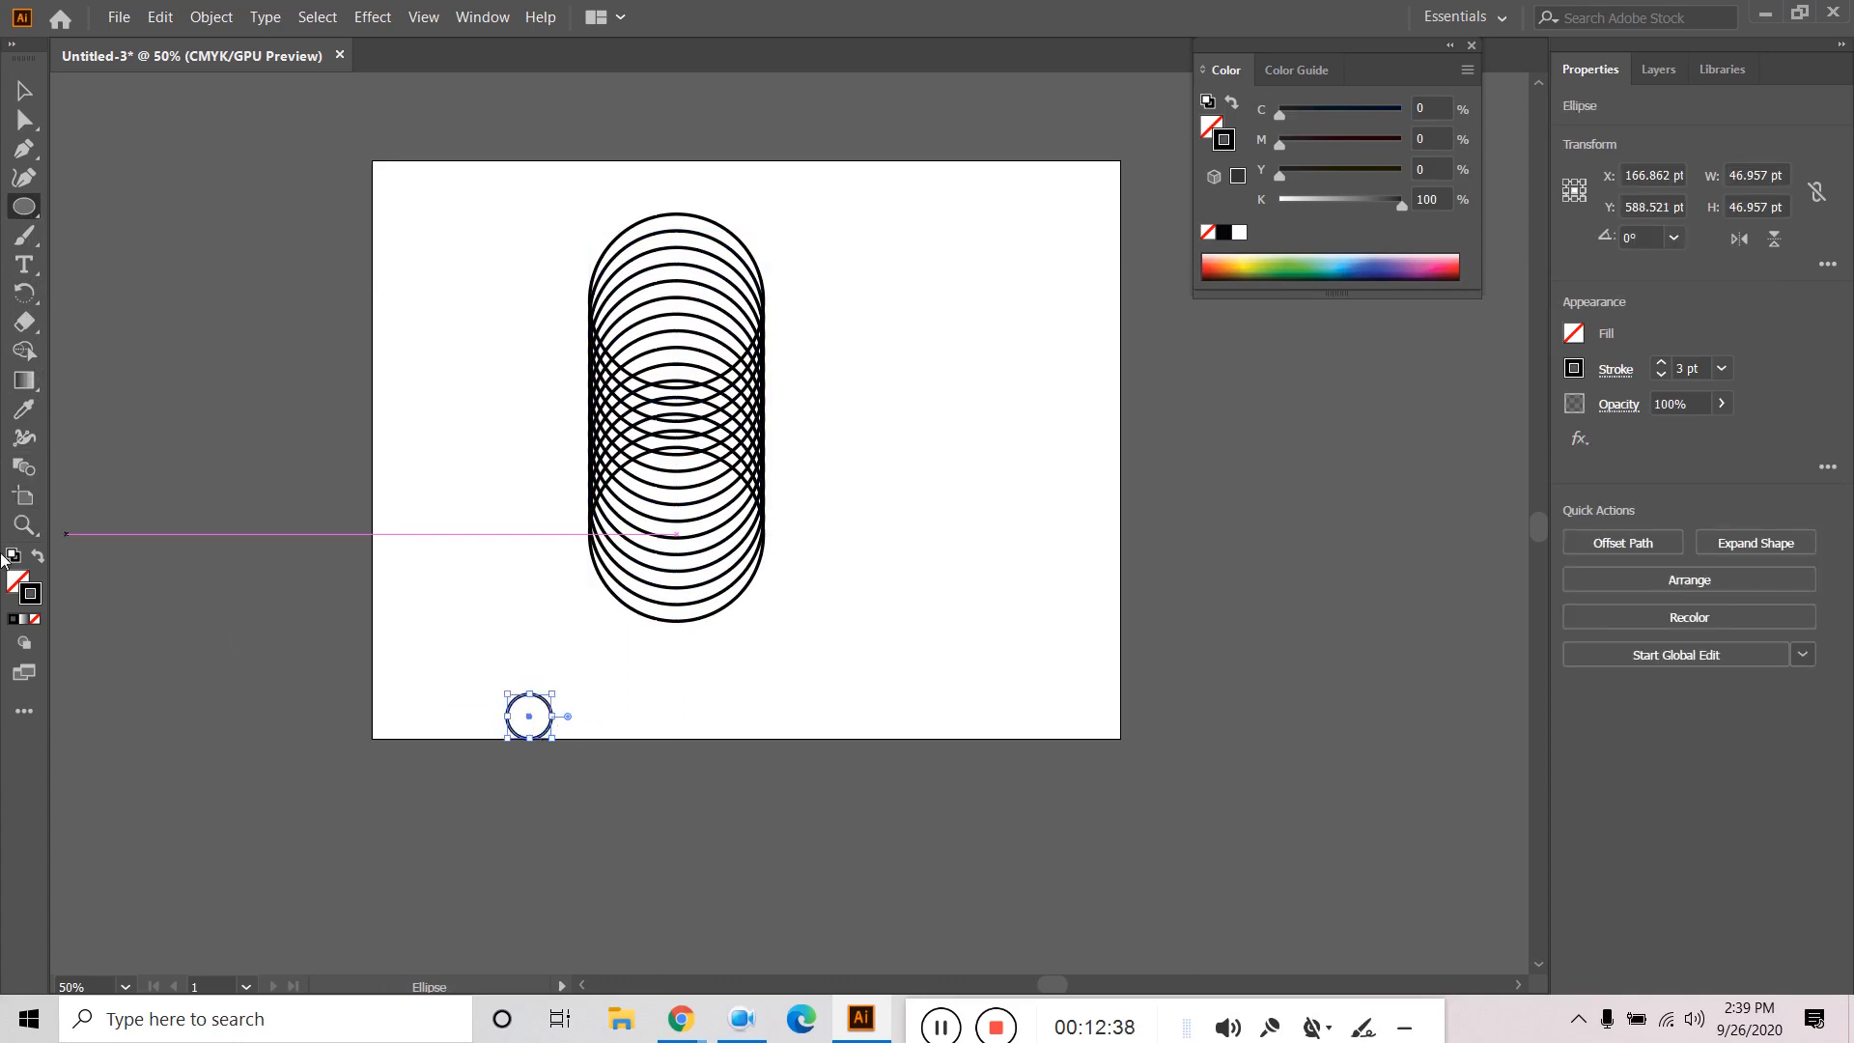
{"action": "left_click", "coordinate": [37, 556]}
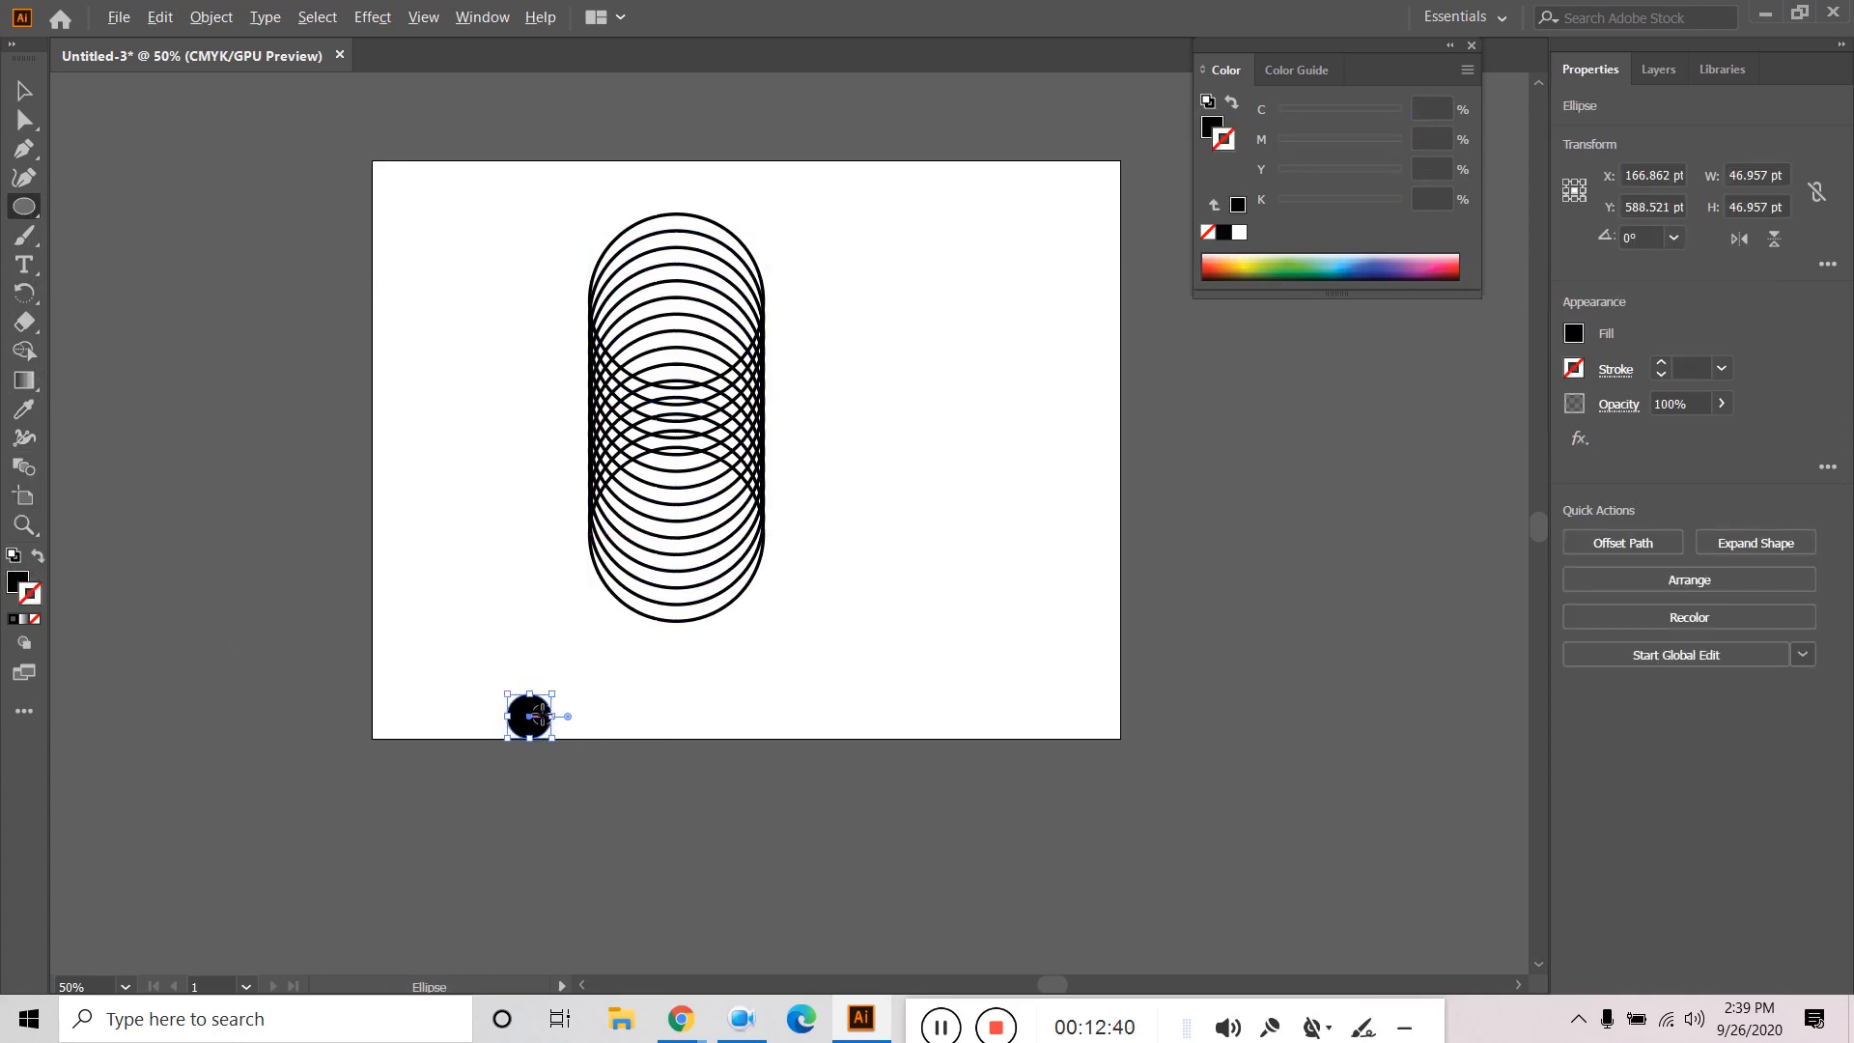
Copy the black dot about 70.5 pt to the right and repeat the transformation seven times to form a row of nine dots.
{"action": "left_click", "coordinate": [24, 92]}
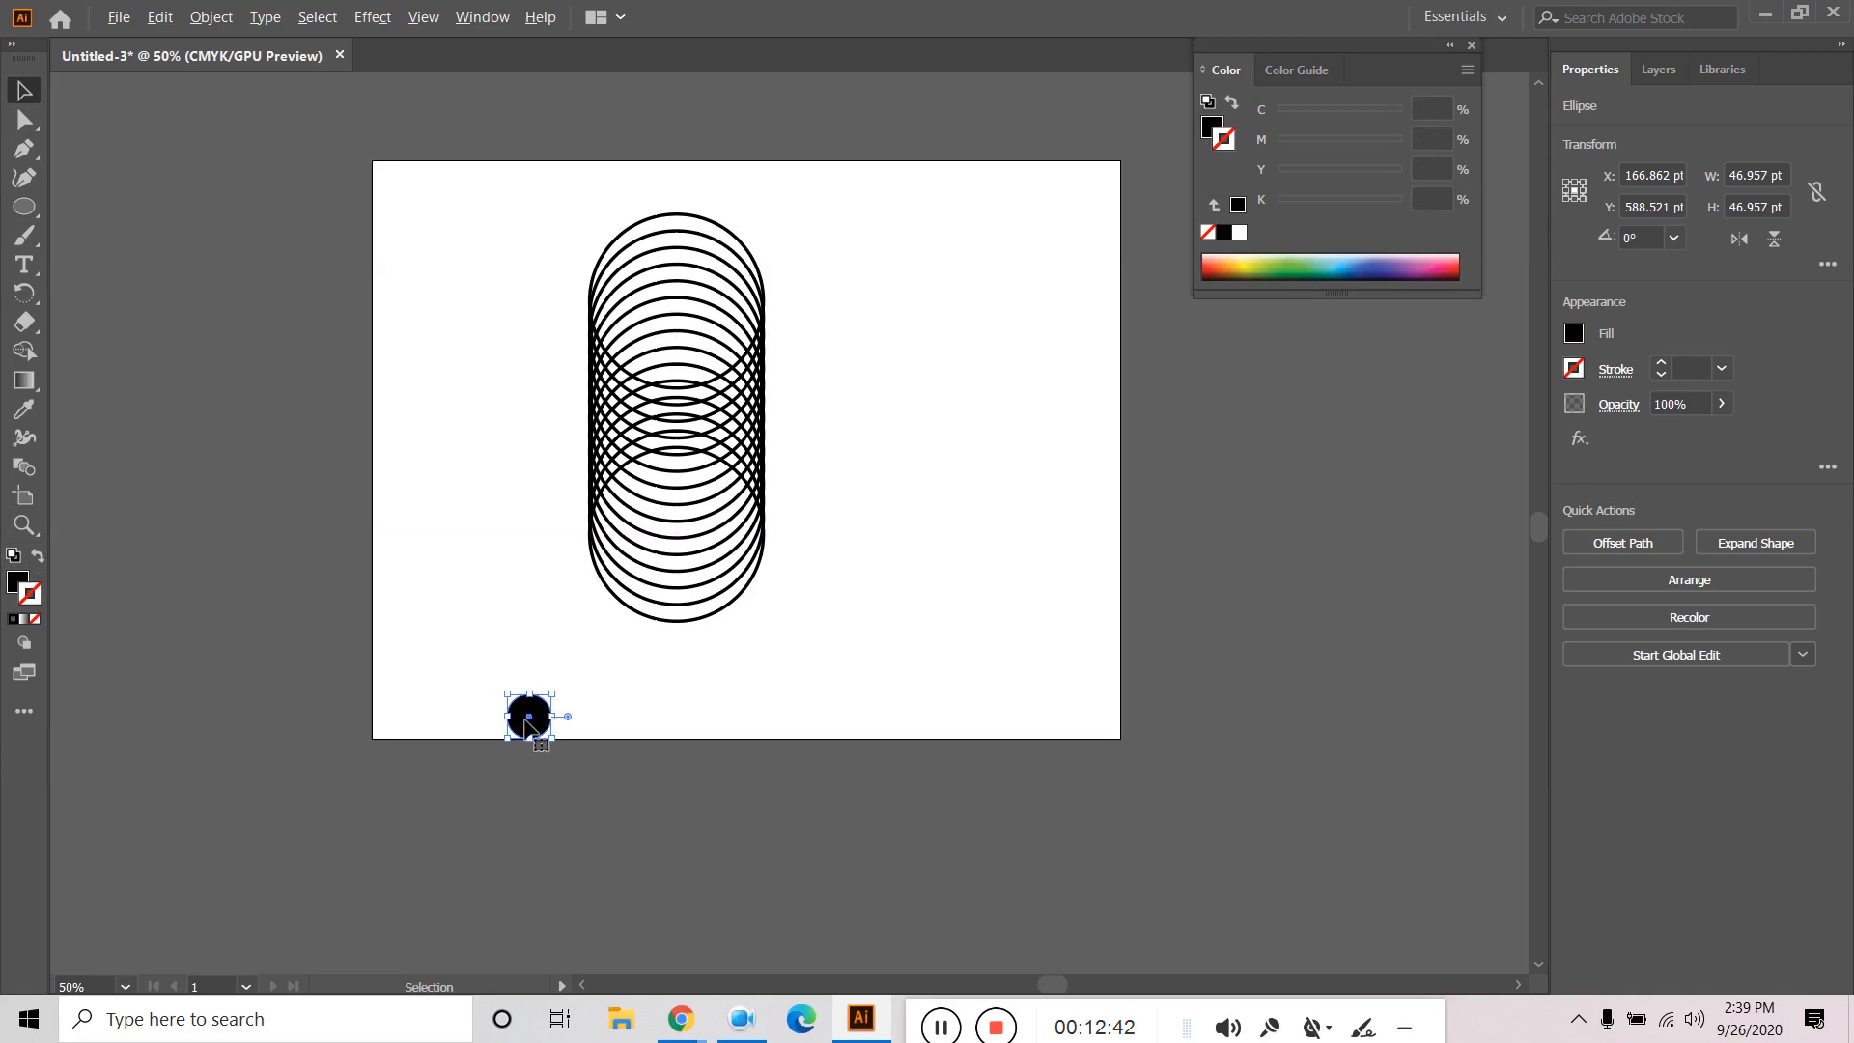
{"action": "left_click_drag", "start_coordinate": [537, 724], "coordinate": [605, 724]}
{"action": "key", "text": "ctrl+d"}
{"action": "key", "text": "ctrl+d"}
{"action": "key", "text": "ctrl+d"}
{"action": "key", "text": "ctrl+d"}
{"action": "key", "text": "ctrl+d"}
{"action": "key", "text": "ctrl+d"}
{"action": "key", "text": "ctrl+d"}
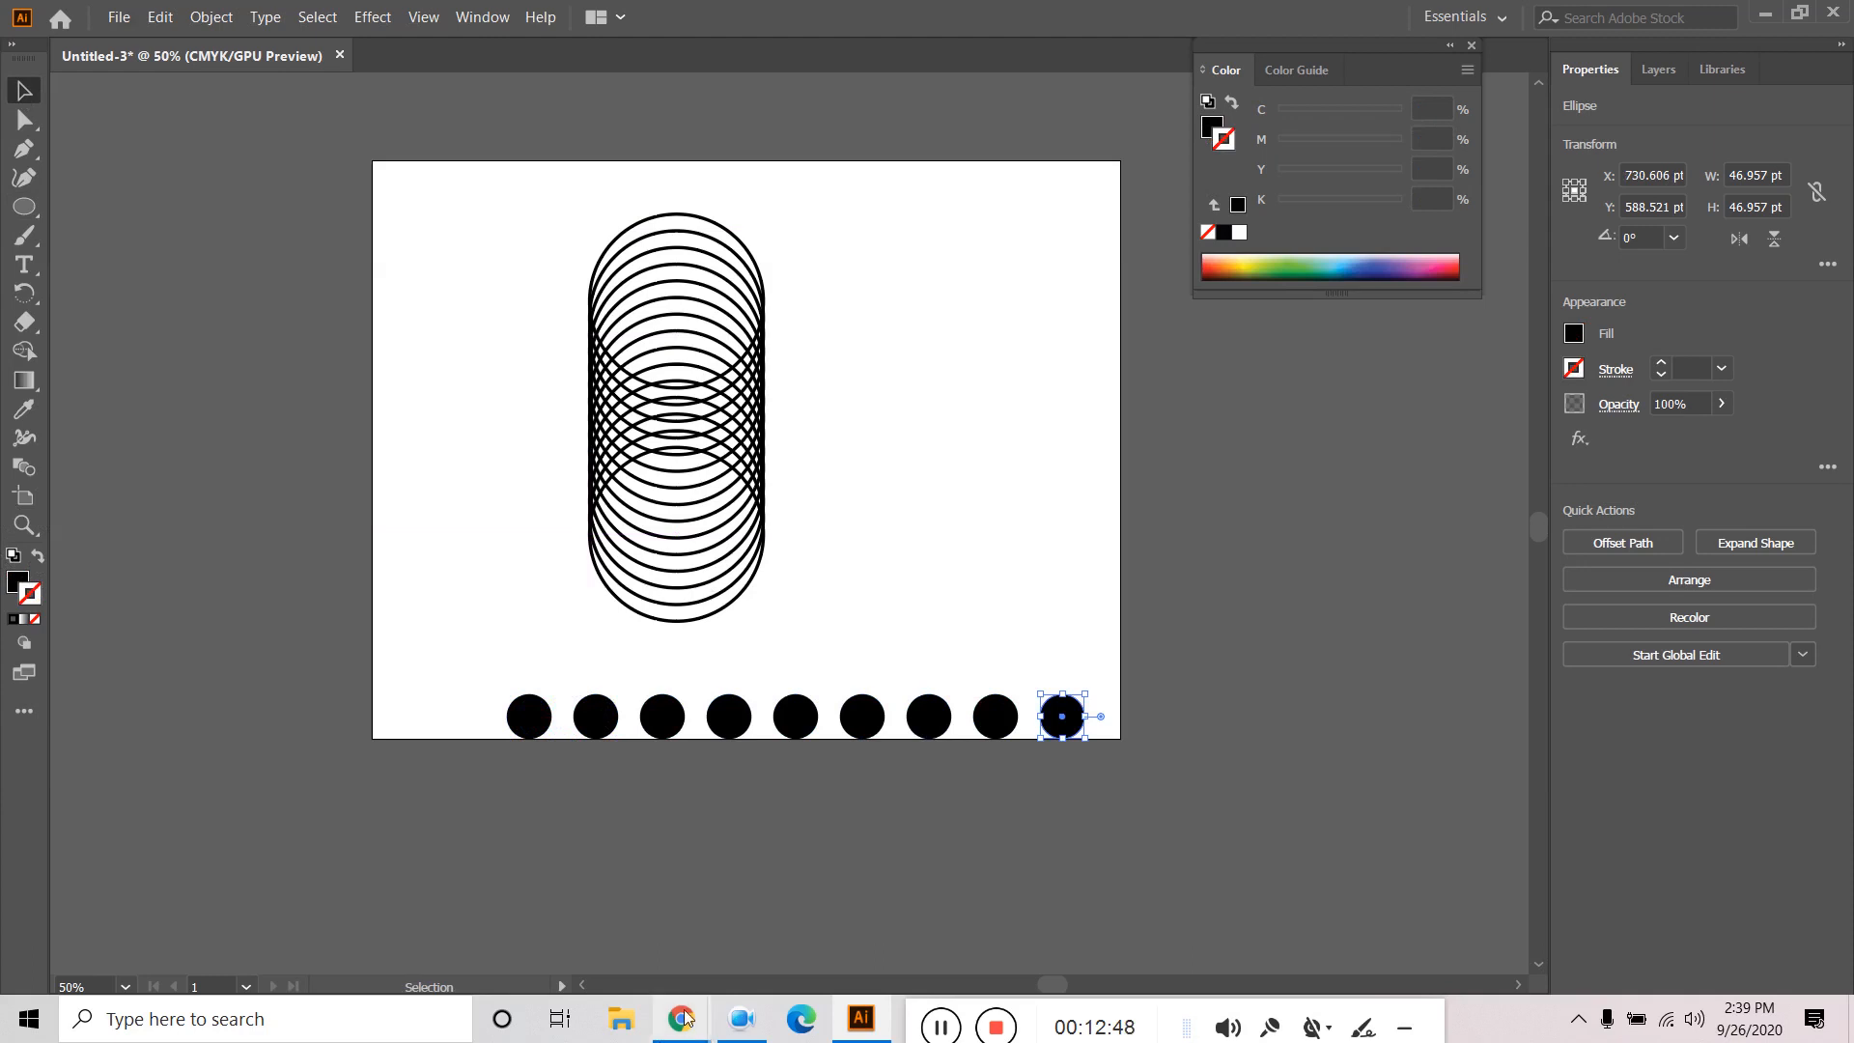
Switch to the Google Meet window in Chrome, admit the waiting participant and return to Illustrator.
{"action": "mouse_move", "coordinate": [686, 1019]}
{"action": "left_click", "coordinate": [604, 954]}
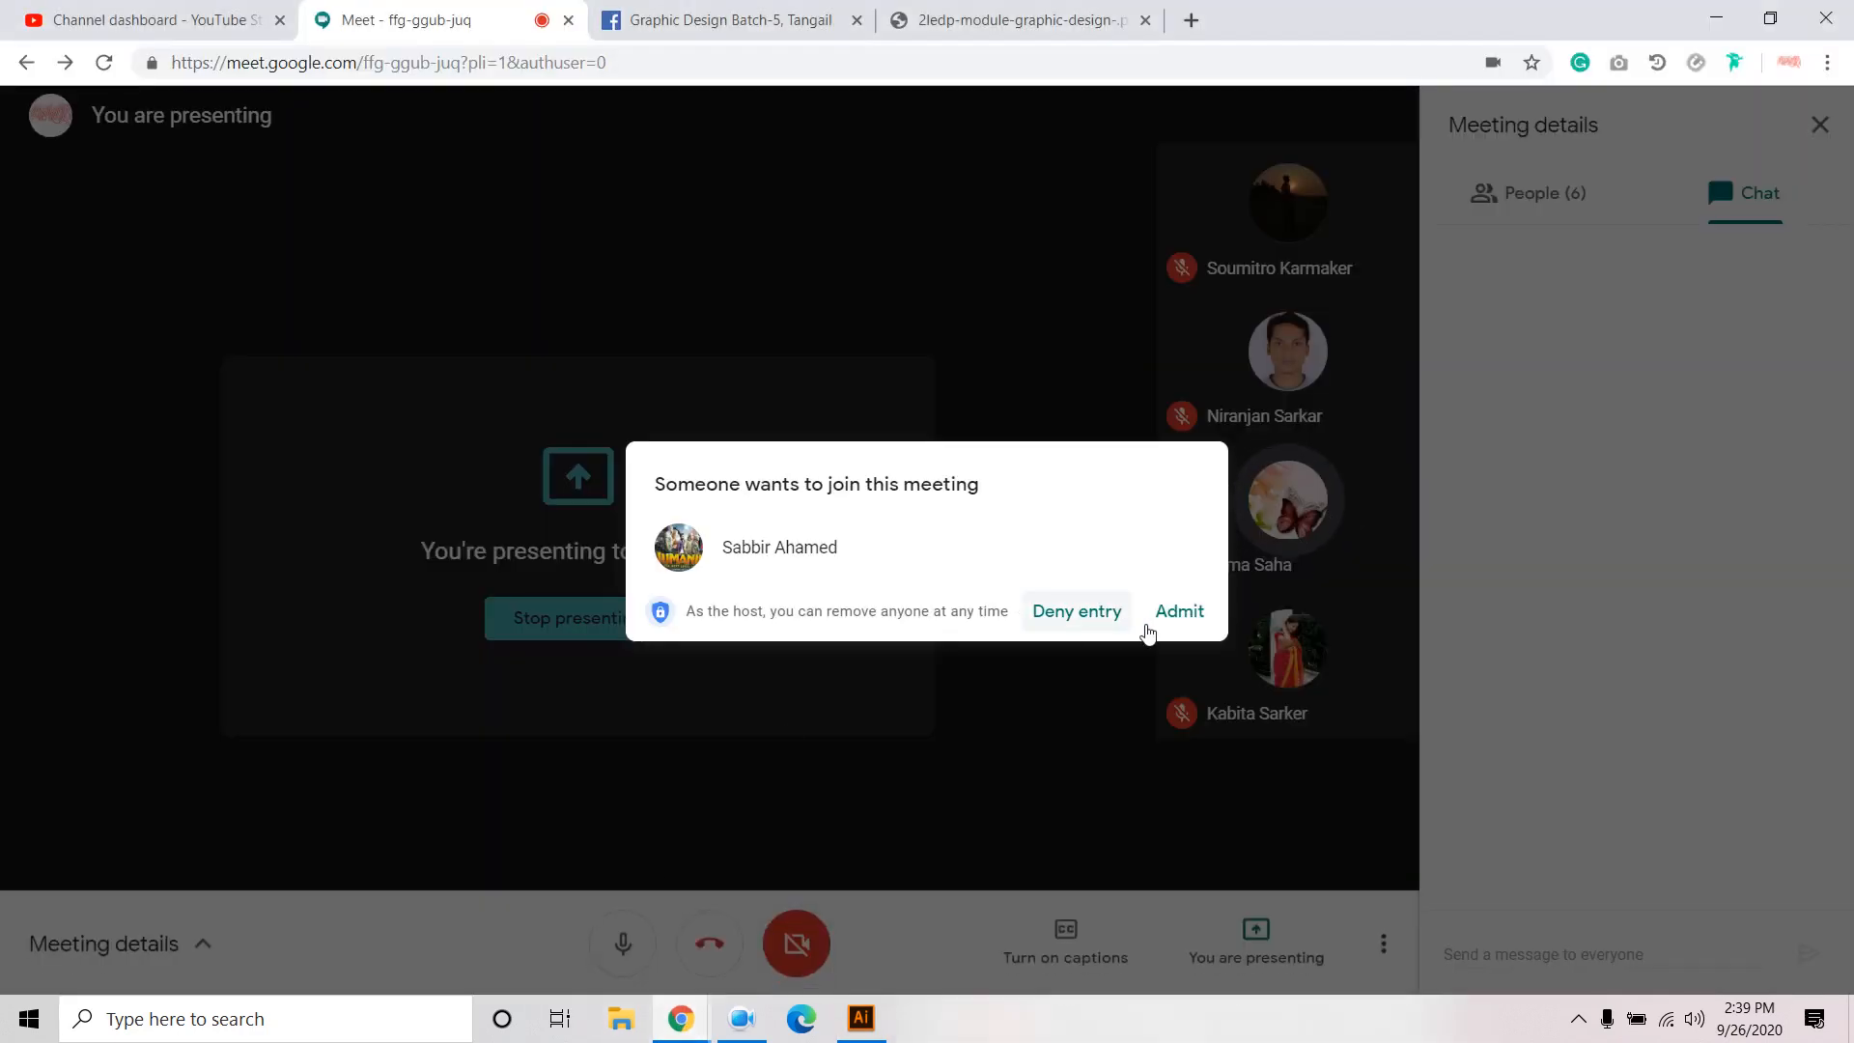
{"action": "left_click", "coordinate": [1178, 611]}
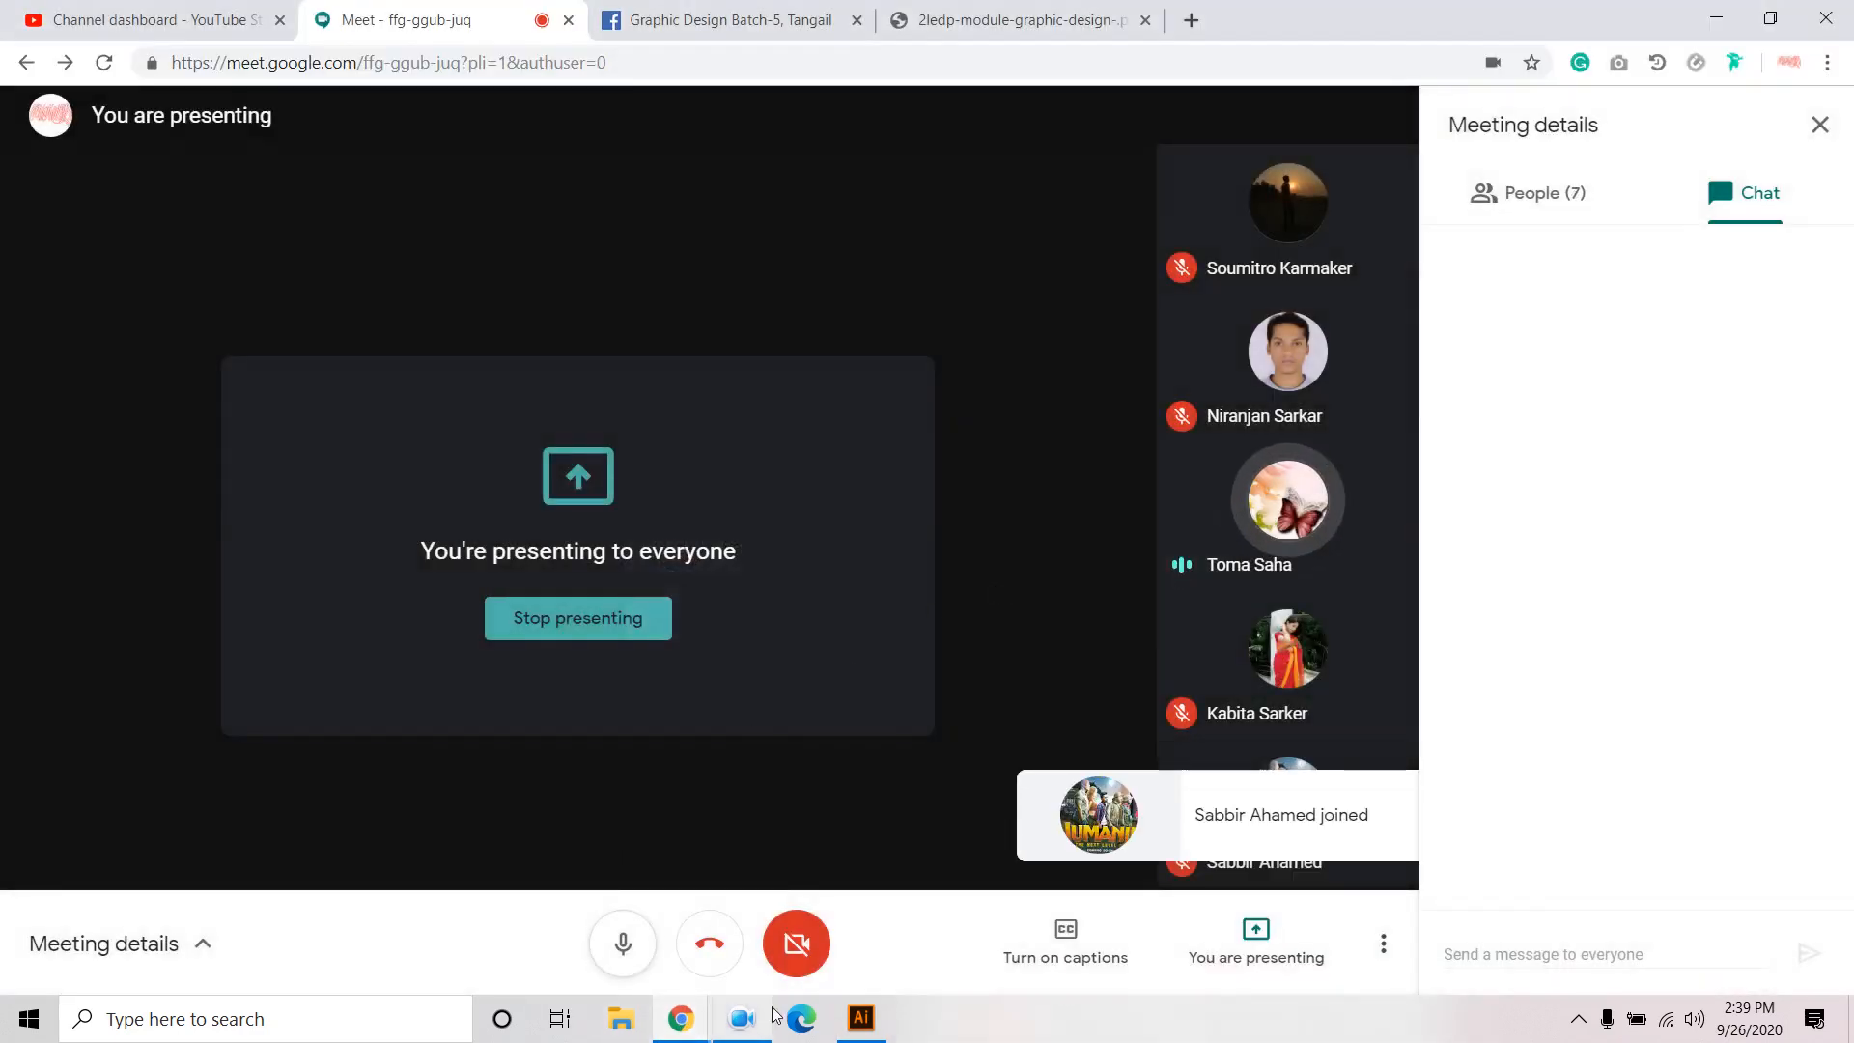
{"action": "mouse_move", "coordinate": [684, 1021]}
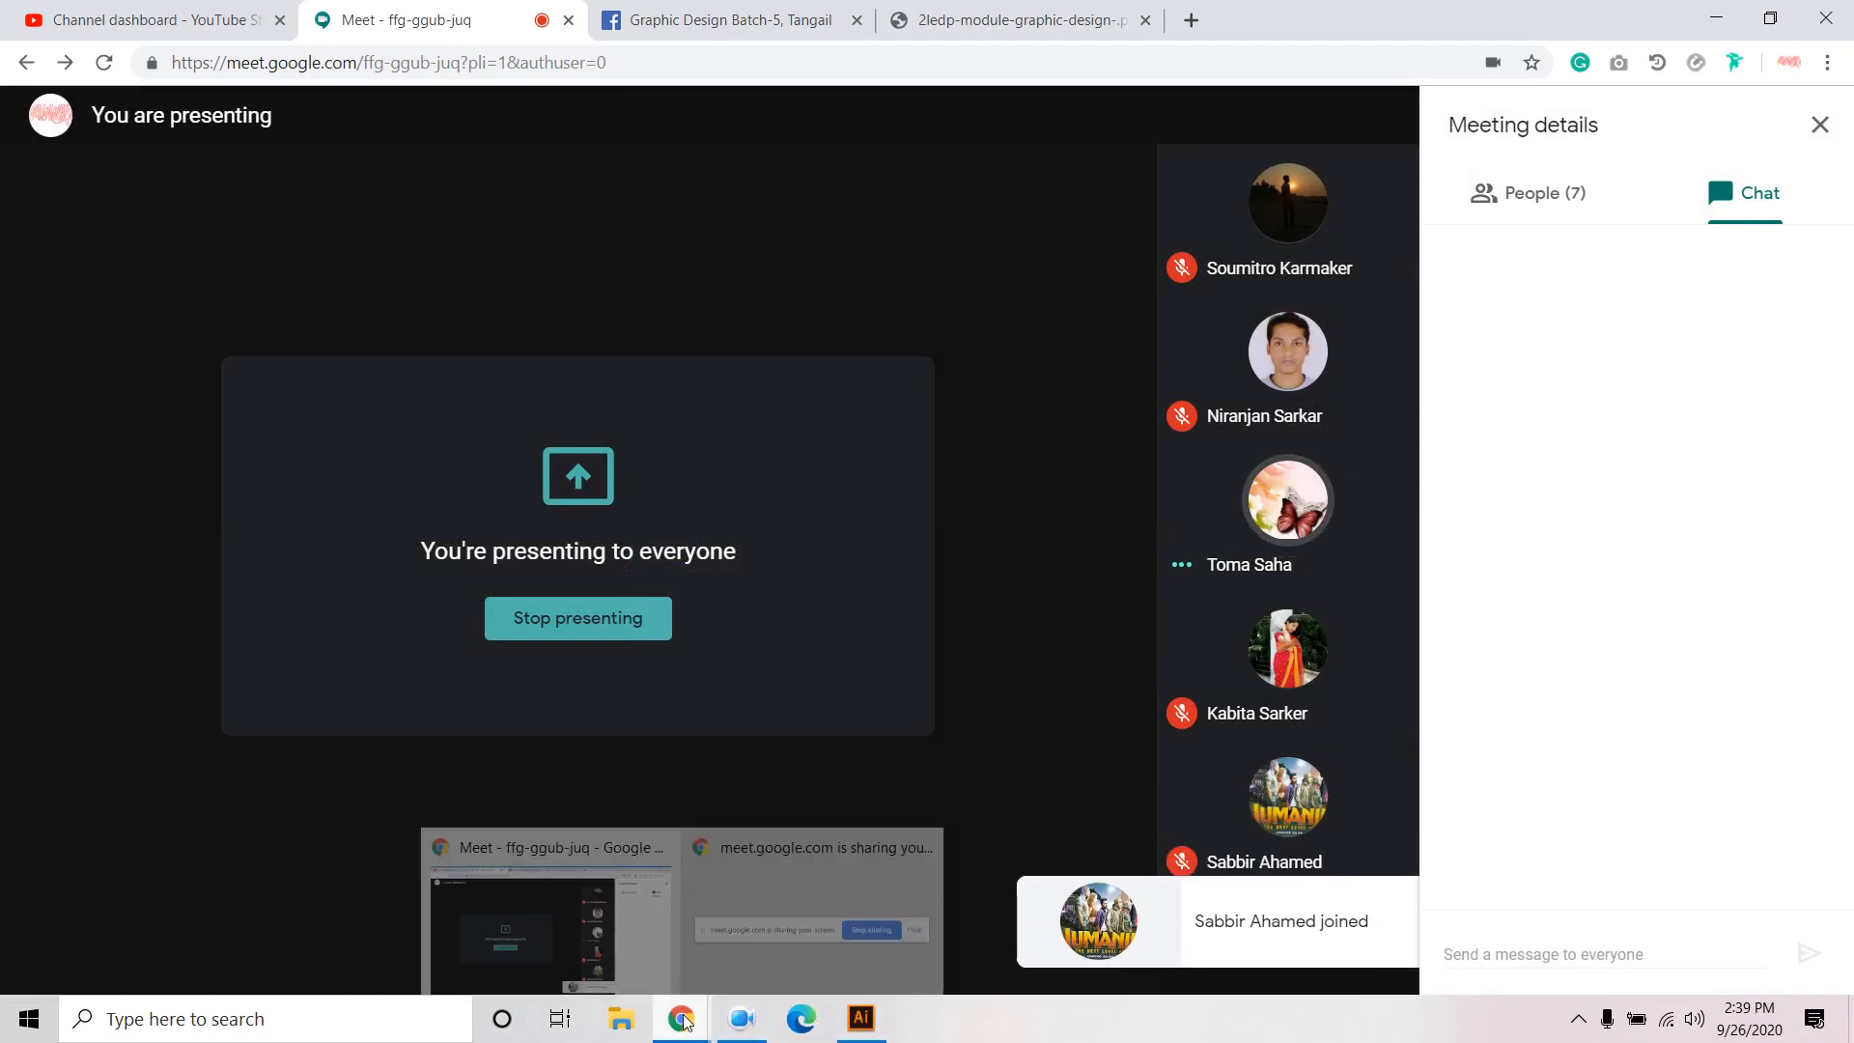
{"action": "left_click", "coordinate": [773, 965]}
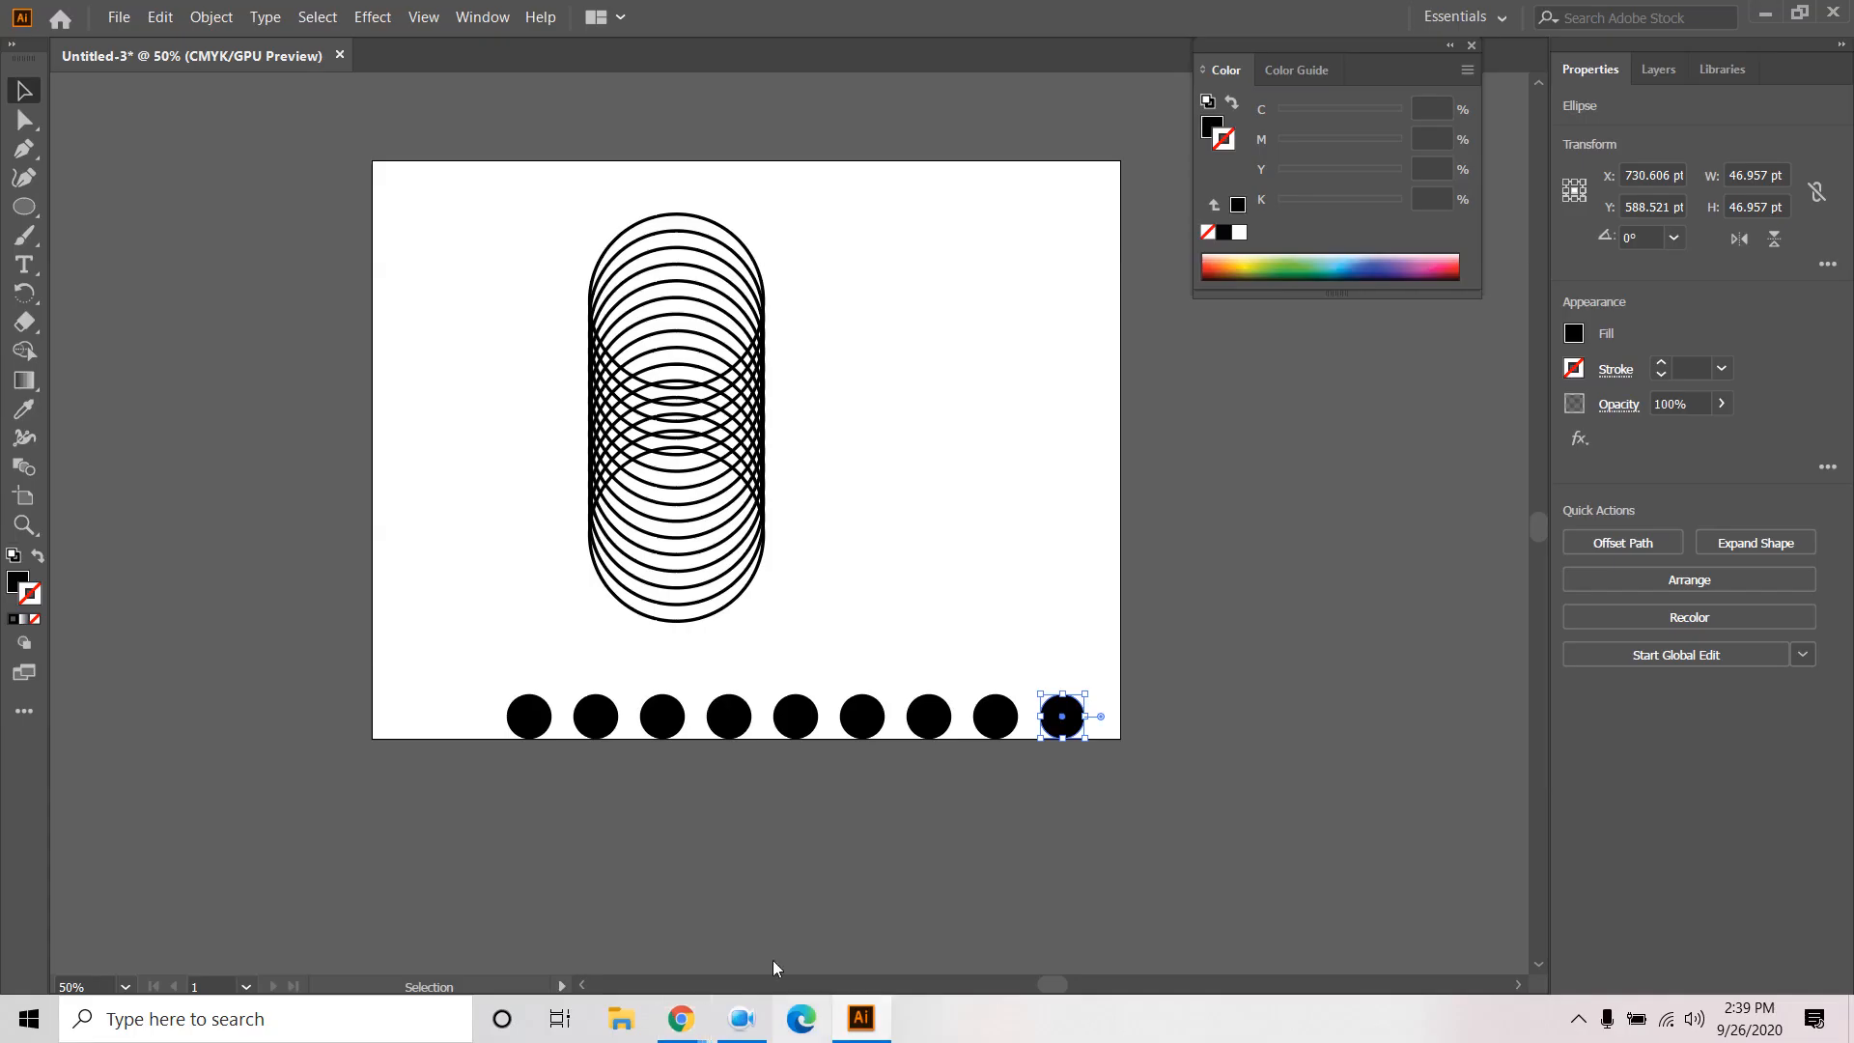
Delete the row of black dots and the vertical stack of circles to clear the artboard.
{"action": "left_click_drag", "start_coordinate": [478, 600], "coordinate": [1149, 840]}
{"action": "left_click", "coordinate": [485, 664]}
{"action": "key", "text": "Delete"}
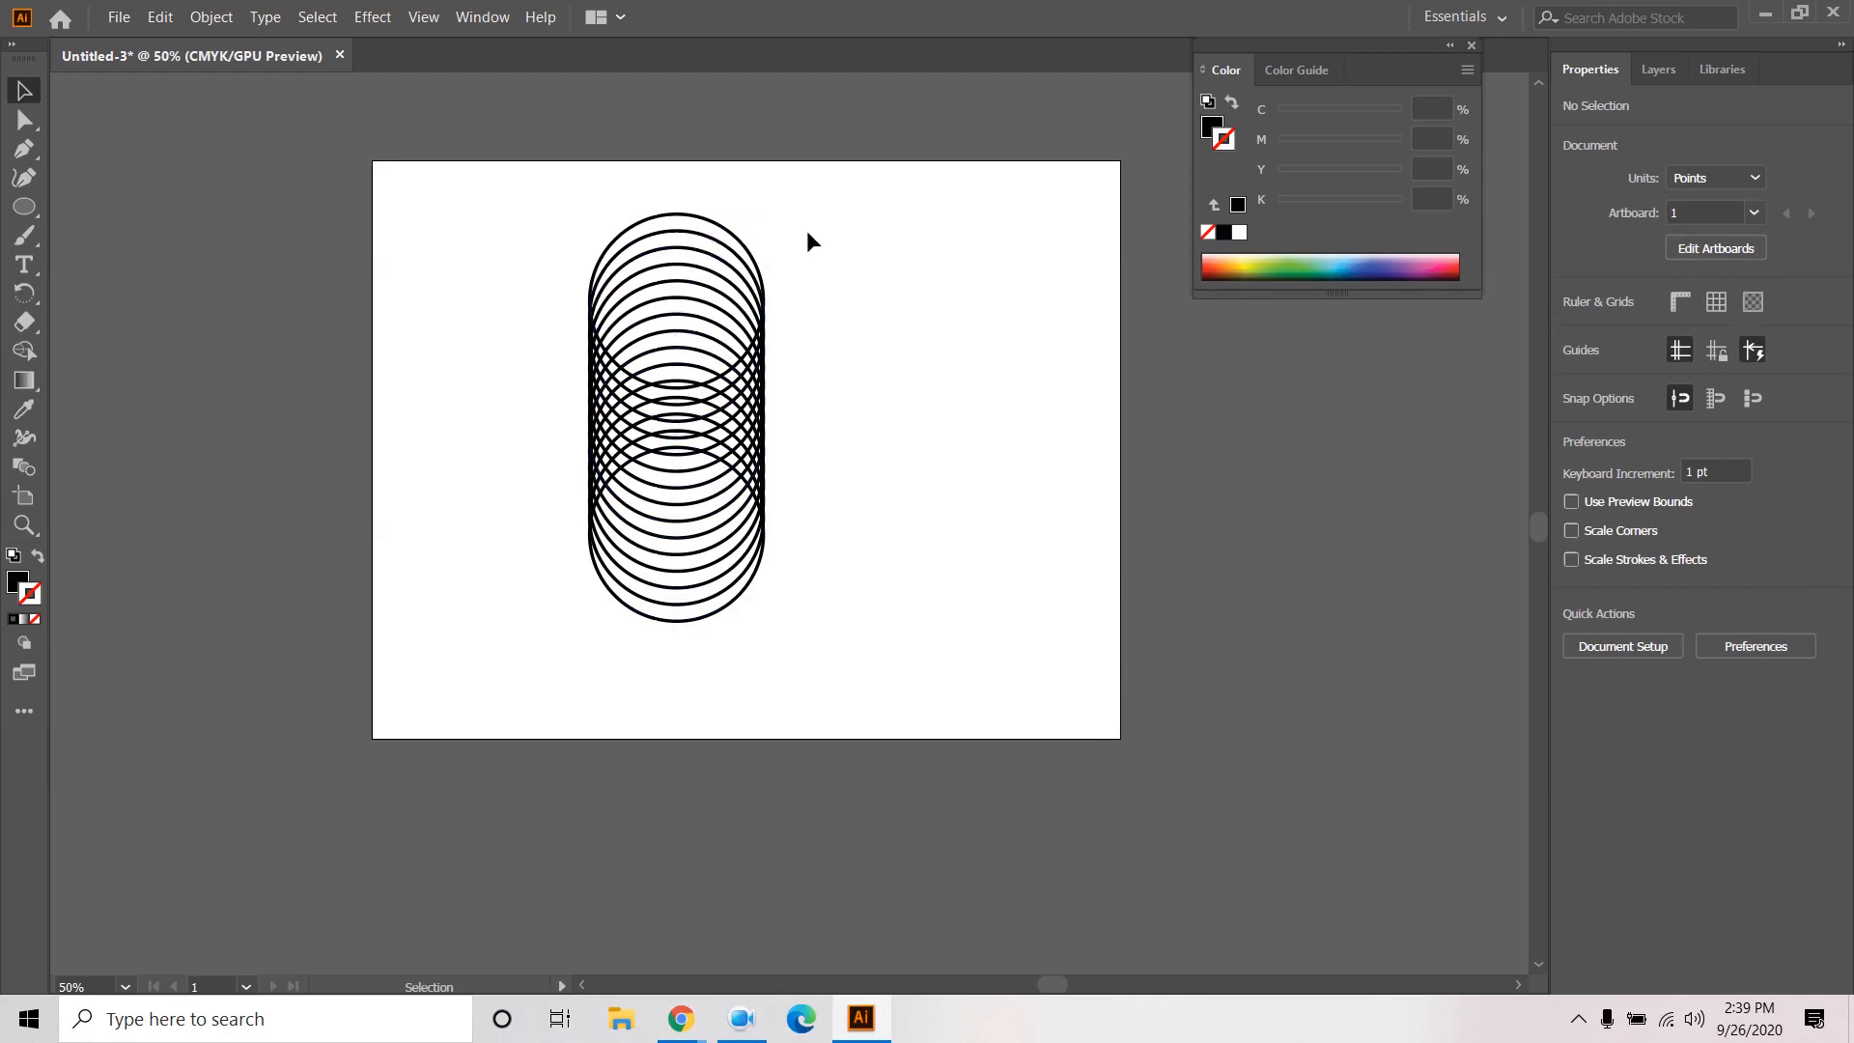
{"action": "left_click_drag", "start_coordinate": [947, 222], "coordinate": [564, 642]}
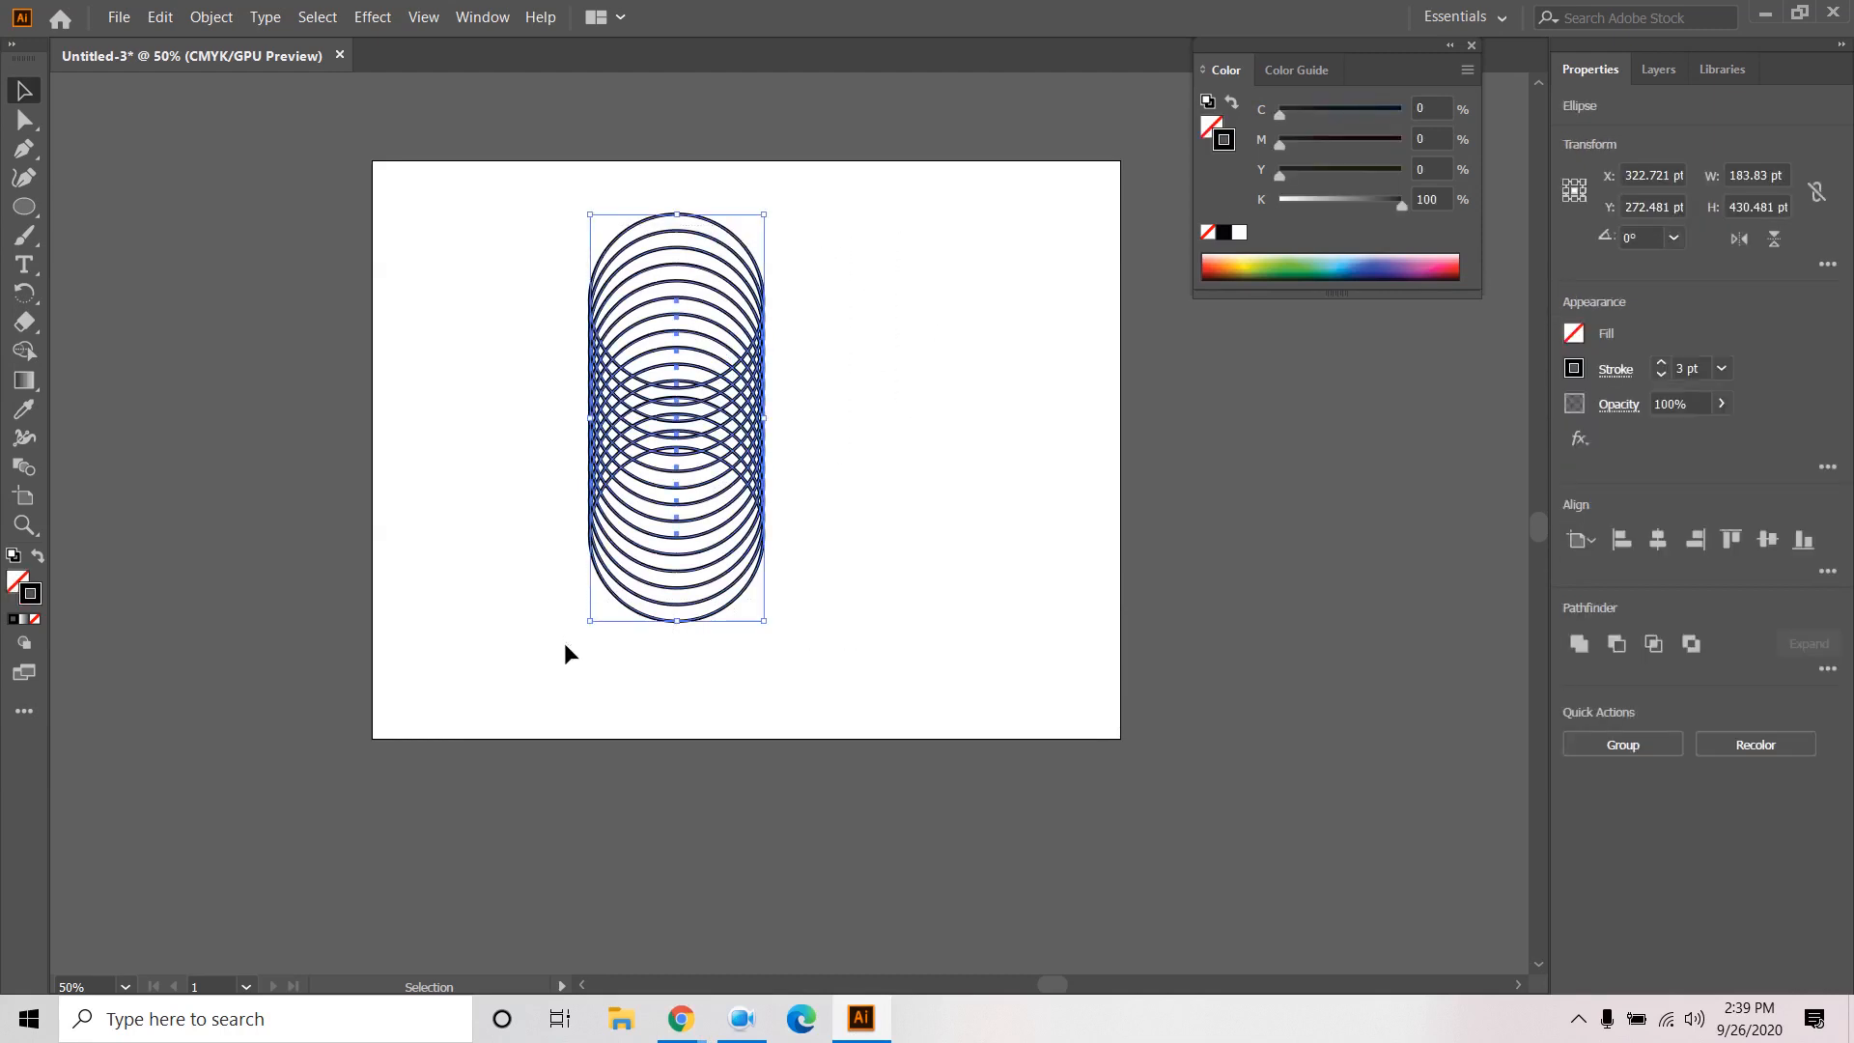
{"action": "left_click", "coordinate": [905, 418]}
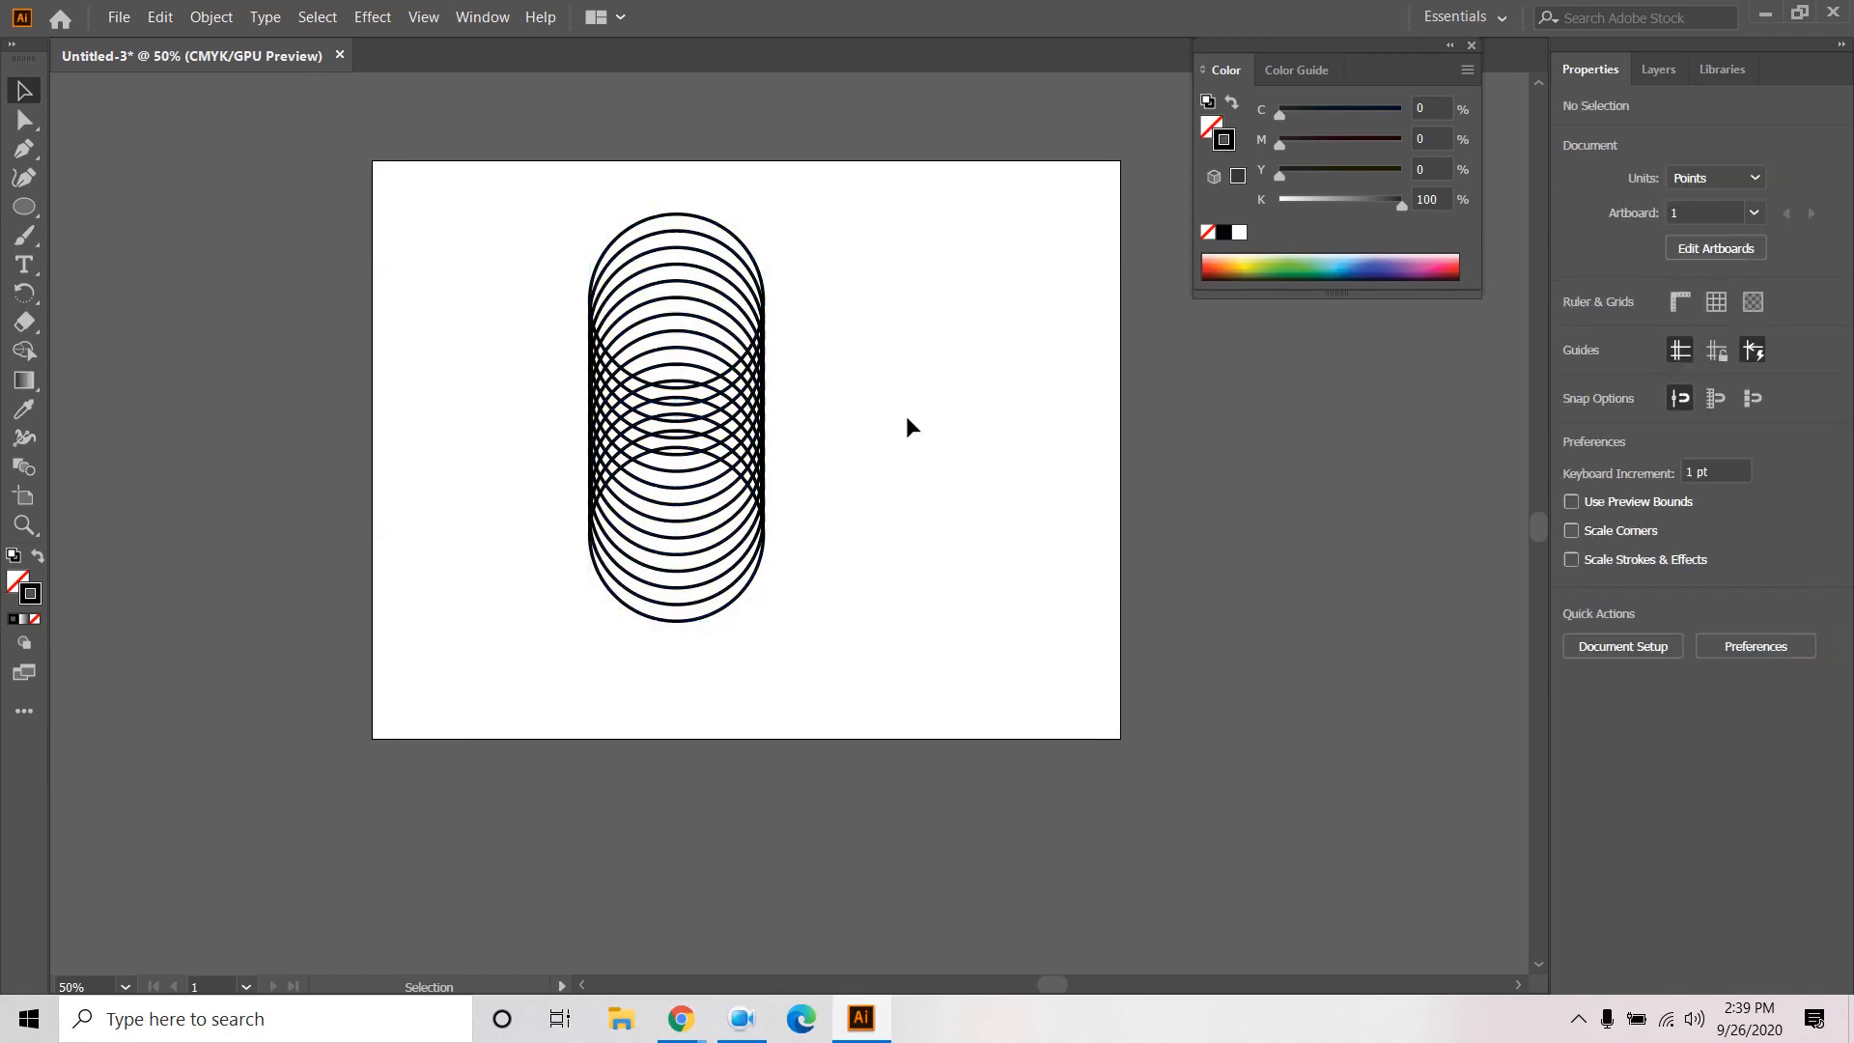
{"action": "left_click_drag", "start_coordinate": [900, 233], "coordinate": [541, 628]}
{"action": "key", "text": "Delete"}
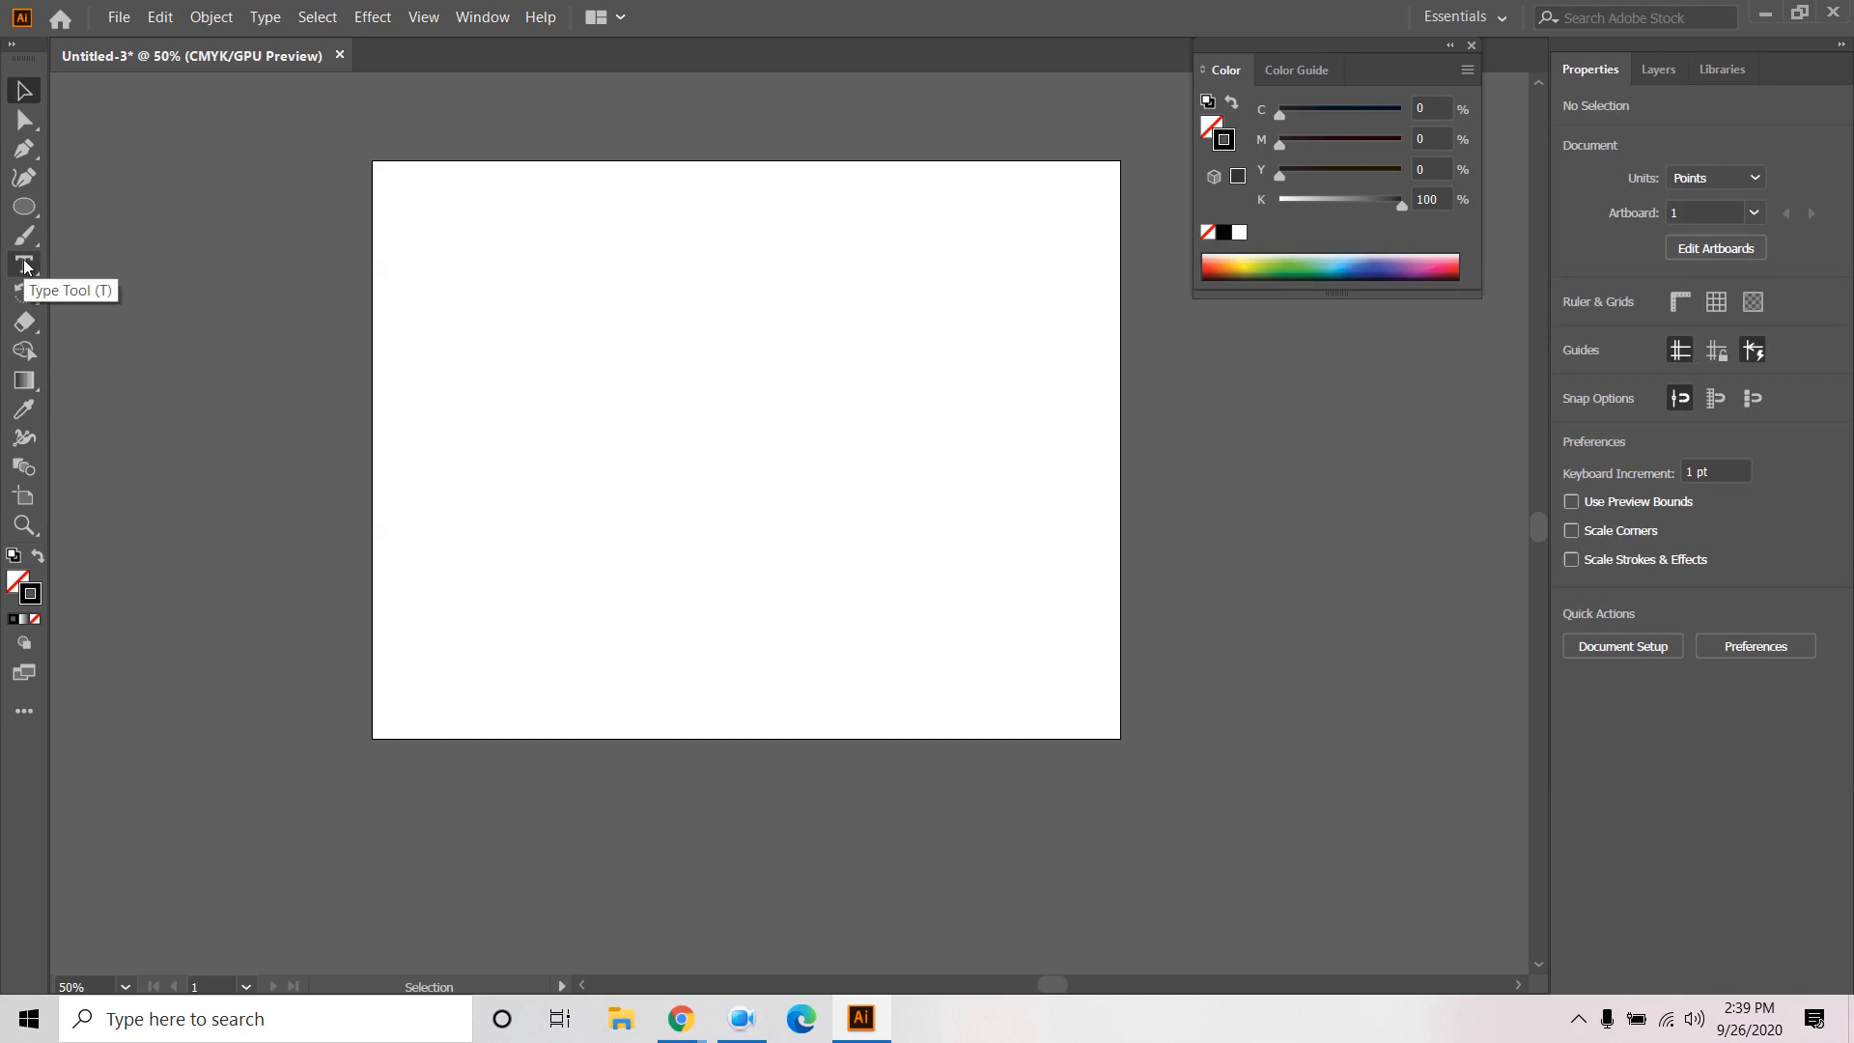
{"action": "left_click", "coordinate": [21, 209]}
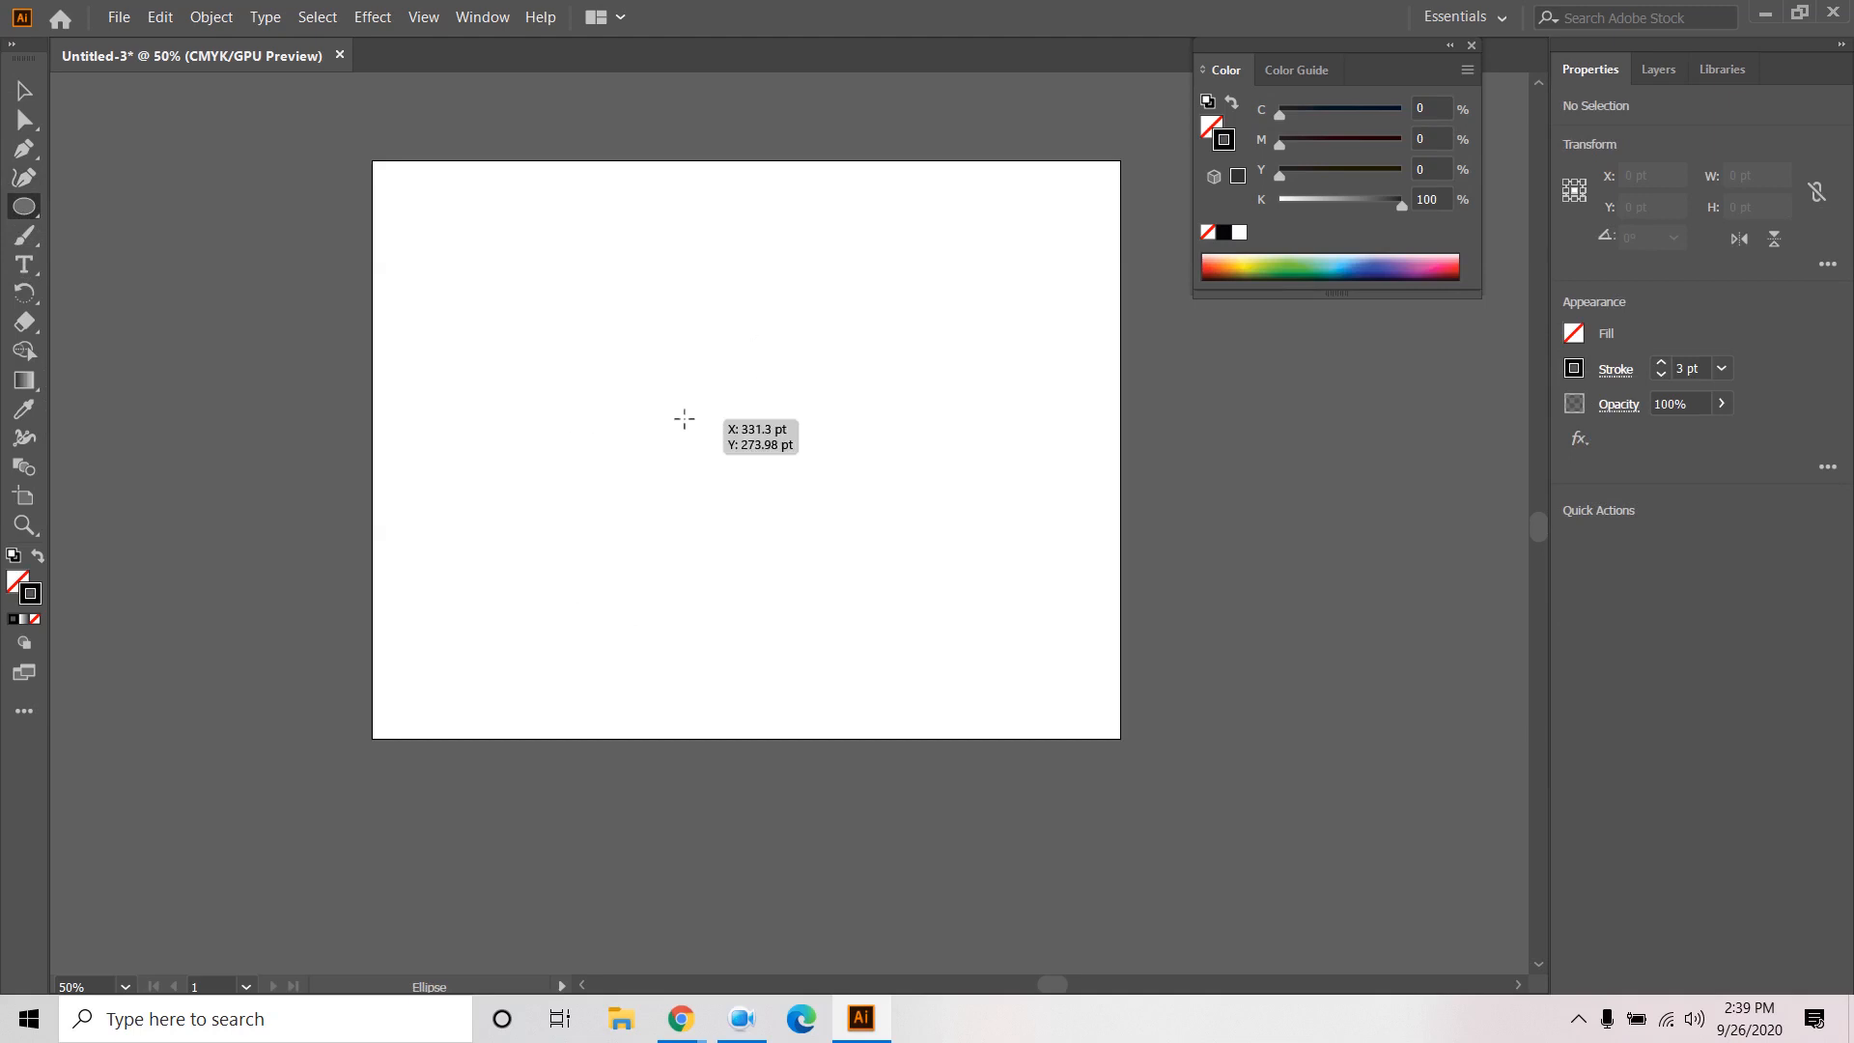
{"action": "left_click_drag", "start_coordinate": [684, 420], "coordinate": [914, 597]}
{"action": "left_click", "coordinate": [221, 17]}
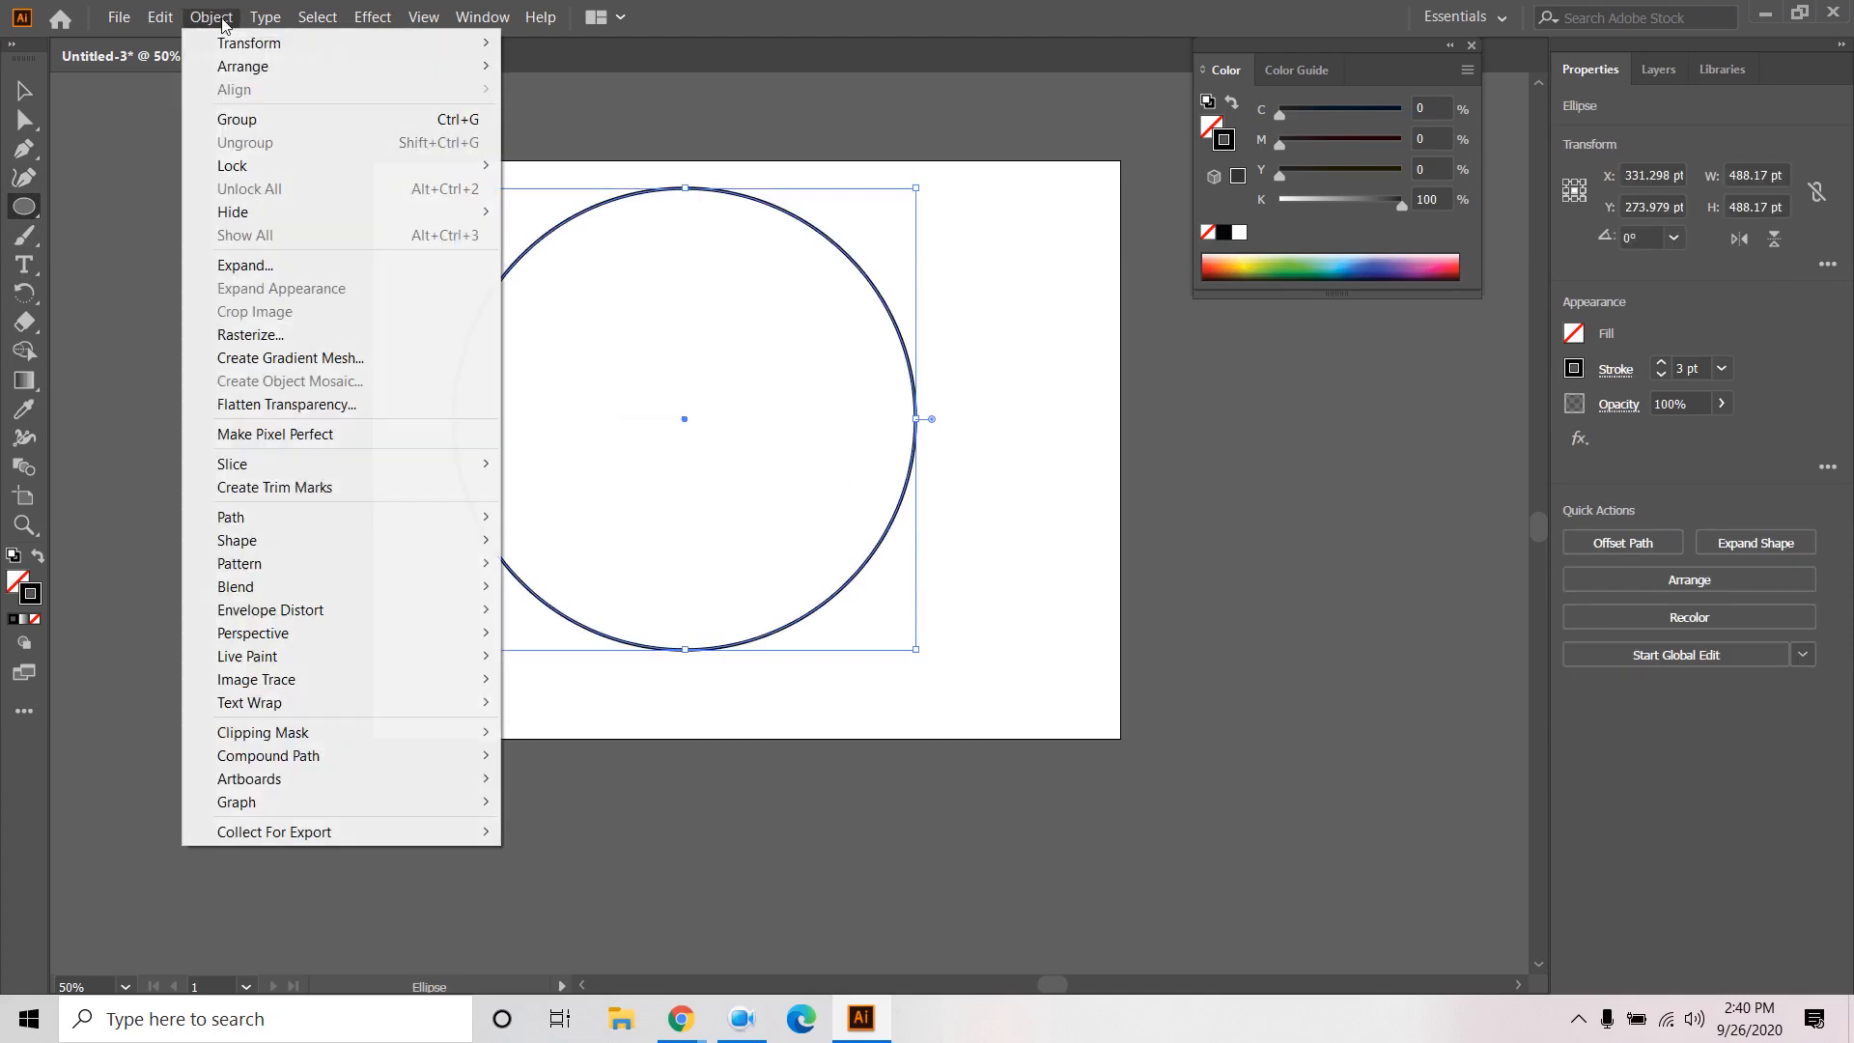
{"action": "mouse_move", "coordinate": [277, 51]}
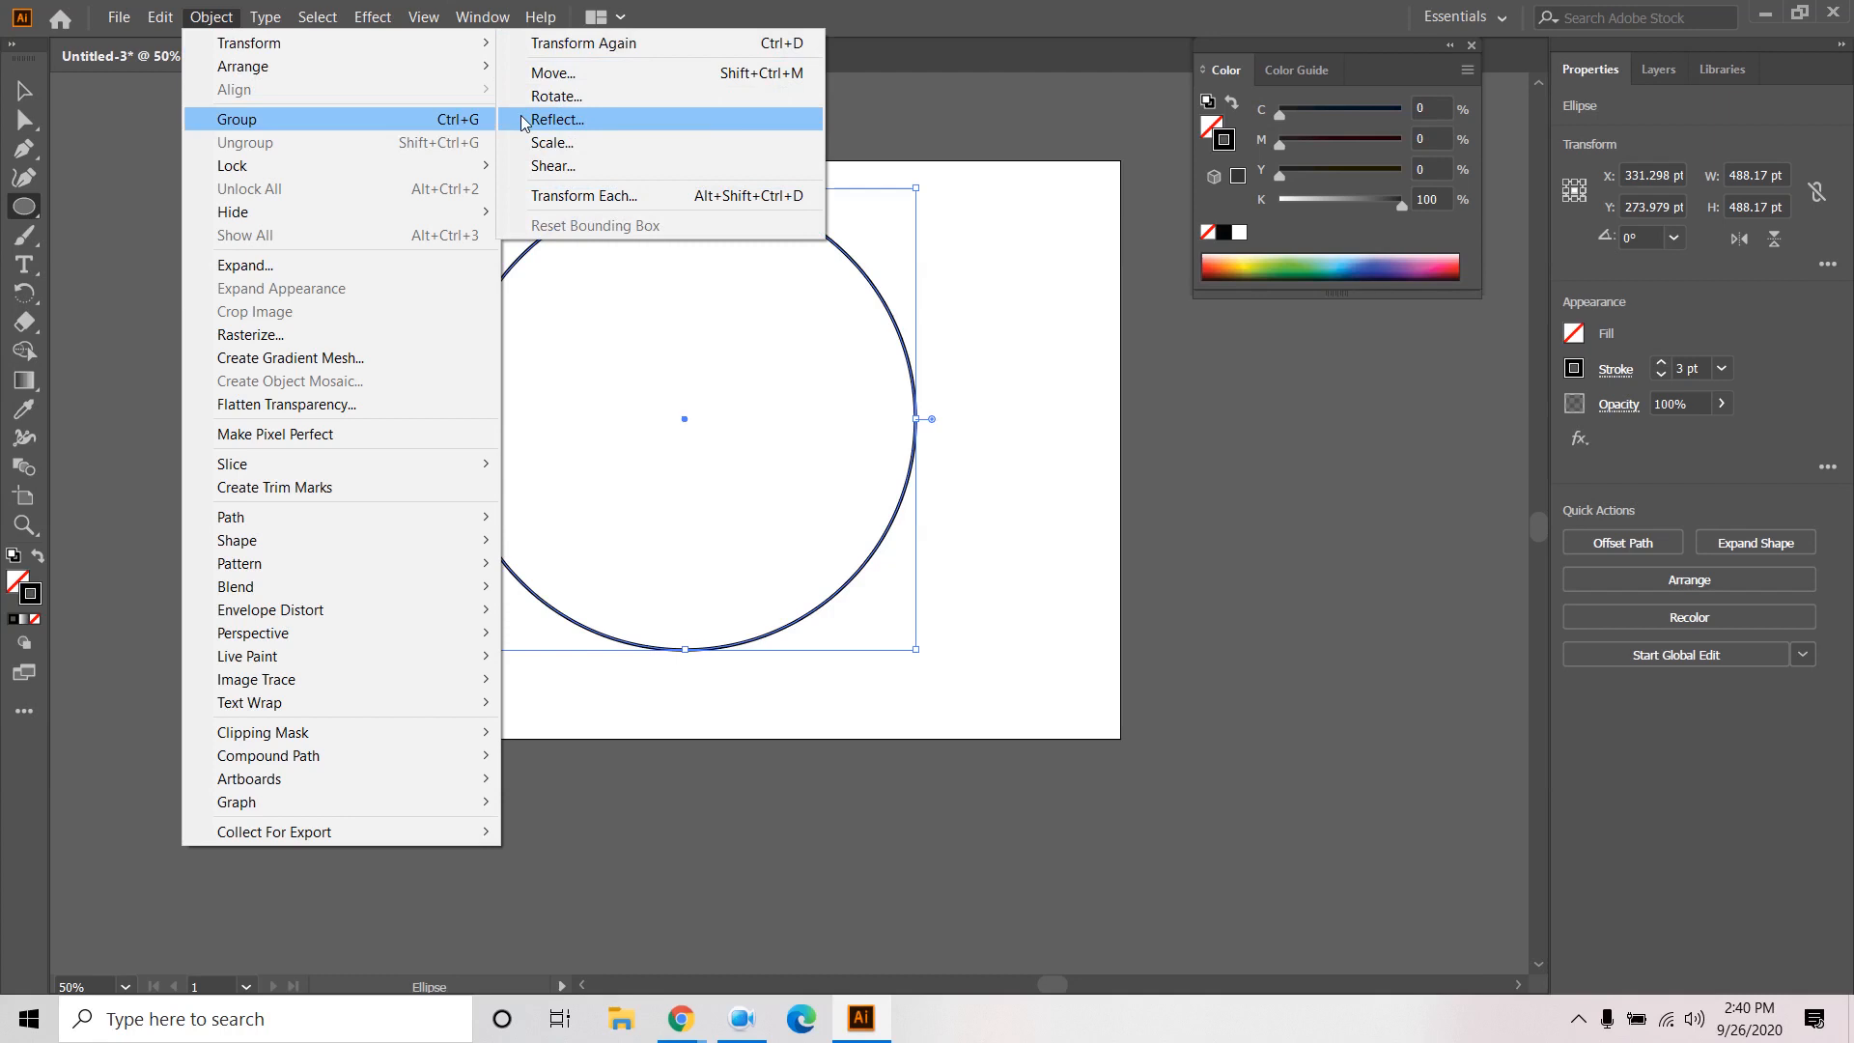
{"action": "left_click", "coordinate": [37, 97]}
{"action": "left_click", "coordinate": [935, 530]}
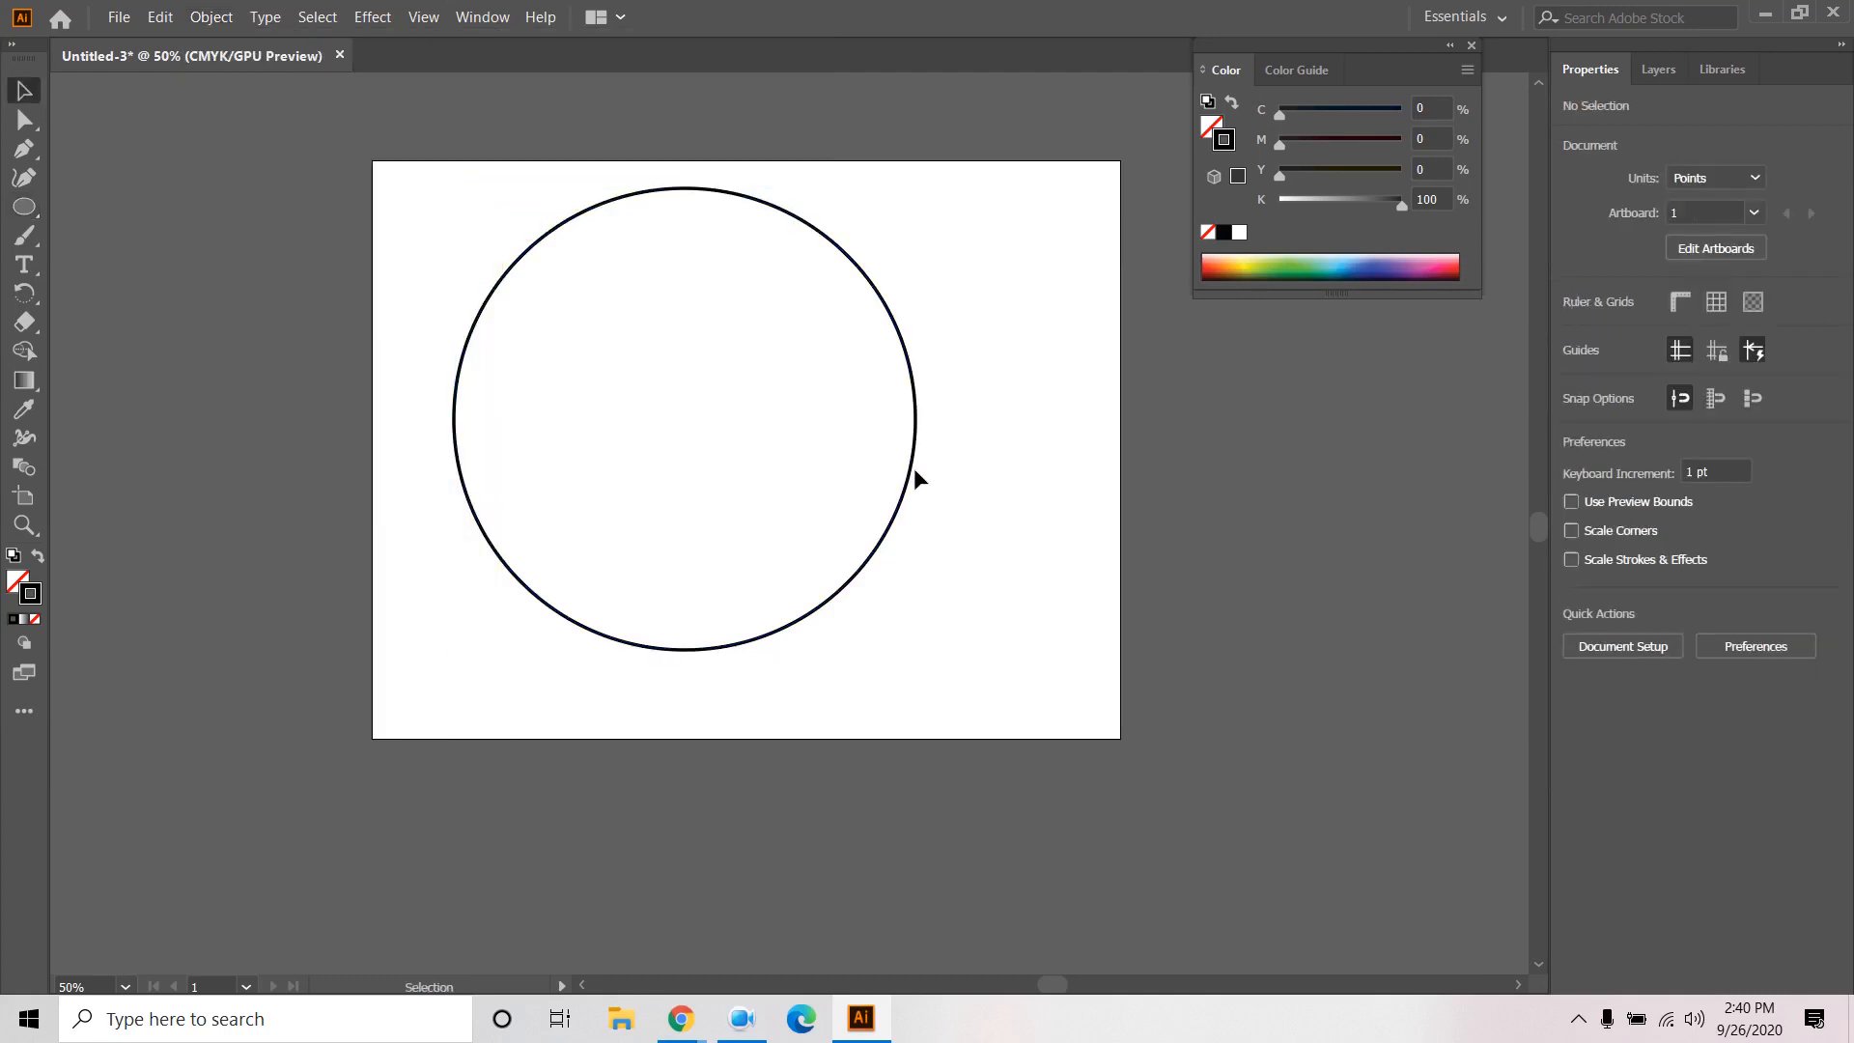
{"action": "left_click", "coordinate": [912, 485]}
{"action": "key", "text": "Delete"}
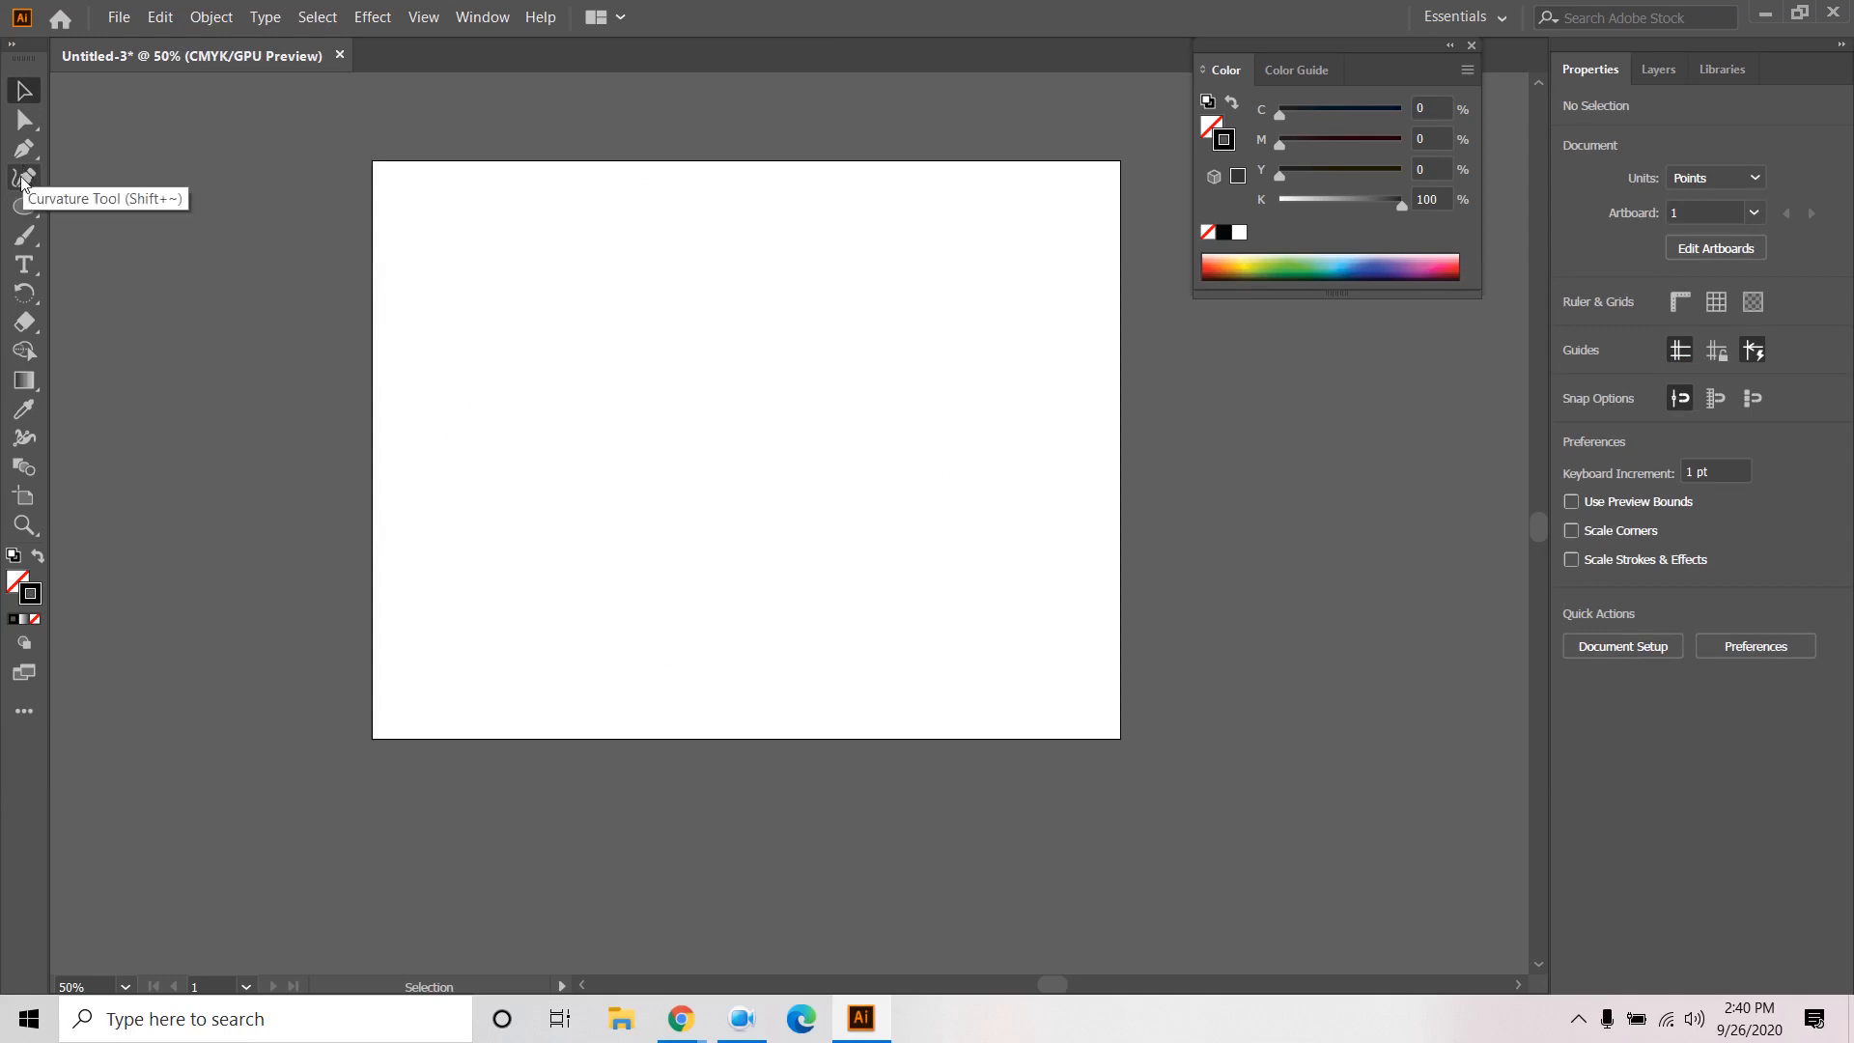
Draw a closed, upright leaf shape about 47 by 163 pt near the artboard's centre with the Pen tool.
{"action": "left_click", "coordinate": [24, 149]}
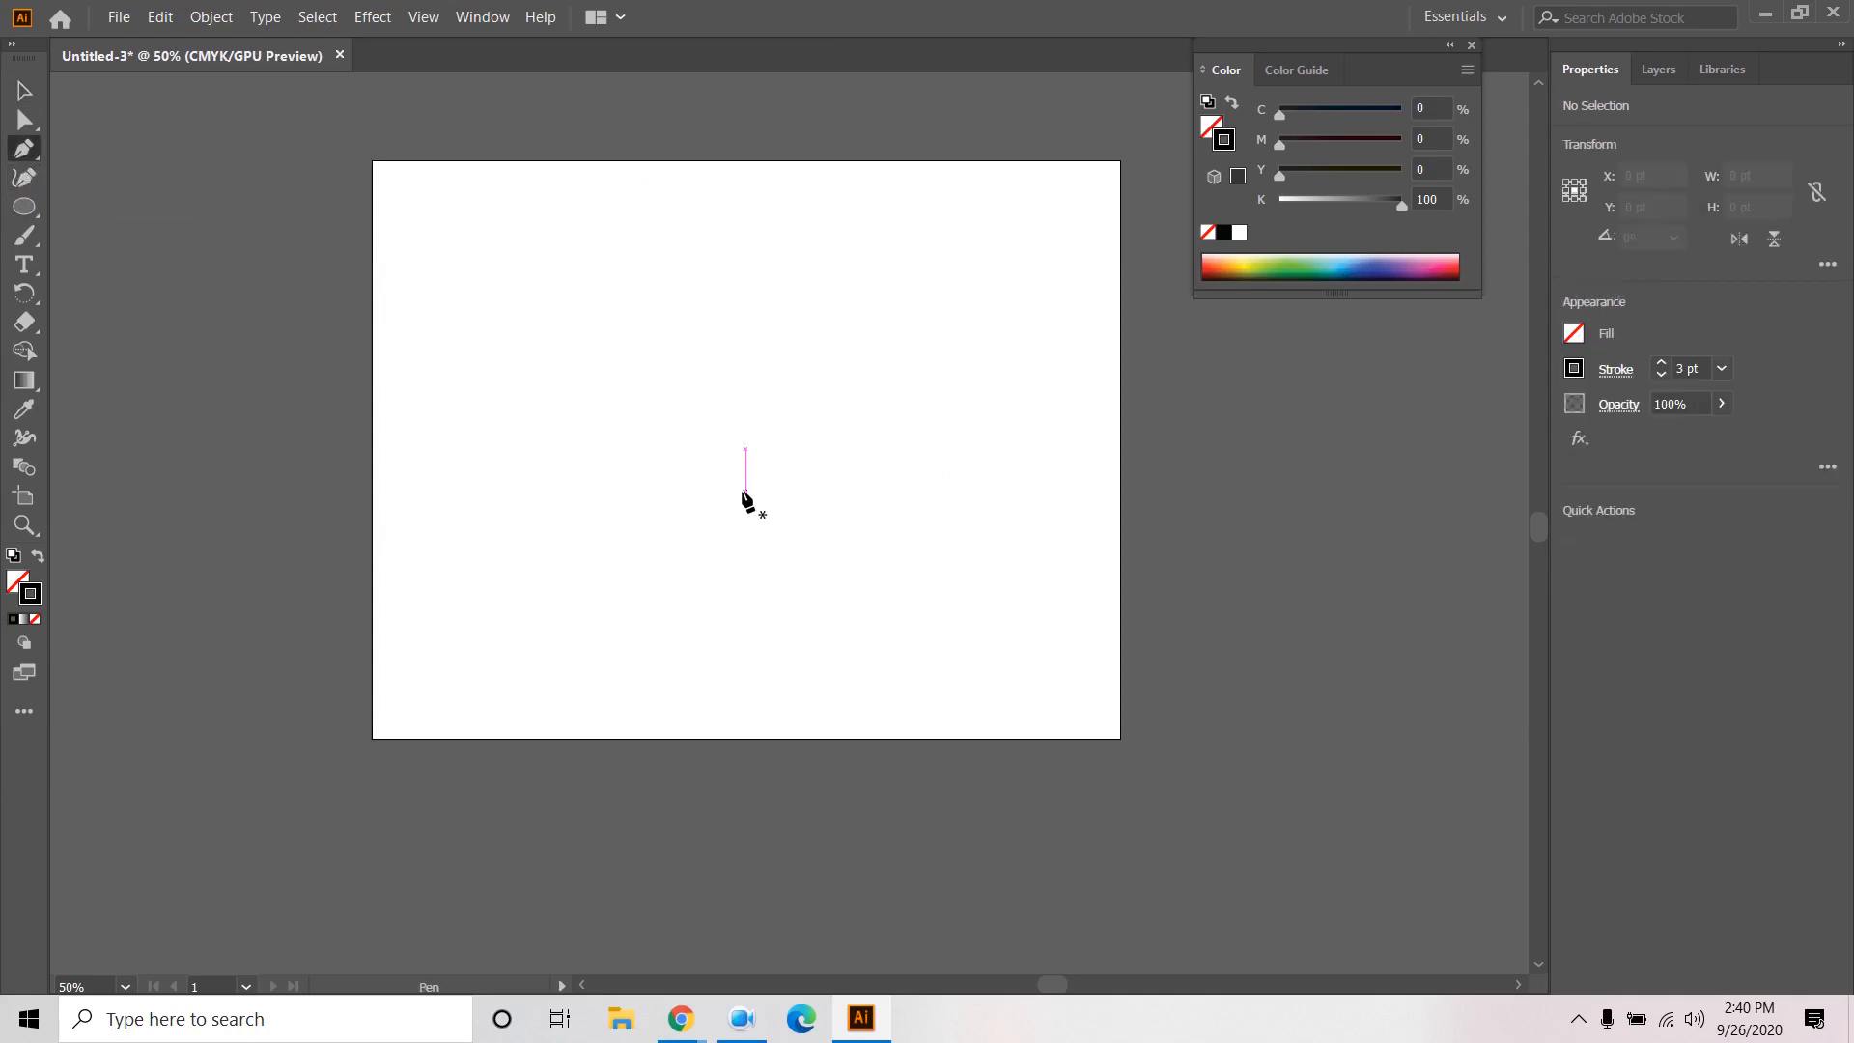
{"action": "left_click", "coordinate": [744, 490]}
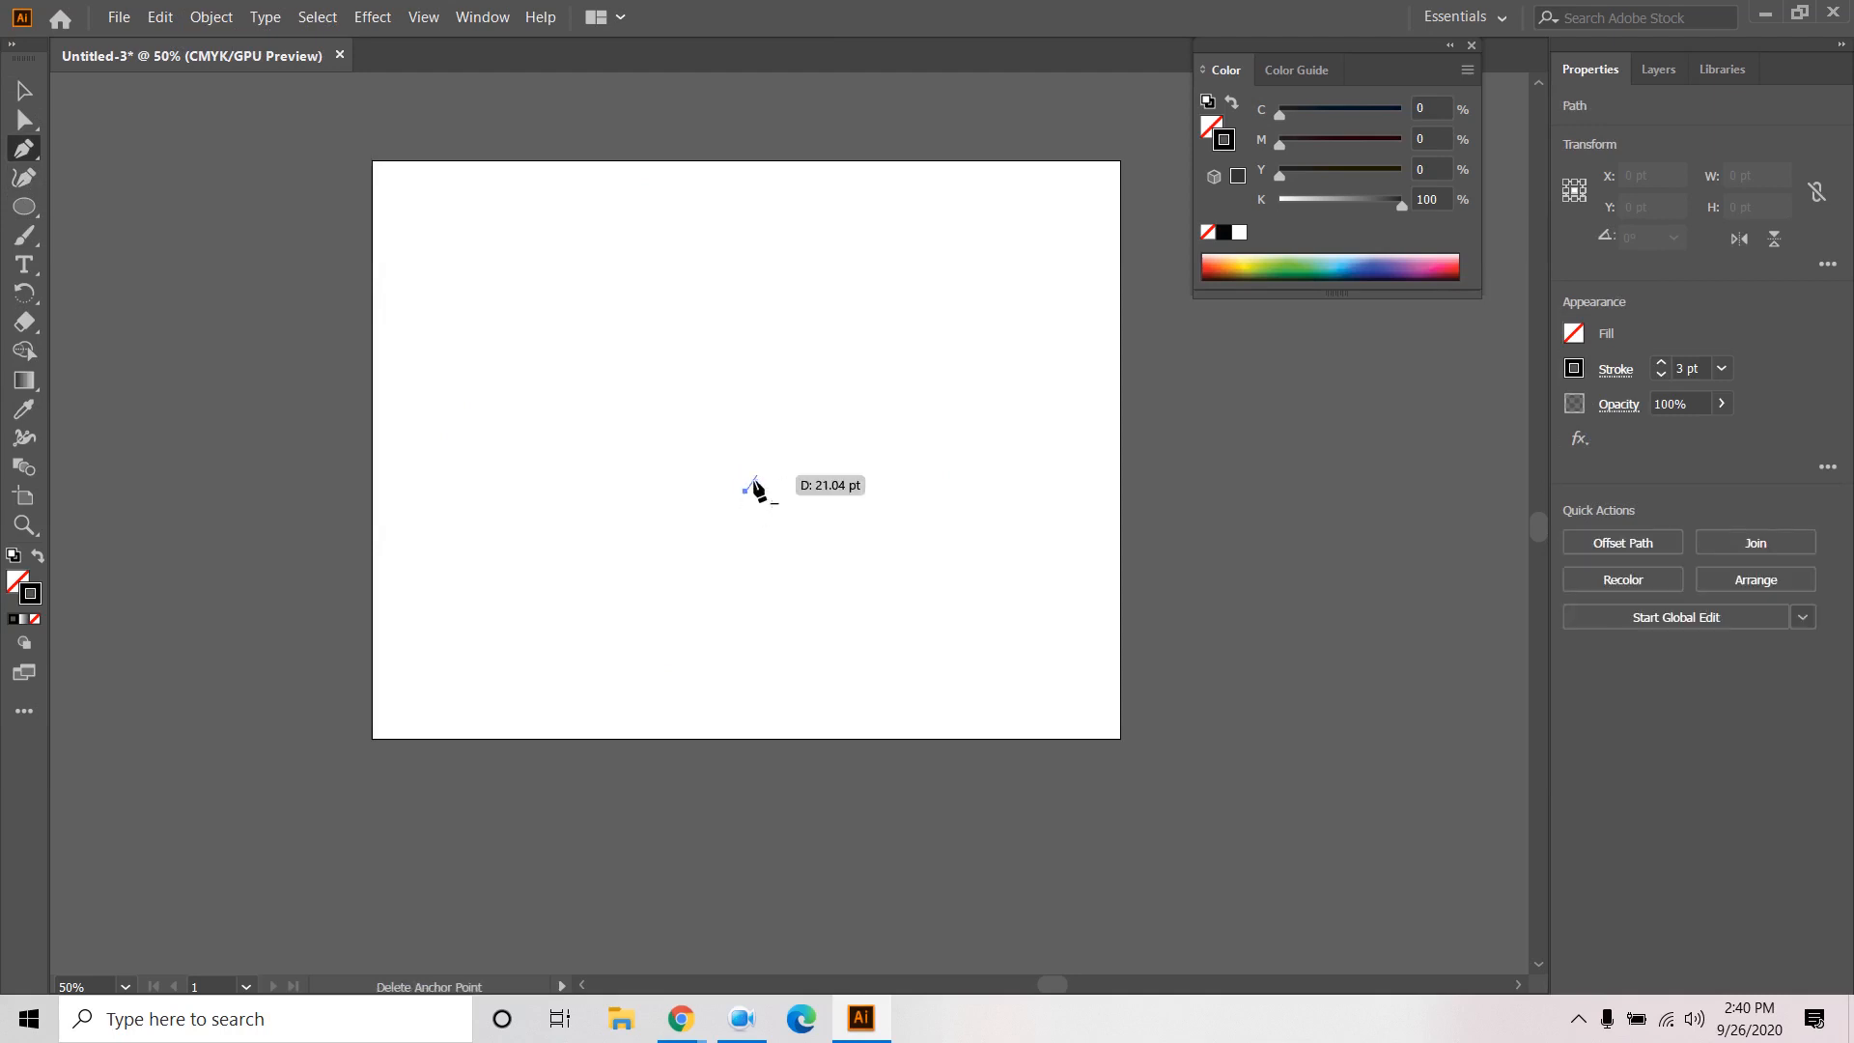
{"action": "left_click_drag", "start_coordinate": [745, 336], "coordinate": [797, 263]}
{"action": "left_click", "coordinate": [744, 337]}
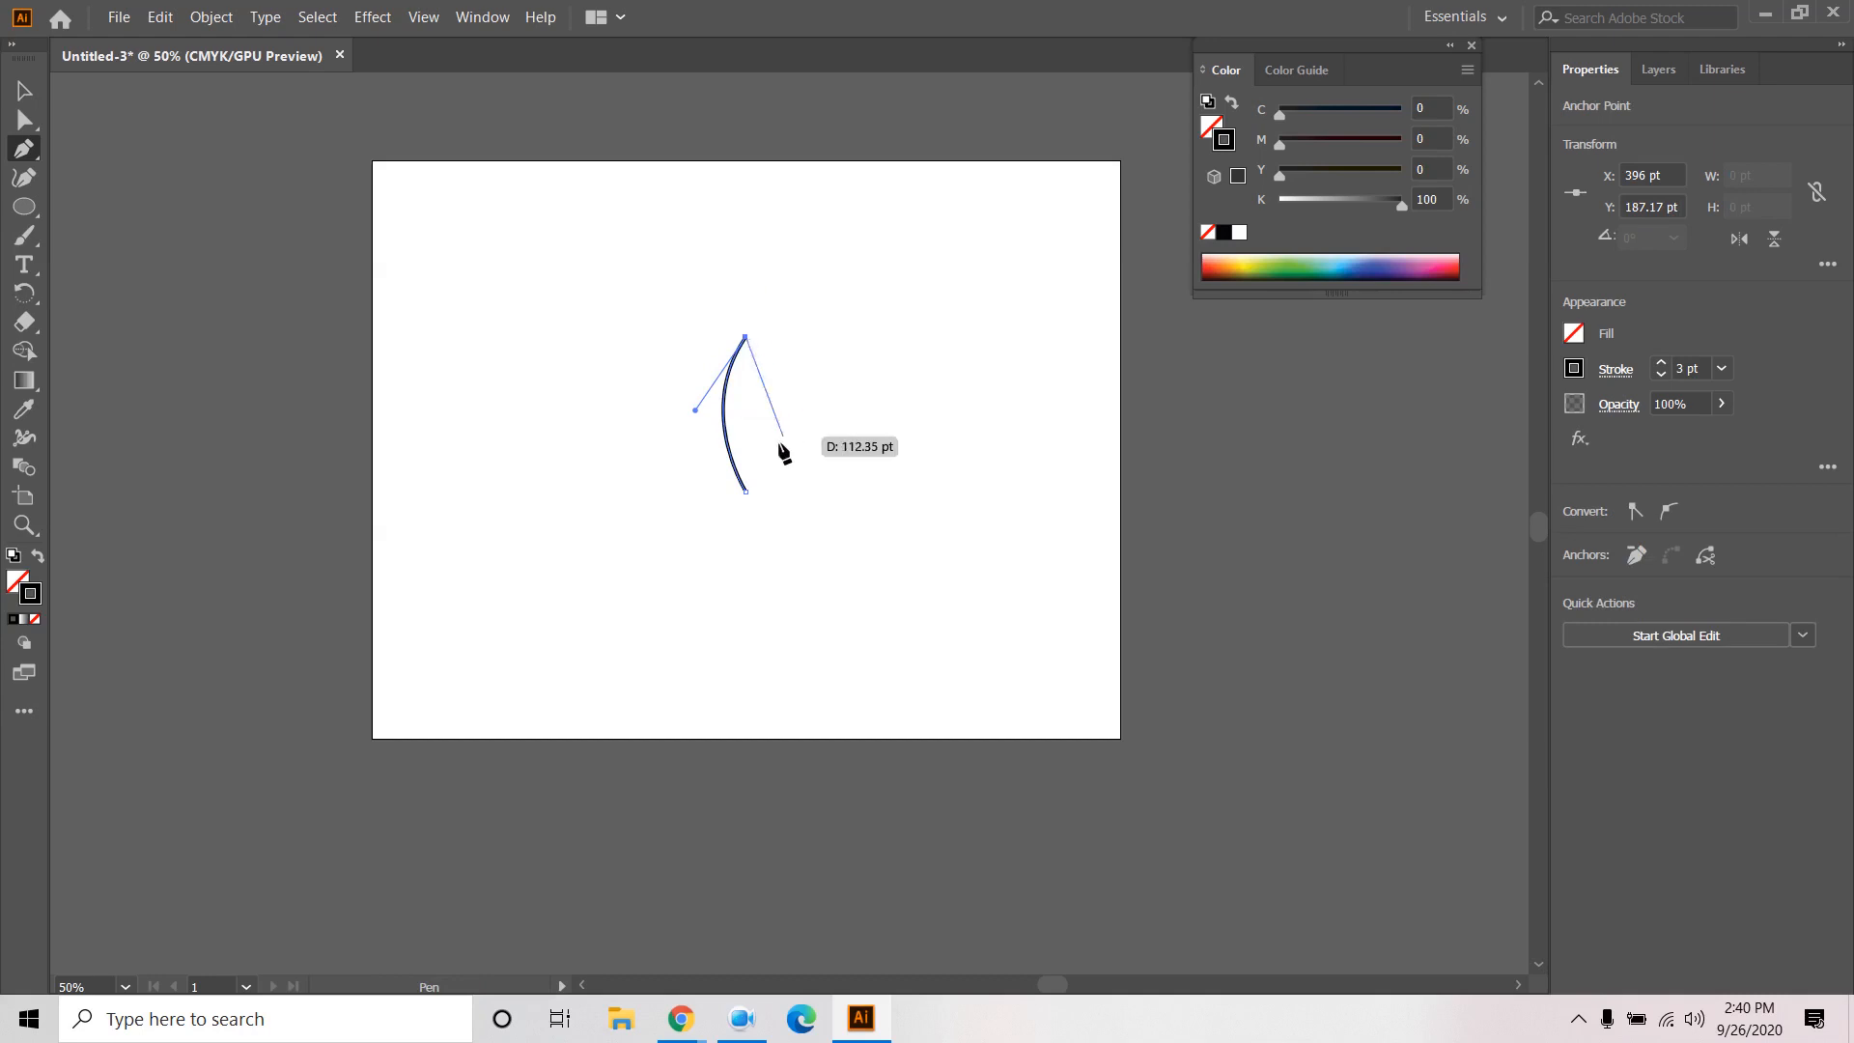
{"action": "left_click_drag", "start_coordinate": [746, 490], "coordinate": [696, 597]}
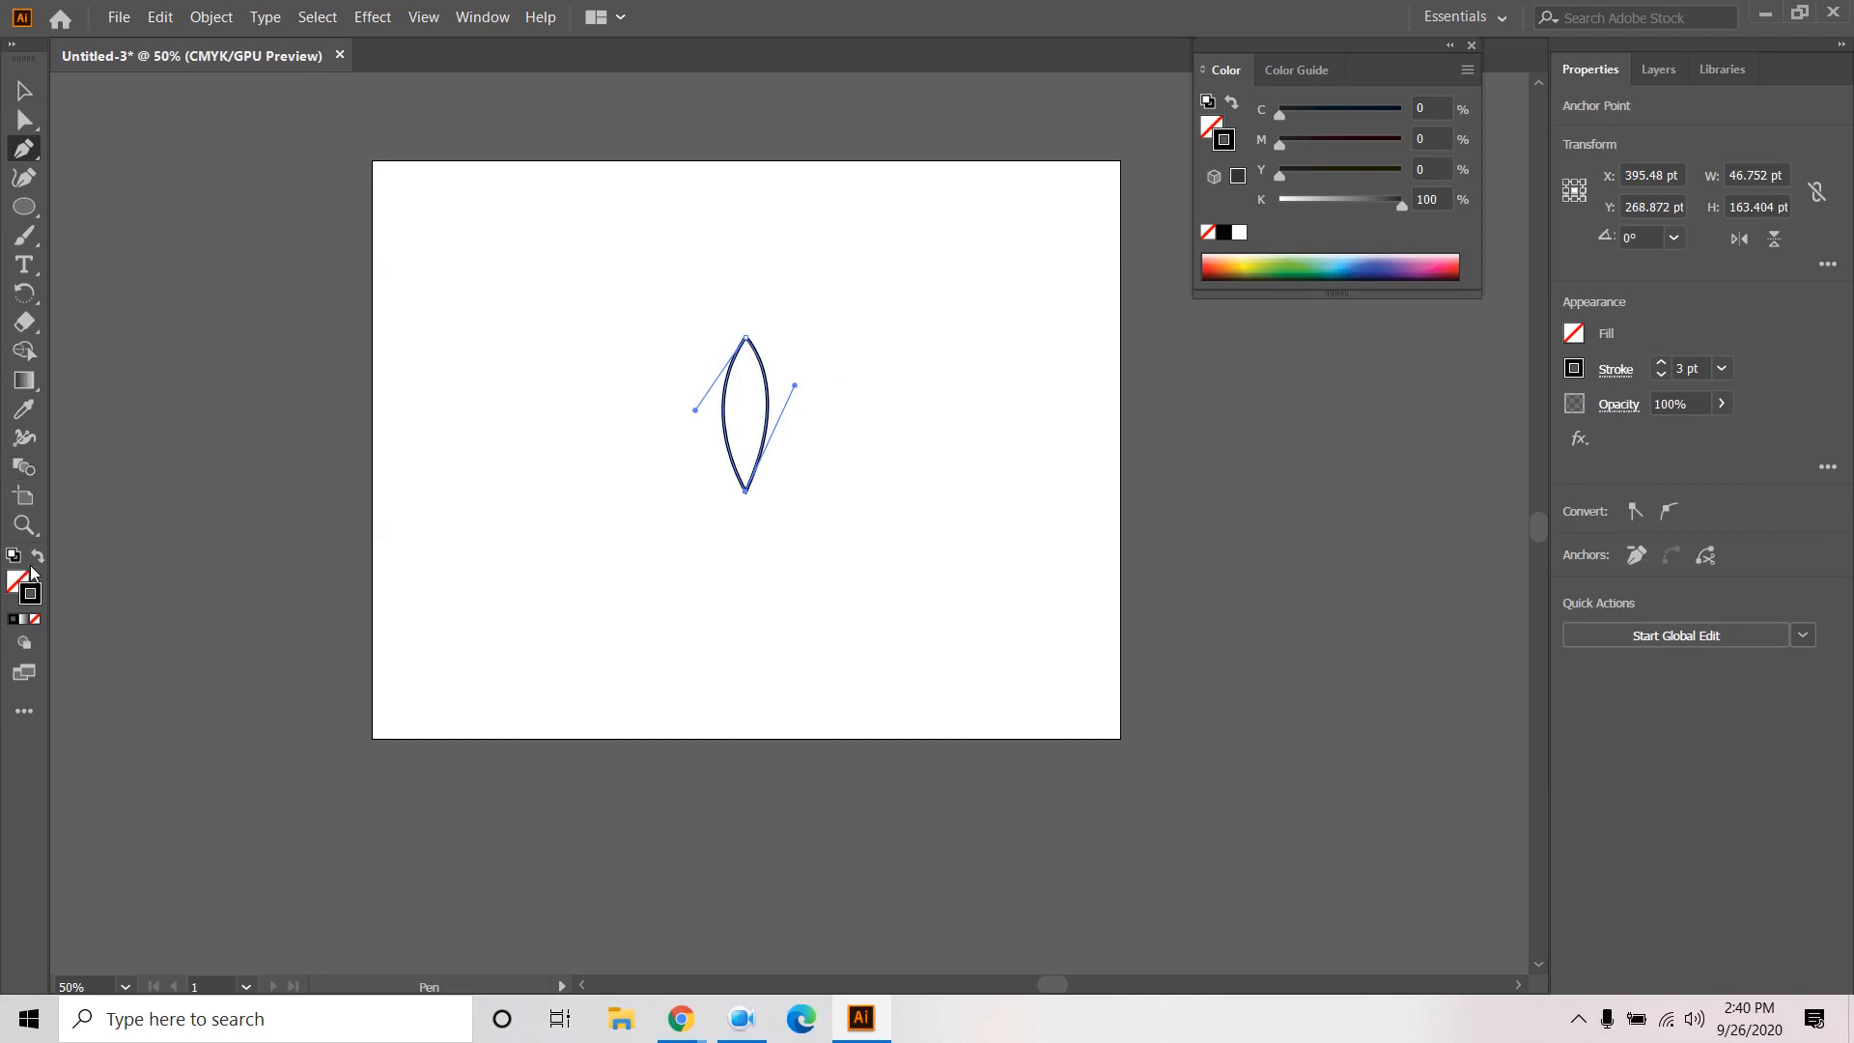
Try a gradient on the leaf's stroke, restore the stroke to solid black and deselect.
{"action": "left_click", "coordinate": [24, 623]}
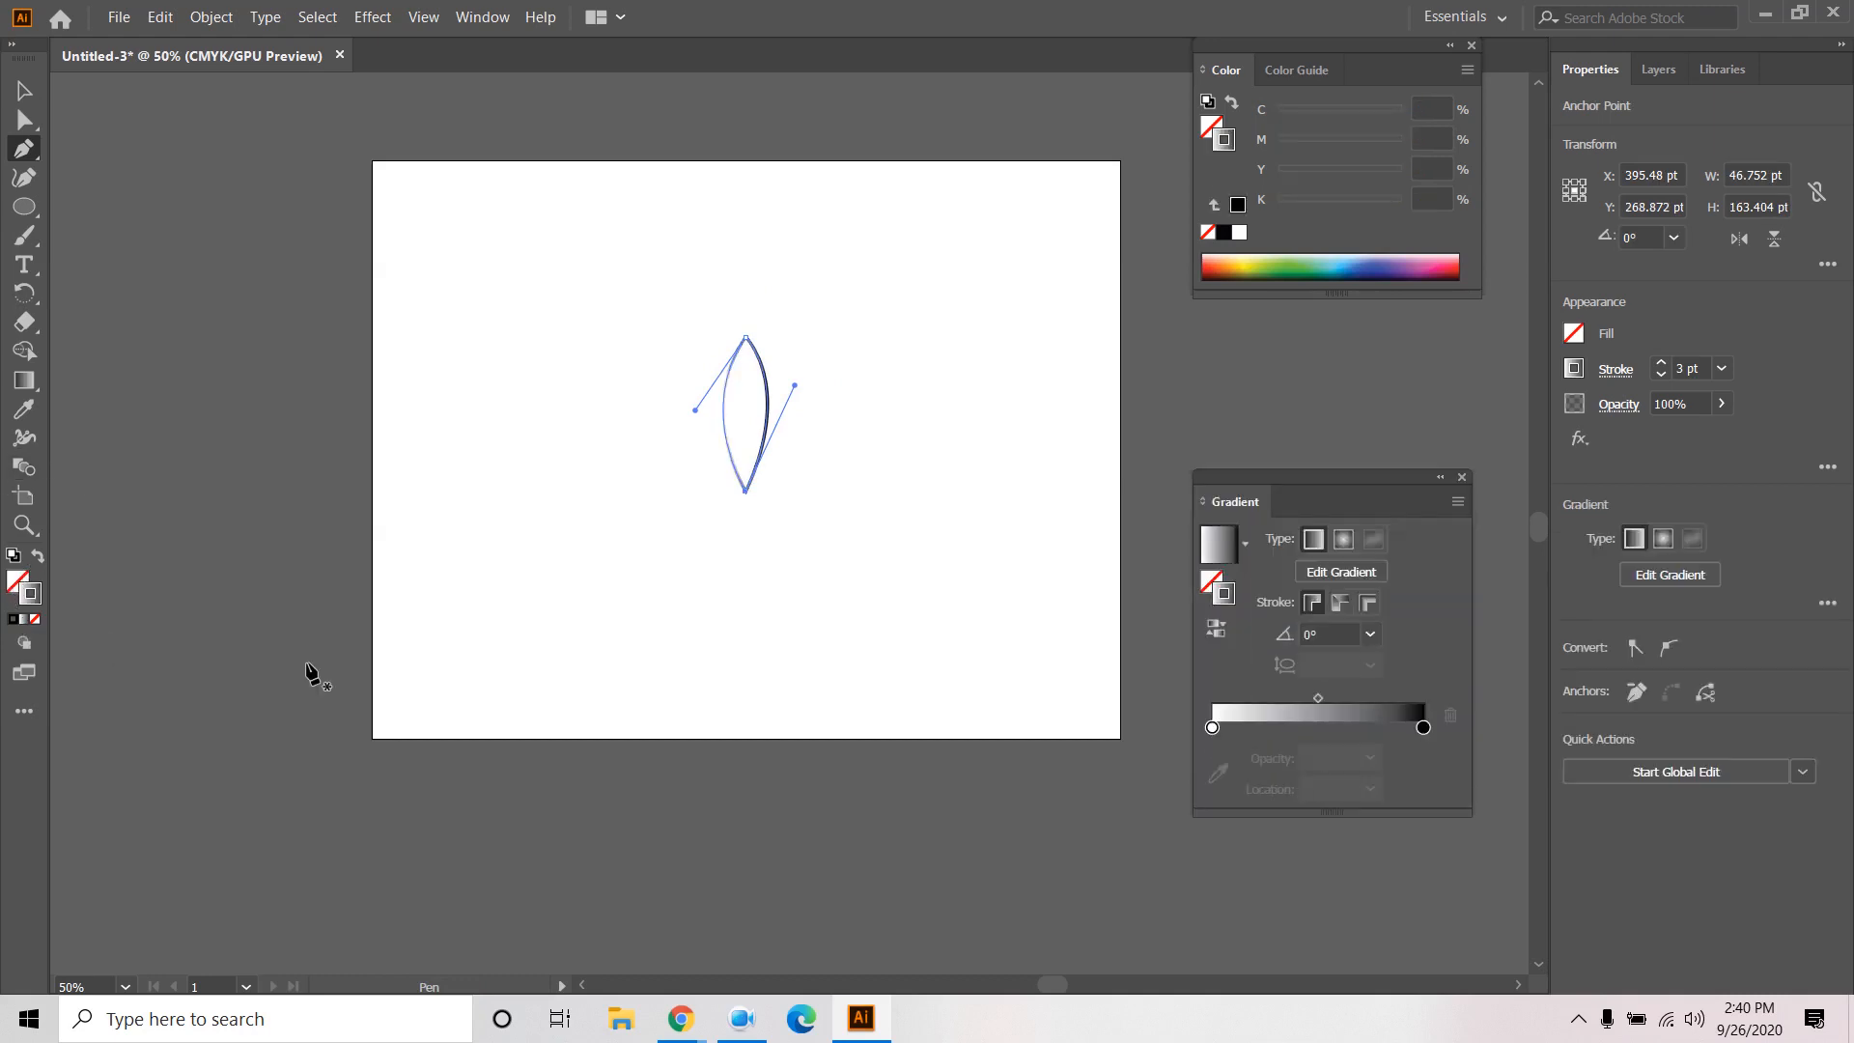
{"action": "left_click", "coordinate": [24, 90]}
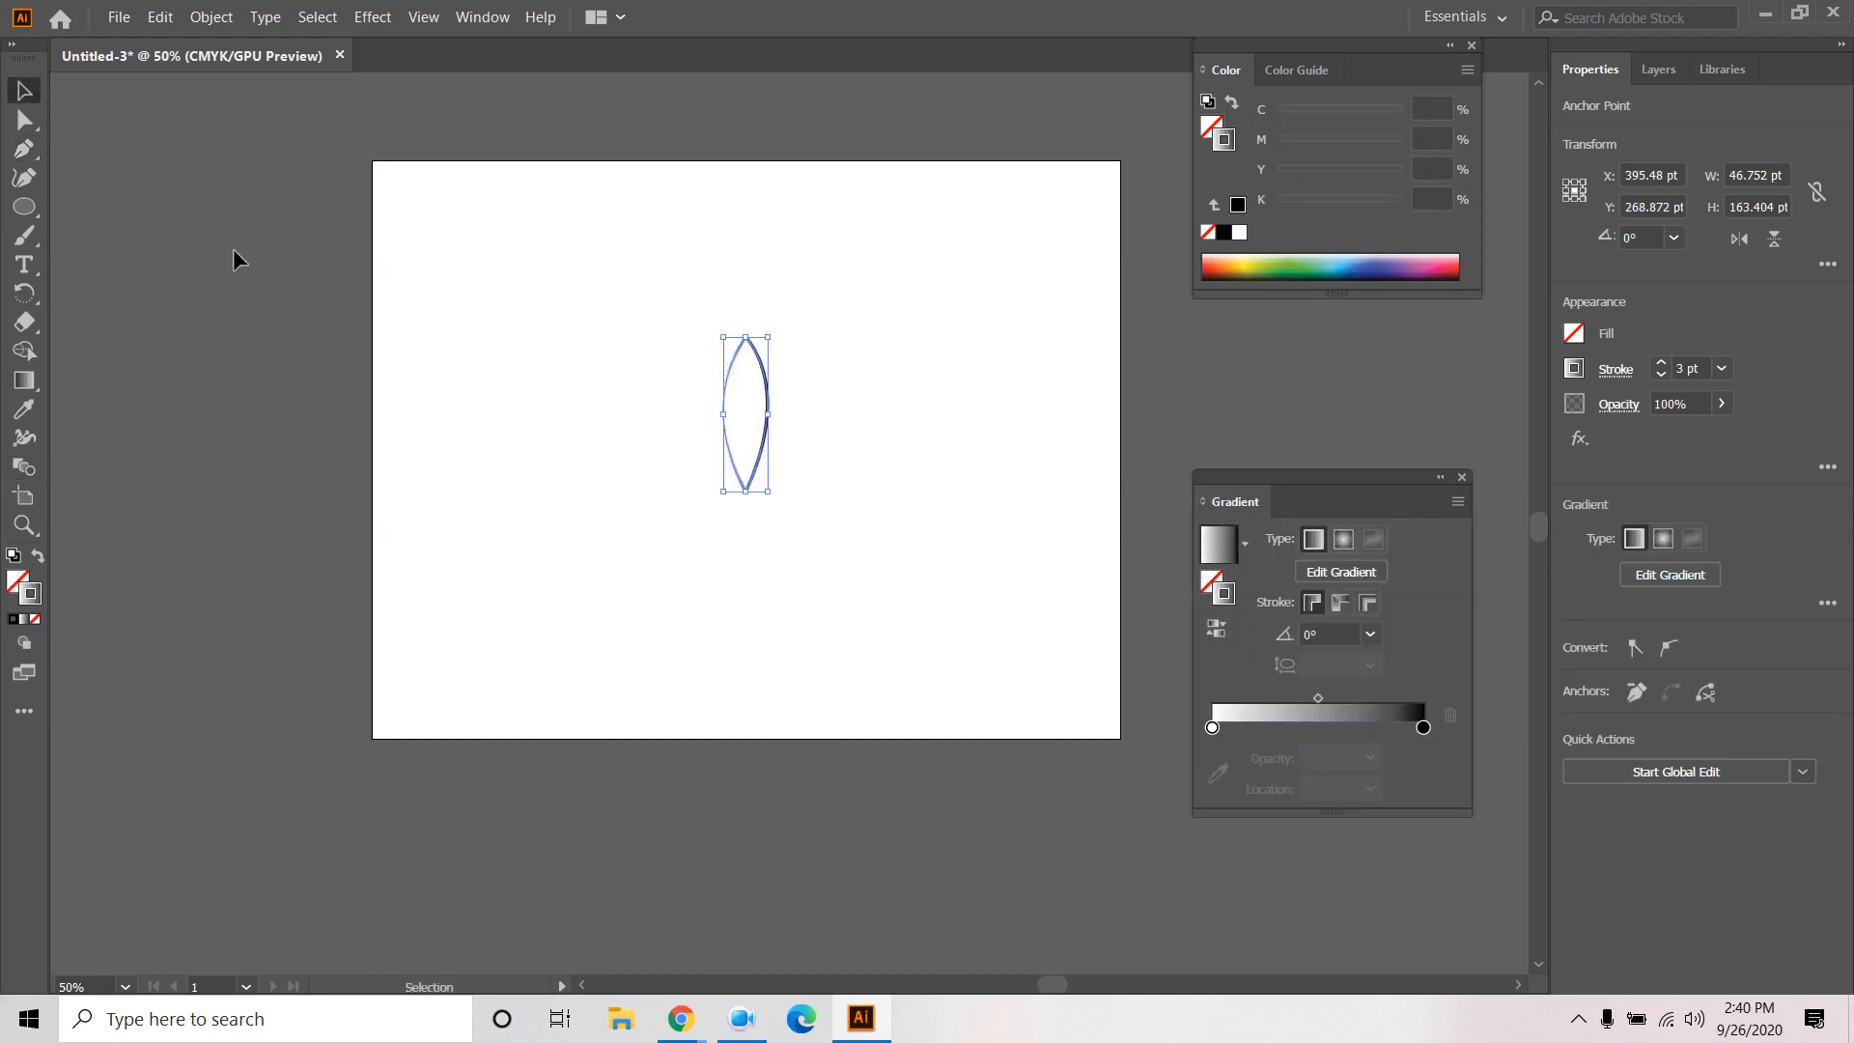
{"action": "left_click", "coordinate": [956, 551]}
{"action": "left_click", "coordinate": [765, 415]}
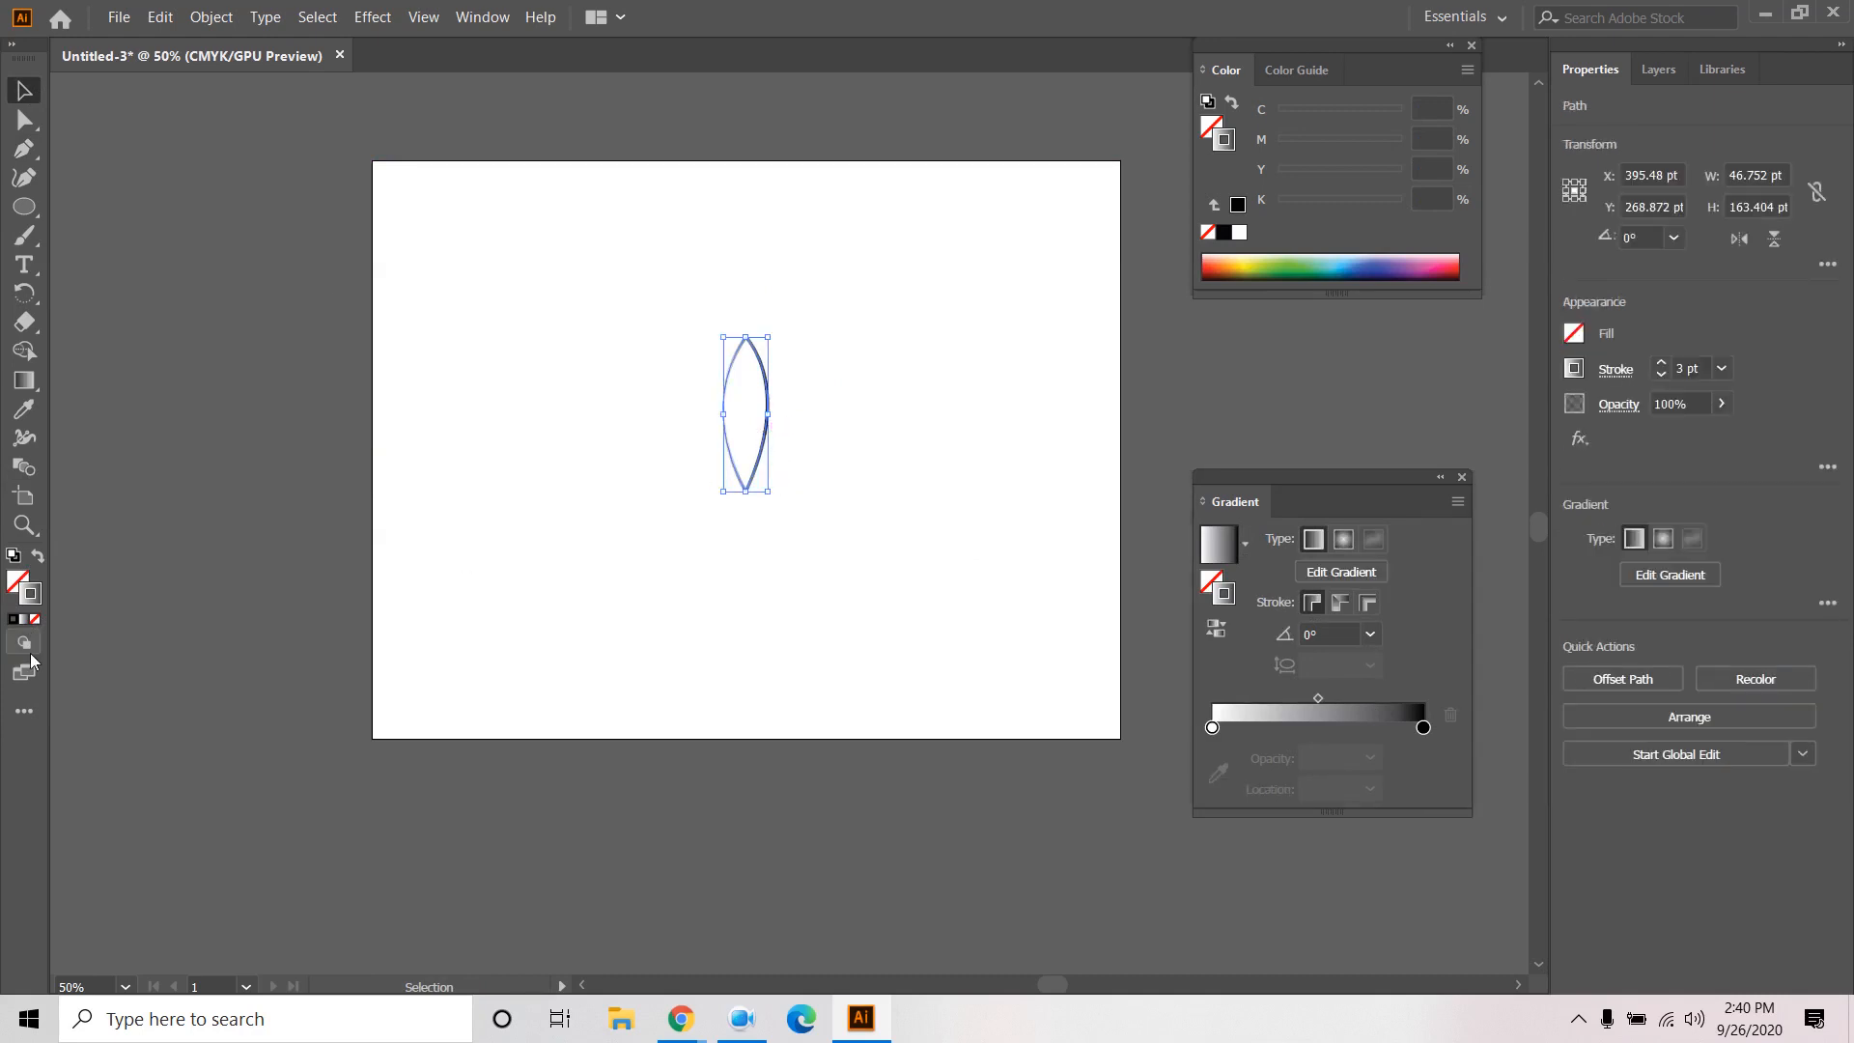
{"action": "left_click", "coordinate": [12, 619]}
{"action": "left_click", "coordinate": [777, 582]}
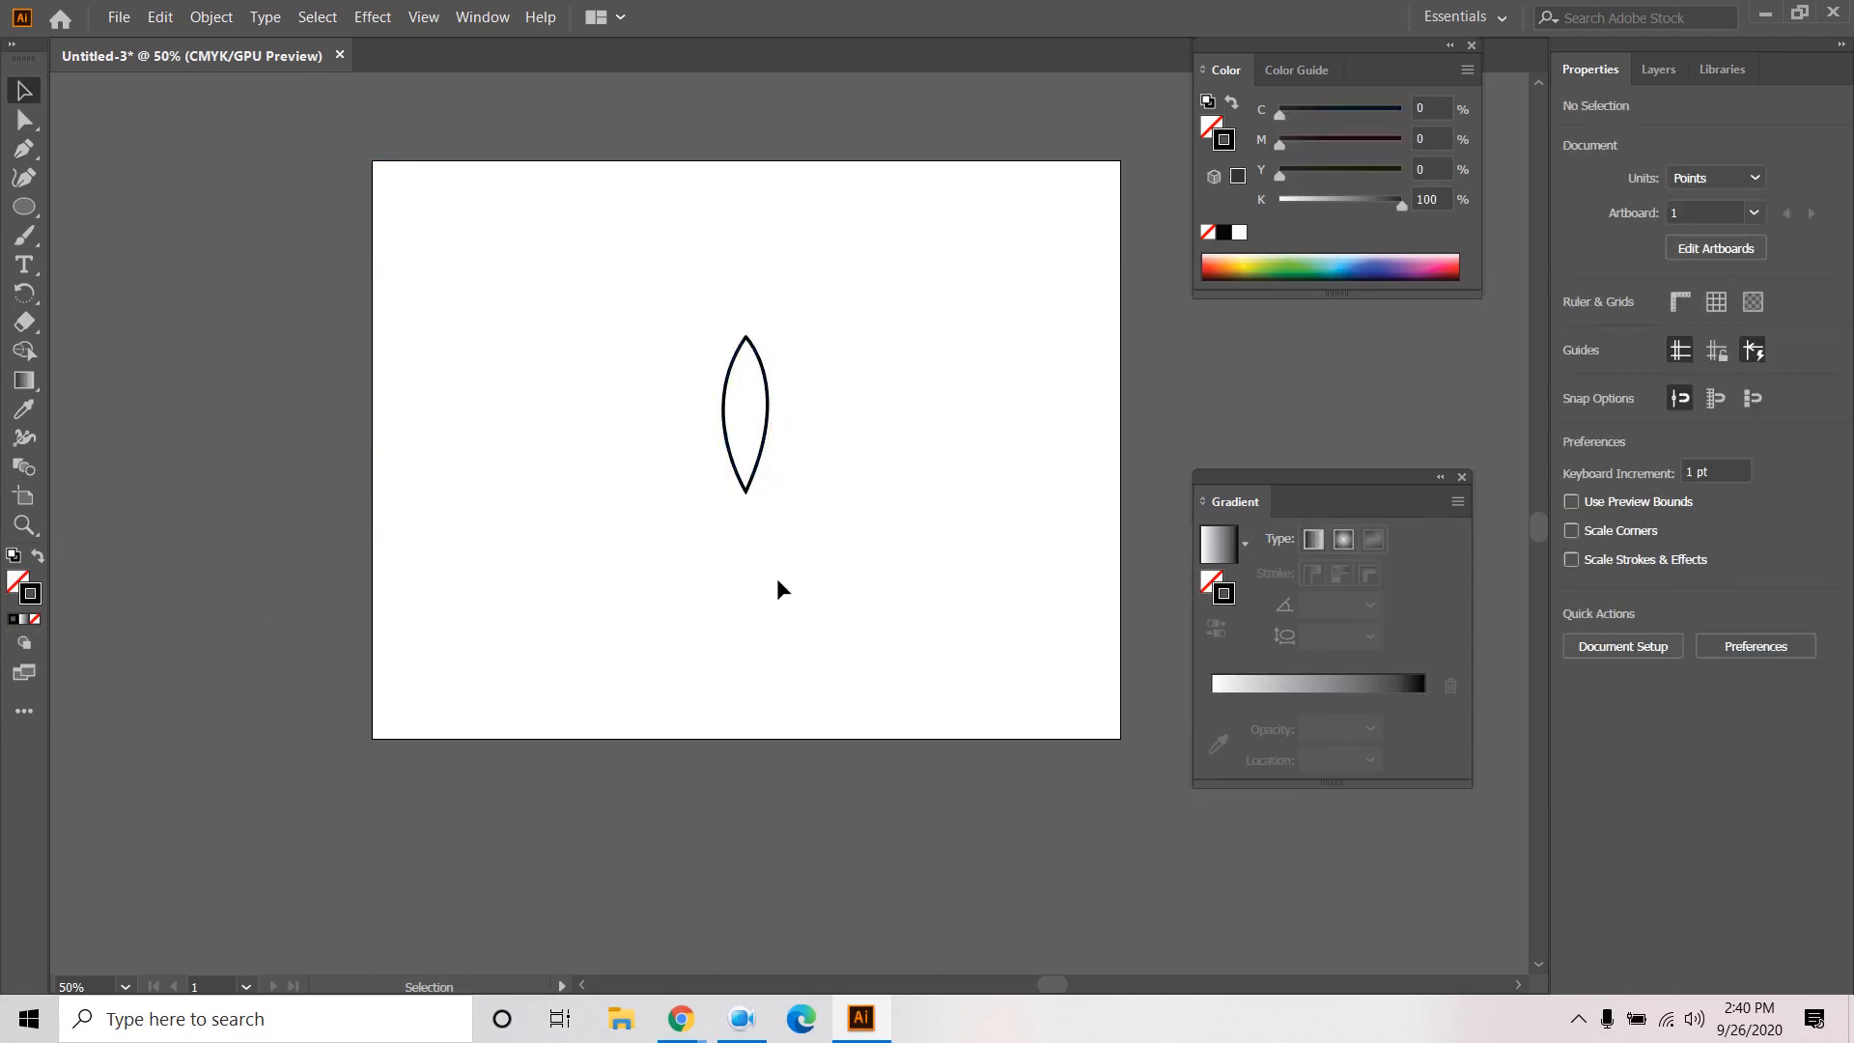
Fill the leaf with the yellow-to-orange gradient swatch and remove its stroke.
{"action": "left_click", "coordinate": [769, 436]}
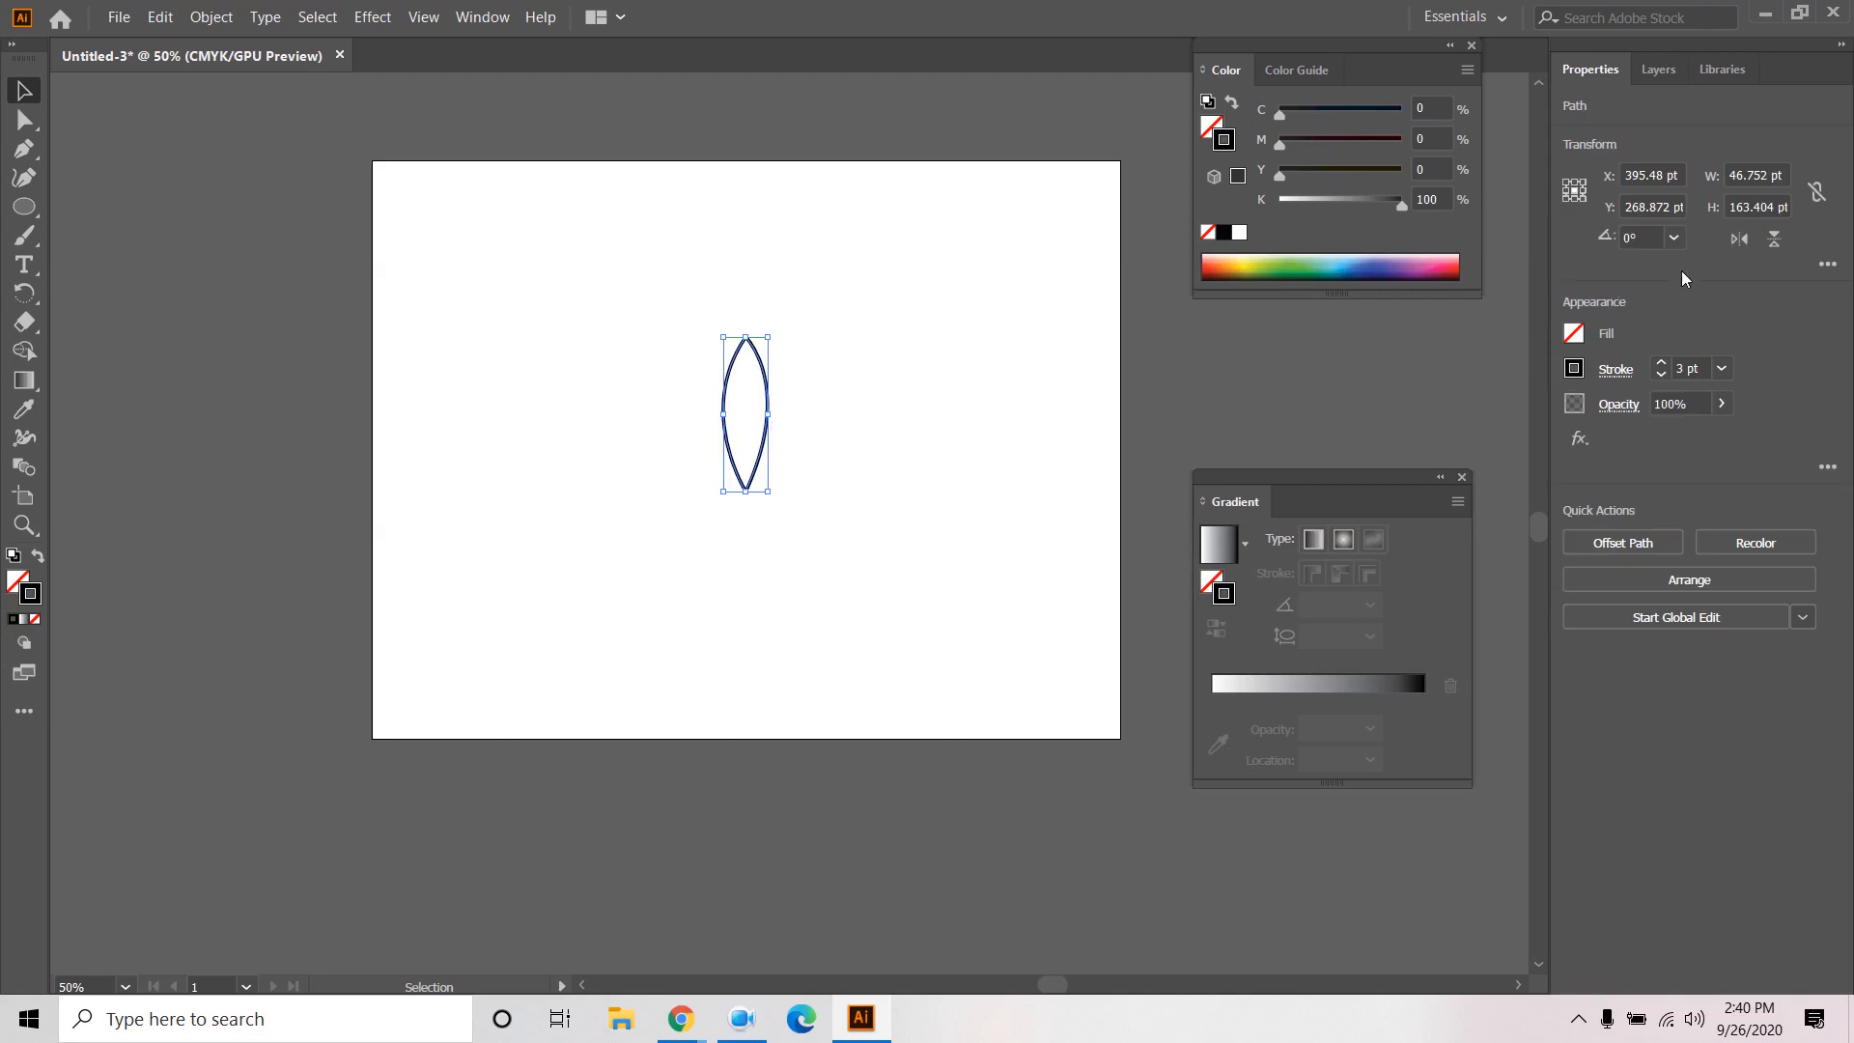
{"action": "left_click", "coordinate": [1574, 333]}
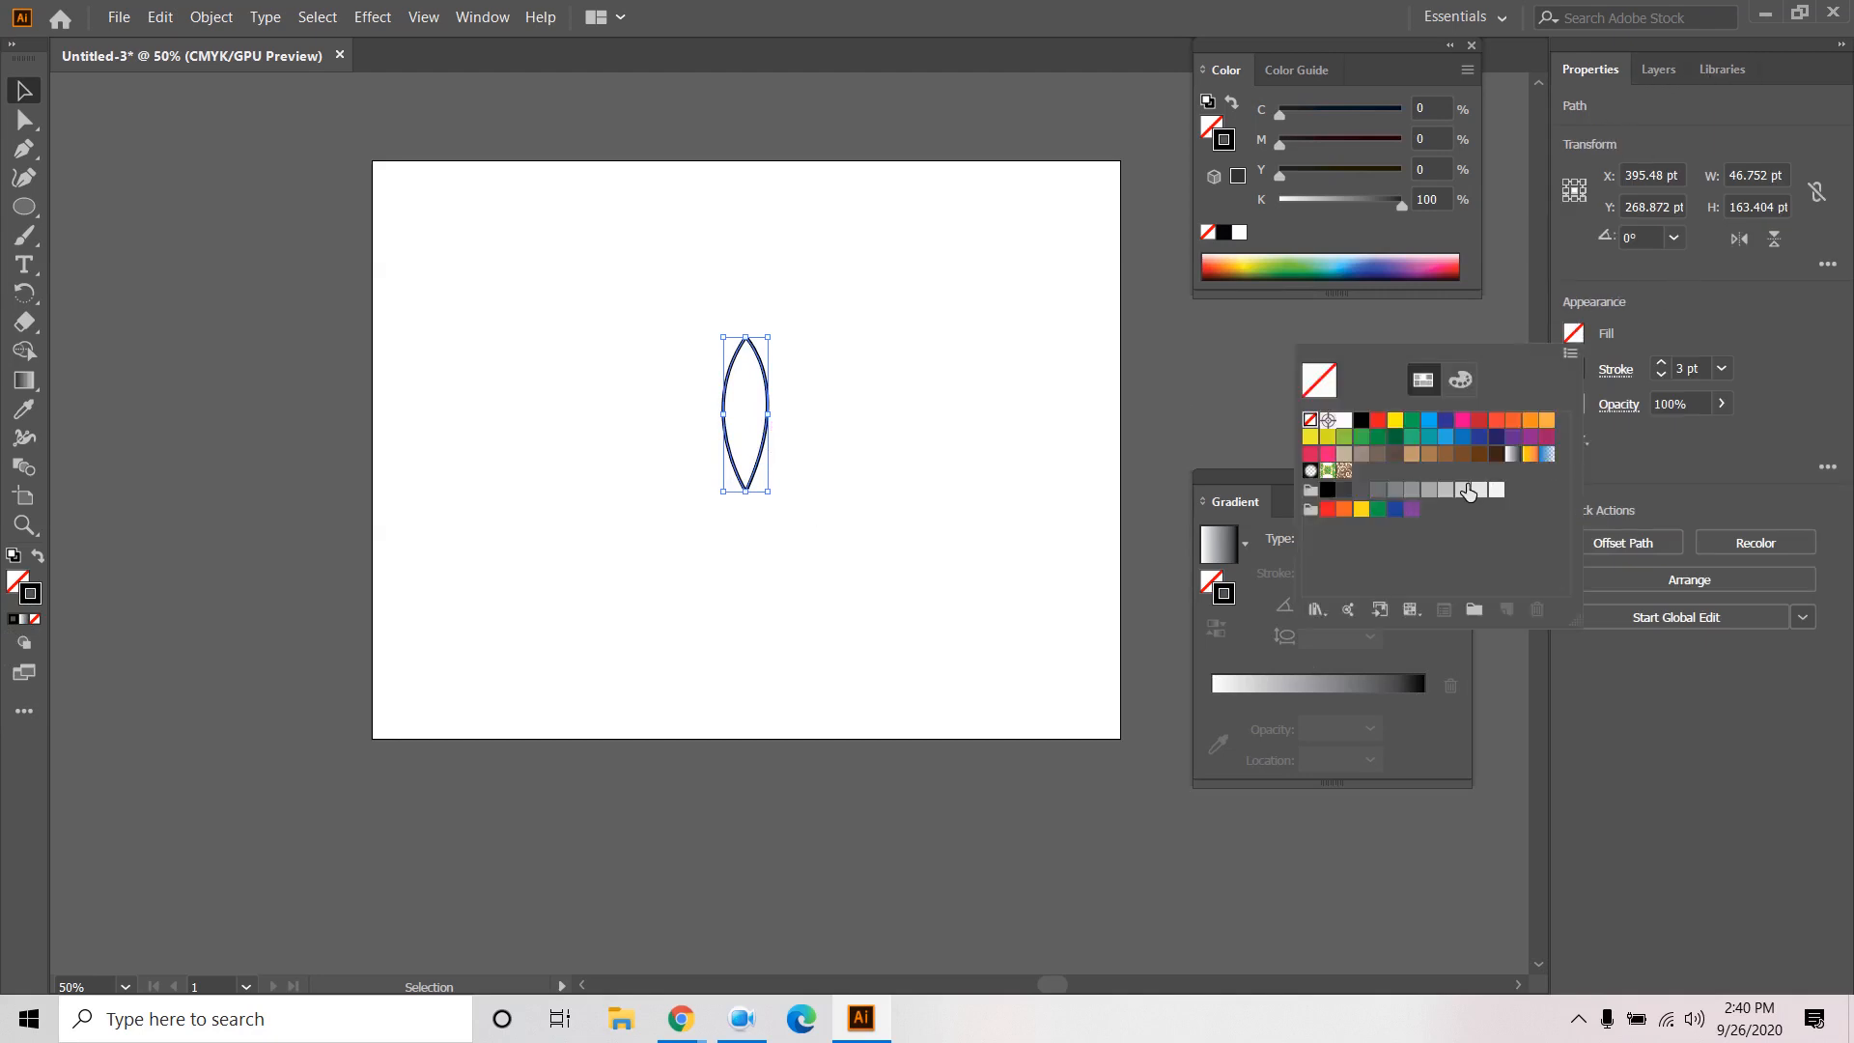
{"action": "left_click", "coordinate": [1528, 456]}
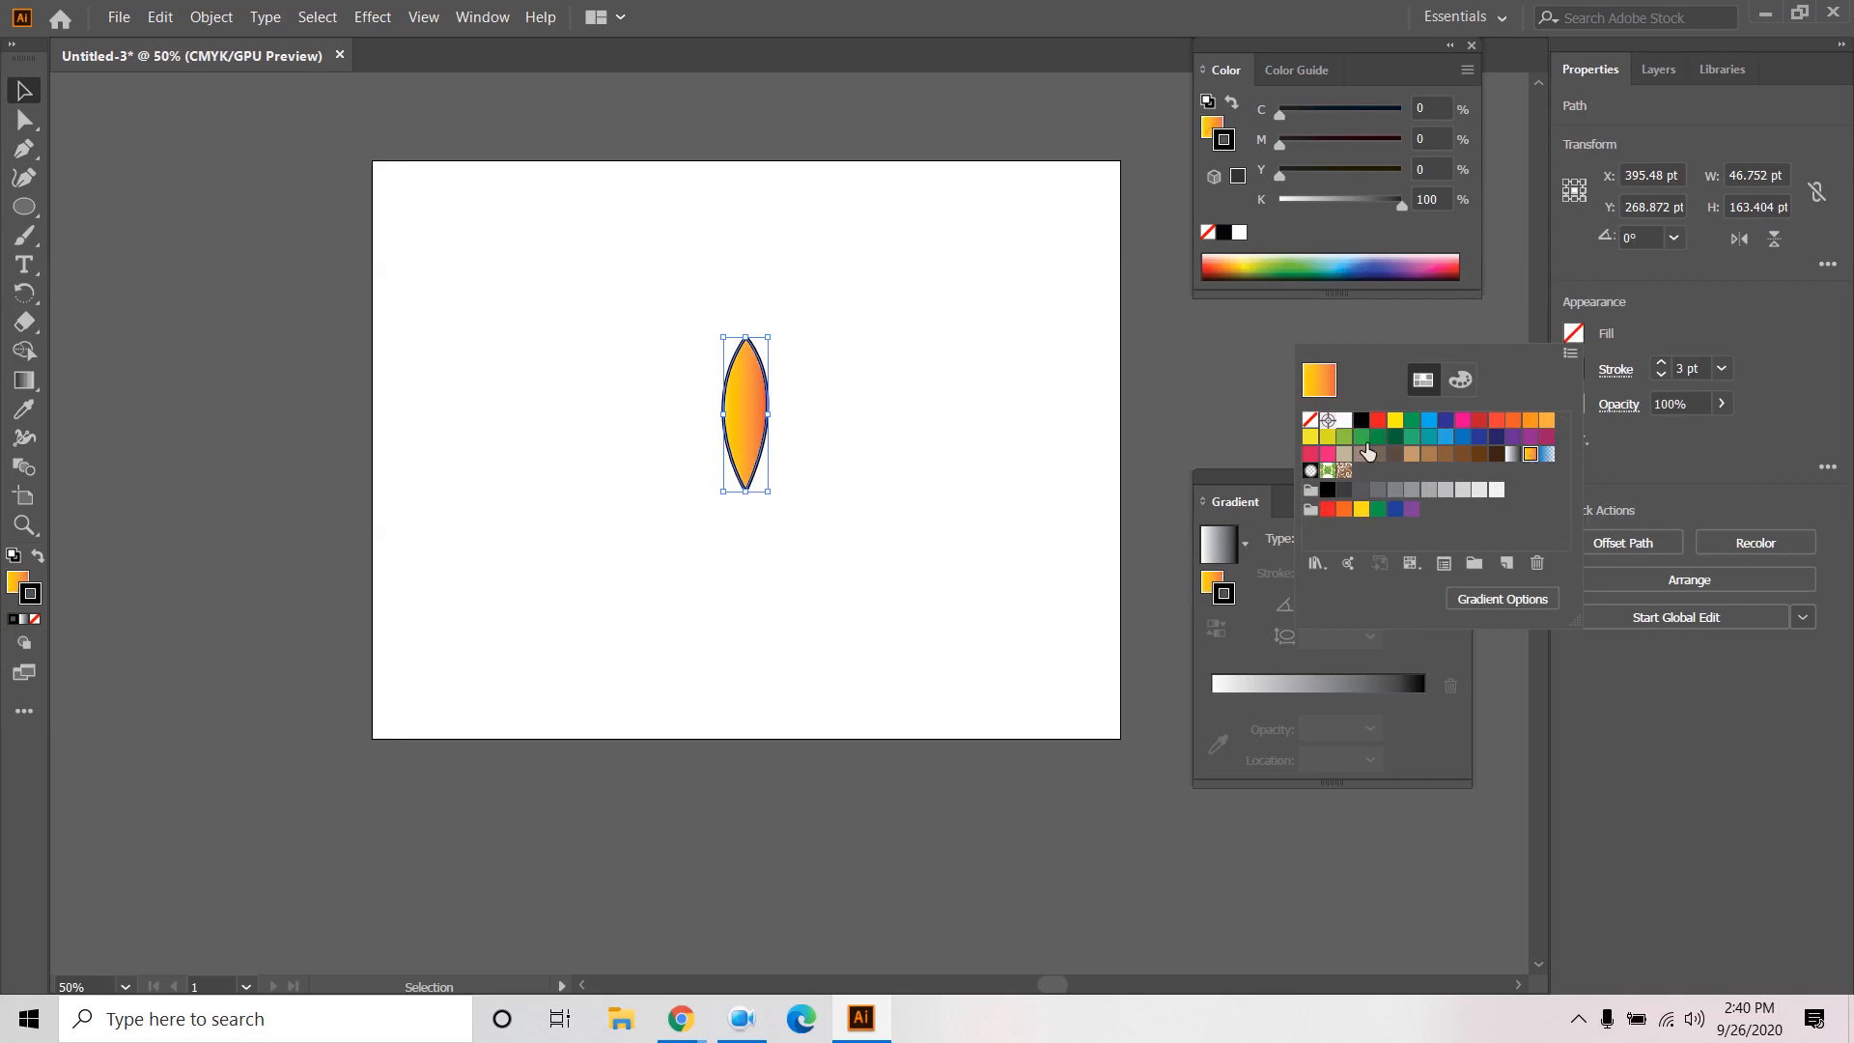
{"action": "left_click", "coordinate": [1054, 359]}
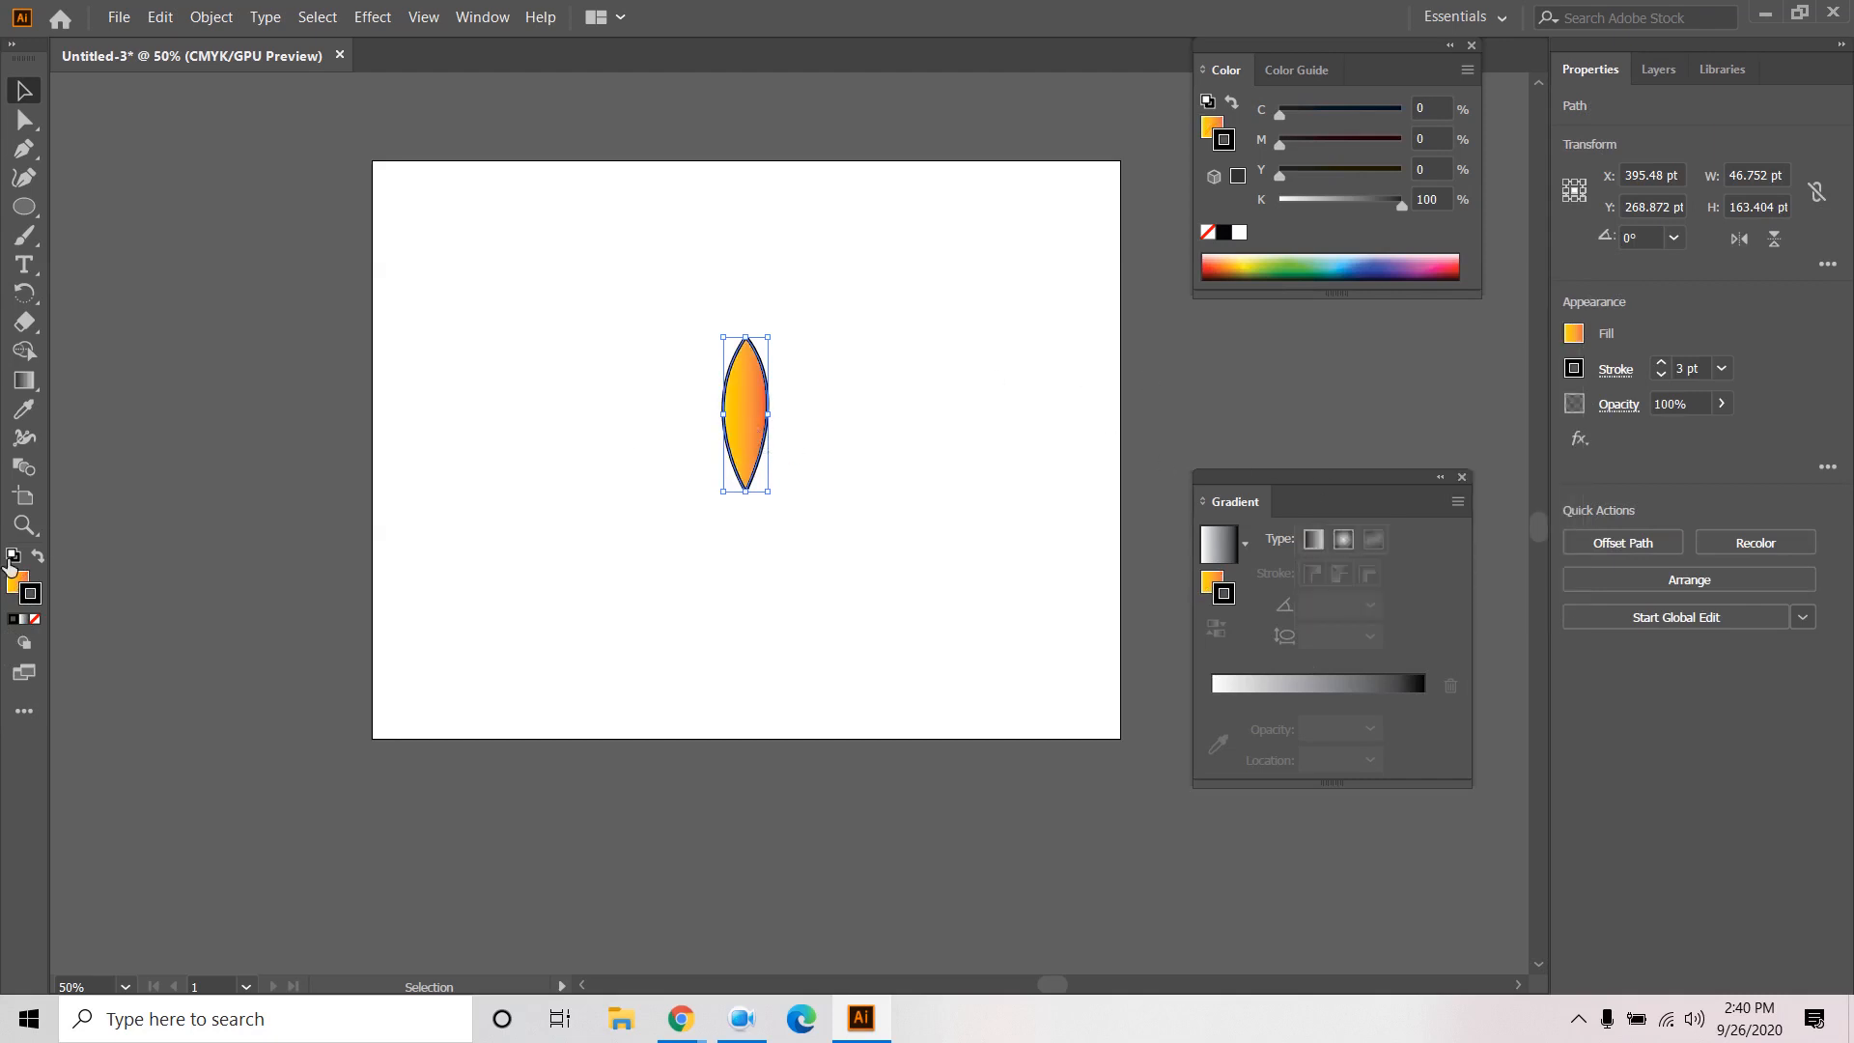
{"action": "left_click", "coordinate": [34, 620]}
{"action": "left_click", "coordinate": [664, 570]}
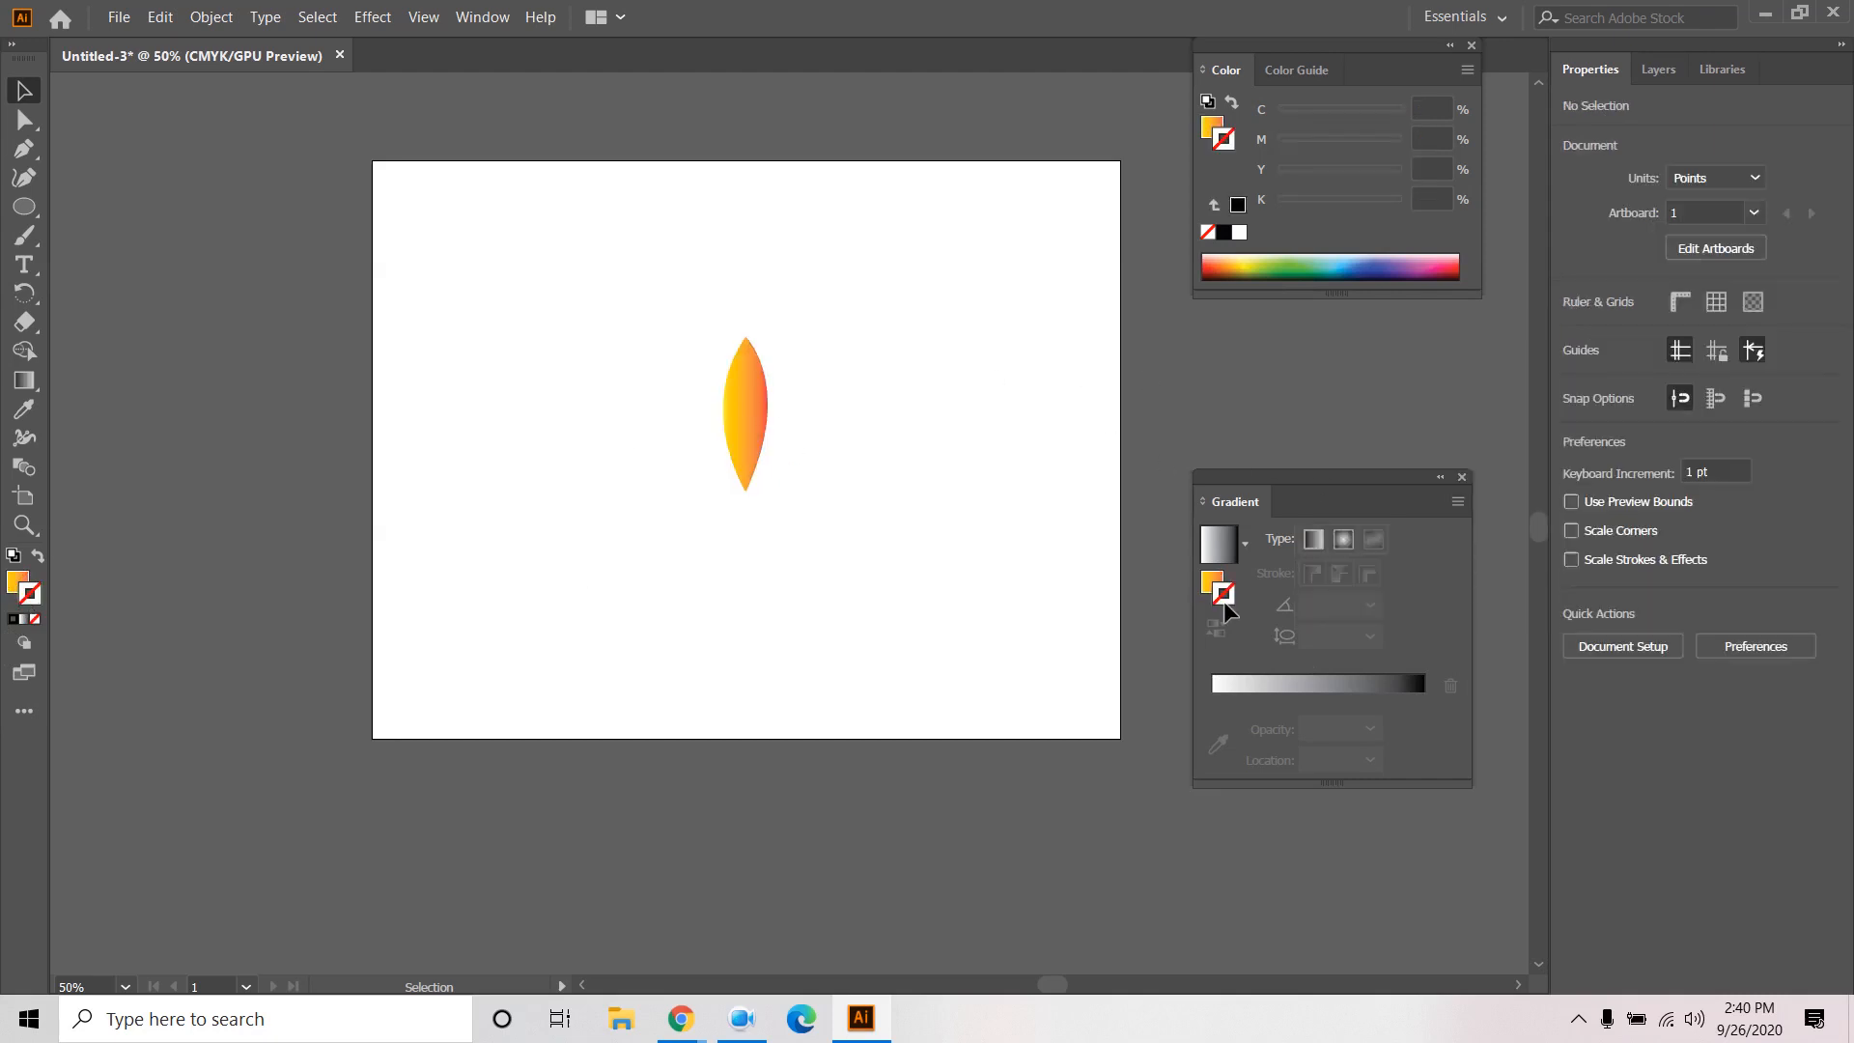
Shorten the leaf to about 128 pt tall from its lower tip and move it up about 64 pt.
{"action": "left_click", "coordinate": [747, 401]}
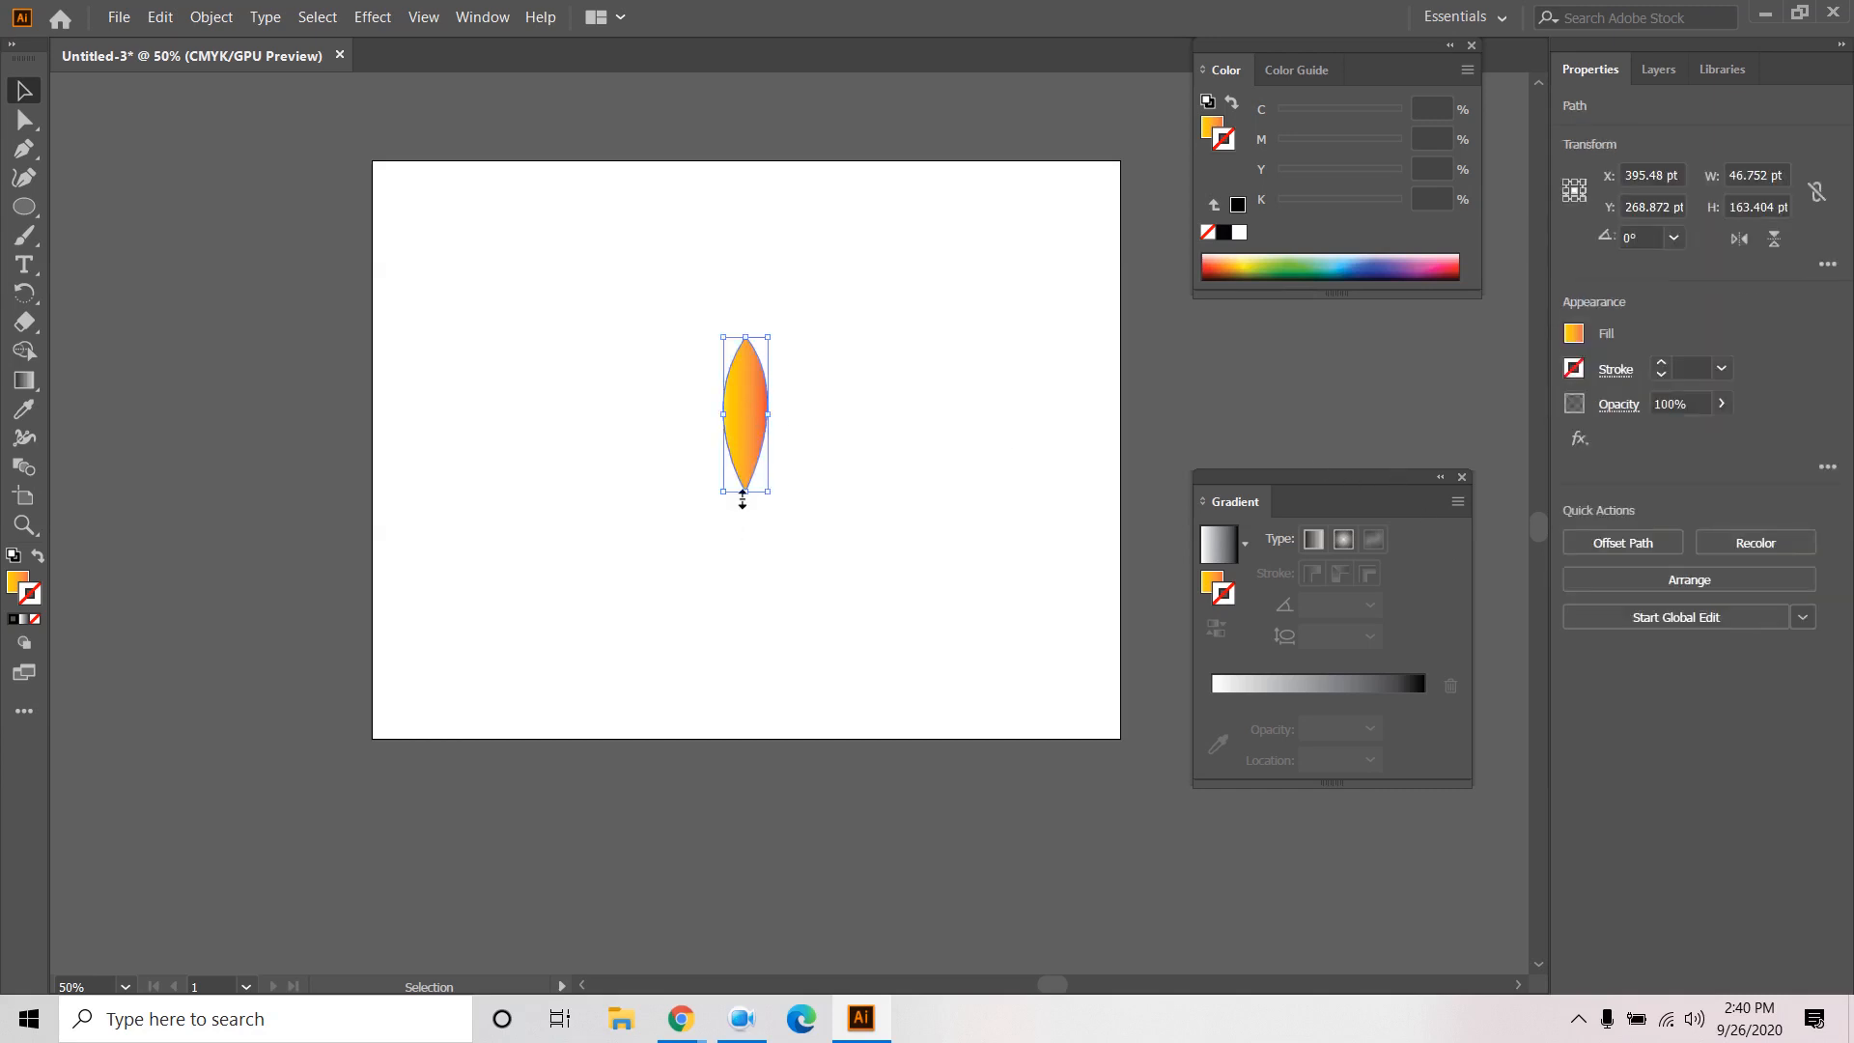
{"action": "left_click_drag", "start_coordinate": [746, 490], "coordinate": [746, 457]}
{"action": "left_click", "coordinate": [924, 399]}
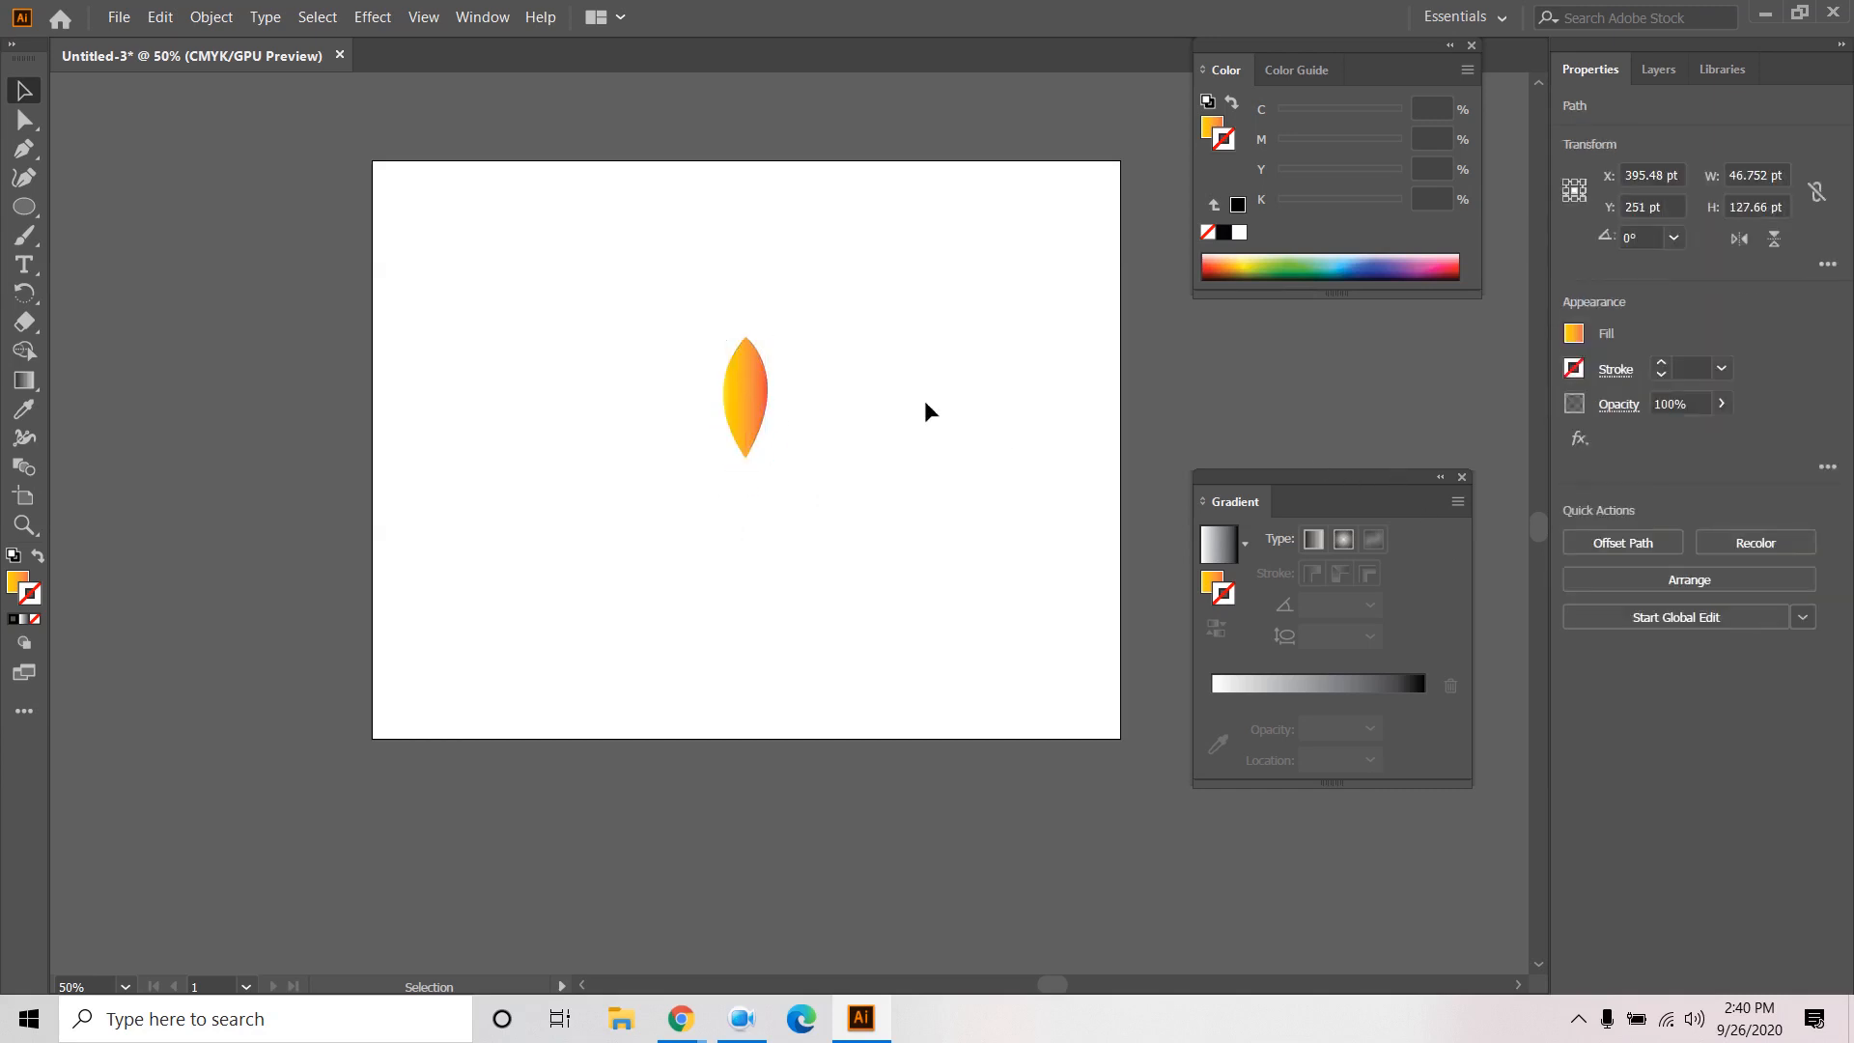
{"action": "left_click", "coordinate": [1463, 476]}
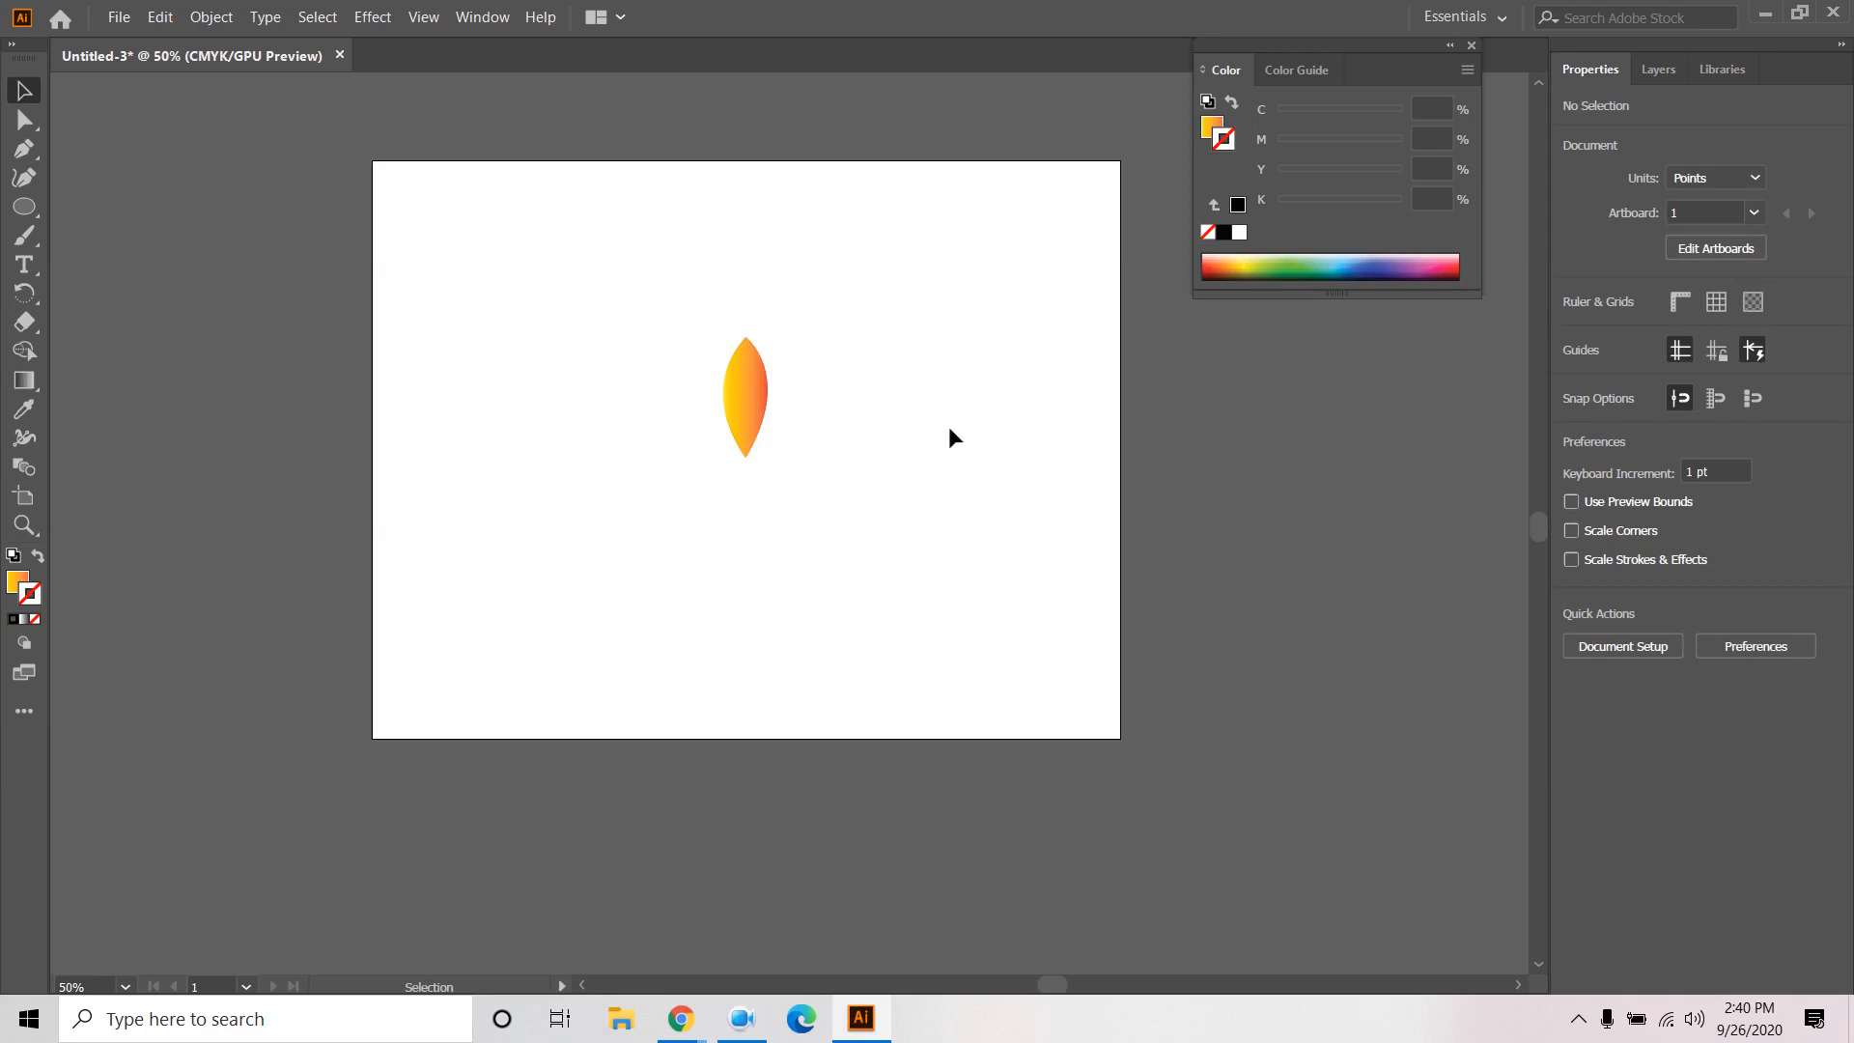
{"action": "left_click_drag", "start_coordinate": [750, 403], "coordinate": [755, 343]}
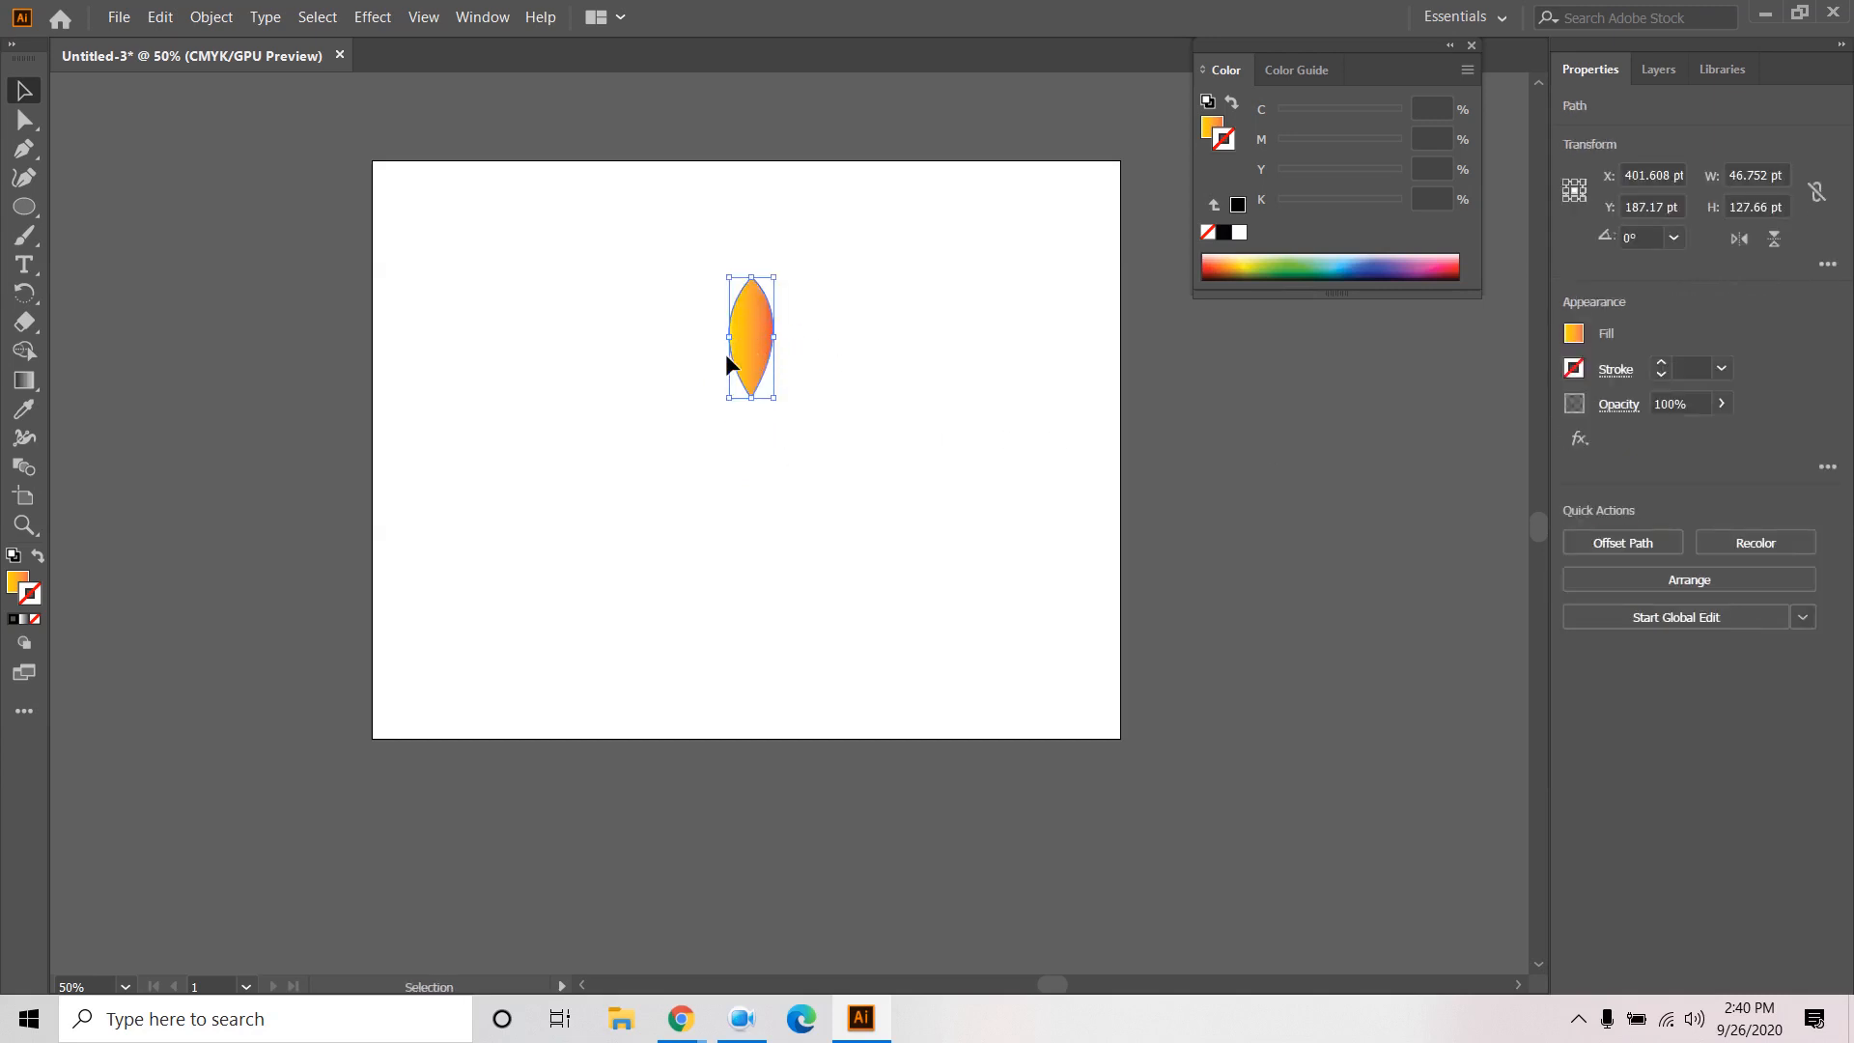
Create a copy of the leaf rotated by 90° about its centre to form a cross.
{"action": "left_click", "coordinate": [208, 22]}
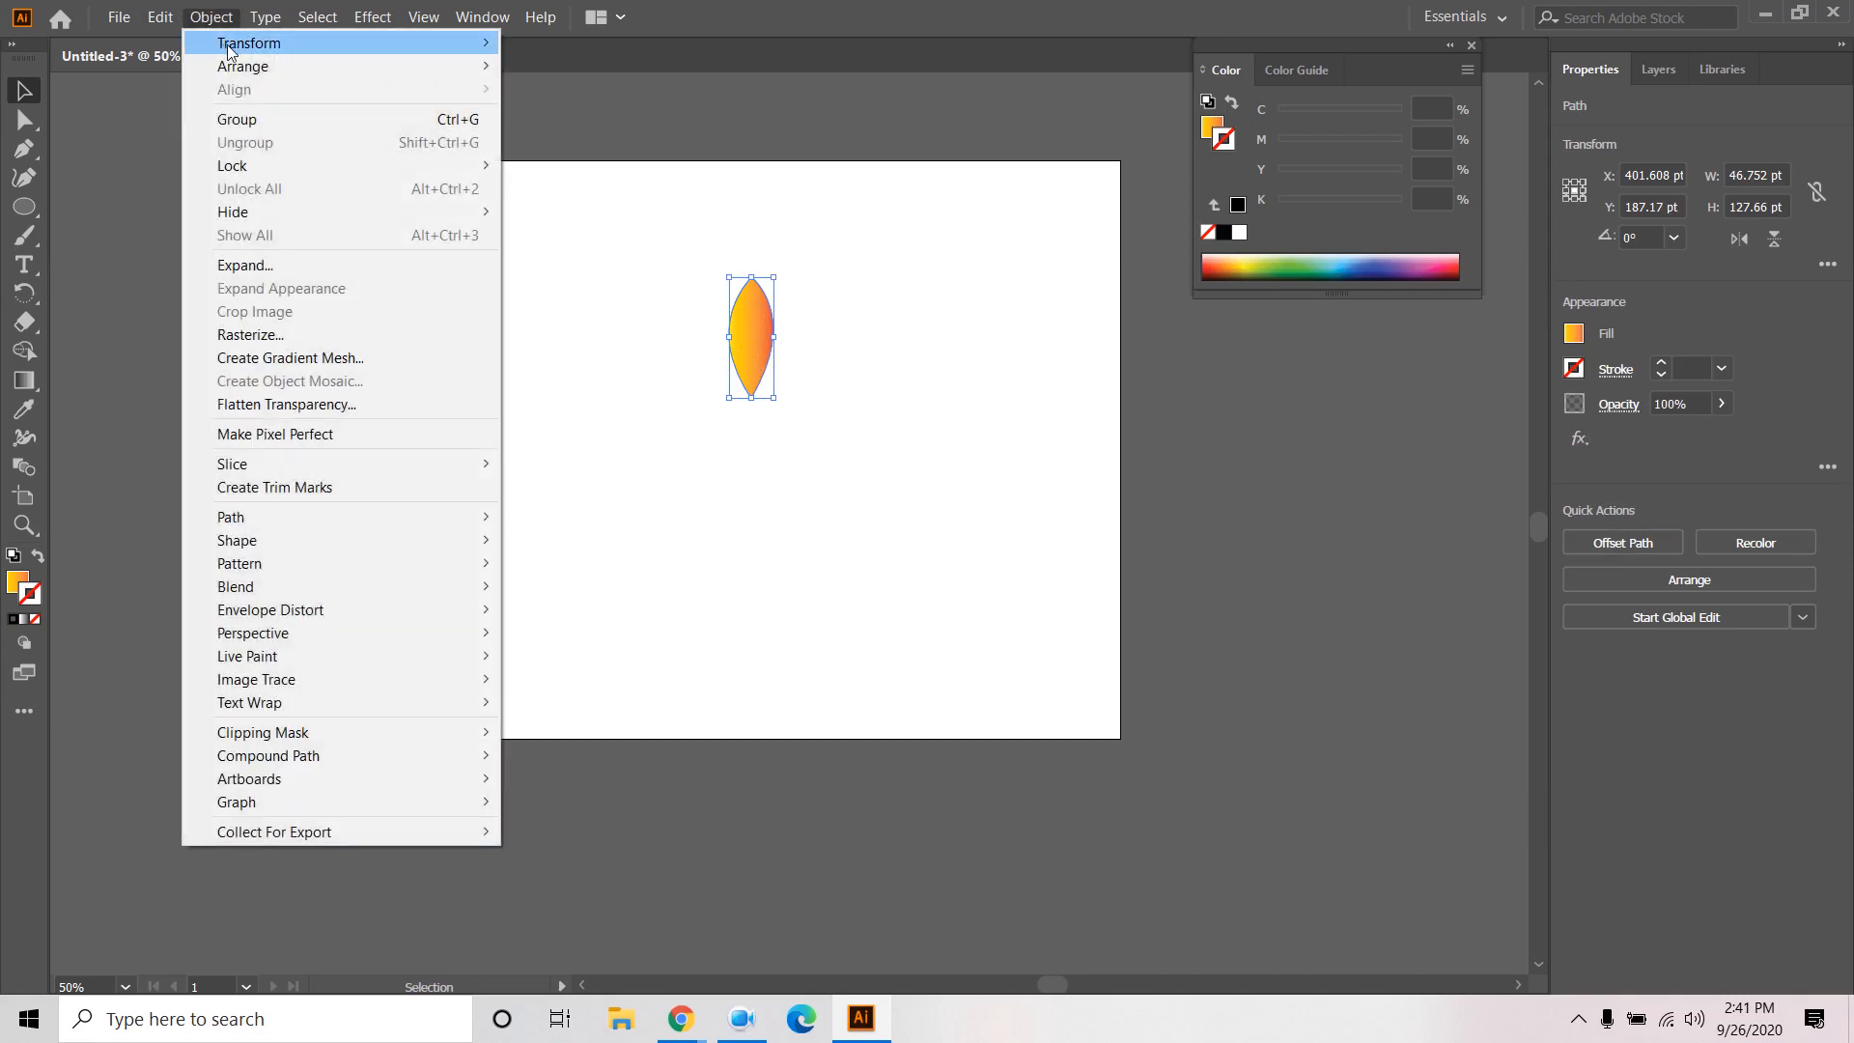
{"action": "mouse_move", "coordinate": [290, 44]}
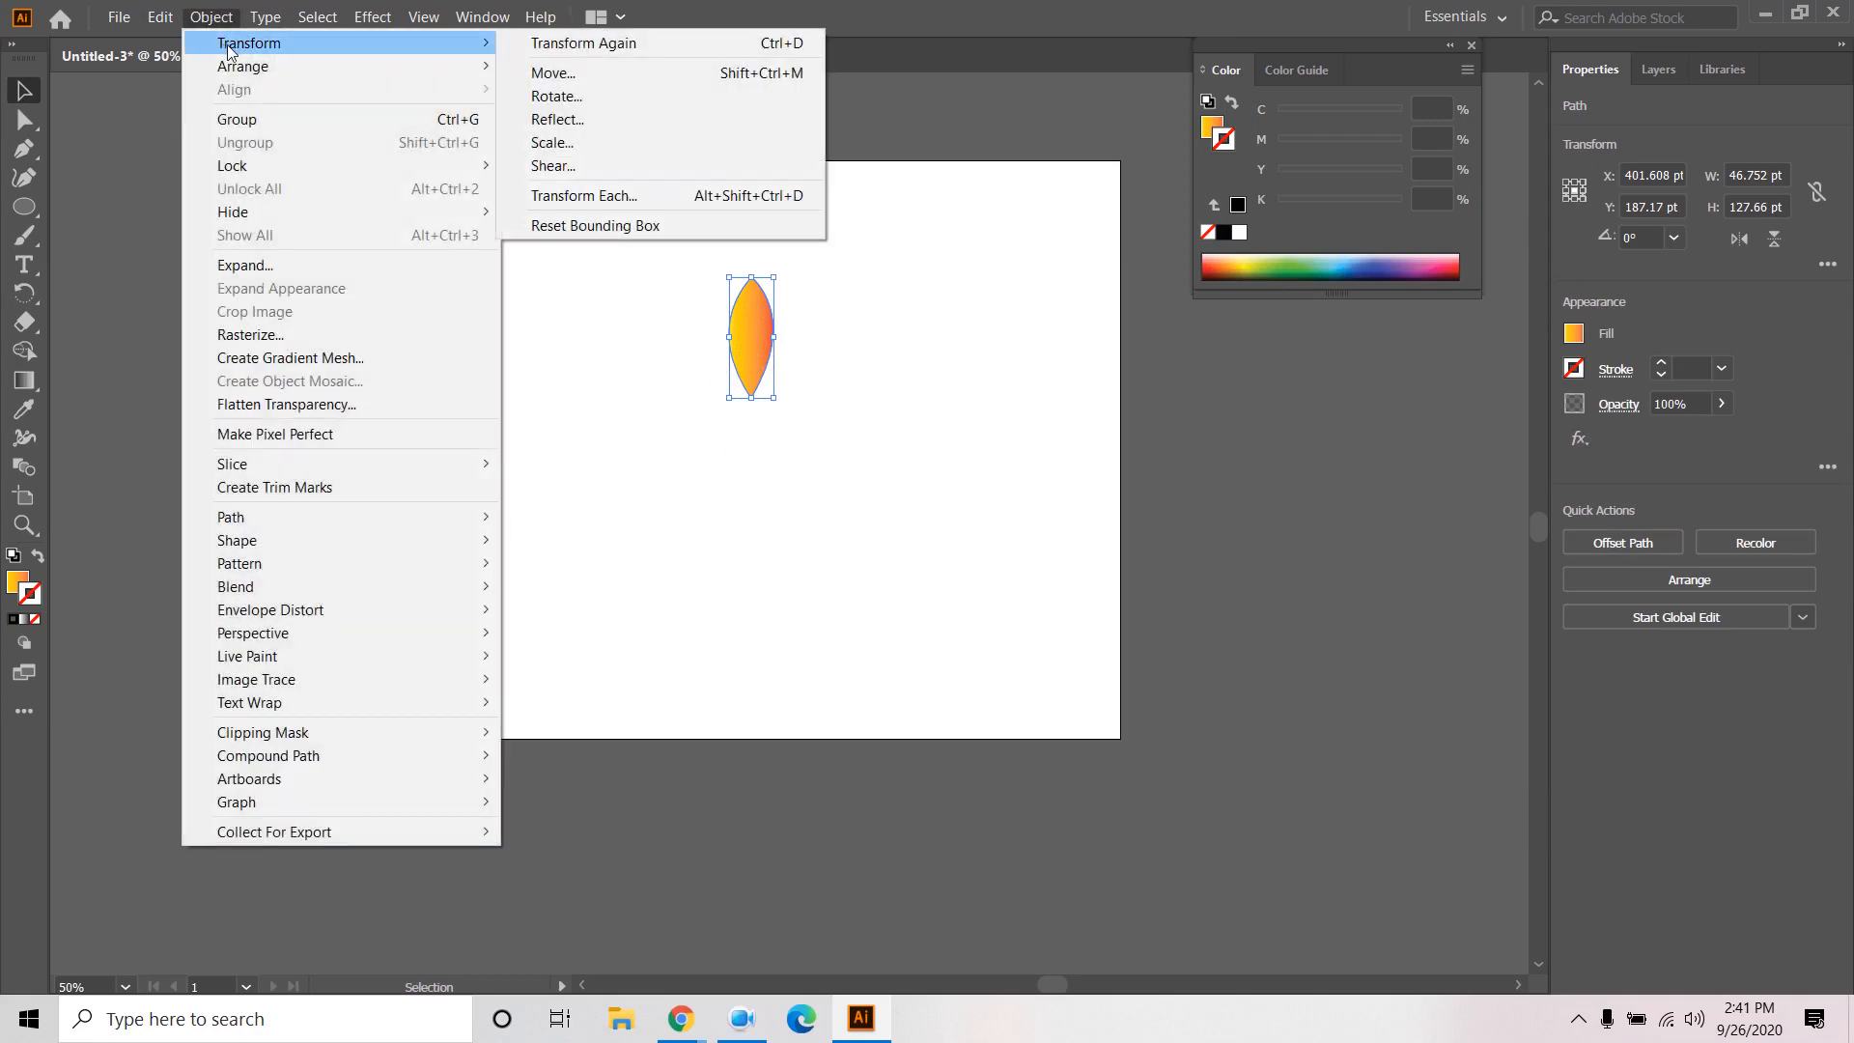
{"action": "left_click", "coordinate": [595, 98]}
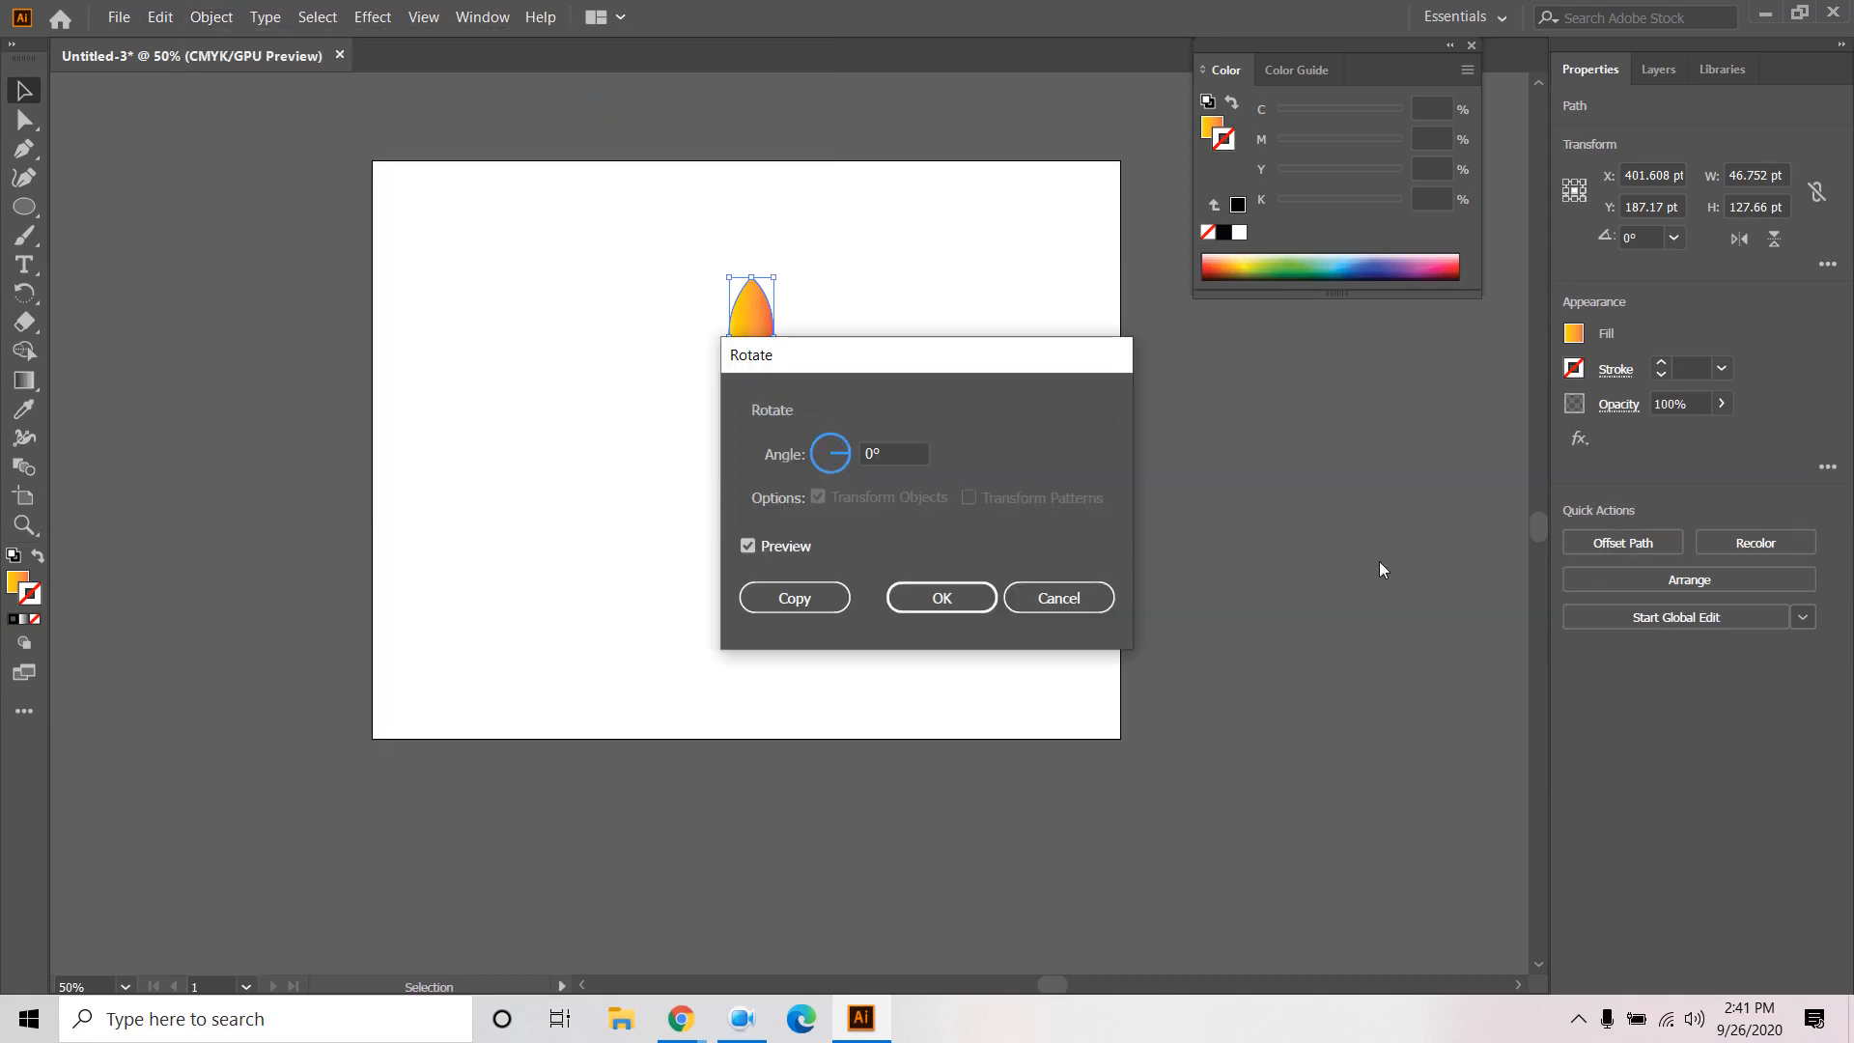
{"action": "left_click_drag", "start_coordinate": [878, 367], "coordinate": [1137, 387]}
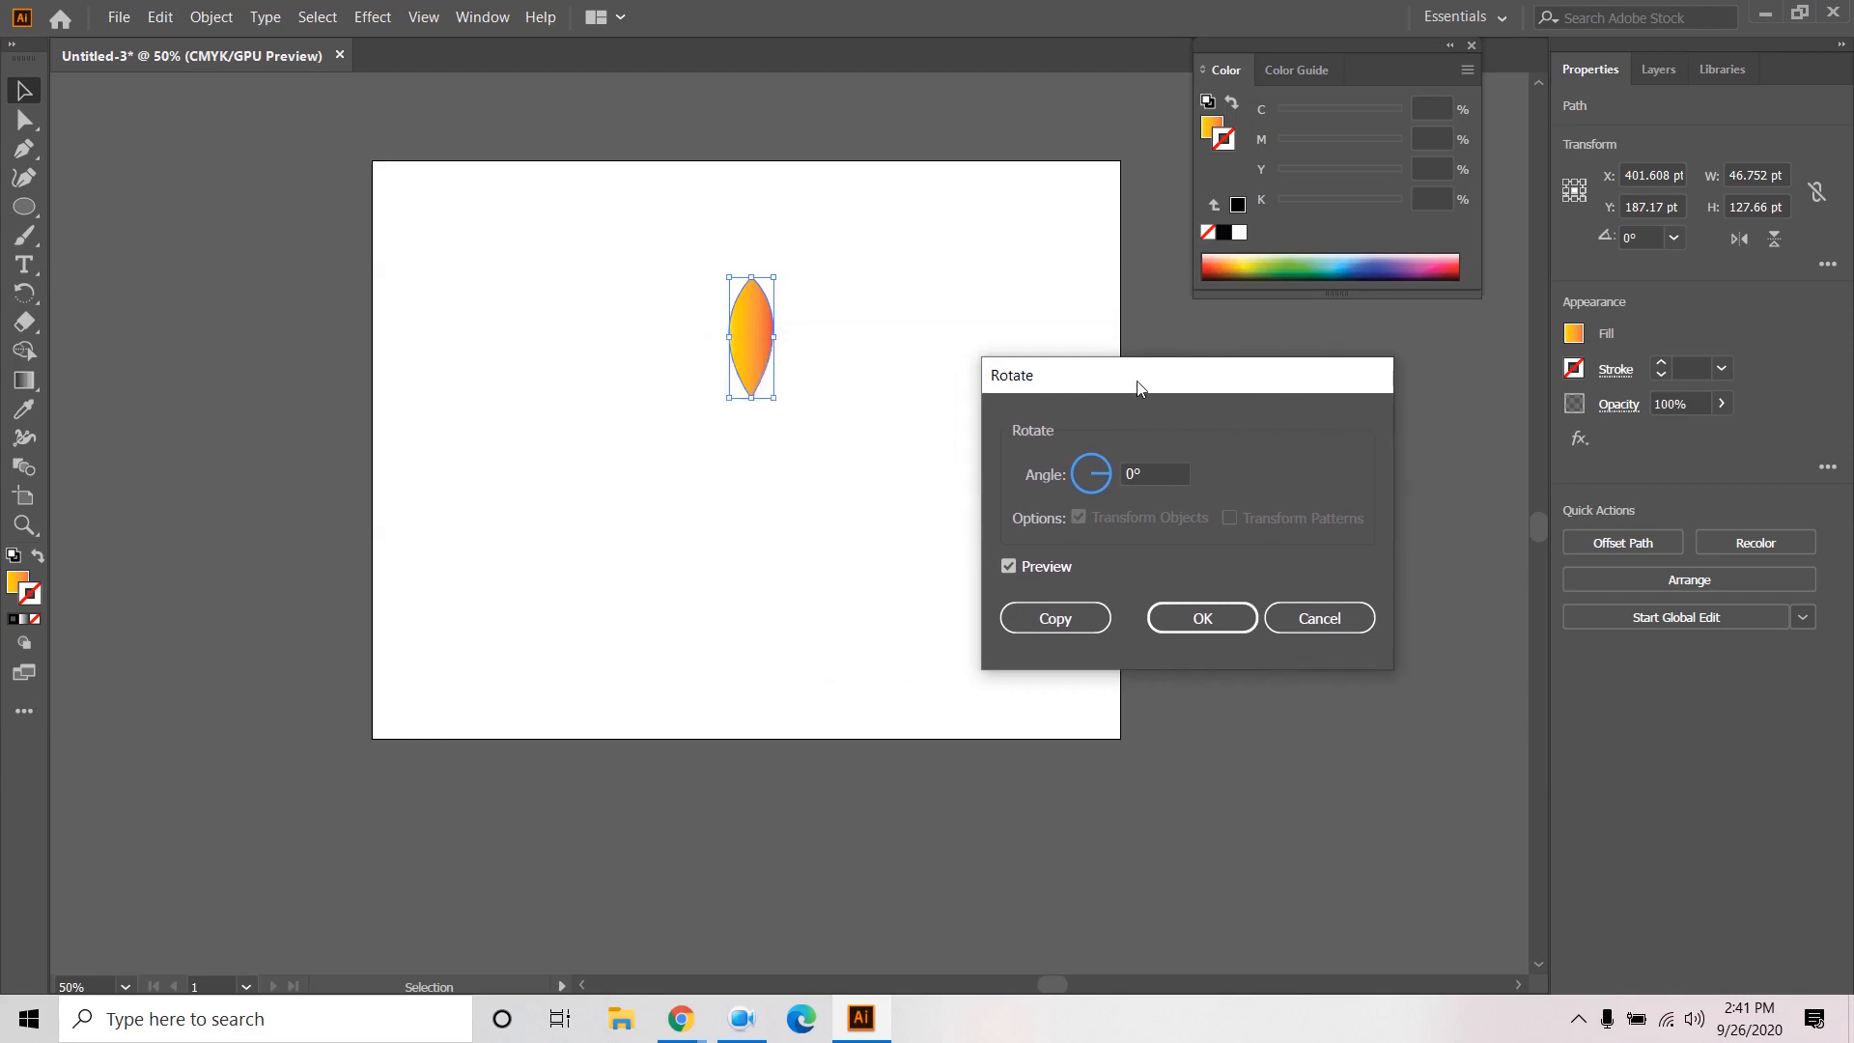
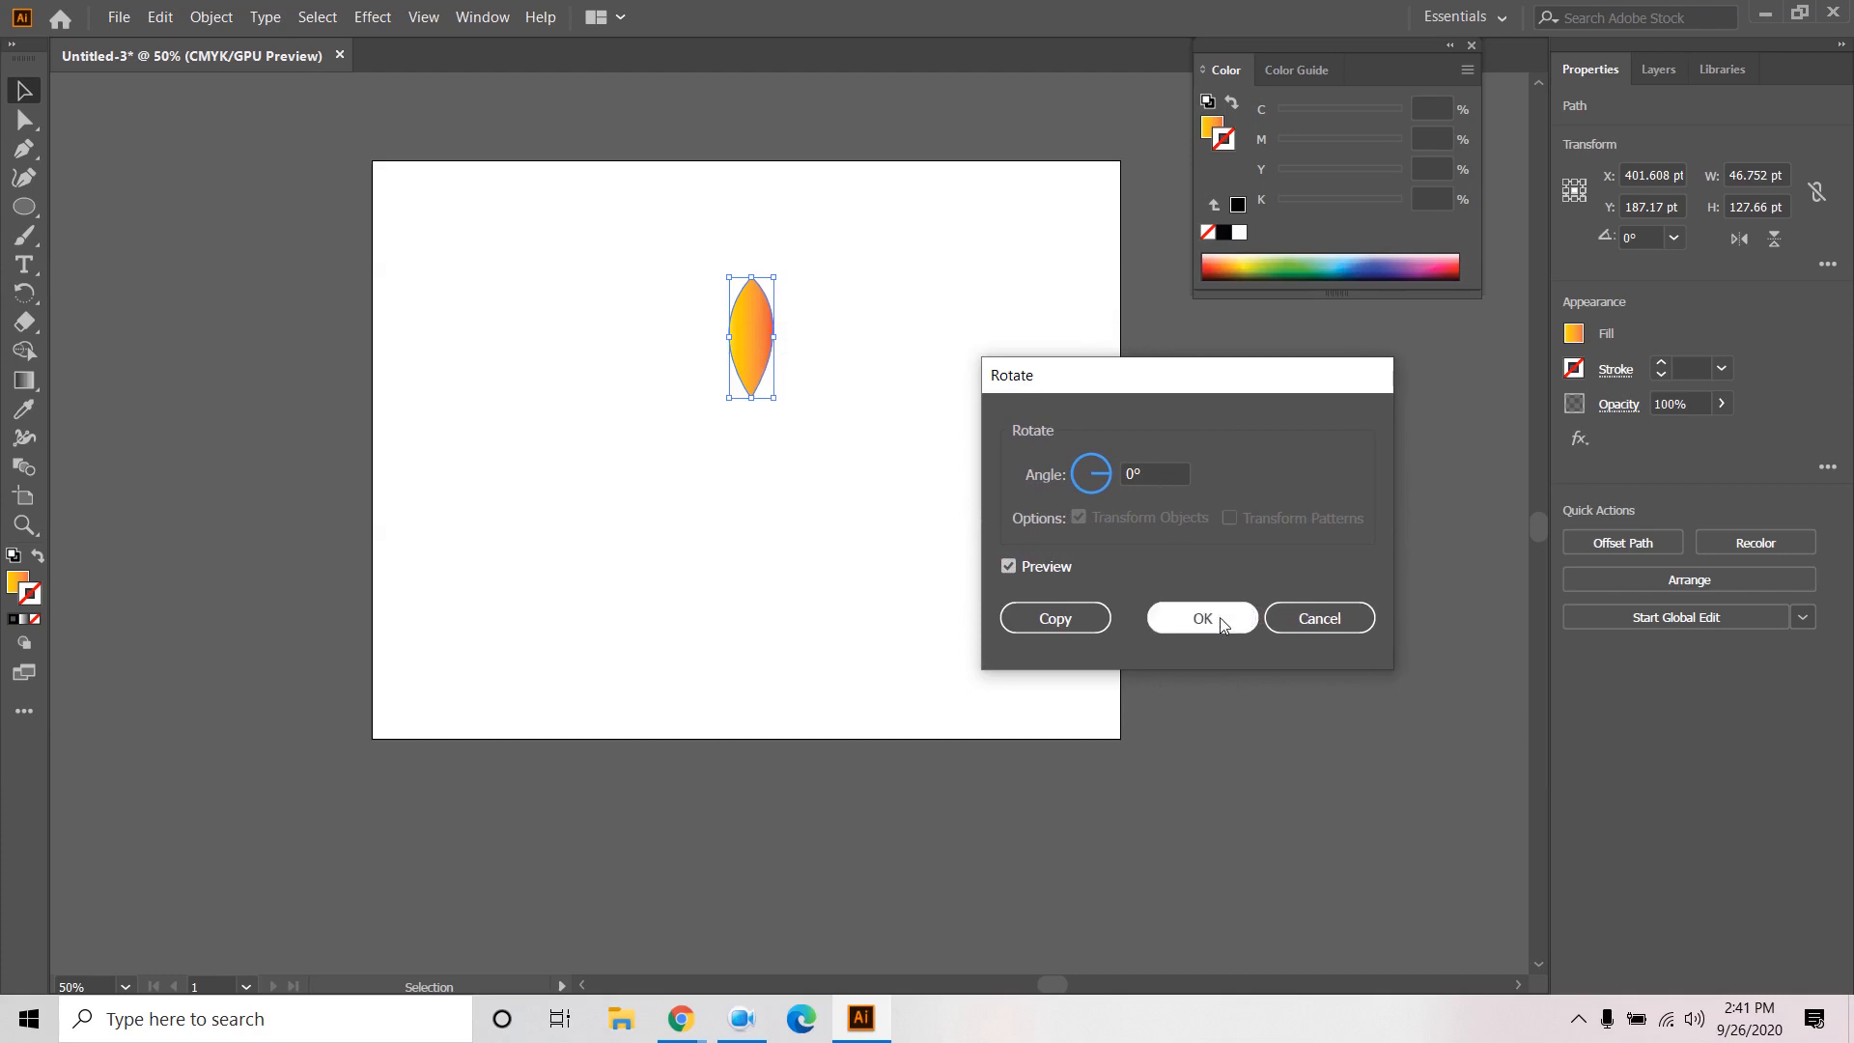
{"action": "double_click", "coordinate": [1132, 473]}
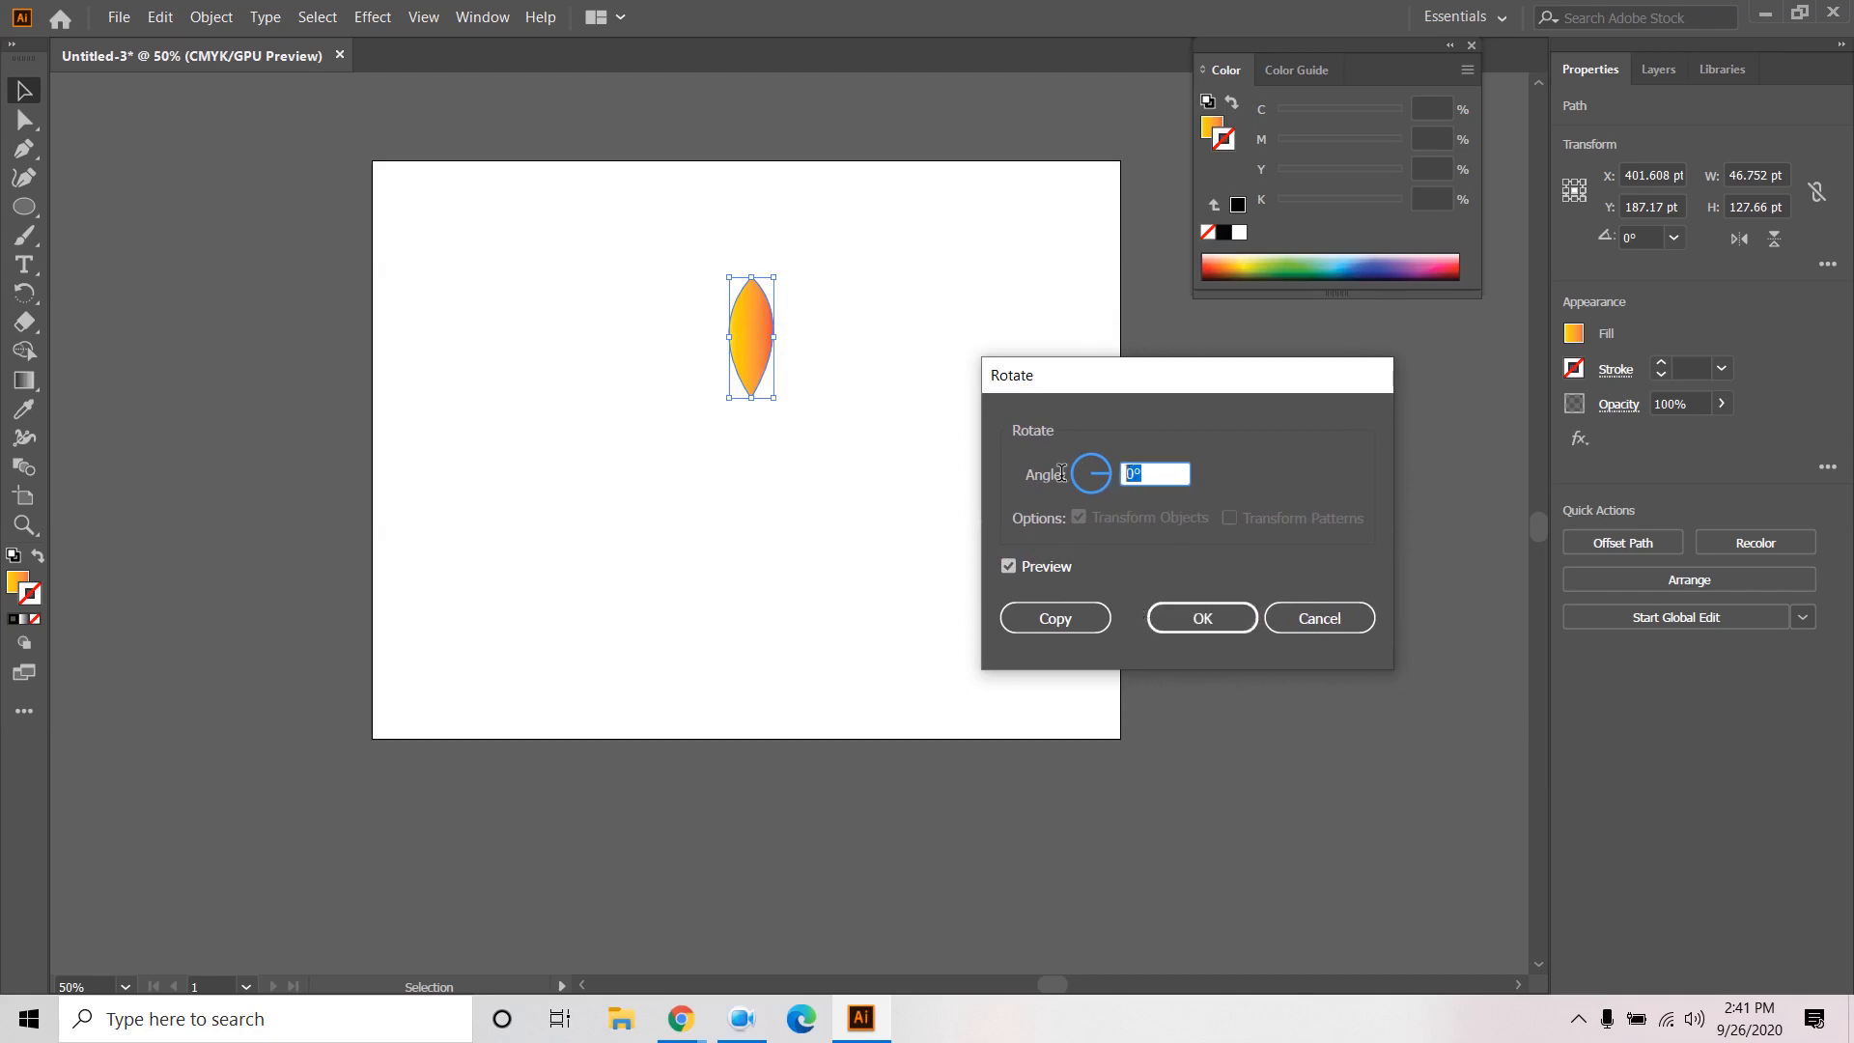
{"action": "type", "text": "9"}
{"action": "left_click", "coordinate": [1063, 630]}
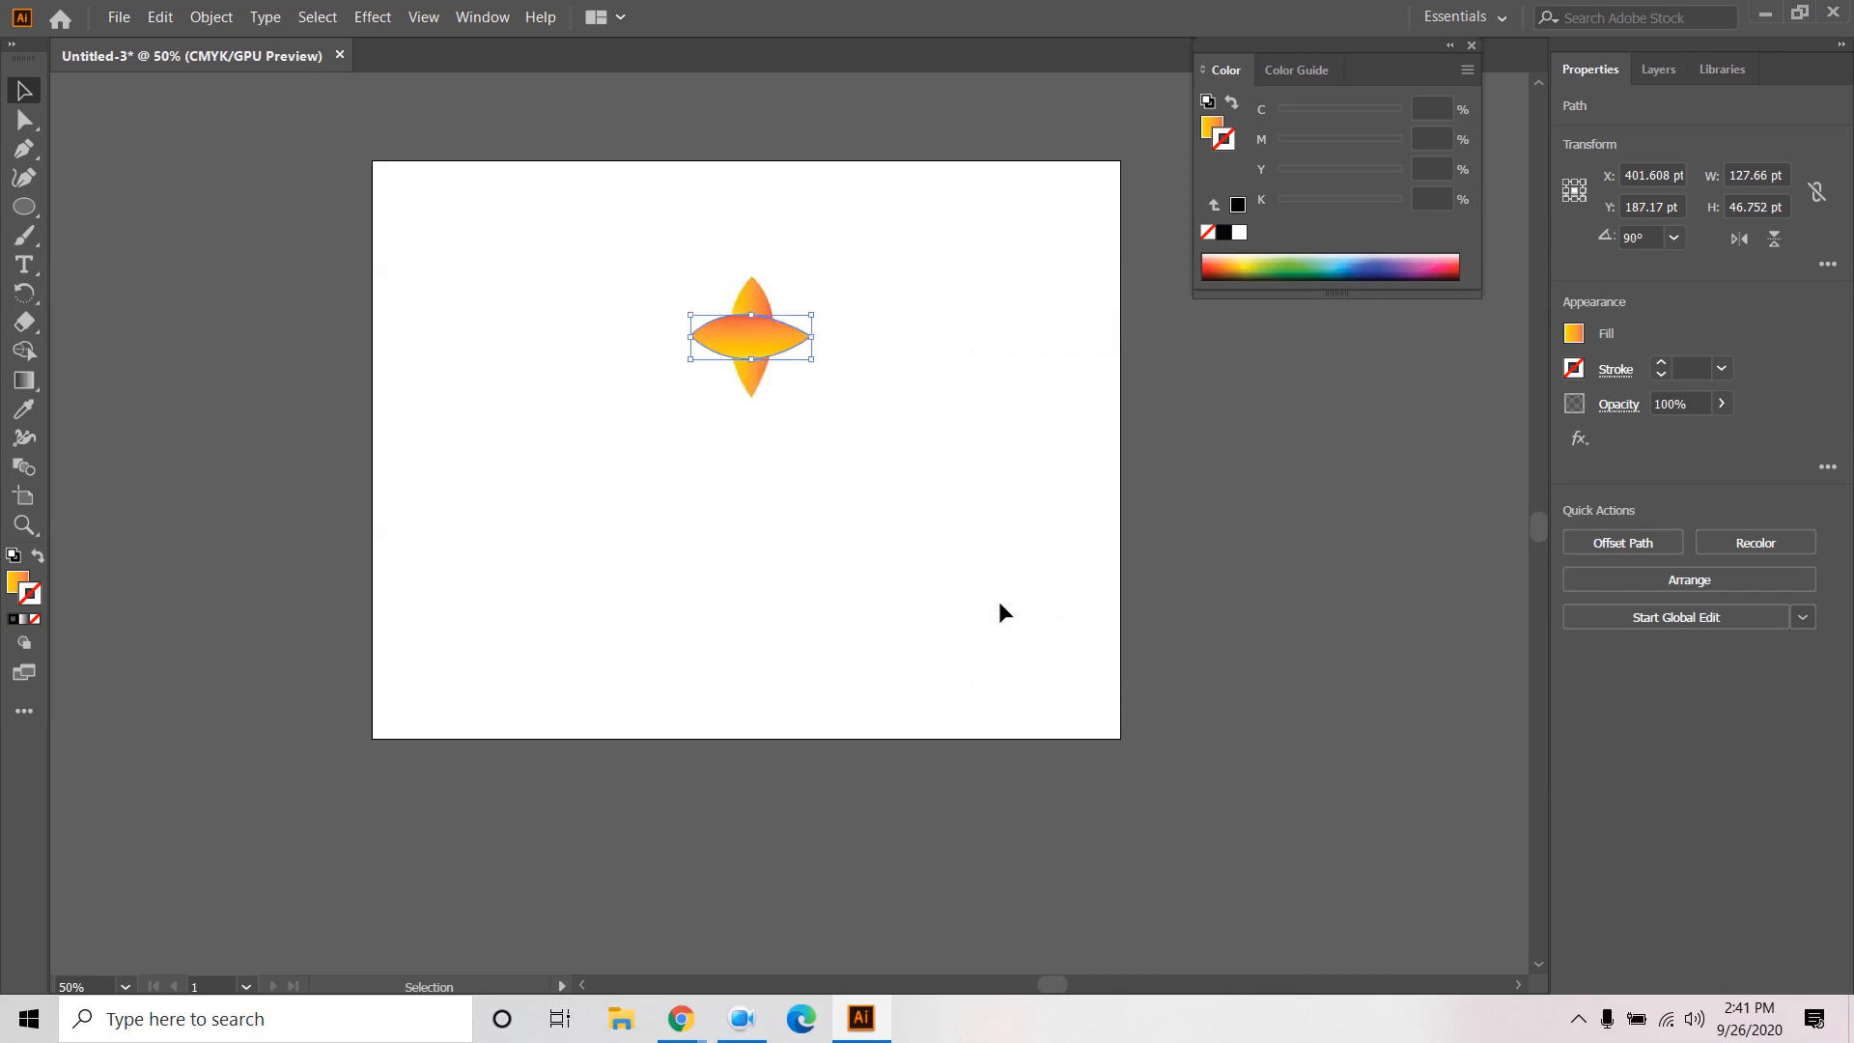
Delete both crossed leaves and draw a gradient-filled horizontal rectangle about 443 by 41 pt in the artboard's upper half.
{"action": "left_click_drag", "start_coordinate": [914, 291], "coordinate": [589, 408]}
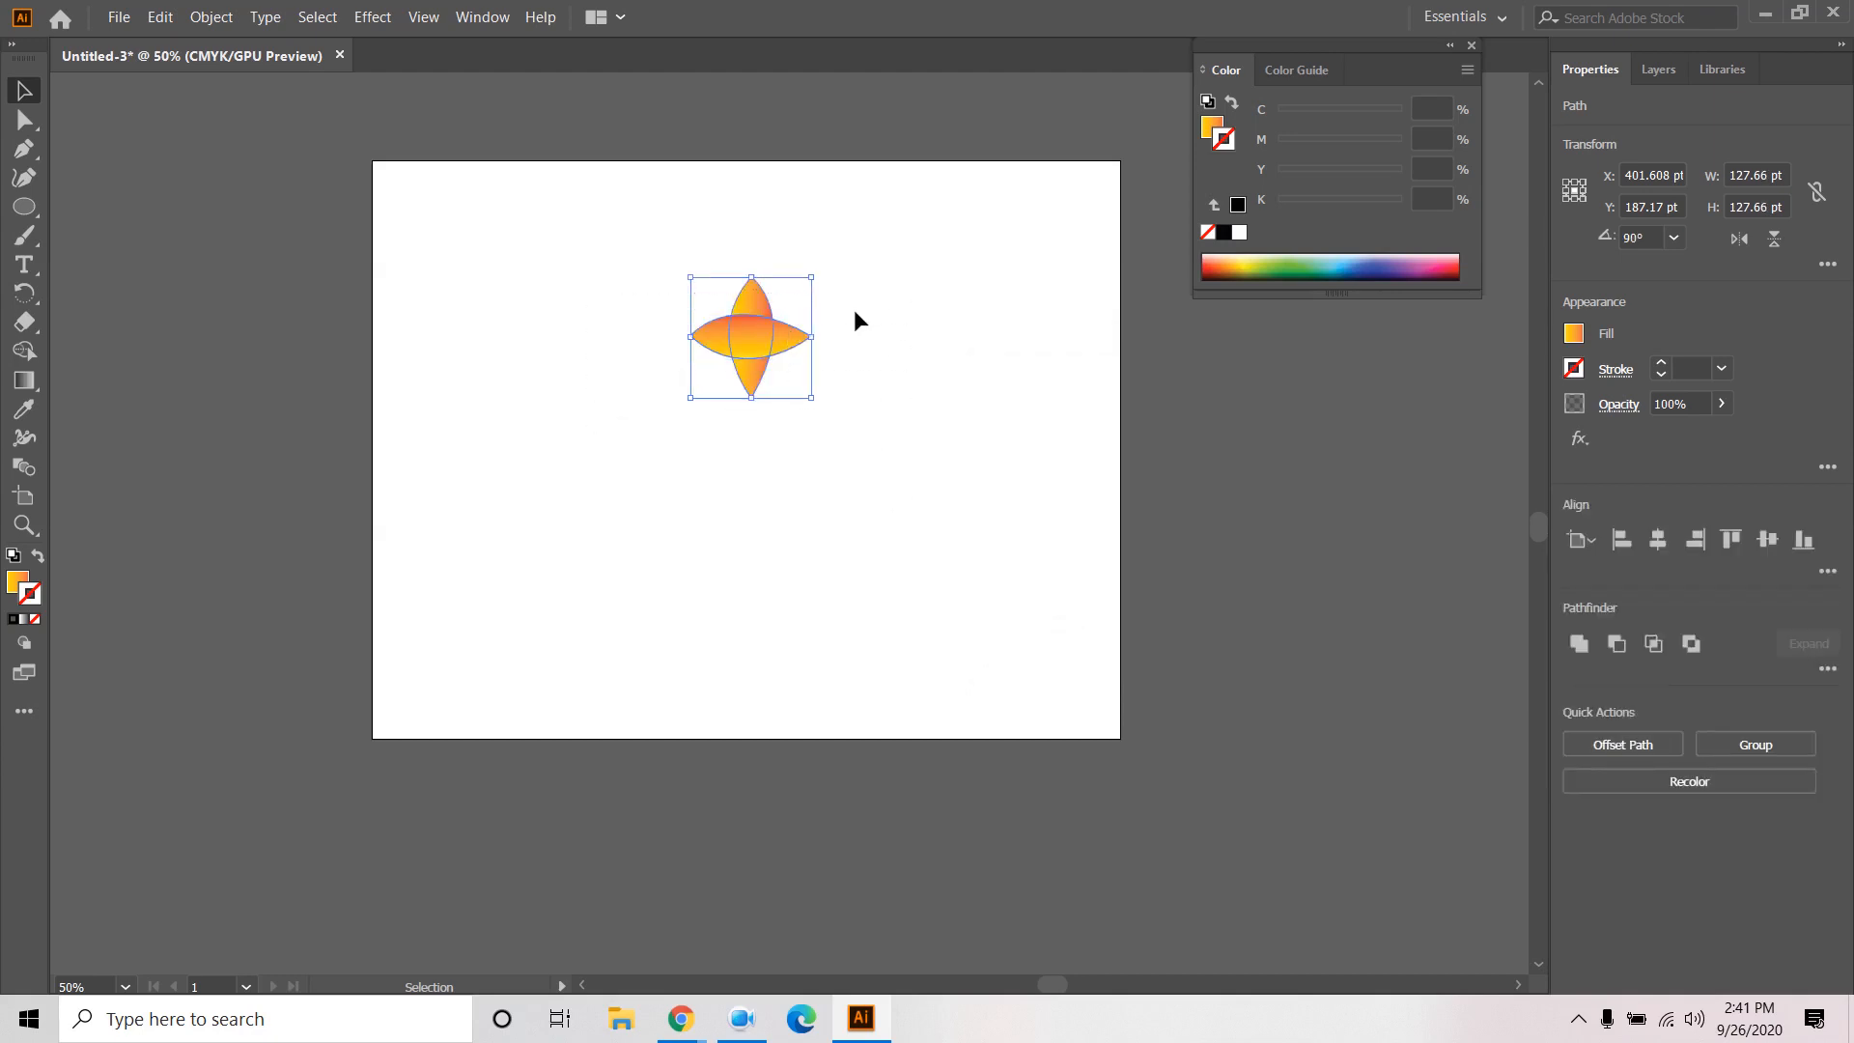
{"action": "key", "text": "Delete"}
{"action": "left_click", "coordinate": [24, 206]}
{"action": "left_click_drag", "start_coordinate": [32, 210], "coordinate": [97, 204]}
{"action": "left_click_drag", "start_coordinate": [565, 358], "coordinate": [985, 396]}
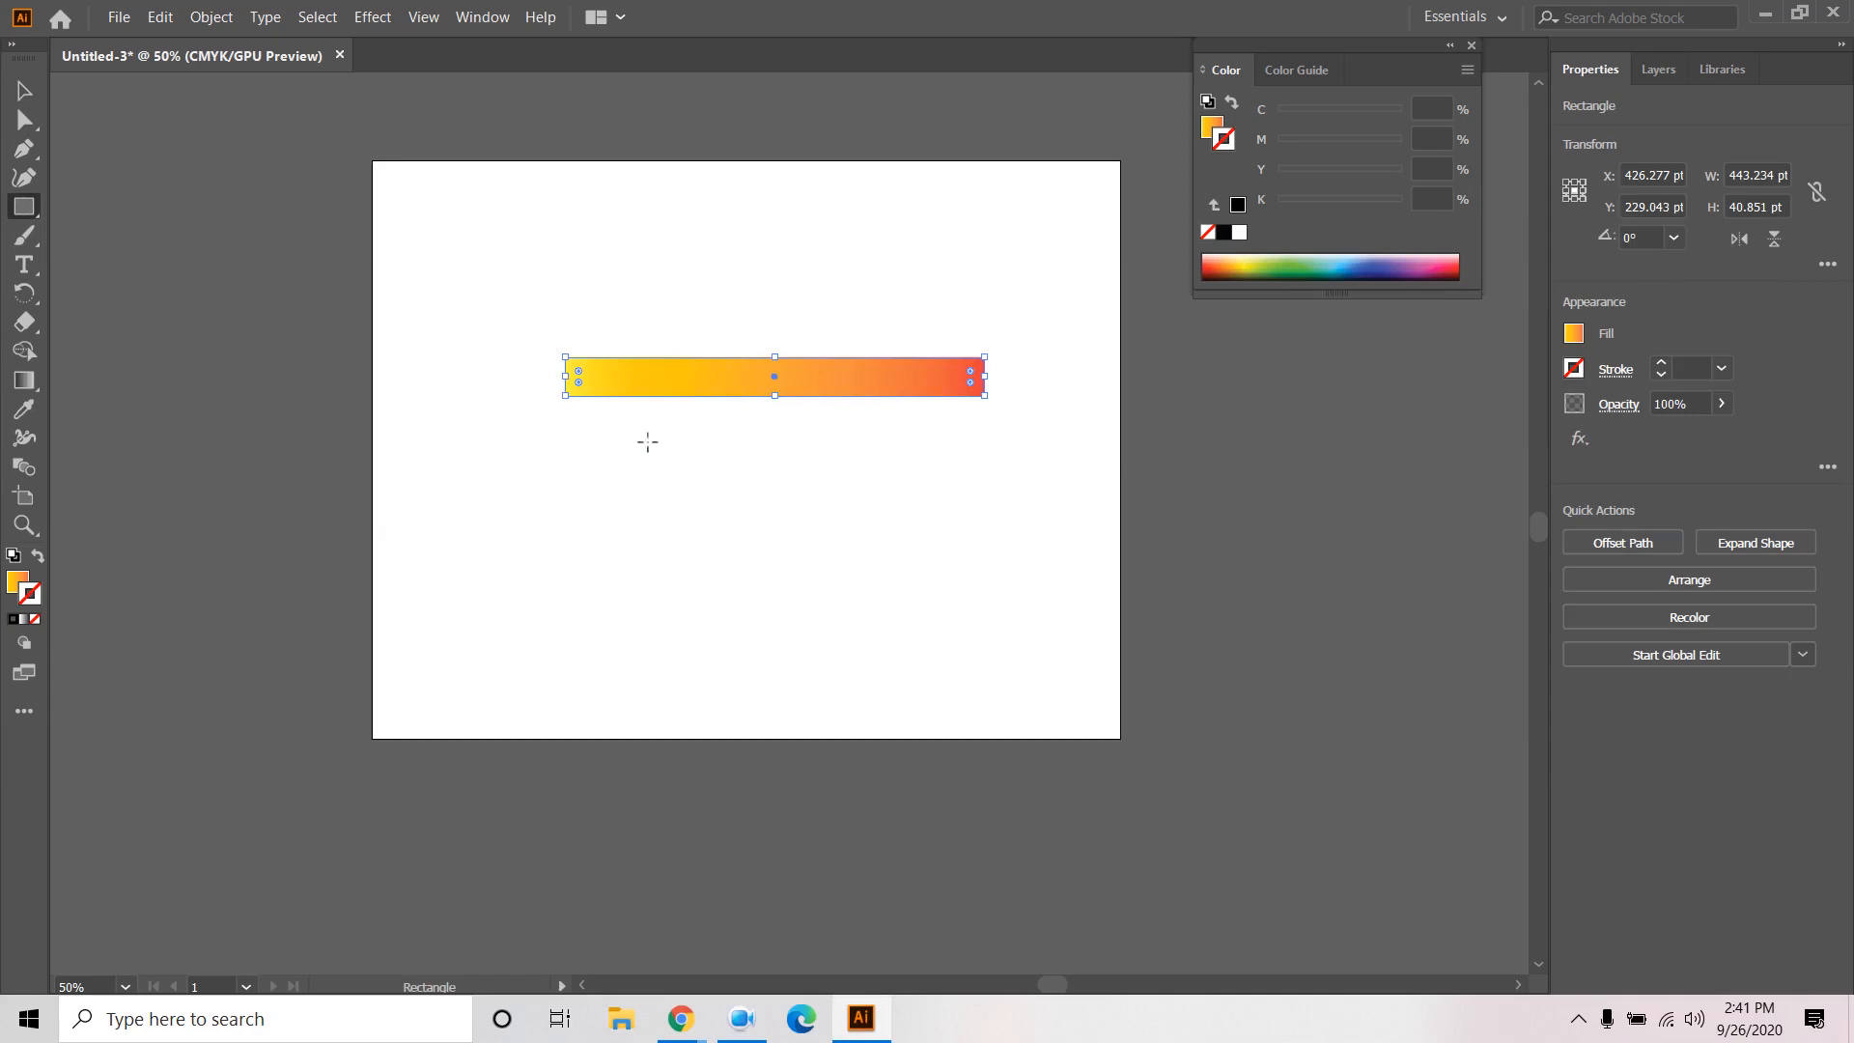
Create a copy of the gradient rectangle rotated by 90° about its centre to form a cross.
{"action": "left_click", "coordinate": [200, 18]}
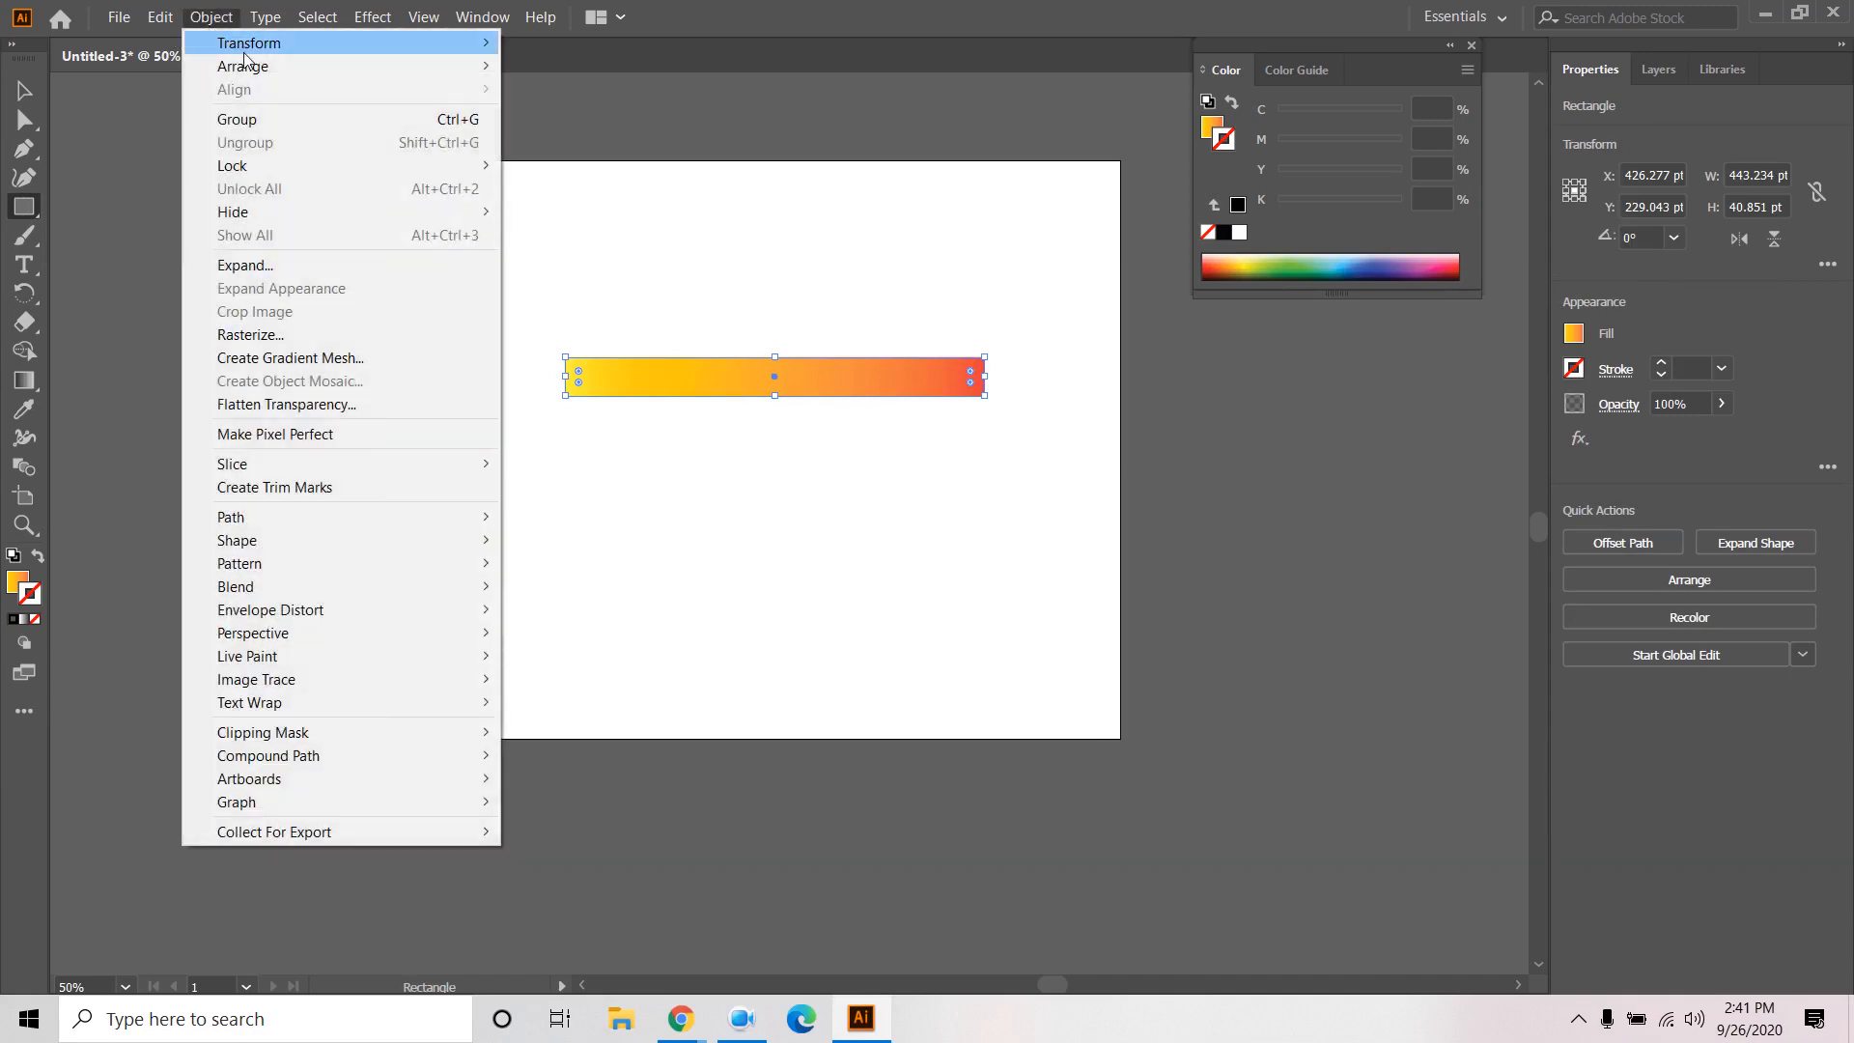
{"action": "mouse_move", "coordinate": [252, 50]}
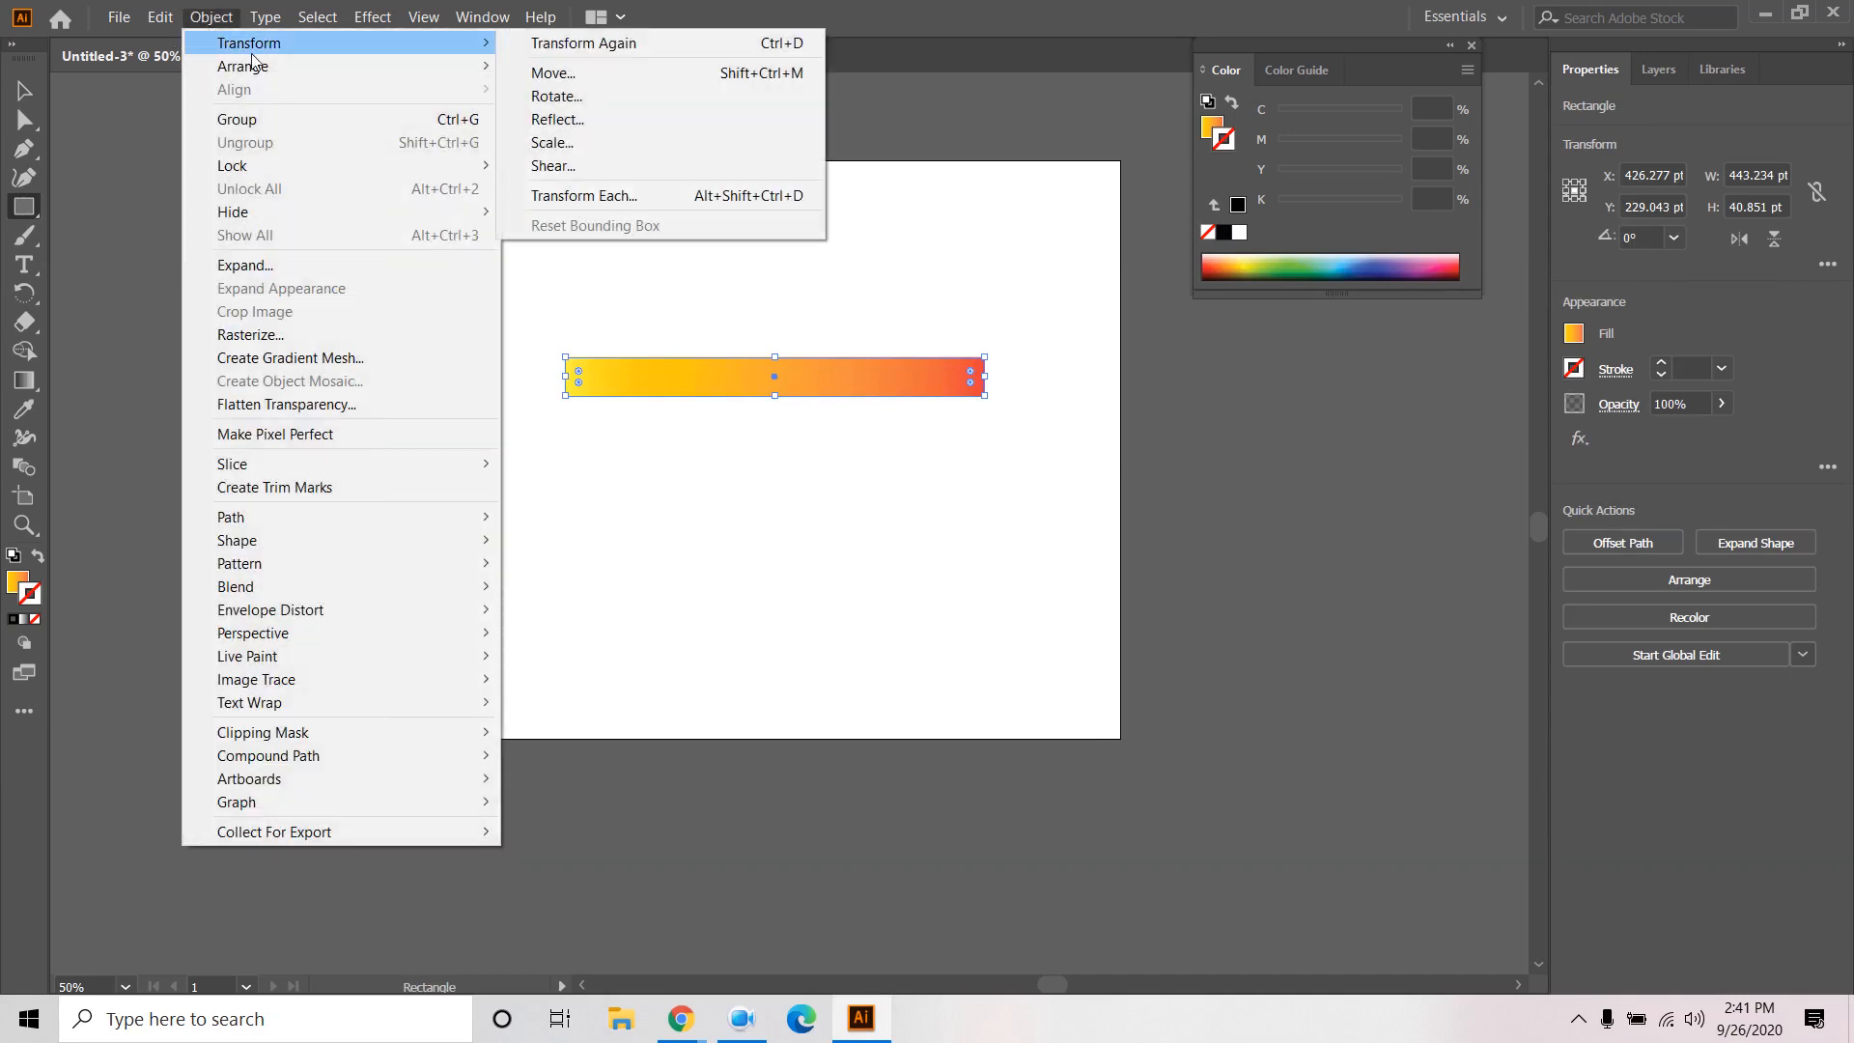
{"action": "left_click", "coordinate": [587, 97]}
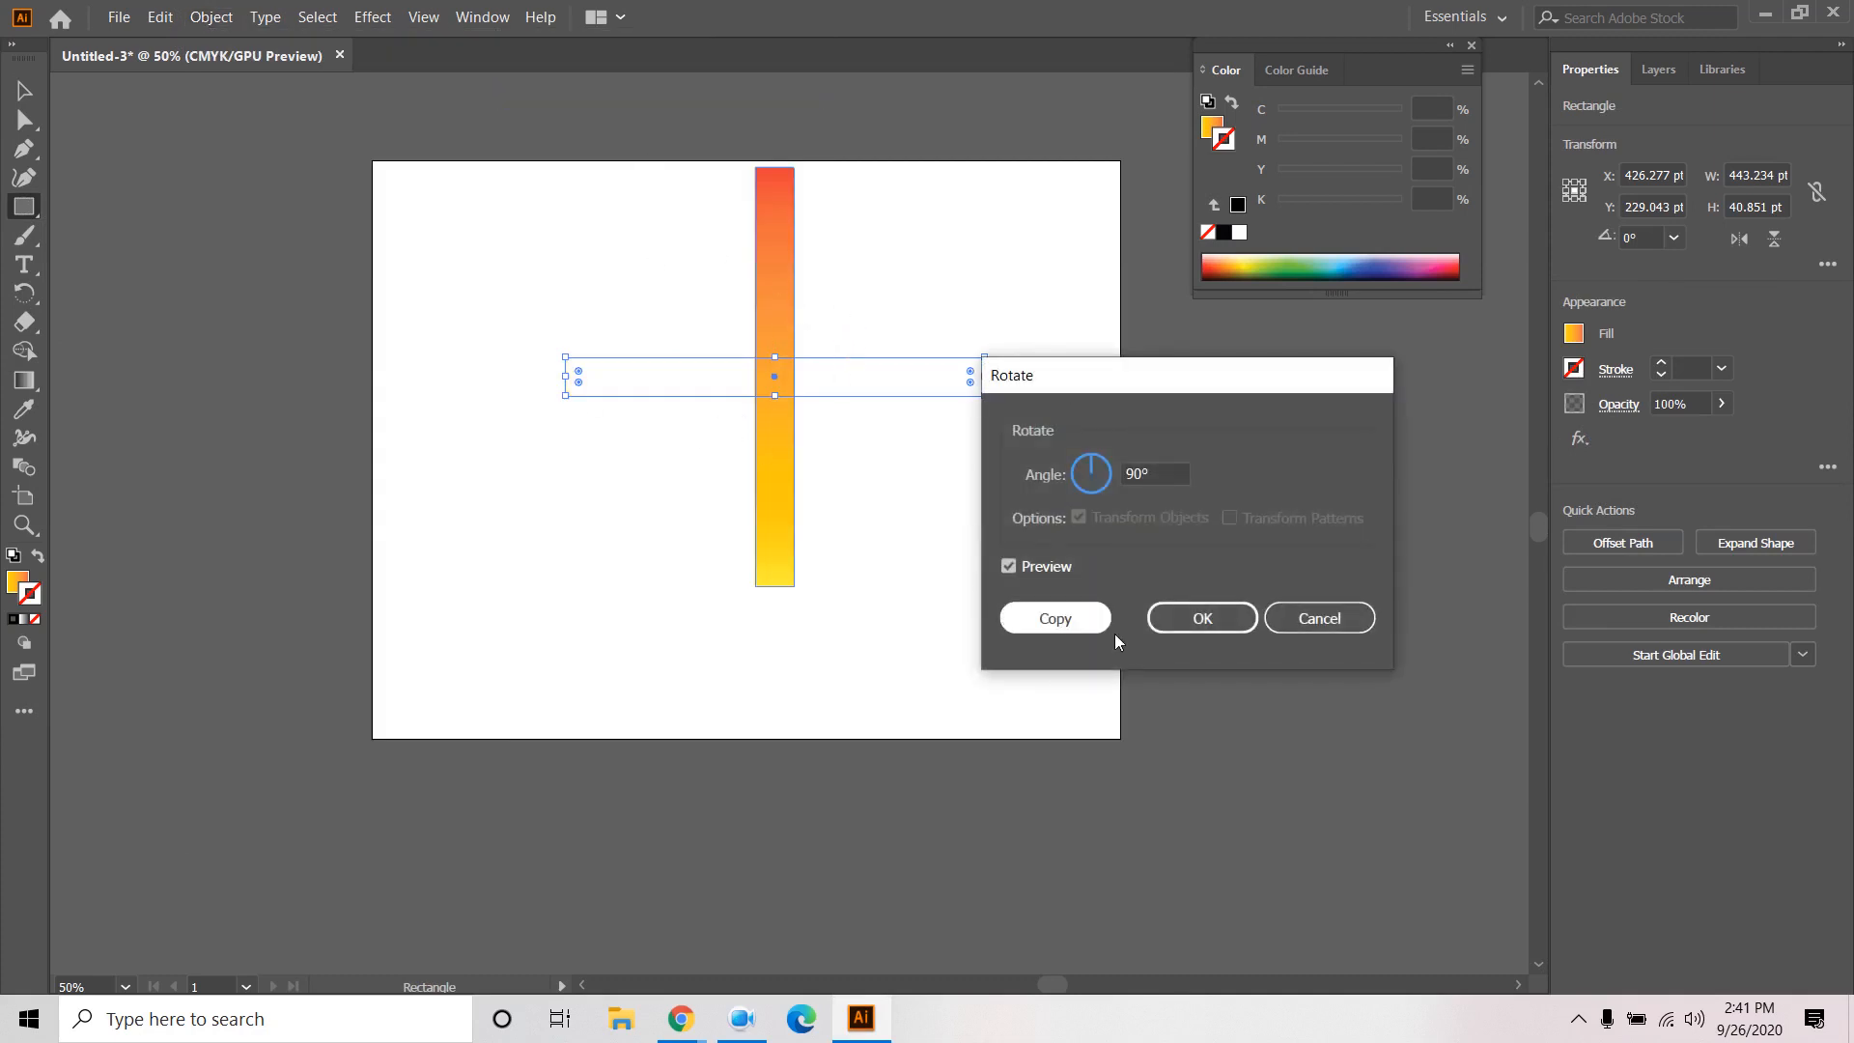
{"action": "left_click", "coordinate": [1053, 620]}
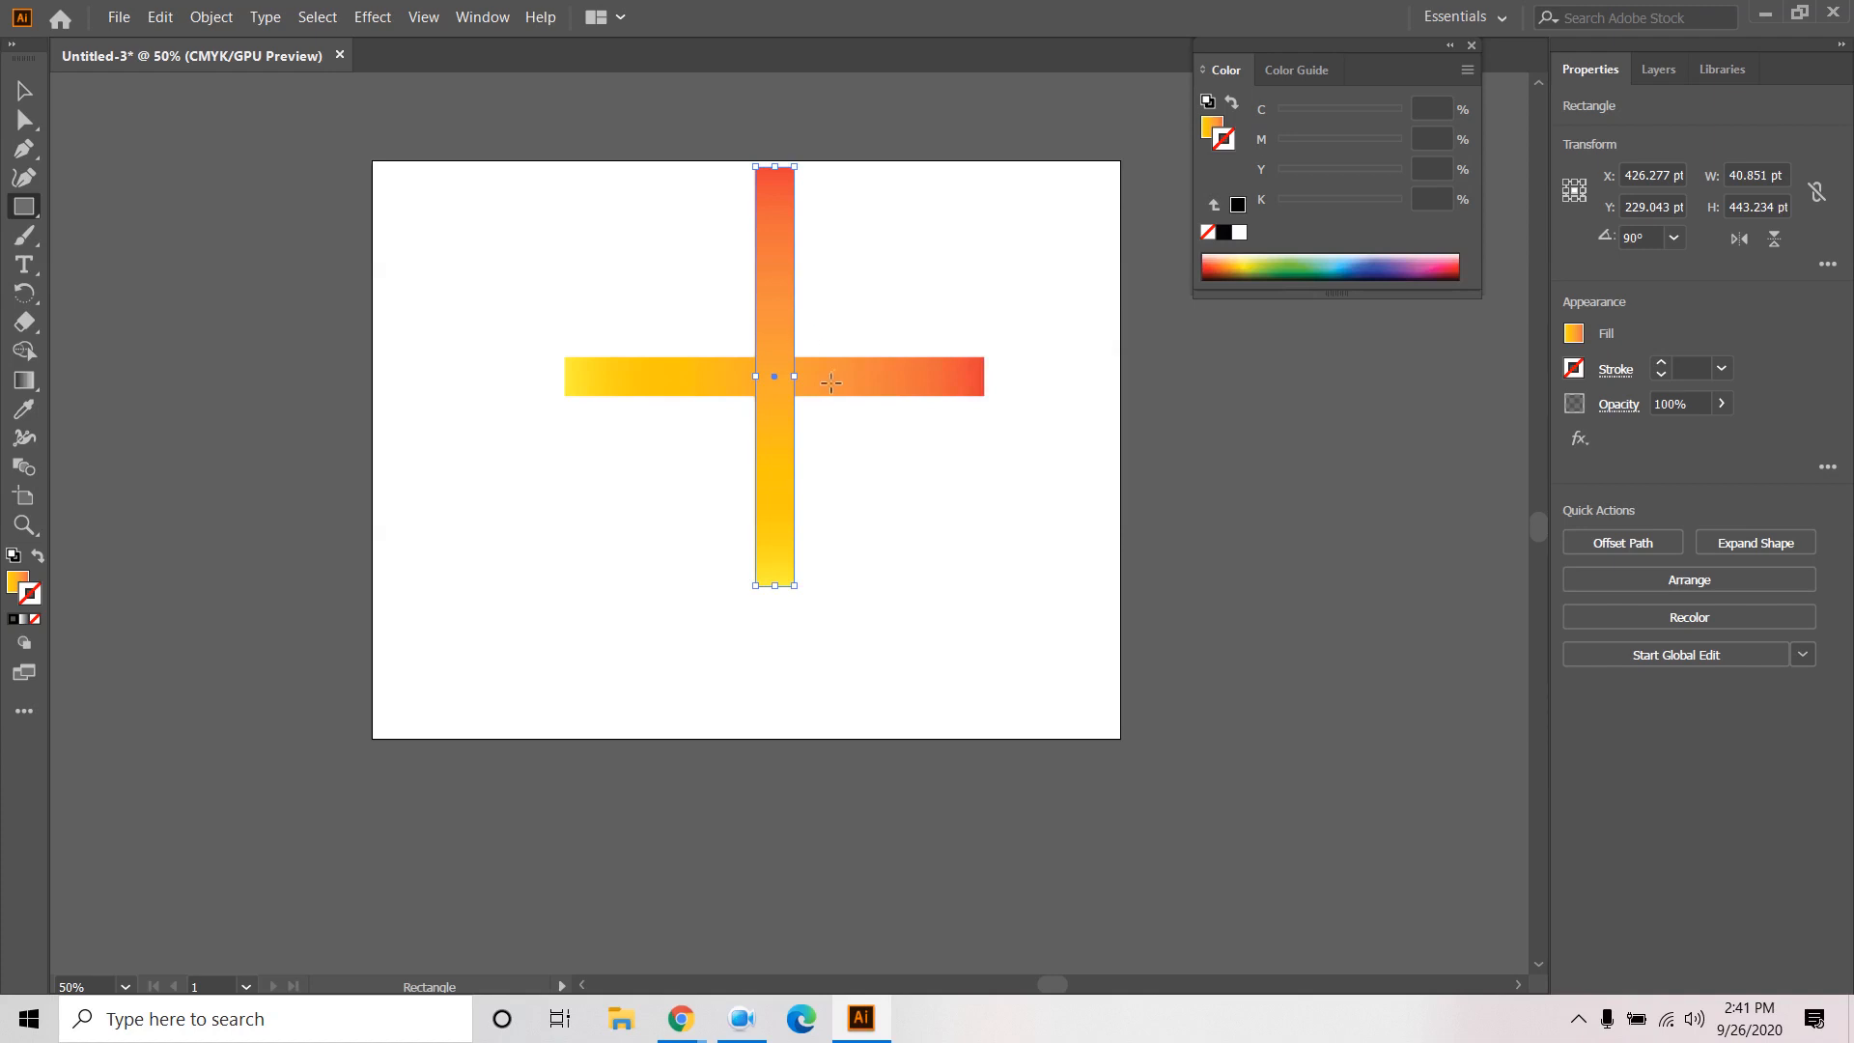
Repeat the 90° rotated copy with Transform Again and undo the surplus repetitions, keeping only one additional bar.
{"action": "key", "text": "ctrl"}
{"action": "key", "text": "ctrl+d"}
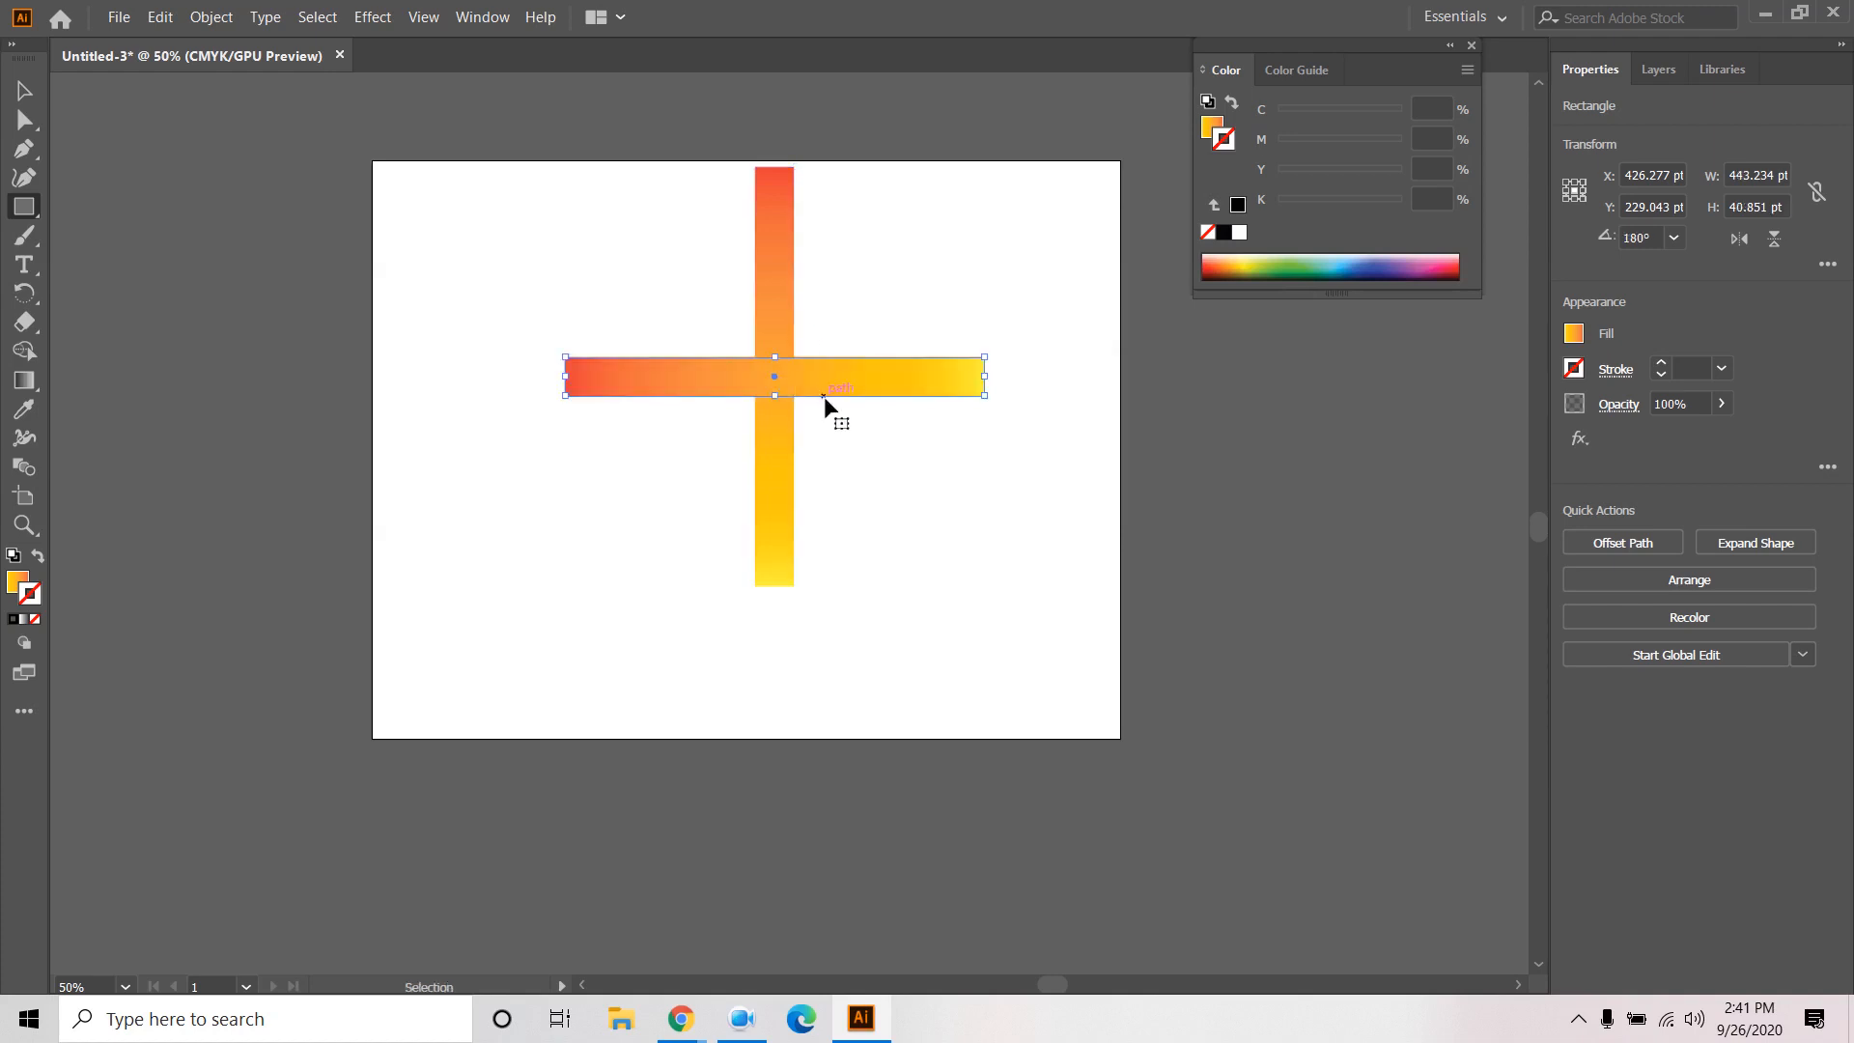
{"action": "key", "text": "ctrl+d"}
{"action": "key", "text": "ctrl+d"}
{"action": "key", "text": "ctrl+z"}
{"action": "key", "text": "ctrl+z"}
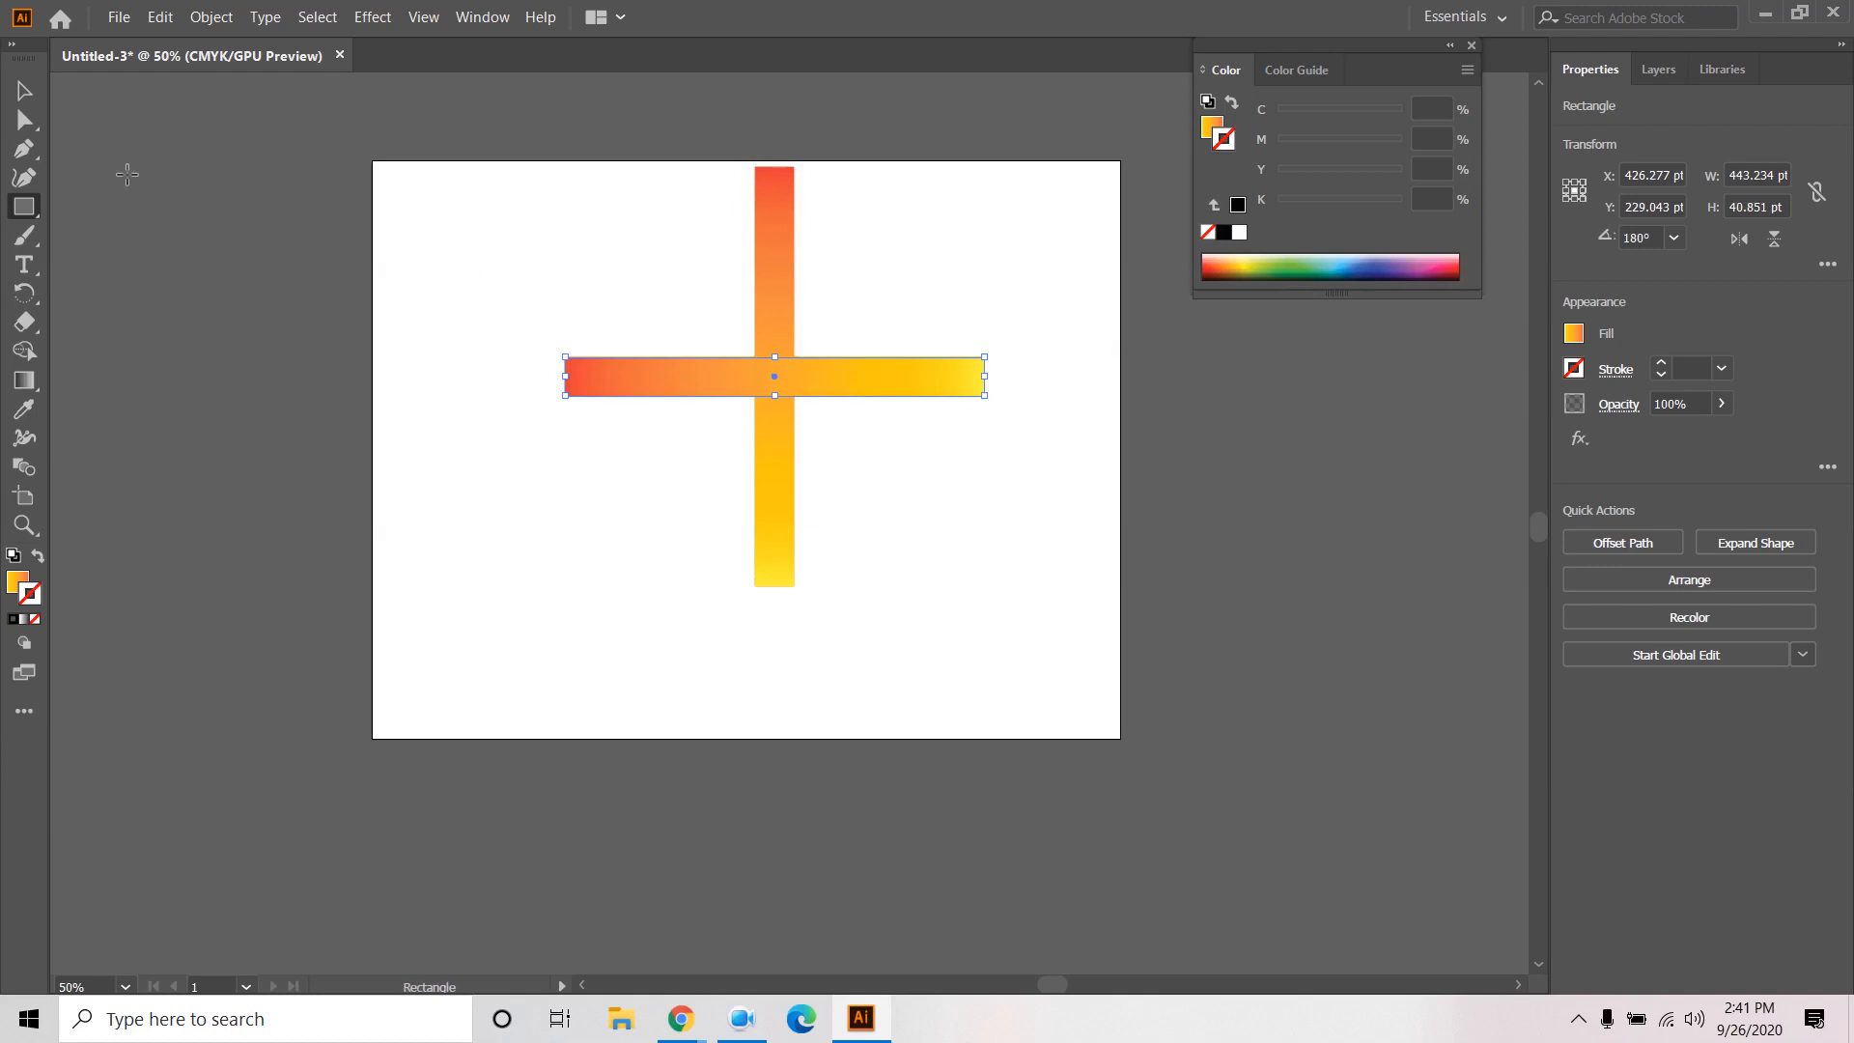
Delete the crossed bars and draw a thin gradient-filled horizontal rectangle about 503 by 25 pt at the artboard's centre.
{"action": "left_click", "coordinate": [24, 90]}
{"action": "left_click", "coordinate": [581, 237]}
{"action": "left_click_drag", "start_coordinate": [568, 202], "coordinate": [1020, 585]}
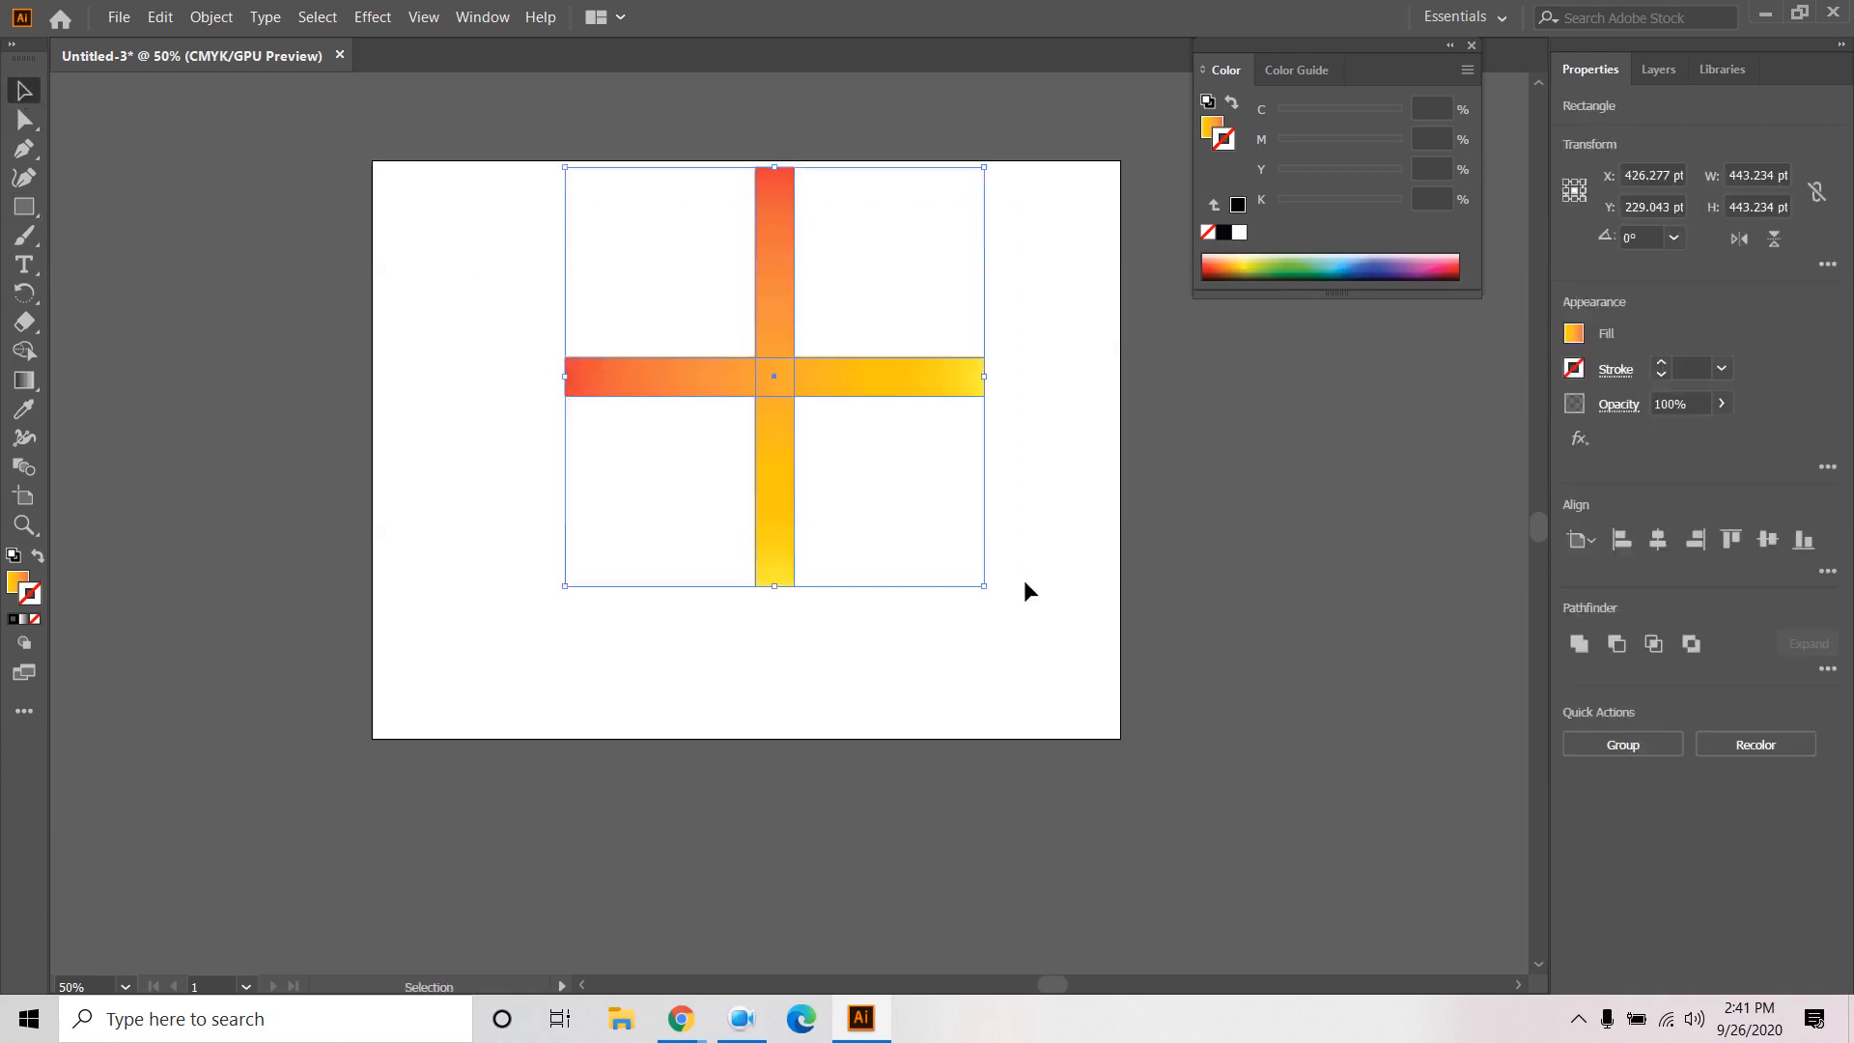
{"action": "key", "text": "Delete"}
{"action": "key", "text": "m"}
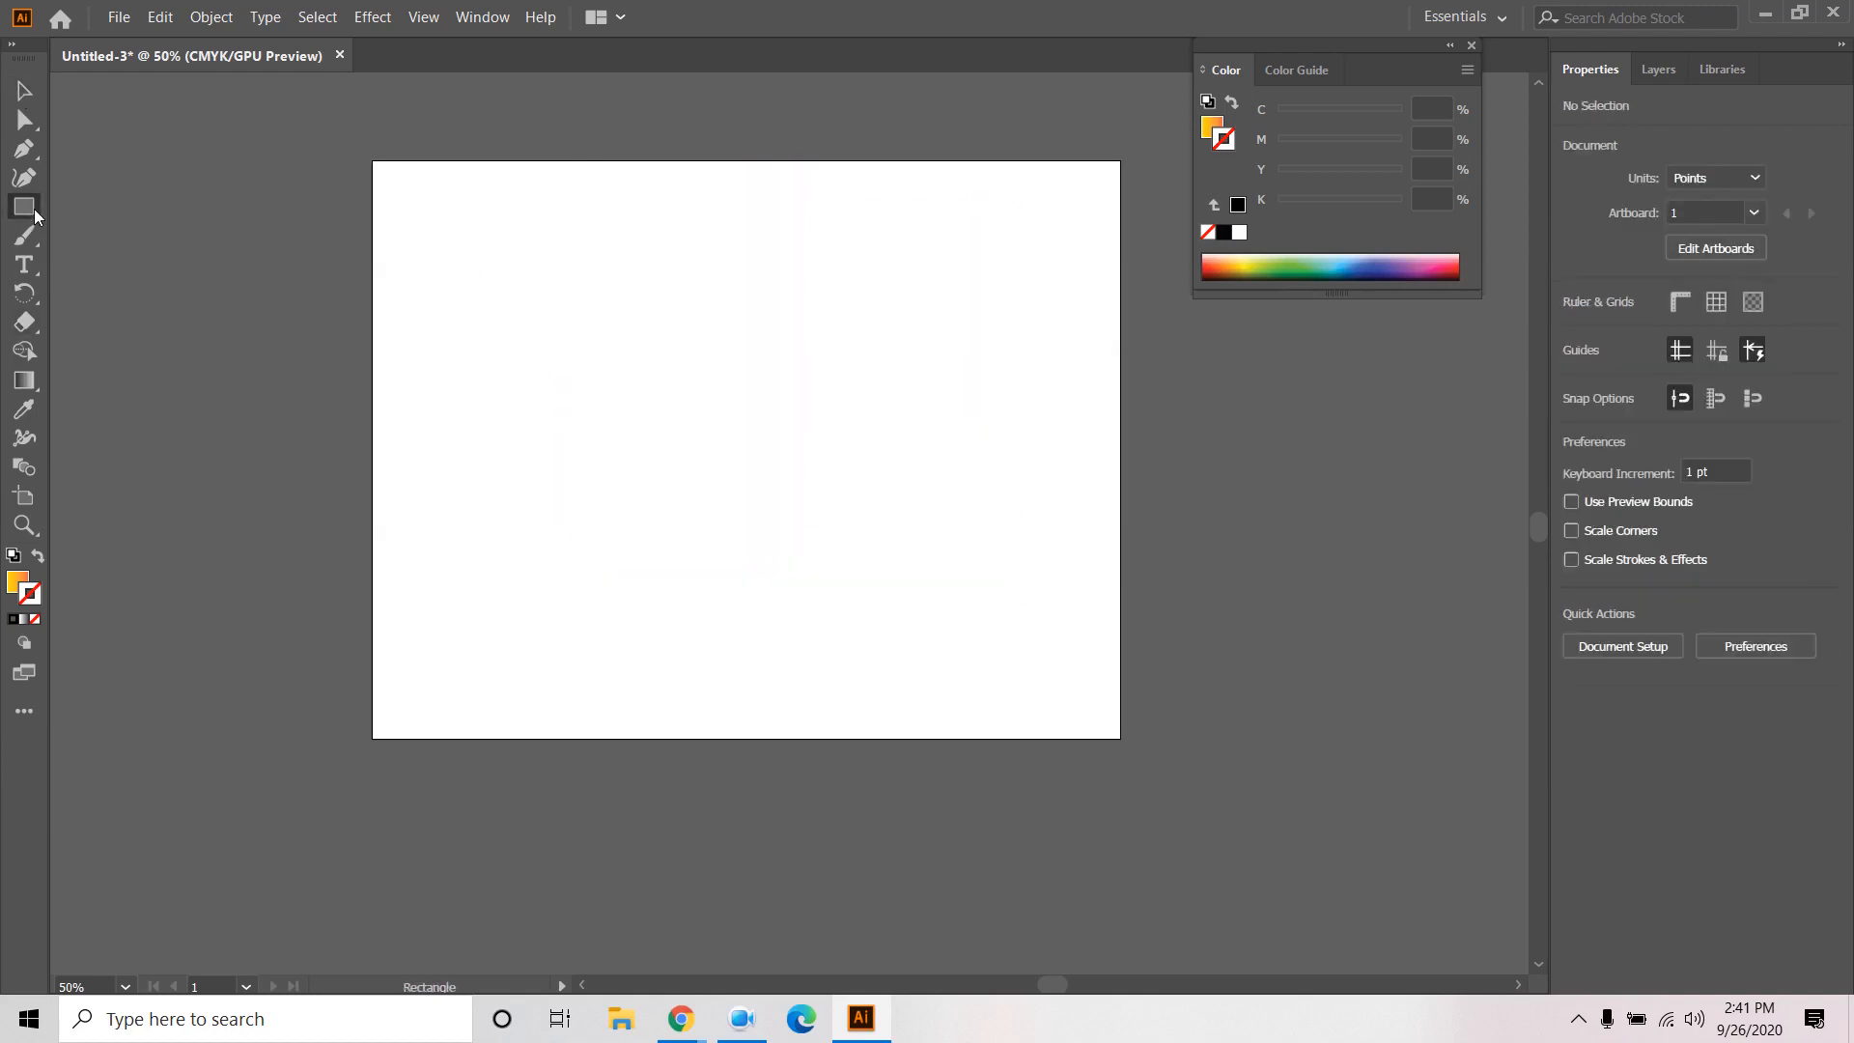
{"action": "left_click_drag", "start_coordinate": [552, 363], "coordinate": [877, 444]}
{"action": "key", "text": "v"}
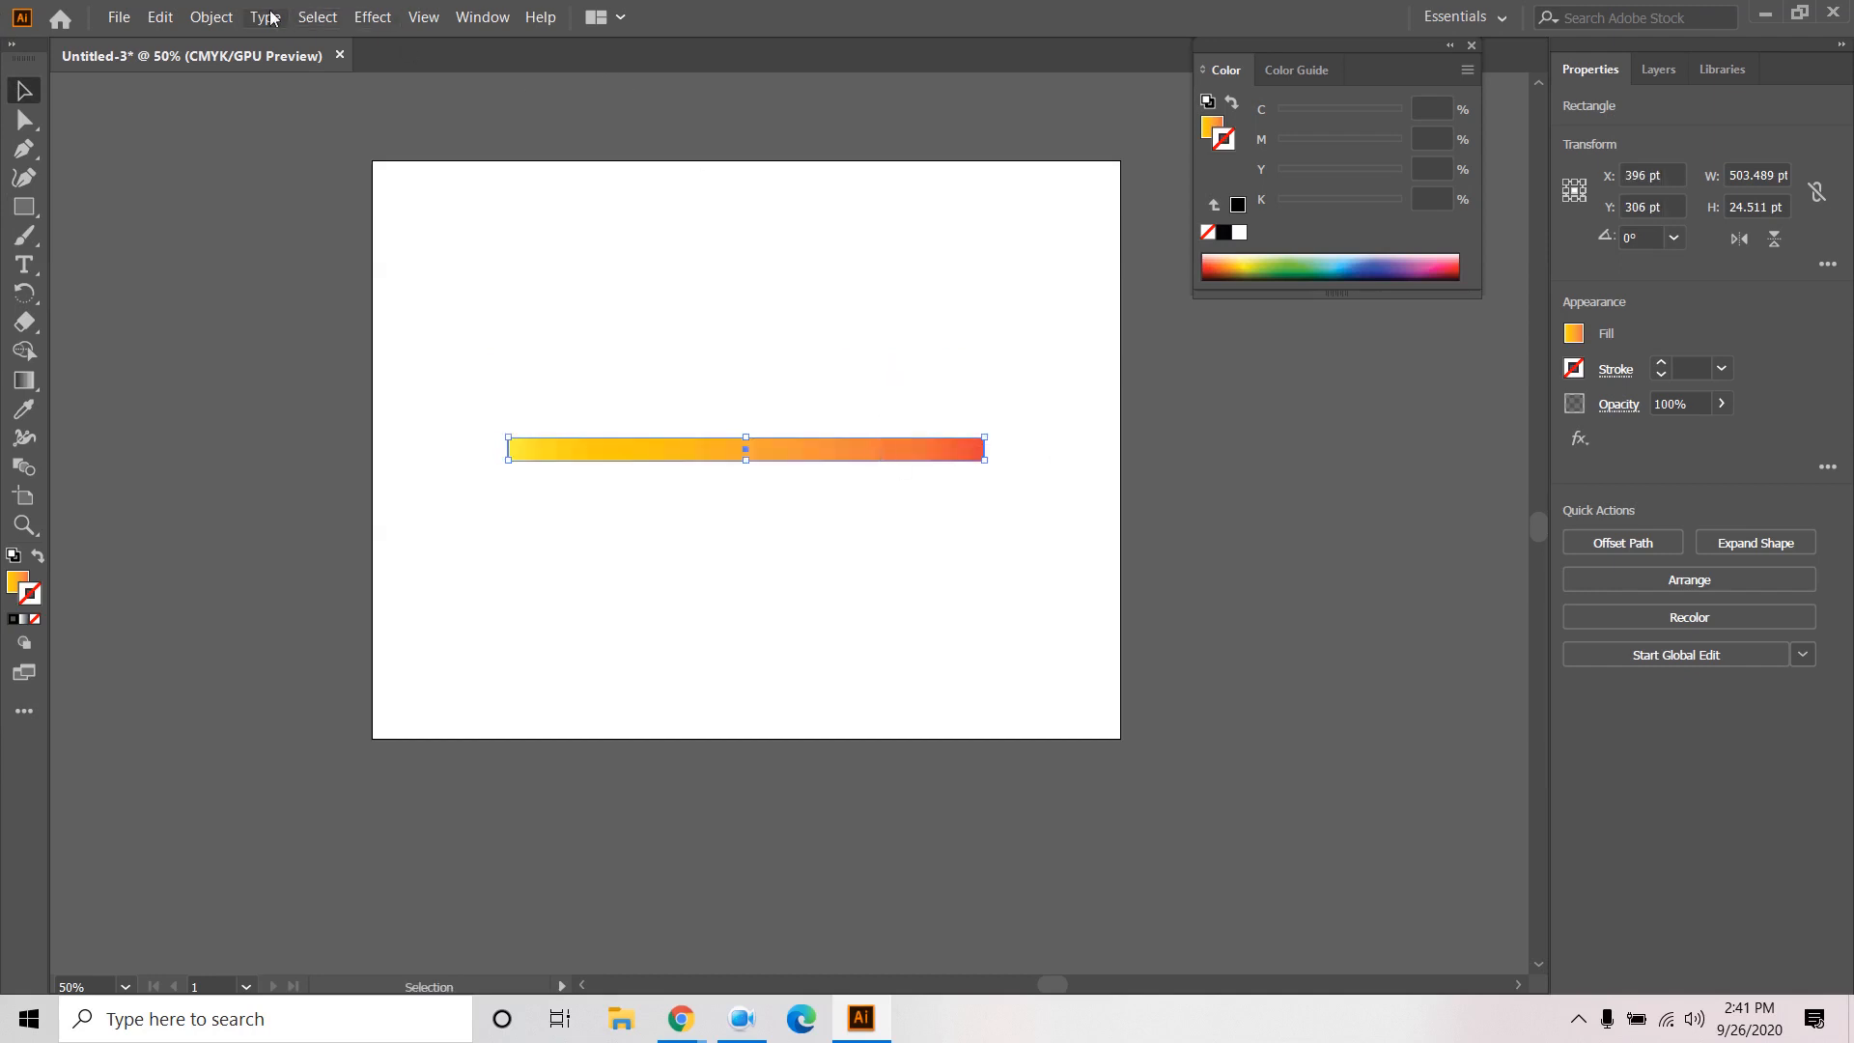
Create a copy of the thin rectangle rotated by 30° about its centre.
{"action": "left_click", "coordinate": [208, 17]}
{"action": "mouse_move", "coordinate": [253, 43]}
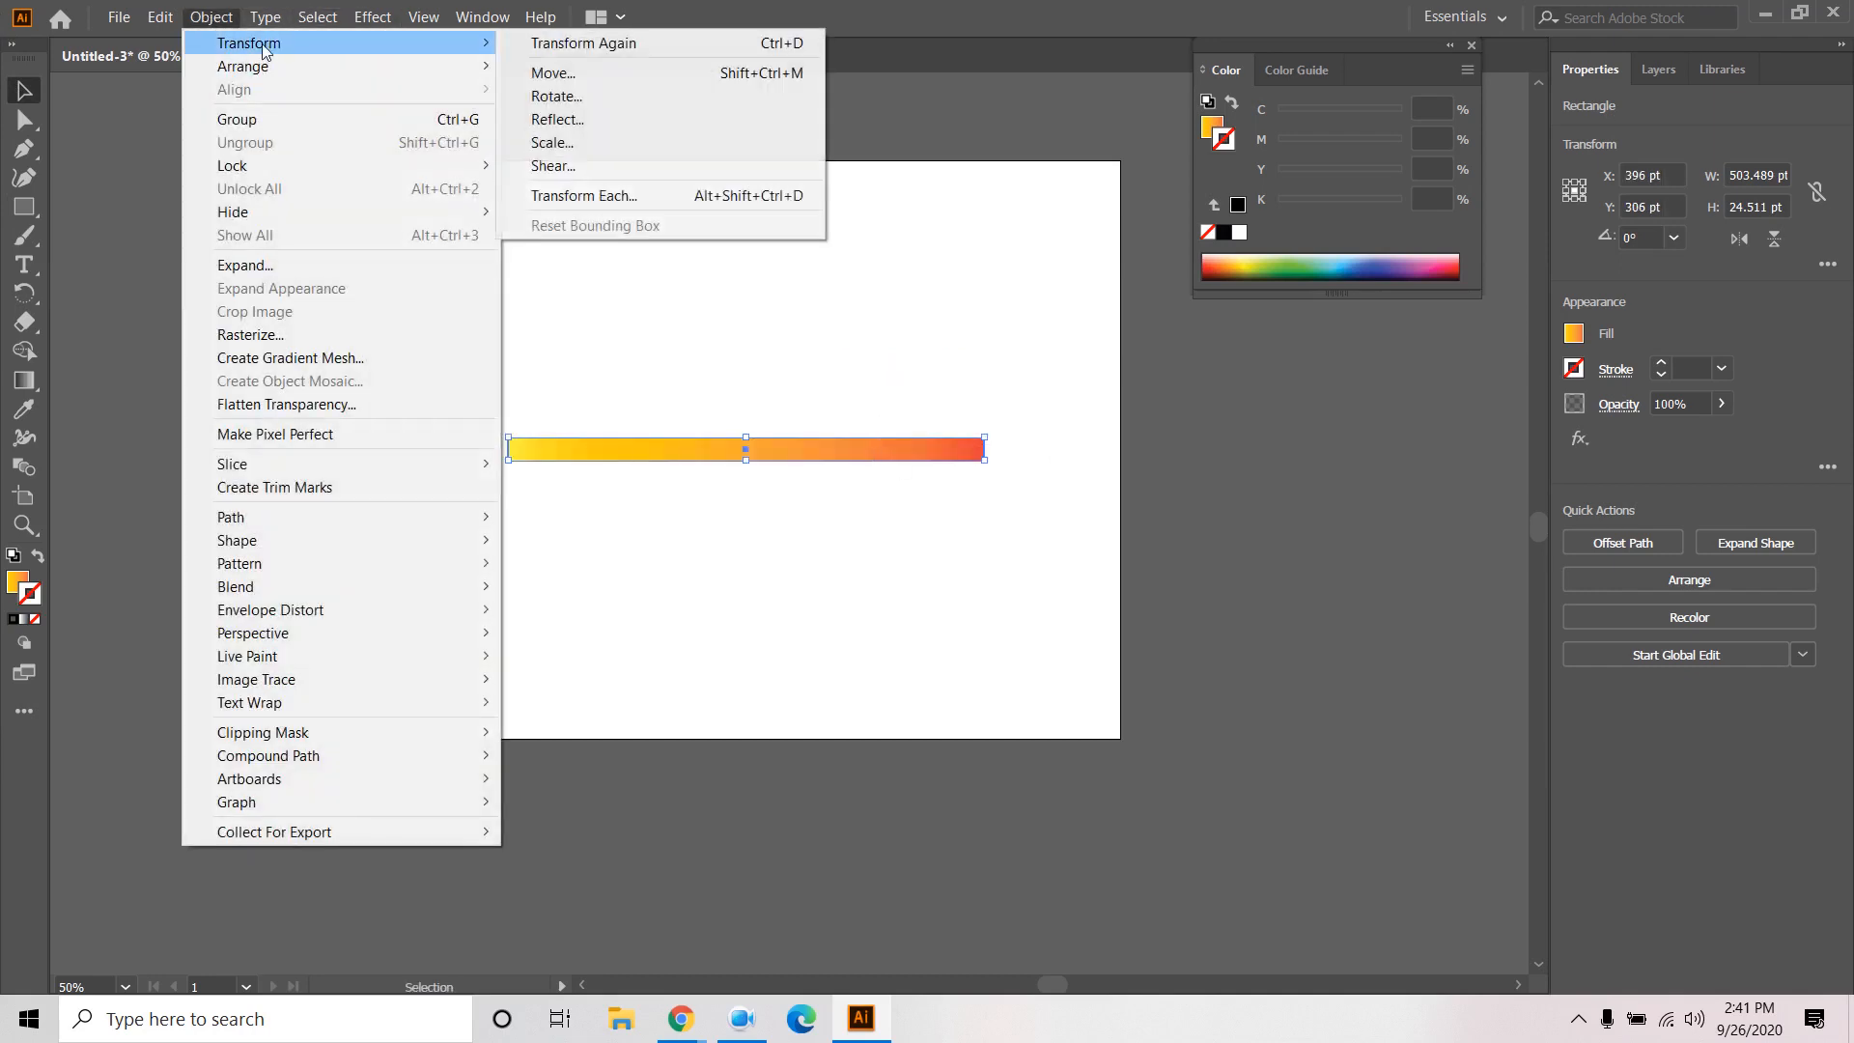
{"action": "left_click", "coordinate": [557, 96]}
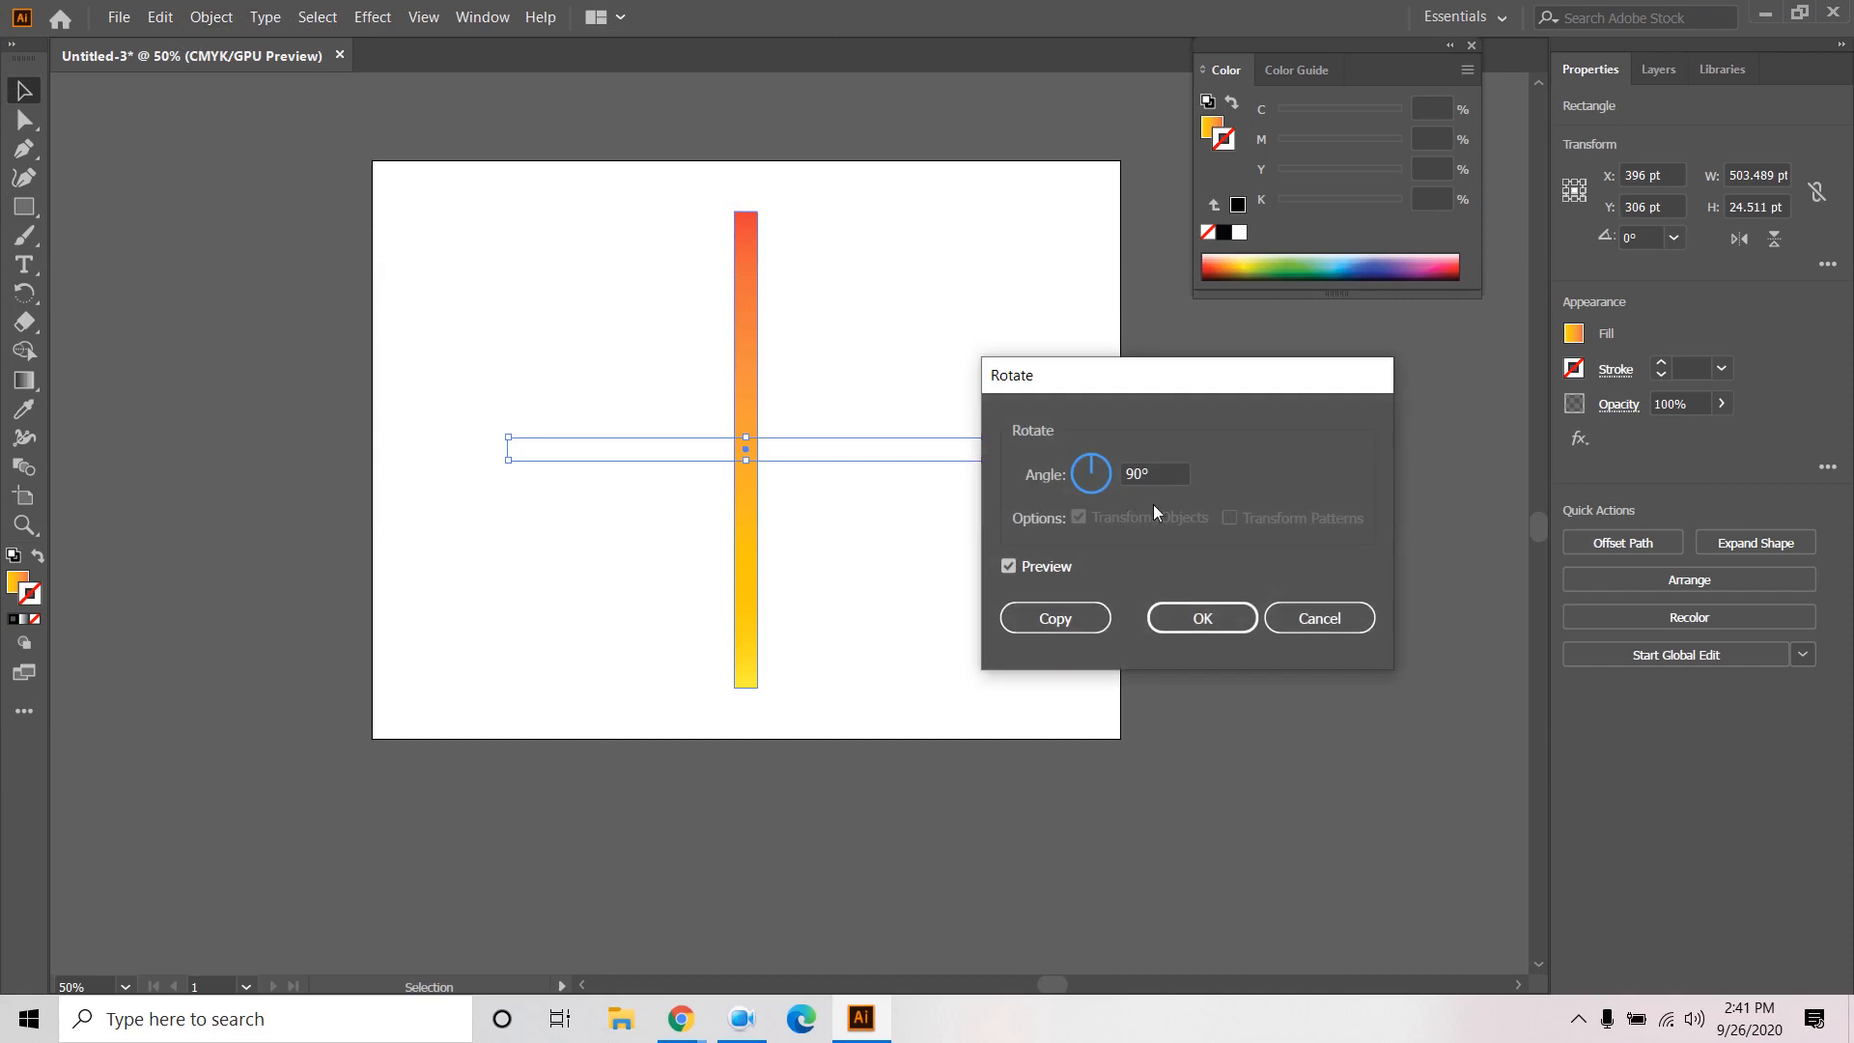
{"action": "left_click", "coordinate": [1165, 474]}
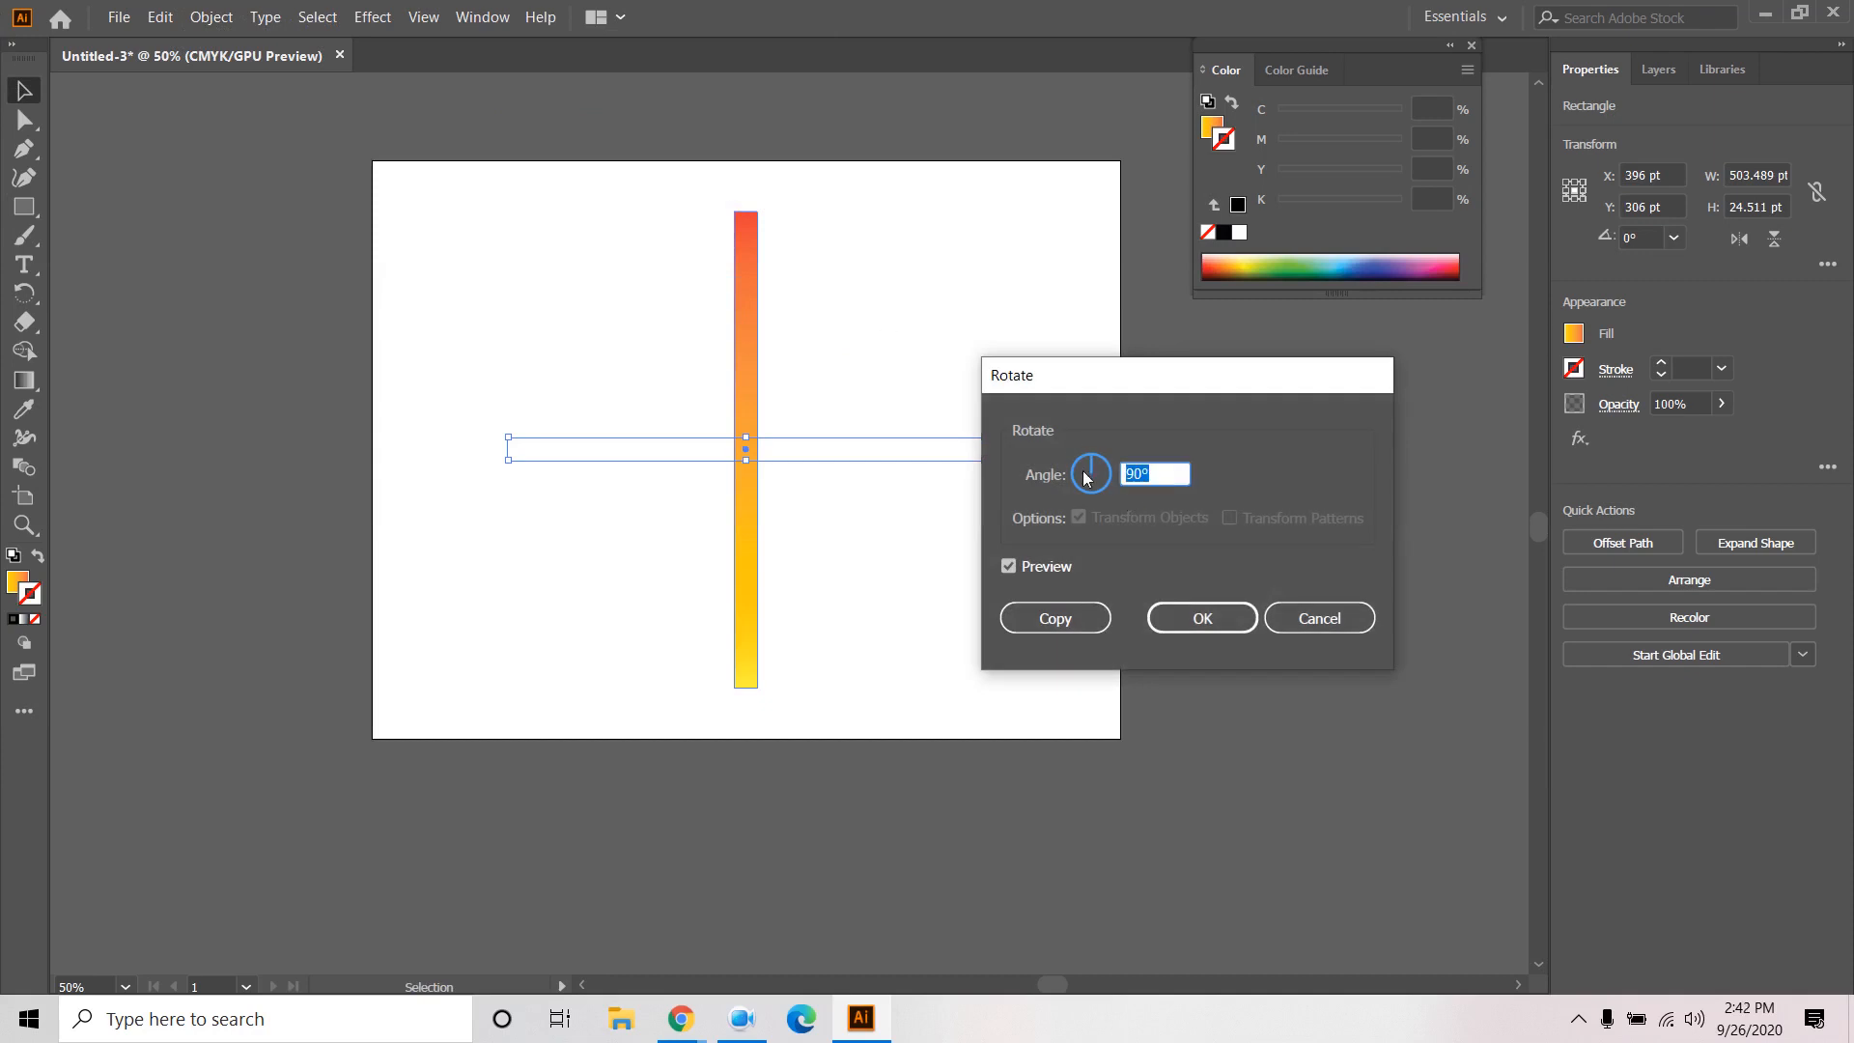
{"action": "type", "text": "30"}
{"action": "left_click", "coordinate": [1010, 569]}
{"action": "left_click", "coordinate": [1010, 569]}
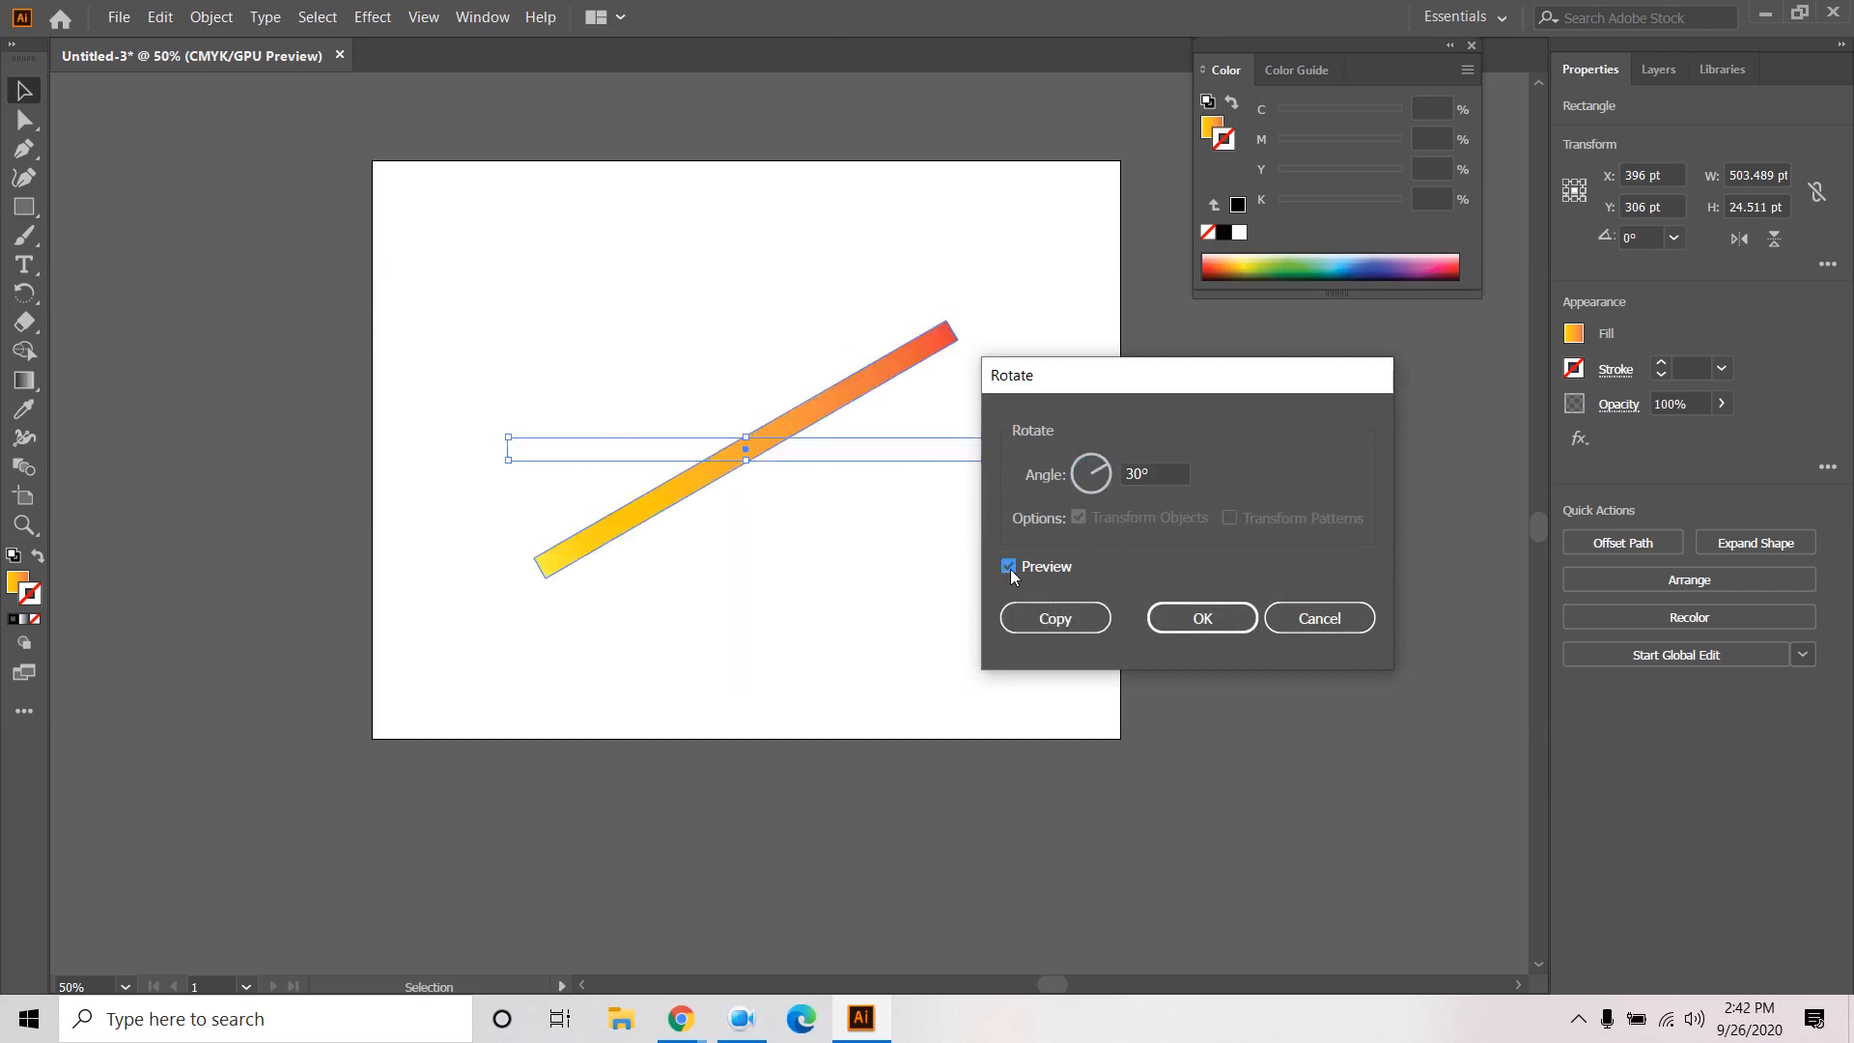
{"action": "left_click", "coordinate": [1076, 624]}
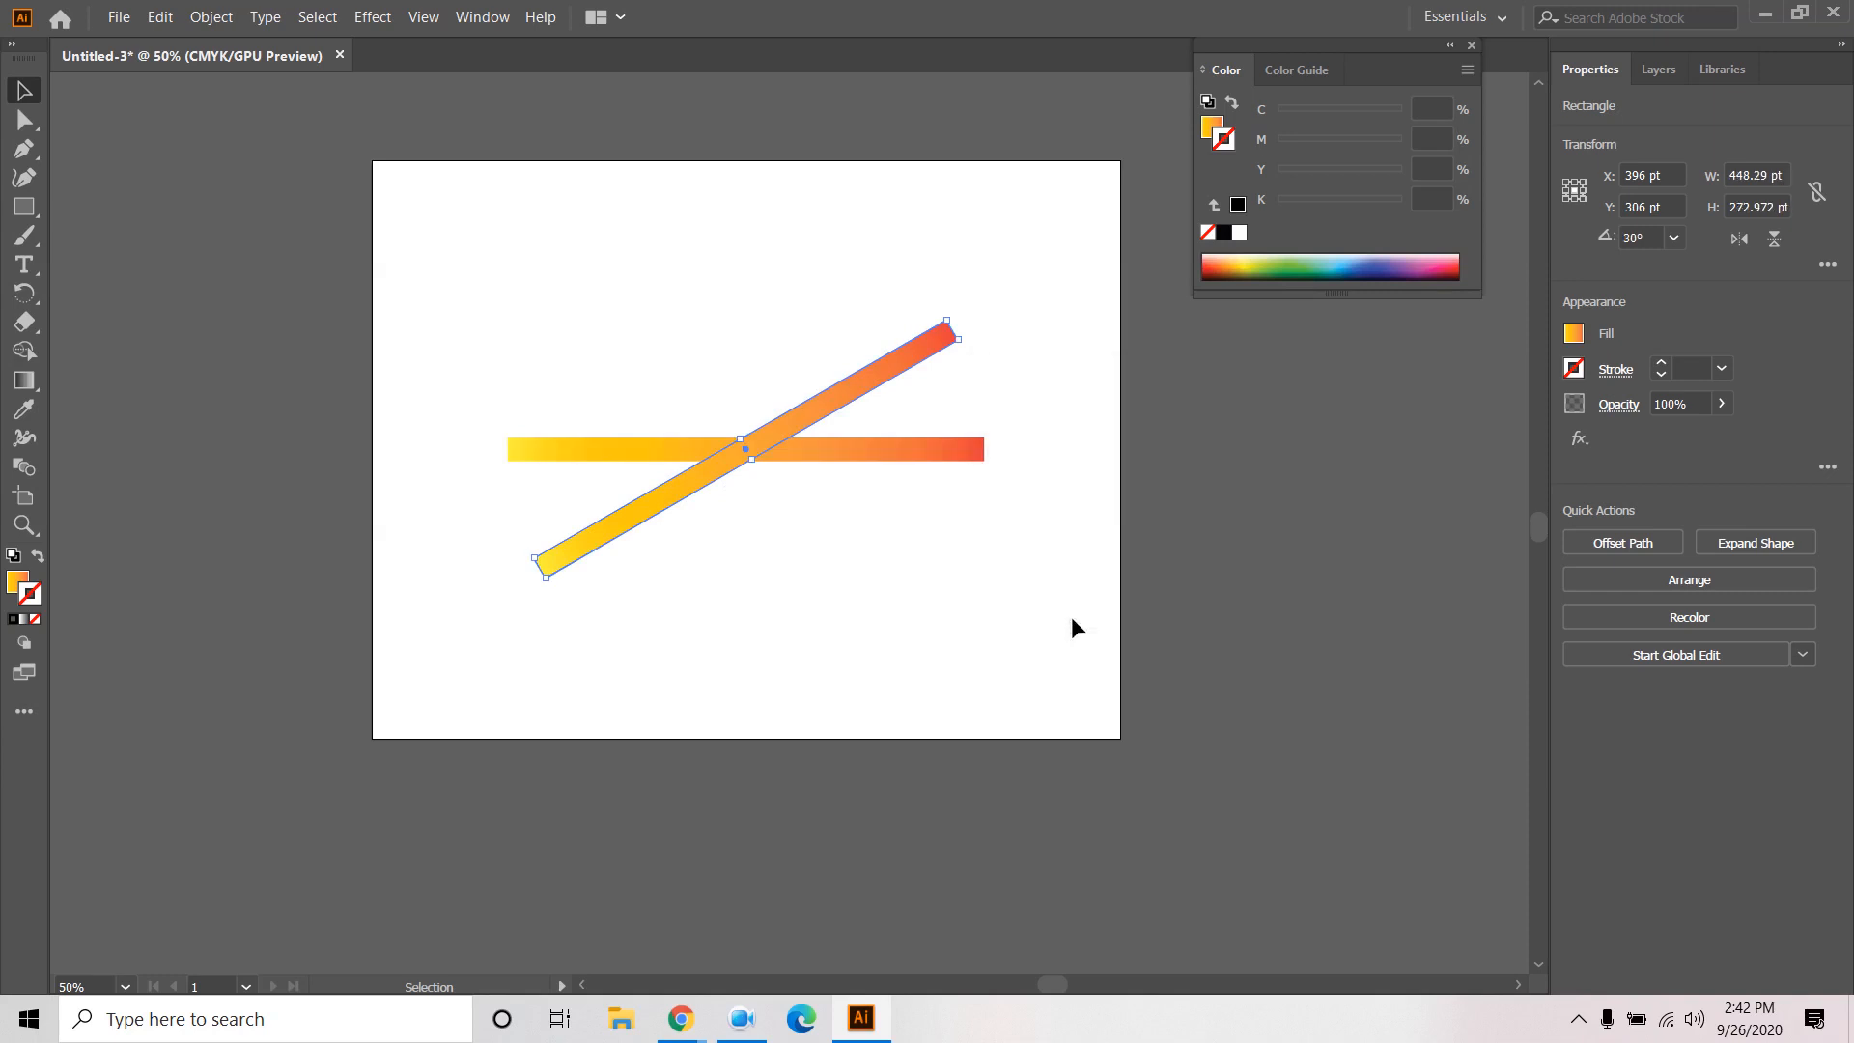
Repeat the 30° rotated copy seven times with Transform Again to form a full gradient sunburst.
{"action": "key", "text": "ctrl+d"}
{"action": "key", "text": "ctrl+d"}
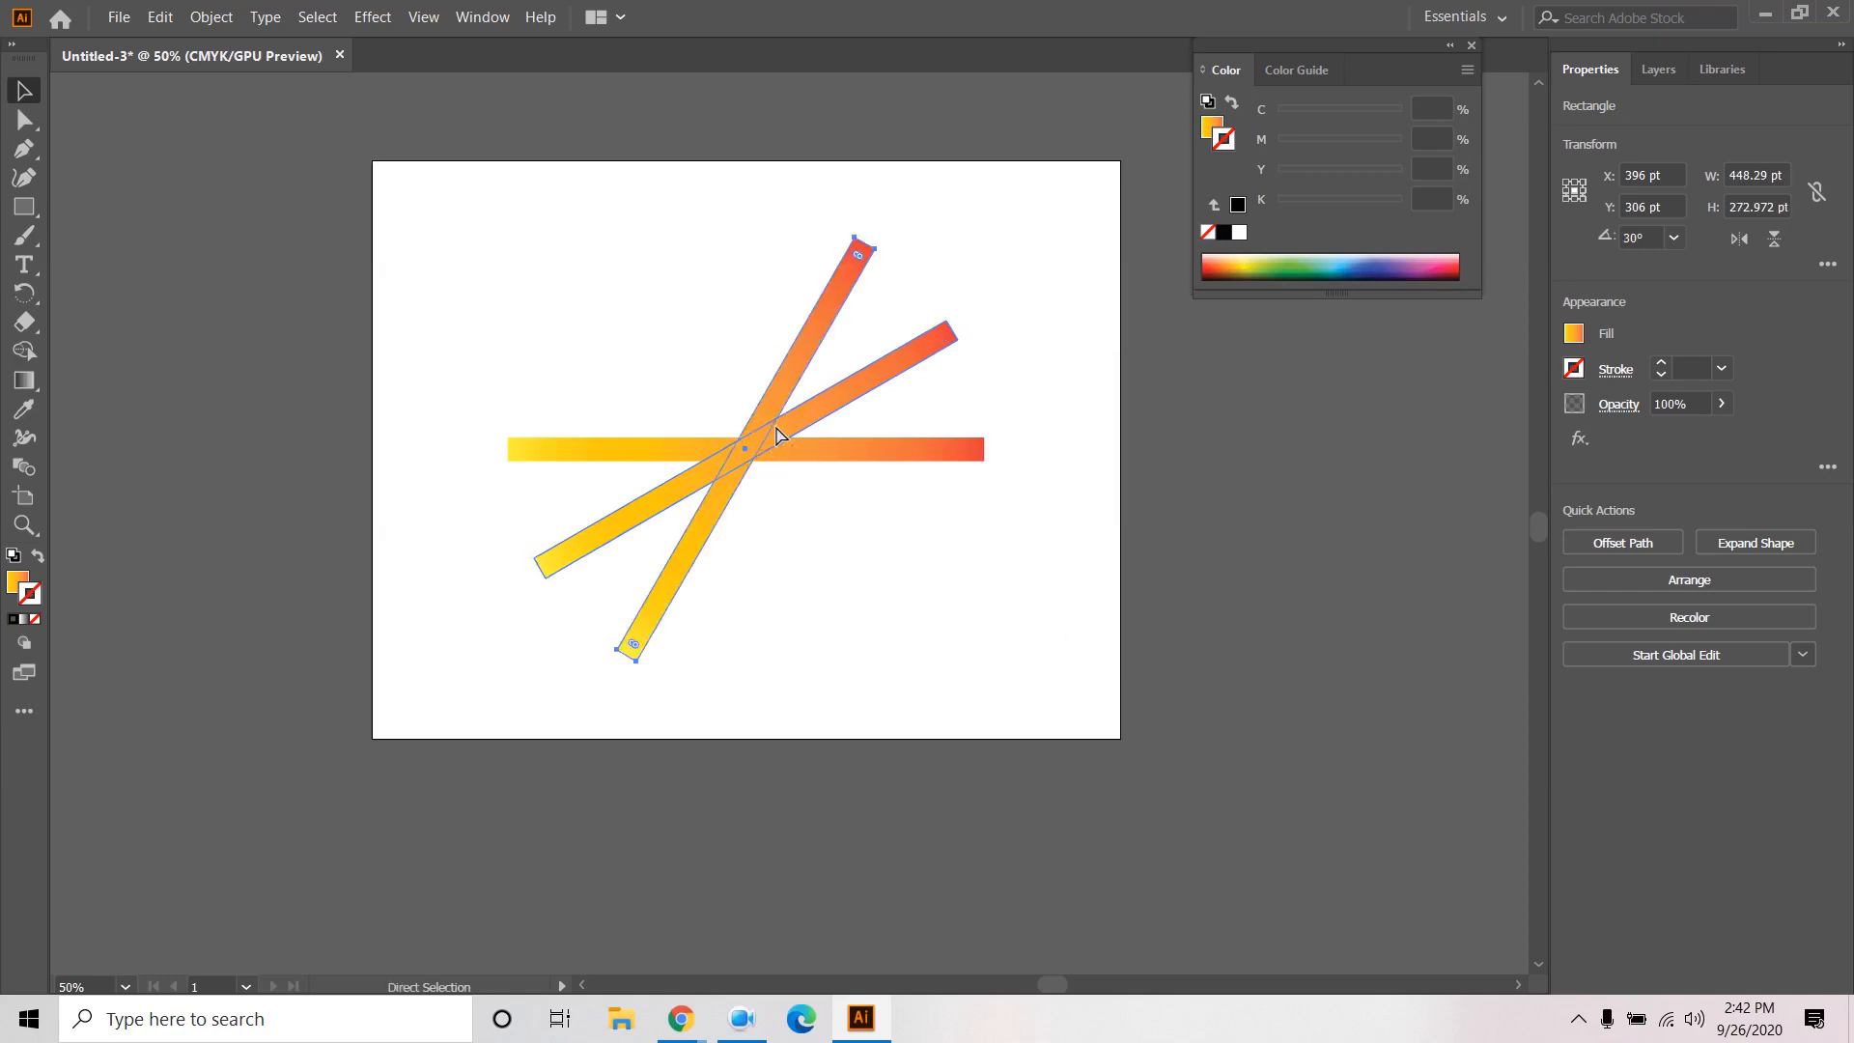
{"action": "key", "text": "ctrl+d"}
{"action": "key", "text": "ctrl+d"}
{"action": "key", "text": "ctrl+d"}
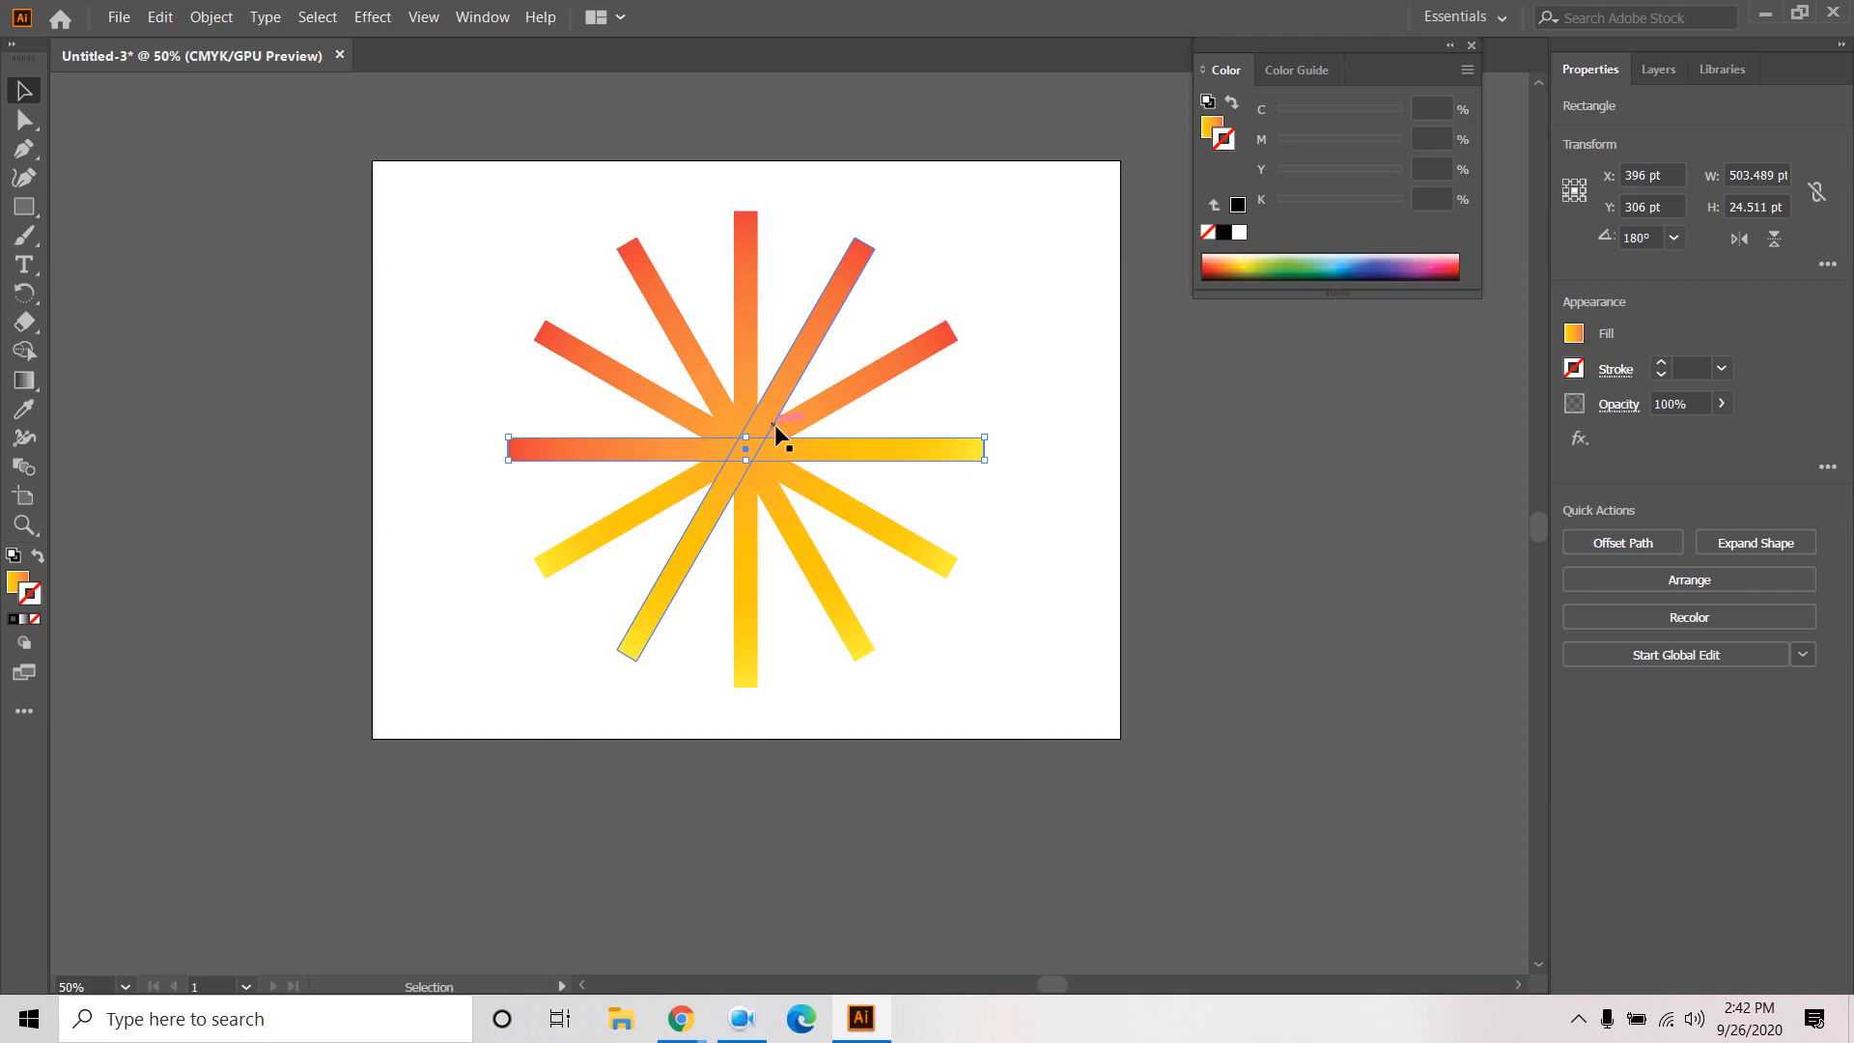
{"action": "key", "text": "ctrl+d"}
{"action": "key", "text": "ctrl+d"}
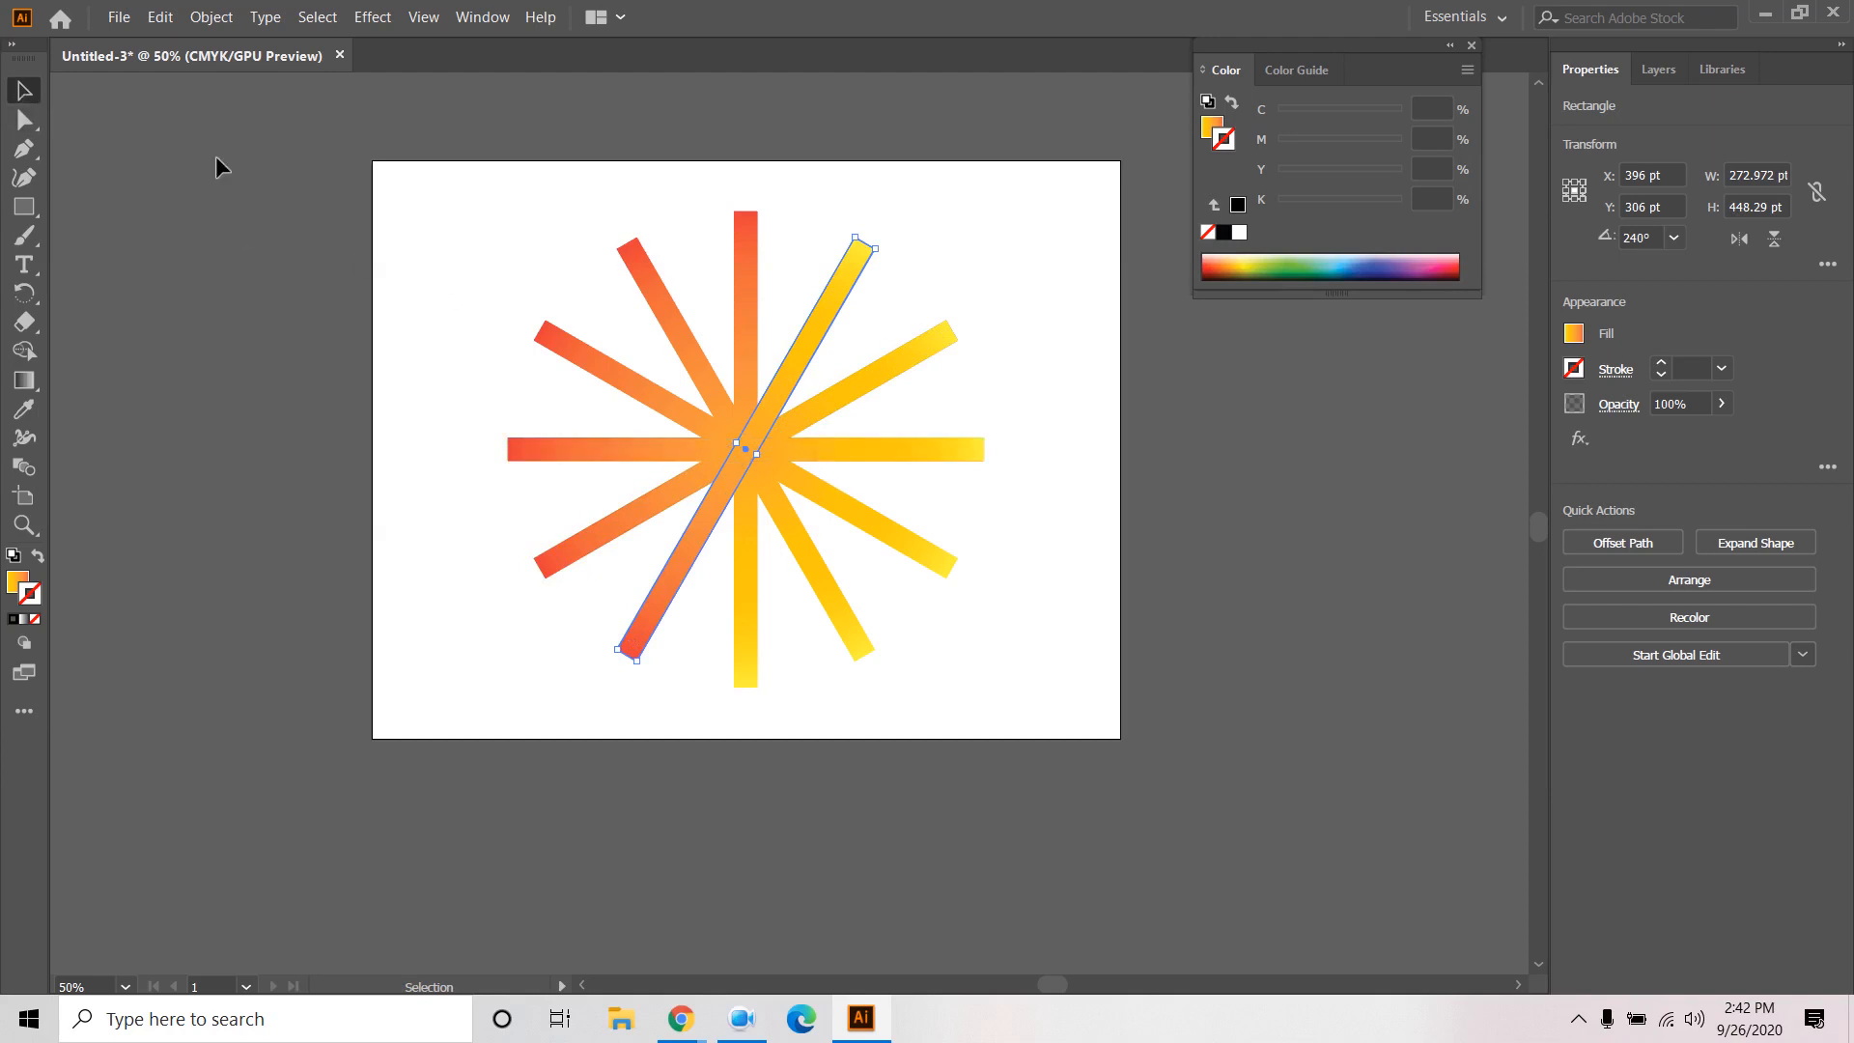
Delete the whole gradient sunburst and draw a horizontal line segment about 502 pt long across the artboard's middle.
{"action": "left_click", "coordinate": [978, 269]}
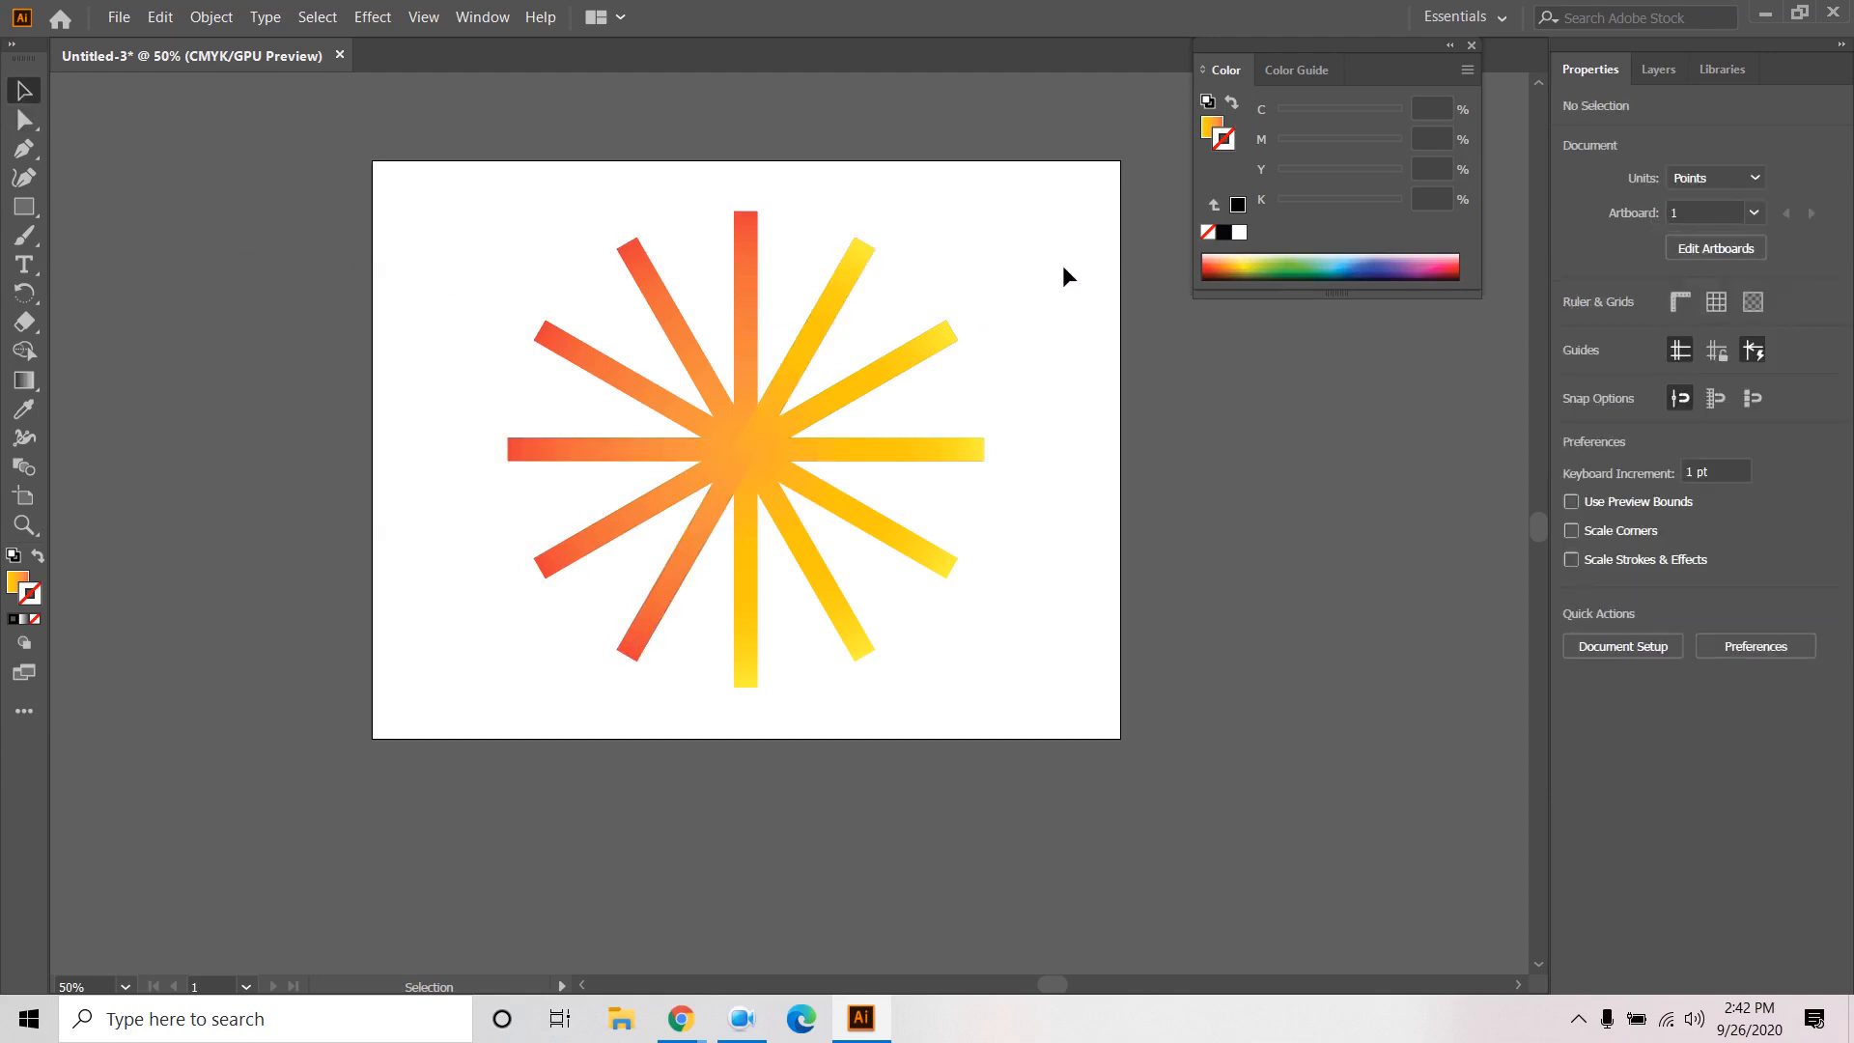
{"action": "left_click_drag", "start_coordinate": [1077, 253], "coordinate": [537, 614]}
{"action": "key", "text": "Delete"}
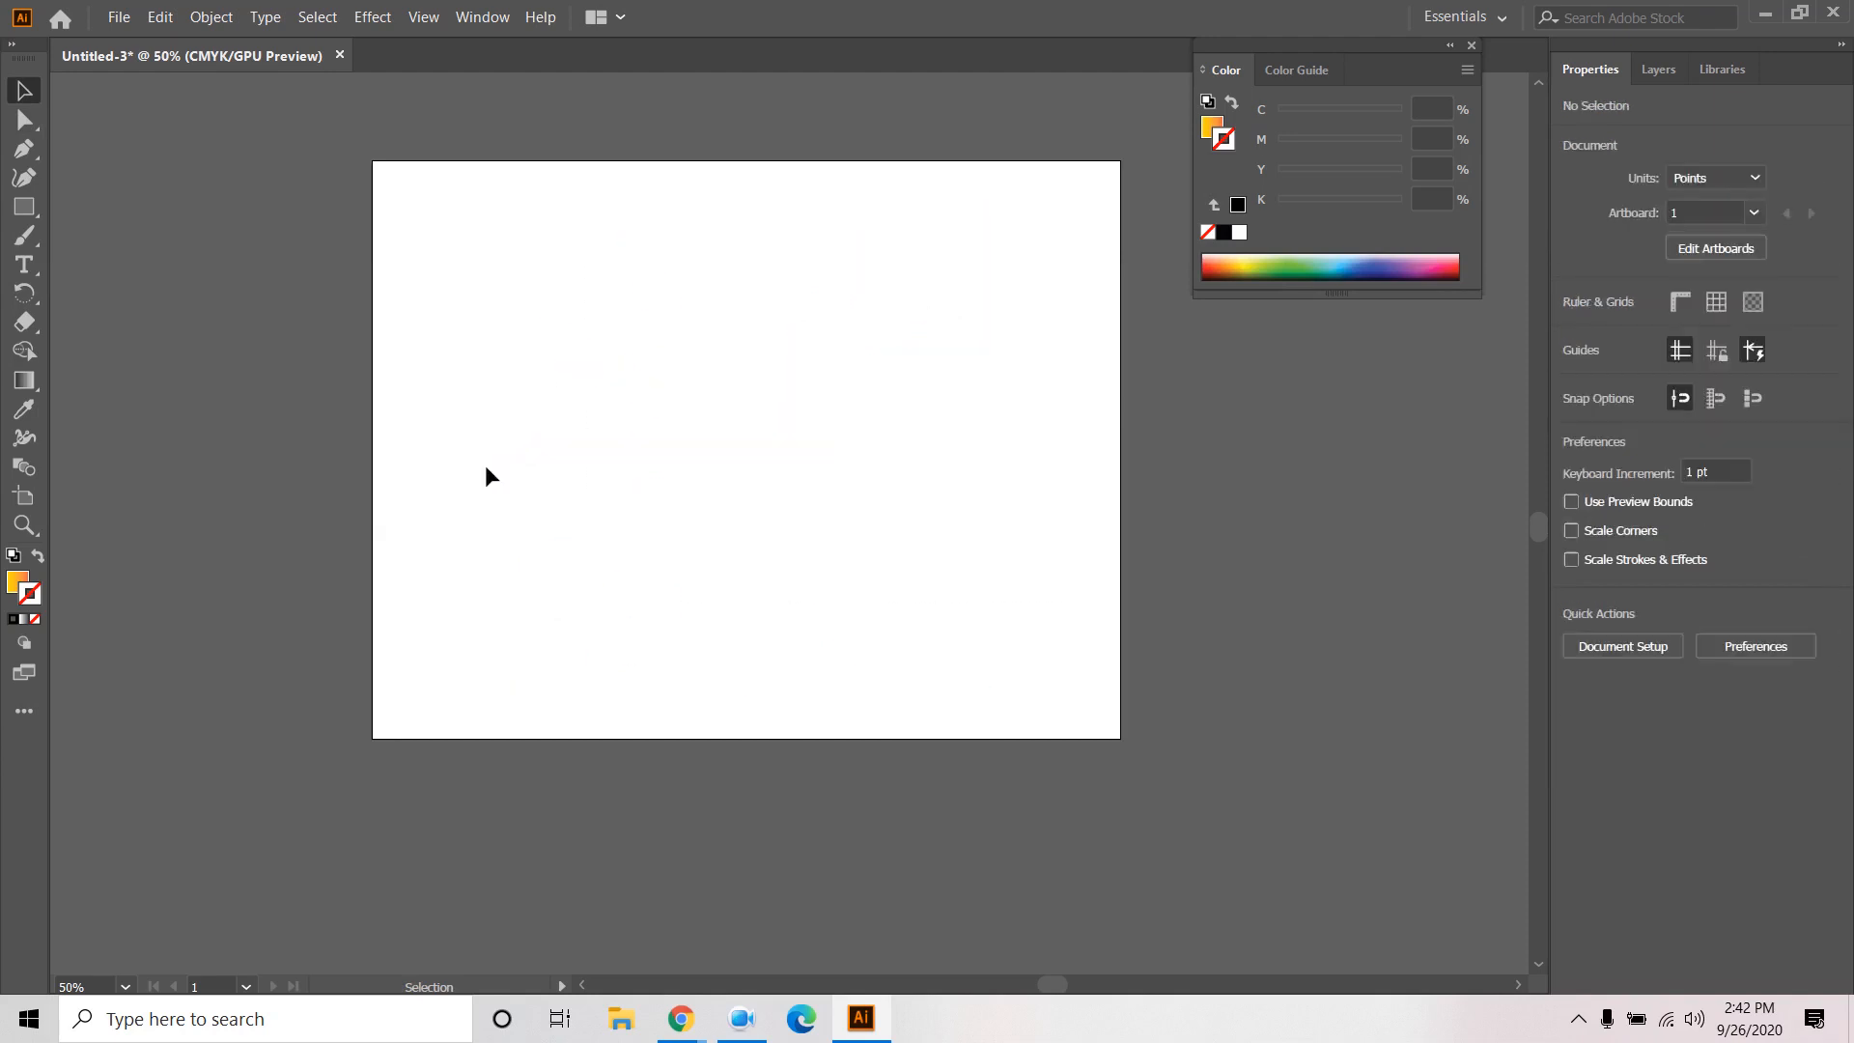
{"action": "left_click_drag", "start_coordinate": [27, 218], "coordinate": [132, 332]}
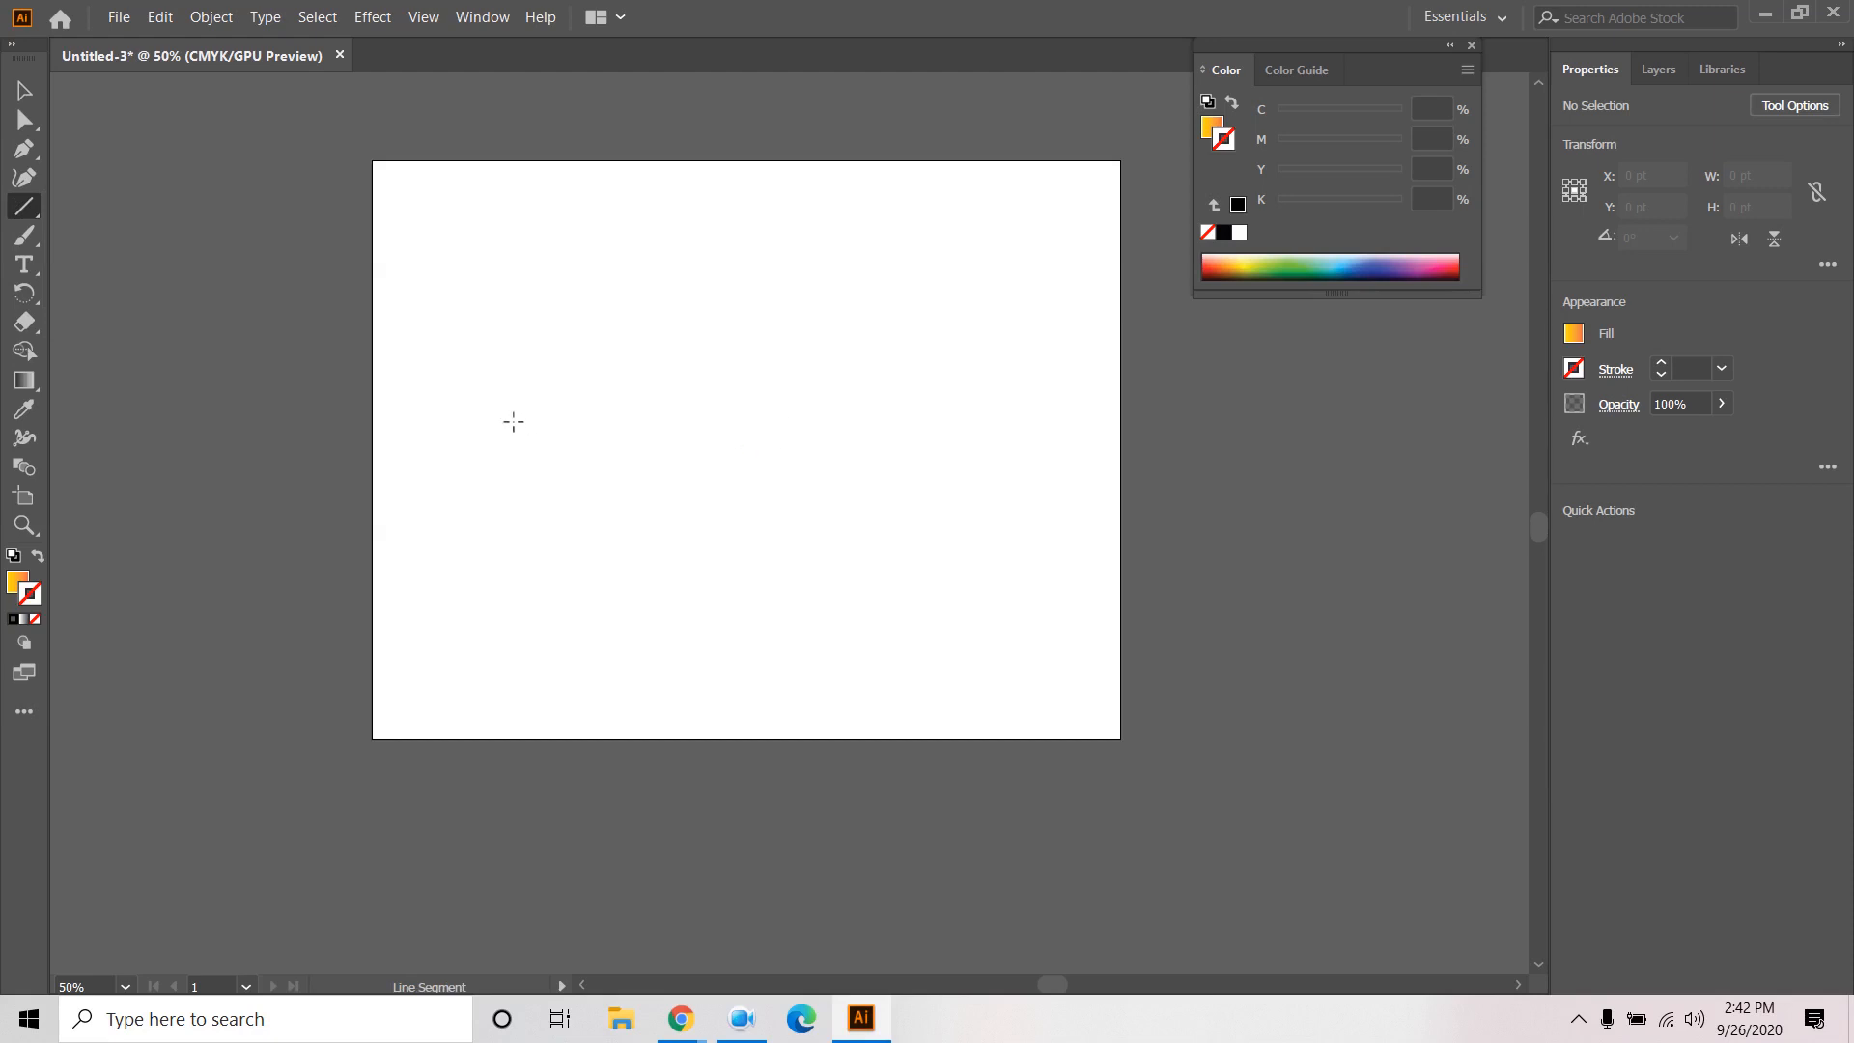
{"action": "left_click_drag", "start_coordinate": [513, 421], "coordinate": [989, 421]}
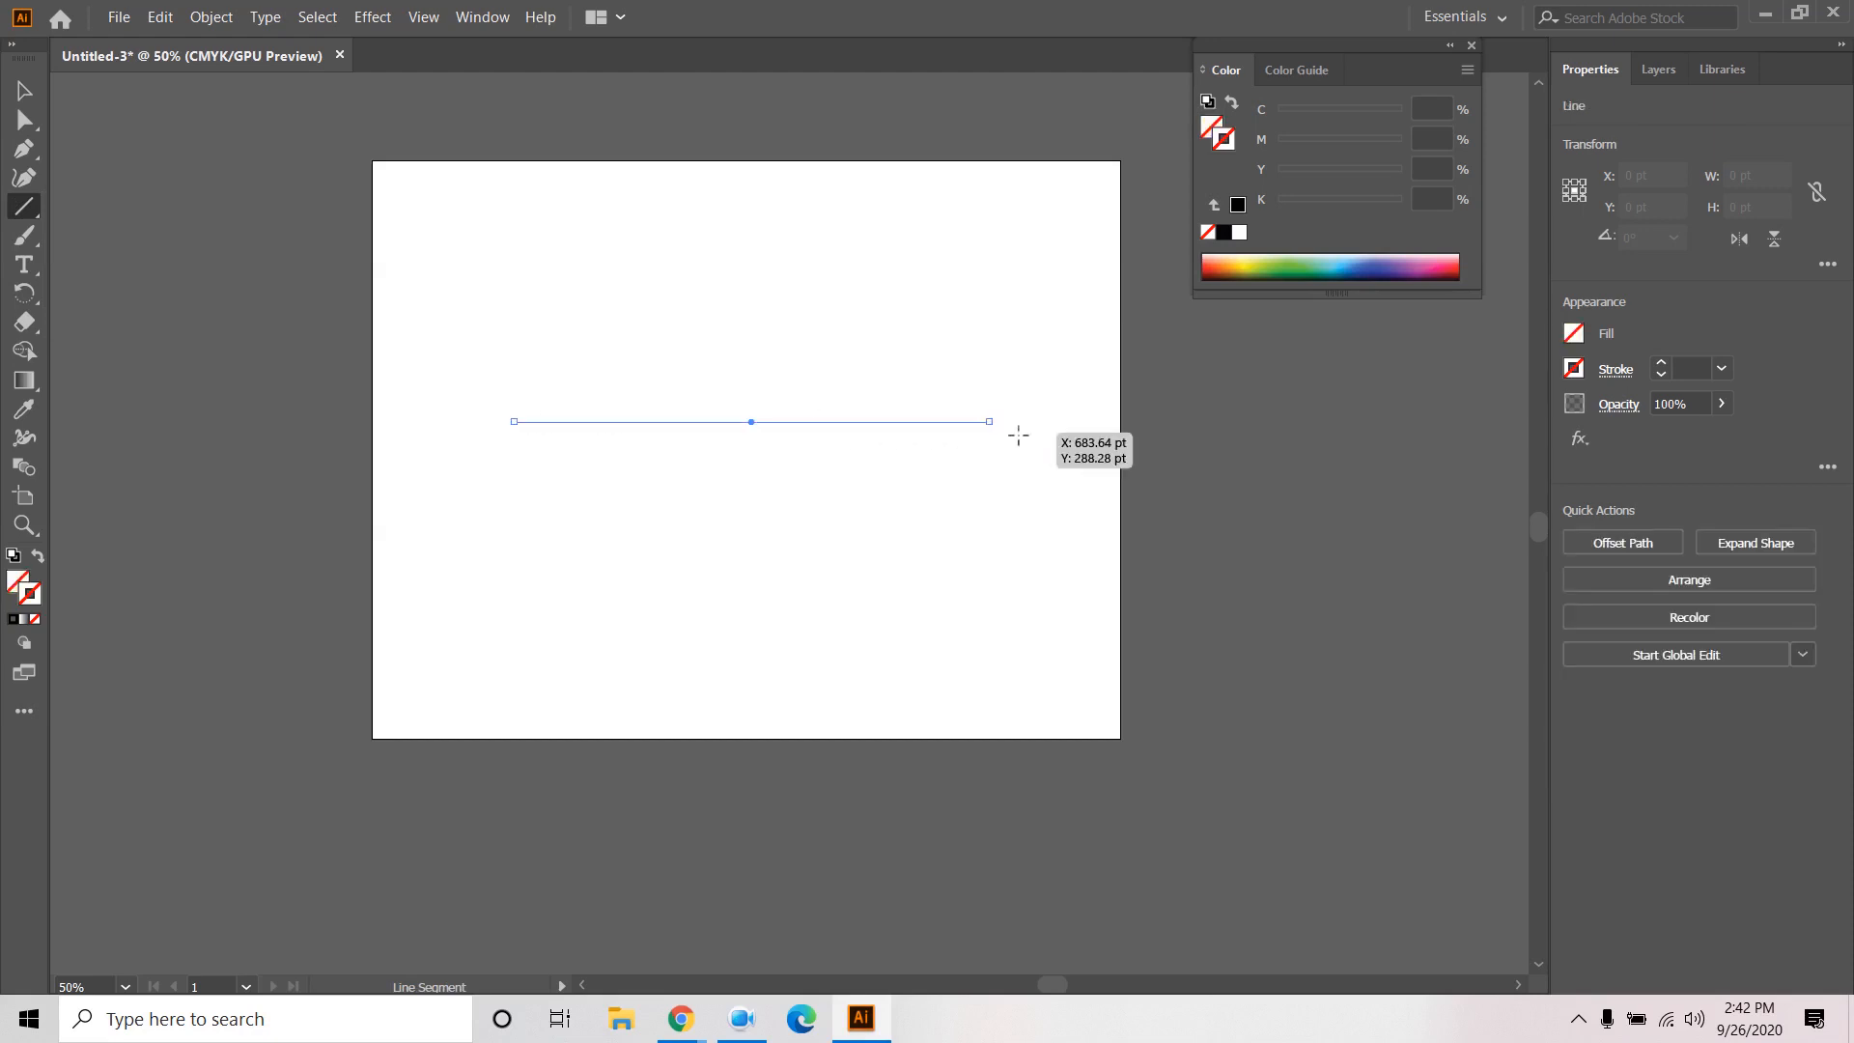
Set the line's stroke weight to 7 pt and deselect the line.
{"action": "left_click", "coordinate": [1662, 364]}
{"action": "left_click", "coordinate": [1661, 364]}
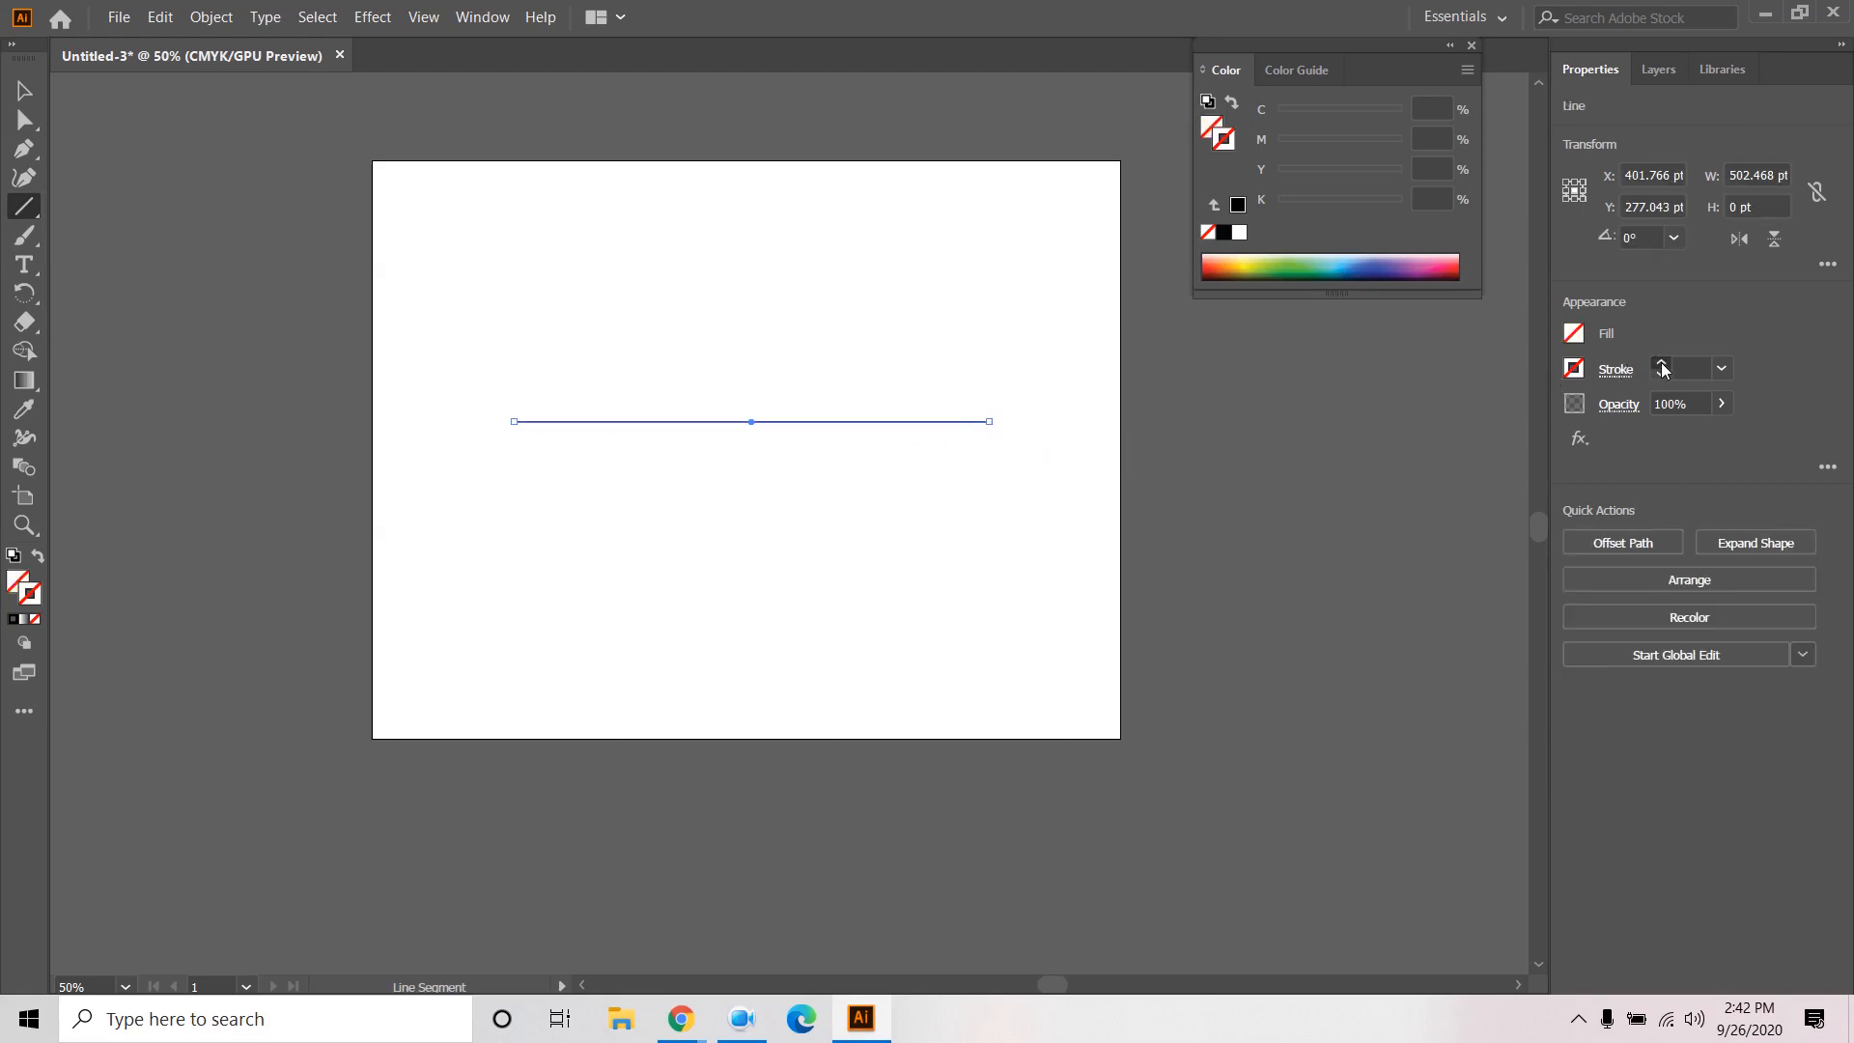
{"action": "left_click", "coordinate": [1661, 364]}
{"action": "left_click", "coordinate": [1662, 364]}
{"action": "left_click", "coordinate": [1662, 364]}
{"action": "left_click", "coordinate": [1662, 364]}
{"action": "left_click", "coordinate": [1662, 364]}
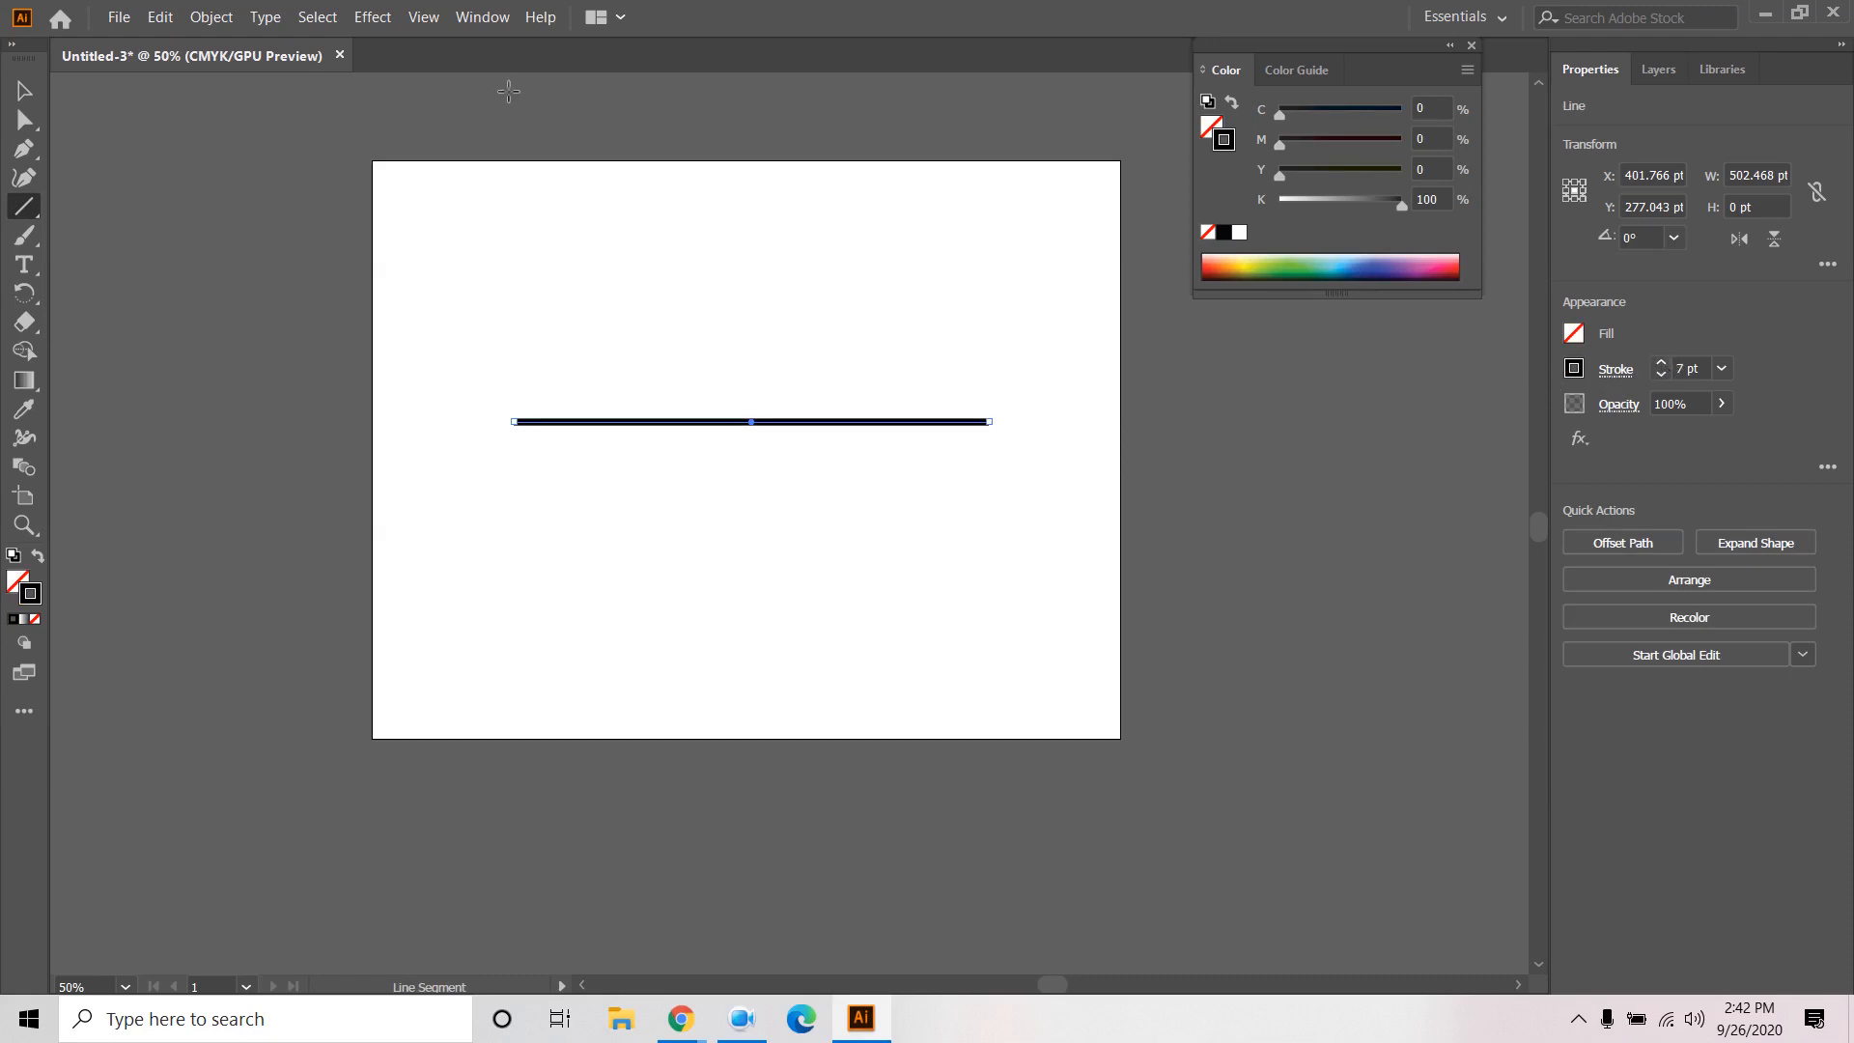
{"action": "left_click", "coordinate": [24, 91]}
{"action": "left_click", "coordinate": [734, 405]}
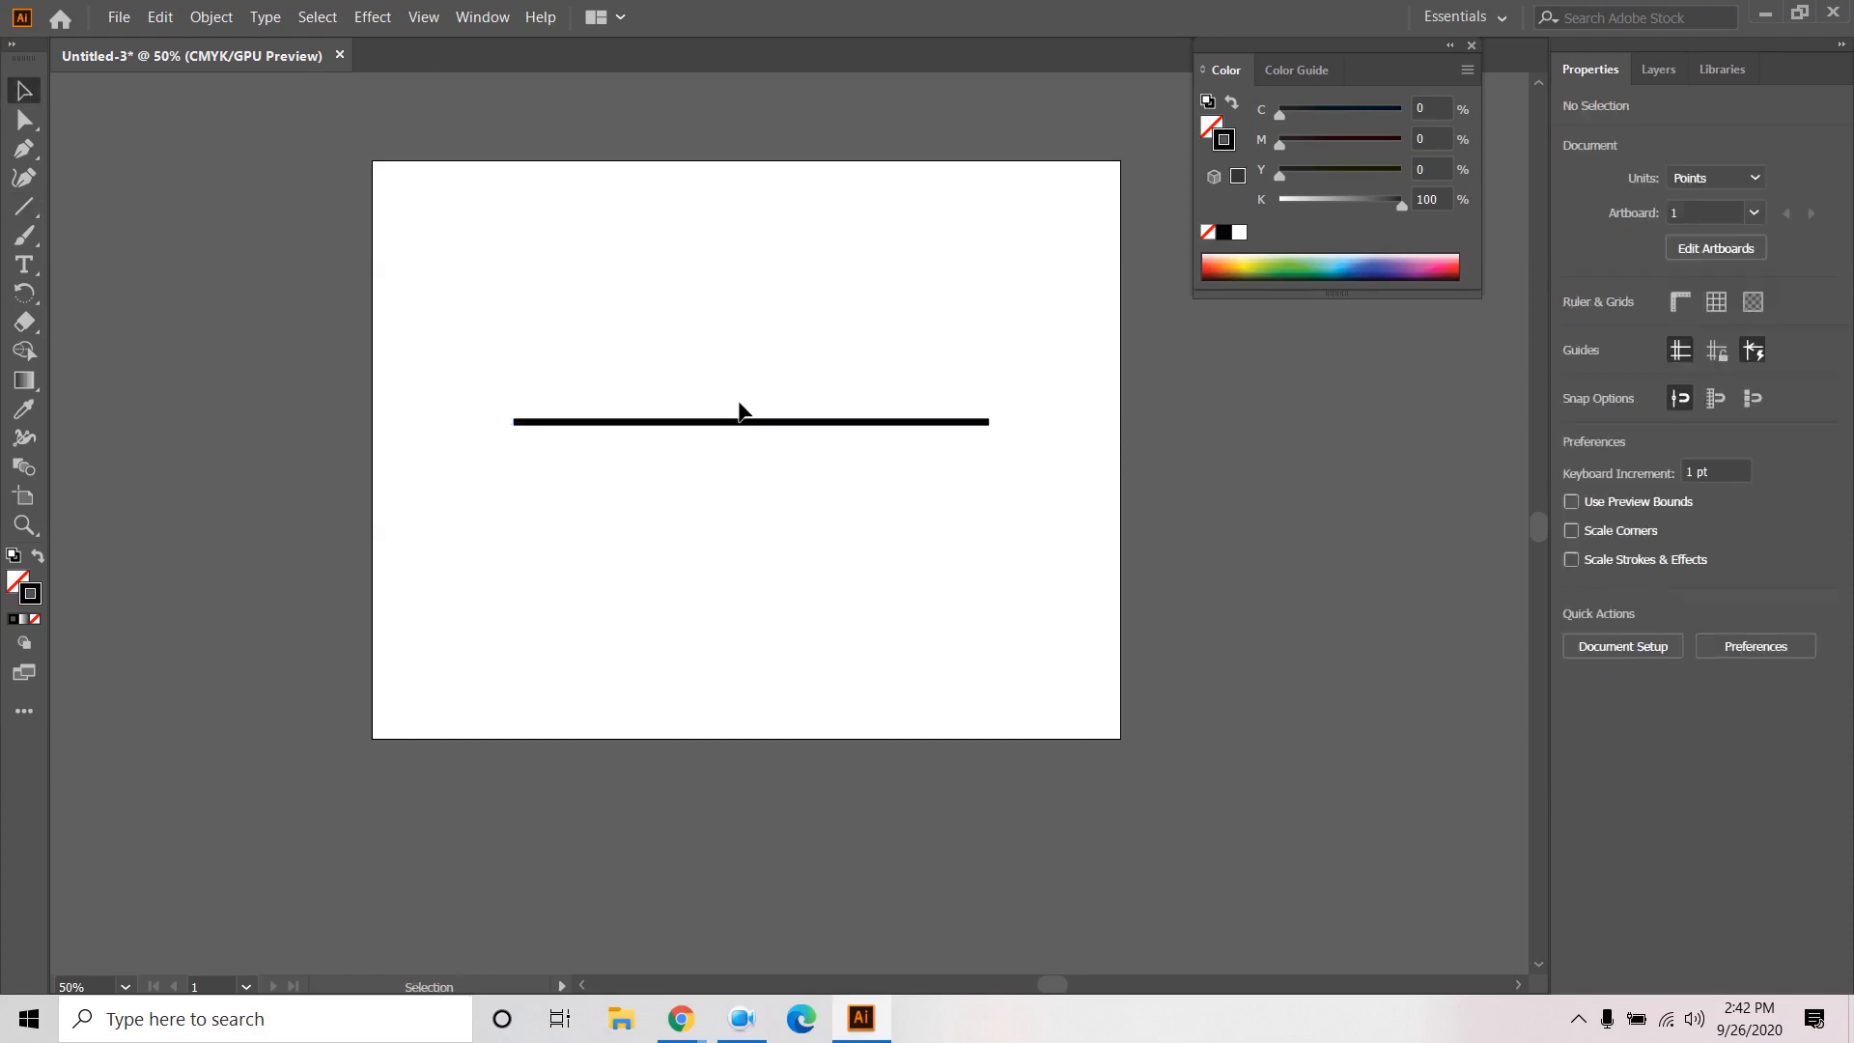
Create a copy of the black line rotated by 20° about its centre.
{"action": "left_click", "coordinate": [869, 423]}
{"action": "left_click", "coordinate": [210, 17]}
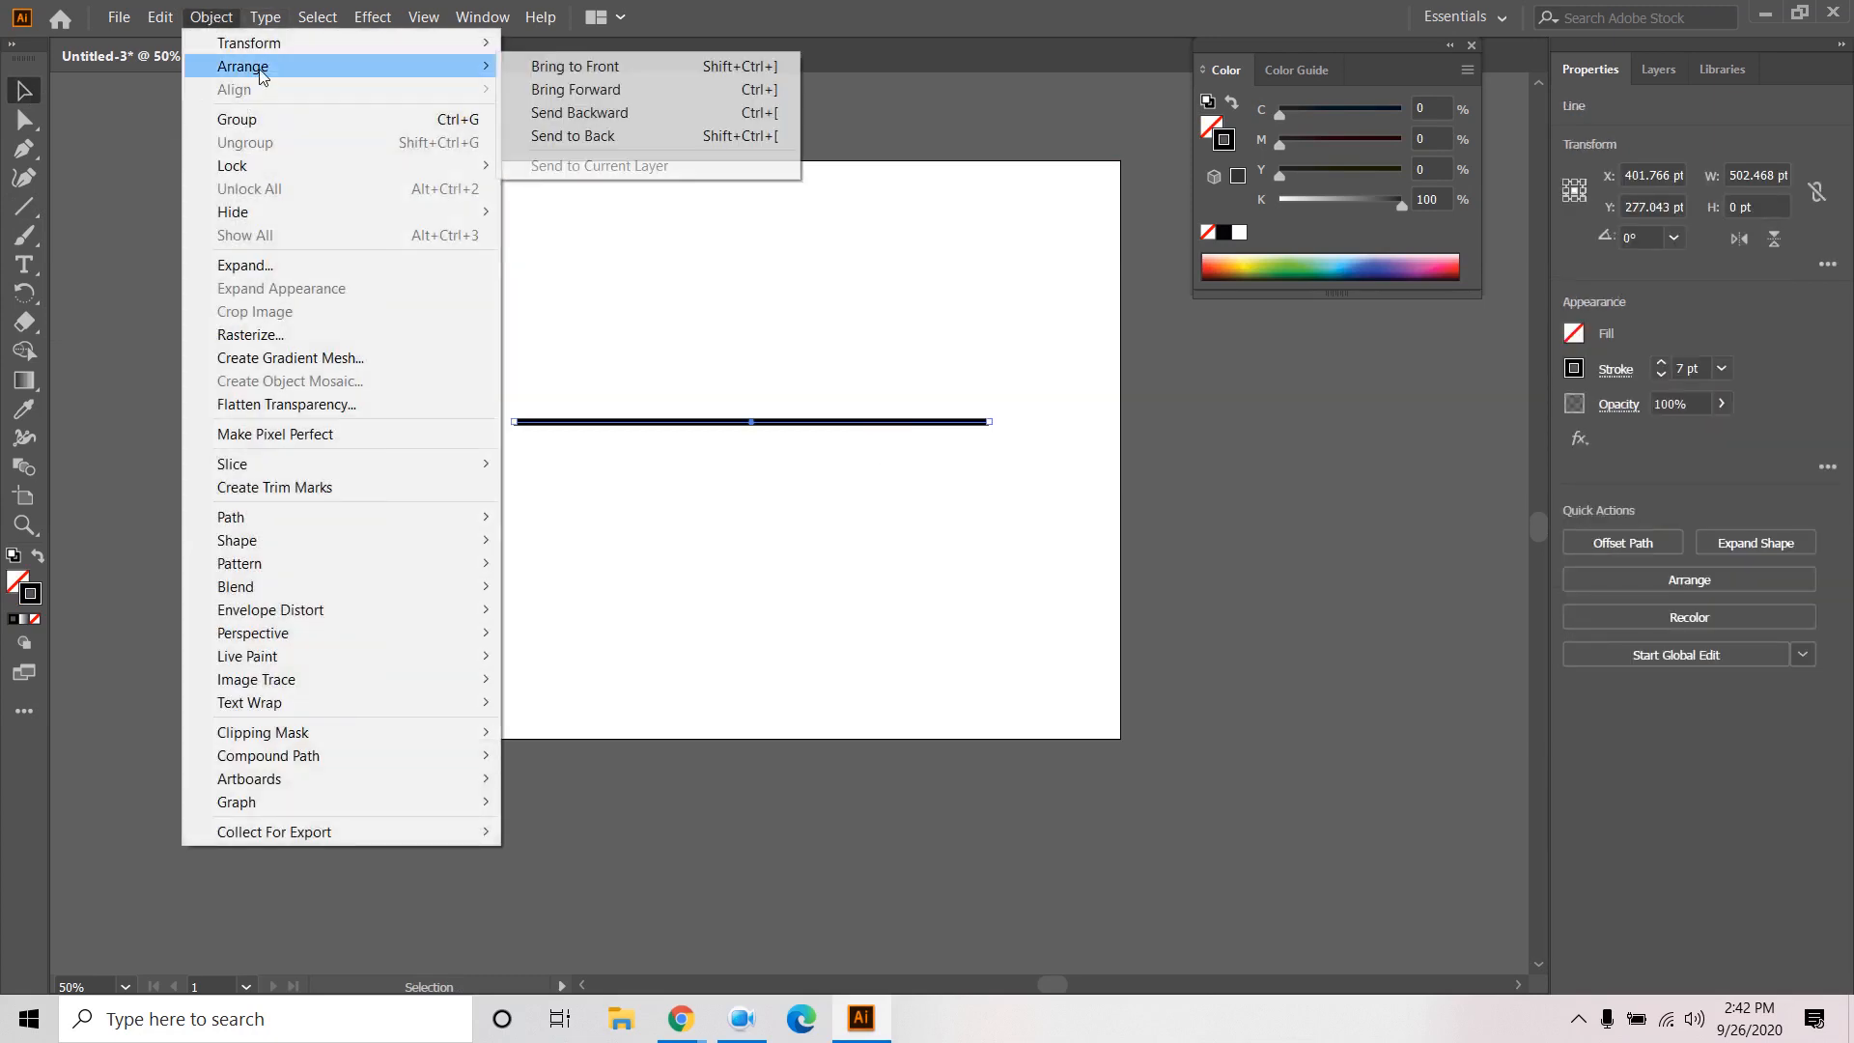
{"action": "mouse_move", "coordinate": [293, 46]}
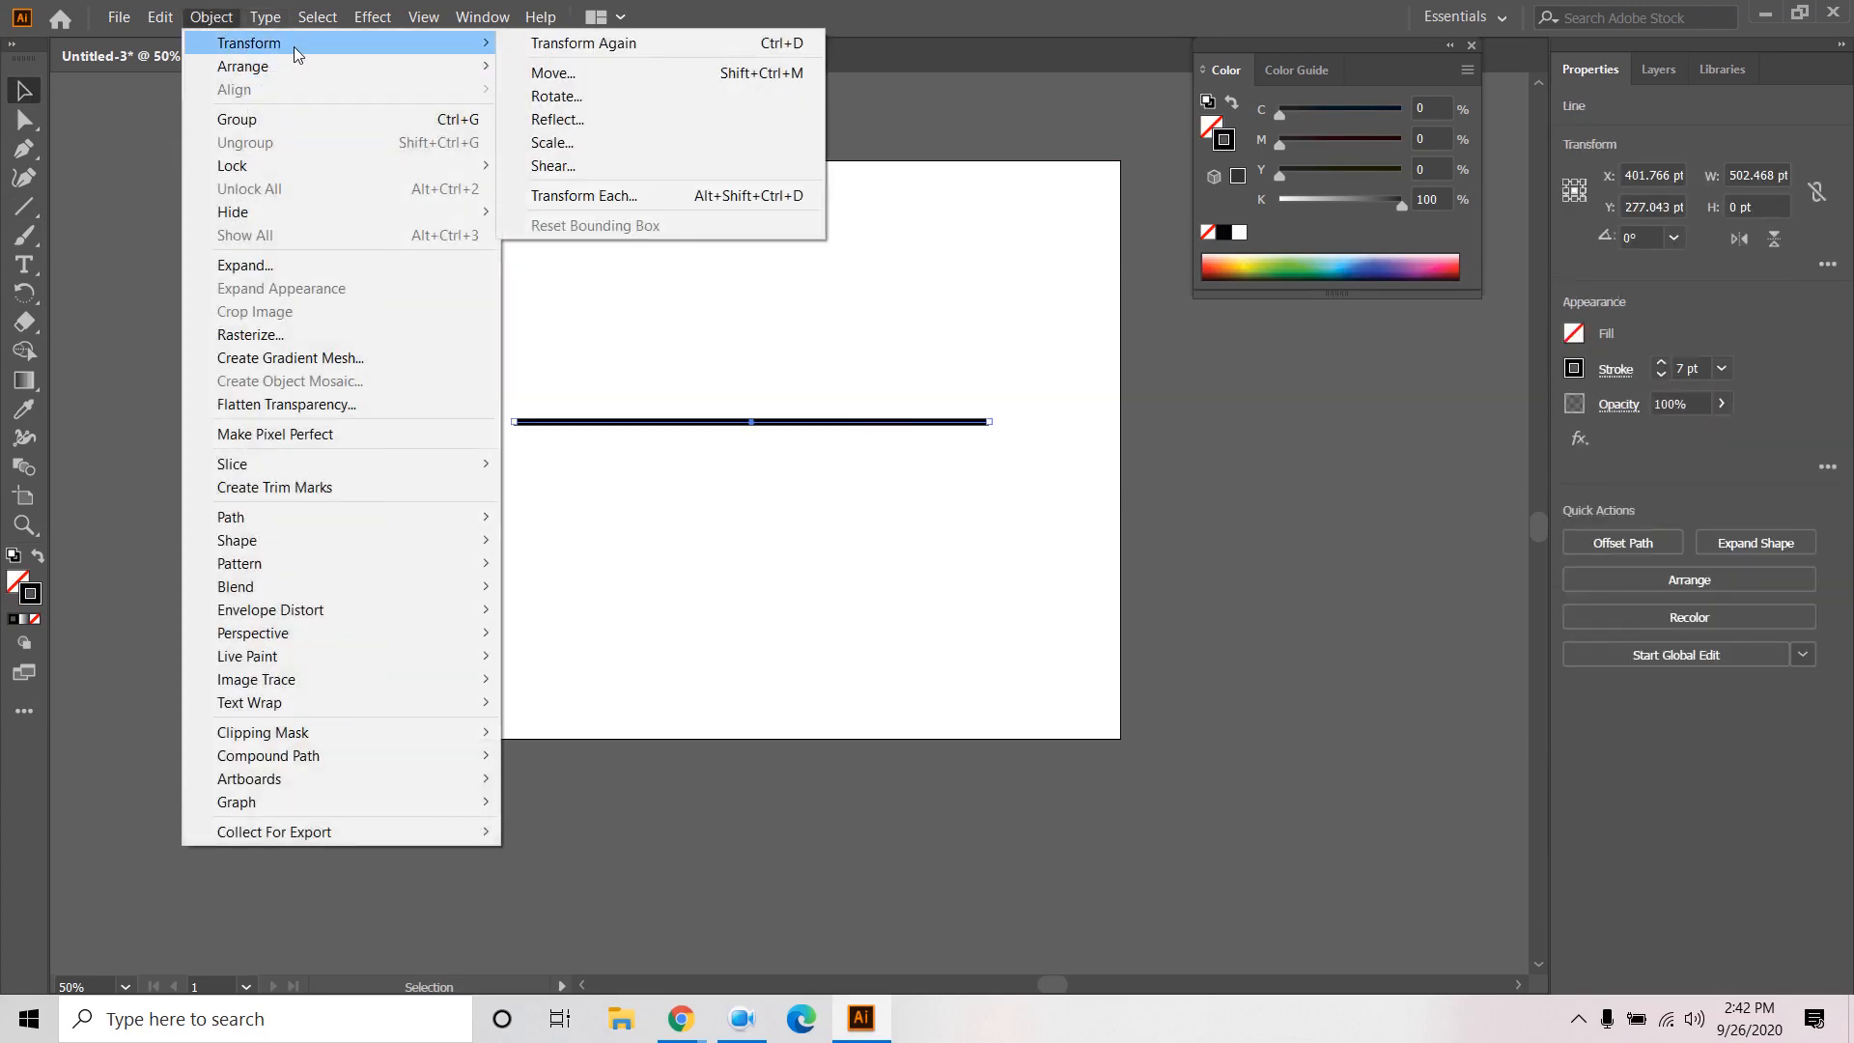
{"action": "left_click", "coordinate": [611, 101]}
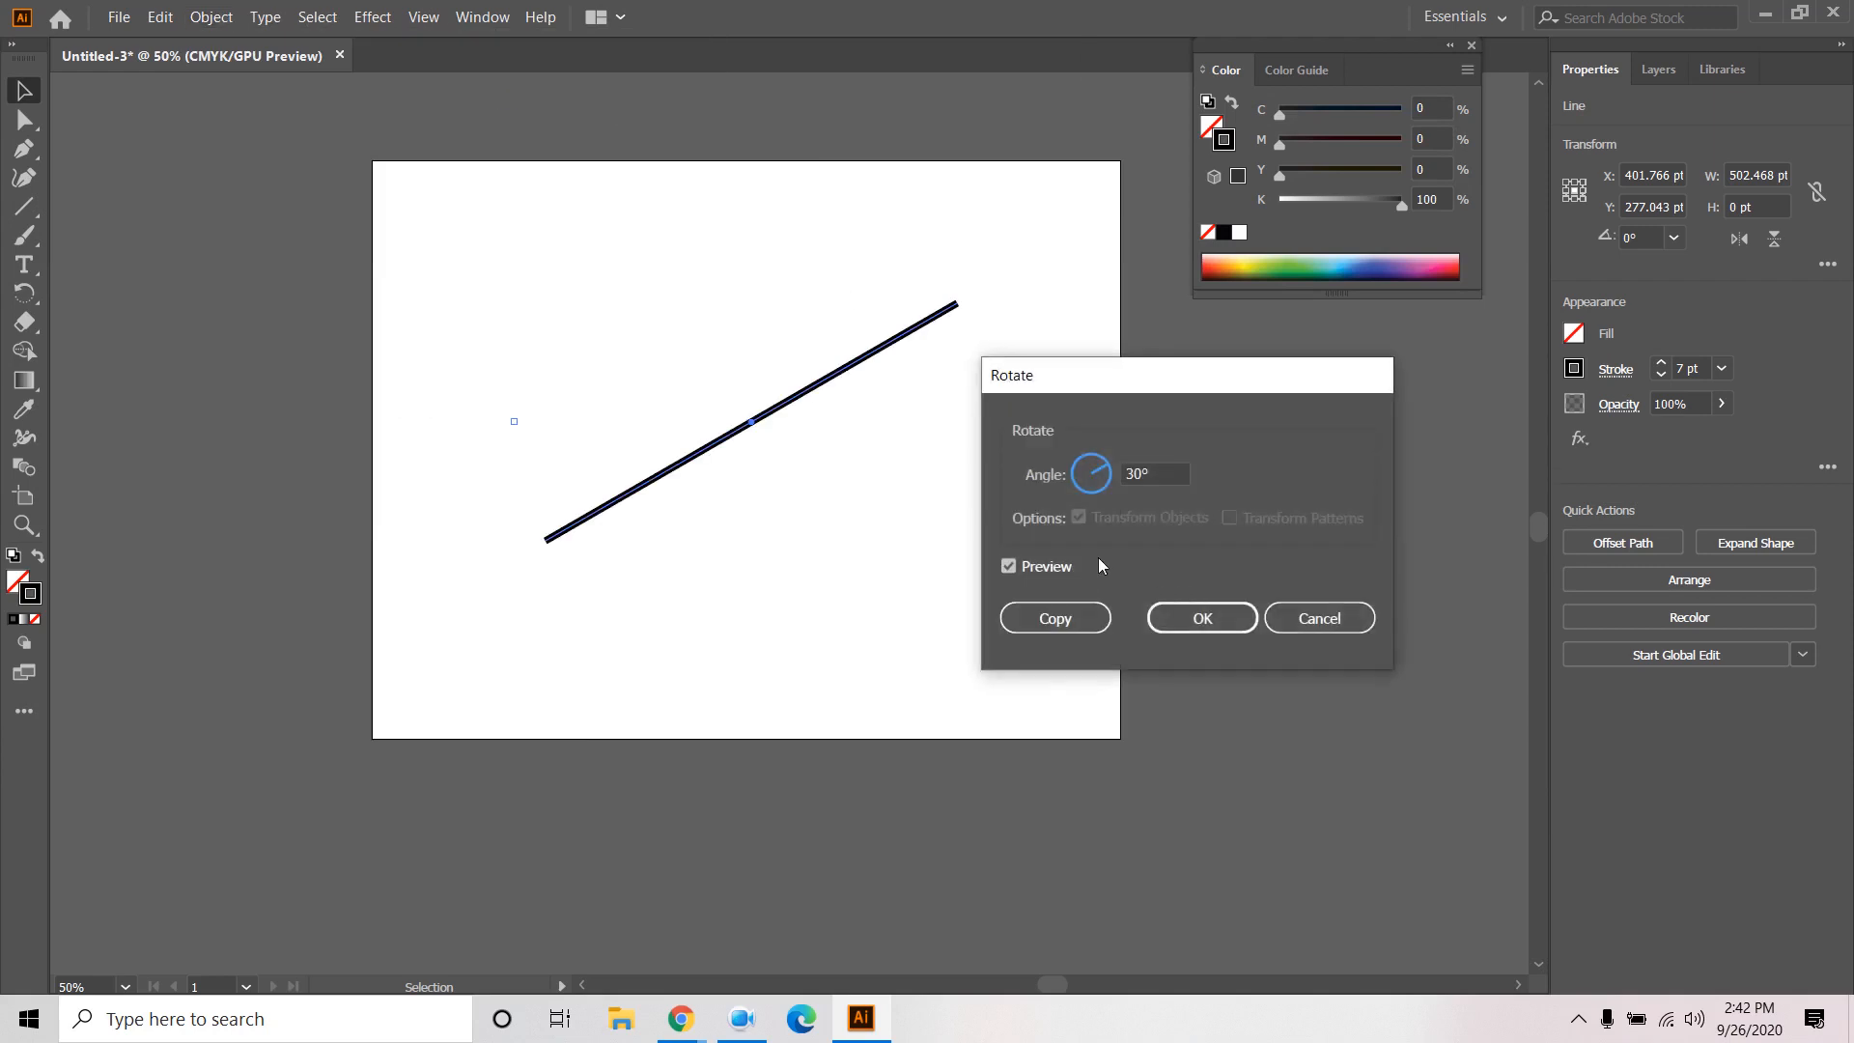
{"action": "left_click", "coordinate": [1168, 471]}
{"action": "type", "text": "20"}
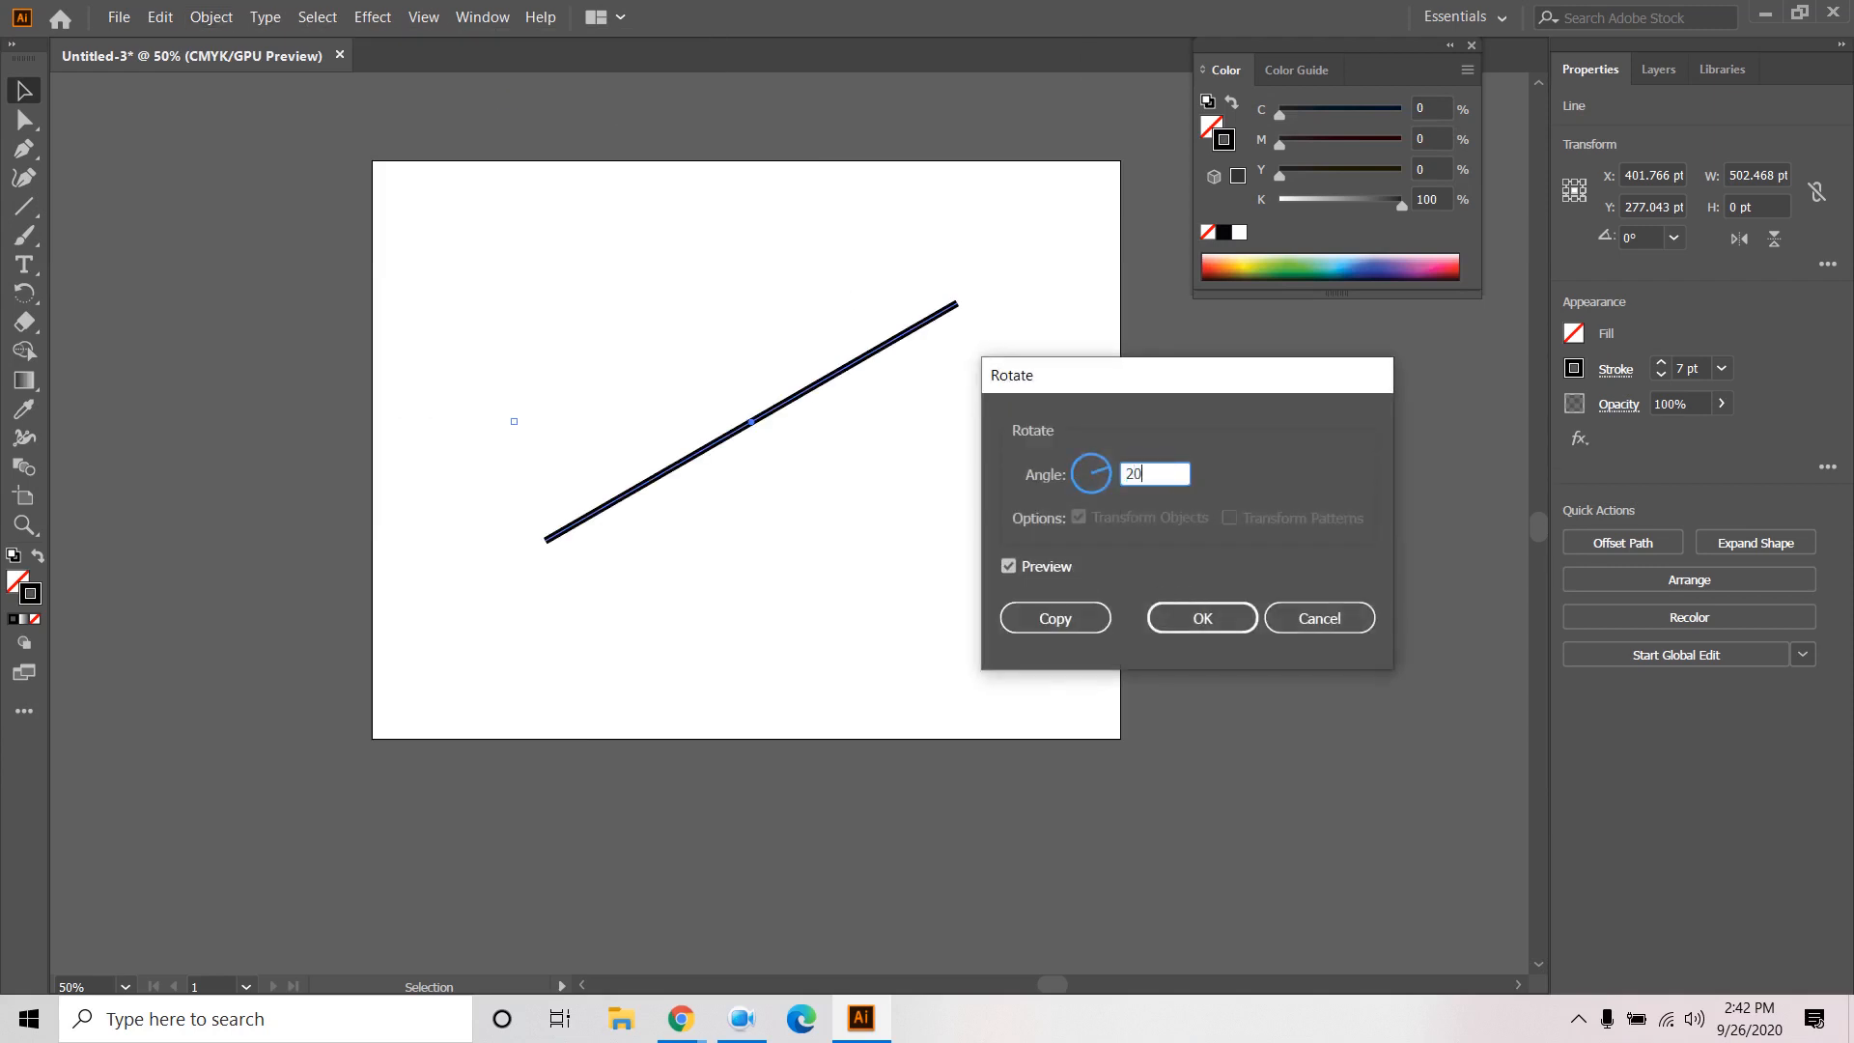
{"action": "left_click", "coordinate": [1008, 567]}
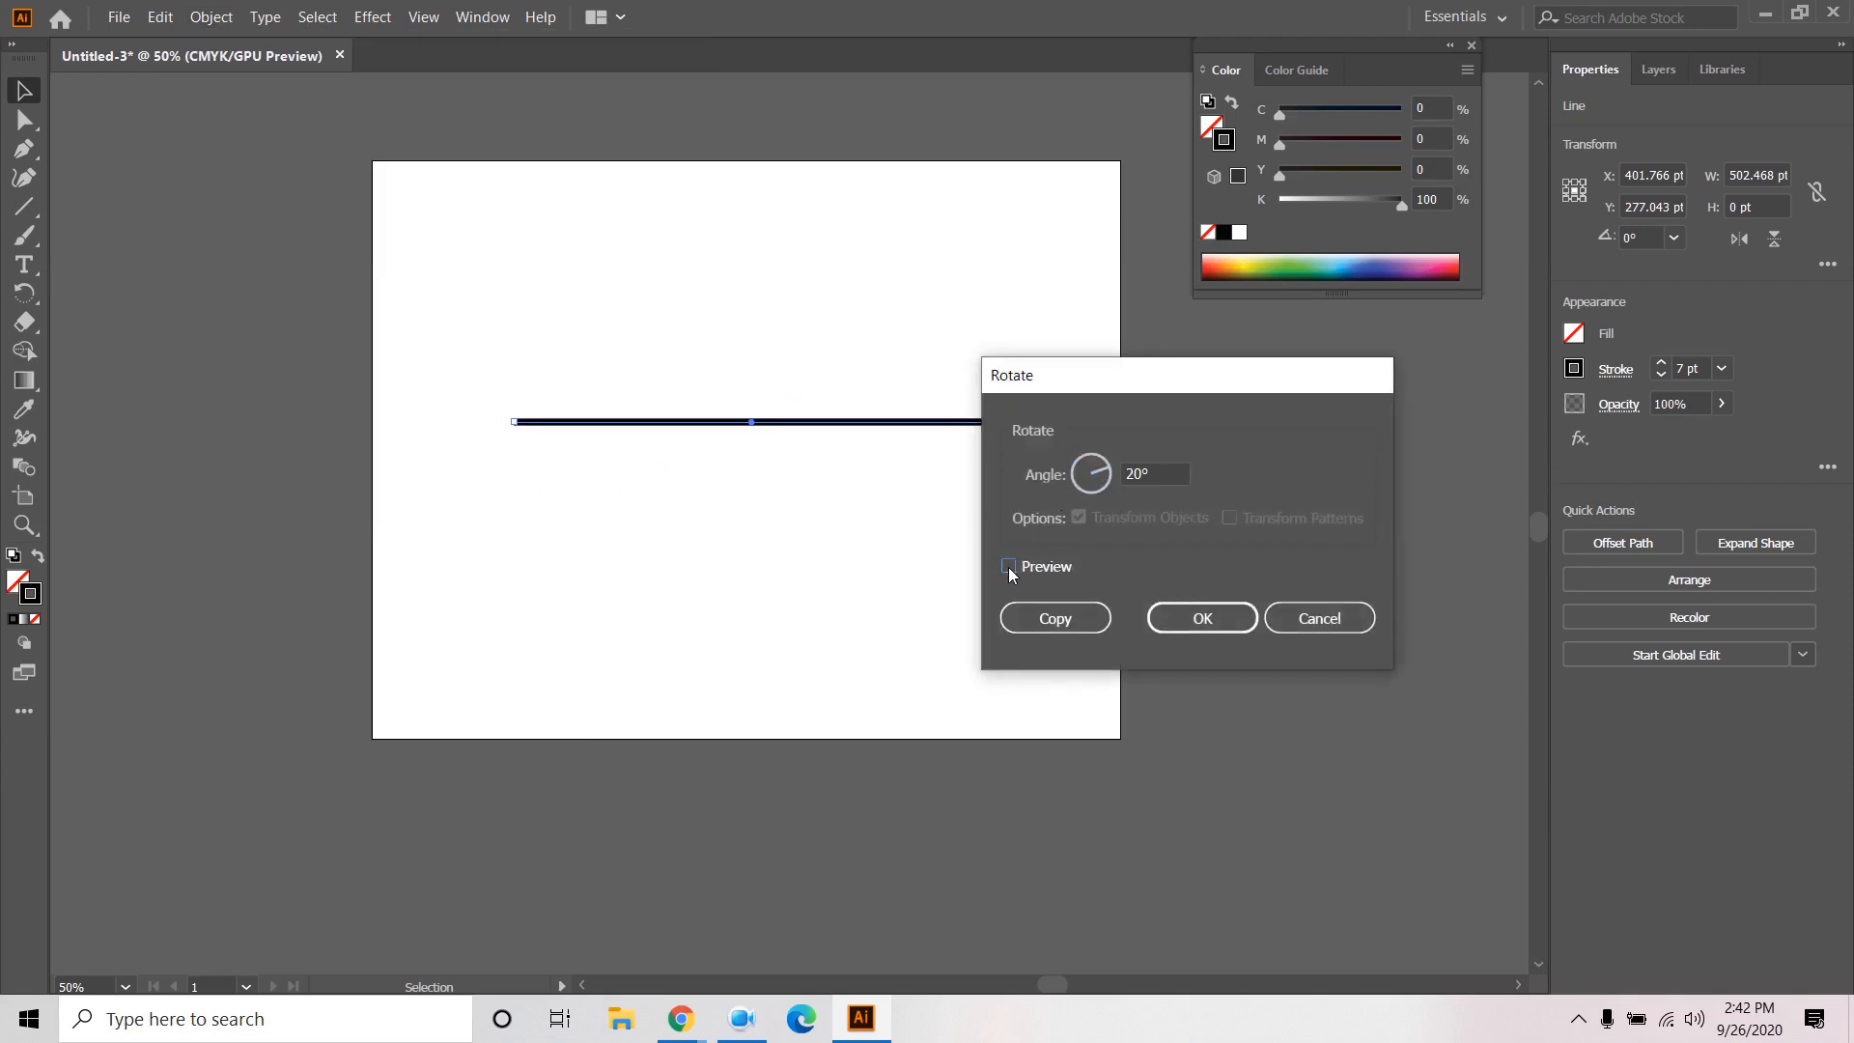
{"action": "left_click", "coordinate": [1009, 567]}
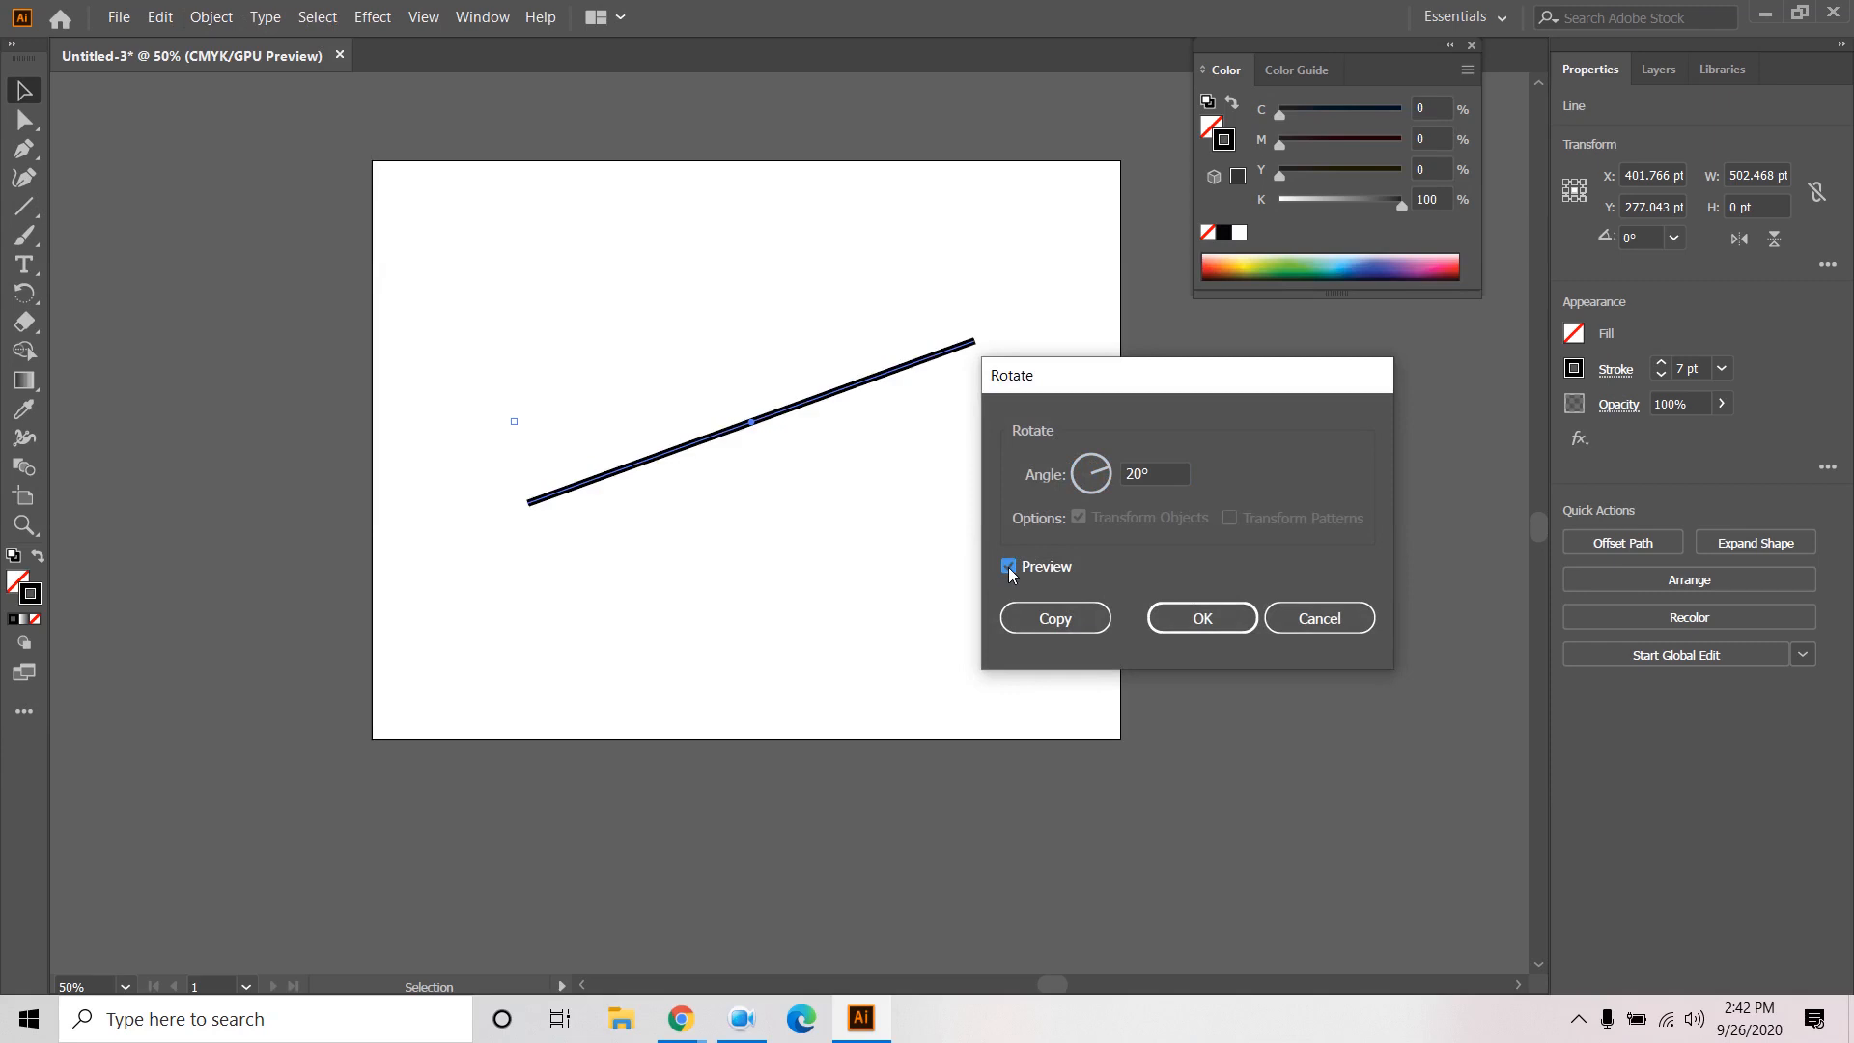
{"action": "left_click", "coordinate": [1047, 621]}
Repeat the 20° rotated copy eight times with Transform Again to form a full circle of radiating lines.
{"action": "key", "text": "ctrl+d"}
{"action": "key", "text": "ctrl+d"}
{"action": "key", "text": "ctrl+d"}
{"action": "key", "text": "ctrl+d"}
{"action": "key", "text": "ctrl+d"}
{"action": "key", "text": "ctrl+d"}
{"action": "key", "text": "ctrl+d"}
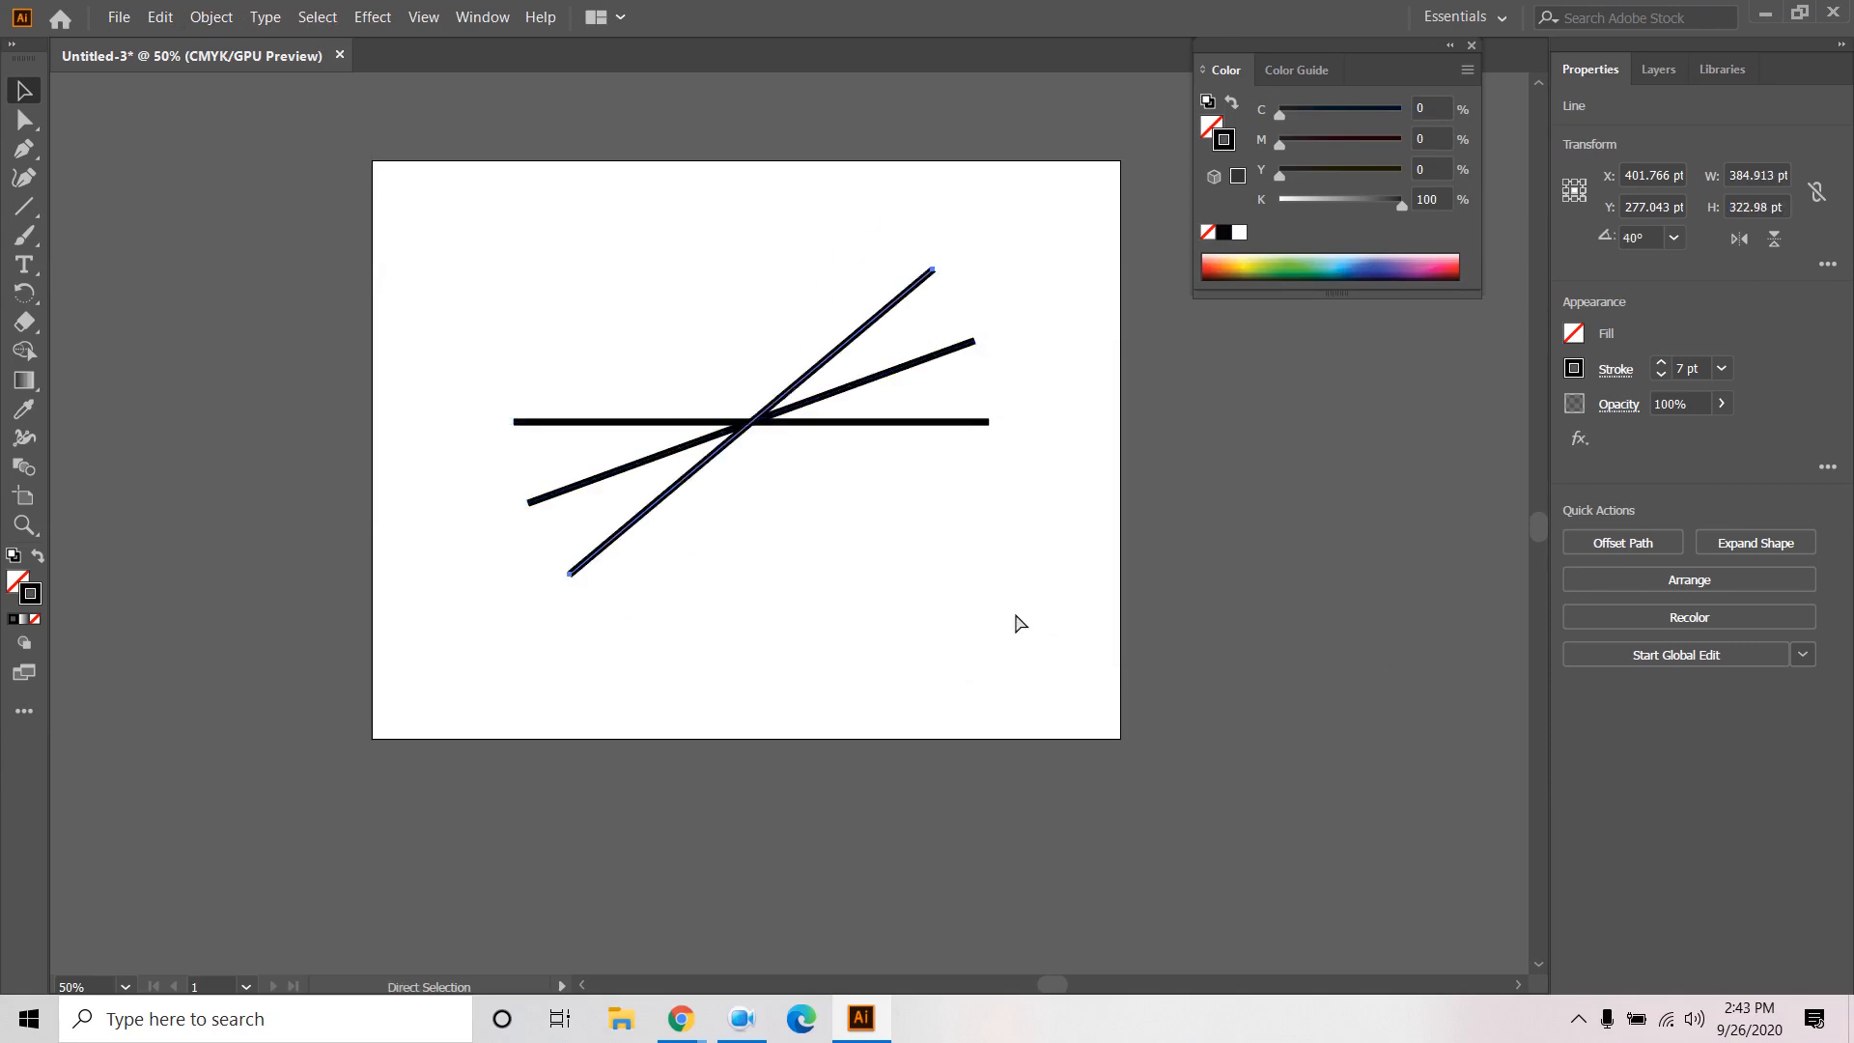
{"action": "key", "text": "ctrl+d"}
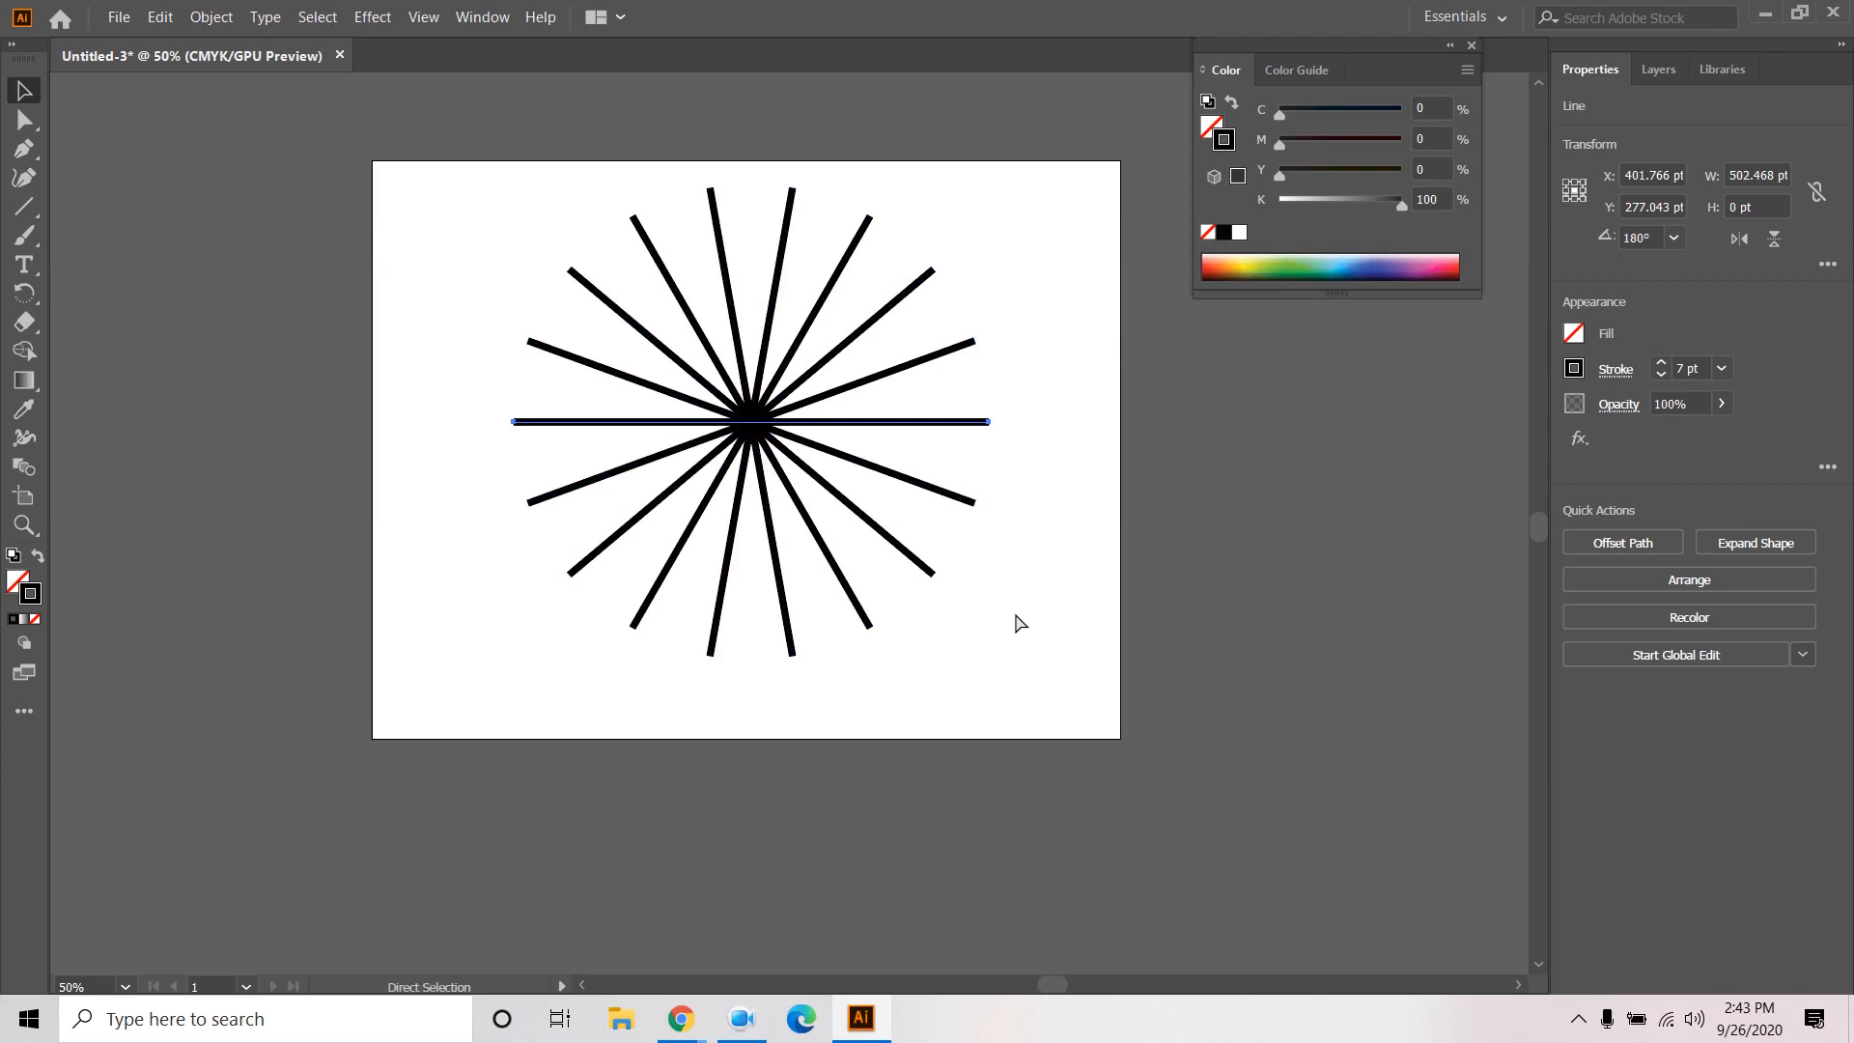
Delete all the radiating black lines from the artboard.
{"action": "left_click", "coordinate": [472, 266]}
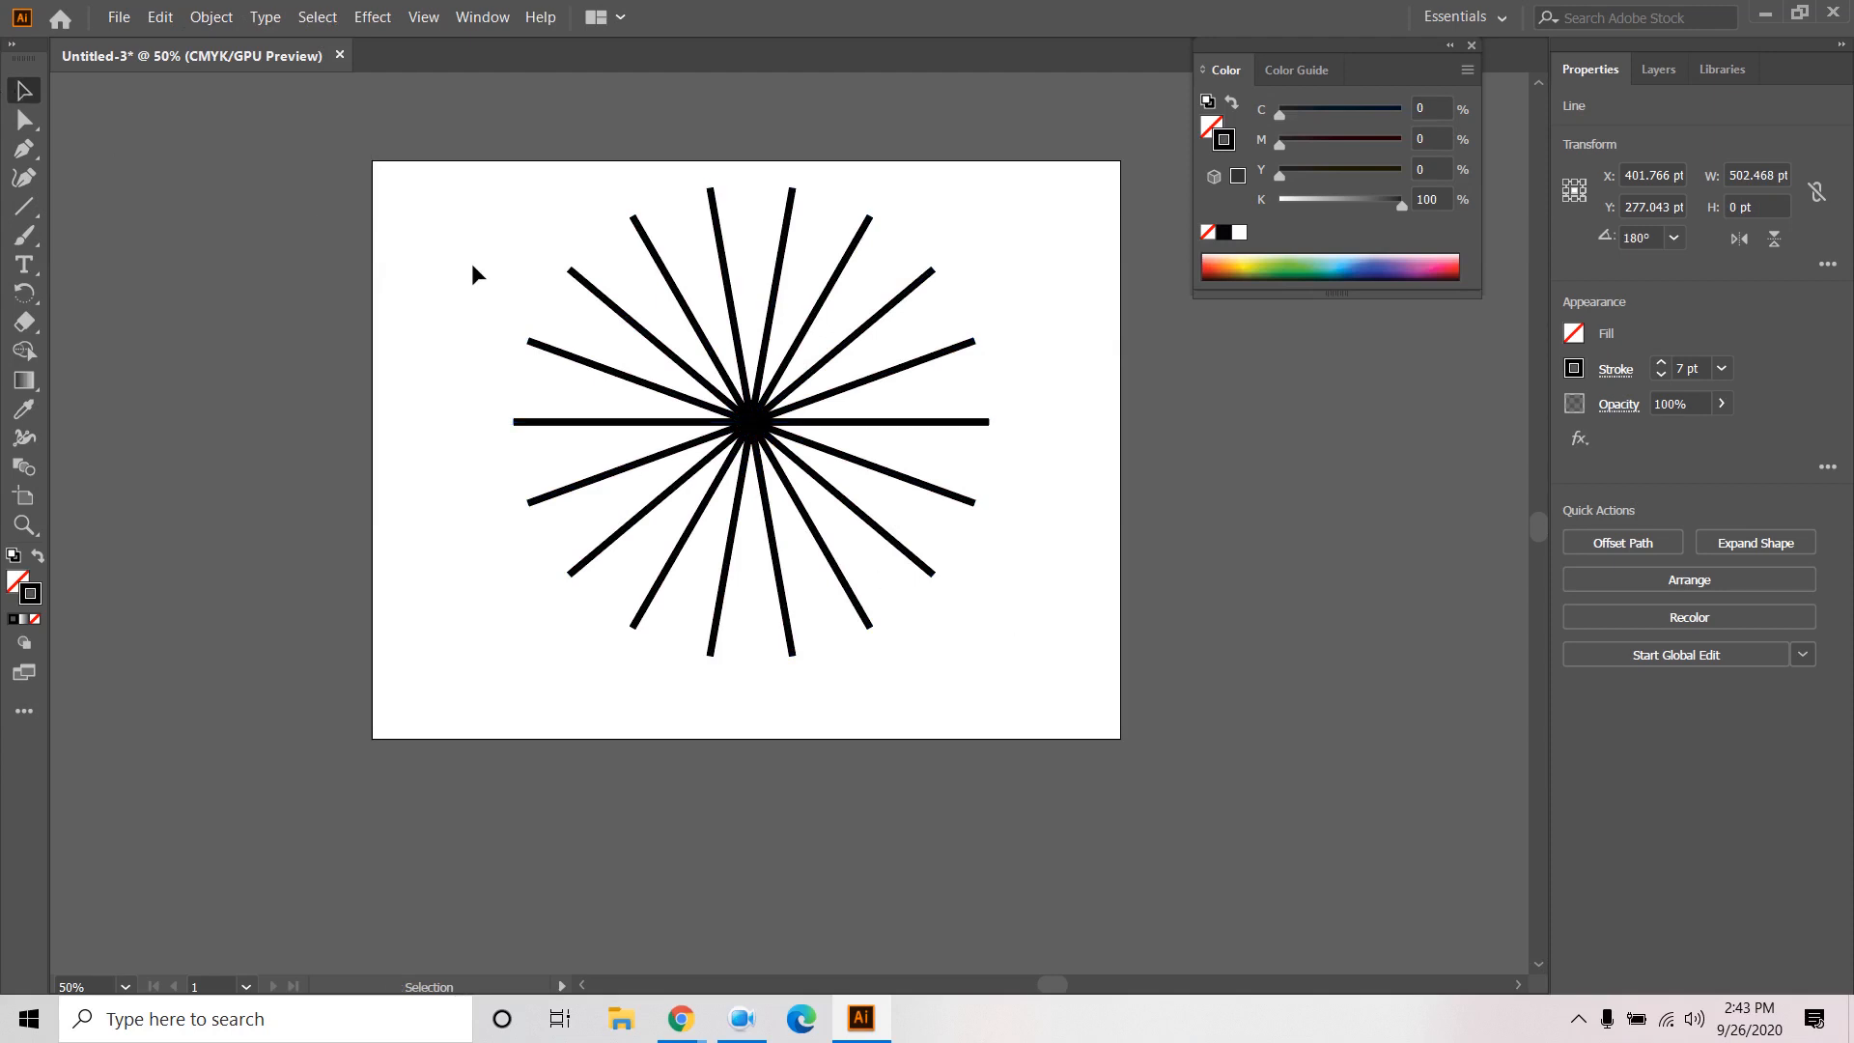
{"action": "left_click_drag", "start_coordinate": [454, 246], "coordinate": [966, 599]}
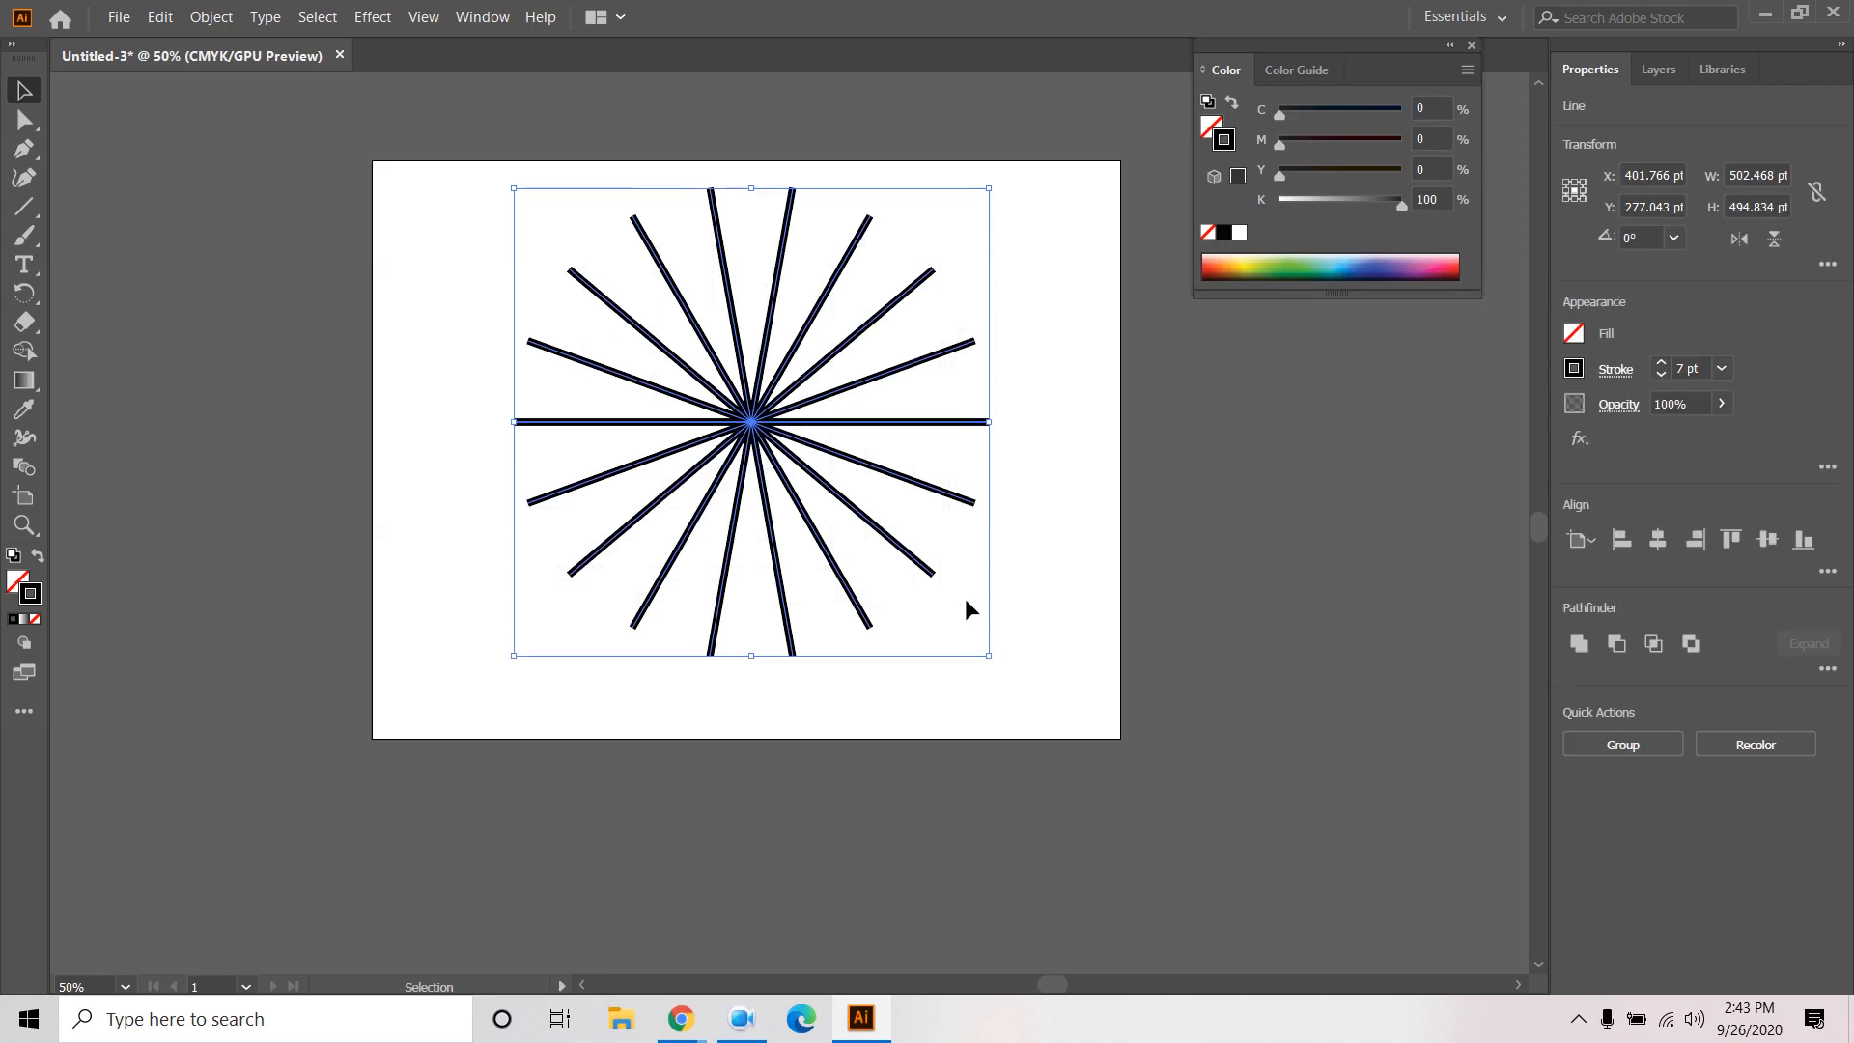
{"action": "key", "text": "Delete"}
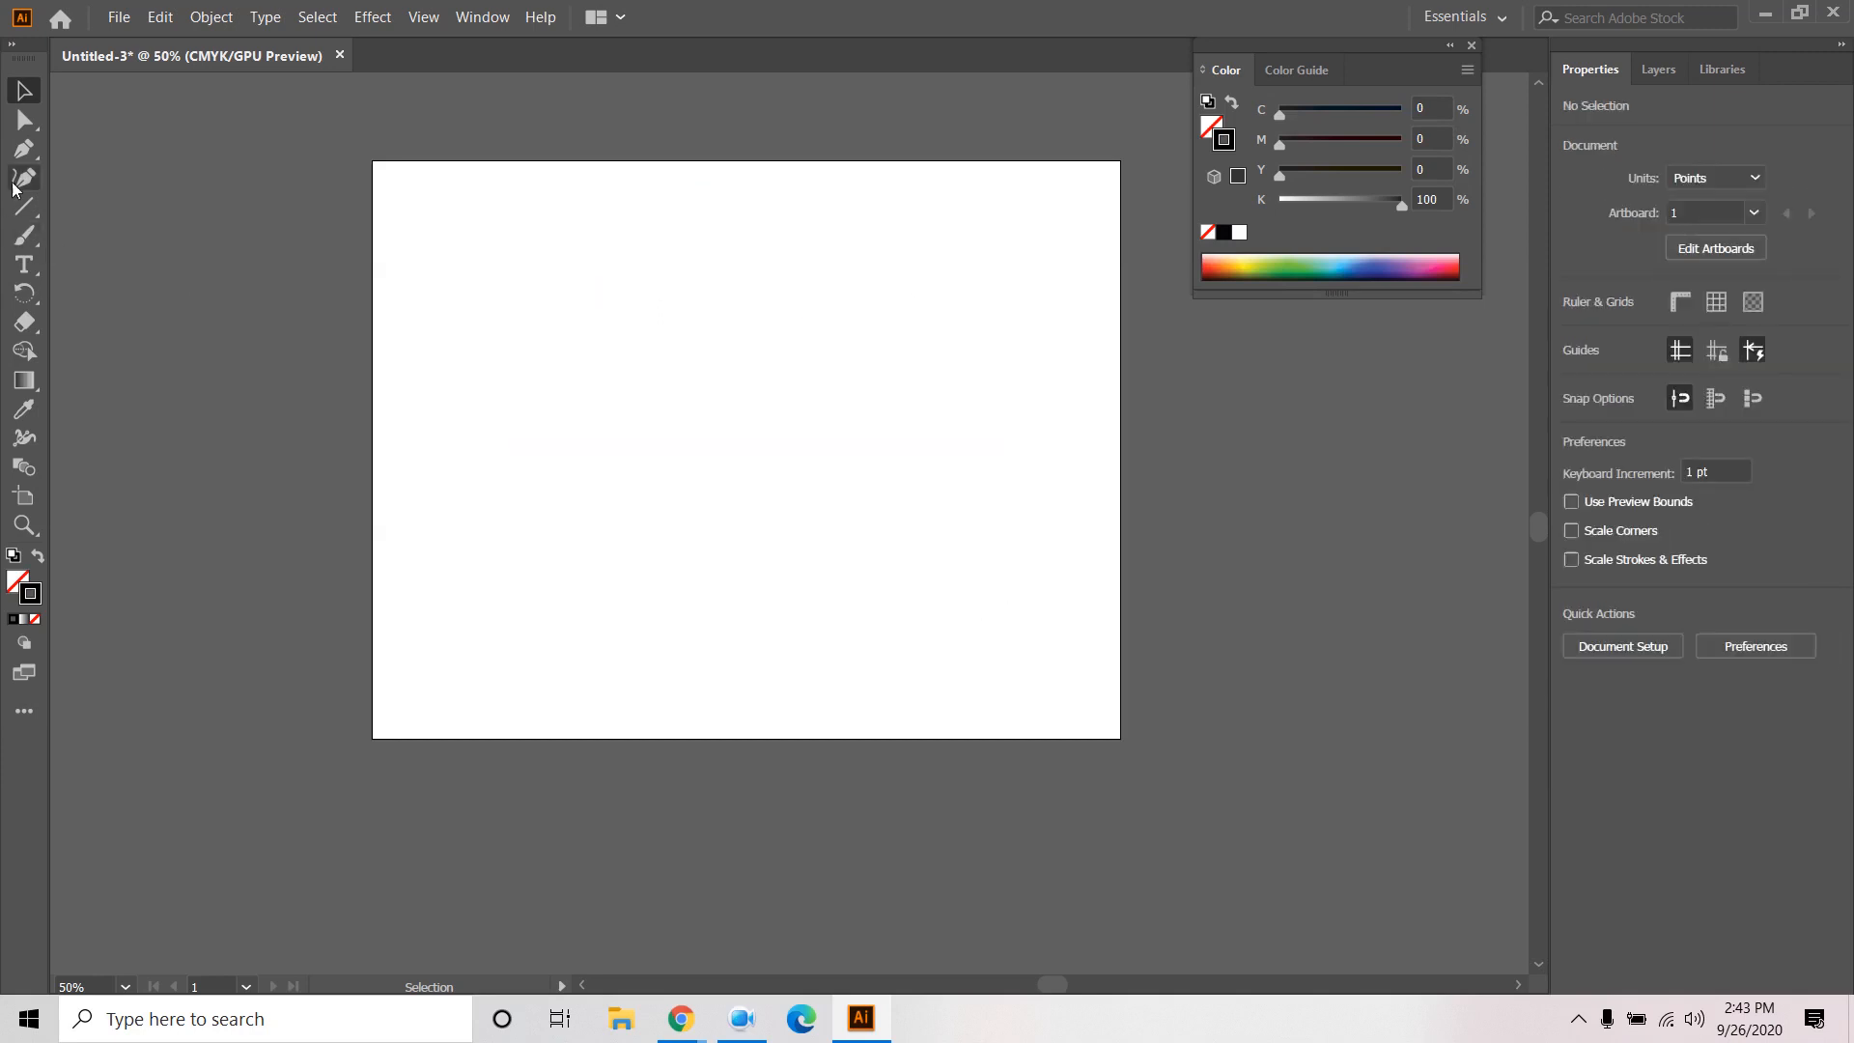
{"action": "left_click", "coordinate": [24, 149]}
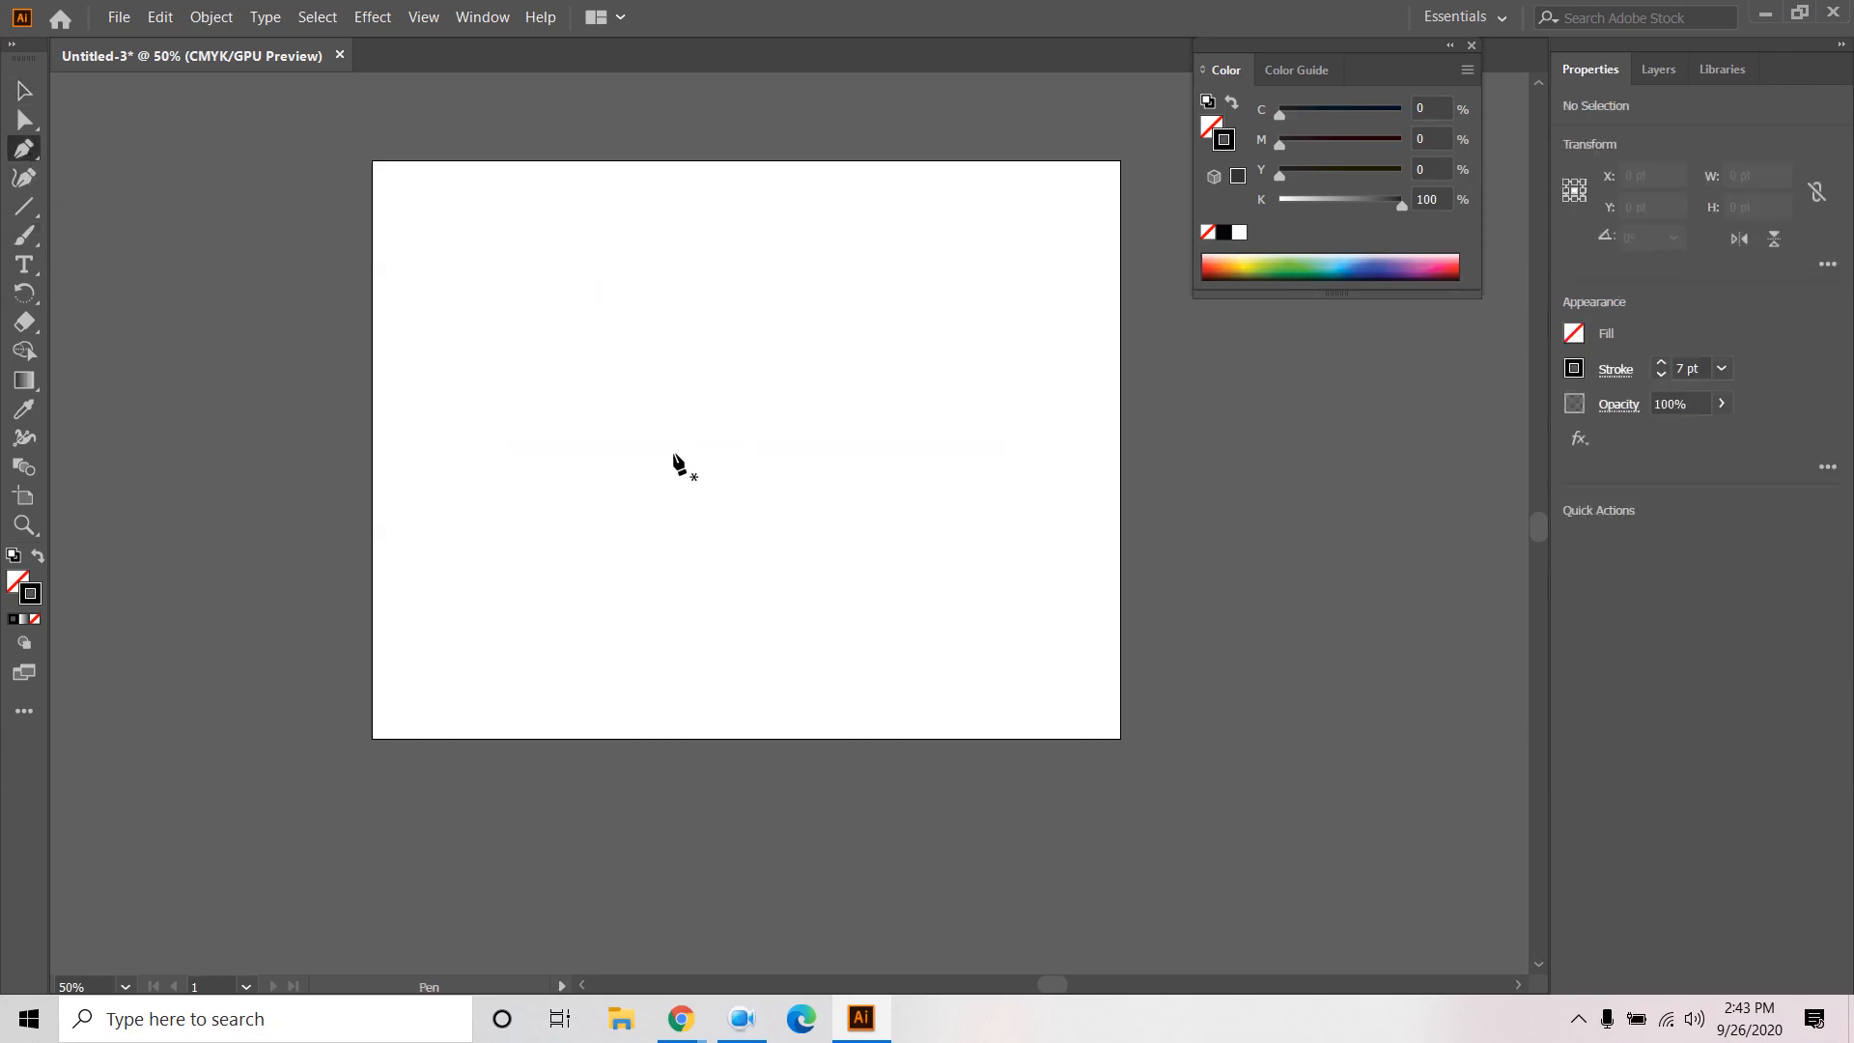
{"action": "left_click", "coordinate": [745, 448]}
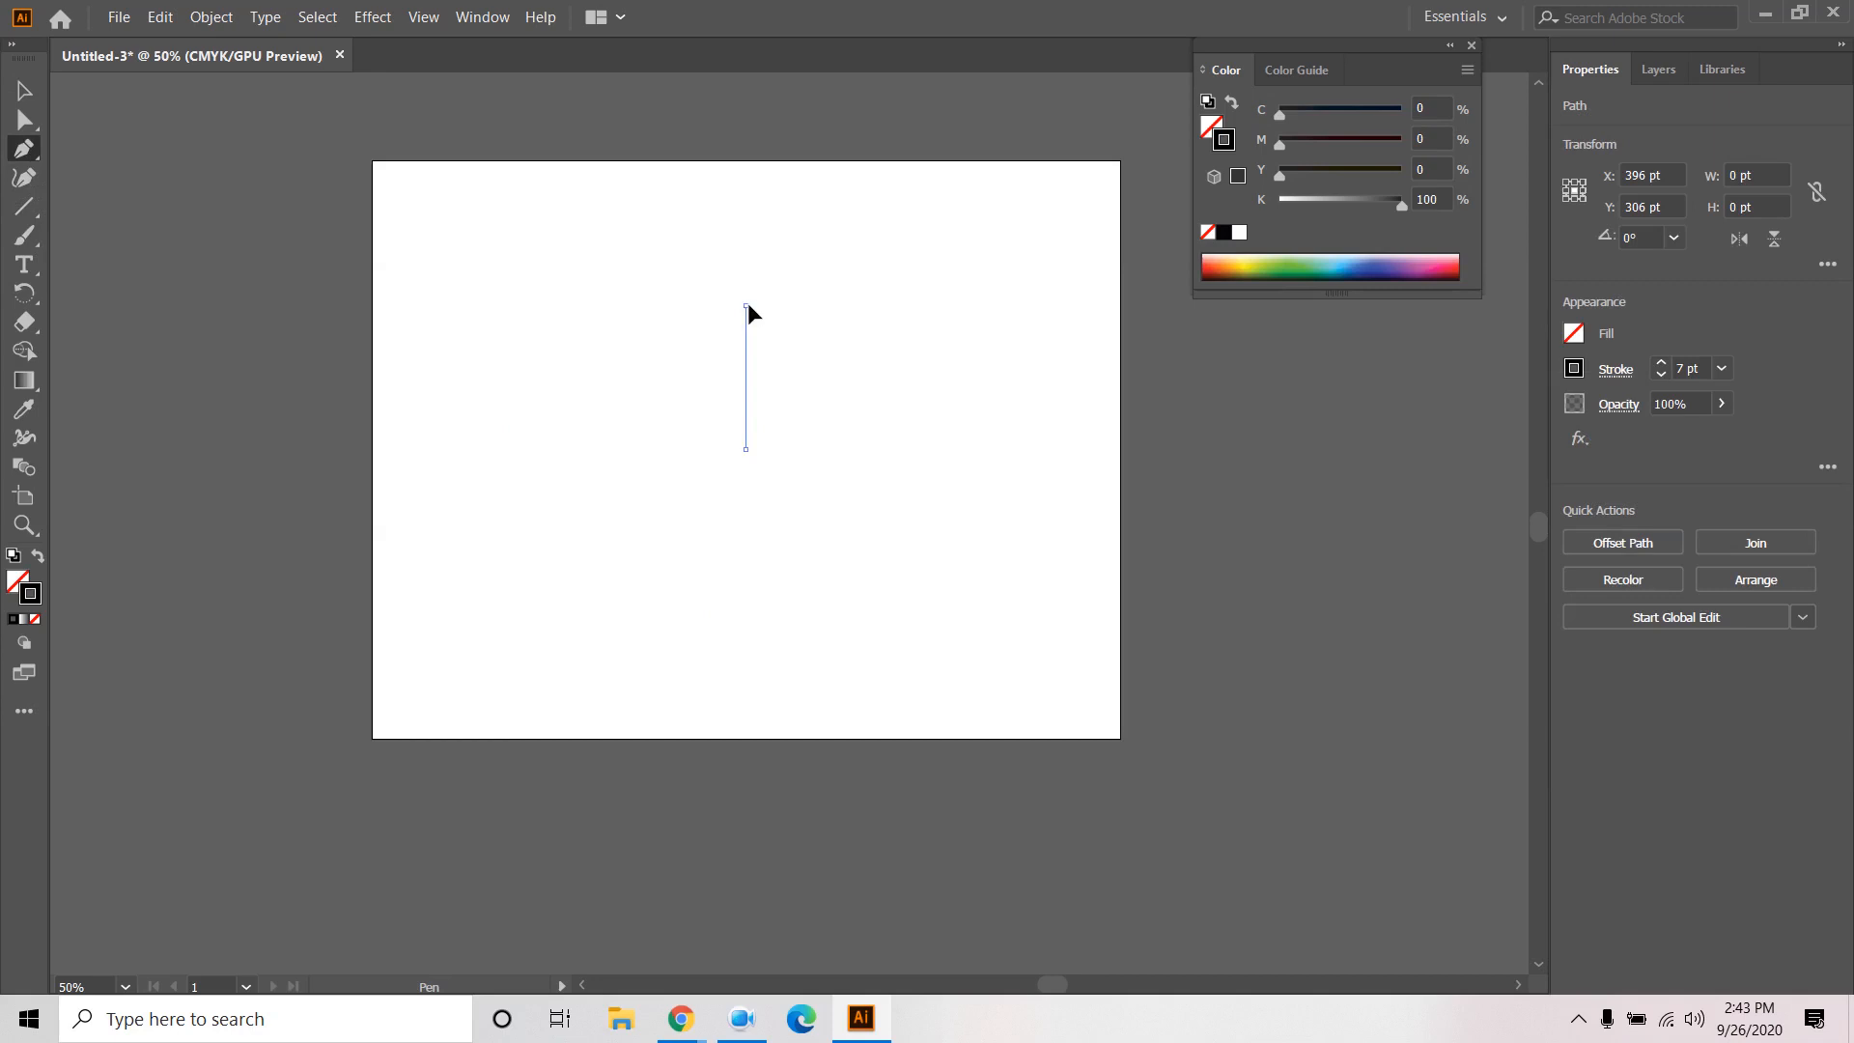
{"action": "left_click", "coordinate": [745, 306]}
{"action": "mouse_move", "coordinate": [744, 448]}
{"action": "left_mouse_down"}
{"action": "mouse_move", "coordinate": [629, 492]}
{"action": "mouse_move", "coordinate": [621, 549]}
{"action": "mouse_move", "coordinate": [663, 531]}
{"action": "left_mouse_up"}
{"action": "left_click", "coordinate": [22, 97]}
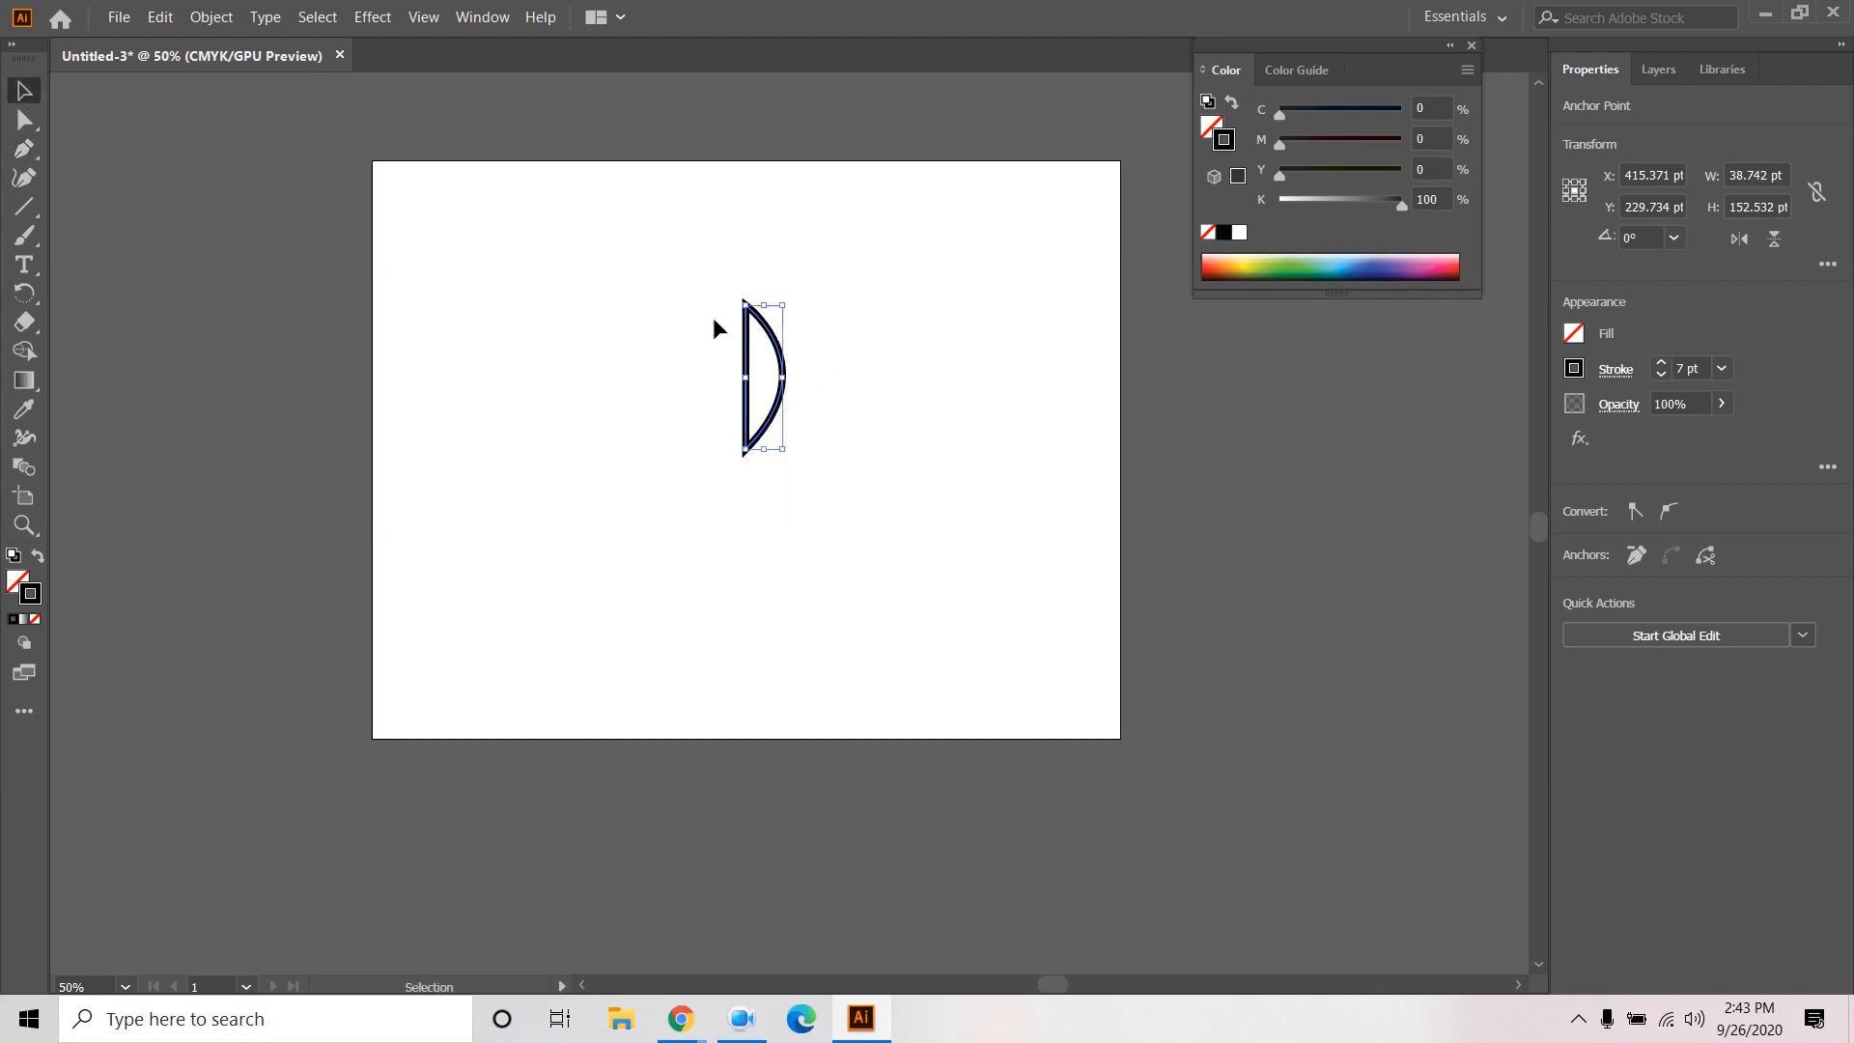
{"action": "left_click", "coordinate": [1013, 314]}
{"action": "left_click_drag", "start_coordinate": [1013, 315], "coordinate": [606, 491]}
{"action": "key", "text": "Delete"}
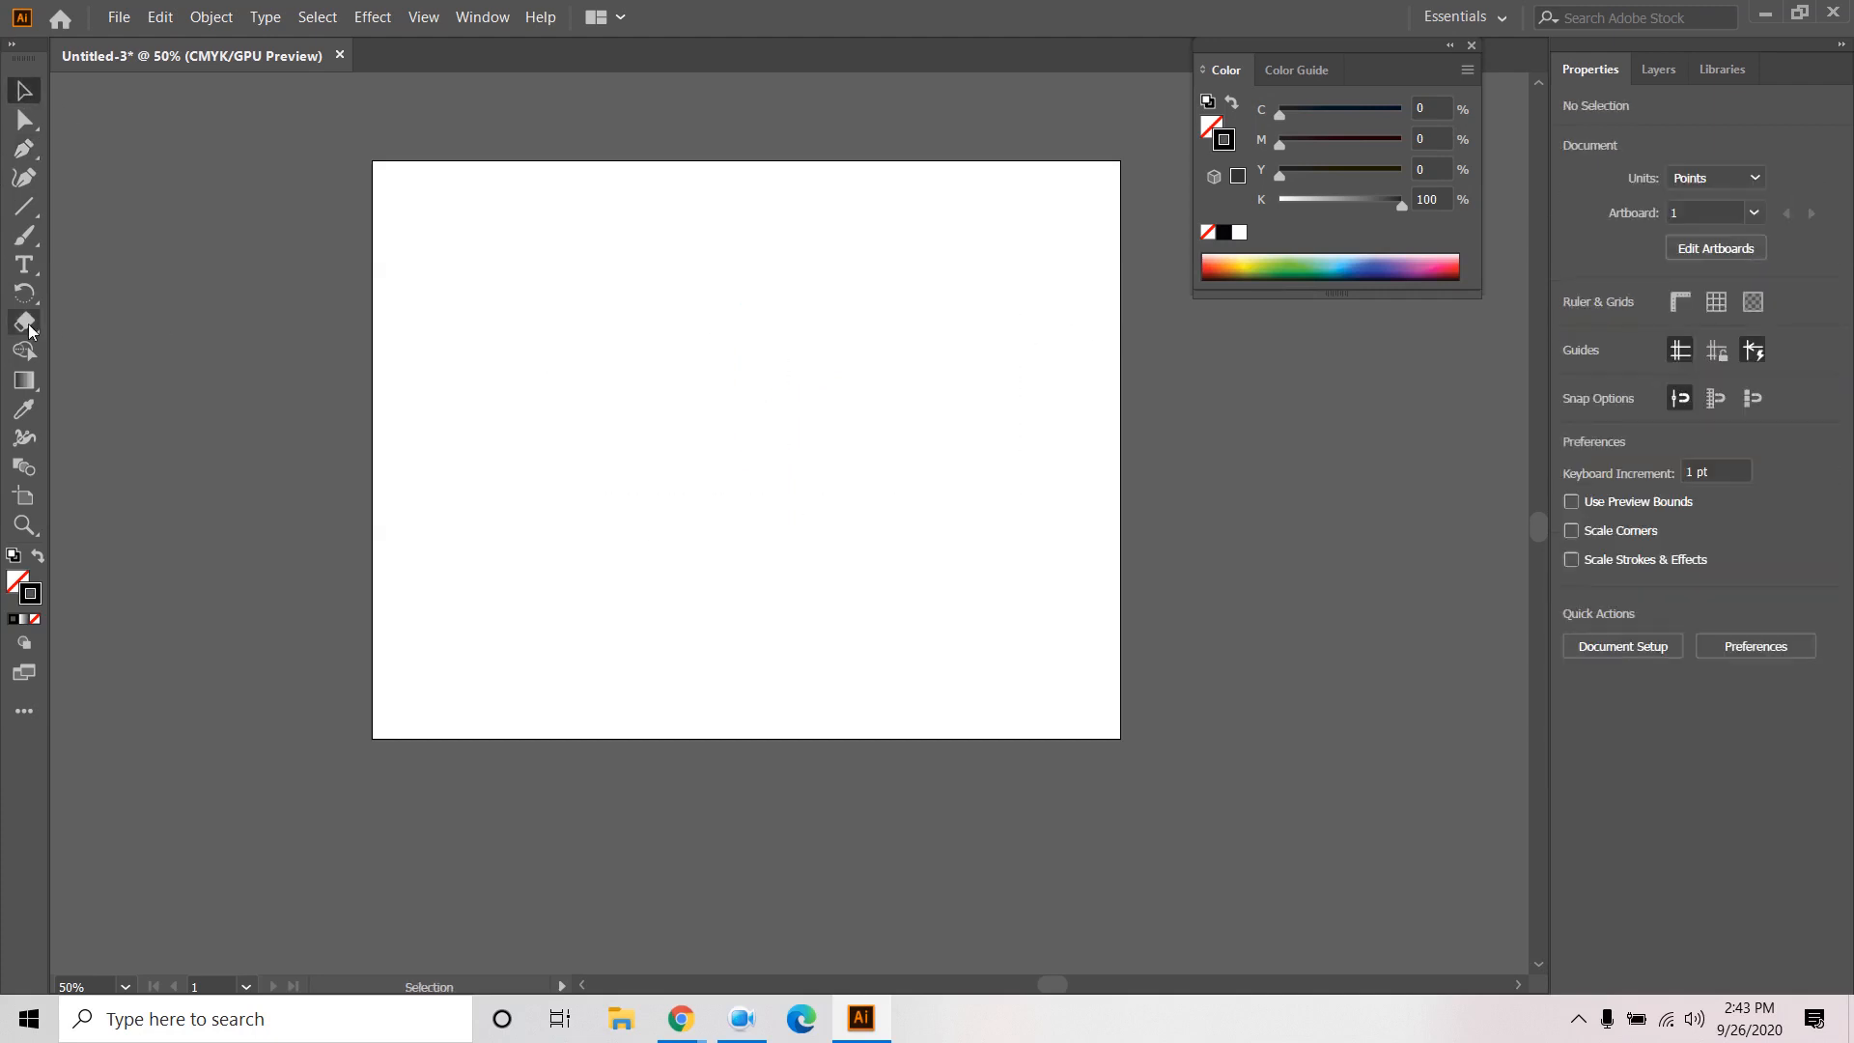
Draw a curved, pointed leaf shape about 65 pt wide and 167 pt high on the artboard with the Pen tool.
{"action": "left_click", "coordinate": [24, 148]}
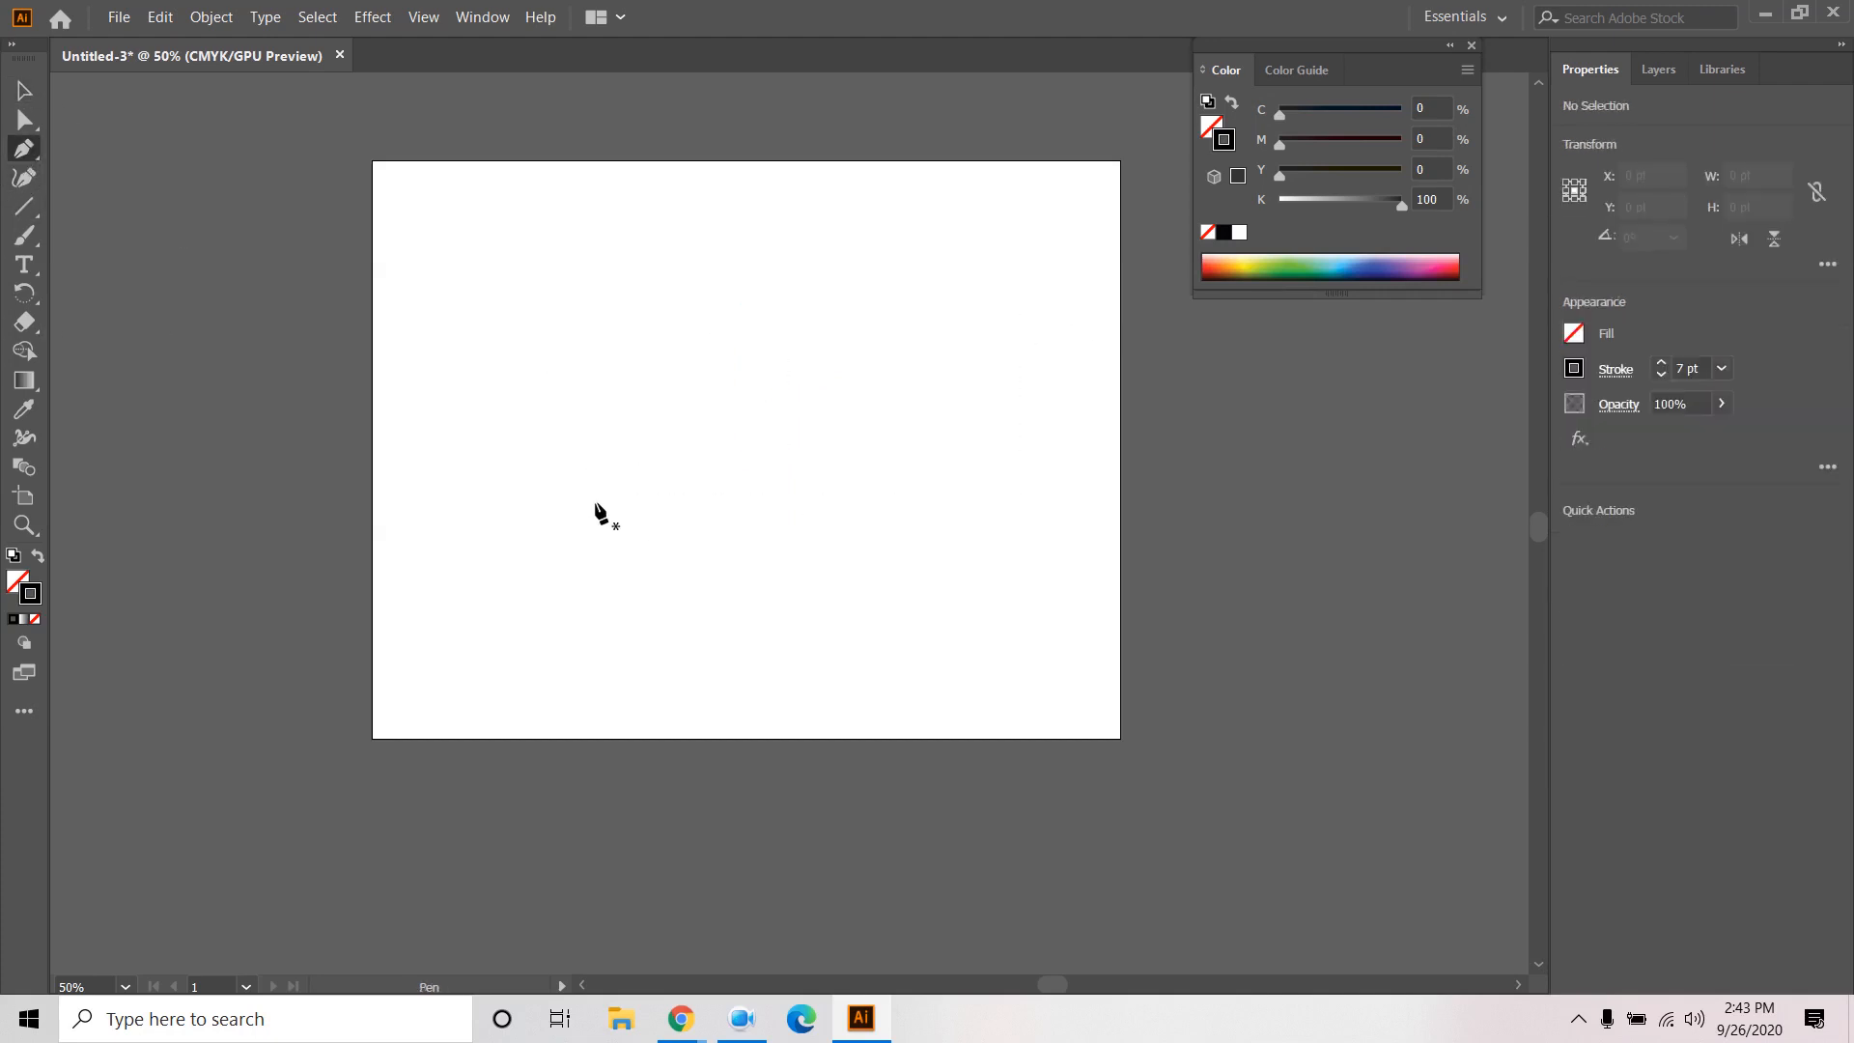
{"action": "left_click", "coordinate": [636, 508]}
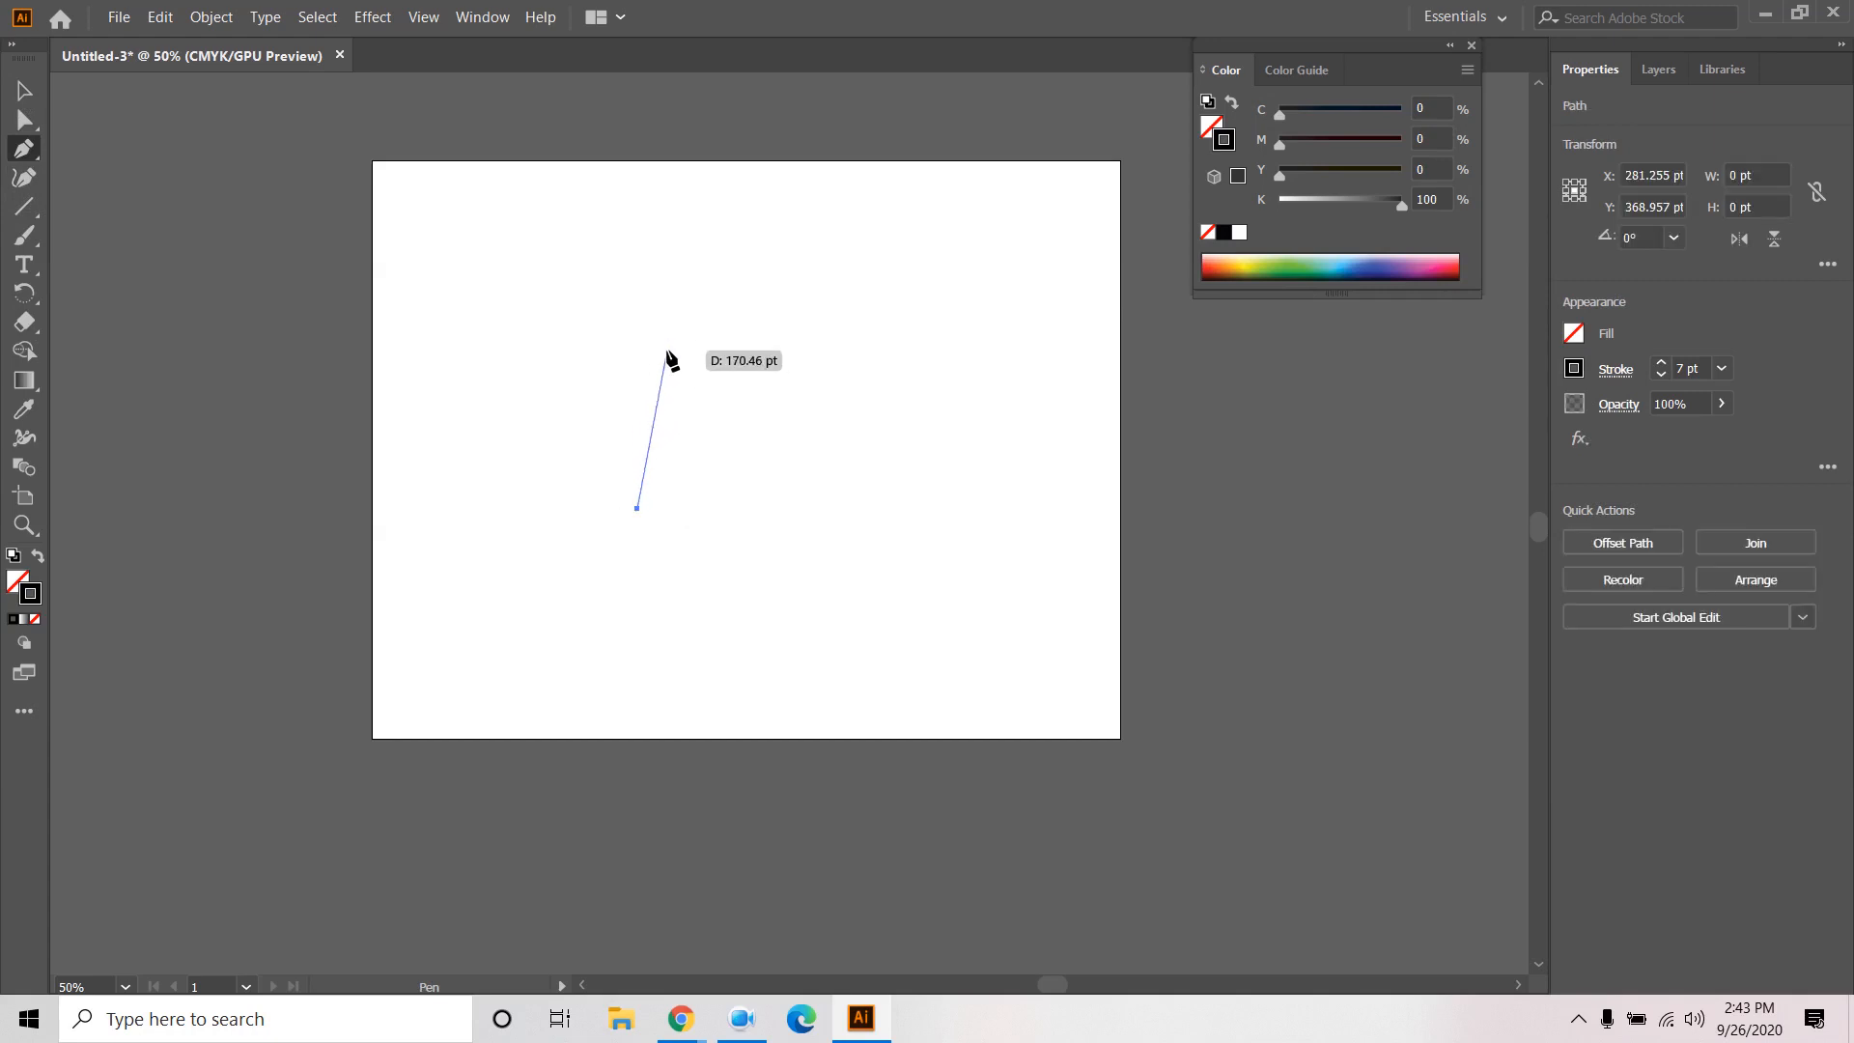
{"action": "left_click_drag", "start_coordinate": [667, 349], "coordinate": [742, 292]}
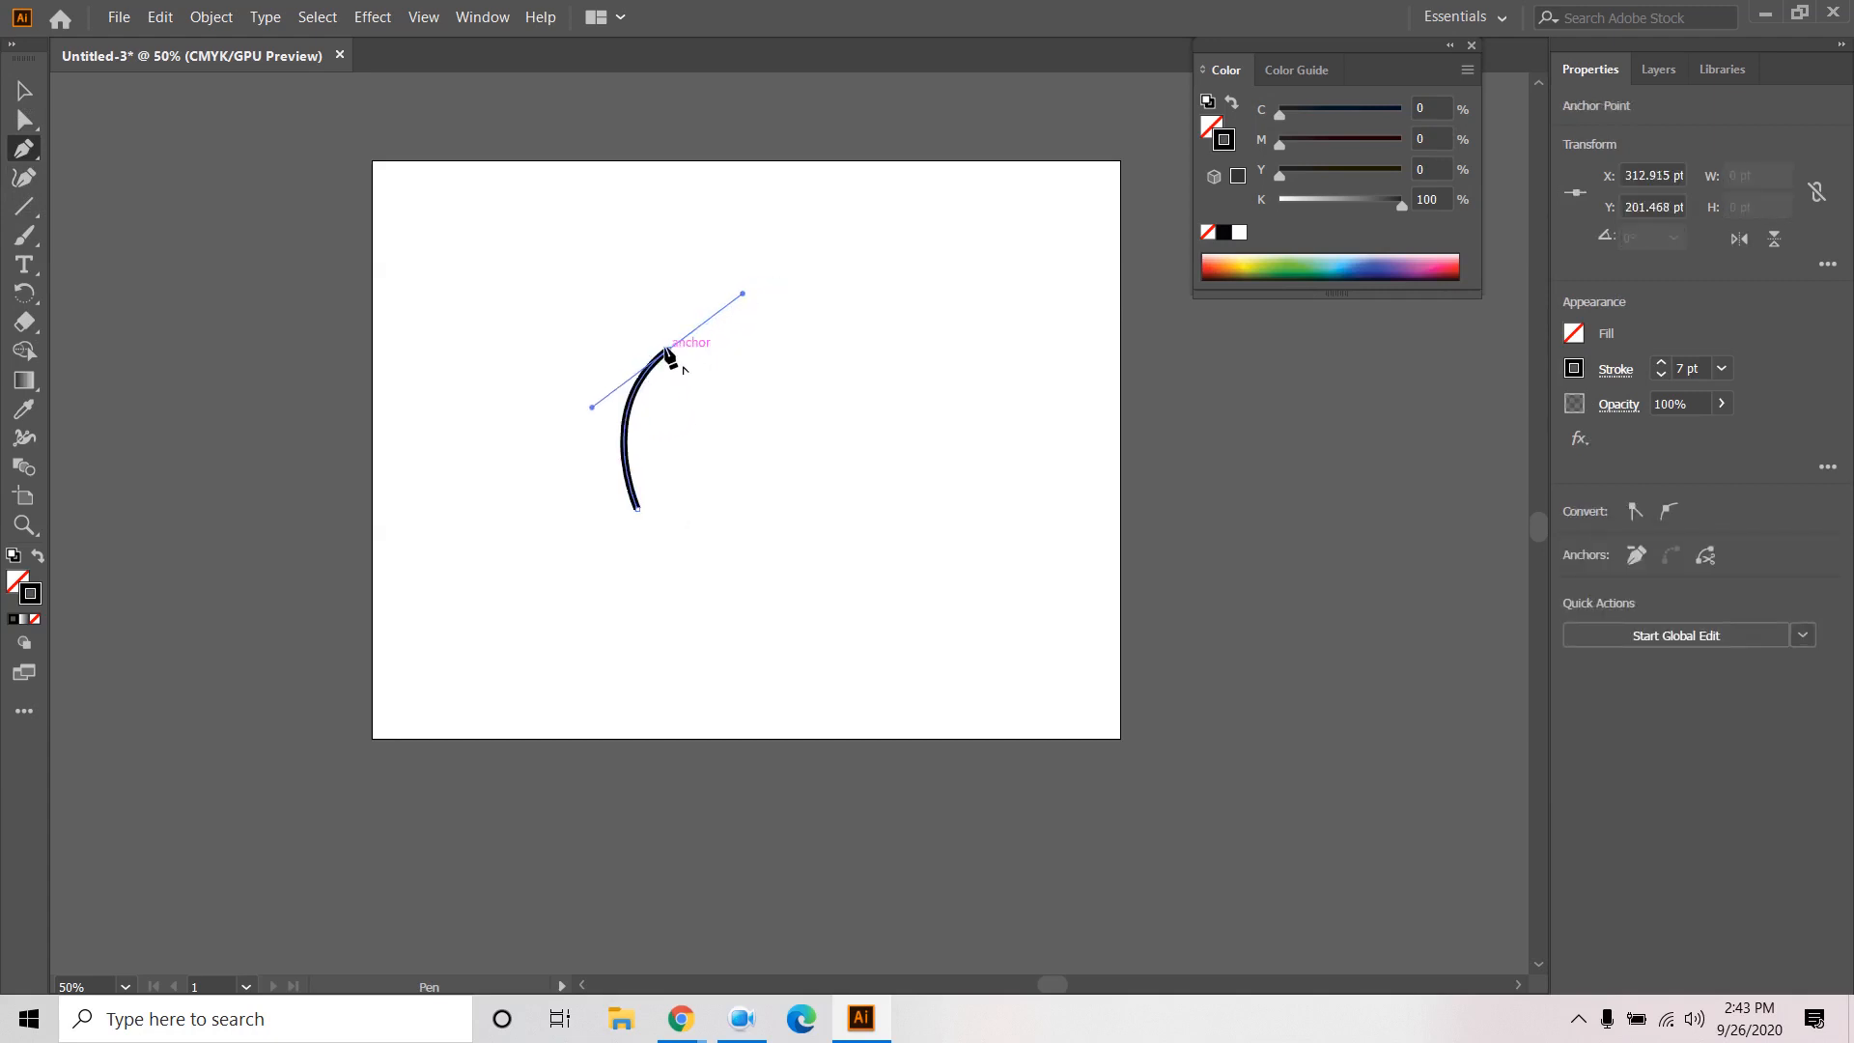
{"action": "left_click", "coordinate": [667, 350]}
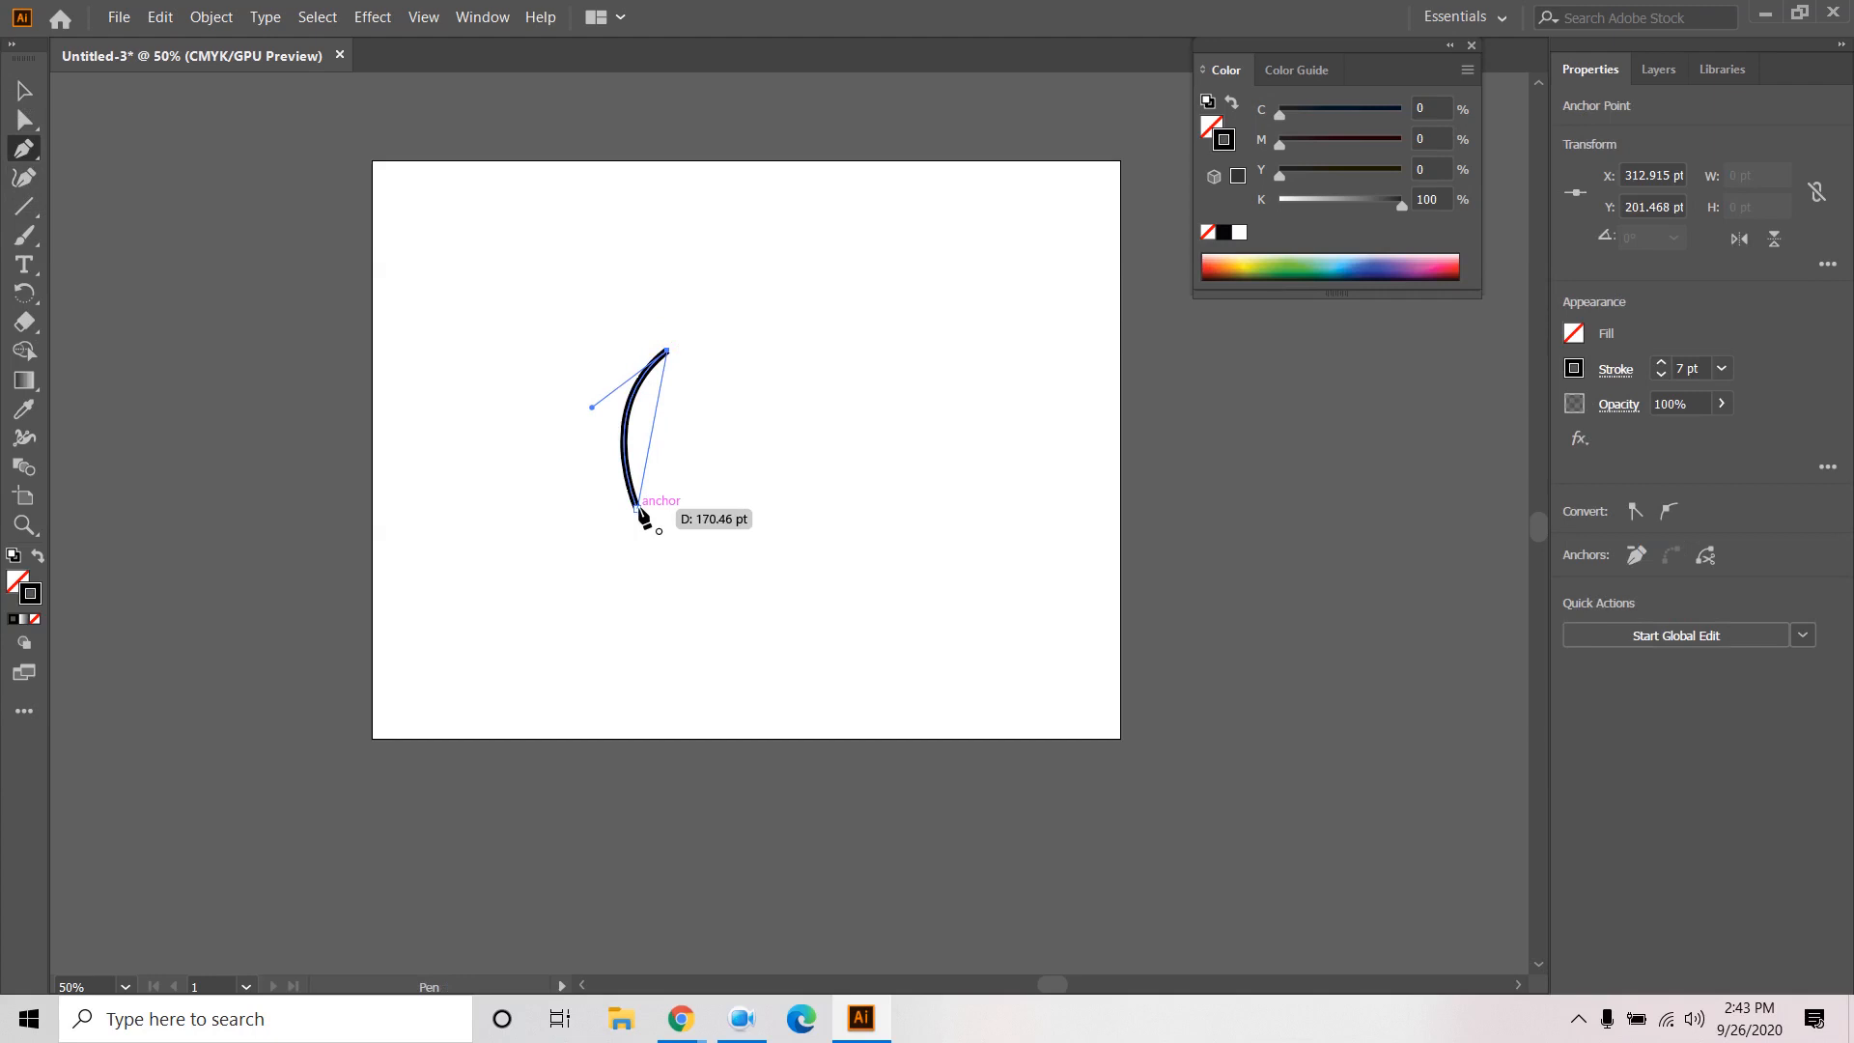
{"action": "left_click_drag", "start_coordinate": [638, 510], "coordinate": [562, 597]}
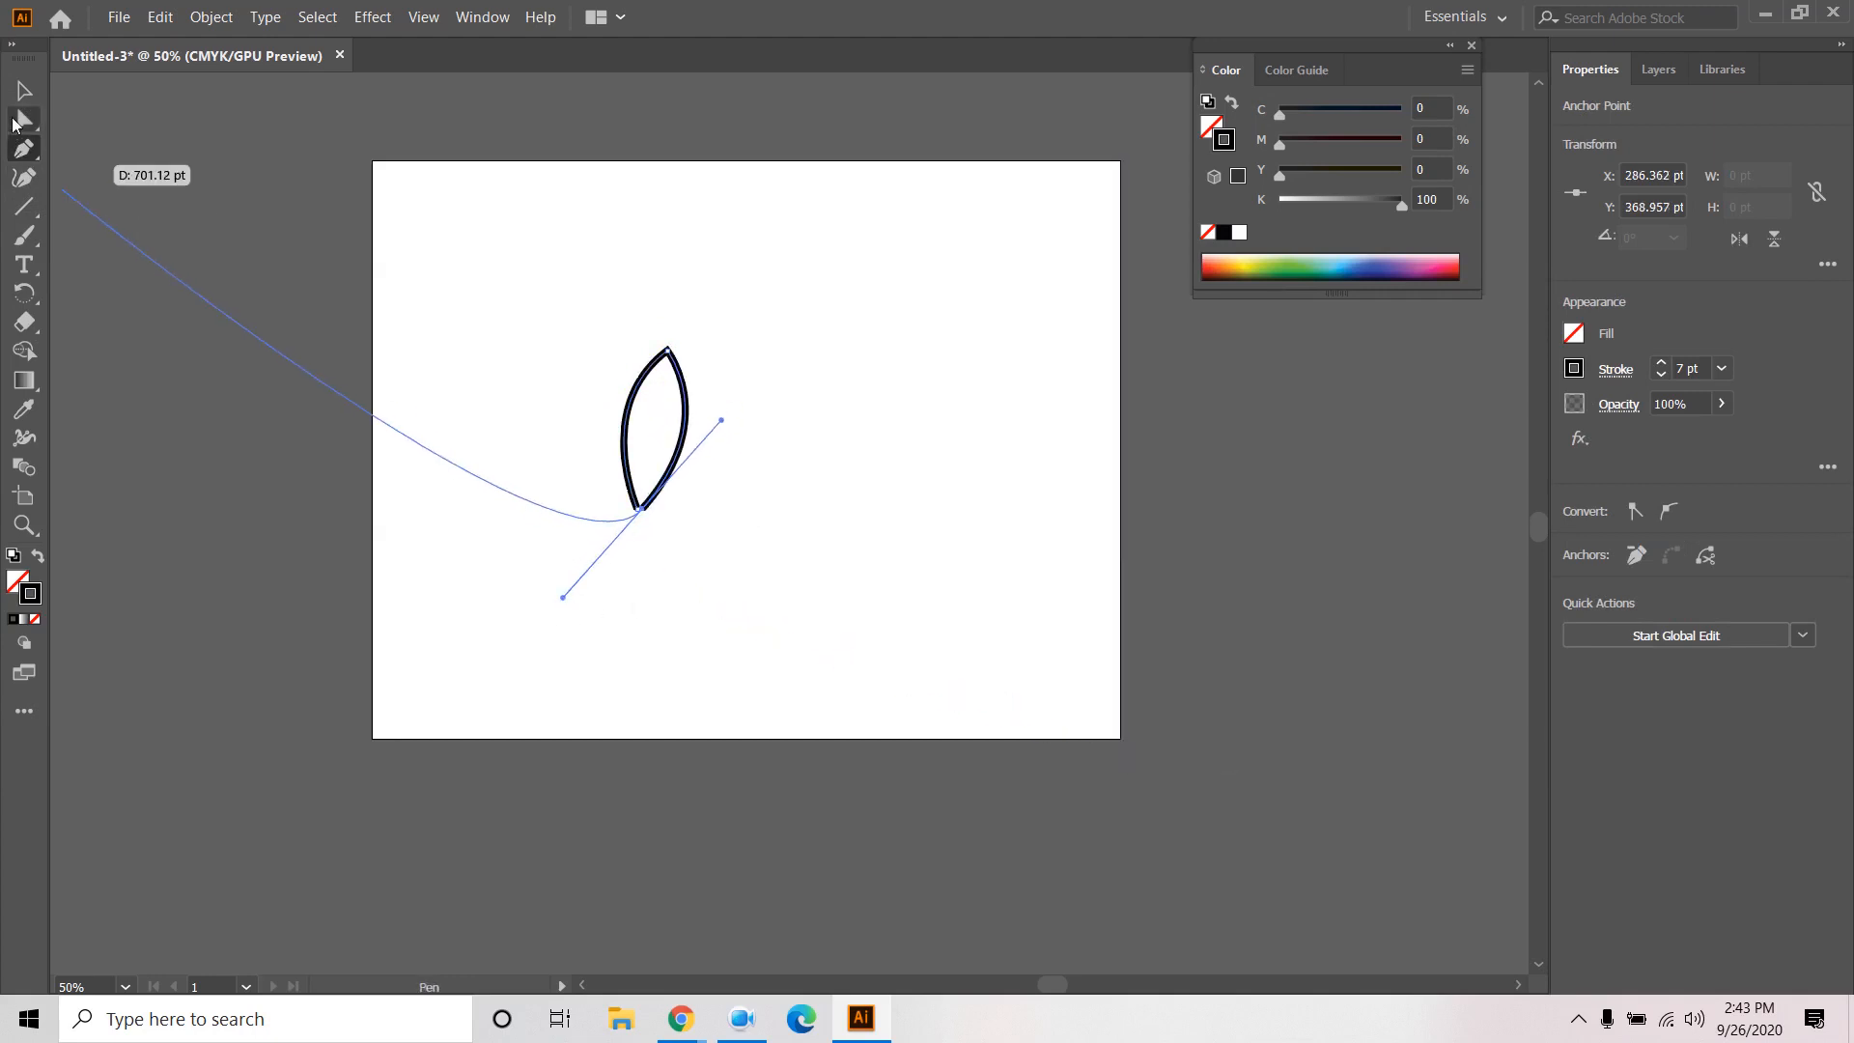
{"action": "left_click", "coordinate": [24, 89]}
{"action": "left_click", "coordinate": [720, 497]}
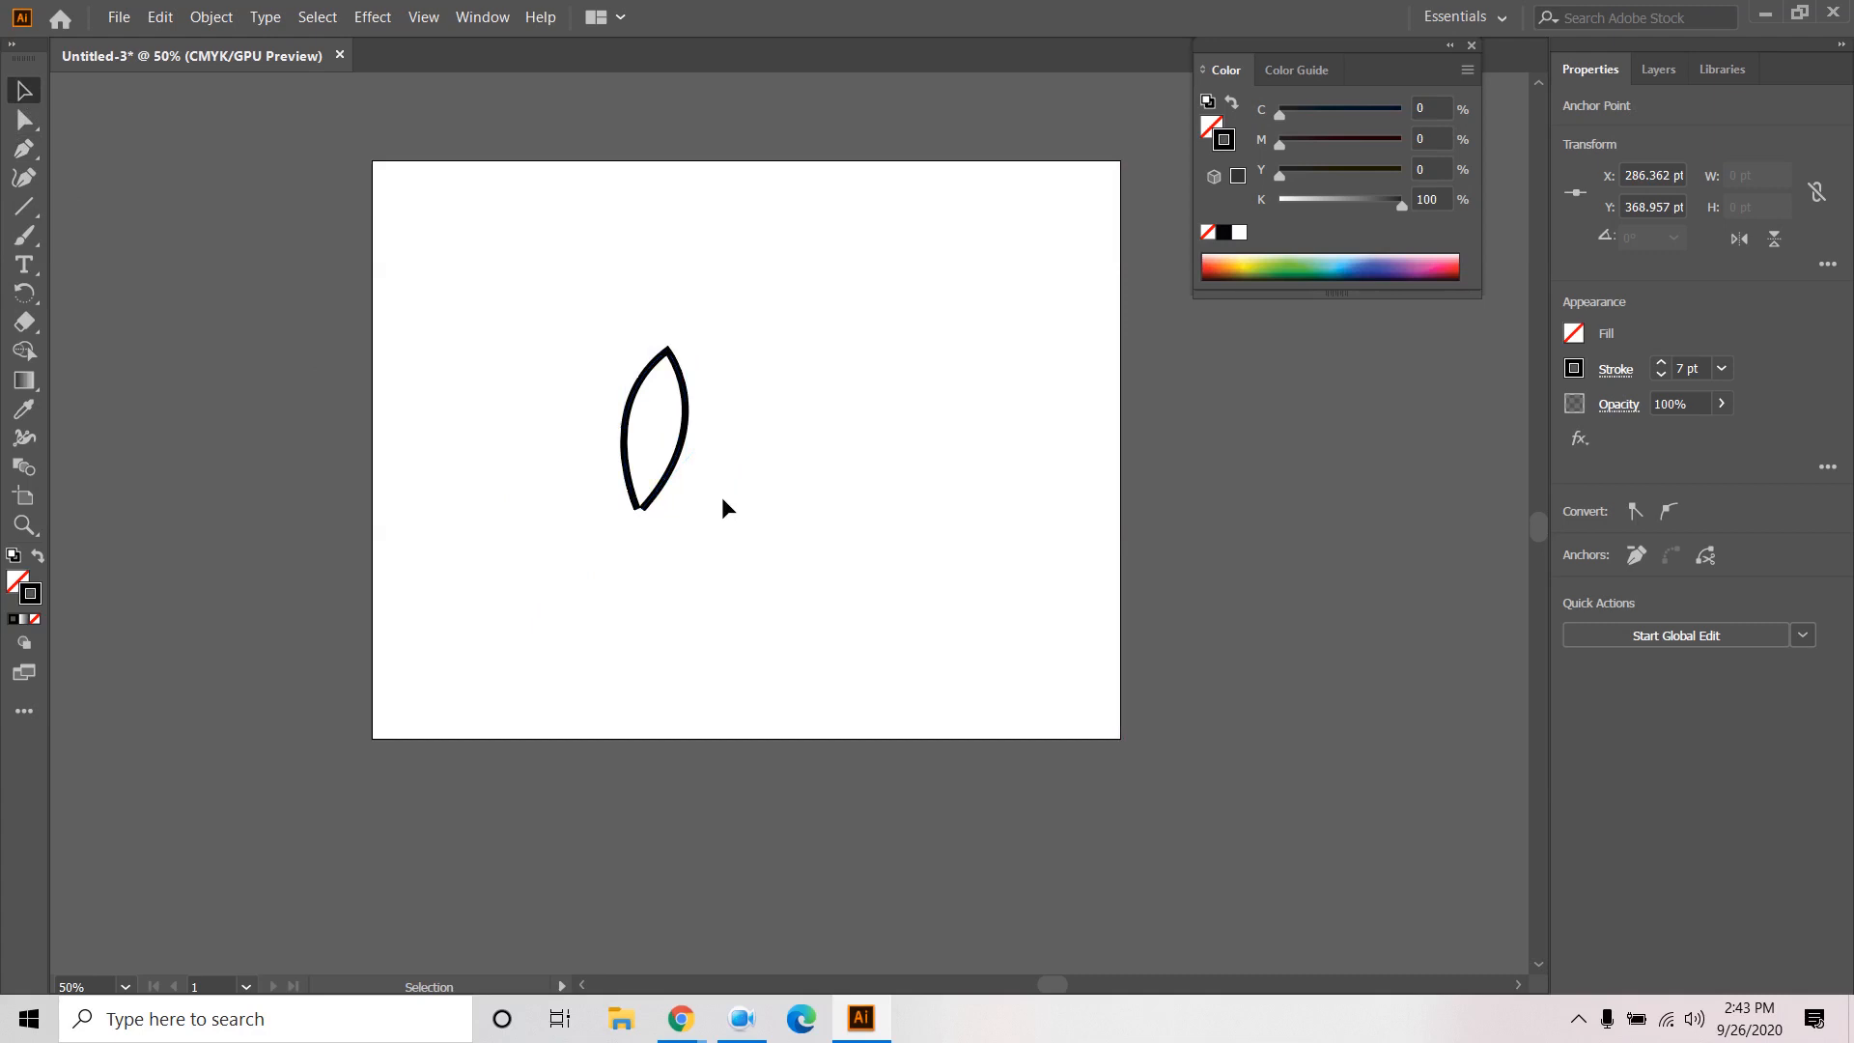
Remove the leaf's stroke and fill it with the yellow-to-orange gradient swatch.
{"action": "left_click", "coordinate": [682, 460]}
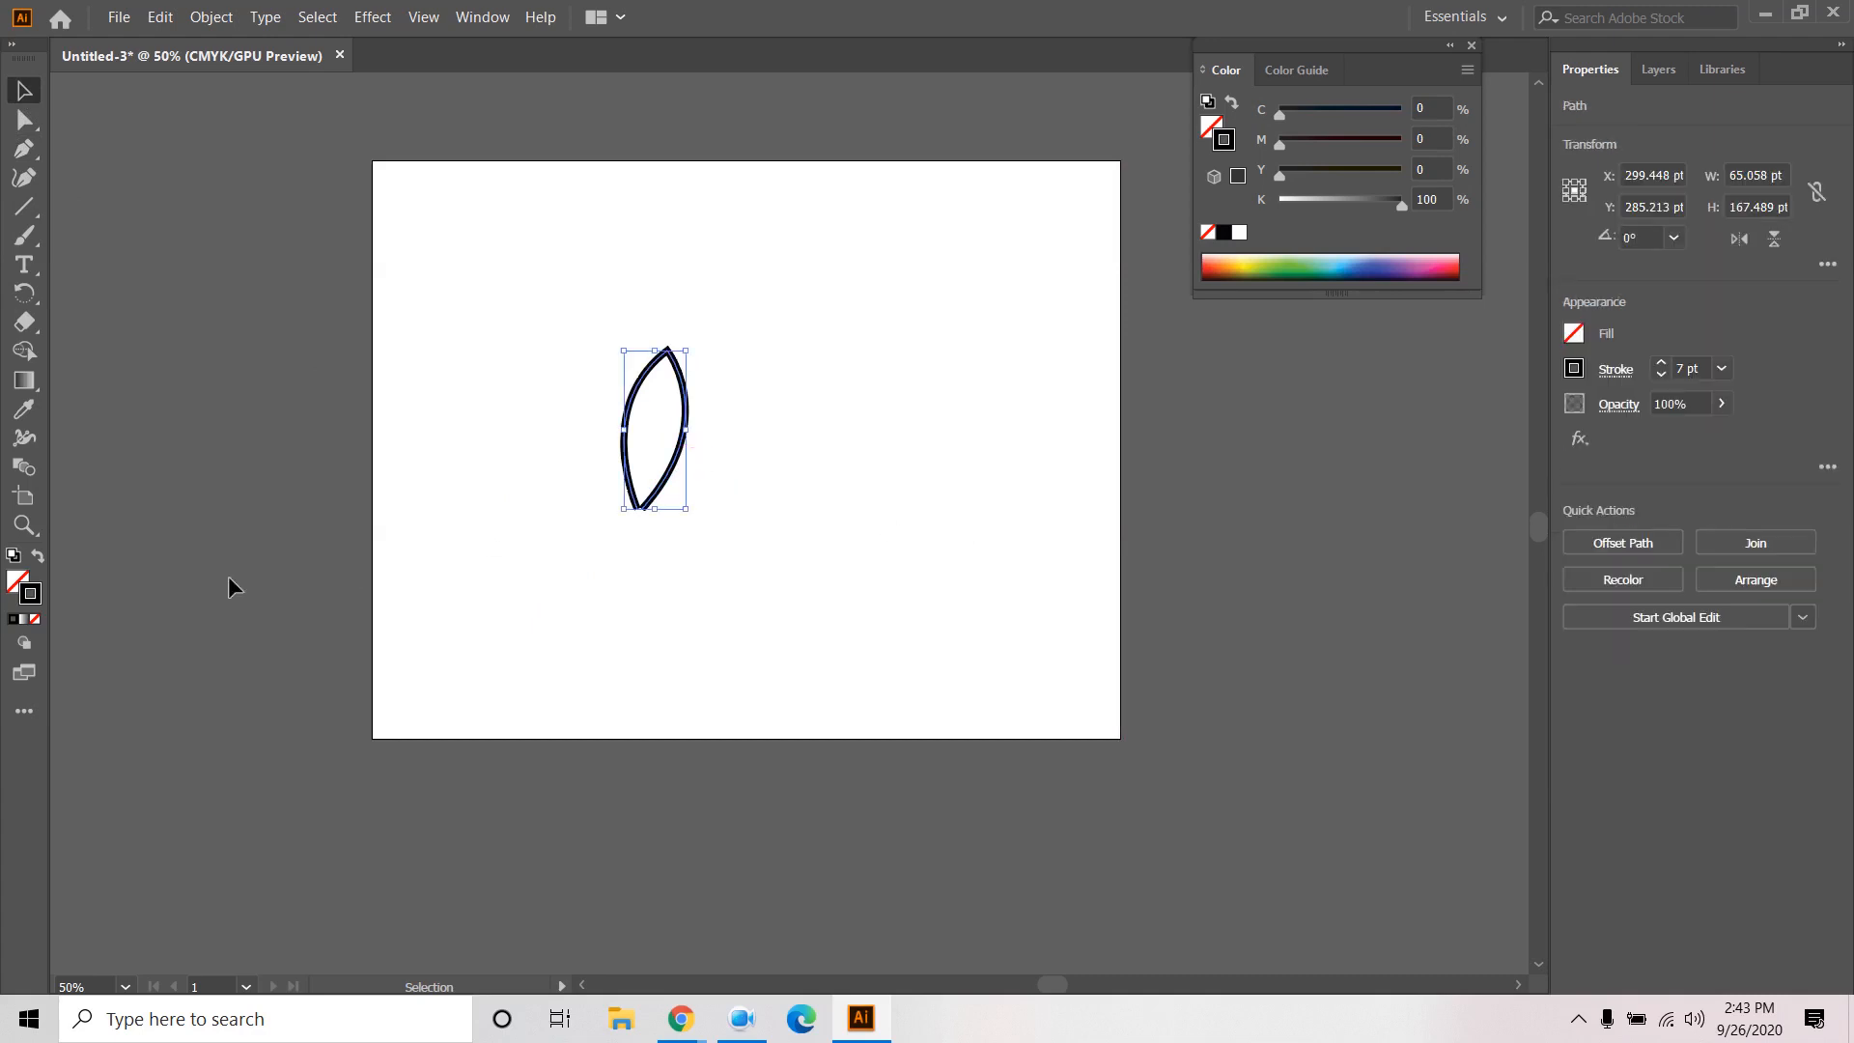
{"action": "left_click", "coordinate": [33, 619]}
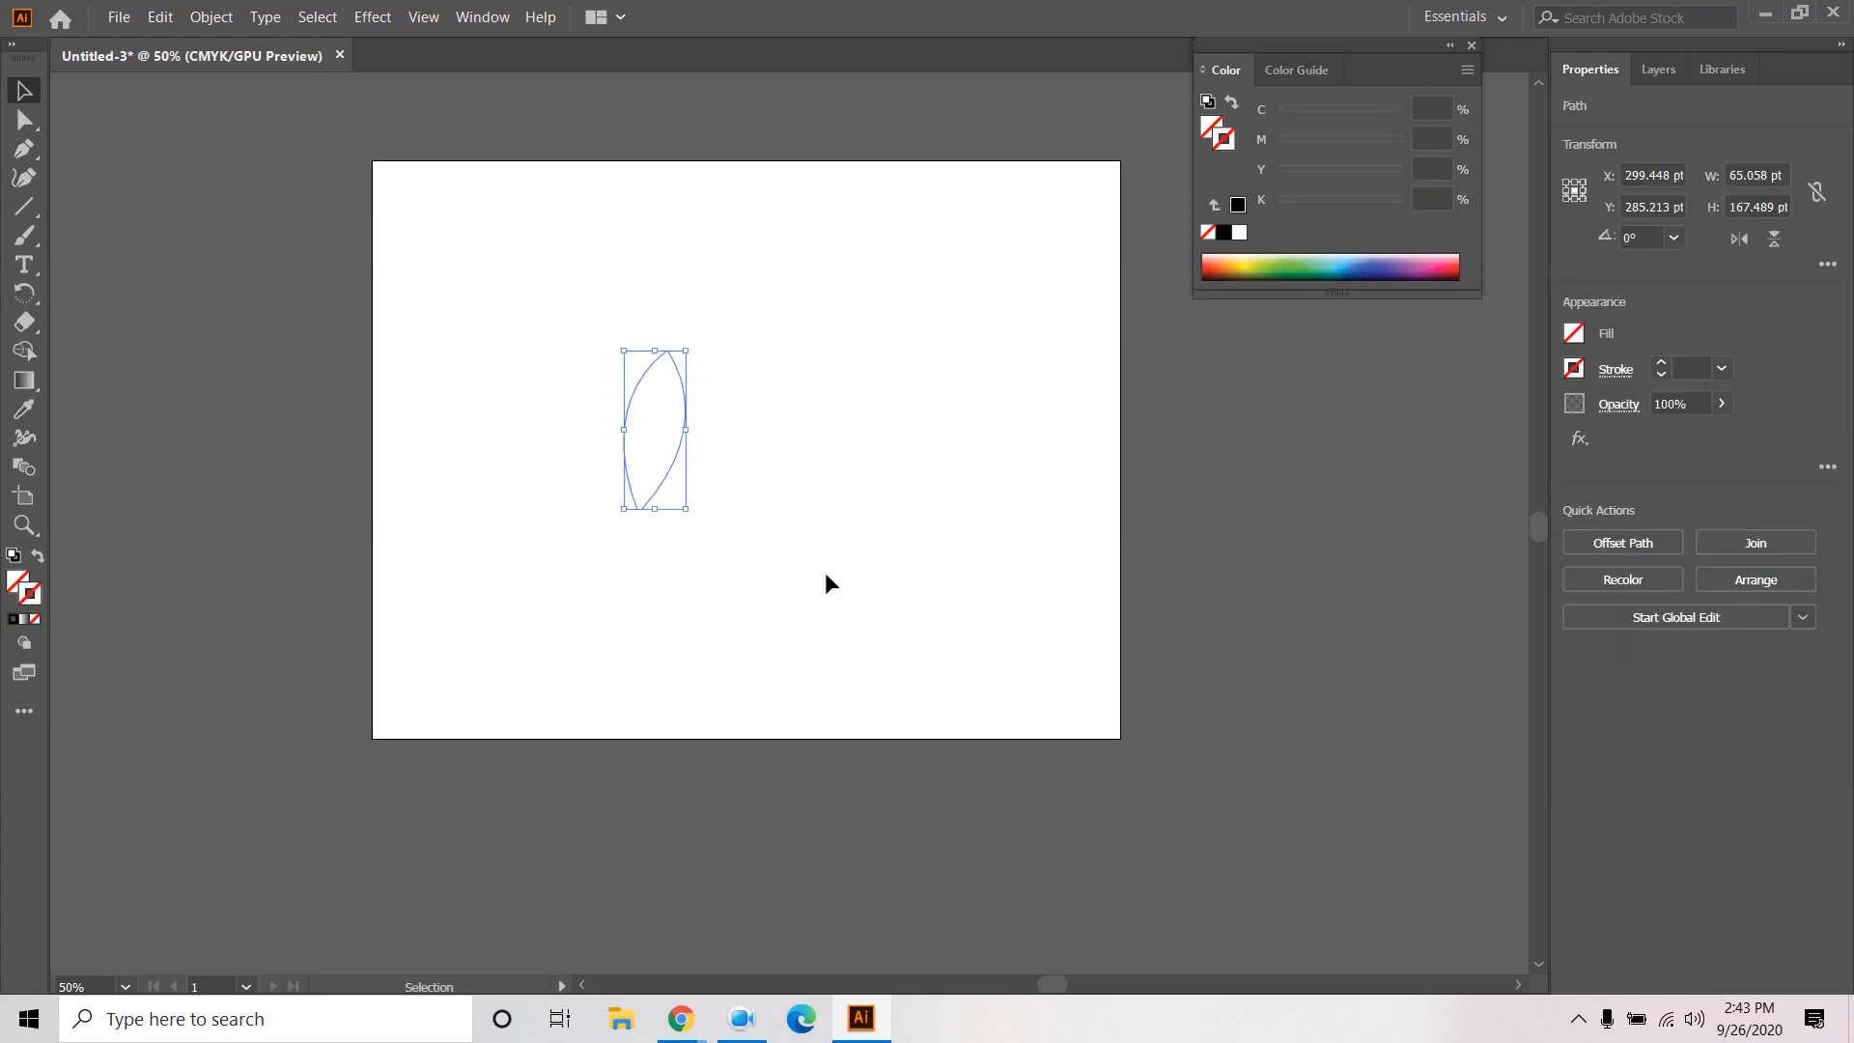
{"action": "left_click", "coordinate": [1574, 334]}
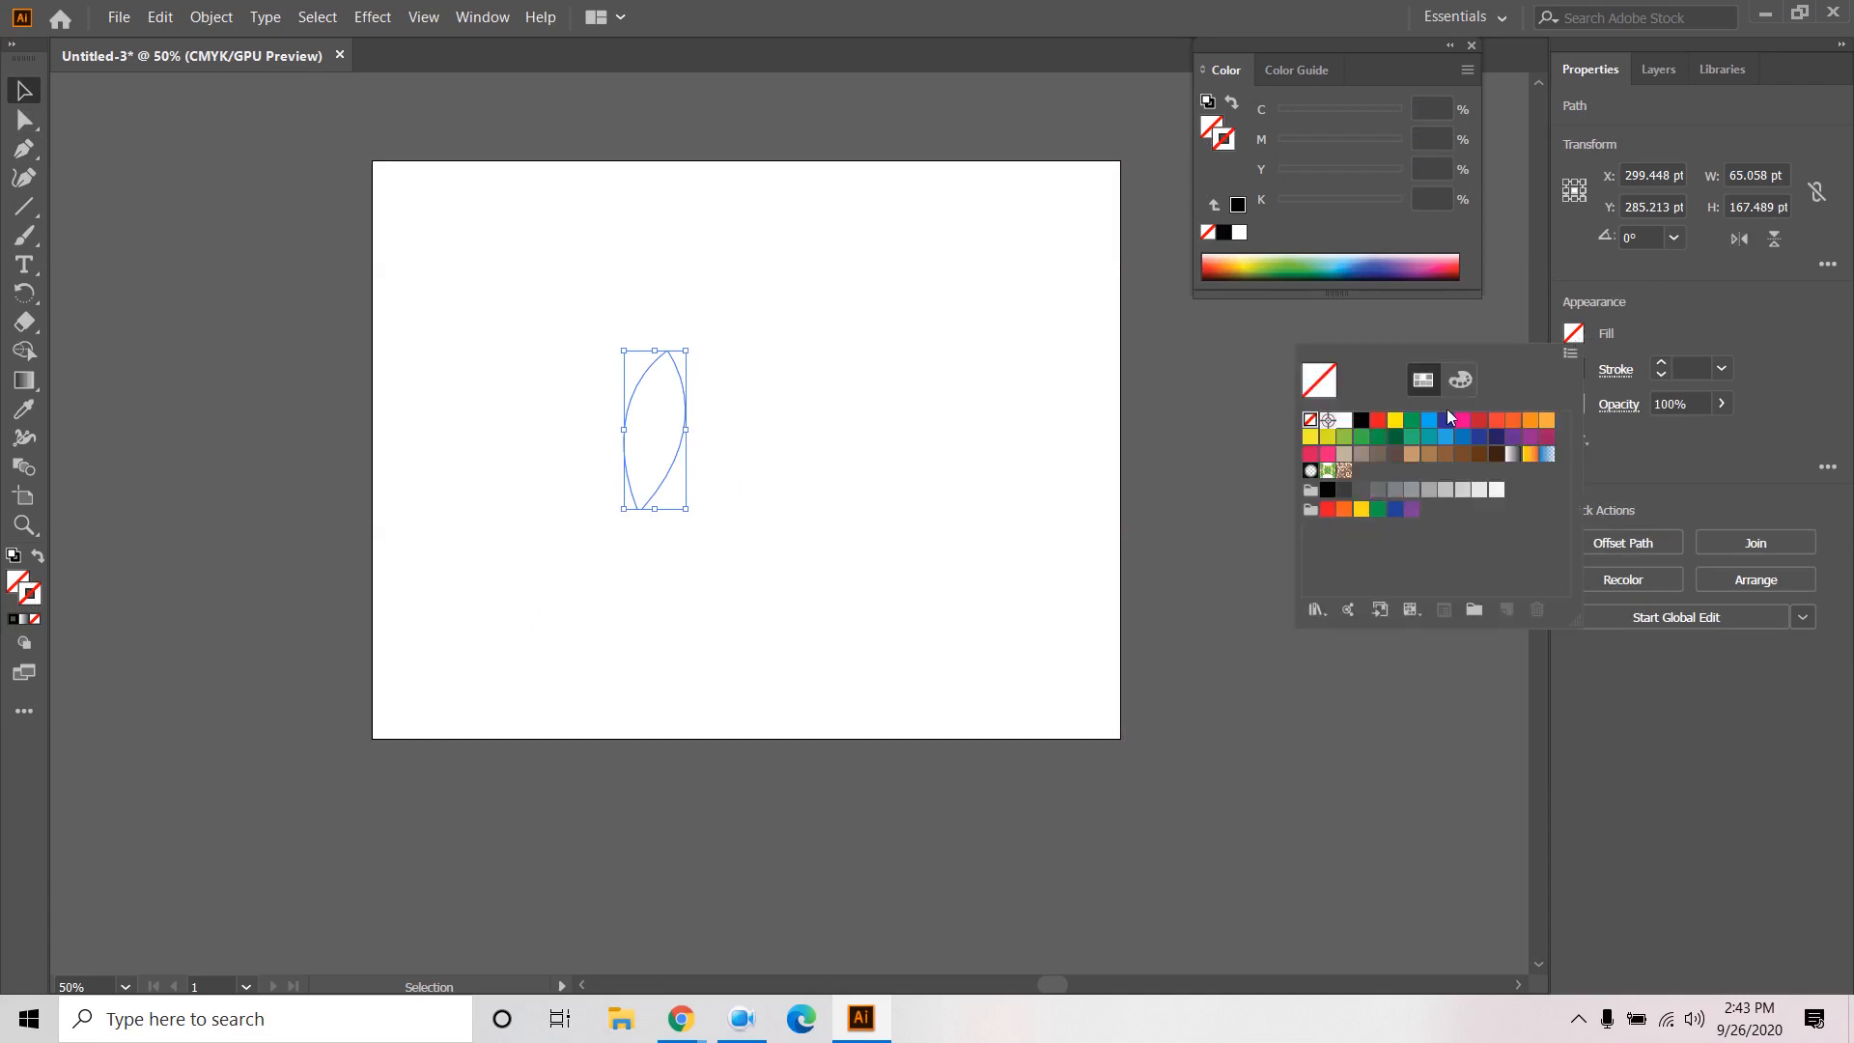
{"action": "left_click", "coordinate": [1529, 454]}
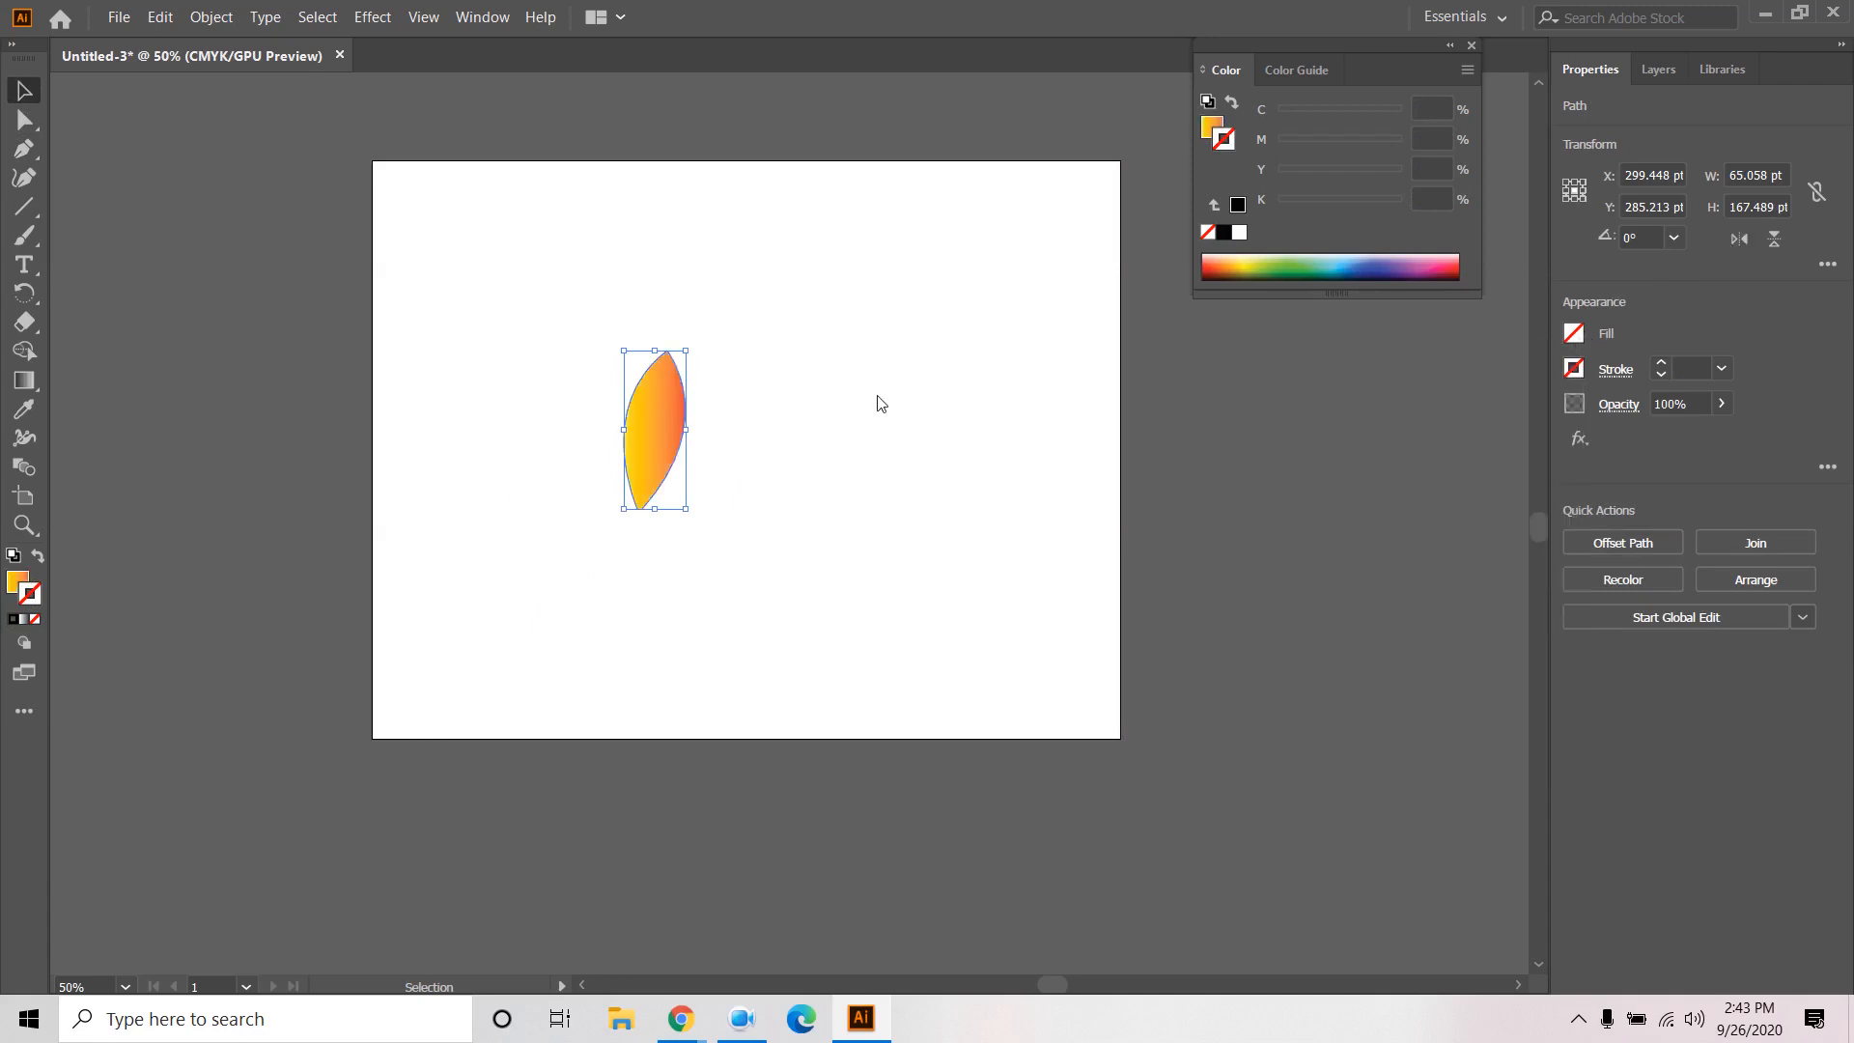
Move the gradient leaf to the upper middle of the artboard and keep it selected.
{"action": "left_click_drag", "start_coordinate": [655, 417], "coordinate": [790, 332]}
{"action": "left_click", "coordinate": [964, 390]}
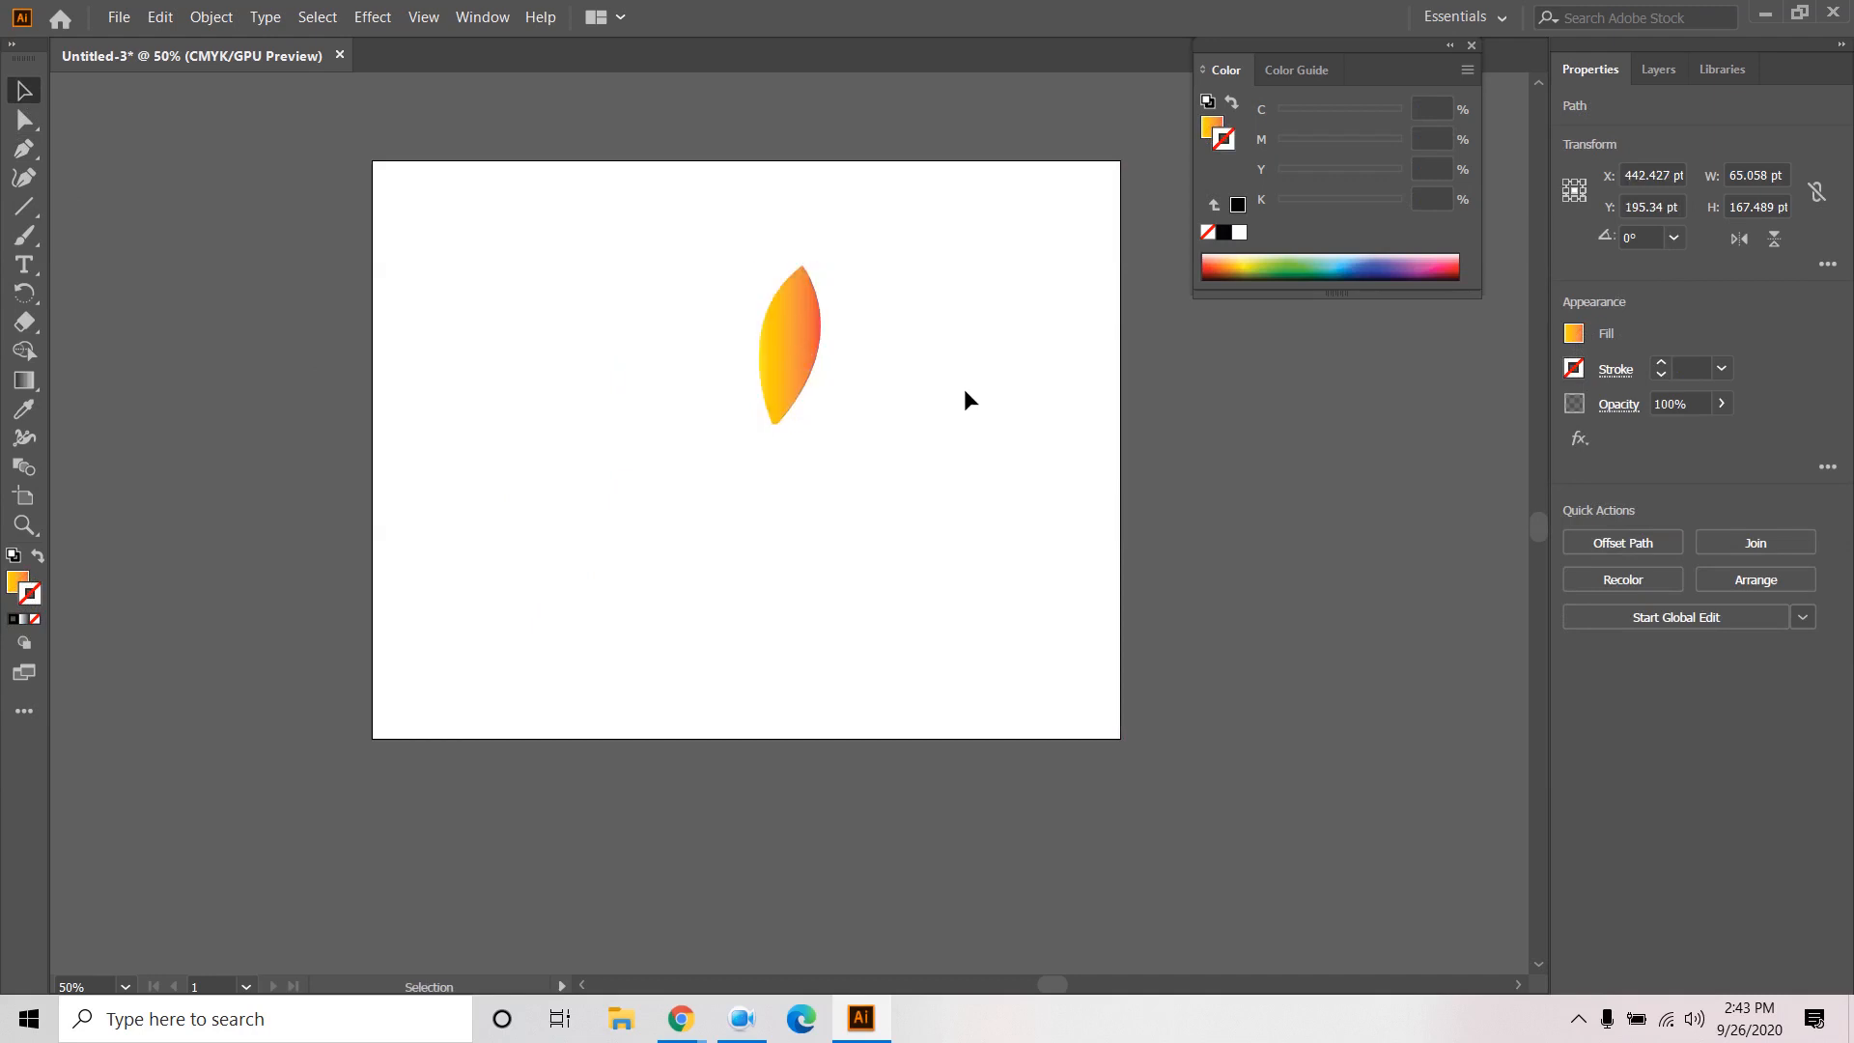
{"action": "left_click", "coordinate": [813, 356]}
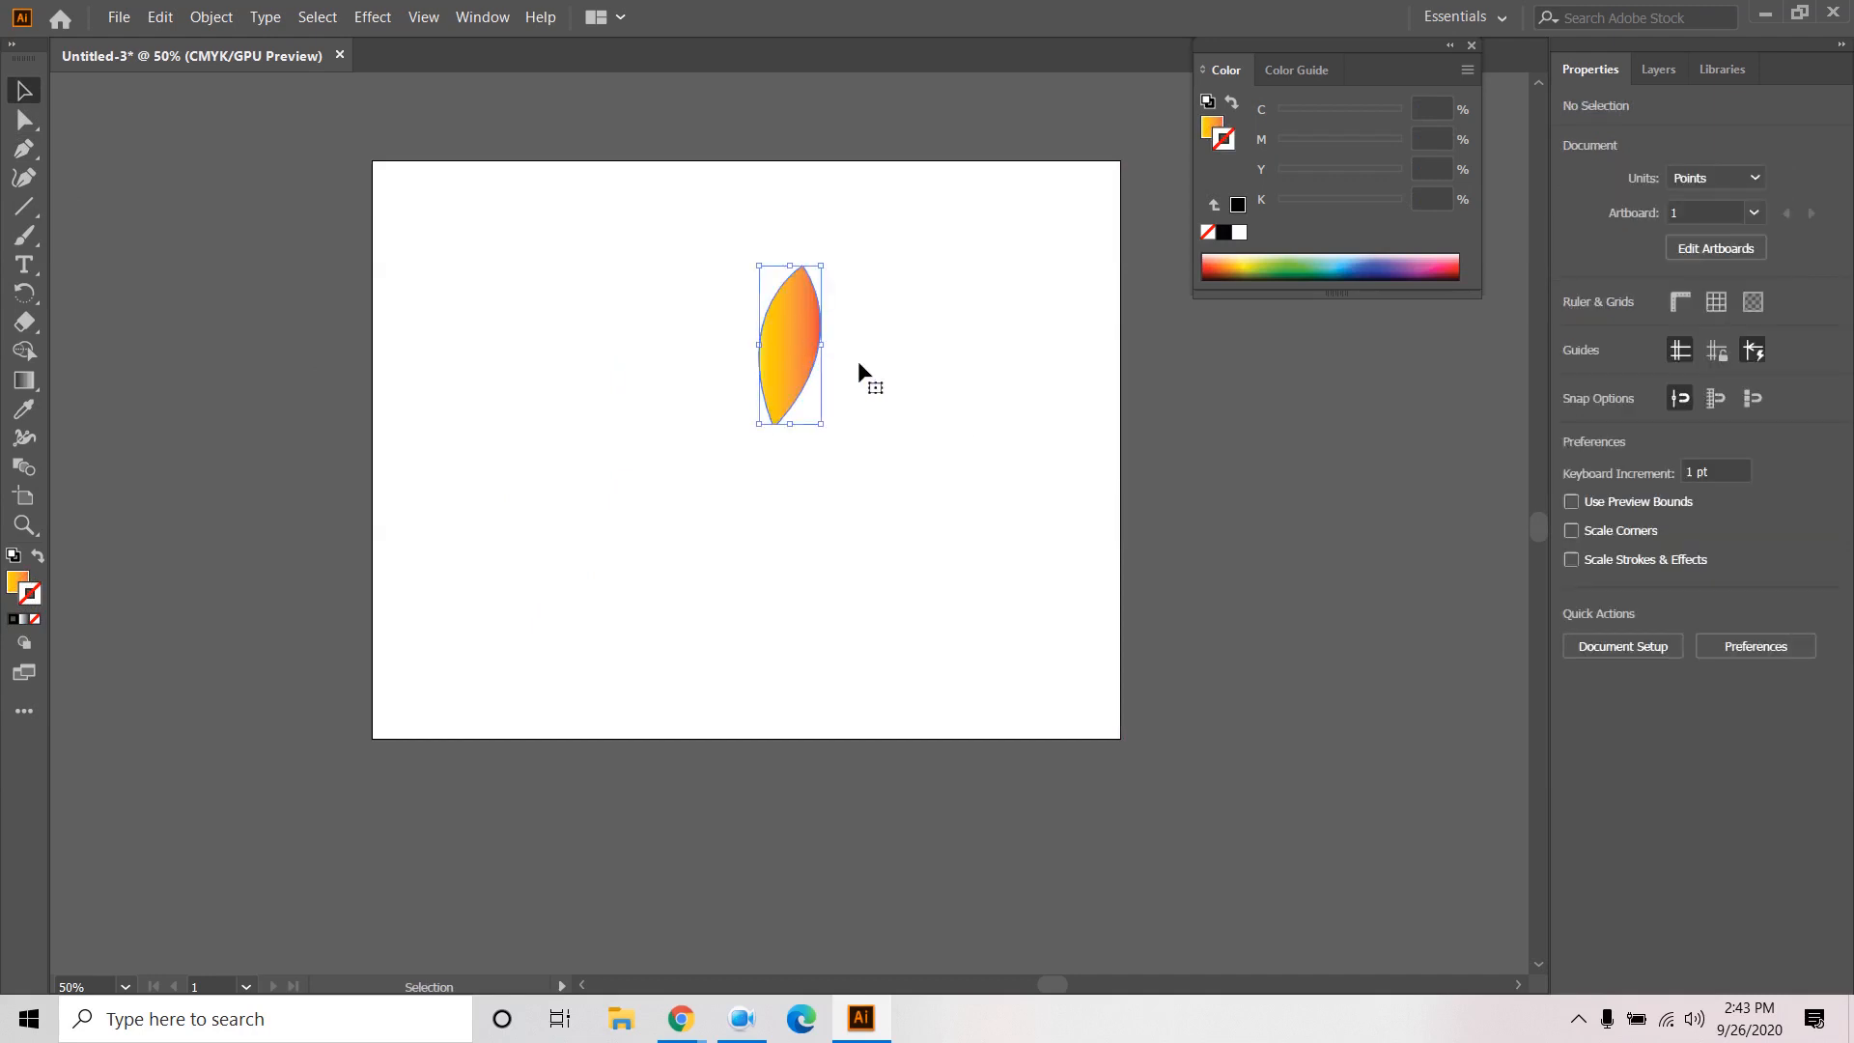
Create a copy of the leaf rotated by 20° about its centre.
{"action": "left_click", "coordinate": [22, 297]}
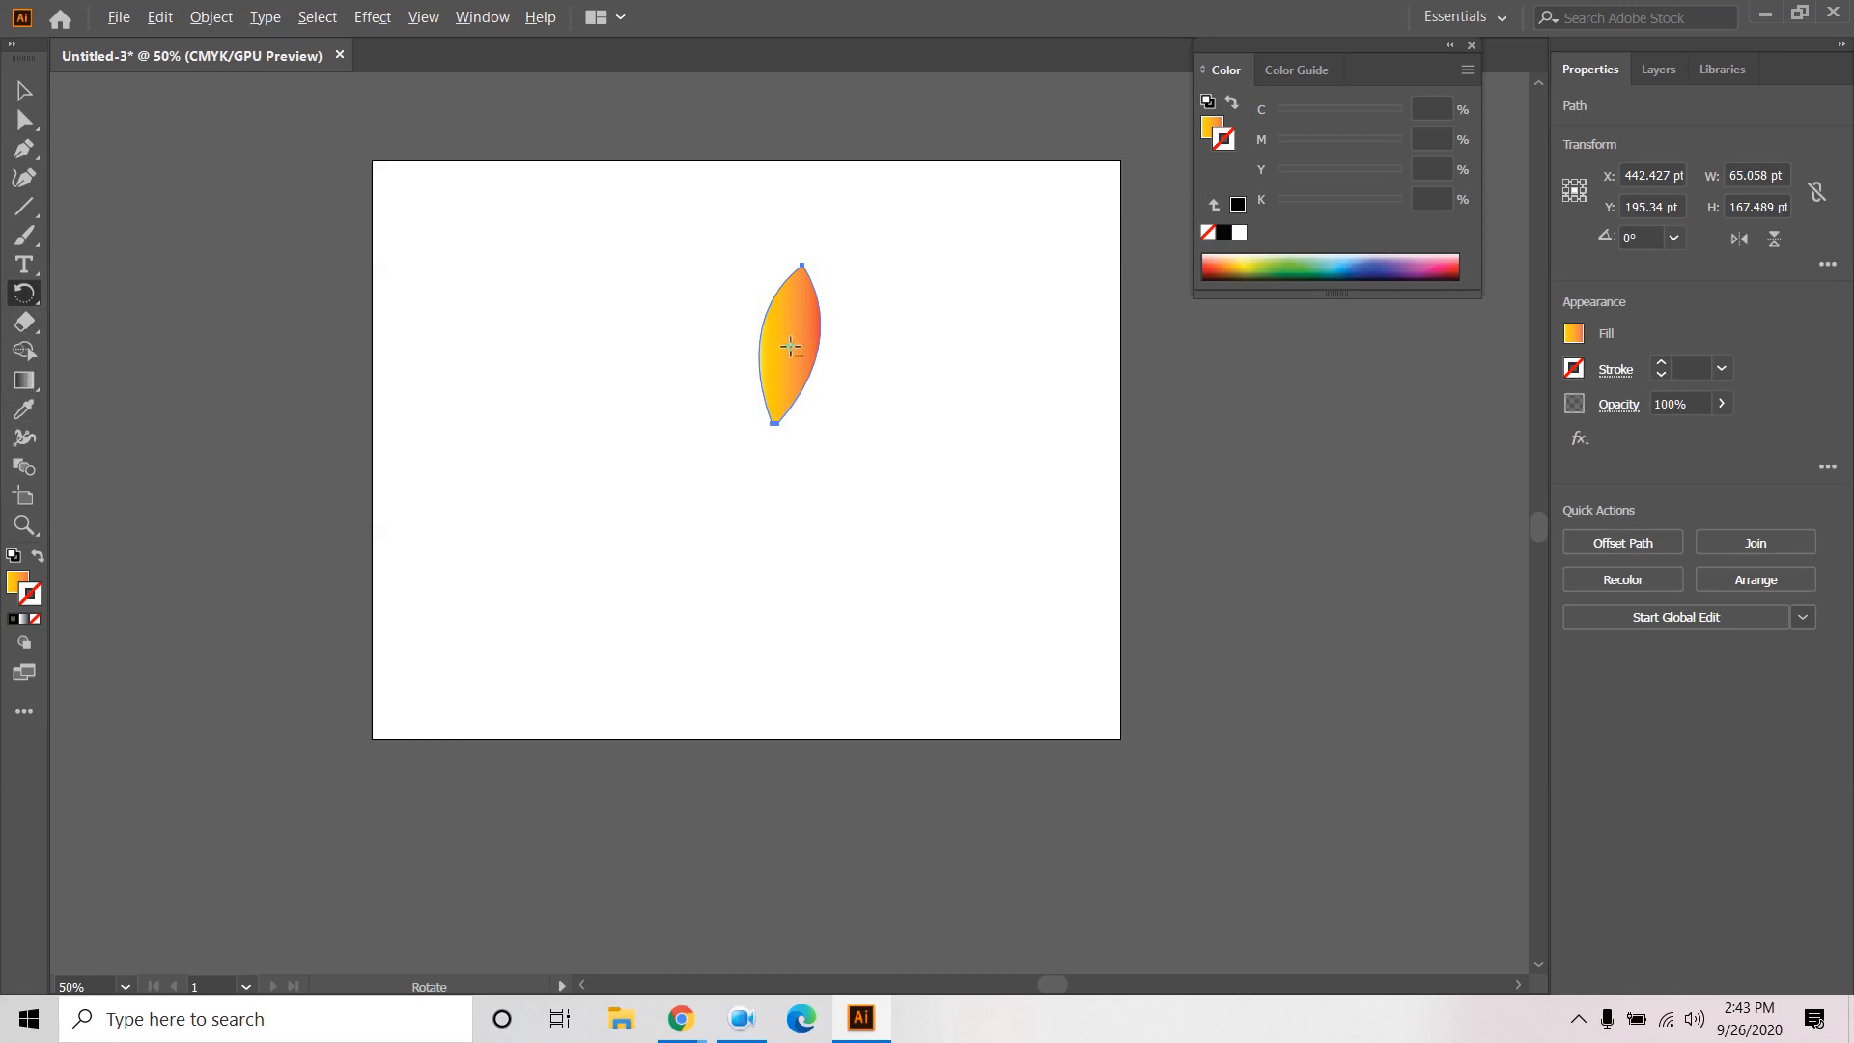
{"action": "scroll", "coordinate": [790, 346], "scroll_direction": "up", "scroll_amount": 2}
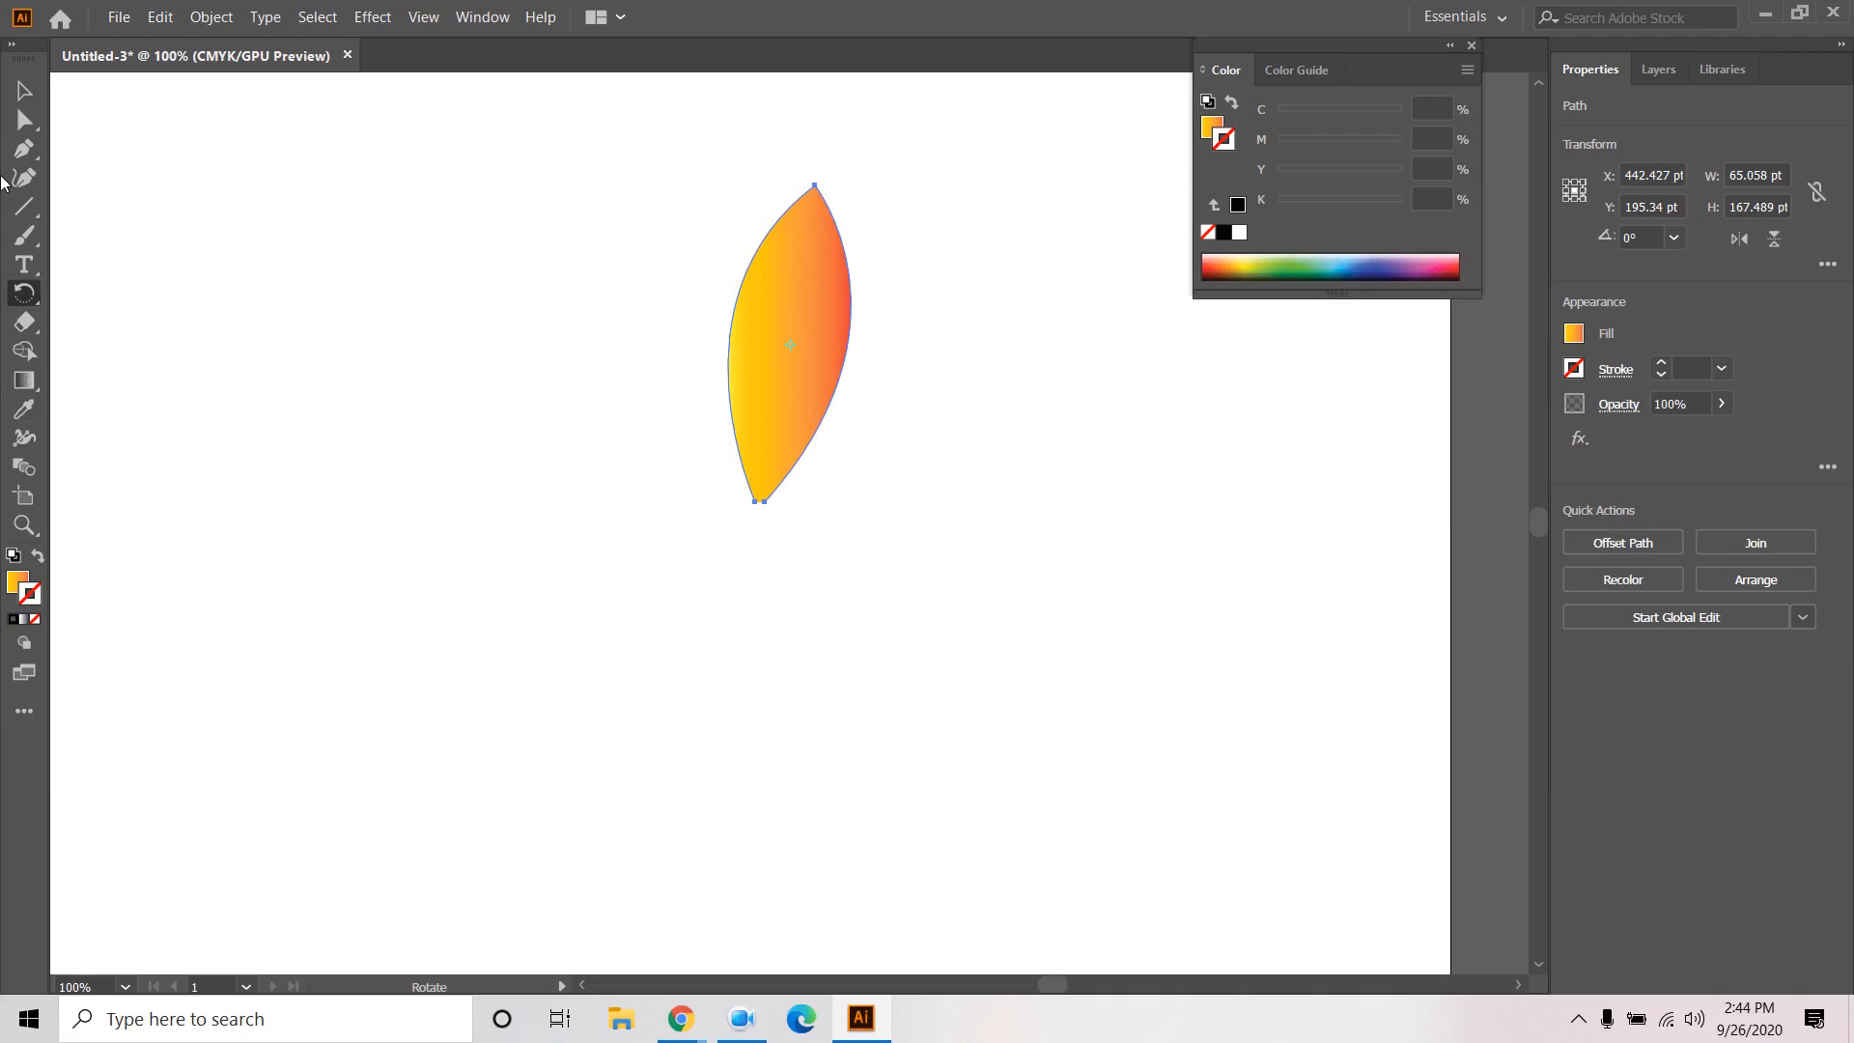
{"action": "left_click", "coordinate": [25, 92]}
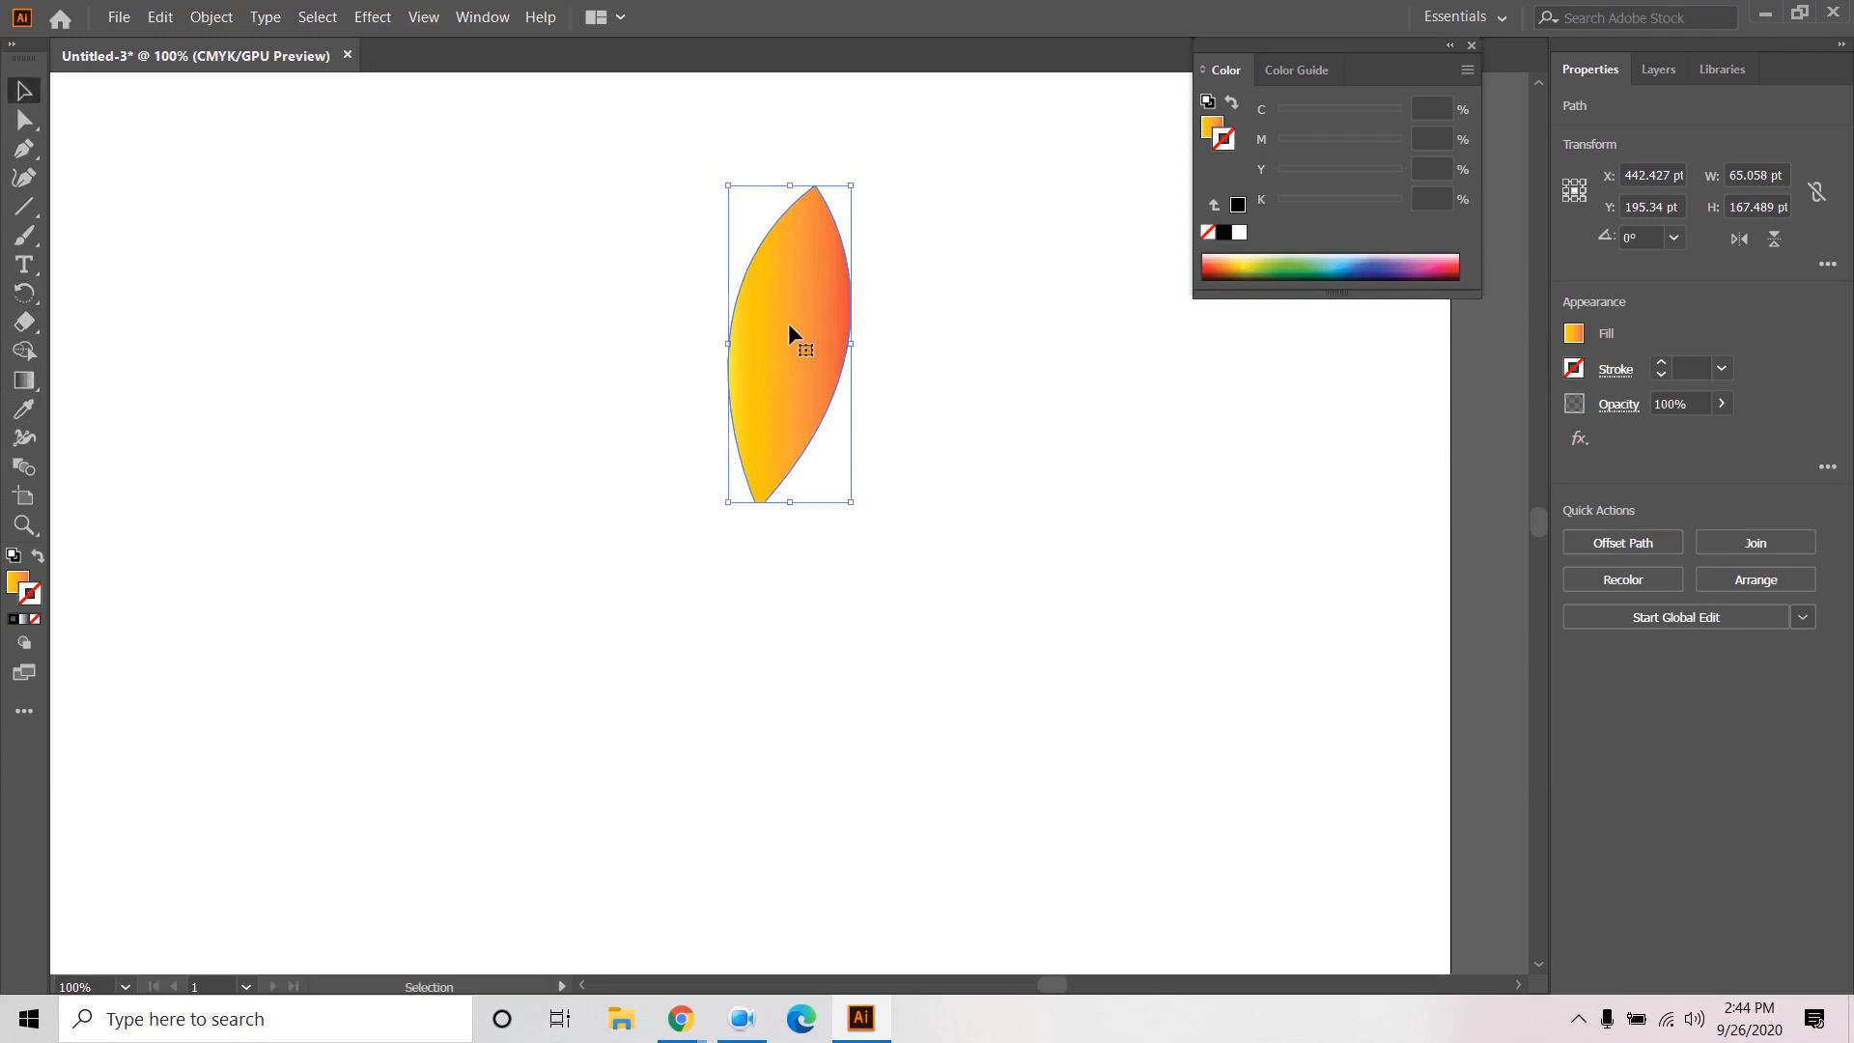
{"action": "left_click", "coordinate": [212, 16]}
{"action": "mouse_move", "coordinate": [251, 51]}
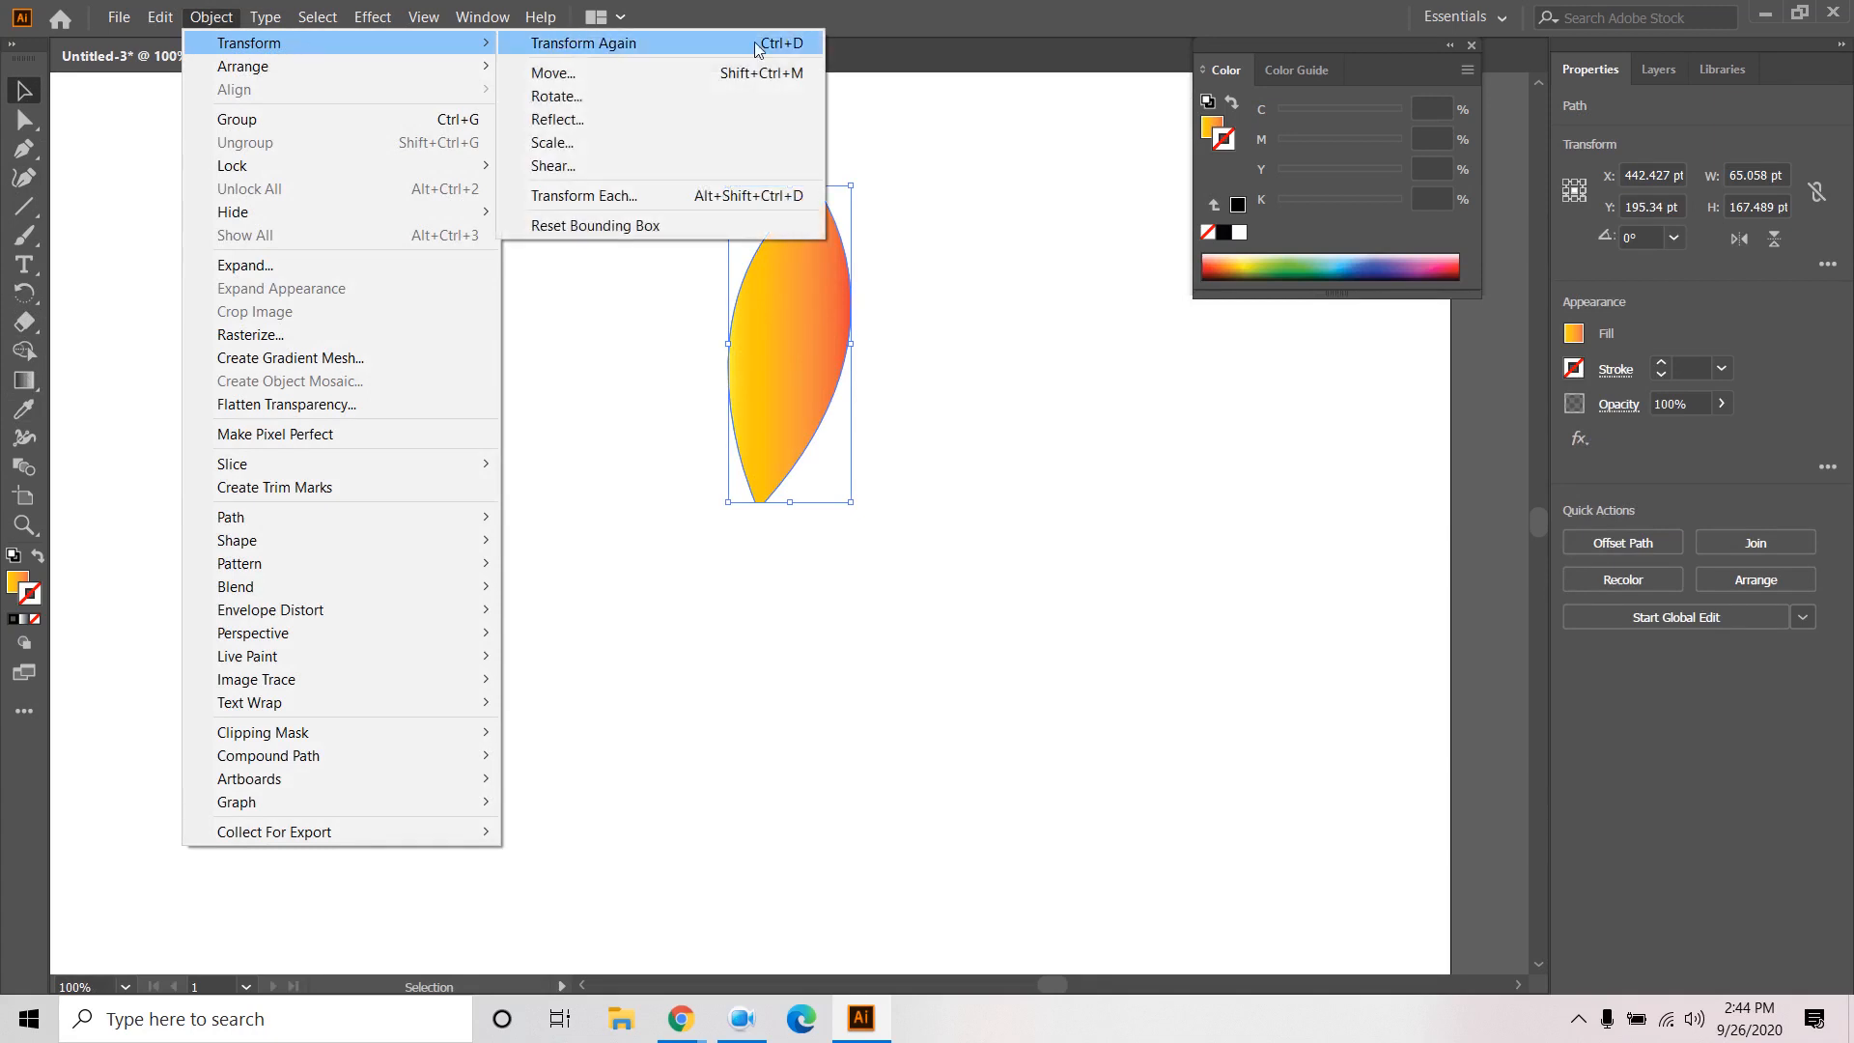
{"action": "left_click", "coordinate": [595, 96]}
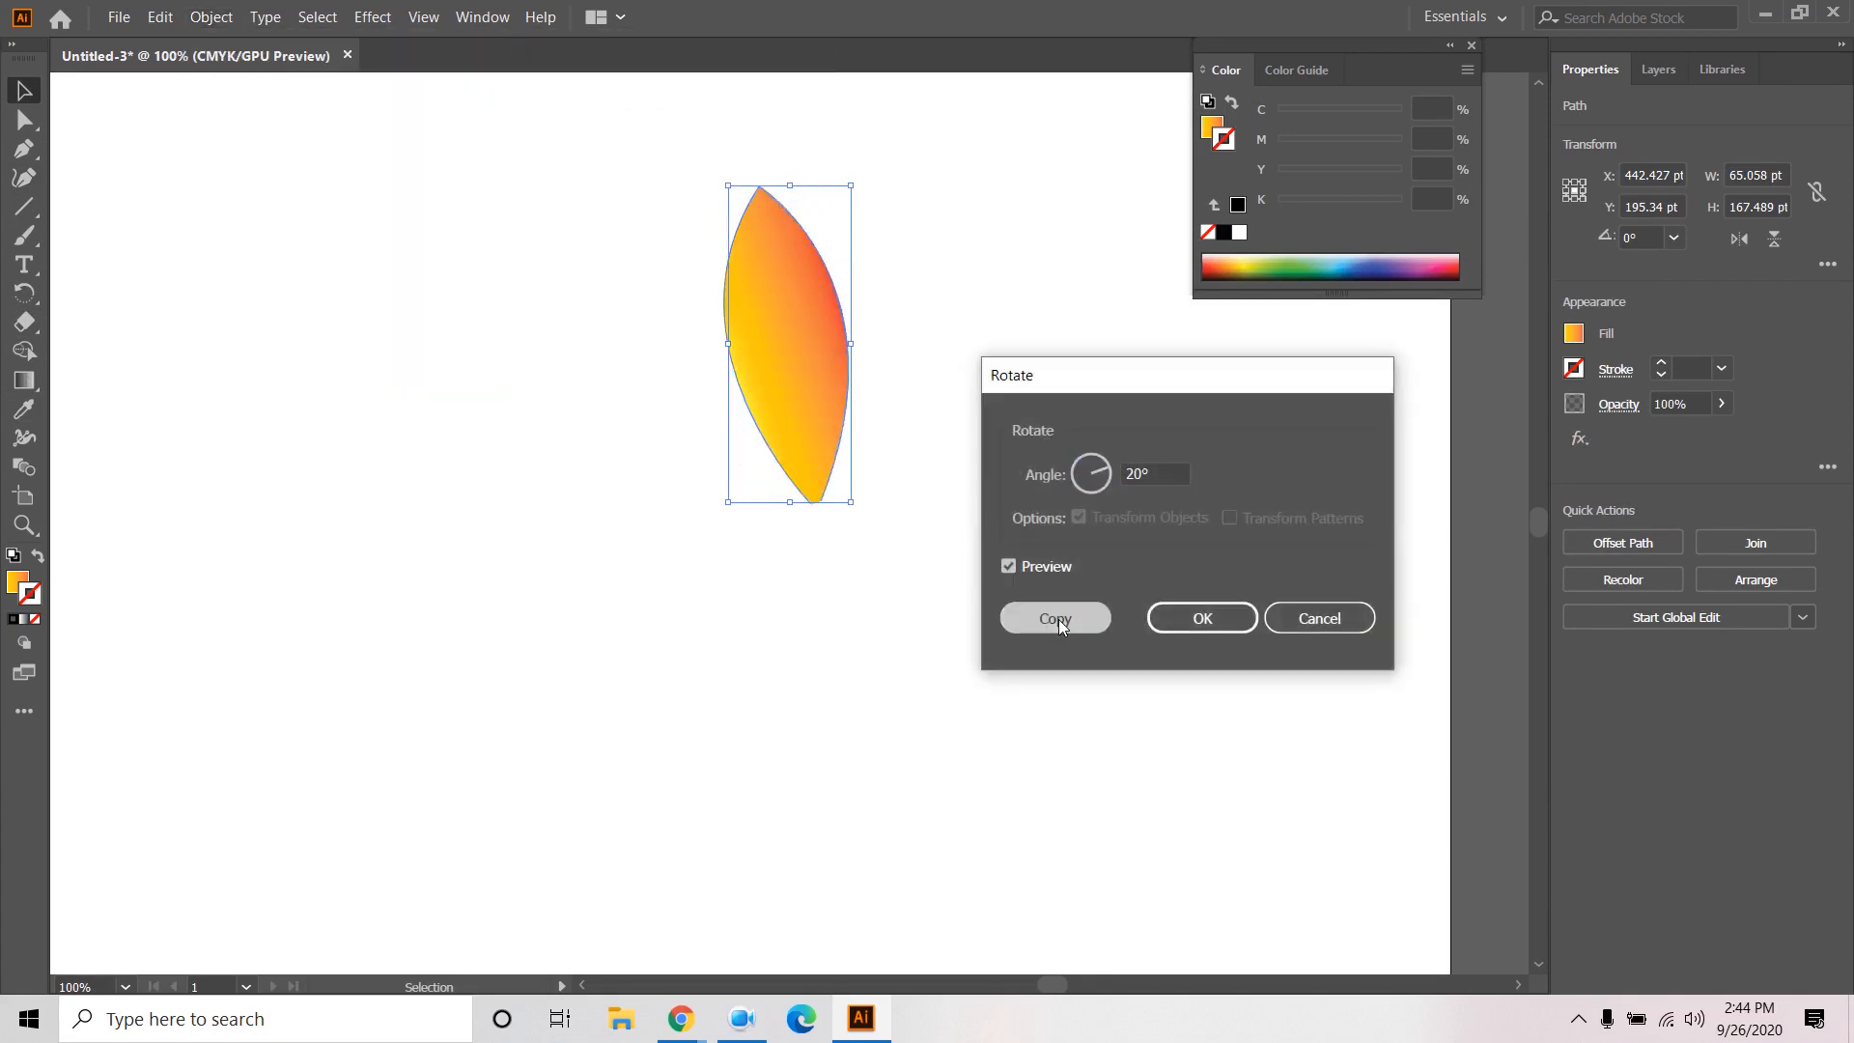
{"action": "left_click", "coordinate": [1055, 618]}
Repeat the leaf's 20° rotated copy seven times with Transform Again and deselect the result.
{"action": "key", "text": "ctrl+d"}
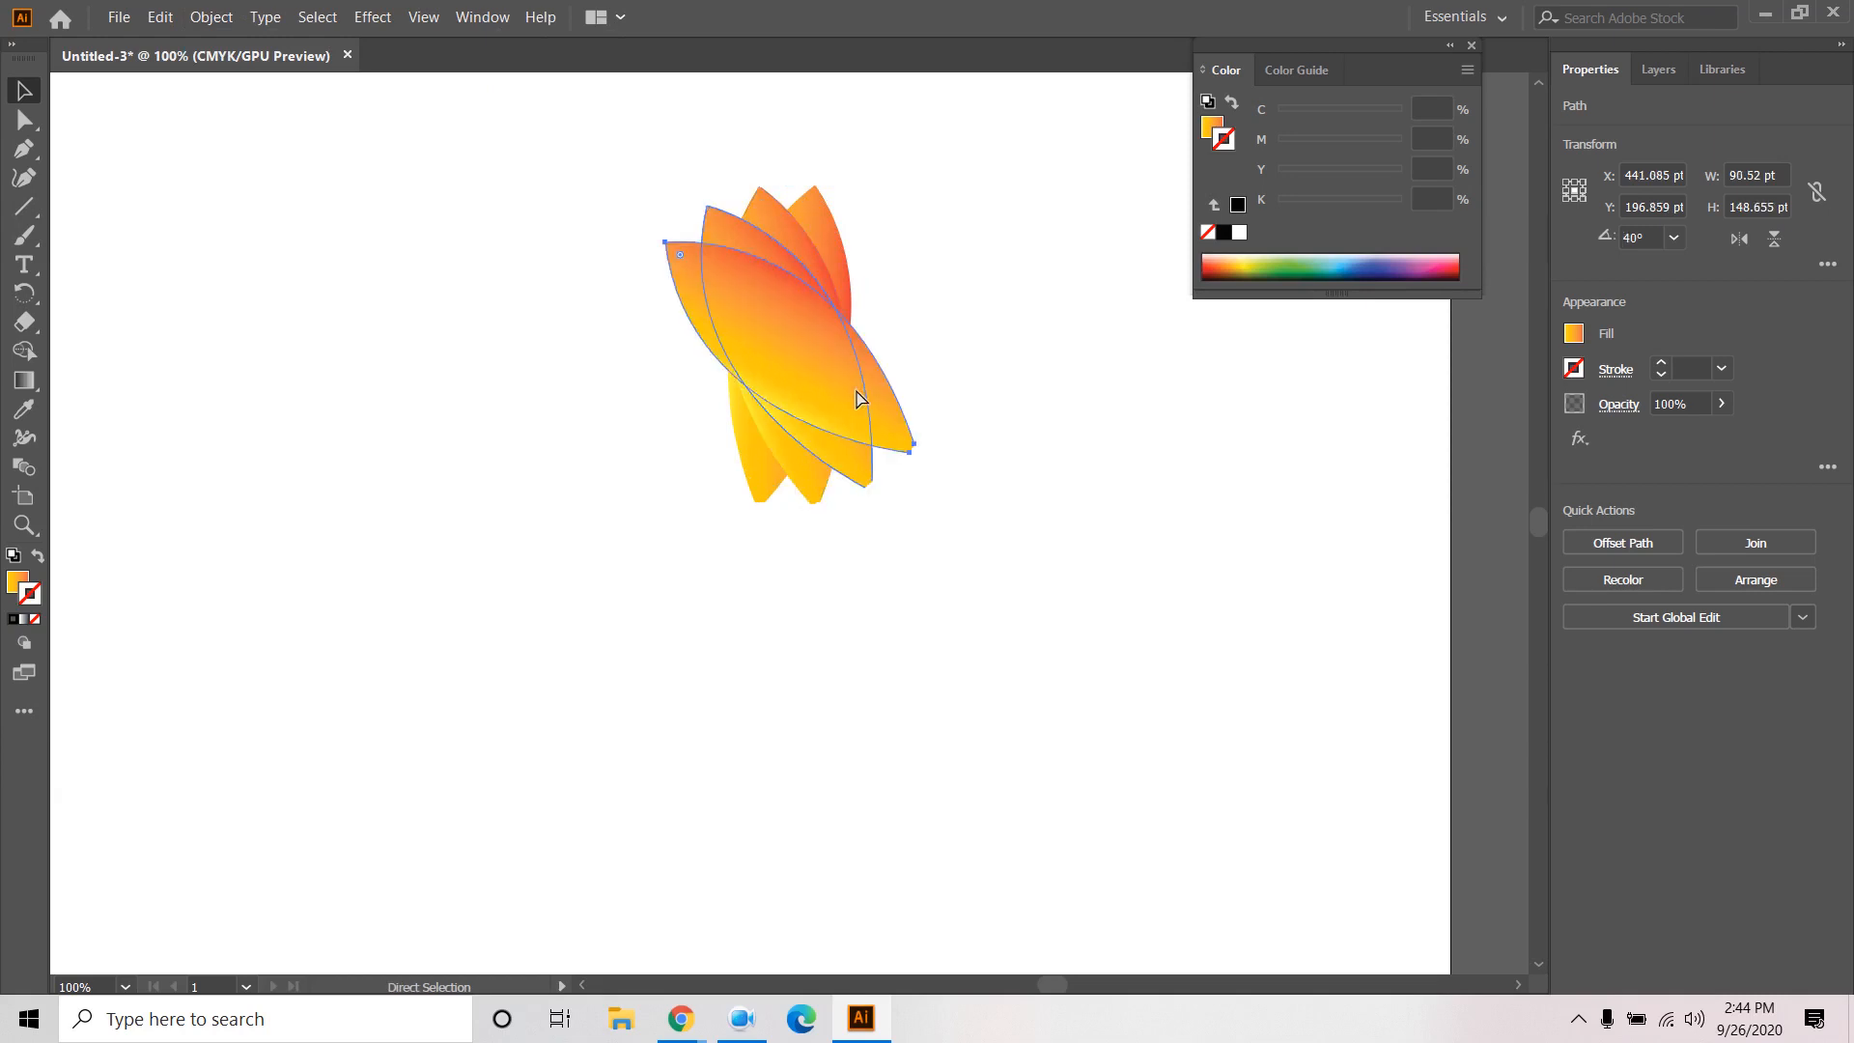
{"action": "key", "text": "ctrl+d"}
{"action": "key", "text": "ctrl+d"}
{"action": "key", "text": "ctrl+d"}
{"action": "key", "text": "ctrl+d"}
{"action": "key", "text": "ctrl+d"}
{"action": "key", "text": "ctrl+d"}
{"action": "key", "text": "v"}
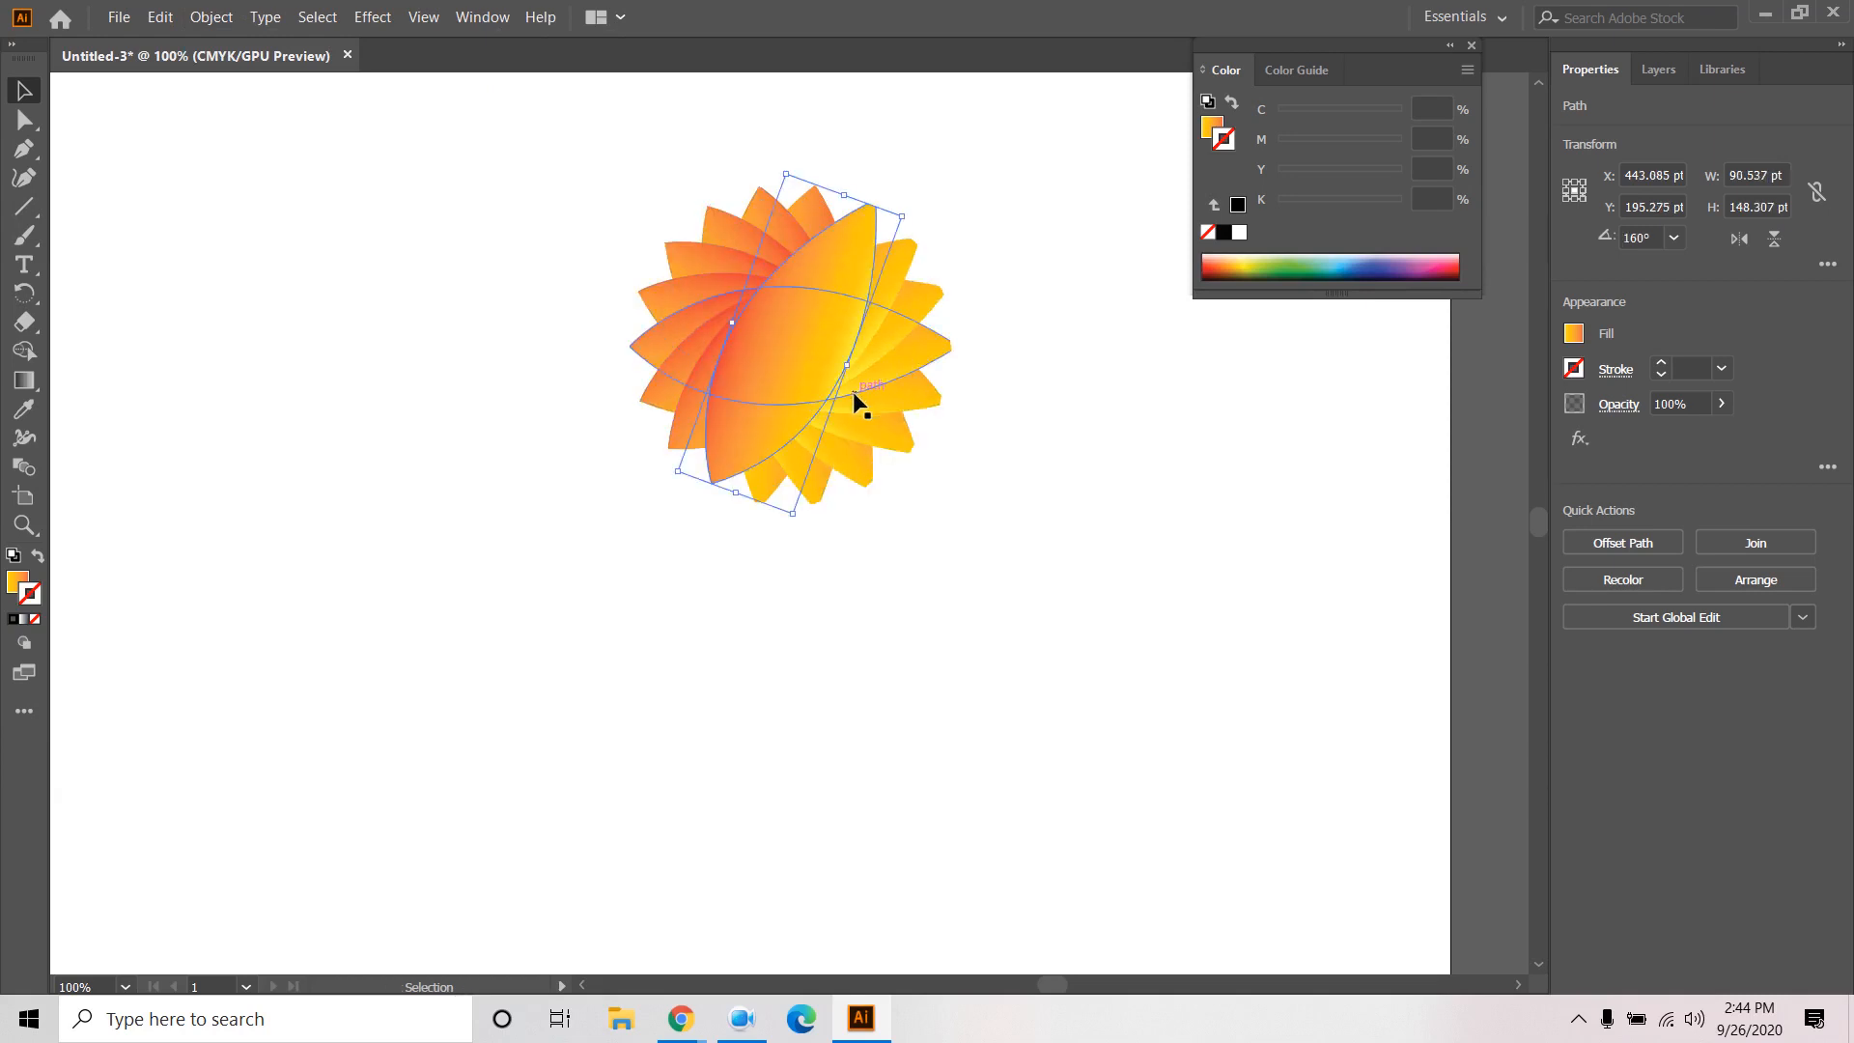
{"action": "left_click", "coordinate": [1047, 470]}
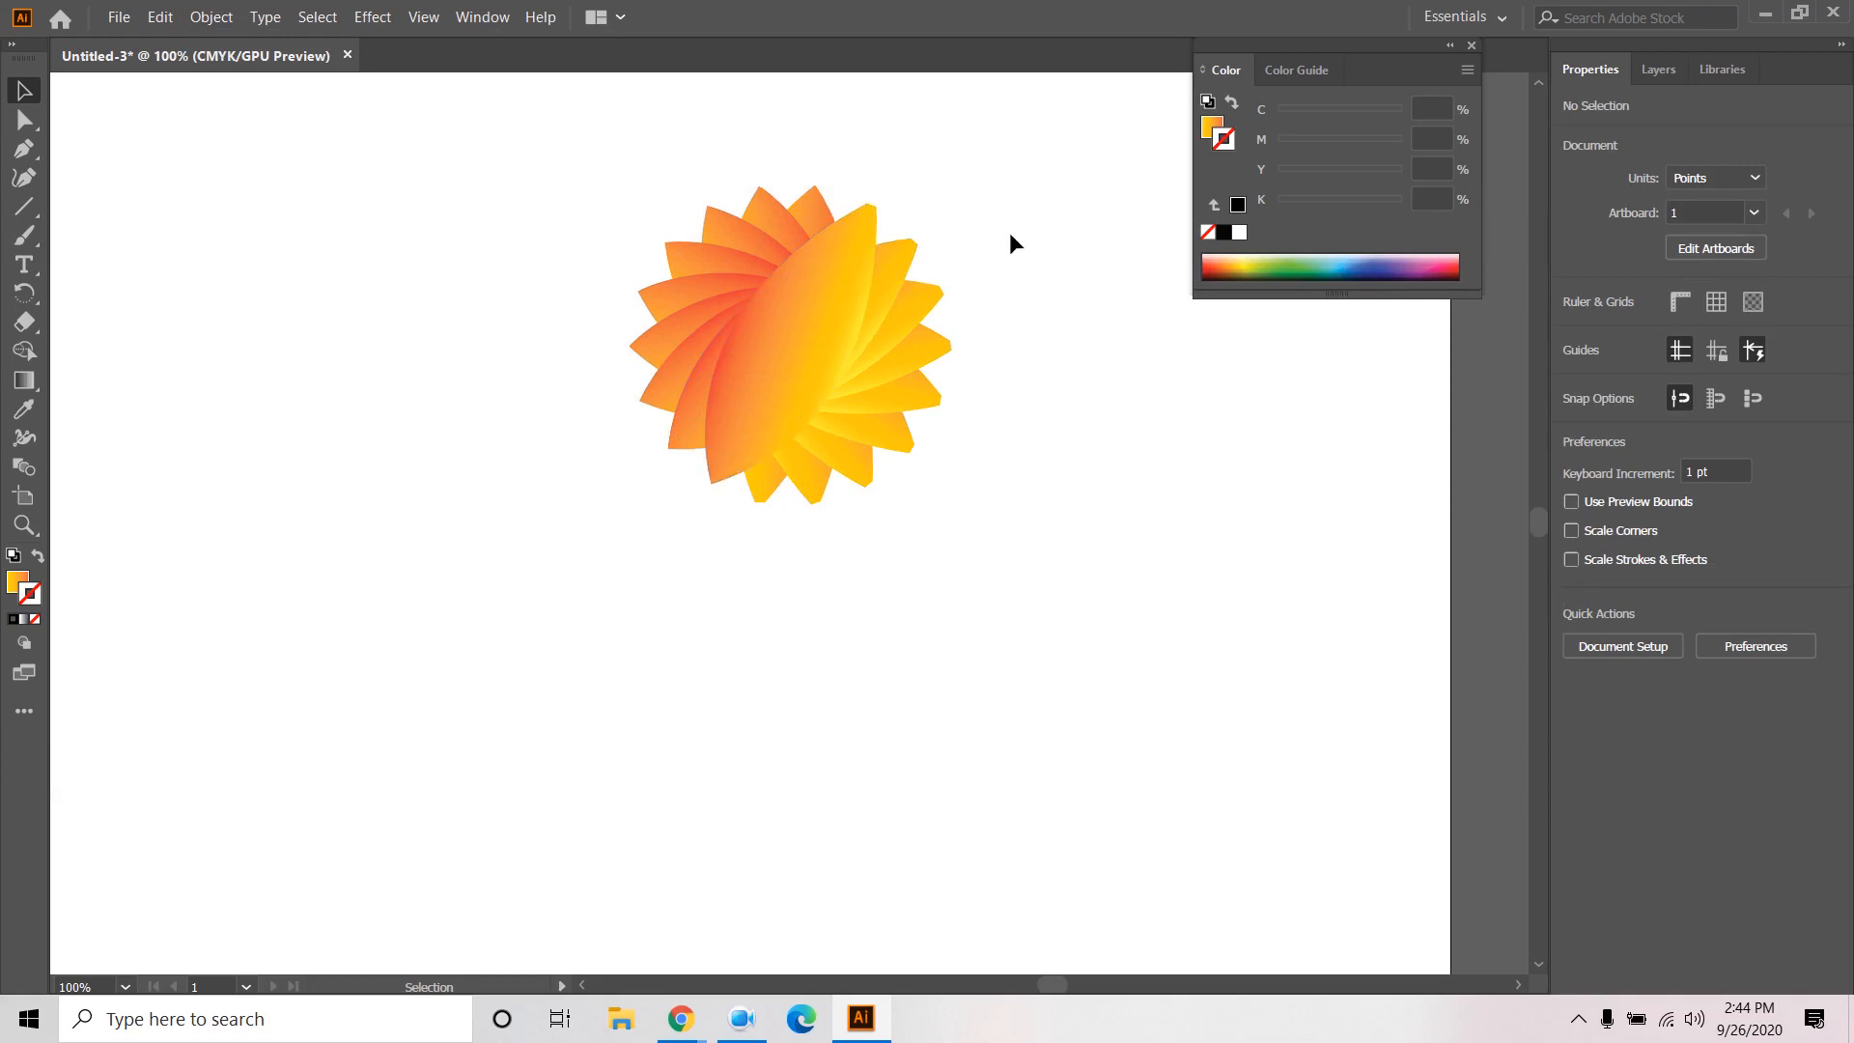
Undo all the rotated leaf copies until only the original leaf remains.
{"action": "key", "text": "ctrl+z"}
{"action": "key", "text": "ctrl+z"}
{"action": "key", "text": "ctrl+z"}
{"action": "key", "text": "ctrl+z"}
{"action": "key", "text": "ctrl+z"}
{"action": "key", "text": "ctrl+z"}
{"action": "key", "text": "ctrl+z"}
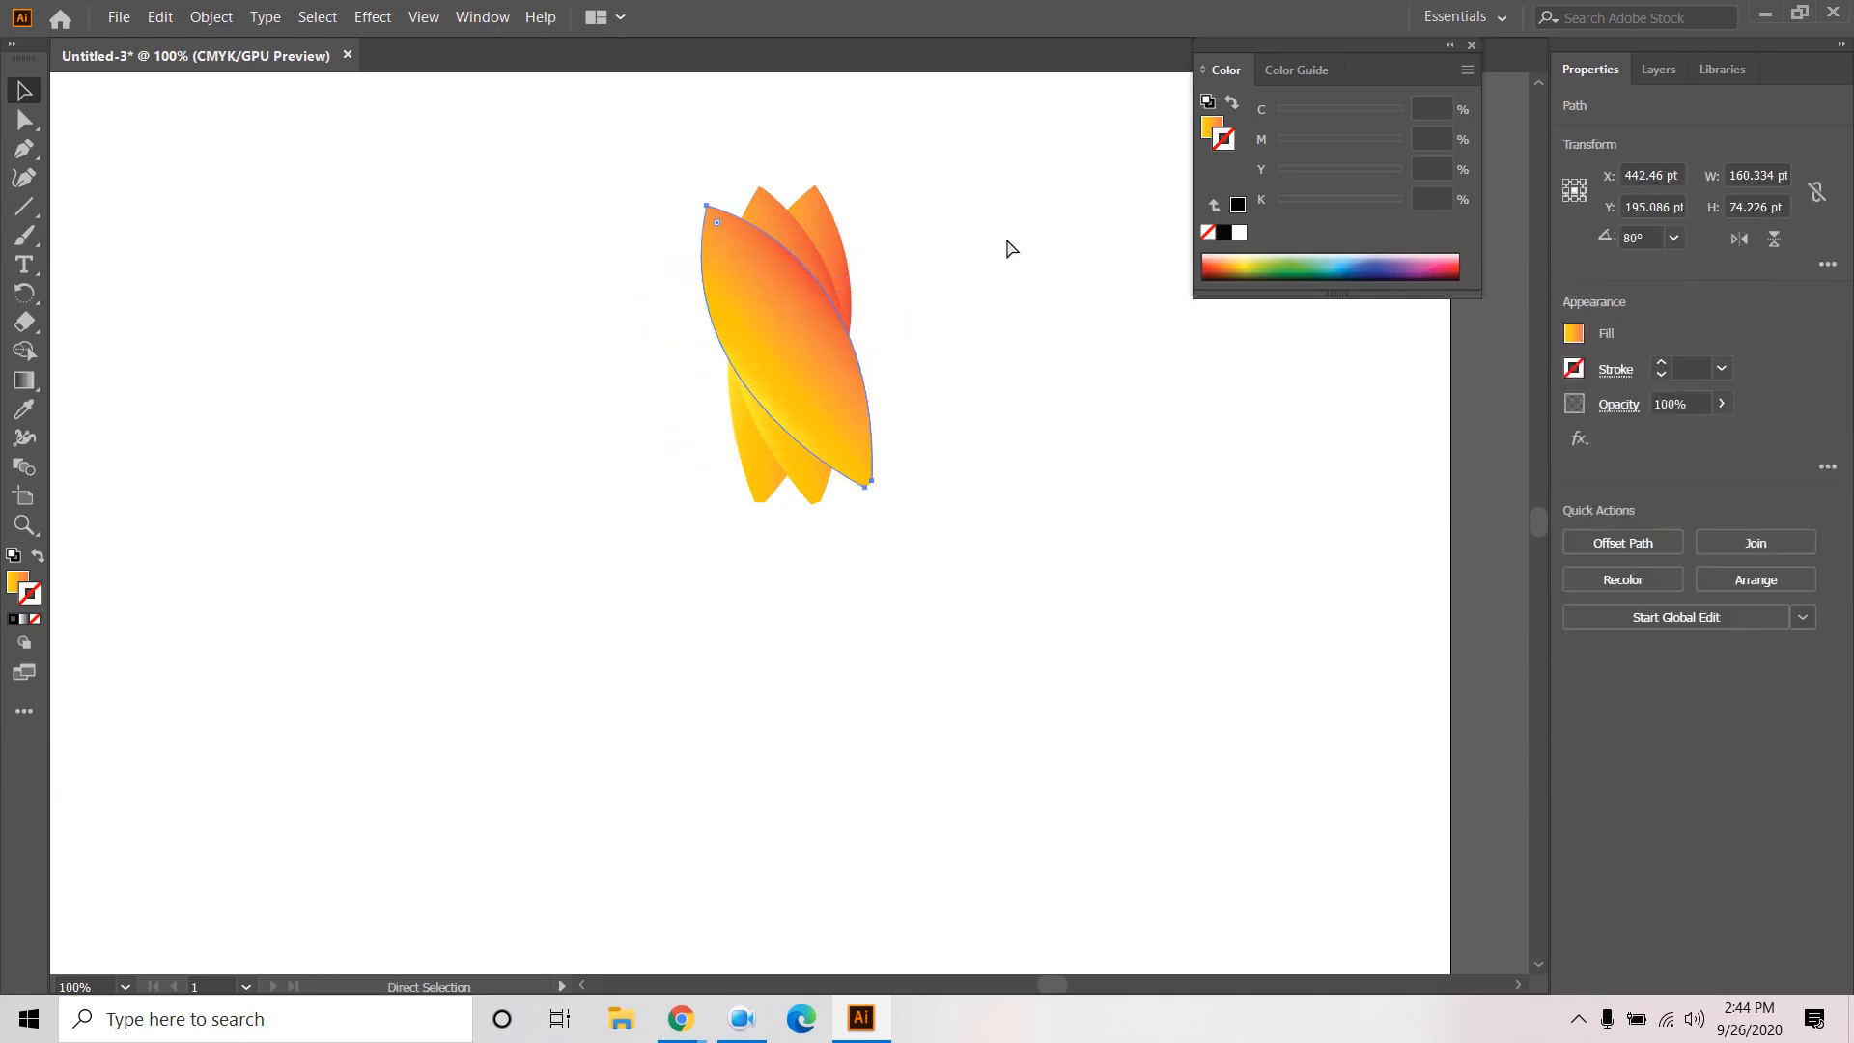
{"action": "key", "text": "ctrl+z"}
{"action": "key", "text": "ctrl+z"}
{"action": "key", "text": "ctrl+z"}
Try to make a 20° rotated copy of the leaf around its lower tip, and undo the copy.
{"action": "left_click", "coordinate": [23, 294]}
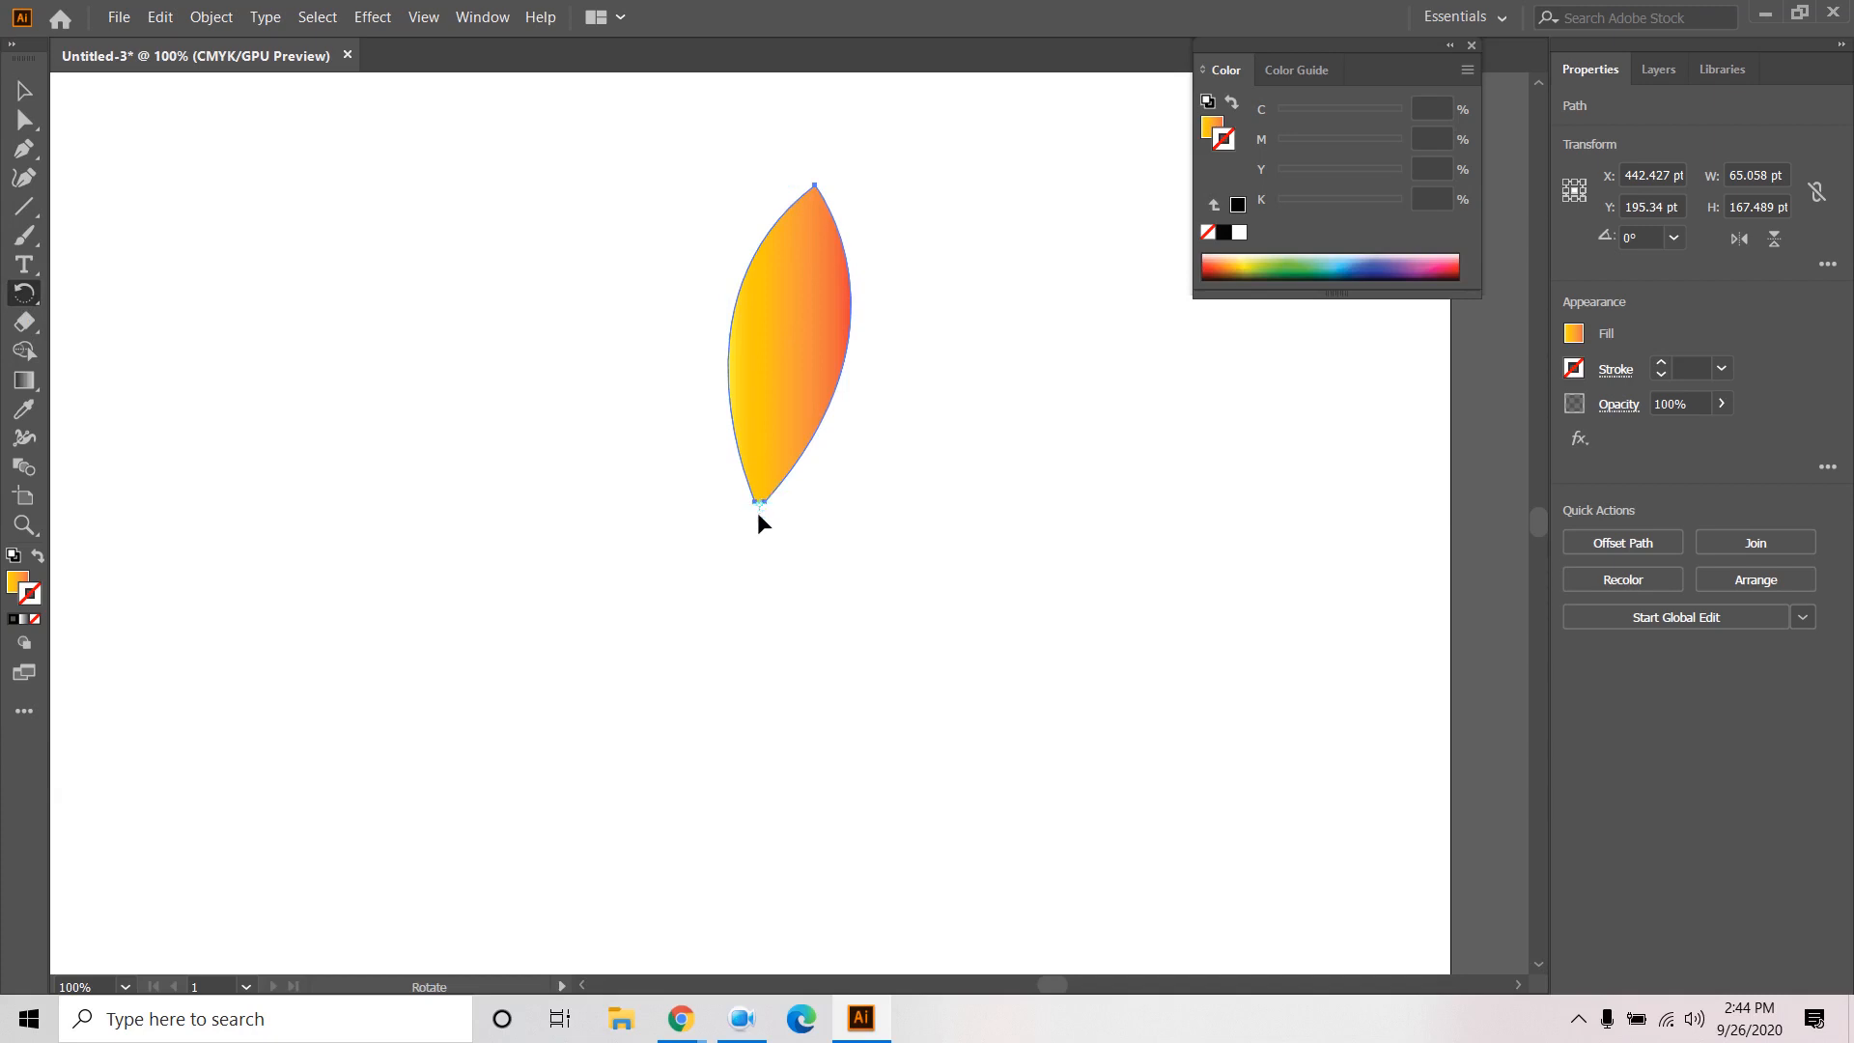
{"action": "left_click", "coordinate": [212, 16]}
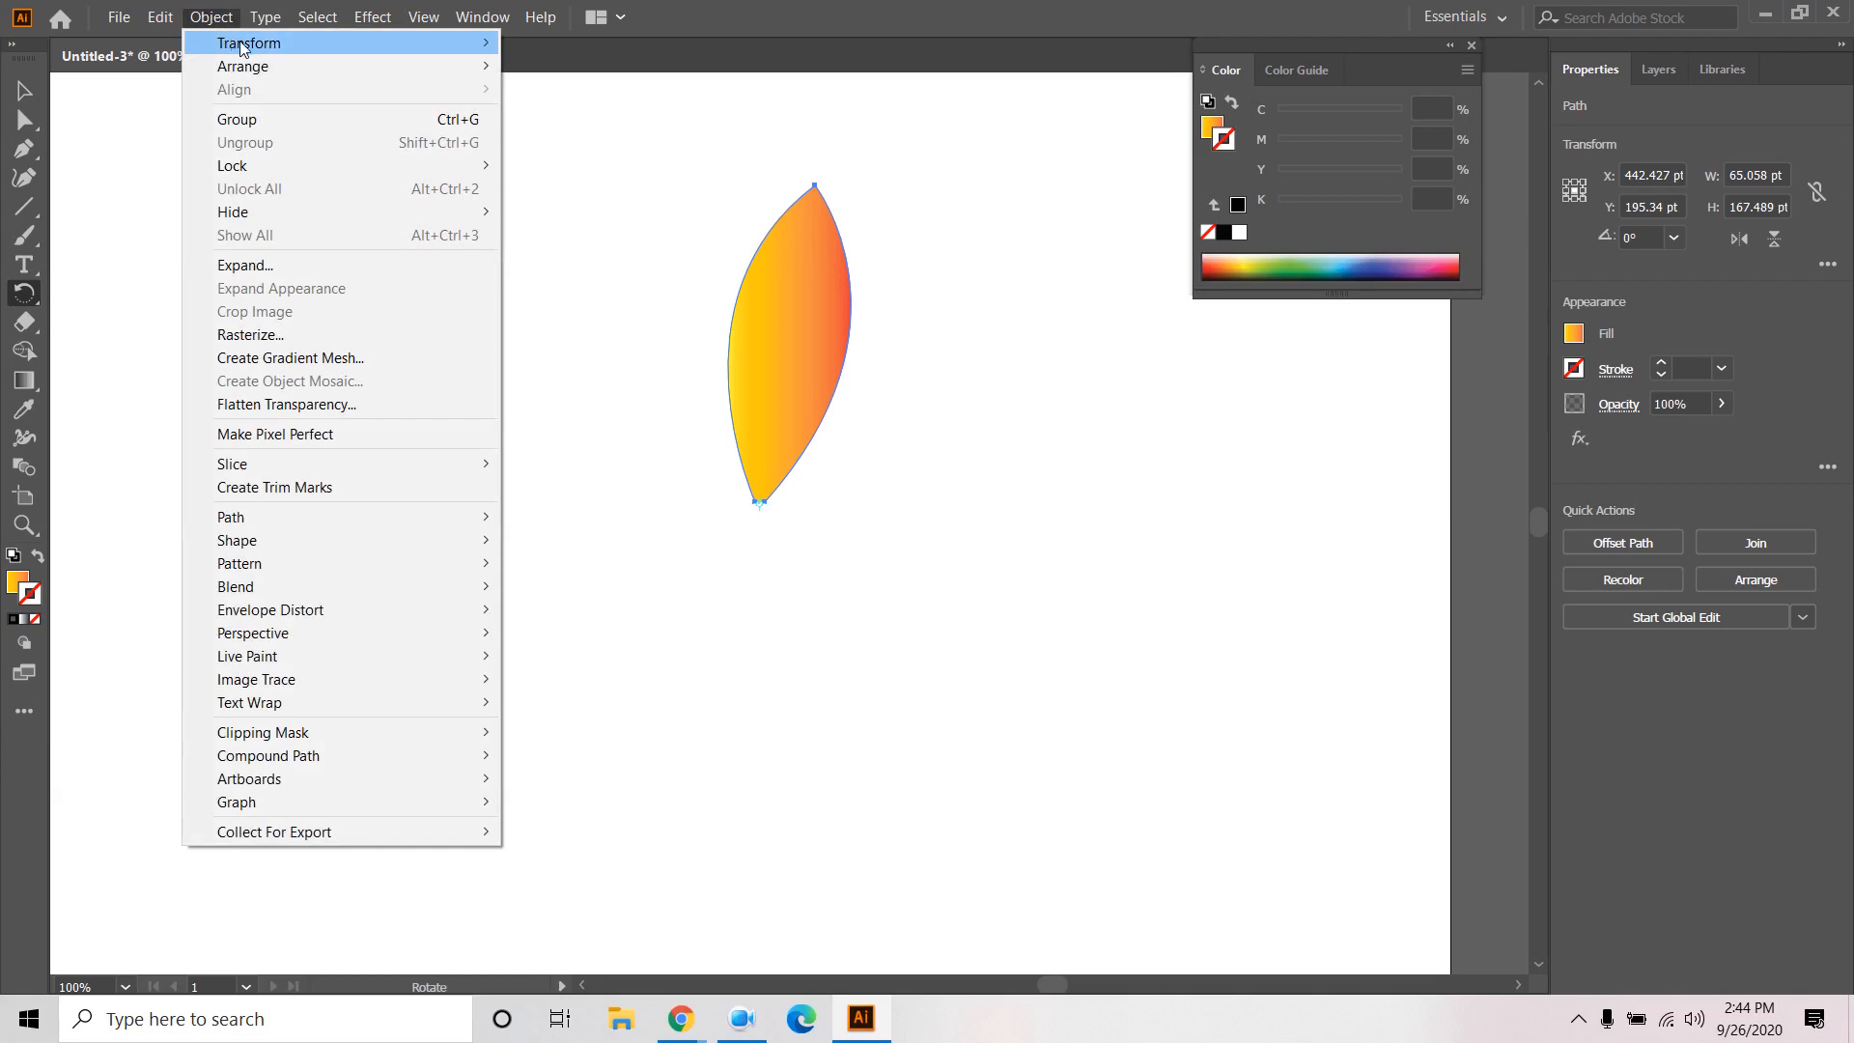
{"action": "mouse_move", "coordinate": [243, 45]}
{"action": "left_click", "coordinate": [558, 96]}
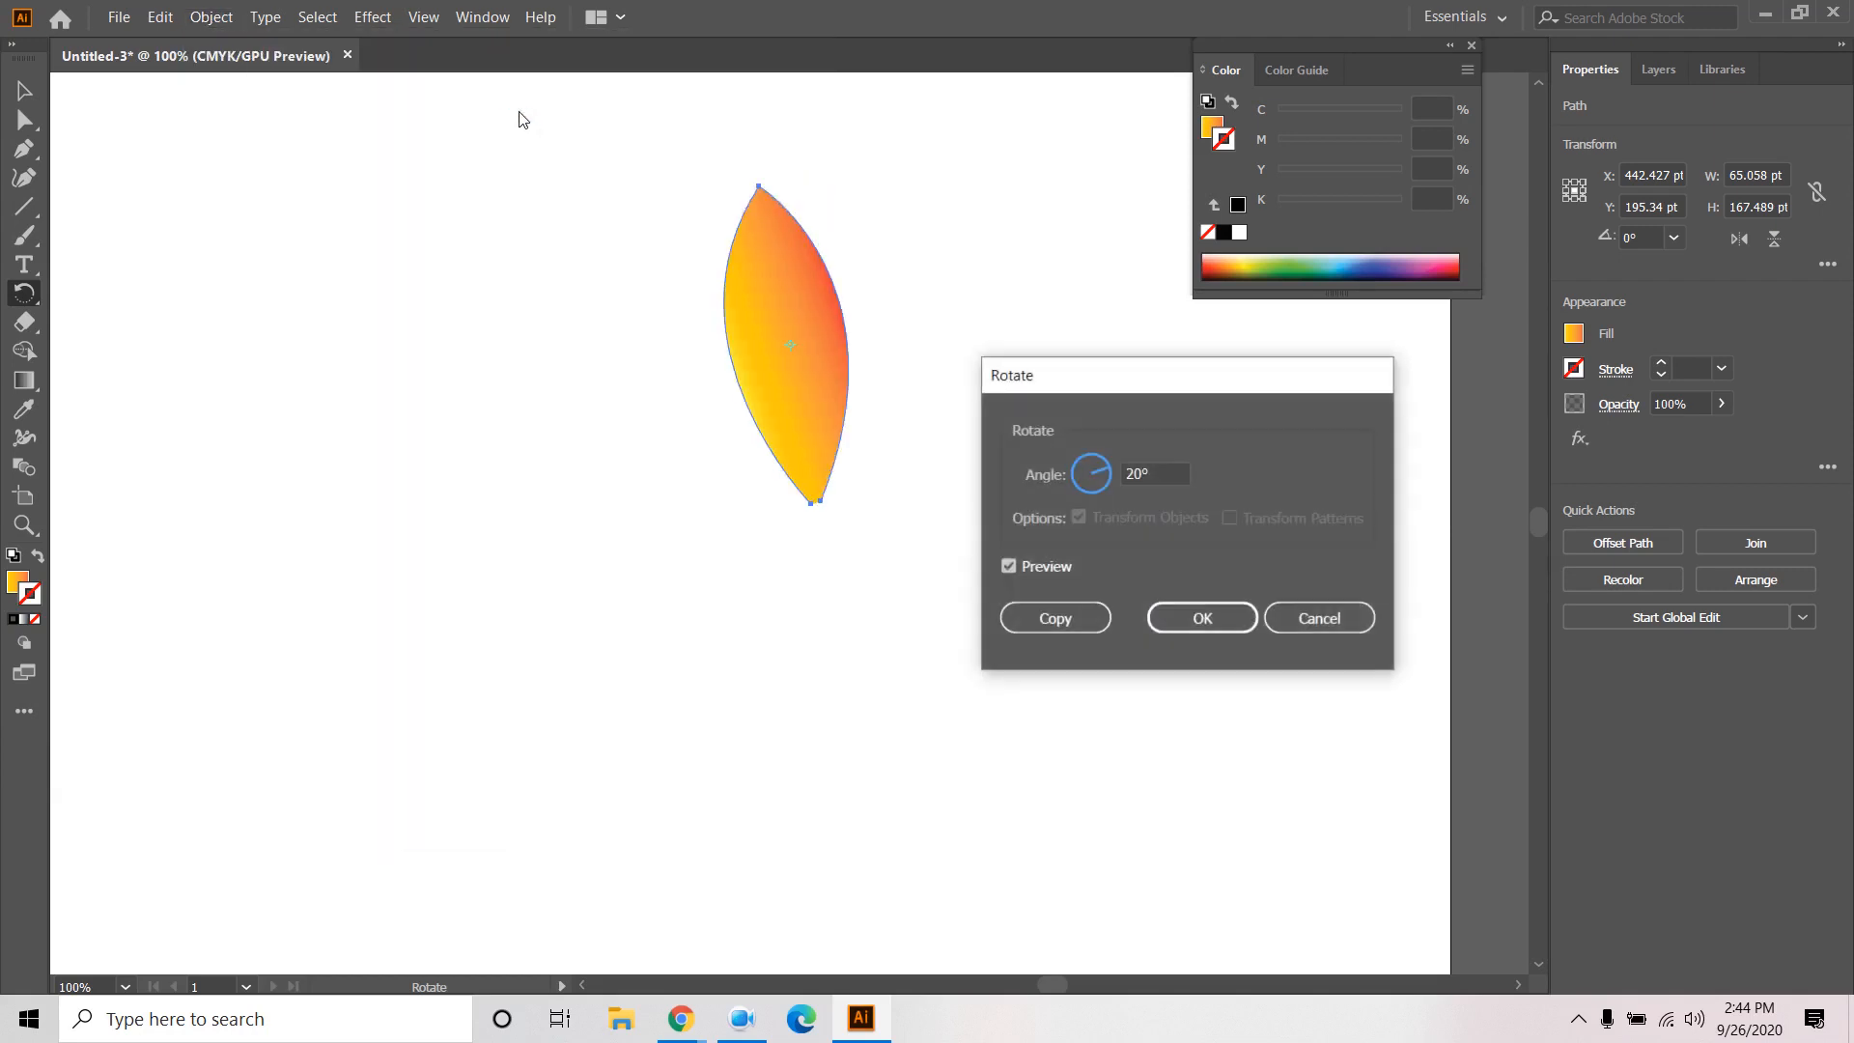
{"action": "left_click", "coordinate": [1052, 618]}
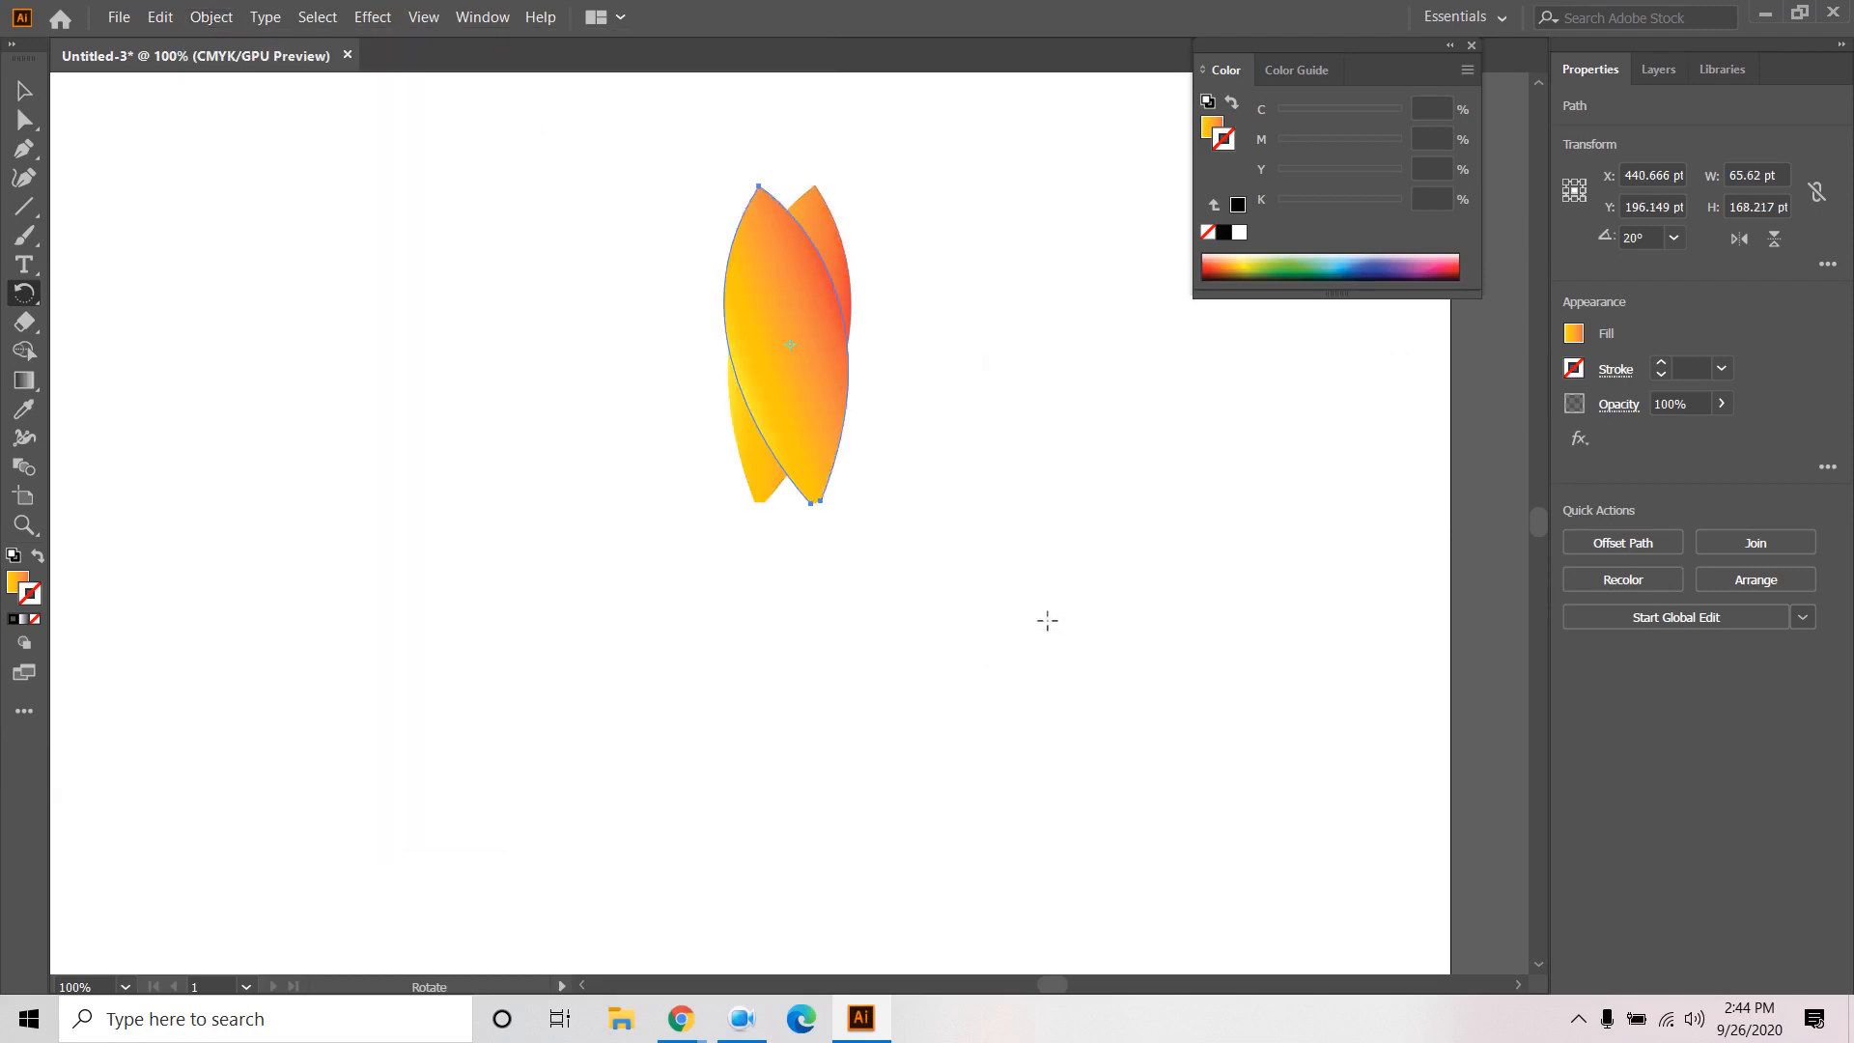
{"action": "key", "text": "ctrl+z"}
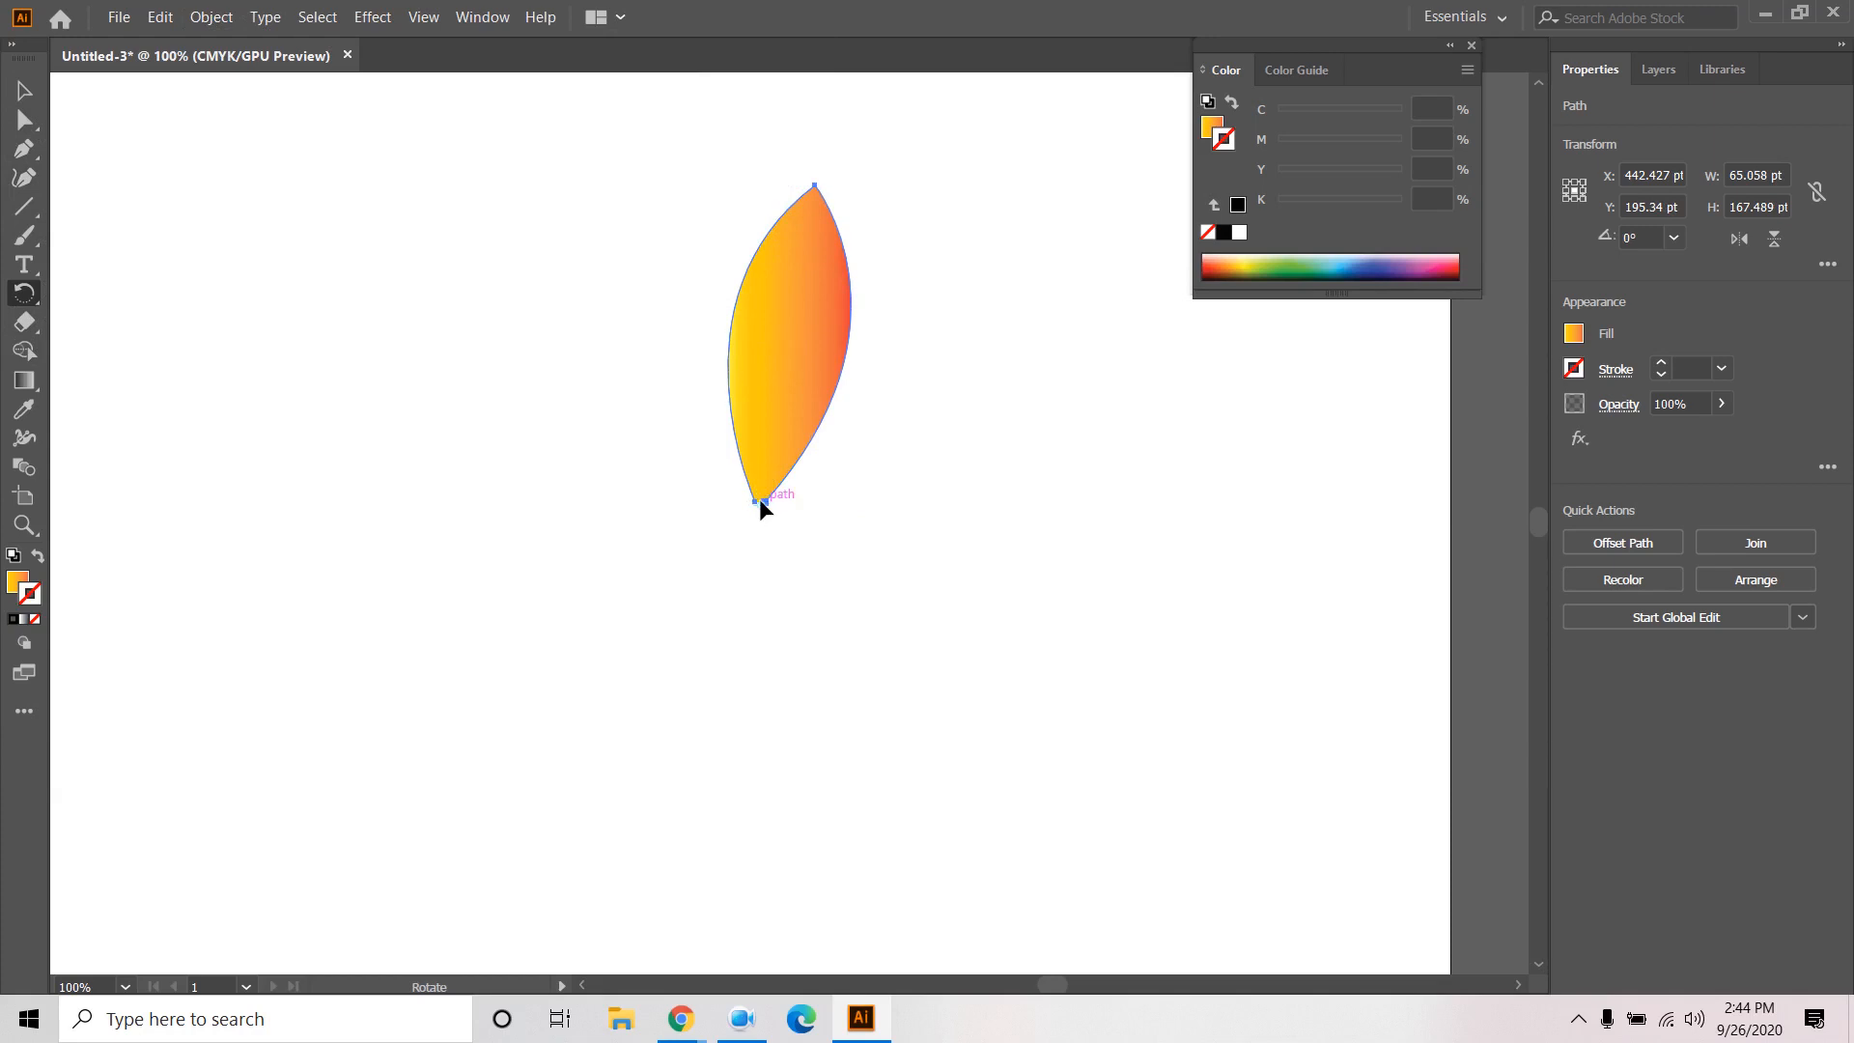
Create a leaf copy rotated about 10° around its lower tip, and repeat it 33 times with Transform Again to form a full flower.
{"action": "left_click_drag", "start_coordinate": [809, 254], "coordinate": [762, 265]}
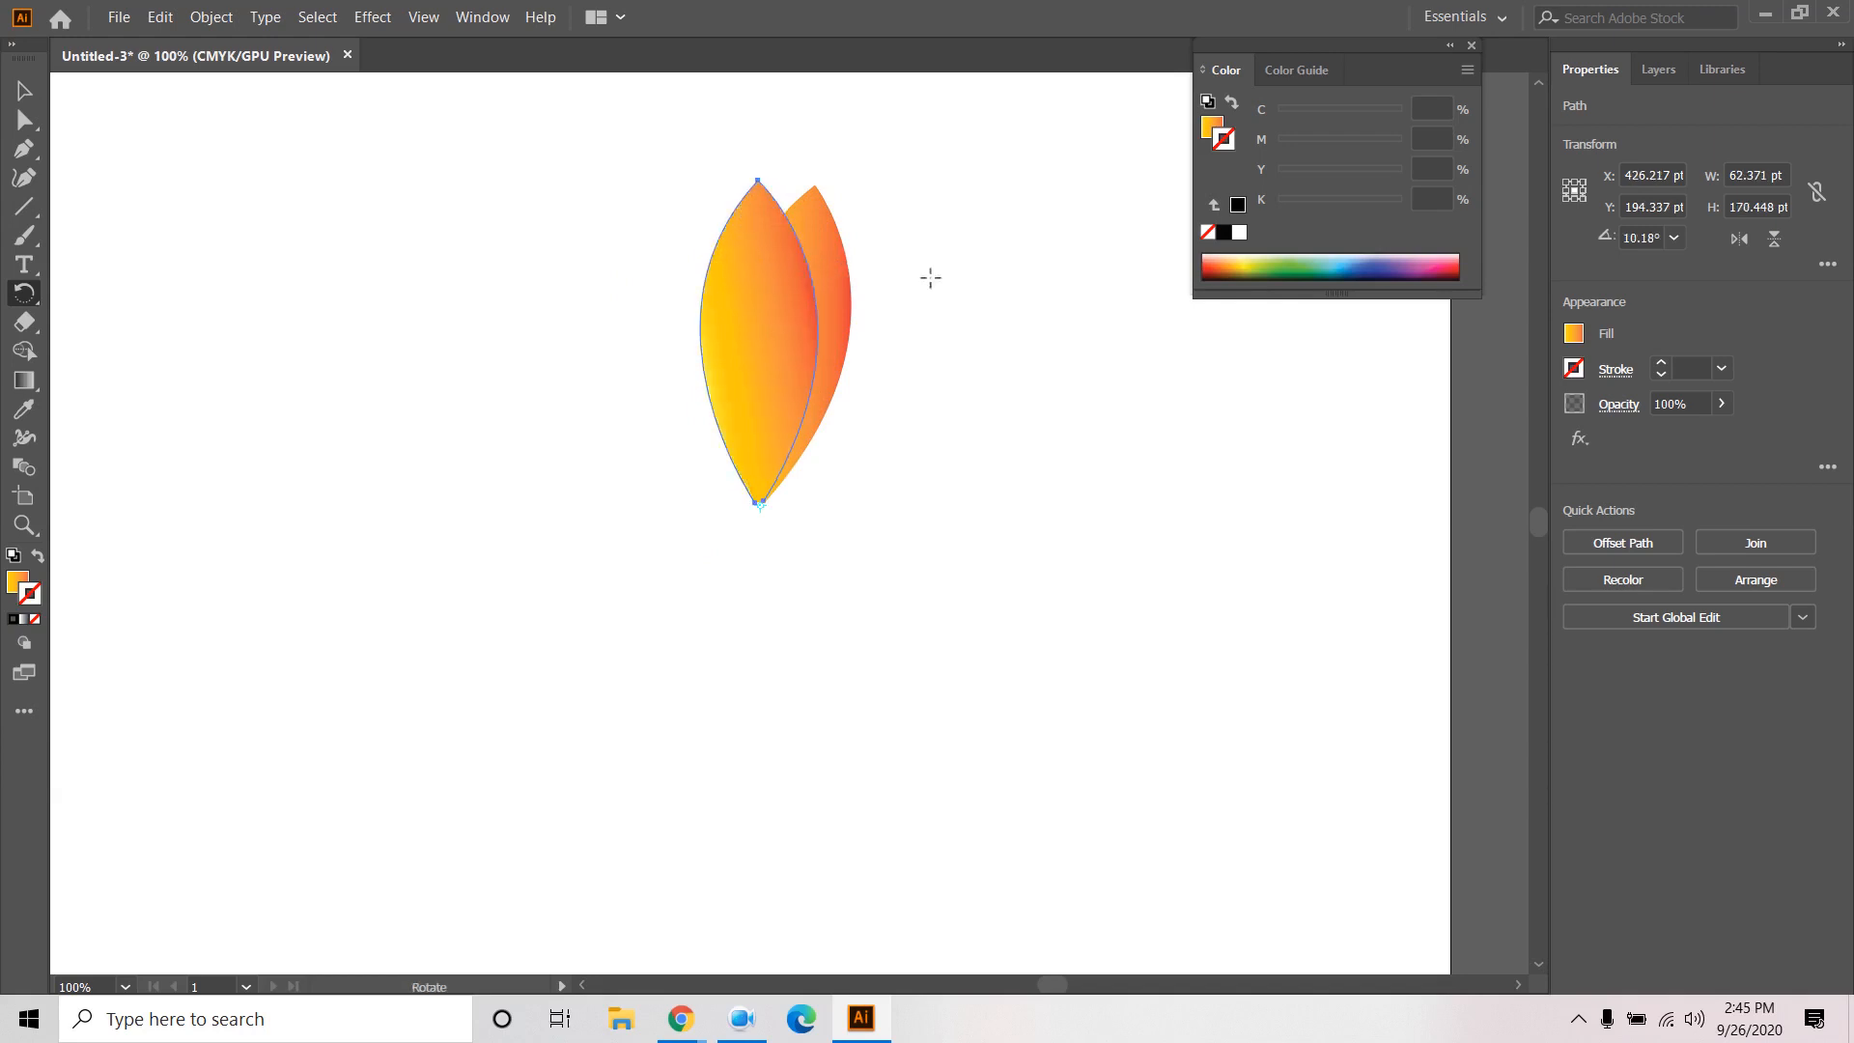
{"action": "key", "text": "ctrl+d"}
{"action": "key", "text": "ctrl+d"}
{"action": "key", "text": "ctrl+d"}
{"action": "key", "text": "ctrl+d"}
{"action": "key", "text": "ctrl+d"}
{"action": "key", "text": "ctrl+d"}
{"action": "key", "text": "ctrl+d"}
{"action": "key", "text": "ctrl+d"}
{"action": "key", "text": "ctrl+d"}
{"action": "key", "text": "ctrl+d"}
{"action": "key", "text": "ctrl+d"}
{"action": "key", "text": "ctrl+d"}
{"action": "key", "text": "ctrl+d"}
{"action": "key", "text": "ctrl+d"}
{"action": "key", "text": "ctrl+d"}
{"action": "key", "text": "ctrl+d"}
{"action": "key", "text": "ctrl+d"}
{"action": "key", "text": "ctrl+d"}
{"action": "key", "text": "ctrl+d"}
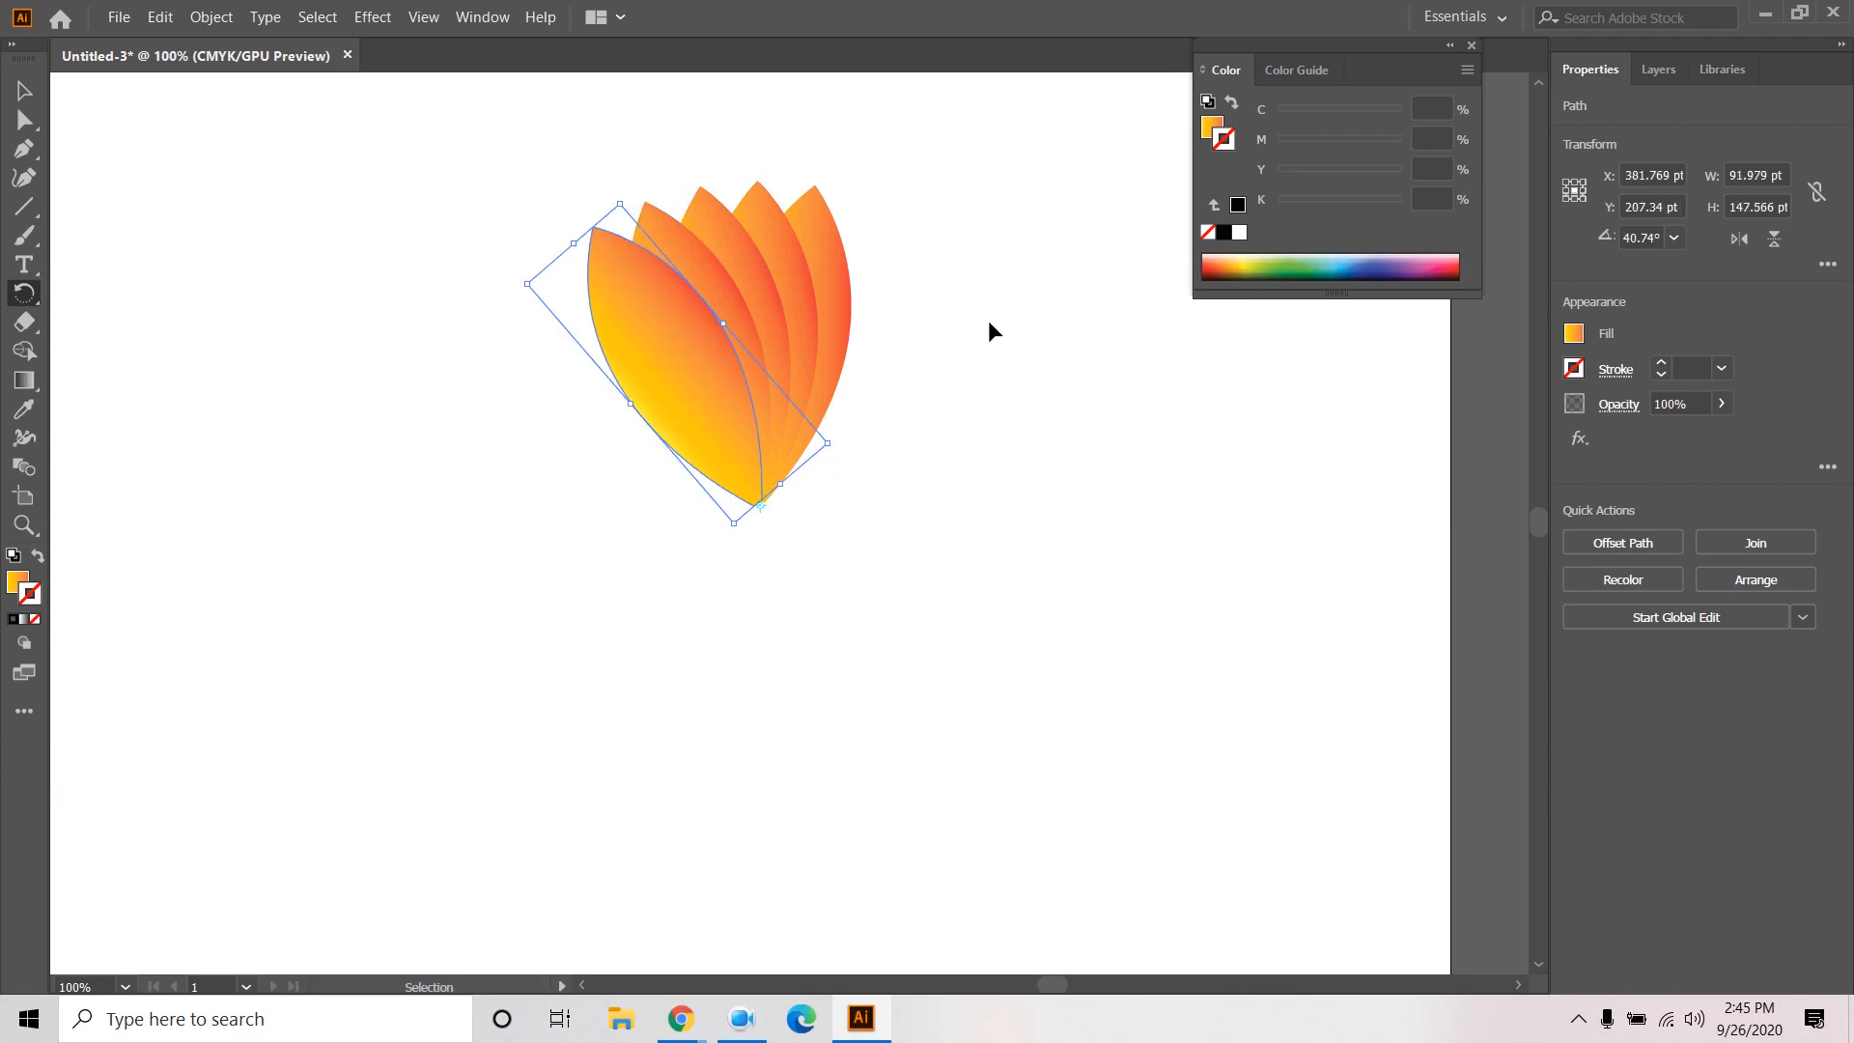
{"action": "key", "text": "ctrl+d"}
{"action": "key", "text": "ctrl+d"}
{"action": "key", "text": "ctrl+d"}
{"action": "key", "text": "ctrl+d"}
{"action": "key", "text": "ctrl+d"}
{"action": "key", "text": "ctrl+d"}
{"action": "key", "text": "ctrl+d"}
{"action": "key", "text": "ctrl+d"}
{"action": "key", "text": "ctrl+d"}
{"action": "key", "text": "ctrl+d"}
{"action": "key", "text": "ctrl+d"}
{"action": "key", "text": "ctrl+d"}
{"action": "key", "text": "ctrl+d"}
{"action": "key", "text": "ctrl+d"}
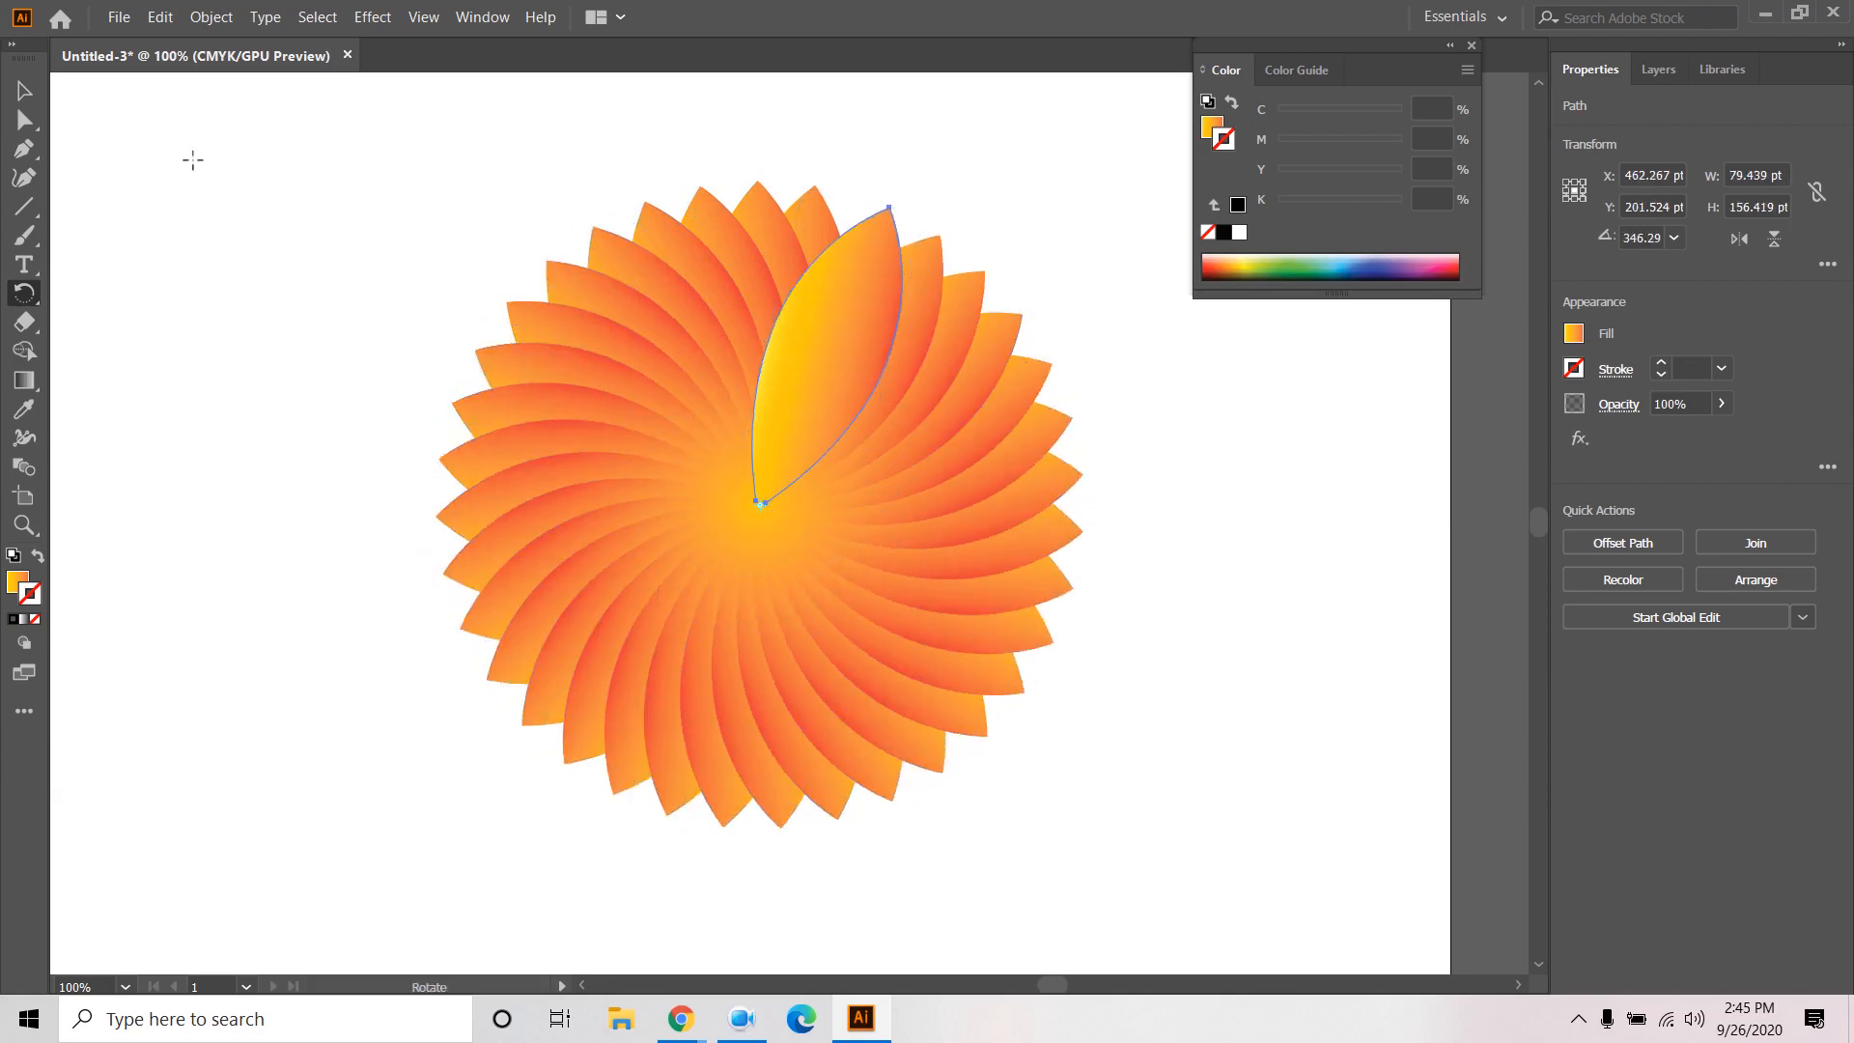
{"action": "left_click", "coordinate": [24, 91]}
{"action": "left_click", "coordinate": [187, 146]}
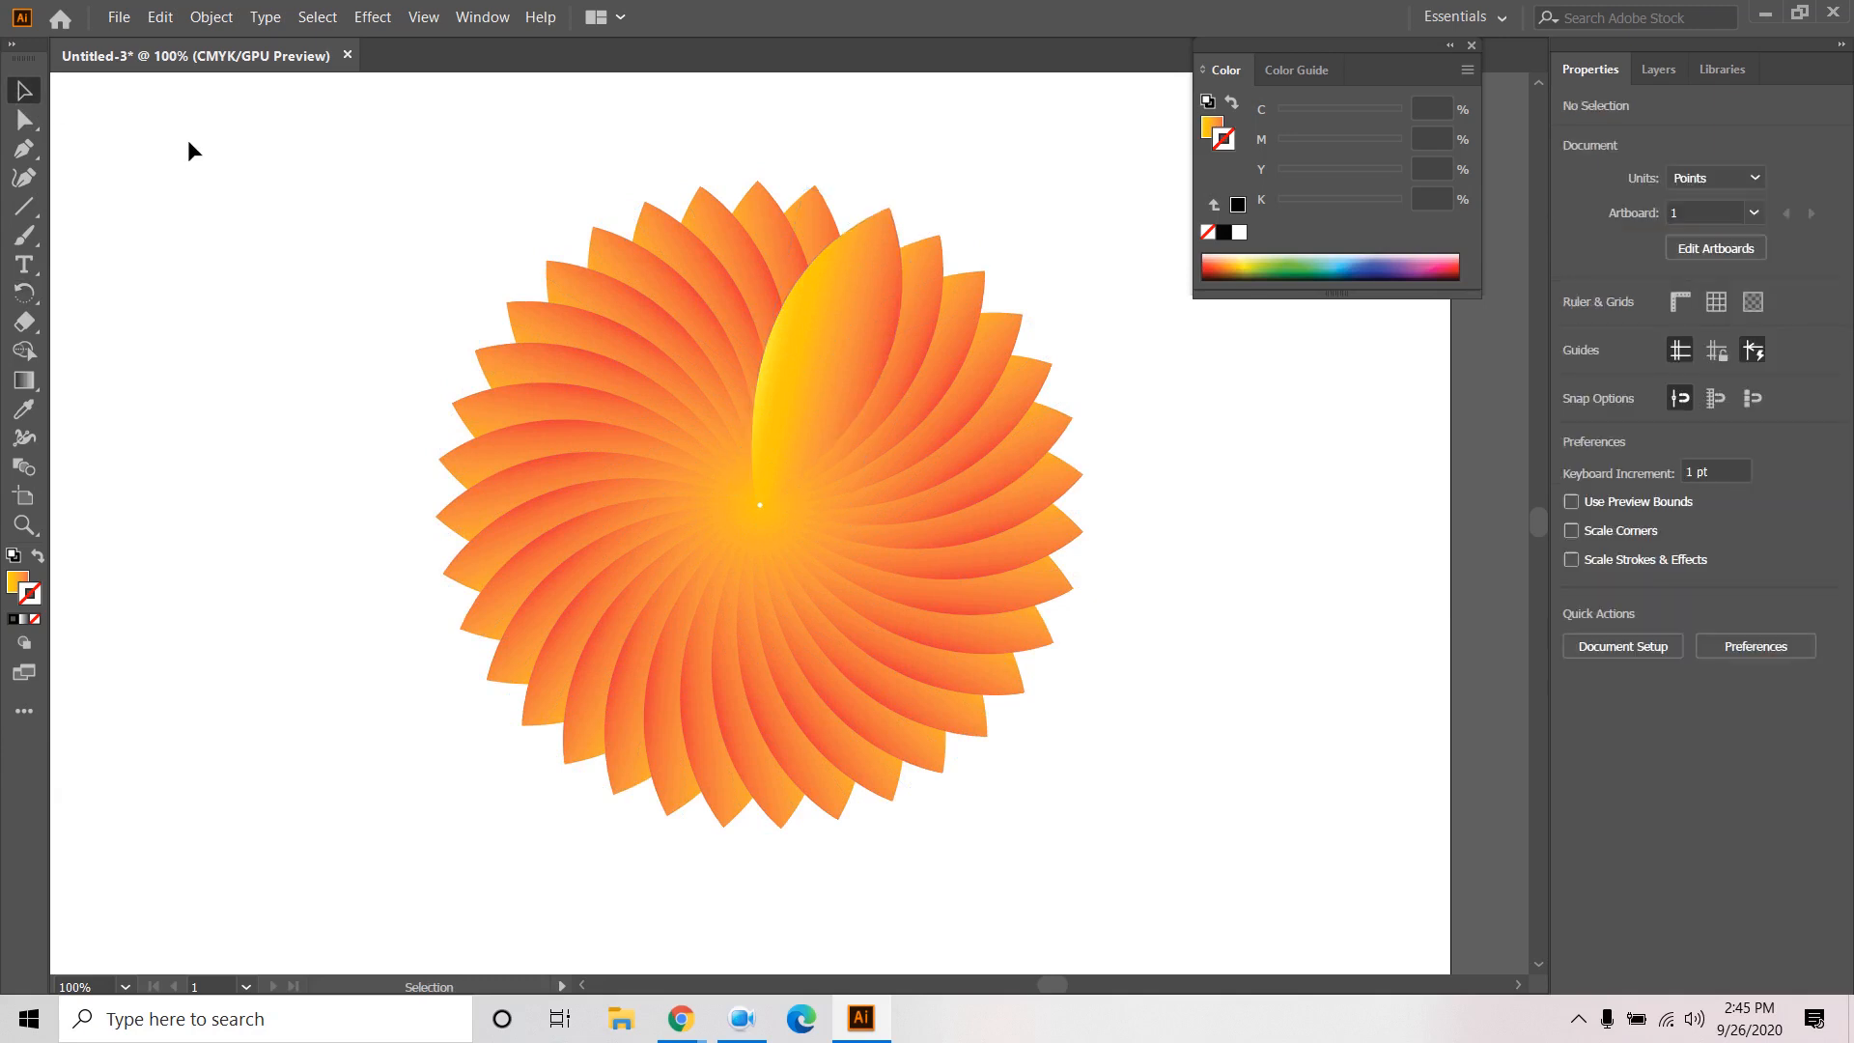
{"action": "scroll", "coordinate": [207, 247], "scroll_direction": "down", "scroll_amount": 1}
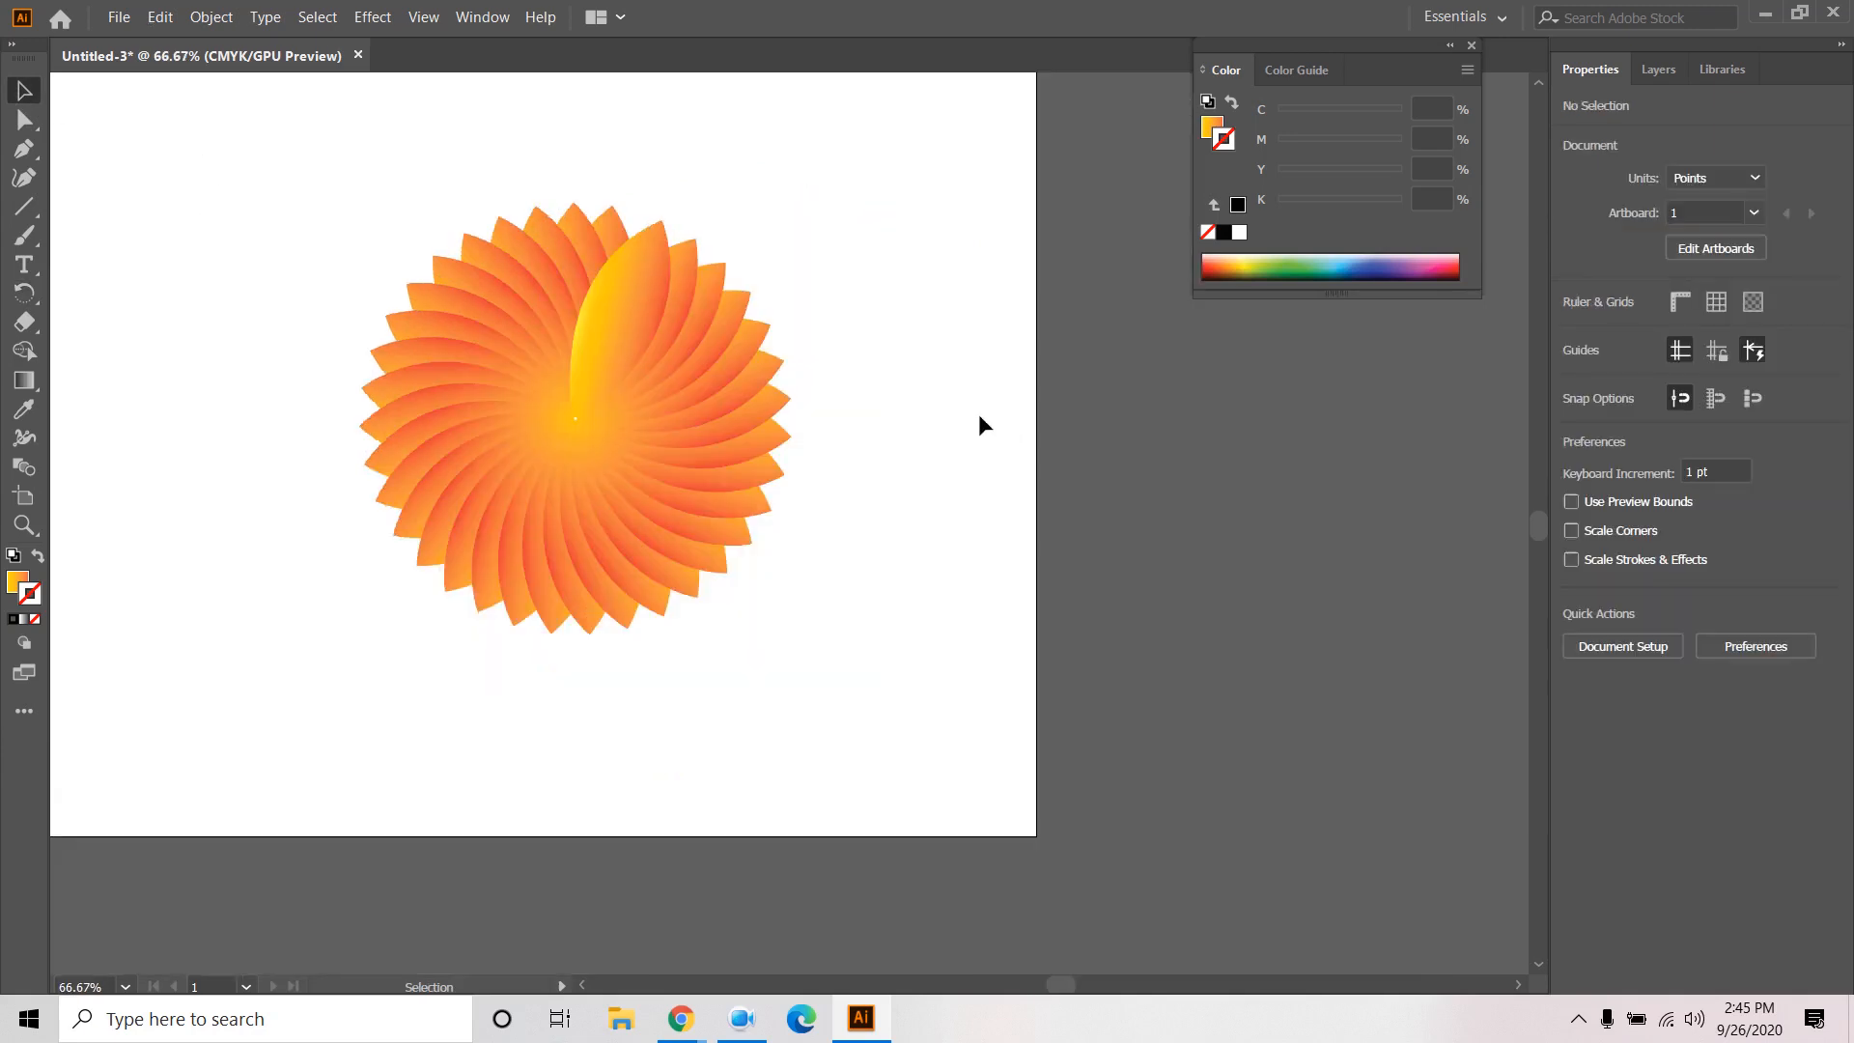
Undo the rotated copies of the full flower until only the original leaf remains, and deselect it.
{"action": "left_click_drag", "start_coordinate": [884, 388], "coordinate": [1025, 502]}
{"action": "key", "text": "ctrl+z"}
{"action": "key", "text": "ctrl+z"}
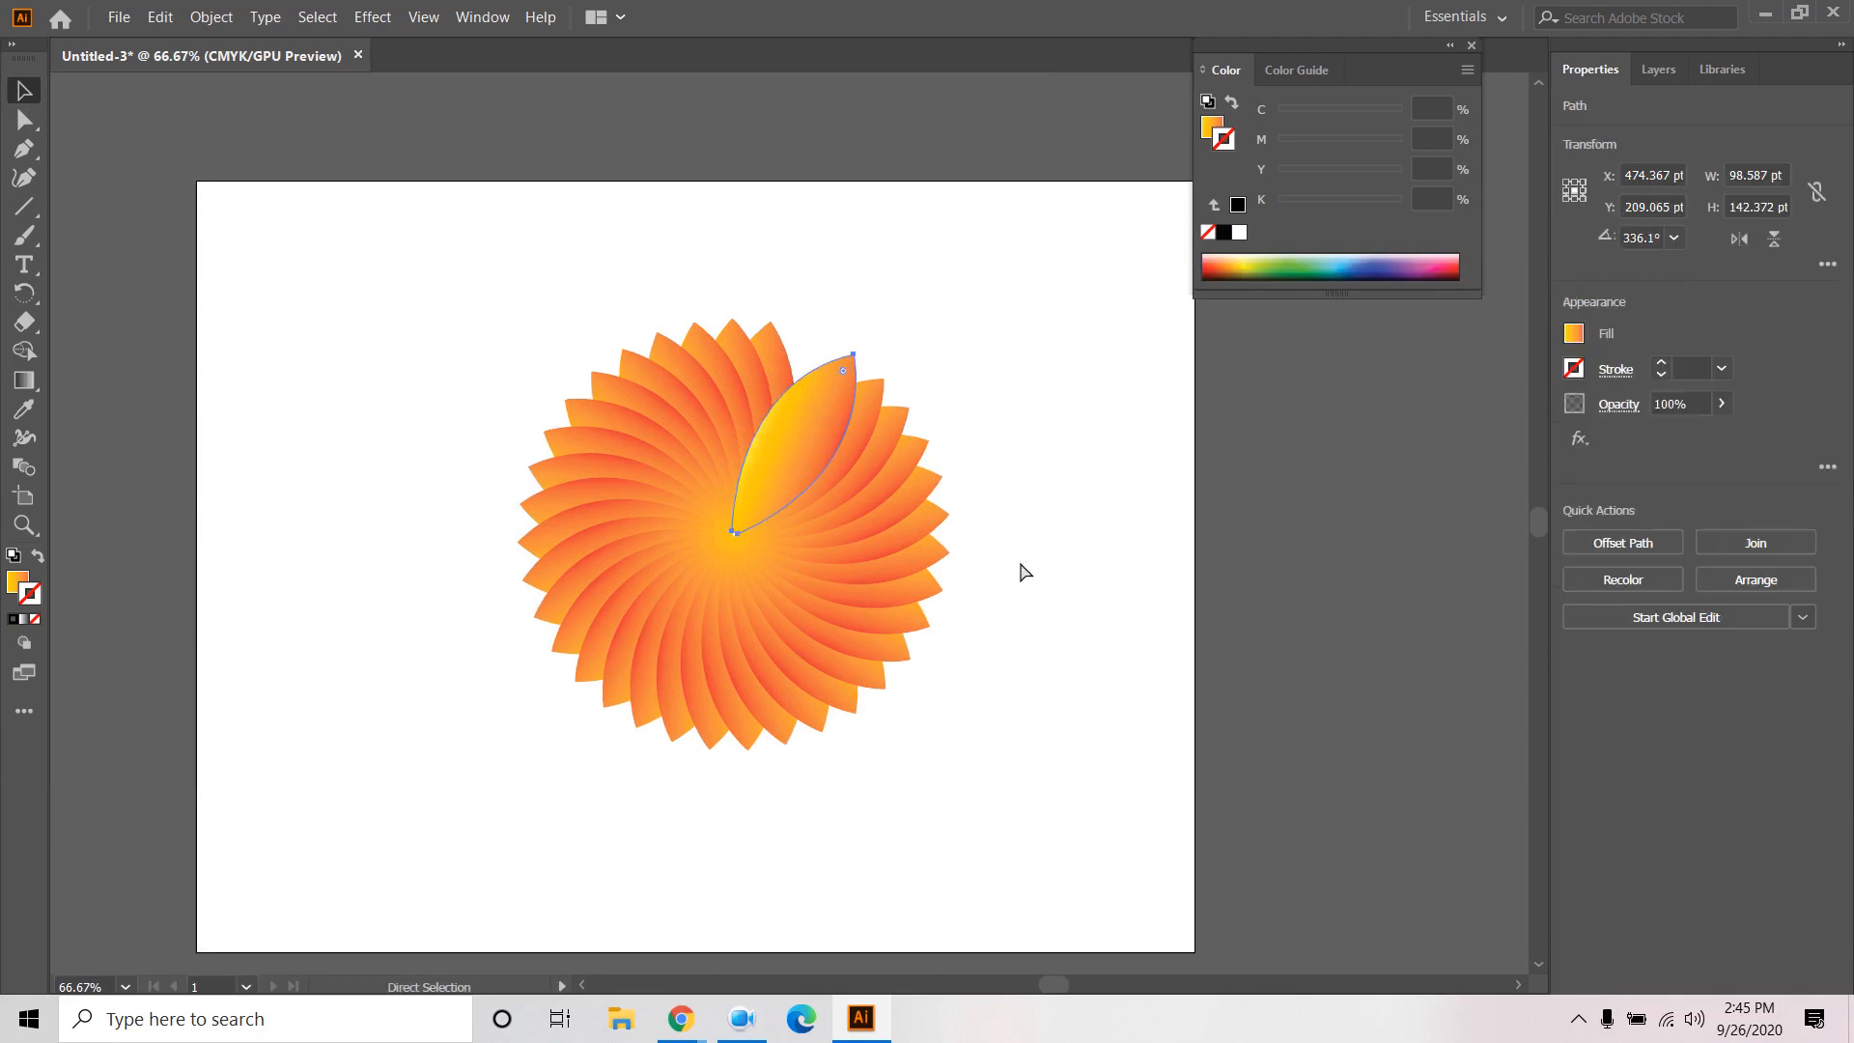
{"action": "key", "text": "ctrl+z"}
{"action": "key", "text": "ctrl+z"}
{"action": "key", "text": "ctrl+z"}
{"action": "key", "text": "ctrl+z"}
{"action": "key", "text": "ctrl+z"}
{"action": "key", "text": "ctrl+z"}
{"action": "key", "text": "ctrl+z"}
{"action": "key", "text": "ctrl+z"}
{"action": "key", "text": "ctrl+z"}
{"action": "key", "text": "ctrl+z"}
{"action": "key", "text": "ctrl+z"}
{"action": "key", "text": "ctrl+z"}
{"action": "key", "text": "ctrl+z"}
{"action": "key", "text": "ctrl+z"}
{"action": "key", "text": "ctrl+z"}
{"action": "key", "text": "ctrl+z"}
{"action": "key", "text": "ctrl+z"}
{"action": "key", "text": "ctrl+z"}
{"action": "key", "text": "ctrl+z"}
{"action": "key", "text": "ctrl+z"}
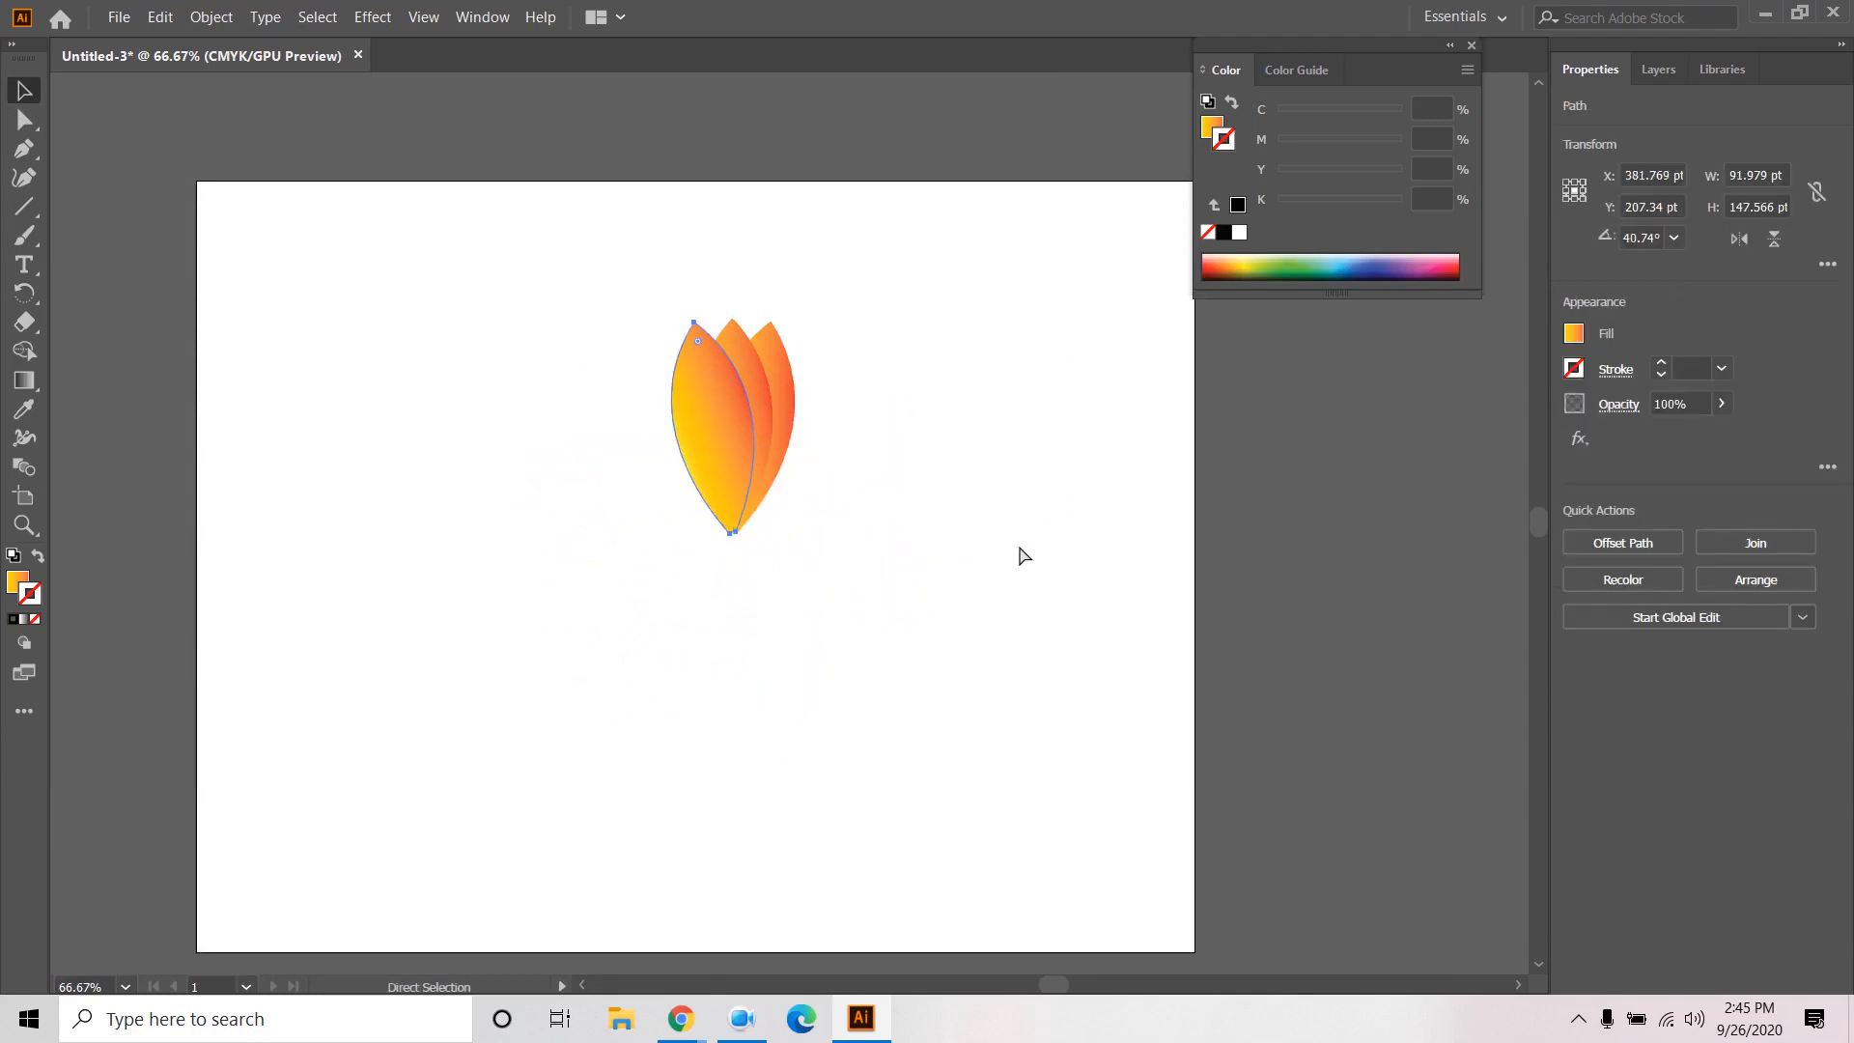
{"action": "key", "text": "ctrl+z"}
{"action": "key", "text": "ctrl+z"}
{"action": "left_click", "coordinate": [979, 436]}
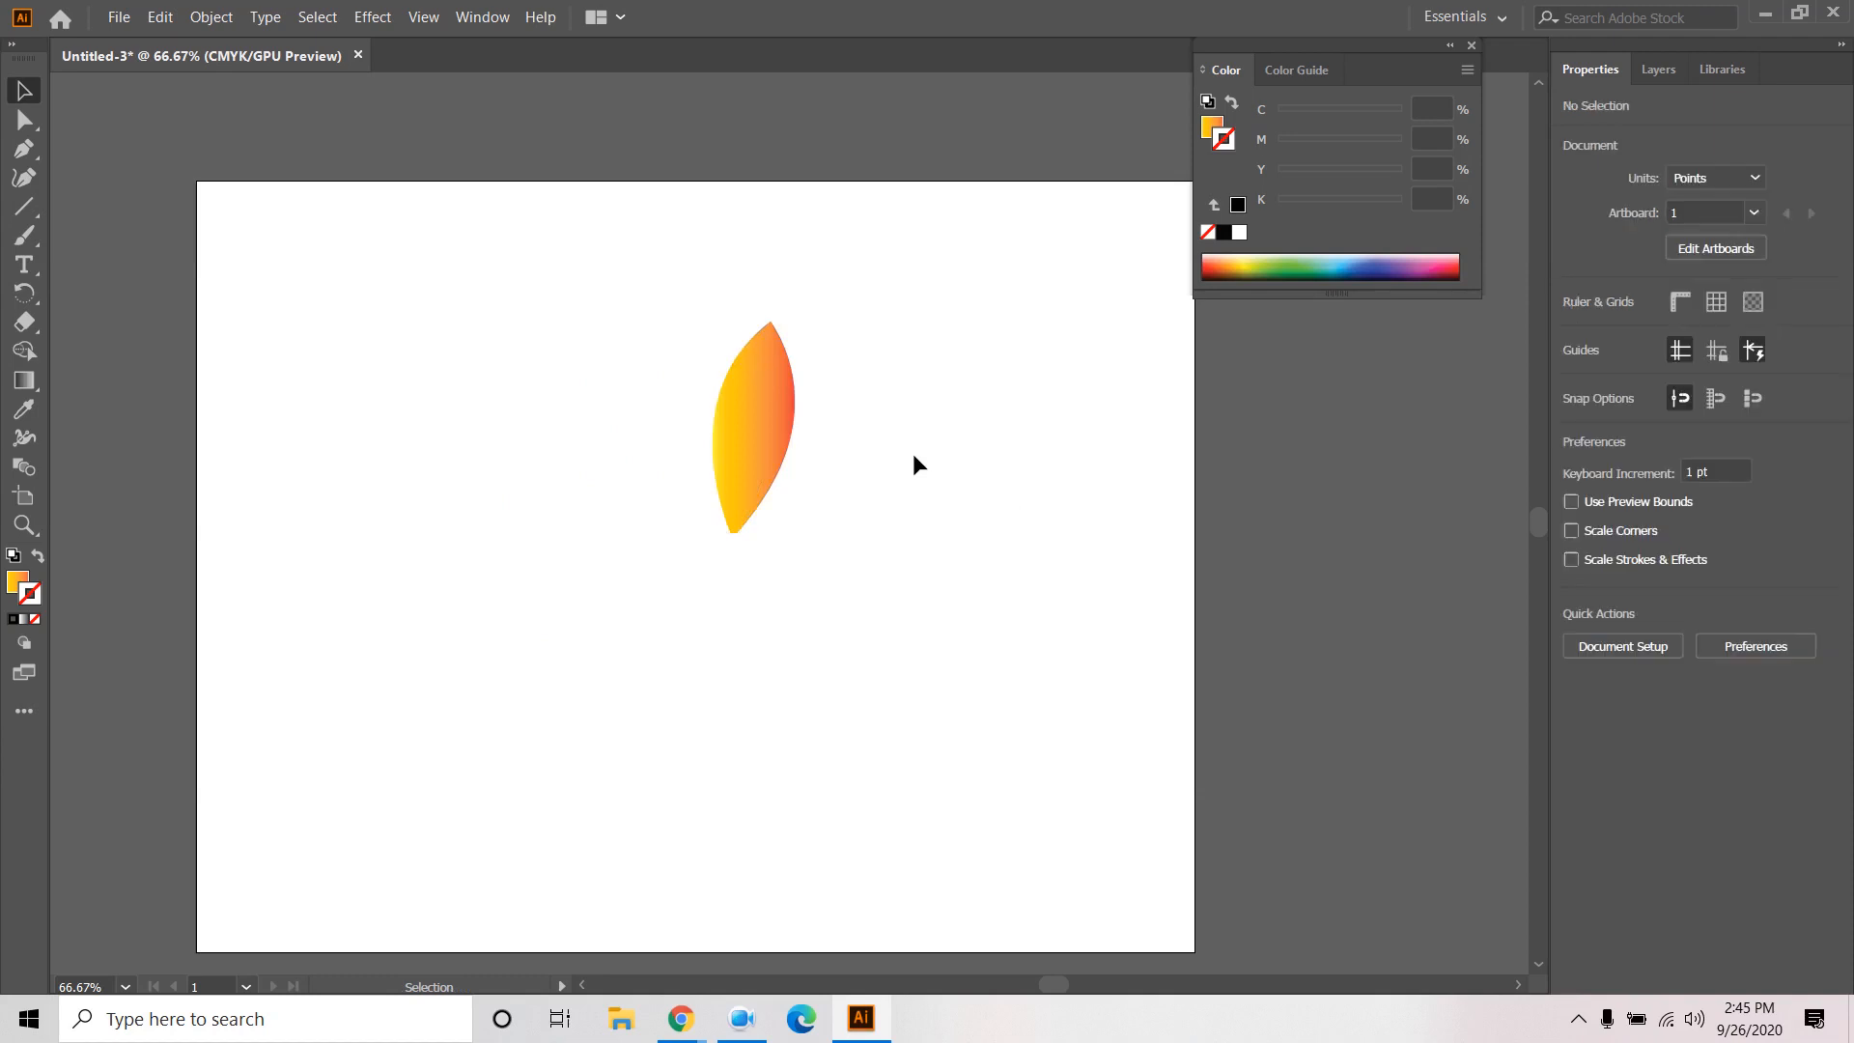
Create a leaf copy rotated about 16° around a point just below its lower tip, and repeat it with Transform Again for a full turn.
{"action": "left_click", "coordinate": [763, 390]}
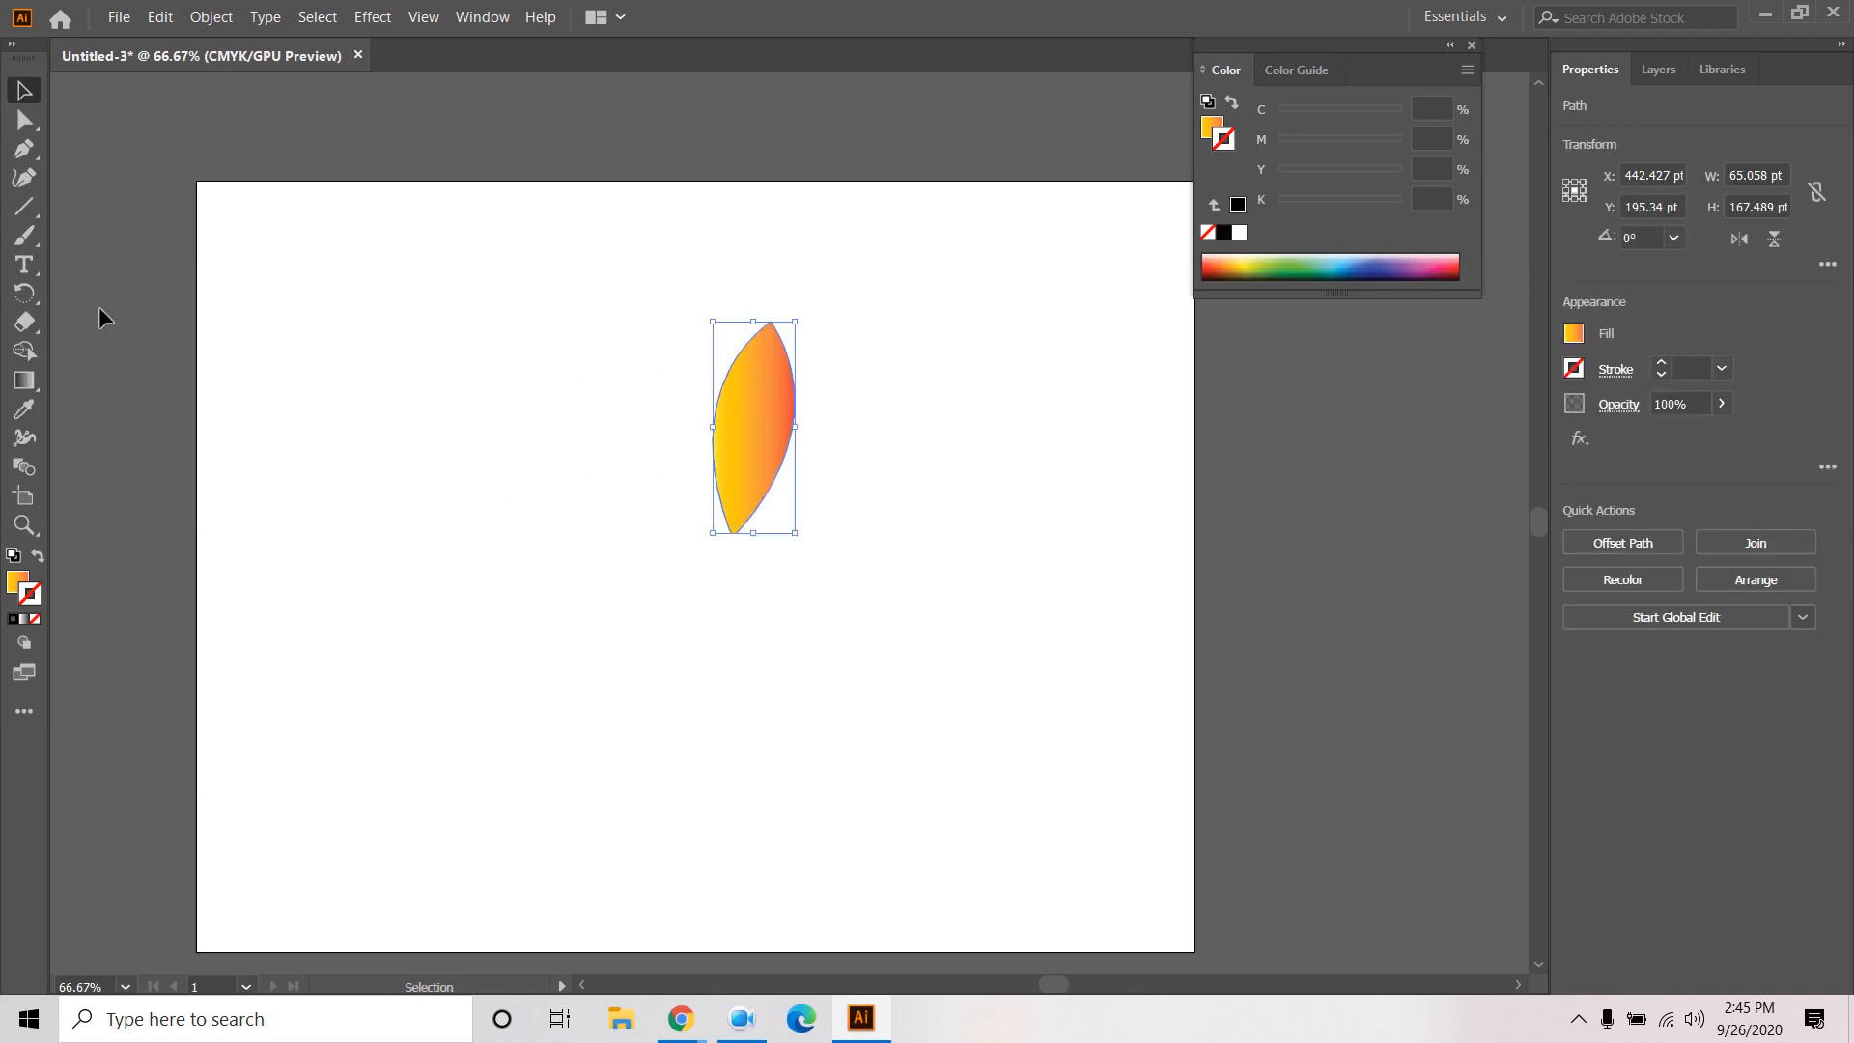
{"action": "left_click", "coordinate": [25, 294]}
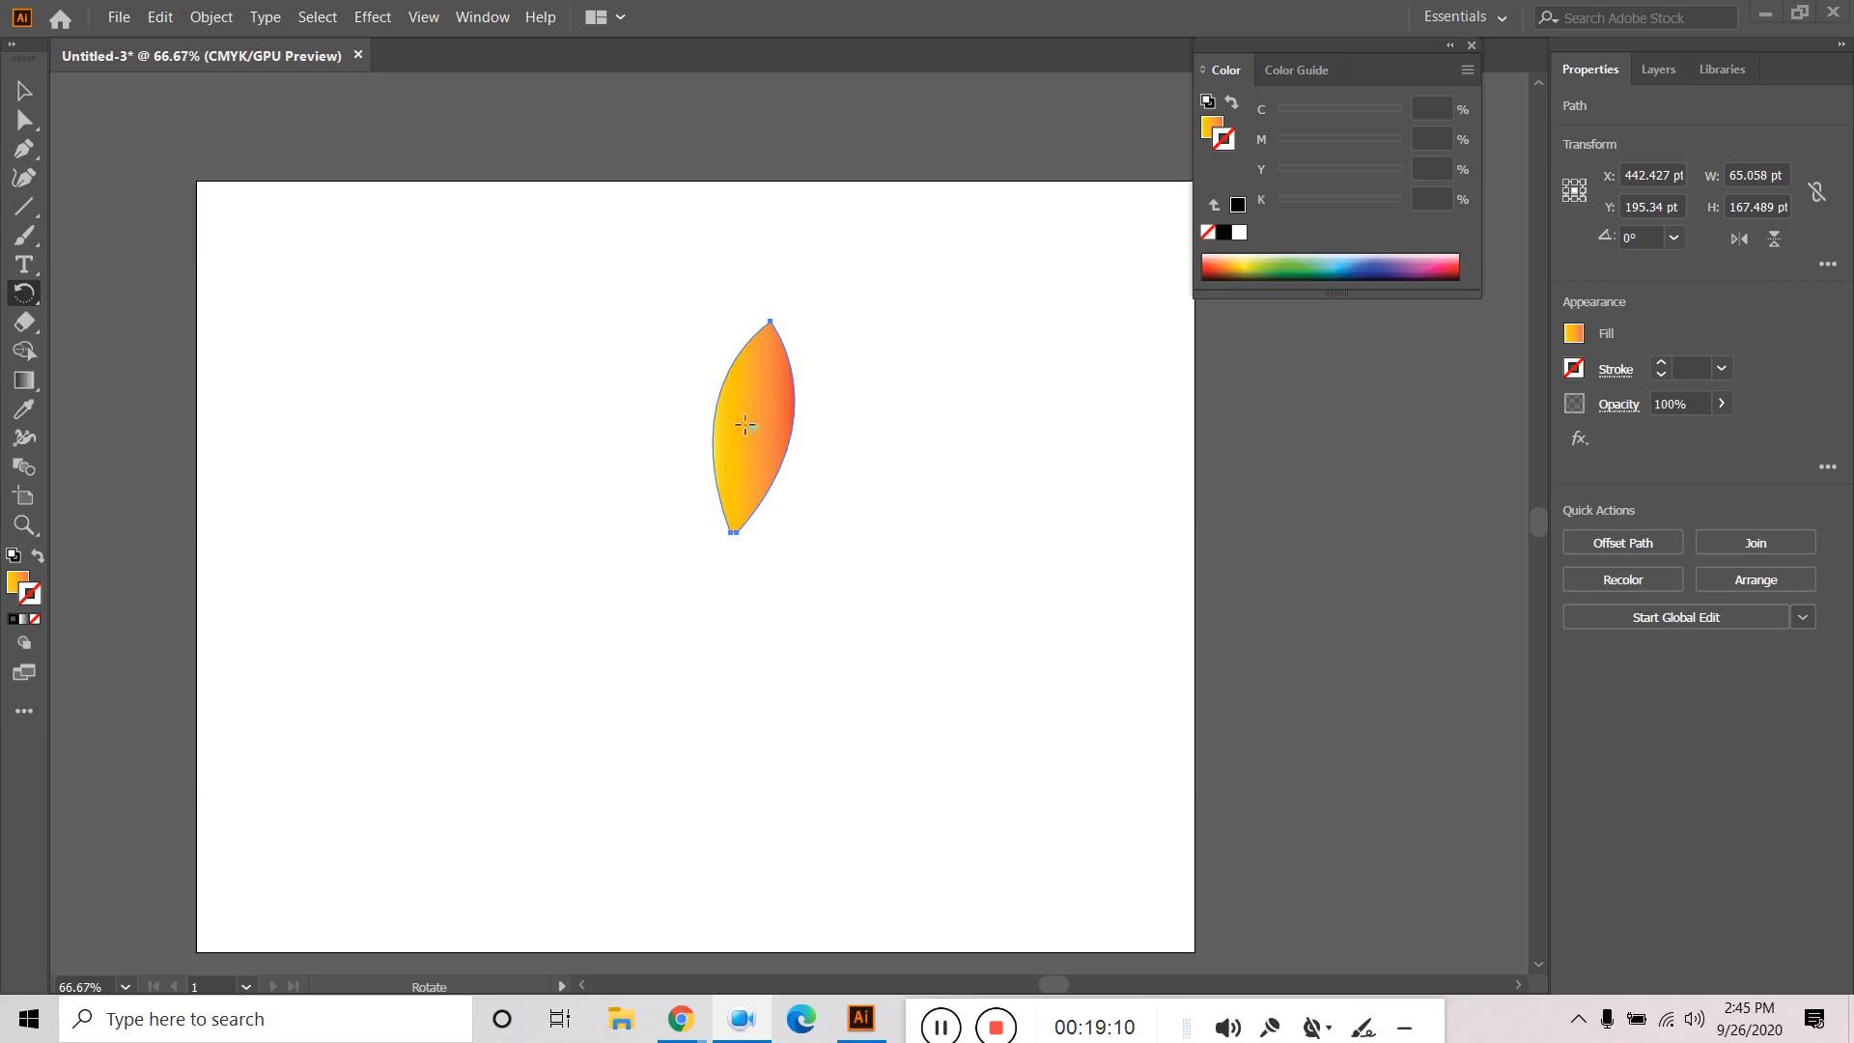
{"action": "left_click", "coordinate": [732, 532]}
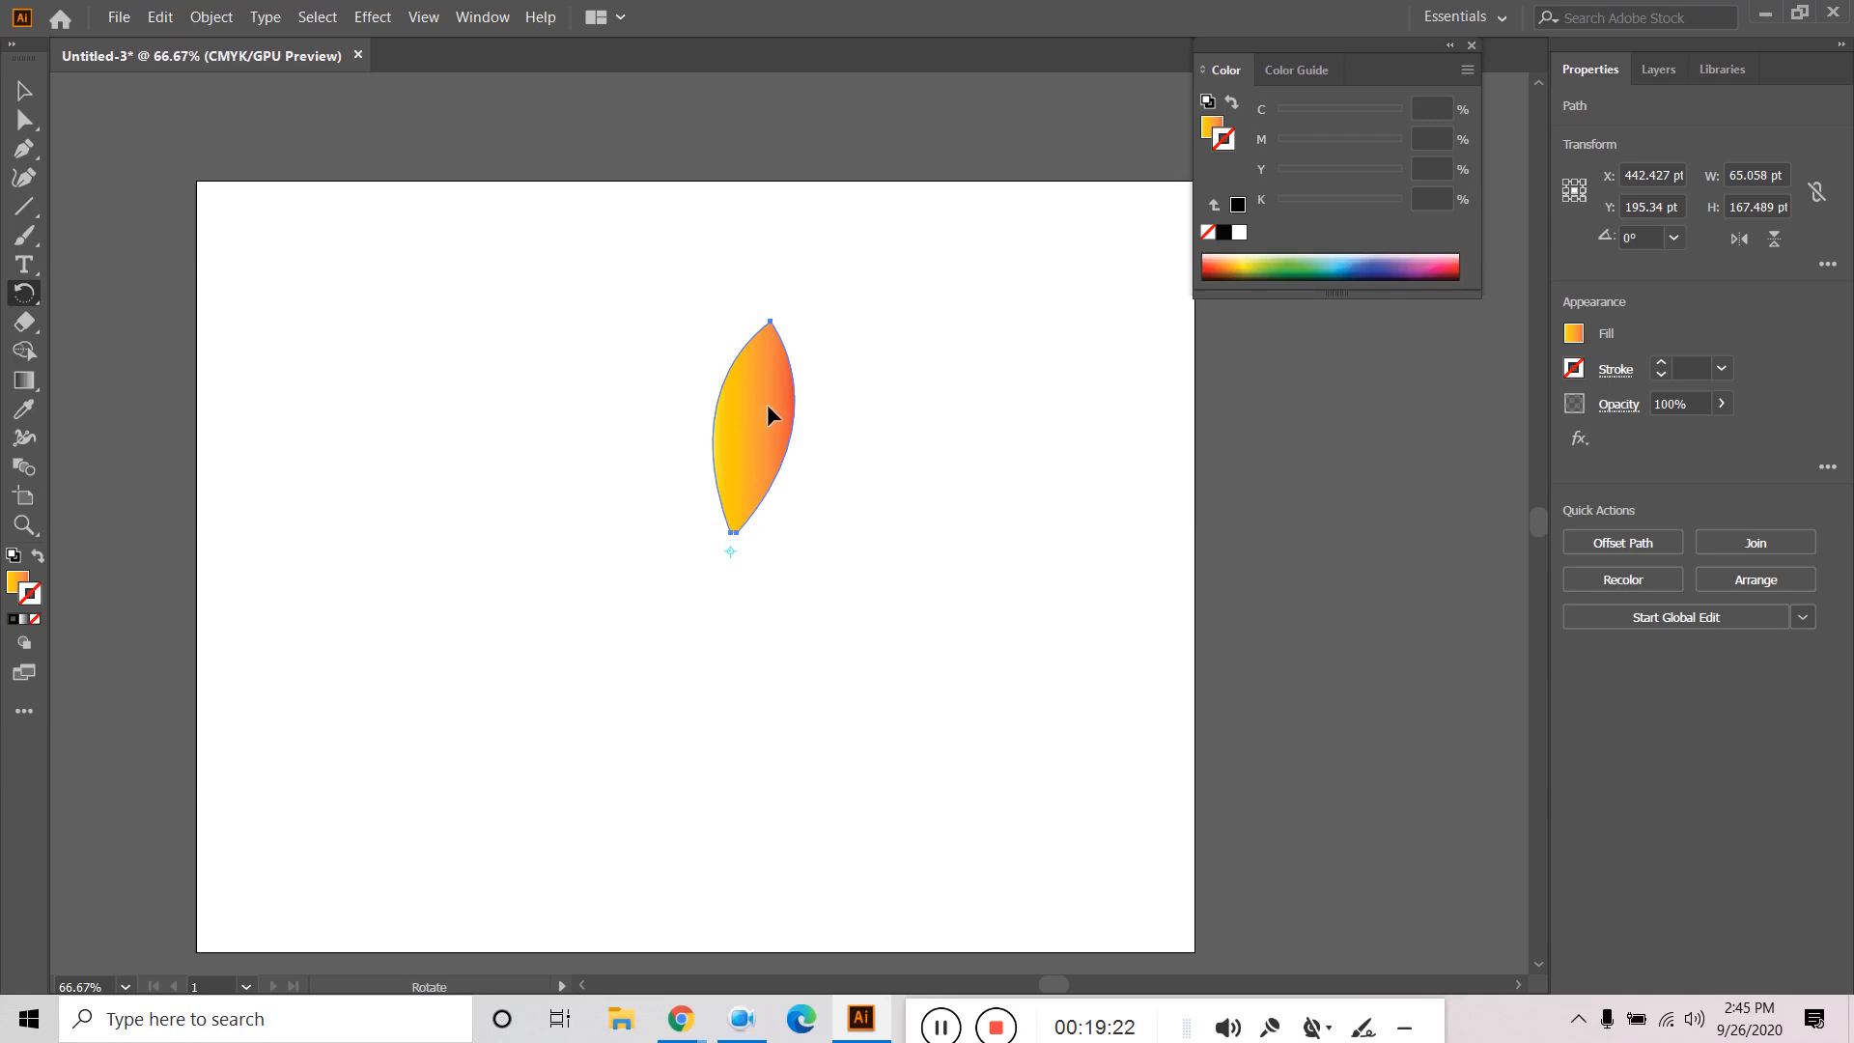
{"action": "left_click_drag", "start_coordinate": [750, 398], "coordinate": [711, 396]}
{"action": "key", "text": "ctrl+d"}
{"action": "key", "text": "ctrl+d"}
{"action": "key", "text": "ctrl+d"}
{"action": "key", "text": "ctrl+d"}
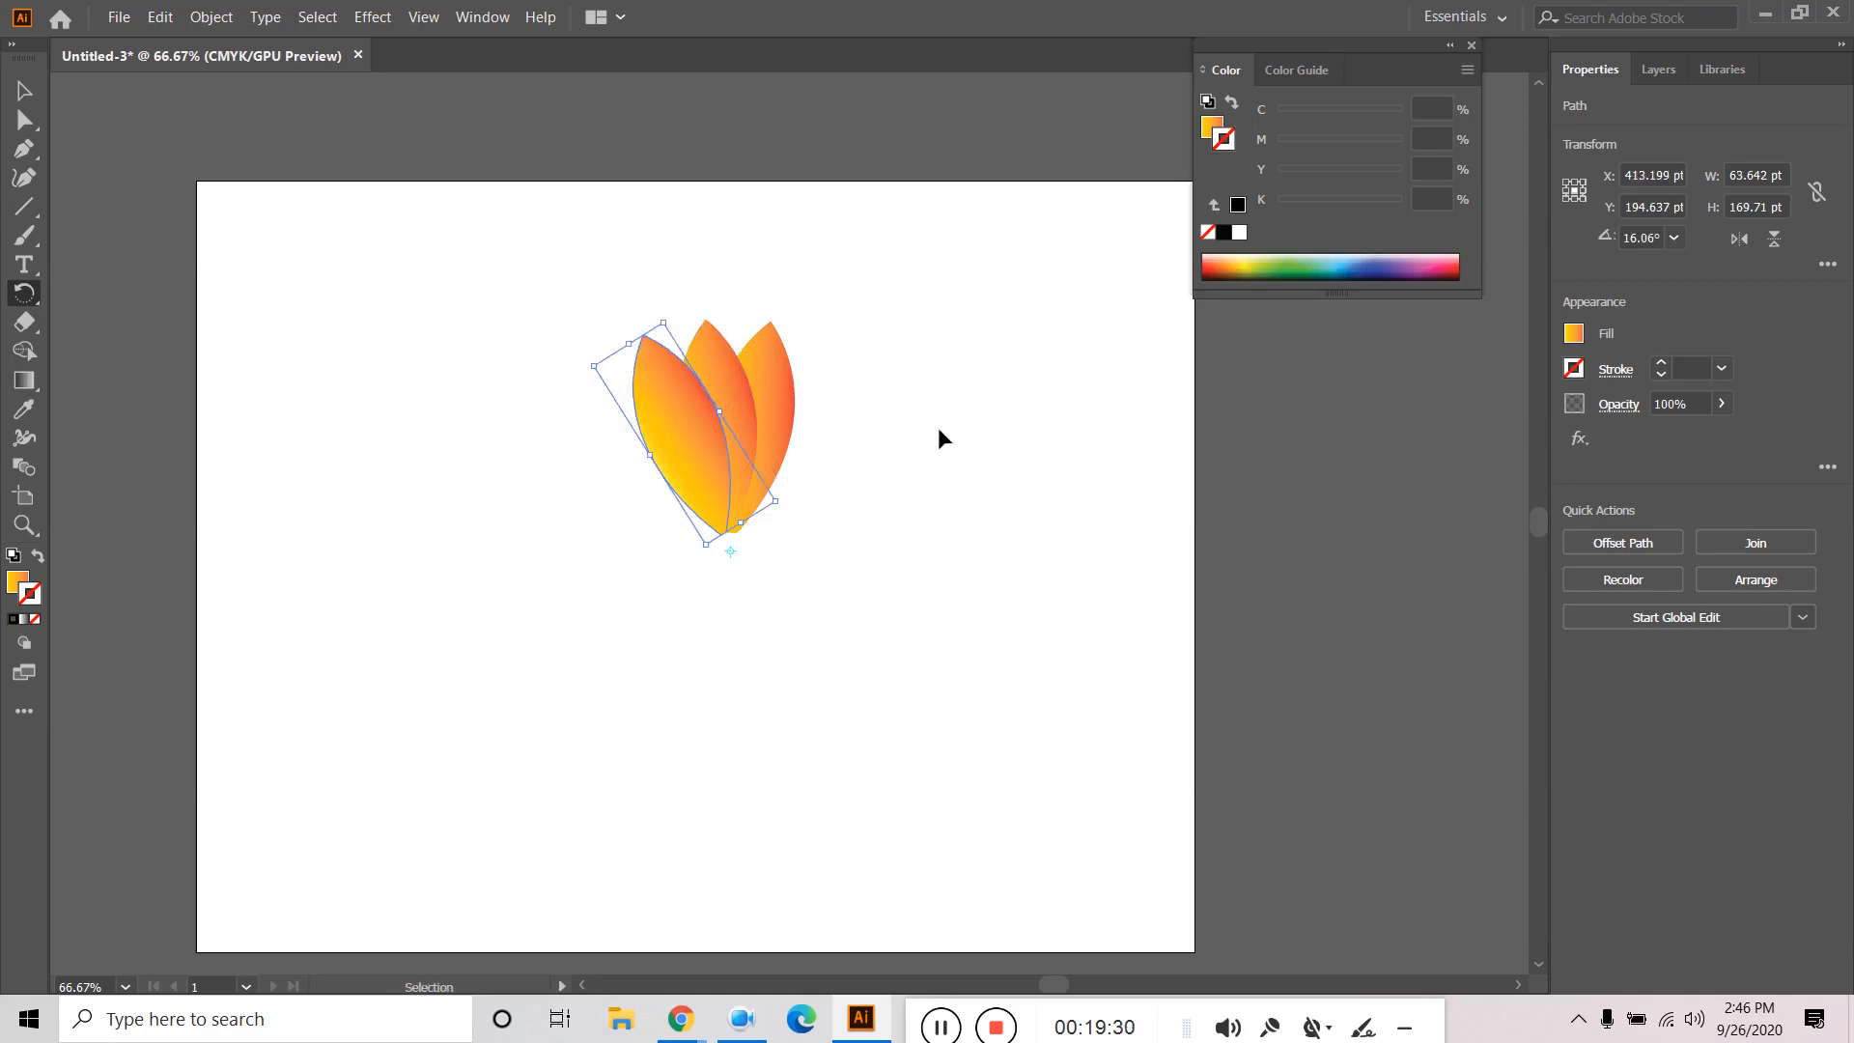
{"action": "key", "text": "ctrl+d"}
{"action": "key", "text": "ctrl+d"}
{"action": "key", "text": "ctrl+d"}
{"action": "key", "text": "ctrl+d"}
{"action": "key", "text": "ctrl+d"}
{"action": "key", "text": "ctrl+d"}
{"action": "key", "text": "ctrl+d"}
{"action": "key", "text": "ctrl+d"}
{"action": "key", "text": "ctrl+d"}
{"action": "key", "text": "ctrl+d"}
{"action": "key", "text": "ctrl+d"}
{"action": "key", "text": "ctrl+d"}
{"action": "key", "text": "ctrl+d"}
{"action": "key", "text": "ctrl+d"}
{"action": "key", "text": "ctrl+d"}
{"action": "key", "text": "ctrl+d"}
{"action": "key", "text": "ctrl+d"}
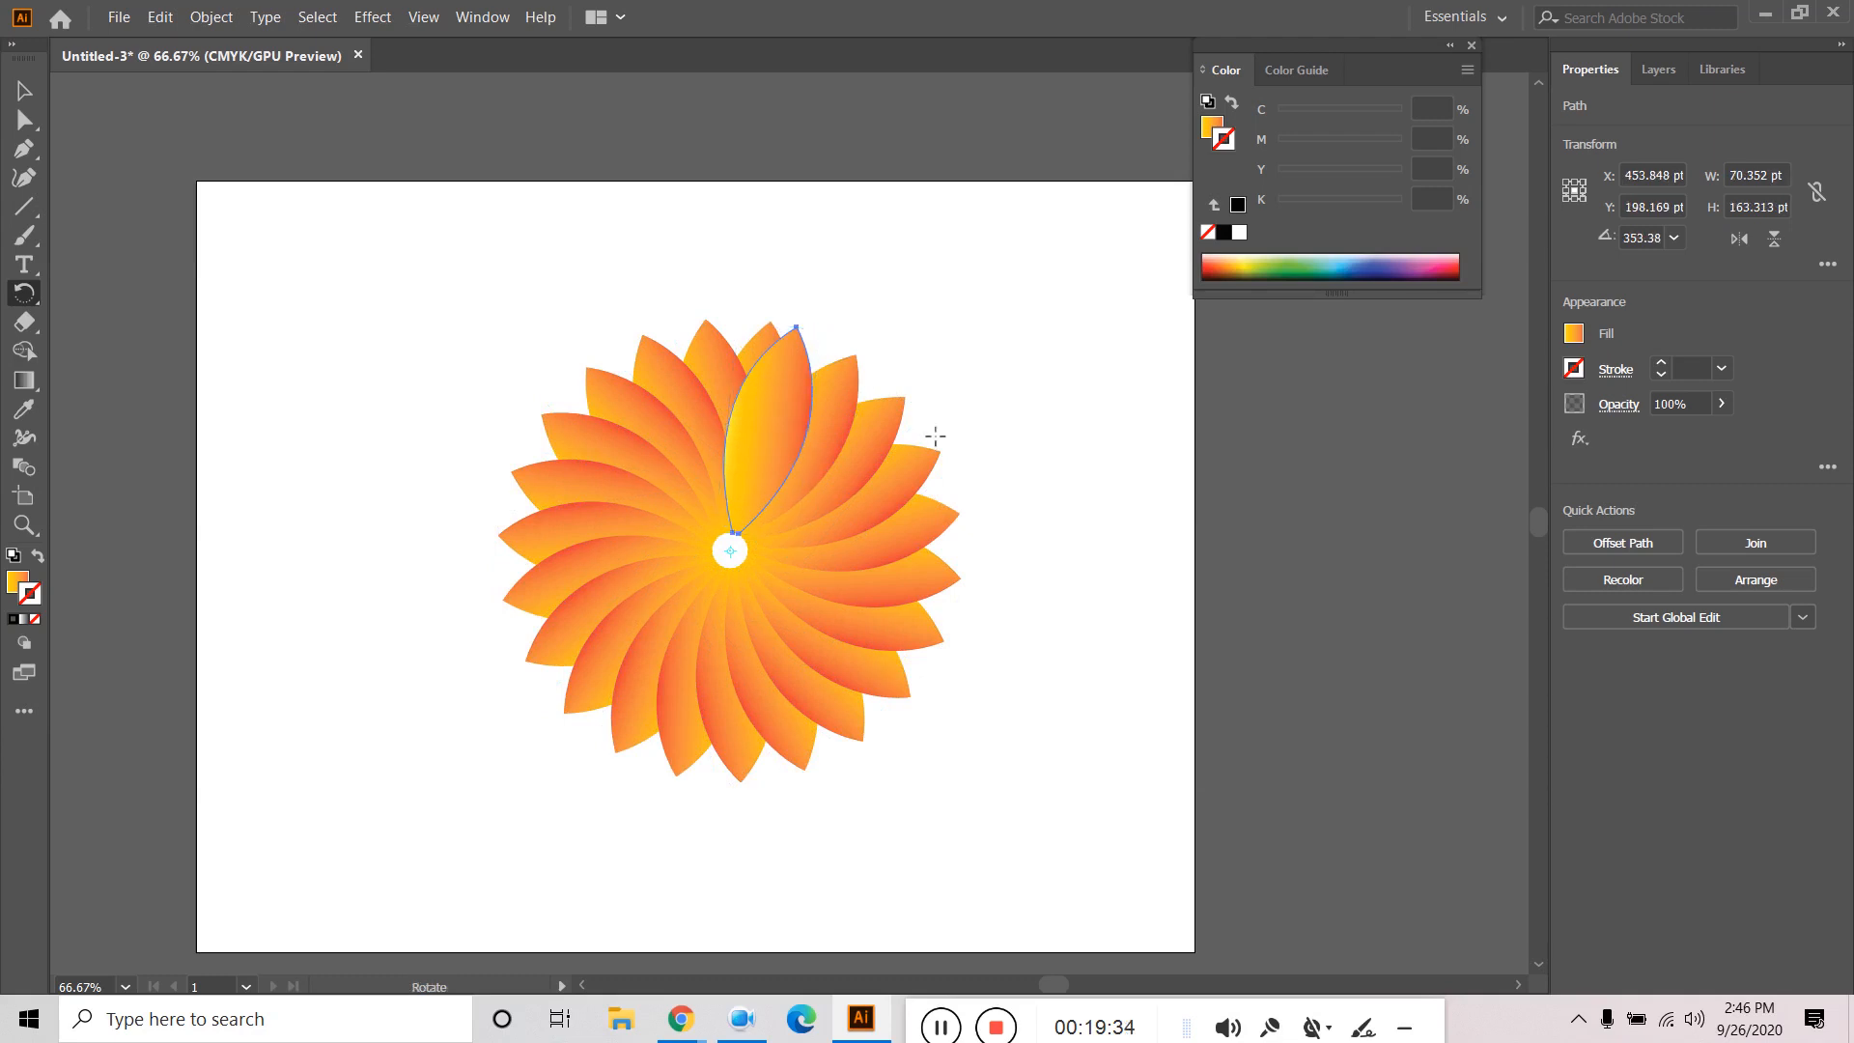
Continue the rotated leaf copies with Transform Again for a second full turn, and deselect the flower.
{"action": "key", "text": "ctrl+d"}
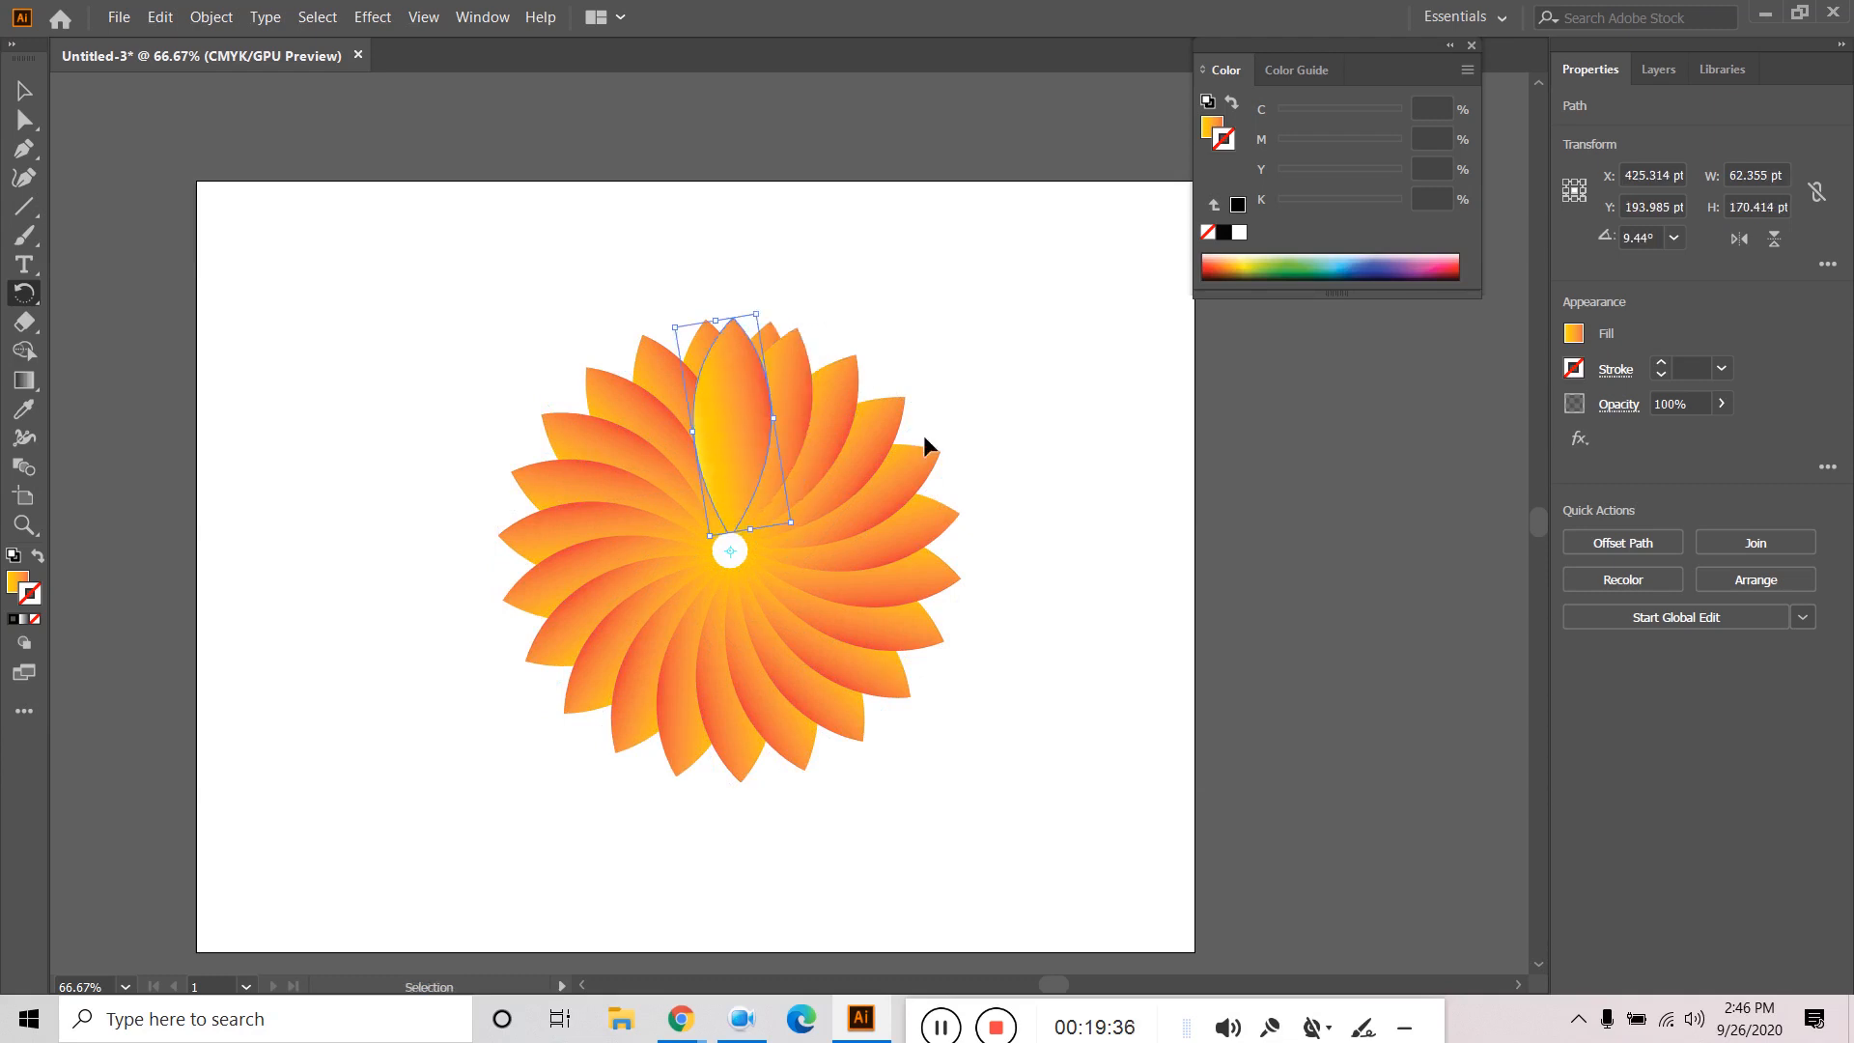
{"action": "key", "text": "ctrl+d"}
{"action": "key", "text": "ctrl+d"}
{"action": "key", "text": "ctrl+d"}
{"action": "key", "text": "ctrl+d"}
{"action": "key", "text": "ctrl+d"}
{"action": "key", "text": "ctrl+d"}
{"action": "key", "text": "ctrl+d"}
{"action": "key", "text": "ctrl+d"}
{"action": "key", "text": "ctrl+d"}
{"action": "key", "text": "ctrl+d"}
{"action": "key", "text": "ctrl+d"}
{"action": "key", "text": "ctrl+d"}
{"action": "key", "text": "ctrl+d"}
{"action": "key", "text": "ctrl+d"}
{"action": "key", "text": "ctrl+d"}
{"action": "key", "text": "ctrl+d"}
{"action": "key", "text": "ctrl+d"}
{"action": "key", "text": "ctrl+d"}
{"action": "key", "text": "ctrl+d"}
{"action": "key", "text": "ctrl+d"}
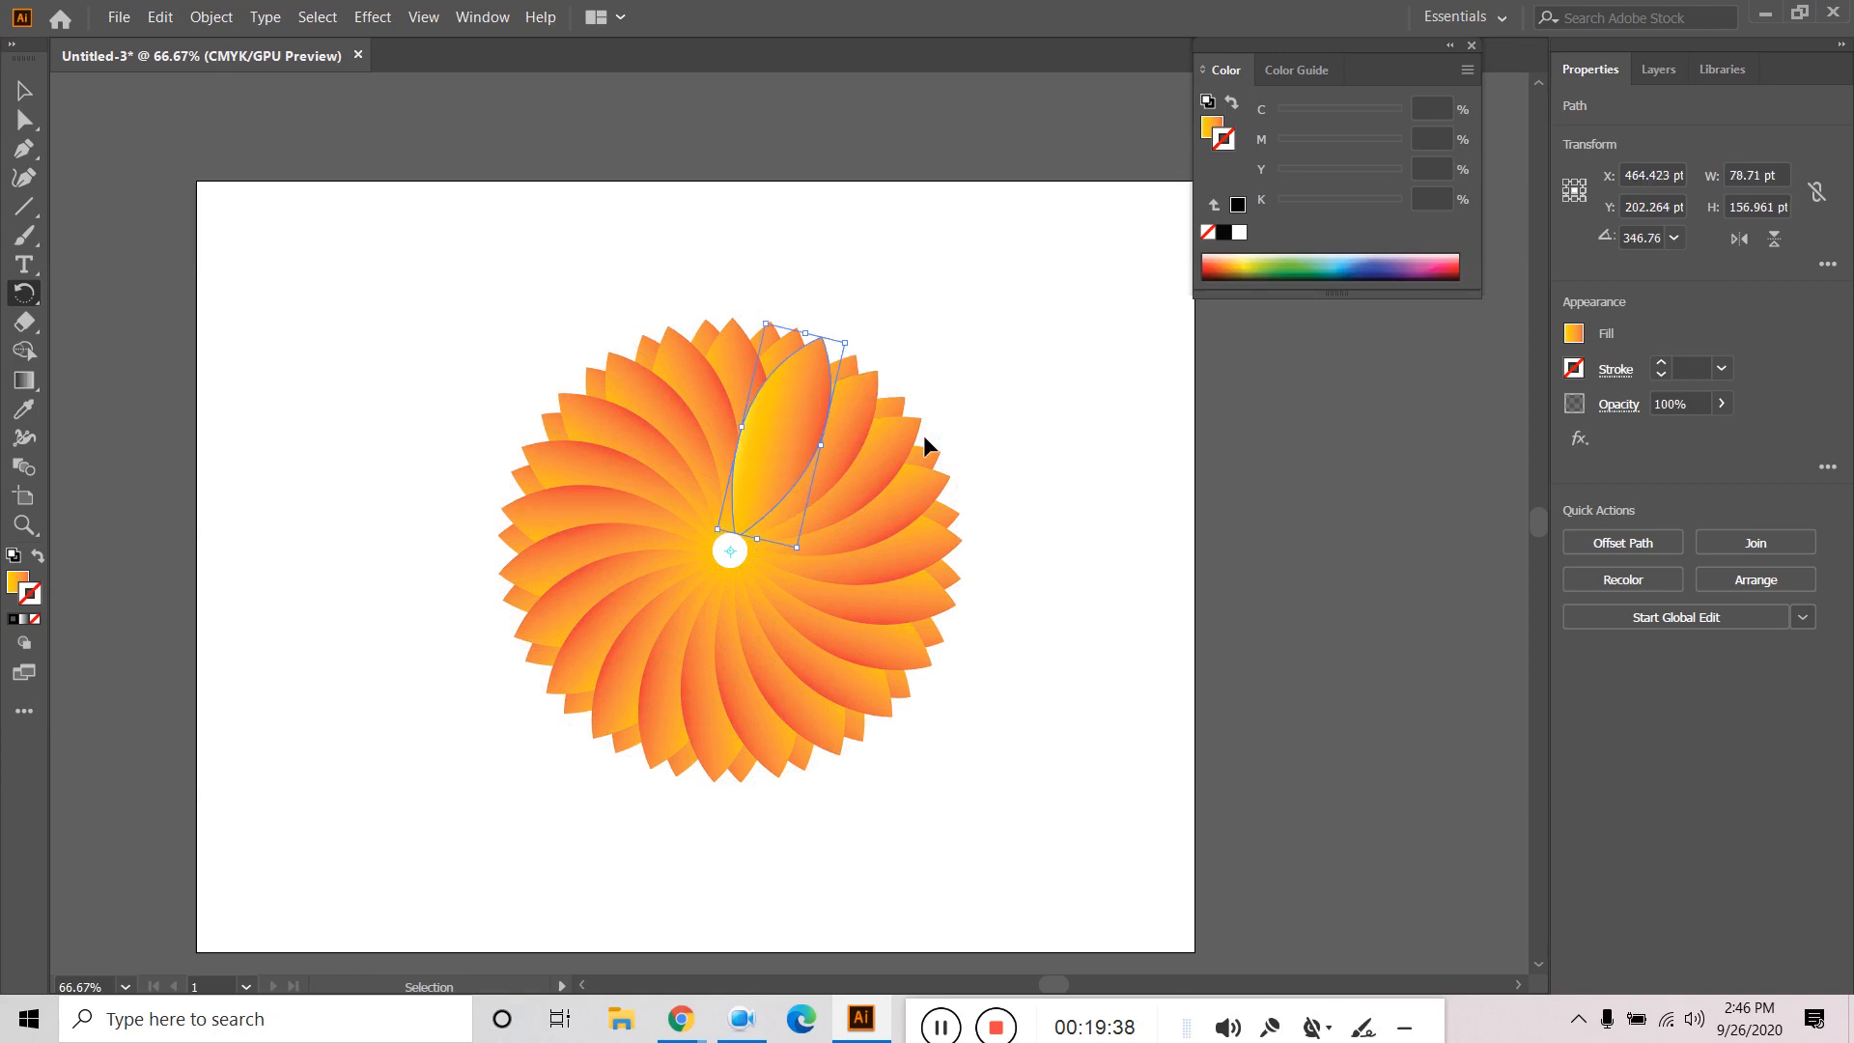
{"action": "key", "text": "r"}
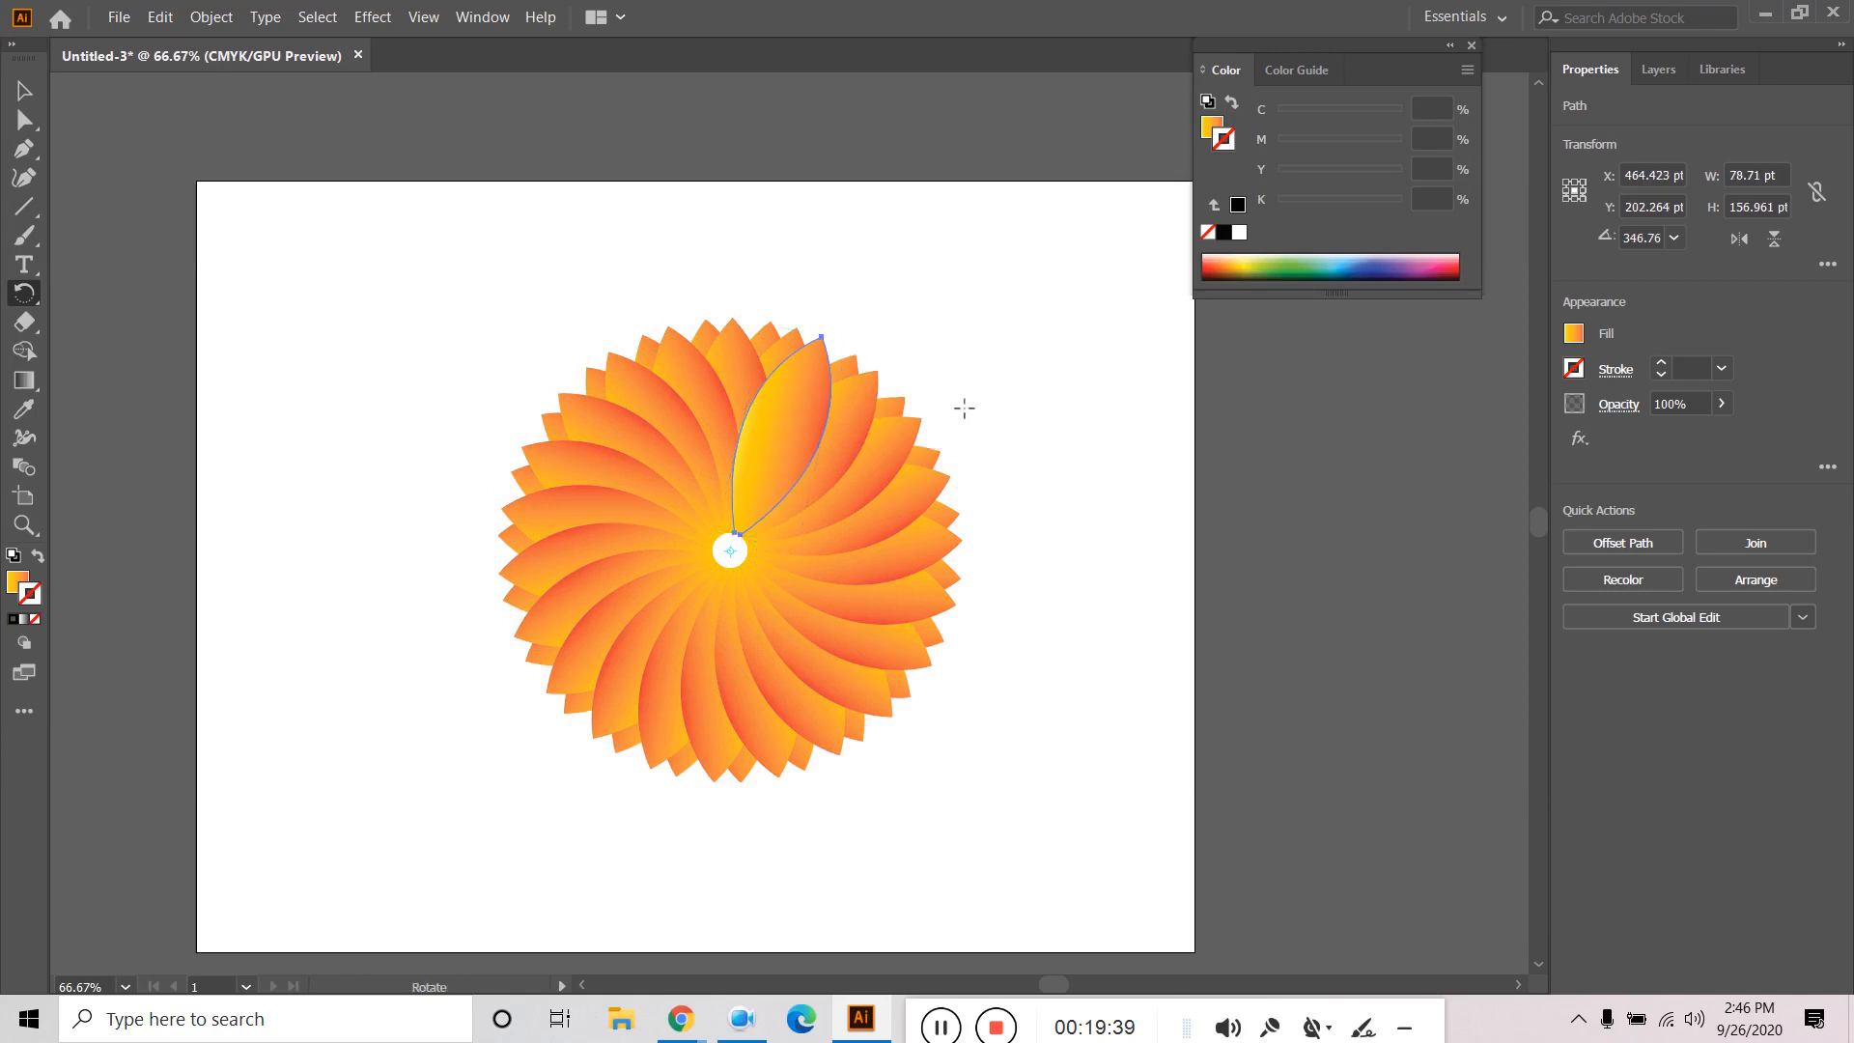
{"action": "left_click", "coordinate": [20, 91]}
{"action": "left_click", "coordinate": [1033, 420]}
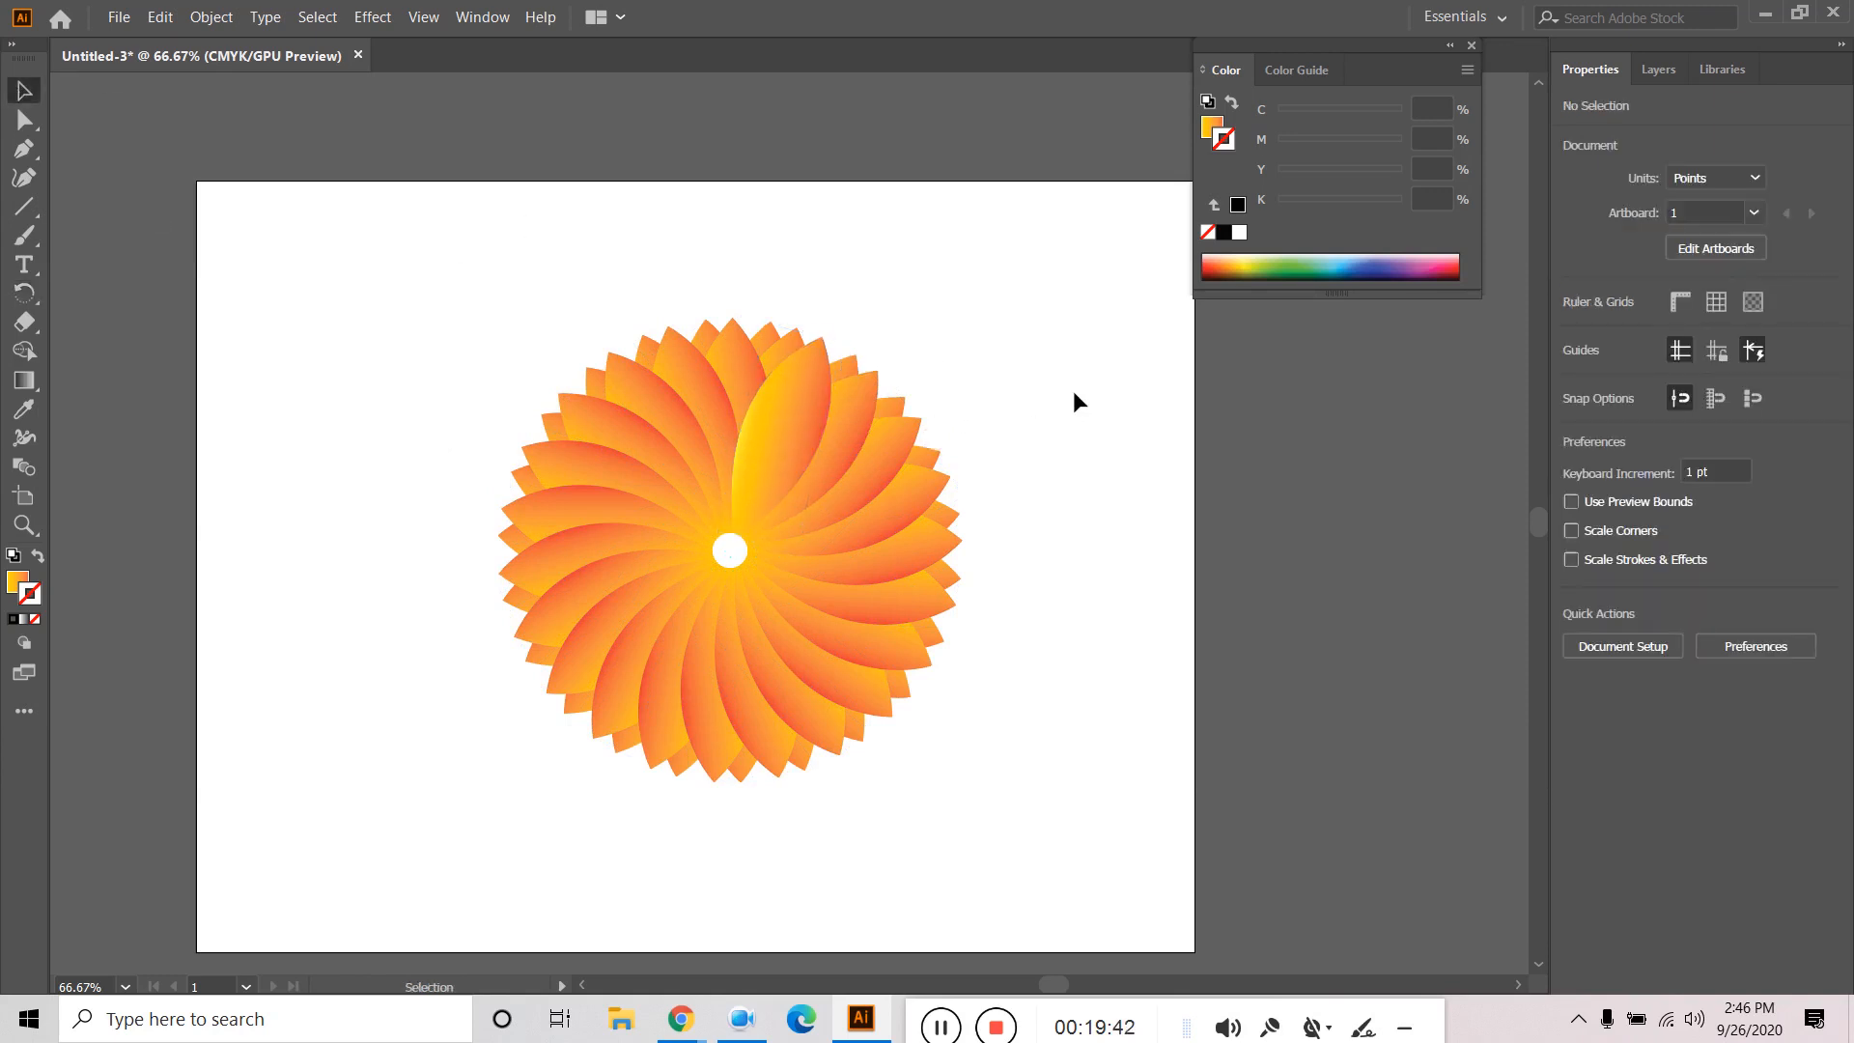
Examine the Transform commands available for a selected petal, and leave the petal deselected.
{"action": "left_click_drag", "start_coordinate": [1089, 344], "coordinate": [561, 803]}
{"action": "left_click", "coordinate": [367, 323]}
{"action": "left_click", "coordinate": [211, 17]}
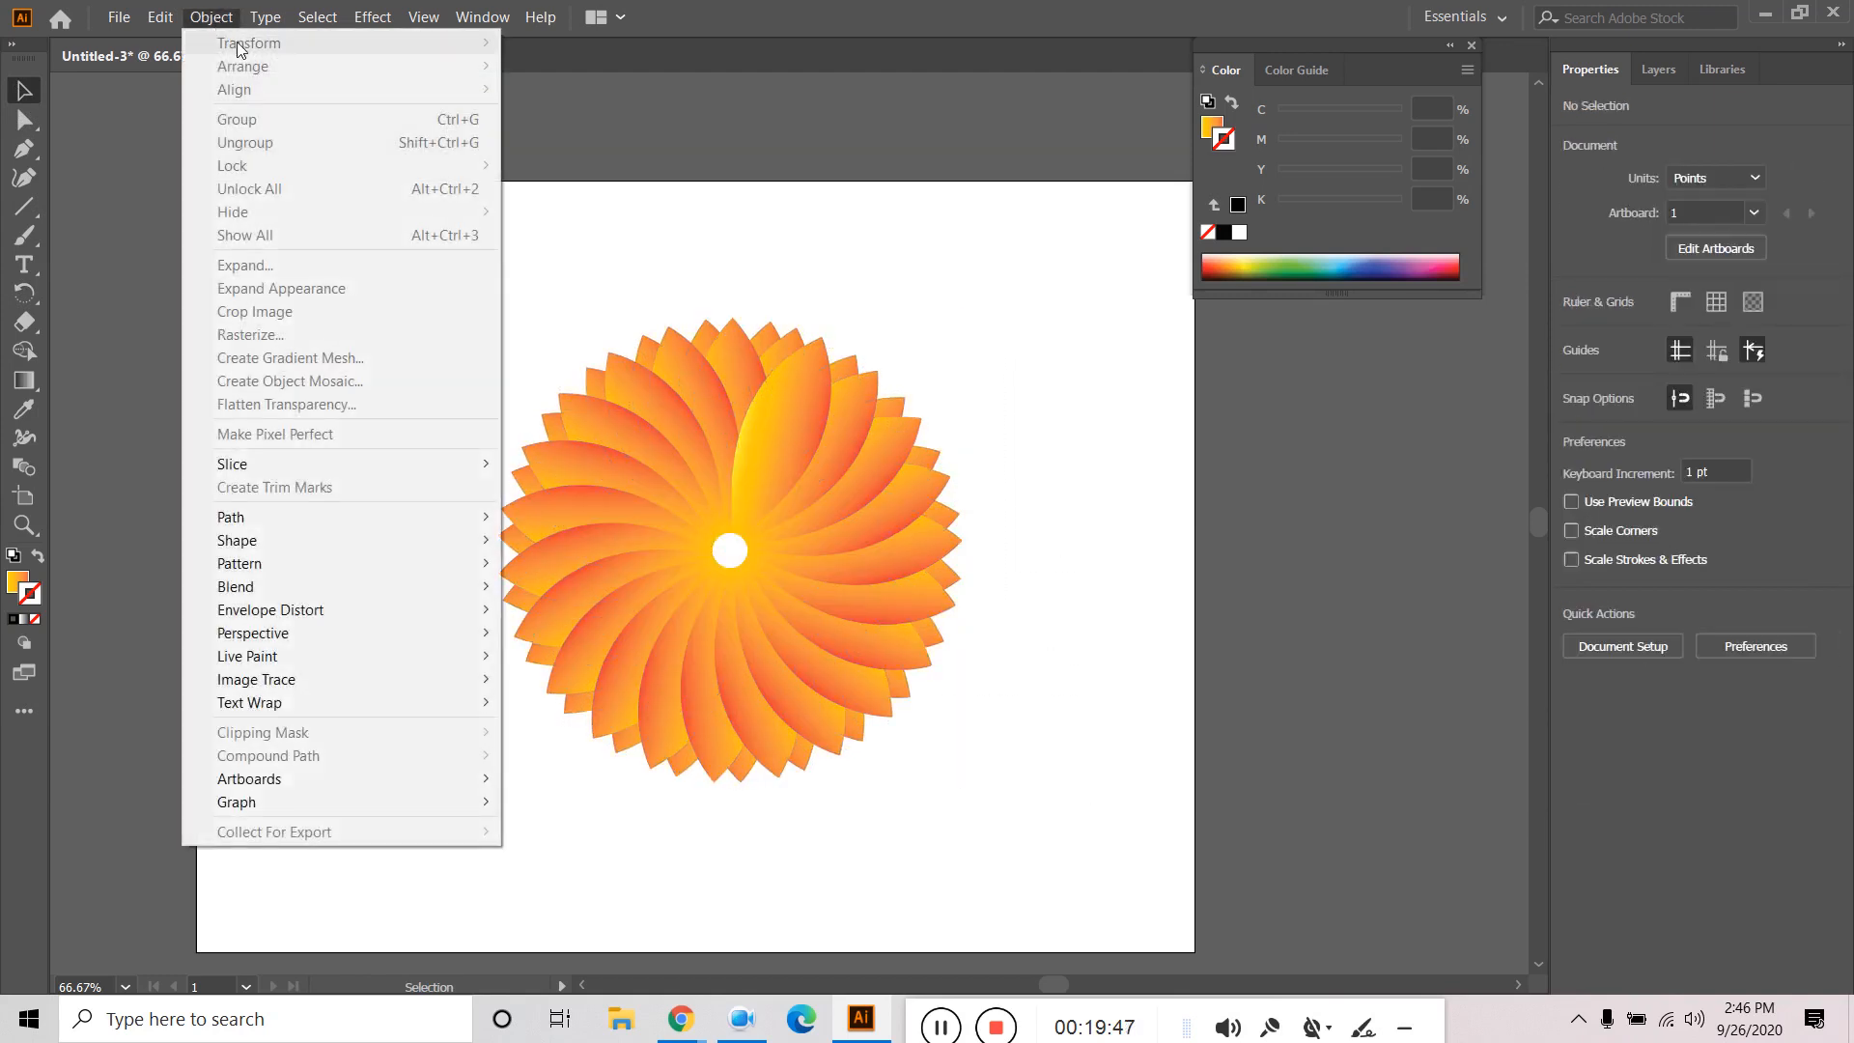
{"action": "left_click", "coordinate": [337, 91]}
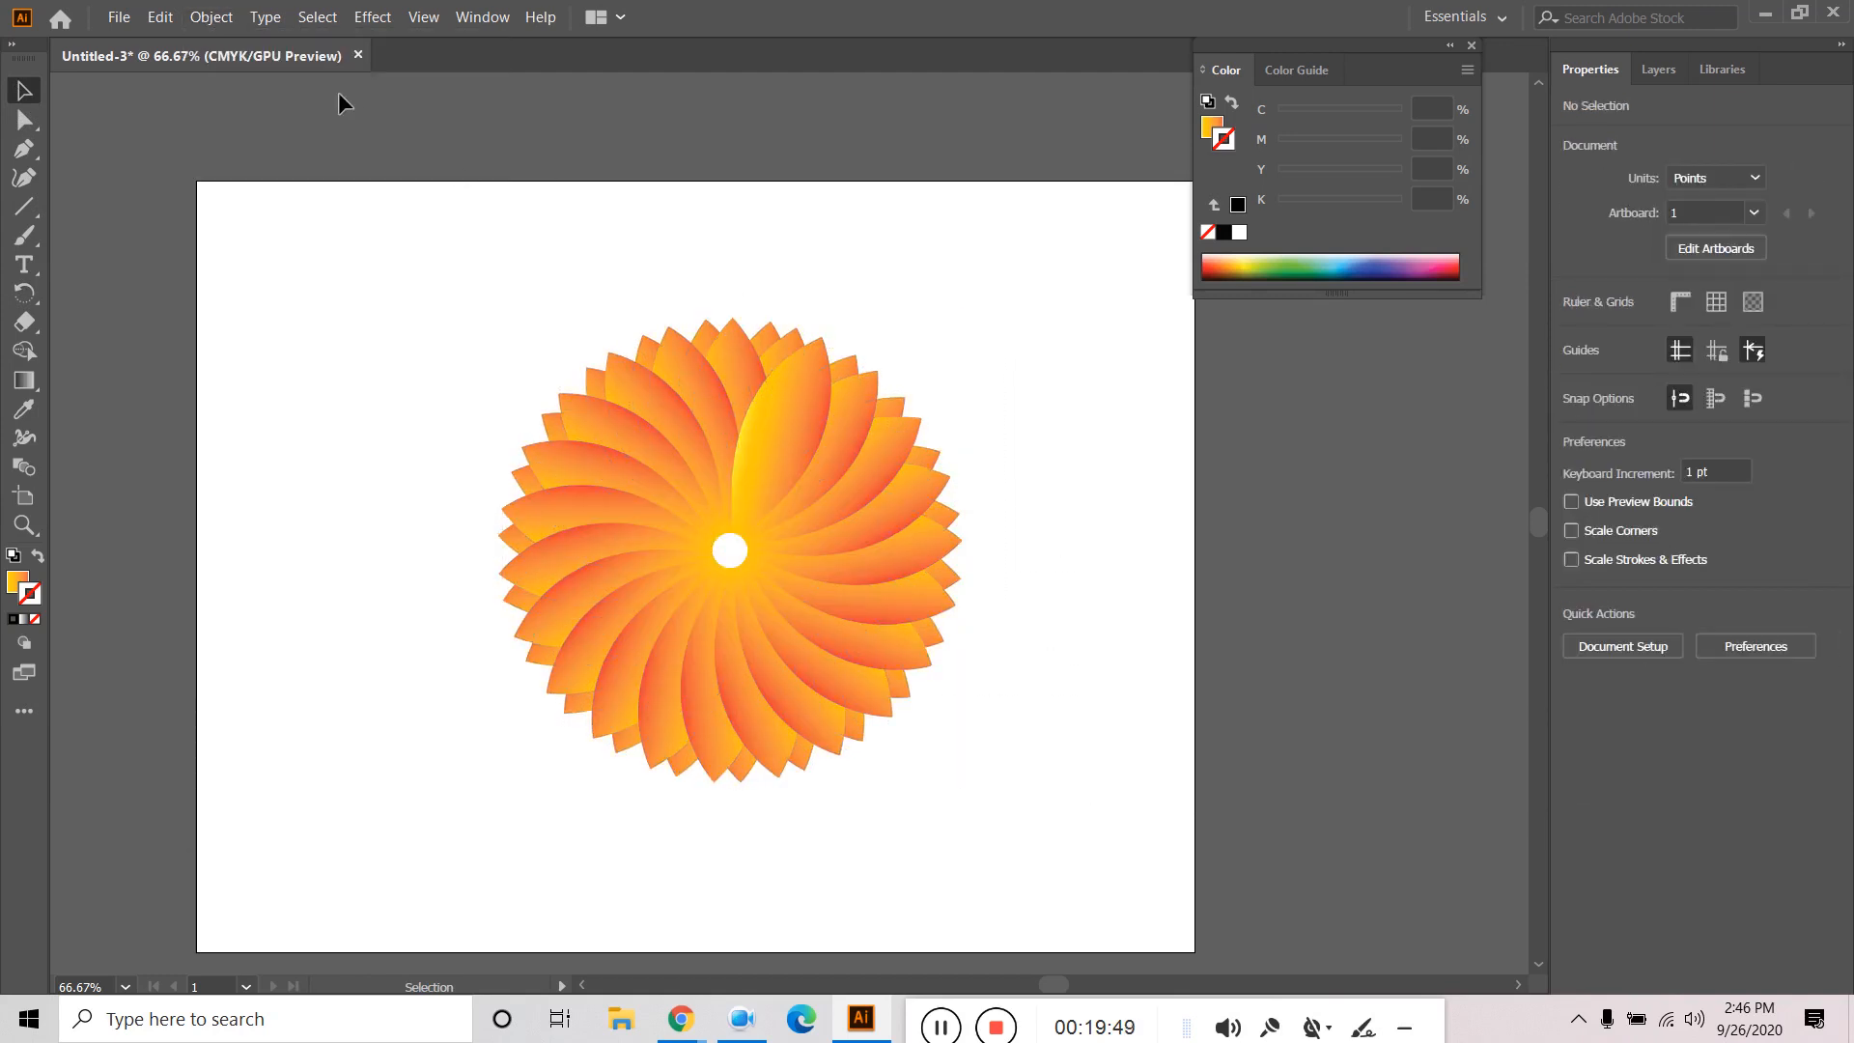
{"action": "left_click", "coordinate": [240, 19]}
{"action": "left_click", "coordinate": [612, 427]}
{"action": "left_click", "coordinate": [611, 427]}
{"action": "left_click", "coordinate": [213, 17]}
{"action": "mouse_move", "coordinate": [251, 46]}
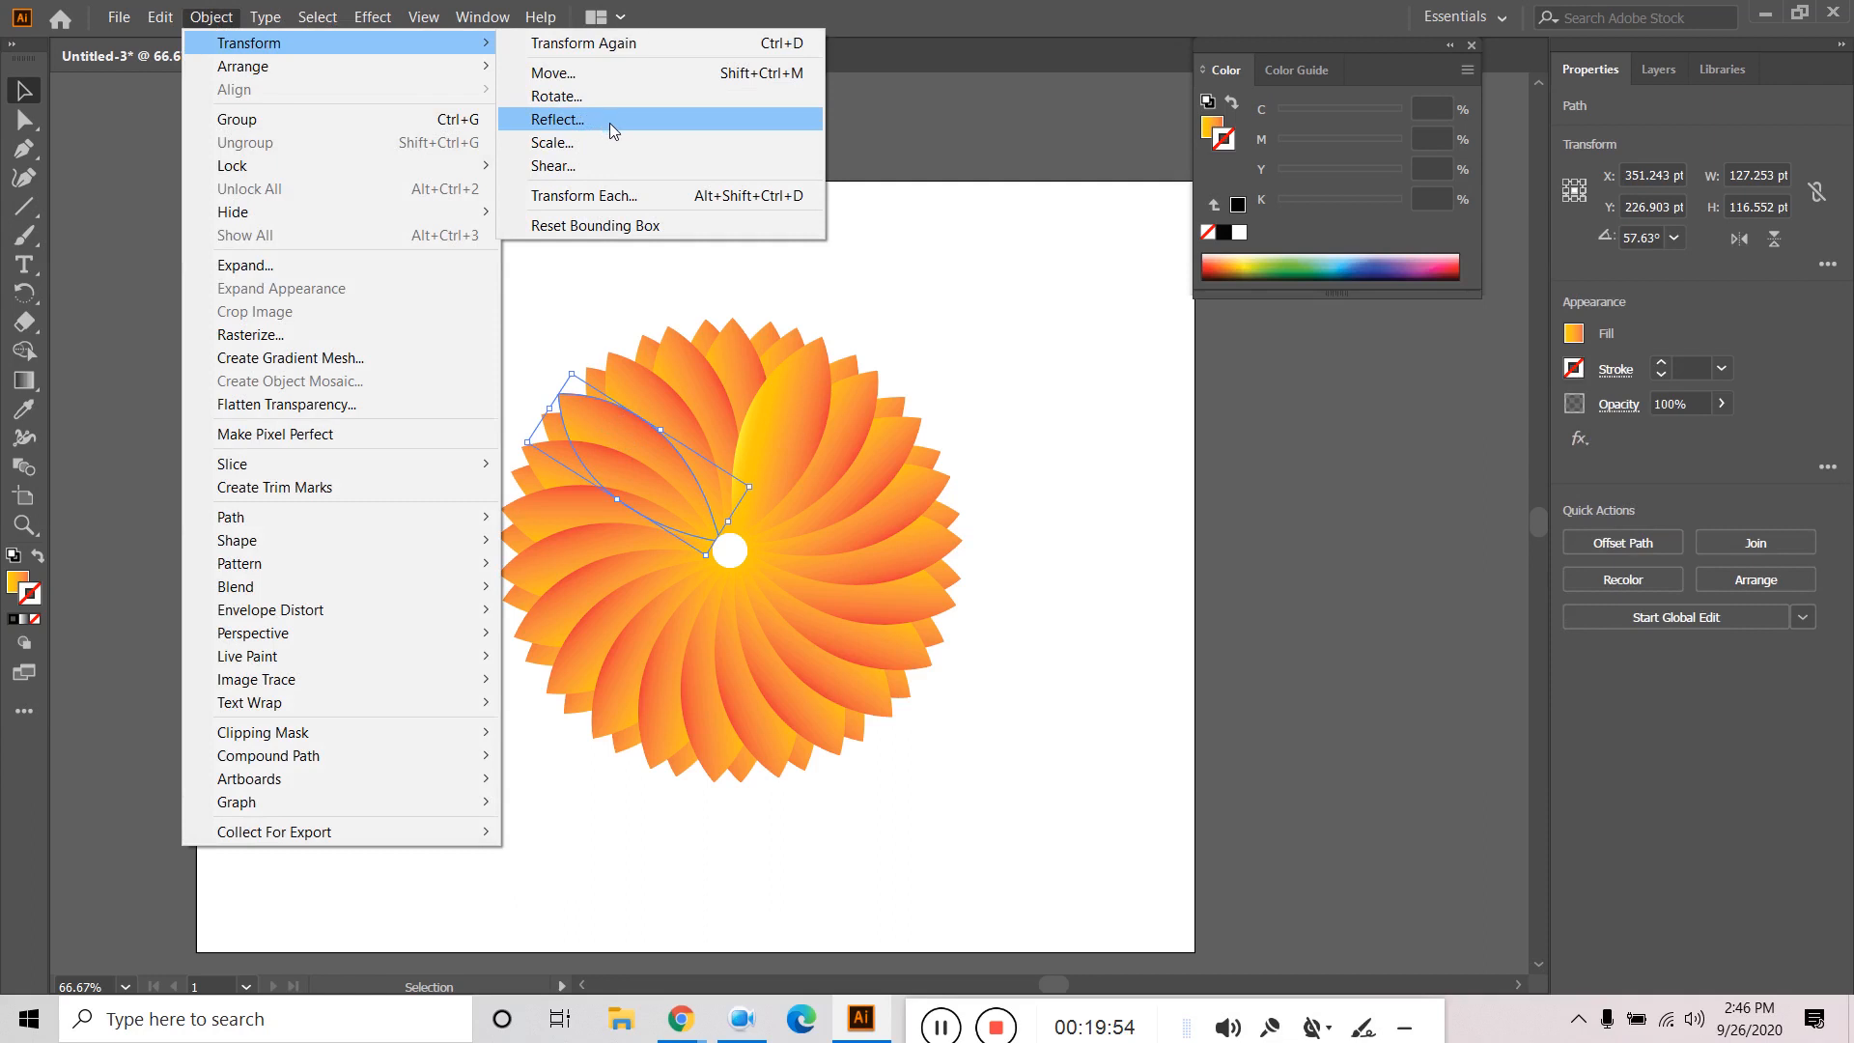
{"action": "left_click", "coordinate": [954, 265]}
{"action": "left_click", "coordinate": [958, 273]}
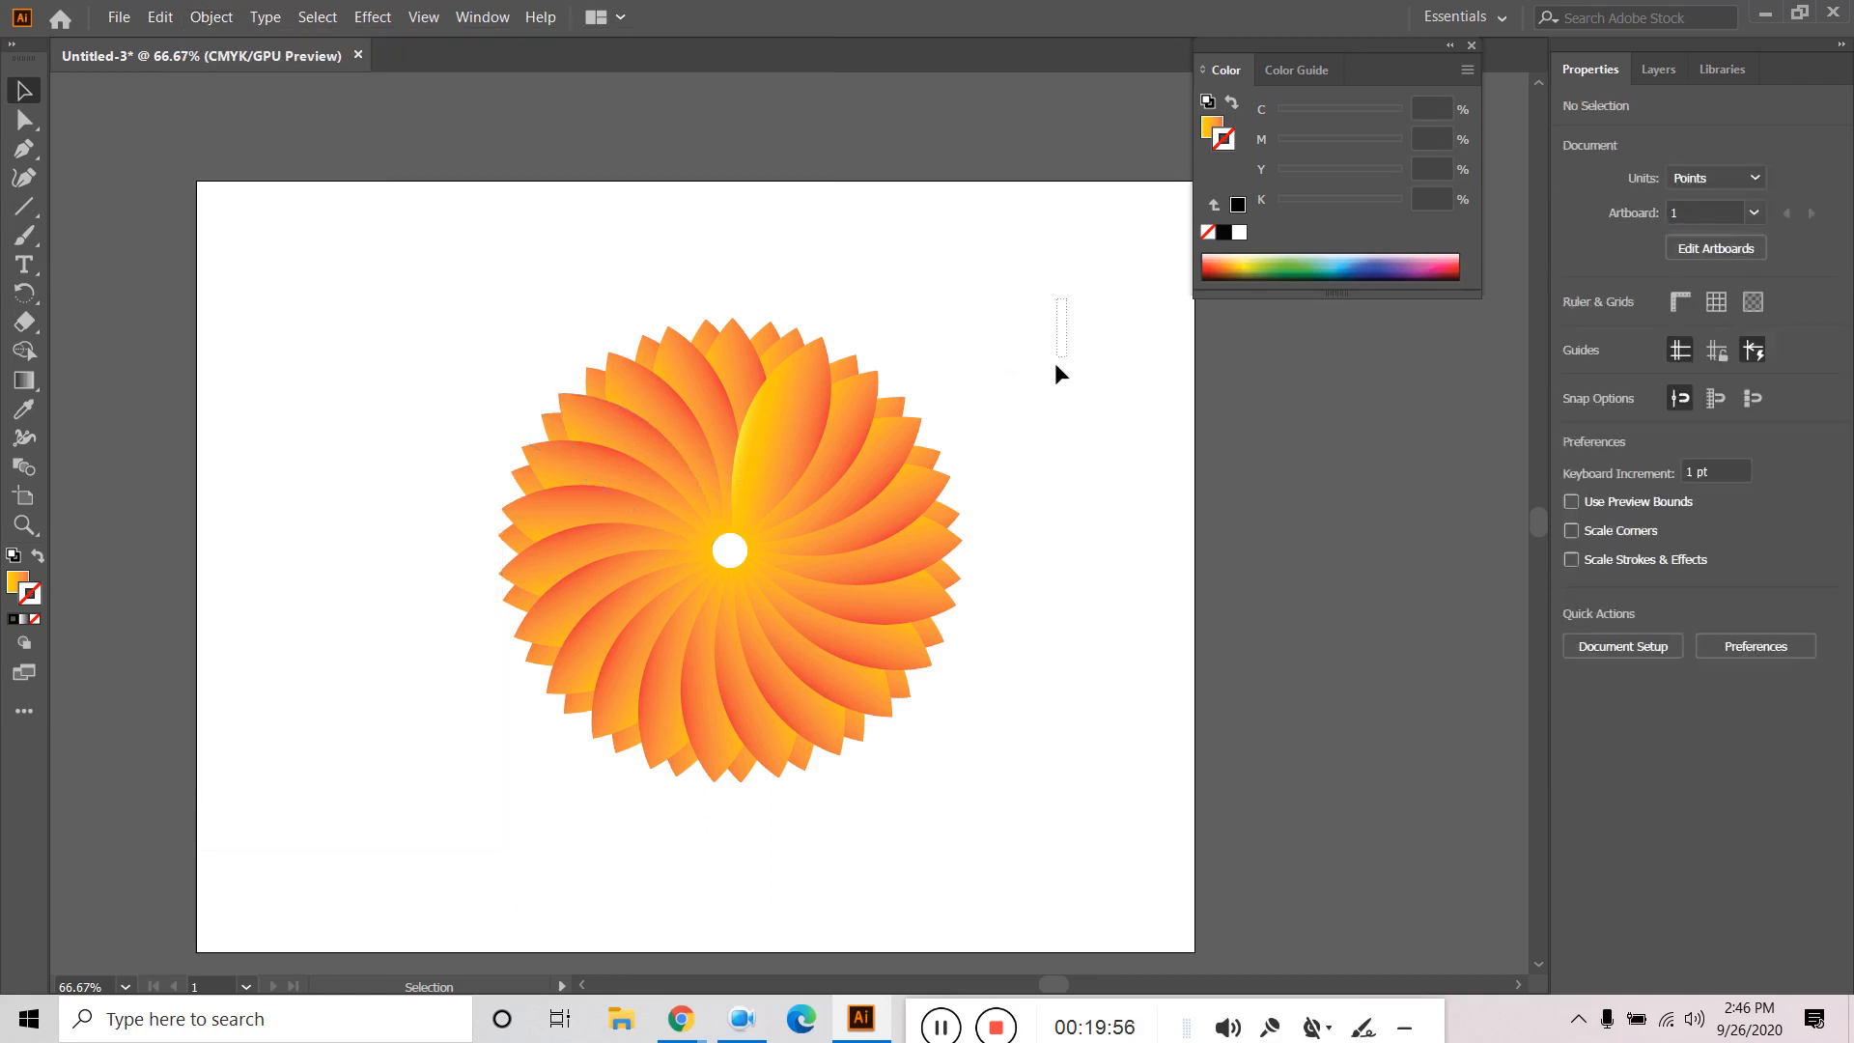
Select the whole flower and delete it from the artboard.
{"action": "left_click_drag", "start_coordinate": [1055, 365], "coordinate": [459, 768]}
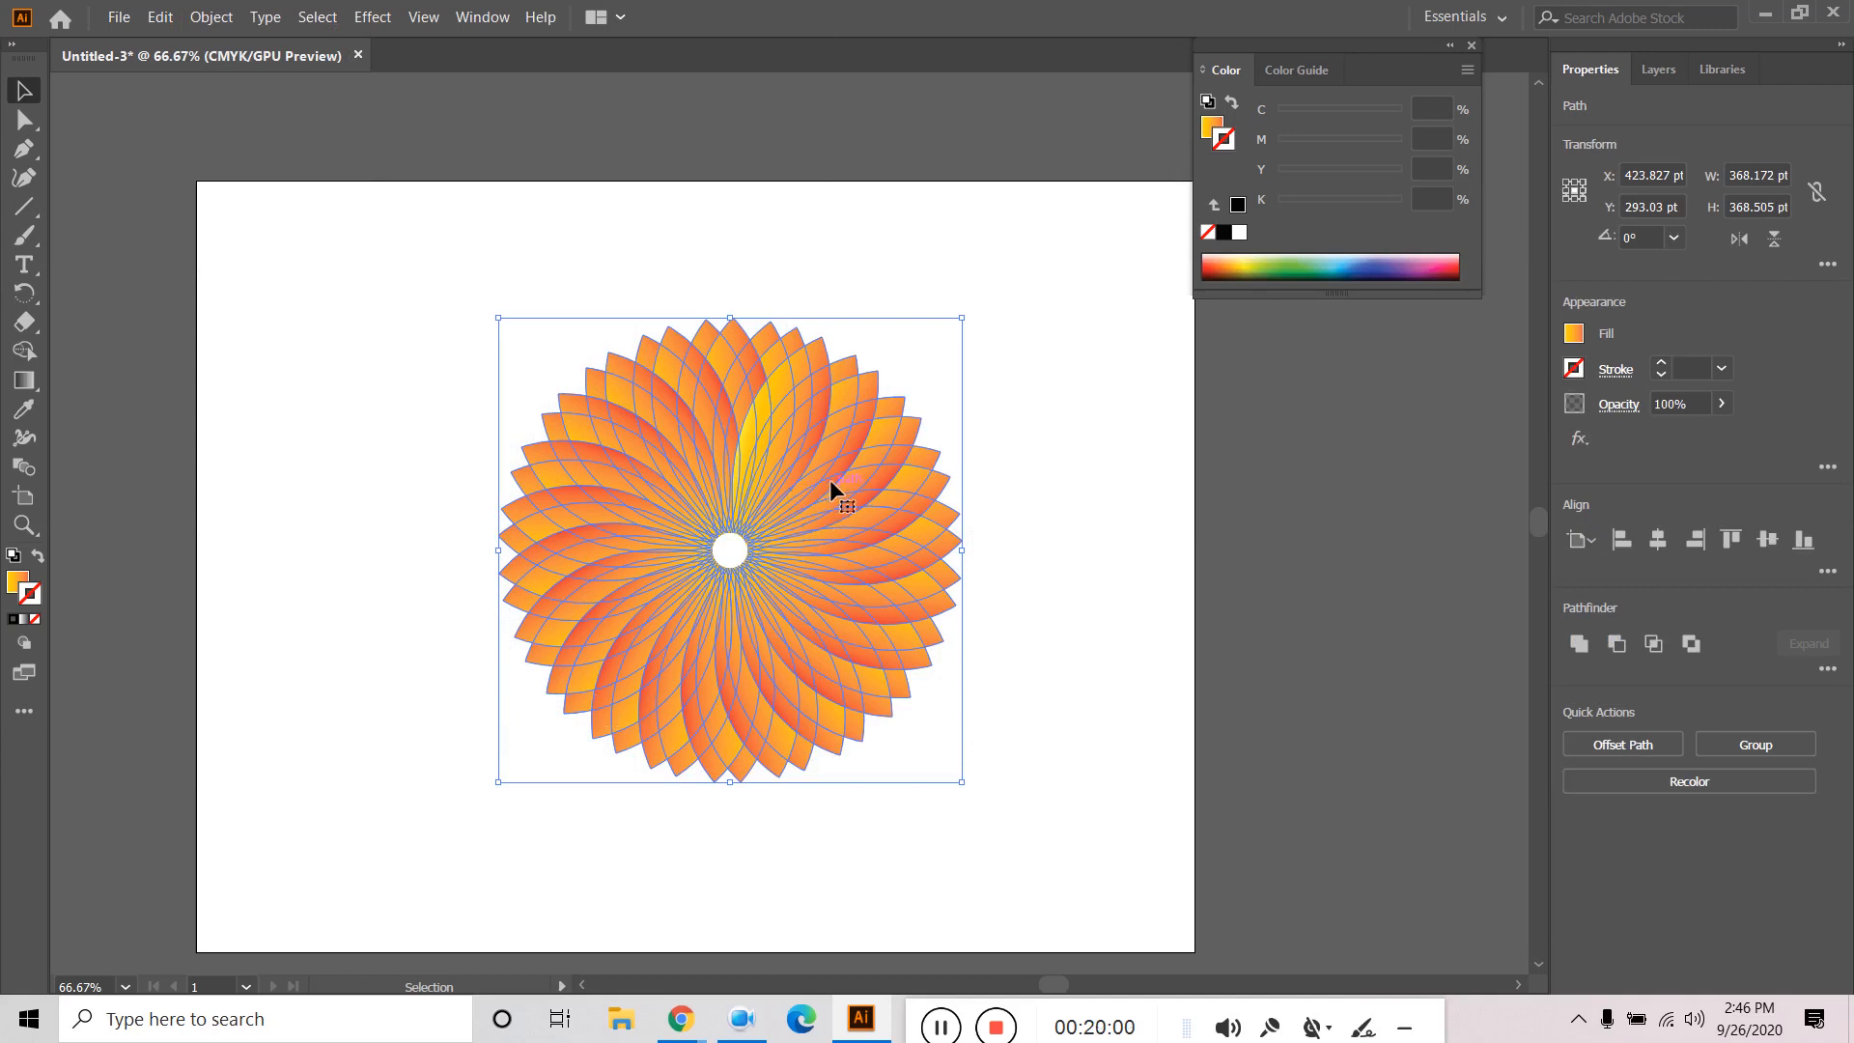
{"action": "key", "text": "Delete"}
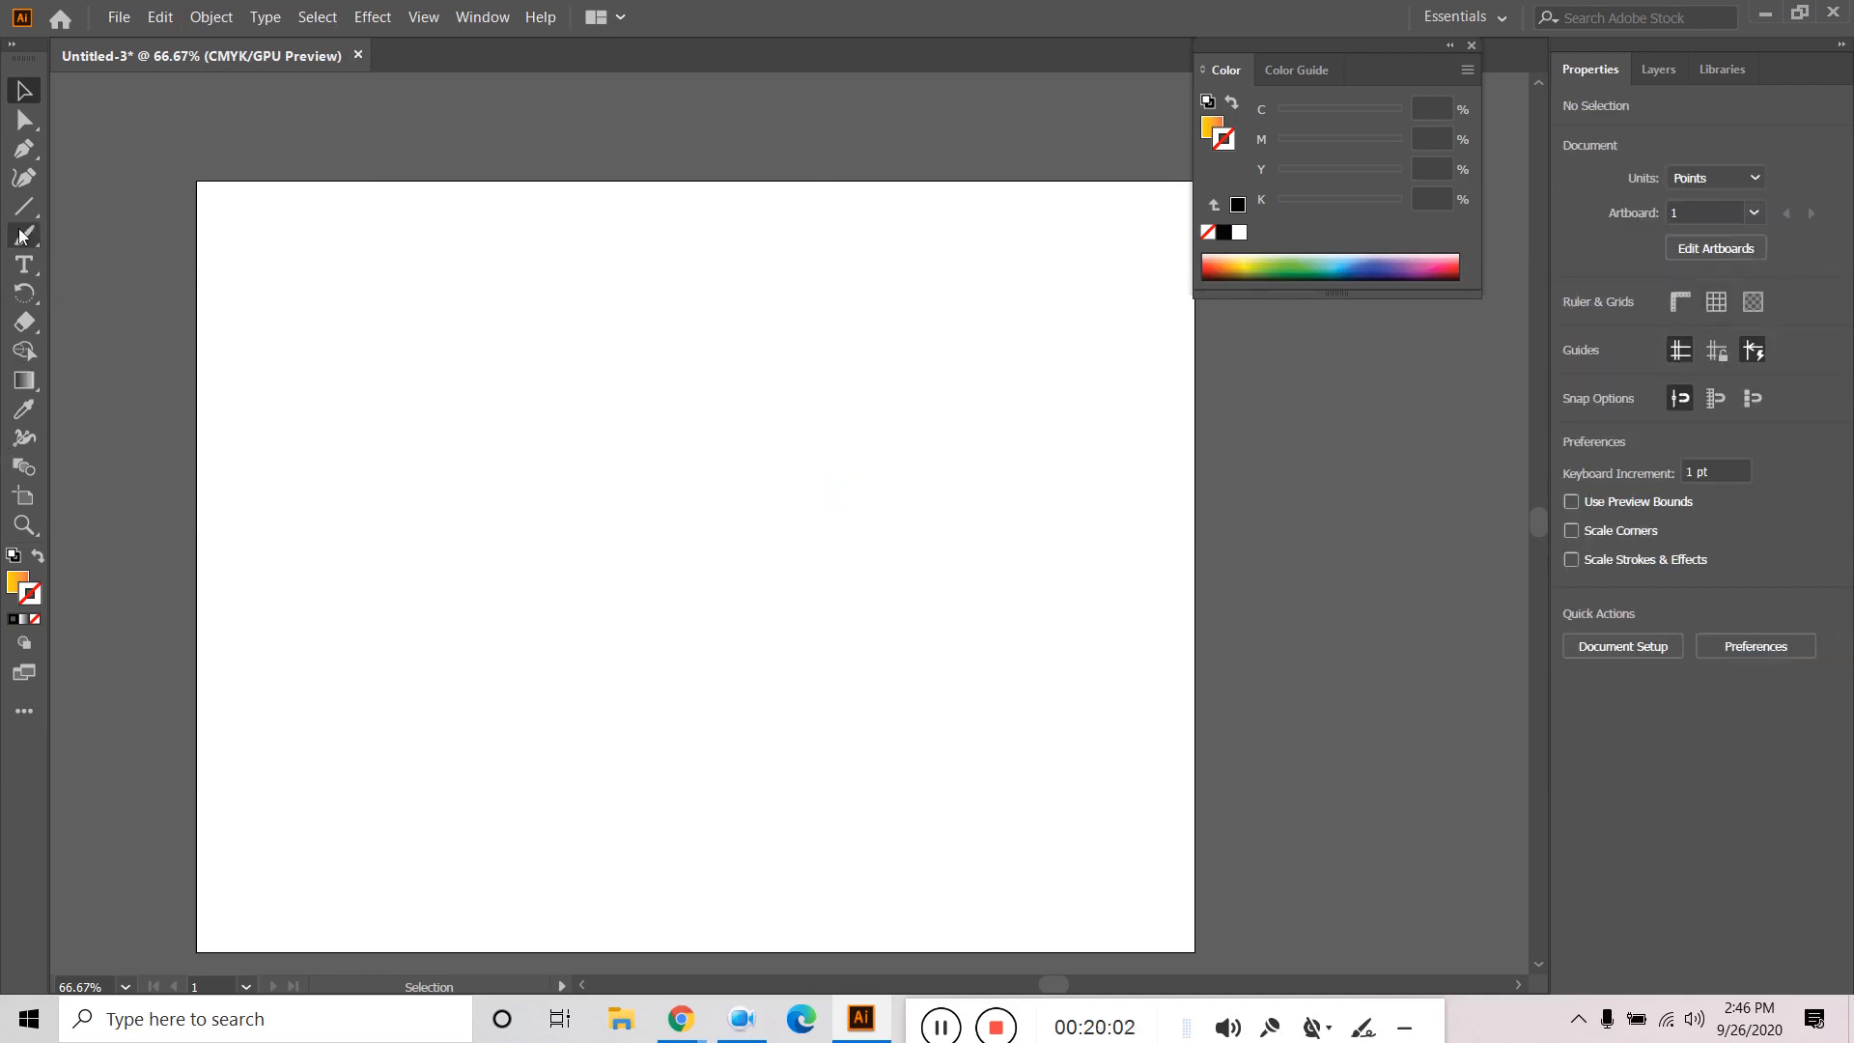
Draw a closed half-leaf about 29 by 133 pt with the Pen tool, with one straight vertical edge and a curved outer edge, and deselect it.
{"action": "left_click", "coordinate": [24, 180]}
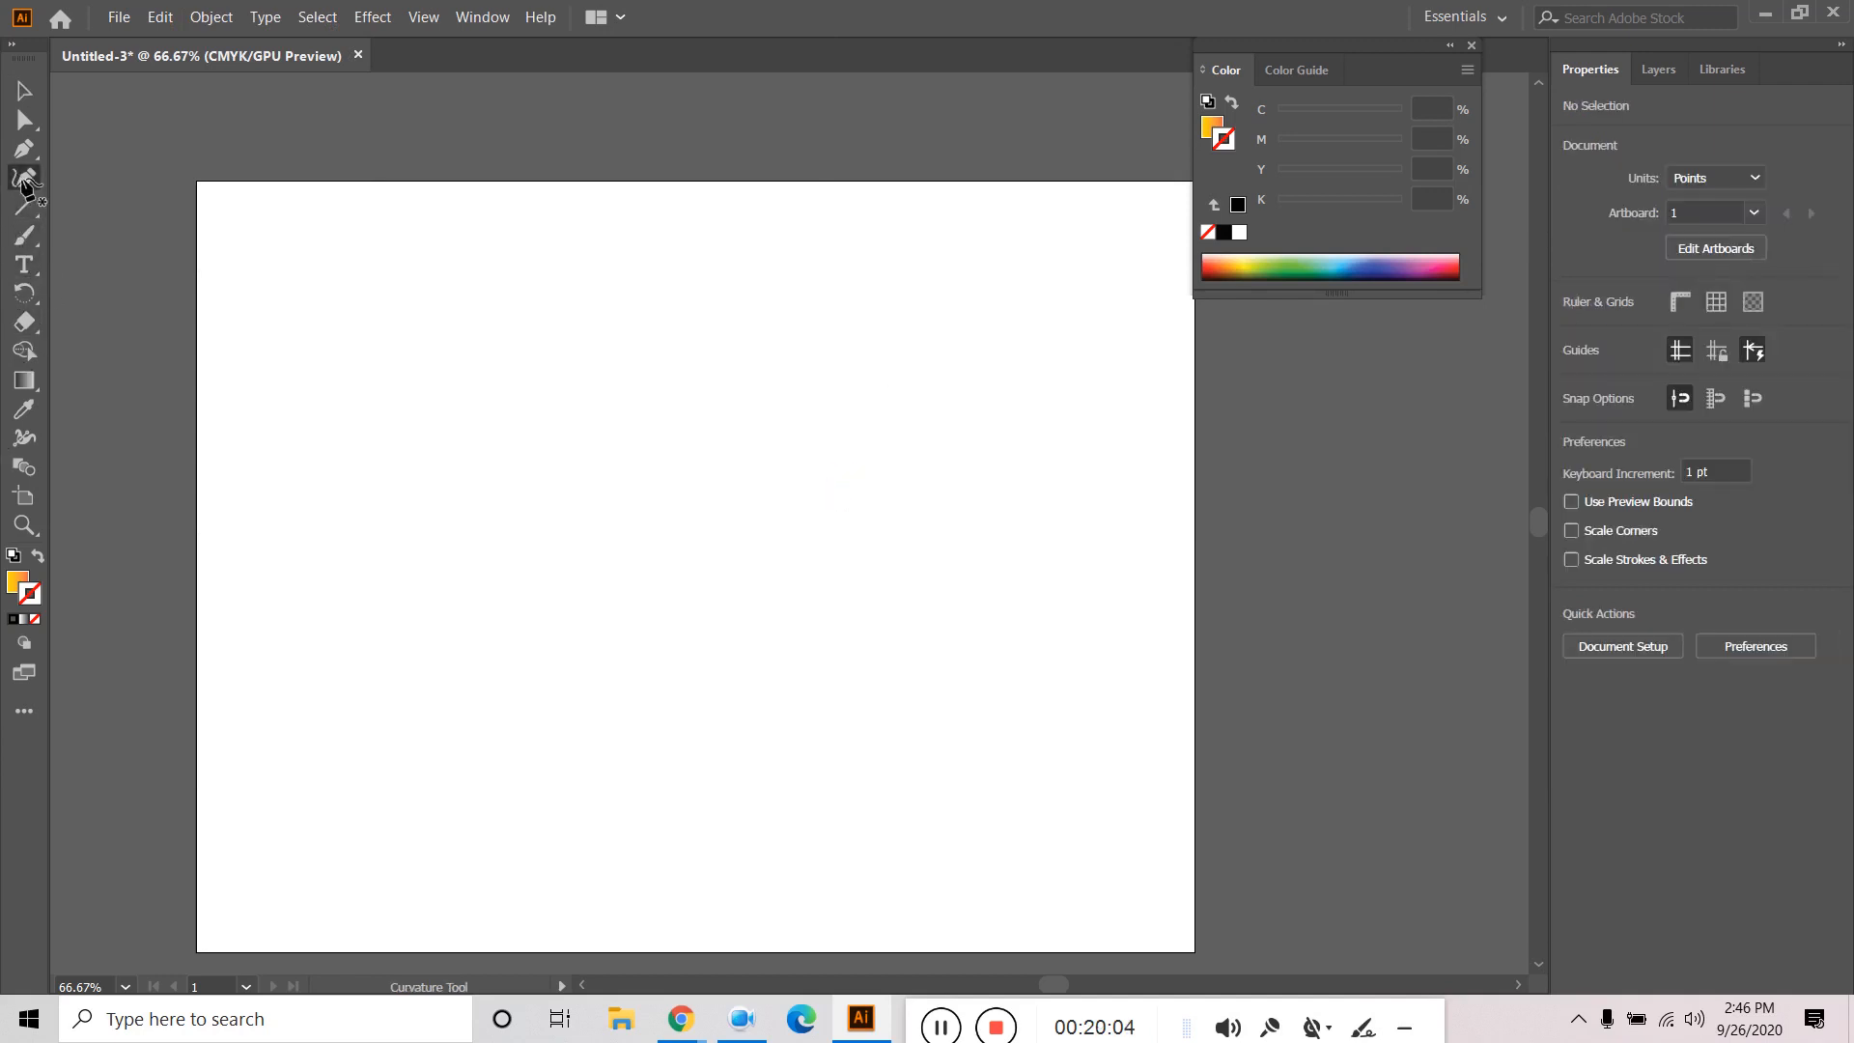
{"action": "left_click", "coordinate": [24, 148]}
{"action": "left_click", "coordinate": [622, 615]}
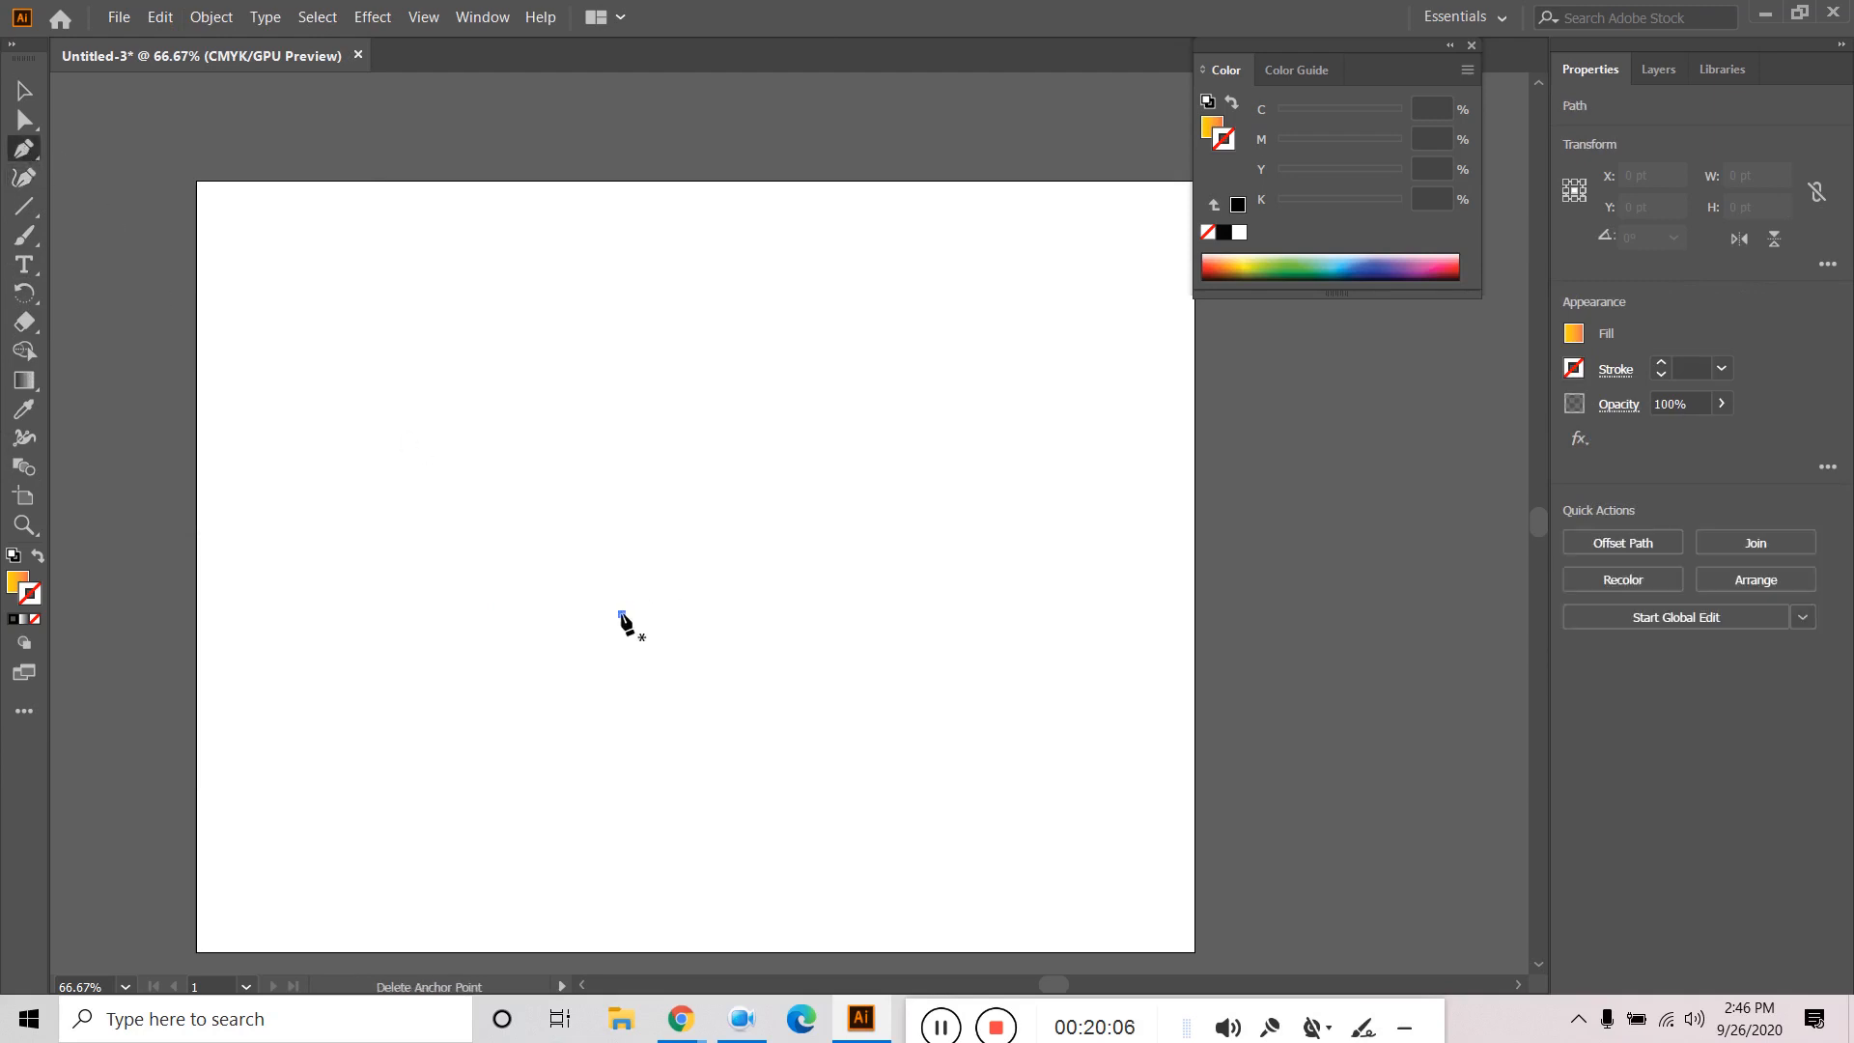
{"action": "left_click", "coordinate": [621, 447]}
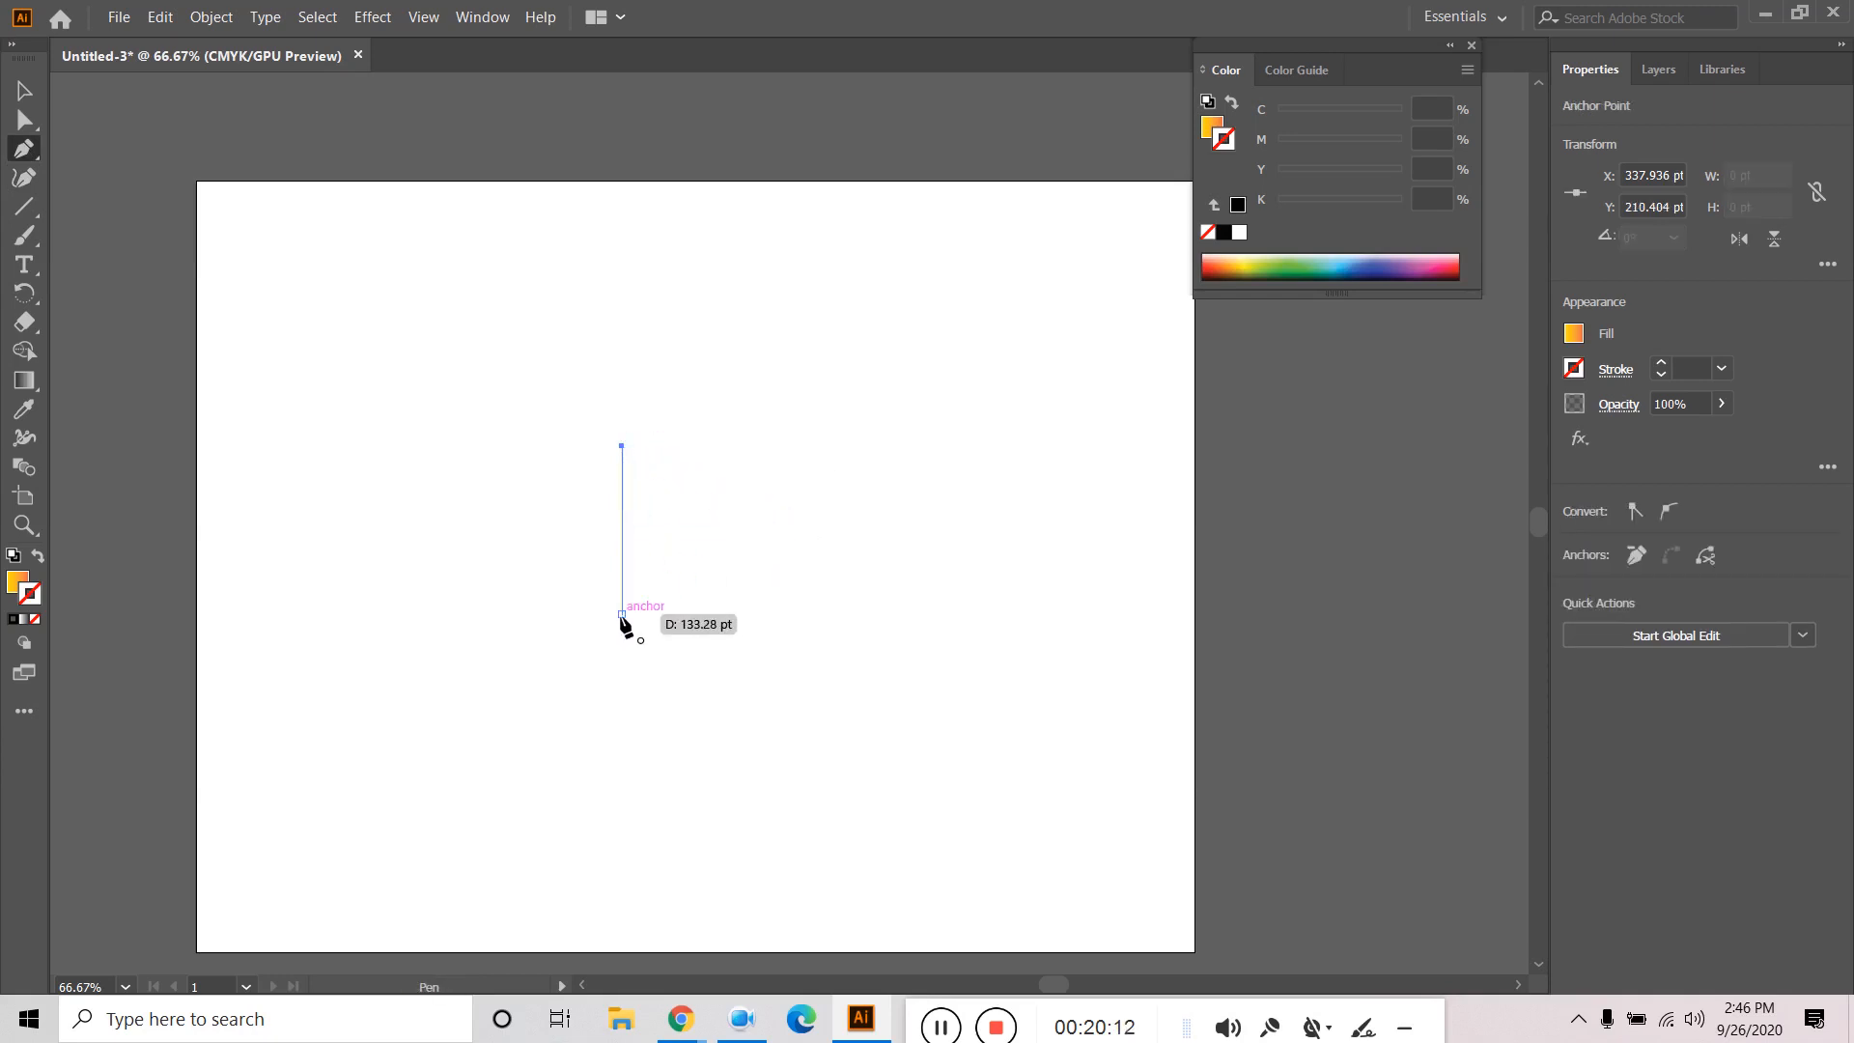
{"action": "left_click_drag", "start_coordinate": [621, 614], "coordinate": [537, 698]}
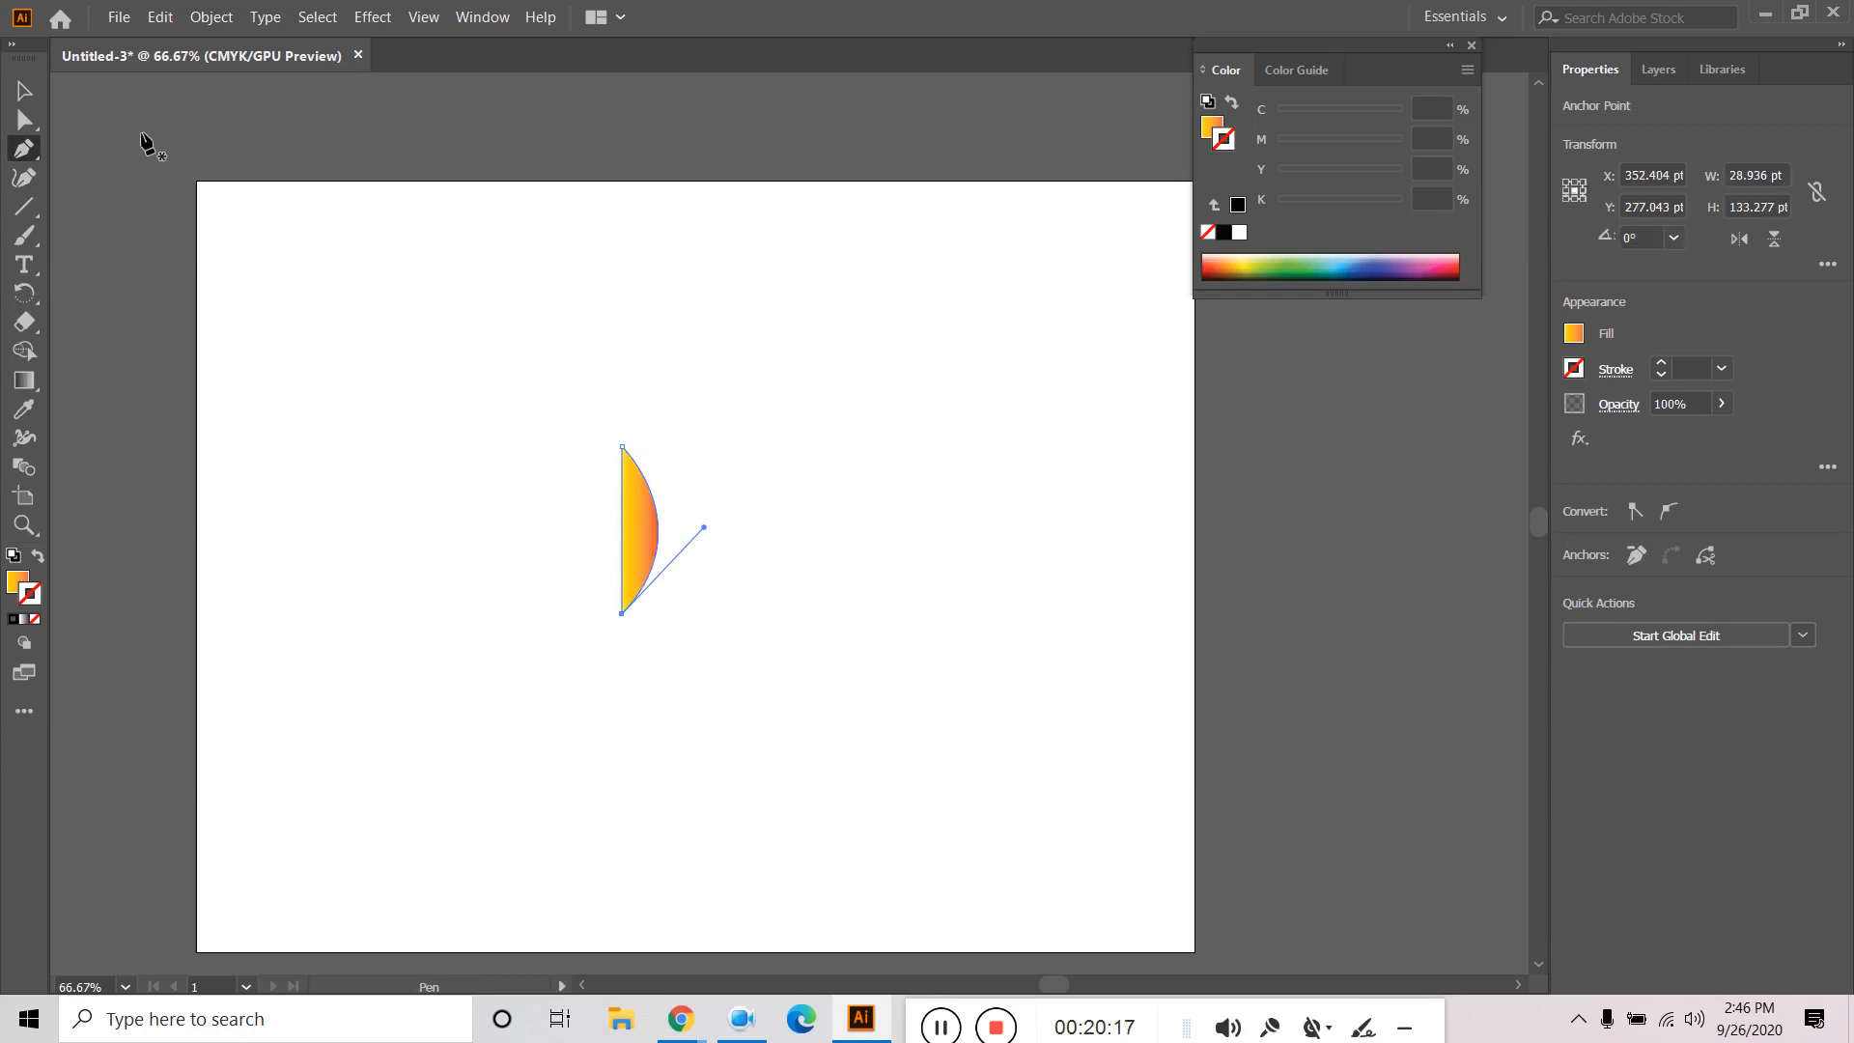
{"action": "left_click", "coordinate": [24, 91]}
{"action": "left_click", "coordinate": [807, 593]}
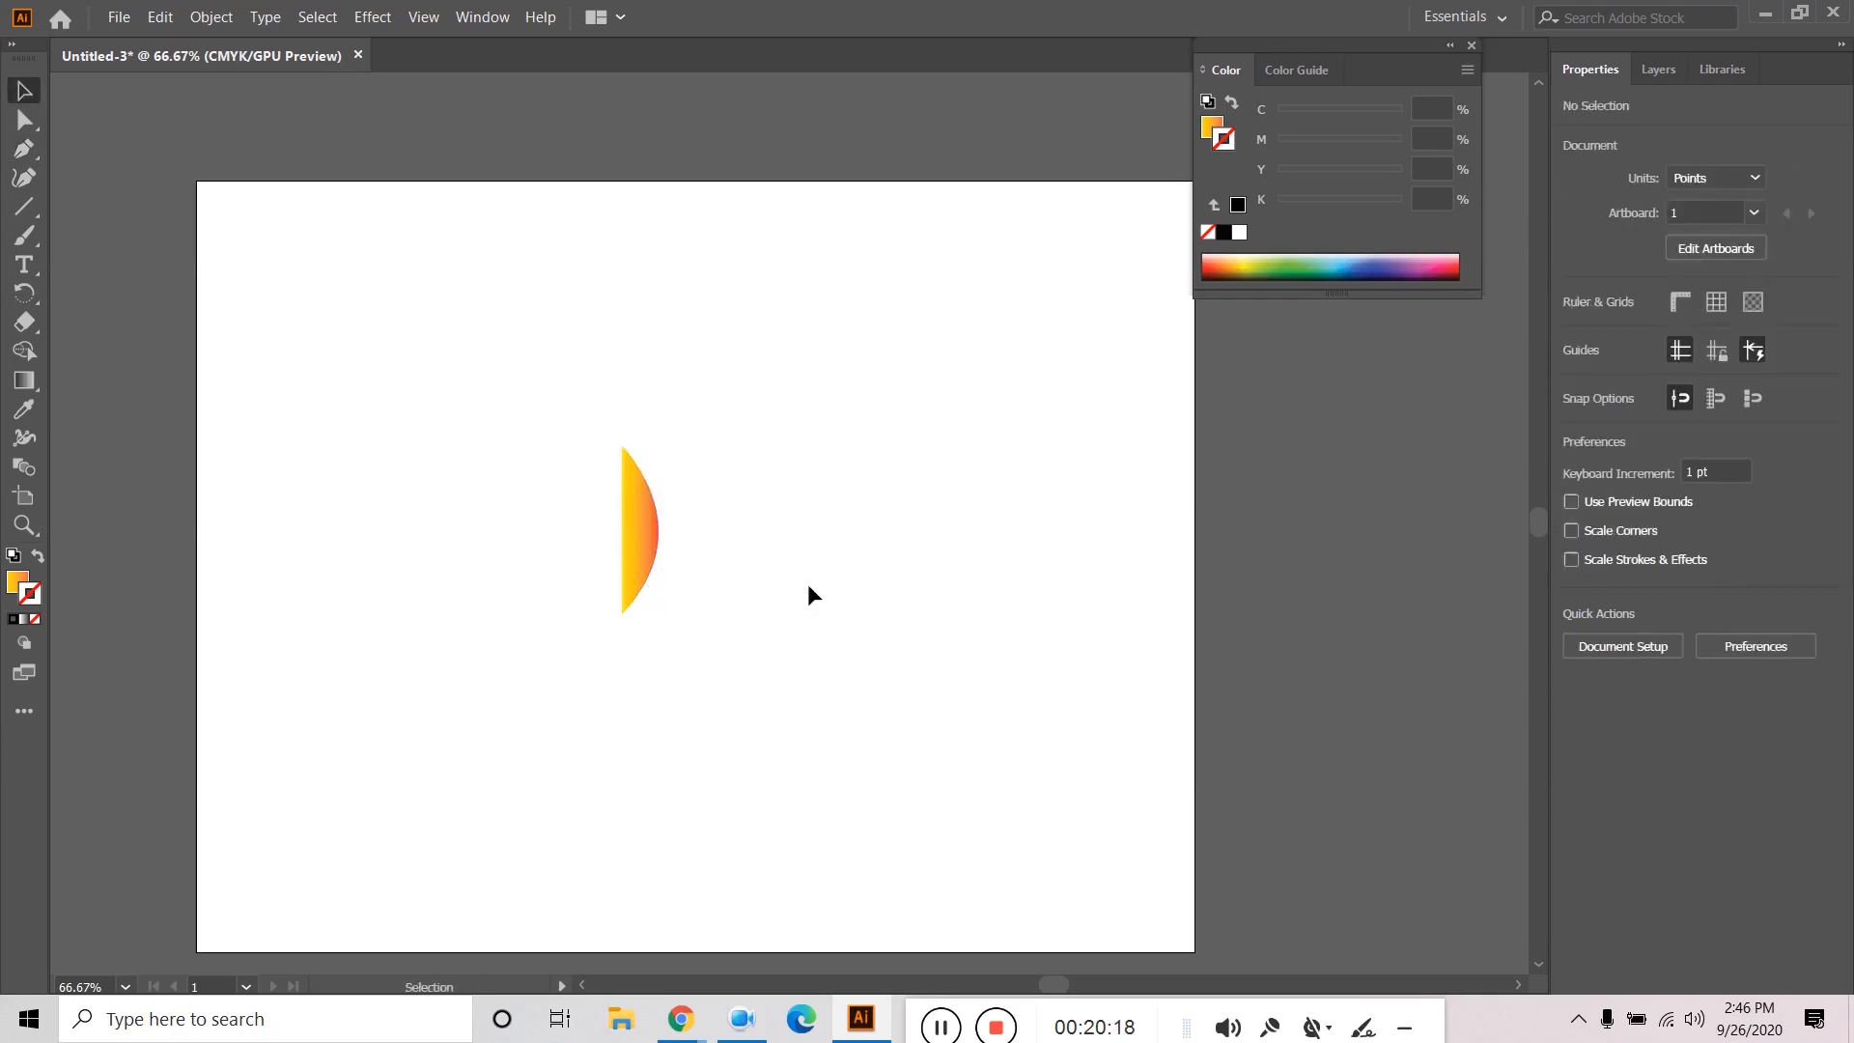
Select the half-leaf and activate the Reflect tool with its origin at the midpoint of the straight edge.
{"action": "left_click", "coordinate": [656, 543]}
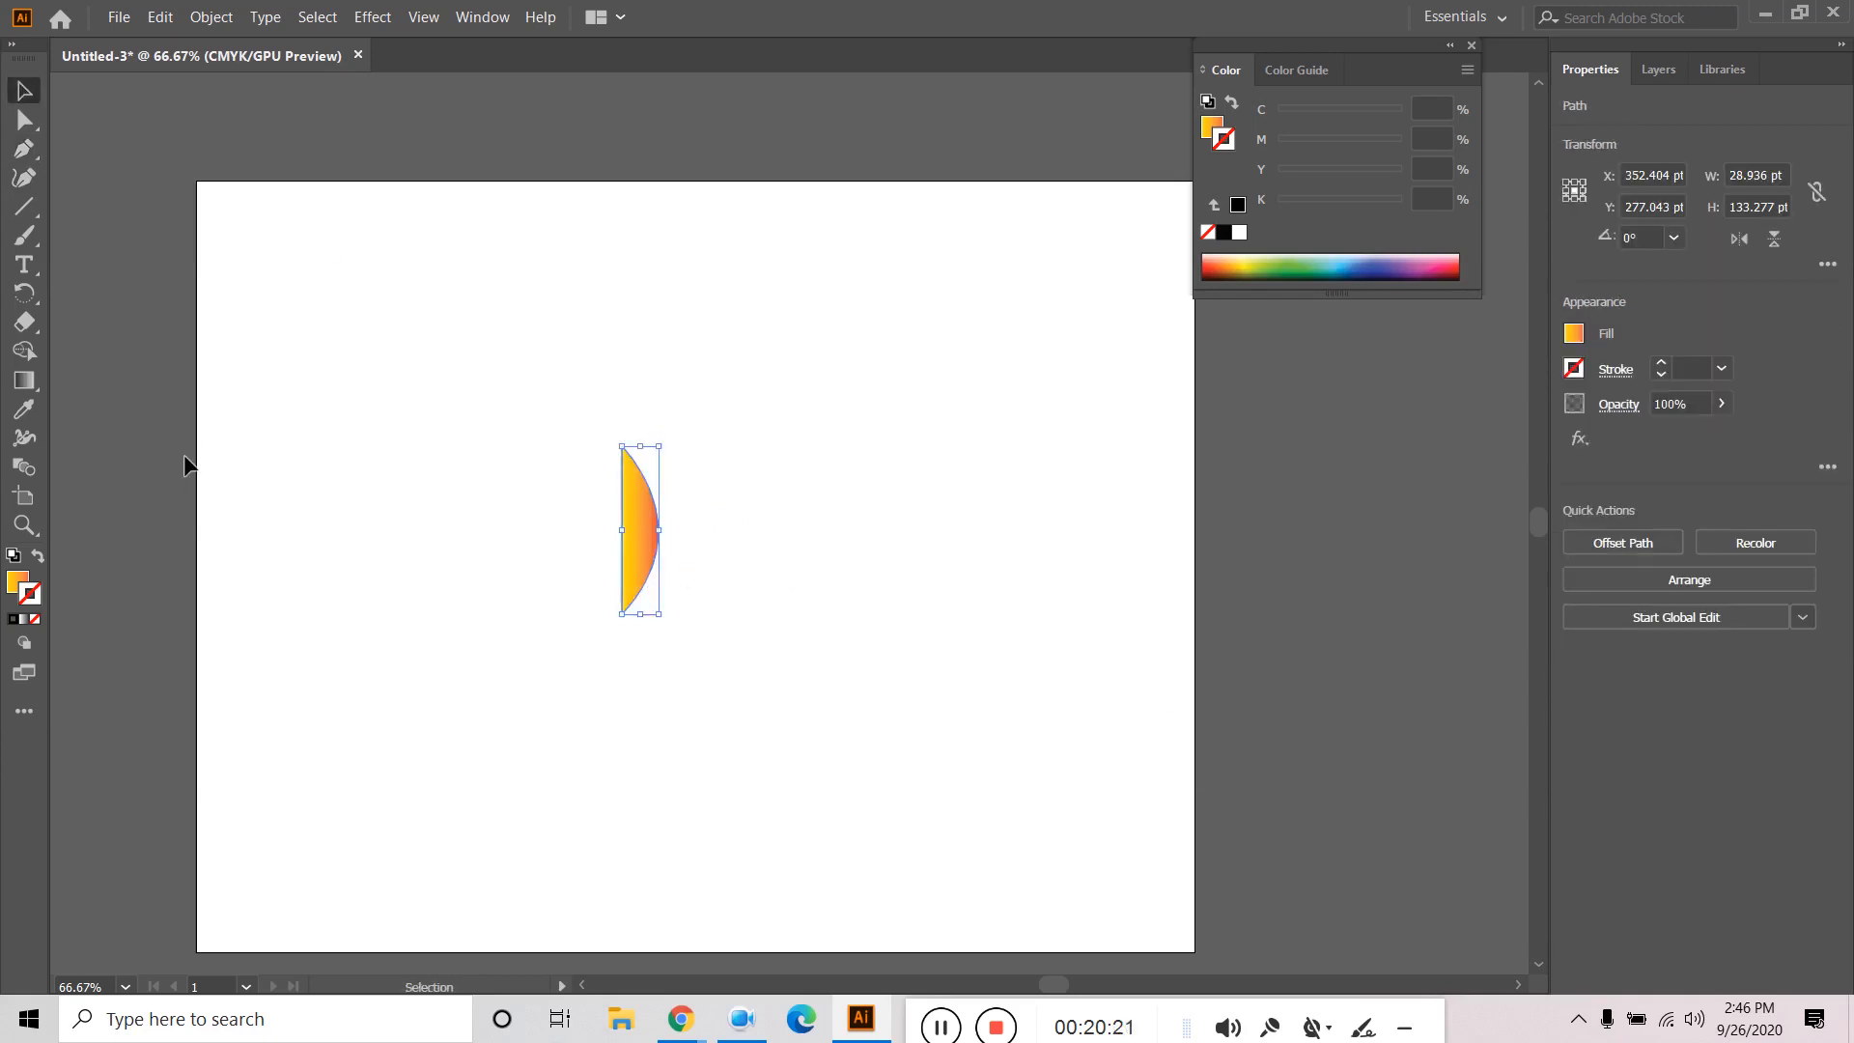
{"action": "left_click", "coordinate": [24, 294]}
{"action": "left_click", "coordinate": [25, 295]}
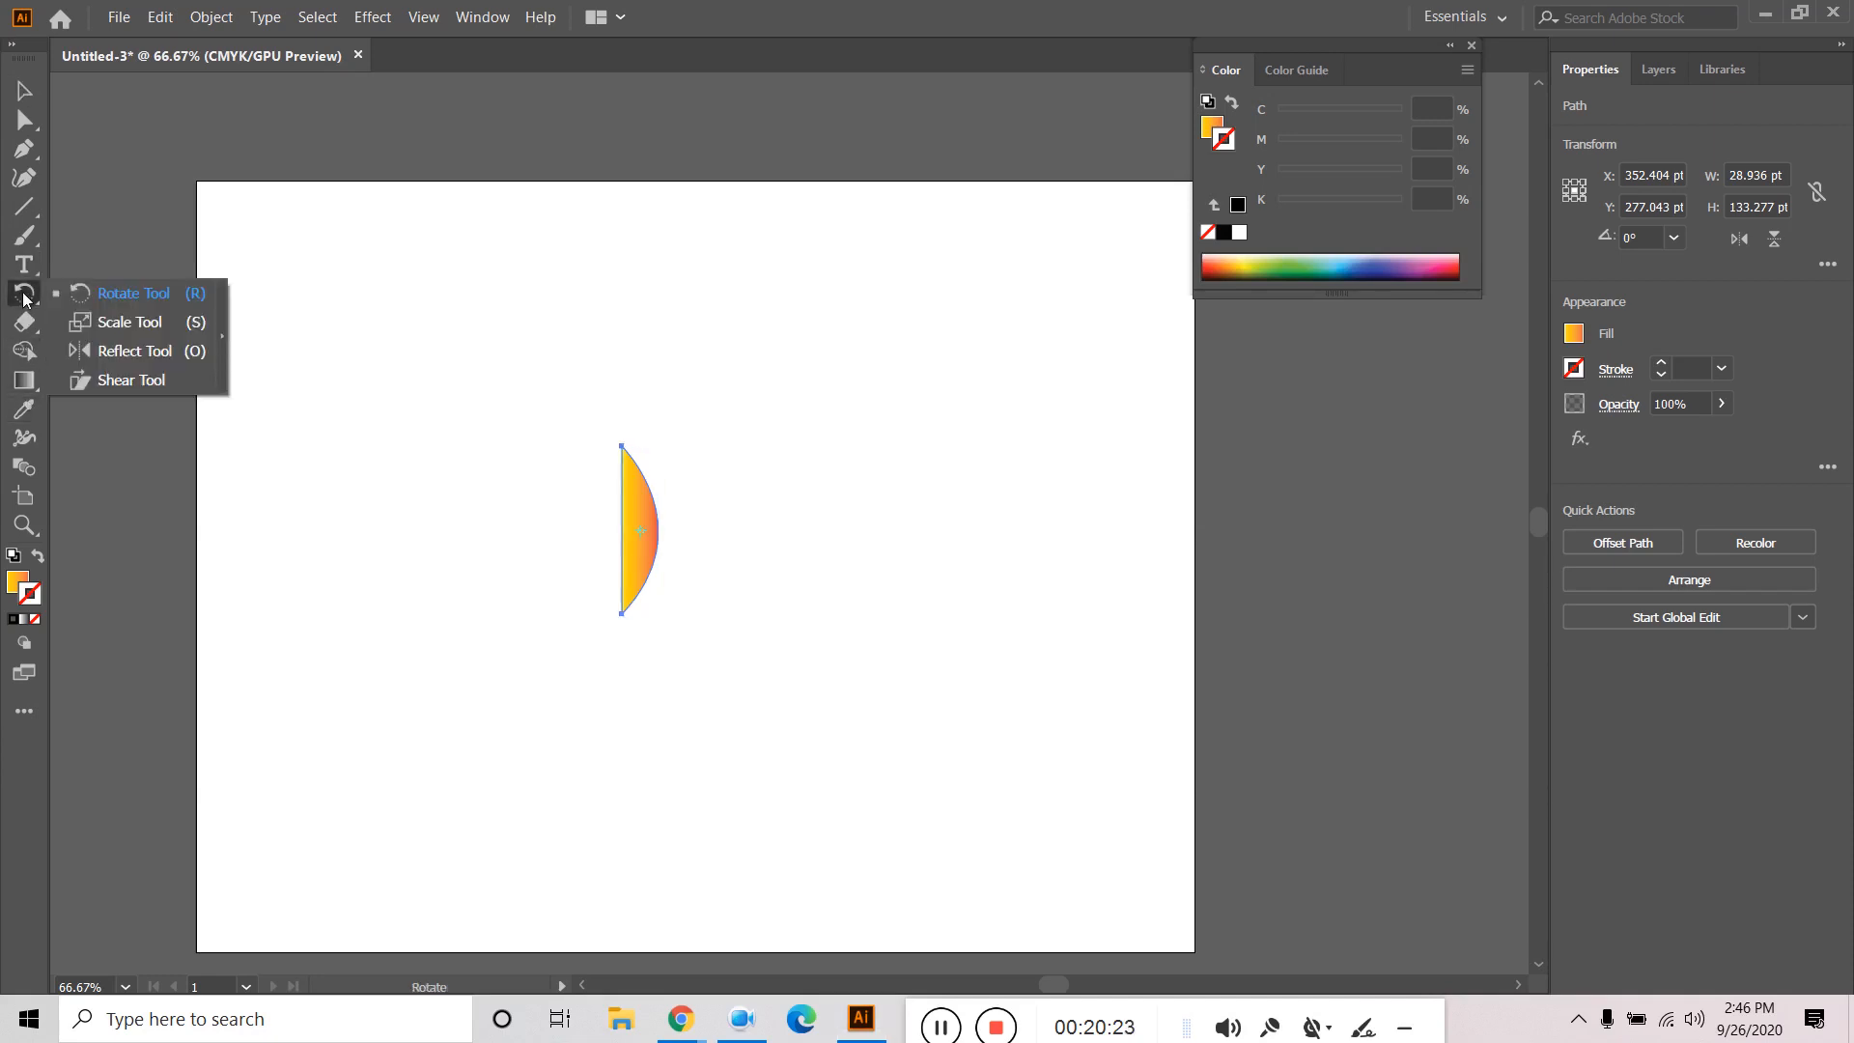
{"action": "left_click", "coordinate": [154, 350]}
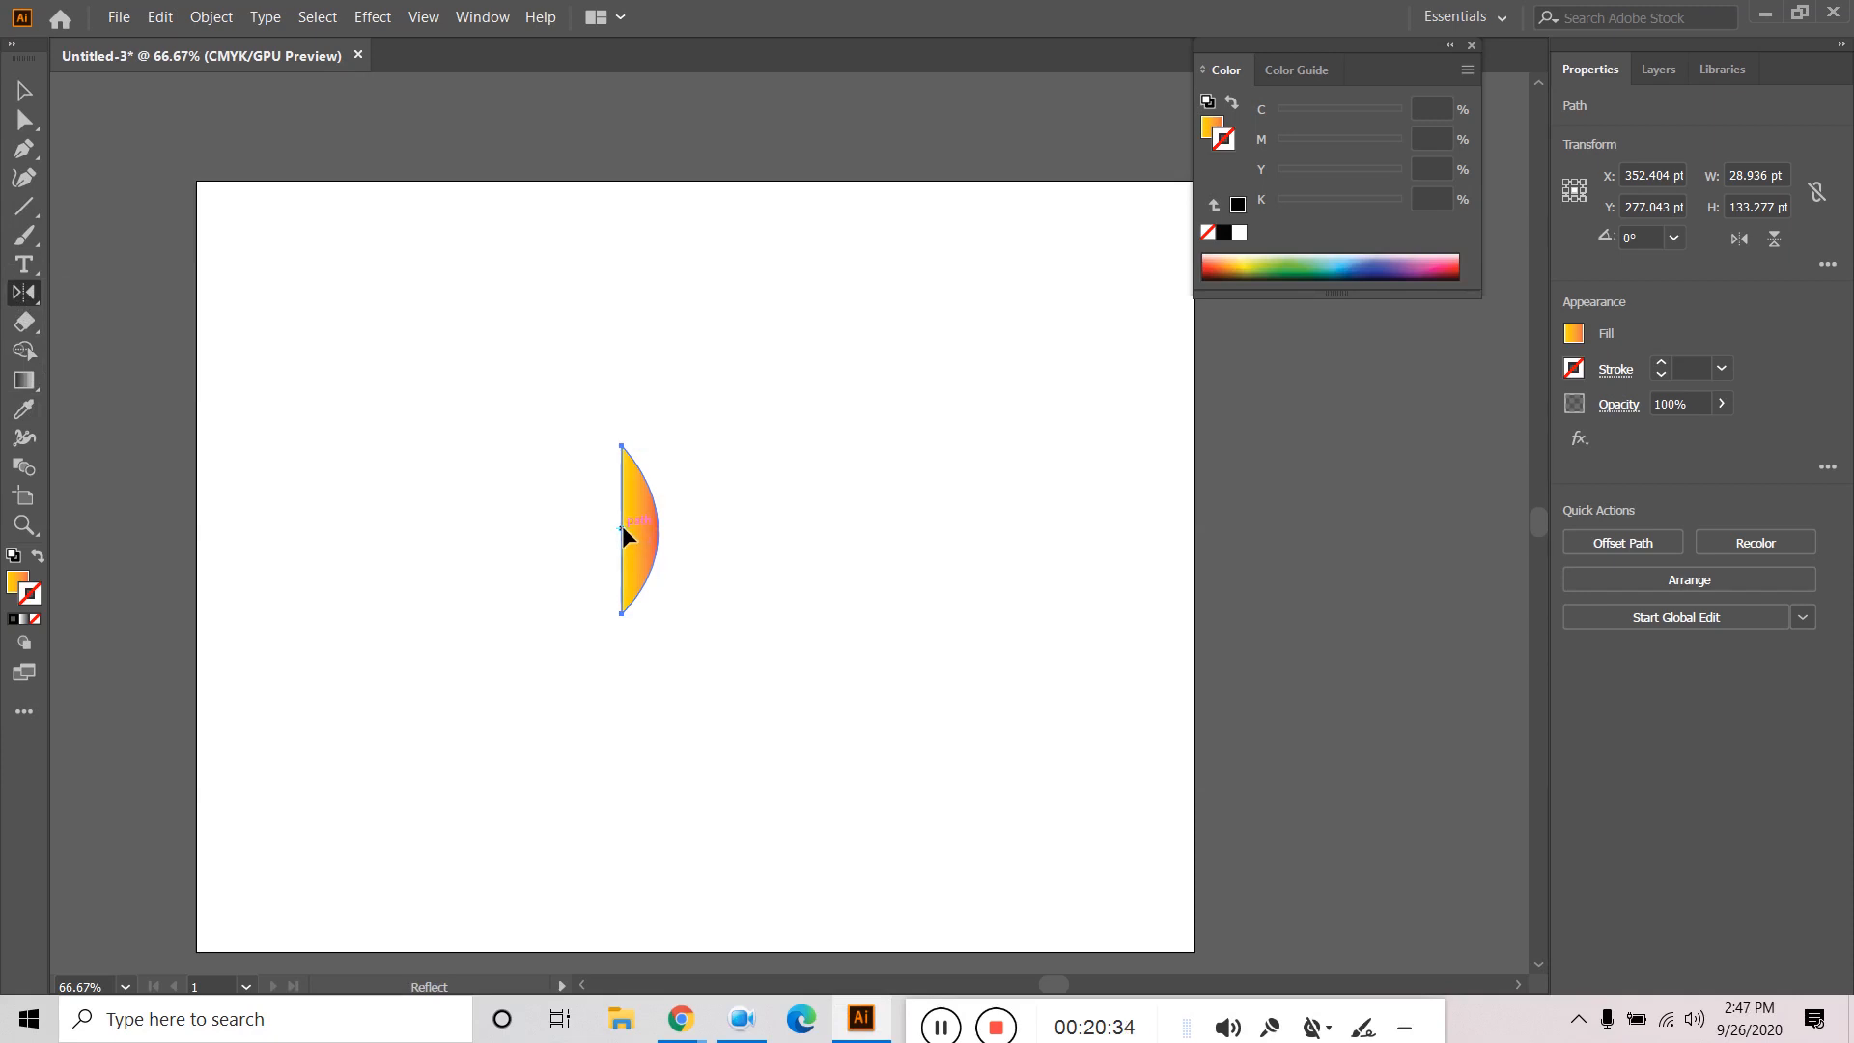
{"action": "key", "text": "ctrl"}
{"action": "key", "text": "ctrl+z"}
{"action": "key", "text": "ctrl+z"}
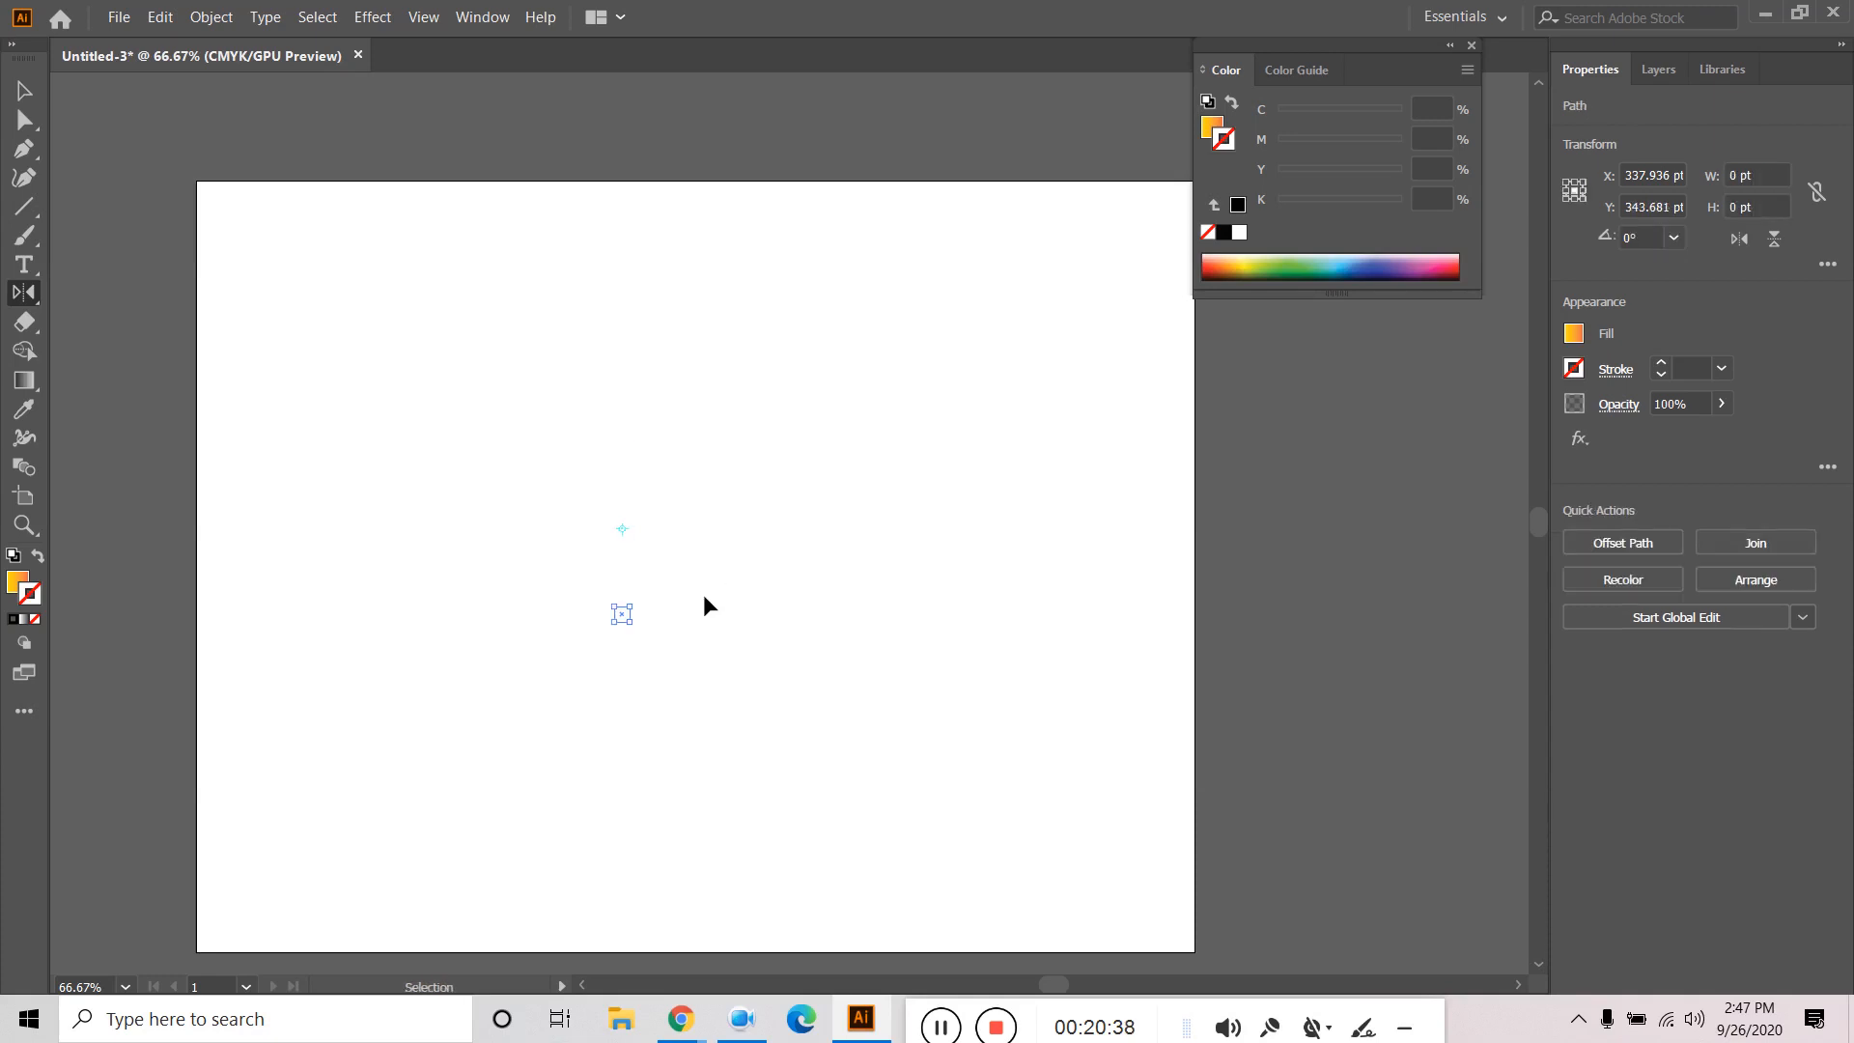
{"action": "key", "text": "ctrl+shift+z"}
{"action": "key", "text": "ctrl+shift+z"}
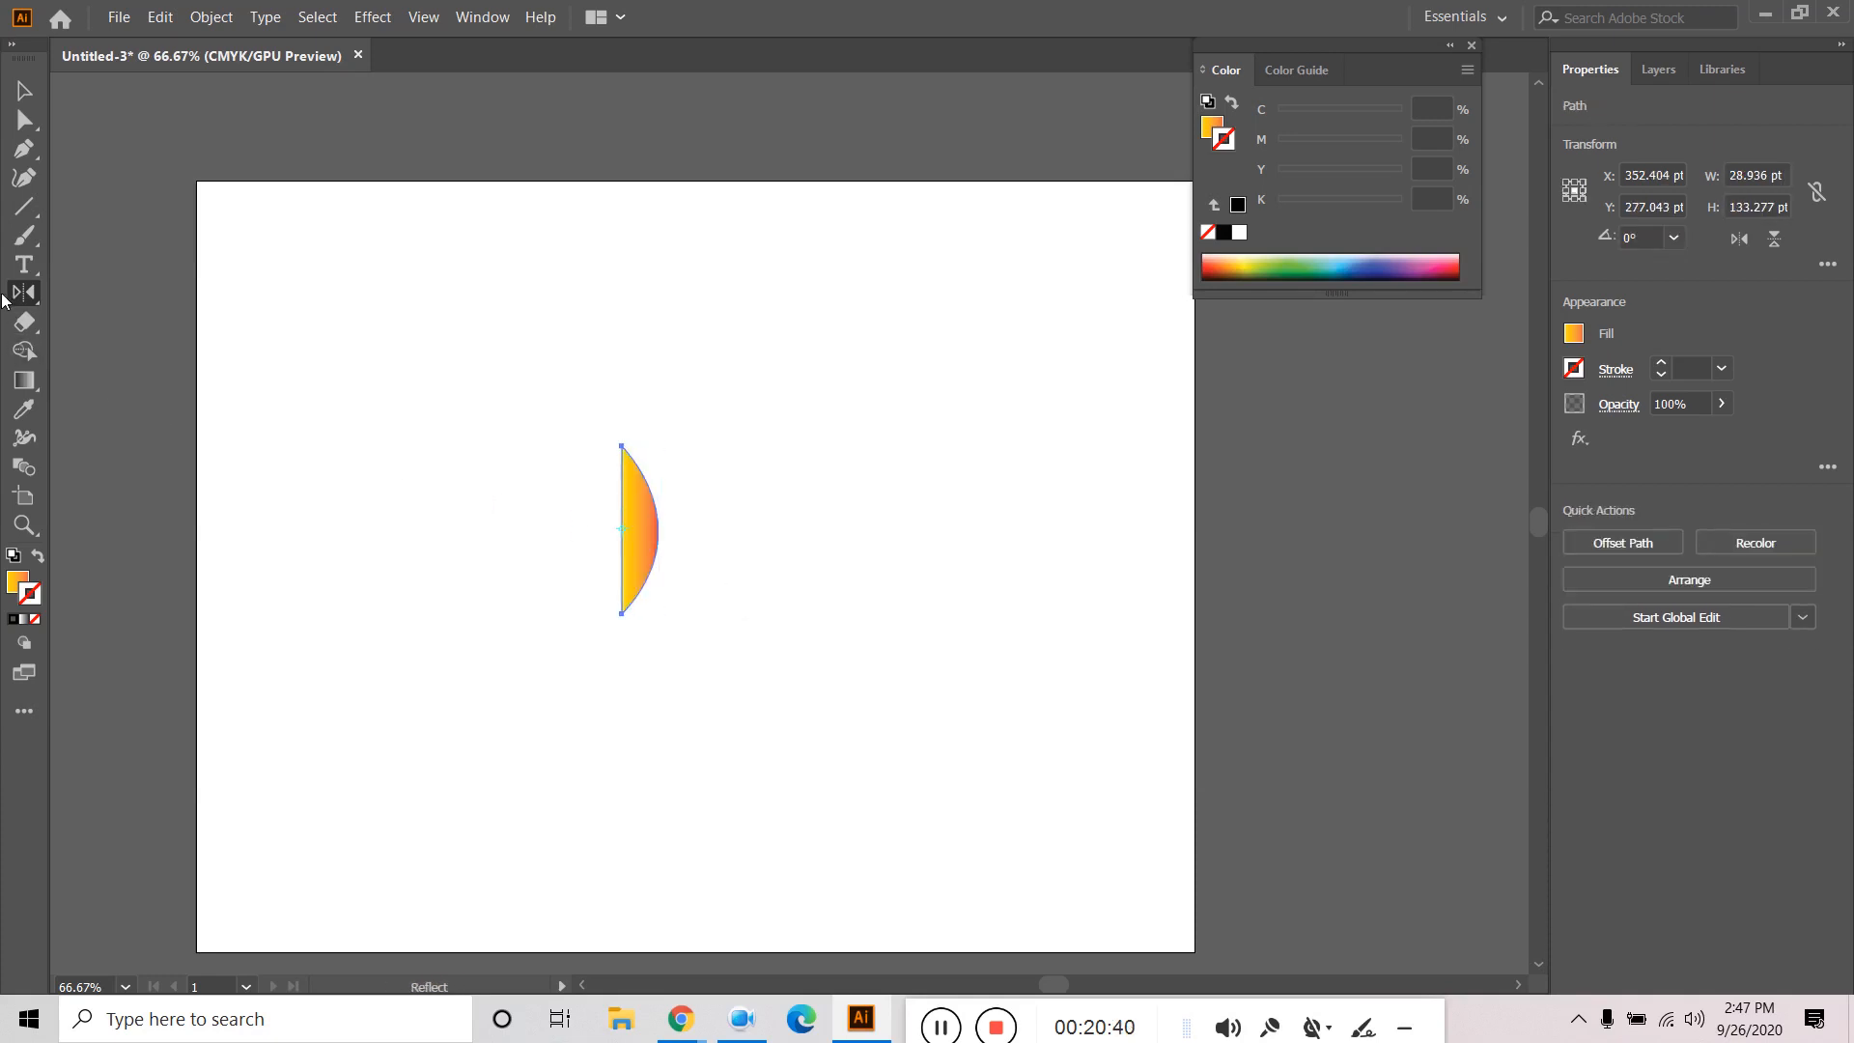
Try to create a reflected copy of the half-leaf around its own centre, and undo the copy.
{"action": "left_click", "coordinate": [643, 529]}
{"action": "left_click_drag", "start_coordinate": [664, 543], "coordinate": [576, 555]}
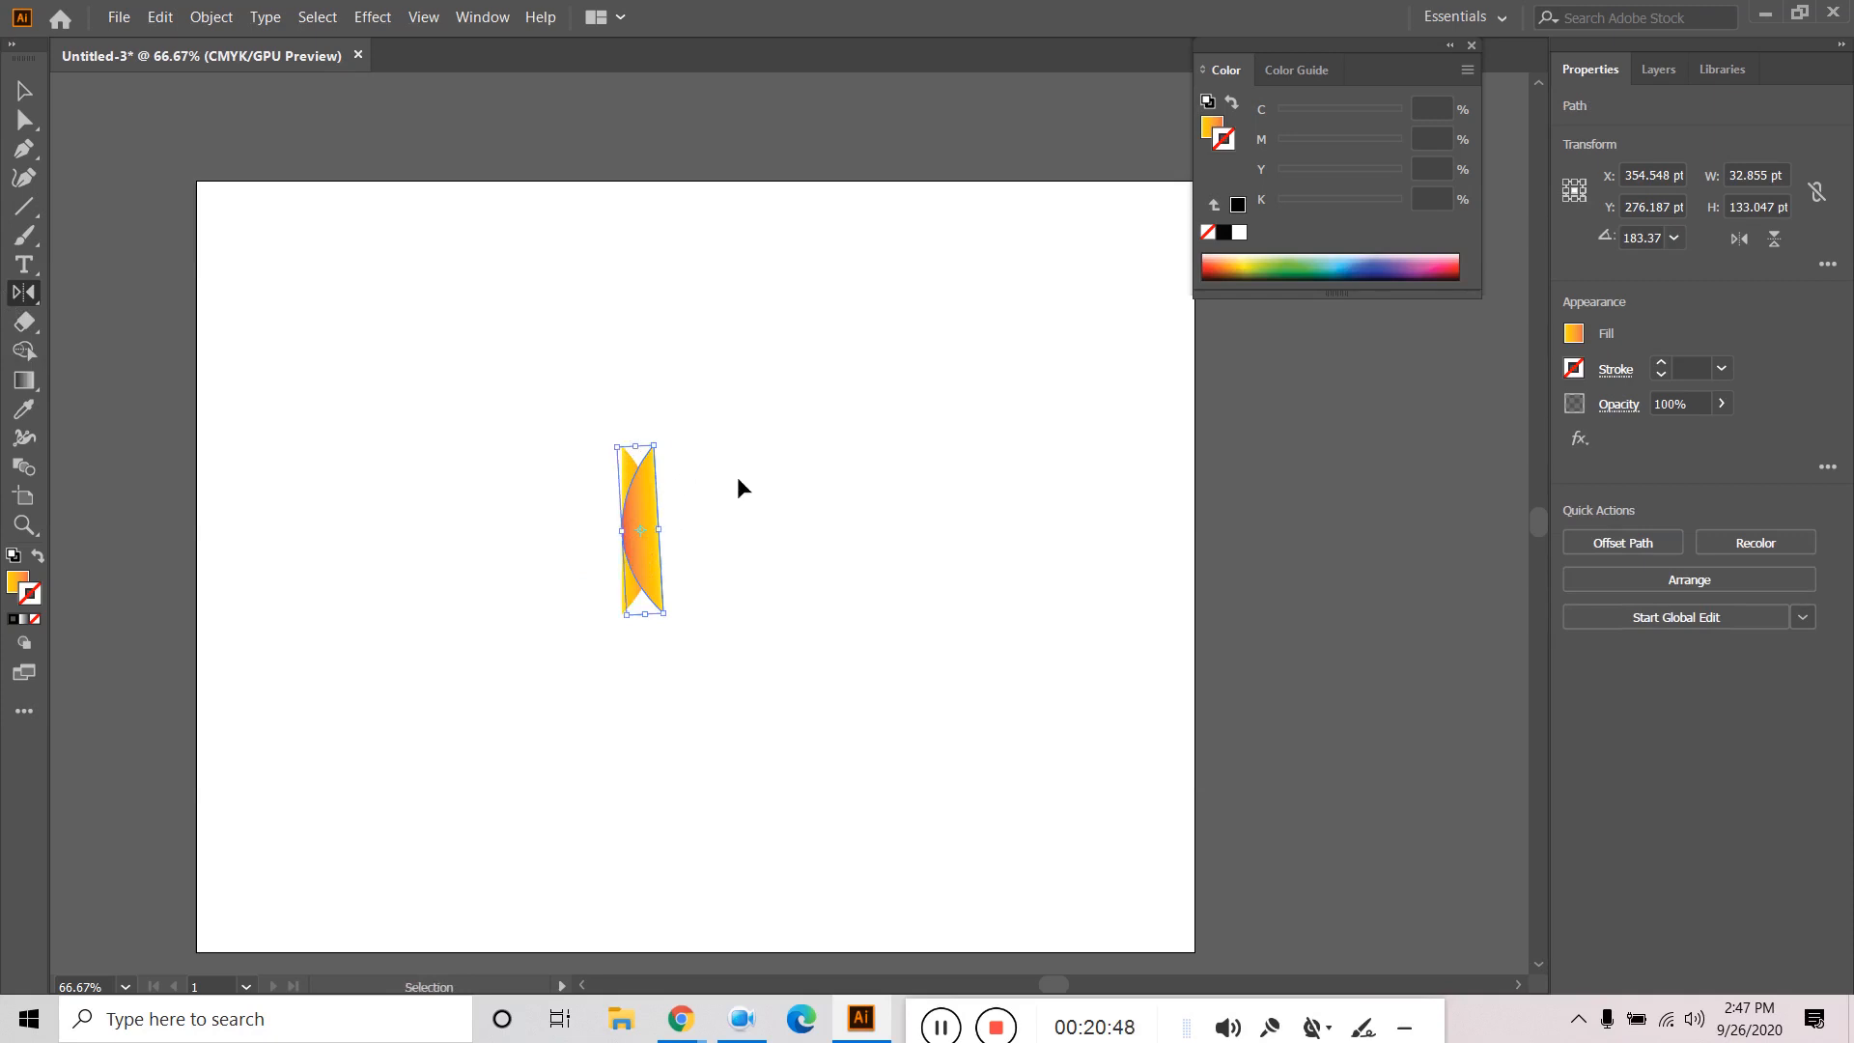
{"action": "key", "text": "ctrl+z"}
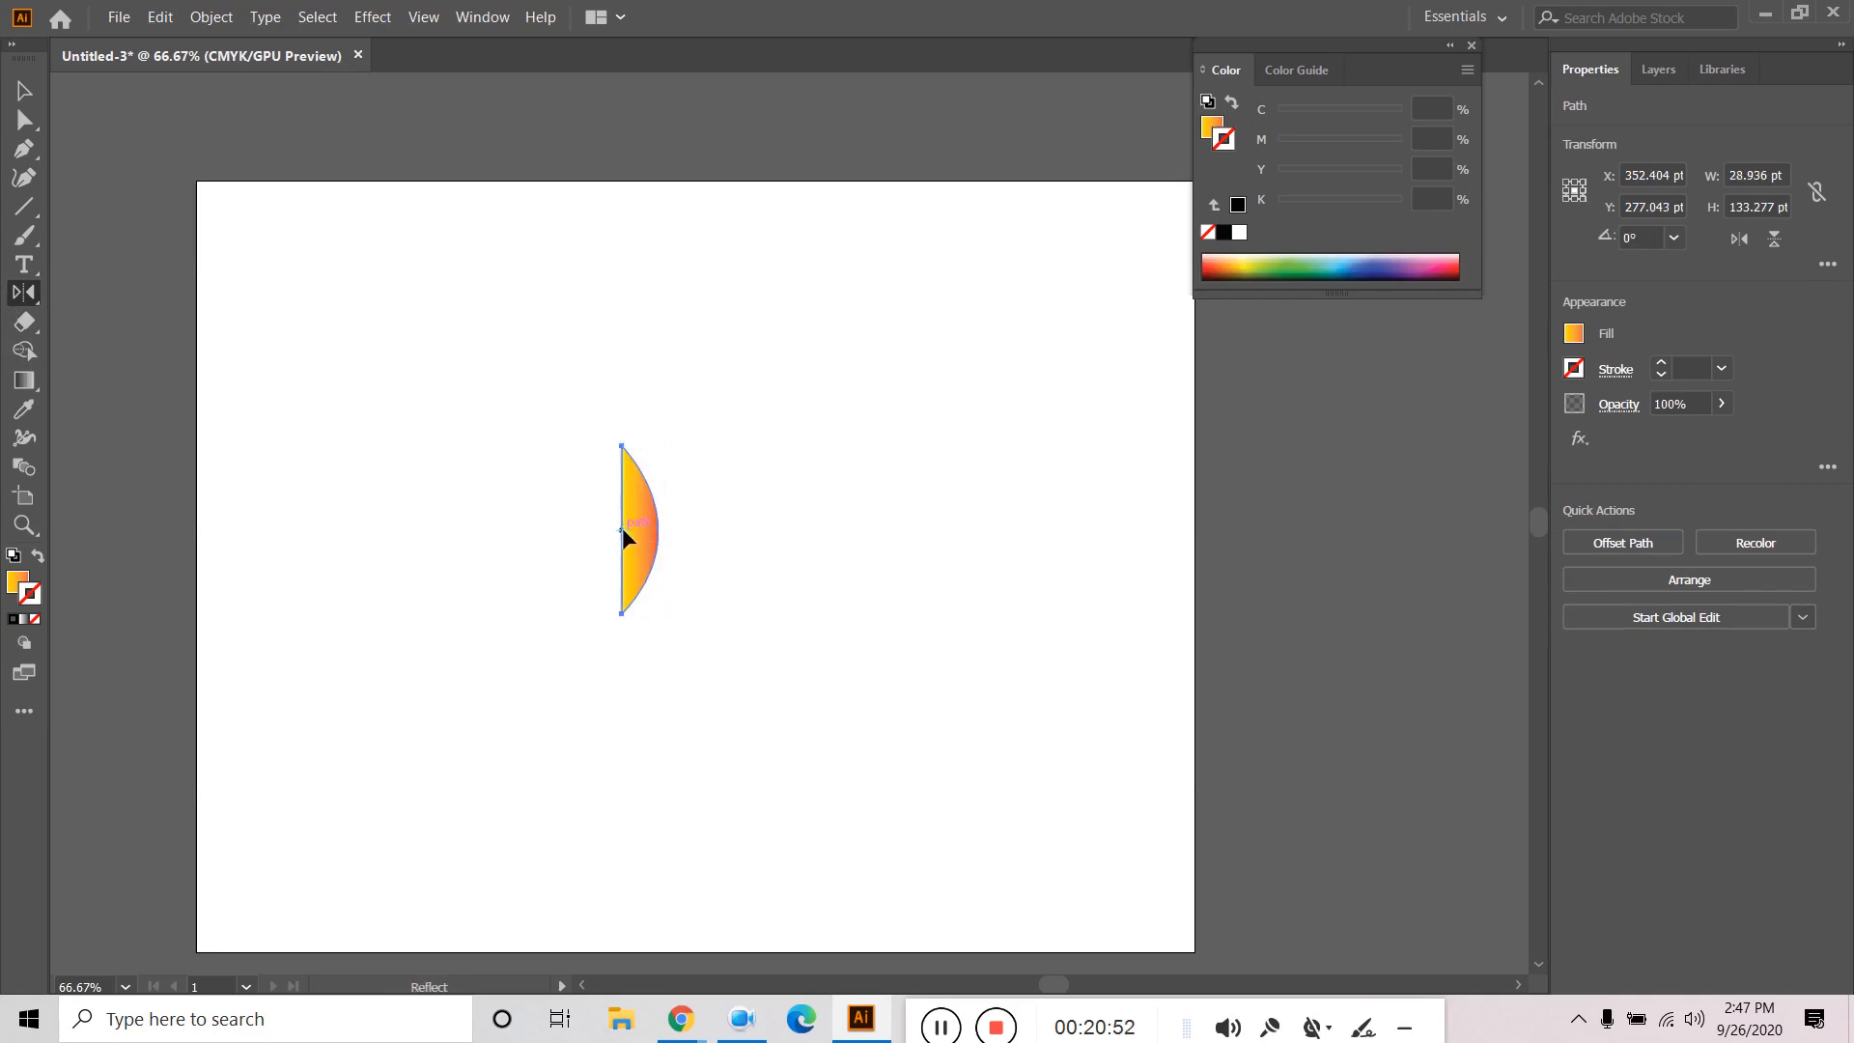
Create a mirrored copy of the half-leaf across its straight edge to complete the leaf, and deselect it.
{"action": "left_click_drag", "start_coordinate": [647, 541], "coordinate": [405, 575]}
{"action": "key", "text": "v"}
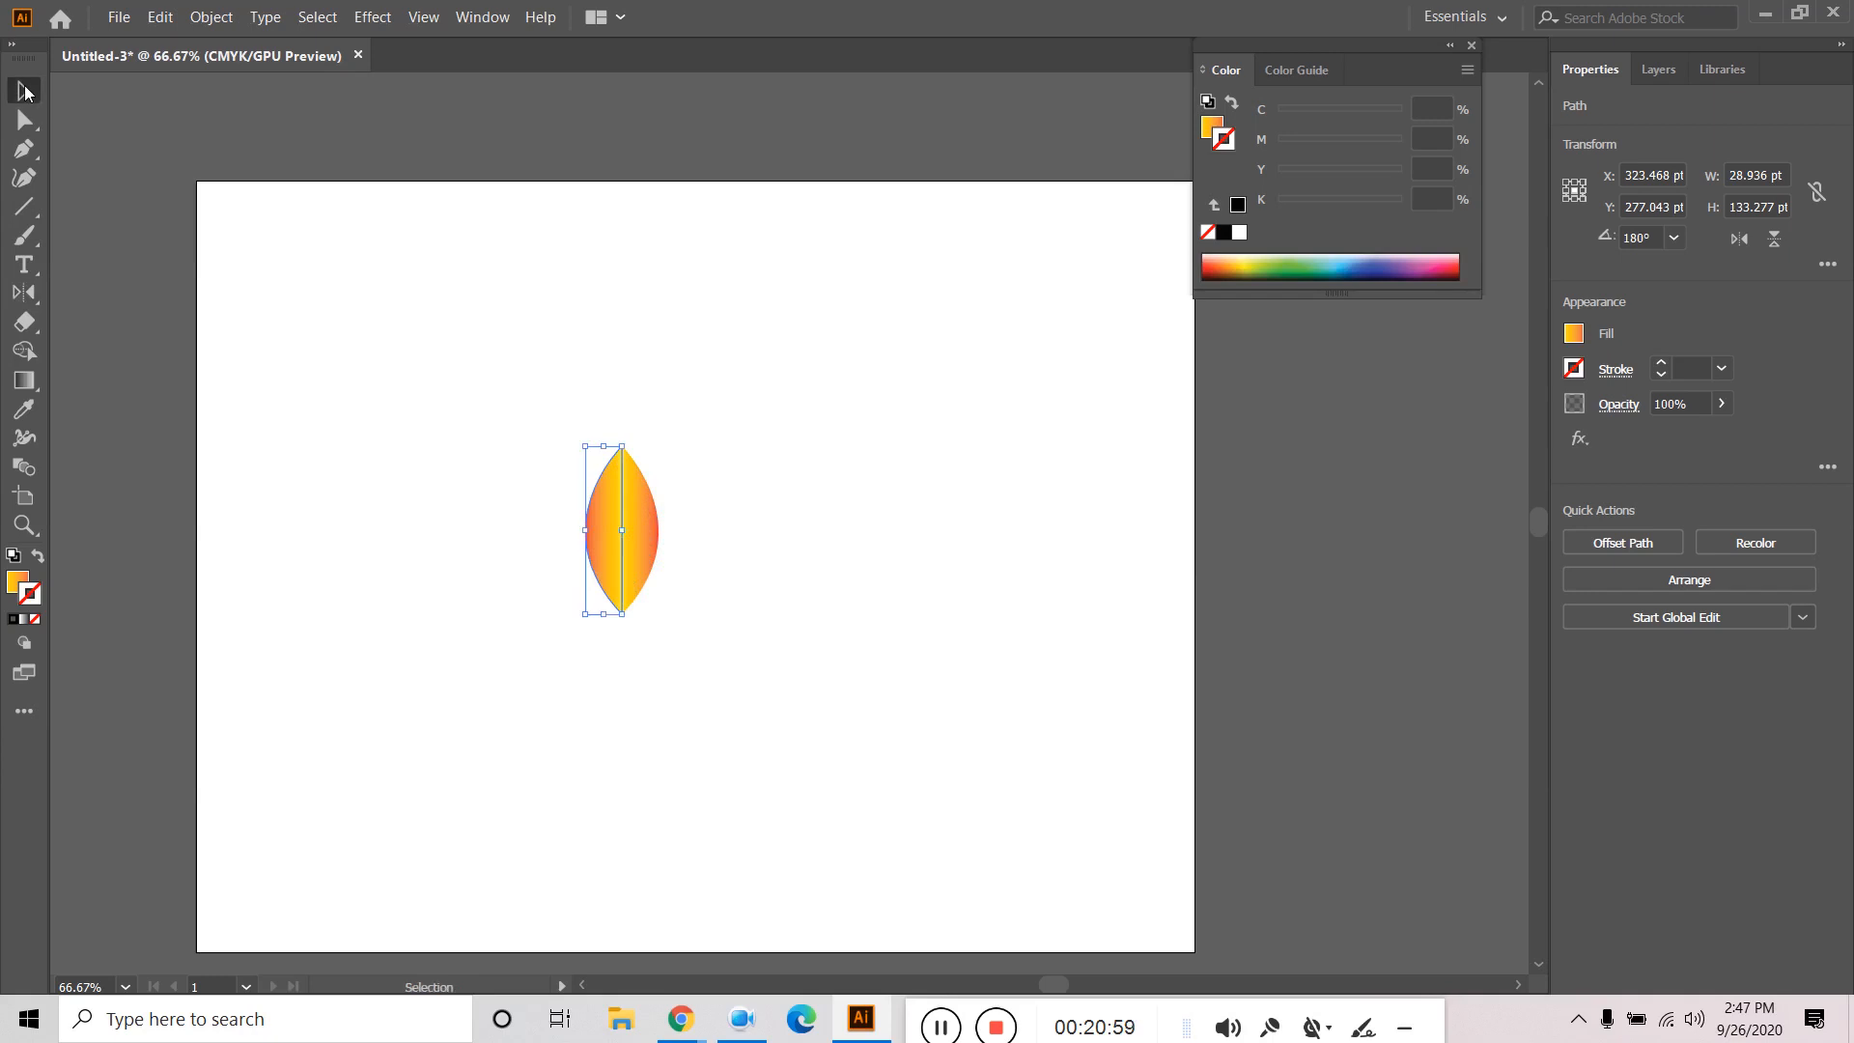
{"action": "left_click", "coordinate": [741, 463]}
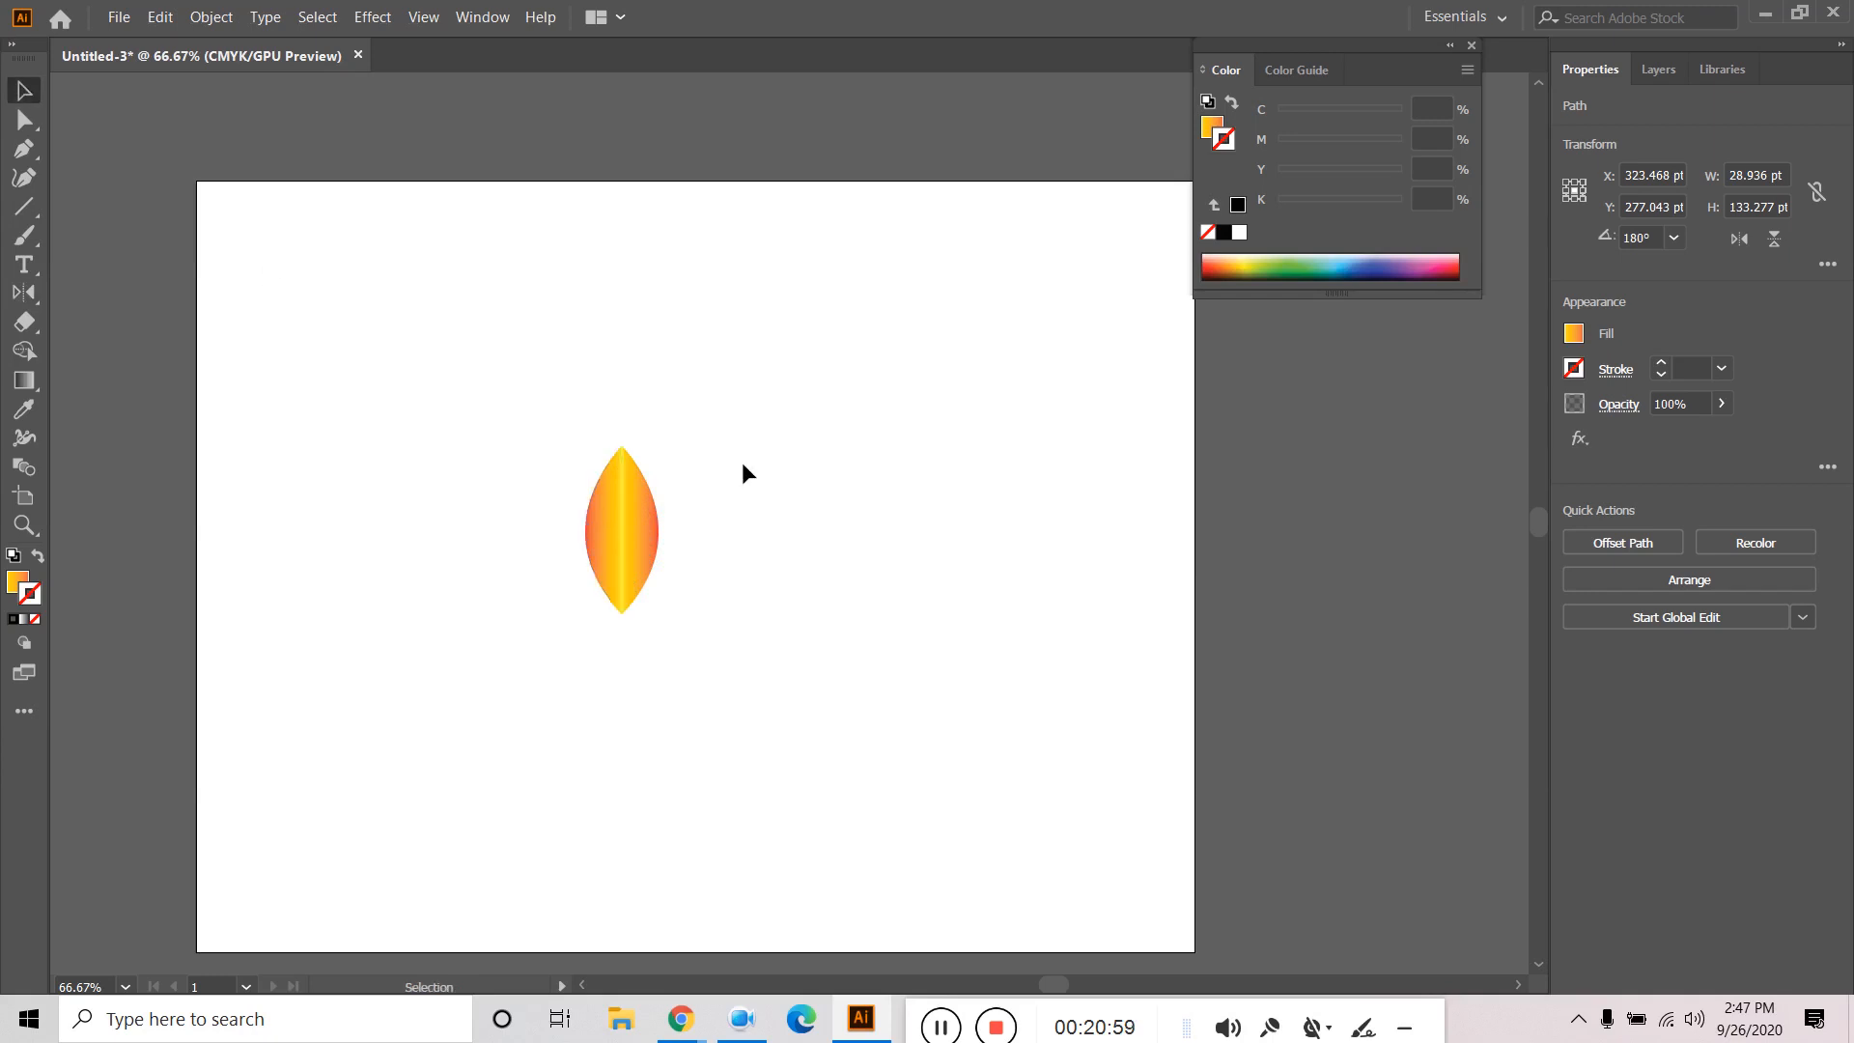
Tilt the right half of the leaf about 22° around the leaf's centre with the Reflect tool.
{"action": "left_click", "coordinate": [642, 527]}
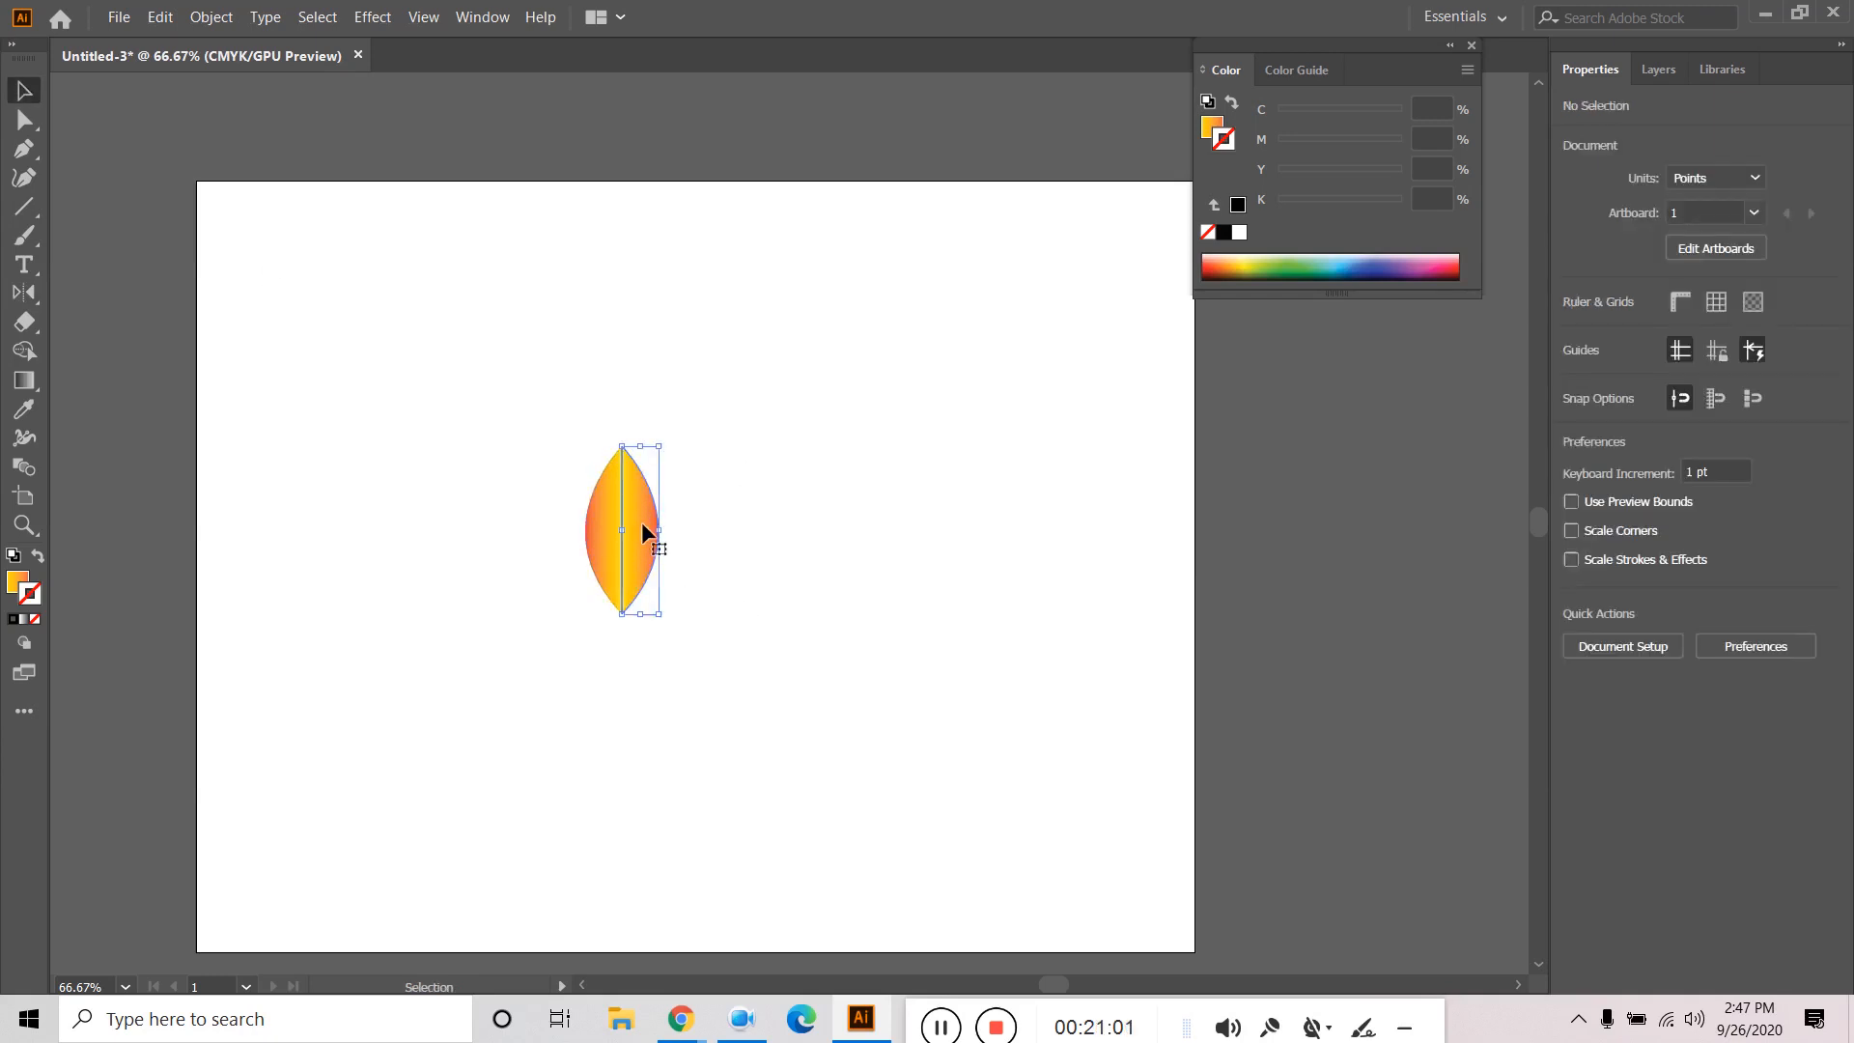
{"action": "left_click", "coordinate": [24, 293]}
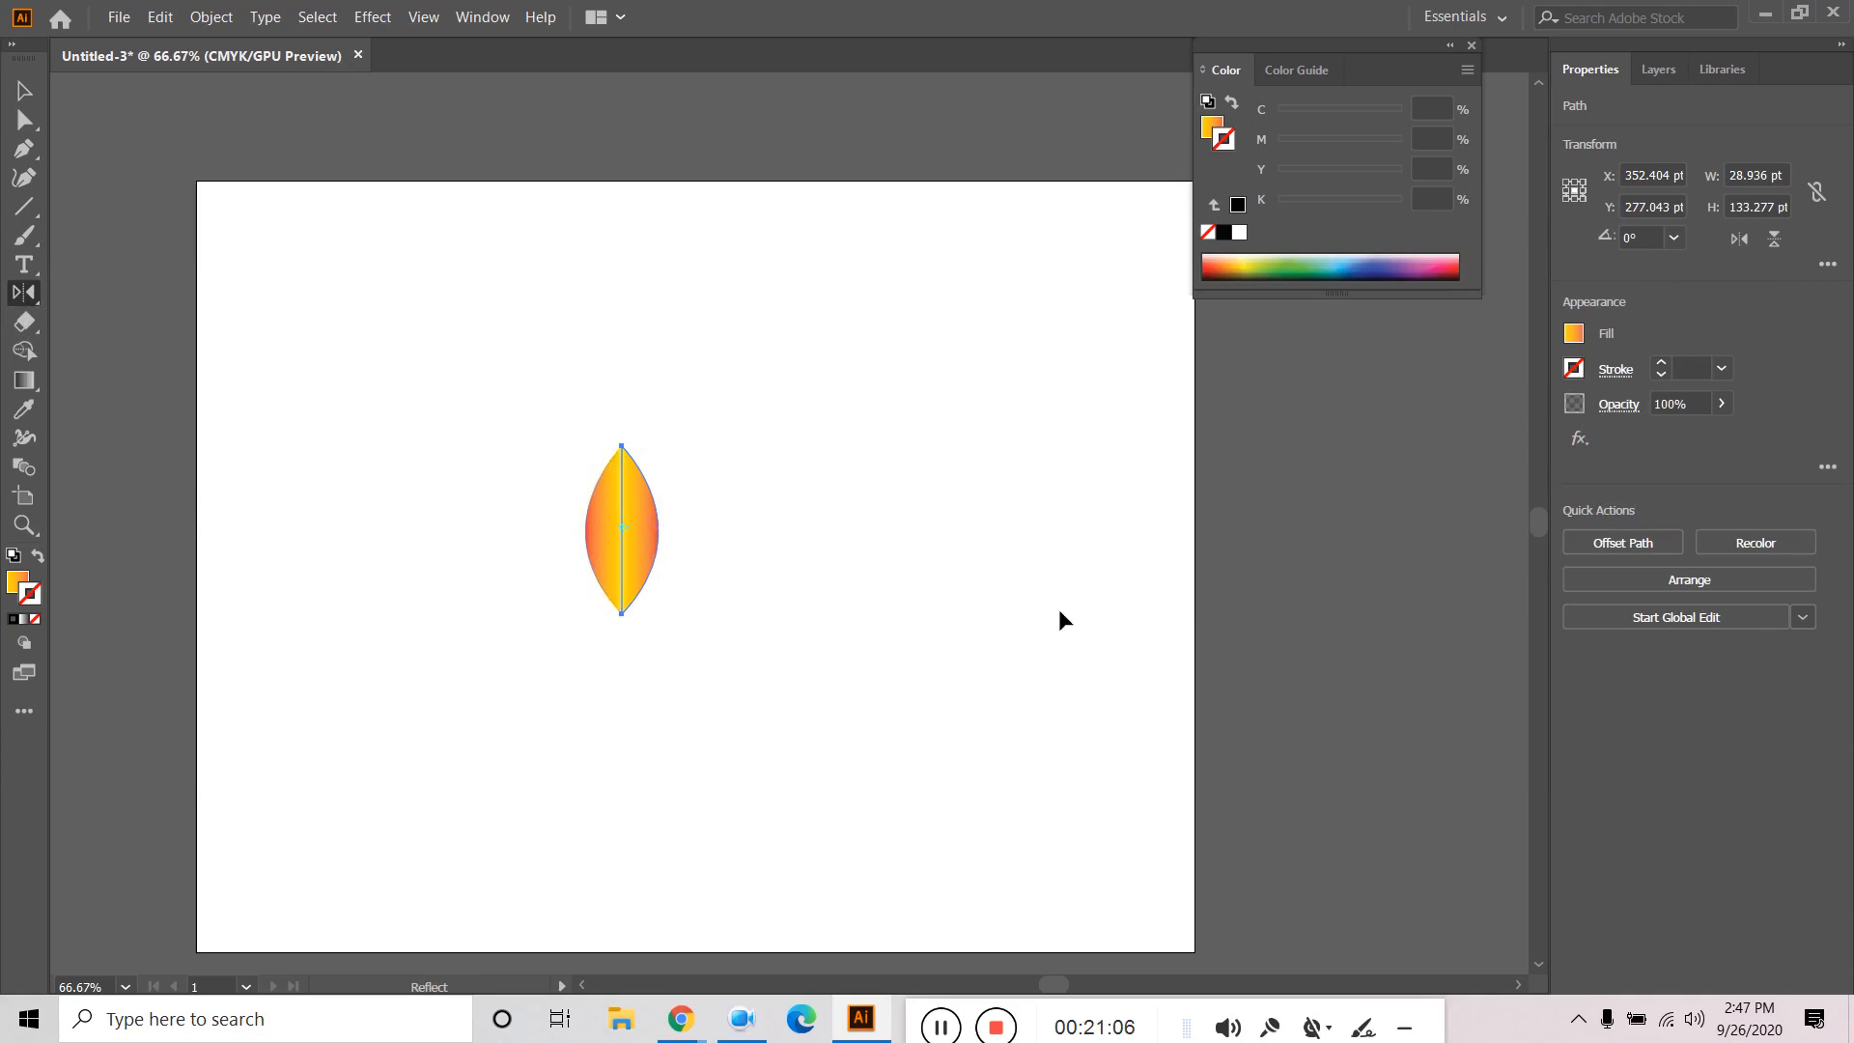
{"action": "left_click", "coordinate": [832, 484]}
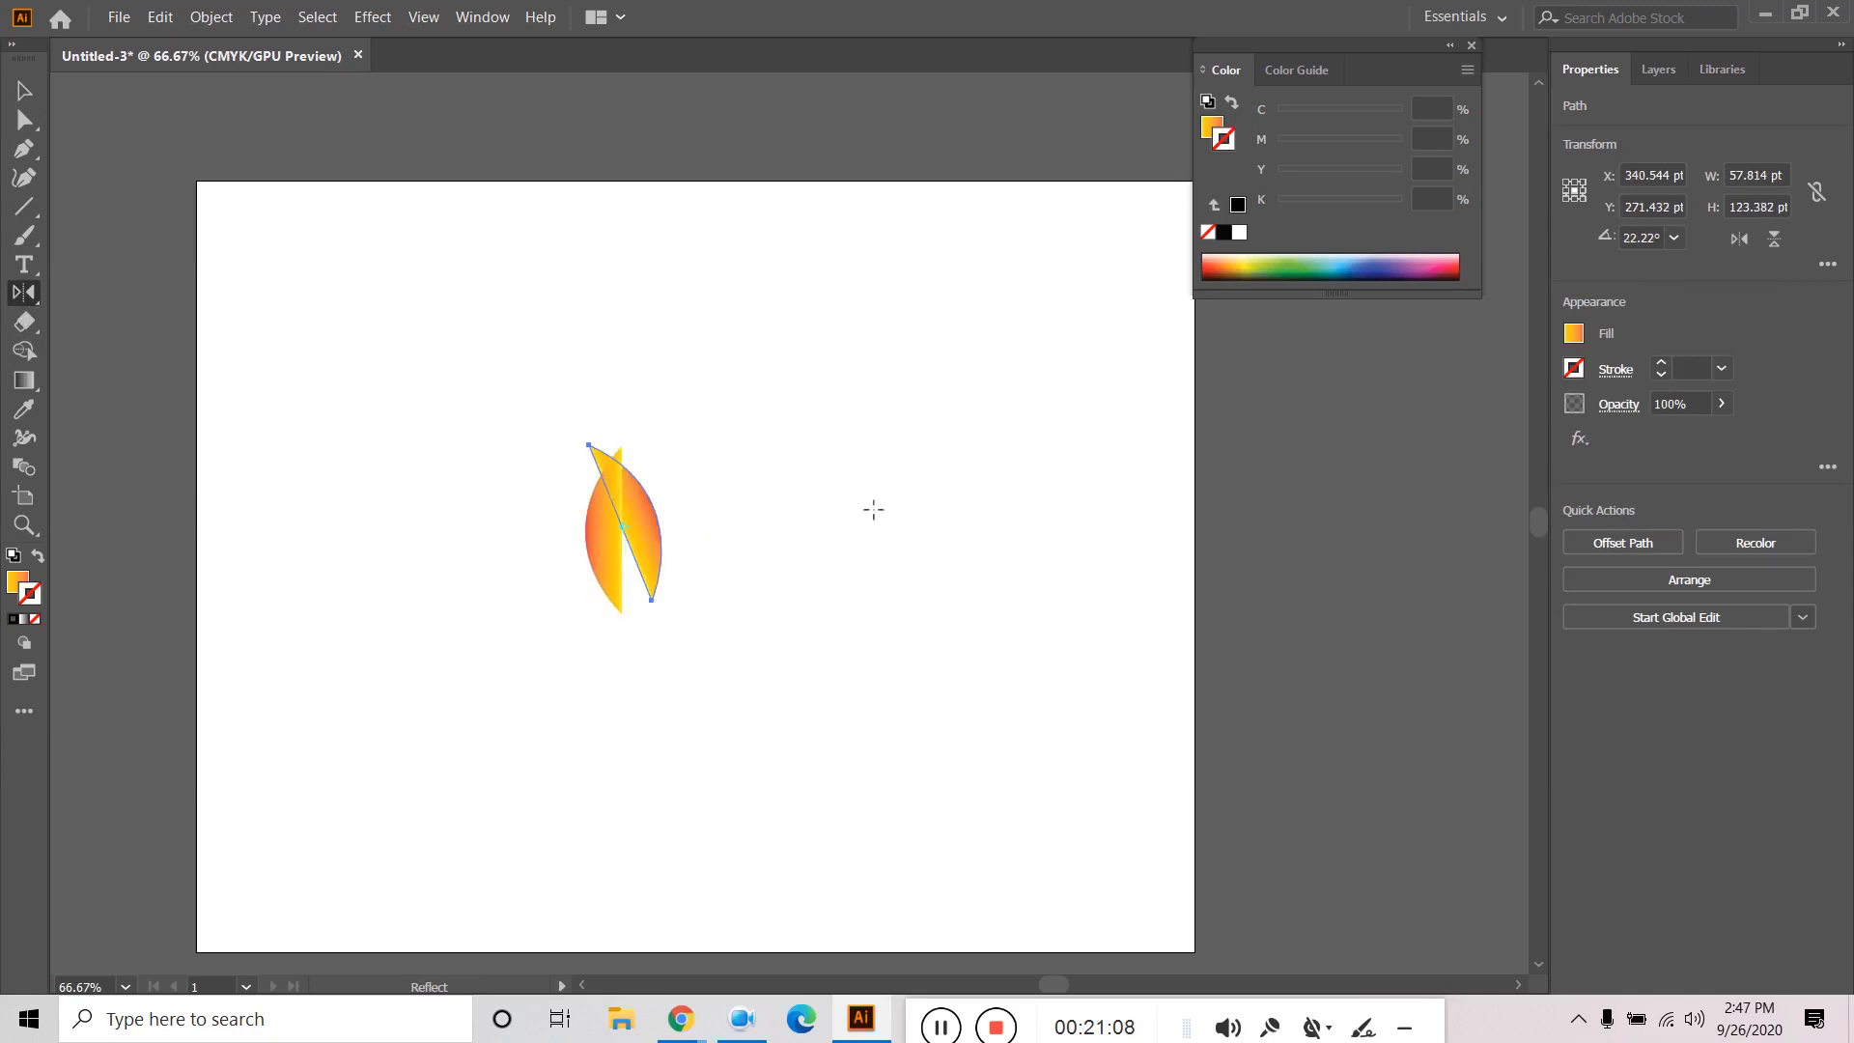
Undo the last tilt and delete the leaf's left half, leaving the right half selected.
{"action": "key", "text": "ctrl+z"}
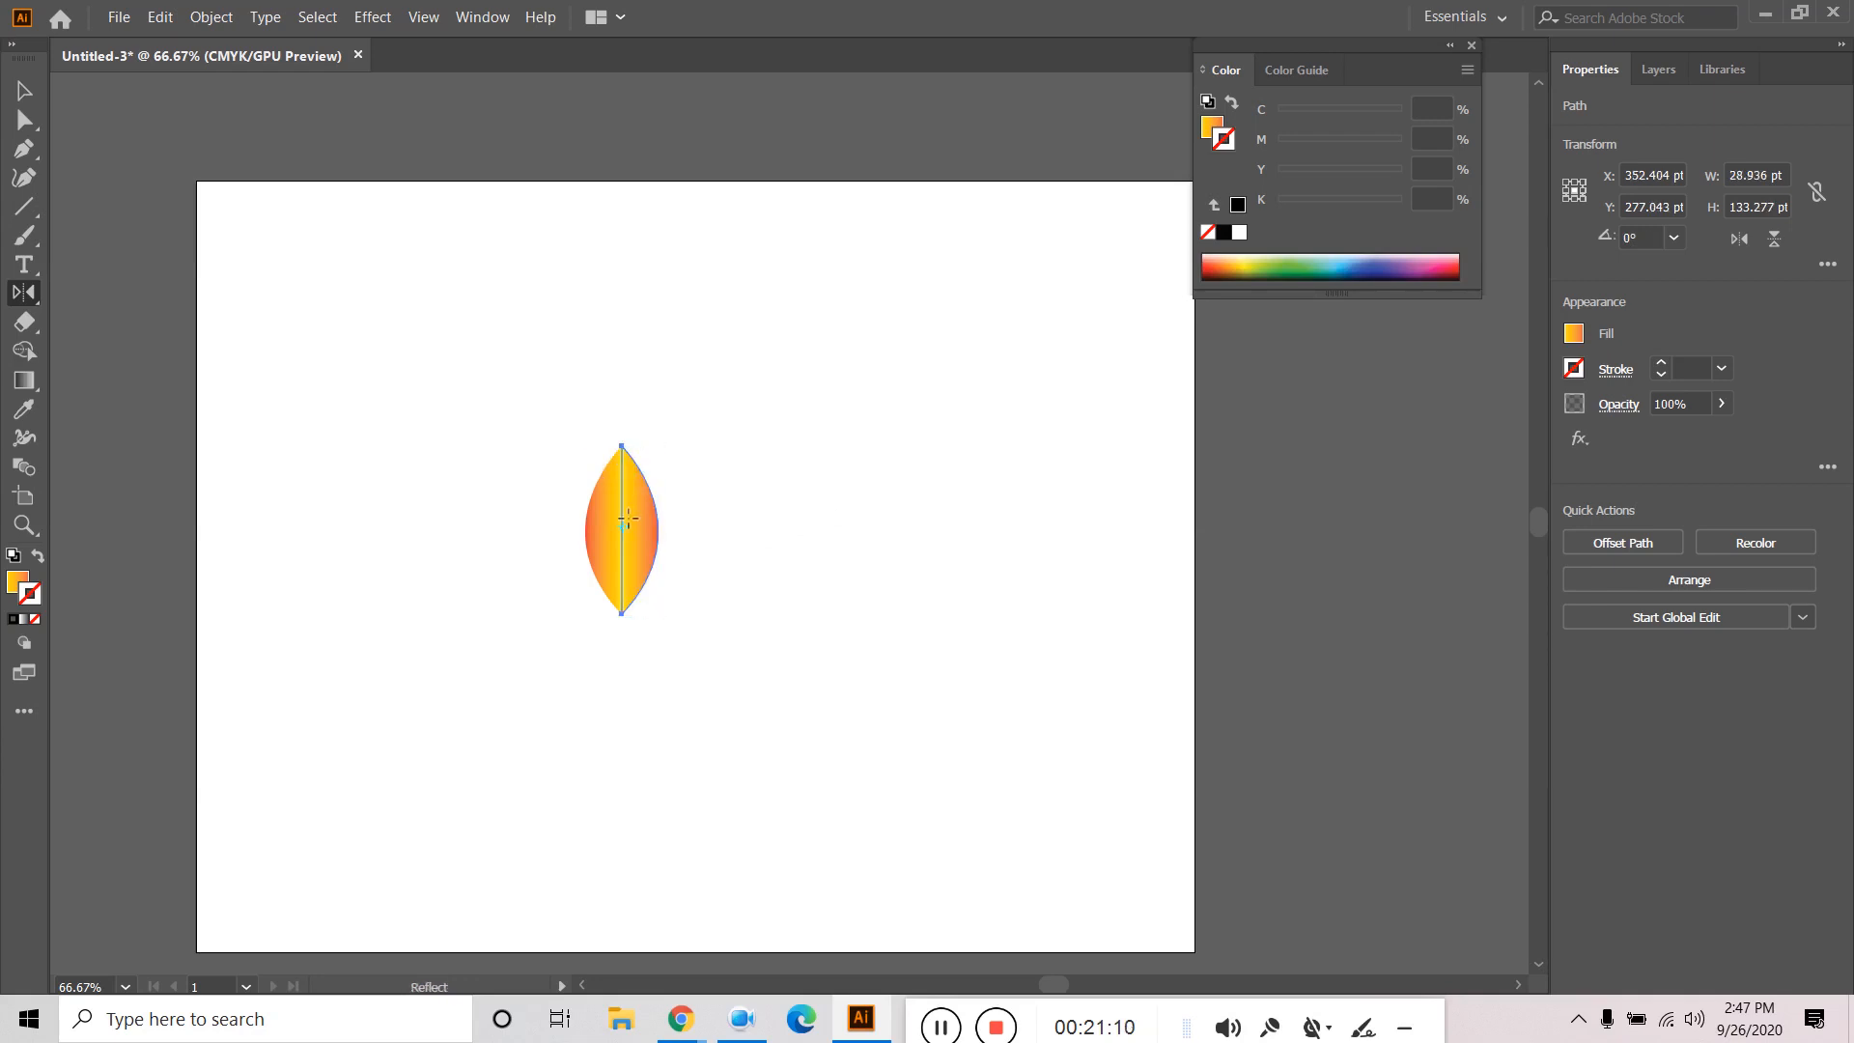
{"action": "left_click", "coordinate": [24, 90]}
{"action": "left_click", "coordinate": [402, 508]}
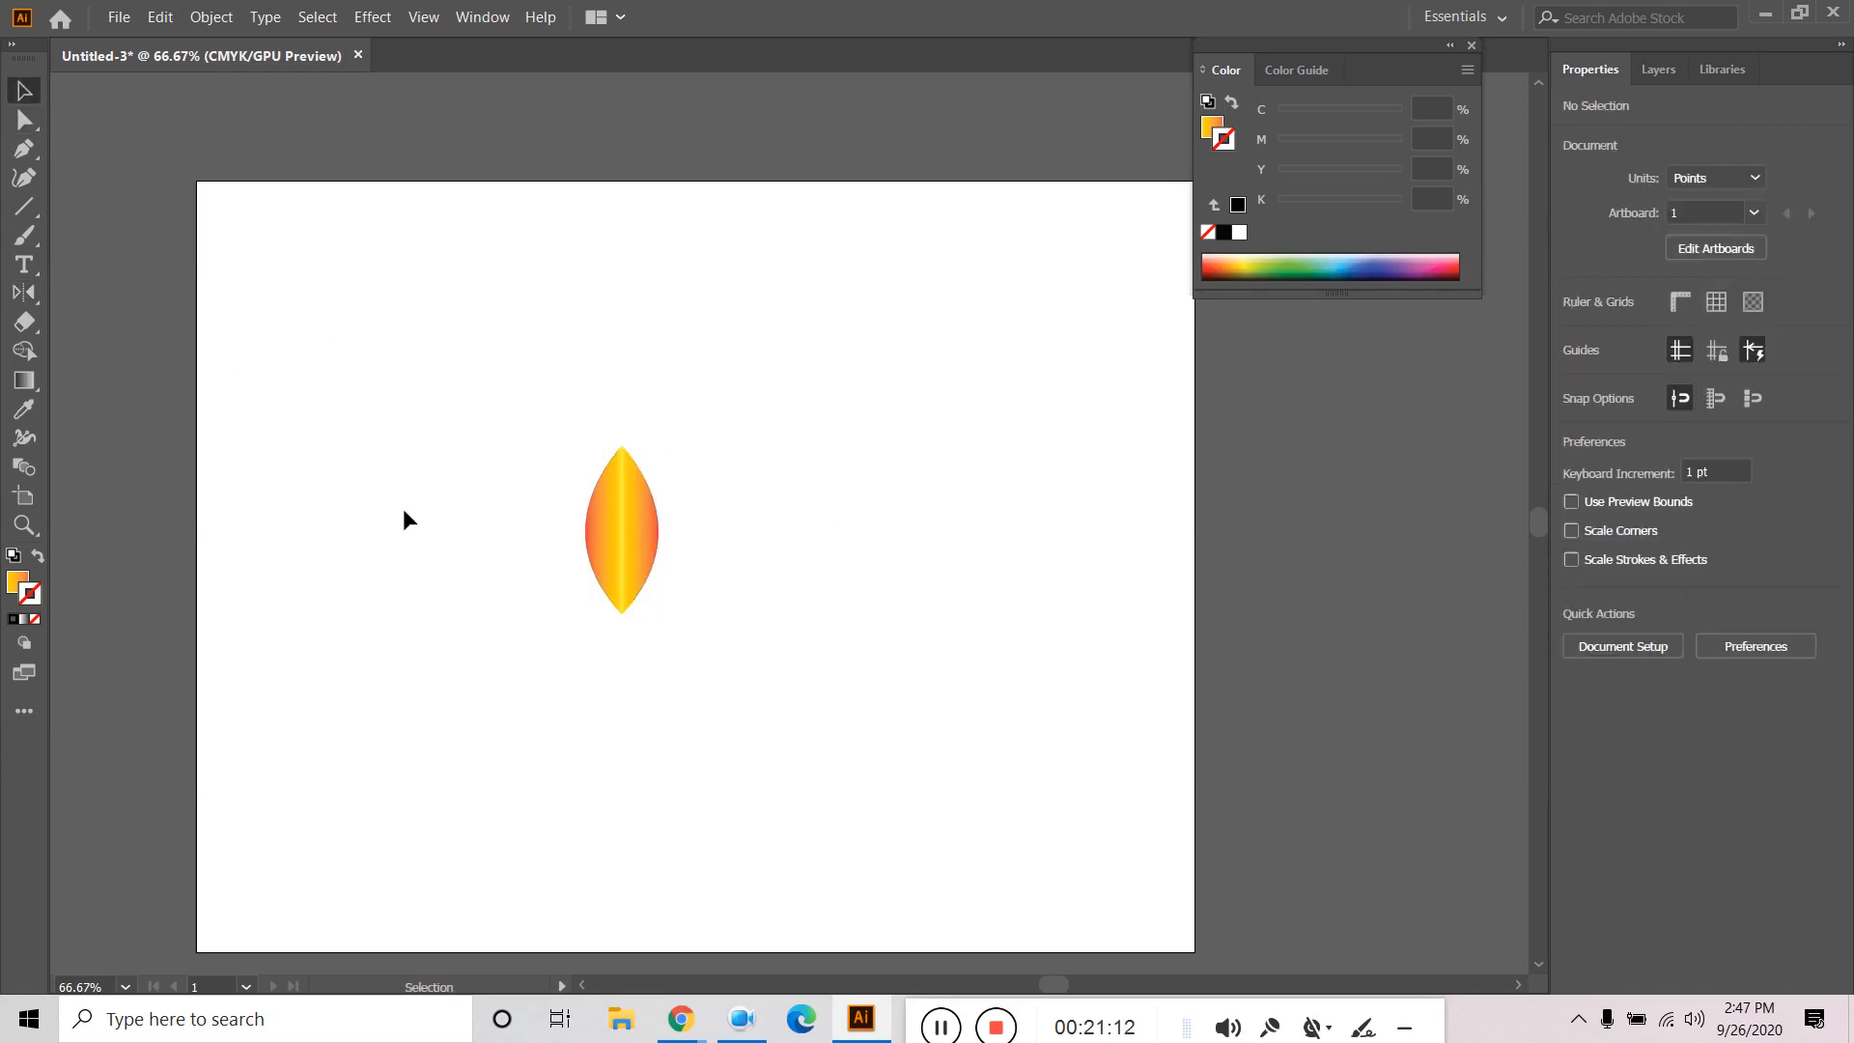
{"action": "left_click", "coordinate": [589, 535]}
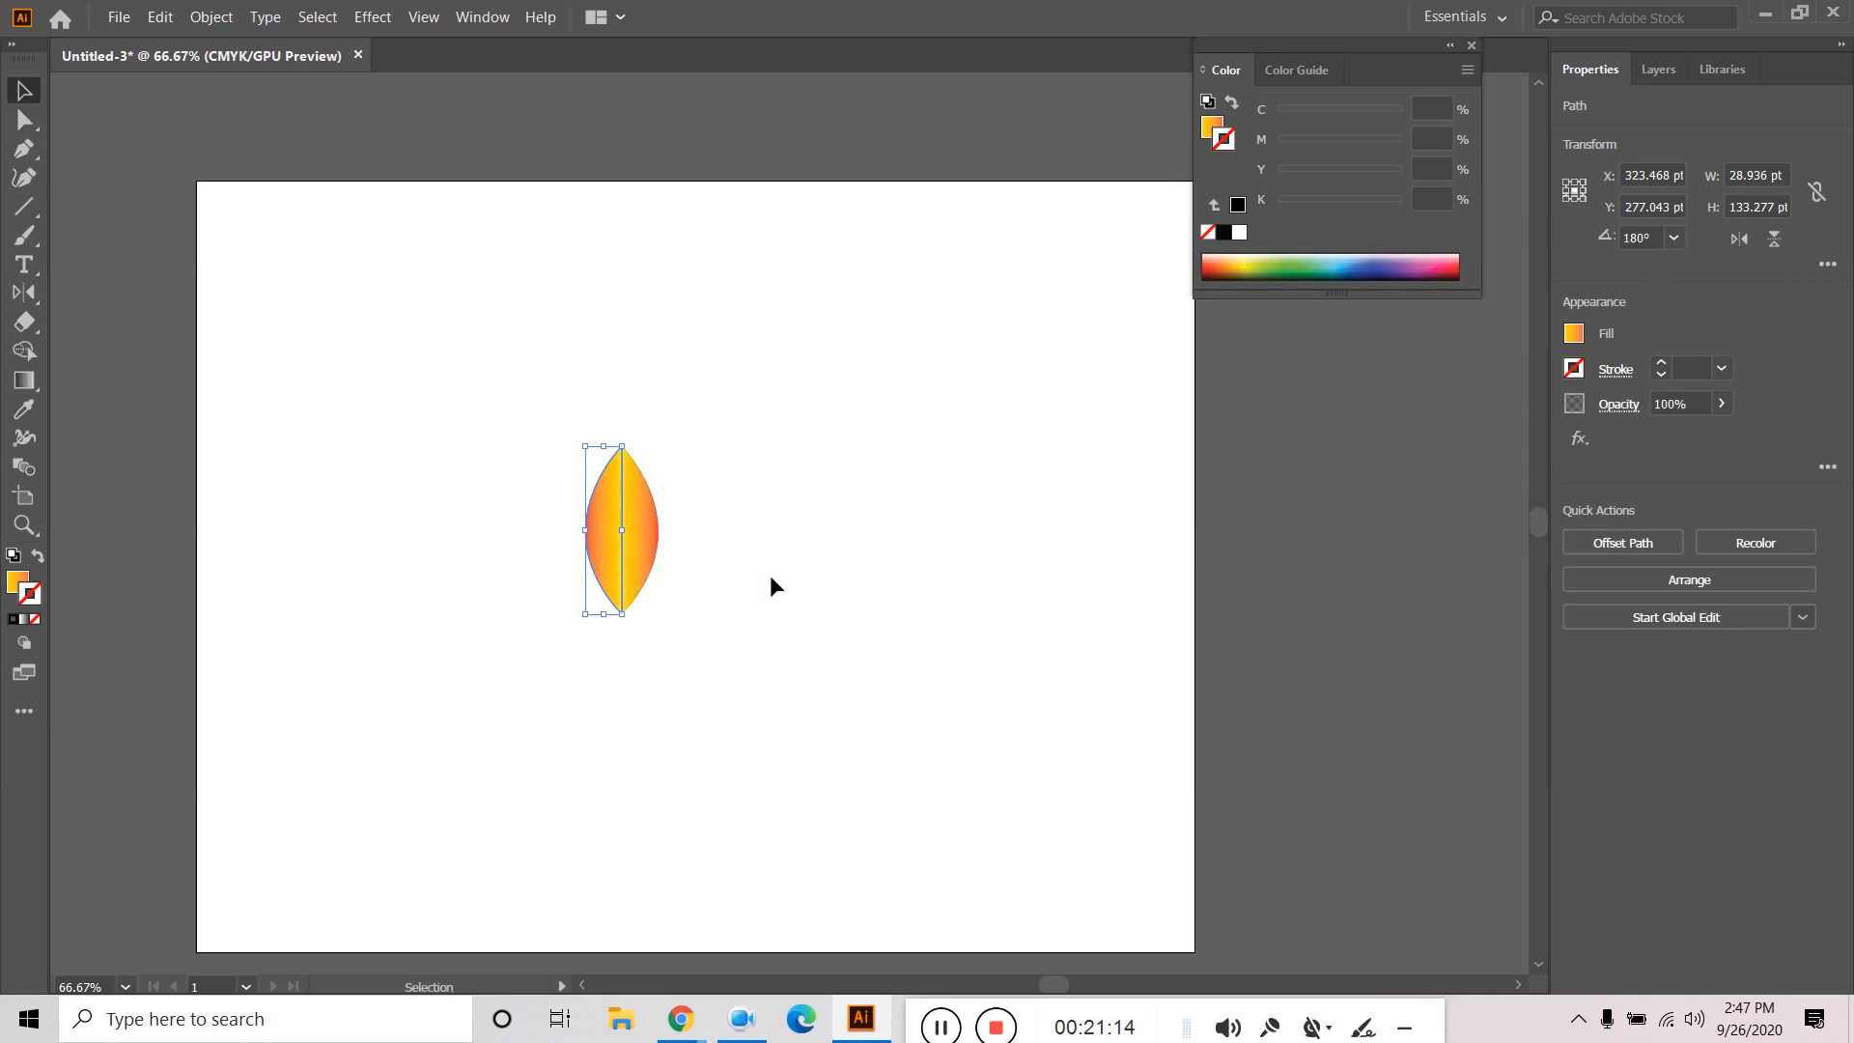
{"action": "key", "text": "Delete"}
{"action": "left_click", "coordinate": [641, 550]}
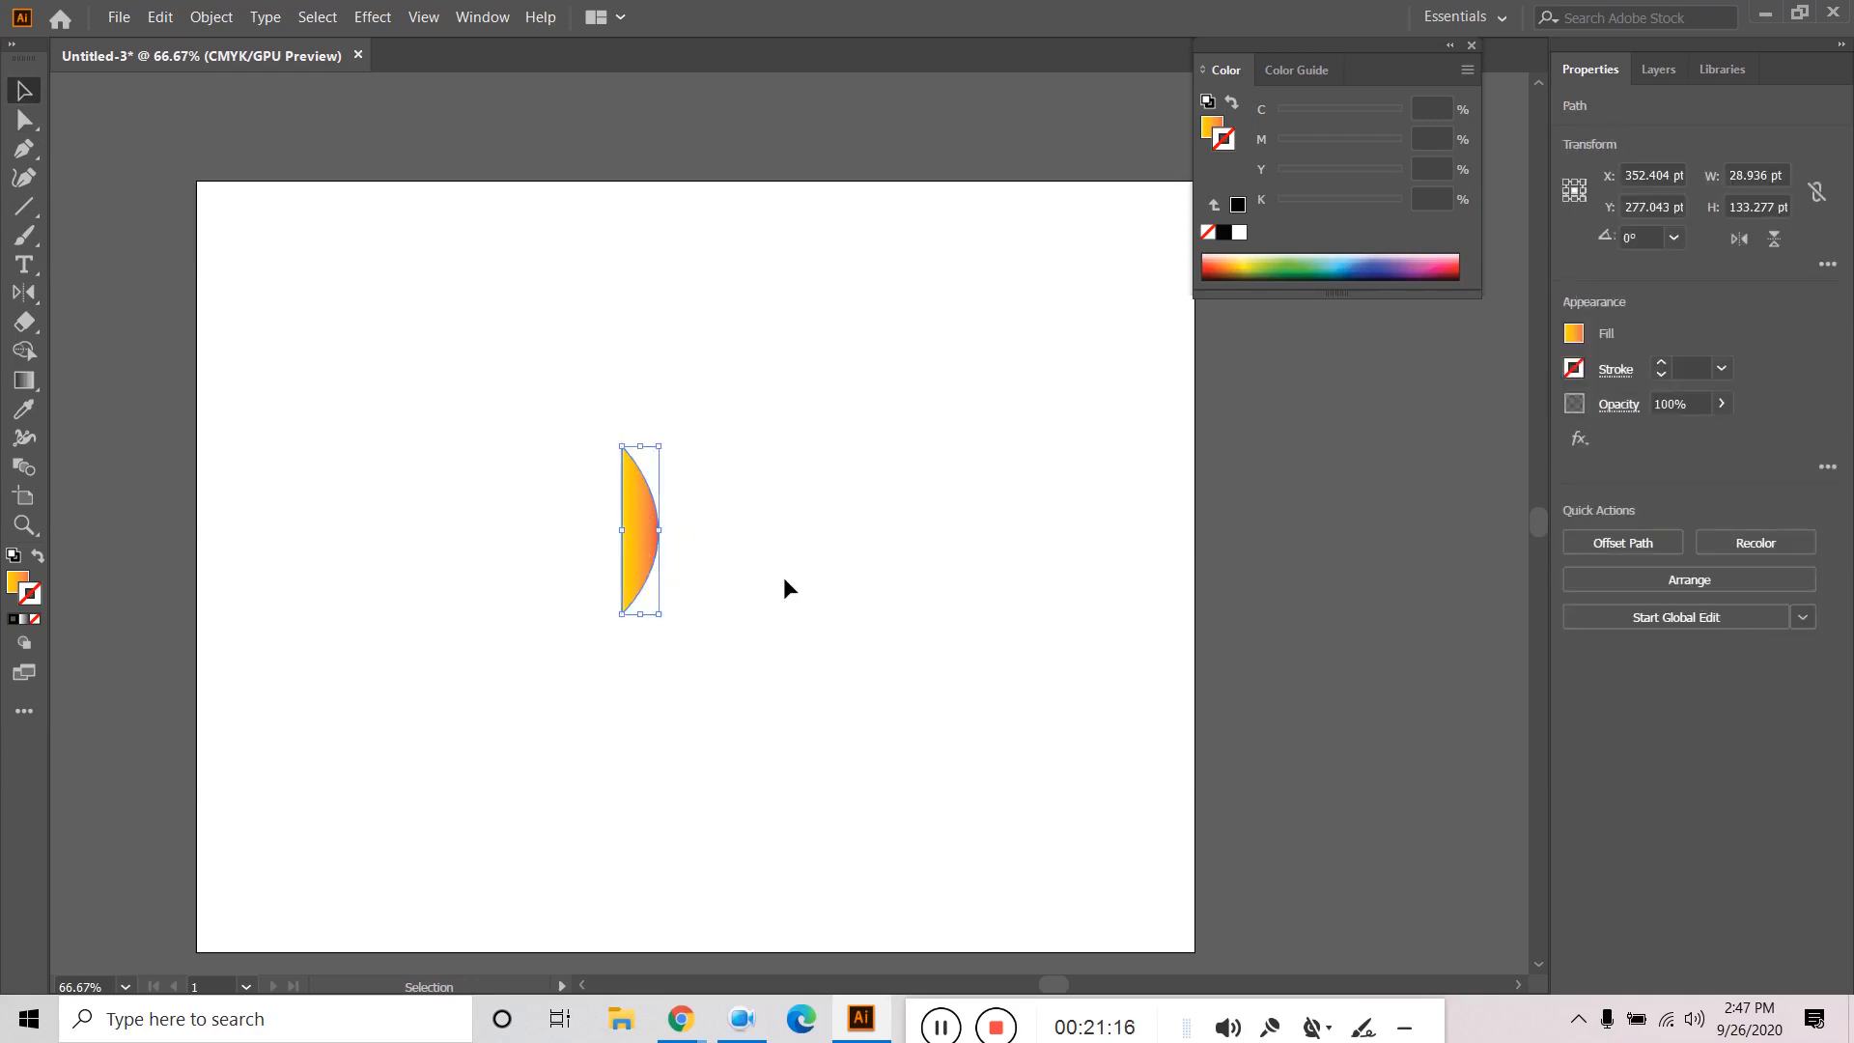
Try to create a copy of the half-leaf reflected across the vertical axis with the Reflect command, and undo the copy.
{"action": "left_click", "coordinate": [209, 16]}
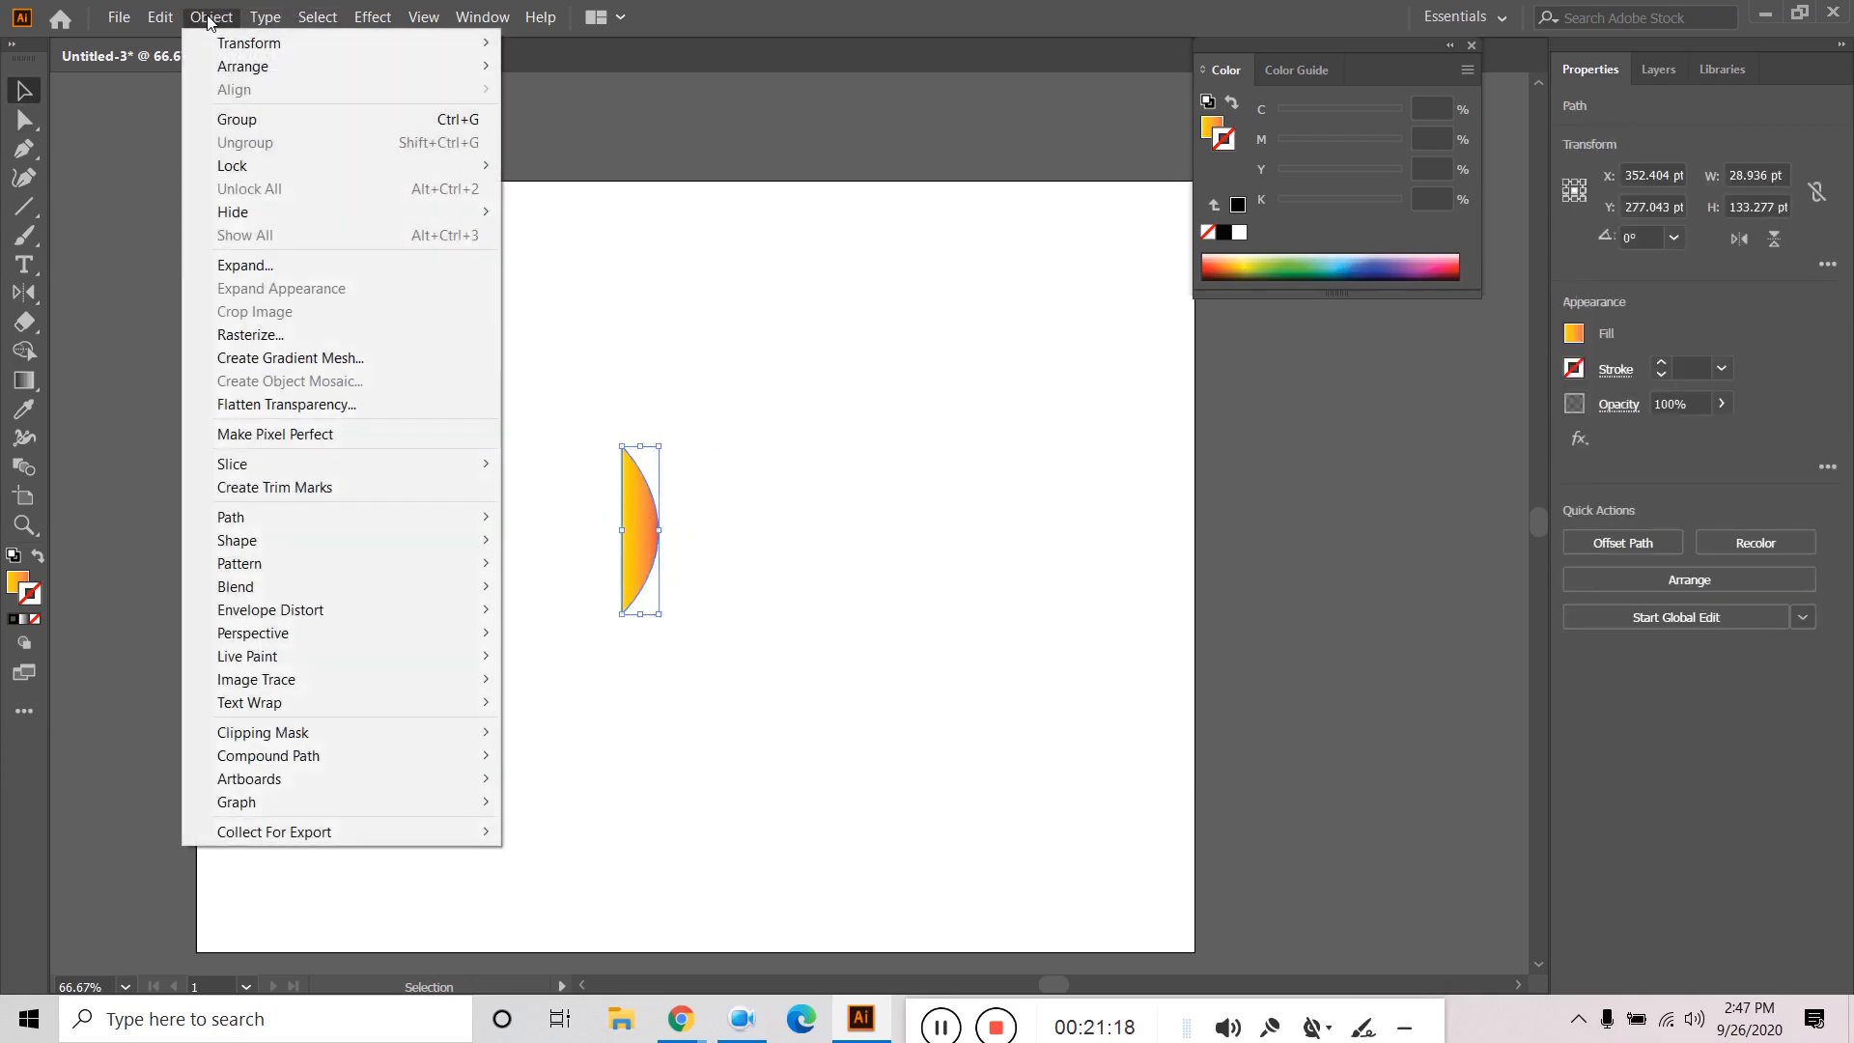
{"action": "mouse_move", "coordinate": [247, 53]}
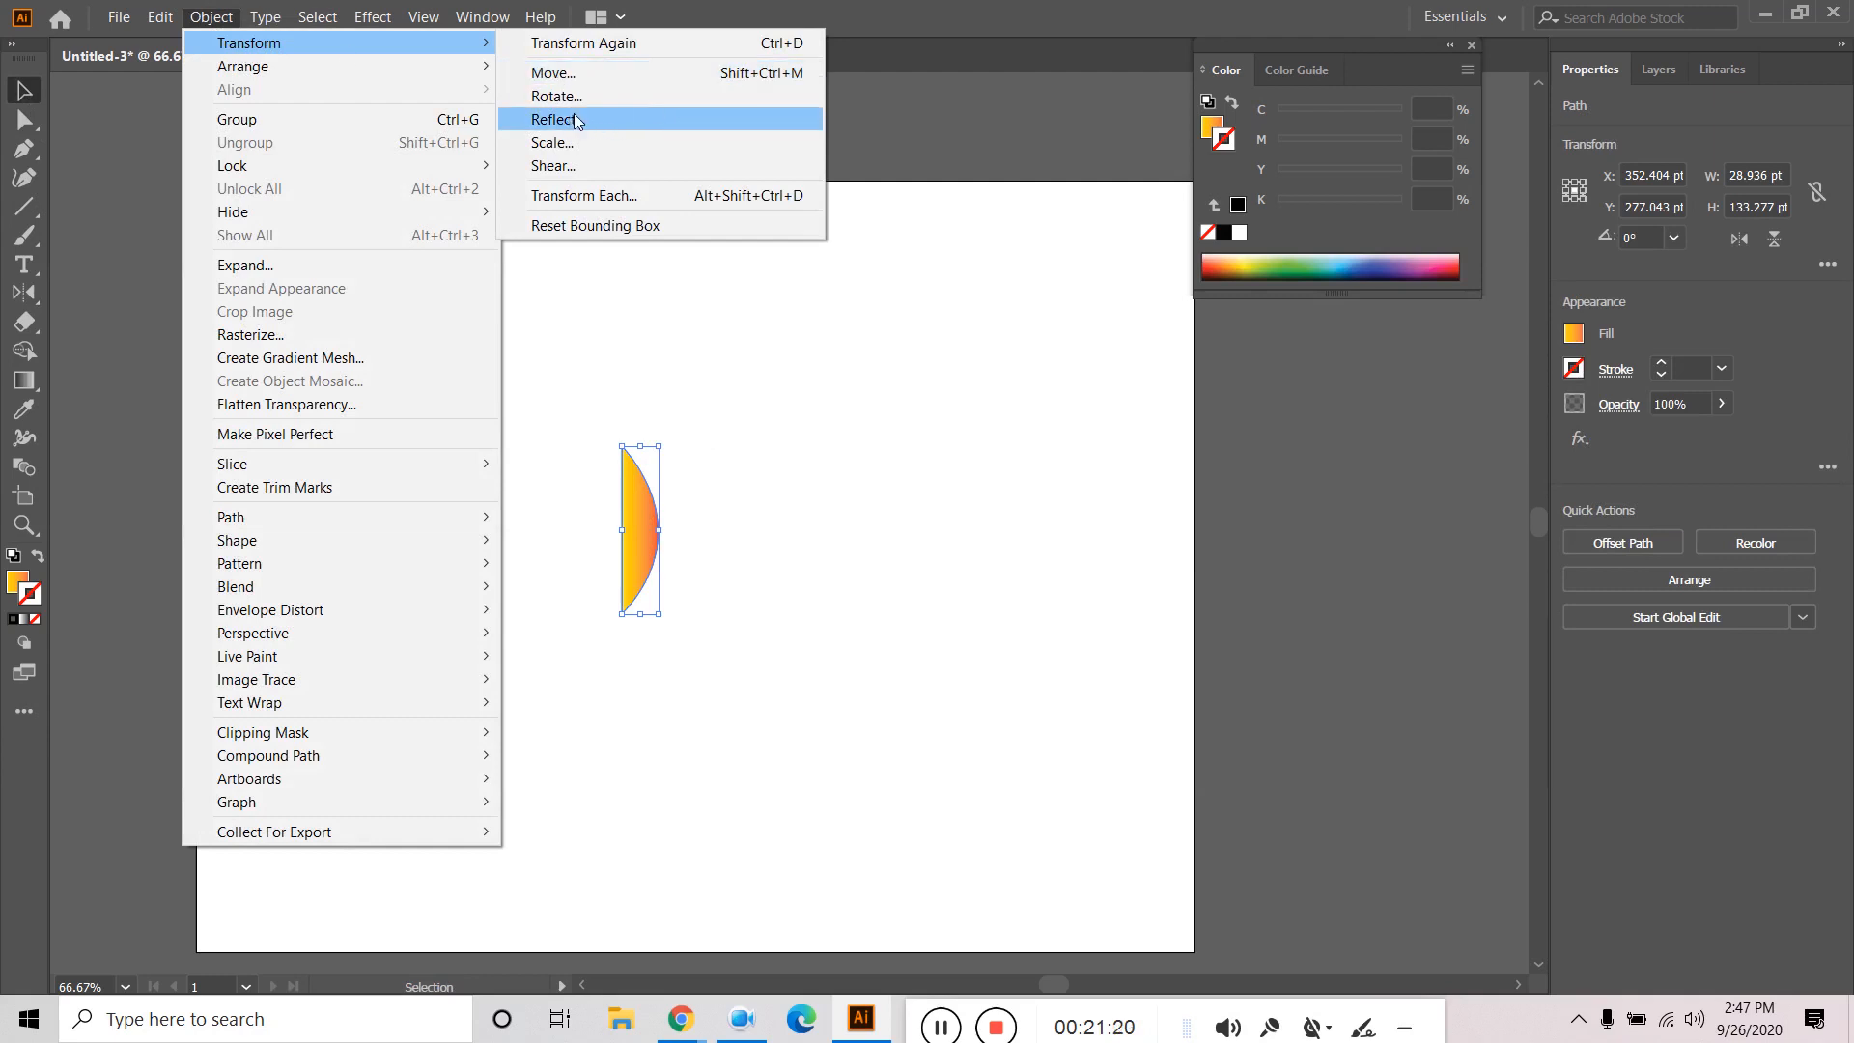
{"action": "left_click", "coordinate": [574, 117]}
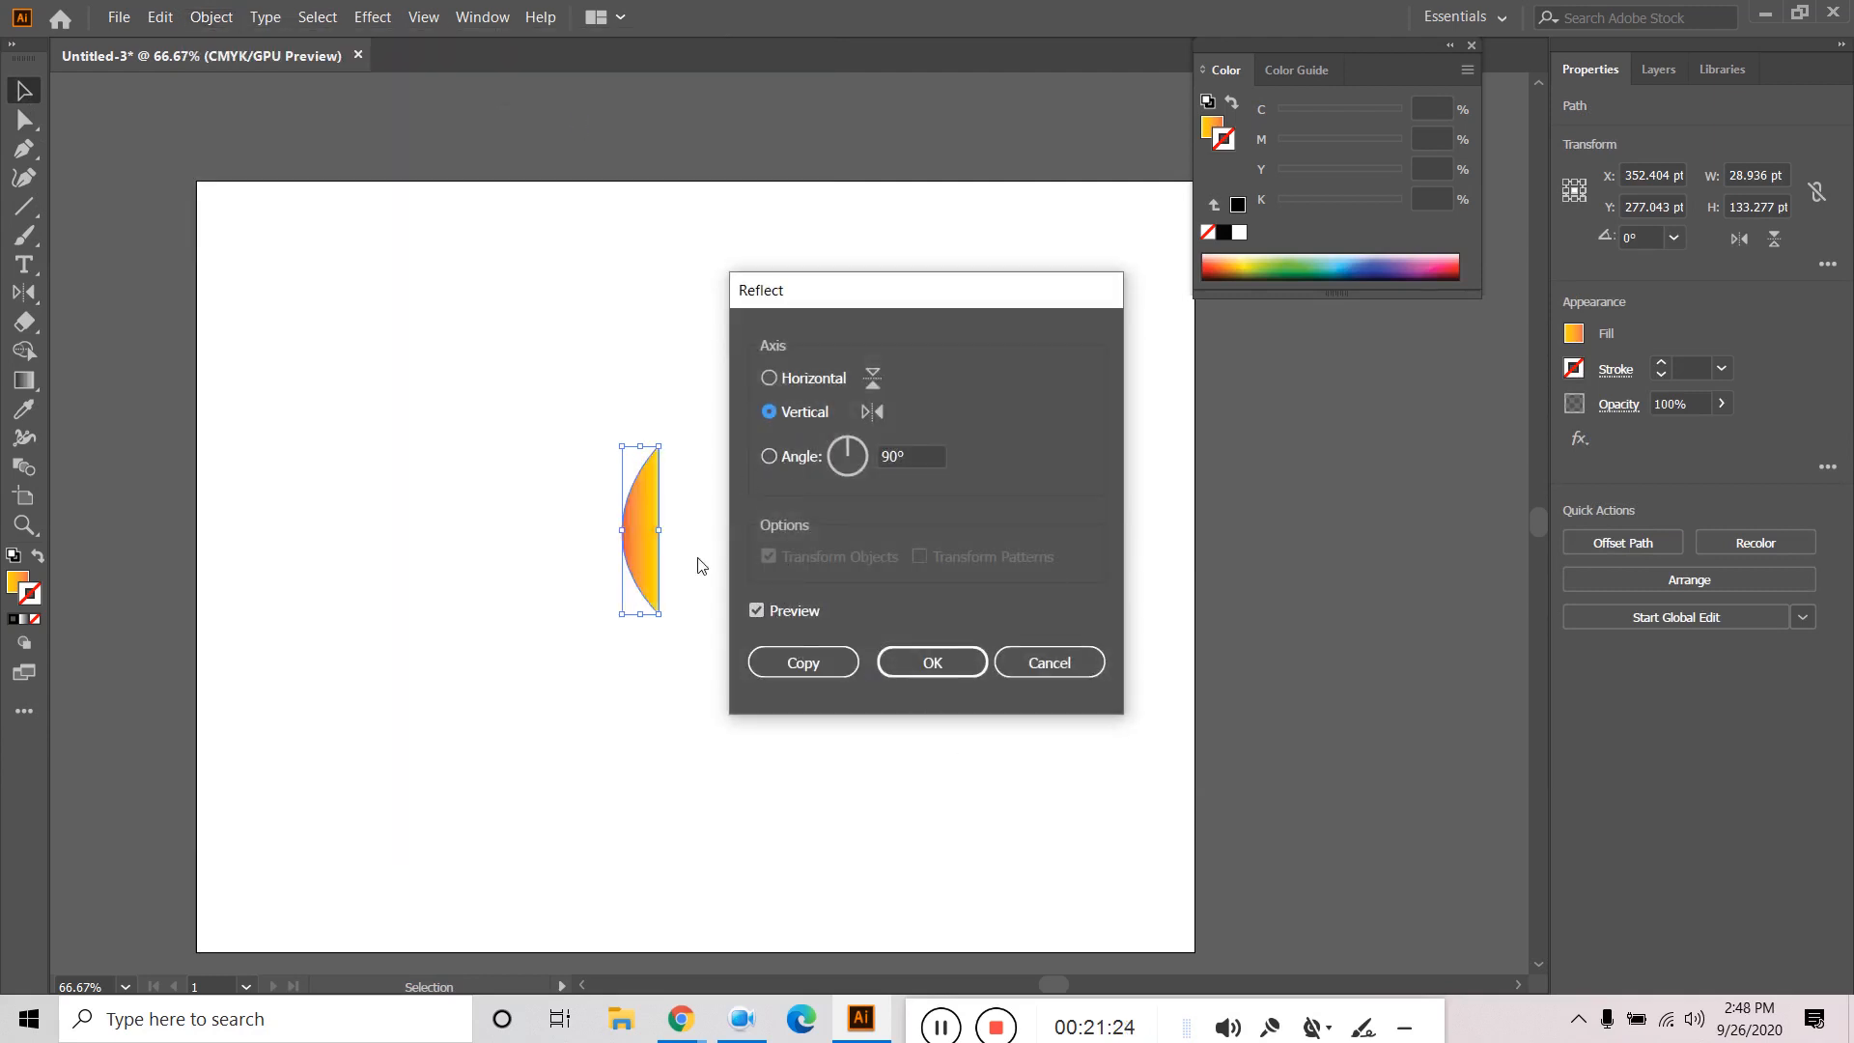
{"action": "left_click", "coordinate": [828, 666]}
{"action": "key", "text": "a"}
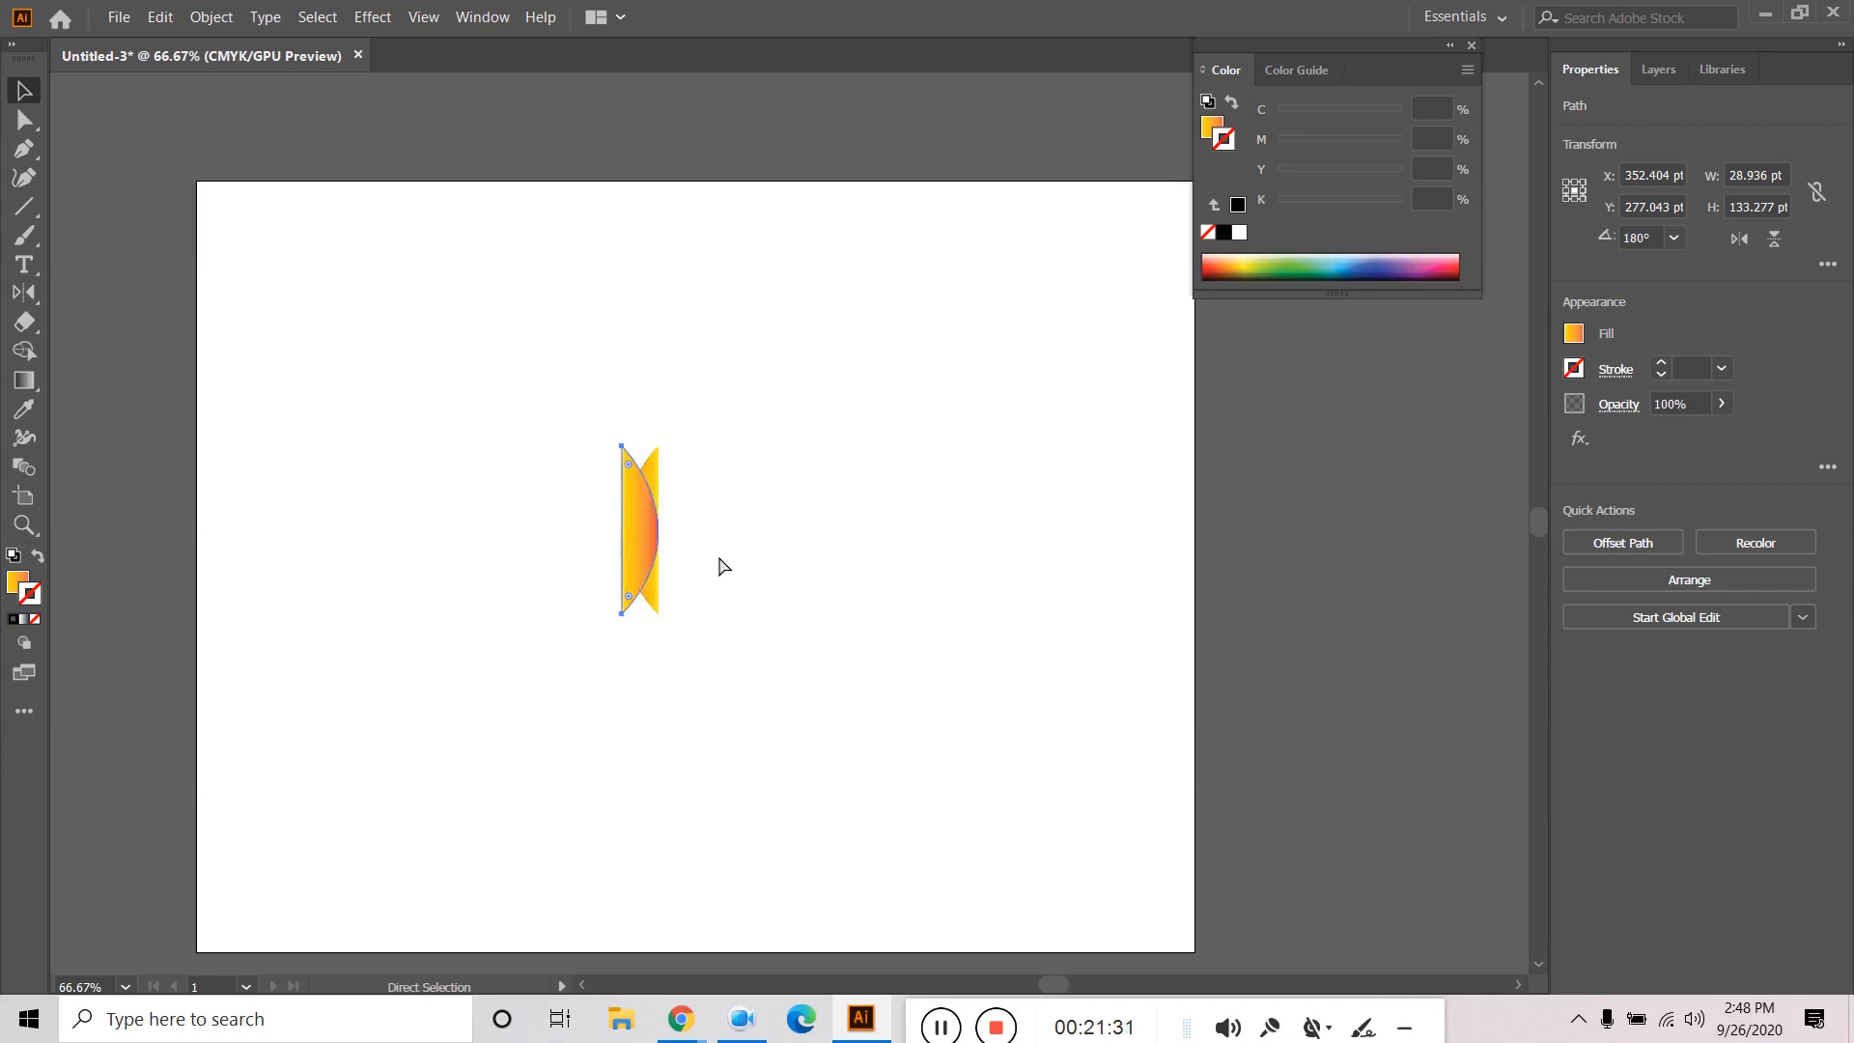
{"action": "key", "text": "v"}
{"action": "key", "text": "a"}
{"action": "key", "text": "ctrl+z"}
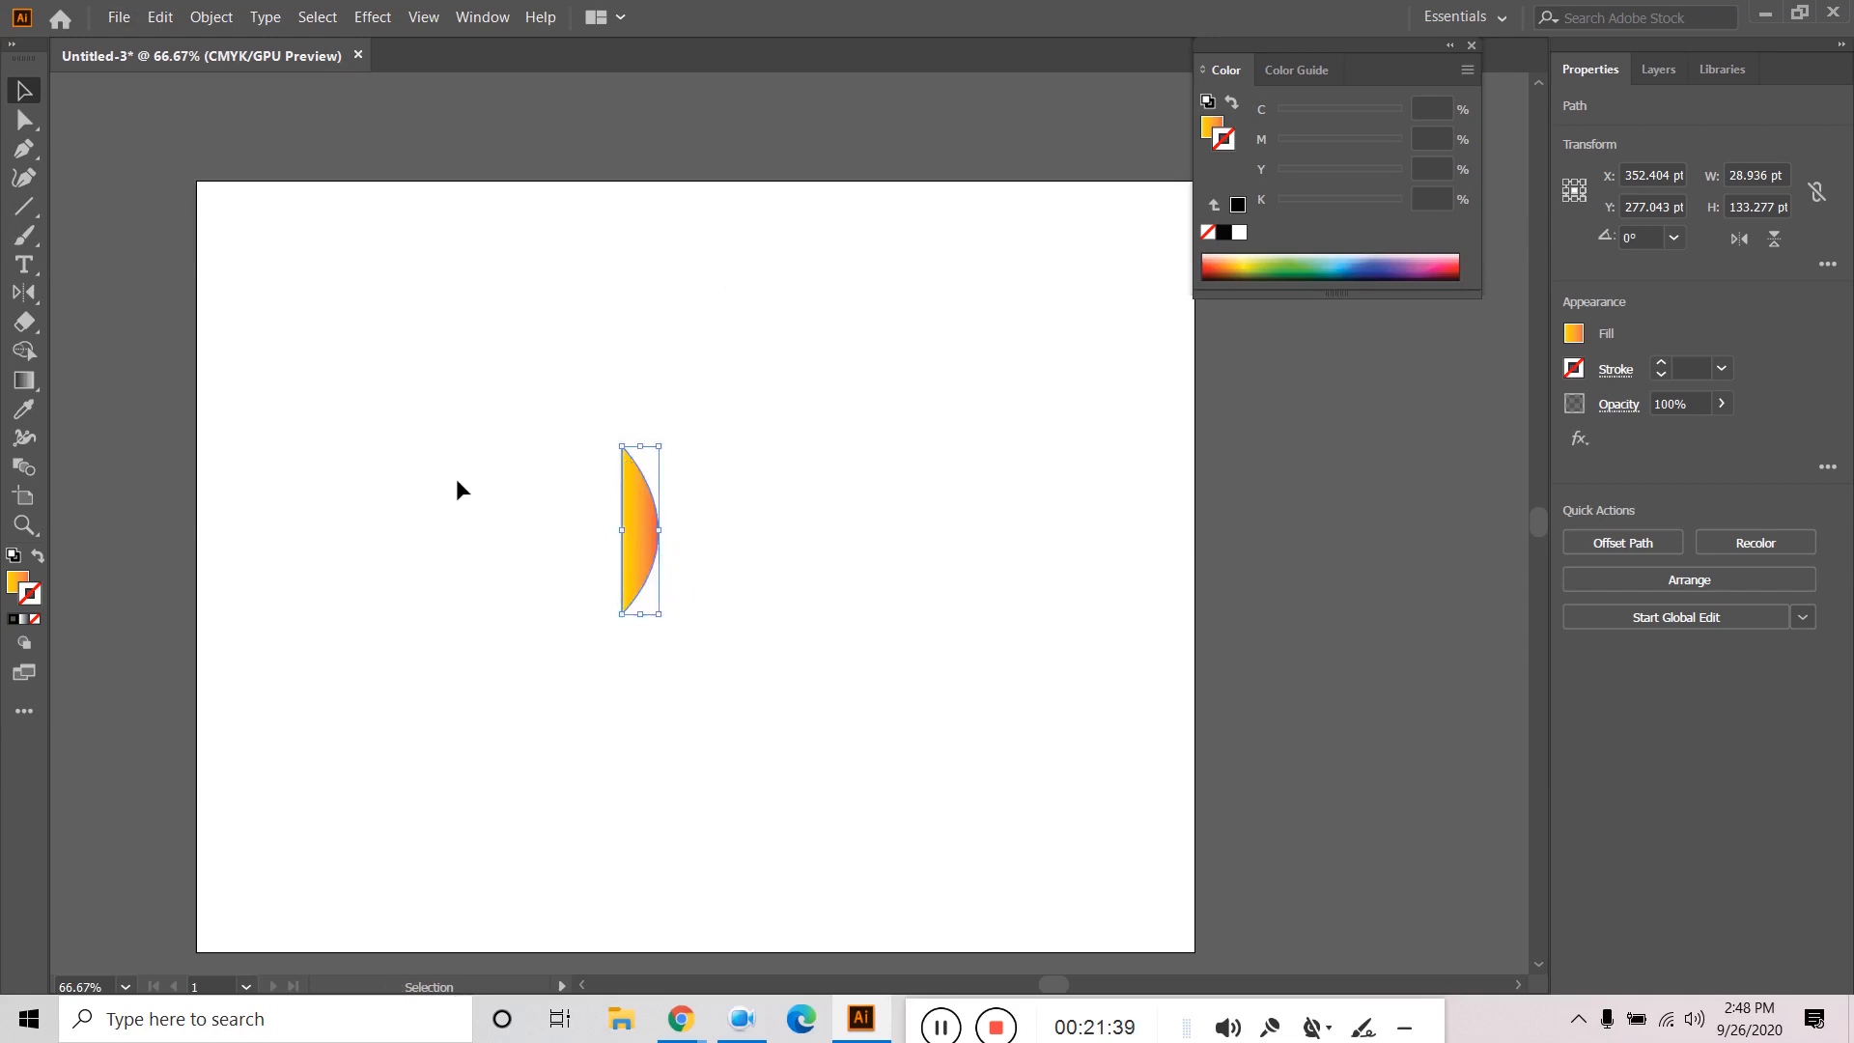
Try to create a copy of the half-leaf reflected across a 45° axis, and undo the copy.
{"action": "left_click", "coordinate": [207, 17]}
{"action": "mouse_move", "coordinate": [241, 42]}
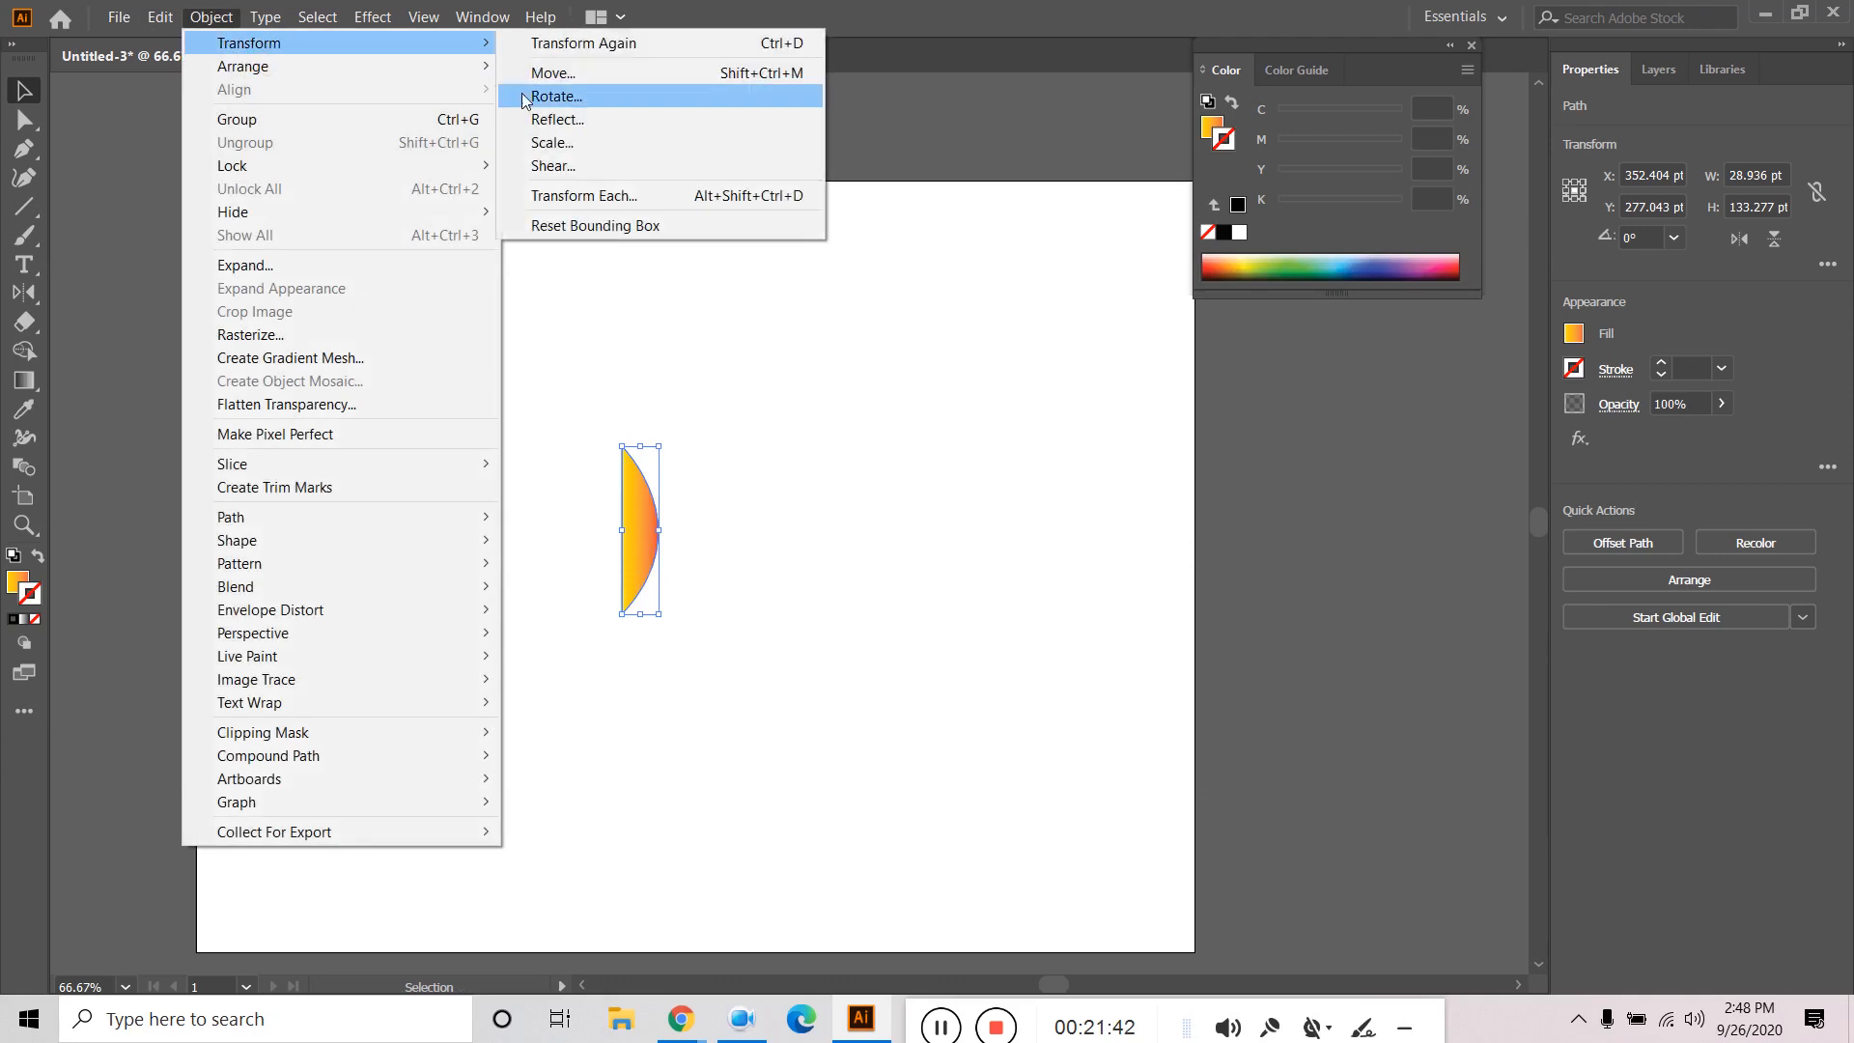
{"action": "left_click", "coordinate": [569, 120]}
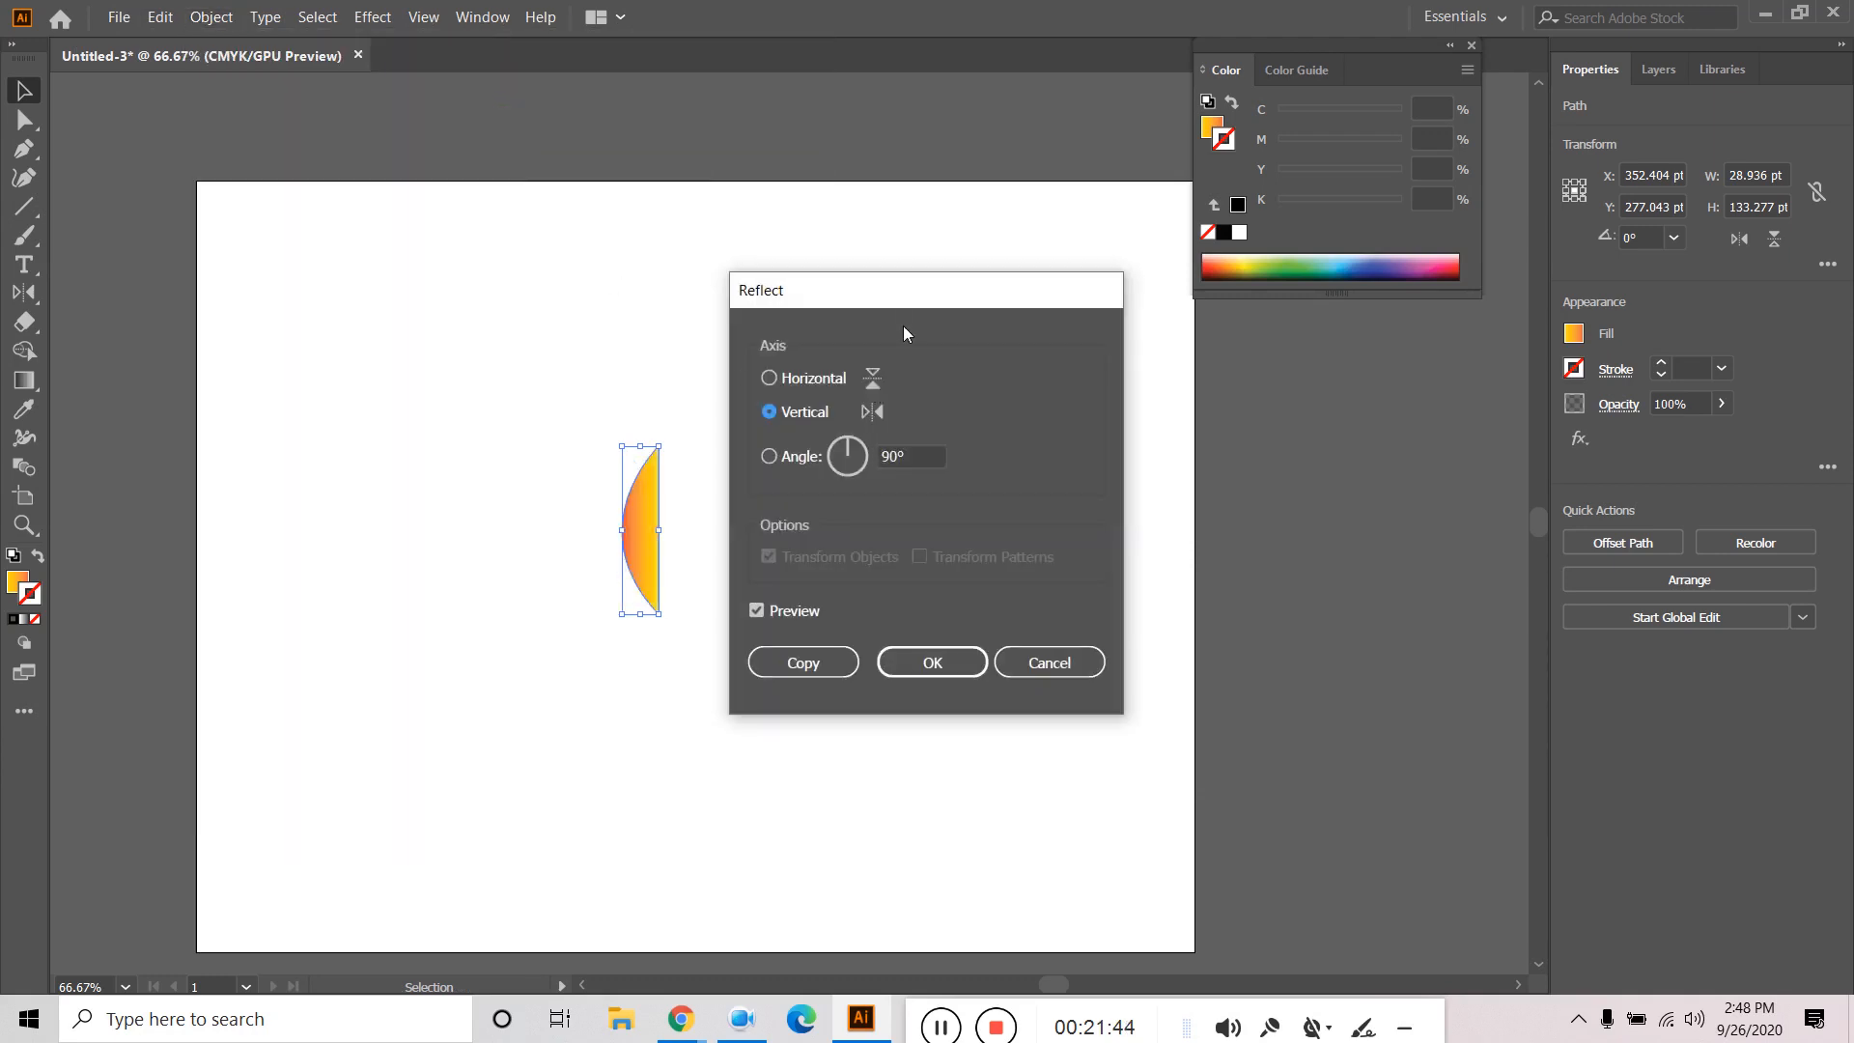
{"action": "left_click_drag", "start_coordinate": [896, 322], "coordinate": [1017, 313]}
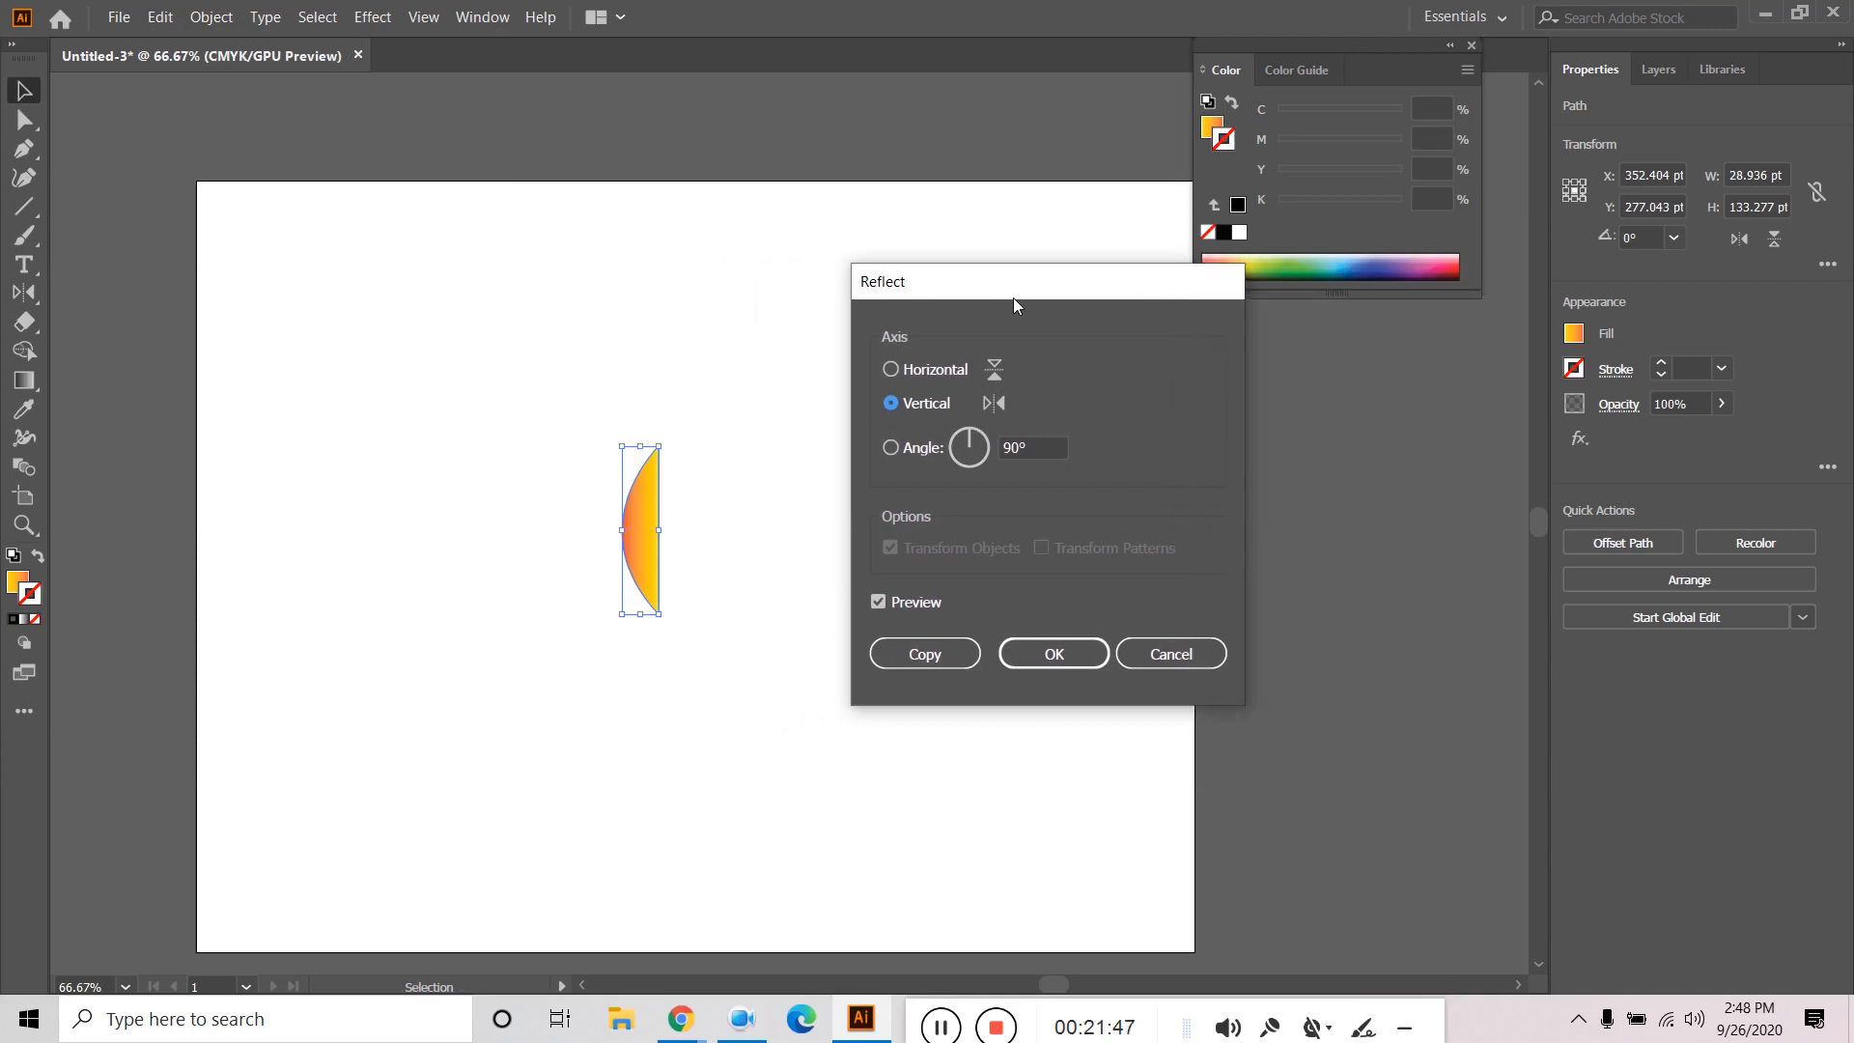
{"action": "left_click", "coordinate": [1038, 445]}
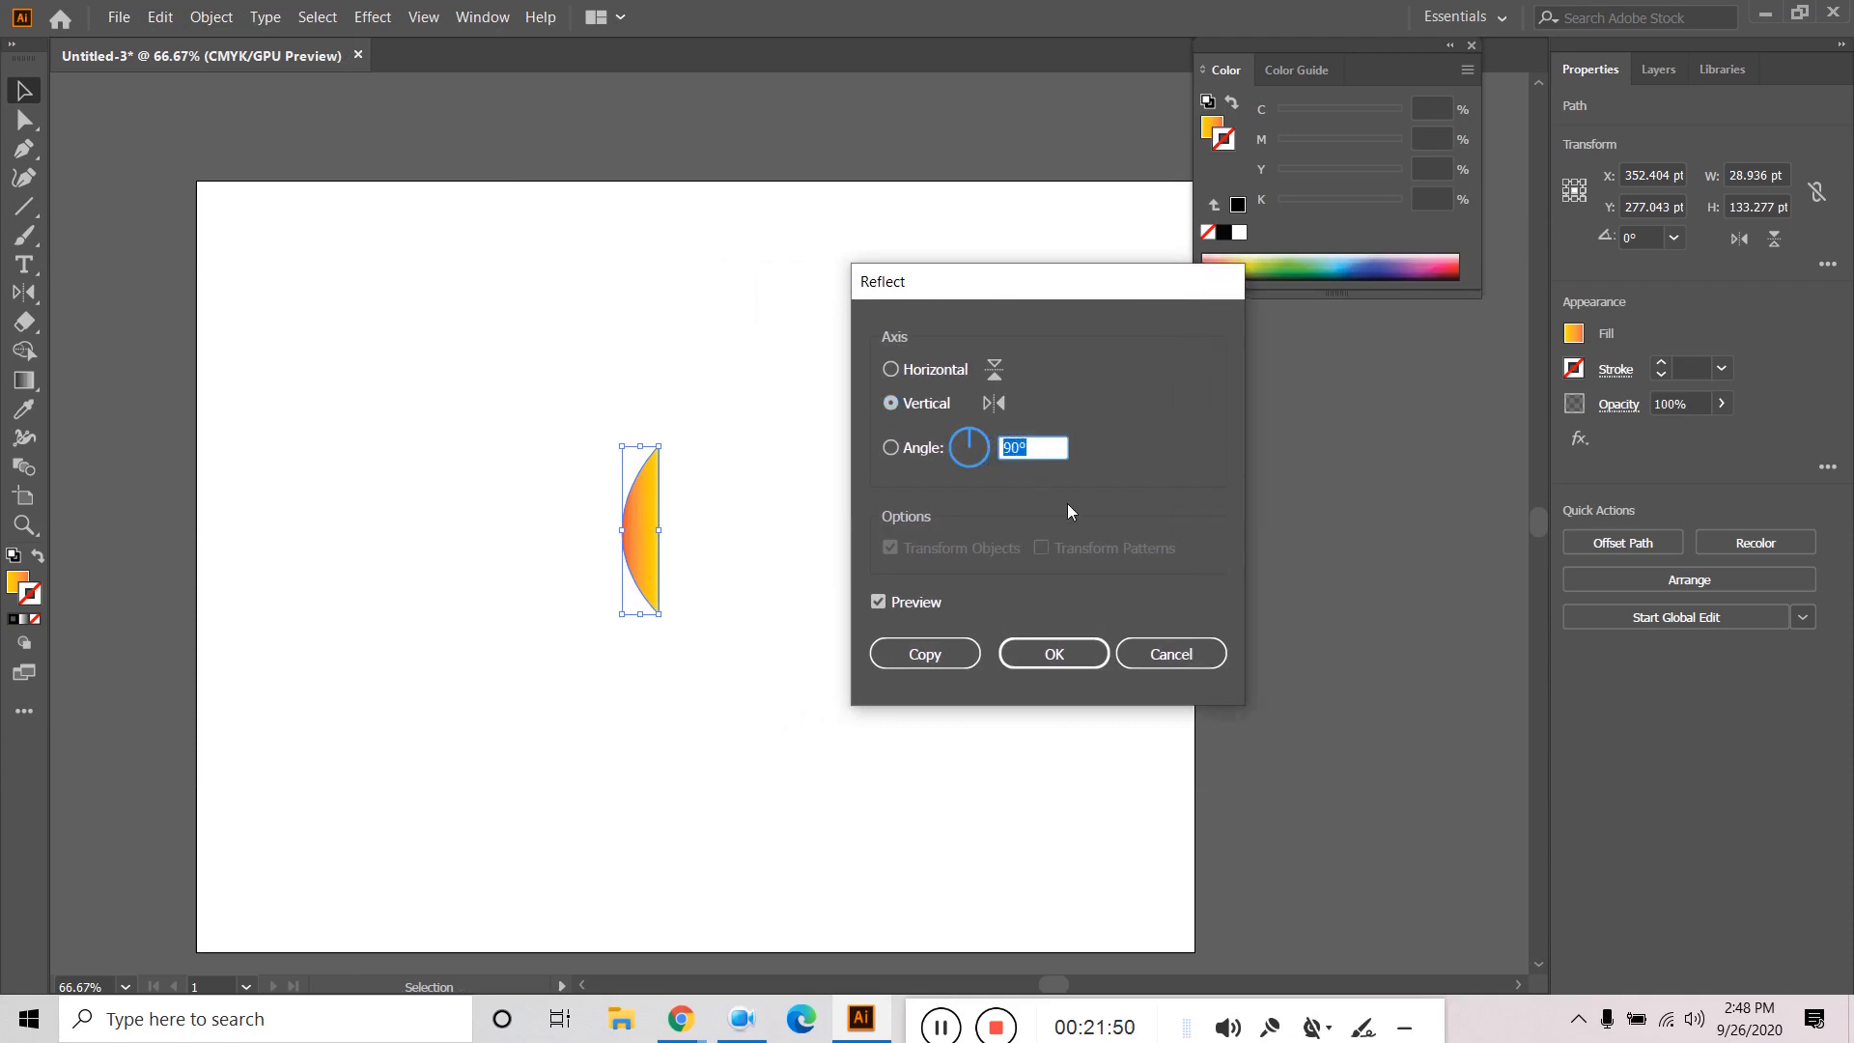
{"action": "type", "text": "45"}
{"action": "left_click", "coordinate": [894, 605]}
{"action": "left_click", "coordinate": [894, 604]}
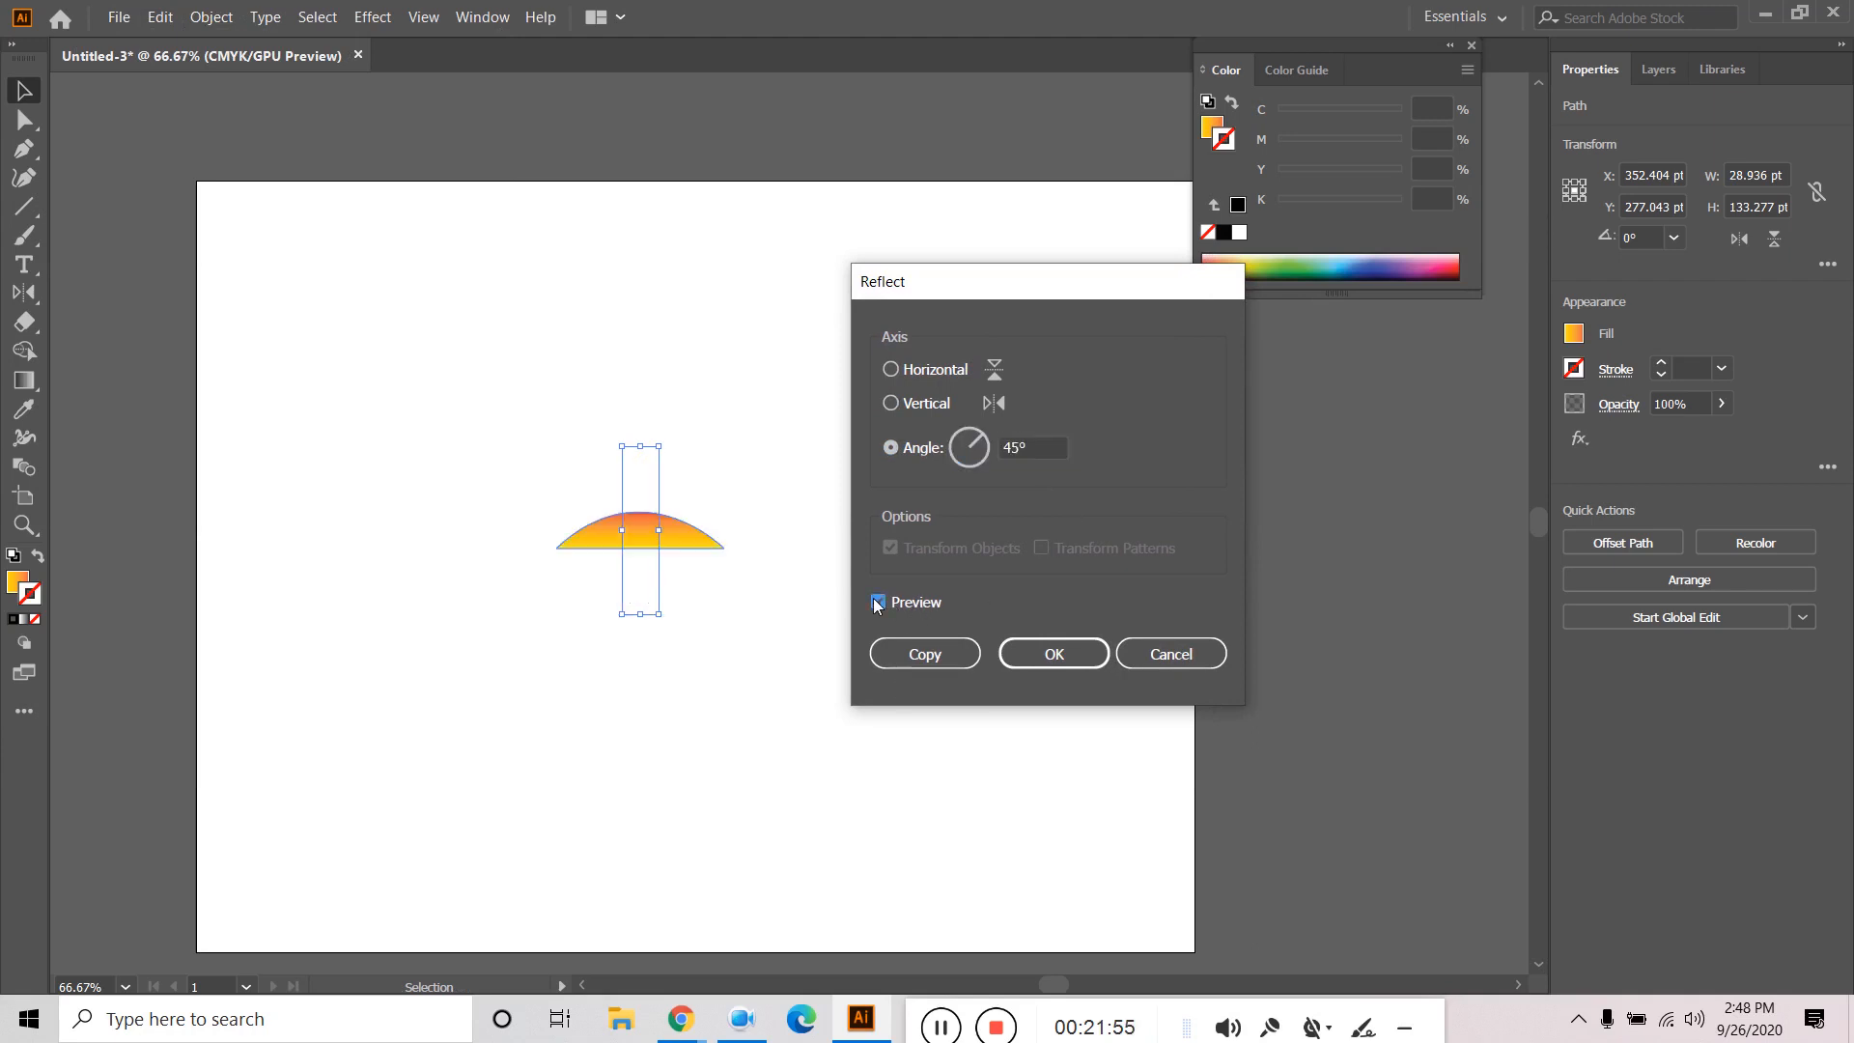
{"action": "left_click", "coordinate": [922, 654]}
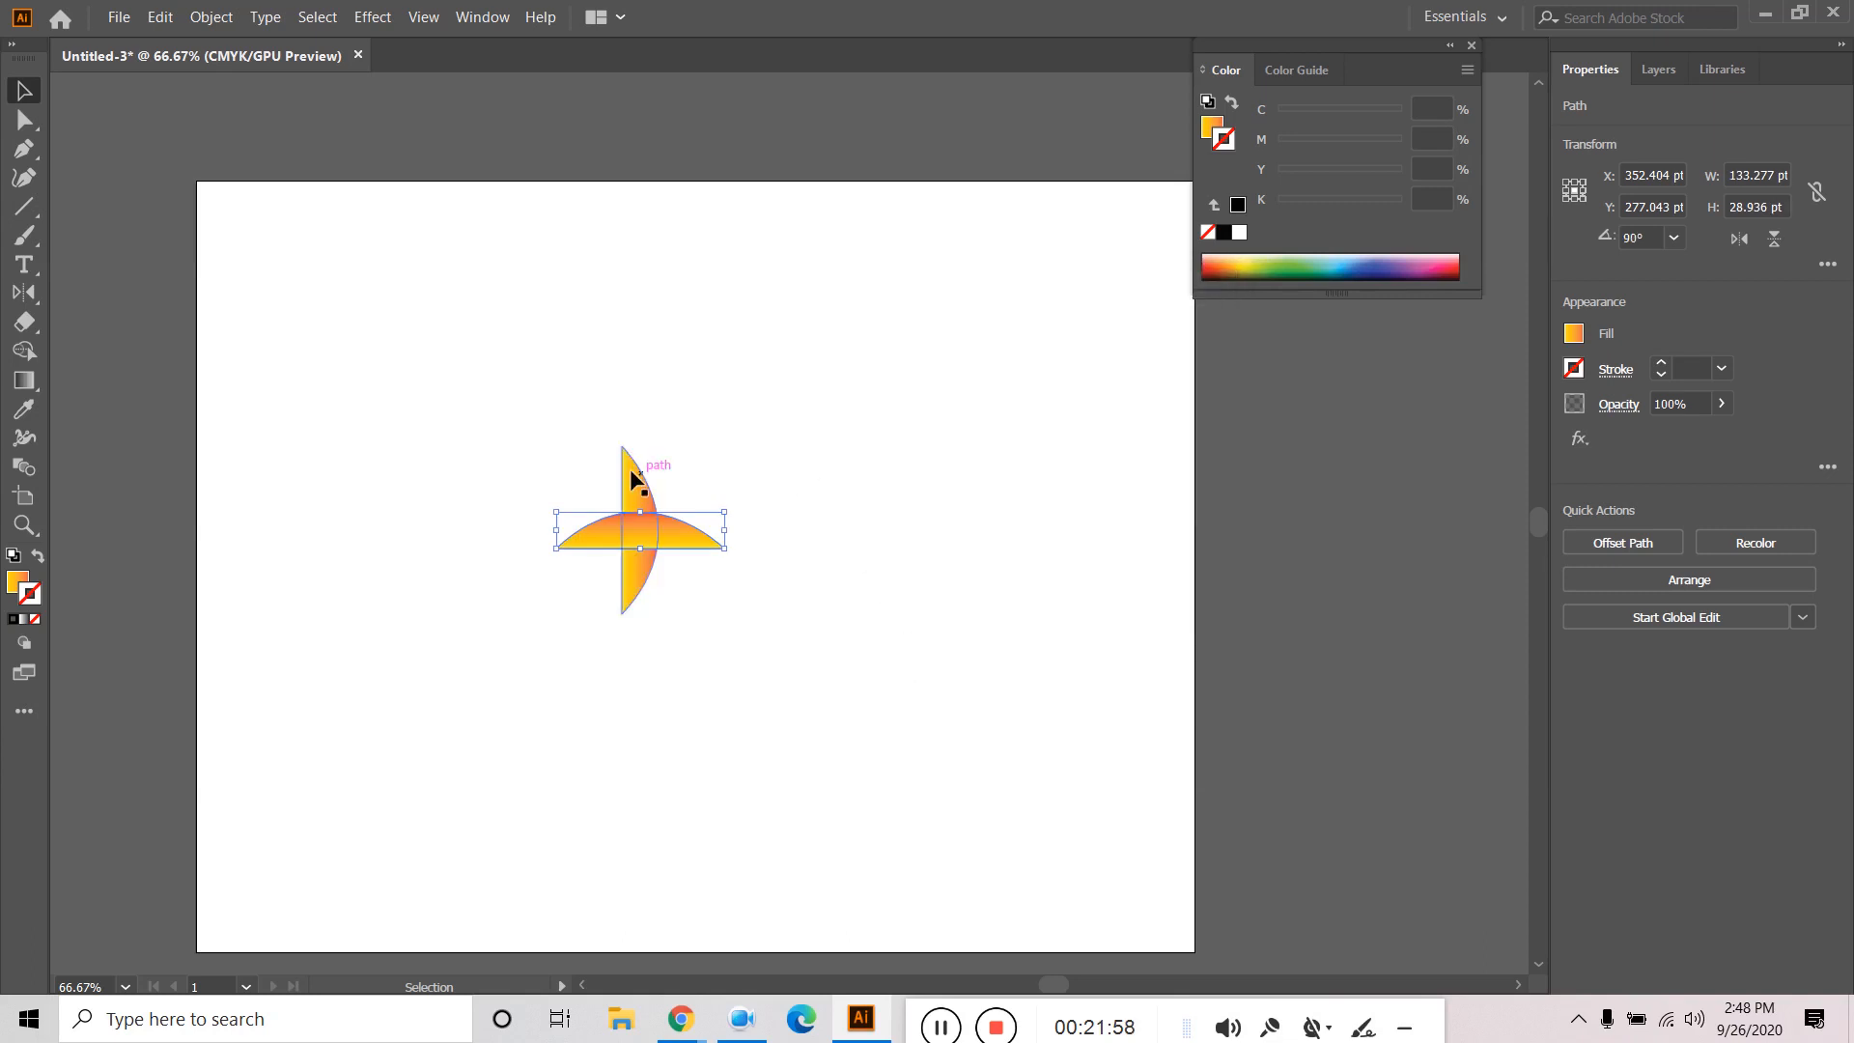
{"action": "left_click", "coordinate": [726, 429]}
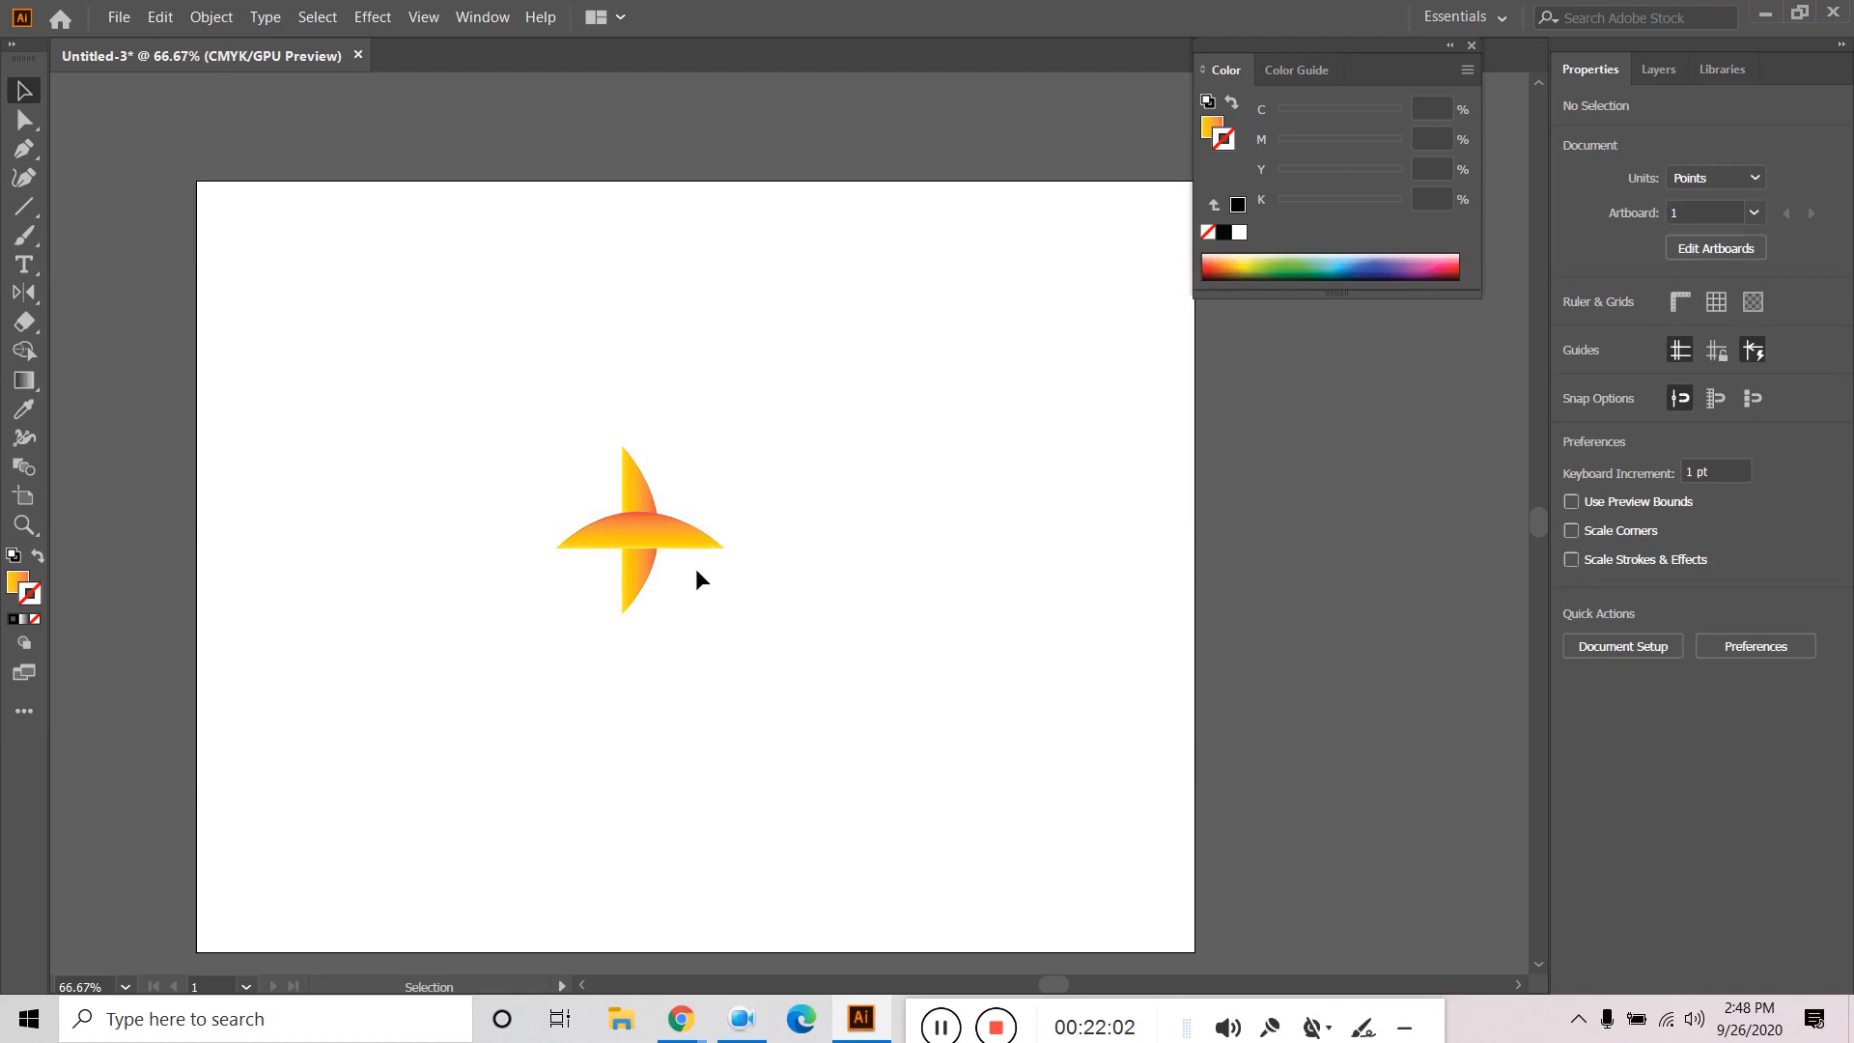
{"action": "key", "text": "ctrl+z"}
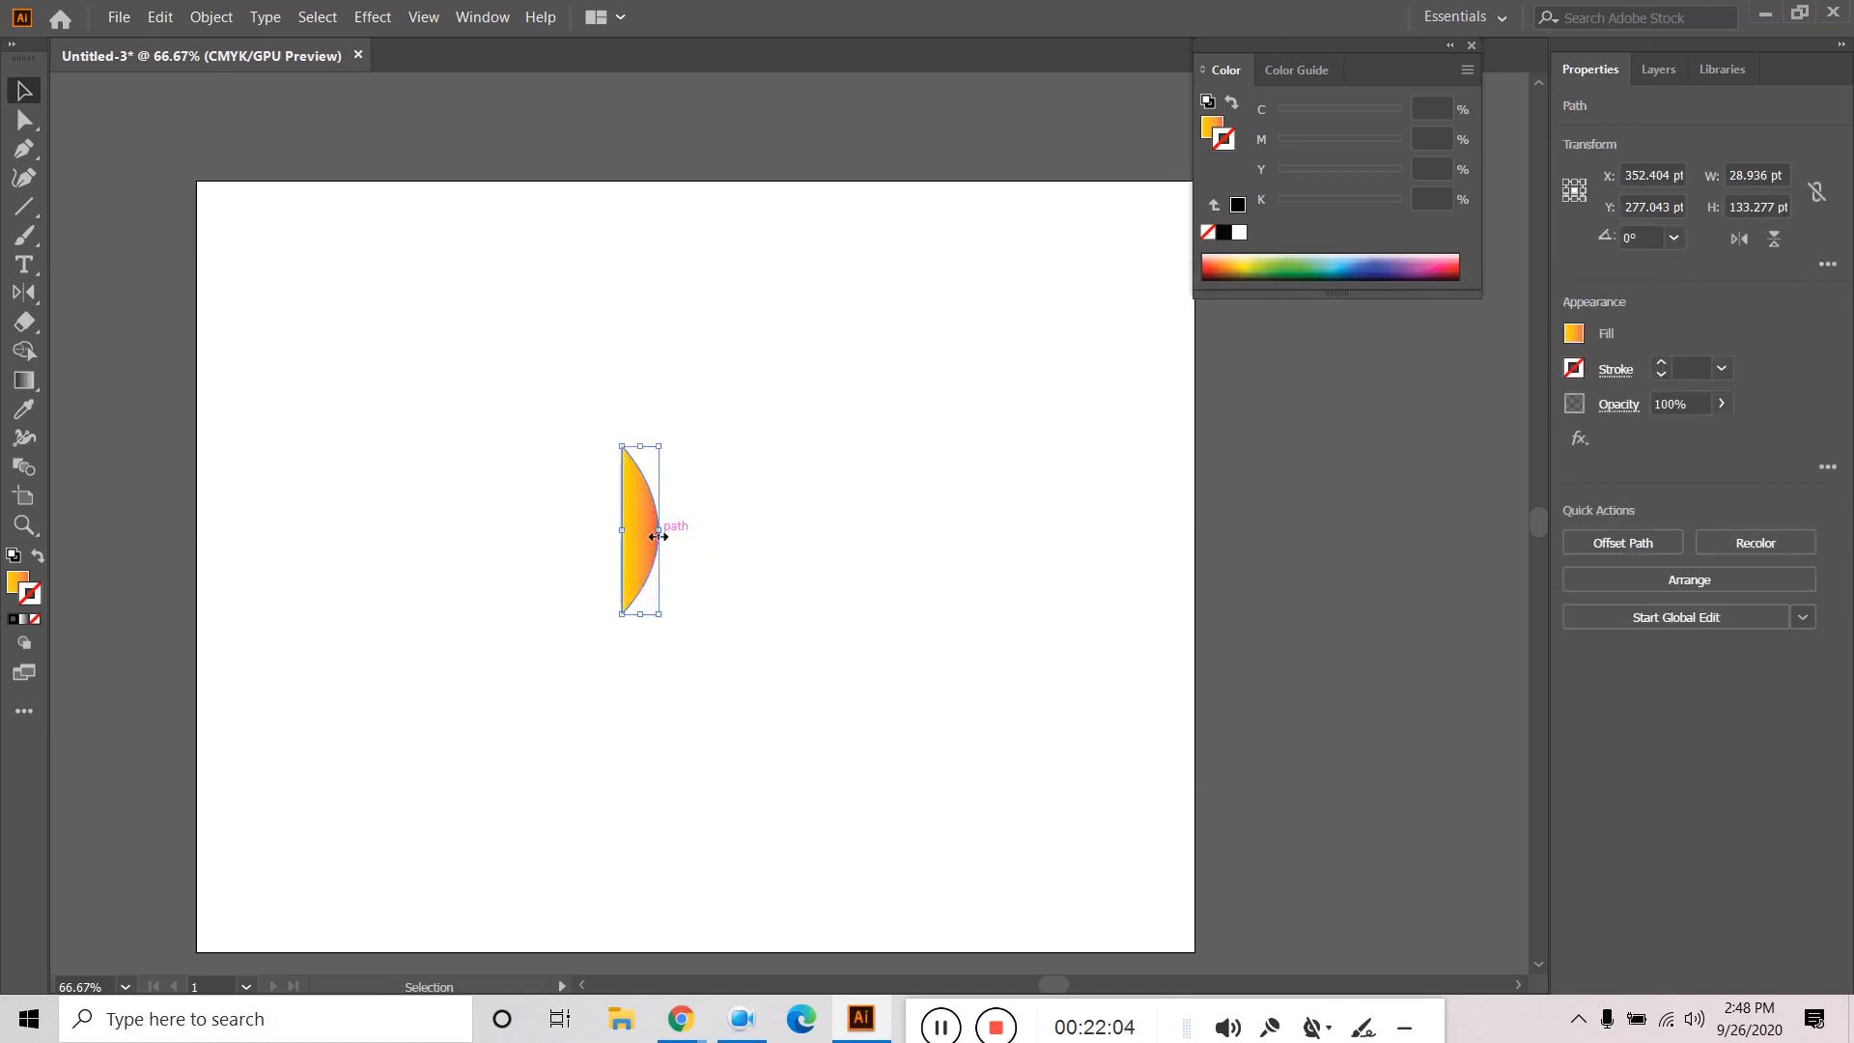
Create a mirrored copy of the half-leaf with the Reflect origin at the midpoint of its straight edge, and deselect it.
{"action": "left_click", "coordinate": [23, 293]}
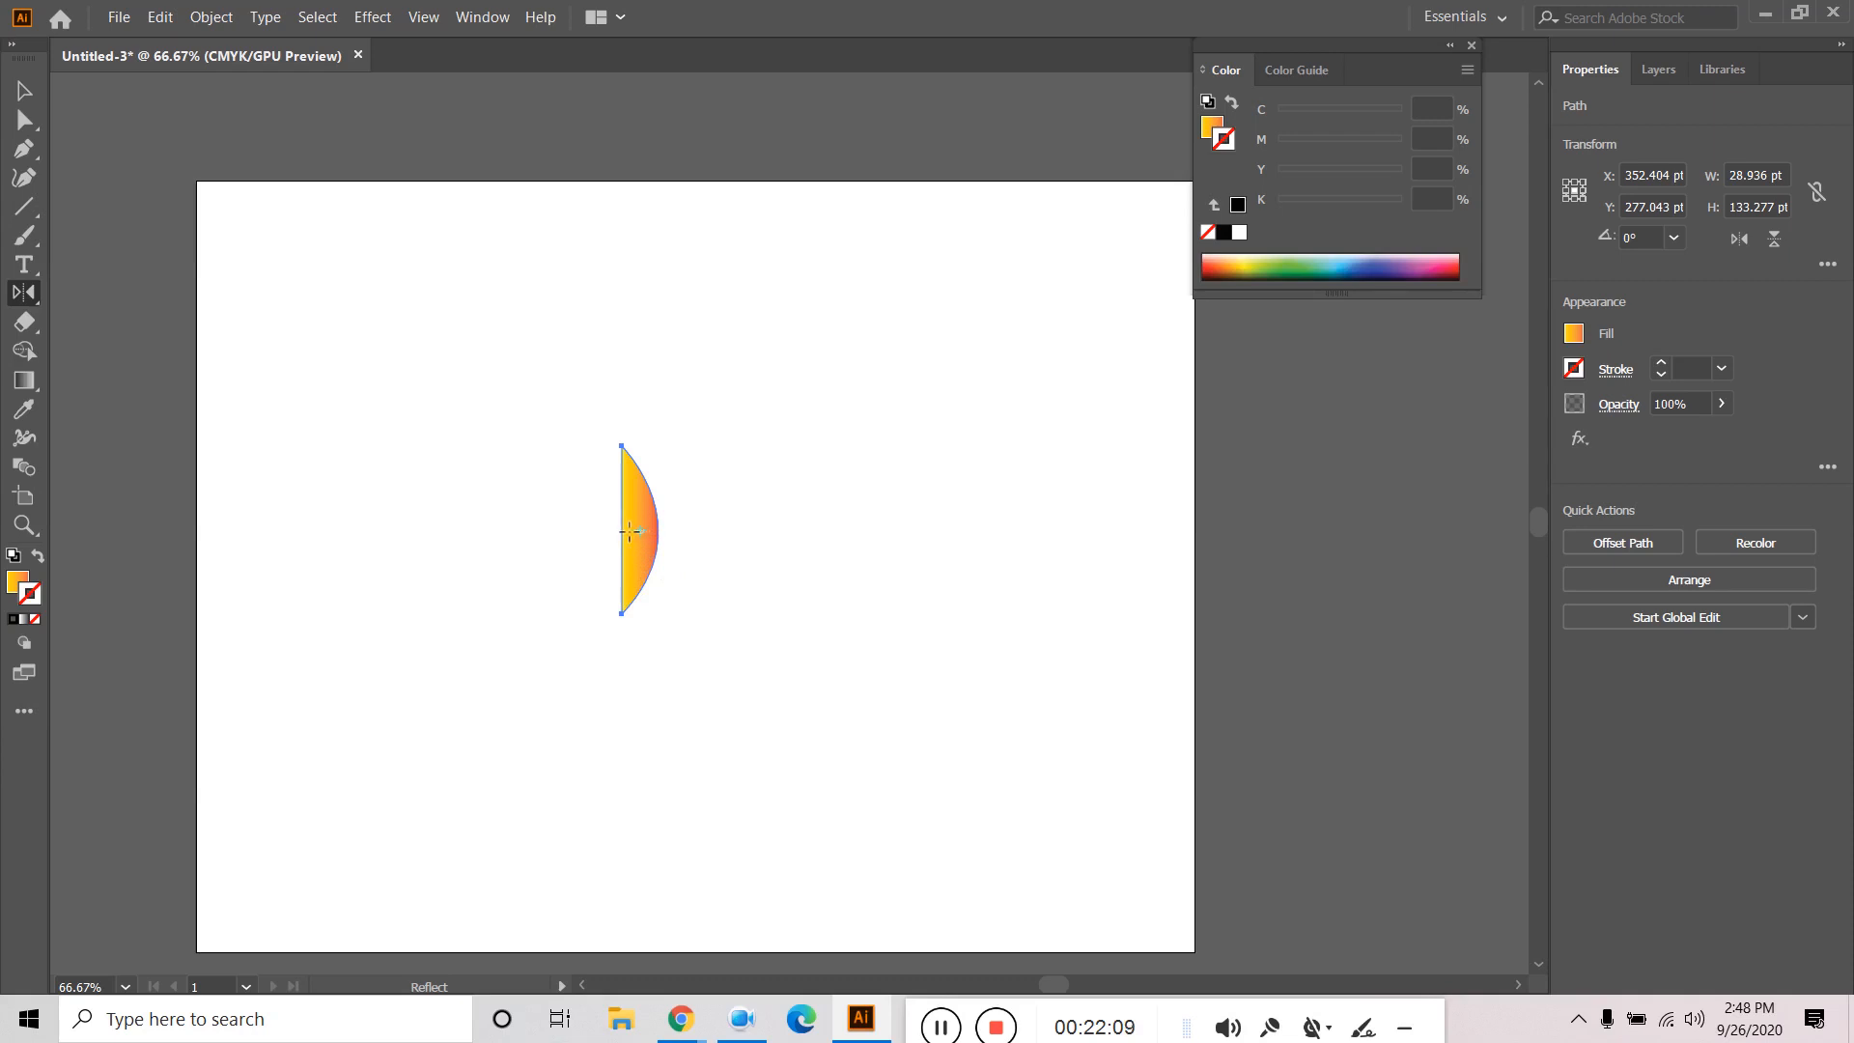
{"action": "left_click", "coordinate": [621, 529]}
{"action": "left_click_drag", "start_coordinate": [641, 489], "coordinate": [609, 470]}
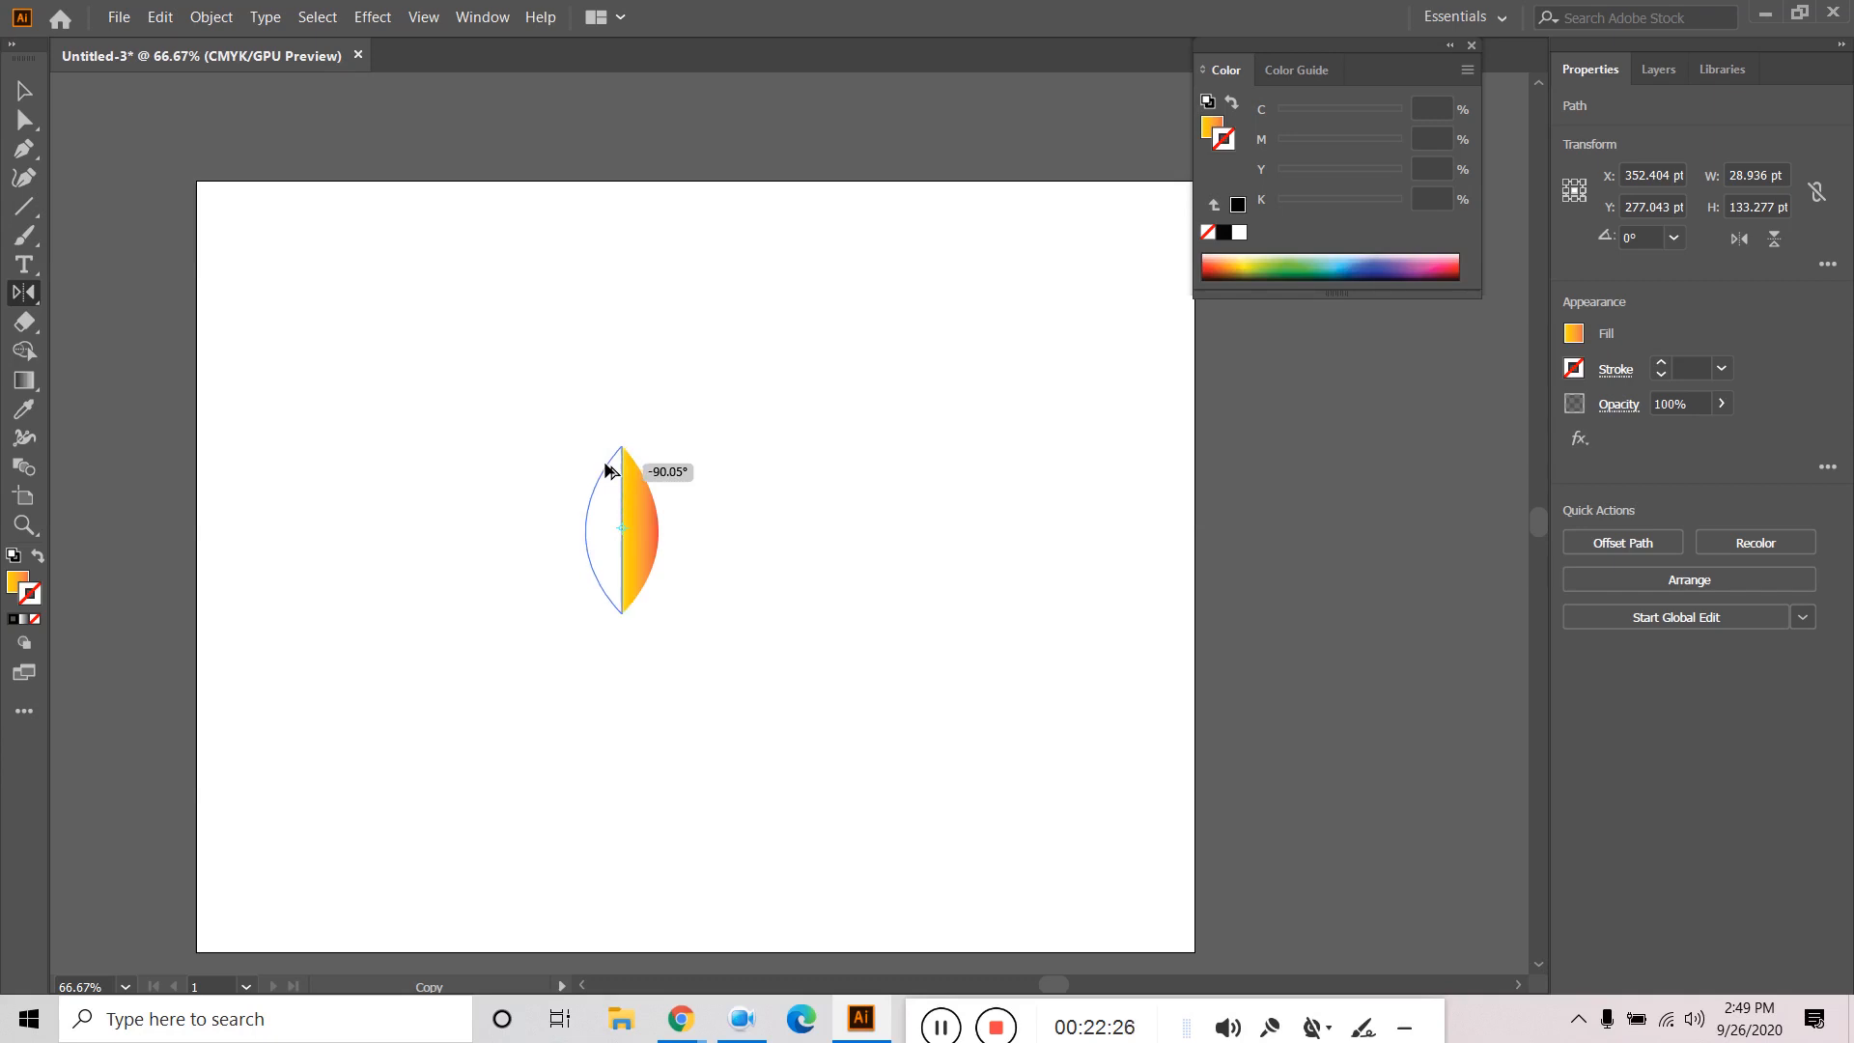
{"action": "left_click_drag", "start_coordinate": [608, 470], "coordinate": [609, 470]}
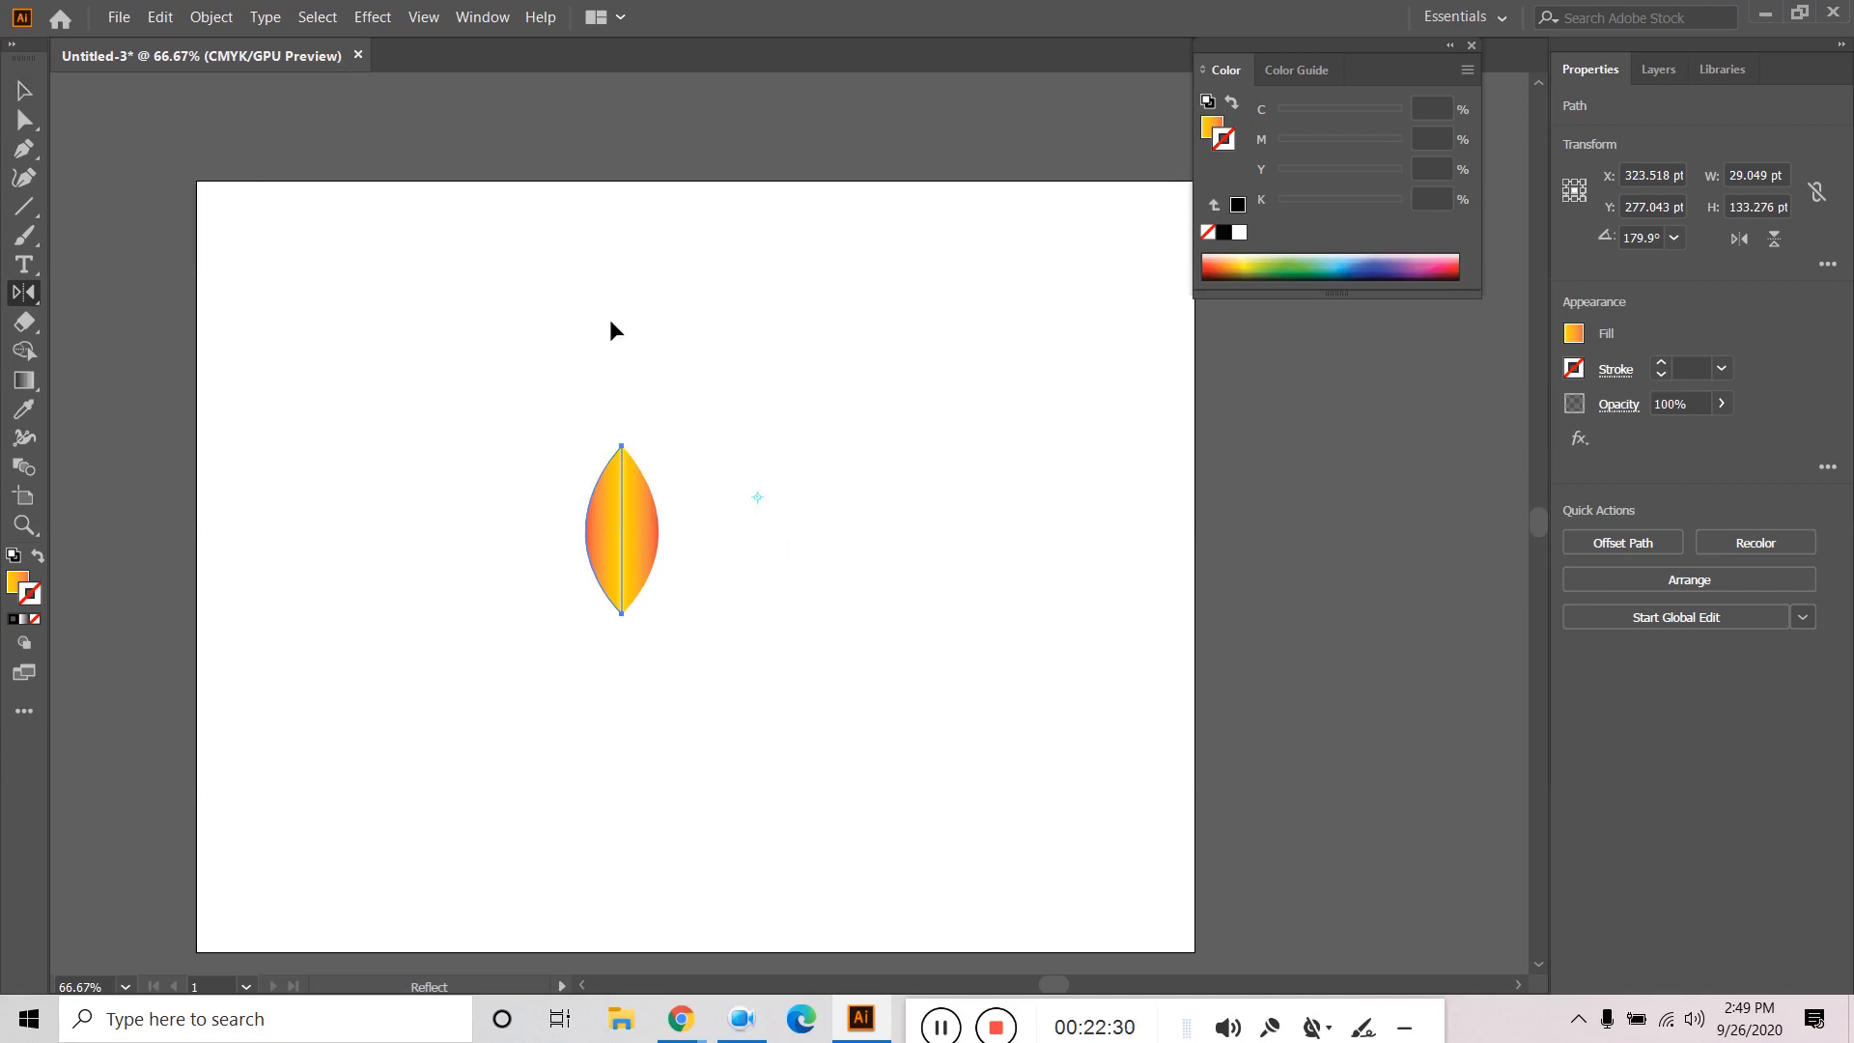
{"action": "left_click", "coordinate": [24, 90]}
{"action": "left_click", "coordinate": [745, 406]}
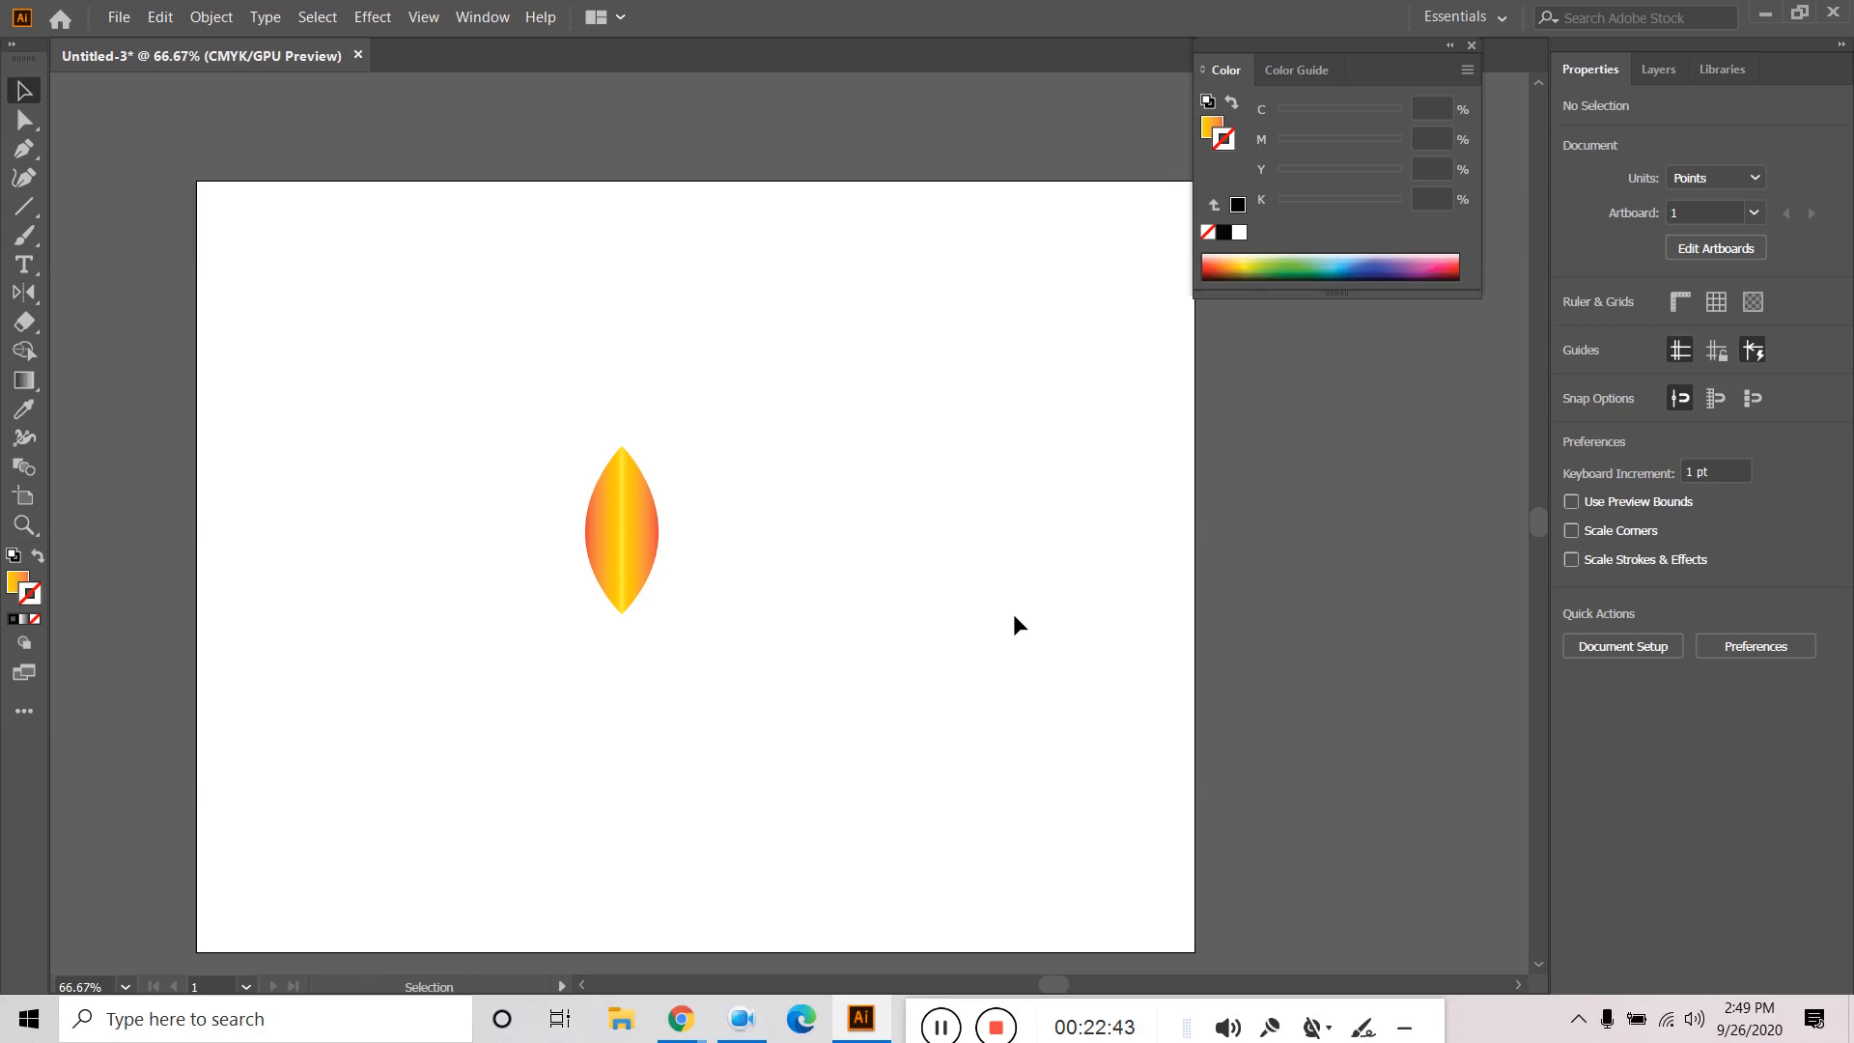
Try deleting both halves of the leaf, undo the deletion, and clear the selection.
{"action": "left_click_drag", "start_coordinate": [778, 410], "coordinate": [494, 687]}
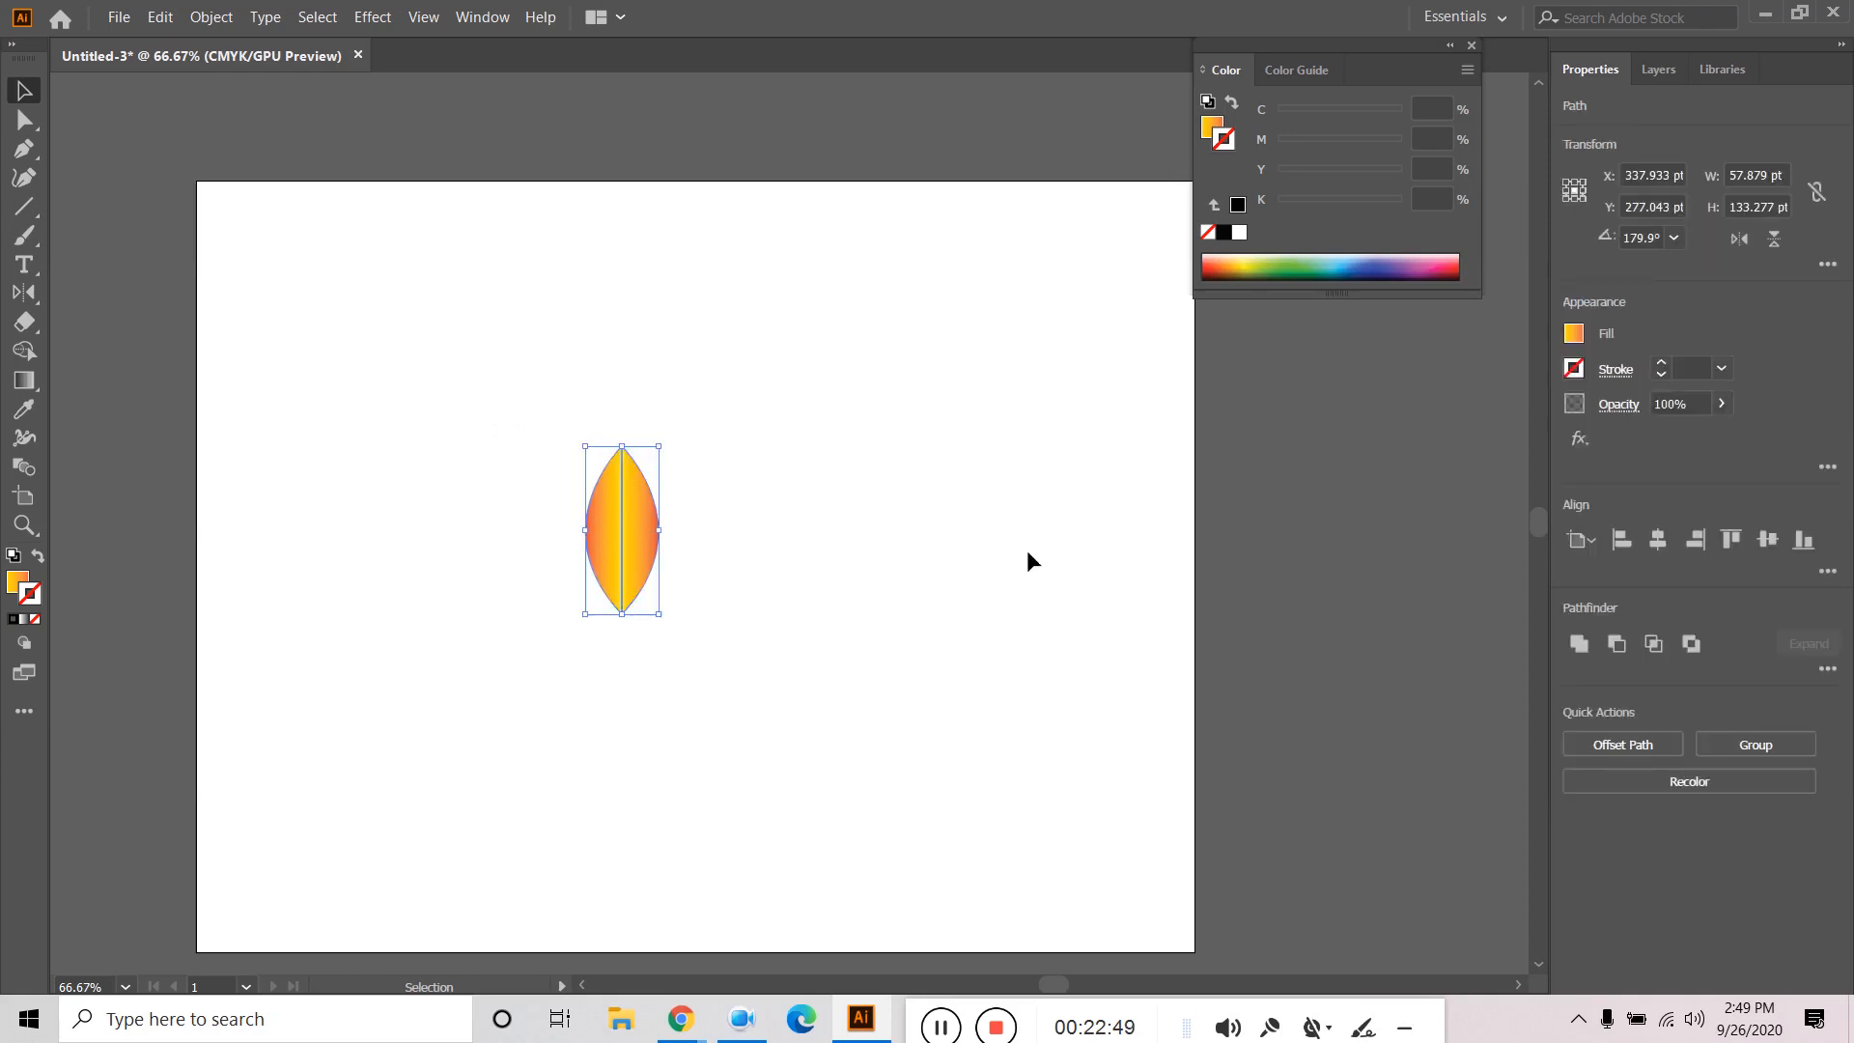
{"action": "key", "text": "Delete"}
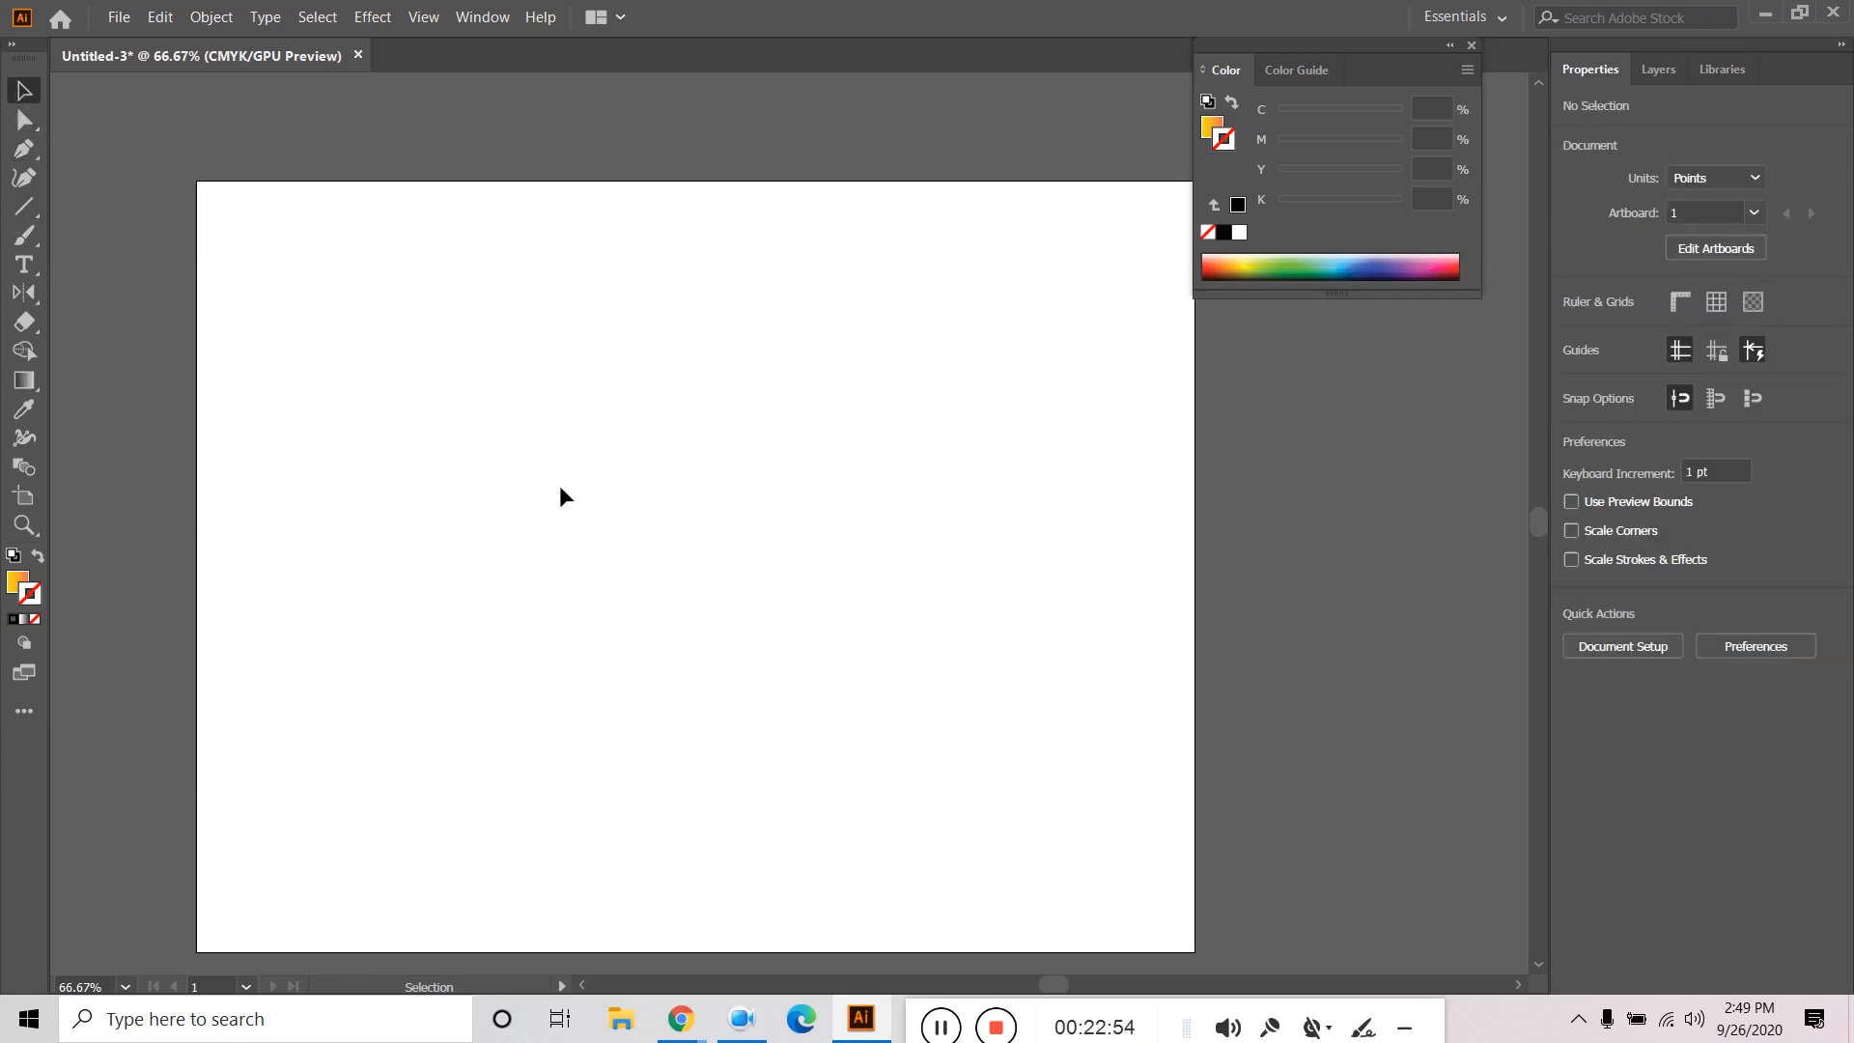
{"action": "key", "text": "ctrl+z"}
{"action": "left_click", "coordinate": [745, 518]}
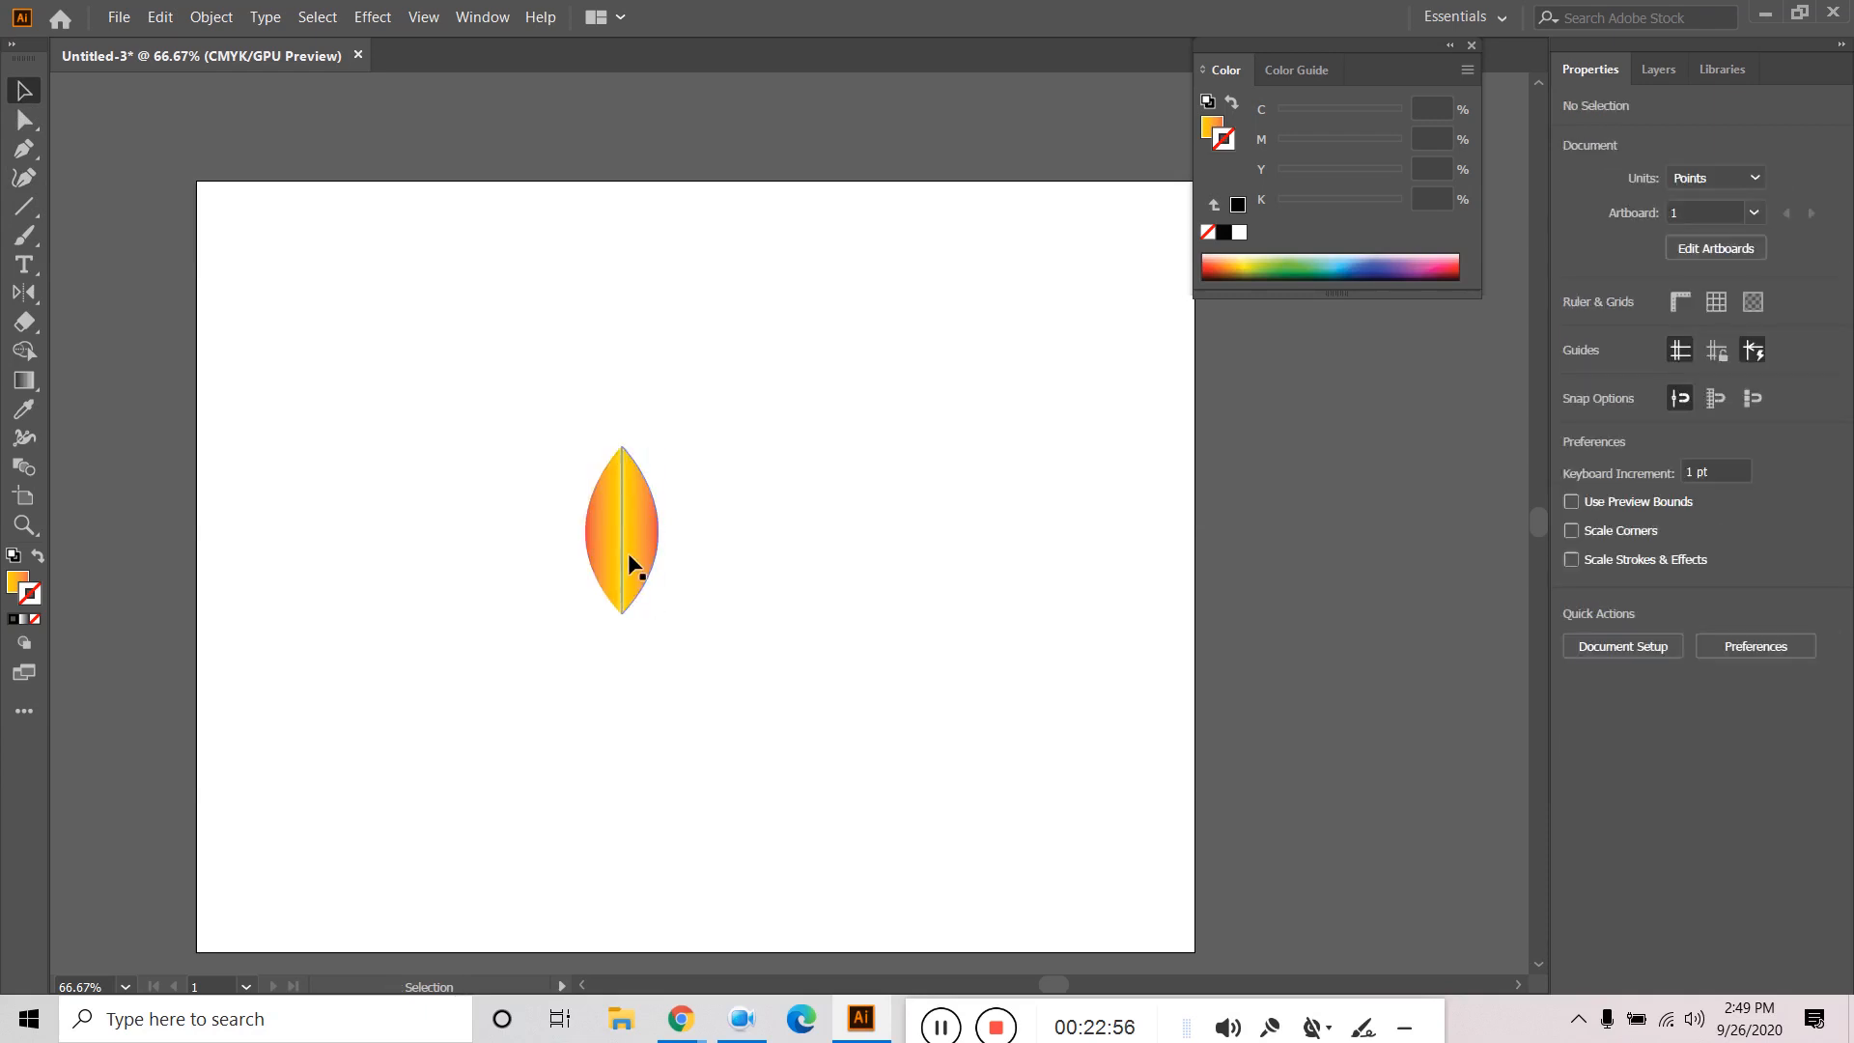
Delete the leaf's left half and select the remaining right half.
{"action": "left_click", "coordinate": [632, 549]}
{"action": "left_click", "coordinate": [600, 553]}
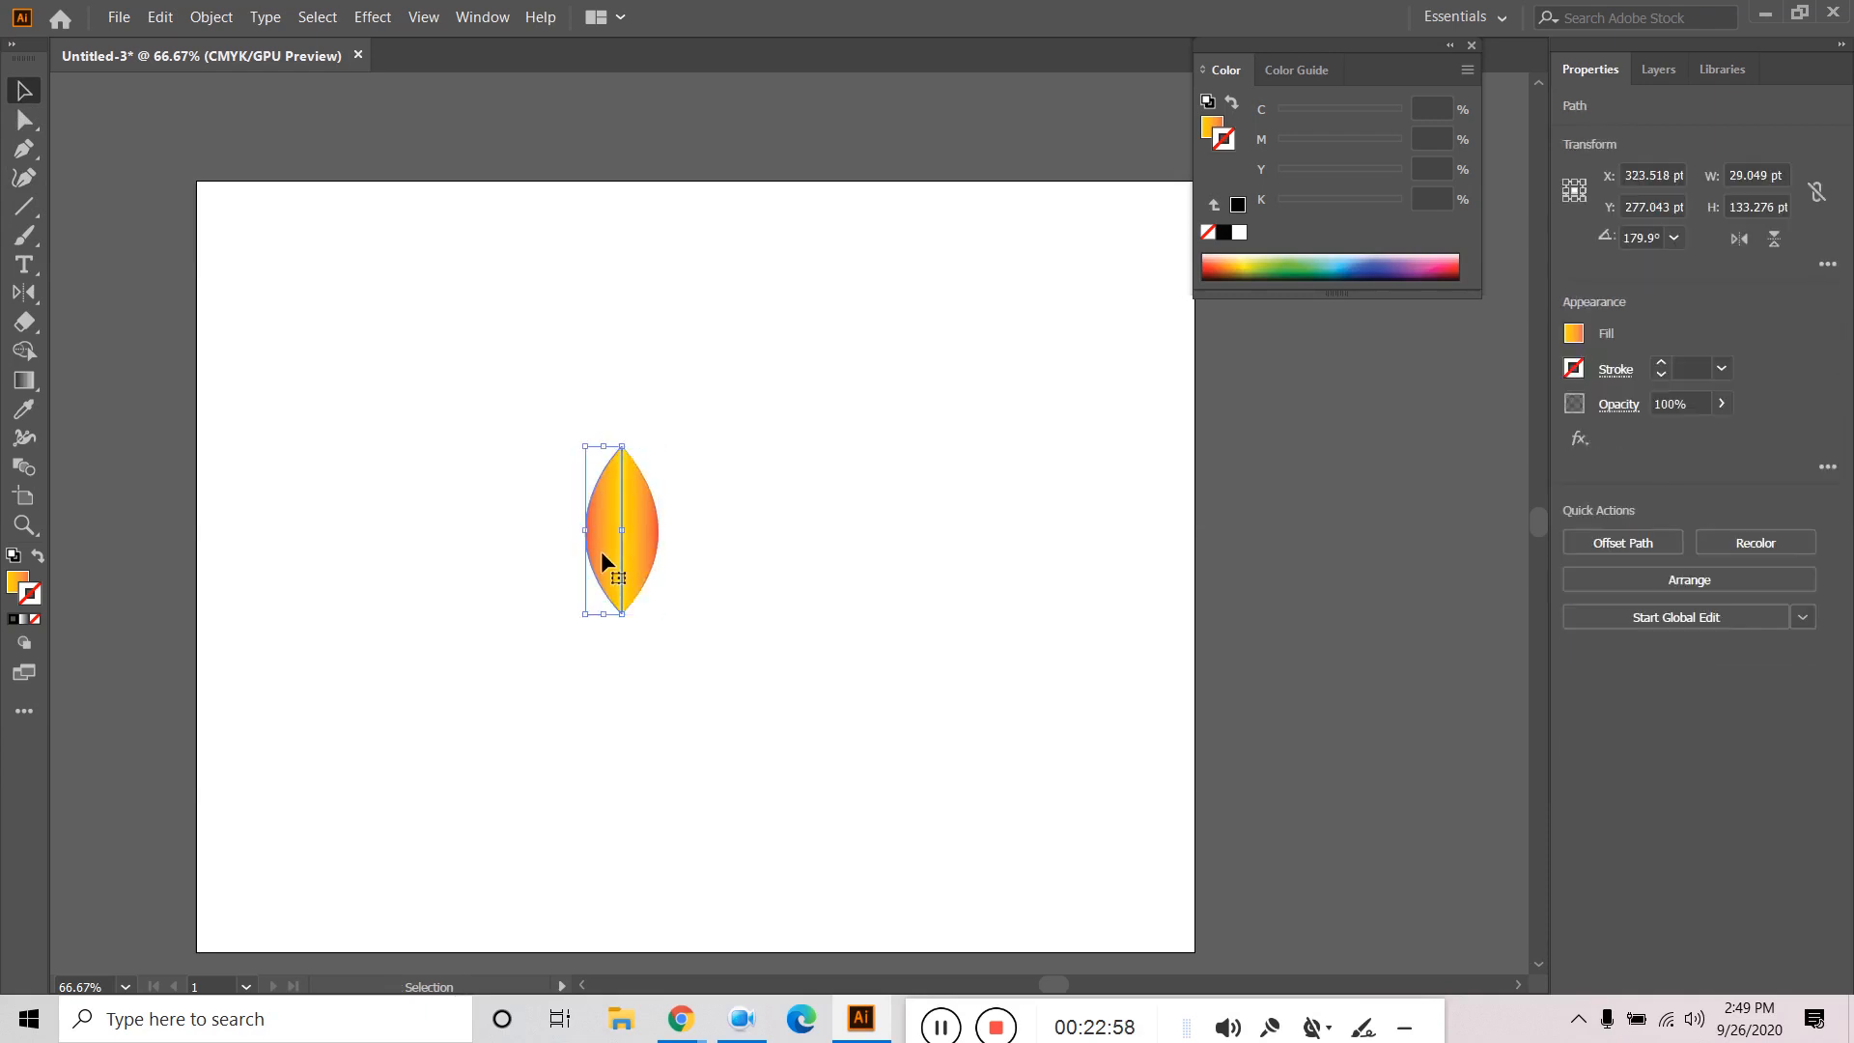
{"action": "key", "text": "Delete"}
{"action": "left_click", "coordinate": [628, 549]}
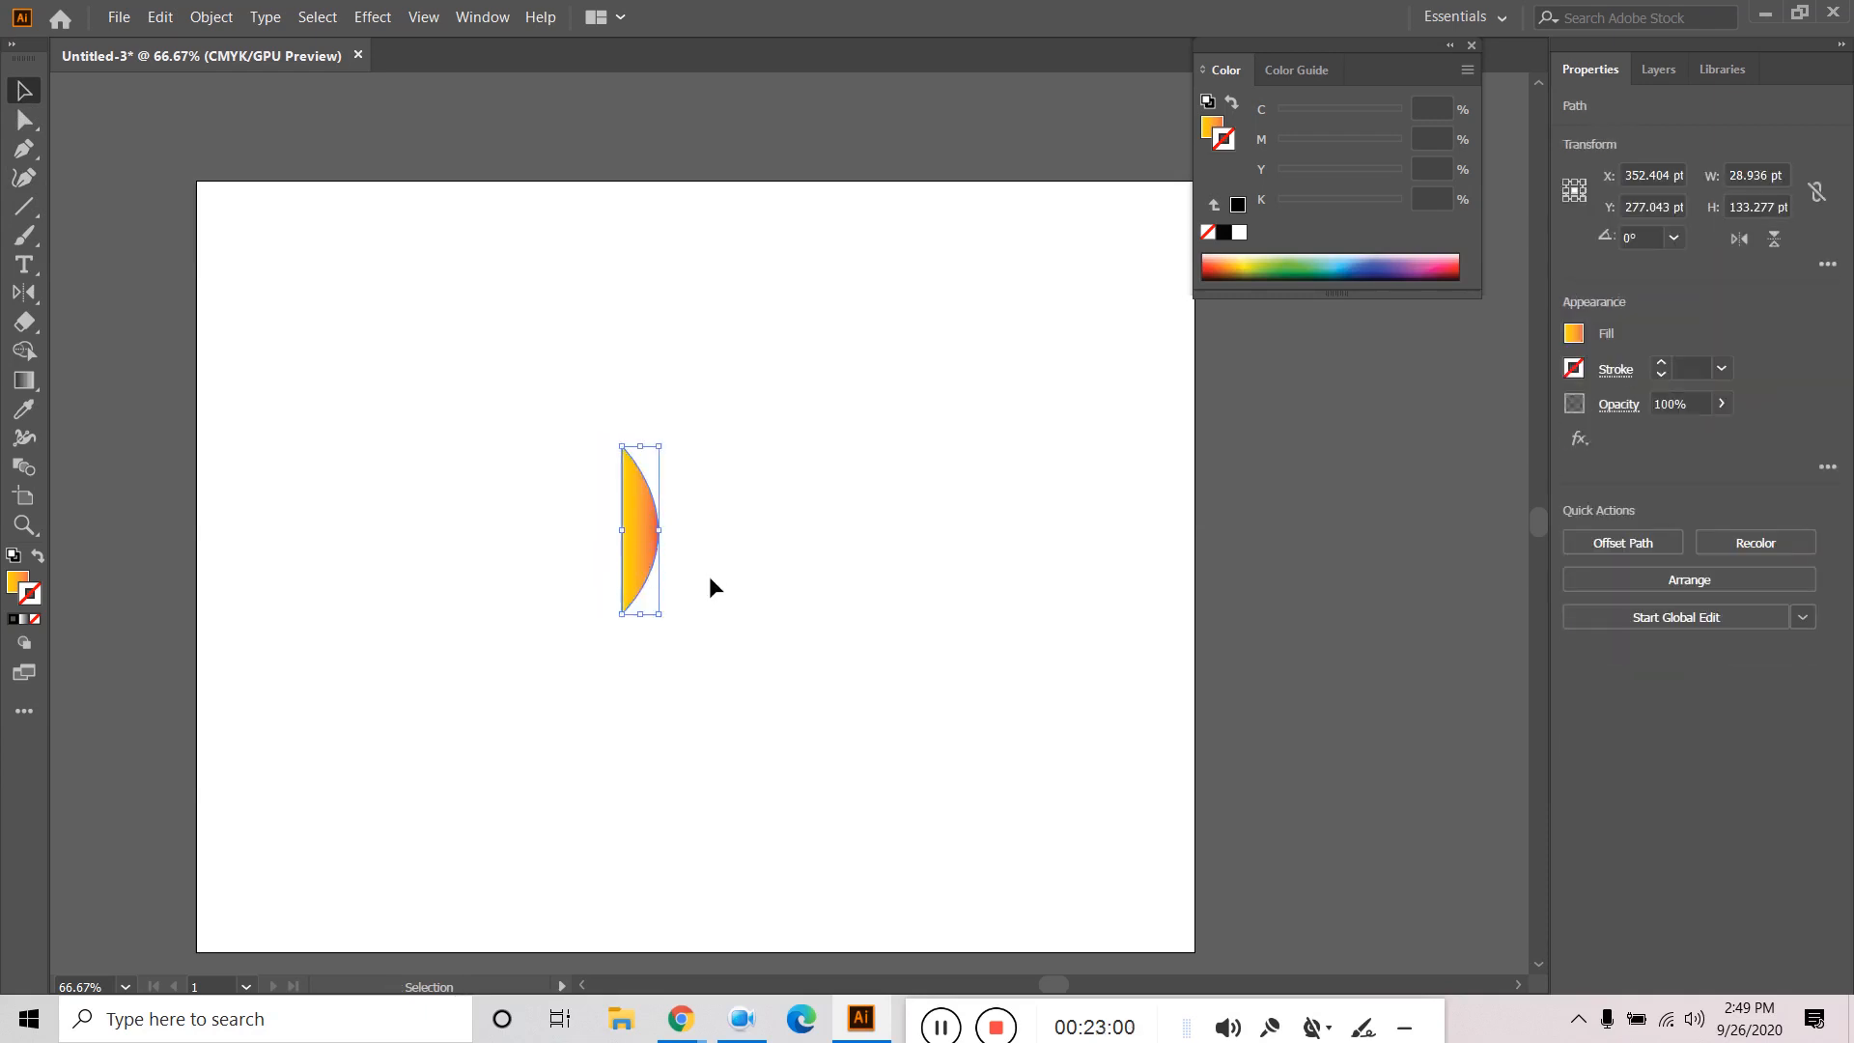
Open the gradient options for the half-leaf's fill and make its yellow-to-red gradient editable.
{"action": "left_click", "coordinate": [1573, 333]}
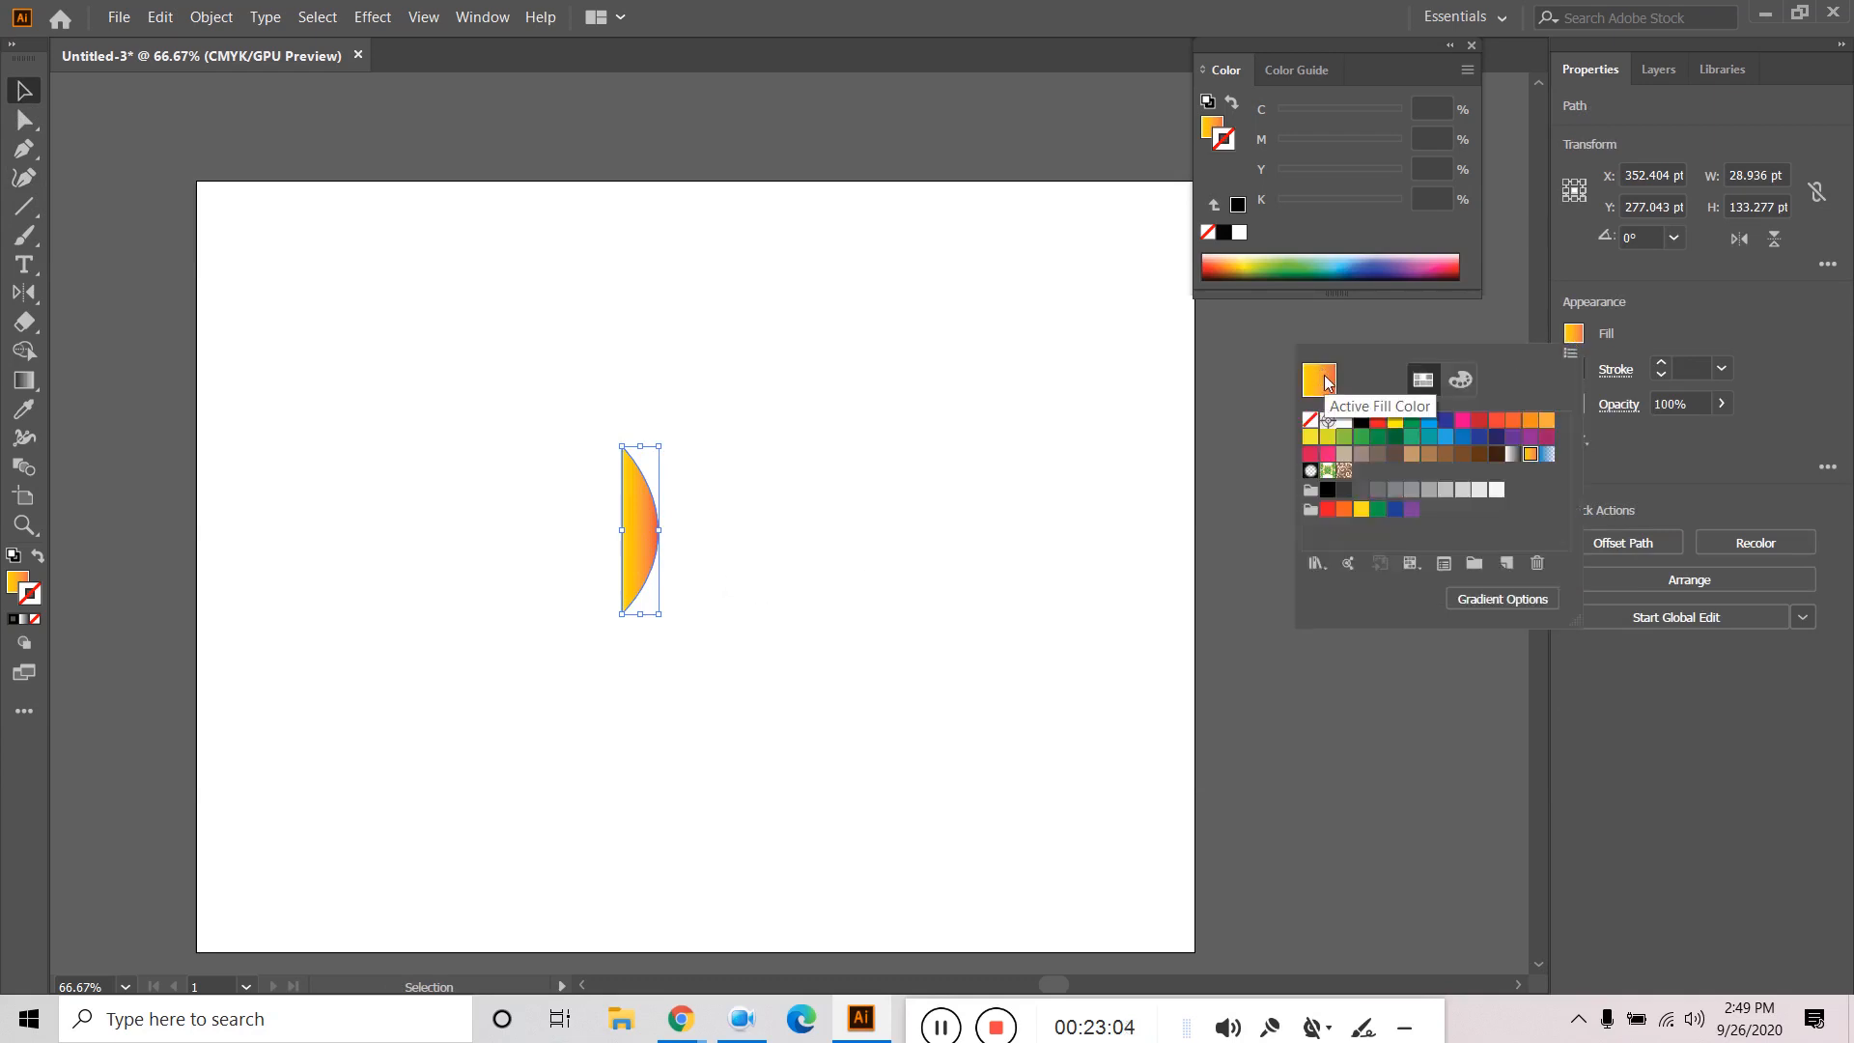
{"action": "left_click", "coordinate": [27, 389]}
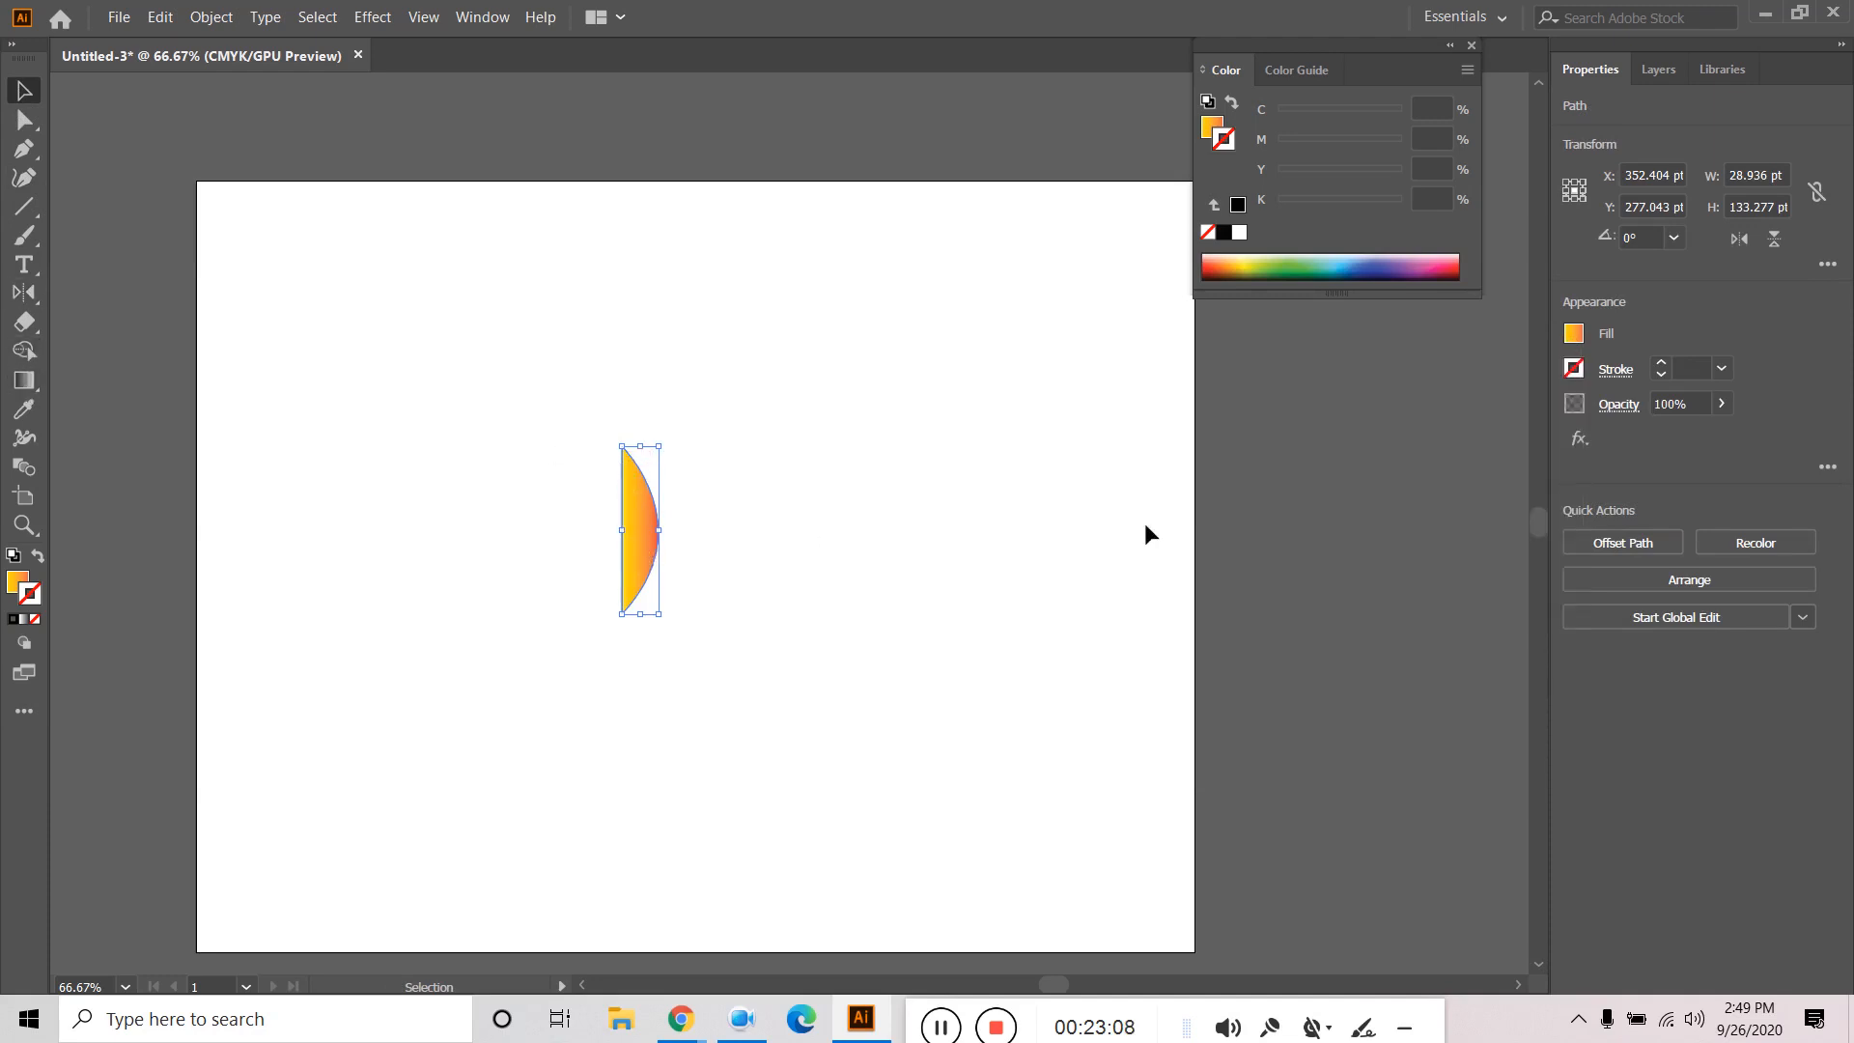
{"action": "left_click", "coordinate": [1573, 333]}
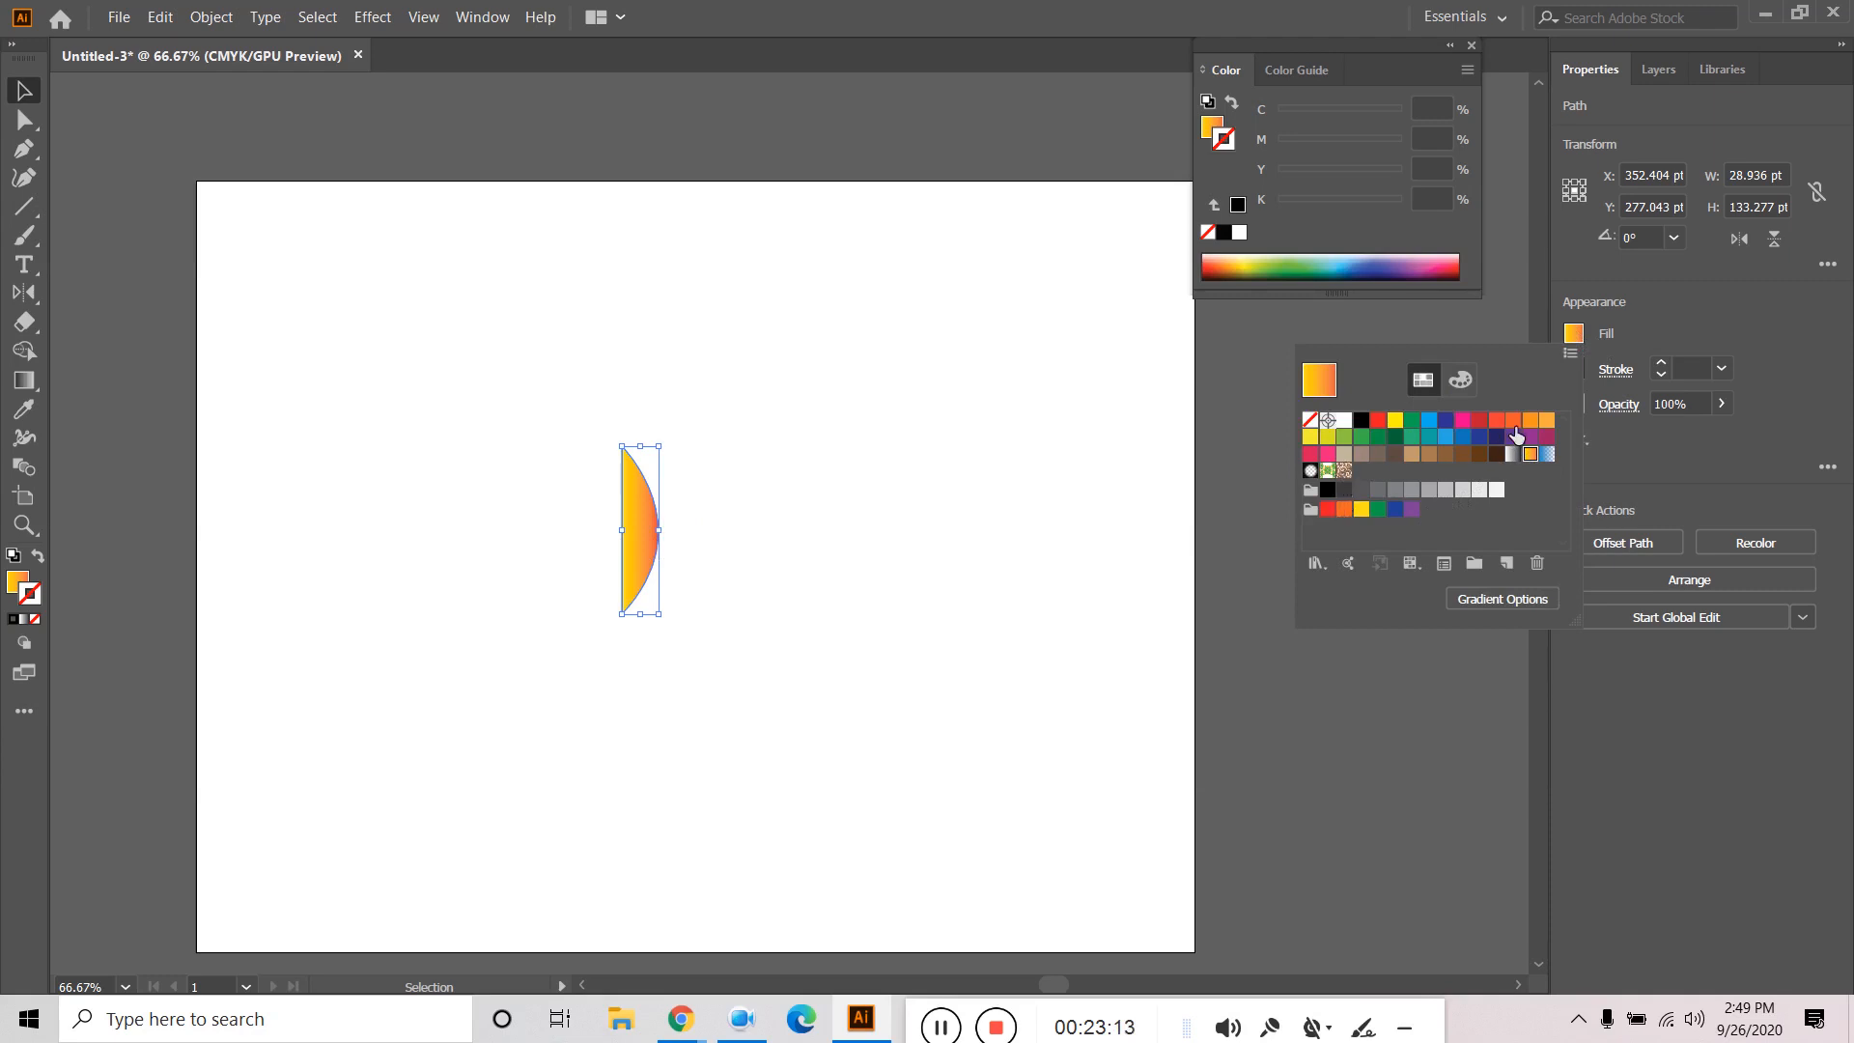
{"action": "left_click", "coordinate": [1530, 599]}
{"action": "left_click", "coordinate": [1220, 583]}
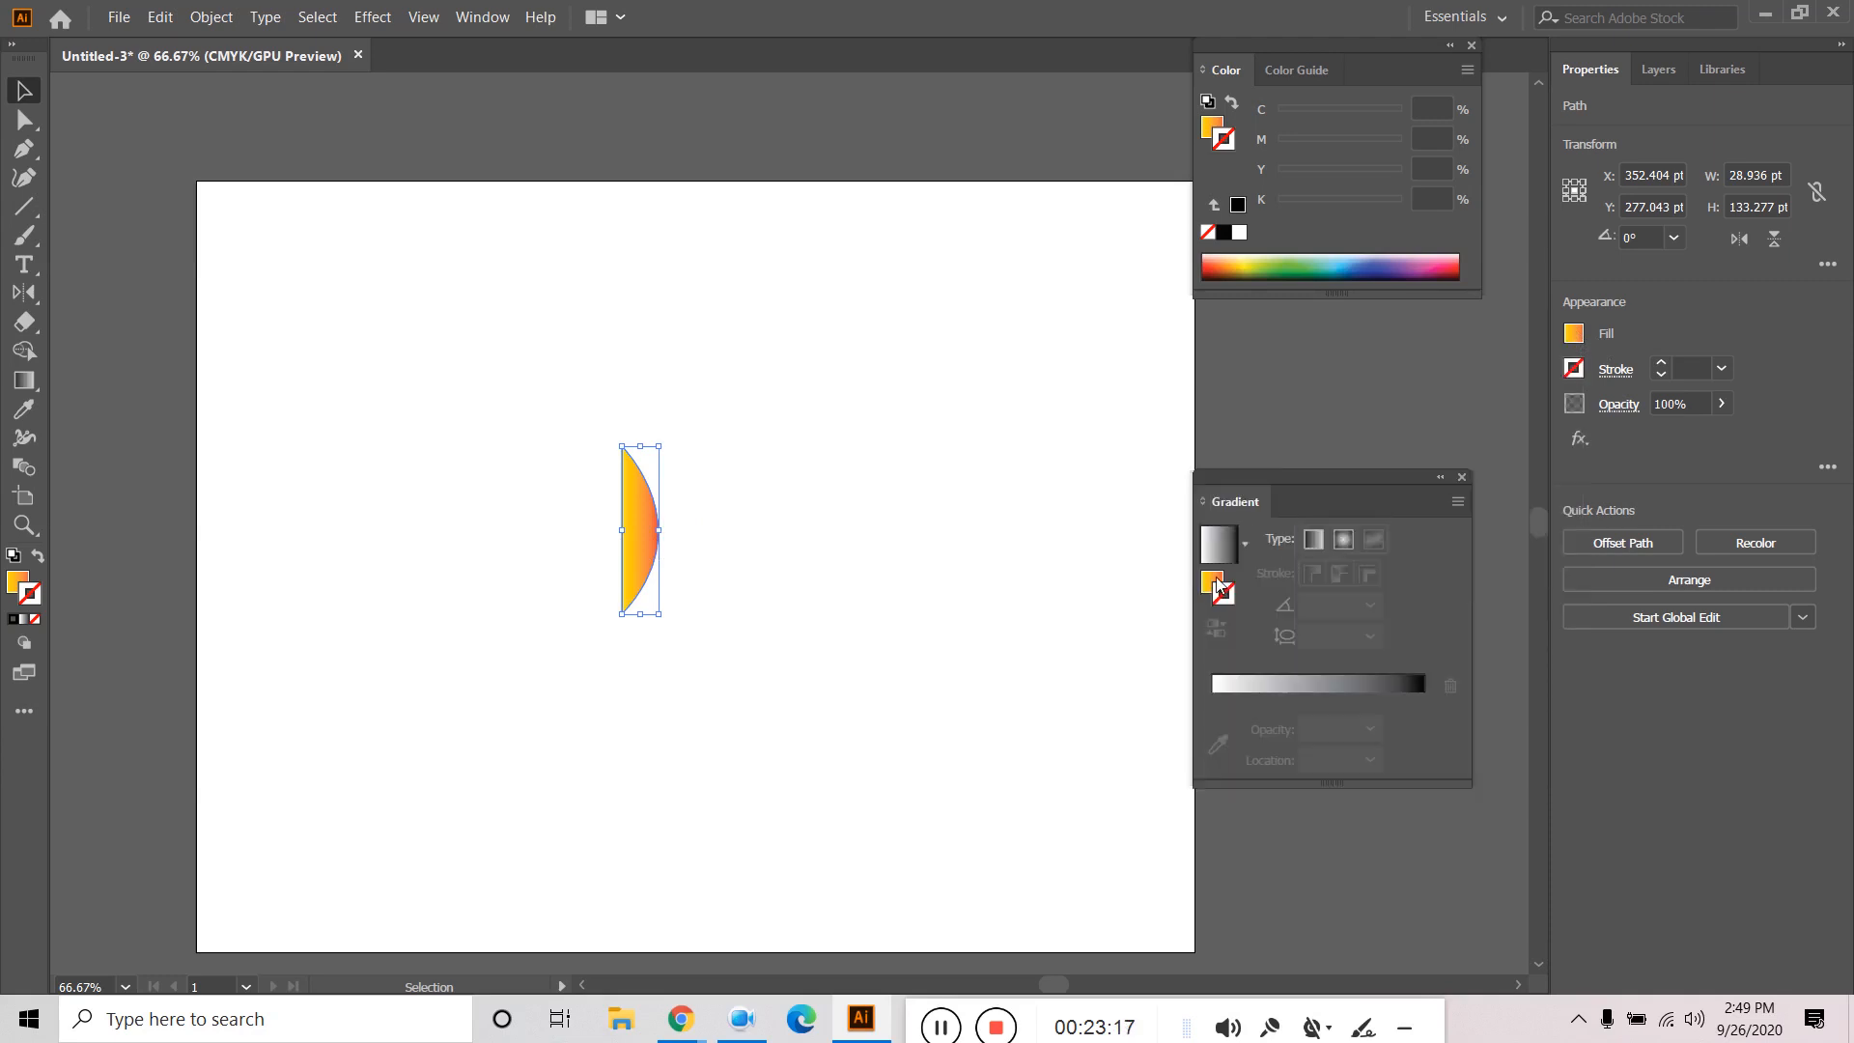
{"action": "left_click", "coordinate": [1213, 578]}
Delete the half-leaf and remove the three intermediate color stops from the gradient, keeping only its yellow and red end stops.
{"action": "left_click", "coordinate": [1270, 727]}
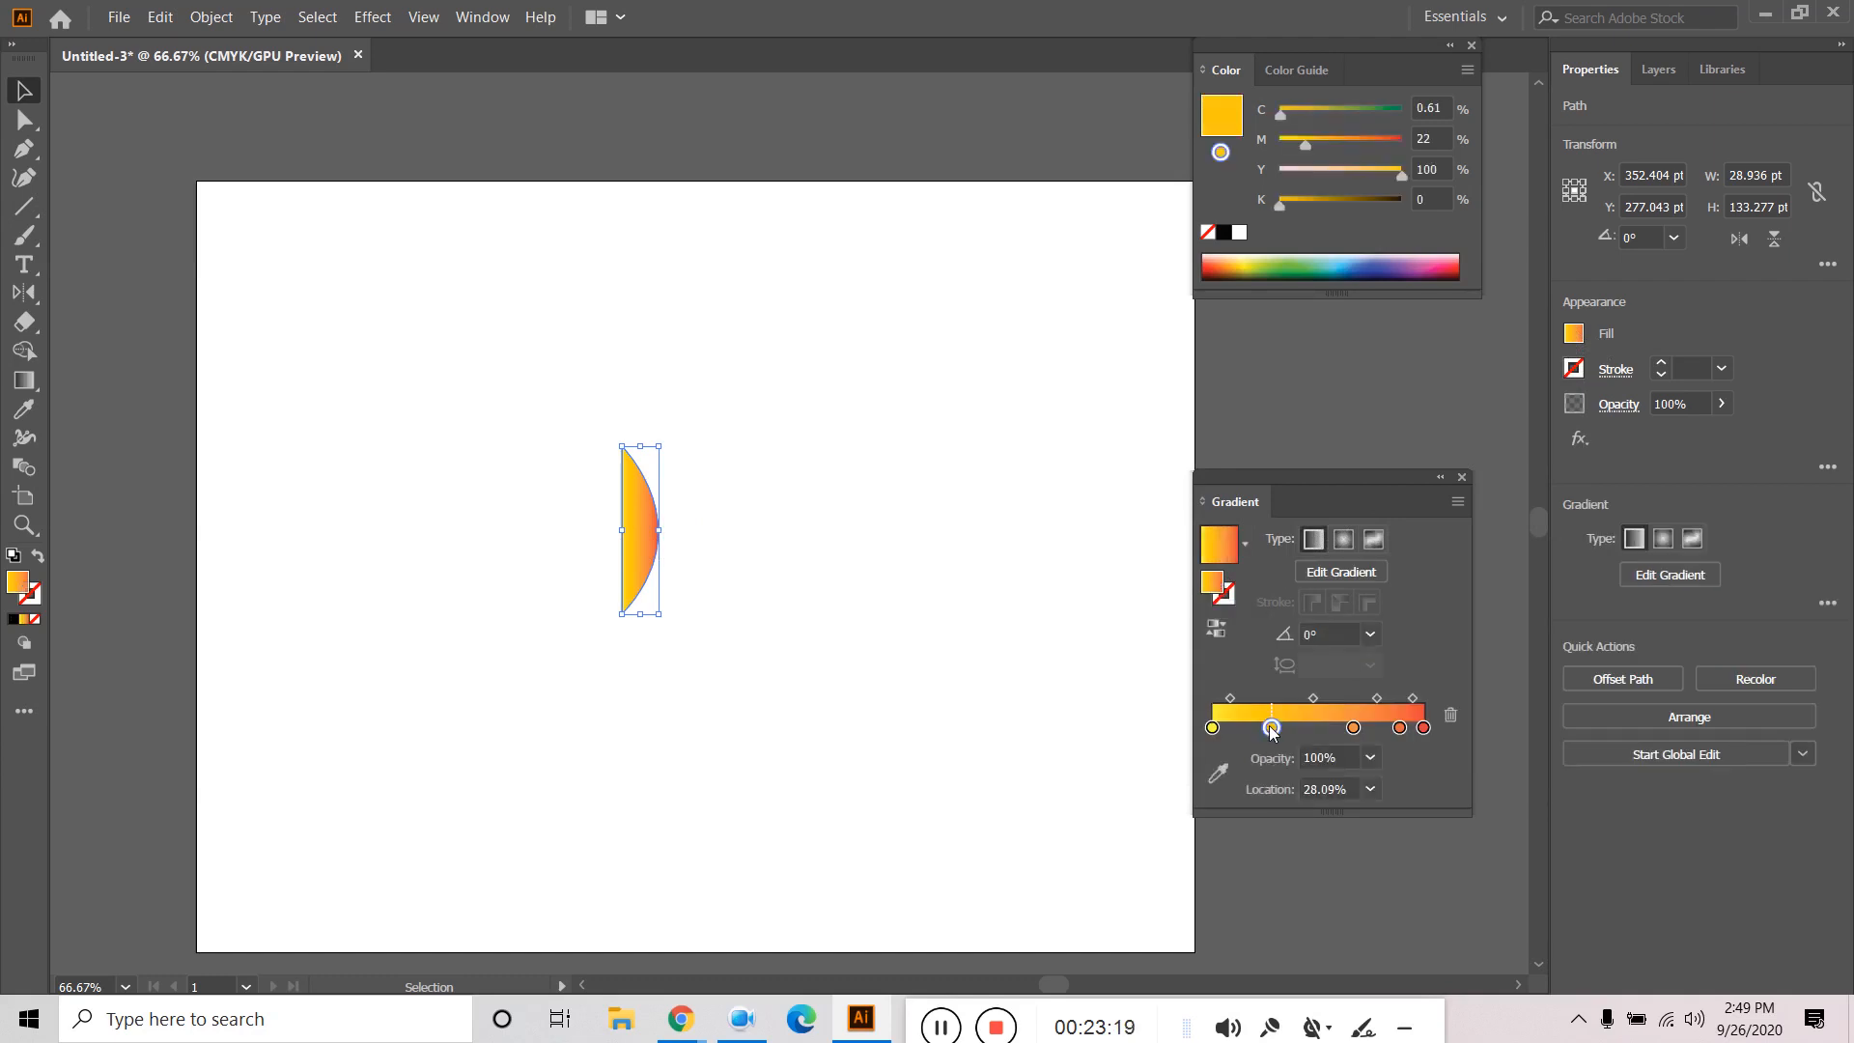
{"action": "key", "text": "Delete"}
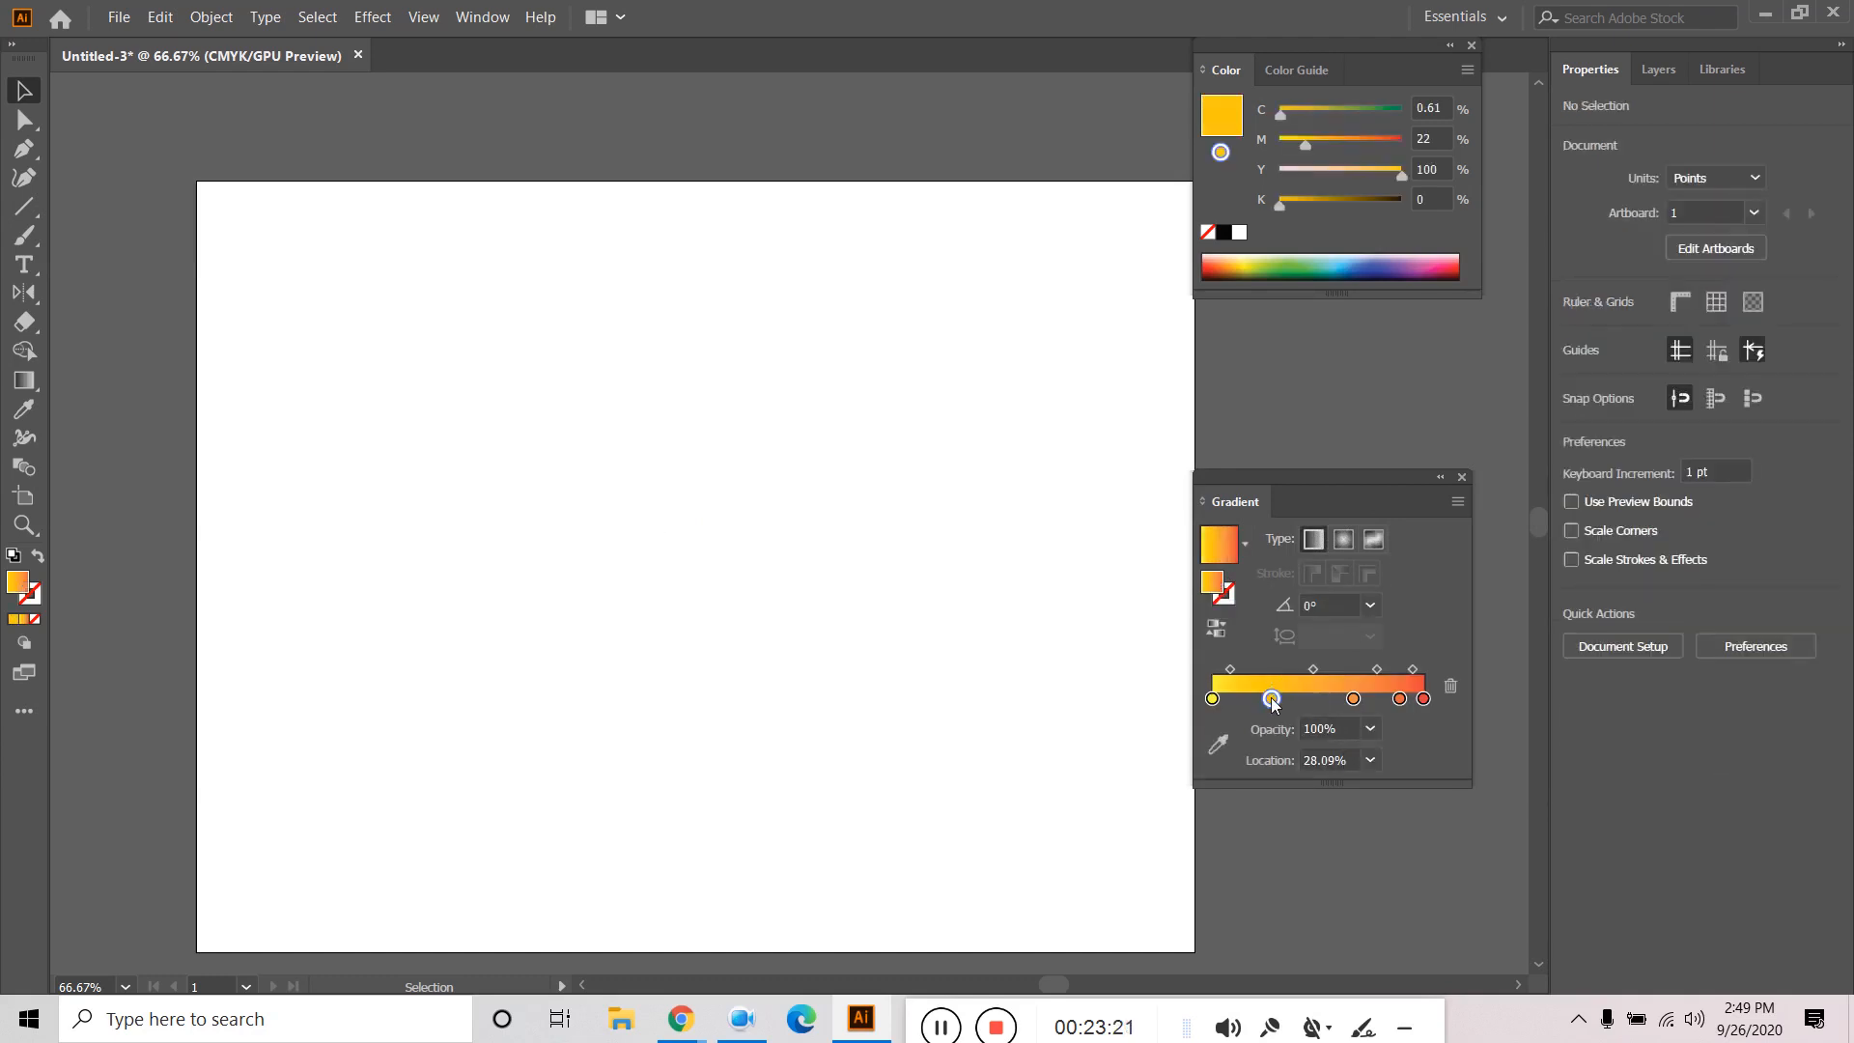
{"action": "left_click", "coordinate": [1449, 685]}
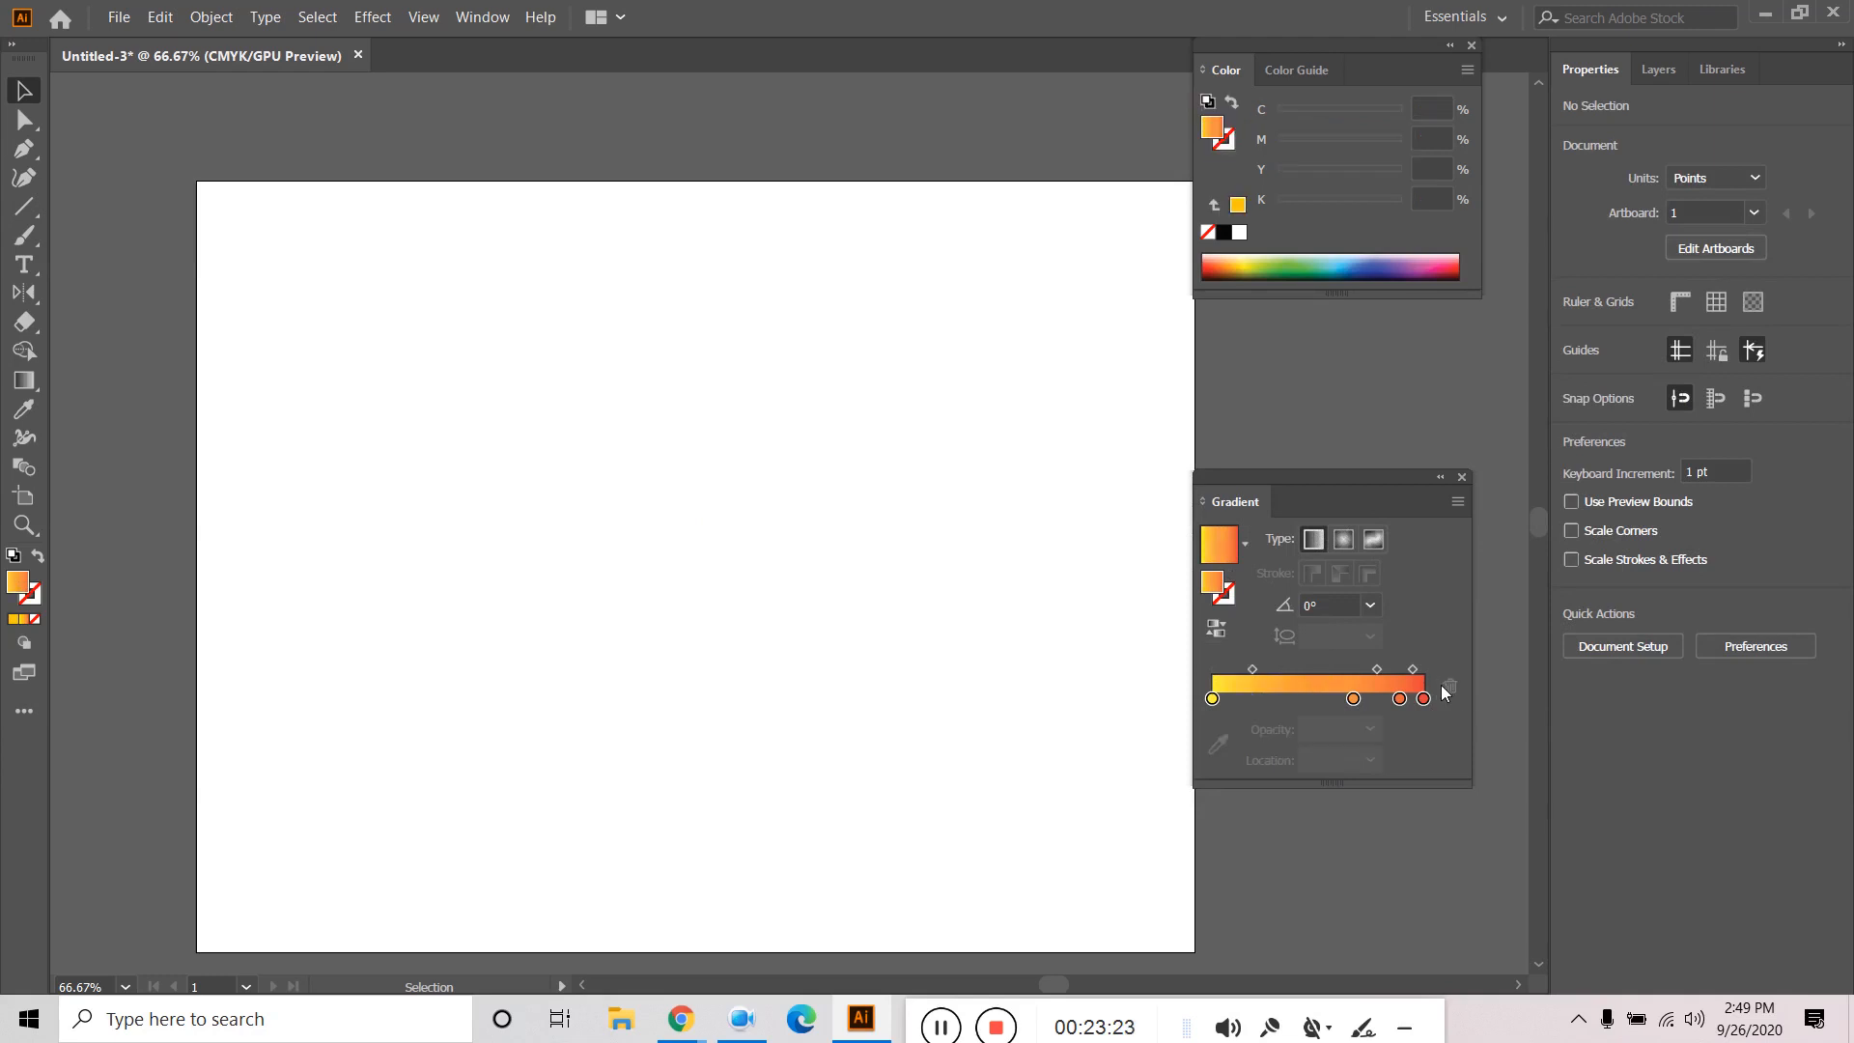
{"action": "left_click", "coordinate": [1353, 698]}
{"action": "left_click", "coordinate": [1450, 686]}
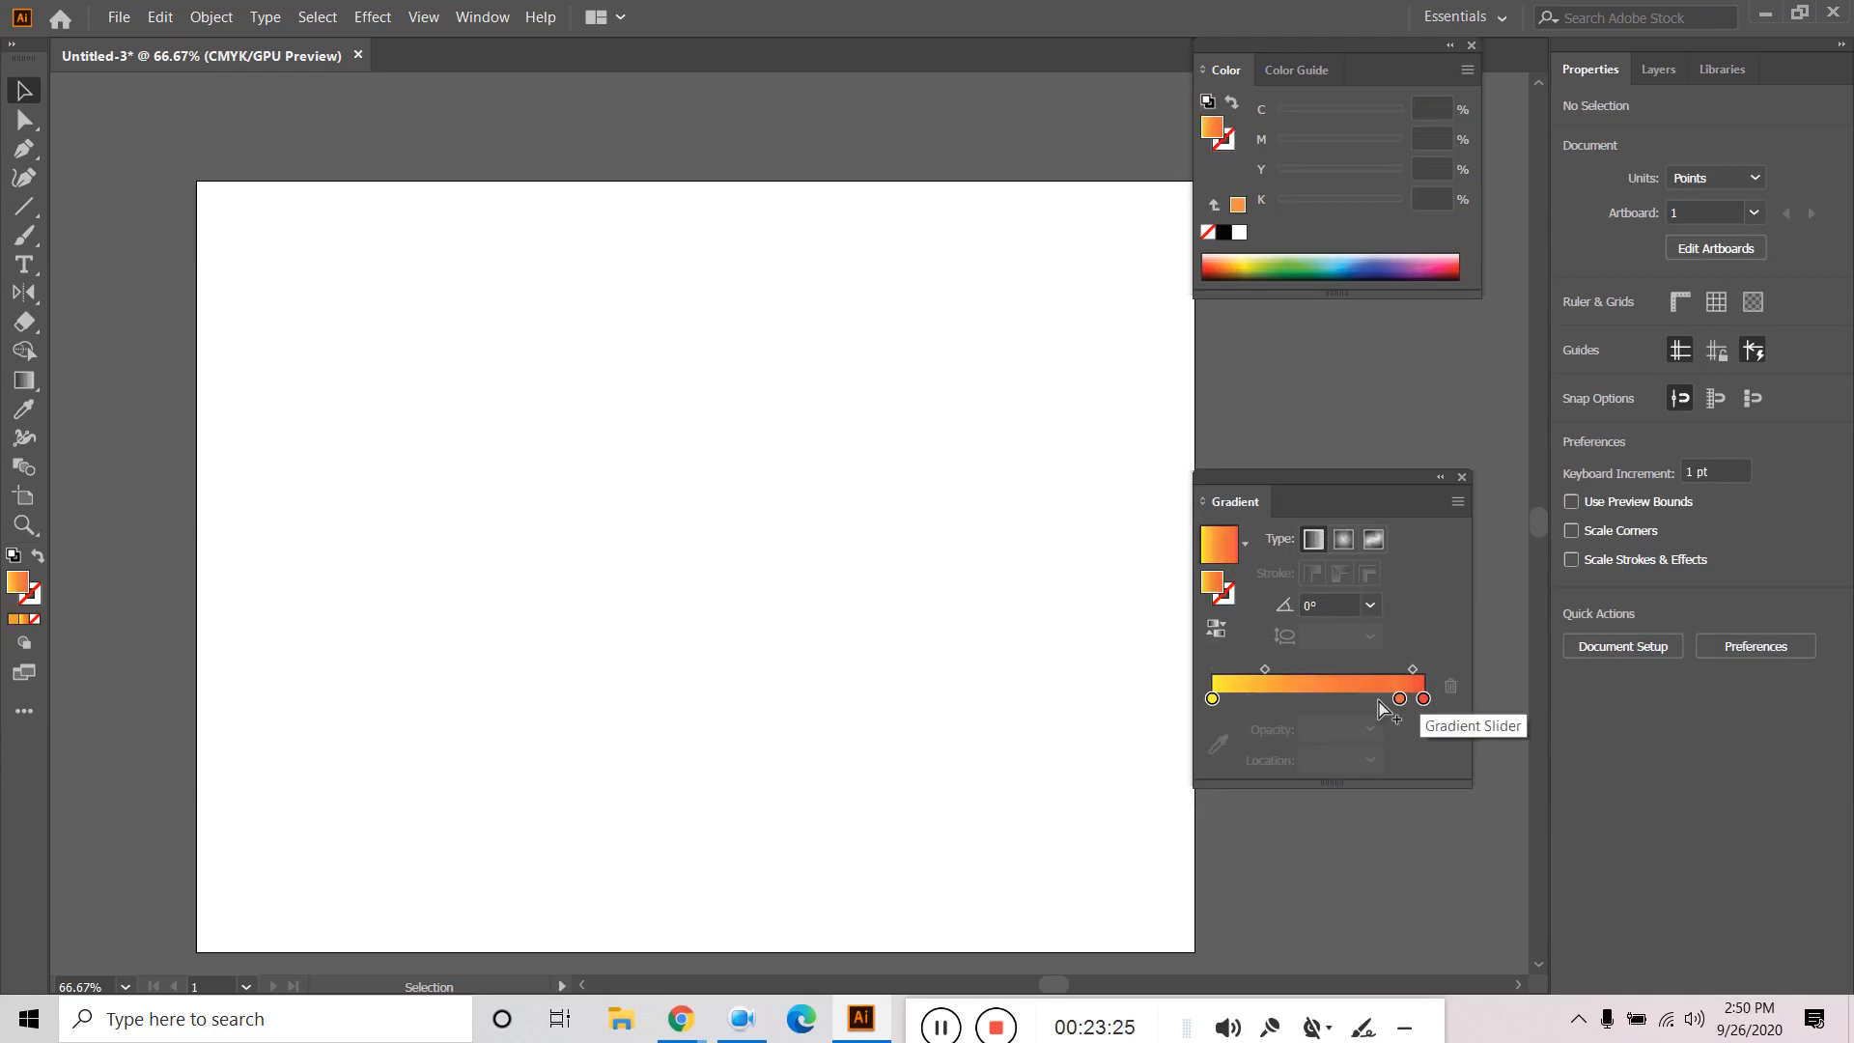
{"action": "left_click", "coordinate": [1399, 699]}
{"action": "left_click", "coordinate": [1451, 688]}
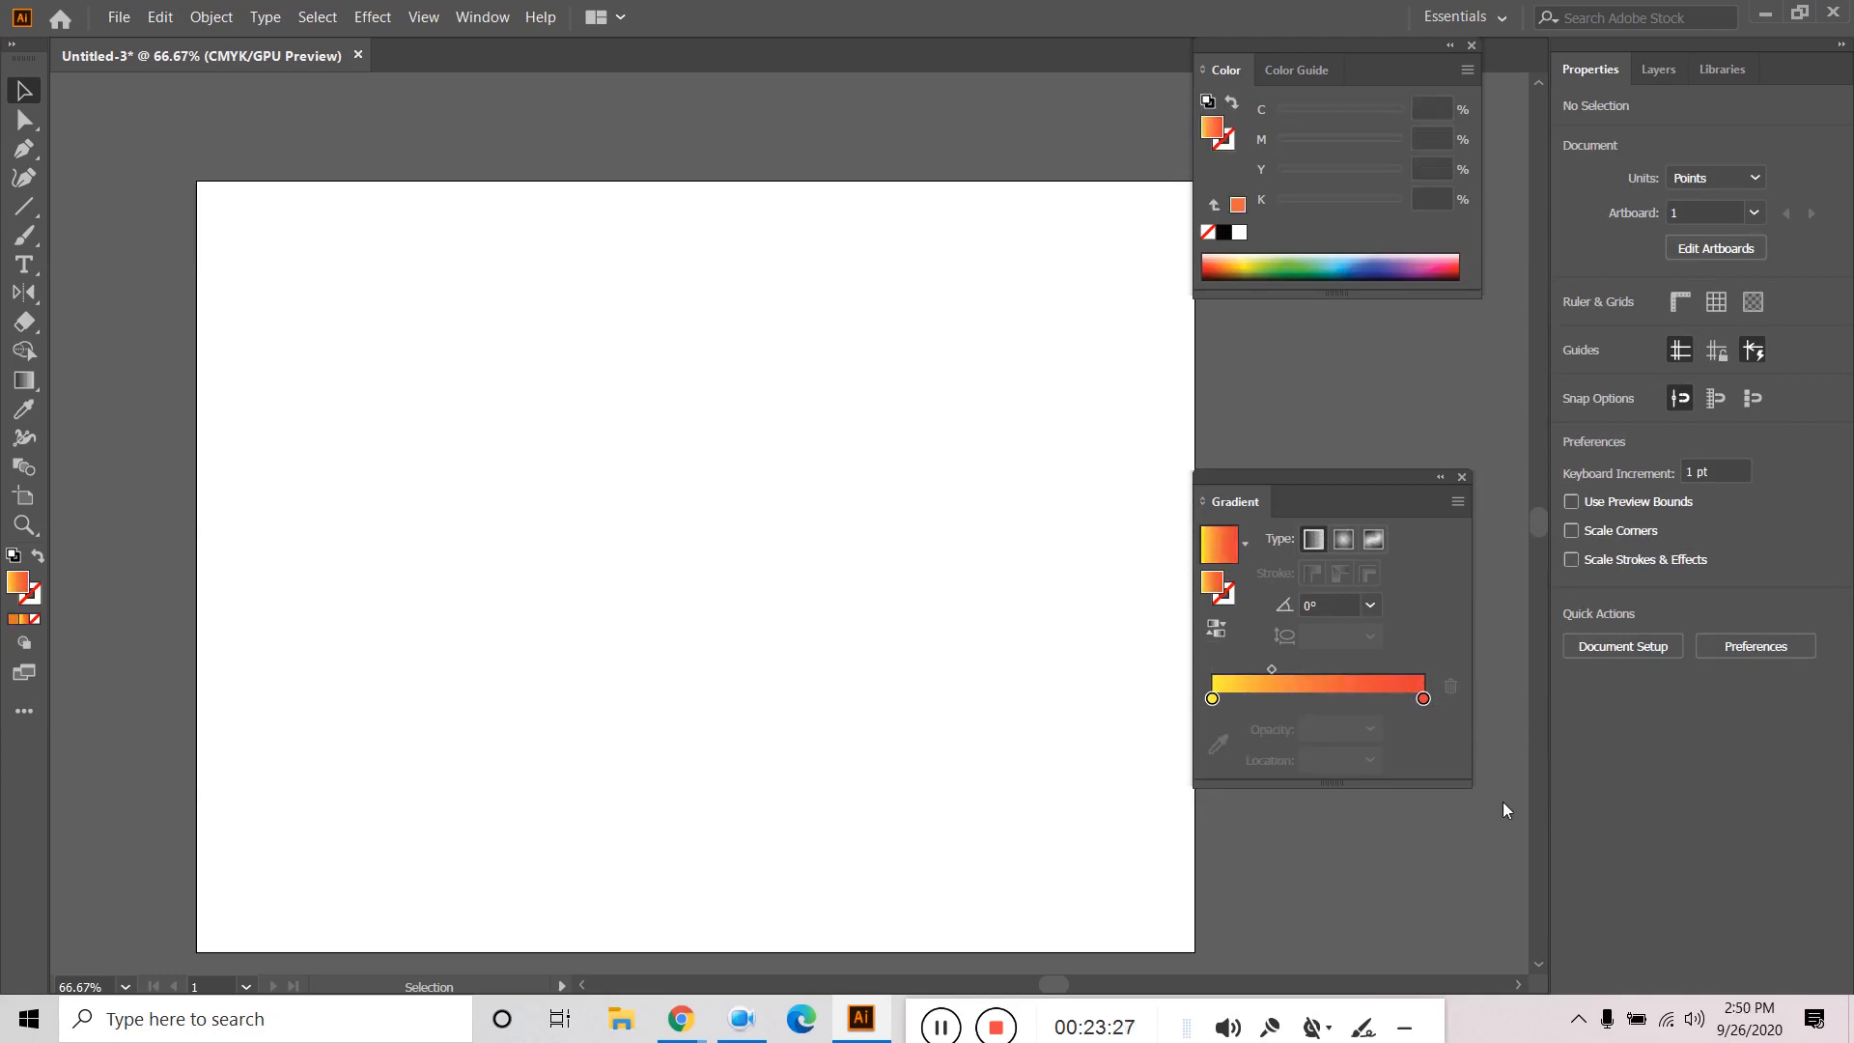
Draw a closed half-leaf with the Pen tool, straight on its left side and curved right, about 28 pt wide and 140 pt tall.
{"action": "left_click", "coordinate": [23, 215]}
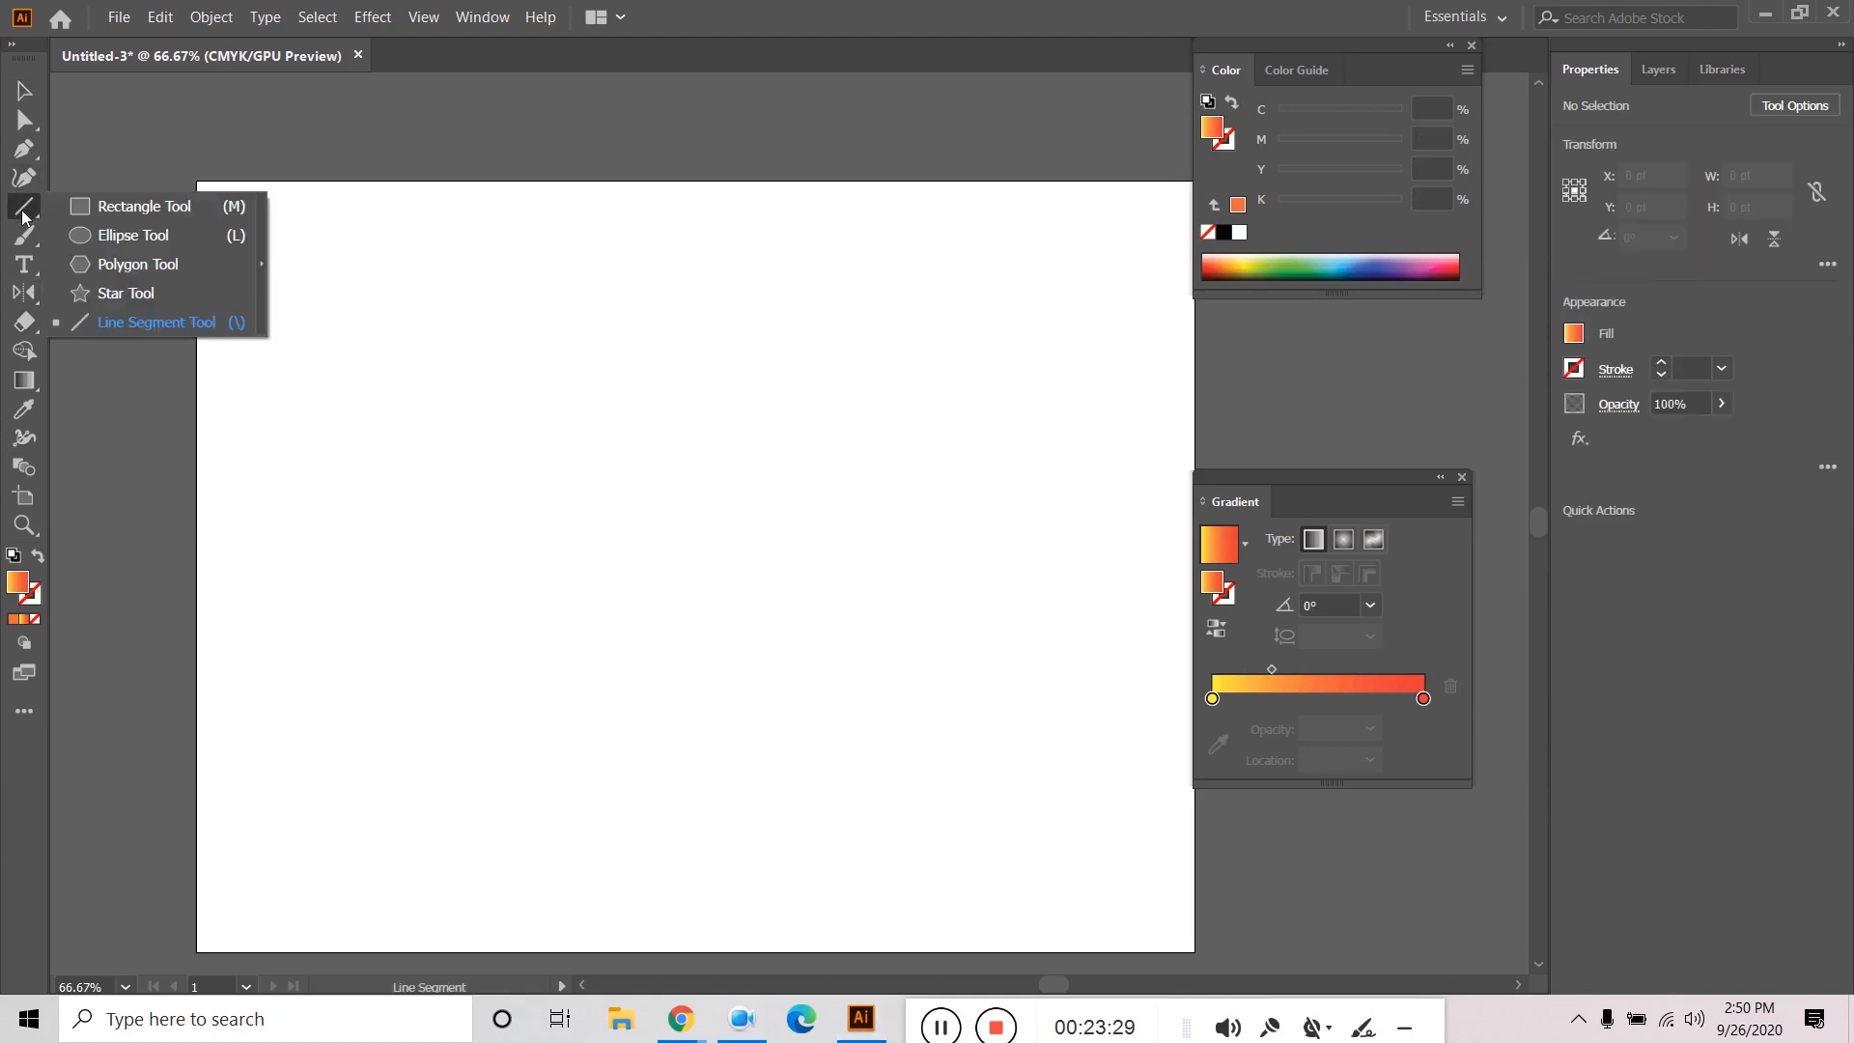
{"action": "left_click", "coordinate": [572, 585]}
{"action": "left_click", "coordinate": [572, 407], "text": "shift"}
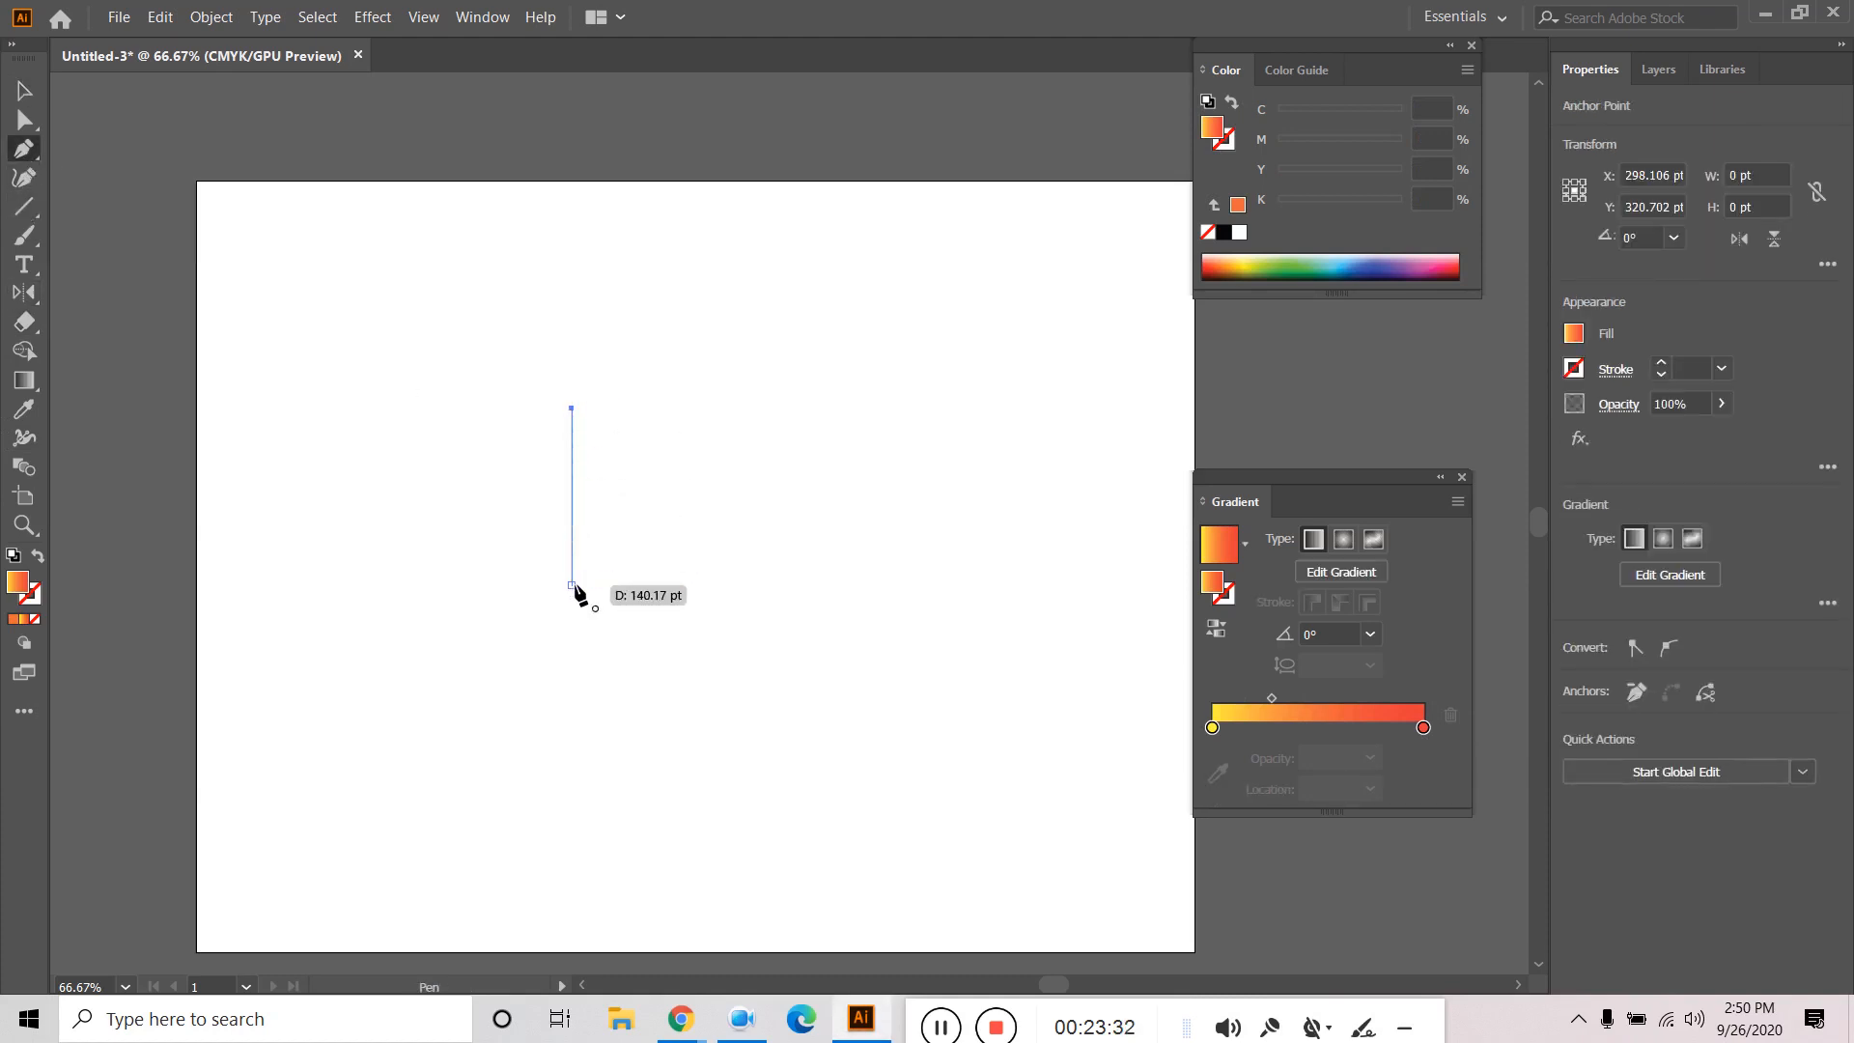
{"action": "left_click_drag", "start_coordinate": [572, 586], "coordinate": [491, 668]}
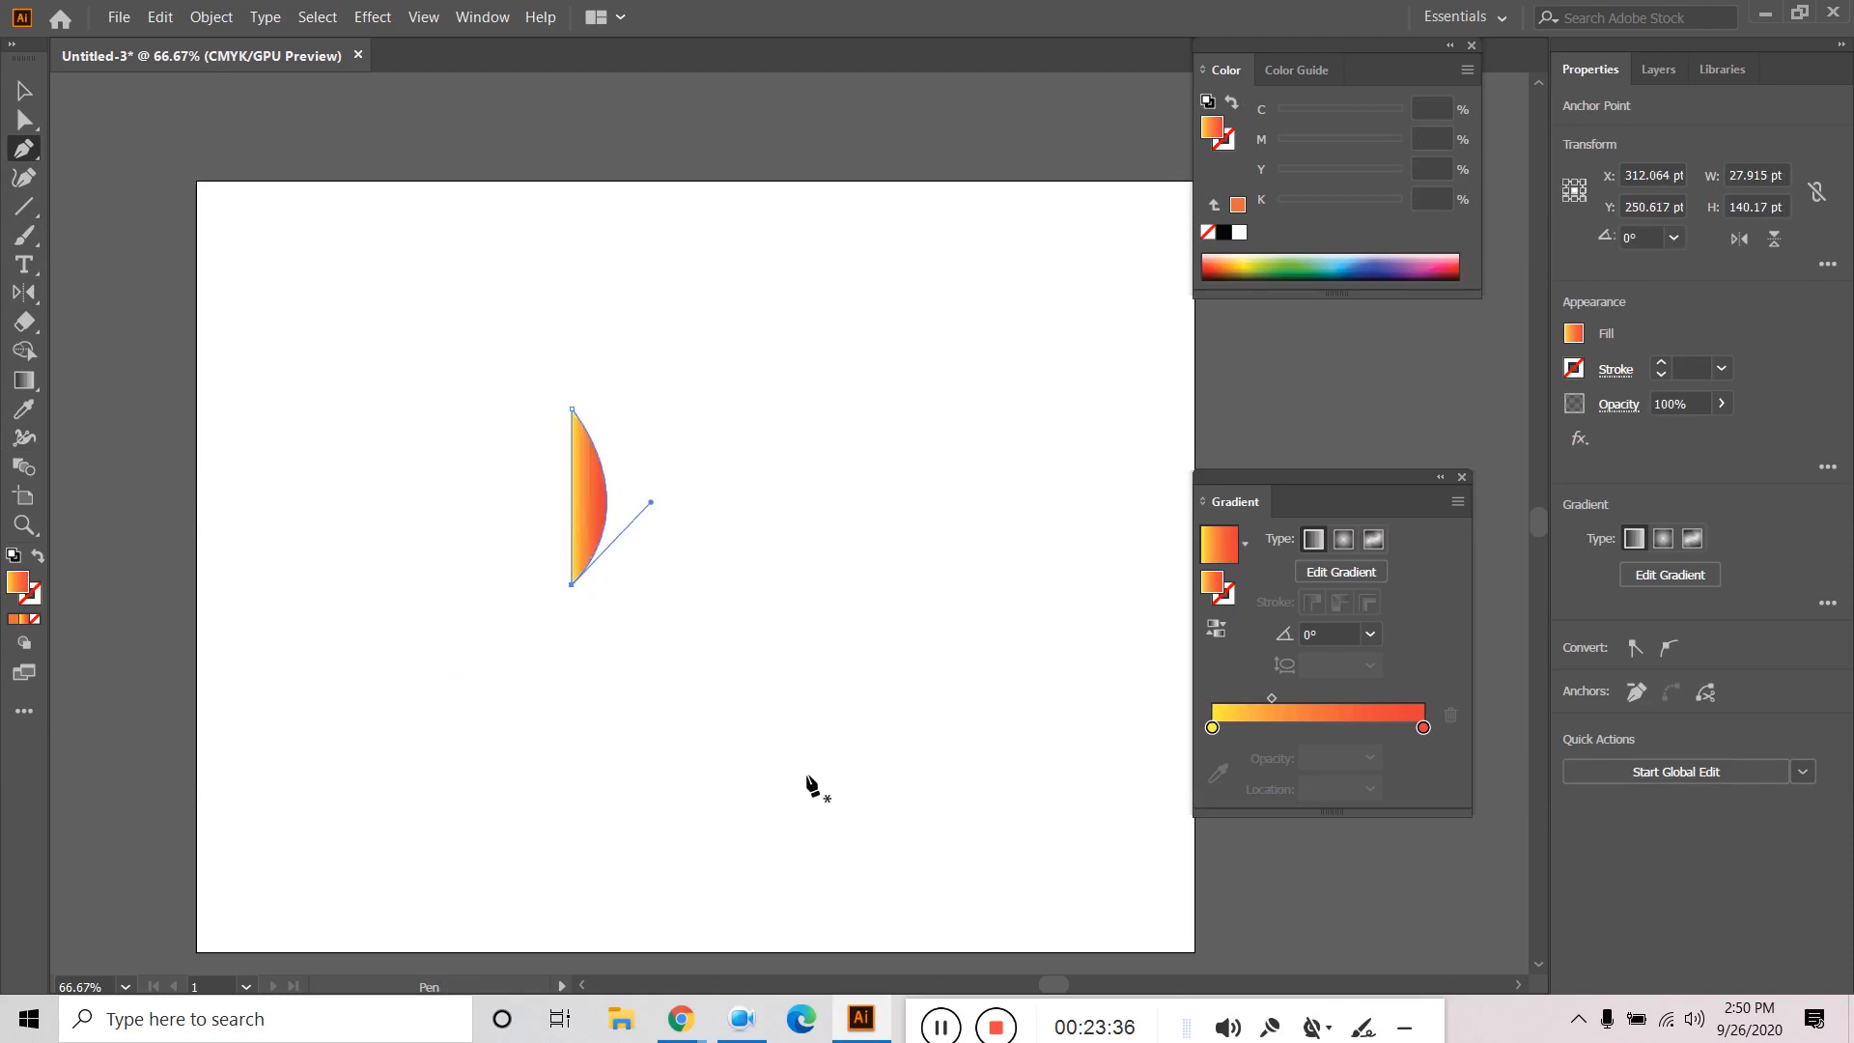
{"action": "key", "text": "v"}
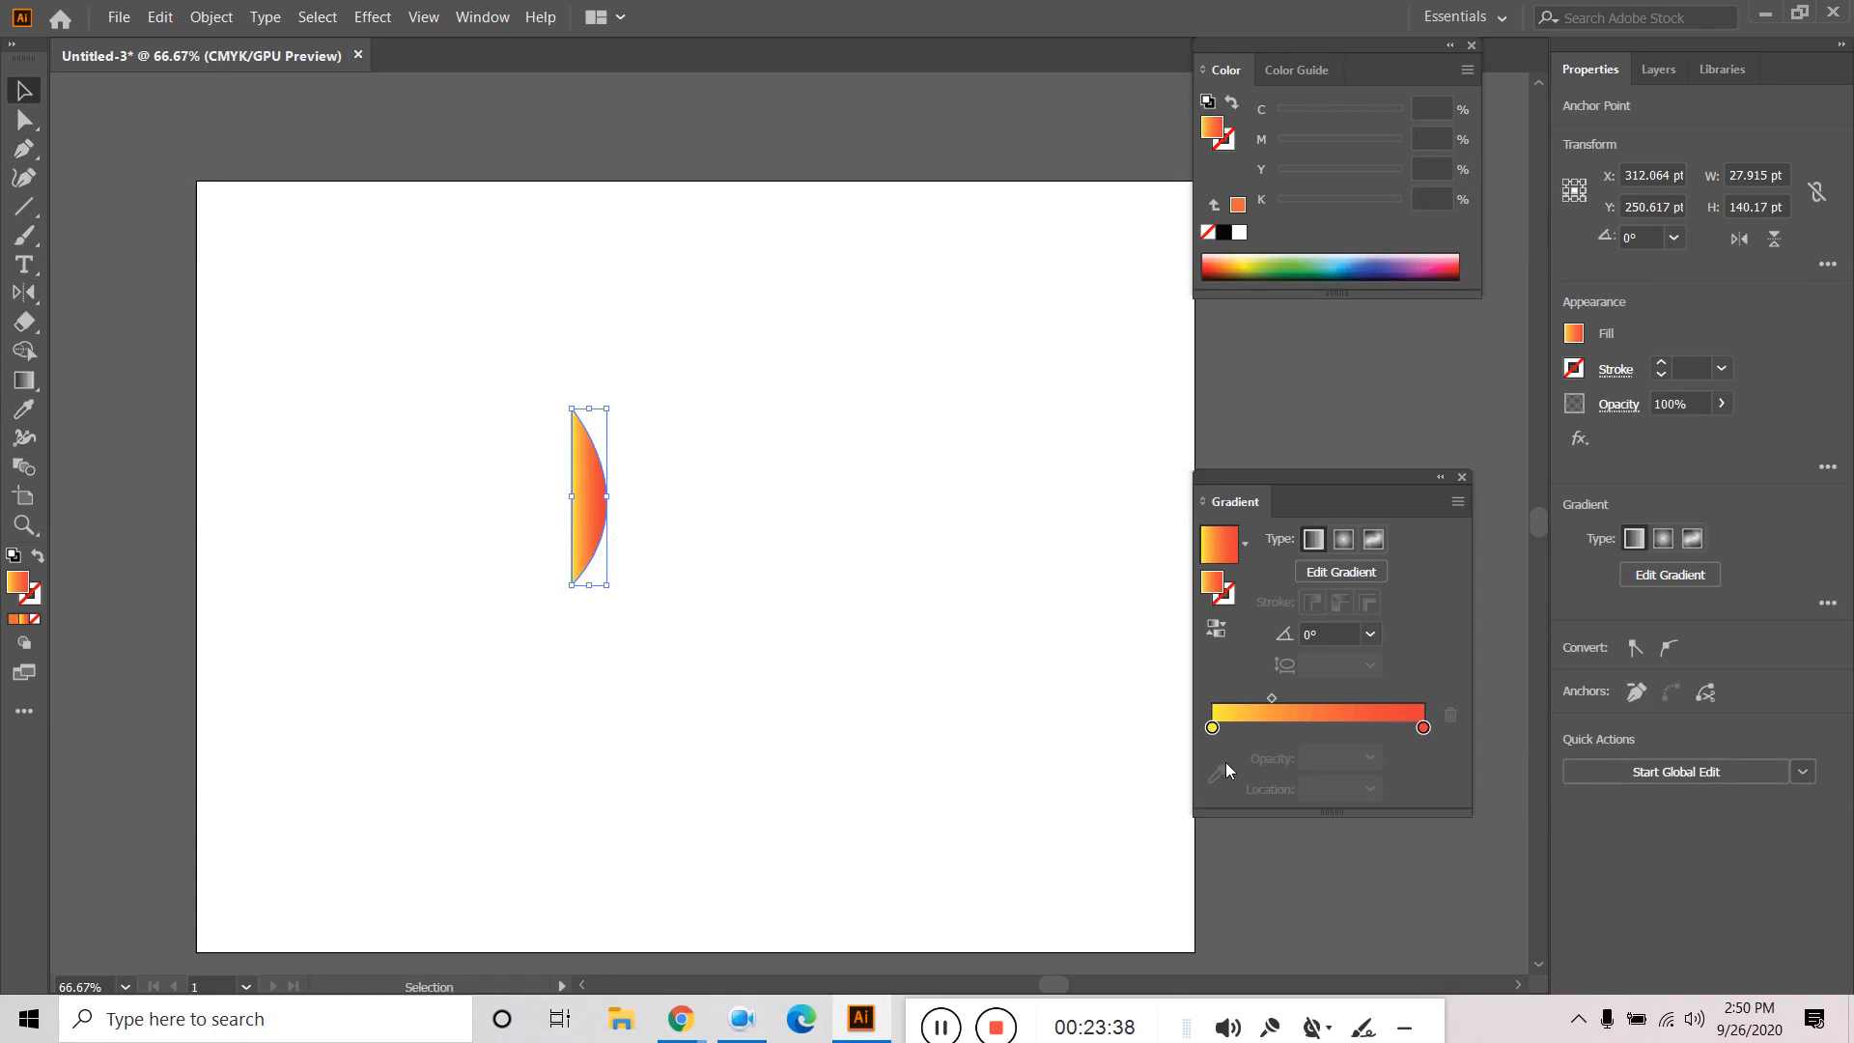
Recolor the half-leaf gradient's yellow stop green by setting its cyan to 89%, and select the red end stop.
{"action": "left_click", "coordinate": [1211, 727]}
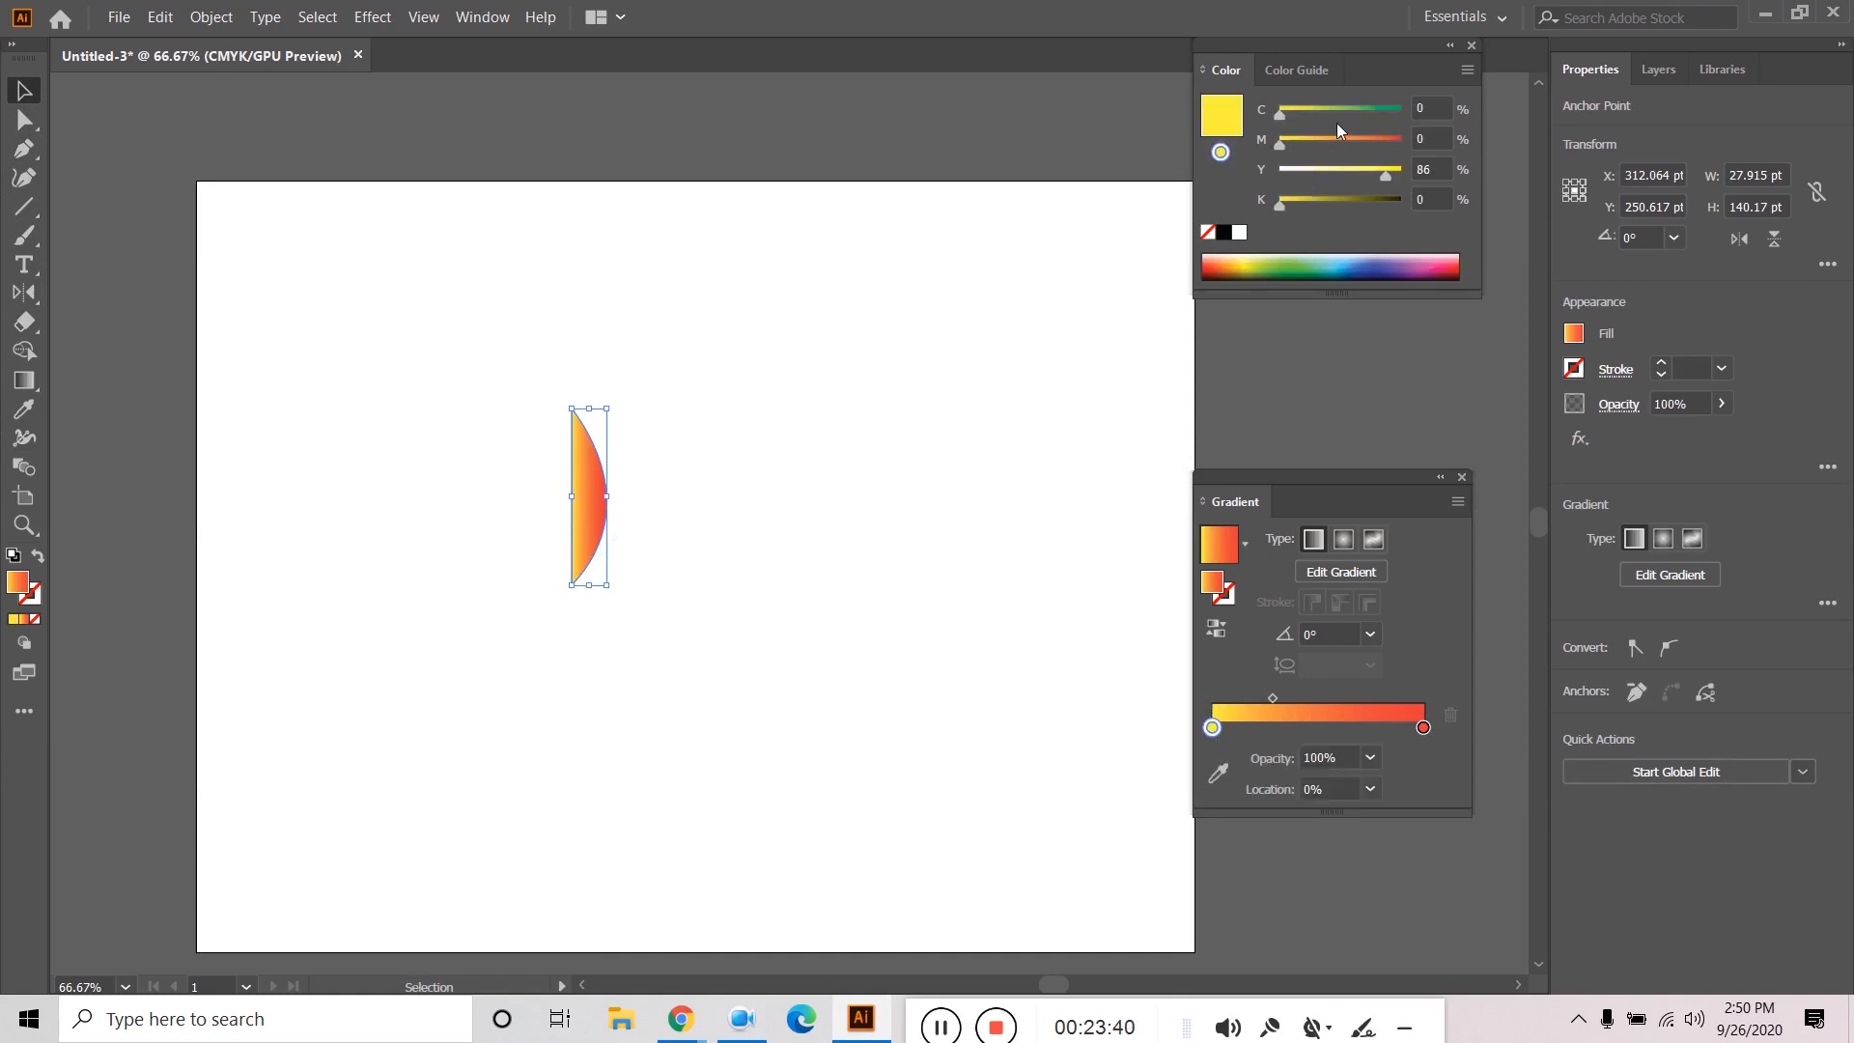
{"action": "left_click_drag", "start_coordinate": [1336, 123], "coordinate": [1389, 112]}
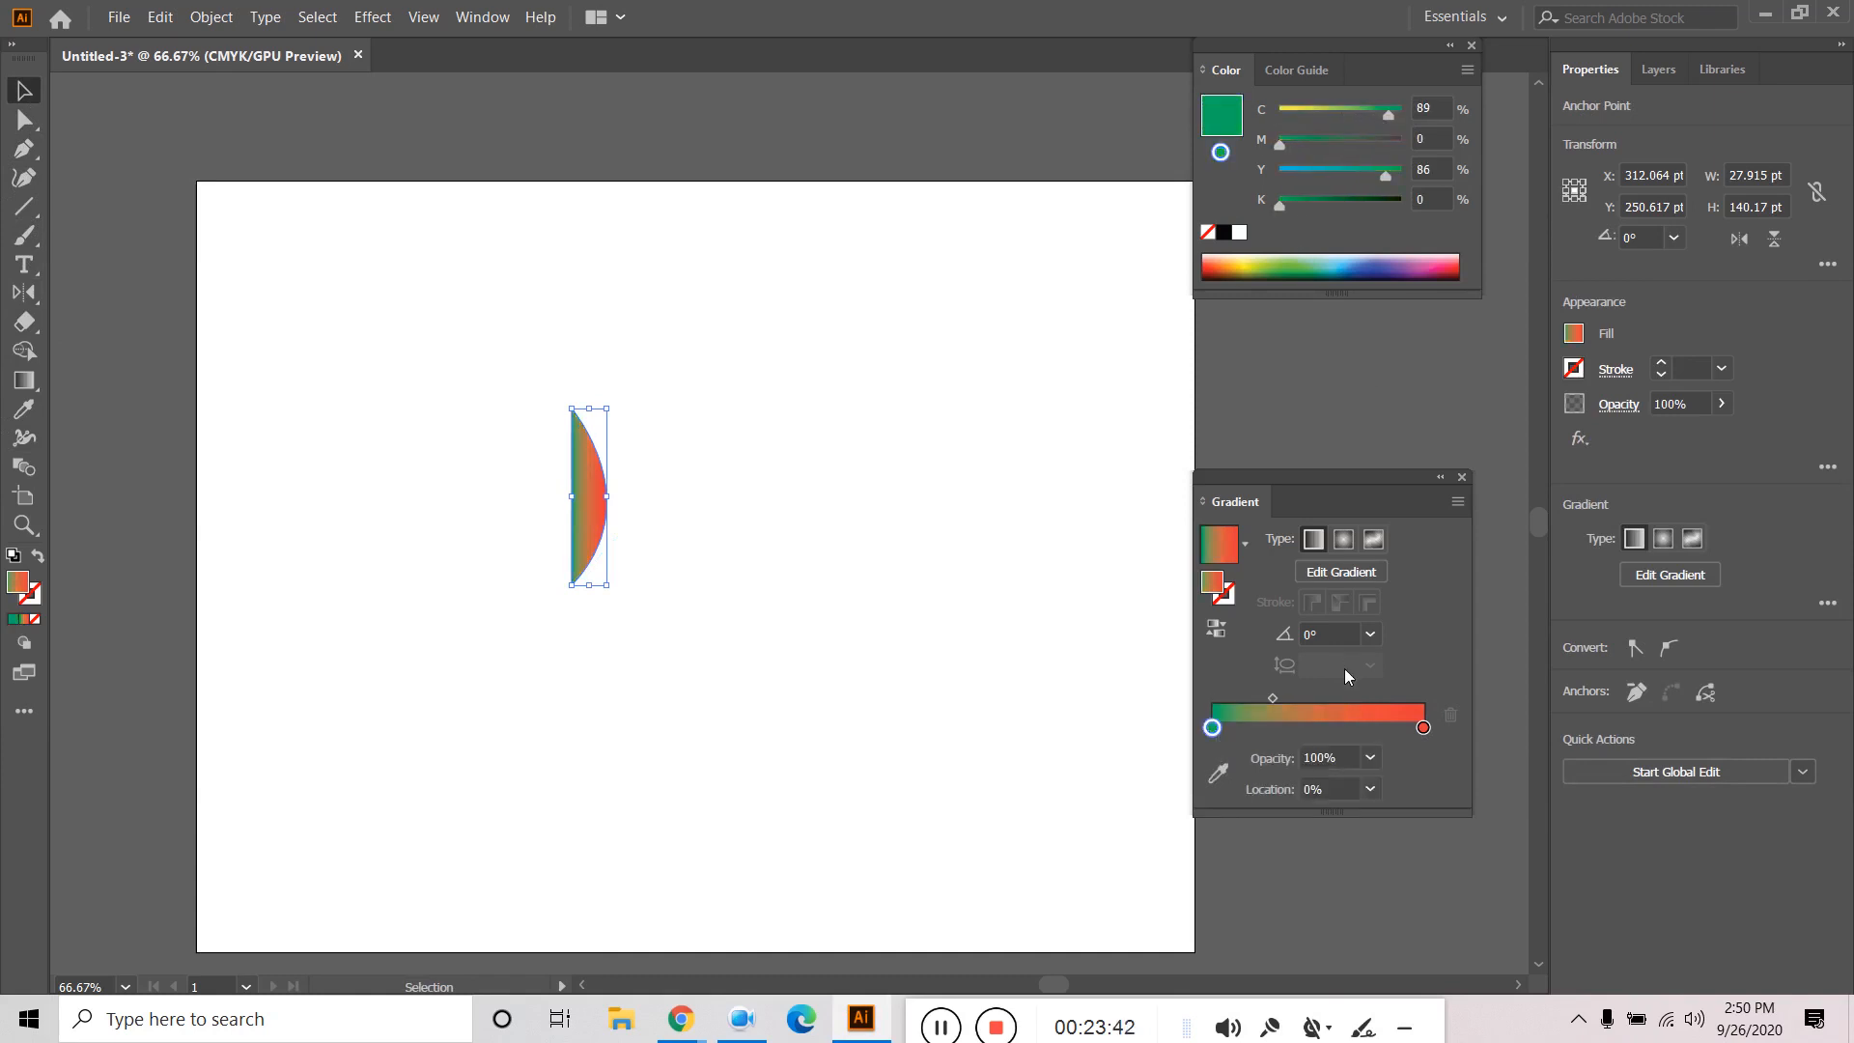
{"action": "left_click", "coordinate": [1423, 727]}
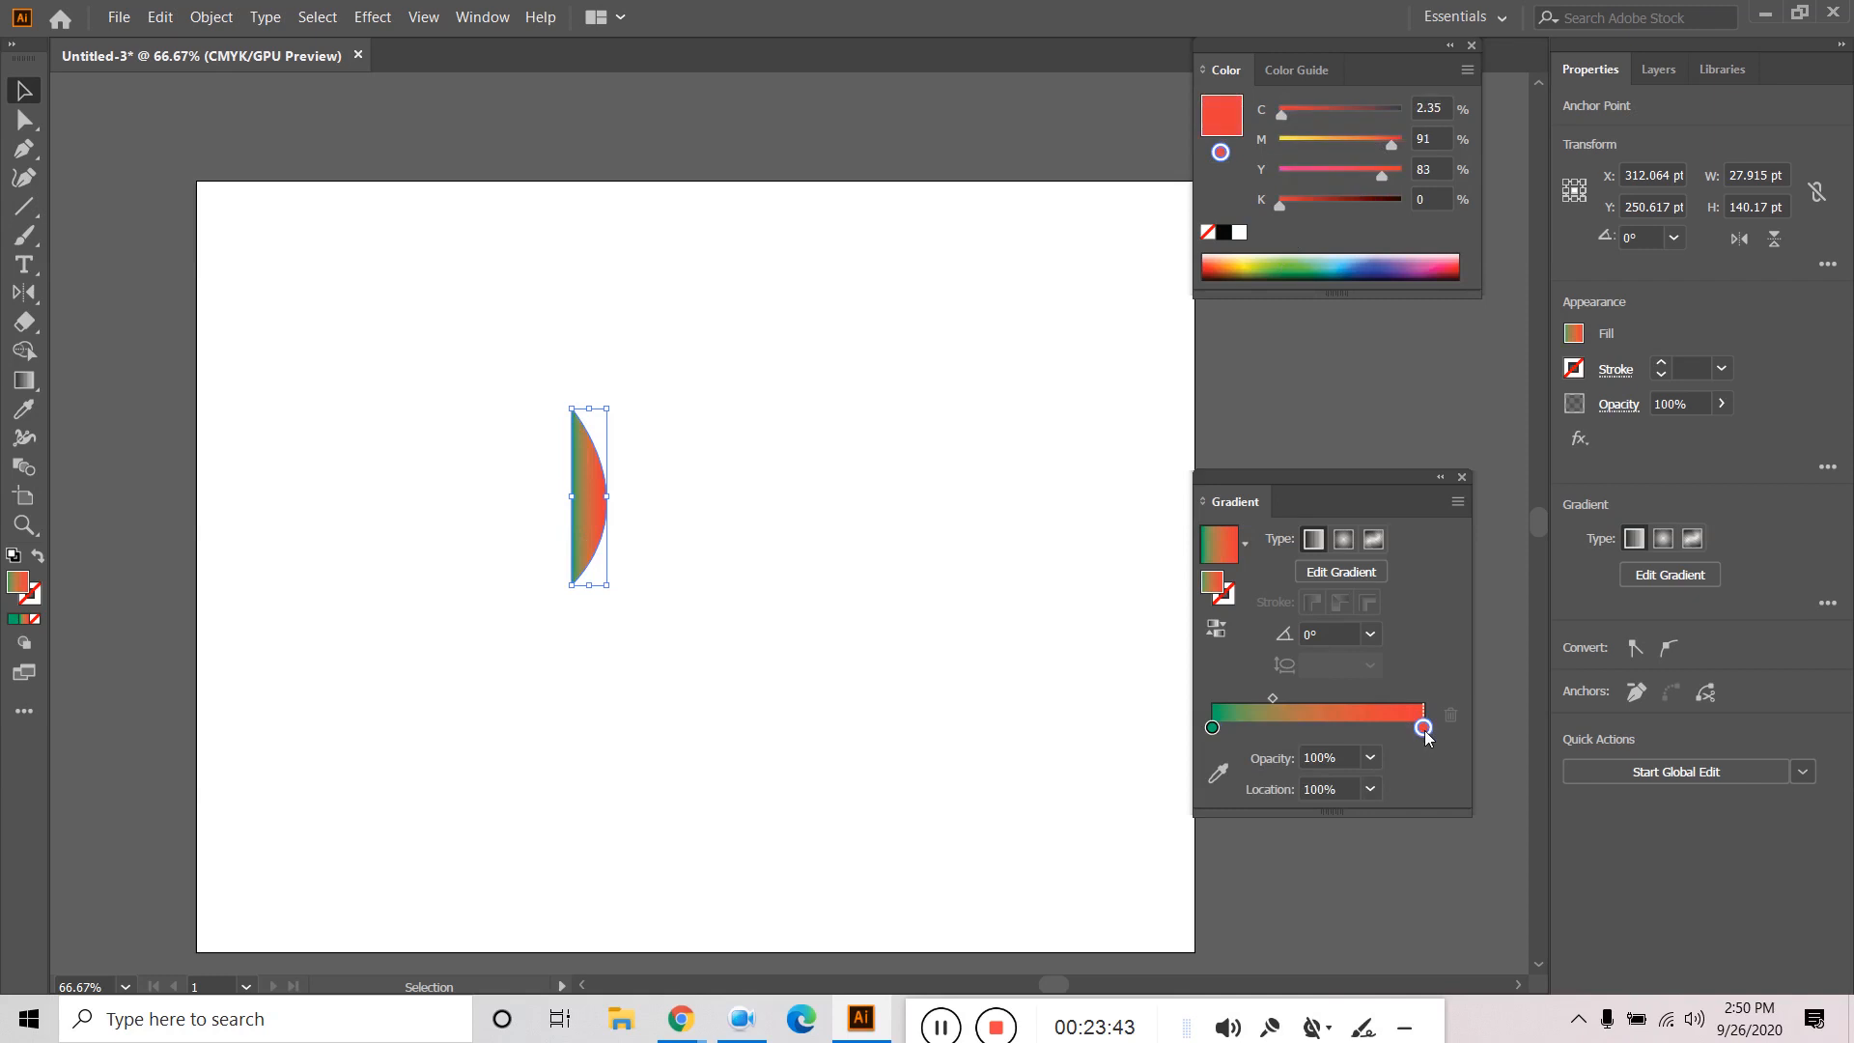
Change the gradient's red end stop to yellow-green, C 43, M 0, Y 100, K 0, and deselect the shape.
{"action": "left_click", "coordinate": [1294, 270]}
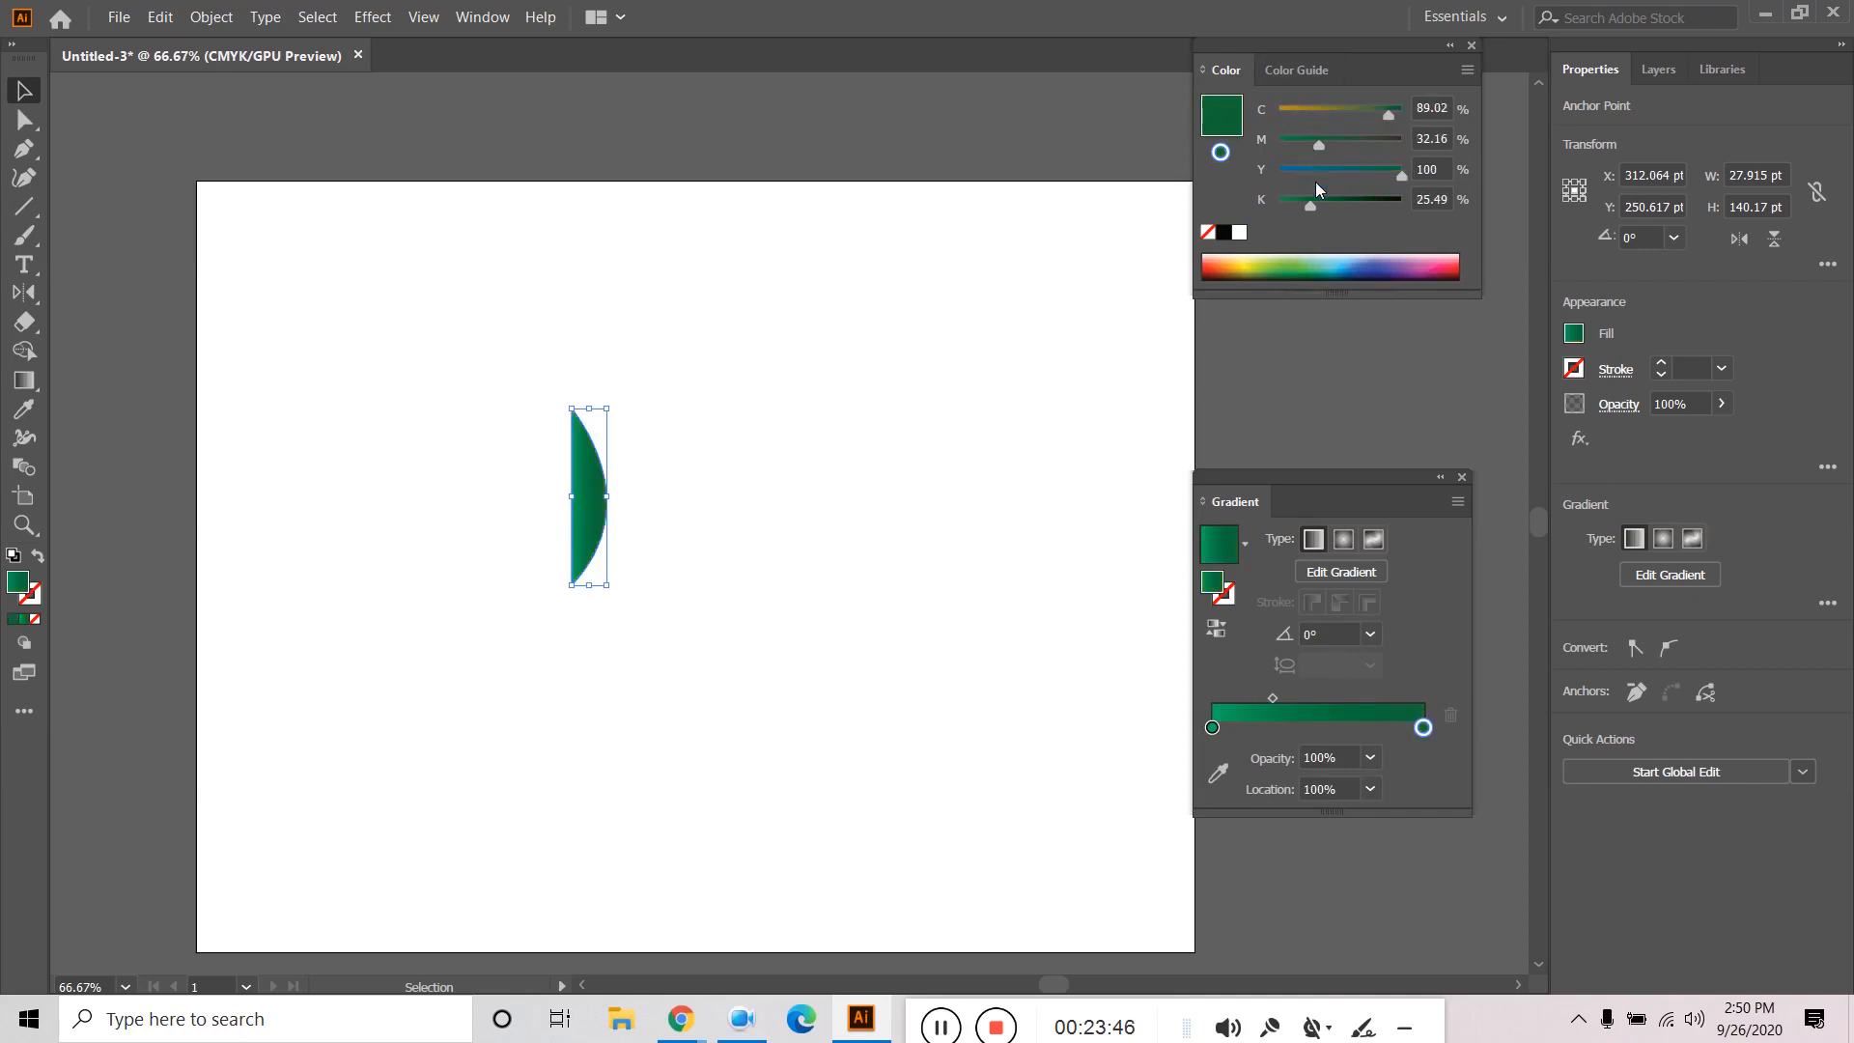
{"action": "left_click", "coordinate": [1286, 265]}
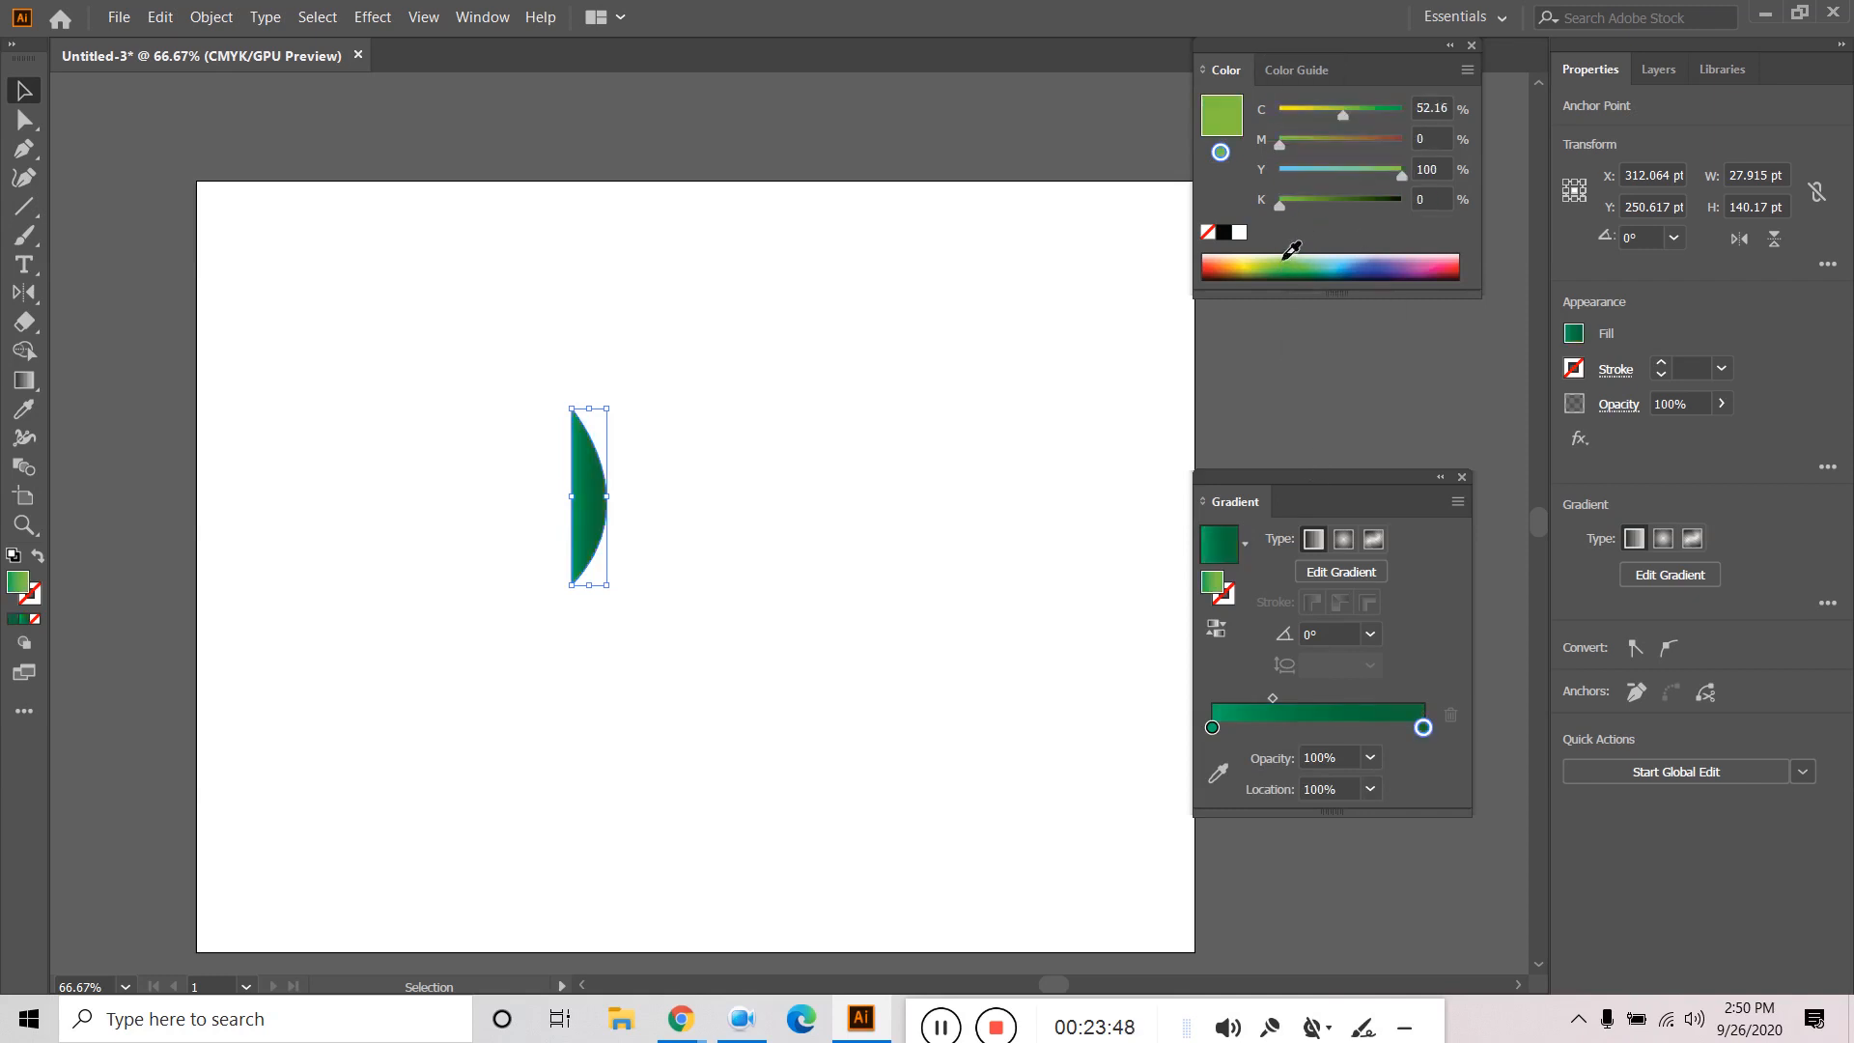
{"action": "mouse_move", "coordinate": [1341, 117]}
{"action": "left_mouse_down"}
{"action": "mouse_move", "coordinate": [1363, 116]}
{"action": "mouse_move", "coordinate": [1332, 122]}
{"action": "left_mouse_up"}
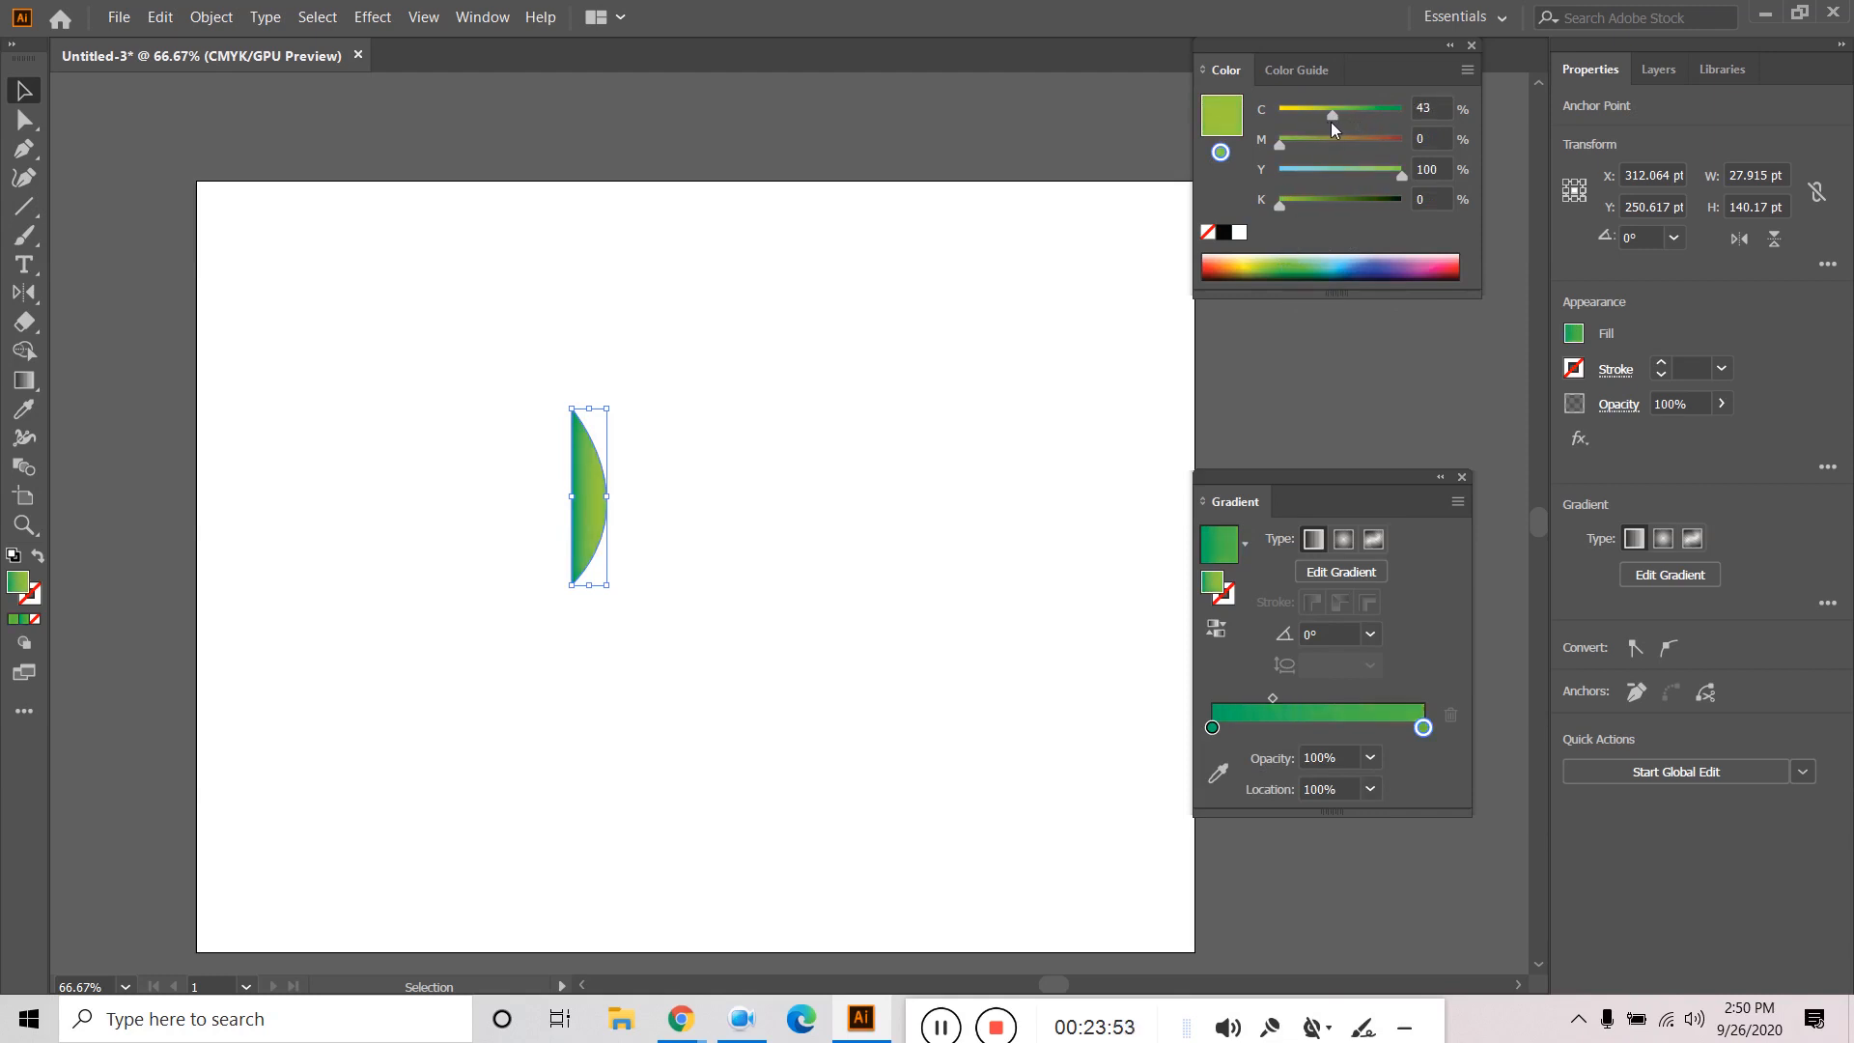
{"action": "left_click", "coordinate": [431, 350]}
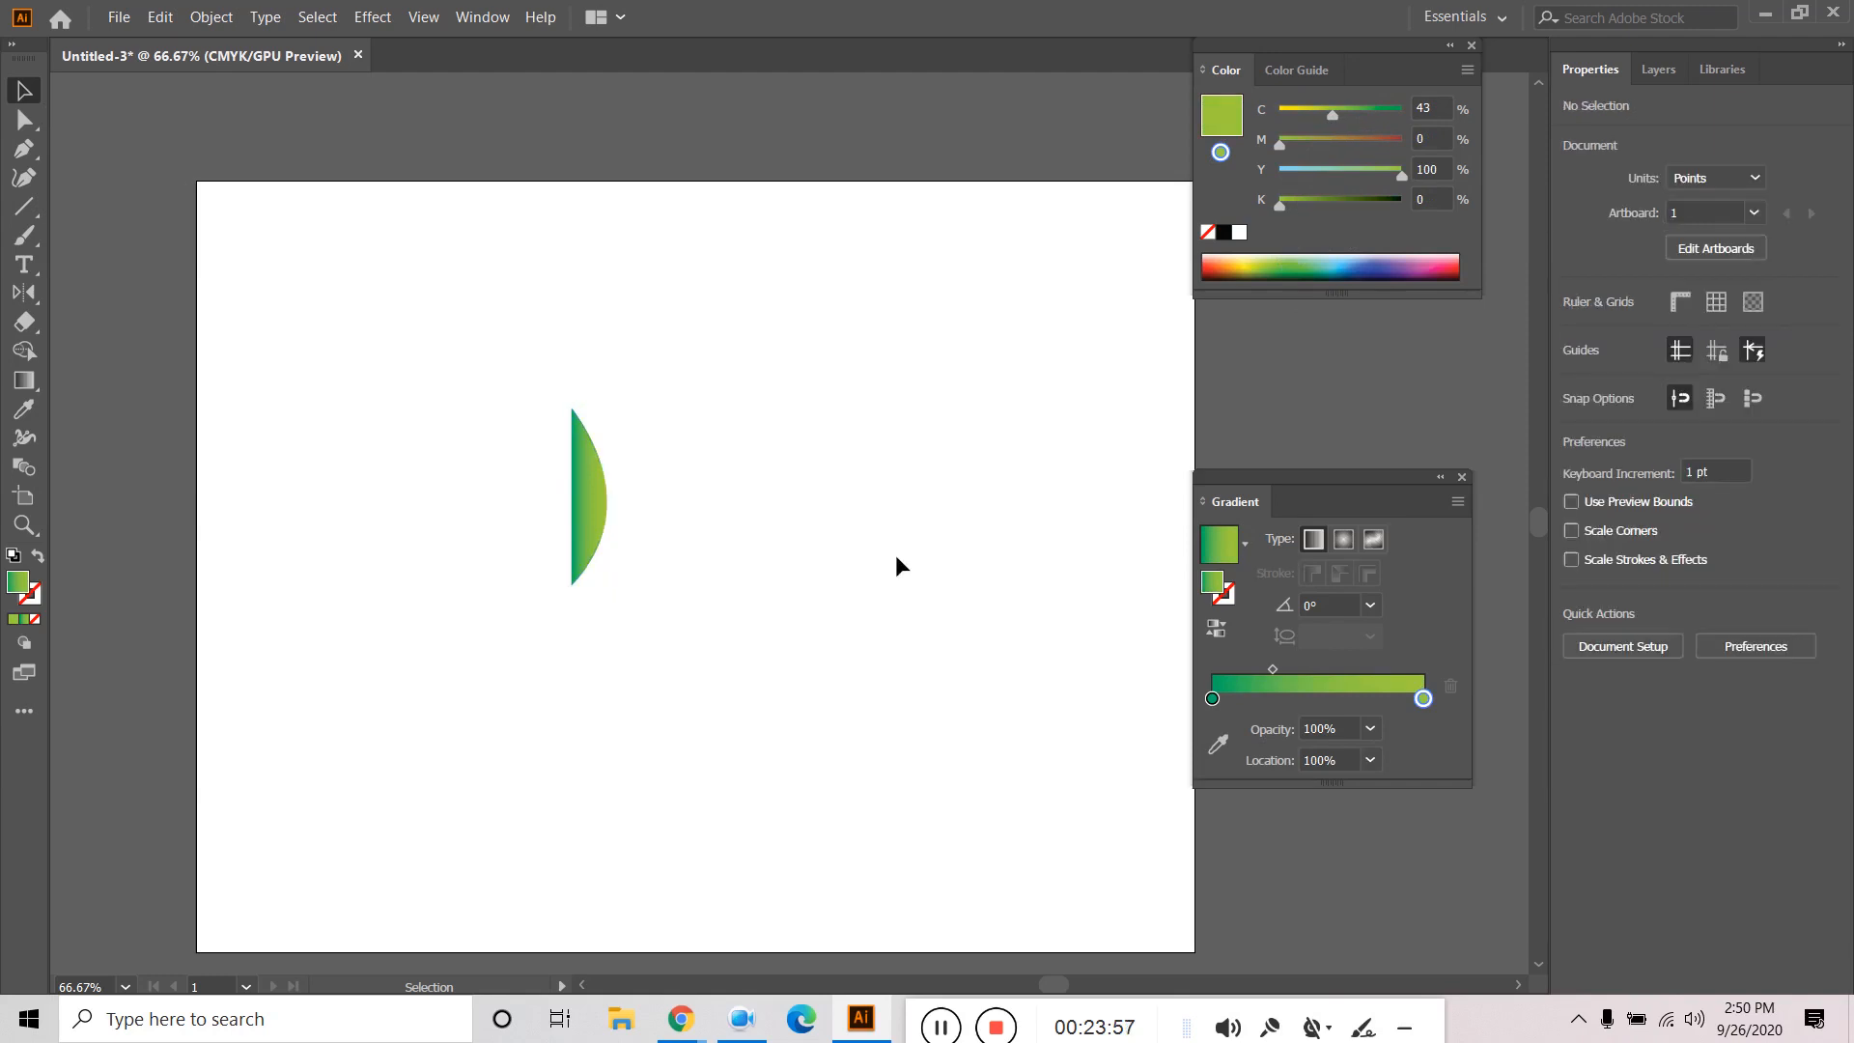
Redirect the half leaf's linear gradient with the Gradient tool to about -90.8°, running from dark green at the top to light green below.
{"action": "left_click", "coordinate": [582, 500]}
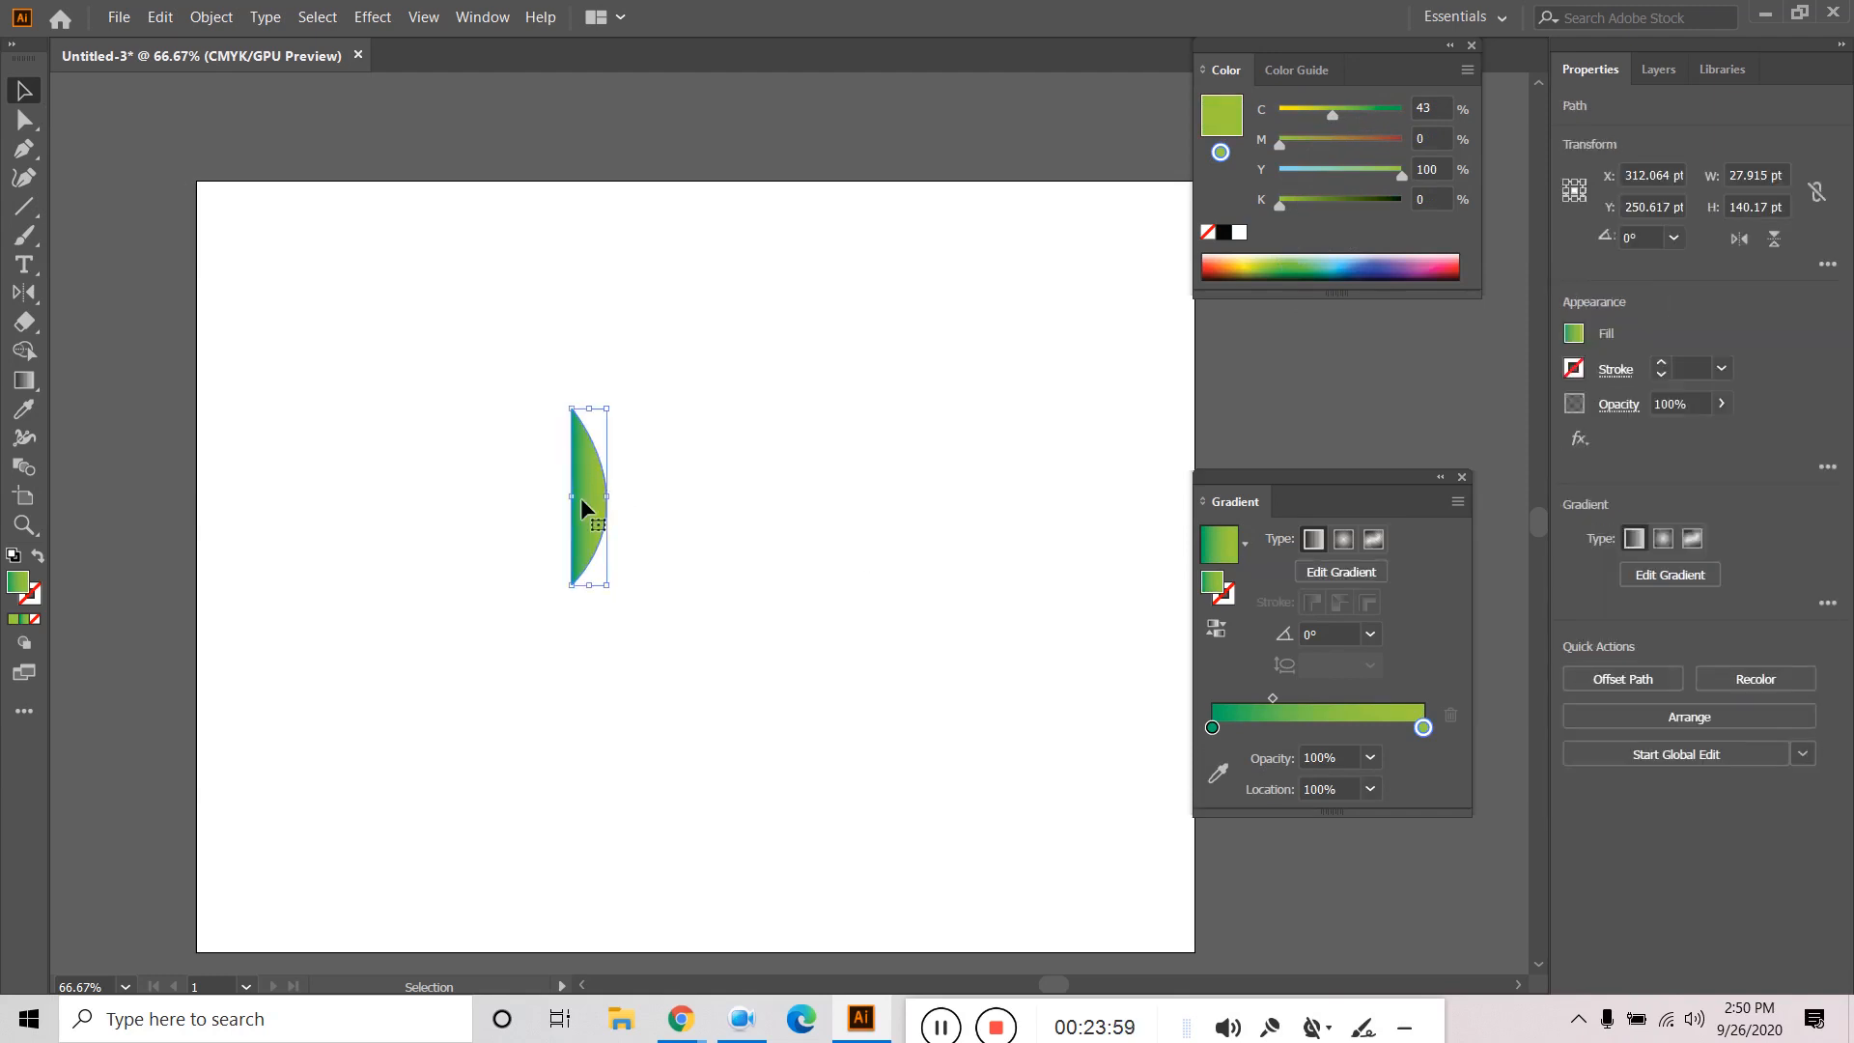
{"action": "left_click", "coordinate": [25, 379]}
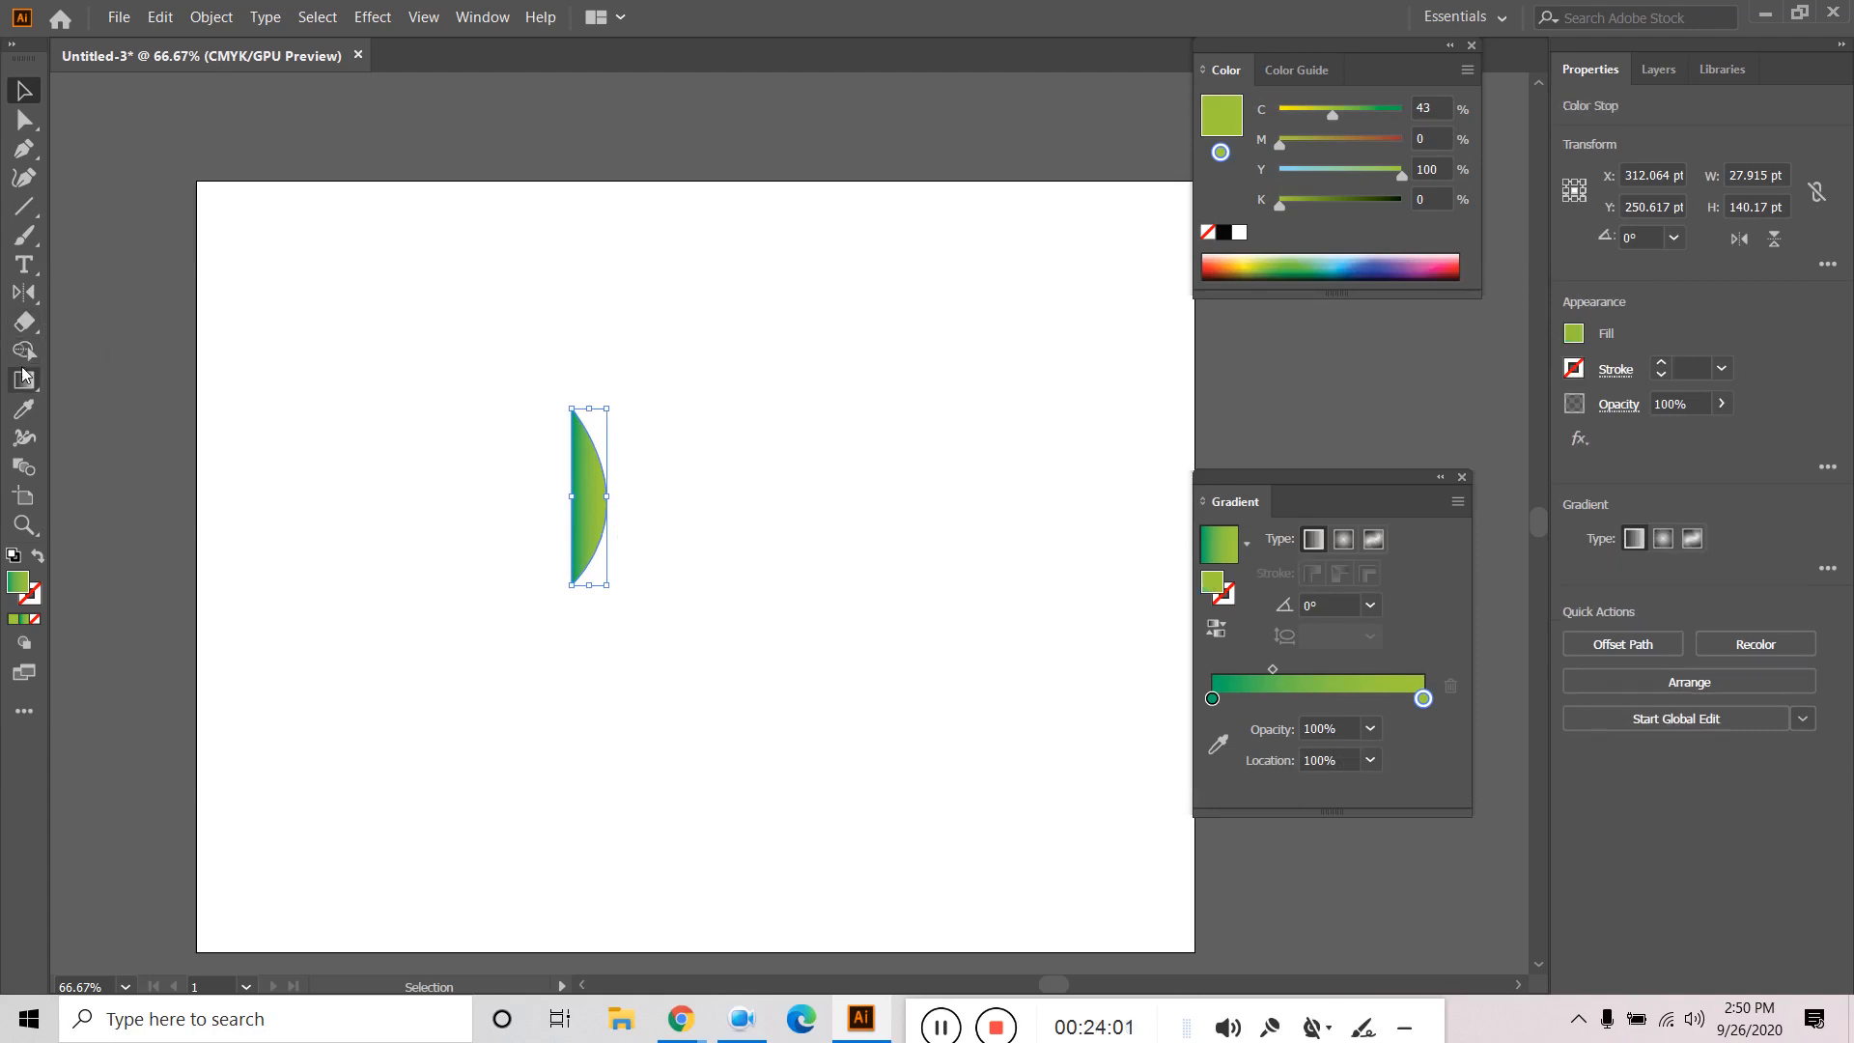
{"action": "scroll", "coordinate": [626, 488], "scroll_direction": "up", "scroll_amount": 2}
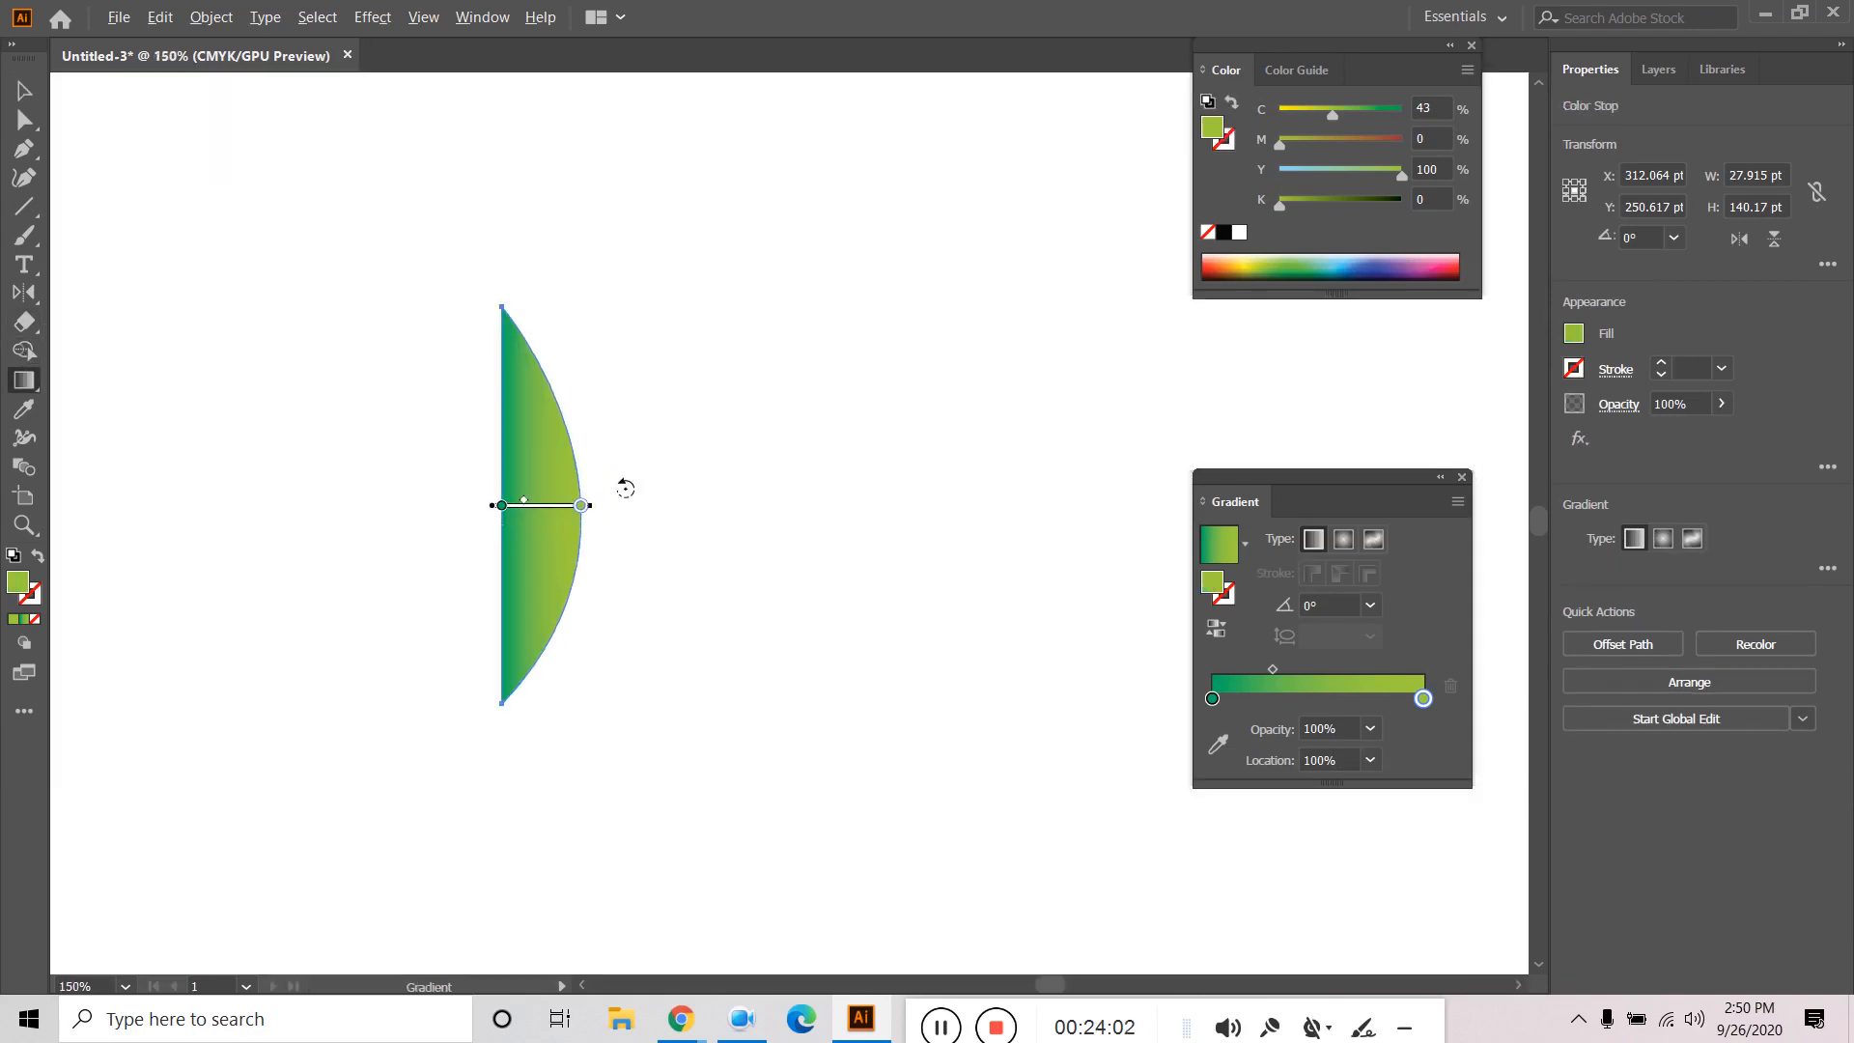
{"action": "left_click_drag", "start_coordinate": [583, 505], "coordinate": [625, 505]}
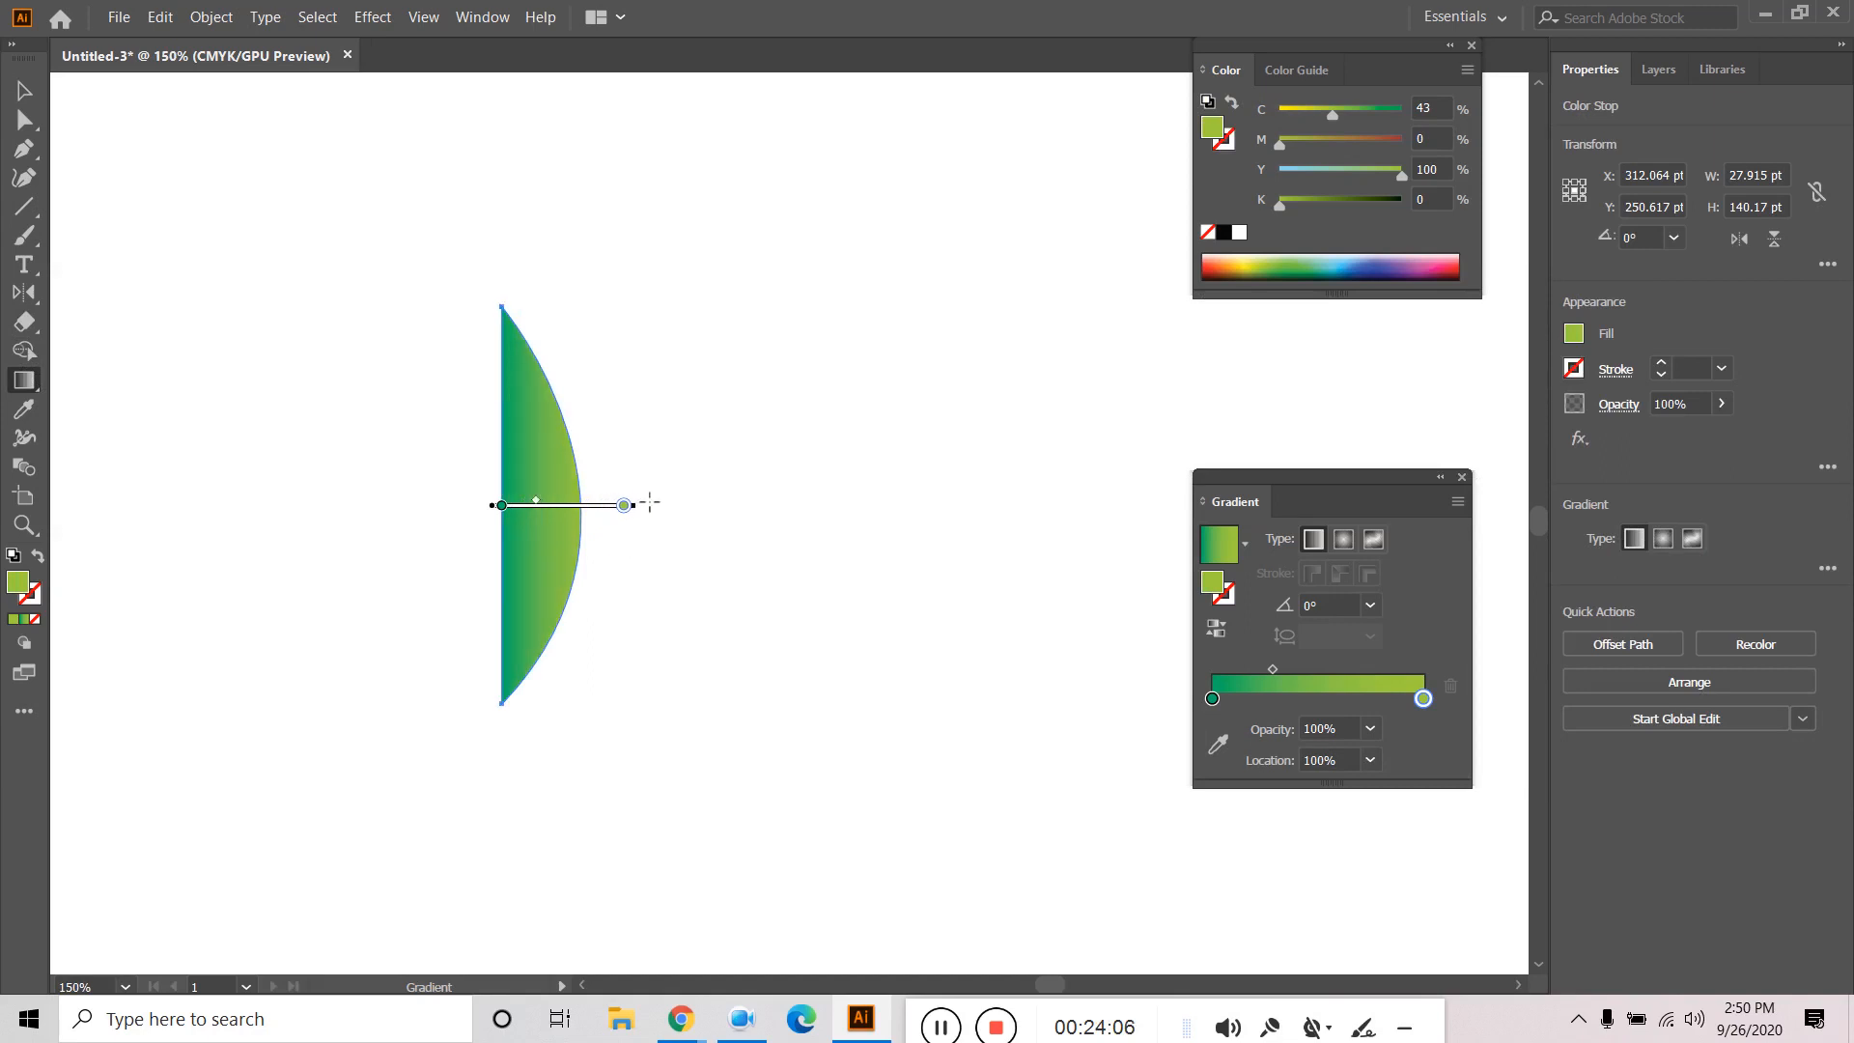
{"action": "mouse_move", "coordinate": [642, 505]}
{"action": "left_mouse_down"}
{"action": "mouse_move", "coordinate": [468, 737]}
{"action": "mouse_move", "coordinate": [499, 737]}
{"action": "left_mouse_up"}
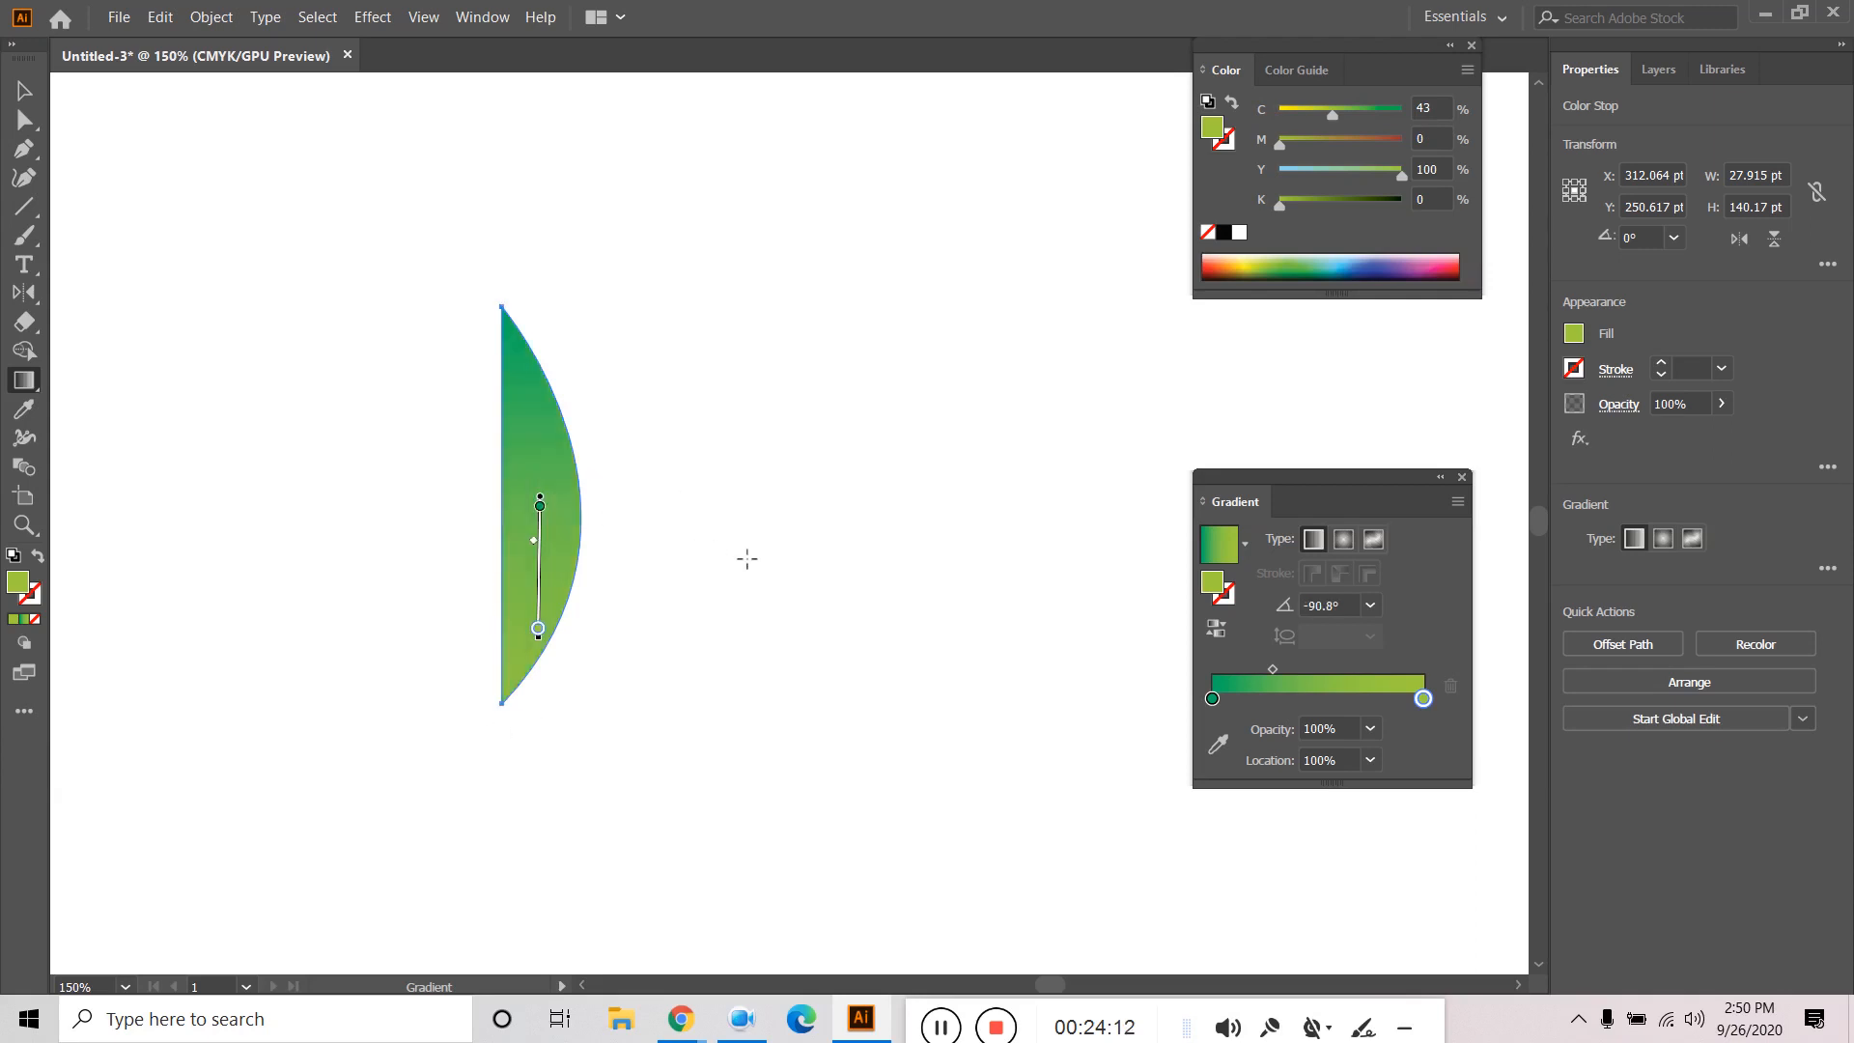
{"action": "left_click", "coordinate": [25, 91]}
{"action": "left_click", "coordinate": [646, 239]}
Try reflecting a copy of the half leaf across its straight edge to form a full leaf, and undo it.
{"action": "left_click", "coordinate": [562, 533]}
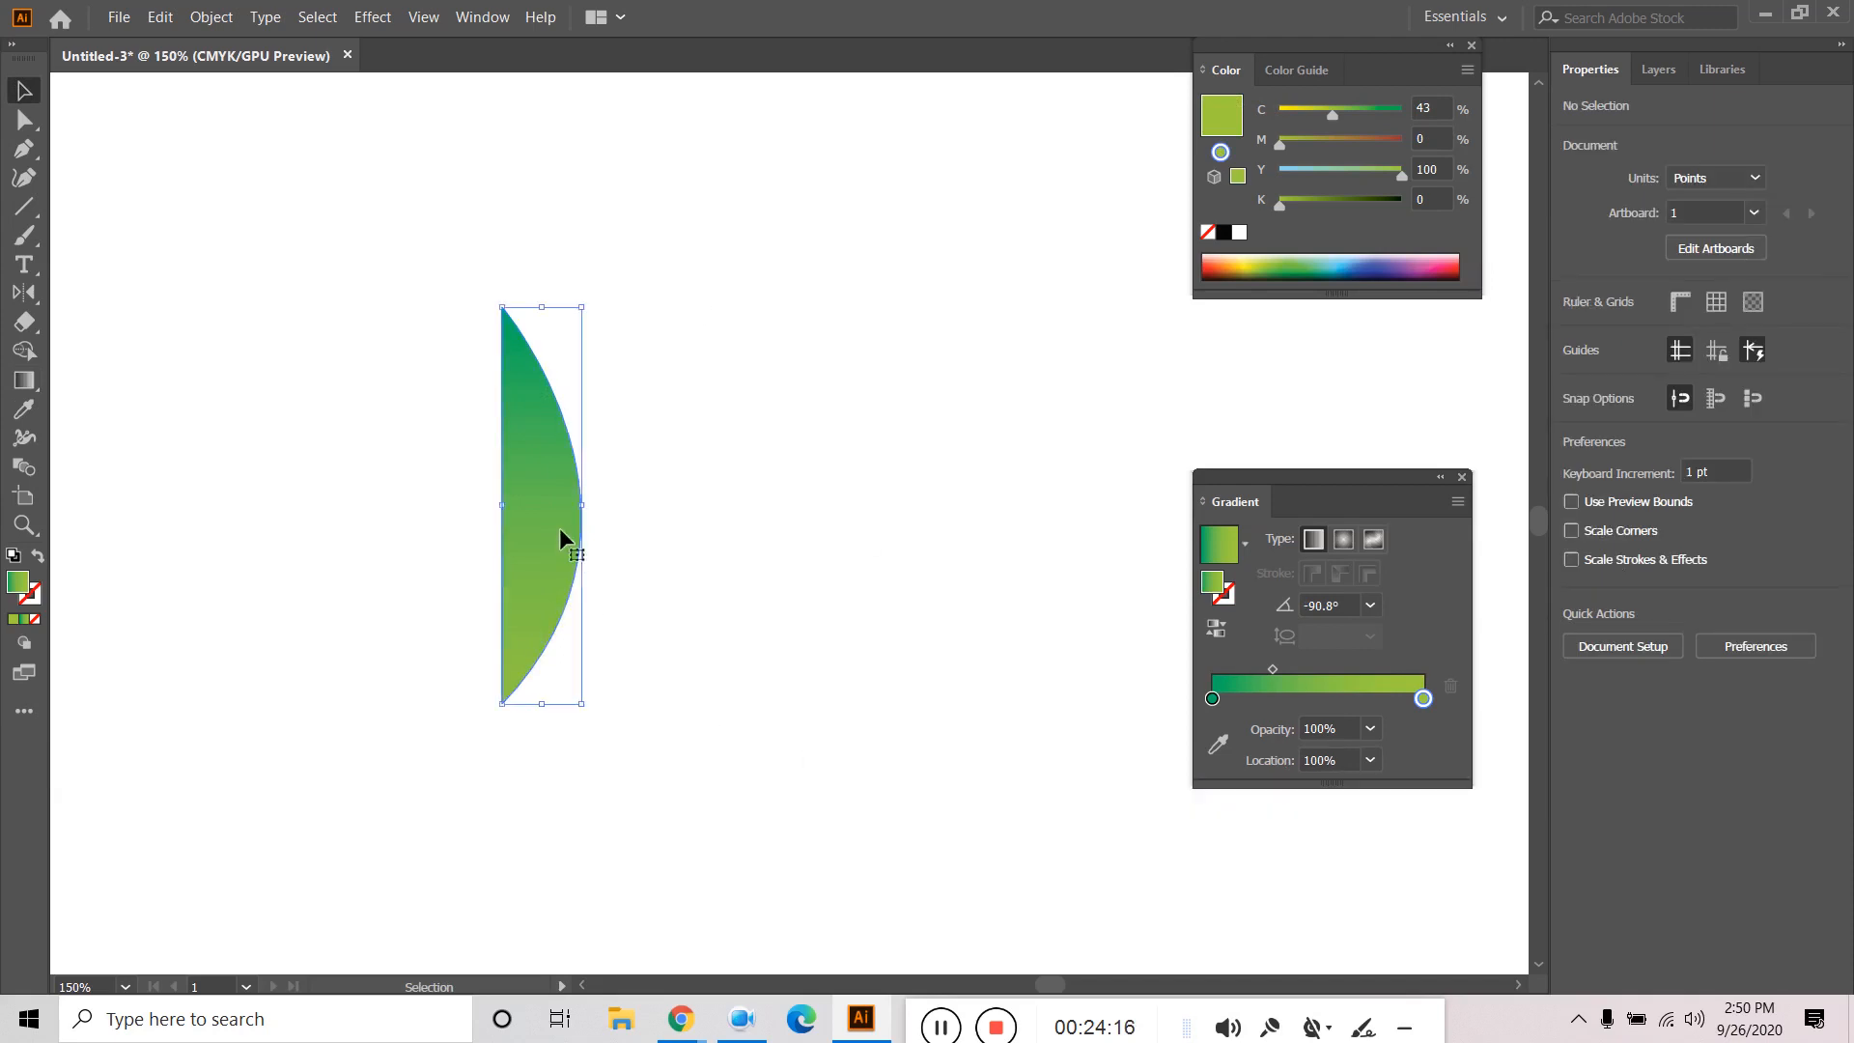
{"action": "left_click", "coordinate": [23, 293]}
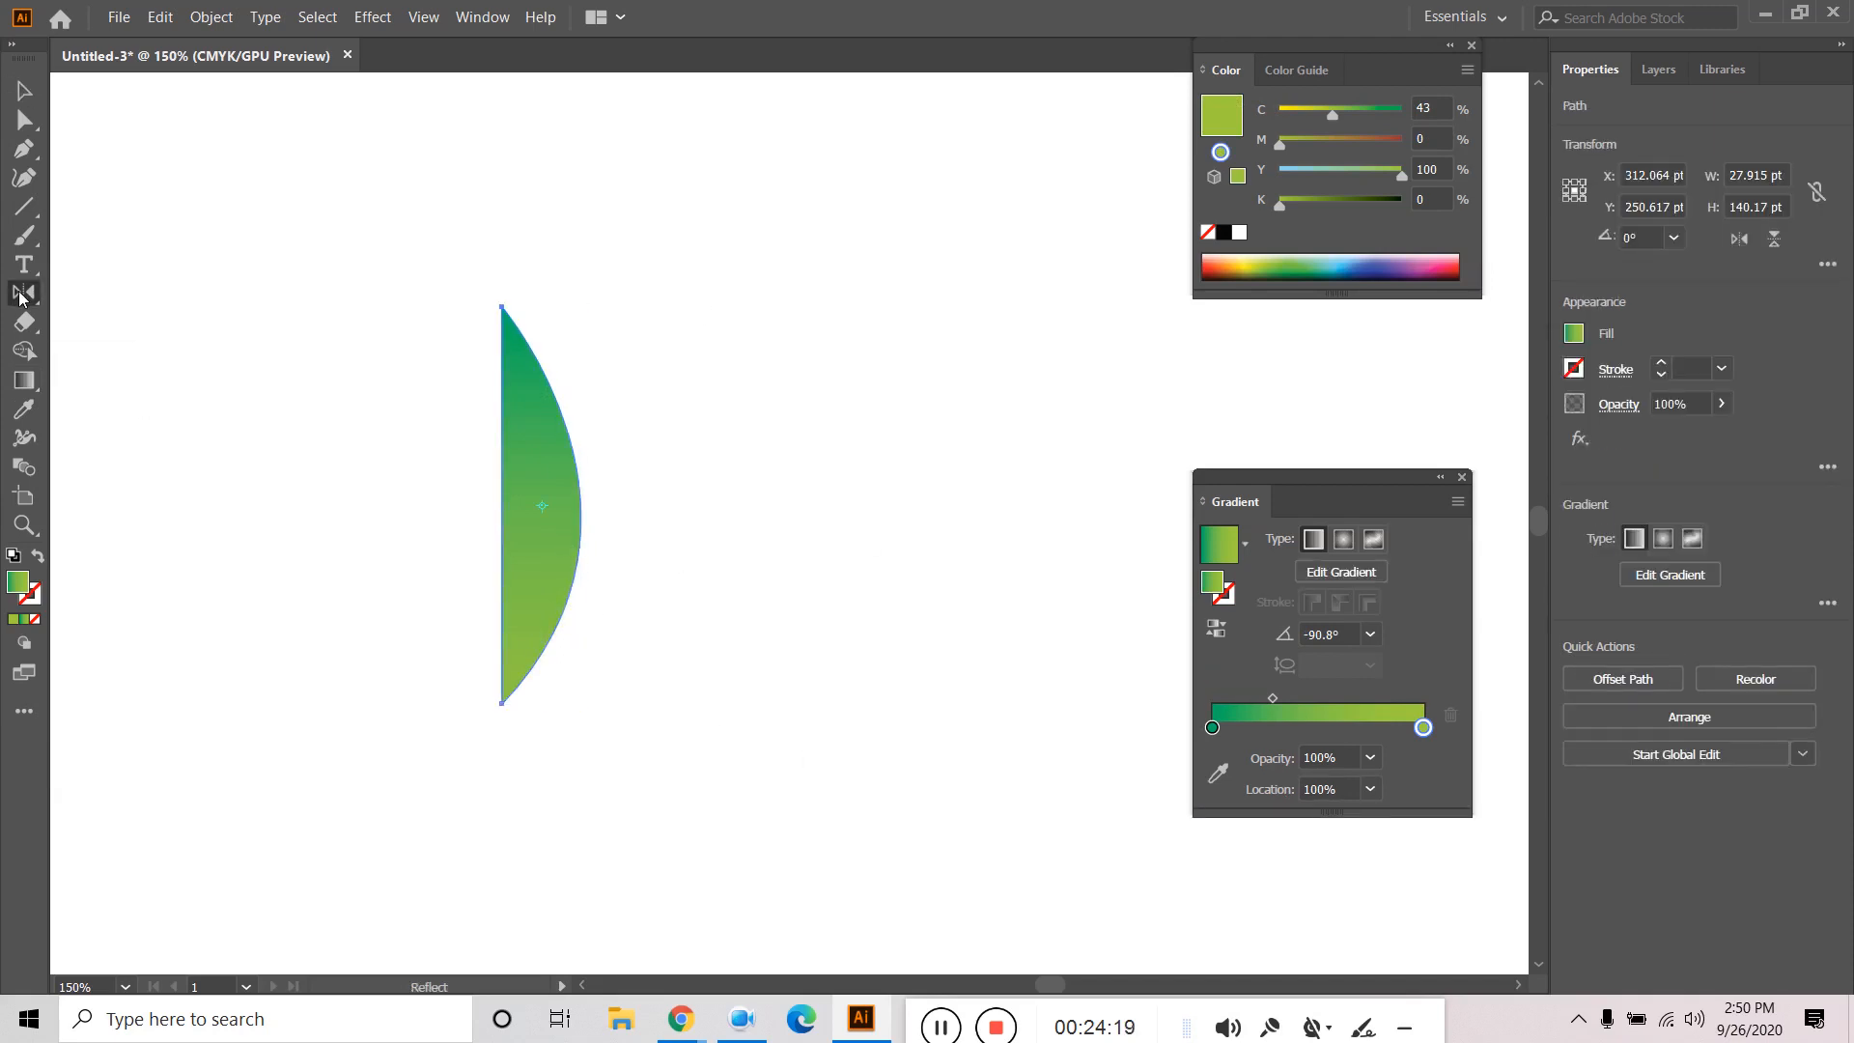
{"action": "left_click", "coordinate": [502, 499]}
{"action": "left_click_drag", "start_coordinate": [529, 396], "coordinate": [469, 471]}
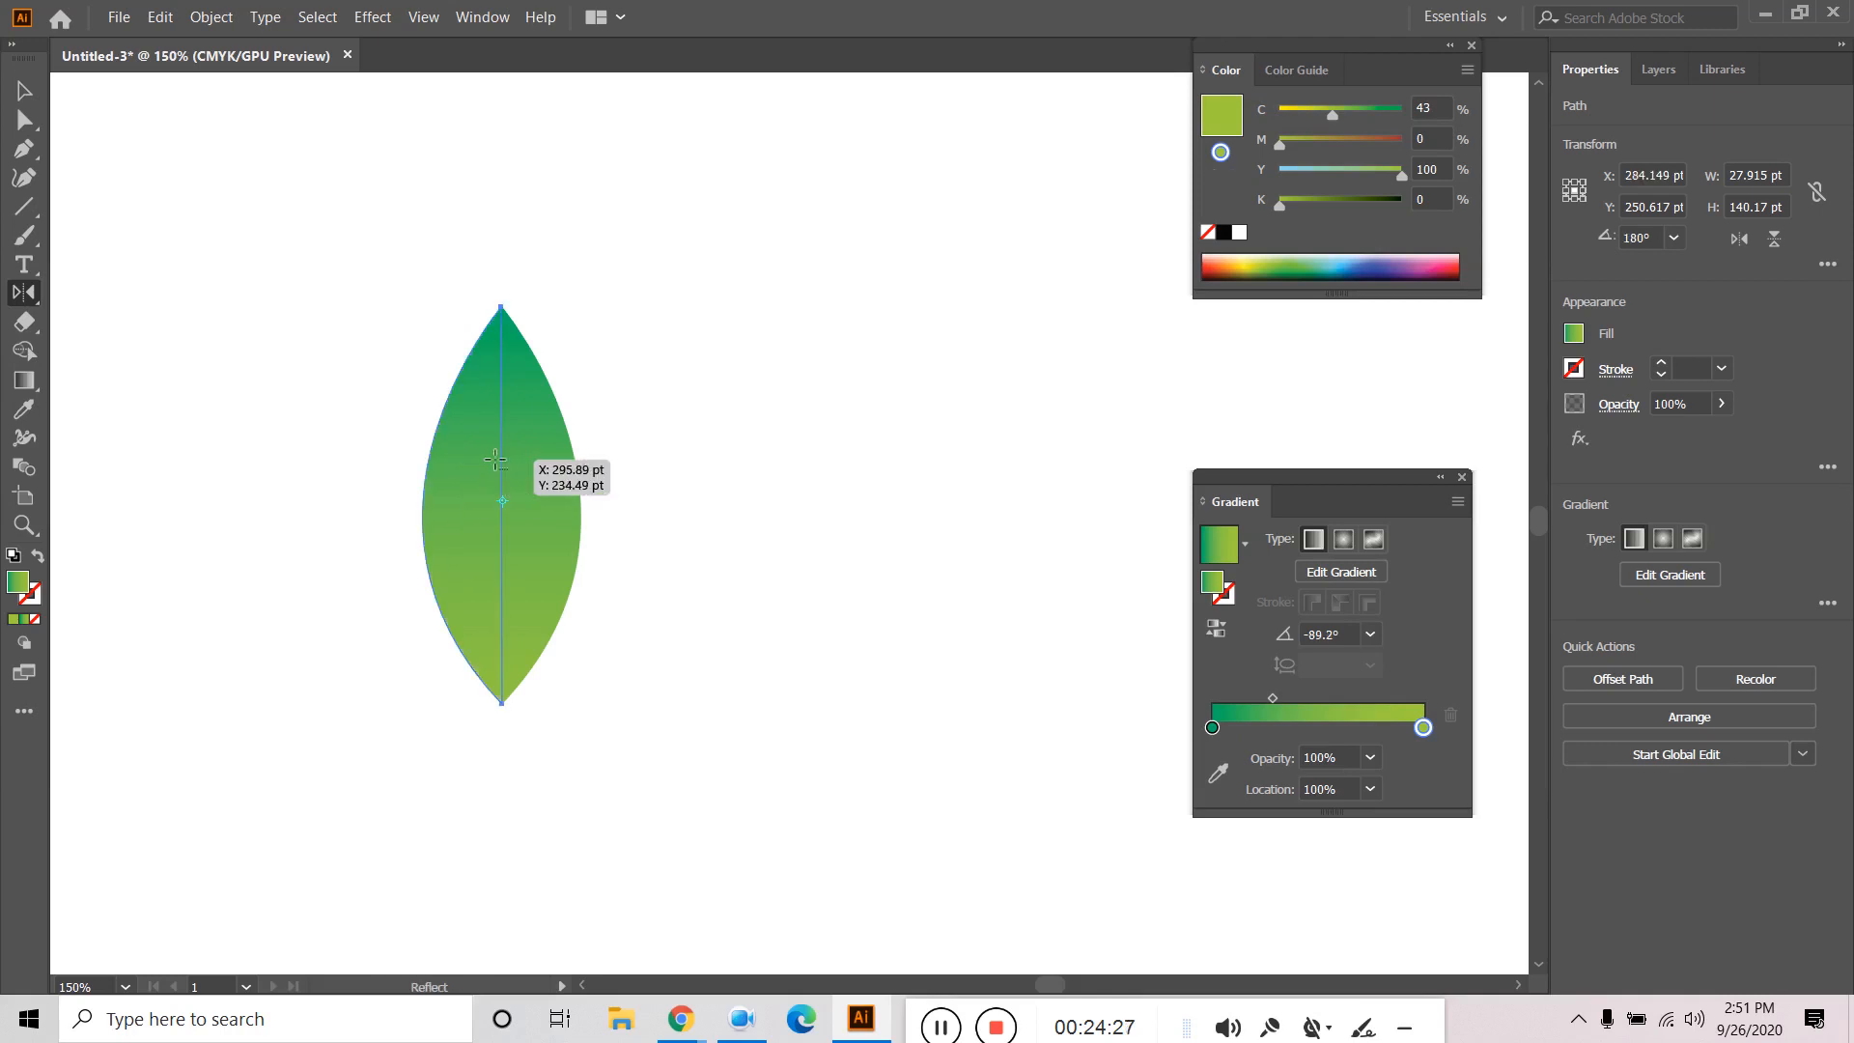
{"action": "key", "text": "v"}
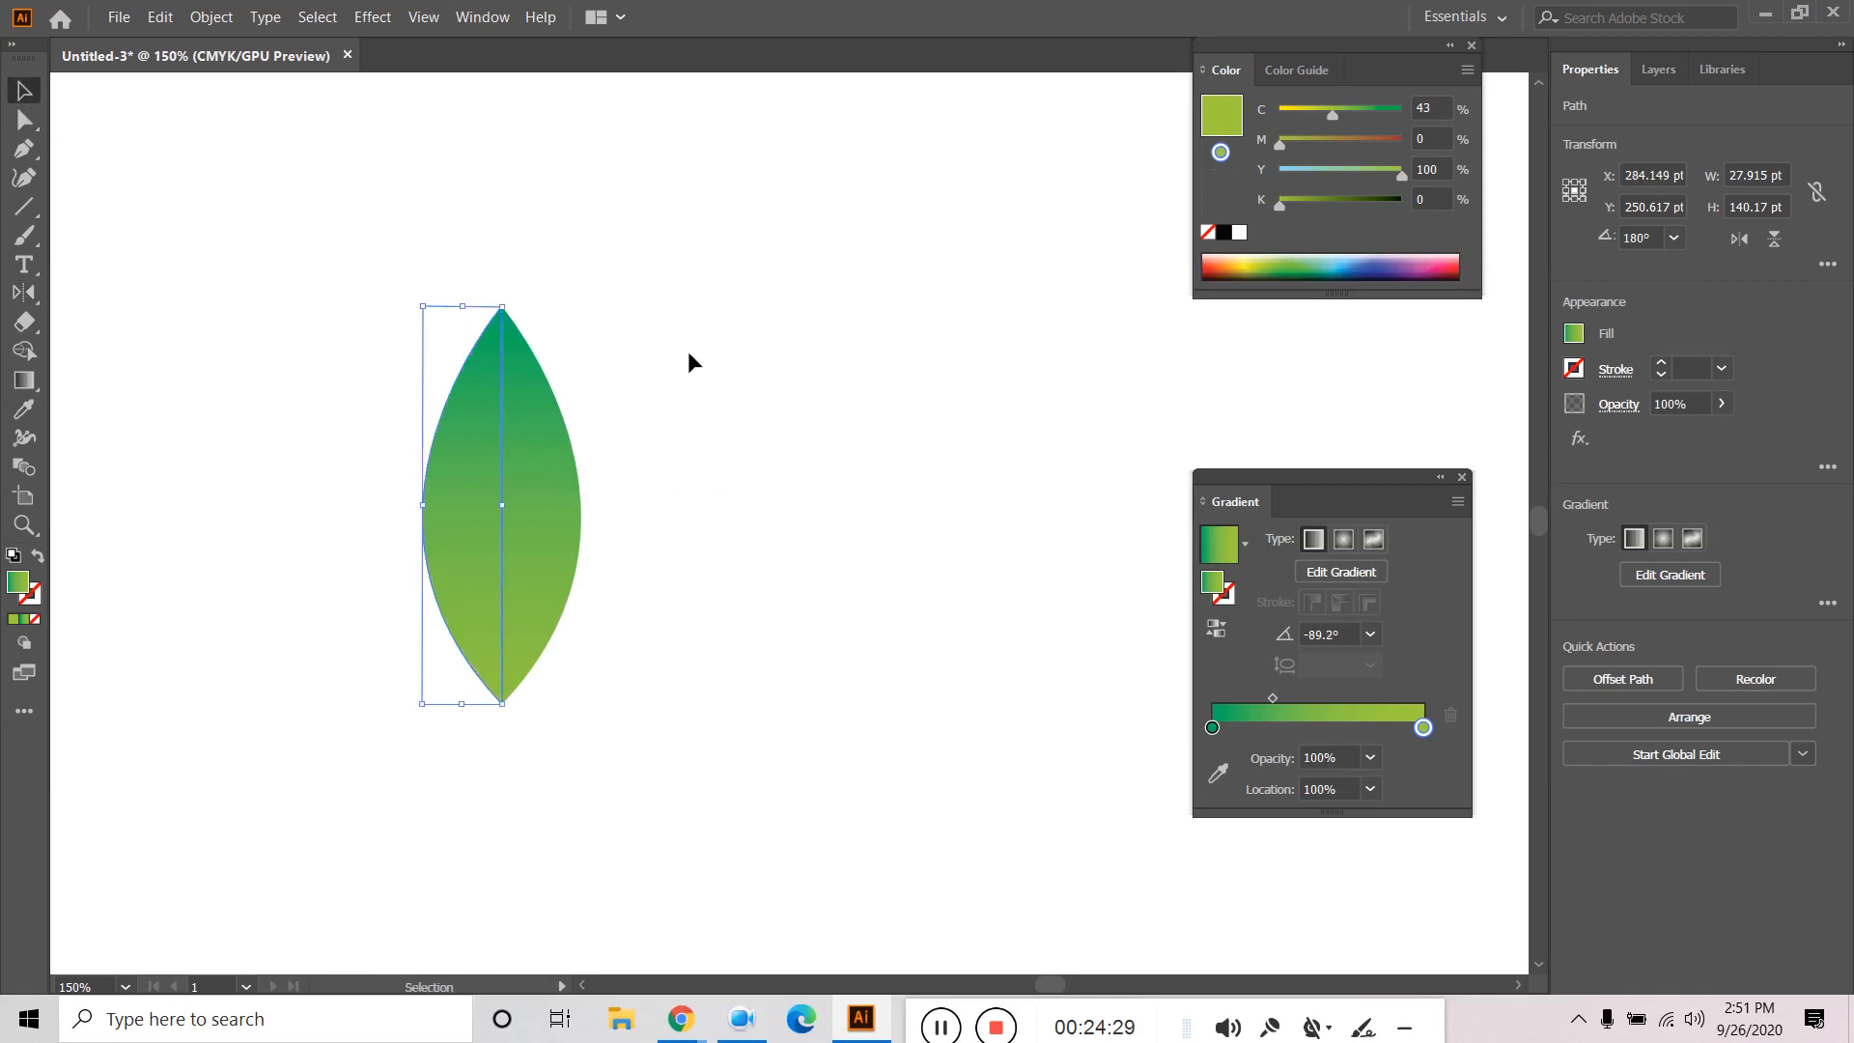
{"action": "left_click", "coordinate": [816, 467]}
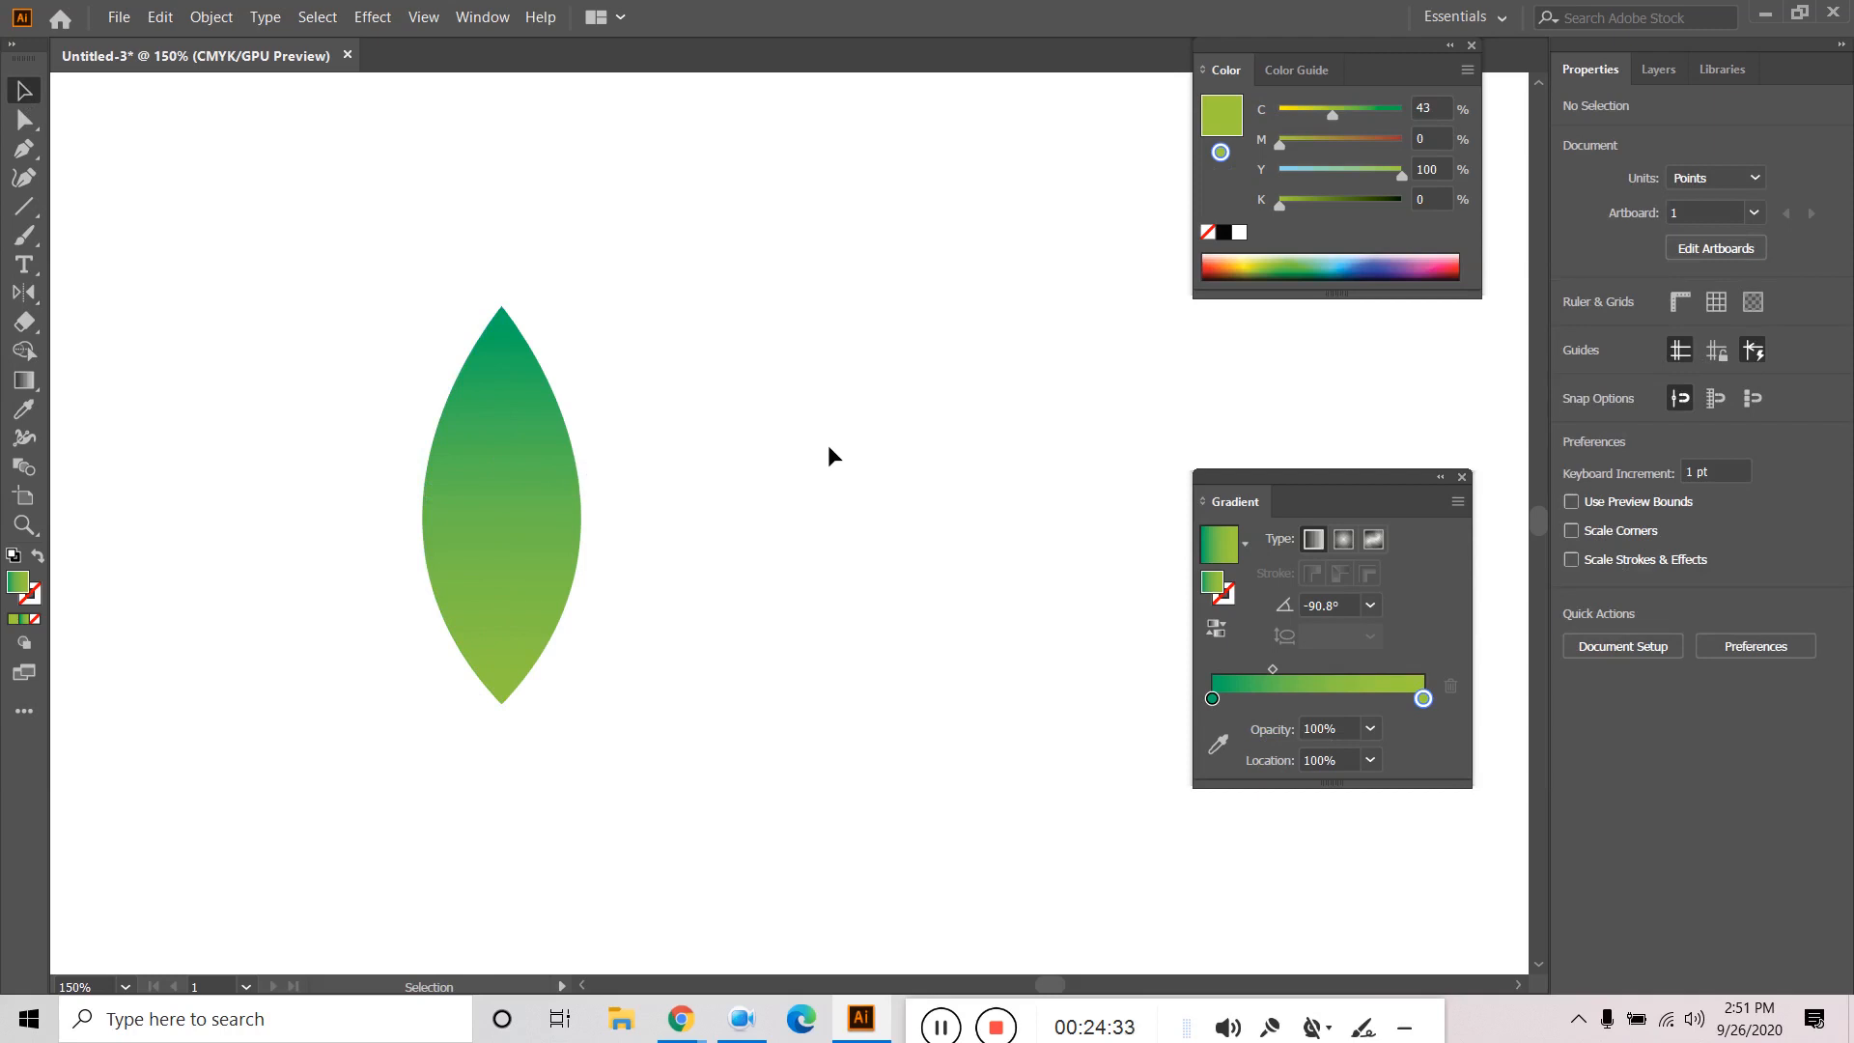
{"action": "left_click", "coordinate": [472, 477]}
{"action": "left_click", "coordinate": [658, 419]}
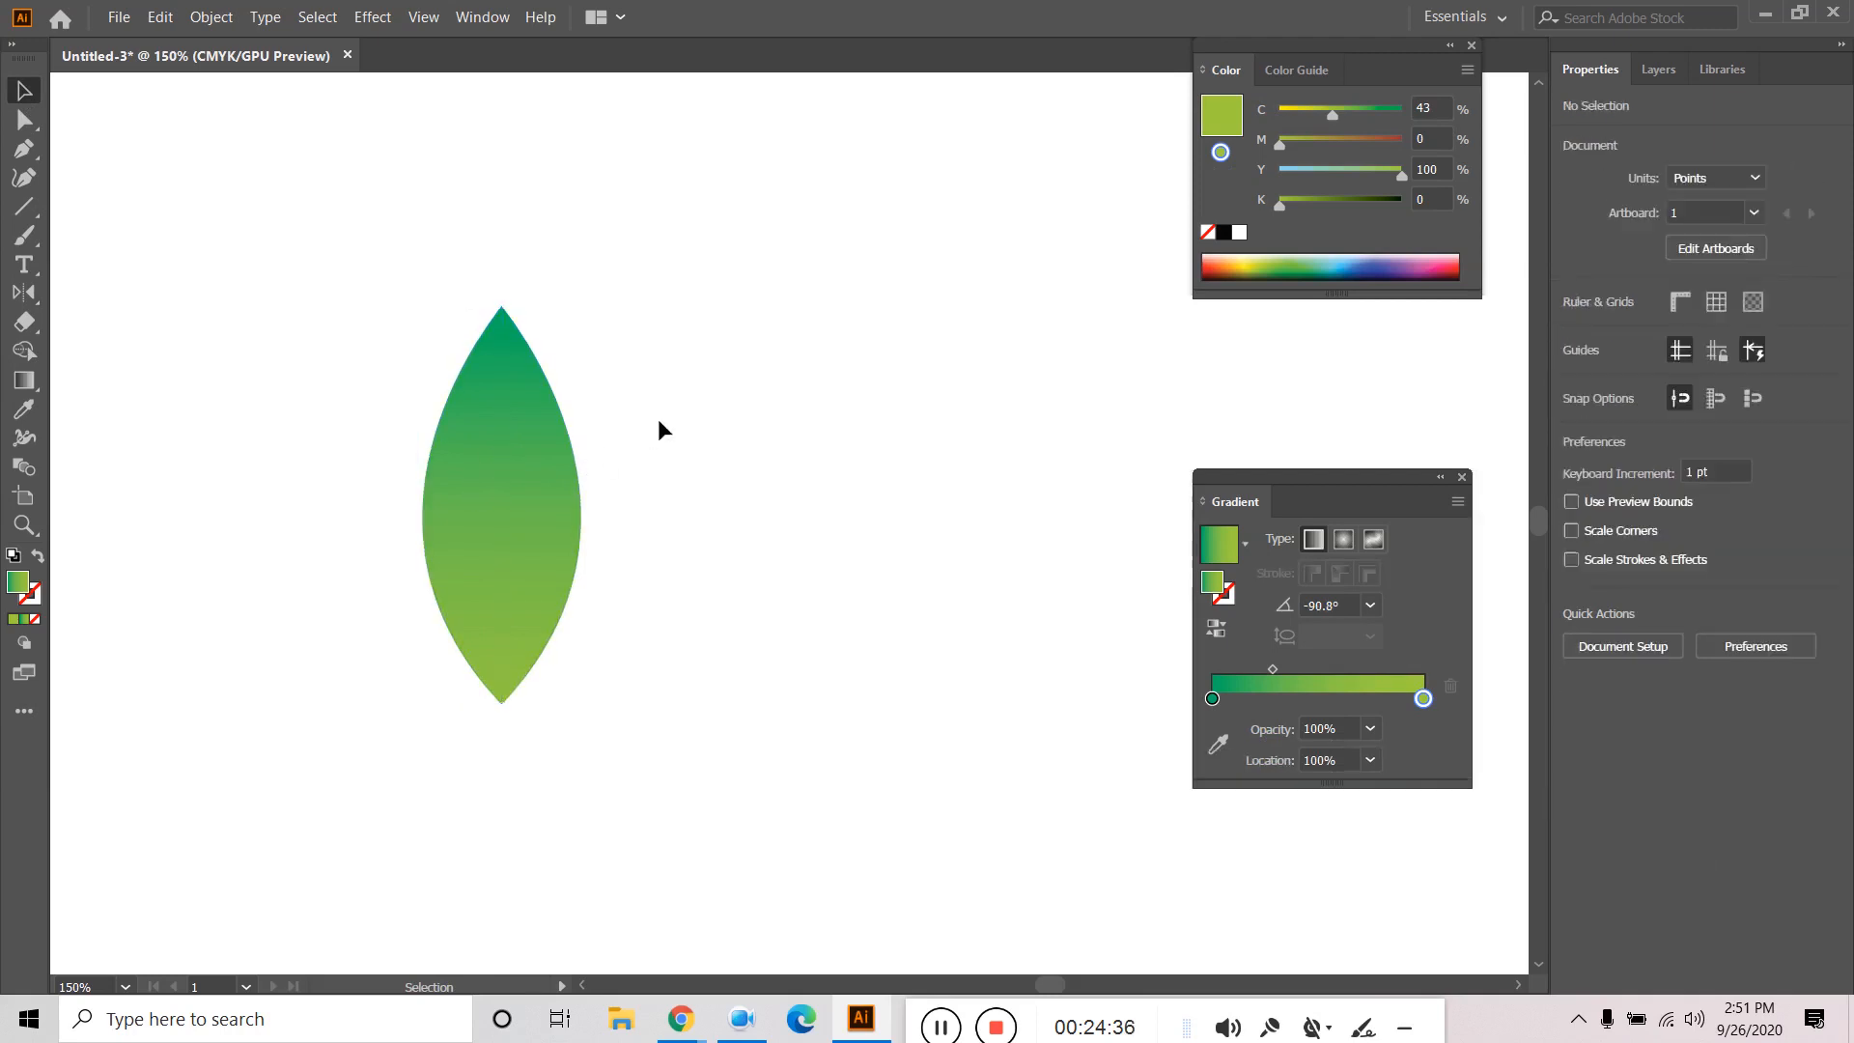
{"action": "key", "text": "ctrl+z"}
Try flipping the half leaf across its straight edge by resizing it to about 36.6 pt wide, and undo it.
{"action": "left_click", "coordinate": [534, 487]}
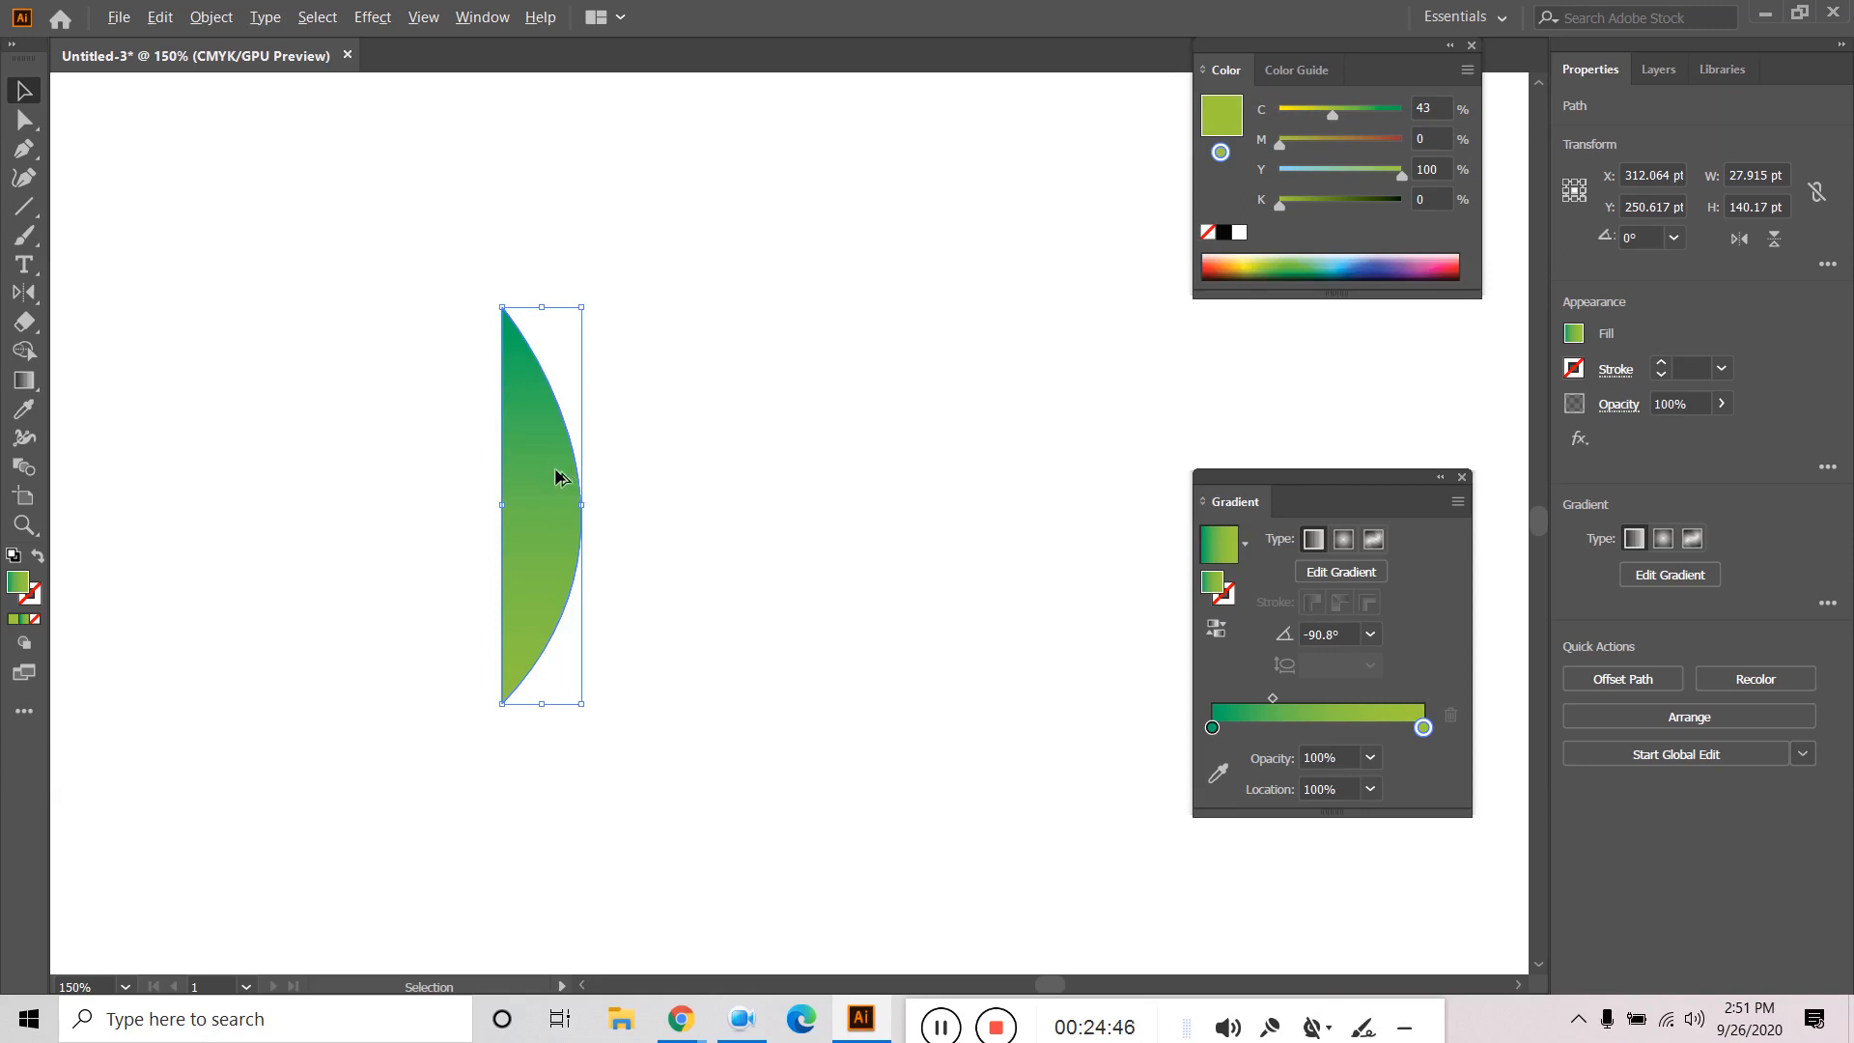
{"action": "key", "text": "alt"}
{"action": "left_click_drag", "start_coordinate": [588, 505], "coordinate": [397, 497]}
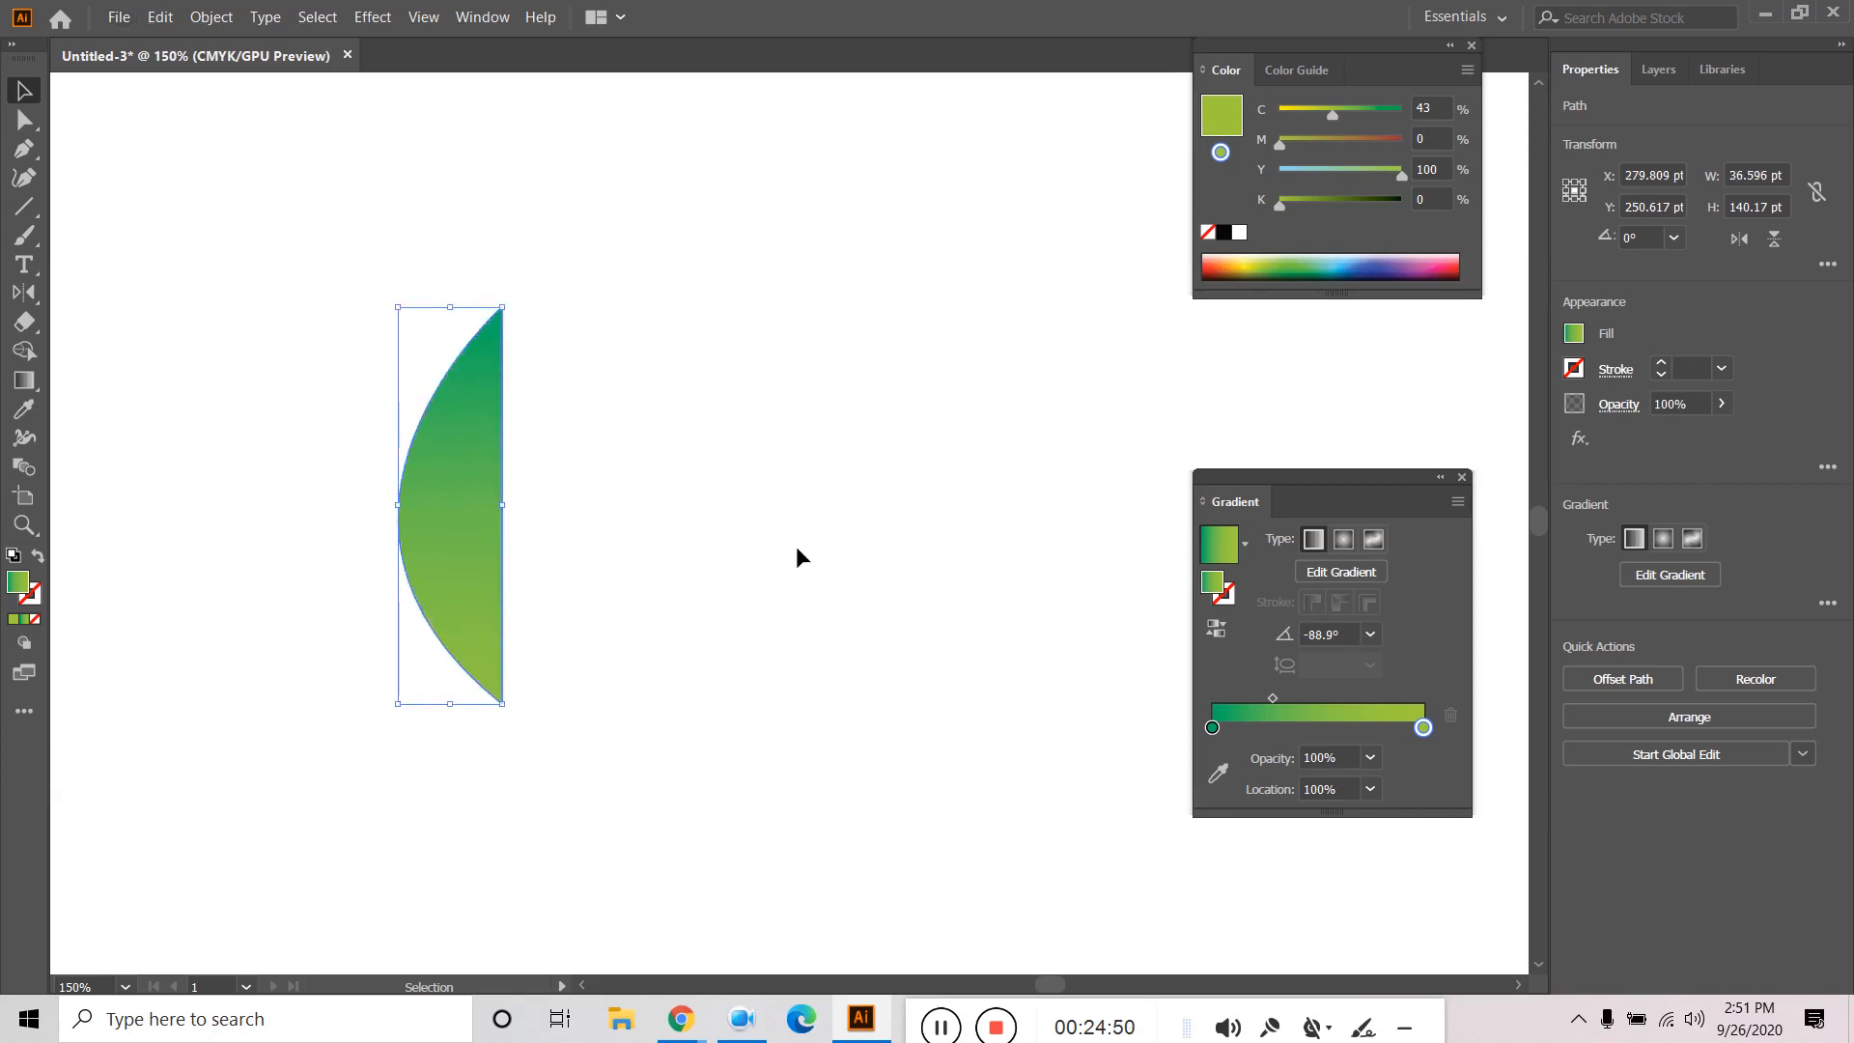
{"action": "key", "text": "a"}
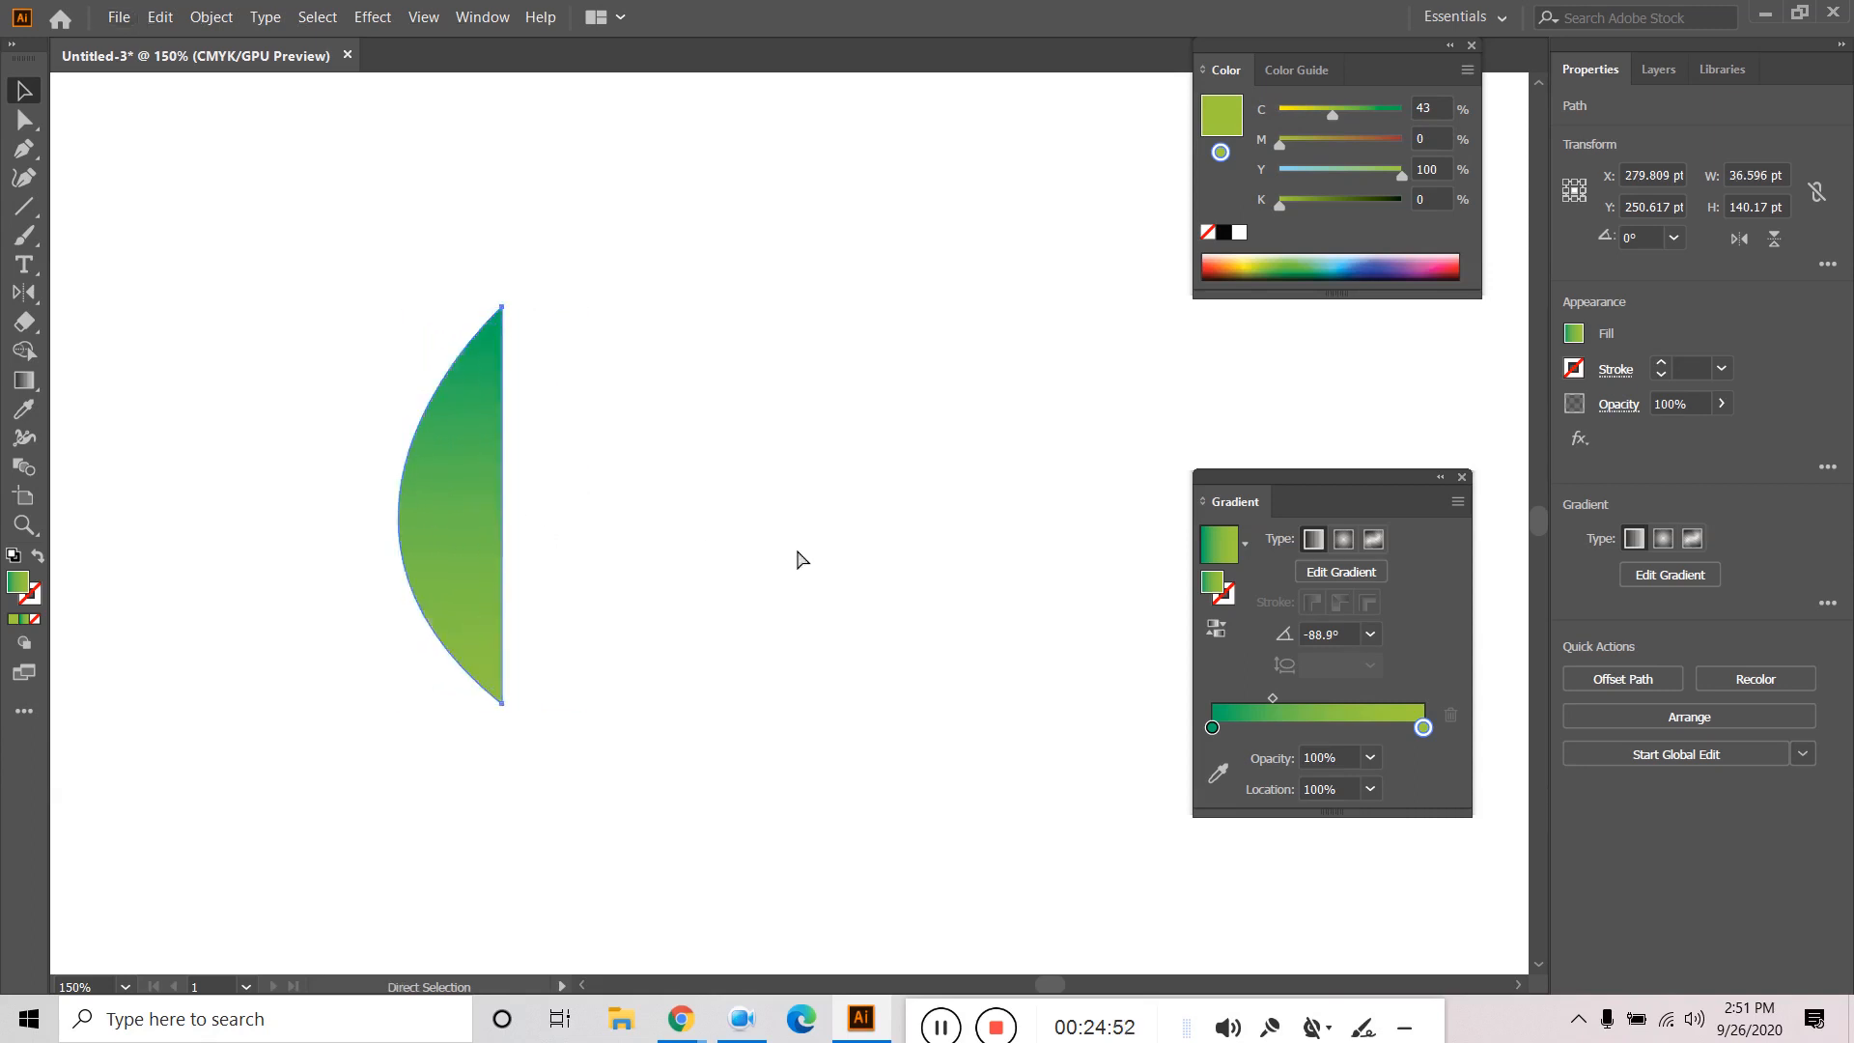
{"action": "left_click", "coordinate": [800, 560]}
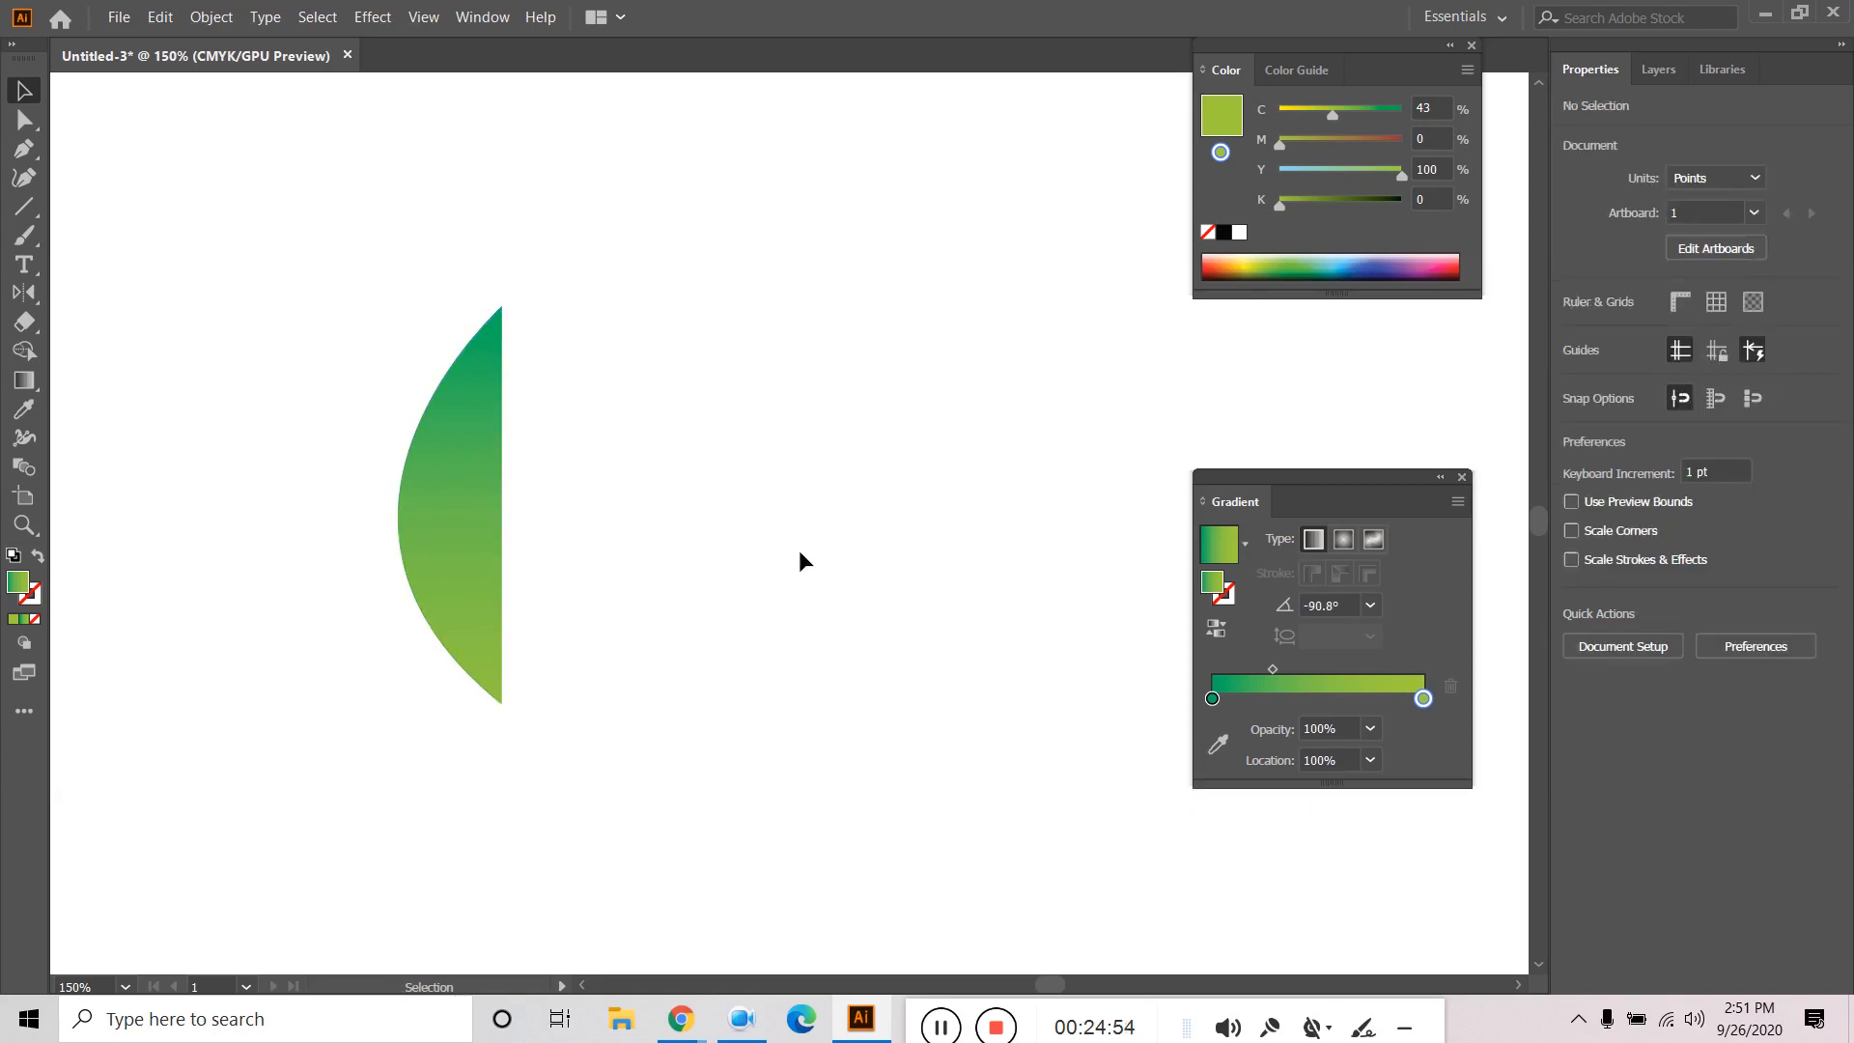
{"action": "key", "text": "ctrl+z"}
Try rotating the half leaf by about 174°, and undo the rotation.
{"action": "key", "text": "v"}
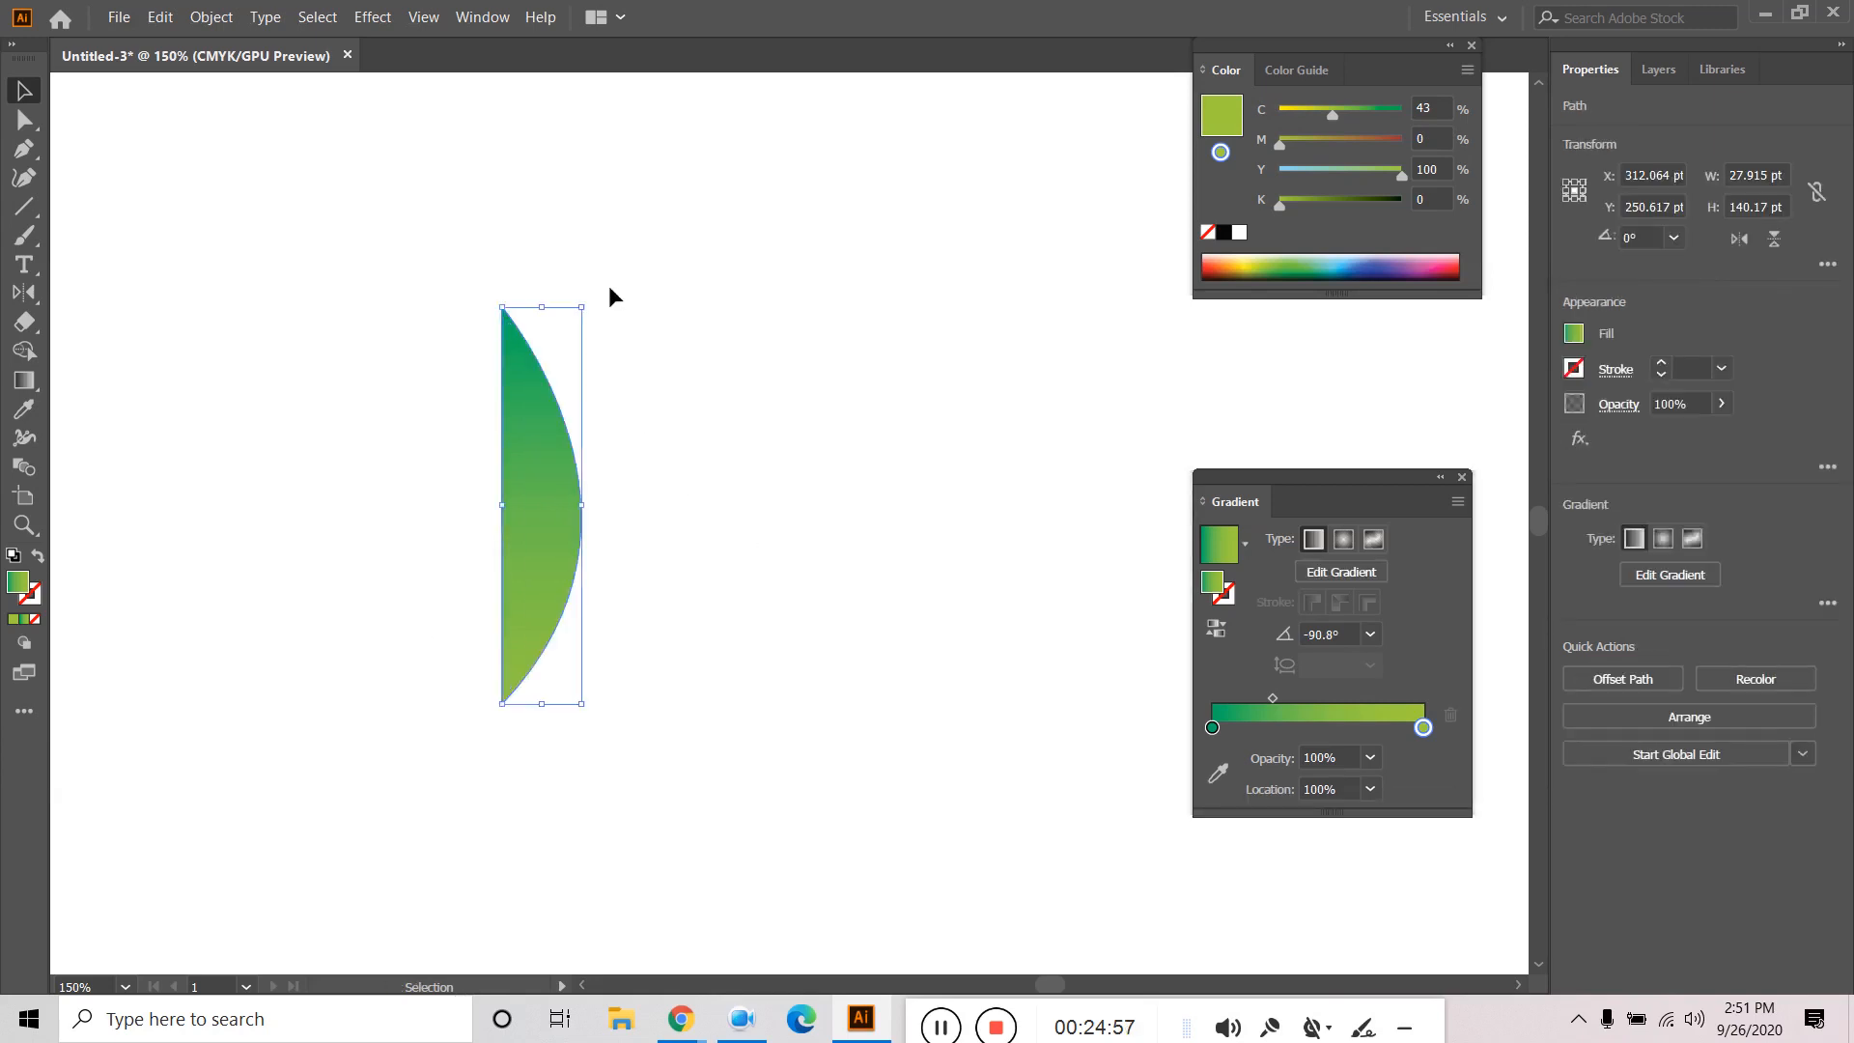
{"action": "left_click_drag", "start_coordinate": [589, 294], "coordinate": [483, 695]}
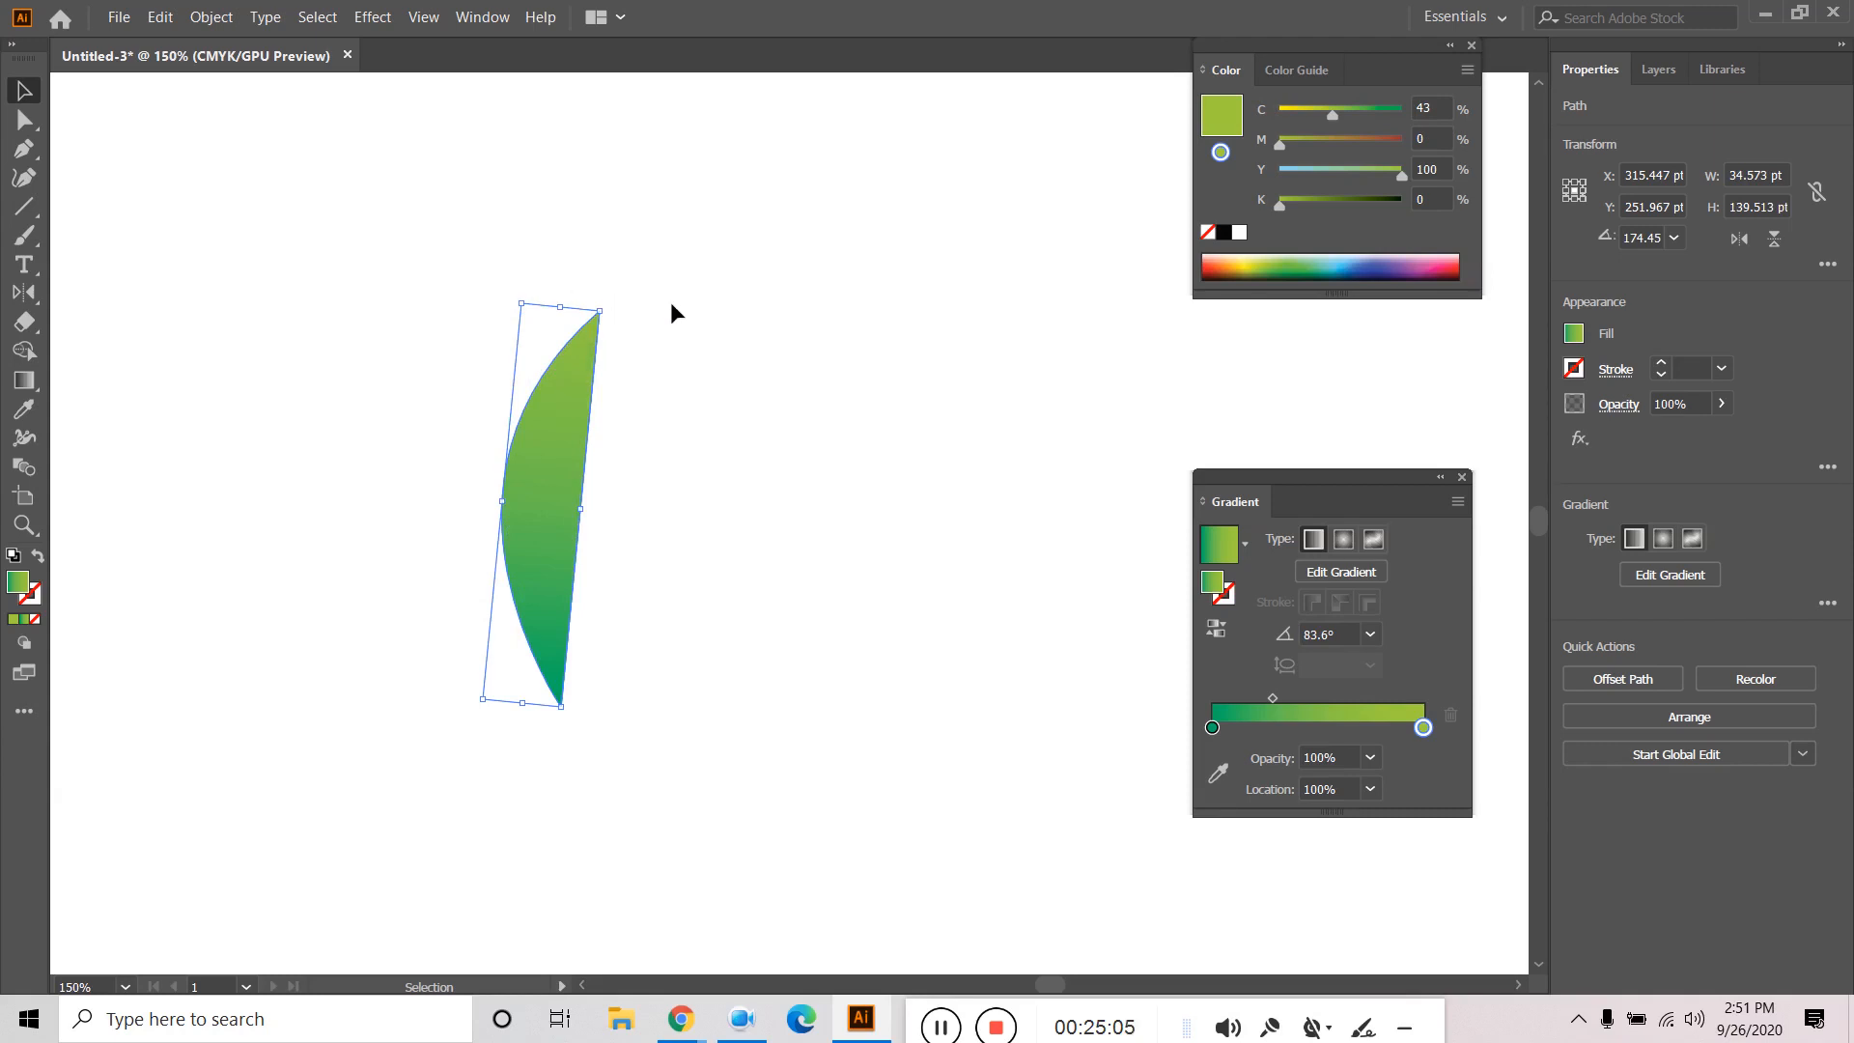
{"action": "key", "text": "ctrl+z"}
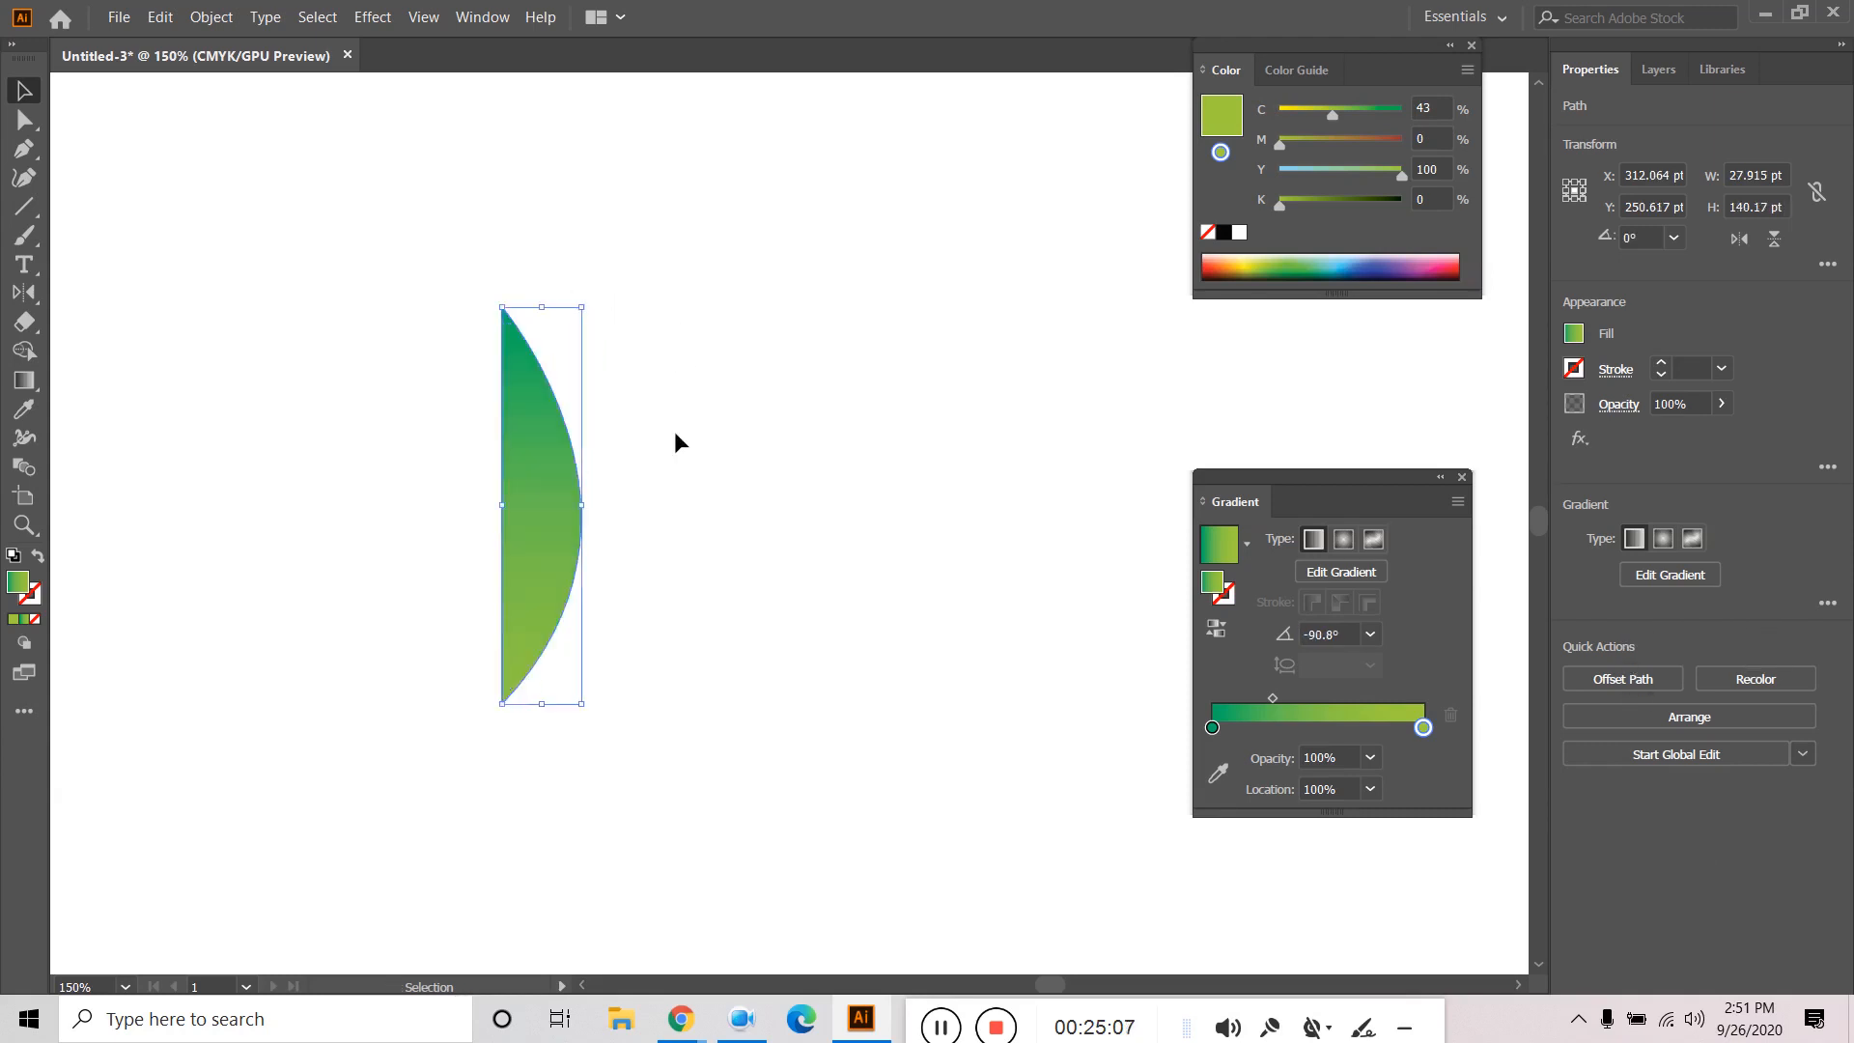
Flip the half leaf over its straight edge by resizing it to about 36.6 pt wide.
{"action": "left_click_drag", "start_coordinate": [588, 504], "coordinate": [397, 487]}
{"action": "double_click", "coordinate": [401, 481]}
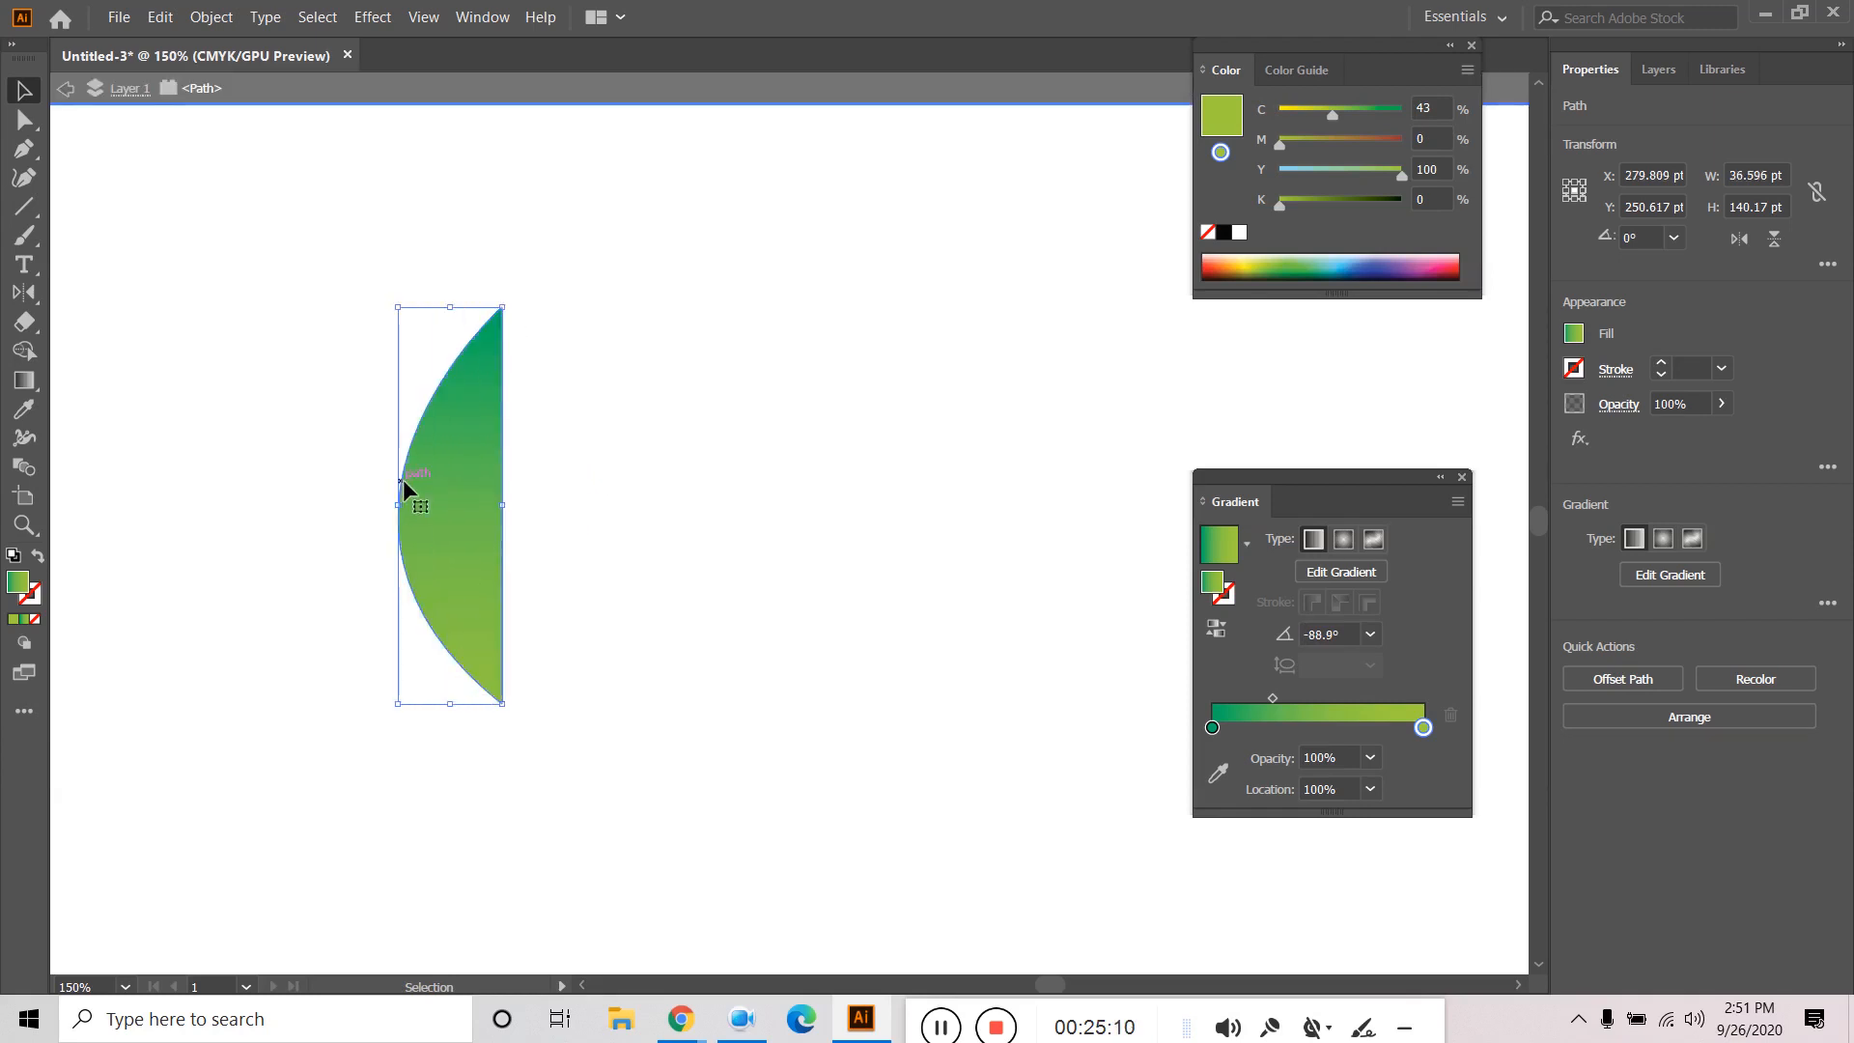
{"action": "key", "text": "ctrl+z"}
{"action": "key", "text": "ctrl+z"}
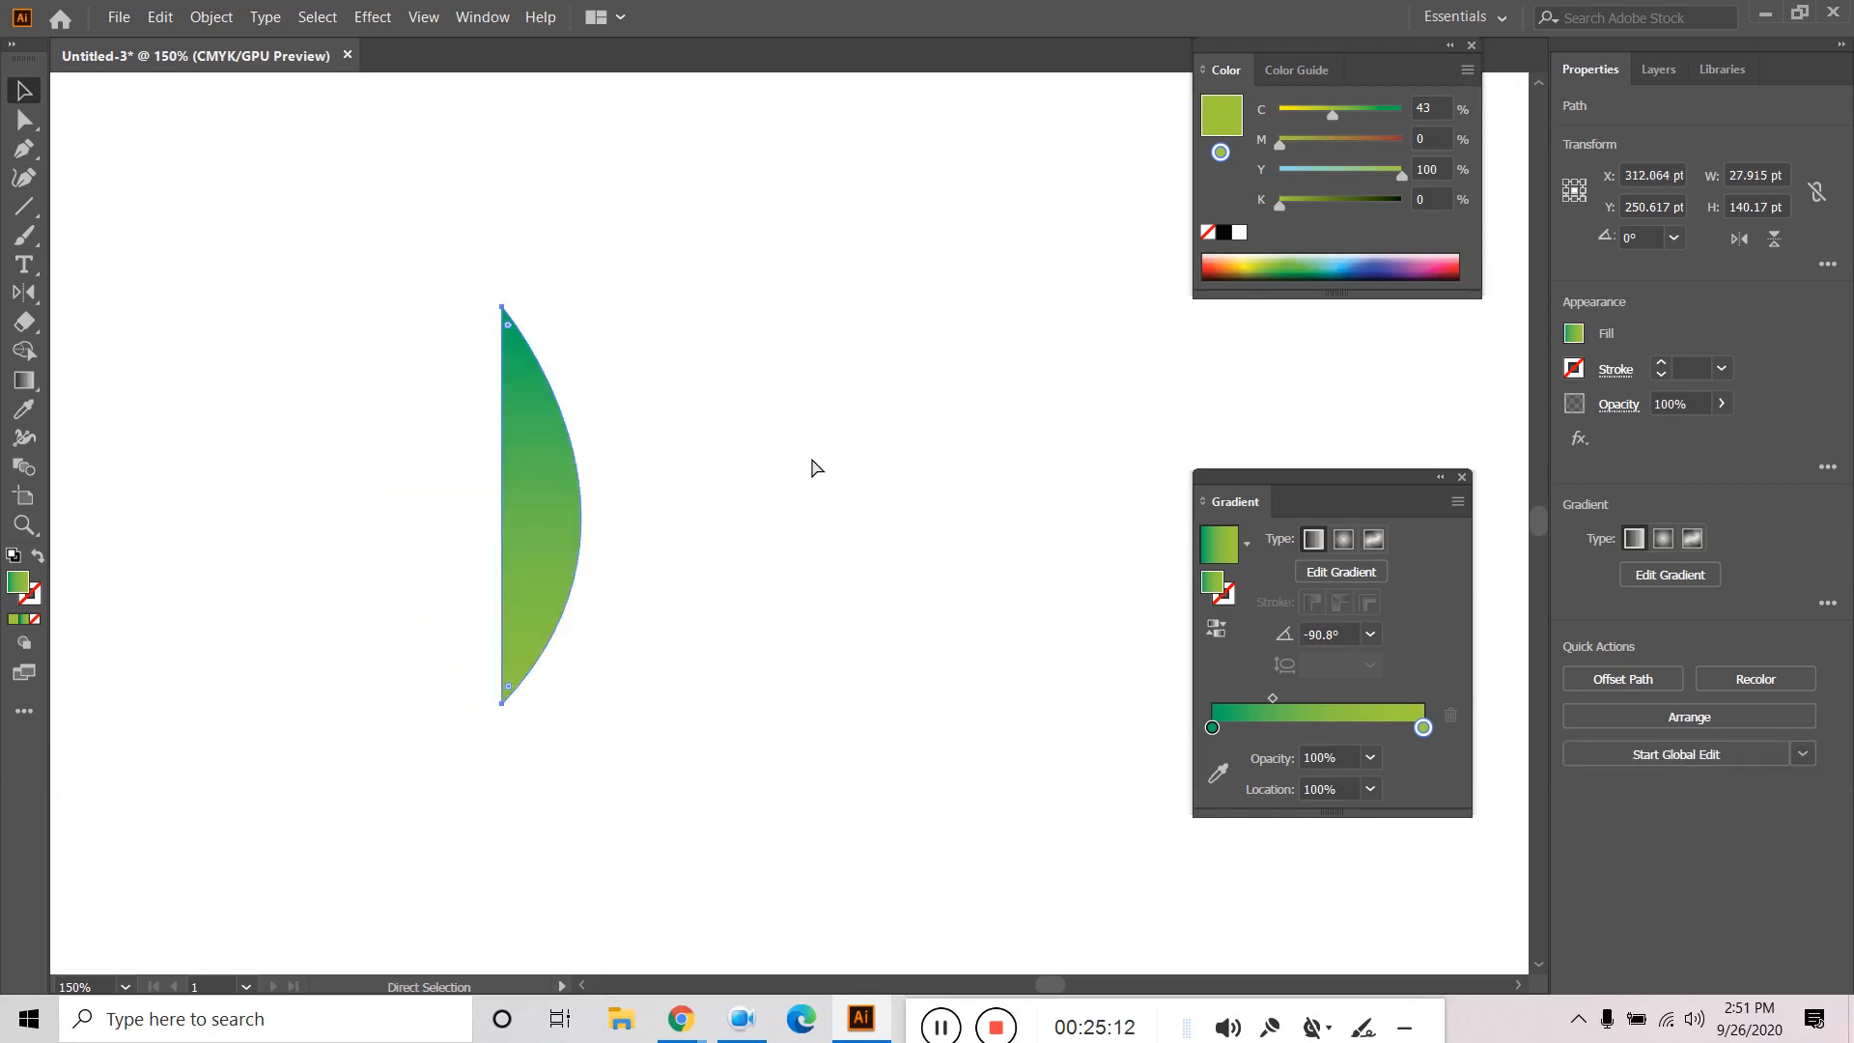
{"action": "left_click", "coordinate": [776, 425]}
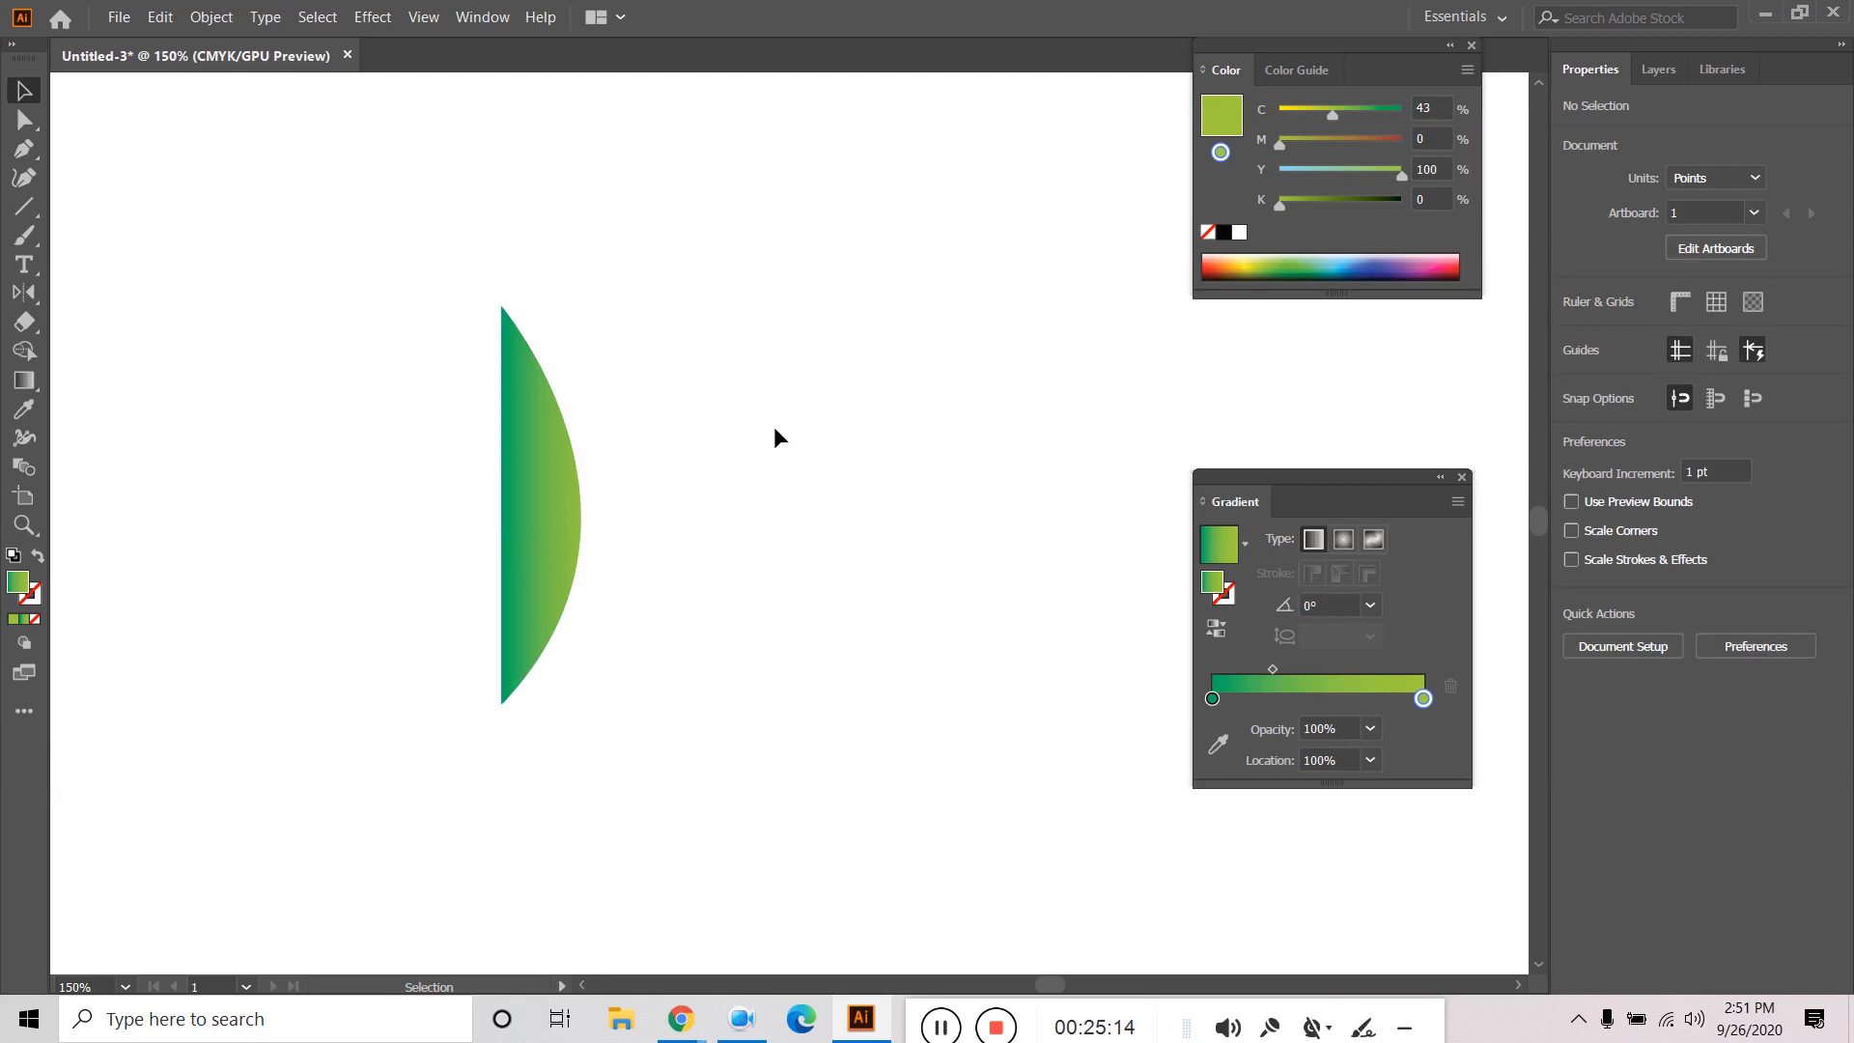
{"action": "key", "text": "a"}
{"action": "key", "text": "ctrl+a"}
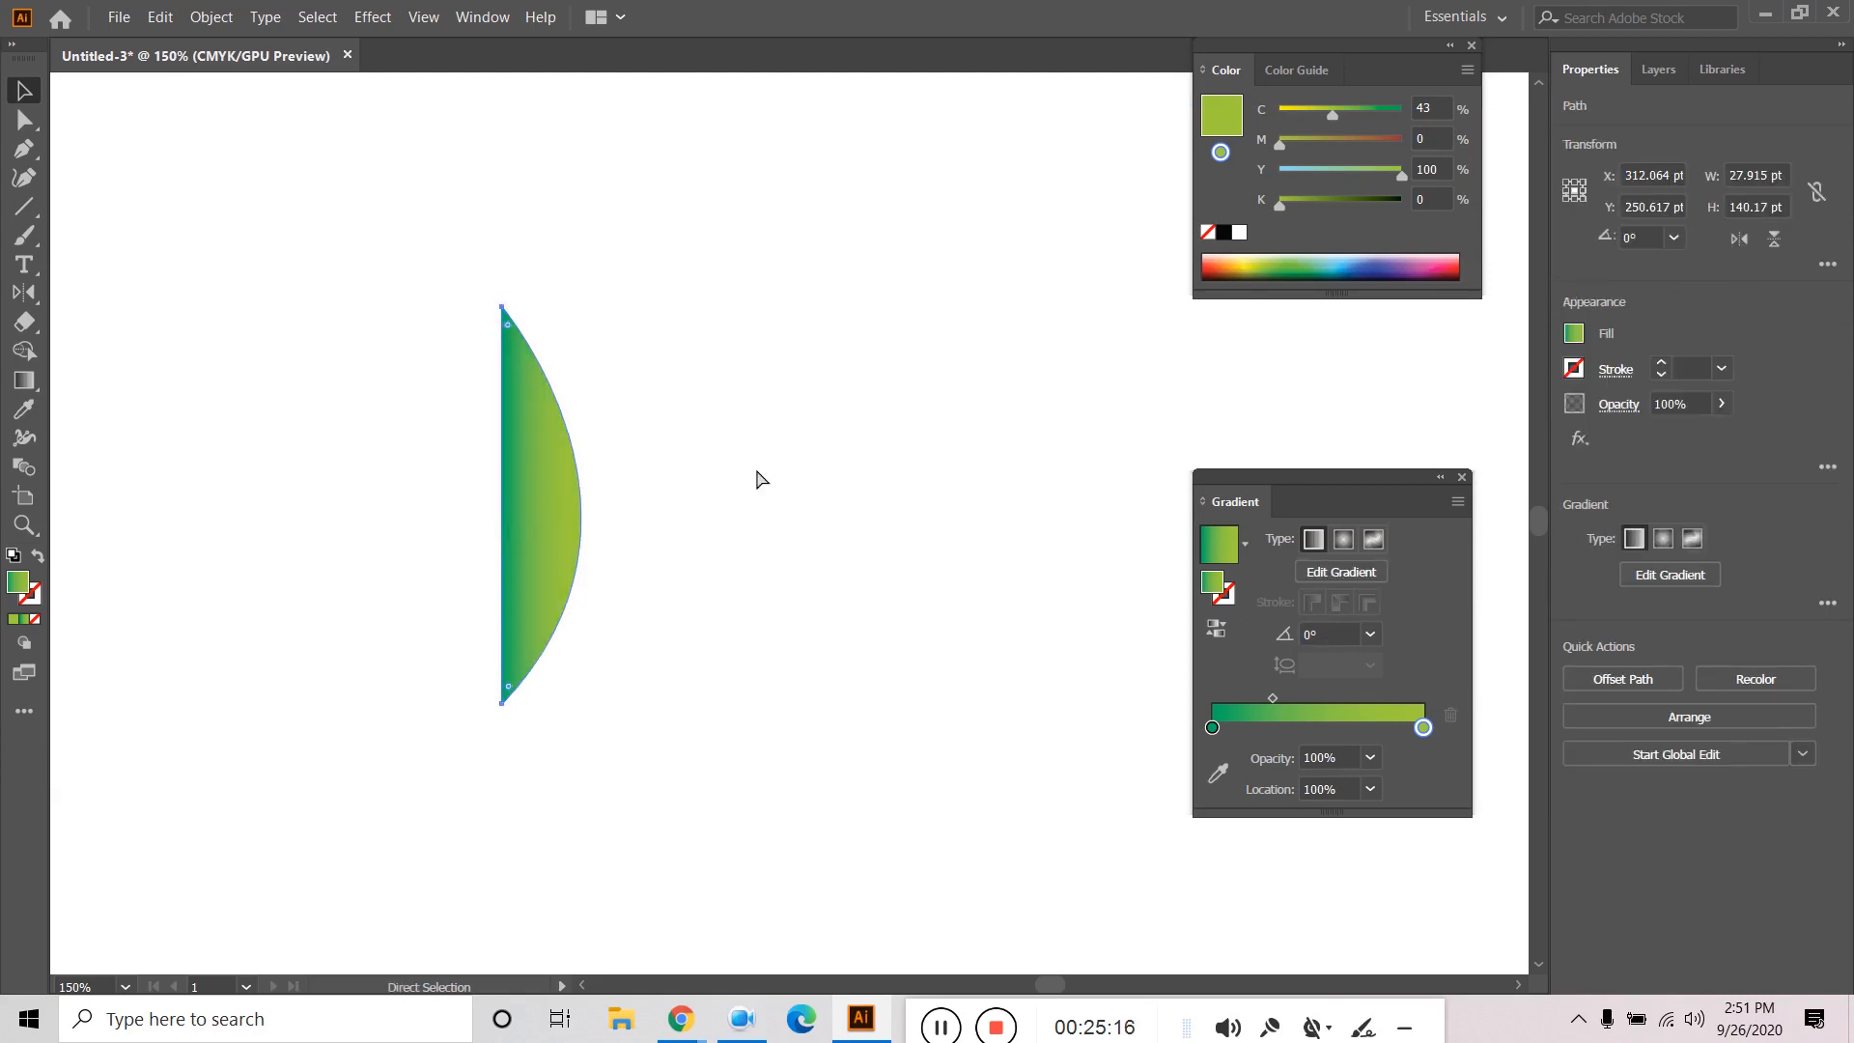
{"action": "key", "text": "ctrl+shift+z"}
{"action": "key", "text": "ctrl+shift+z"}
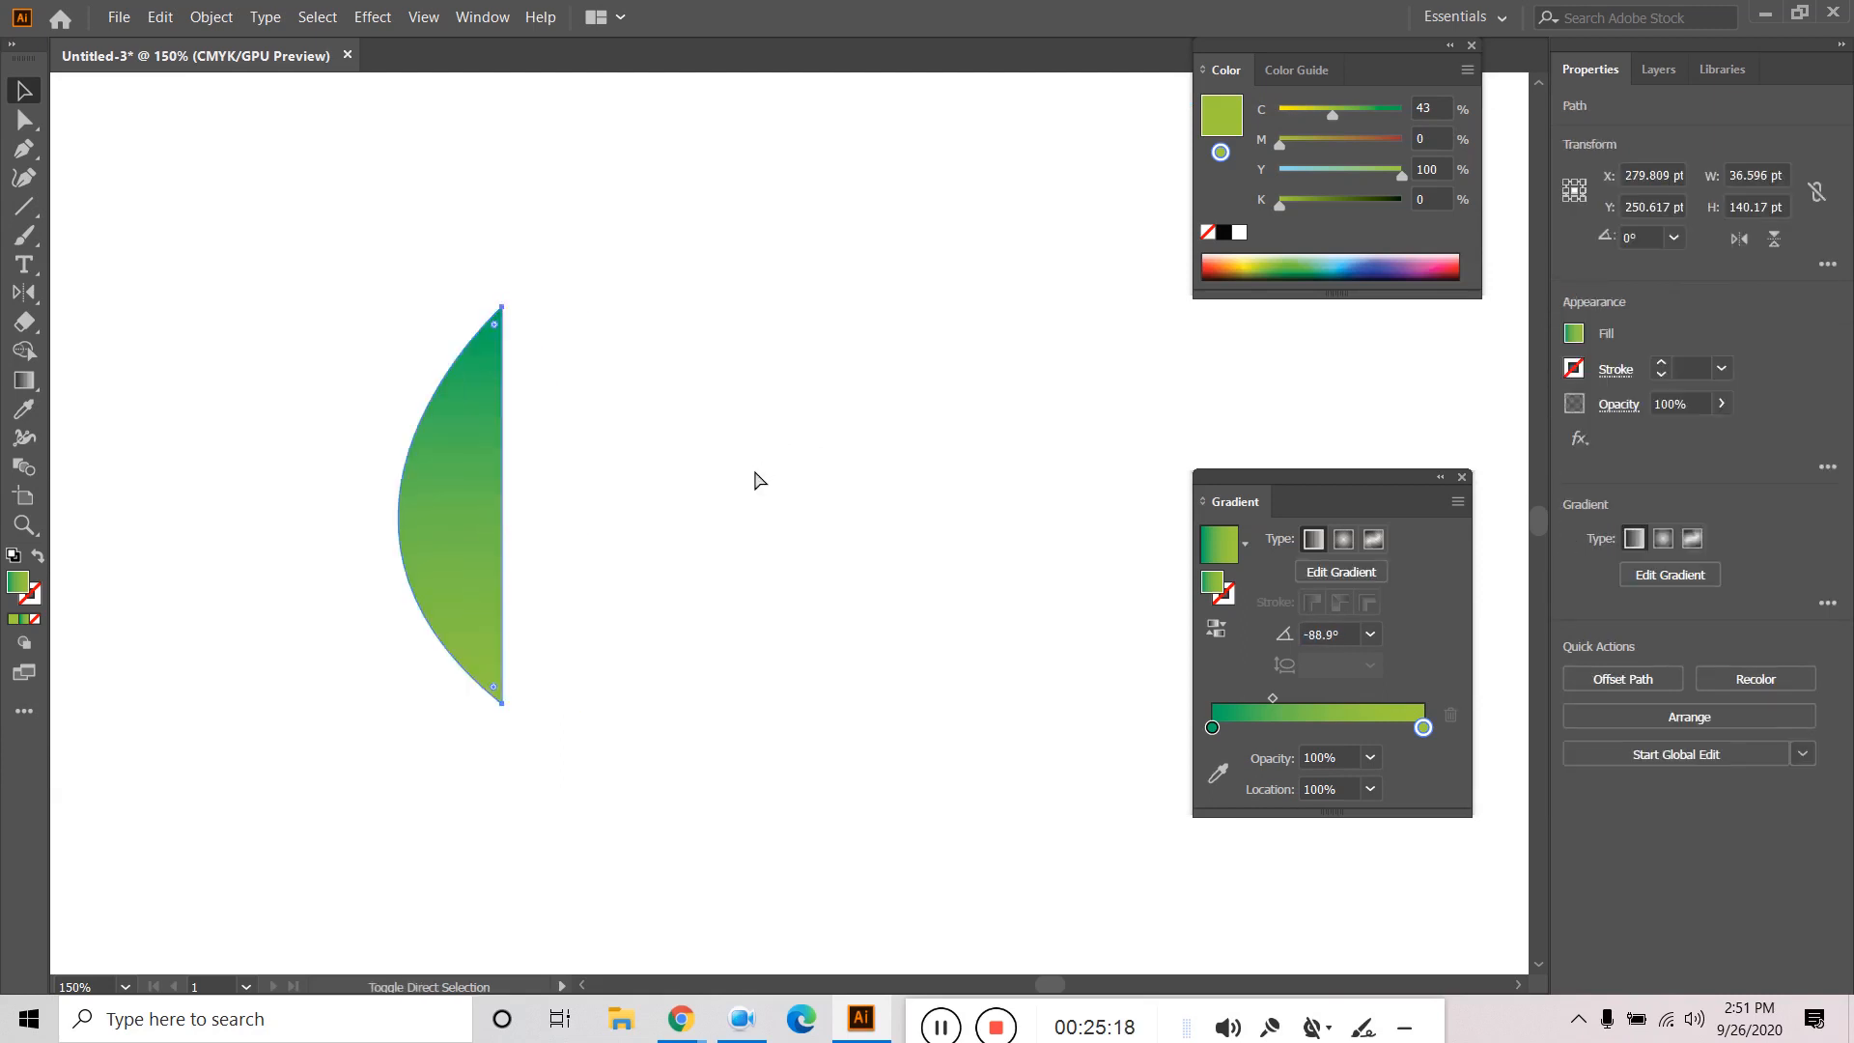
Reflect a copy of the half leaf about its straight edge to complete the leaf, undoing the extra slanted reflection.
{"action": "key", "text": "v"}
{"action": "left_click", "coordinate": [707, 446]}
{"action": "left_click", "coordinate": [454, 494]}
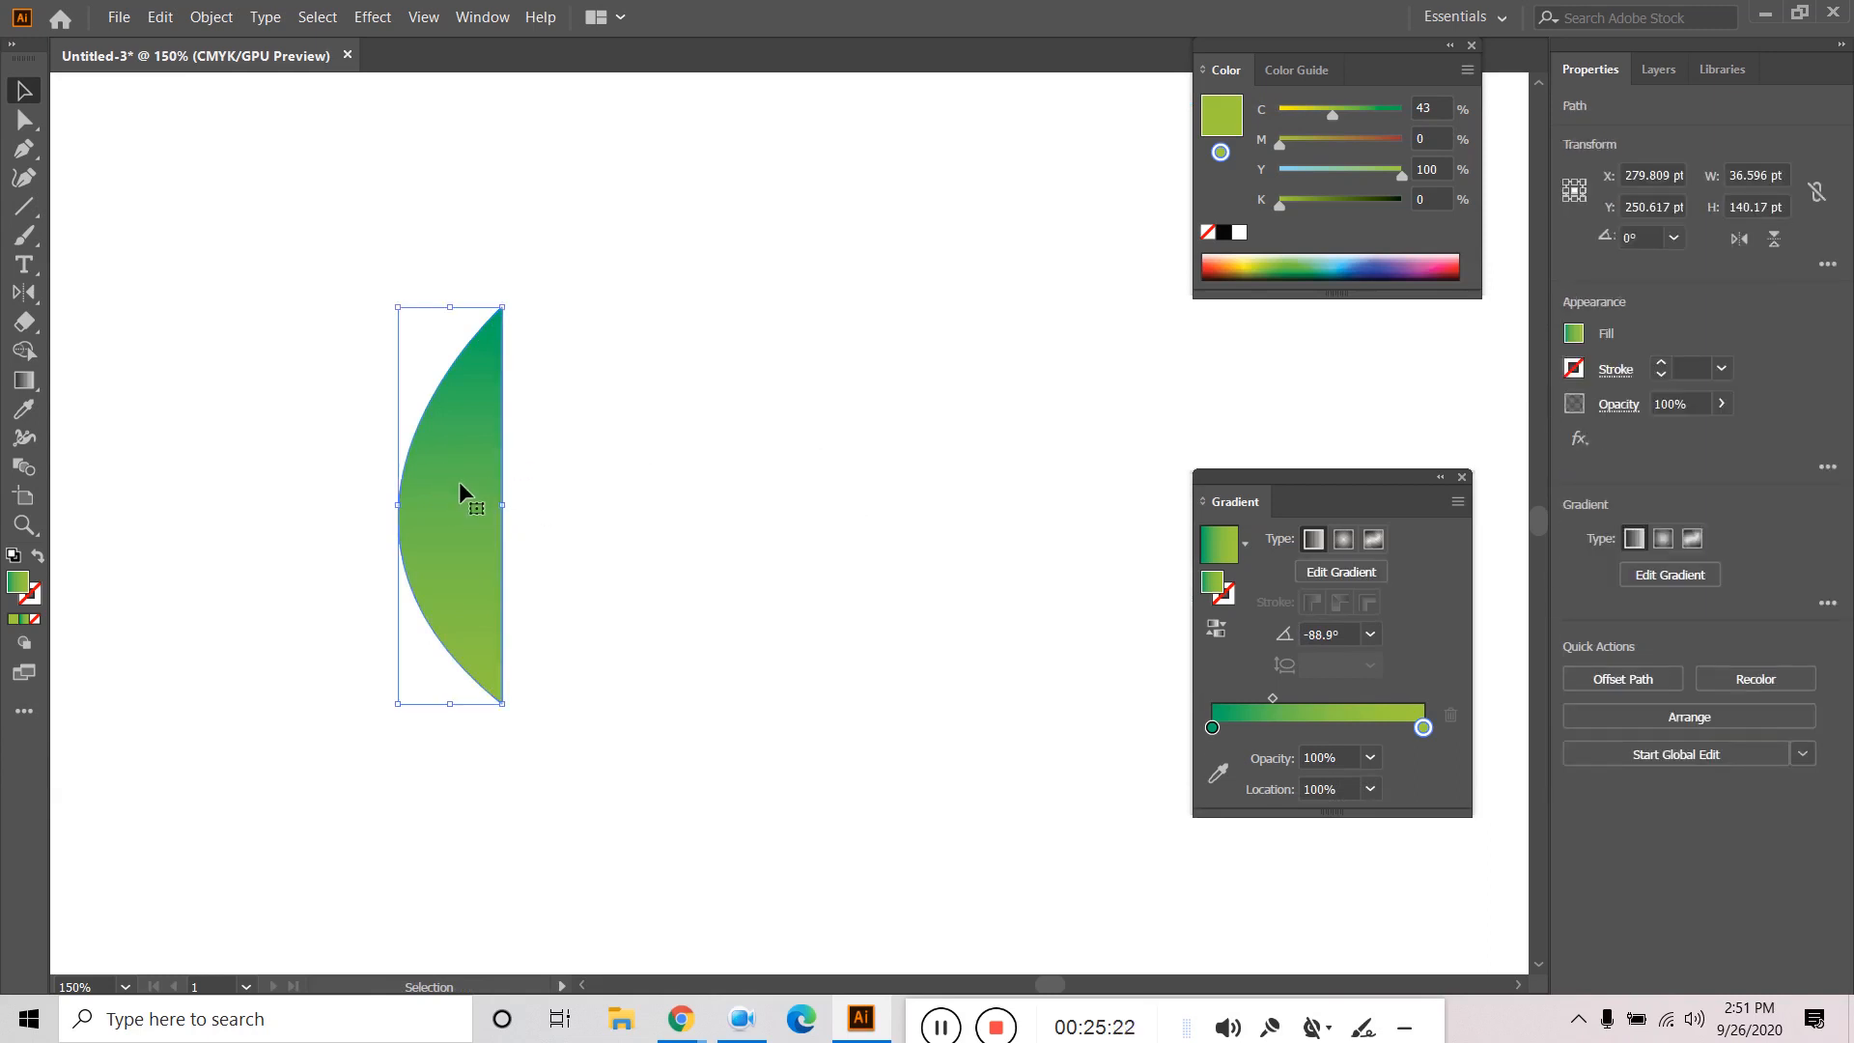
{"action": "left_click", "coordinate": [24, 293]}
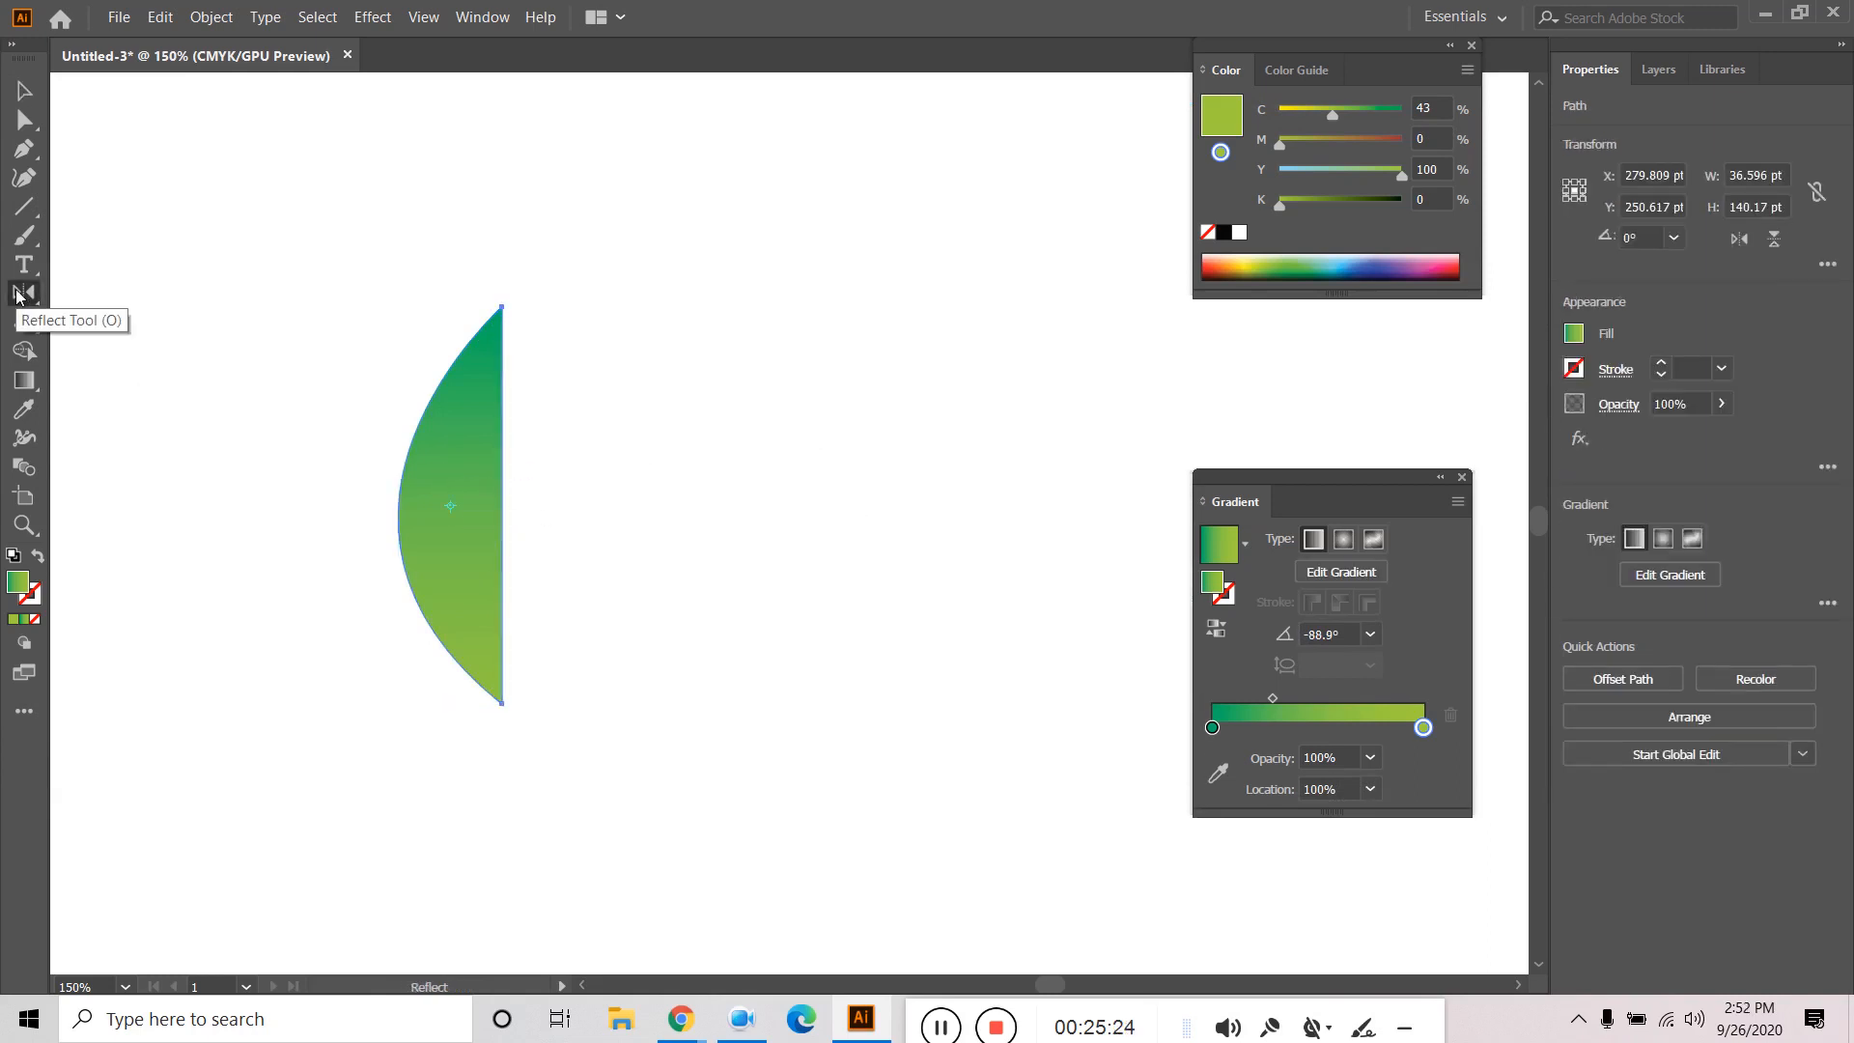
{"action": "left_click", "coordinate": [503, 509]}
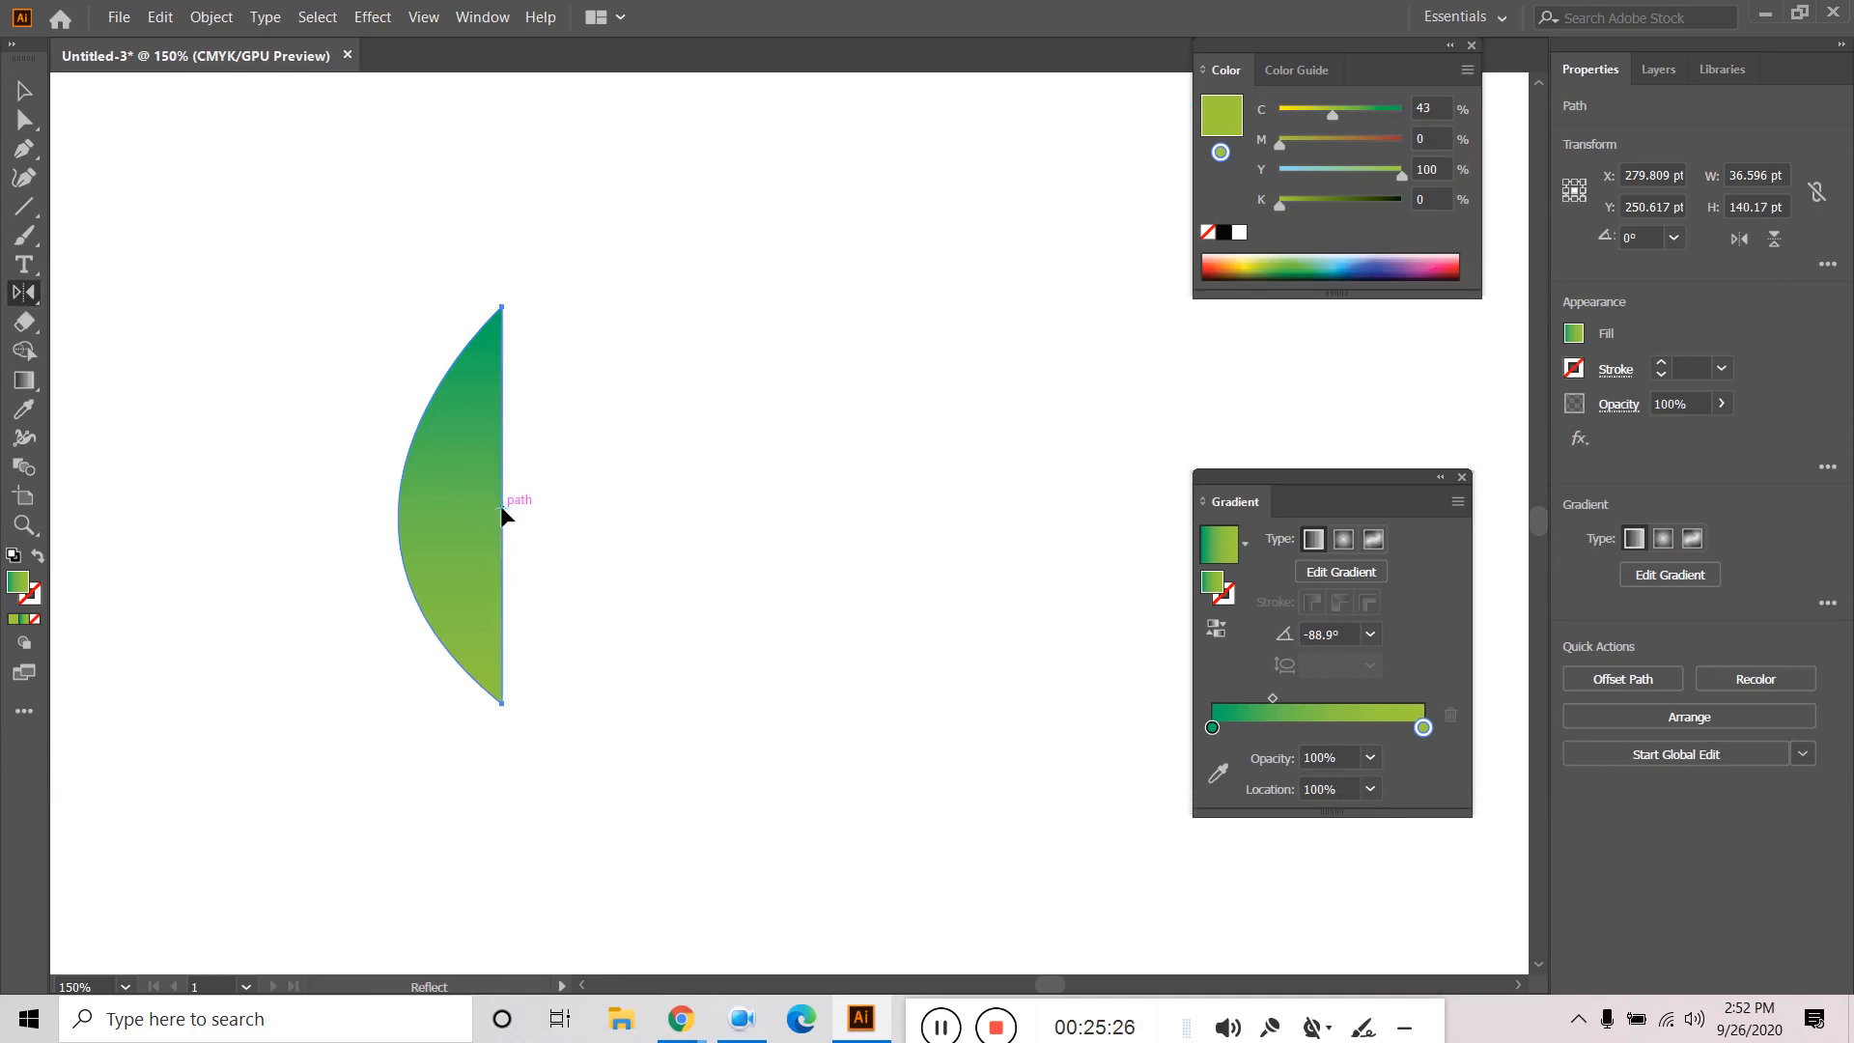
{"action": "left_click_drag", "start_coordinate": [439, 530], "coordinate": [553, 527]}
{"action": "left_click_drag", "start_coordinate": [774, 480], "coordinate": [246, 241]}
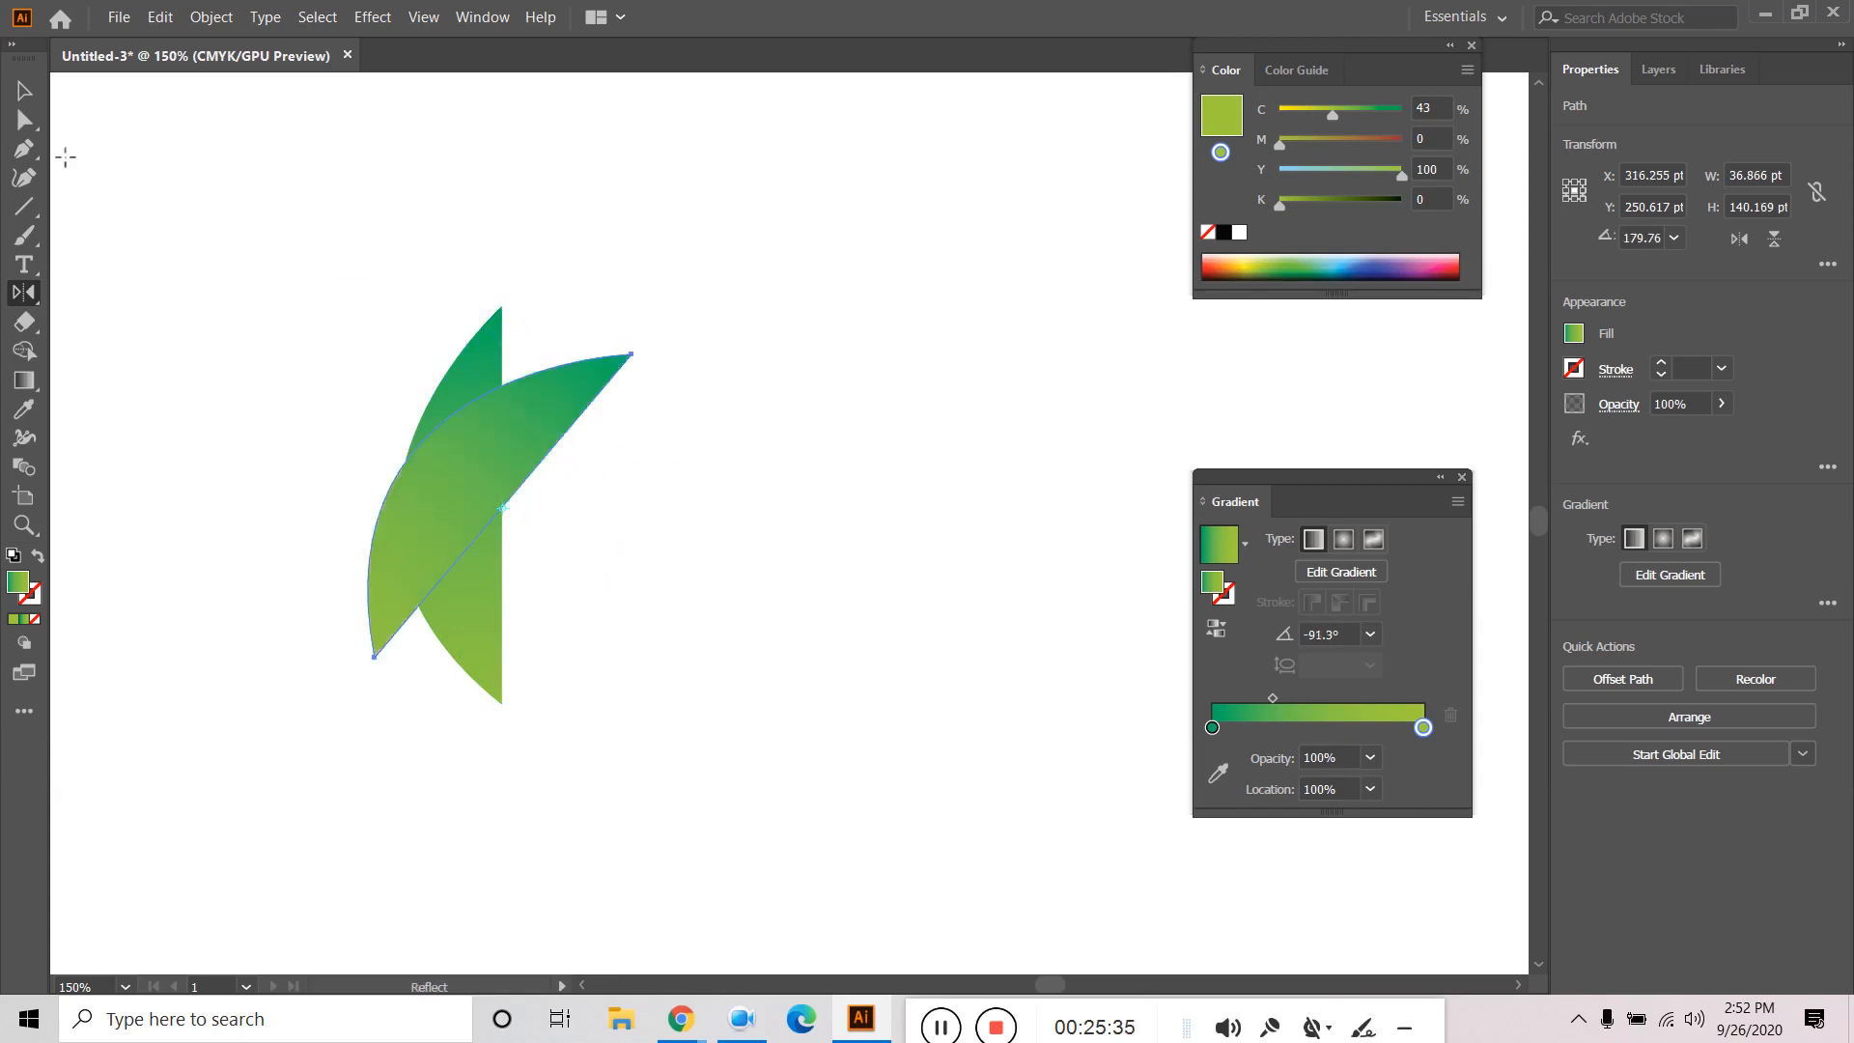
{"action": "key", "text": "ctrl+z"}
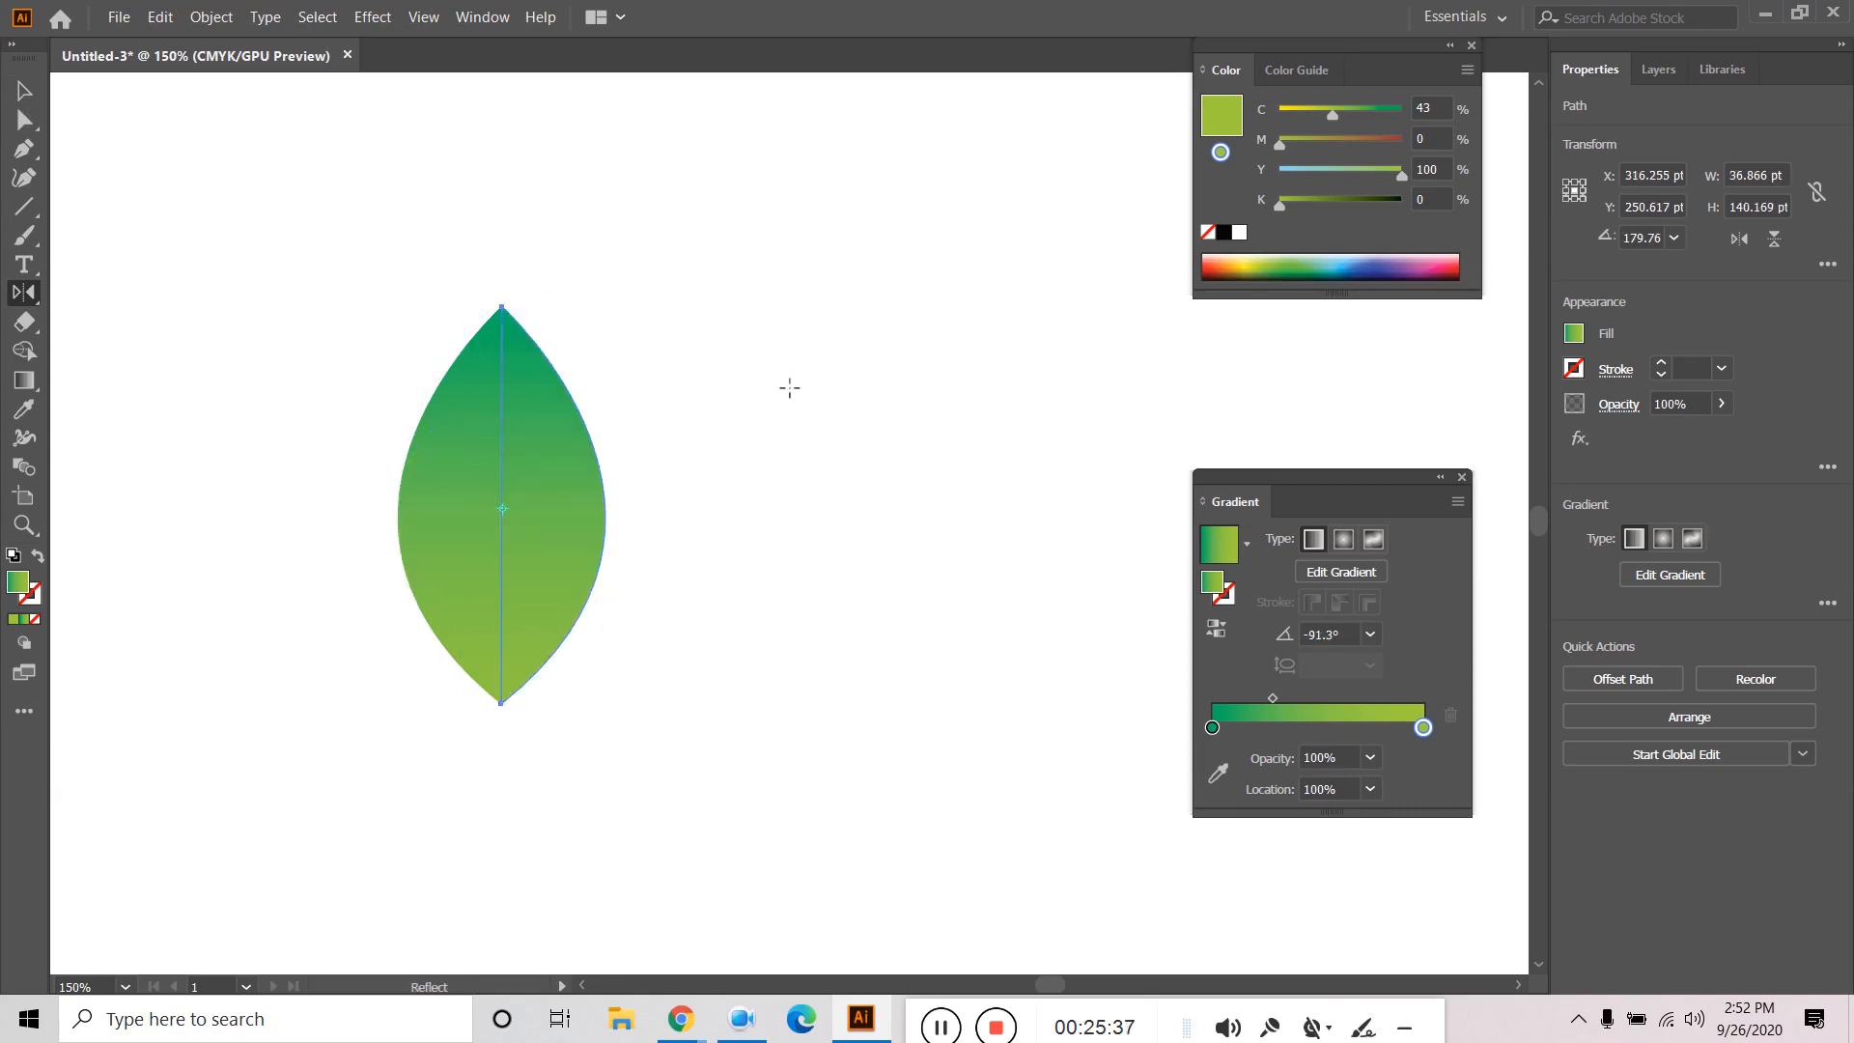
{"action": "left_click", "coordinate": [24, 90]}
{"action": "left_click", "coordinate": [783, 378]}
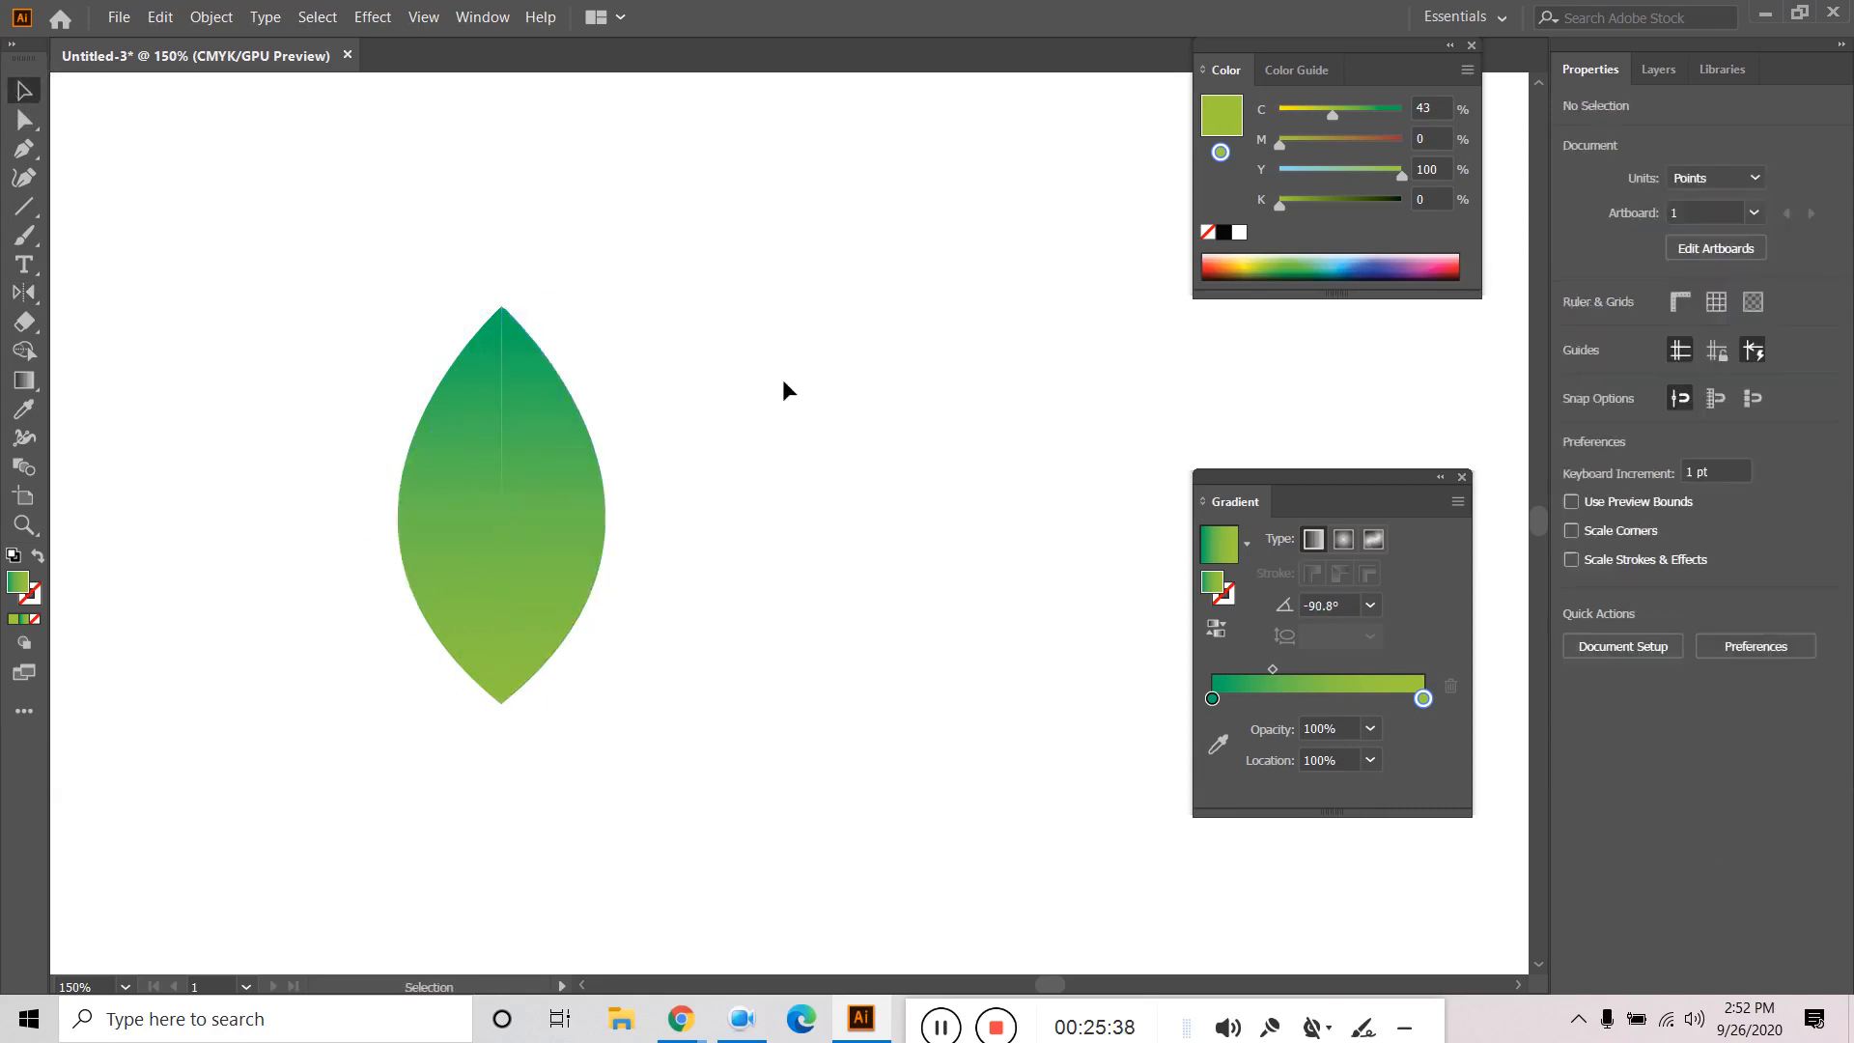
Delete both leaf halves to clear the artboard.
{"action": "key", "text": "ctrl+0"}
{"action": "key", "text": "space"}
{"action": "left_click_drag", "start_coordinate": [916, 311], "coordinate": [862, 415]}
{"action": "left_click_drag", "start_coordinate": [756, 404], "coordinate": [536, 637]}
{"action": "key", "text": "Delete"}
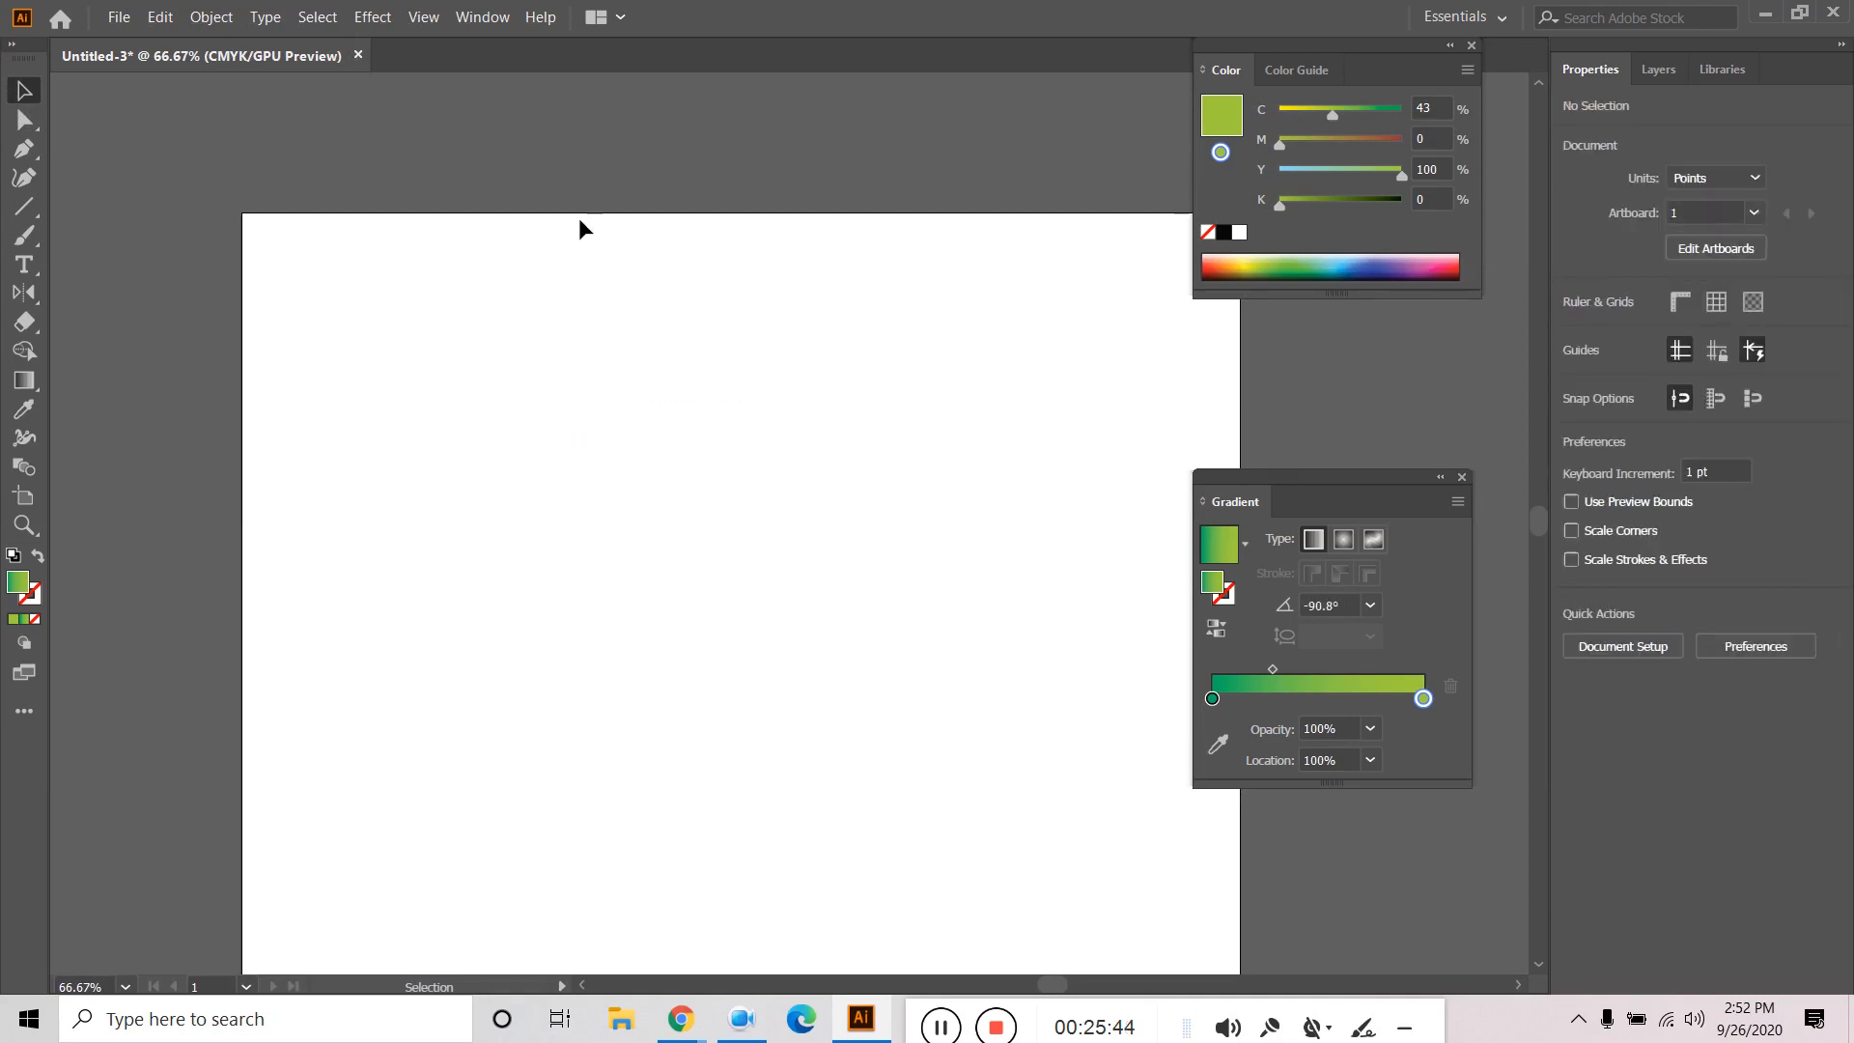
{"action": "key", "text": "space"}
{"action": "left_click_drag", "start_coordinate": [759, 475], "coordinate": [665, 423]}
{"action": "scroll", "coordinate": [665, 423], "scroll_direction": "down", "scroll_amount": 1}
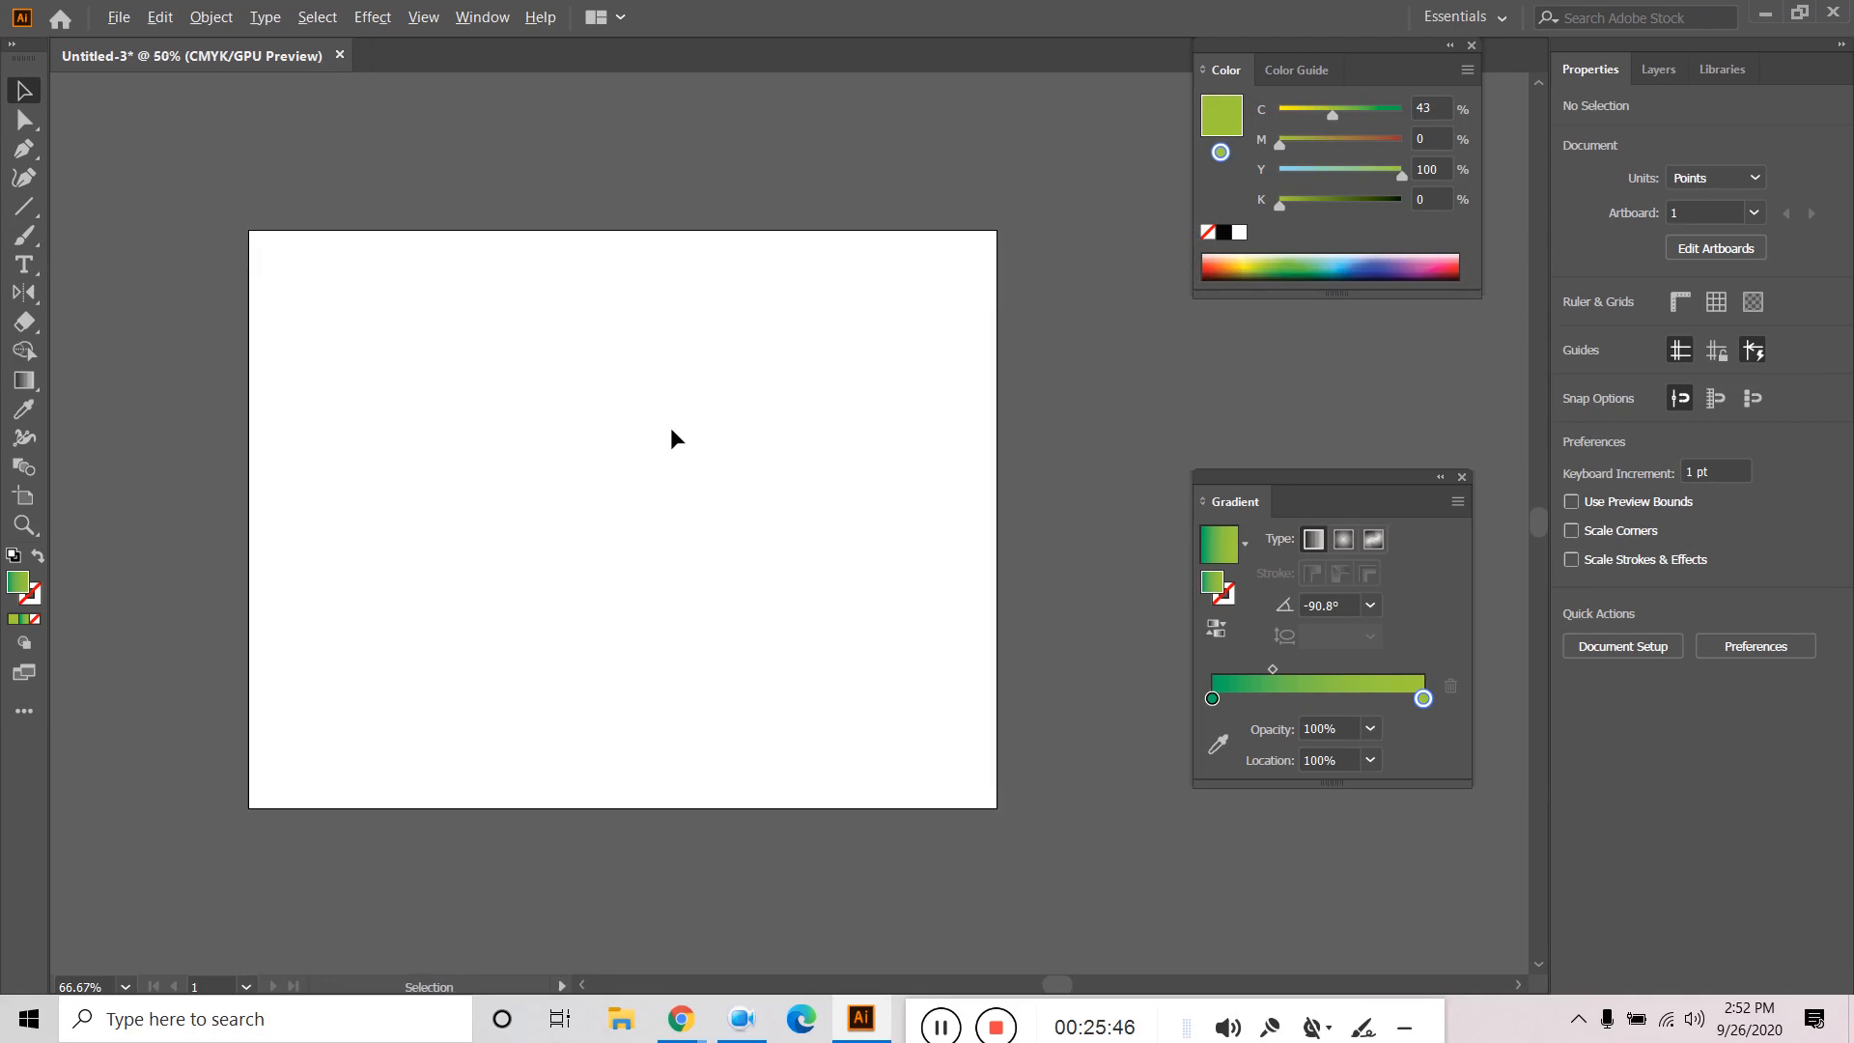
Draw a gradient-filled five-pointed star about 552 pt wide and 525 pt high over the upper part of the artboard.
{"action": "left_click", "coordinate": [211, 16]}
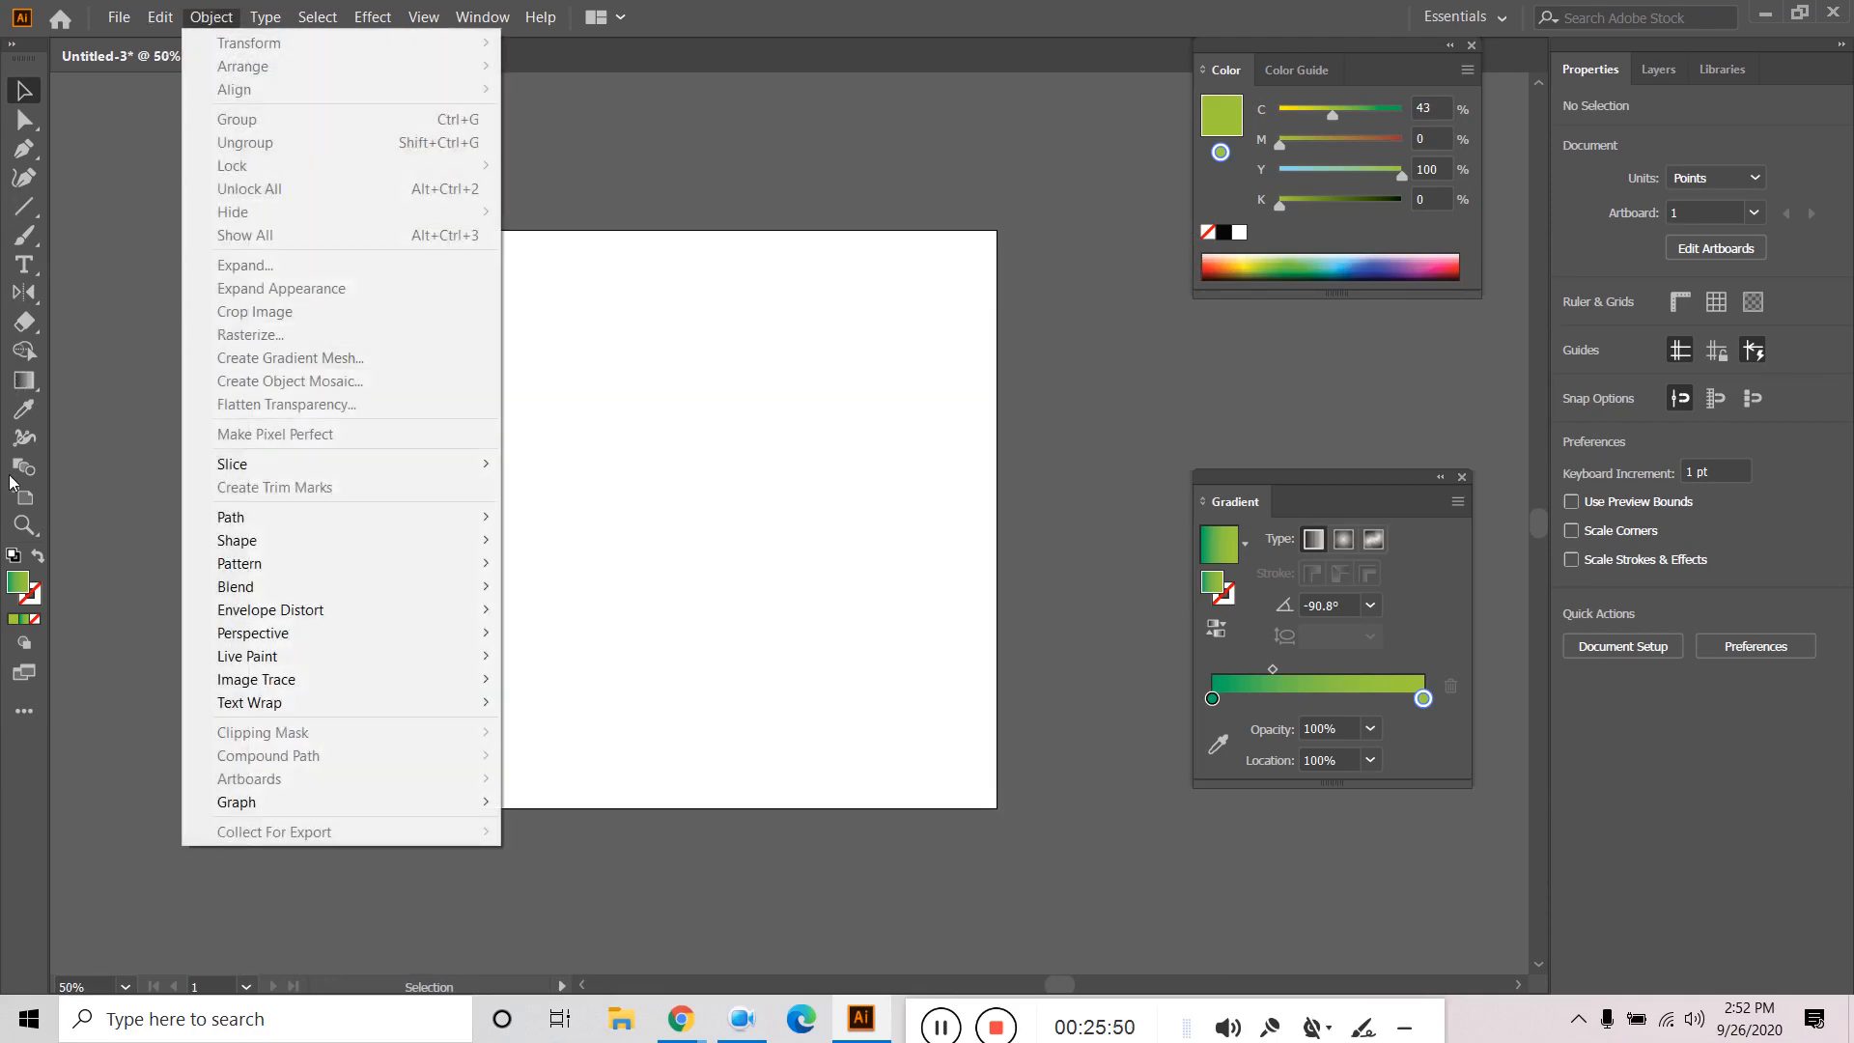
{"action": "left_click", "coordinate": [28, 205]}
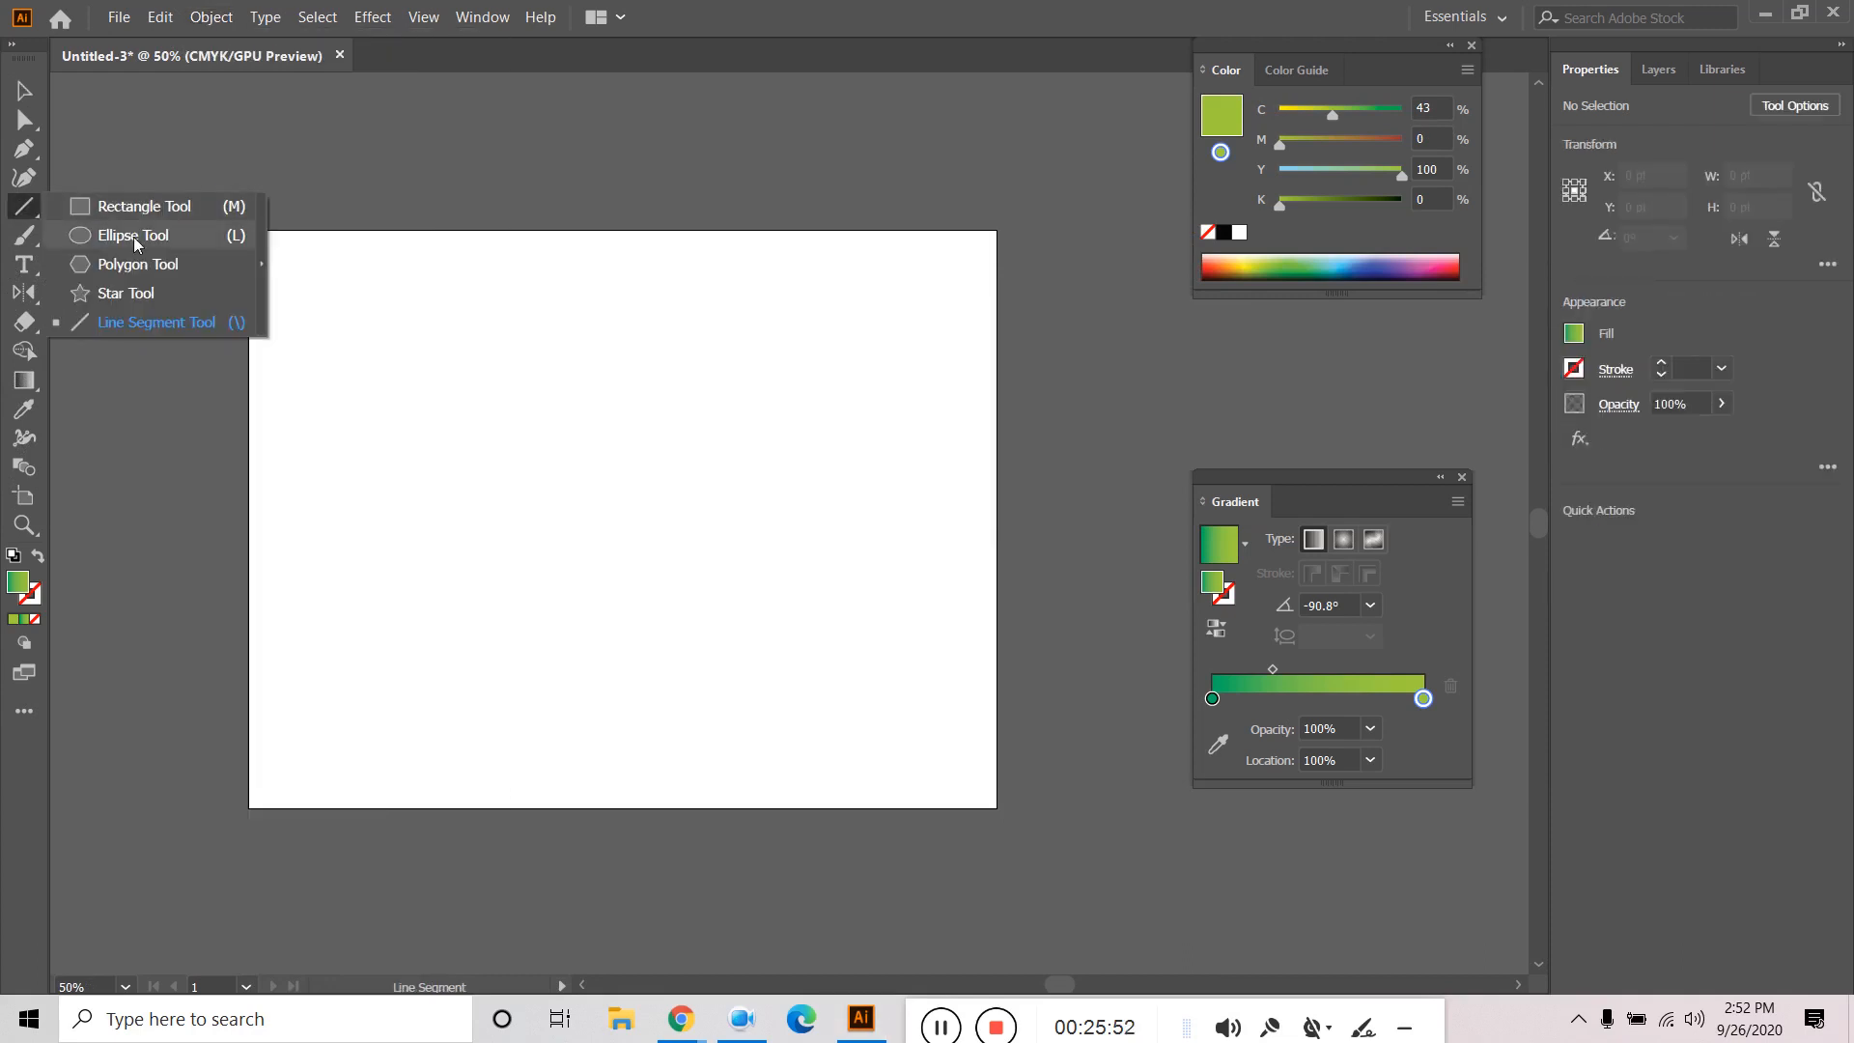
{"action": "left_click", "coordinate": [131, 292]}
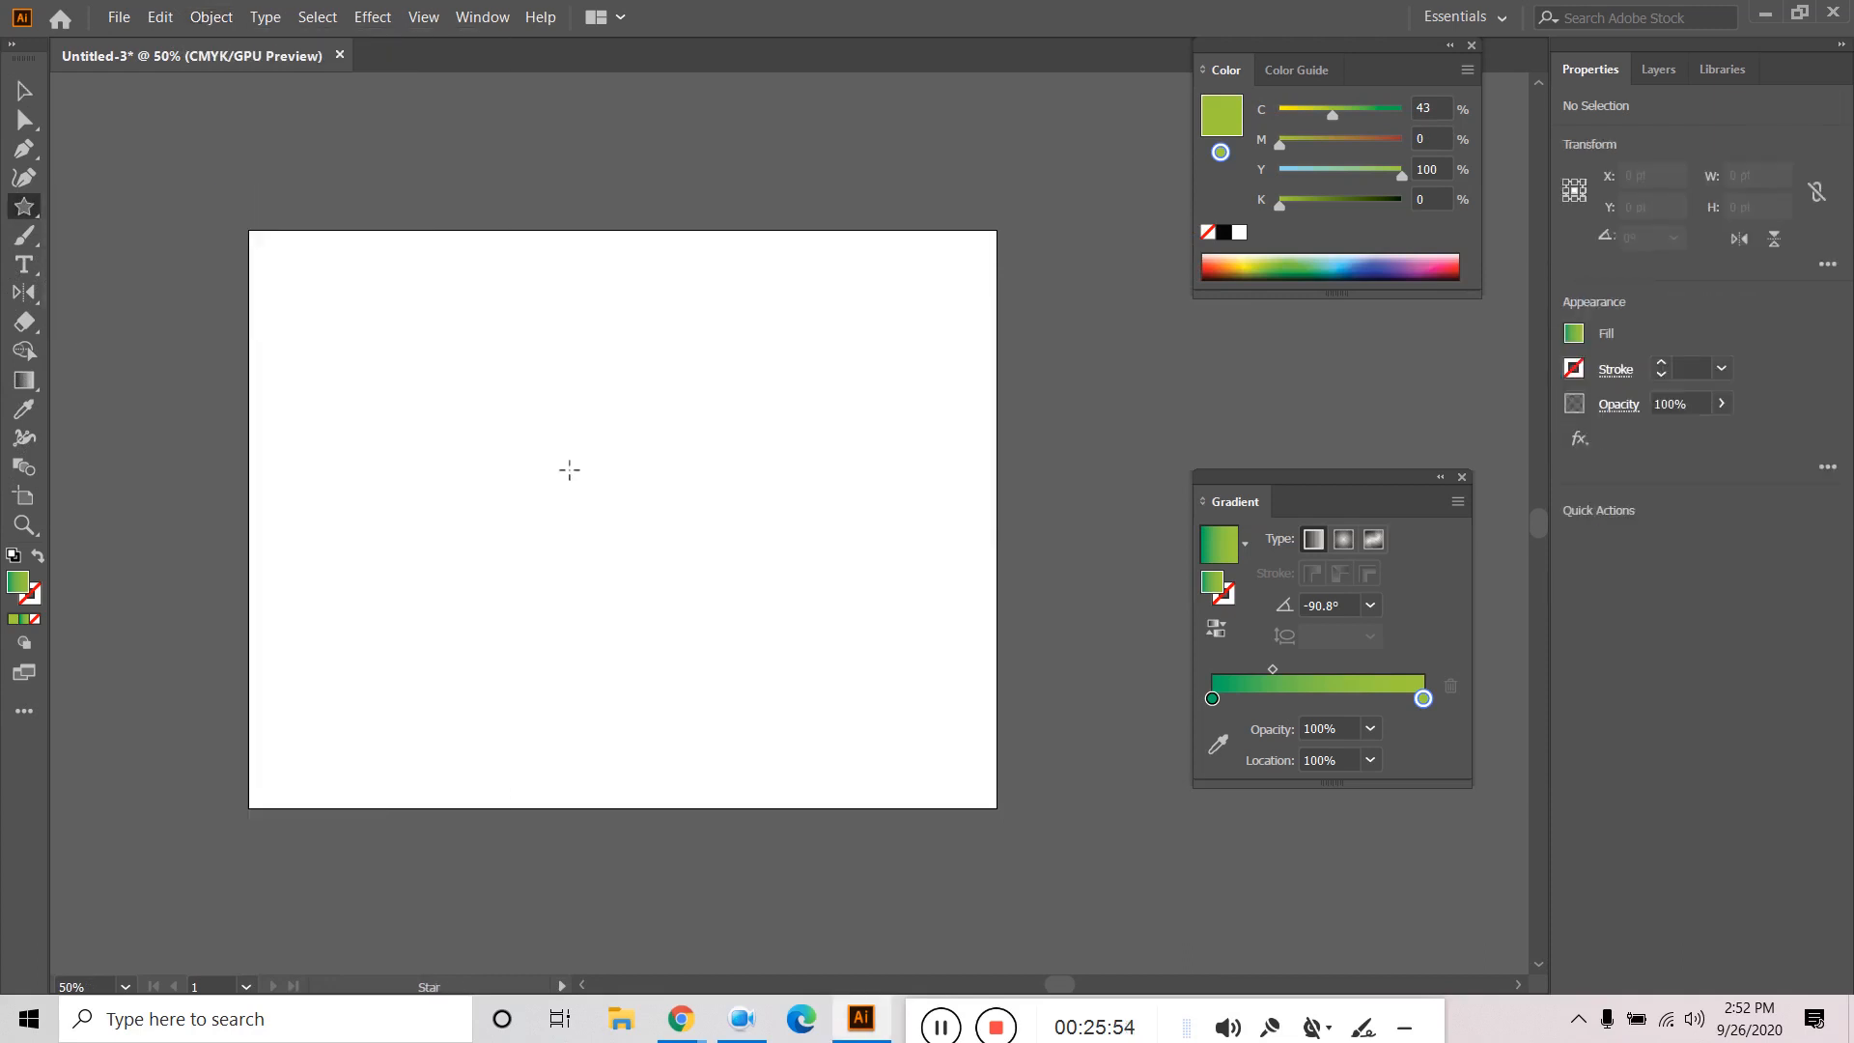
{"action": "left_click_drag", "start_coordinate": [564, 450], "coordinate": [758, 638]}
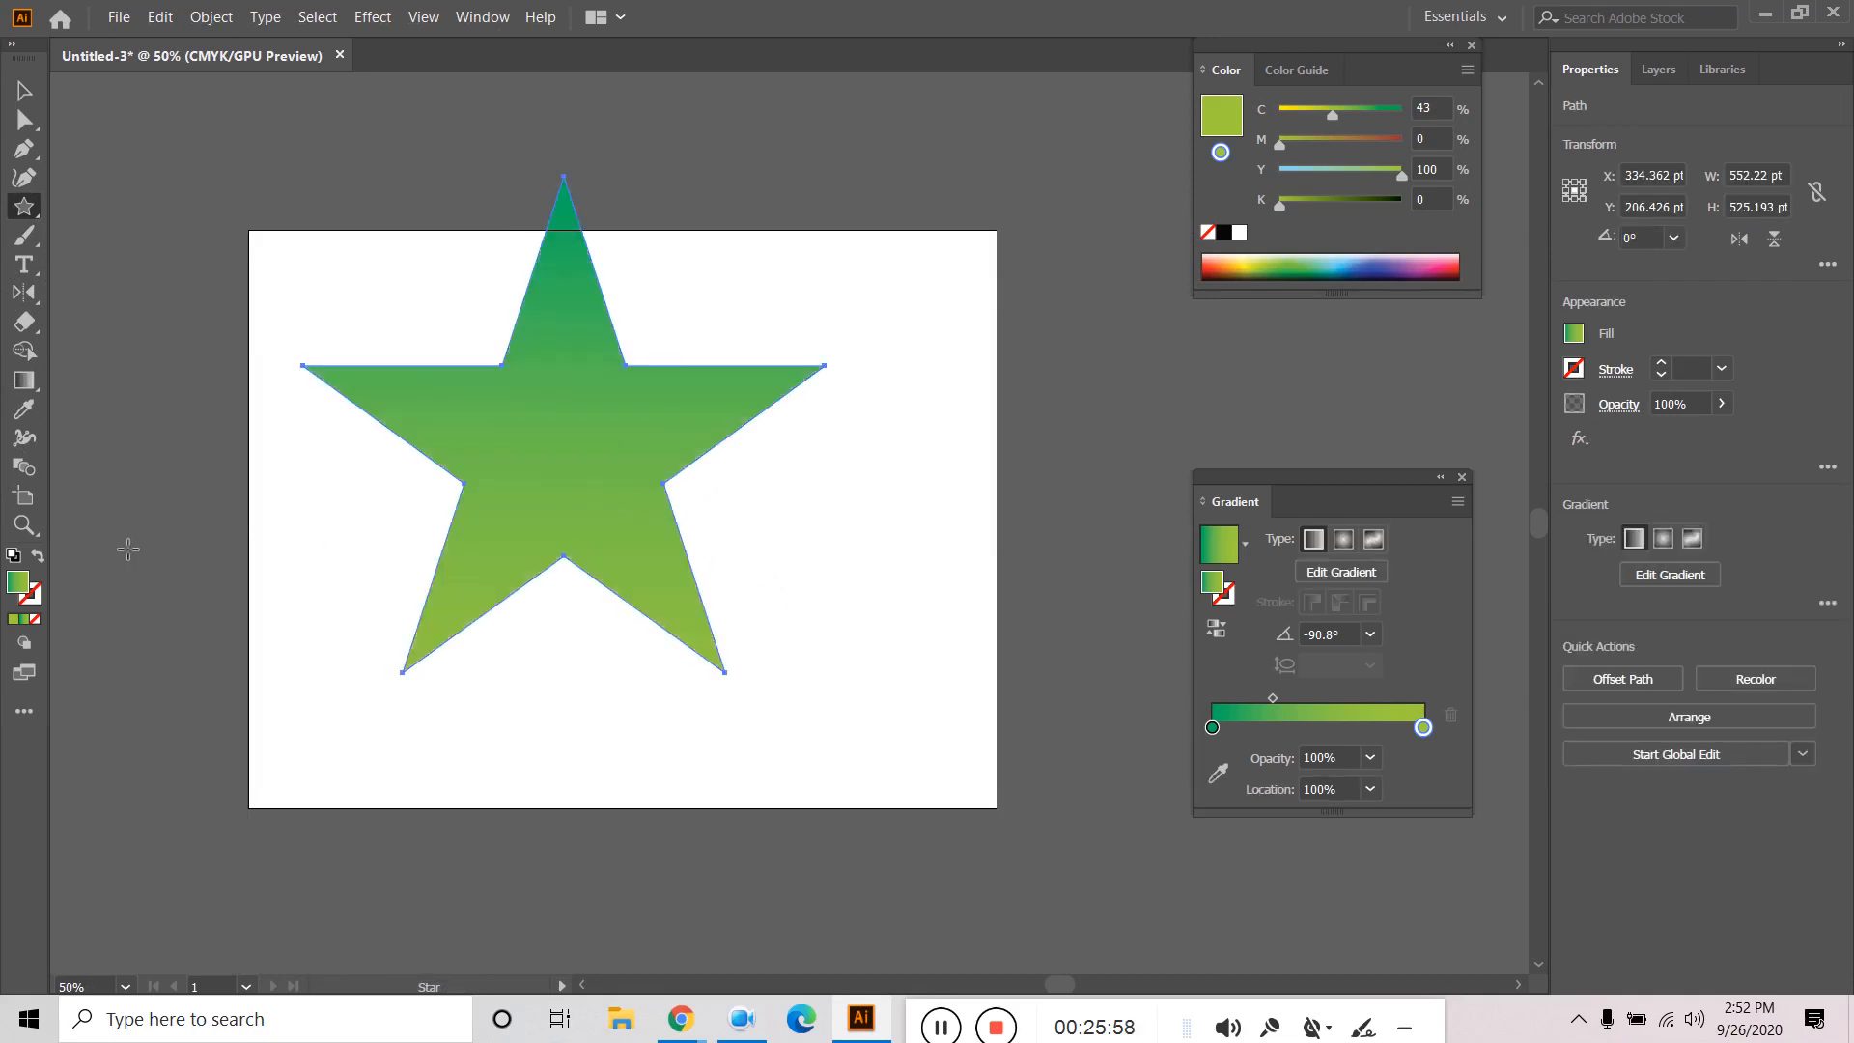
Swap the star's fill and stroke so the gradient is on the outline, and set the stroke weight to 6 pt.
{"action": "left_click", "coordinate": [38, 555]}
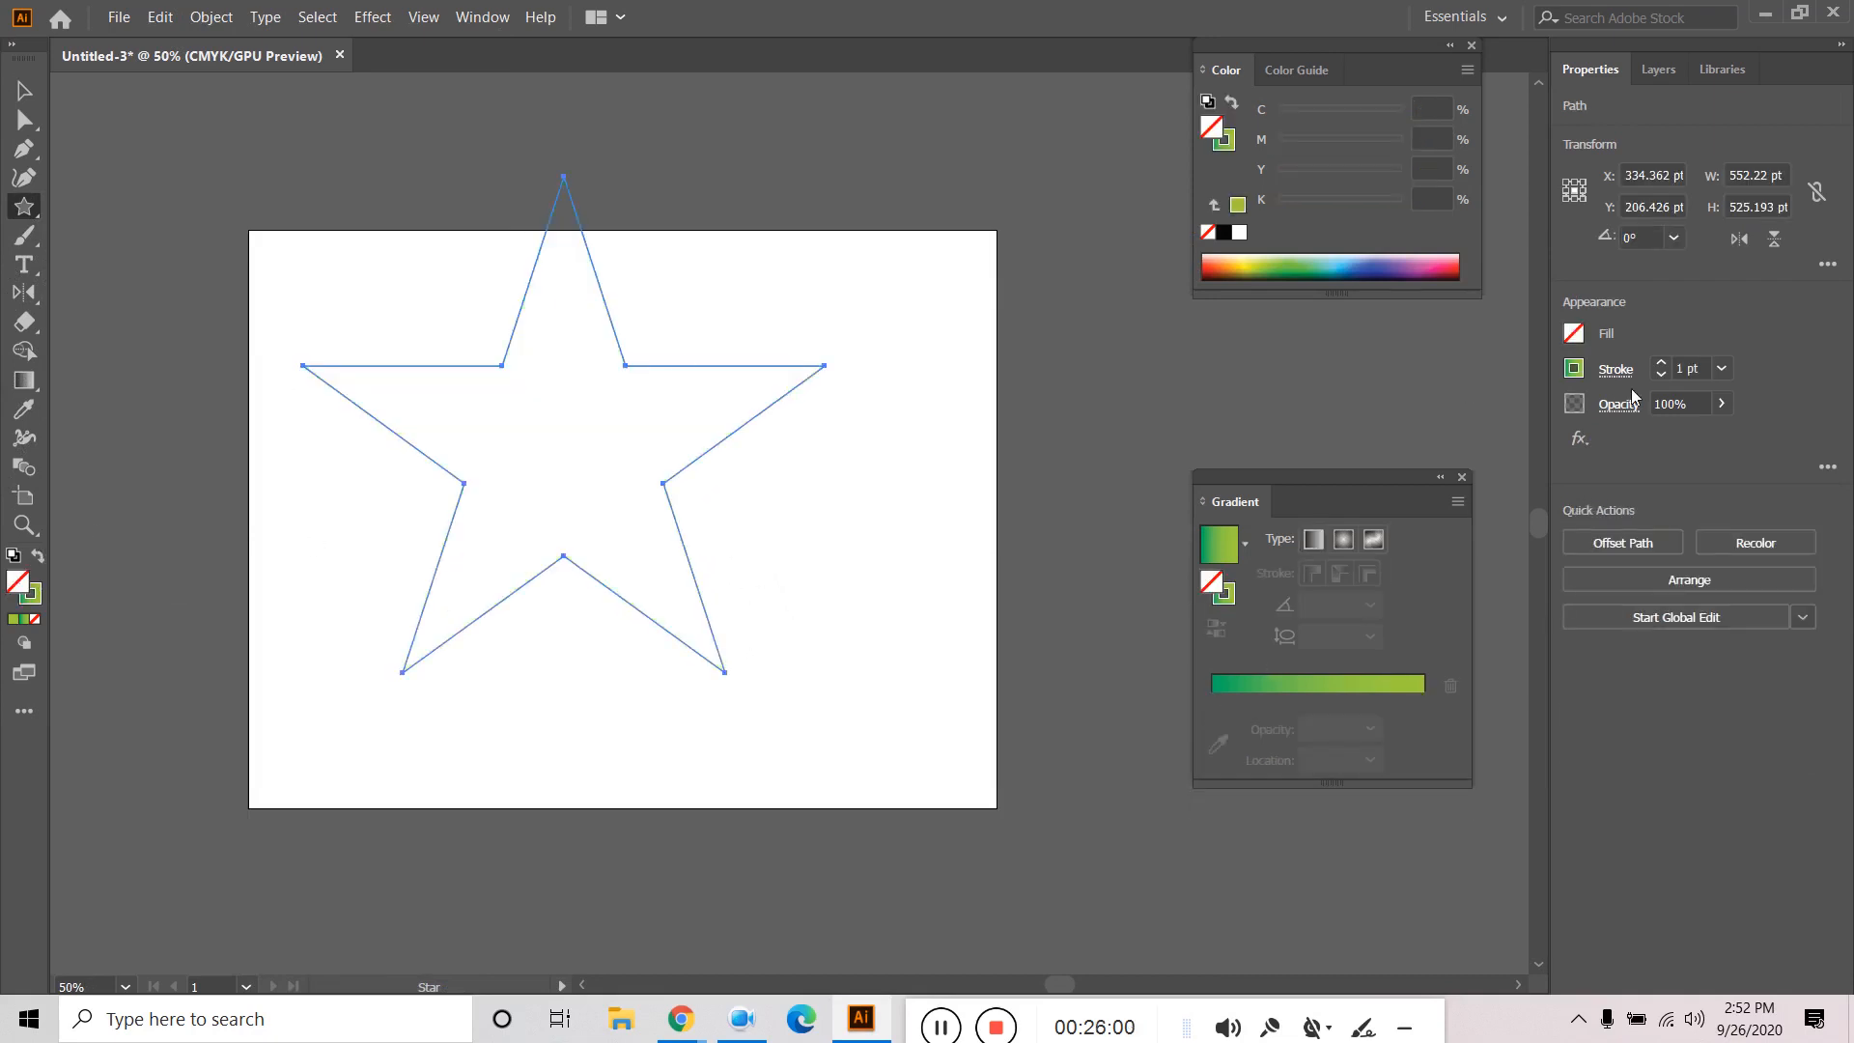
{"action": "left_click", "coordinate": [1661, 364]}
{"action": "left_click", "coordinate": [1661, 364]}
{"action": "left_click", "coordinate": [1662, 364]}
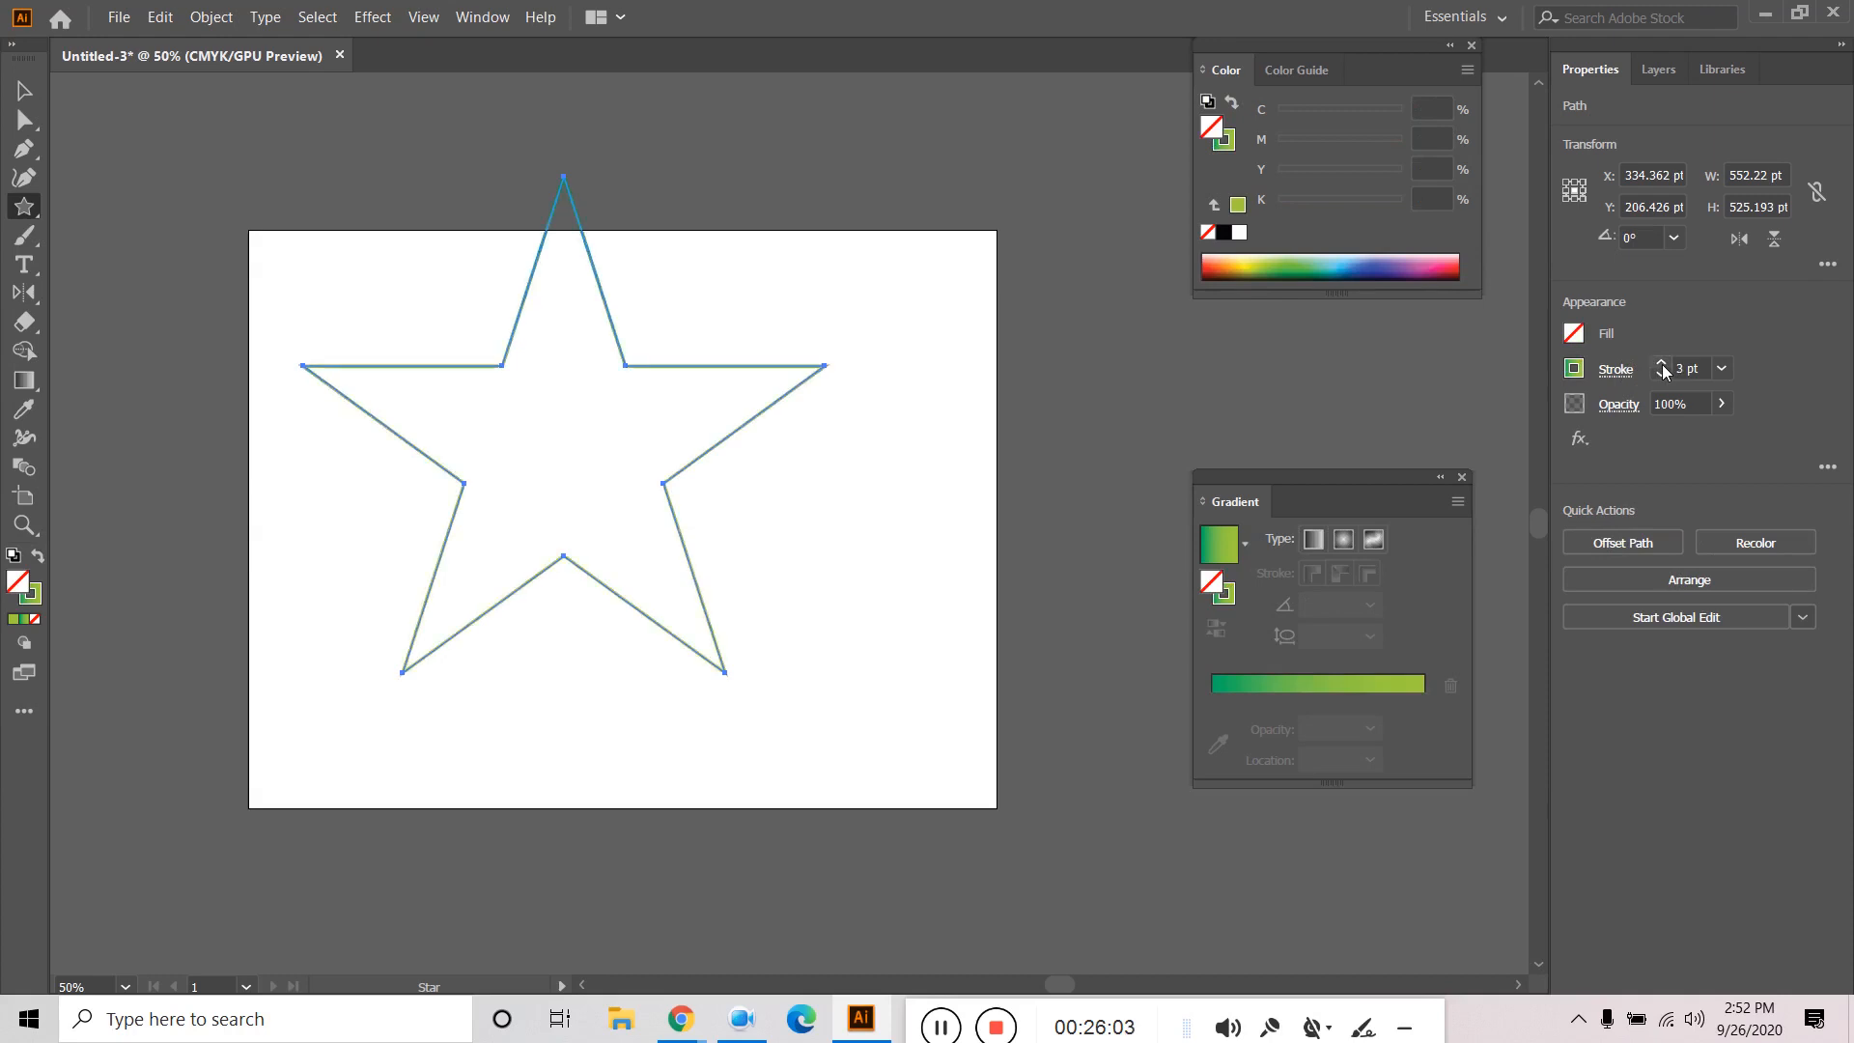
{"action": "left_click", "coordinate": [1662, 364]}
{"action": "left_click", "coordinate": [1662, 364]}
Move the star fully onto the artboard, to about X 404 pt and Y 282 pt, and deselect it.
{"action": "left_click", "coordinate": [24, 90]}
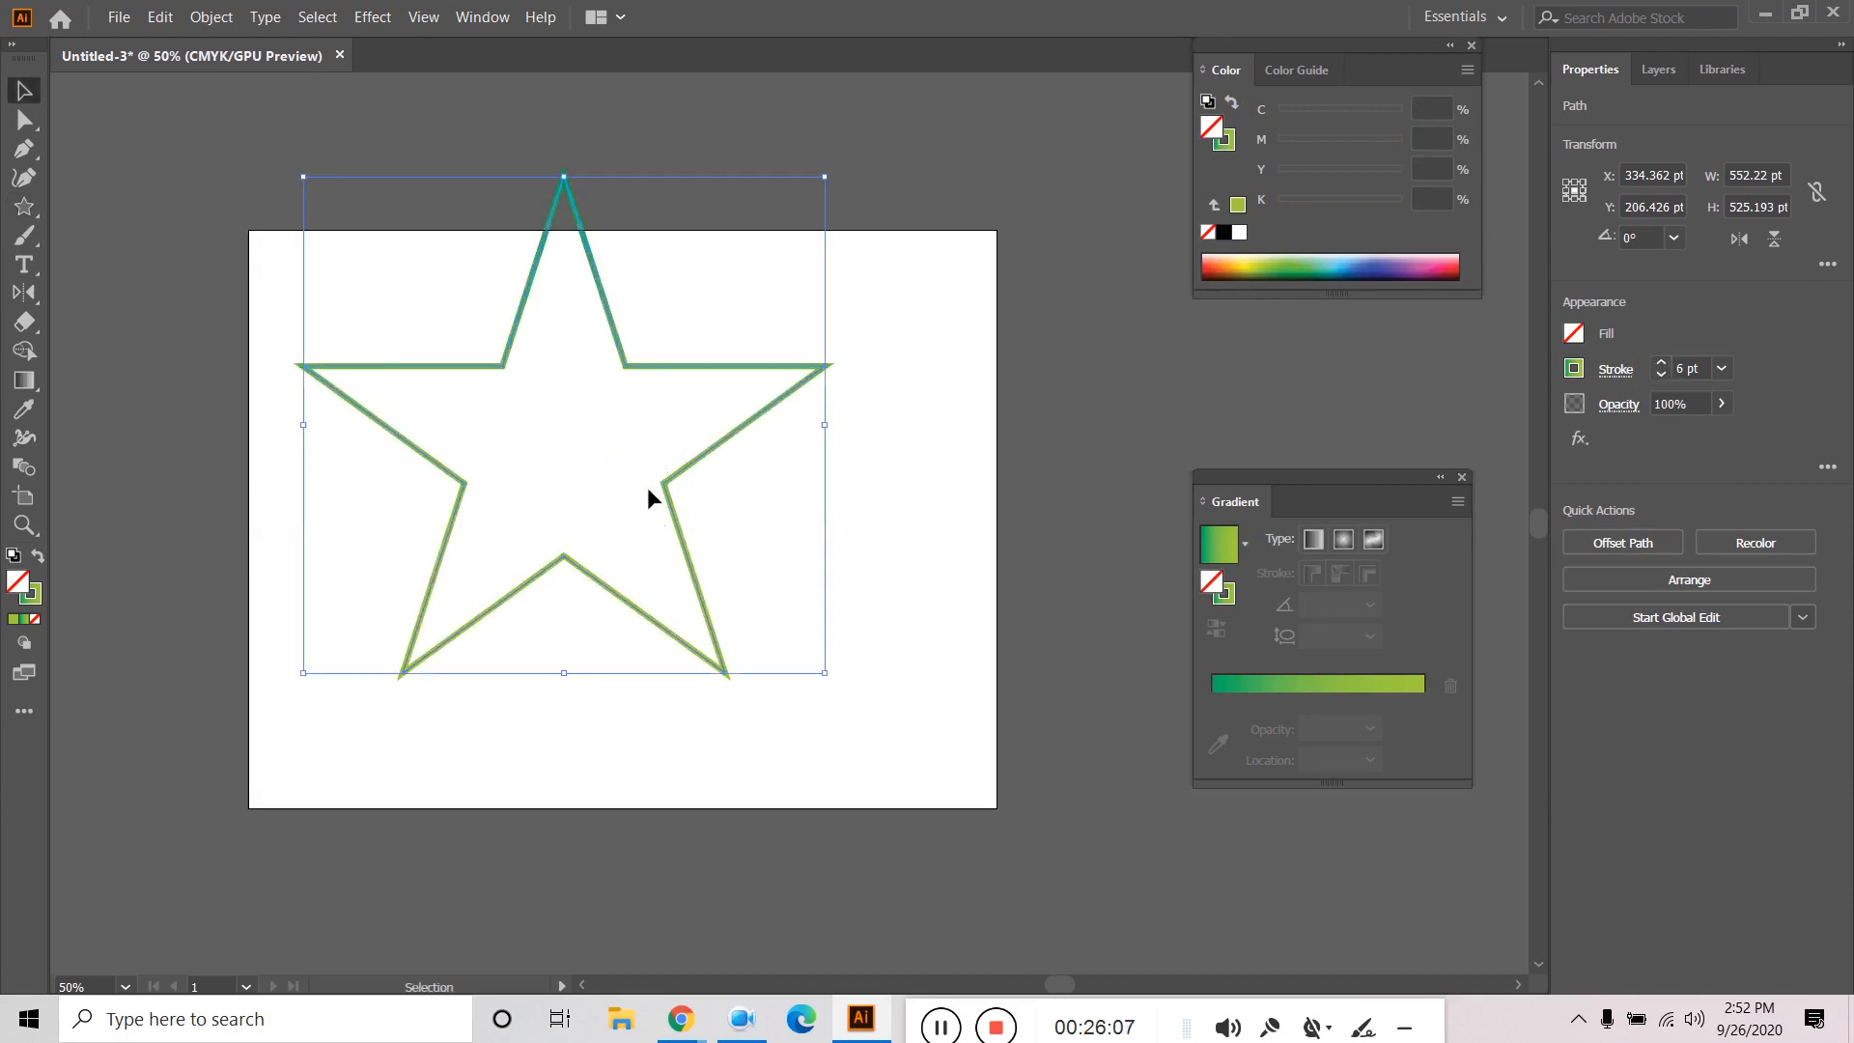
{"action": "left_click_drag", "start_coordinate": [677, 366], "coordinate": [742, 432]}
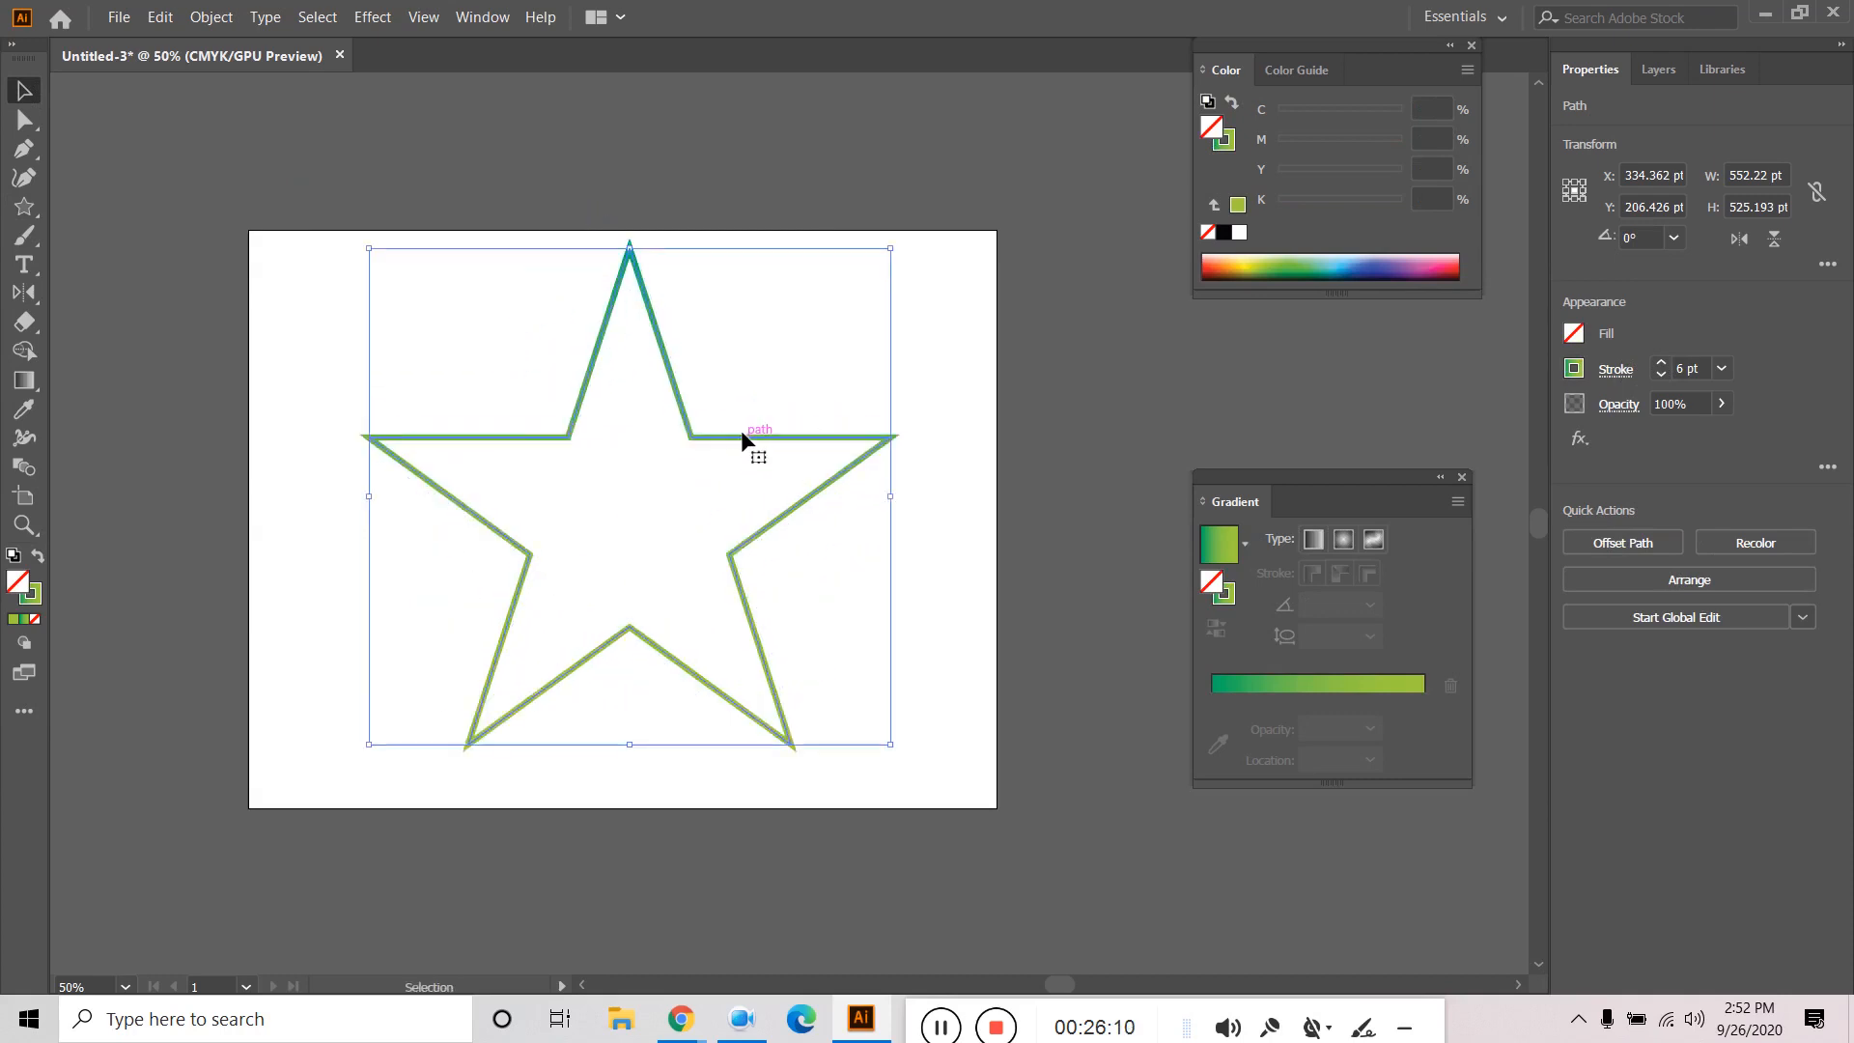
{"action": "left_click", "coordinate": [933, 338]}
Scale the star uniformly at 100% after switching briefly to the non-uniform option.
{"action": "left_click", "coordinate": [844, 438]}
{"action": "left_click", "coordinate": [212, 16]}
{"action": "mouse_move", "coordinate": [250, 51]}
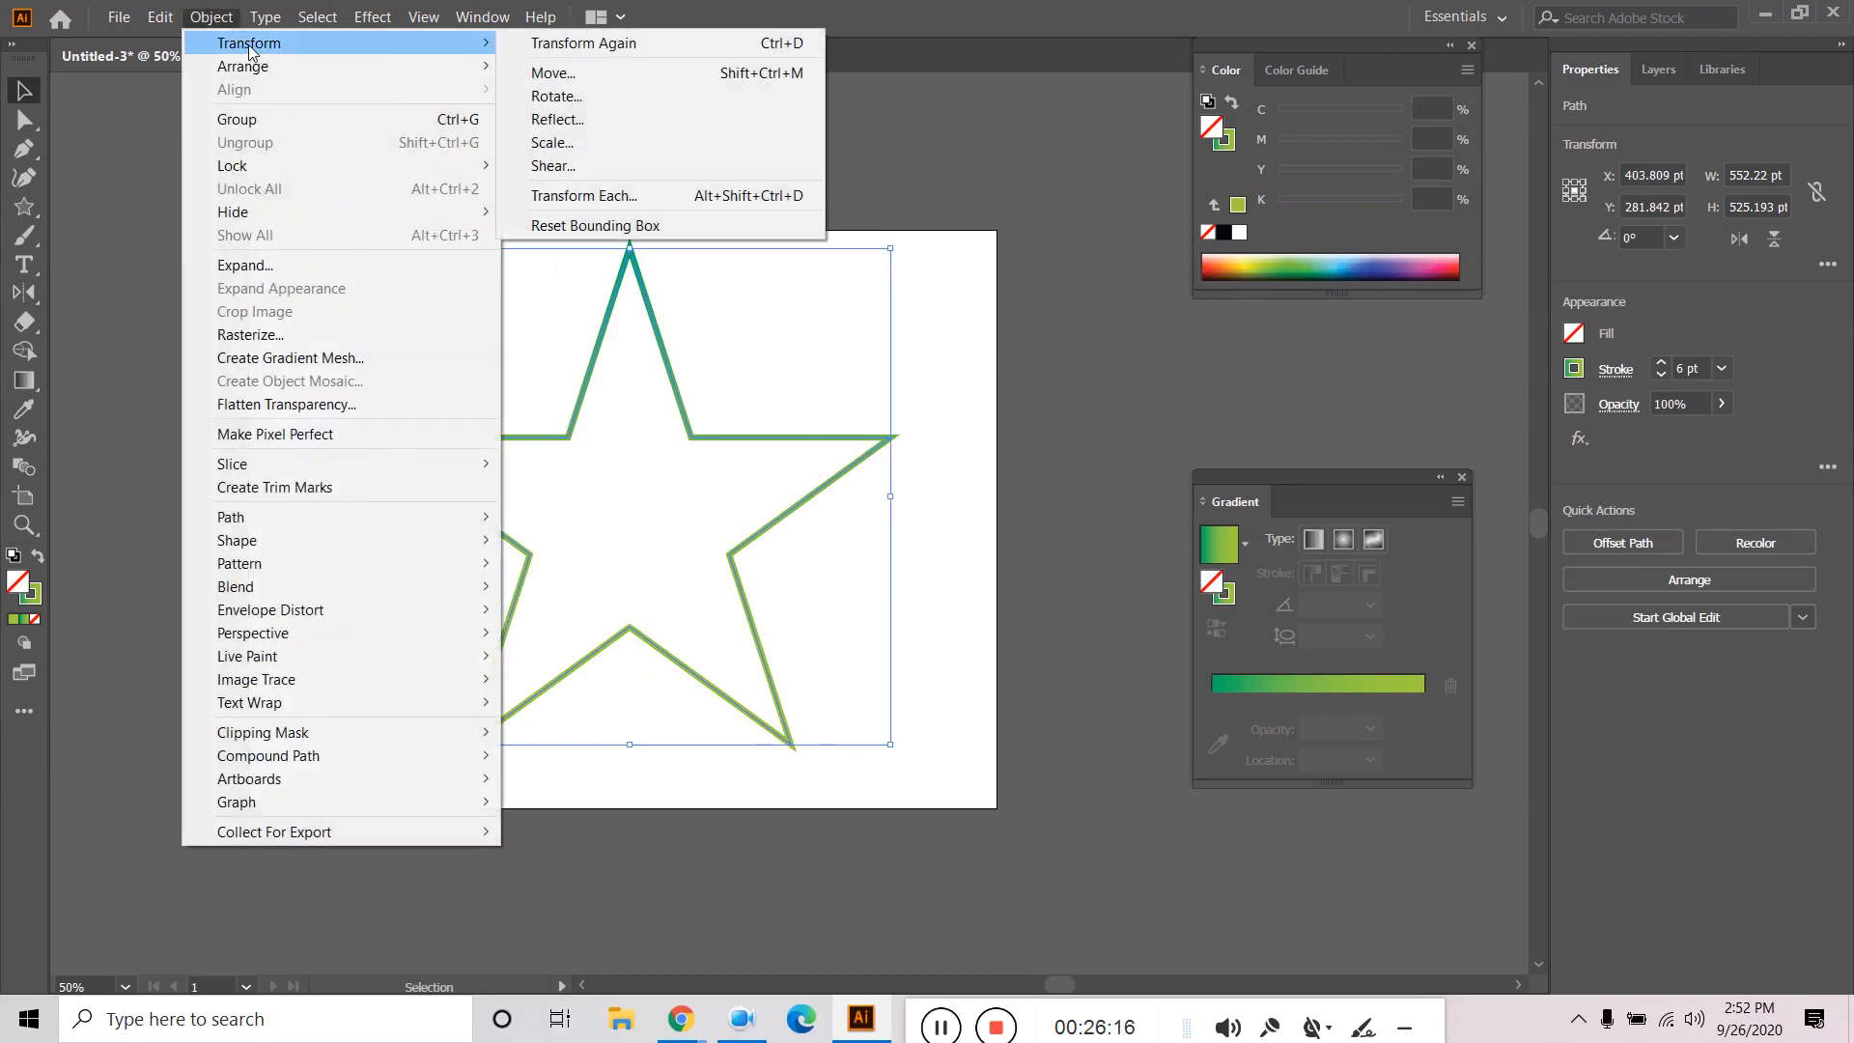
{"action": "left_click", "coordinate": [603, 151]}
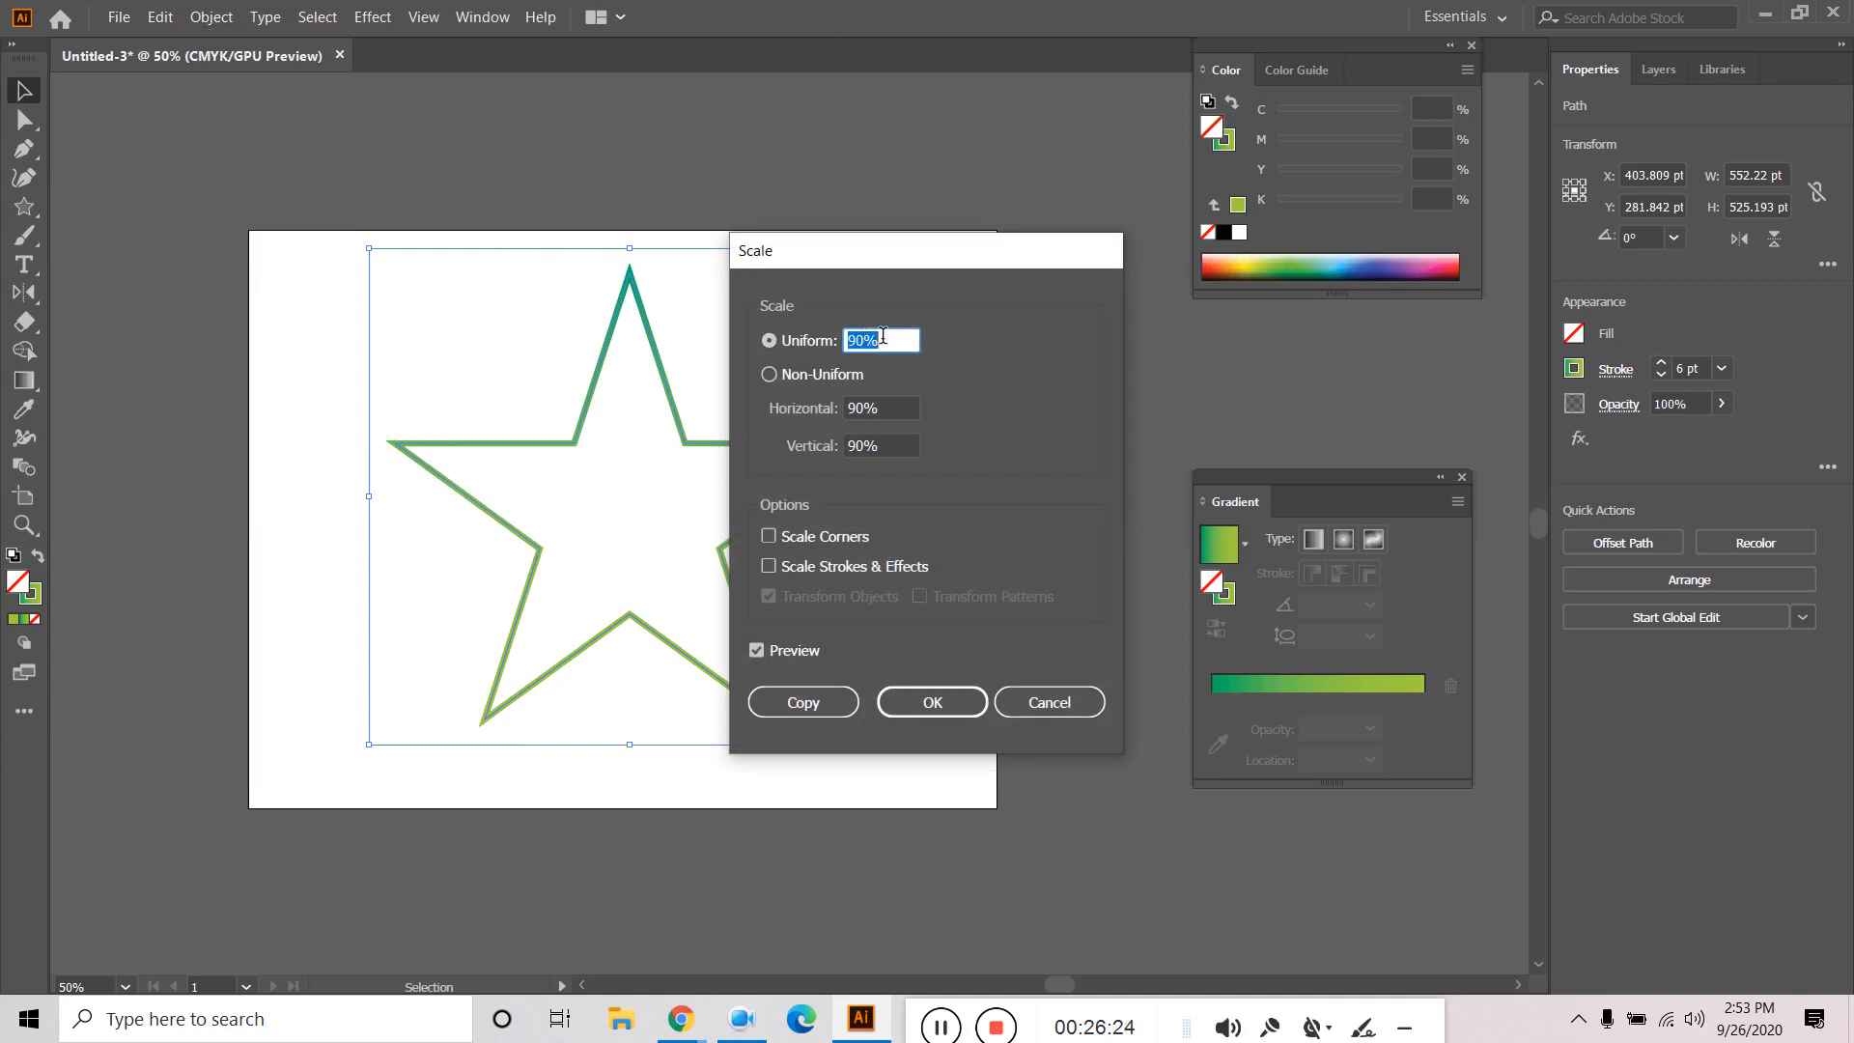
{"action": "left_click", "coordinate": [787, 375]}
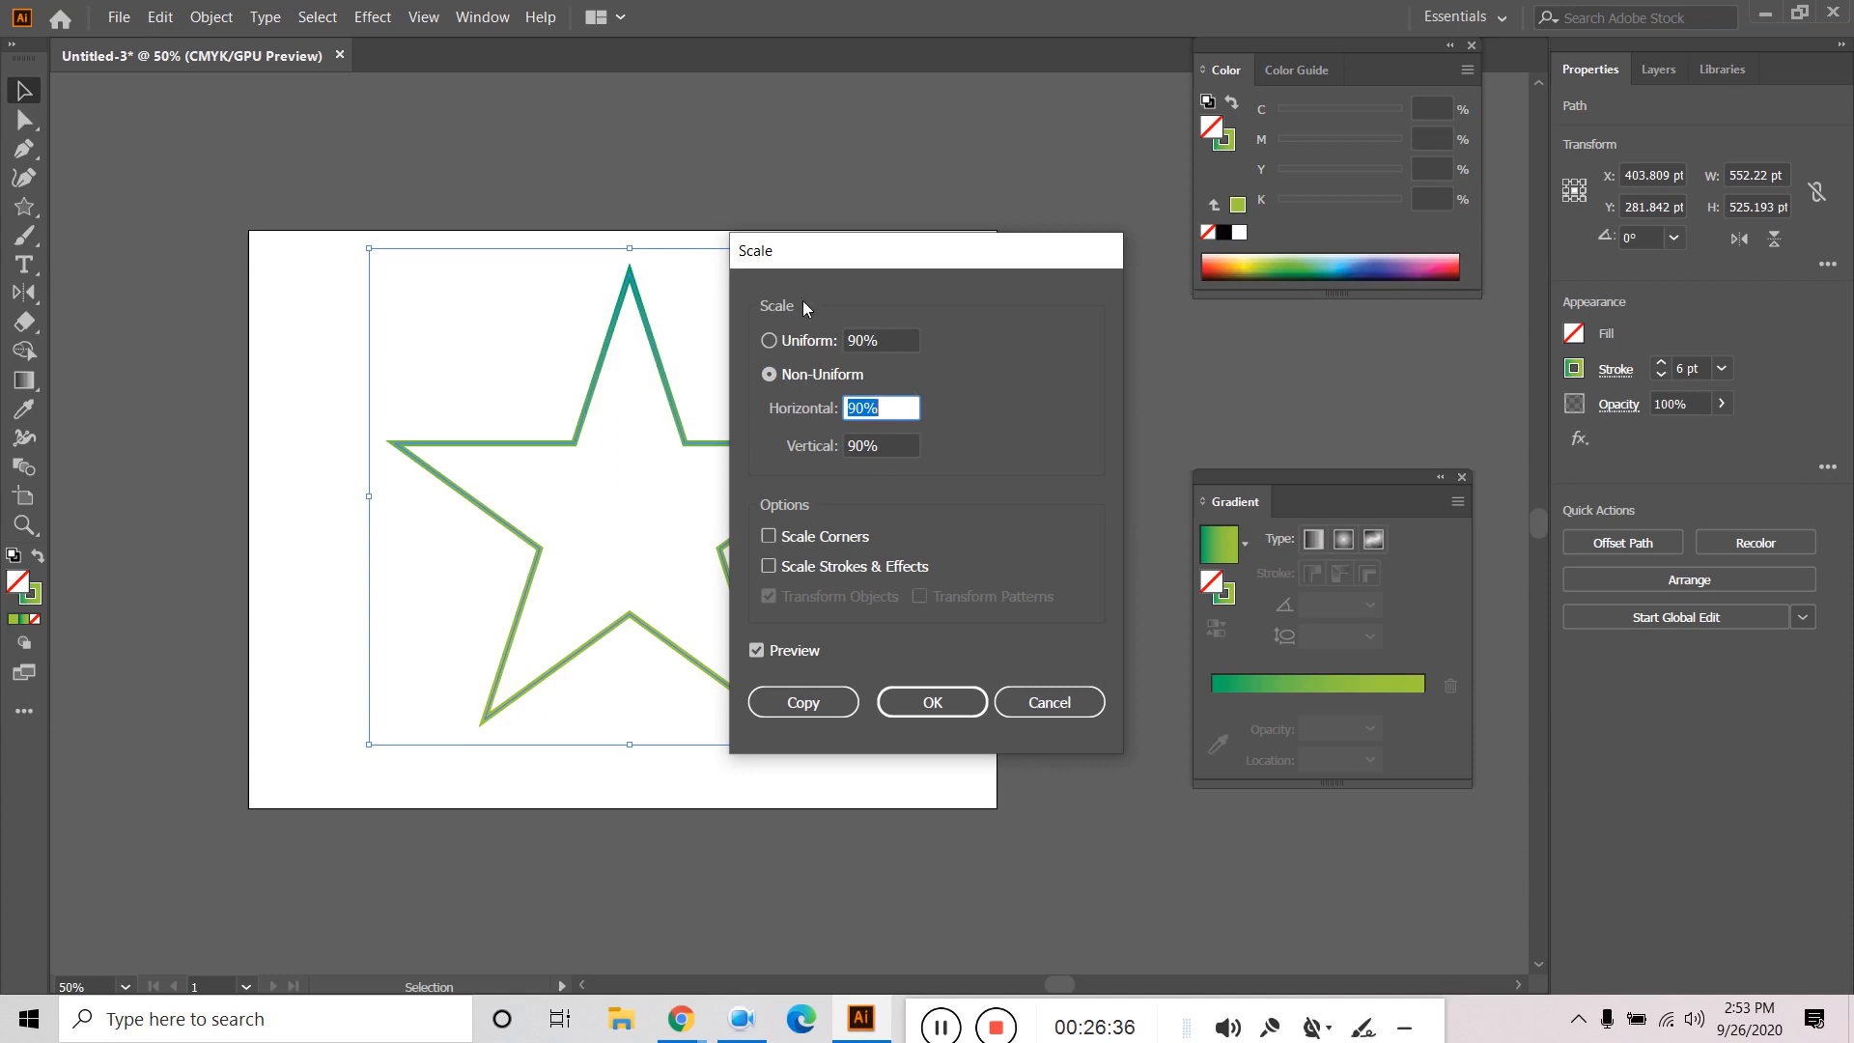
{"action": "left_click", "coordinate": [797, 341]}
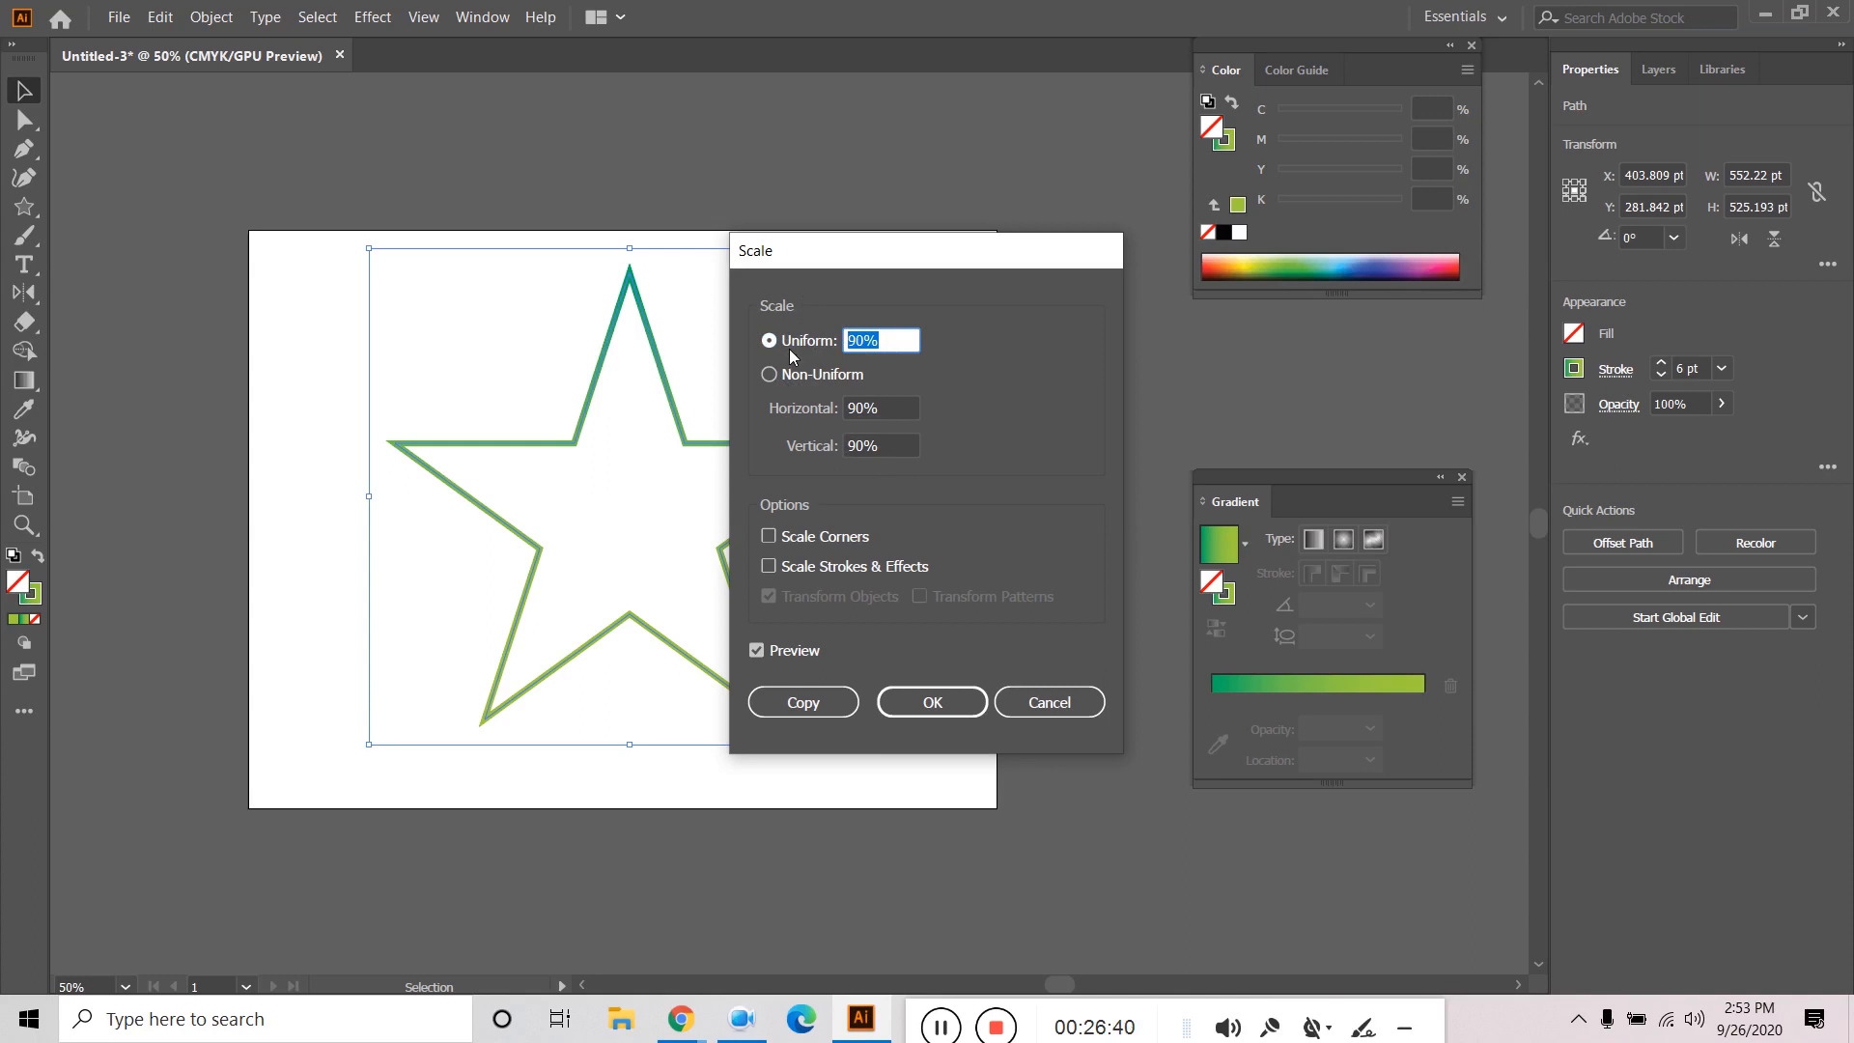
{"action": "type", "text": "100"}
{"action": "key", "text": "Return"}
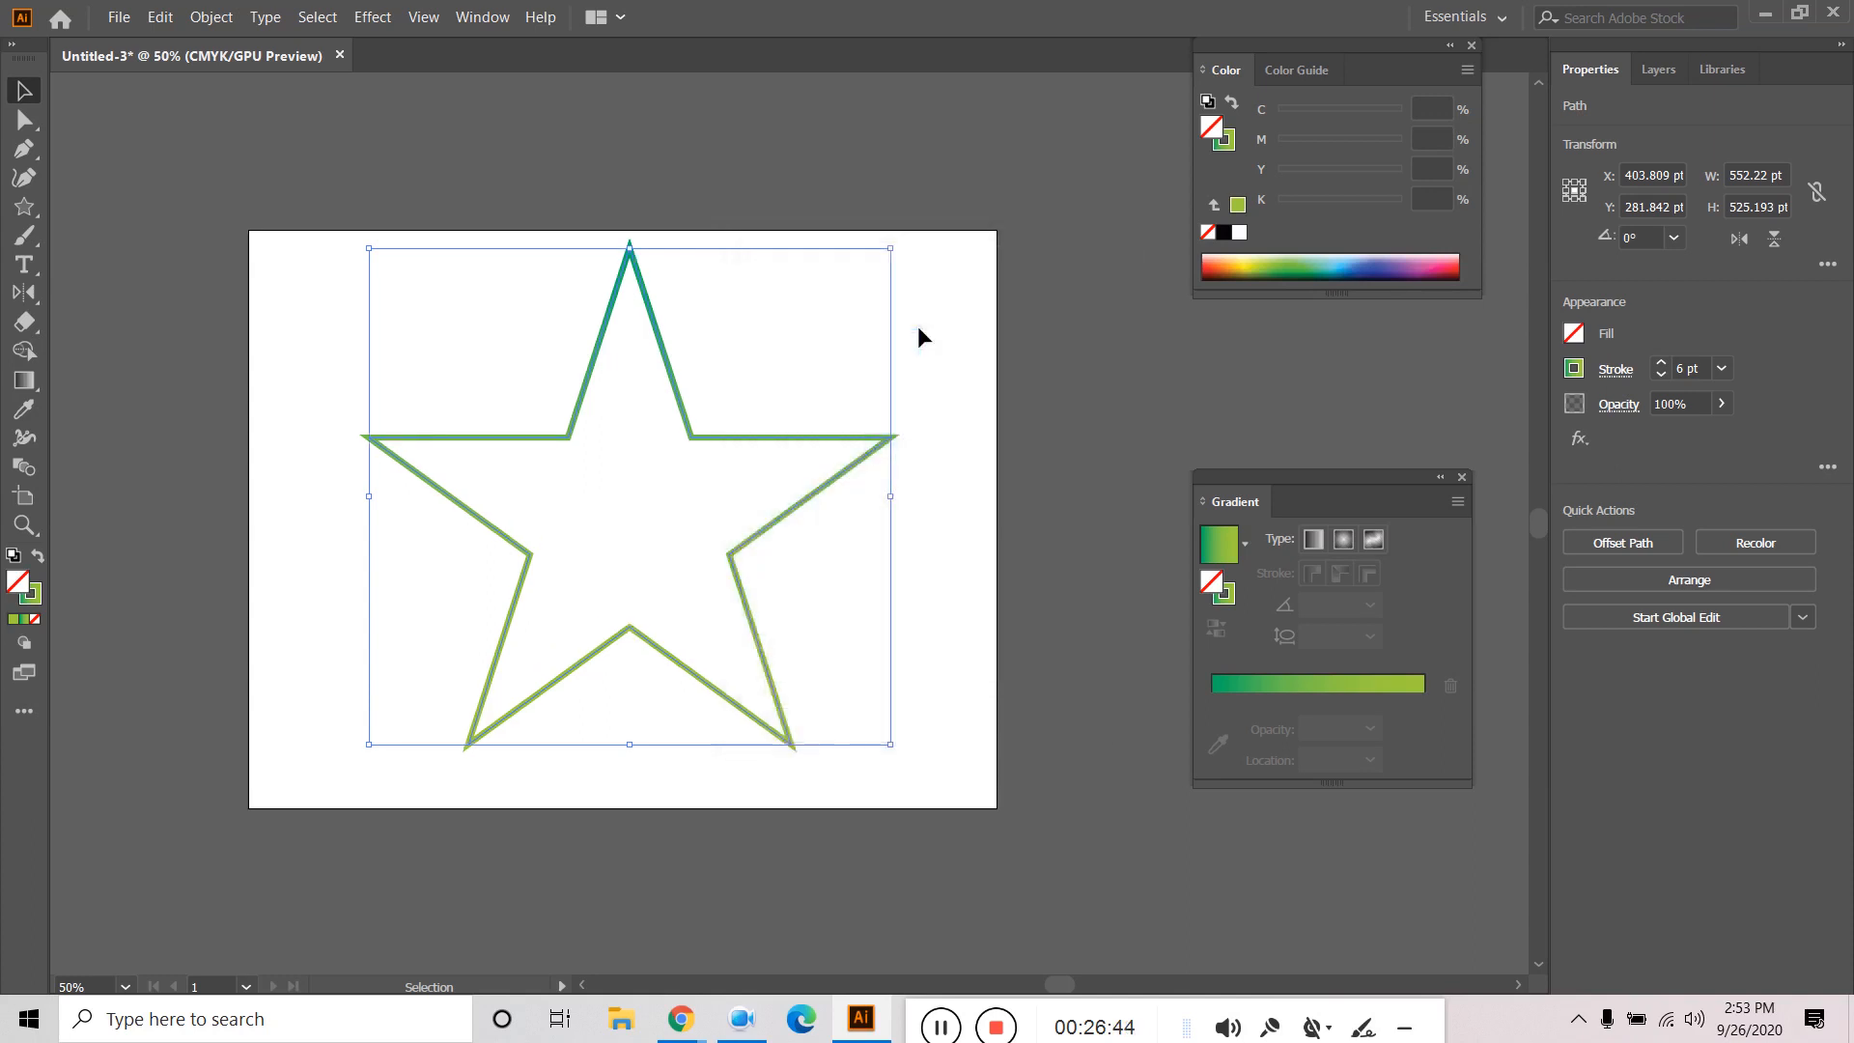
Create a copy of the star scaled uniformly to 90%.
{"action": "left_click", "coordinate": [211, 17]}
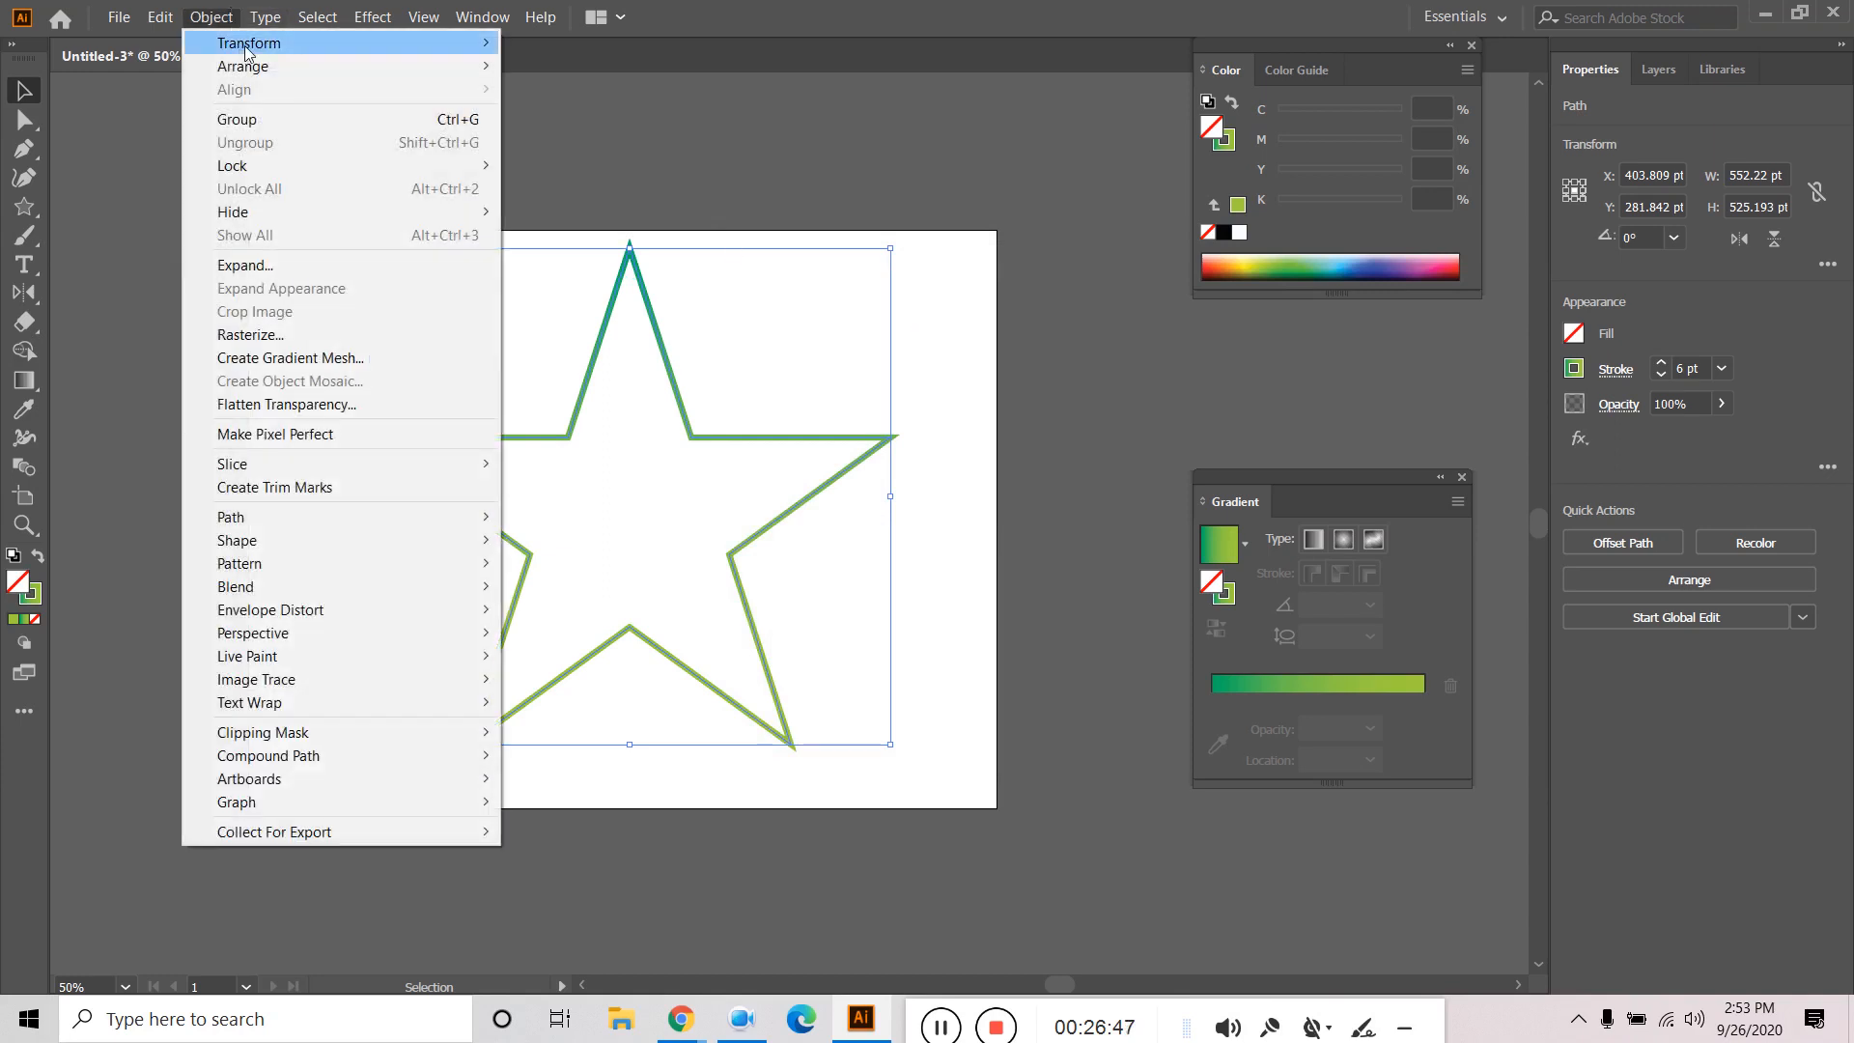
{"action": "left_click", "coordinate": [504, 31]}
{"action": "left_click", "coordinate": [210, 16]}
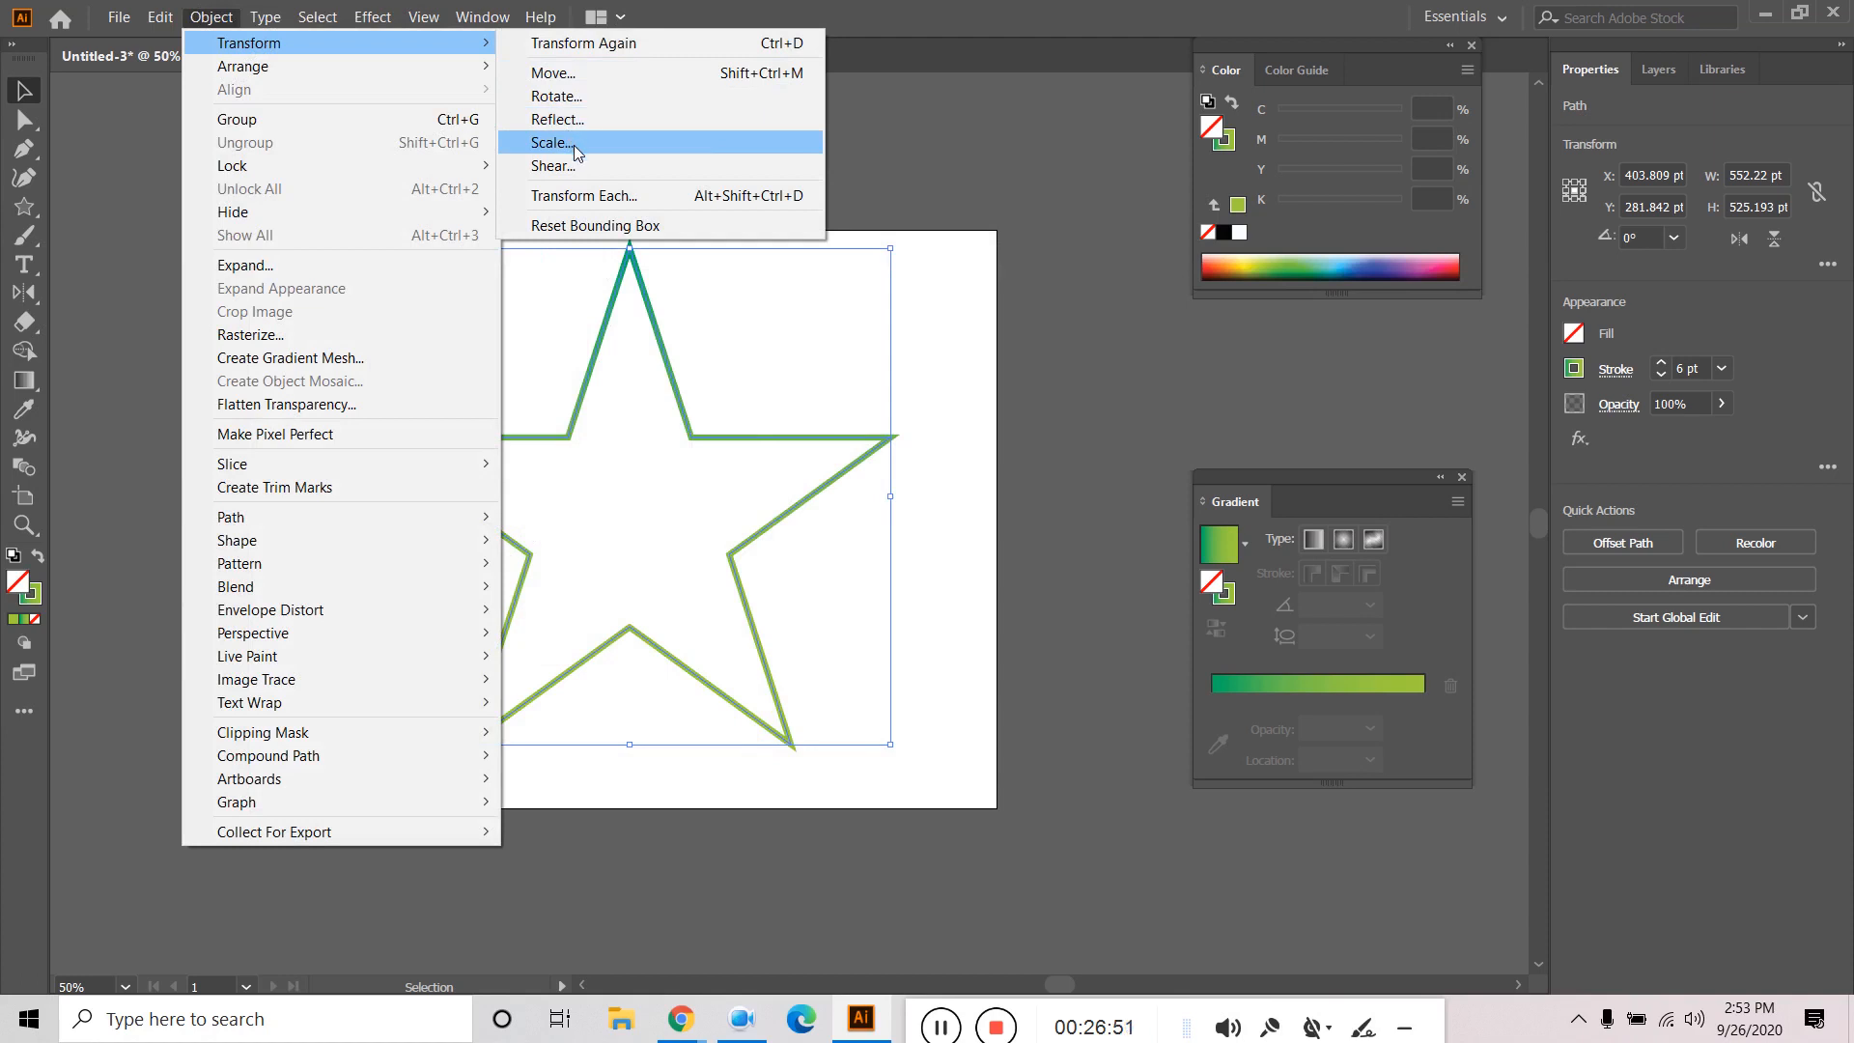
{"action": "left_click", "coordinate": [574, 143]}
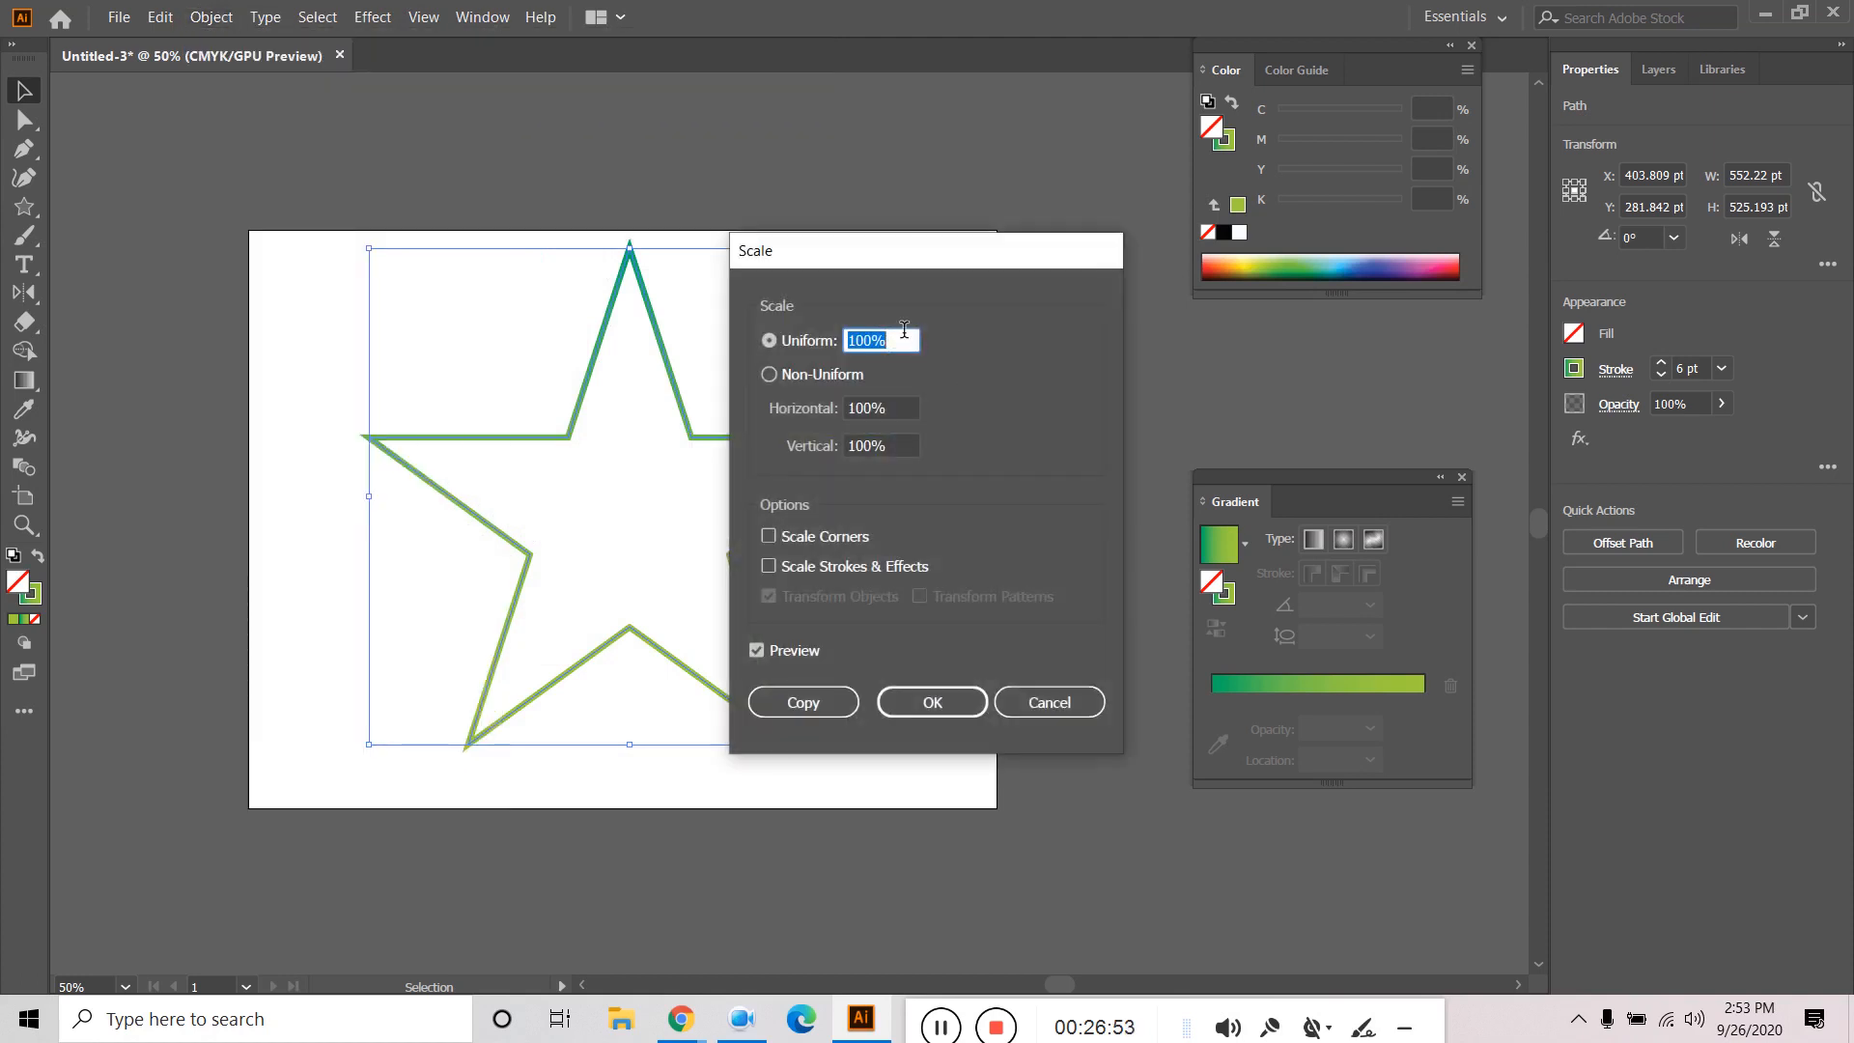
{"action": "type", "text": "90"}
{"action": "left_click", "coordinate": [798, 702]}
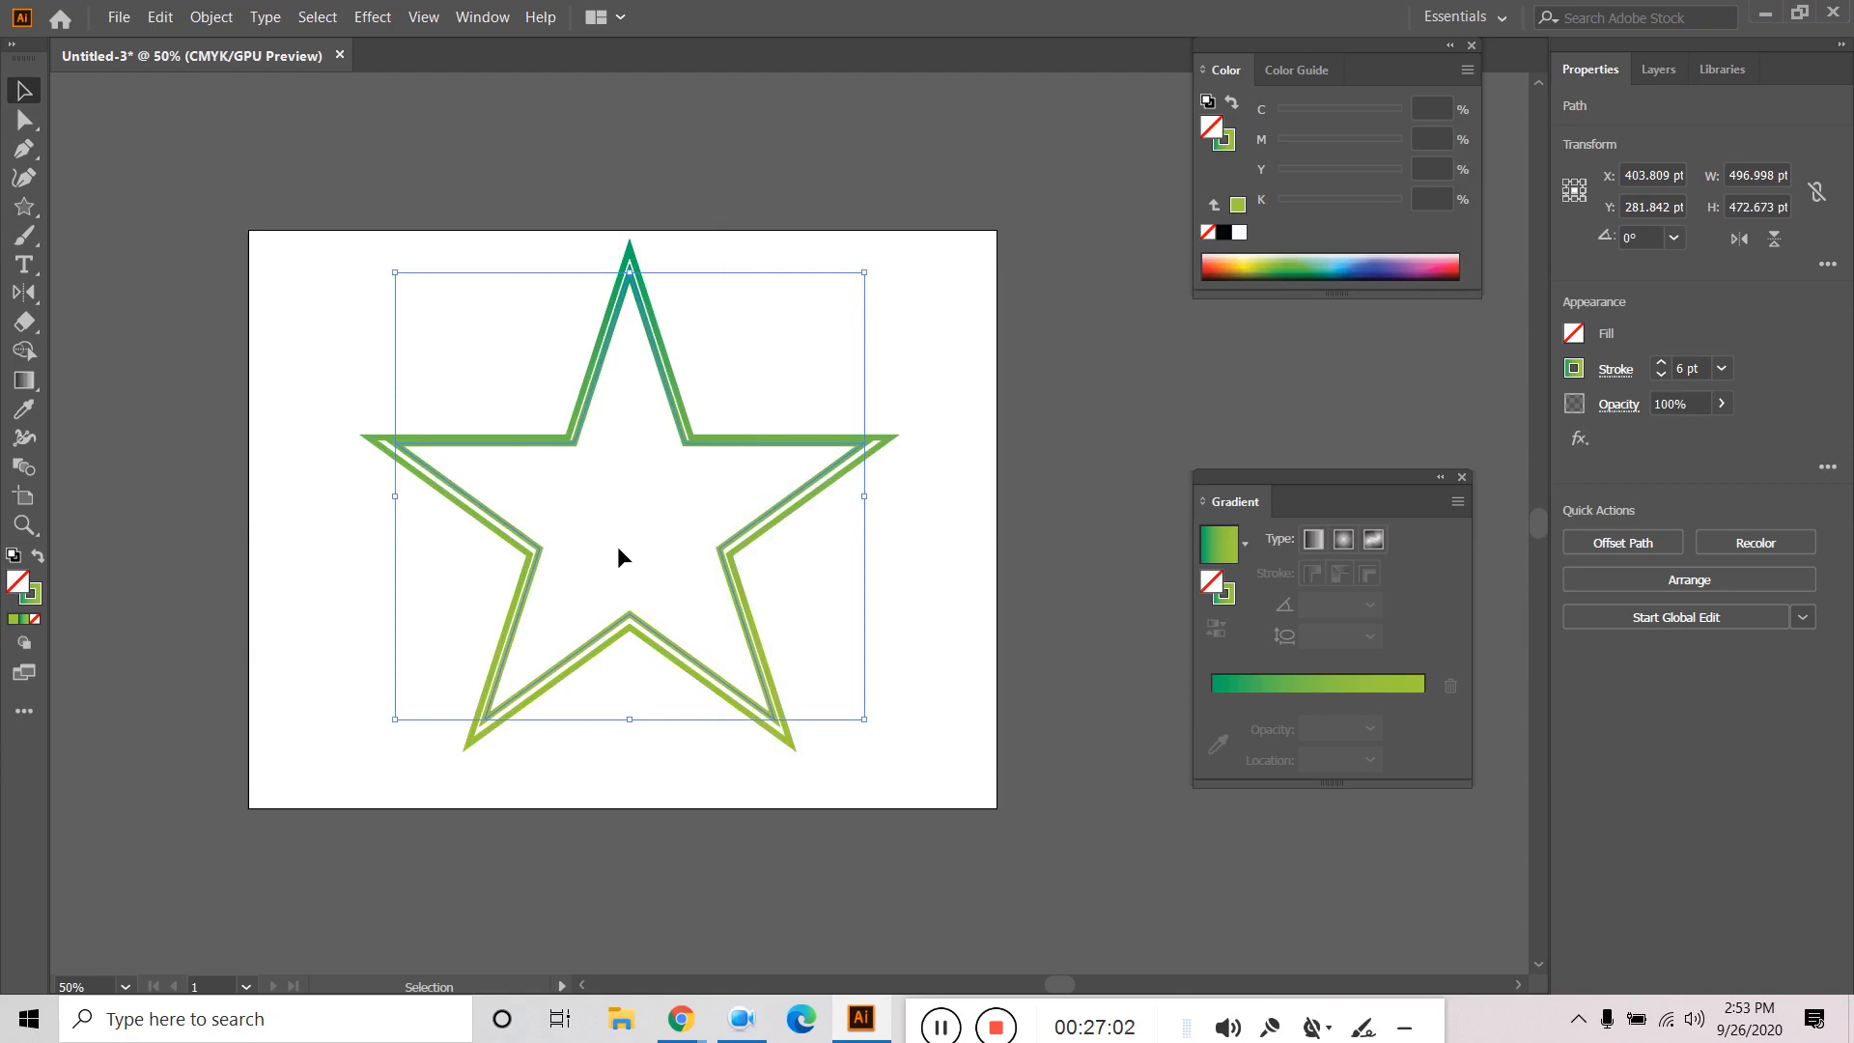
Repeat the scaled-copy transformation many times to nest ever smaller stars toward the centre.
{"action": "key", "text": "ctrl+d"}
{"action": "key", "text": "ctrl+d"}
{"action": "key", "text": "ctrl+d"}
{"action": "key", "text": "ctrl+d"}
{"action": "key", "text": "ctrl+d"}
{"action": "key", "text": "ctrl+d"}
{"action": "key", "text": "ctrl+d"}
{"action": "key", "text": "ctrl+d"}
{"action": "key", "text": "ctrl+d"}
{"action": "key", "text": "ctrl+d"}
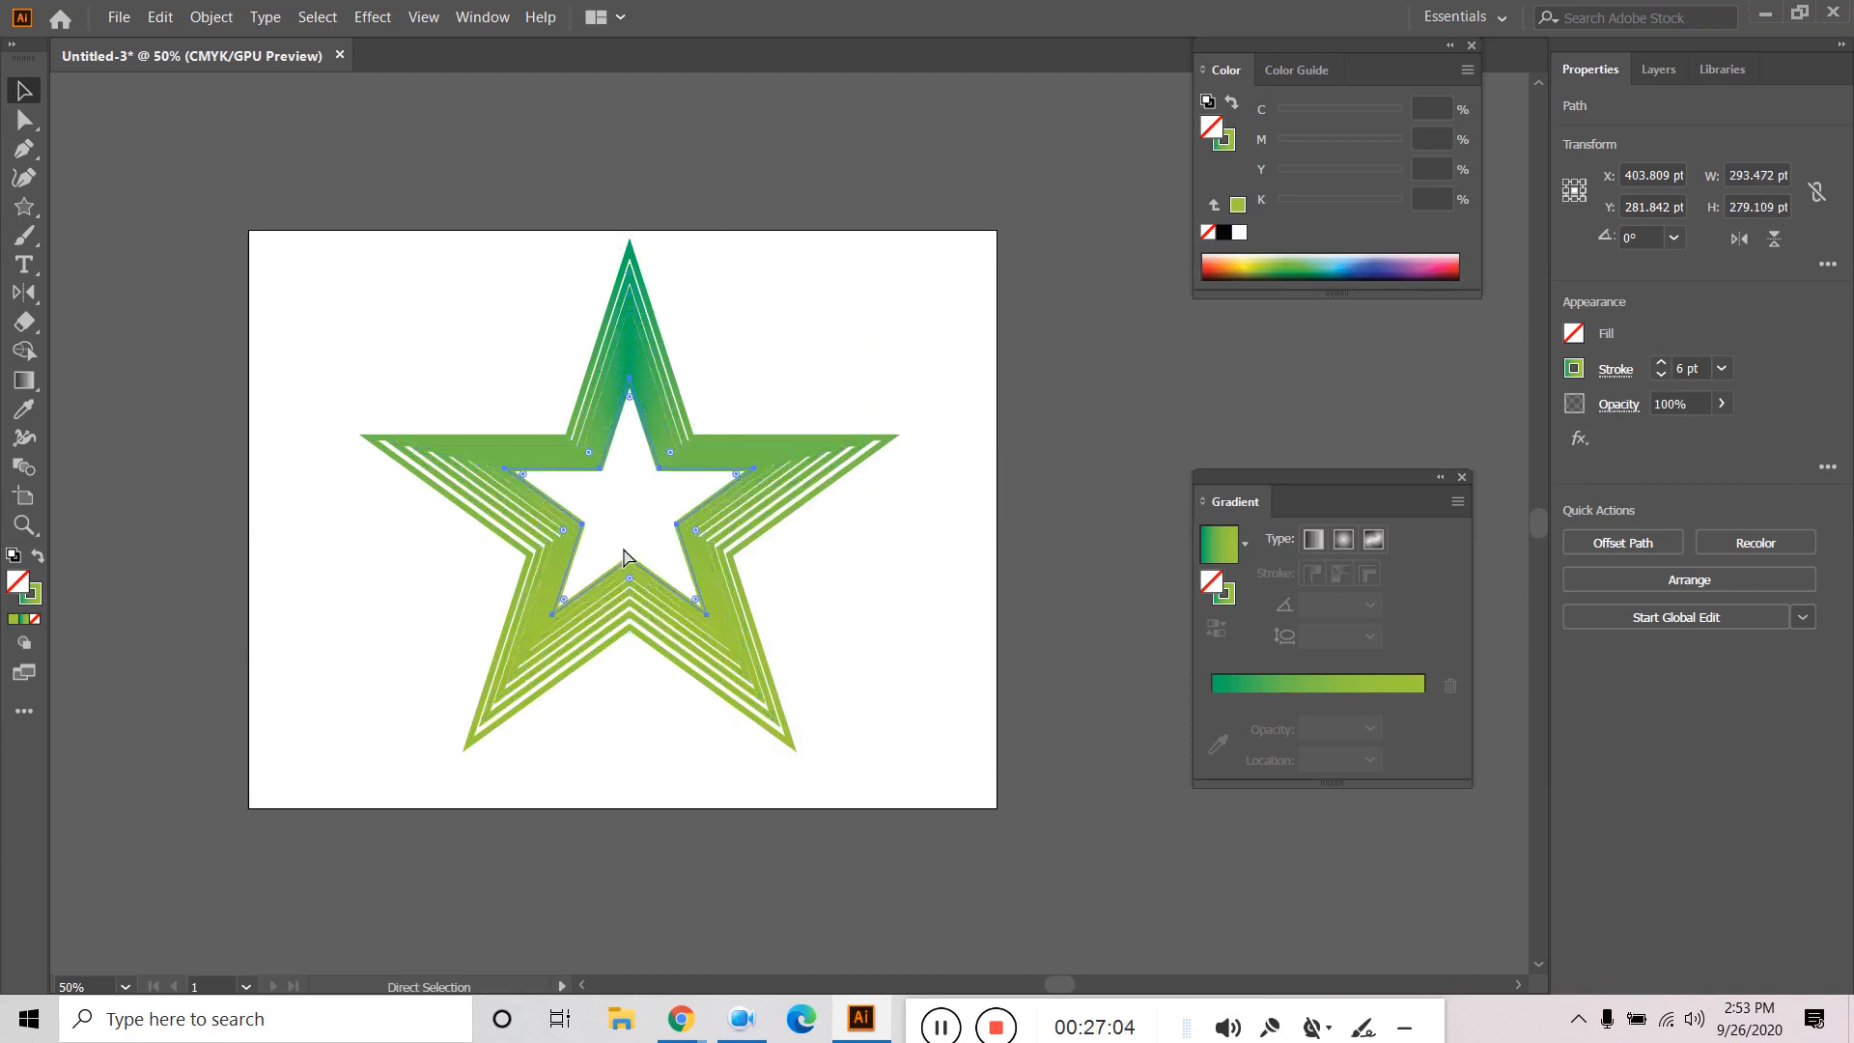
{"action": "key", "text": "ctrl+d"}
{"action": "key", "text": "ctrl+d"}
{"action": "key", "text": "ctrl+d"}
{"action": "key", "text": "ctrl+d"}
{"action": "key", "text": "ctrl+d"}
{"action": "key", "text": "ctrl+d"}
{"action": "key", "text": "ctrl+d"}
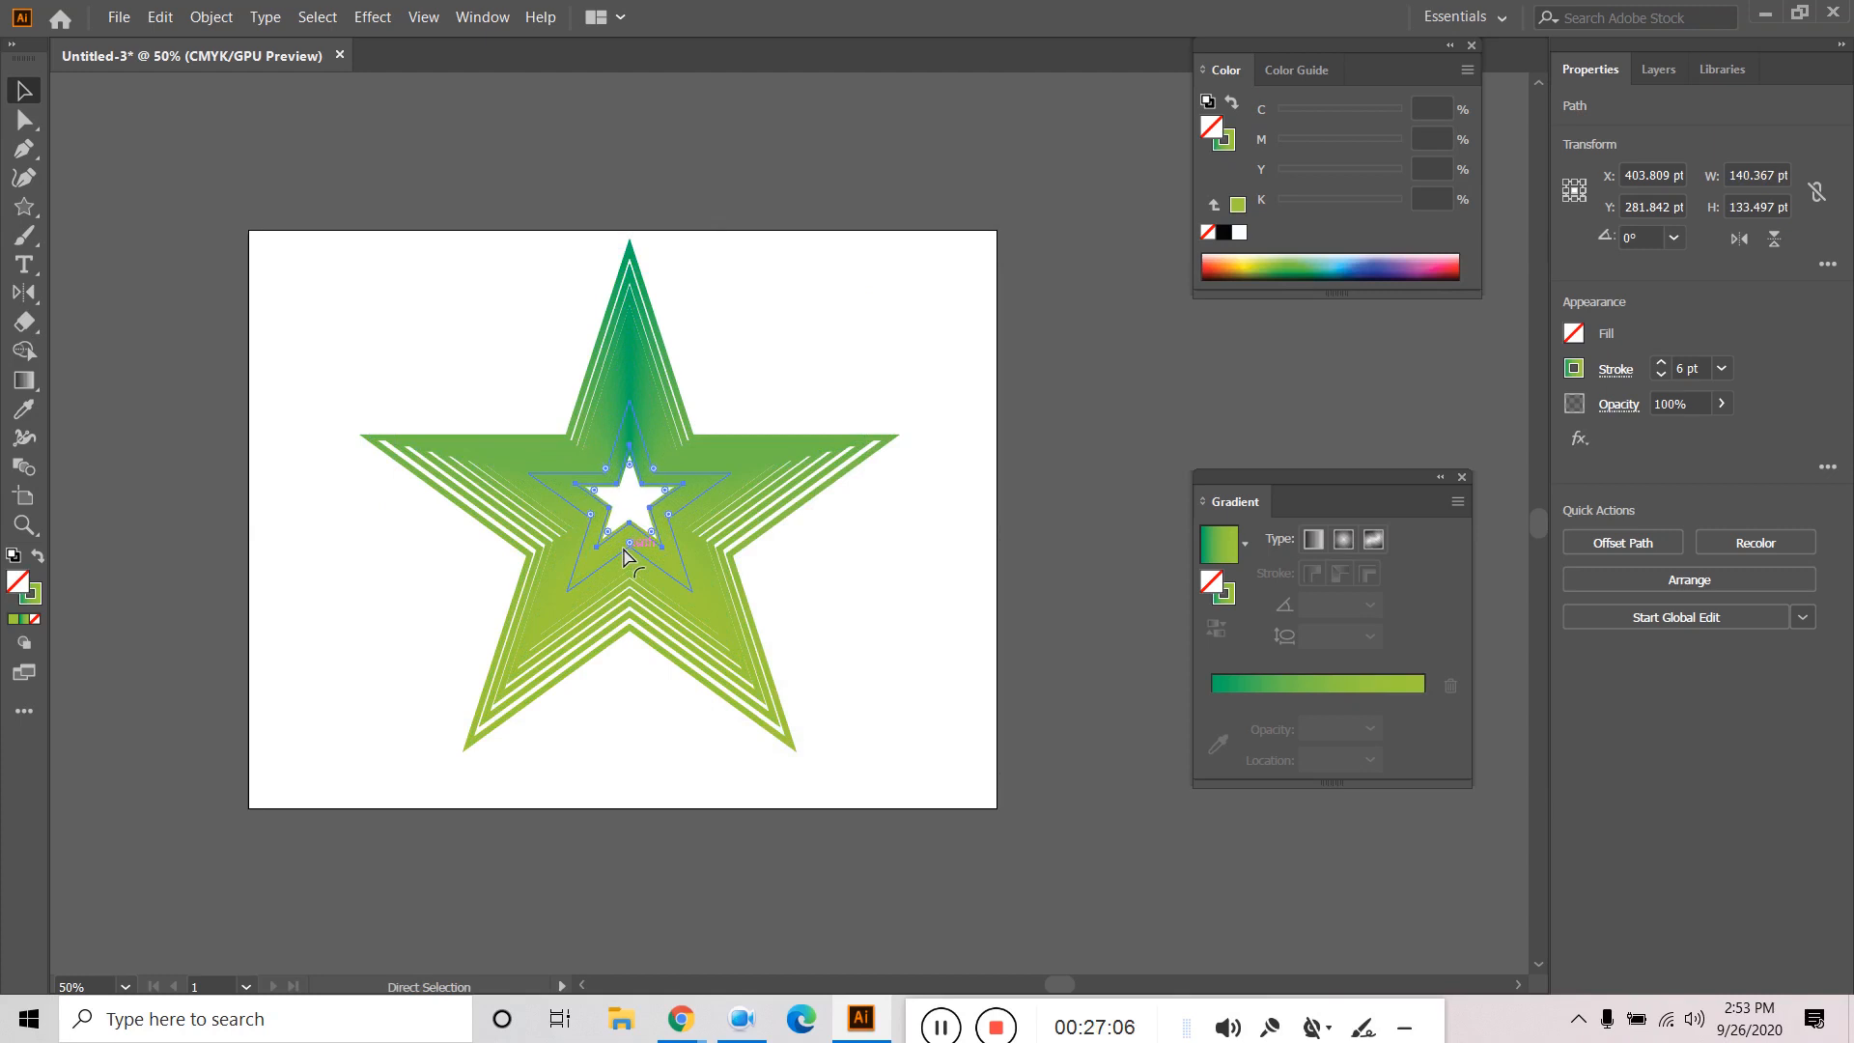
Undo all the scaled copies back to the single original star outline.
{"action": "key", "text": "ctrl+z"}
{"action": "key", "text": "ctrl+z"}
{"action": "key", "text": "ctrl+z"}
{"action": "key", "text": "ctrl+z"}
{"action": "key", "text": "ctrl+z"}
{"action": "key", "text": "ctrl+z"}
{"action": "key", "text": "ctrl+z"}
{"action": "key", "text": "ctrl+z"}
{"action": "key", "text": "ctrl+z"}
{"action": "key", "text": "ctrl+z"}
{"action": "key", "text": "ctrl+z"}
{"action": "key", "text": "ctrl+z"}
{"action": "key", "text": "ctrl+z"}
{"action": "key", "text": "ctrl+z"}
{"action": "key", "text": "ctrl+z"}
{"action": "key", "text": "ctrl+z"}
{"action": "key", "text": "ctrl+z"}
{"action": "key", "text": "ctrl+z"}
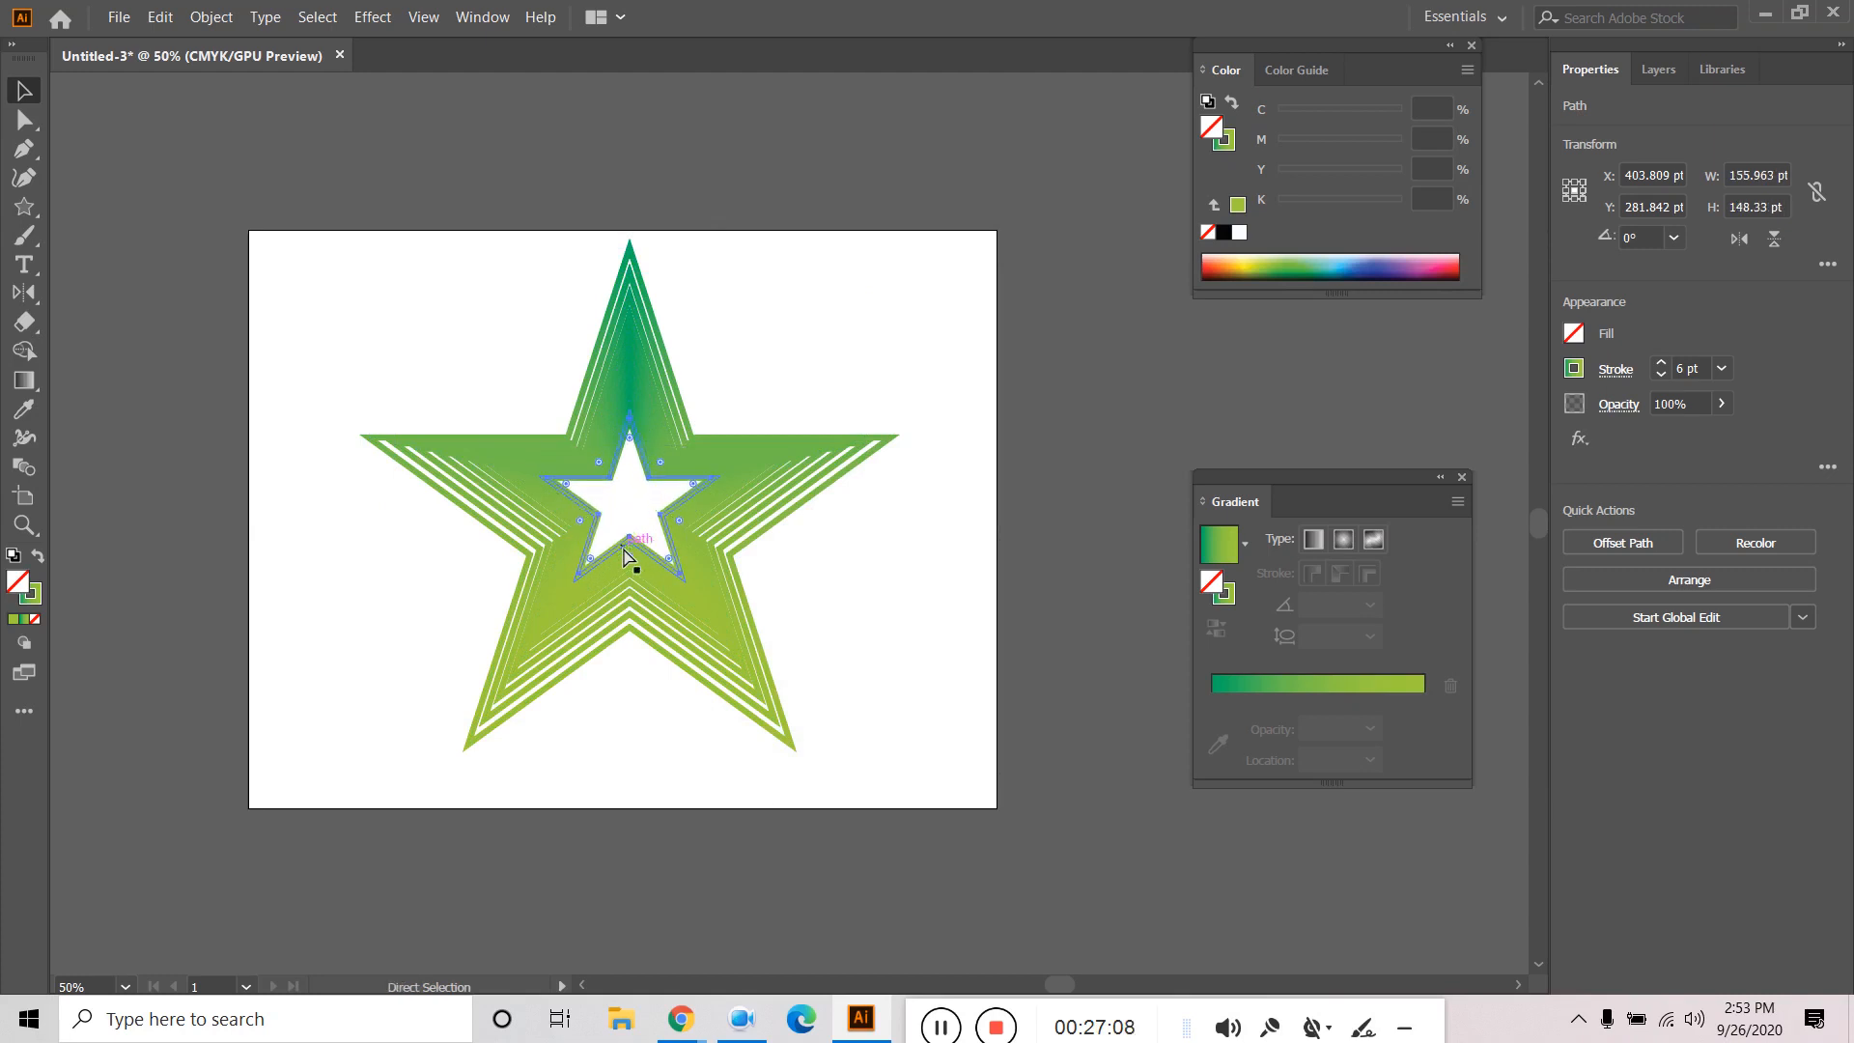
{"action": "key", "text": "v"}
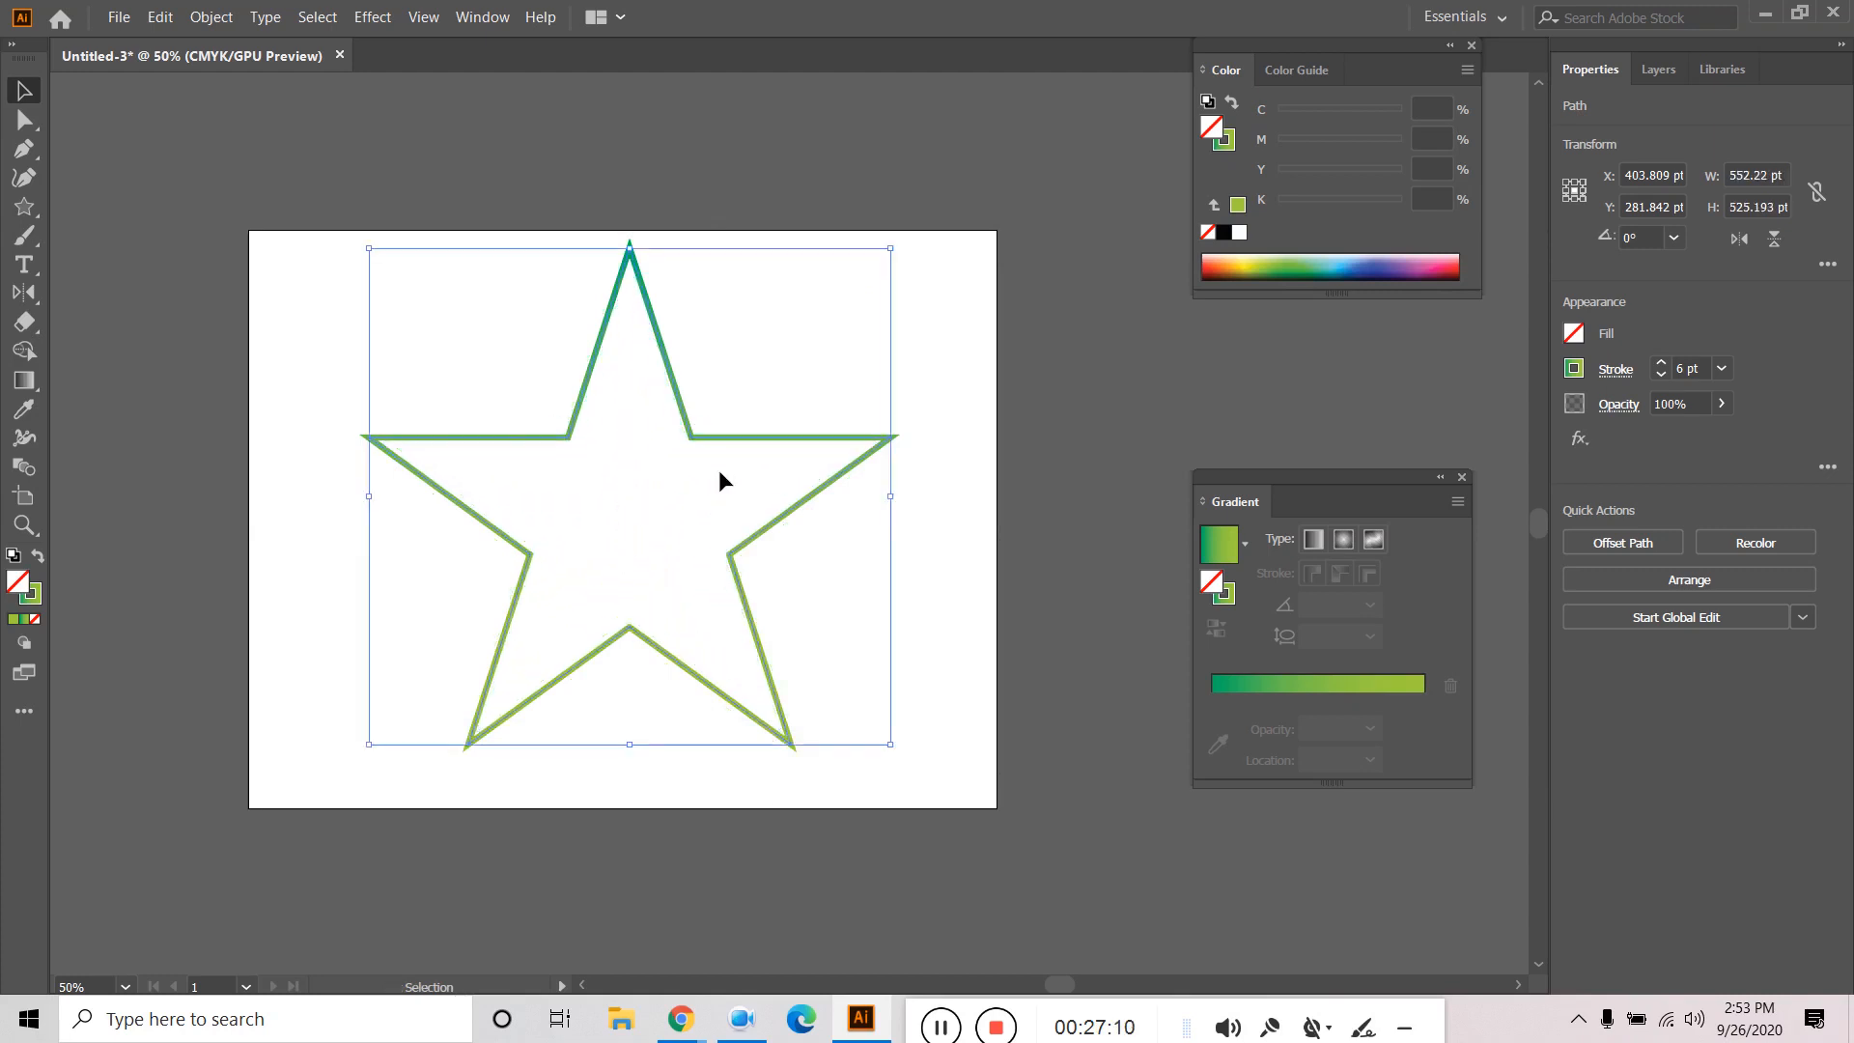
{"action": "left_click", "coordinate": [212, 17]}
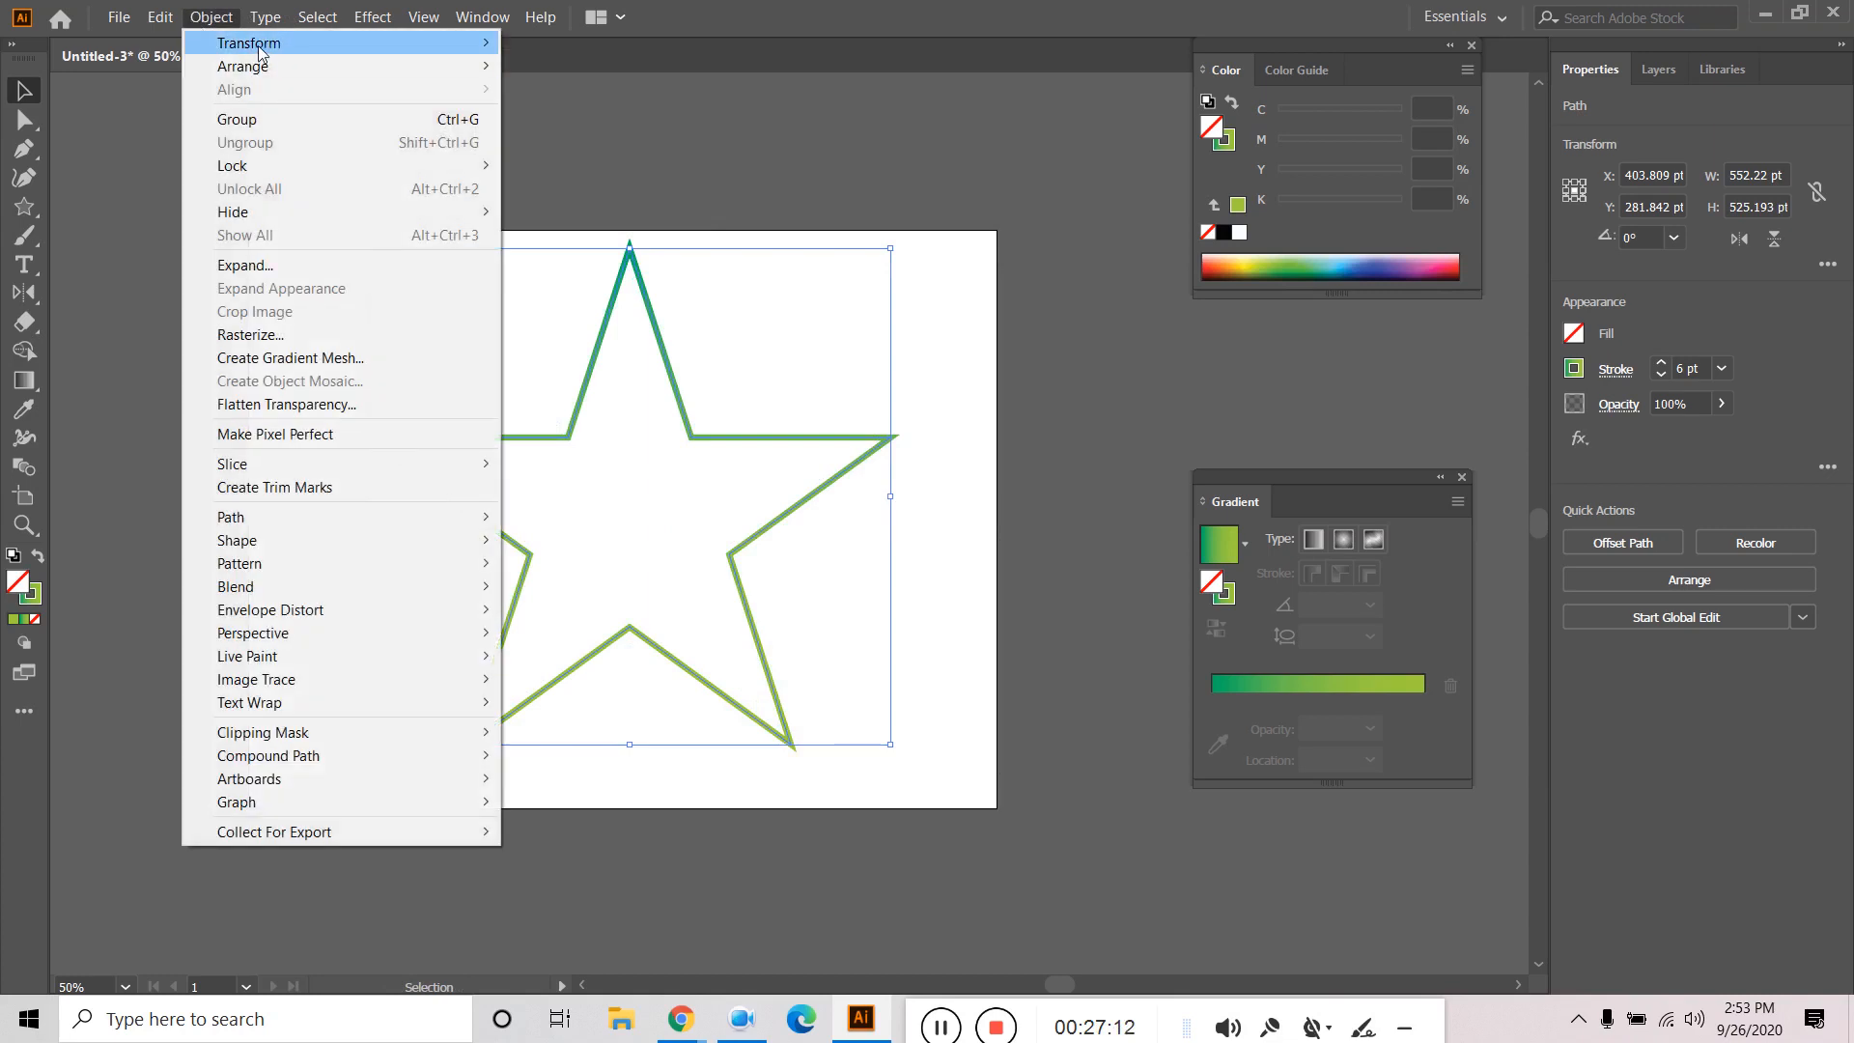
{"action": "mouse_move", "coordinate": [258, 44]}
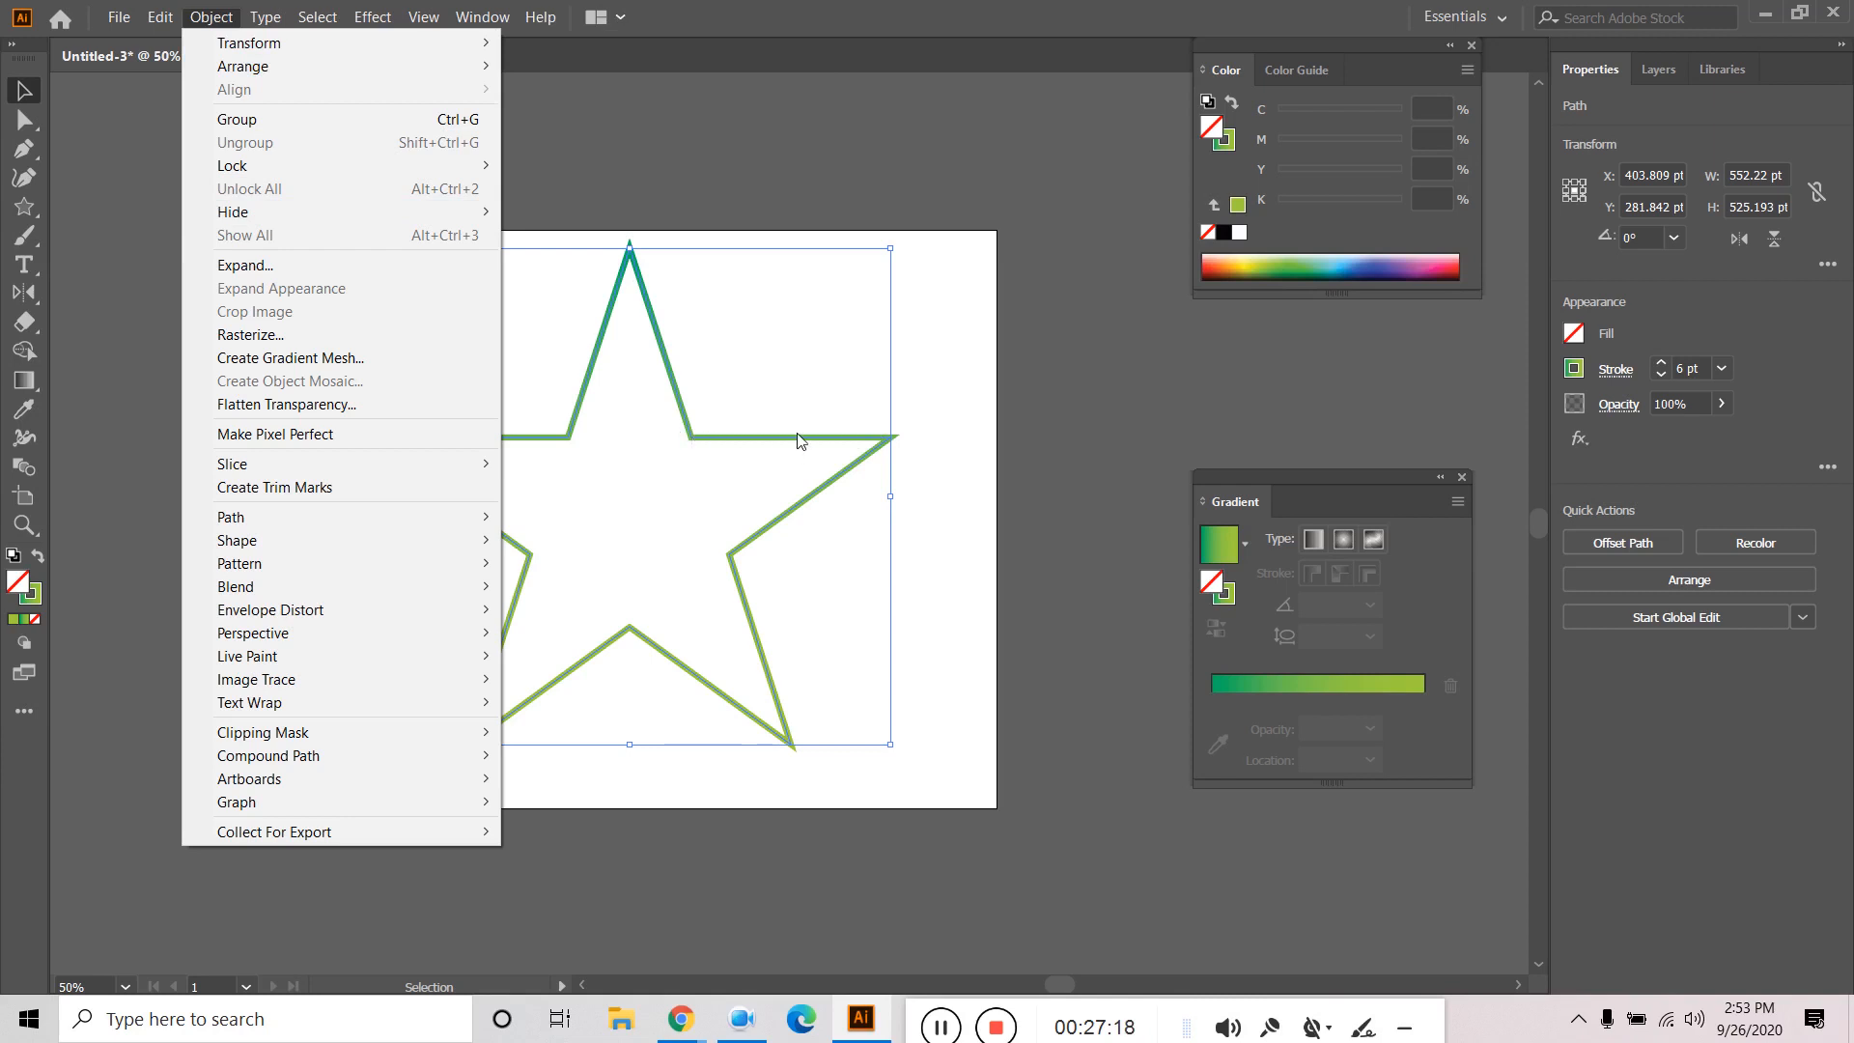
{"action": "left_click", "coordinate": [831, 232]}
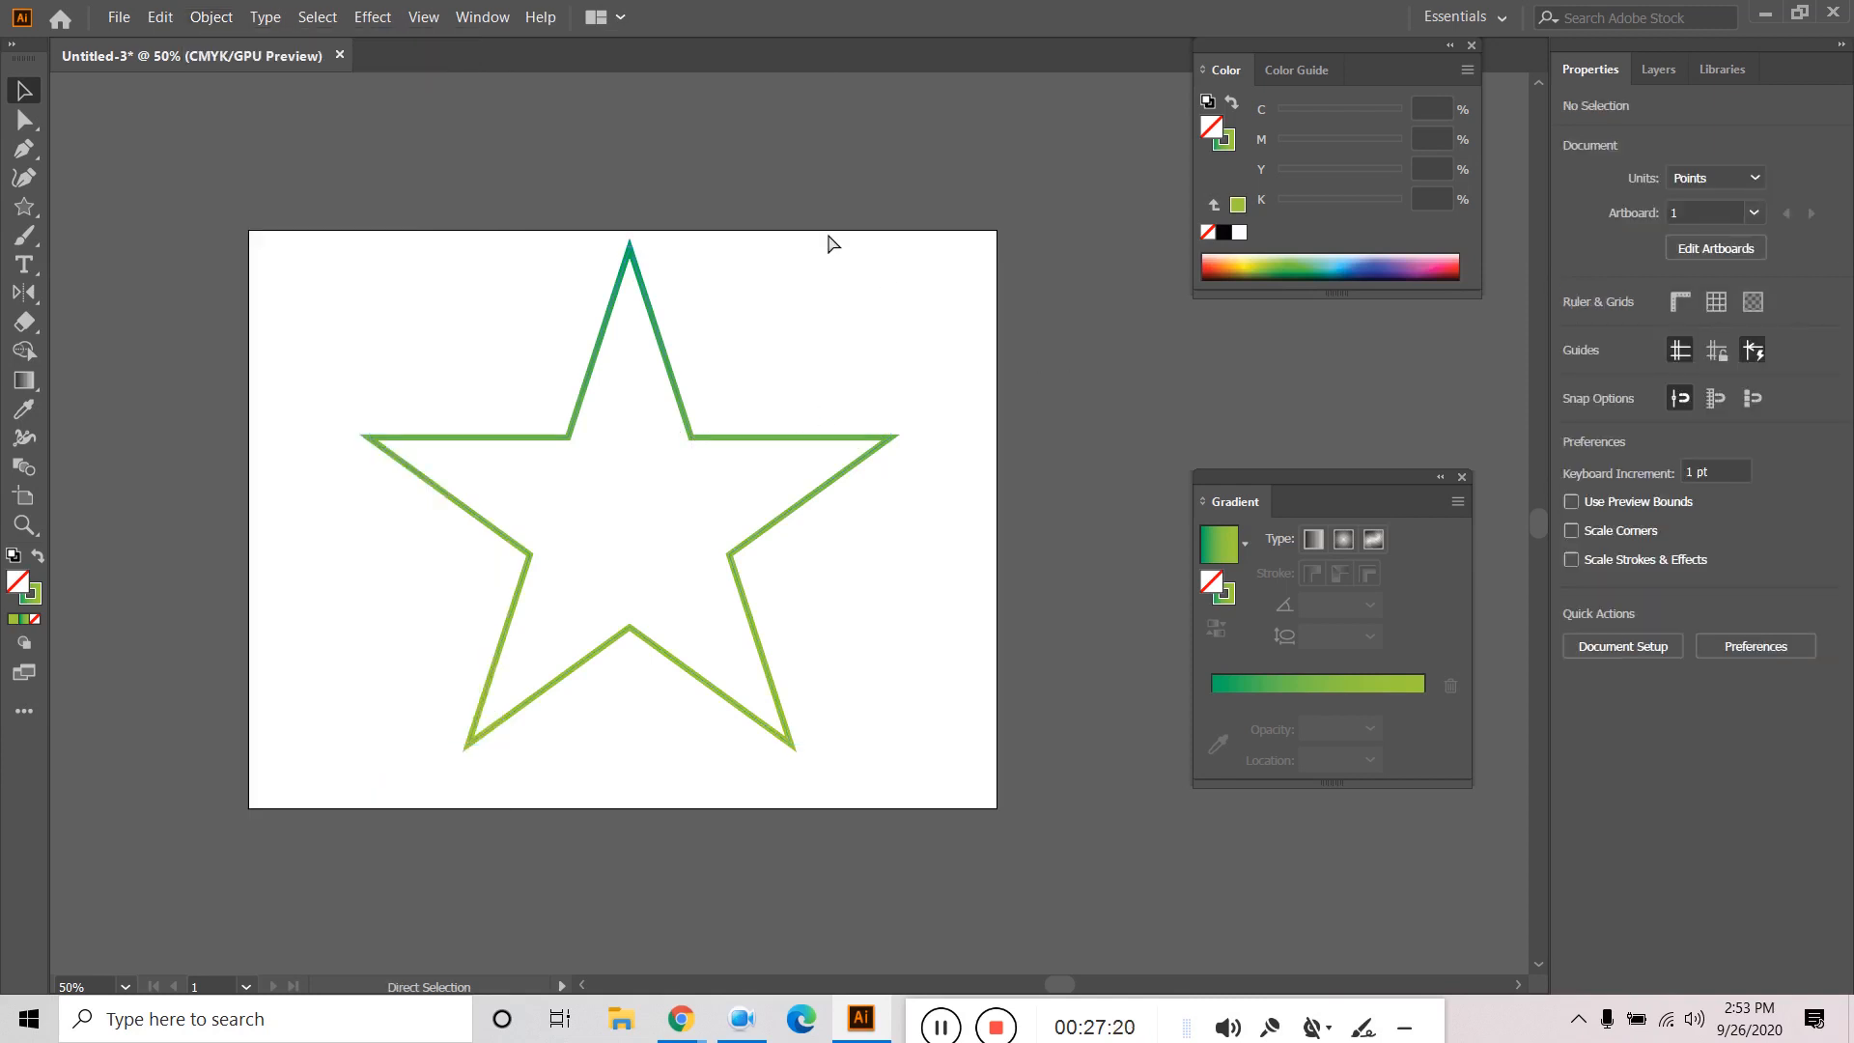
Show the rulers and place a horizontal guide along the upper edges of the star's side arms.
{"action": "key", "text": "ctrl+r"}
{"action": "left_click_drag", "start_coordinate": [540, 79], "coordinate": [535, 437]}
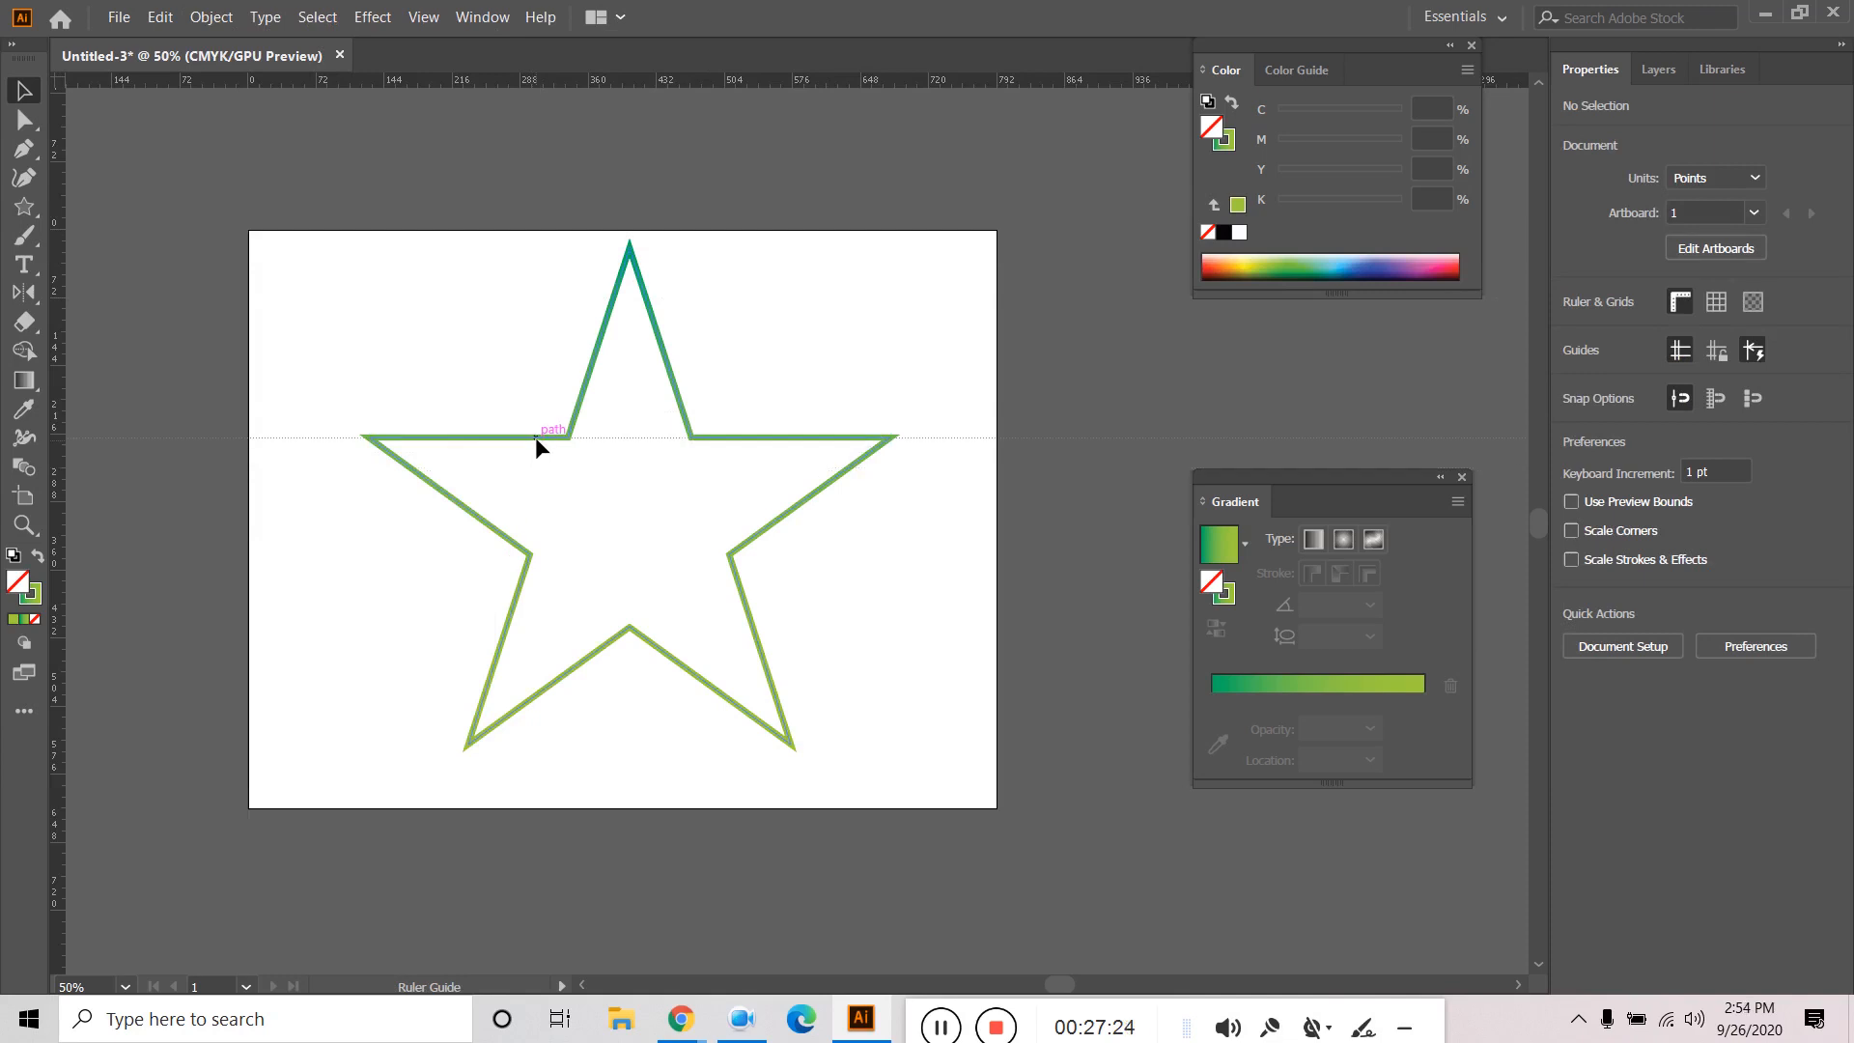
{"action": "left_click_drag", "start_coordinate": [538, 439], "coordinate": [545, 438]}
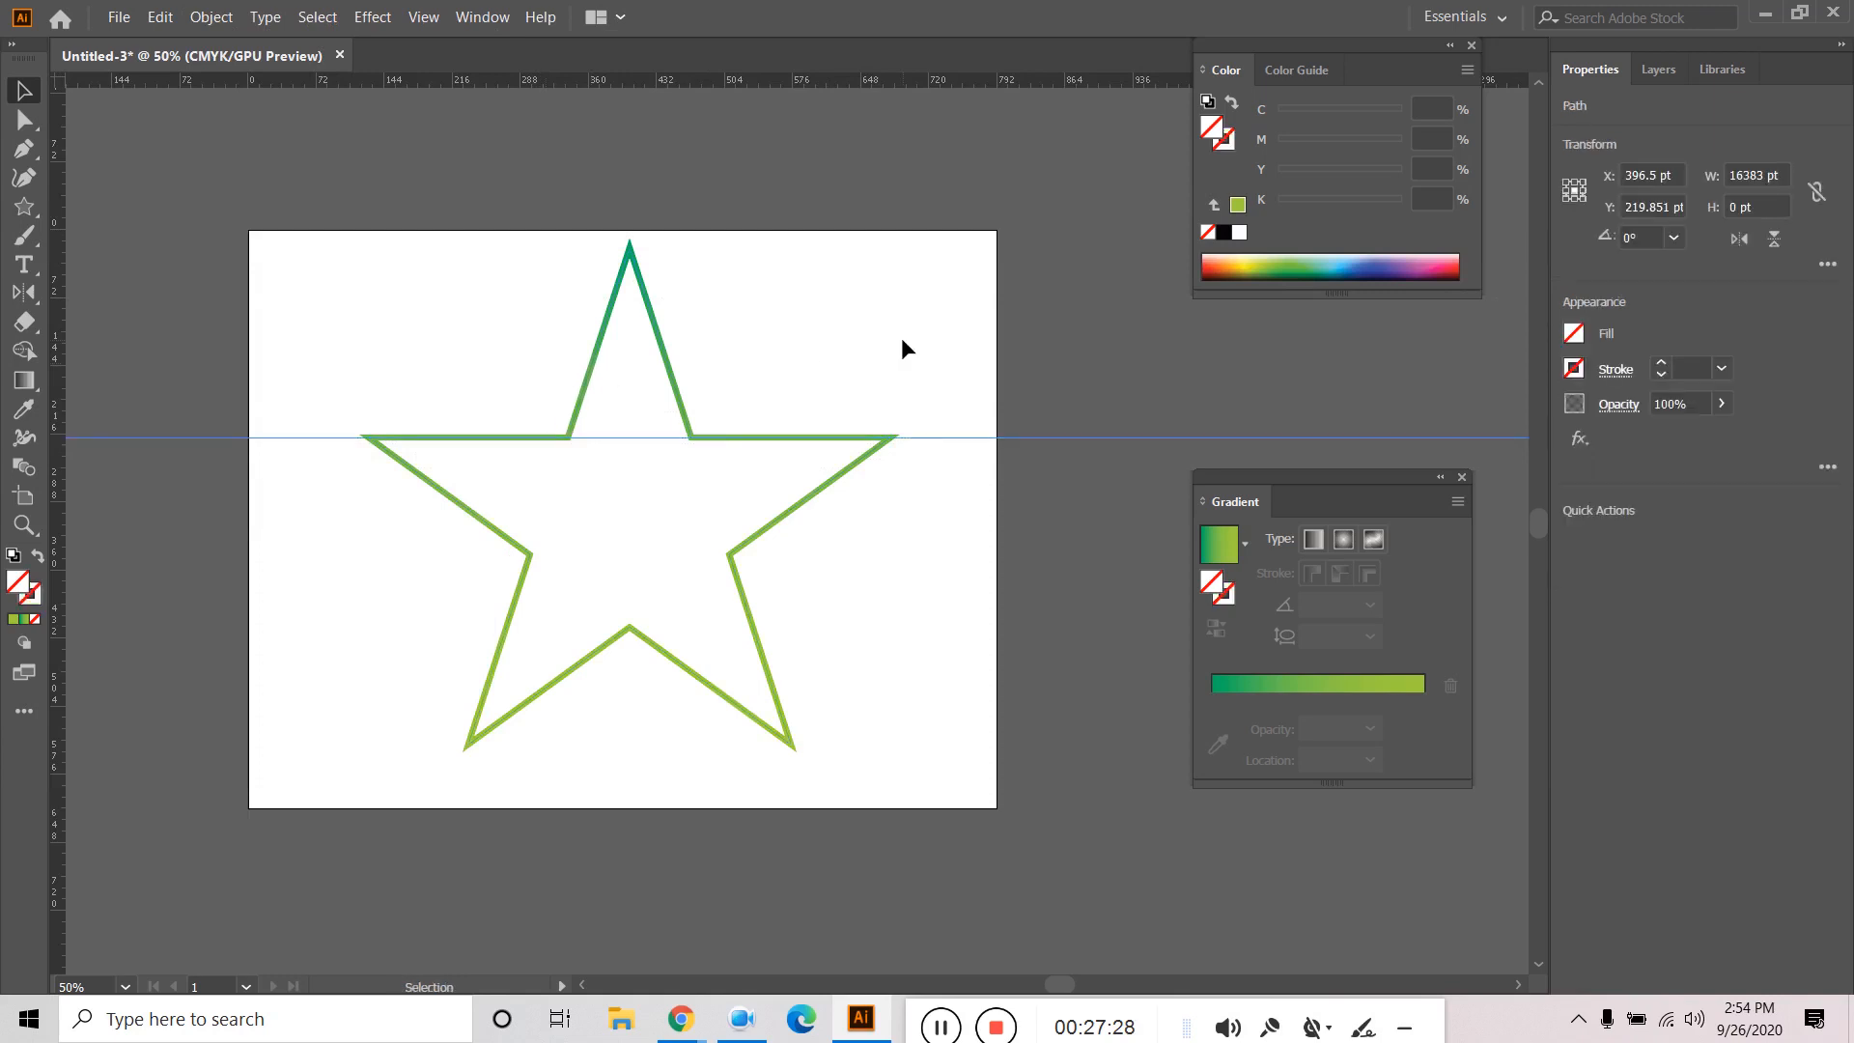
Remove the horizontal guide without saving the document, and delete the star.
{"action": "key", "text": "ctrl+s"}
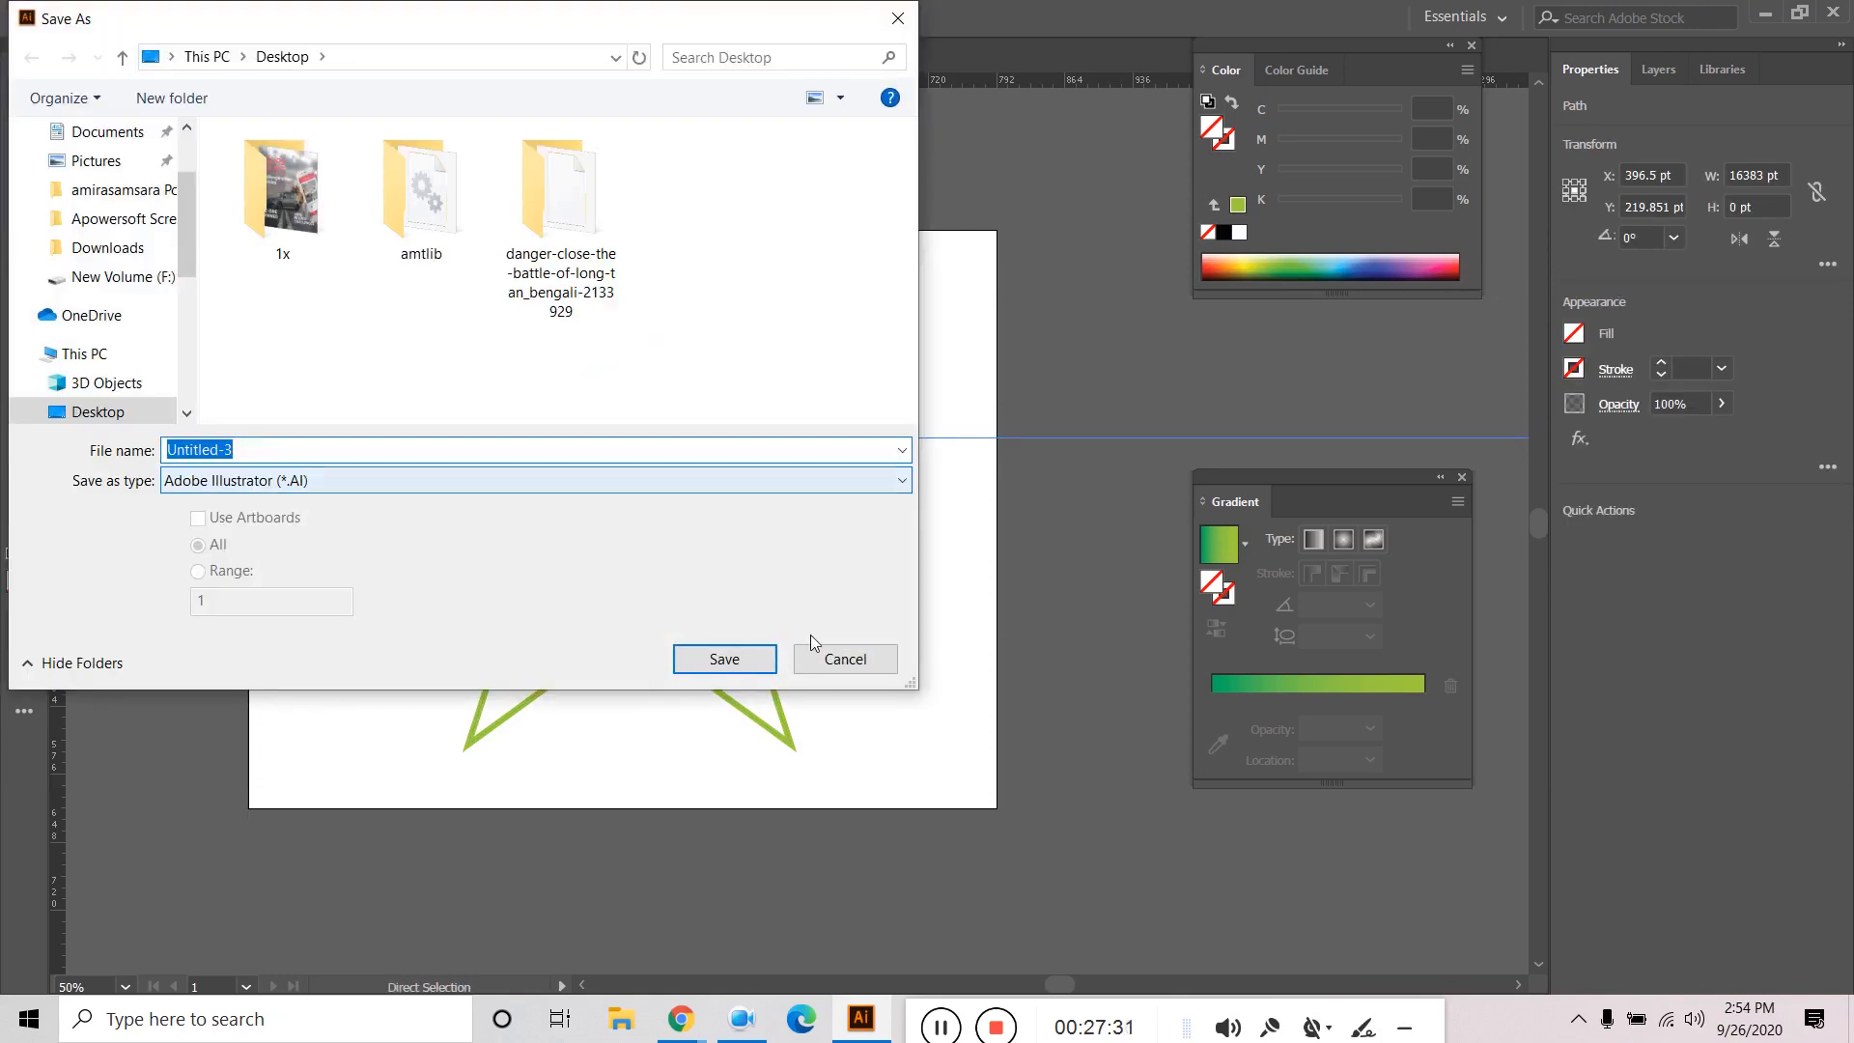
{"action": "left_click", "coordinate": [844, 658]}
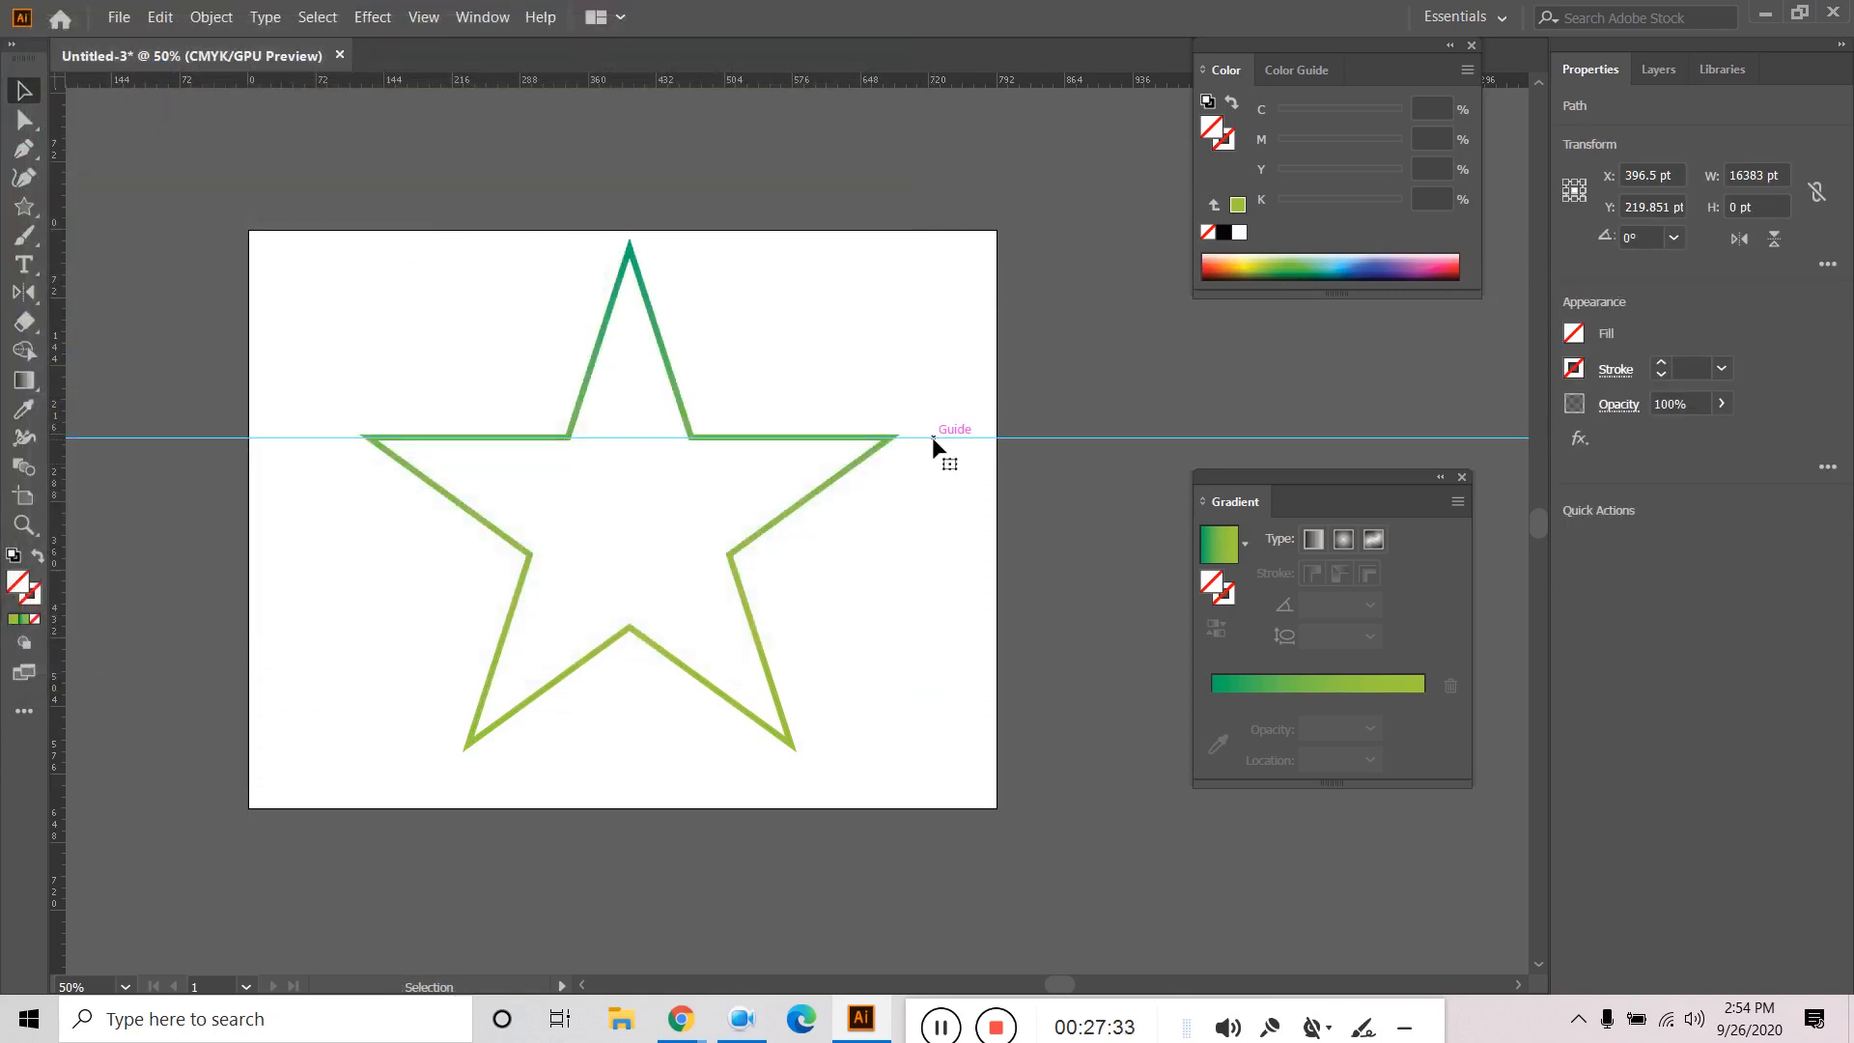
{"action": "left_click_drag", "start_coordinate": [935, 441], "coordinate": [938, 91]}
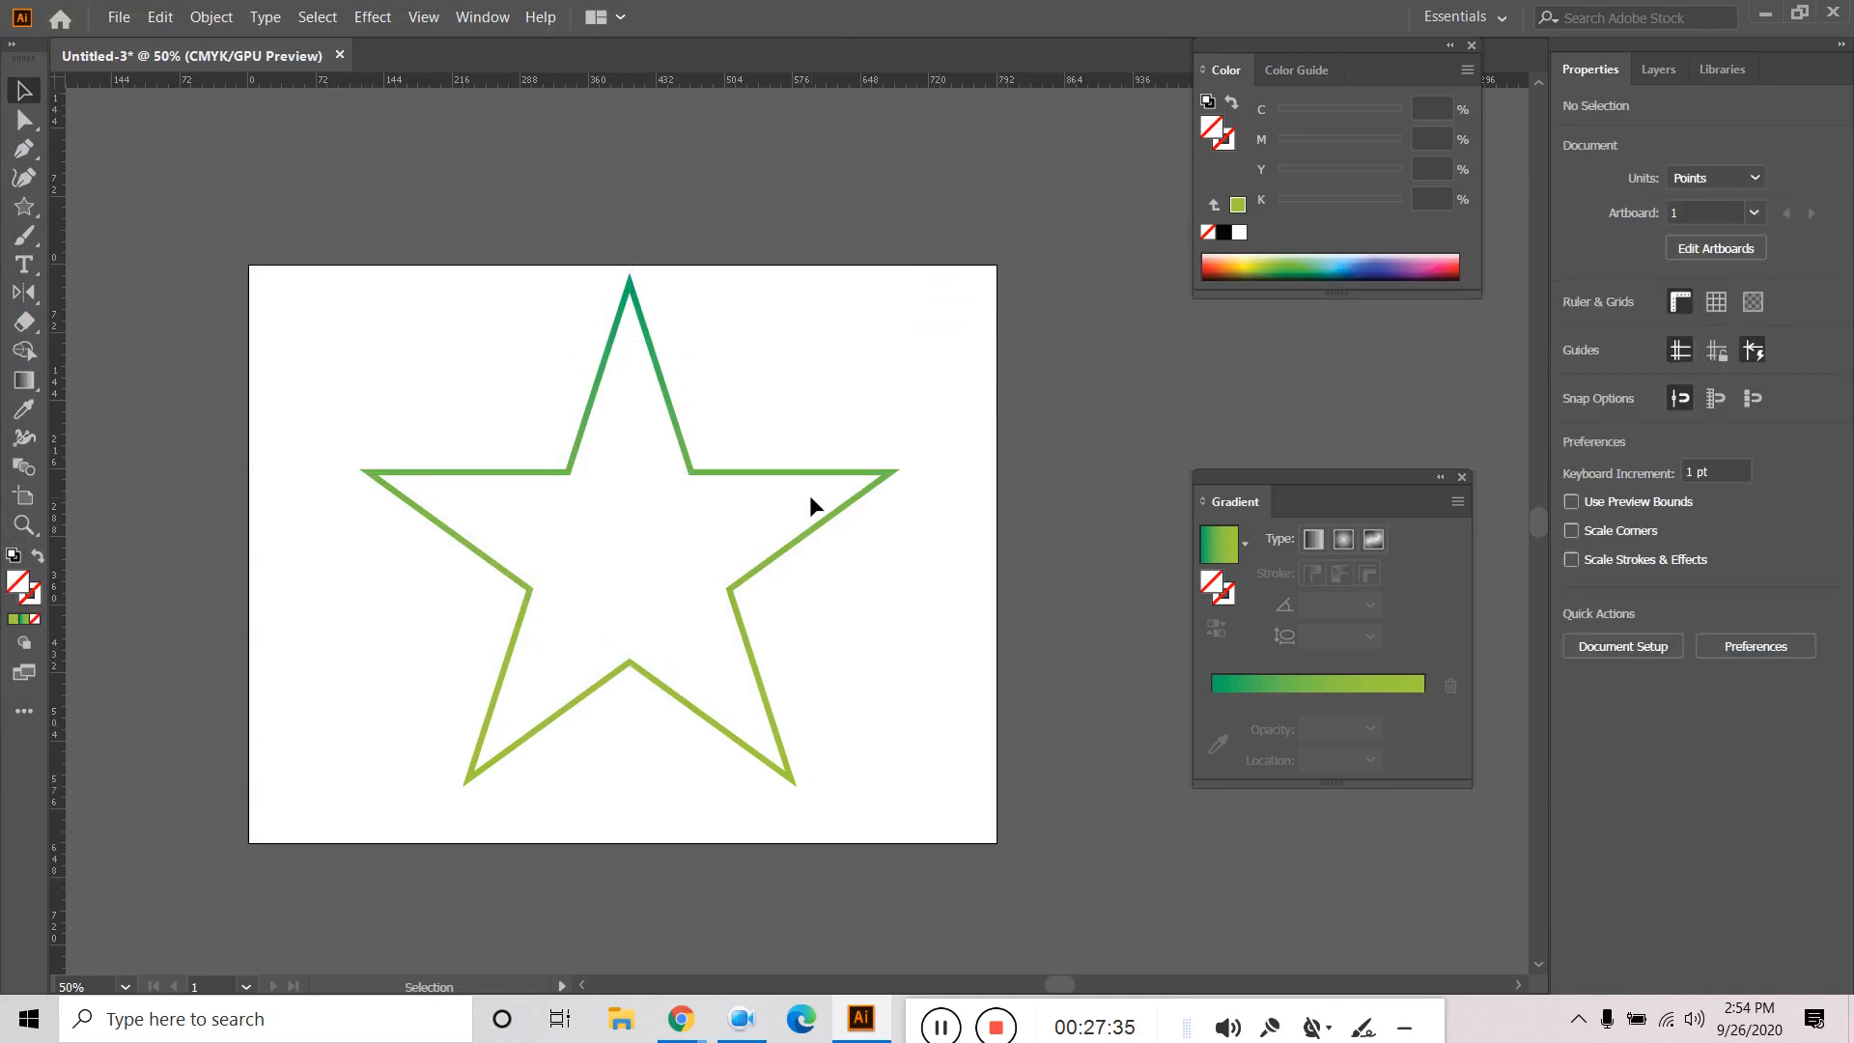
{"action": "left_click", "coordinate": [826, 471]}
{"action": "key", "text": "Delete"}
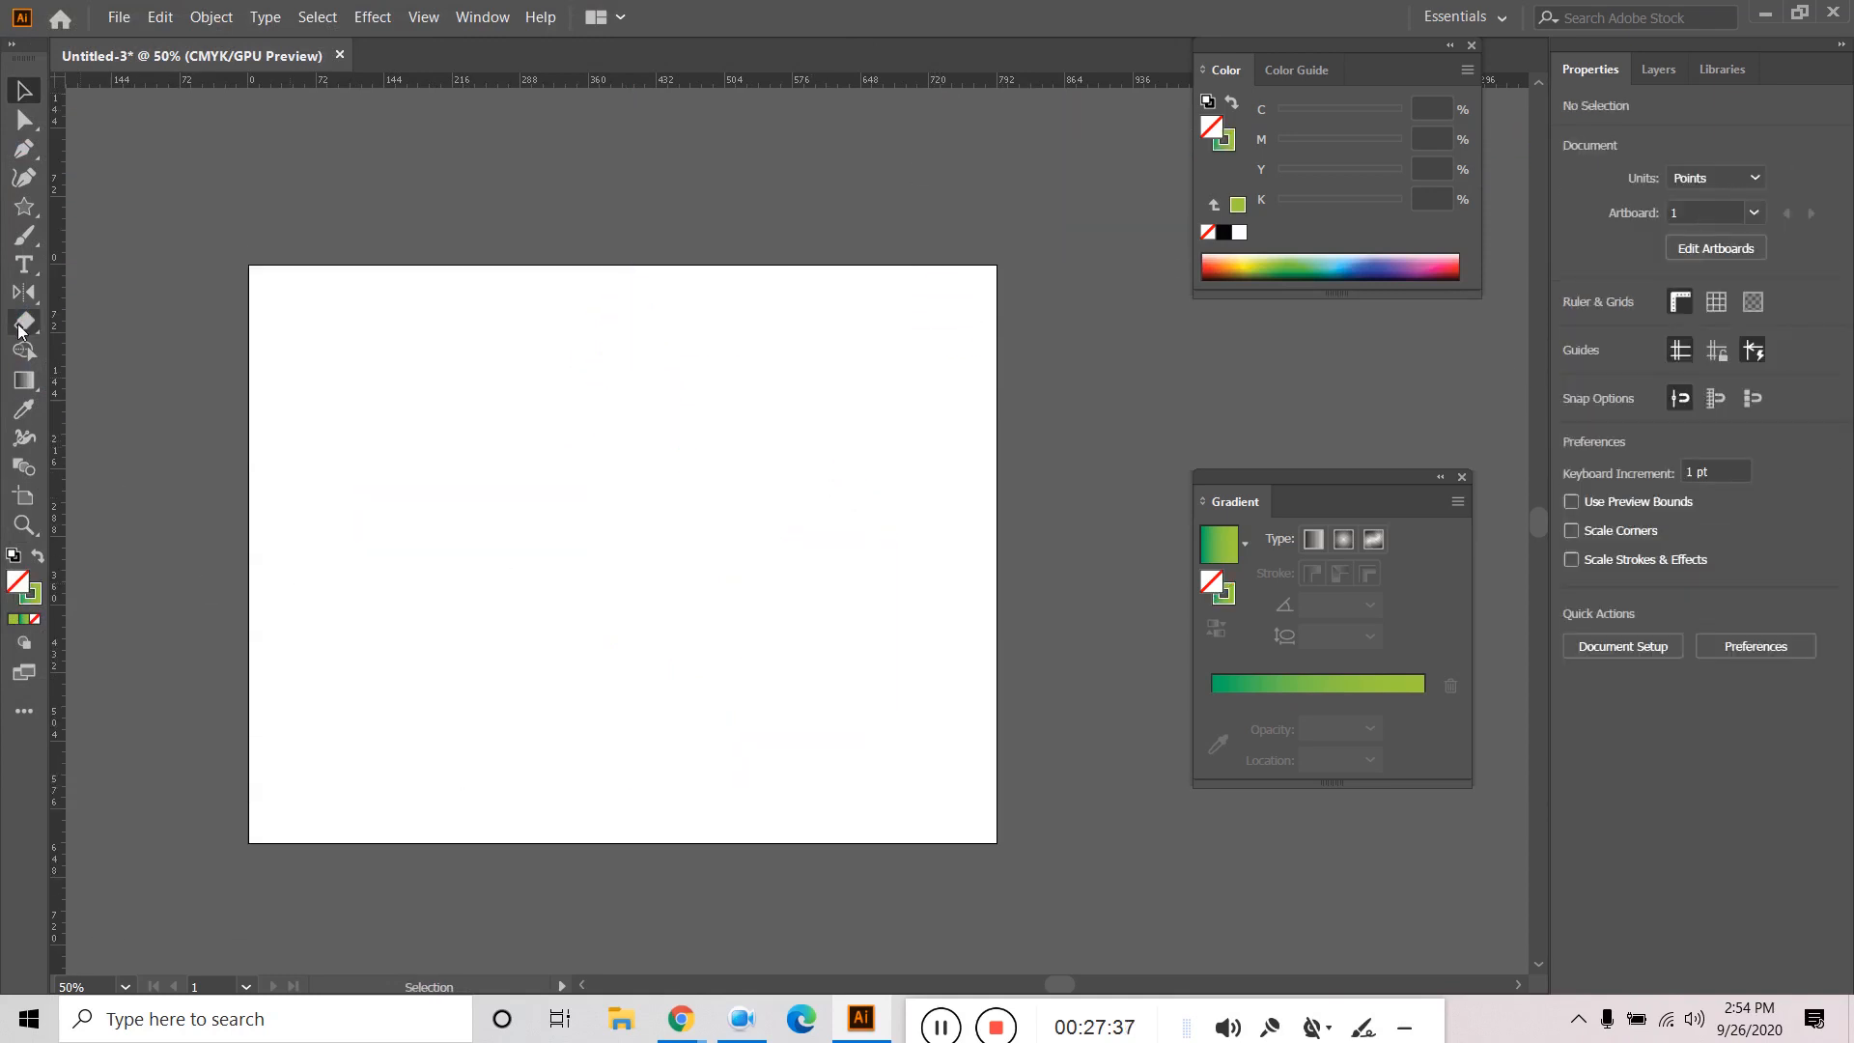
Draw a circle about 511 pt in diameter in the middle of the artboard with the Ellipse tool.
{"action": "left_click", "coordinate": [24, 206]}
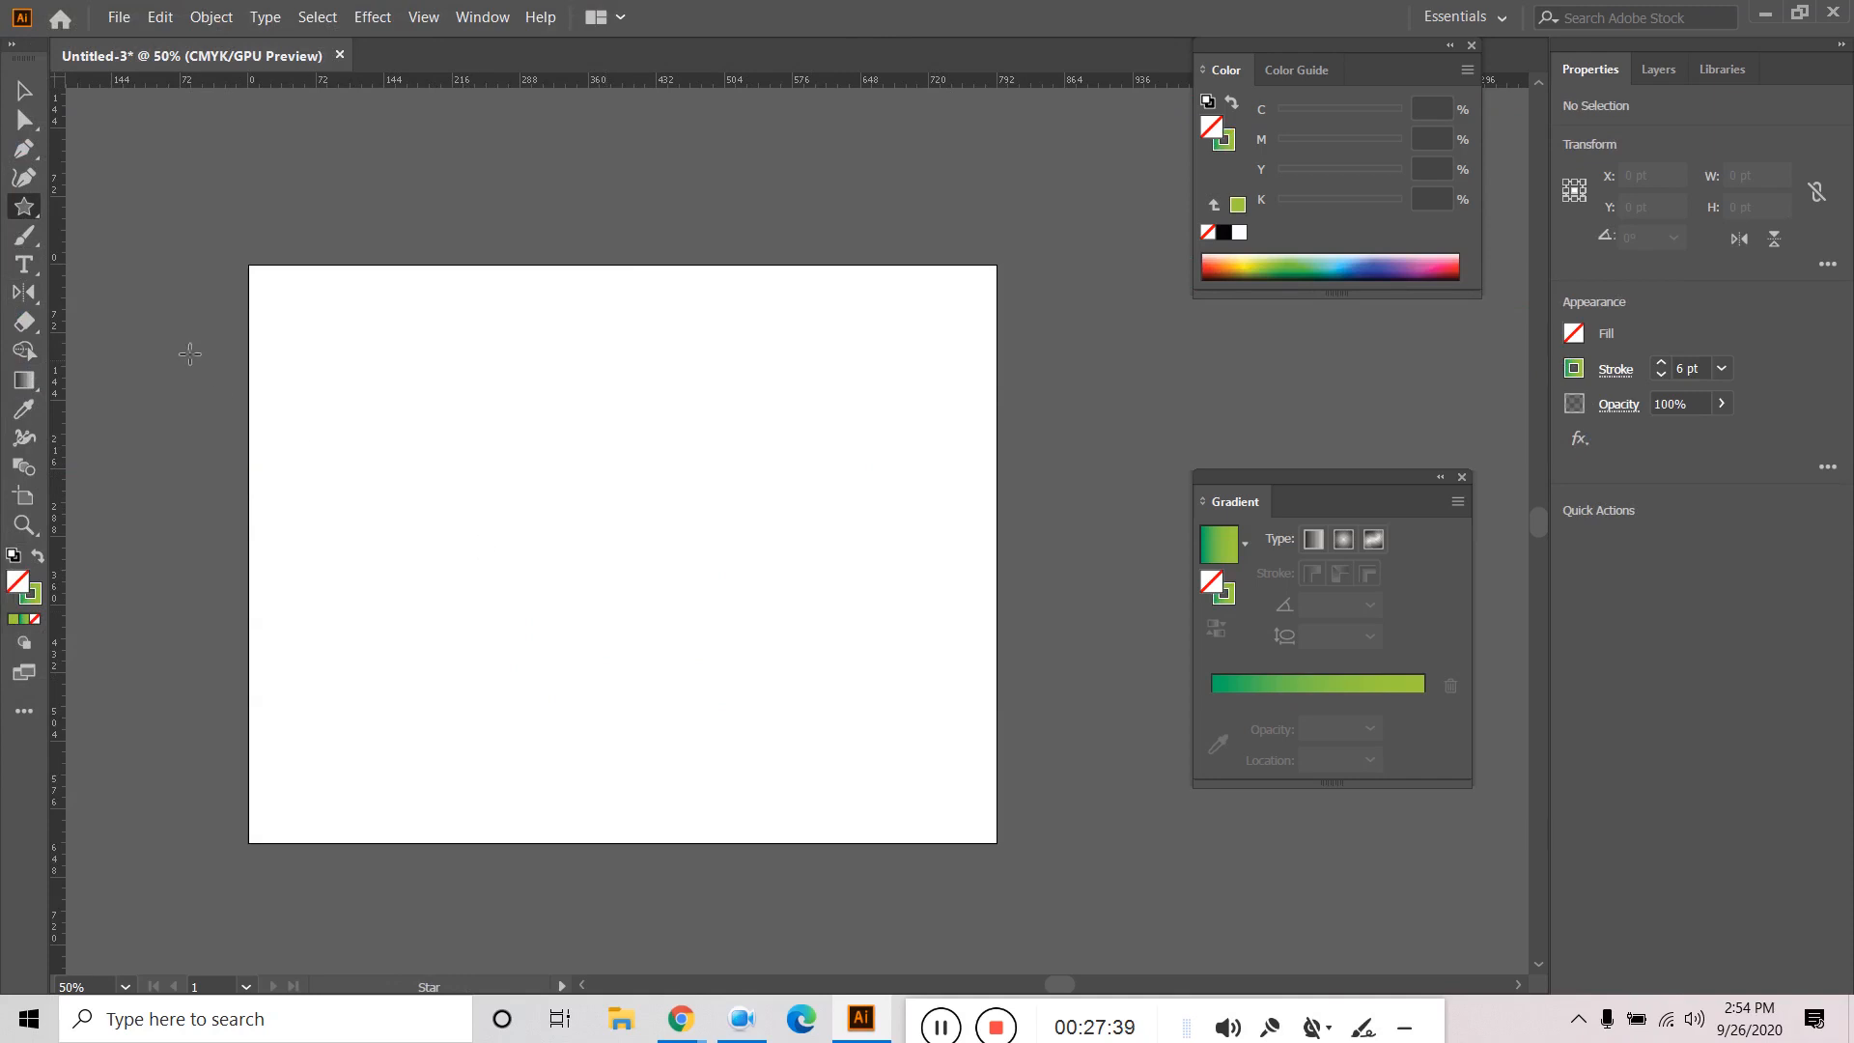
{"action": "left_click_drag", "start_coordinate": [25, 206], "coordinate": [133, 240]}
{"action": "left_click_drag", "start_coordinate": [628, 534], "coordinate": [872, 775]}
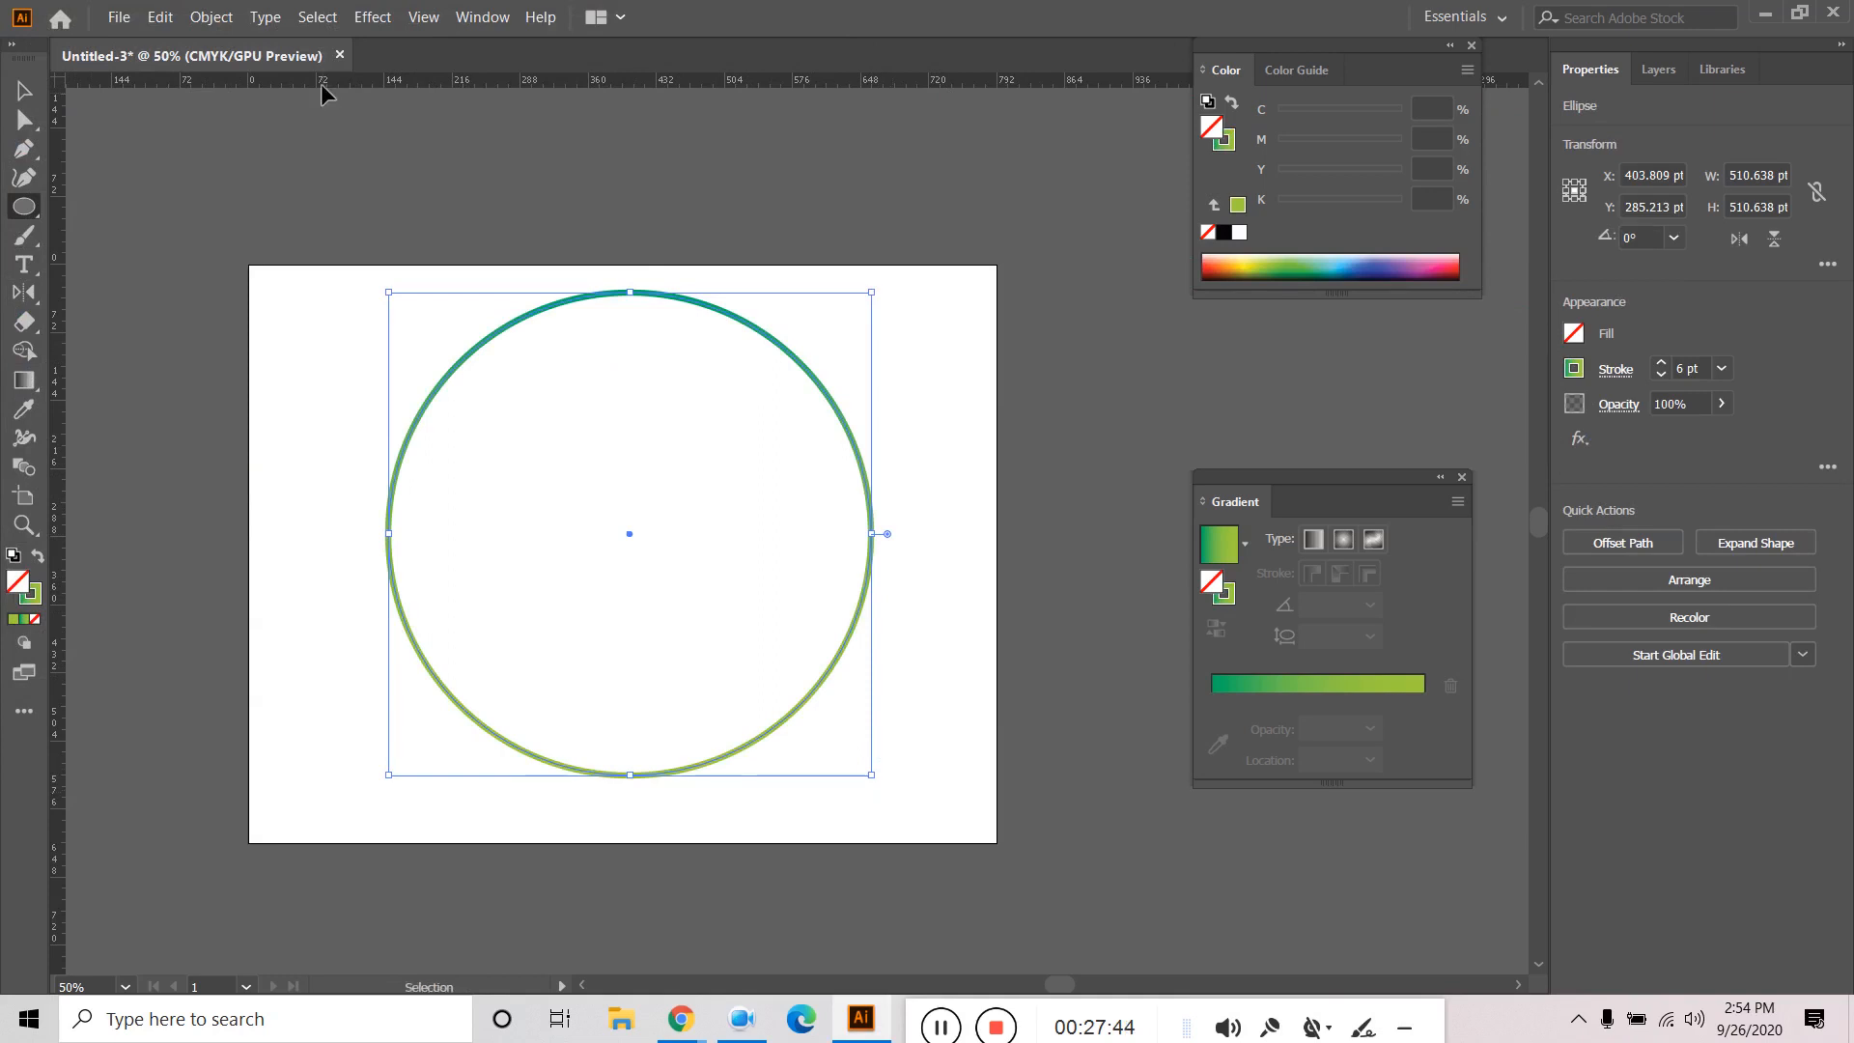
Create a concentric copy of the circle scaled uniformly to 90%.
{"action": "left_click", "coordinate": [211, 16]}
{"action": "mouse_move", "coordinate": [414, 67]}
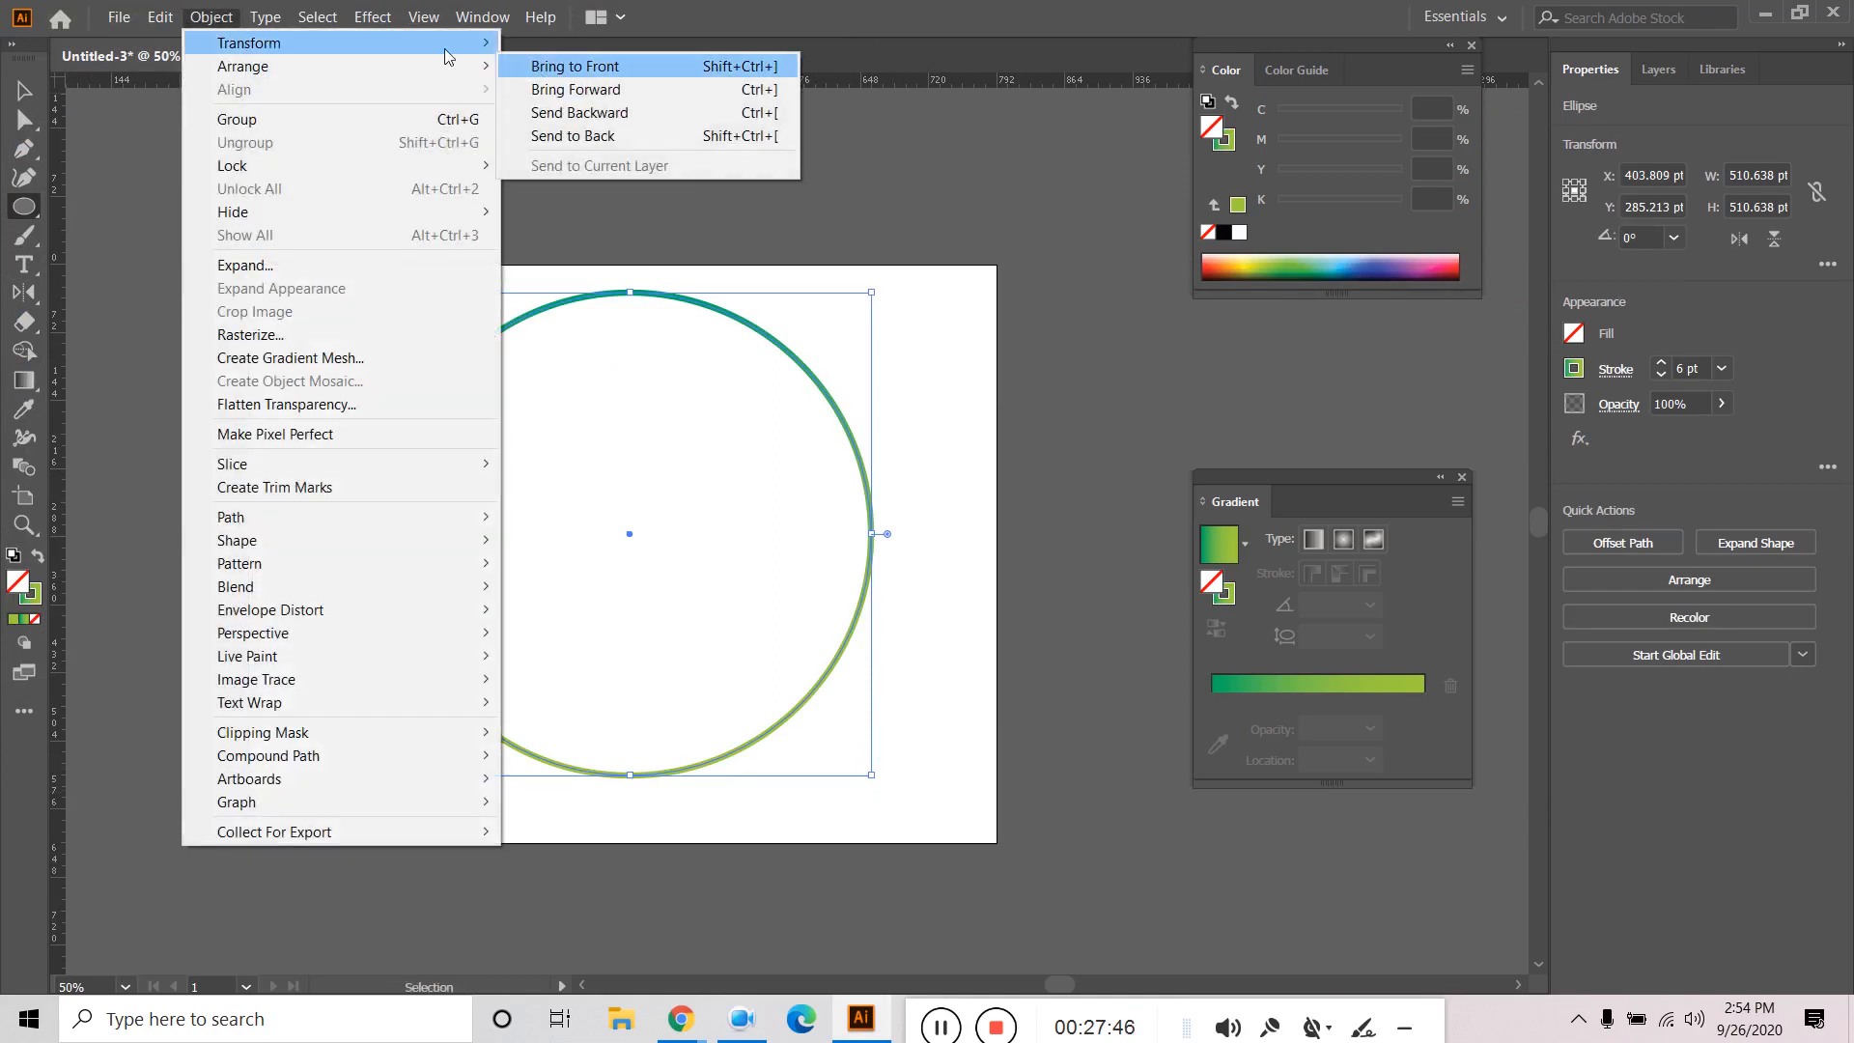
{"action": "left_click", "coordinate": [586, 143]}
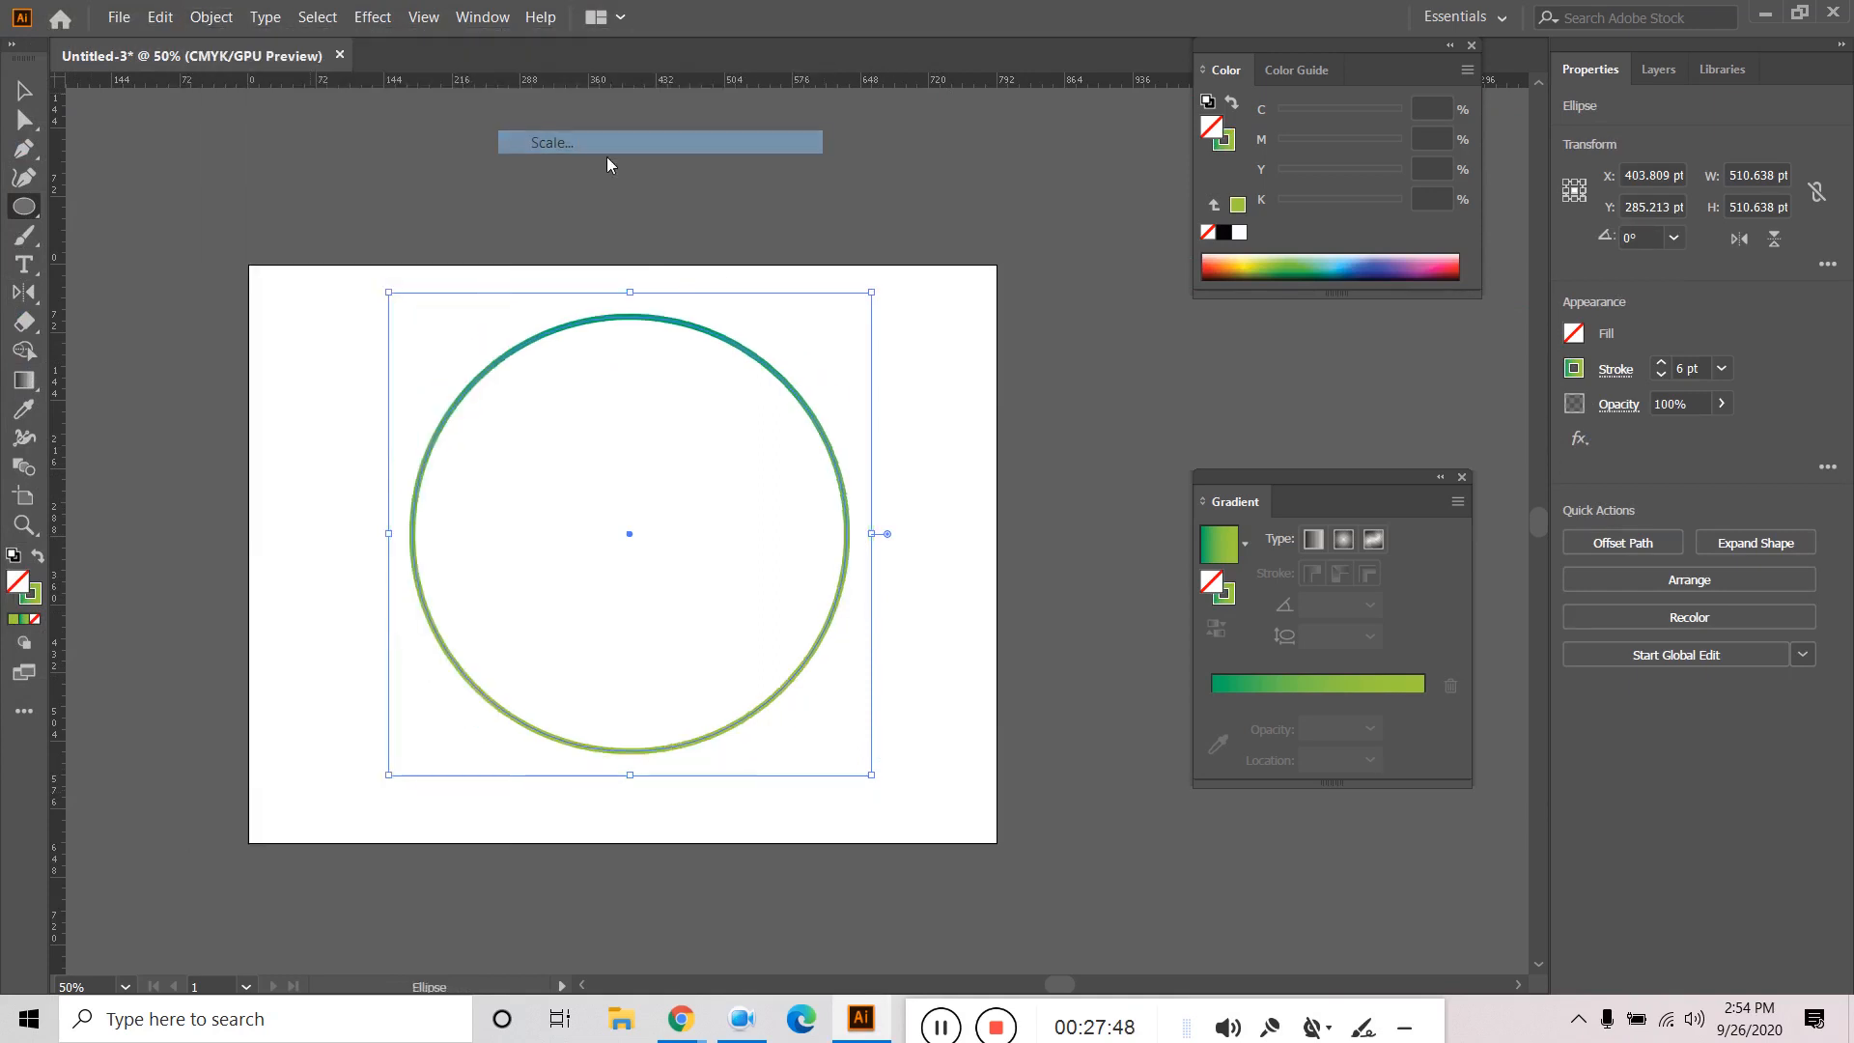
{"action": "left_click", "coordinate": [803, 702]}
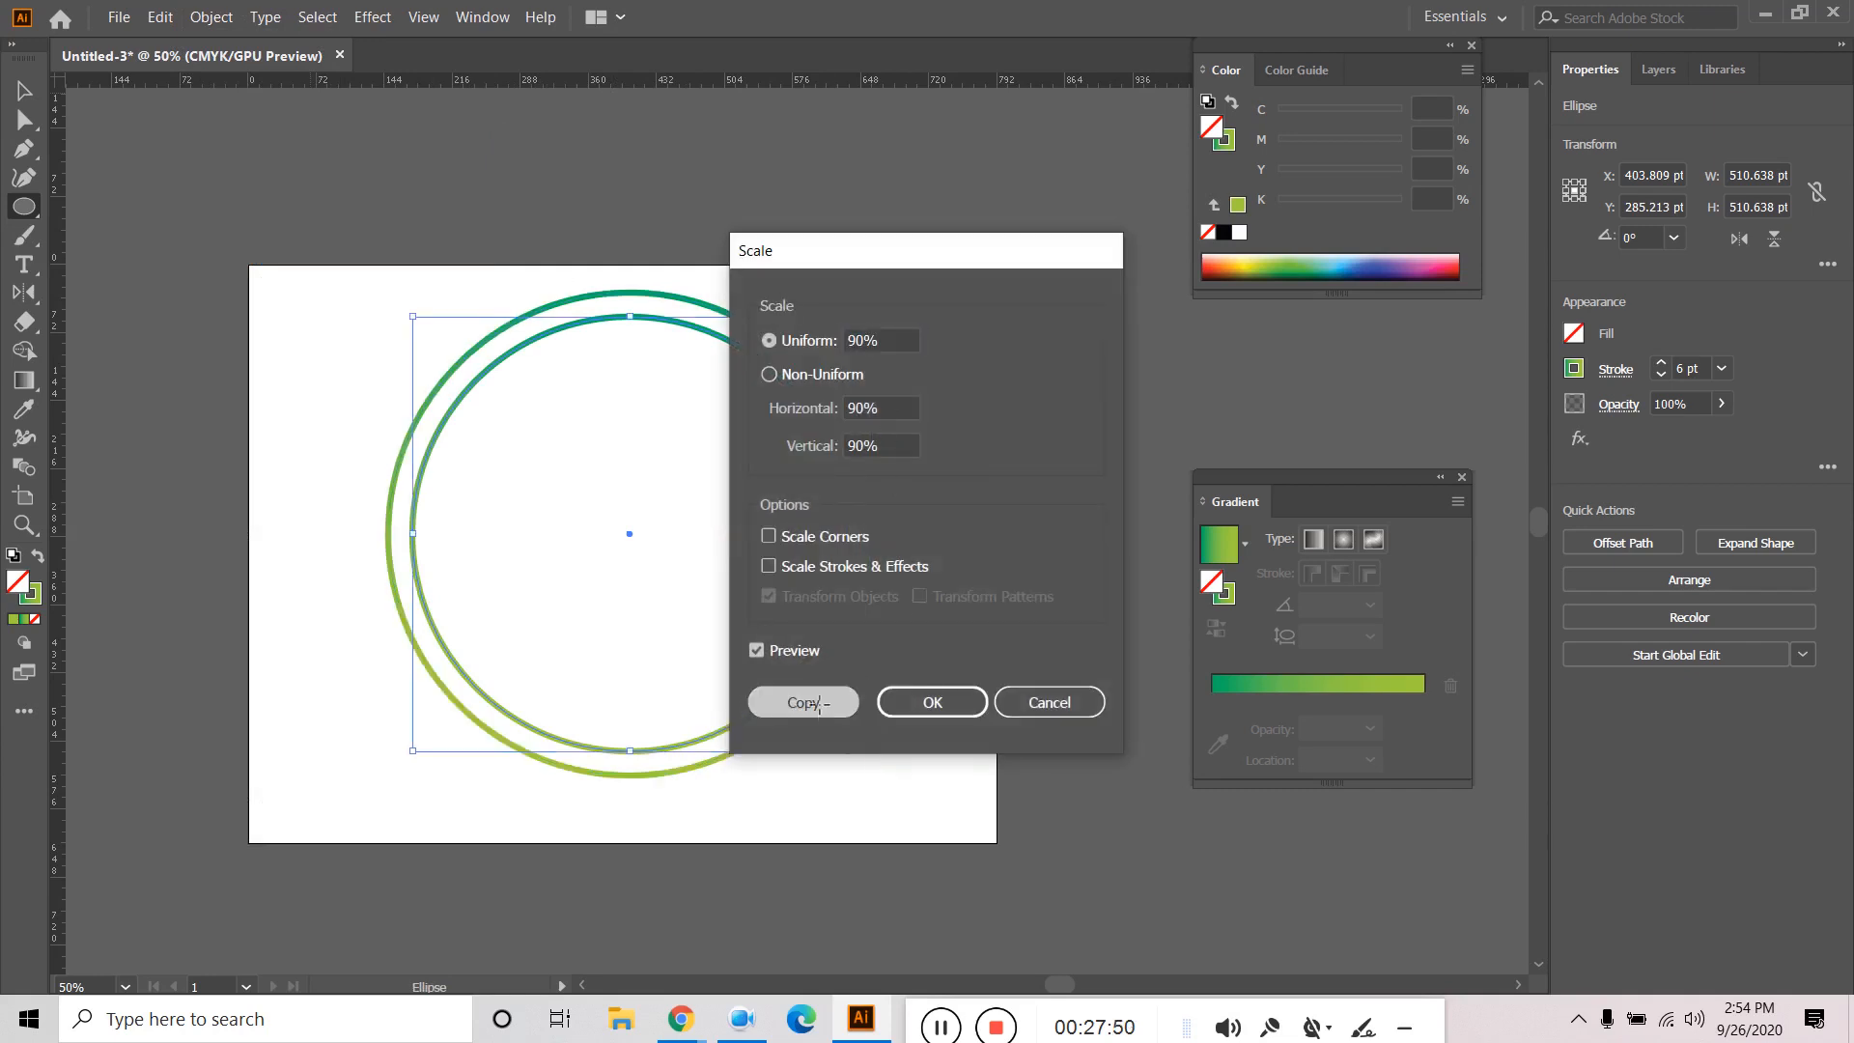
Repeat the 90% scaled copy inward until the innermost circle is about 37 pt wide, and clear the selection.
{"action": "key", "text": "ctrl+d"}
{"action": "key", "text": "ctrl+d"}
{"action": "key", "text": "ctrl+d"}
{"action": "key", "text": "ctrl+d"}
{"action": "key", "text": "ctrl+d"}
{"action": "key", "text": "ctrl+d"}
{"action": "key", "text": "ctrl+d"}
{"action": "key", "text": "ctrl+d"}
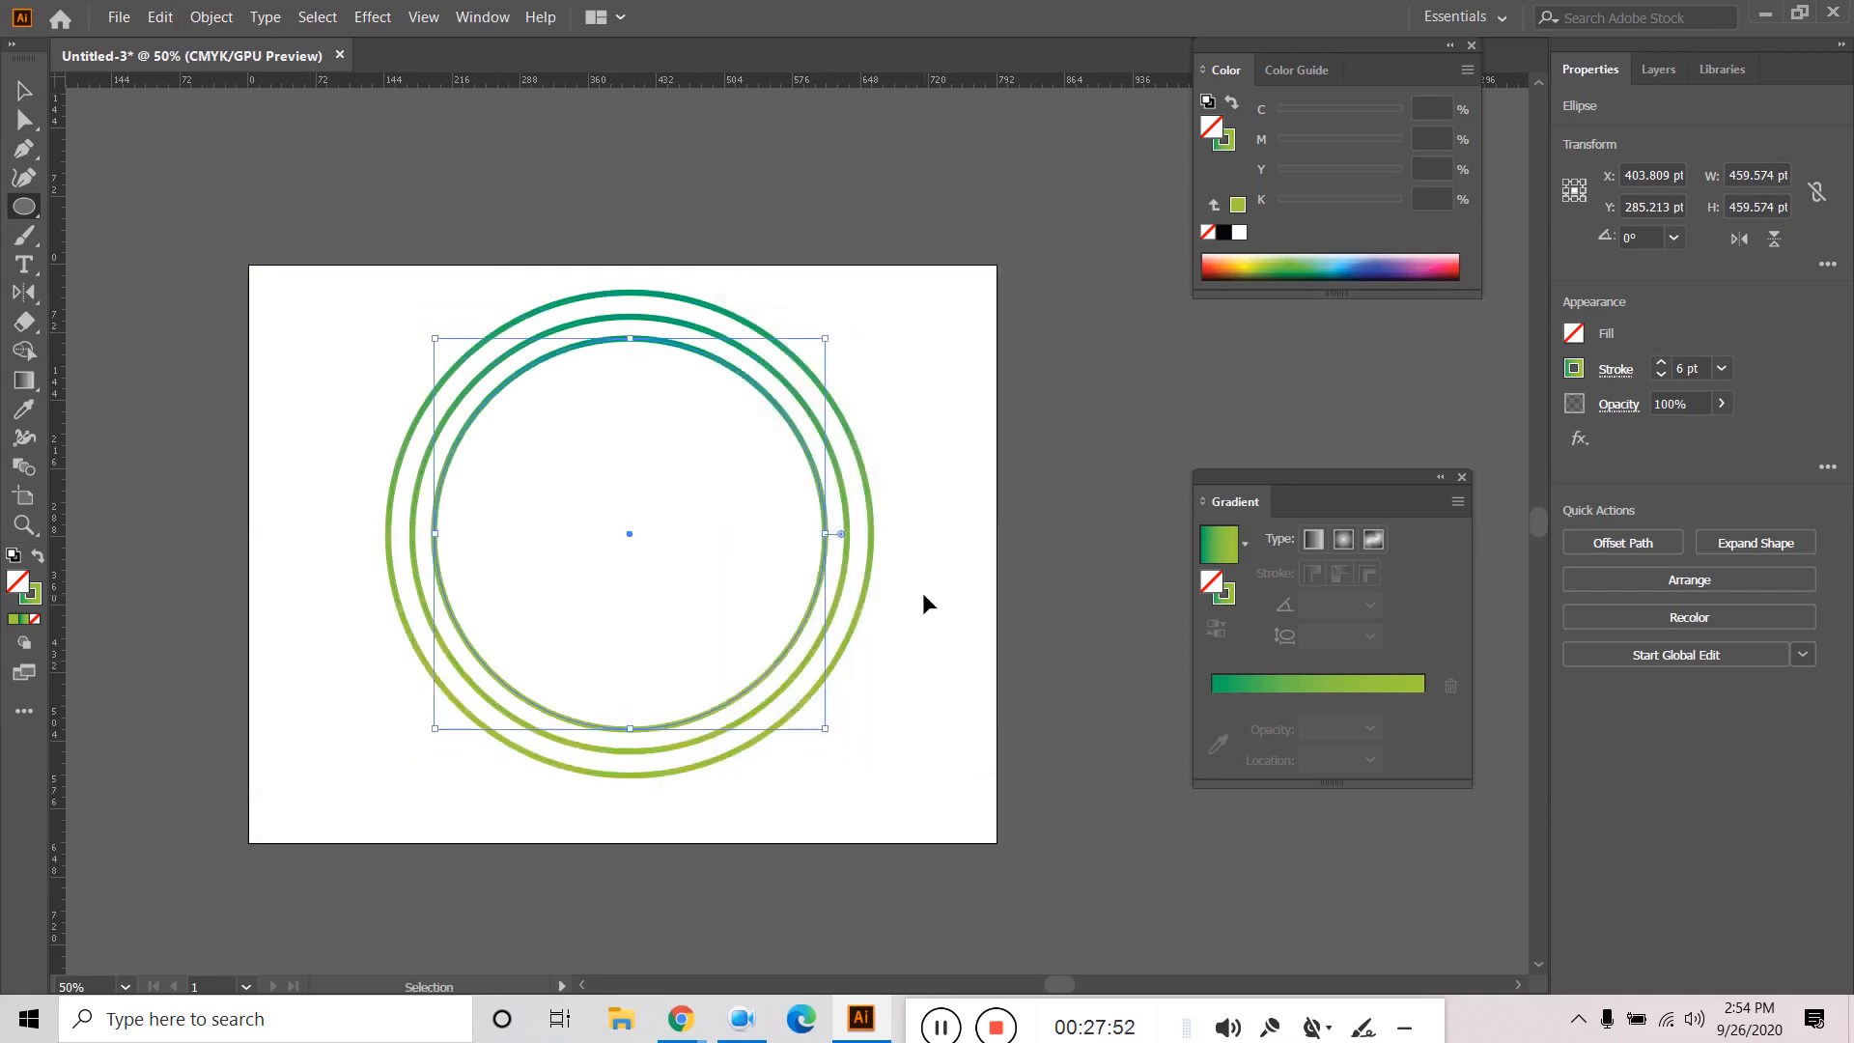
{"action": "key", "text": "ctrl+d"}
{"action": "key", "text": "ctrl+d"}
{"action": "key", "text": "ctrl+d"}
{"action": "key", "text": "ctrl+d"}
{"action": "key", "text": "ctrl+d"}
{"action": "key", "text": "ctrl+d"}
{"action": "key", "text": "ctrl+d"}
{"action": "key", "text": "ctrl+d"}
{"action": "key", "text": "ctrl+d"}
{"action": "key", "text": "ctrl+d"}
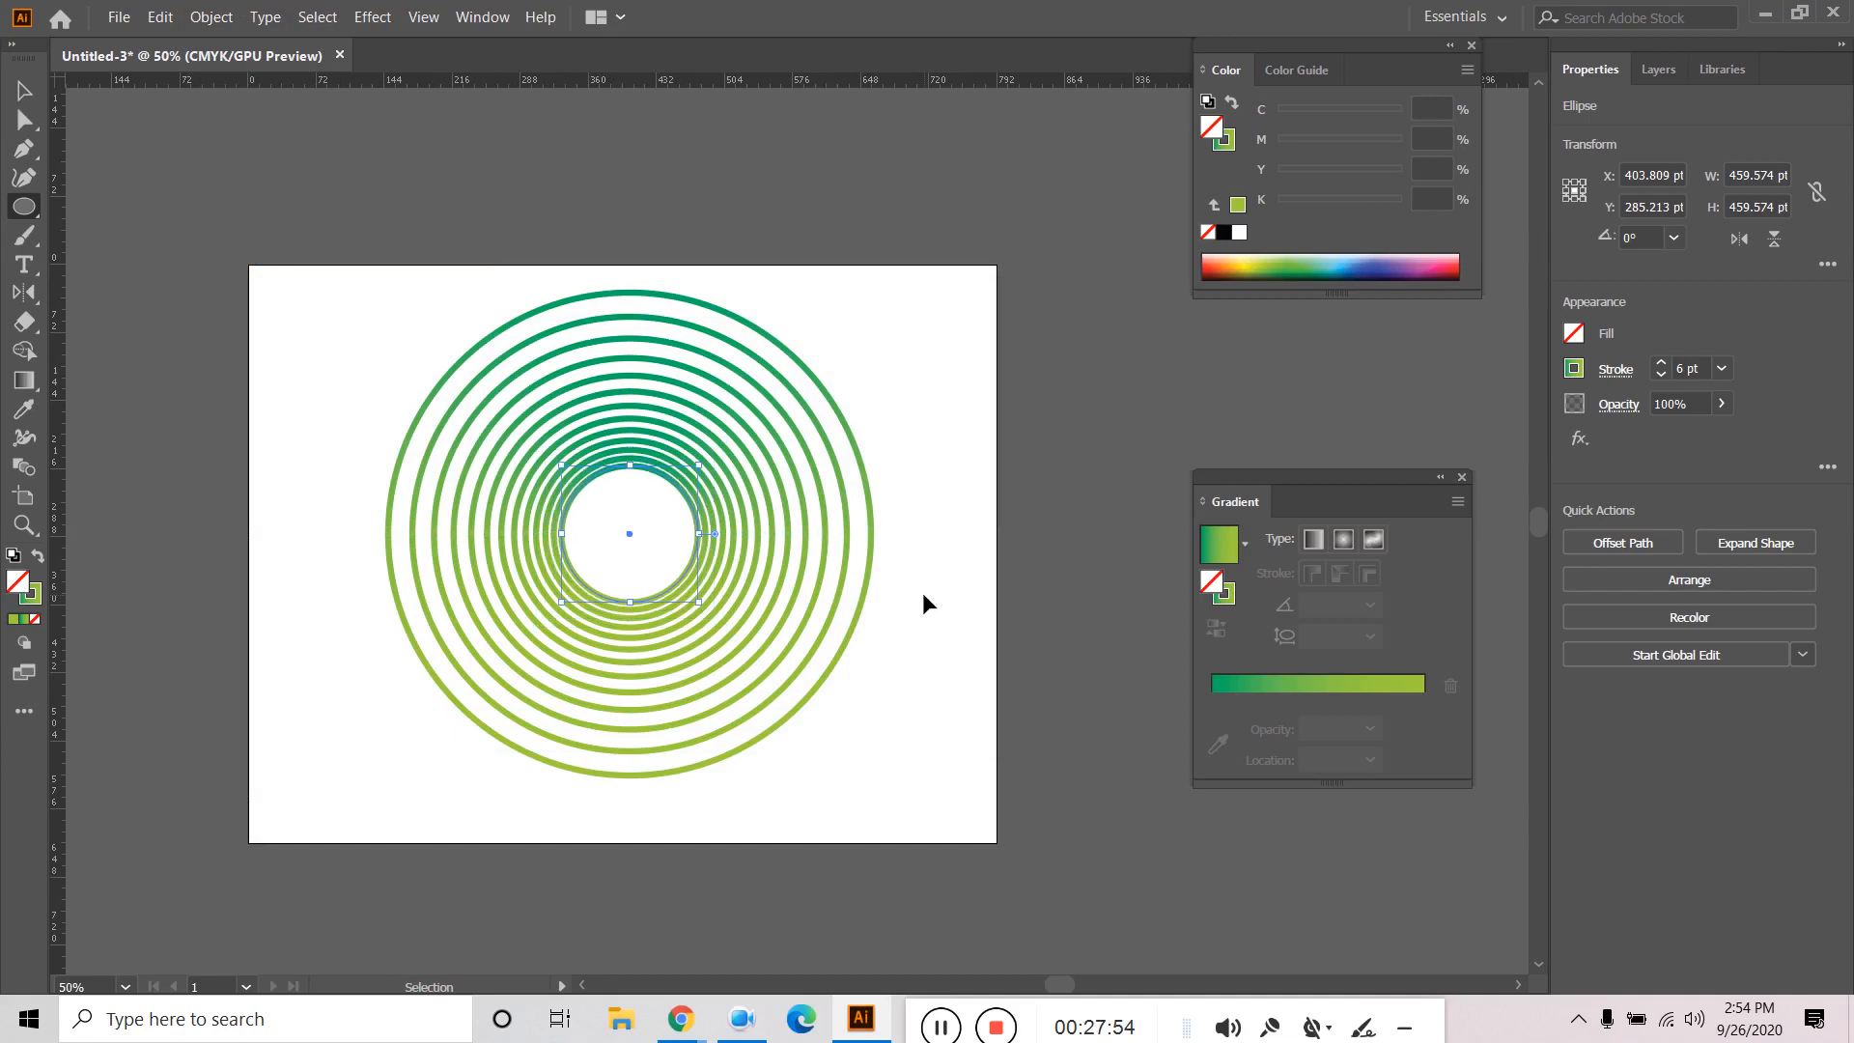
{"action": "key", "text": "ctrl+d"}
{"action": "key", "text": "ctrl+d"}
{"action": "key", "text": "ctrl+d"}
{"action": "key", "text": "ctrl+d"}
{"action": "key", "text": "ctrl+d"}
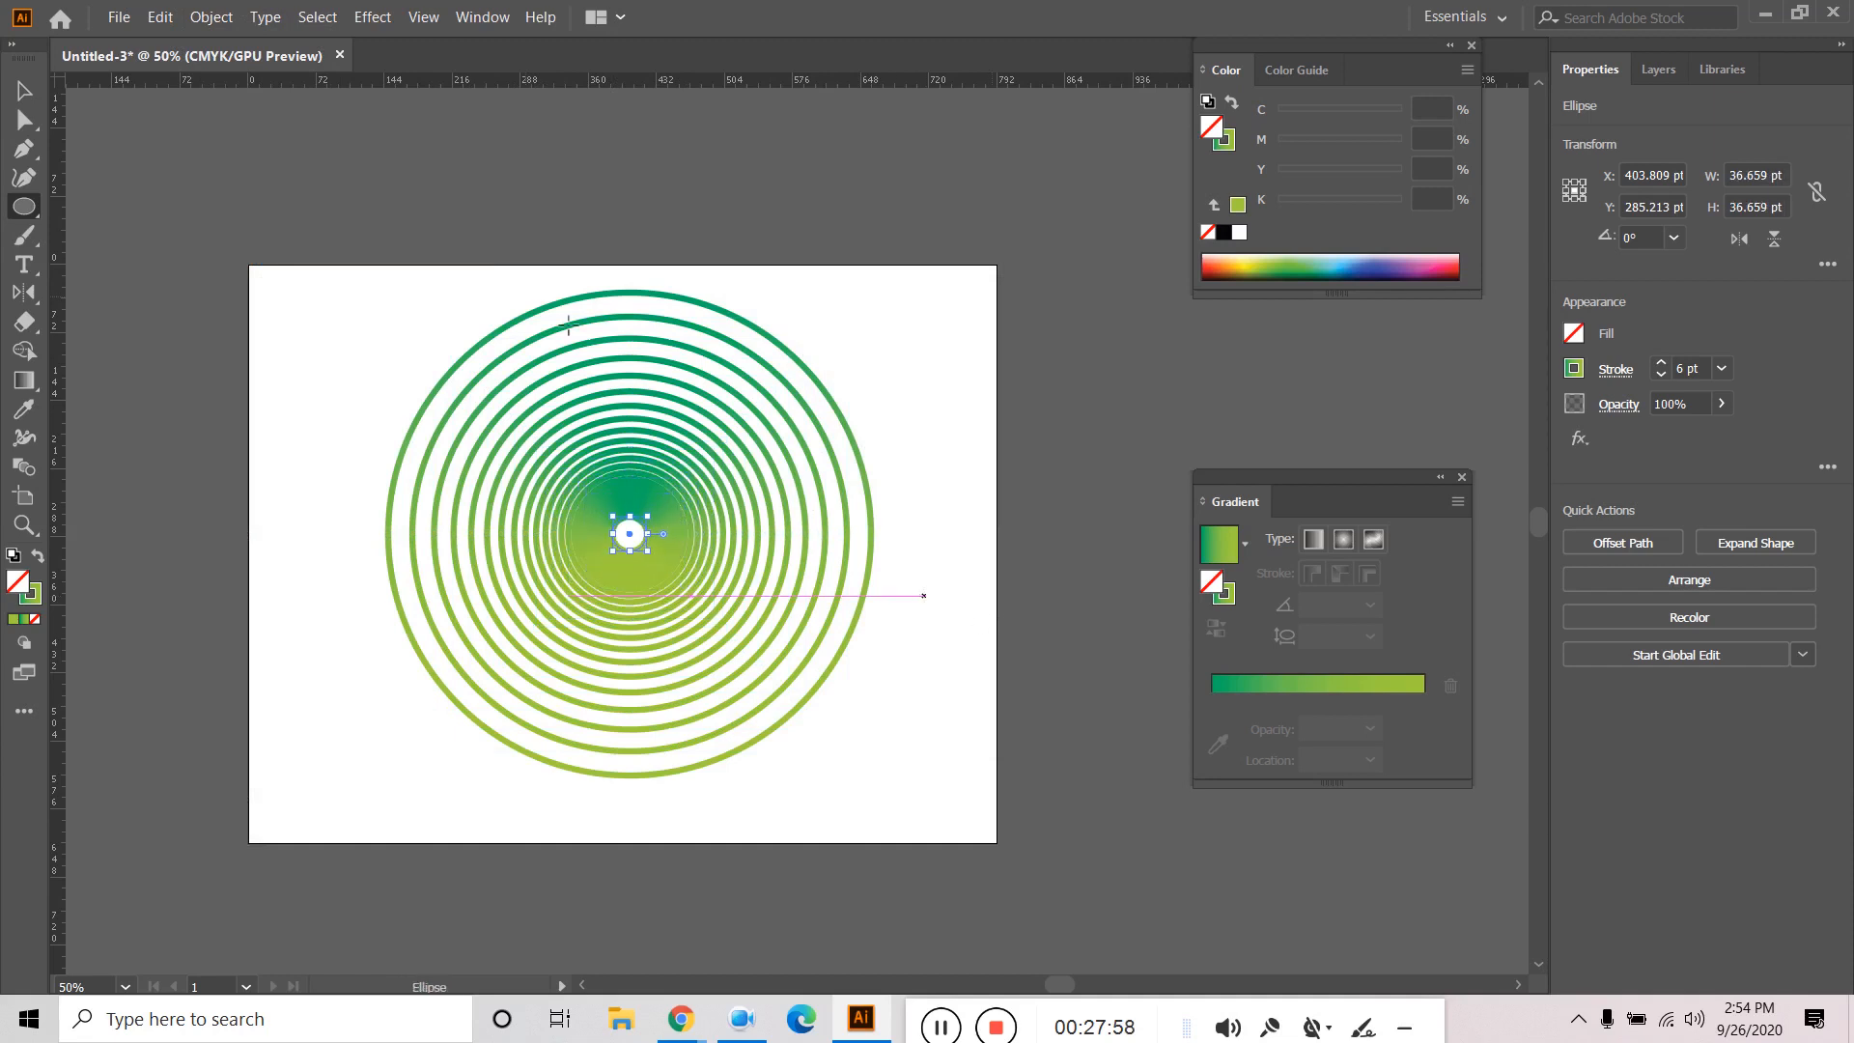
{"action": "left_click", "coordinate": [25, 91]}
{"action": "left_click", "coordinate": [249, 377]}
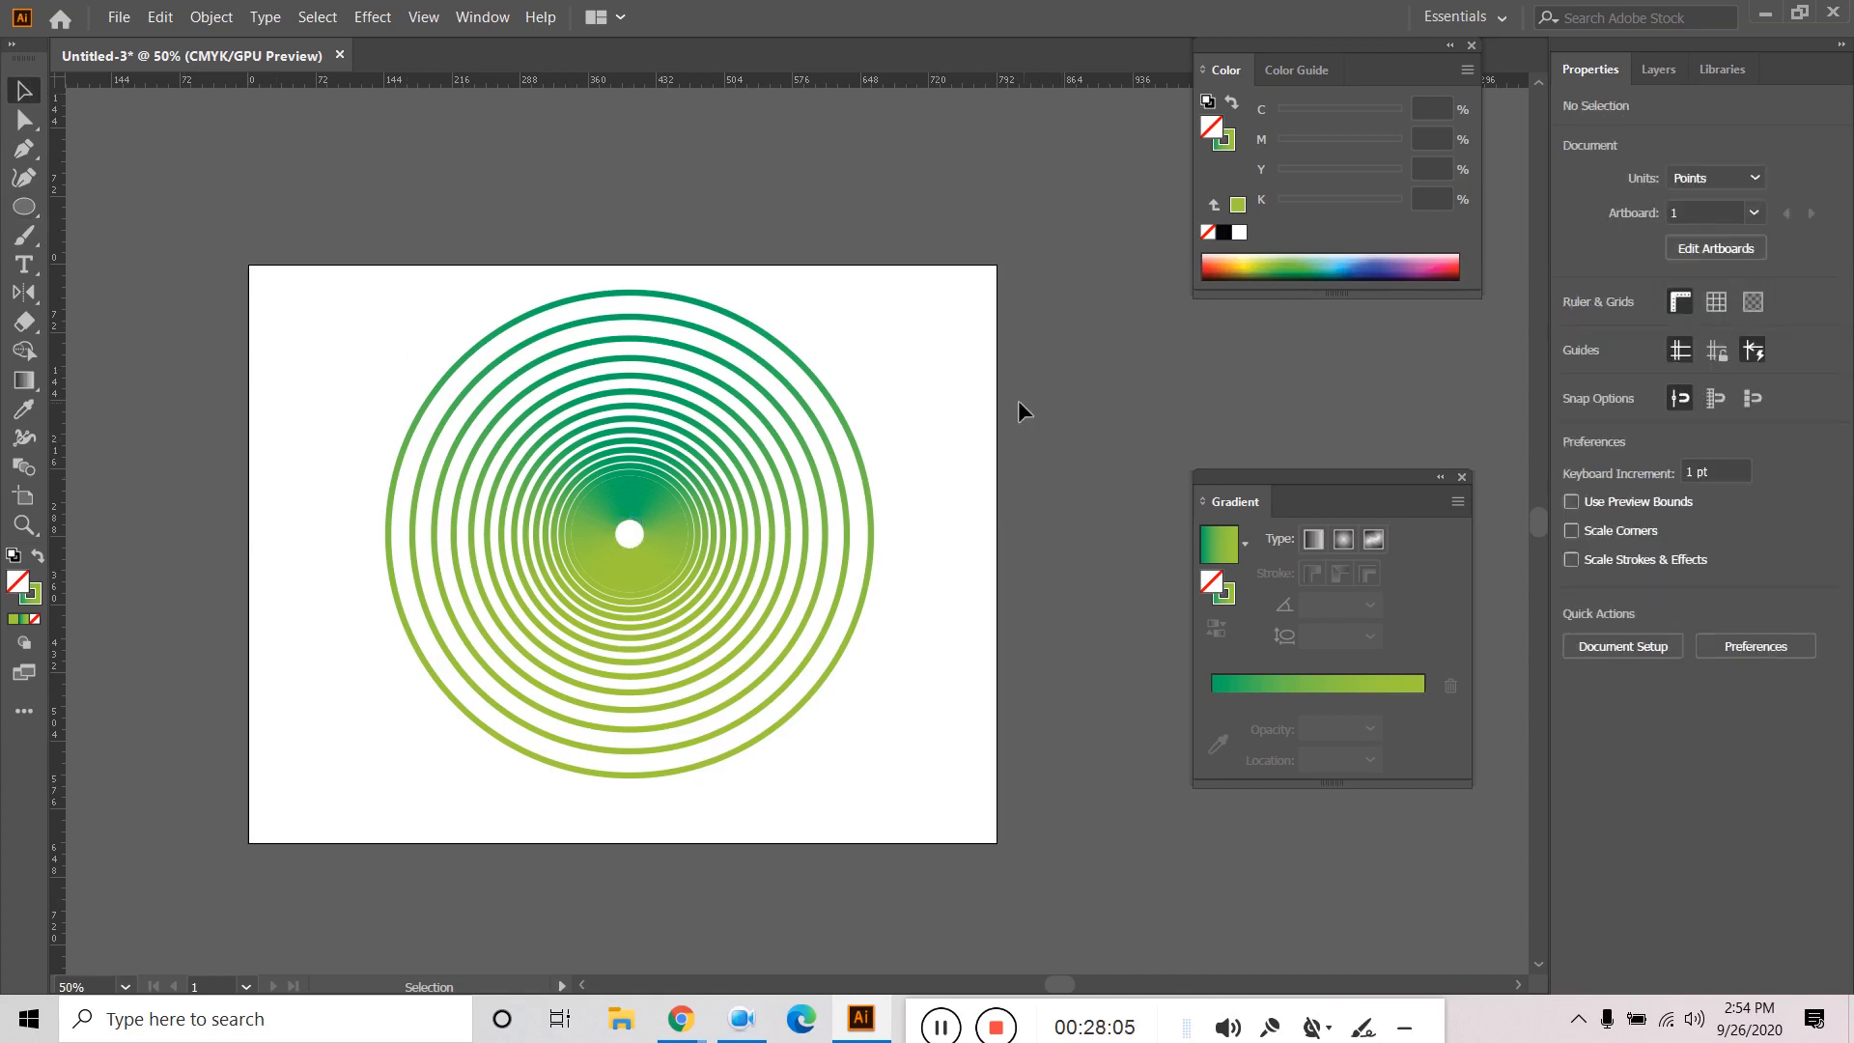
Delete the smallest circles at the centre of the concentric pattern to enlarge the white hole.
{"action": "left_click_drag", "start_coordinate": [607, 529], "coordinate": [645, 467]}
{"action": "left_click", "coordinate": [637, 547]}
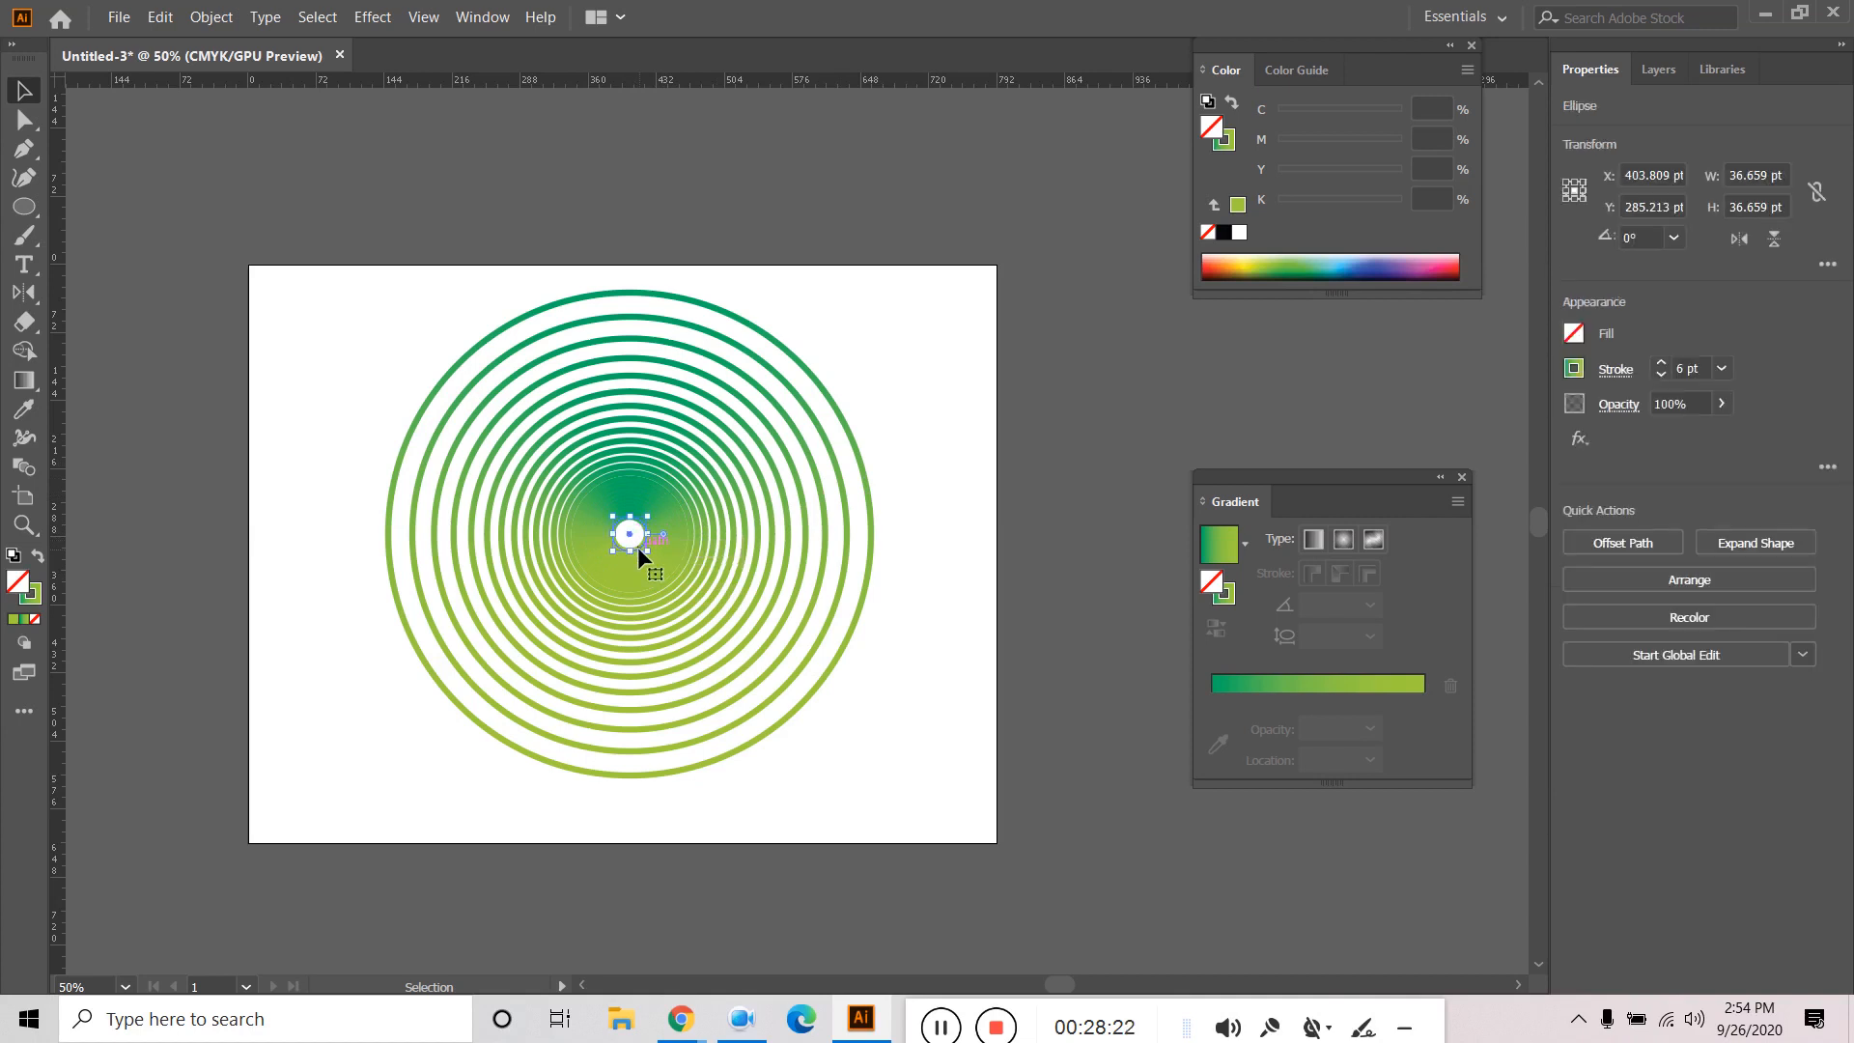
{"action": "key", "text": "Delete"}
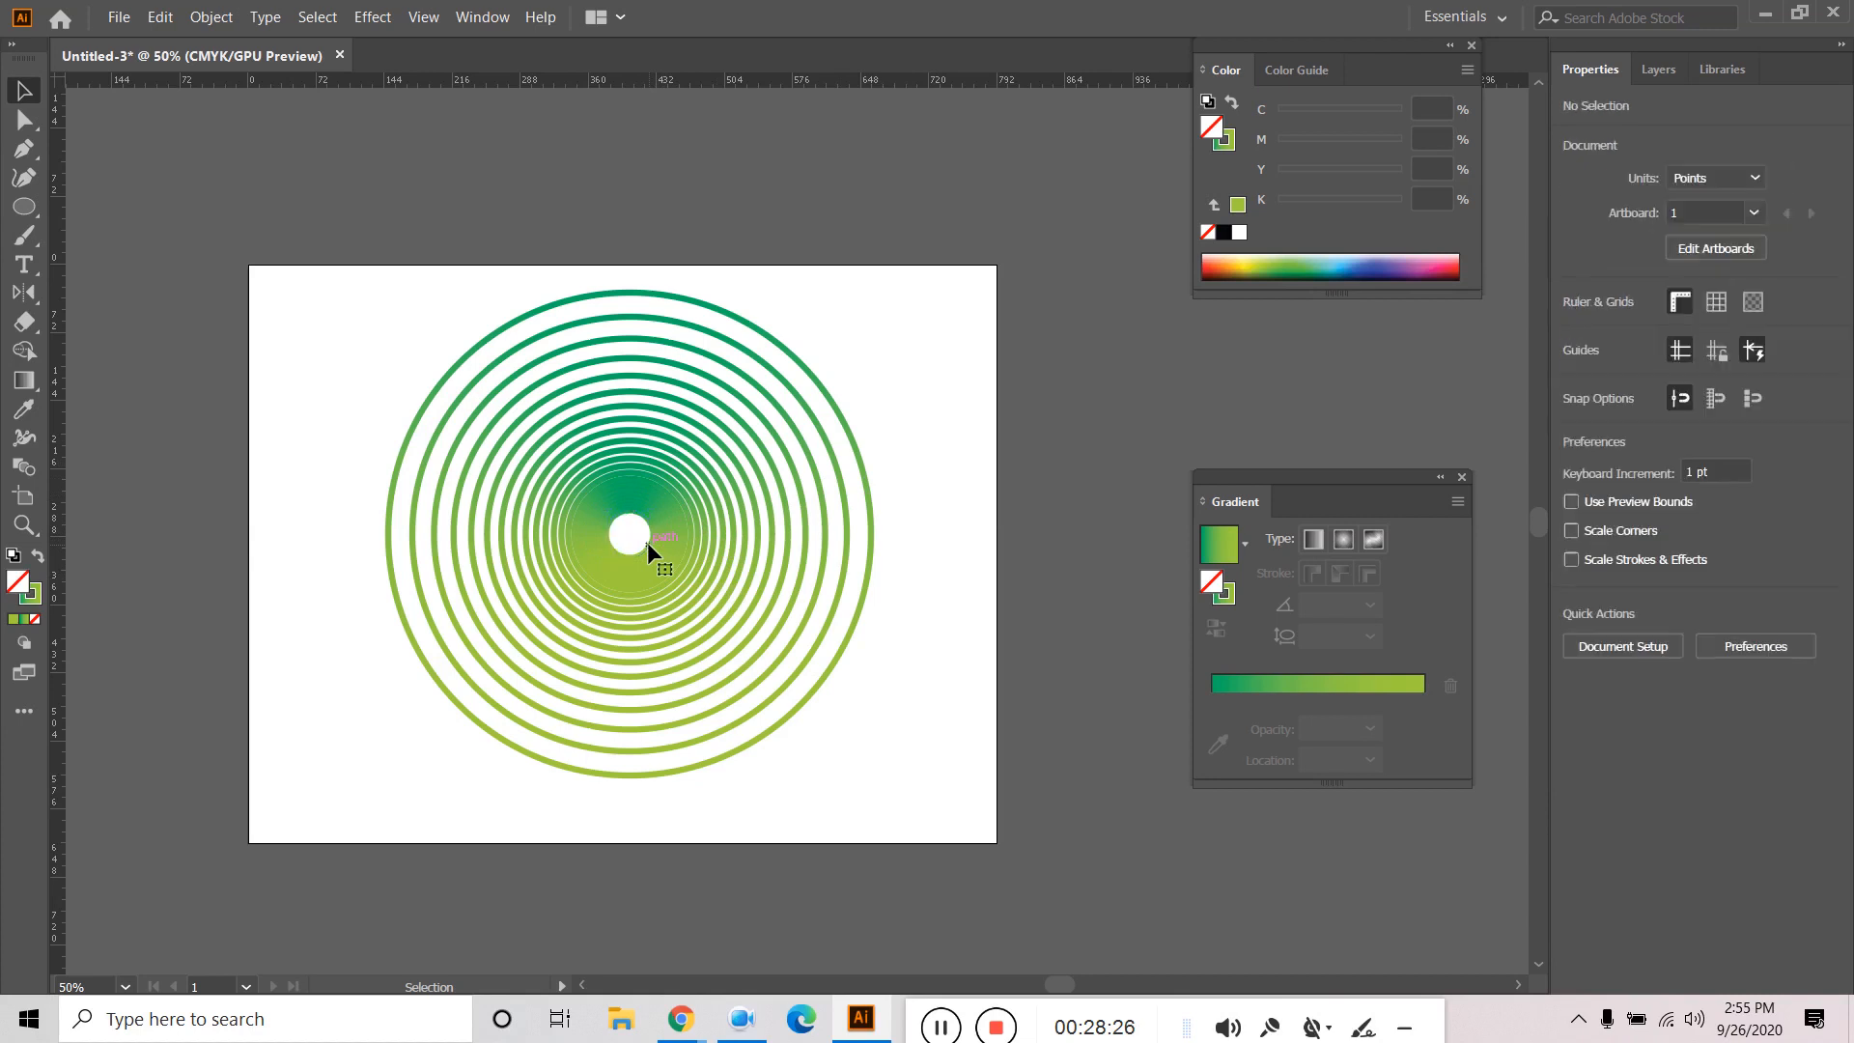
{"action": "key", "text": "Delete"}
Swap the fill and stroke of all the concentric circles so the gradient fills them.
{"action": "left_click_drag", "start_coordinate": [961, 326], "coordinate": [356, 703]}
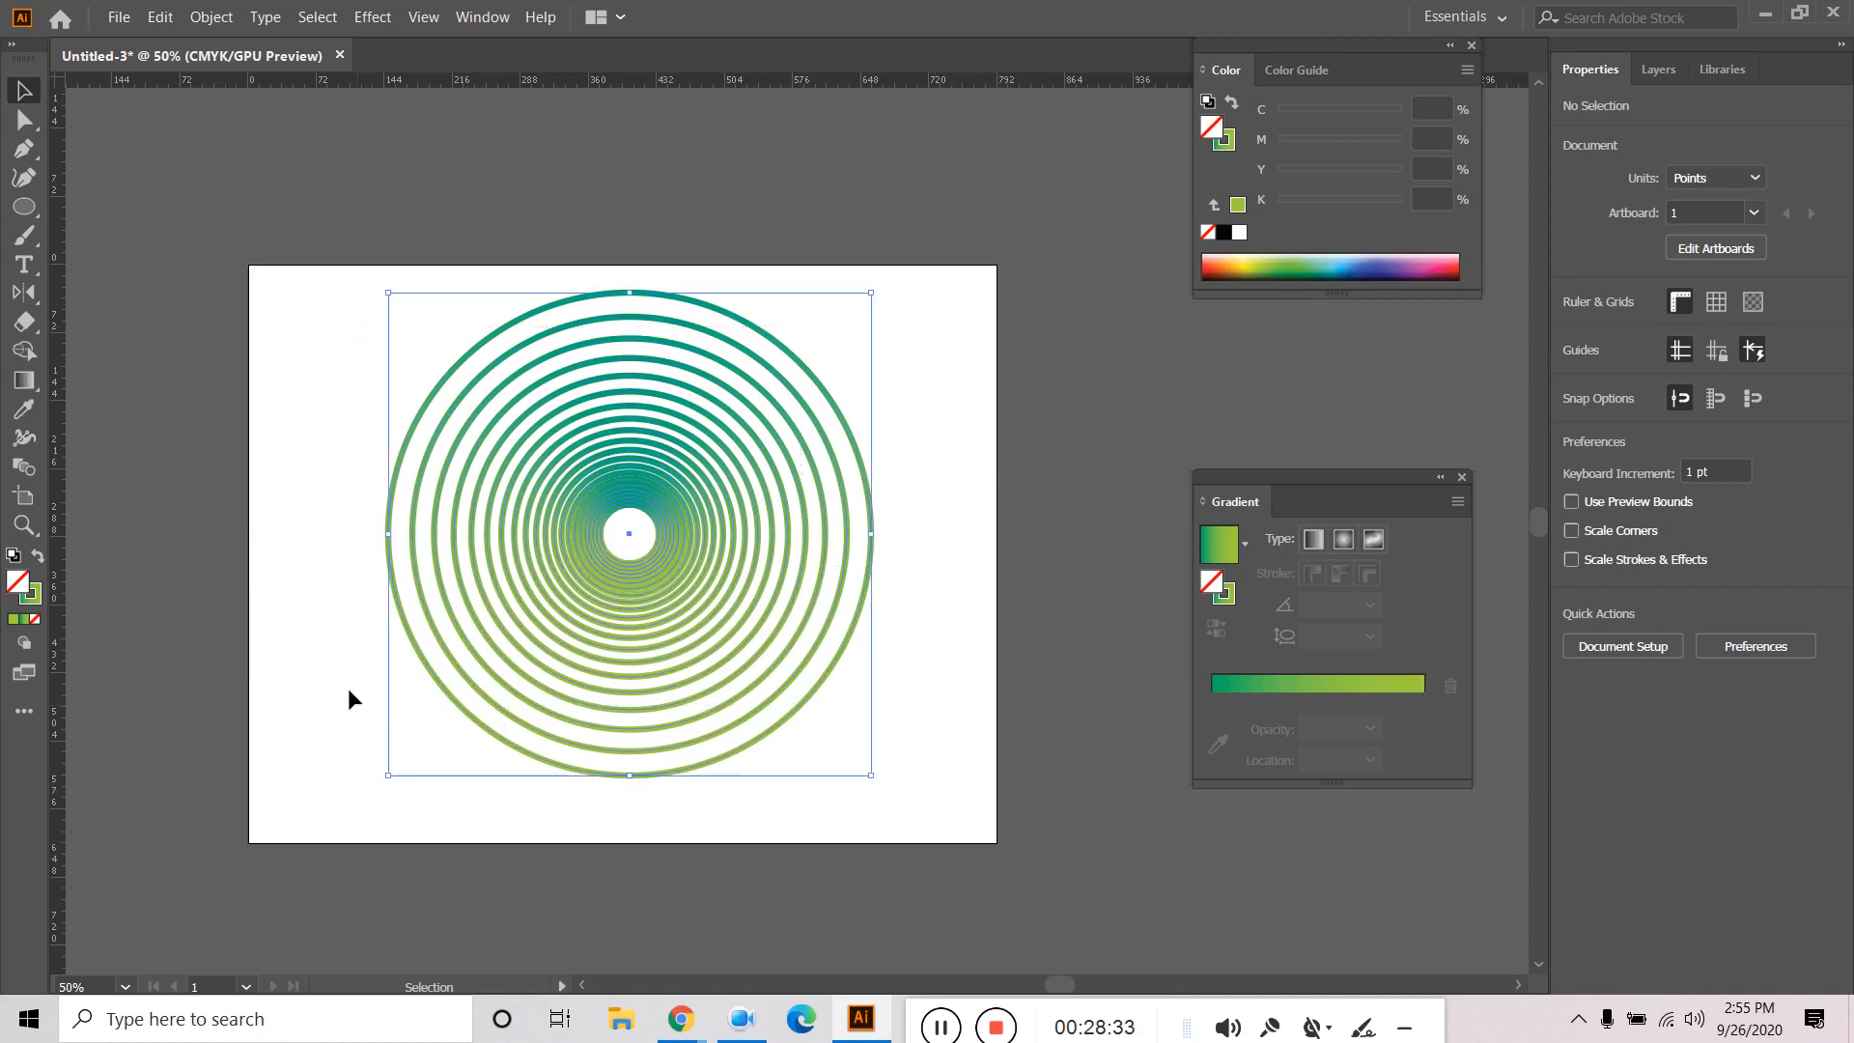
{"action": "left_click", "coordinate": [37, 555]}
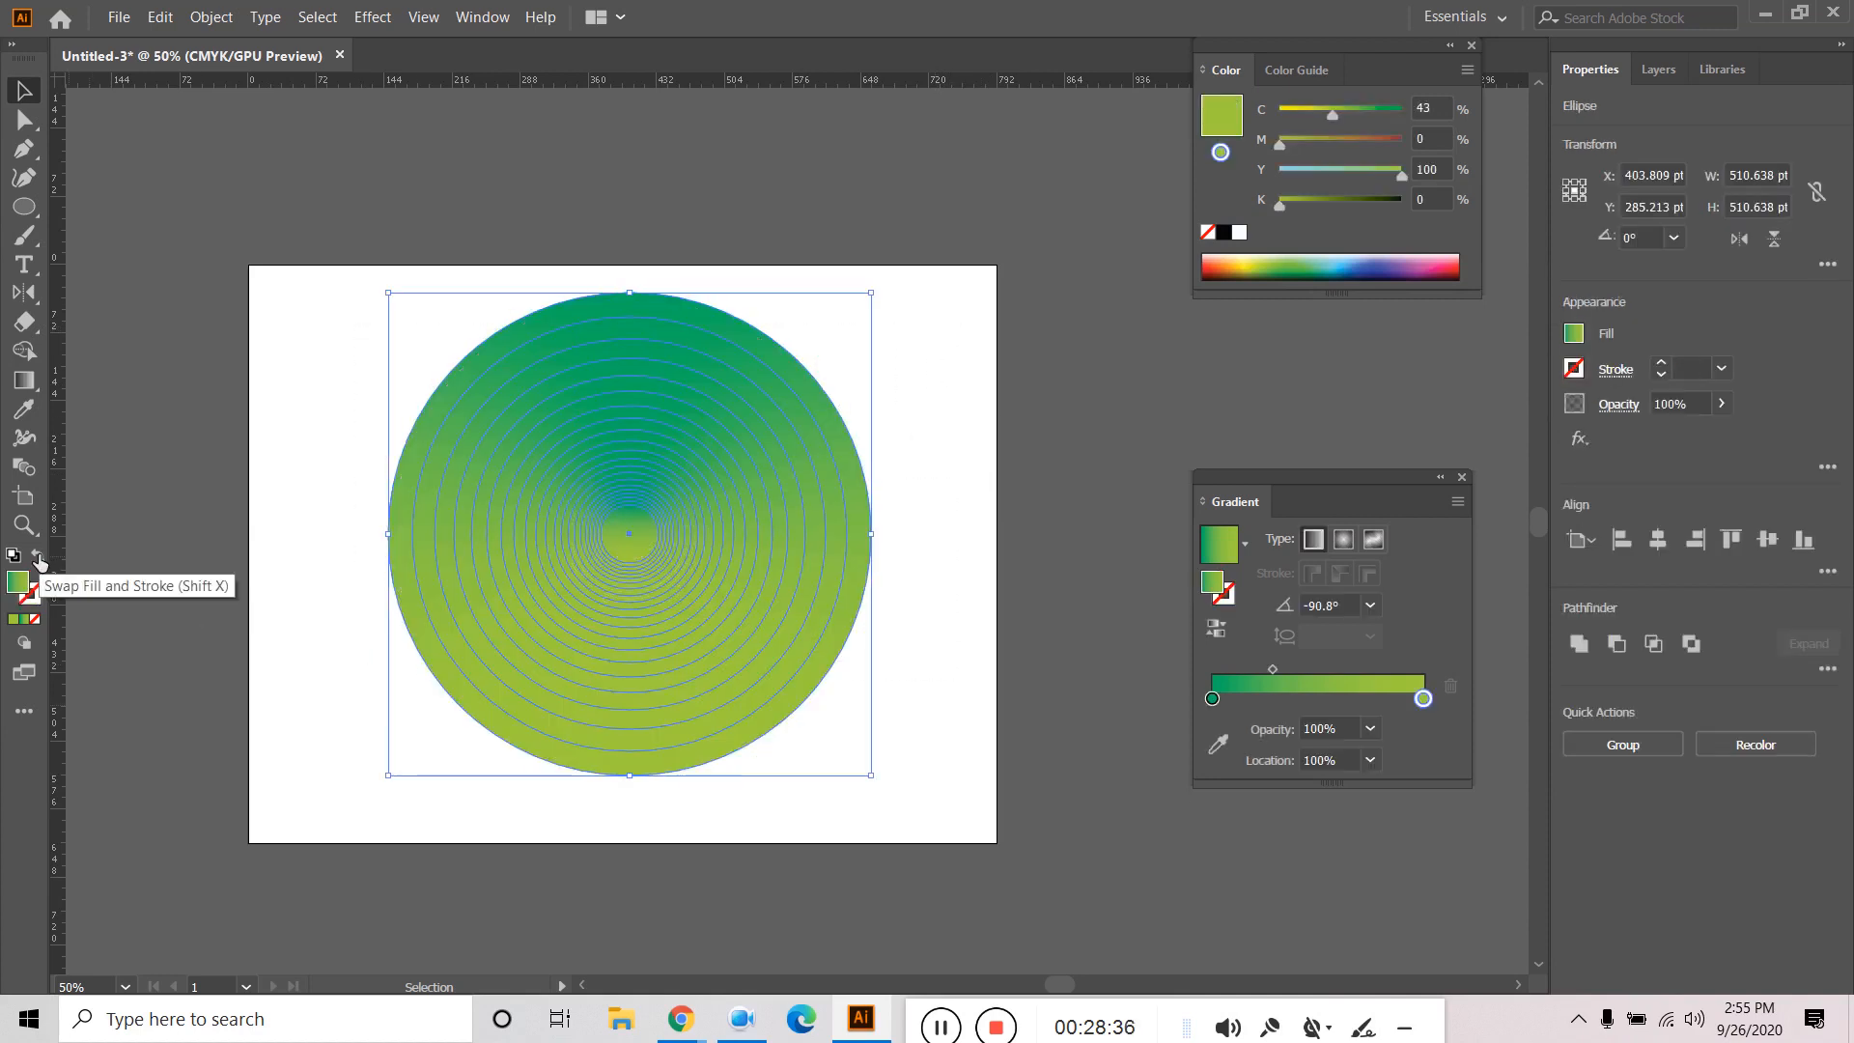
{"action": "left_click", "coordinate": [338, 356]}
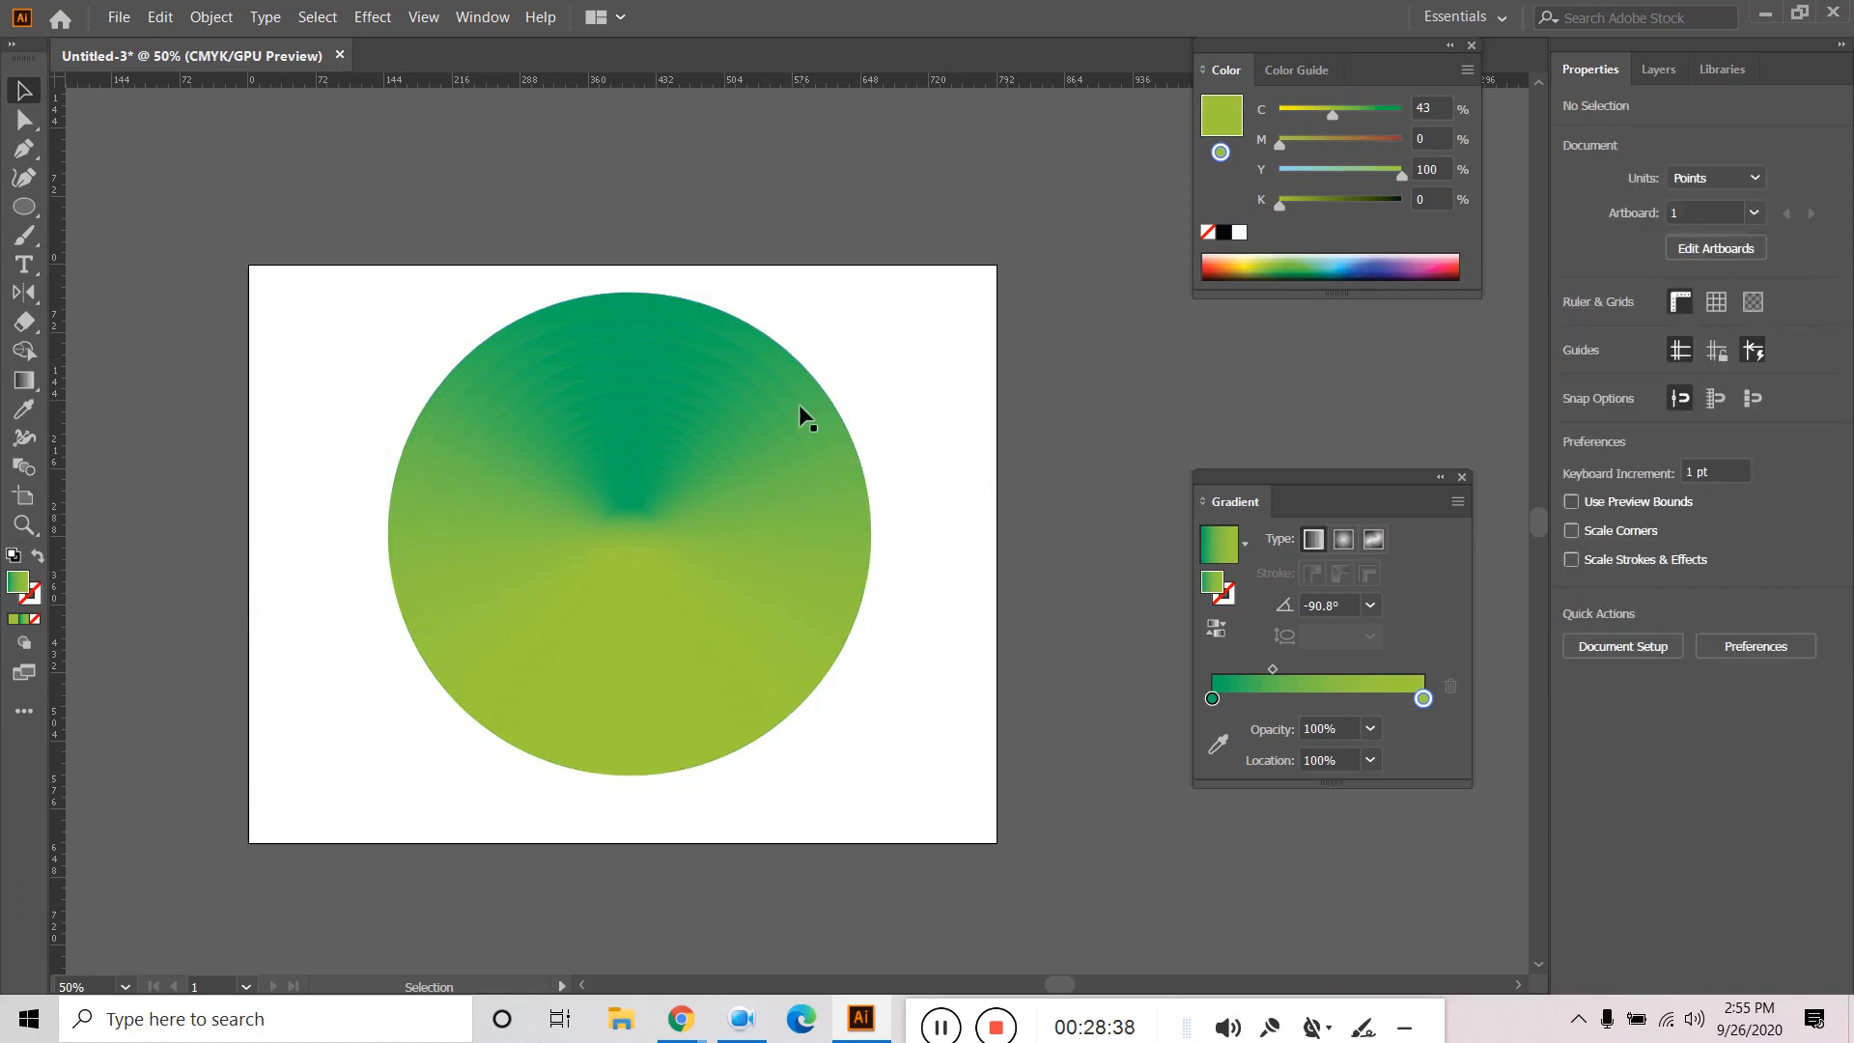
Swap the fill and stroke of all the circles back so the gradient is on their strokes.
{"action": "left_click", "coordinate": [32, 593]}
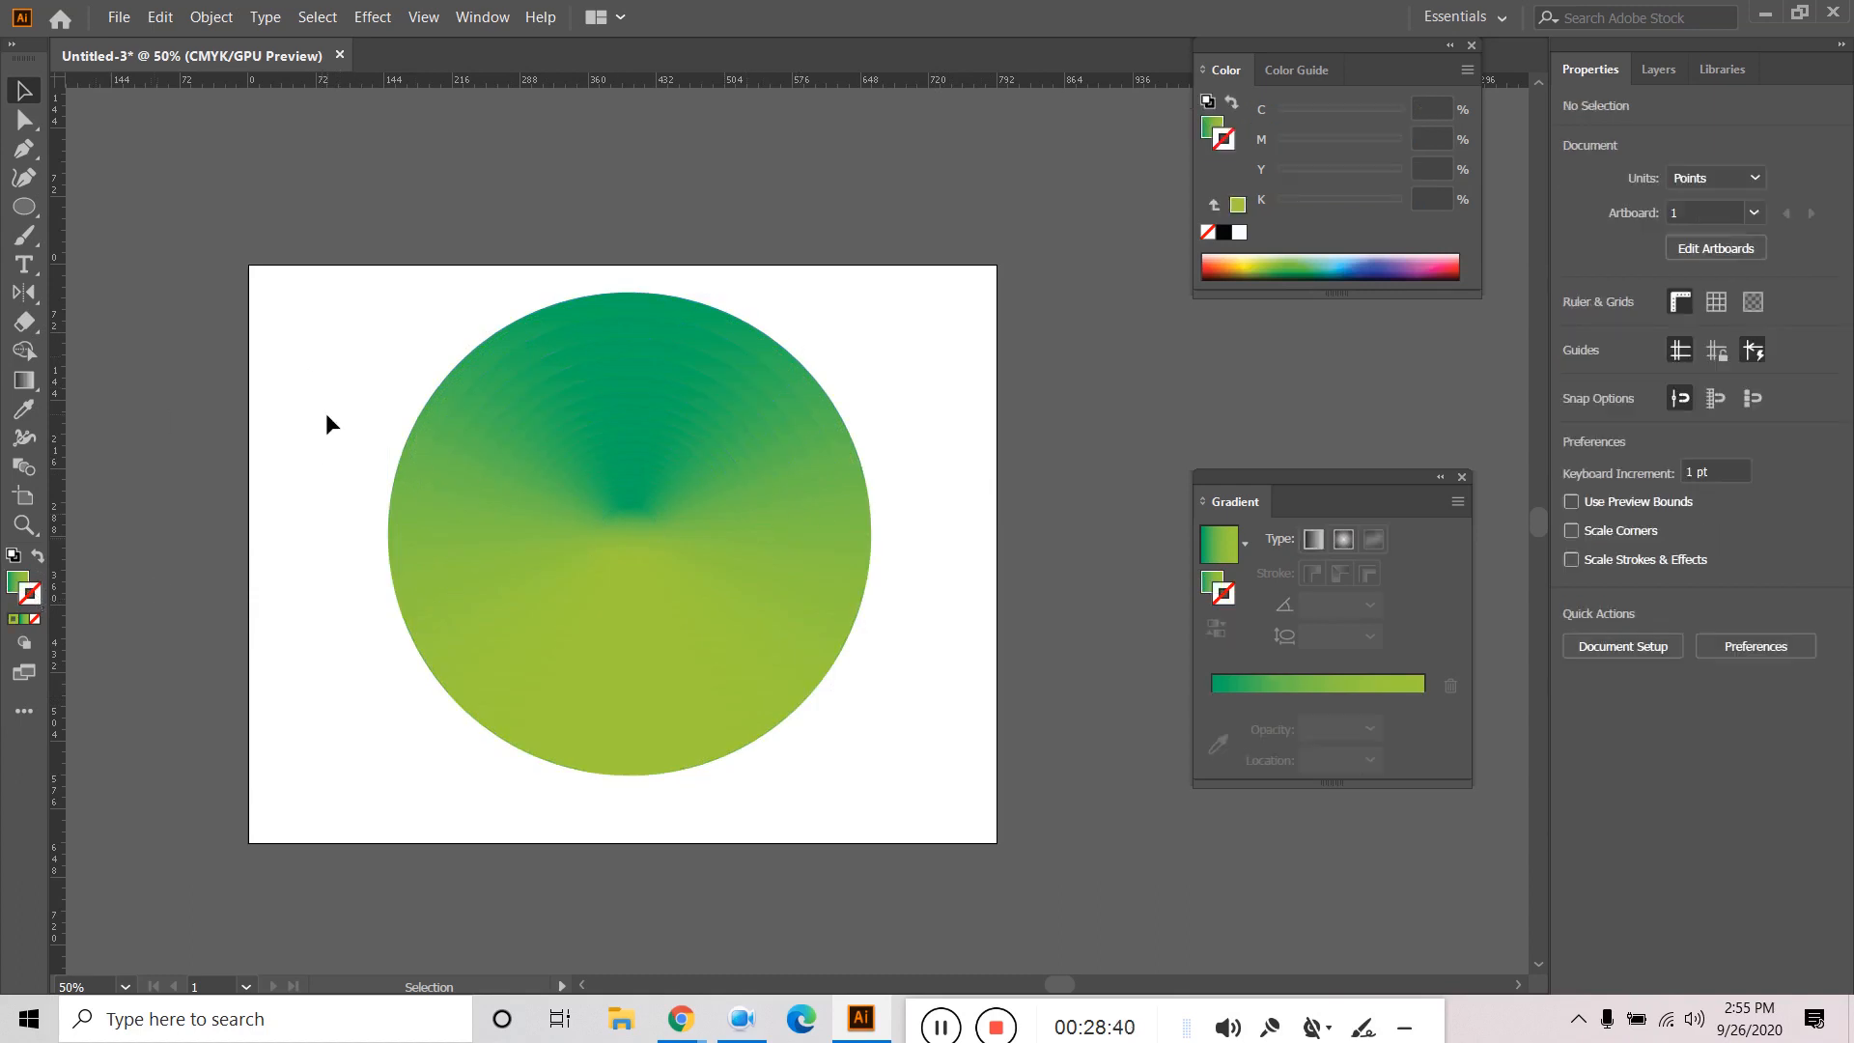
{"action": "left_click_drag", "start_coordinate": [343, 347], "coordinate": [770, 800]}
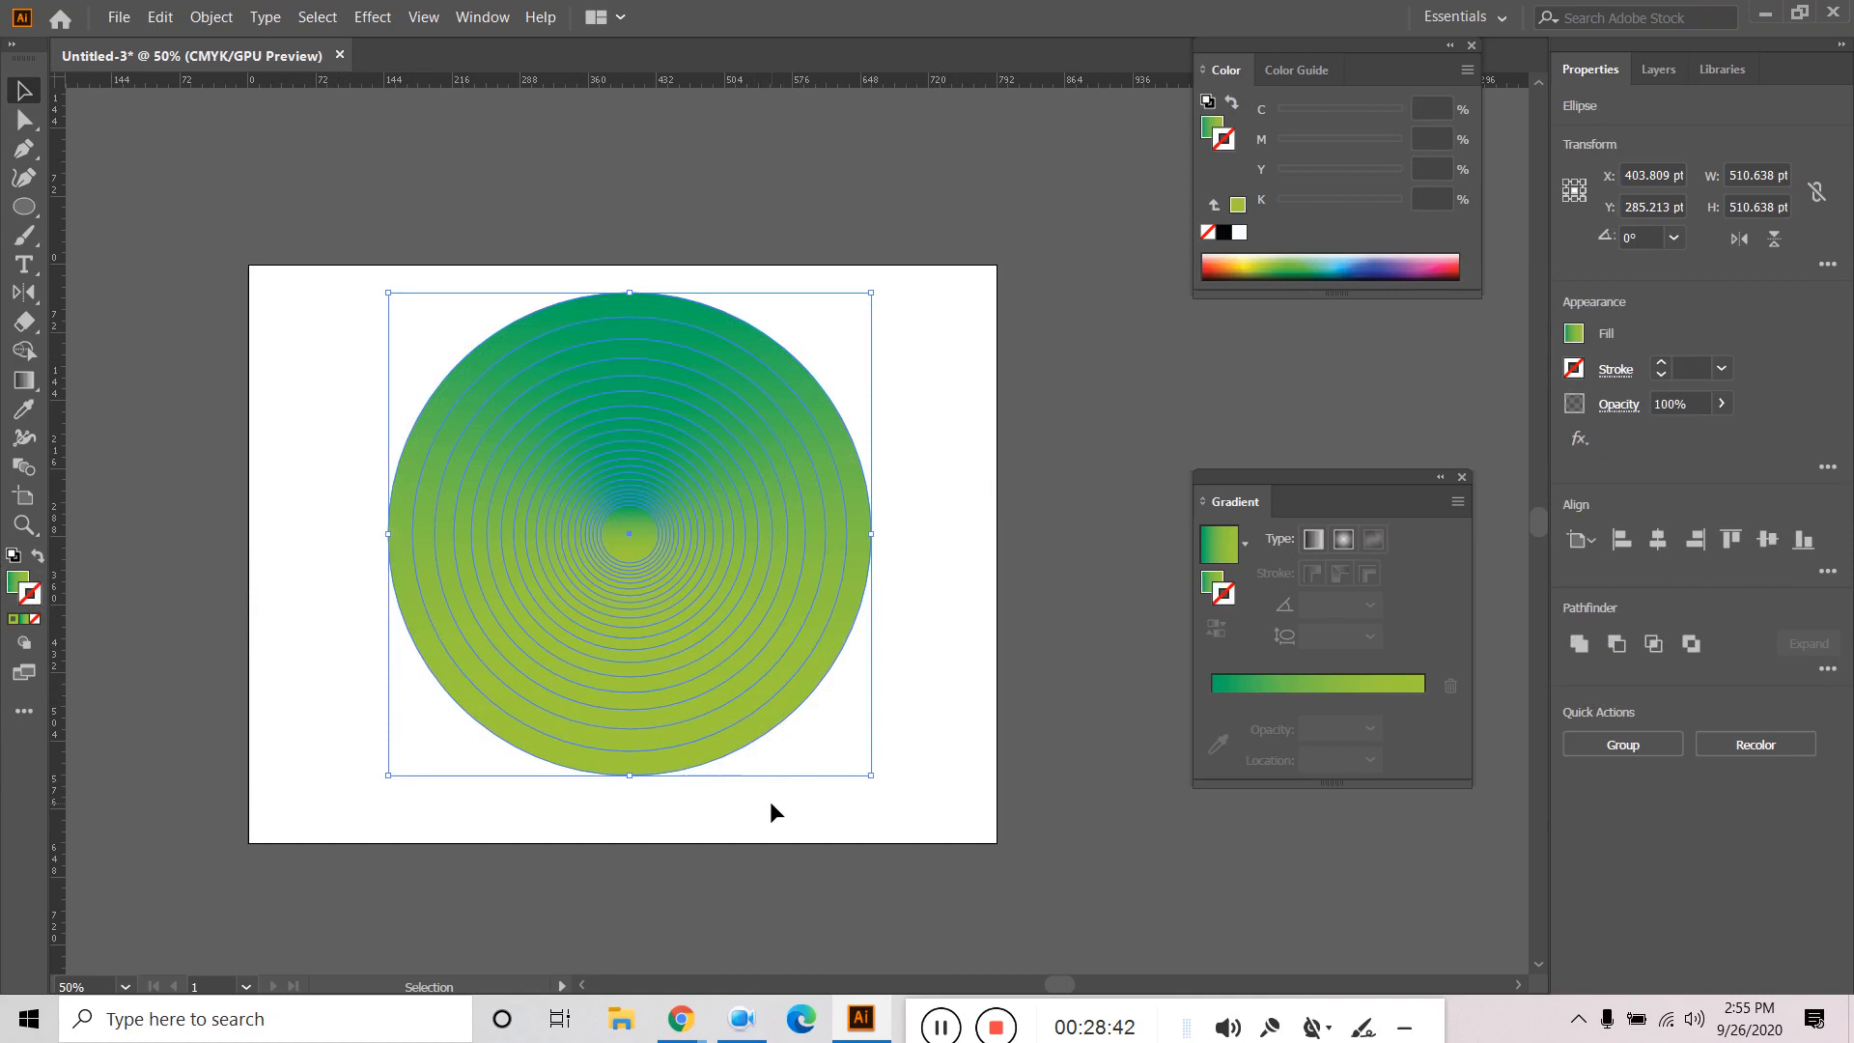
{"action": "left_click", "coordinate": [38, 557]}
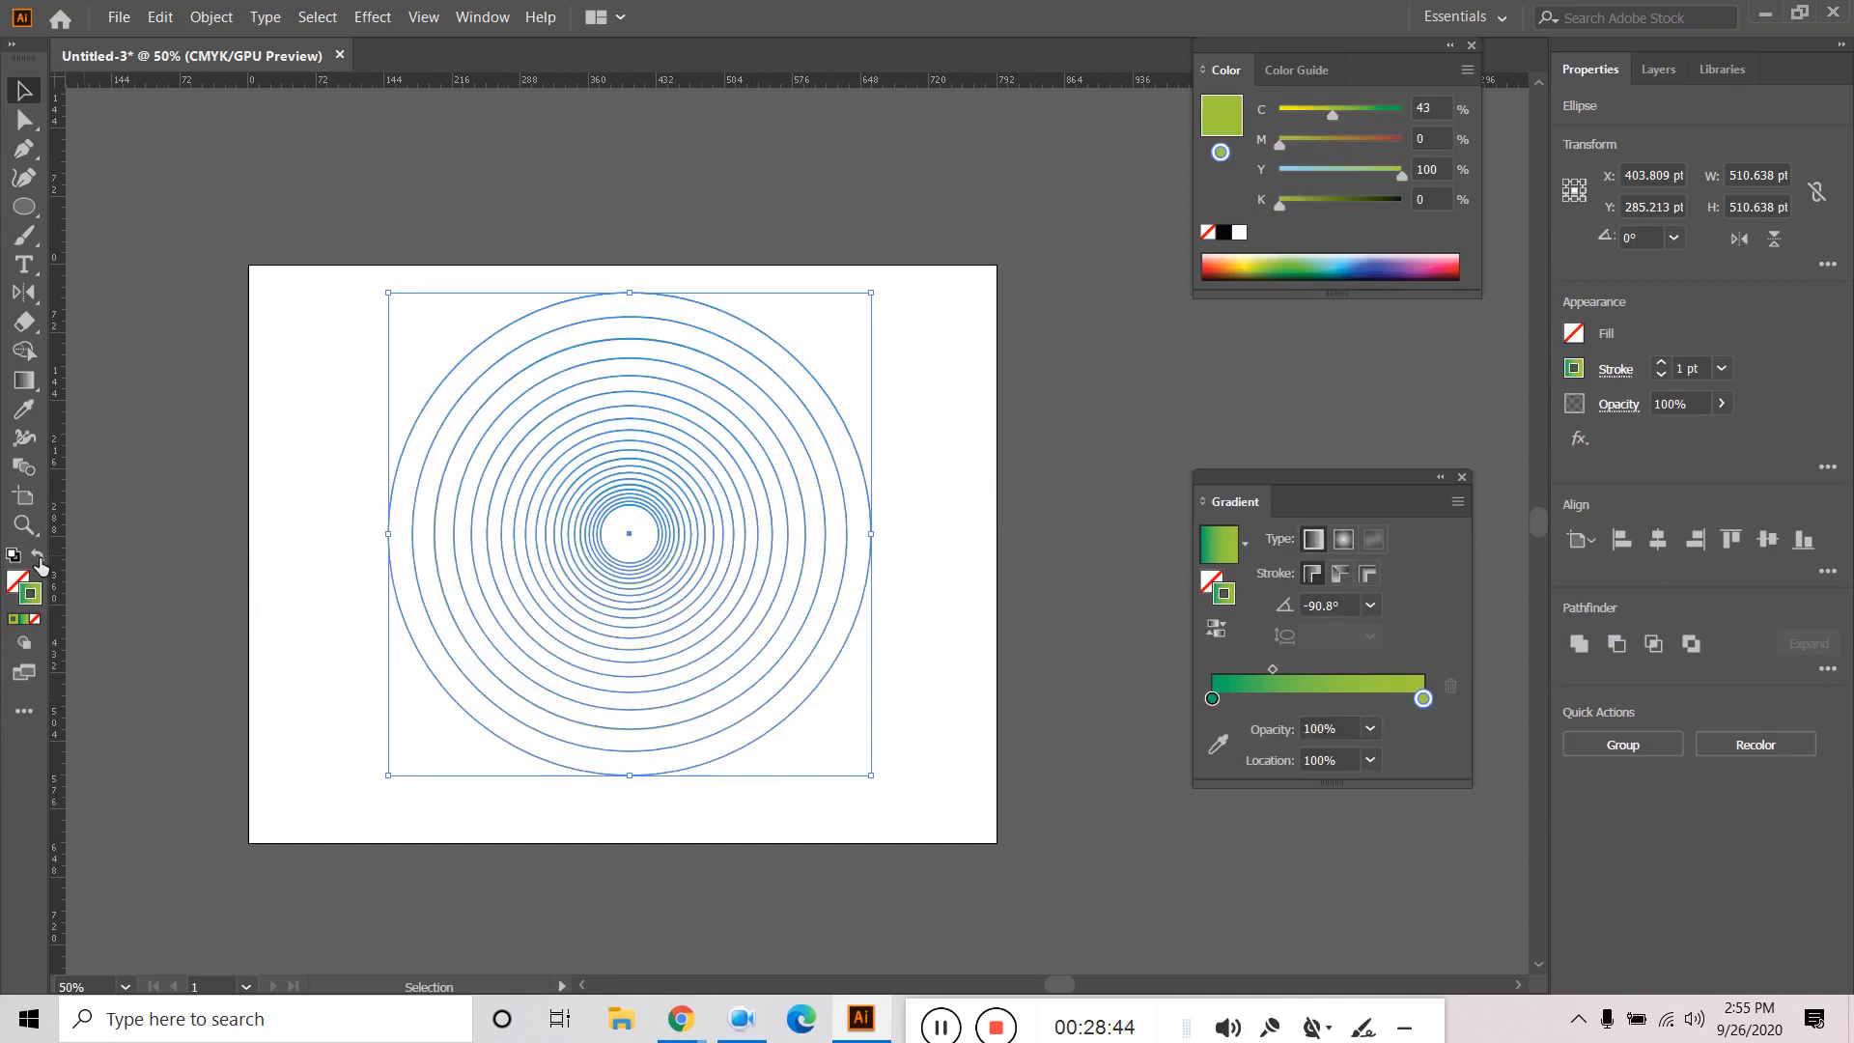
Set the stroke weight of all the concentric circles to 3 pt.
{"action": "left_click", "coordinate": [205, 544]}
{"action": "left_click_drag", "start_coordinate": [322, 421], "coordinate": [938, 809]}
{"action": "left_click", "coordinate": [1661, 363]}
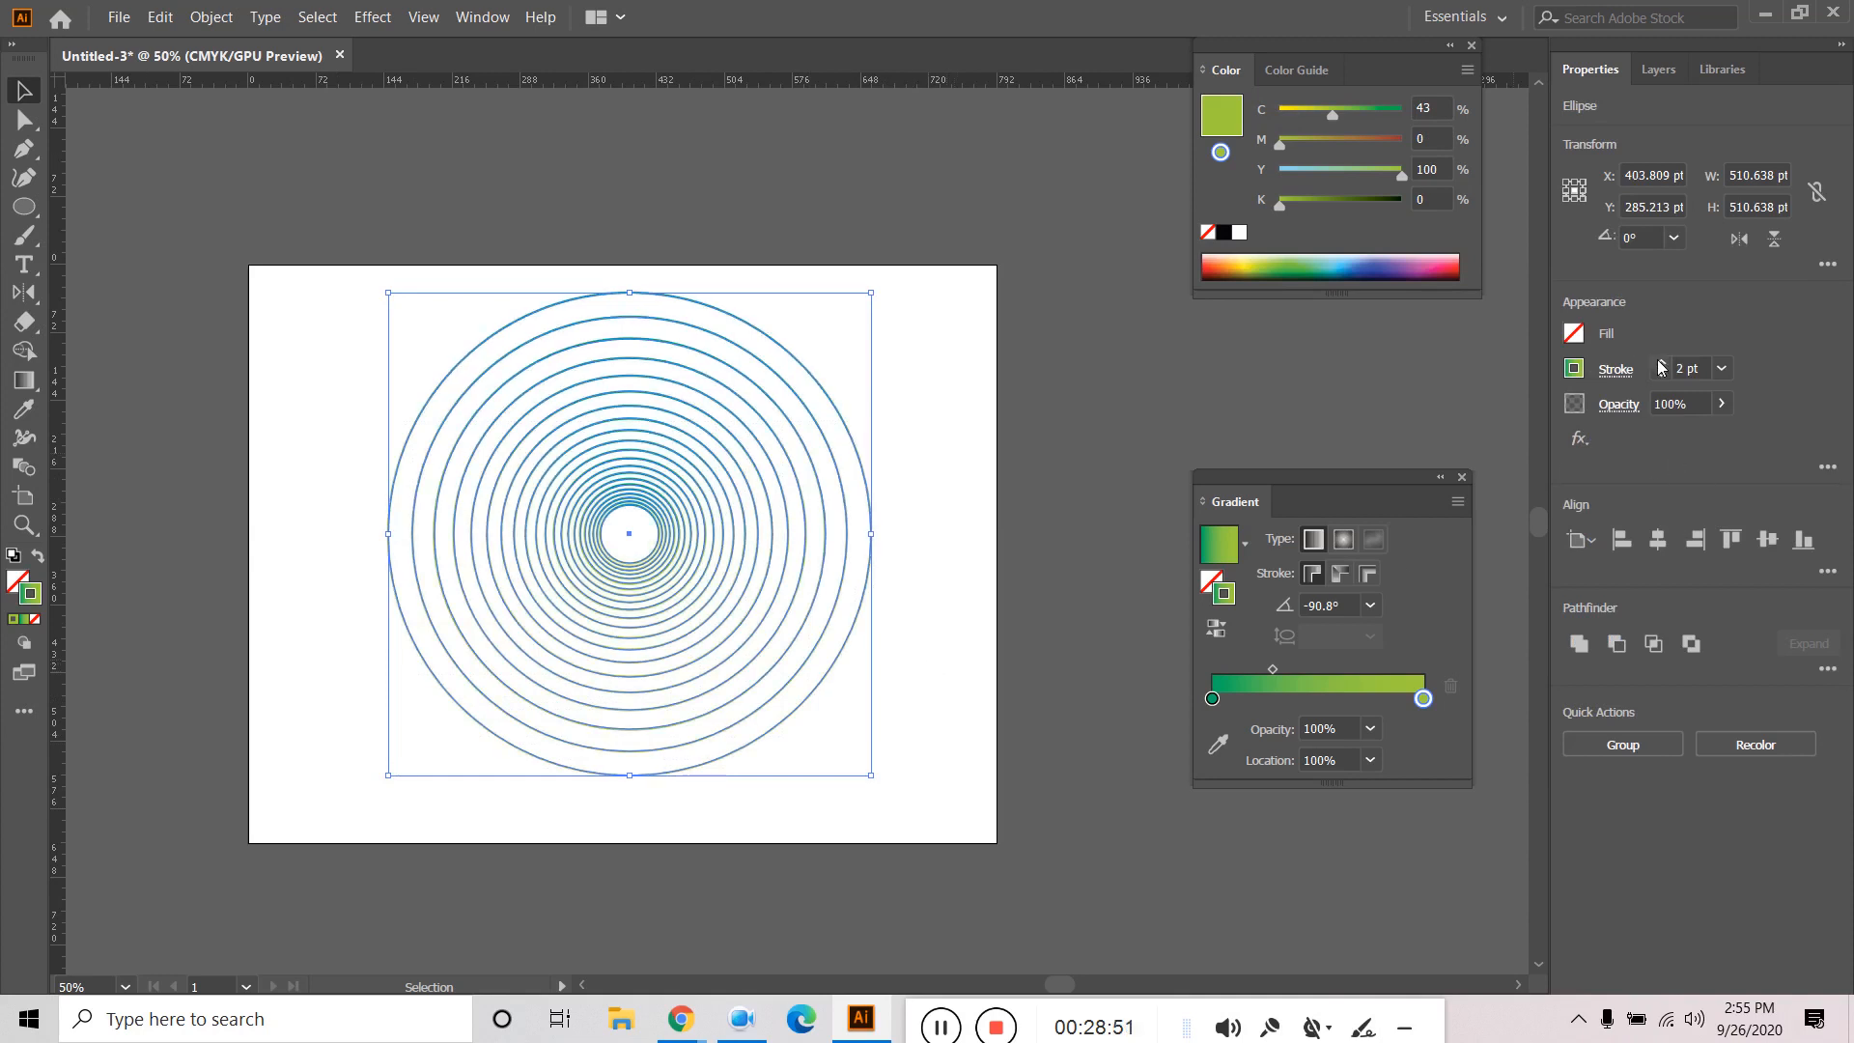
{"action": "left_click", "coordinate": [948, 381]}
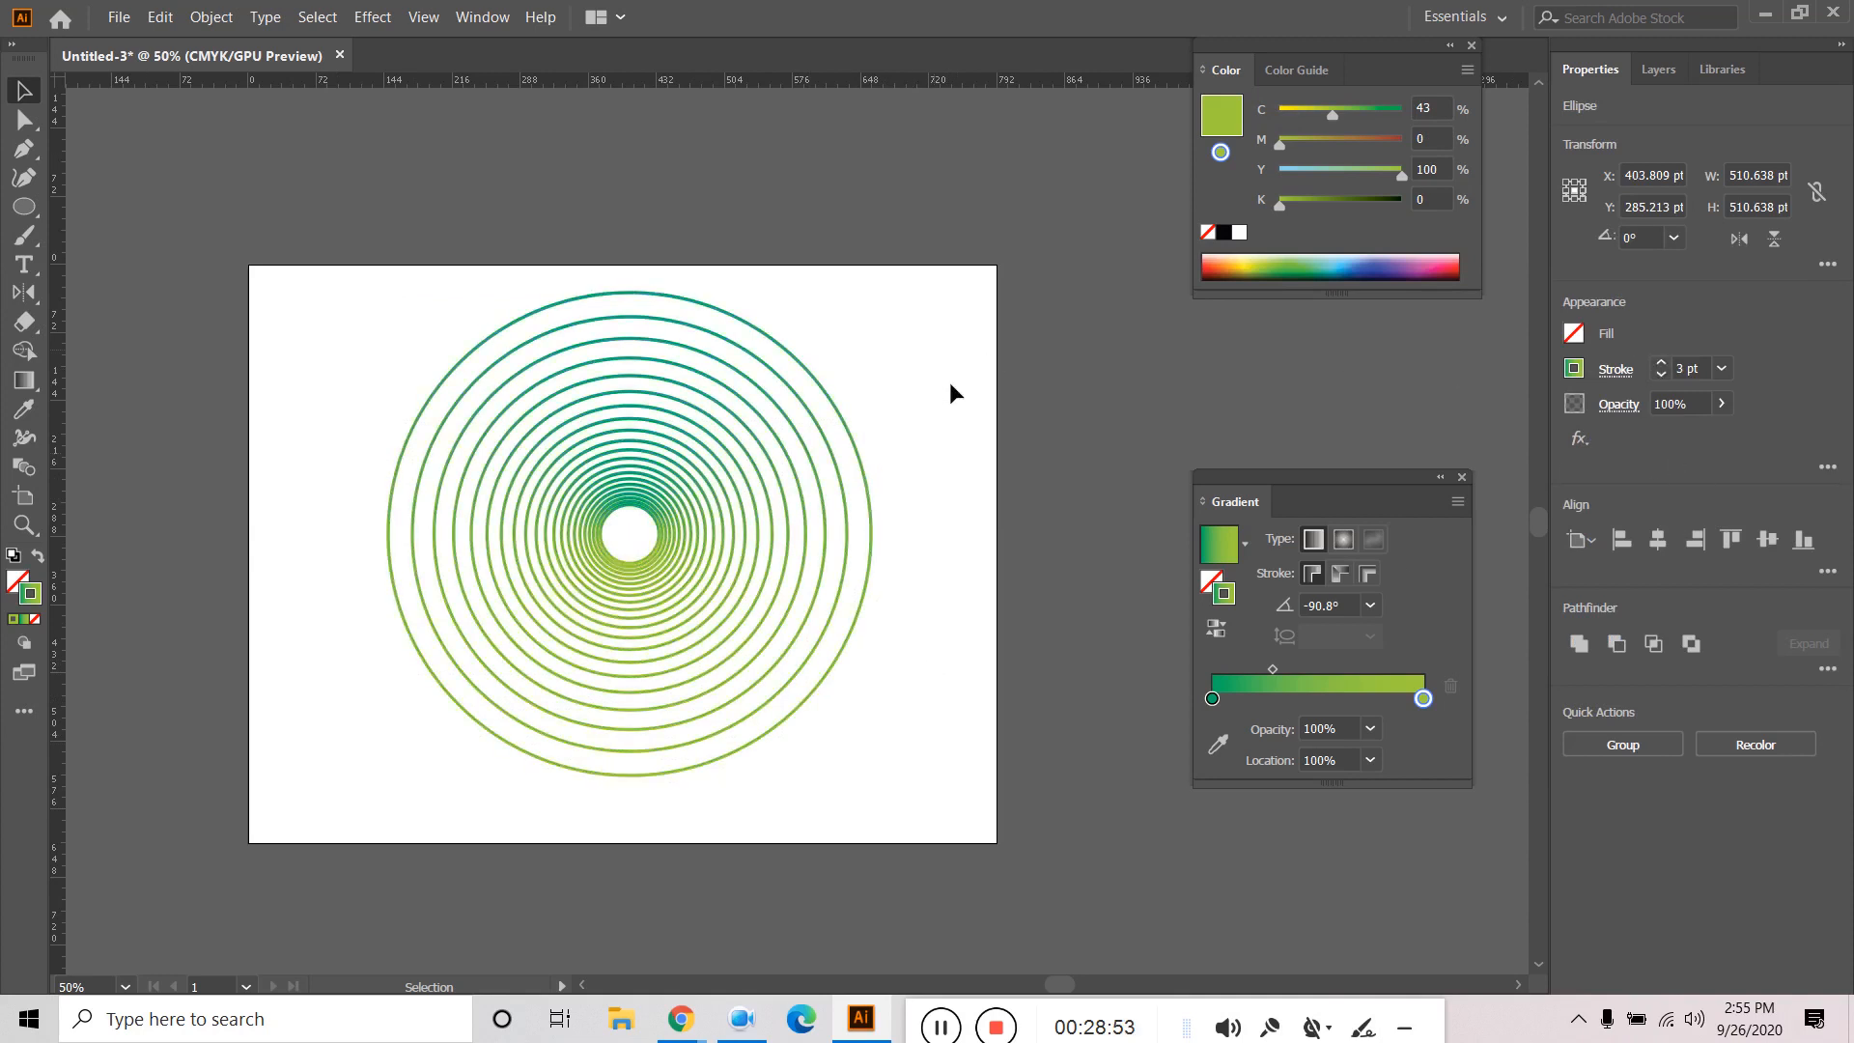
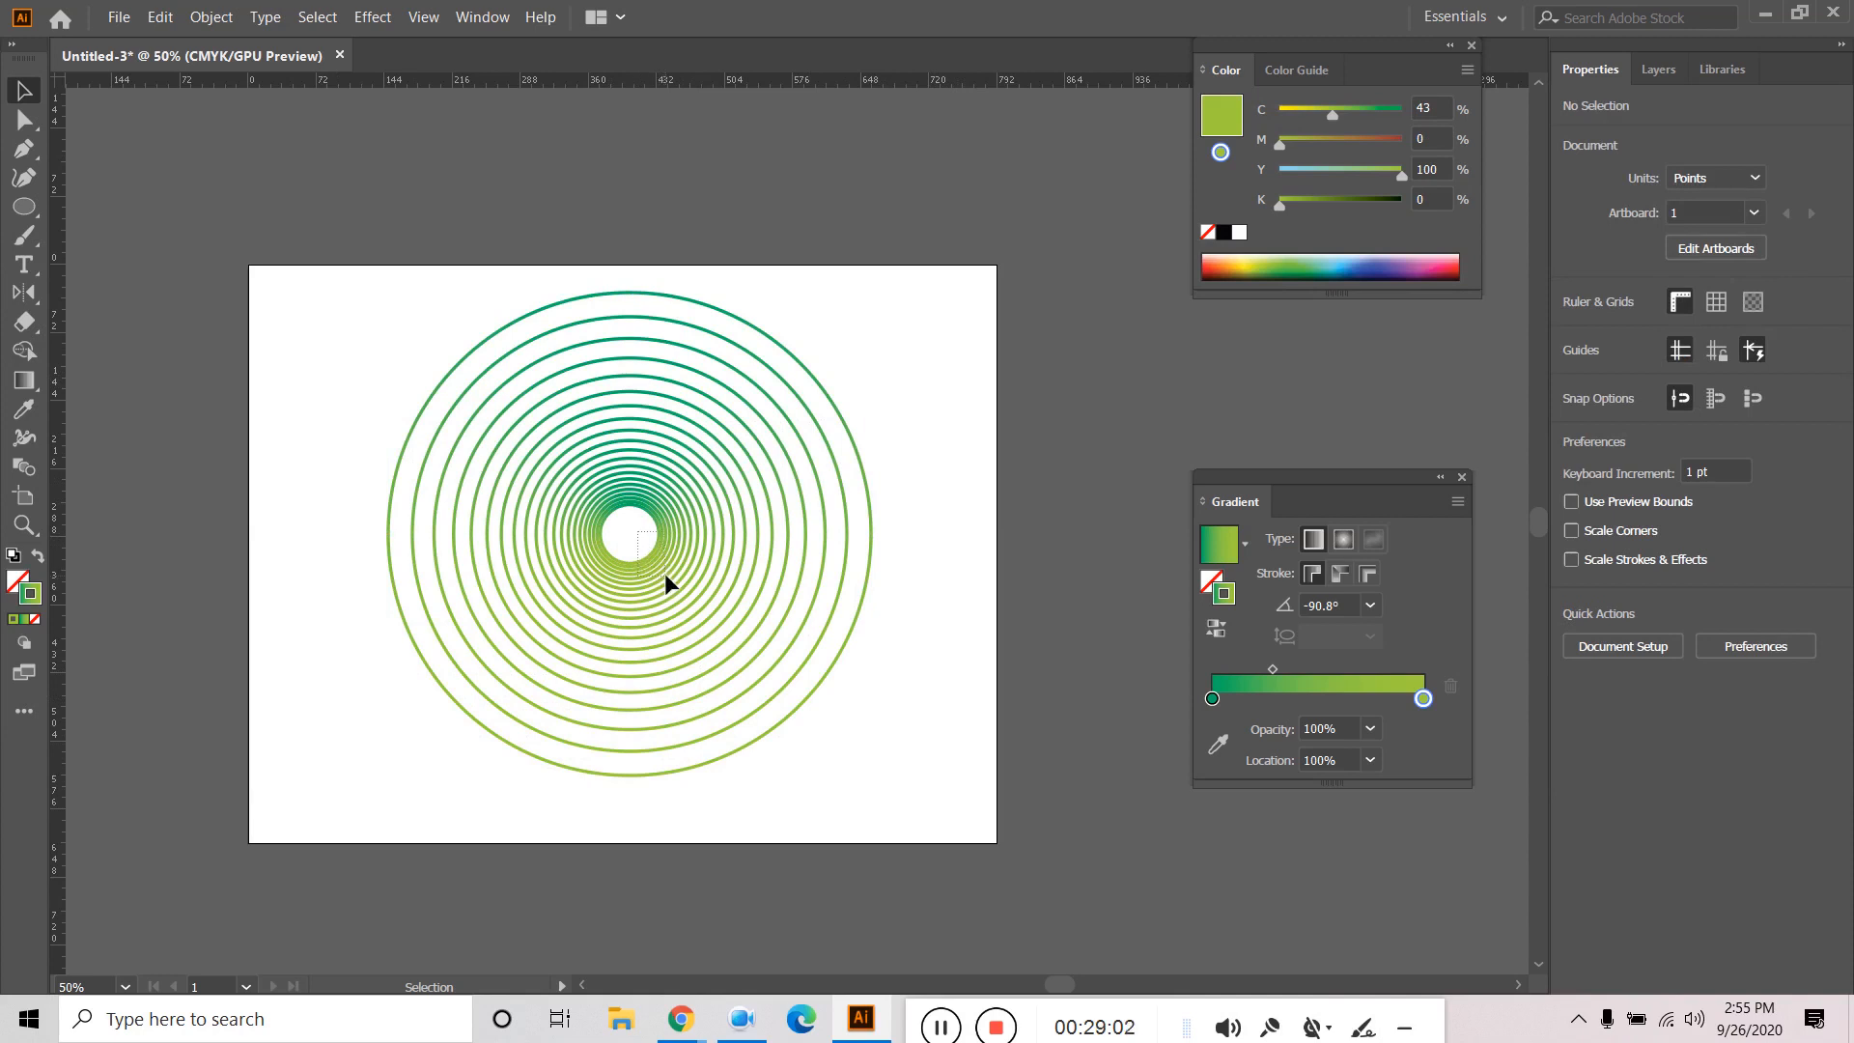
Set the stroke weight of only the innermost group of circles to 2 pt.
{"action": "left_click_drag", "start_coordinate": [638, 531], "coordinate": [664, 574]}
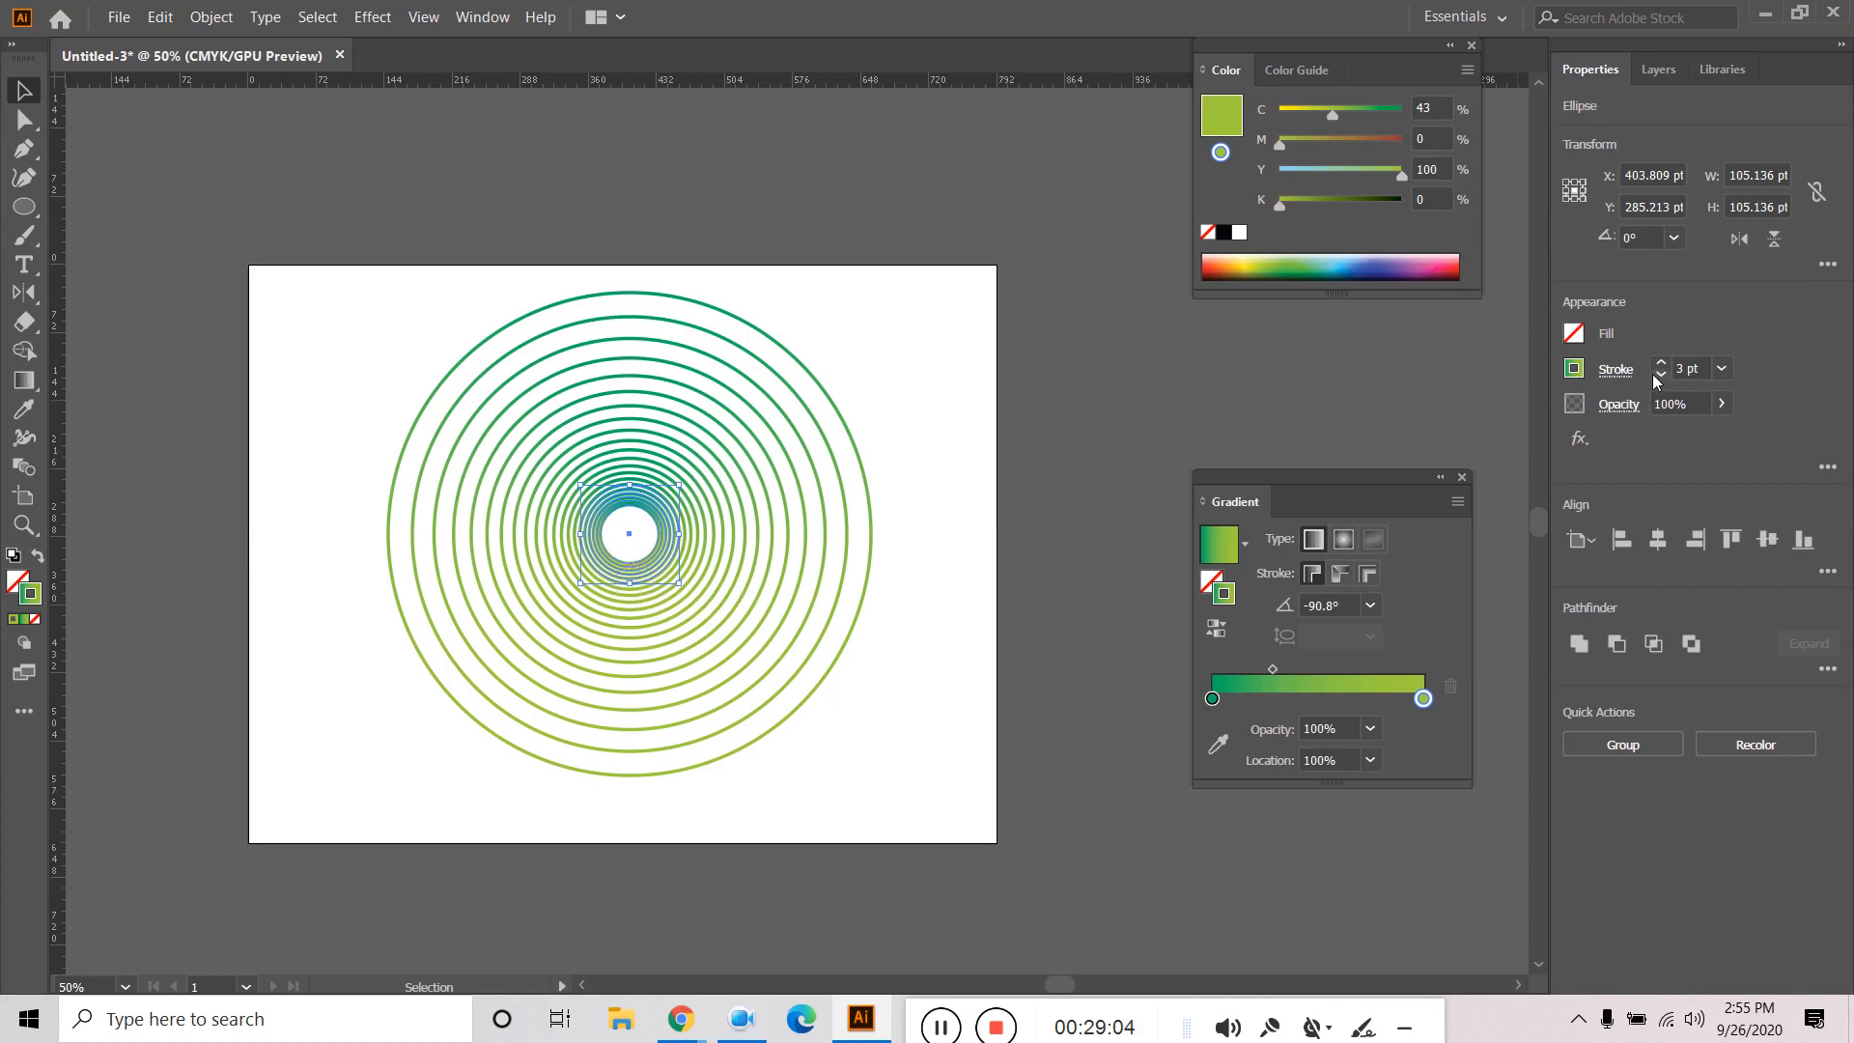
{"action": "left_click", "coordinate": [1662, 375]}
{"action": "left_click", "coordinate": [967, 402]}
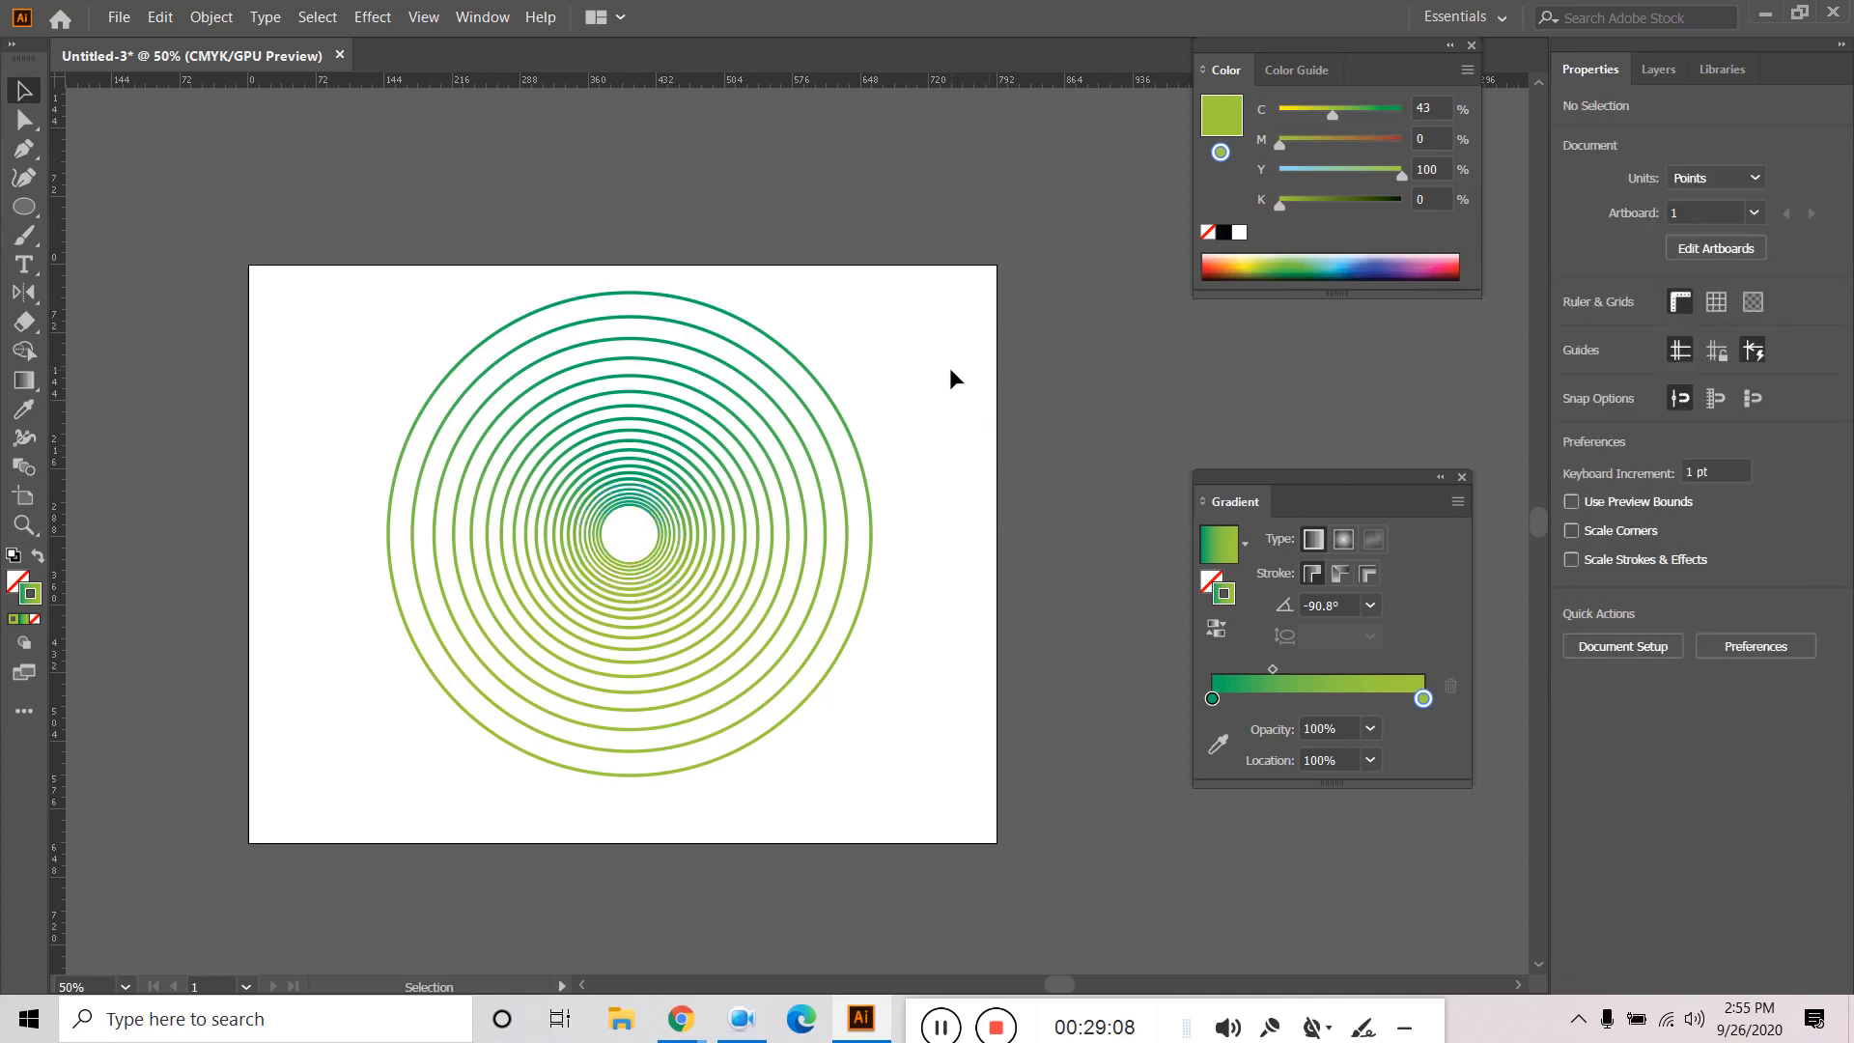
Delete the whole pattern of concentric circles from the artboard.
{"action": "left_click_drag", "start_coordinate": [982, 350], "coordinate": [346, 730]}
{"action": "left_click", "coordinate": [990, 438]}
{"action": "scroll", "coordinate": [719, 447], "scroll_direction": "up", "scroll_amount": 3}
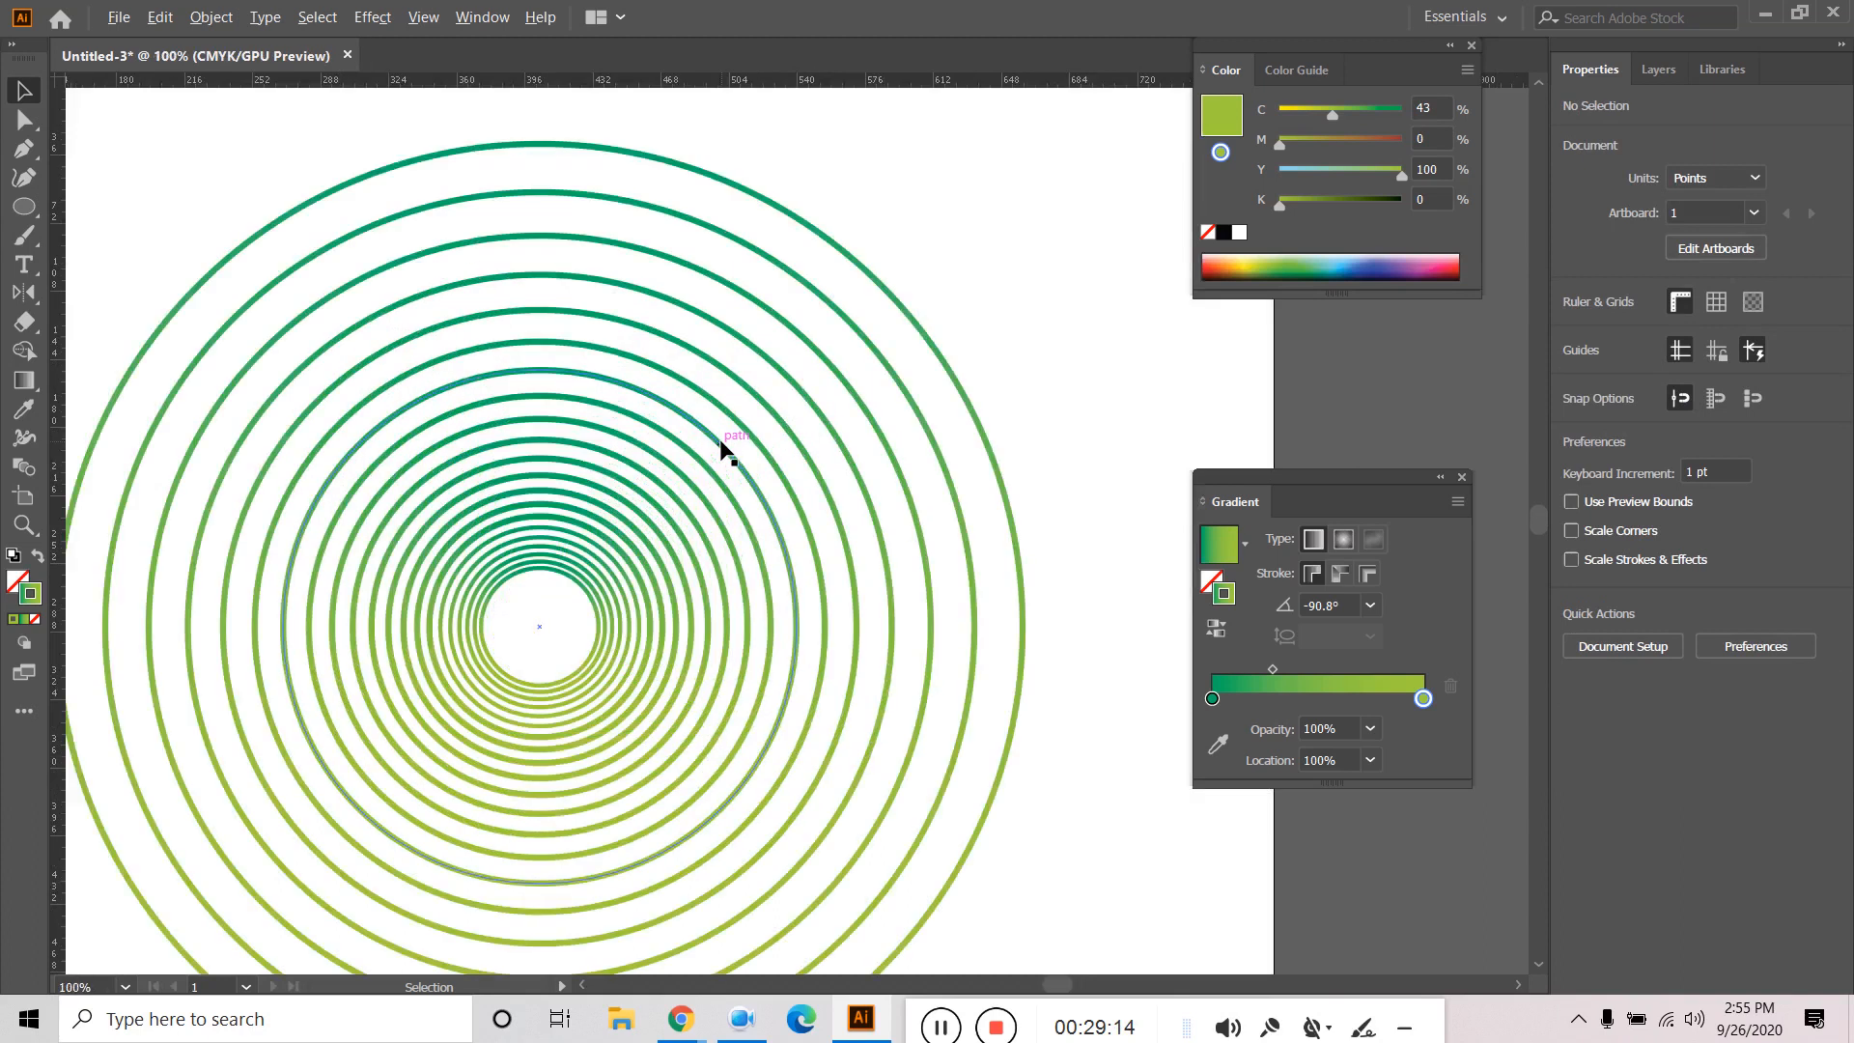
{"action": "scroll", "coordinate": [724, 444], "scroll_direction": "down", "scroll_amount": 1}
{"action": "scroll", "coordinate": [722, 446], "scroll_direction": "down", "scroll_amount": 1}
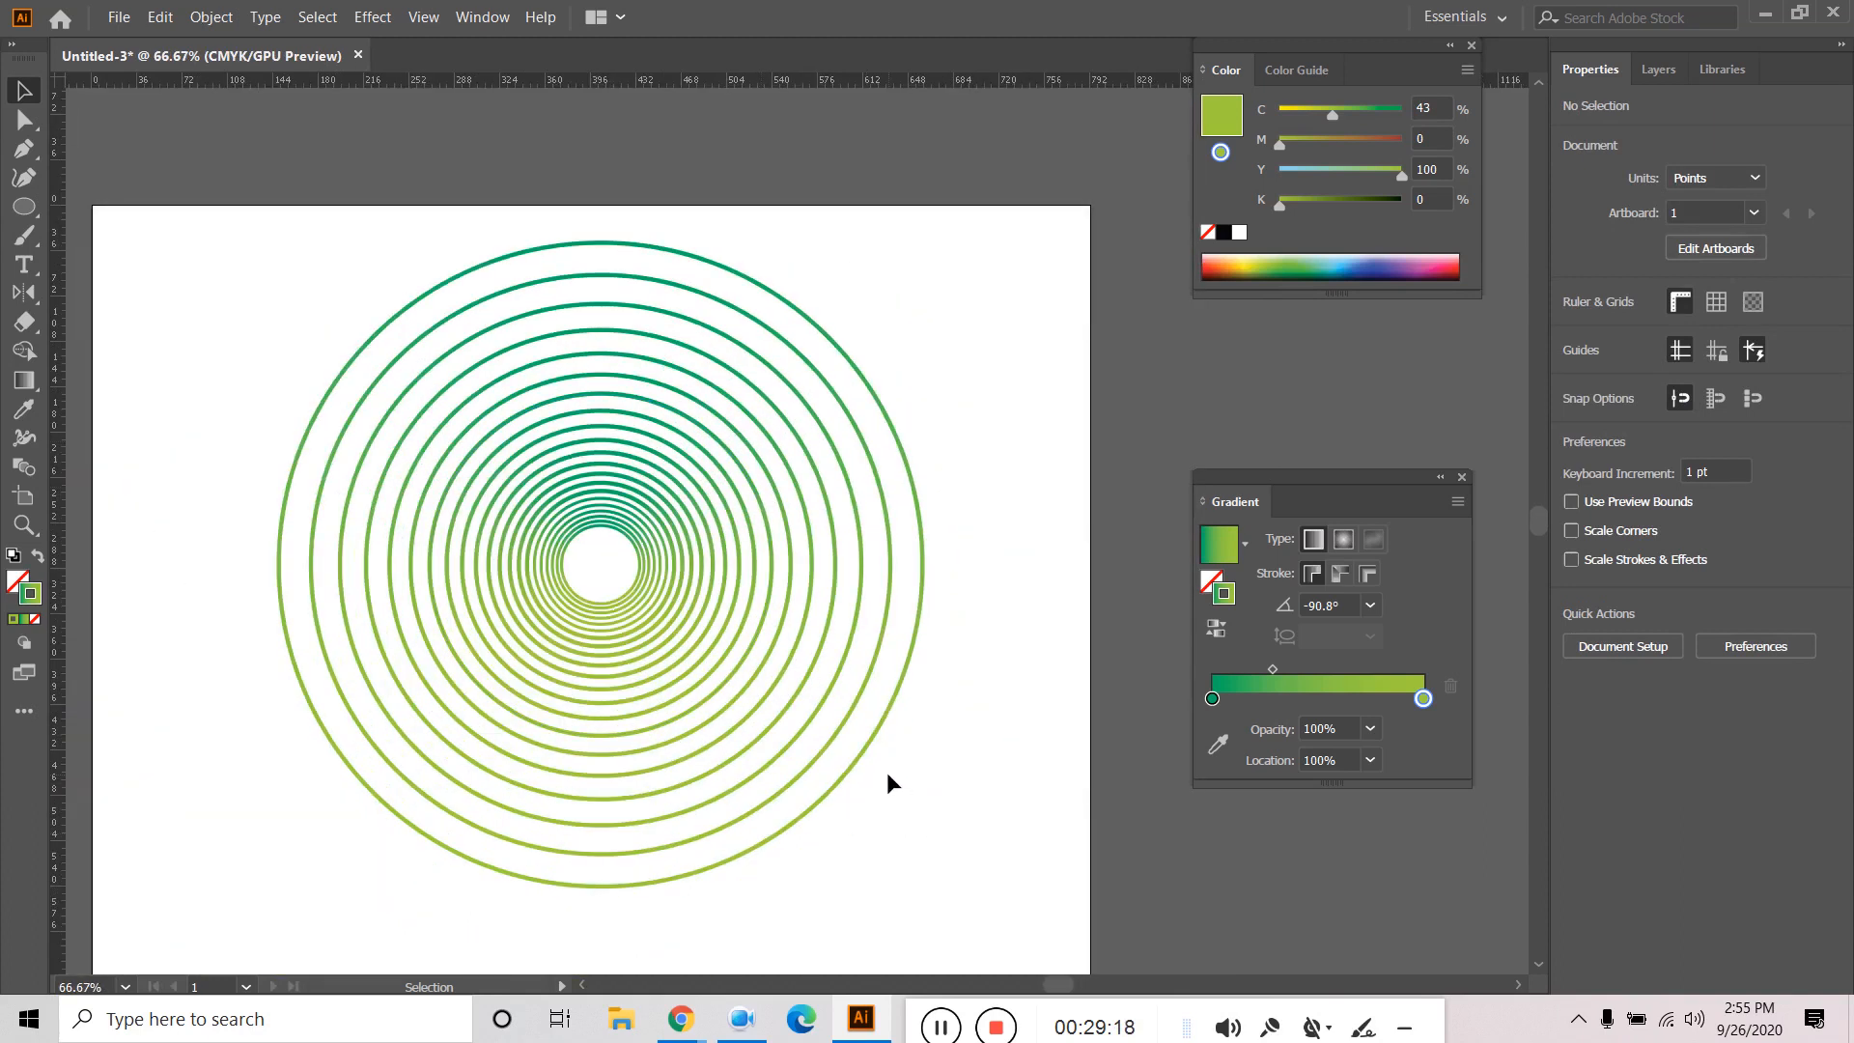
{"action": "scroll", "coordinate": [887, 775], "scroll_direction": "down", "scroll_amount": 1}
{"action": "left_click_drag", "start_coordinate": [961, 444], "coordinate": [373, 804]}
{"action": "key", "text": "Delete"}
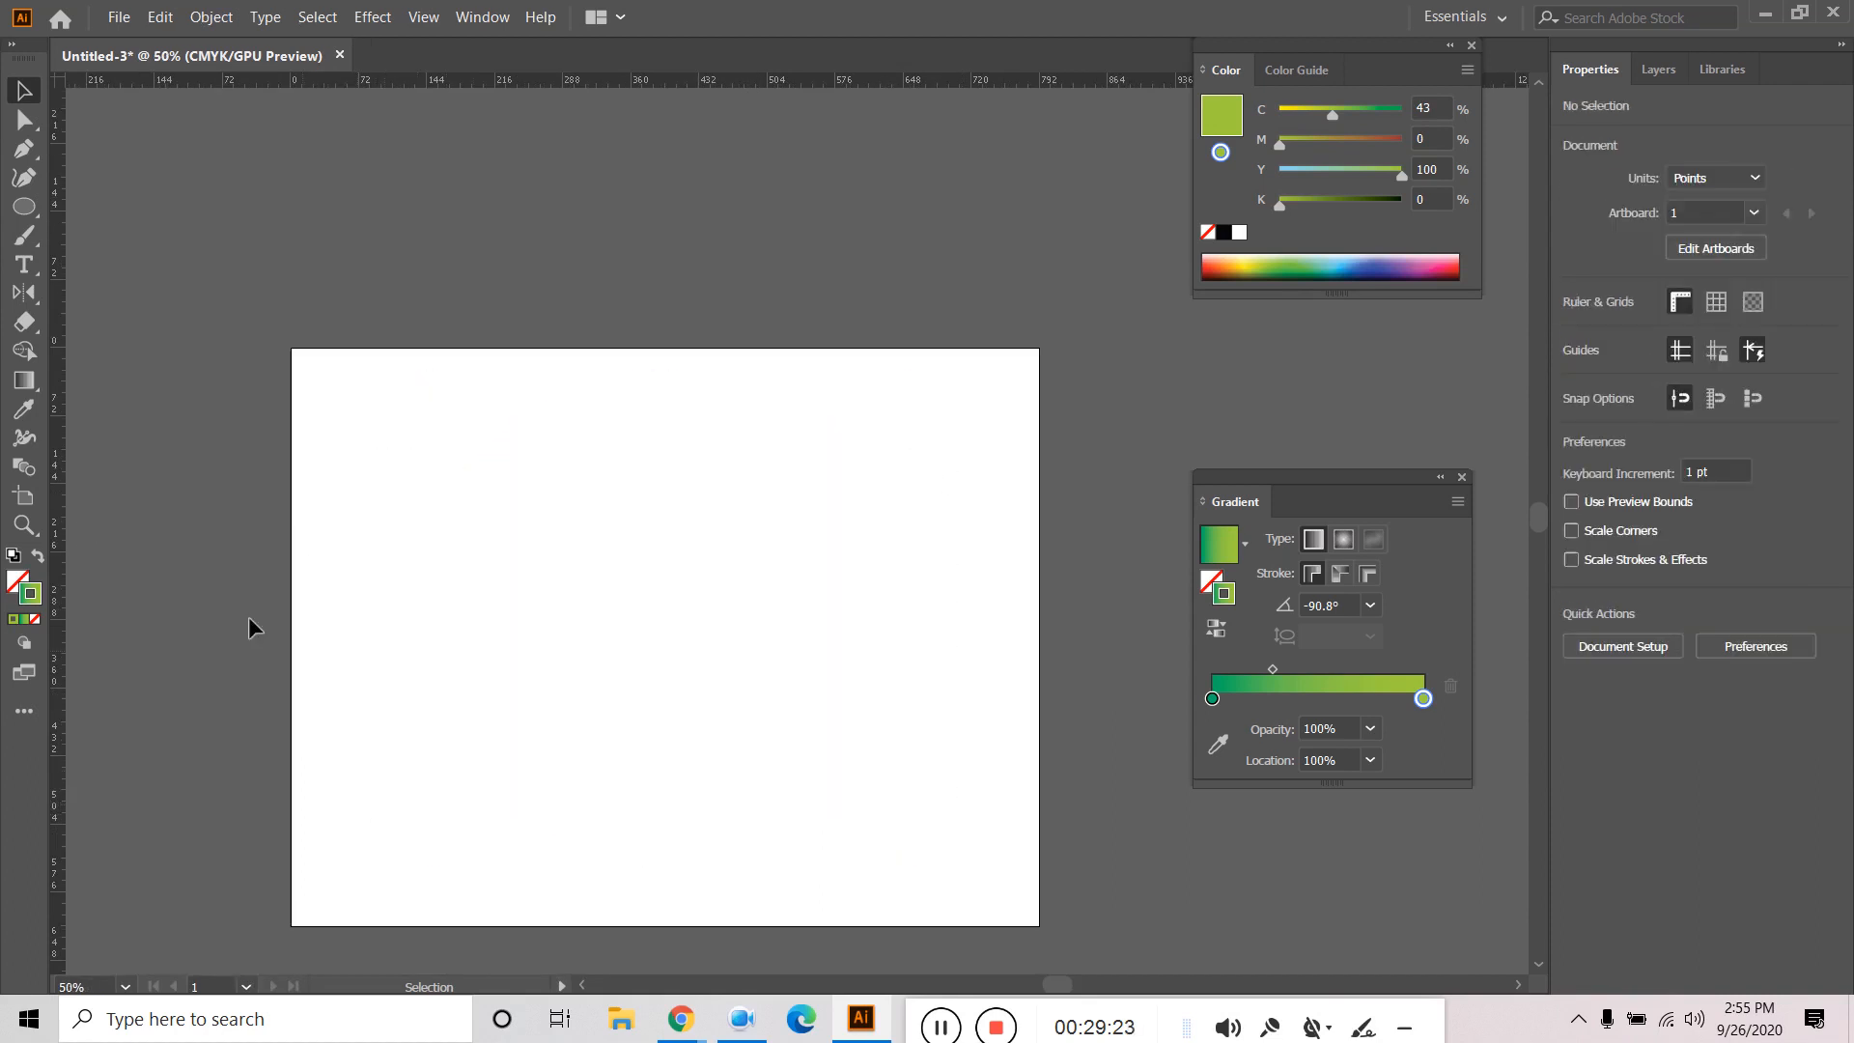
Draw a circle about 331 pt in diameter with the Ellipse tool and move it near the middle of the artboard.
{"action": "left_click", "coordinate": [24, 206]}
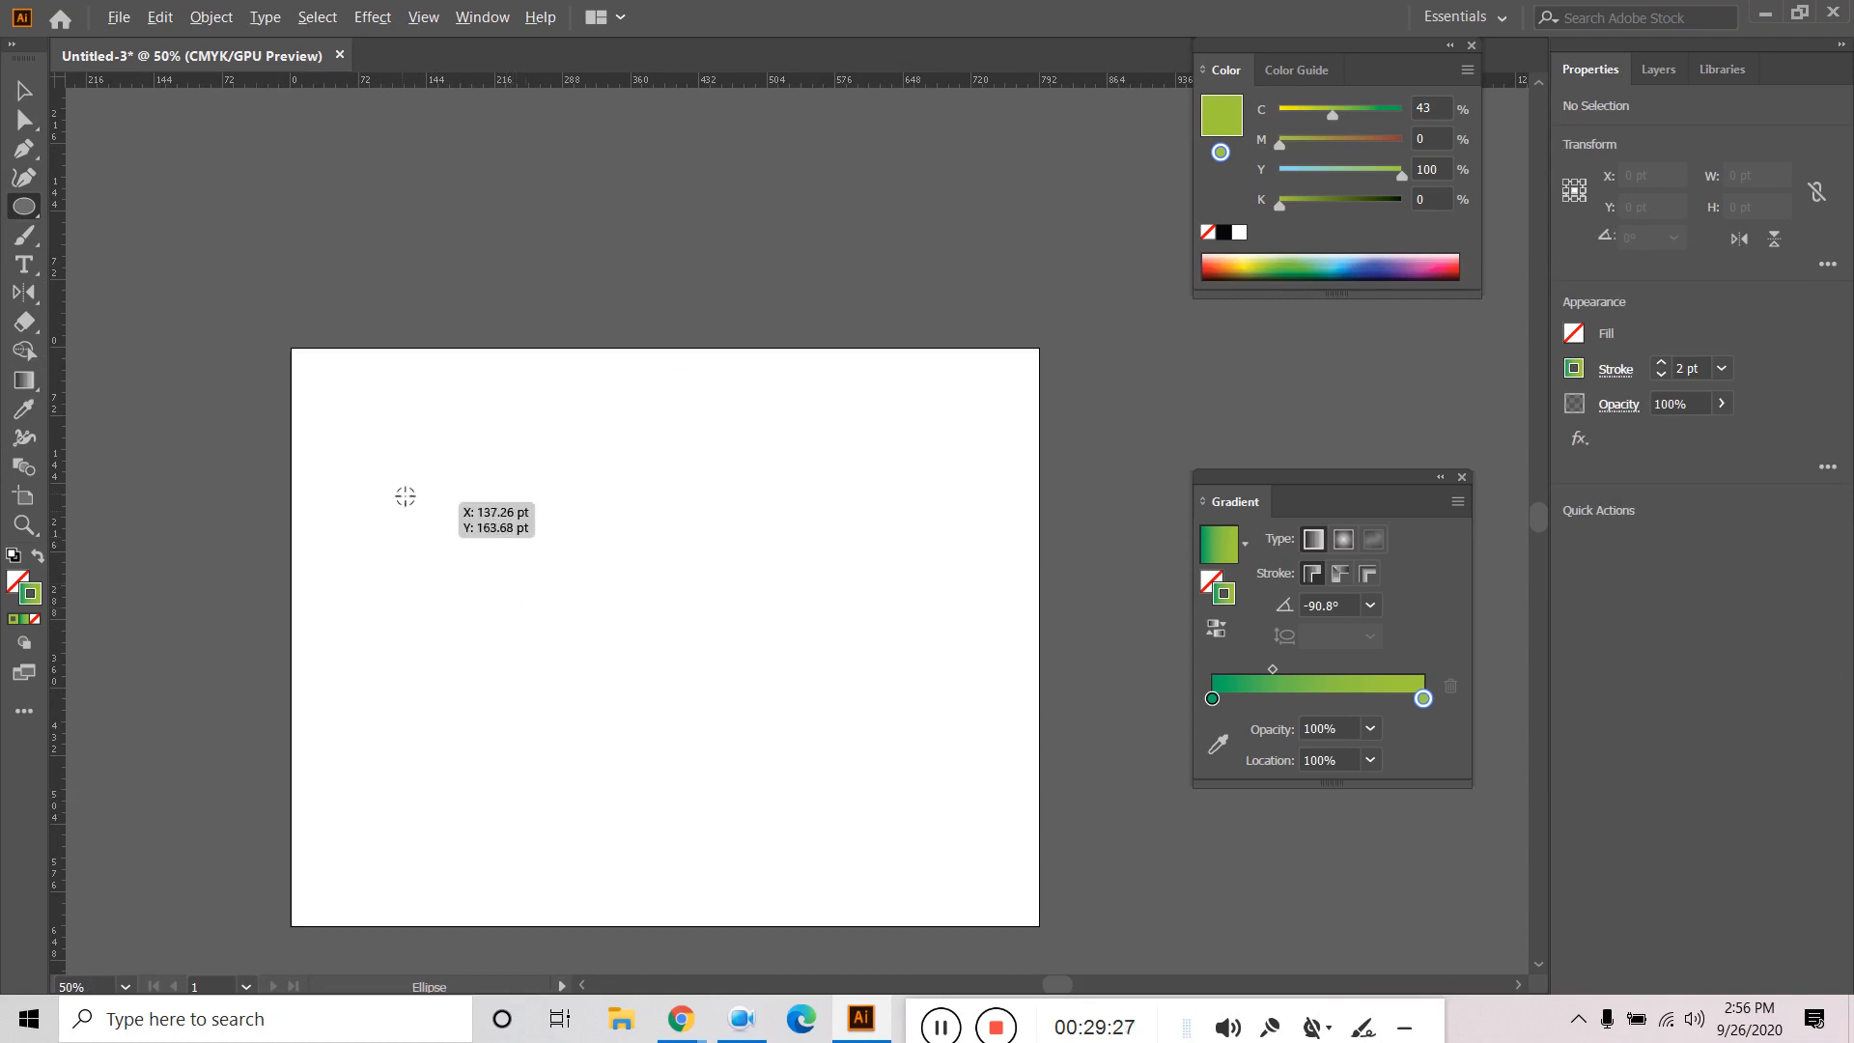
{"action": "left_click_drag", "start_coordinate": [400, 493], "coordinate": [555, 648]}
{"action": "key", "text": "v"}
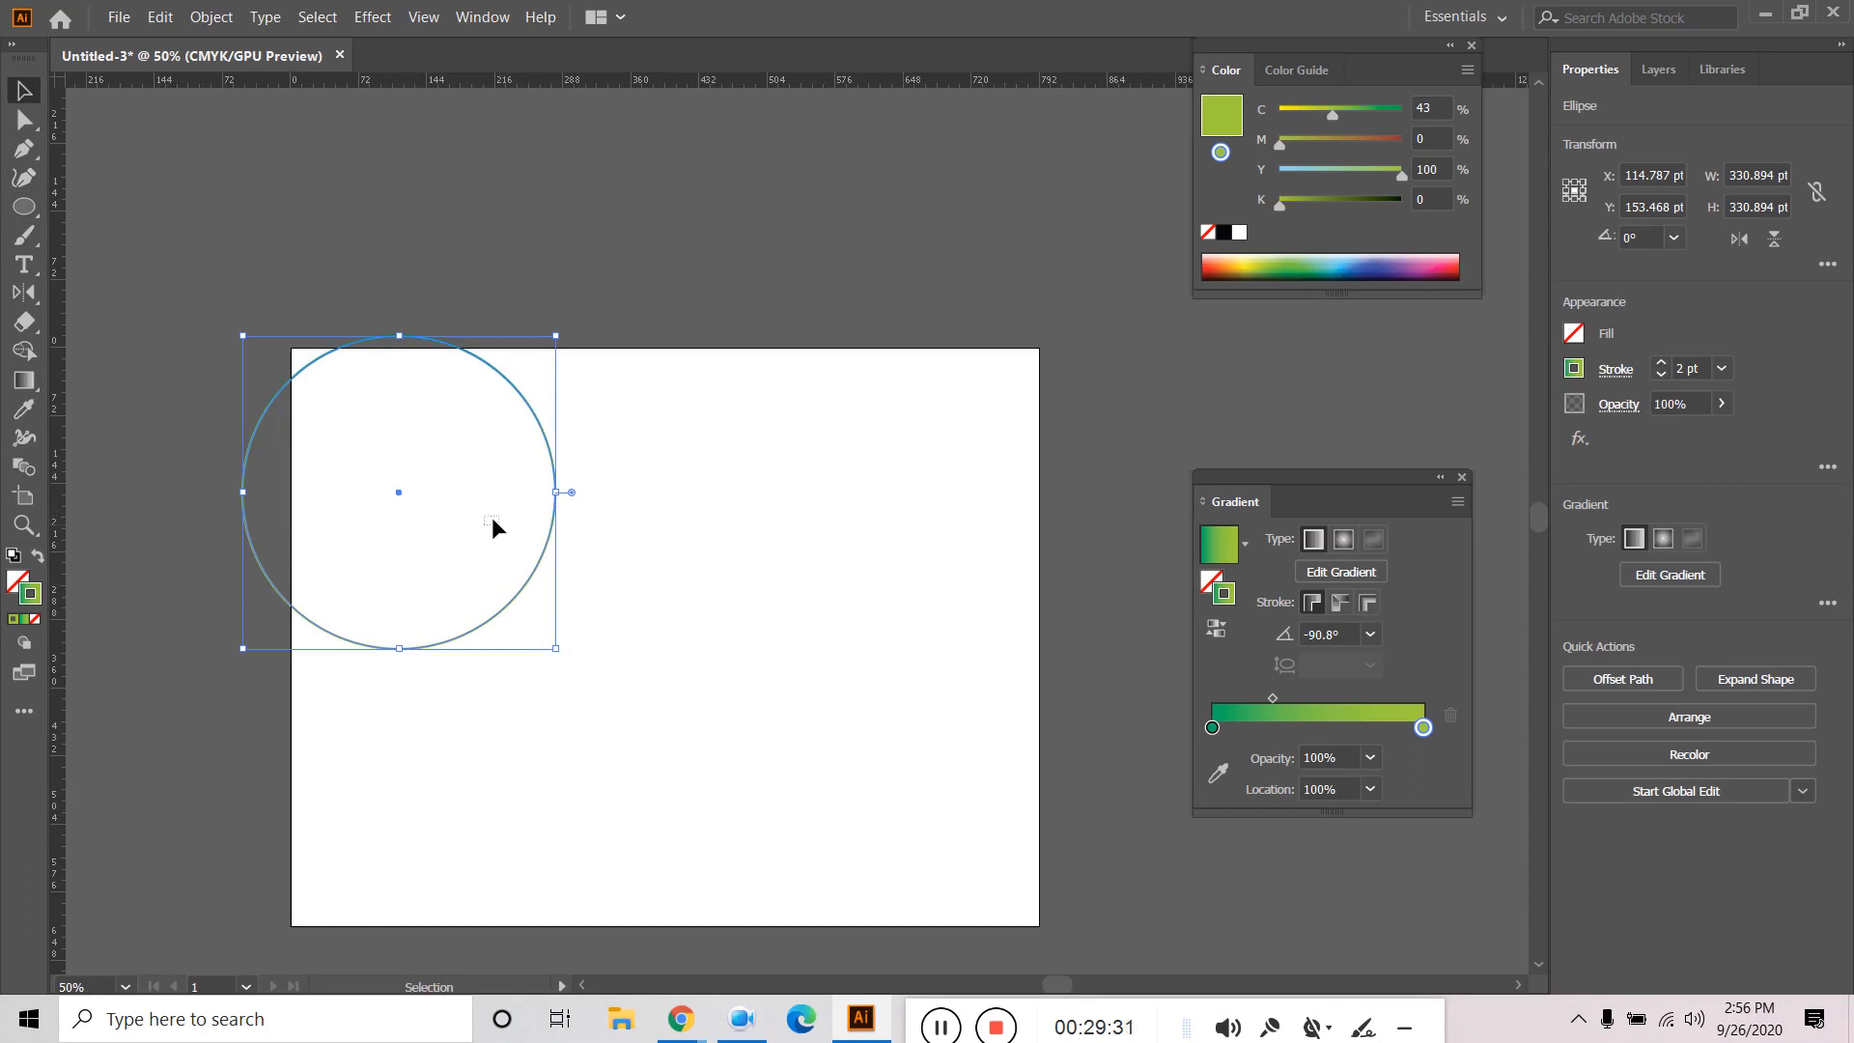
{"action": "left_click_drag", "start_coordinate": [490, 527], "coordinate": [763, 664]}
{"action": "left_click_drag", "start_coordinate": [541, 591], "coordinate": [775, 751]}
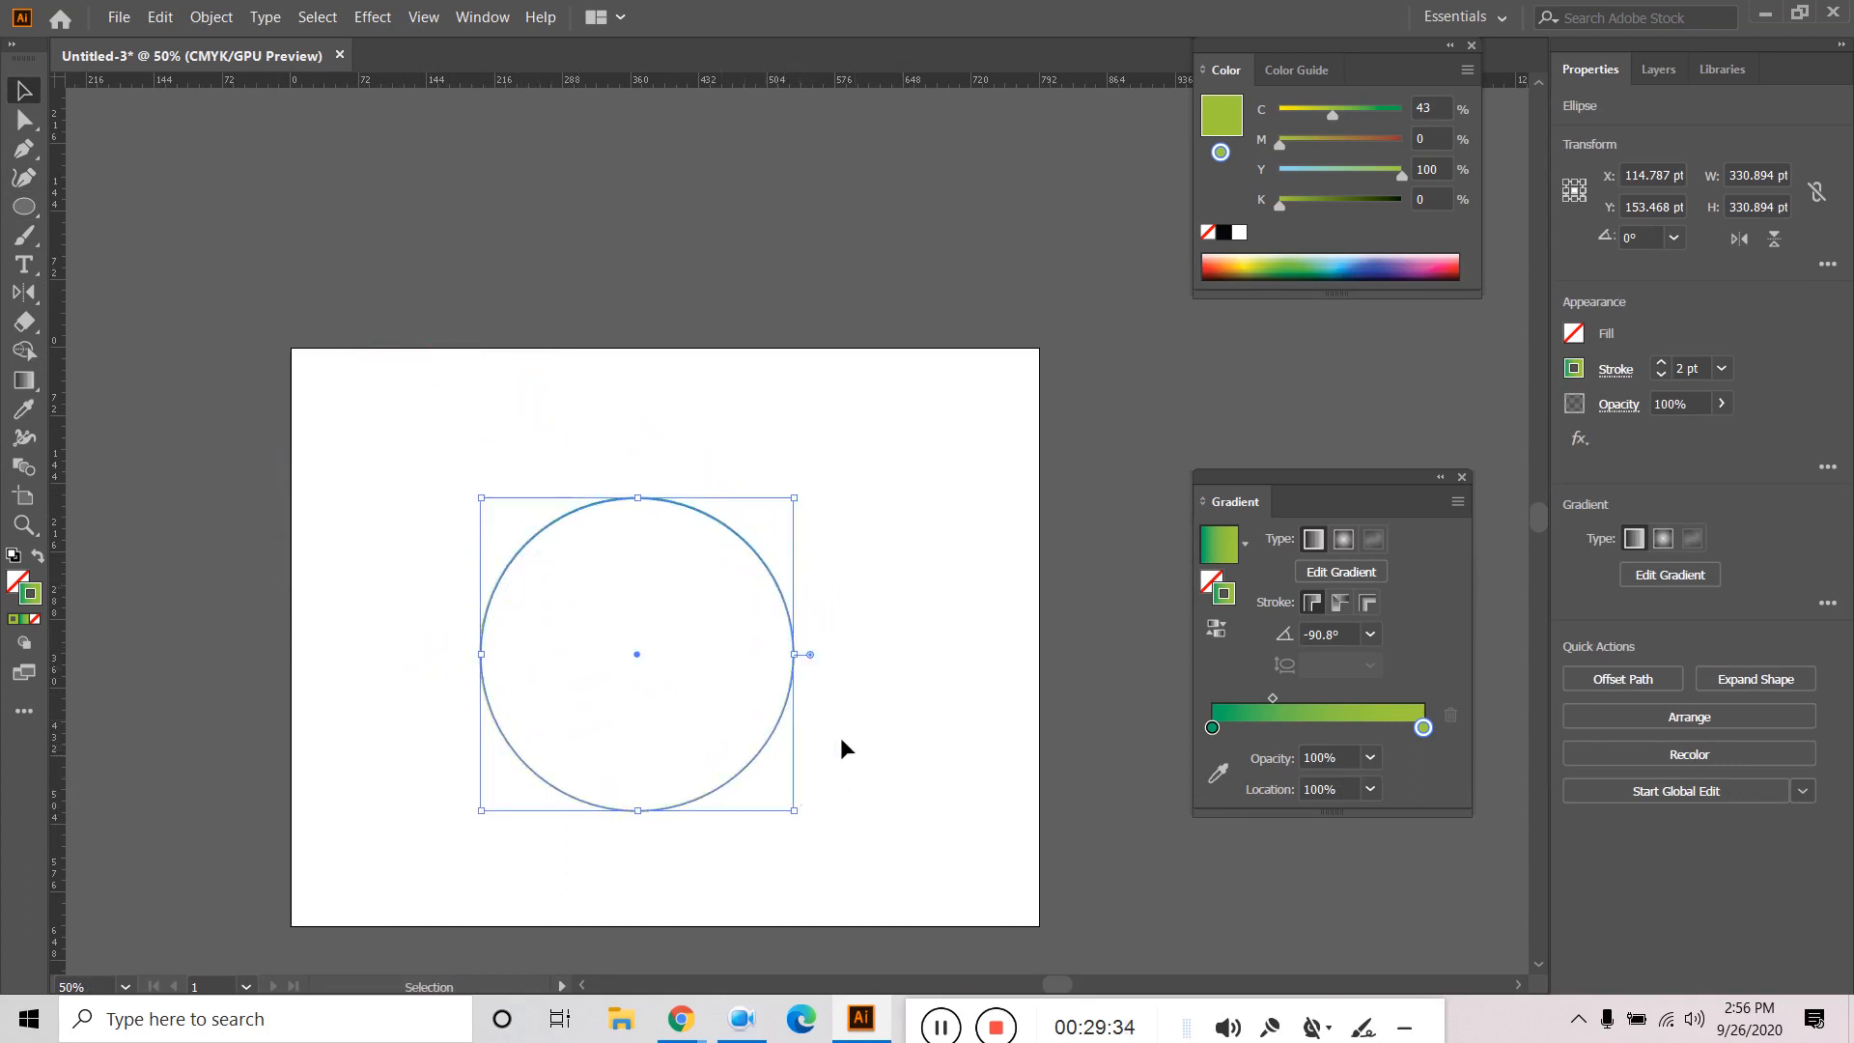
Set the new circle's gradient stroke weight to 6 pt.
{"action": "left_click", "coordinate": [1662, 363]}
{"action": "left_click", "coordinate": [1662, 363]}
{"action": "left_click", "coordinate": [1662, 364]}
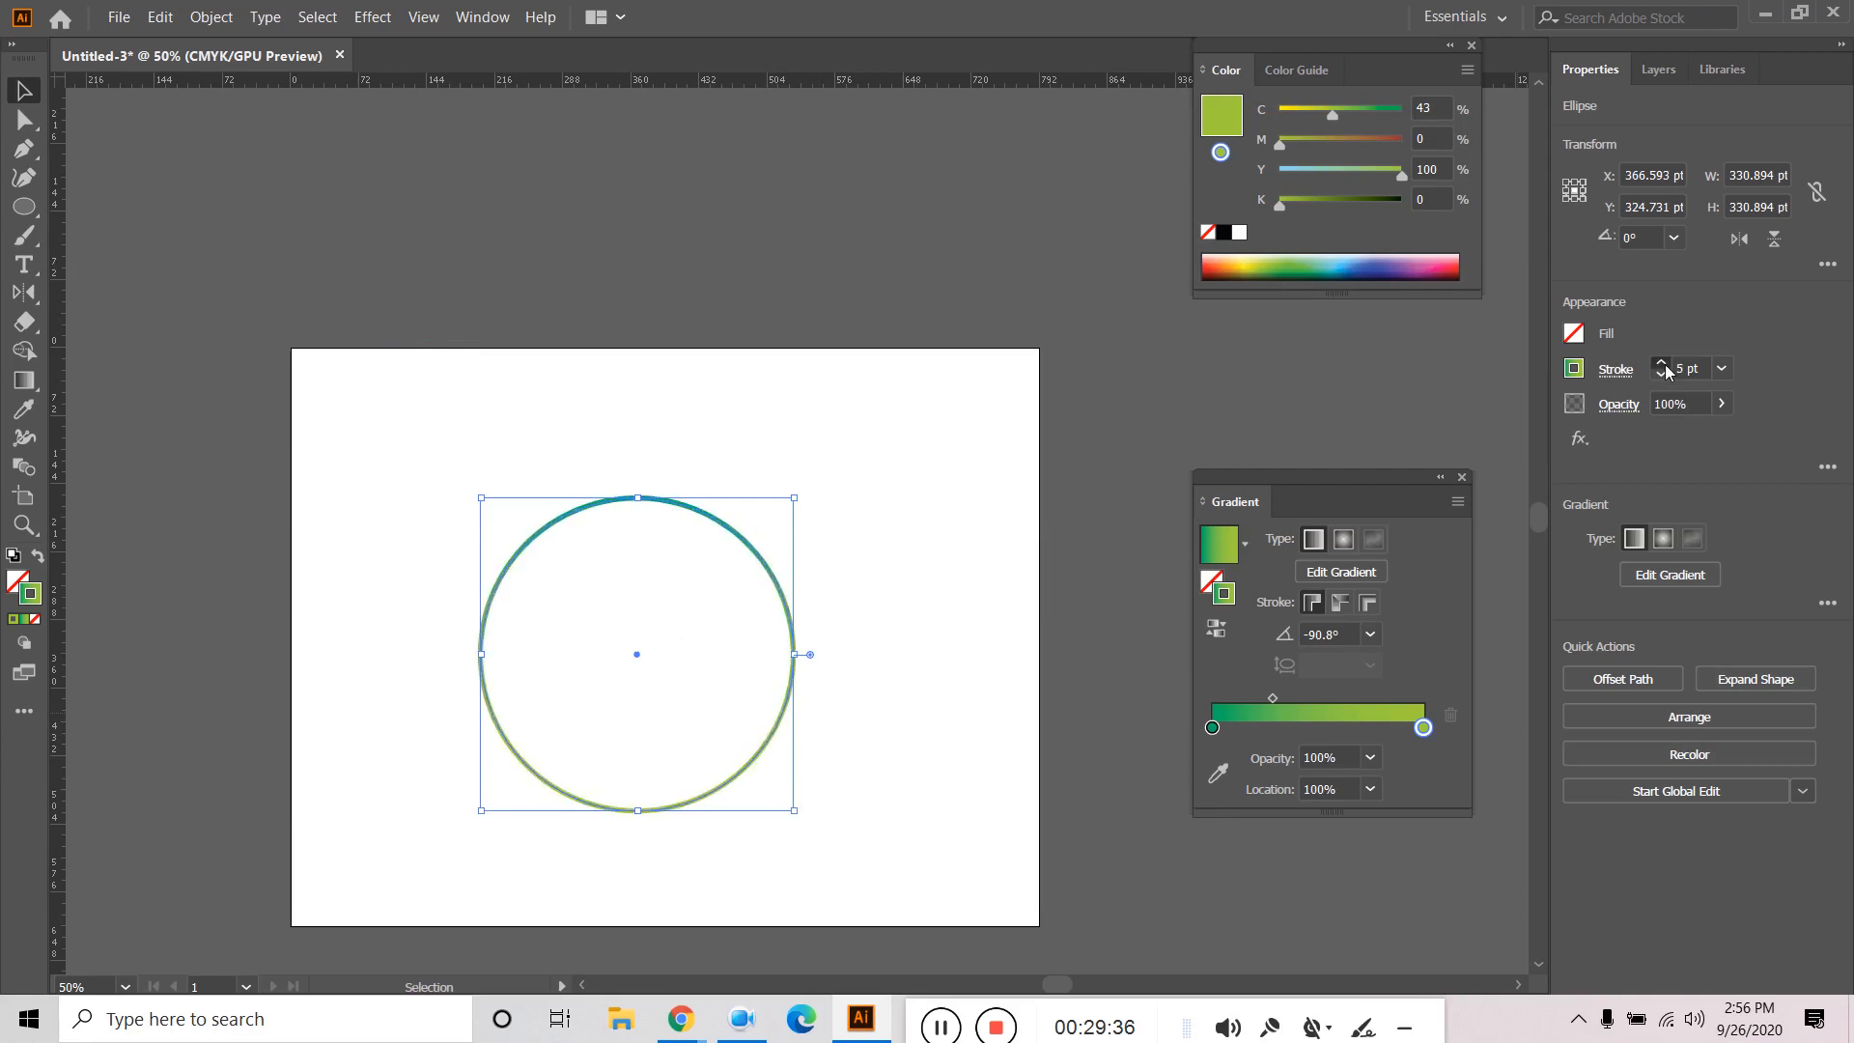
{"action": "left_click", "coordinate": [1662, 363]}
{"action": "left_click", "coordinate": [894, 675]}
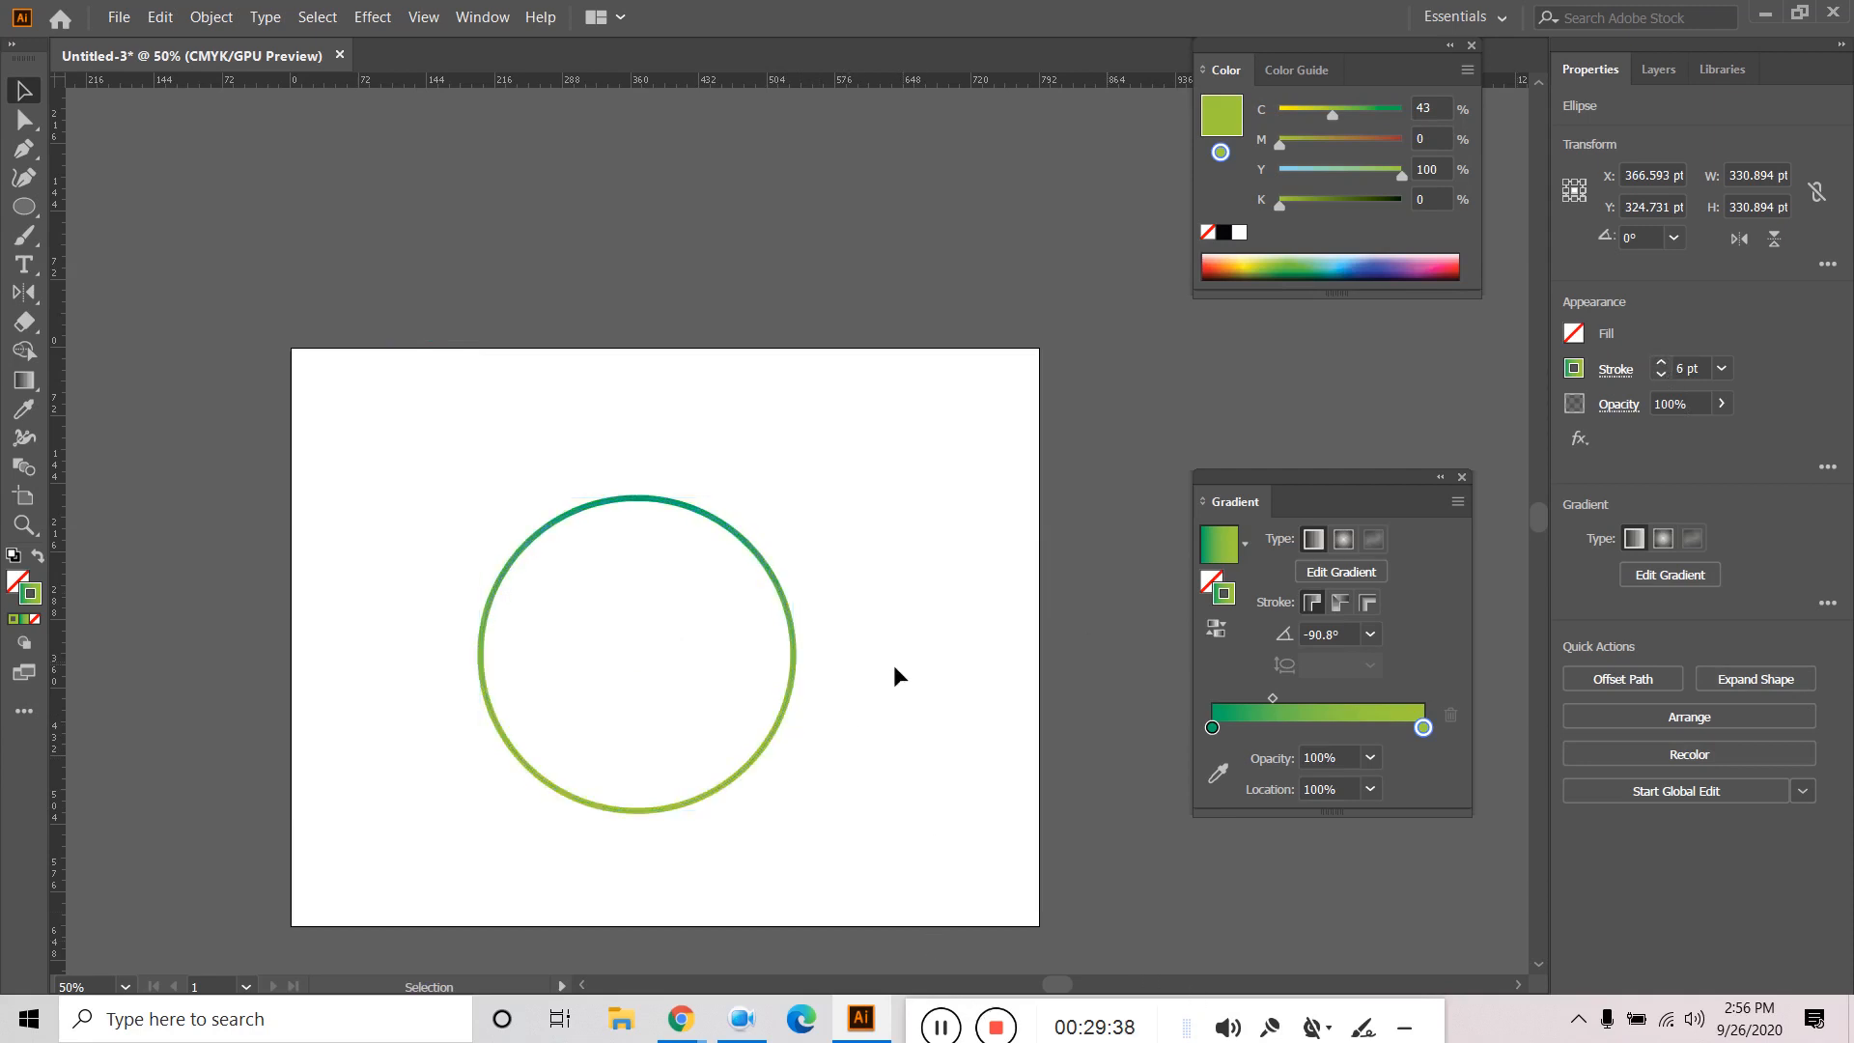
Move the circle to the exact centre of the artboard, at X 396 pt and Y 306 pt.
{"action": "left_click", "coordinate": [790, 680]}
{"action": "mouse_move", "coordinate": [788, 681]}
{"action": "left_mouse_down"}
{"action": "mouse_move", "coordinate": [819, 641]}
{"action": "mouse_move", "coordinate": [815, 662]}
{"action": "left_mouse_up"}
{"action": "left_click", "coordinate": [941, 558]}
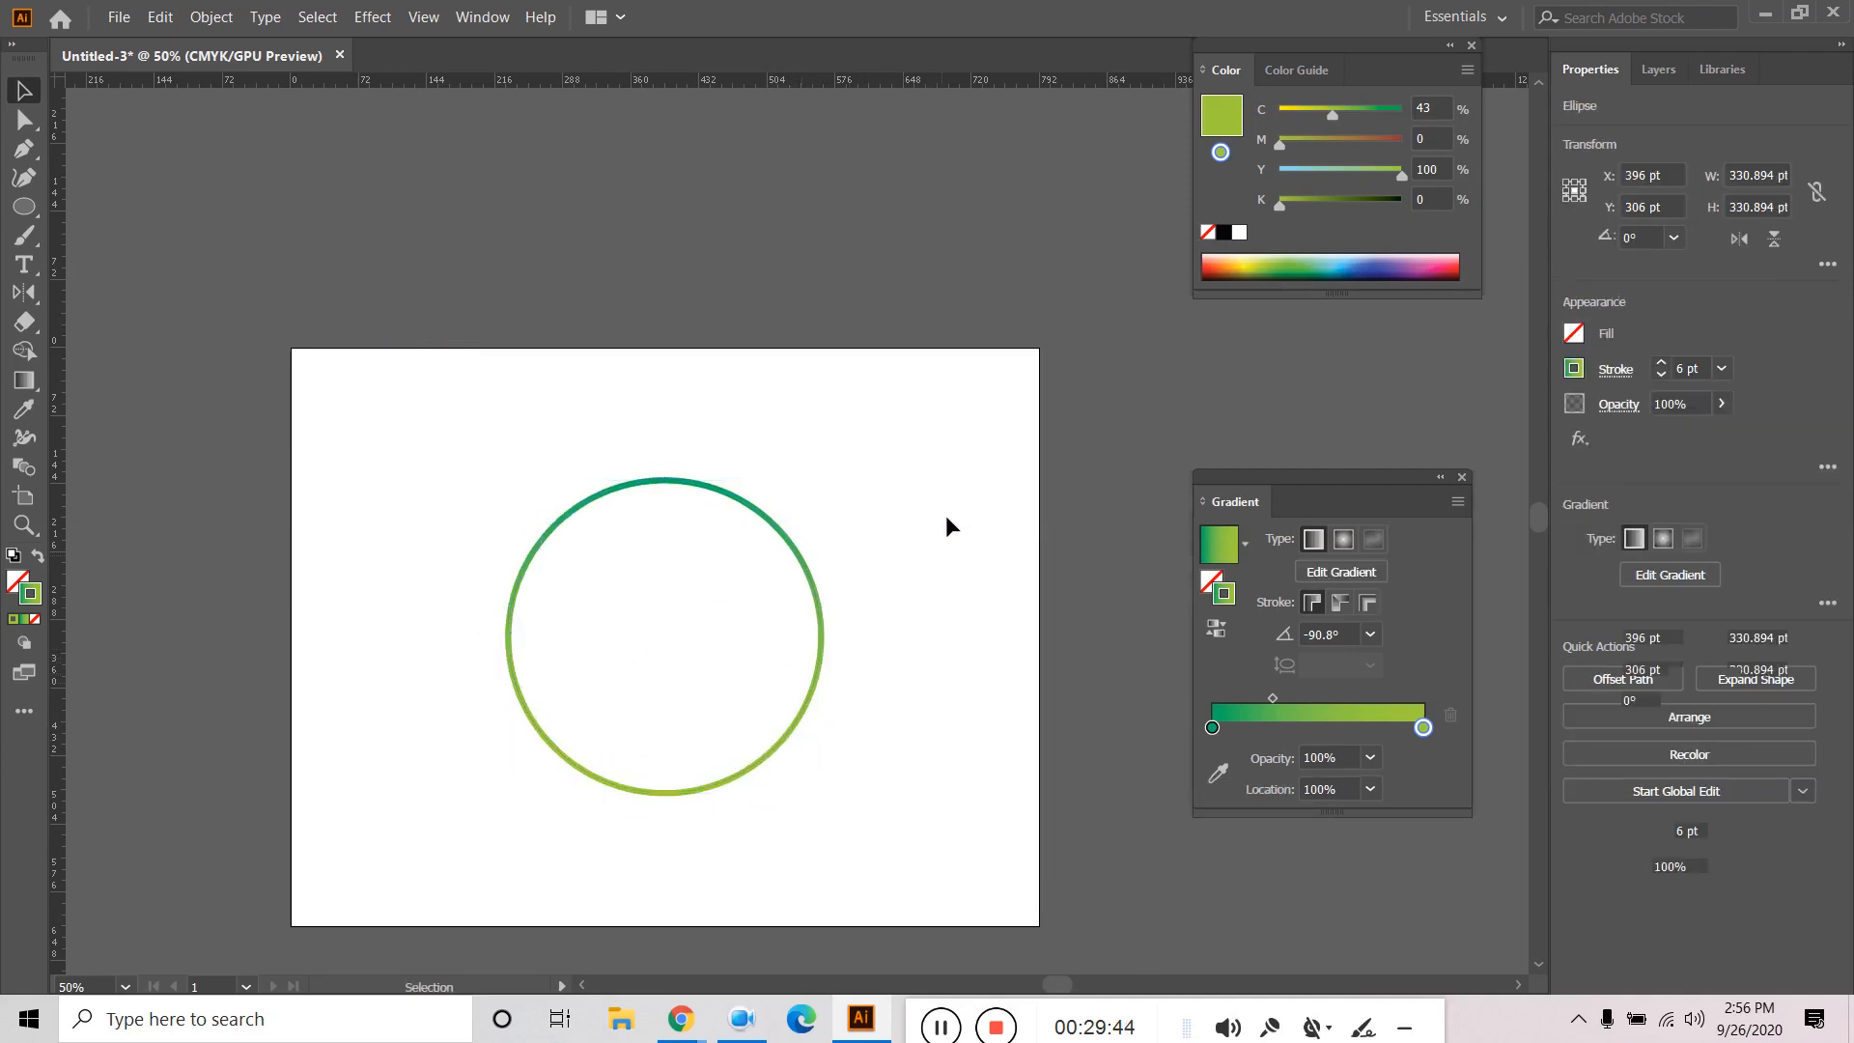
Create a concentric copy of the centred circle scaled uniformly to 90%.
{"action": "left_click", "coordinate": [810, 575]}
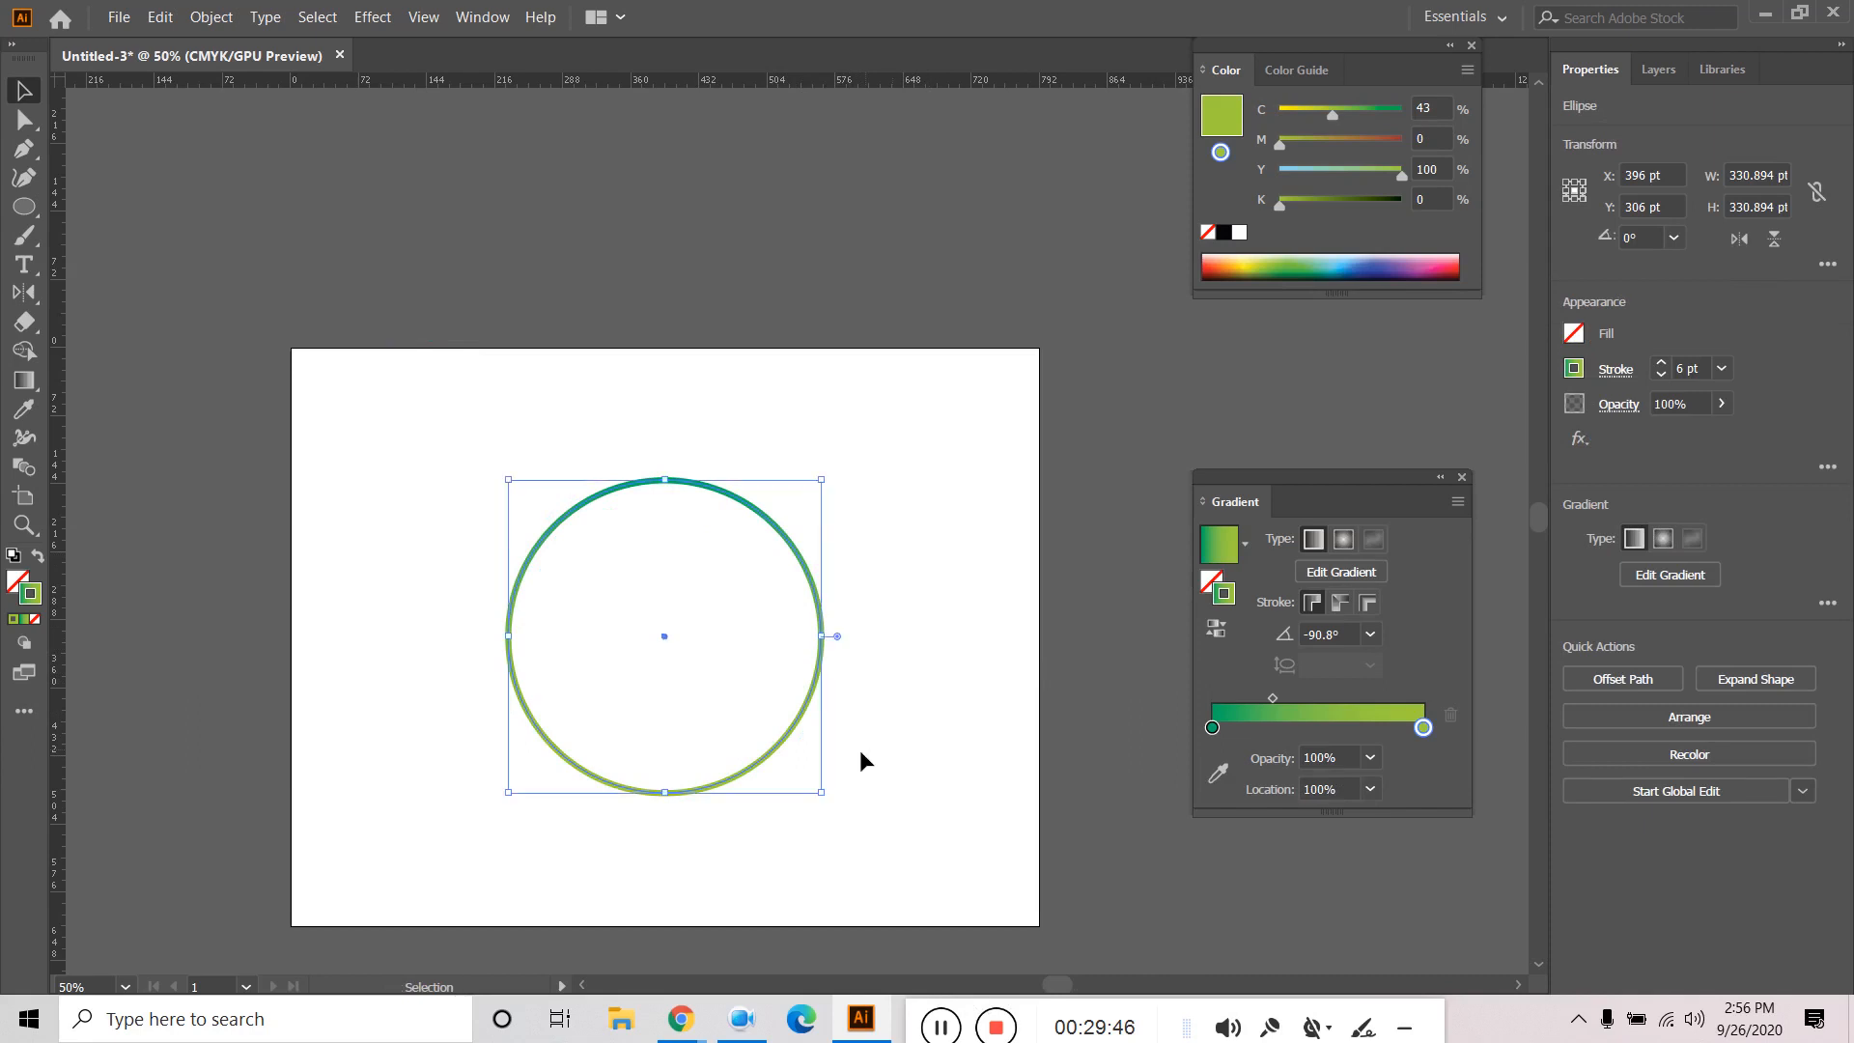
{"action": "left_click", "coordinate": [212, 17]}
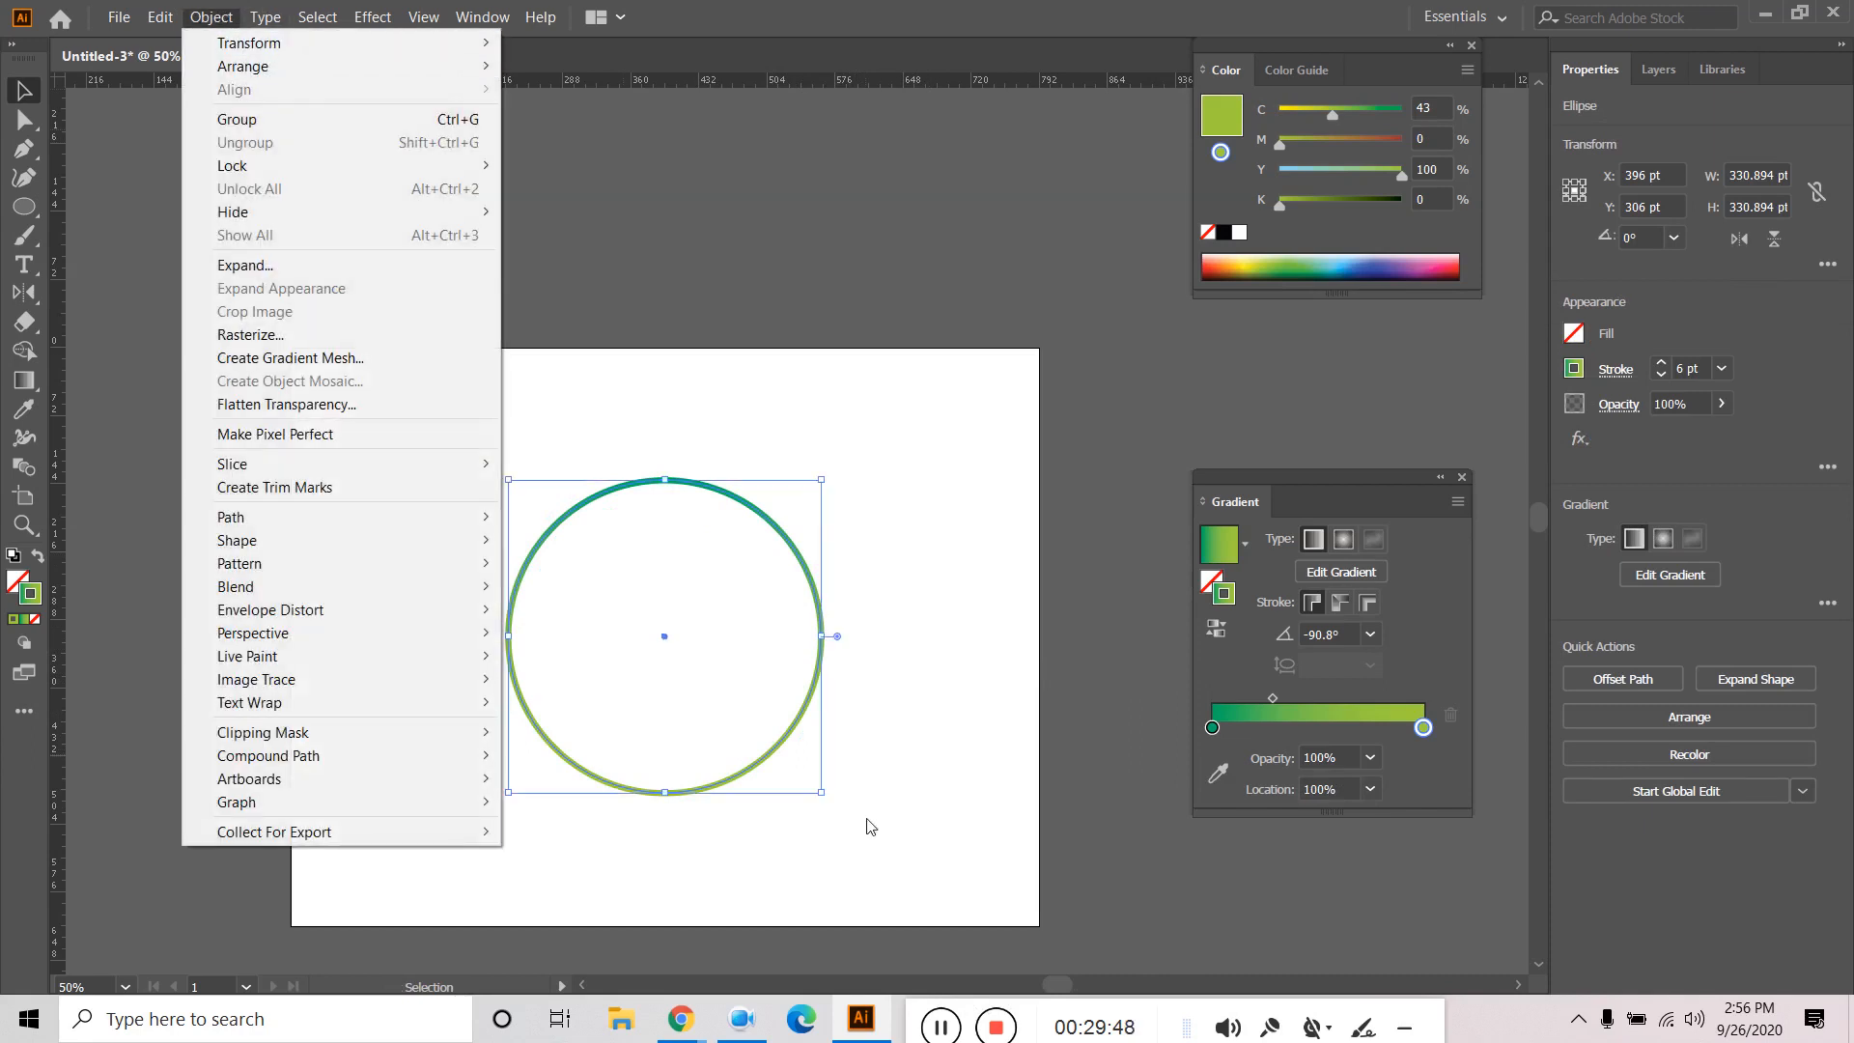
{"action": "mouse_move", "coordinate": [379, 46]}
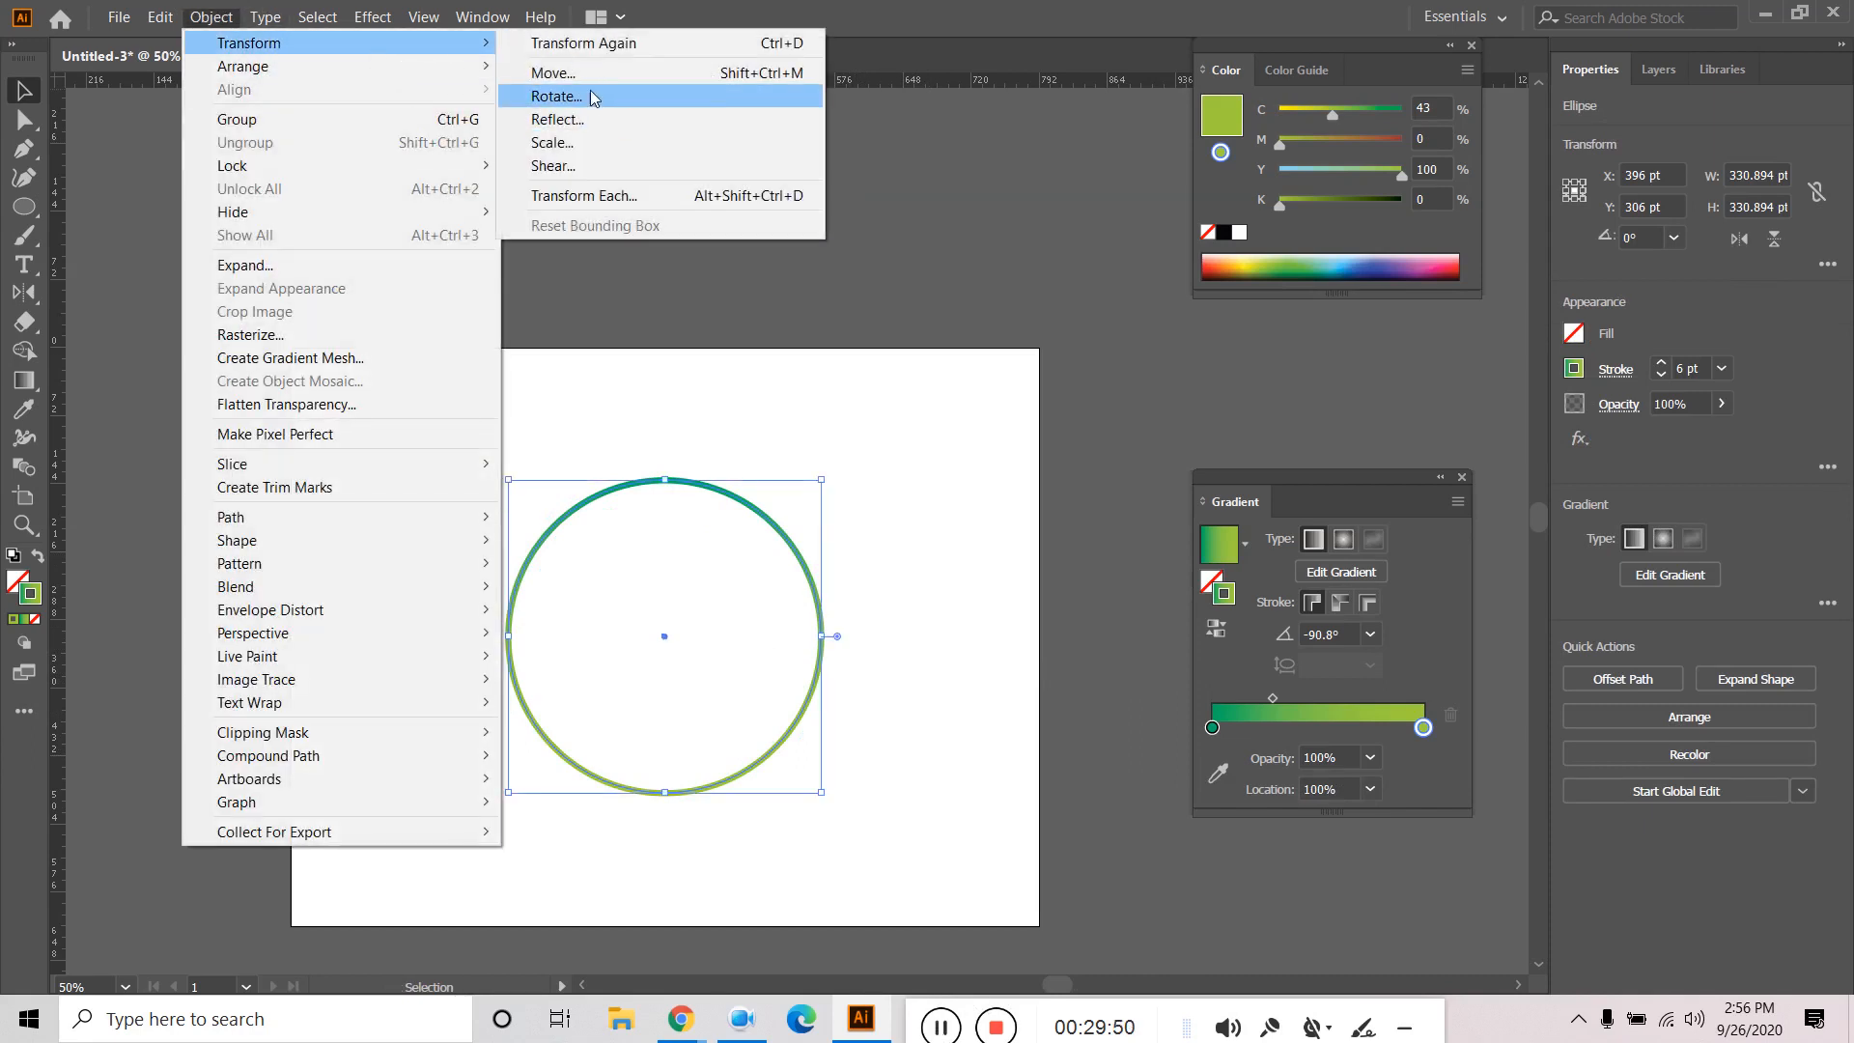
{"action": "left_click", "coordinate": [589, 145]}
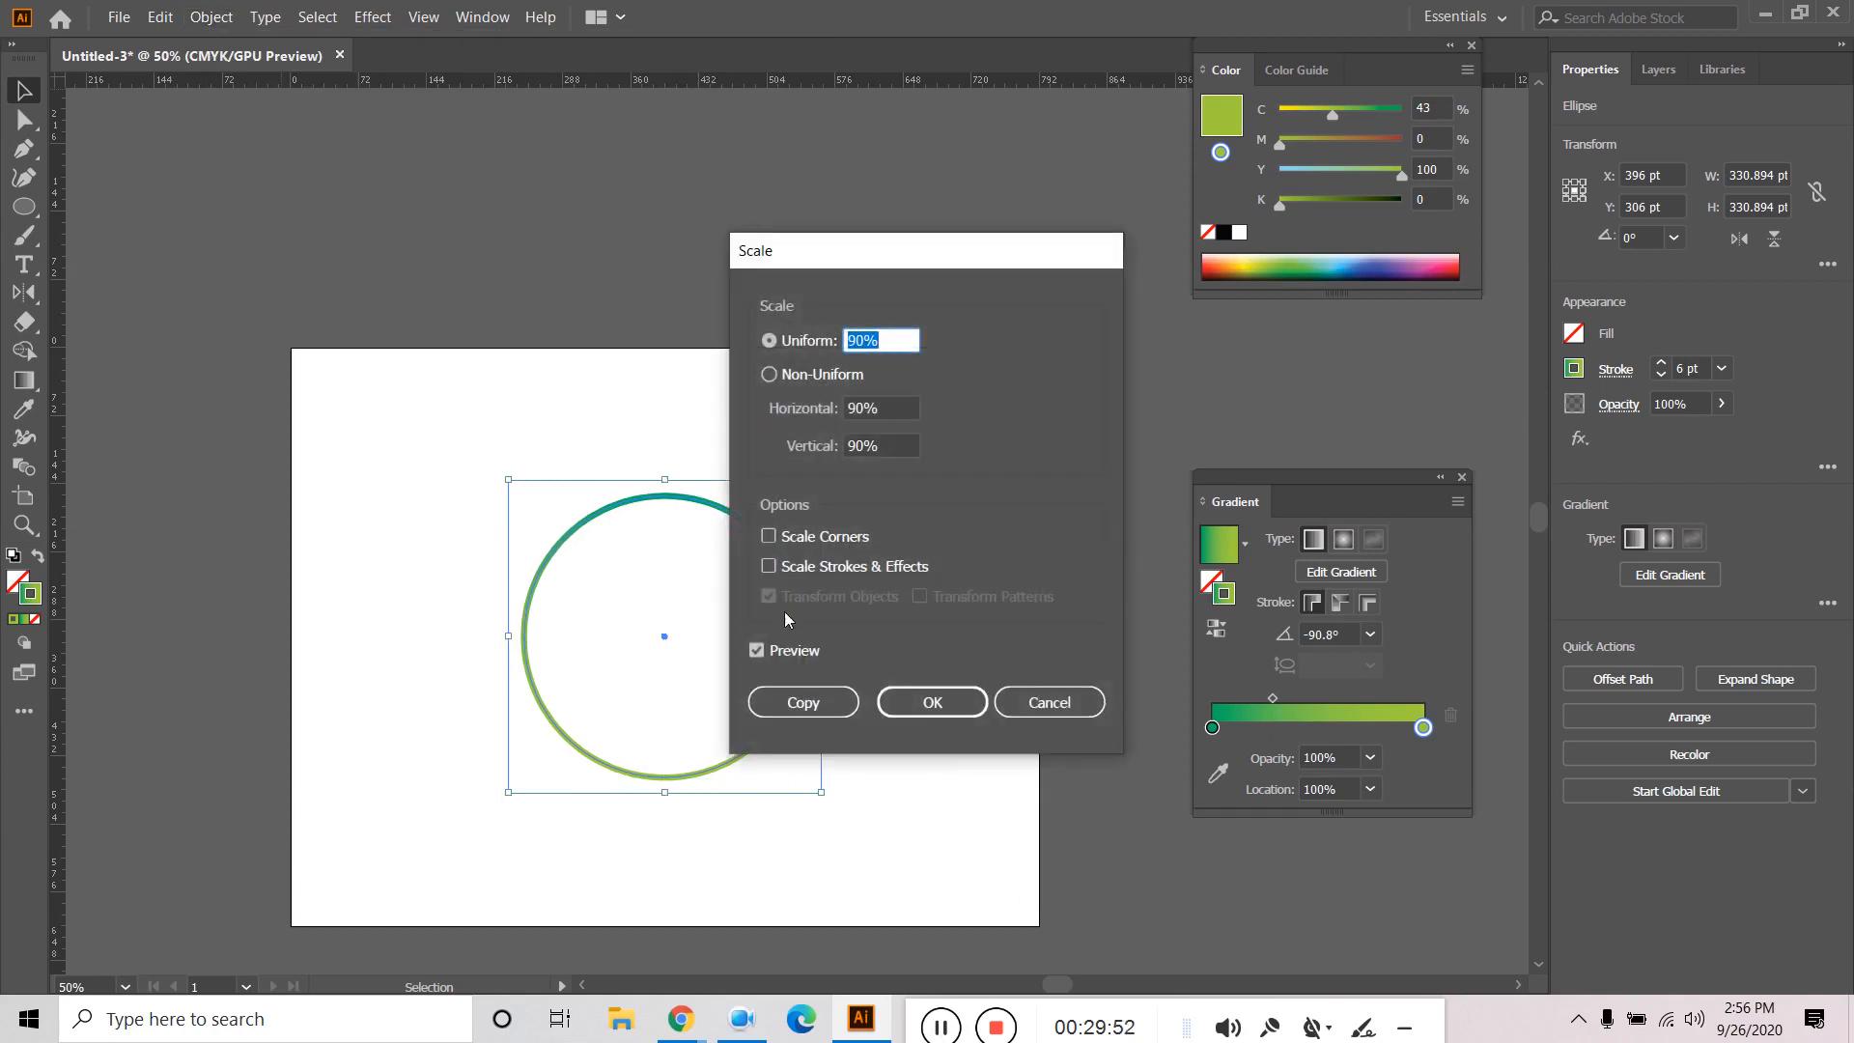
{"action": "left_click", "coordinate": [823, 705]}
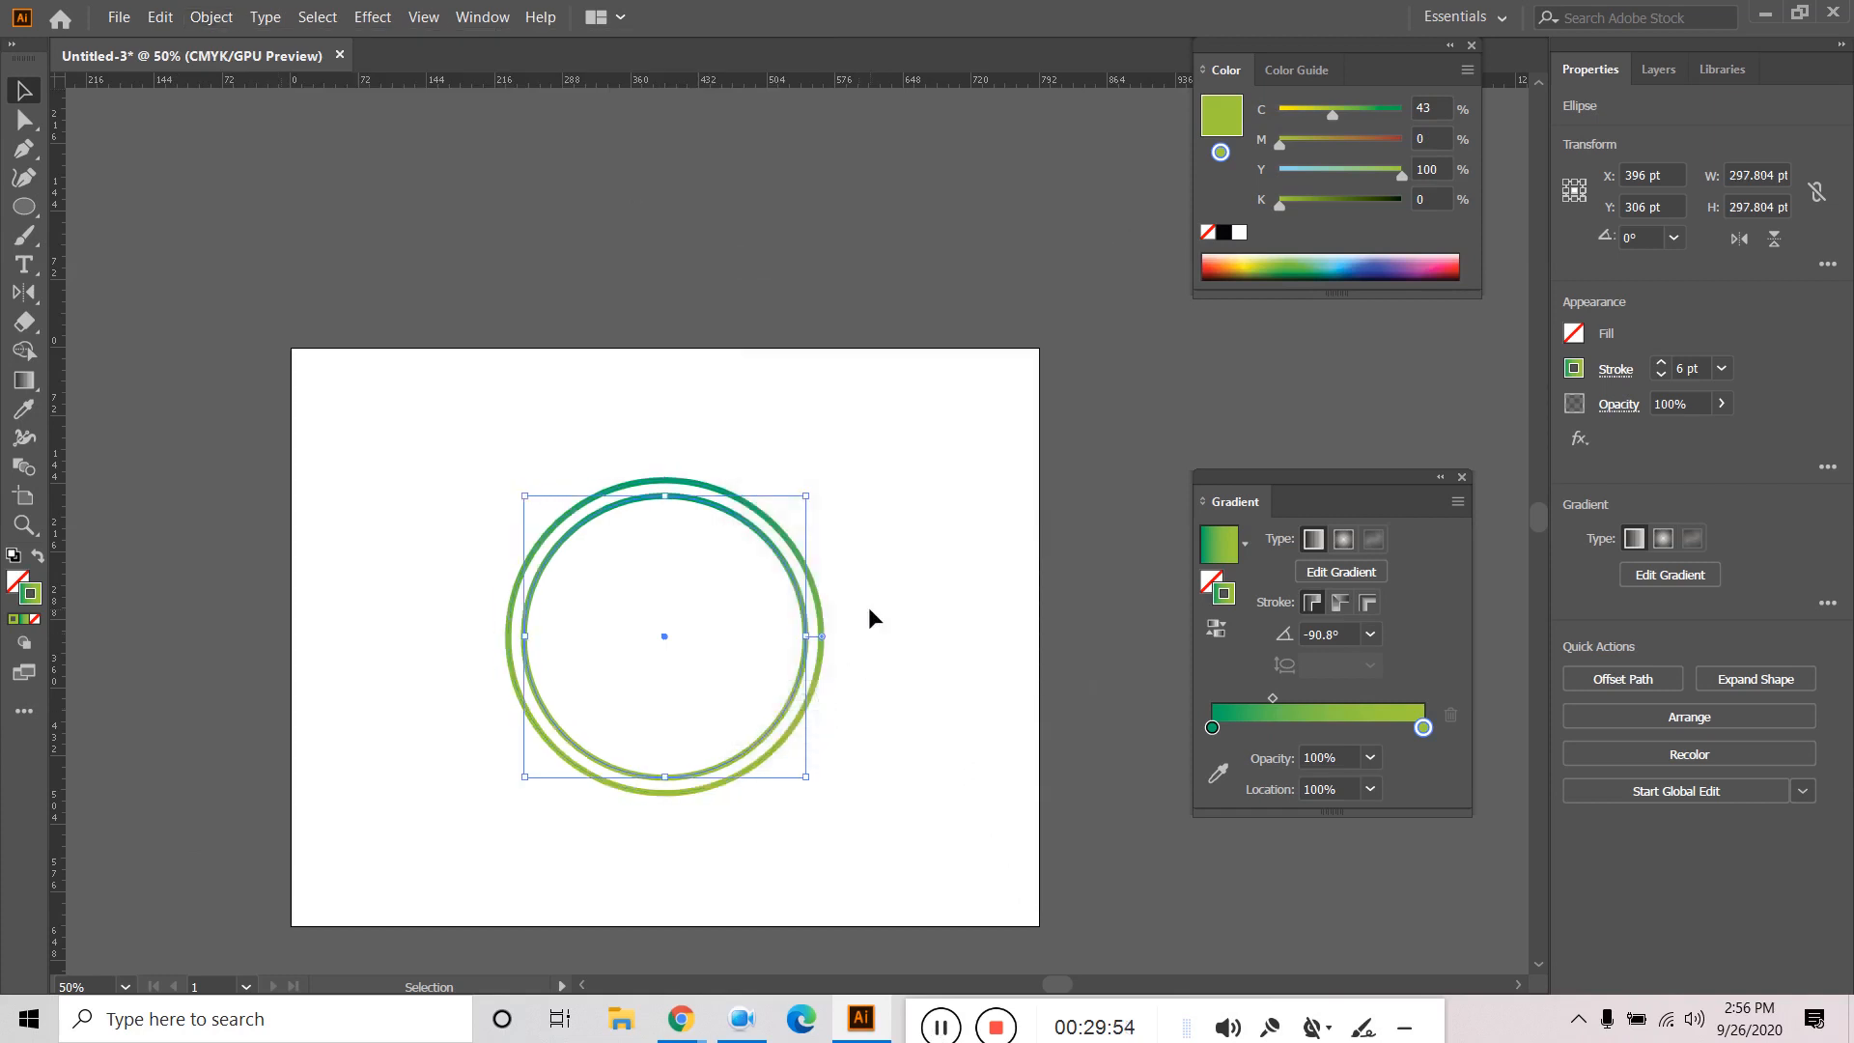
Repeat the scaled copy of the centred circle until the innermost ring is about 26 pt wide.
{"action": "key", "text": "ctrl+d"}
{"action": "key", "text": "ctrl+d"}
{"action": "key", "text": "ctrl+d"}
{"action": "key", "text": "ctrl+d"}
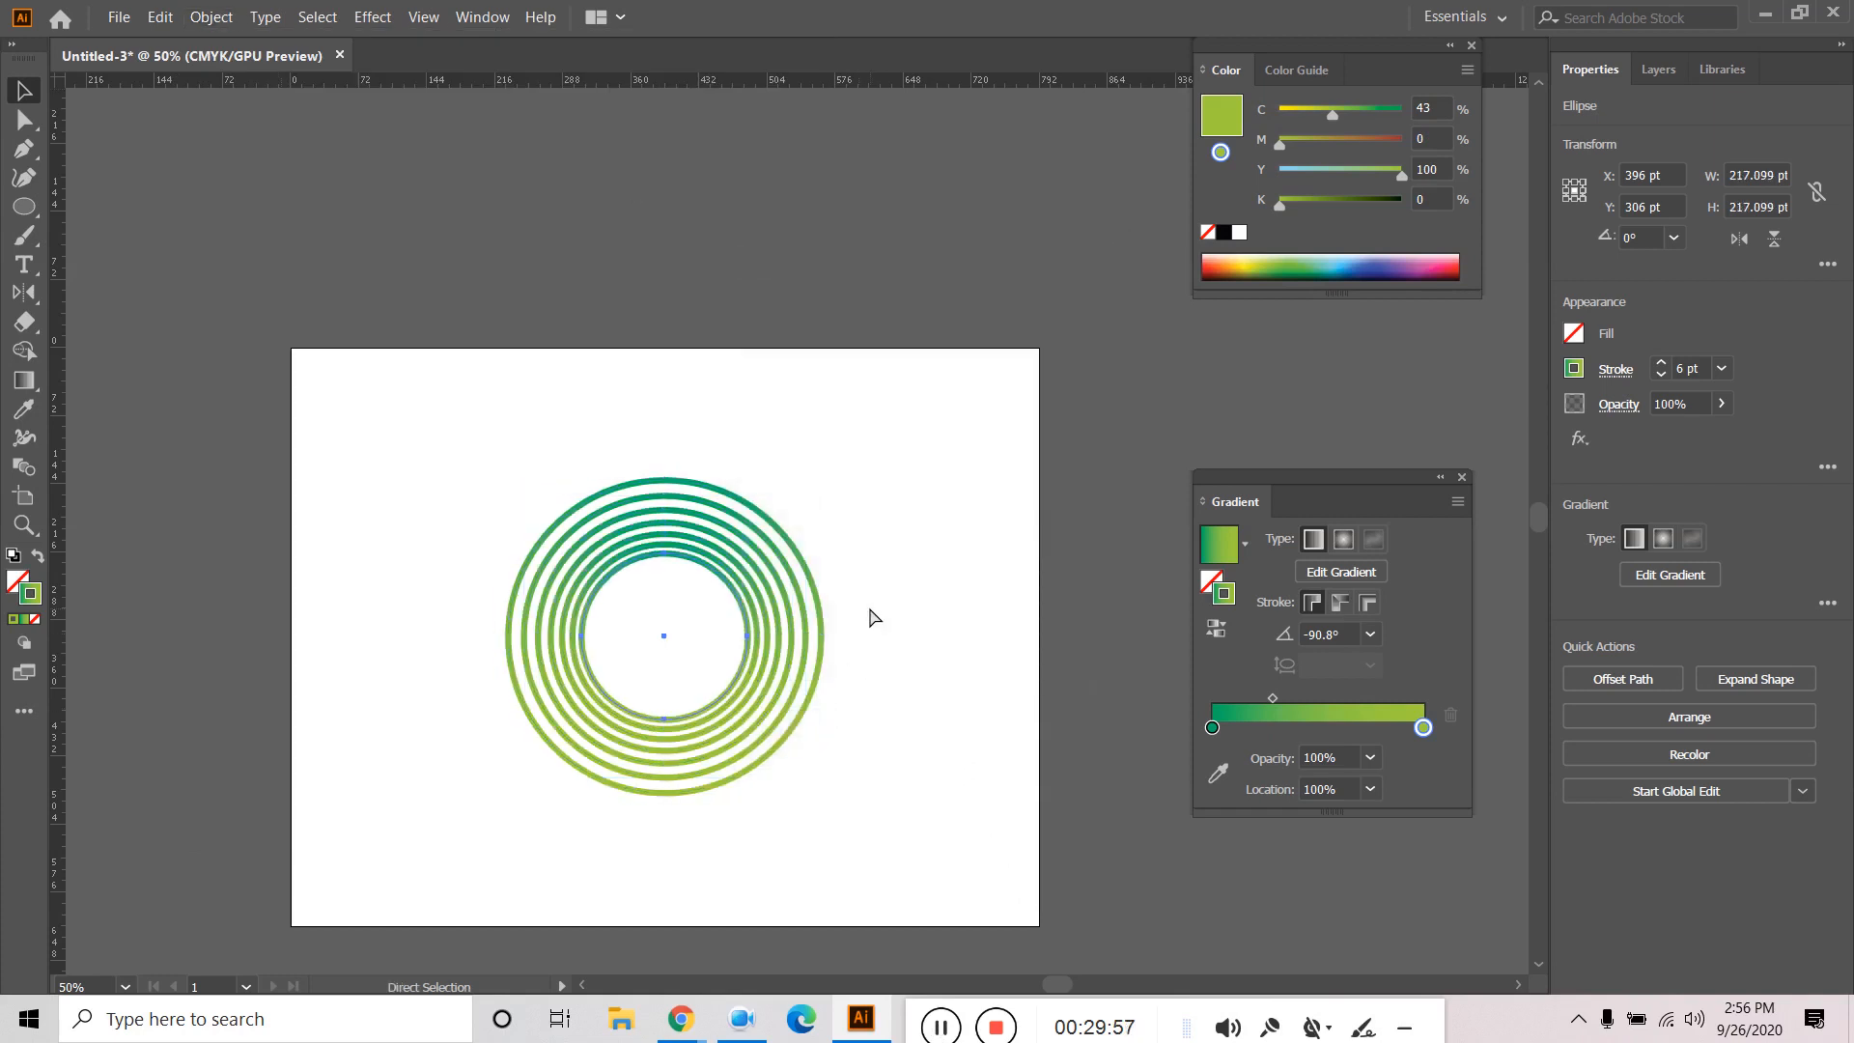
{"action": "key", "text": "ctrl+d"}
{"action": "key", "text": "ctrl+d"}
{"action": "key", "text": "ctrl+d"}
{"action": "key", "text": "ctrl+d"}
{"action": "key", "text": "ctrl+d"}
{"action": "key", "text": "ctrl+d"}
{"action": "key", "text": "ctrl+d"}
{"action": "key", "text": "ctrl+d"}
{"action": "key", "text": "ctrl+d"}
{"action": "key", "text": "ctrl+d"}
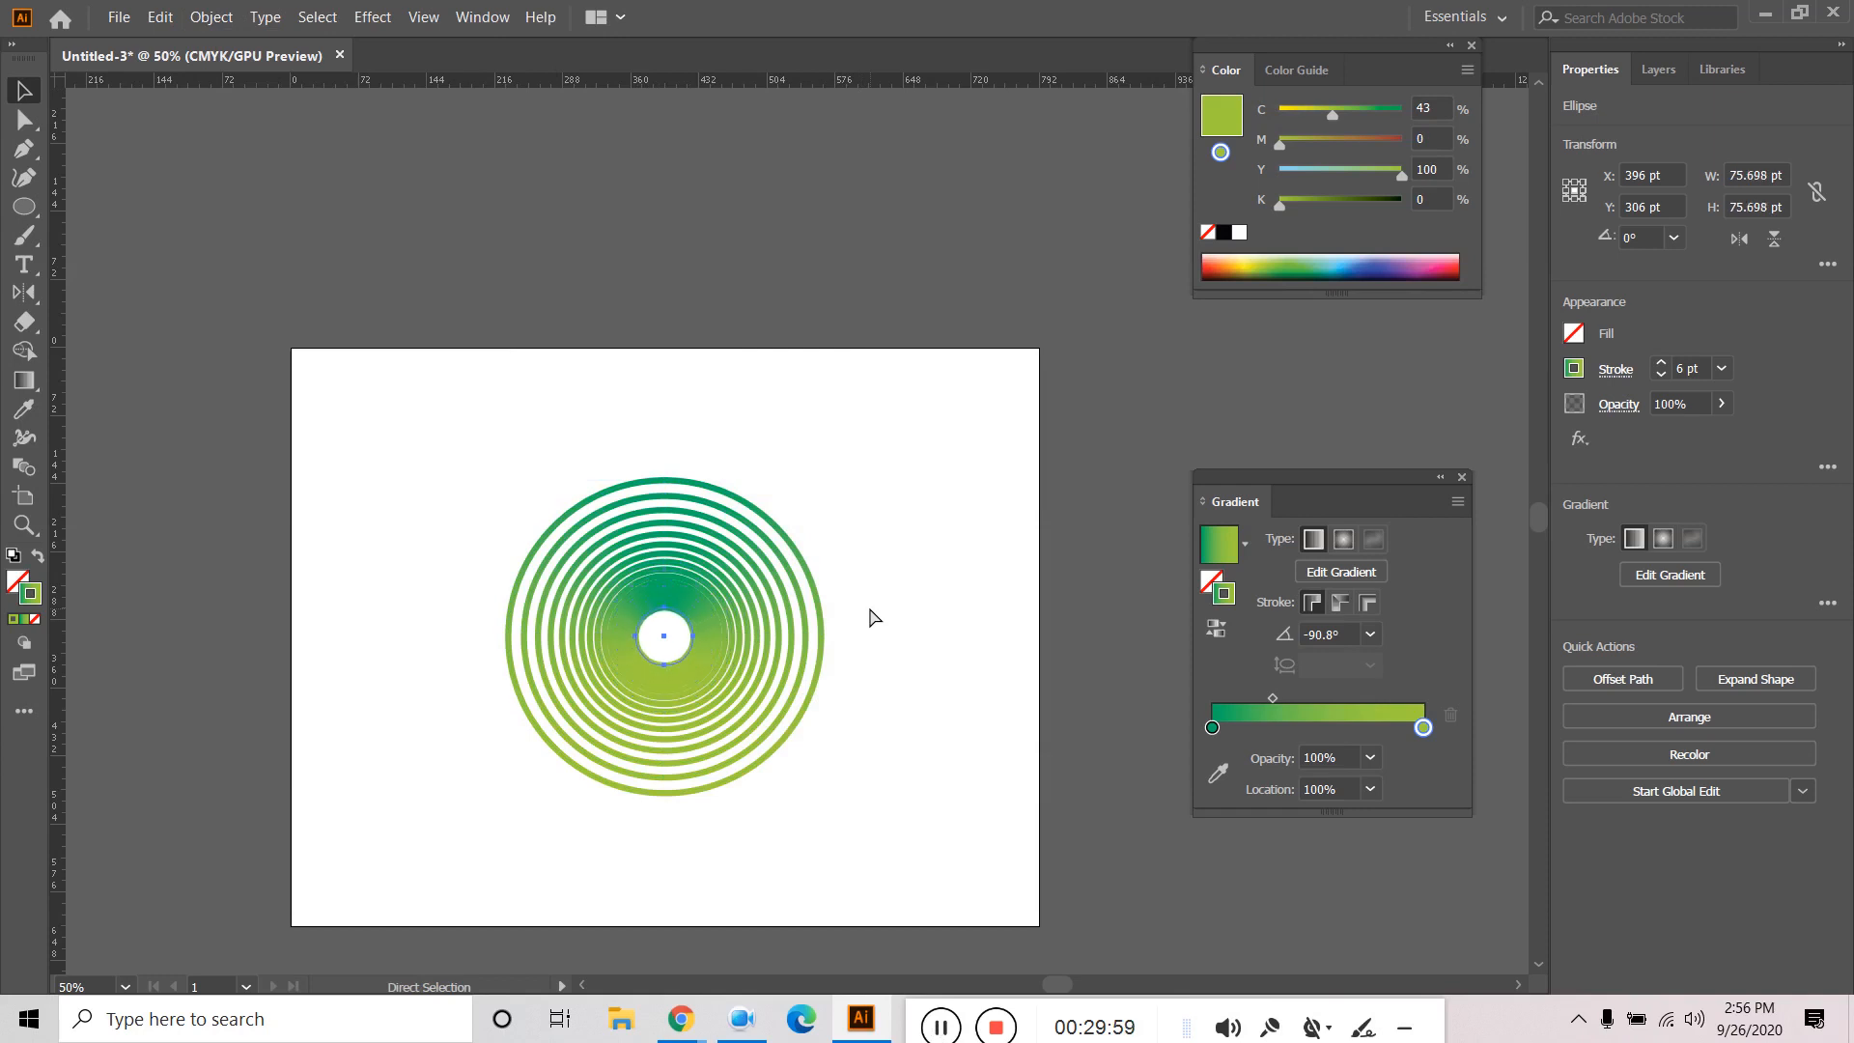
{"action": "key", "text": "ctrl+d"}
{"action": "key", "text": "ctrl+d"}
{"action": "key", "text": "ctrl+d"}
{"action": "key", "text": "ctrl+d"}
{"action": "key", "text": "ctrl+d"}
{"action": "key", "text": "ctrl+d"}
{"action": "left_click", "coordinate": [869, 611]}
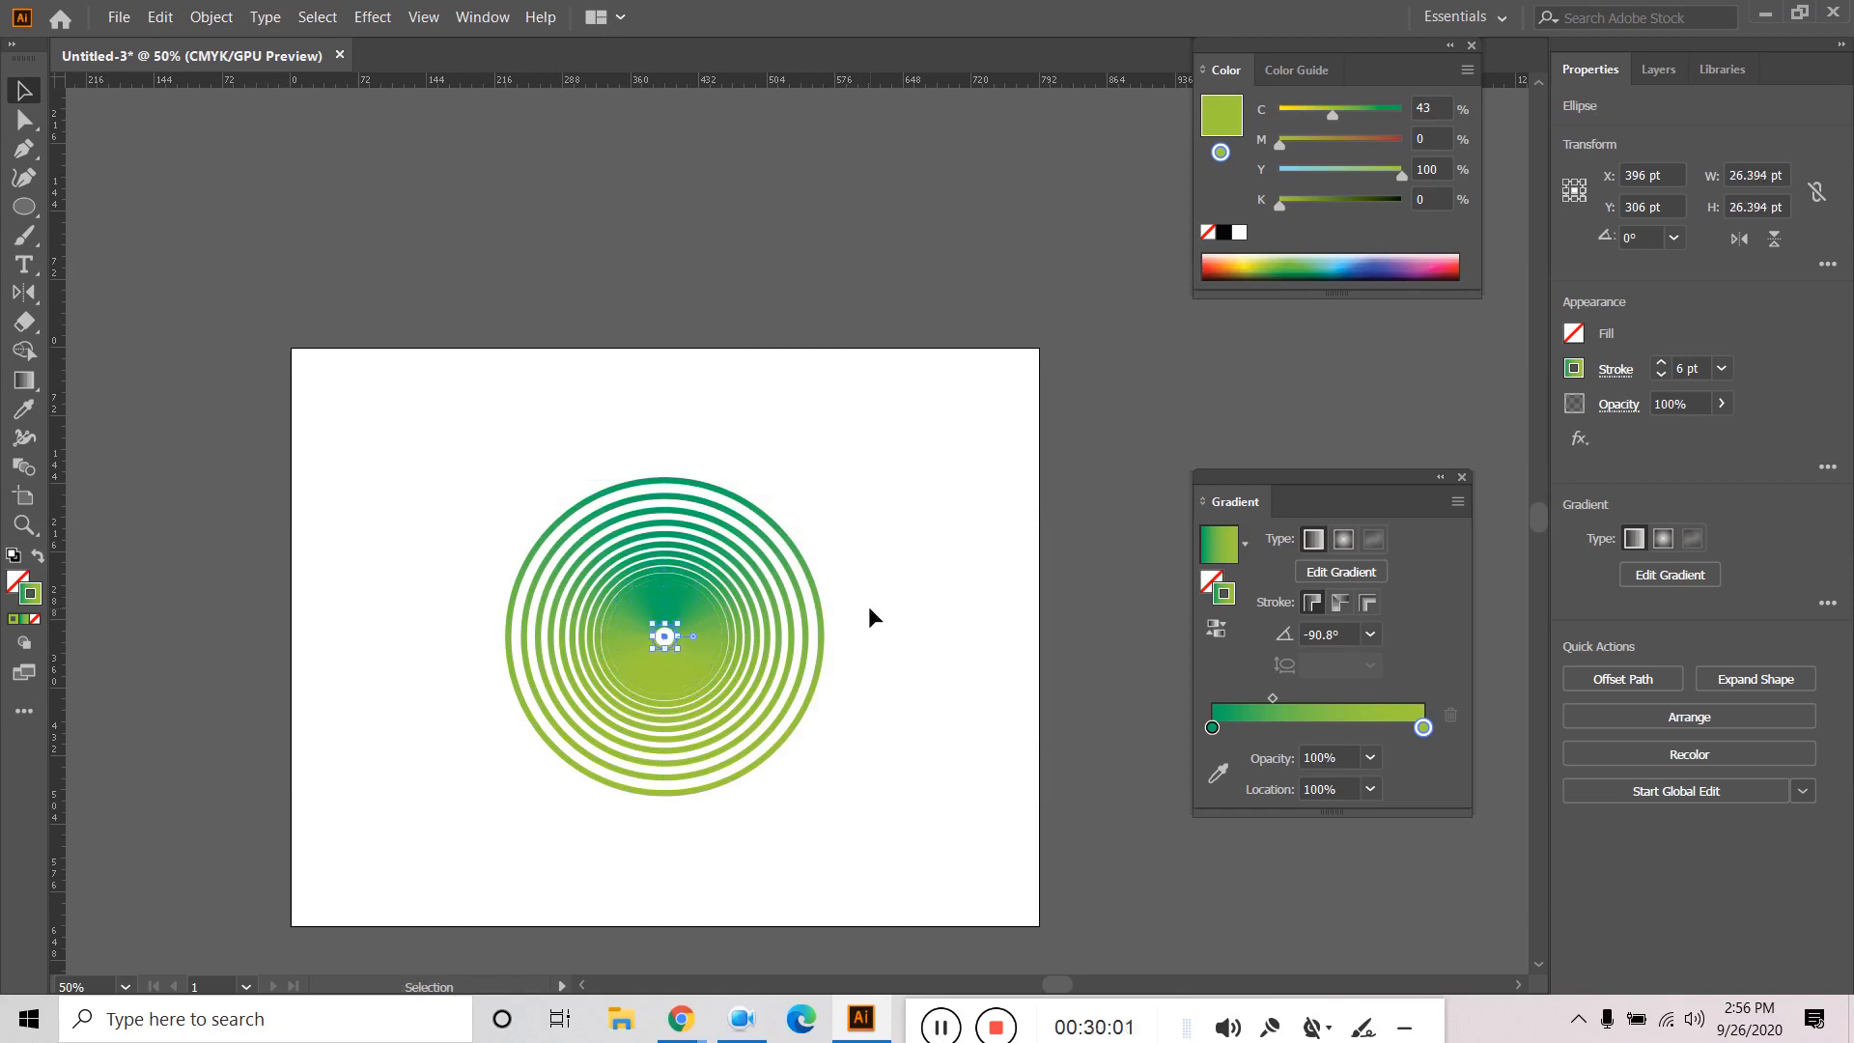
Reduce the stroke weight of all the concentric circles to 2 pt.
{"action": "left_click_drag", "start_coordinate": [917, 500], "coordinate": [523, 855]}
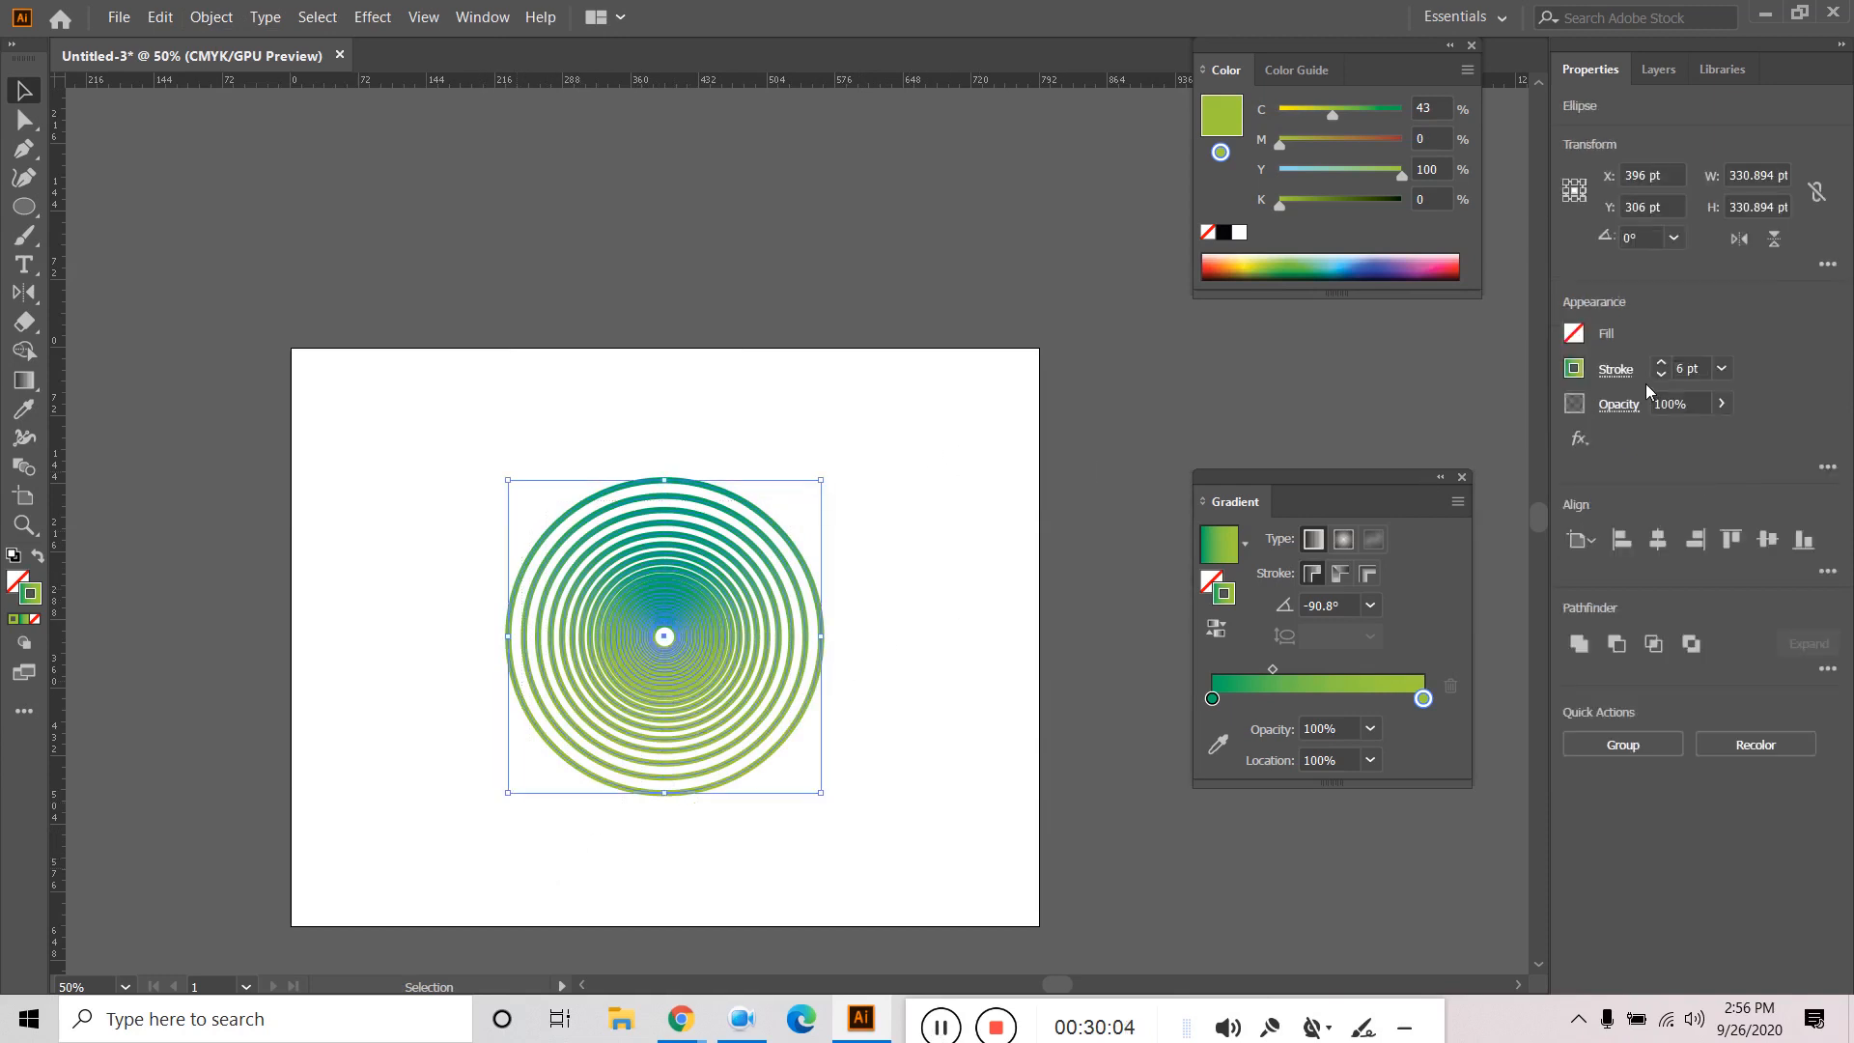
{"action": "left_click", "coordinate": [1661, 374]}
{"action": "left_click", "coordinate": [1661, 374]}
{"action": "left_click", "coordinate": [1661, 373]}
{"action": "left_click", "coordinate": [1661, 374]}
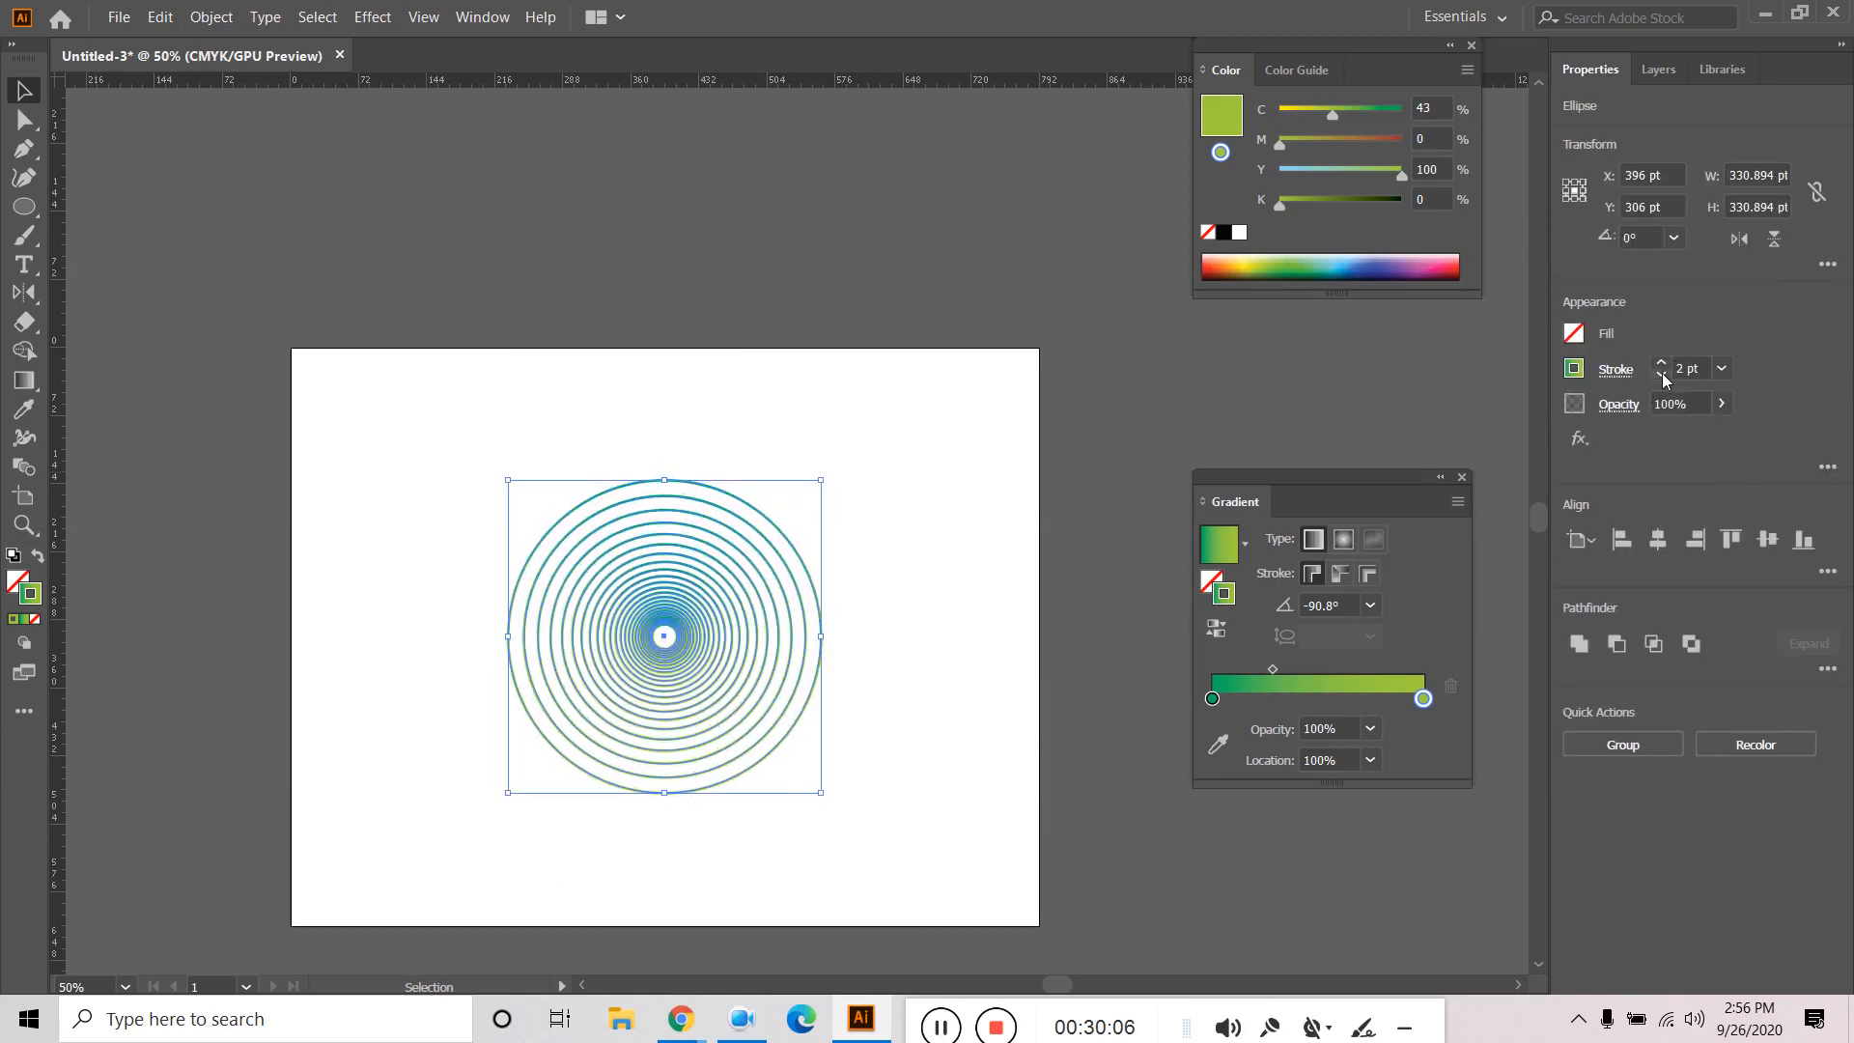
{"action": "left_click", "coordinate": [953, 685]}
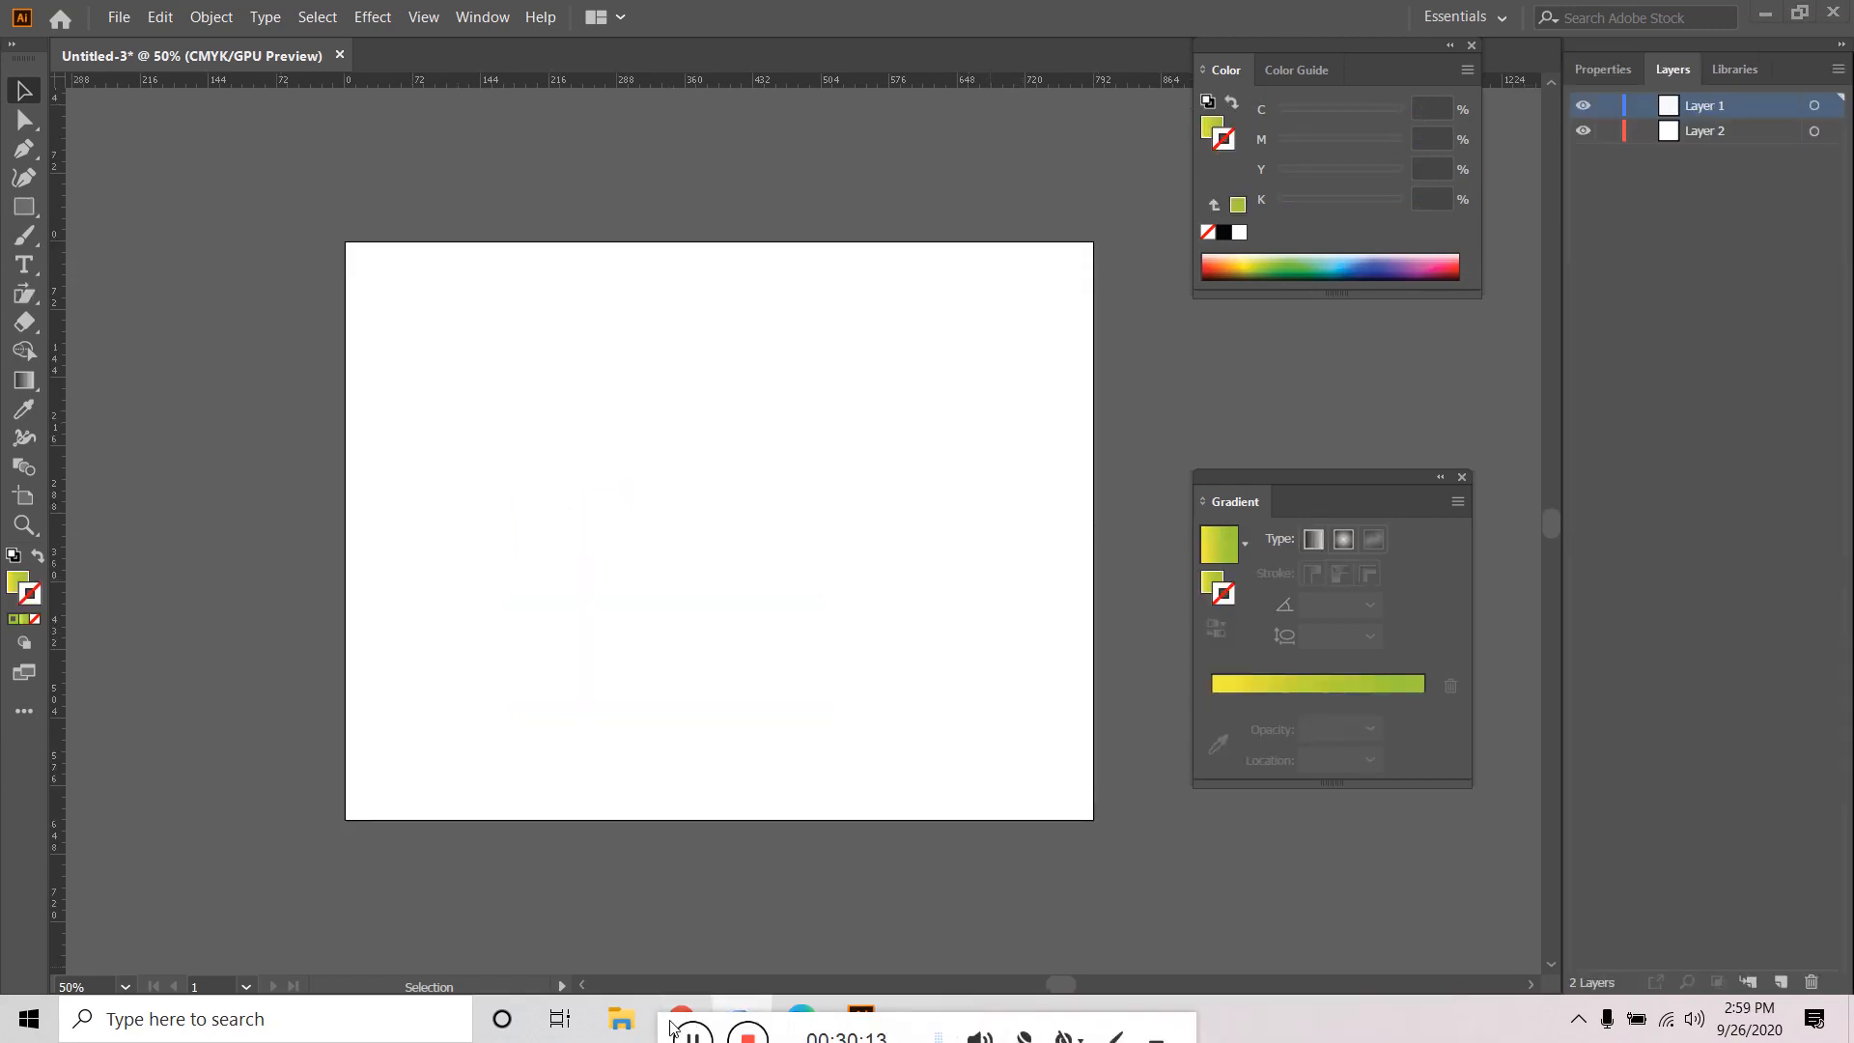
Draw a wide rectangle with the yellow-to-green gradient fill in the upper middle of the empty artboard.
{"action": "left_click_drag", "start_coordinate": [687, 1024], "coordinate": [929, 1011]}
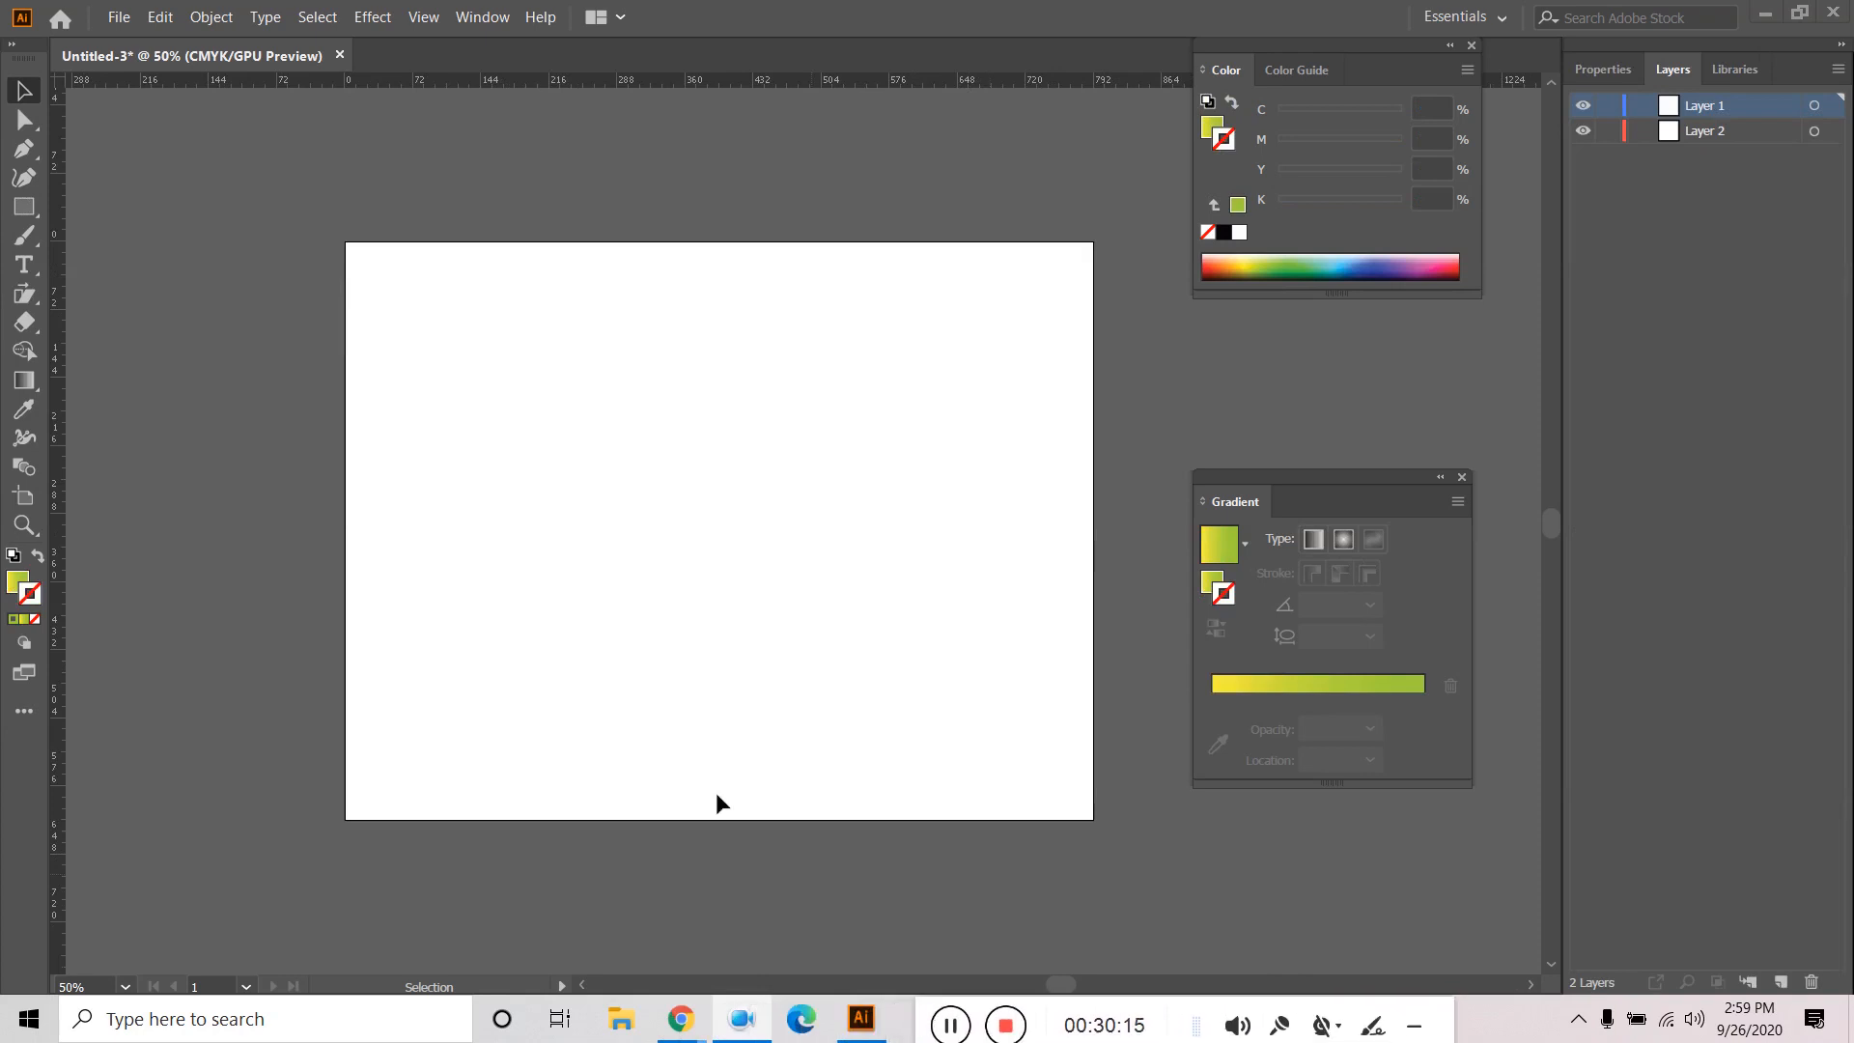
{"action": "left_click", "coordinate": [24, 207]}
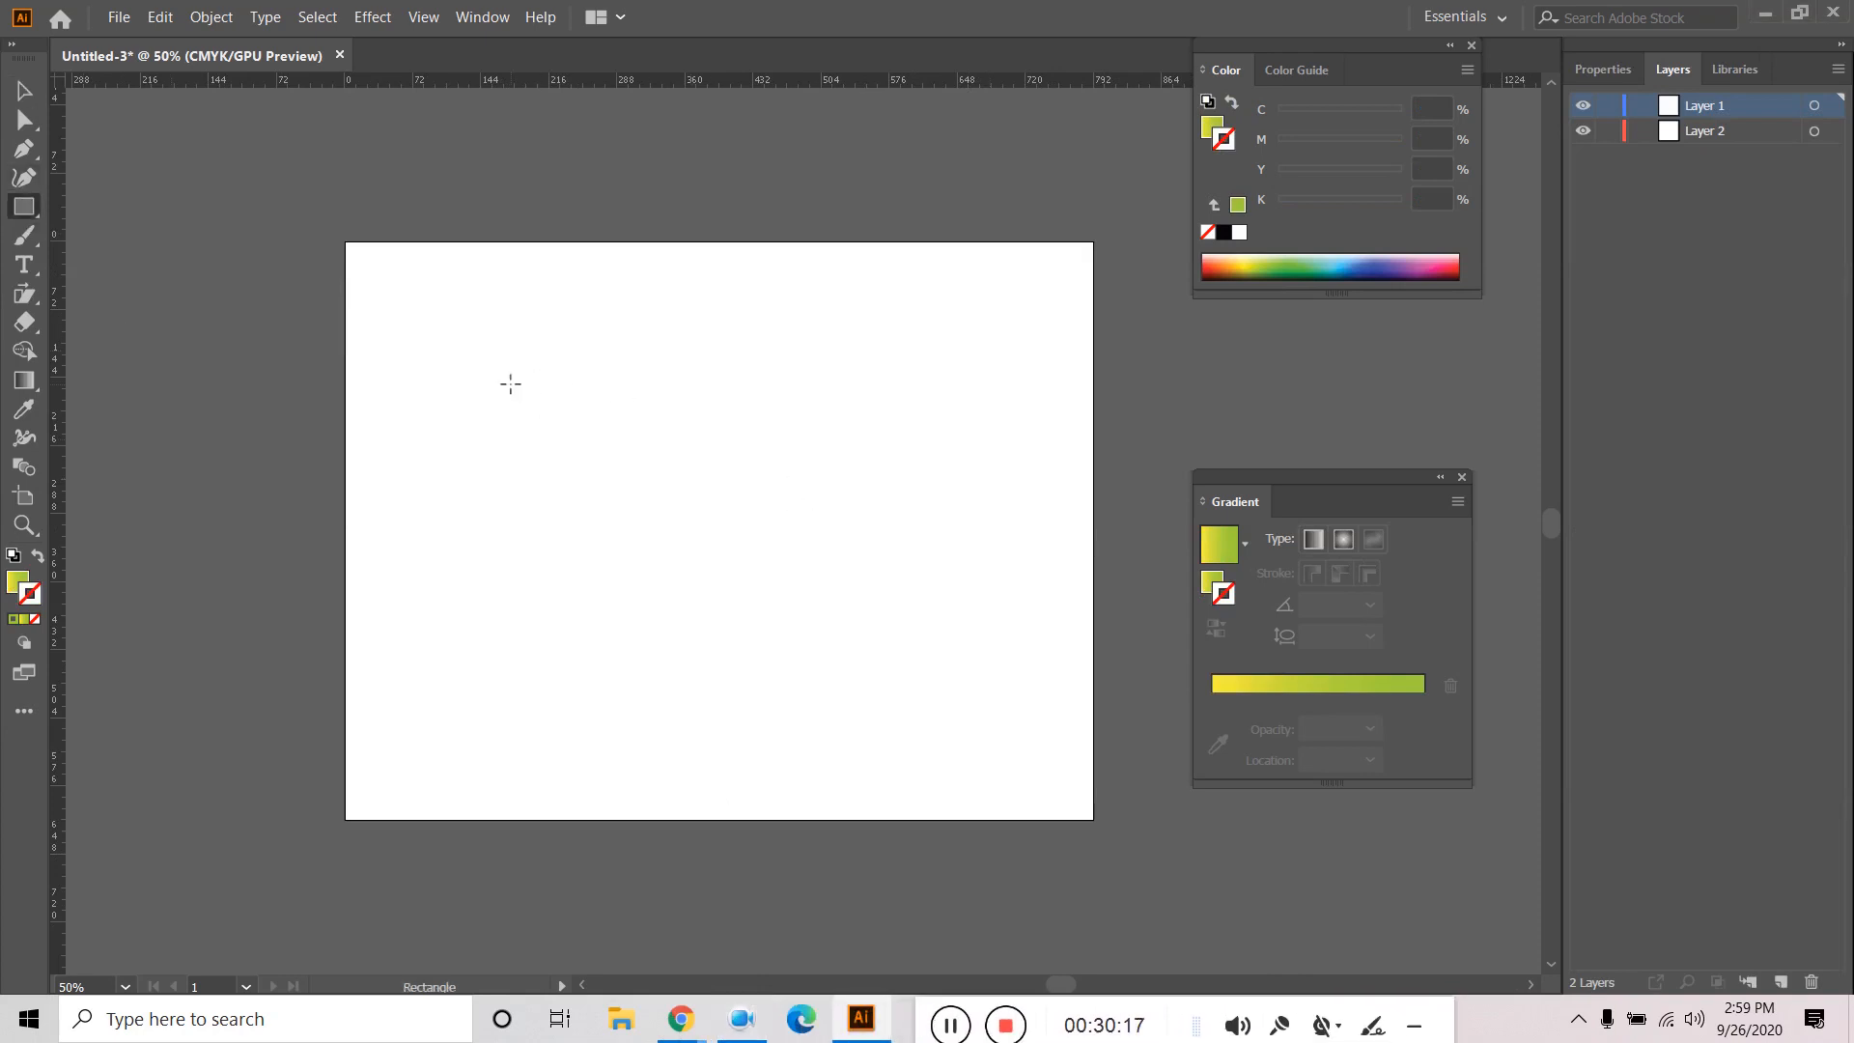
{"action": "left_click_drag", "start_coordinate": [511, 384], "coordinate": [807, 555]}
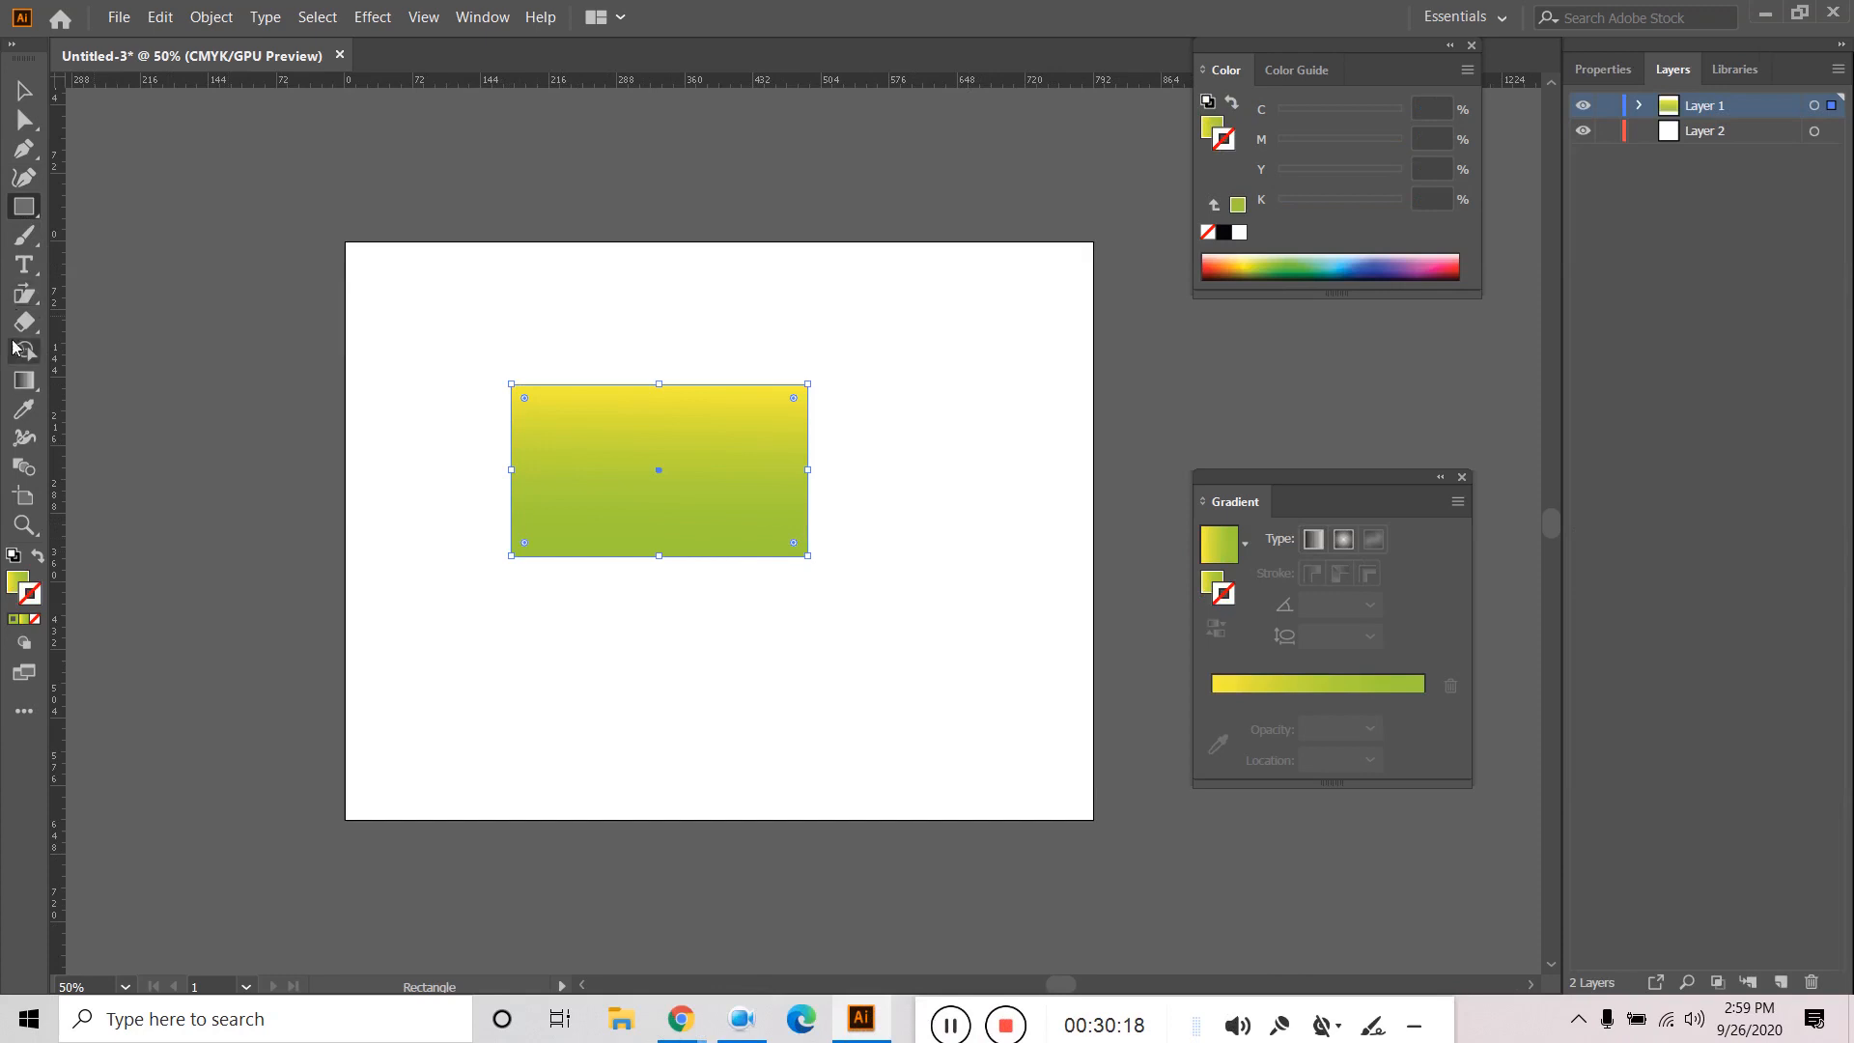
Try slanting the gradient rectangle freehand with the Shear tool and undo the distortion.
{"action": "left_click_drag", "start_coordinate": [34, 308], "coordinate": [137, 384]}
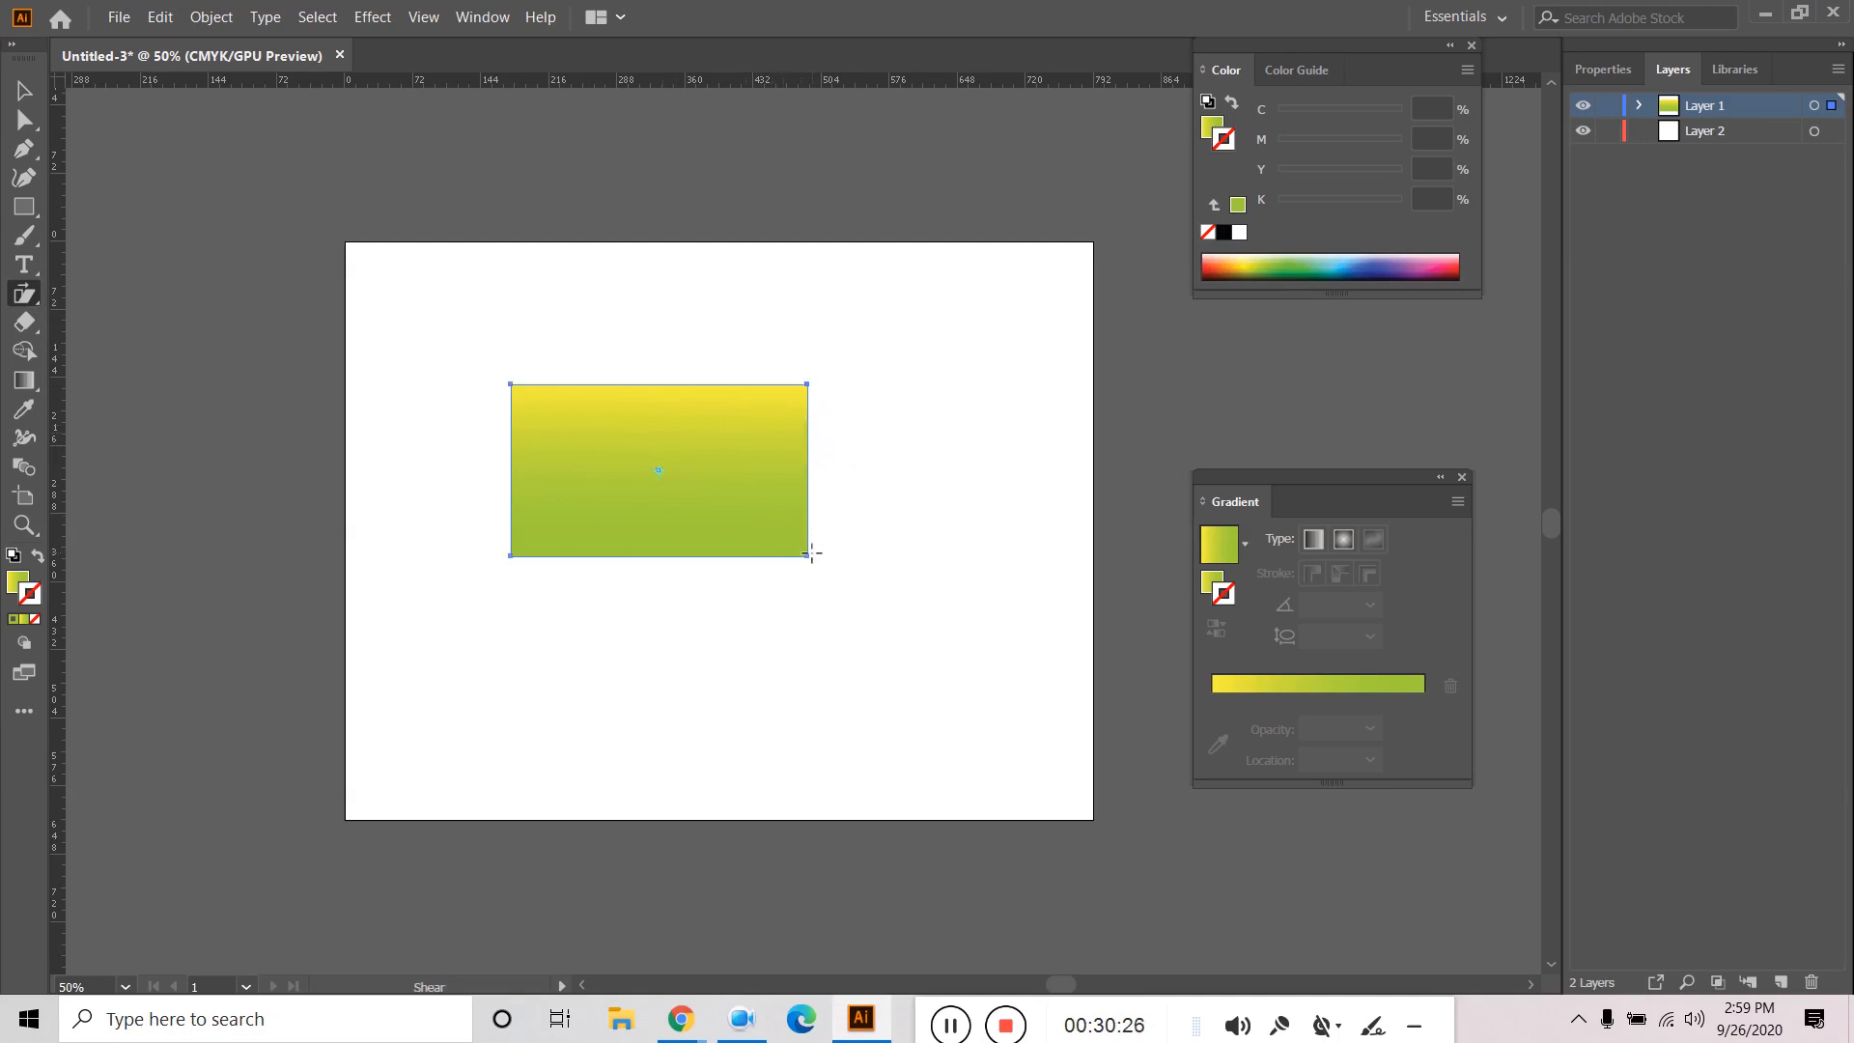
{"action": "left_click_drag", "start_coordinate": [811, 552], "coordinate": [765, 546]}
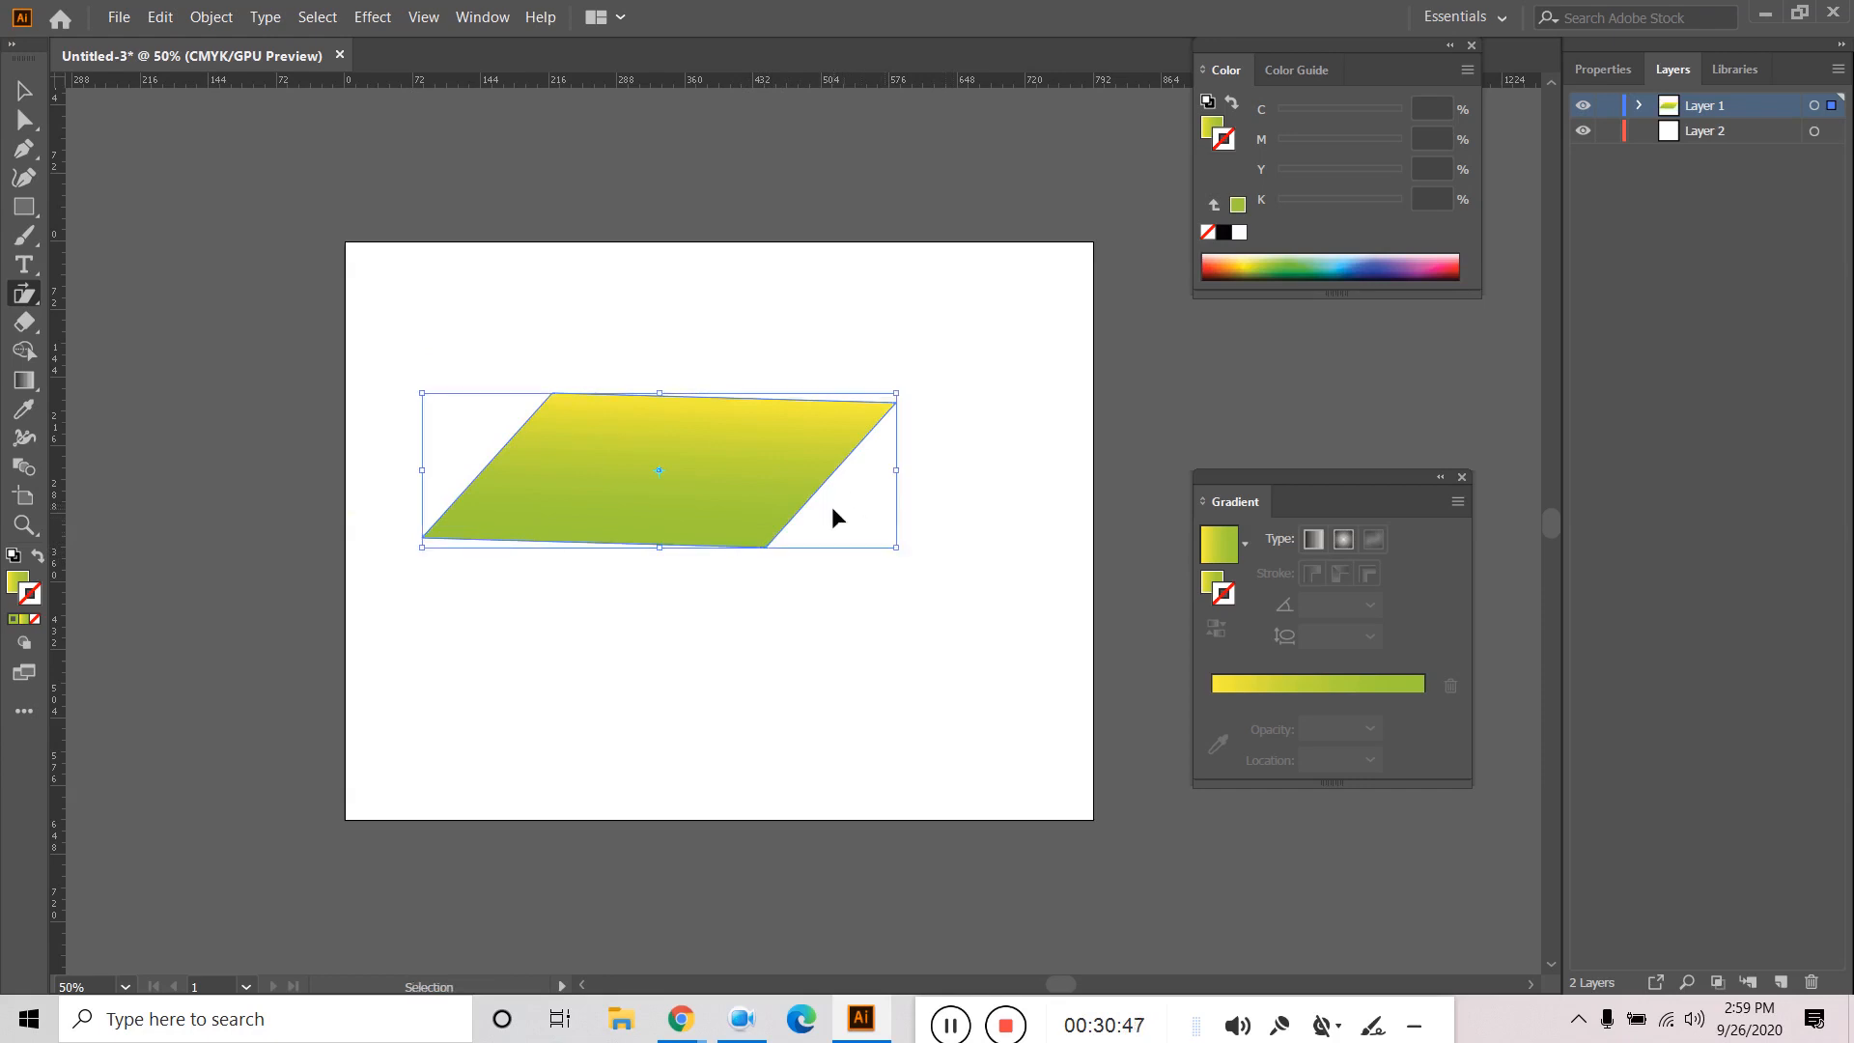
{"action": "key", "text": "ctrl+z"}
{"action": "left_click", "coordinate": [25, 297]}
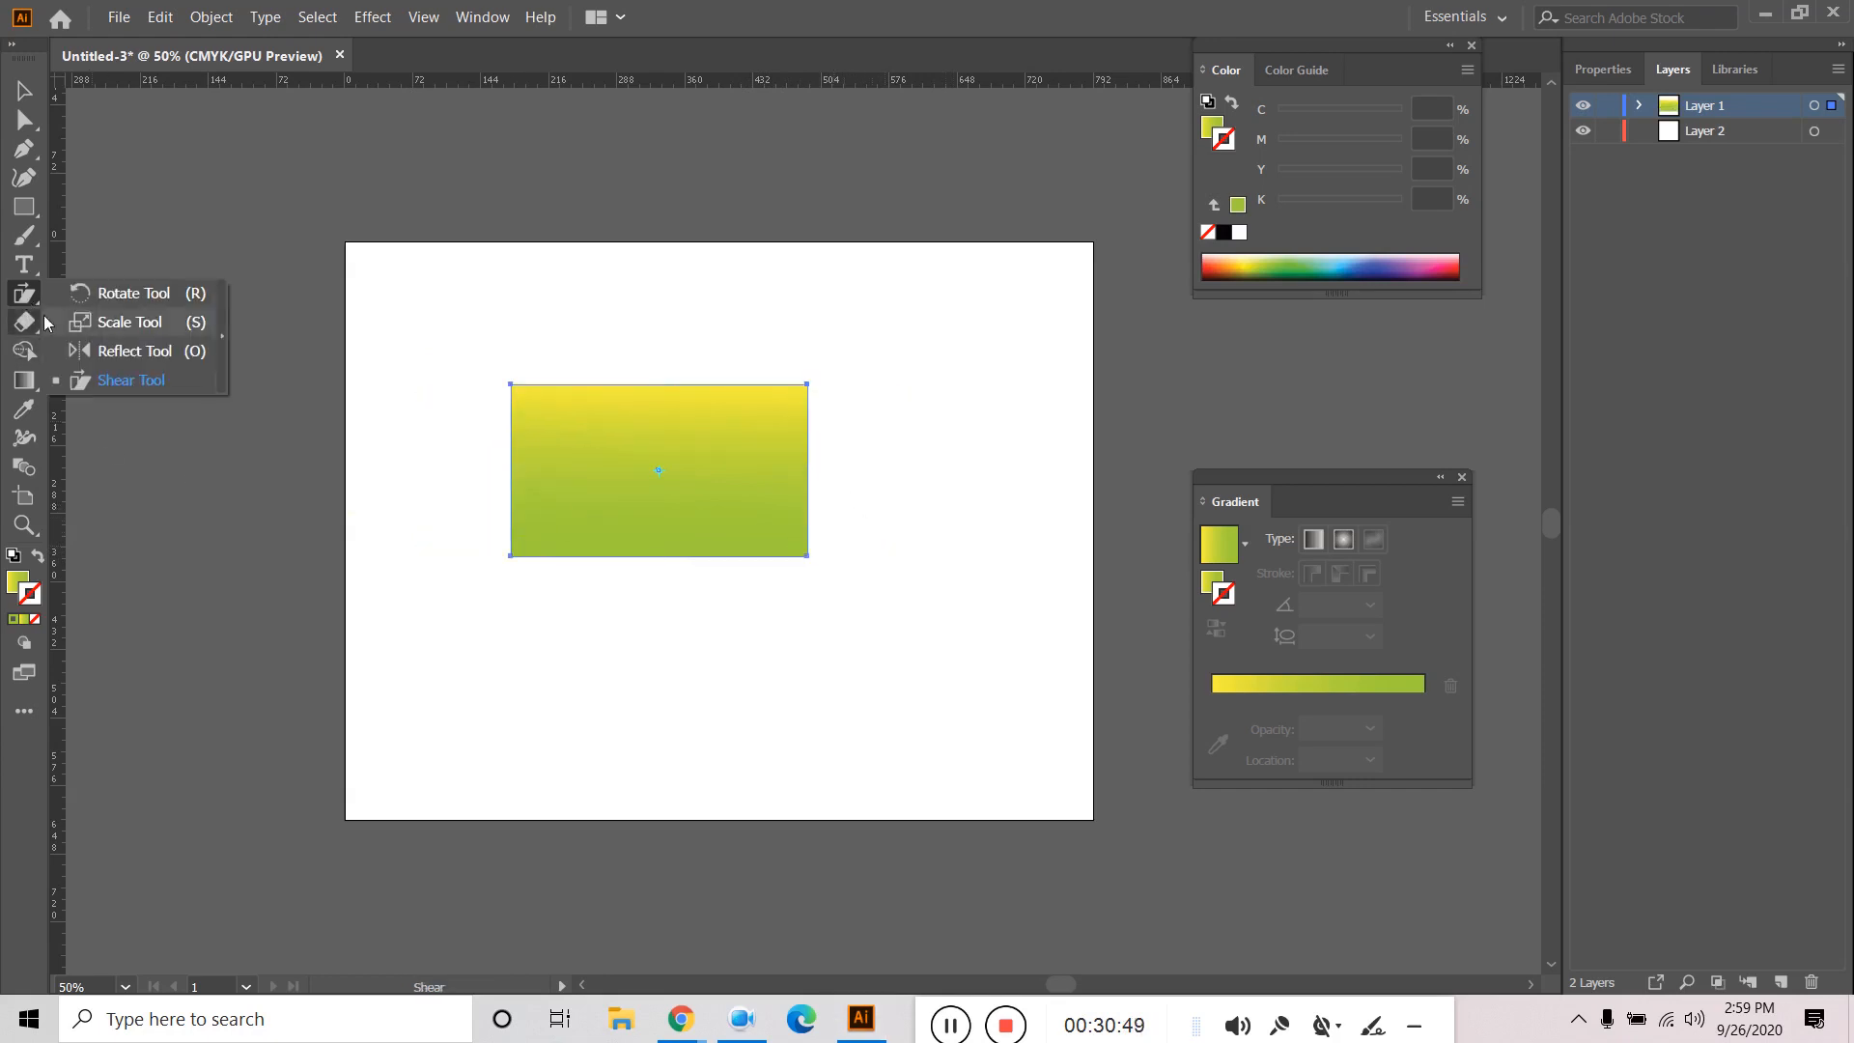
{"action": "left_click", "coordinate": [118, 383]}
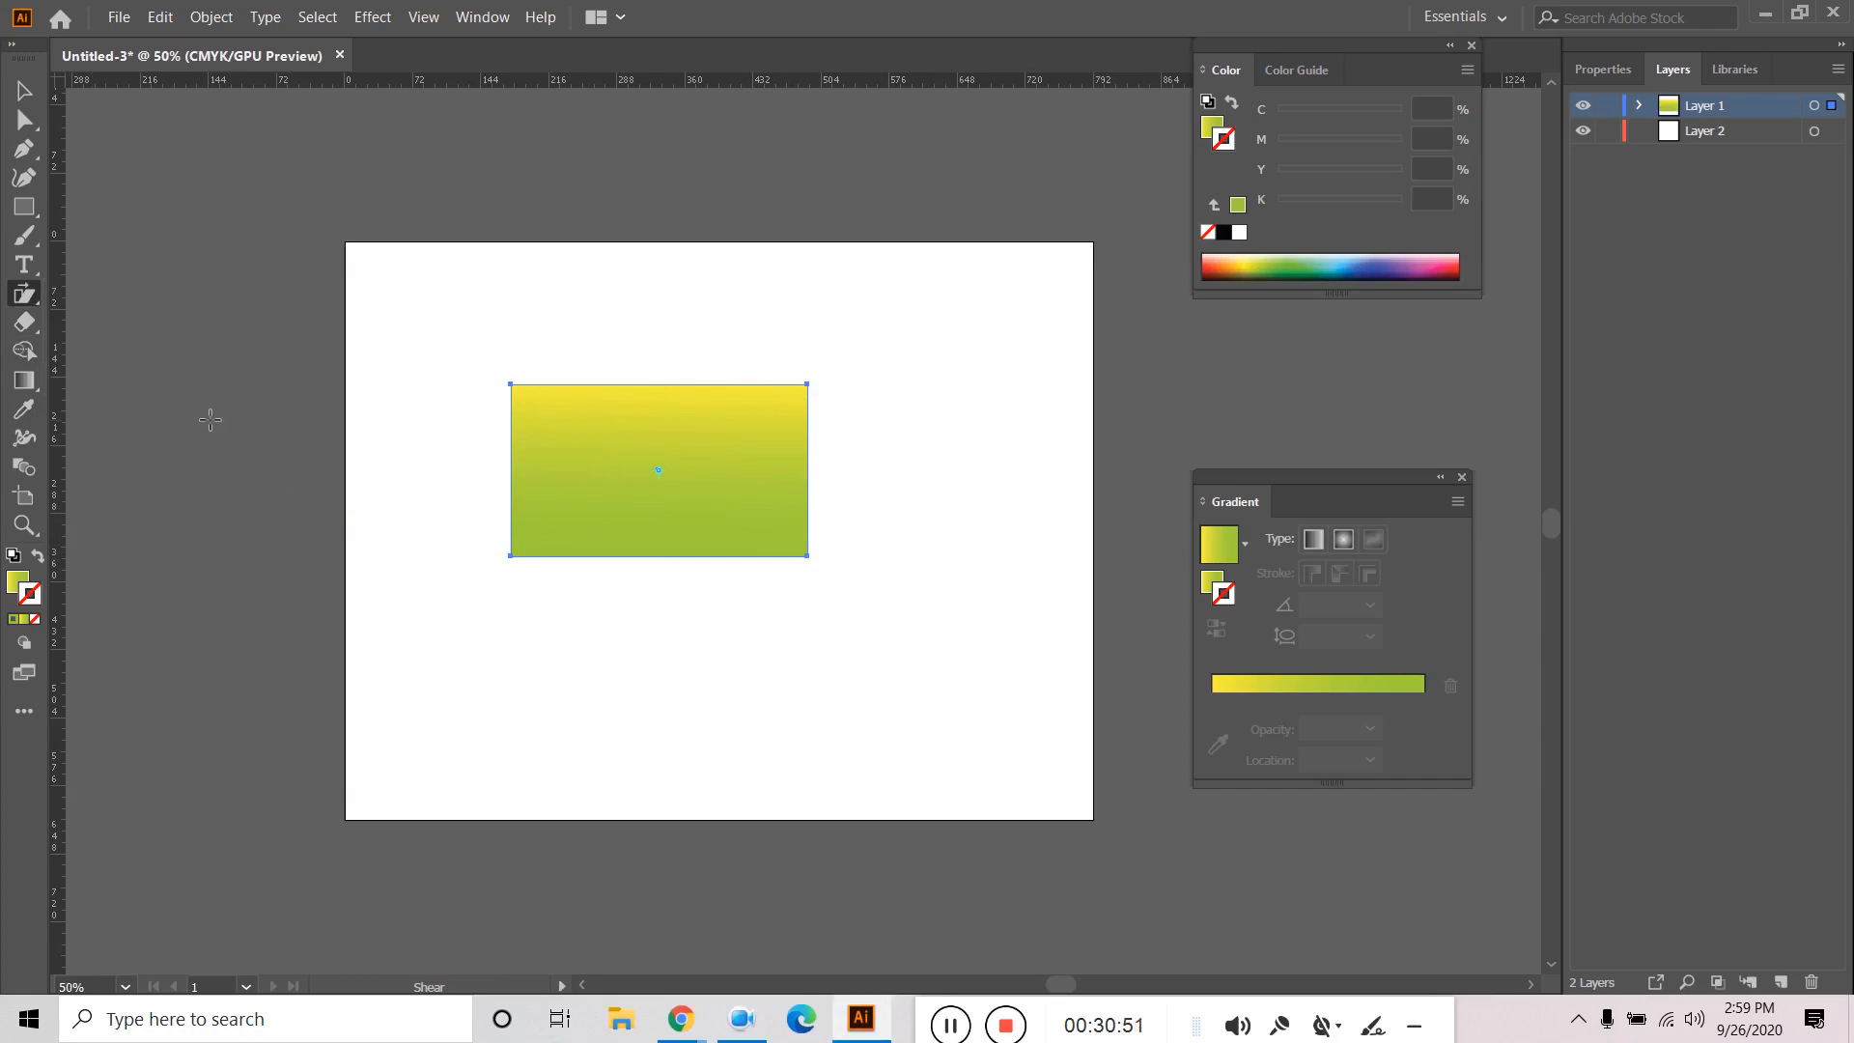
Resize the rectangle into a square and place it near the centre of the artboard.
{"action": "left_click", "coordinate": [24, 91]}
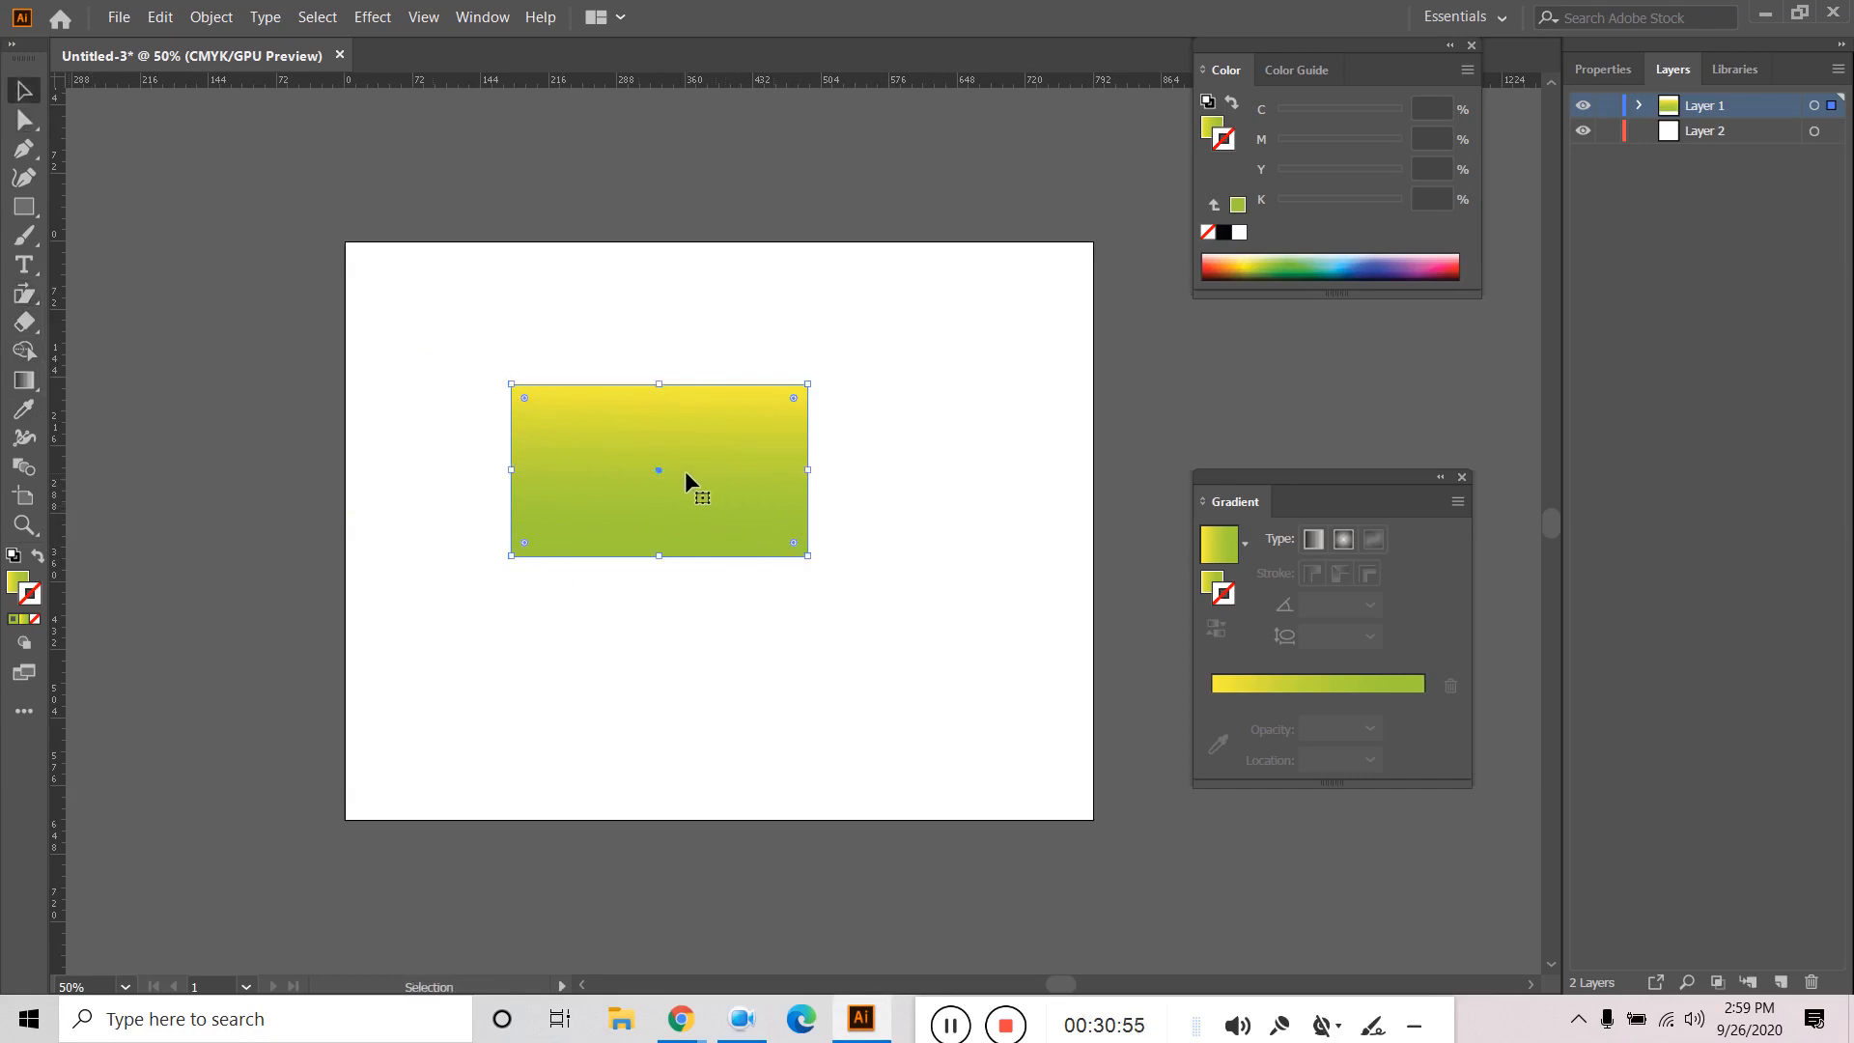
{"action": "left_click_drag", "start_coordinate": [808, 470], "coordinate": [784, 520]}
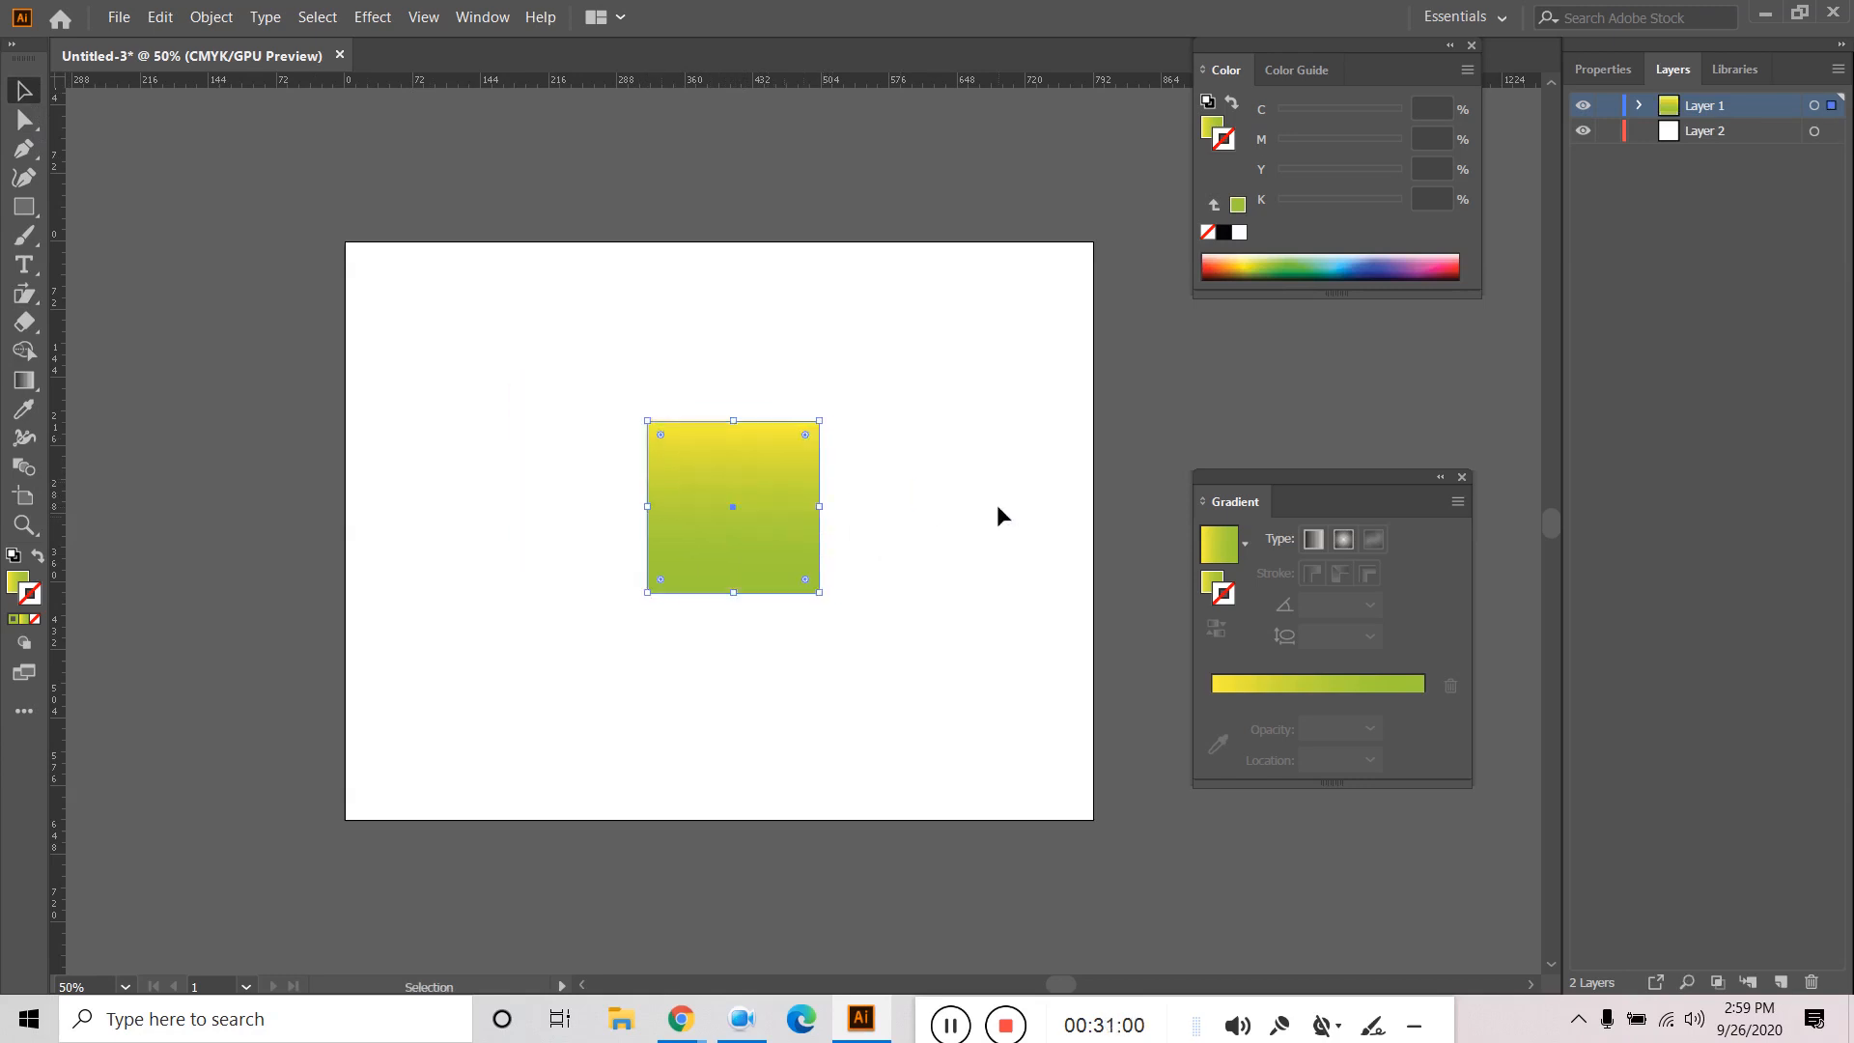
Try shearing the square by 25° with the axis angle left at 17.02°, and undo the shear.
{"action": "left_click", "coordinate": [230, 21]}
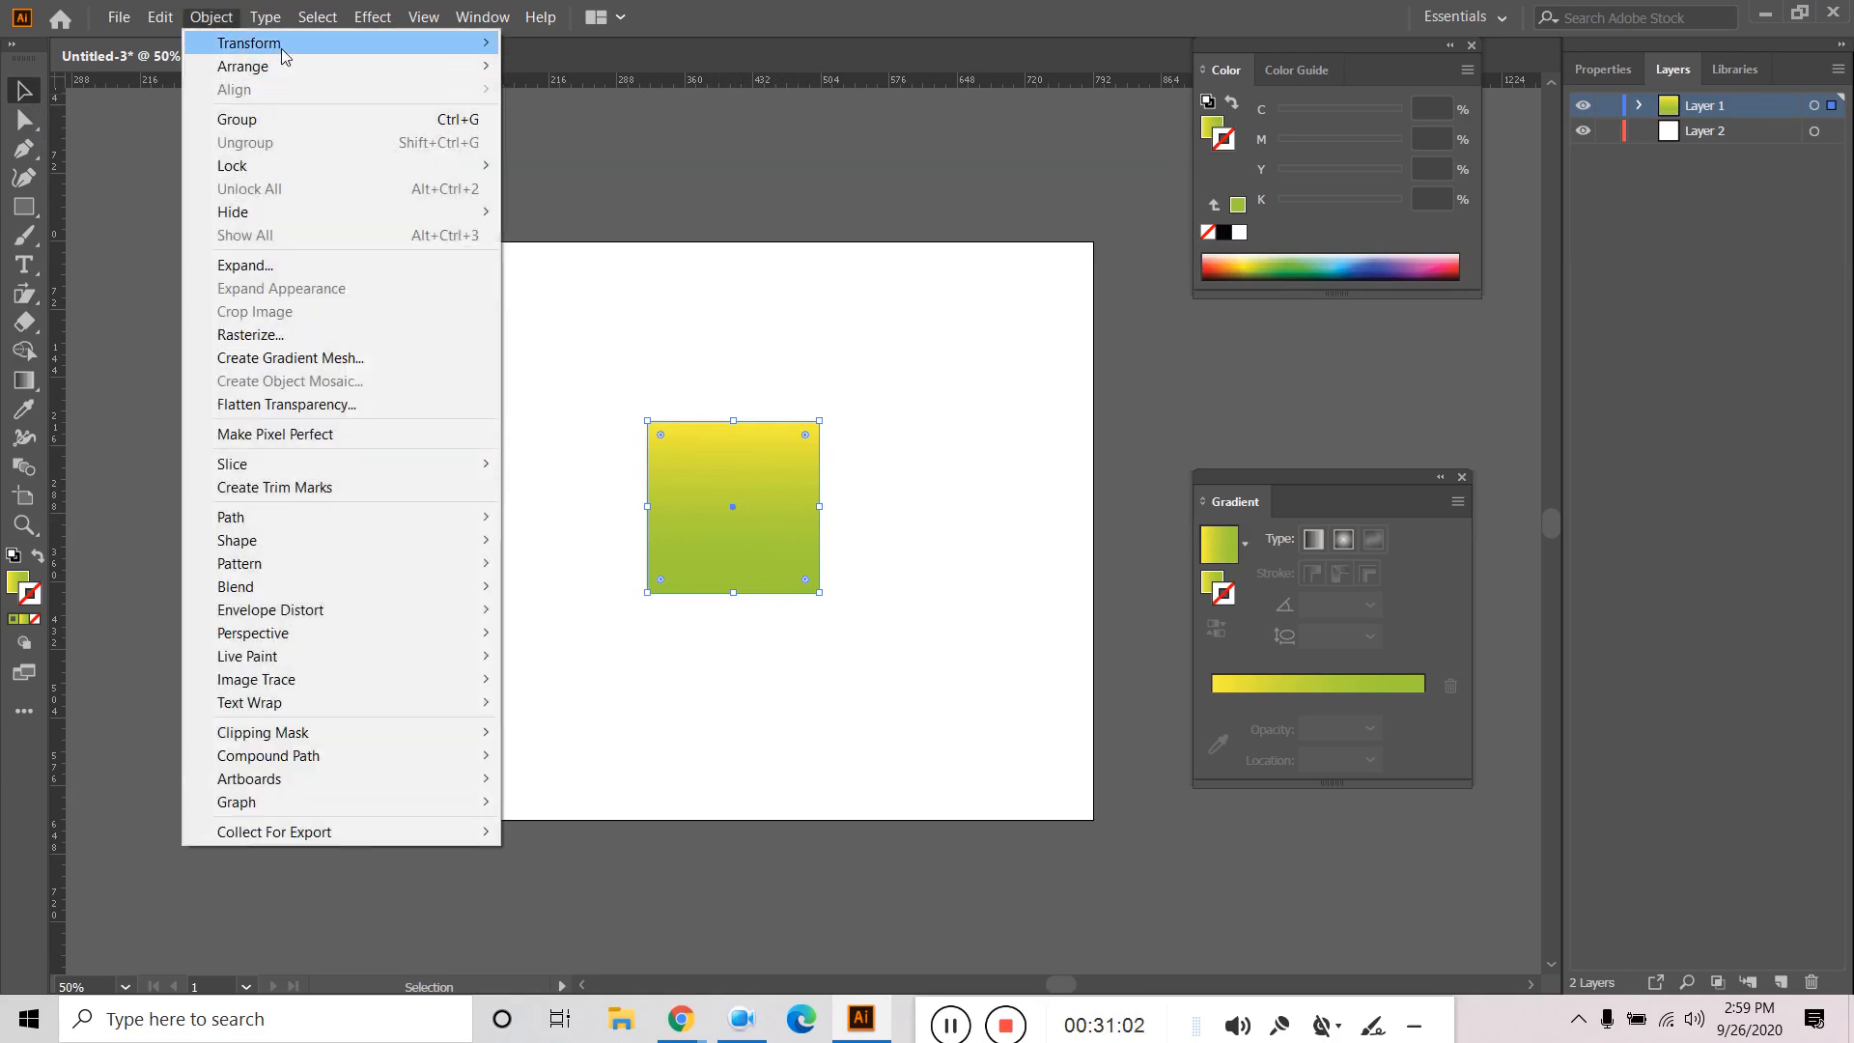
{"action": "mouse_move", "coordinate": [286, 51]}
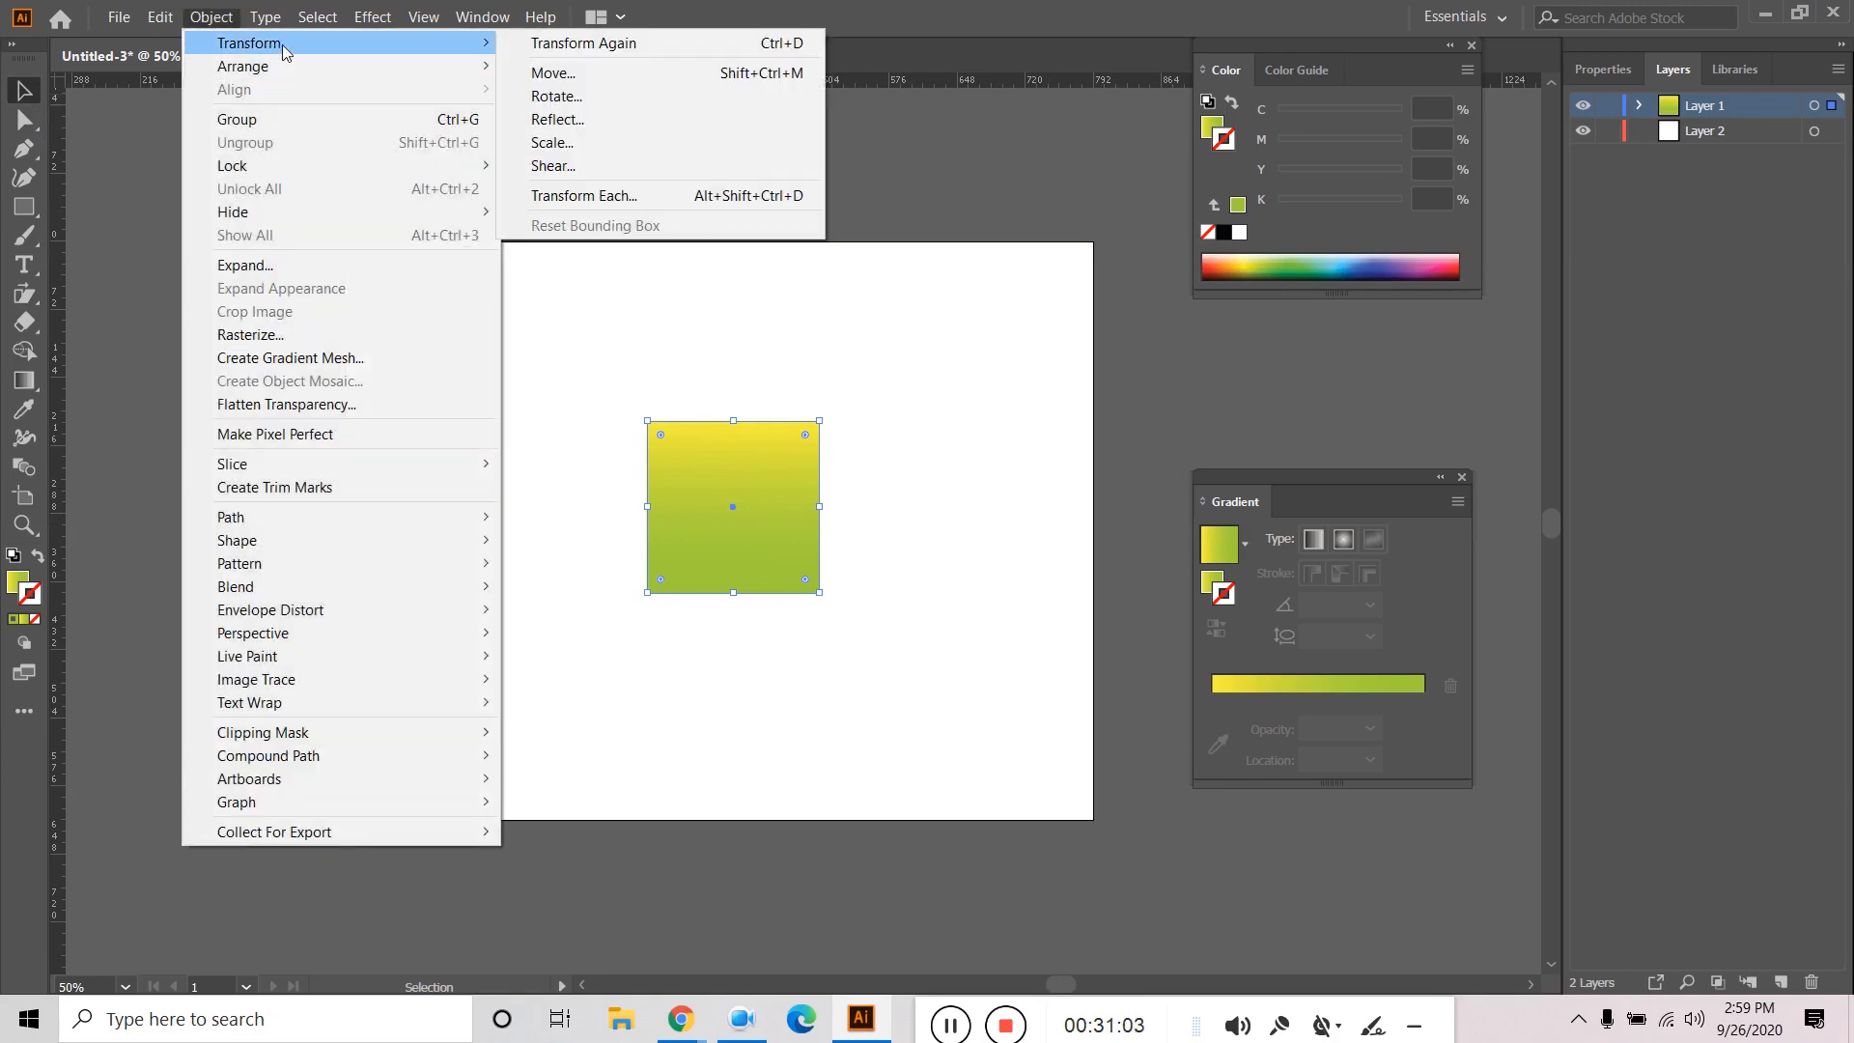
{"action": "left_click", "coordinate": [553, 166]}
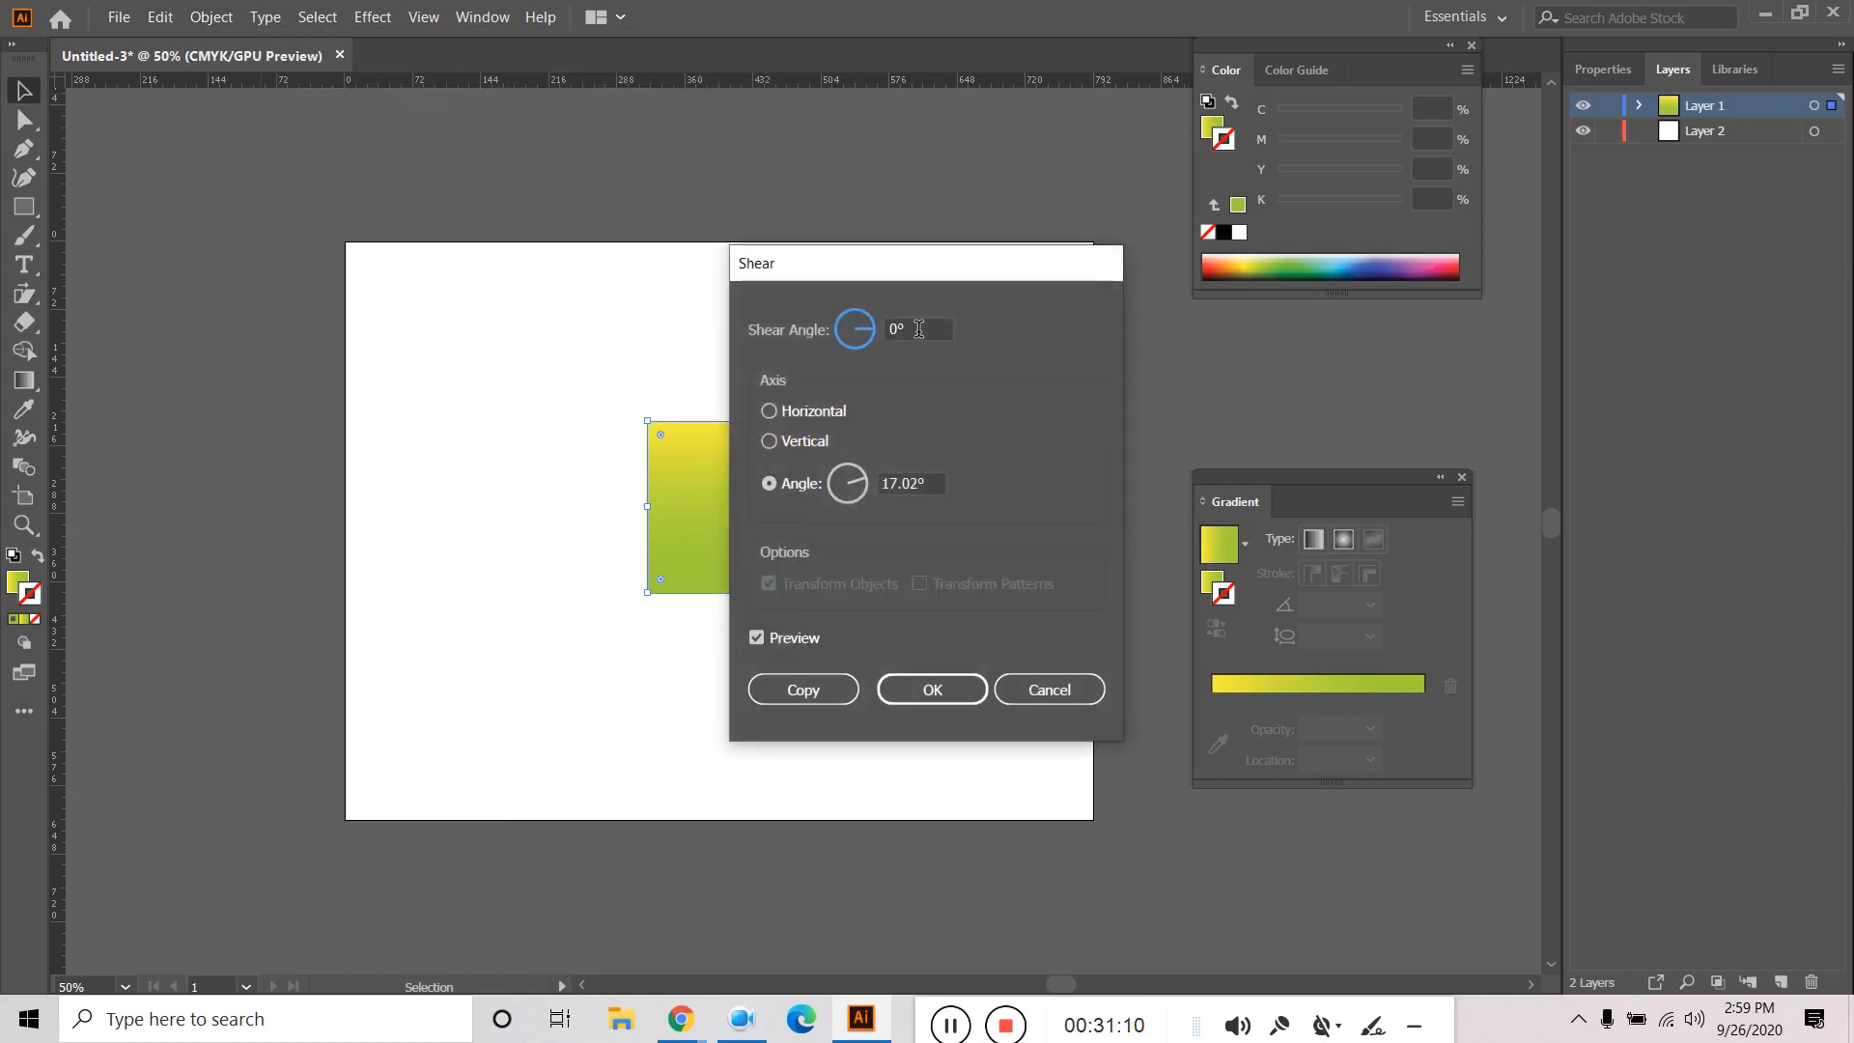
{"action": "left_click", "coordinate": [918, 329]}
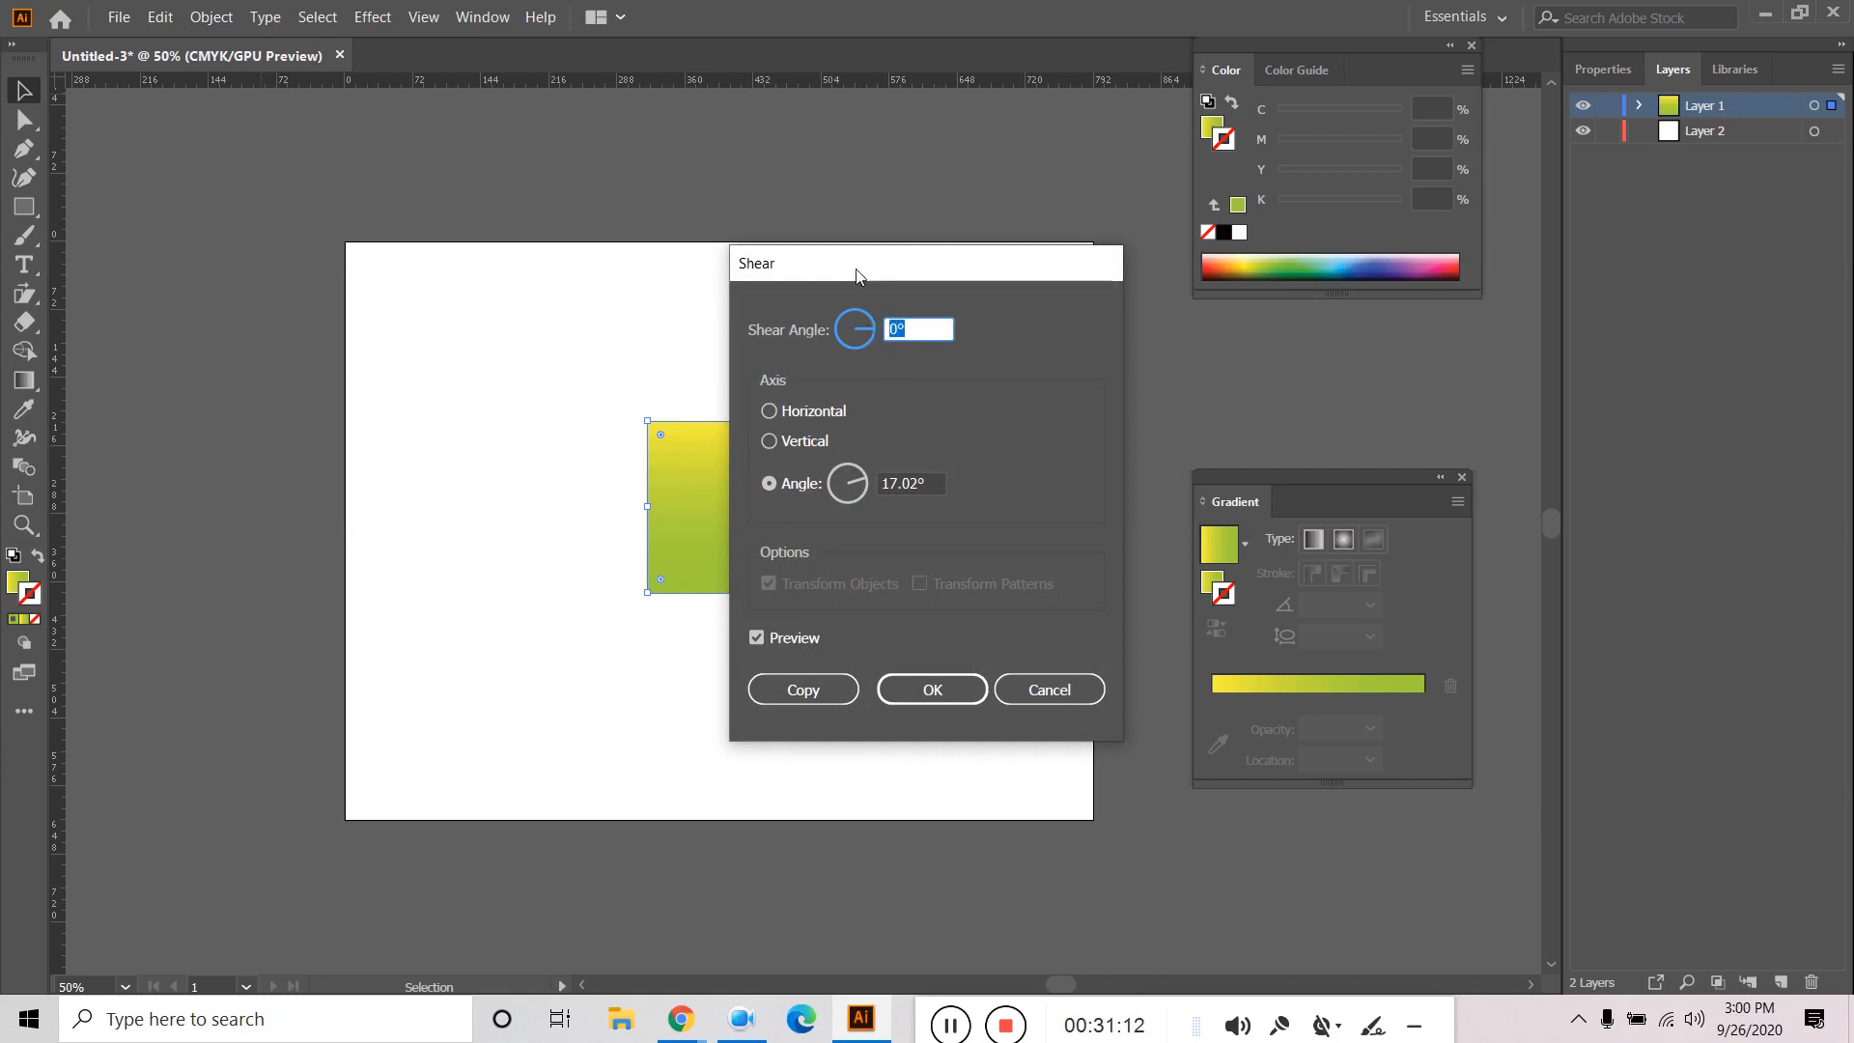
{"action": "left_click_drag", "start_coordinate": [858, 273], "coordinate": [1067, 302]}
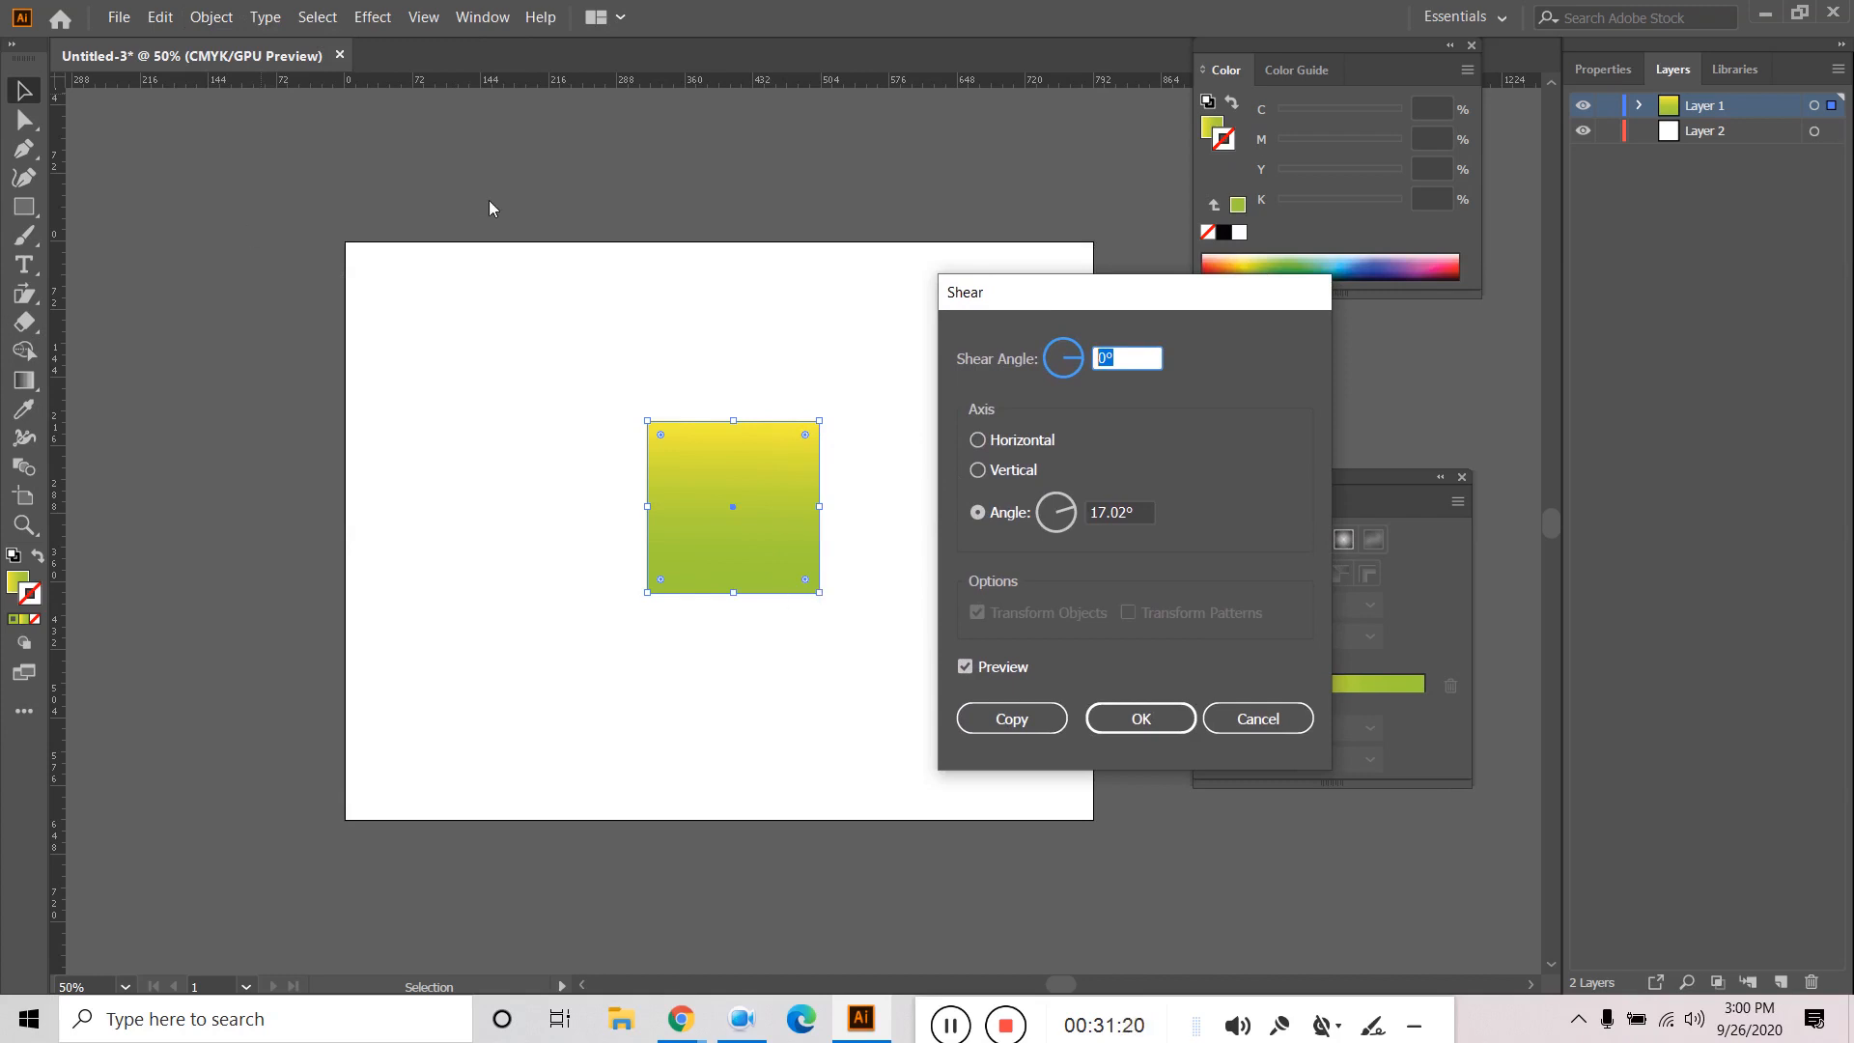
{"action": "type", "text": "25"}
{"action": "left_click", "coordinate": [1122, 726]}
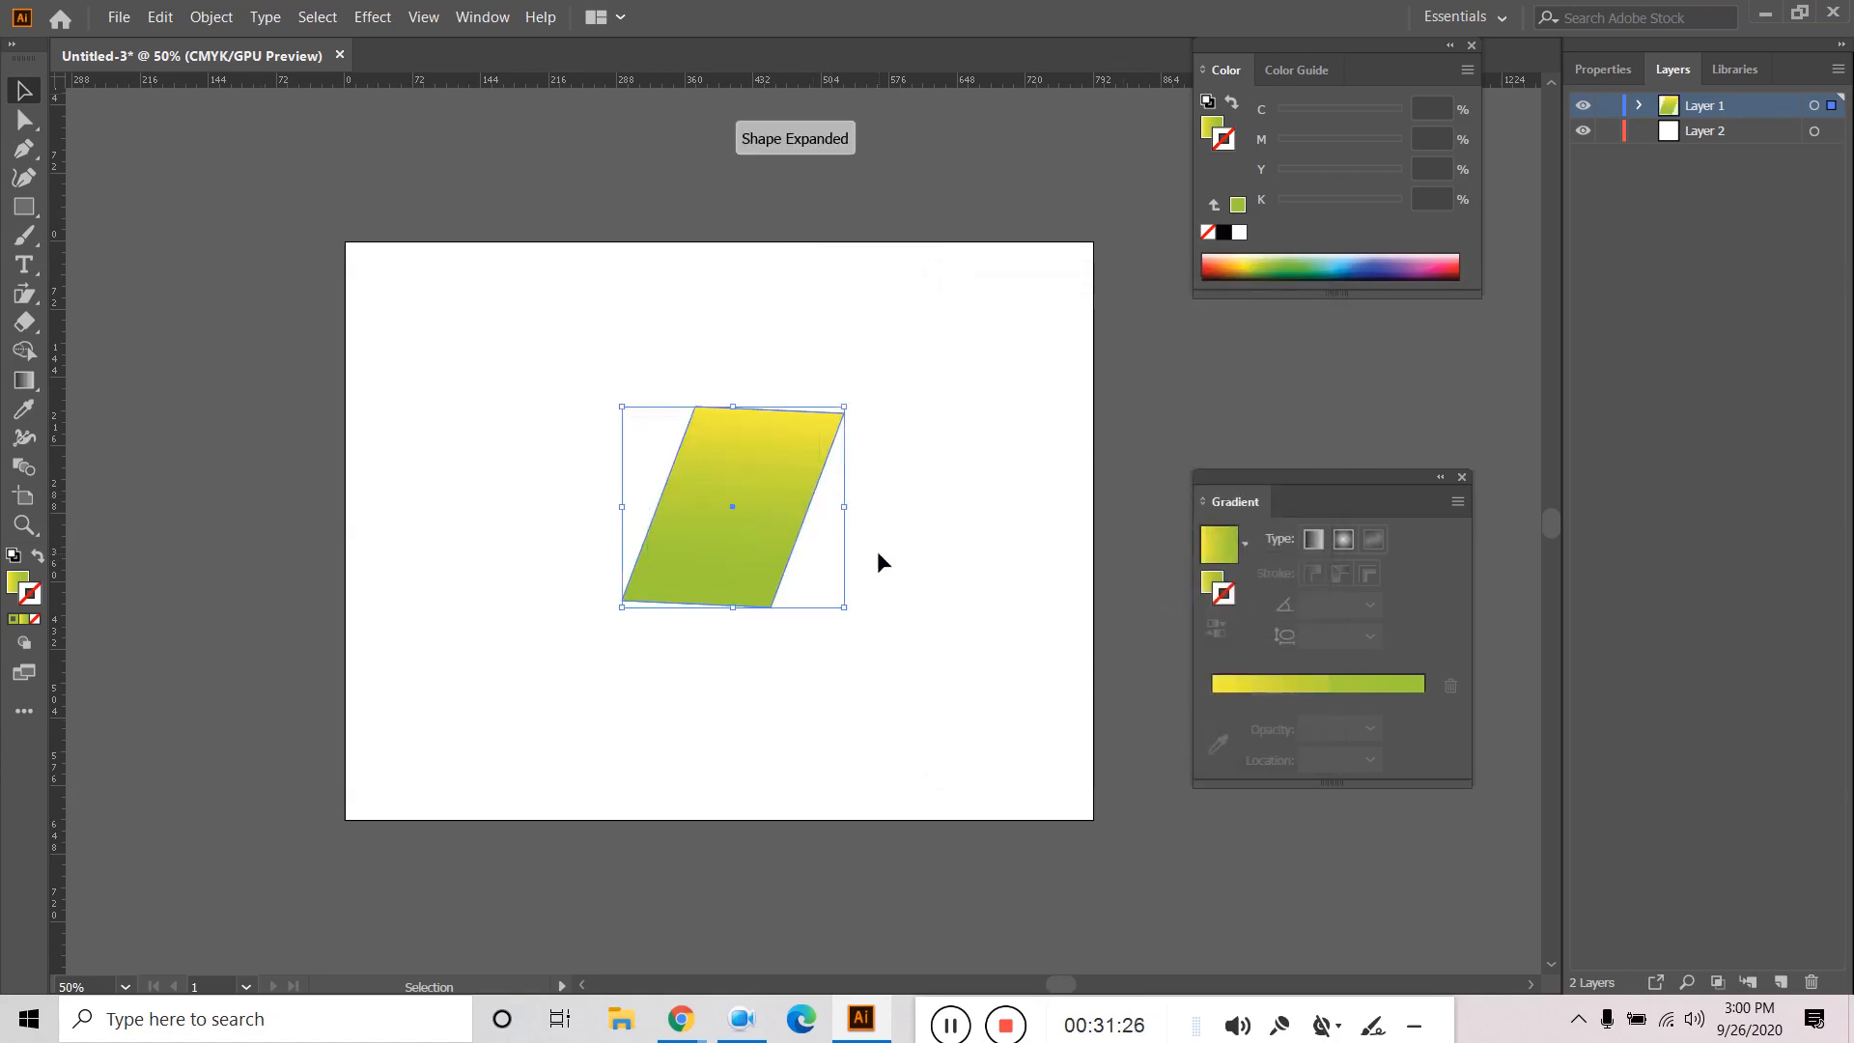
{"action": "key", "text": "ctrl+z"}
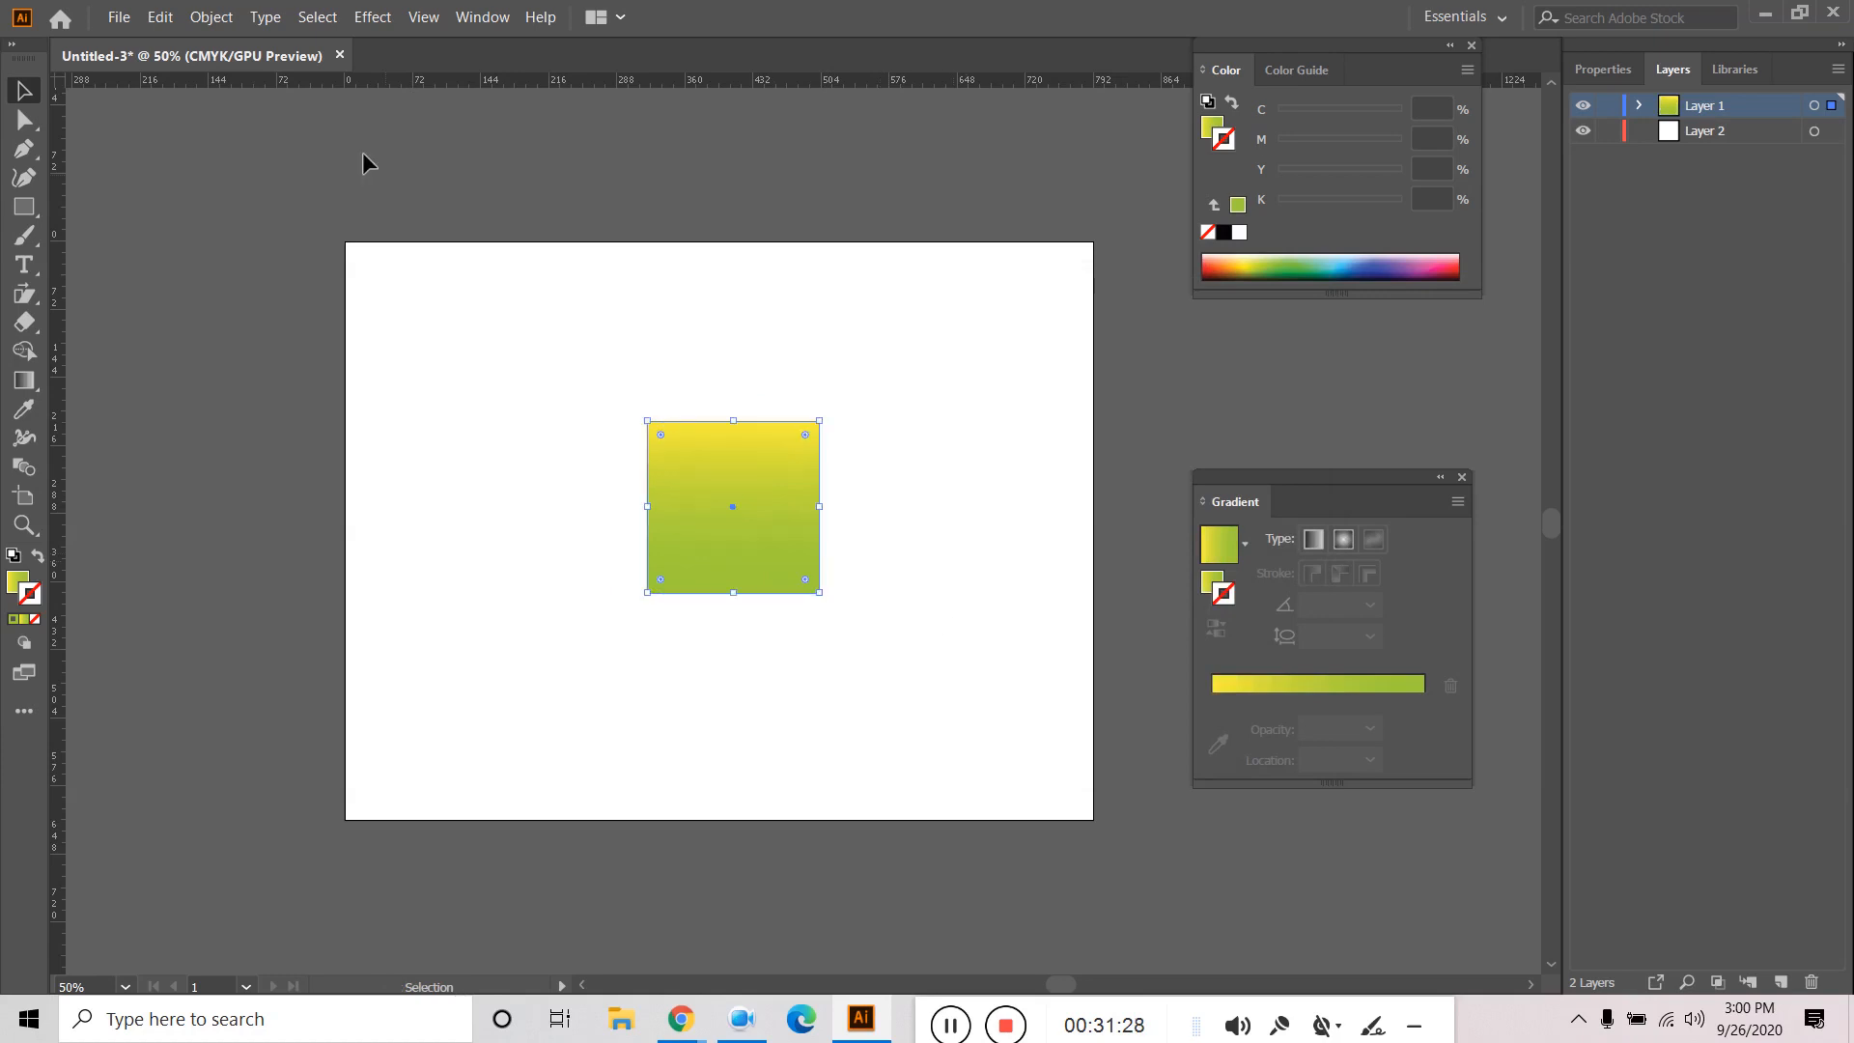
Preview a 25° shear of the square along the horizontal axis and create a sheared copy along the vertical axis.
{"action": "left_click", "coordinate": [212, 17]}
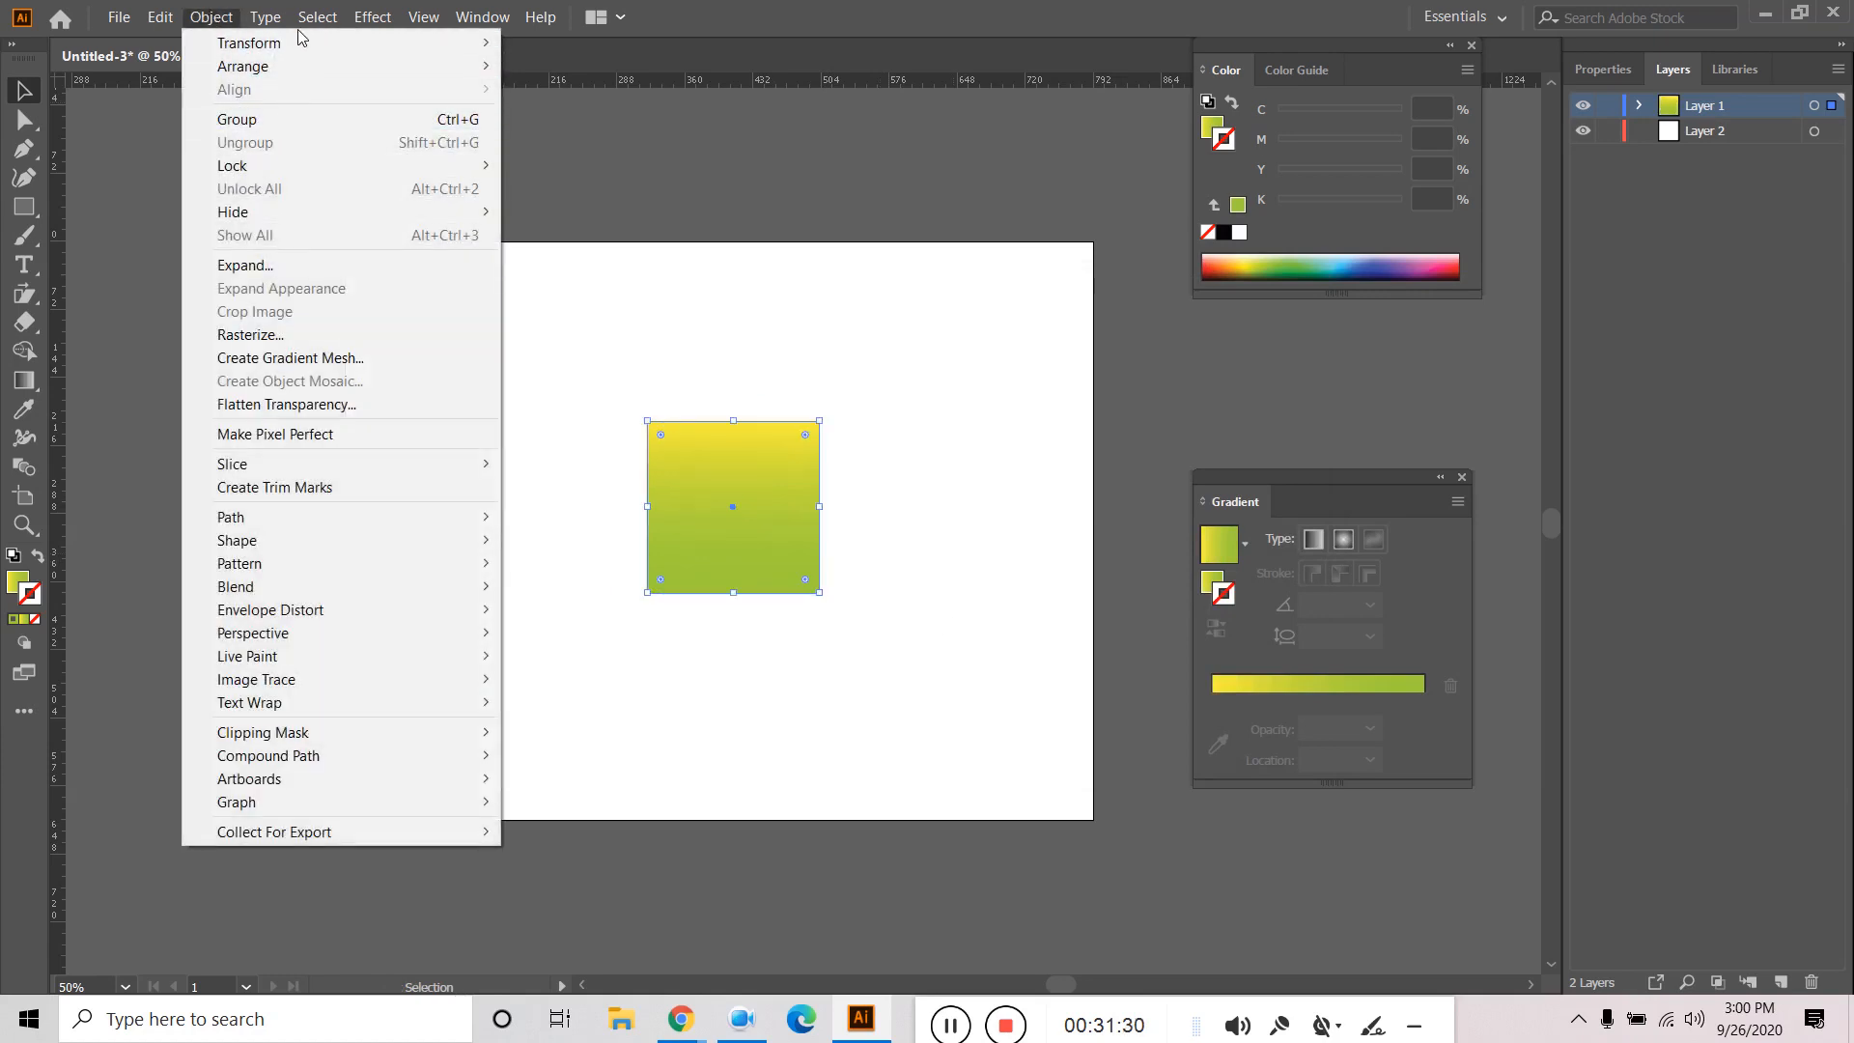
{"action": "mouse_move", "coordinate": [309, 42]}
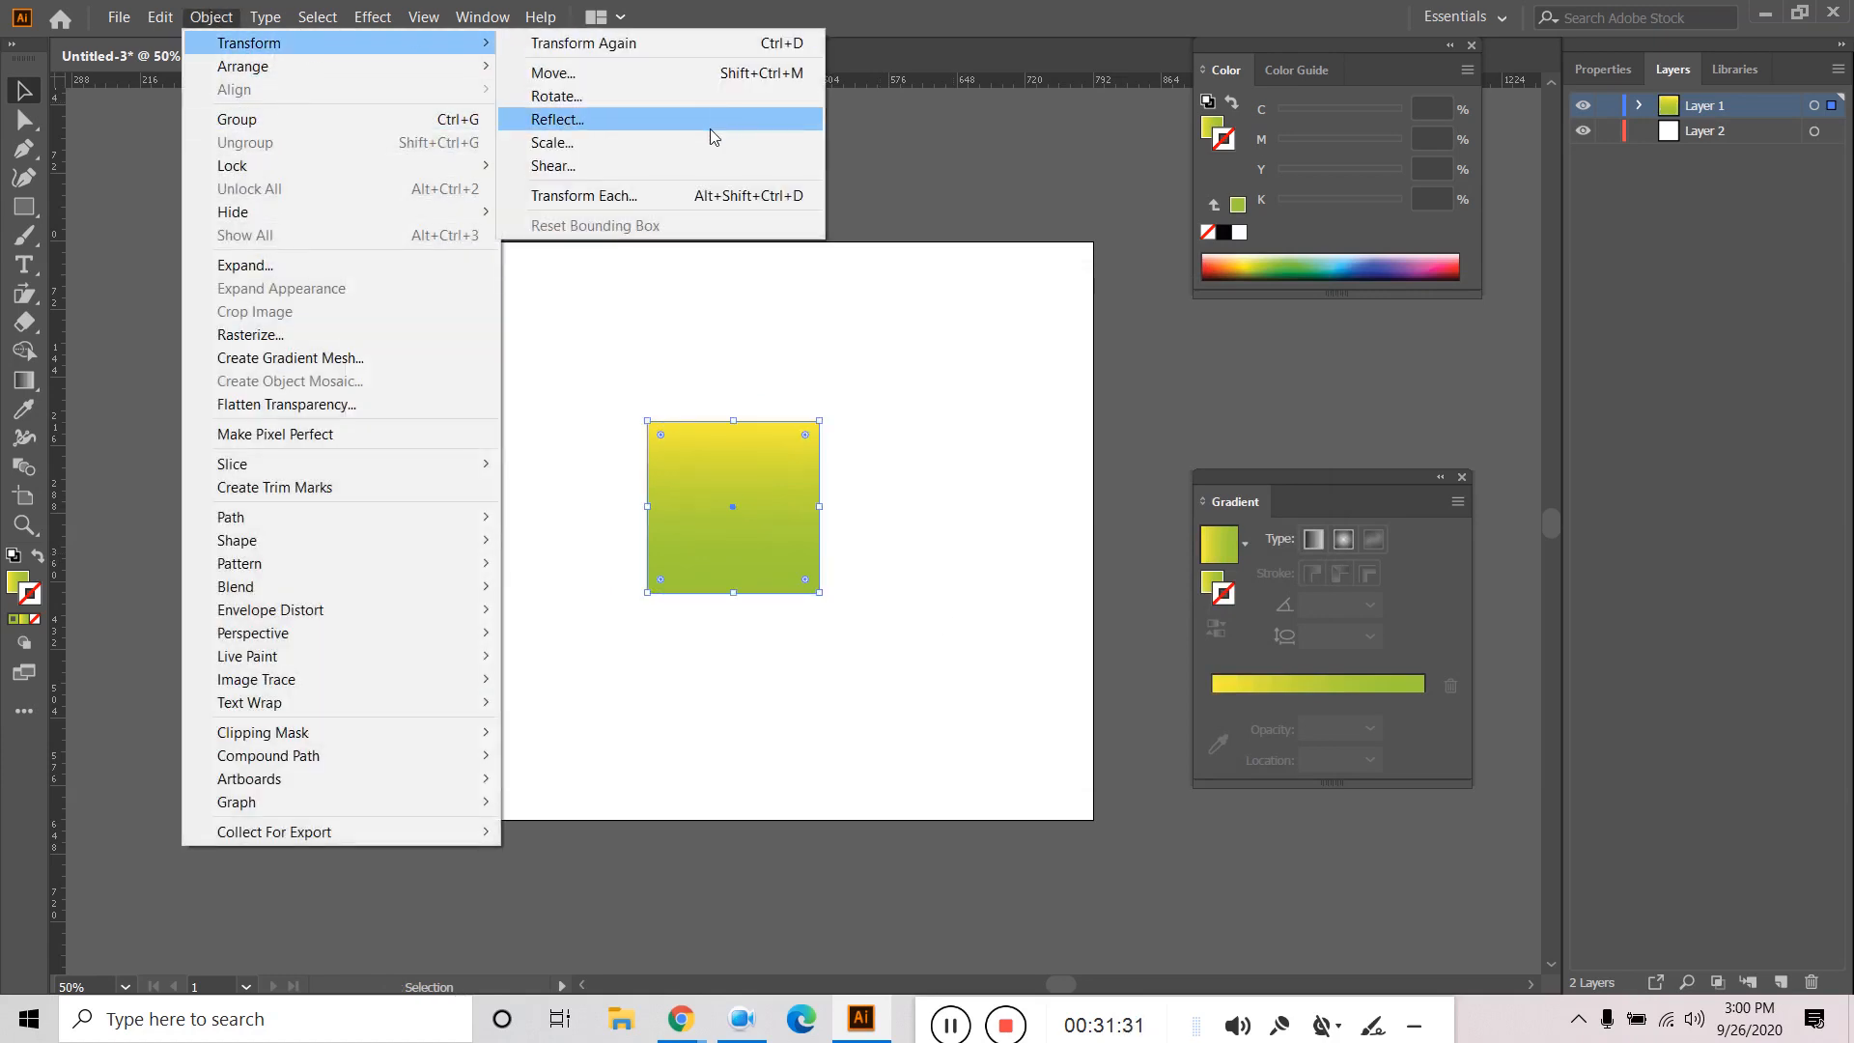
{"action": "left_click", "coordinate": [596, 172]}
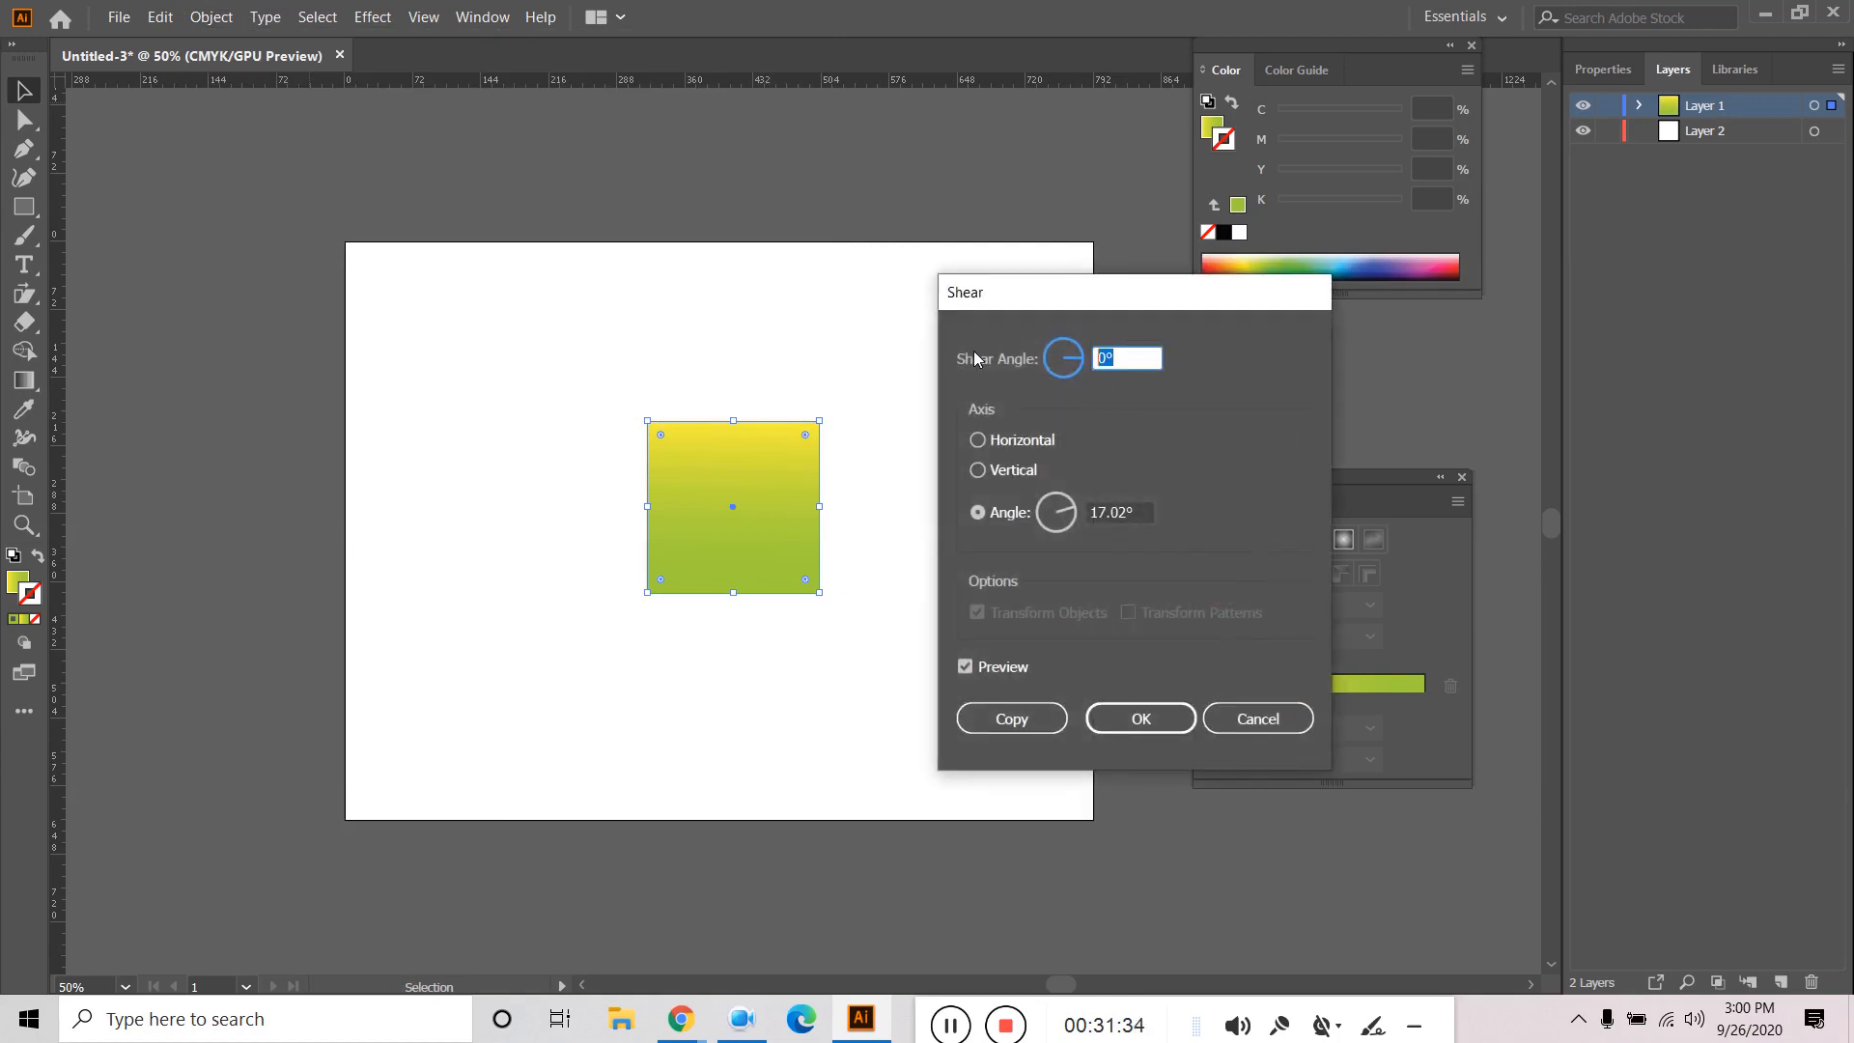
{"action": "type", "text": "25"}
{"action": "left_click", "coordinate": [1140, 512]}
{"action": "type", "text": "45"}
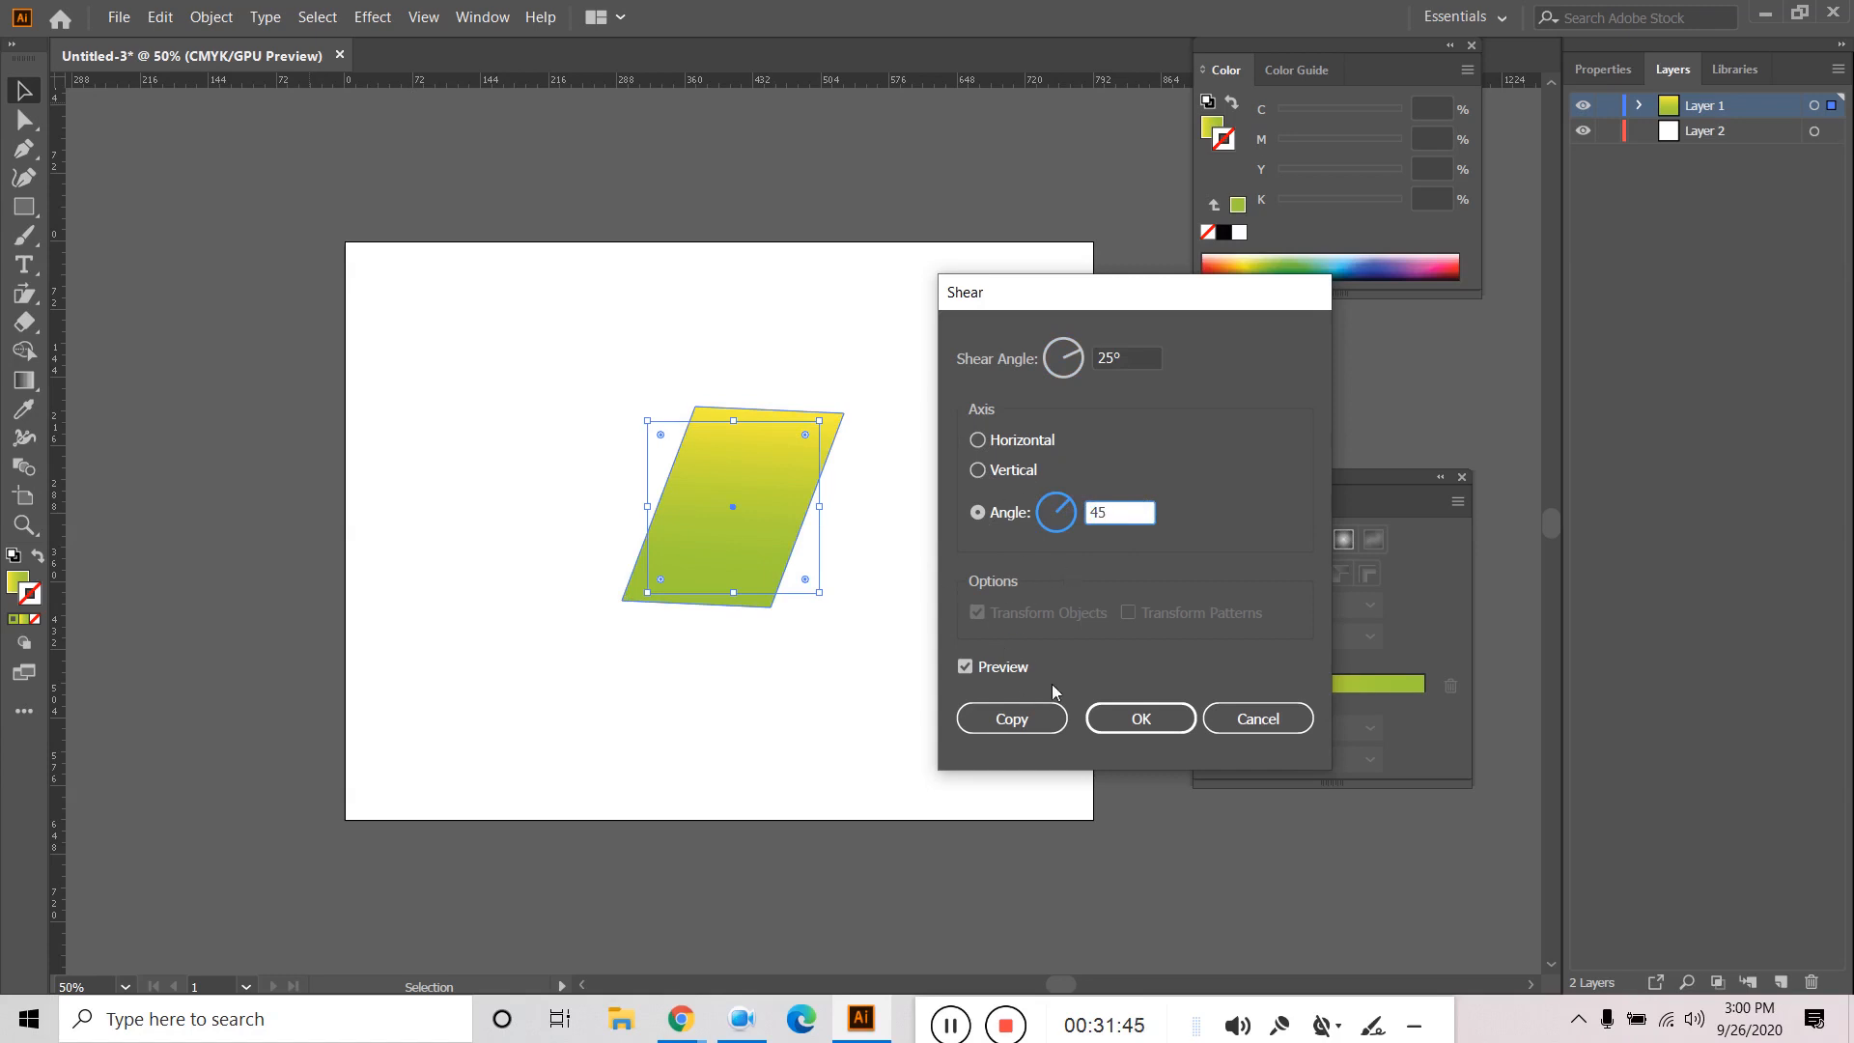
{"action": "left_click", "coordinate": [1006, 442]}
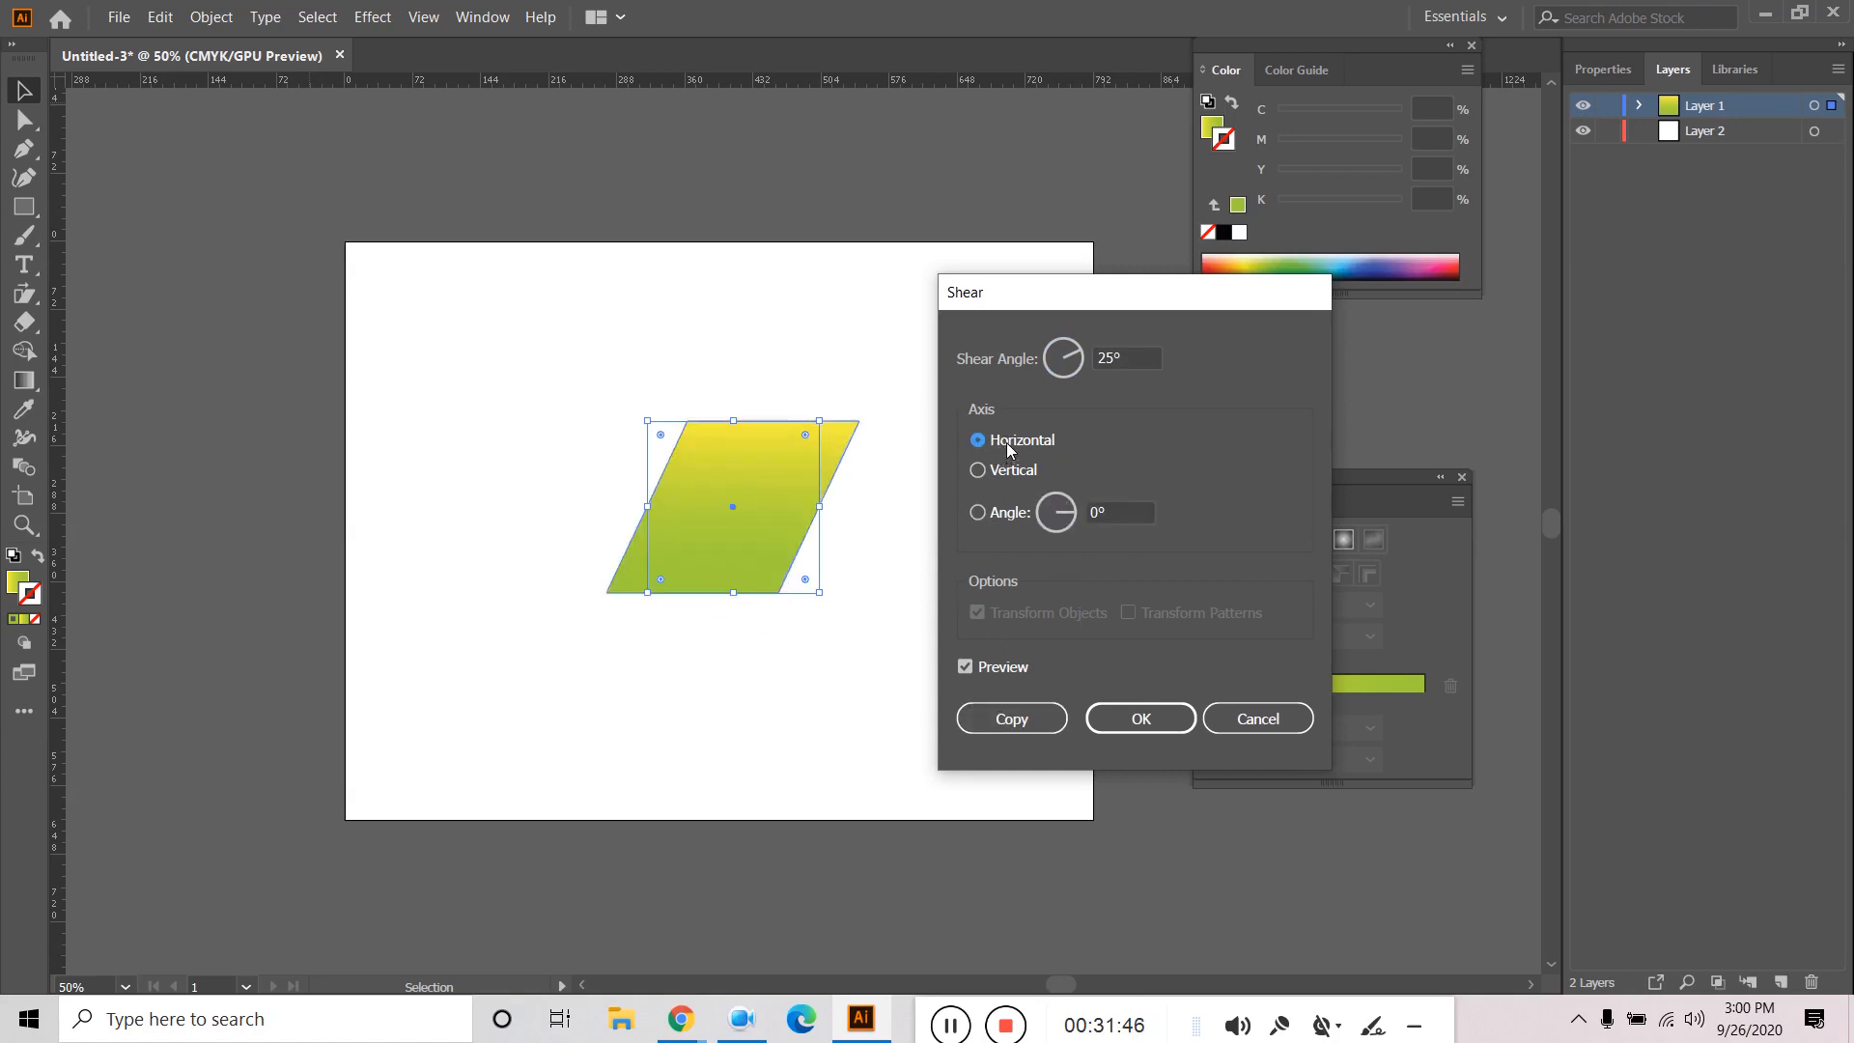
{"action": "left_click", "coordinate": [1008, 473]}
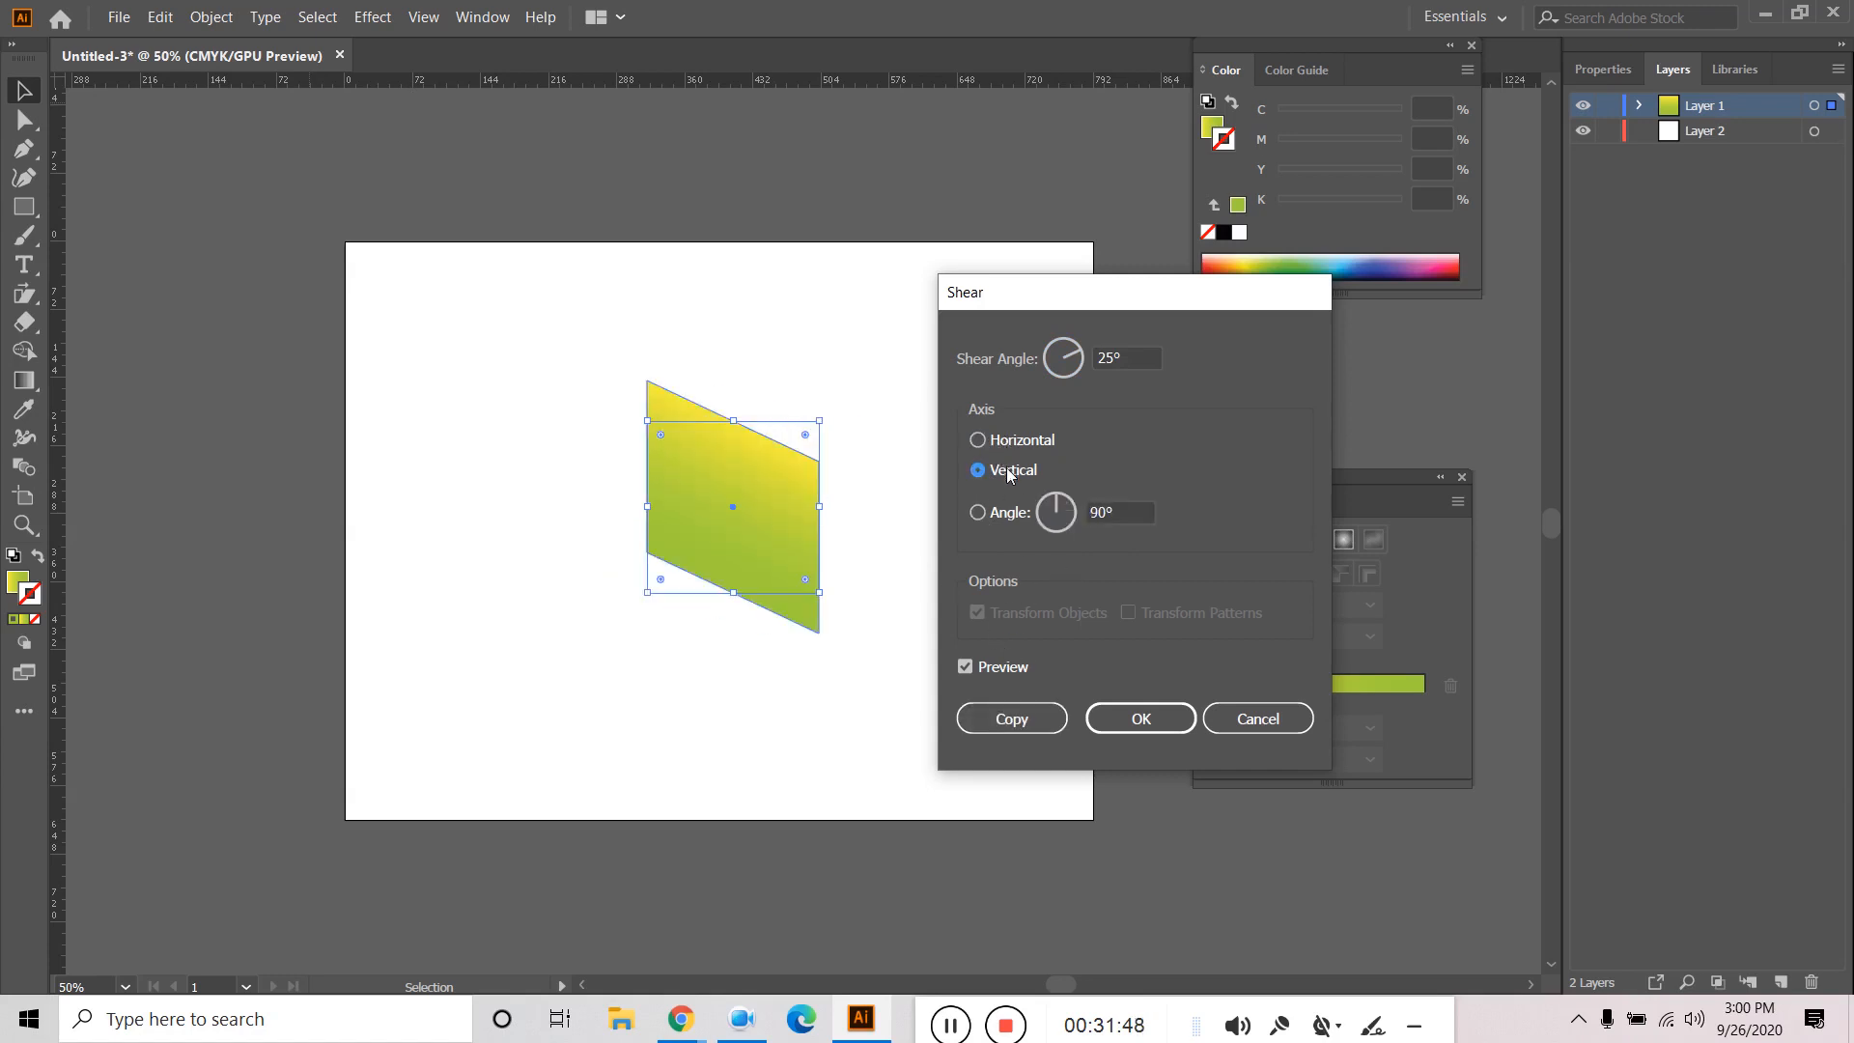
{"action": "left_click", "coordinate": [1014, 719]}
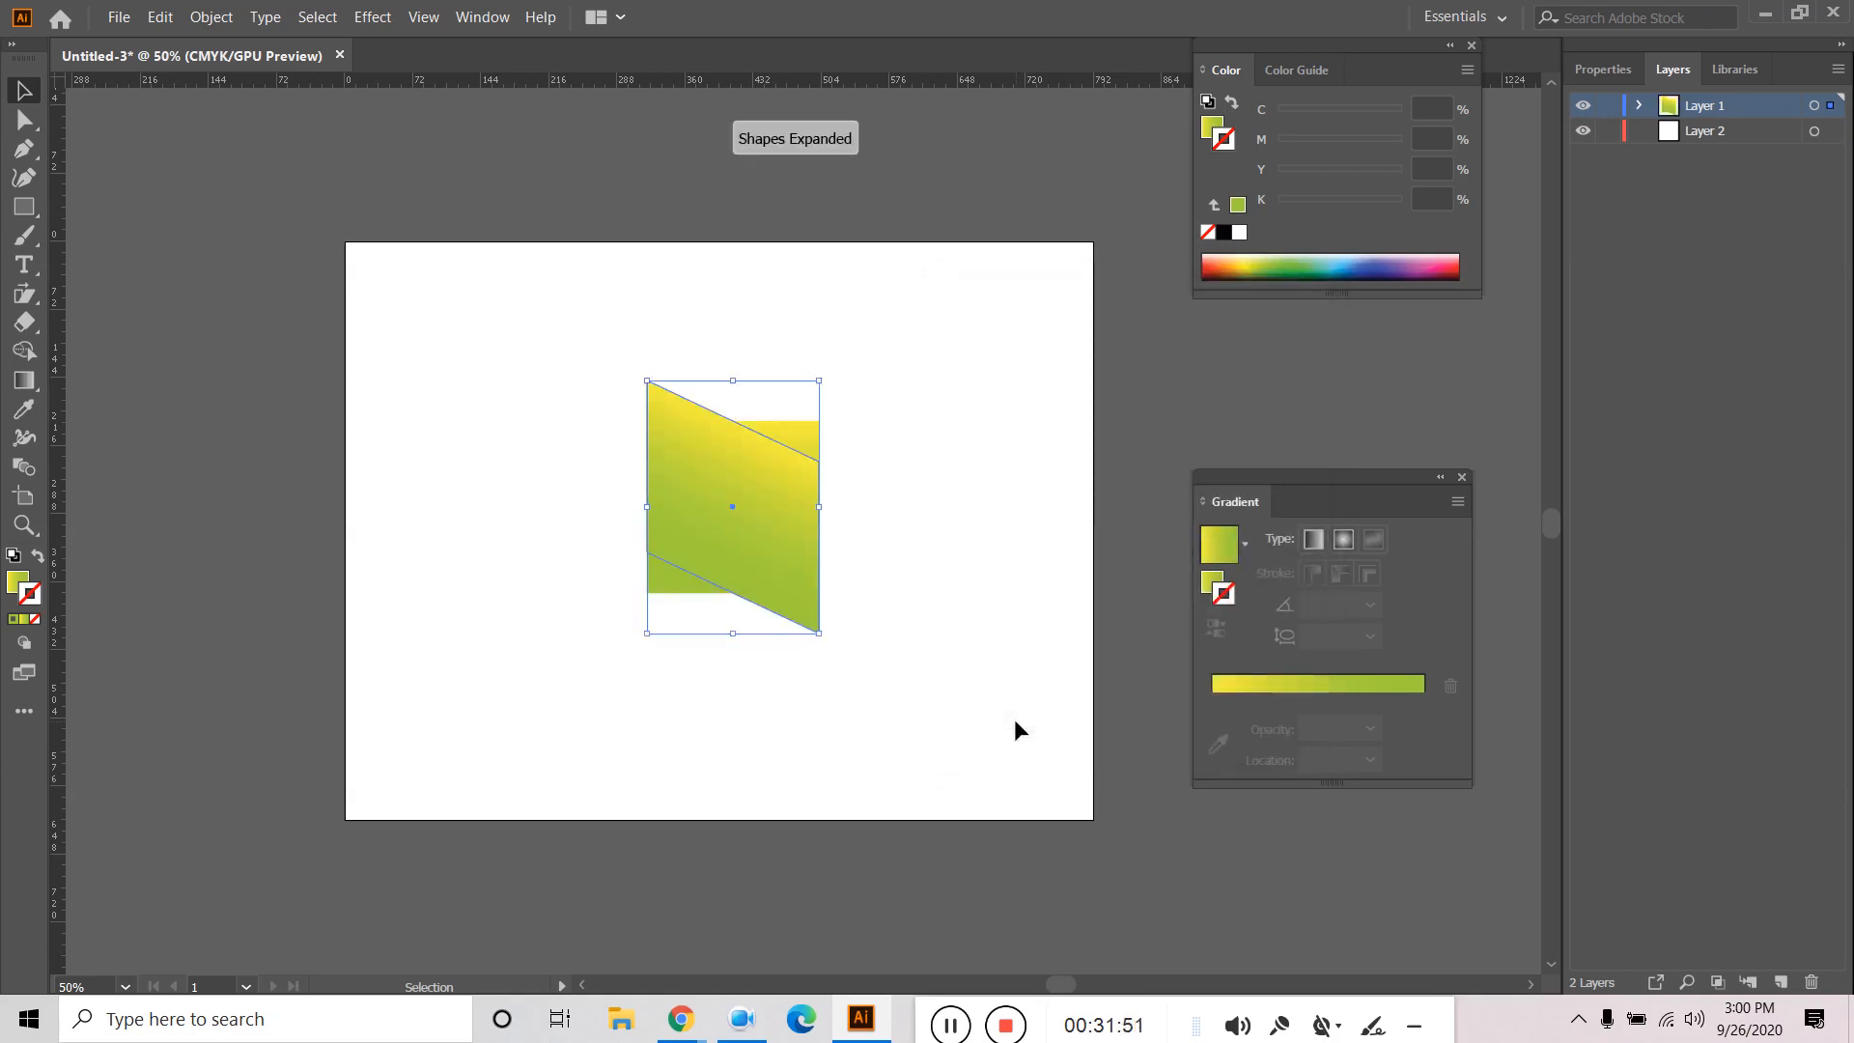
{"action": "left_click", "coordinate": [931, 503]}
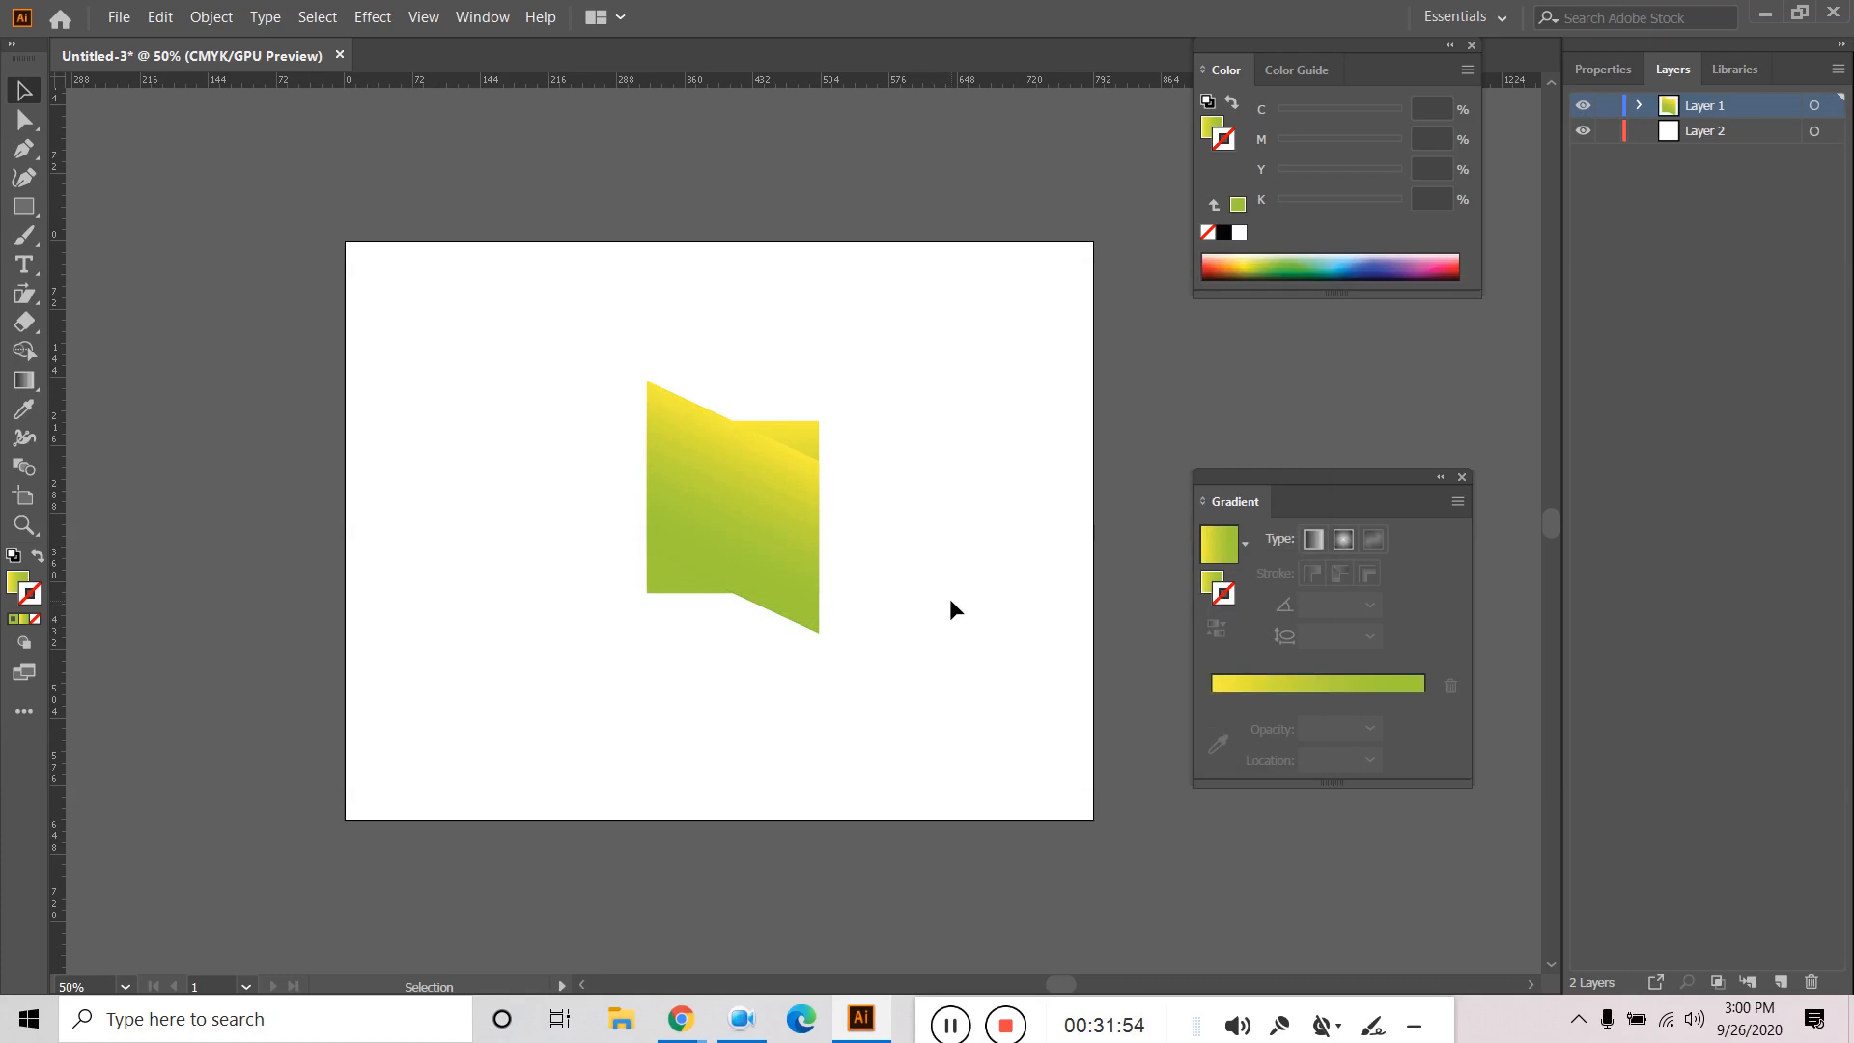
Undo the sheared copy of the square.
{"action": "key", "text": "a"}
{"action": "key", "text": "ctrl+z"}
{"action": "key", "text": "v"}
Create a copy of the square sheared by 25° along the vertical axis and repeat the transformation once.
{"action": "left_click", "coordinate": [214, 18]}
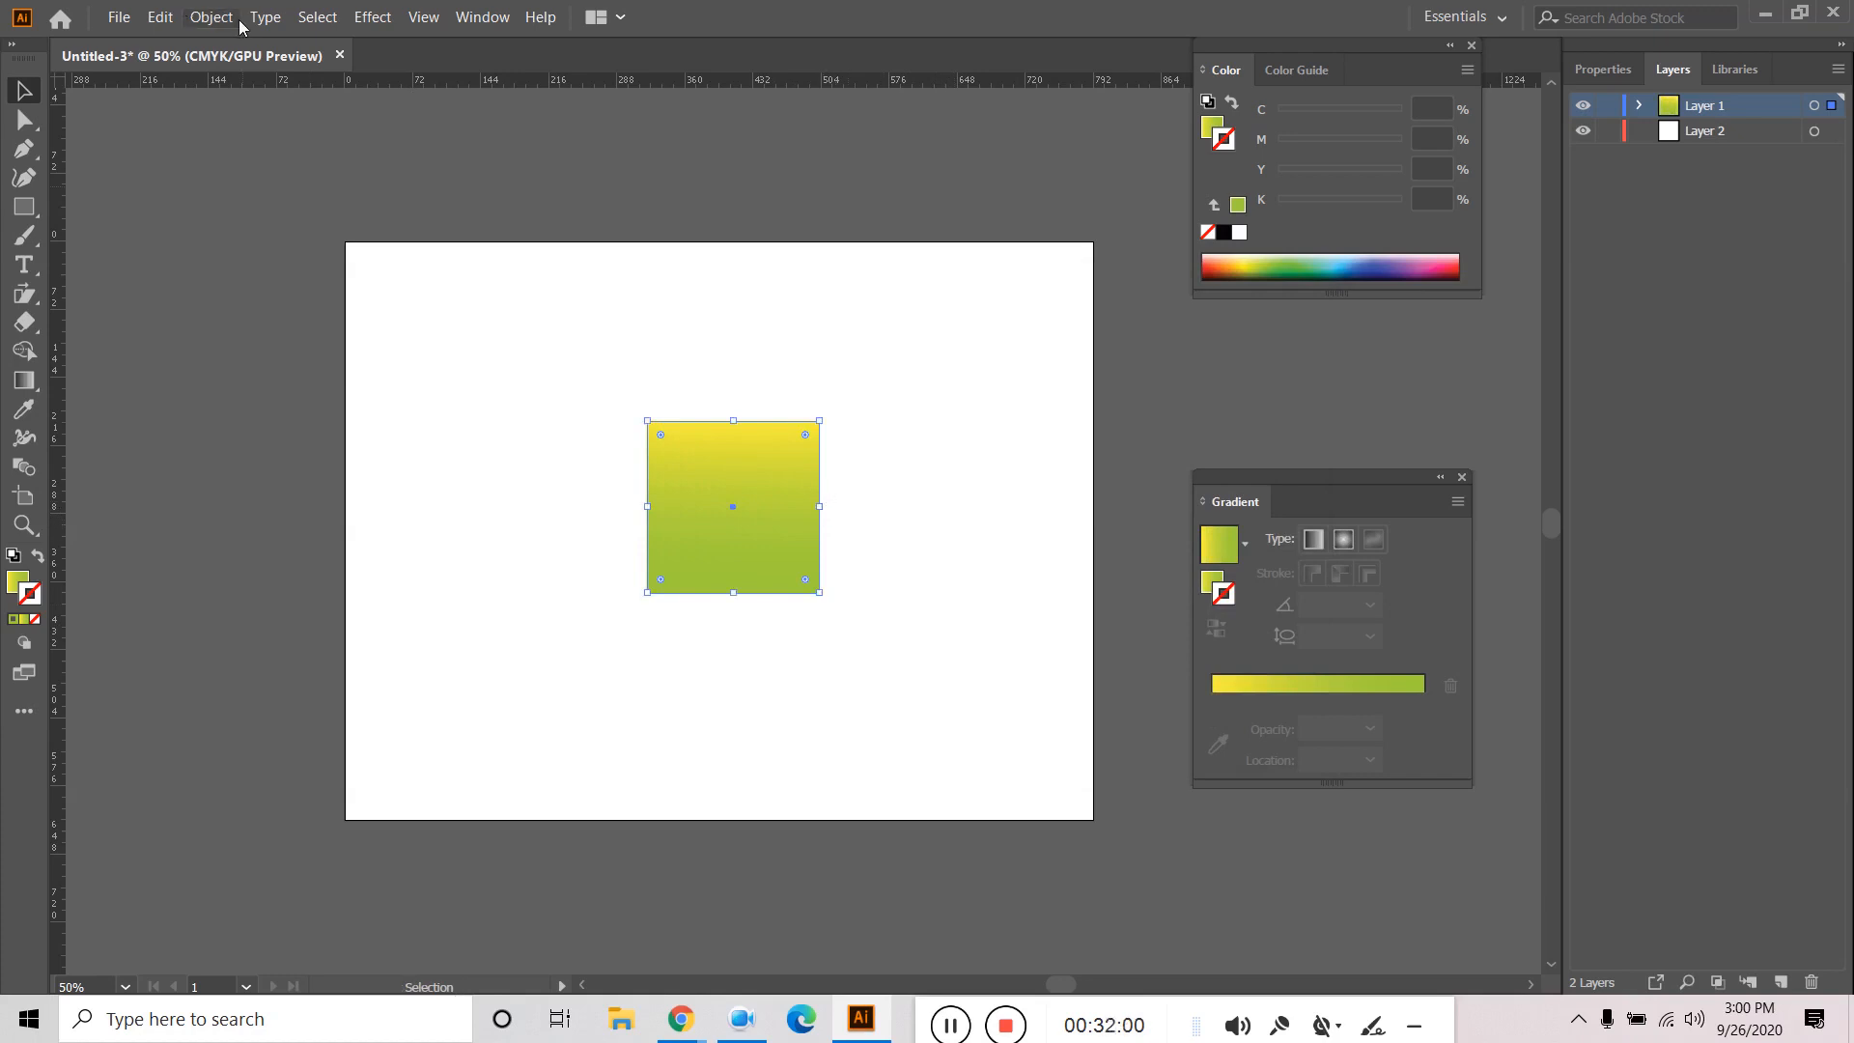
{"action": "mouse_move", "coordinate": [292, 44]}
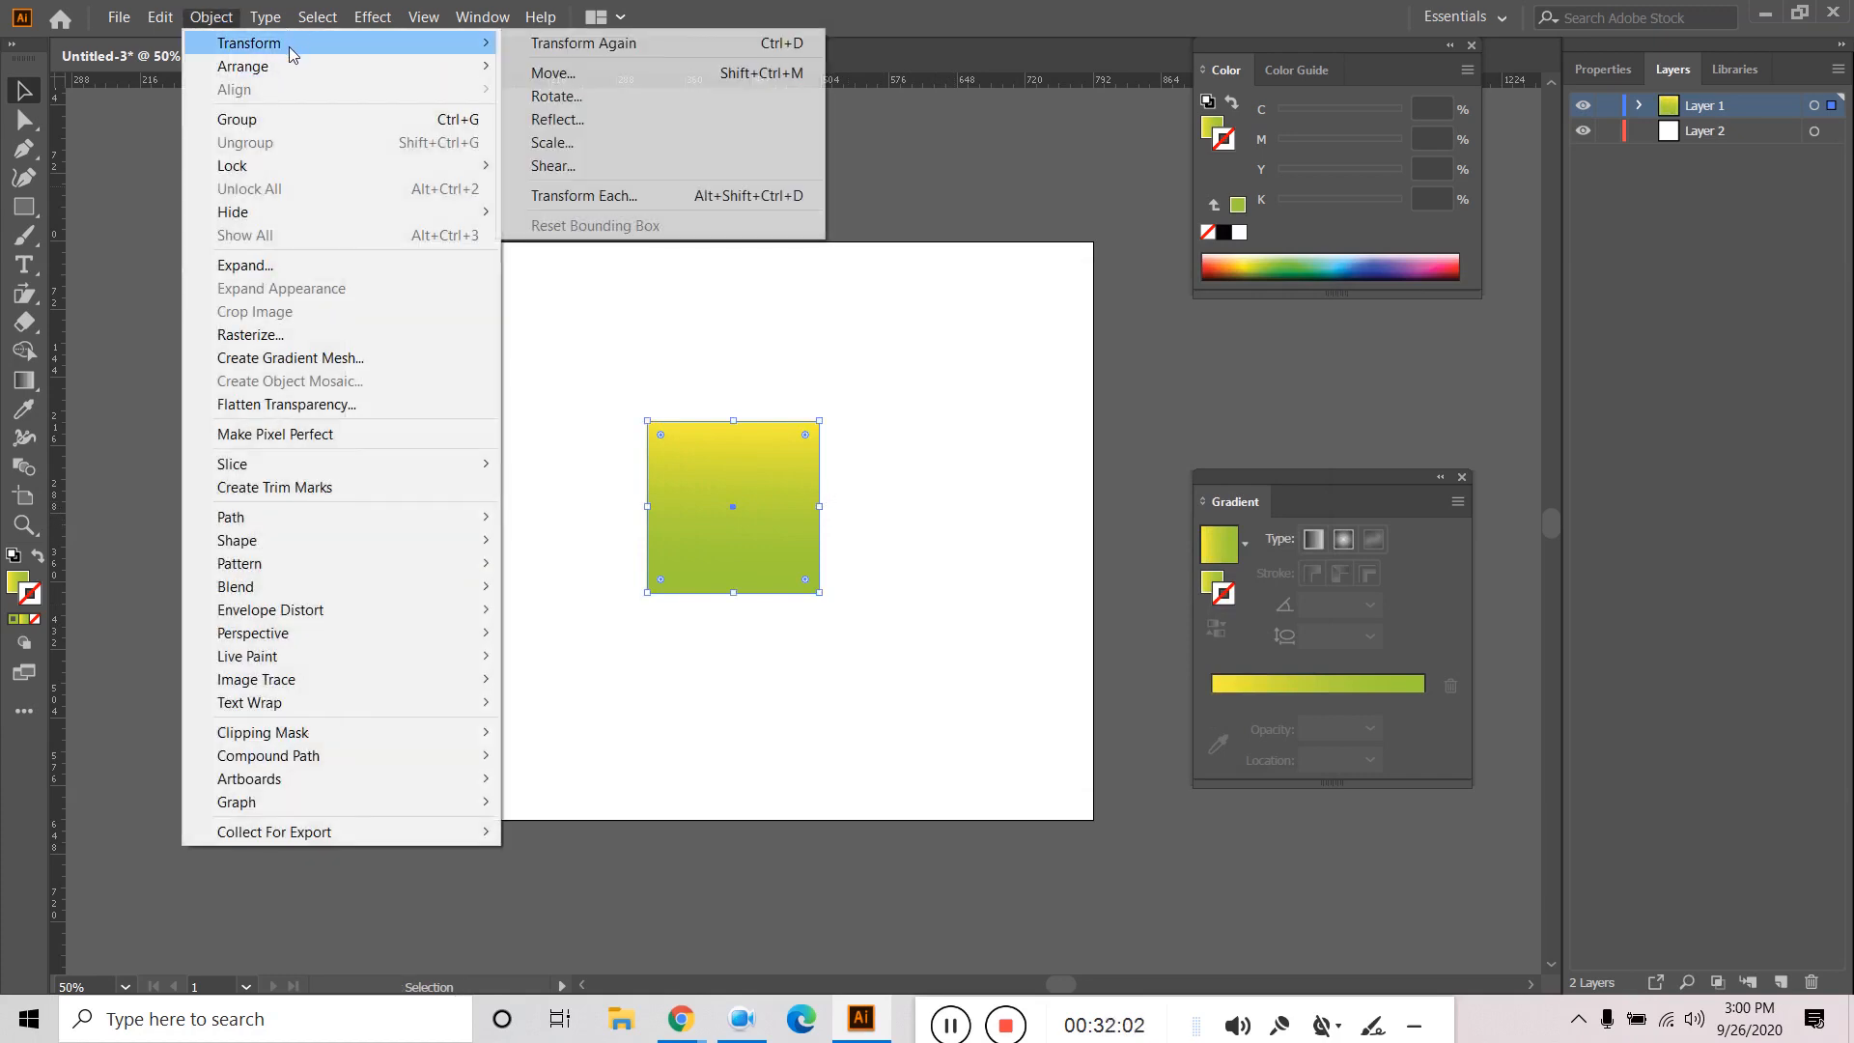
{"action": "left_click", "coordinate": [596, 171]}
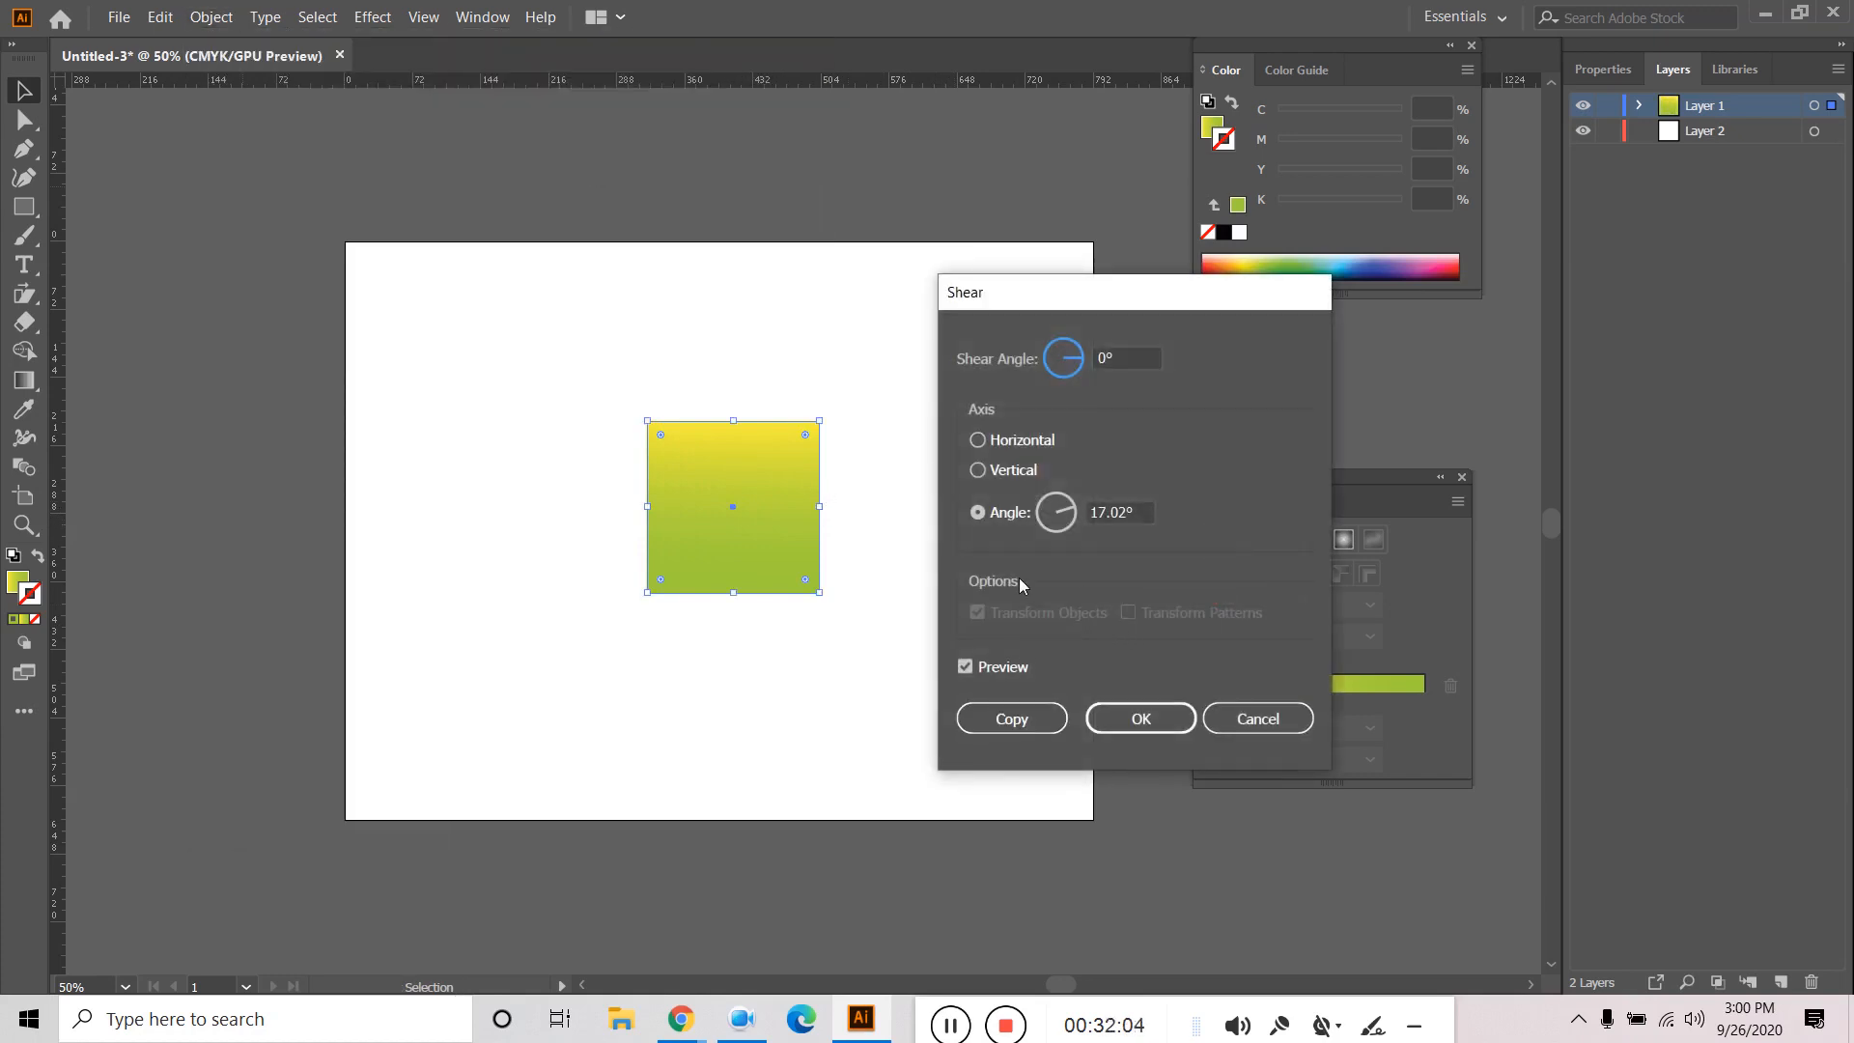
{"action": "left_click", "coordinate": [1125, 358]}
{"action": "type", "text": "25"}
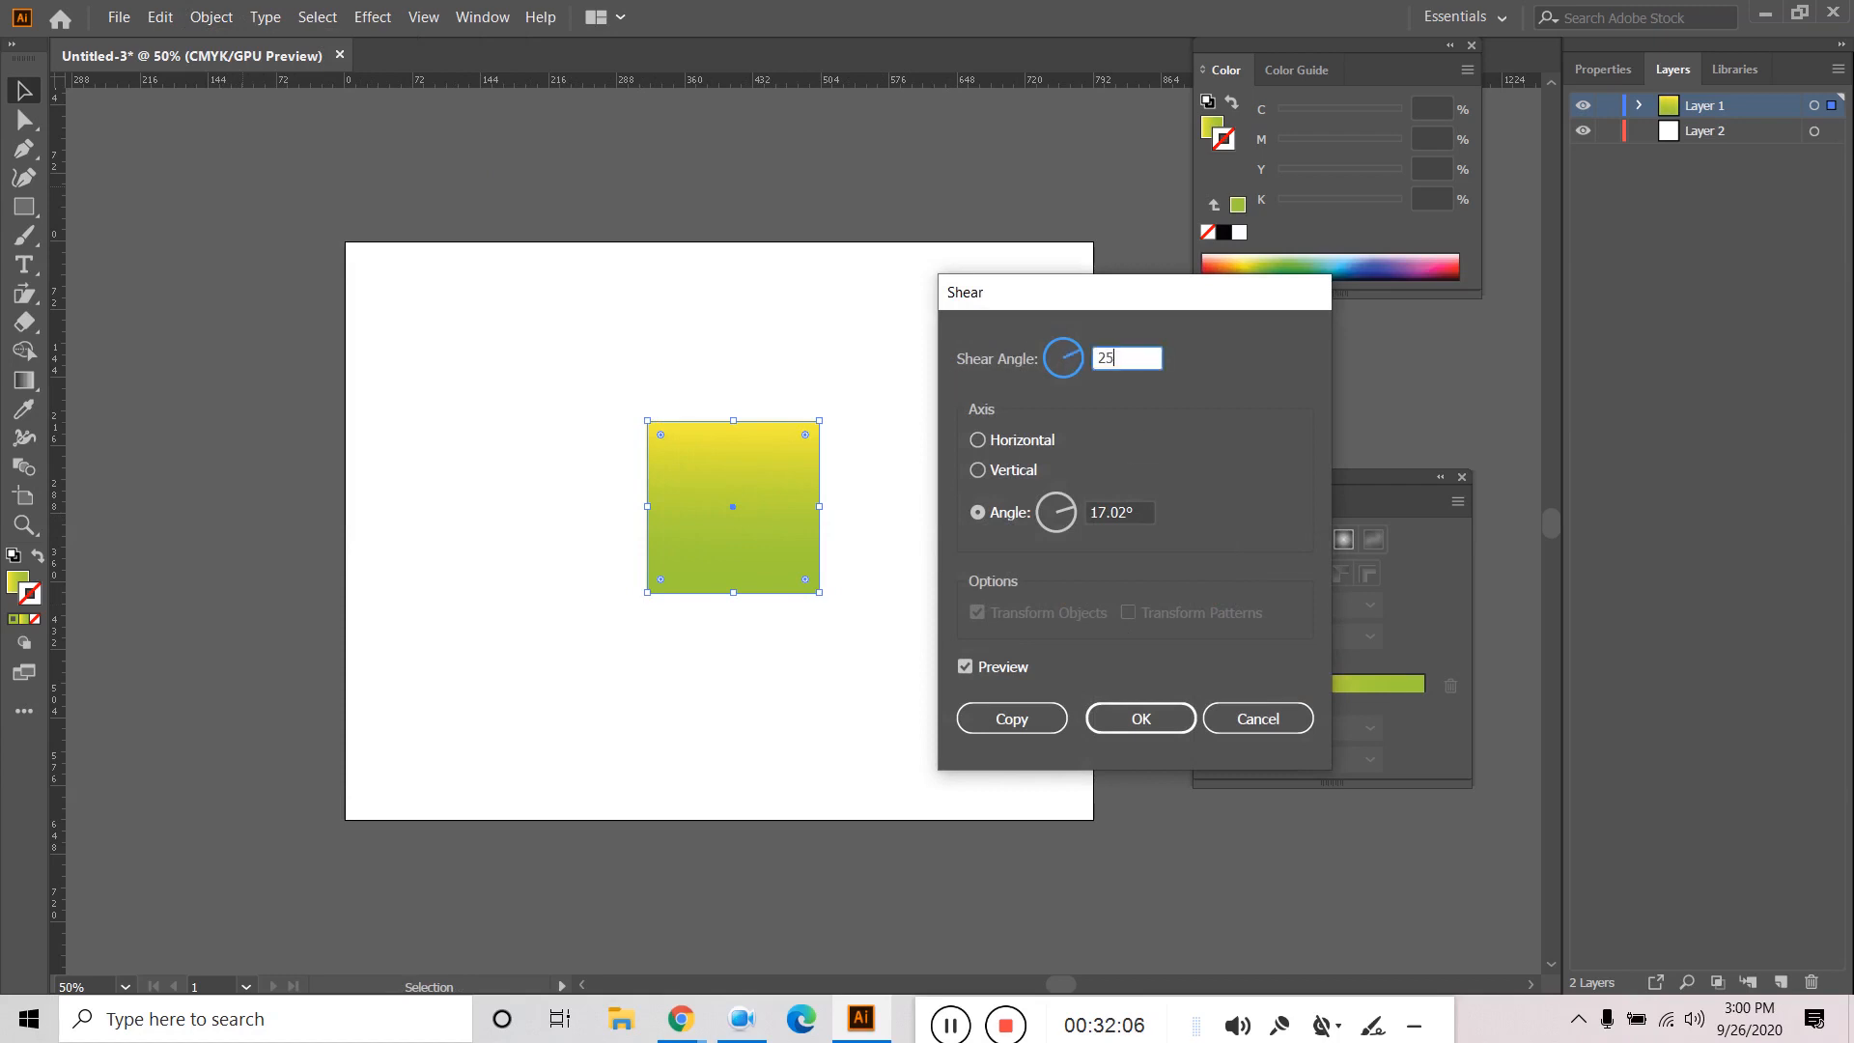
{"action": "key", "text": "Tab"}
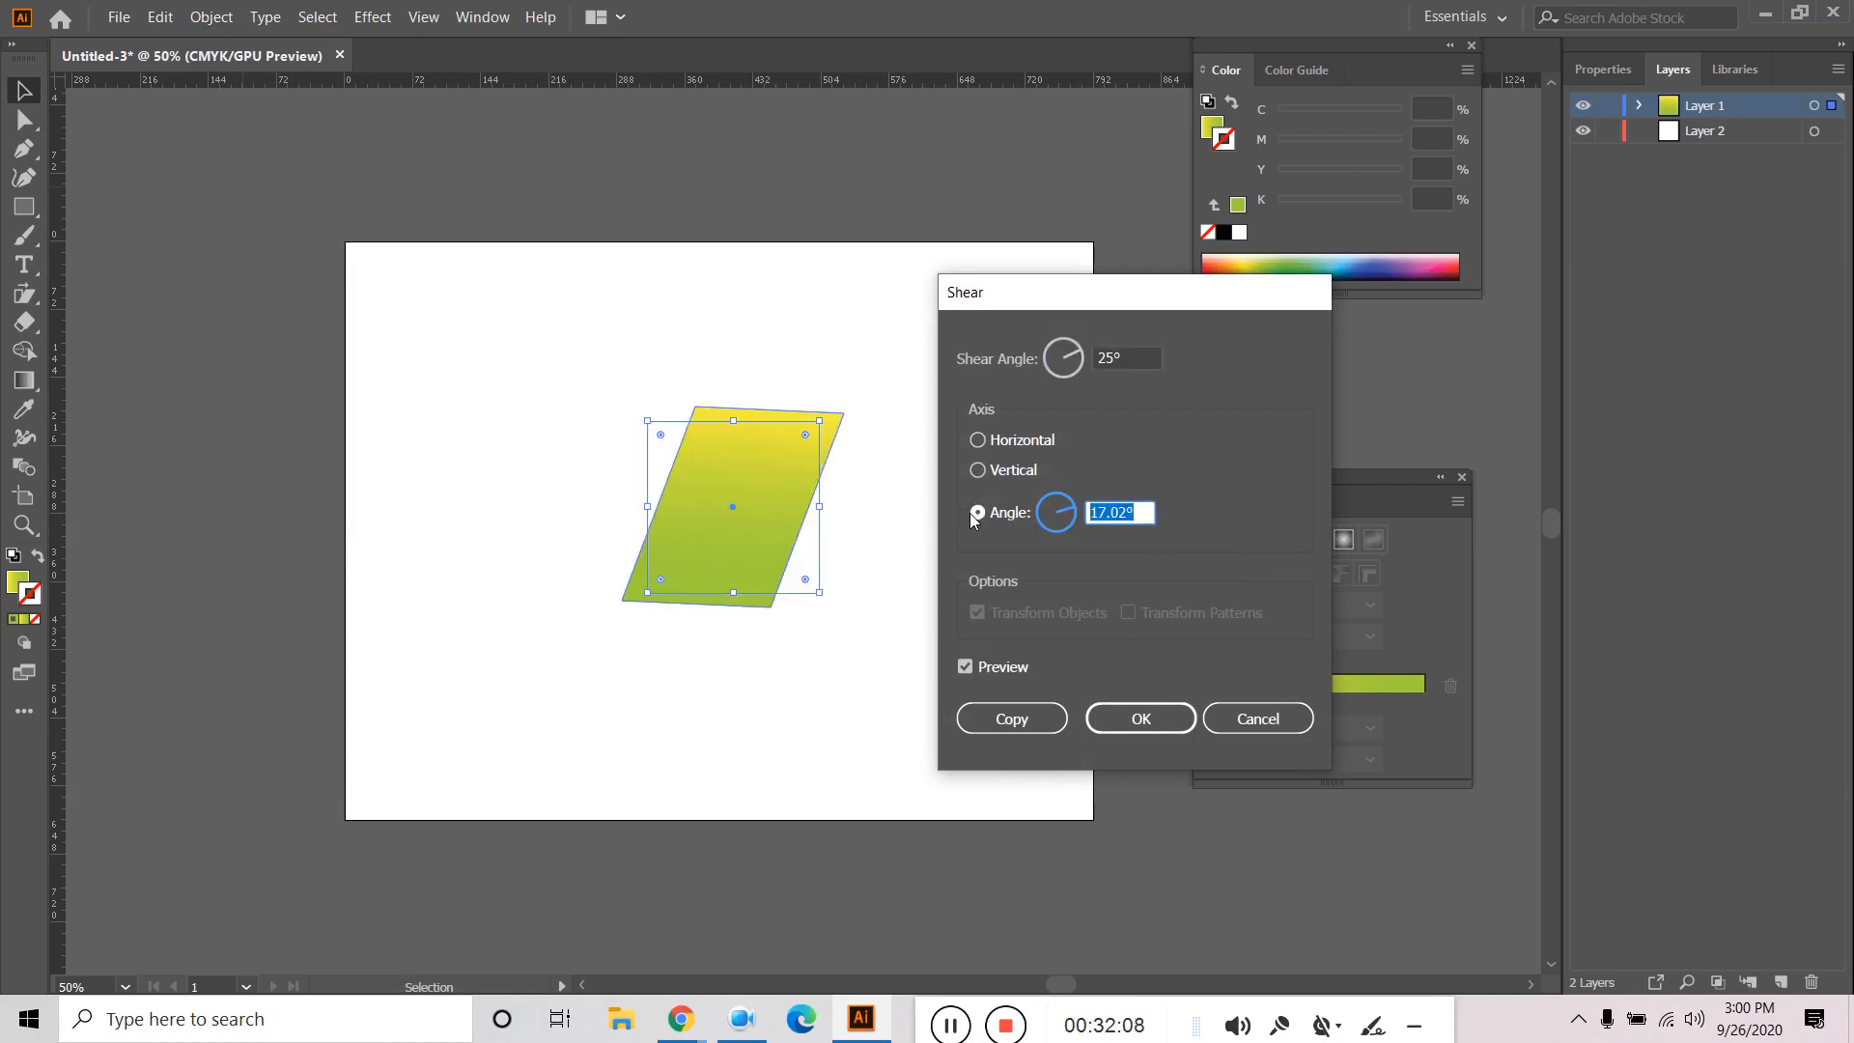
{"action": "type", "text": "45"}
{"action": "left_click", "coordinate": [979, 440]}
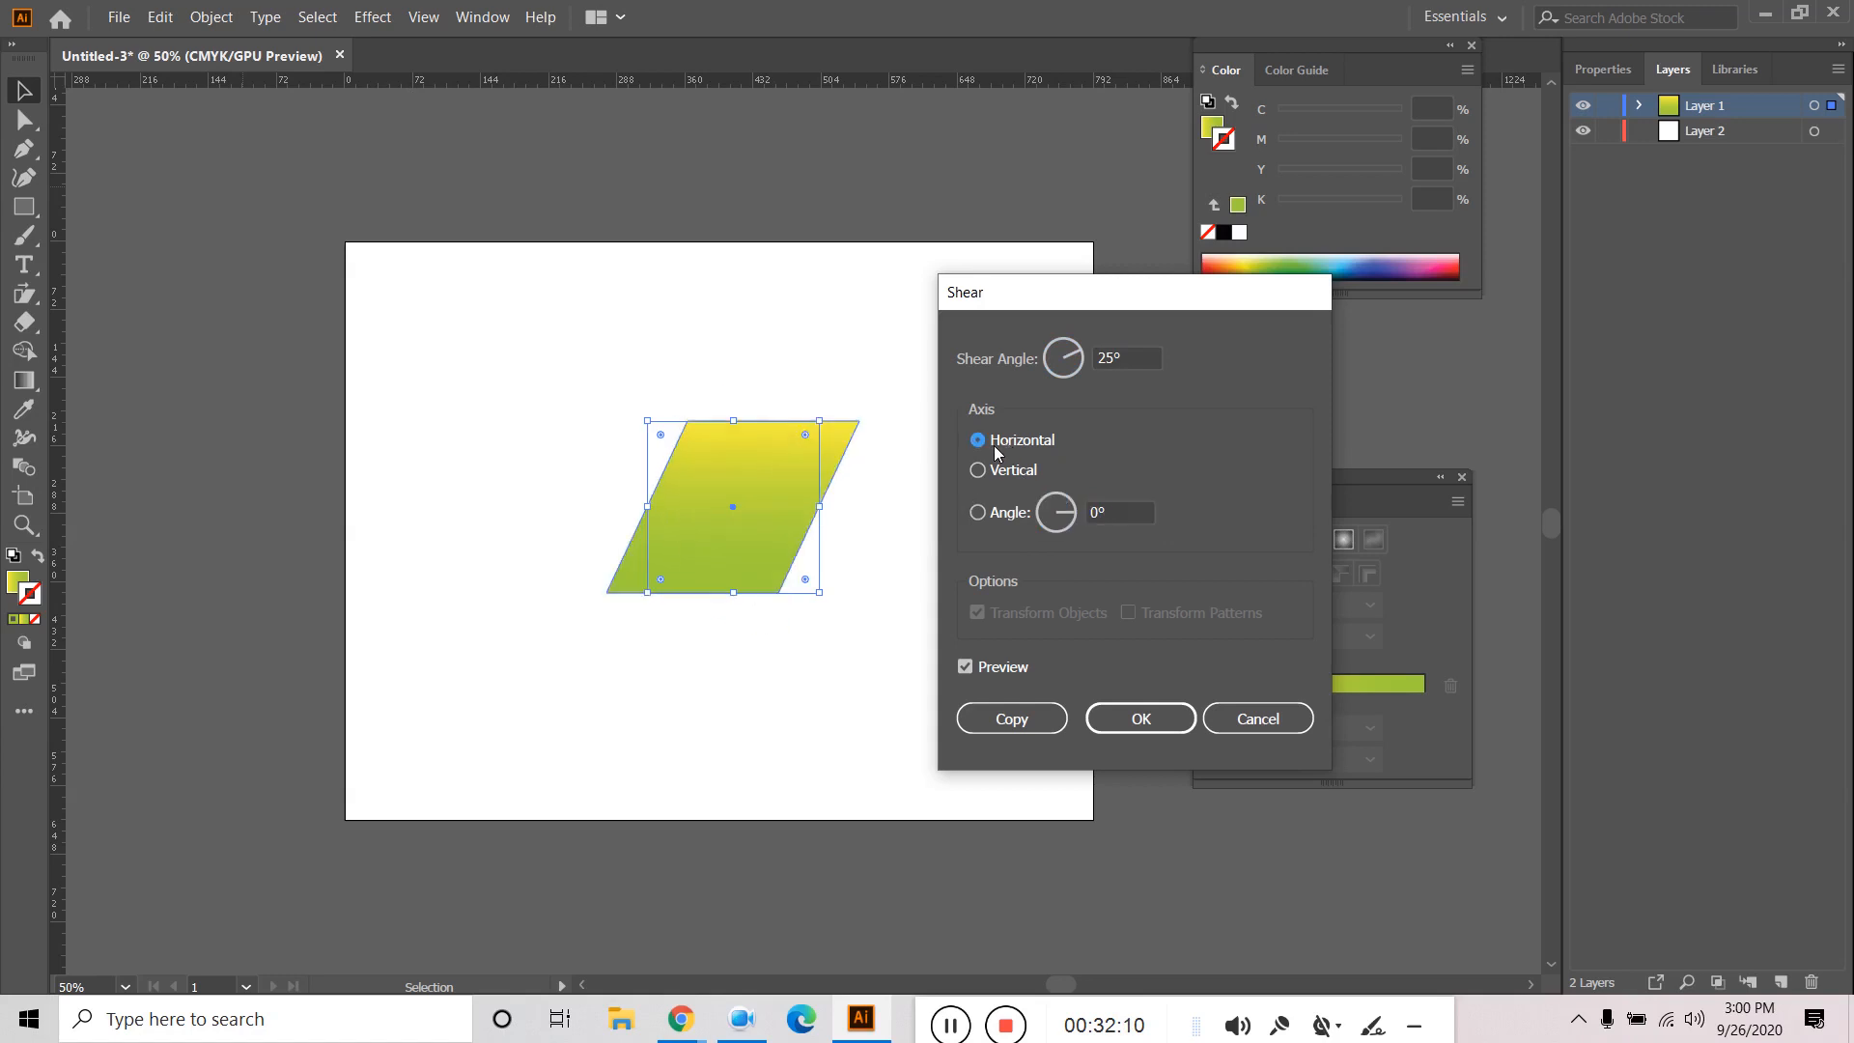
{"action": "left_click", "coordinate": [1014, 470]}
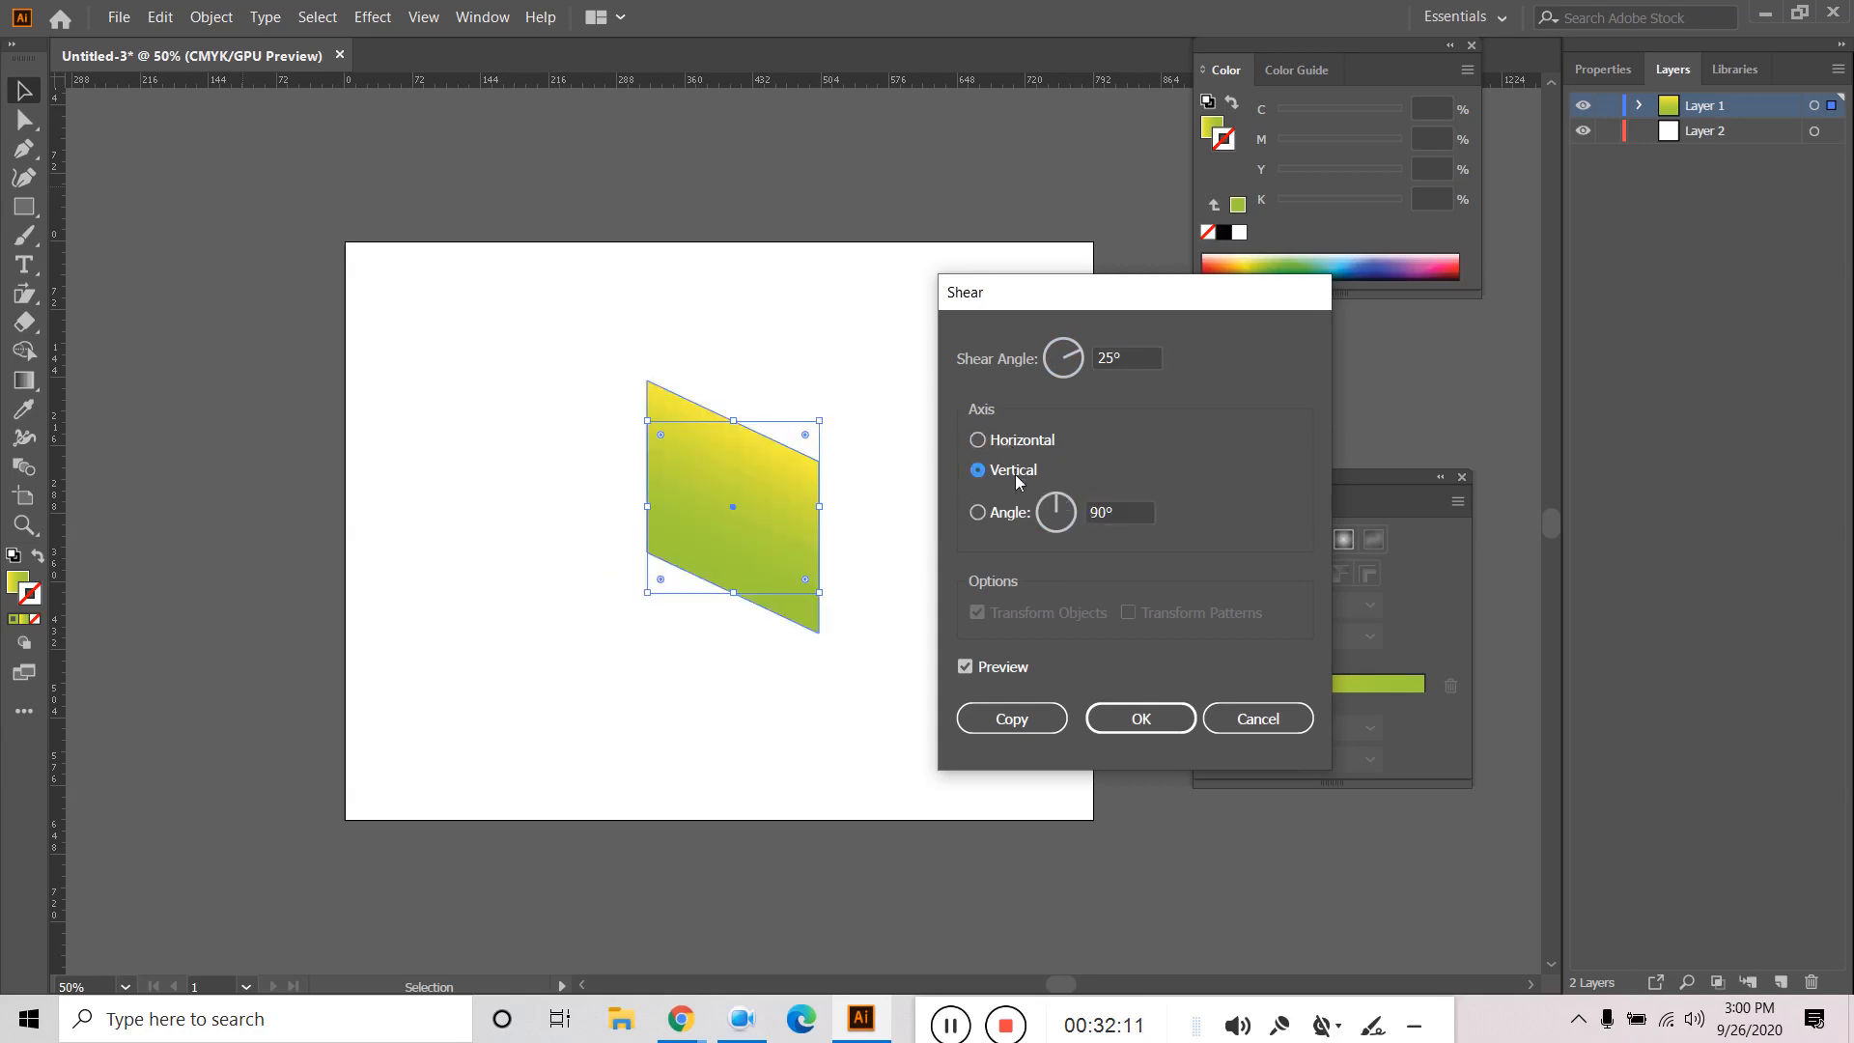
{"action": "left_click", "coordinate": [1012, 720]}
{"action": "key", "text": "ctrl+d"}
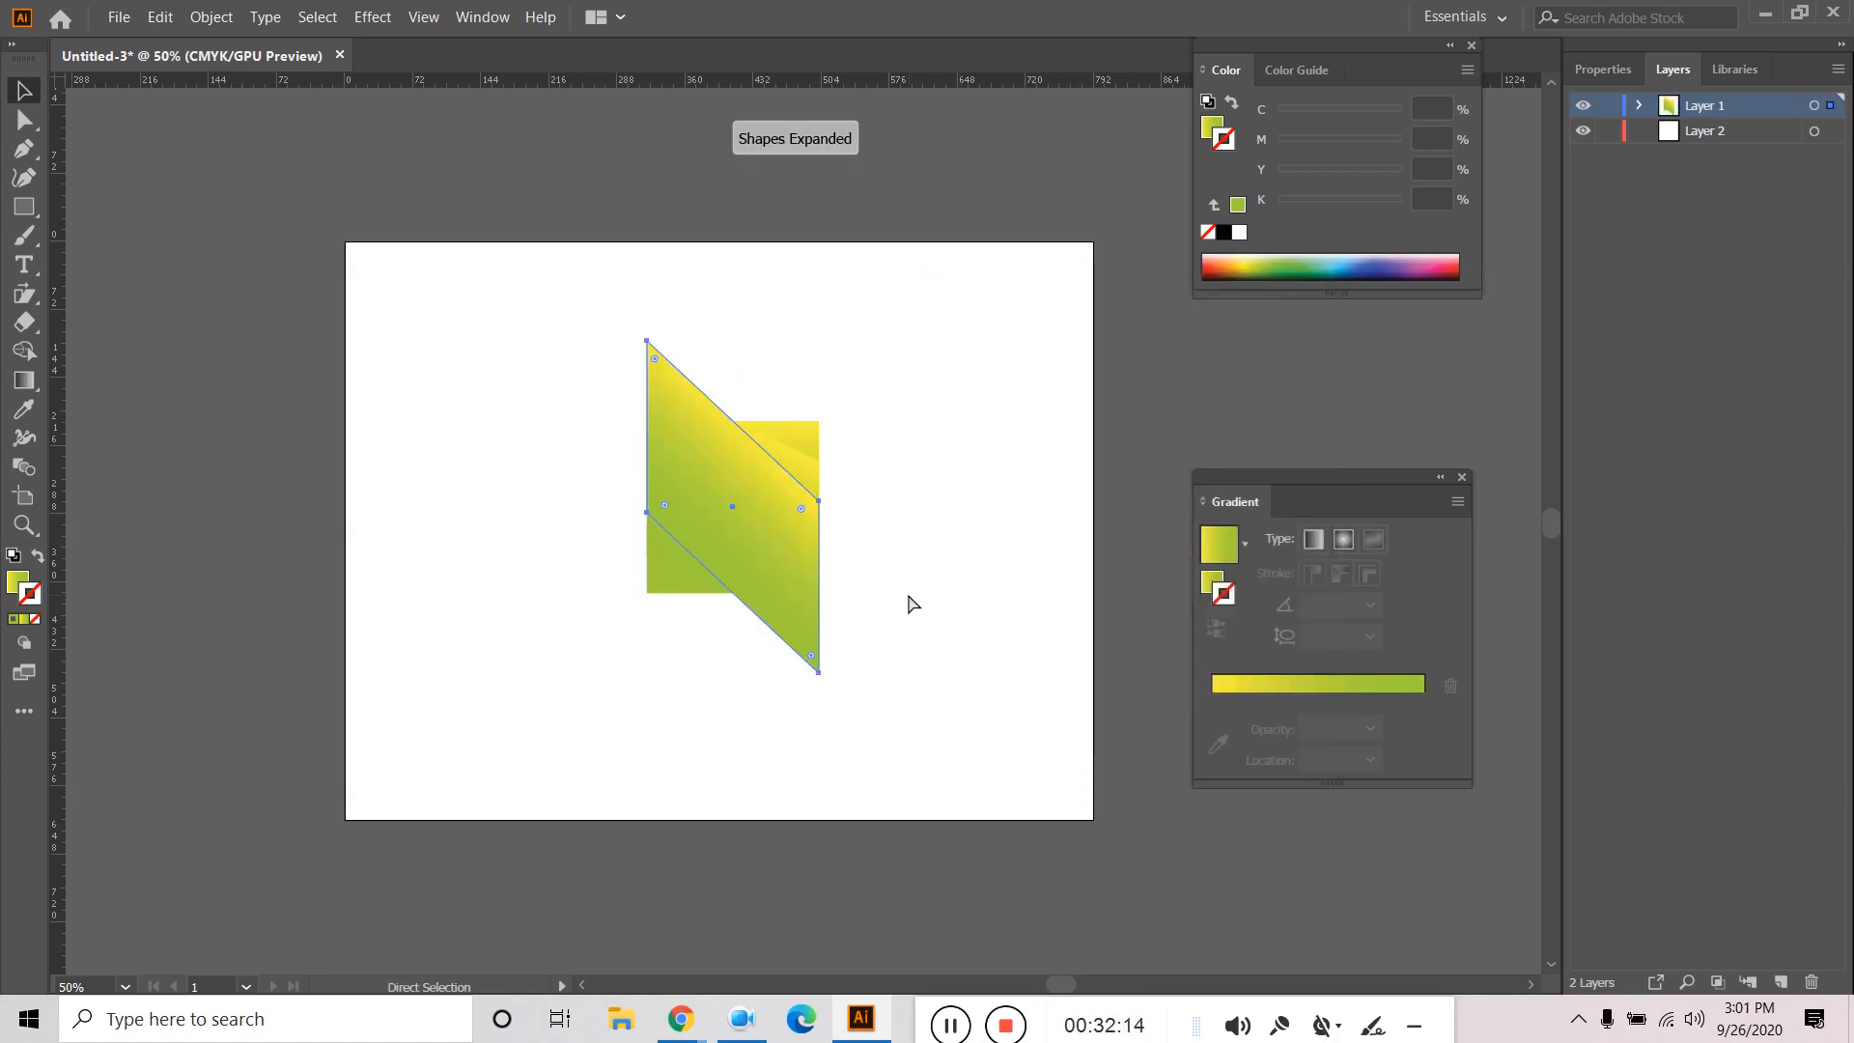
Repeat the shear-and-copy transformation eight more times to build a stack of increasingly sheared squares.
{"action": "key", "text": "ctrl+d"}
{"action": "key", "text": "ctrl+d"}
{"action": "key", "text": "ctrl+d"}
{"action": "key", "text": "ctrl+d"}
{"action": "key", "text": "ctrl+d"}
{"action": "key", "text": "ctrl+d"}
{"action": "key", "text": "ctrl+d"}
{"action": "key", "text": "ctrl+d"}
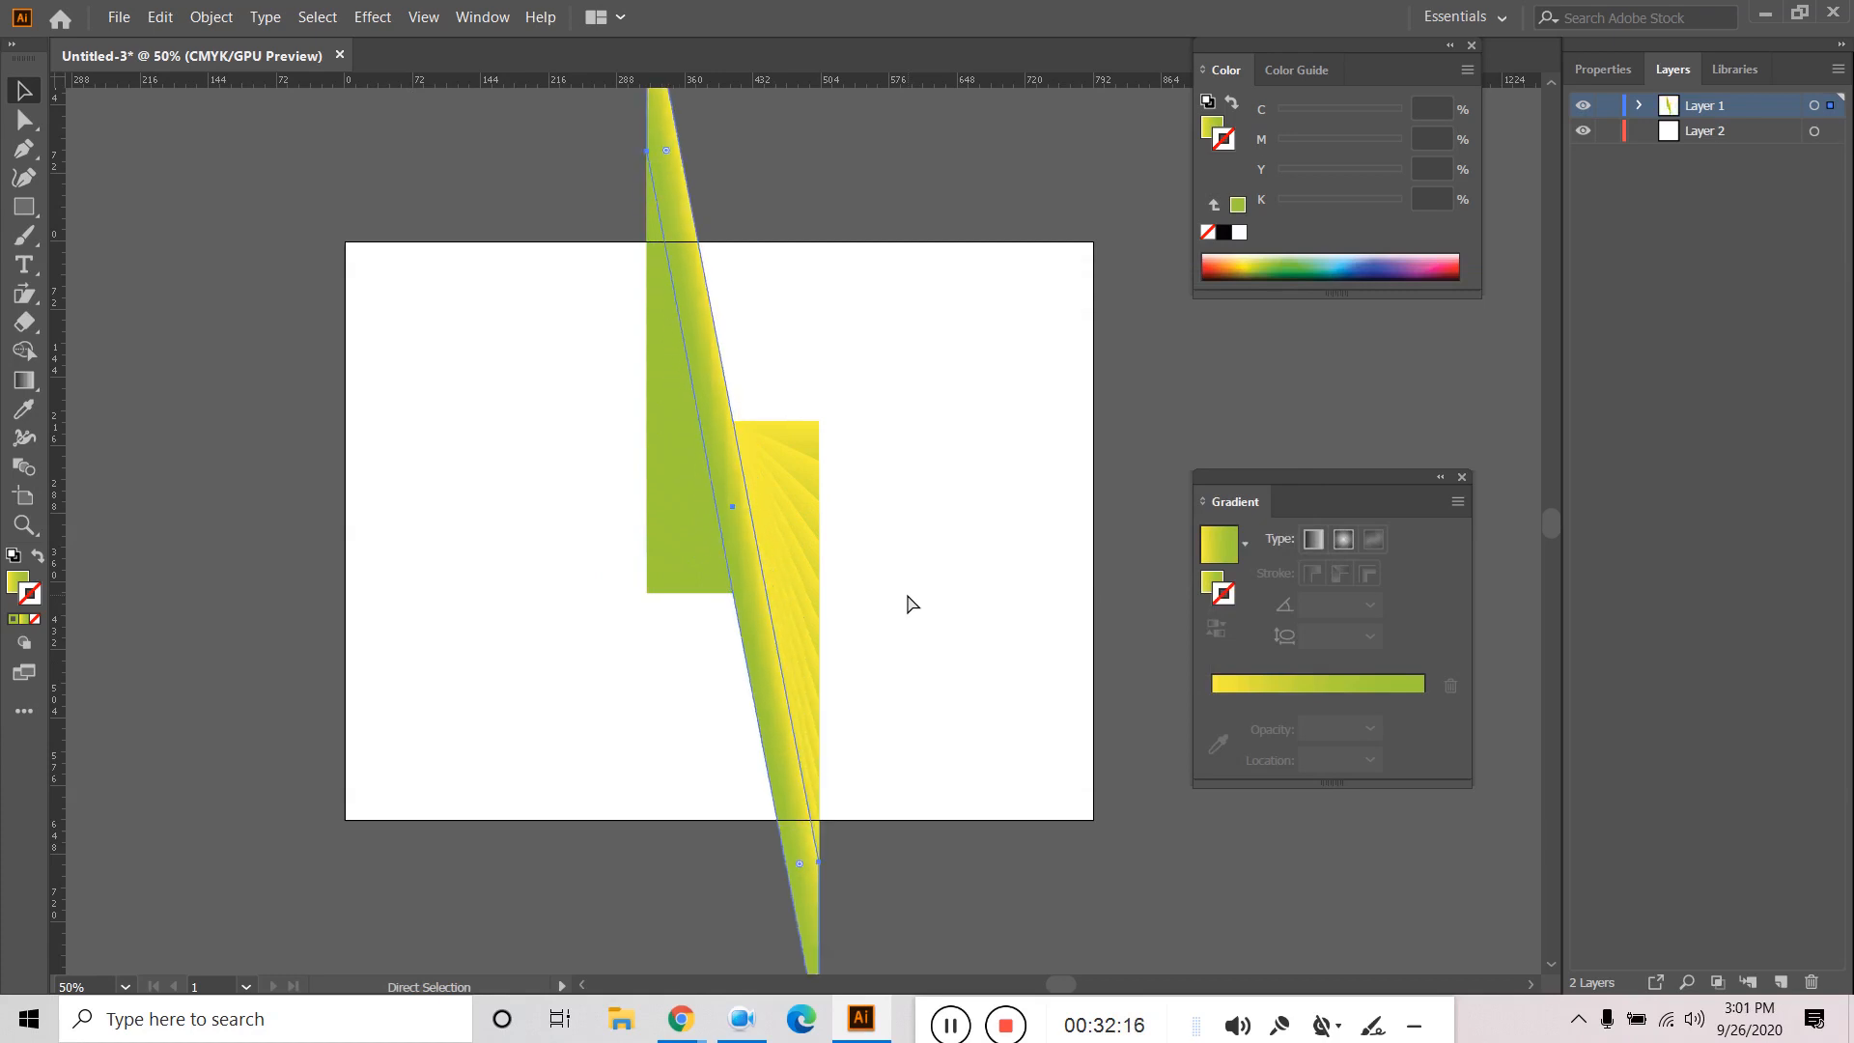
Undo the repeated shear transformations back to the original square and its first sheared copy.
{"action": "key", "text": "ctrl+z"}
{"action": "key", "text": "ctrl+z"}
{"action": "key", "text": "ctrl+z"}
{"action": "key", "text": "ctrl+z"}
{"action": "key", "text": "v"}
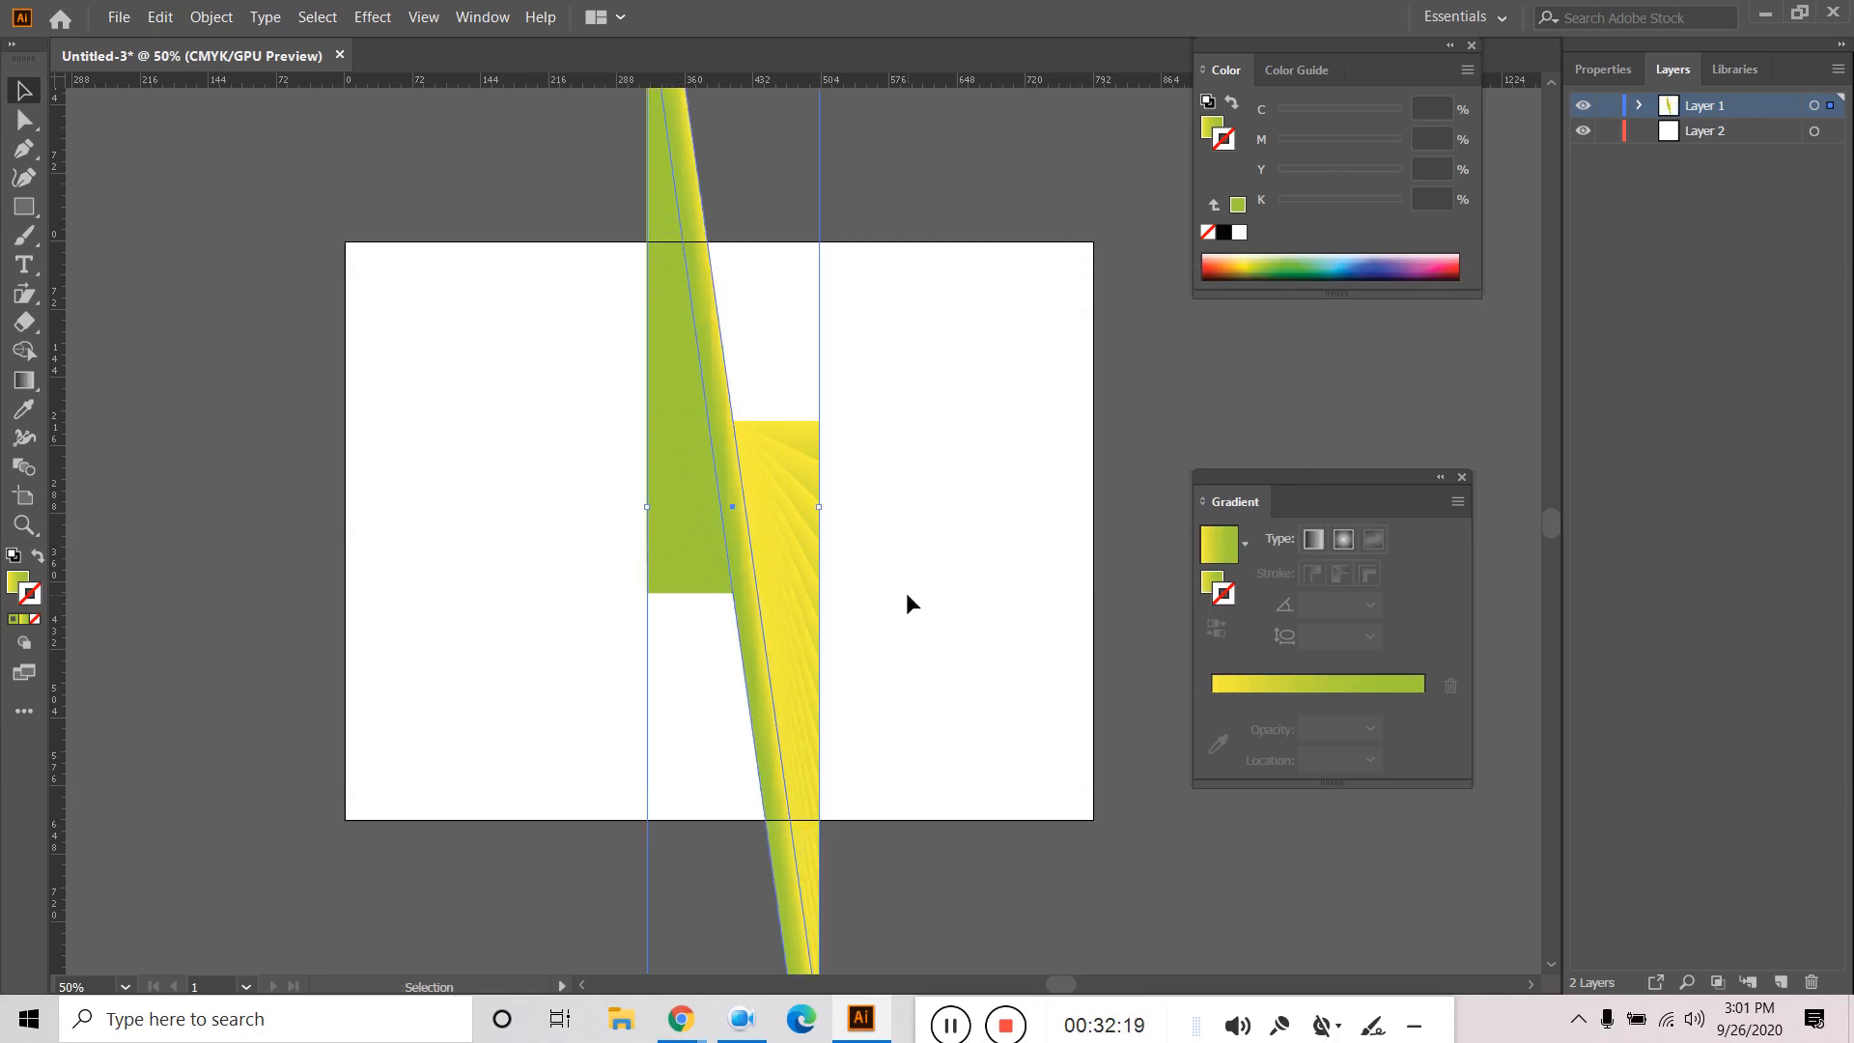
{"action": "scroll", "coordinate": [905, 593], "scroll_direction": "down", "scroll_amount": 3}
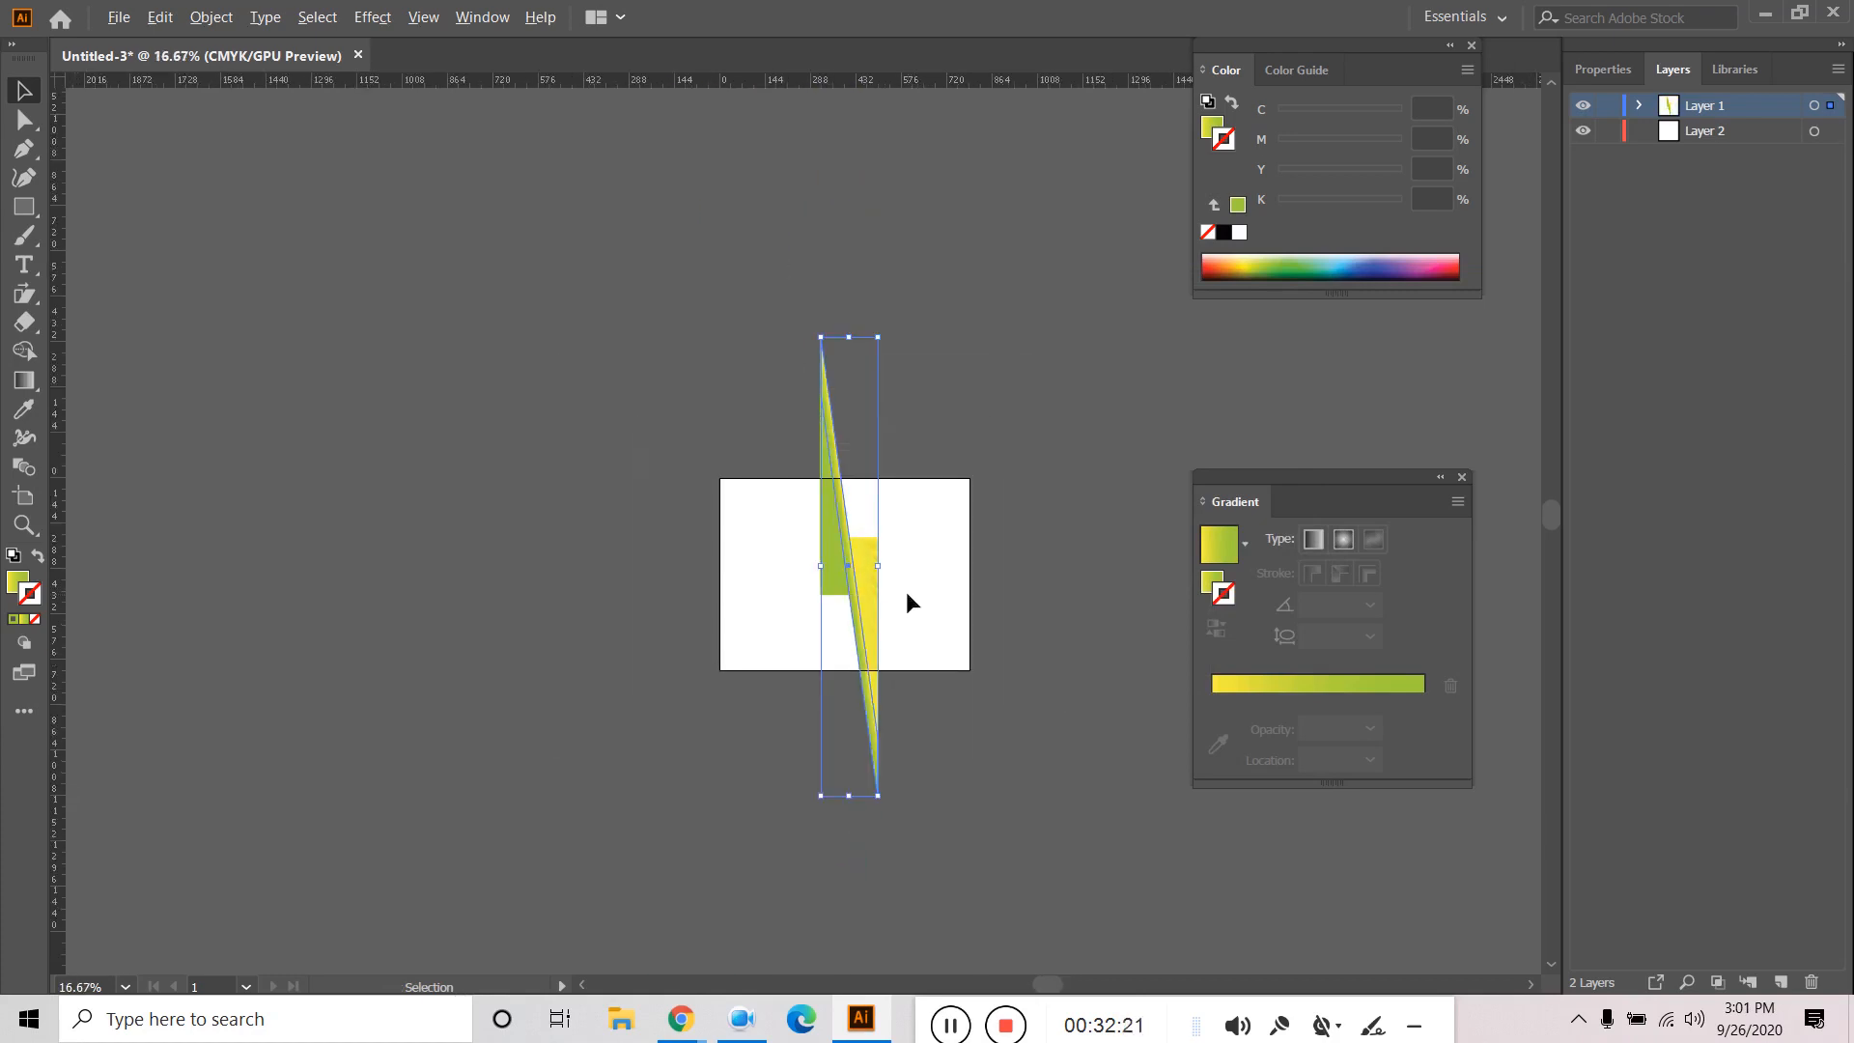
{"action": "scroll", "coordinate": [924, 531], "scroll_direction": "up", "scroll_amount": 1}
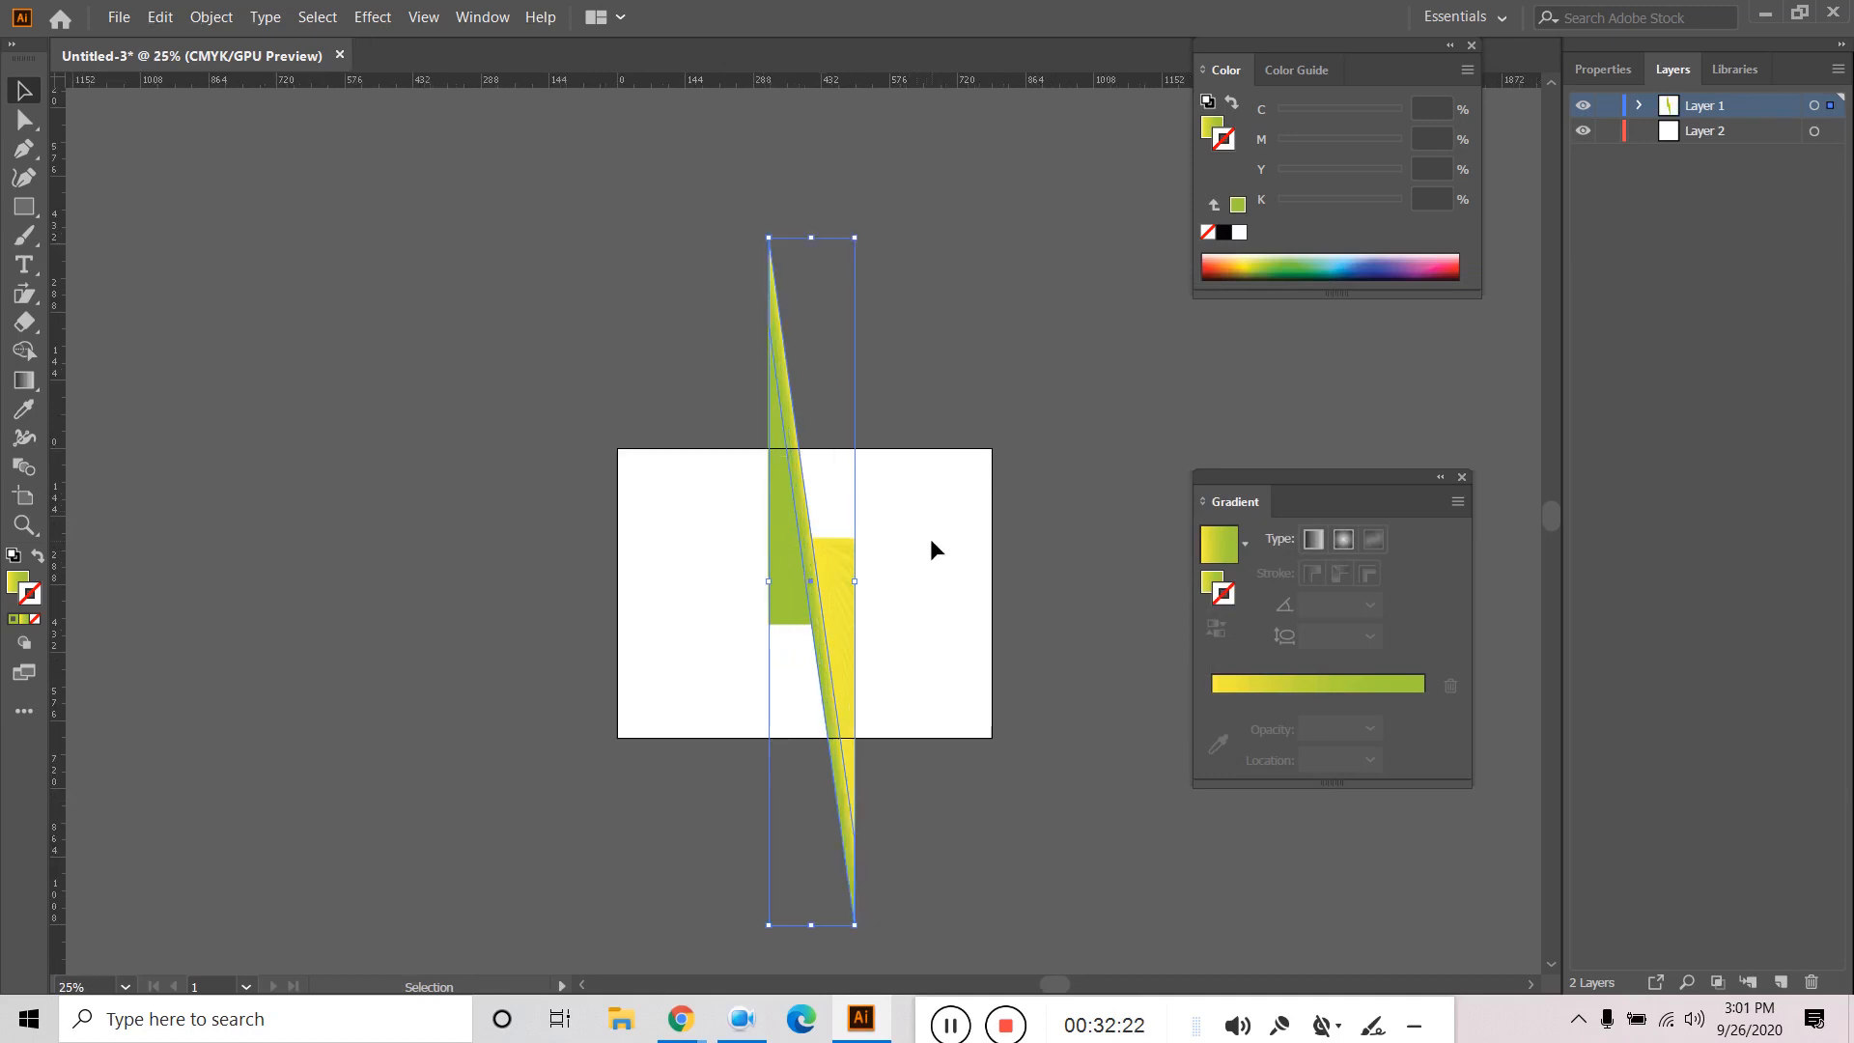
{"action": "left_click", "coordinate": [934, 543]}
{"action": "key", "text": "a"}
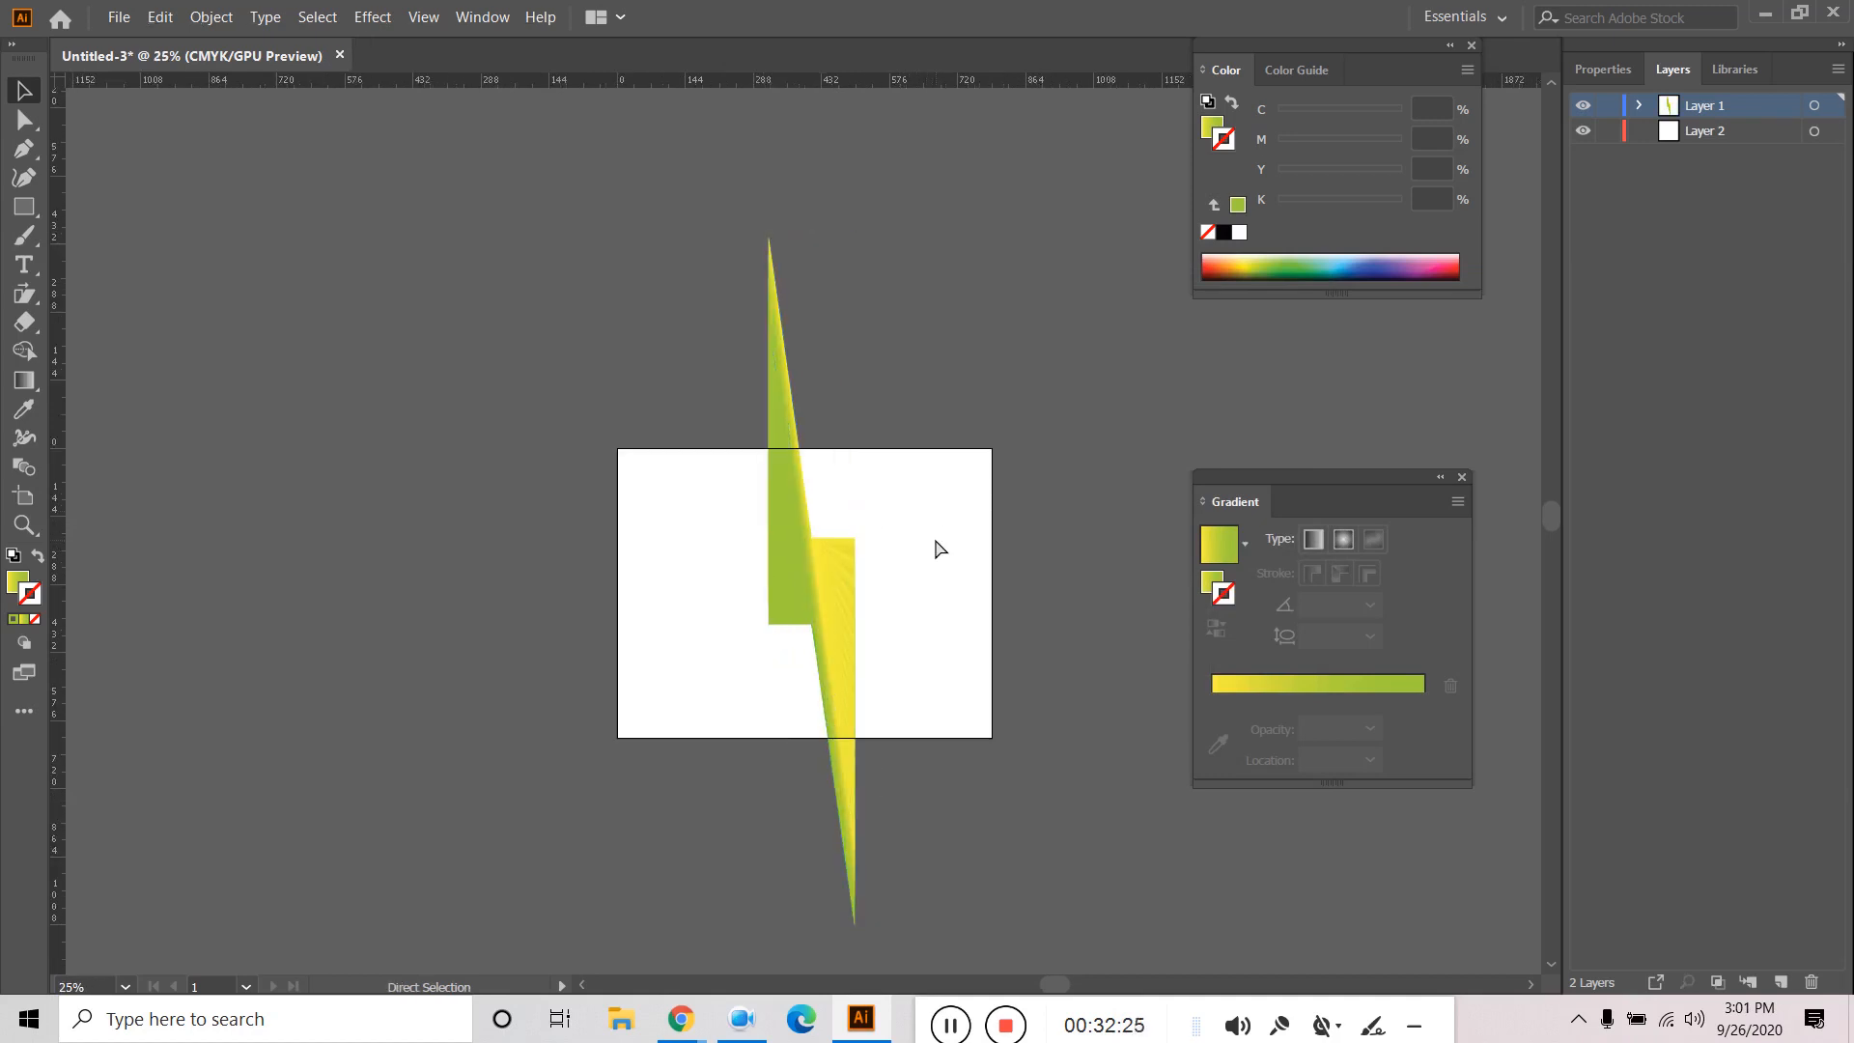
{"action": "key", "text": "ctrl+z"}
{"action": "key", "text": "ctrl+z"}
{"action": "key", "text": "ctrl+z"}
{"action": "key", "text": "ctrl+z"}
{"action": "key", "text": "ctrl+z"}
{"action": "key", "text": "ctrl+z"}
{"action": "key", "text": "ctrl+z"}
{"action": "key", "text": "ctrl+z"}
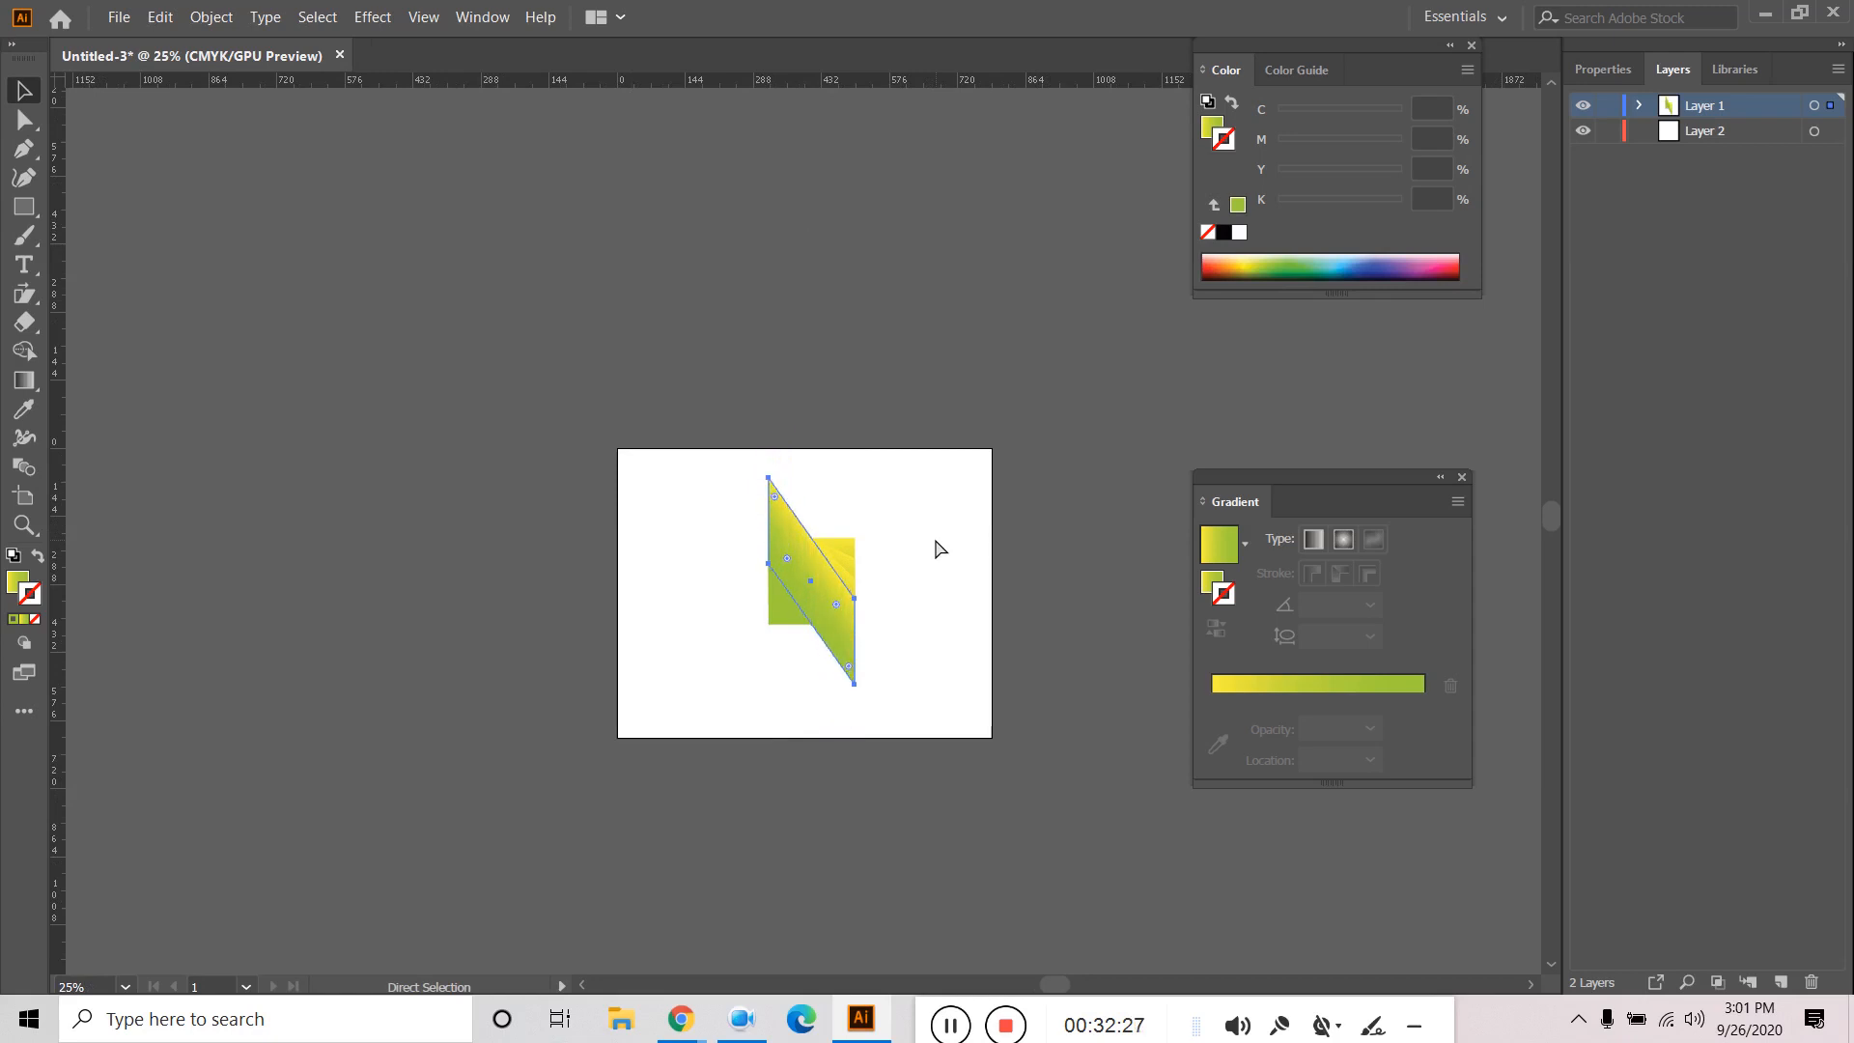
Delete both the gradient square and its sheared copy from the artboard.
{"action": "key", "text": "v"}
{"action": "left_click", "coordinate": [929, 548]}
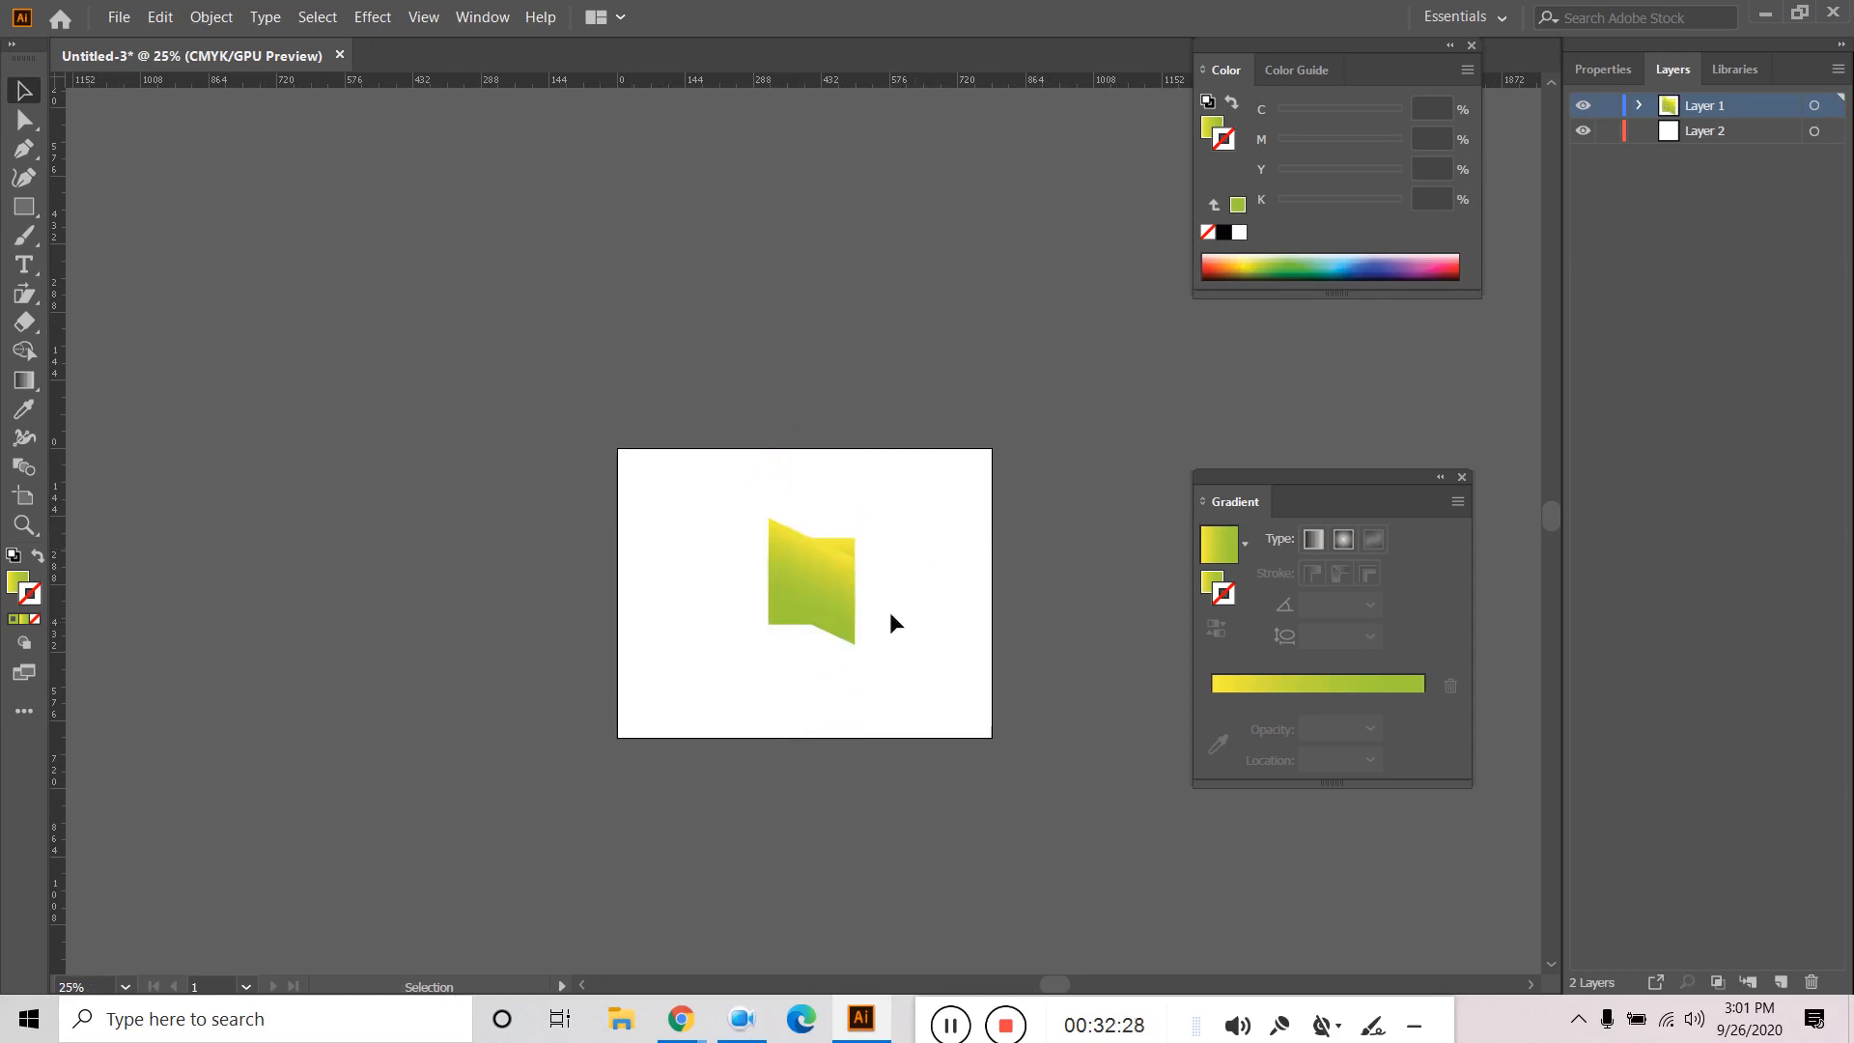
{"action": "scroll", "coordinate": [880, 625], "scroll_direction": "up", "scroll_amount": 2, "text": "alt"}
{"action": "left_click", "coordinate": [768, 538]}
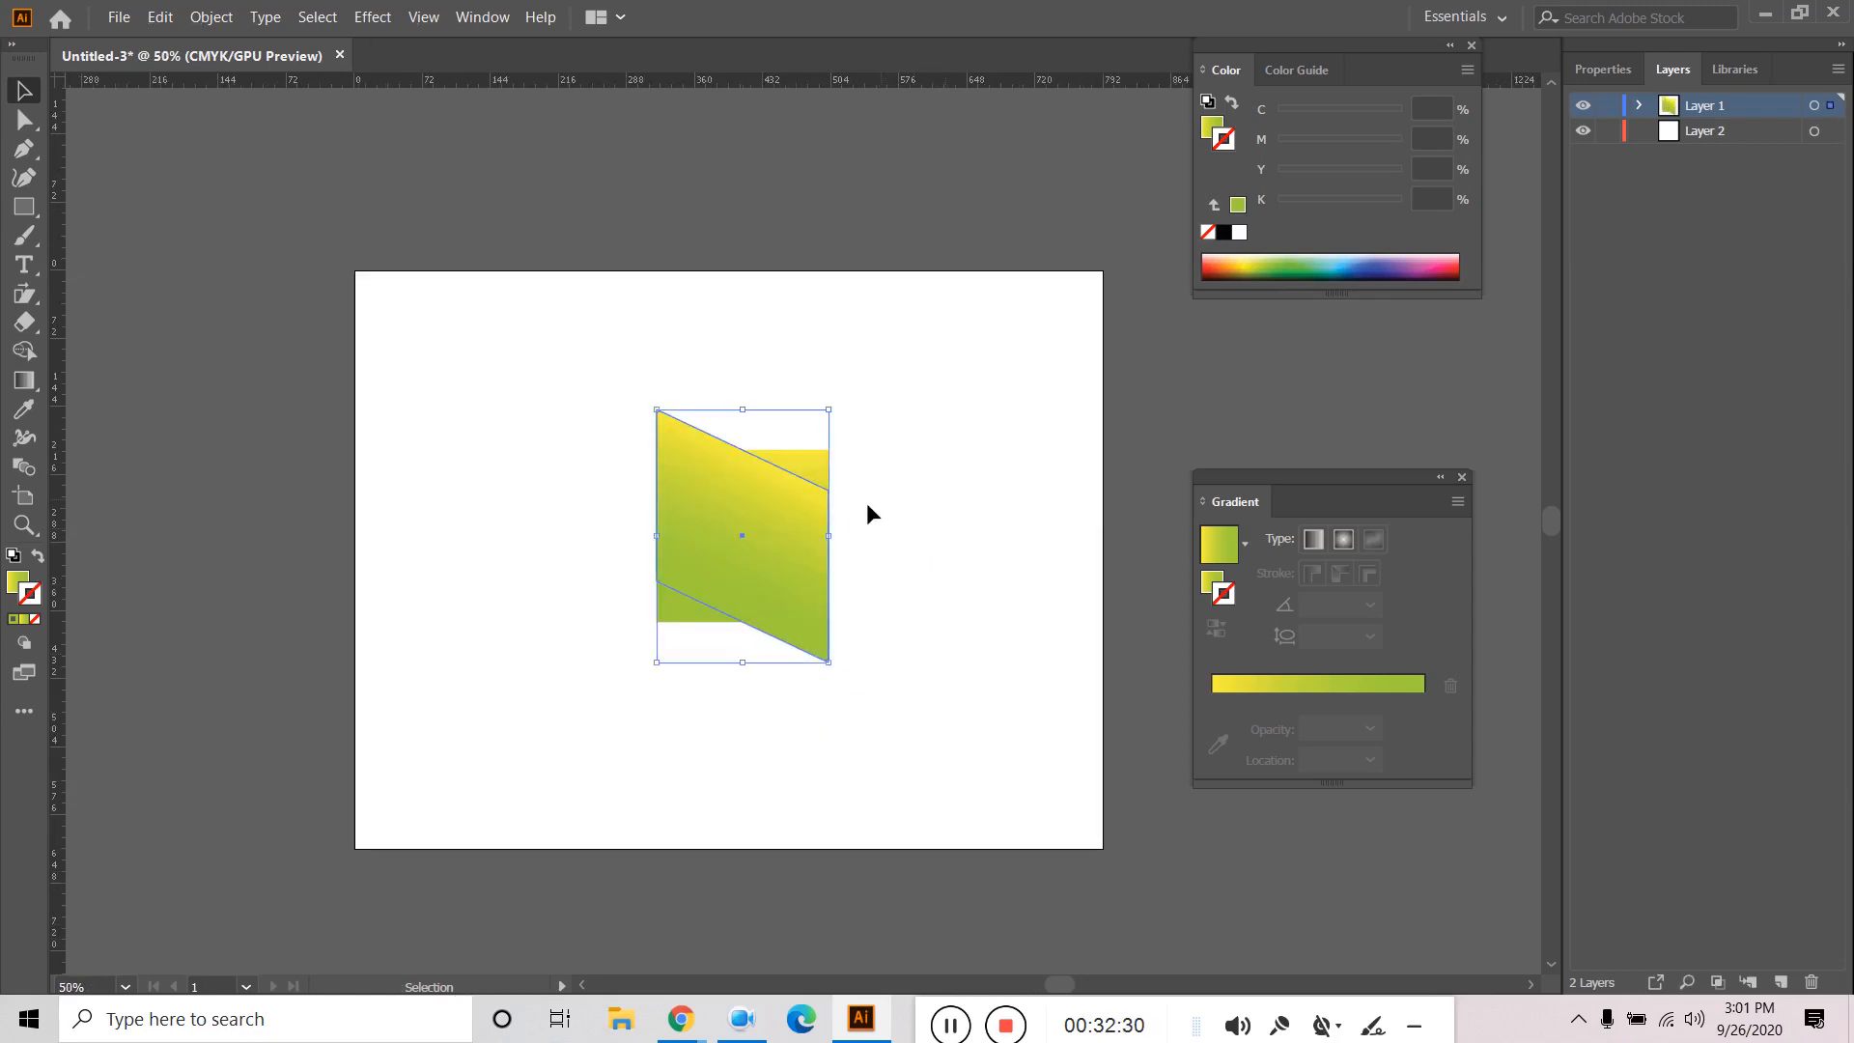
{"action": "left_click_drag", "start_coordinate": [1025, 387], "coordinate": [648, 626]}
{"action": "left_click", "coordinate": [968, 521]}
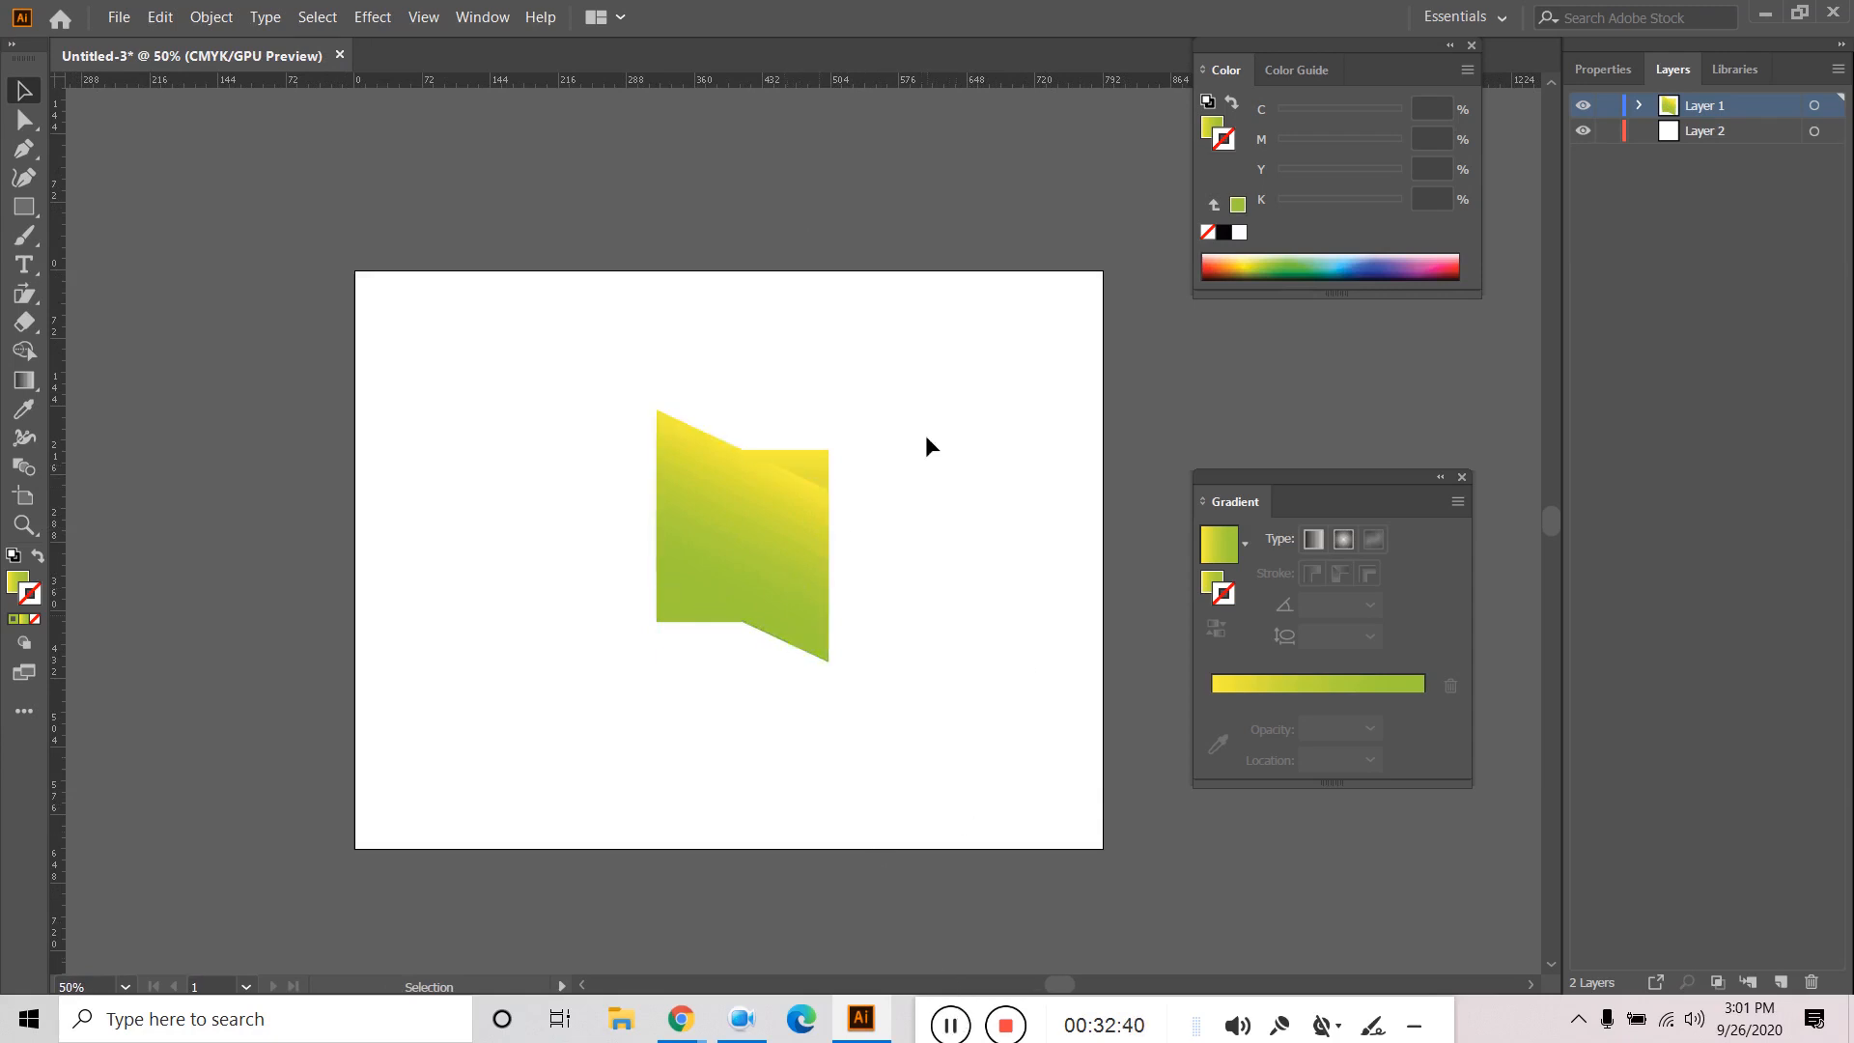
{"action": "left_click_drag", "start_coordinate": [925, 440], "coordinate": [618, 701]}
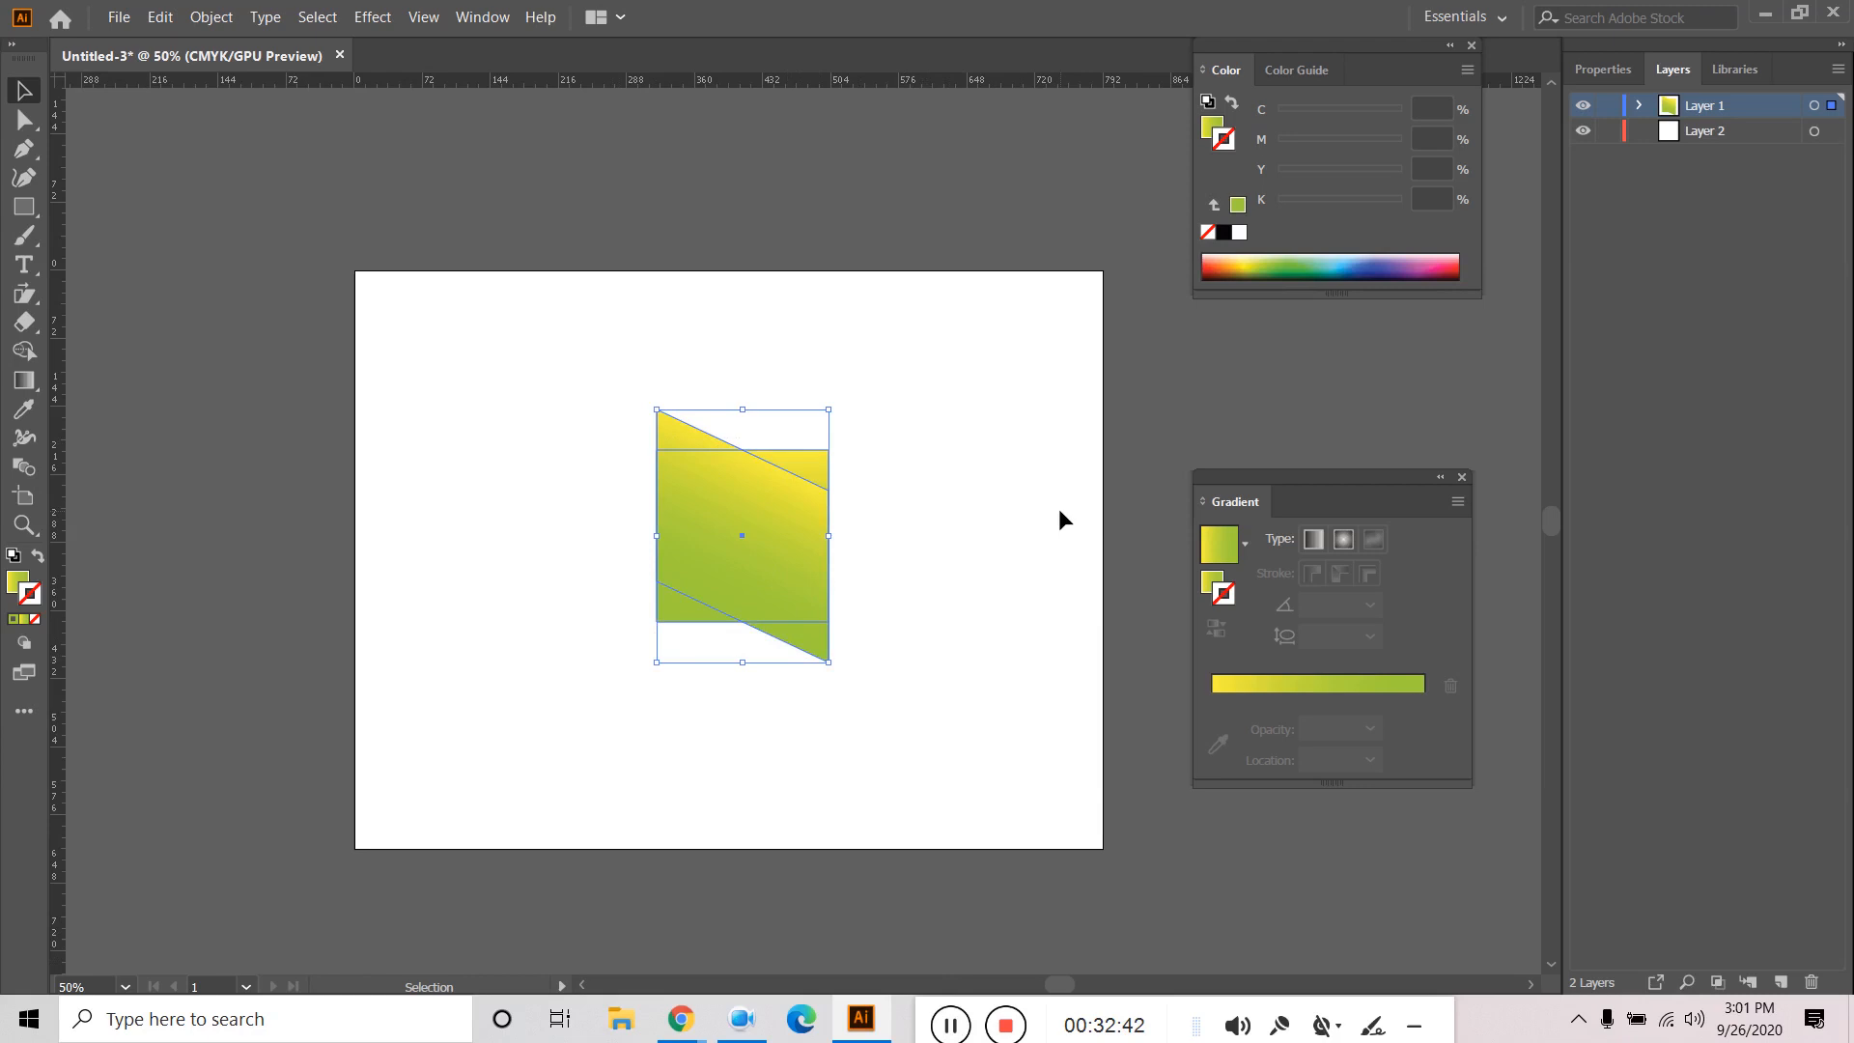
{"action": "key", "text": "Delete"}
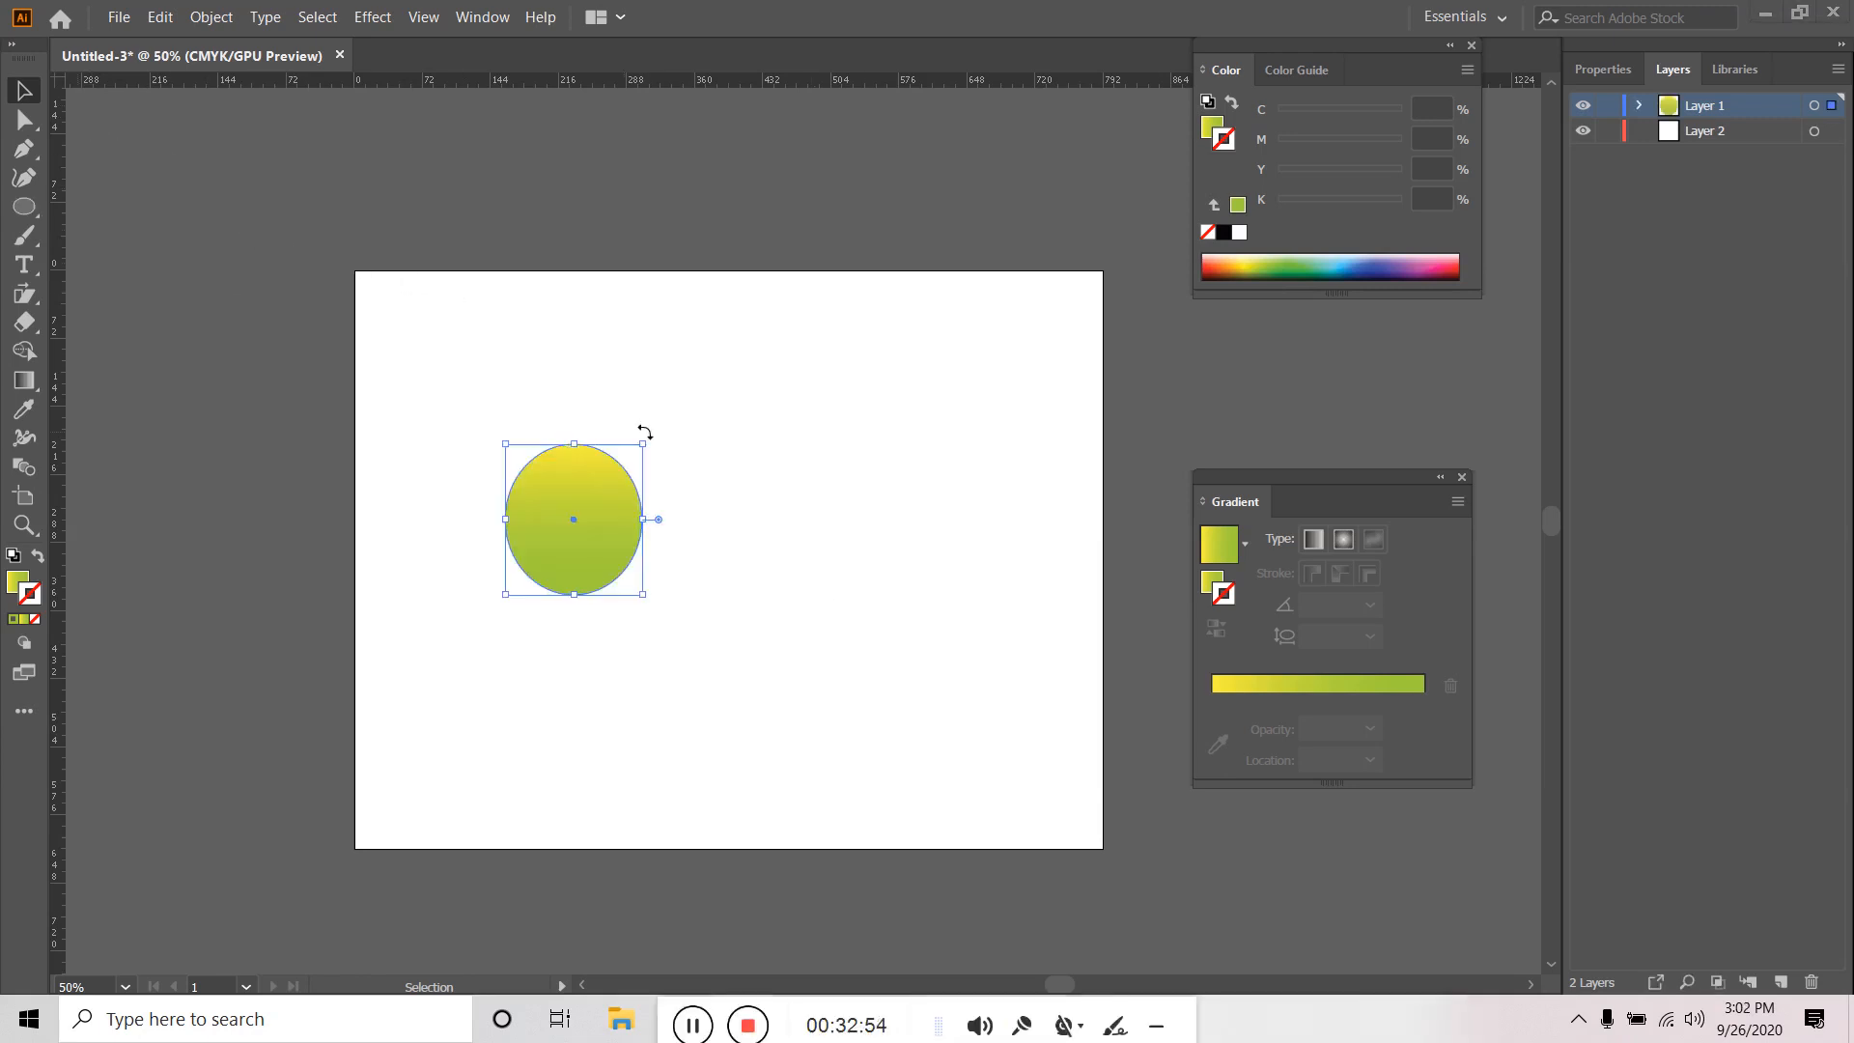
Swap the ellipse's fill and stroke so the gradient colours its outline, and set the stroke weight to 8 pt.
{"action": "left_click", "coordinate": [37, 555]}
{"action": "left_click", "coordinate": [1603, 71]}
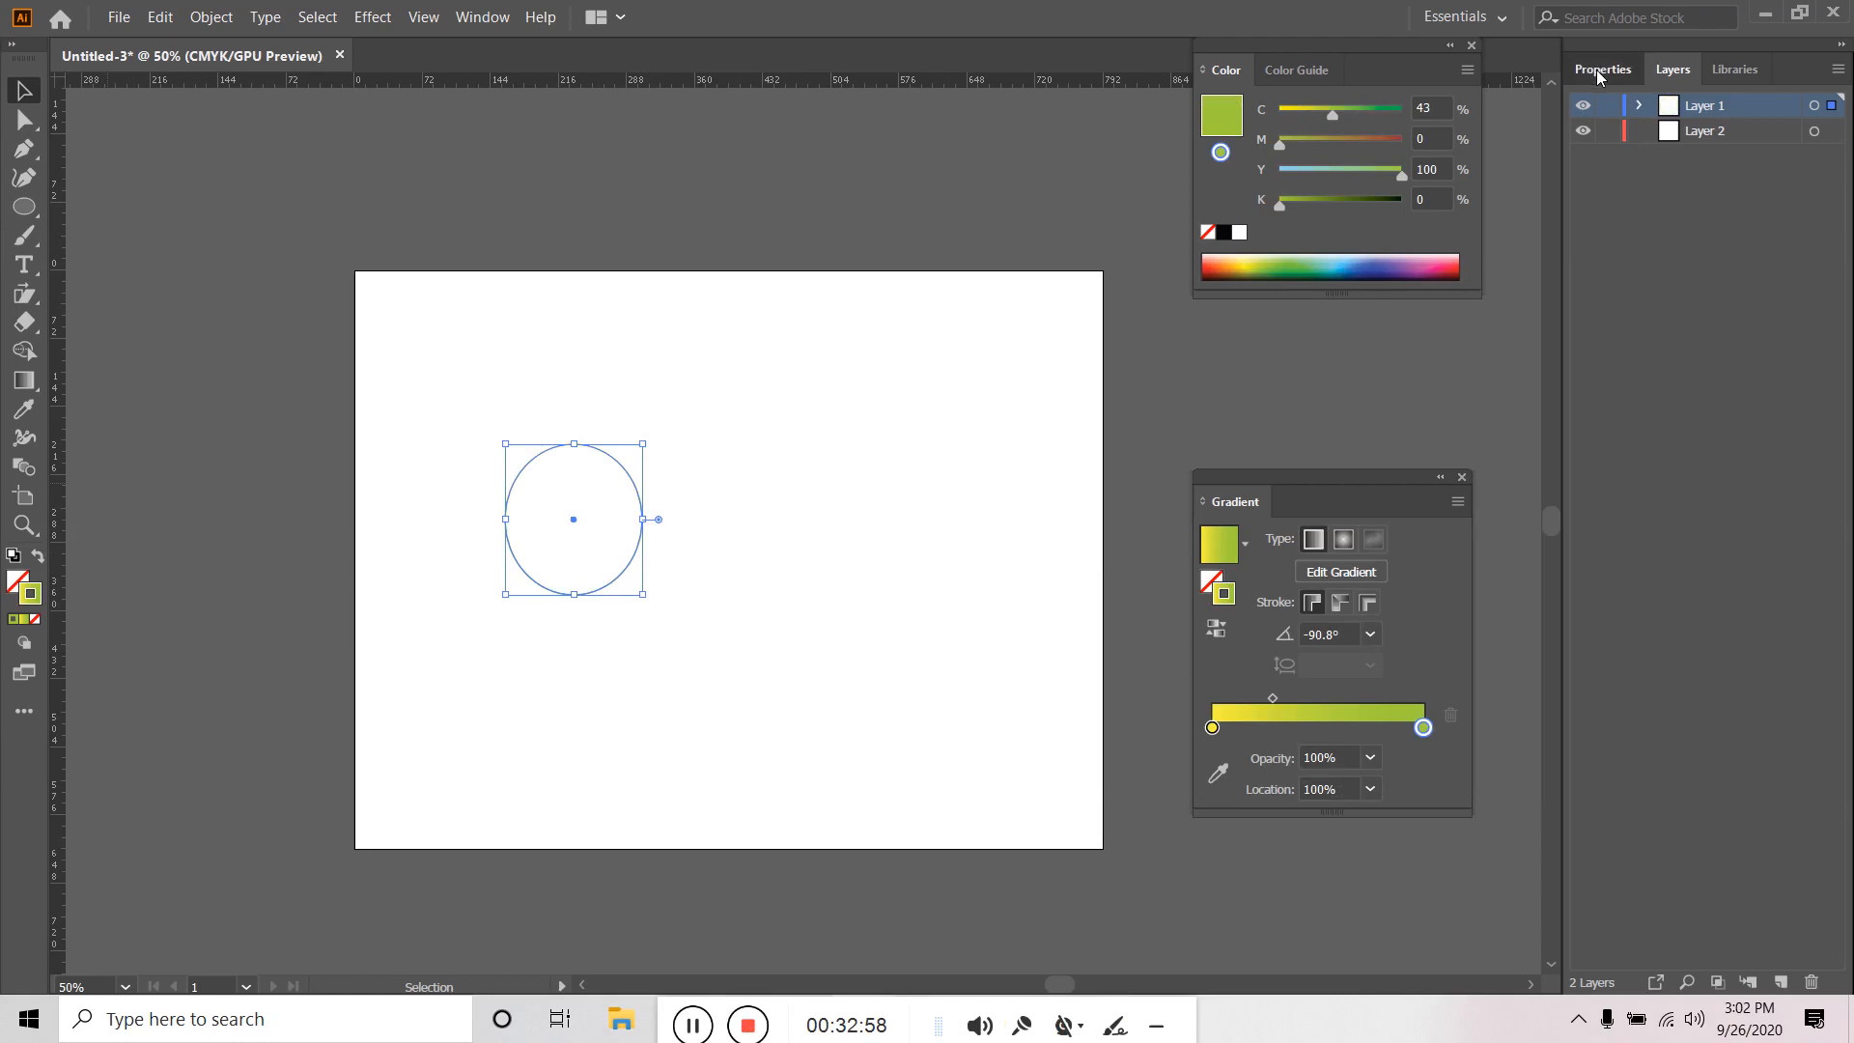
{"action": "left_click", "coordinate": [1665, 364]}
{"action": "left_click", "coordinate": [1665, 364]}
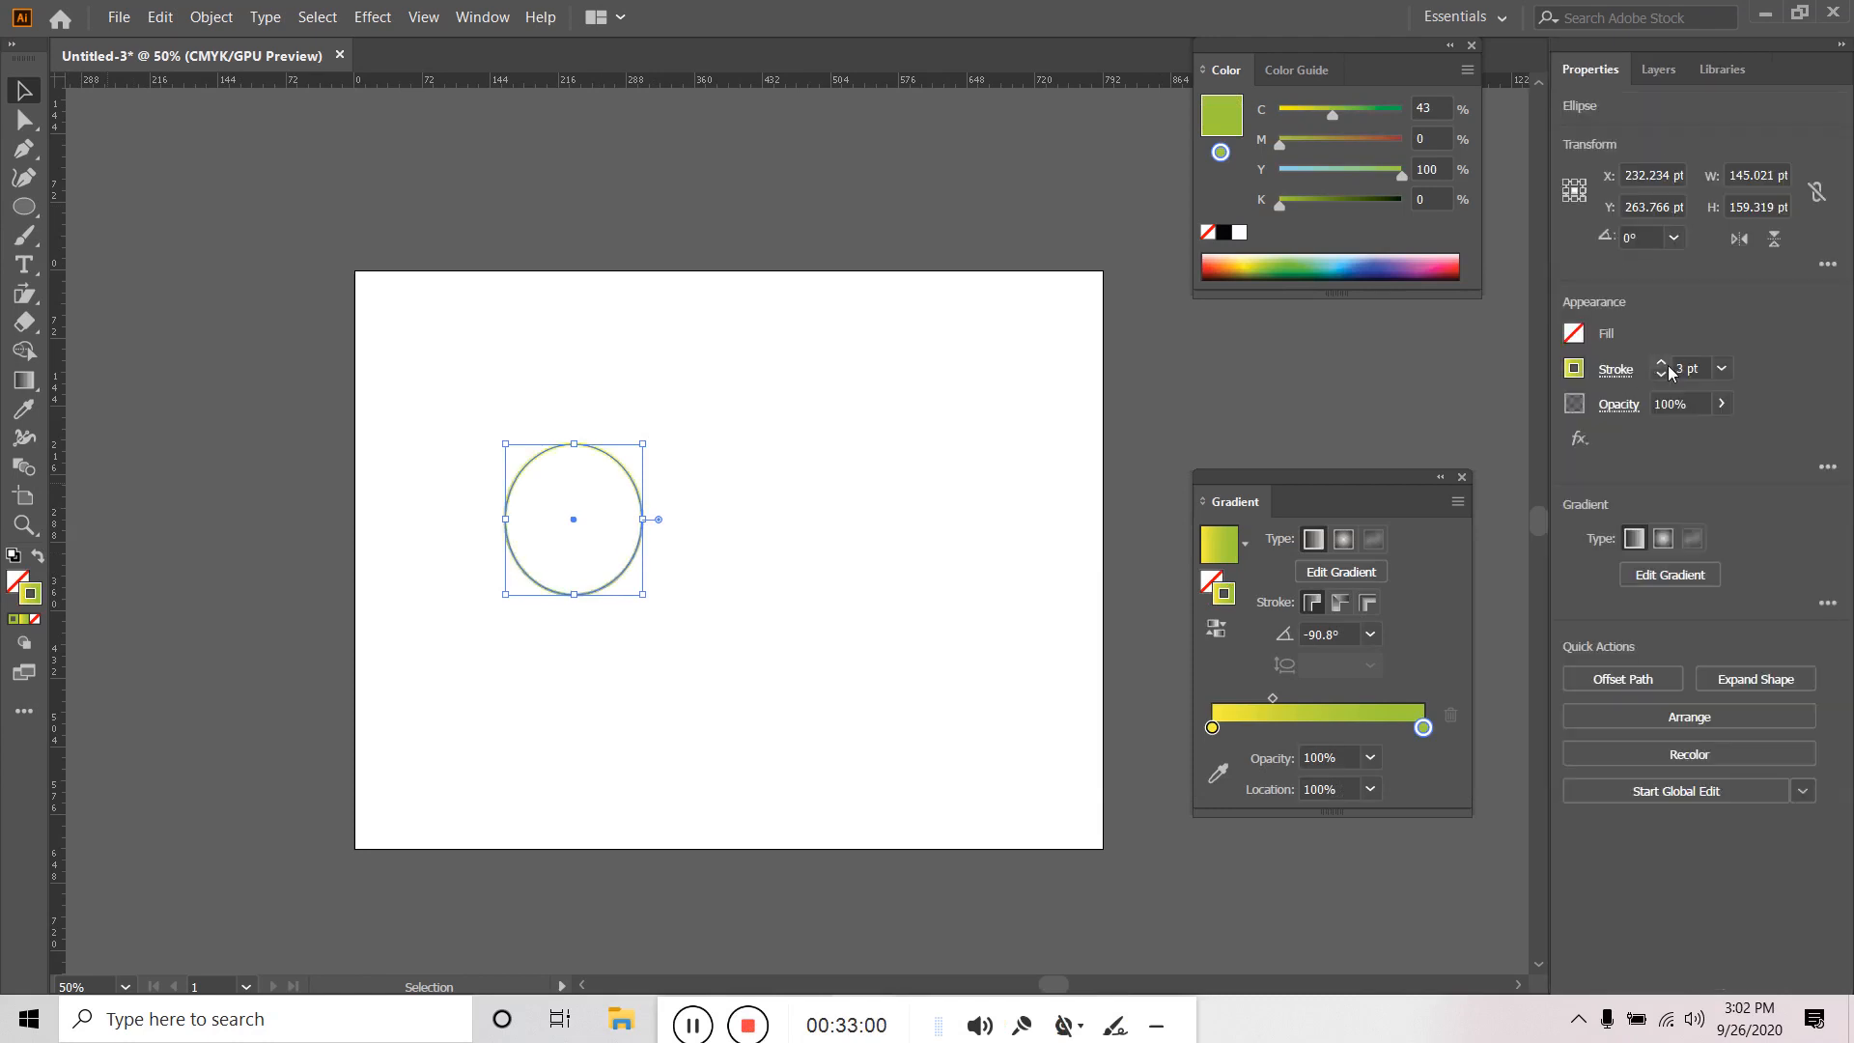
{"action": "left_click", "coordinate": [1665, 365]}
{"action": "left_click", "coordinate": [1665, 364]}
{"action": "left_click", "coordinate": [1665, 364]}
{"action": "left_click", "coordinate": [1665, 364]}
{"action": "left_click", "coordinate": [1664, 364]}
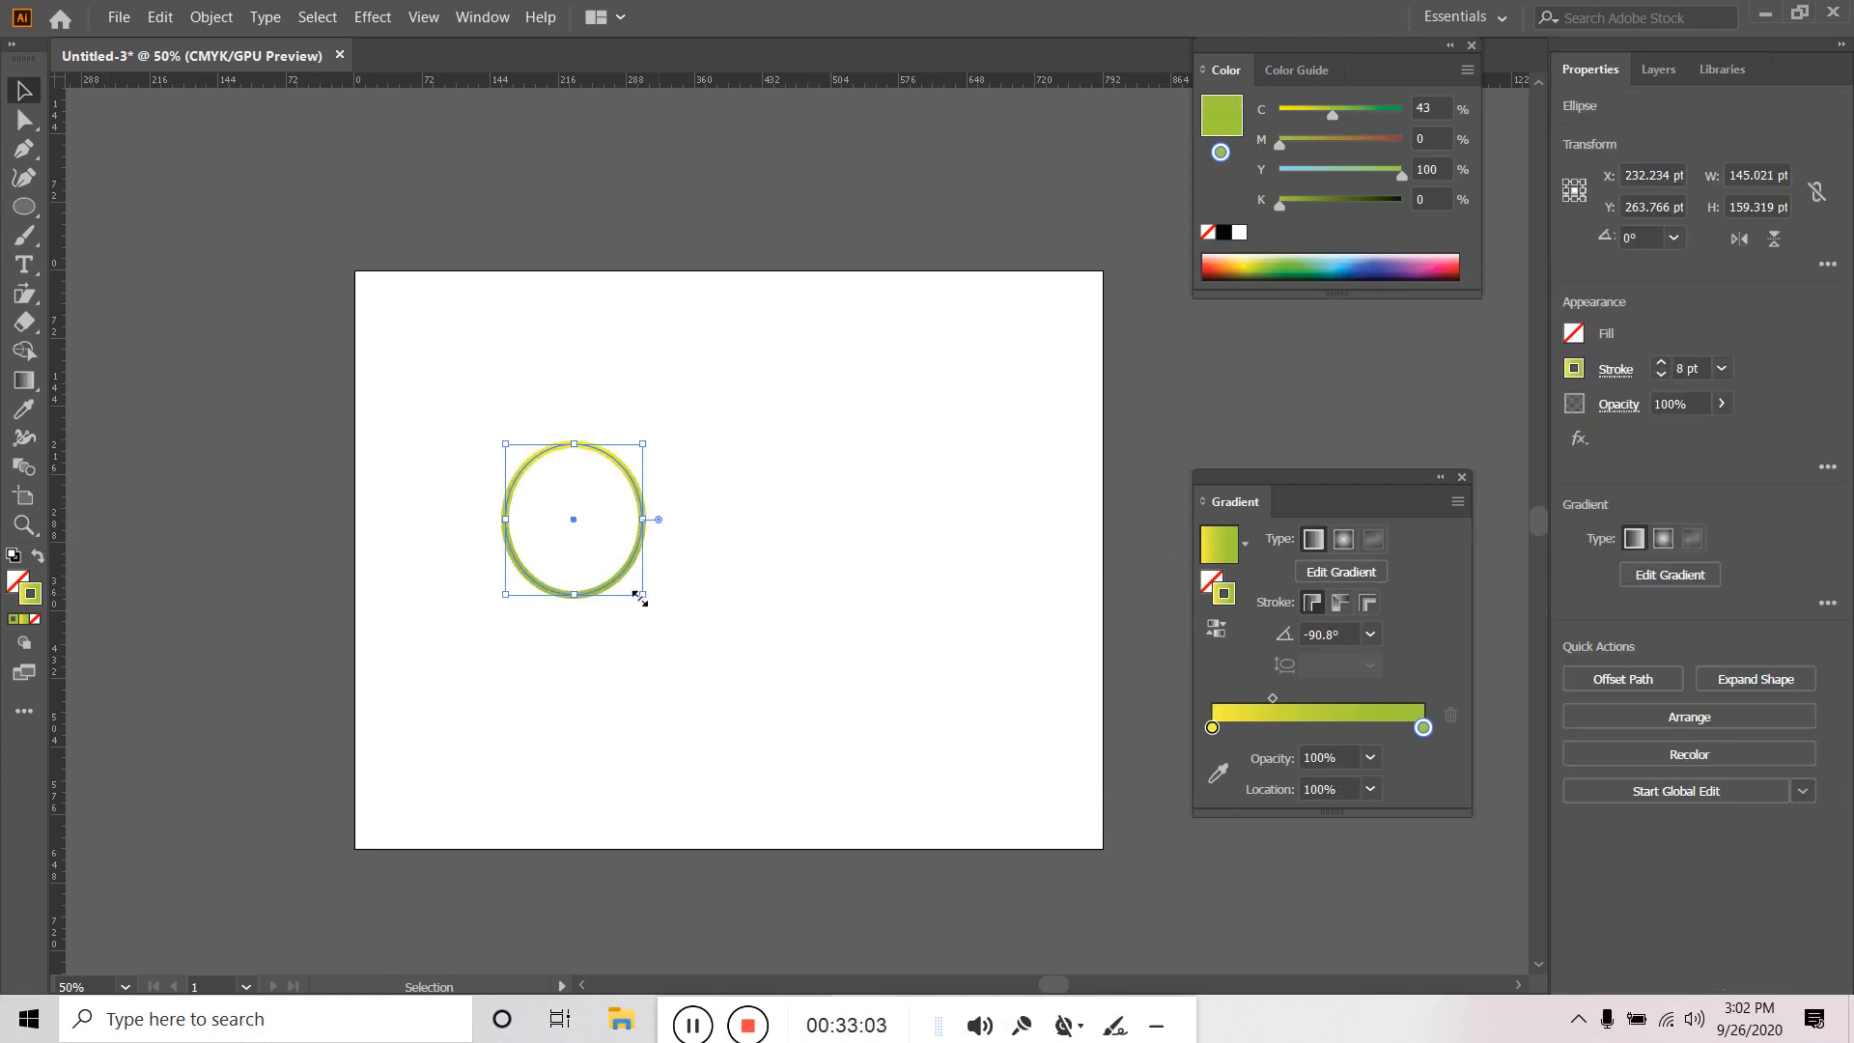
Enlarge the ellipse from its centre to about 398 by 437 pt and move it to the artboard's centre.
{"action": "left_click_drag", "start_coordinate": [645, 597], "coordinate": [855, 729]}
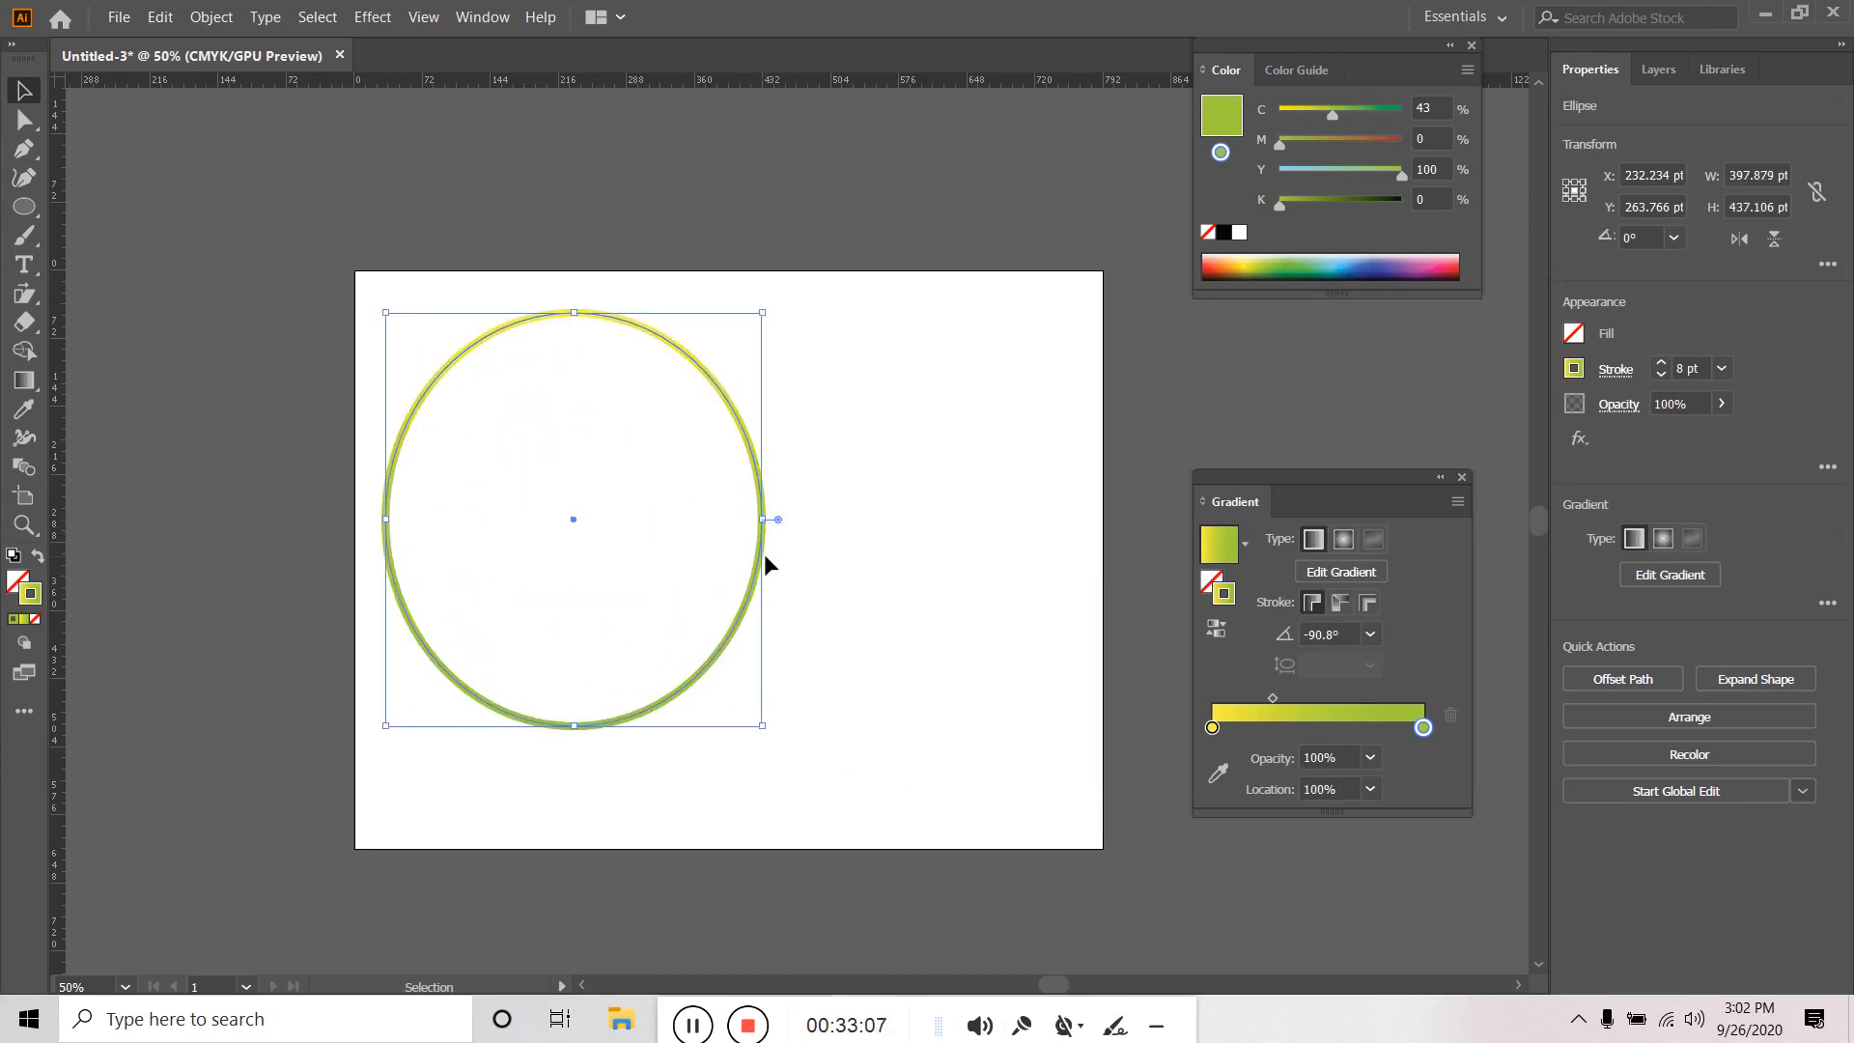
{"action": "left_click_drag", "start_coordinate": [763, 554], "coordinate": [913, 592]}
{"action": "left_click", "coordinate": [1009, 469]}
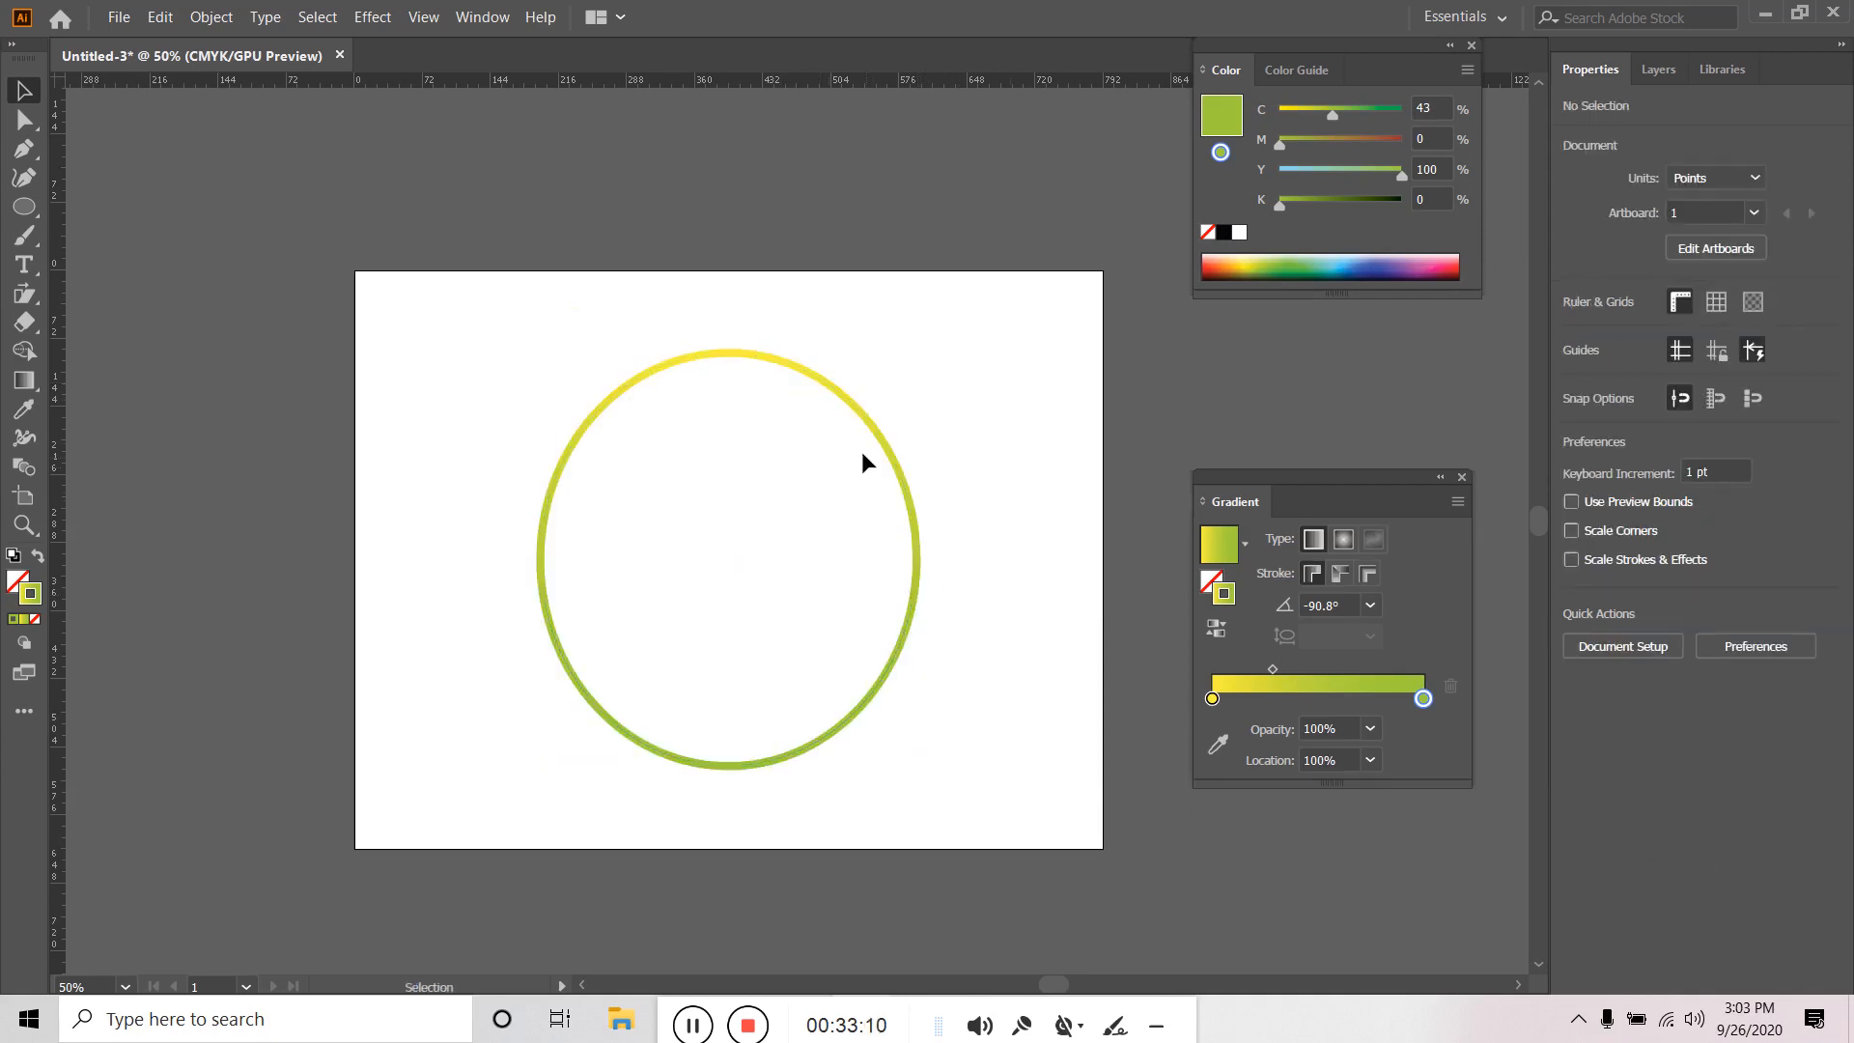
Open Transform Each for the ellipse, with the dialog clear of the shape and the preview on.
{"action": "left_click", "coordinate": [860, 416]}
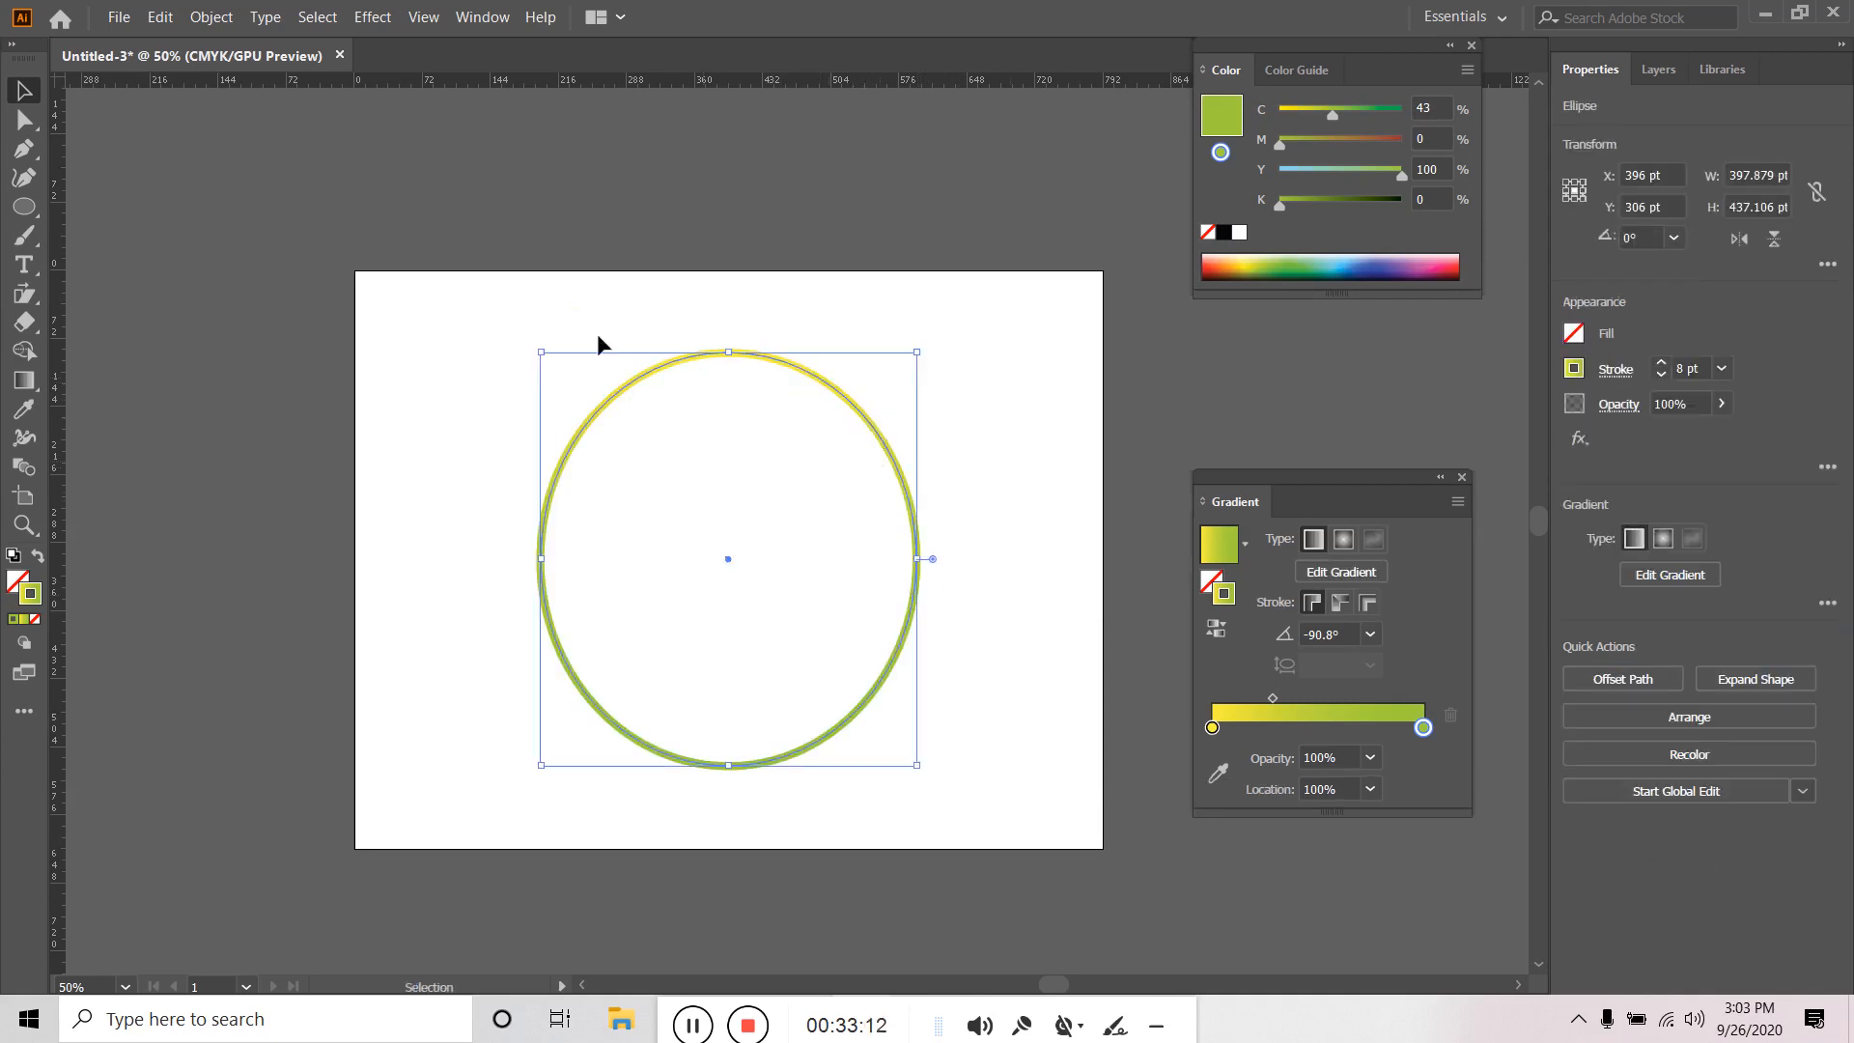
{"action": "left_click", "coordinate": [211, 16]}
{"action": "mouse_move", "coordinate": [259, 48]}
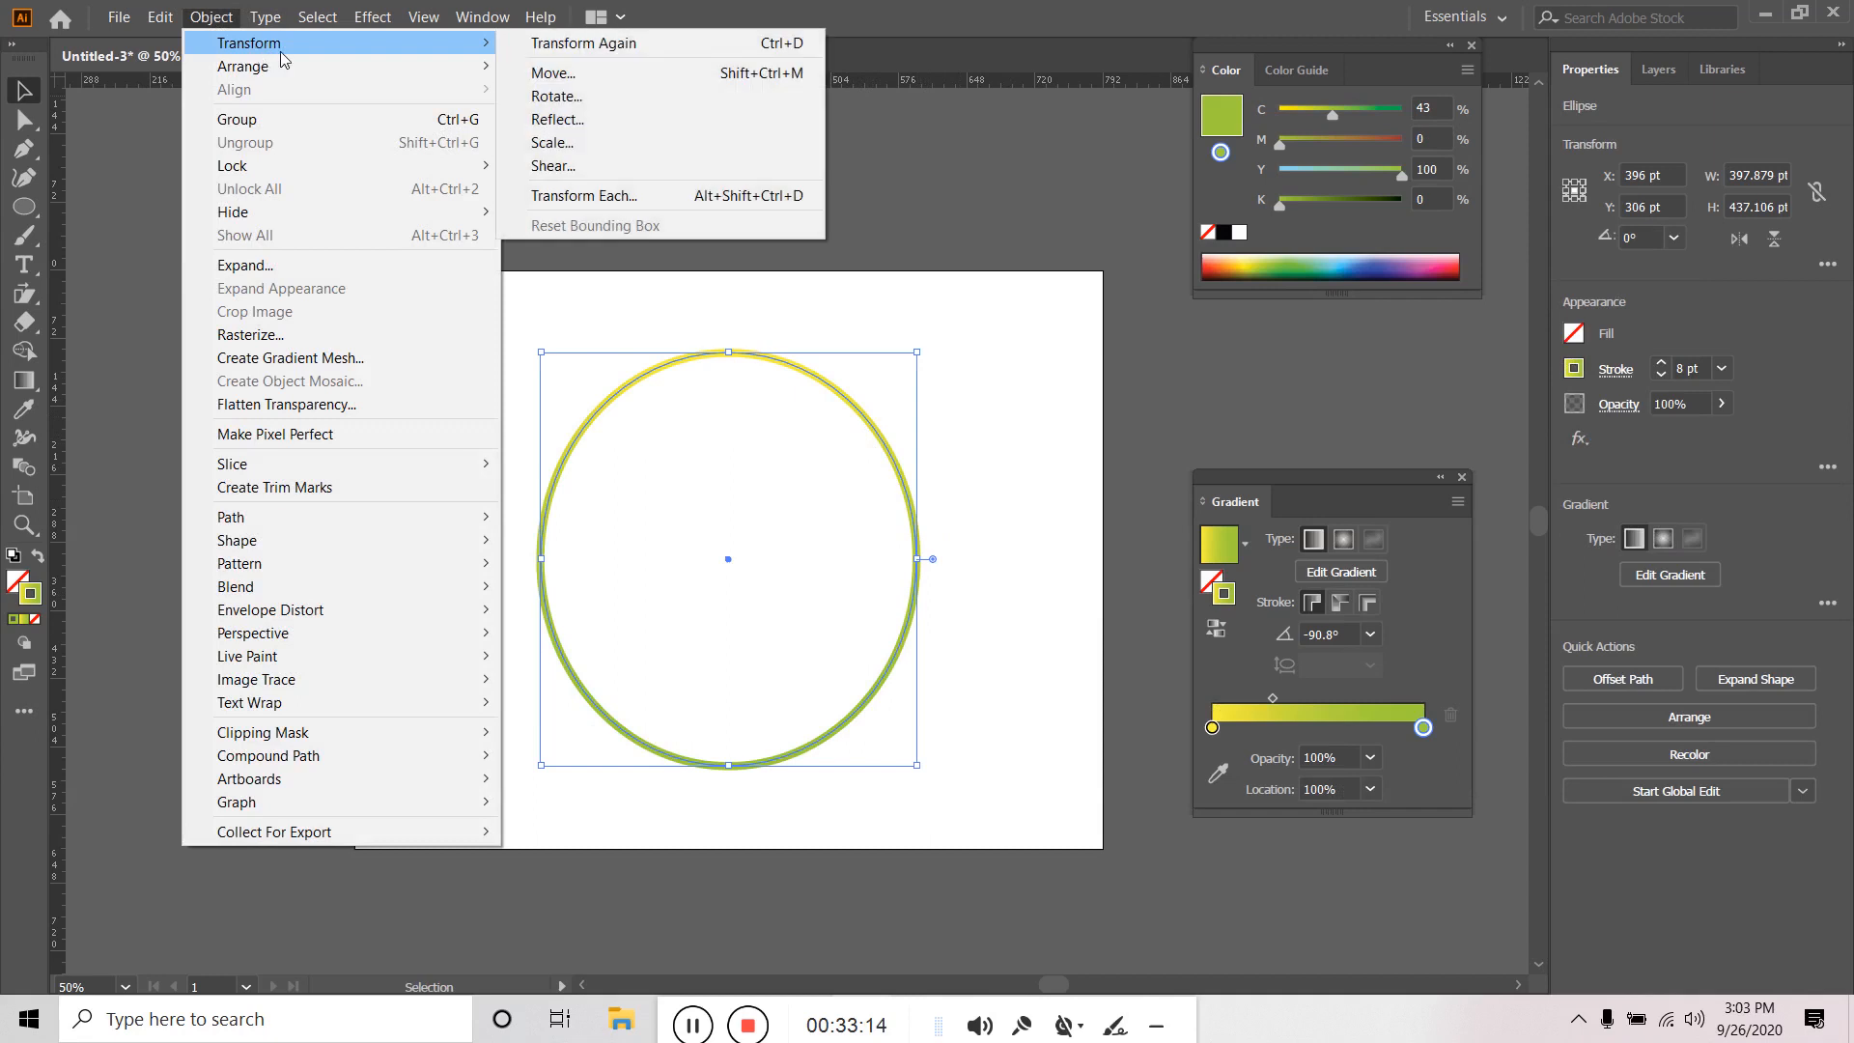
{"action": "left_click", "coordinate": [576, 197]}
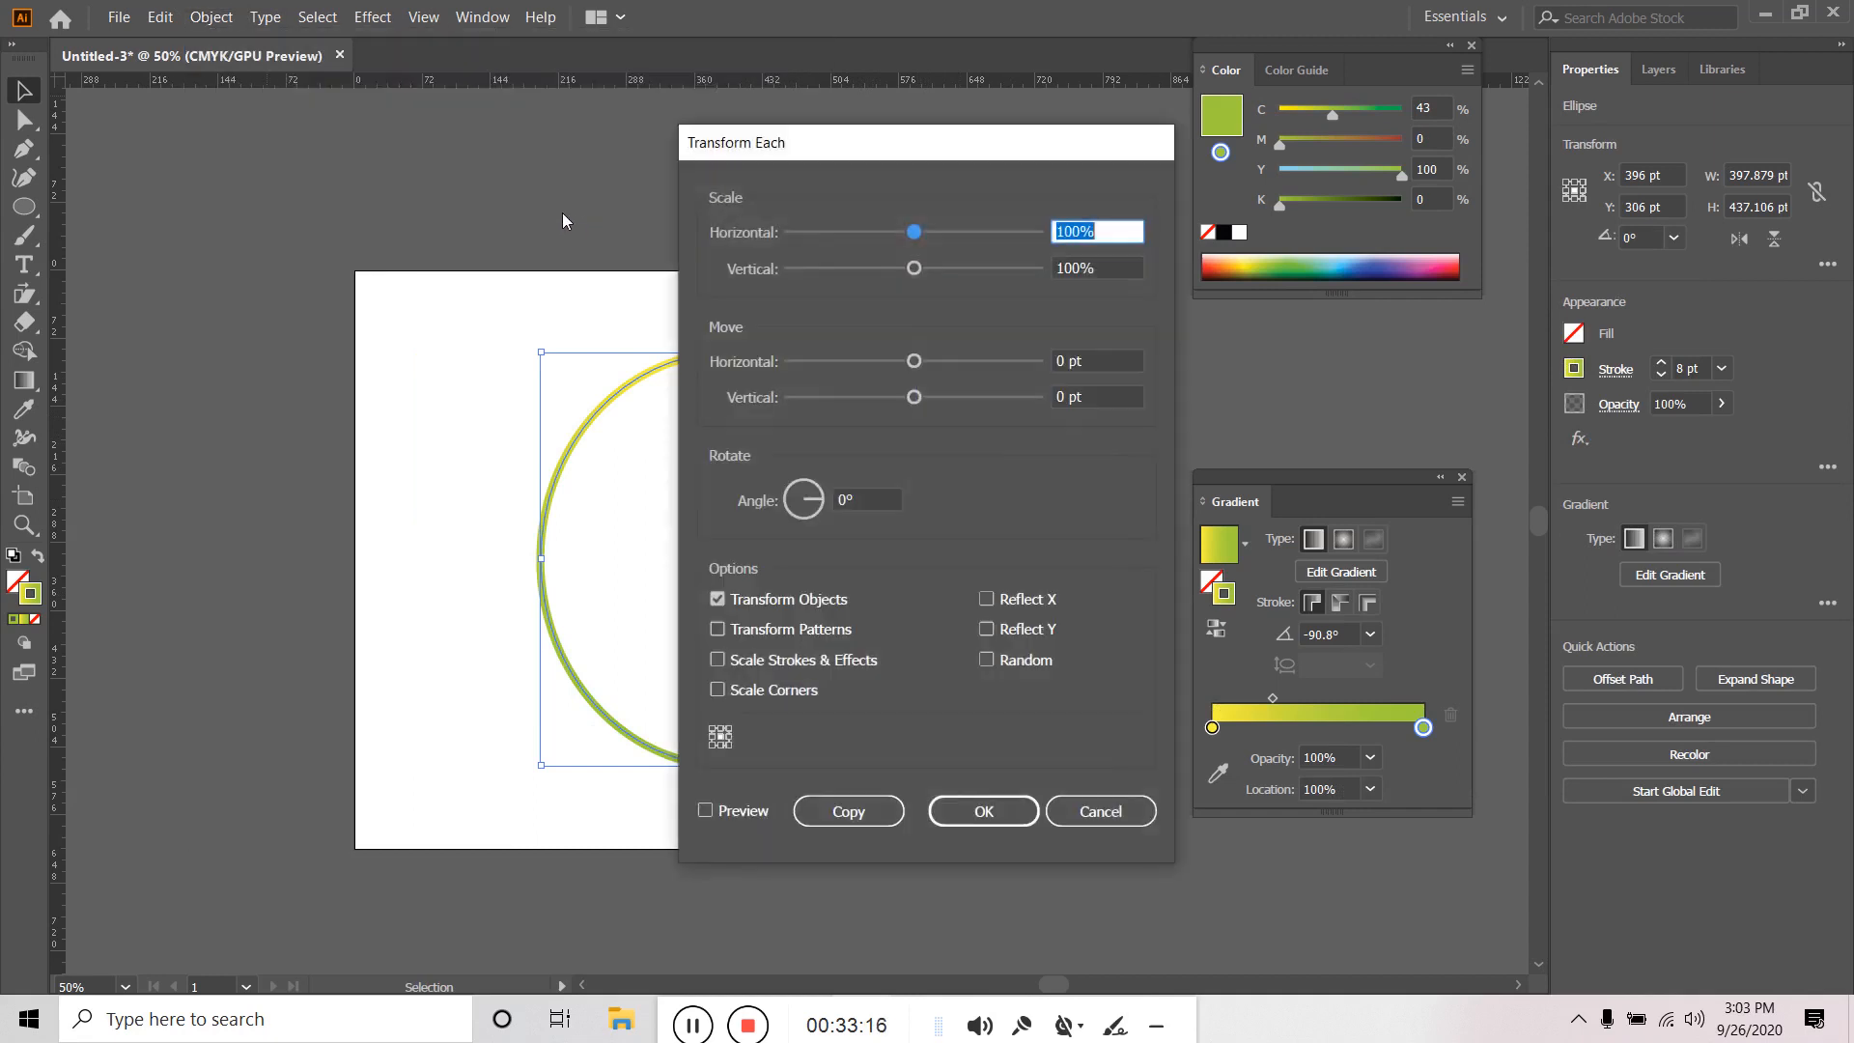
{"action": "left_click_drag", "start_coordinate": [887, 155], "coordinate": [1229, 138]}
{"action": "left_click", "coordinate": [1085, 793]}
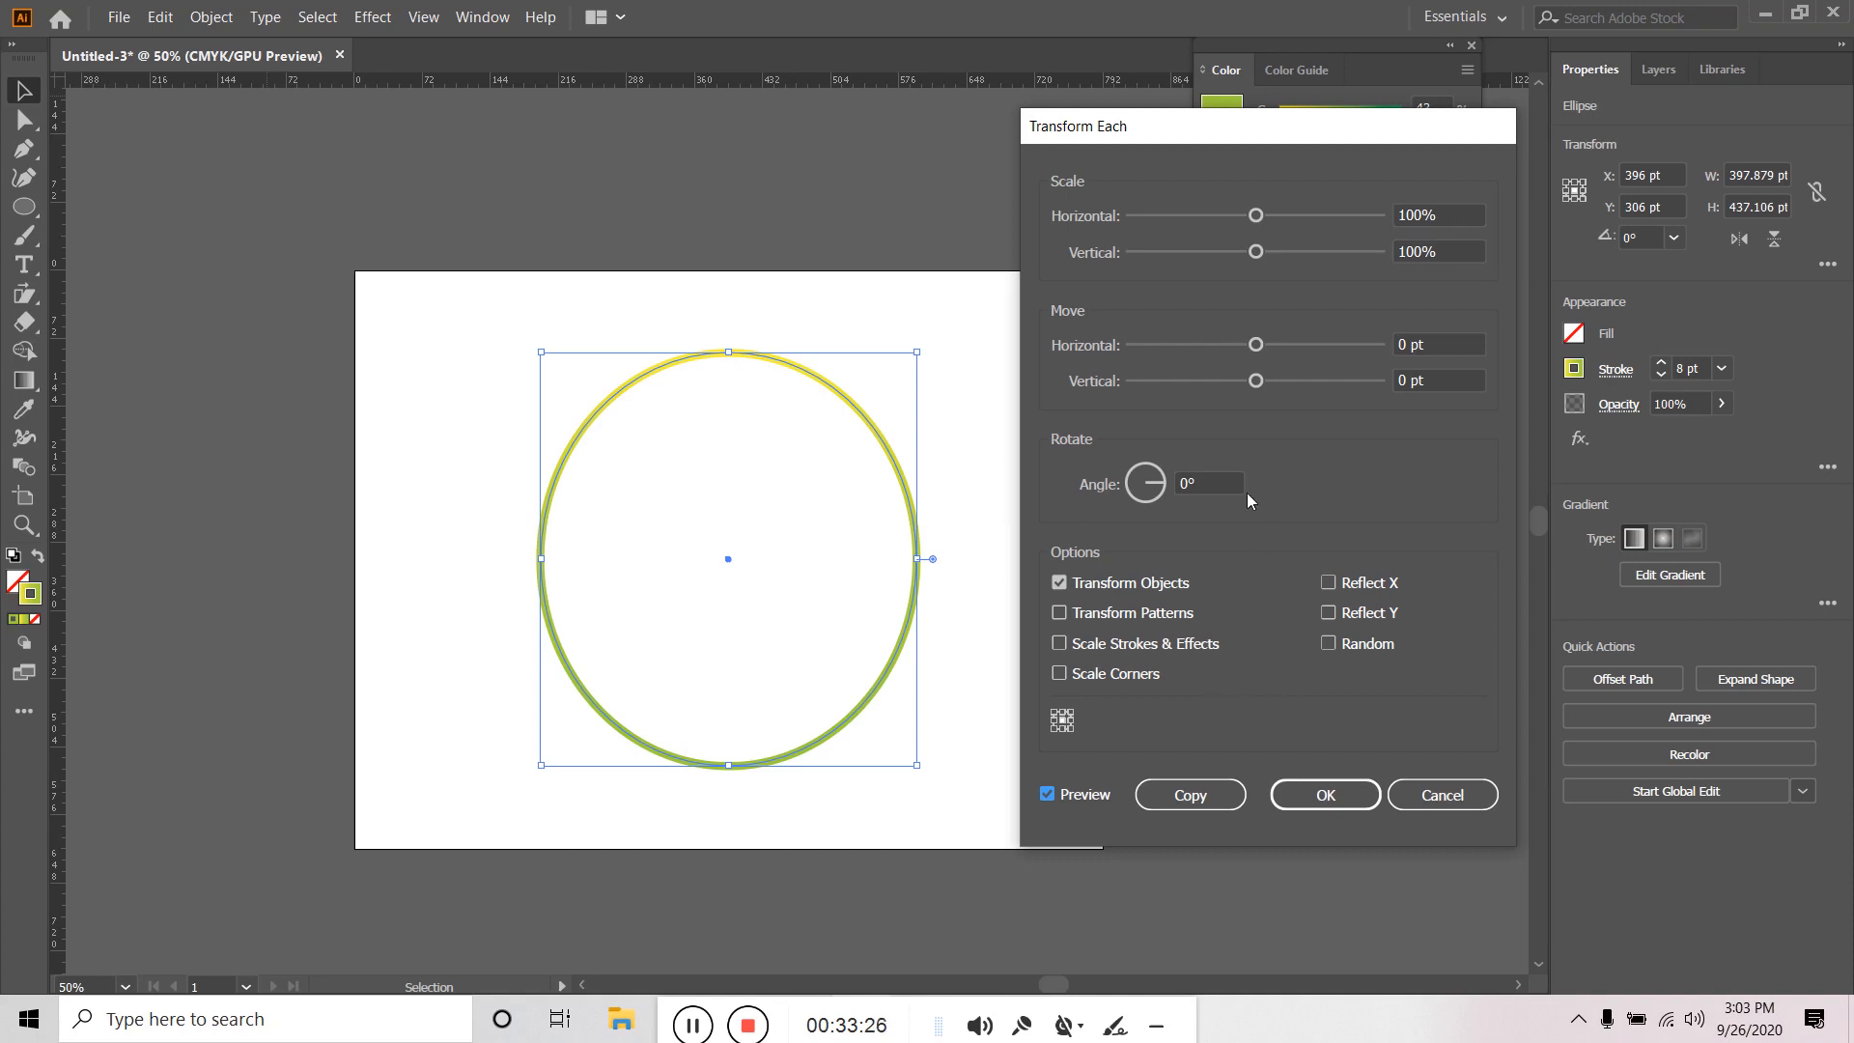
Preview different scale and horizontal move values on the ellipse, and reset them to 100% scale and 0 pt move.
{"action": "left_click_drag", "start_coordinate": [1255, 214], "coordinate": [1285, 220]}
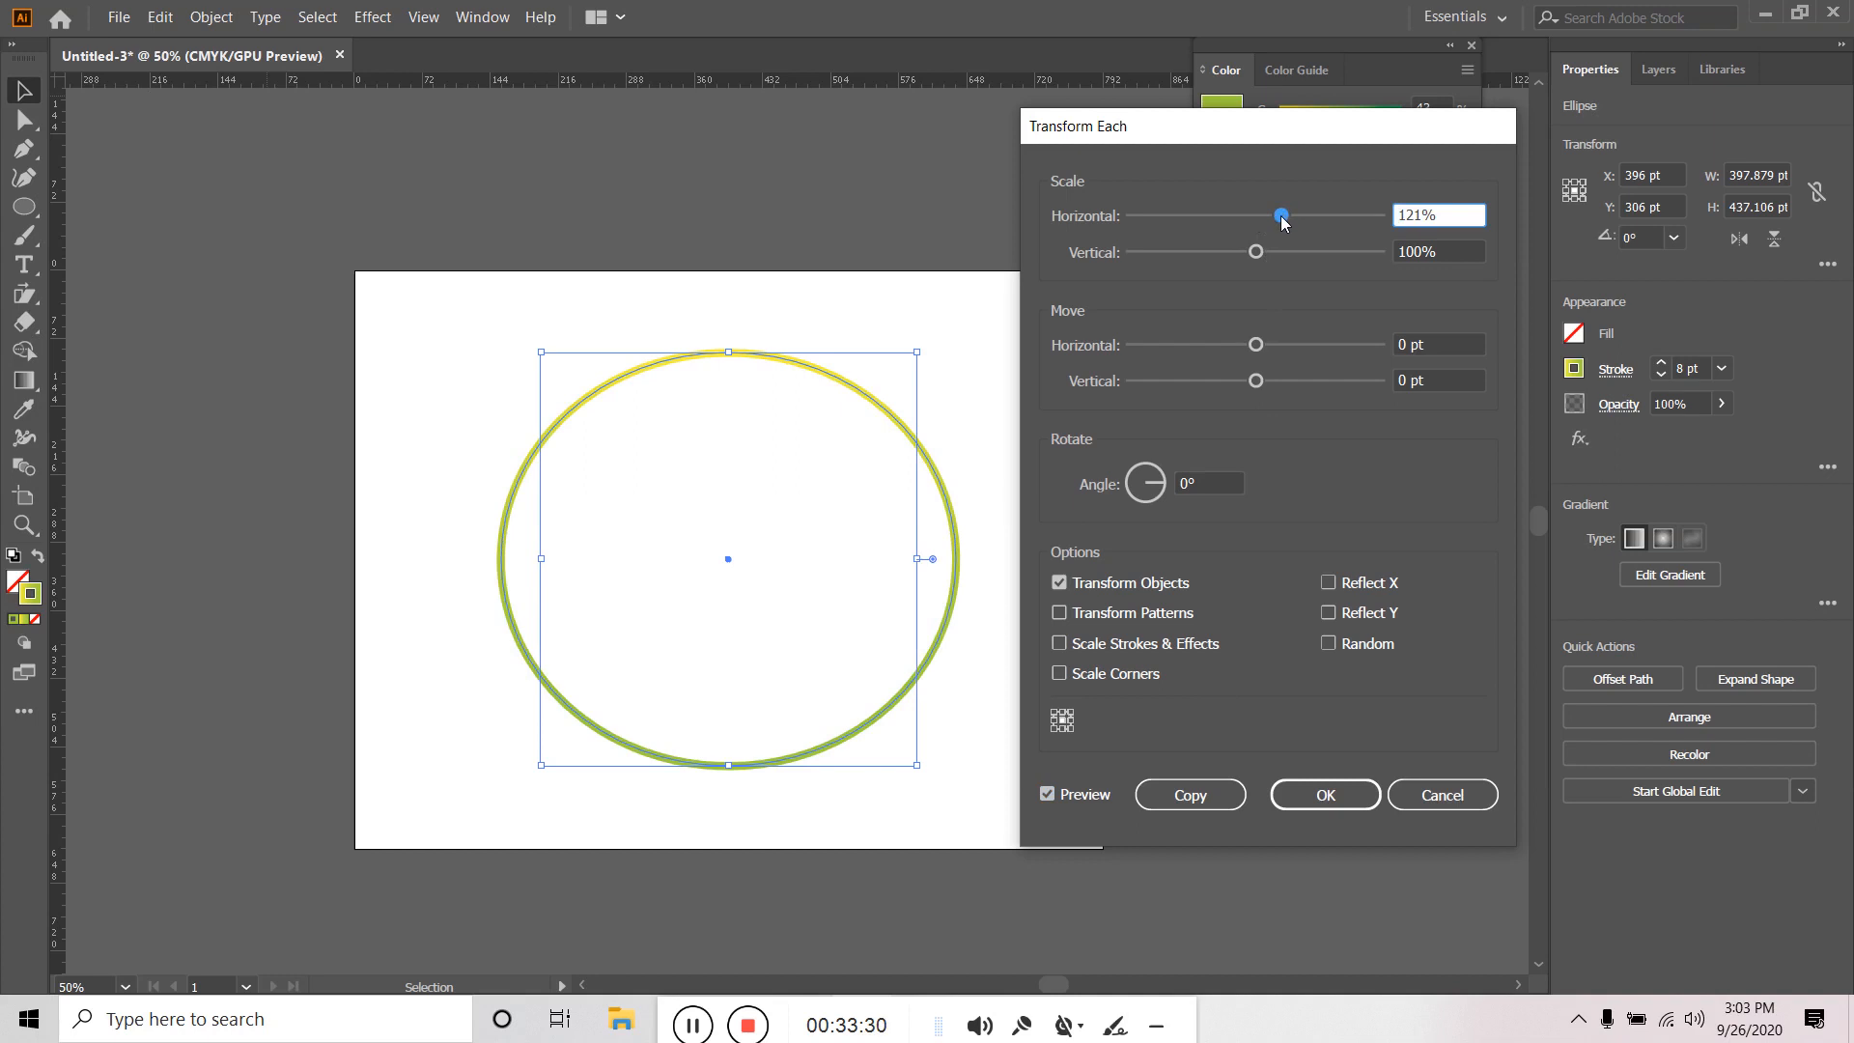
{"action": "left_click_drag", "start_coordinate": [1281, 219], "coordinate": [1261, 257]}
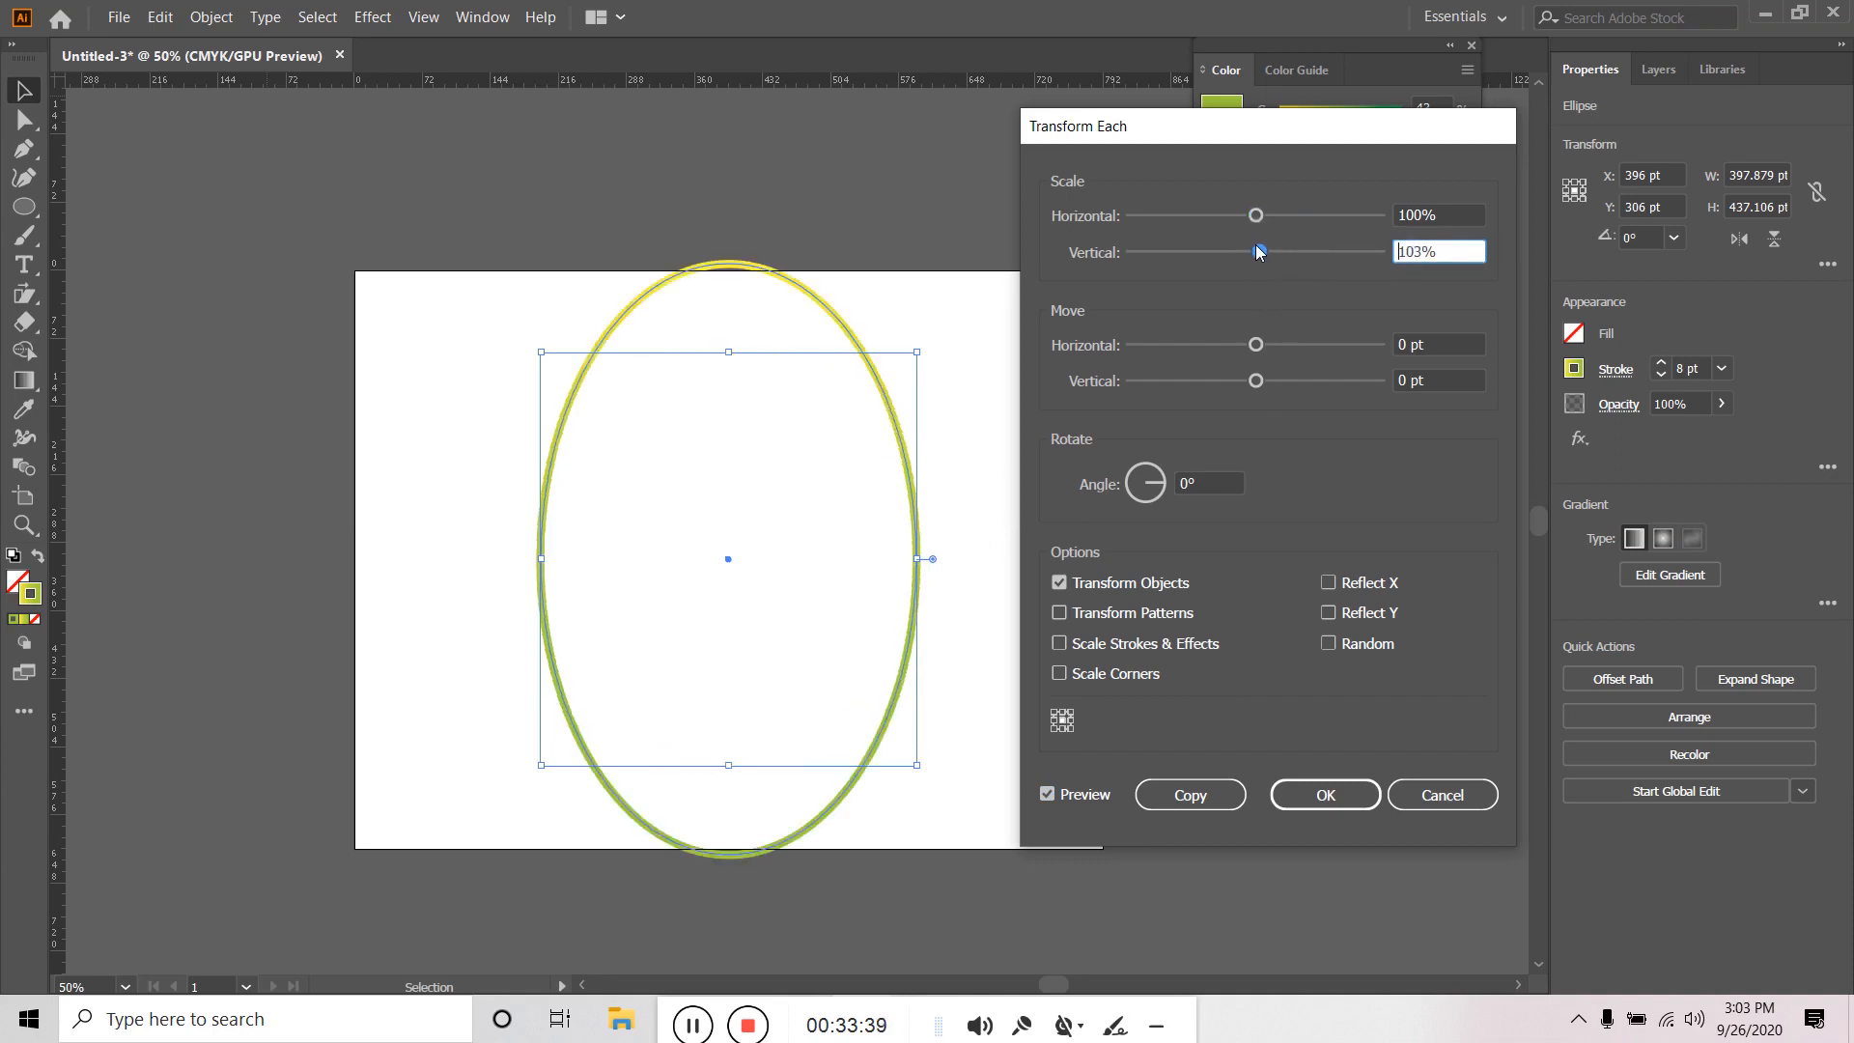
{"action": "left_click", "coordinate": [1261, 220]}
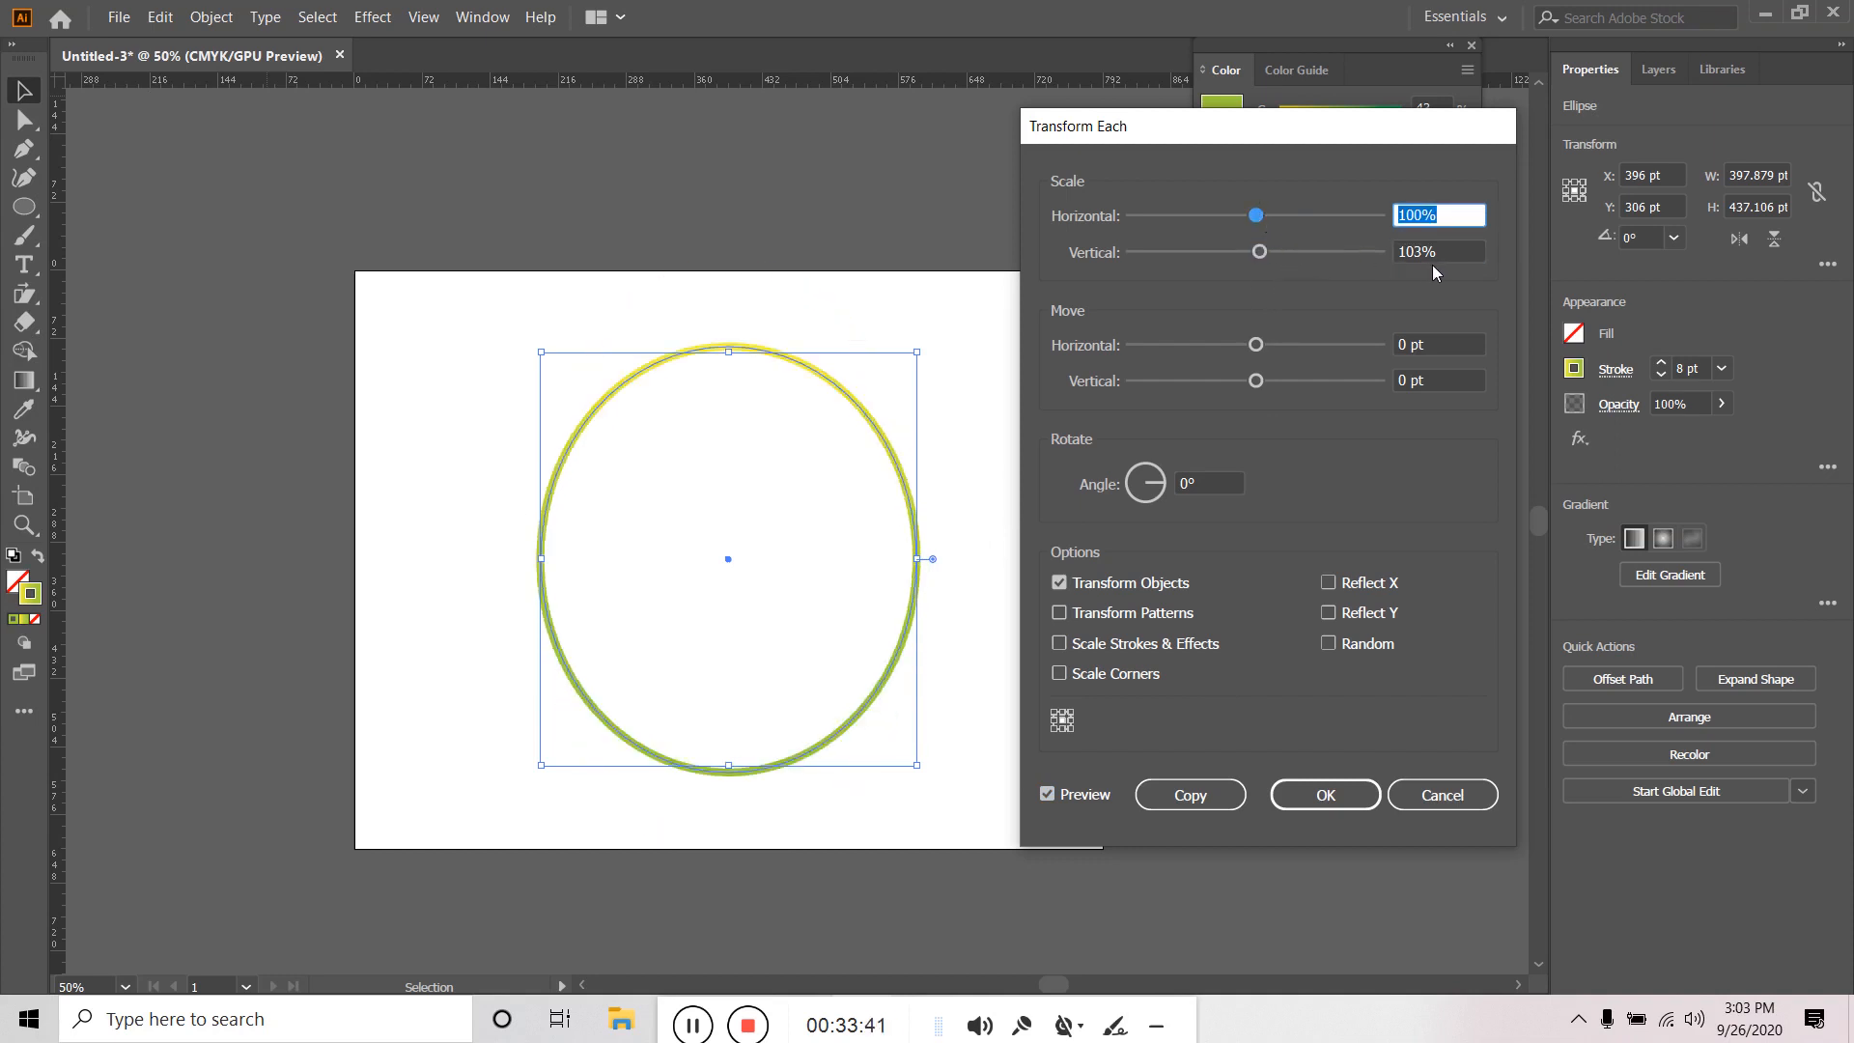
{"action": "key", "text": "Tab"}
{"action": "type", "text": "100"}
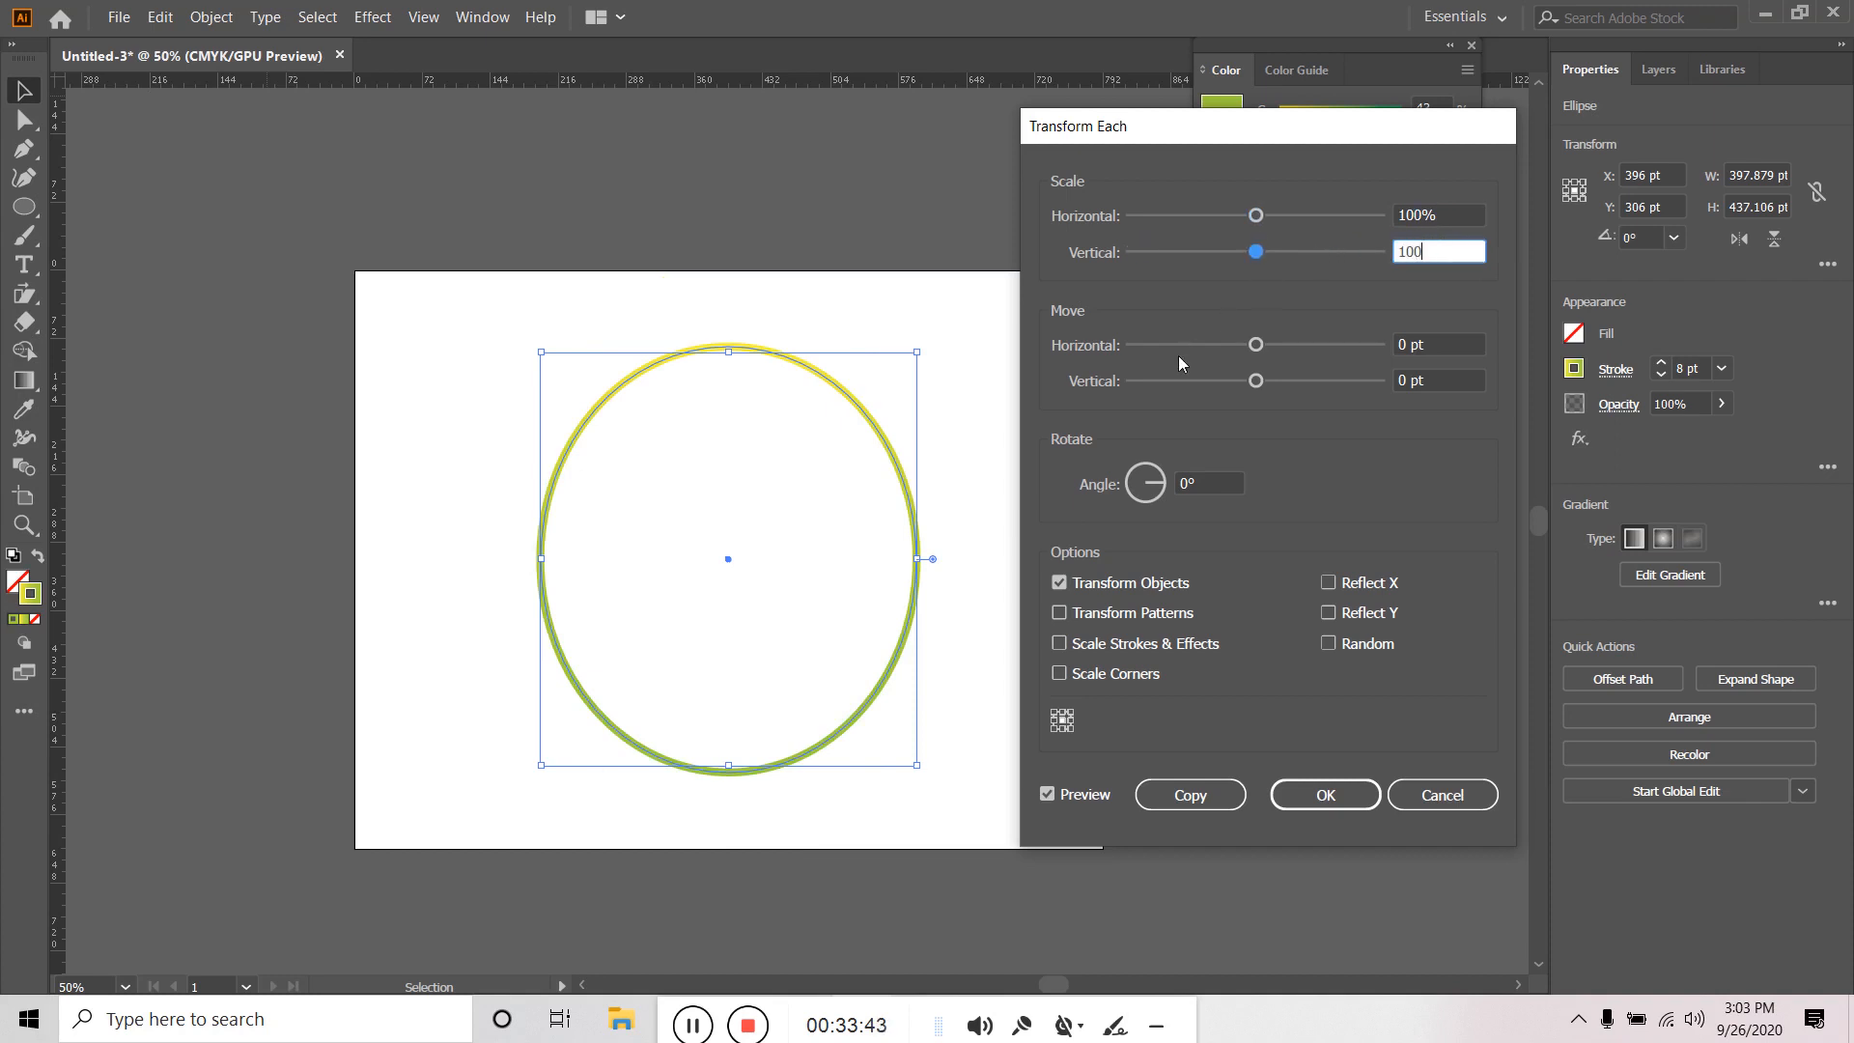
{"action": "mouse_move", "coordinate": [1262, 349]}
{"action": "left_mouse_down"}
{"action": "mouse_move", "coordinate": [1336, 359]}
{"action": "mouse_move", "coordinate": [1233, 349]}
{"action": "mouse_move", "coordinate": [1265, 344]}
{"action": "left_mouse_up"}
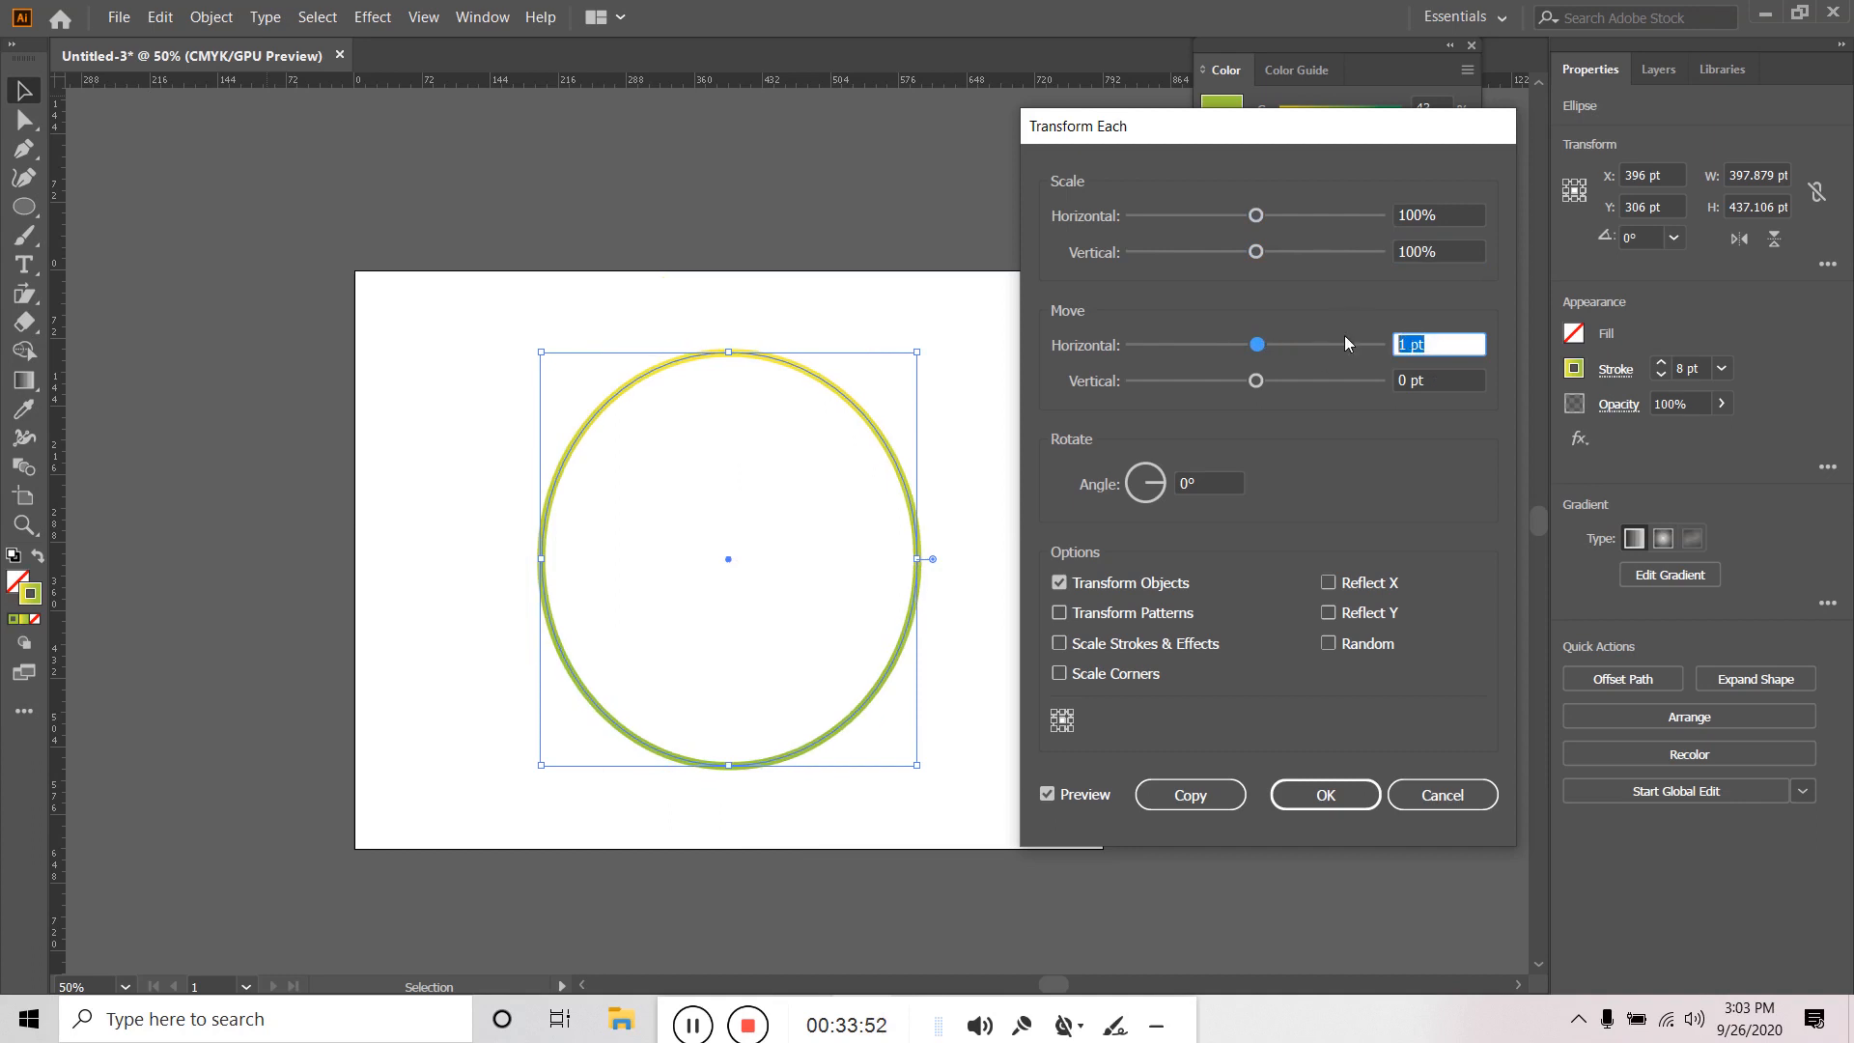
{"action": "type", "text": "0"}
Set the Transform Each rotation angle to 45° and both the horizontal and vertical scale to 90%.
{"action": "left_click", "coordinate": [1193, 482]}
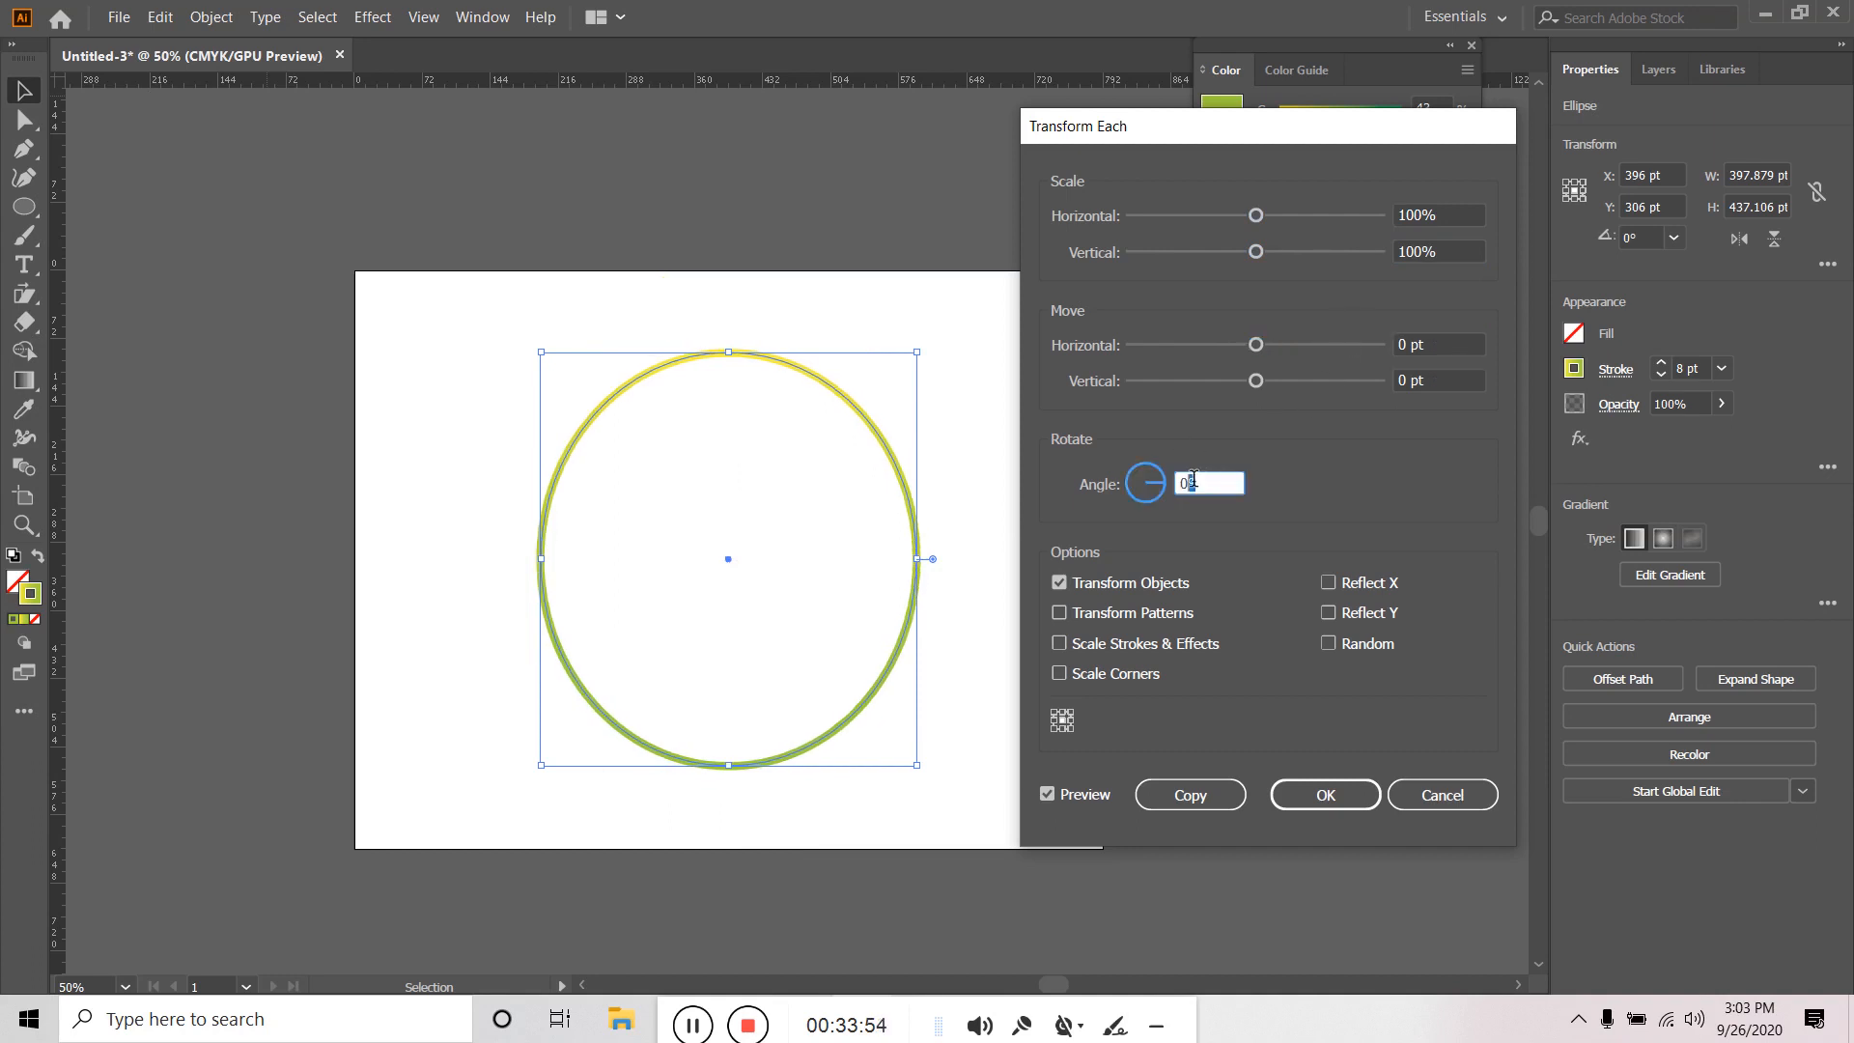
{"action": "left_click_drag", "start_coordinate": [1195, 479], "coordinate": [1138, 489]}
{"action": "type", "text": "45"}
{"action": "left_click", "coordinate": [1048, 794]}
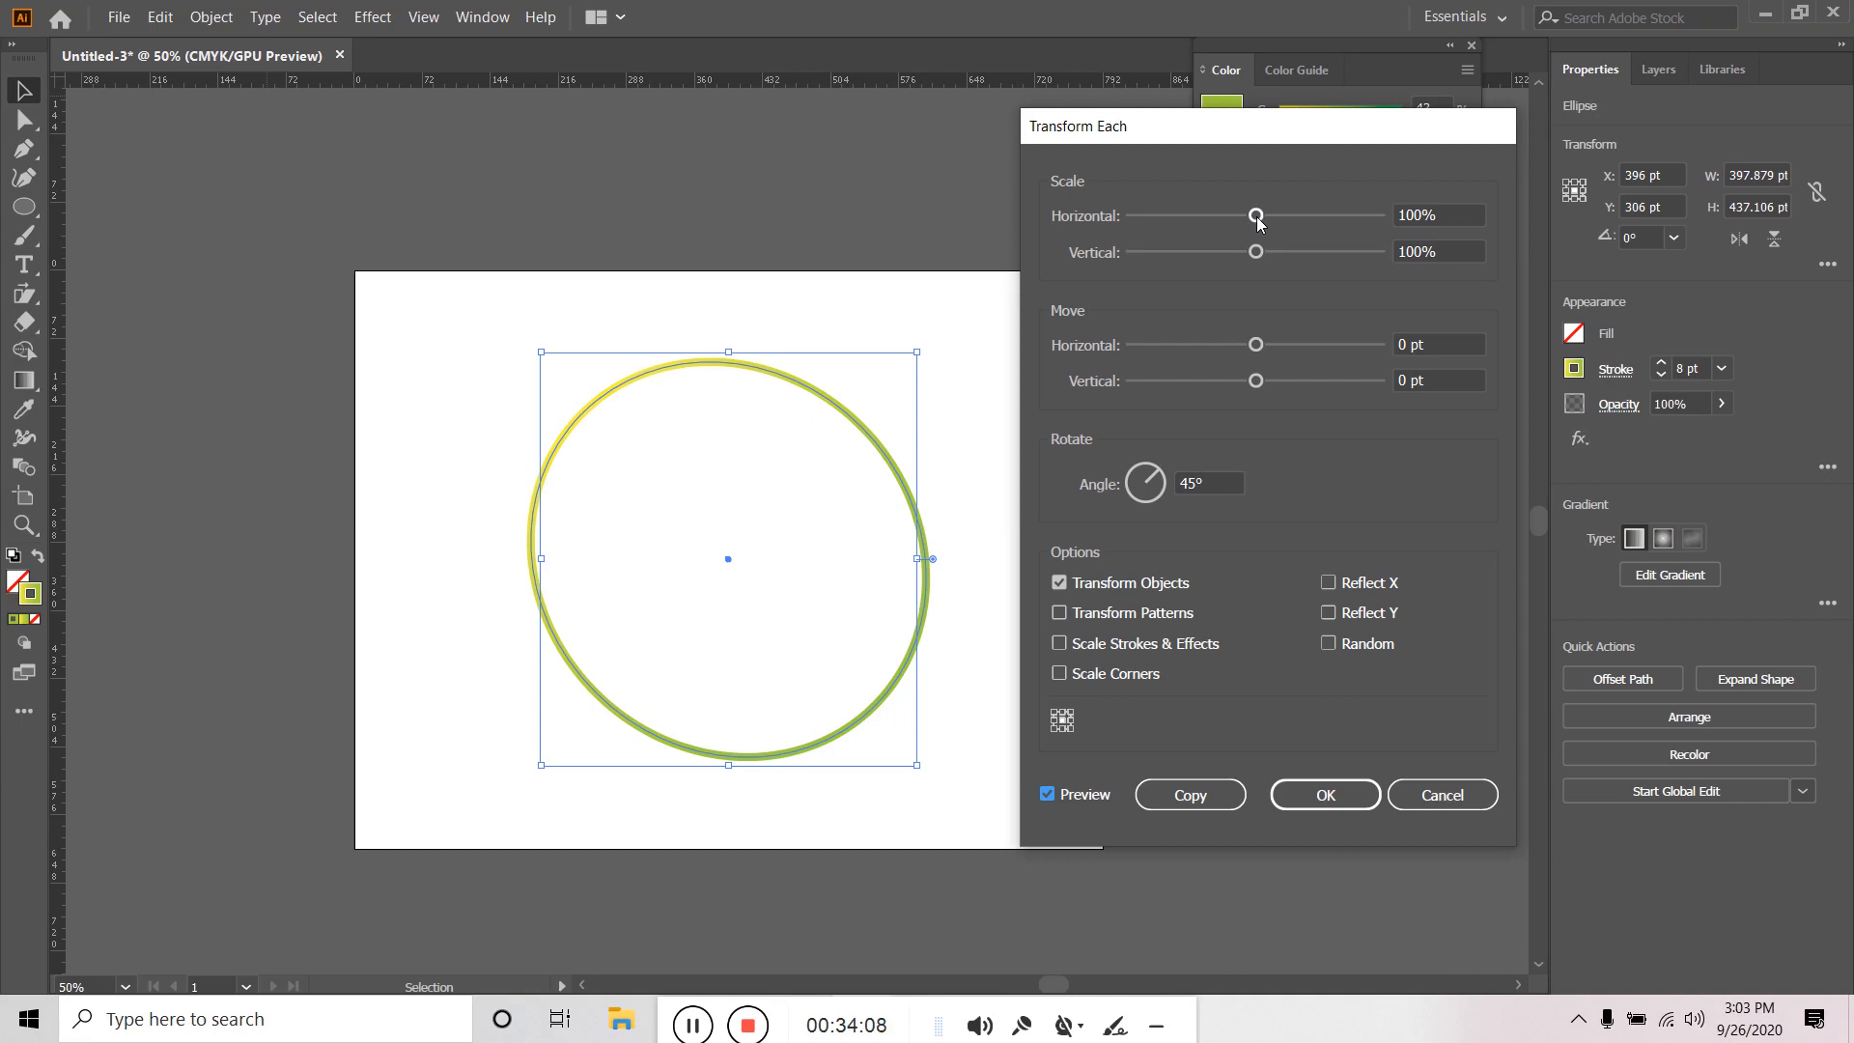
{"action": "left_click_drag", "start_coordinate": [1257, 216], "coordinate": [1244, 217]}
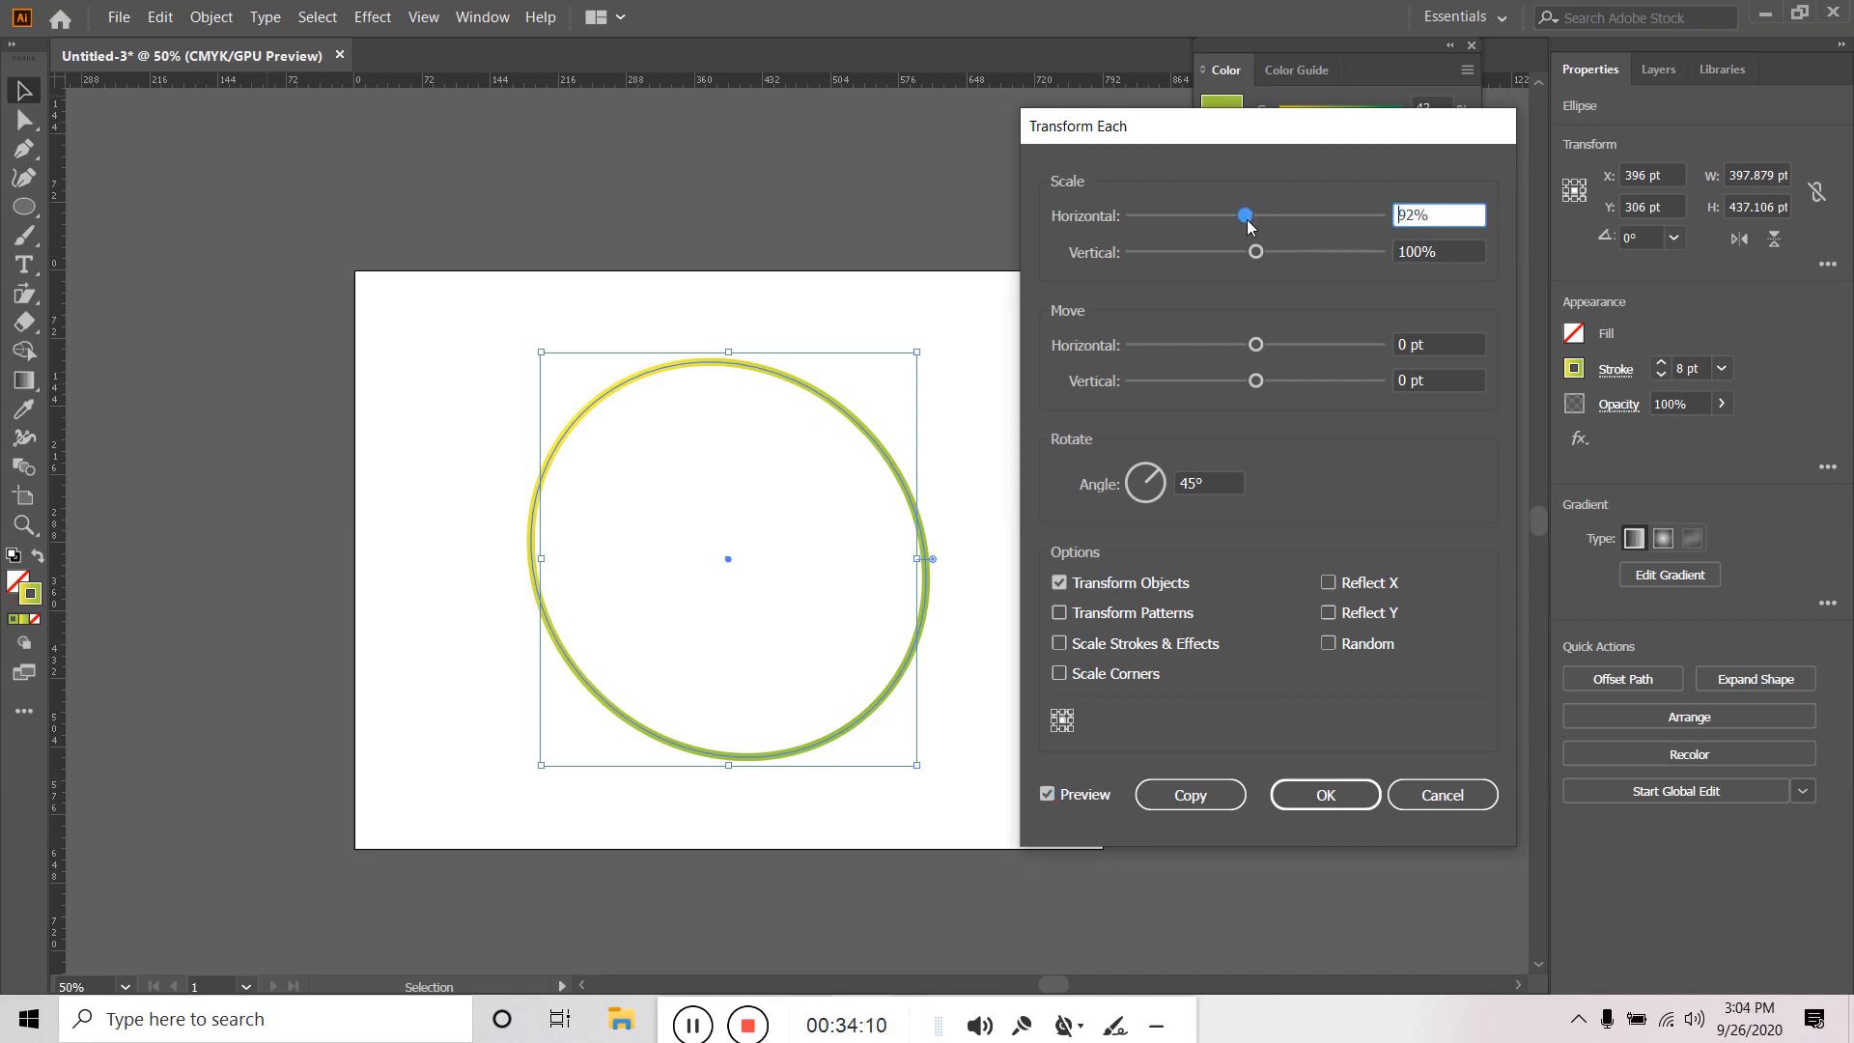
{"action": "type", "text": "90"}
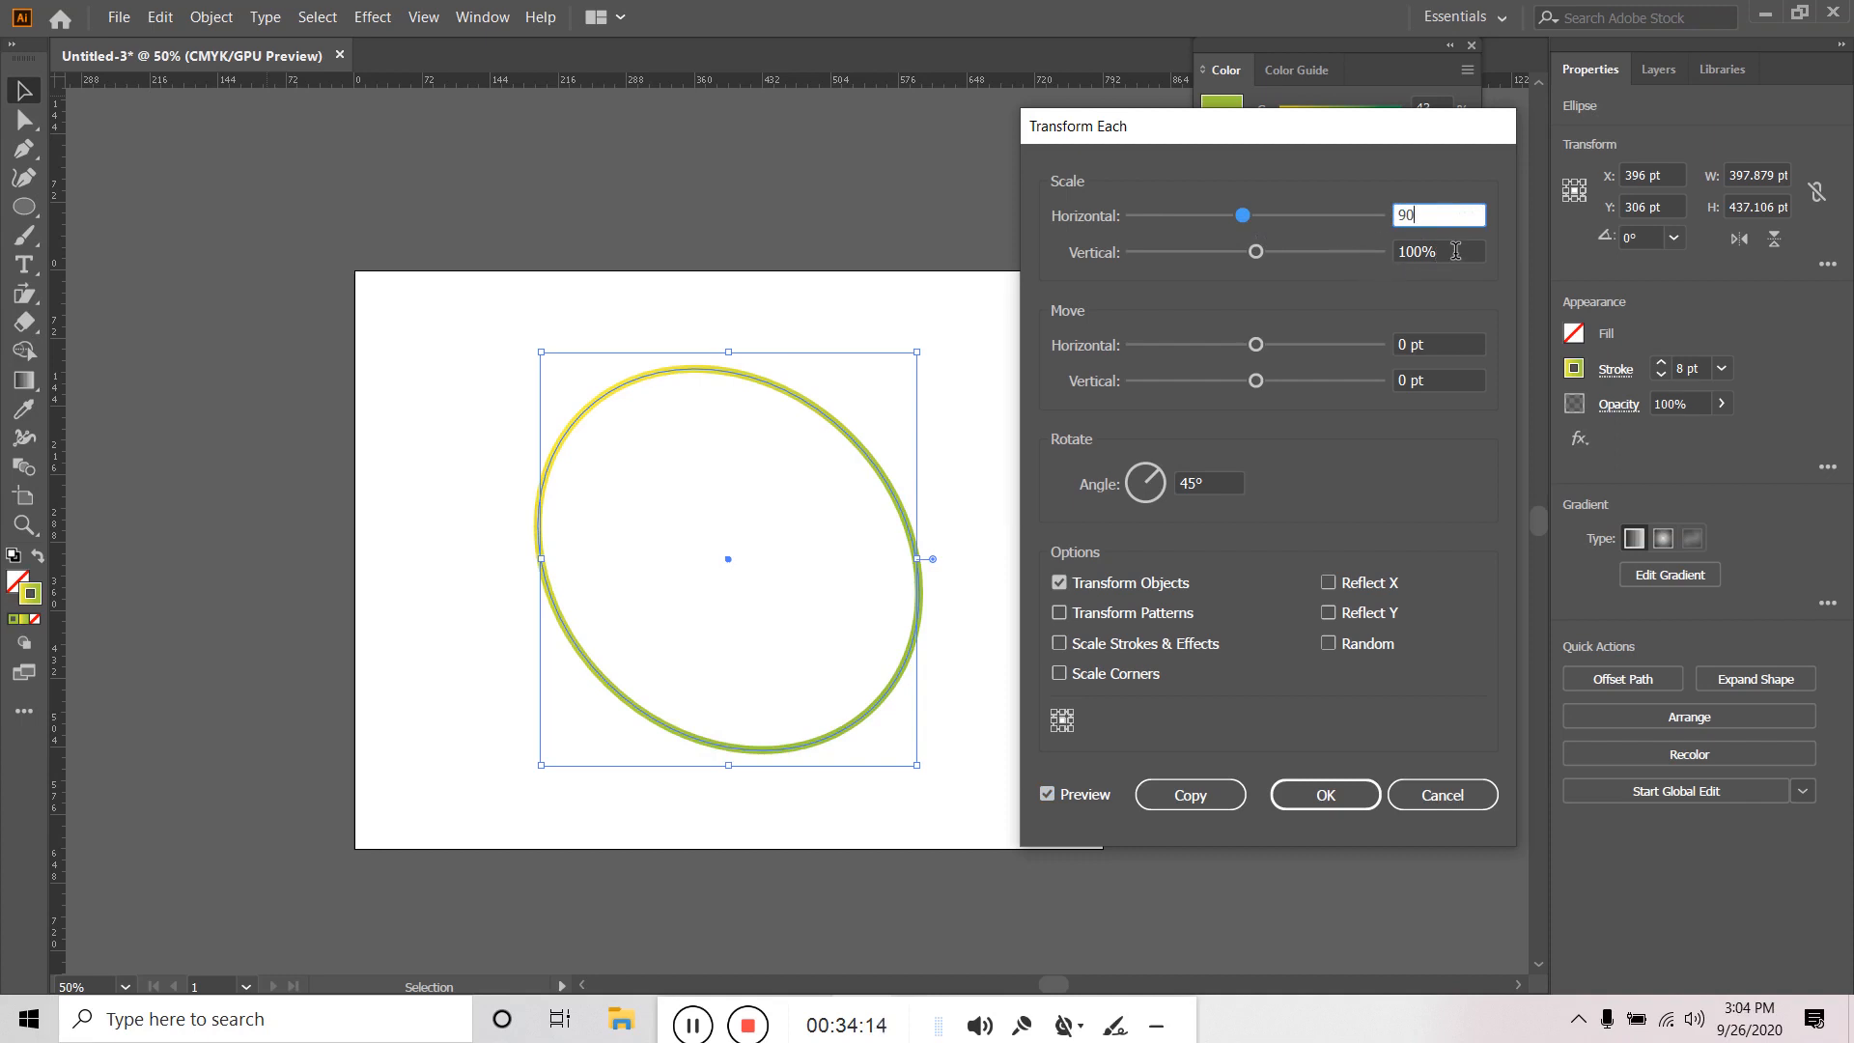
{"action": "key", "text": "Tab"}
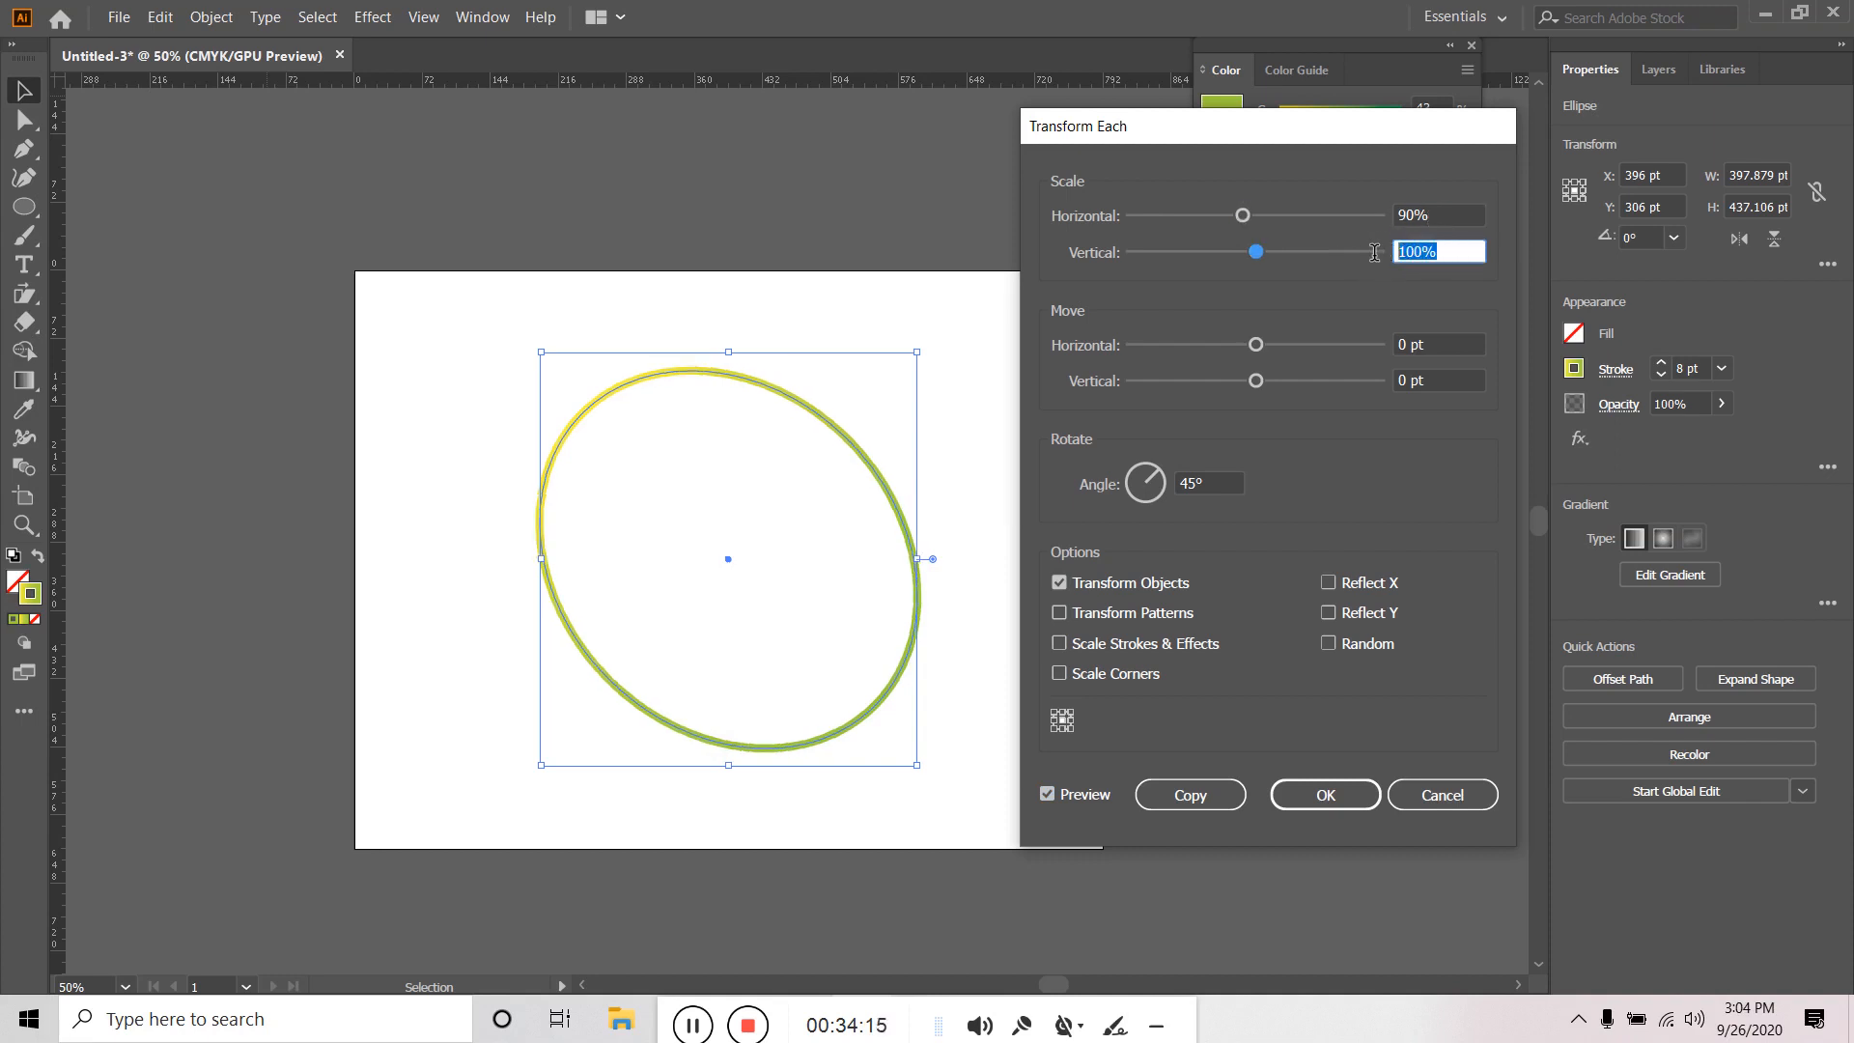
{"action": "type", "text": "90"}
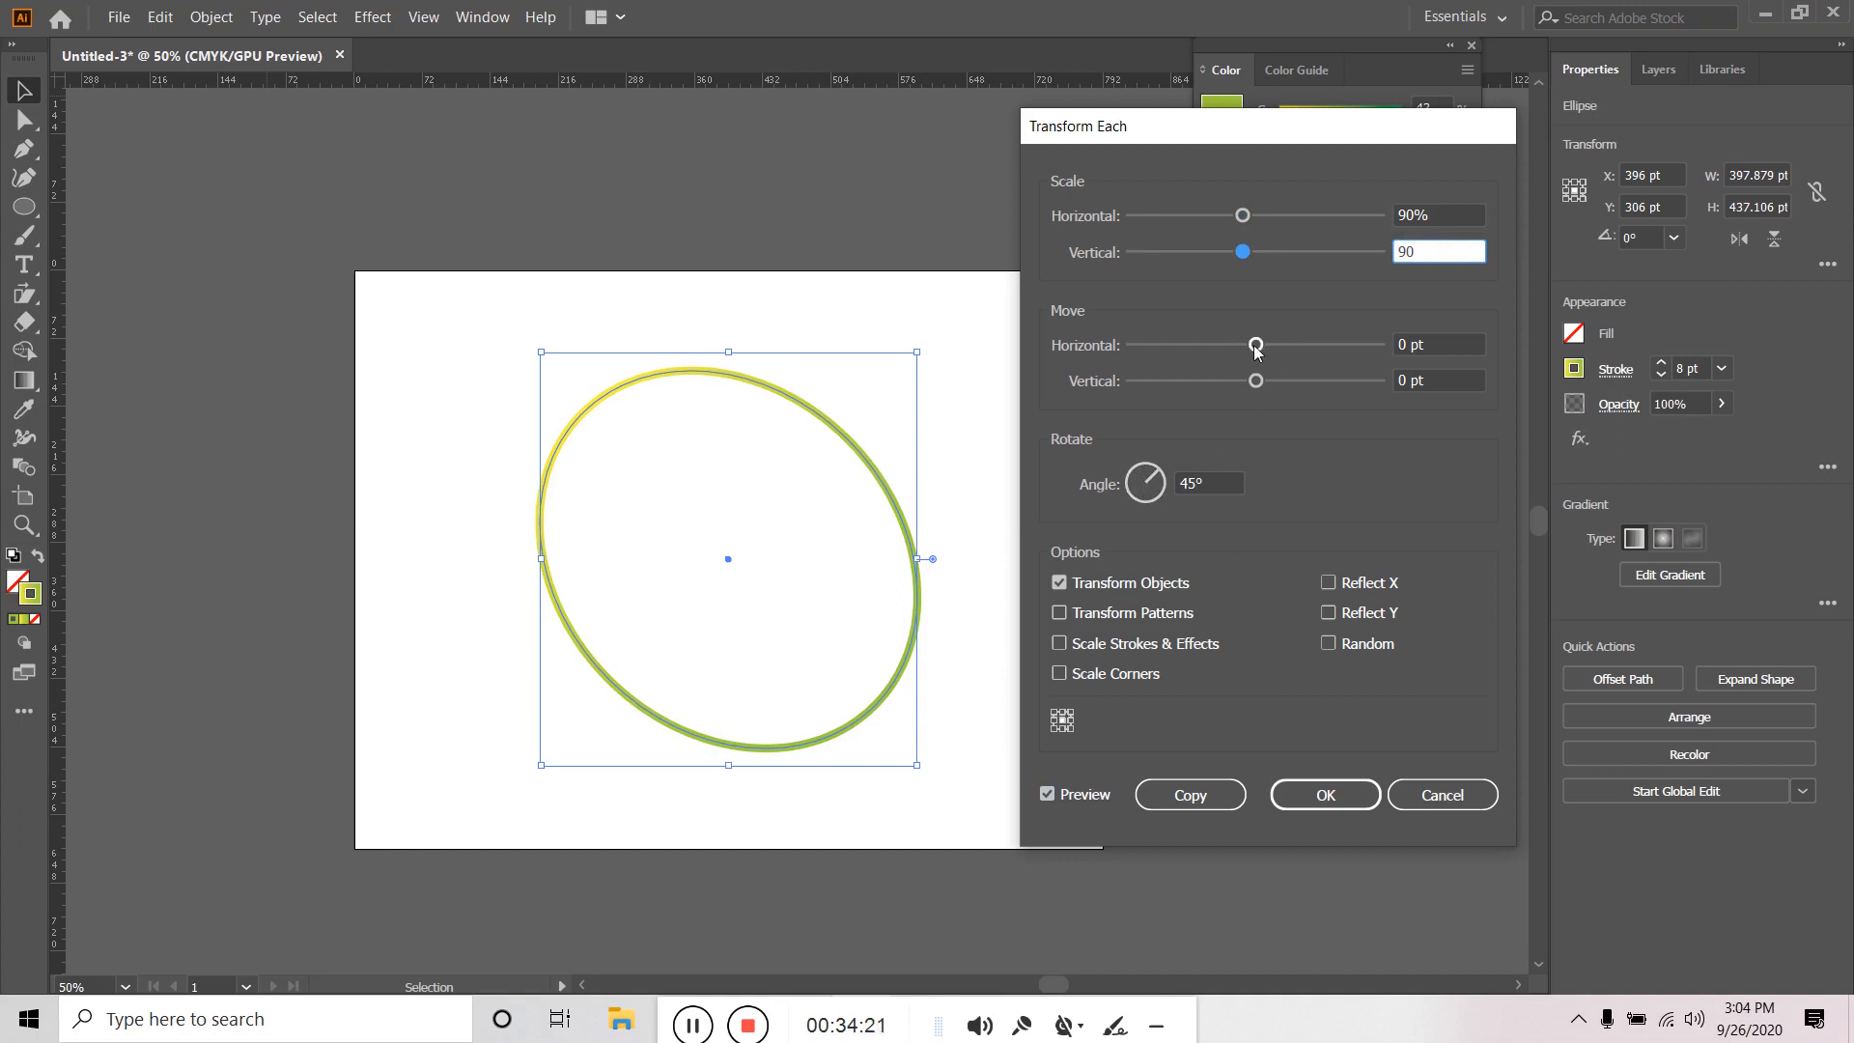
Set the move to -20 pt horizontally and 20 pt vertically, and create a transformed copy of the ellipse.
{"action": "left_click_drag", "start_coordinate": [1257, 350], "coordinate": [1253, 350]}
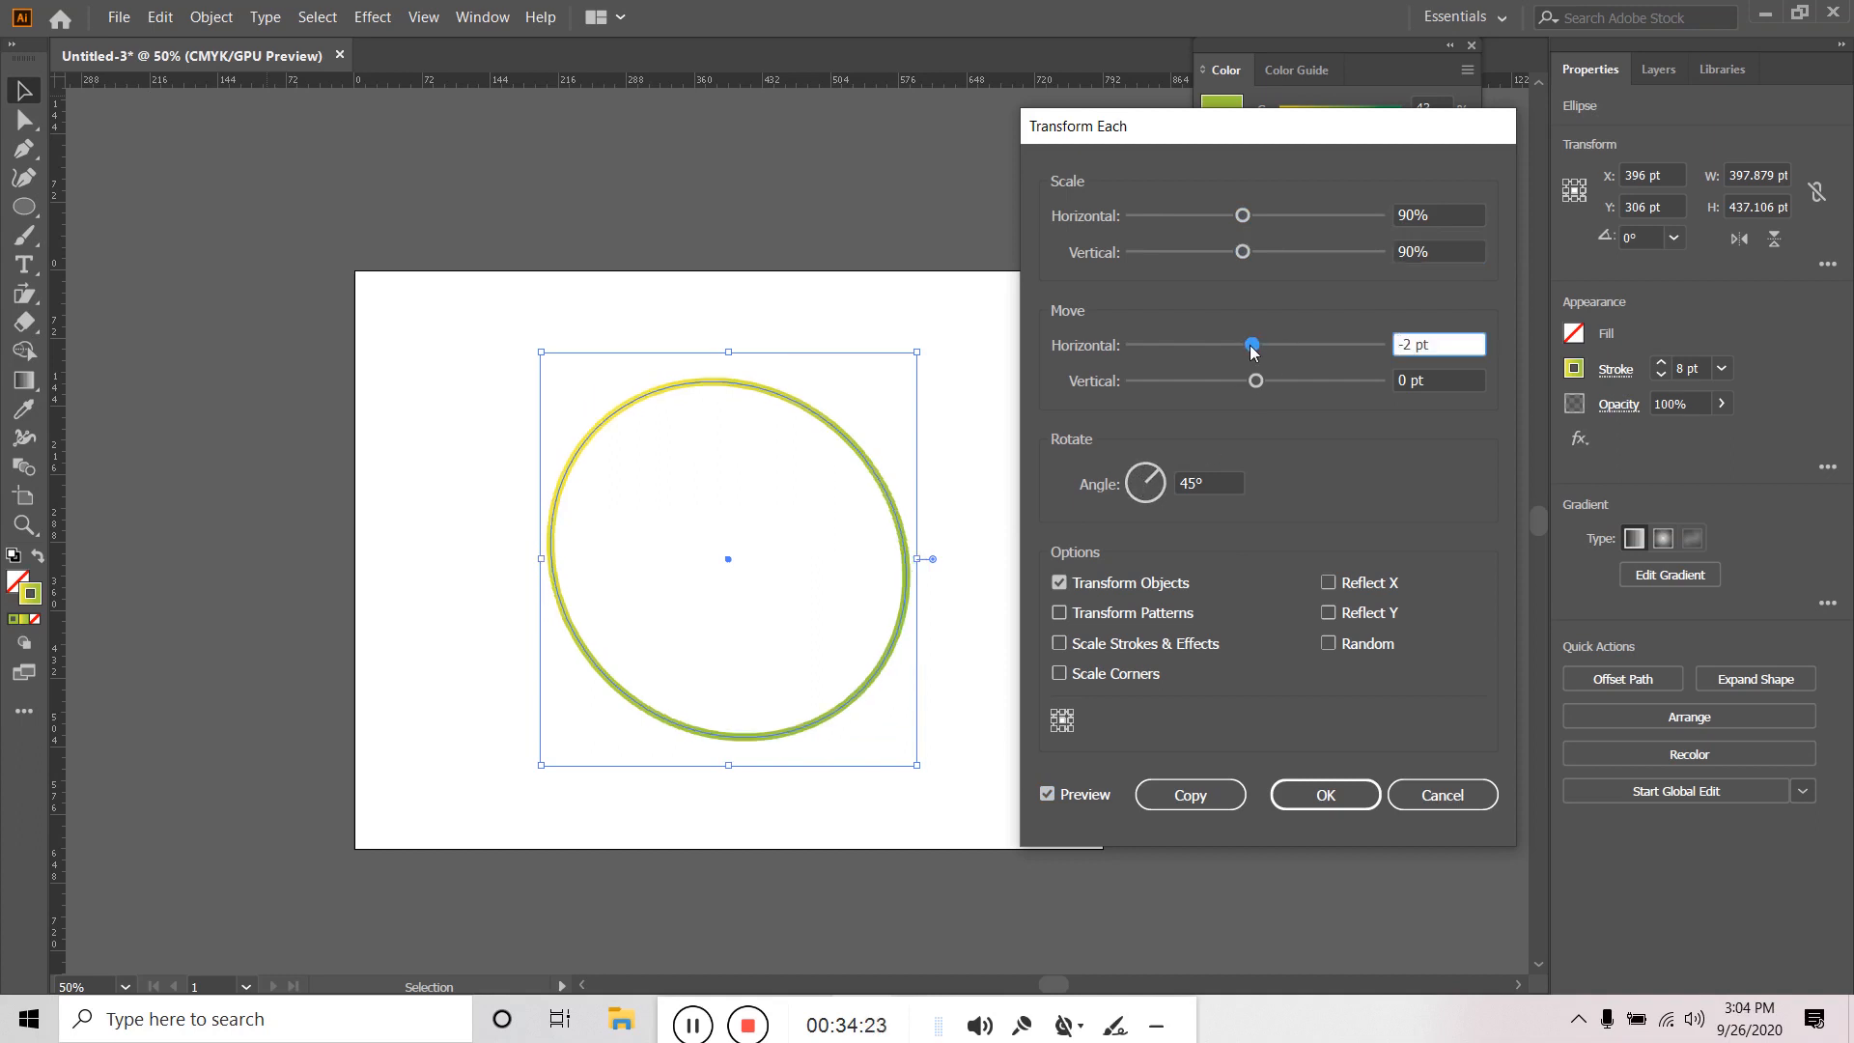
{"action": "left_click_drag", "start_coordinate": [1451, 346], "coordinate": [1371, 341]}
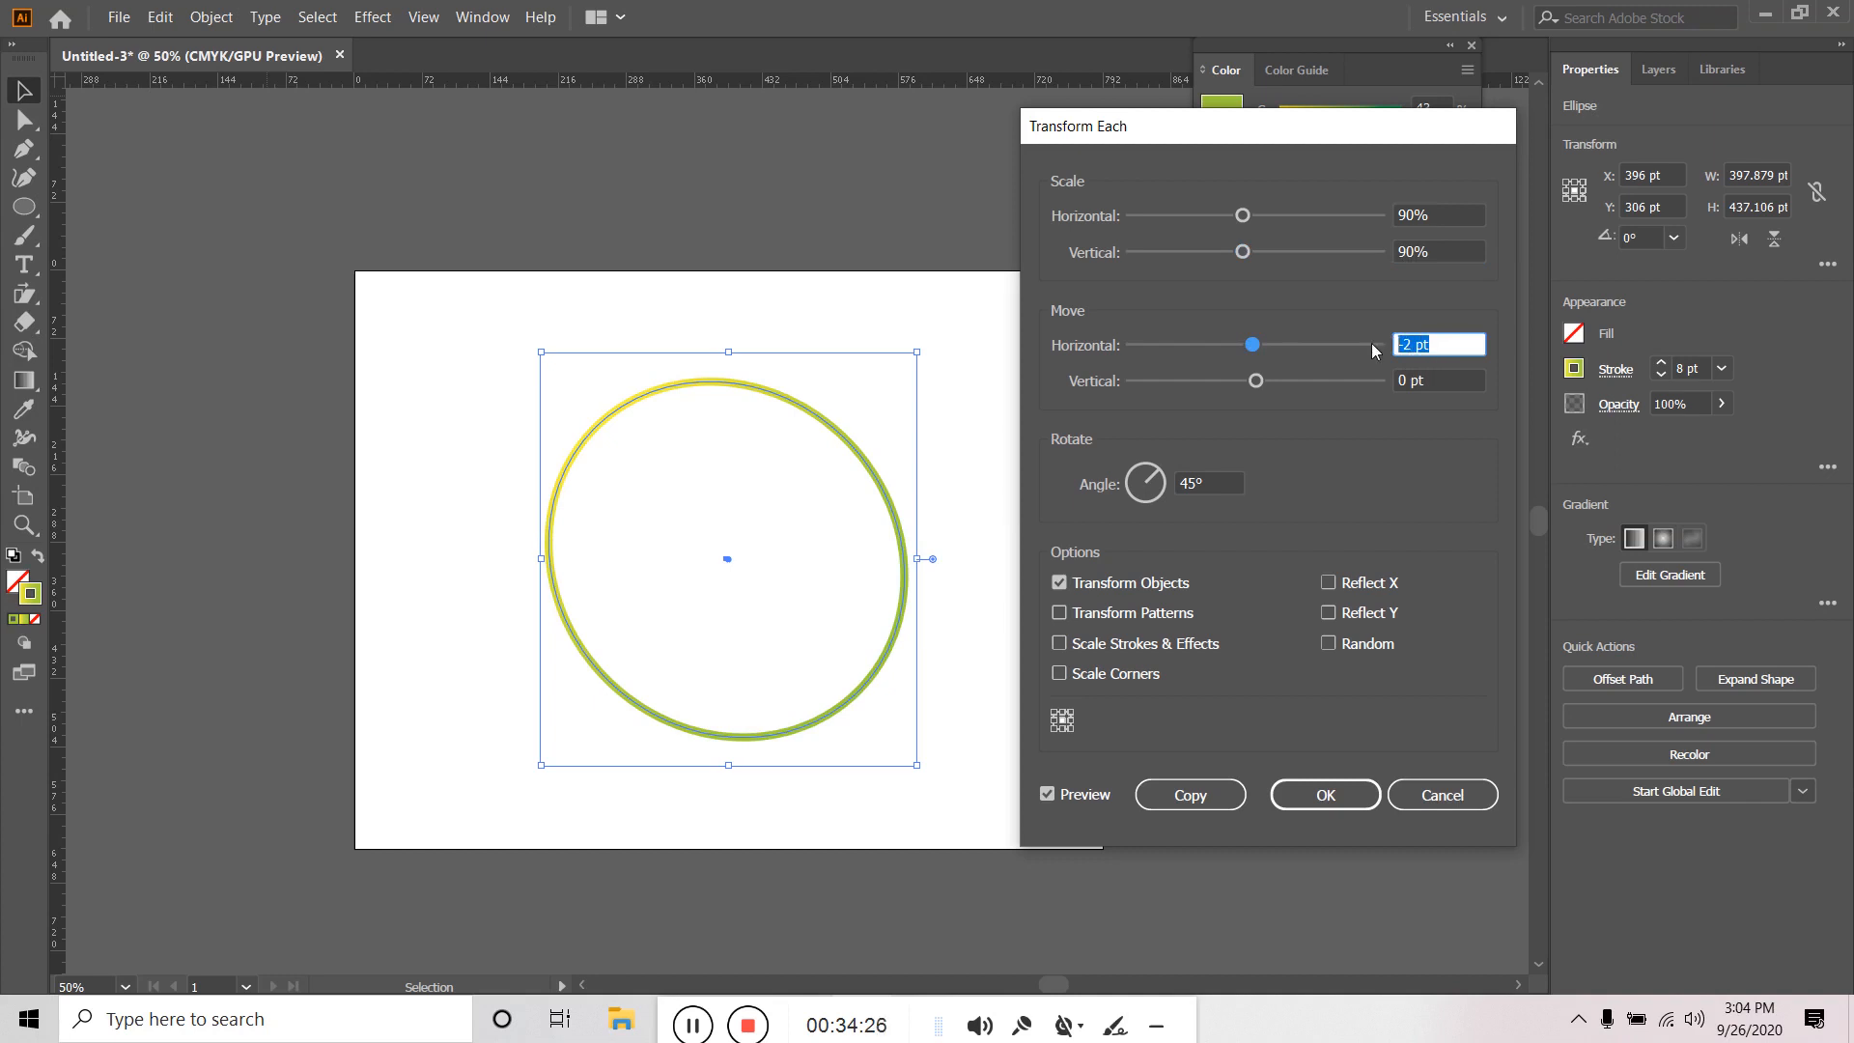
{"action": "type", "text": "-20"}
{"action": "key", "text": "Tab"}
{"action": "type", "text": "20"}
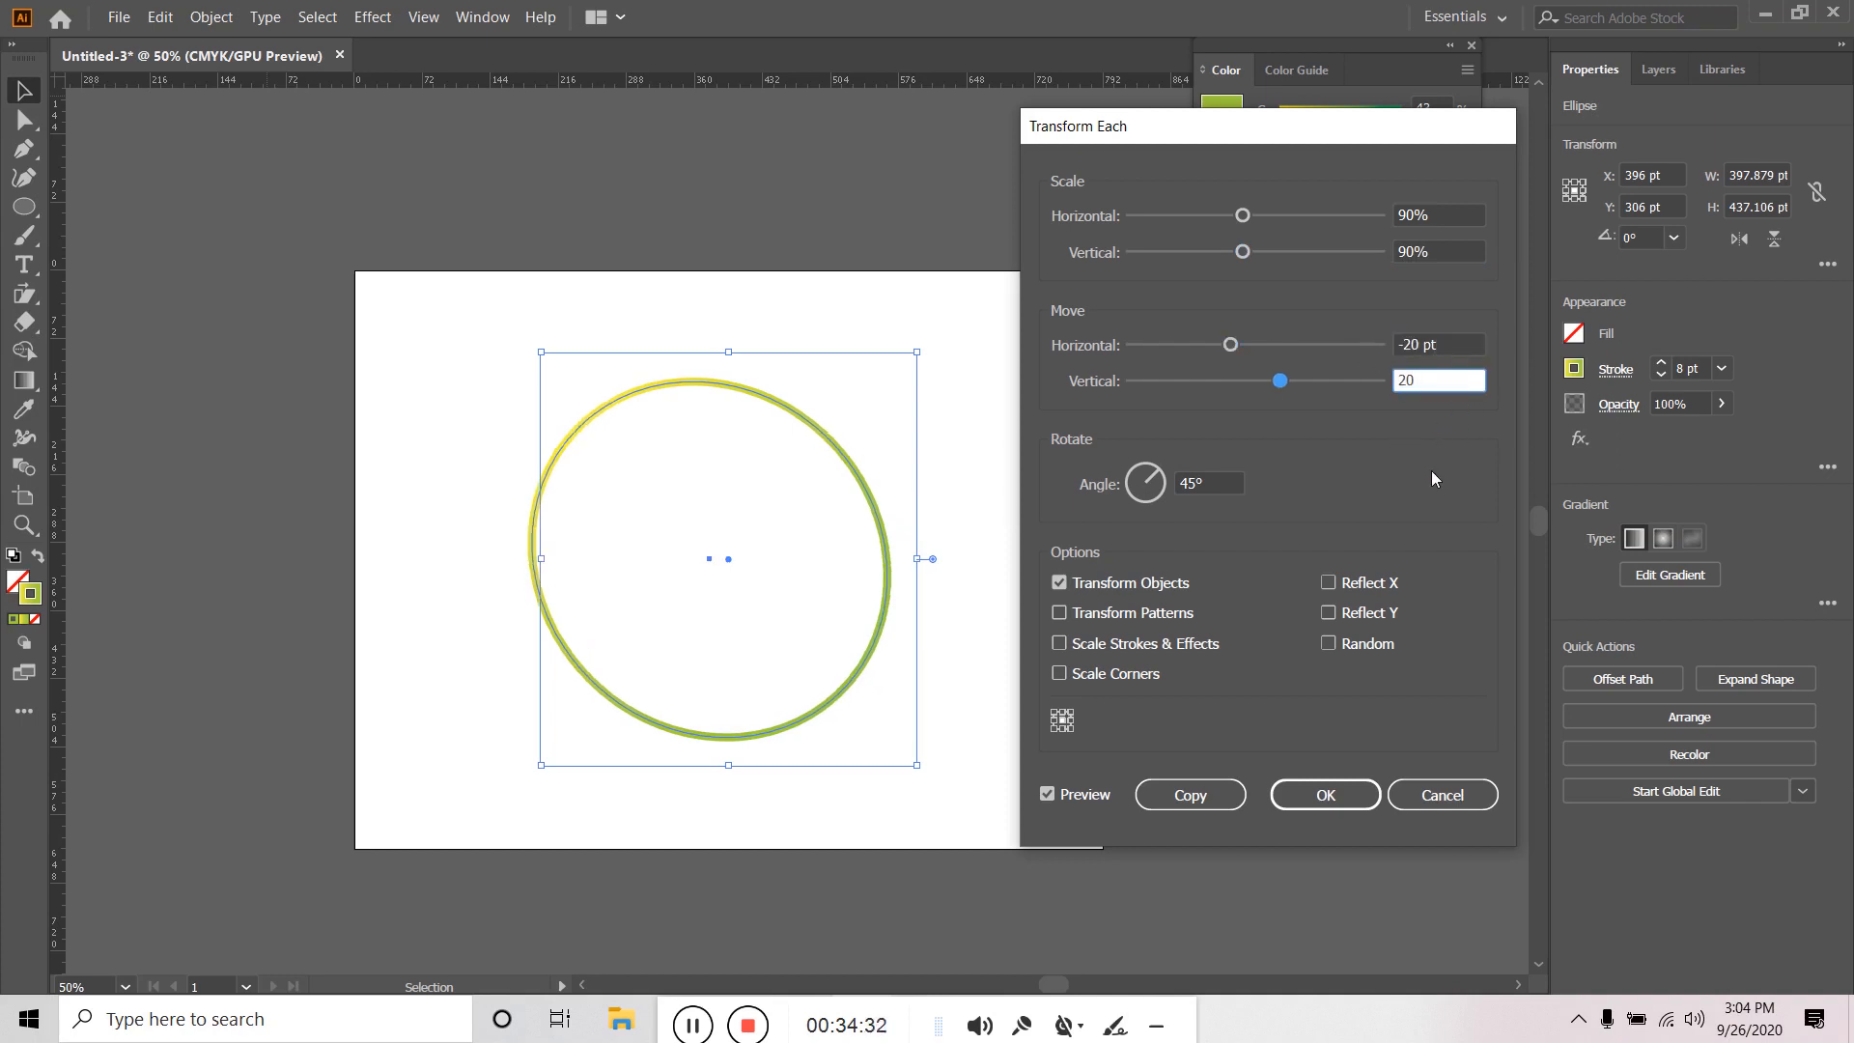
{"action": "left_click", "coordinate": [1205, 791]}
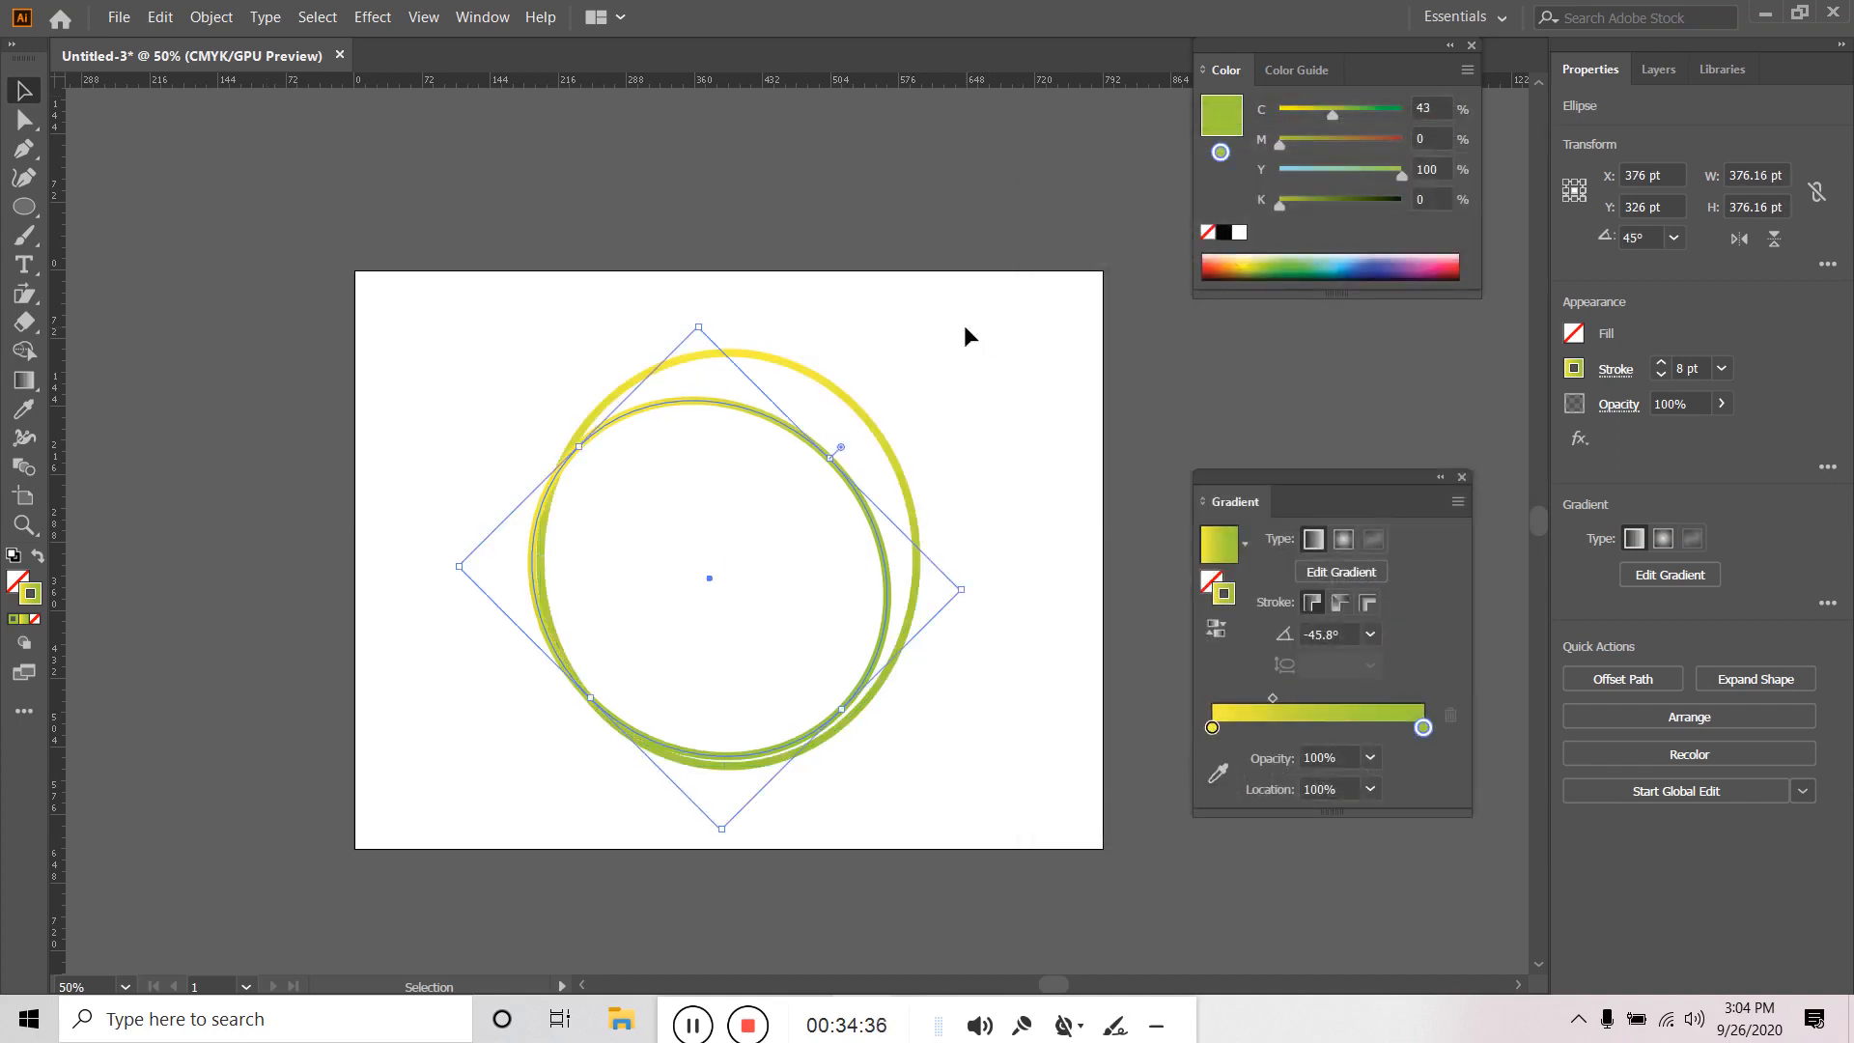
Repeat the last transformation until a chain of shrinking, rotated ellipses runs down past the artboard's lower-left corner, and deselect it.
{"action": "key", "text": "ctrl+d"}
{"action": "key", "text": "ctrl+d"}
{"action": "key", "text": "ctrl+d"}
{"action": "key", "text": "ctrl+d"}
{"action": "key", "text": "ctrl+d"}
{"action": "key", "text": "ctrl+d"}
{"action": "key", "text": "ctrl+d"}
{"action": "key", "text": "ctrl+d"}
{"action": "key", "text": "ctrl+d"}
{"action": "key", "text": "ctrl+d"}
{"action": "key", "text": "ctrl+d"}
{"action": "key", "text": "ctrl+d"}
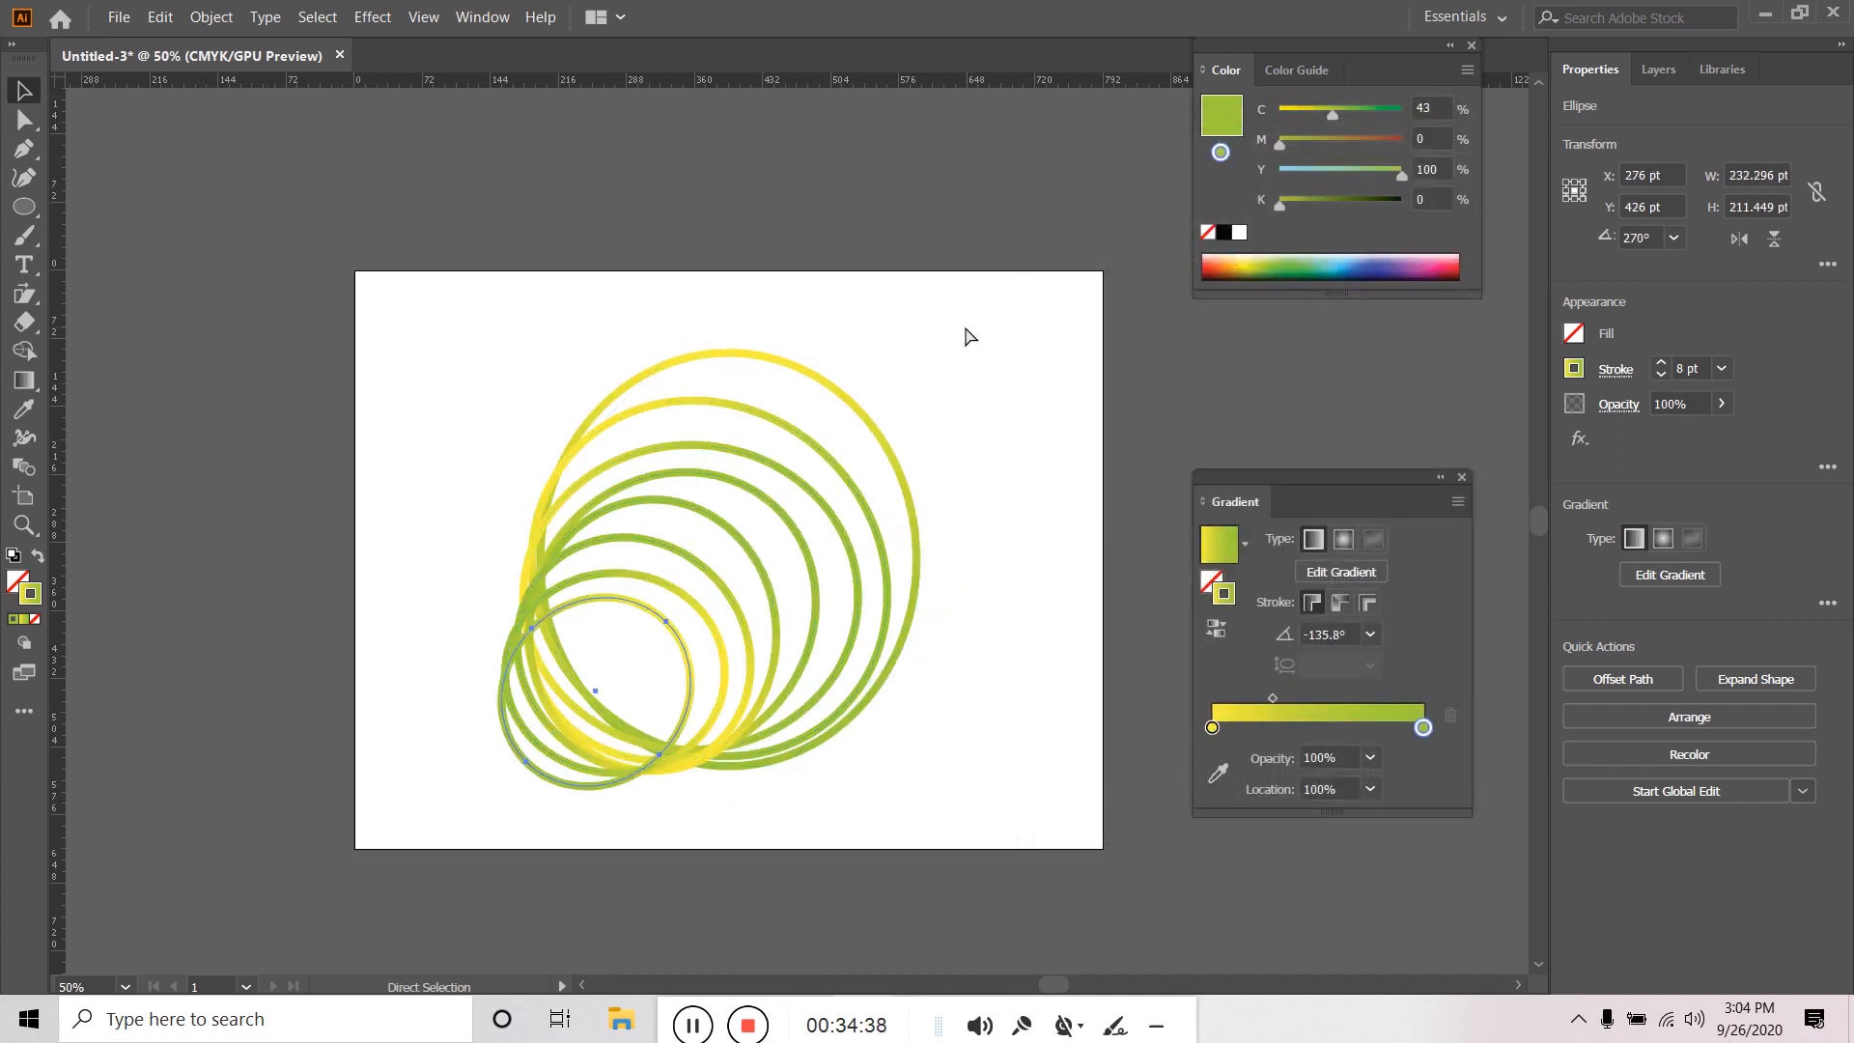
{"action": "key", "text": "ctrl+d"}
{"action": "key", "text": "ctrl+d"}
{"action": "key", "text": "ctrl+d"}
{"action": "key", "text": "ctrl+d"}
{"action": "key", "text": "ctrl+d"}
{"action": "key", "text": "ctrl+d"}
{"action": "key", "text": "ctrl+d"}
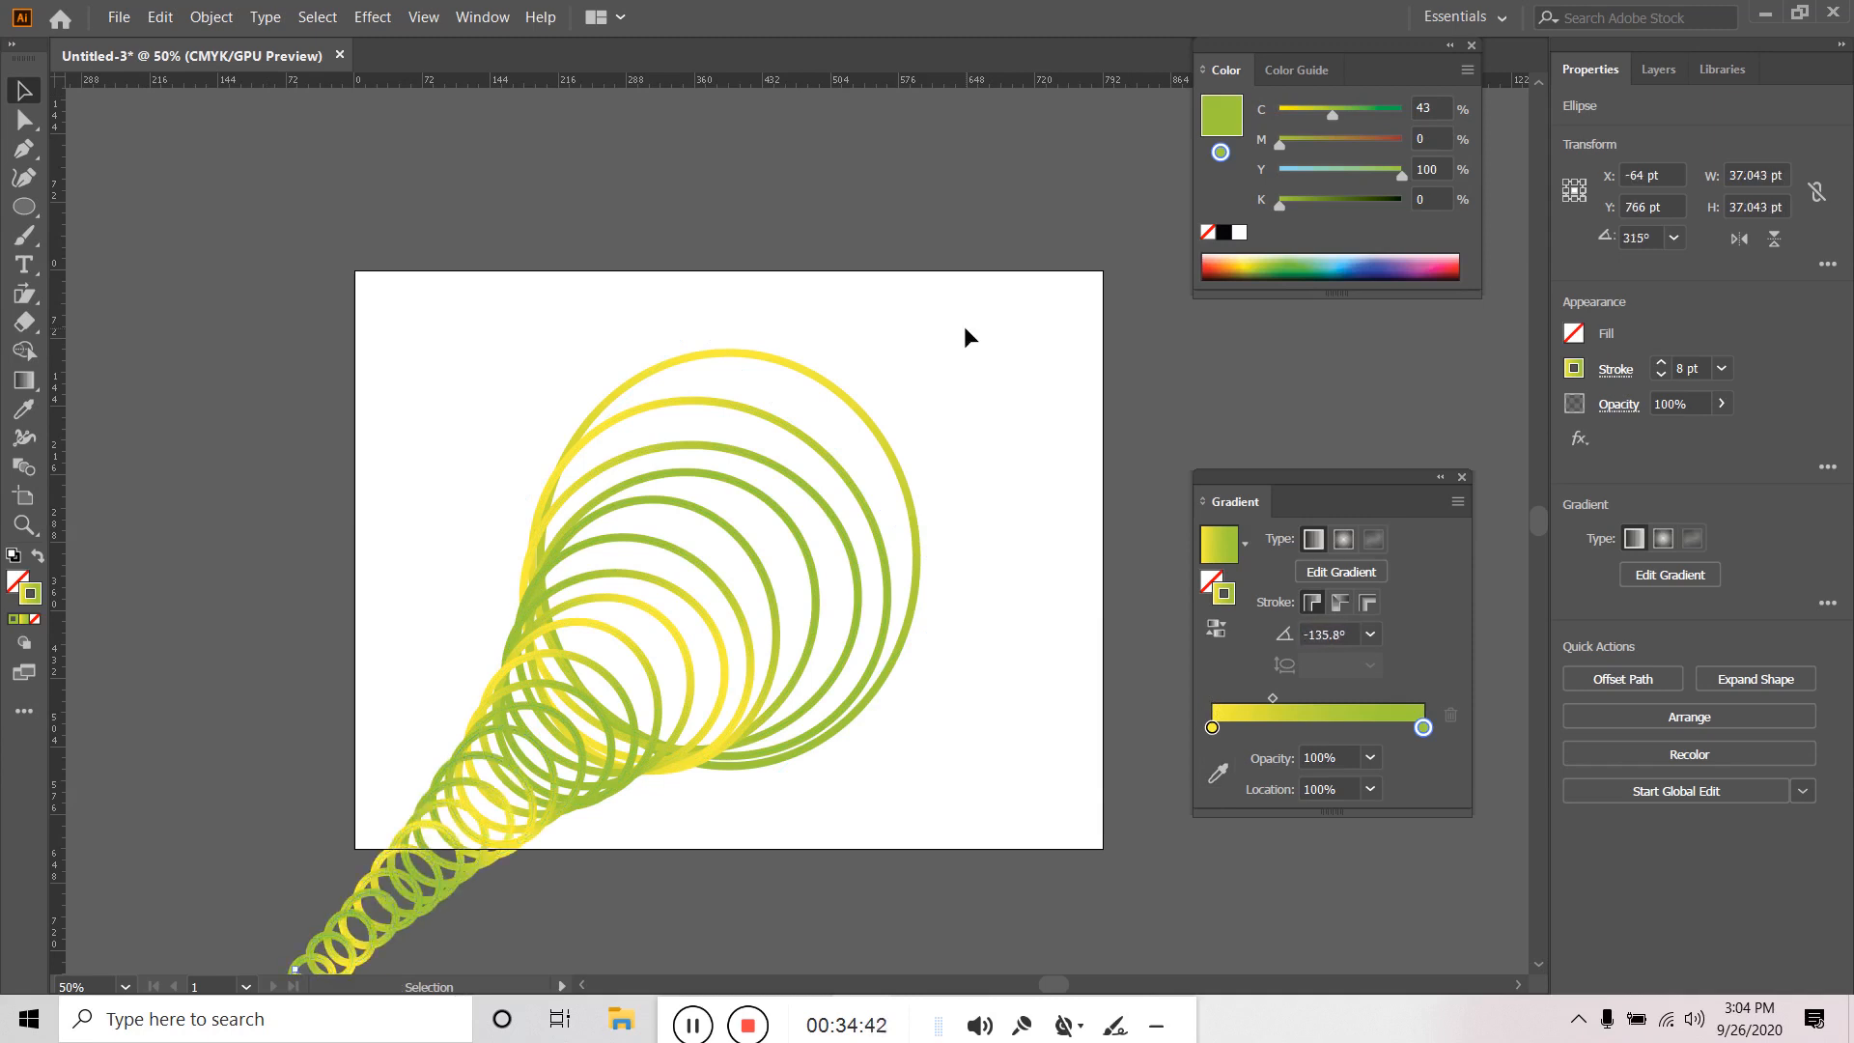
{"action": "scroll", "coordinate": [964, 336], "scroll_direction": "down", "scroll_amount": 1}
{"action": "key", "text": "ctrl+d"}
{"action": "key", "text": "ctrl+d"}
{"action": "key", "text": "ctrl+d"}
{"action": "key", "text": "ctrl+d"}
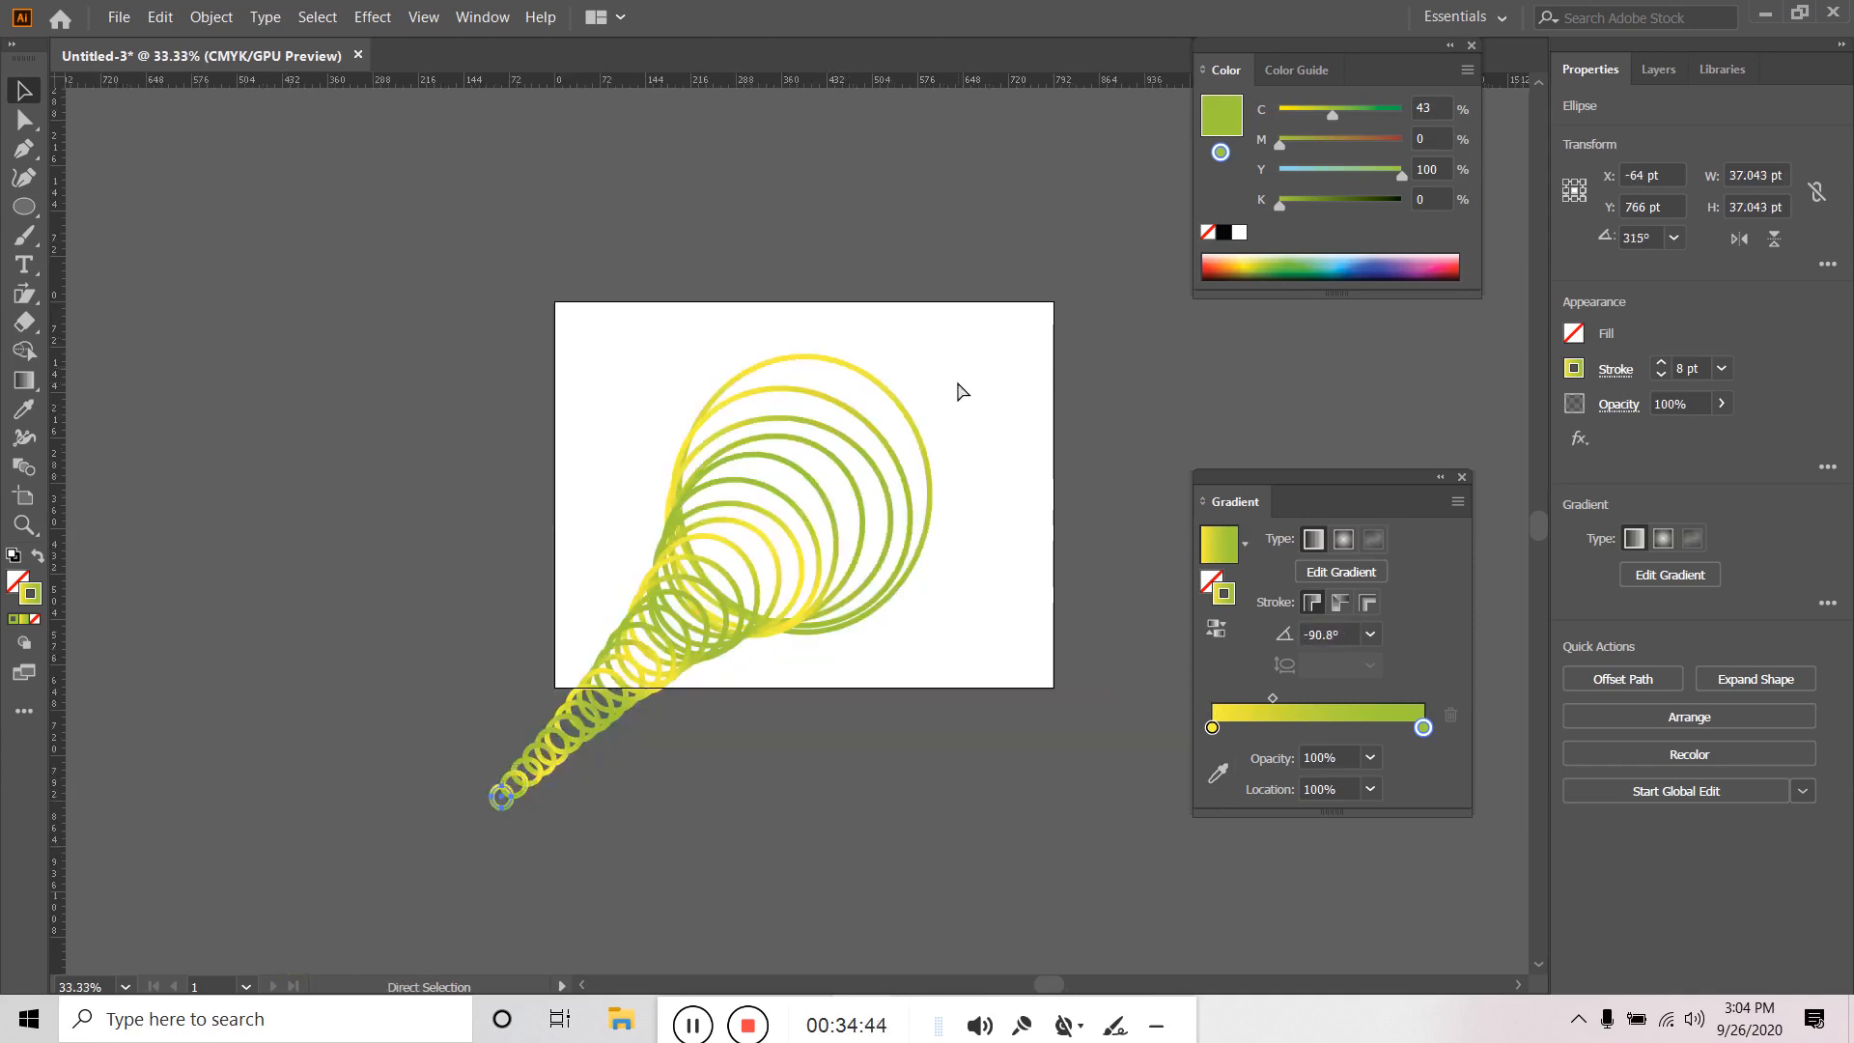
{"action": "key", "text": "ctrl+d"}
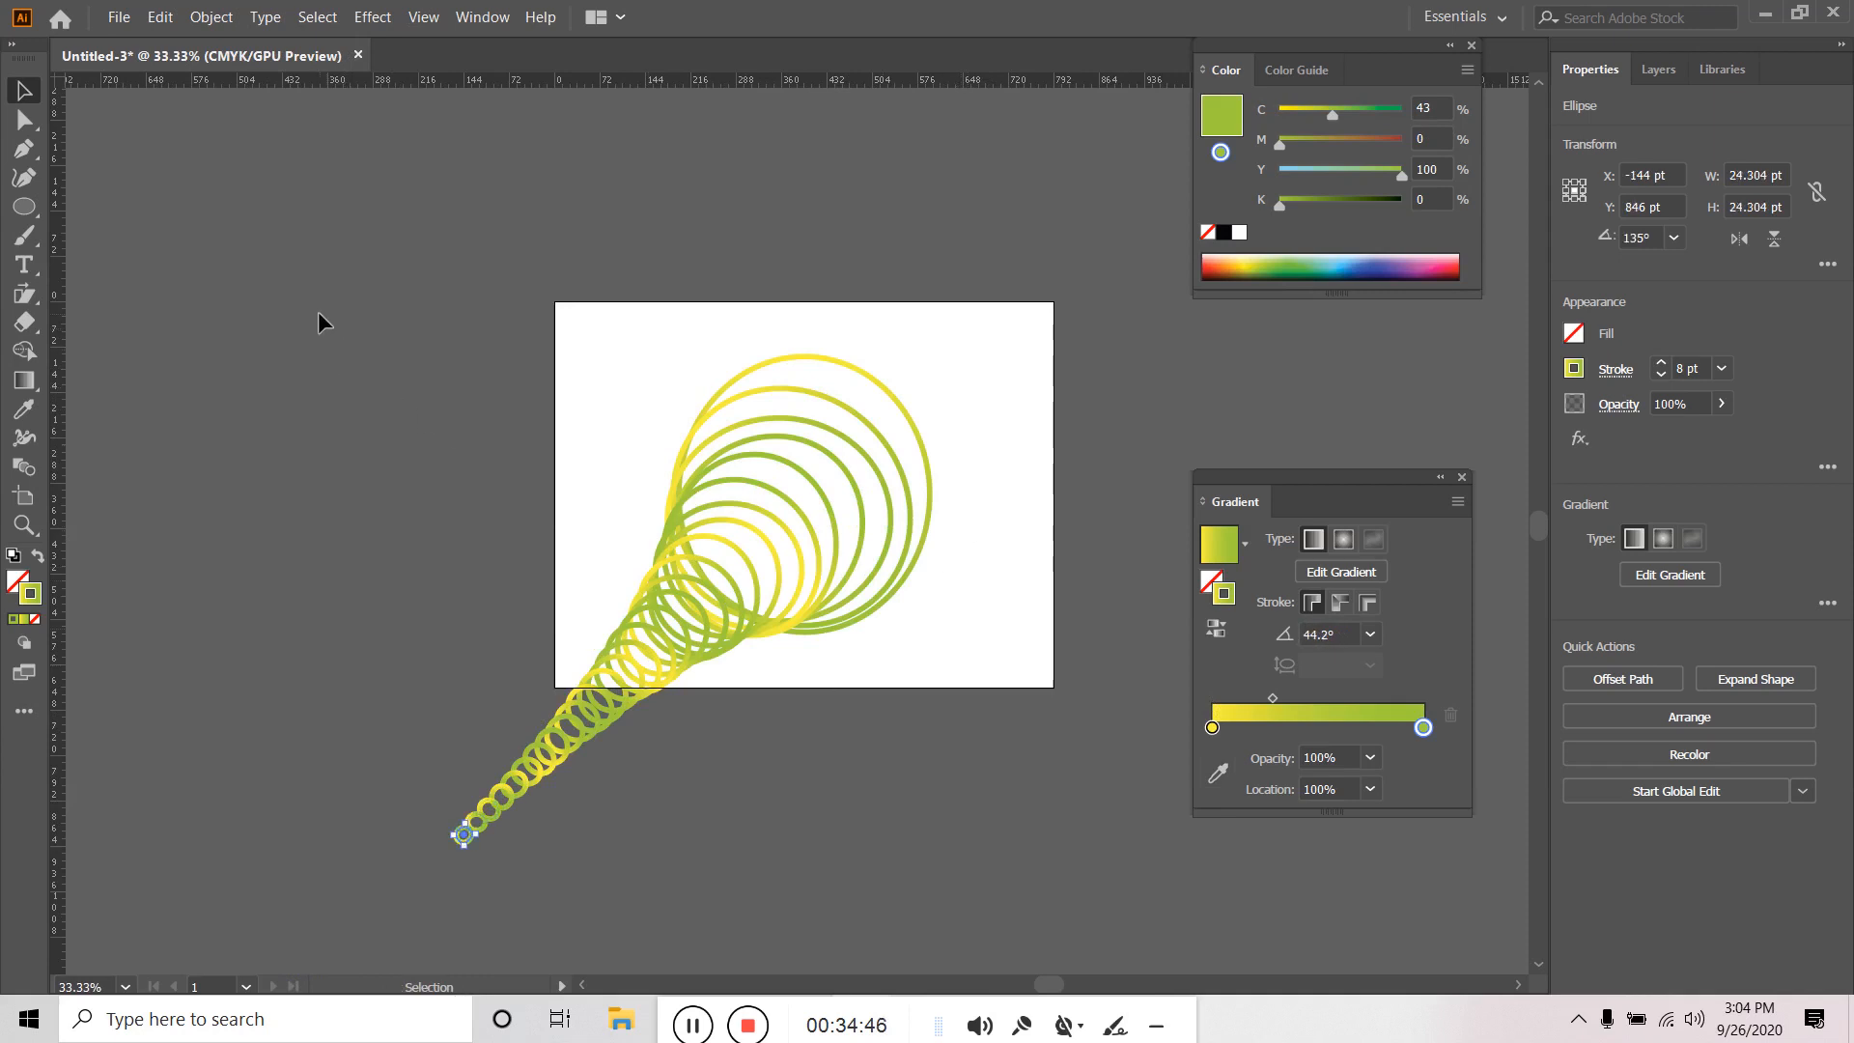
{"action": "left_click", "coordinate": [318, 312]}
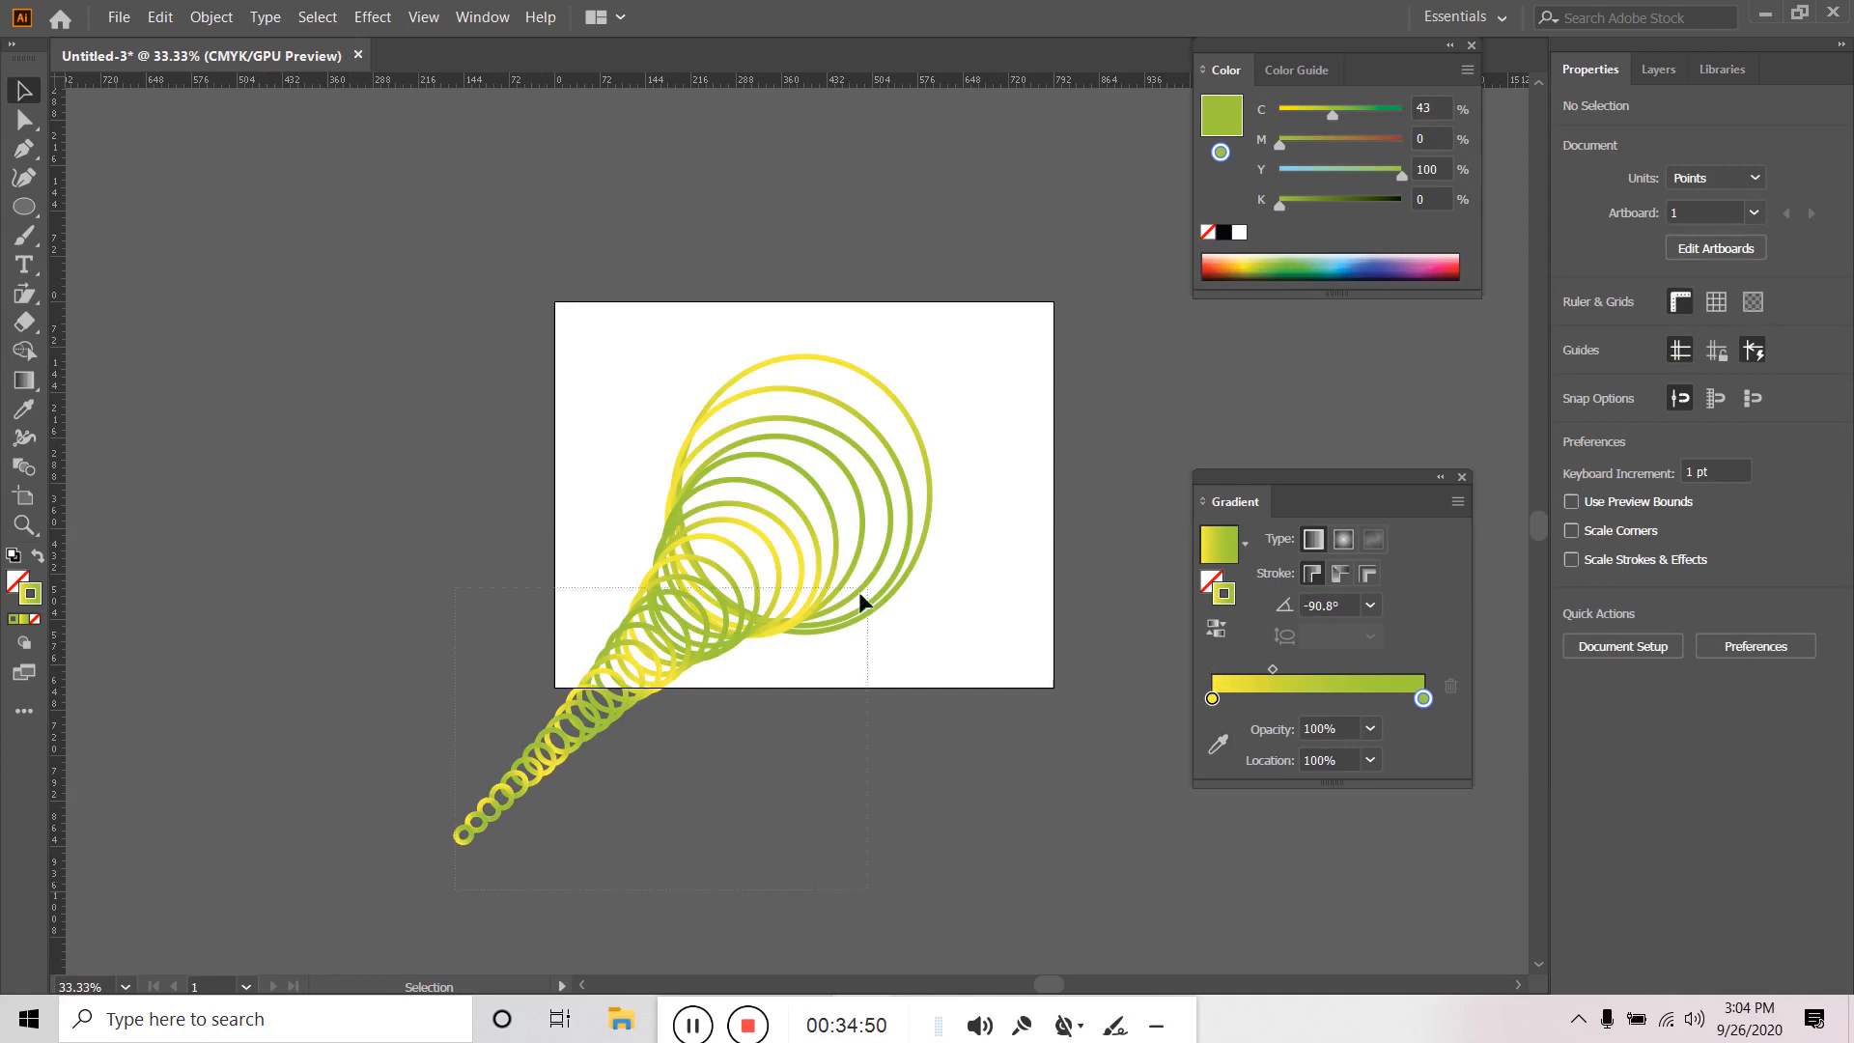
Select the whole chain of ellipses and scale it down about its center to about 240 × 246 pt.
{"action": "left_click_drag", "start_coordinate": [859, 591], "coordinate": [1047, 381]}
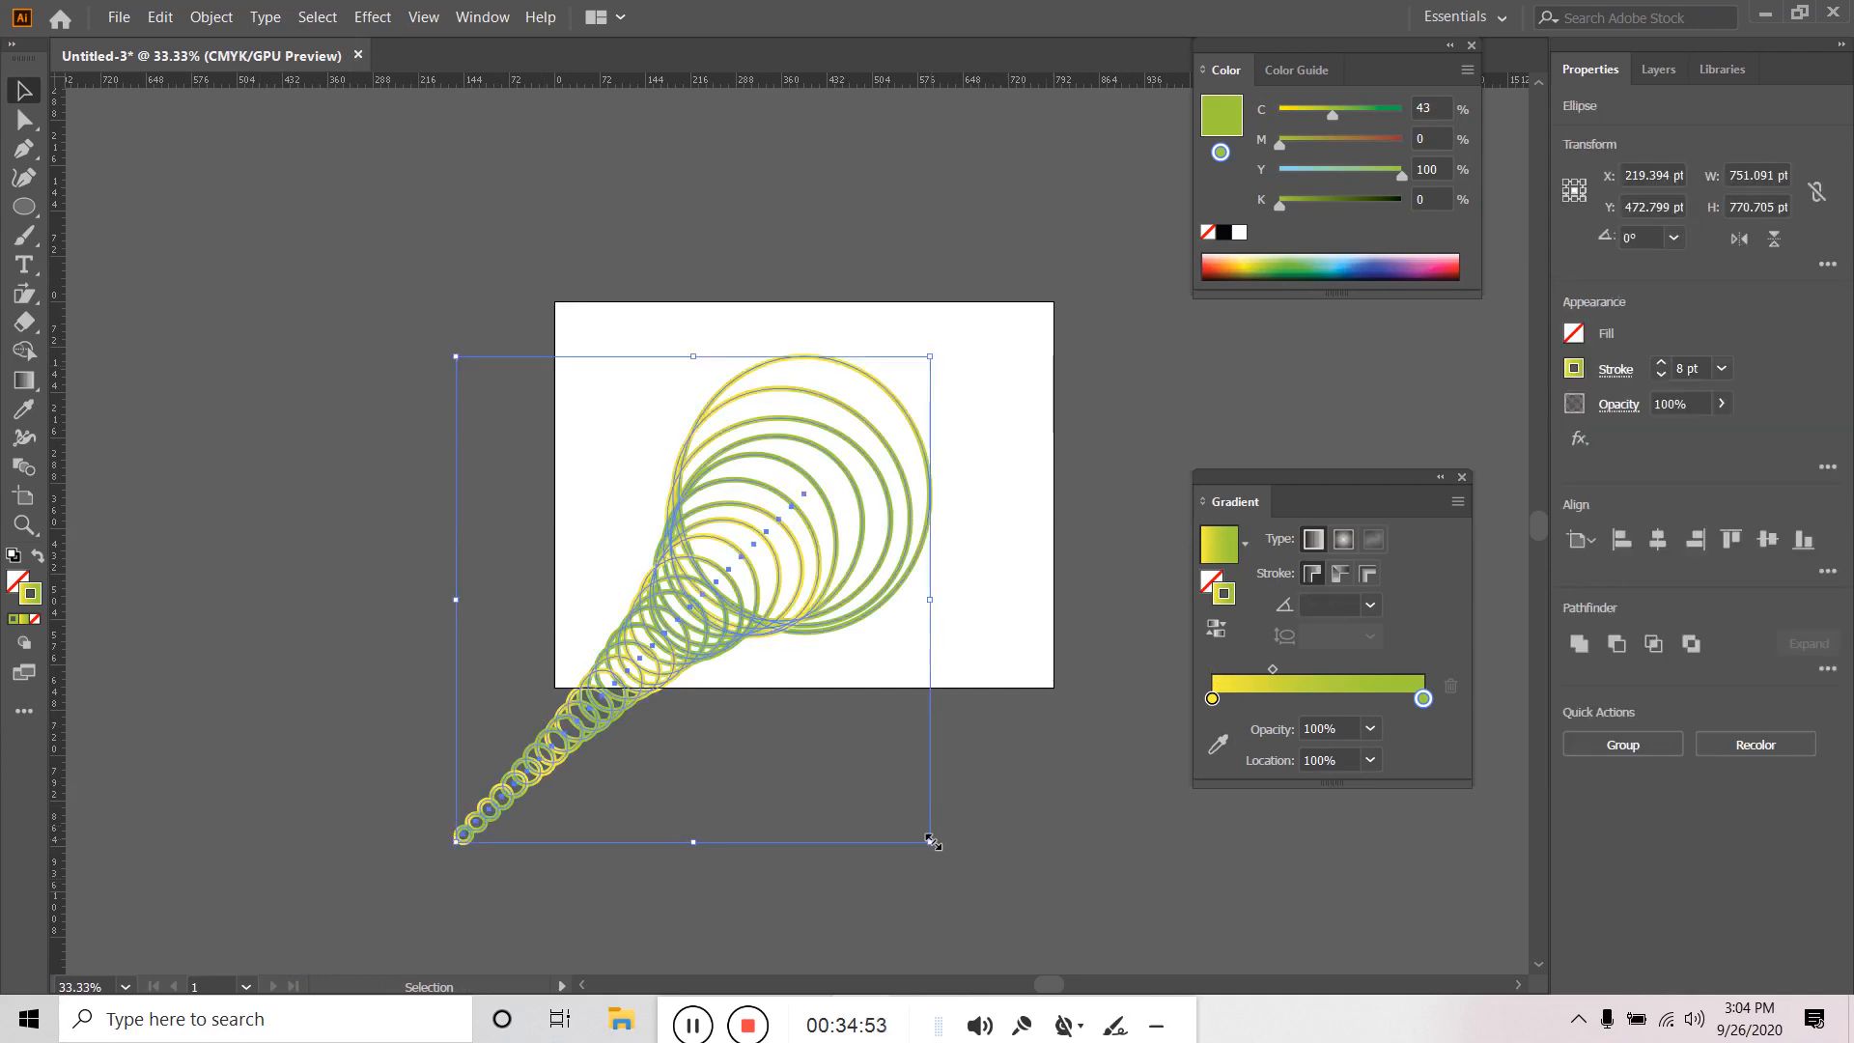
{"action": "left_click_drag", "start_coordinate": [932, 843], "coordinate": [878, 676]}
{"action": "left_click", "coordinate": [959, 732]}
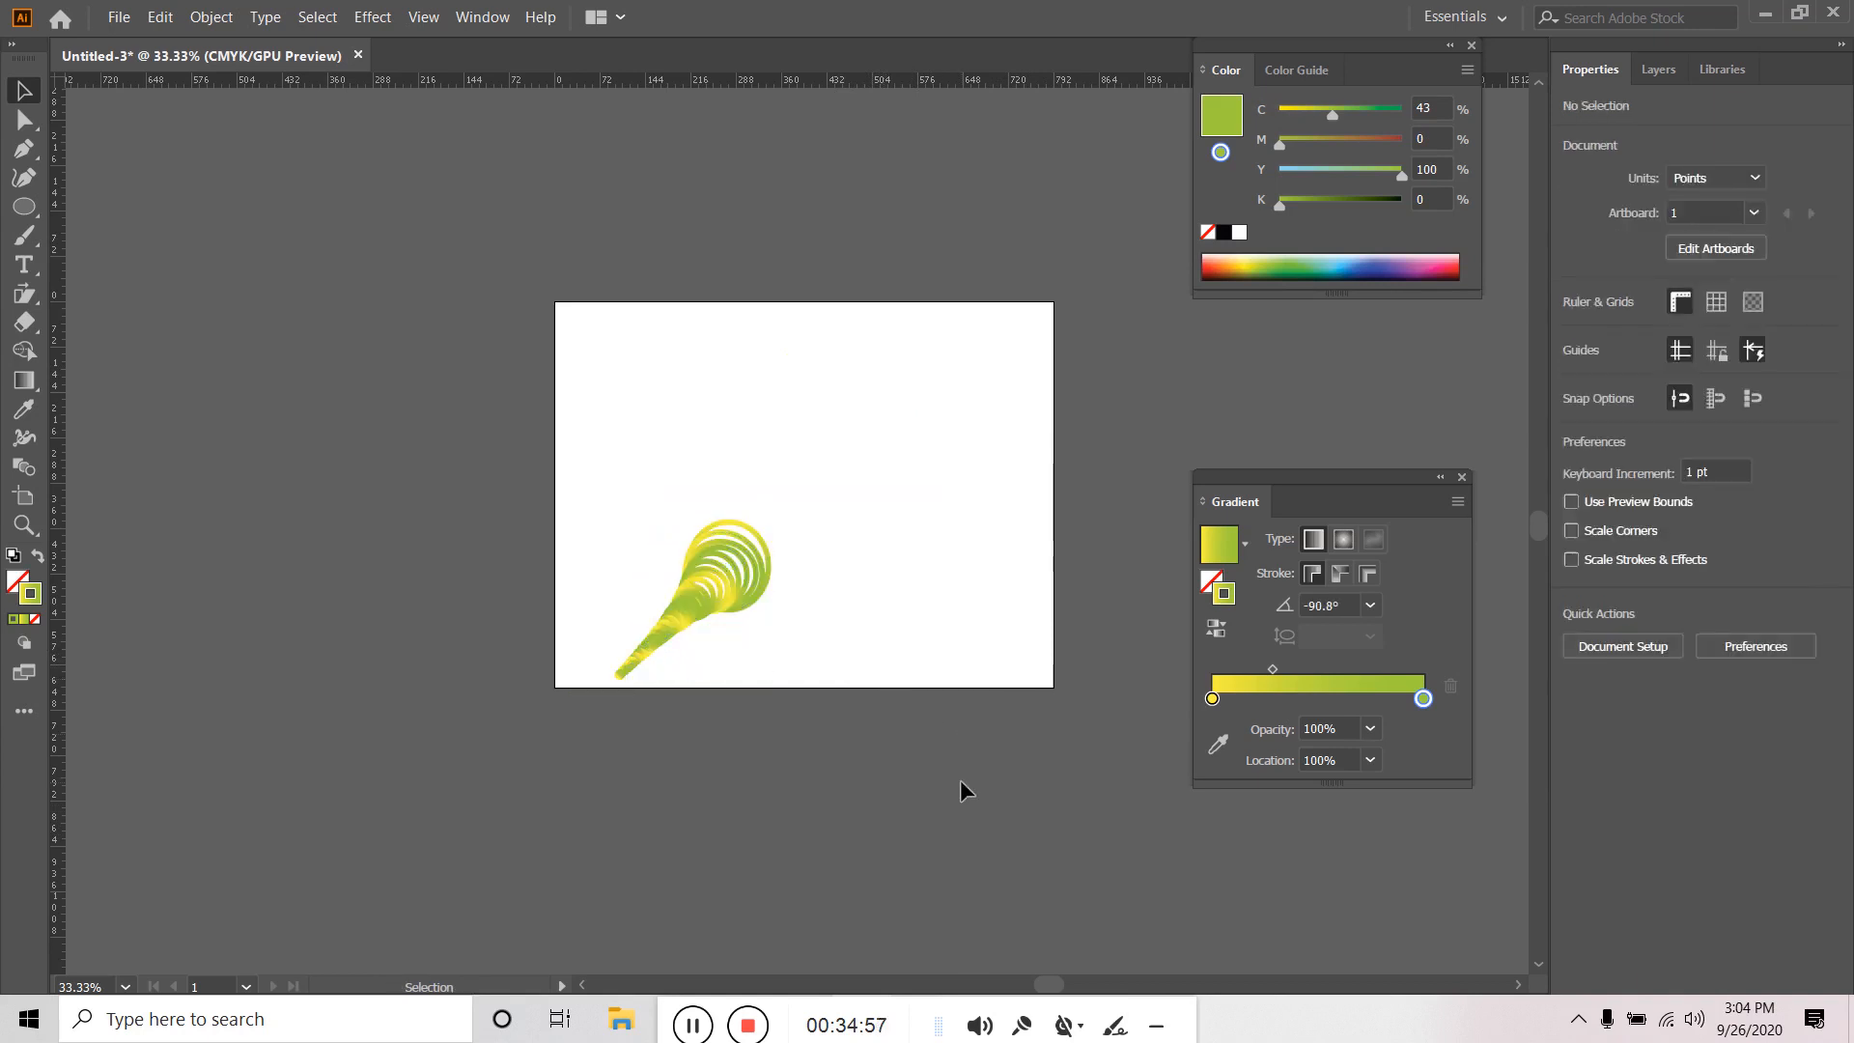
Reduce the stroke weight of all the ellipses in the chain to 2 pt.
{"action": "left_click_drag", "start_coordinate": [858, 489], "coordinate": [606, 691]}
{"action": "left_click", "coordinate": [1662, 375]}
{"action": "left_click", "coordinate": [1662, 375]}
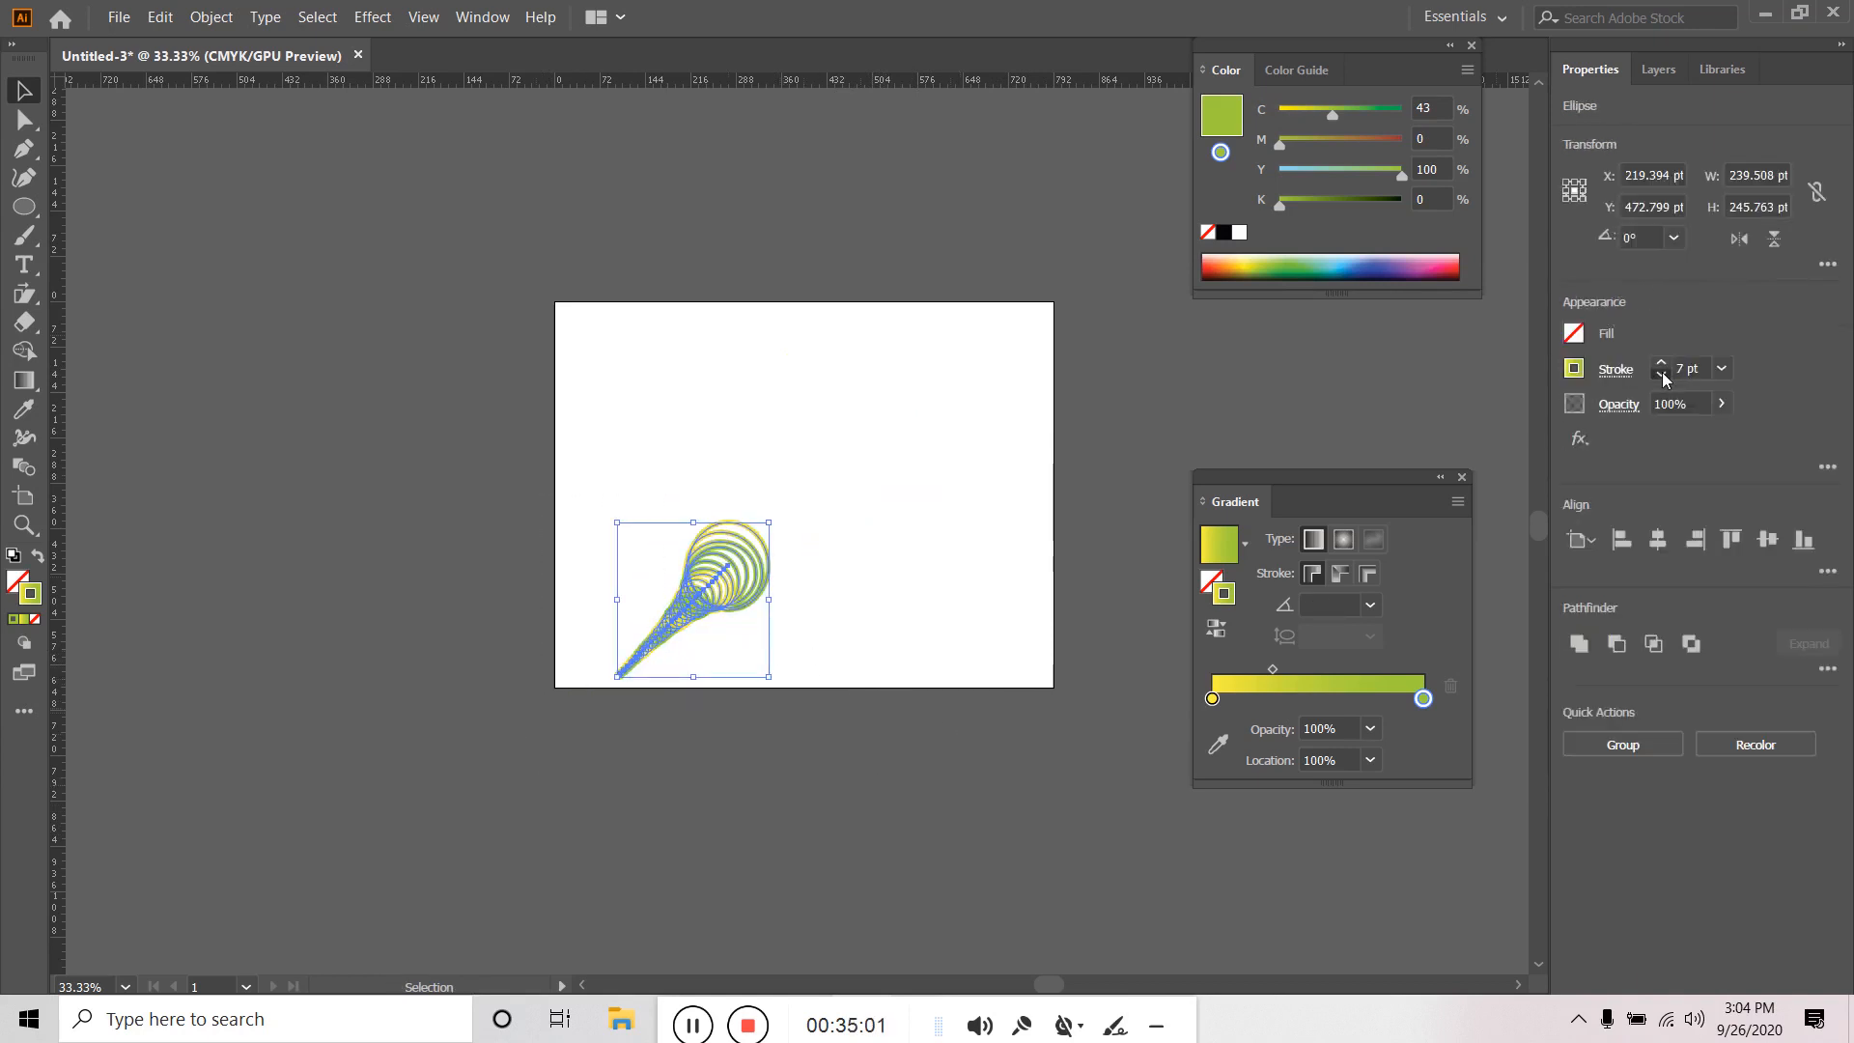
{"action": "left_click", "coordinate": [1661, 374]}
{"action": "left_click", "coordinate": [1662, 374]}
{"action": "left_click", "coordinate": [931, 544]}
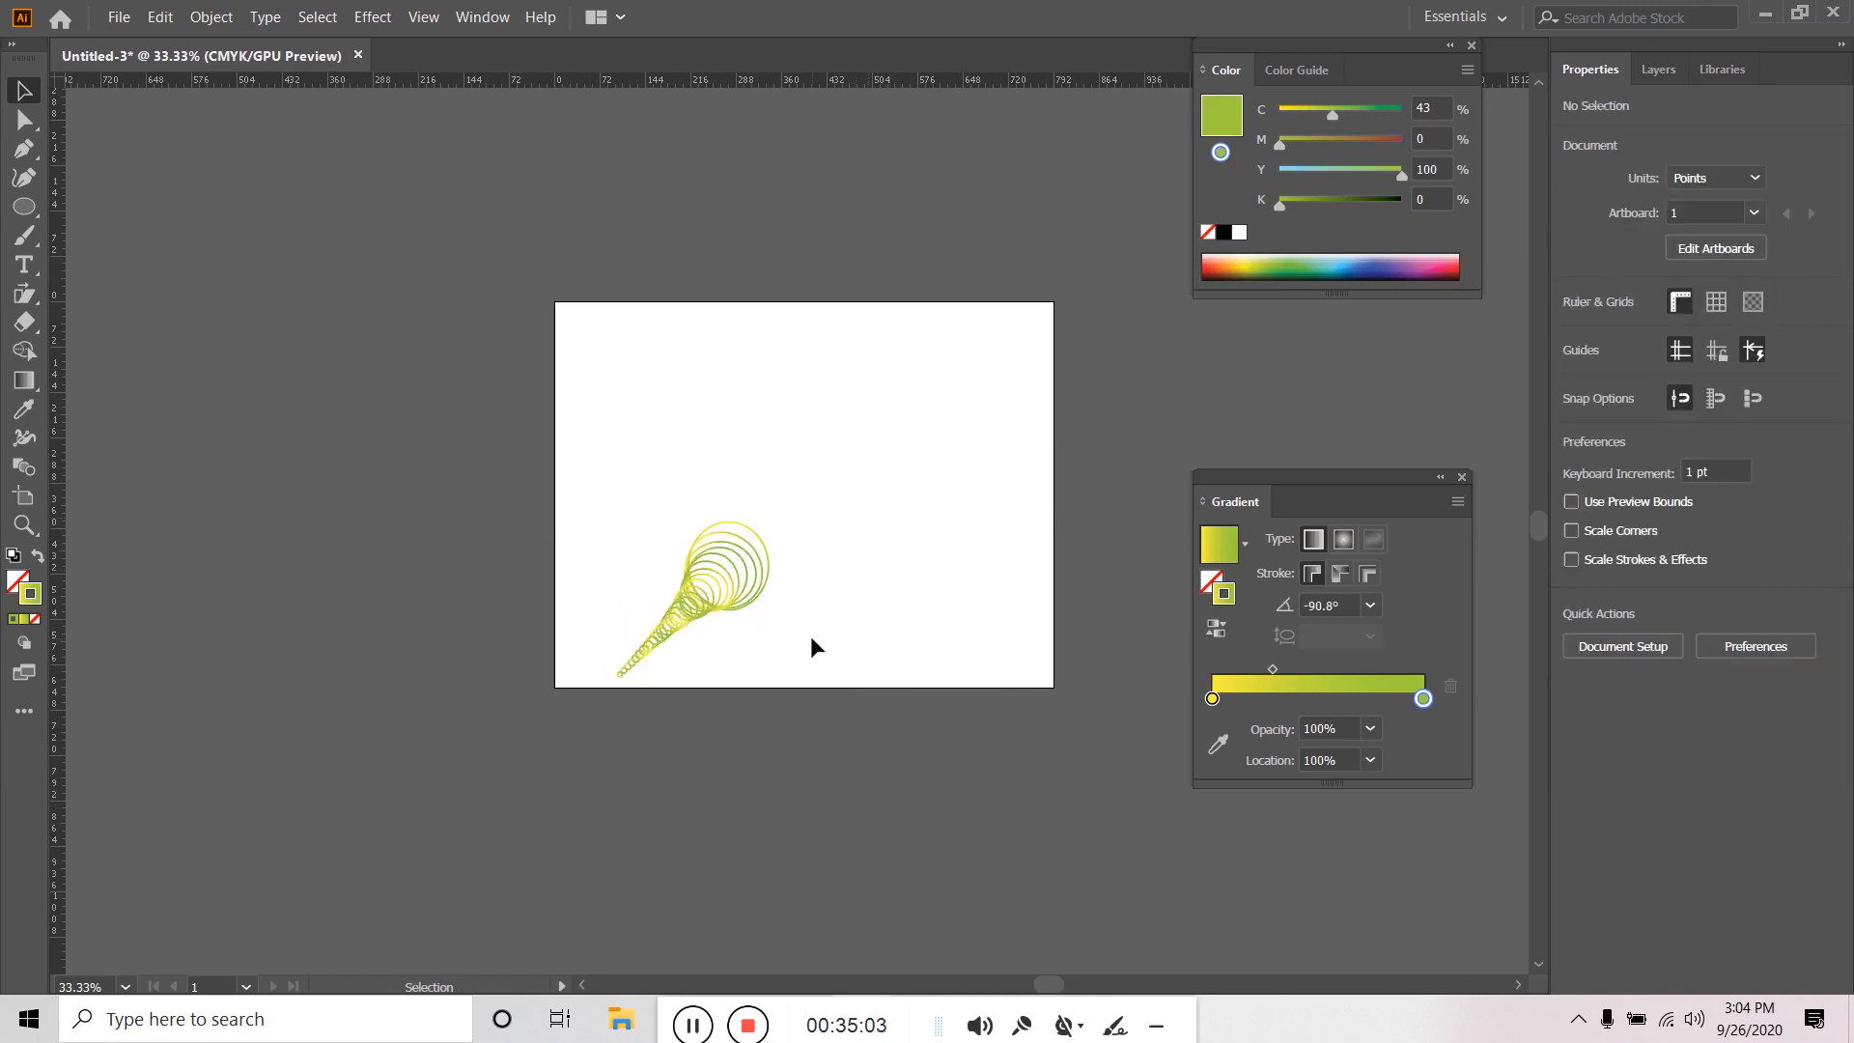
Enlarge the whole chain of ellipses proportionally and move it up and to the right so its small end lies on the artboard.
{"action": "left_click_drag", "start_coordinate": [888, 493], "coordinate": [575, 743]}
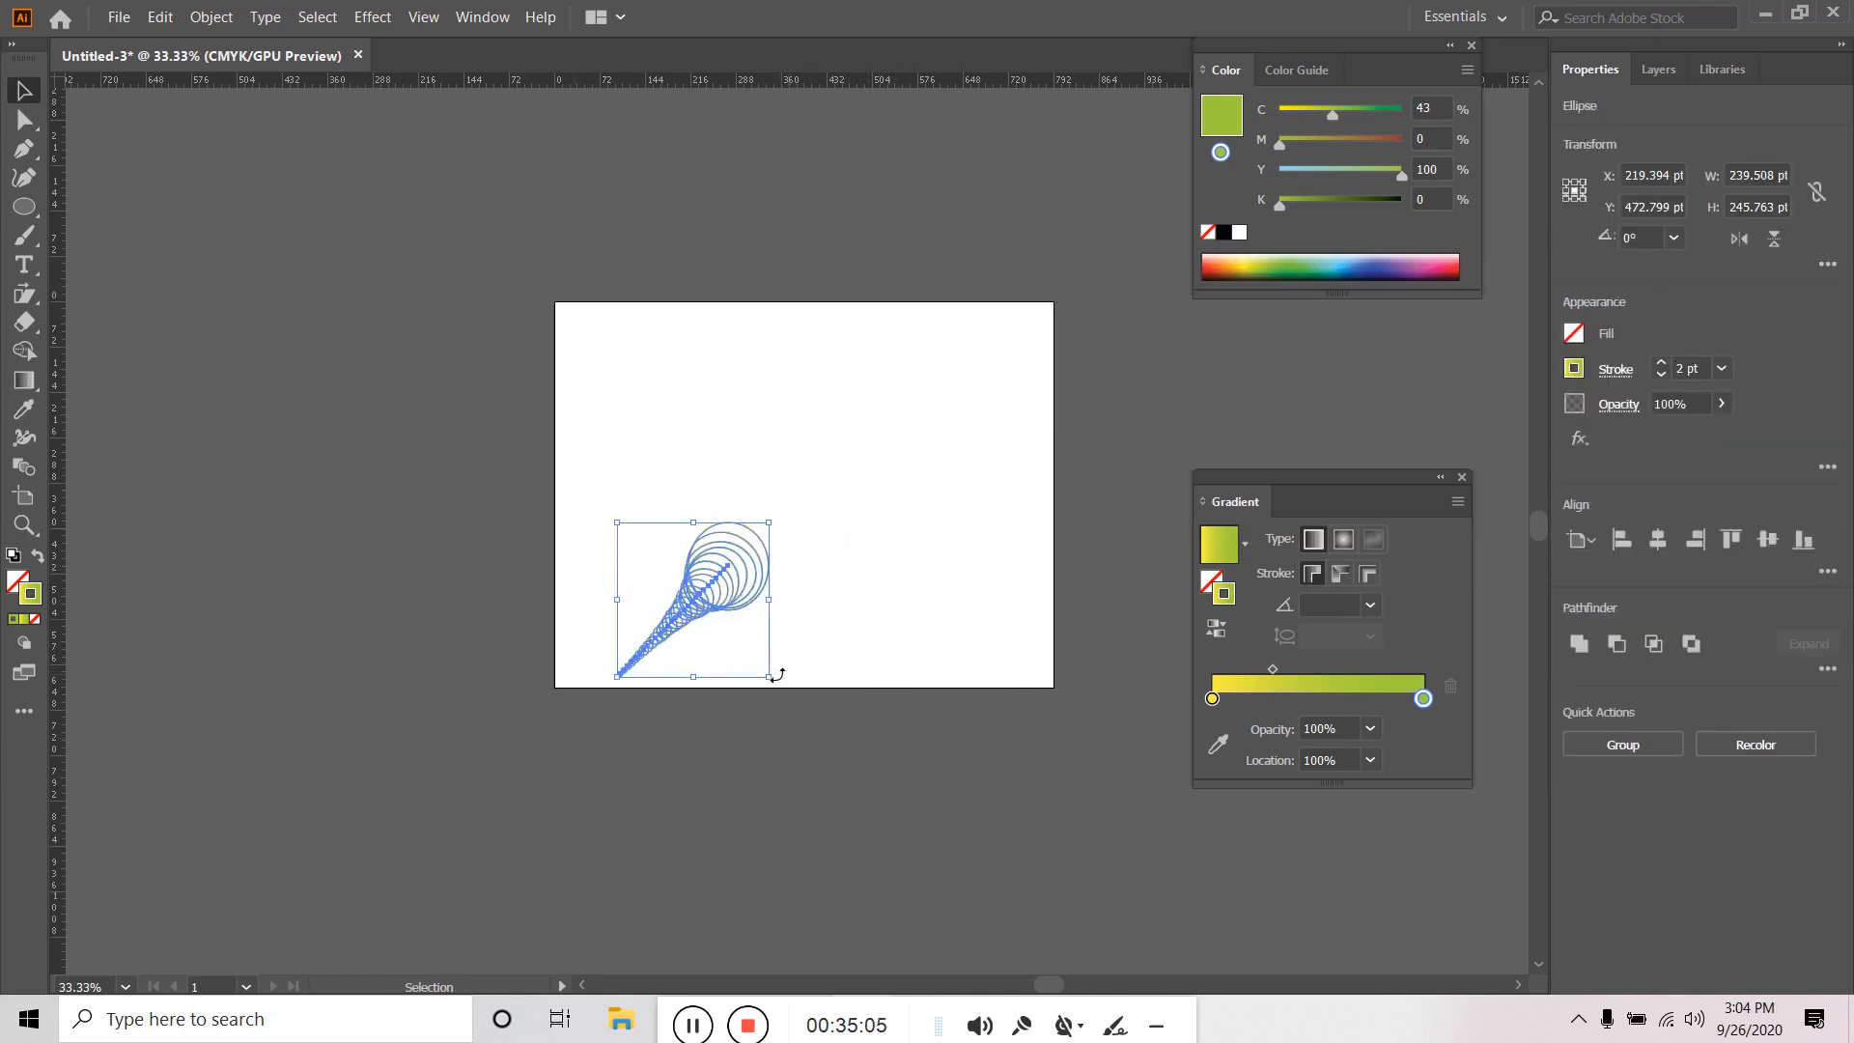
{"action": "left_click_drag", "start_coordinate": [769, 677], "coordinate": [888, 798]}
{"action": "left_click_drag", "start_coordinate": [751, 604], "coordinate": [872, 484]}
{"action": "left_click", "coordinate": [1098, 475]}
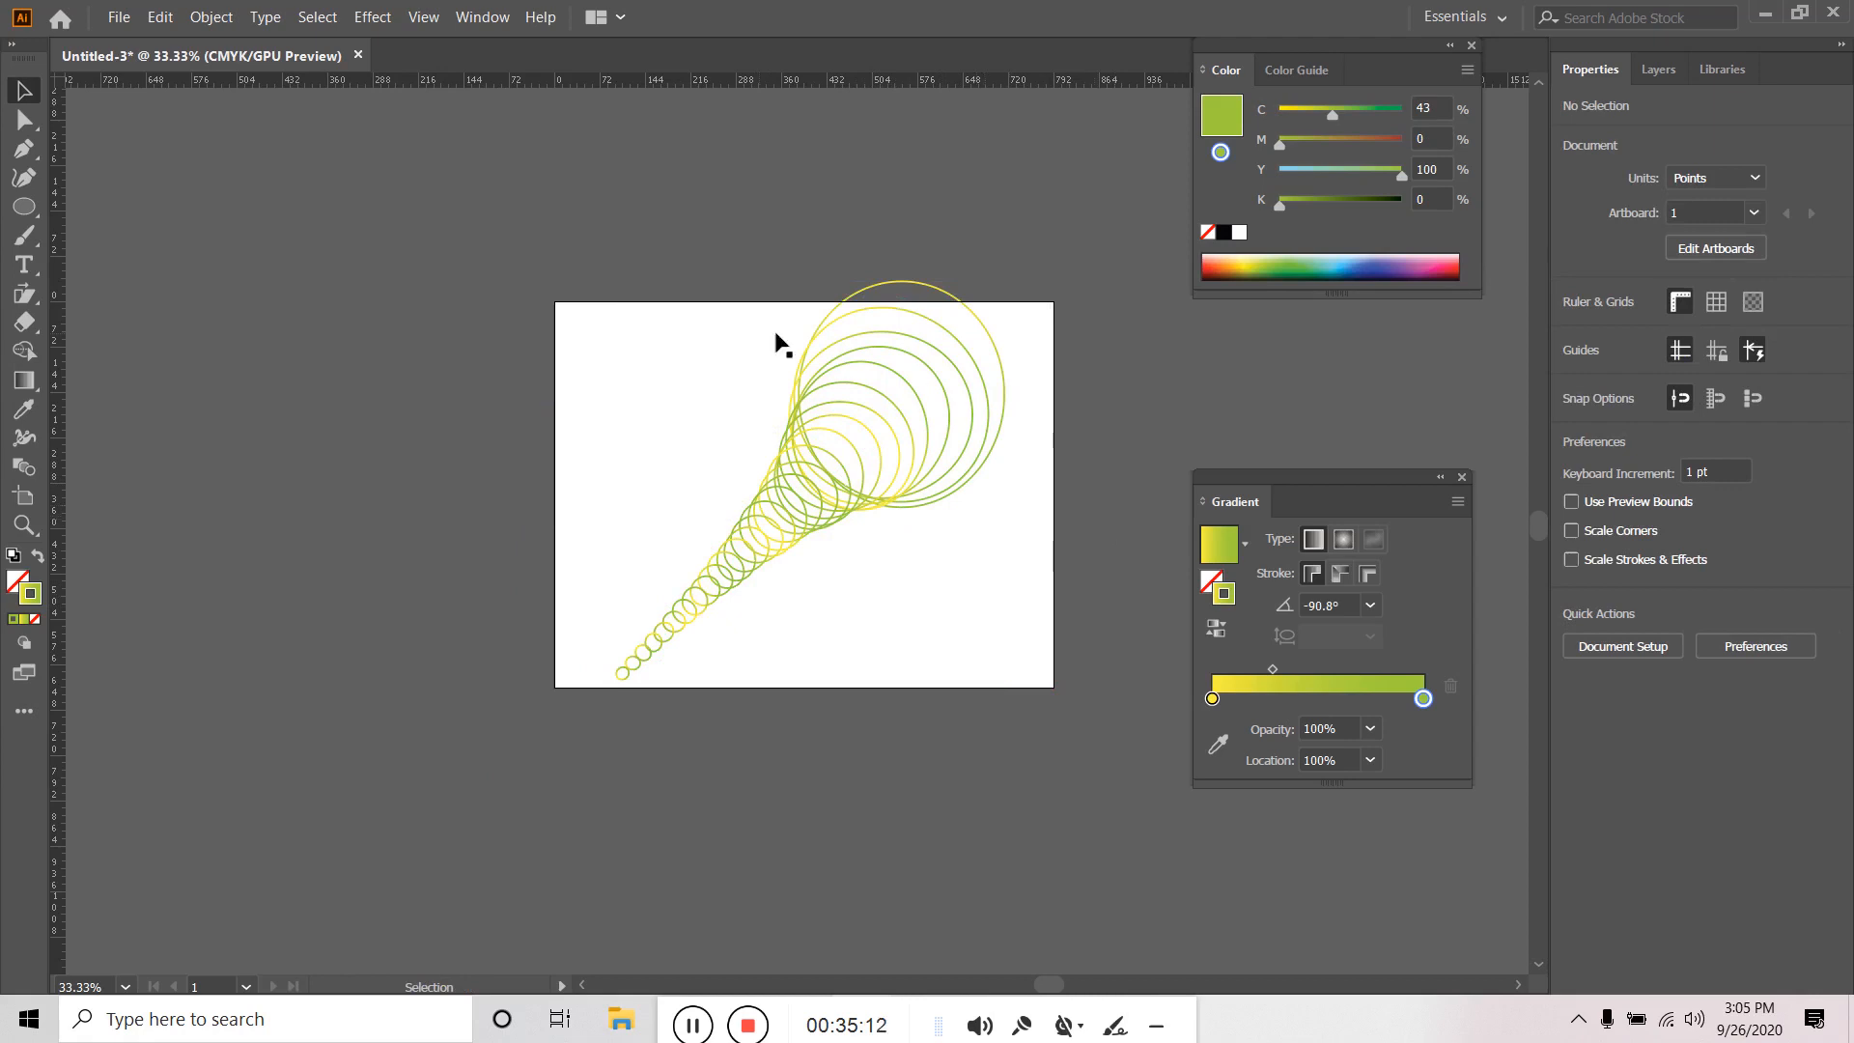
Delete all the ellipses in the chain to leave the artboard empty.
{"action": "left_click_drag", "start_coordinate": [661, 392], "coordinate": [1079, 587]}
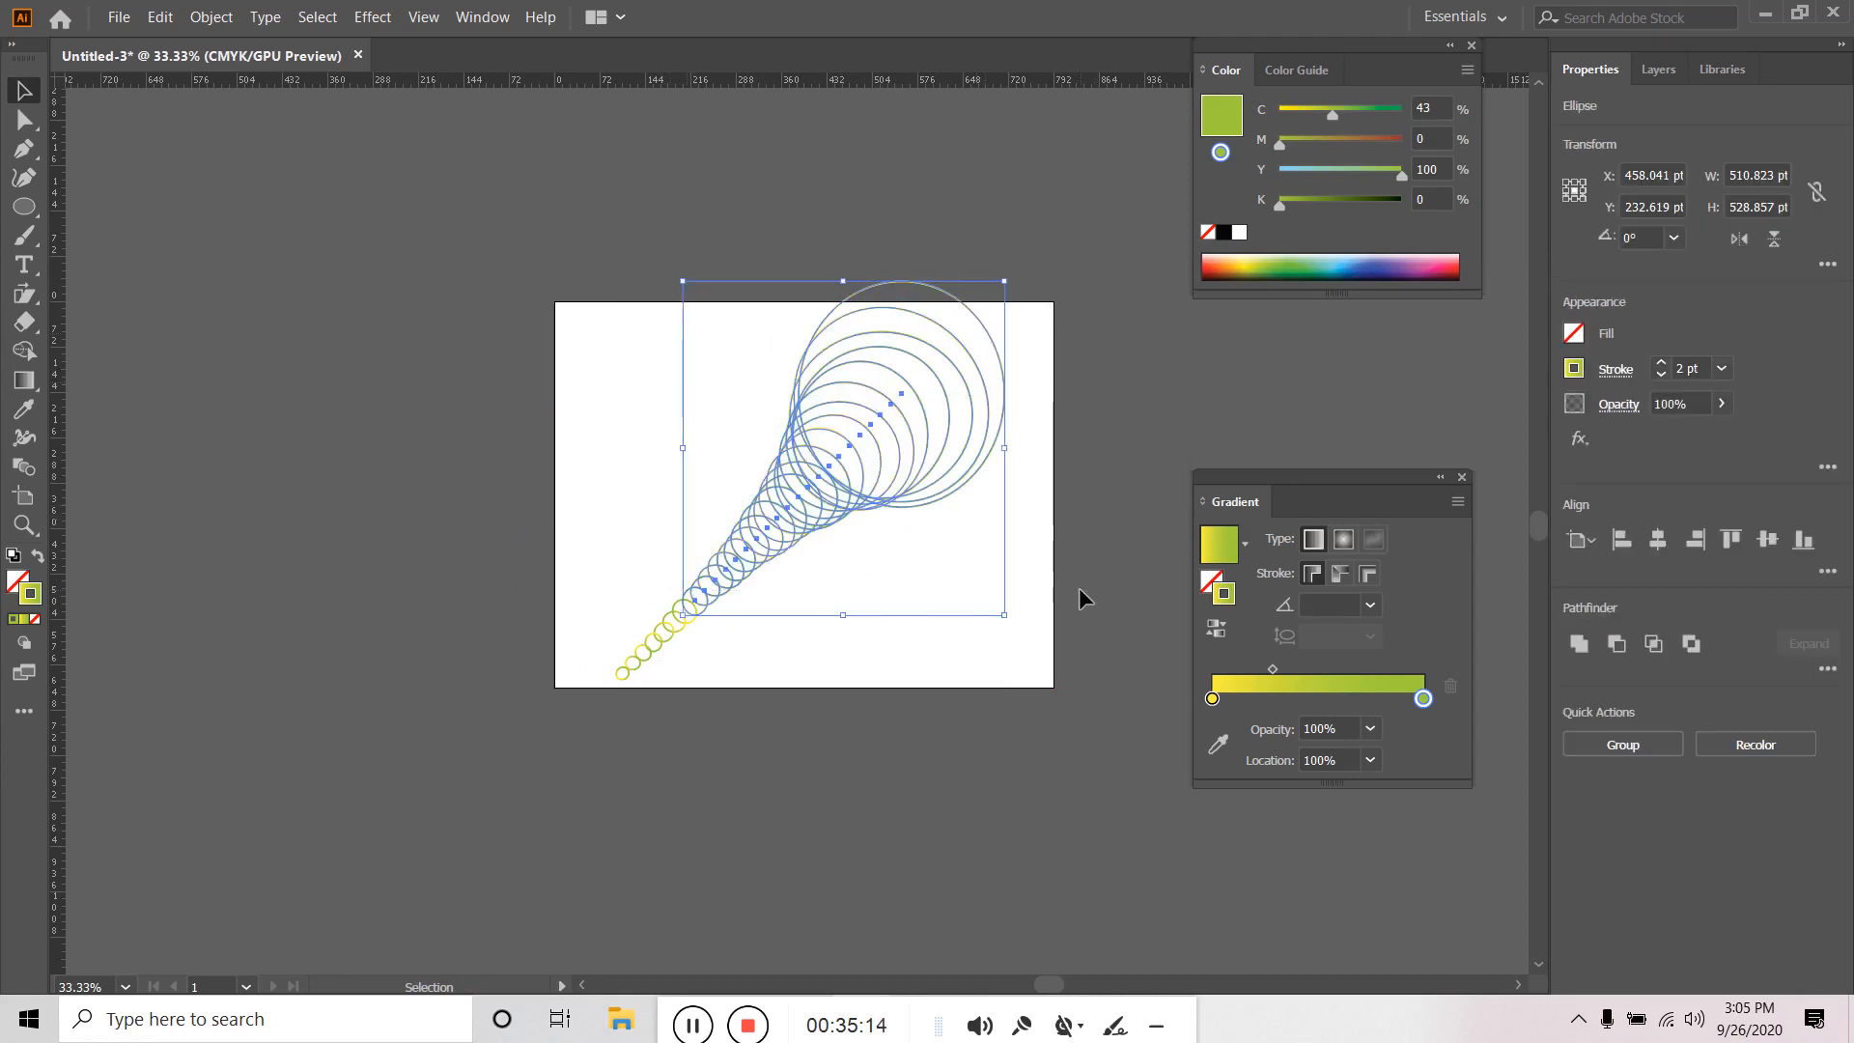
{"action": "key", "text": "Delete"}
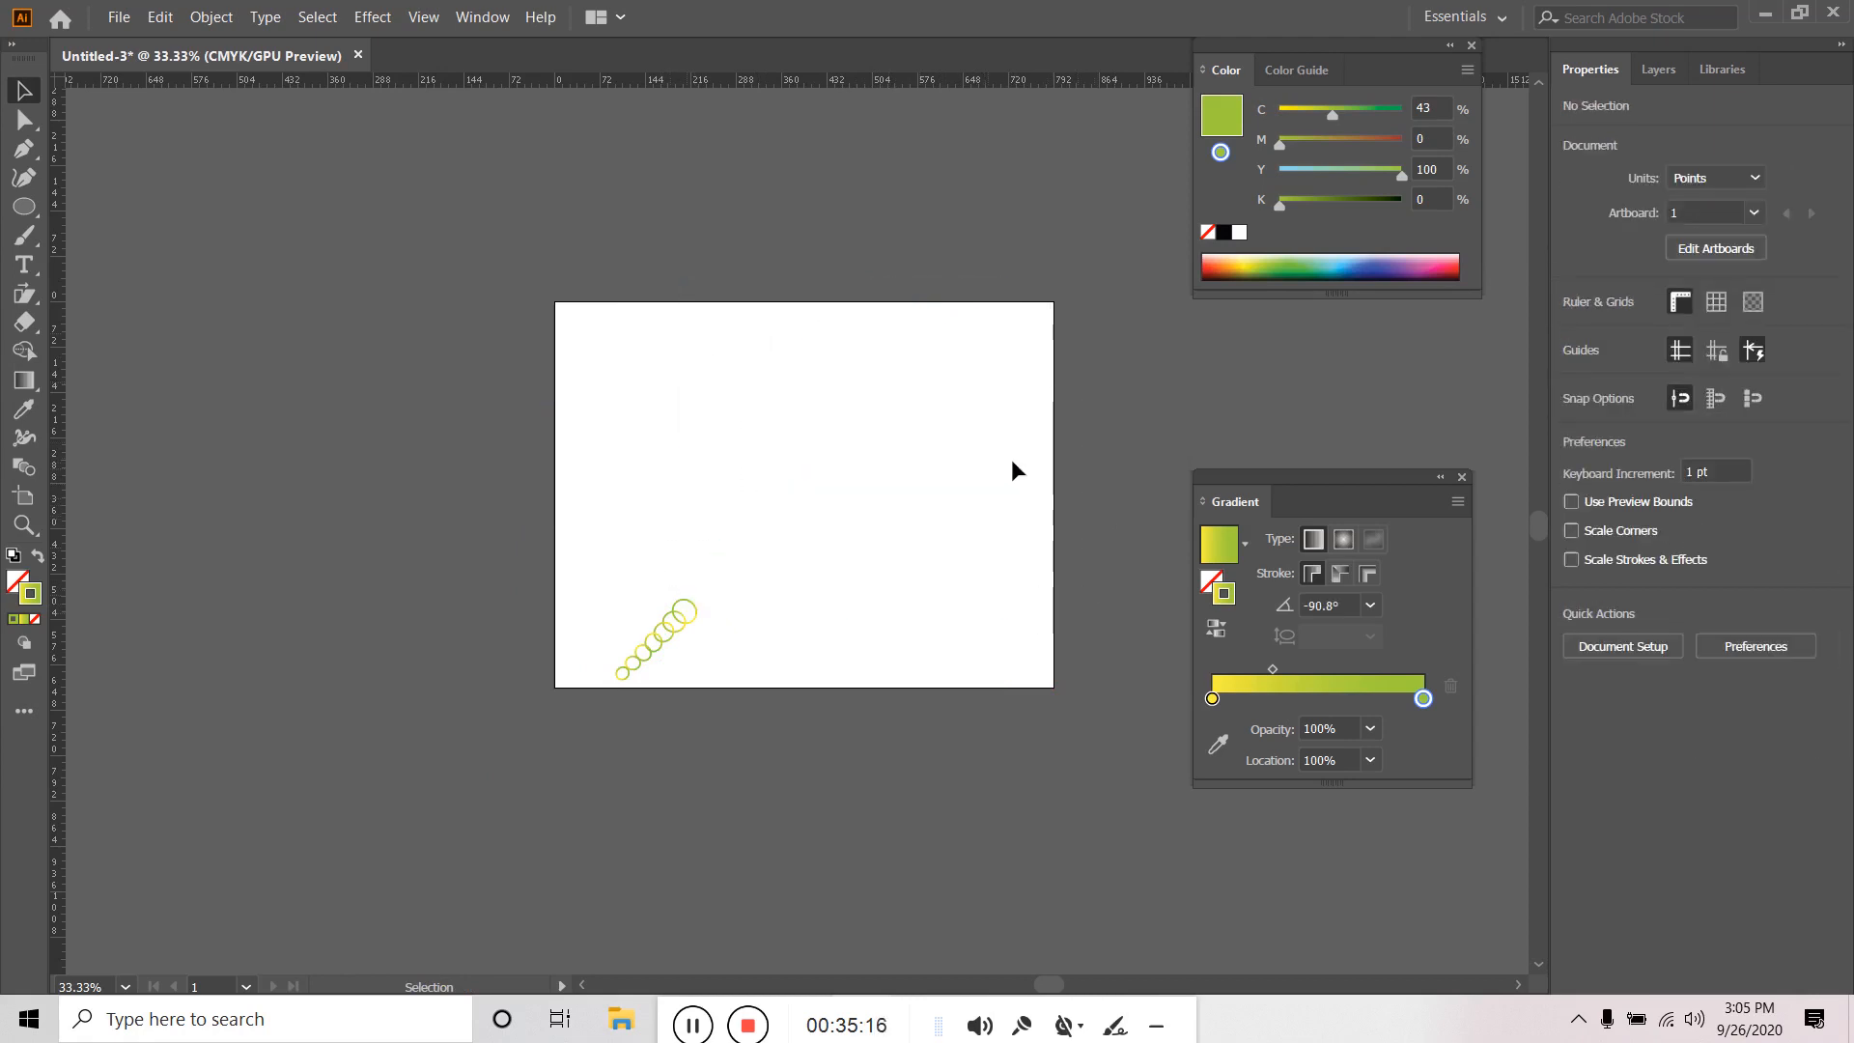
{"action": "left_click_drag", "start_coordinate": [902, 468], "coordinate": [532, 763]}
{"action": "key", "text": "Delete"}
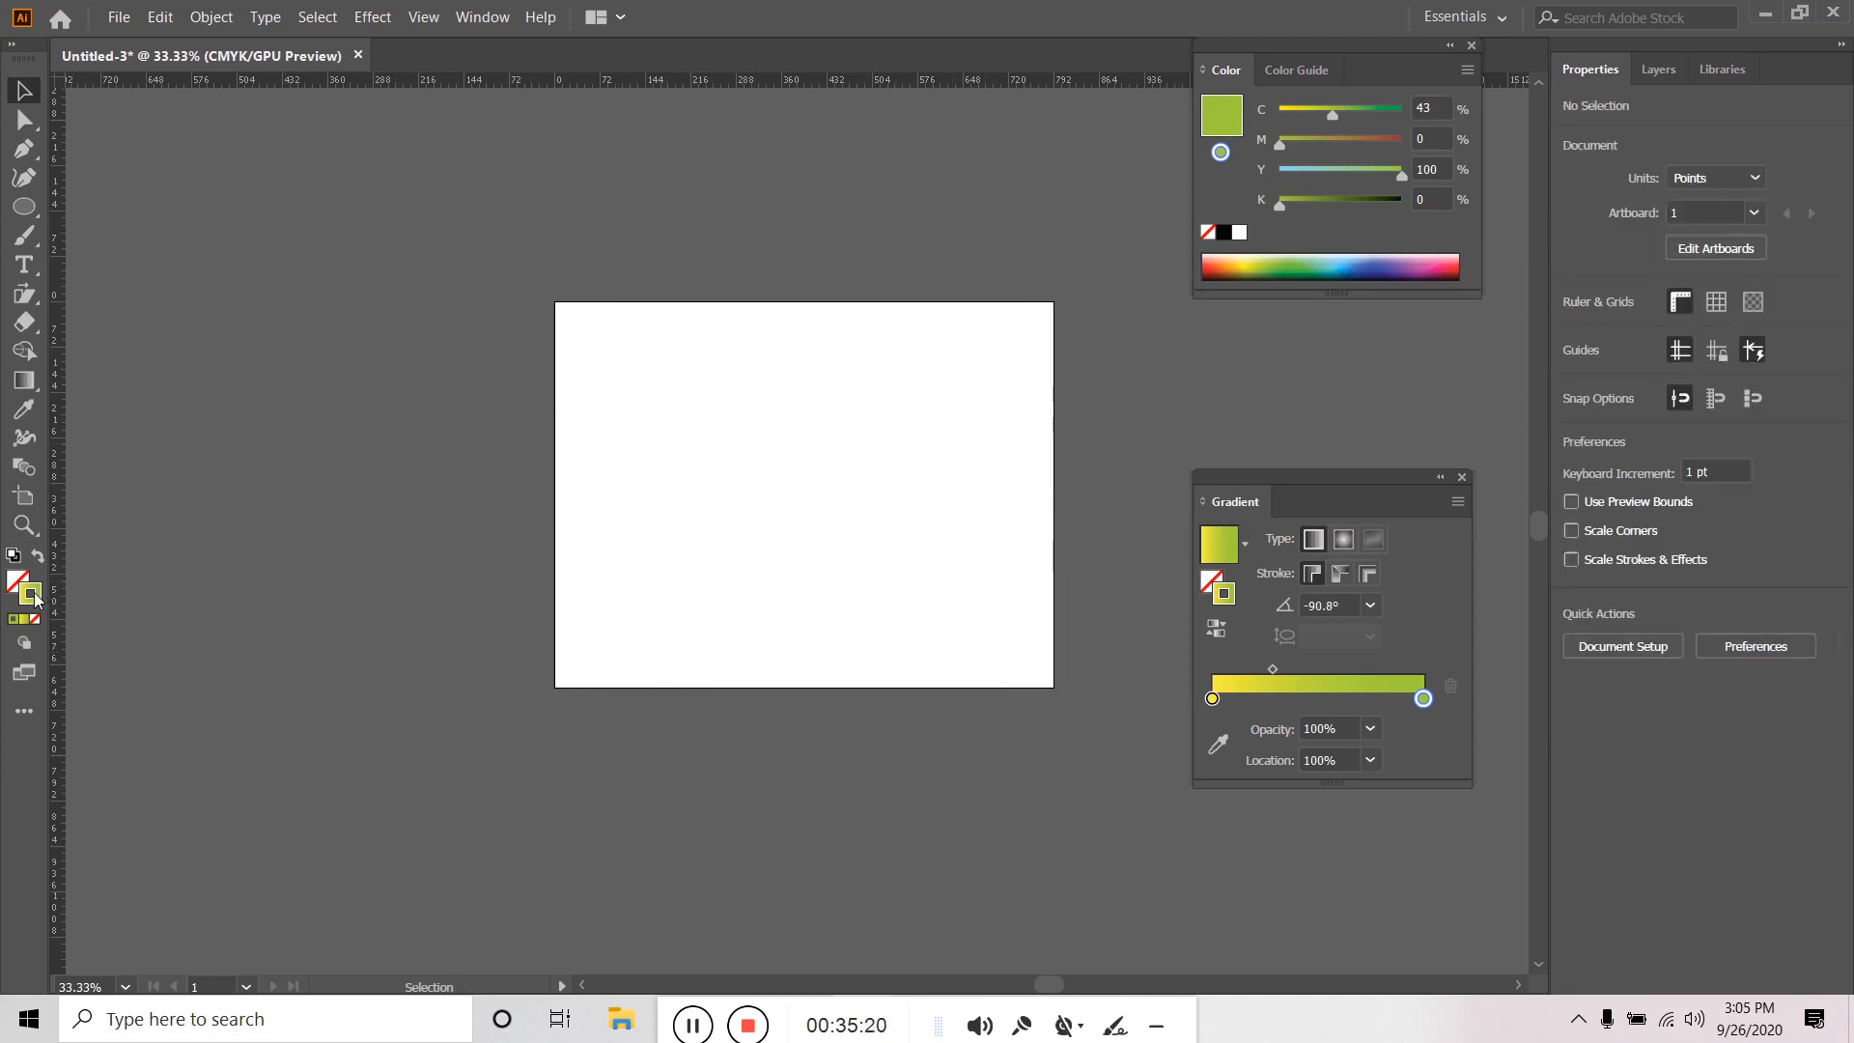
Restore the default colors, set the fill to none, and draw a square about 371 pt wide on the artboard.
{"action": "left_click", "coordinate": [14, 558]}
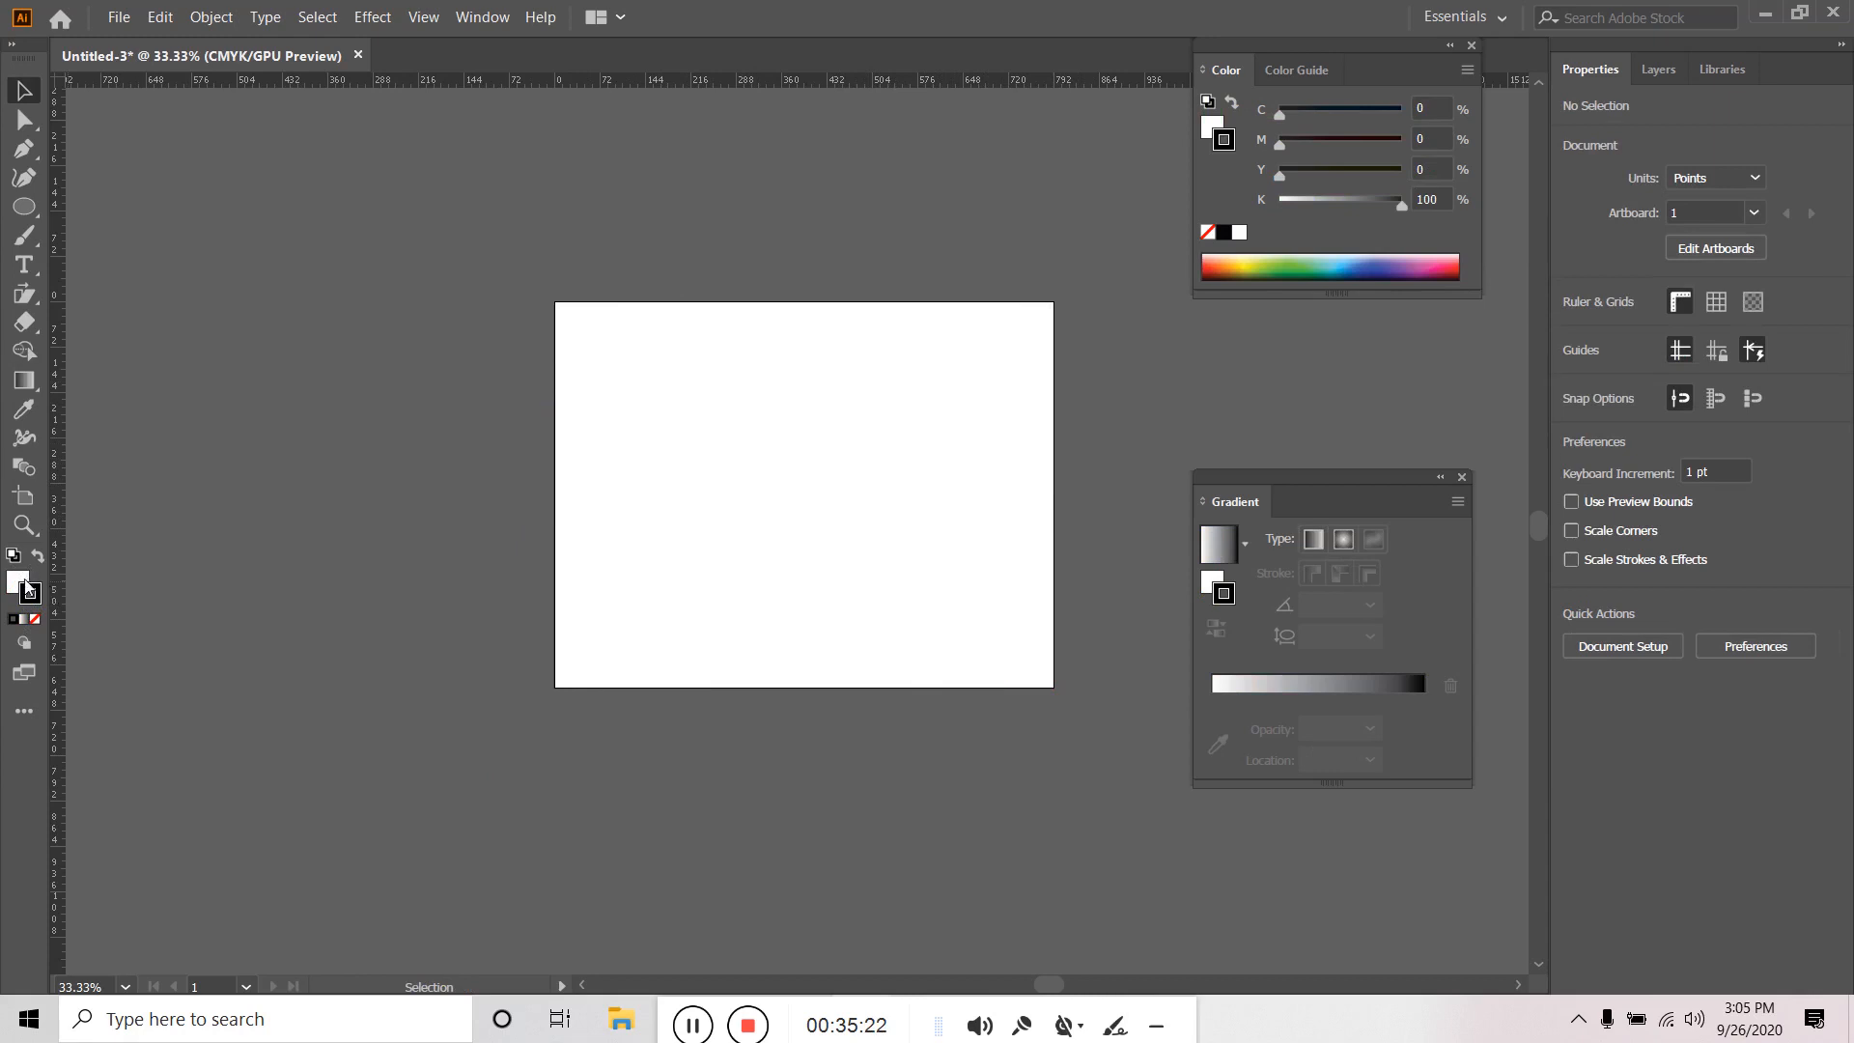
{"action": "left_click", "coordinate": [34, 619]}
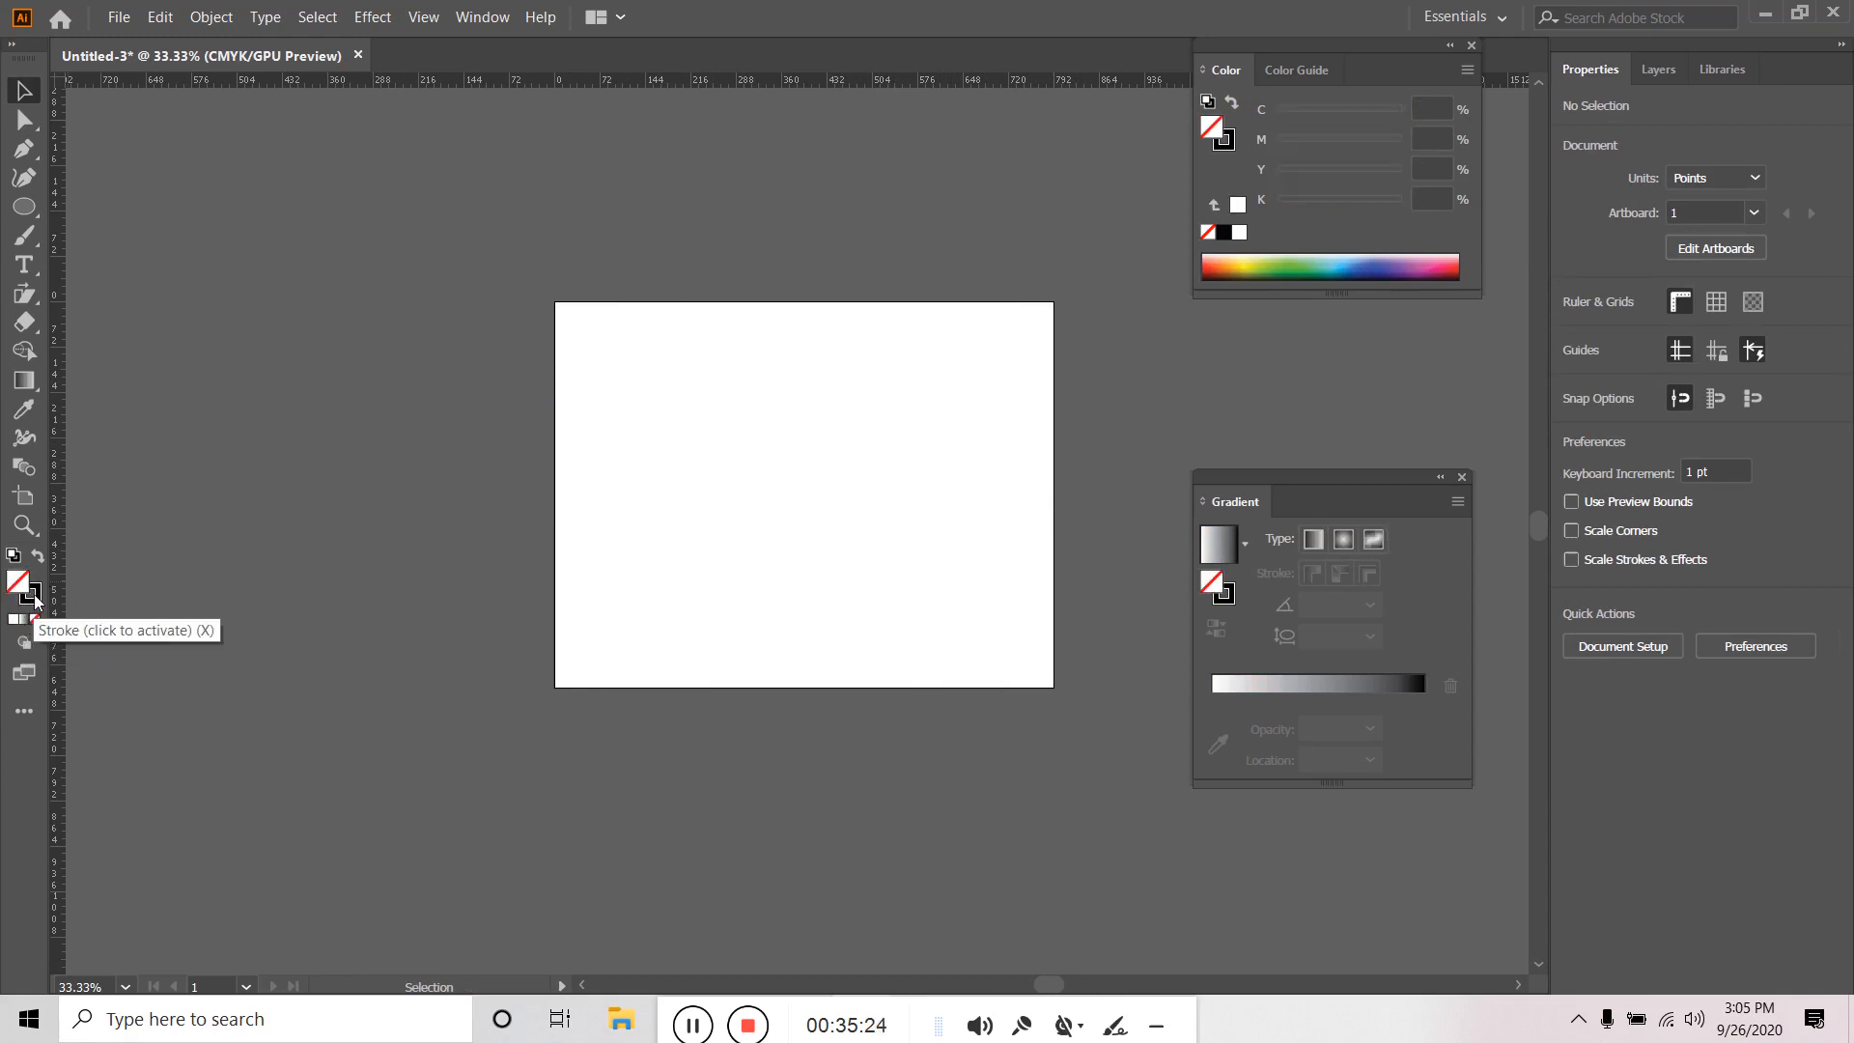
{"action": "left_click", "coordinate": [24, 206]}
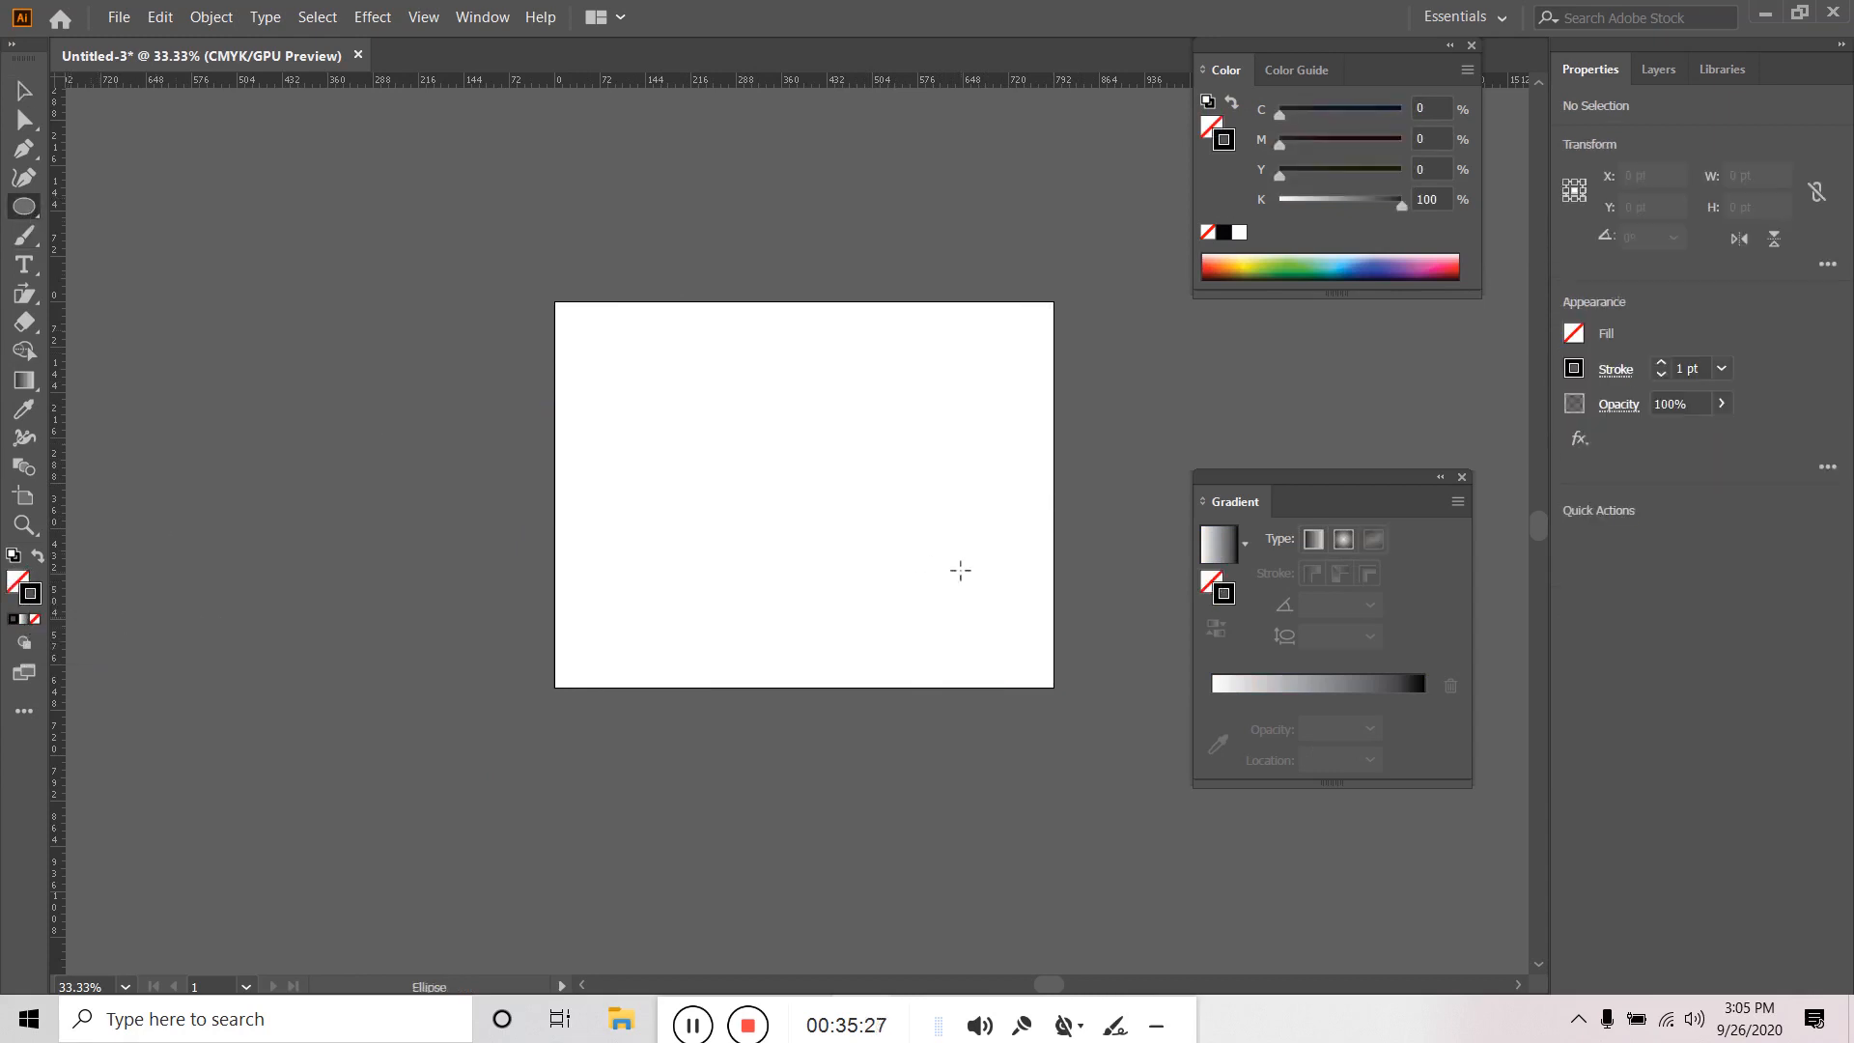
{"action": "left_click", "coordinate": [37, 207]}
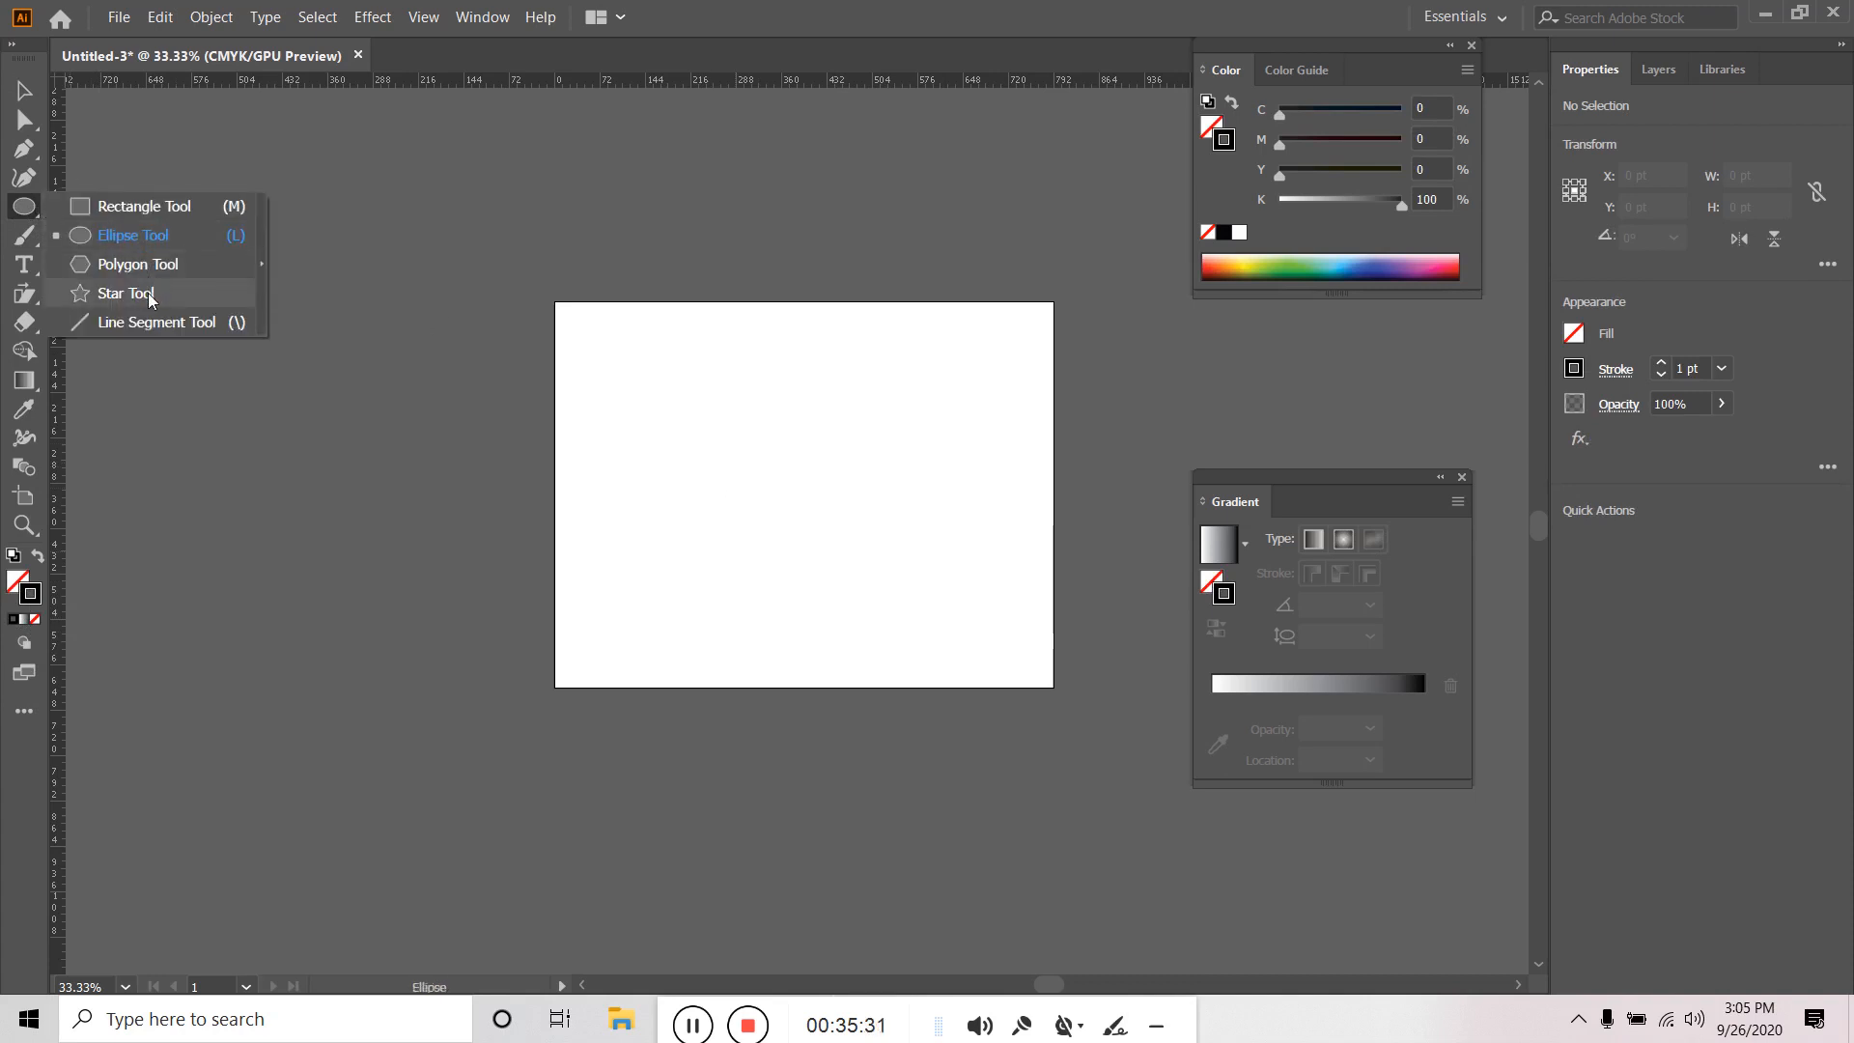
{"action": "left_click", "coordinate": [160, 206]}
{"action": "mouse_move", "coordinate": [772, 456]}
{"action": "left_mouse_down"}
{"action": "mouse_move", "coordinate": [822, 523]}
{"action": "mouse_move", "coordinate": [871, 557]}
{"action": "mouse_move", "coordinate": [888, 555]}
{"action": "mouse_move", "coordinate": [854, 512]}
{"action": "mouse_move", "coordinate": [888, 538]}
{"action": "left_mouse_up"}
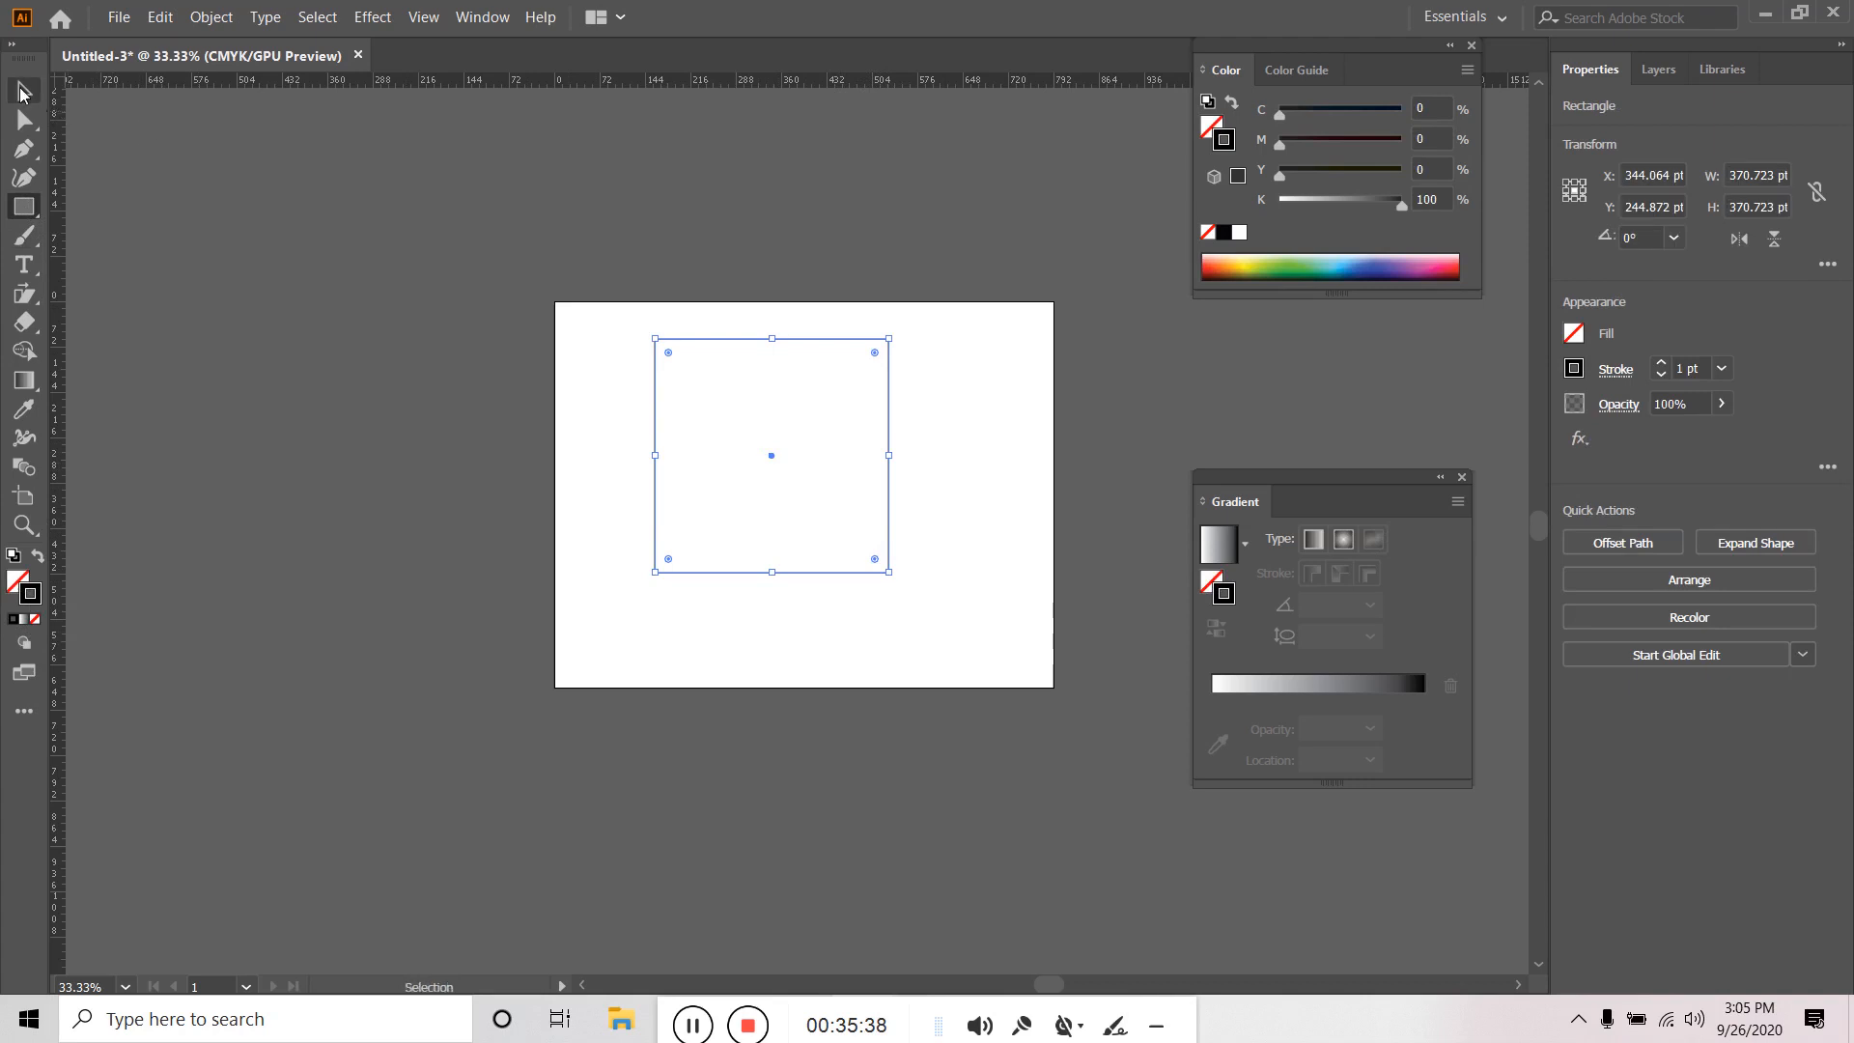
Move the square about 9 pt to the right and set its stroke weight to 2 pt.
{"action": "key", "text": "v"}
{"action": "mouse_move", "coordinate": [790, 341]}
{"action": "left_mouse_down"}
{"action": "mouse_move", "coordinate": [824, 403]}
{"action": "mouse_move", "coordinate": [798, 346]}
{"action": "left_mouse_up"}
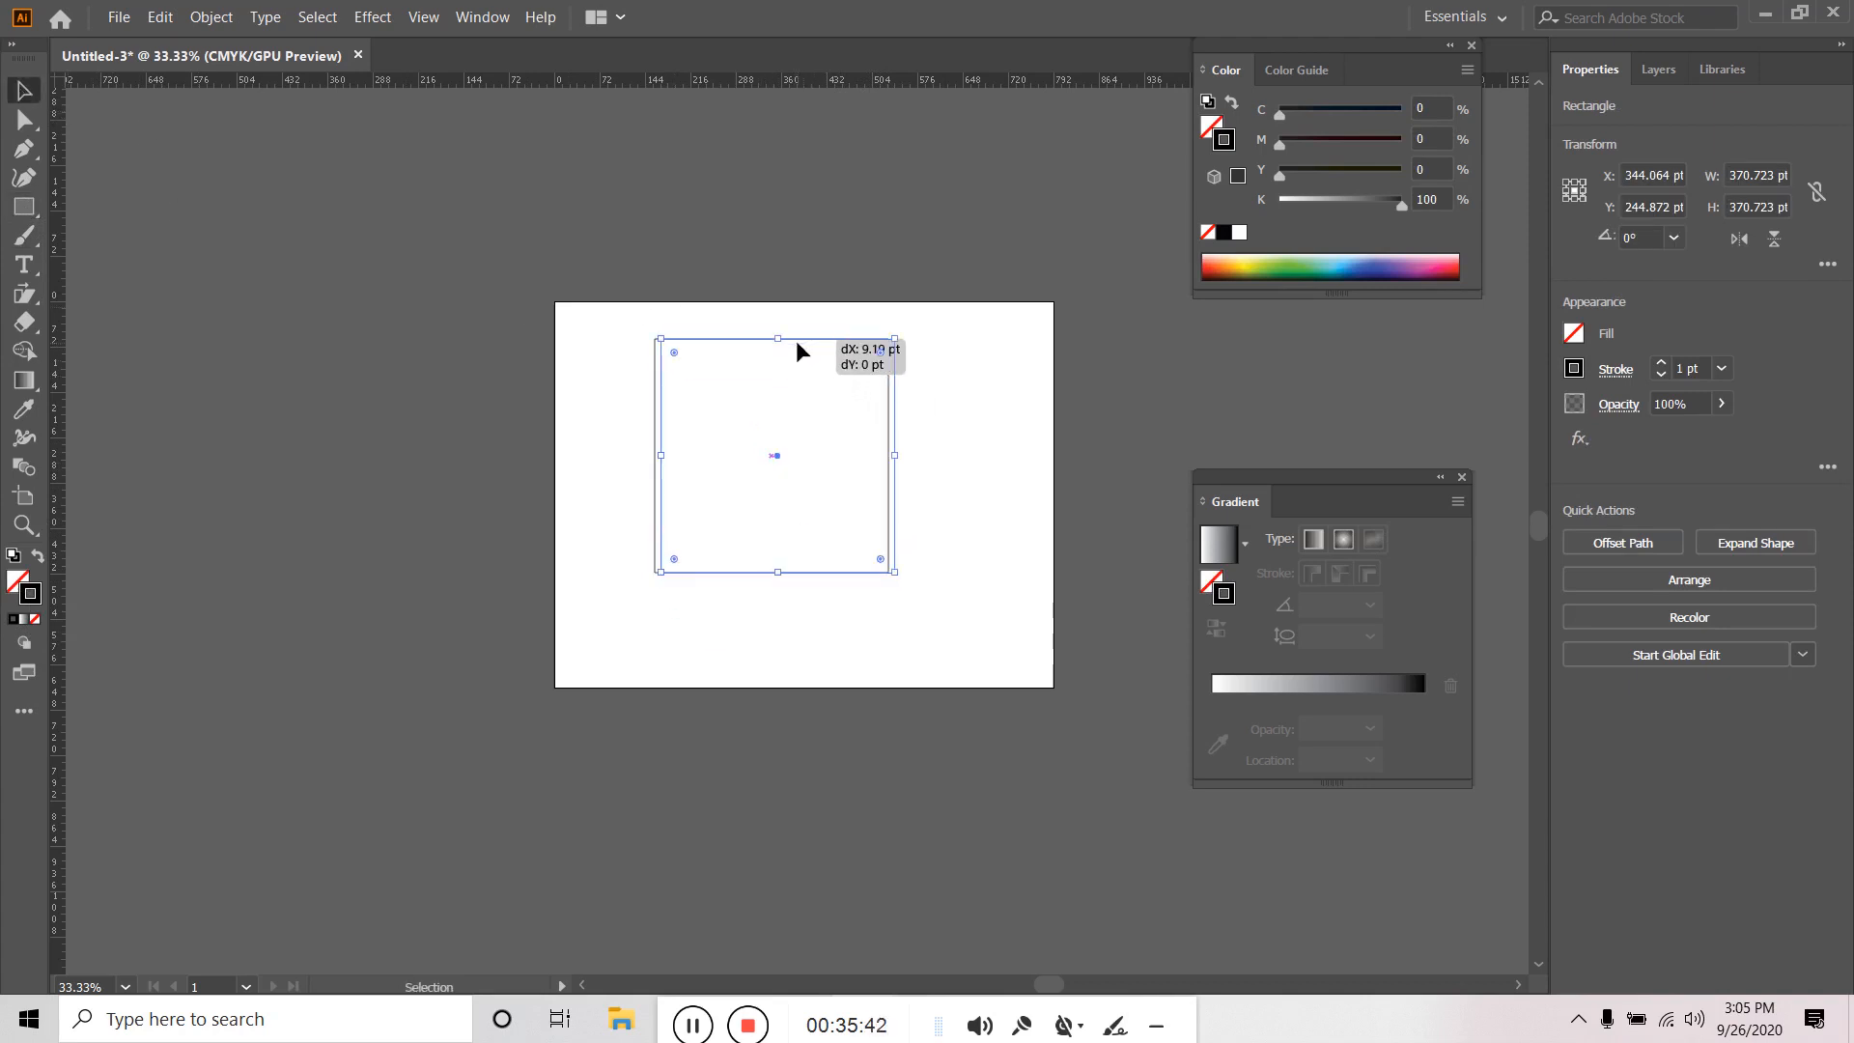
{"action": "left_click", "coordinate": [919, 505]}
{"action": "left_click_drag", "start_coordinate": [980, 490], "coordinate": [813, 606]}
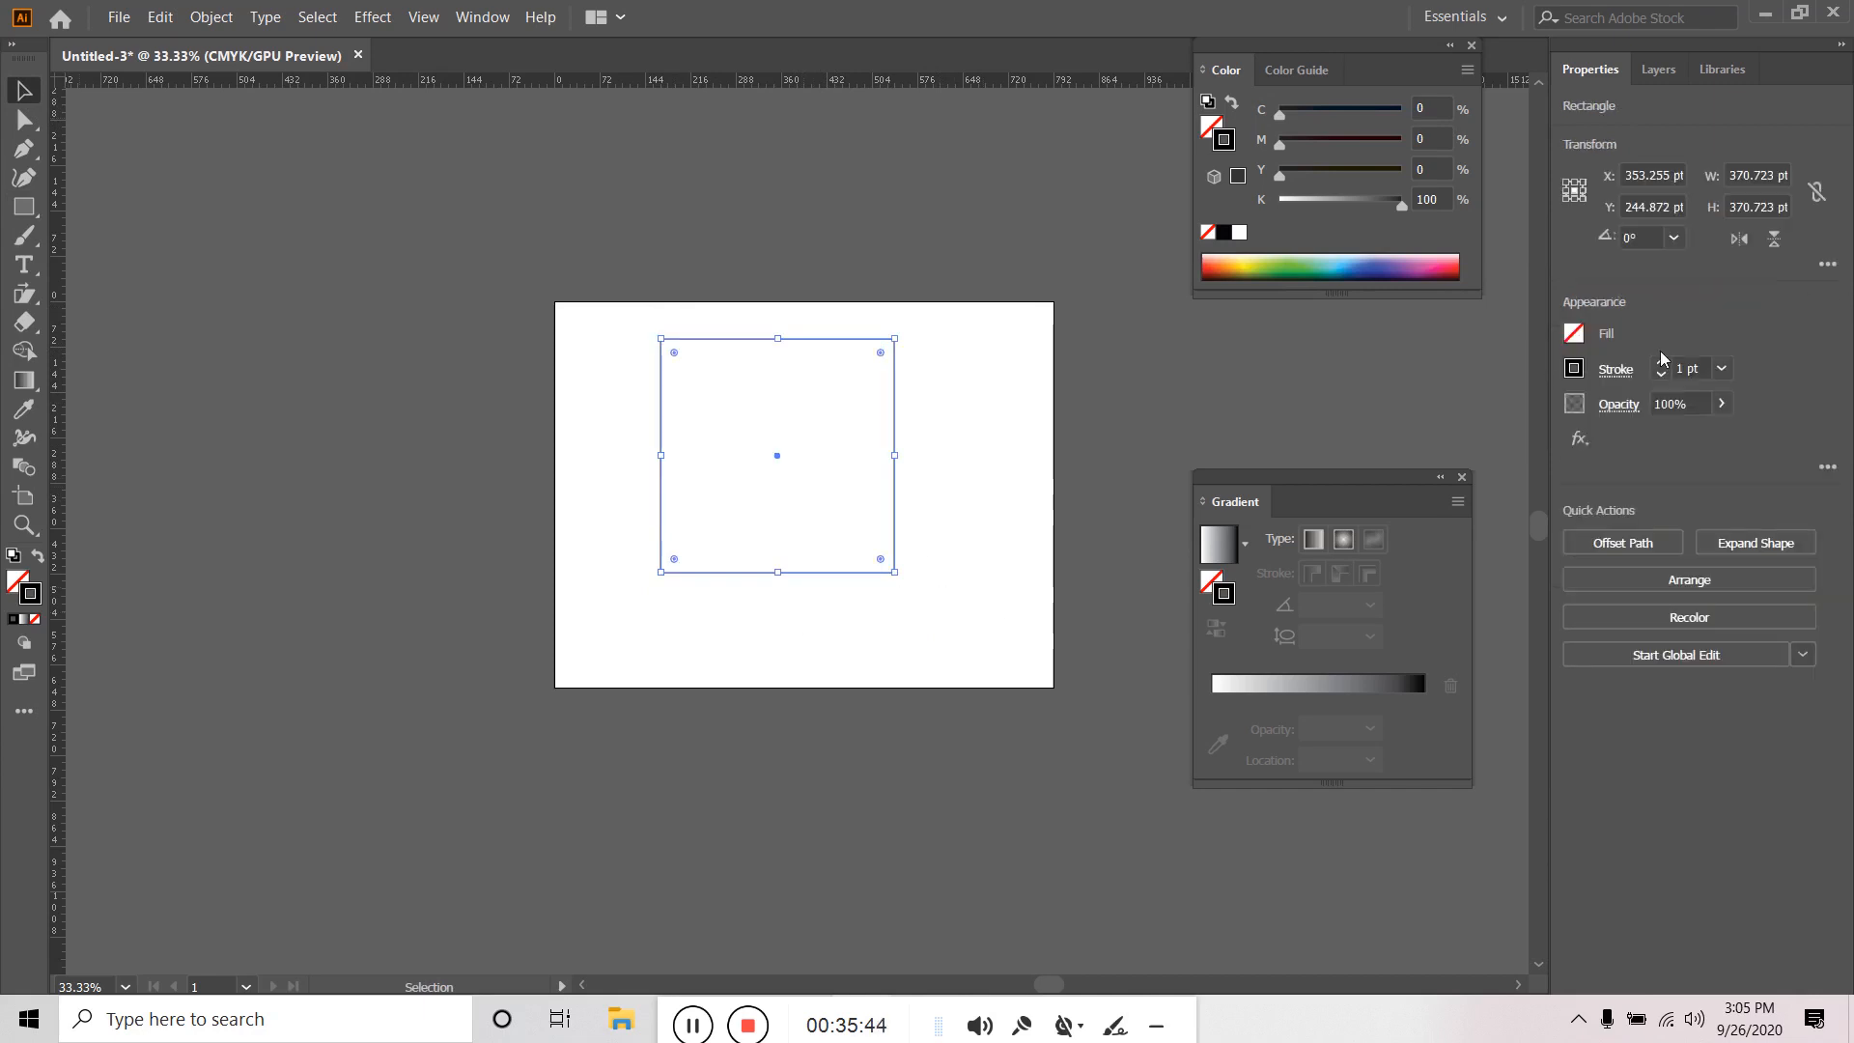
{"action": "left_click", "coordinate": [970, 434]}
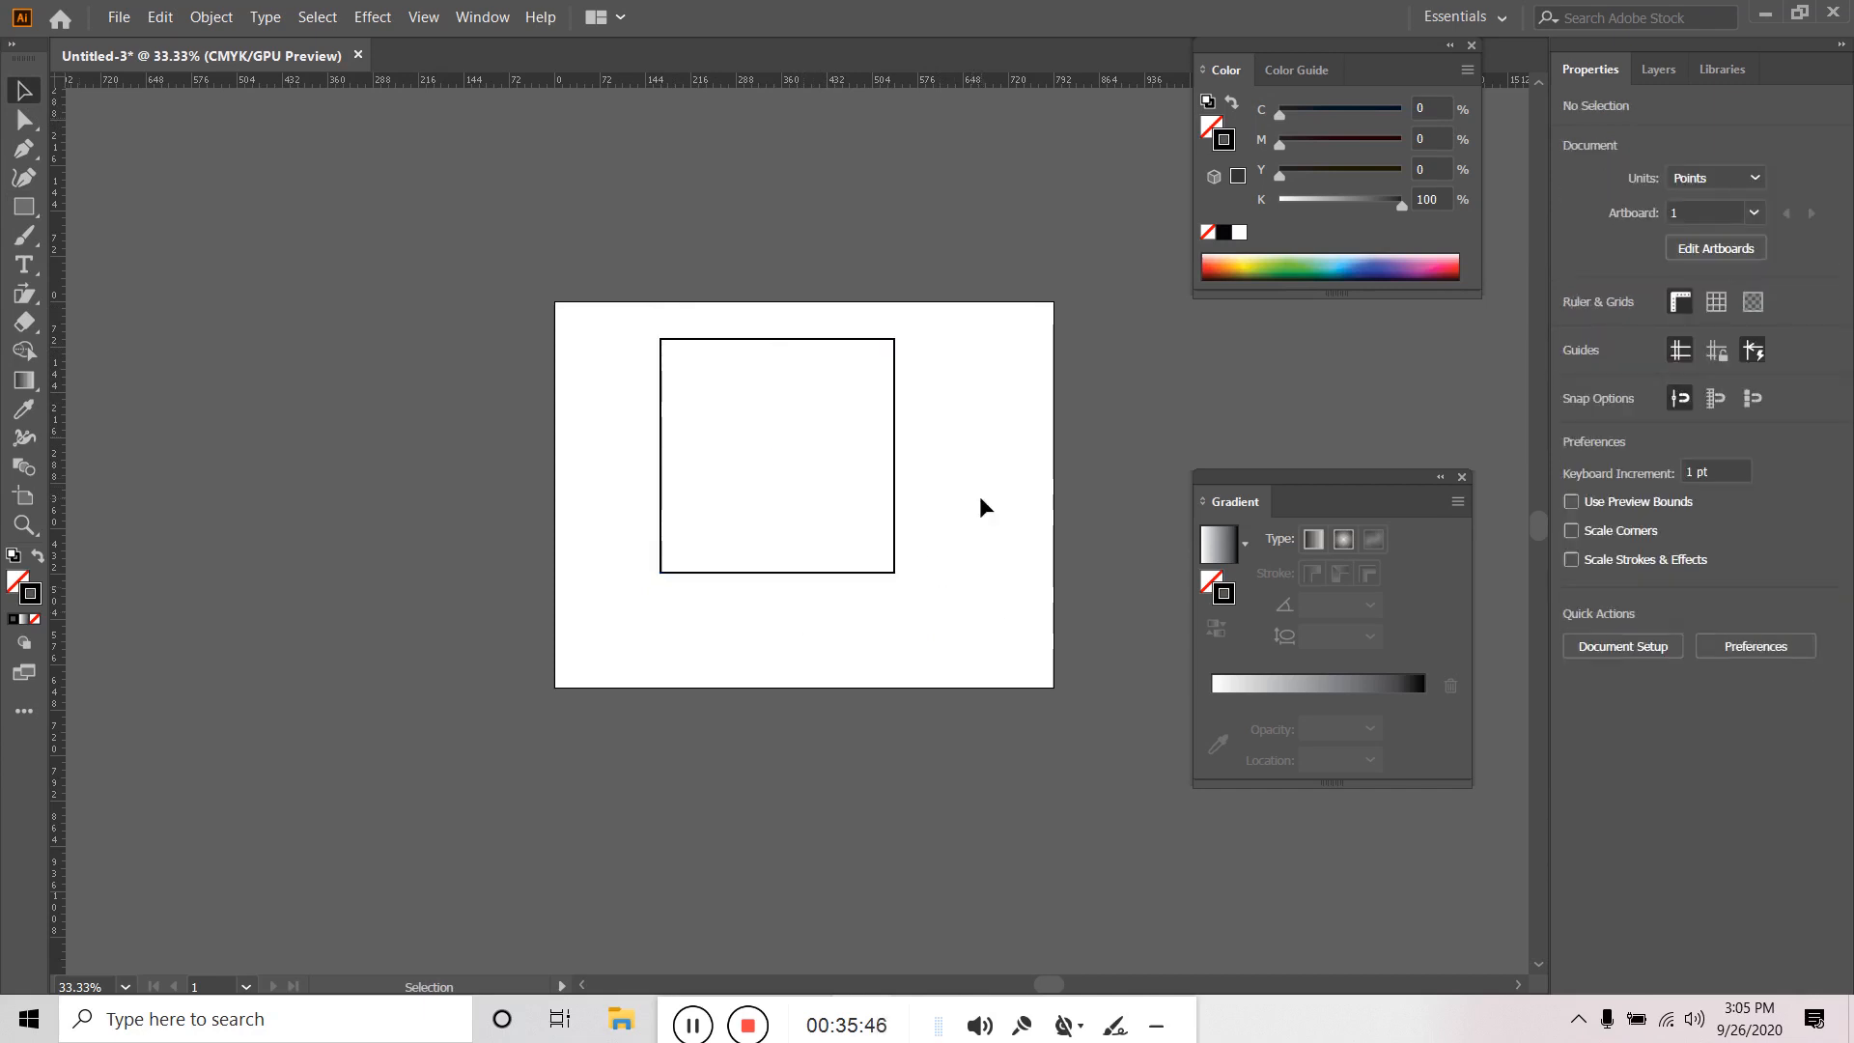
{"action": "left_click_drag", "start_coordinate": [980, 499], "coordinate": [675, 502]}
Open Transform Each for the square and set the horizontal and vertical move to 0 pt.
{"action": "left_click", "coordinate": [230, 19]}
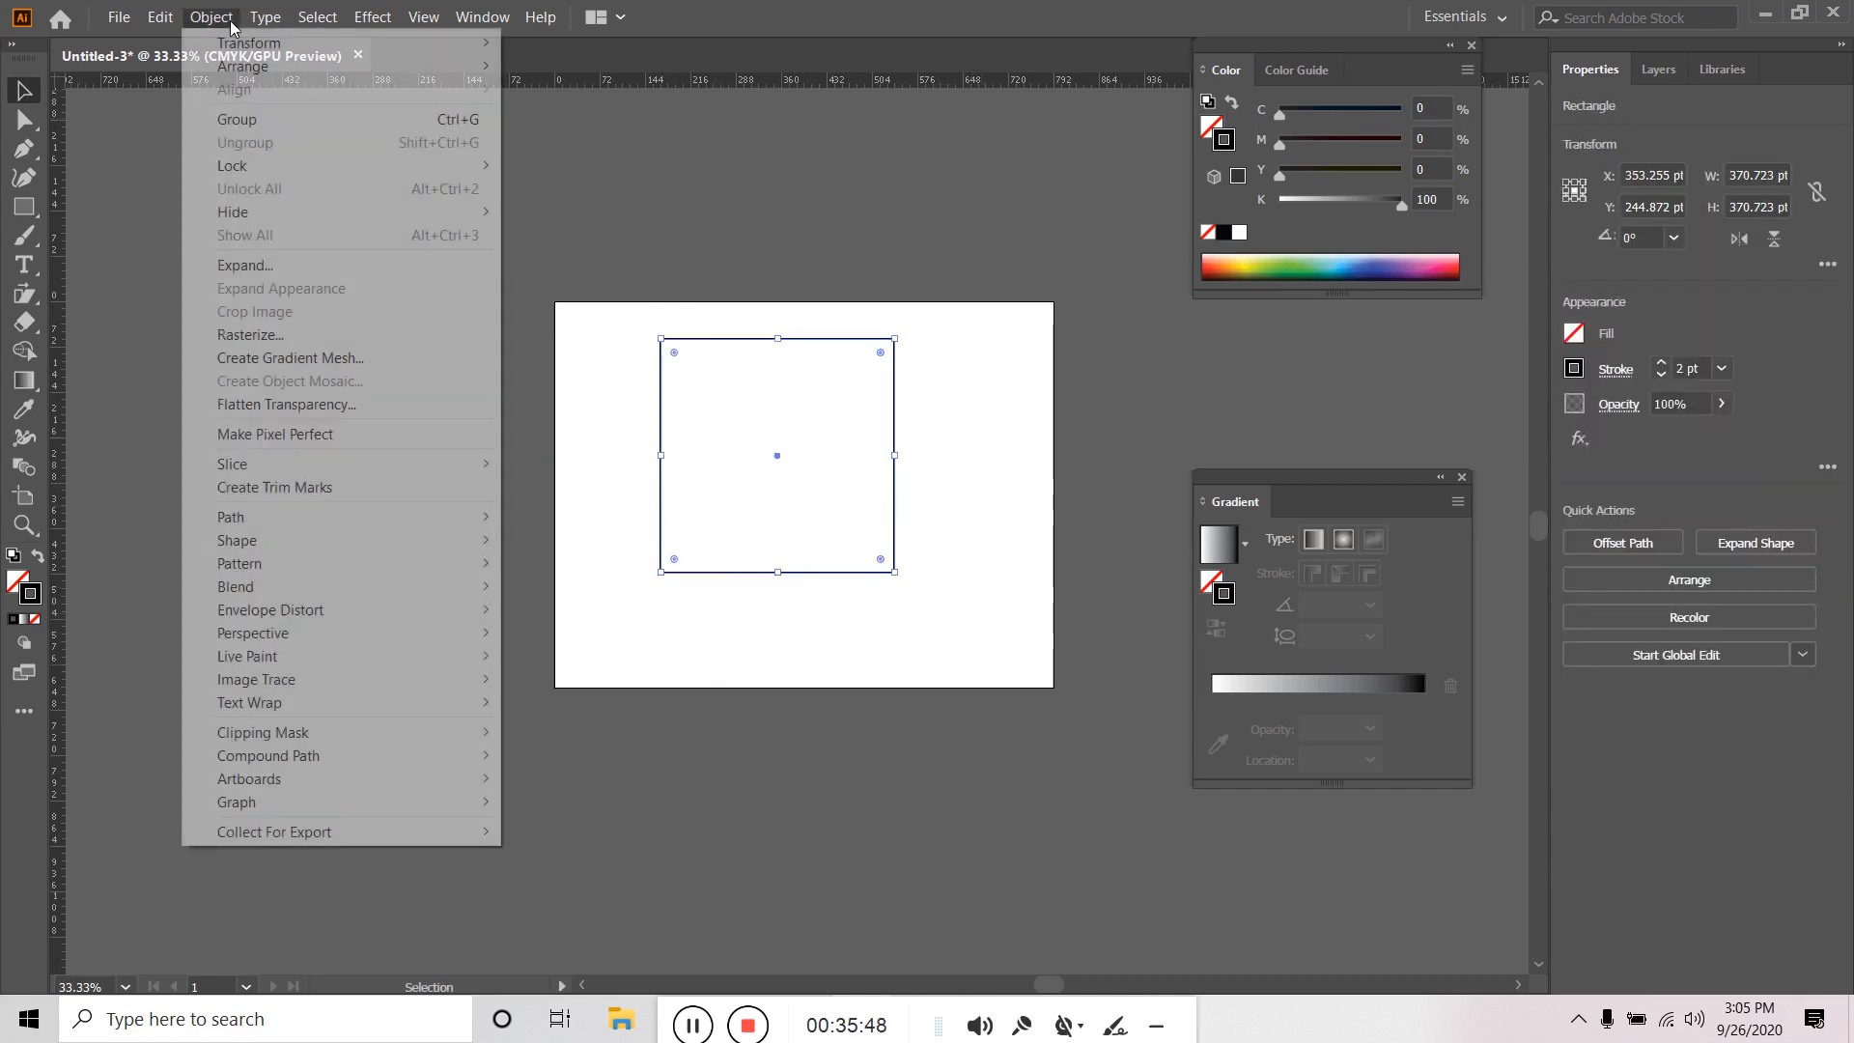
{"action": "mouse_move", "coordinate": [246, 43]}
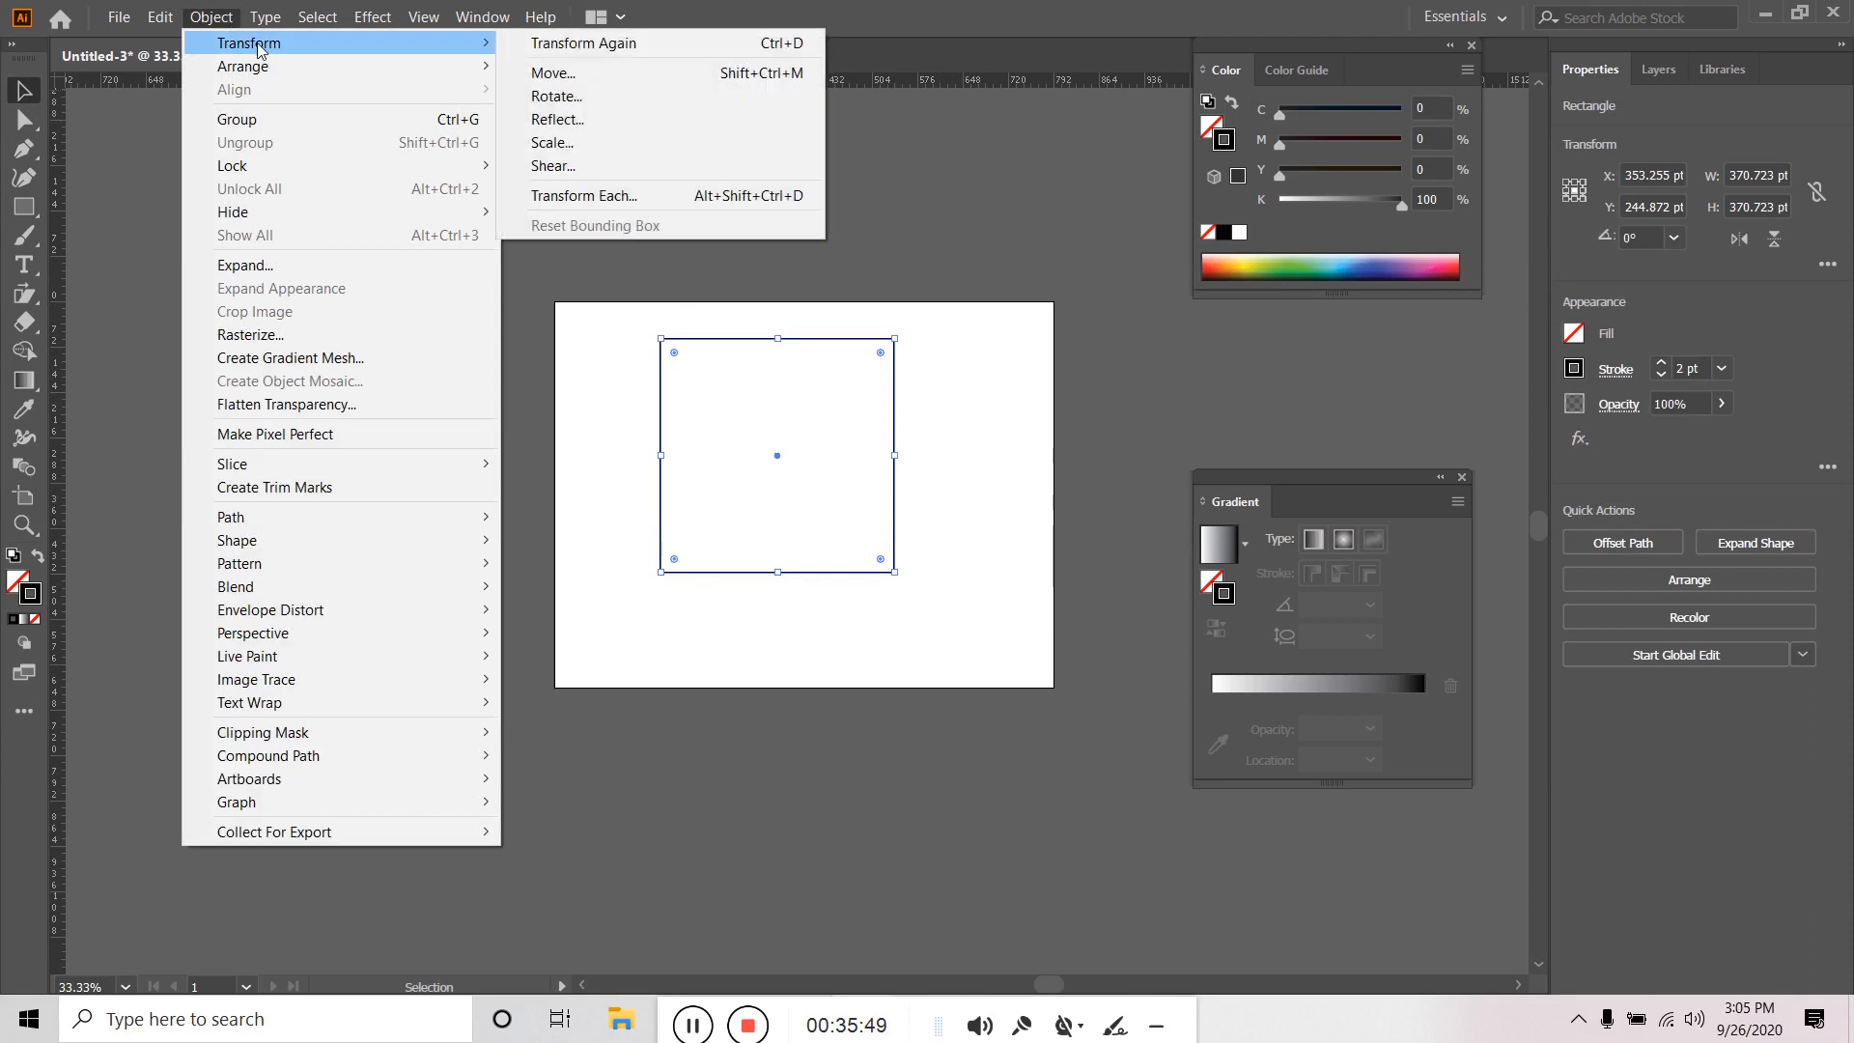
{"action": "left_click", "coordinate": [559, 197]}
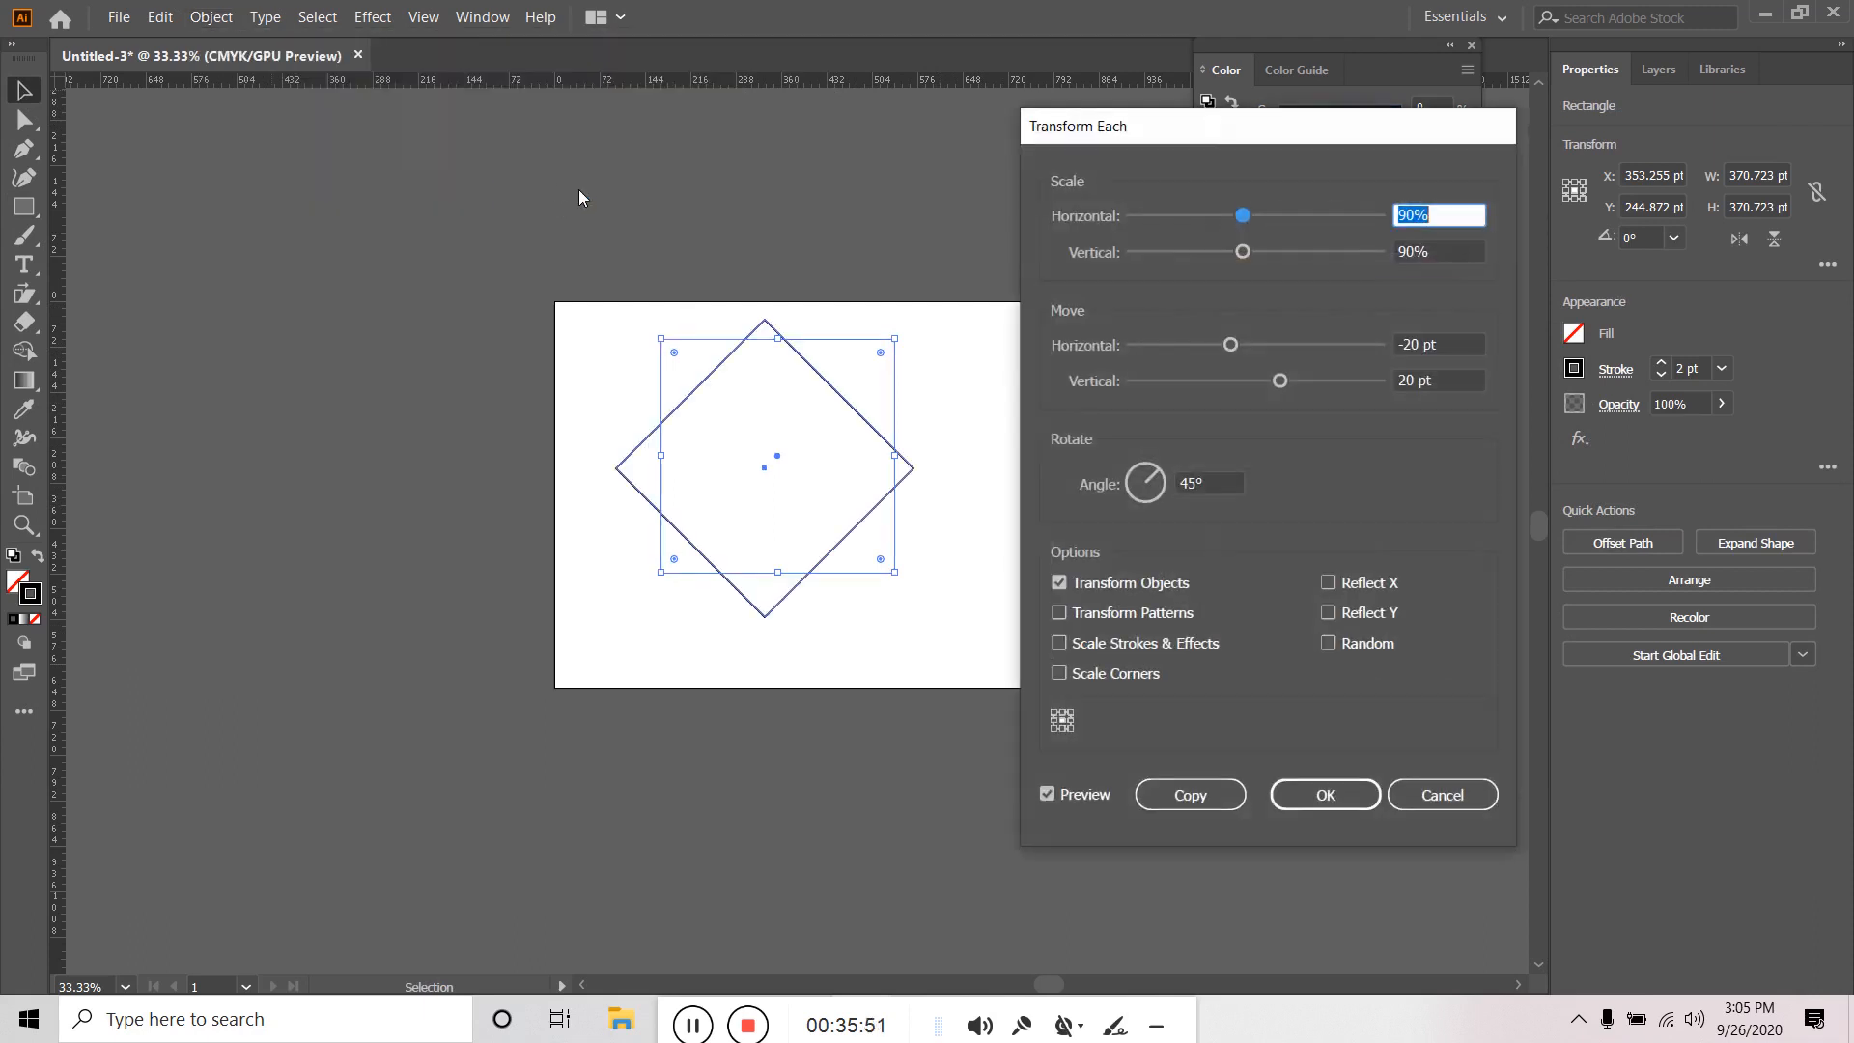
{"action": "left_click", "coordinate": [1439, 344]}
{"action": "type", "text": "0"}
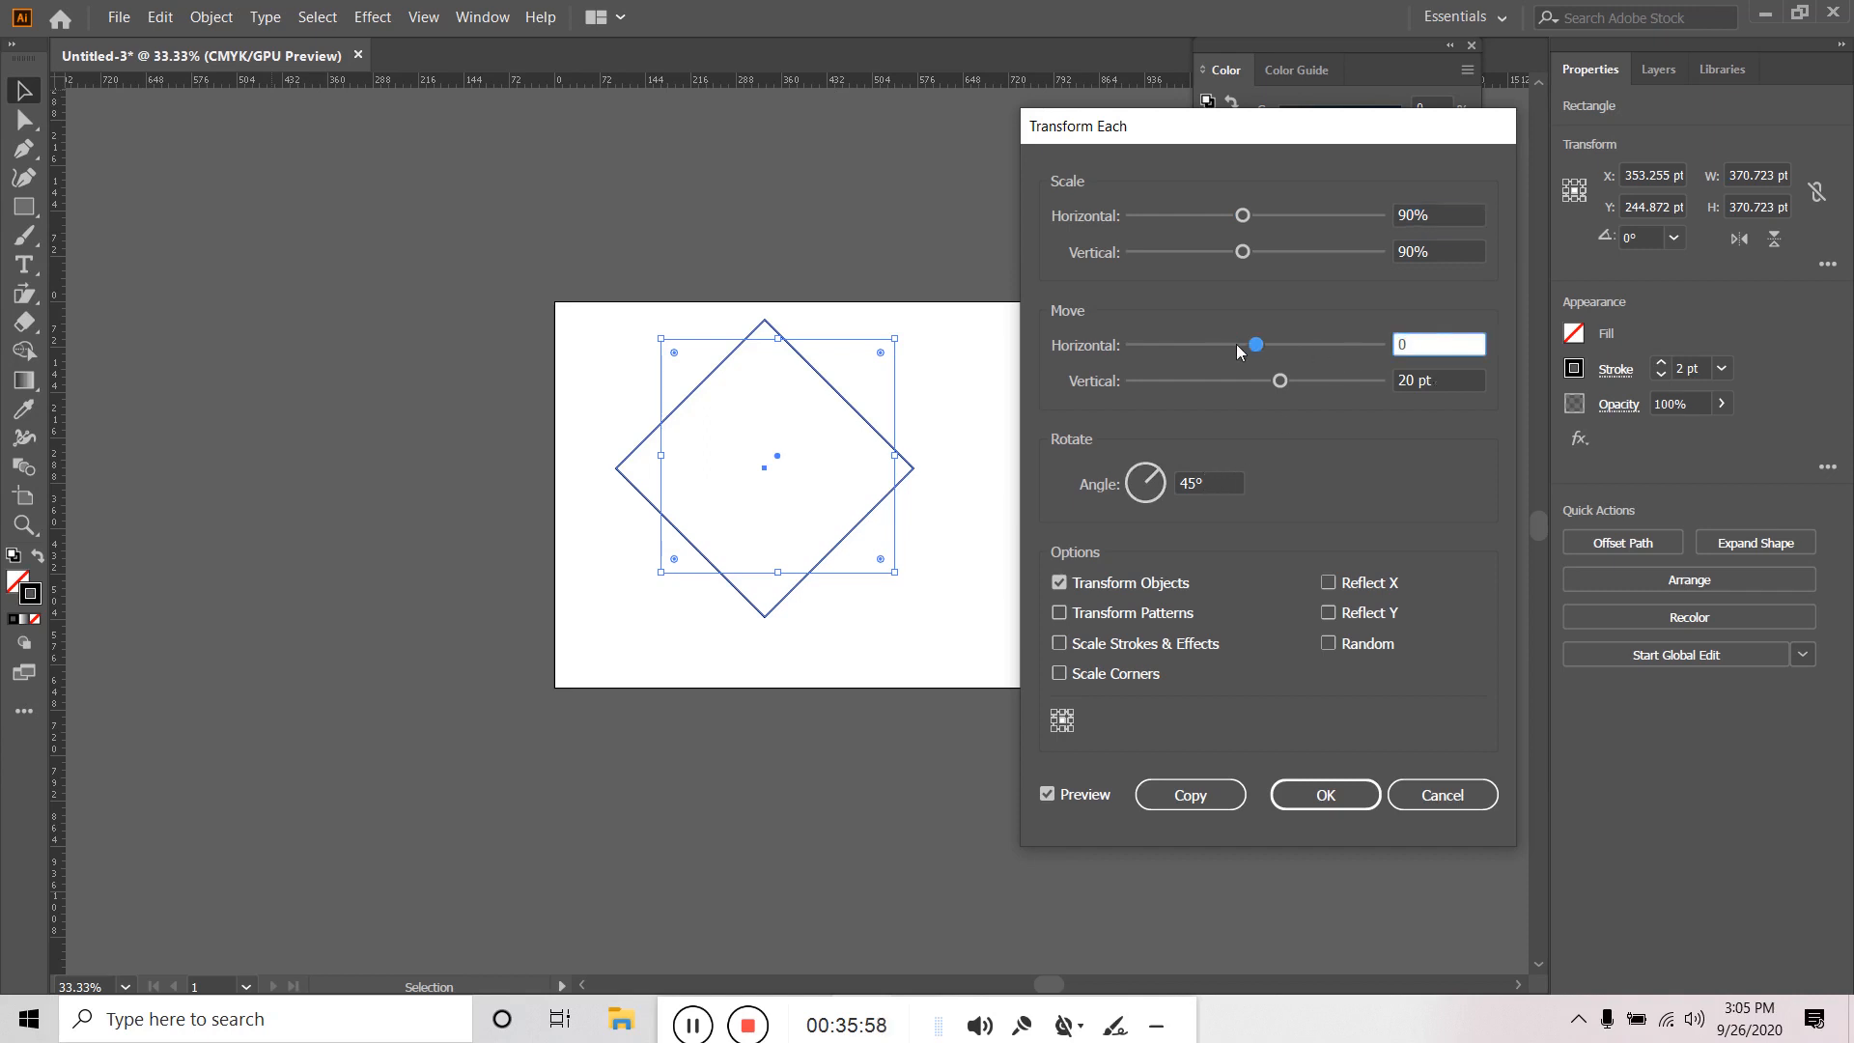
{"action": "key", "text": "Tab"}
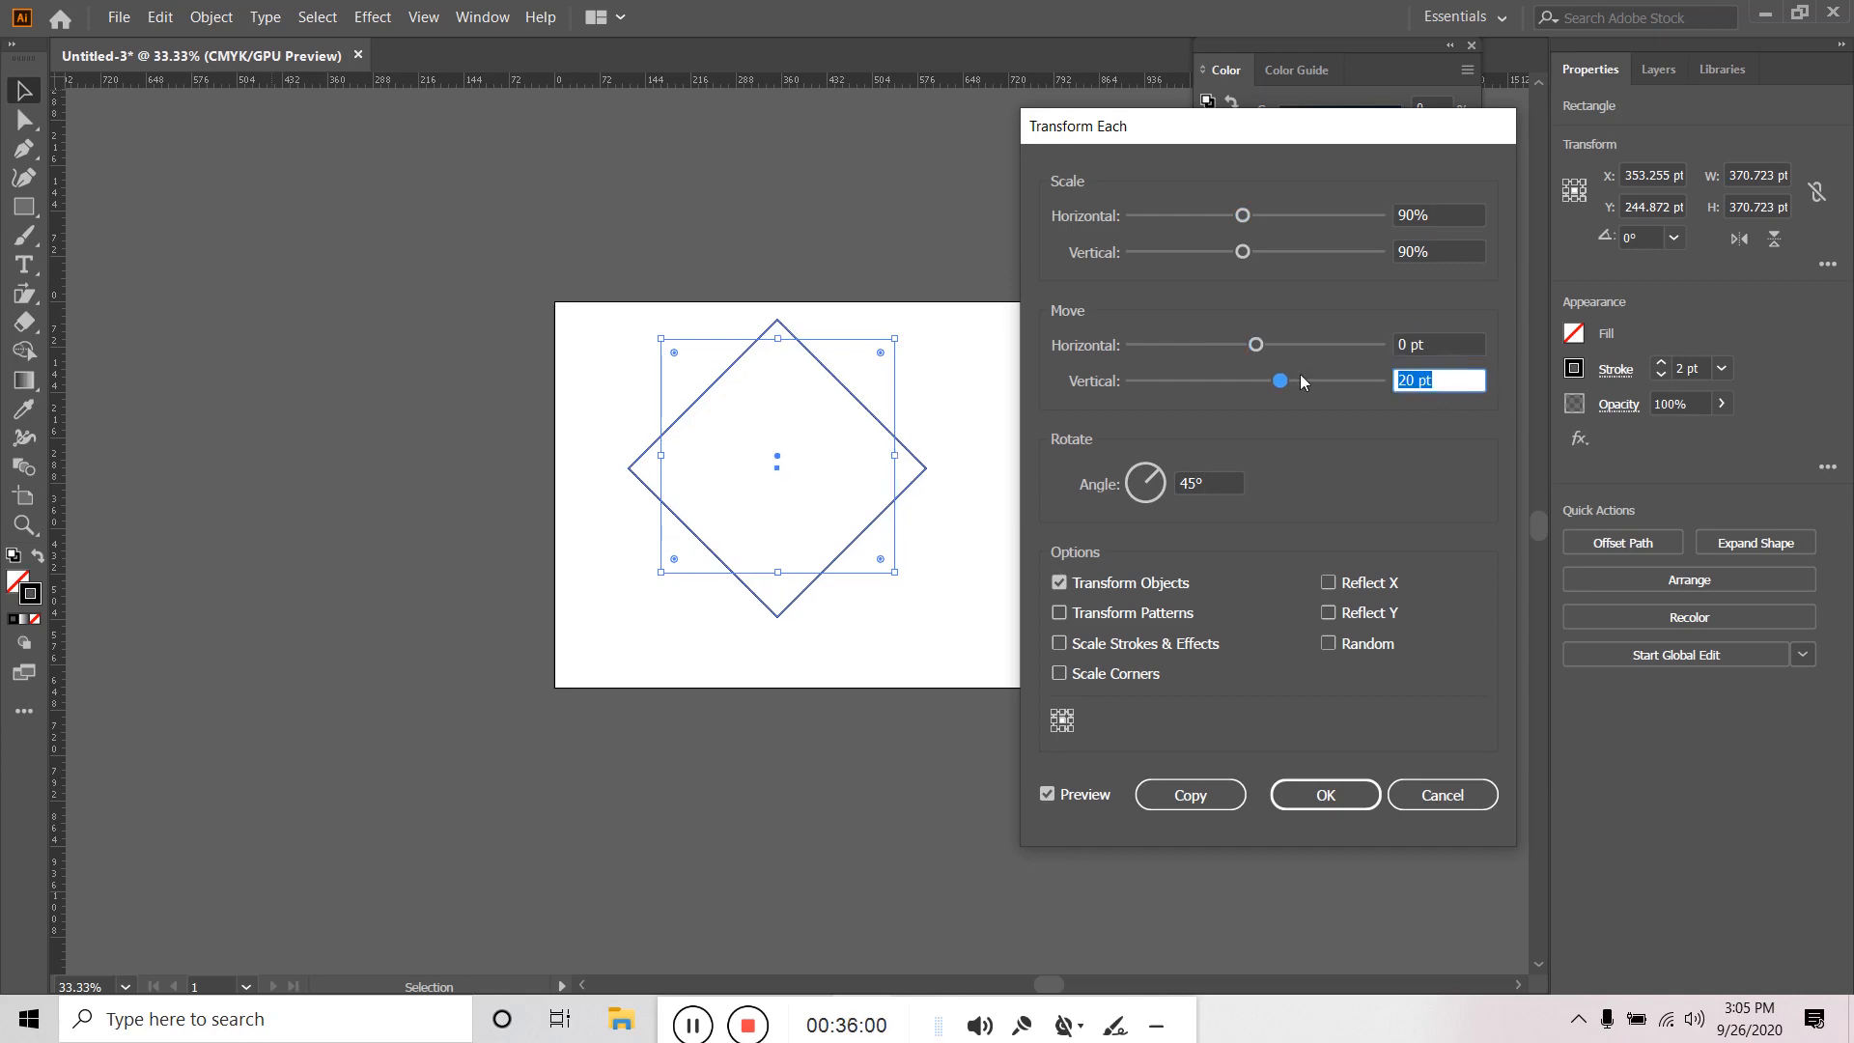
{"action": "type", "text": "0"}
Set the horizontal and vertical scale to 80% and create a transformed copy of the square.
{"action": "left_click", "coordinate": [1439, 215]}
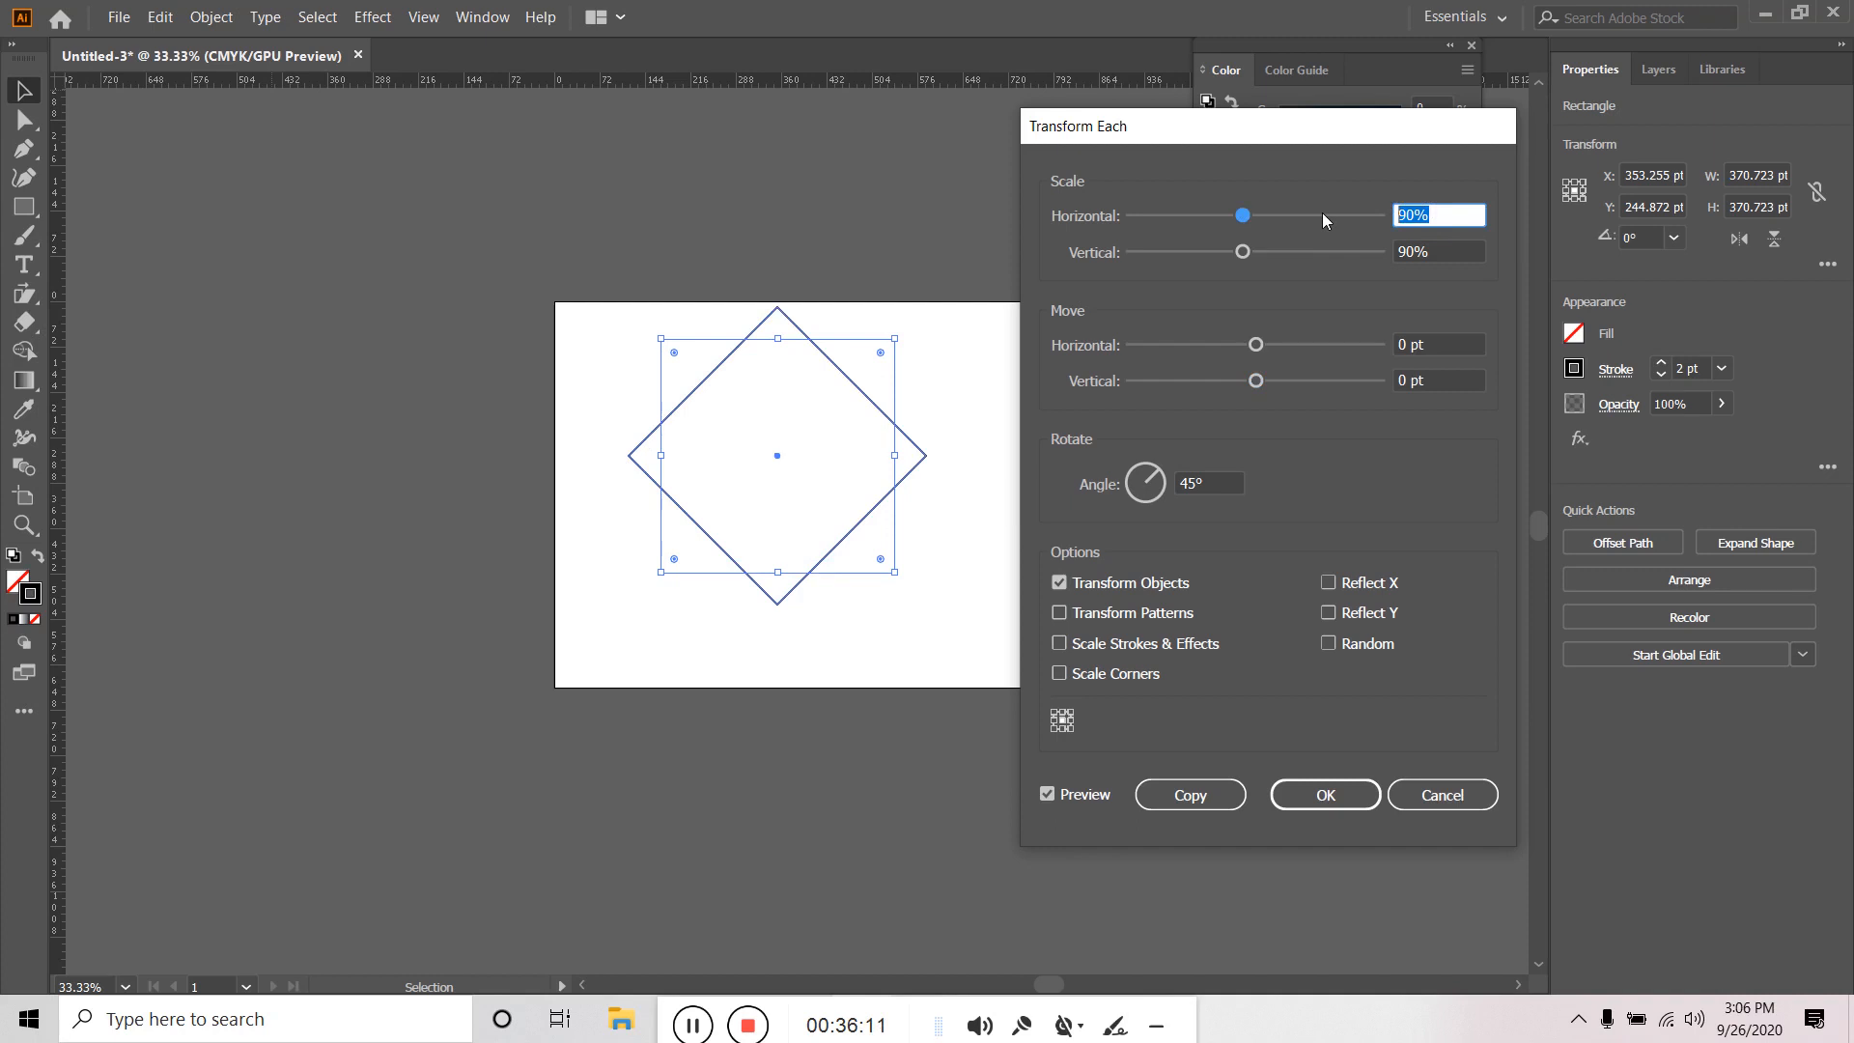
{"action": "type", "text": "80"}
{"action": "left_click", "coordinate": [1432, 251]}
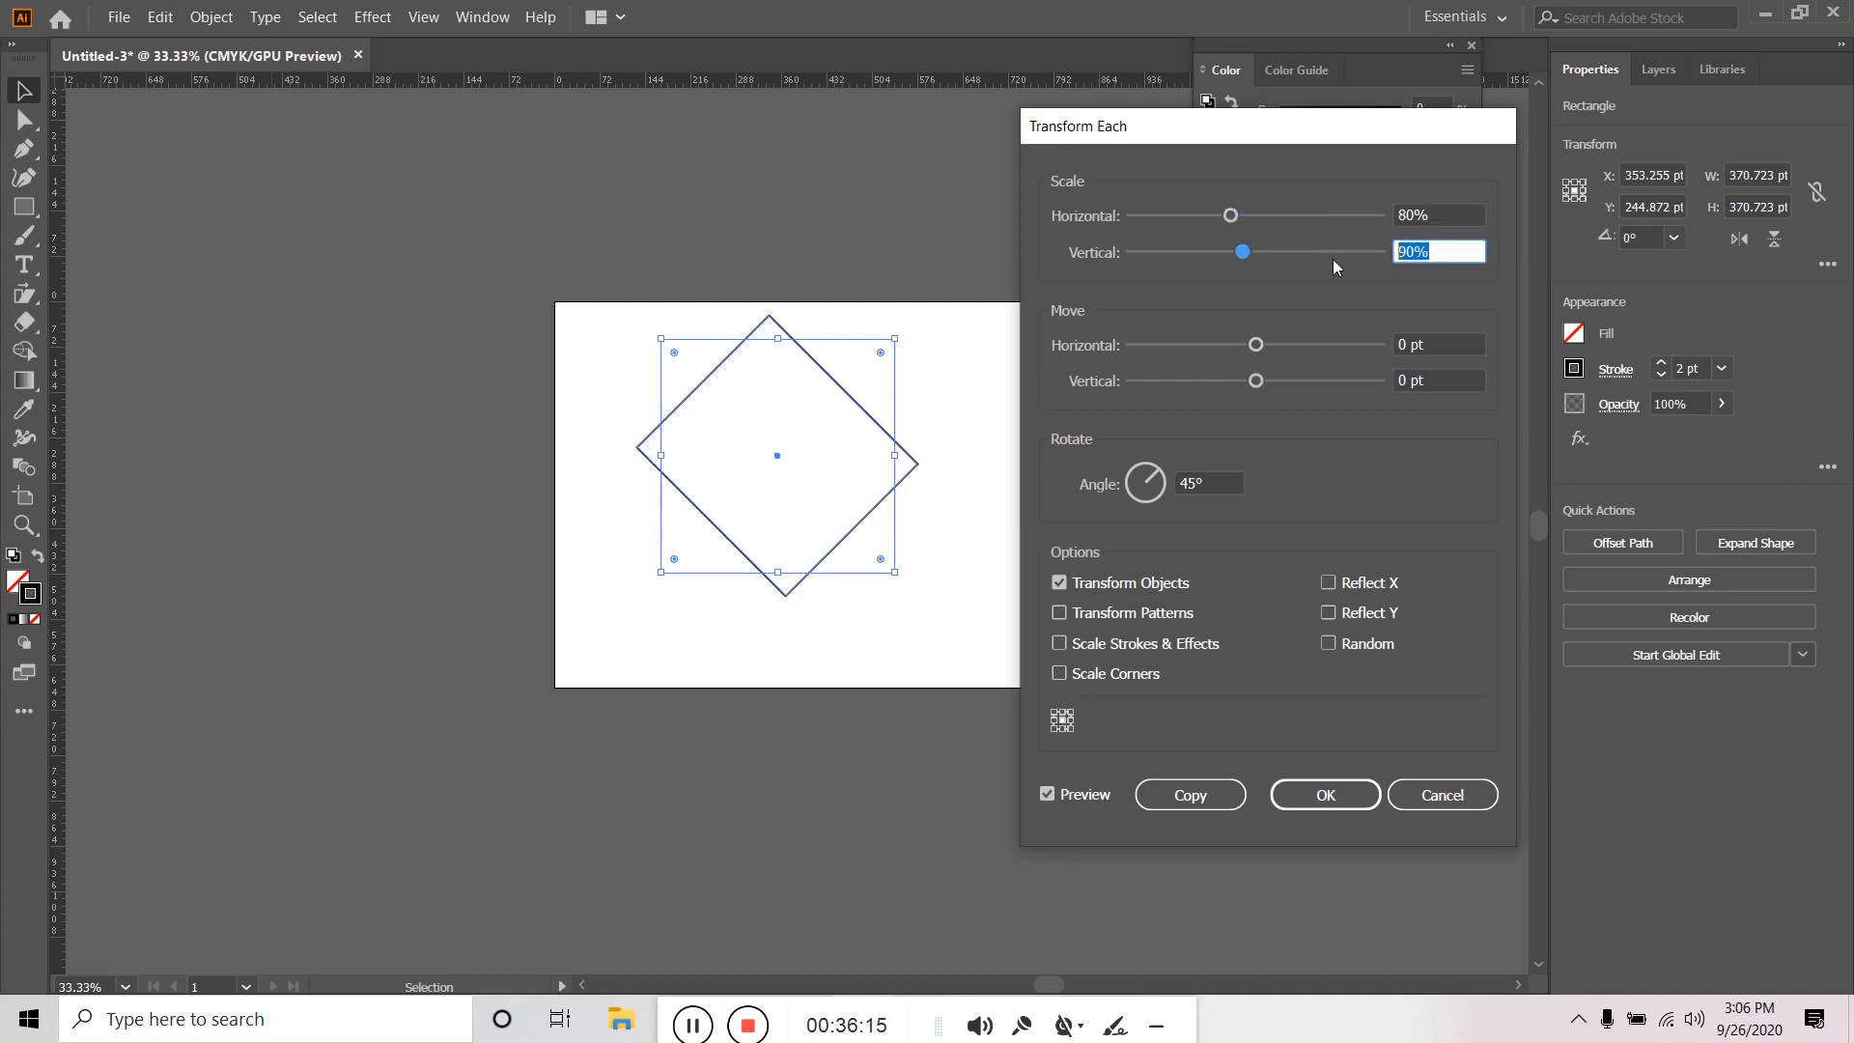
{"action": "type", "text": "80"}
{"action": "left_click", "coordinate": [1215, 790]}
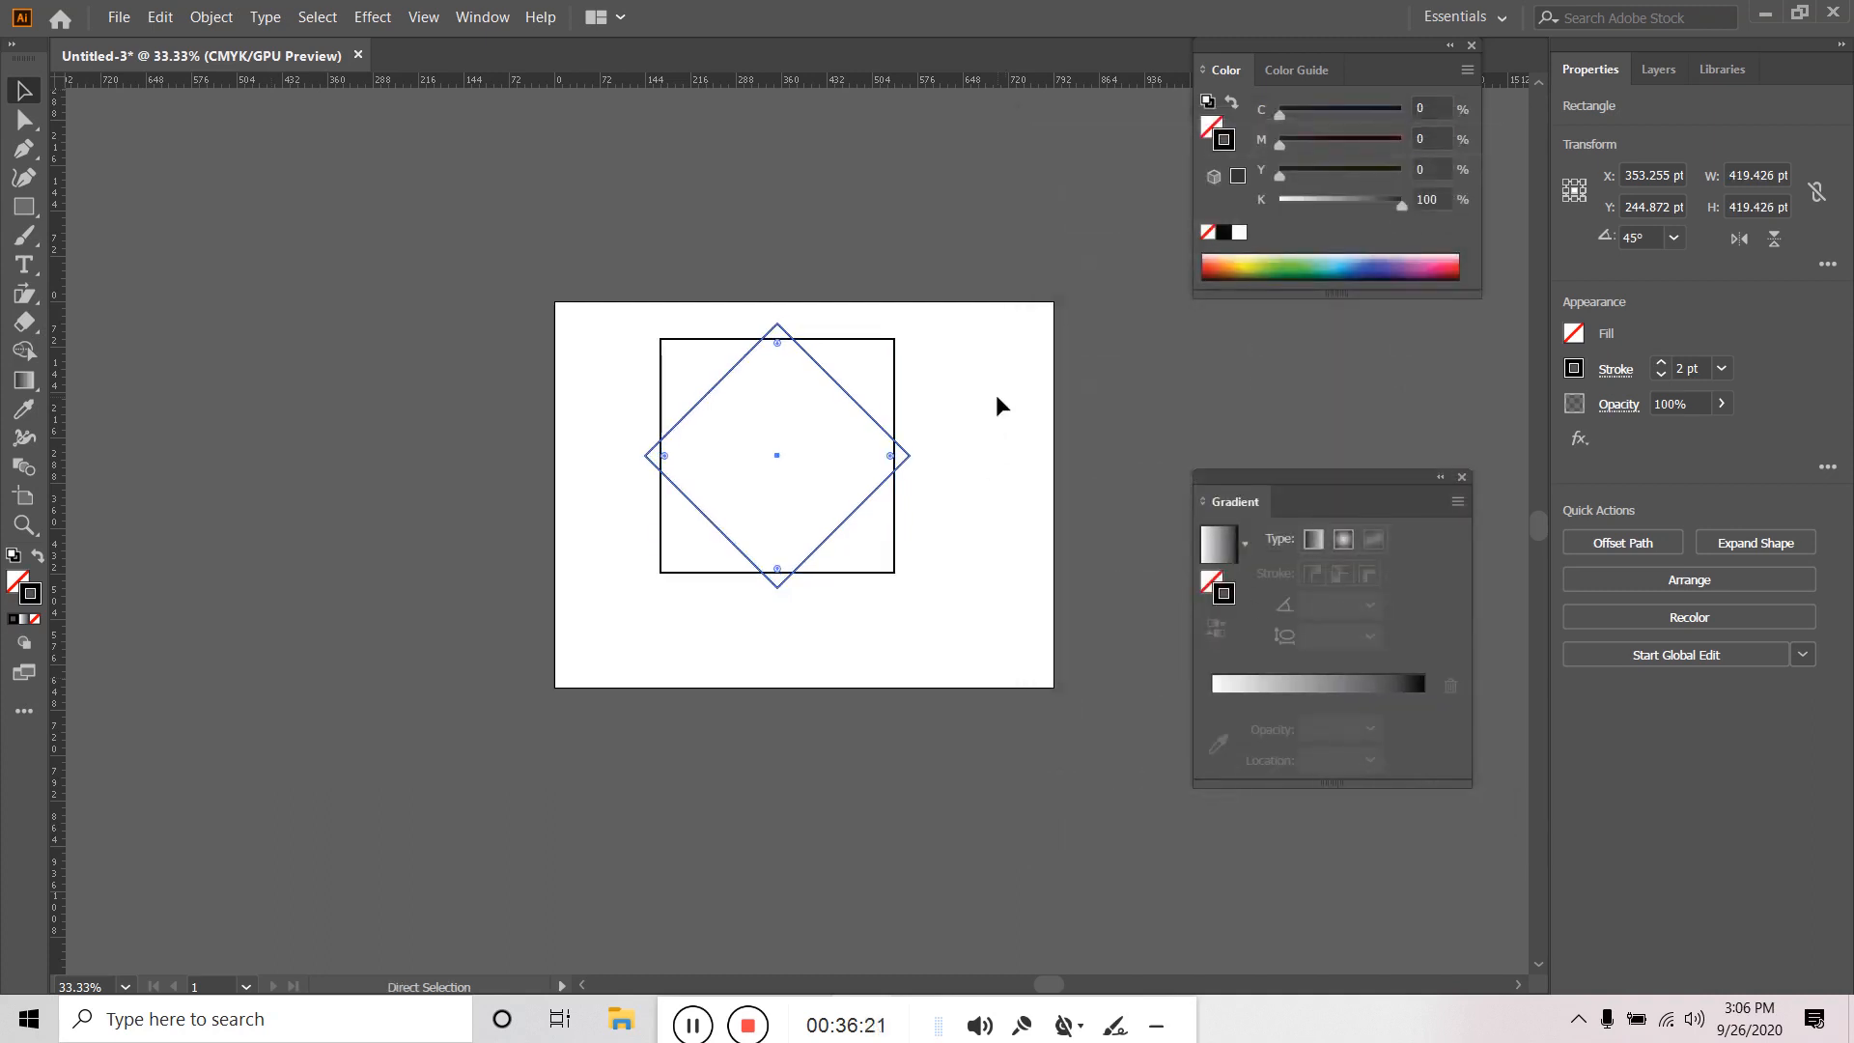
Repeat the transformation to fill the square with nested, rotated copies down to its center, and deselect them.
{"action": "key", "text": "ctrl+d"}
{"action": "key", "text": "ctrl+d"}
{"action": "key", "text": "ctrl+d"}
{"action": "key", "text": "ctrl+d"}
{"action": "key", "text": "ctrl+d"}
{"action": "key", "text": "ctrl+d"}
{"action": "key", "text": "ctrl+d"}
{"action": "key", "text": "ctrl+d"}
{"action": "key", "text": "ctrl+d"}
{"action": "key", "text": "ctrl+d"}
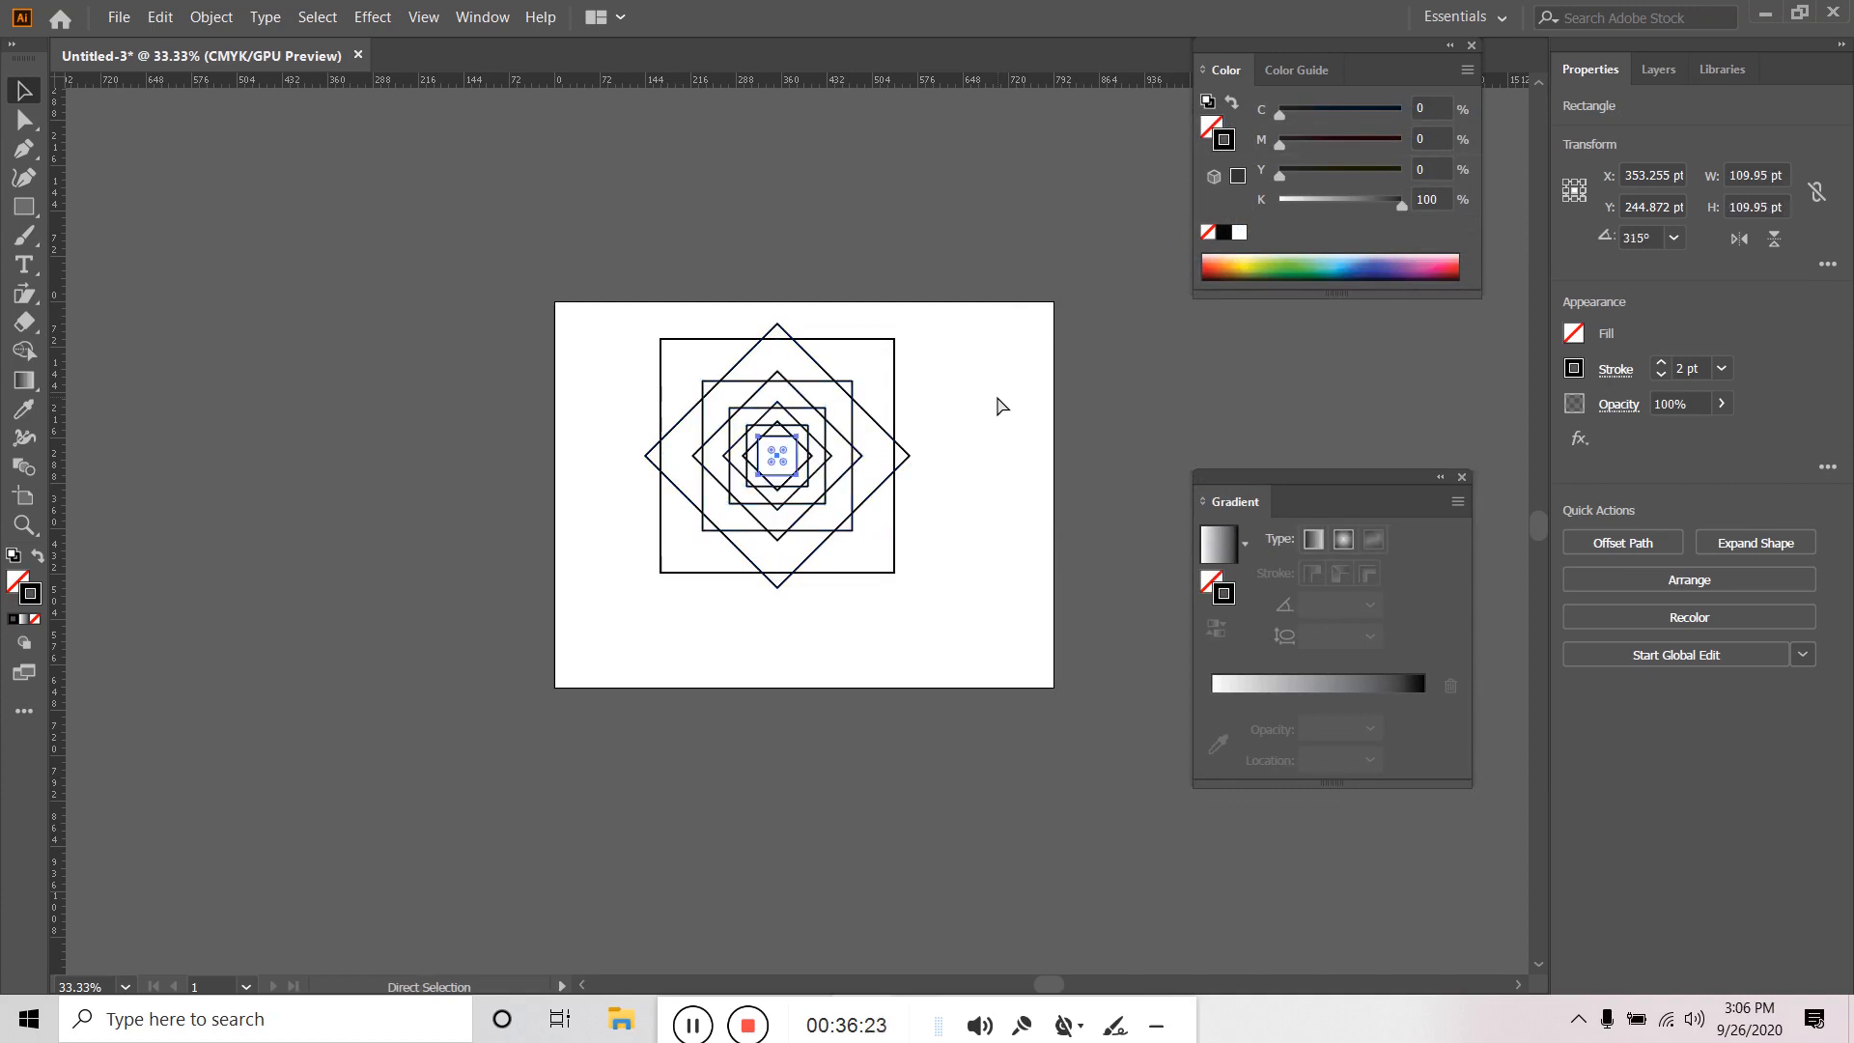
{"action": "key", "text": "ctrl+d"}
{"action": "key", "text": "ctrl+d"}
{"action": "key", "text": "ctrl+d"}
{"action": "key", "text": "ctrl+d"}
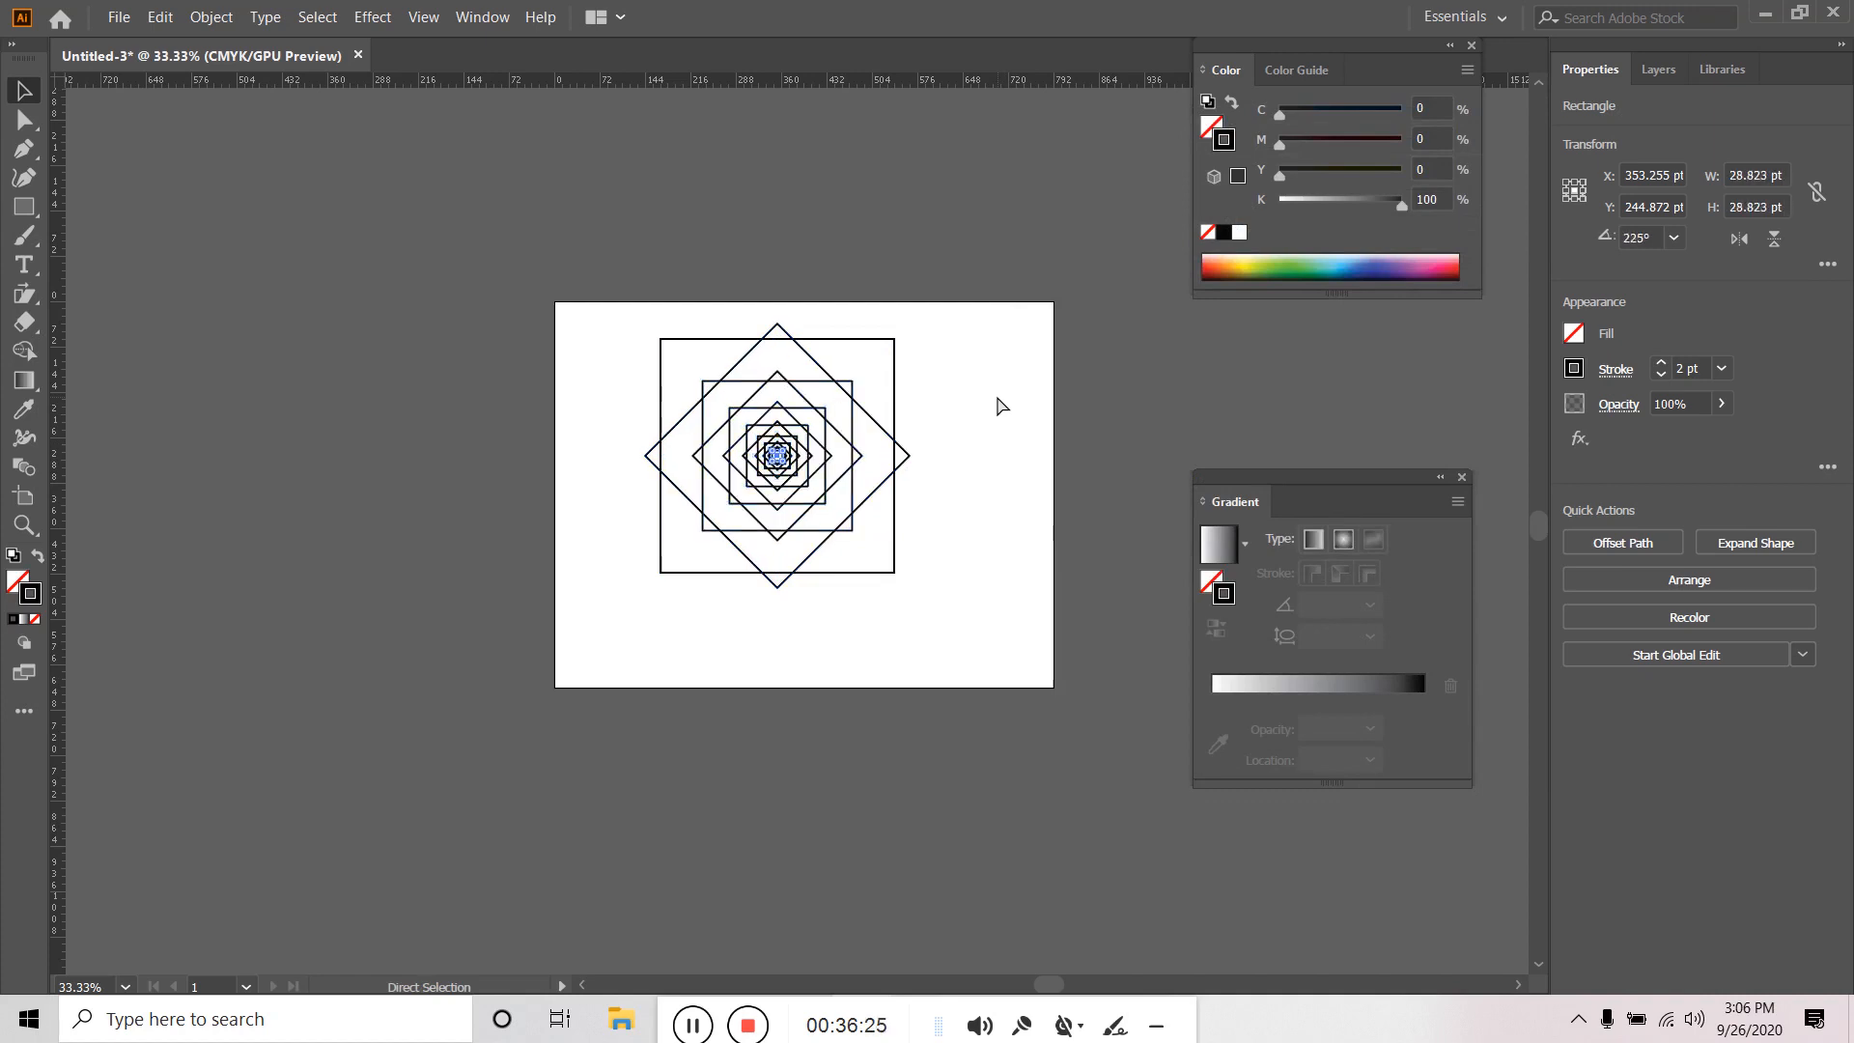
{"action": "left_click", "coordinate": [995, 394]}
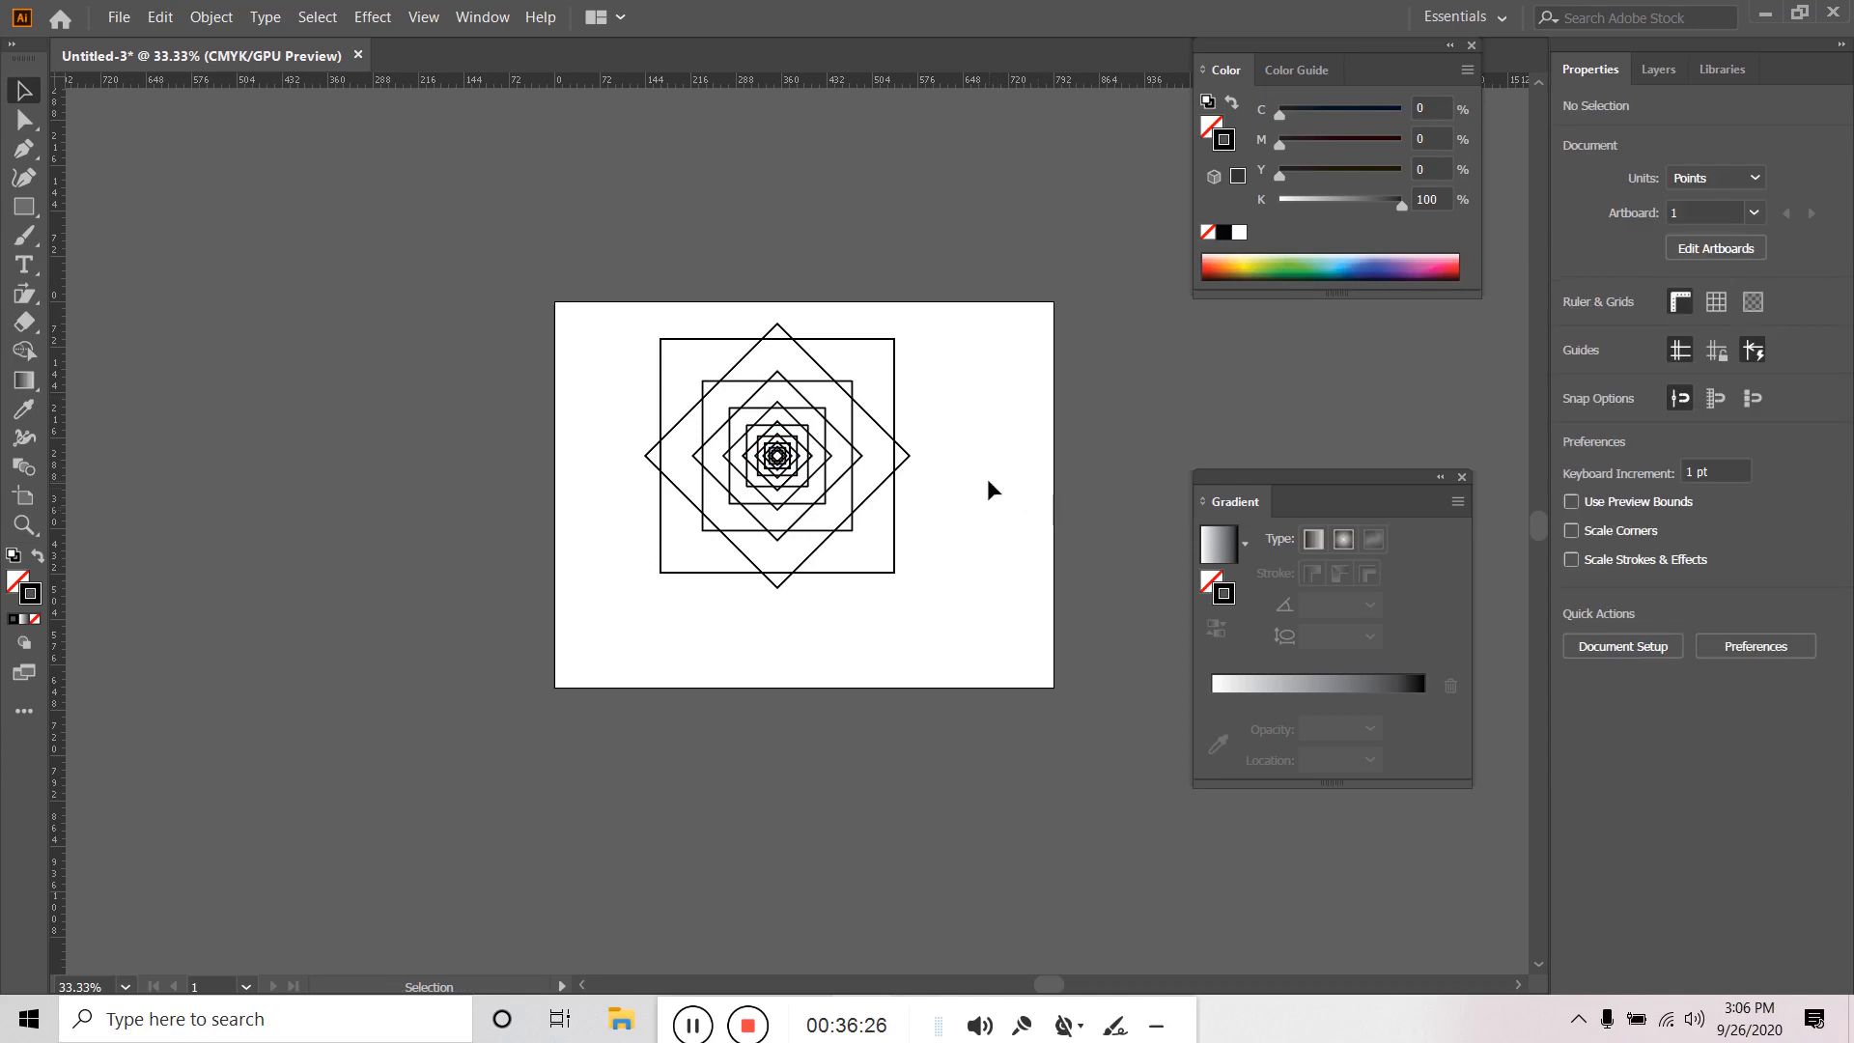
Undo the last few innermost copies of the square.
{"action": "key", "text": "ctrl+z"}
{"action": "key", "text": "ctrl+z"}
{"action": "key", "text": "ctrl+z"}
{"action": "key", "text": "ctrl+z"}
Select the whole nested square pattern and delete it.
{"action": "left_click", "coordinate": [1035, 490]}
{"action": "left_click_drag", "start_coordinate": [940, 468], "coordinate": [556, 606]}
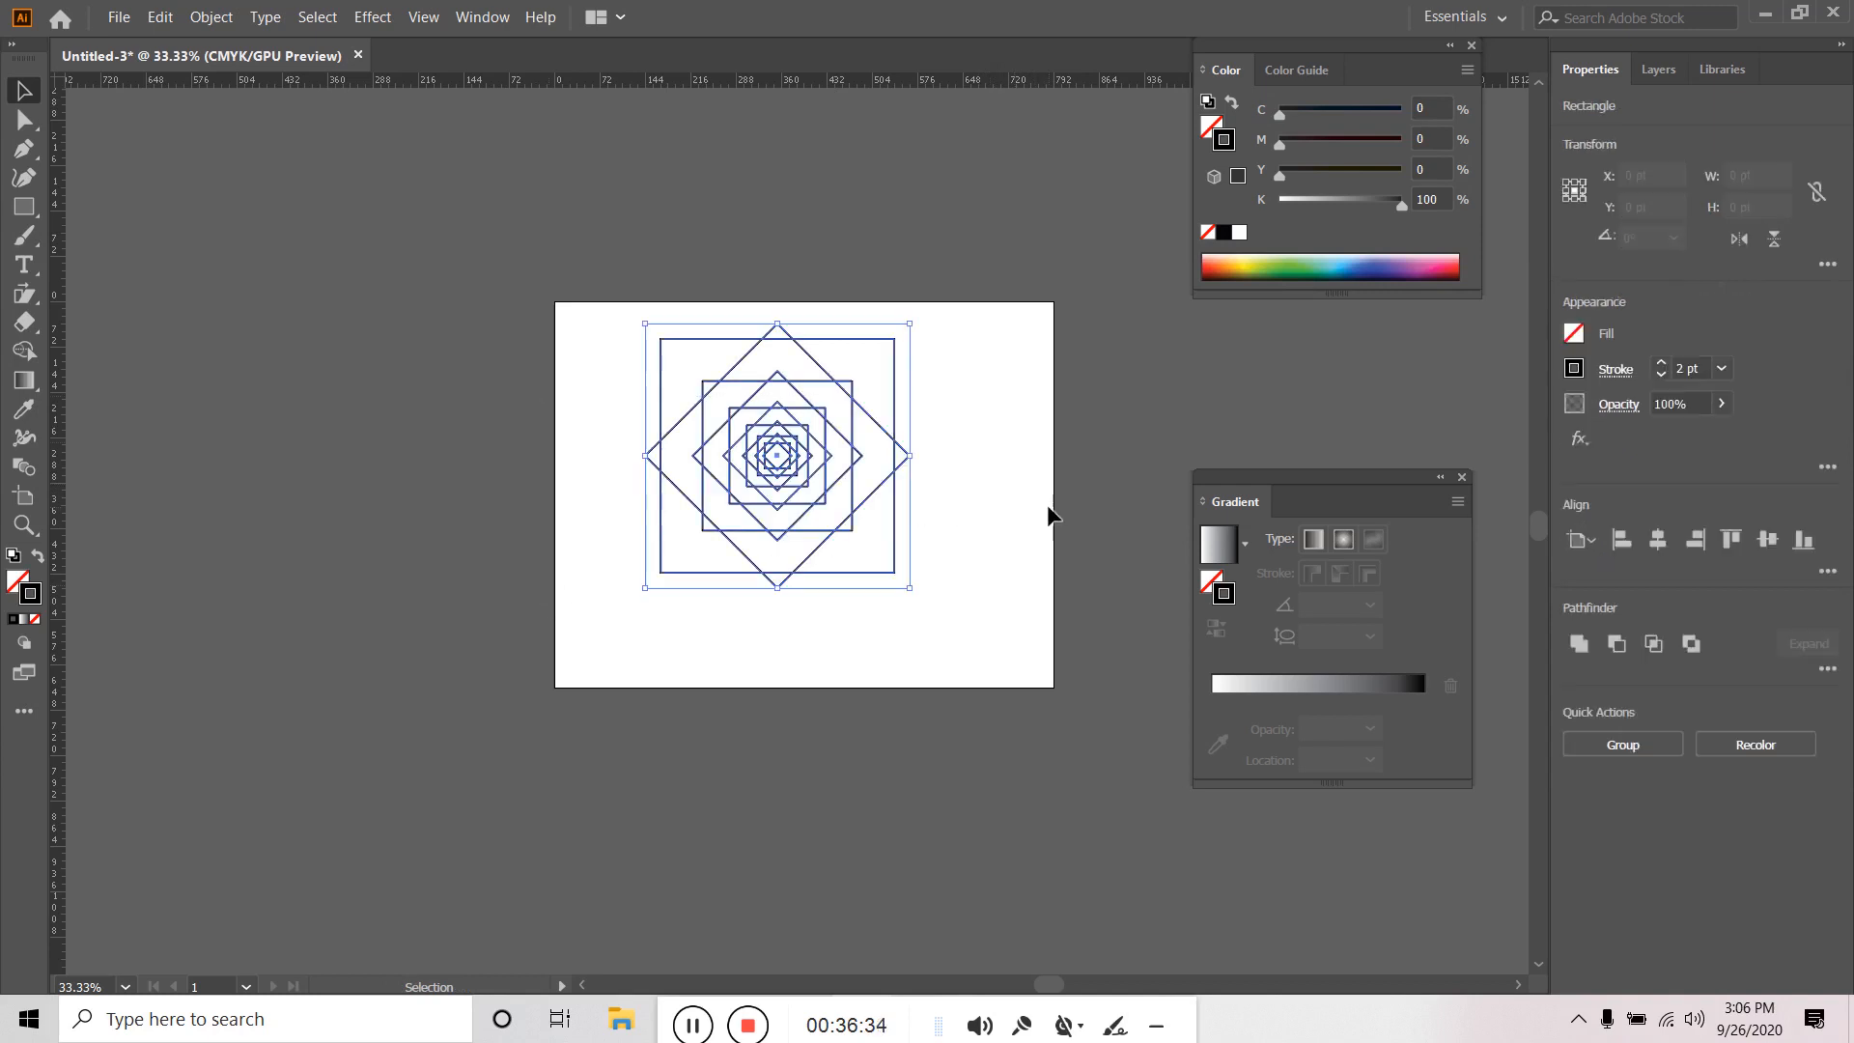
{"action": "key", "text": "Delete"}
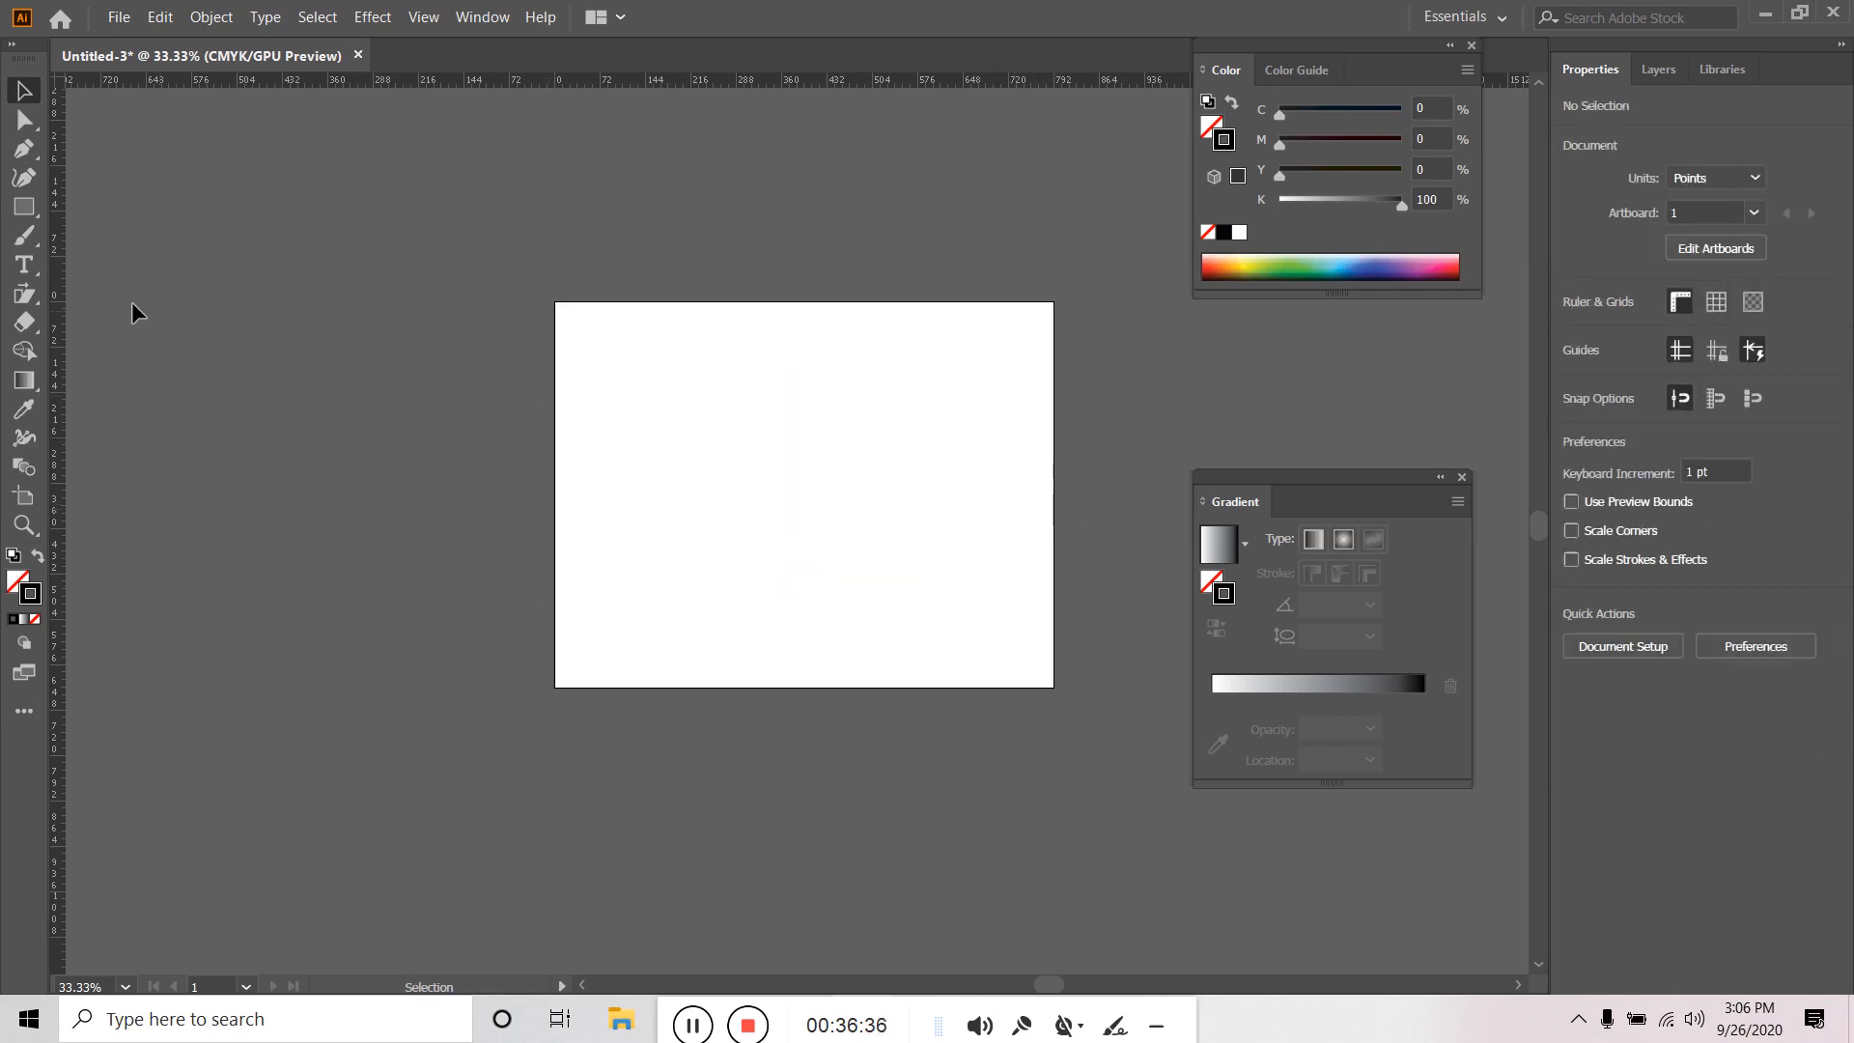
Draw a square about 218 pt wide on the artboard and create a Transform Each copy at 80% scale with a 0° angle.
{"action": "left_click", "coordinate": [23, 207]}
{"action": "left_click_drag", "start_coordinate": [656, 392], "coordinate": [793, 530]}
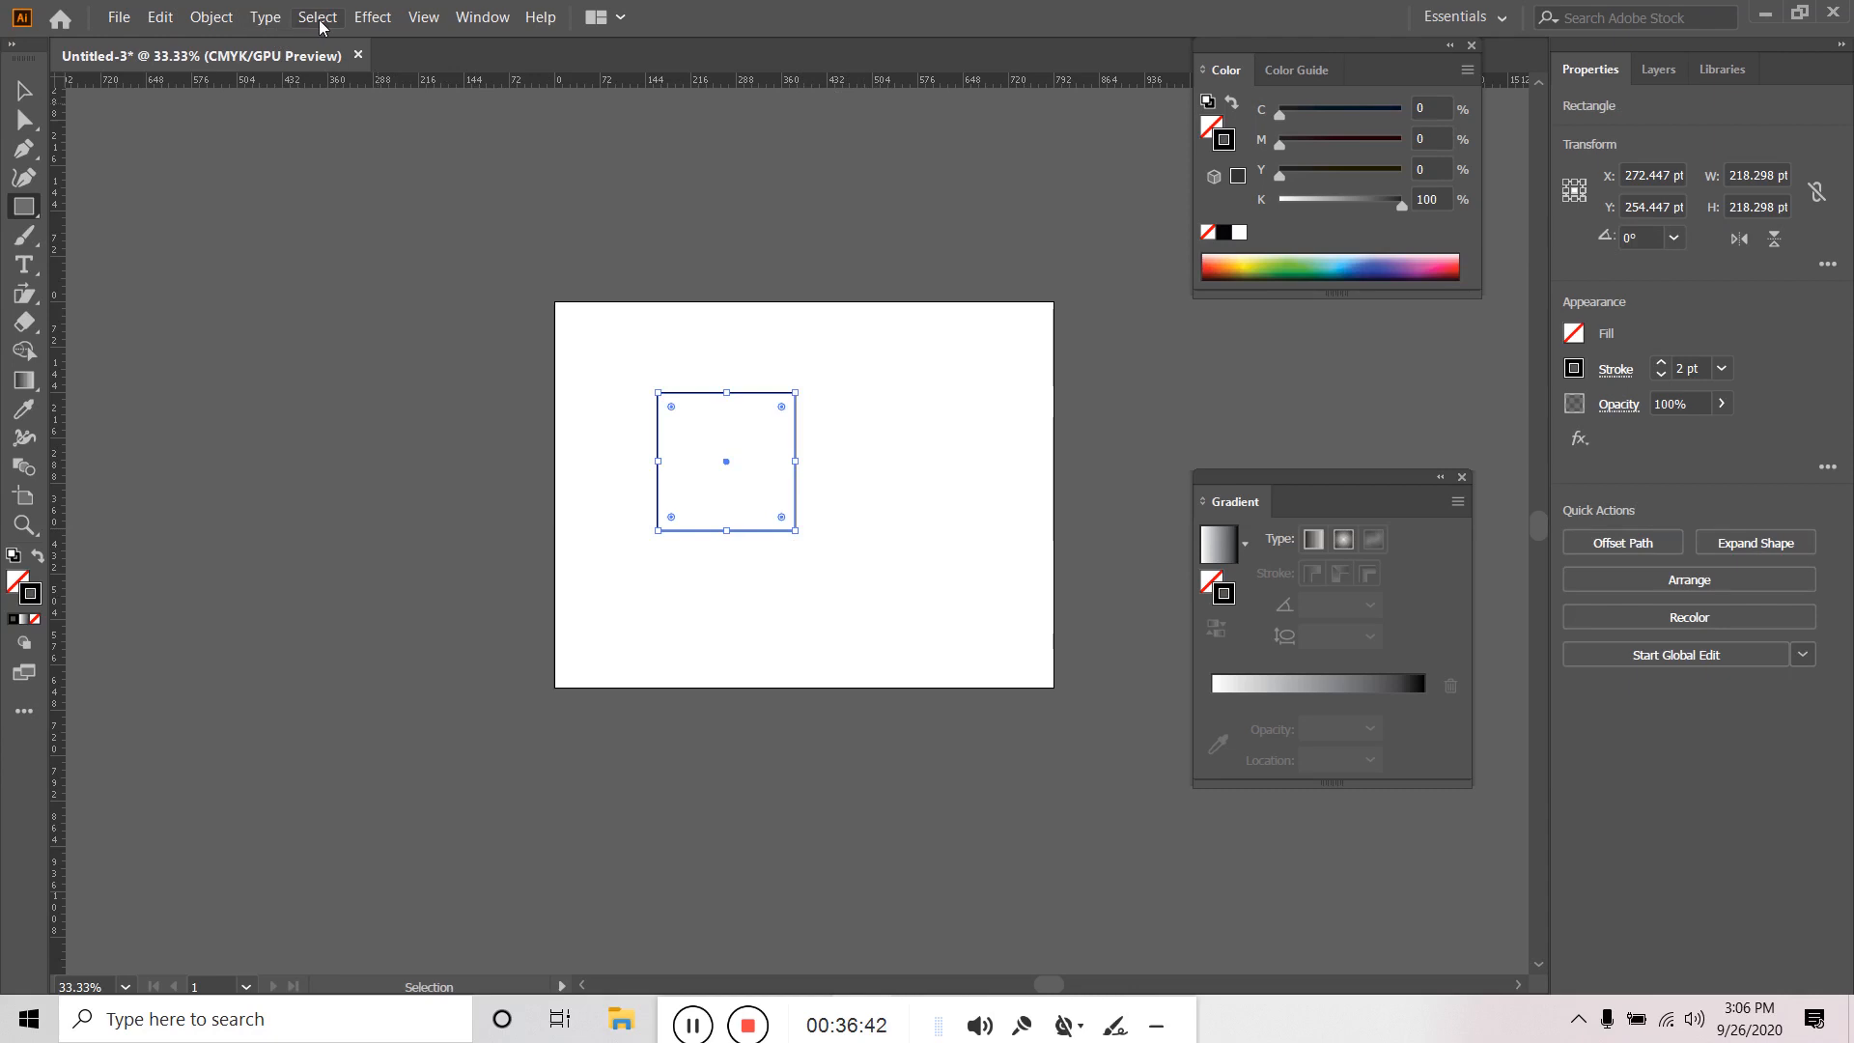
{"action": "left_click", "coordinate": [211, 17]}
{"action": "mouse_move", "coordinate": [289, 43]}
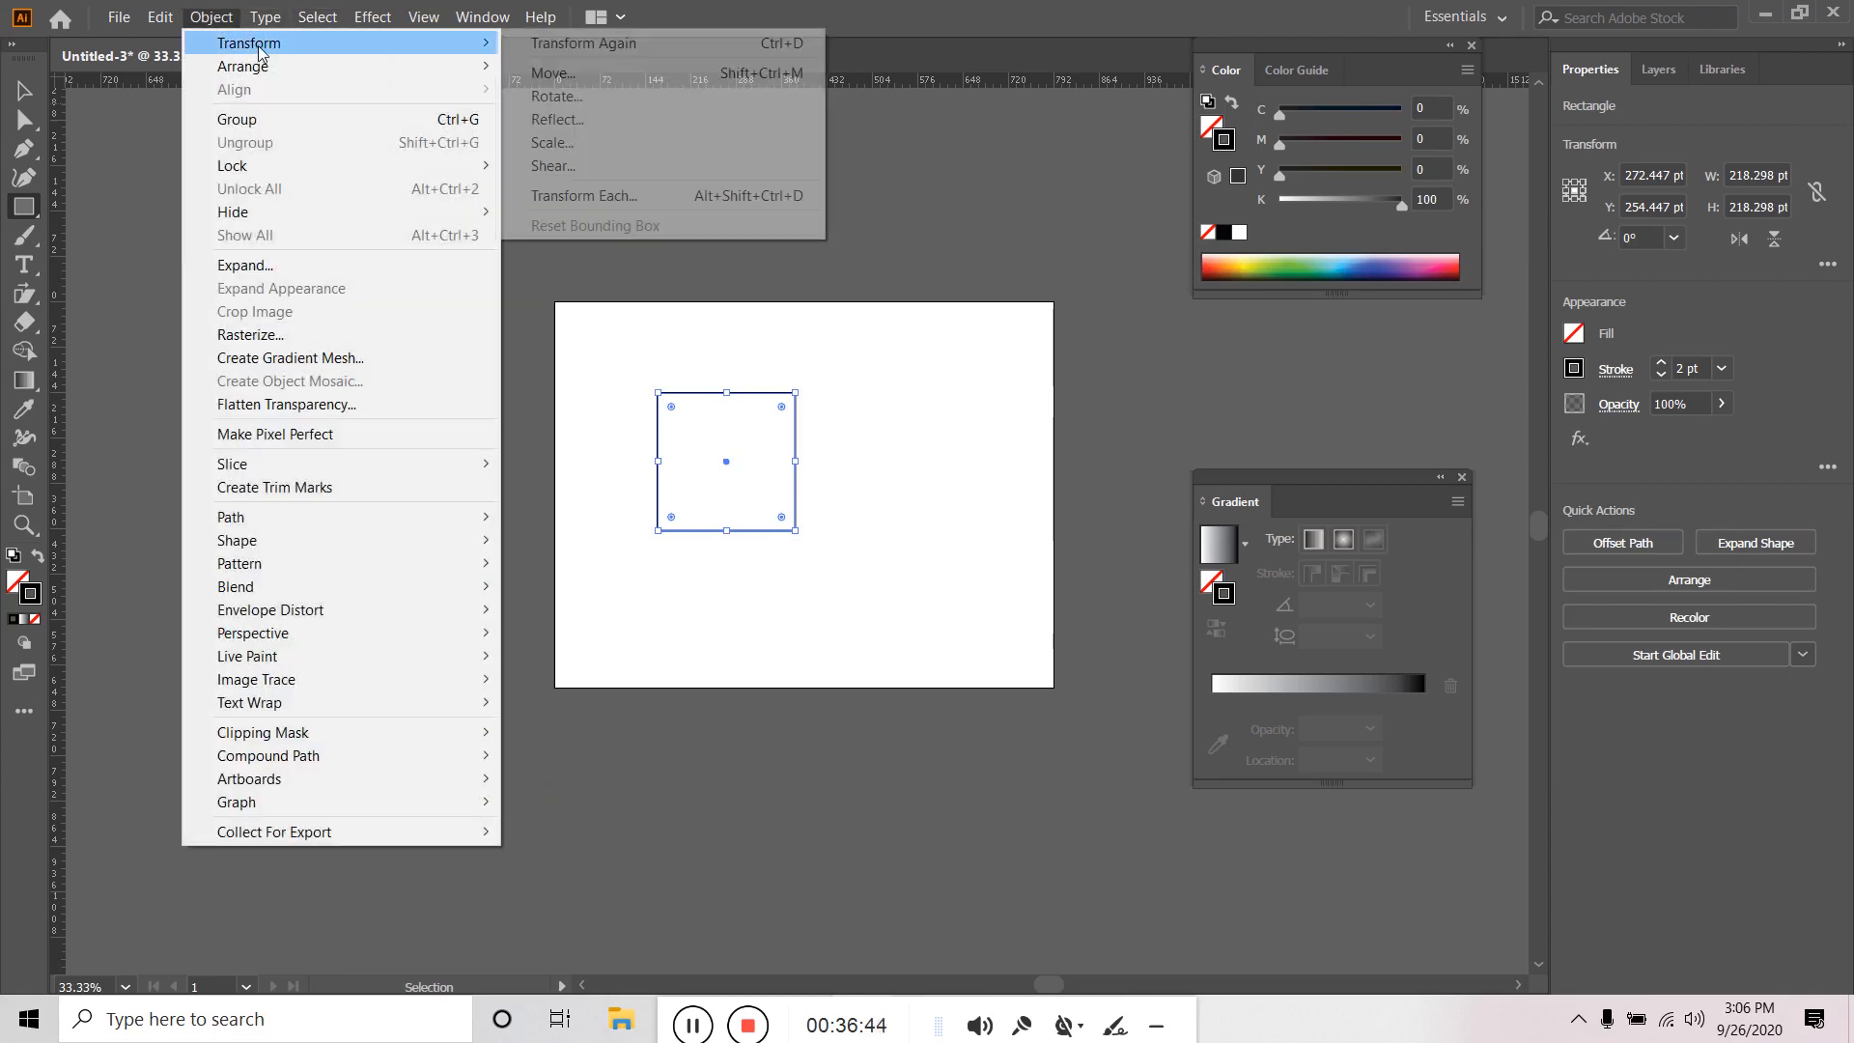
{"action": "left_click", "coordinate": [594, 195]}
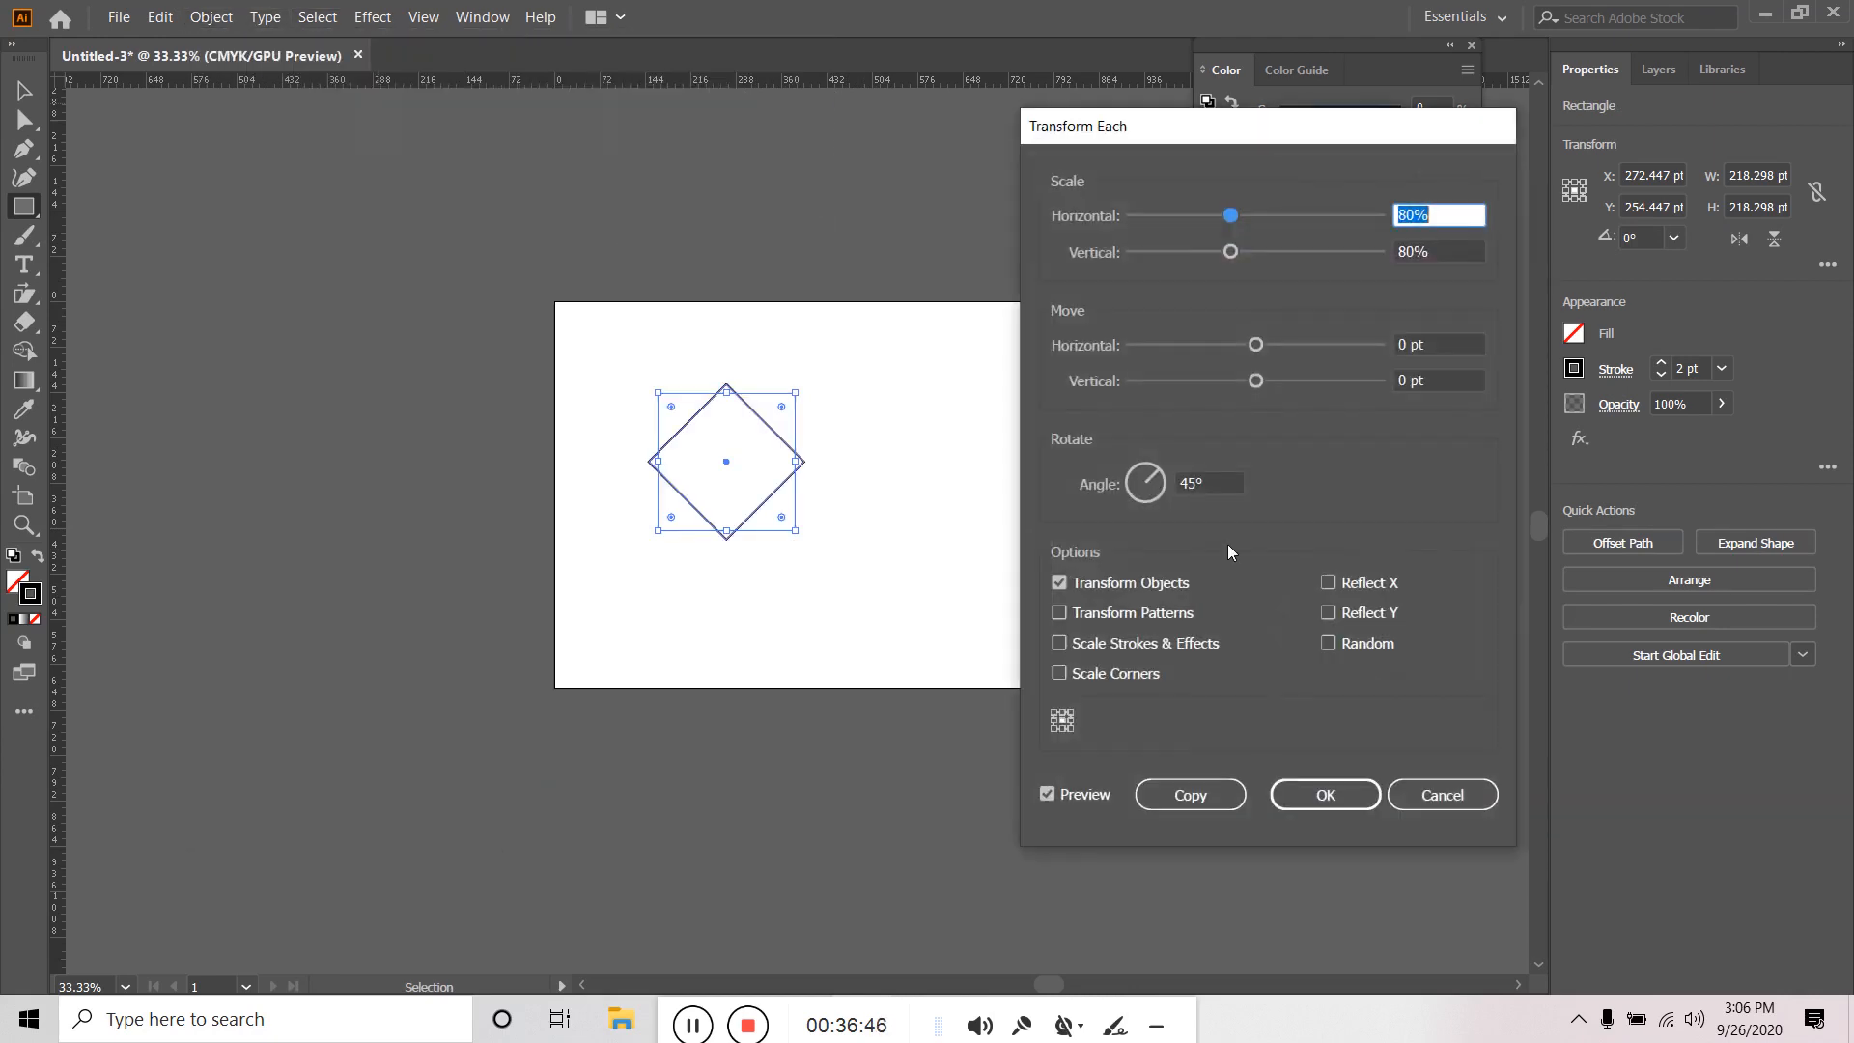
{"action": "left_click", "coordinate": [1186, 482]}
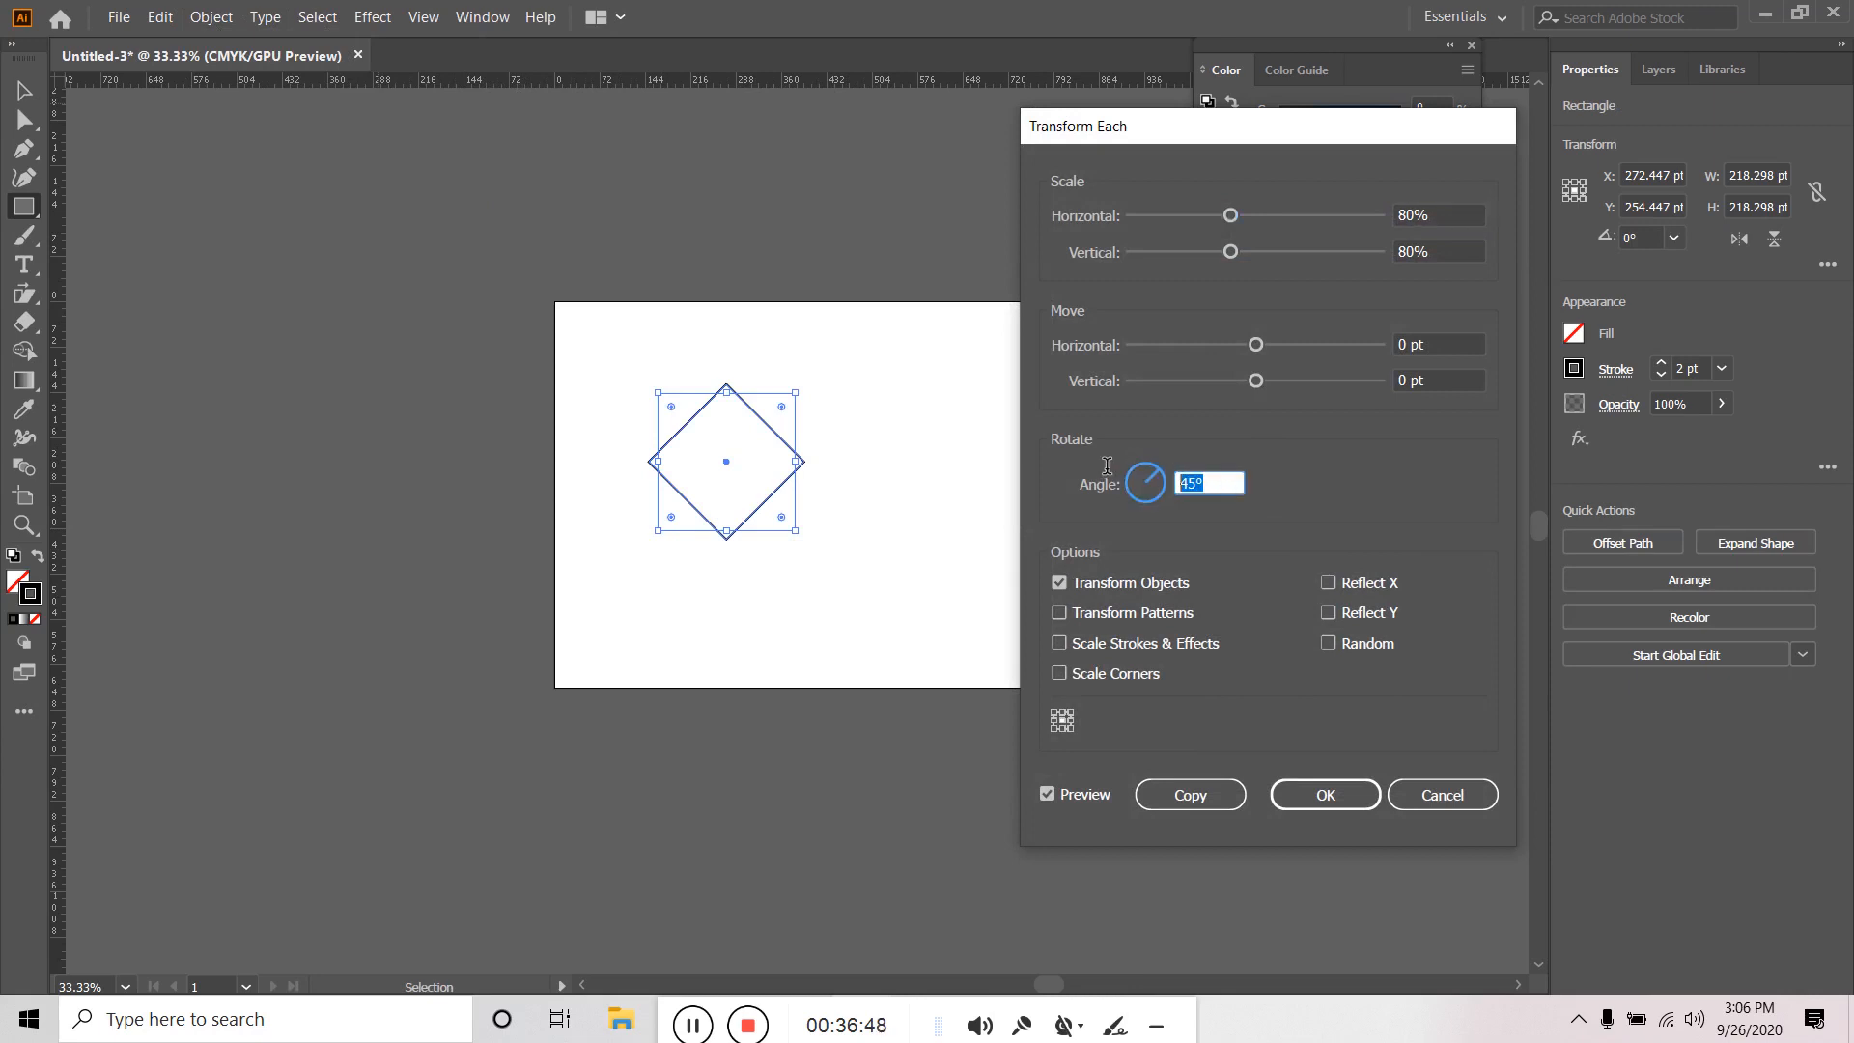
{"action": "type", "text": "0"}
{"action": "left_click", "coordinate": [1189, 795]}
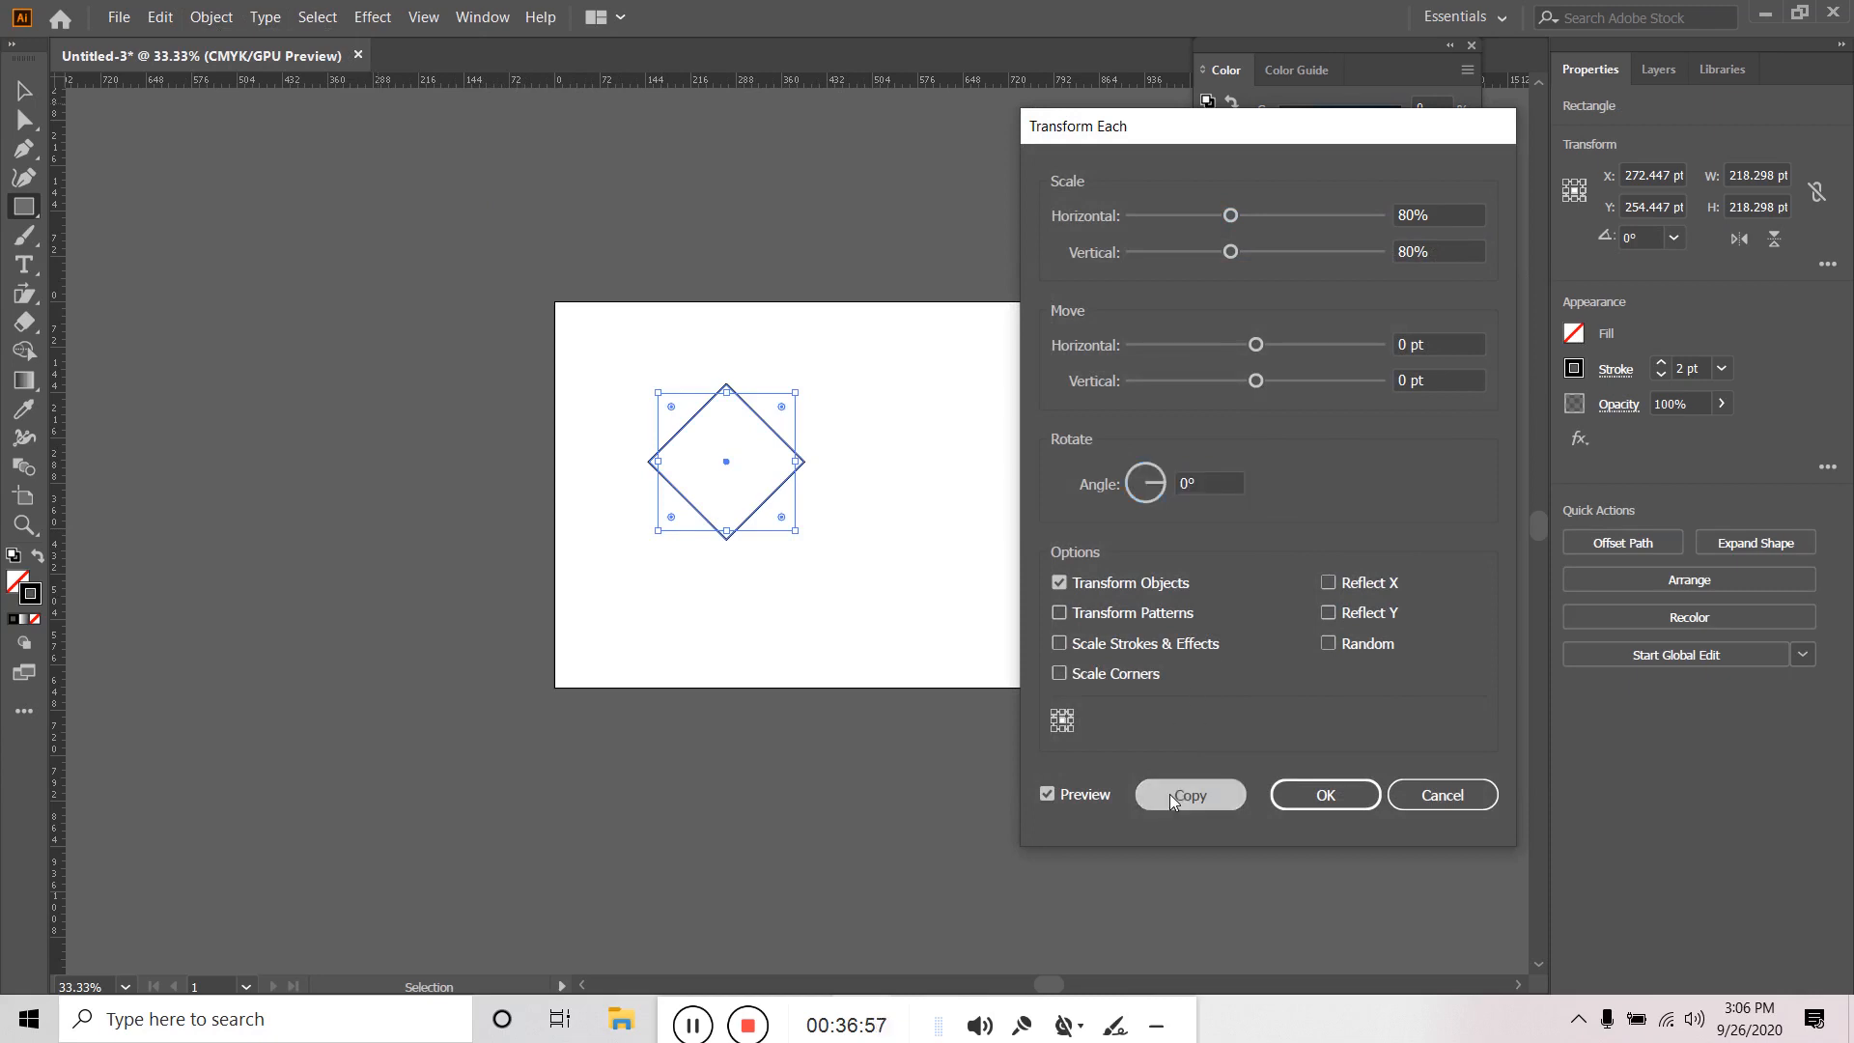
Repeat the transformation to fill the square with evenly shrinking, unrotated nested copies, and deselect them.
{"action": "key", "text": "ctrl+d"}
{"action": "key", "text": "ctrl+d"}
{"action": "key", "text": "ctrl+d"}
{"action": "key", "text": "ctrl+d"}
{"action": "key", "text": "ctrl+d"}
{"action": "key", "text": "ctrl+d"}
{"action": "key", "text": "ctrl+d"}
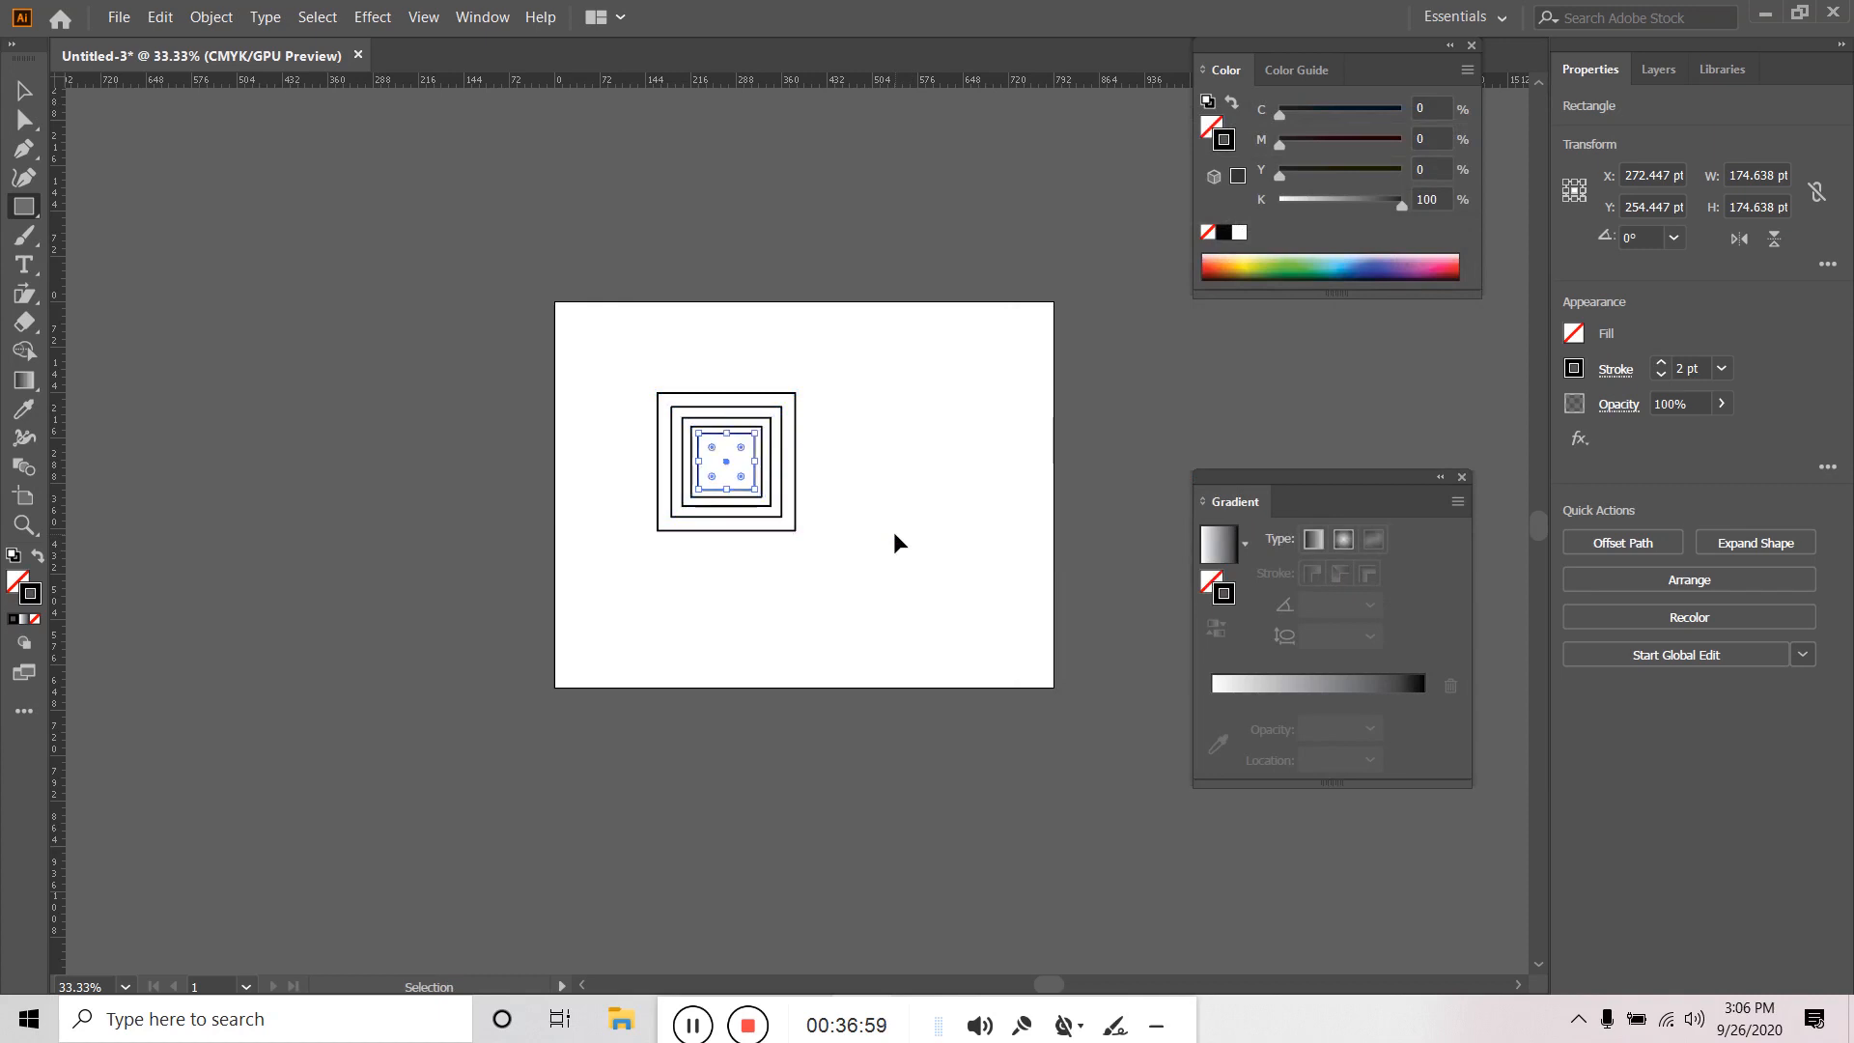
{"action": "left_click", "coordinate": [902, 479]}
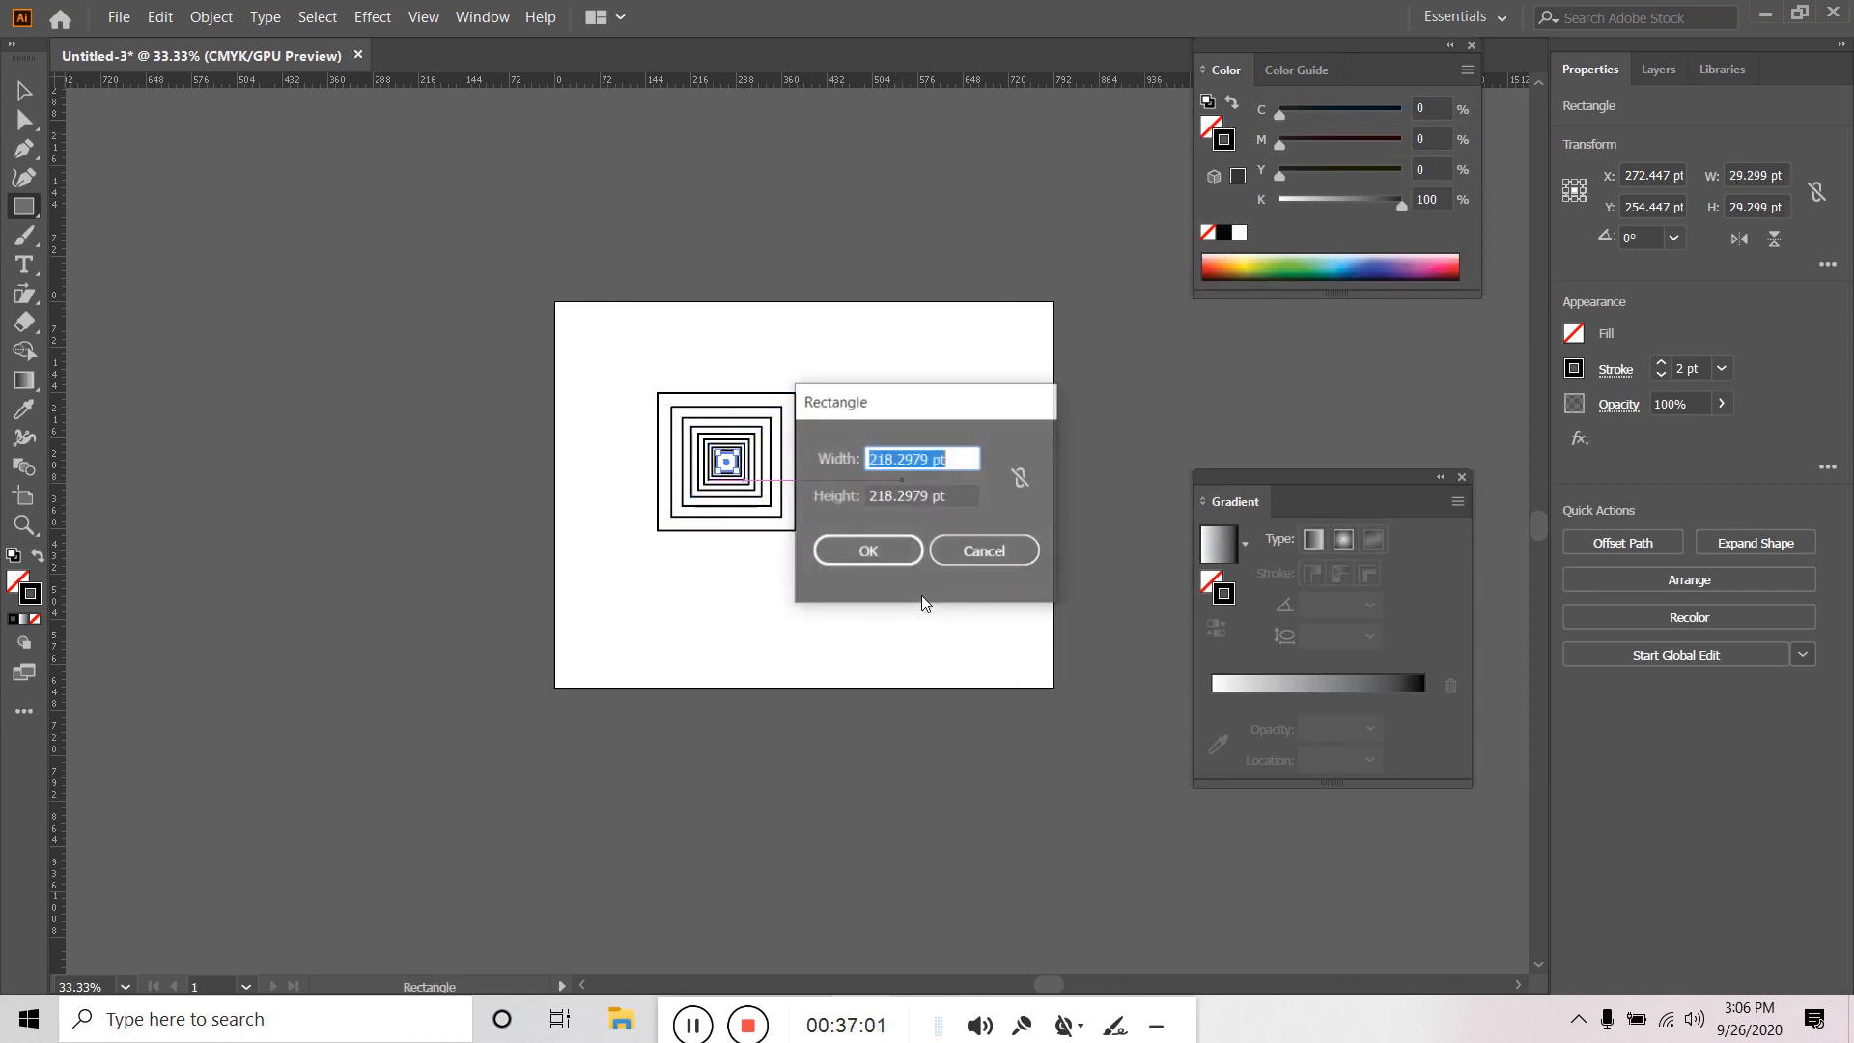
{"action": "left_click", "coordinate": [983, 549]}
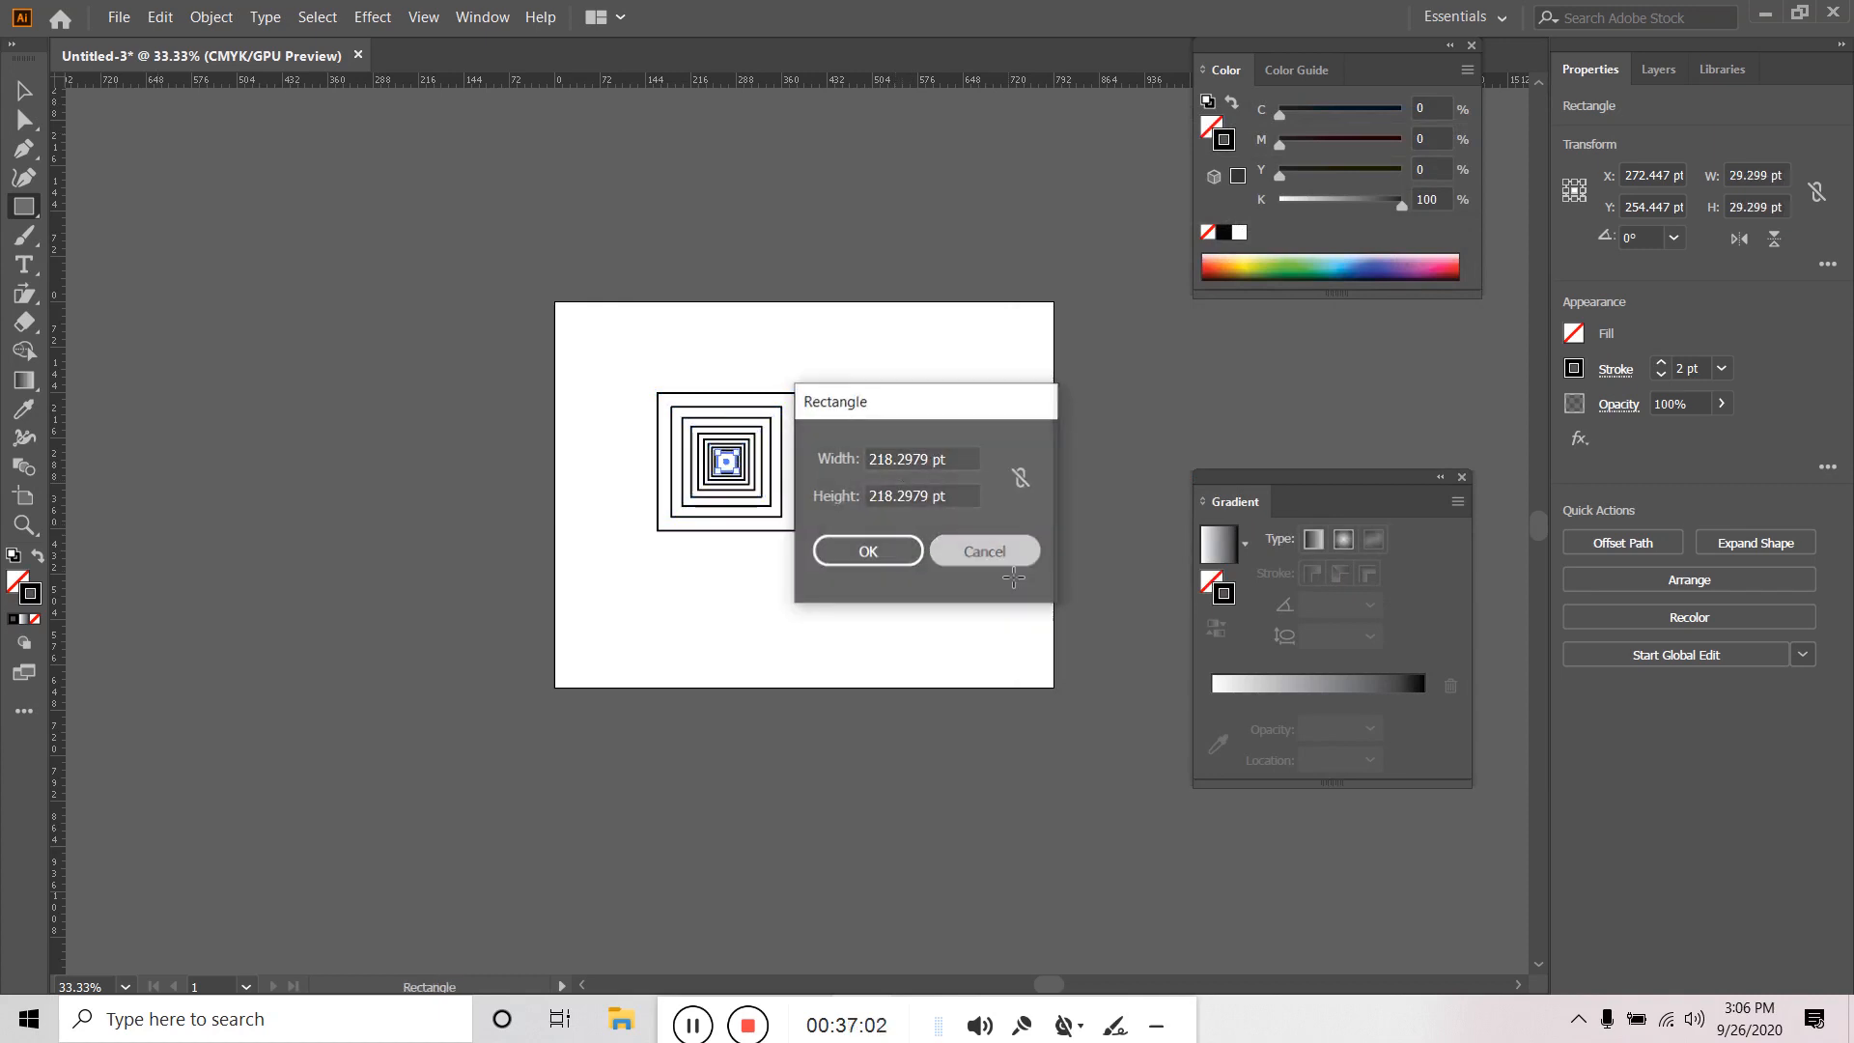
{"action": "left_click", "coordinate": [23, 90]}
{"action": "left_click", "coordinate": [906, 510]}
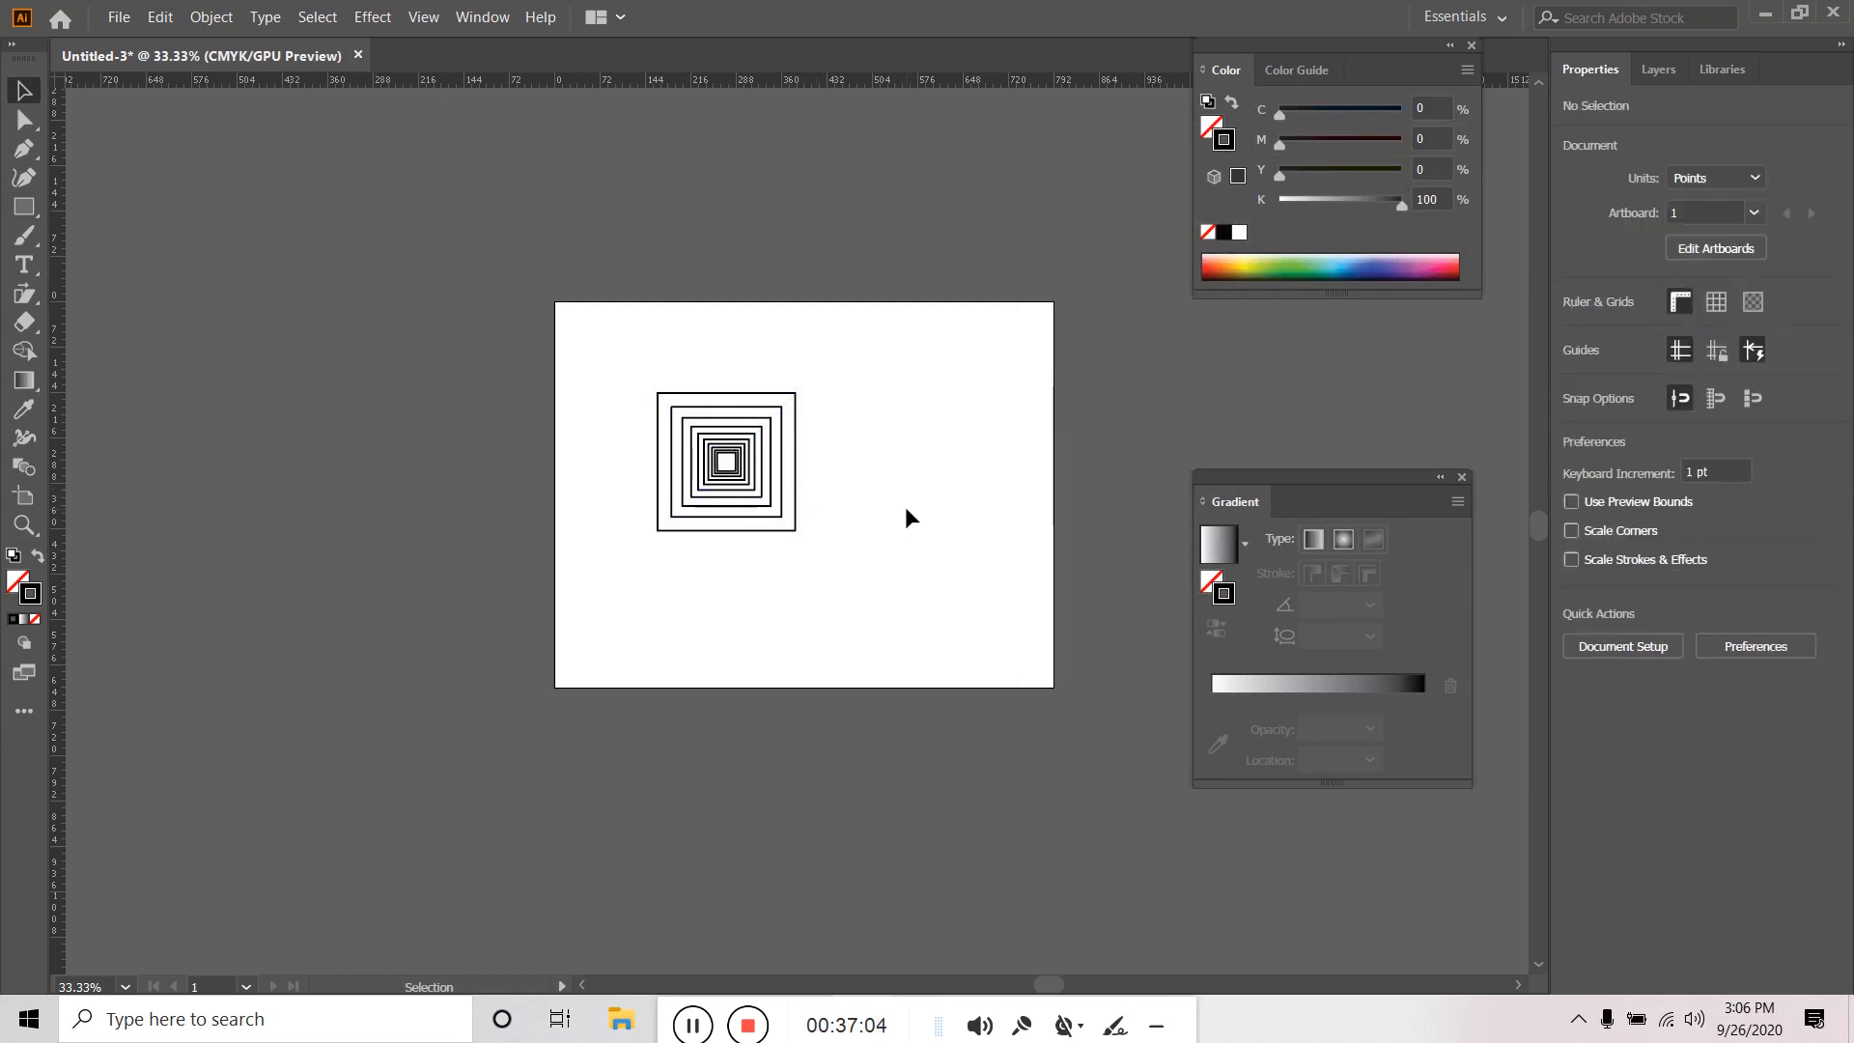
Duplicate the outermost square into the empty space to the right of the nested pattern.
{"action": "left_click", "coordinate": [797, 502]}
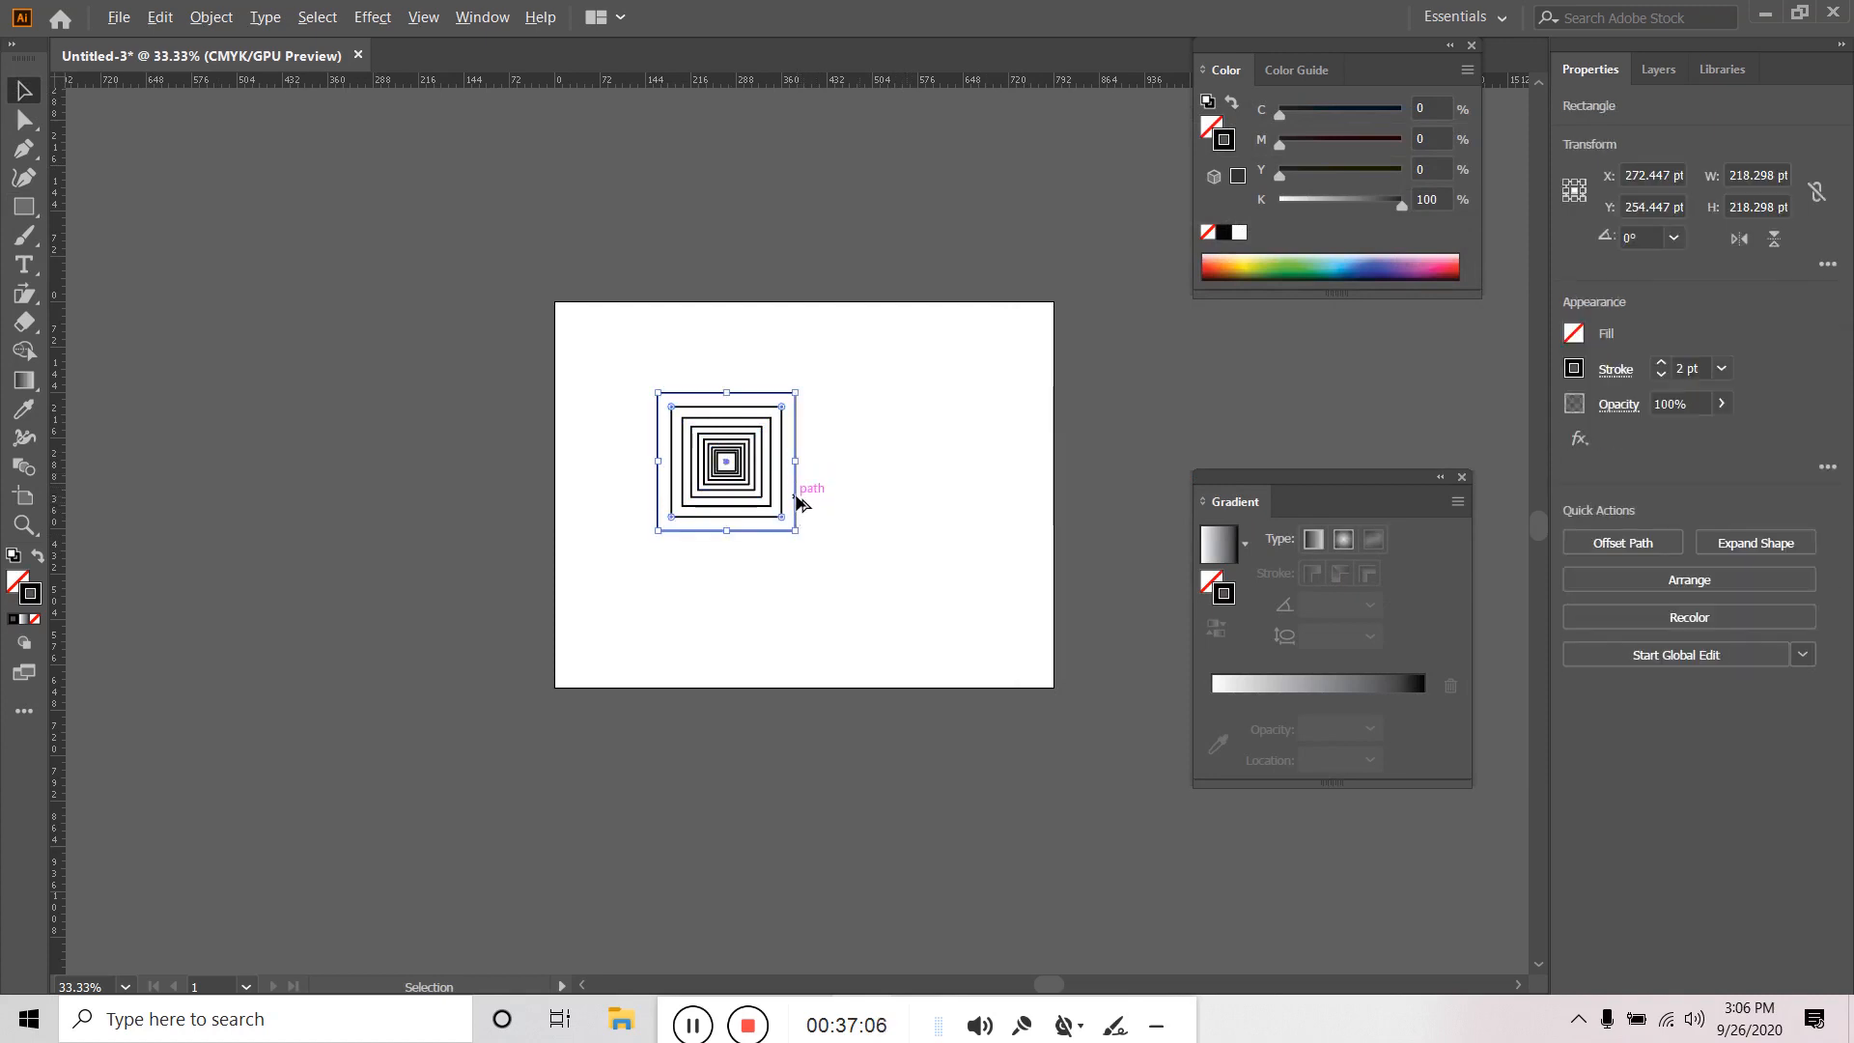
{"action": "left_click_drag", "start_coordinate": [796, 499], "coordinate": [989, 509]}
{"action": "left_click", "coordinate": [966, 584]}
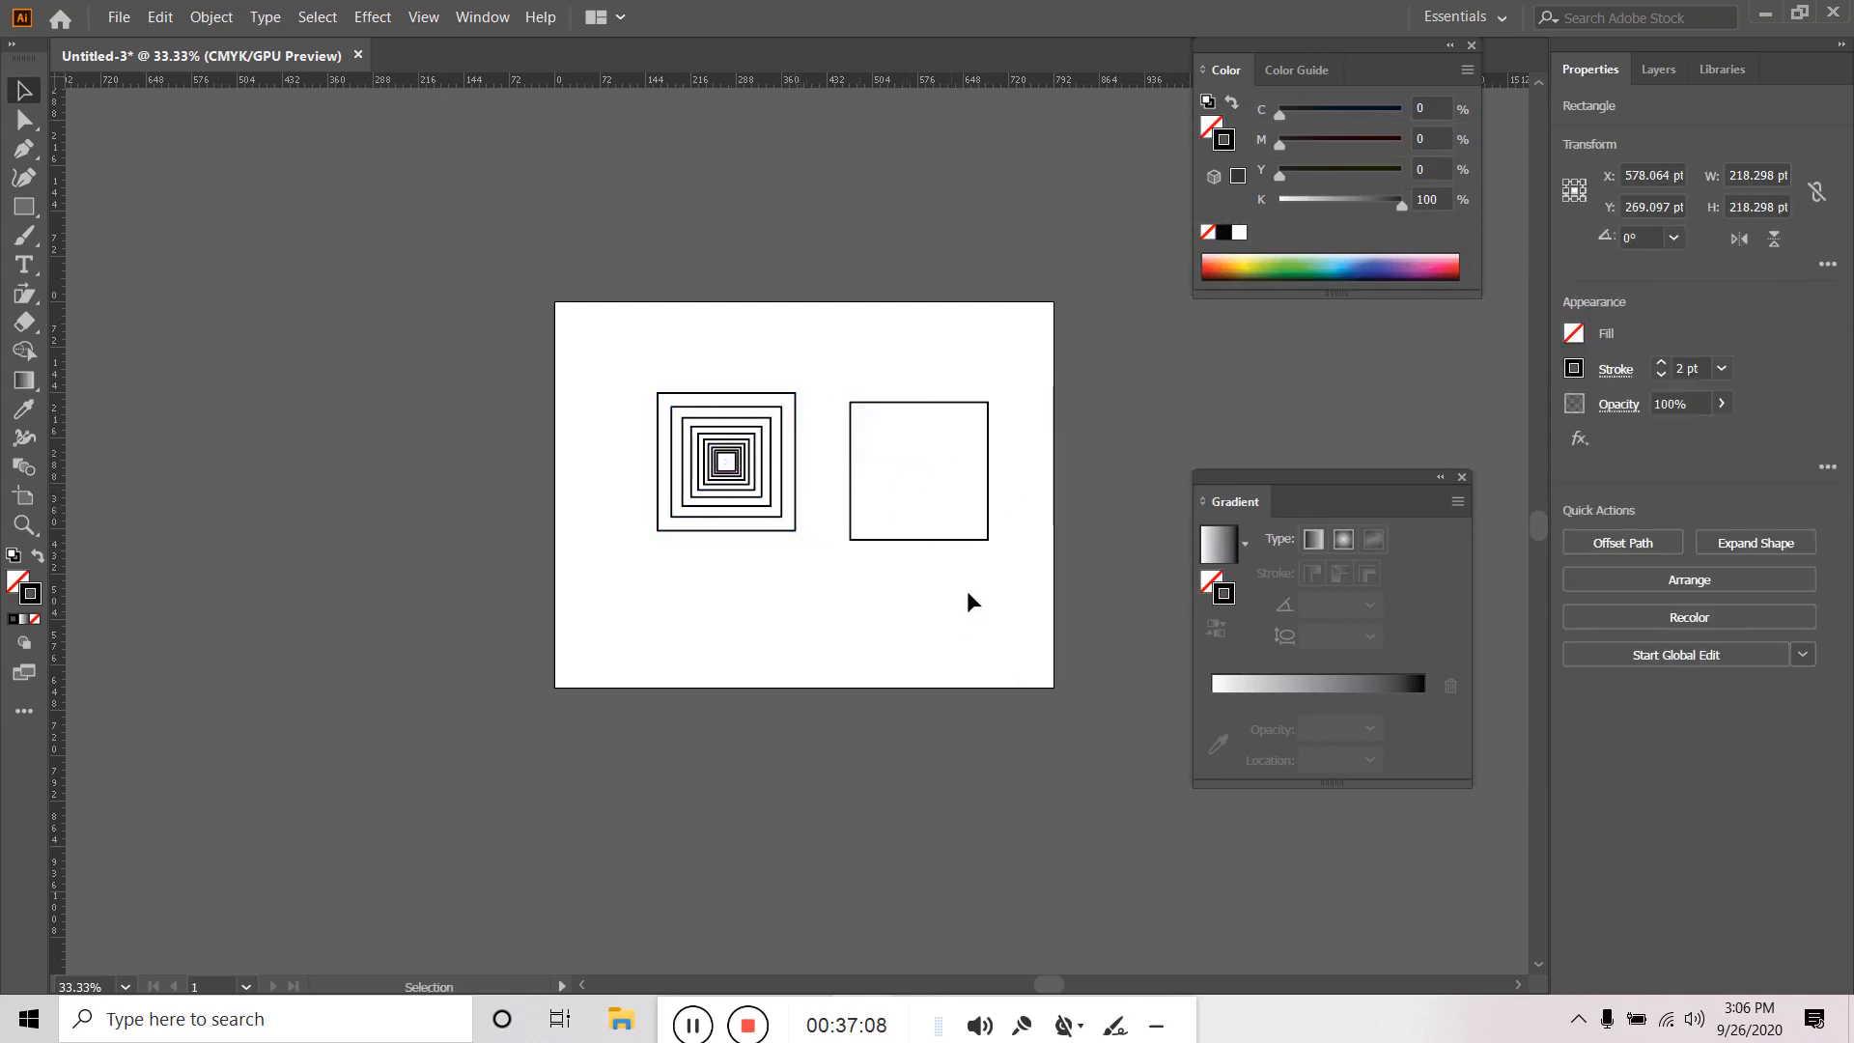
Create a Transform Each copy of the duplicated square at 80% scale with the Random option enabled.
{"action": "left_click", "coordinate": [986, 539]}
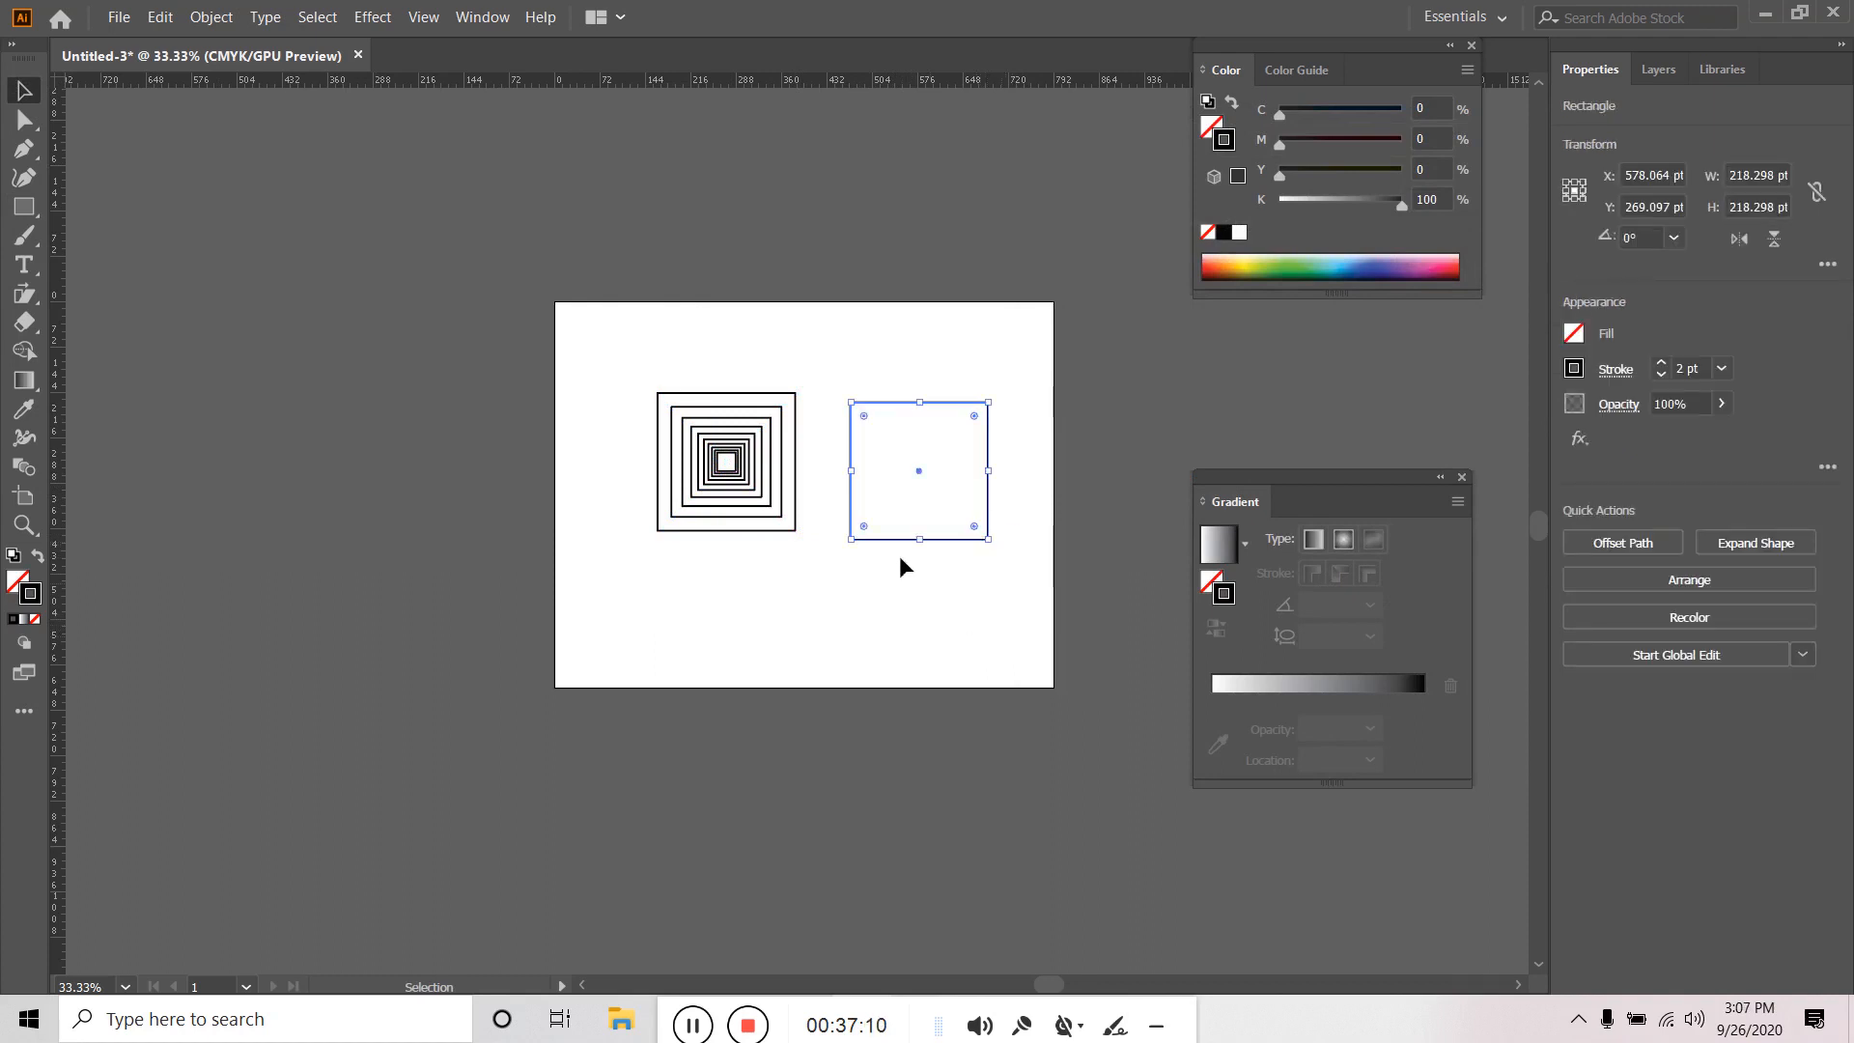
{"action": "left_click", "coordinate": [211, 17]}
{"action": "mouse_move", "coordinate": [259, 50]}
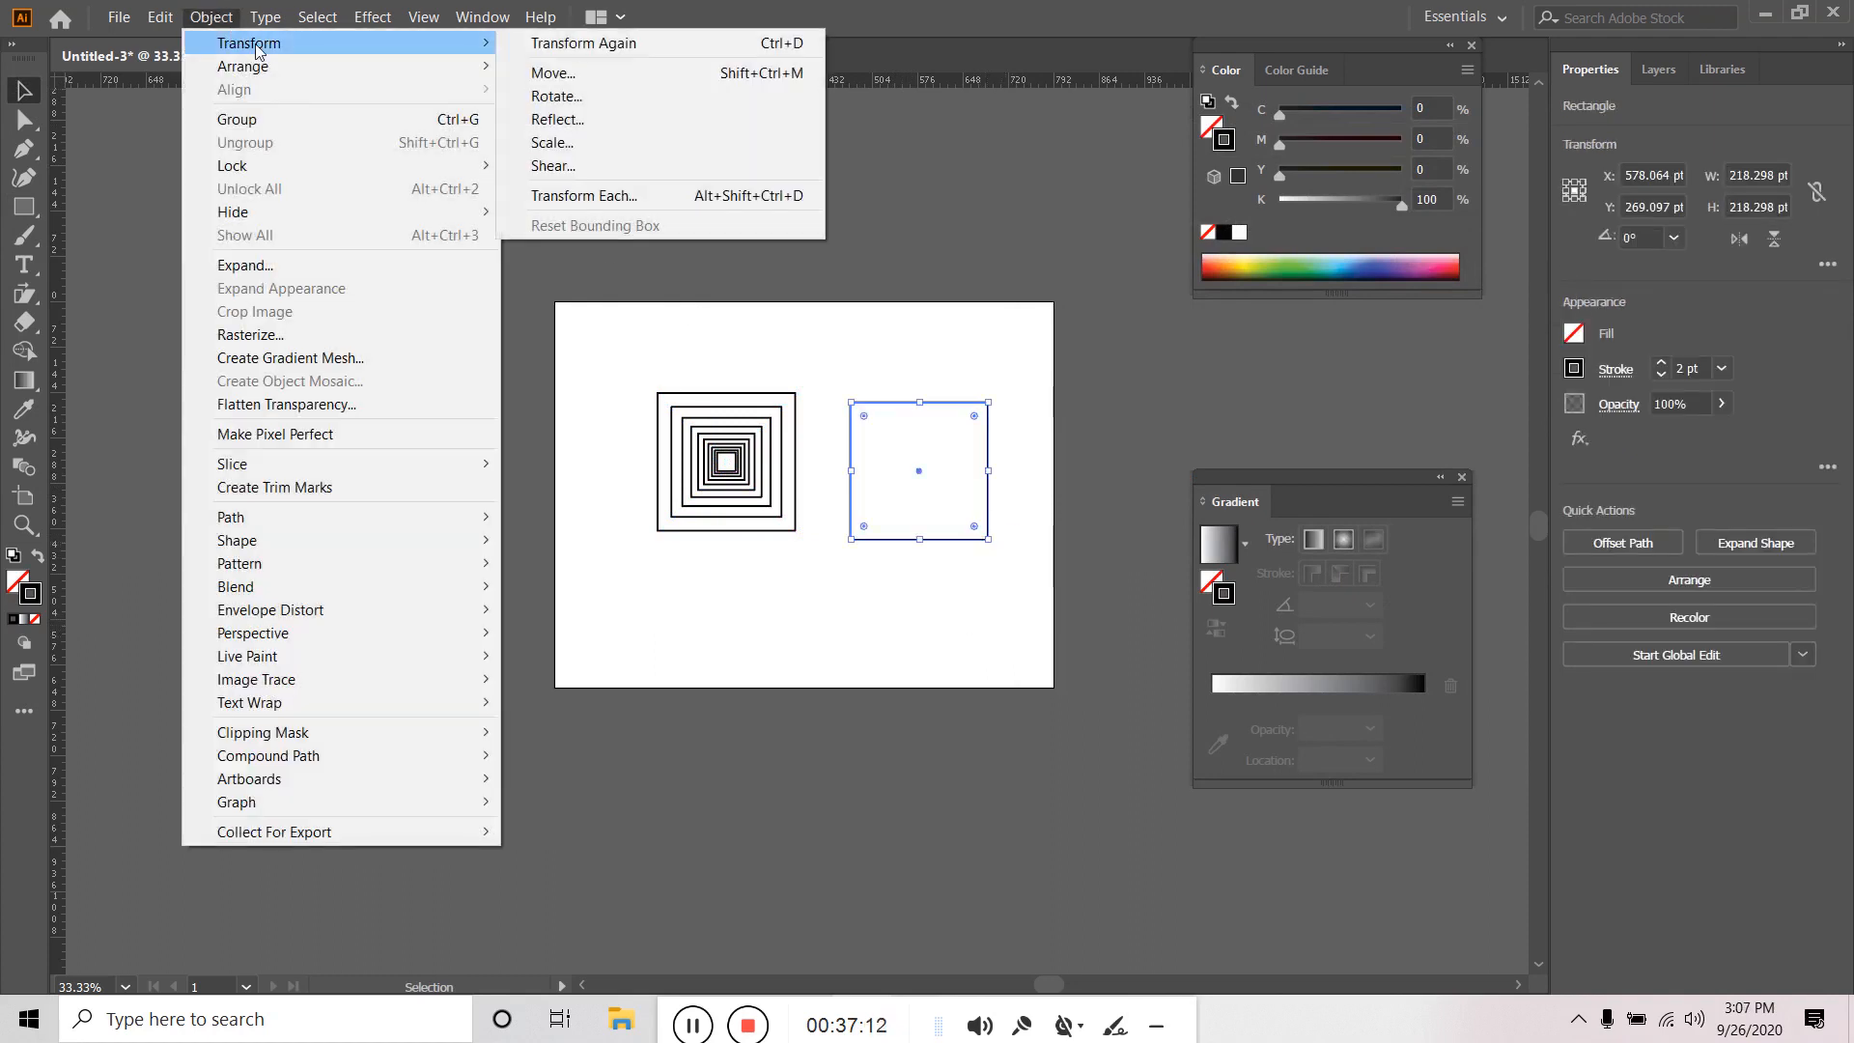
{"action": "left_click", "coordinate": [585, 197]}
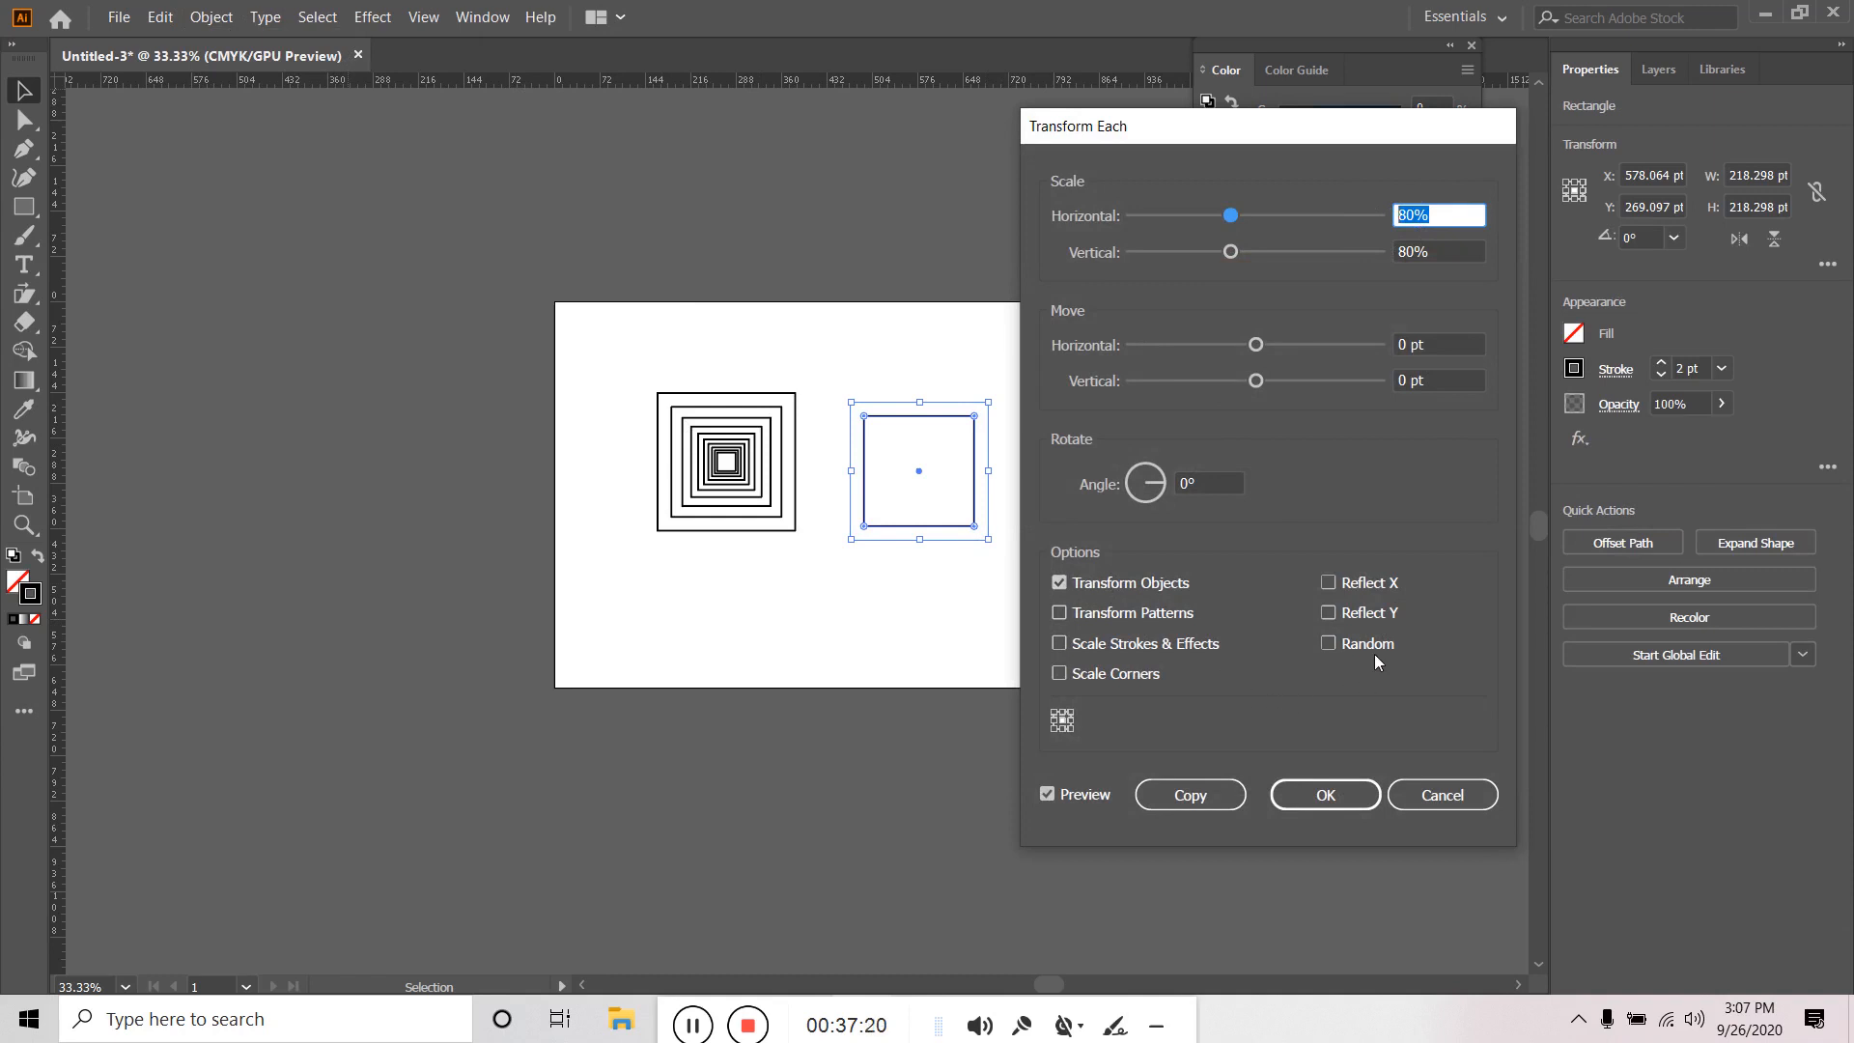
{"action": "left_click", "coordinate": [1375, 641]}
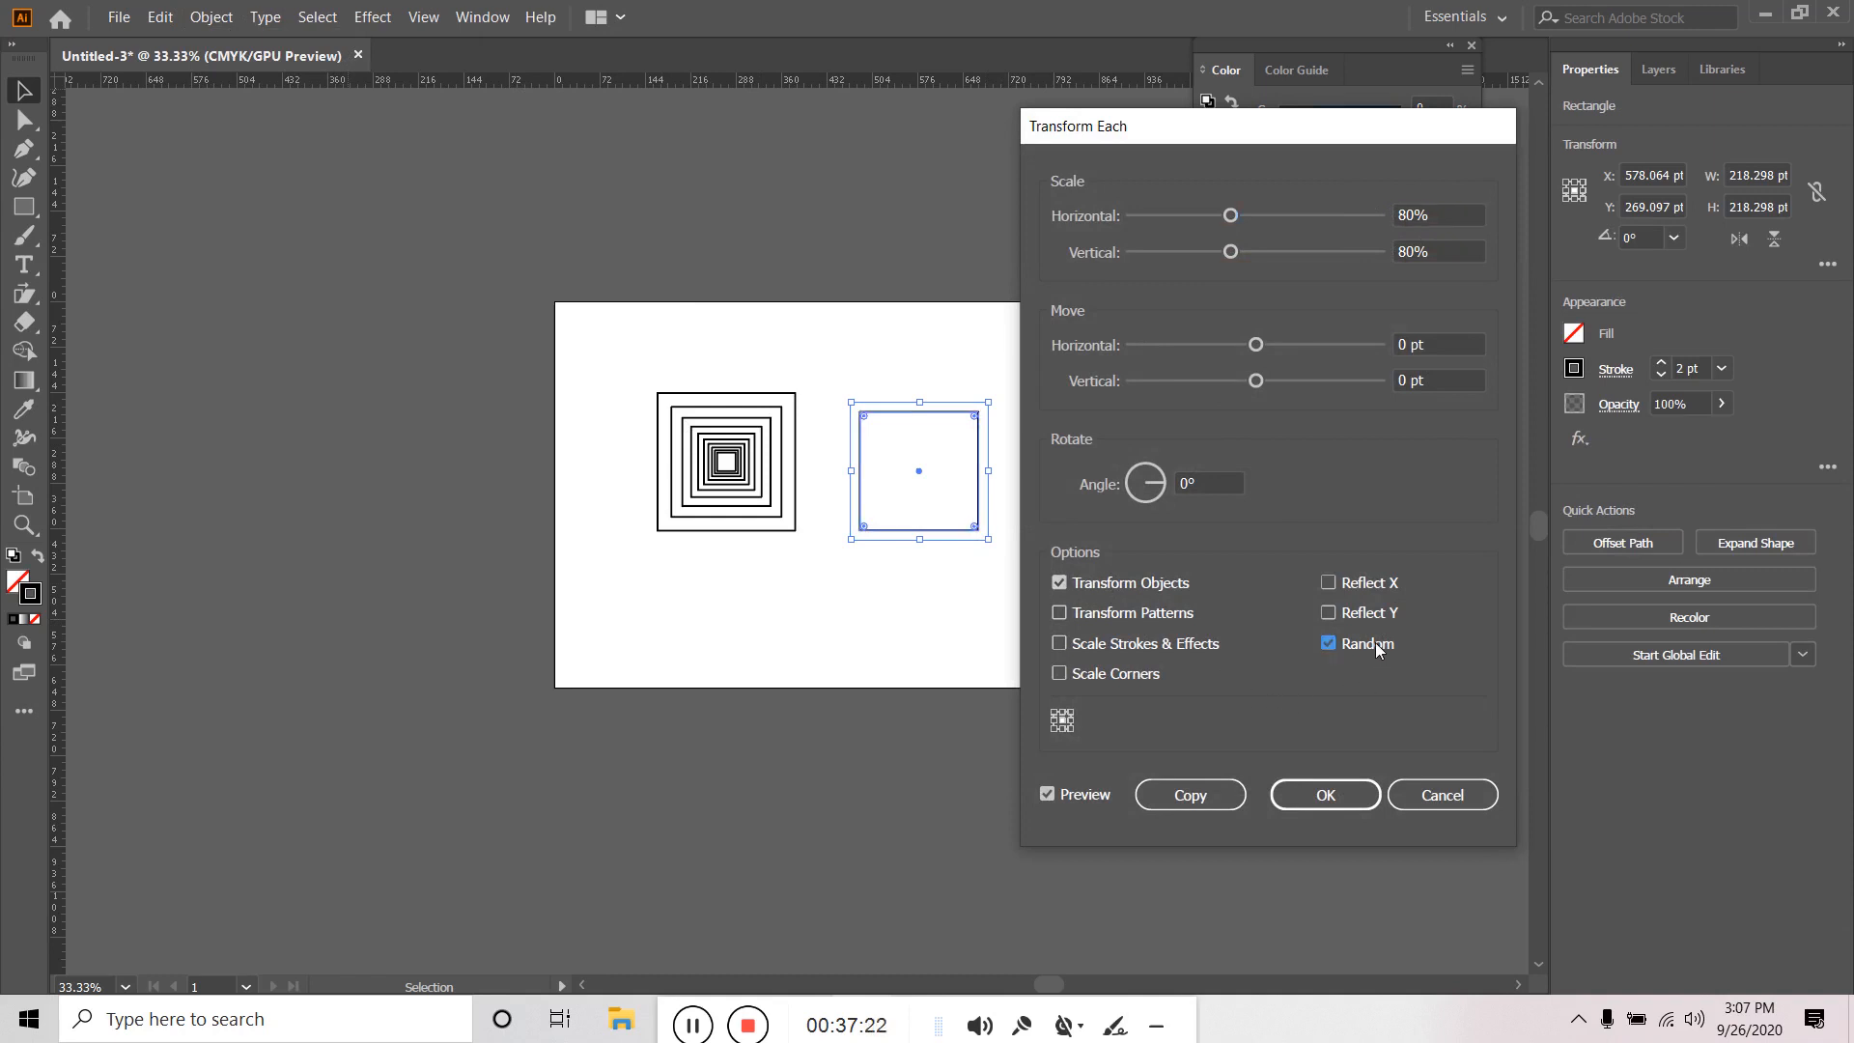
{"action": "left_click", "coordinate": [1214, 797]}
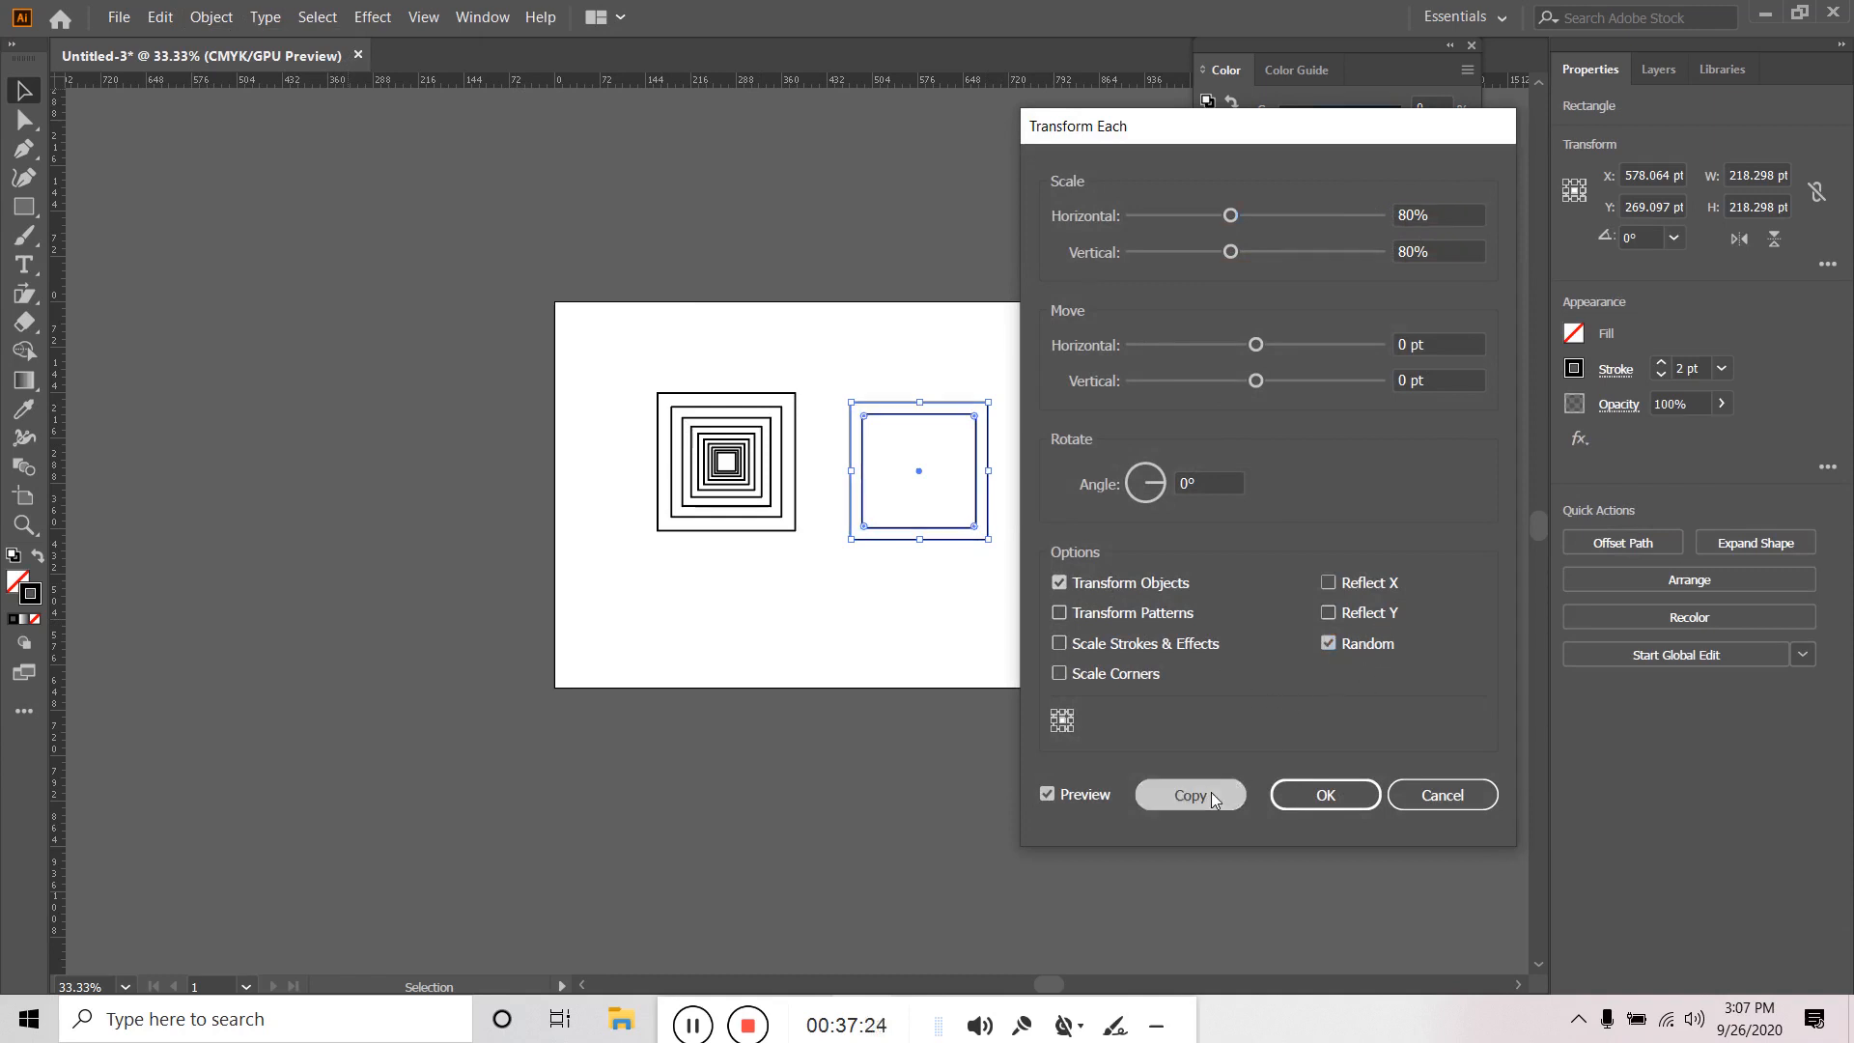
Repeat the random transformation until nested copies fill the duplicated square down to its center, and deselect them.
{"action": "key", "text": "ctrl+d"}
{"action": "key", "text": "ctrl+d"}
{"action": "key", "text": "ctrl+d"}
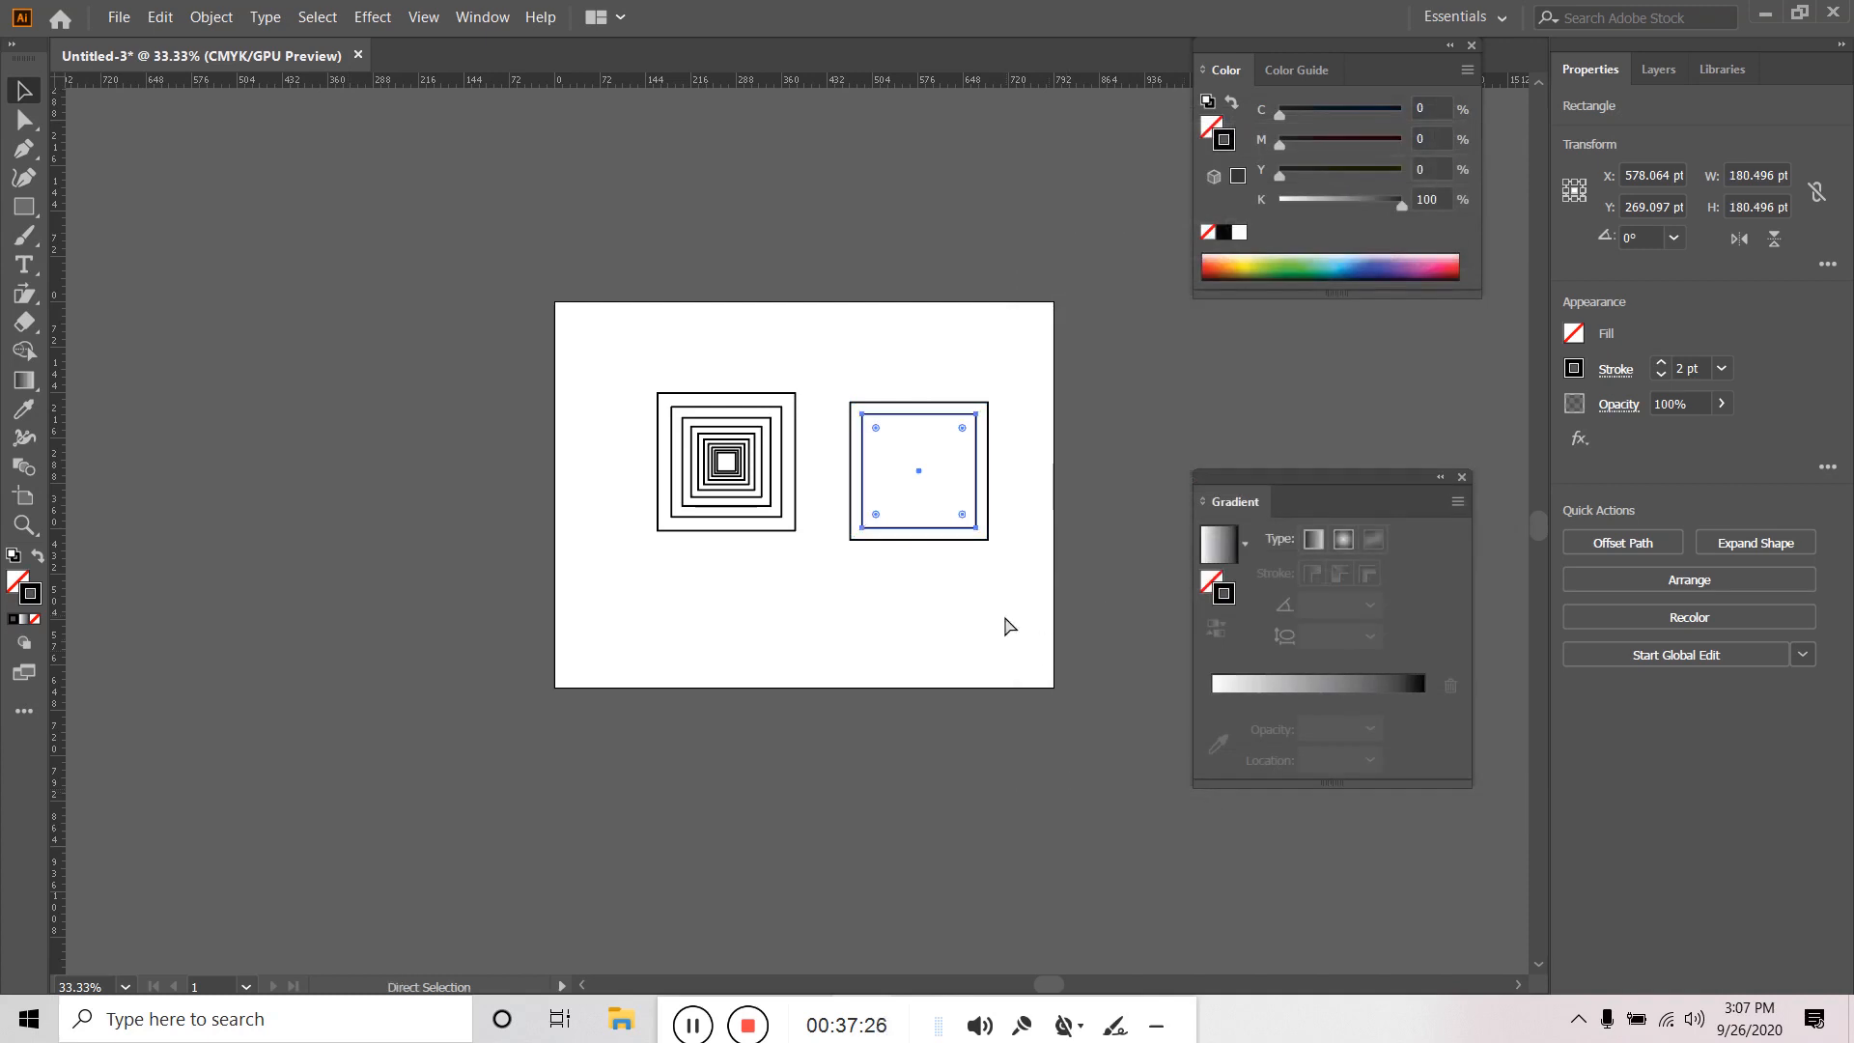
{"action": "key", "text": "ctrl+d"}
{"action": "key", "text": "ctrl+d"}
{"action": "key", "text": "ctrl+d"}
{"action": "key", "text": "ctrl+d"}
{"action": "key", "text": "ctrl+d"}
{"action": "key", "text": "ctrl+d"}
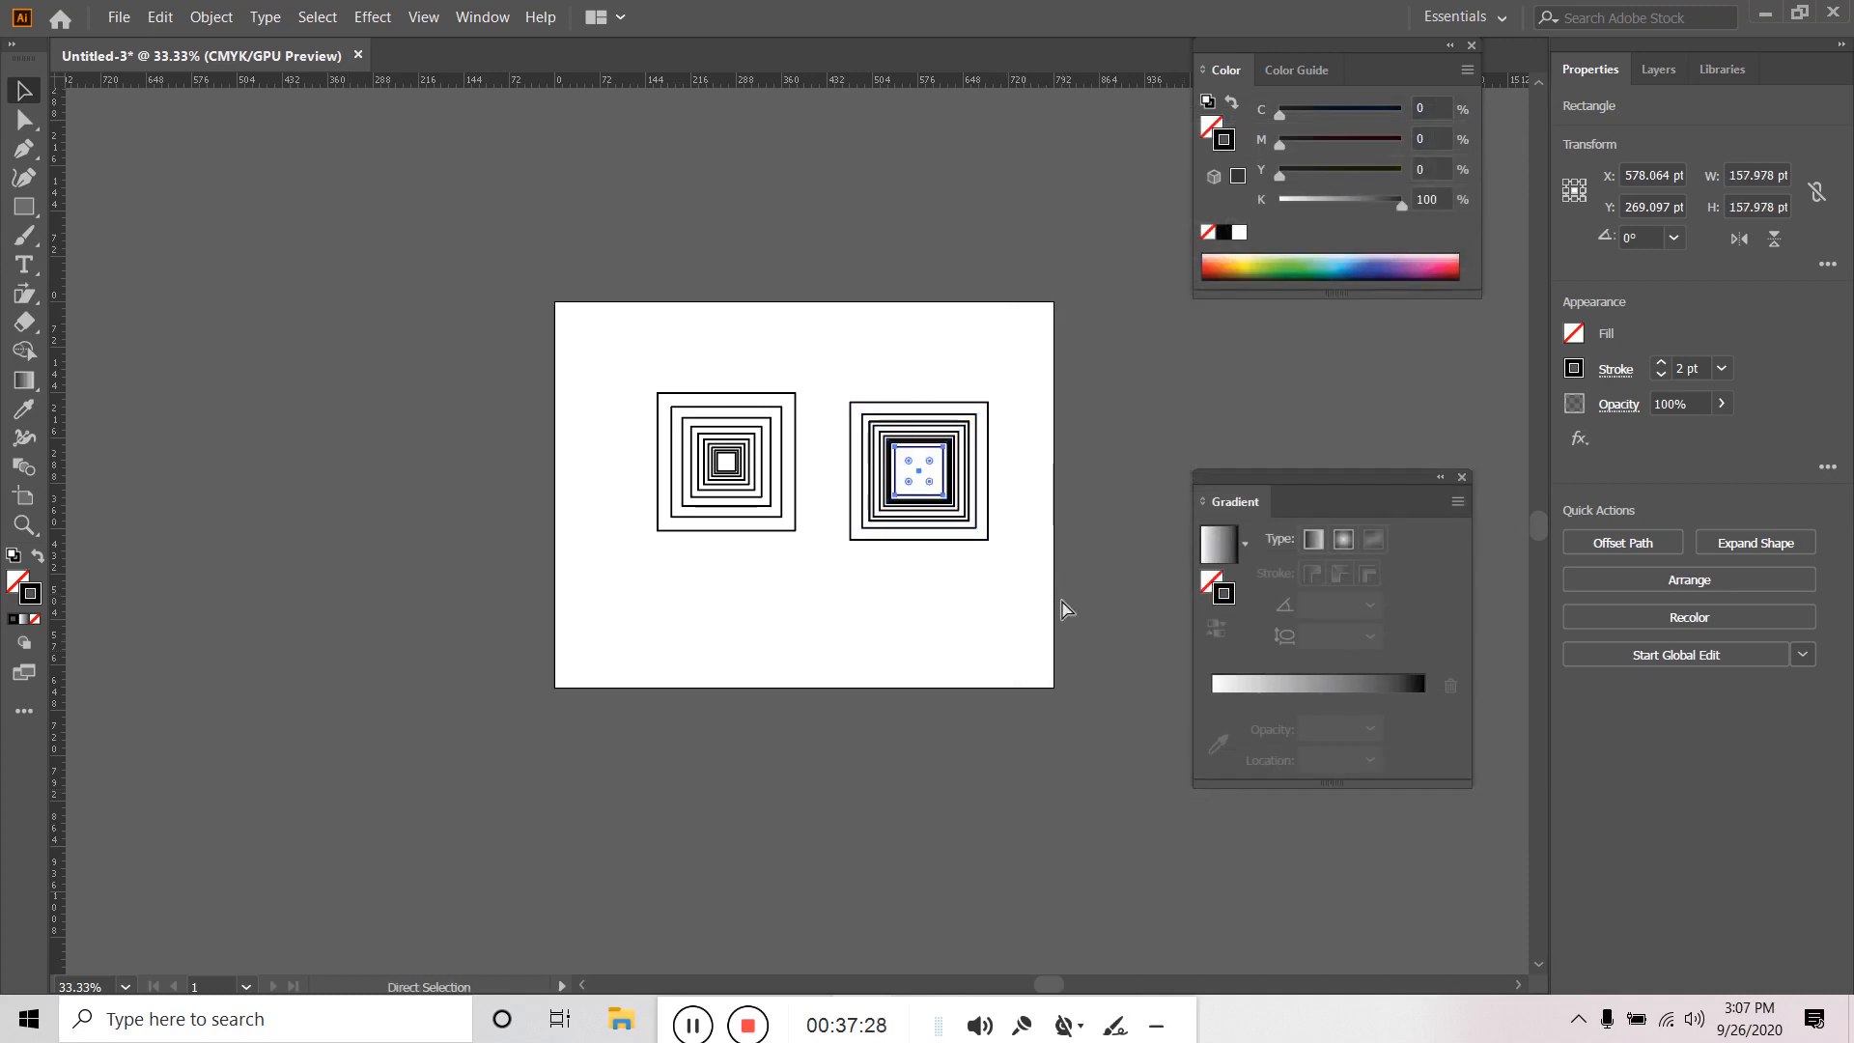
{"action": "key", "text": "ctrl+d"}
{"action": "key", "text": "ctrl+d"}
{"action": "key", "text": "ctrl+d"}
{"action": "key", "text": "ctrl+d"}
{"action": "key", "text": "ctrl+d"}
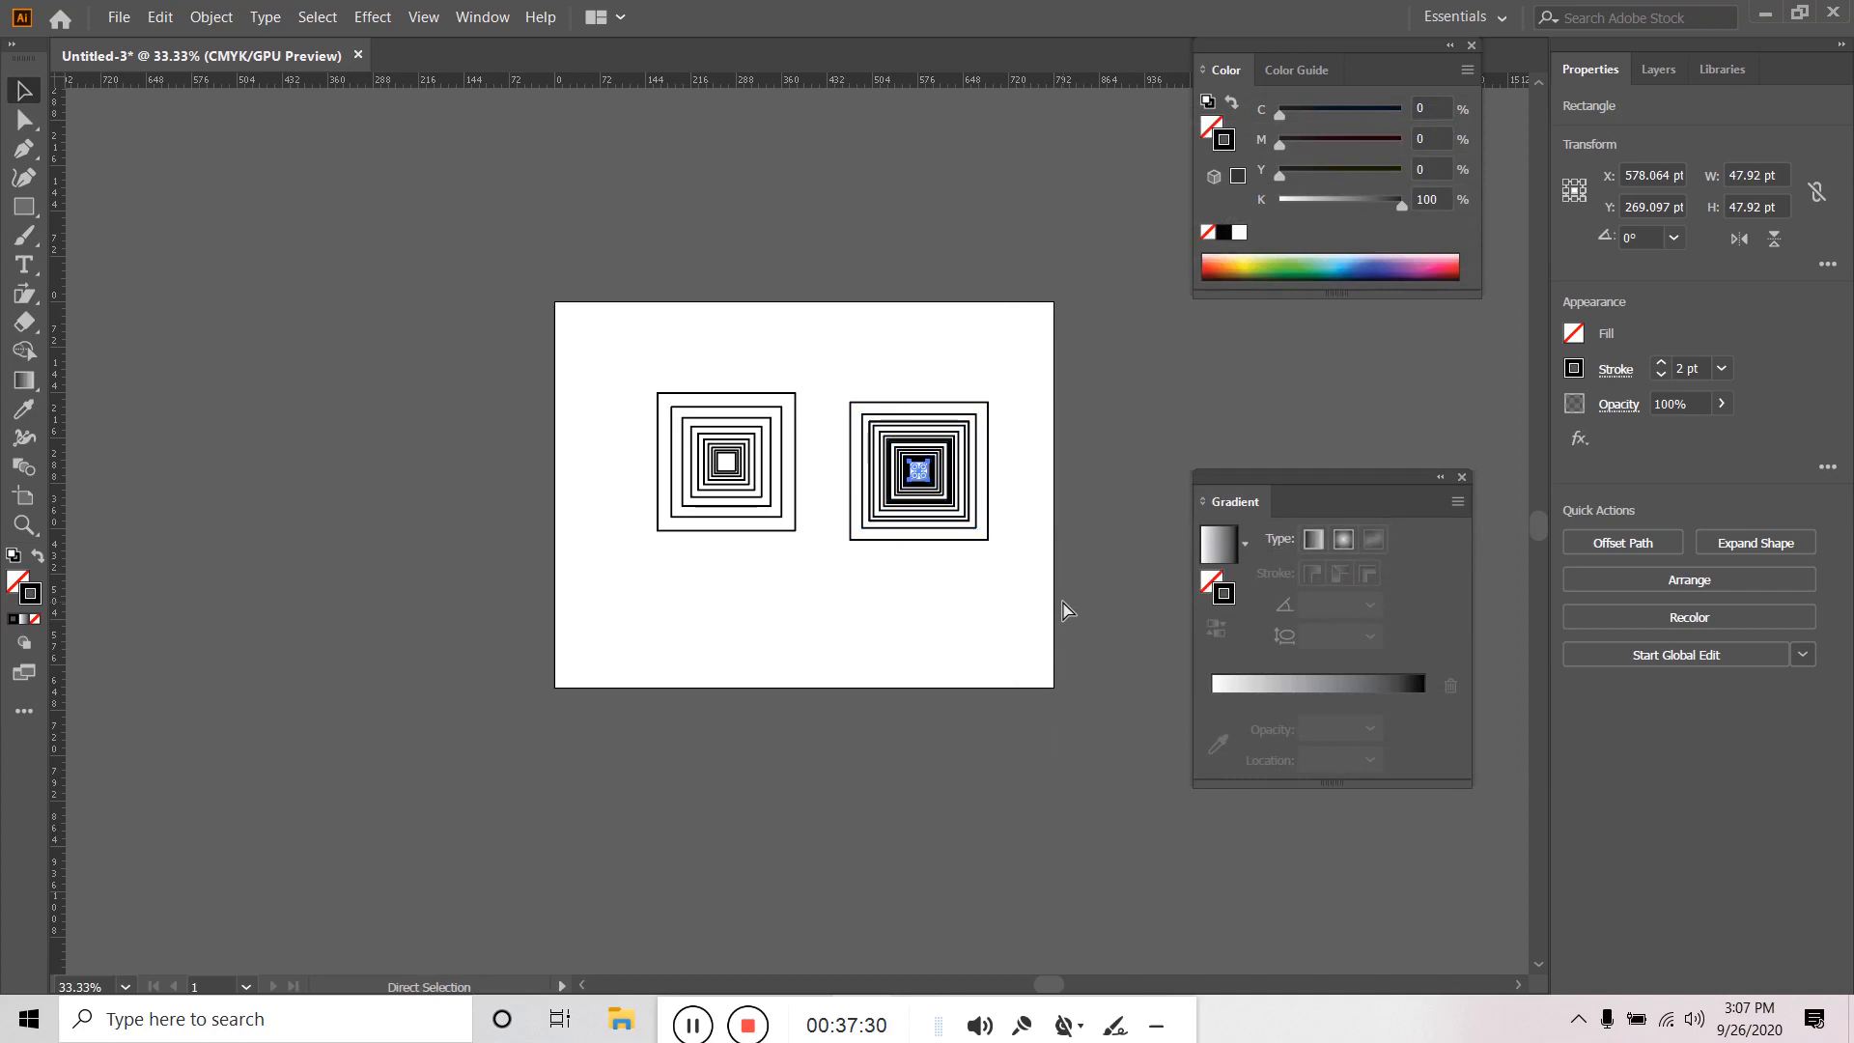
{"action": "key", "text": "ctrl+d"}
{"action": "key", "text": "ctrl+d"}
{"action": "key", "text": "ctrl+d"}
{"action": "key", "text": "ctrl+d"}
{"action": "key", "text": "ctrl+d"}
{"action": "key", "text": "ctrl+d"}
{"action": "left_click", "coordinate": [956, 594]}
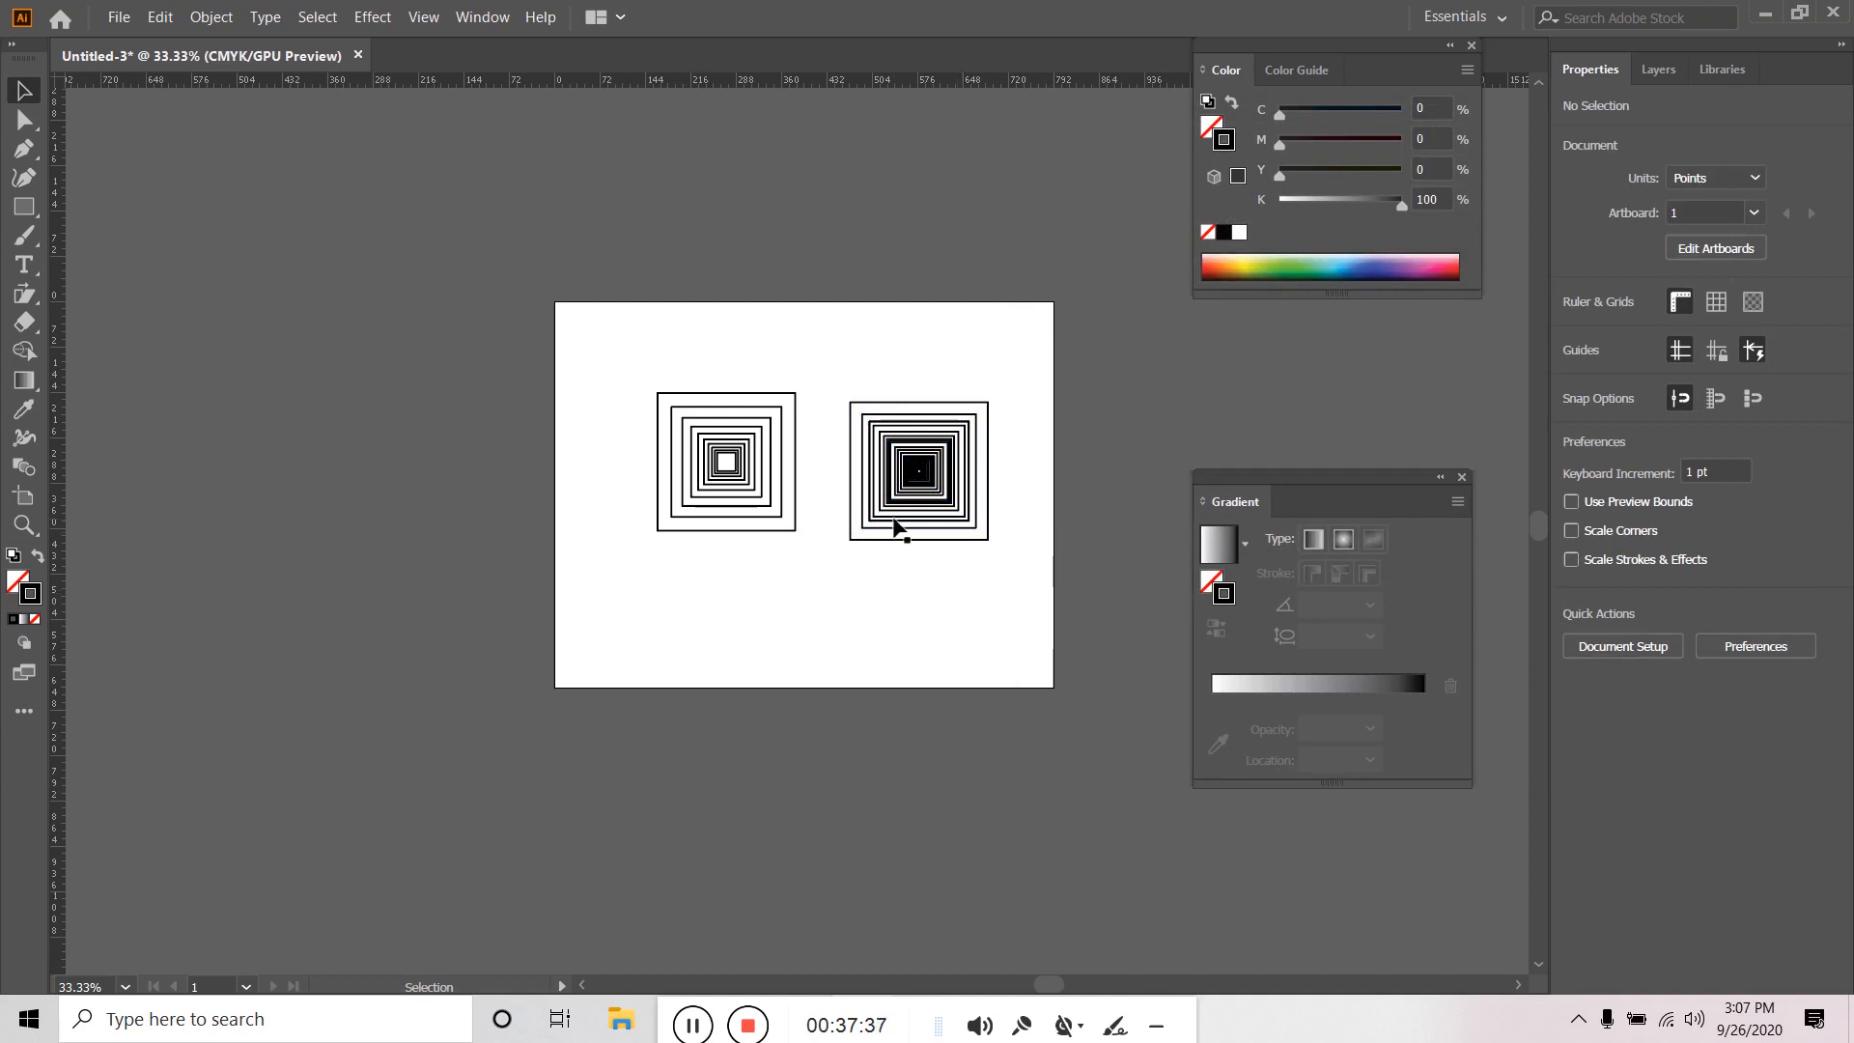
Compare the spacing of the regular nested square pattern with that of the random one up close.
{"action": "left_click_drag", "start_coordinate": [611, 363], "coordinate": [815, 627]}
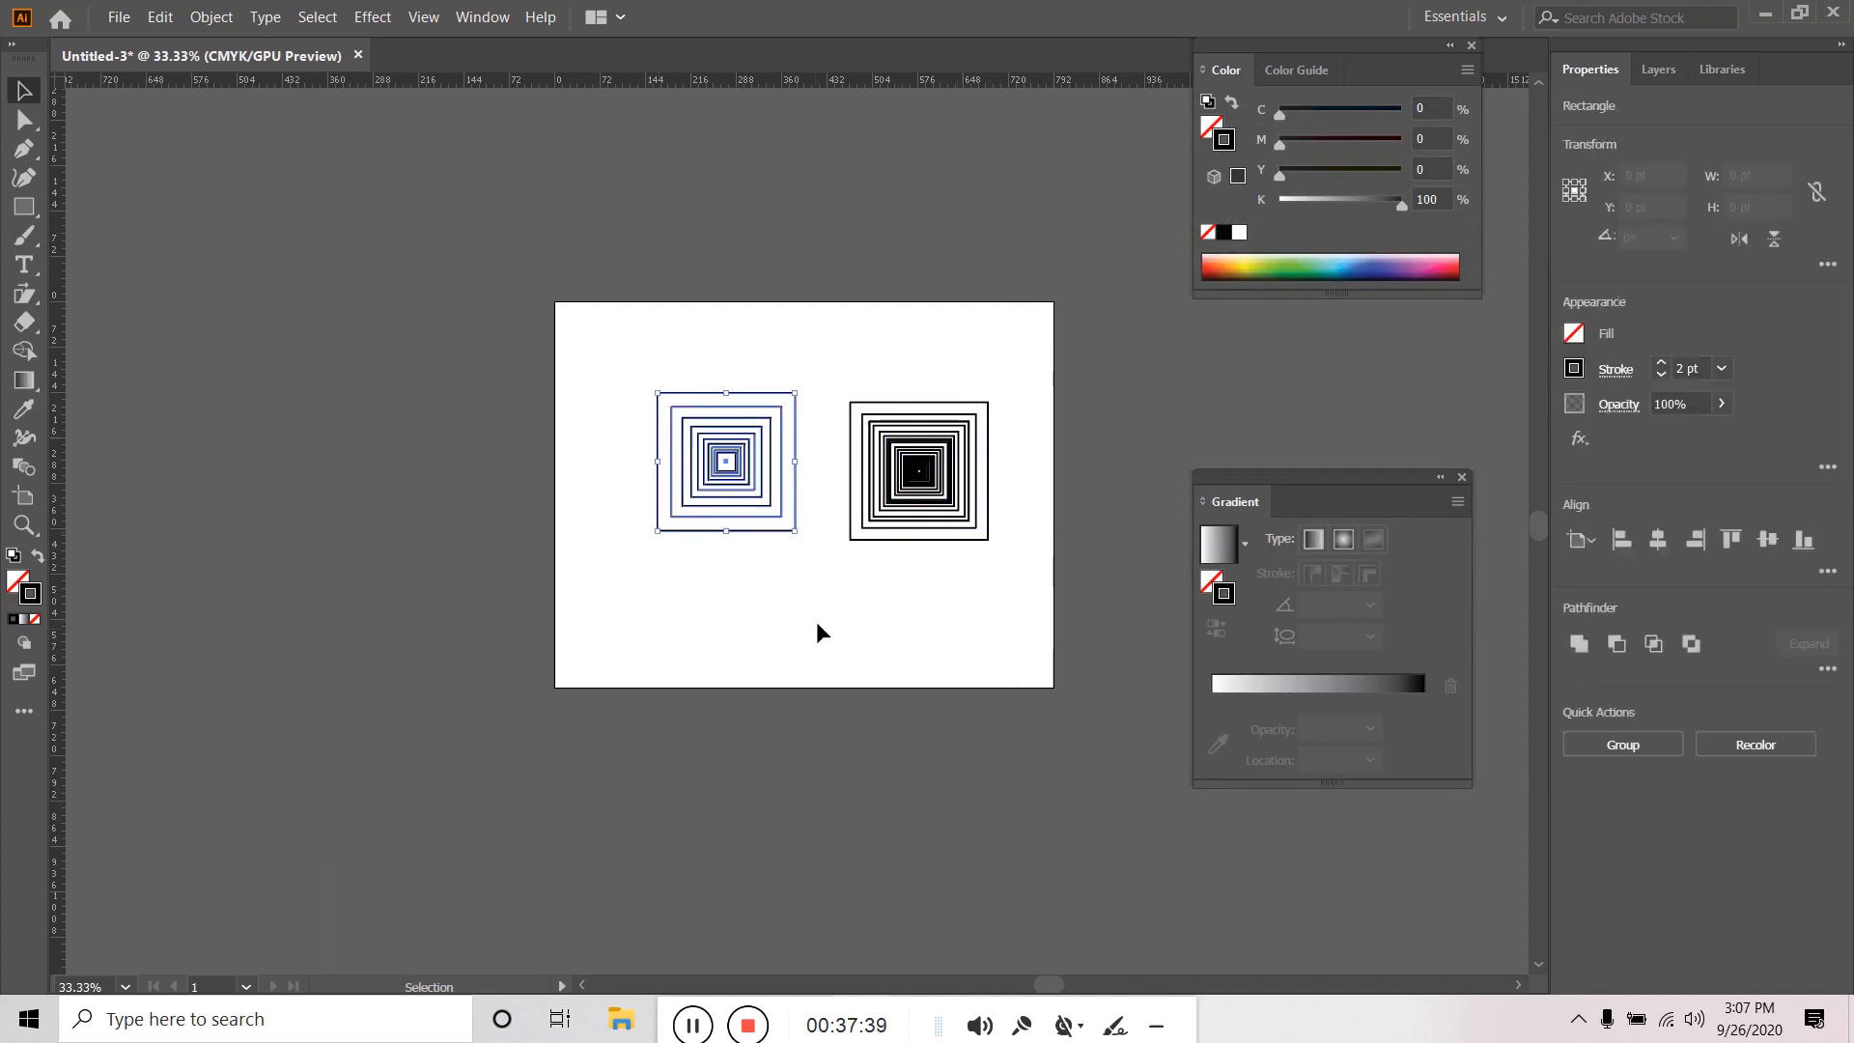
{"action": "left_click", "coordinate": [803, 602]}
{"action": "left_click_drag", "start_coordinate": [1050, 399], "coordinate": [853, 639]}
{"action": "left_click", "coordinate": [861, 637]}
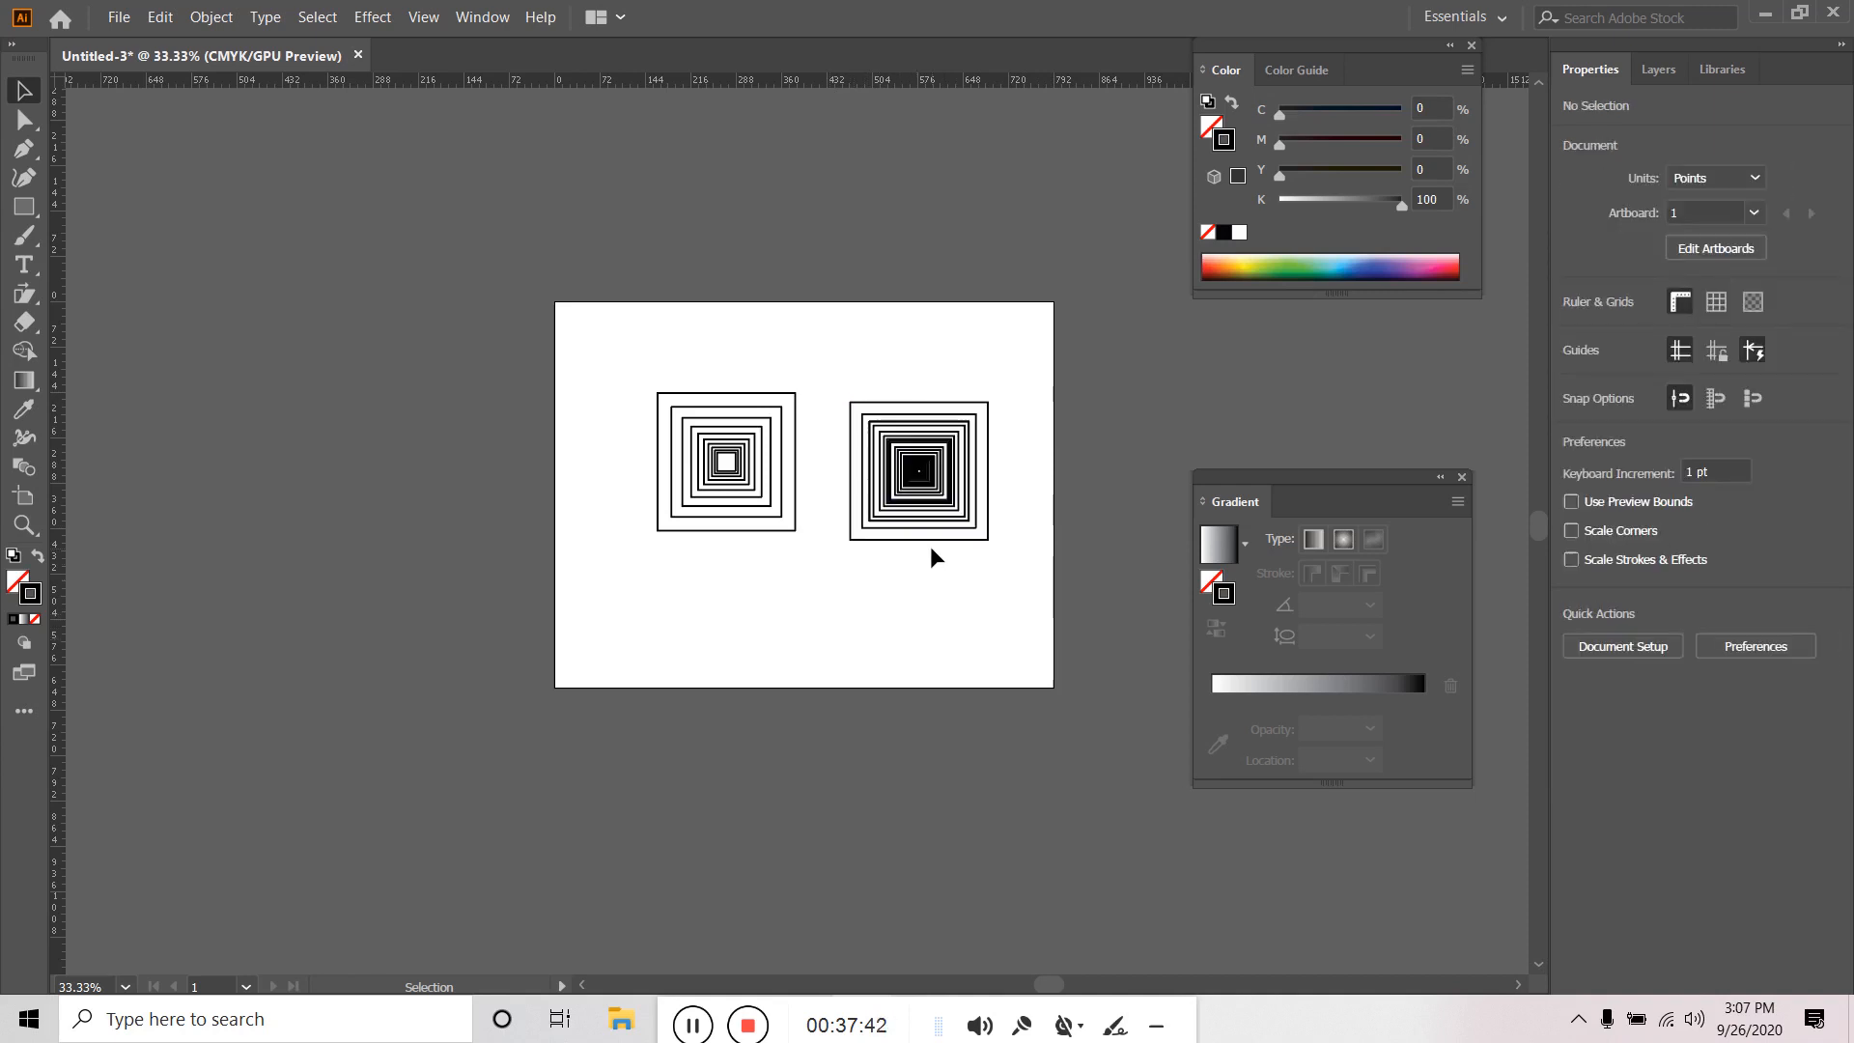
{"action": "scroll", "coordinate": [940, 542], "scroll_direction": "up", "scroll_amount": 3}
{"action": "left_click_drag", "start_coordinate": [957, 632], "coordinate": [1031, 778]}
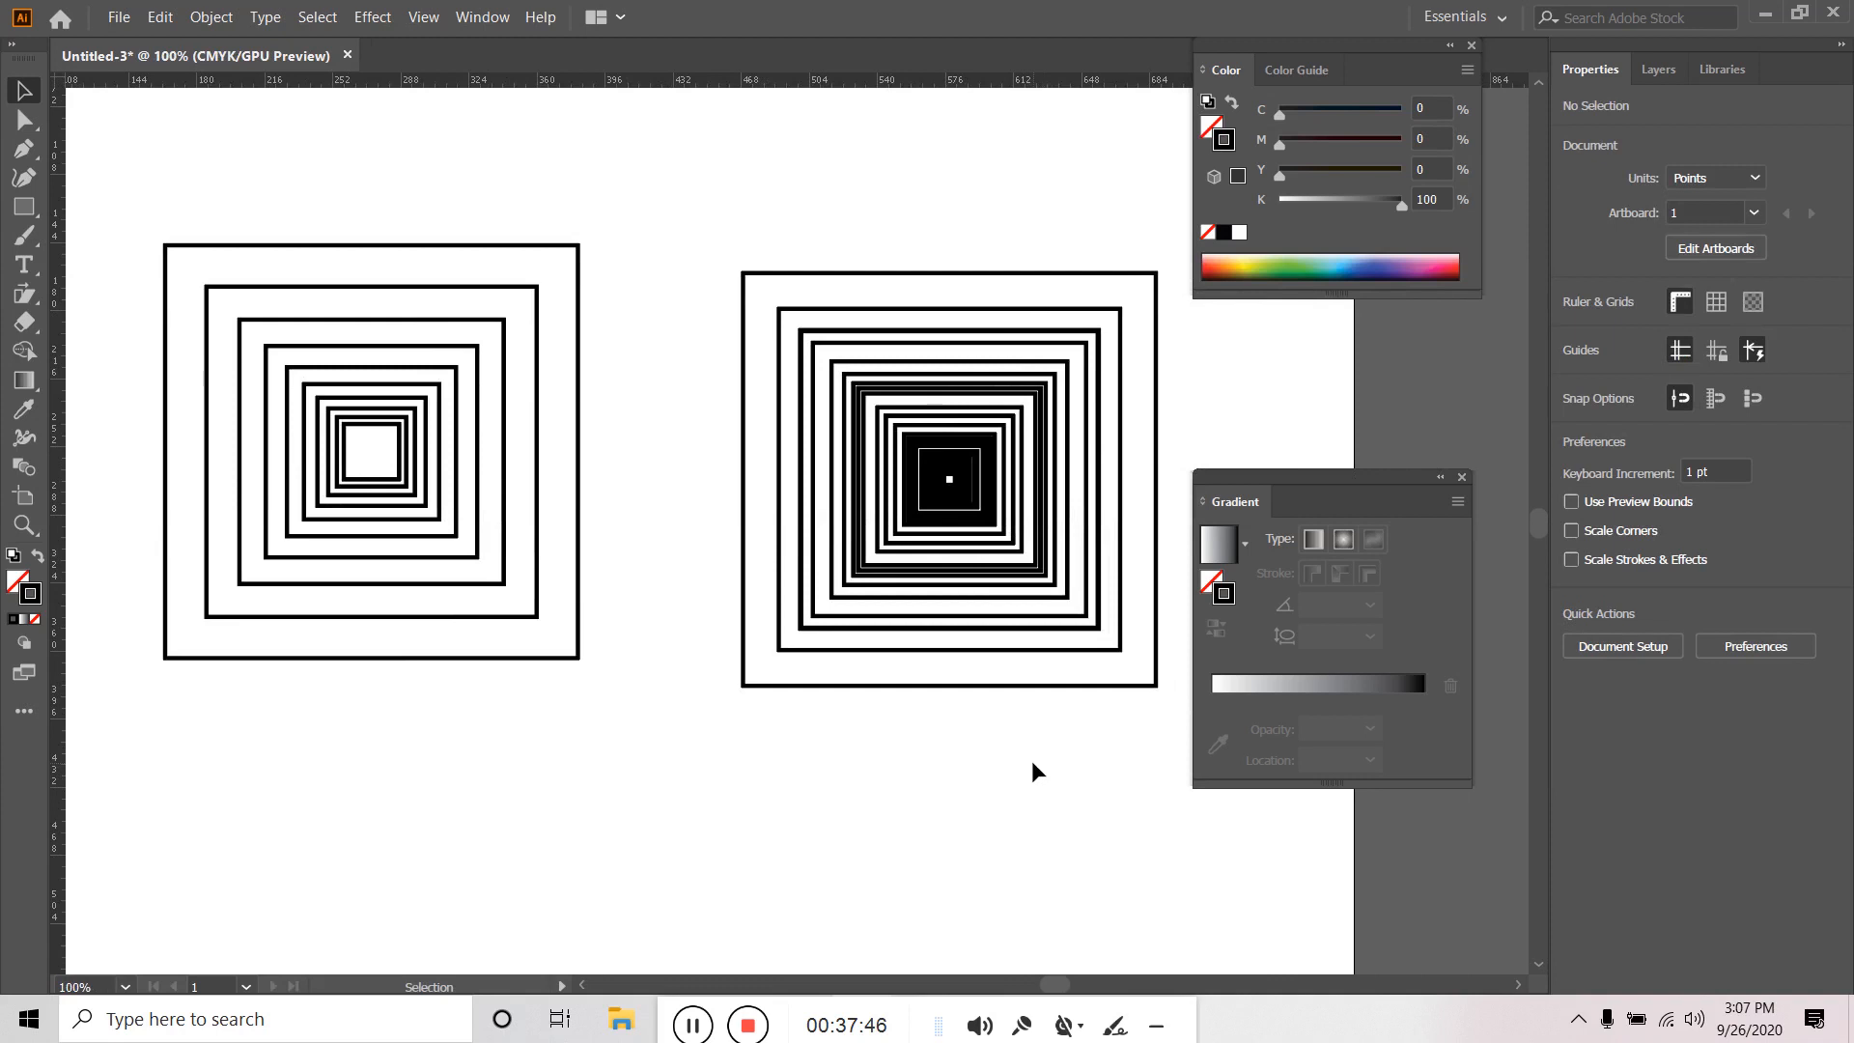
{"action": "scroll", "coordinate": [1036, 759], "scroll_direction": "down", "scroll_amount": 2}
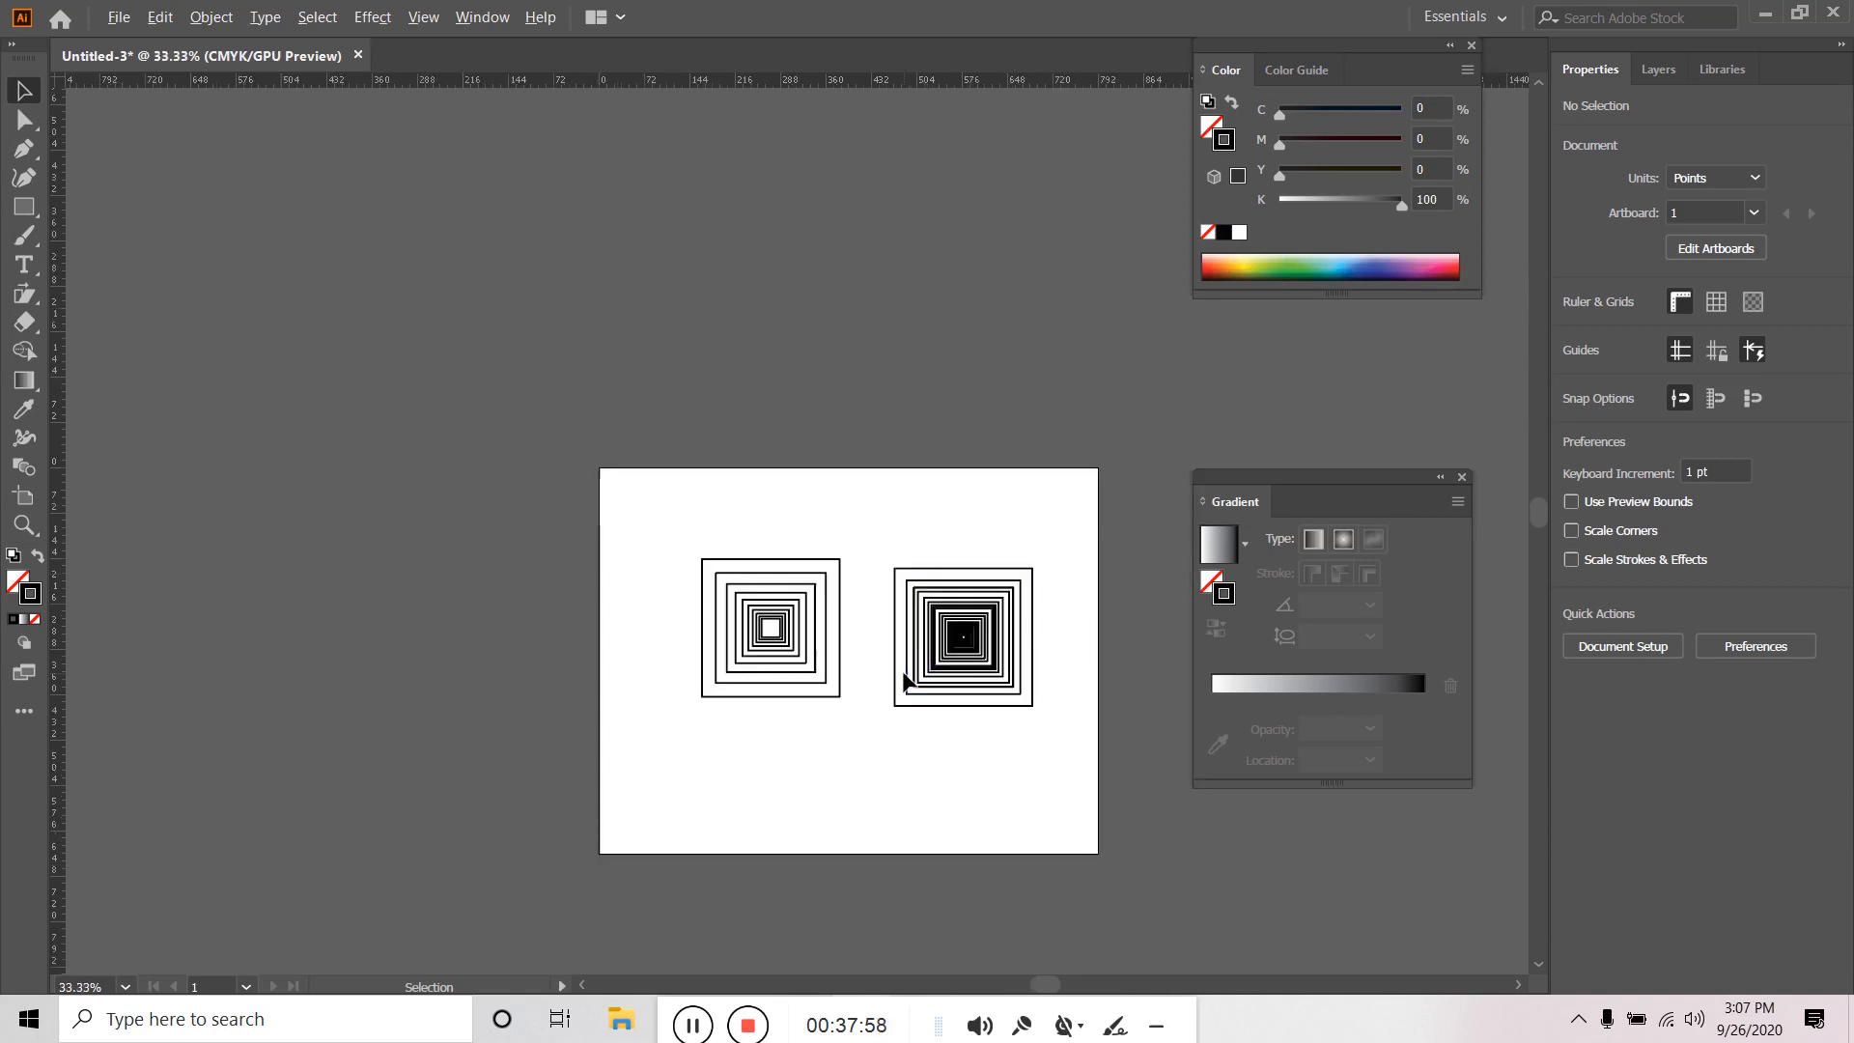
Select both nested square patterns and delete them from the artboard.
{"action": "scroll", "coordinate": [918, 693], "scroll_direction": "down", "scroll_amount": 1}
{"action": "left_click_drag", "start_coordinate": [656, 516], "coordinate": [1039, 761]}
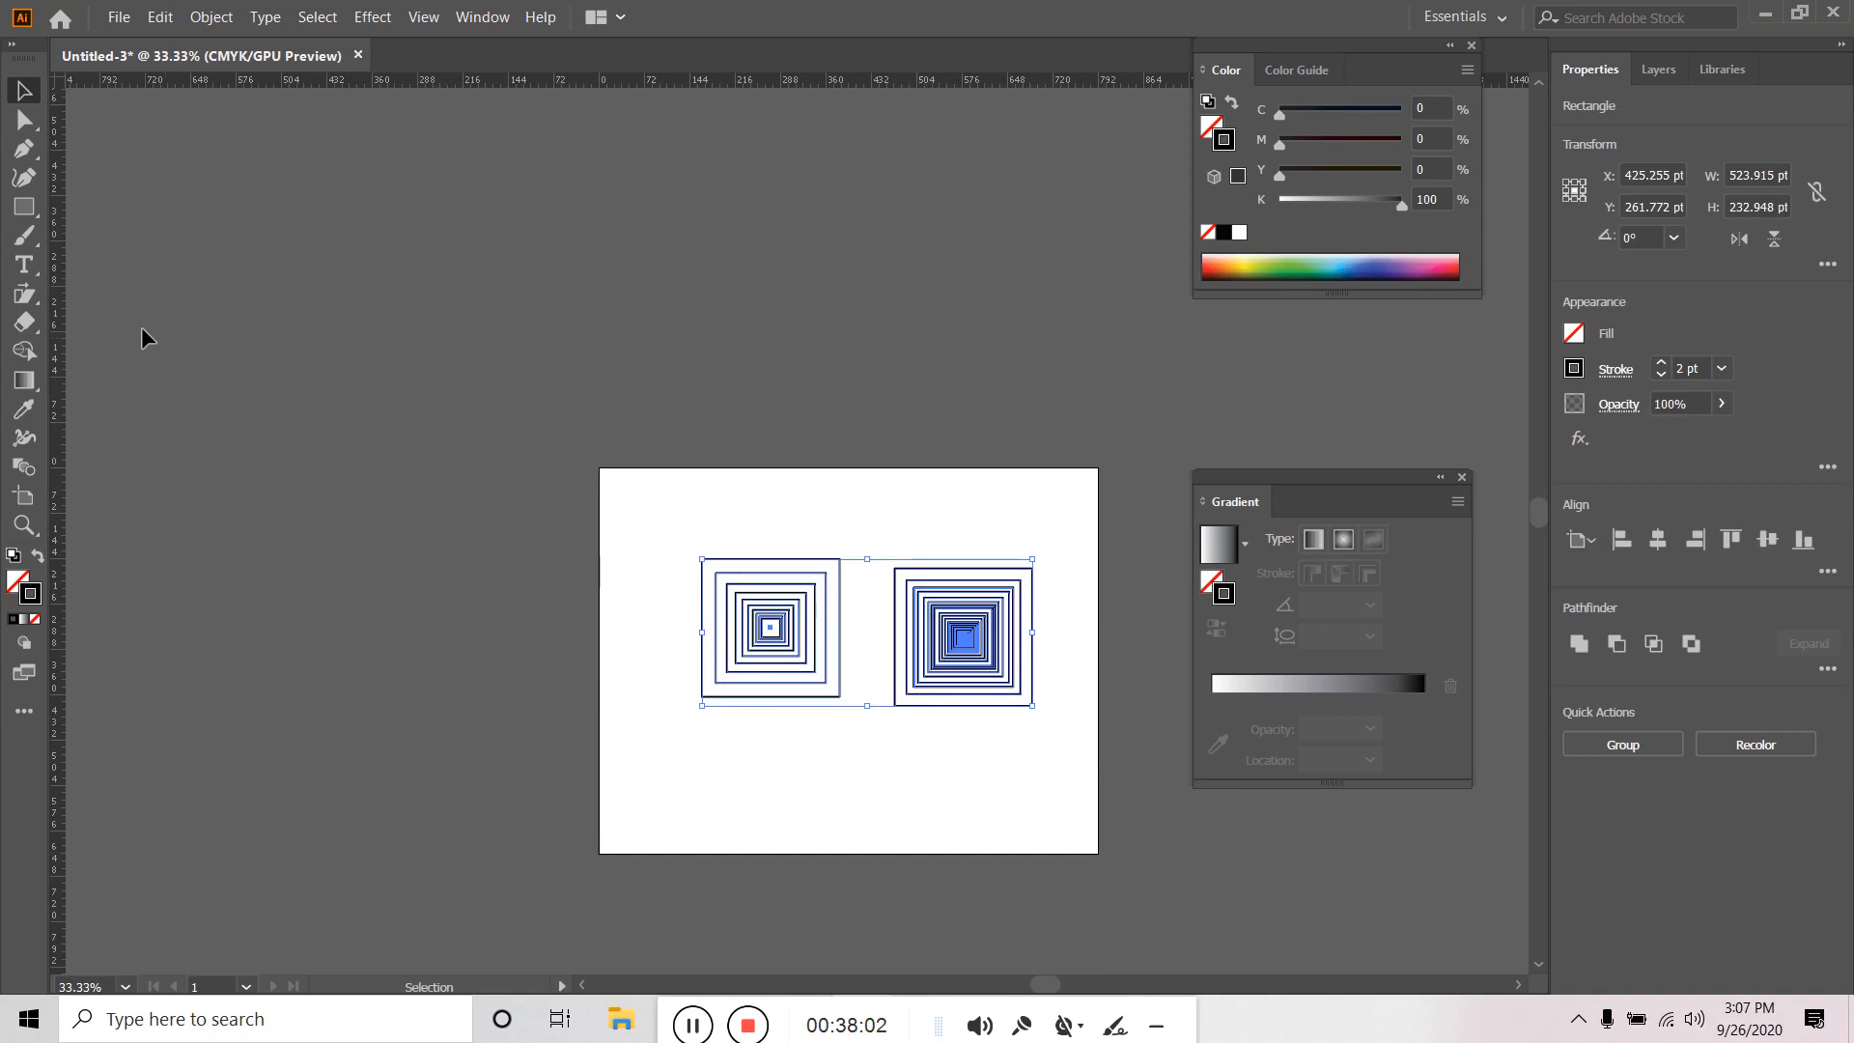
{"action": "key", "text": "Delete"}
{"action": "left_click", "coordinate": [24, 206]}
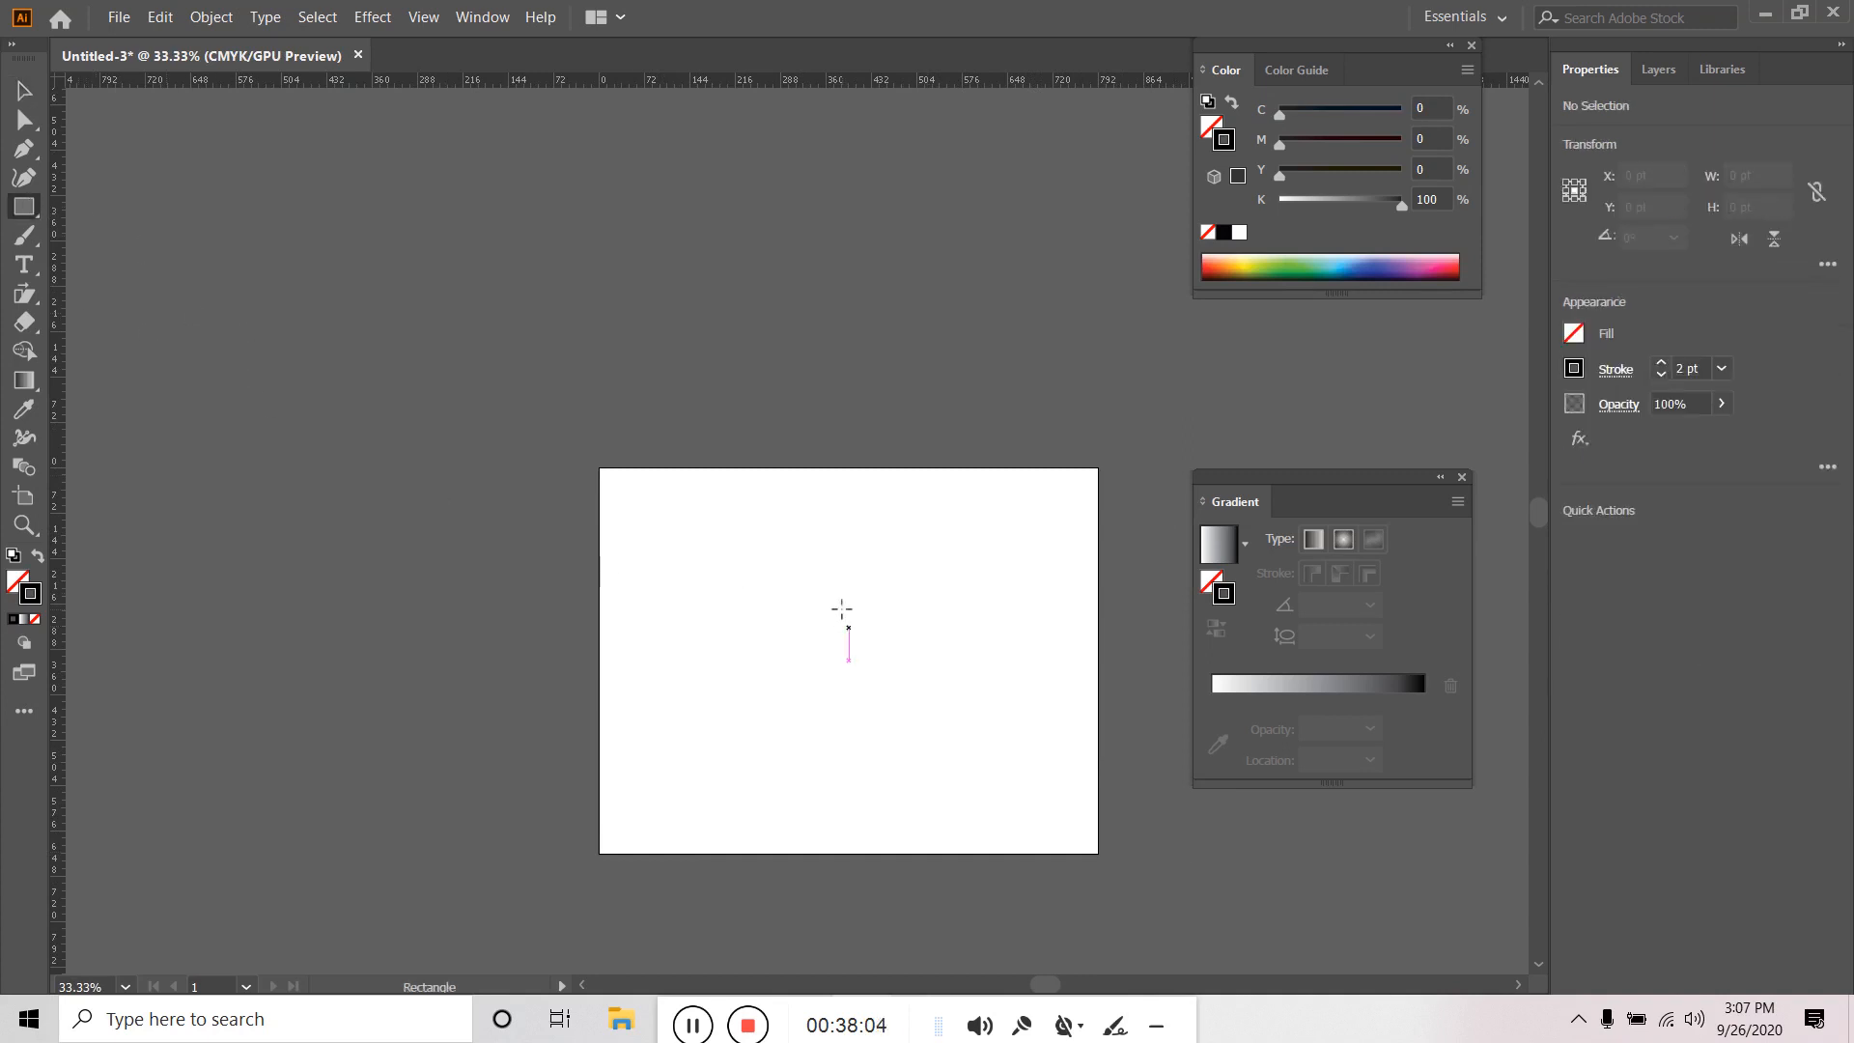
{"action": "left_click_drag", "start_coordinate": [780, 588], "coordinate": [863, 670]}
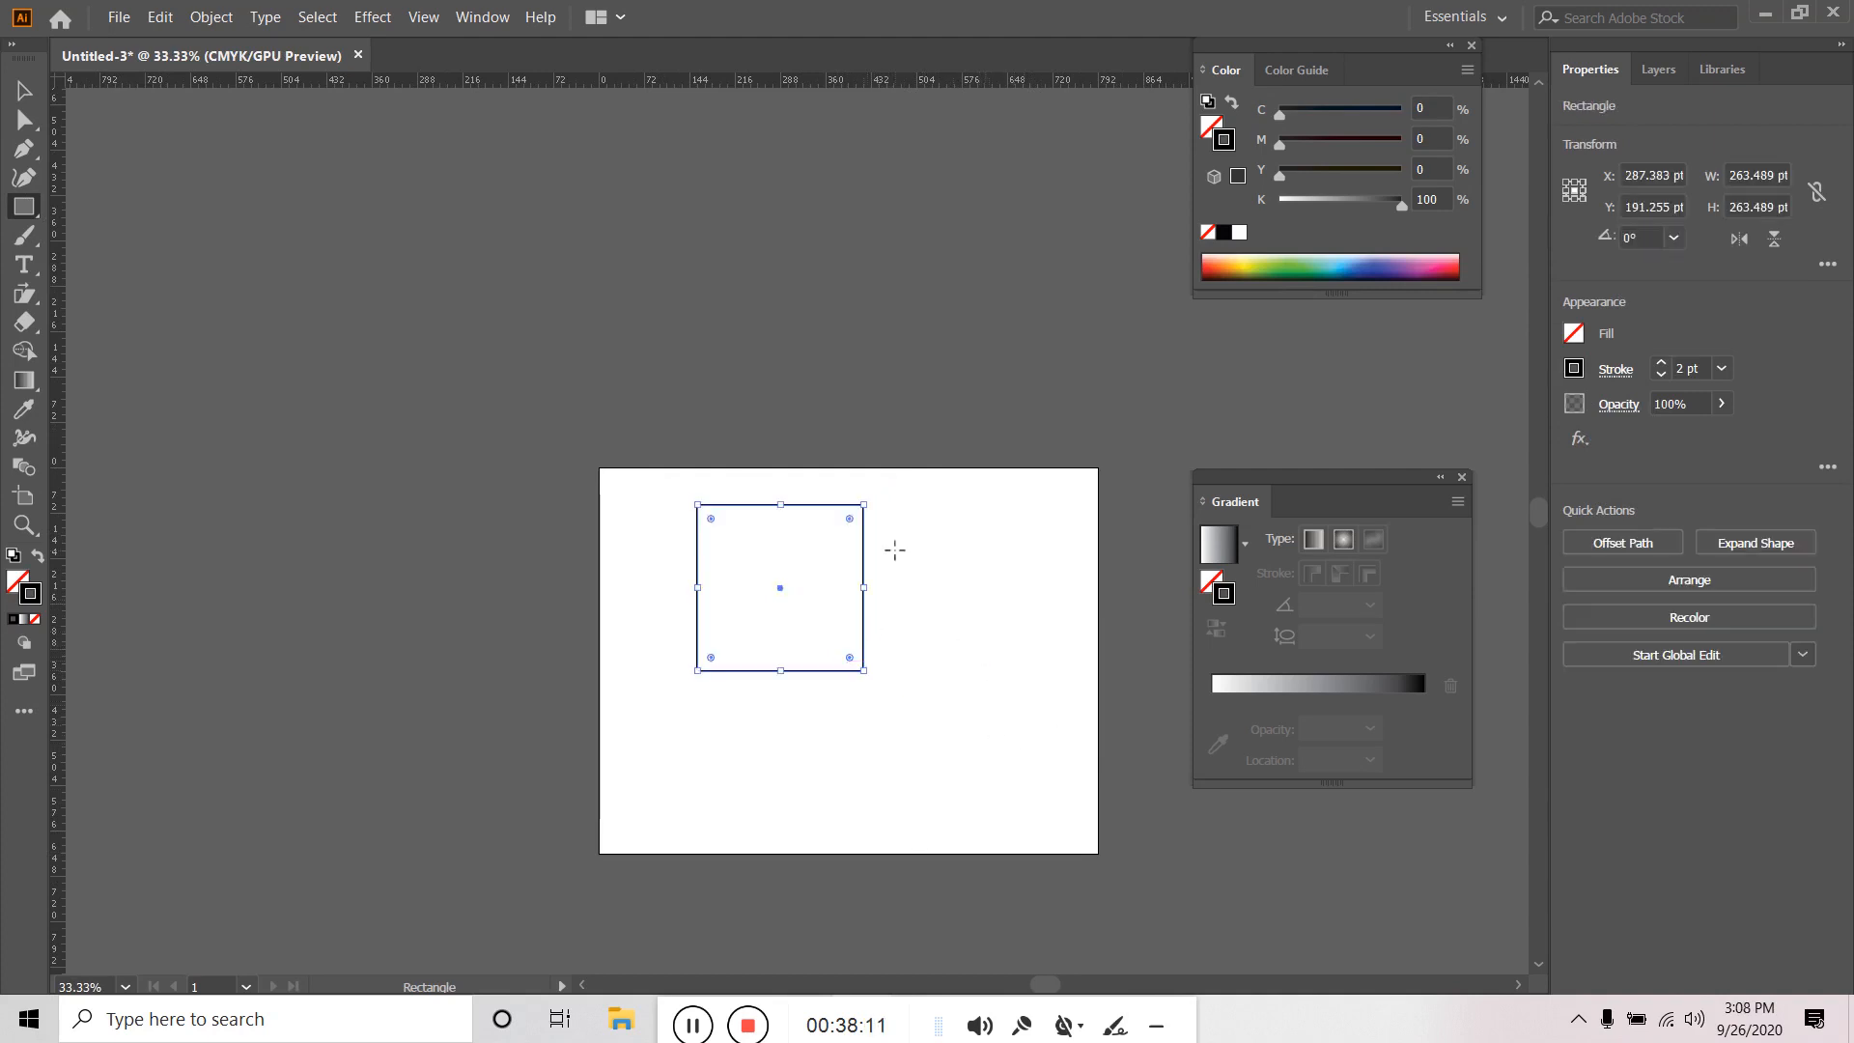
{"action": "key", "text": "Delete"}
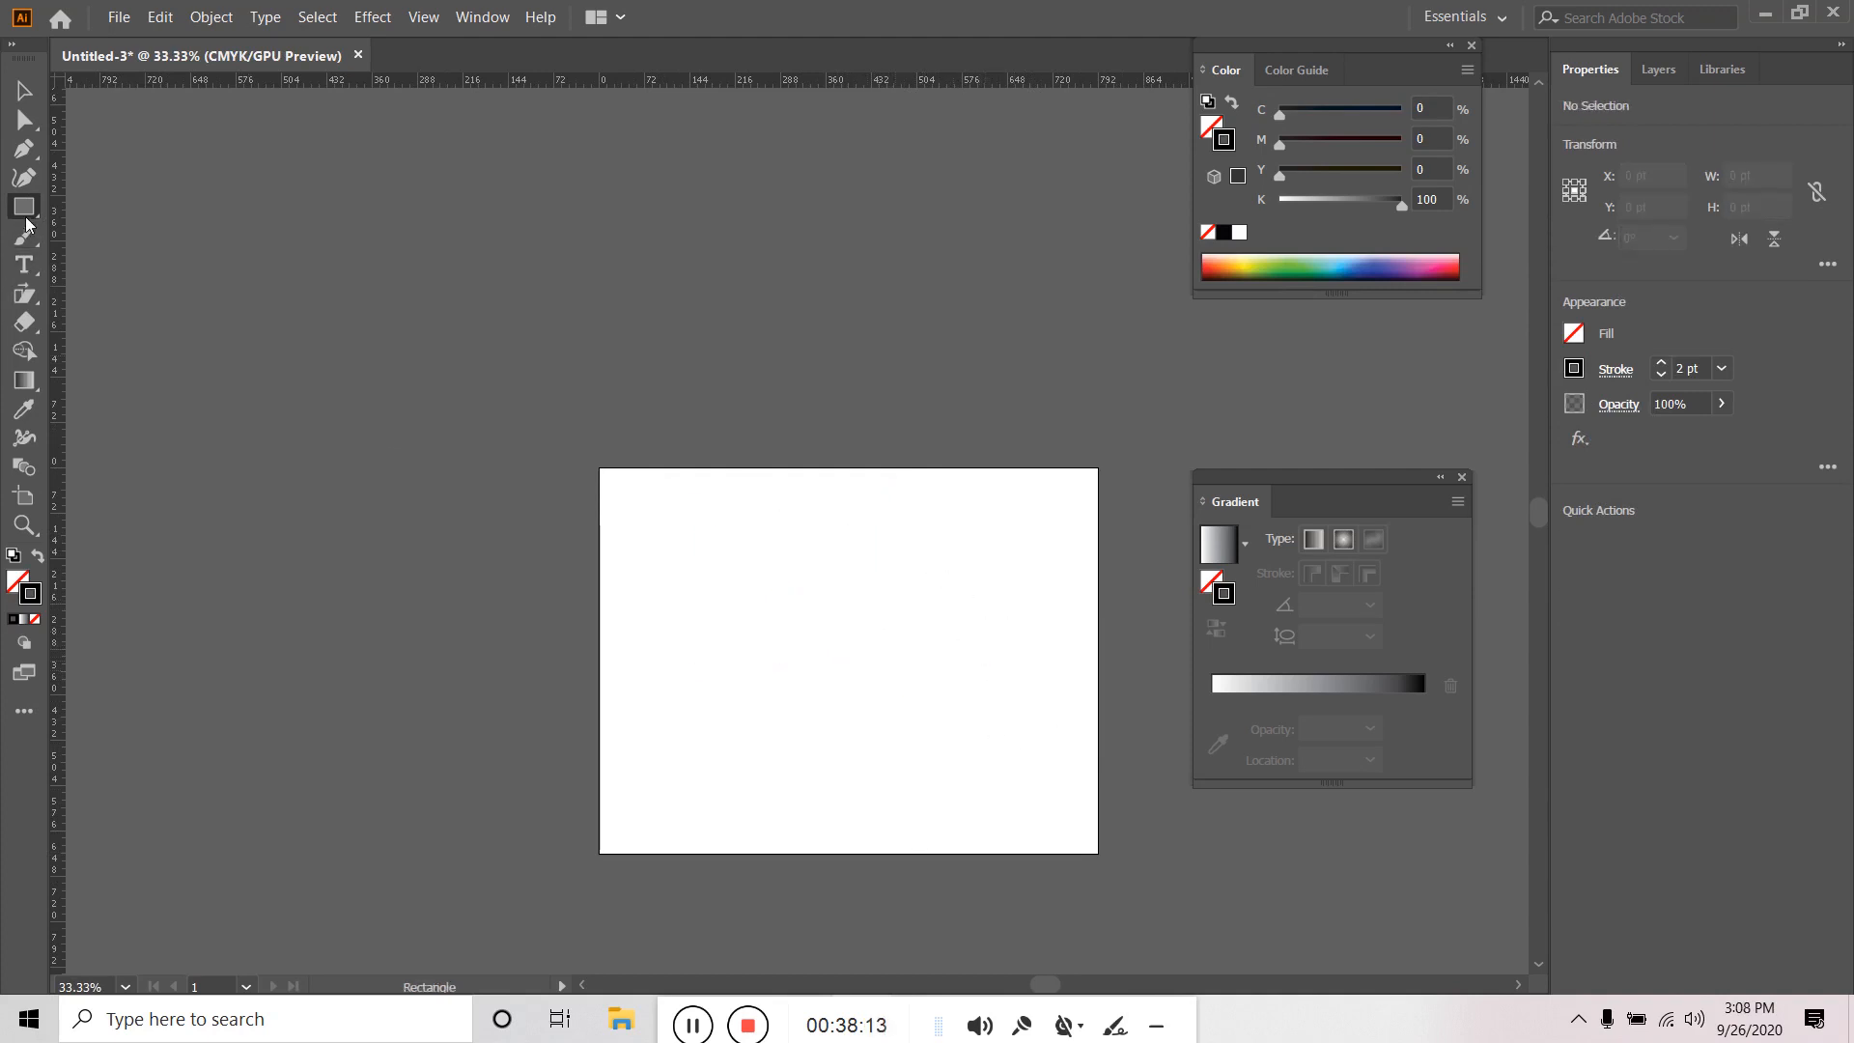
Draw a nearly horizontal line about 498 pt long across the artboard and set its stroke weight to 5 pt.
{"action": "left_click_drag", "start_coordinate": [24, 207], "coordinate": [160, 323]}
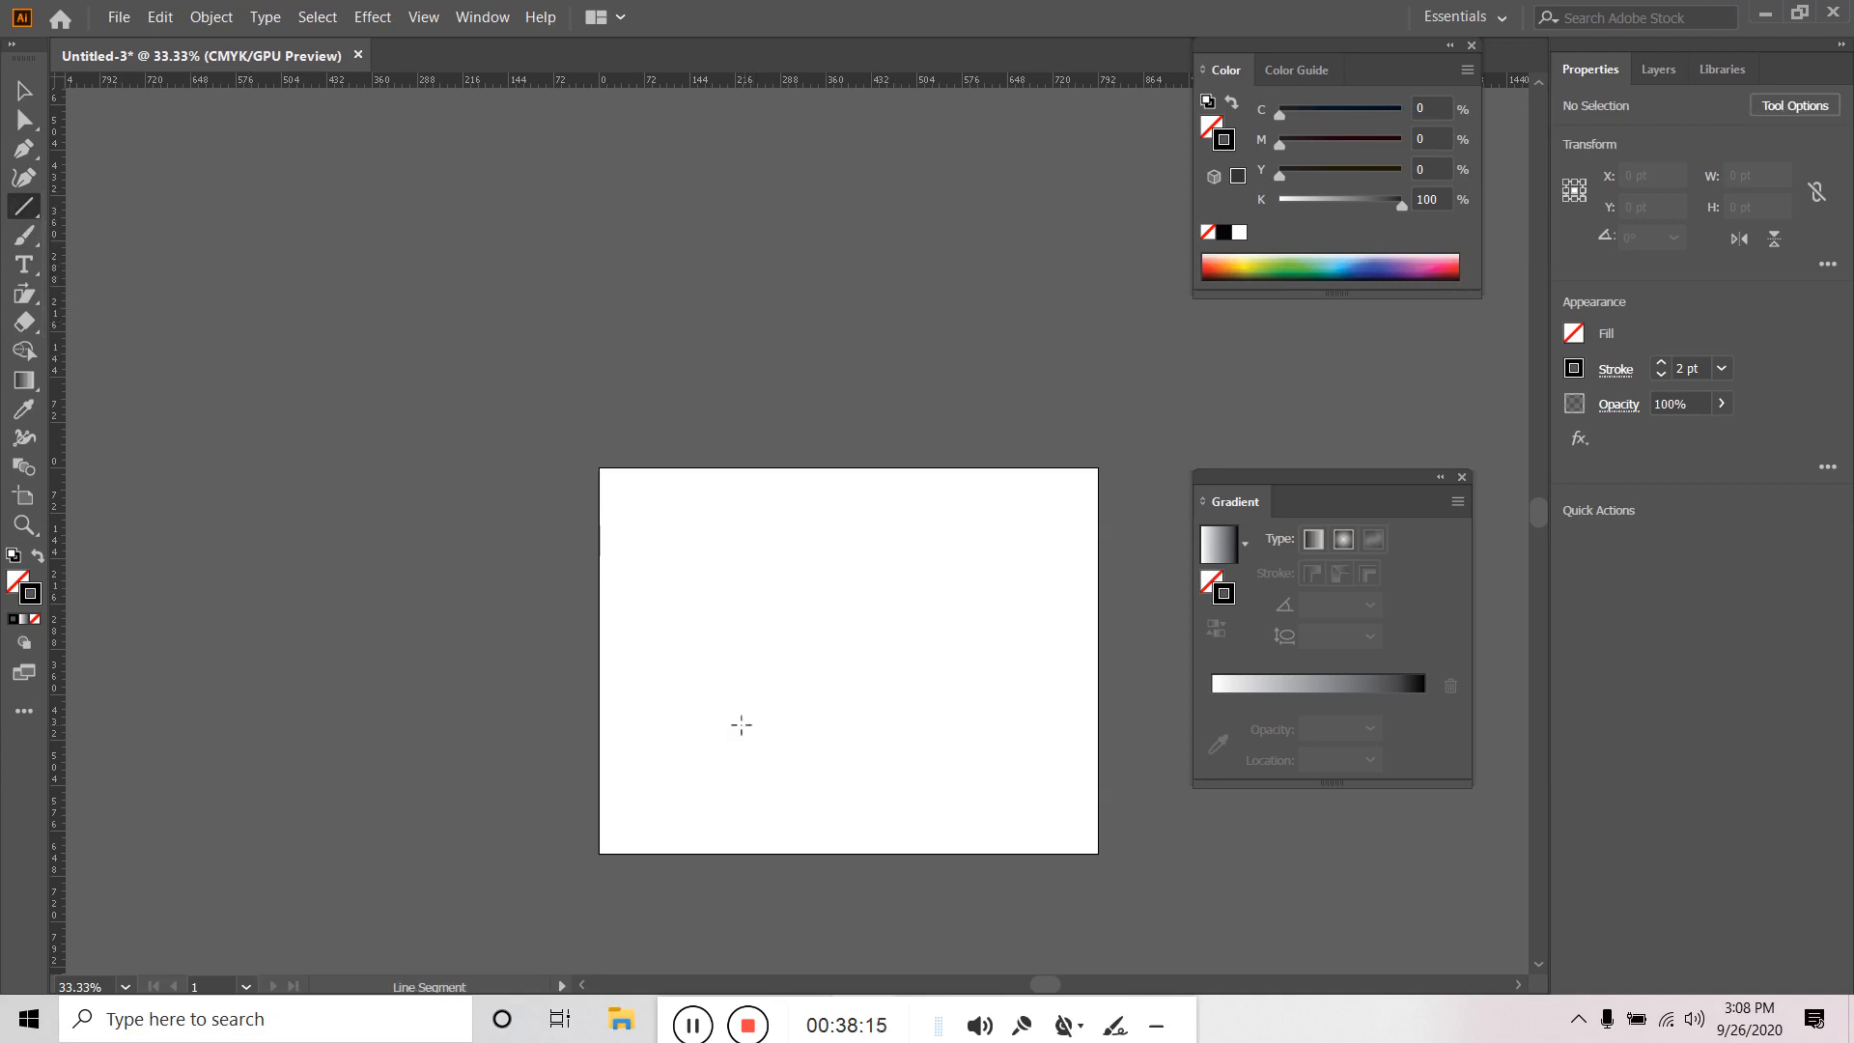
{"action": "left_click_drag", "start_coordinate": [689, 673], "coordinate": [1003, 671]}
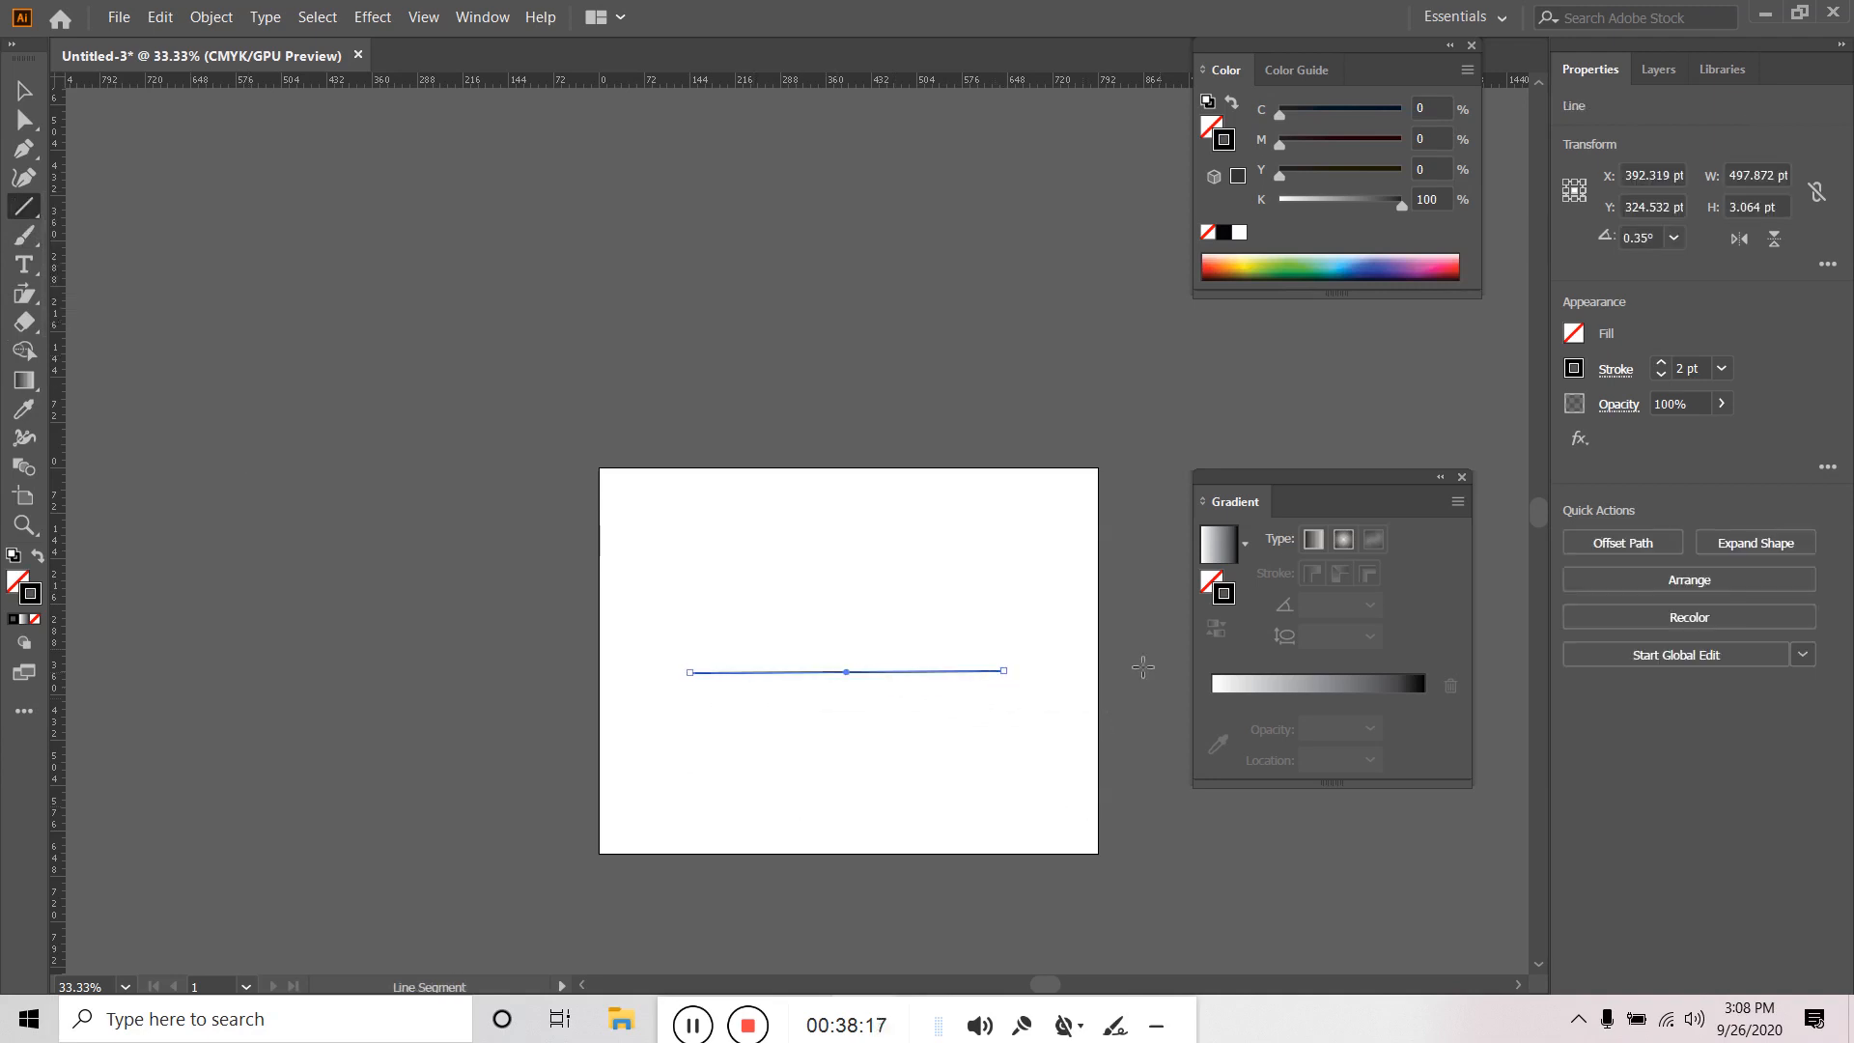
{"action": "left_click", "coordinate": [1662, 363]}
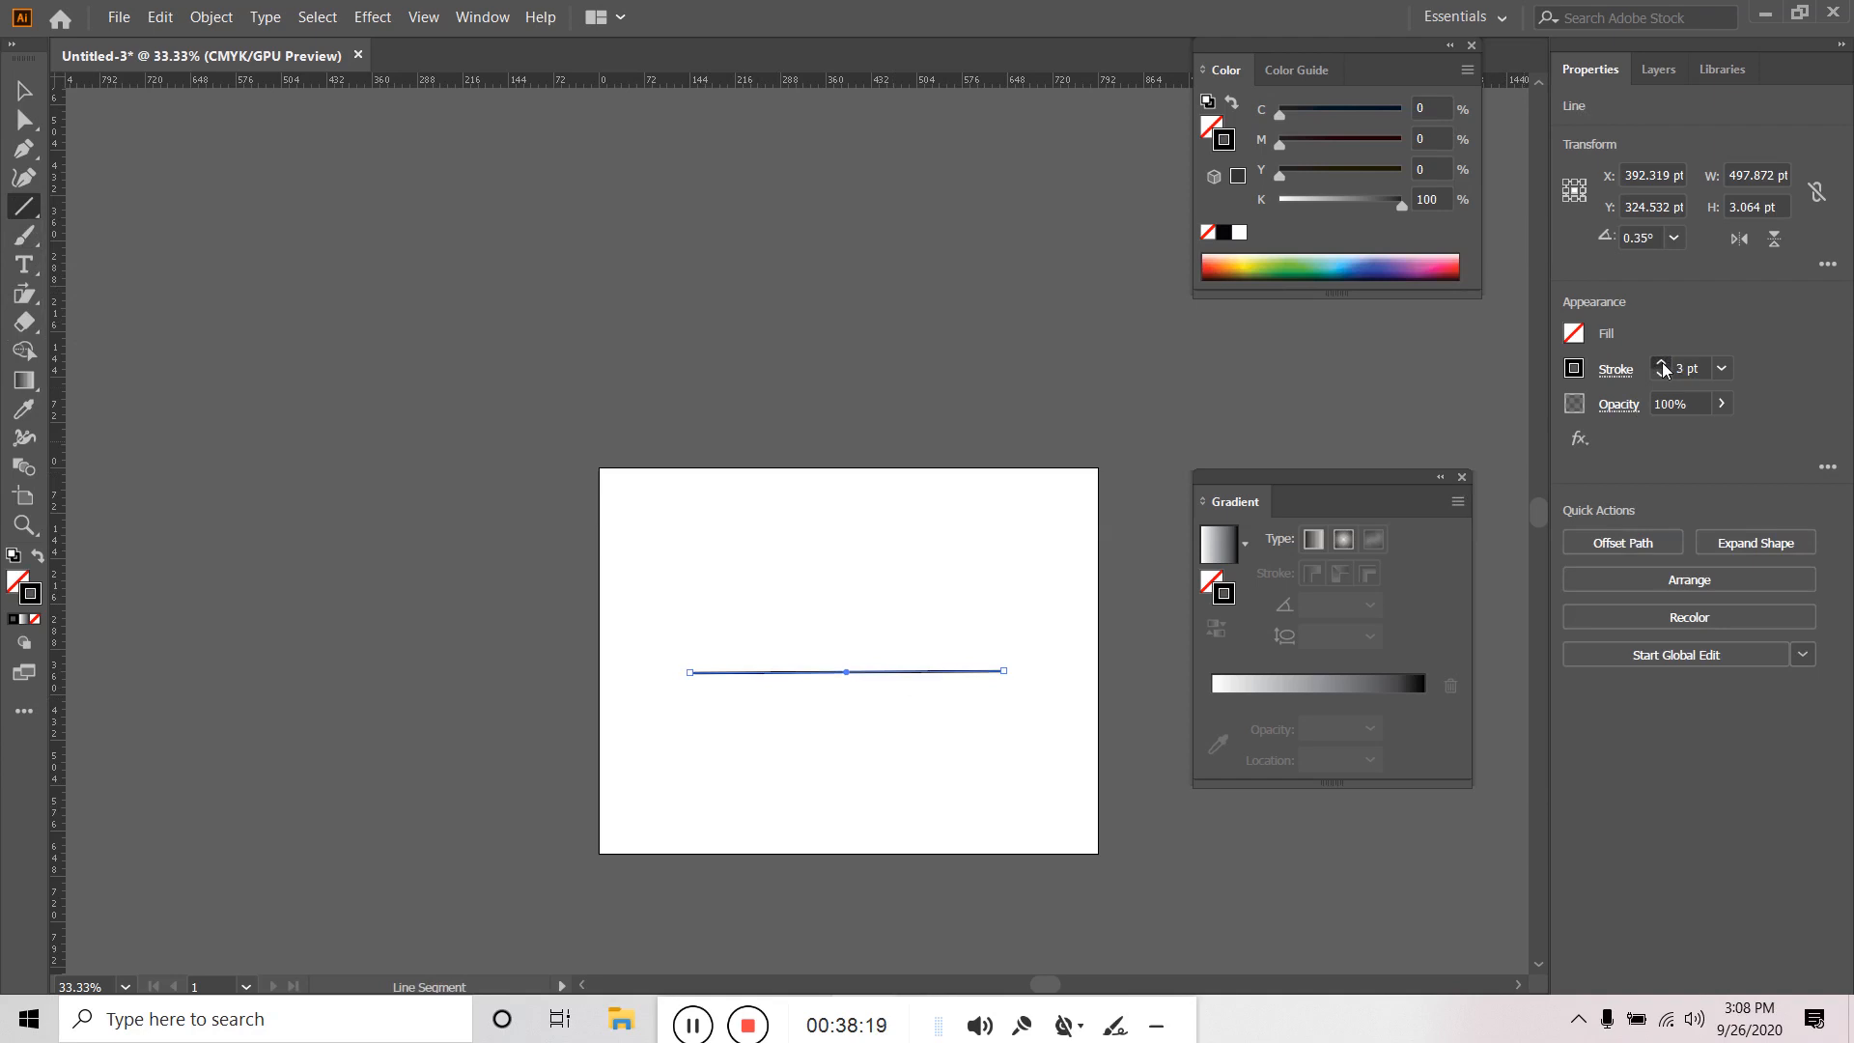
{"action": "left_click", "coordinate": [1662, 363]}
{"action": "left_click", "coordinate": [1662, 363]}
{"action": "key", "text": "v"}
{"action": "left_click", "coordinate": [925, 732]}
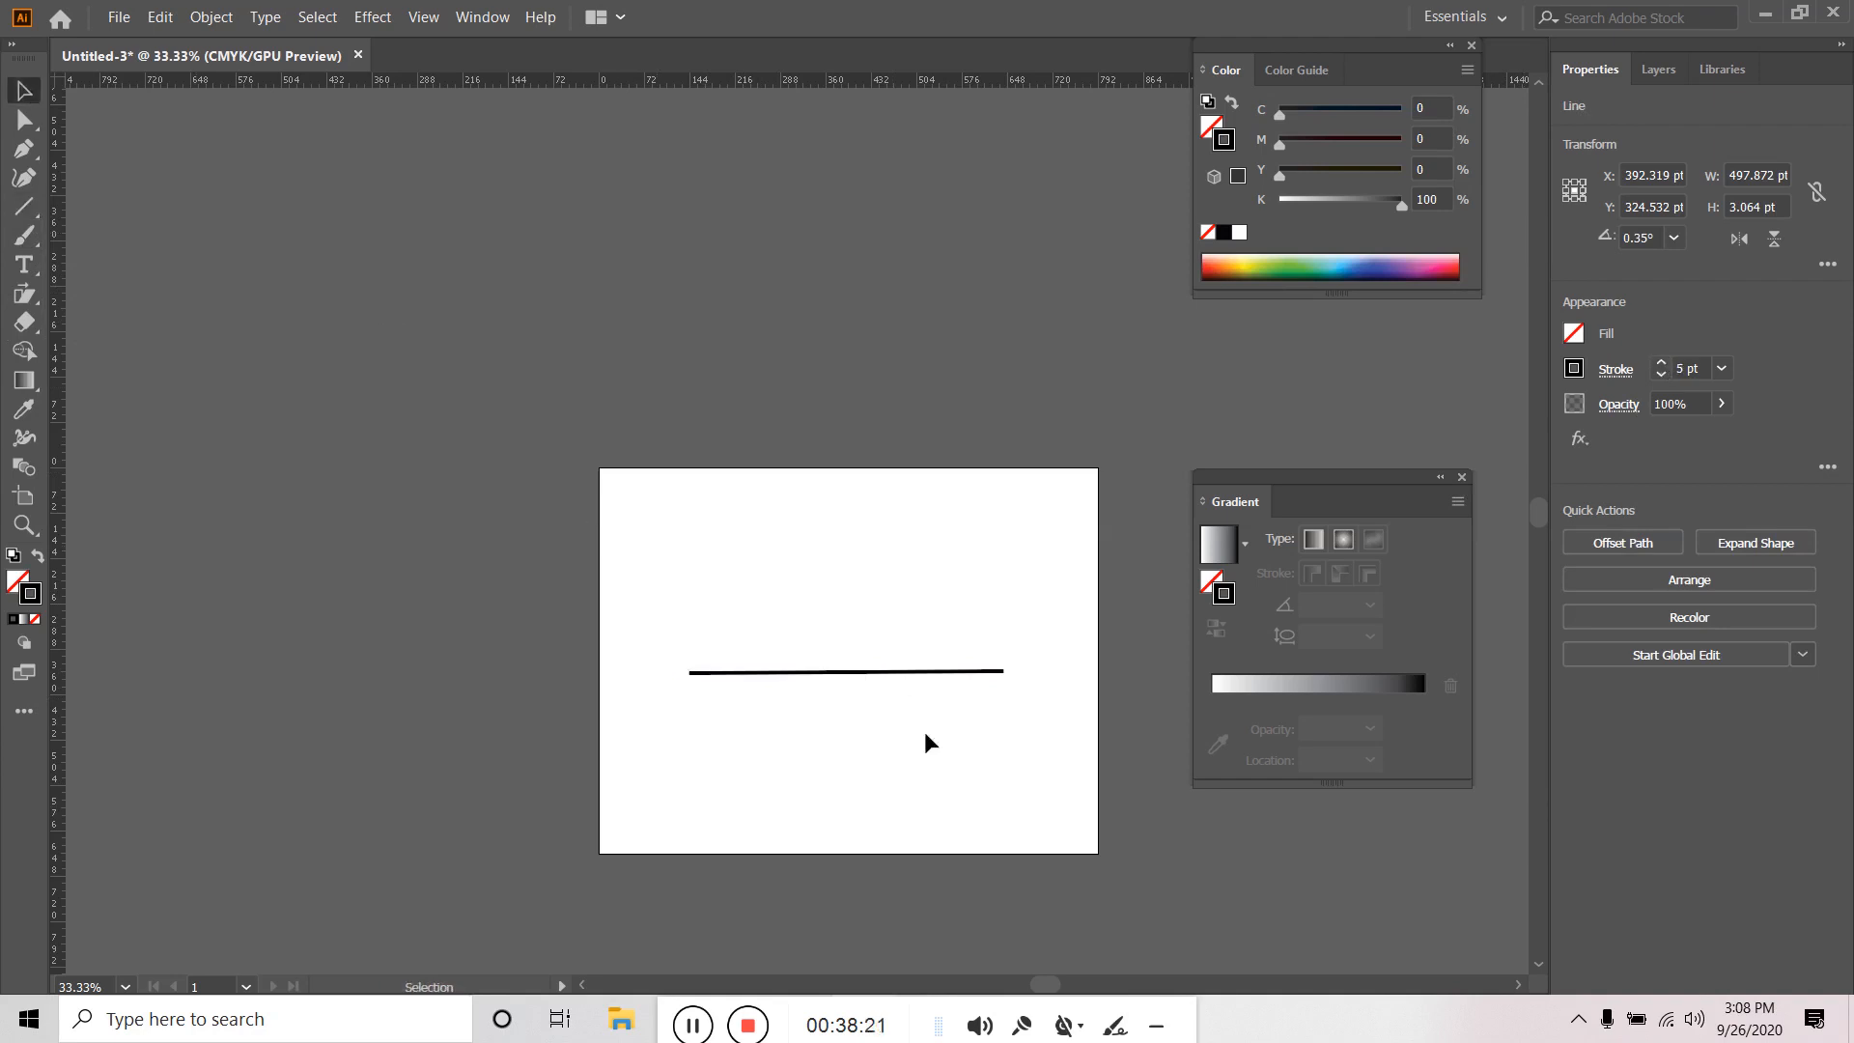
Copy the line using Transform Each, scaled to 80% both ways with random rotation based on a 25° angle.
{"action": "left_click", "coordinate": [885, 672]}
{"action": "left_click", "coordinate": [210, 17]}
{"action": "mouse_move", "coordinate": [299, 54]}
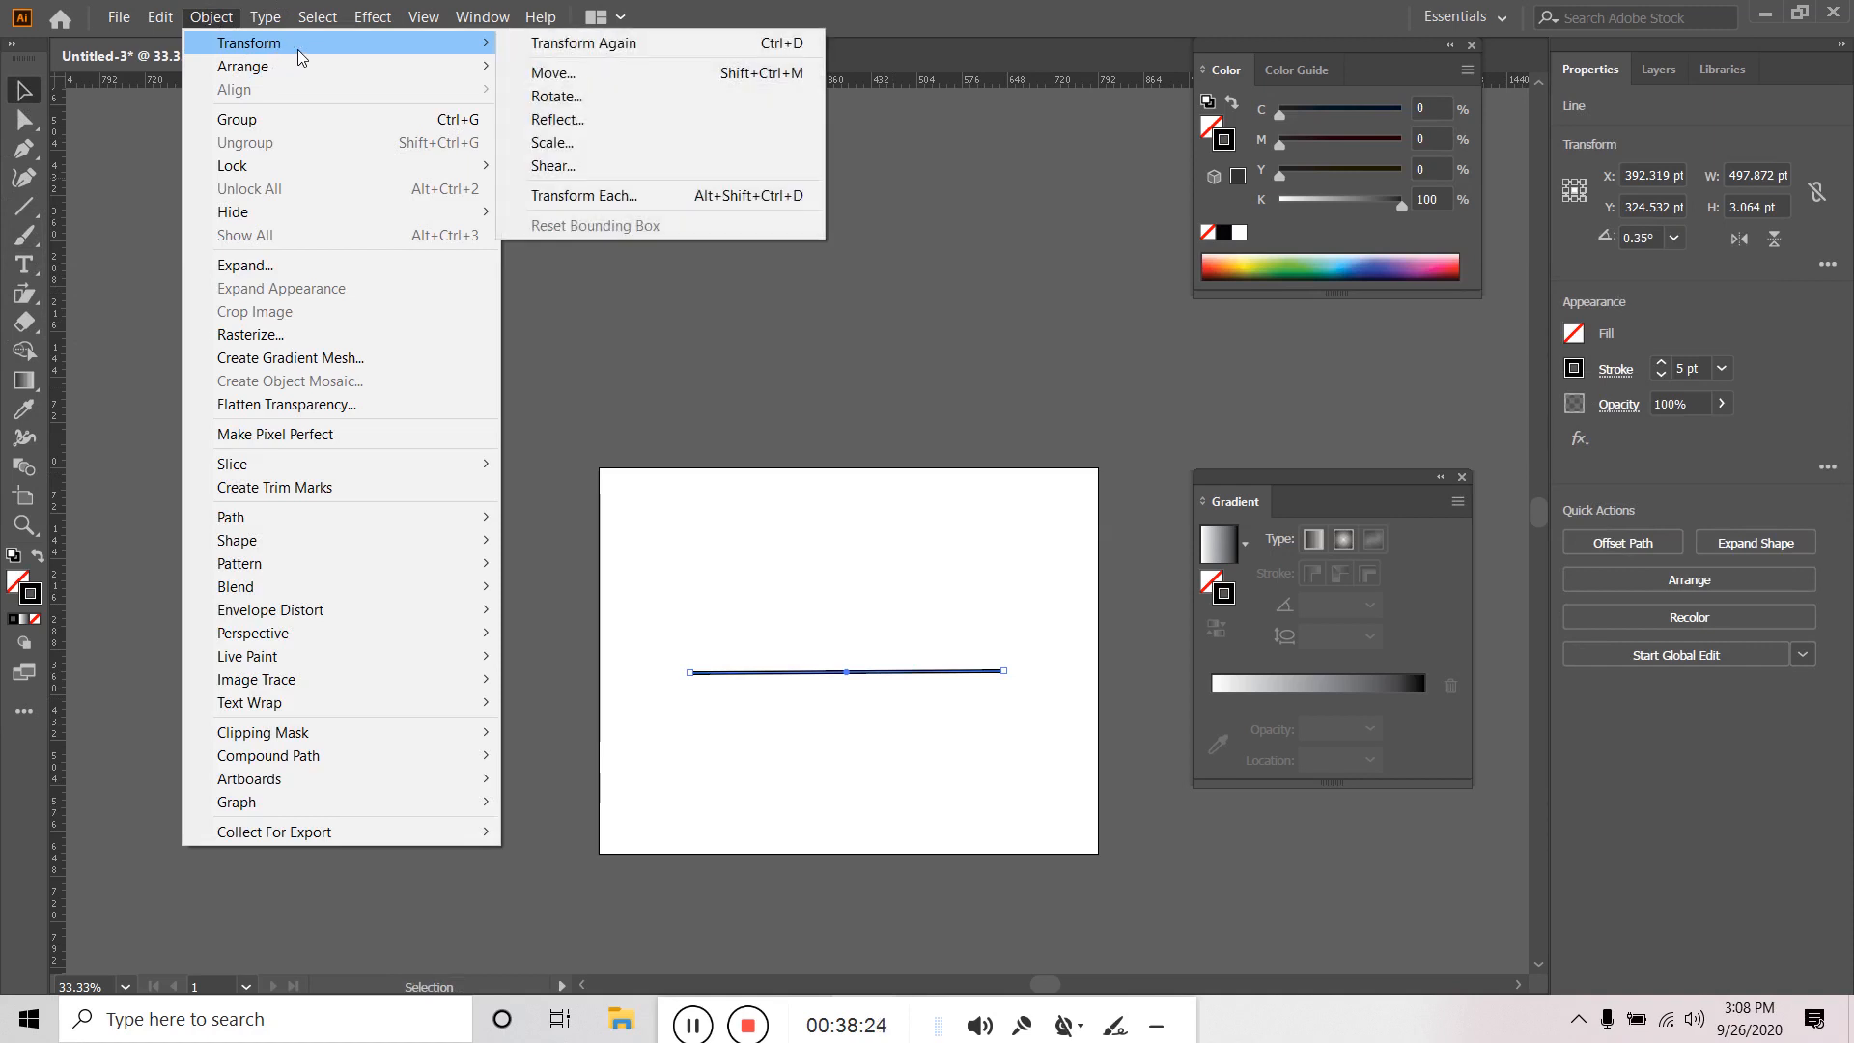
{"action": "left_click", "coordinate": [624, 194]}
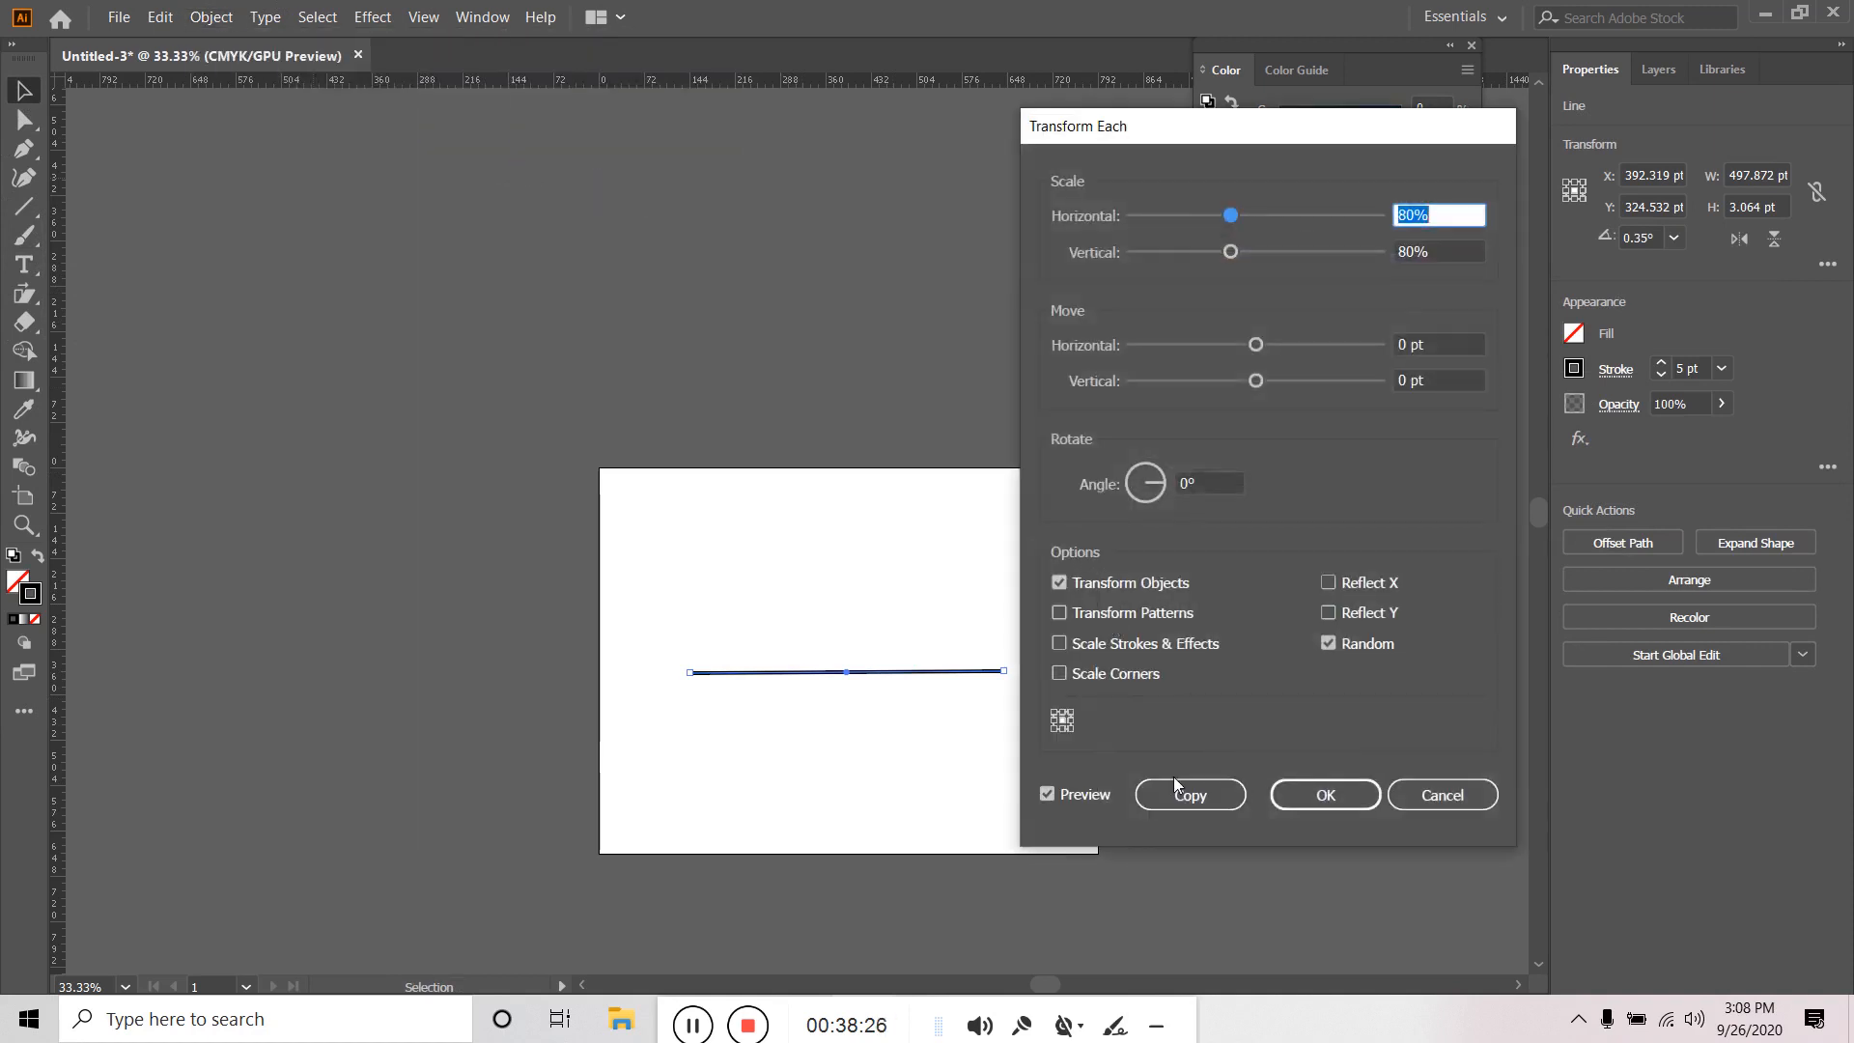
{"action": "left_click", "coordinate": [1218, 480]}
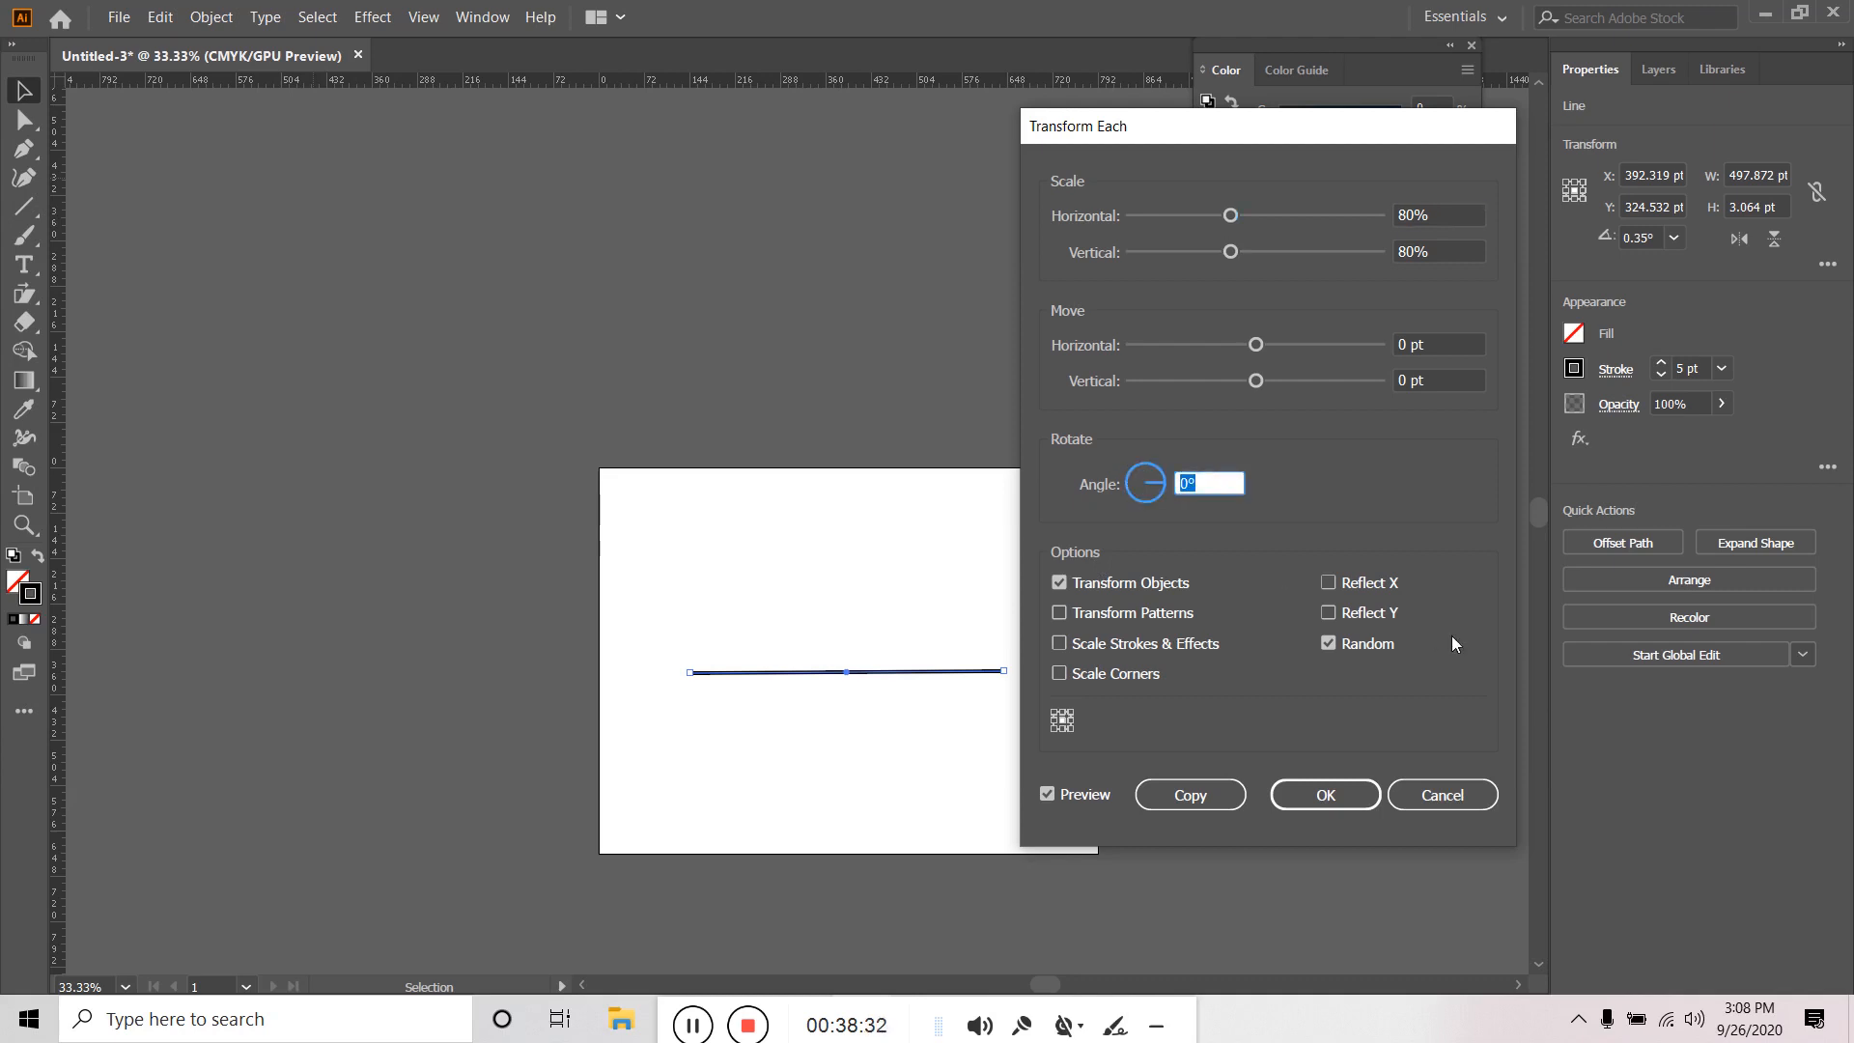
{"action": "type", "text": "45"}
{"action": "left_click", "coordinate": [1179, 796]}
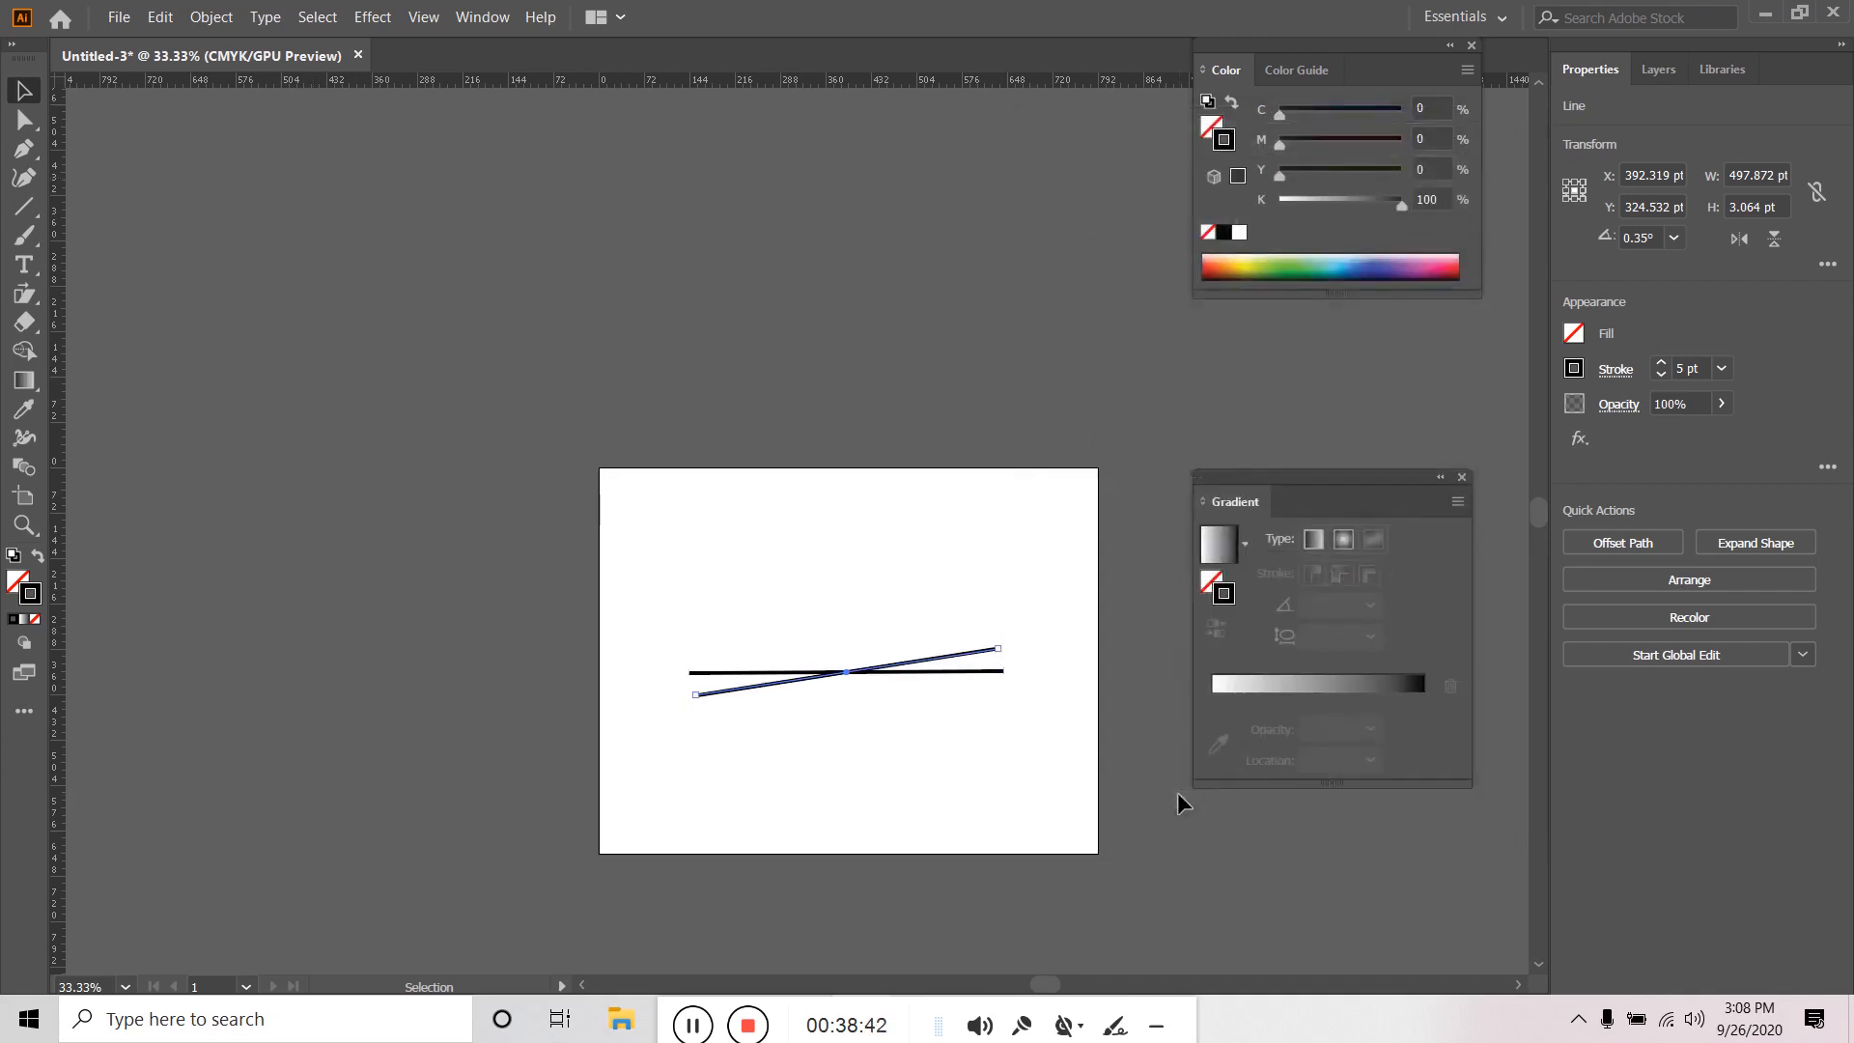
Repeat the random transformation until shrinking lines fan out around the line's center, and deselect them.
{"action": "key", "text": "ctrl+d"}
{"action": "key", "text": "ctrl+d"}
{"action": "key", "text": "ctrl+d"}
{"action": "key", "text": "ctrl+d"}
{"action": "key", "text": "ctrl+d"}
{"action": "key", "text": "ctrl+d"}
{"action": "key", "text": "ctrl+d"}
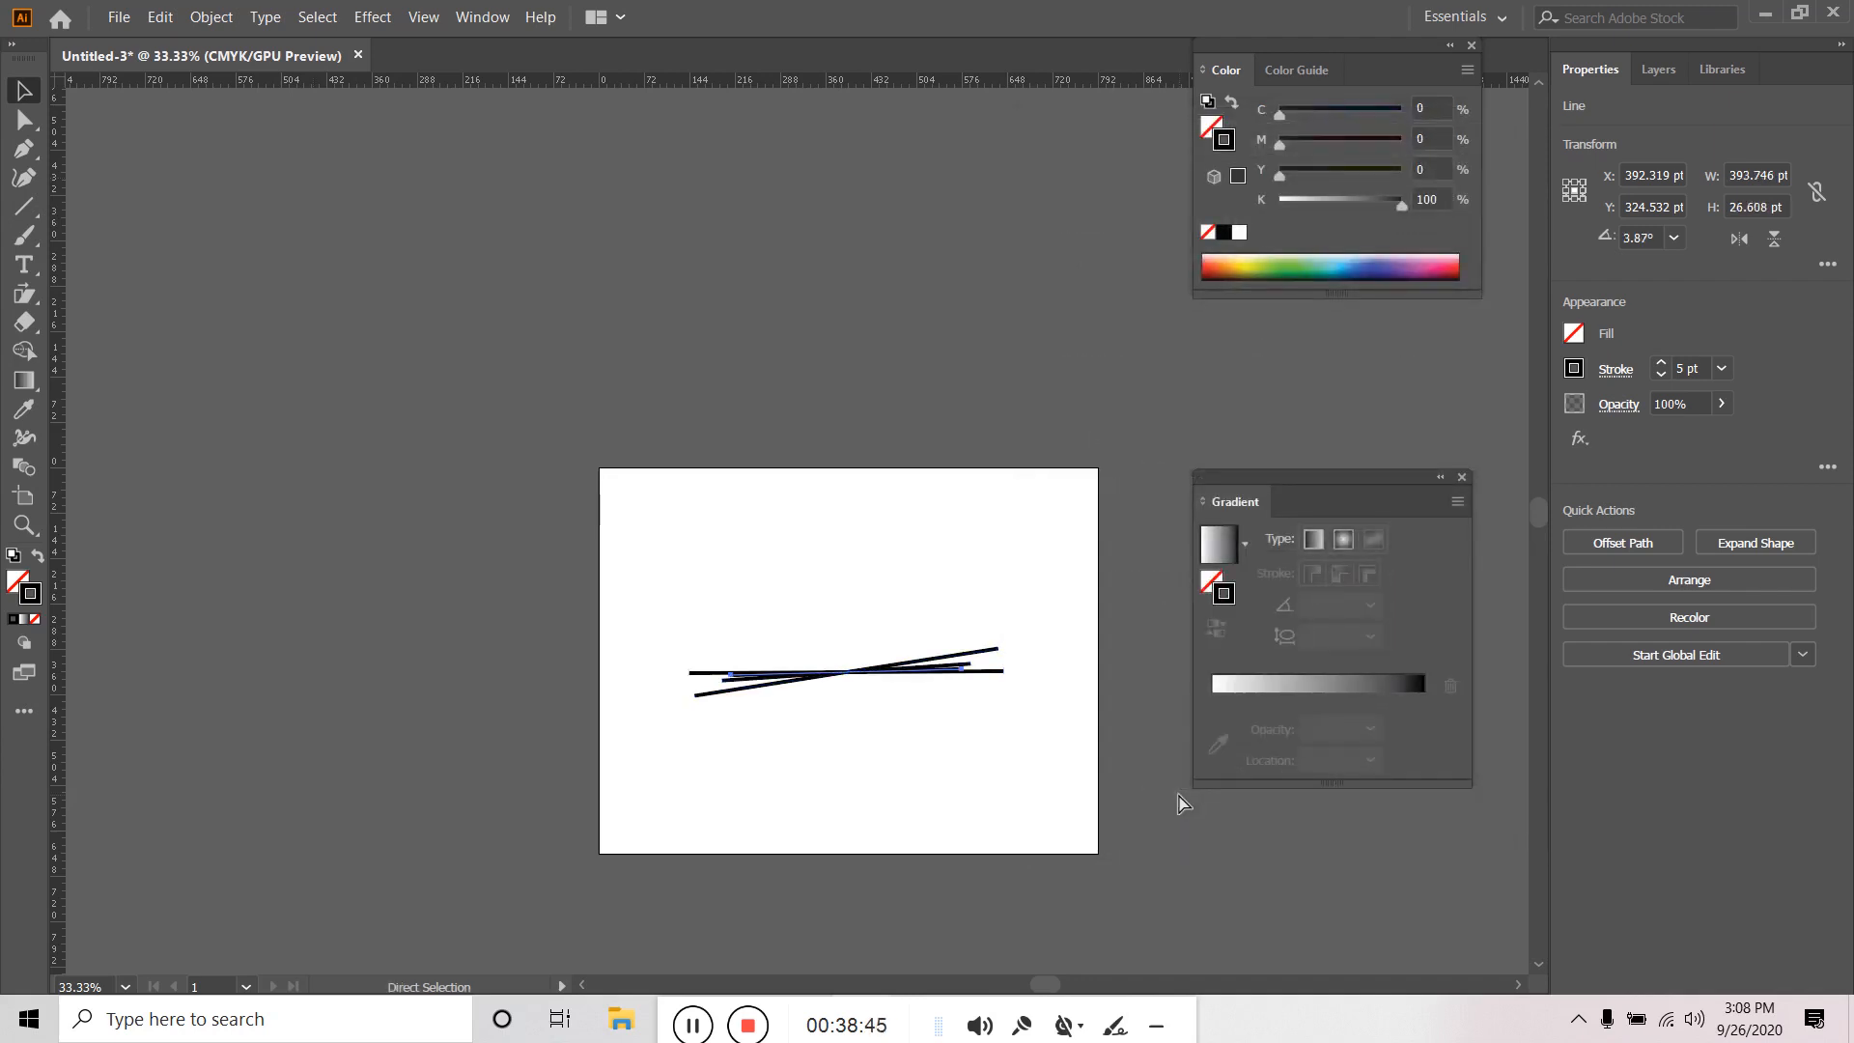
{"action": "key", "text": "ctrl+d"}
{"action": "key", "text": "ctrl+d"}
{"action": "key", "text": "ctrl+d"}
{"action": "key", "text": "ctrl+d"}
{"action": "key", "text": "ctrl+d"}
{"action": "key", "text": "ctrl+d"}
{"action": "key", "text": "ctrl+d"}
{"action": "key", "text": "ctrl+d"}
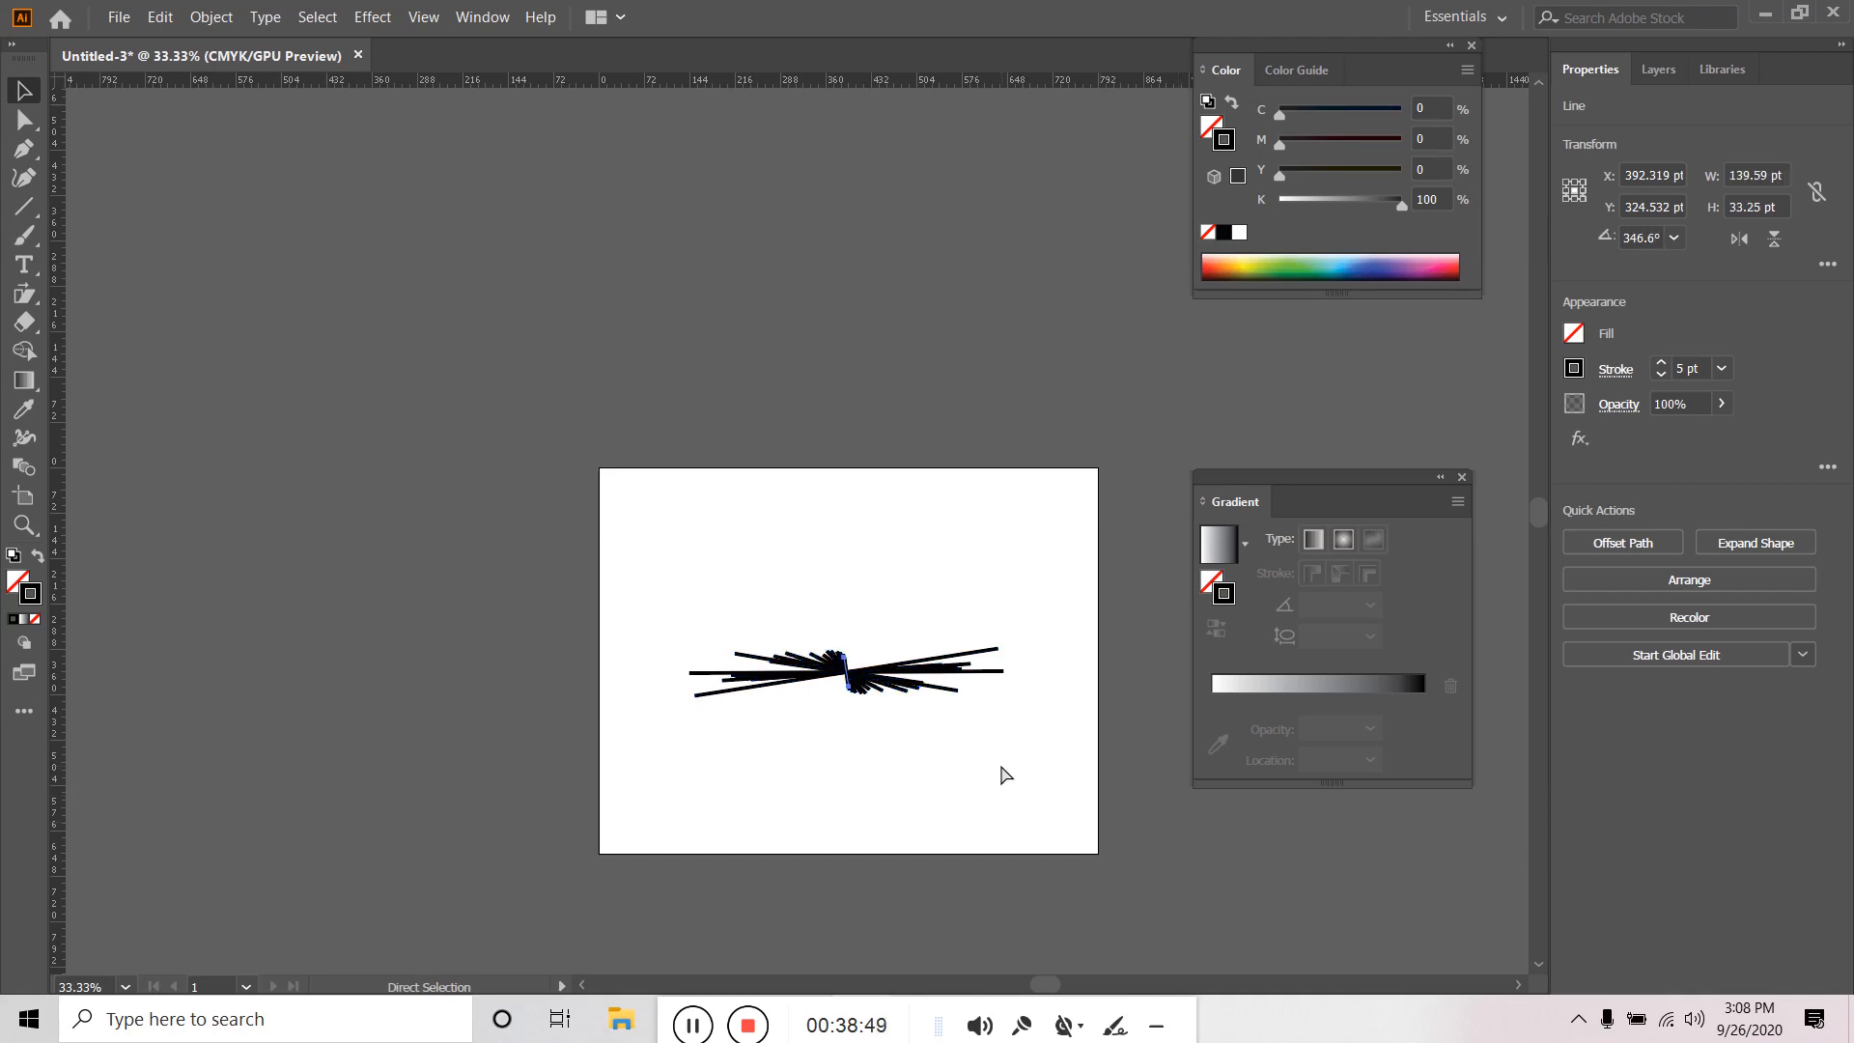
{"action": "key", "text": "ctrl+d"}
{"action": "key", "text": "ctrl+d"}
{"action": "left_click", "coordinate": [979, 745]}
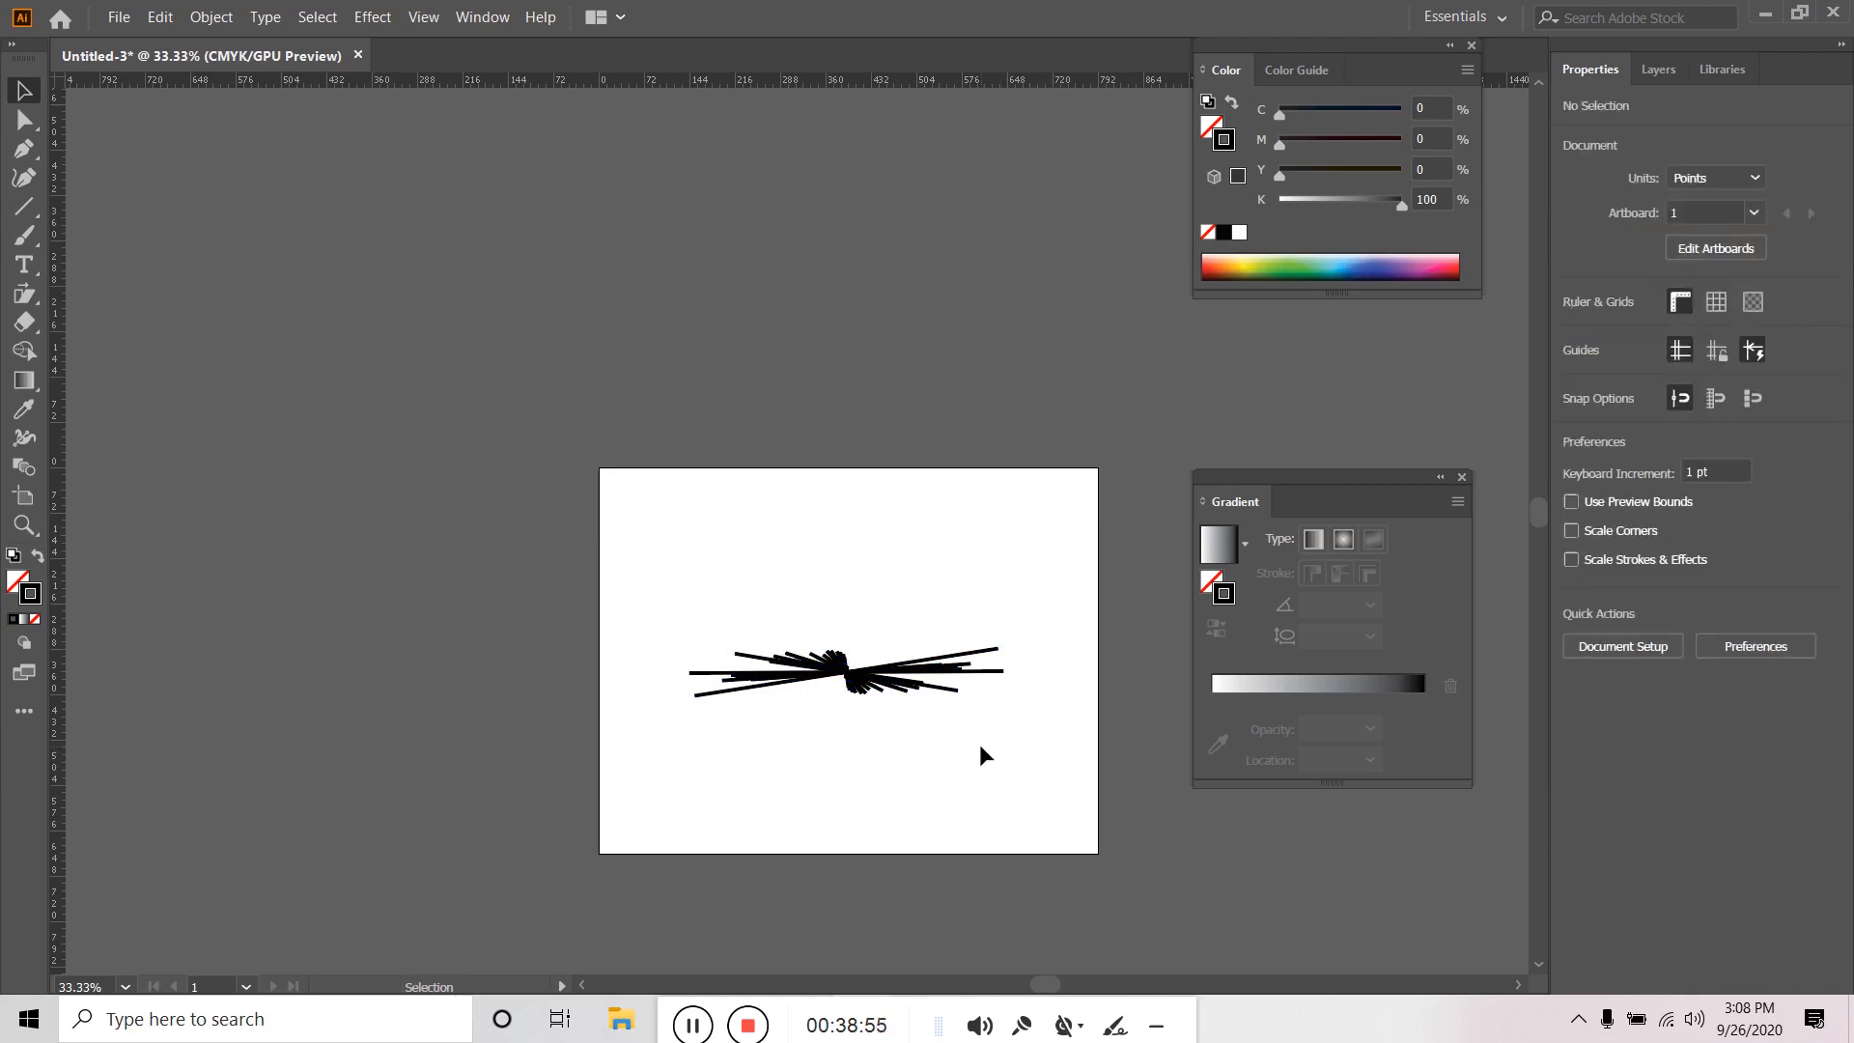
Delete all the shrinking lines and draw a horizontal line about 529 pt long across the artboard.
{"action": "left_click", "coordinate": [872, 684]}
{"action": "left_click", "coordinate": [904, 724]}
{"action": "left_click_drag", "start_coordinate": [1066, 577], "coordinate": [850, 770]}
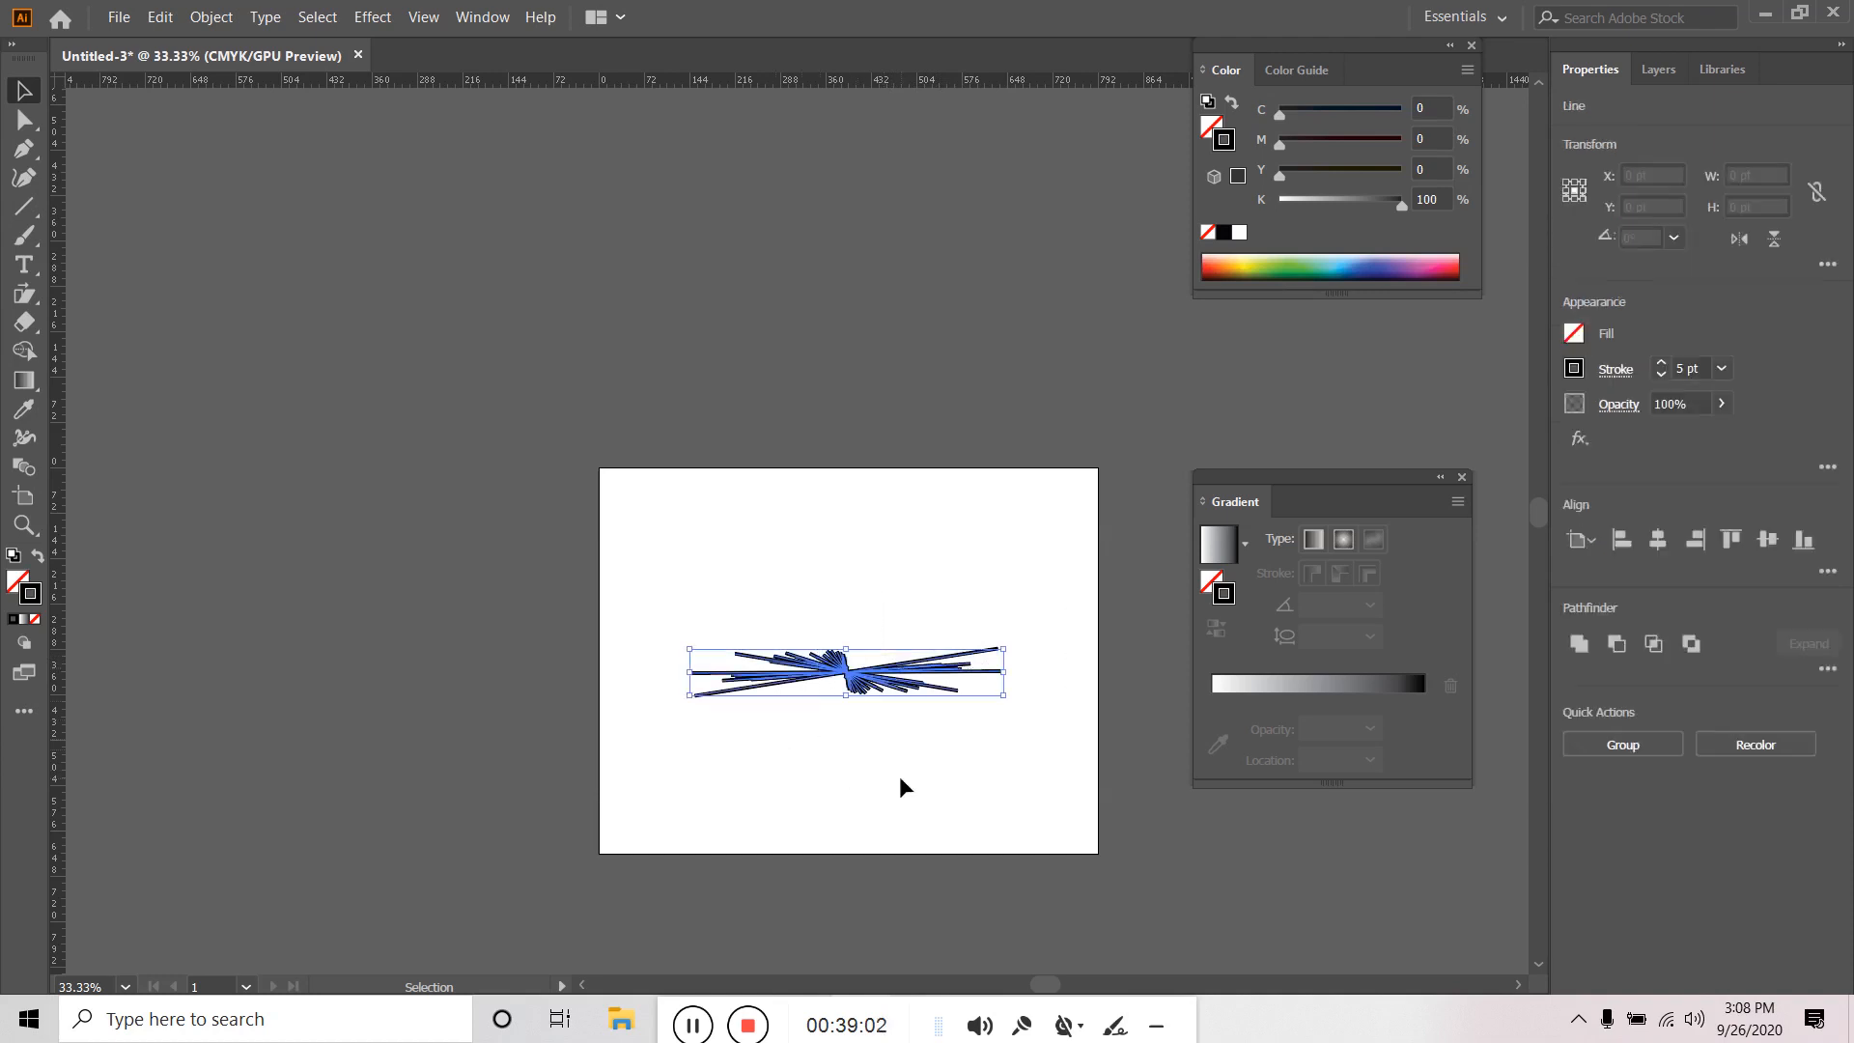
{"action": "key", "text": "Delete"}
{"action": "key", "text": "backslash"}
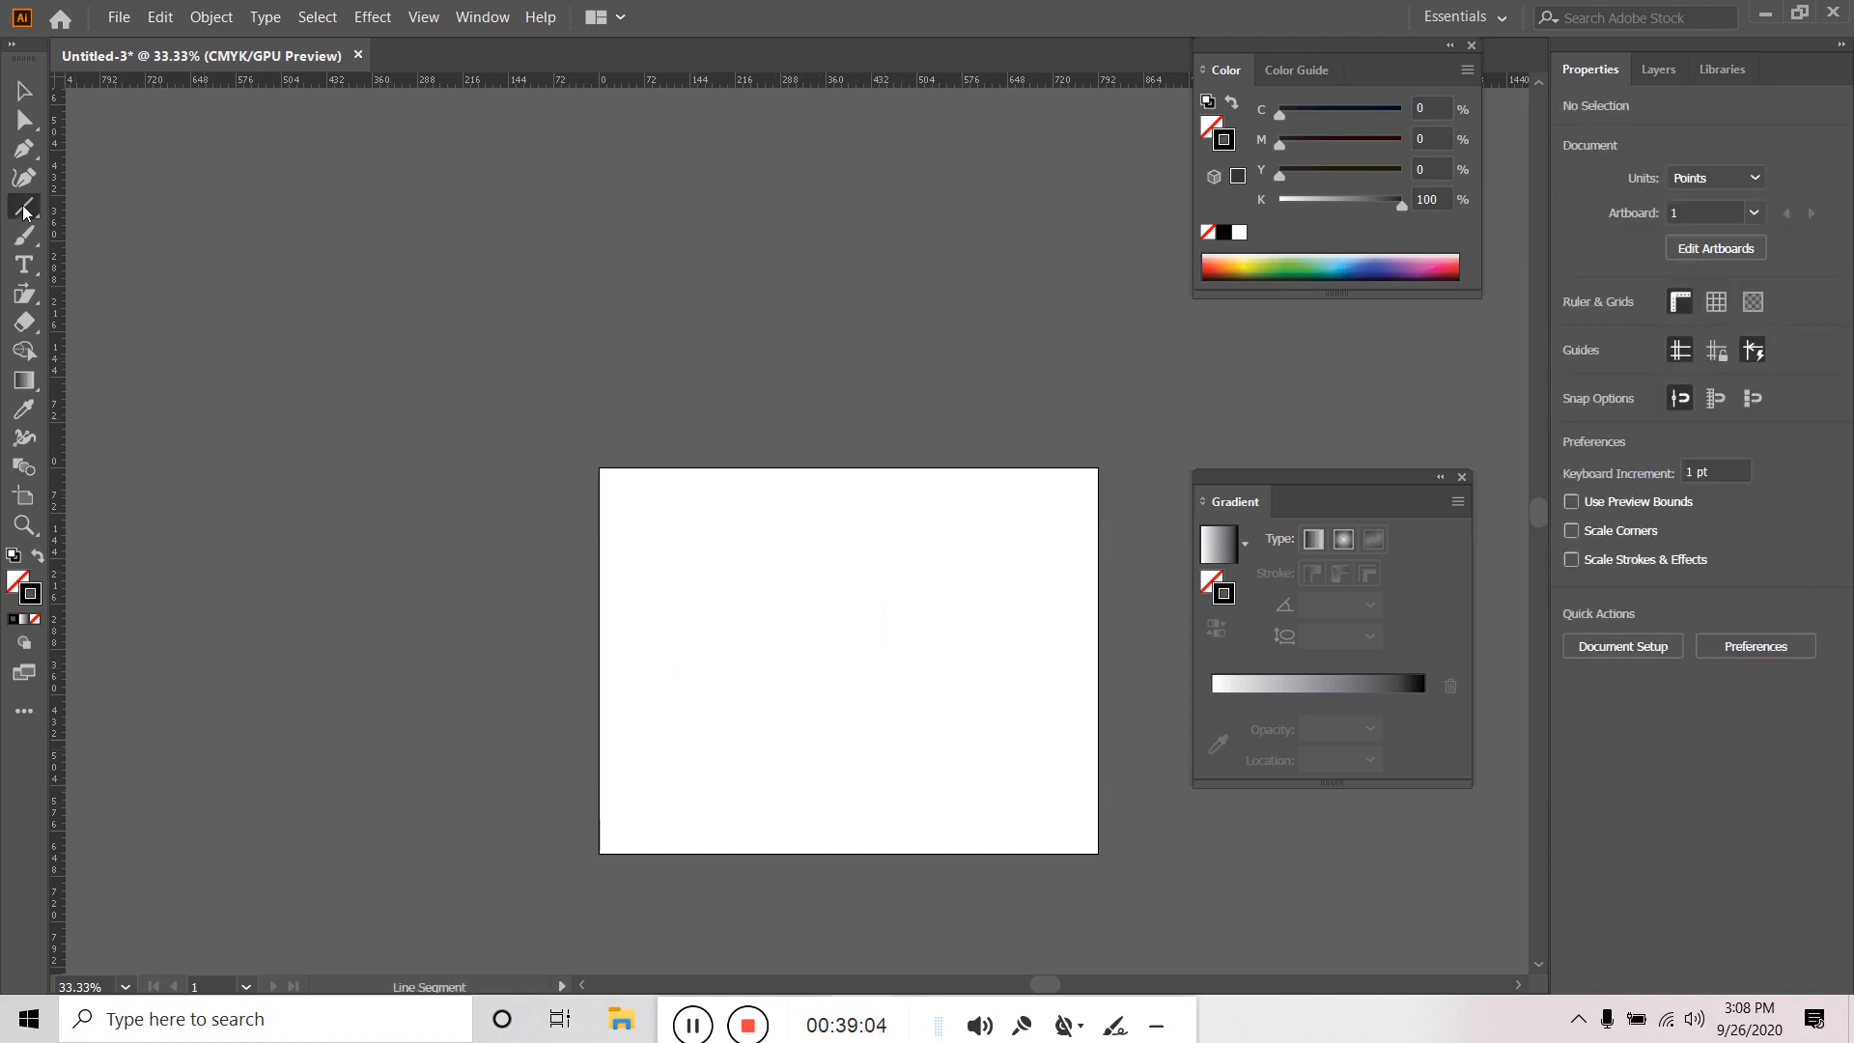
{"action": "left_click_drag", "start_coordinate": [676, 640], "coordinate": [1008, 641]}
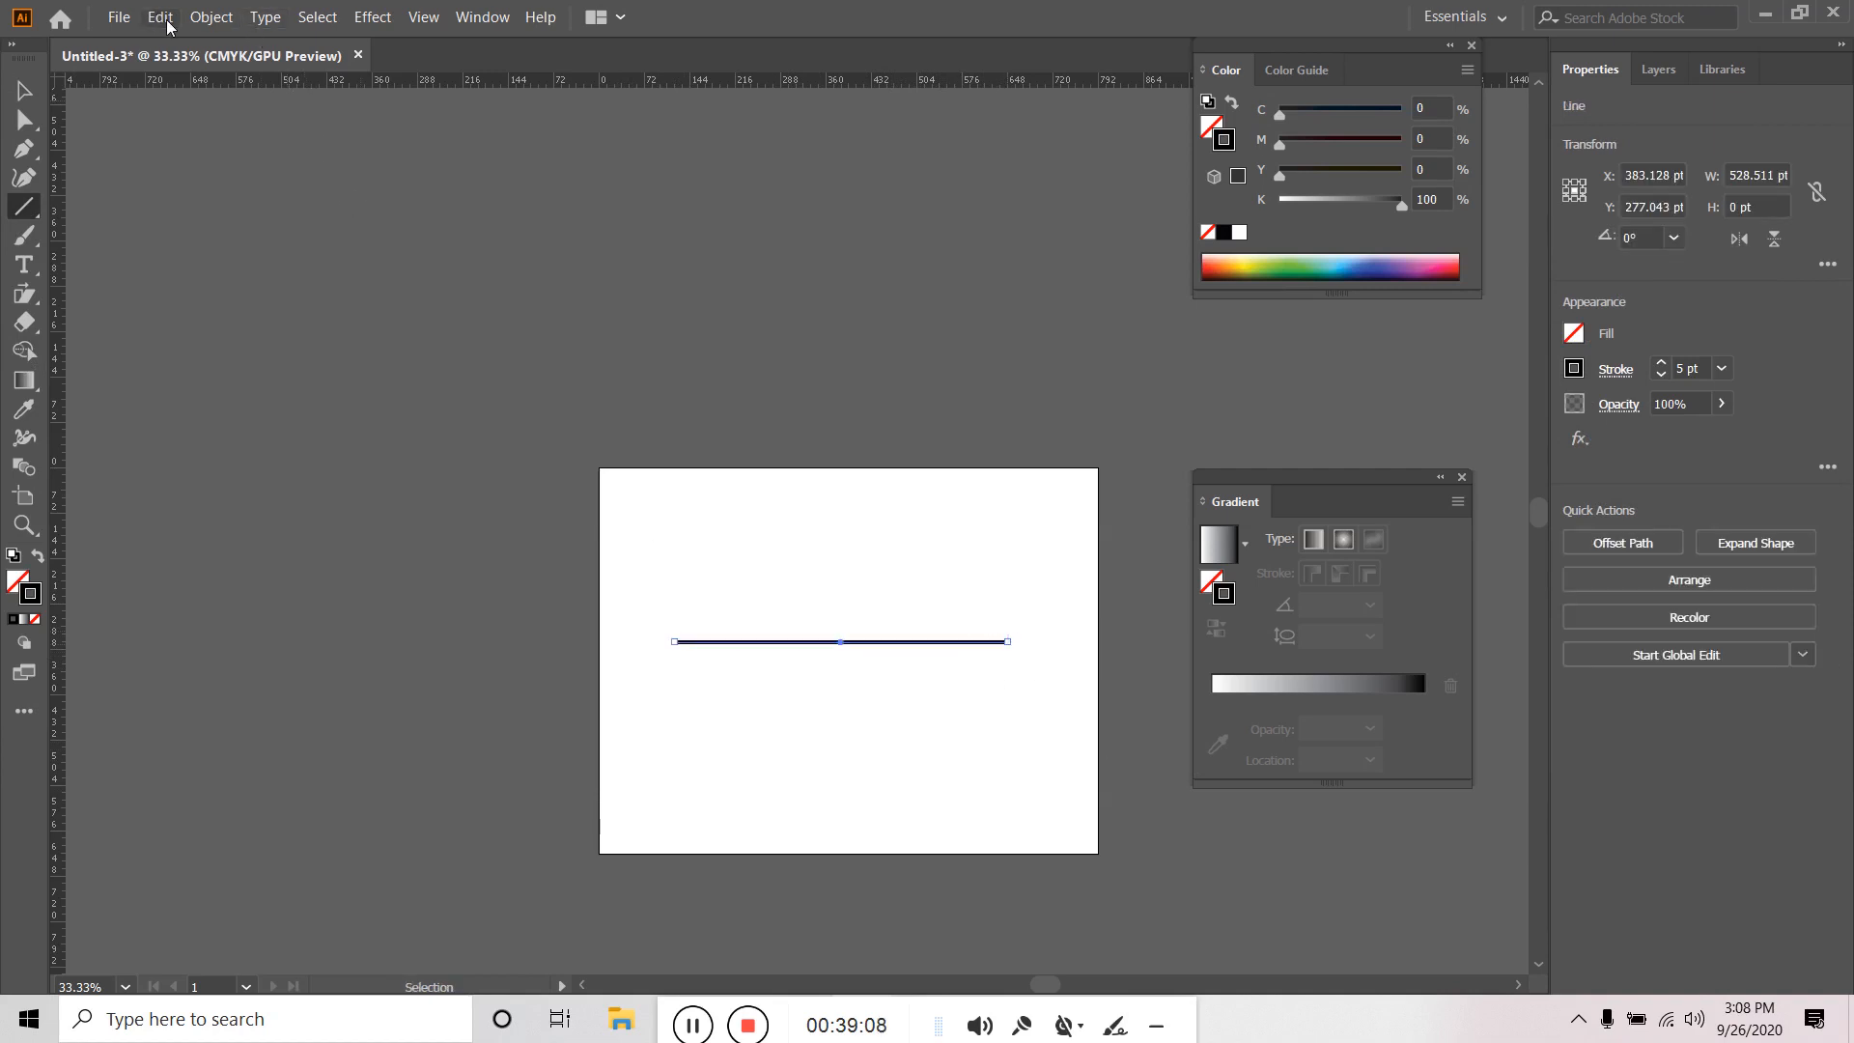
Copy the new line using Transform Each at 100% horizontal and vertical scale, with random rotation based on a 25° angle.
{"action": "left_click", "coordinate": [210, 16]}
{"action": "mouse_move", "coordinate": [354, 44]}
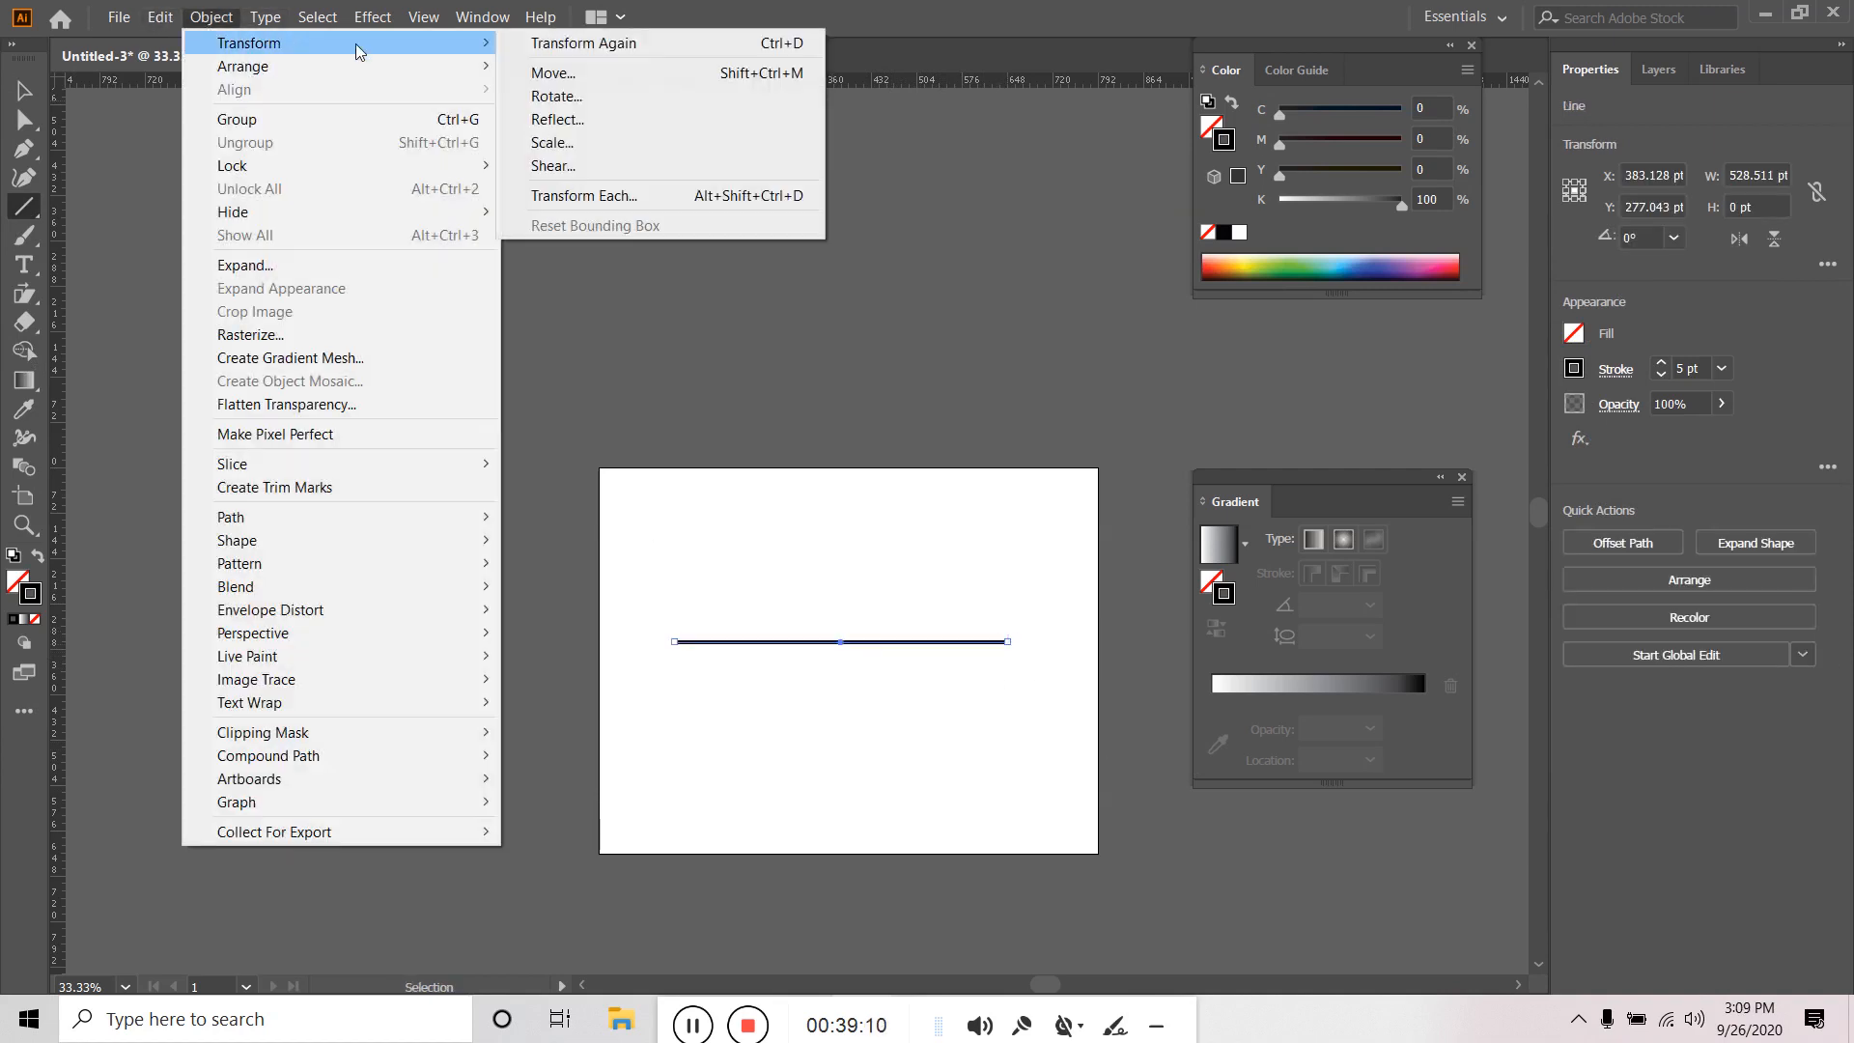
{"action": "left_click", "coordinate": [629, 194]}
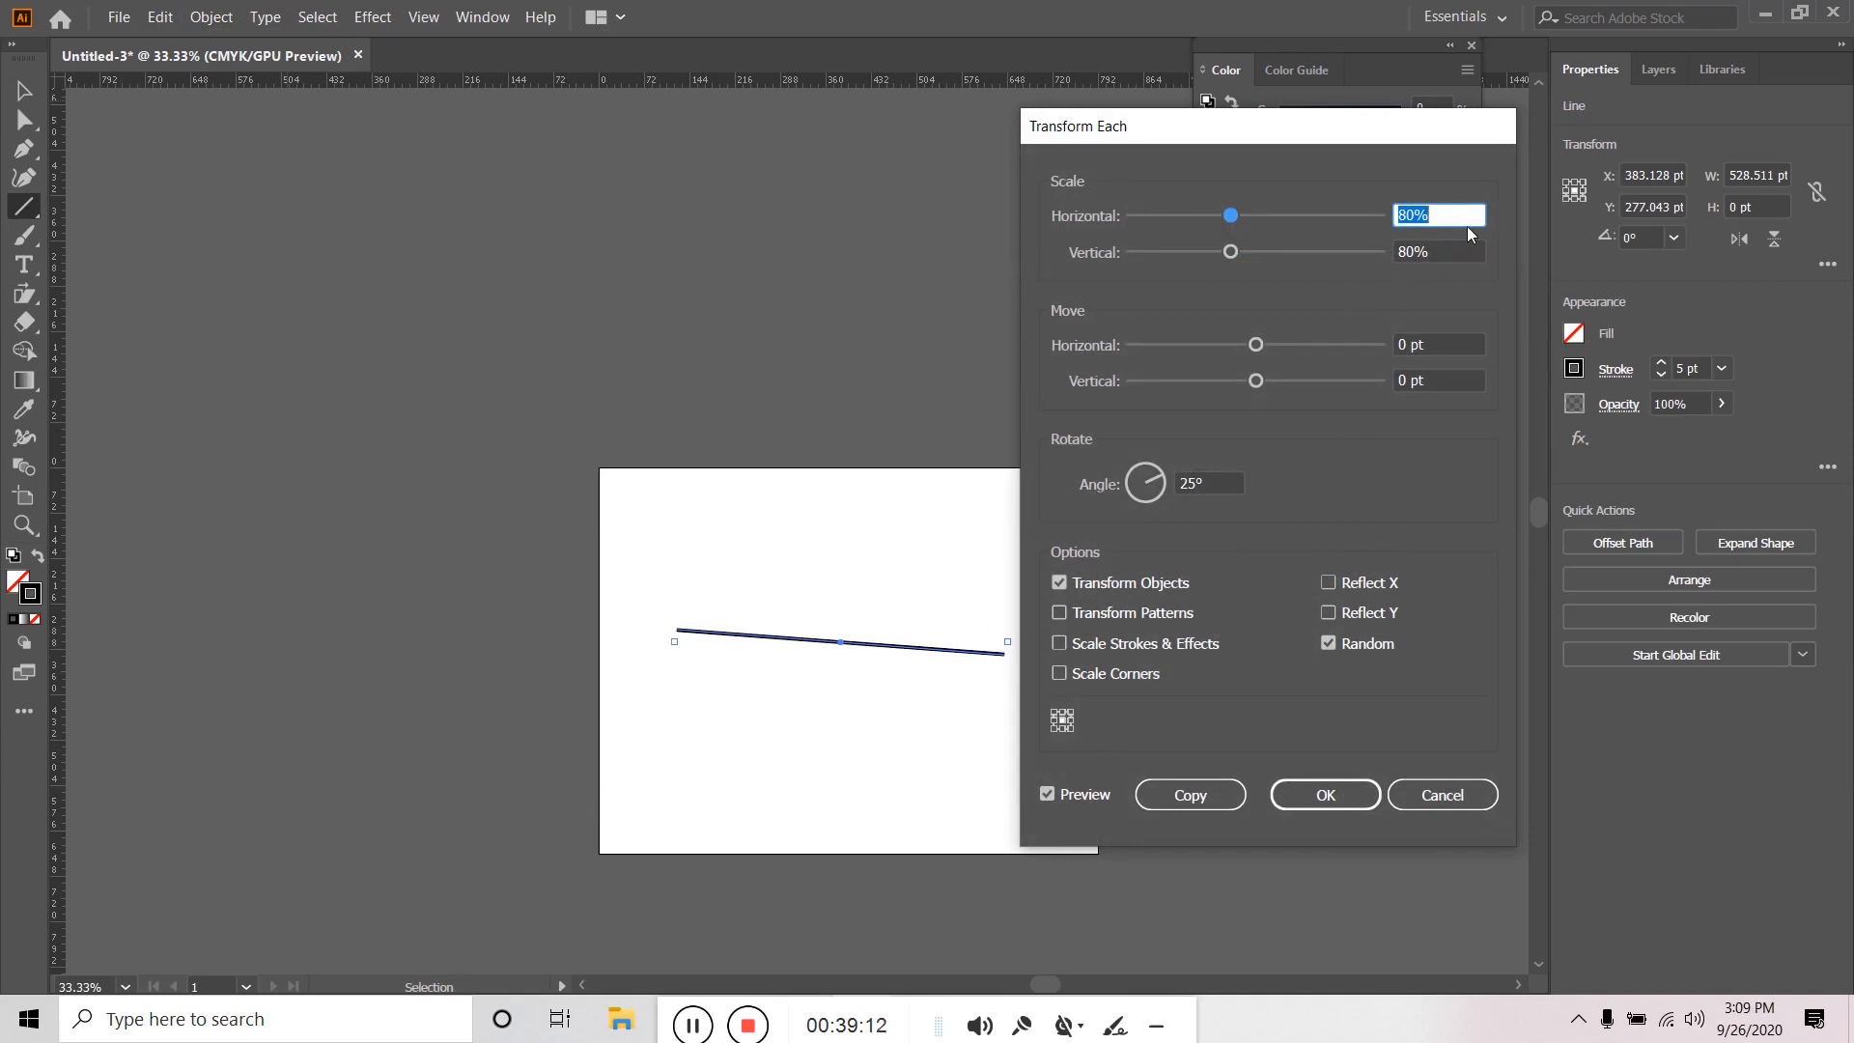
{"action": "type", "text": "0"}
{"action": "type", "text": "100"}
{"action": "key", "text": "Tab"}
{"action": "type", "text": "1"}
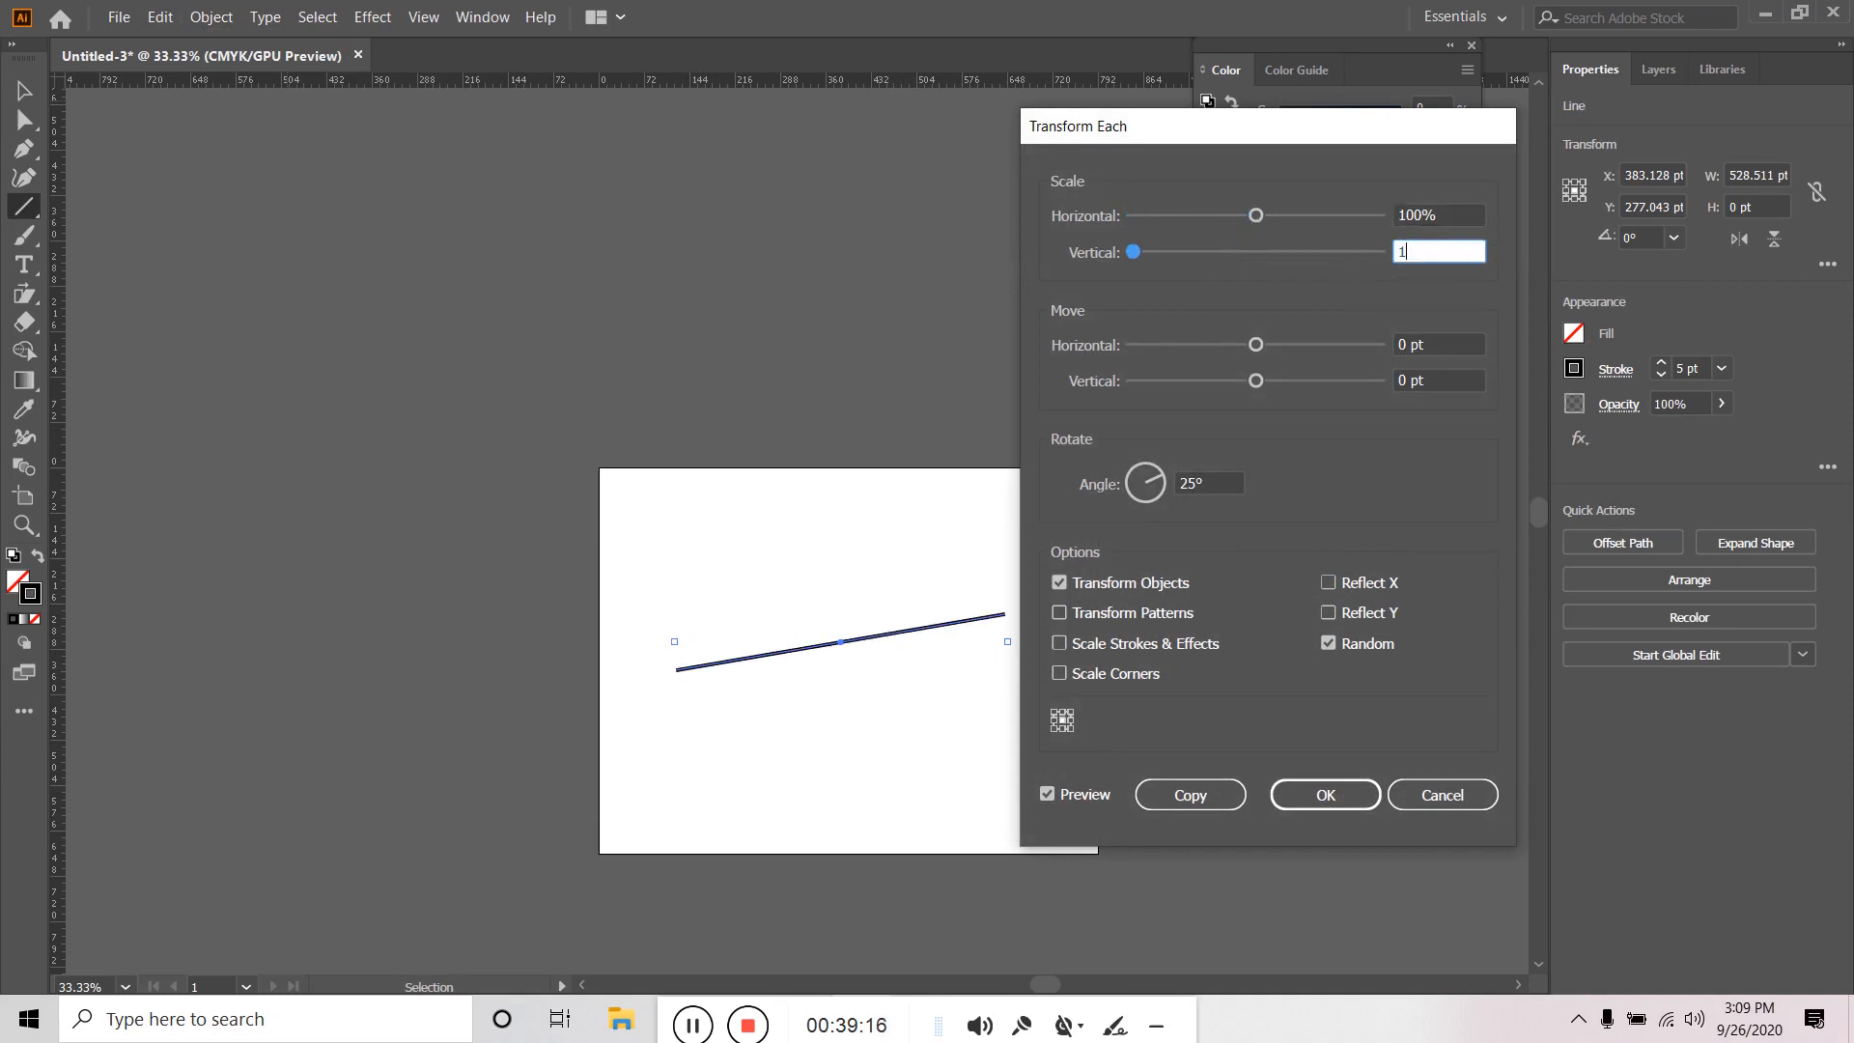
{"action": "type", "text": "00"}
{"action": "left_click", "coordinate": [1174, 796]}
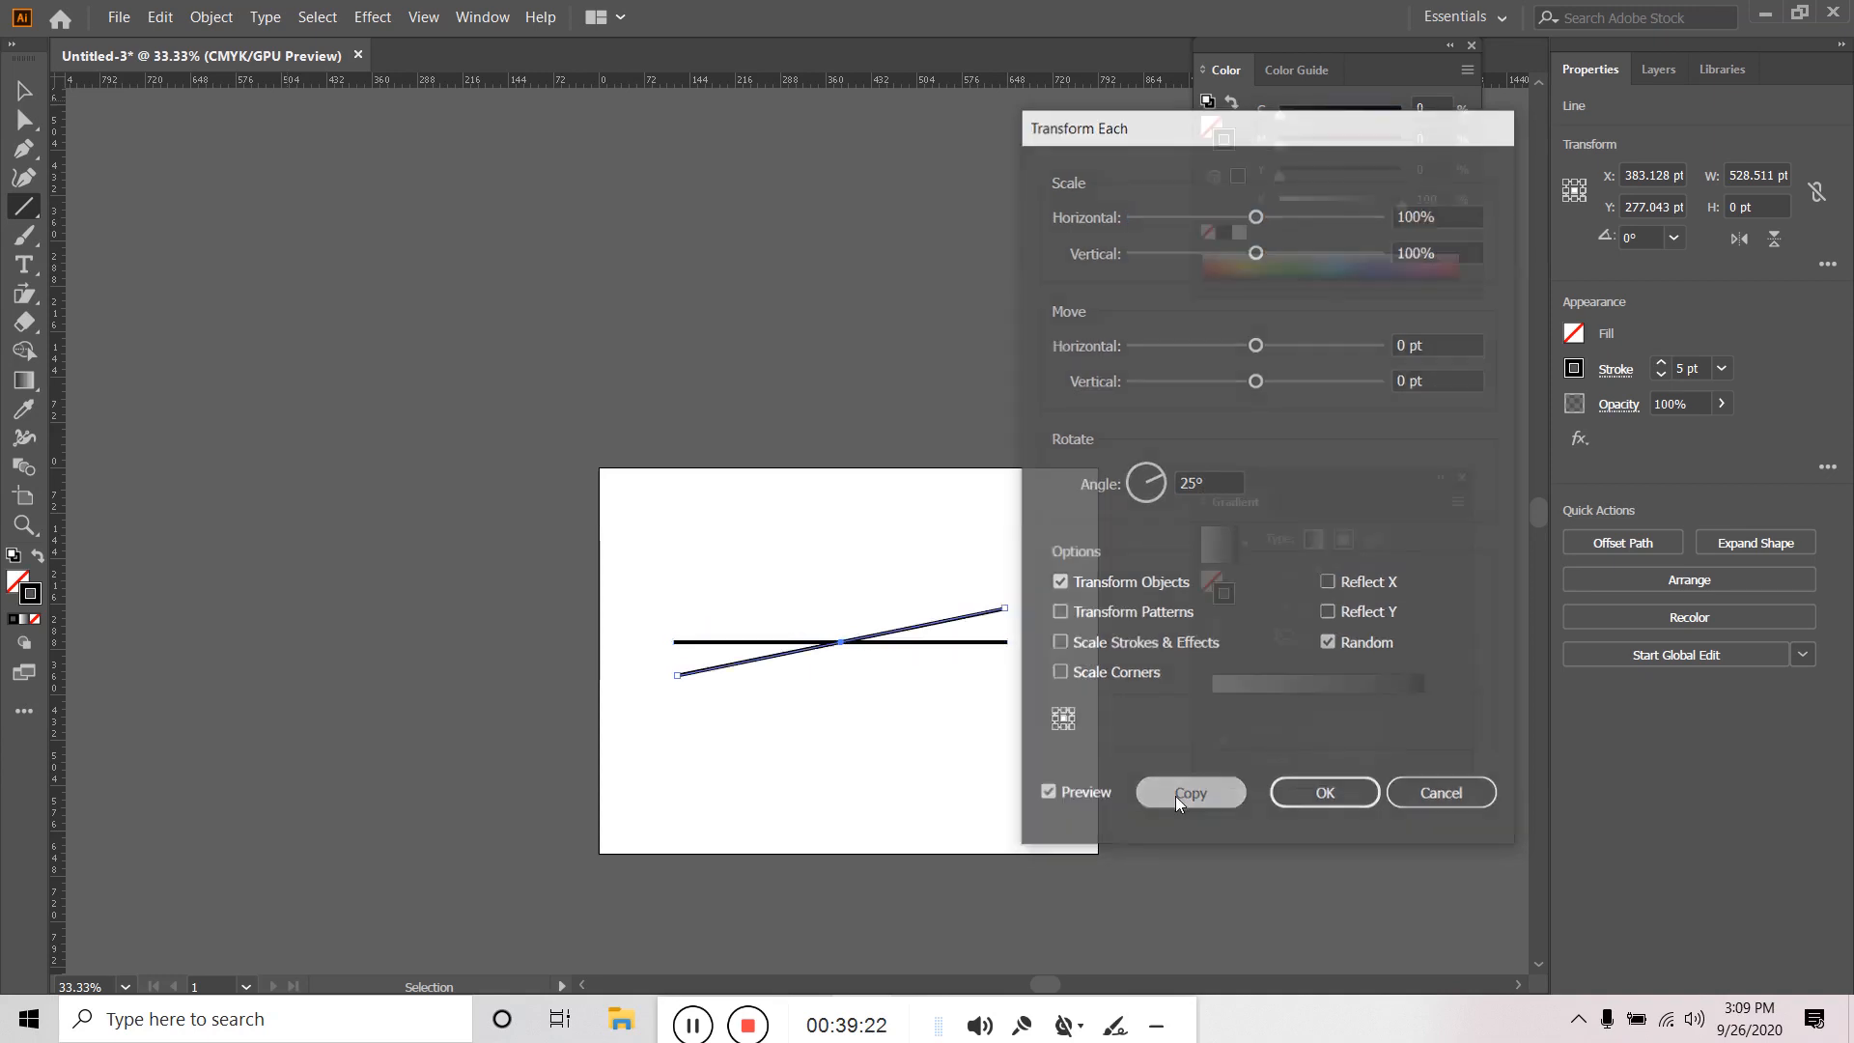
Repeat the random rotation until full-length lines form a dense double fan around the line's center.
{"action": "key", "text": "ctrl+d"}
{"action": "key", "text": "ctrl+d"}
{"action": "key", "text": "ctrl+d"}
{"action": "key", "text": "ctrl+d"}
{"action": "key", "text": "ctrl+d"}
{"action": "key", "text": "ctrl+d"}
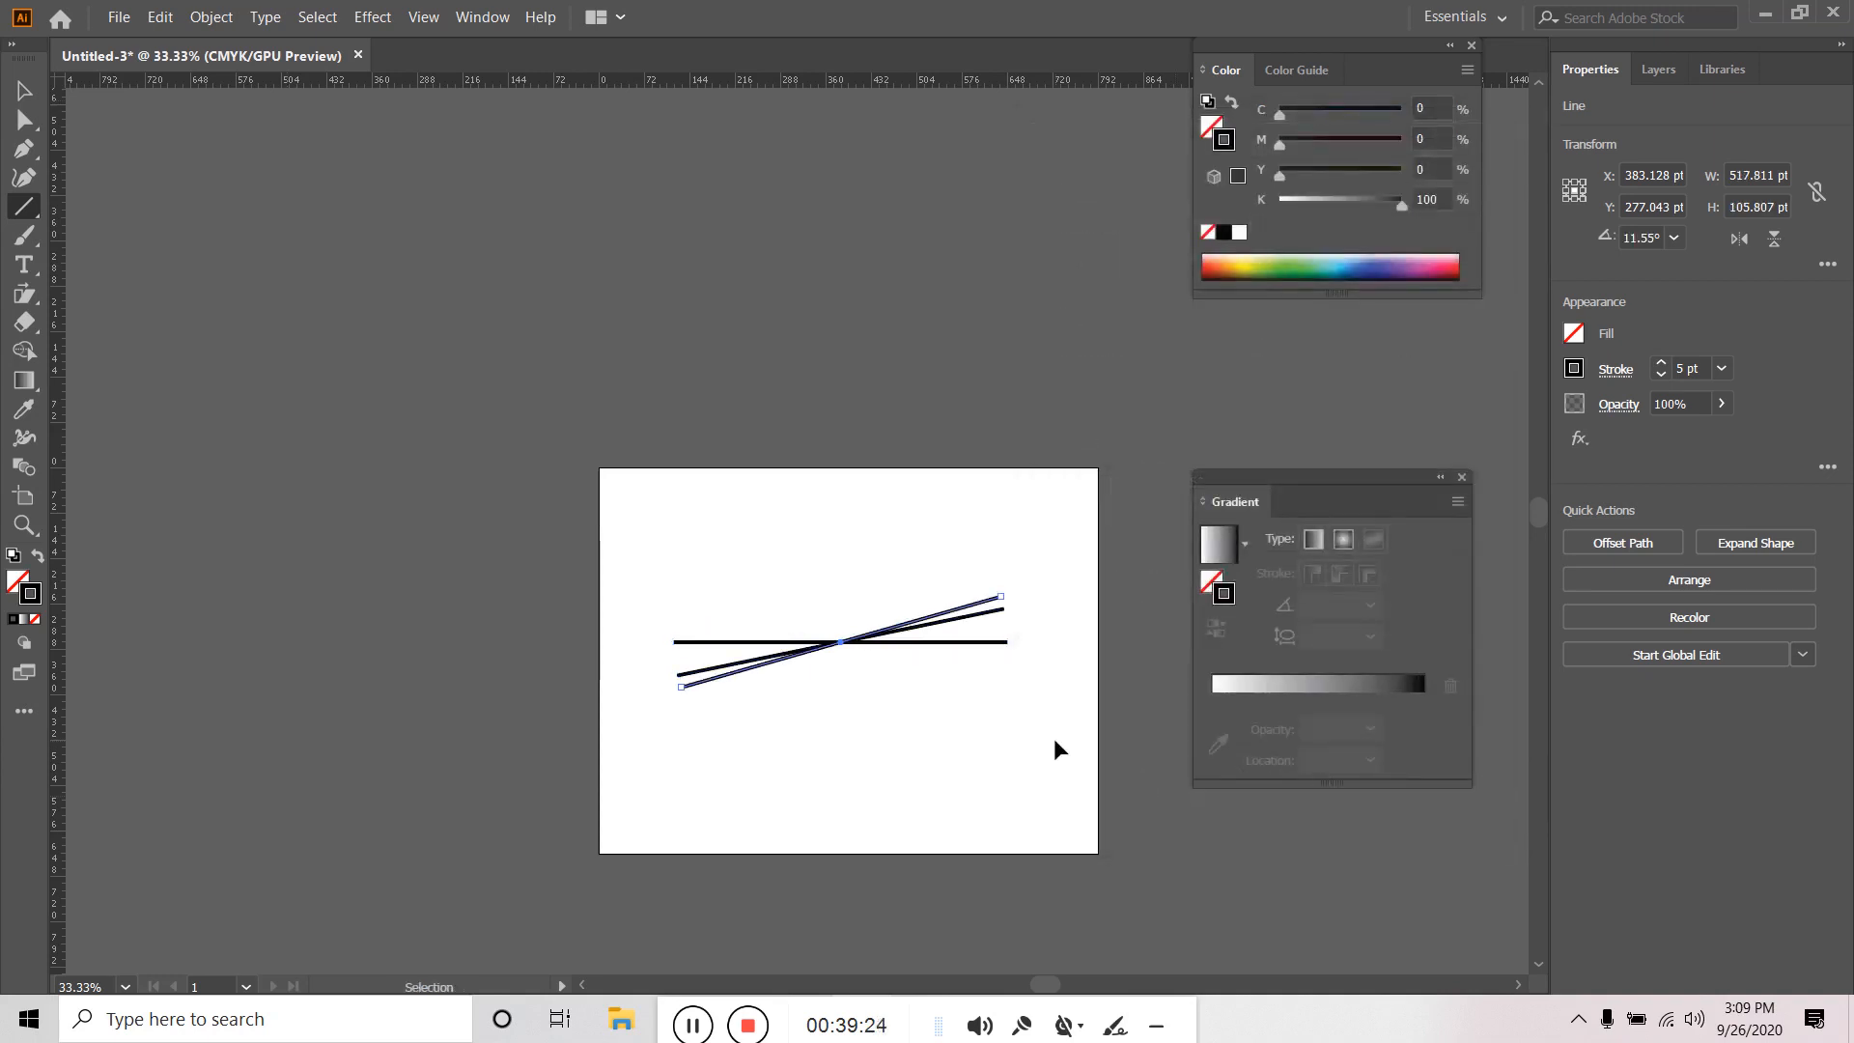
{"action": "key", "text": "ctrl+d"}
{"action": "key", "text": "ctrl+d"}
{"action": "key", "text": "ctrl+d"}
{"action": "key", "text": "ctrl+d"}
{"action": "key", "text": "ctrl+d"}
{"action": "key", "text": "ctrl+d"}
{"action": "key", "text": "ctrl+d"}
{"action": "key", "text": "ctrl+d"}
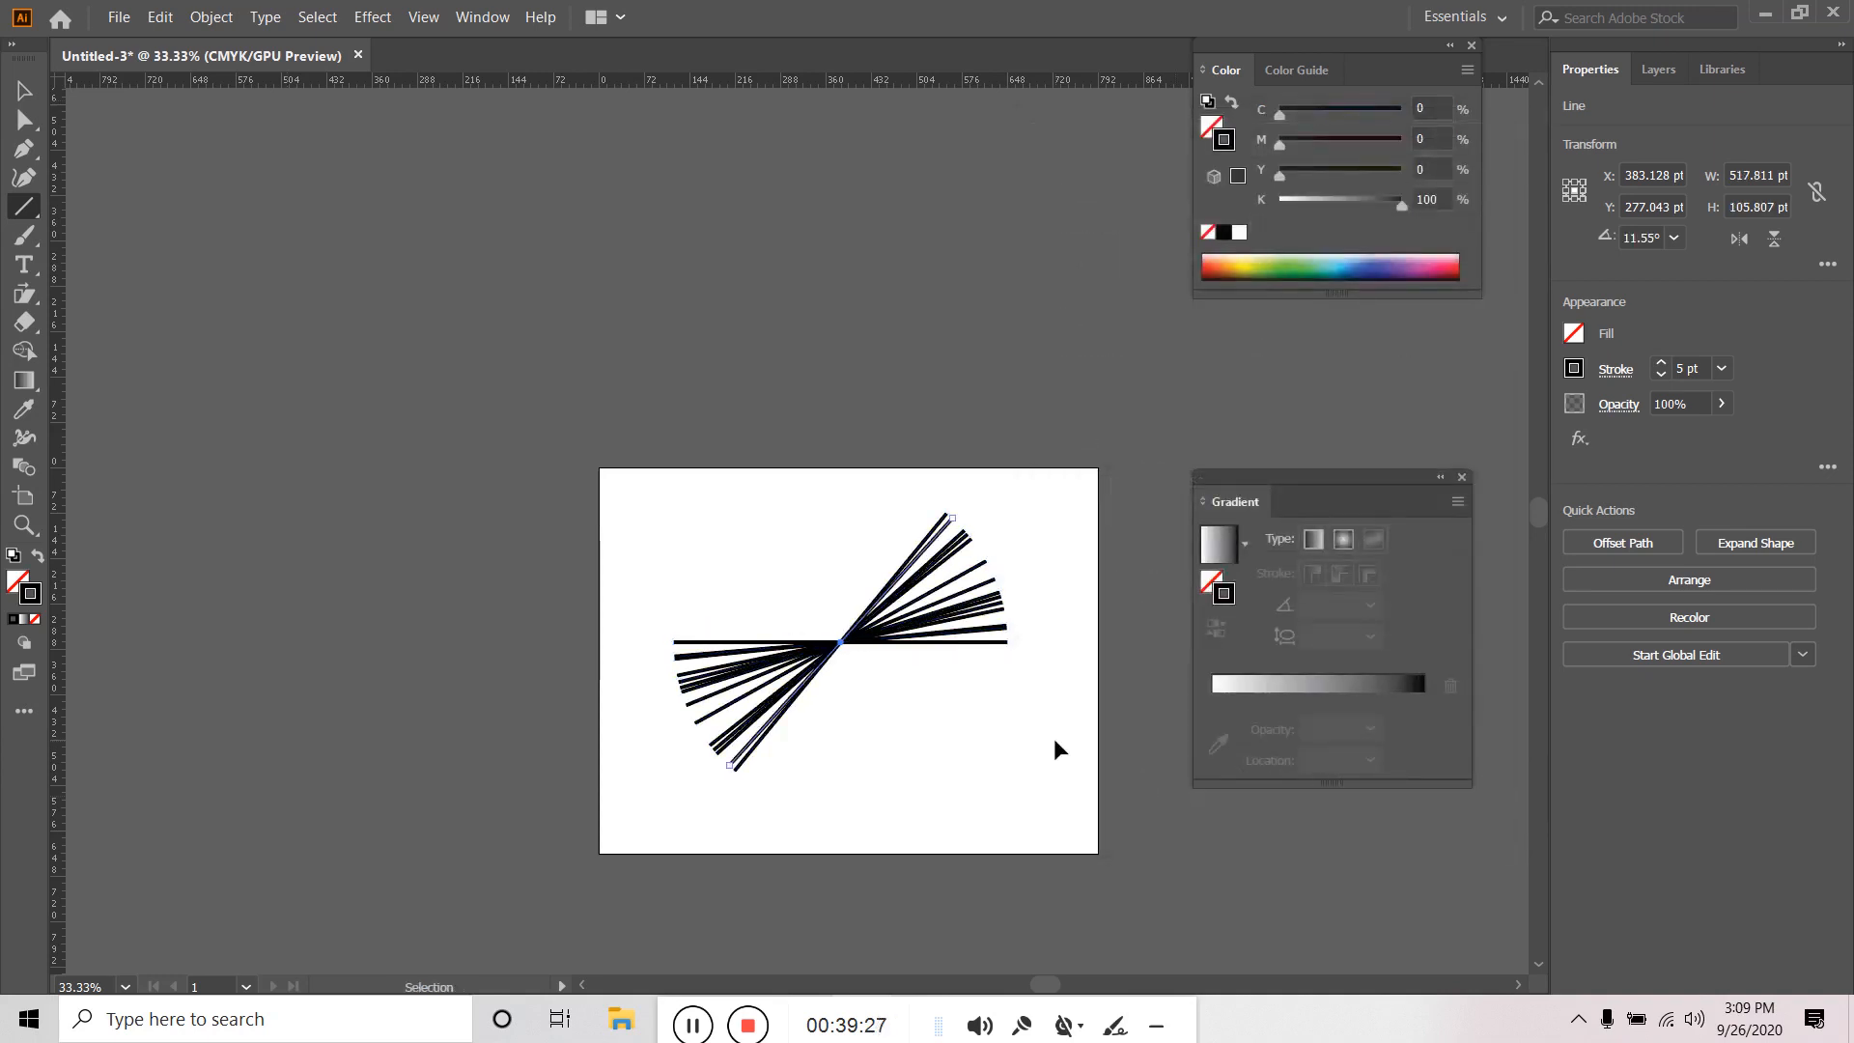
{"action": "key", "text": "ctrl+d"}
{"action": "key", "text": "ctrl+d"}
{"action": "key", "text": "ctrl+d"}
{"action": "key", "text": "ctrl+d"}
{"action": "key", "text": "ctrl+d"}
{"action": "key", "text": "ctrl+d"}
{"action": "key", "text": "ctrl+d"}
{"action": "key", "text": "ctrl+d"}
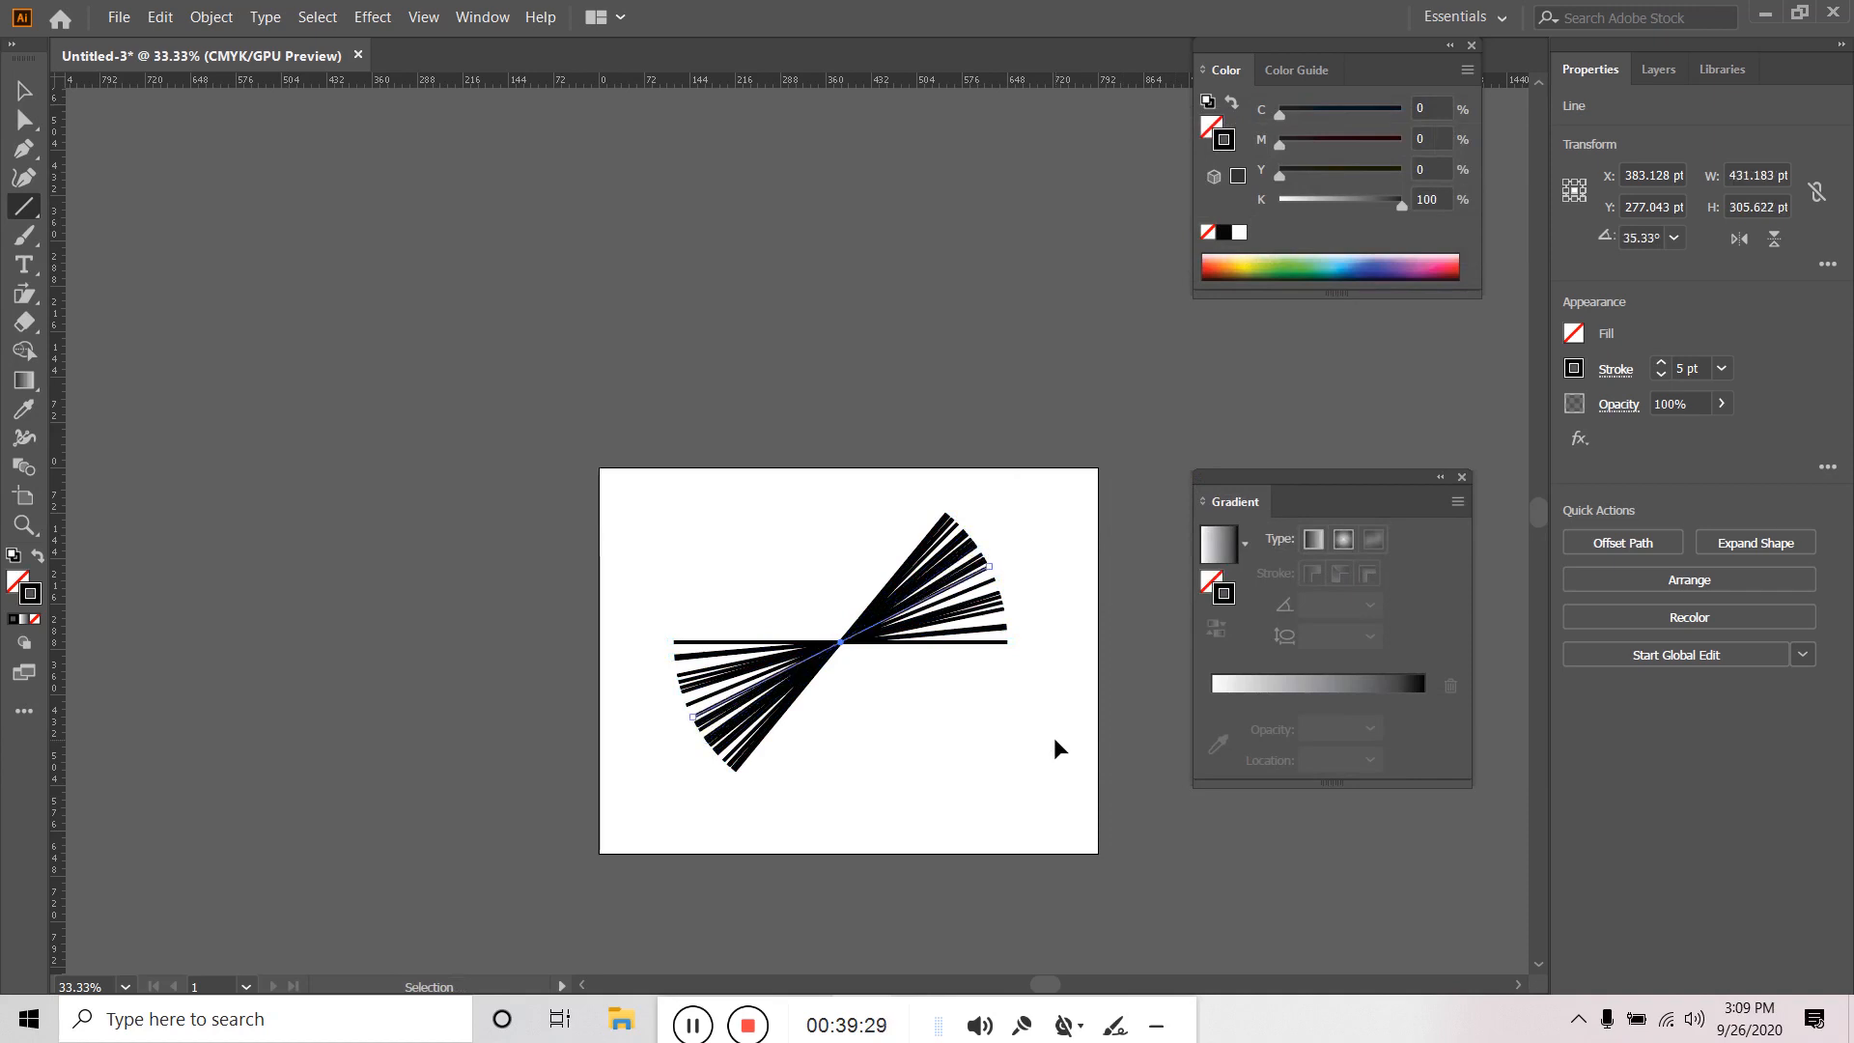
{"action": "key", "text": "ctrl+d"}
{"action": "key", "text": "ctrl+d"}
{"action": "key", "text": "ctrl+d"}
{"action": "key", "text": "ctrl+d"}
{"action": "key", "text": "ctrl+d"}
{"action": "key", "text": "ctrl+d"}
{"action": "key", "text": "ctrl+d"}
{"action": "key", "text": "ctrl+d"}
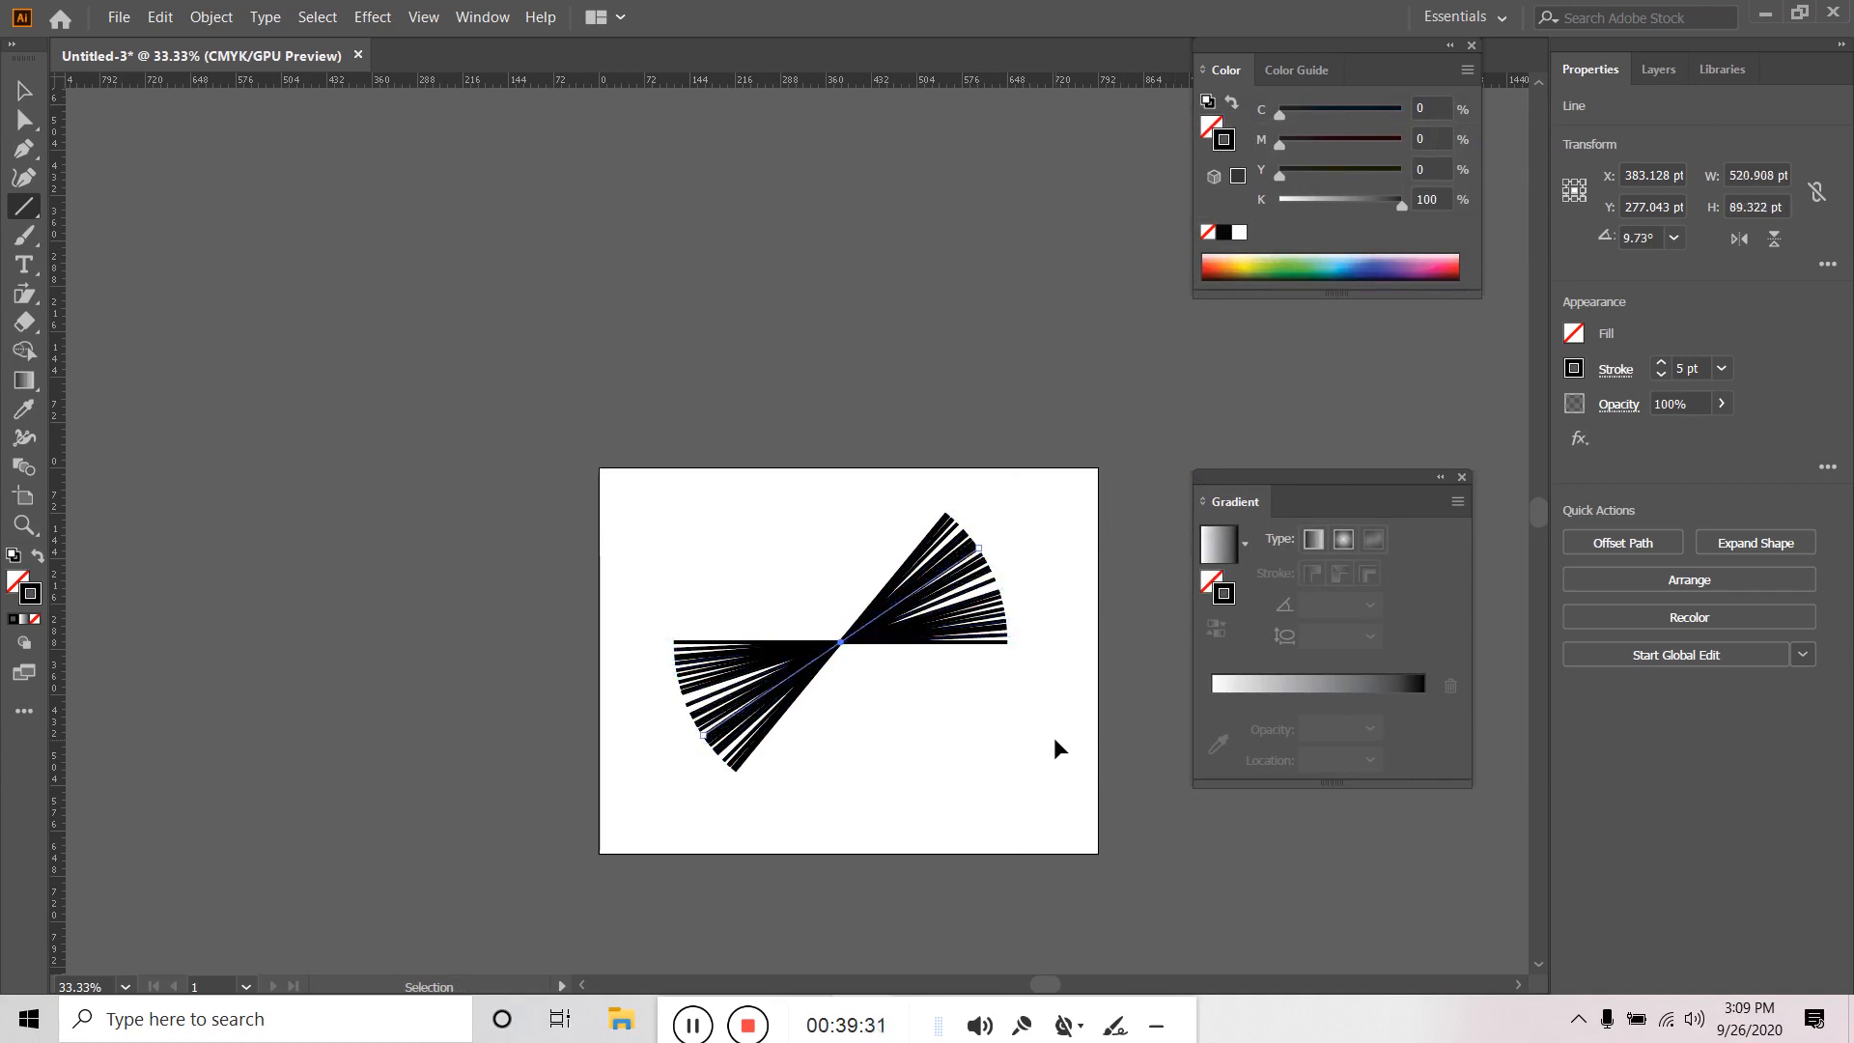
{"action": "key", "text": "ctrl+d"}
{"action": "key", "text": "ctrl+d"}
{"action": "key", "text": "ctrl+d"}
{"action": "key", "text": "ctrl+d"}
{"action": "key", "text": "ctrl+d"}
{"action": "key", "text": "ctrl+d"}
{"action": "key", "text": "ctrl+d"}
{"action": "key", "text": "ctrl+d"}
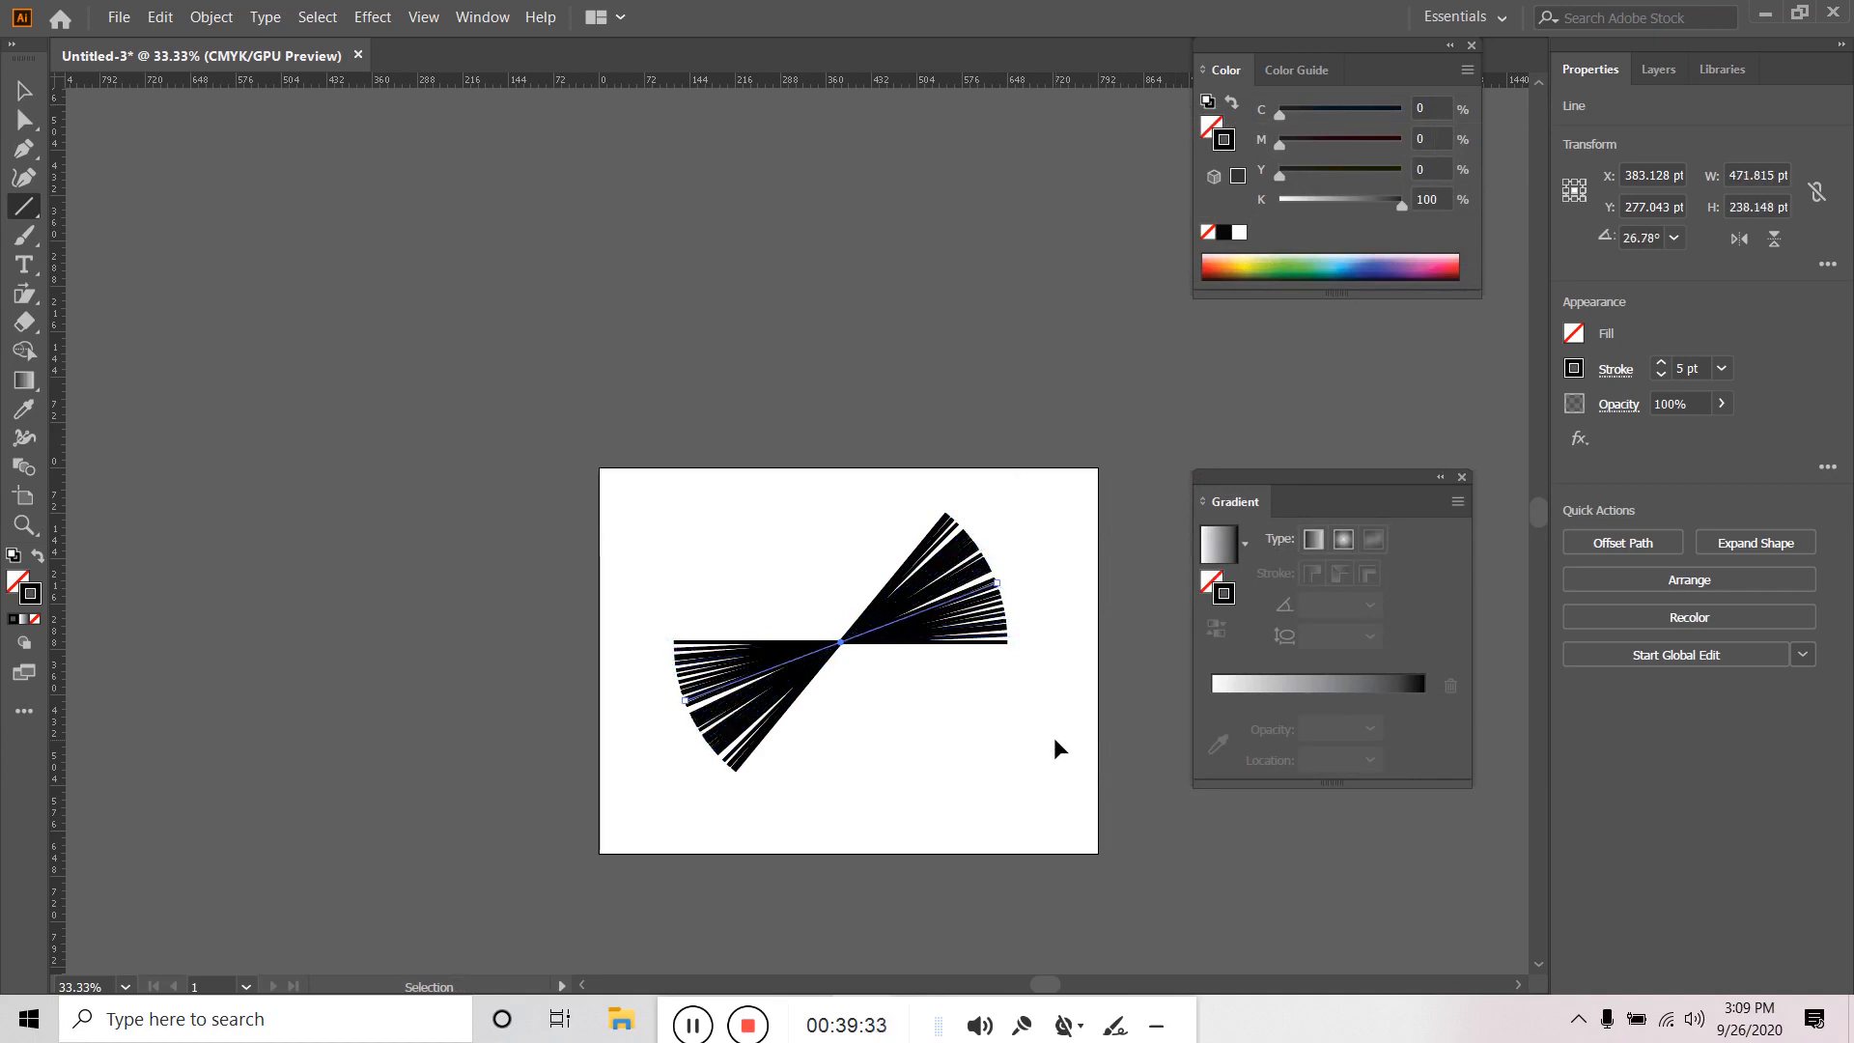
{"action": "key", "text": "ctrl+d"}
{"action": "key", "text": "ctrl+d"}
{"action": "key", "text": "ctrl+d"}
{"action": "key", "text": "ctrl+d"}
{"action": "key", "text": "ctrl+d"}
{"action": "key", "text": "ctrl+d"}
{"action": "key", "text": "ctrl+d"}
{"action": "key", "text": "ctrl+d"}
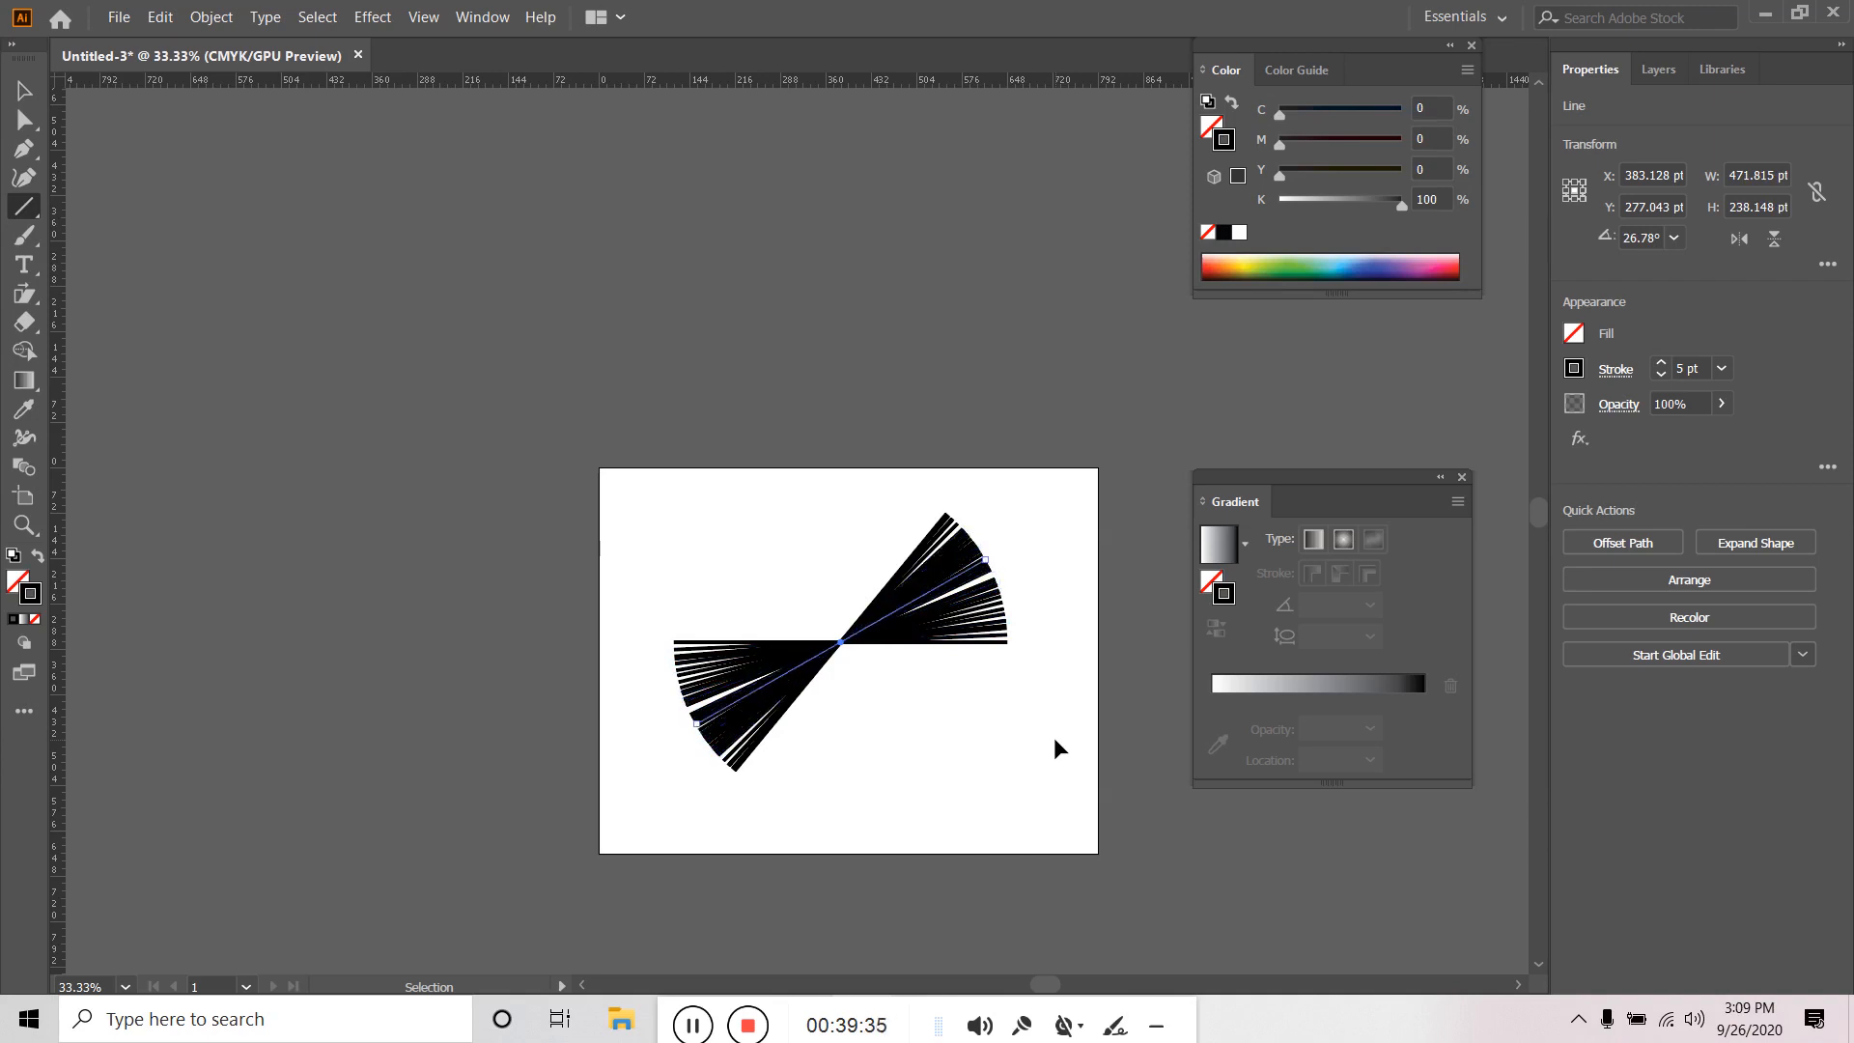
{"action": "key", "text": "ctrl+d"}
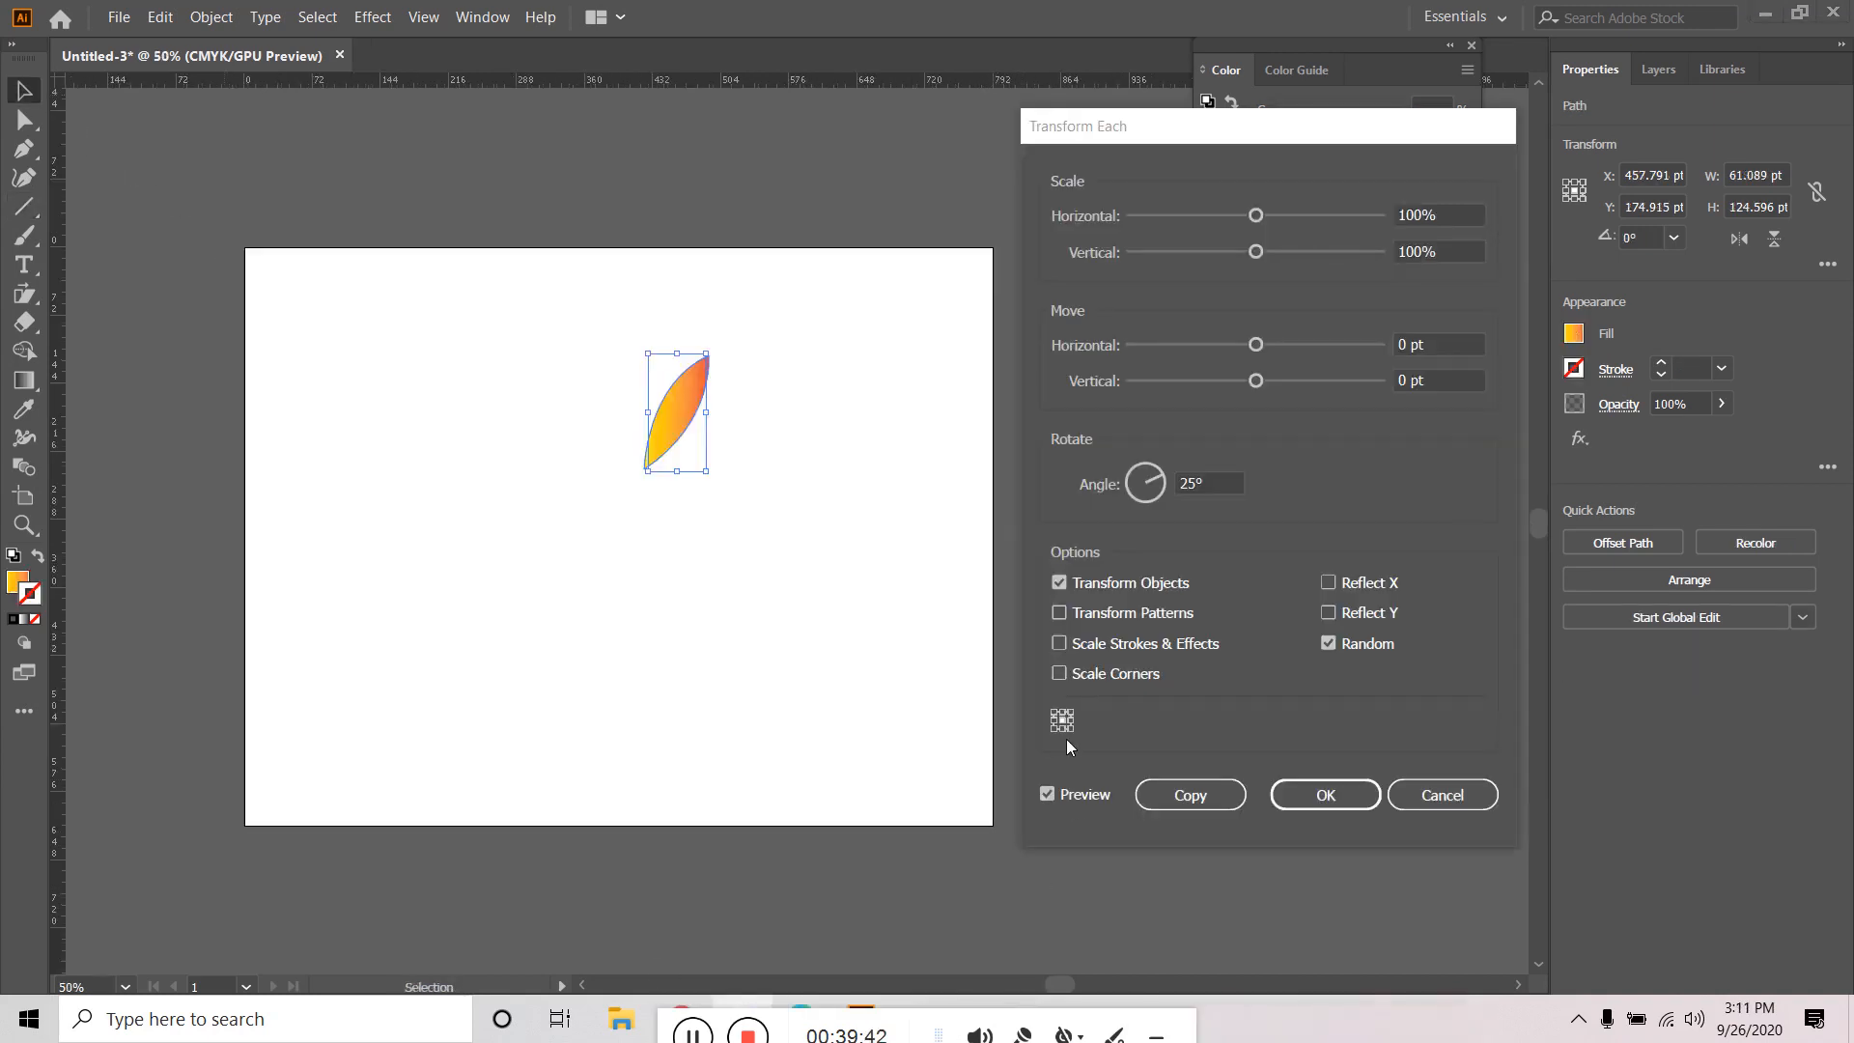
Try different reference points for the petal's Transform Each preview, ending on its lower-left corner.
{"action": "left_click", "coordinate": [1068, 720]}
{"action": "left_click", "coordinate": [1056, 729]}
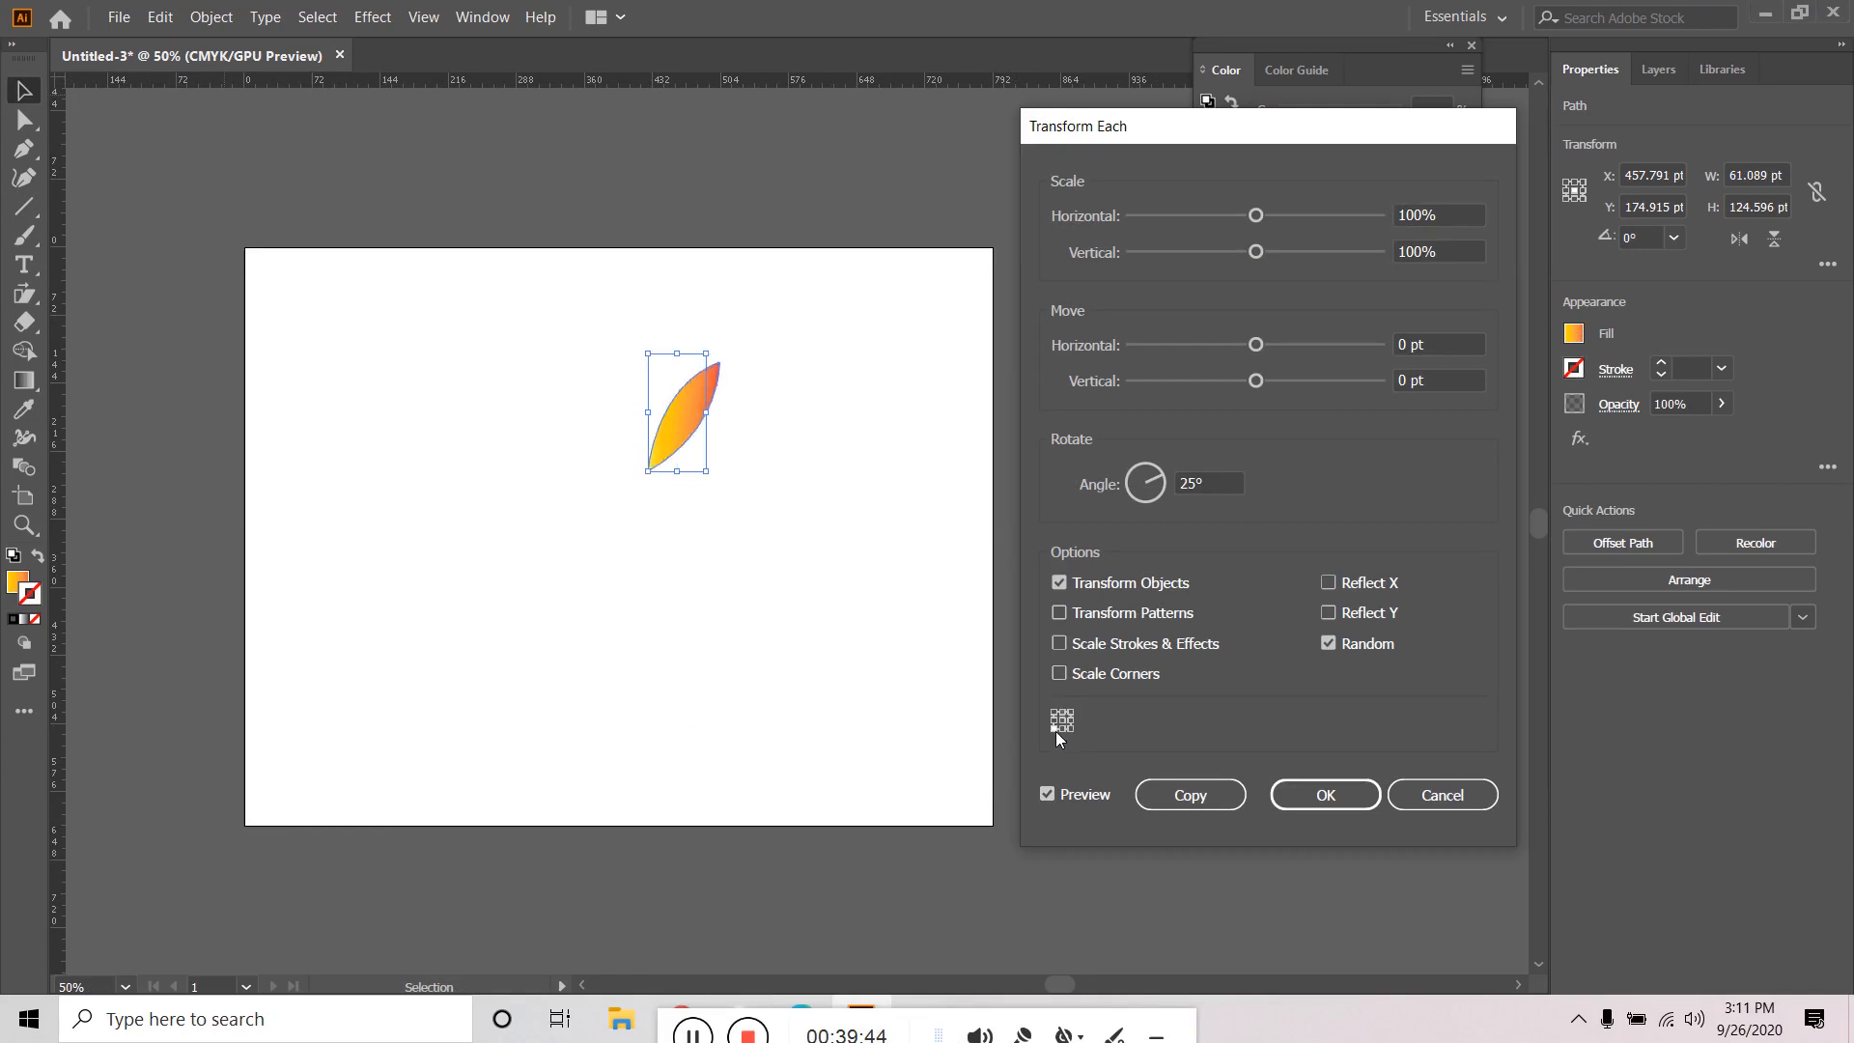
{"action": "left_click", "coordinate": [1063, 730]}
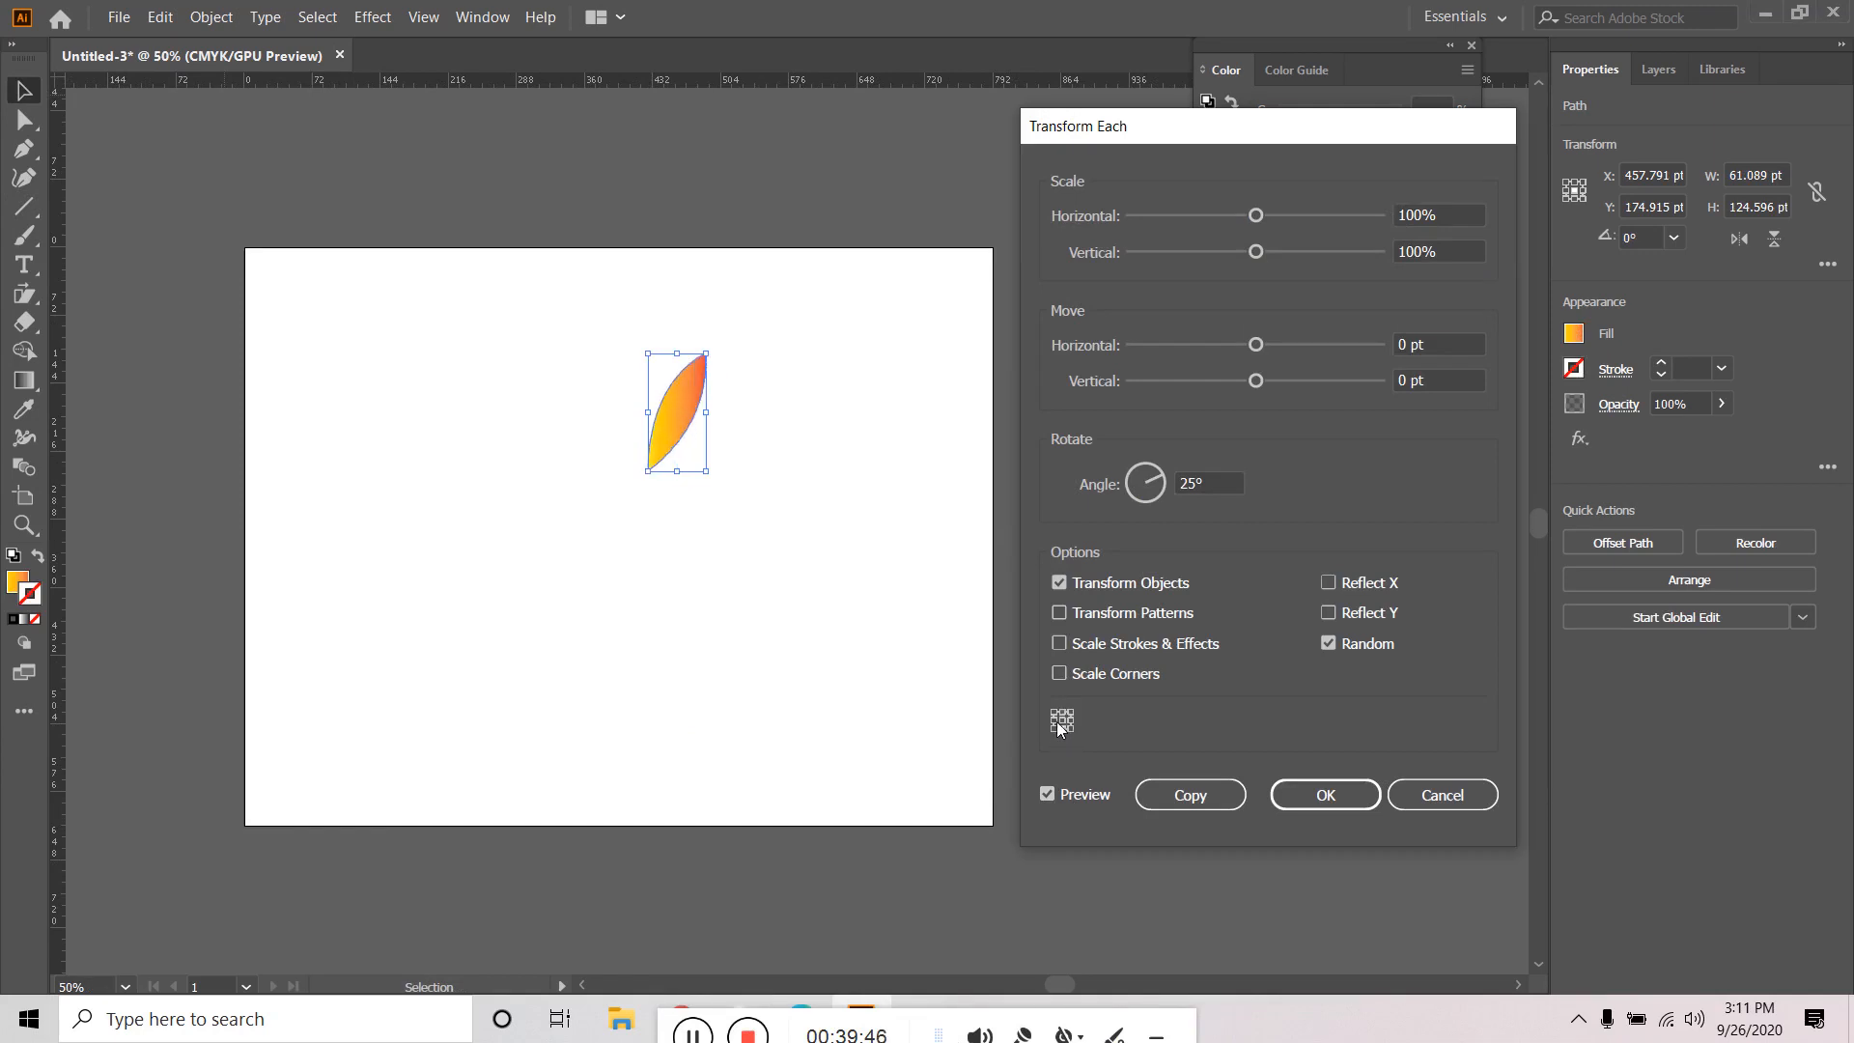
{"action": "left_click", "coordinate": [1062, 719]}
{"action": "left_click", "coordinate": [1070, 728]}
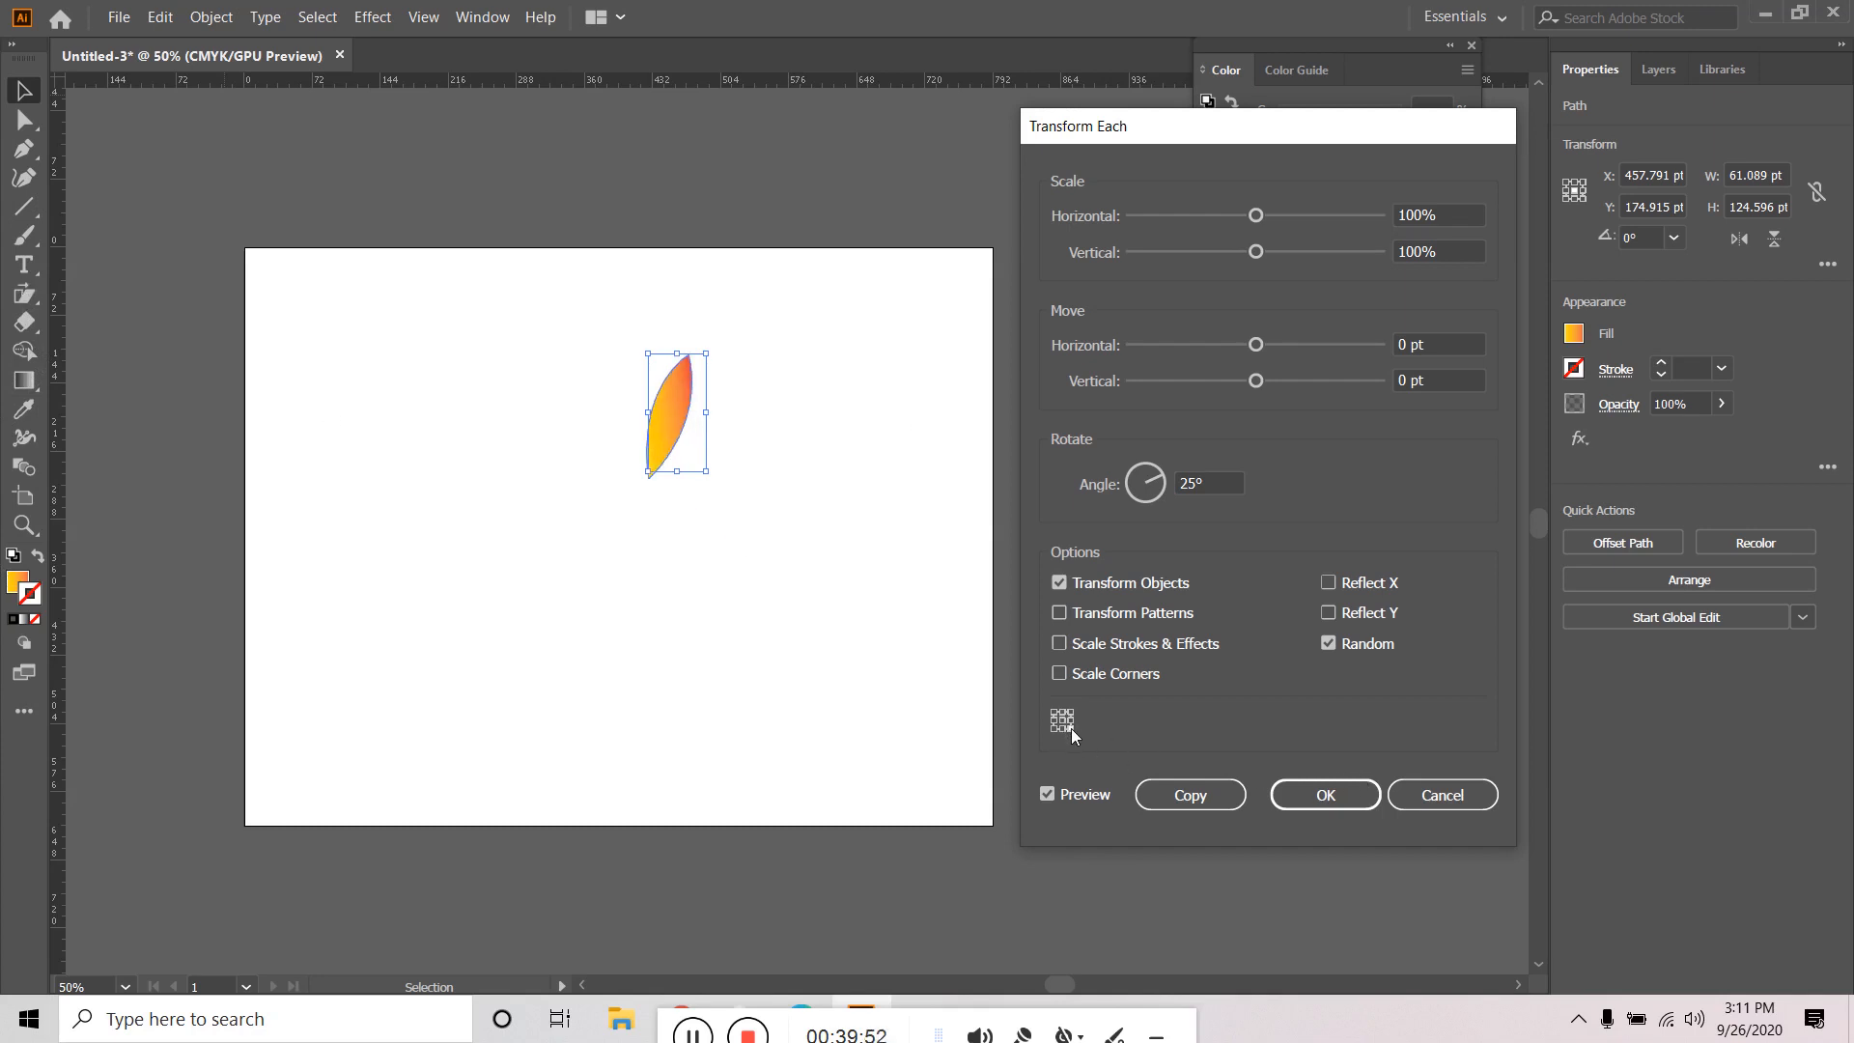
{"action": "left_click", "coordinate": [1063, 713]}
{"action": "left_click", "coordinate": [1052, 727]}
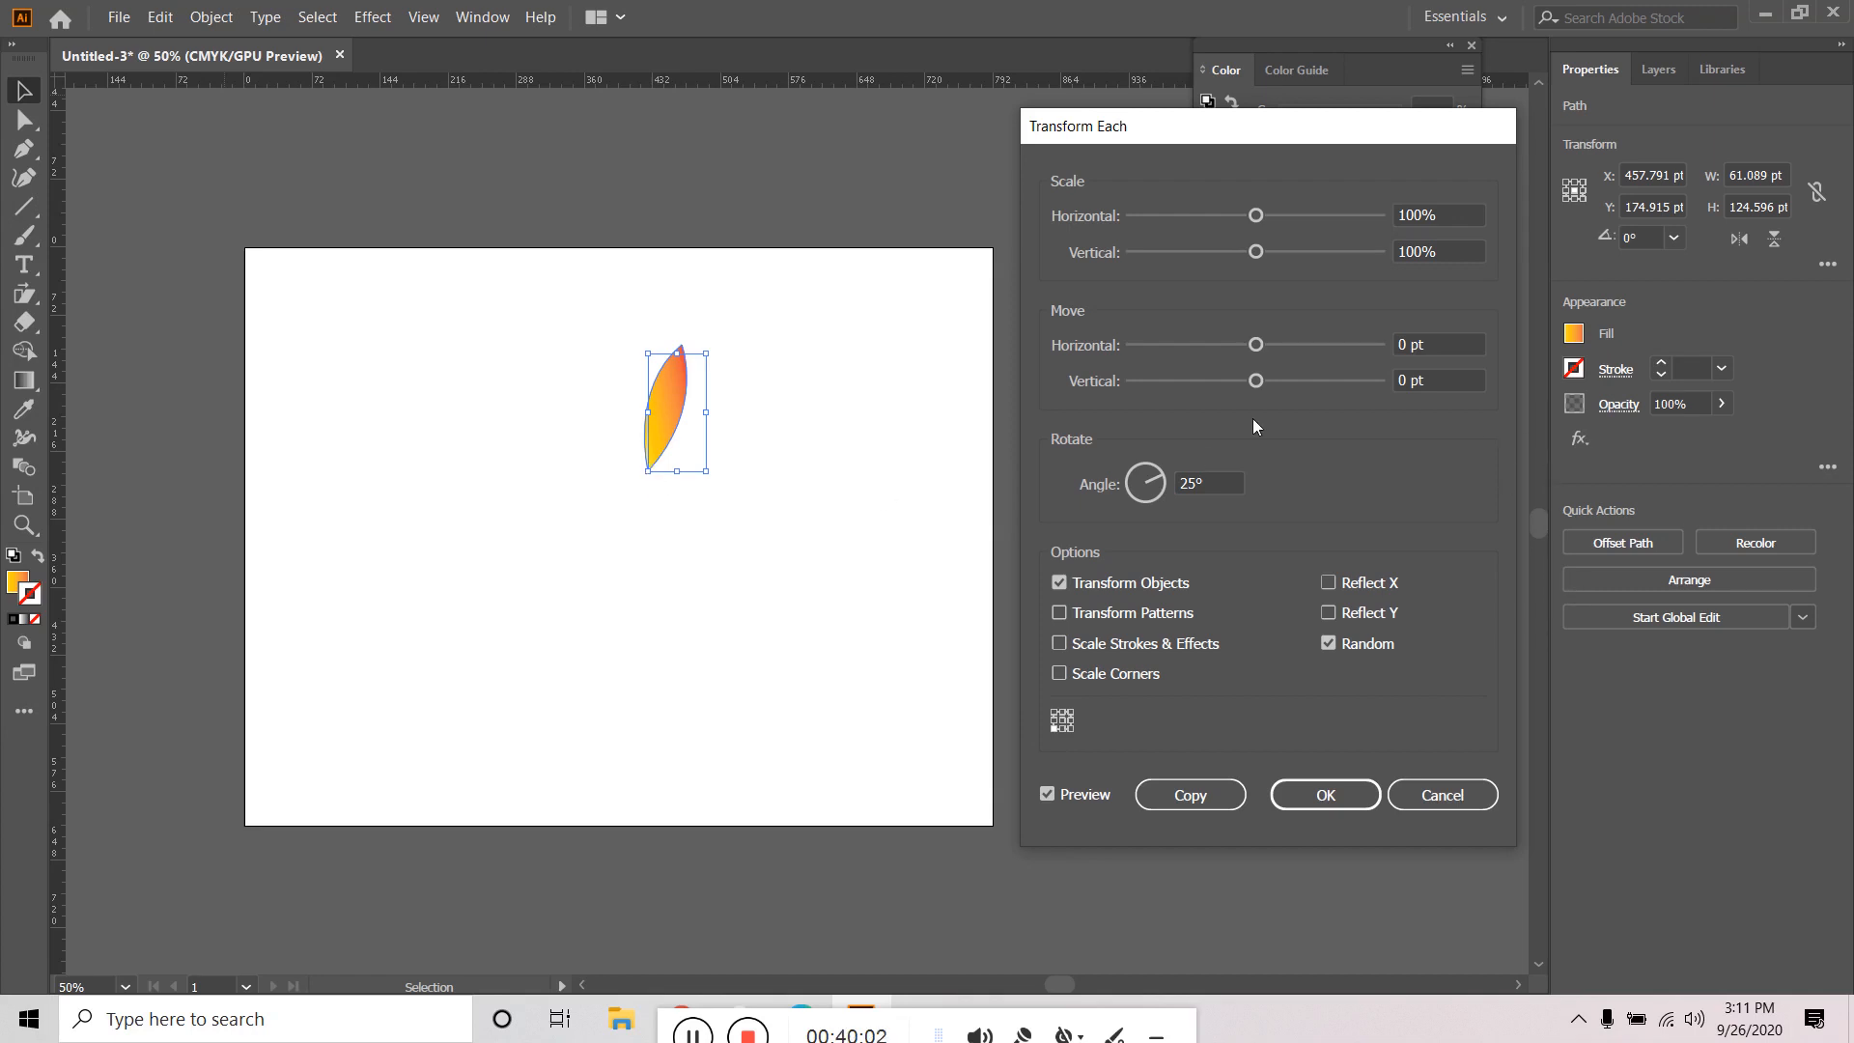
Switch off random transformation and create a copy of the petal rotated 25° about its lower-left reference point.
{"action": "left_click", "coordinate": [1329, 644]}
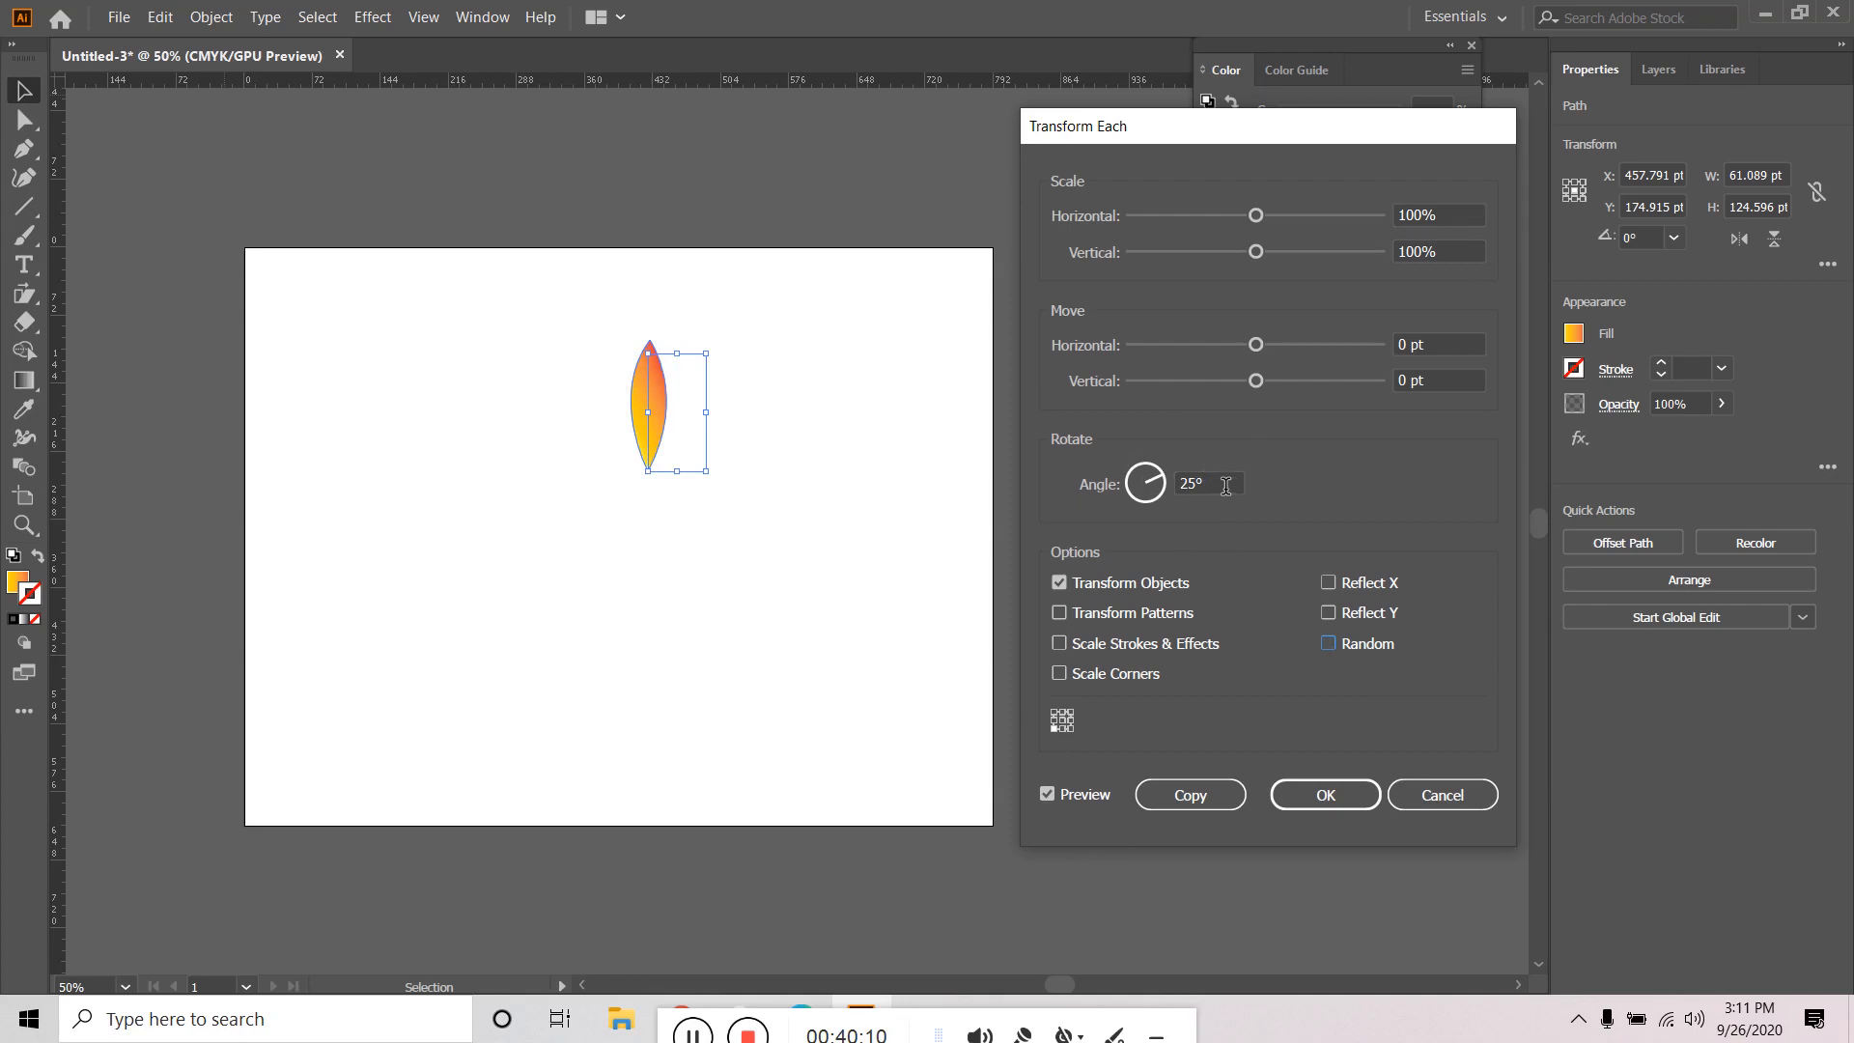
{"action": "left_click_drag", "start_coordinate": [1228, 485], "coordinate": [1127, 472]}
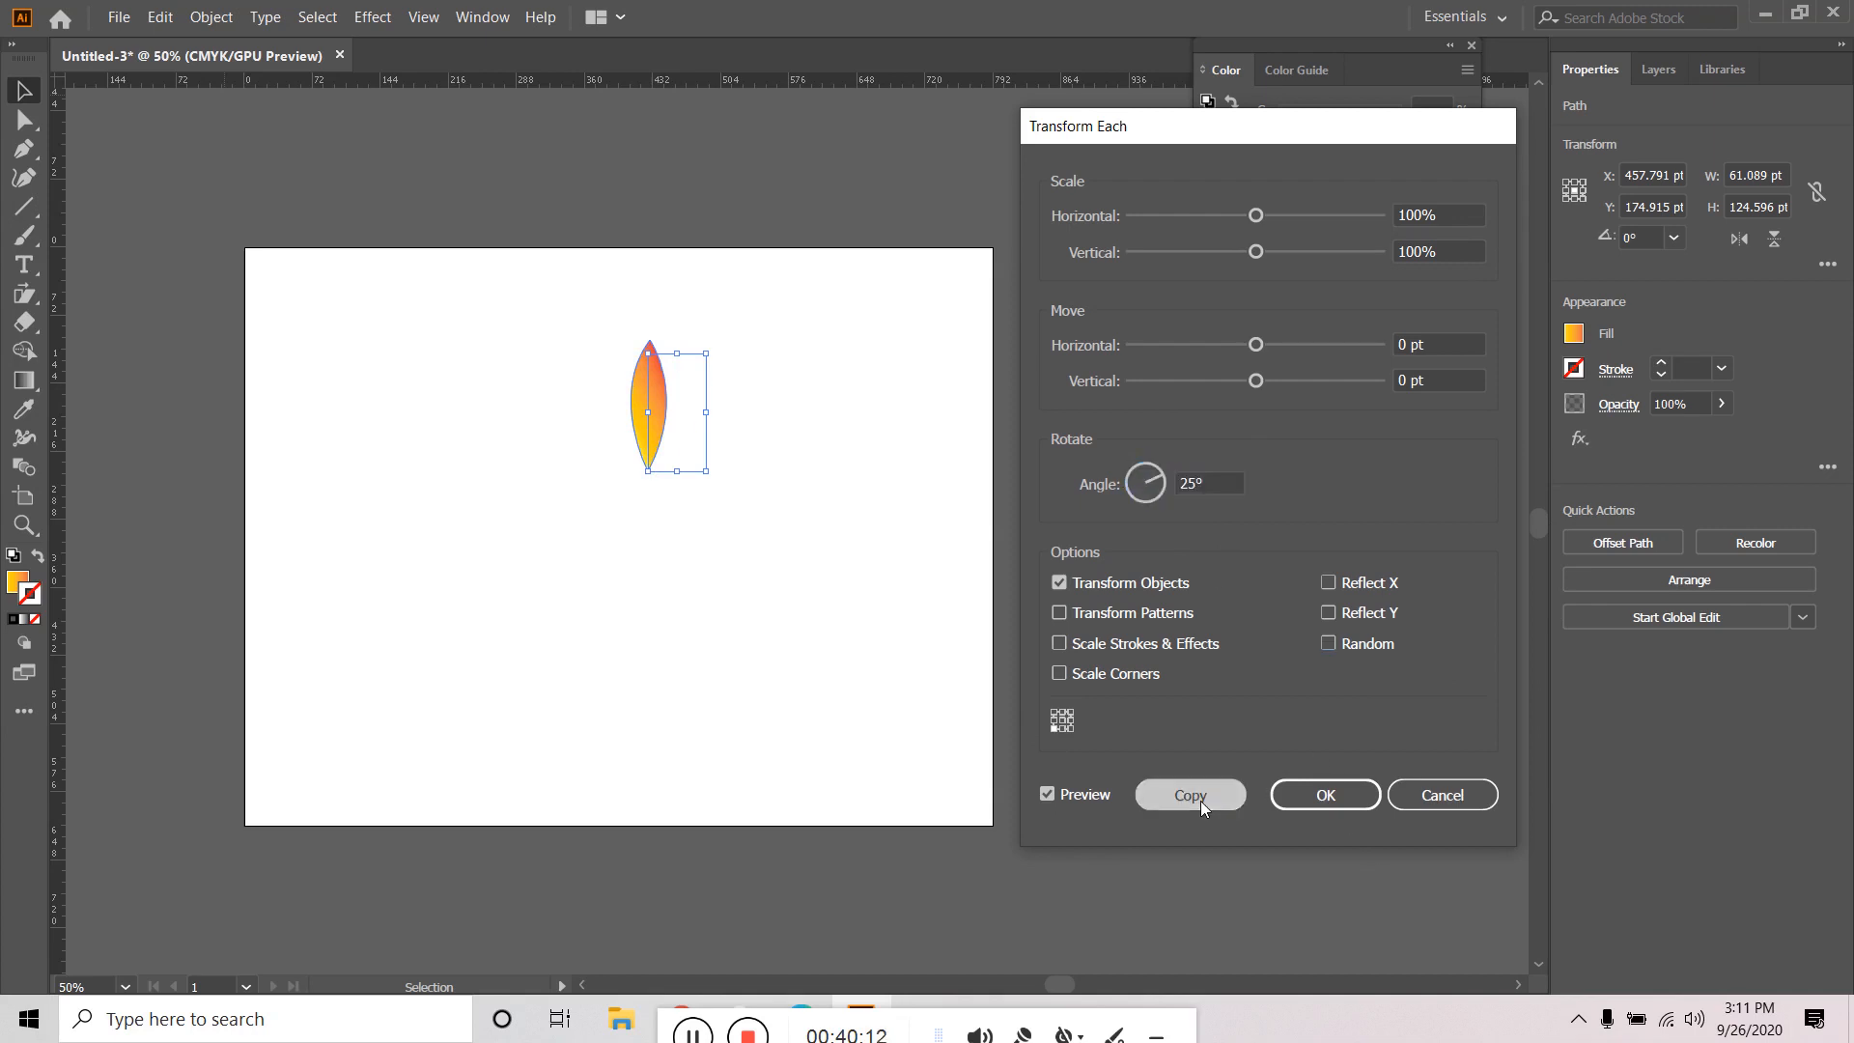
{"action": "left_click", "coordinate": [1197, 797]}
Try to build a flower by repeating the Transform Each rotation on the petal copies.
{"action": "key", "text": "ctrl+d"}
{"action": "key", "text": "ctrl+d"}
{"action": "key", "text": "ctrl+d"}
{"action": "key", "text": "ctrl+d"}
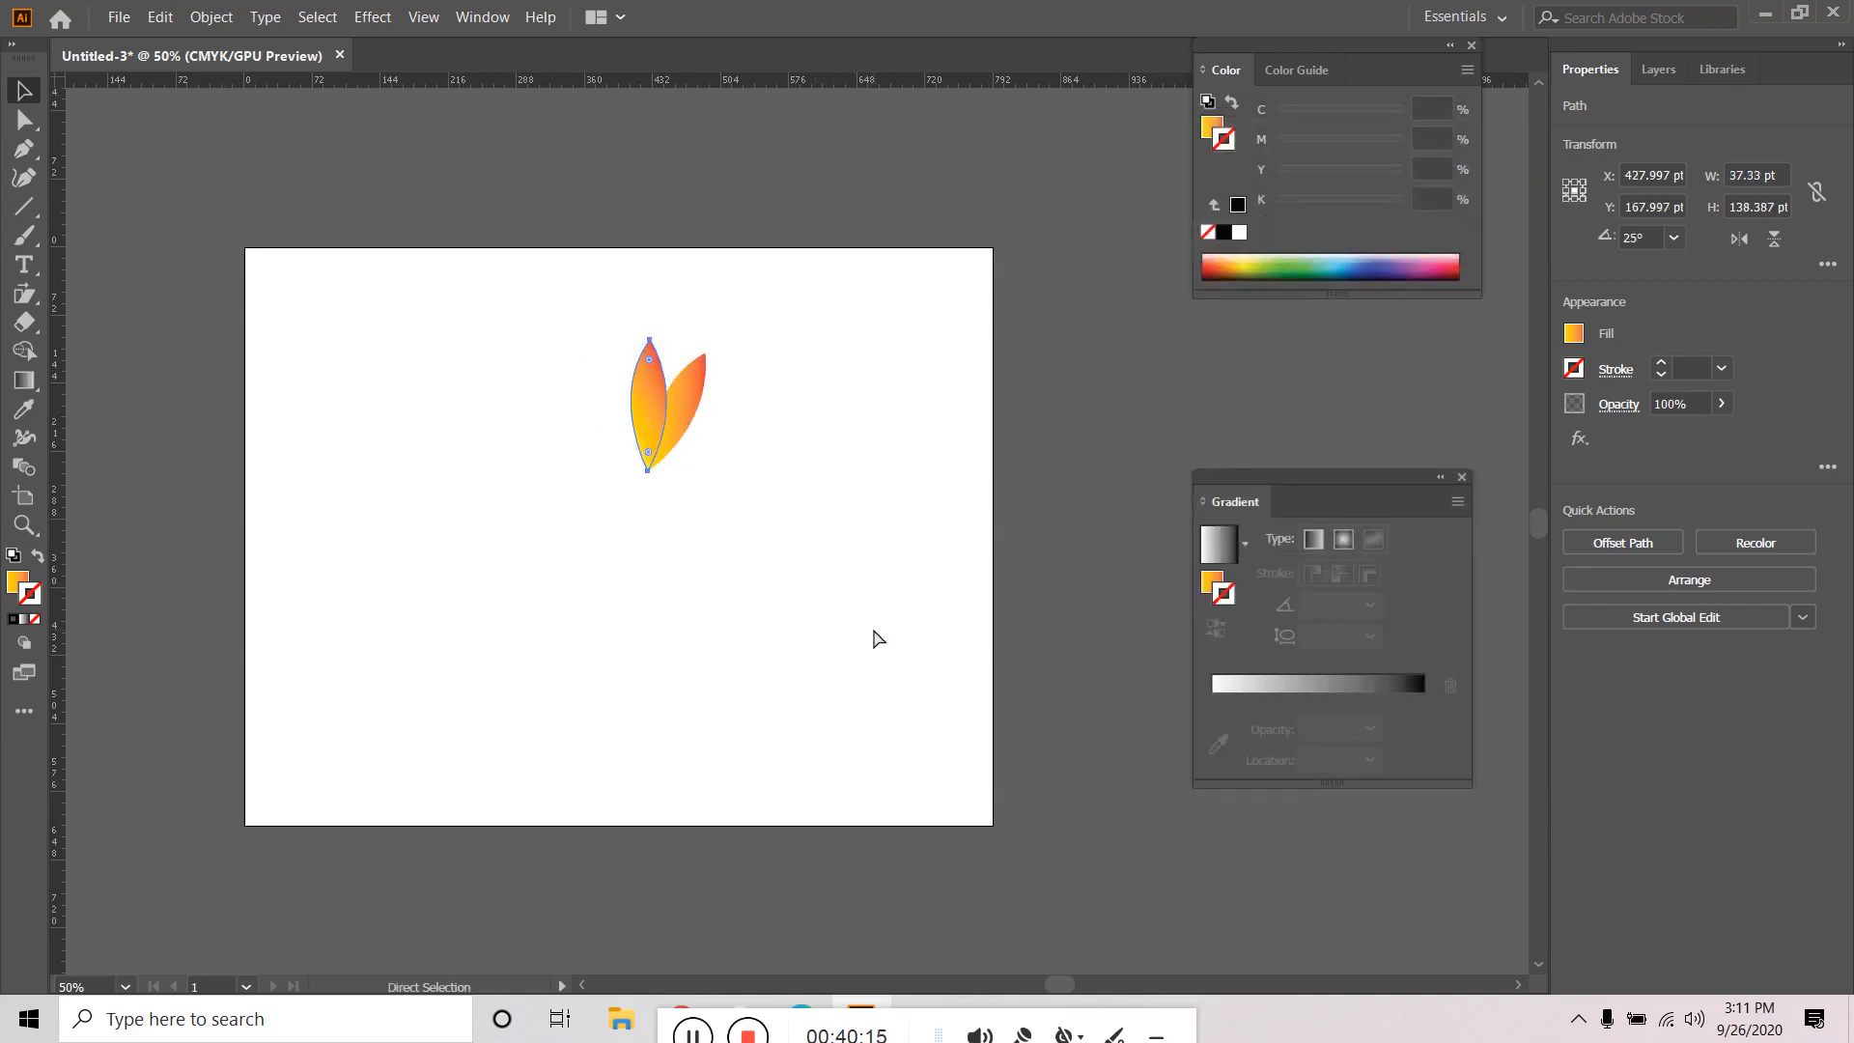
{"action": "key", "text": "ctrl+d"}
{"action": "key", "text": "ctrl+d"}
{"action": "key", "text": "ctrl+d"}
{"action": "key", "text": "ctrl+d"}
{"action": "key", "text": "ctrl+d"}
{"action": "key", "text": "ctrl+d"}
{"action": "key", "text": "ctrl+d"}
{"action": "key", "text": "ctrl+d"}
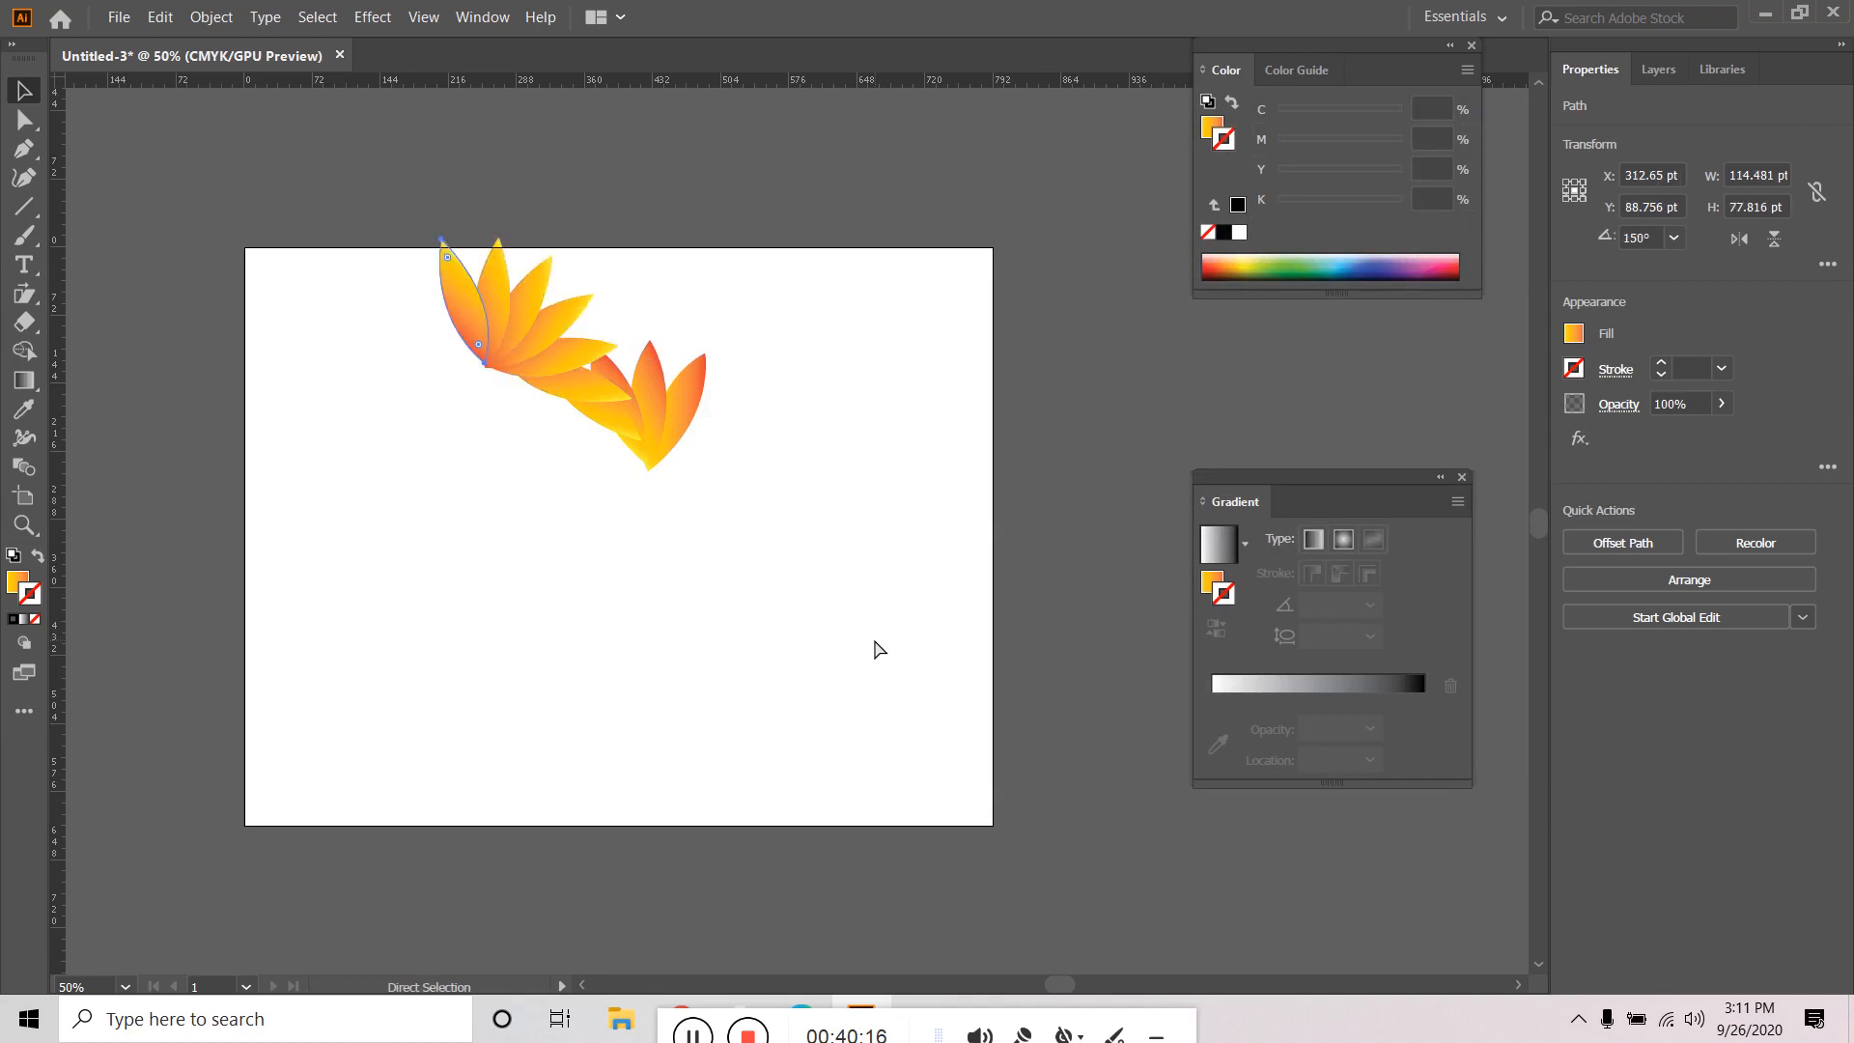
{"action": "key", "text": "ctrl+d"}
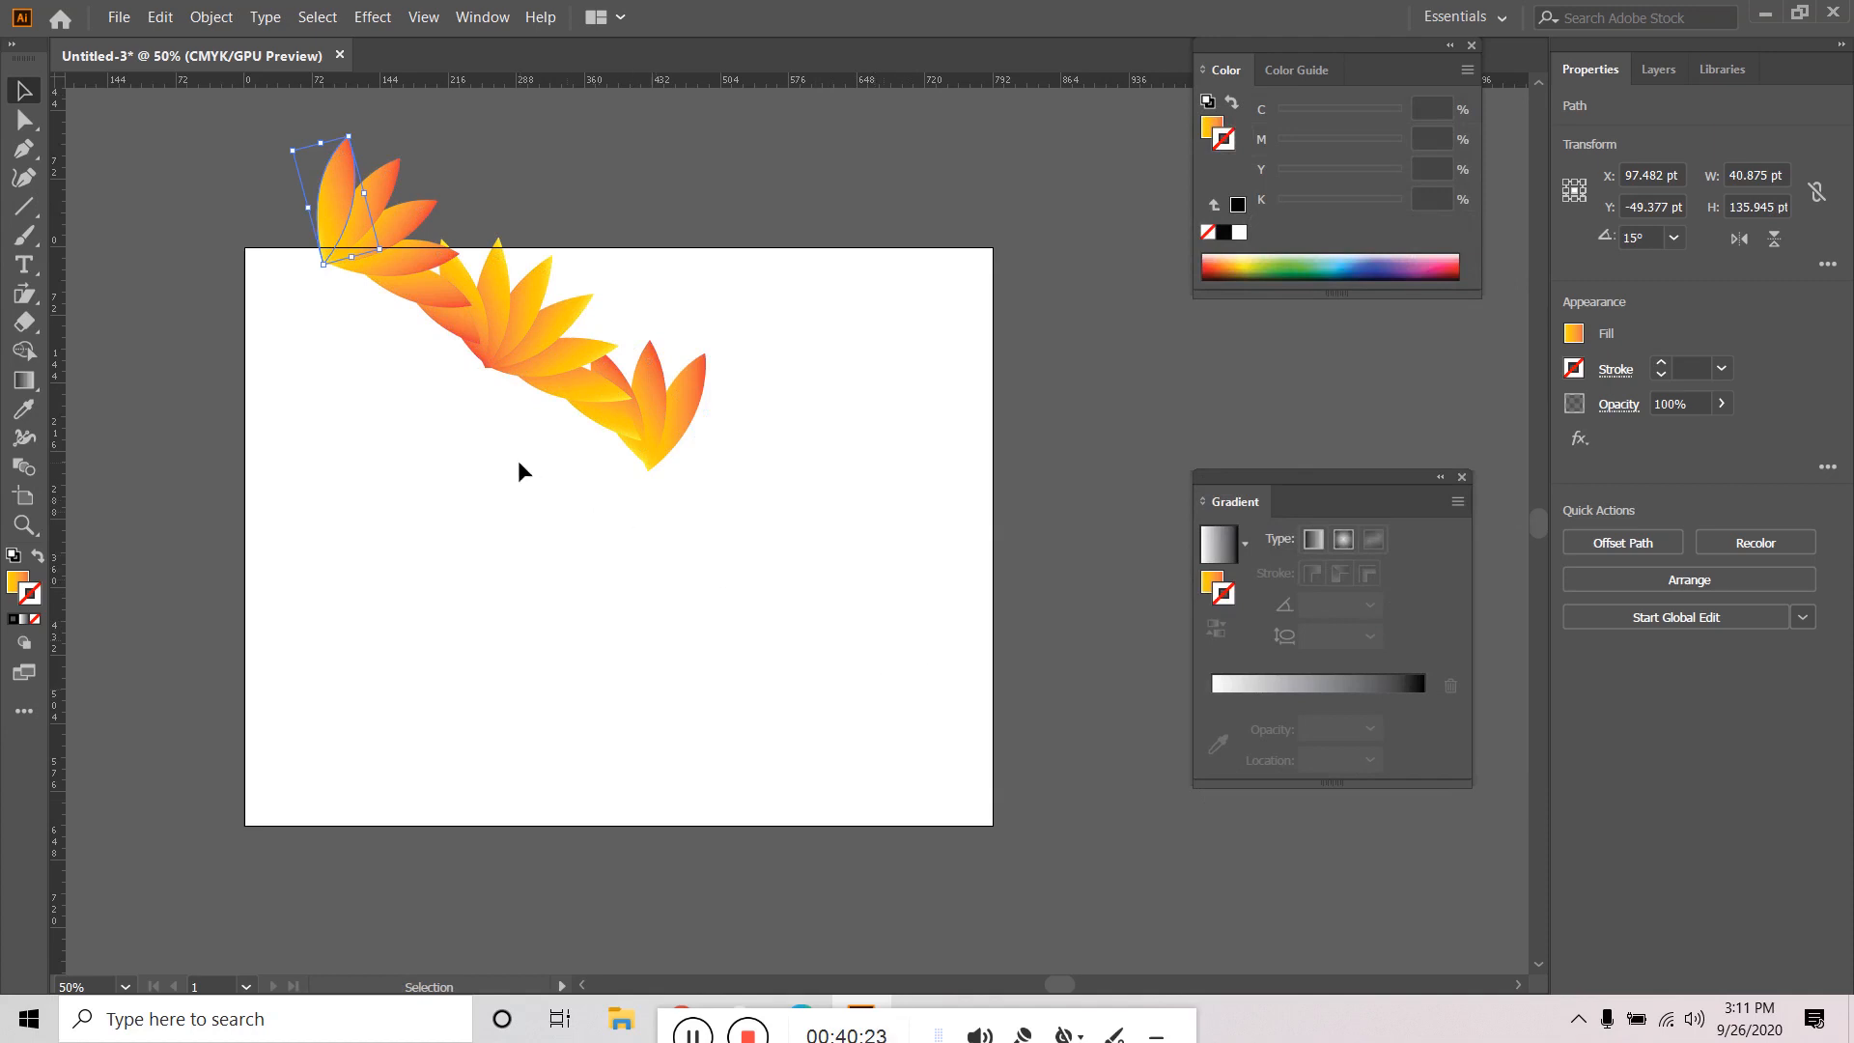
Undo the repeated petal transformations and return to the Selection tool.
{"action": "key", "text": "a"}
{"action": "key", "text": "ctrl+z"}
{"action": "key", "text": "ctrl+z"}
{"action": "key", "text": "ctrl+z"}
{"action": "key", "text": "ctrl+z"}
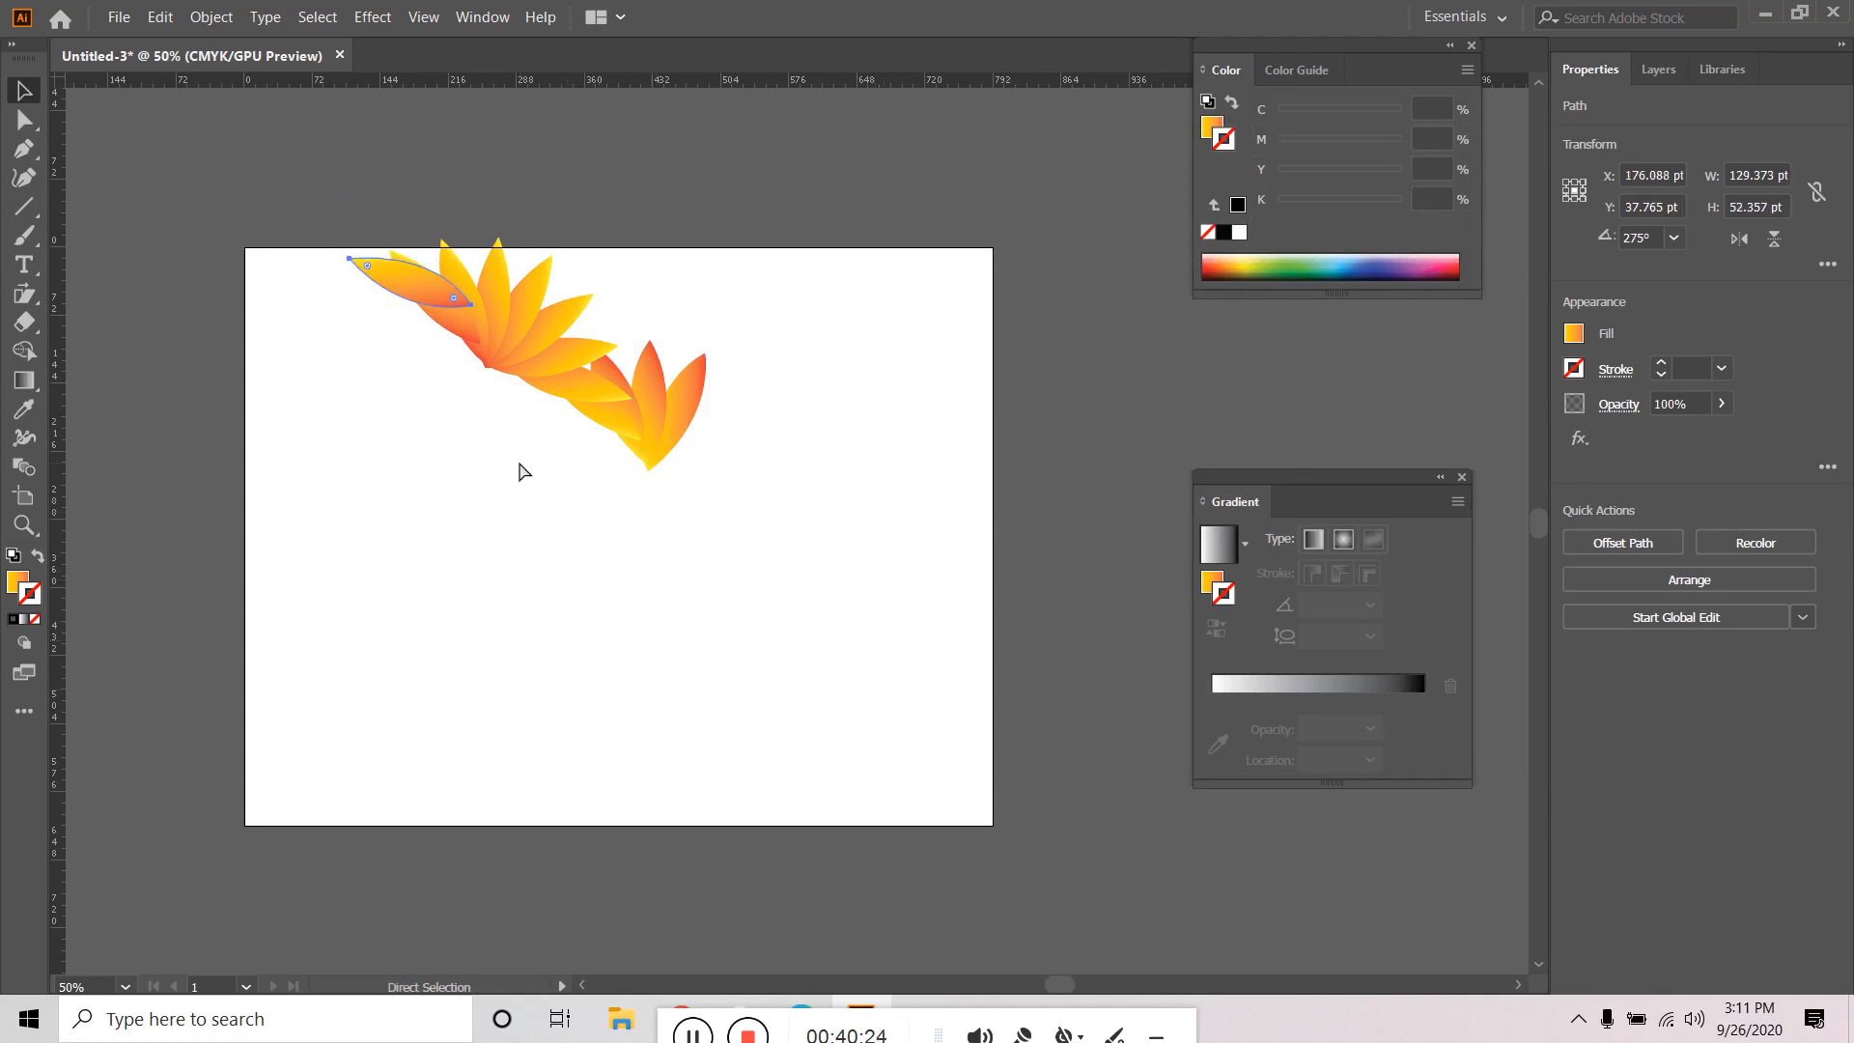
{"action": "key", "text": "ctrl+z"}
{"action": "key", "text": "ctrl+z"}
{"action": "key", "text": "ctrl+z"}
{"action": "key", "text": "ctrl+z"}
{"action": "key", "text": "ctrl+z"}
{"action": "key", "text": "ctrl+z"}
{"action": "key", "text": "v"}
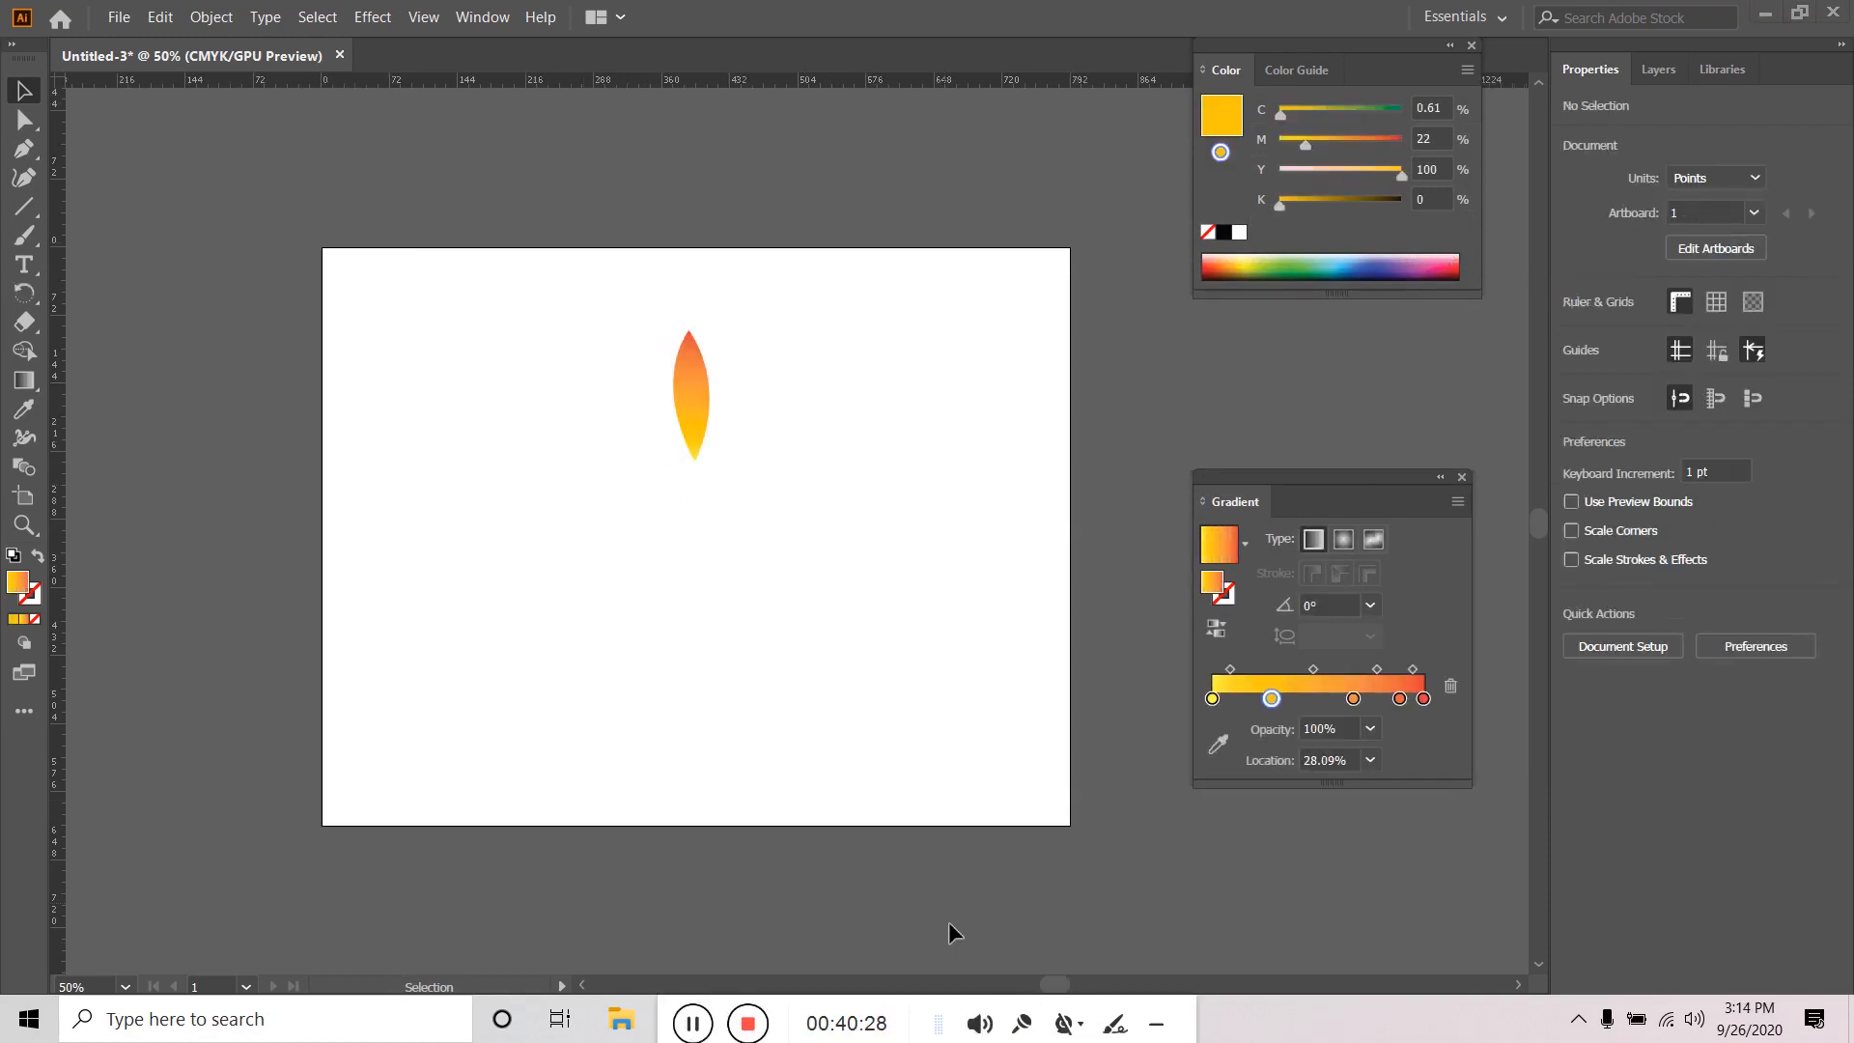
Select the upright gradient petal and rotate a copy about 22° counterclockwise around its lower tip.
{"action": "left_click", "coordinate": [680, 444]}
{"action": "left_click", "coordinate": [24, 292]}
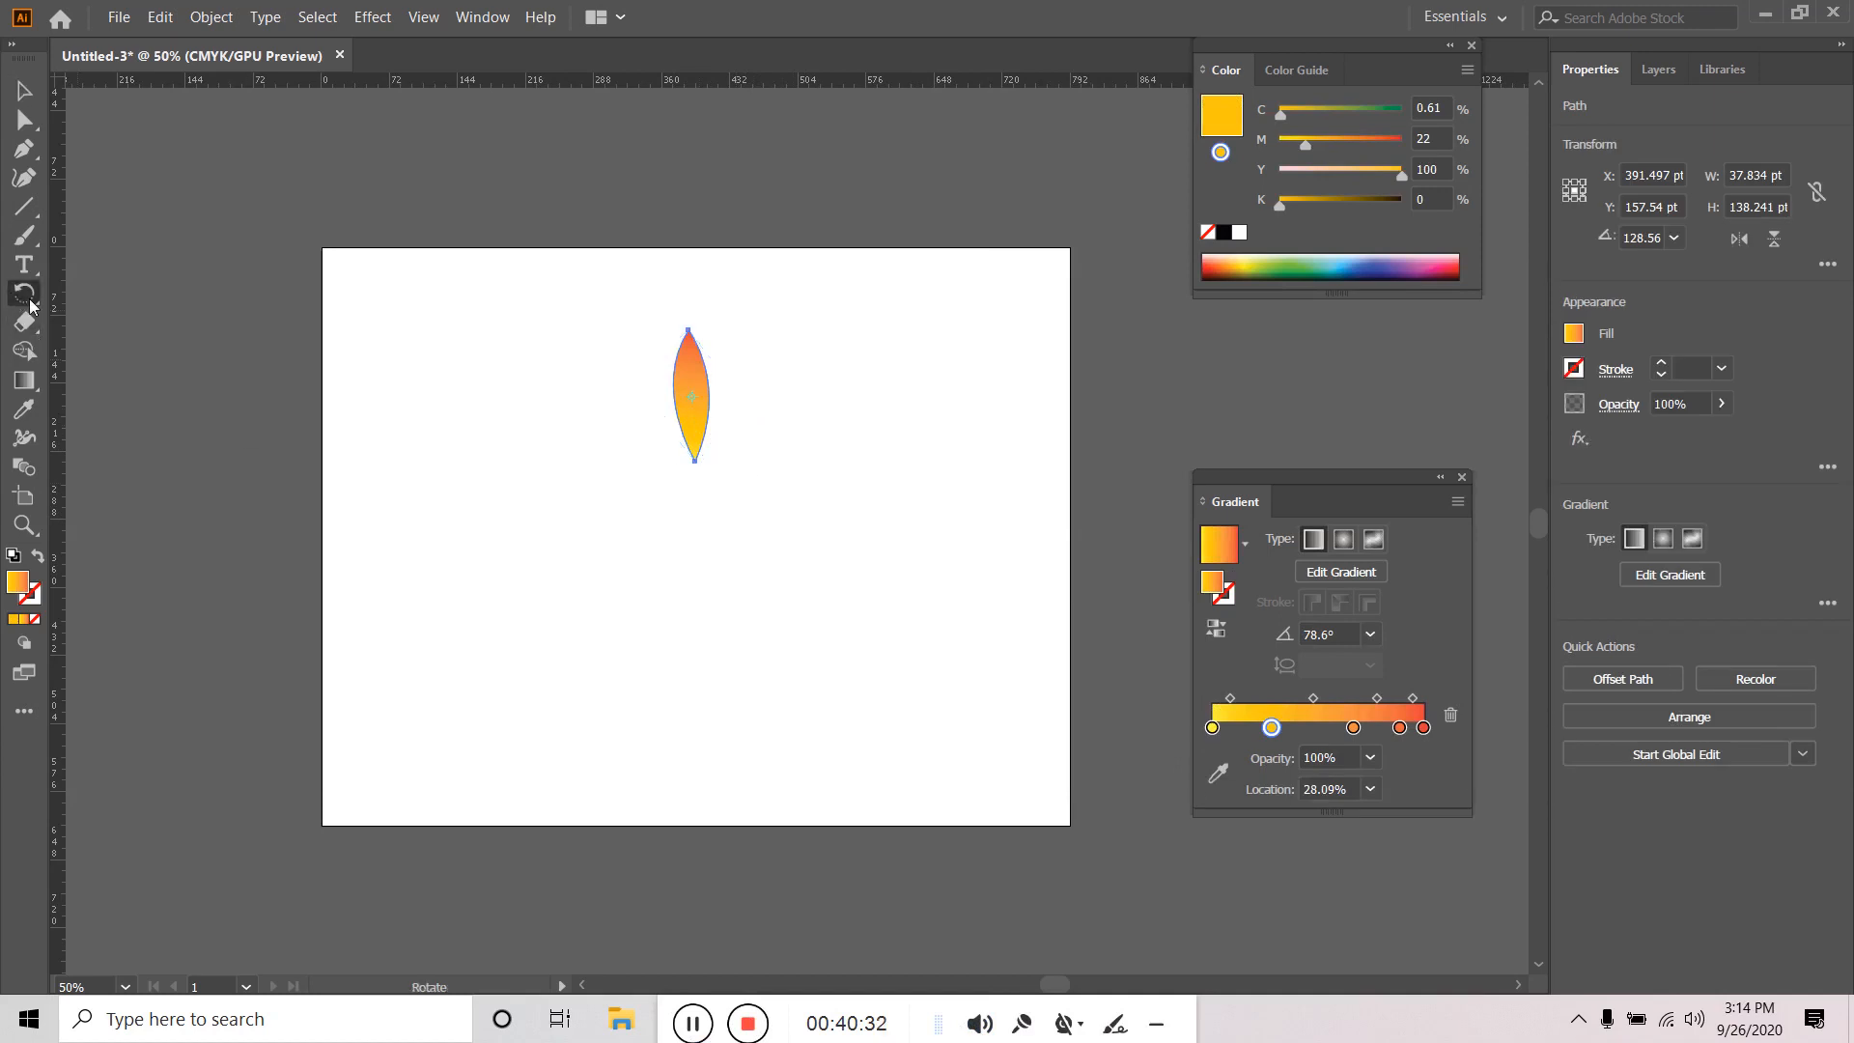
{"action": "left_click", "coordinate": [695, 461]}
{"action": "left_click_drag", "start_coordinate": [692, 374], "coordinate": [656, 374]}
Repeat the petal rotation until the copies form a full circular flower.
{"action": "key", "text": "ctrl+d"}
{"action": "key", "text": "ctrl+d"}
{"action": "key", "text": "ctrl+d"}
{"action": "key", "text": "ctrl+d"}
{"action": "key", "text": "ctrl+d"}
{"action": "key", "text": "ctrl+d"}
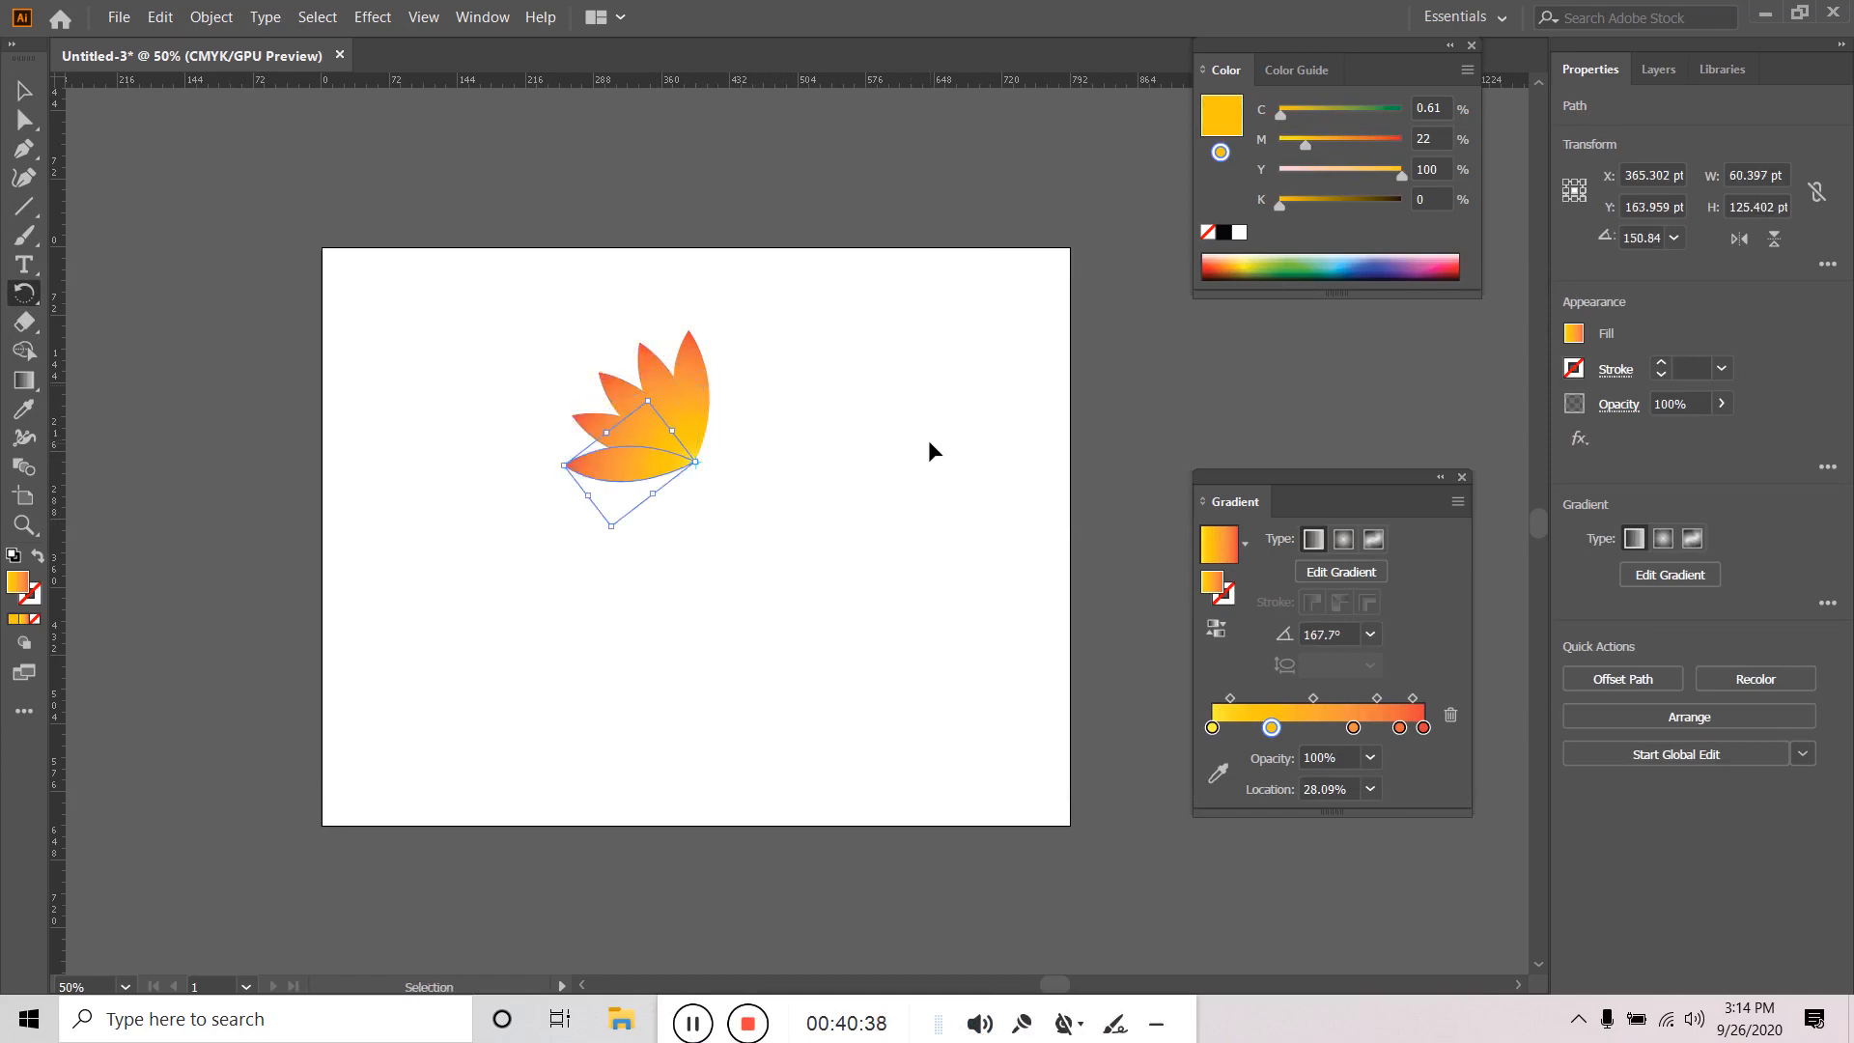
{"action": "key", "text": "ctrl+d"}
{"action": "key", "text": "ctrl+d"}
{"action": "key", "text": "ctrl+d"}
{"action": "key", "text": "ctrl+d"}
{"action": "key", "text": "ctrl+d"}
{"action": "key", "text": "ctrl+d"}
{"action": "key", "text": "ctrl+d"}
{"action": "key", "text": "ctrl+d"}
{"action": "key", "text": "ctrl+d"}
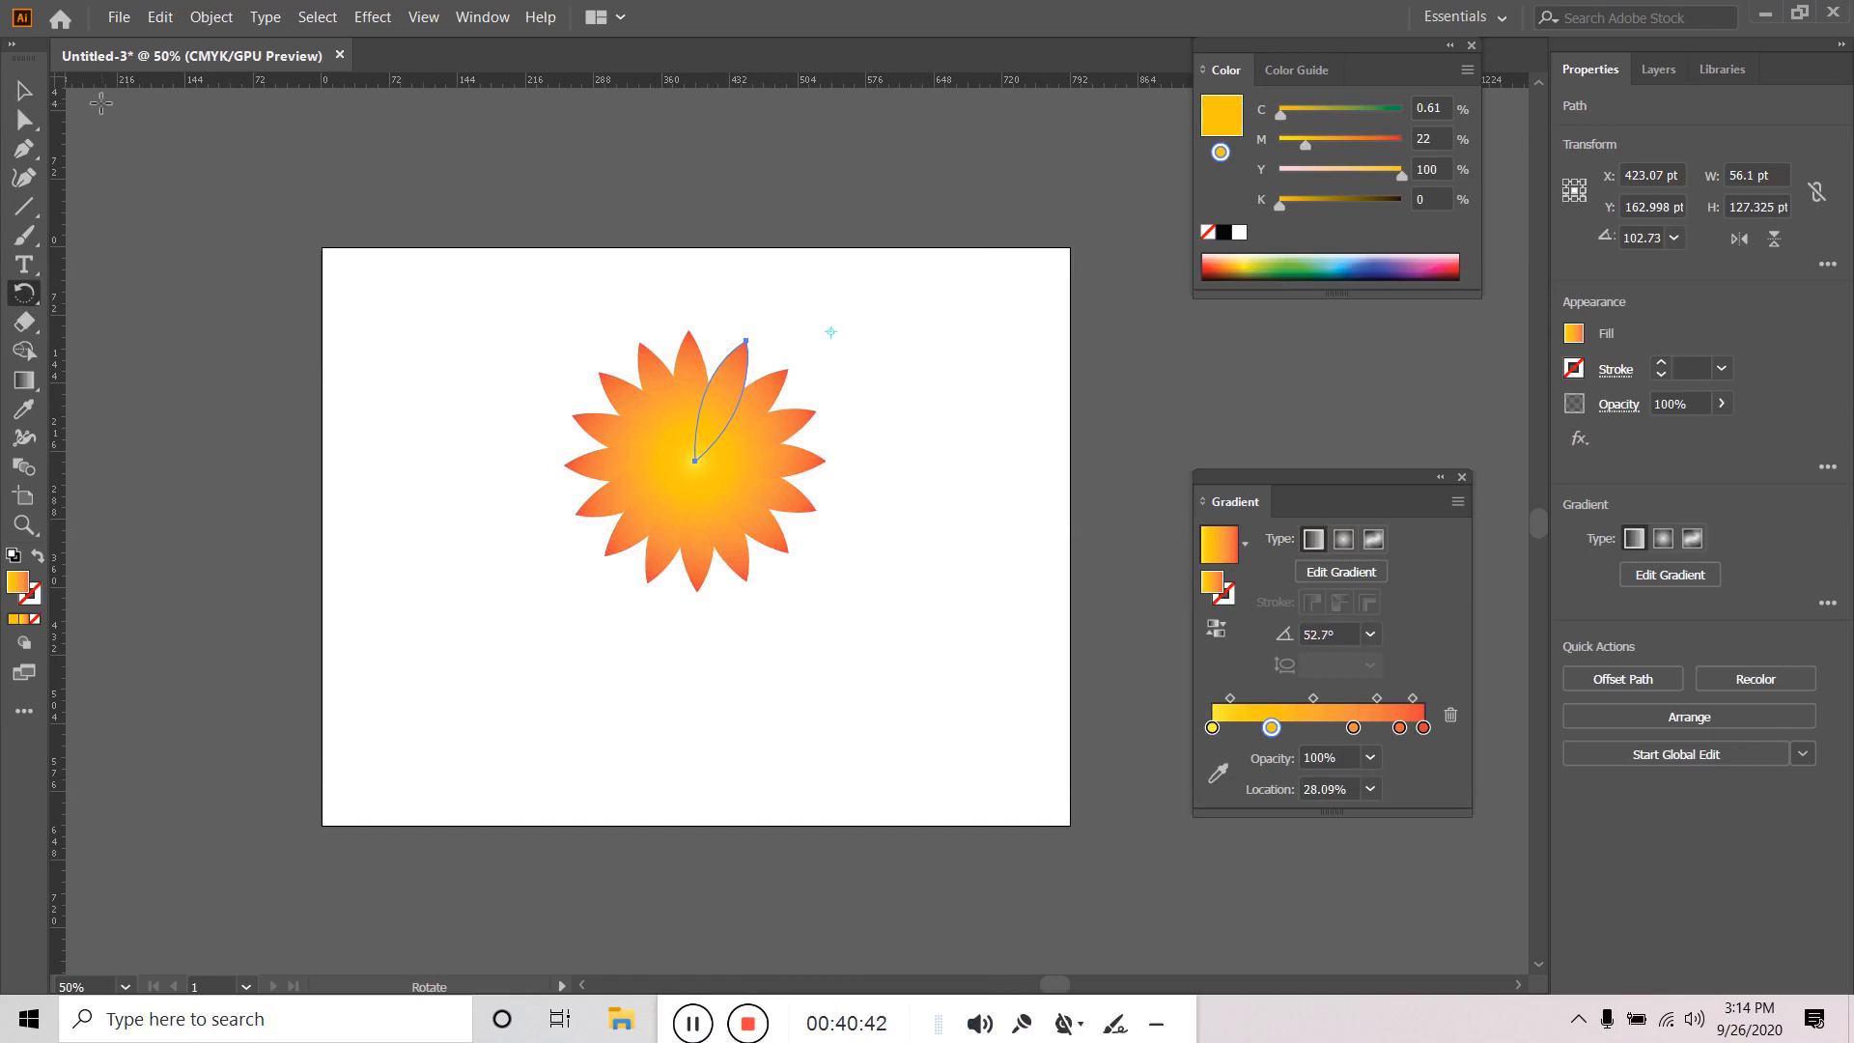
Group all the gradient petals of the flower into one object.
{"action": "key", "text": "v"}
{"action": "left_click_drag", "start_coordinate": [402, 310], "coordinate": [866, 699]}
{"action": "left_click", "coordinate": [189, 18]}
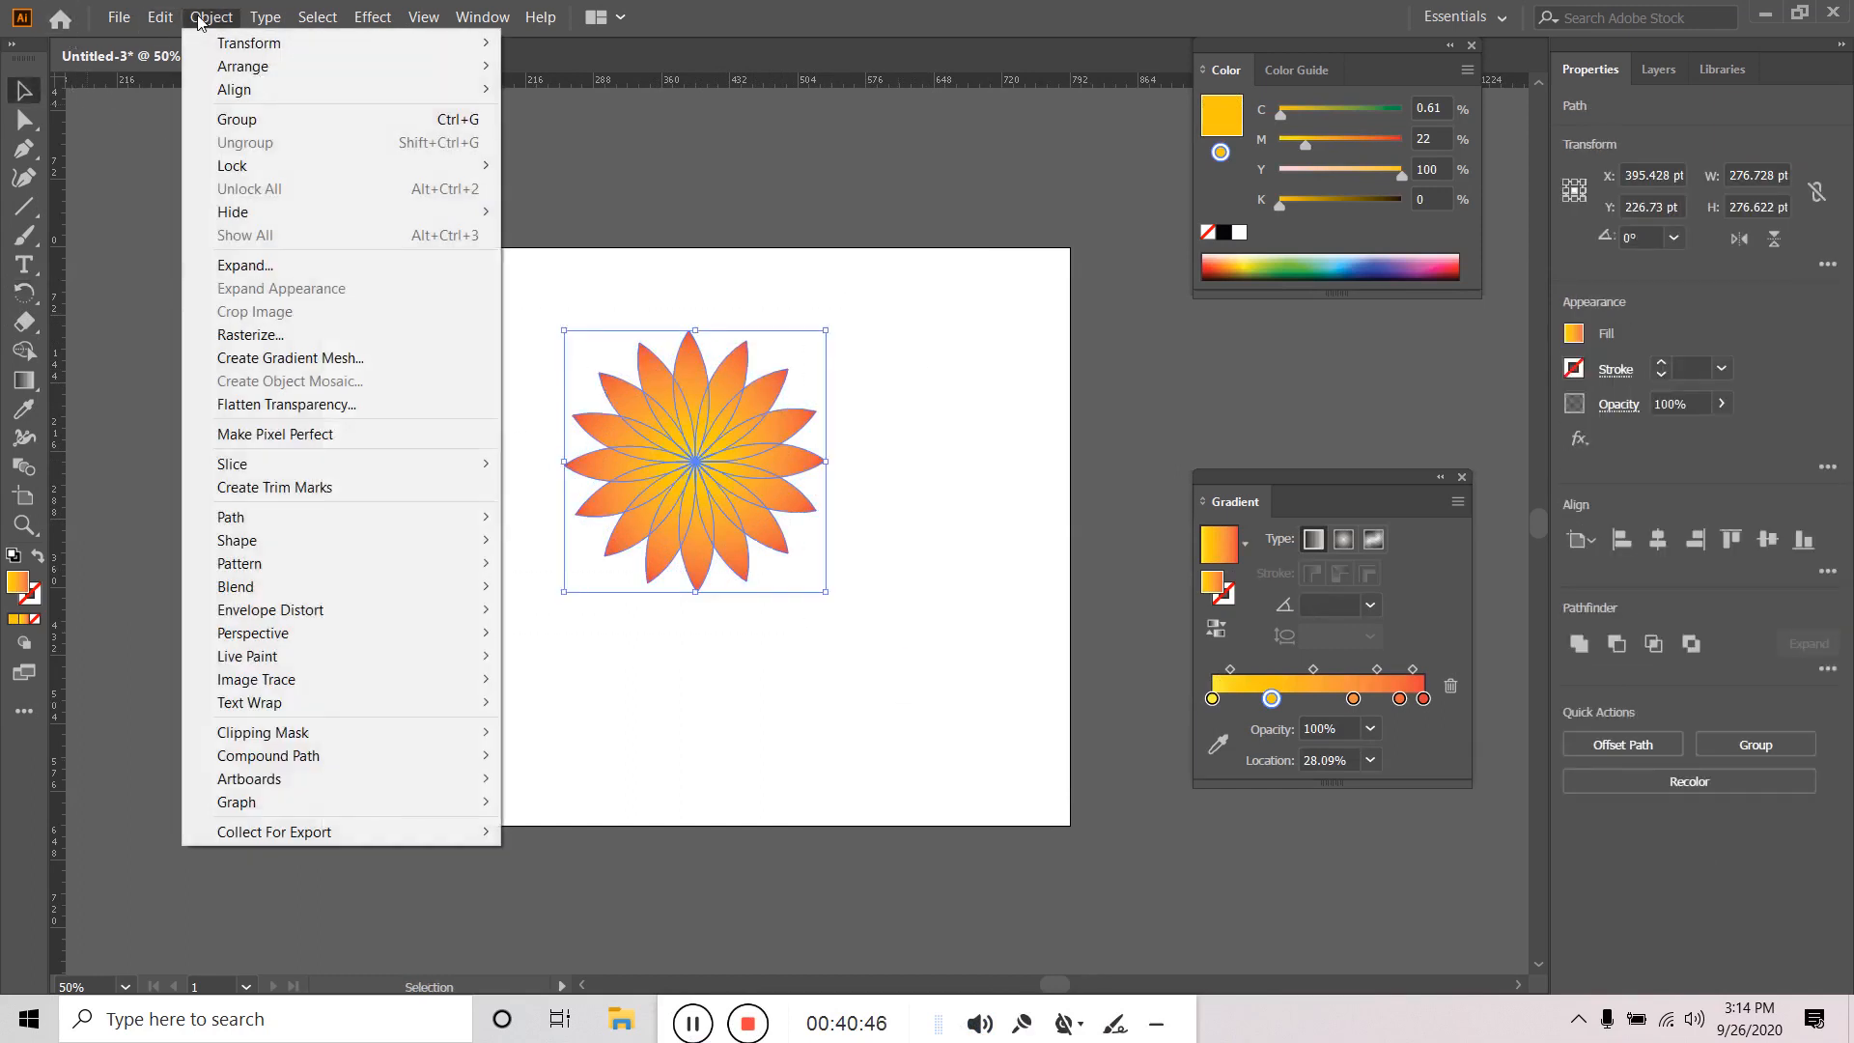
{"action": "left_click", "coordinate": [269, 120]}
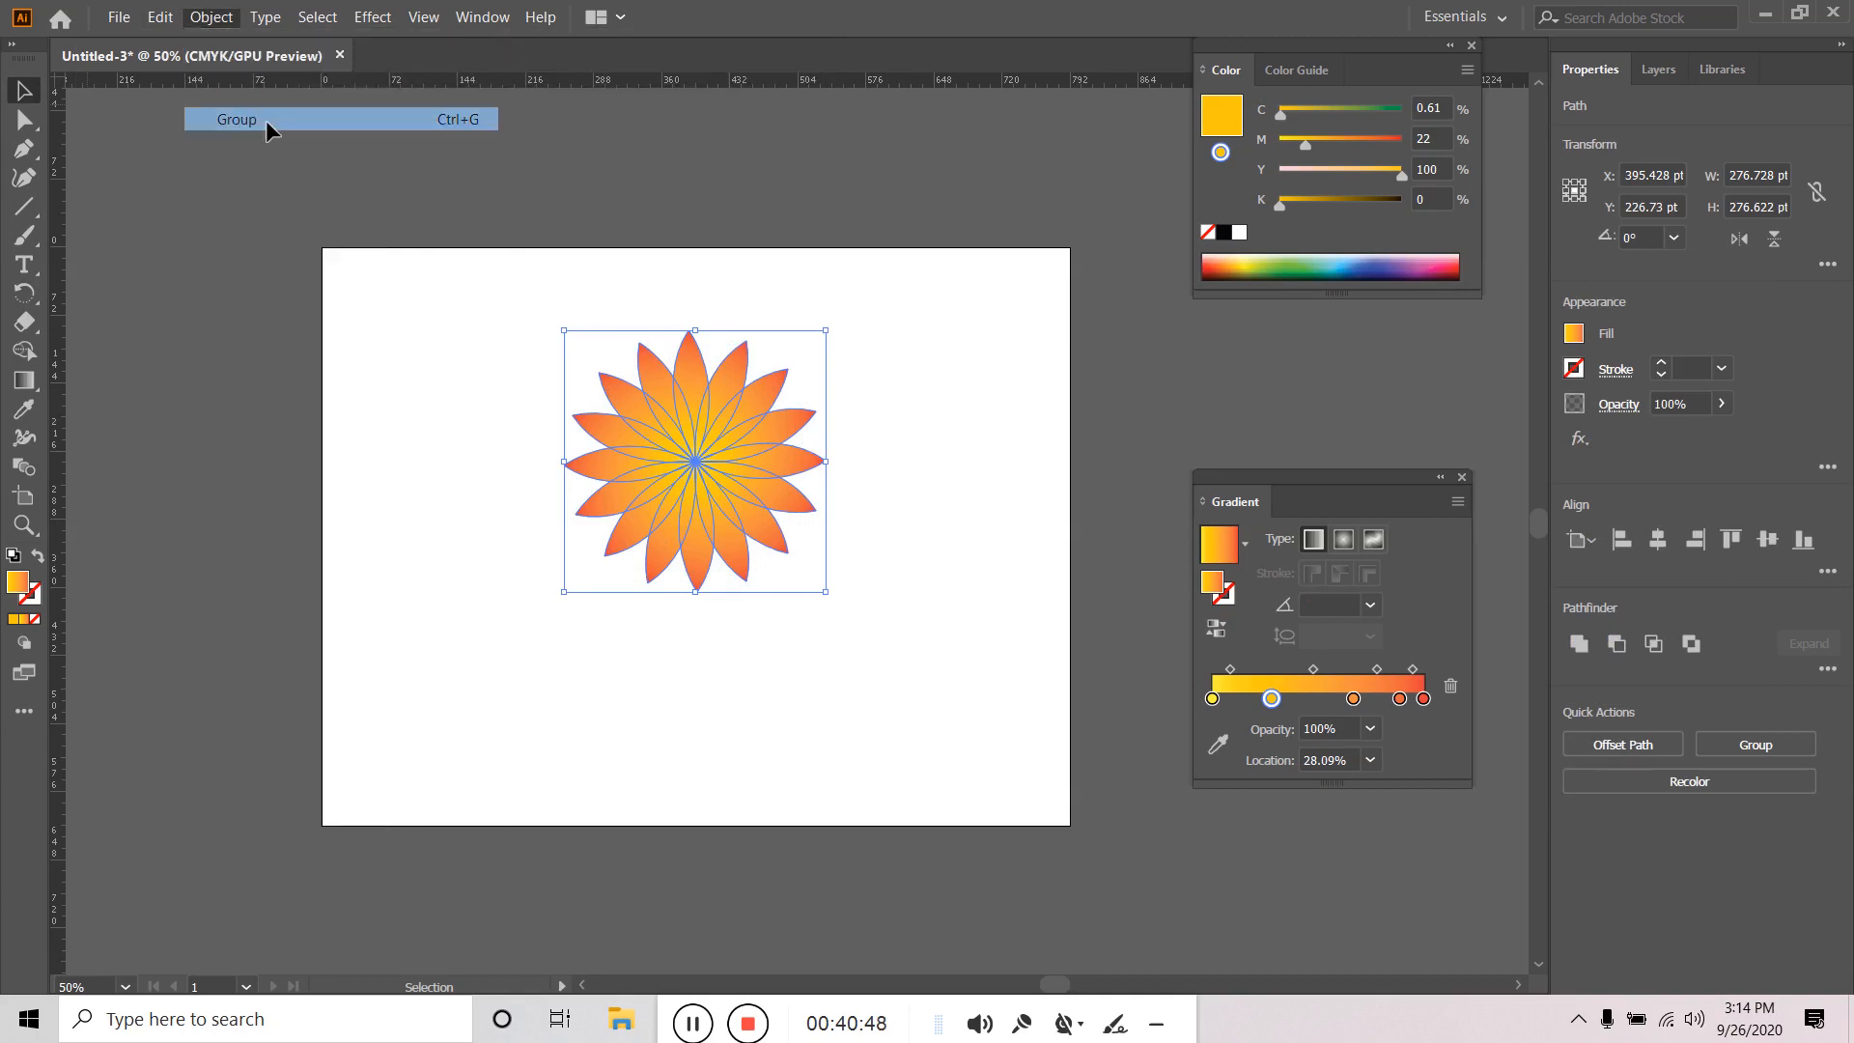
{"action": "left_click", "coordinate": [848, 502]}
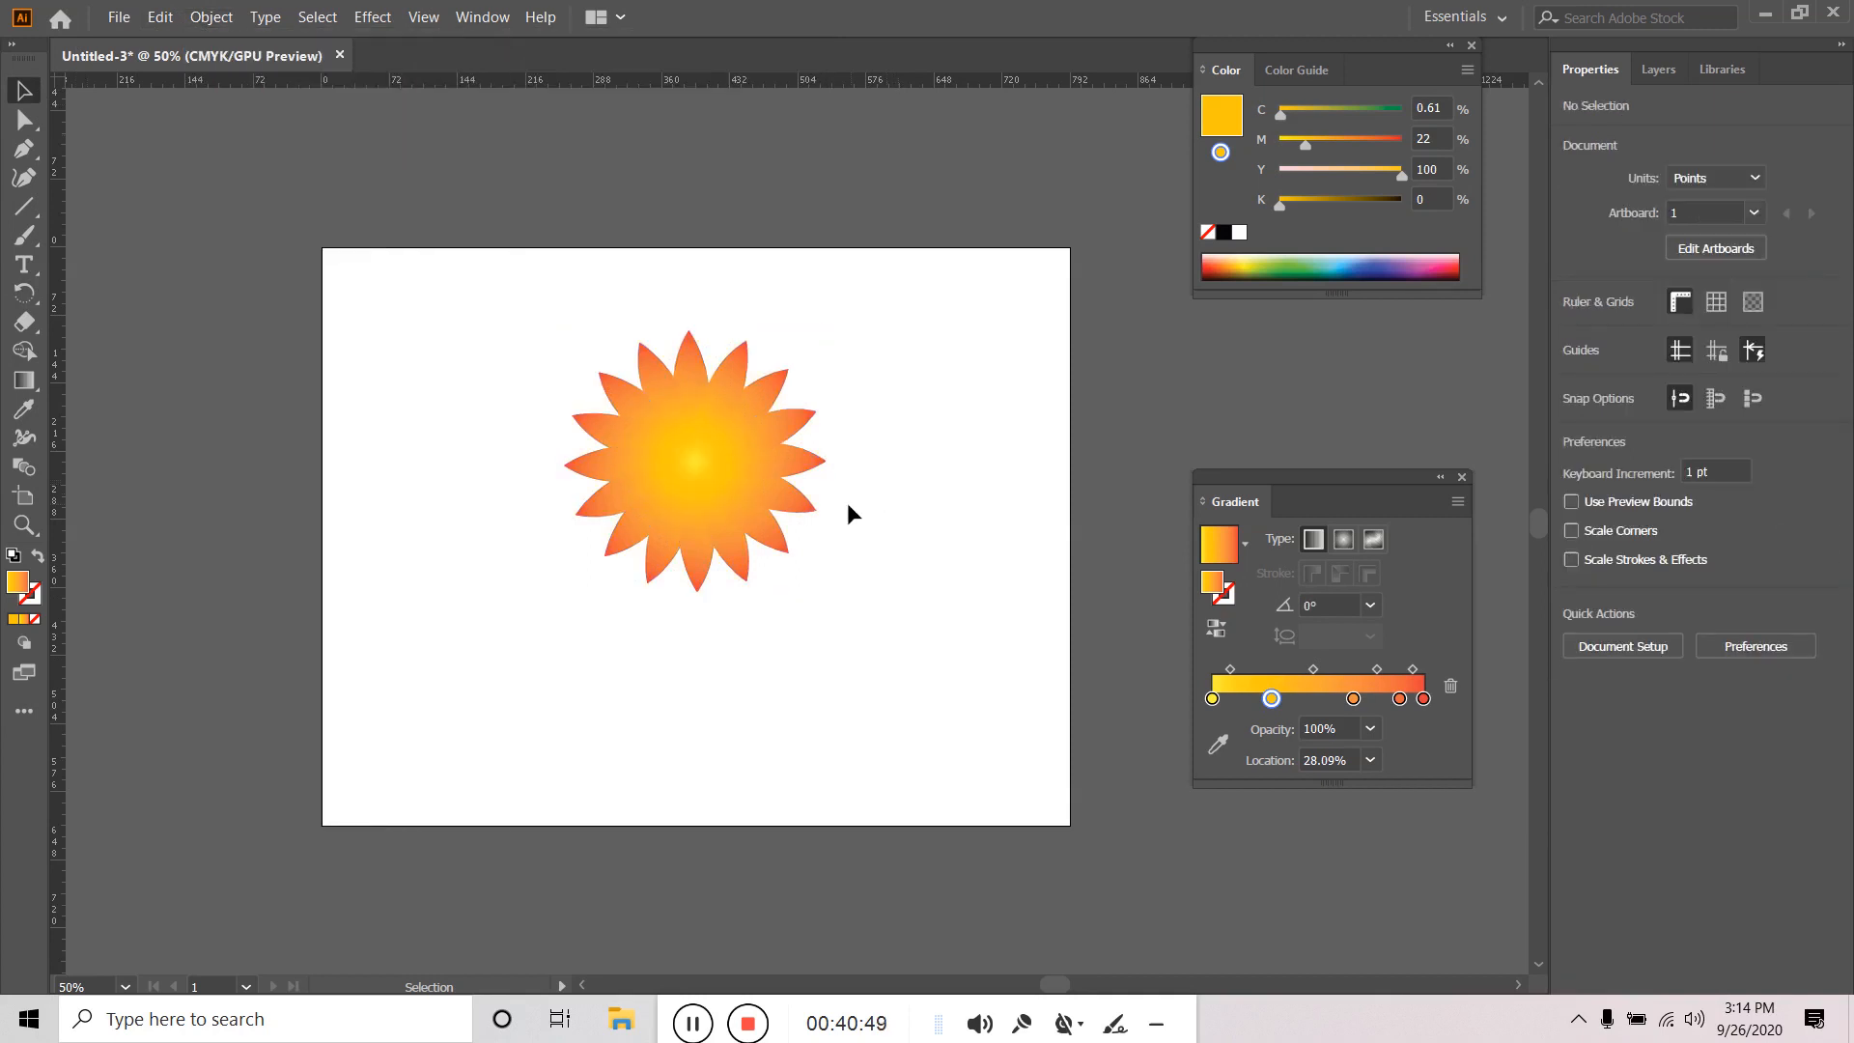
Try adding a copy of the flower group scaled uniformly to 50%, and undo it.
{"action": "left_click", "coordinate": [788, 506]}
{"action": "left_click", "coordinate": [210, 19]}
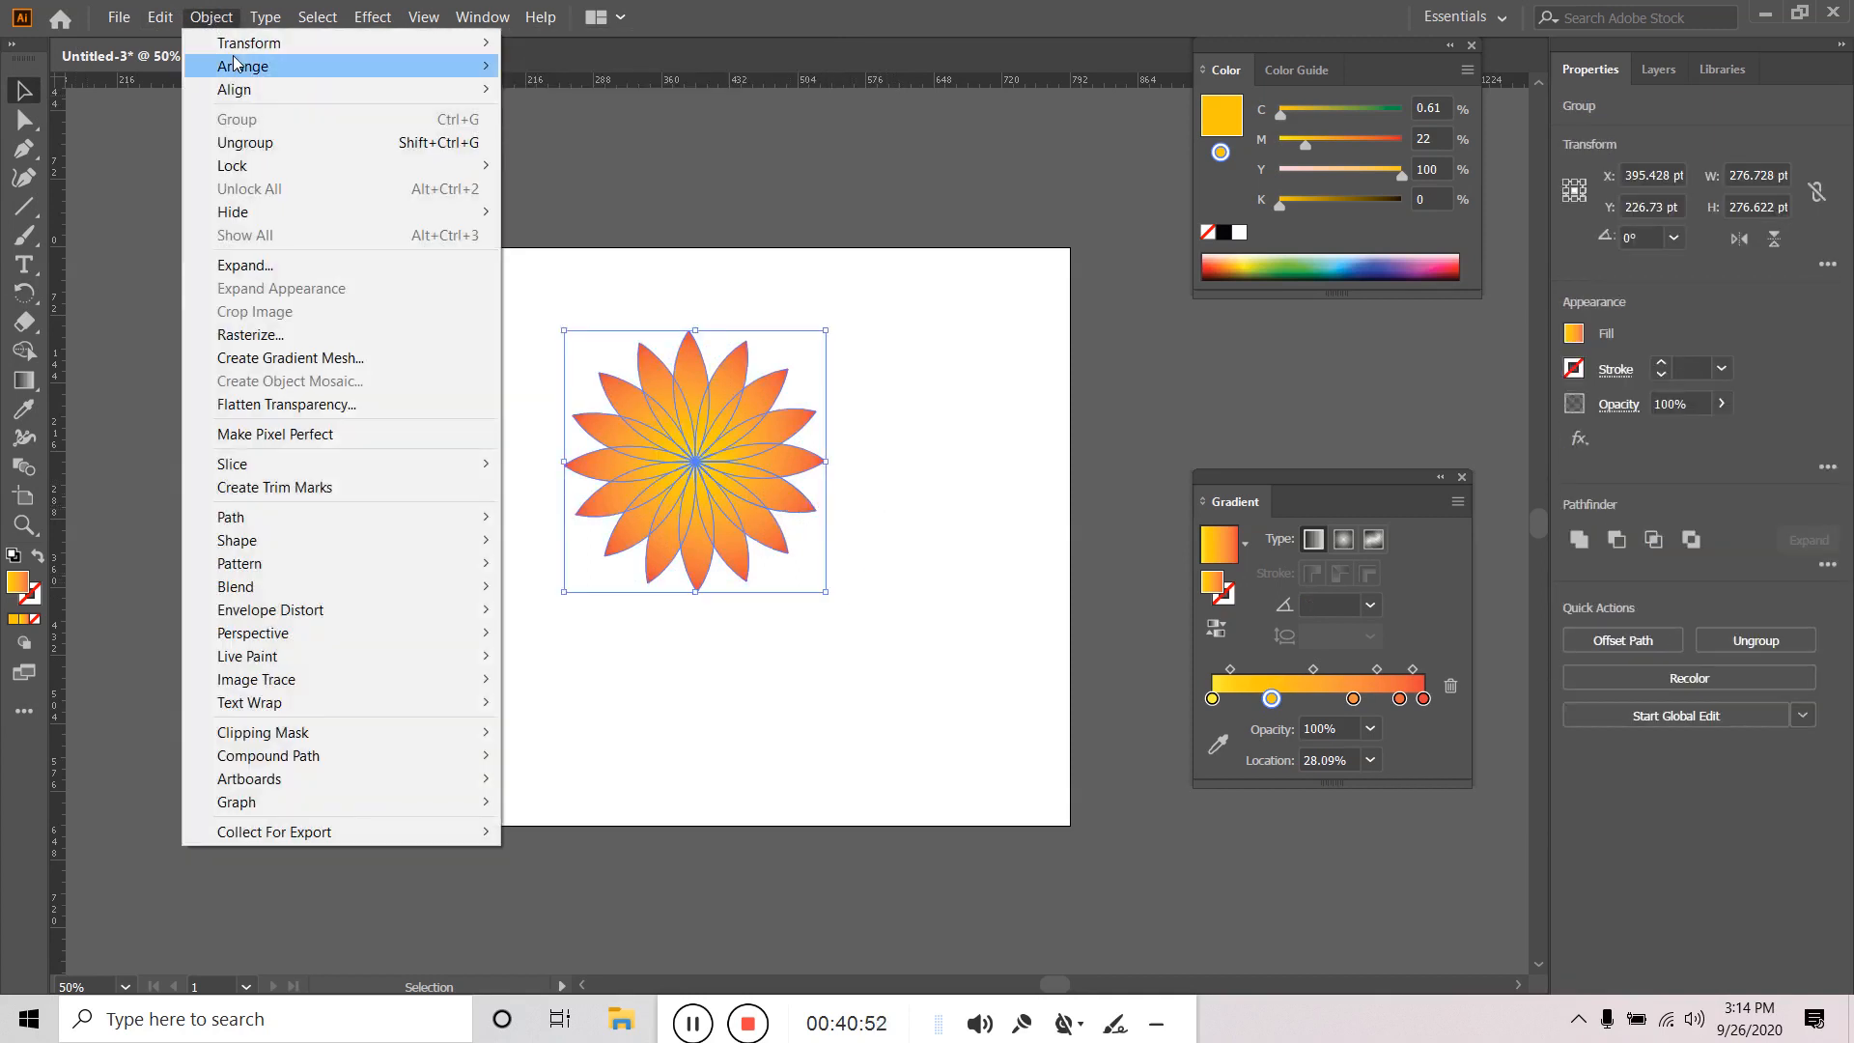
{"action": "mouse_move", "coordinate": [241, 48]}
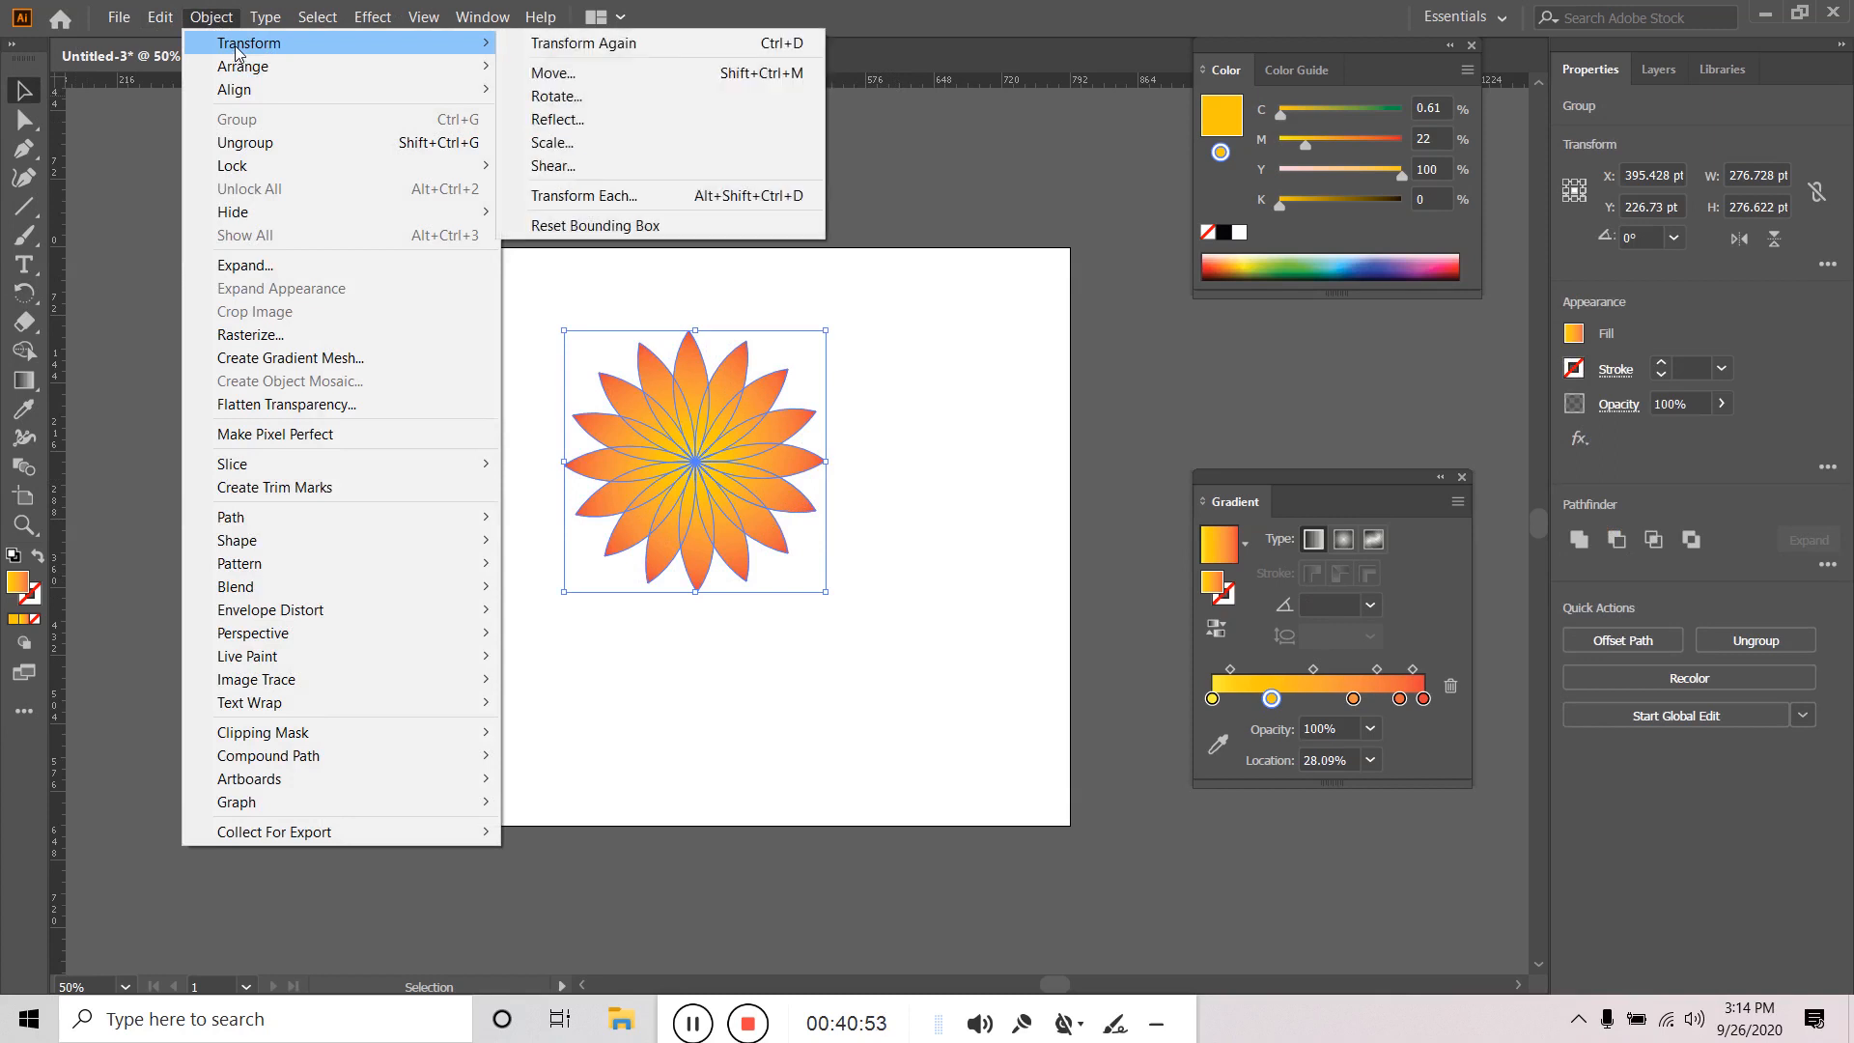
{"action": "left_click", "coordinate": [592, 143]}
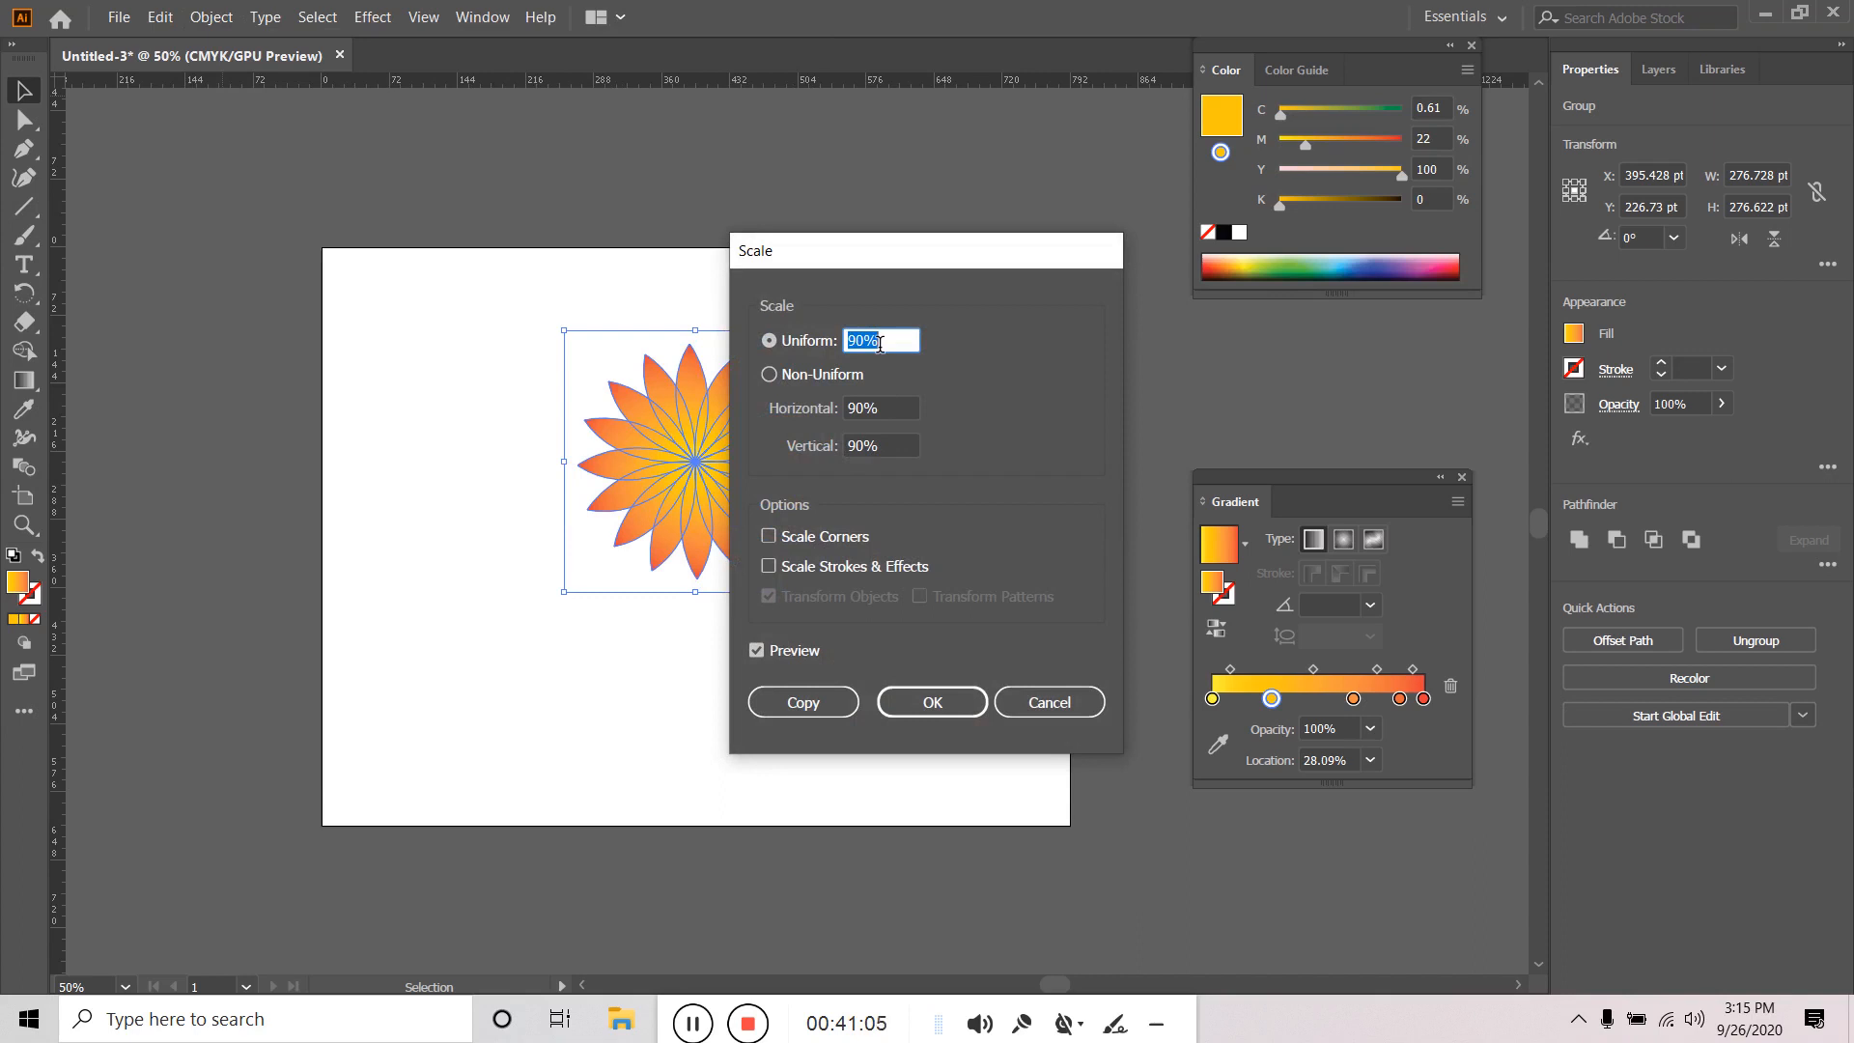
{"action": "type", "text": "50"}
{"action": "left_click", "coordinate": [824, 704]}
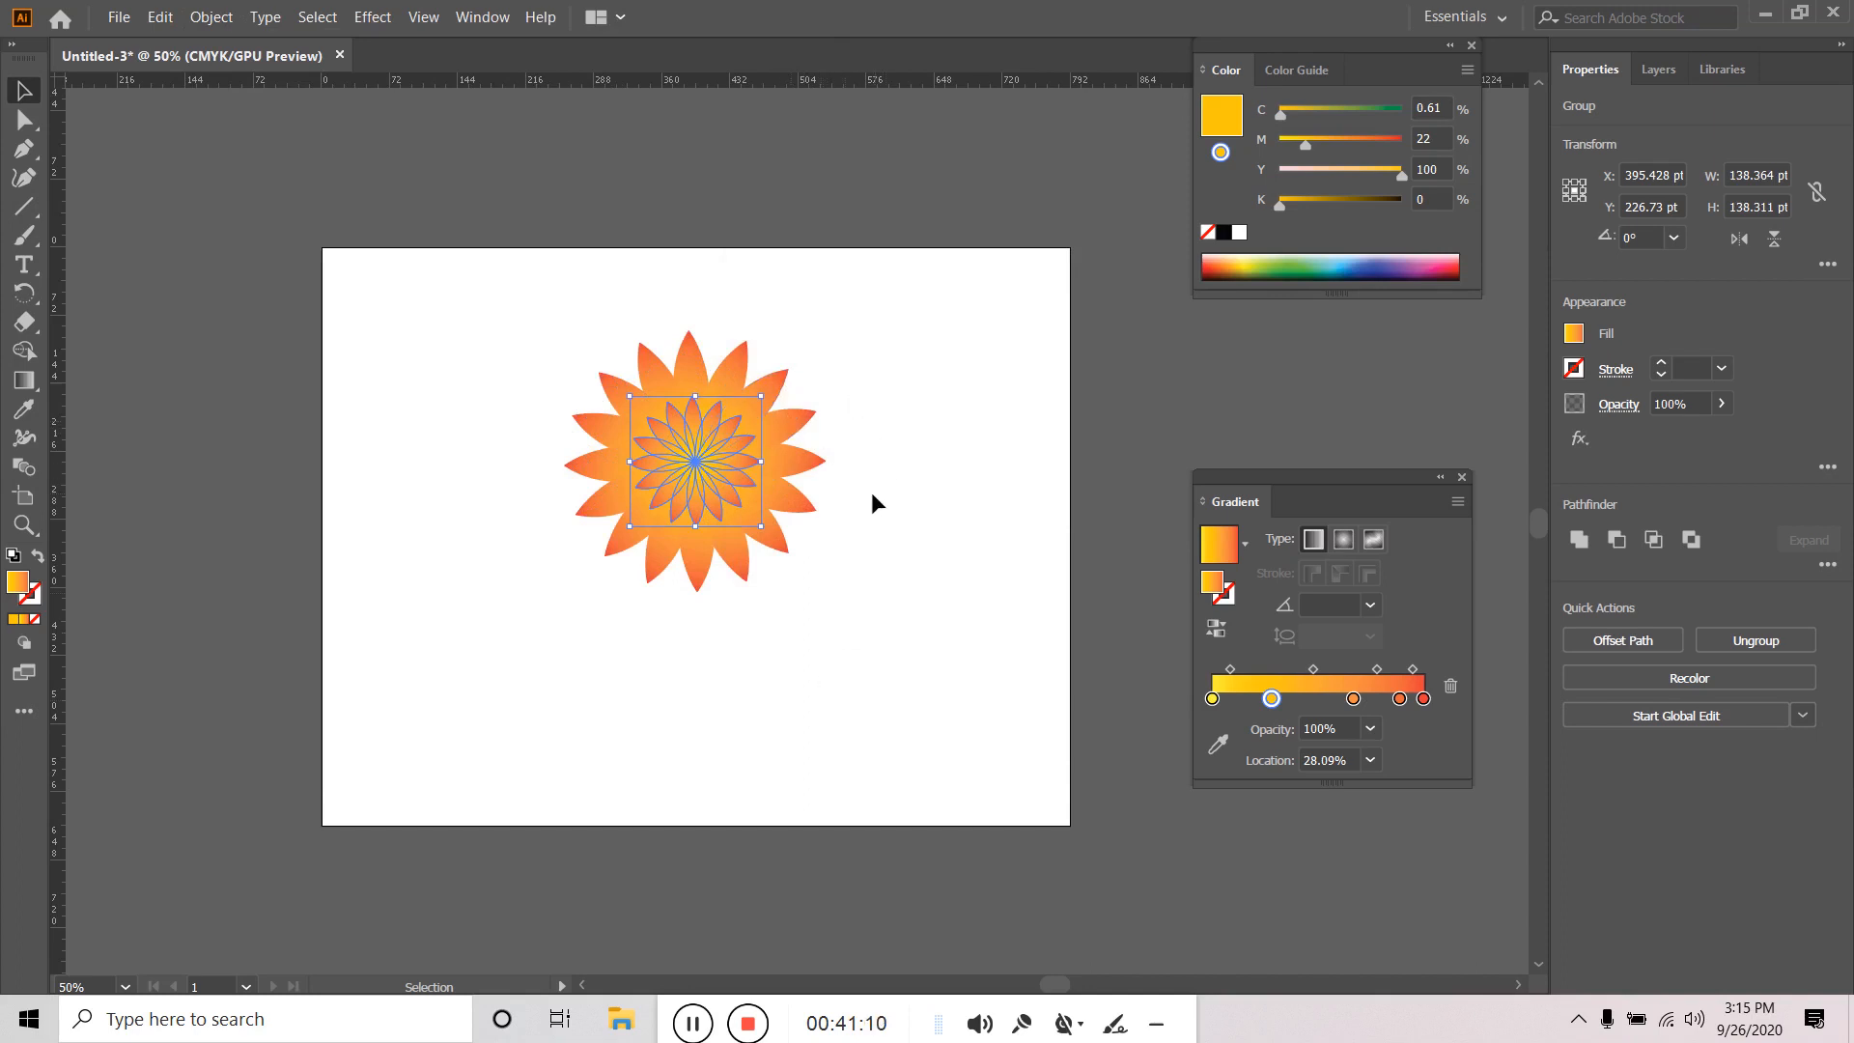
{"action": "key", "text": "a"}
{"action": "key", "text": "ctrl+z"}
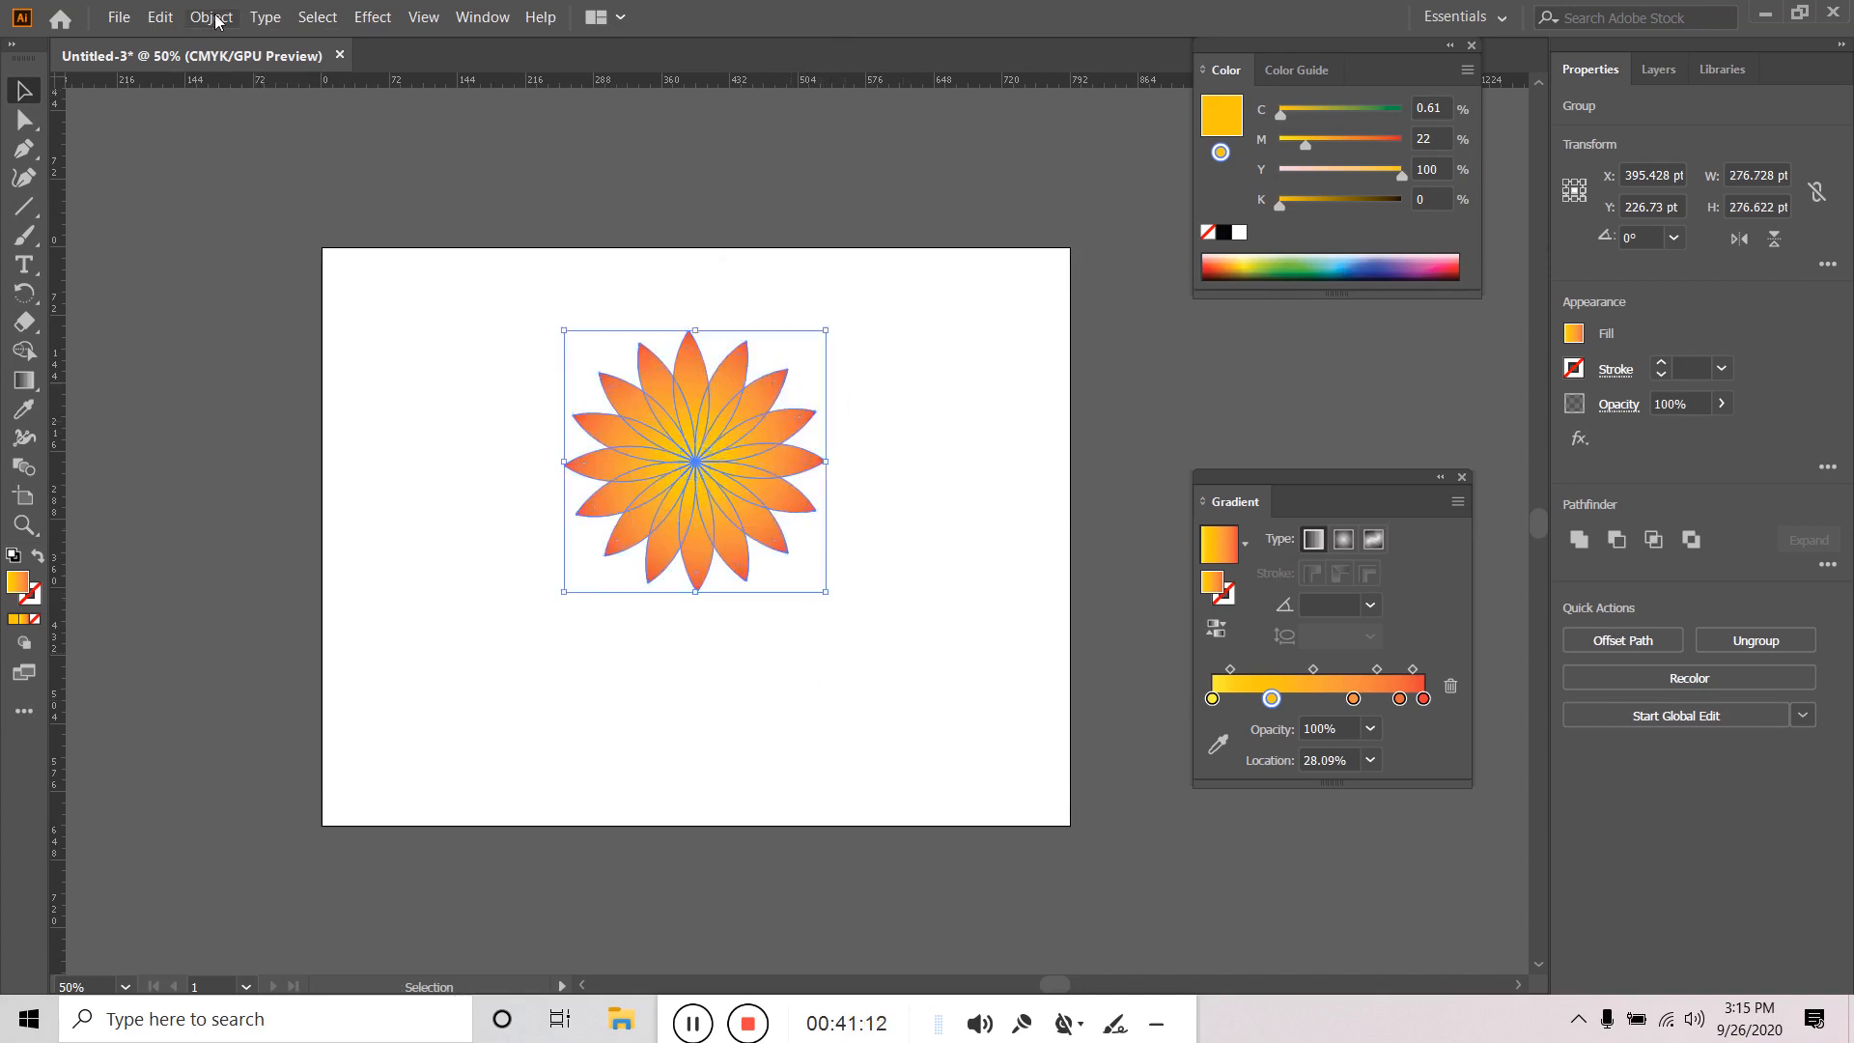
Start Transform Each on the flower group, reset its rotation angle to 0° and refresh the preview.
{"action": "left_click", "coordinate": [214, 18]}
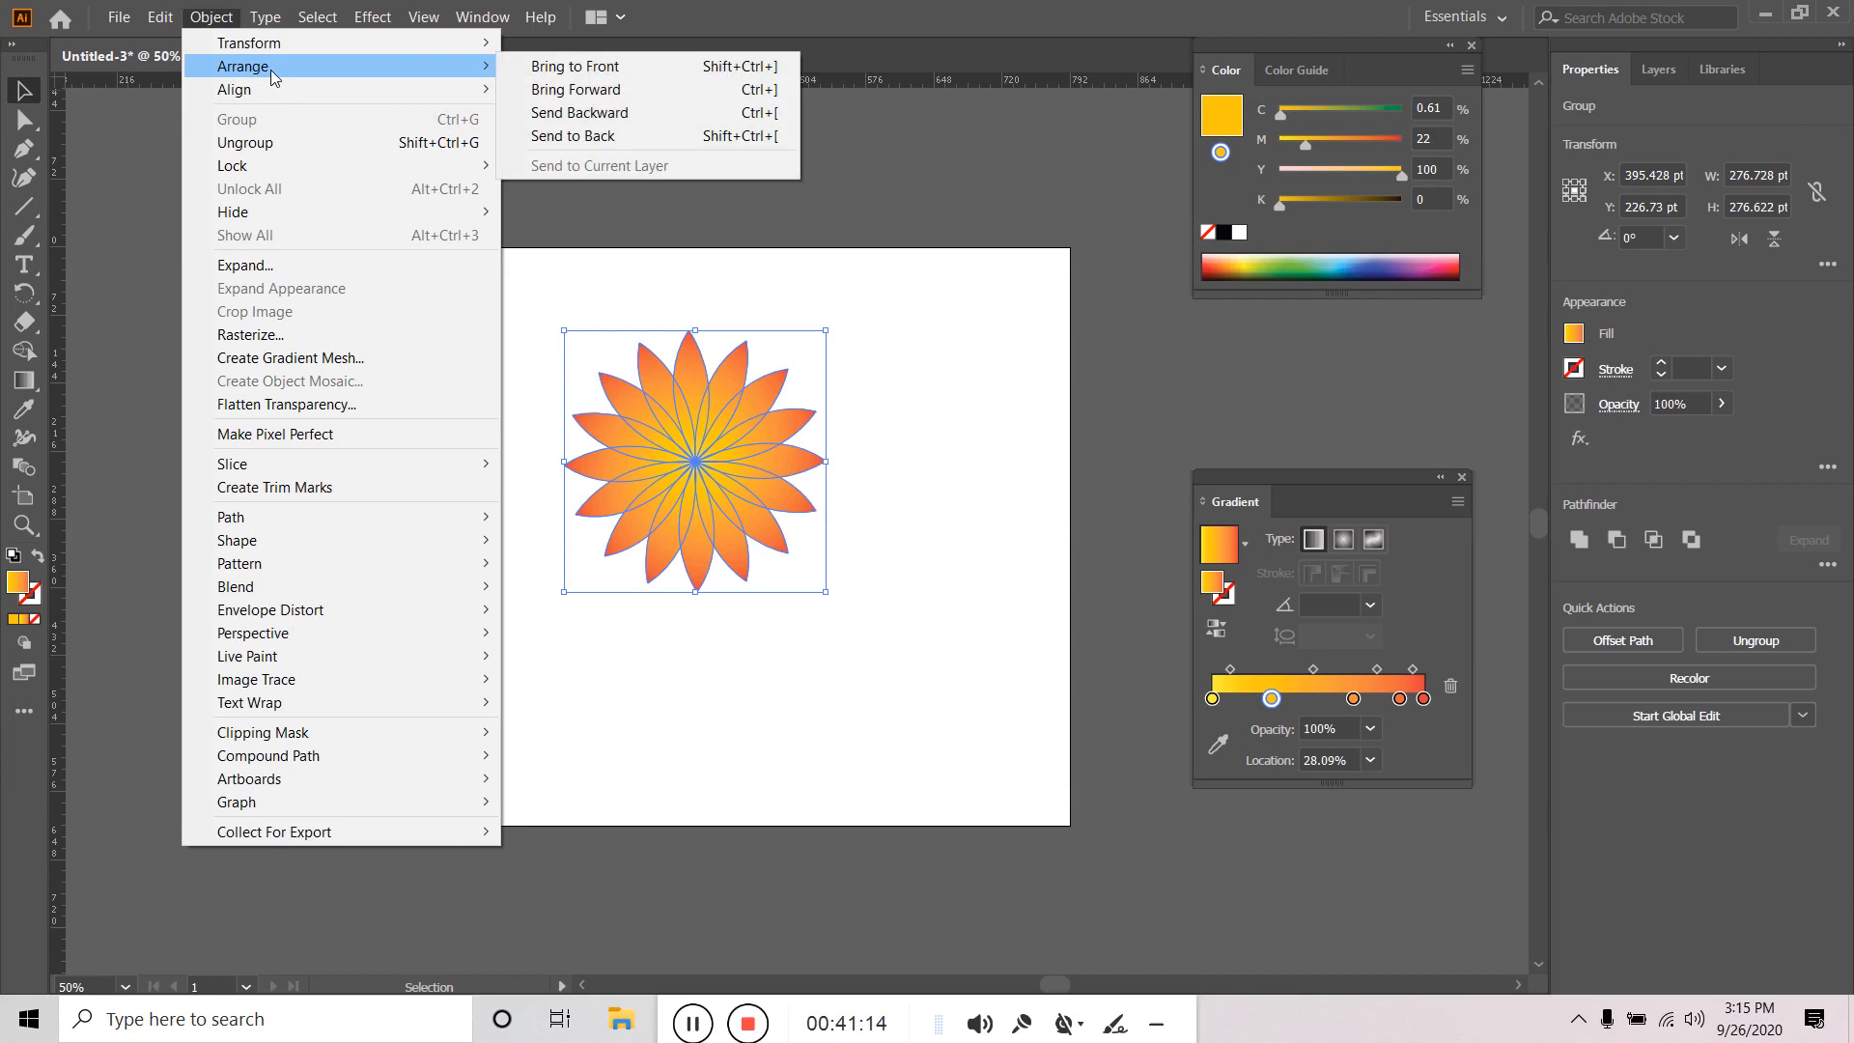
{"action": "mouse_move", "coordinate": [305, 44]}
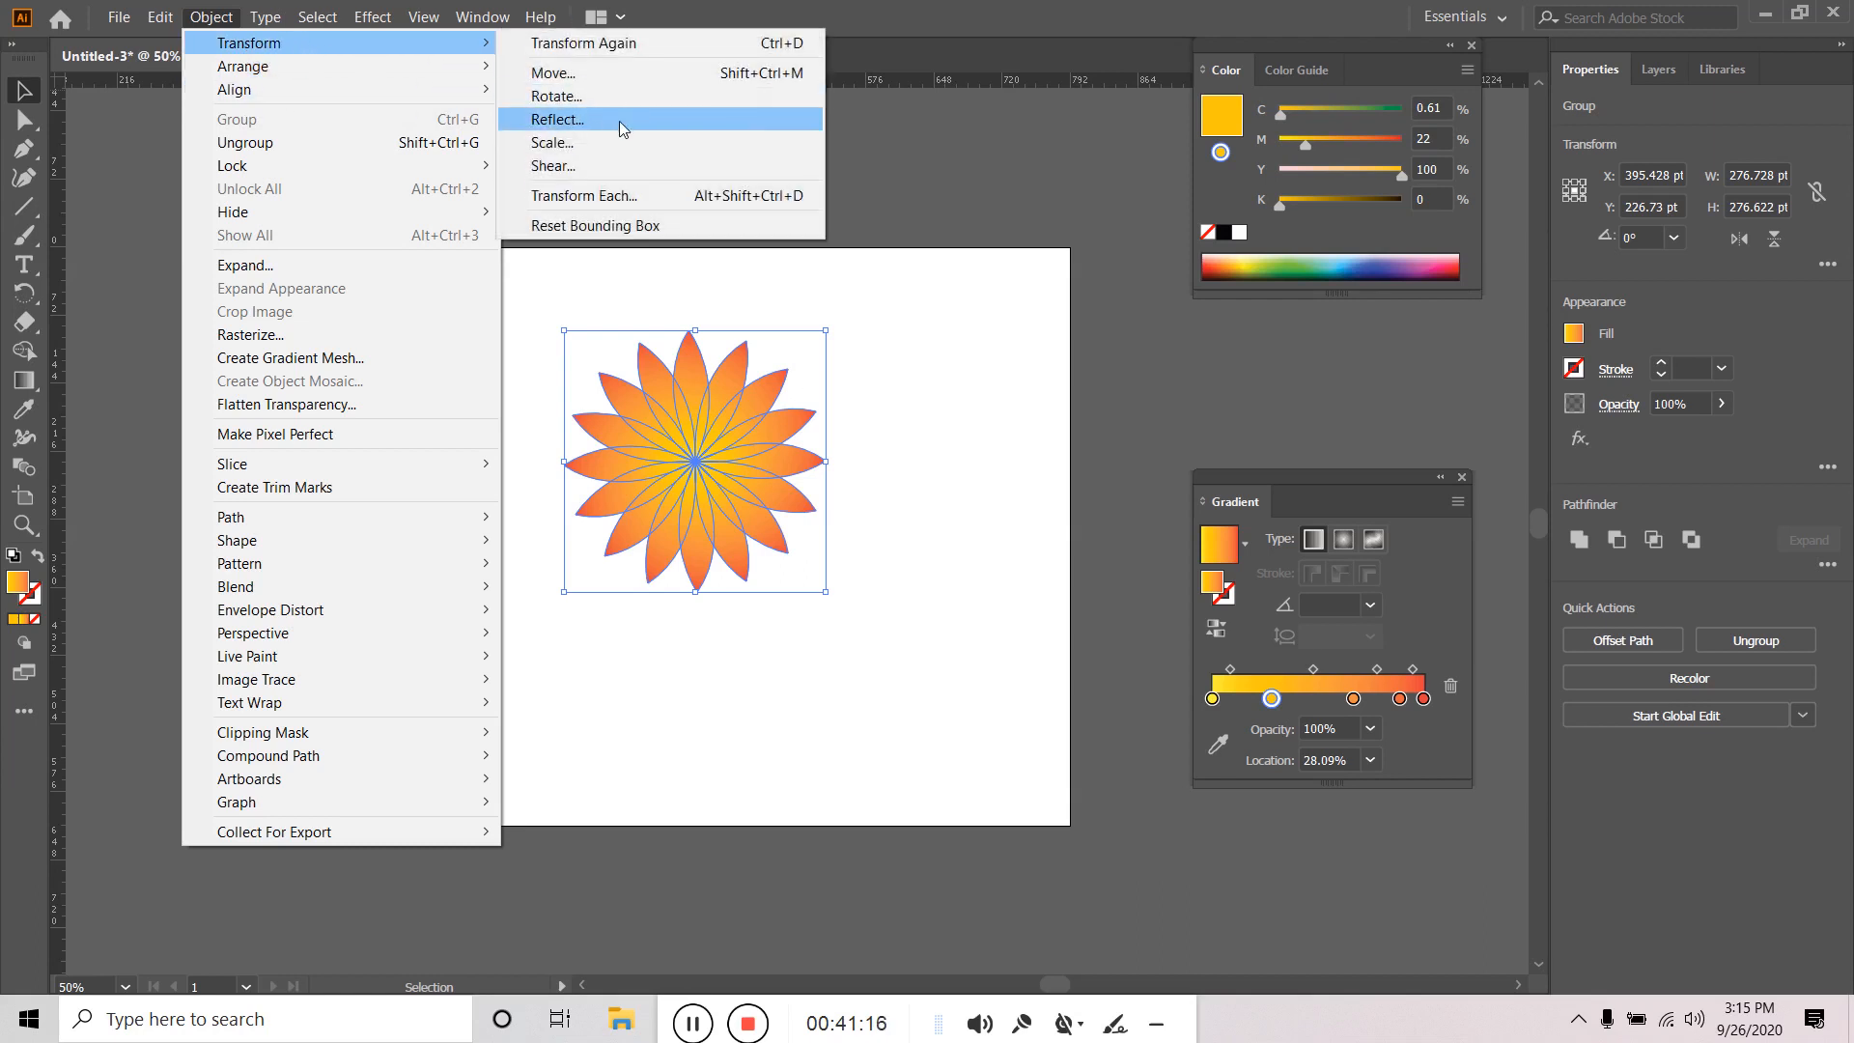
{"action": "left_click", "coordinate": [590, 197]}
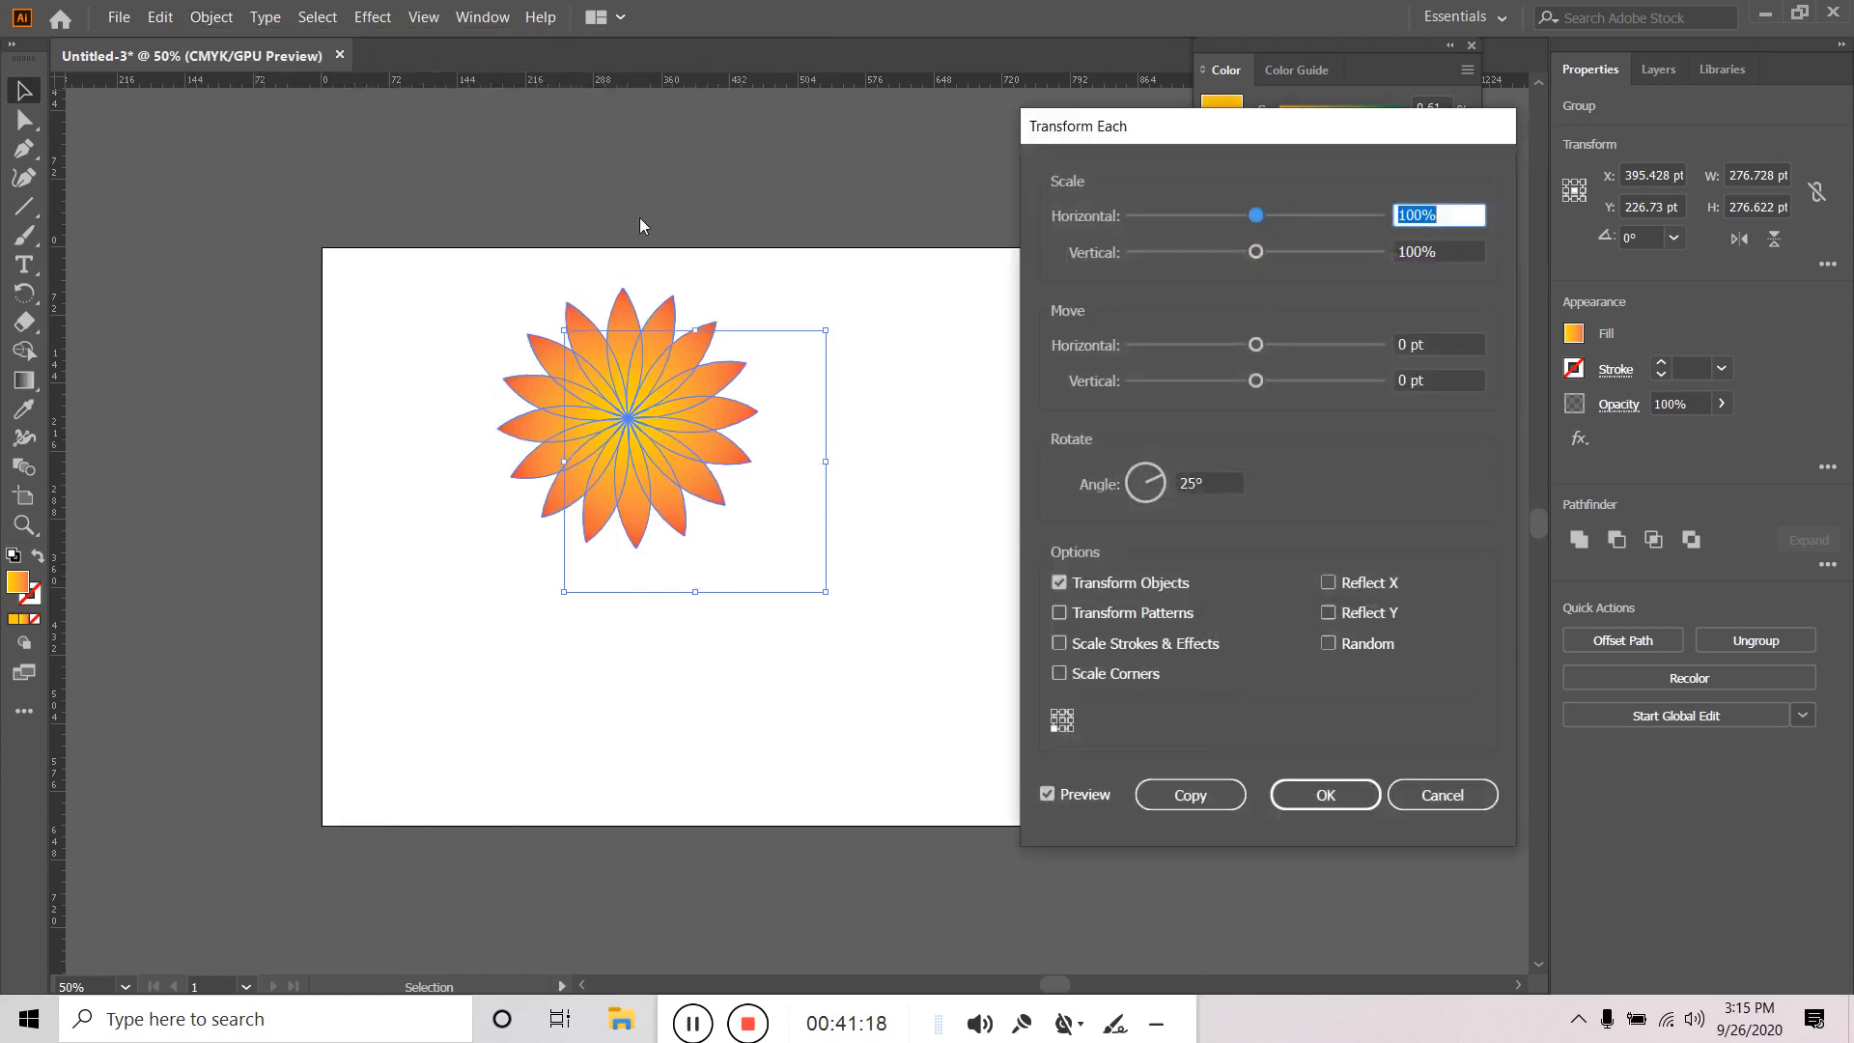
{"action": "double_click", "coordinate": [1196, 484]}
{"action": "type", "text": "0"}
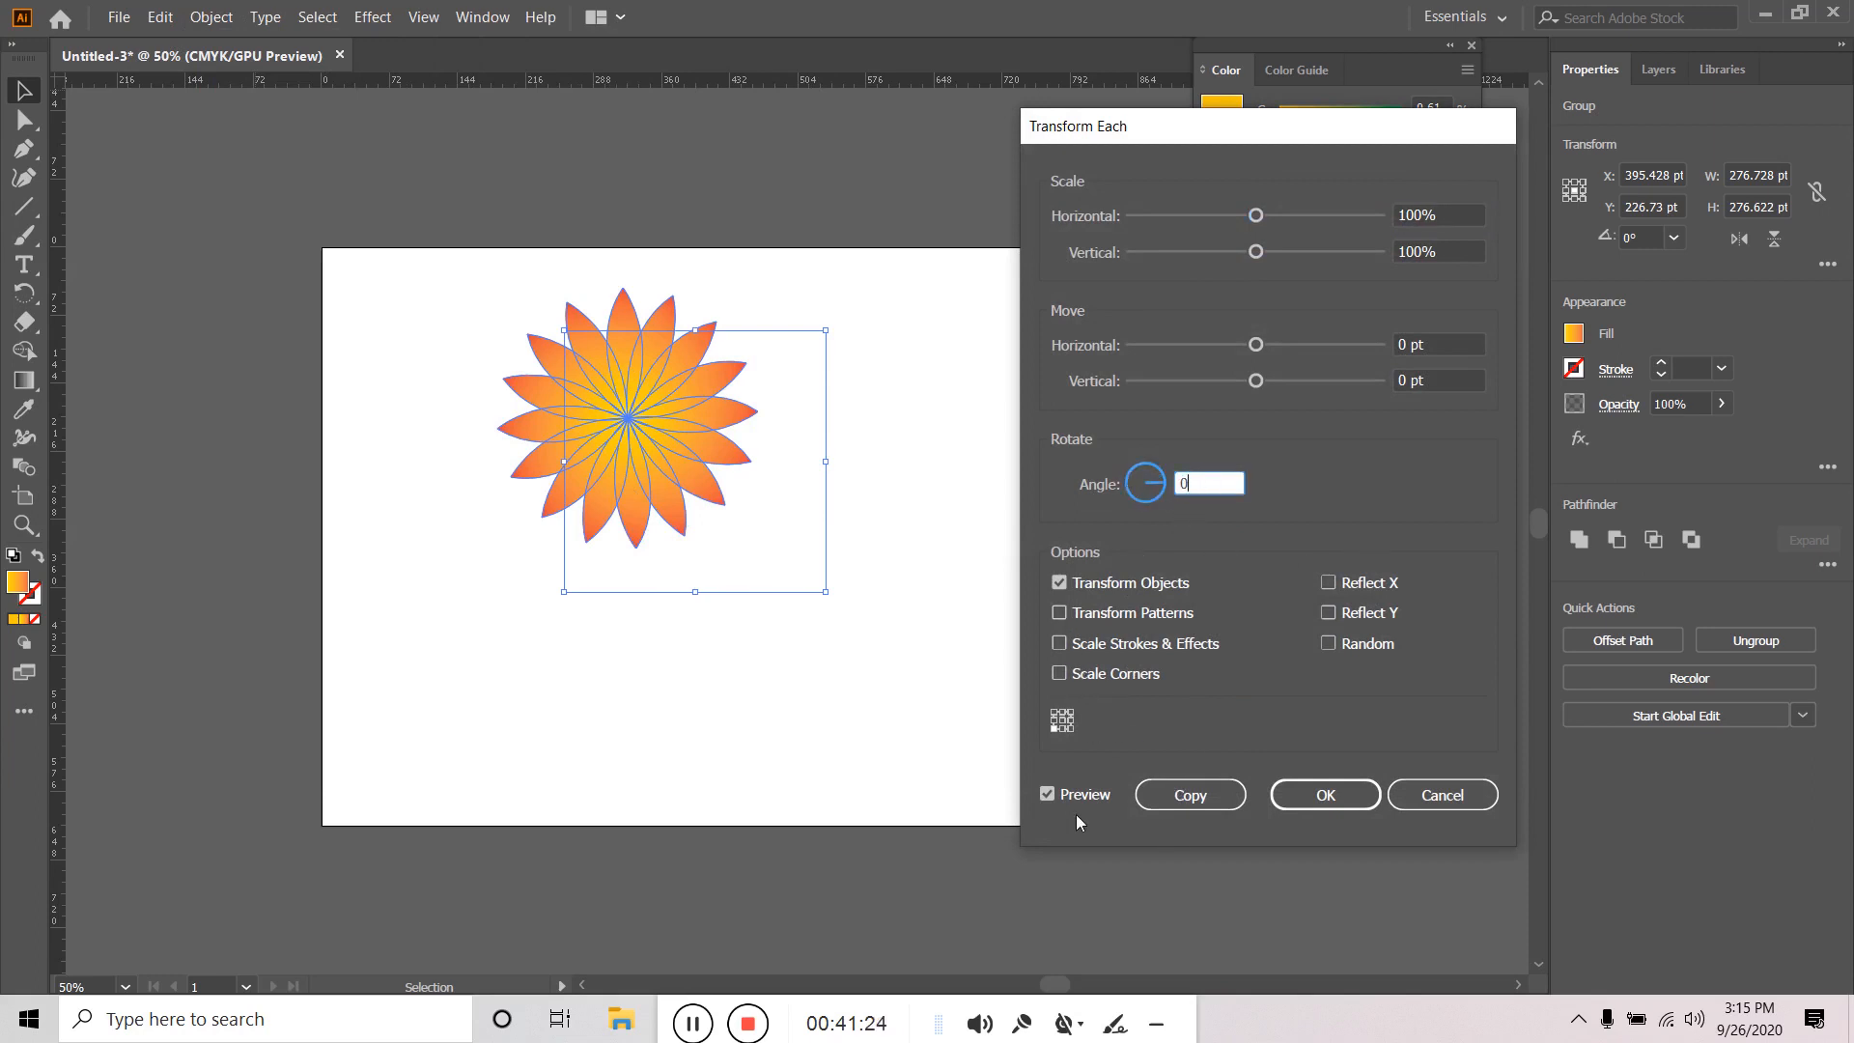
{"action": "left_click", "coordinate": [1052, 797]}
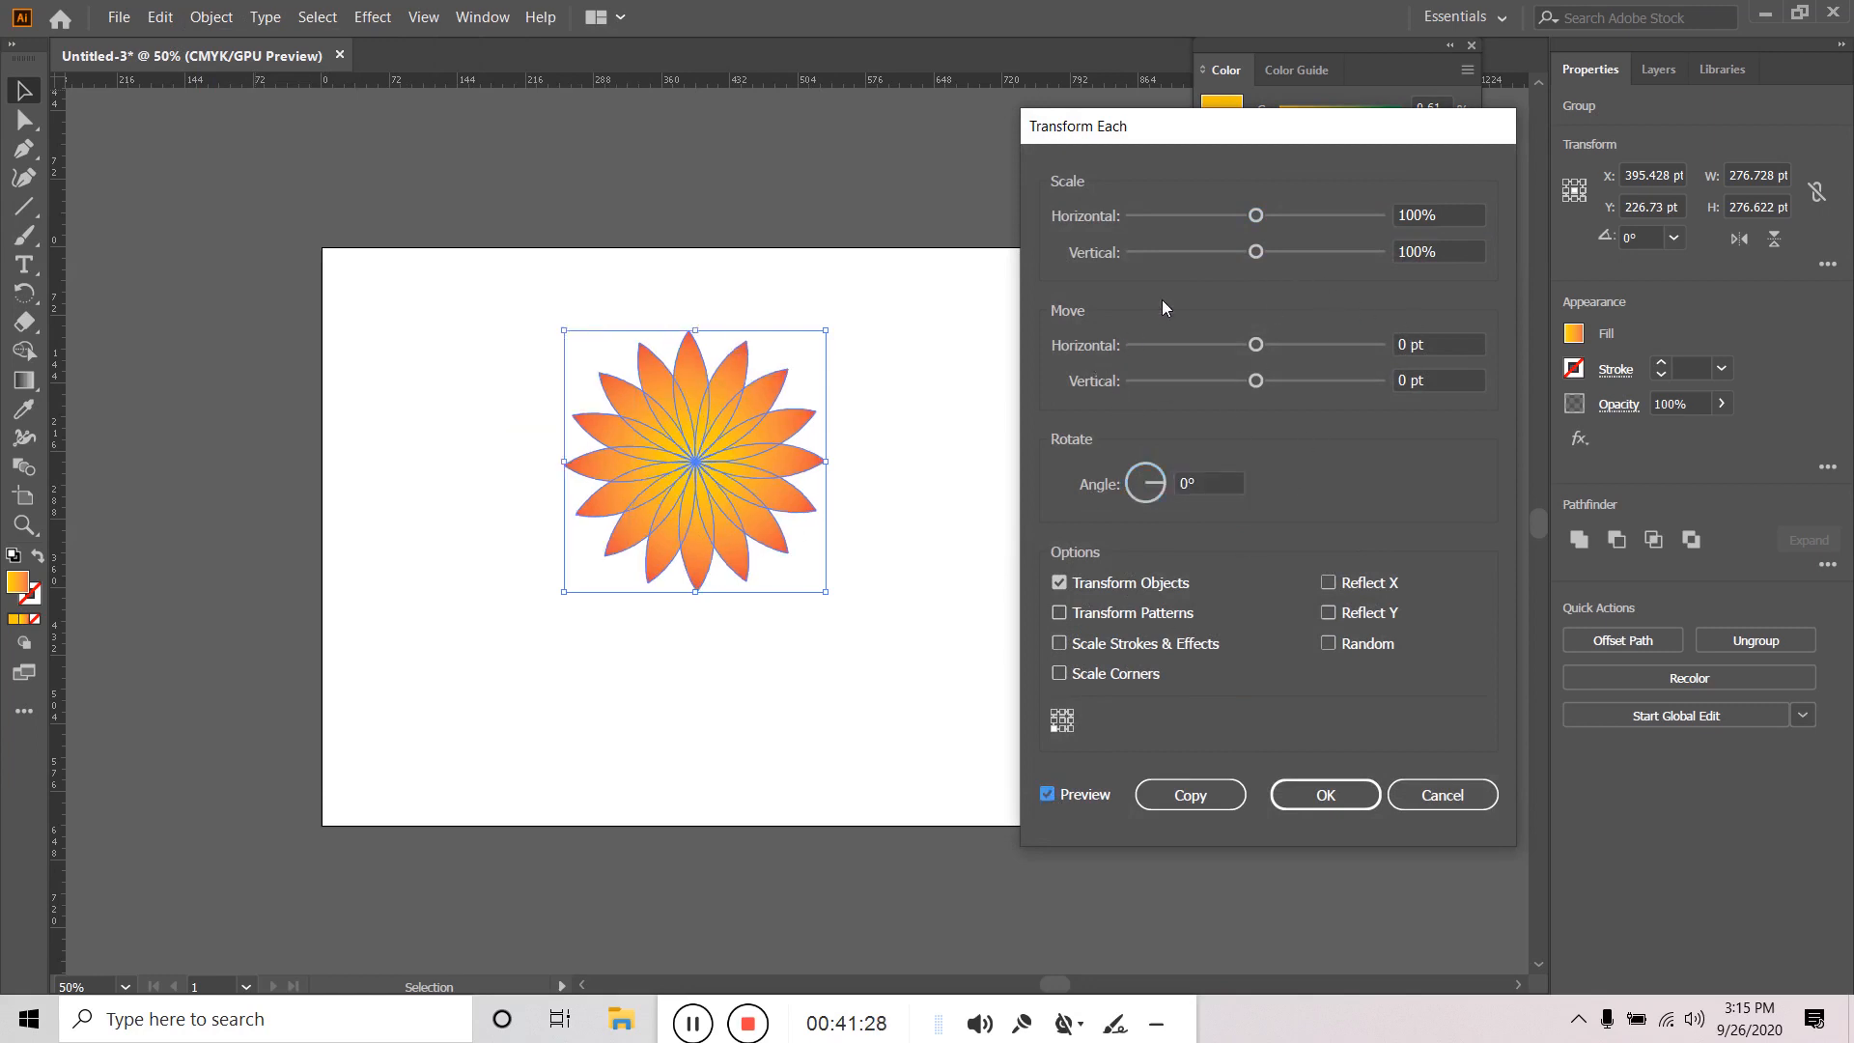
Set the Transform Each reference point to the centre and both horizontal and vertical scale to 85%.
{"action": "left_click", "coordinate": [1463, 216]}
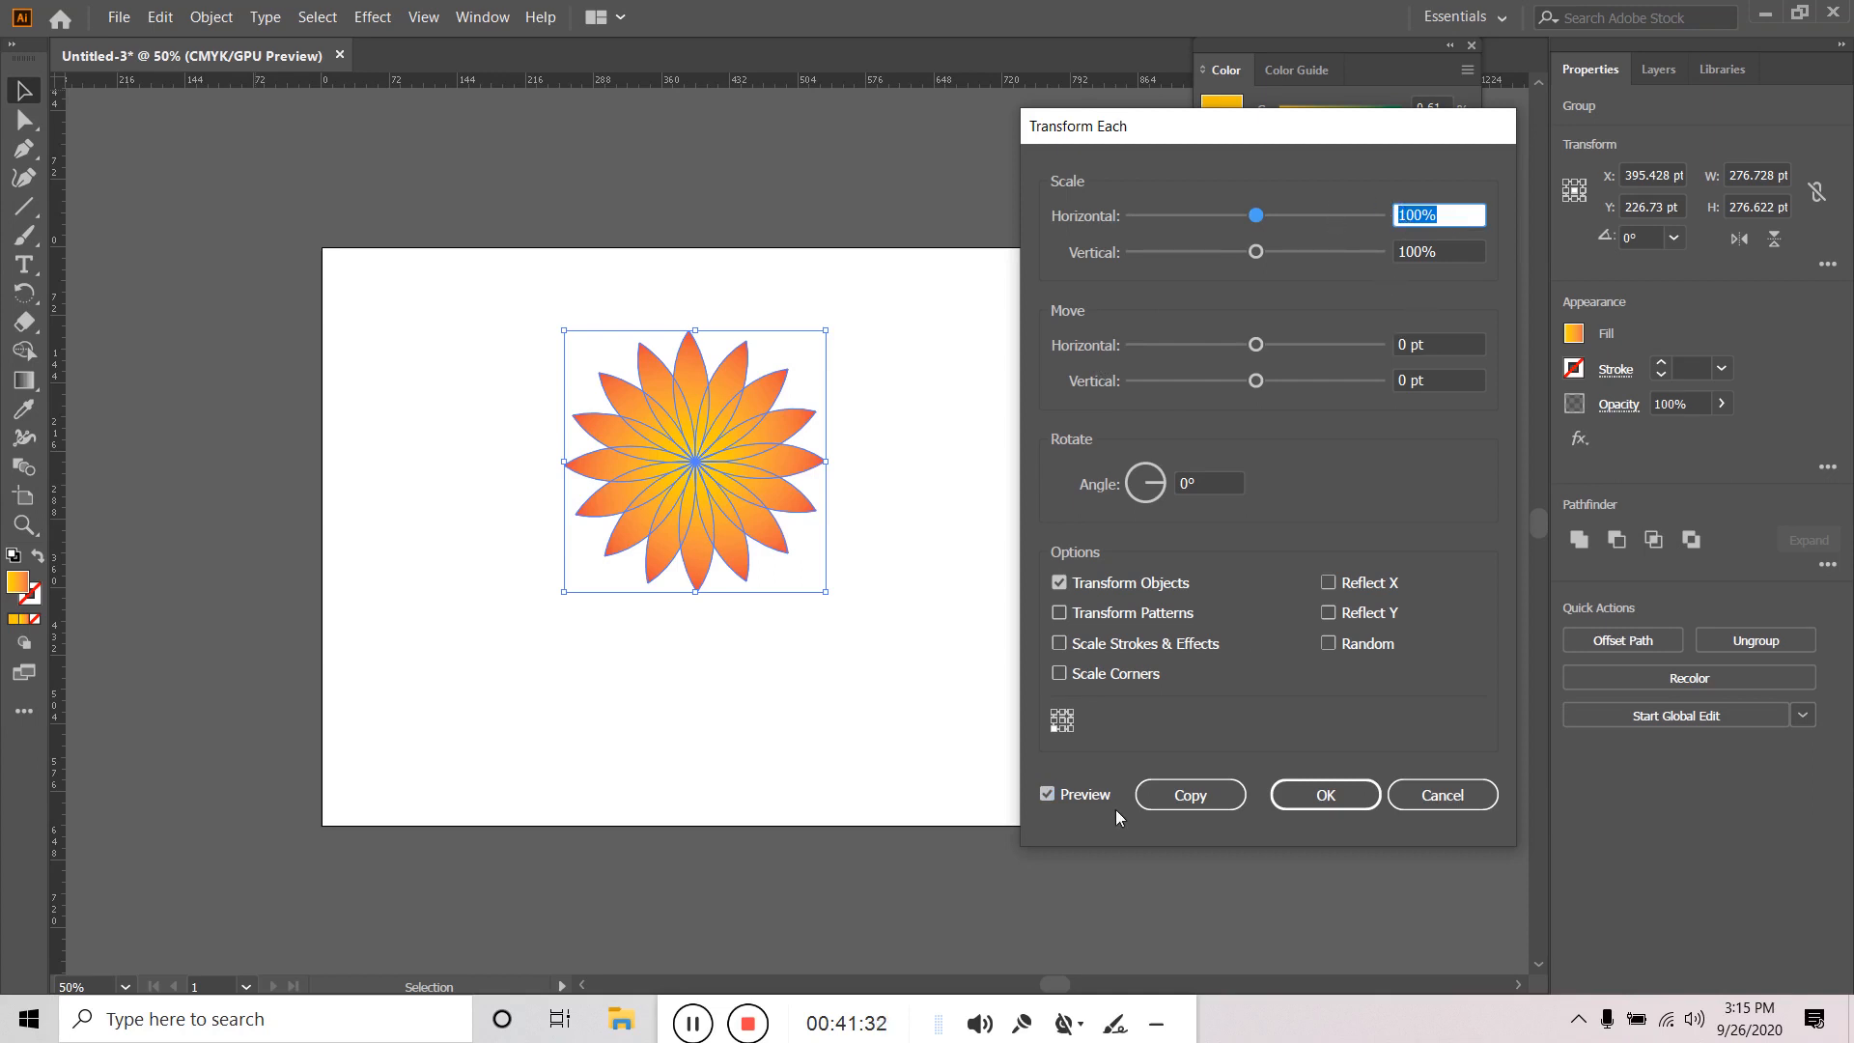
{"action": "left_click", "coordinate": [1063, 720]}
{"action": "type", "text": "80"}
{"action": "double_click", "coordinate": [1429, 211]}
{"action": "type", "text": "85"}
{"action": "double_click", "coordinate": [1396, 257]}
{"action": "type", "text": "8"}
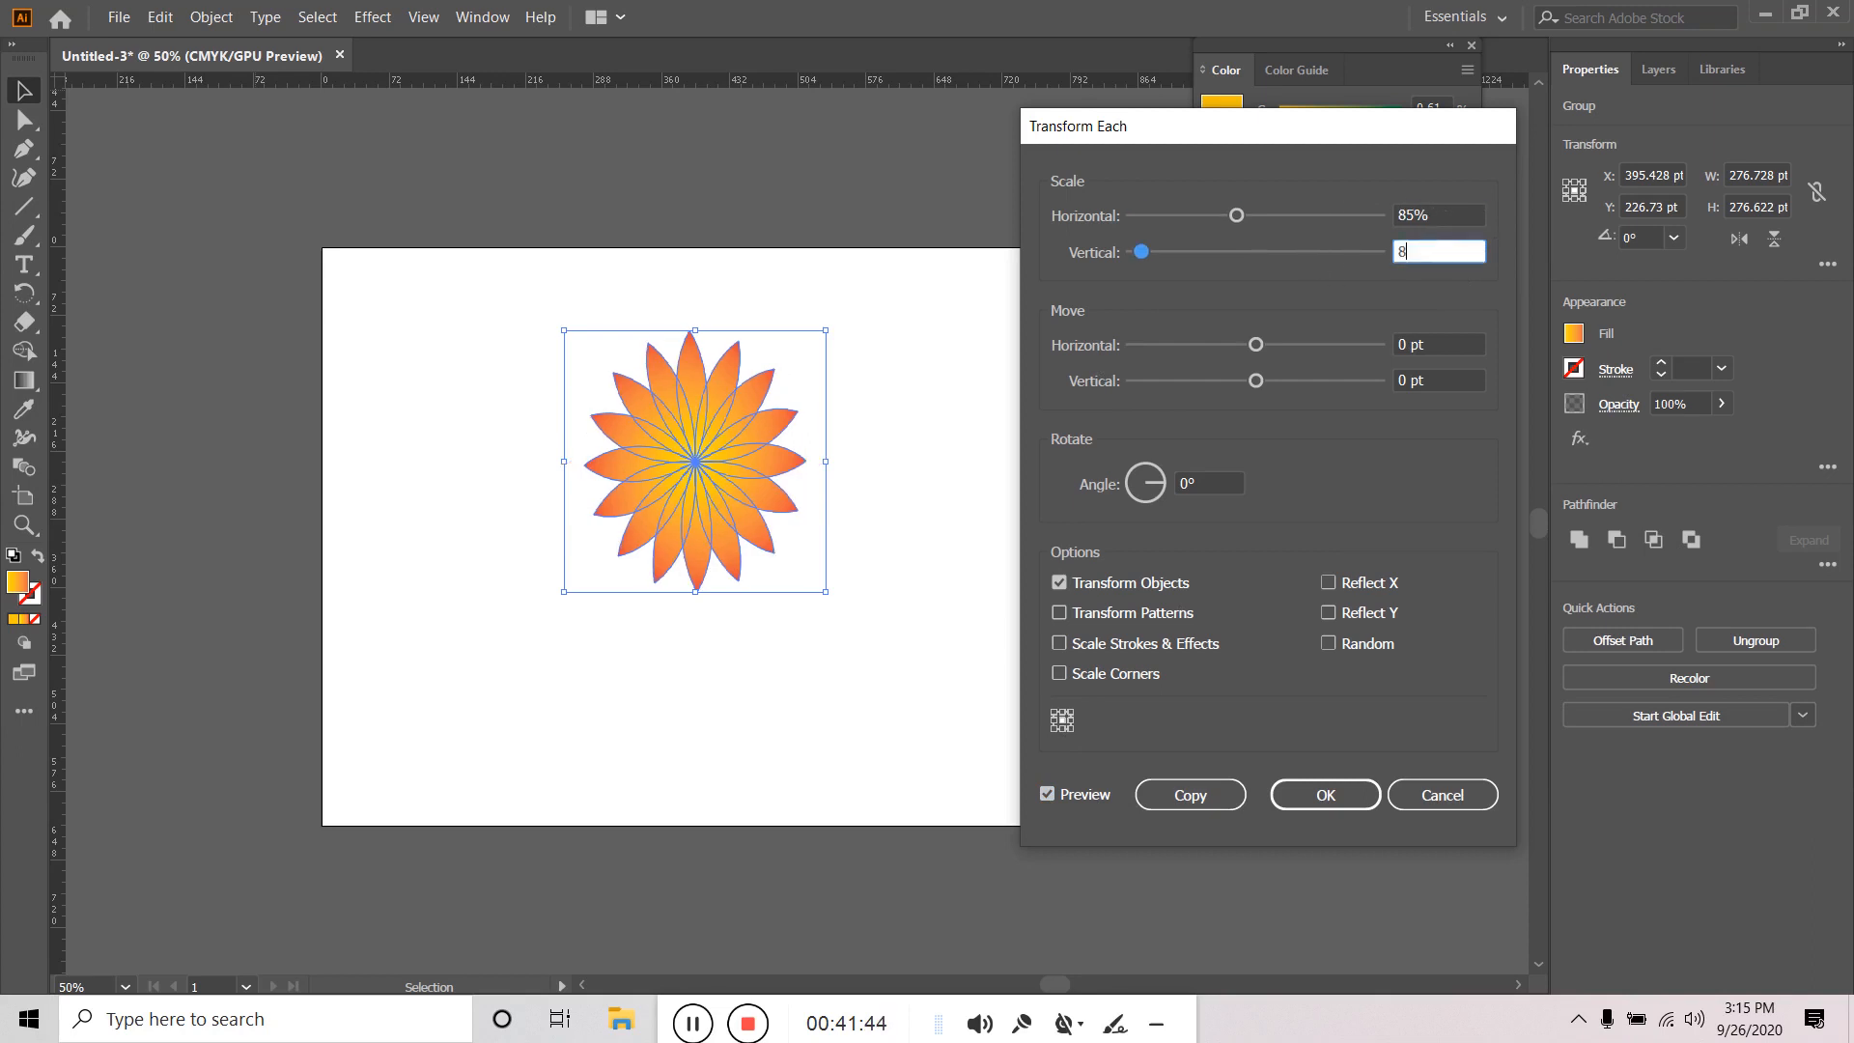
{"action": "type", "text": "5"}
Try a reduced copy of the flower with the rotation angle set to 25°, and undo it.
{"action": "double_click", "coordinate": [1206, 484]}
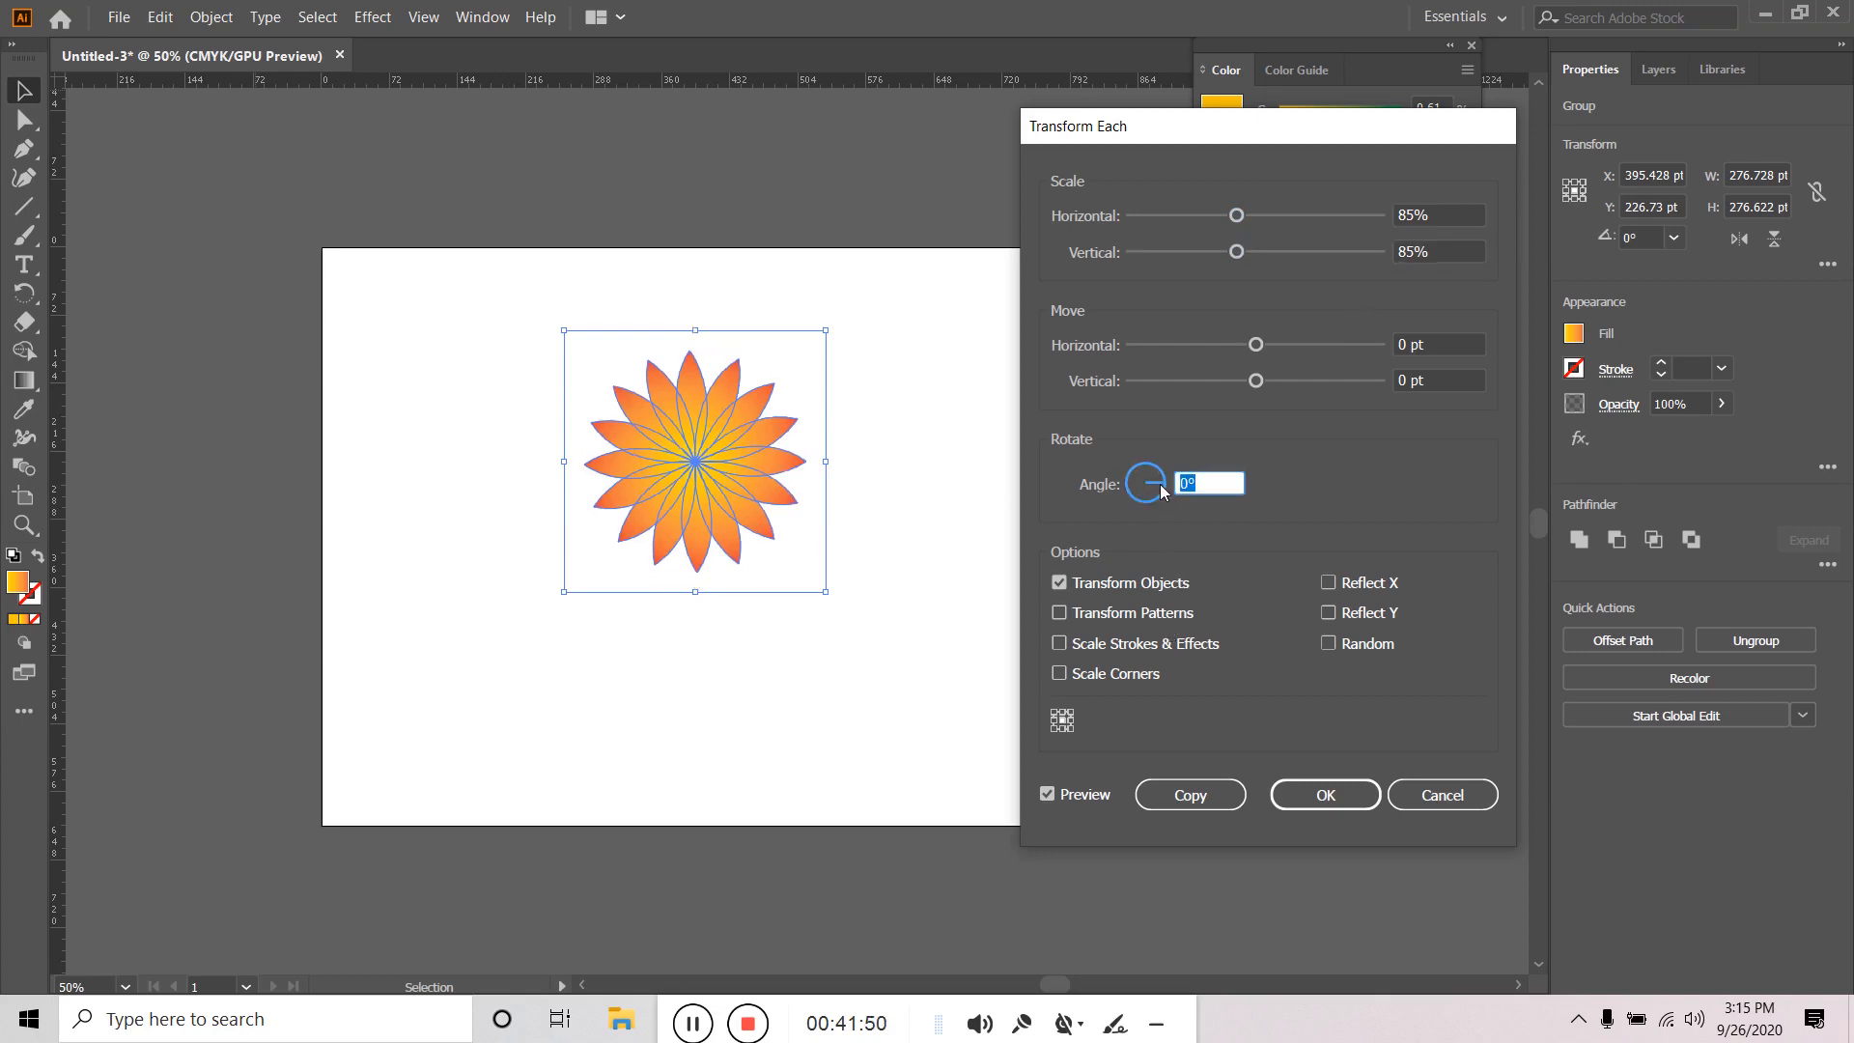
{"action": "type", "text": "25"}
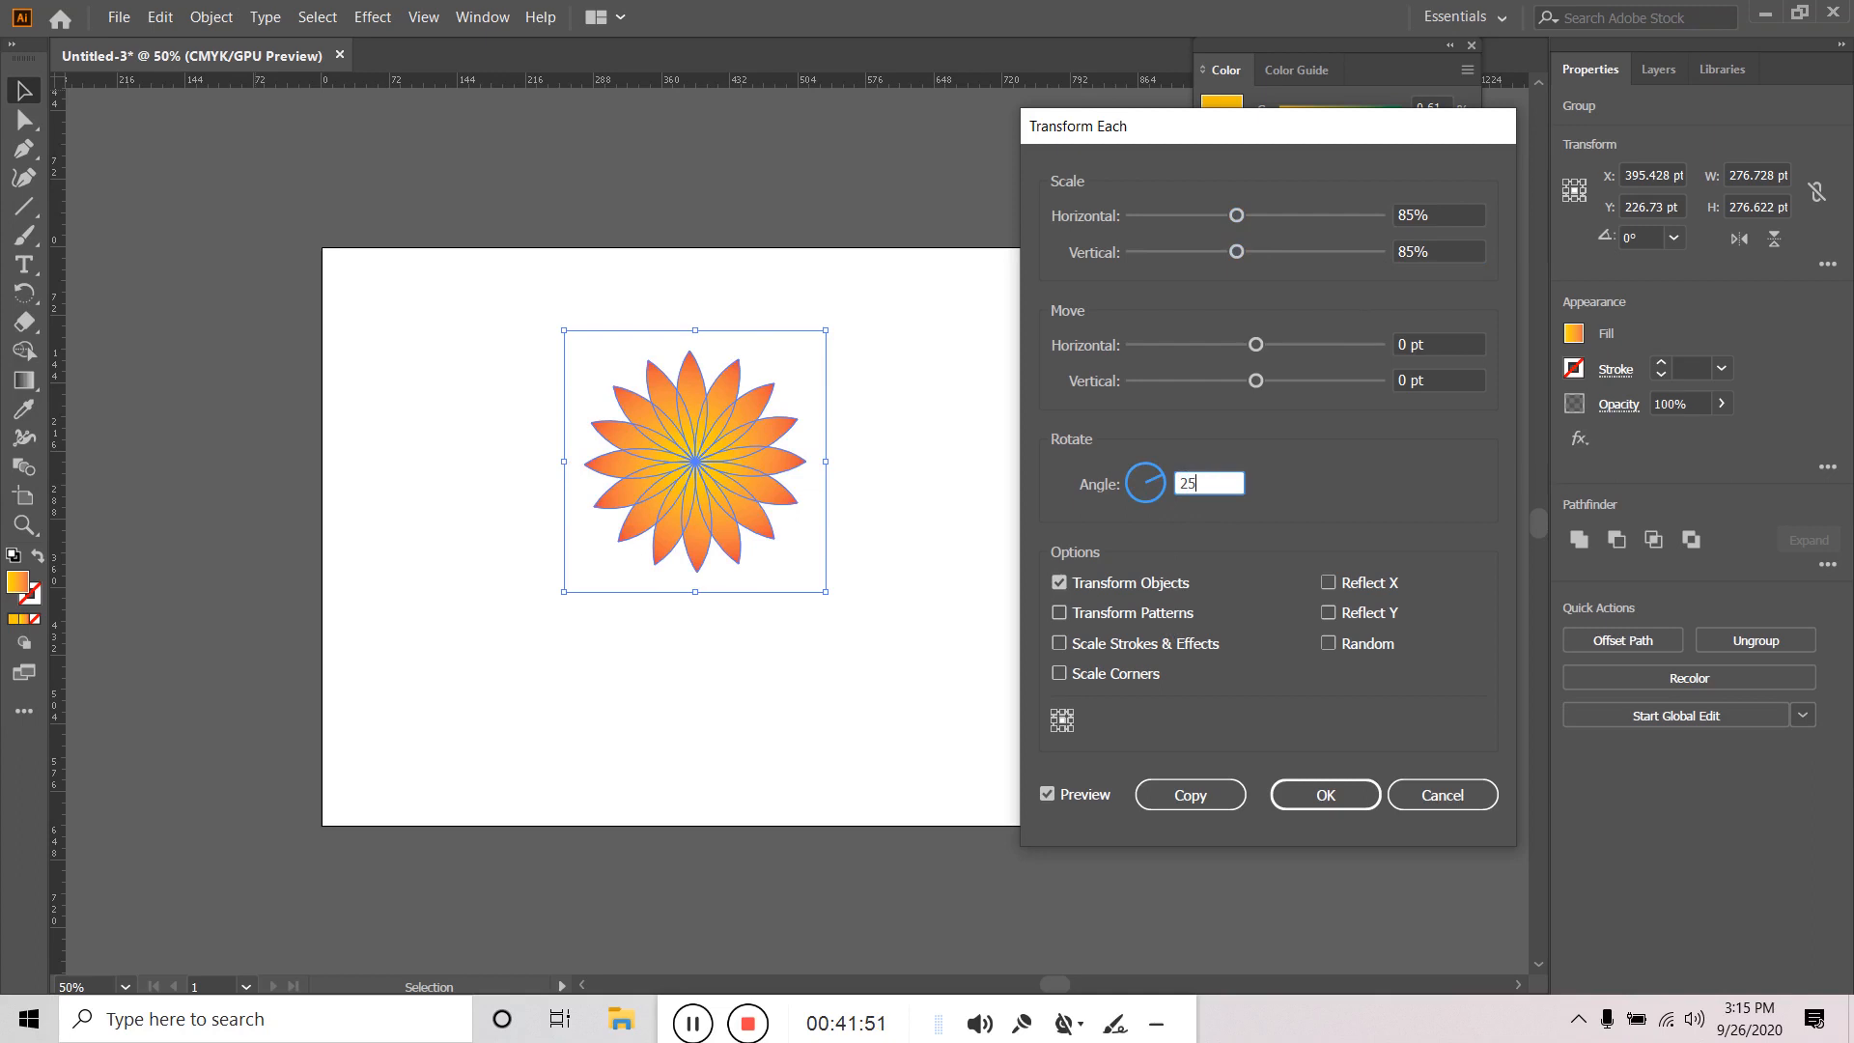
{"action": "left_click", "coordinate": [1180, 798]}
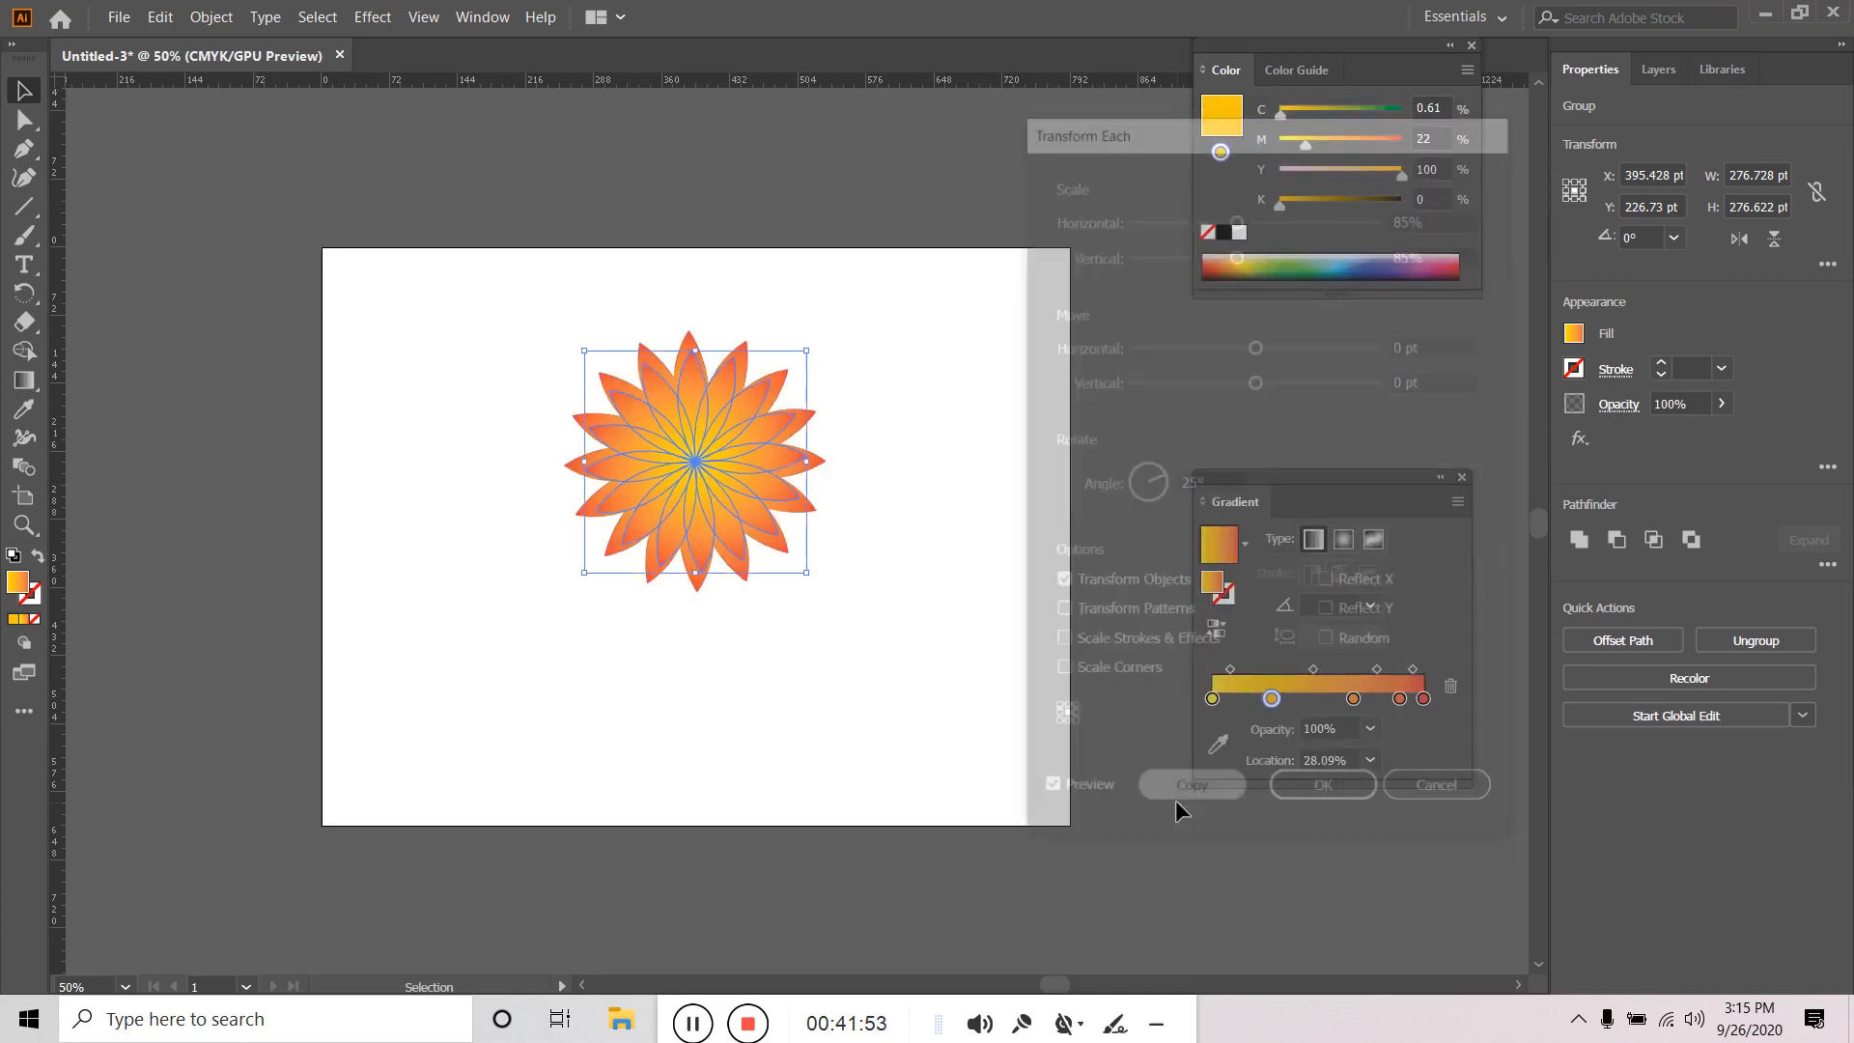
{"action": "left_click", "coordinate": [954, 430]}
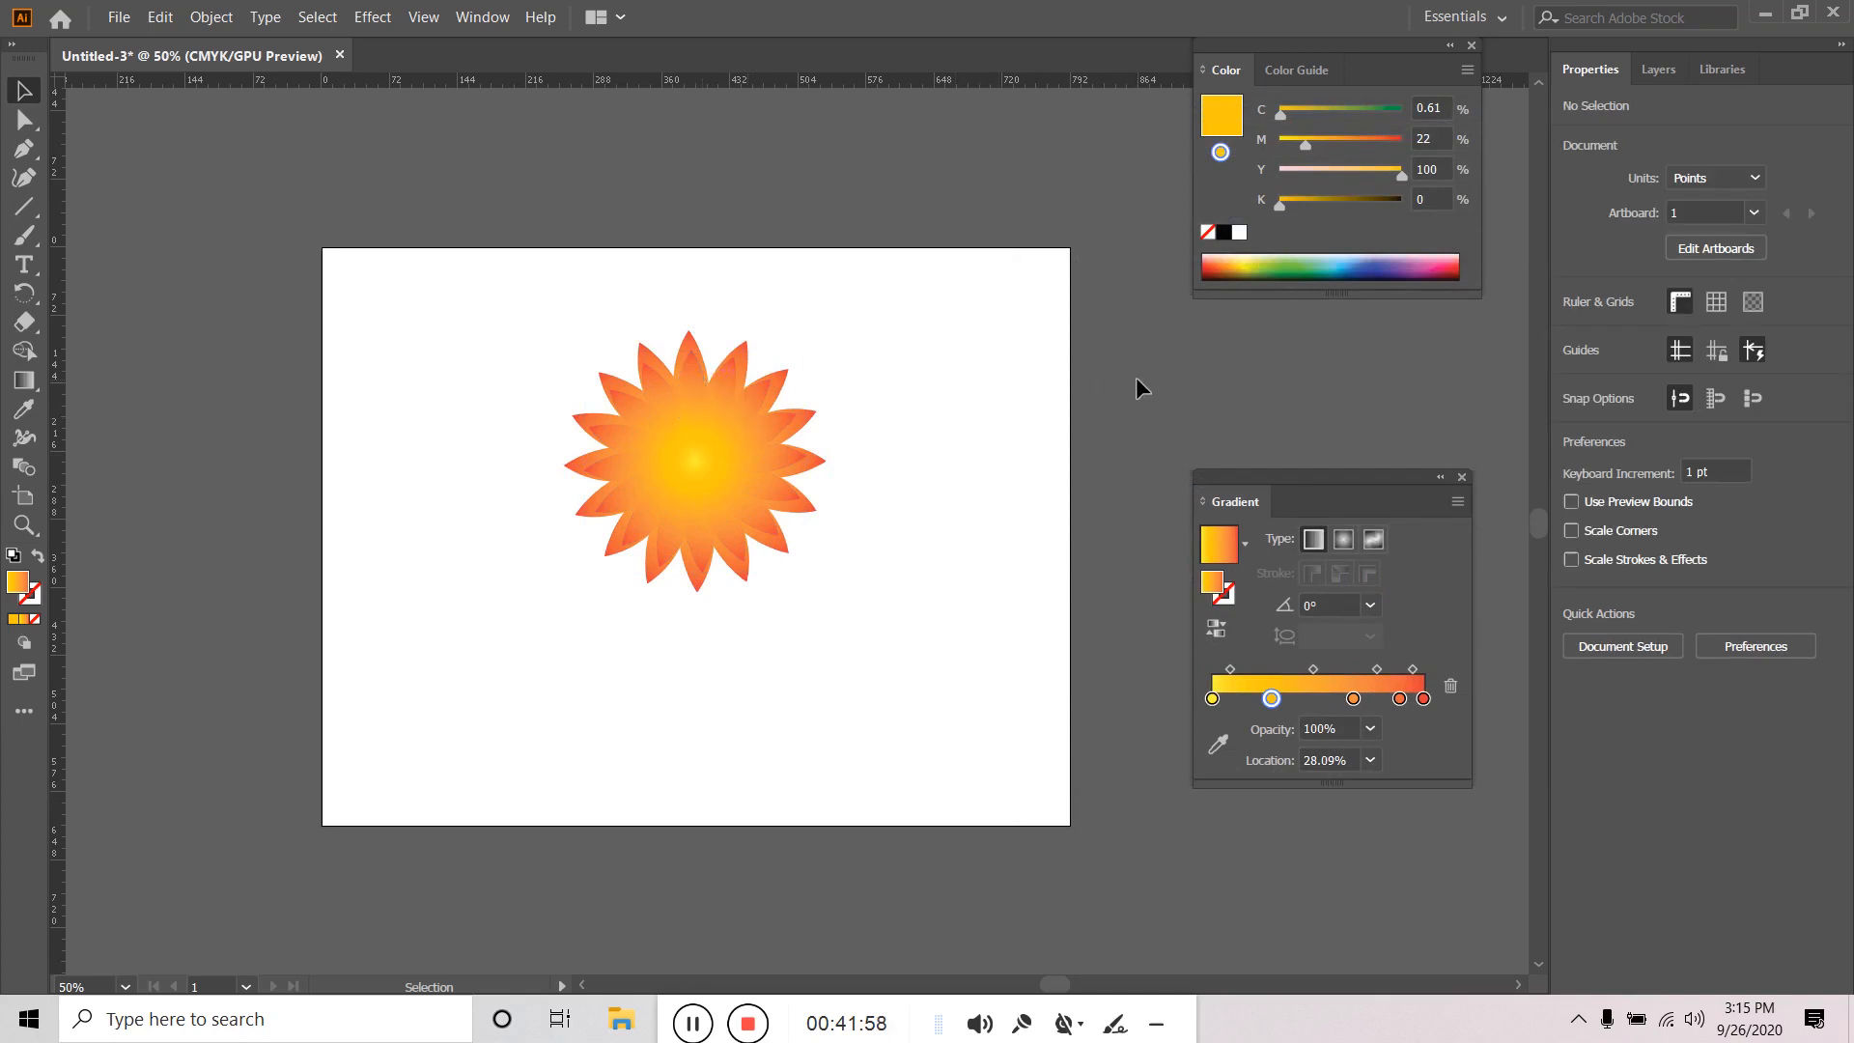
{"action": "key", "text": "a"}
{"action": "key", "text": "v"}
Copy the flower group with Transform Each at 85% scale and 25° rotation about its centre.
{"action": "left_click", "coordinate": [732, 379]}
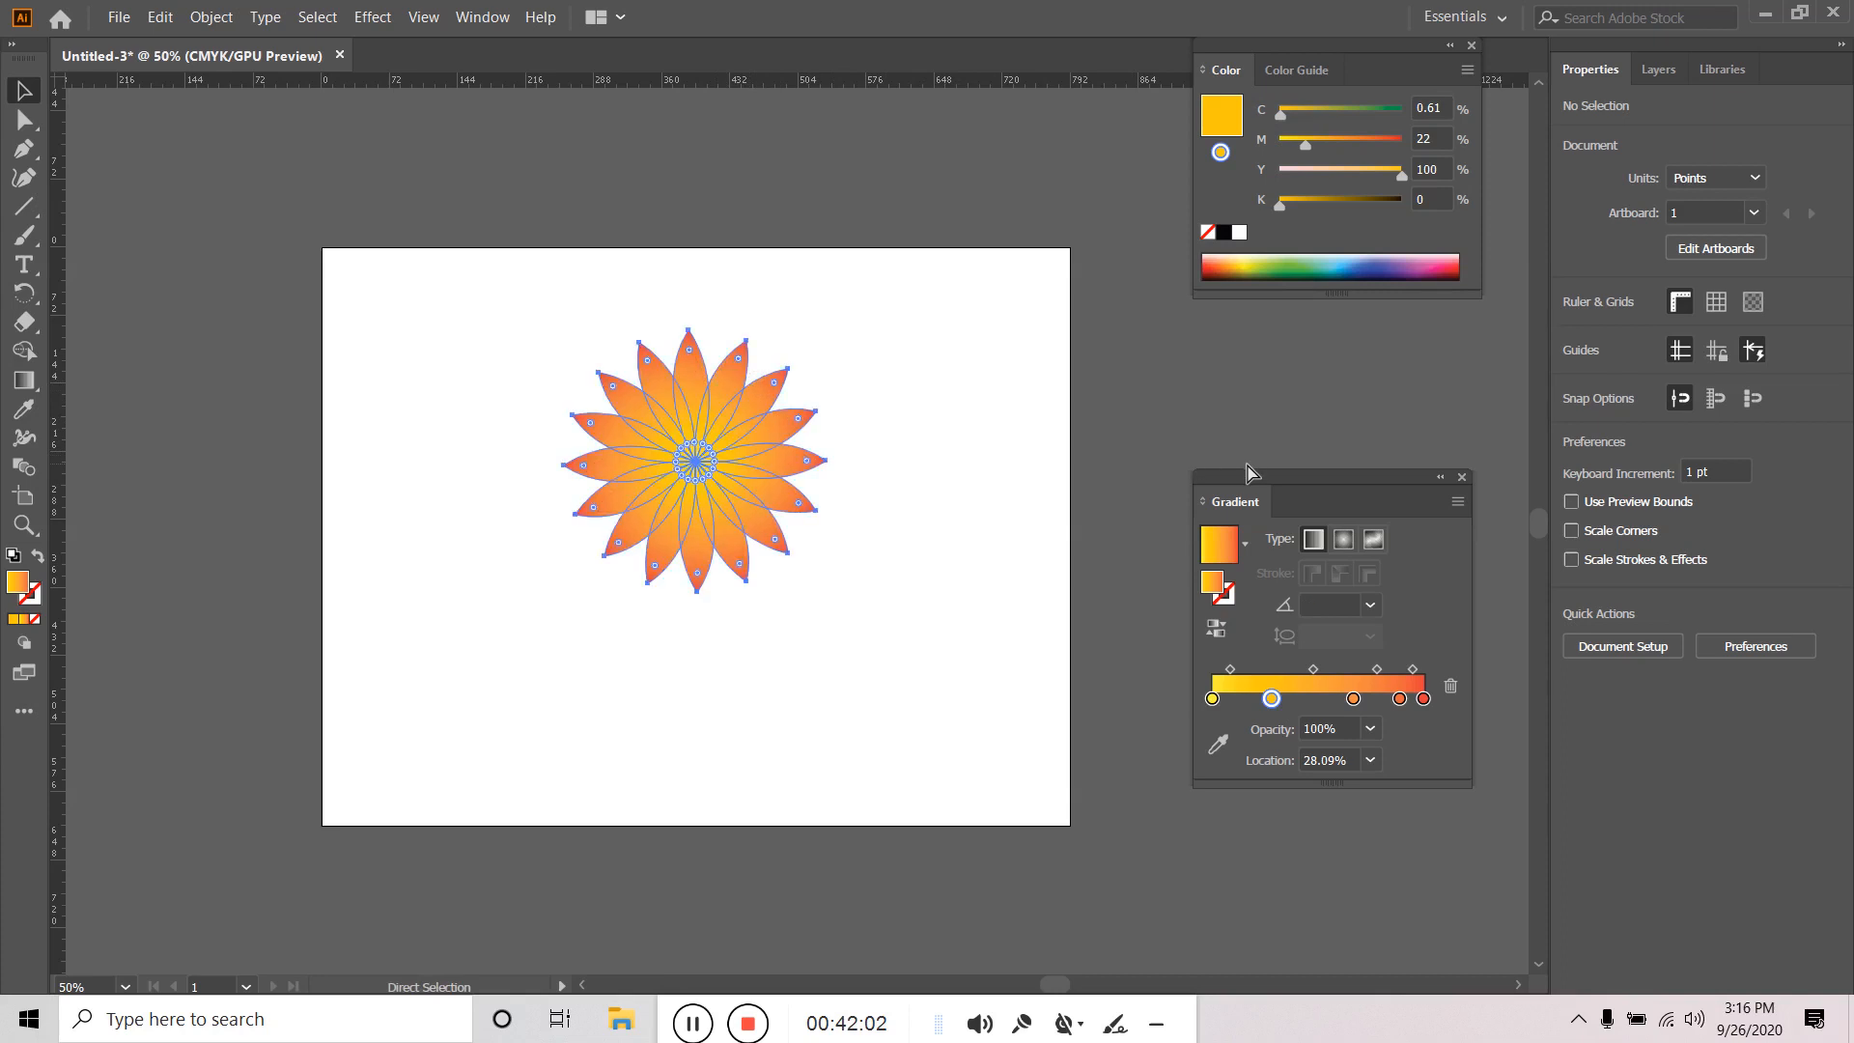
{"action": "left_click", "coordinate": [210, 17]}
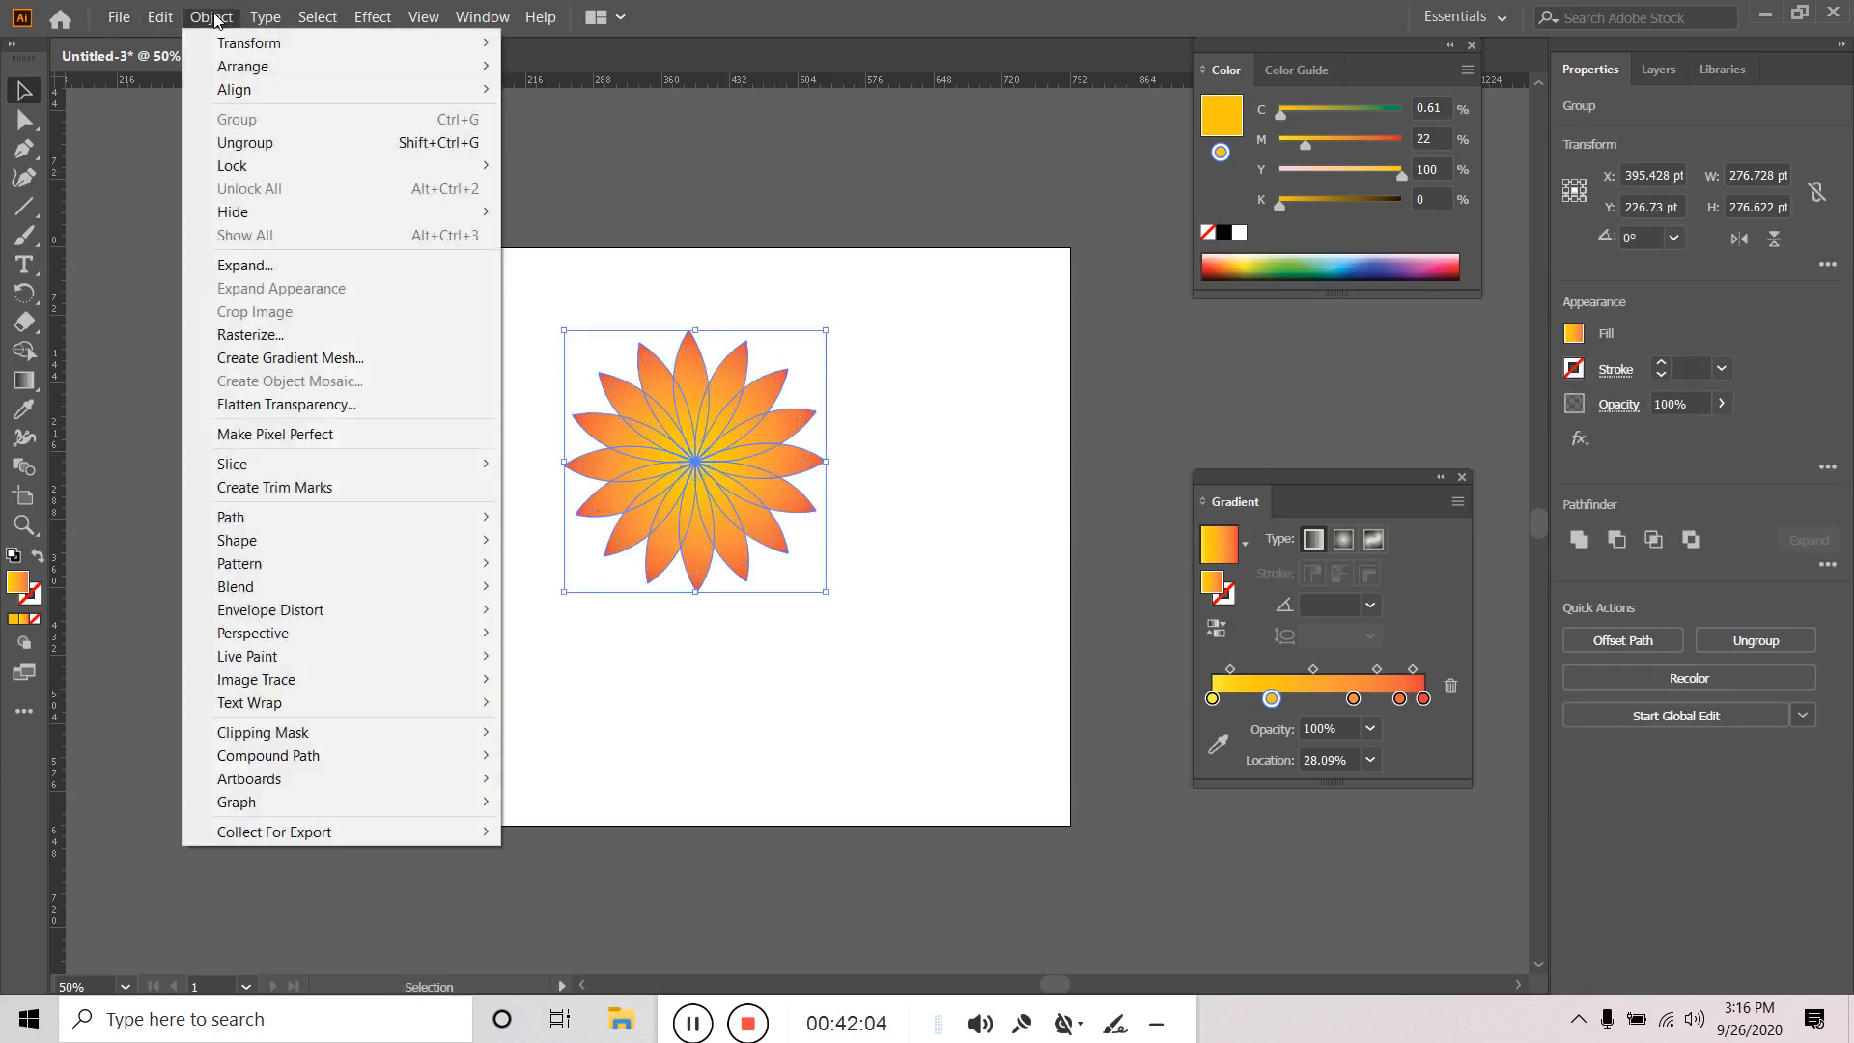
{"action": "mouse_move", "coordinate": [307, 47]}
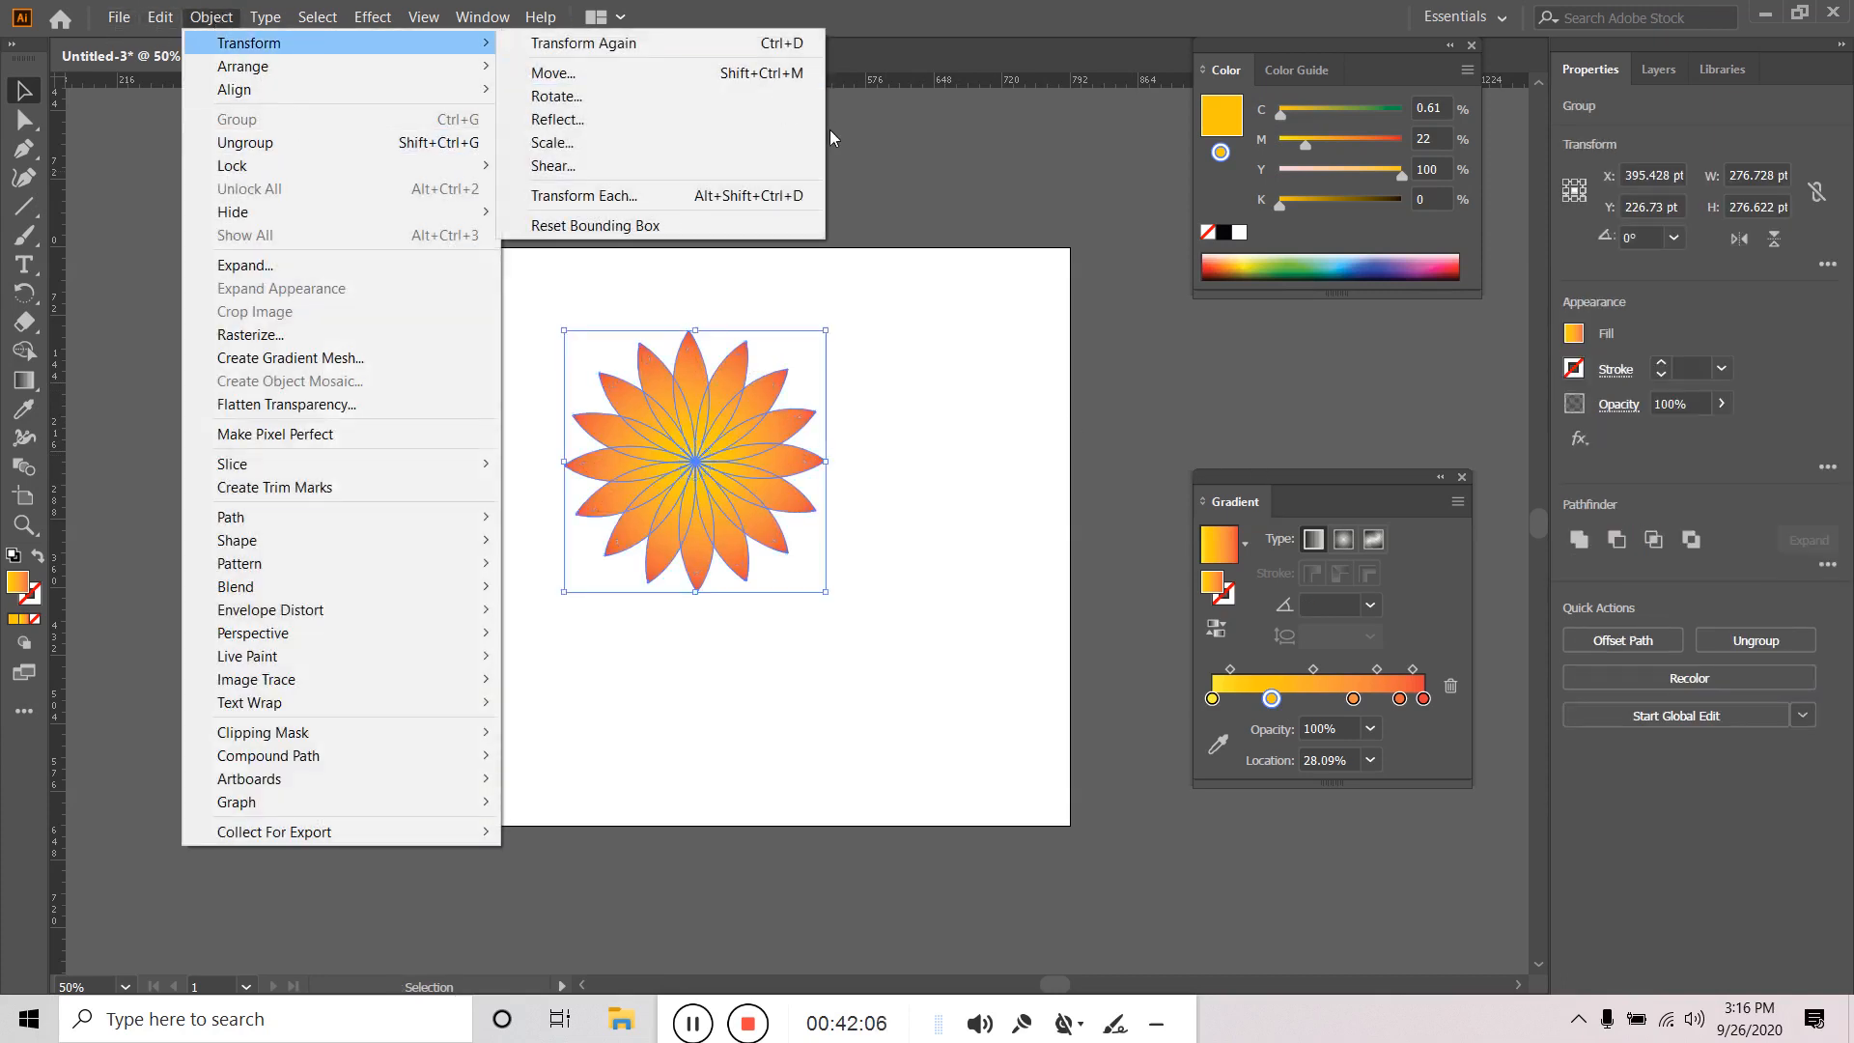
{"action": "left_click", "coordinate": [585, 195]}
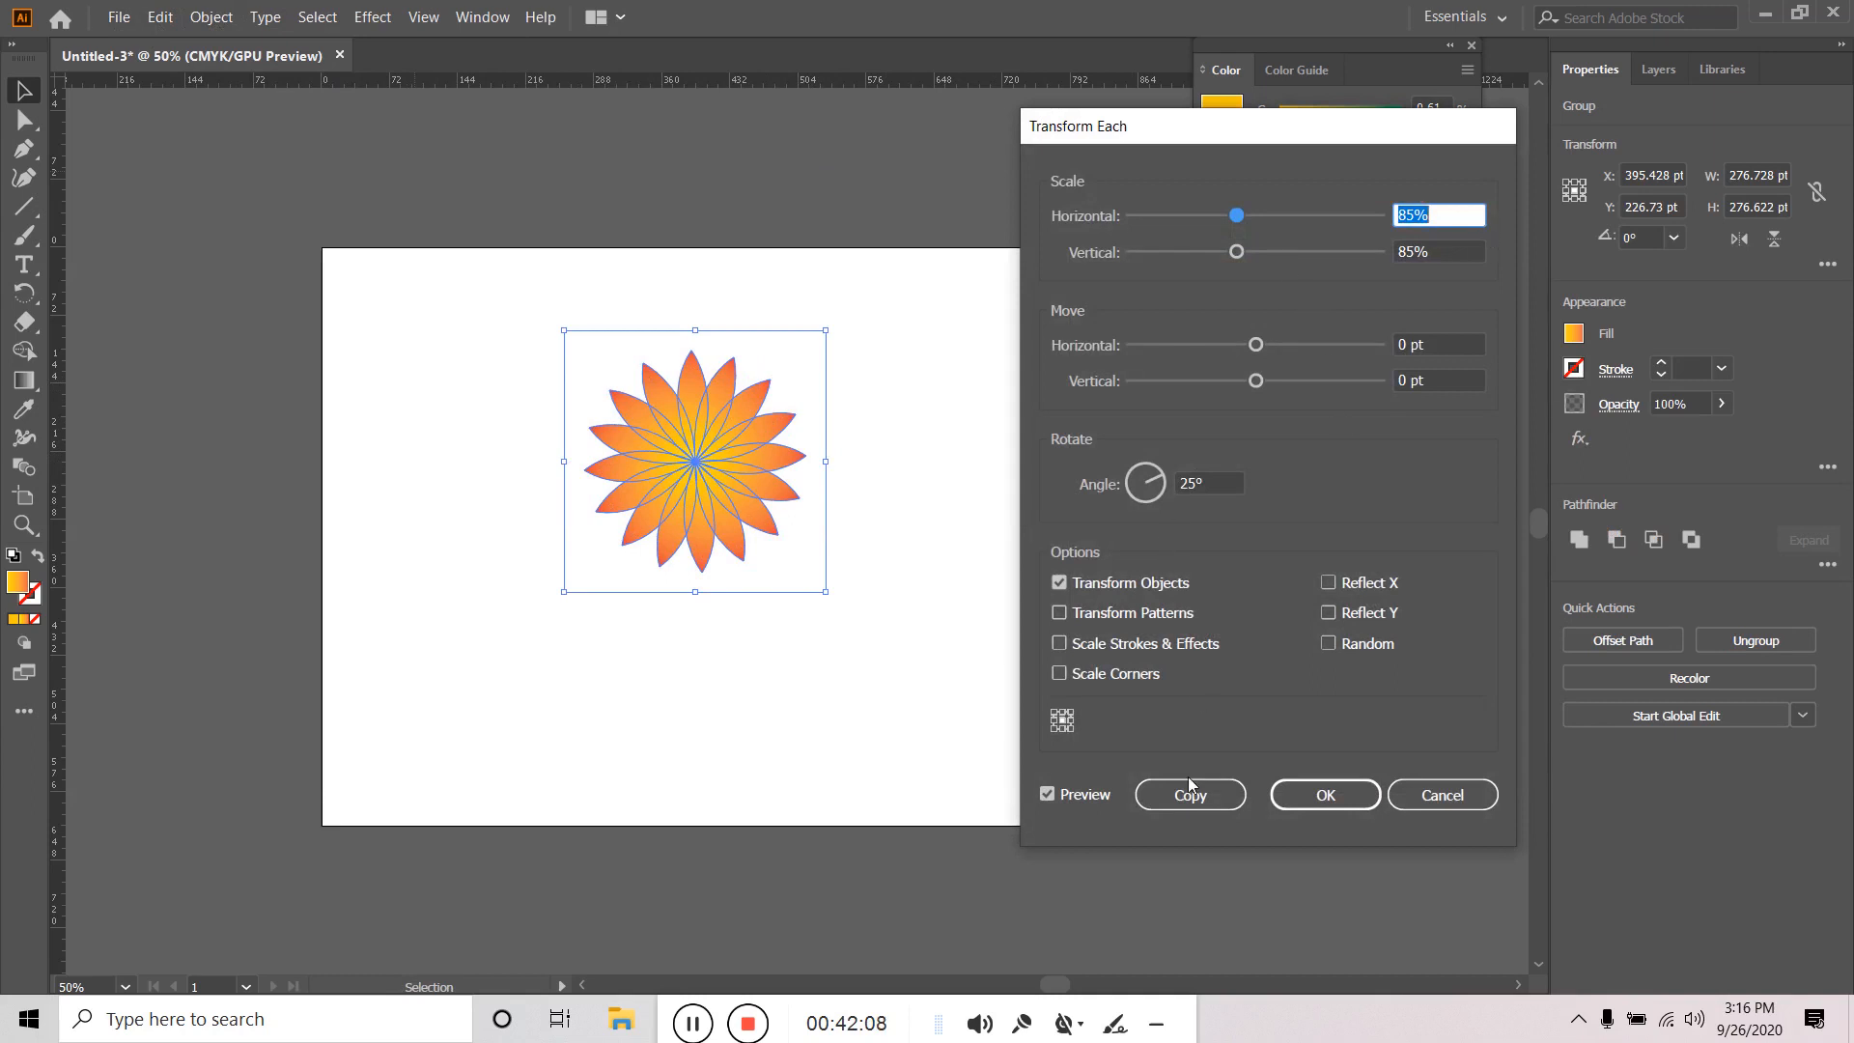
{"action": "left_click", "coordinate": [1191, 793]}
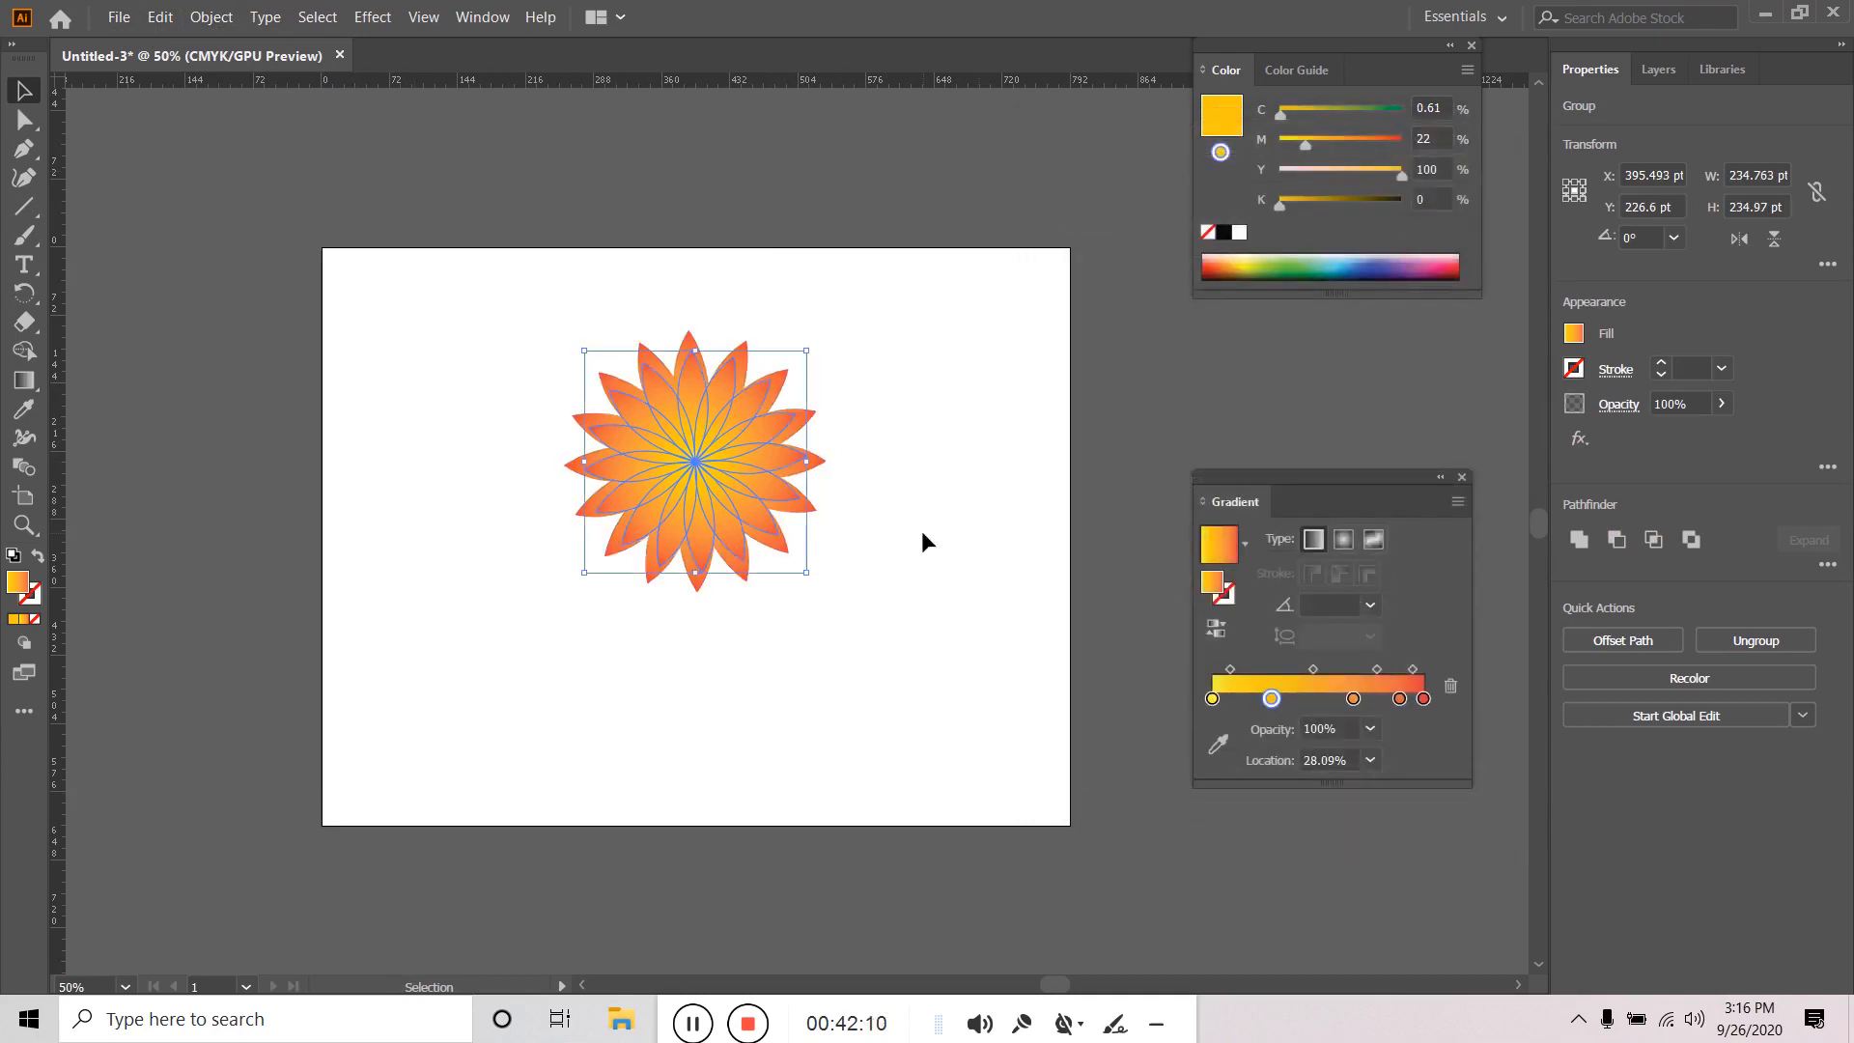
Repeat the scaled and rotated copy until progressively smaller flowers fill the centre, and deselect the artwork.
{"action": "key", "text": "ctrl+d"}
{"action": "key", "text": "ctrl+d"}
{"action": "key", "text": "ctrl+d"}
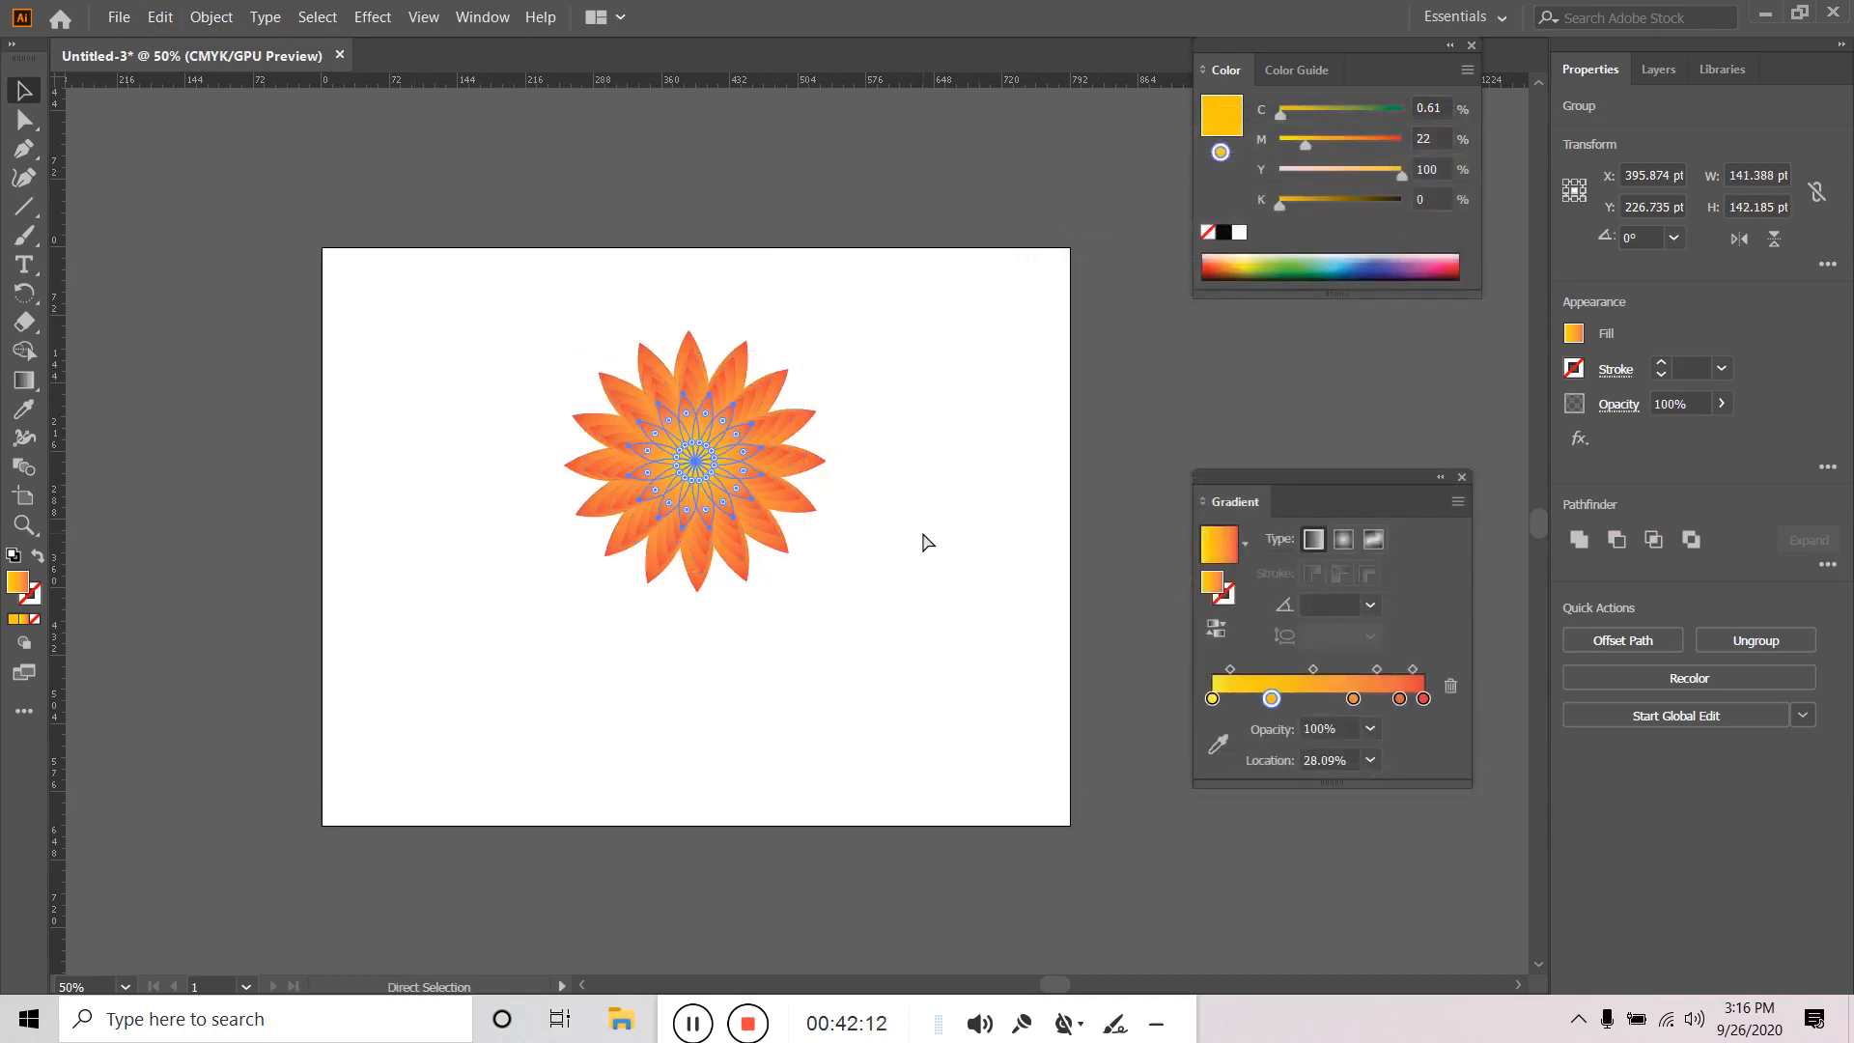
{"action": "key", "text": "ctrl+d"}
{"action": "key", "text": "ctrl+d"}
{"action": "key", "text": "ctrl+d"}
{"action": "key", "text": "ctrl+d"}
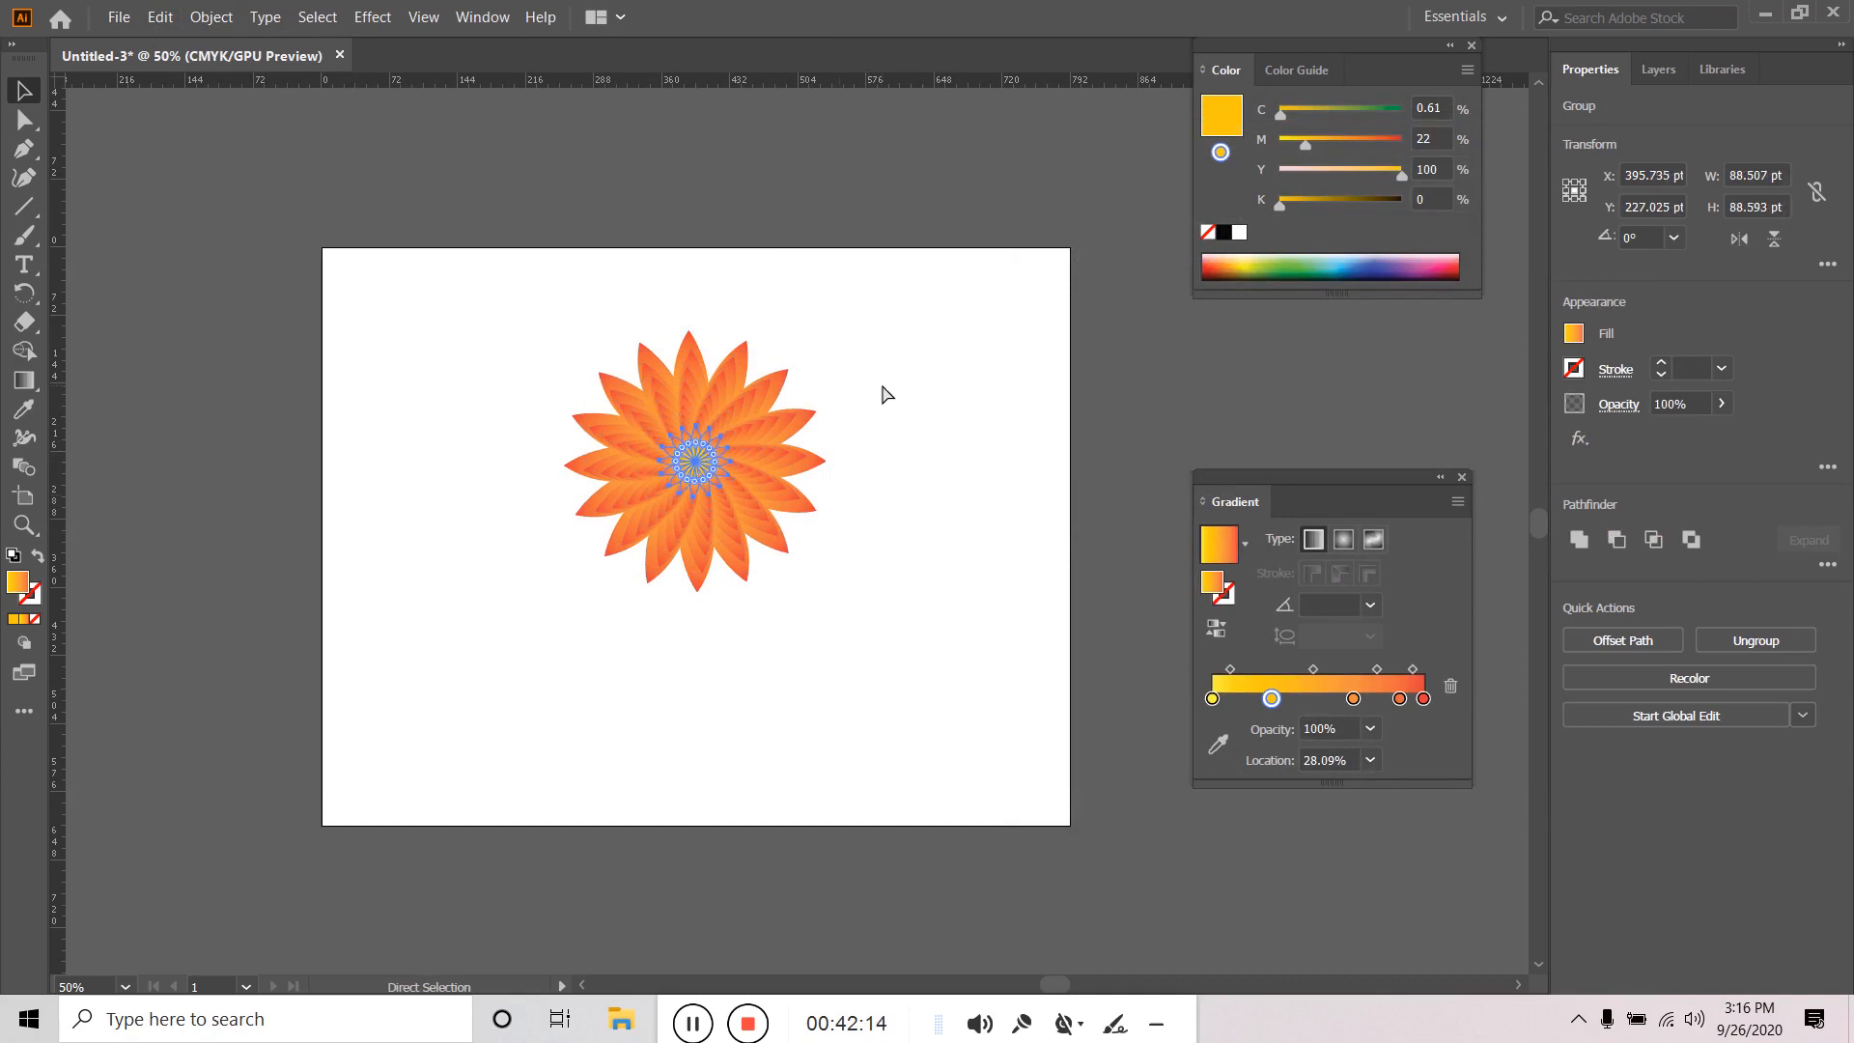
{"action": "key", "text": "ctrl+d"}
{"action": "key", "text": "ctrl+d"}
{"action": "key", "text": "ctrl+d"}
{"action": "left_click", "coordinate": [882, 387]}
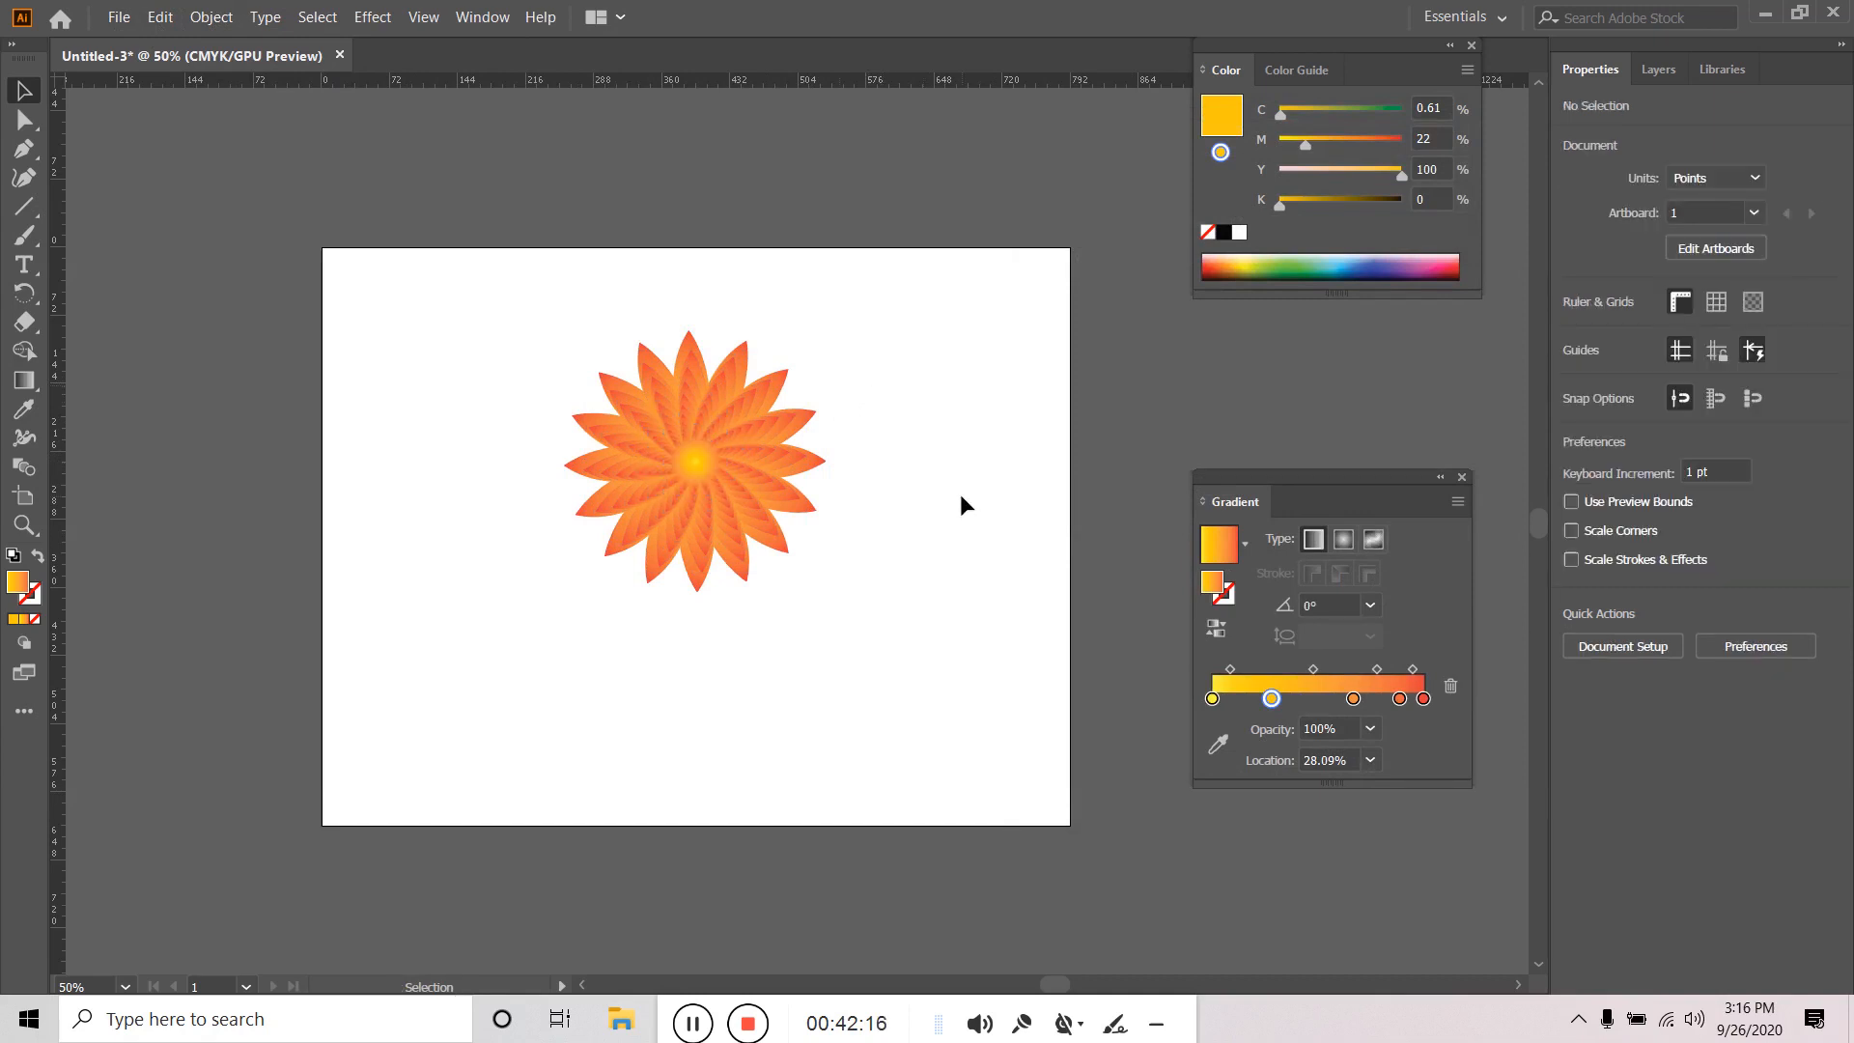
Inspect the layered flower up close and undo all the nested copies back to the single original group.
{"action": "scroll", "coordinate": [964, 477], "scroll_direction": "up", "scroll_amount": 2}
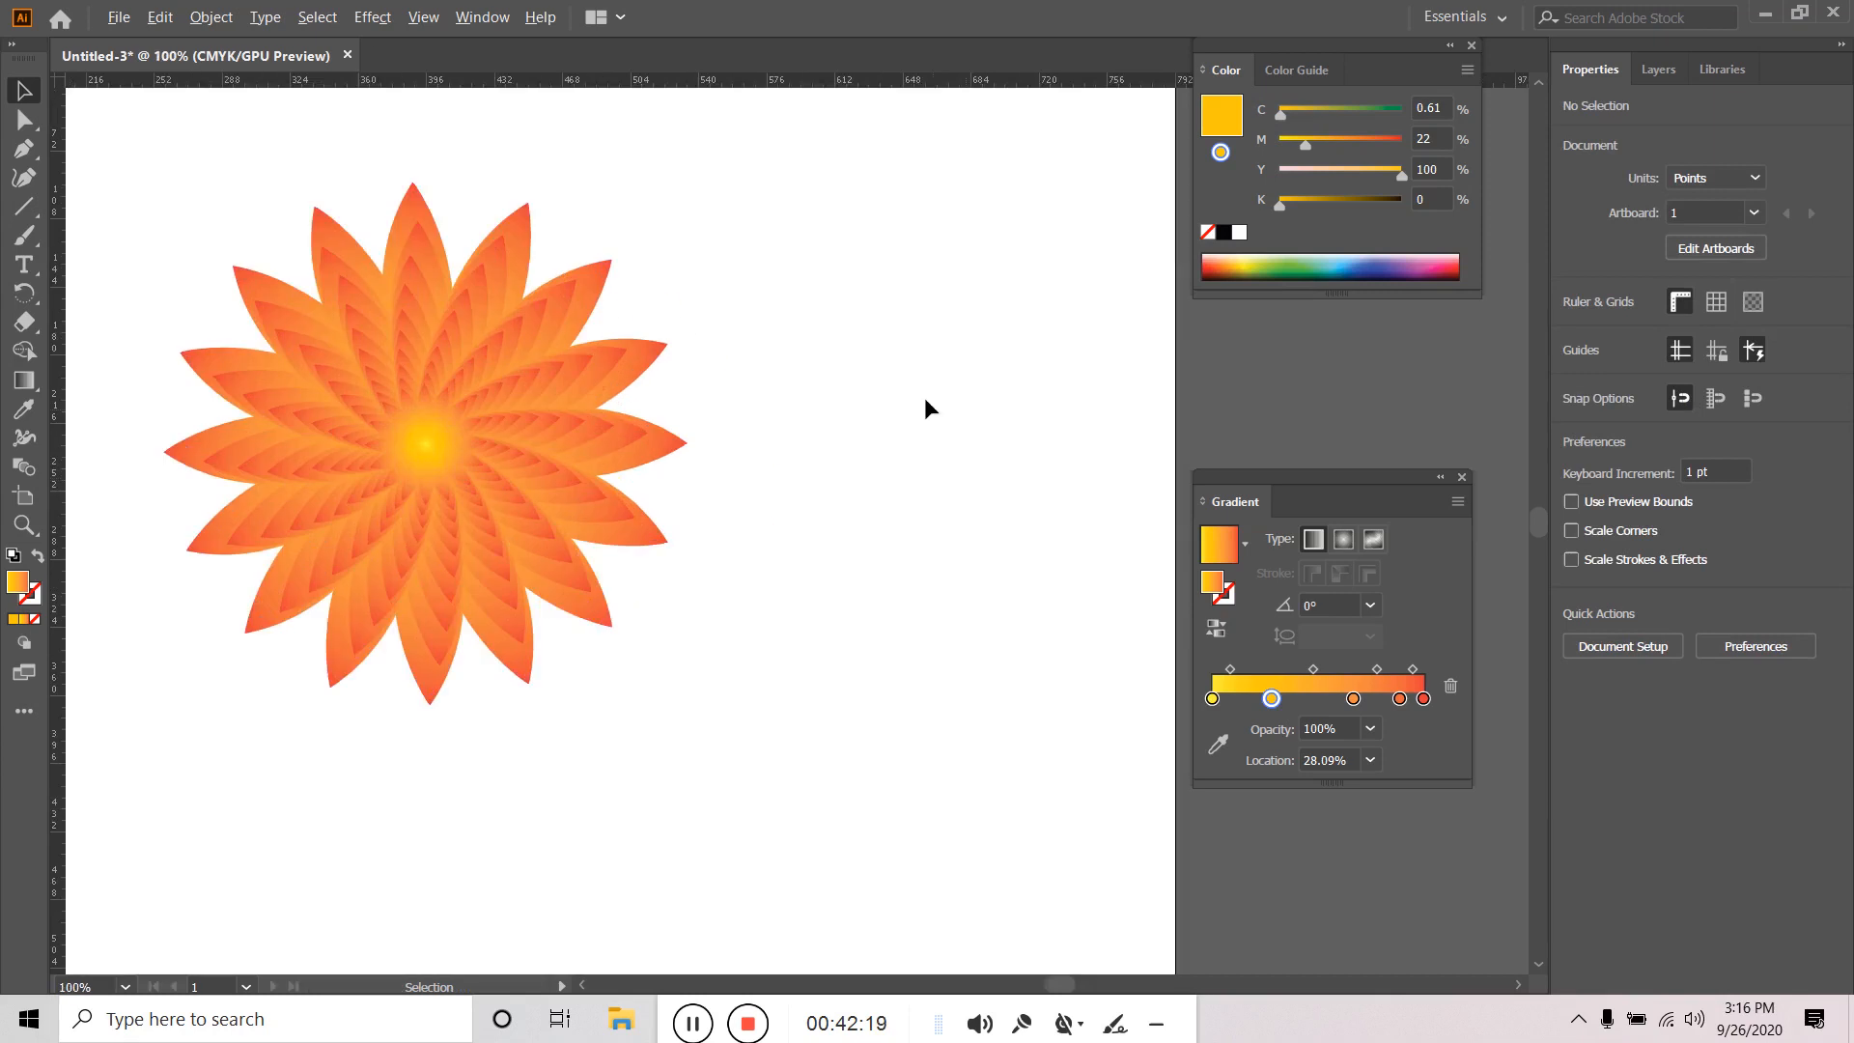
{"action": "left_click_drag", "start_coordinate": [875, 323], "coordinate": [1074, 444]}
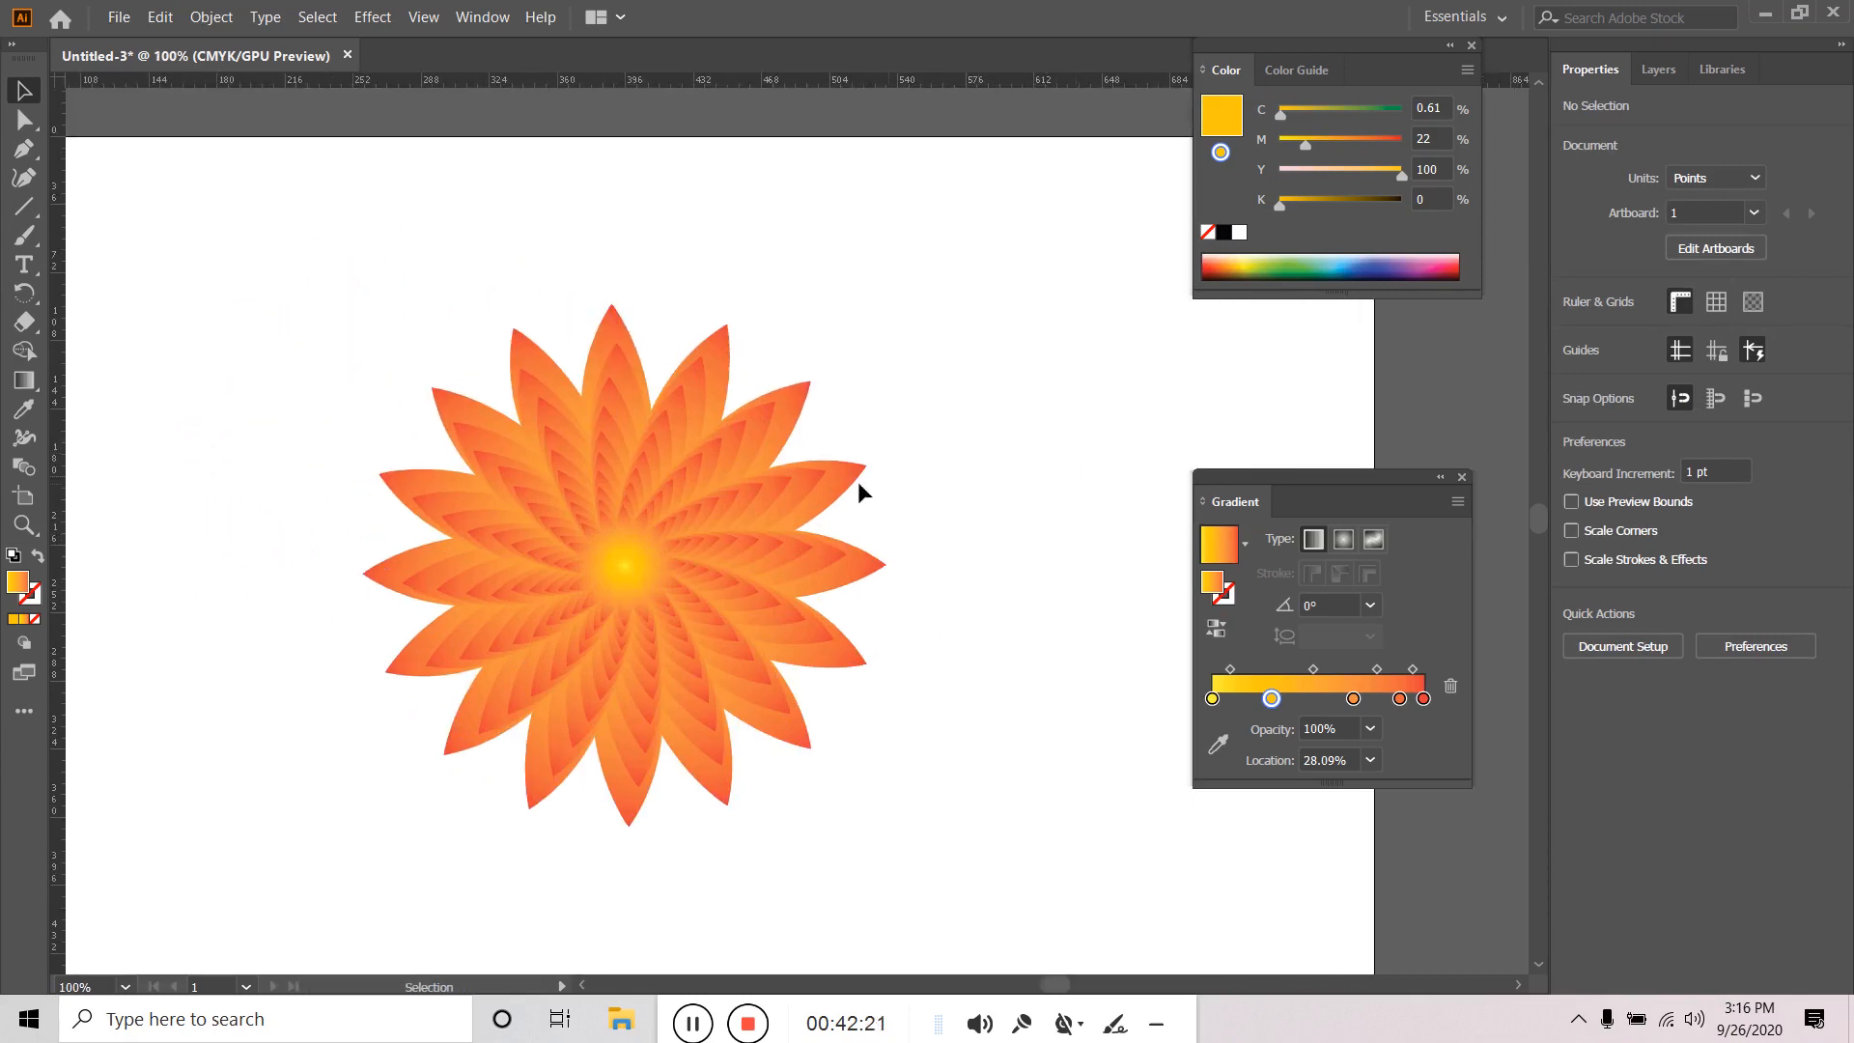
{"action": "key", "text": "a"}
{"action": "key", "text": "ctrl+a"}
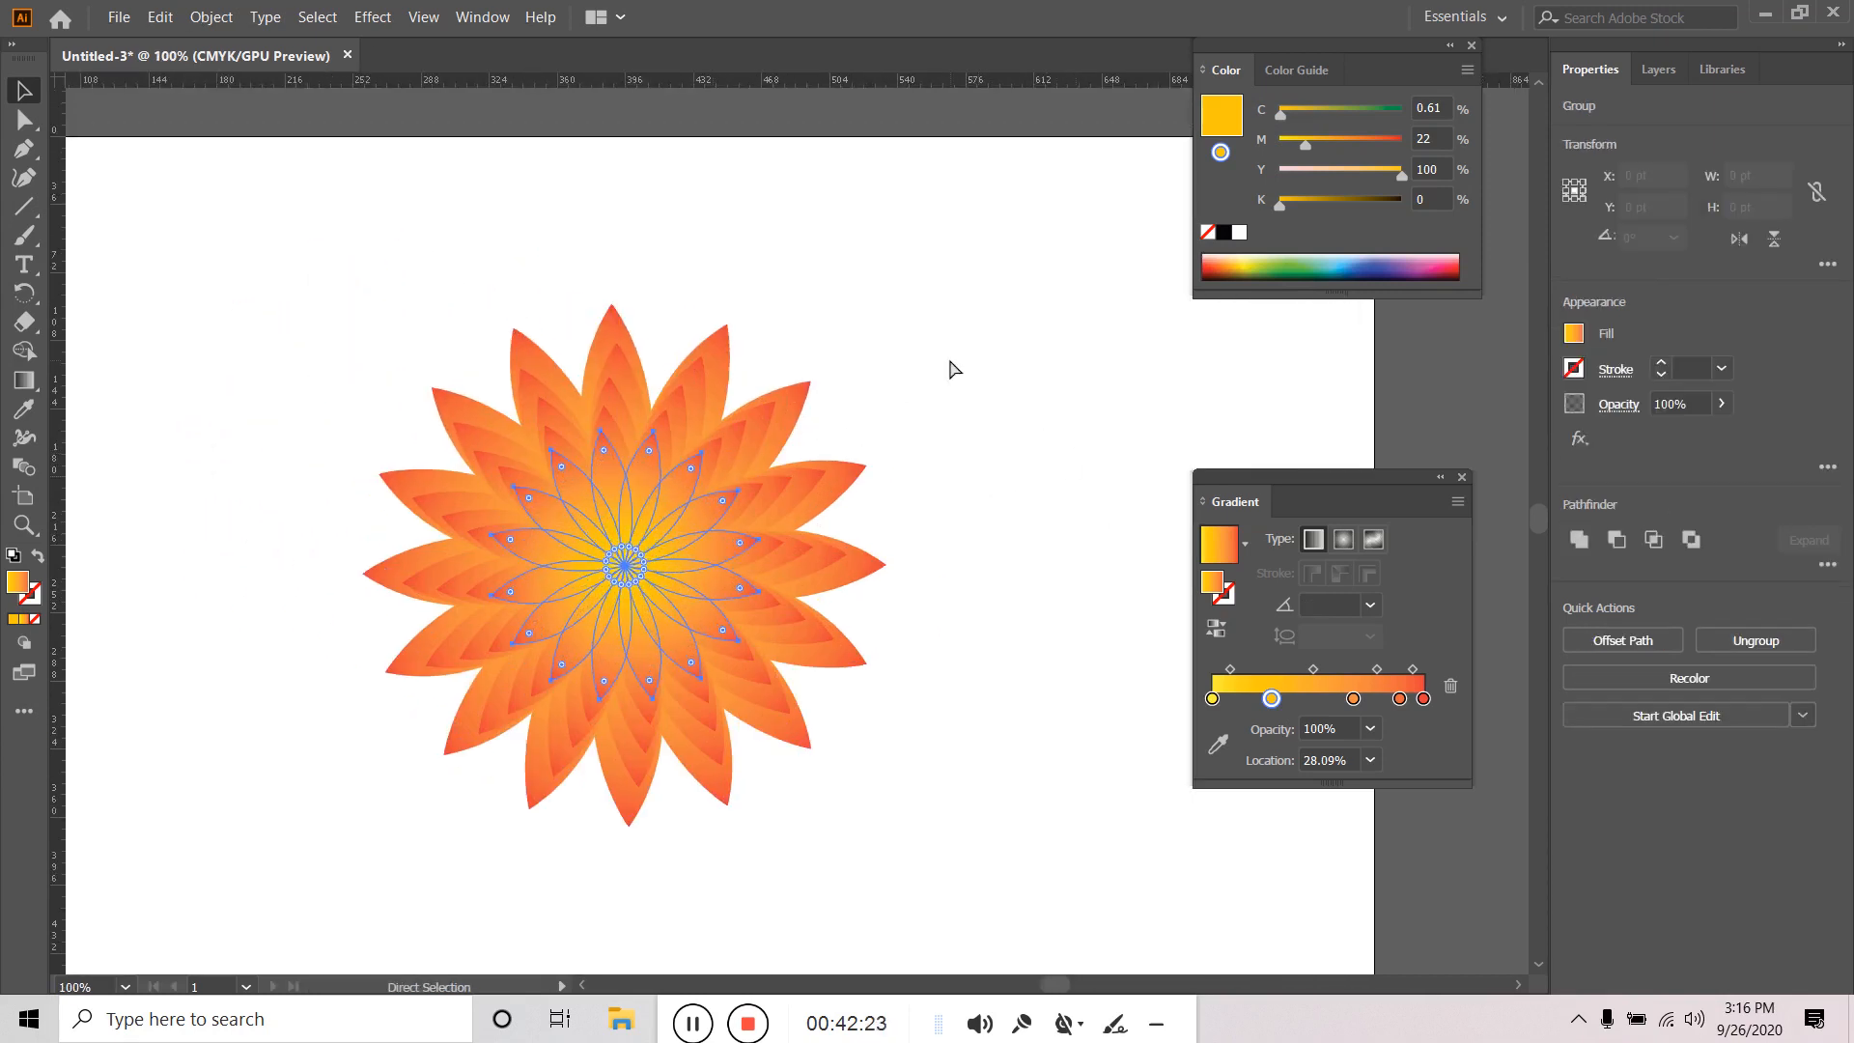
{"action": "key", "text": "v"}
{"action": "left_click", "coordinate": [916, 394]}
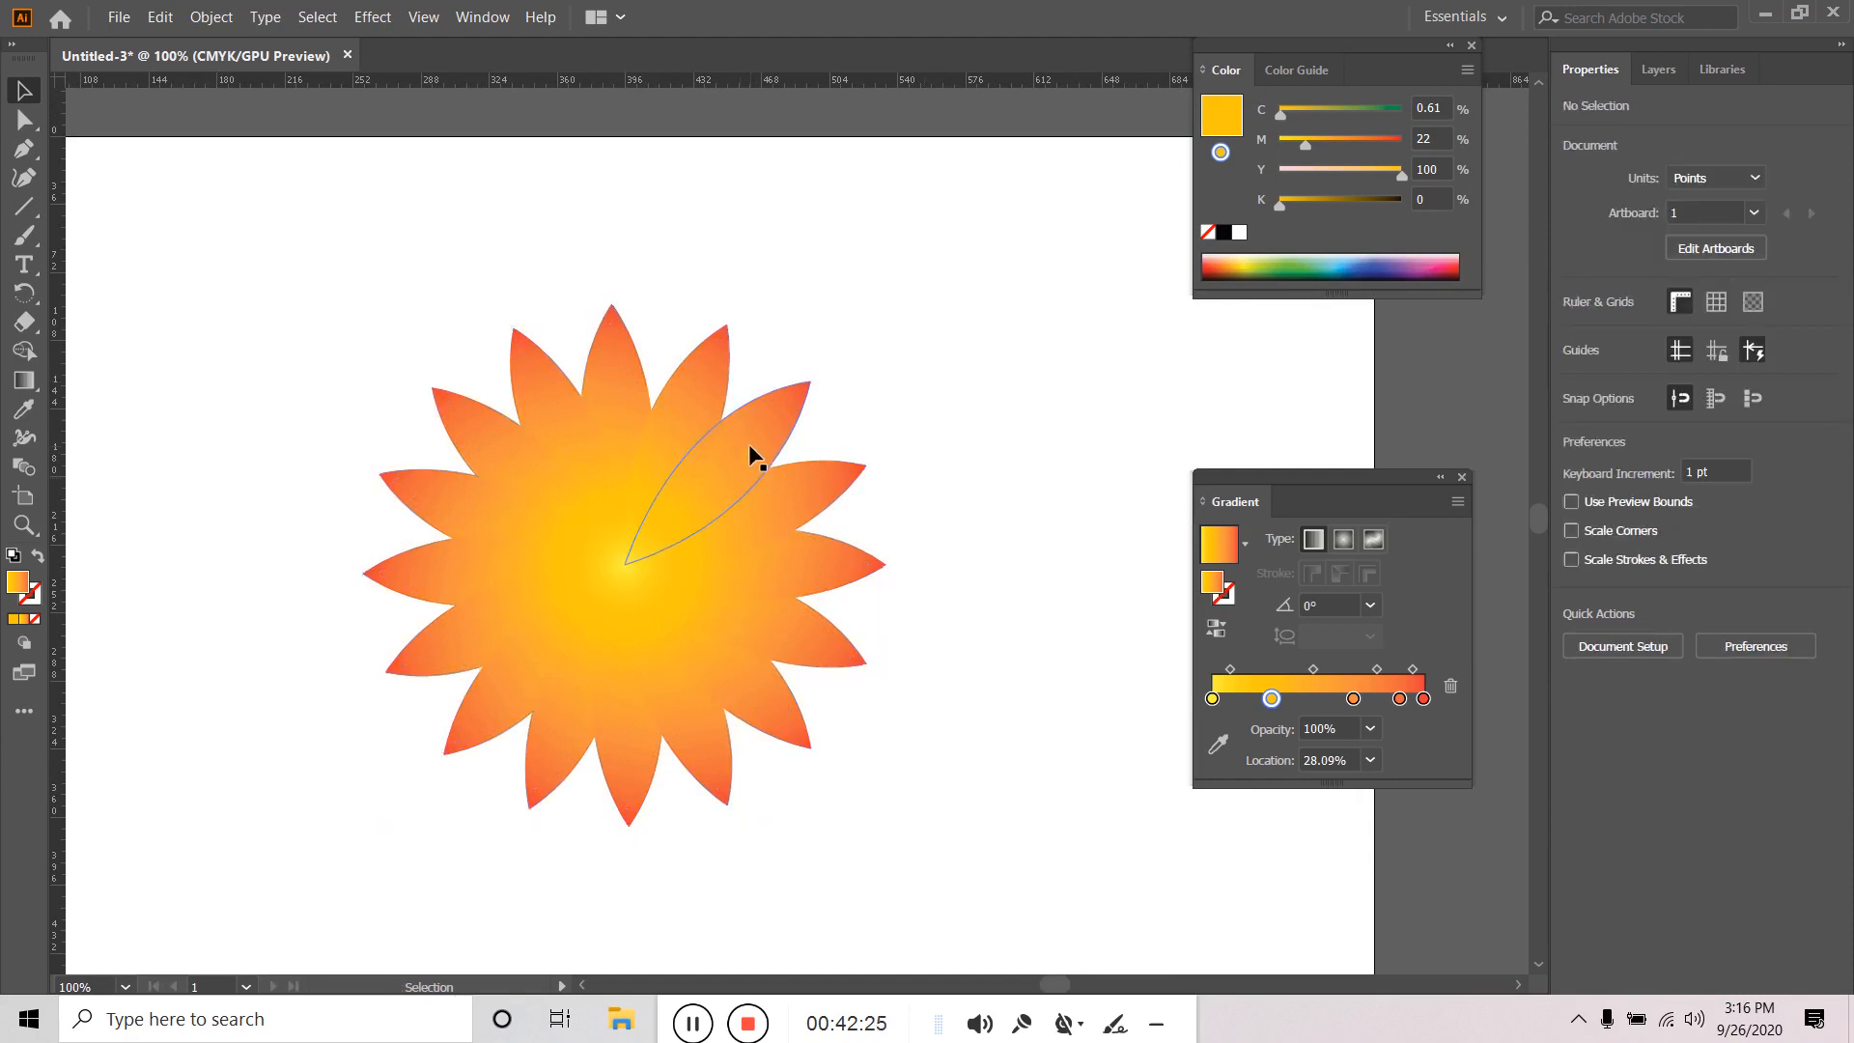
Give the flower group a near-white outline by setting its stroke colour to F9F9F9.
{"action": "left_click", "coordinate": [750, 446]}
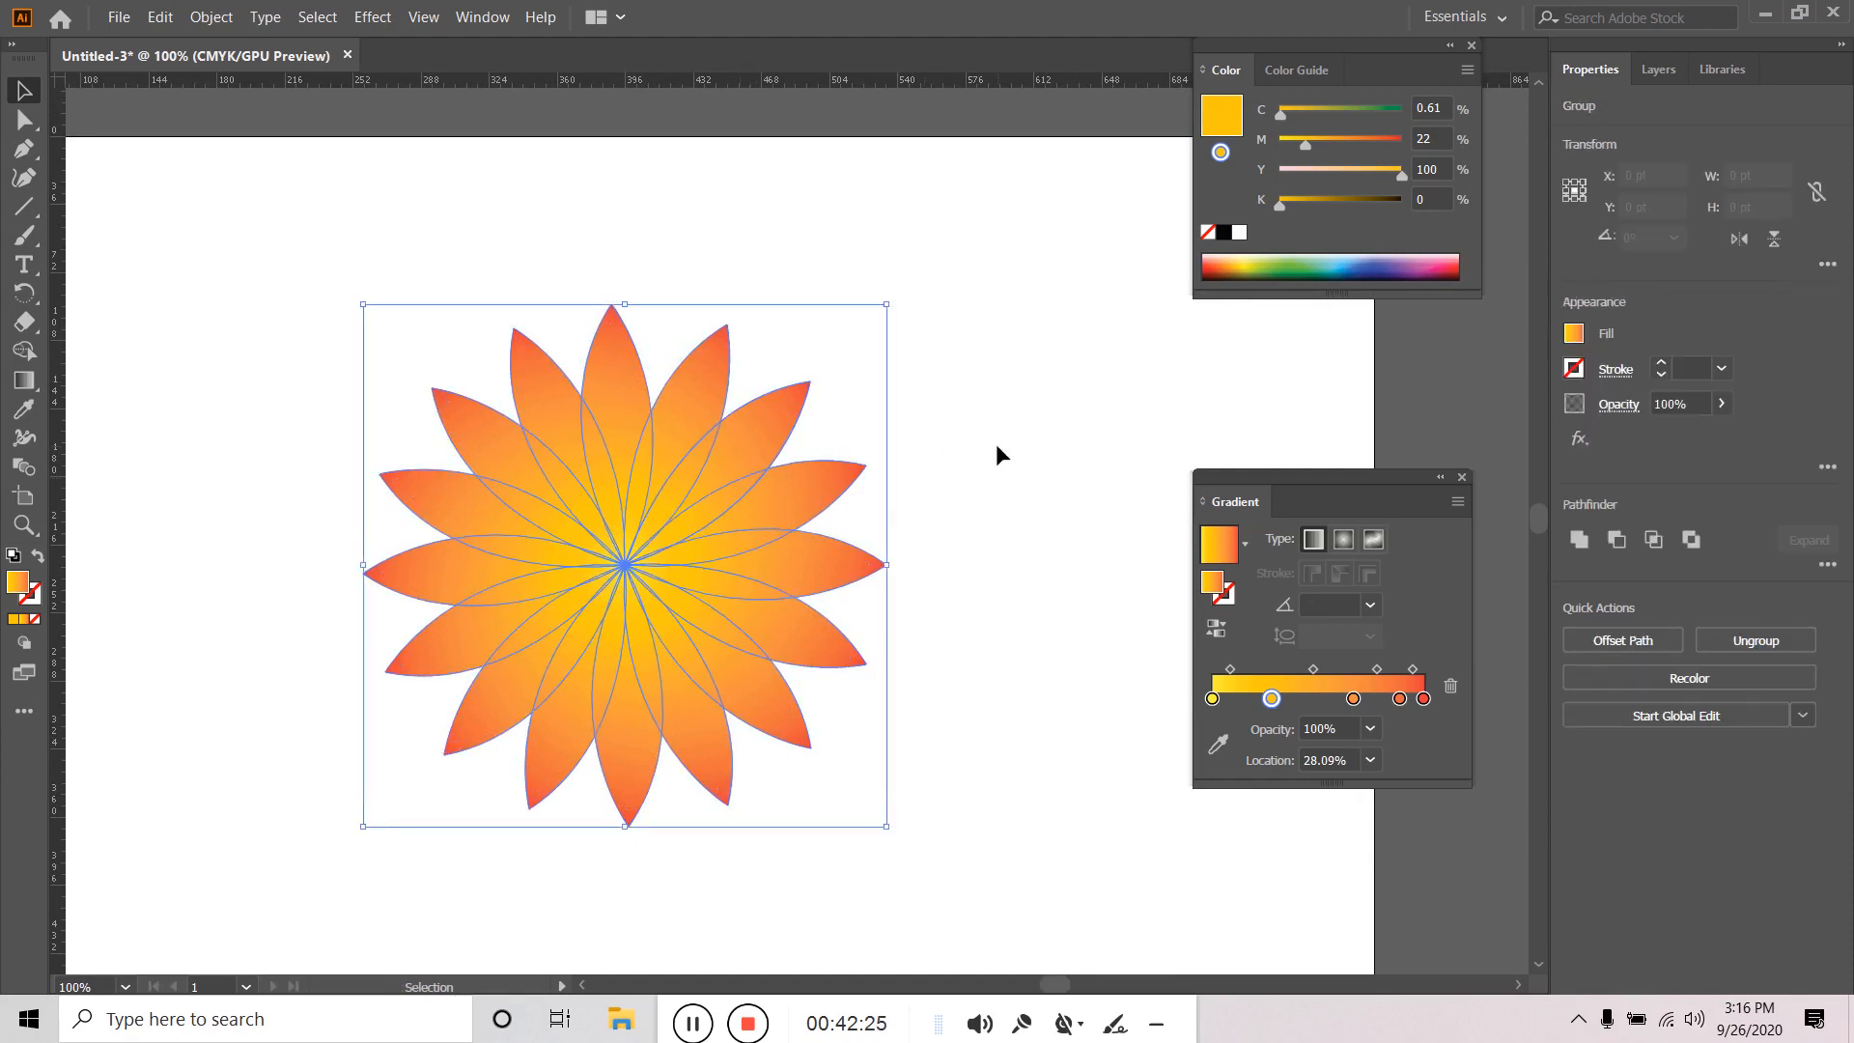
{"action": "double_click", "coordinate": [34, 598]}
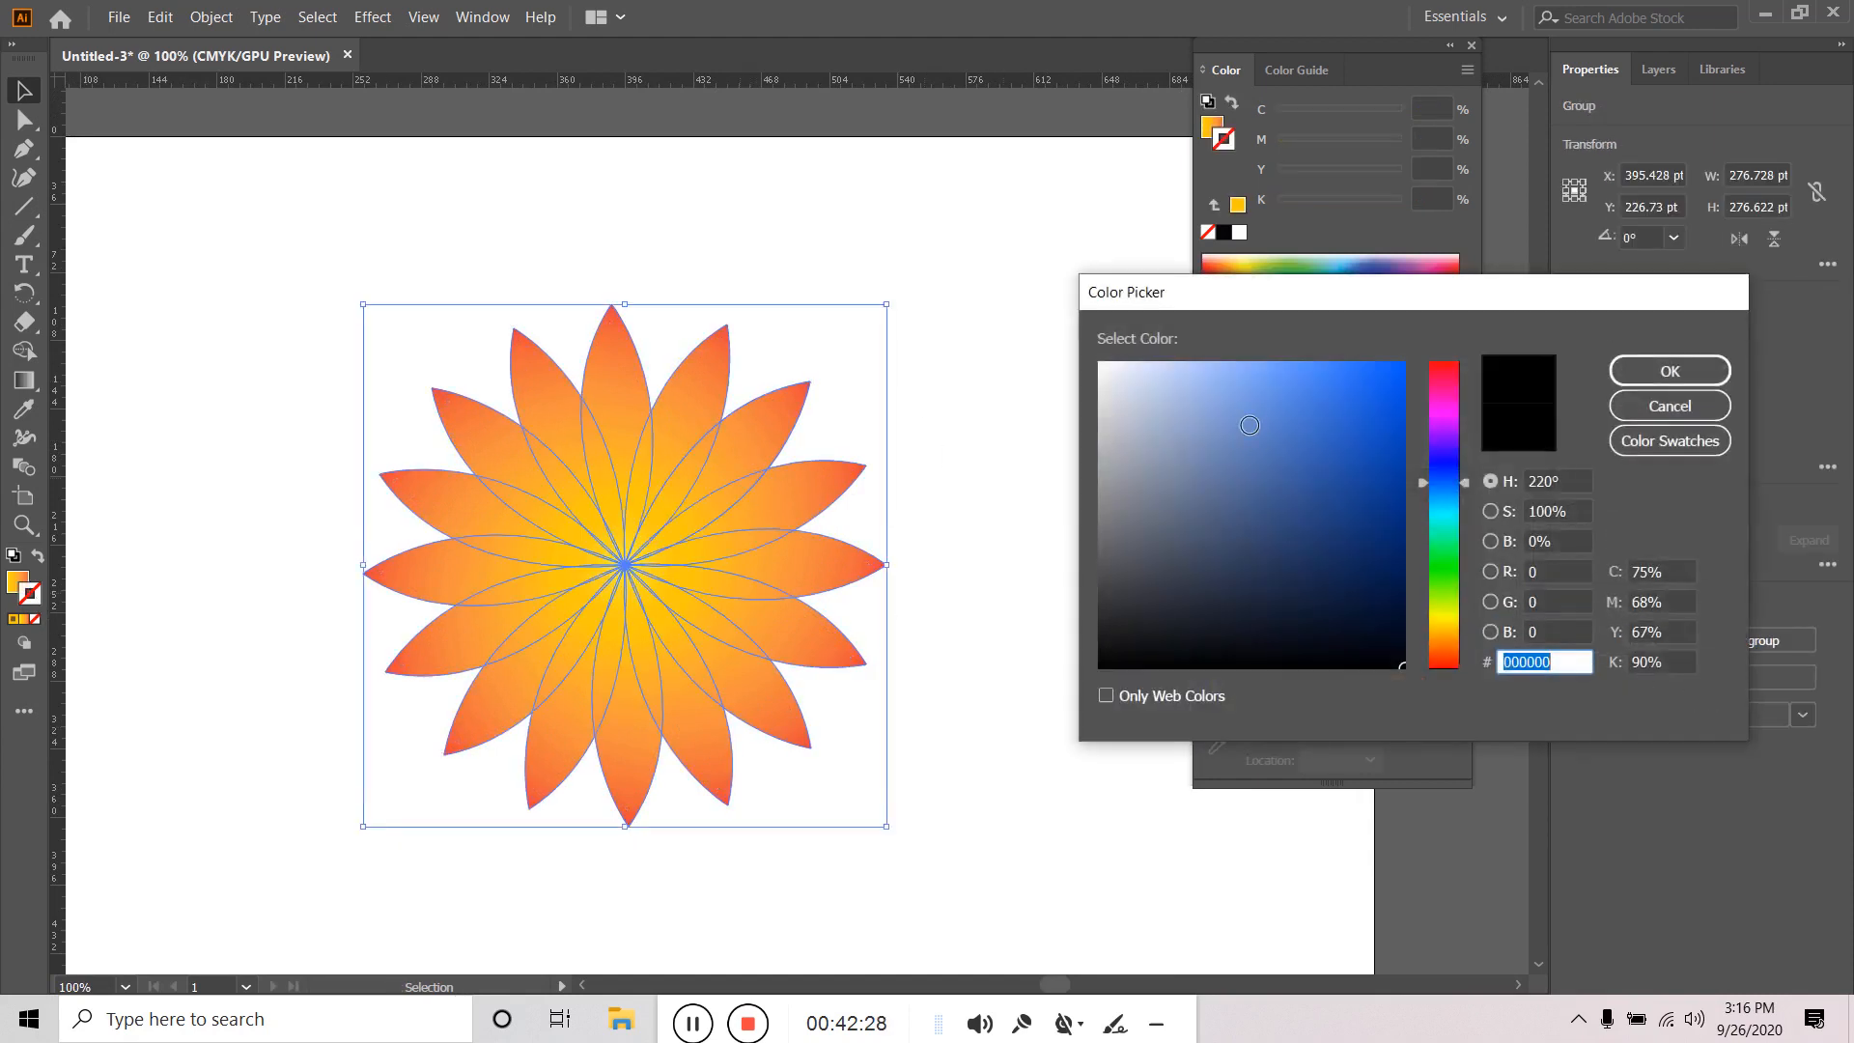
{"action": "left_click_drag", "start_coordinate": [1120, 386], "coordinate": [1099, 368]}
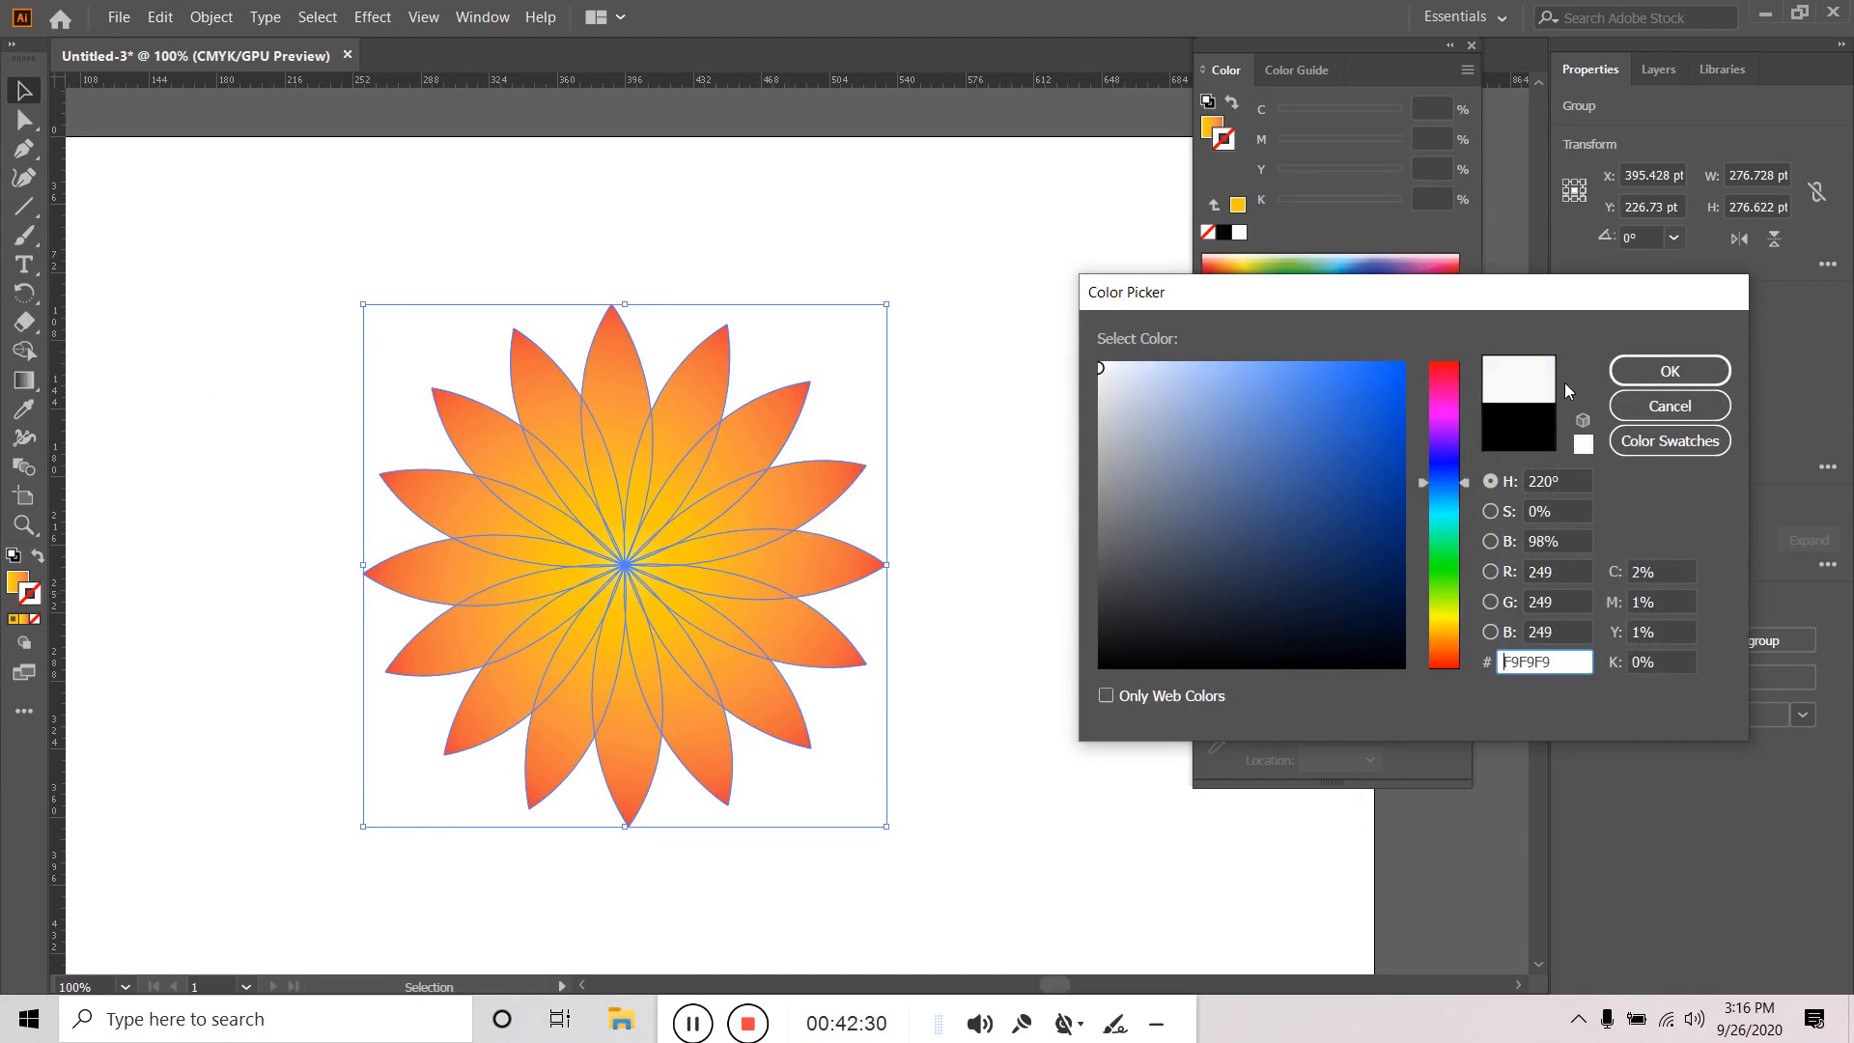
{"action": "left_click", "coordinate": [1668, 373]}
{"action": "left_click", "coordinate": [993, 403]}
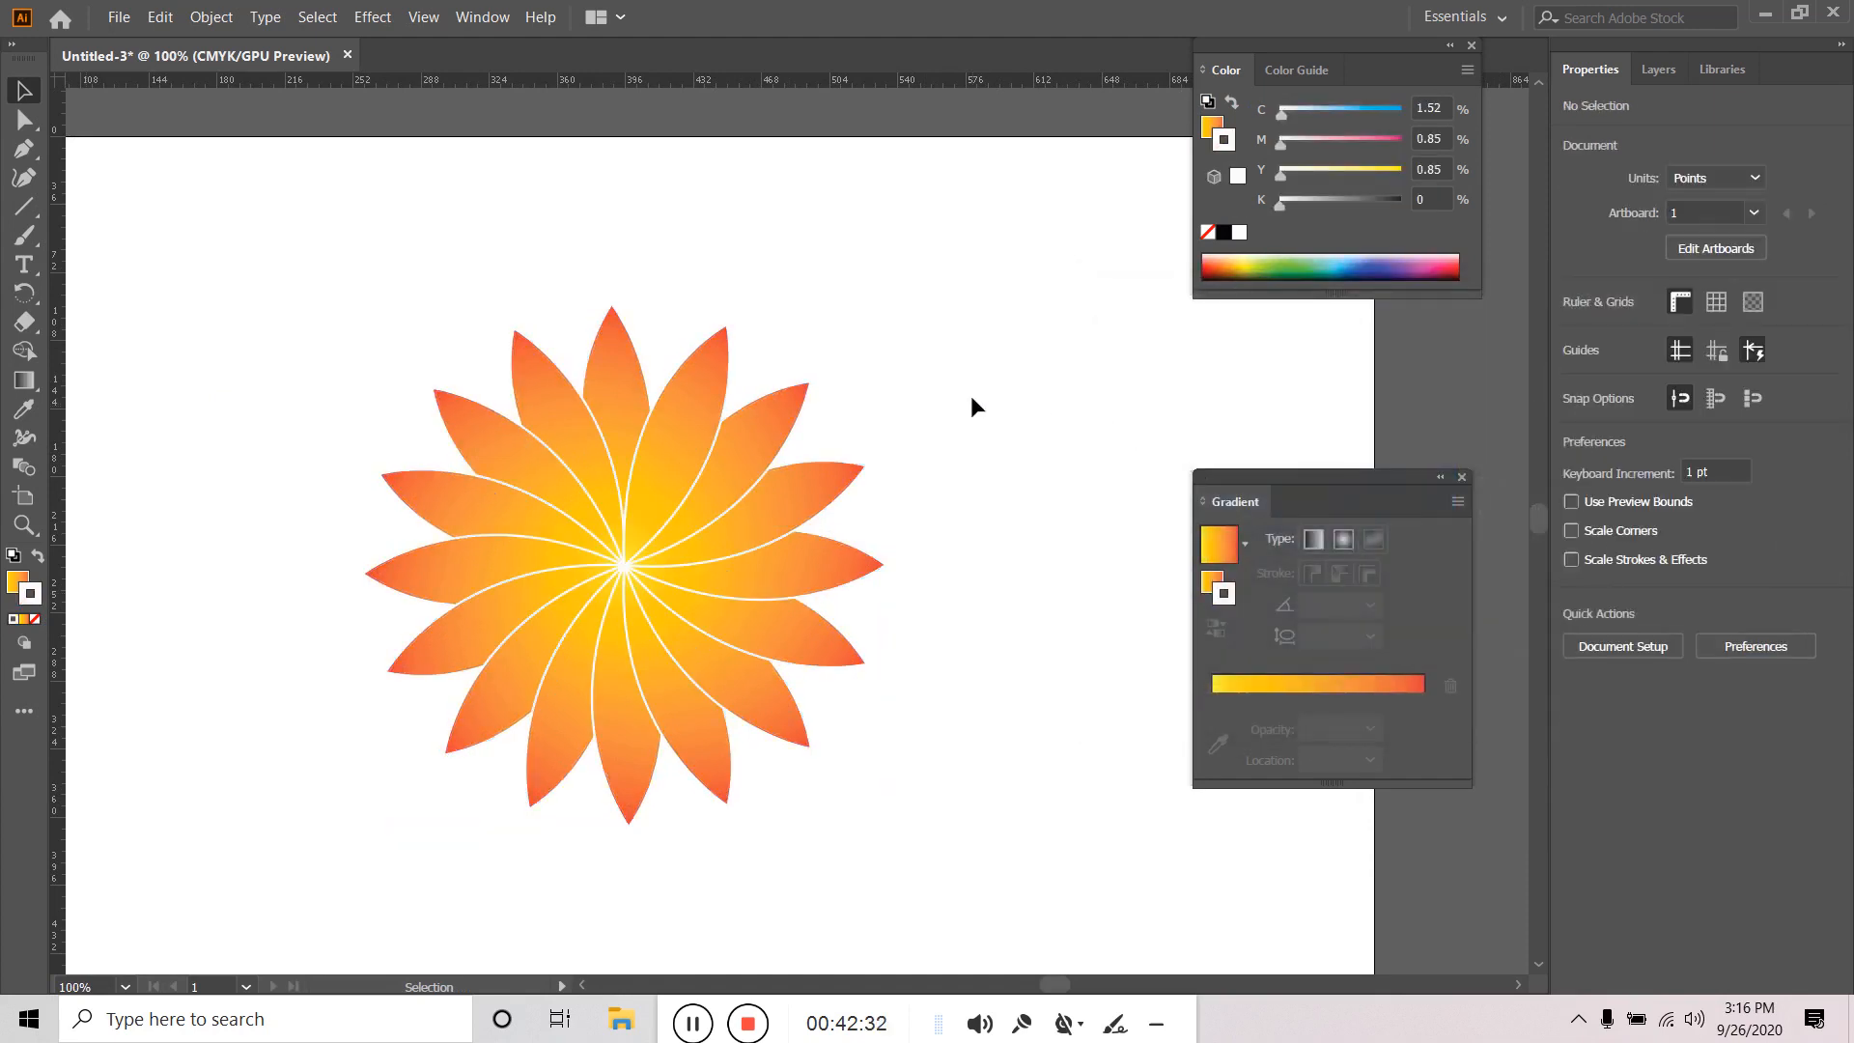
Set up Transform Each on the flower group with 90% horizontal and vertical scale and a 45° rotation.
{"action": "left_click", "coordinate": [773, 421]}
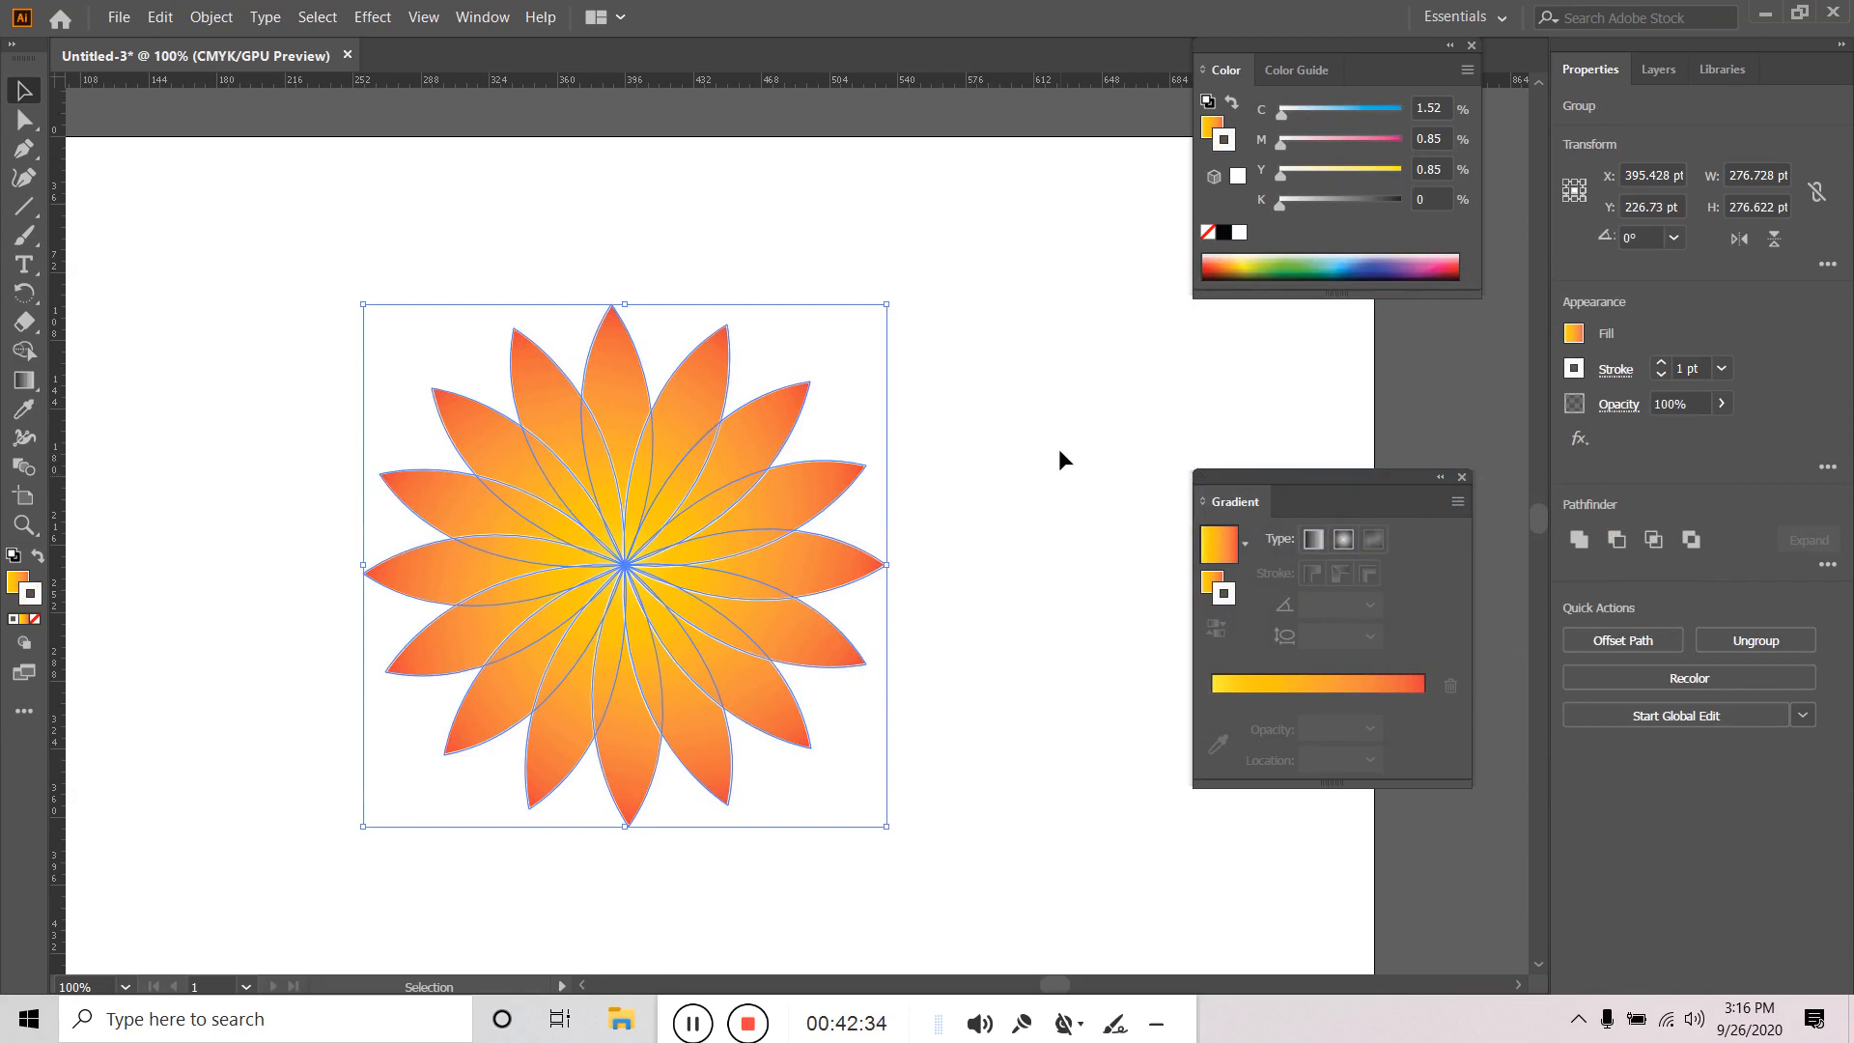
{"action": "left_click", "coordinate": [203, 17]}
{"action": "mouse_move", "coordinate": [246, 46]}
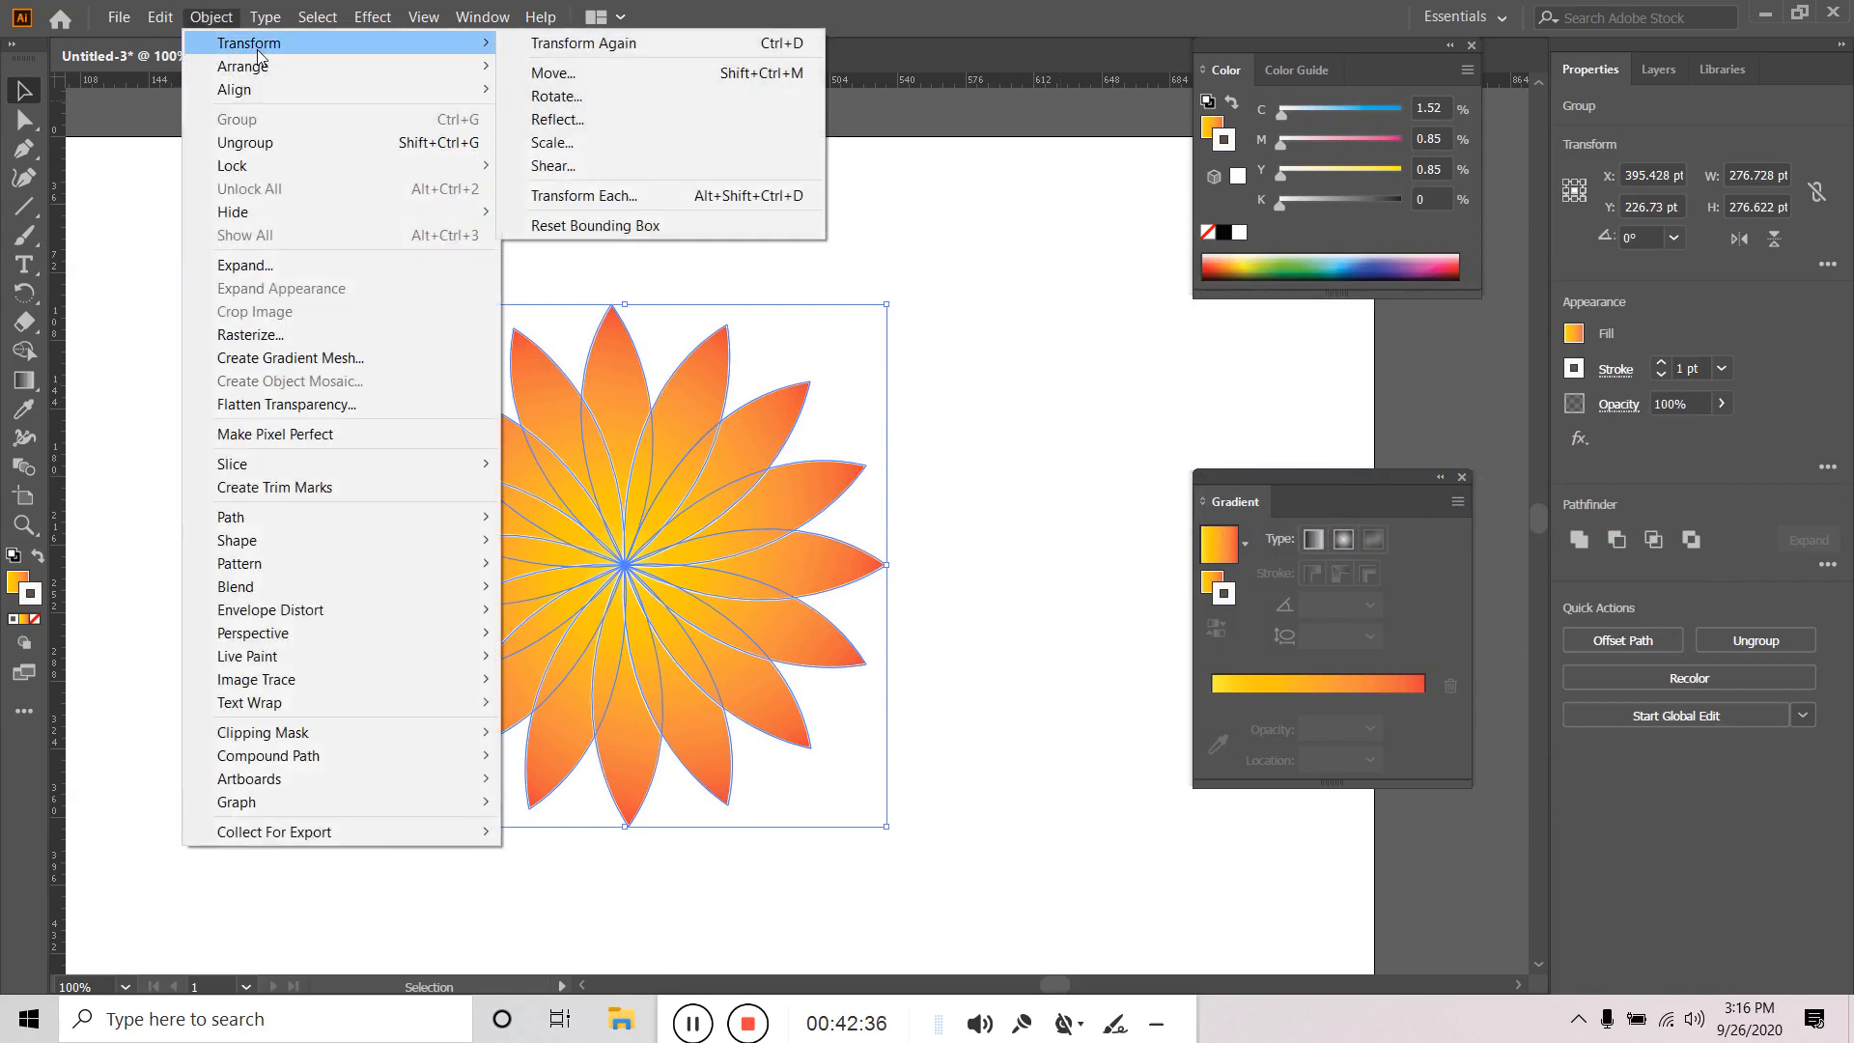
{"action": "left_click", "coordinate": [666, 195]}
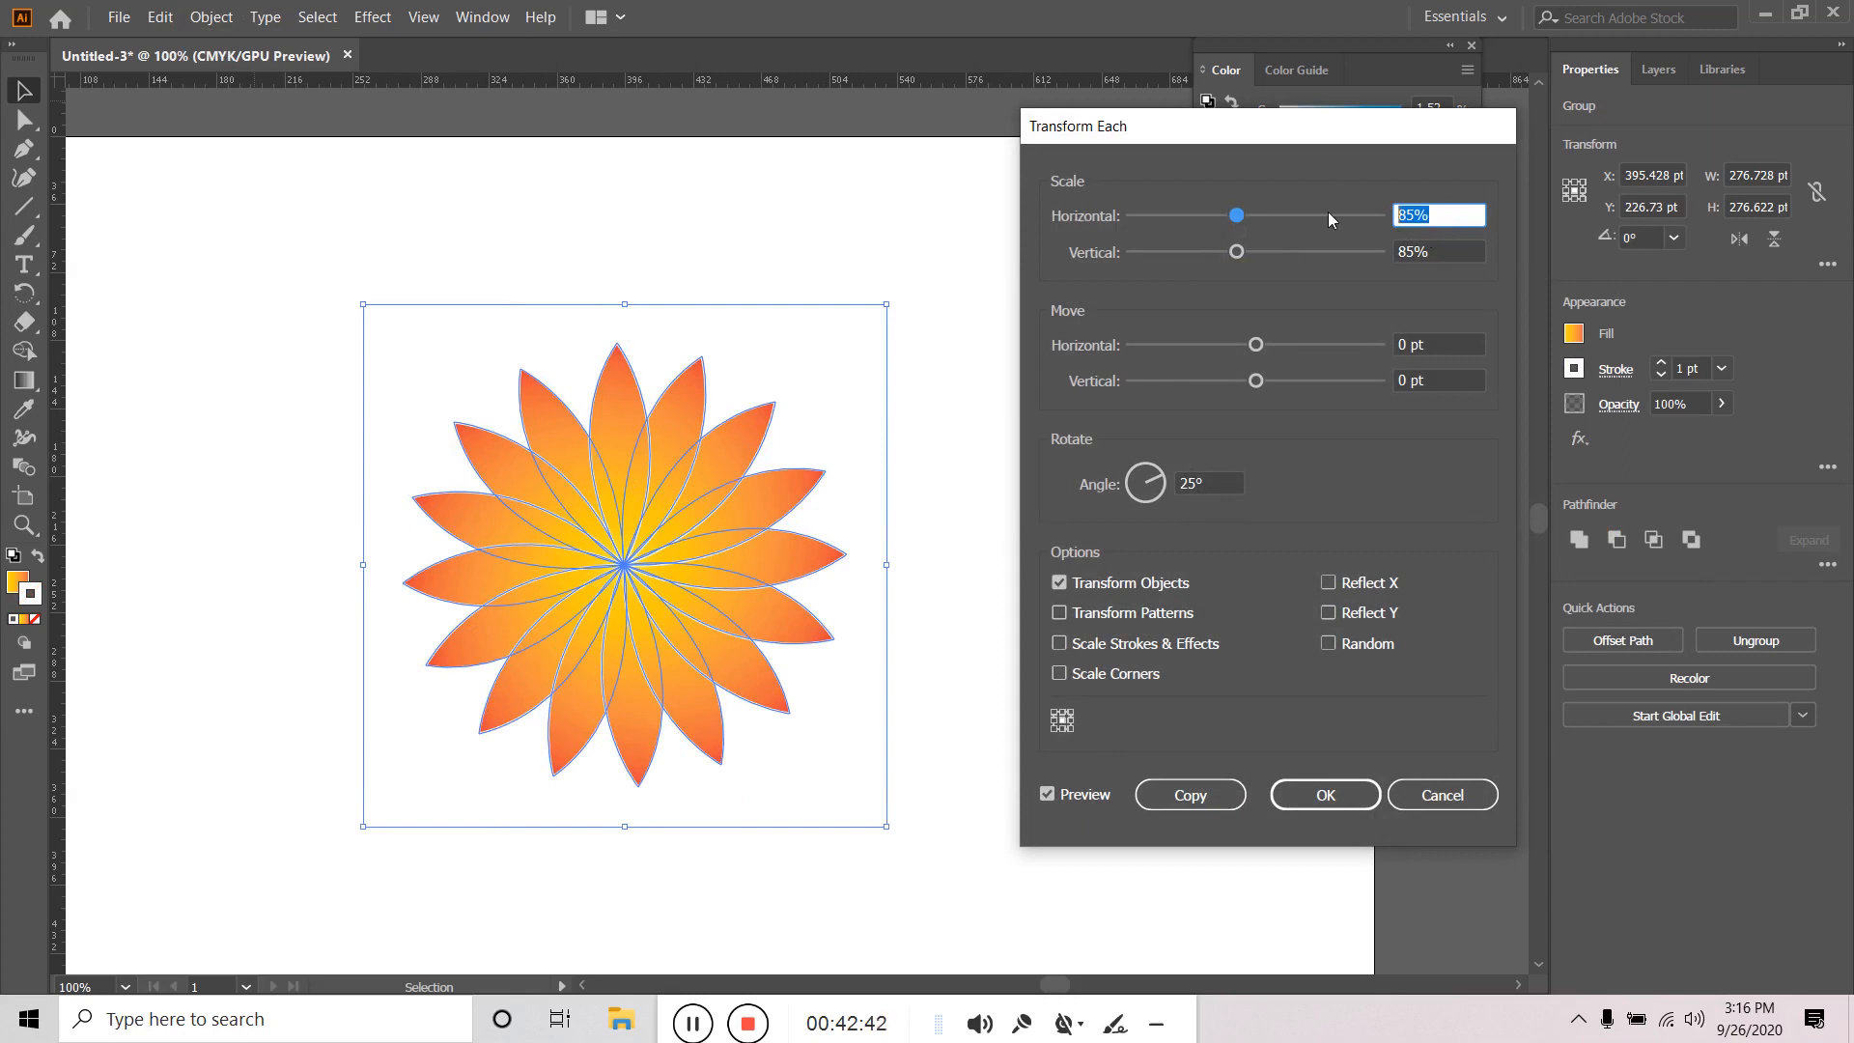
{"action": "type", "text": "90"}
{"action": "key", "text": "Tab"}
{"action": "type", "text": "90"}
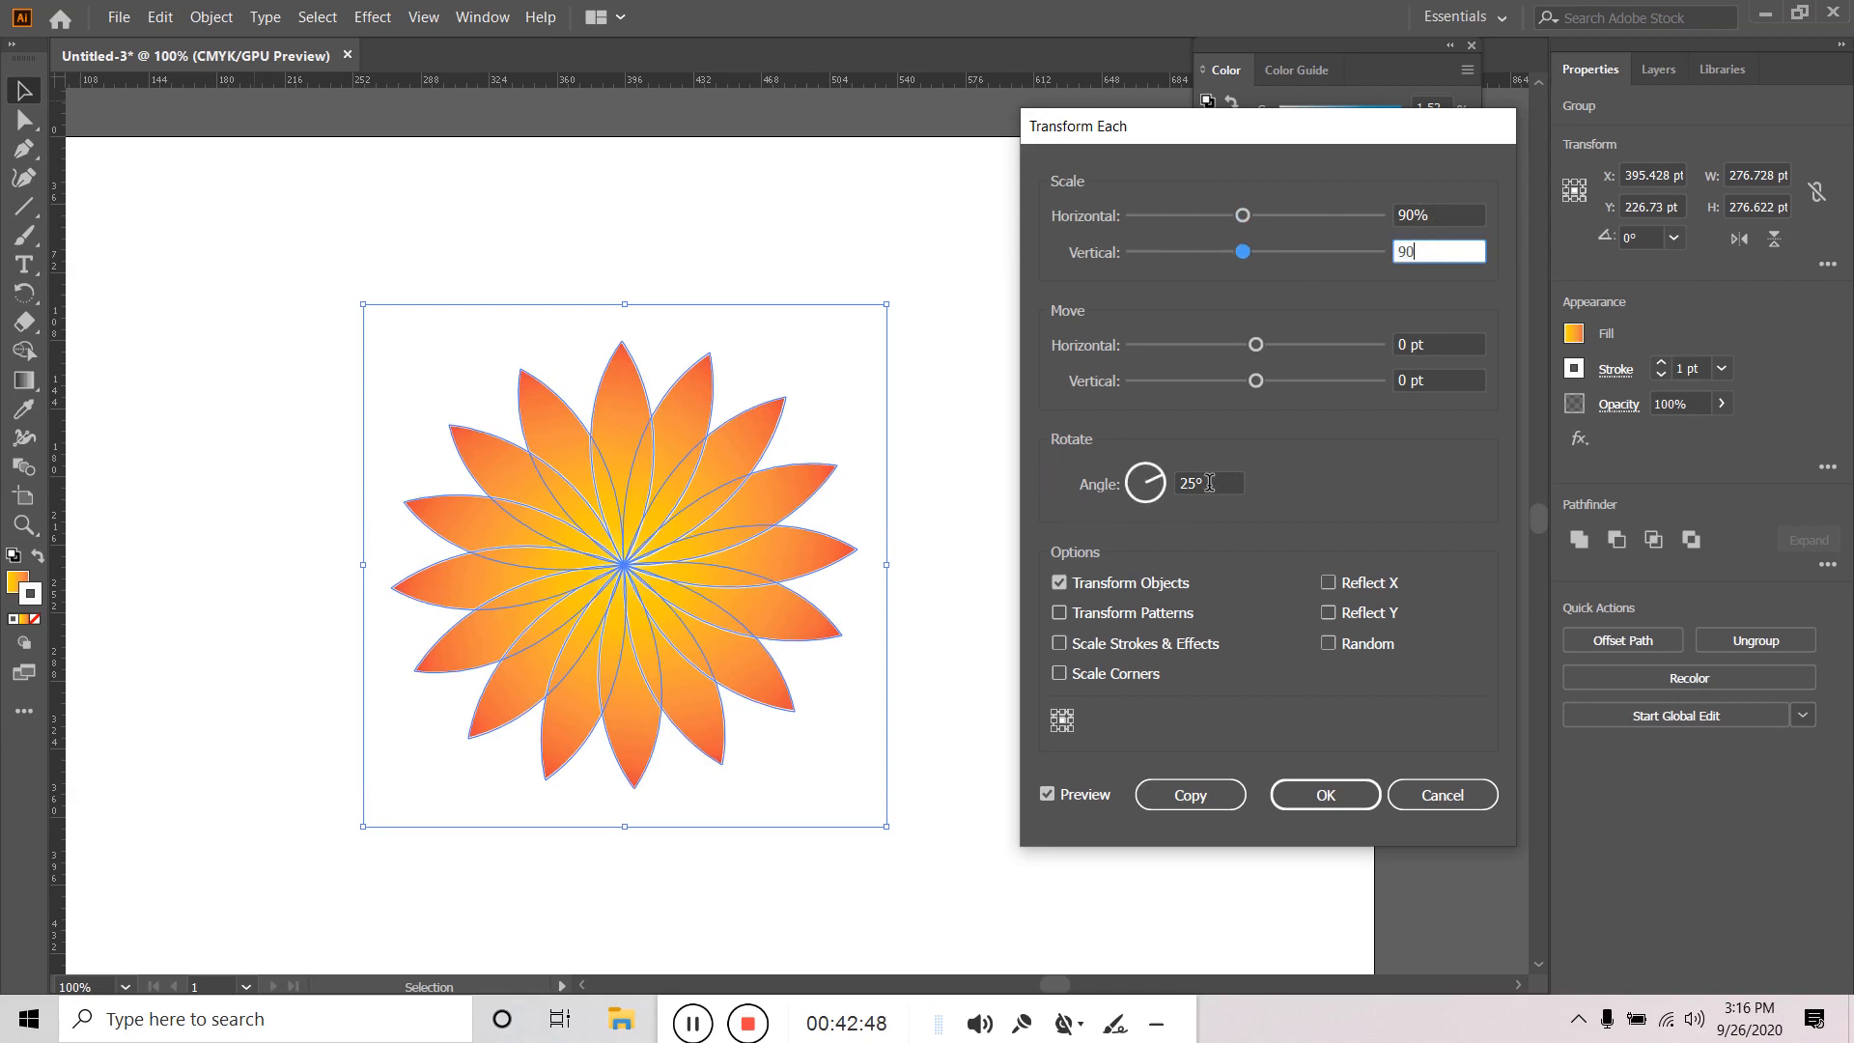
{"action": "double_click", "coordinate": [1209, 482]}
{"action": "type", "text": "45"}
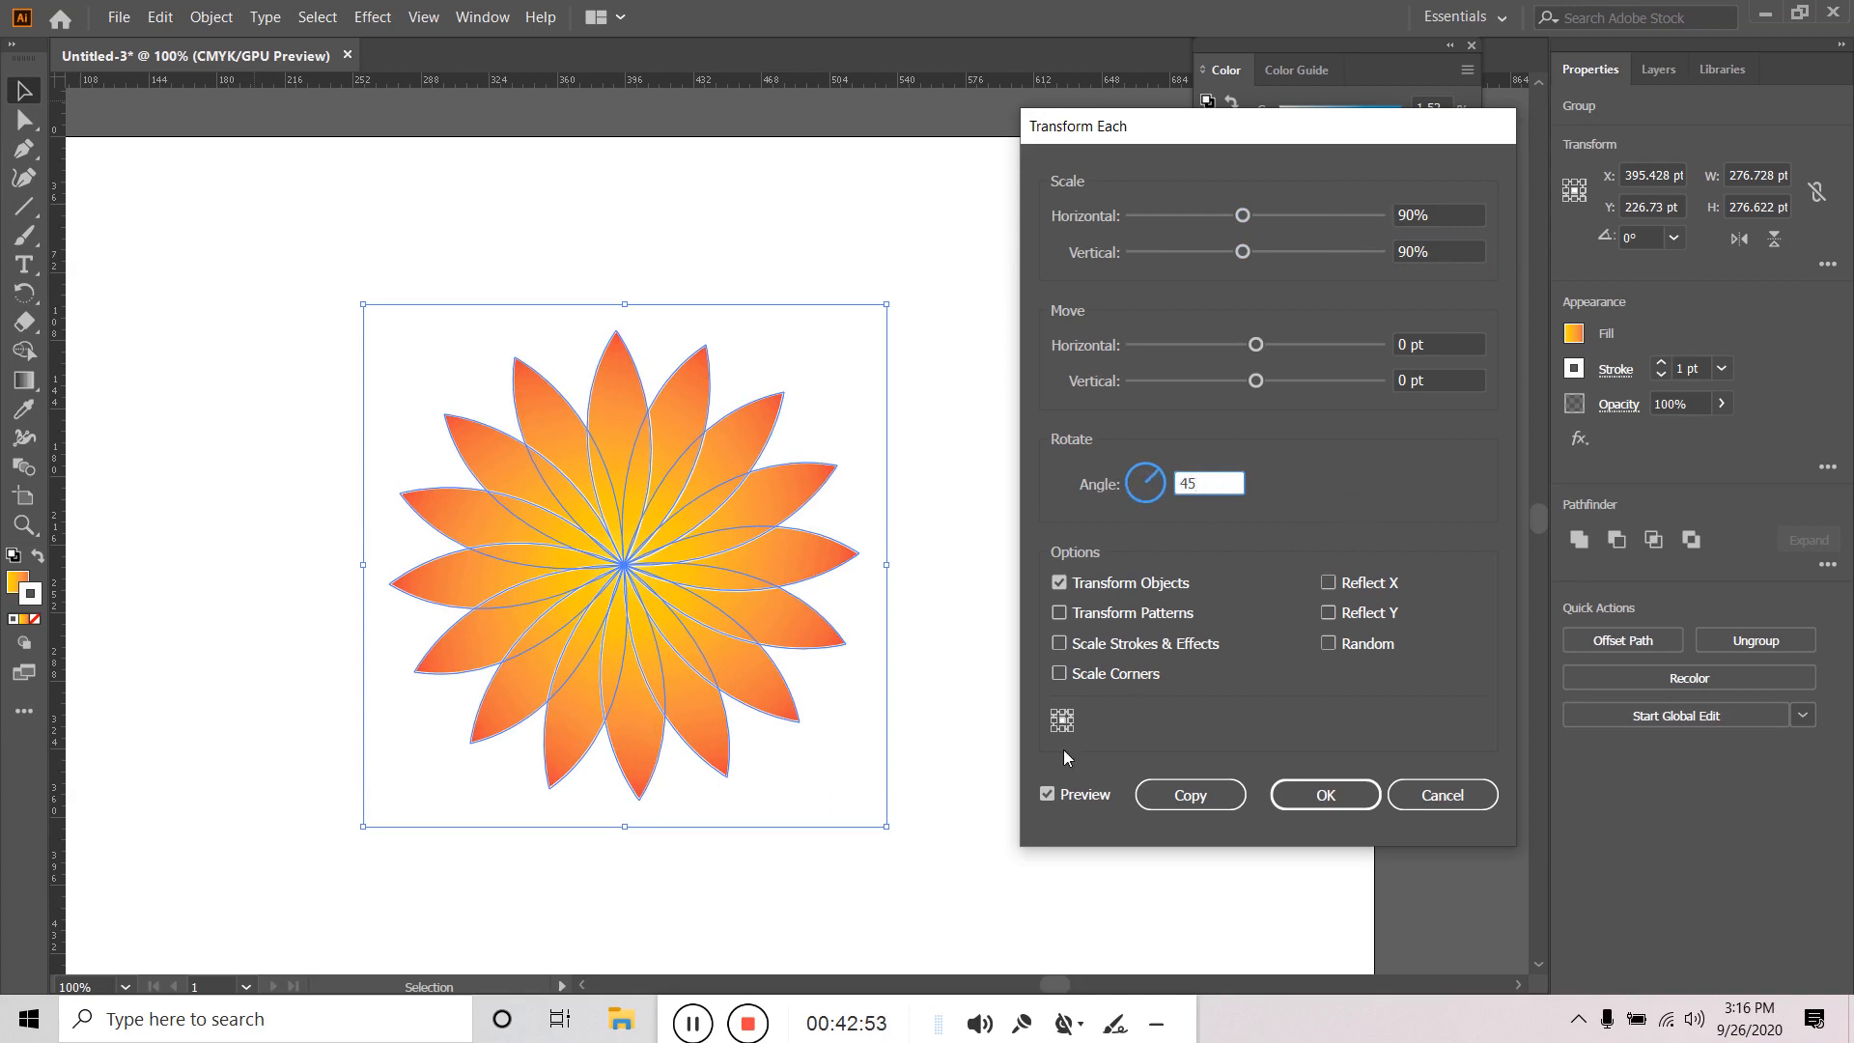
Try other reference points for the transform, restore the centre point and create the scaled, rotated copy of the flower.
{"action": "left_click", "coordinate": [1070, 716]}
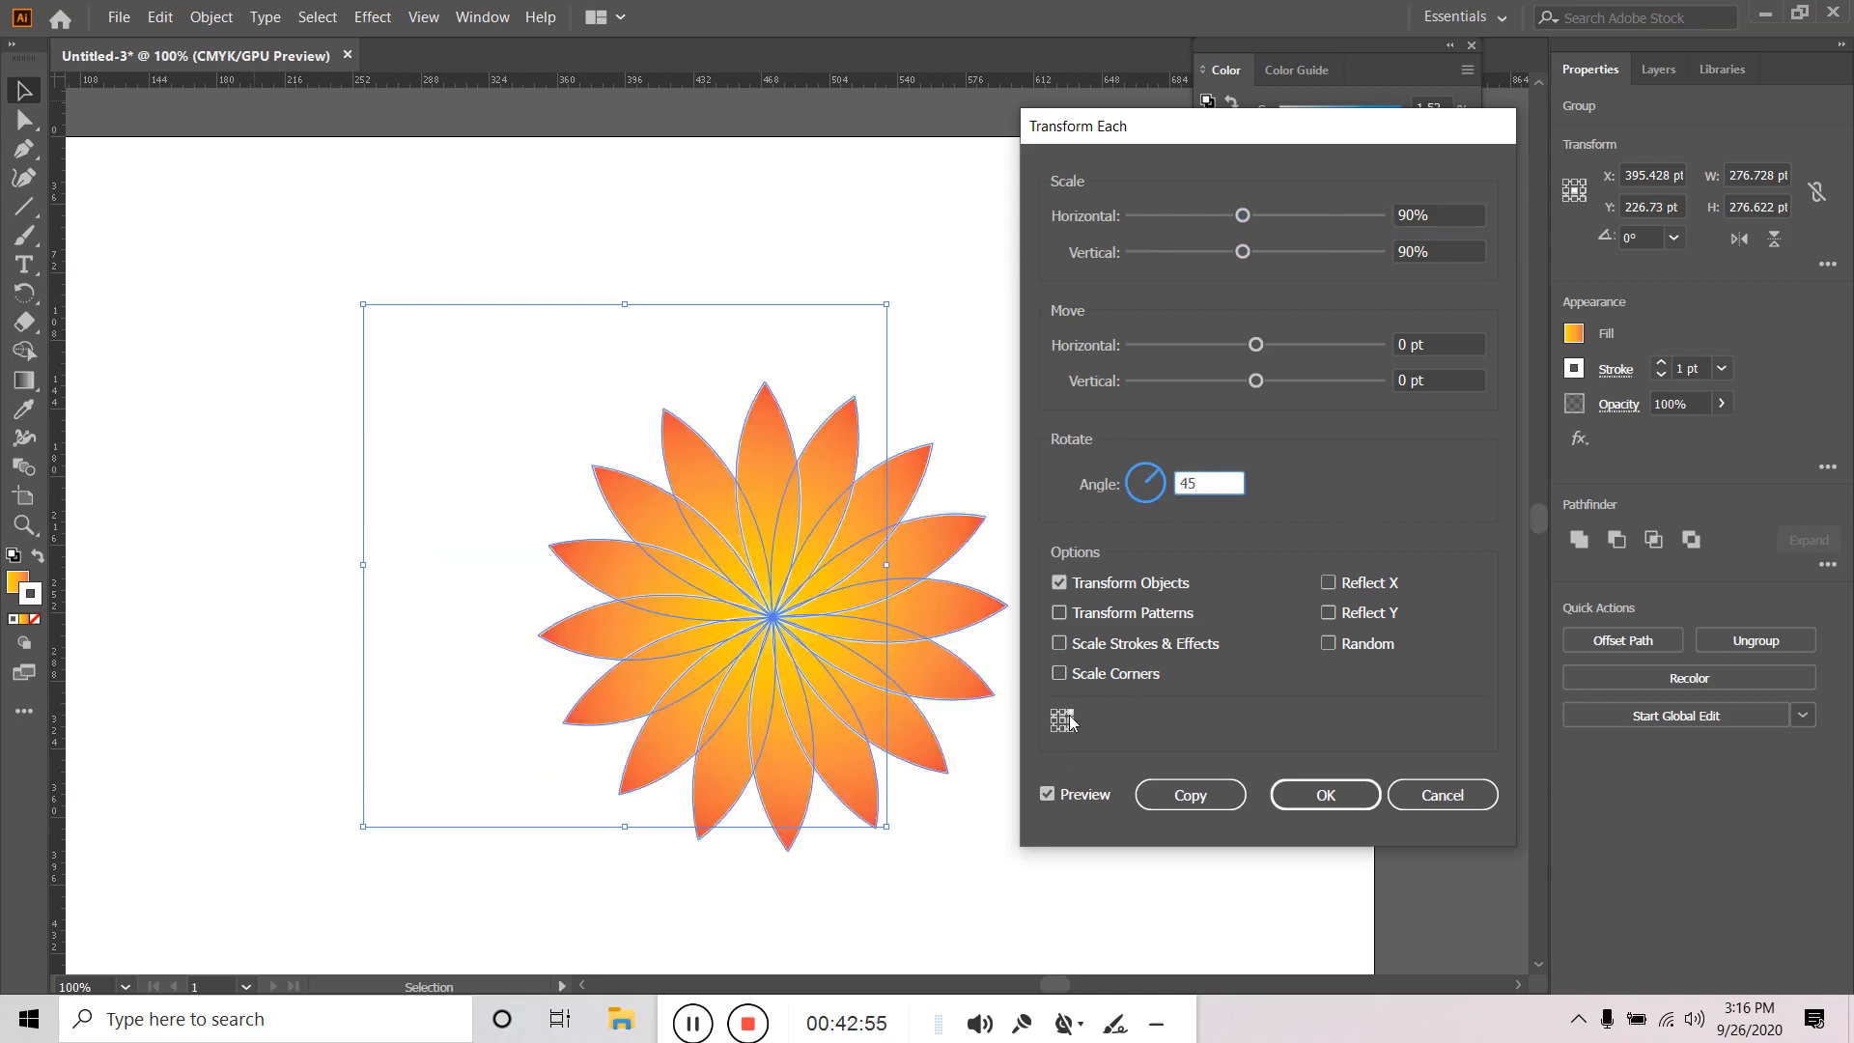
{"action": "left_click", "coordinate": [1054, 729]}
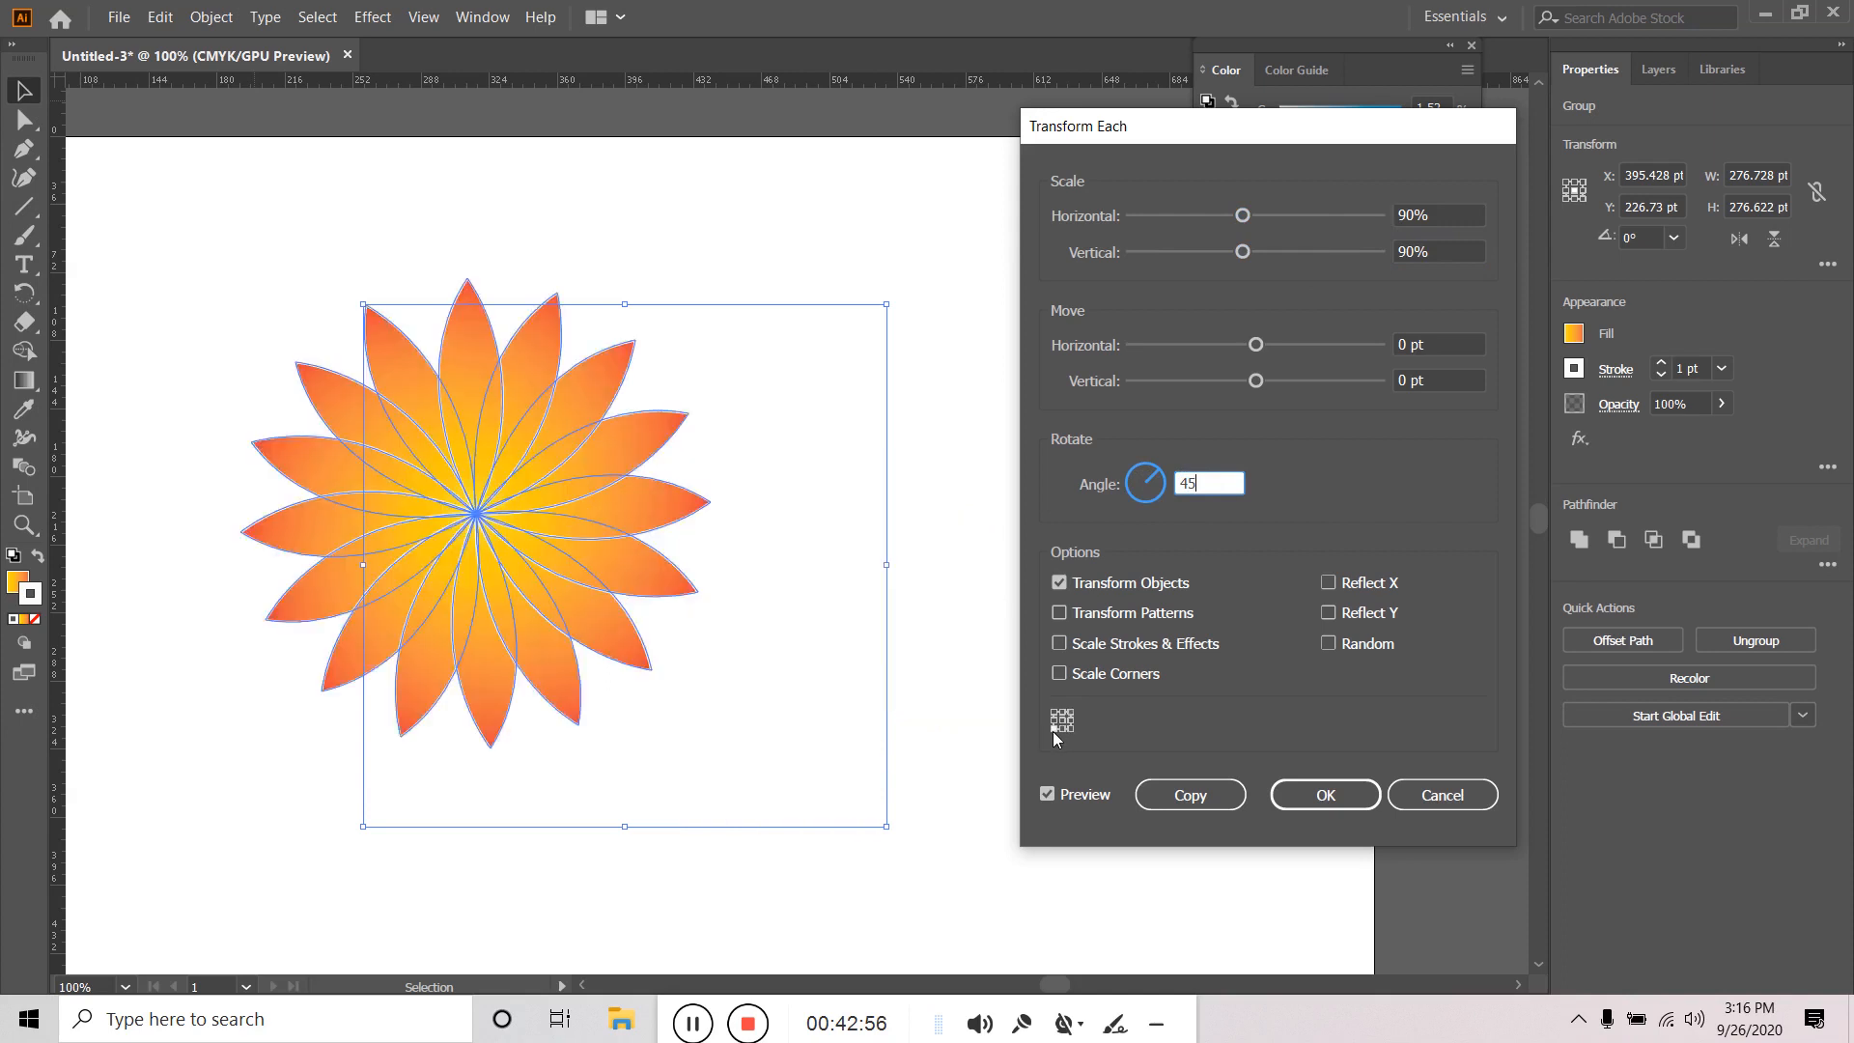
{"action": "left_click", "coordinate": [1061, 720]}
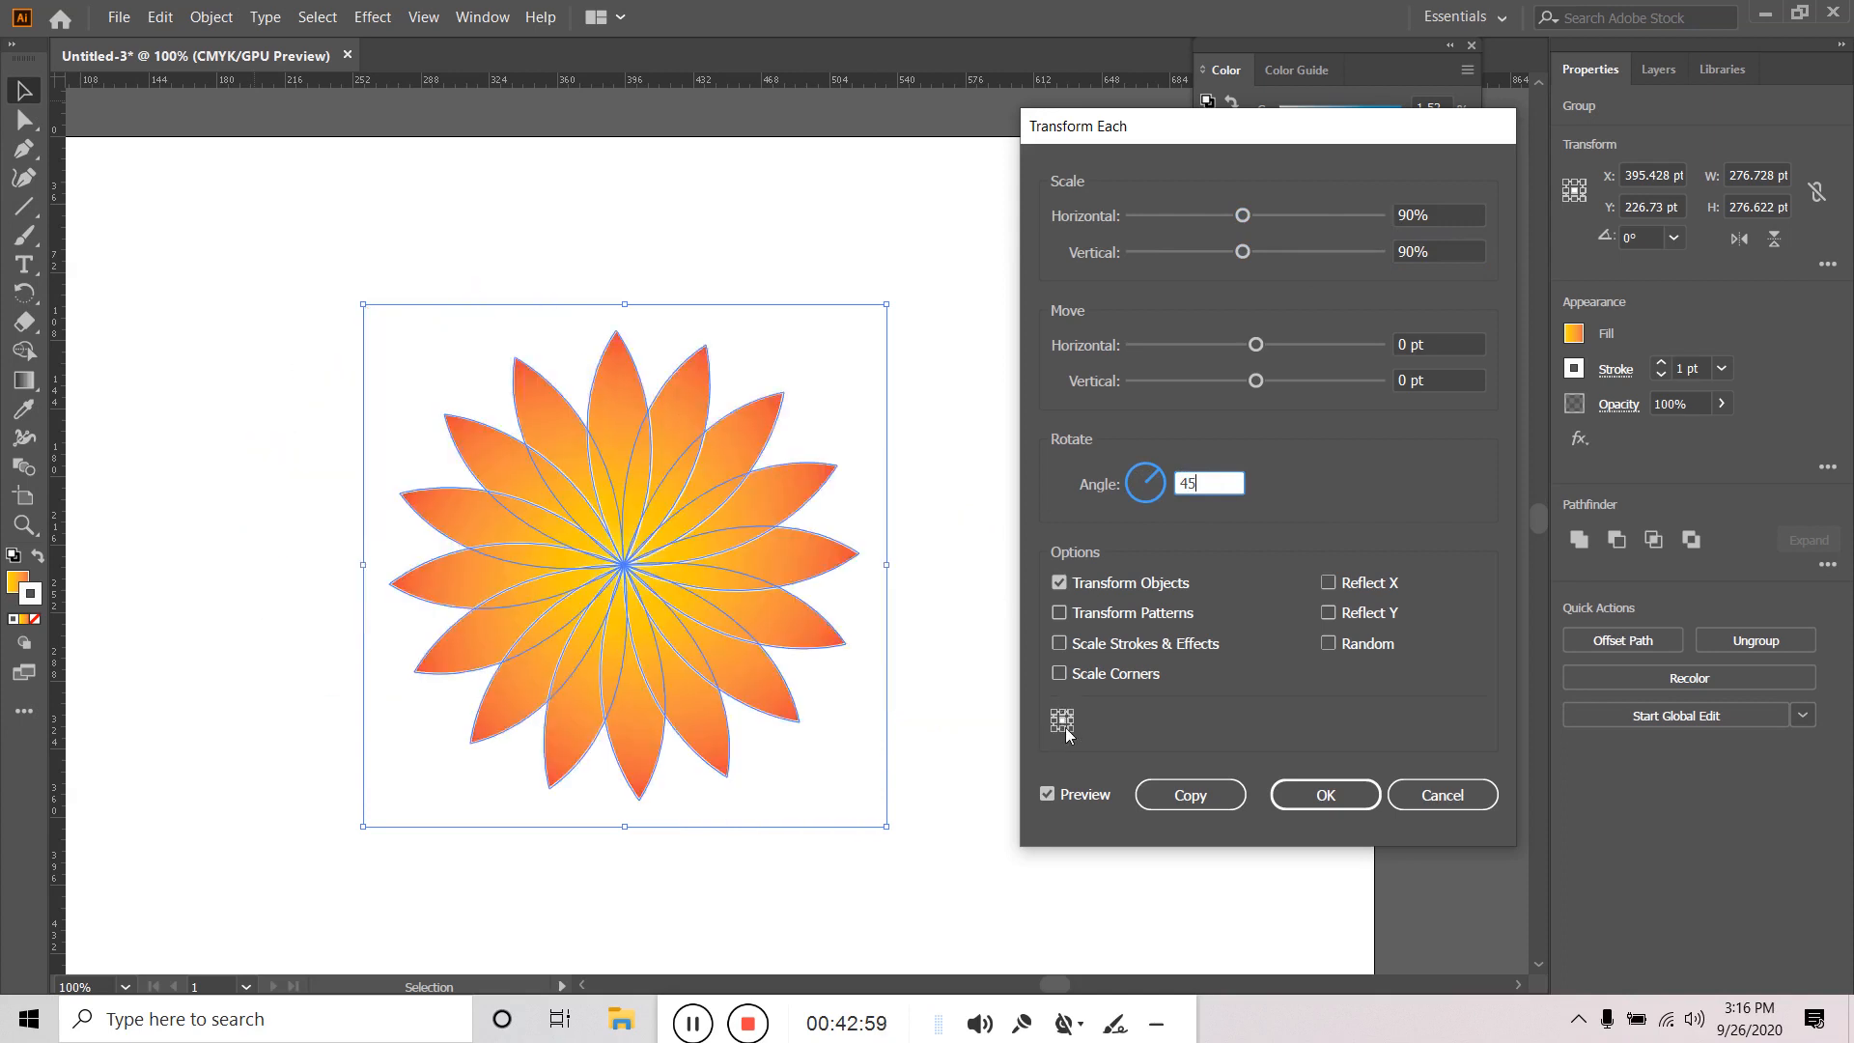
{"action": "left_click", "coordinate": [1236, 802]}
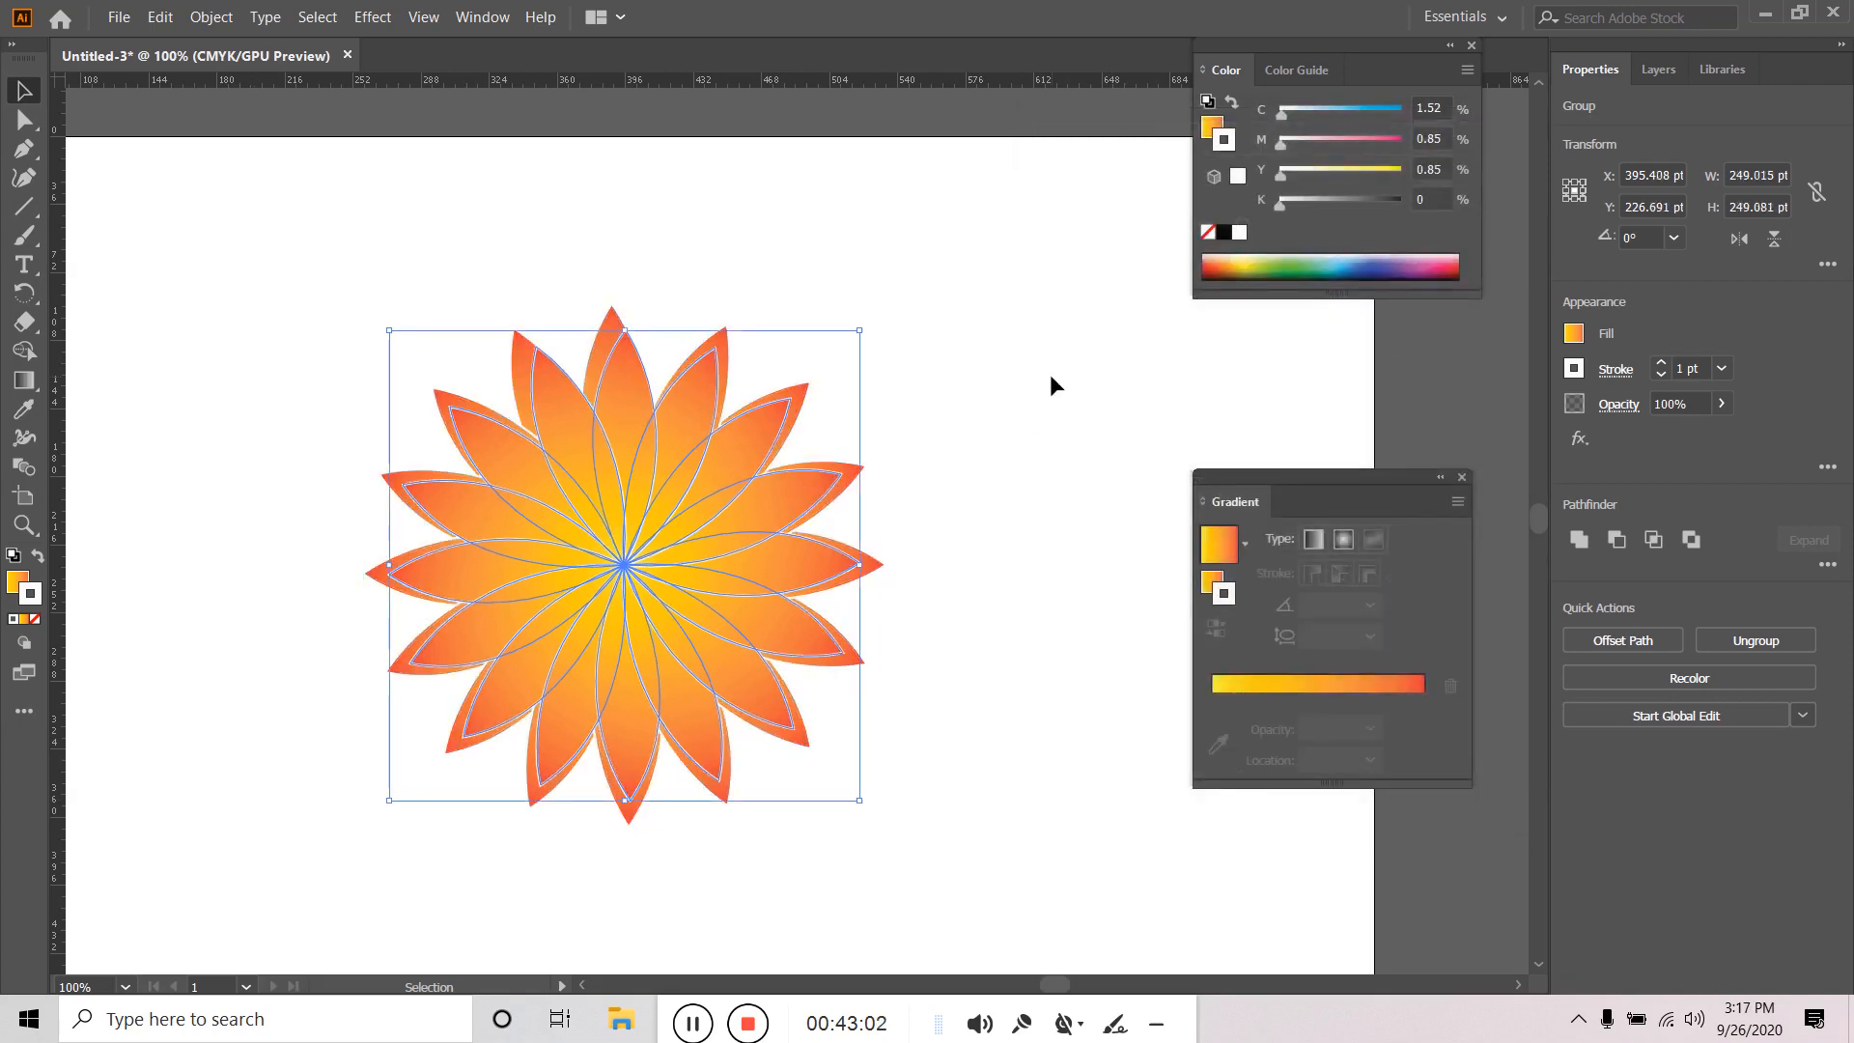
Repeat the 90%, 45° copy until progressively smaller flowers fill the centre, and deselect the artwork.
{"action": "key", "text": "ctrl+d"}
{"action": "key", "text": "ctrl+d"}
{"action": "key", "text": "ctrl+d"}
{"action": "key", "text": "ctrl+d"}
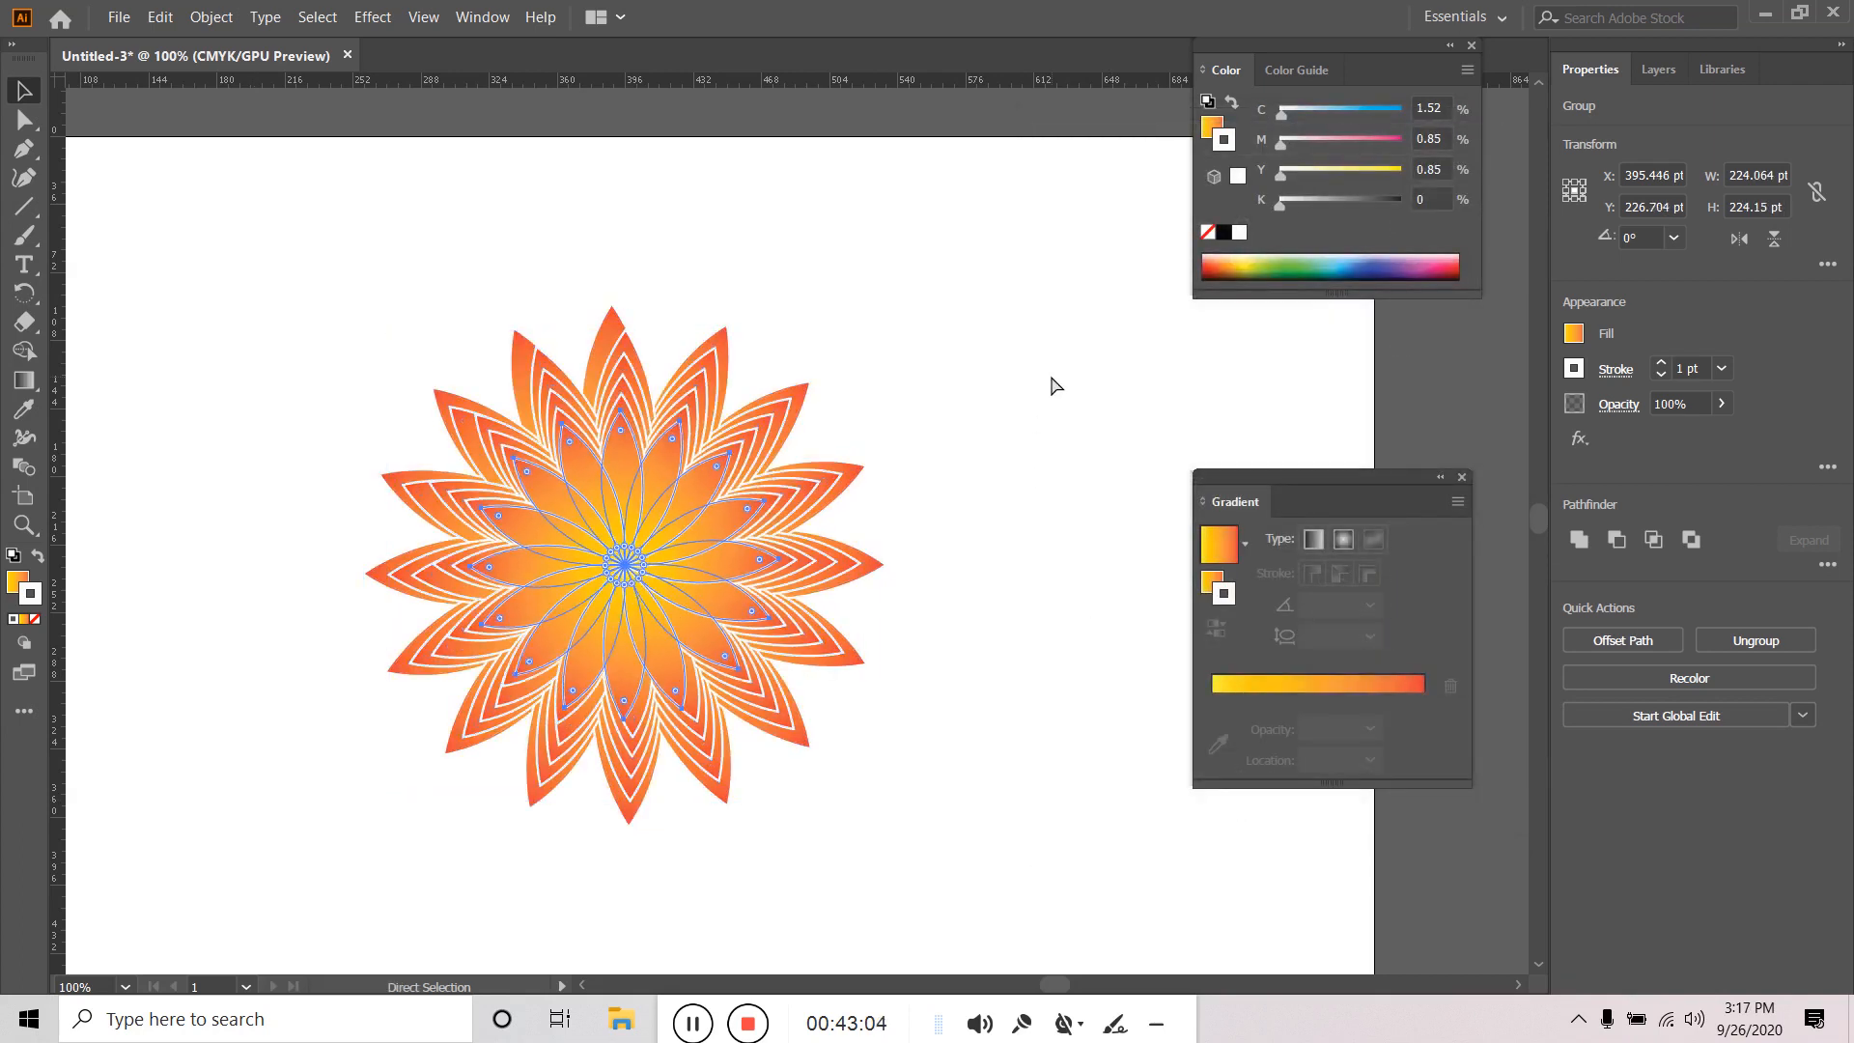
{"action": "key", "text": "ctrl+d"}
{"action": "key", "text": "ctrl+d"}
{"action": "key", "text": "ctrl+d"}
{"action": "key", "text": "ctrl+d"}
{"action": "key", "text": "ctrl+d"}
{"action": "key", "text": "ctrl+d"}
{"action": "key", "text": "ctrl+d"}
{"action": "key", "text": "ctrl+d"}
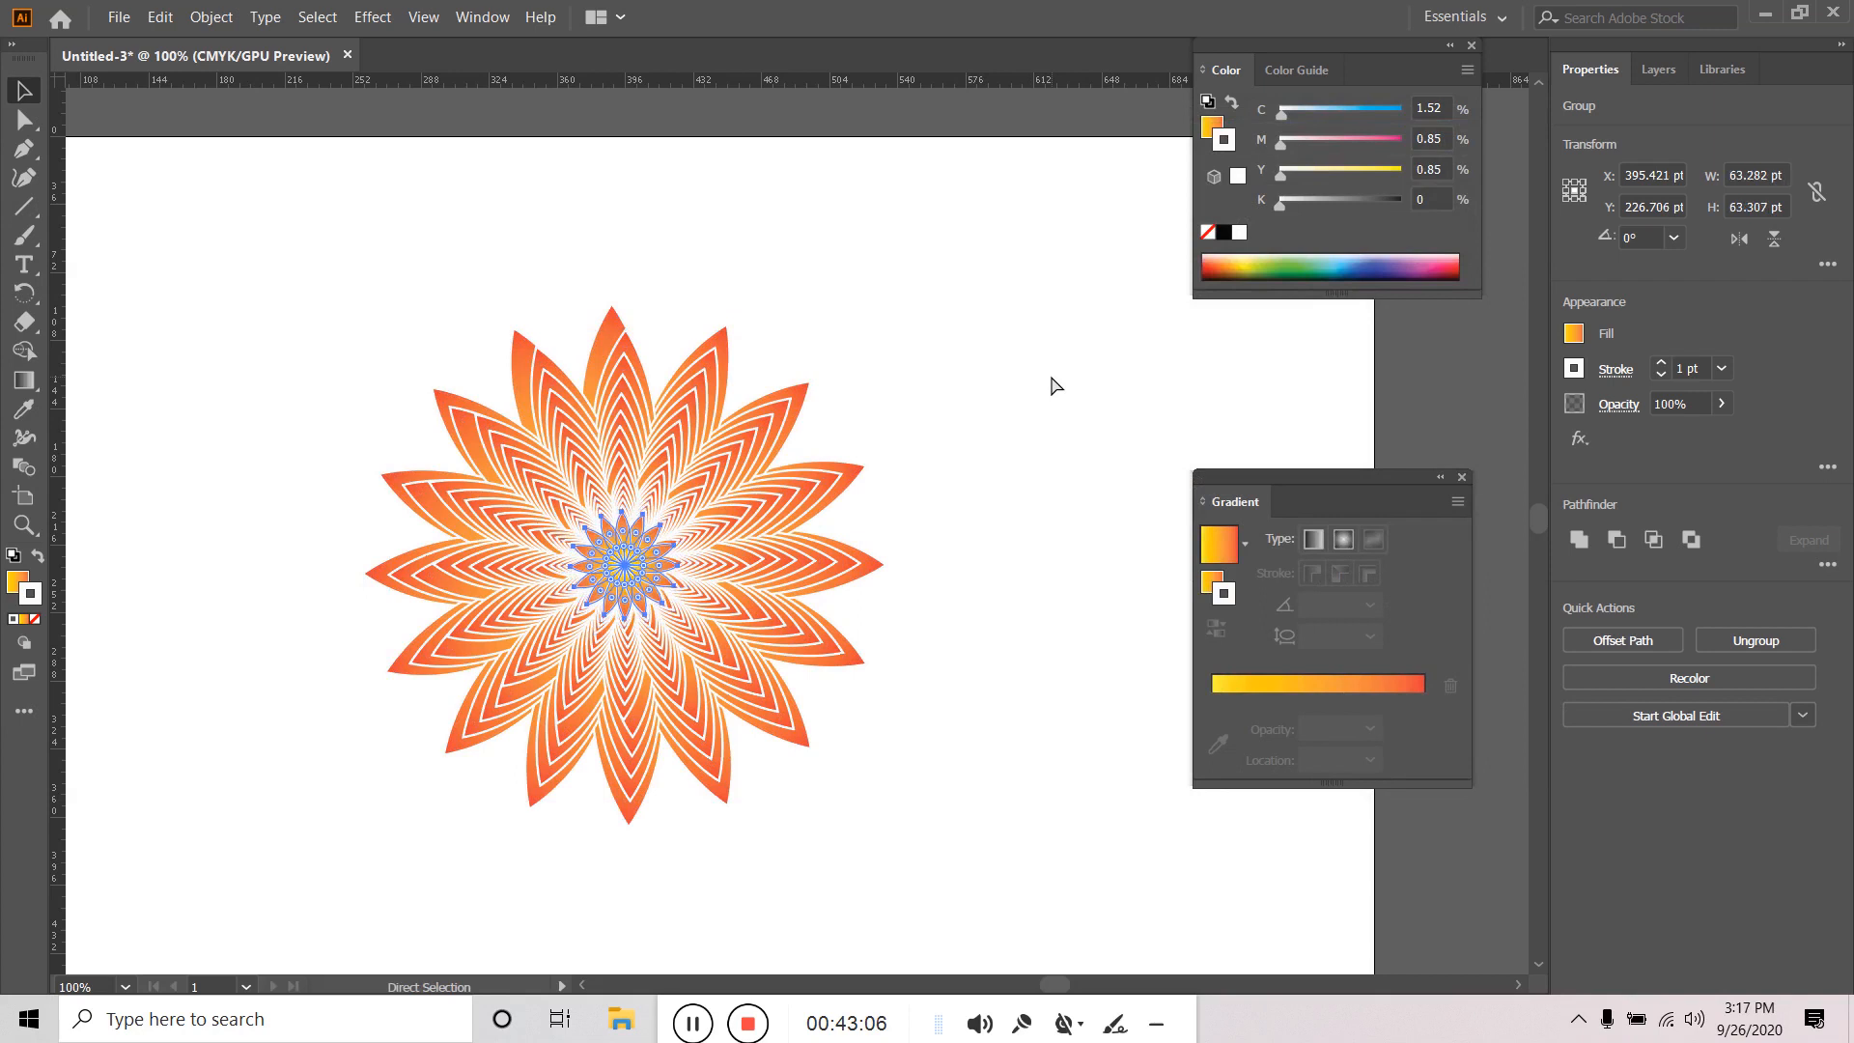
{"action": "key", "text": "ctrl+d"}
{"action": "key", "text": "ctrl+d"}
{"action": "key", "text": "ctrl+d"}
{"action": "key", "text": "ctrl+d"}
{"action": "key", "text": "ctrl+d"}
{"action": "key", "text": "ctrl+d"}
{"action": "key", "text": "ctrl+d"}
{"action": "key", "text": "ctrl+d"}
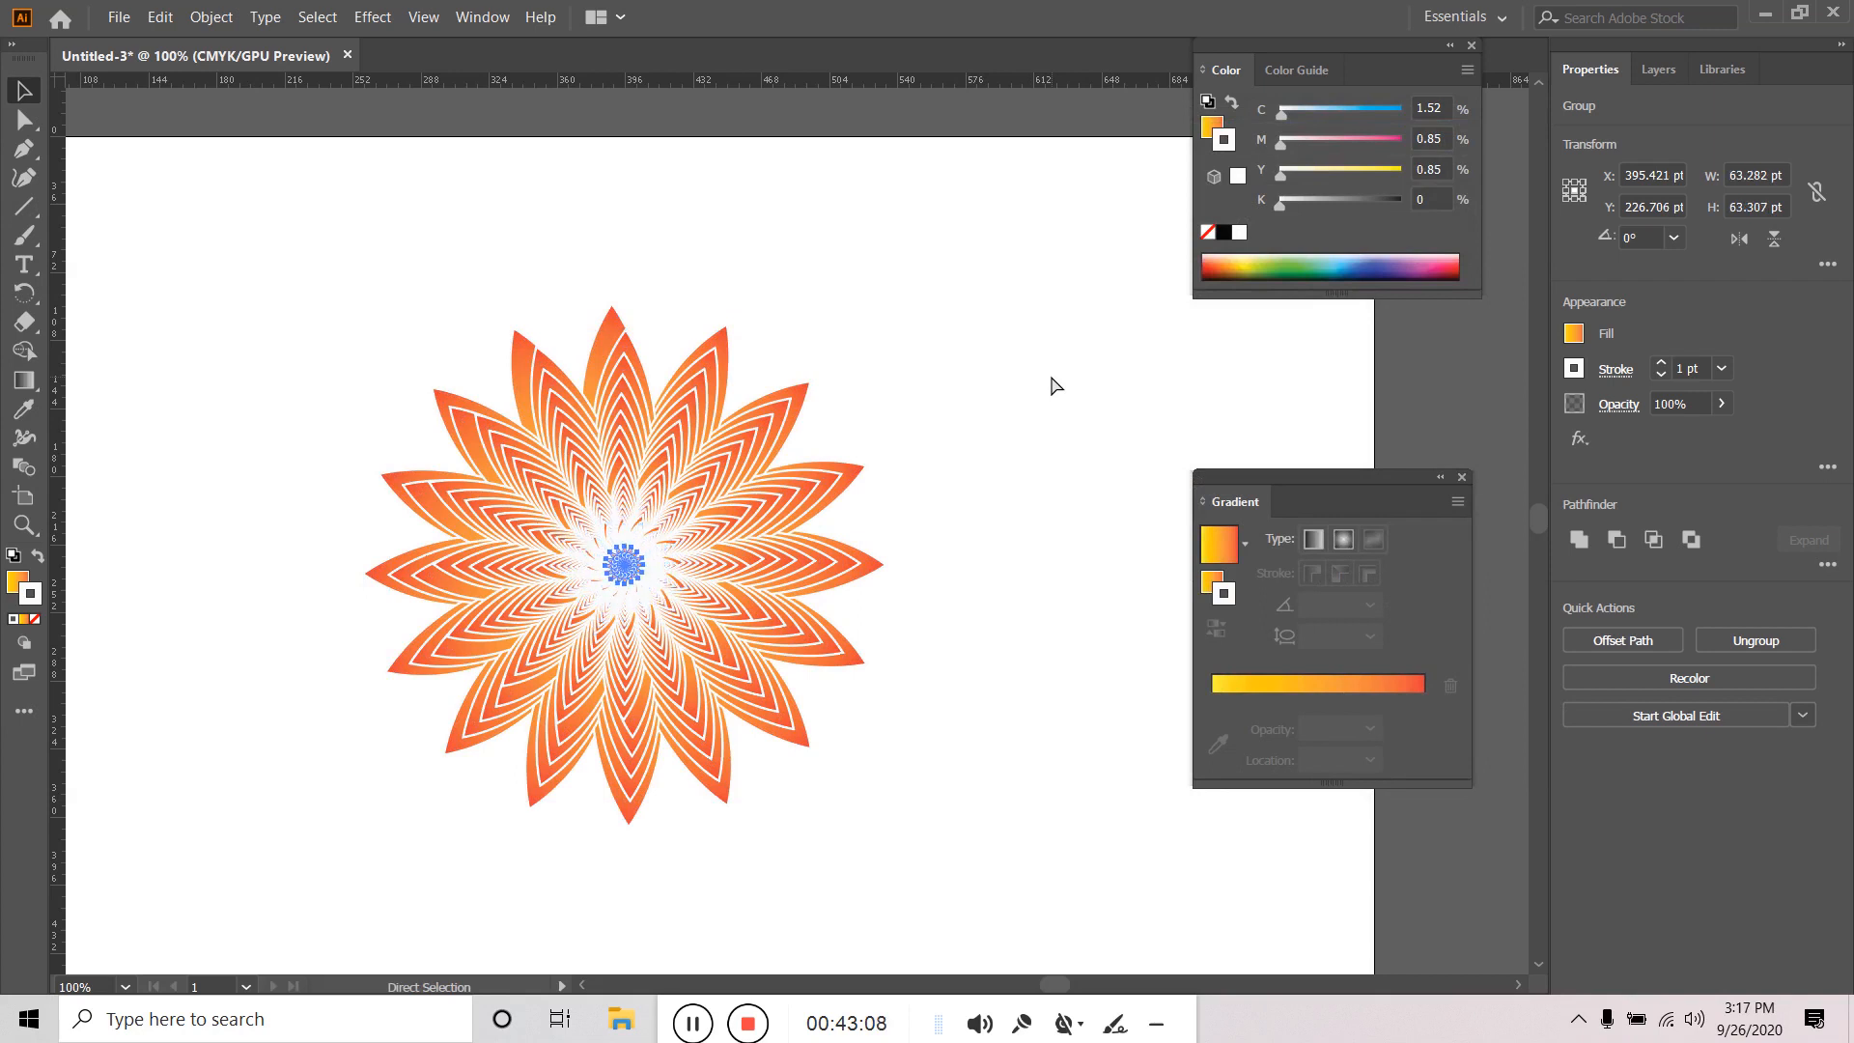
{"action": "left_click", "coordinate": [1051, 378]}
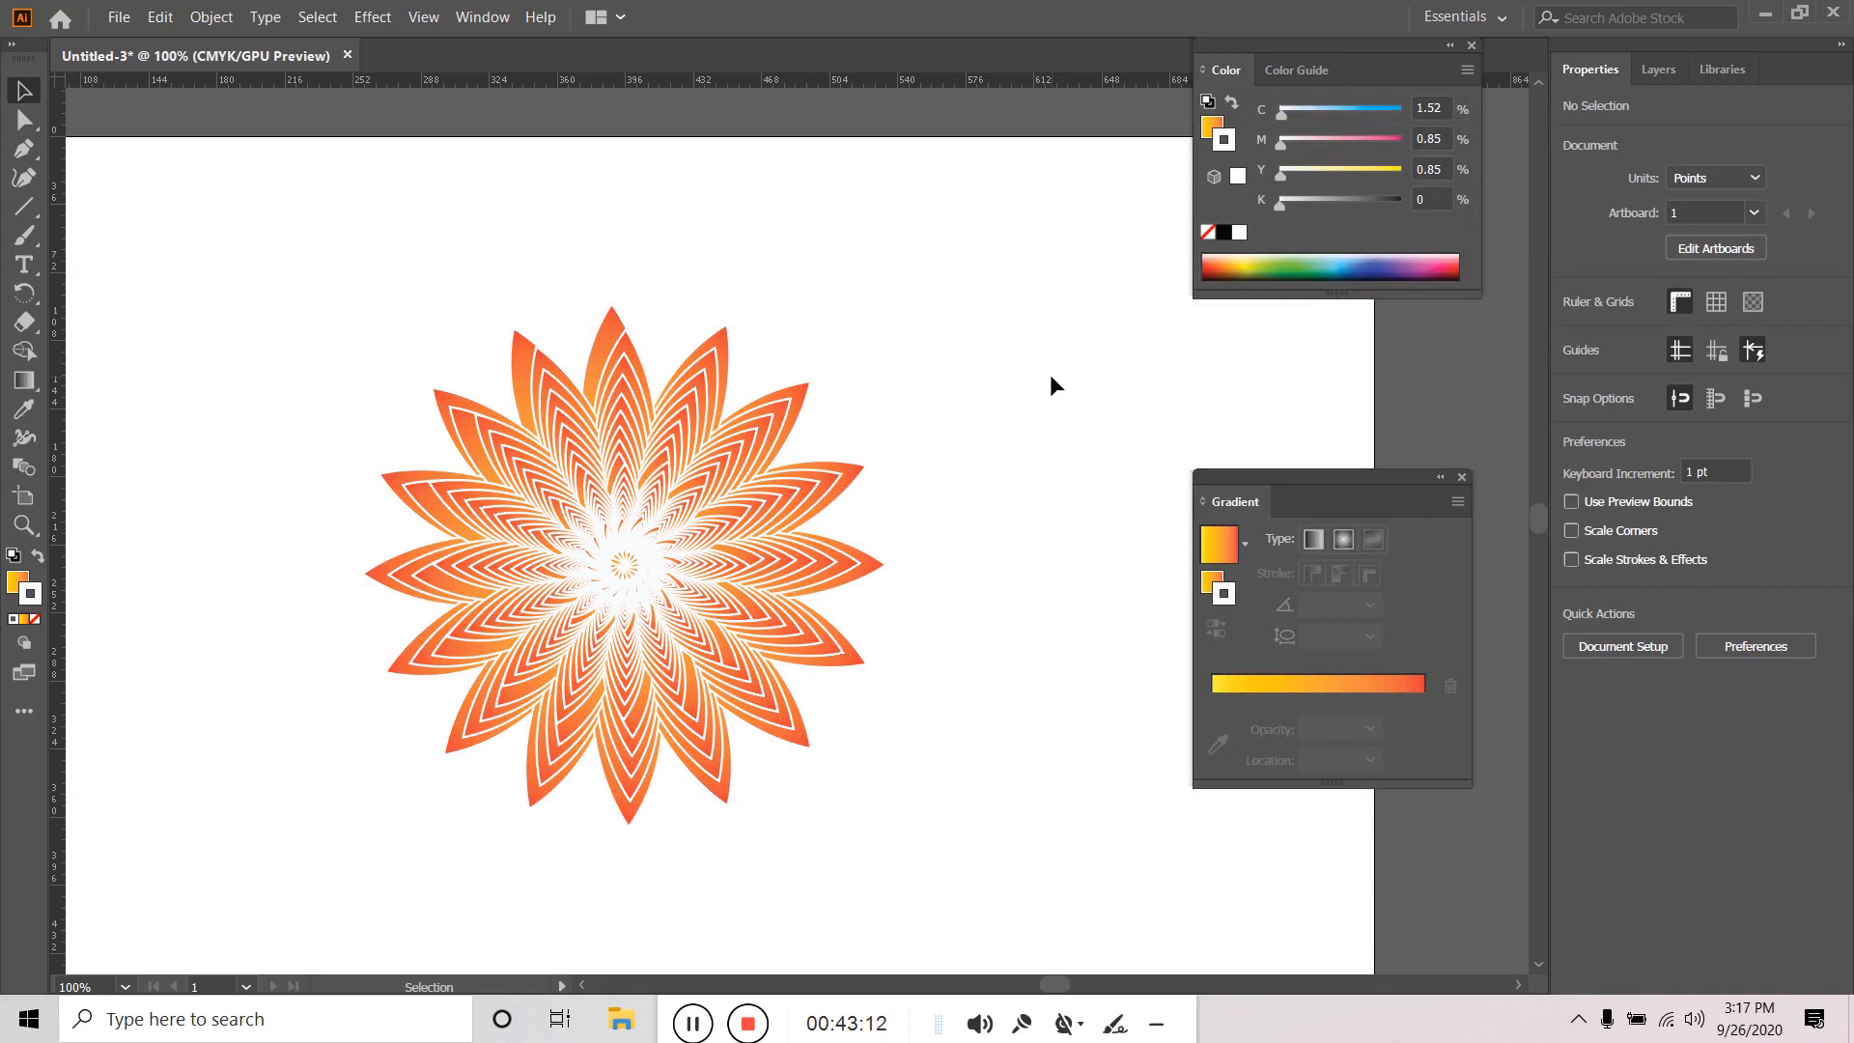
{"action": "key", "text": "ctrl+minus"}
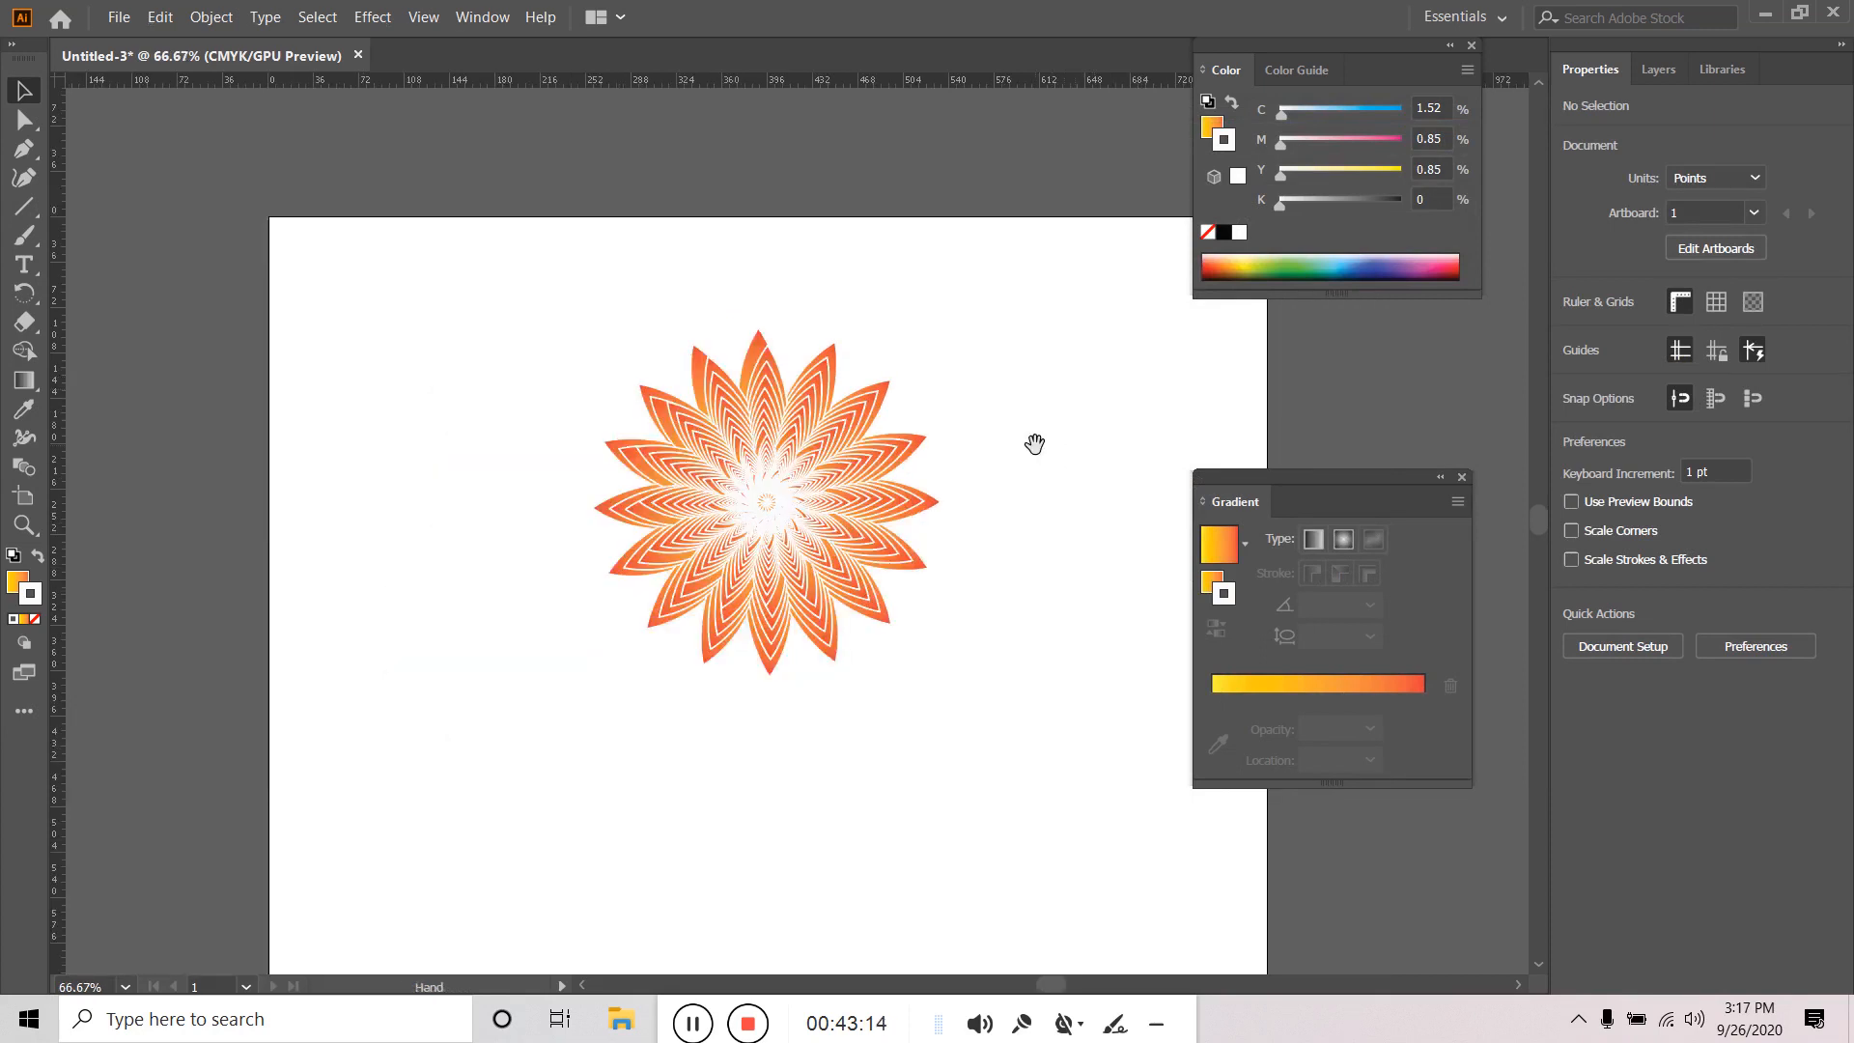
{"action": "left_click_drag", "start_coordinate": [1035, 443], "coordinate": [916, 366]}
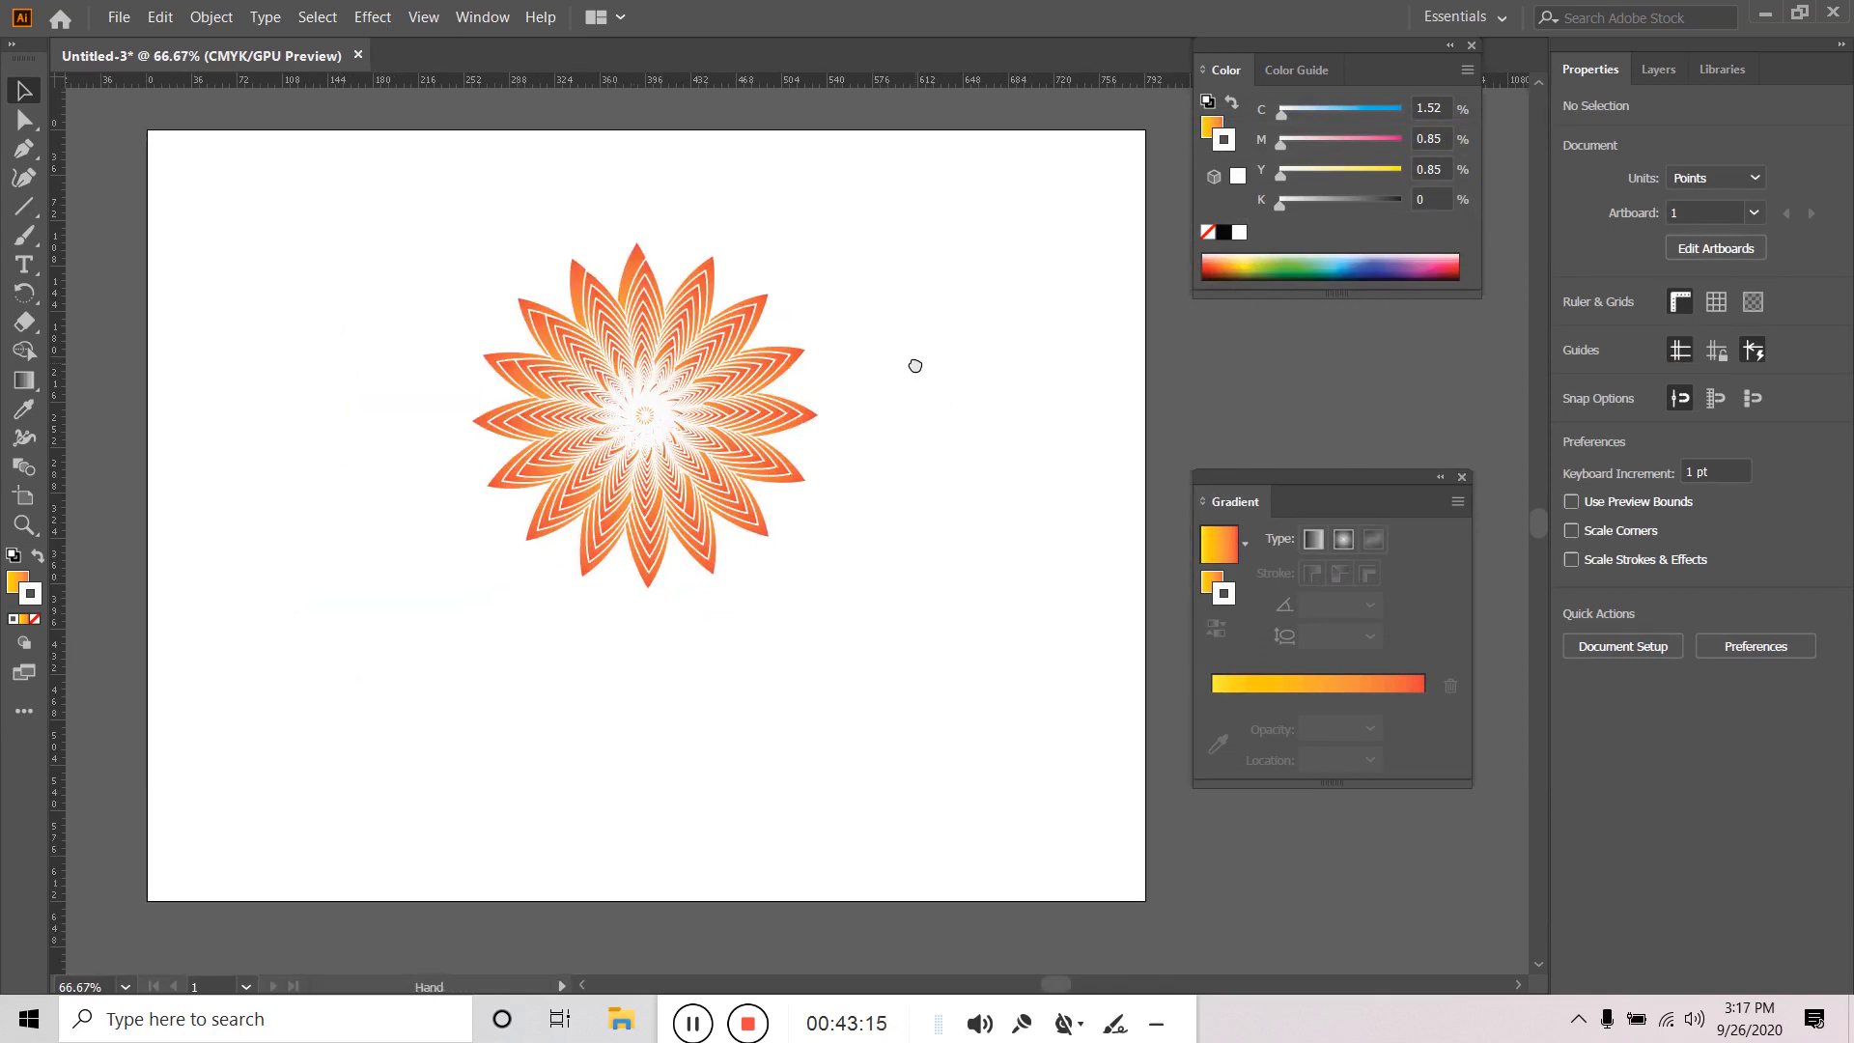
{"action": "left_click", "coordinate": [688, 1028]}
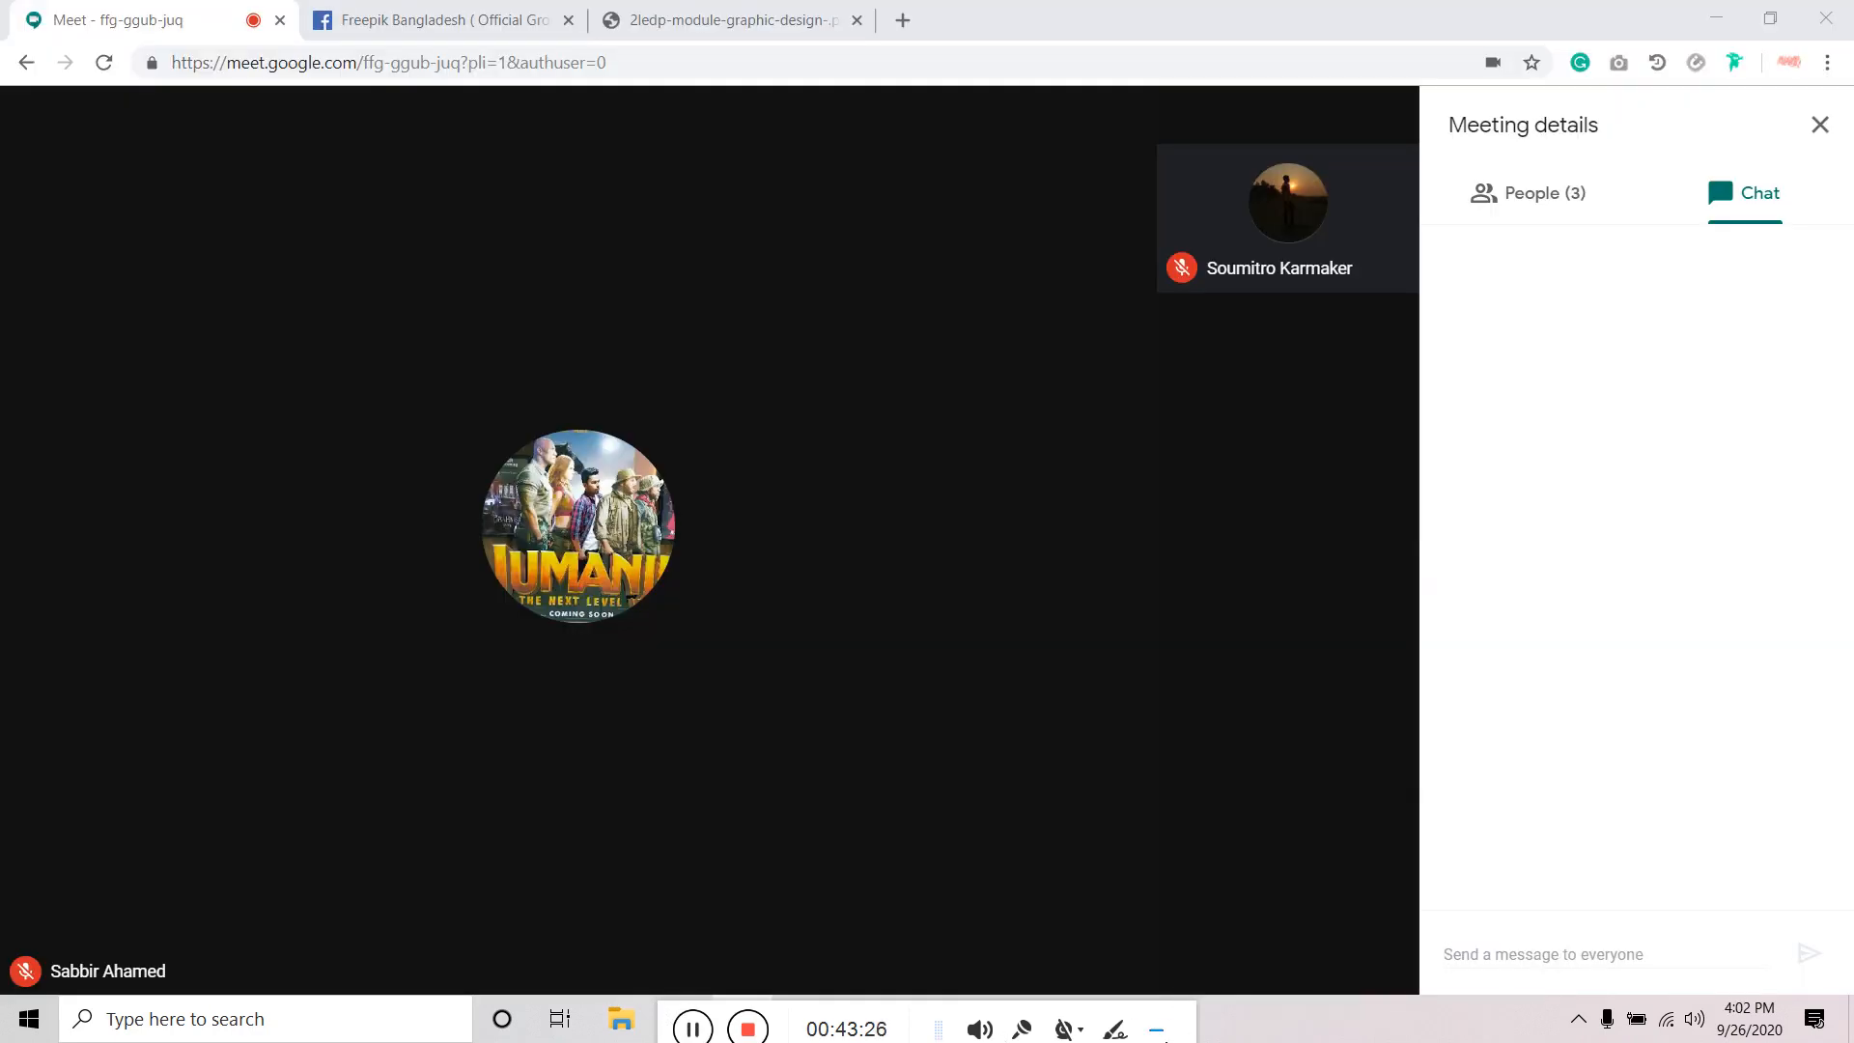
Turn on the microphone in the Google Meet call.
{"action": "mouse_move", "coordinate": [770, 923]}
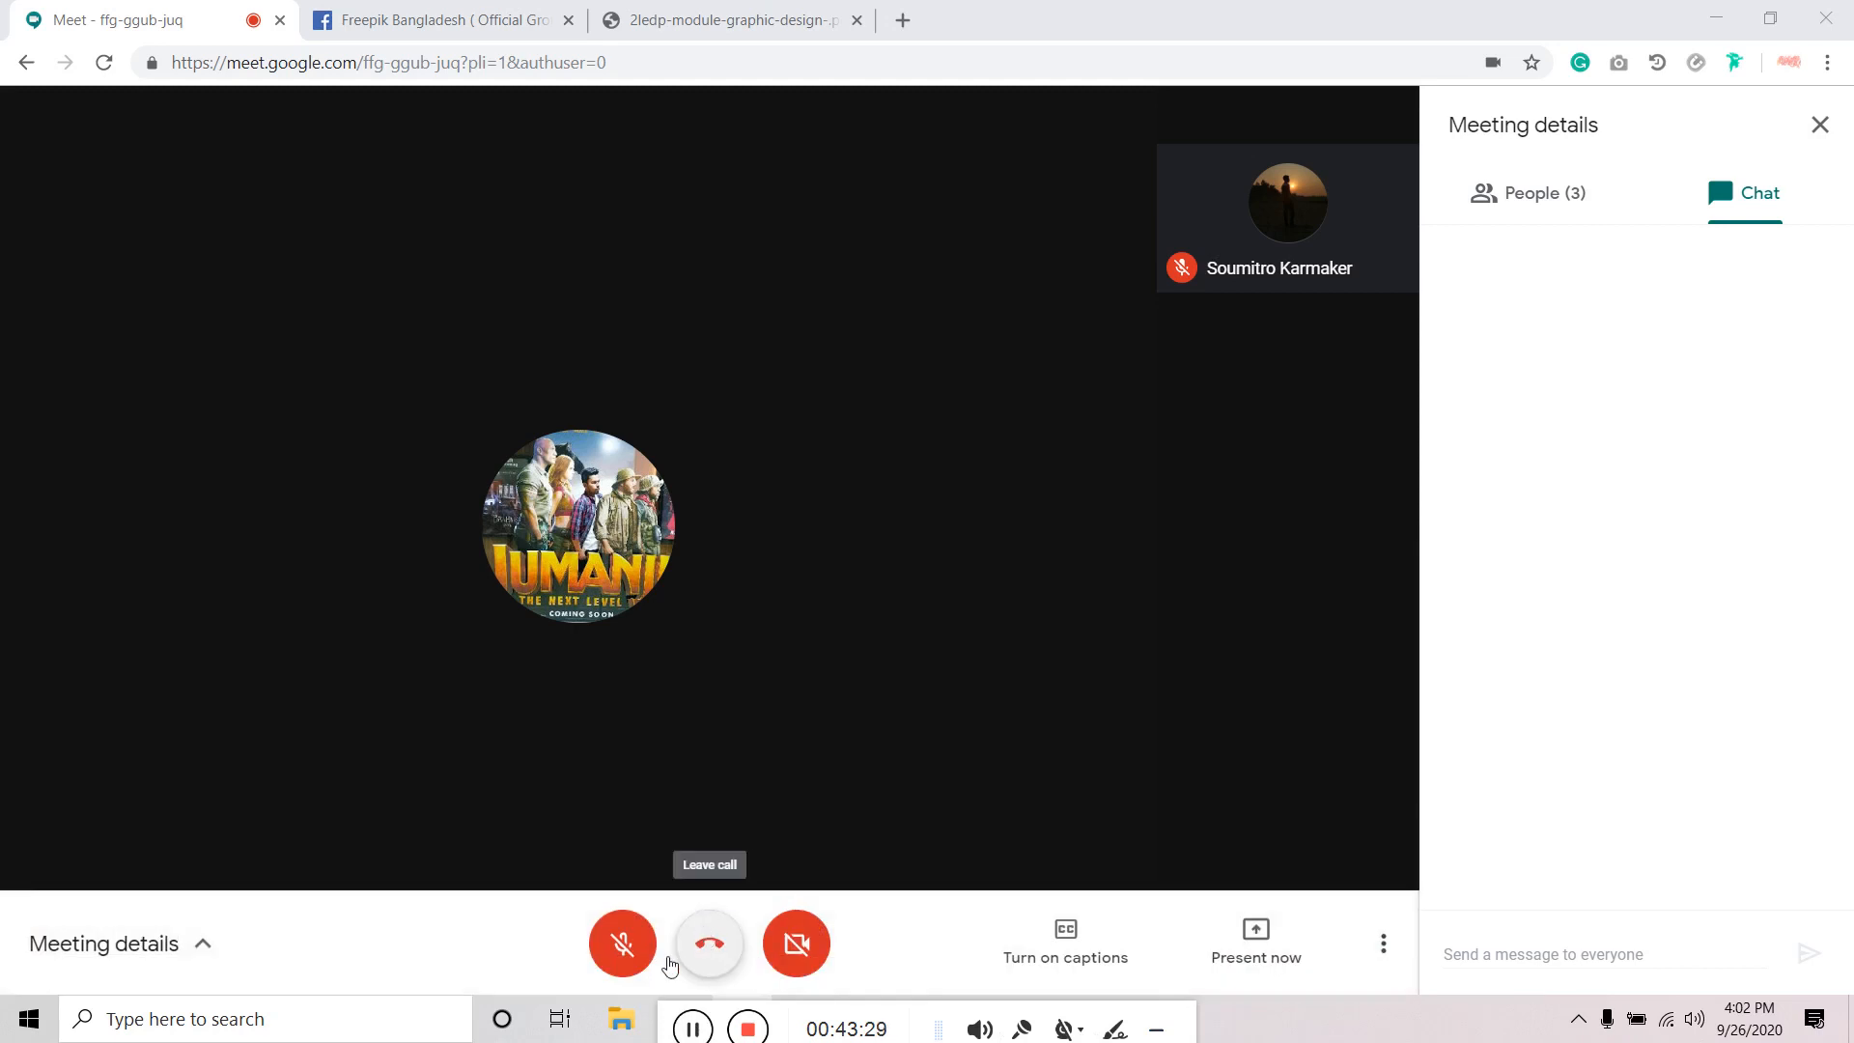
{"action": "left_click", "coordinate": [636, 964]}
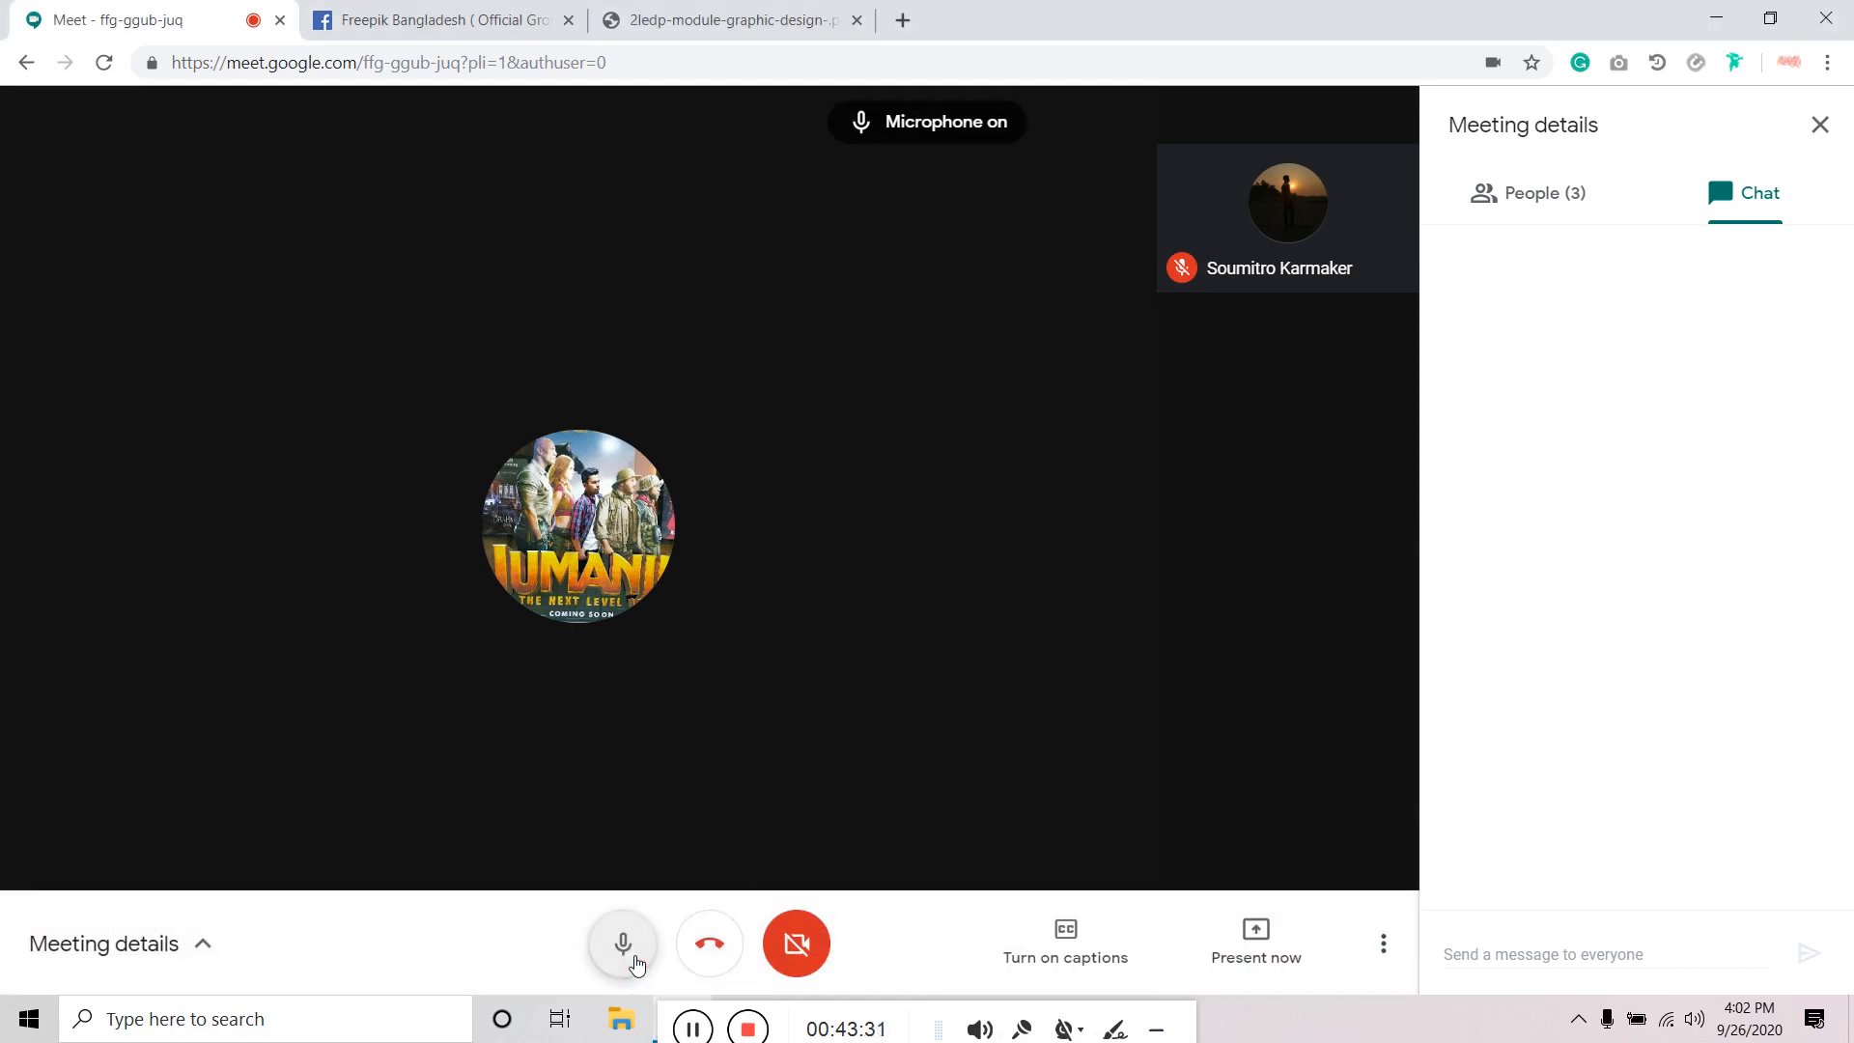
Switch to Facebook and send "join the class" to the Graphics Design Batch-5, Tangail group chat.
{"action": "left_click", "coordinate": [471, 23]}
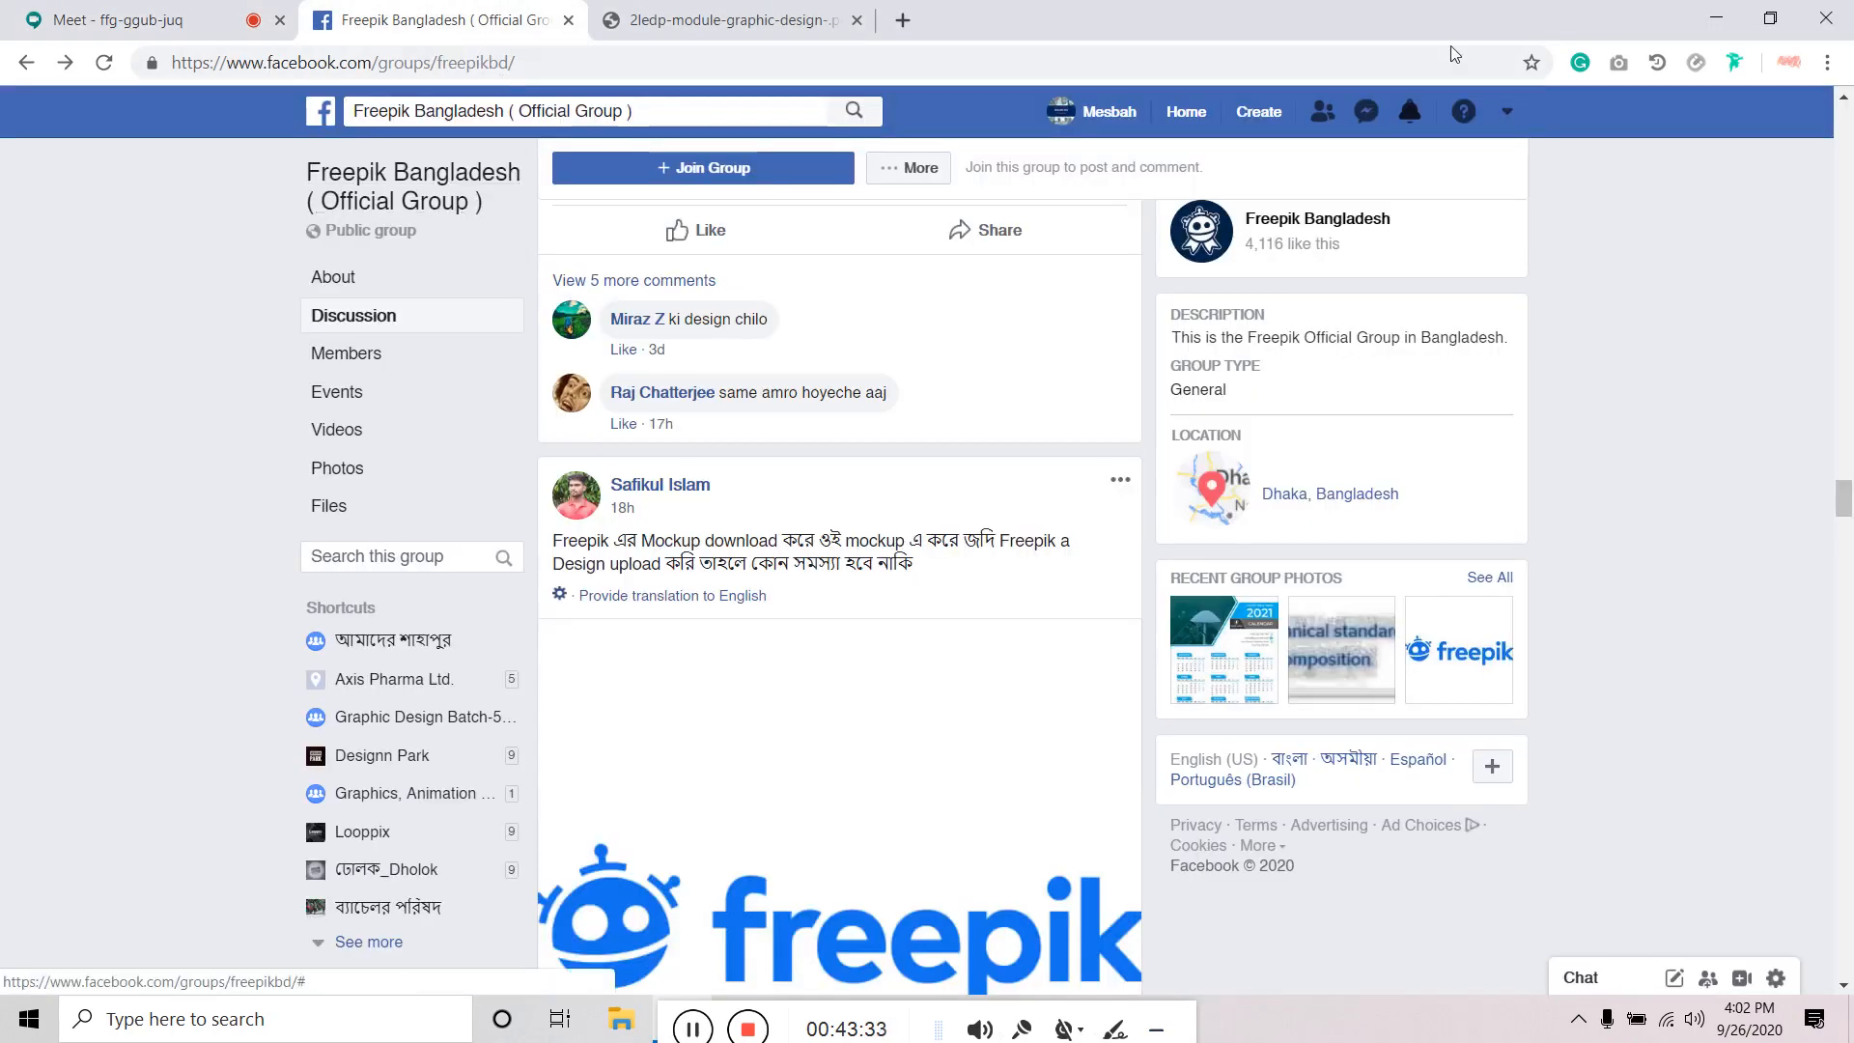
{"action": "left_click", "coordinate": [1366, 111]}
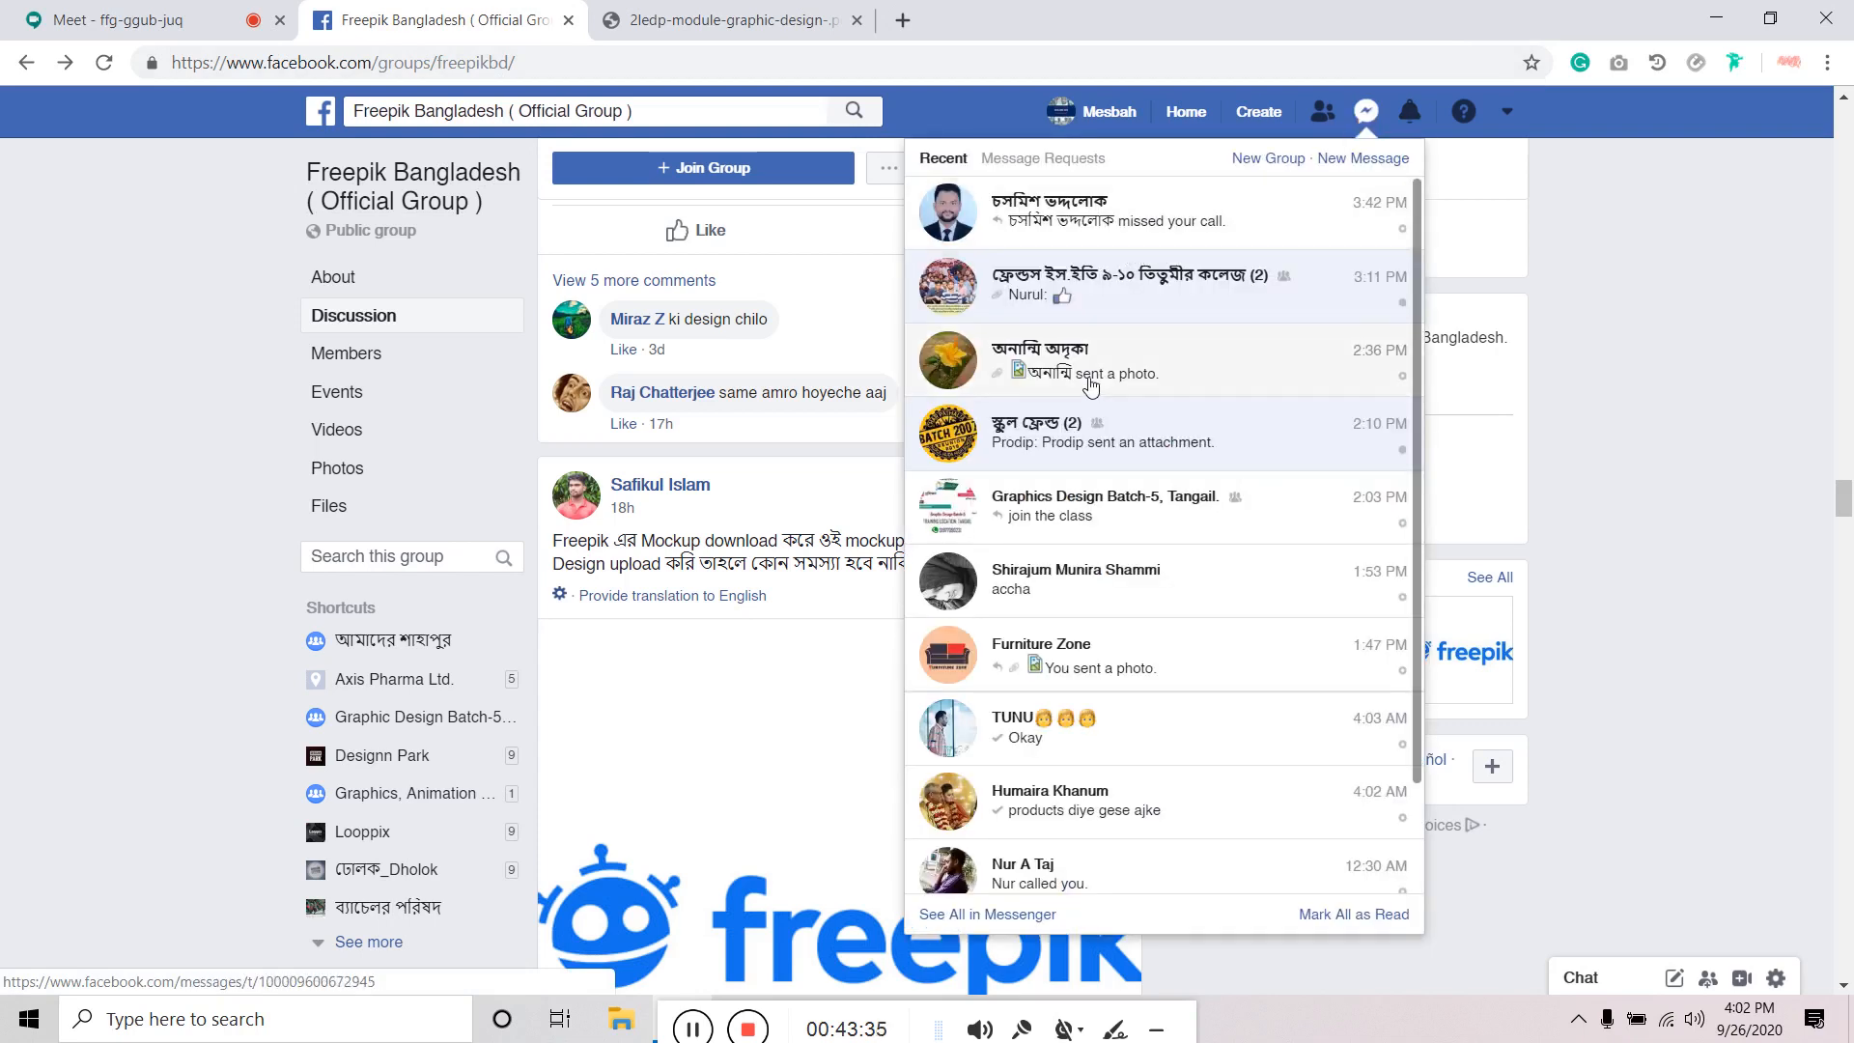
{"action": "left_click", "coordinate": [1120, 514]}
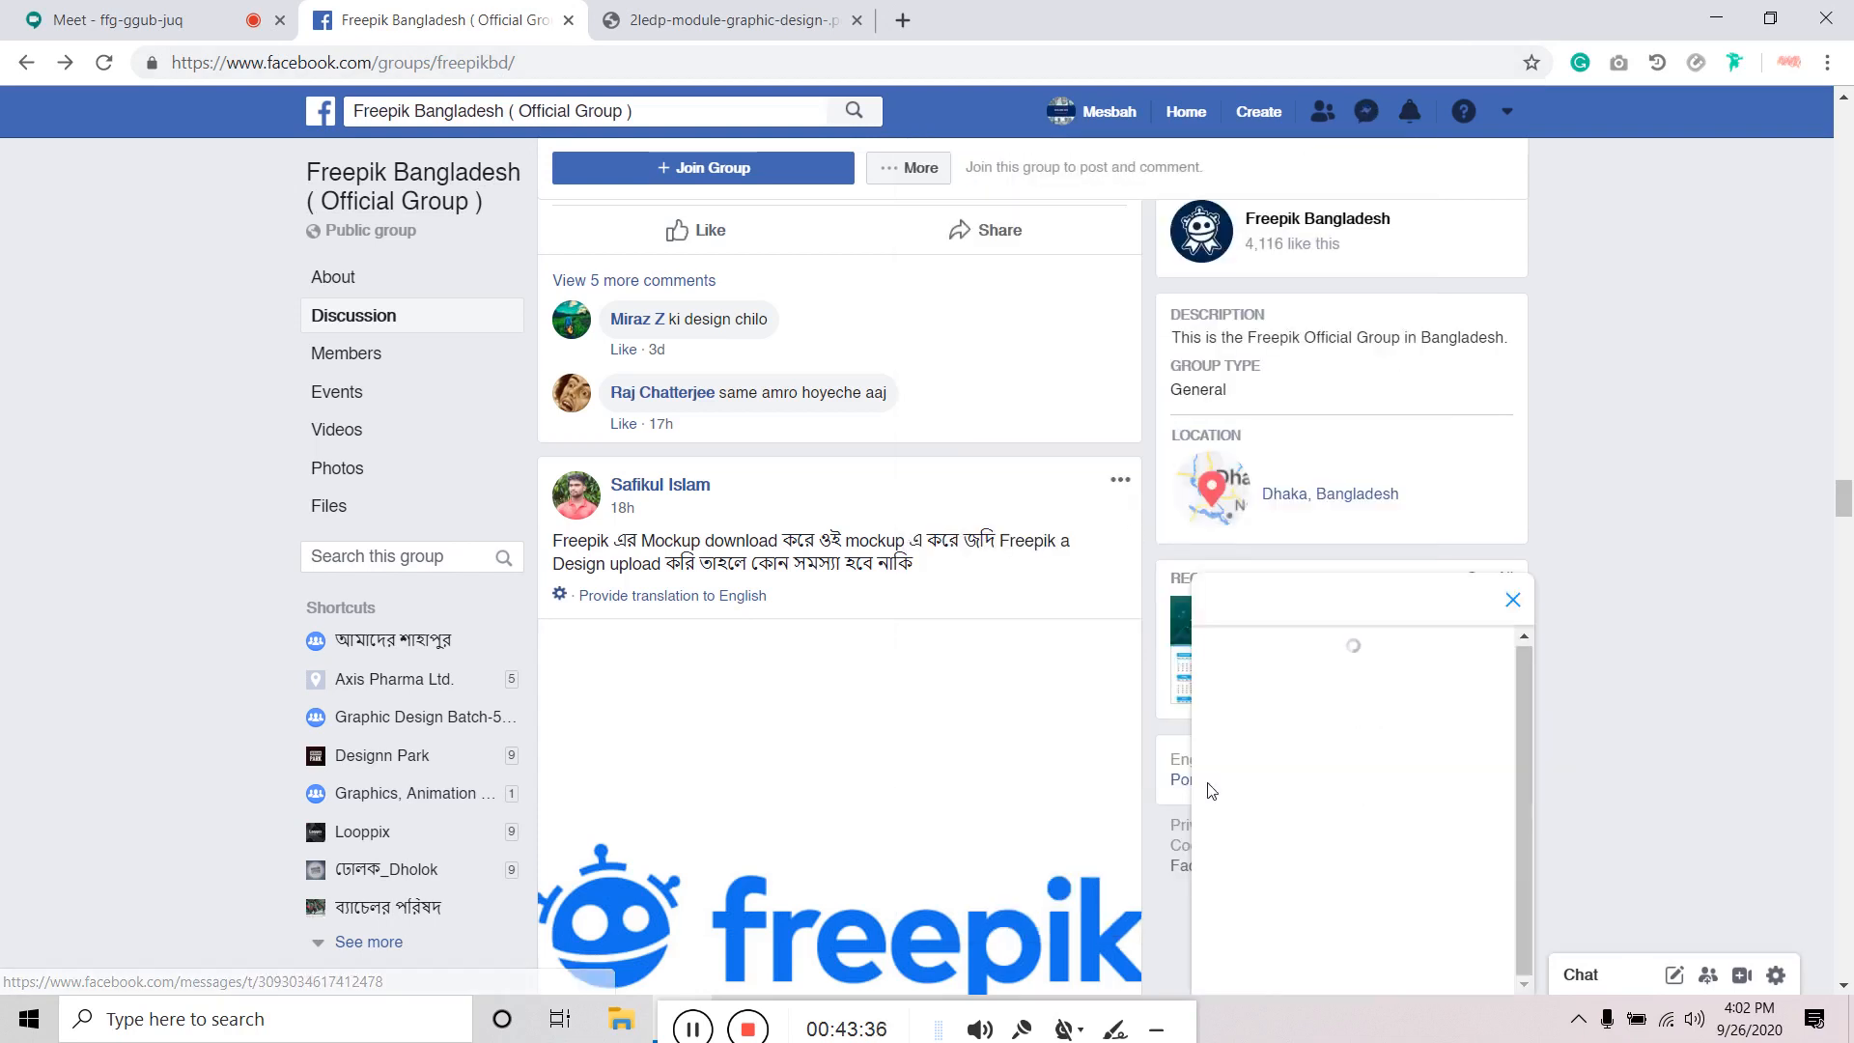
{"action": "type", "text": "join"}
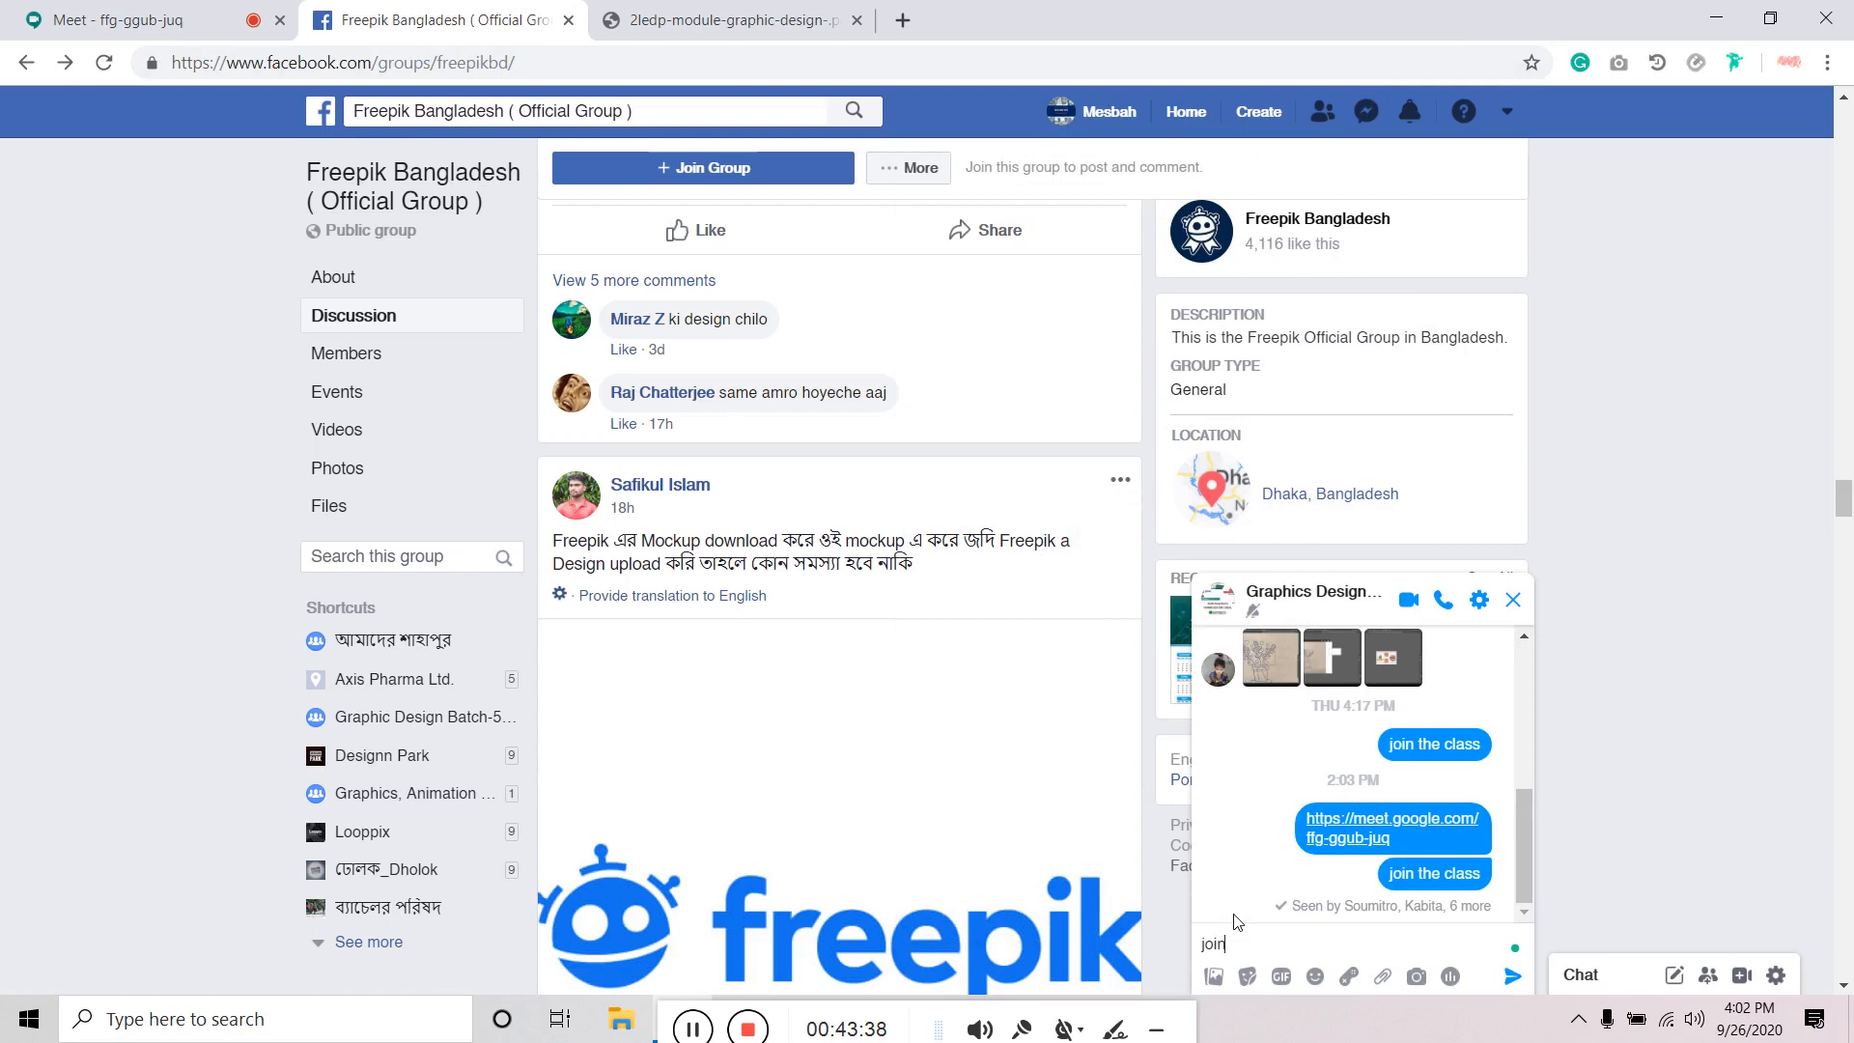
{"action": "type", "text": " the class"}
{"action": "key", "text": "Return"}
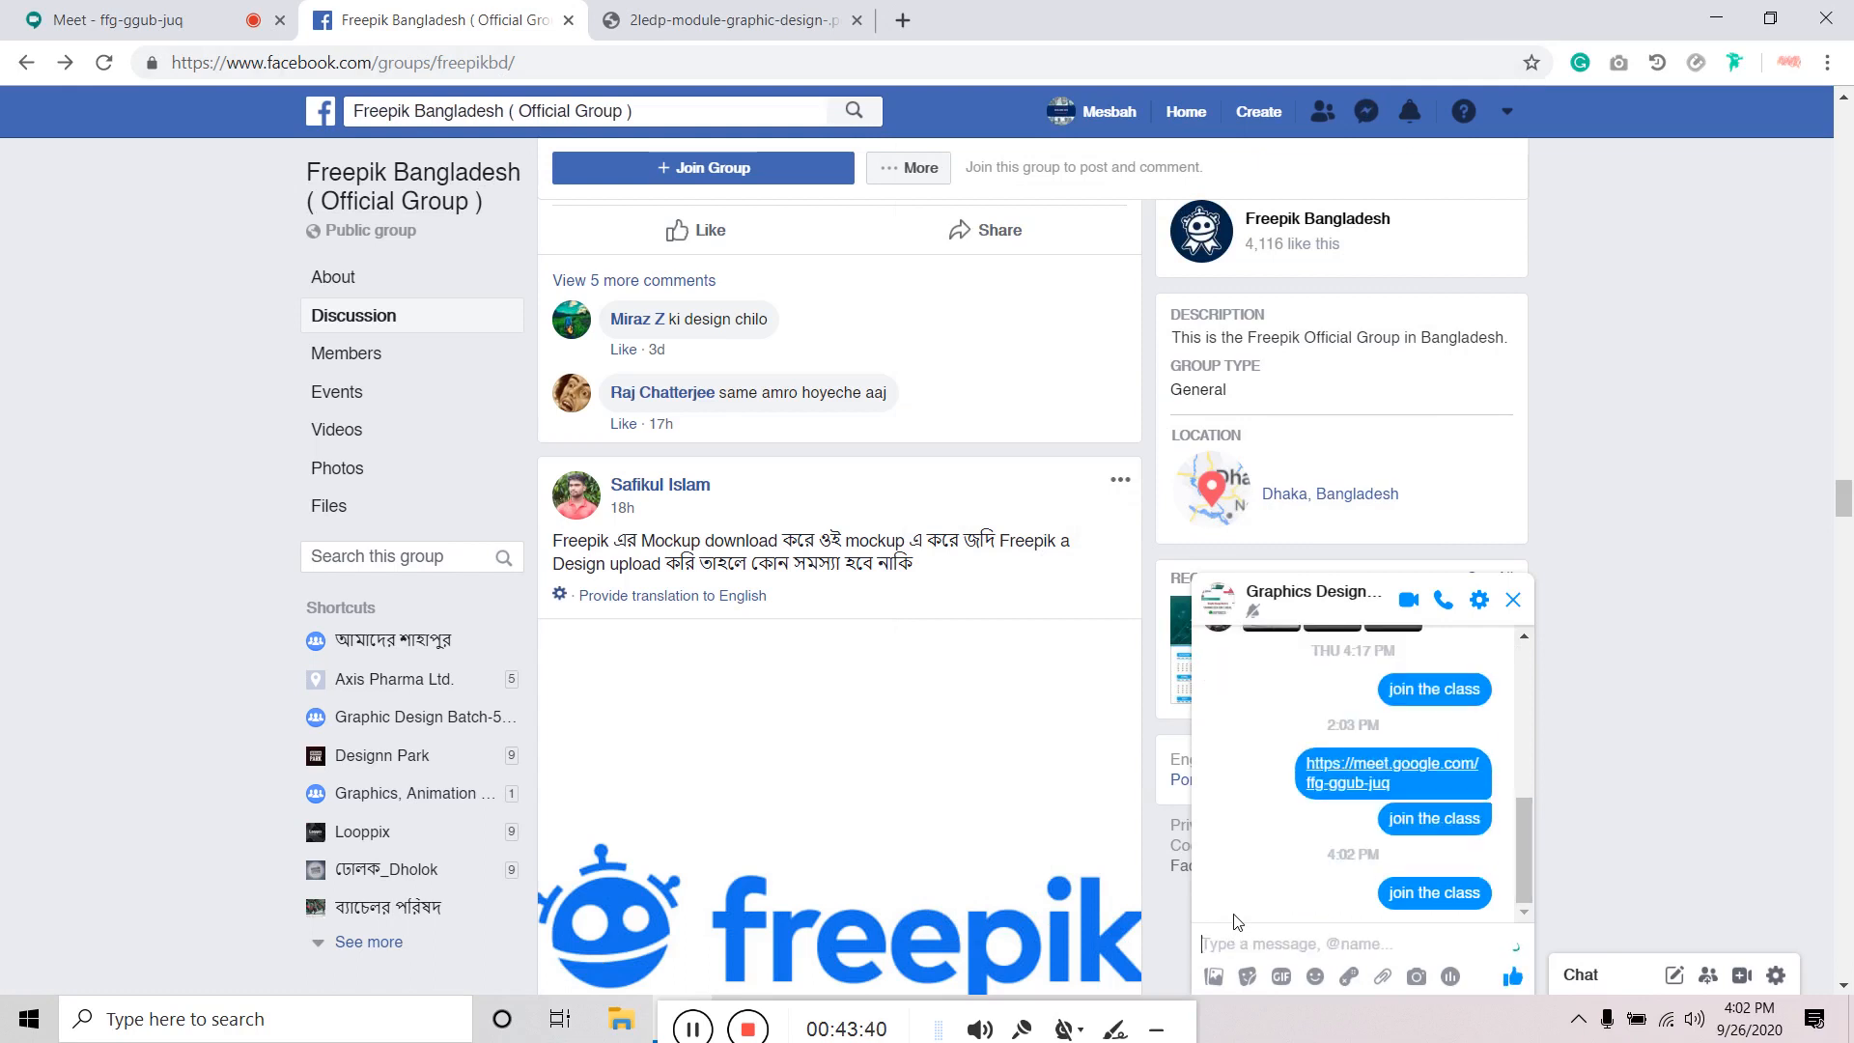
Close the graphic design course outline PDF and return to the Google Meet call.
{"action": "left_click", "coordinate": [719, 20]}
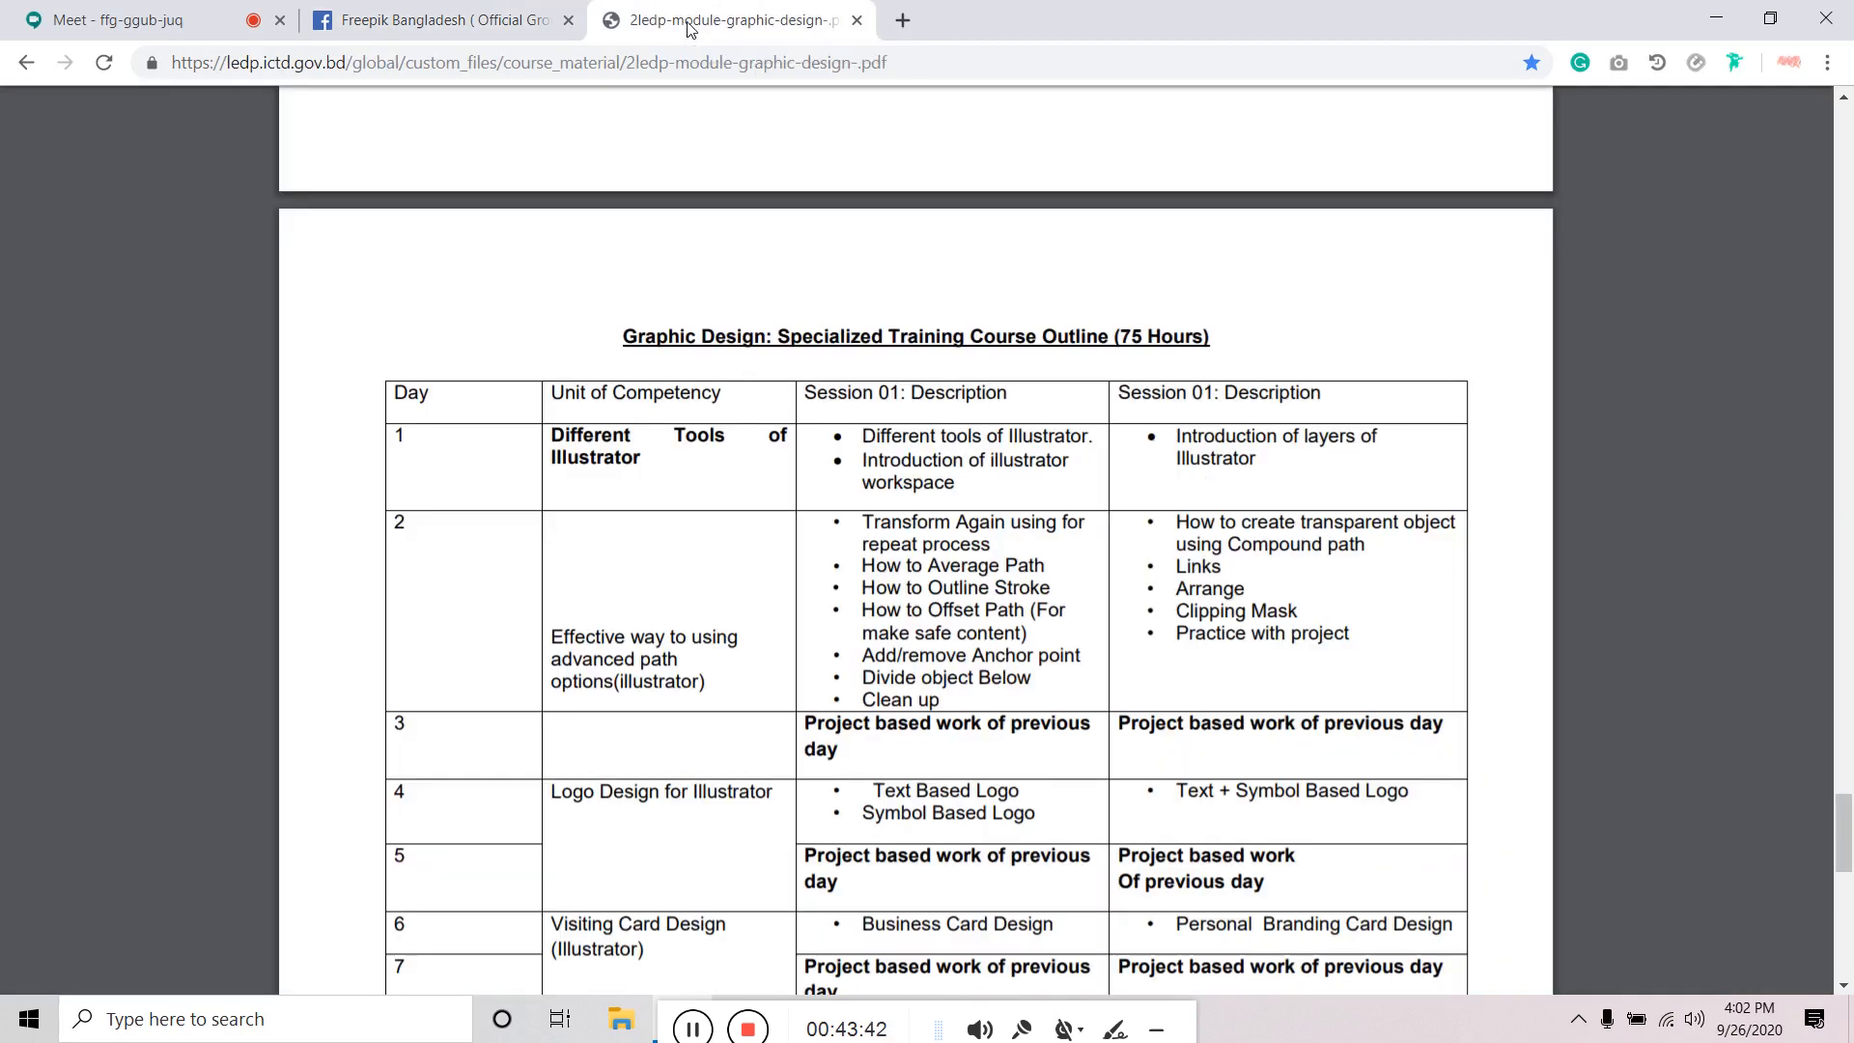
{"action": "left_click", "coordinate": [858, 21]}
{"action": "left_click", "coordinate": [106, 19]}
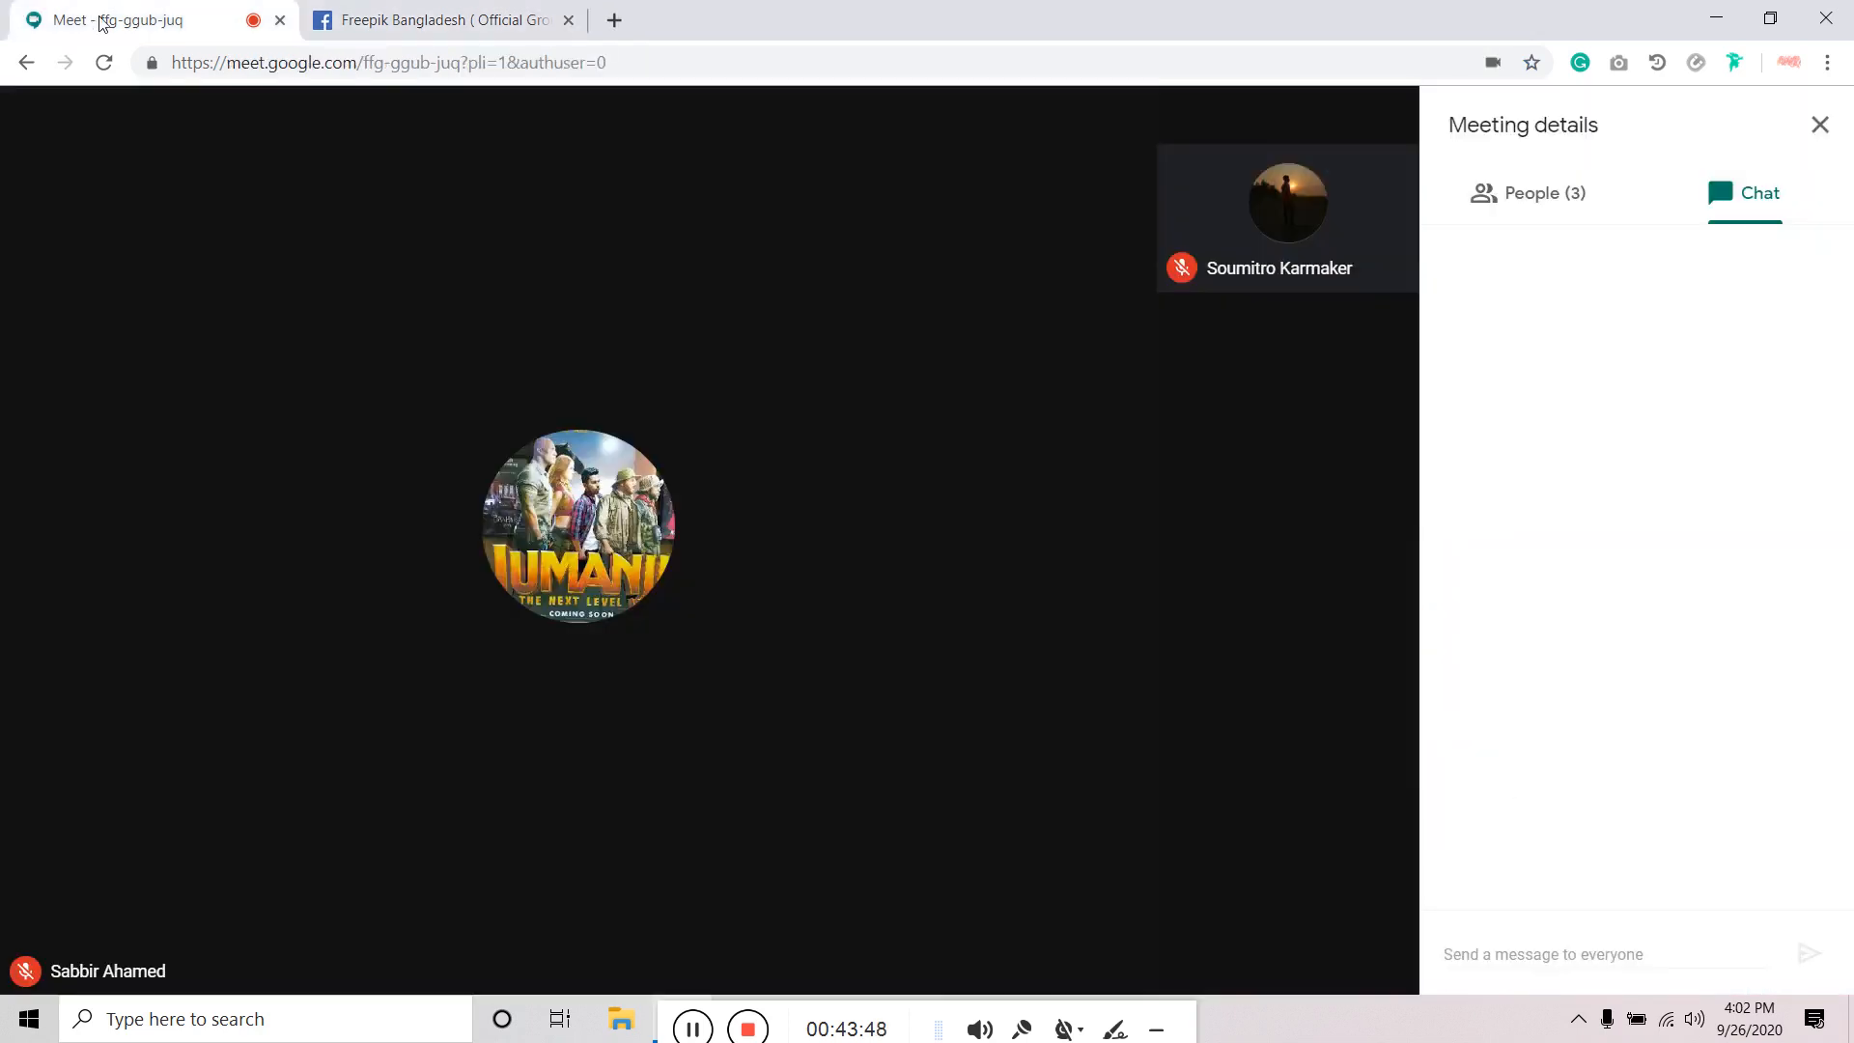
Present the entire screen to the meeting participants.
{"action": "mouse_move", "coordinate": [1261, 236]}
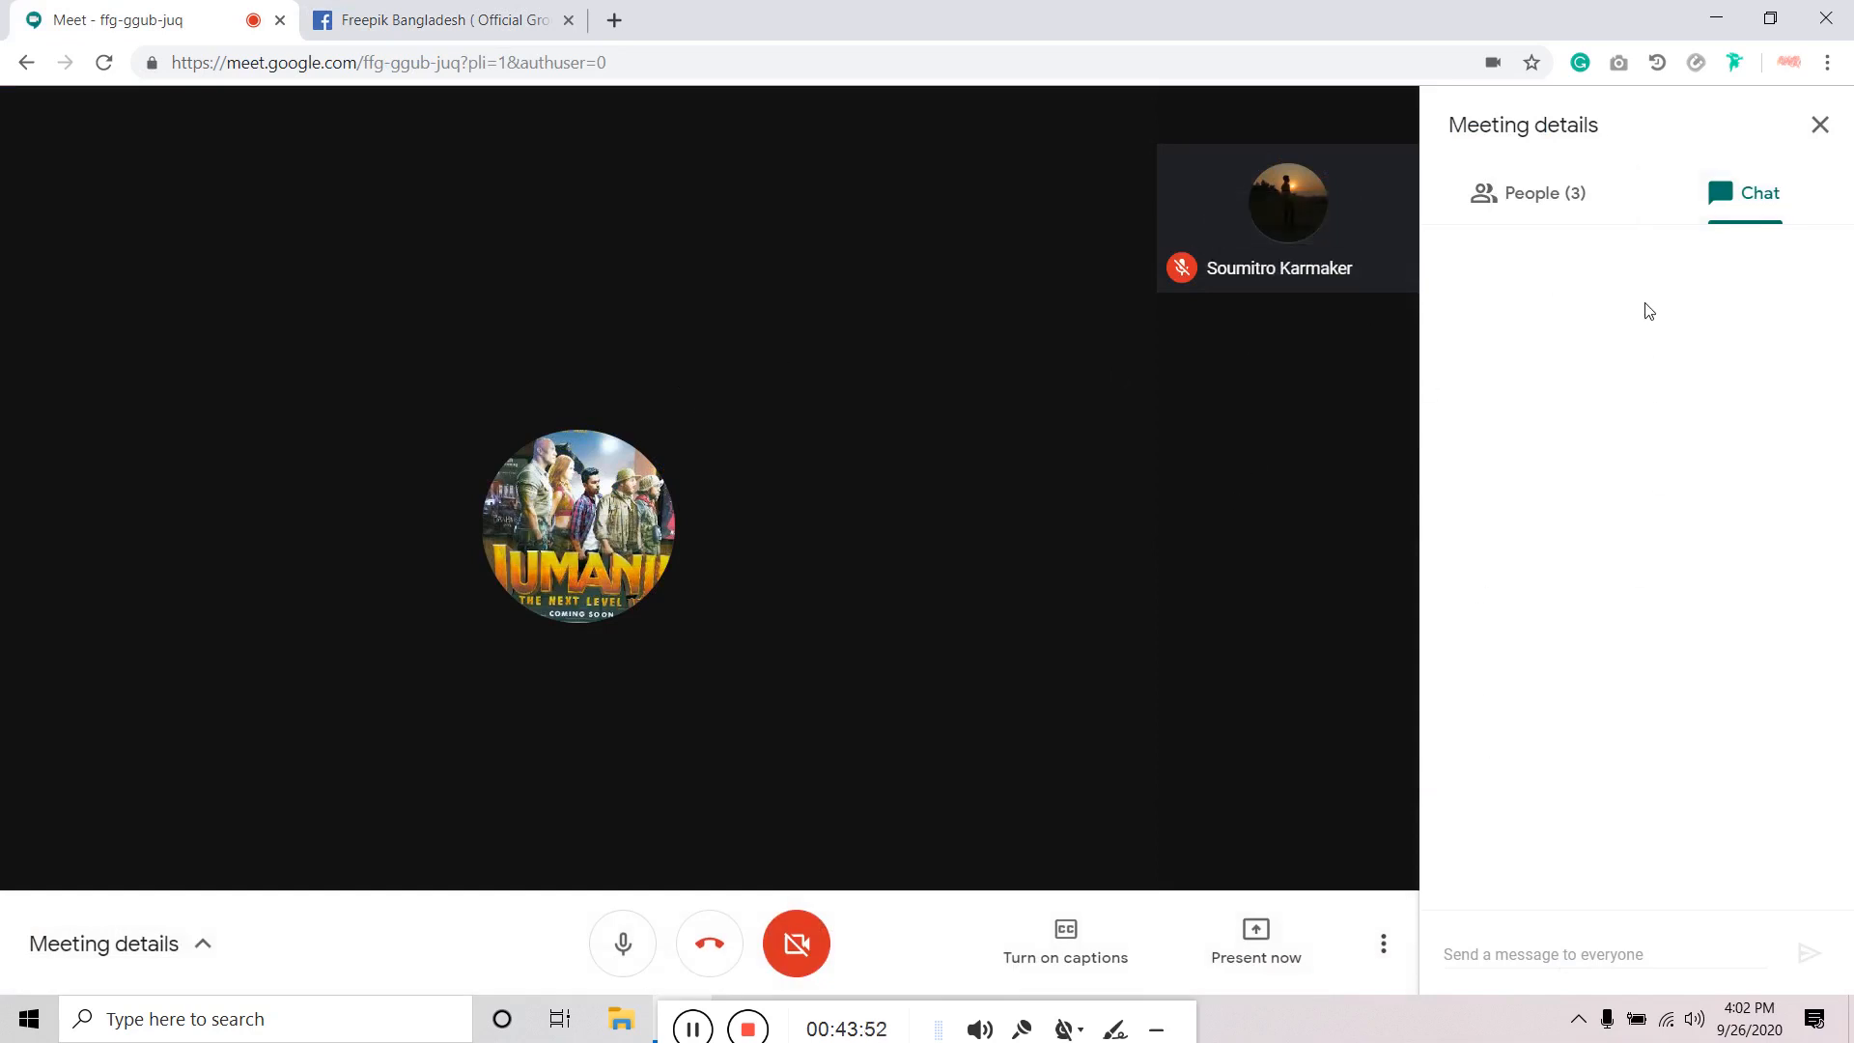
{"action": "left_click", "coordinate": [1231, 951]}
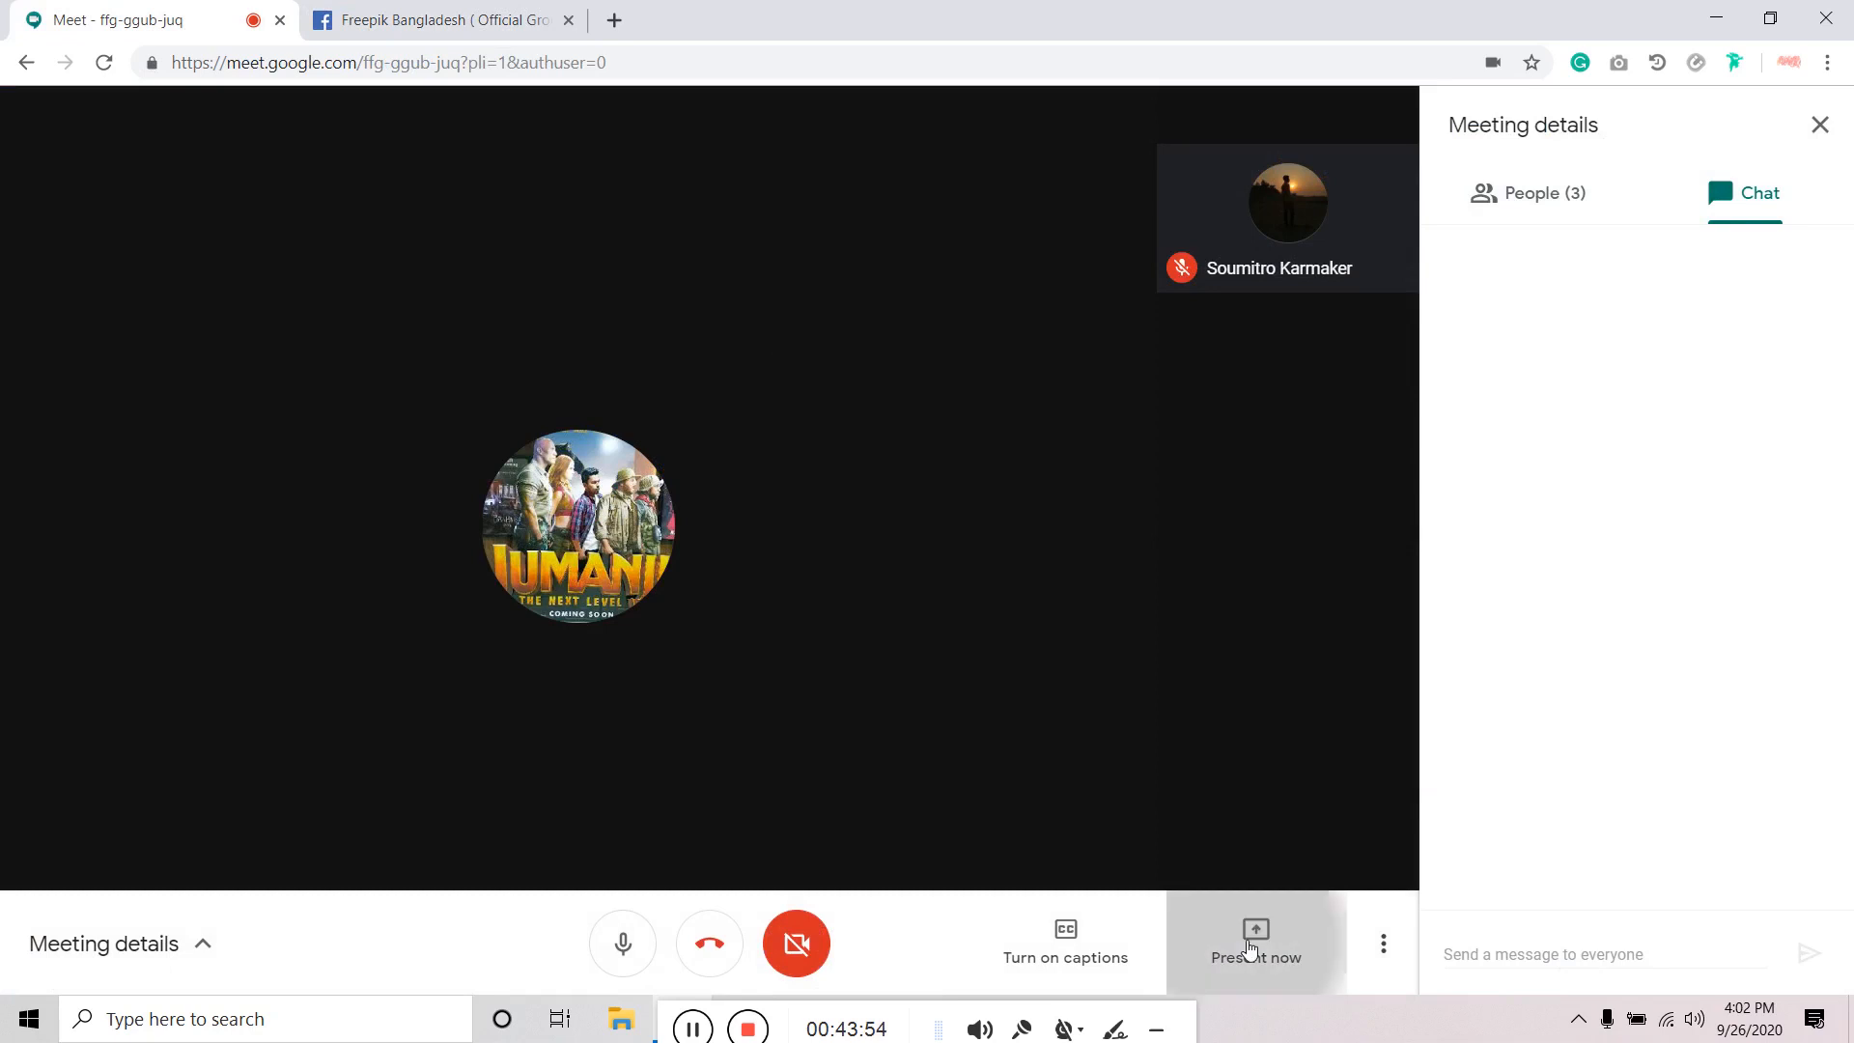
{"action": "left_click", "coordinate": [1241, 731]}
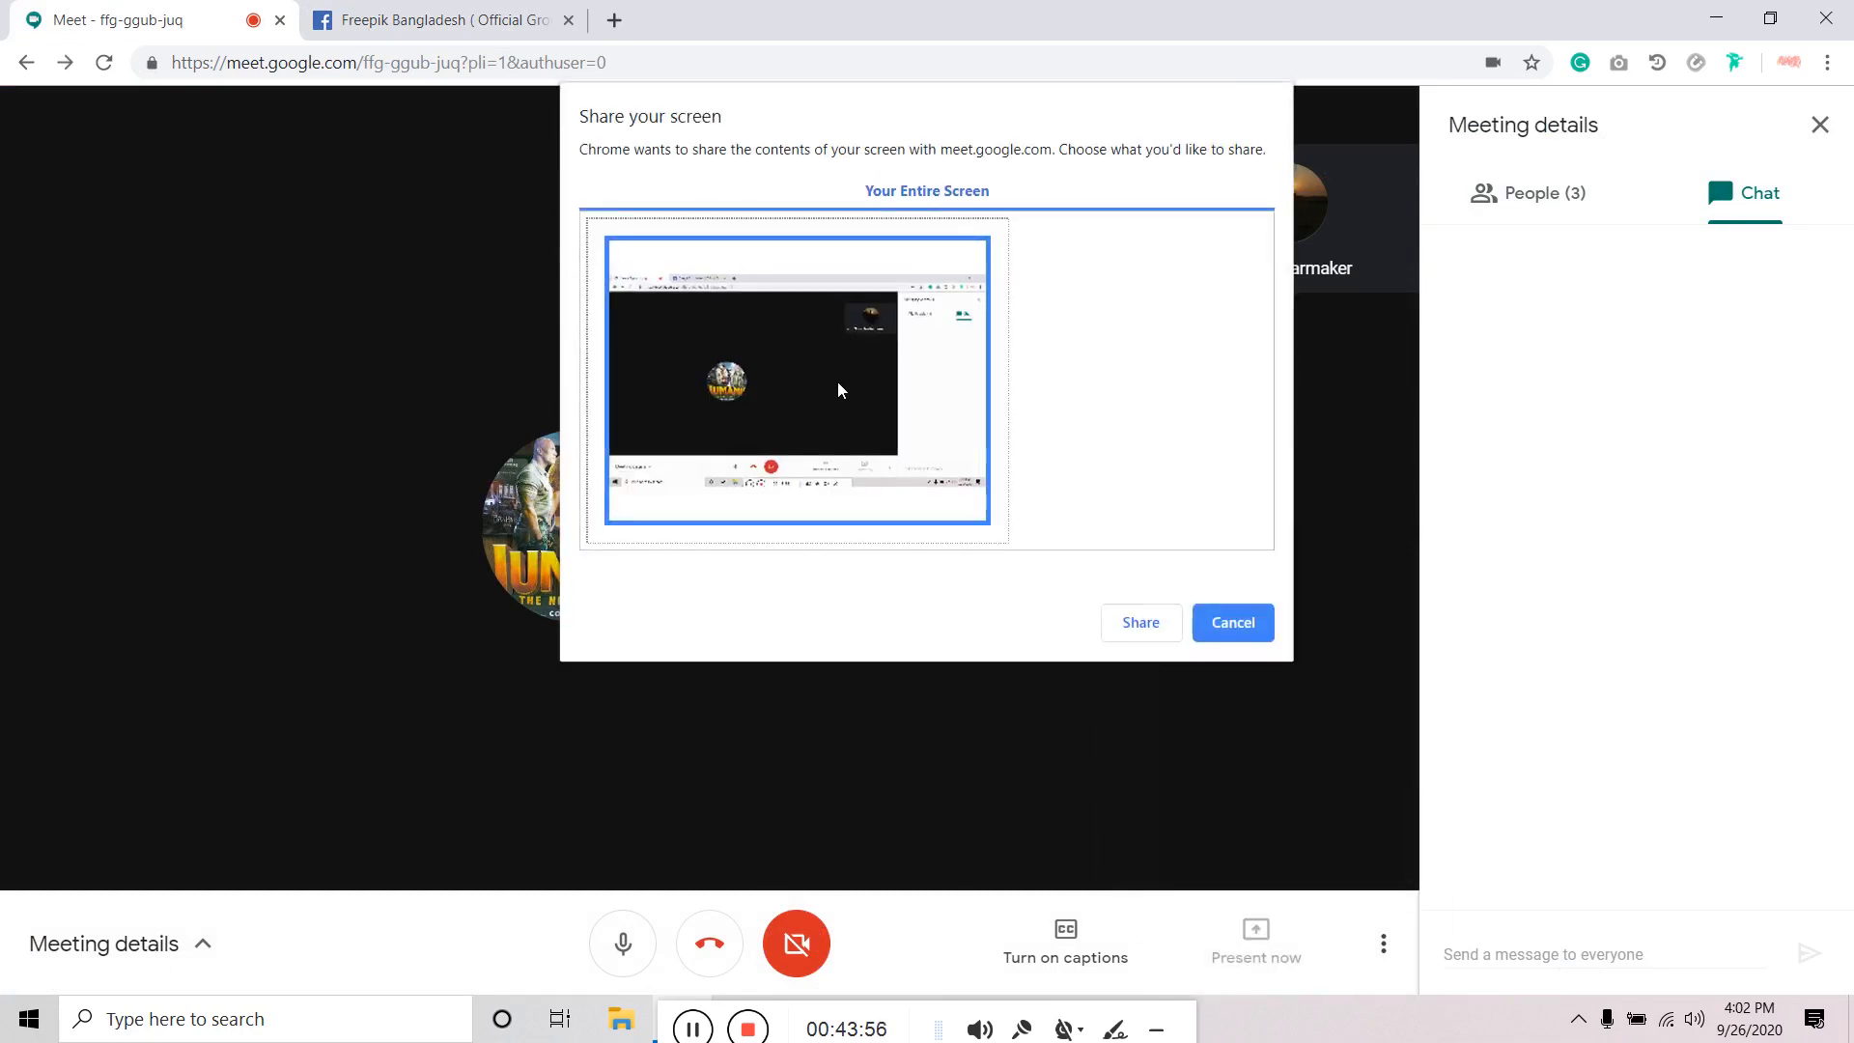
{"action": "left_click", "coordinate": [1149, 628]}
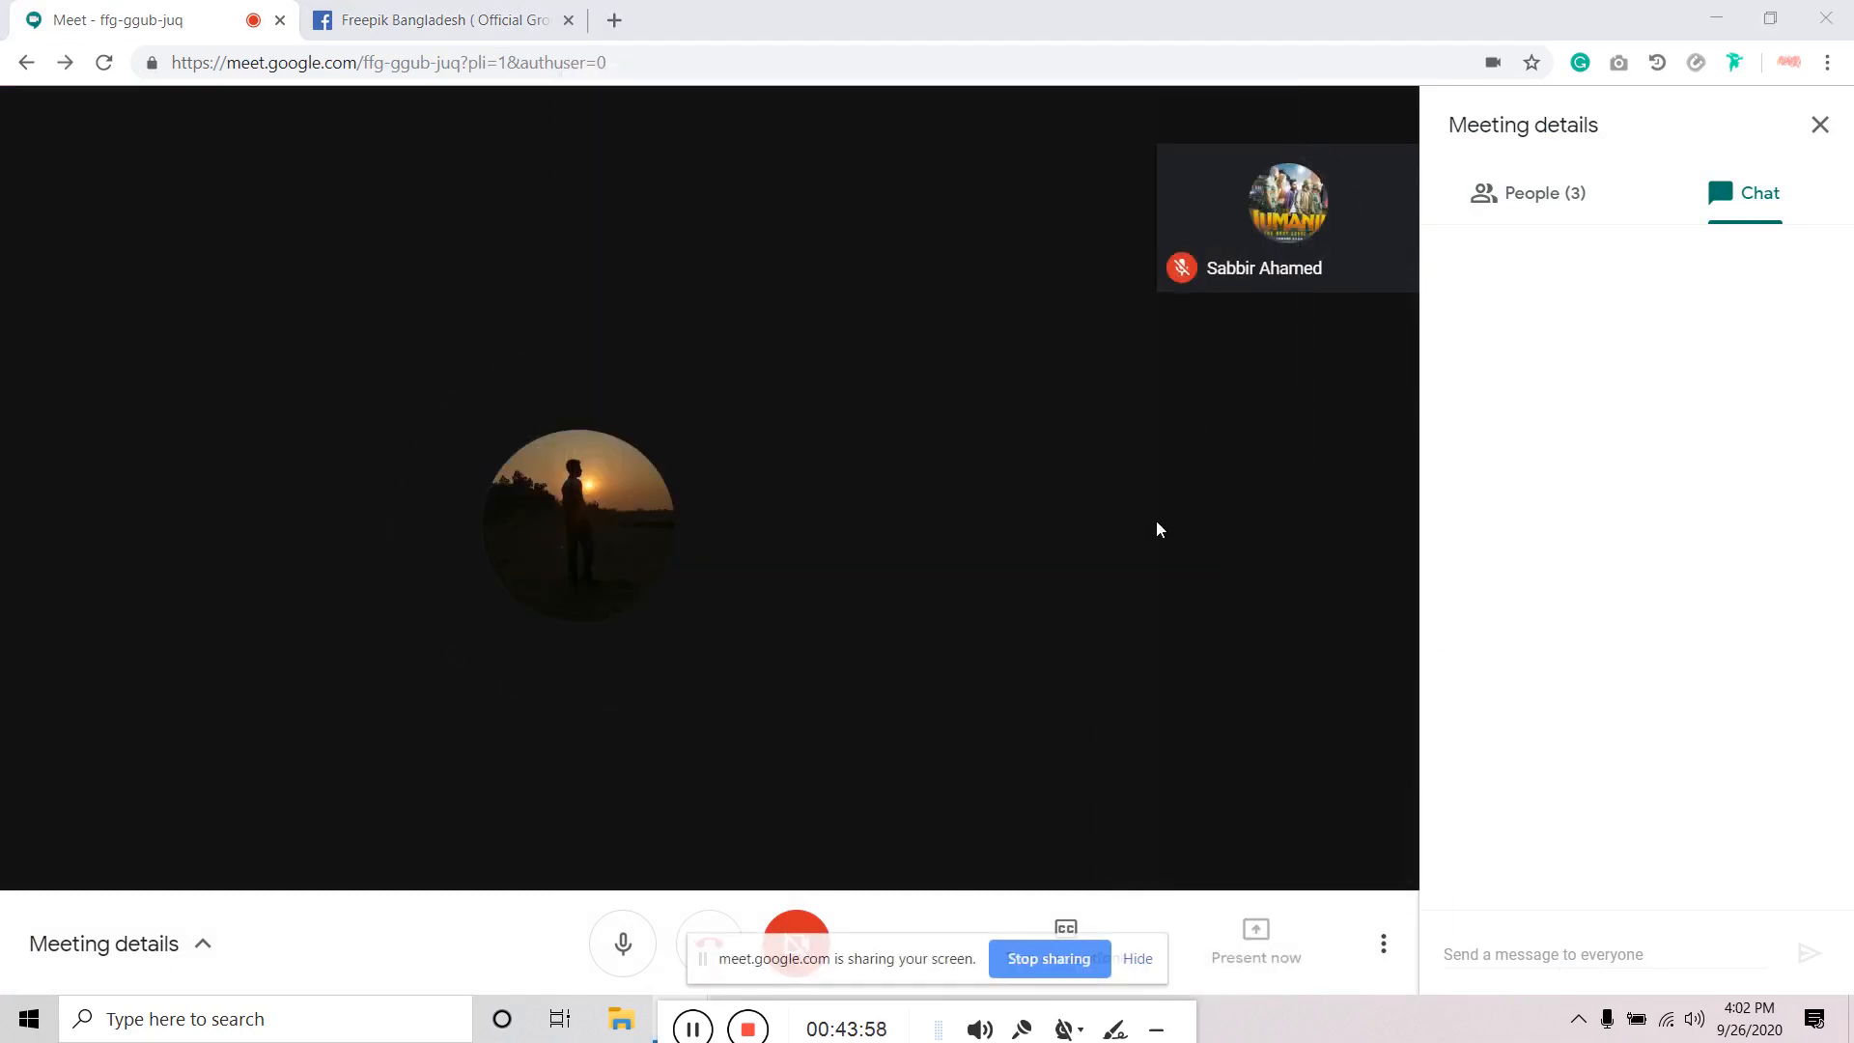
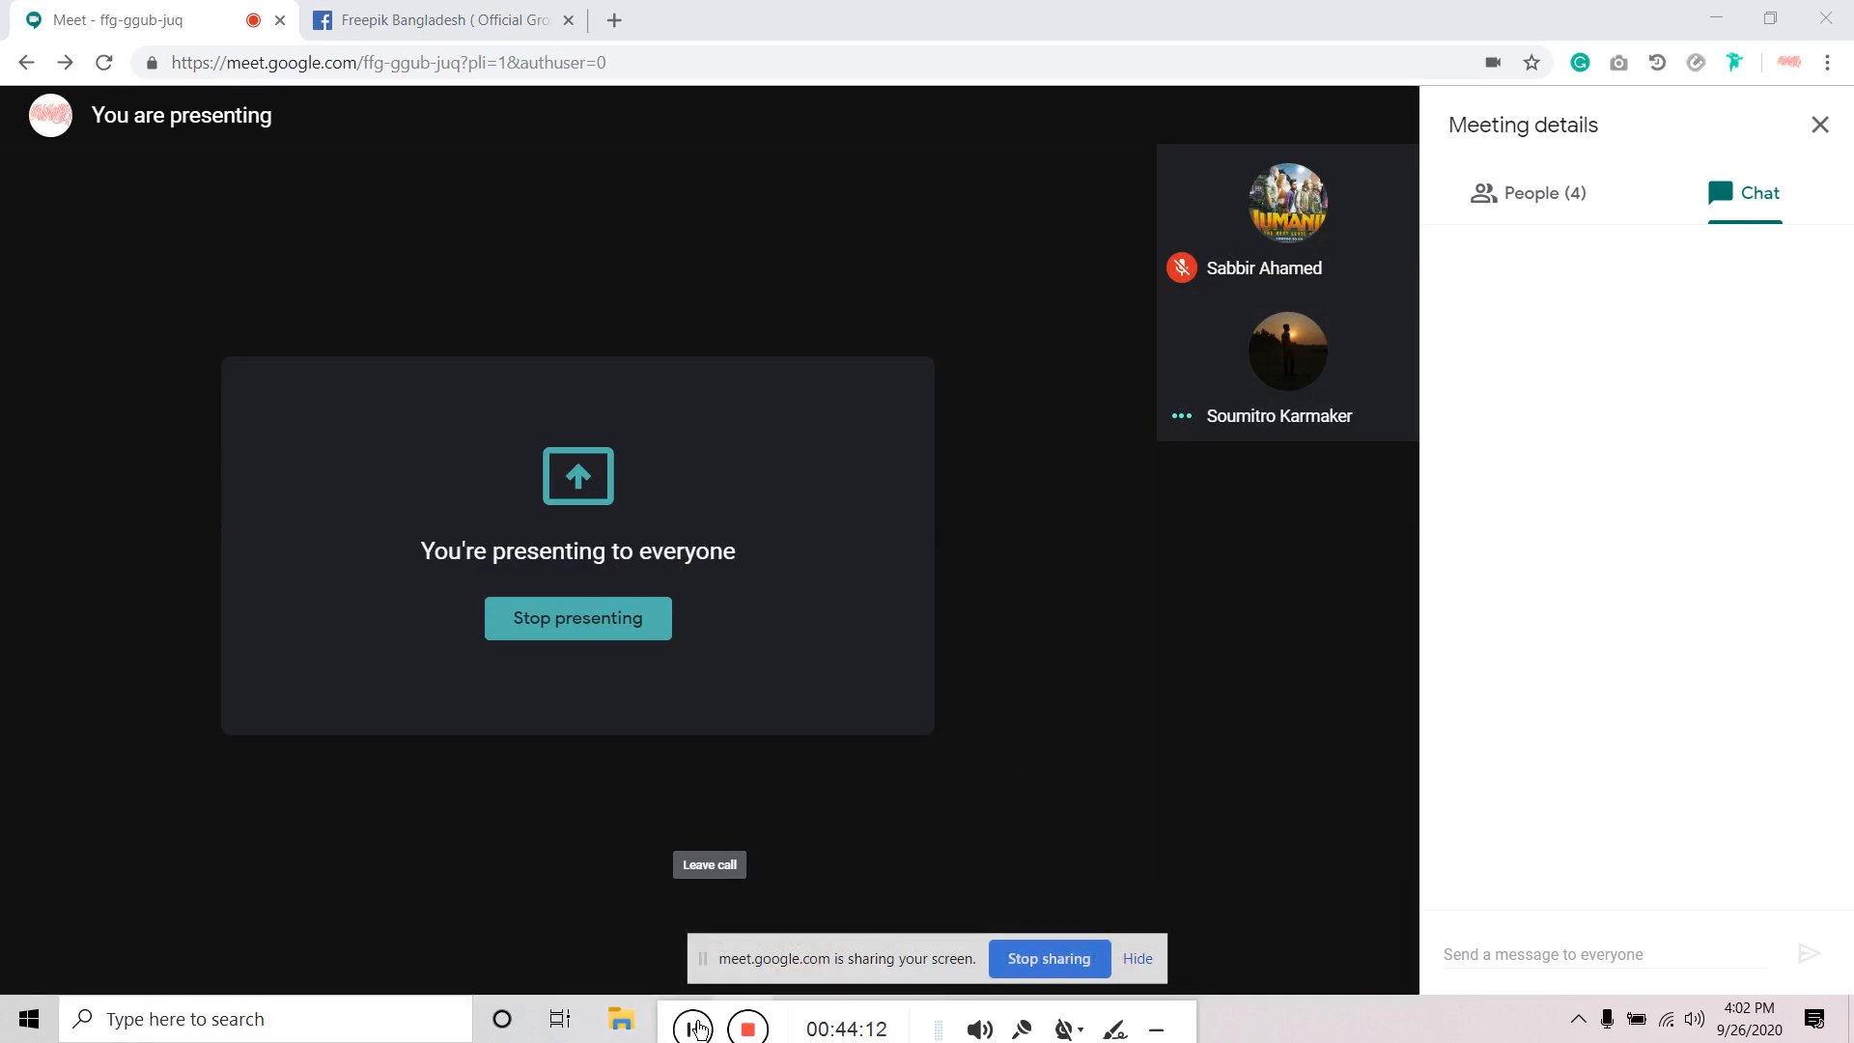
{"action": "left_click", "coordinate": [700, 1029]}
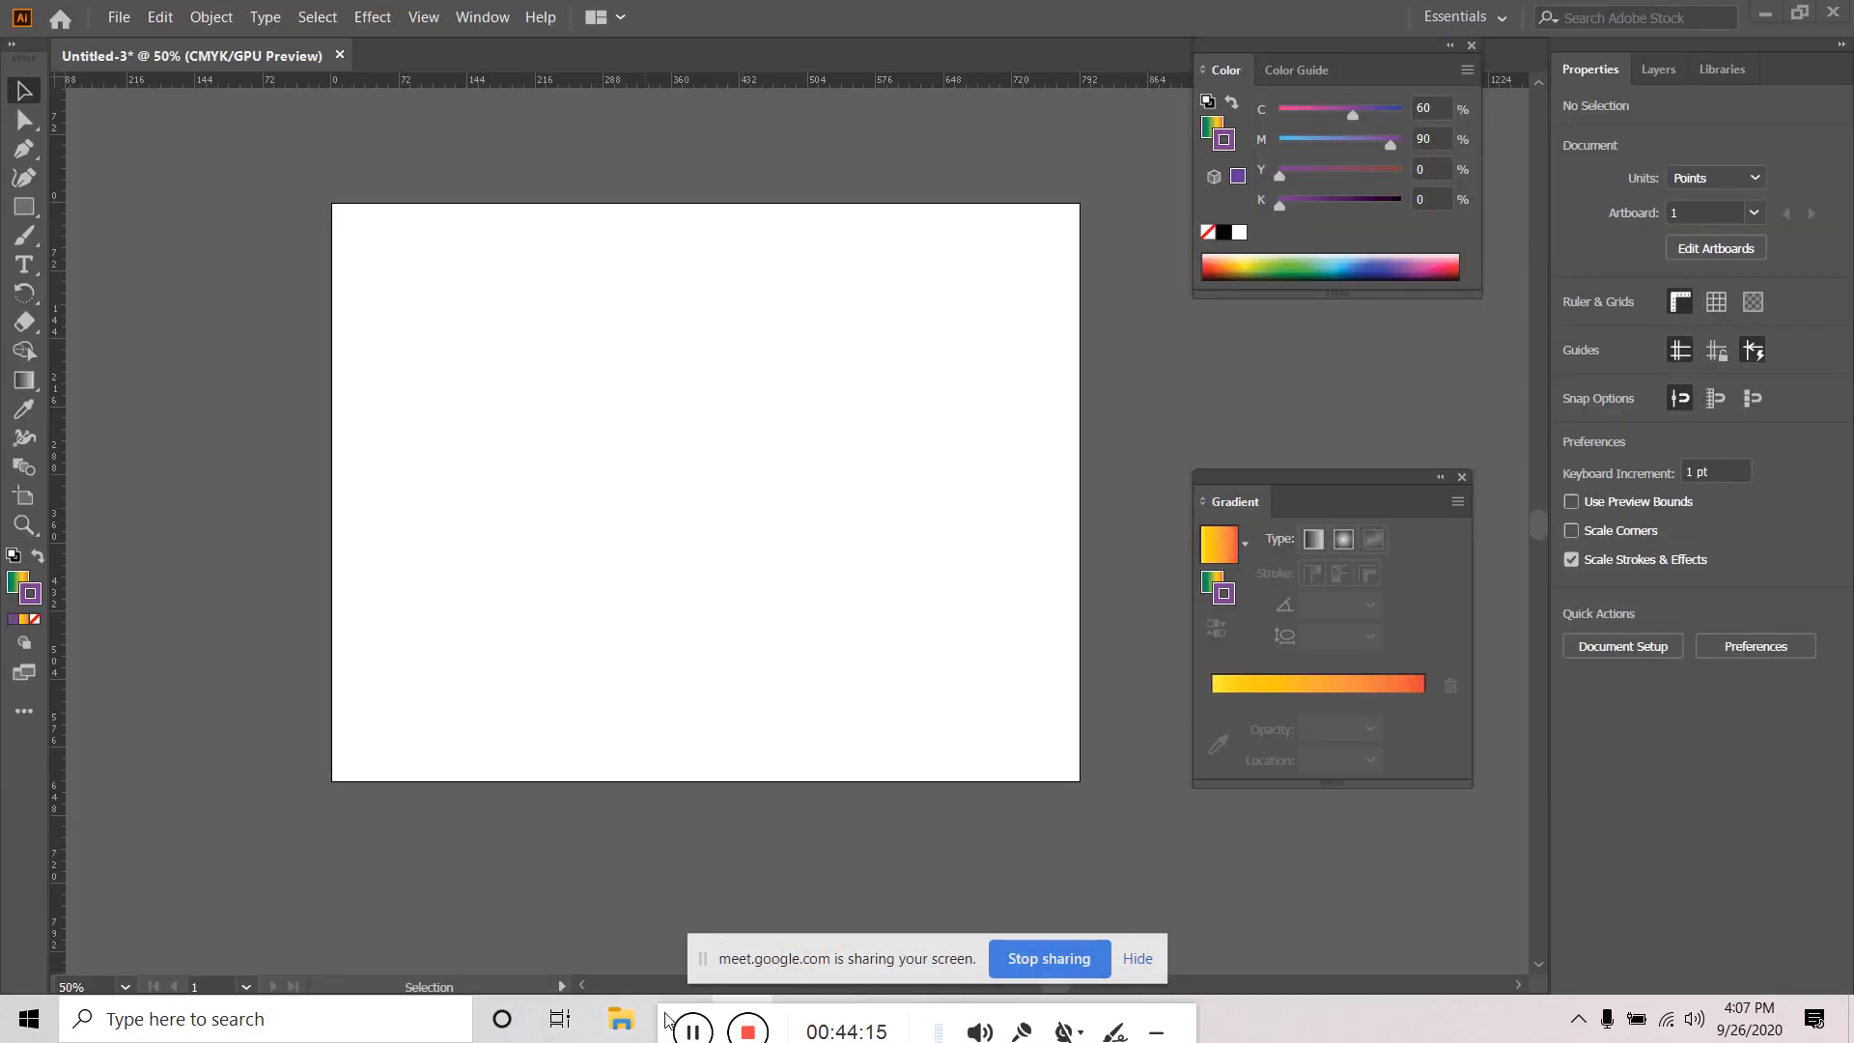
{"action": "left_click_drag", "start_coordinate": [666, 1018], "coordinate": [914, 1018]}
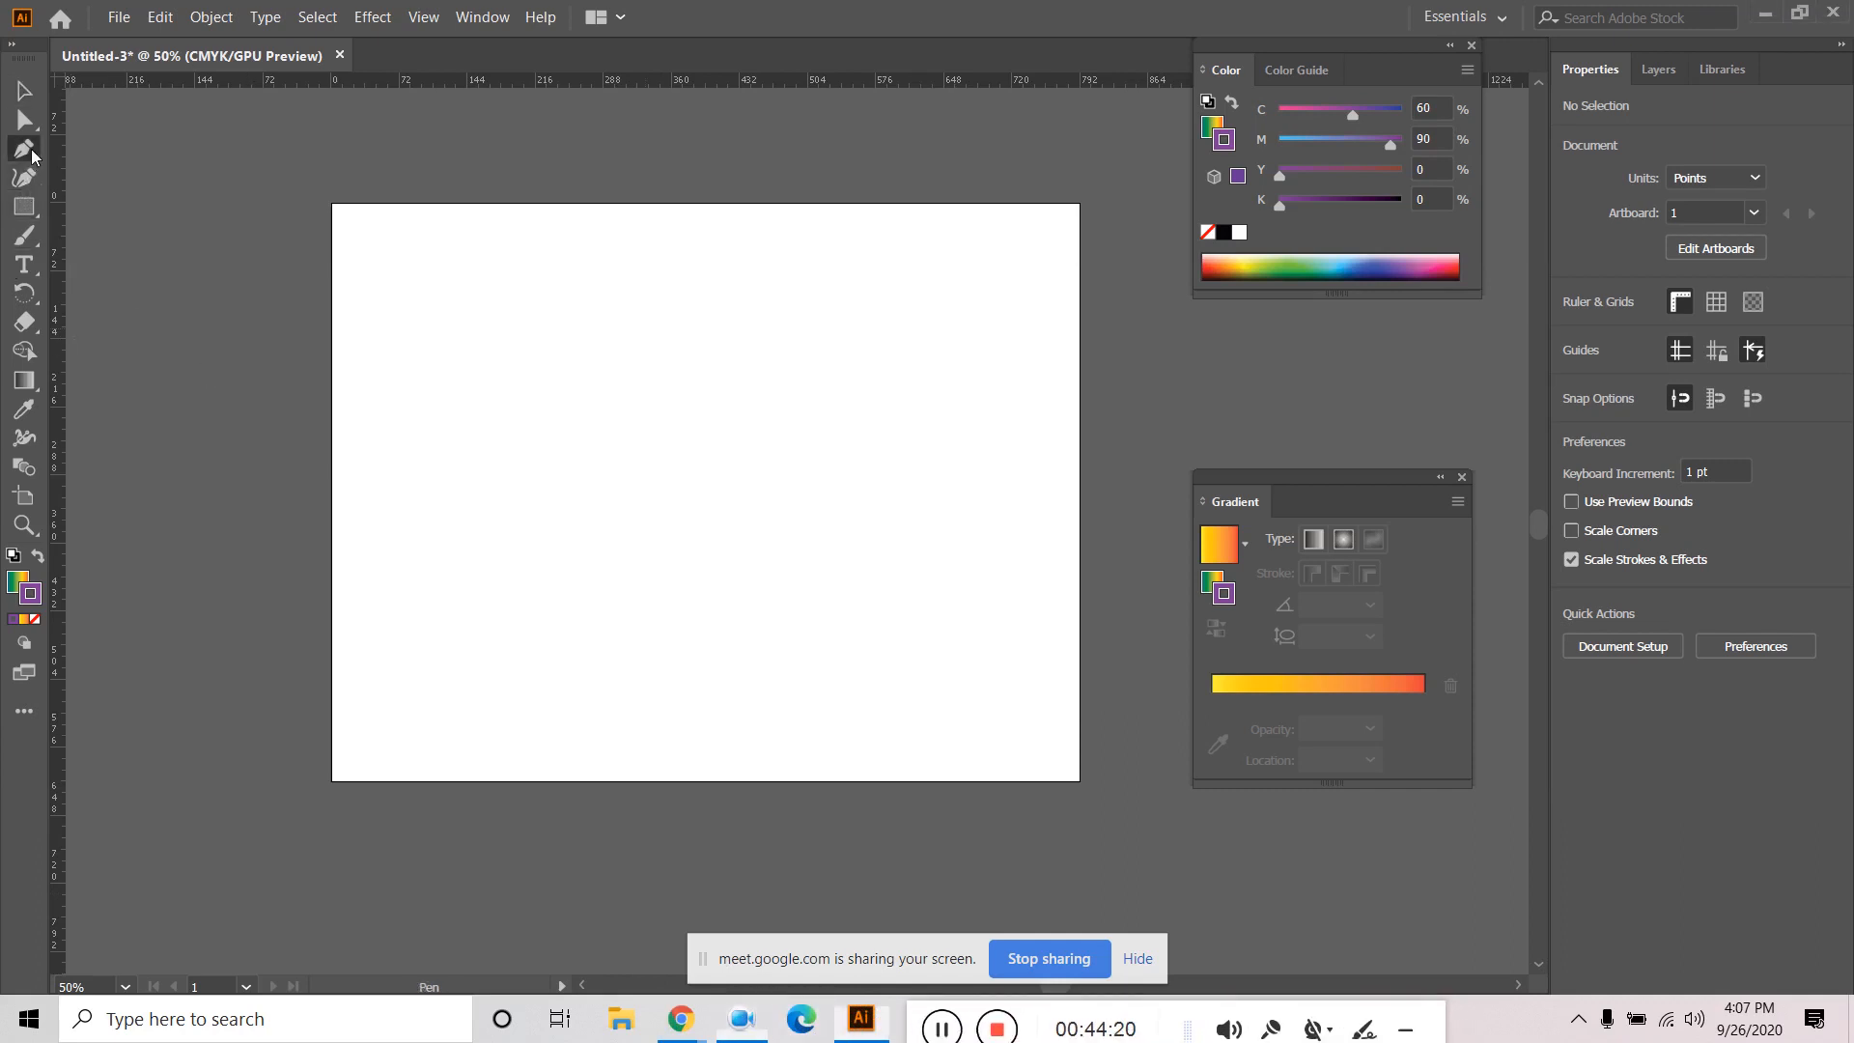
Draw an open C-shaped curved path about 123 by 131 pt with the Pen tool in the artboard's left half.
{"action": "left_click", "coordinate": [25, 150]}
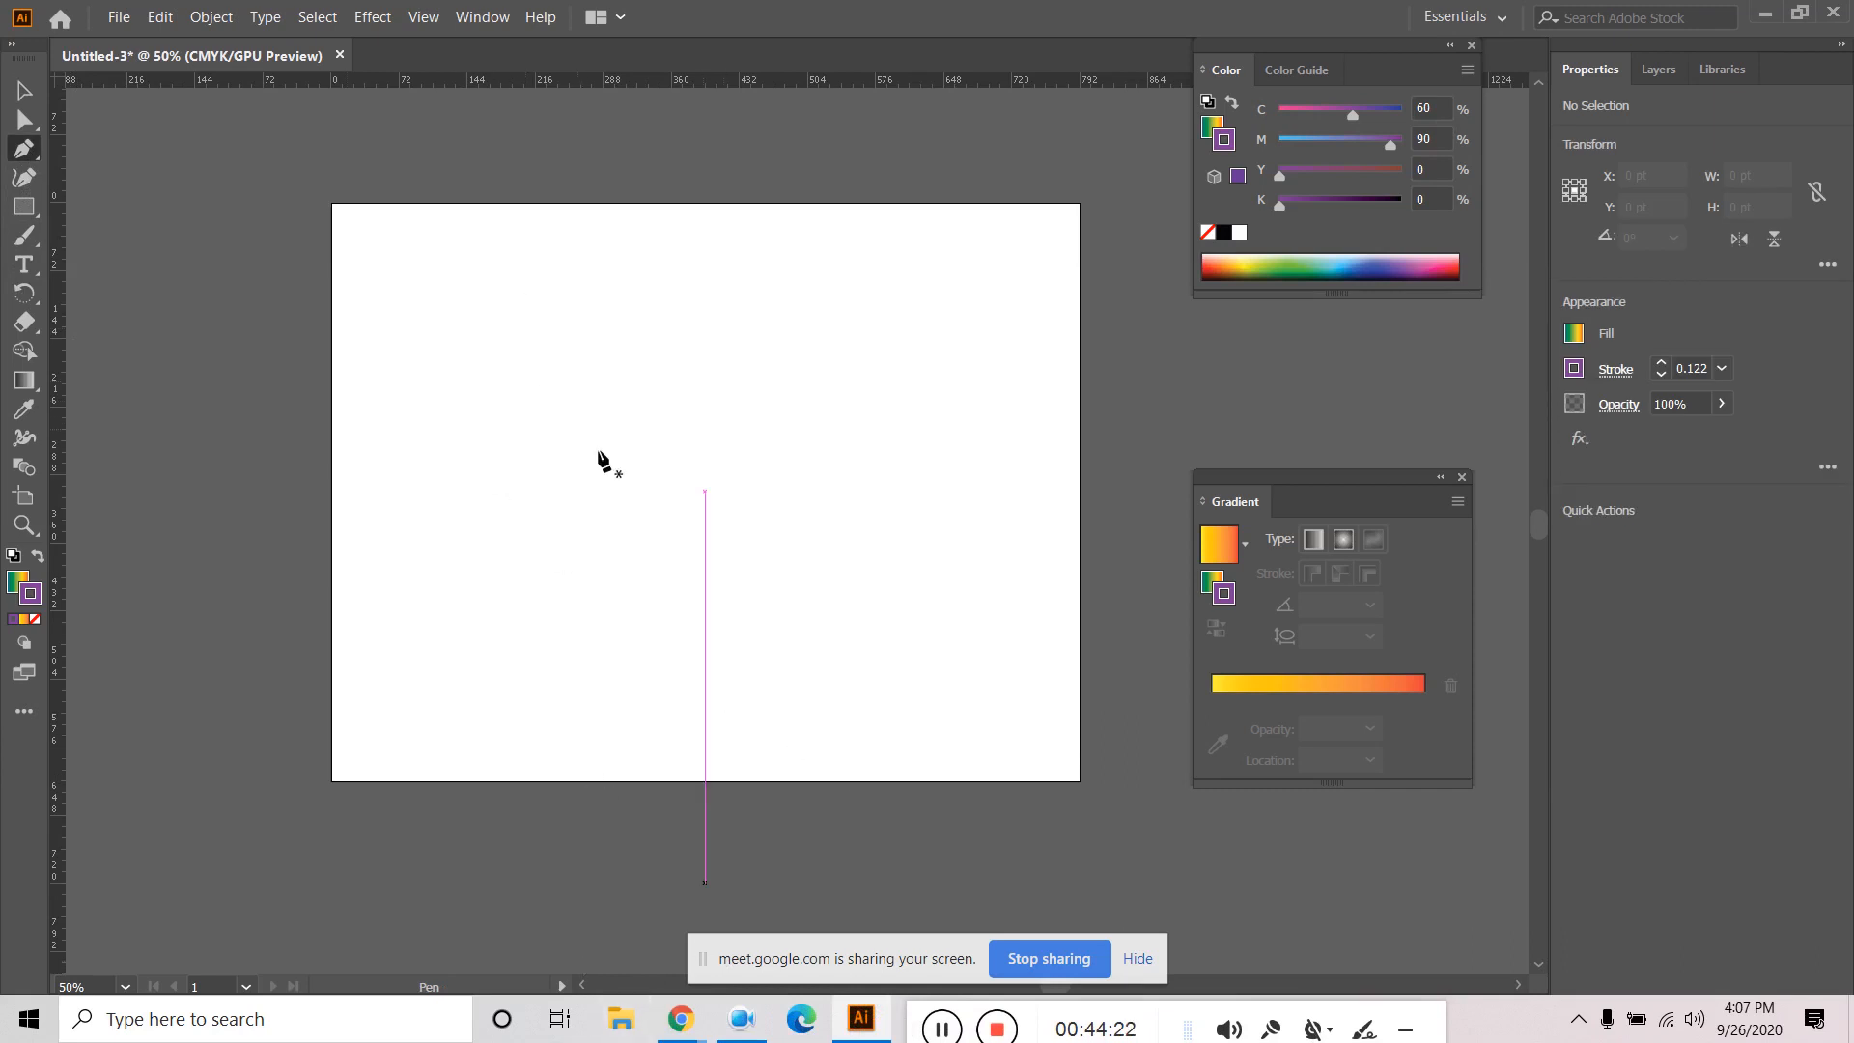
{"action": "left_click", "coordinate": [545, 394]}
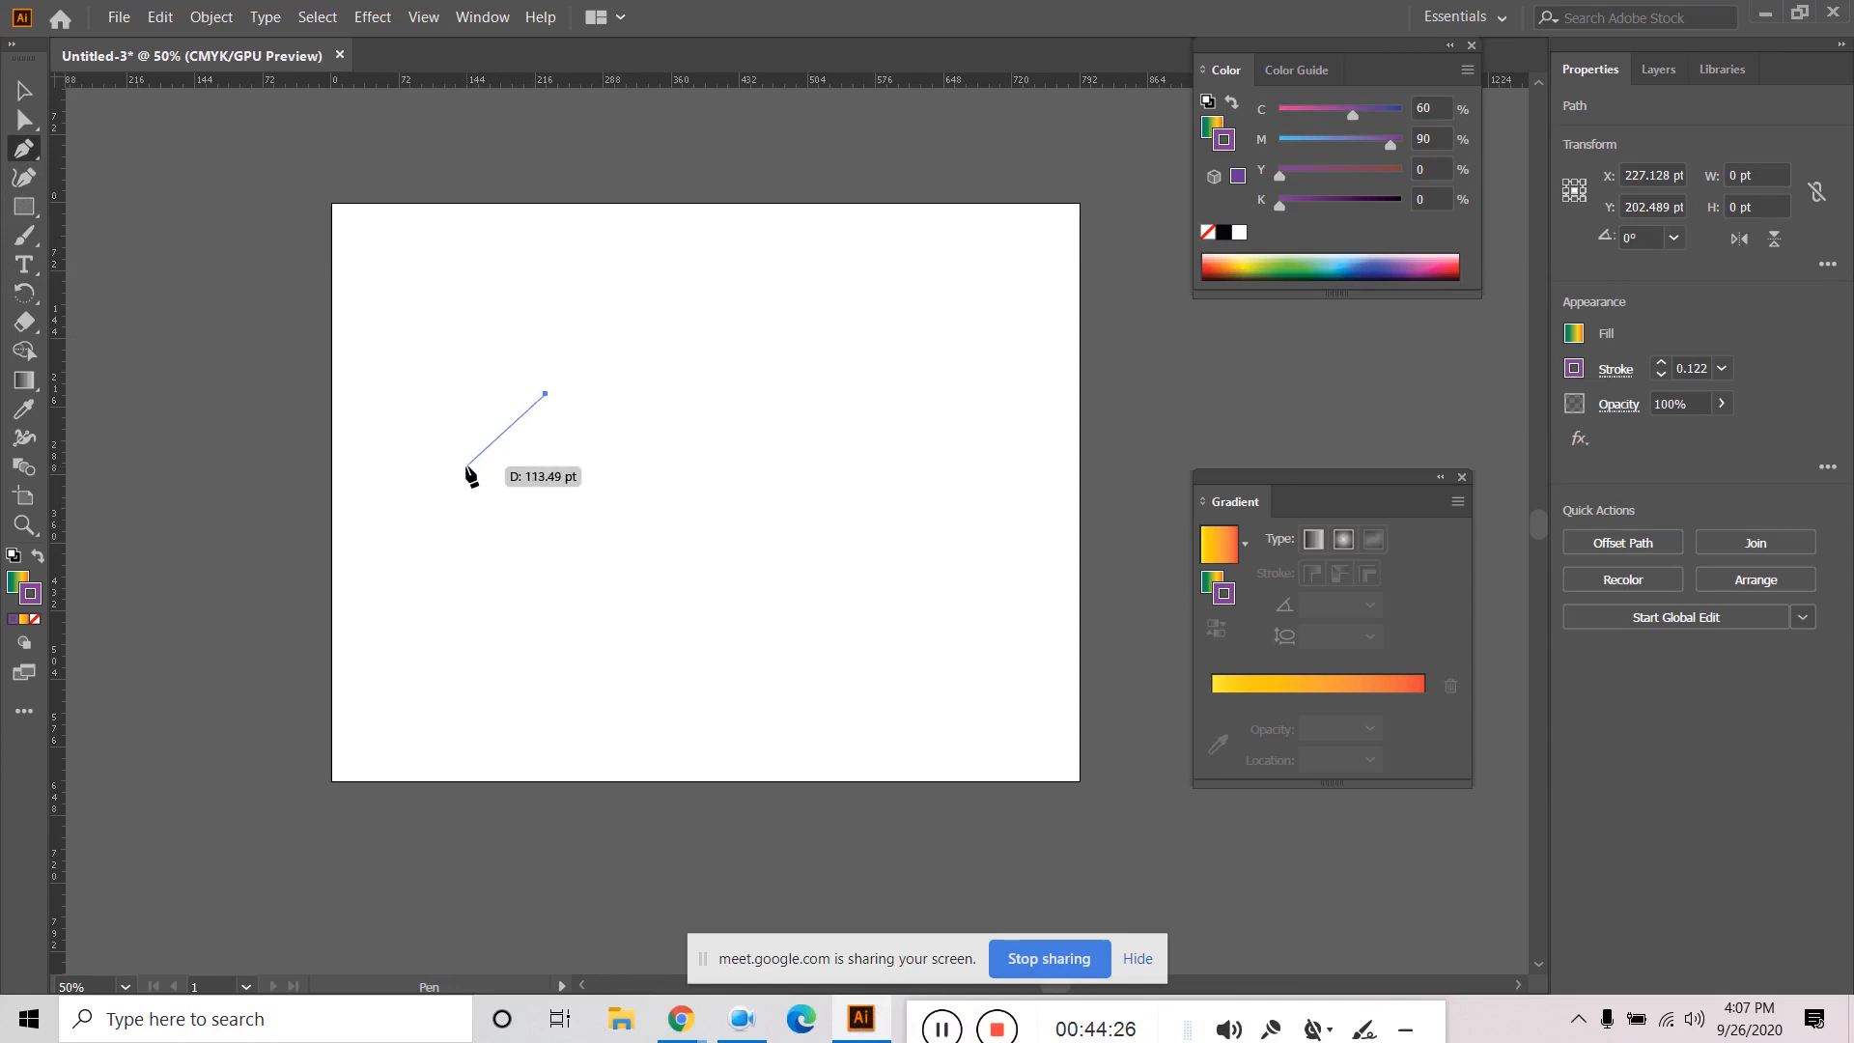
{"action": "left_click_drag", "start_coordinate": [465, 465], "coordinate": [500, 541]}
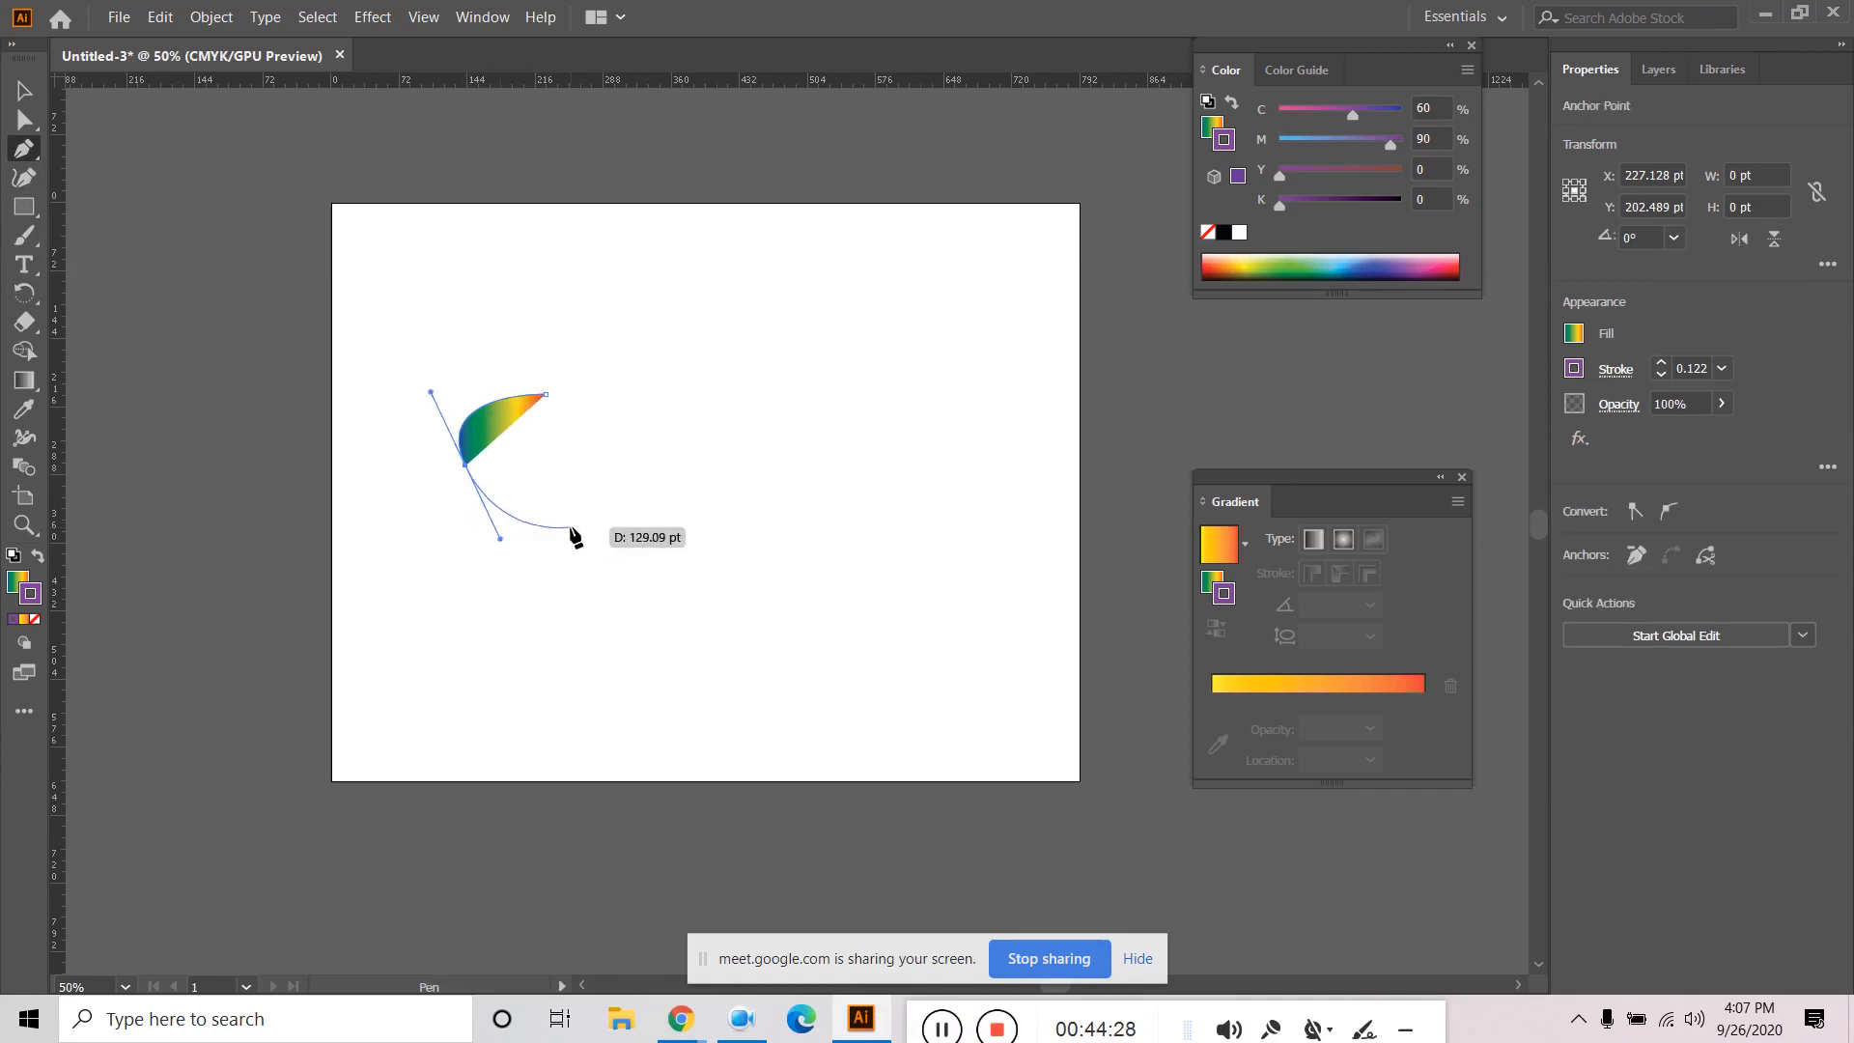
{"action": "left_click", "coordinate": [574, 513]}
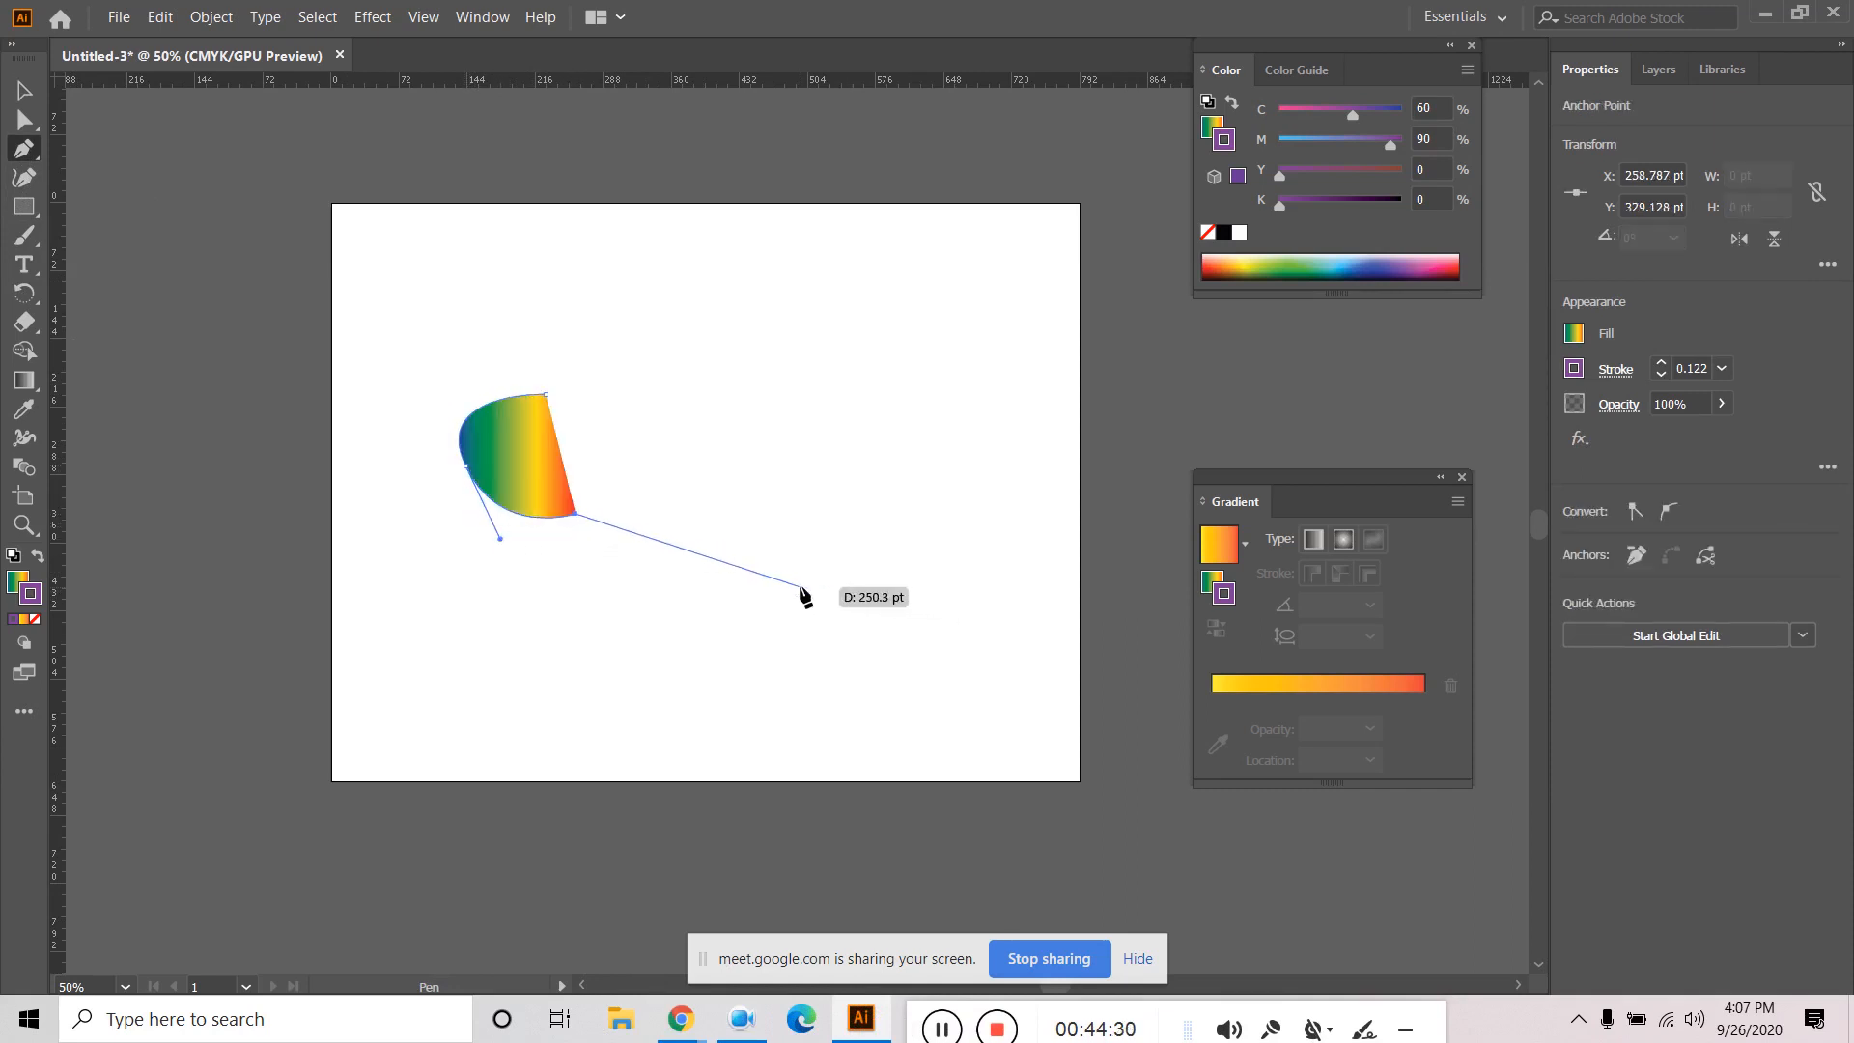
Replace the curve's gradient with the default fill and stroke, and set the fill to blue (C 79.76, M 59.67, Y 0, K 0).
{"action": "left_click", "coordinate": [27, 585]}
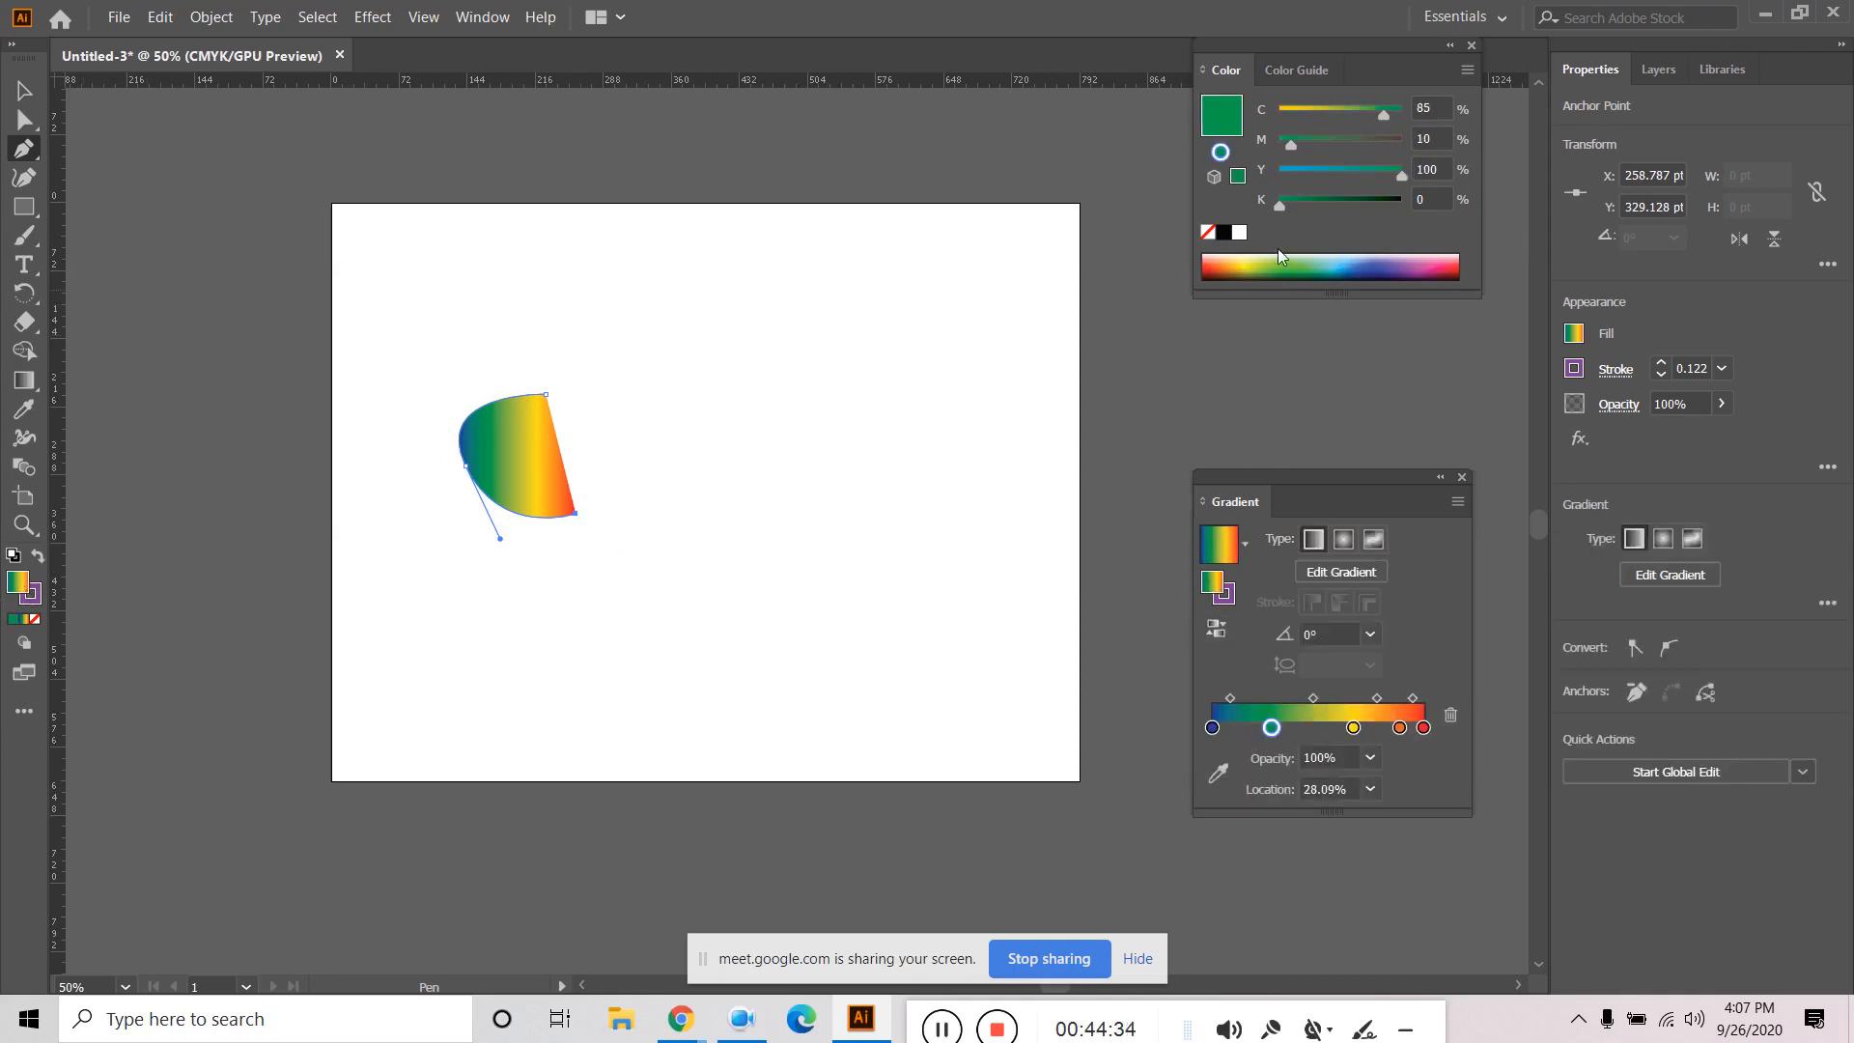
{"action": "left_click", "coordinate": [36, 619]}
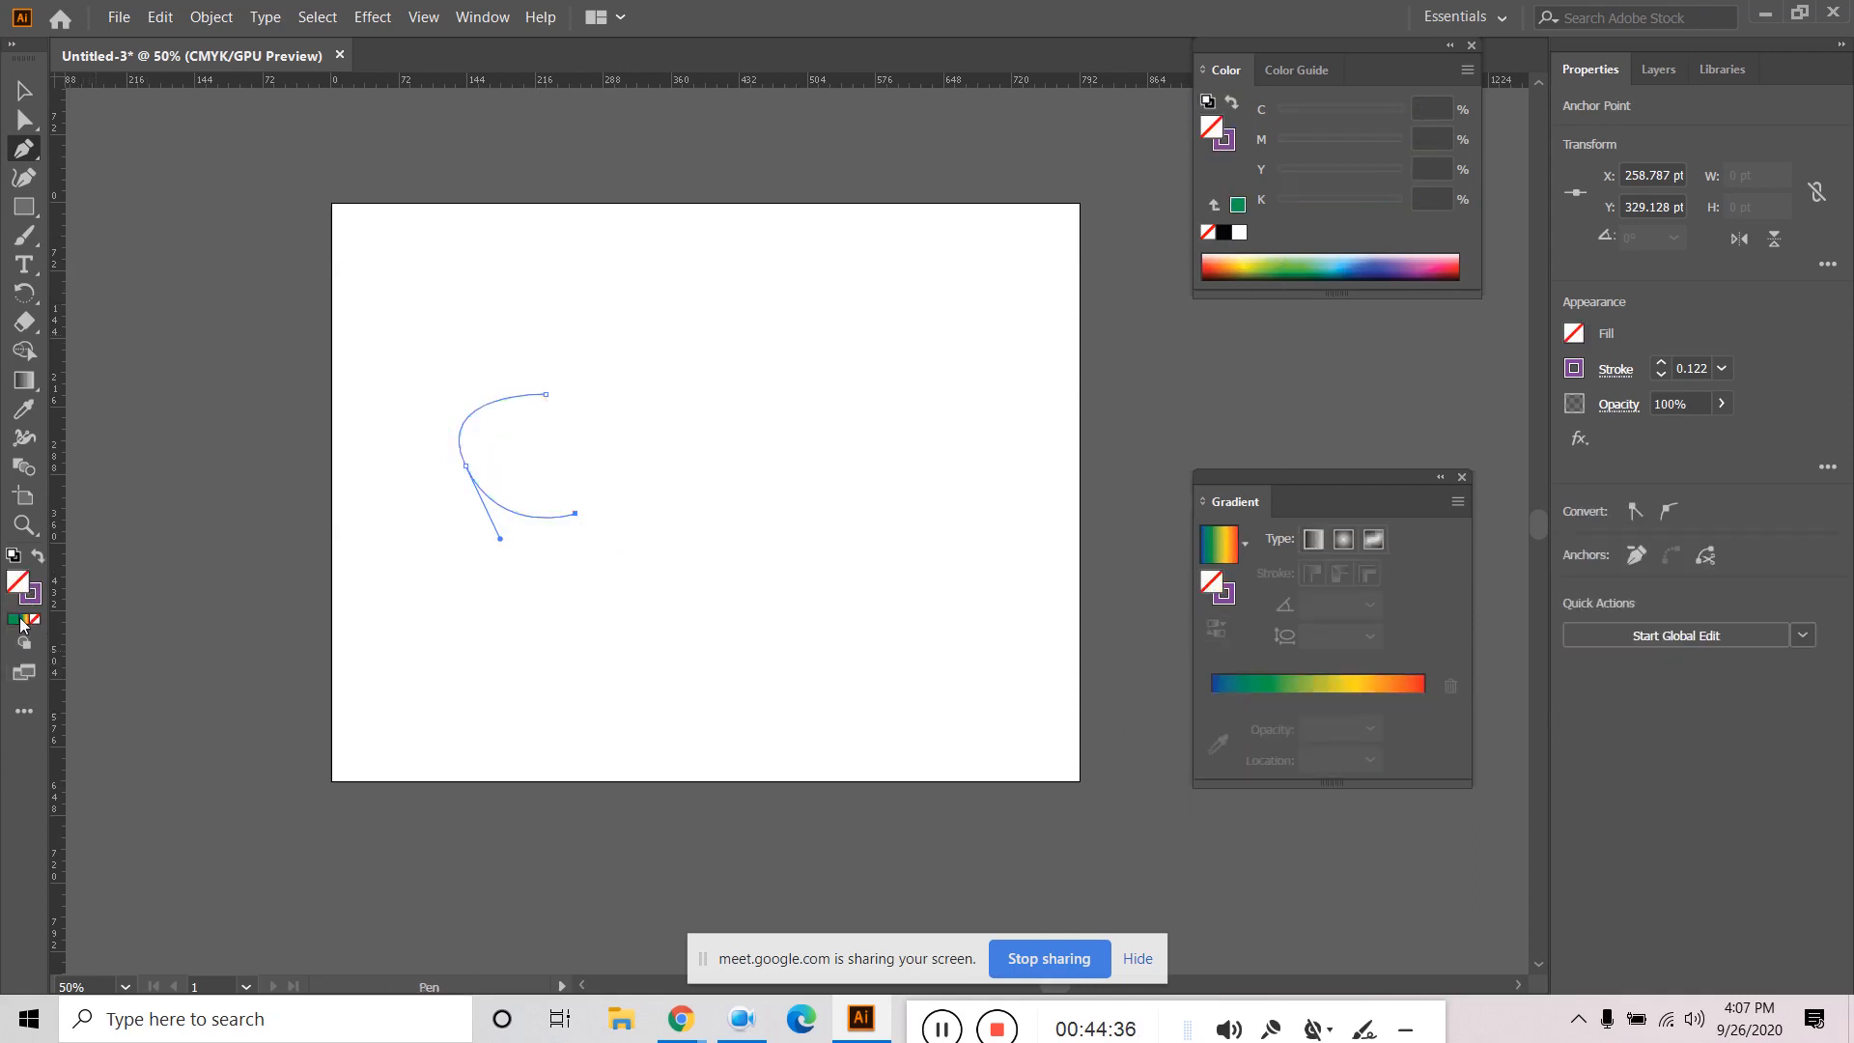
{"action": "left_click", "coordinate": [16, 559]}
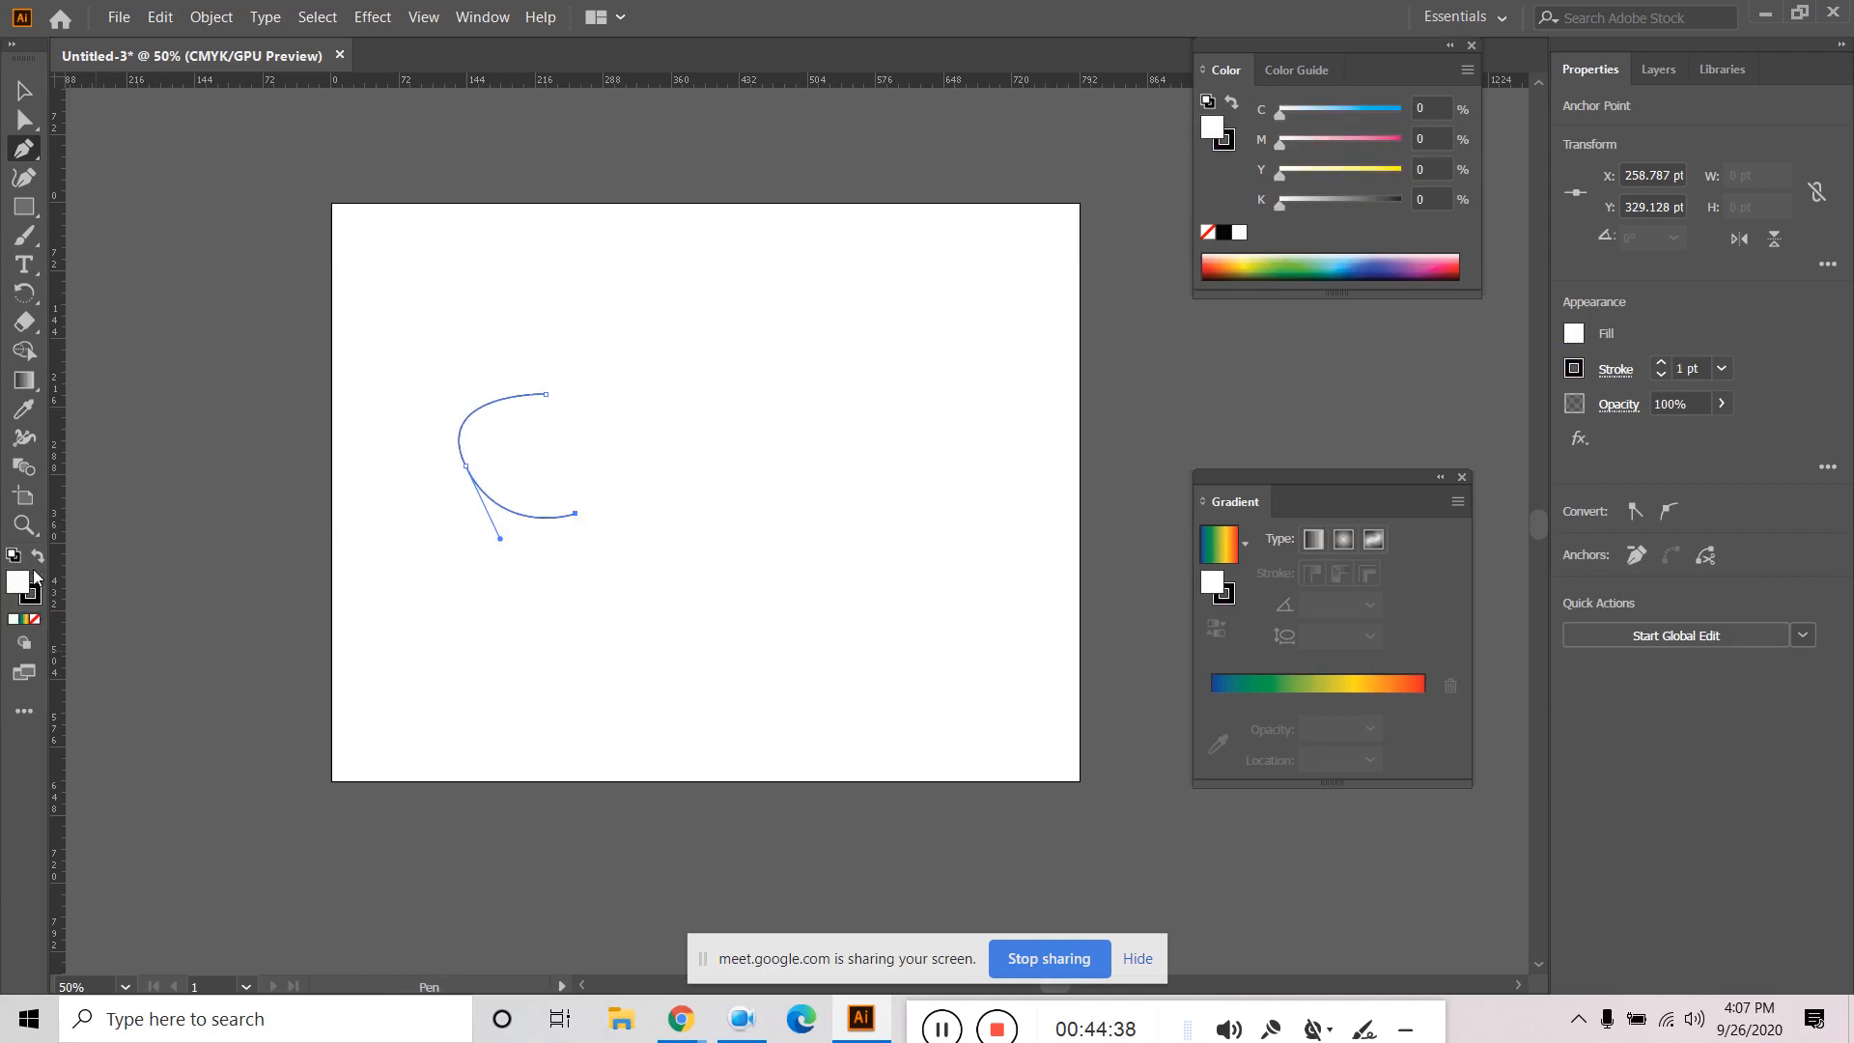
{"action": "double_click", "coordinate": [16, 583]}
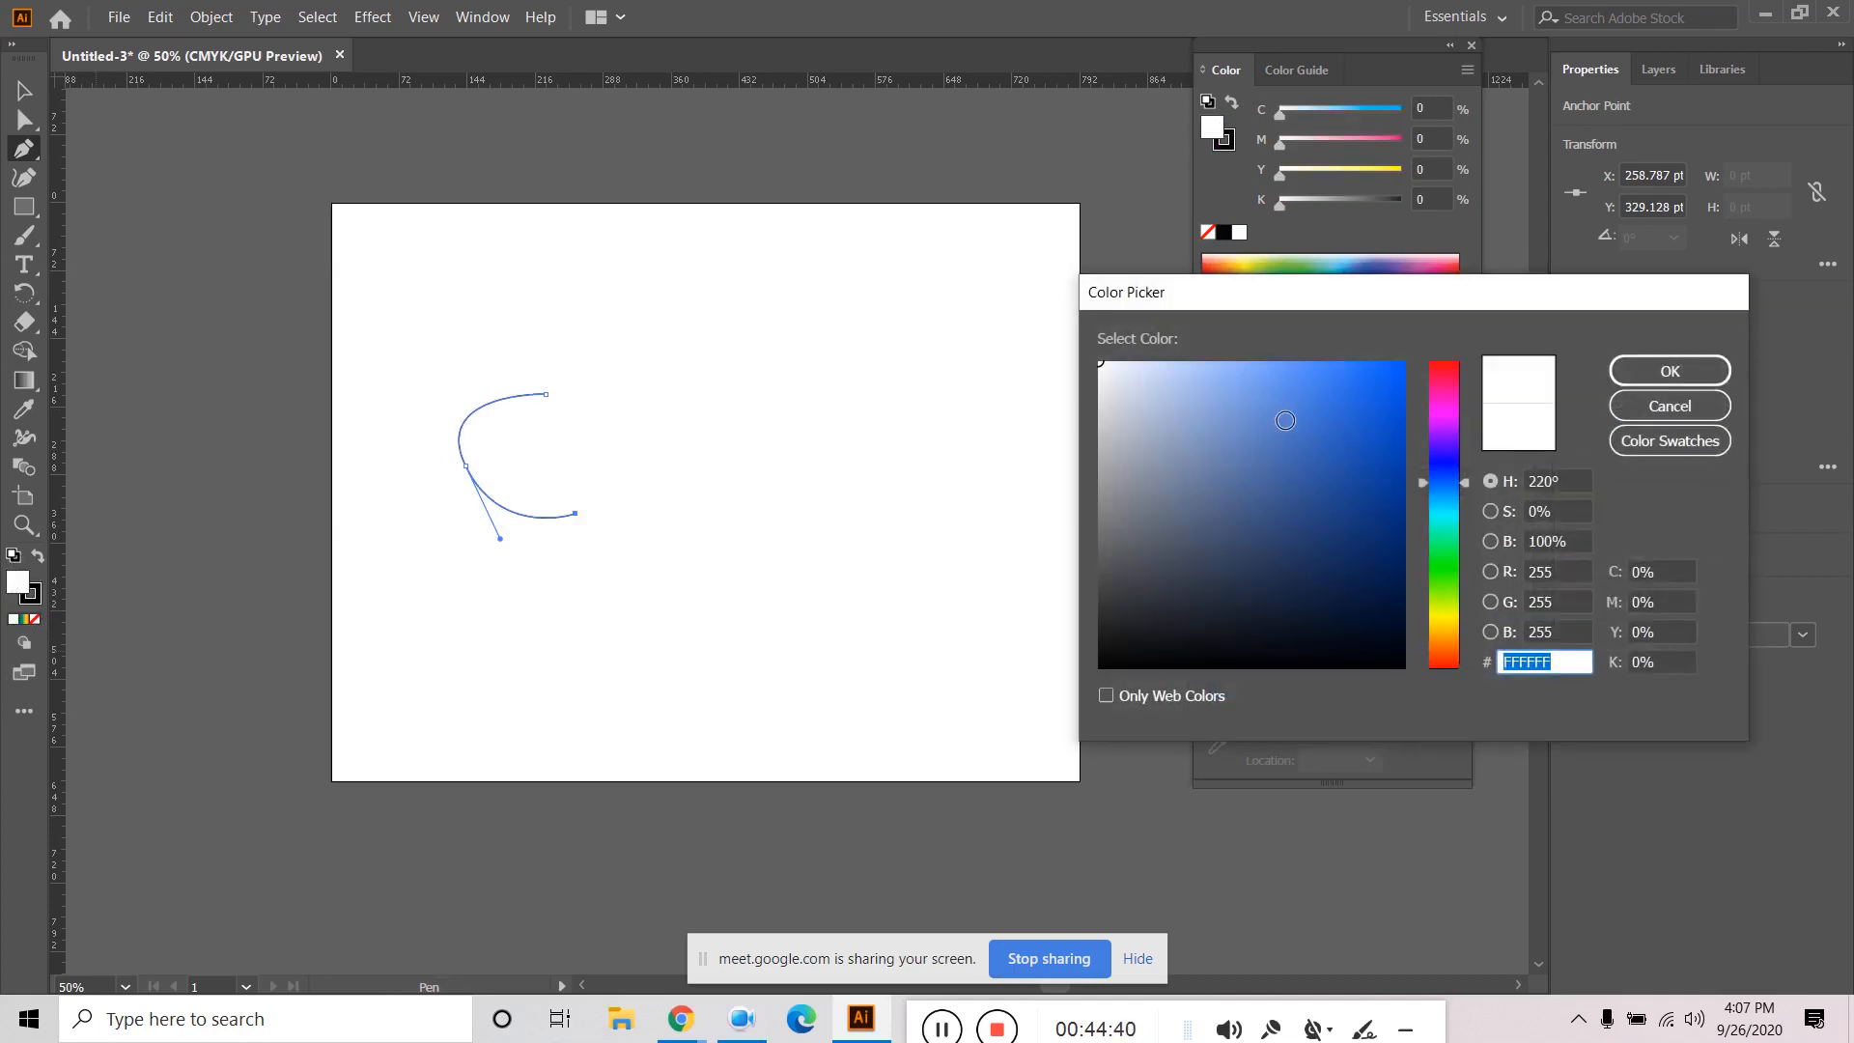
{"action": "left_click_drag", "start_coordinate": [1285, 420], "coordinate": [1341, 397]}
{"action": "left_click", "coordinate": [1661, 382]}
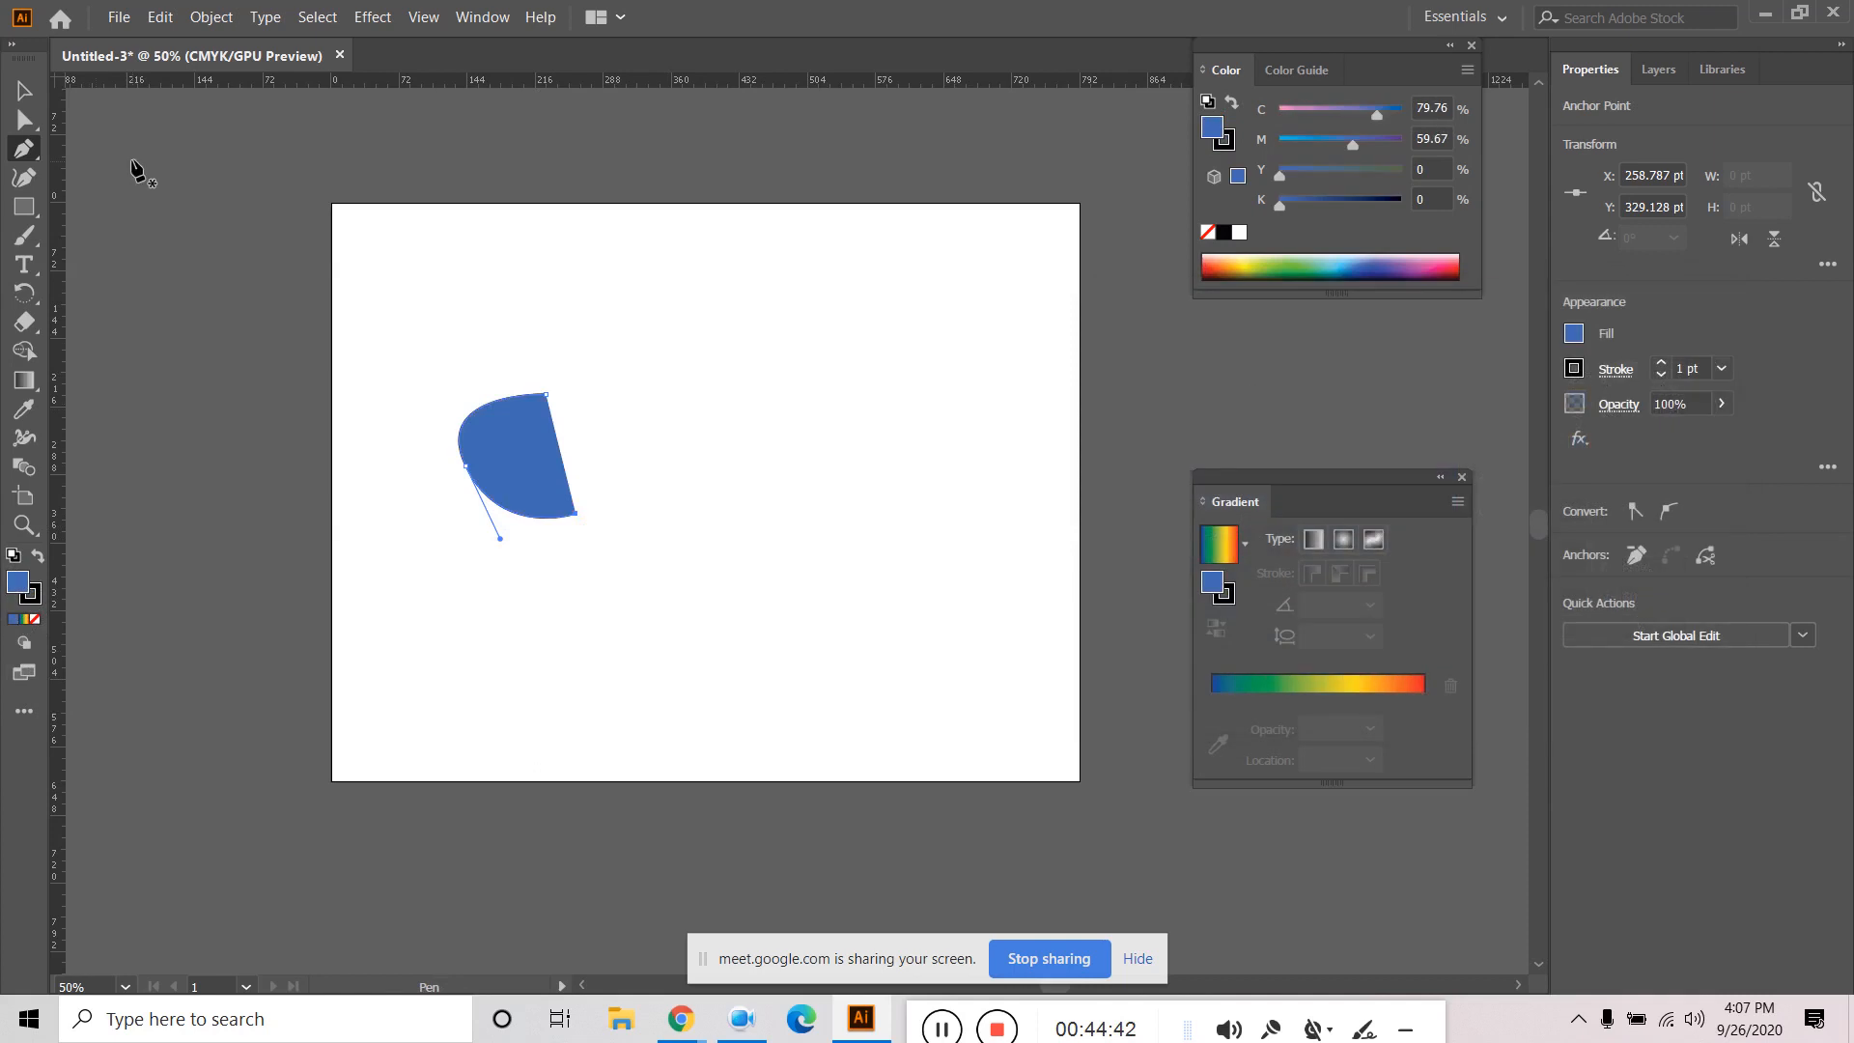
Increase the blue shape's black stroke weight to 5 pt and deselect it.
{"action": "left_click", "coordinate": [34, 597]}
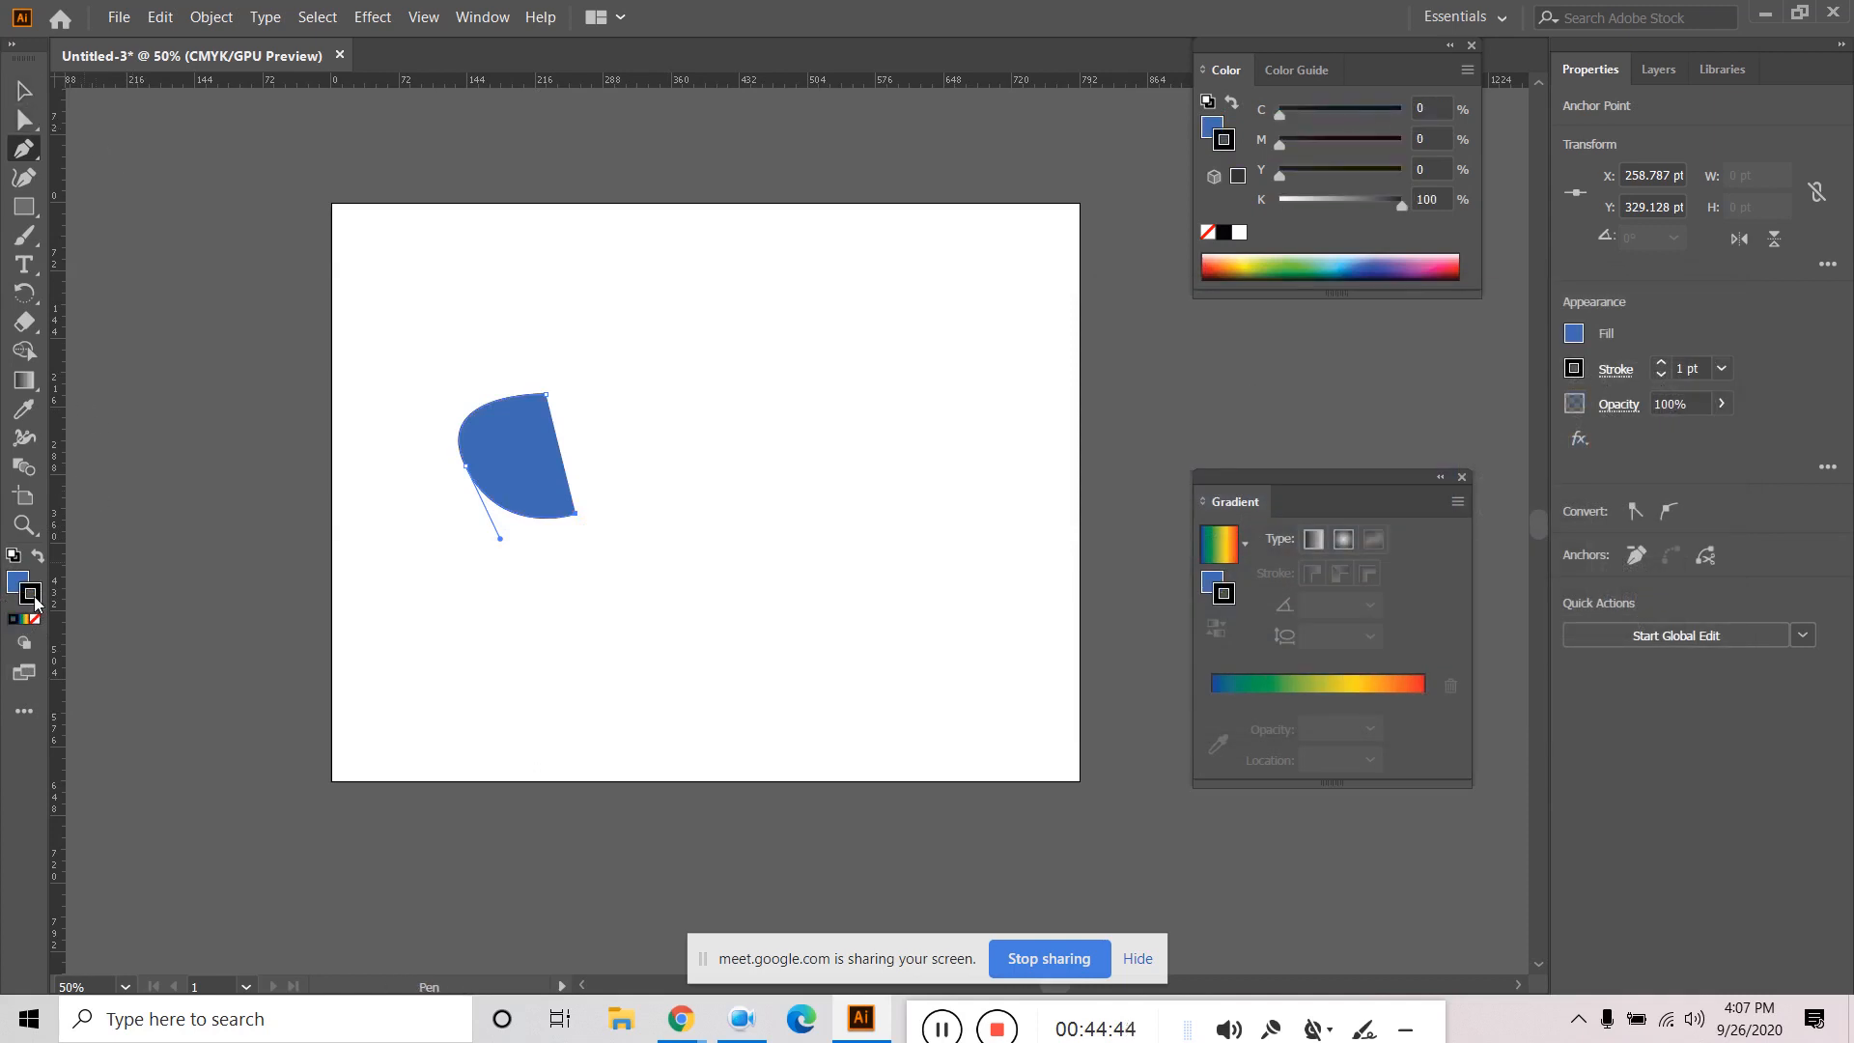
{"action": "left_click", "coordinate": [1660, 363]}
{"action": "left_click", "coordinate": [1661, 363]}
{"action": "left_click", "coordinate": [1661, 363]}
{"action": "left_click", "coordinate": [1661, 363]}
{"action": "left_click", "coordinate": [24, 92]}
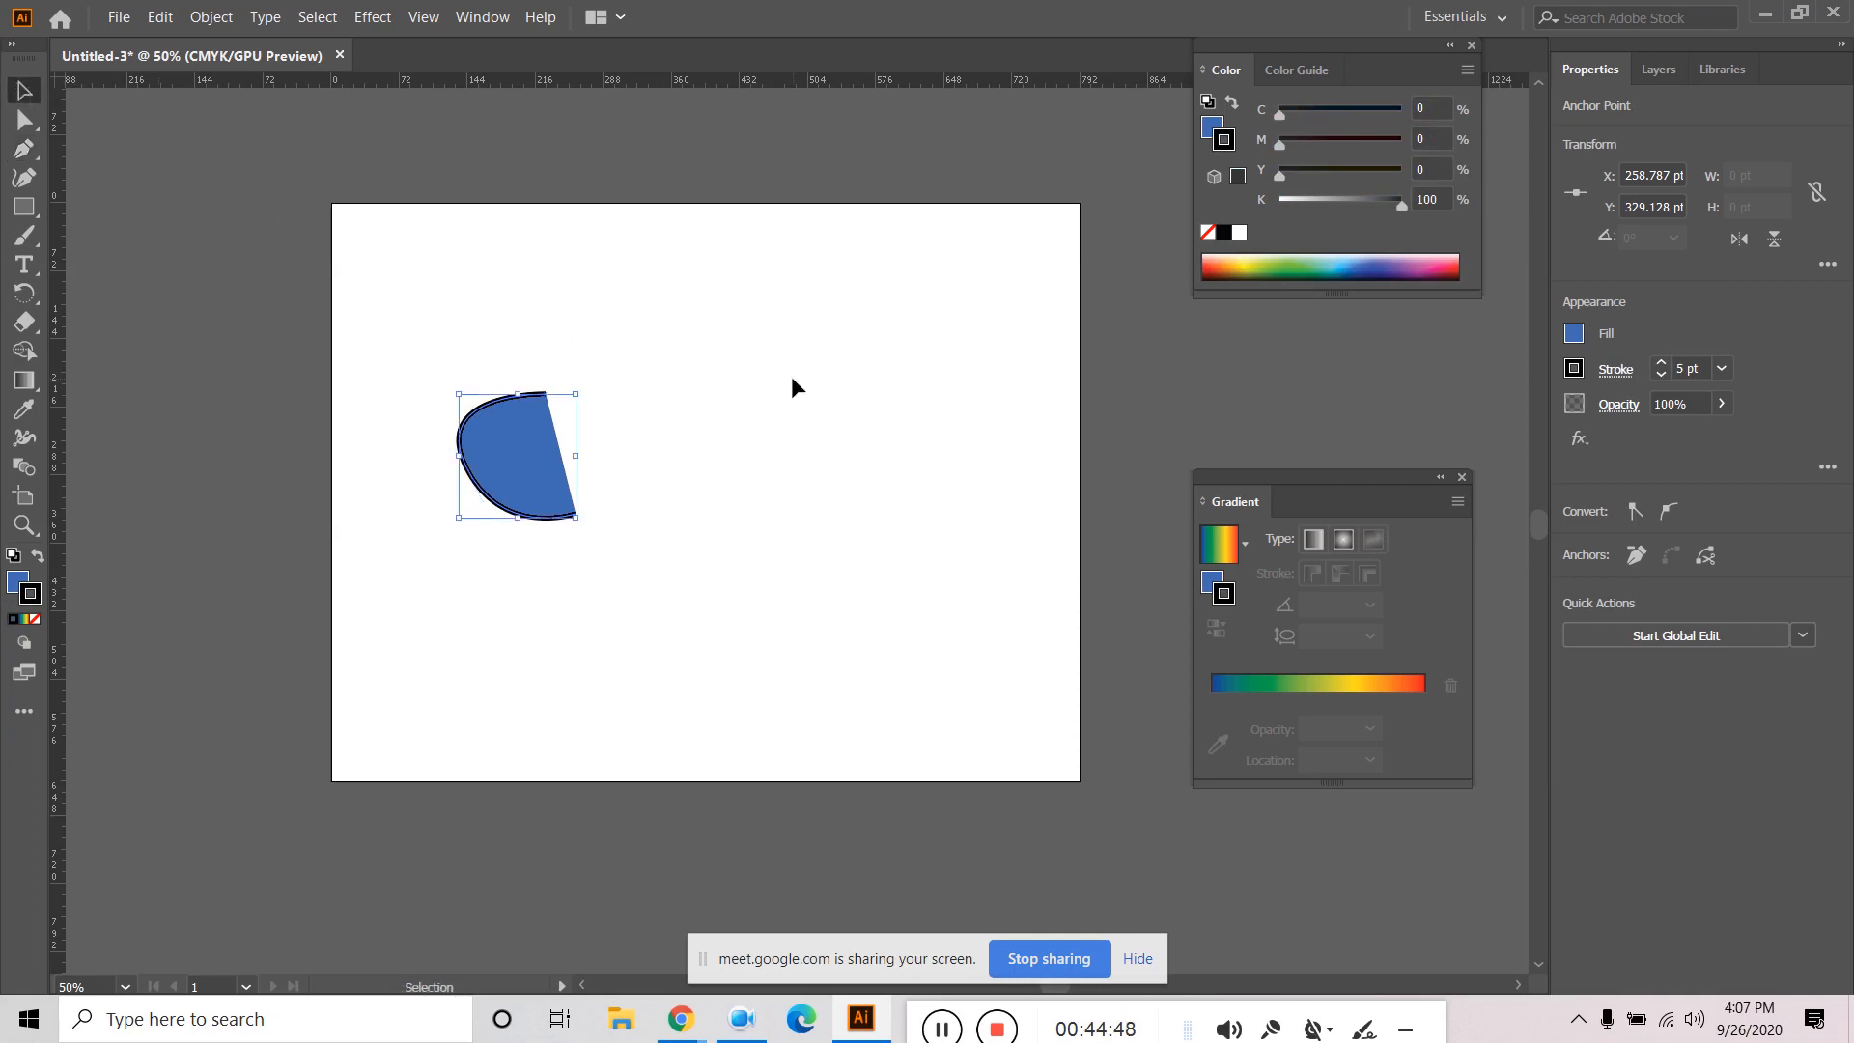
{"action": "left_click", "coordinate": [727, 443]}
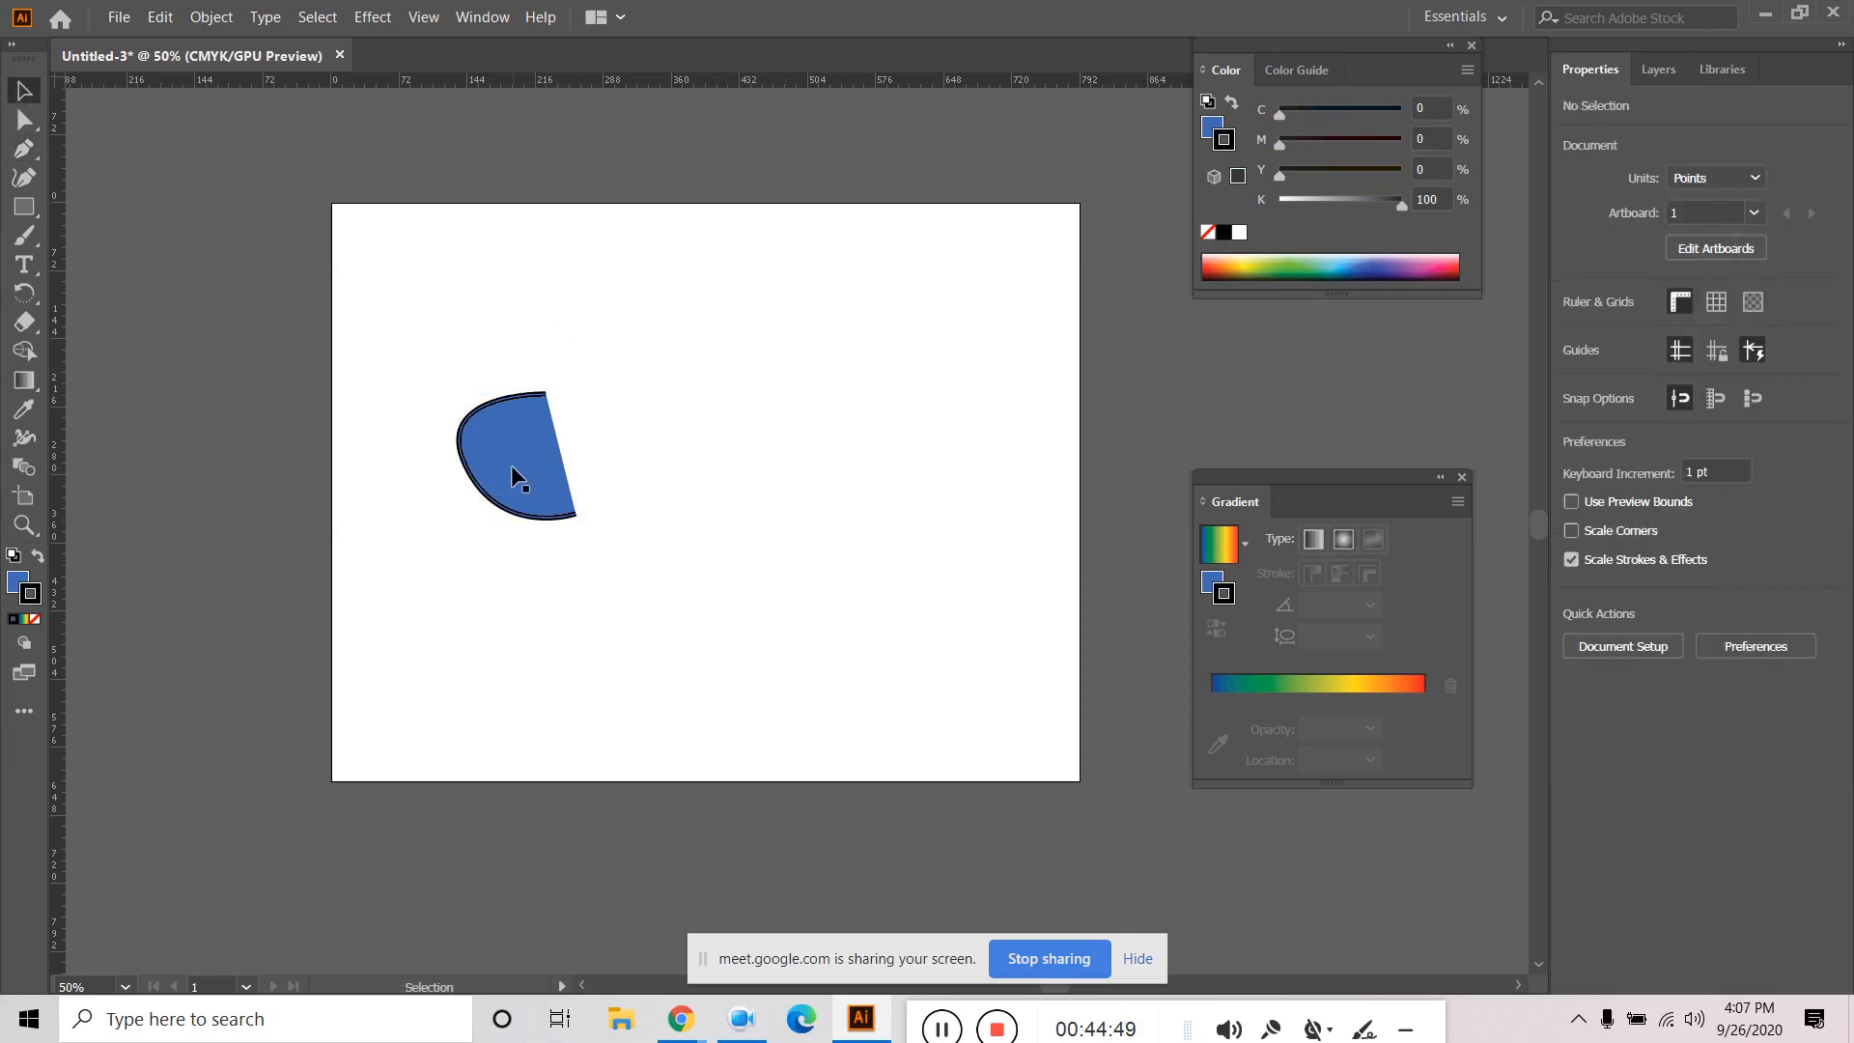
Draw a second open path about 171 by 135 pt with the Curvature tool, bulging away from the first half and opening toward it.
{"action": "left_click", "coordinate": [29, 176]}
{"action": "left_click", "coordinate": [578, 385]}
{"action": "left_click", "coordinate": [740, 446]}
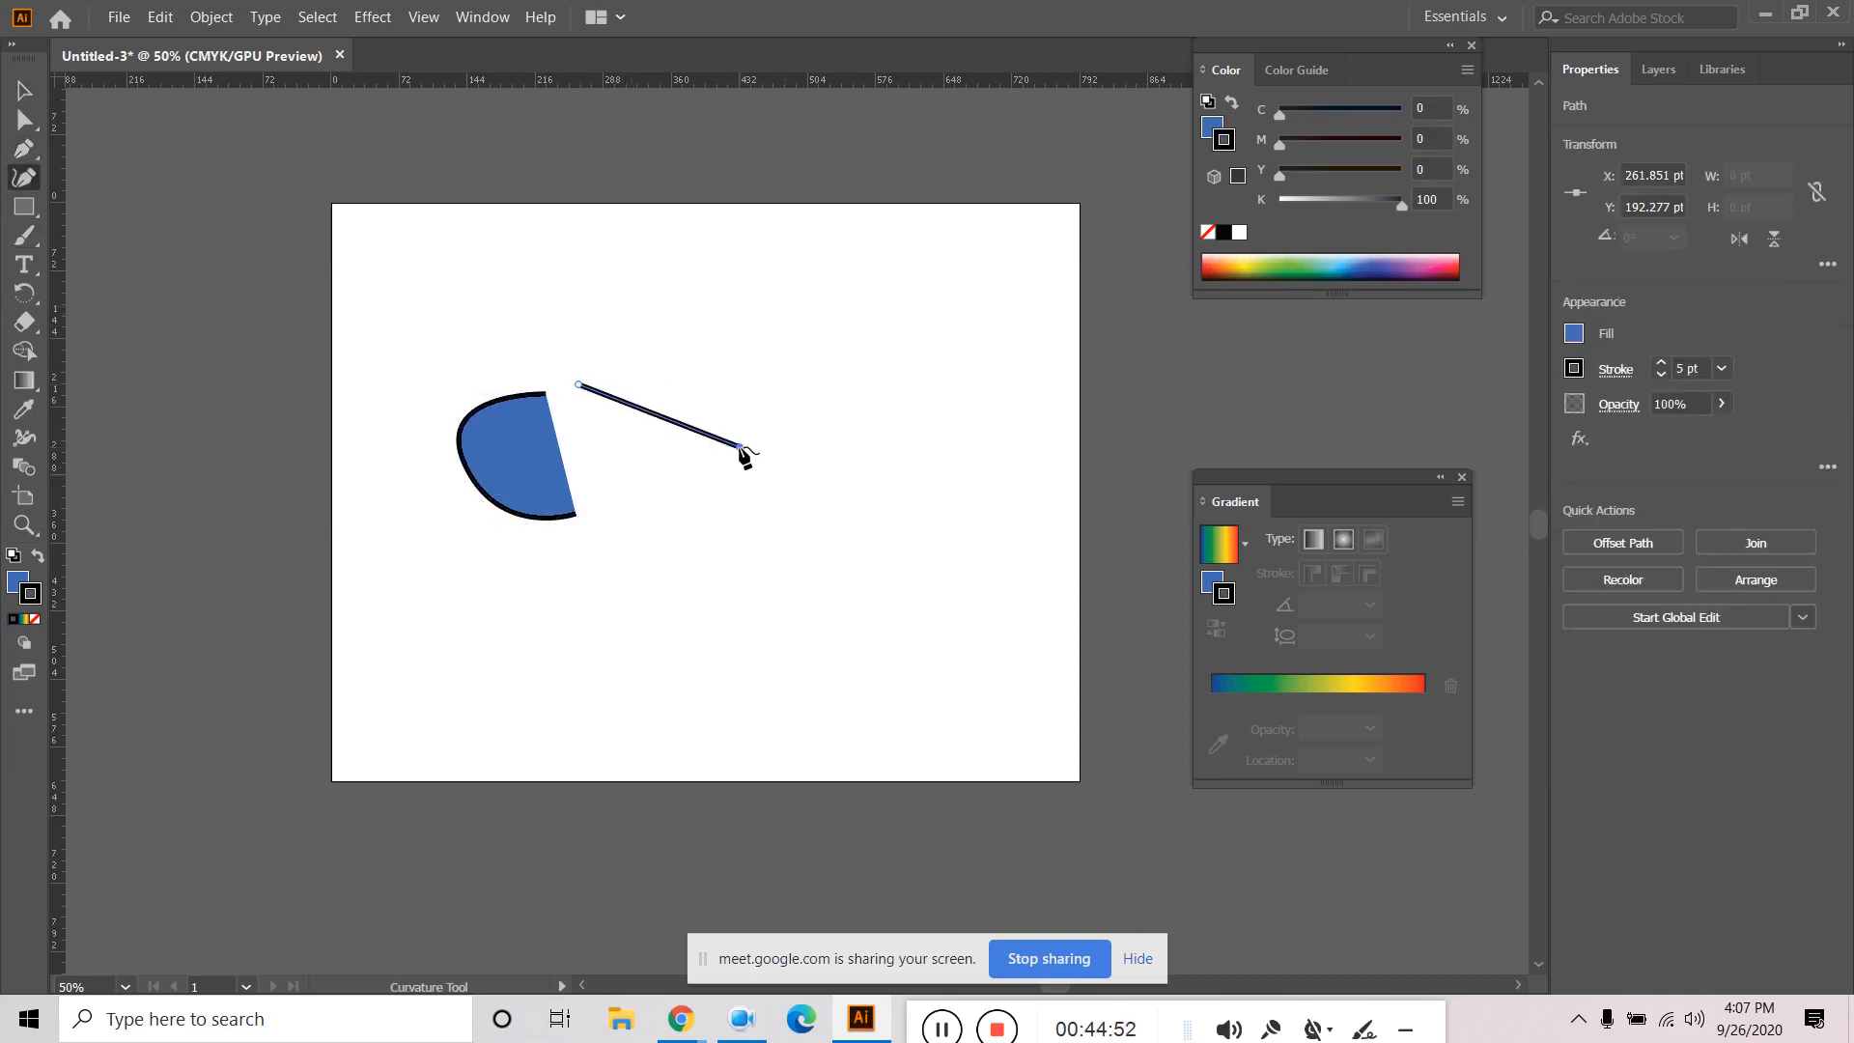
{"action": "left_click", "coordinate": [603, 510]}
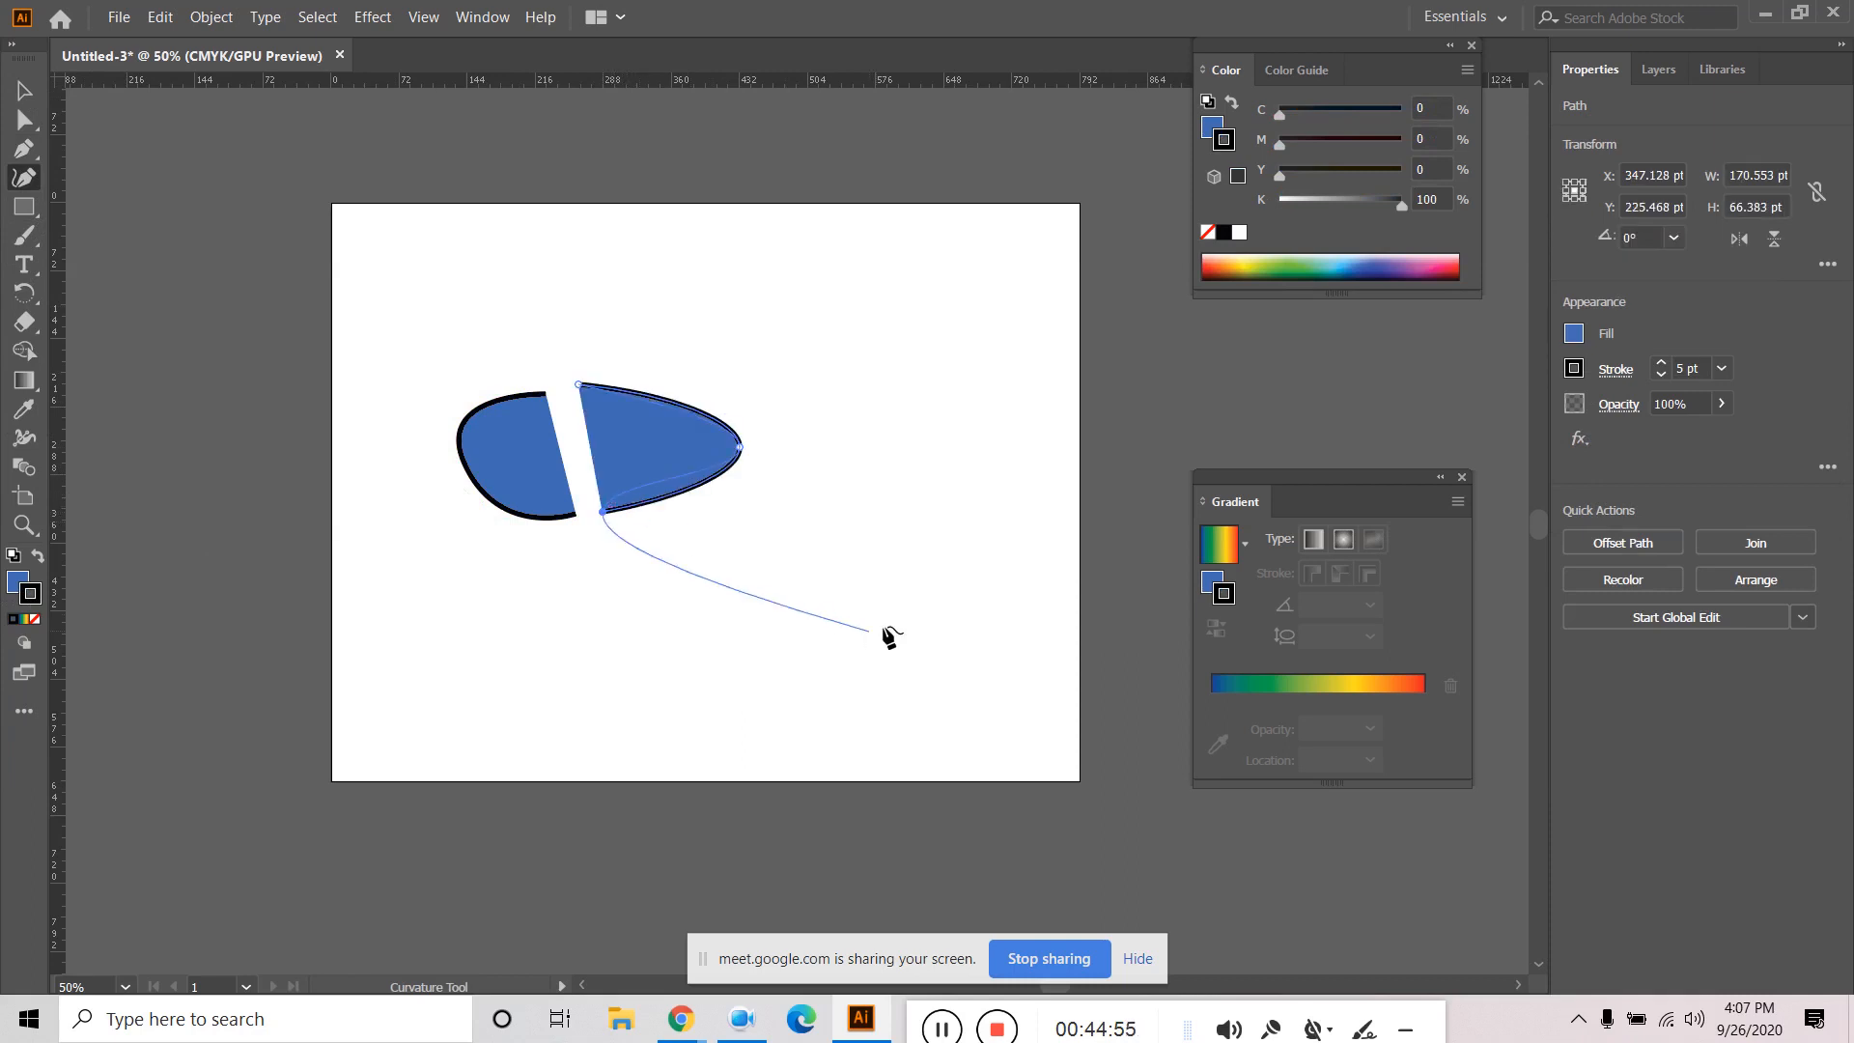
{"action": "key", "text": "Escape"}
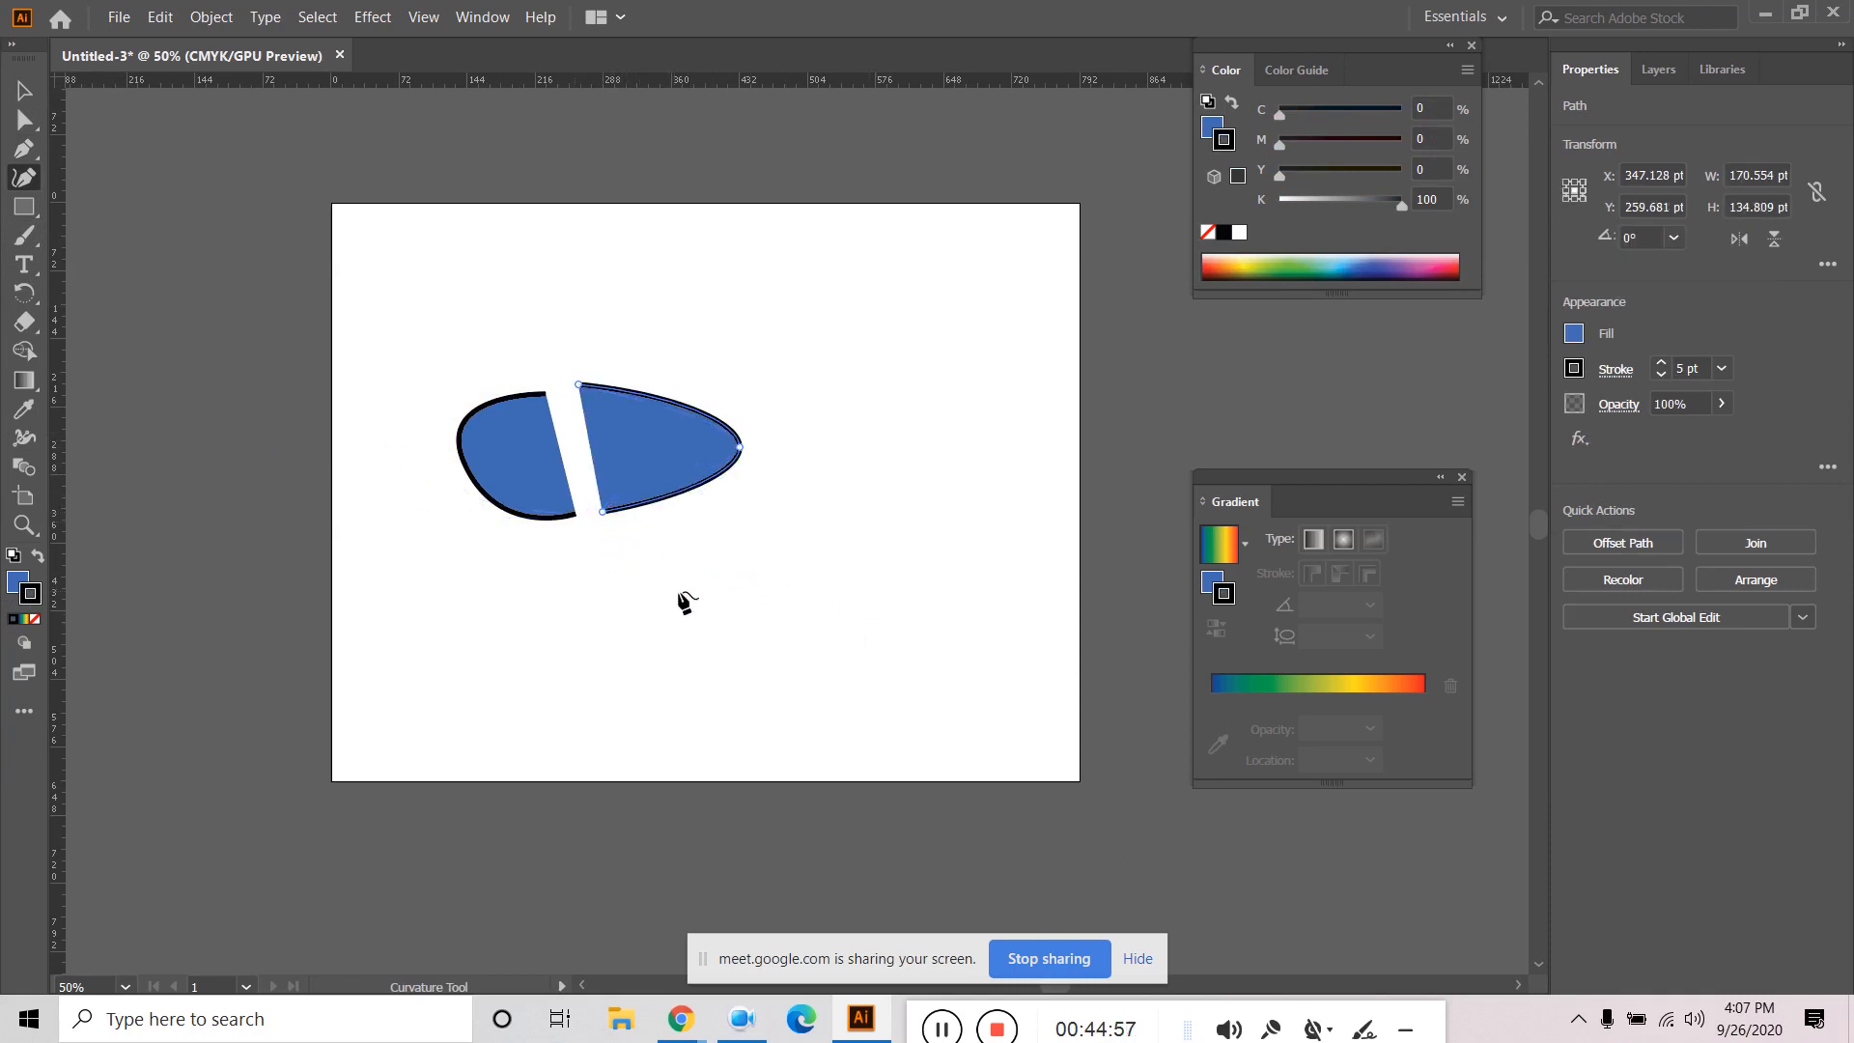
Move the right half closer to the left half, leaving a narrow gap between their open ends.
{"action": "left_click", "coordinate": [21, 96]}
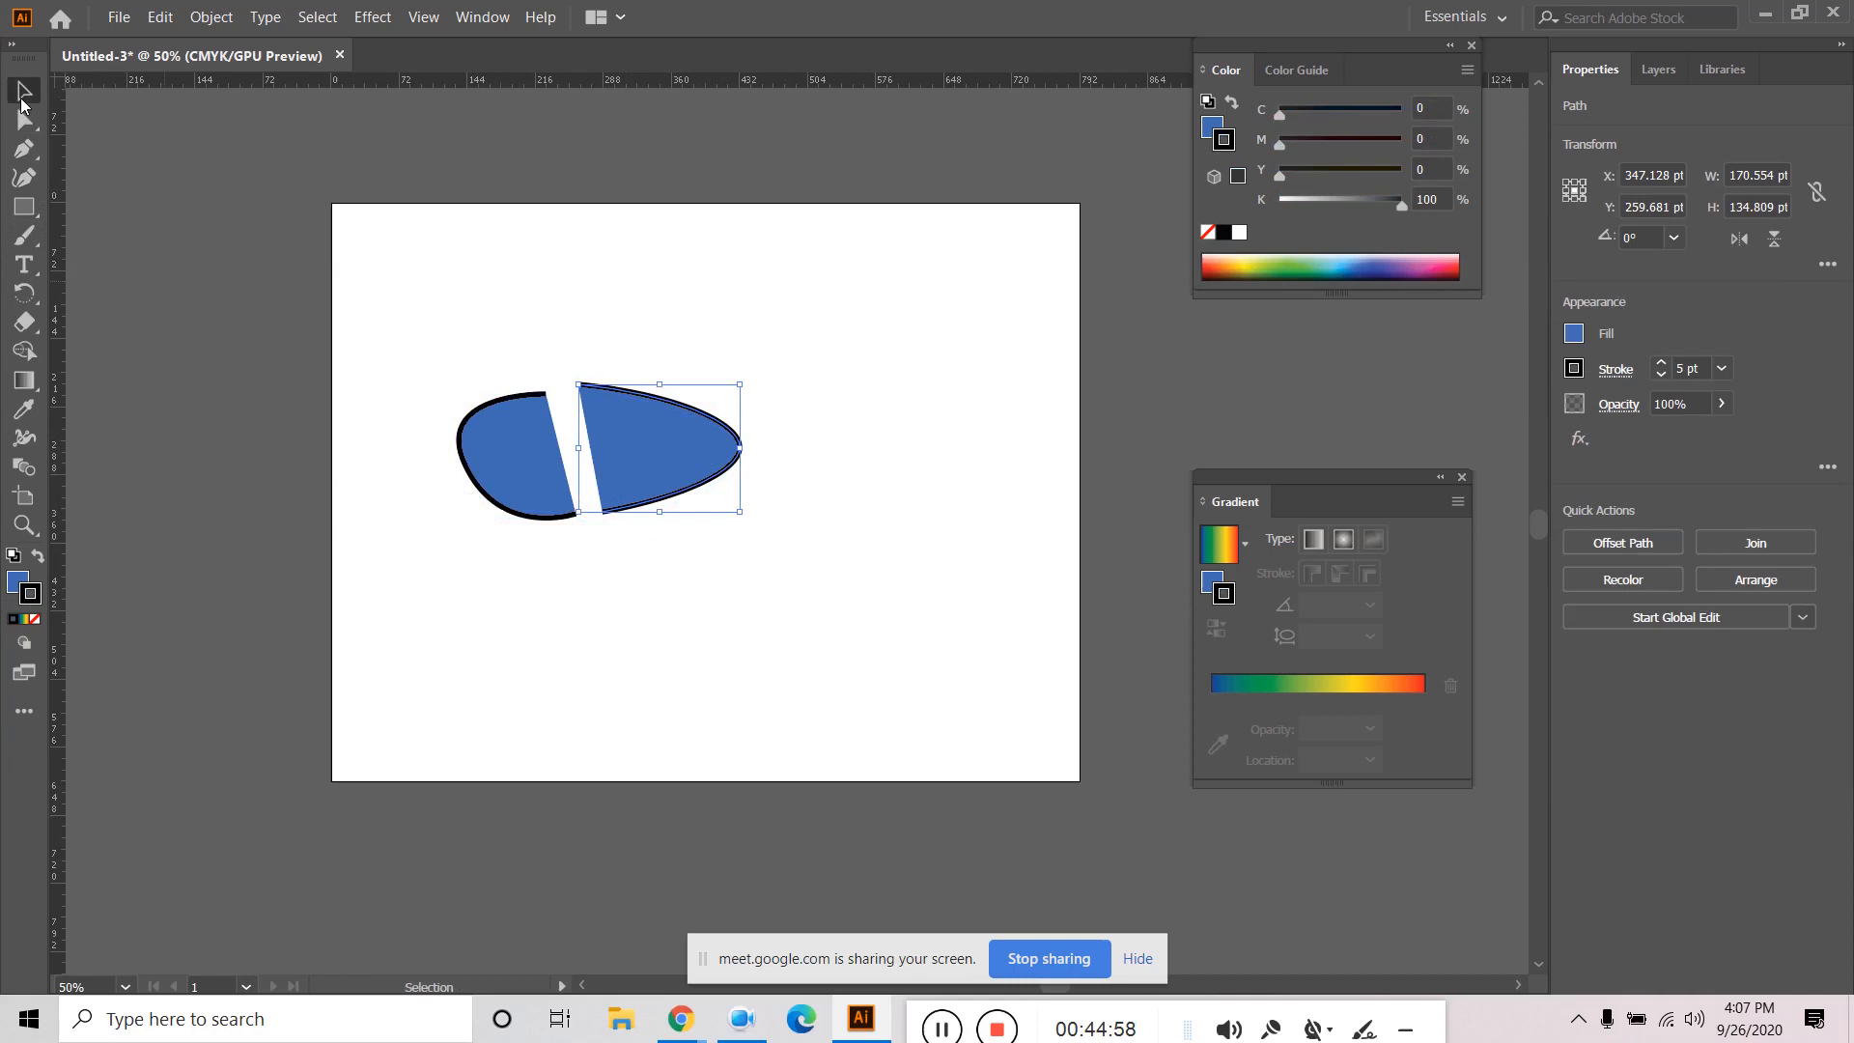
{"action": "left_click", "coordinate": [623, 541]}
{"action": "left_click", "coordinate": [542, 463]}
{"action": "left_click_drag", "start_coordinate": [635, 460], "coordinate": [616, 465]}
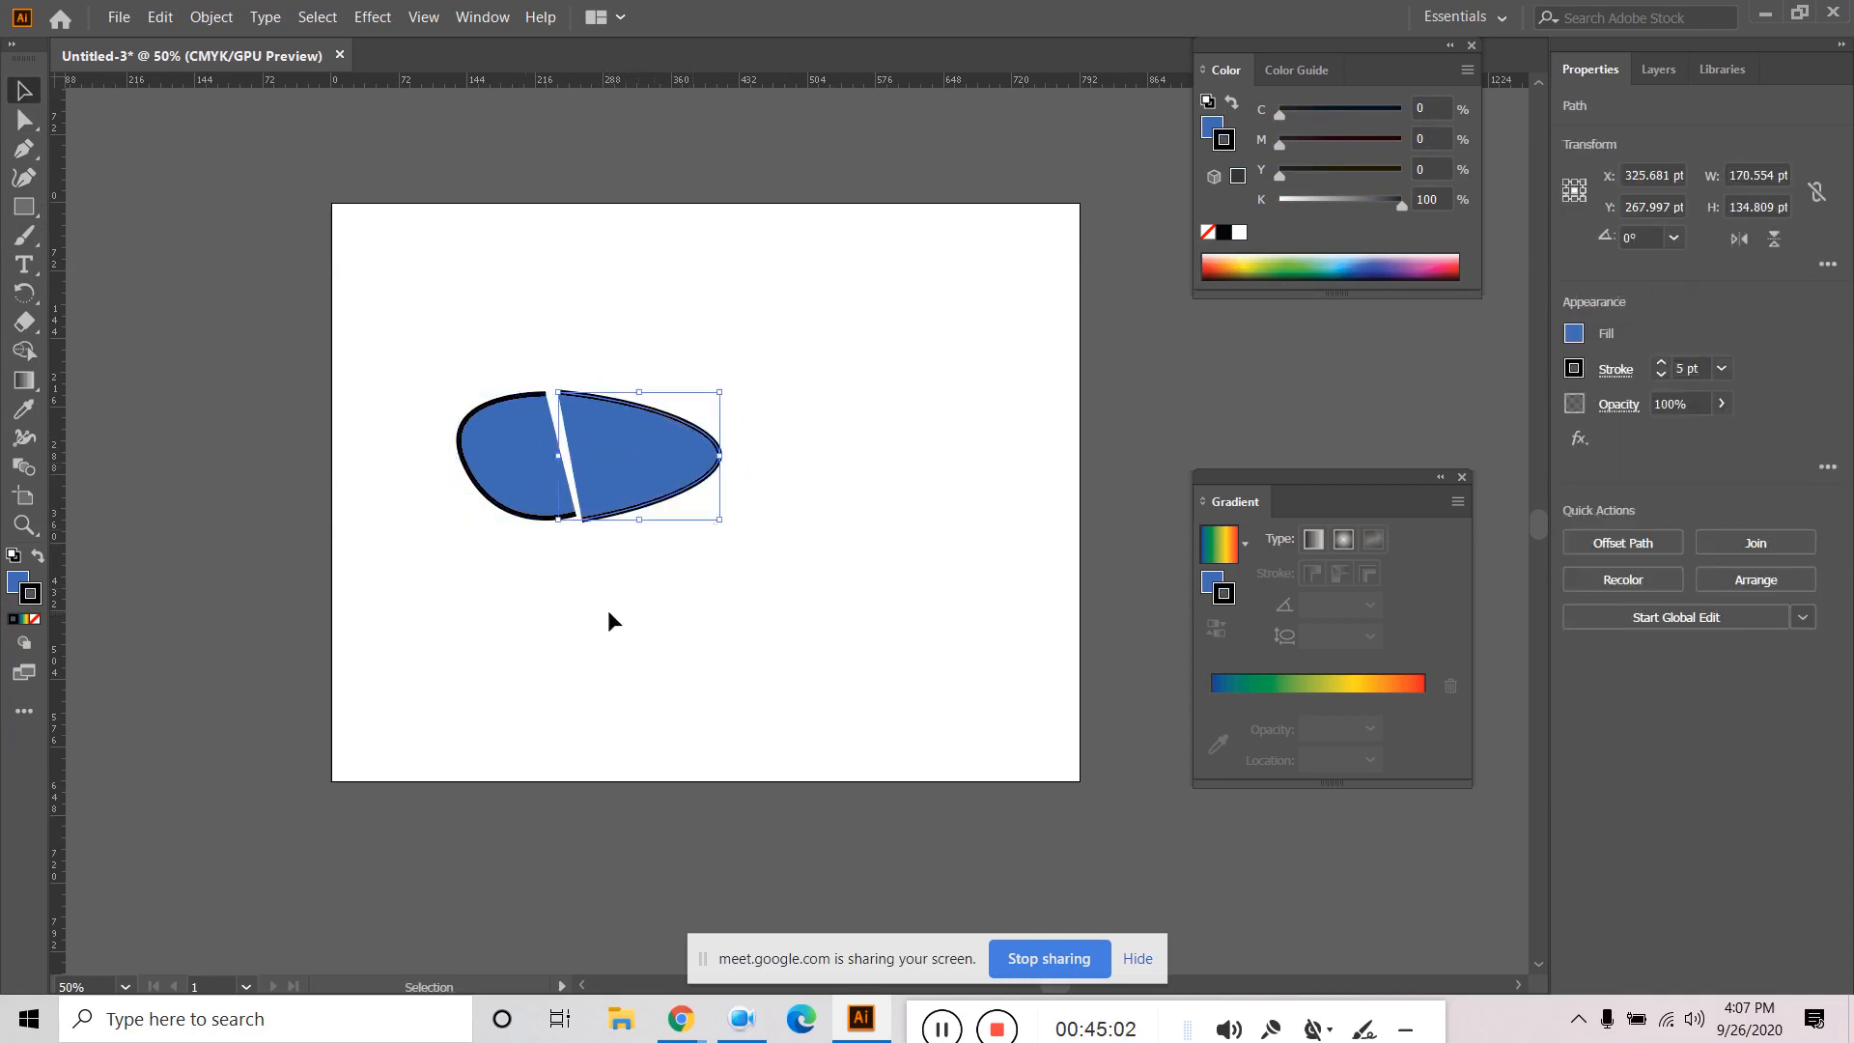
{"action": "scroll", "coordinate": [609, 614], "scroll_direction": "up", "scroll_amount": 2}
{"action": "left_click_drag", "start_coordinate": [885, 564], "coordinate": [1002, 705]}
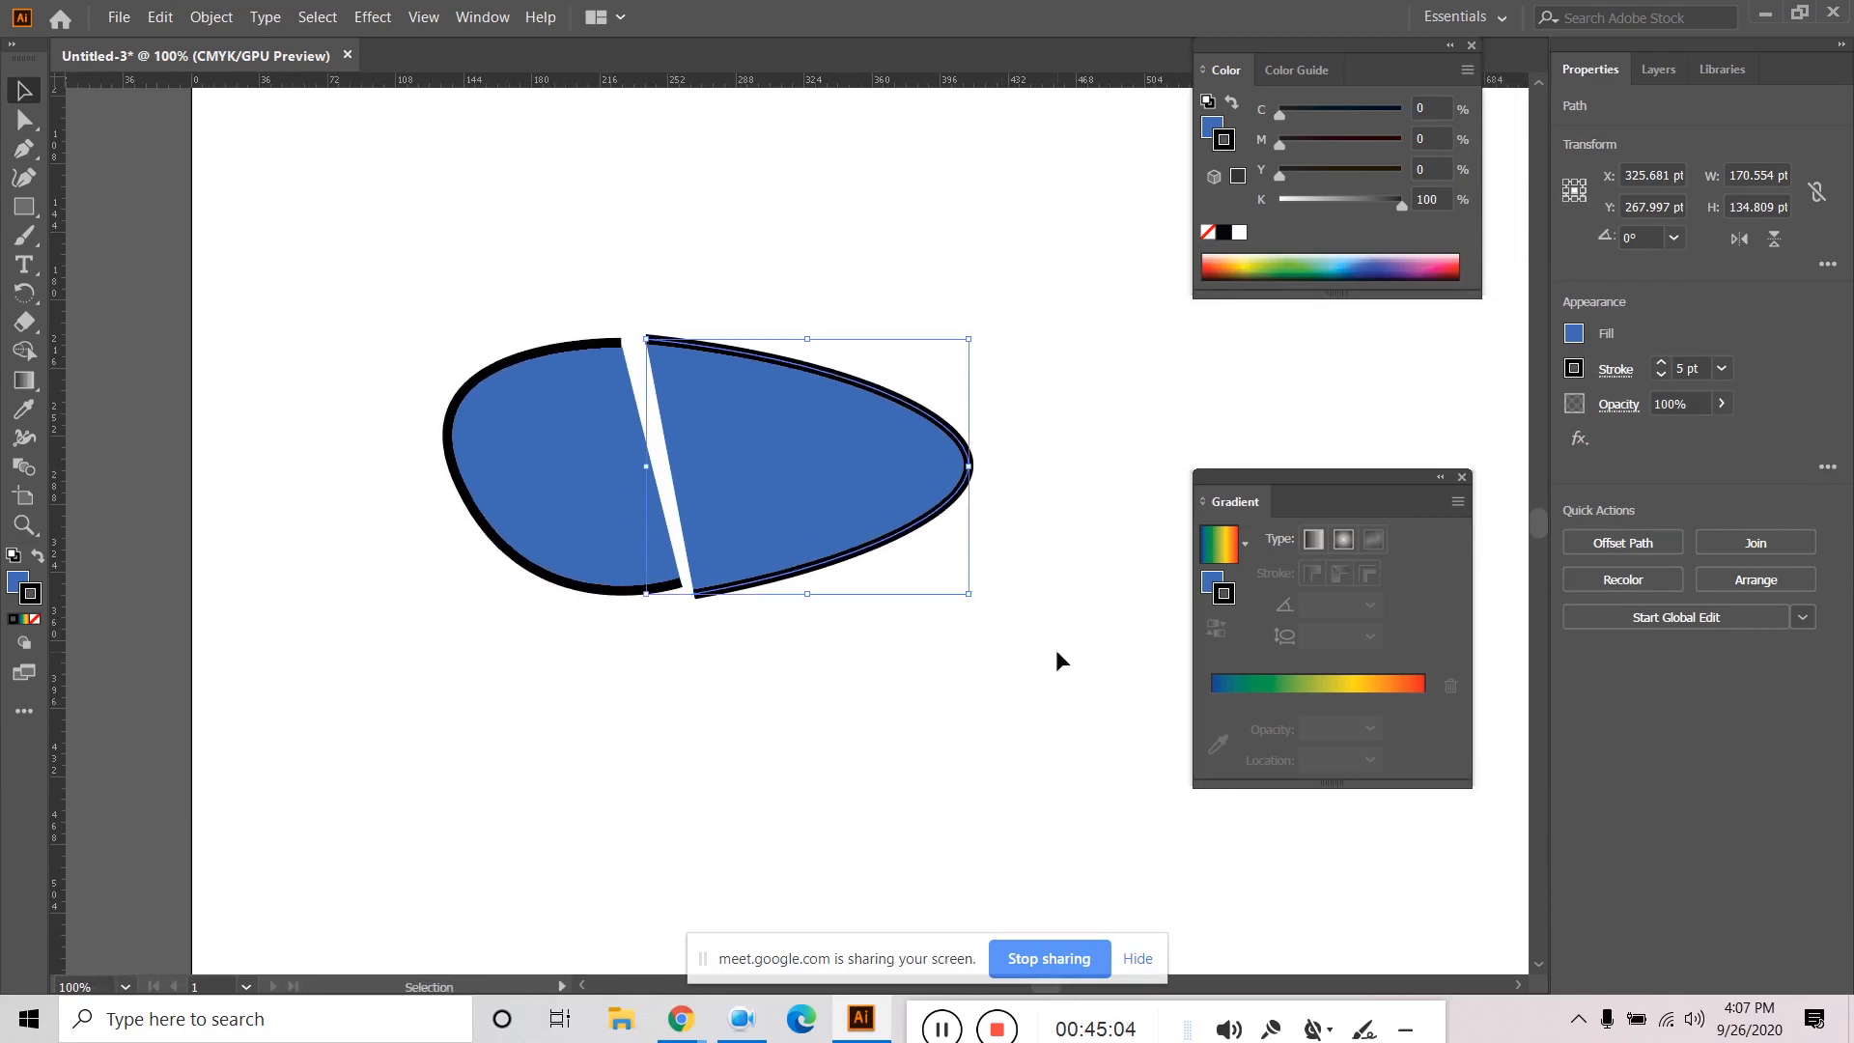
{"action": "left_click", "coordinate": [1049, 657]}
Shift the left half slightly down and left to about X 195, Y 275 pt, and deselect it.
{"action": "left_click", "coordinate": [618, 471]}
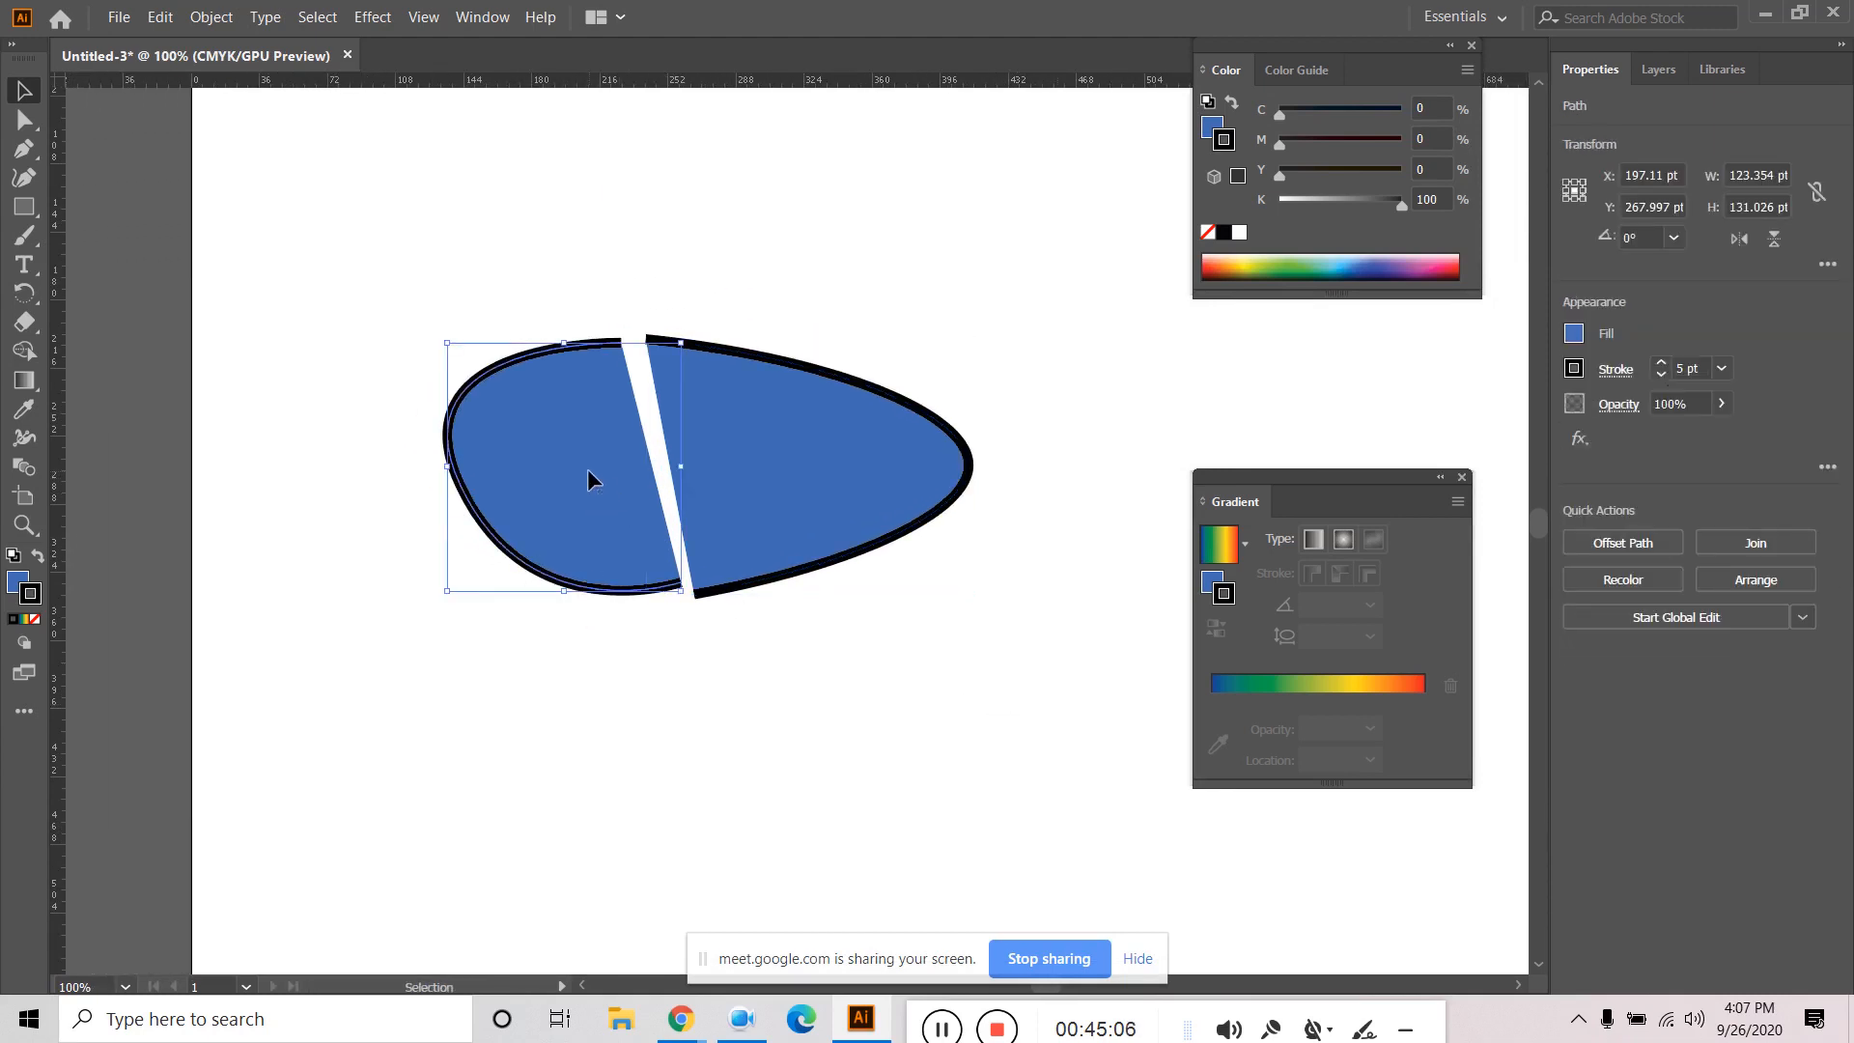
{"action": "mouse_move", "coordinate": [587, 467]}
{"action": "left_mouse_down"}
{"action": "mouse_move", "coordinate": [628, 506]}
{"action": "mouse_move", "coordinate": [583, 470]}
{"action": "left_mouse_up"}
{"action": "left_click", "coordinate": [658, 657]}
{"action": "left_click", "coordinate": [844, 686]}
{"action": "left_click", "coordinate": [936, 744]}
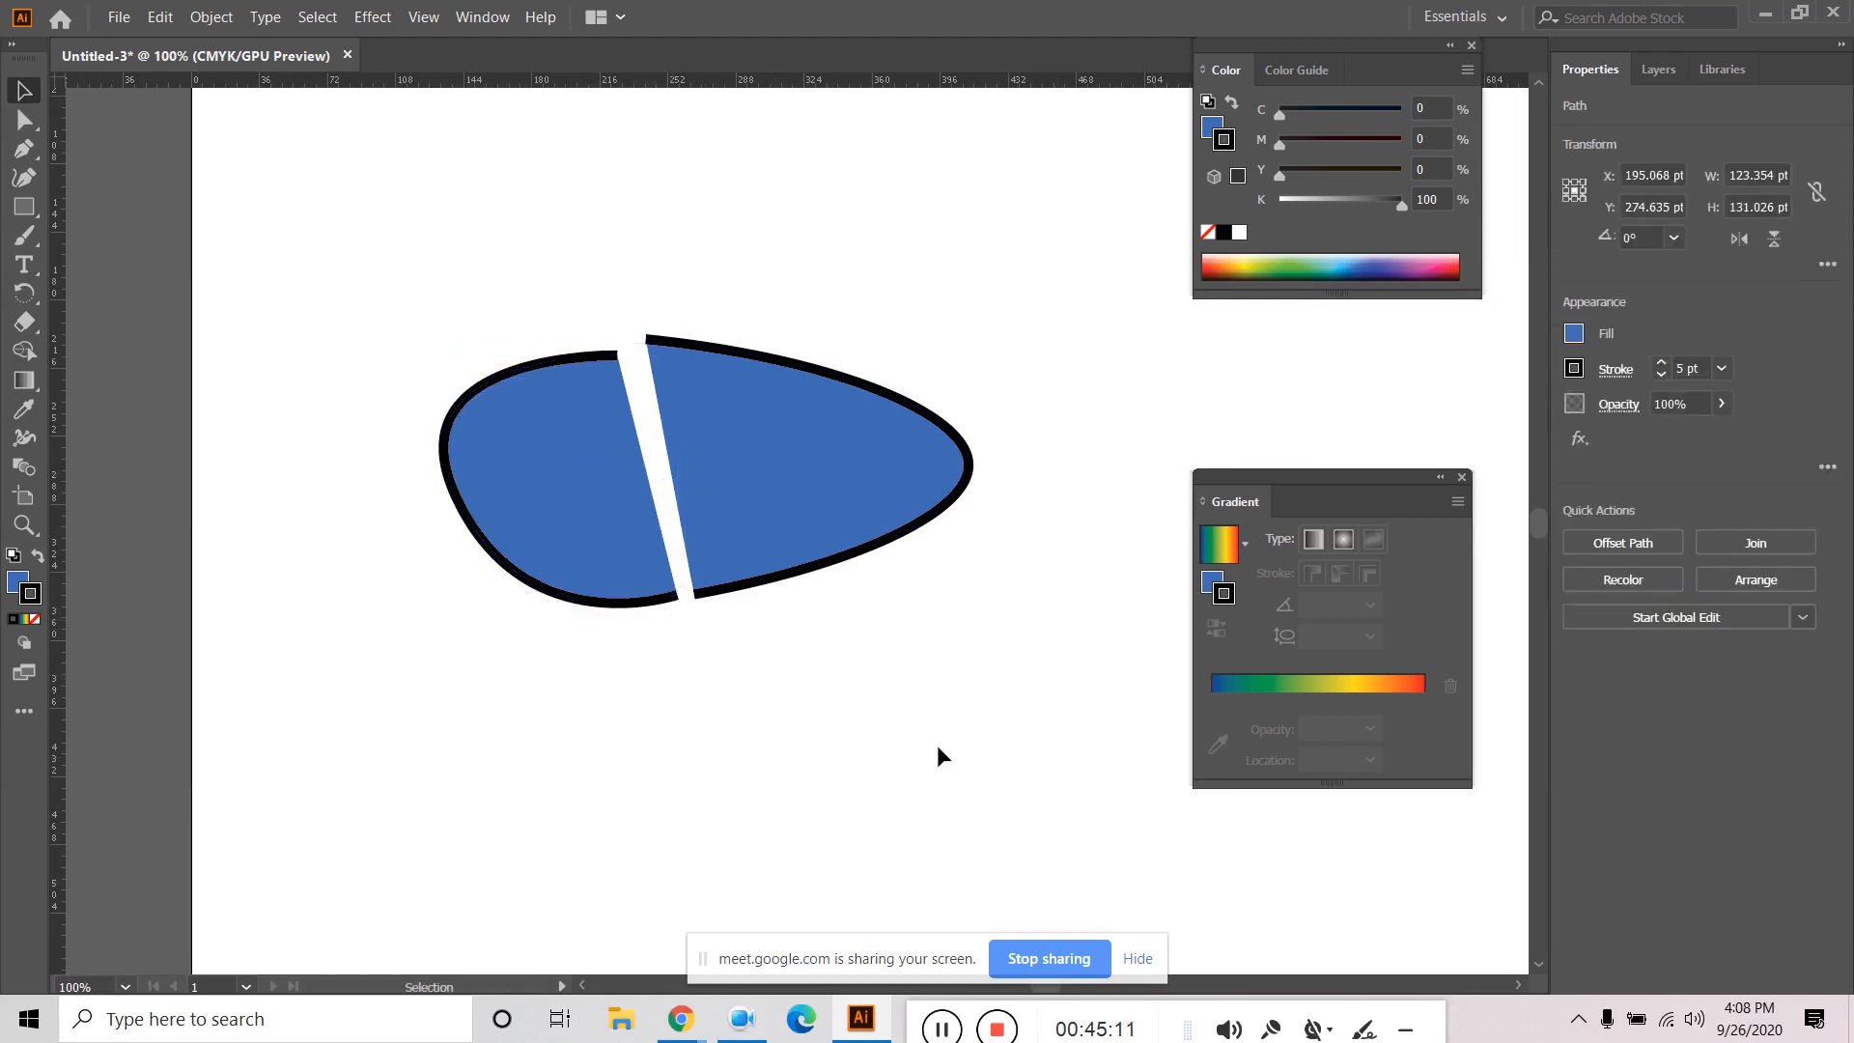
Demonstrate selecting the facing lower end points of both halves with the Direct Selection tool, and clear the selection.
{"action": "left_click", "coordinate": [34, 124]}
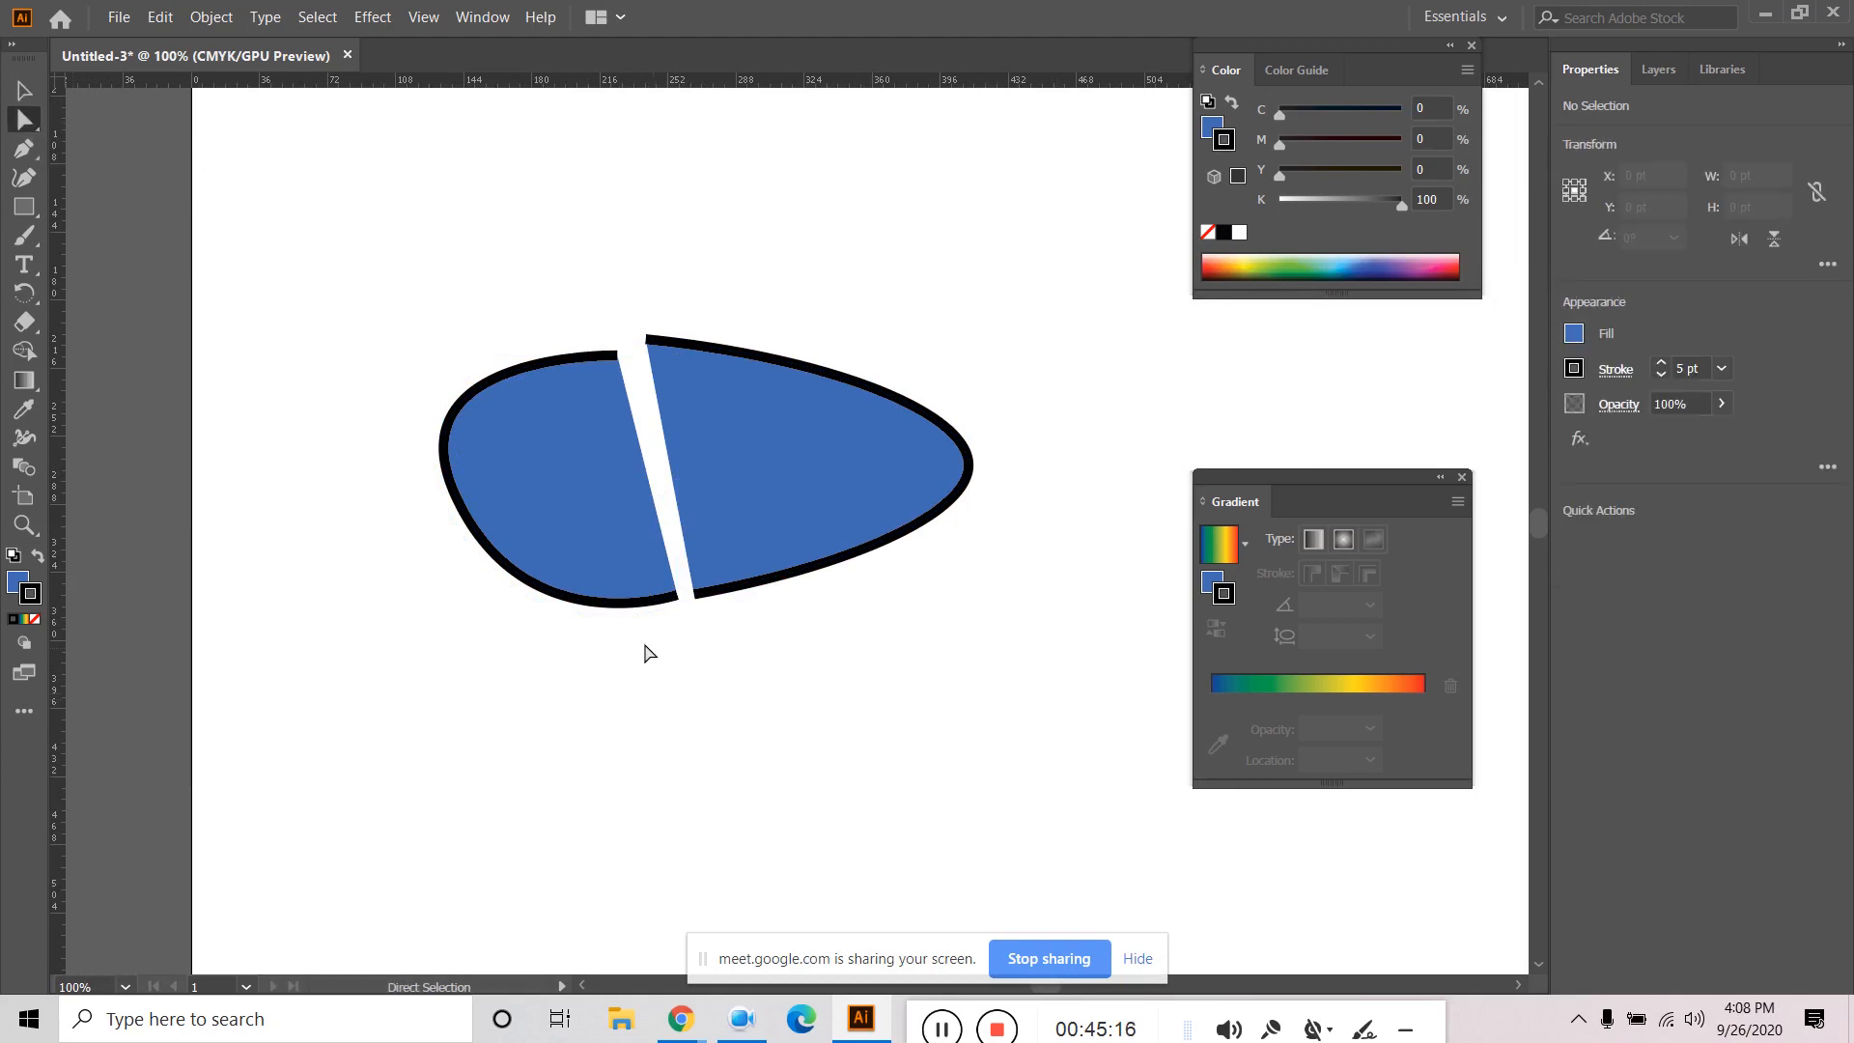
{"action": "left_click_drag", "start_coordinate": [648, 654], "coordinate": [750, 552]}
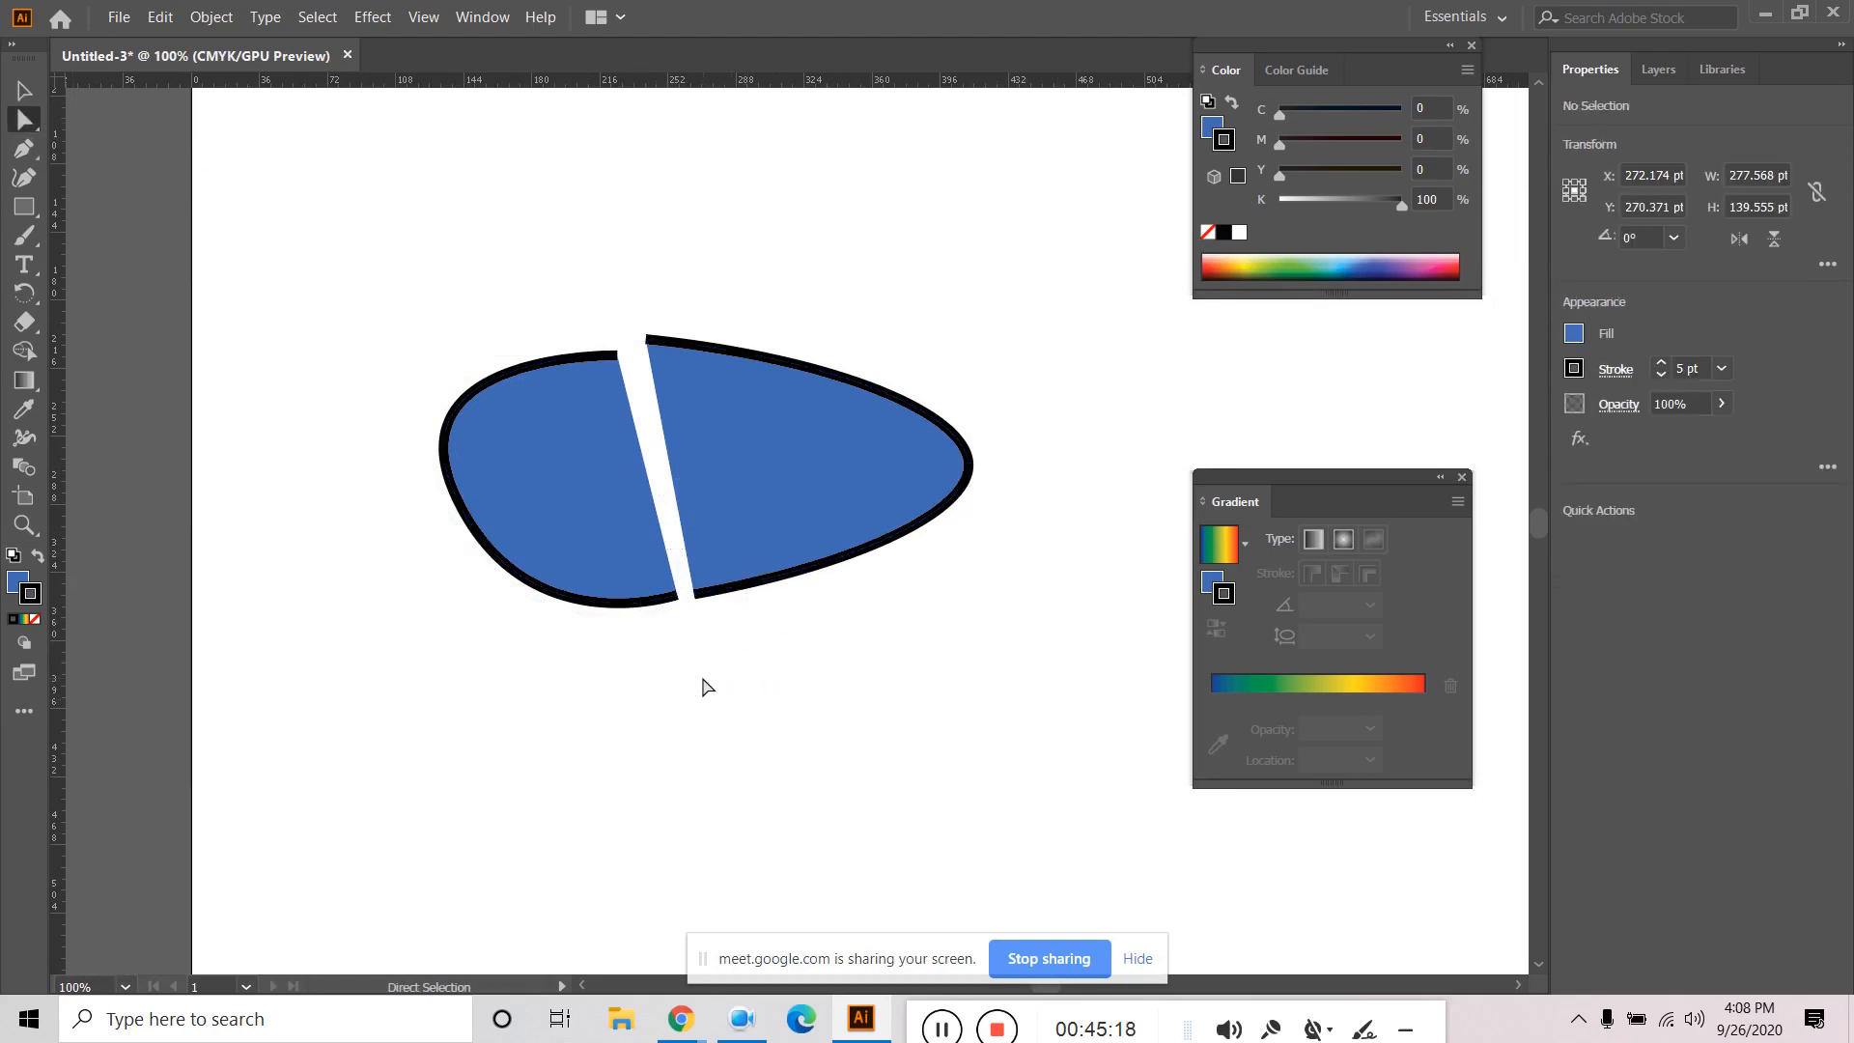
{"action": "left_click_drag", "start_coordinate": [679, 662], "coordinate": [760, 603]}
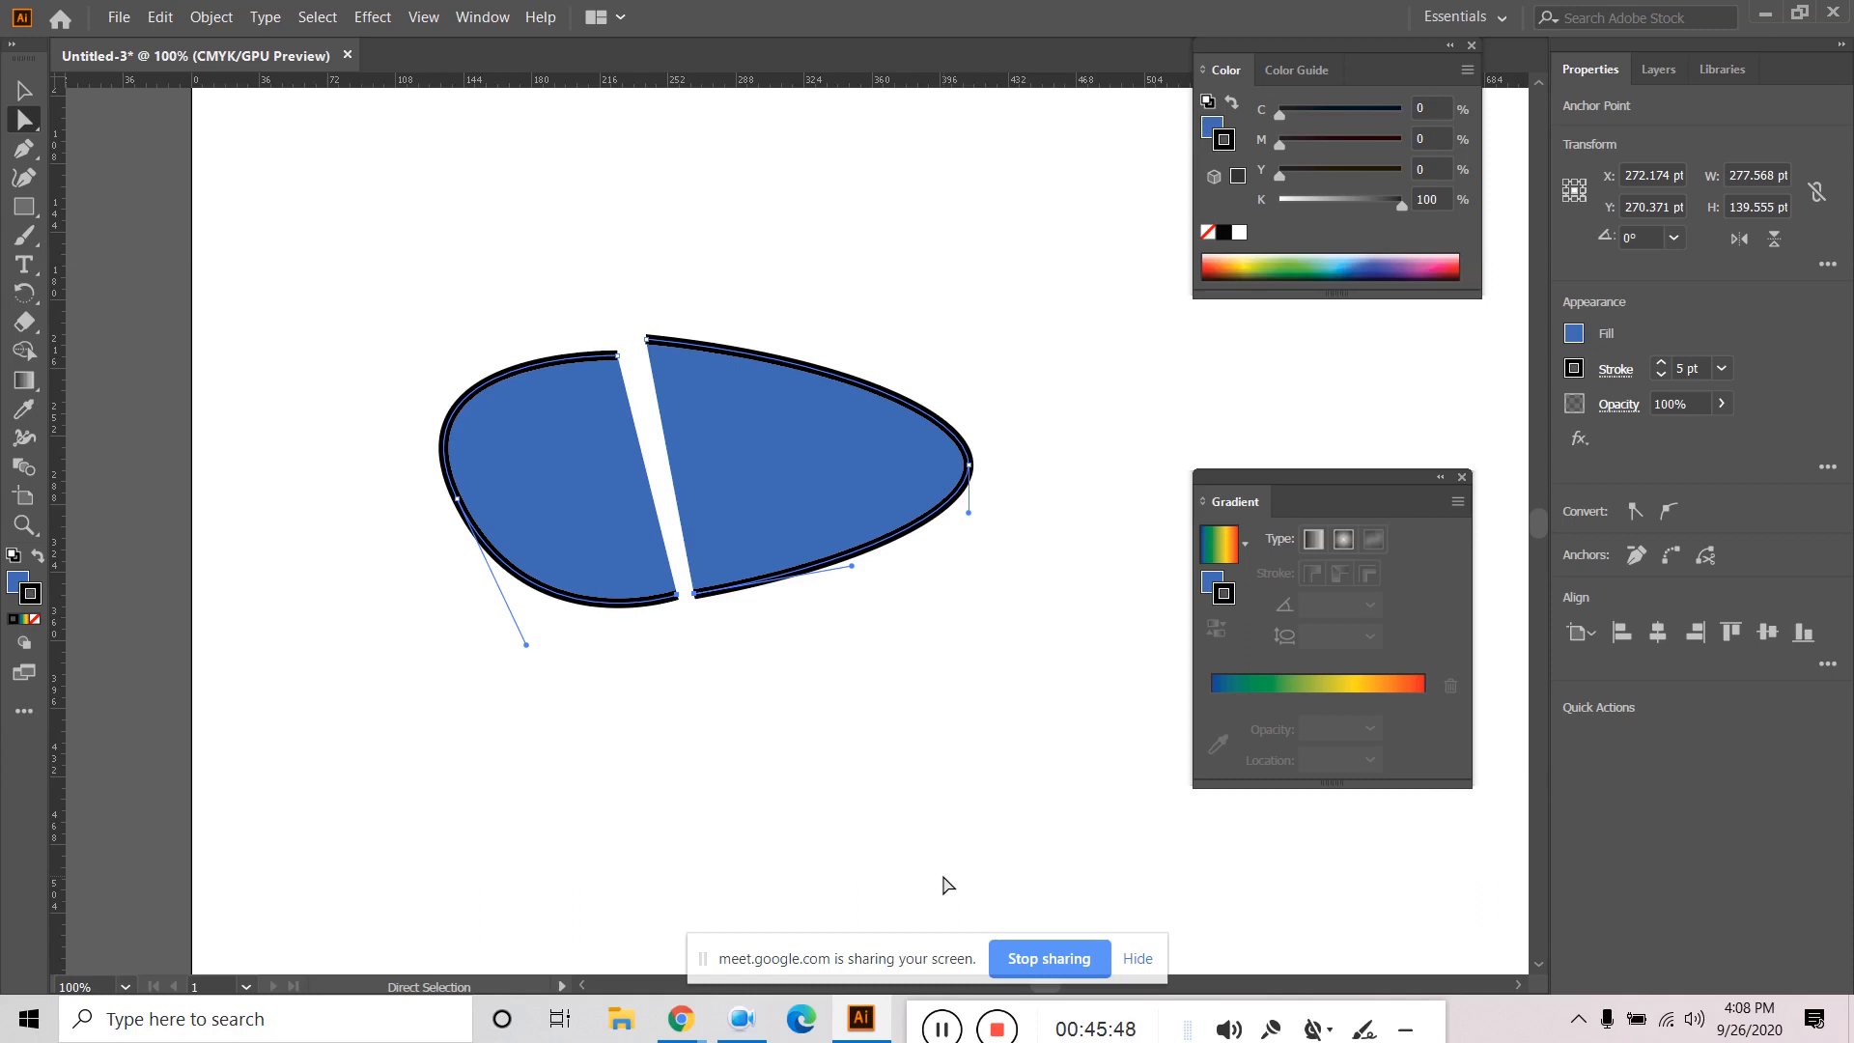
{"action": "left_click", "coordinate": [724, 692]}
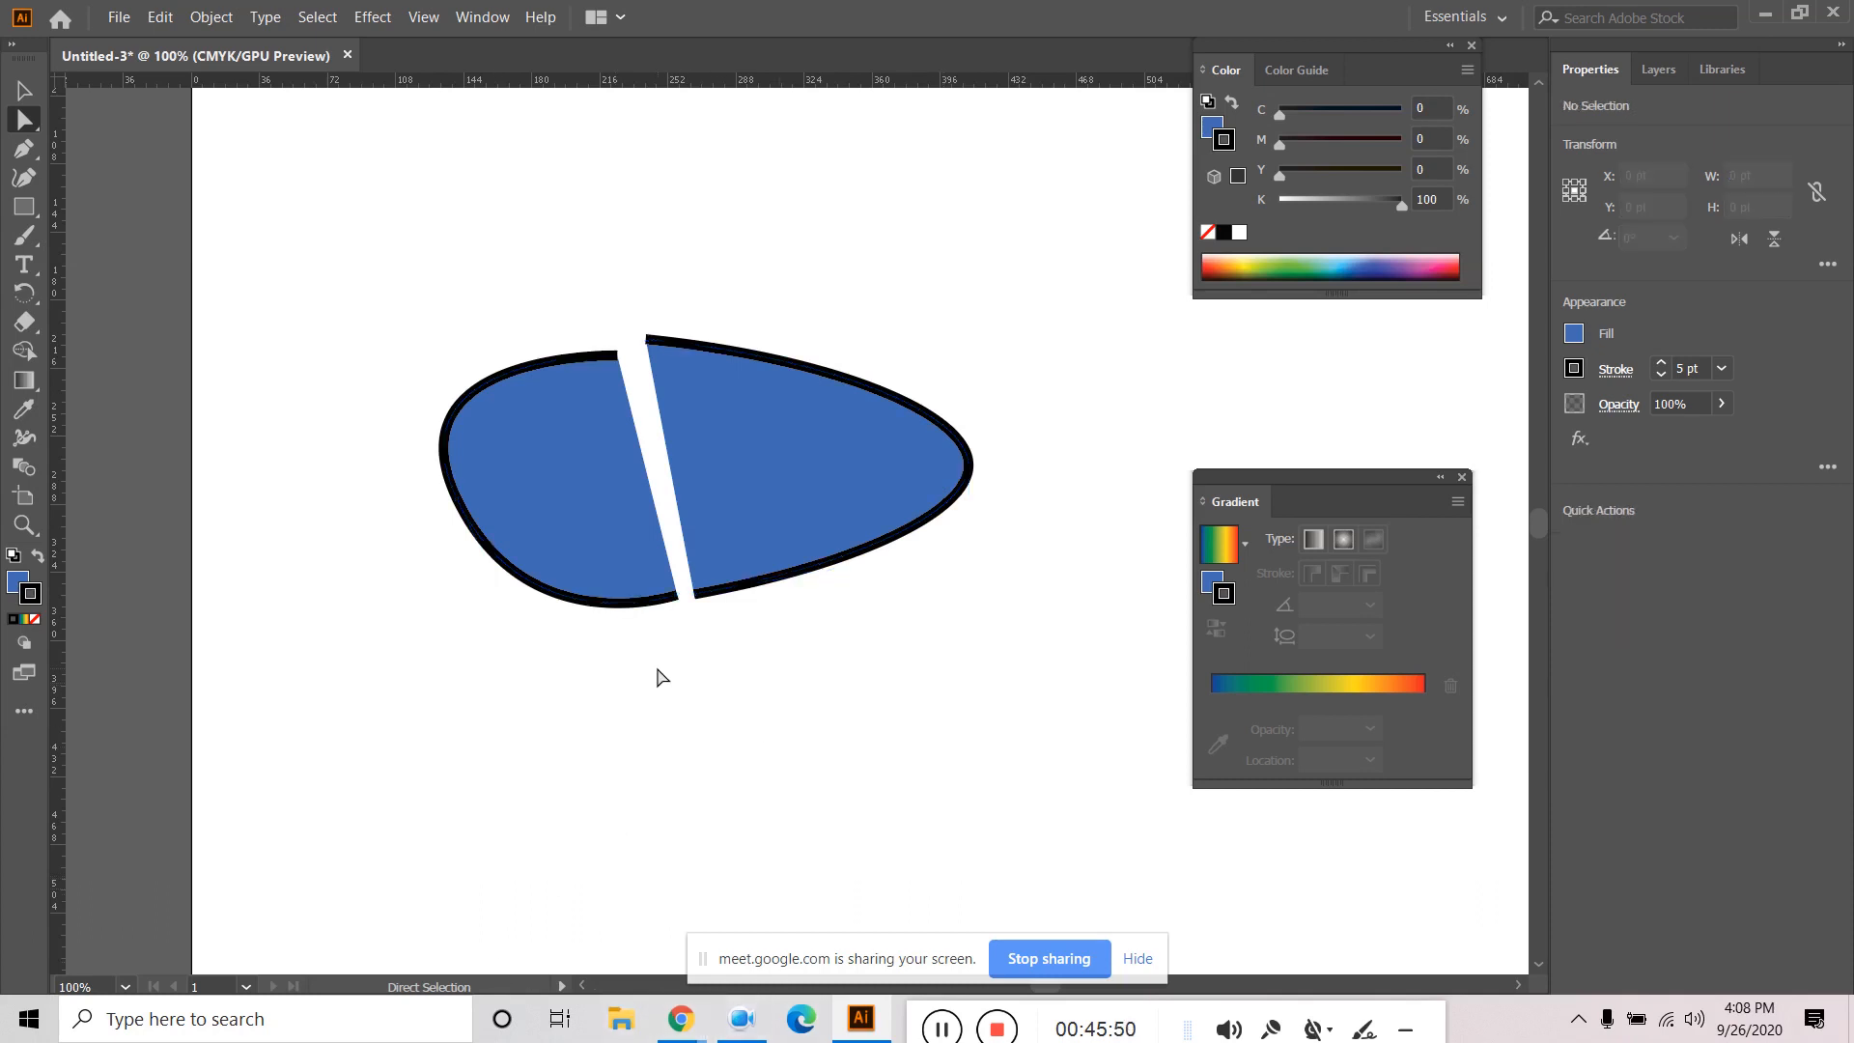
{"action": "left_click_drag", "start_coordinate": [659, 676], "coordinate": [749, 551]}
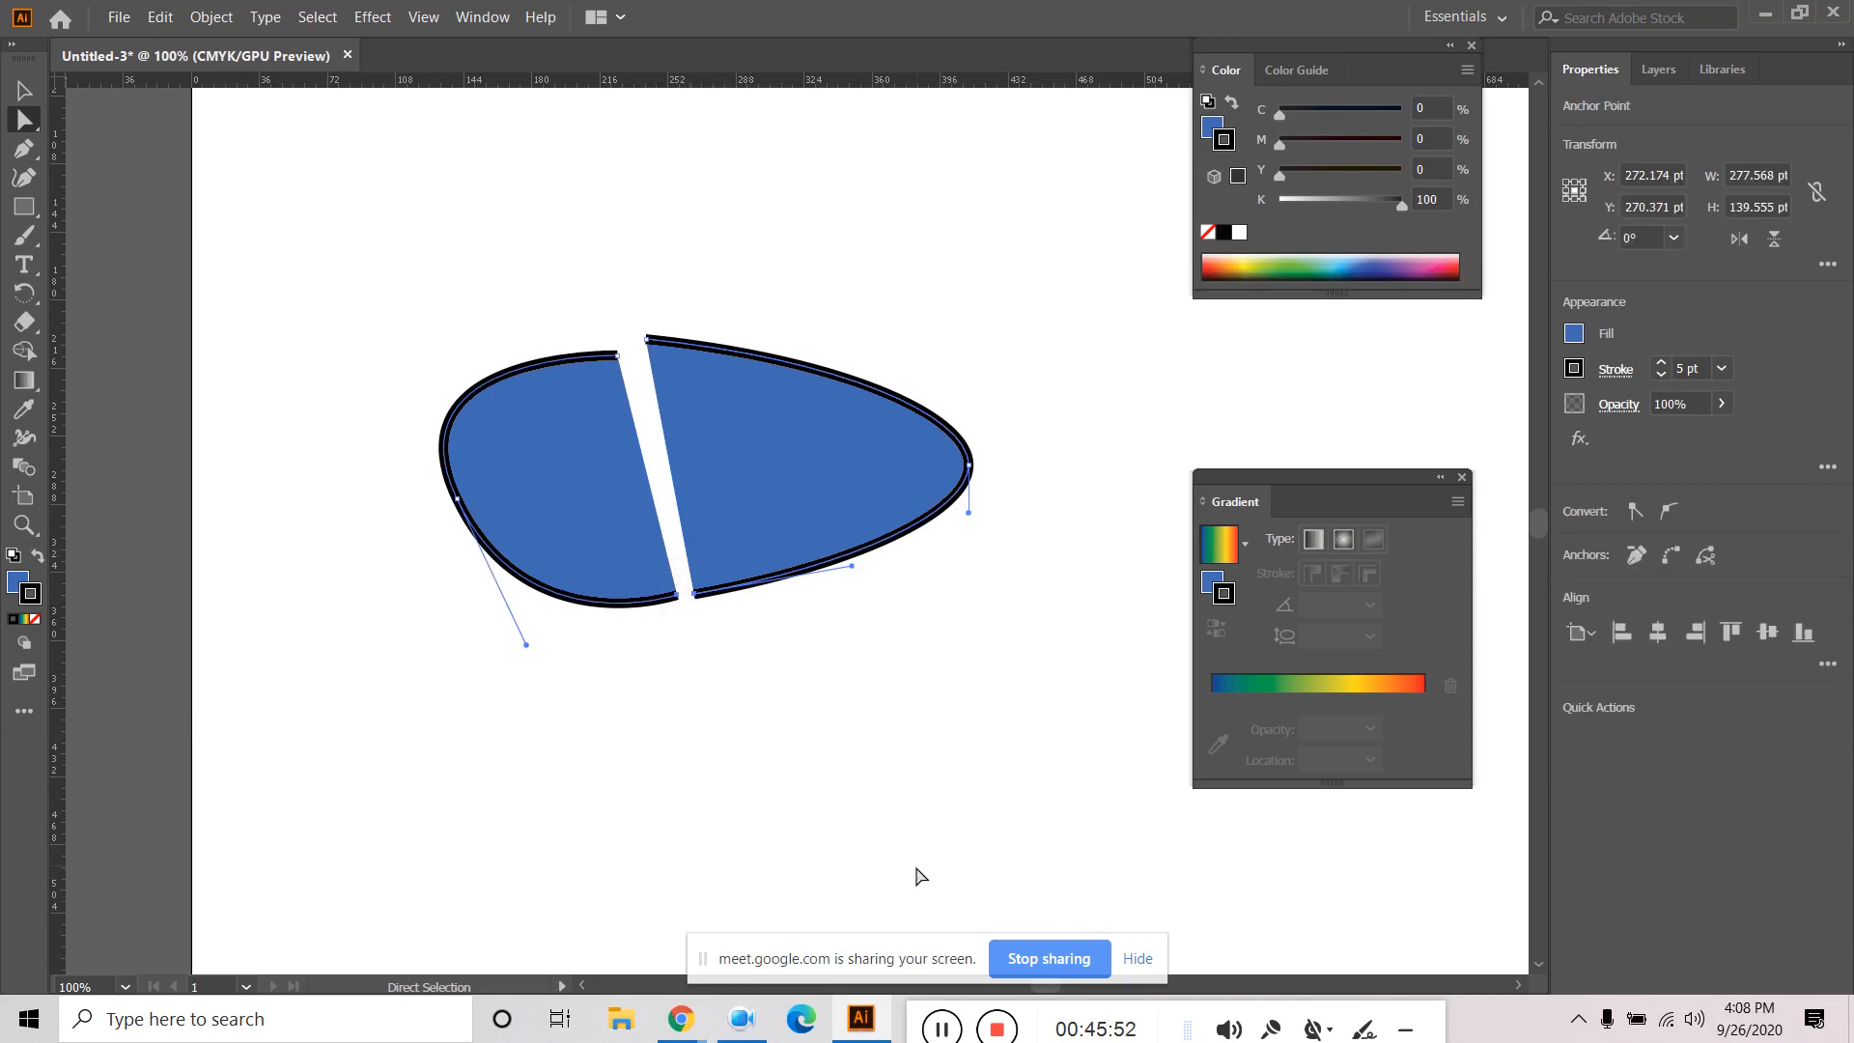
{"action": "left_click", "coordinate": [739, 725]}
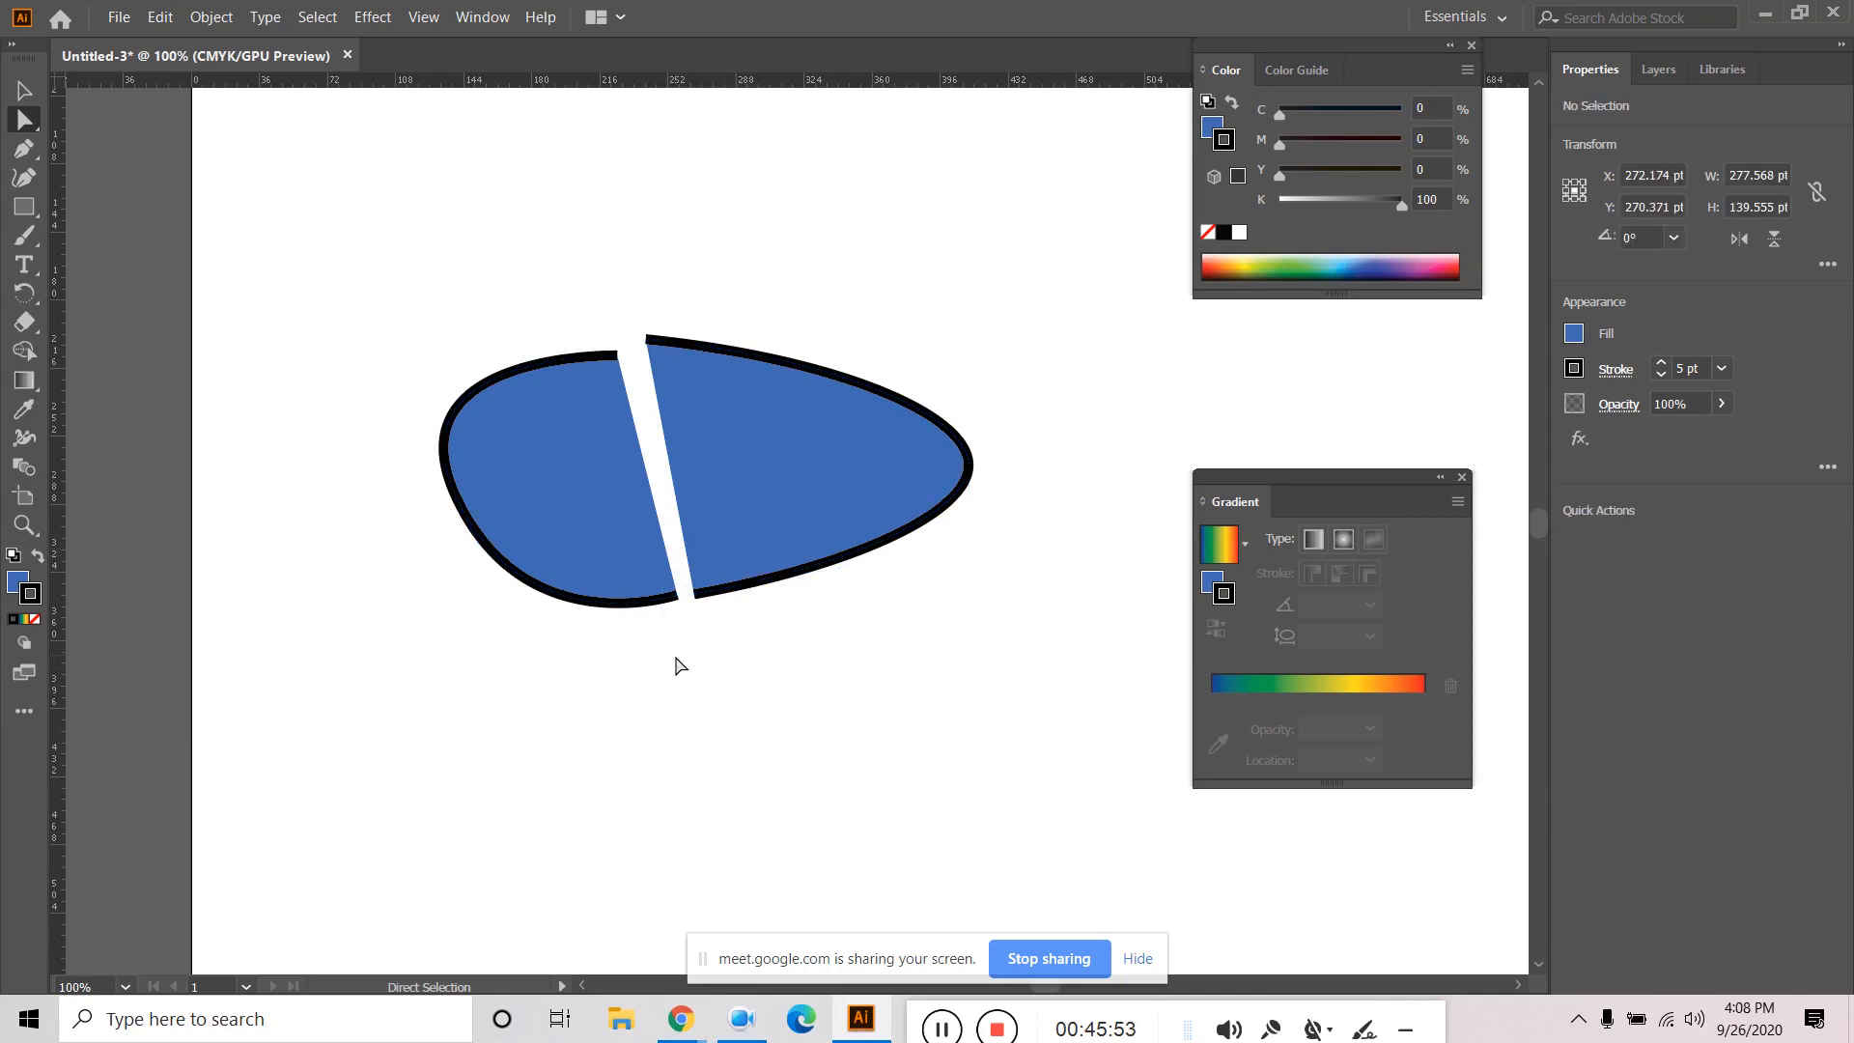
Try moving the left half's lower end point on its own, and undo the change.
{"action": "left_click", "coordinate": [673, 600]}
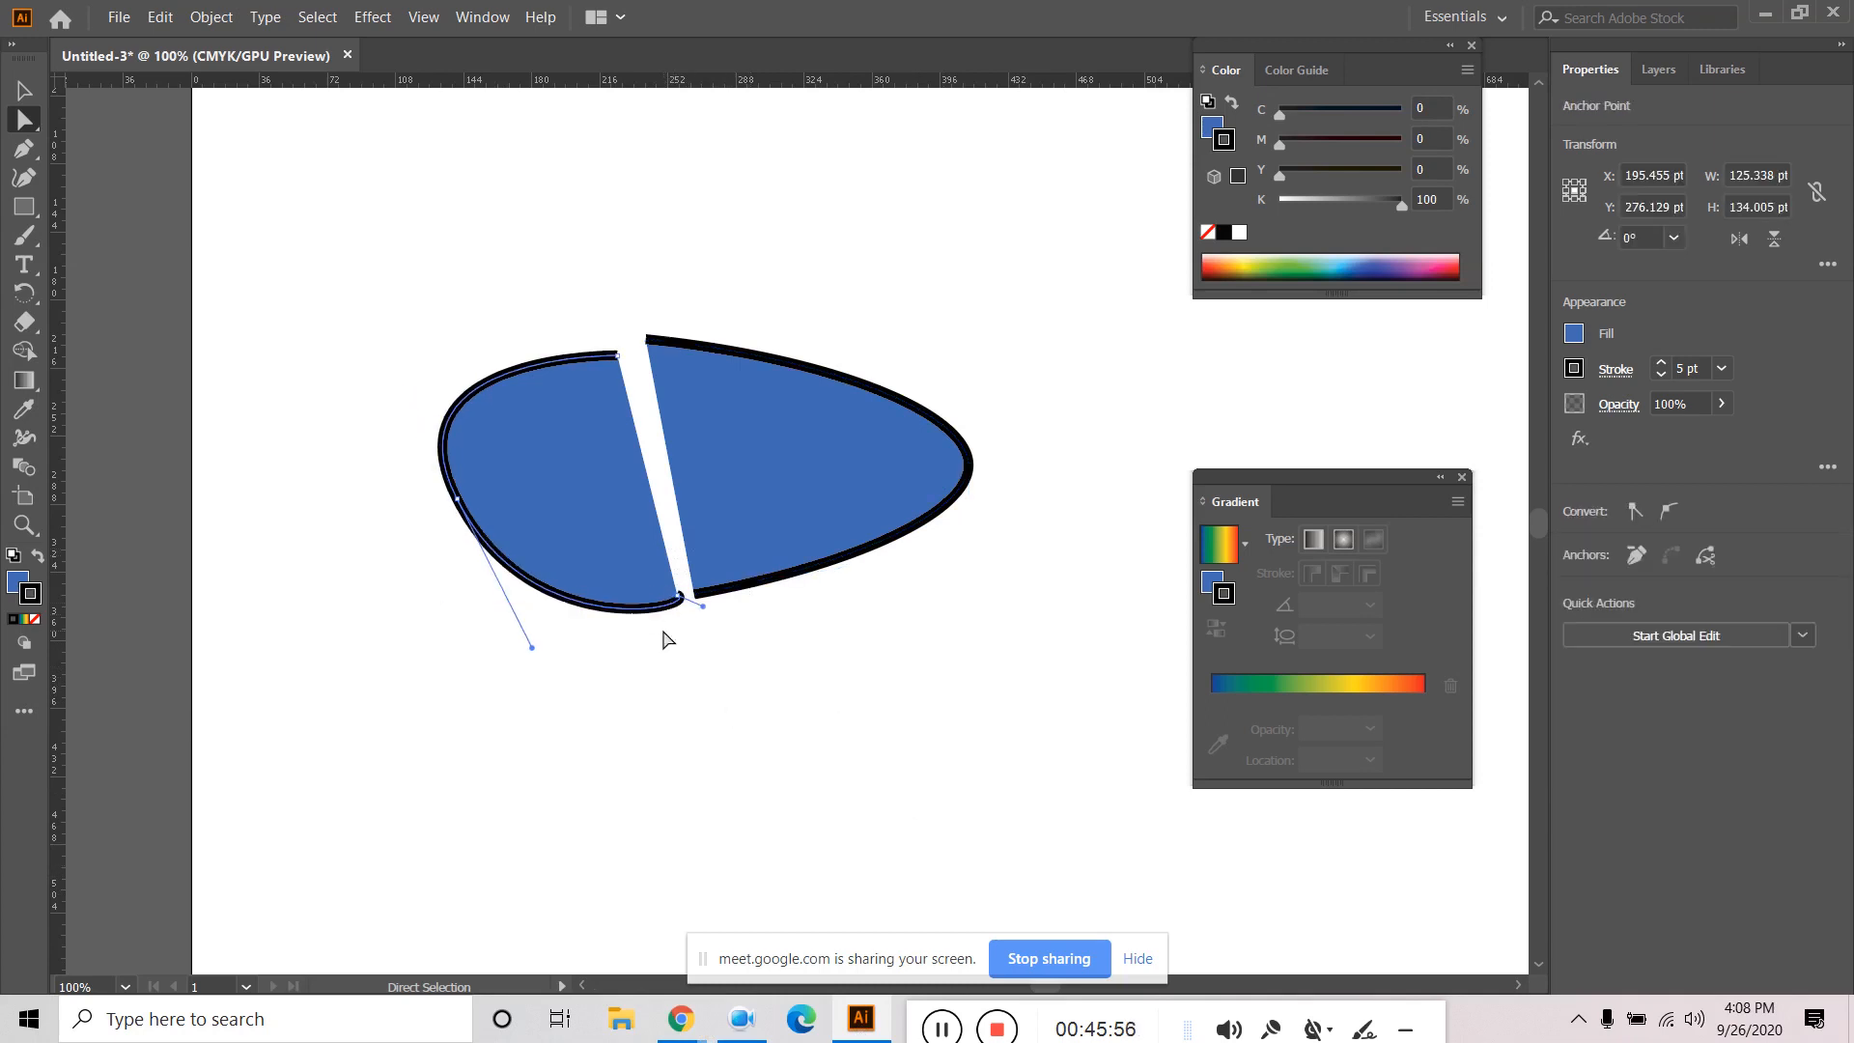
{"action": "left_click", "coordinate": [663, 630]}
{"action": "key", "text": "ctrl+z"}
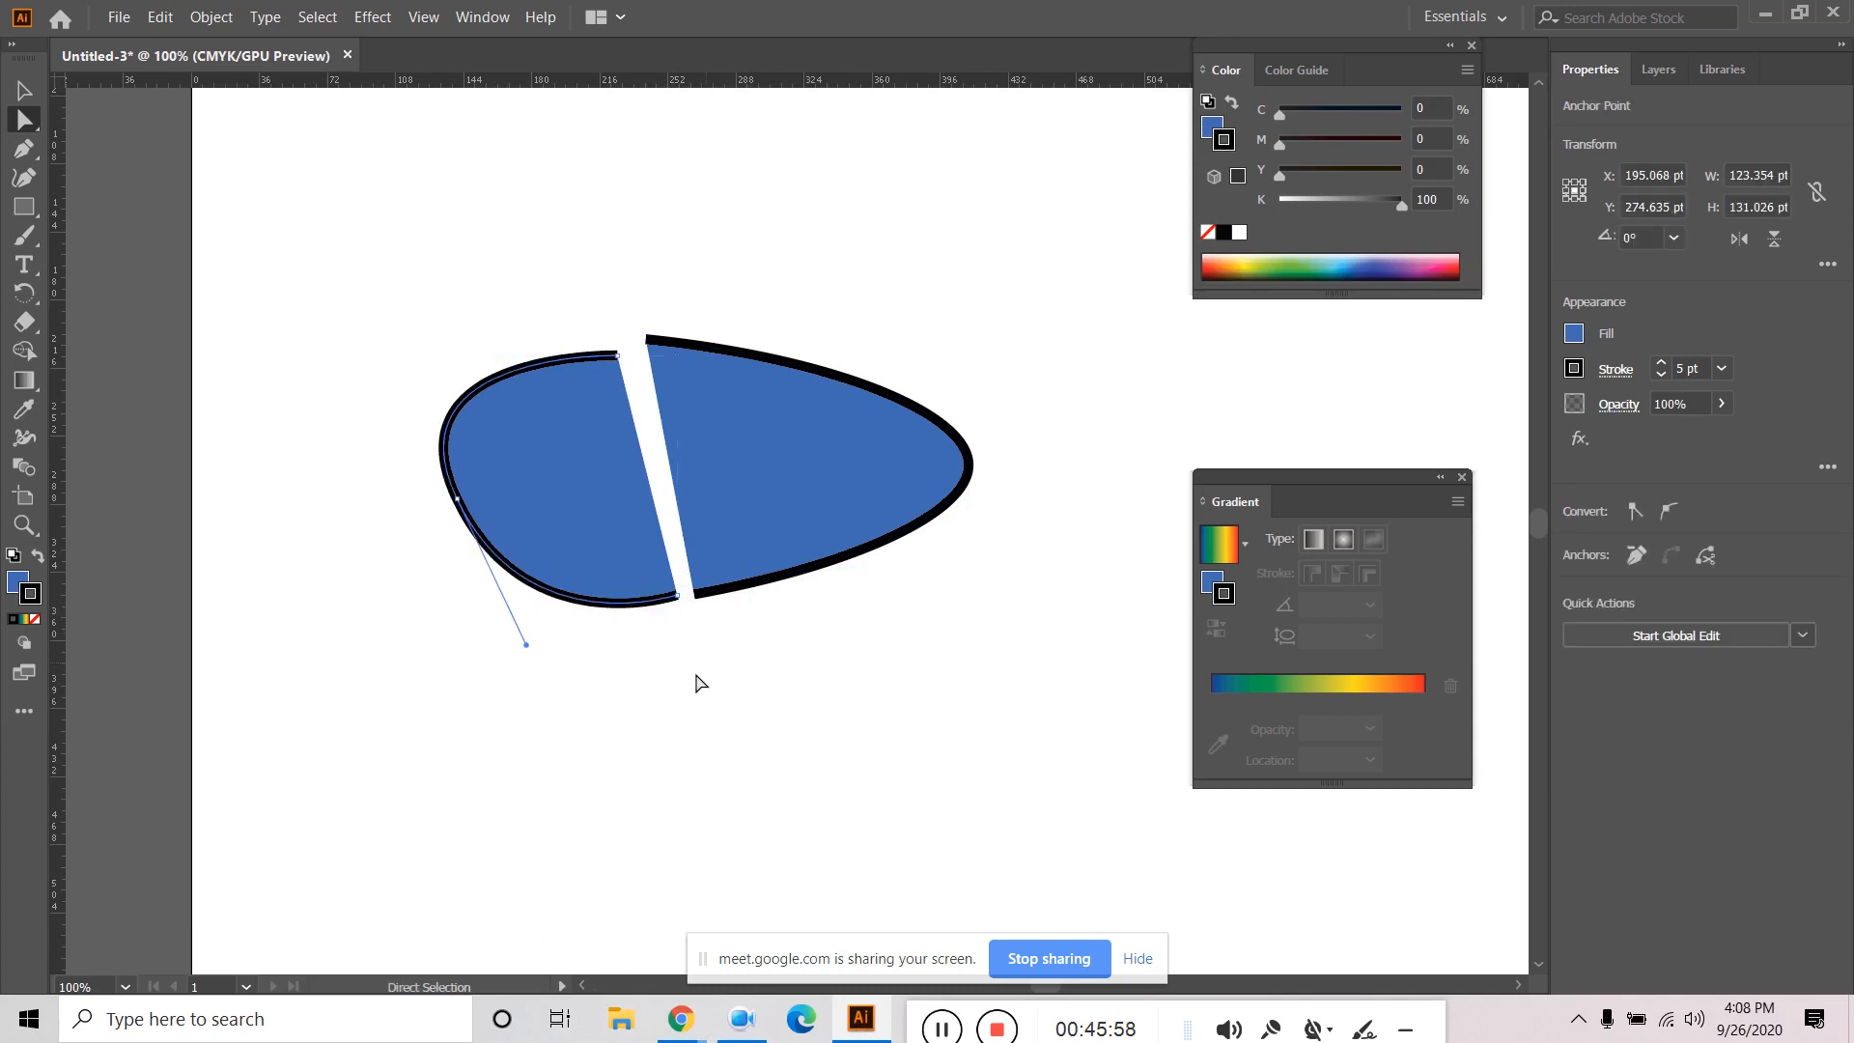
Join the facing lower end points of the two halves into one path, and deselect it.
{"action": "left_click_drag", "start_coordinate": [665, 677], "coordinate": [738, 579]}
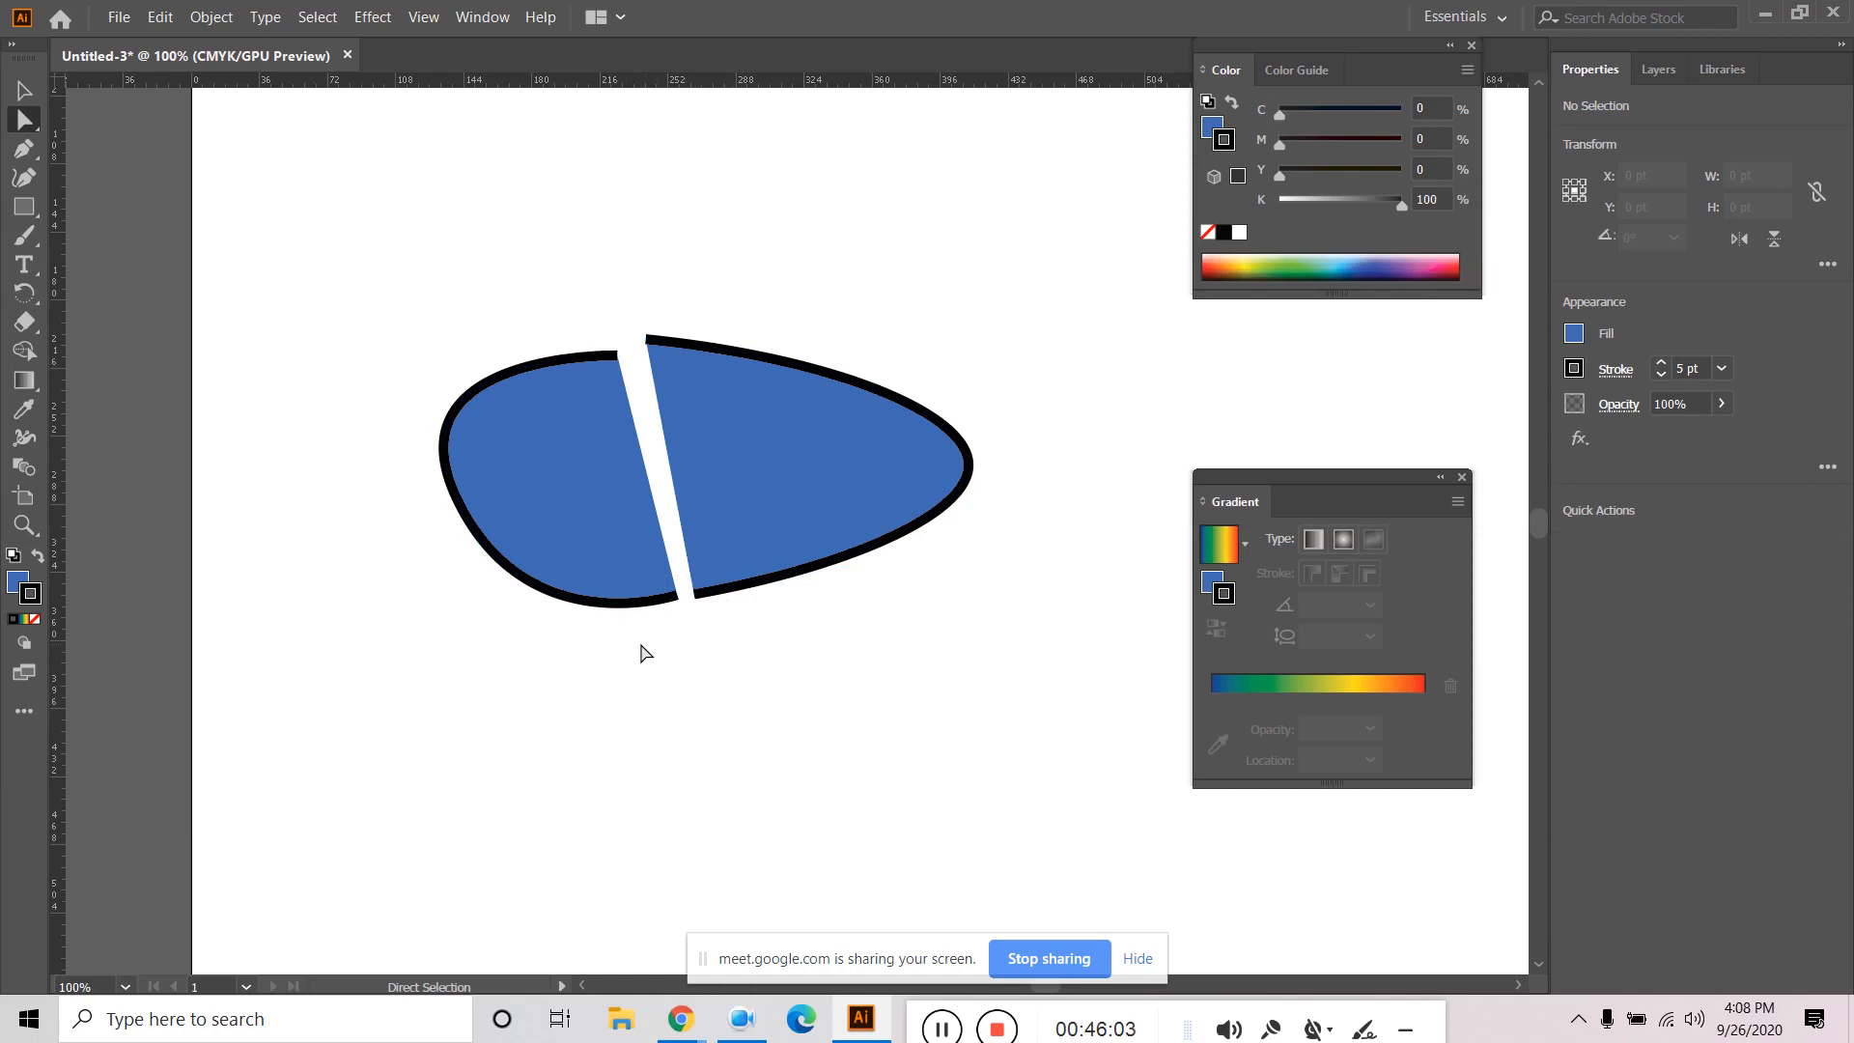
{"action": "left_click_drag", "start_coordinate": [660, 660], "coordinate": [736, 576]}
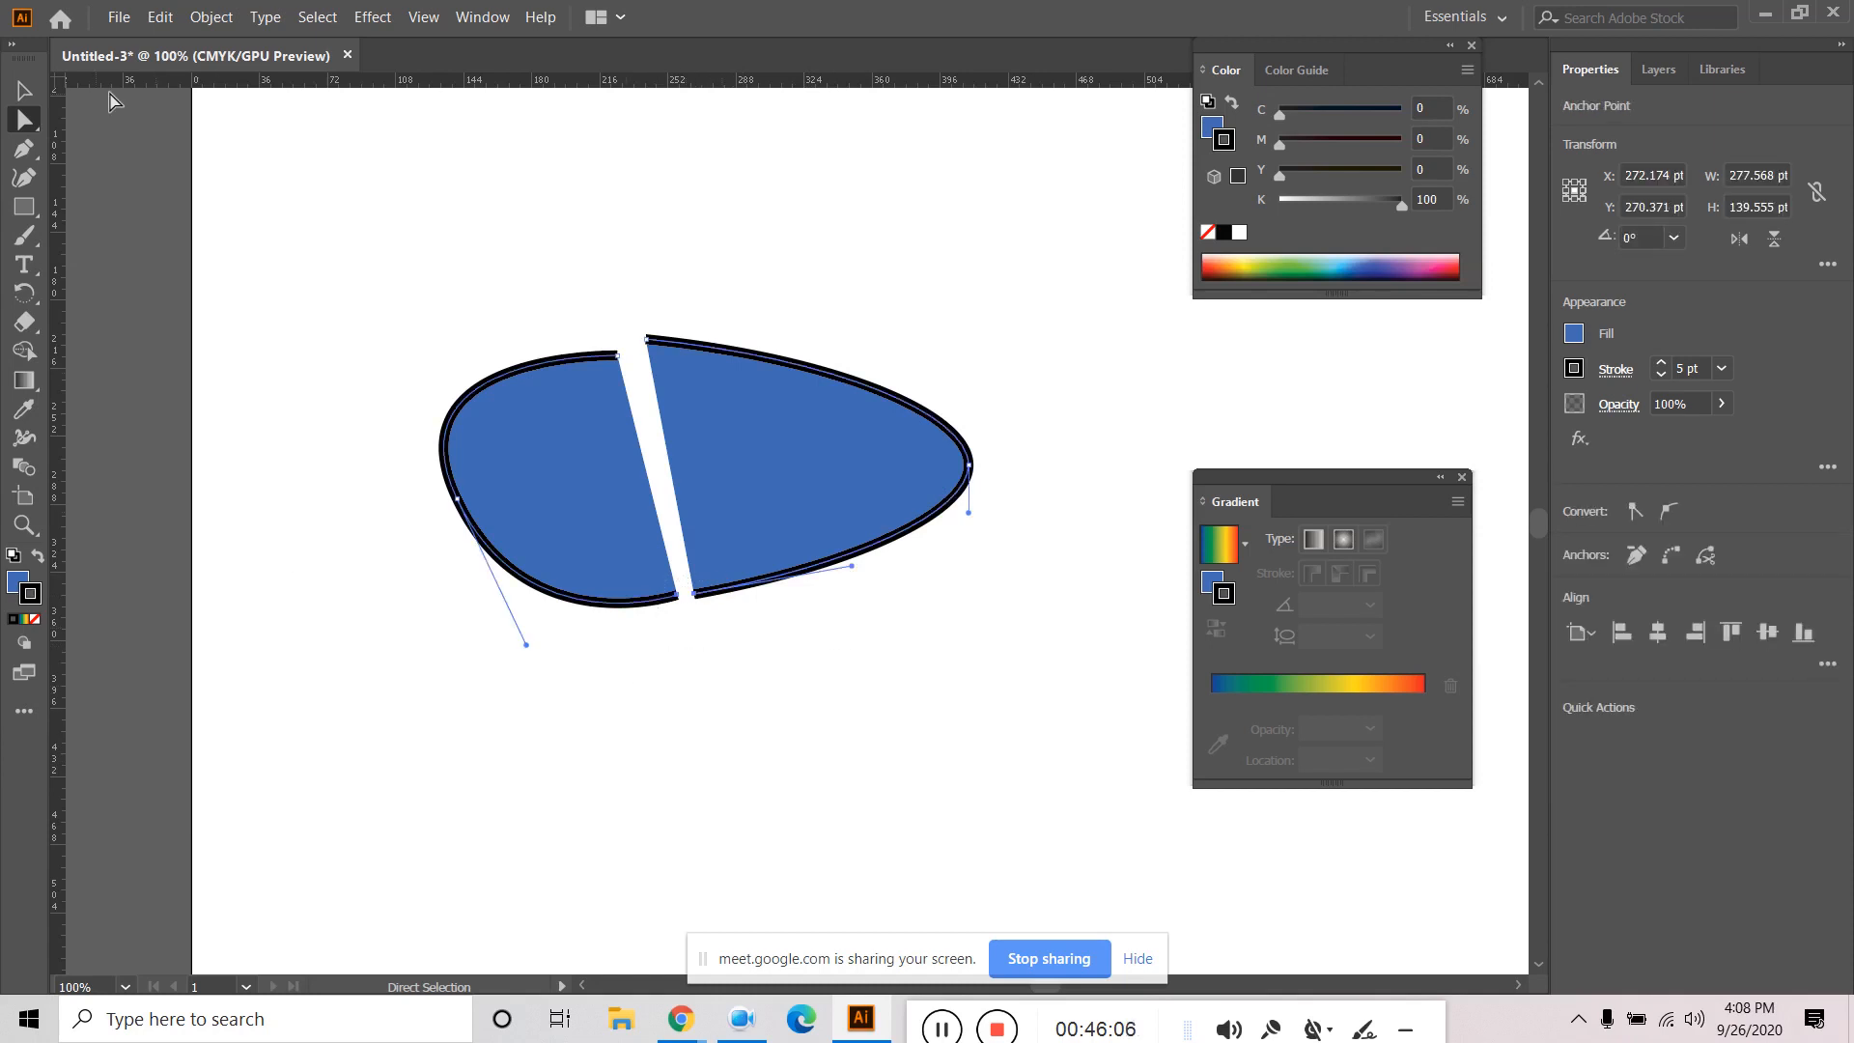
{"action": "left_click", "coordinate": [228, 19]}
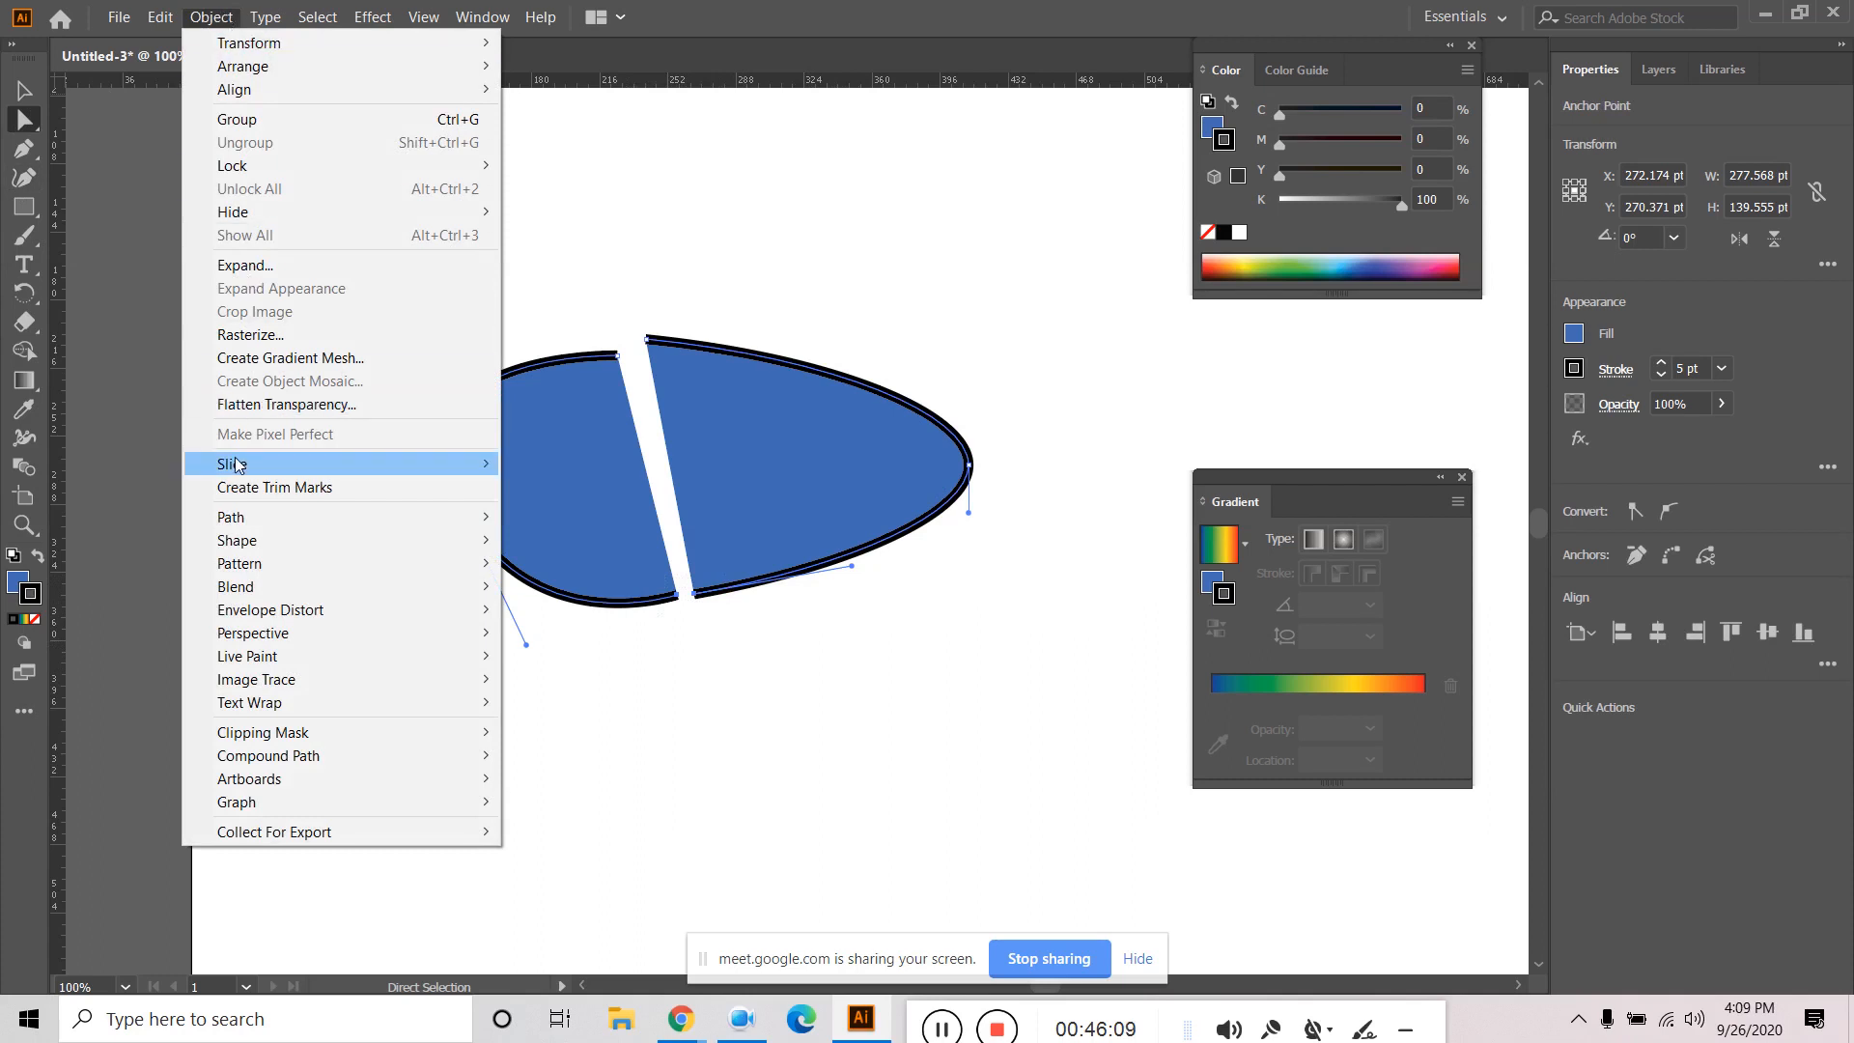
{"action": "mouse_move", "coordinate": [258, 518]}
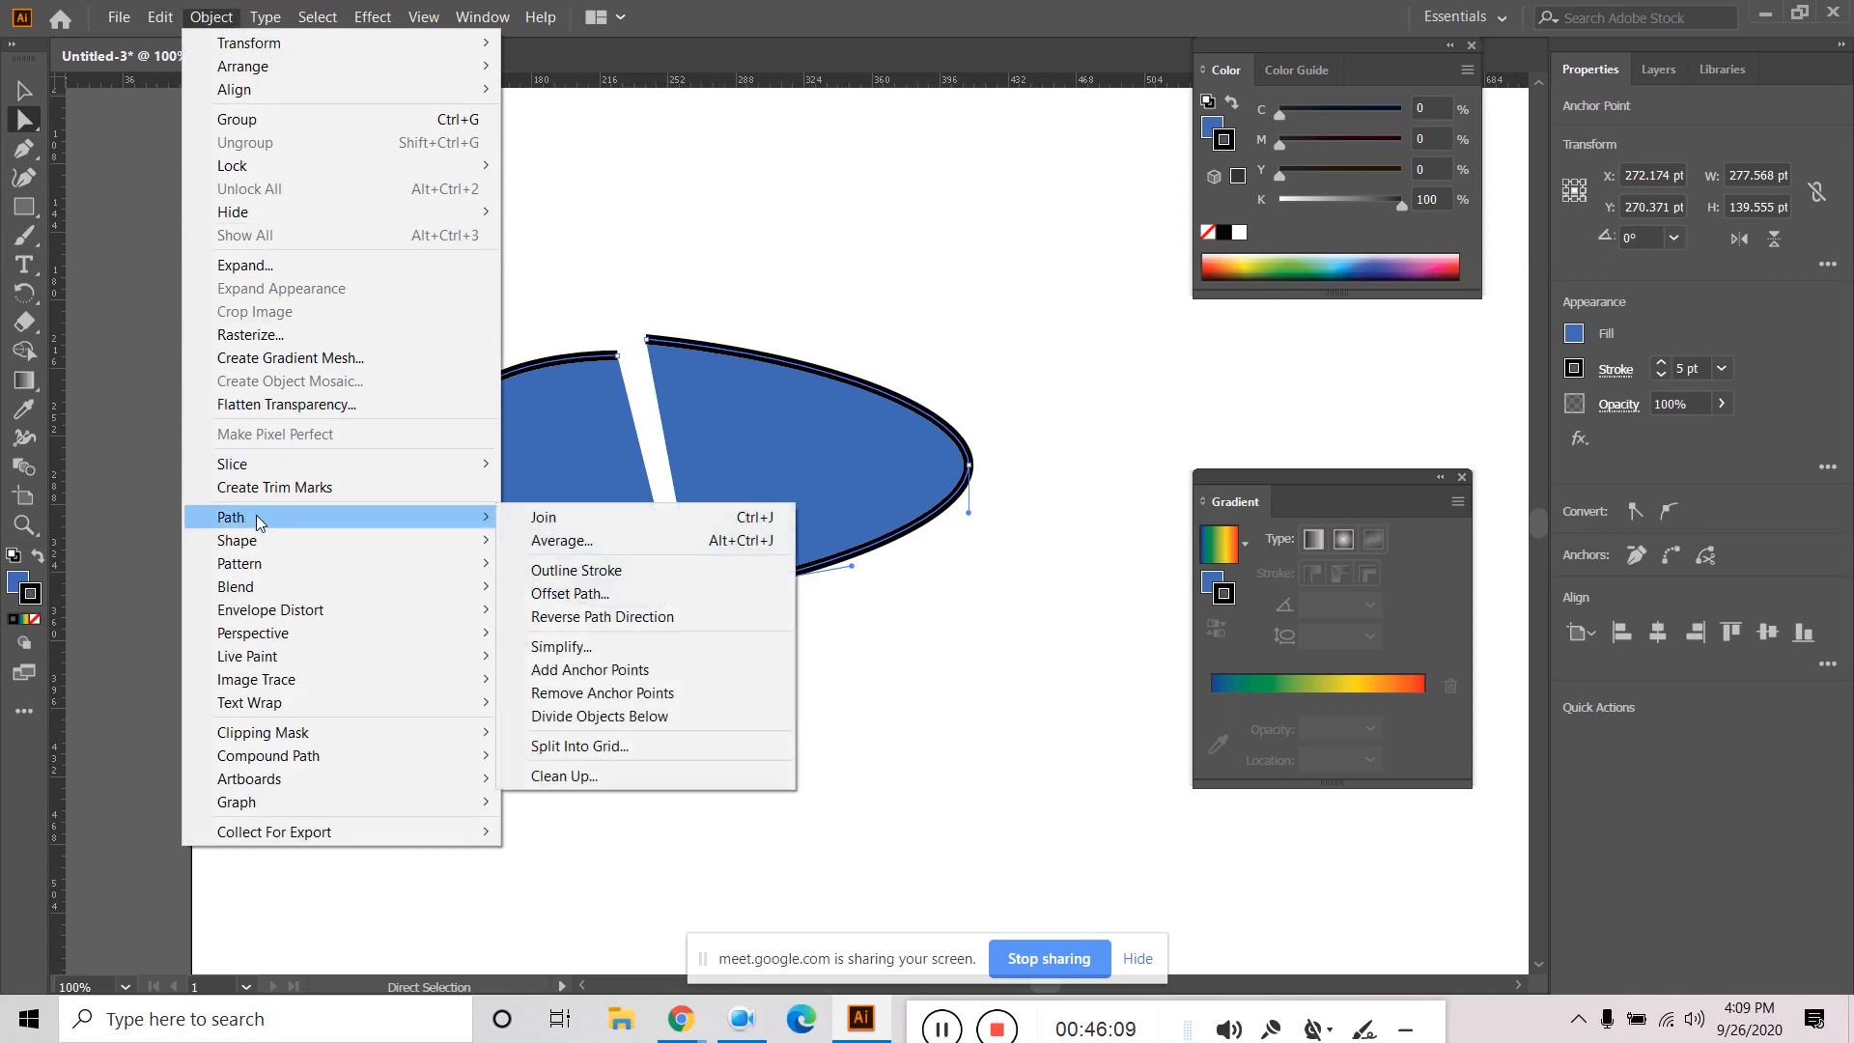
{"action": "left_click", "coordinate": [560, 527]}
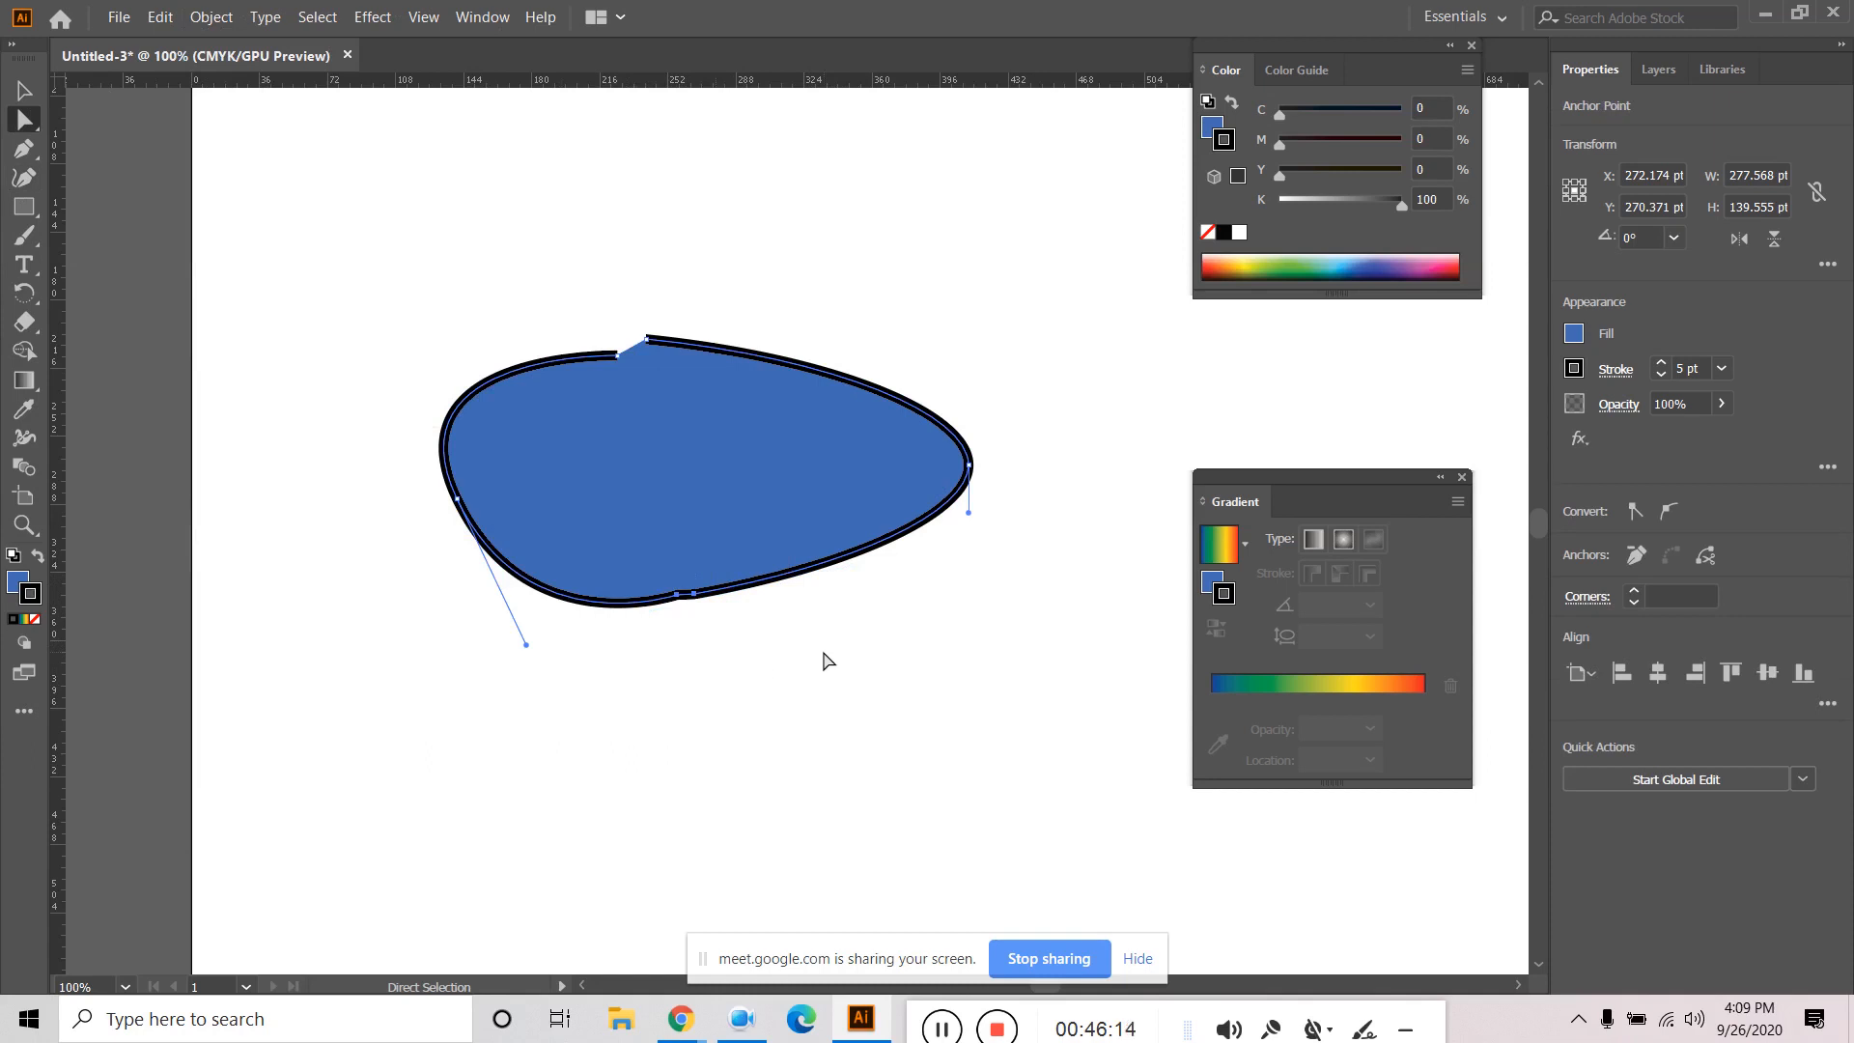
{"action": "left_click", "coordinate": [823, 654]}
Undo the join of the facing lower end points so the two halves are separate paths, and deselect them.
{"action": "key", "text": "ctrl"}
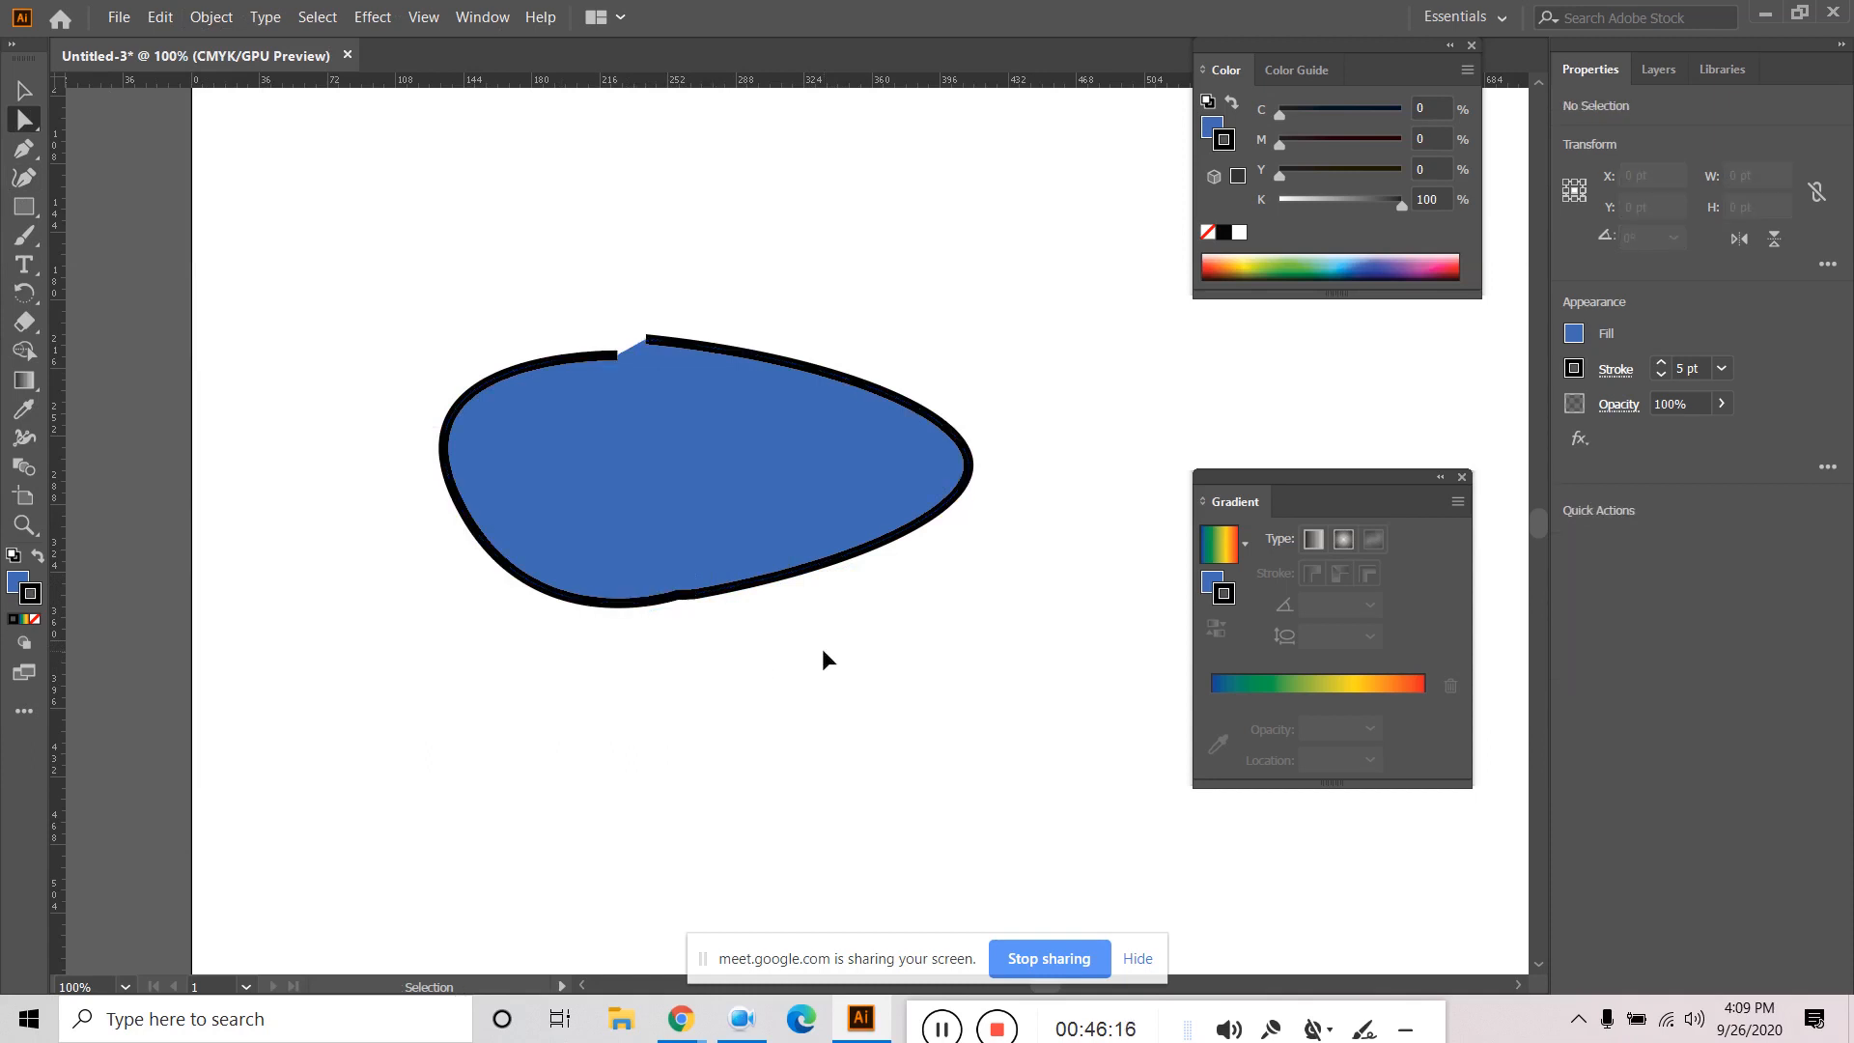
{"action": "left_click", "coordinate": [680, 600]}
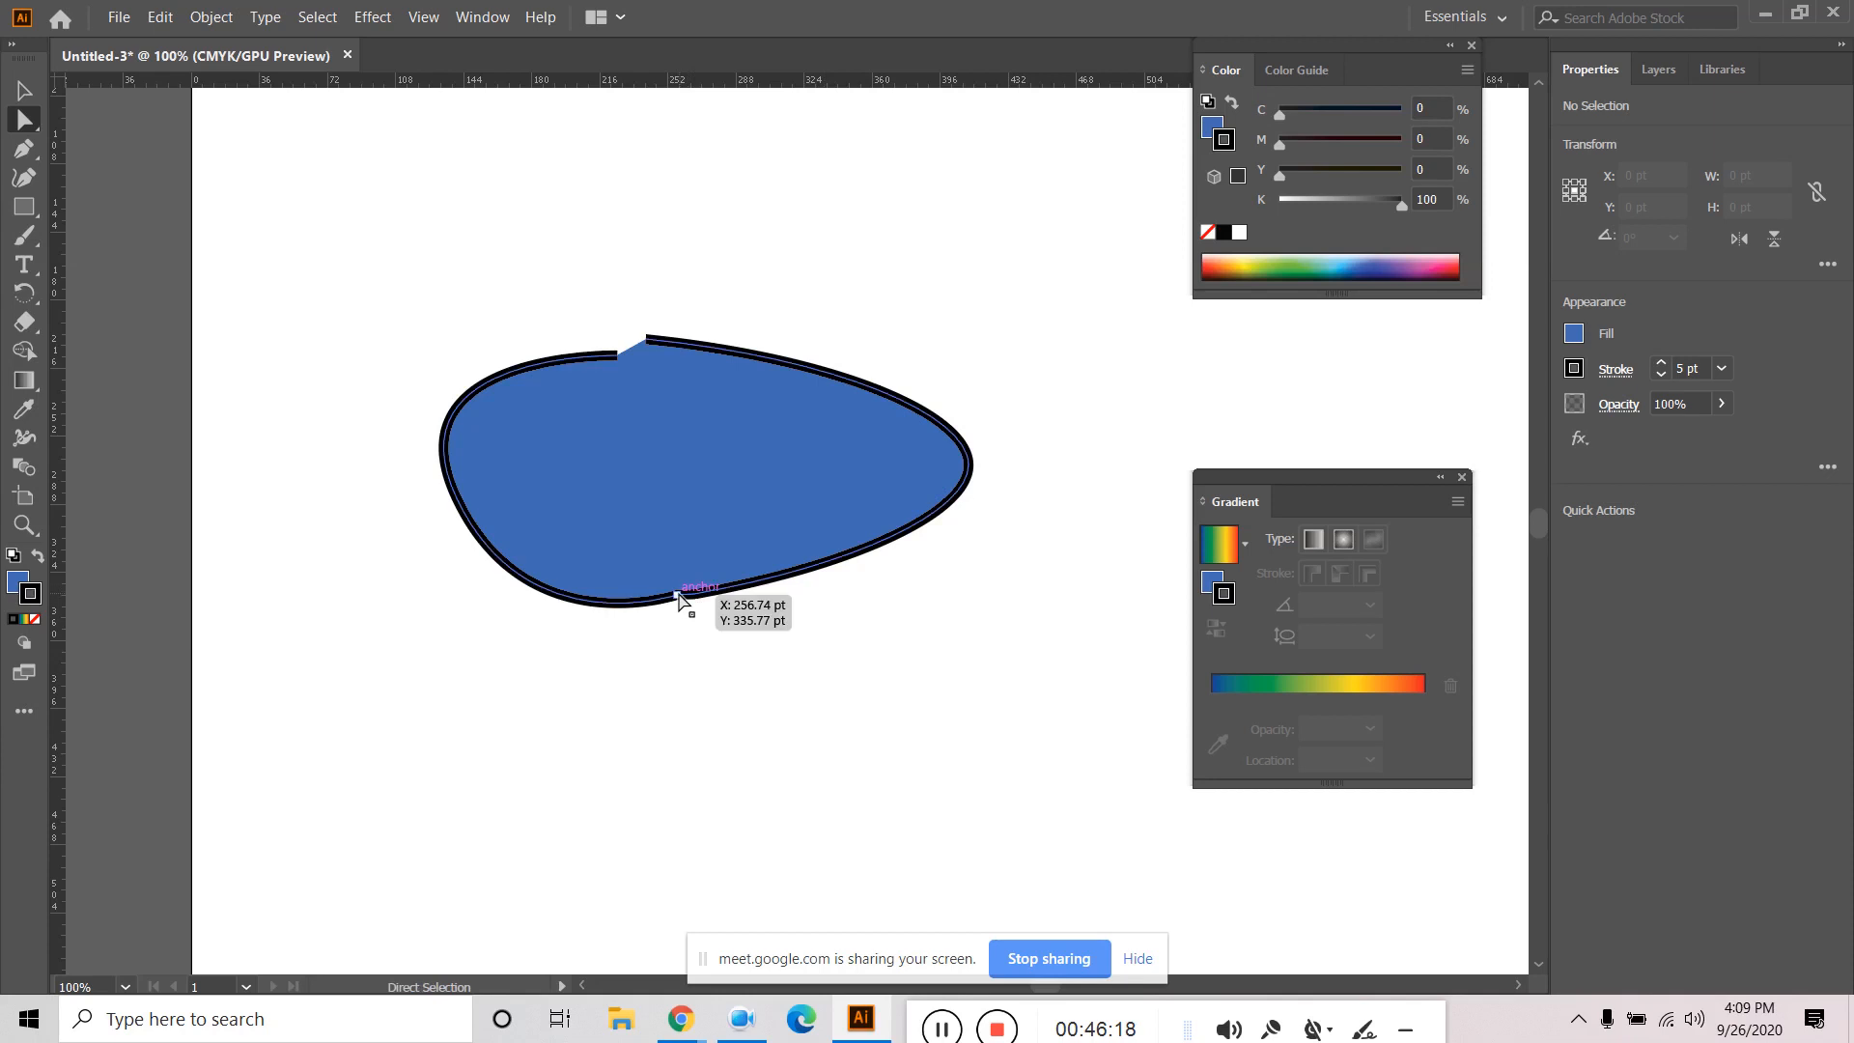
{"action": "left_click", "coordinate": [831, 753]}
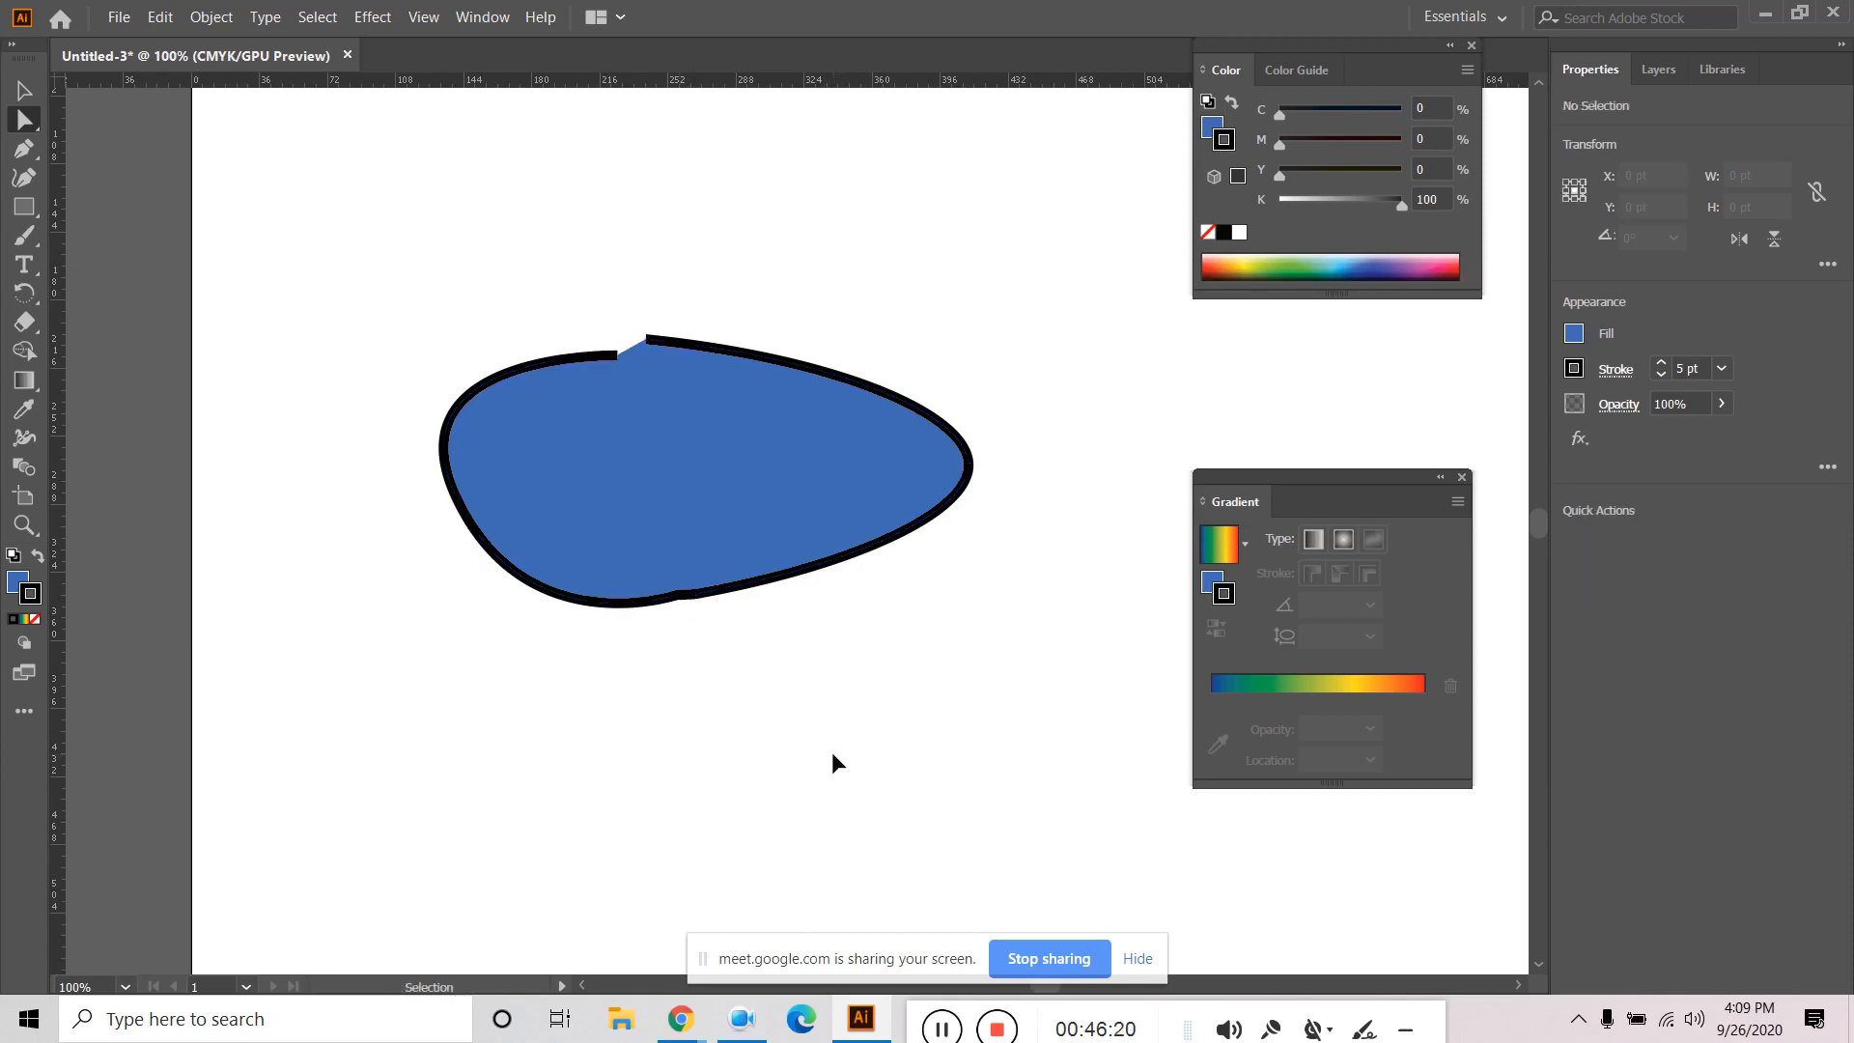
{"action": "key", "text": "ctrl+z"}
{"action": "left_click", "coordinate": [749, 728]}
{"action": "left_click_drag", "start_coordinate": [660, 652], "coordinate": [635, 333]}
{"action": "left_click", "coordinate": [696, 679]}
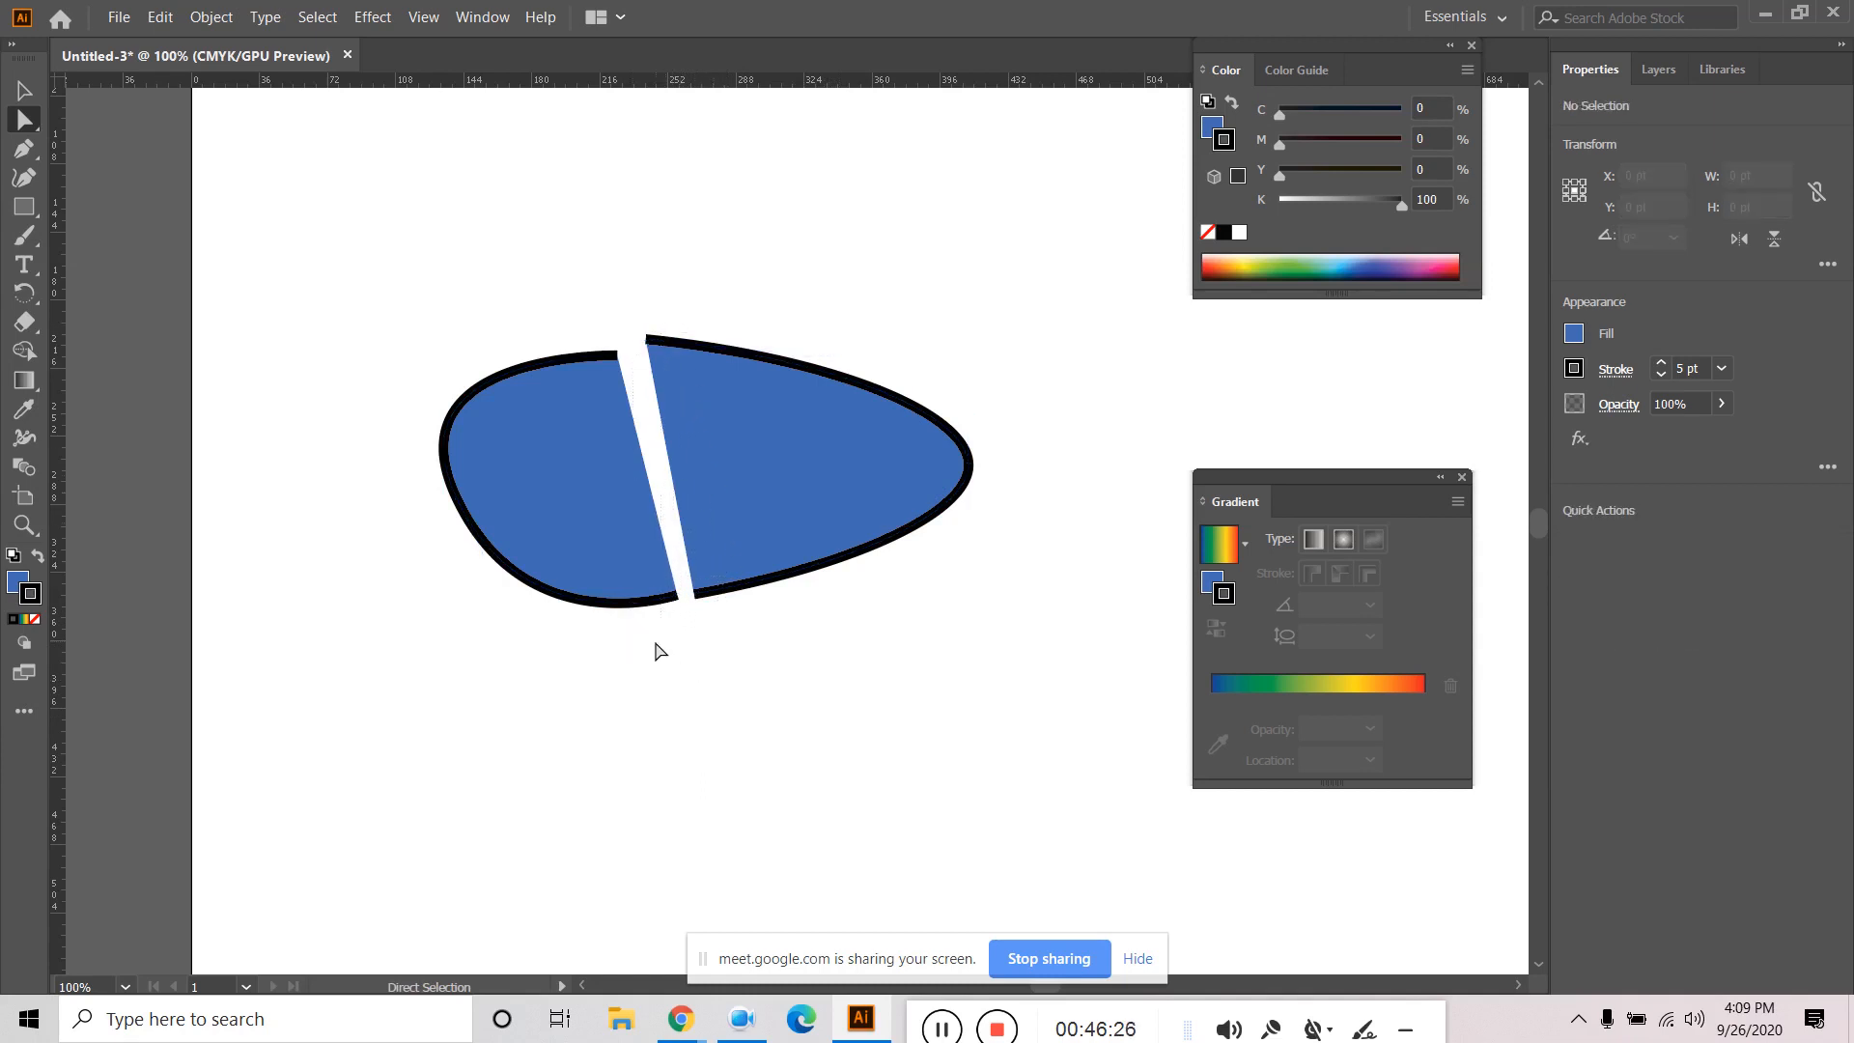
Try joining the left half's lower end point to the right half's upper end point, and undo the join.
{"action": "mouse_move", "coordinate": [655, 632]}
{"action": "left_mouse_down"}
{"action": "mouse_move", "coordinate": [686, 422]}
{"action": "mouse_move", "coordinate": [646, 314]}
{"action": "mouse_move", "coordinate": [688, 645]}
{"action": "left_mouse_up"}
{"action": "left_click", "coordinate": [649, 307]}
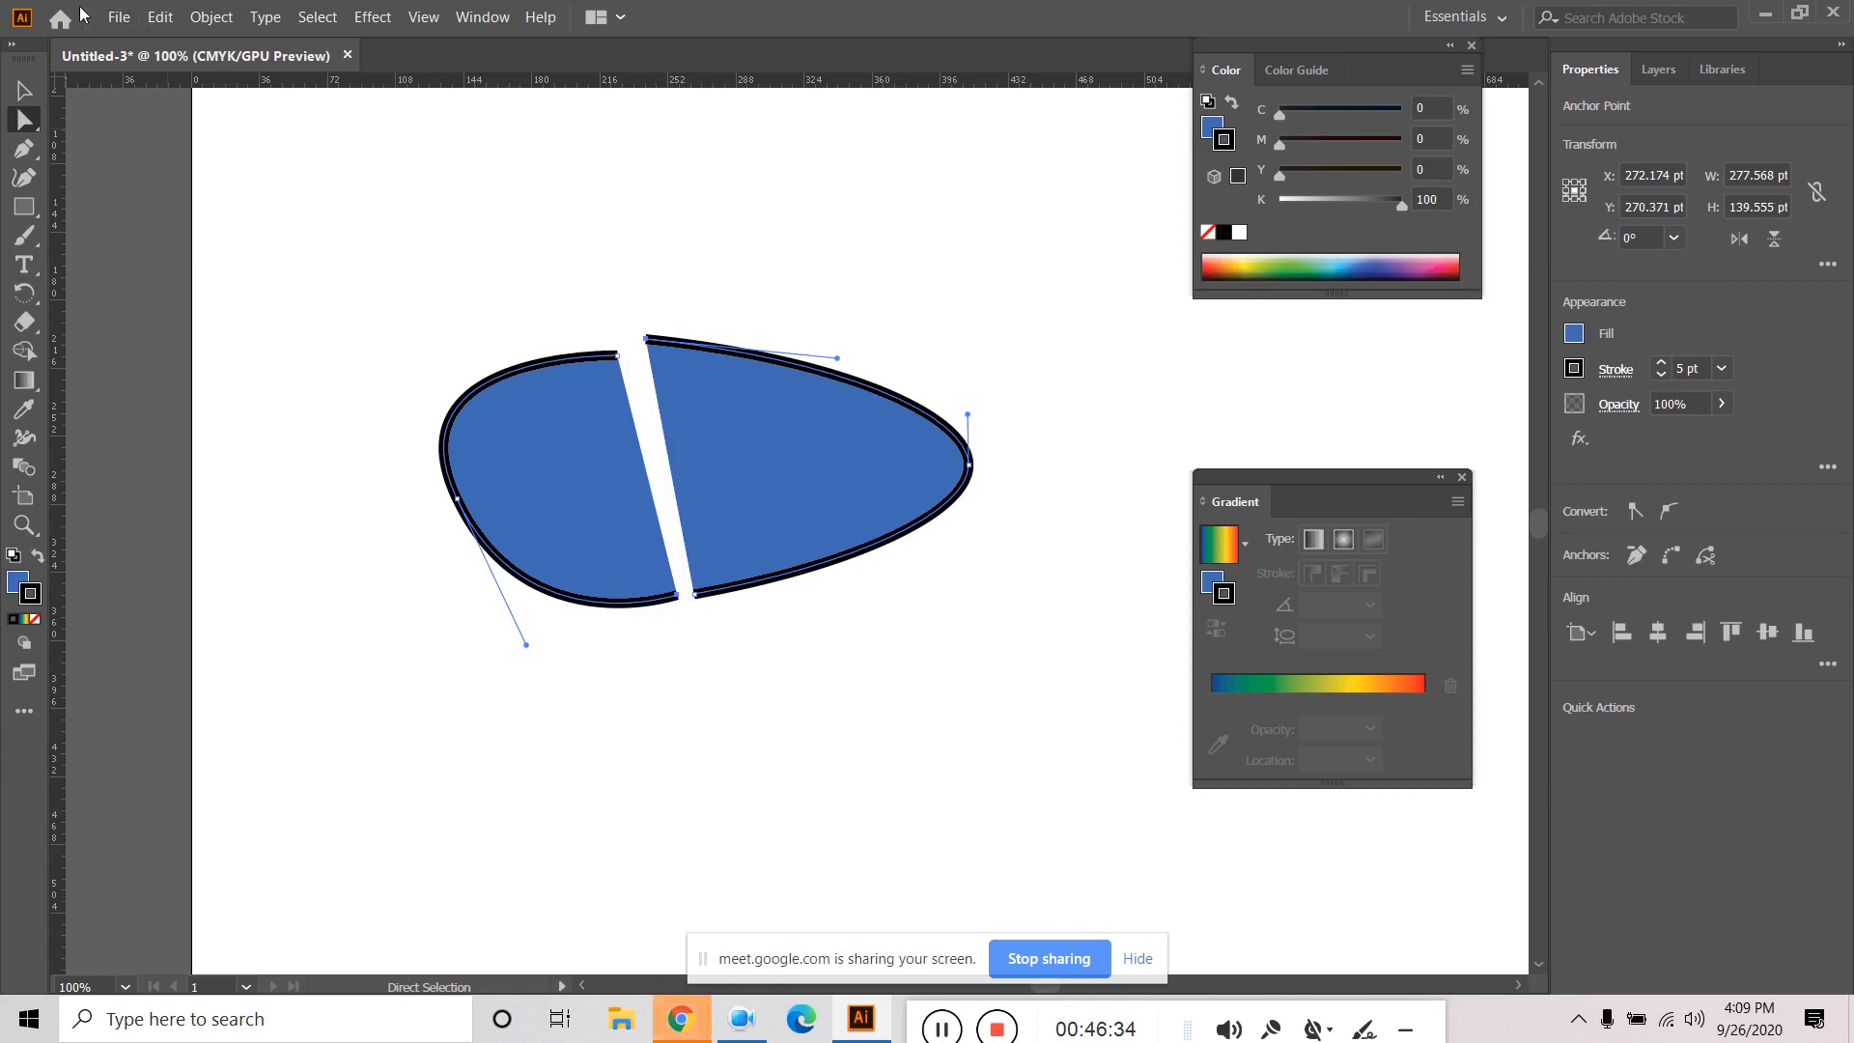
{"action": "left_click", "coordinate": [207, 18]}
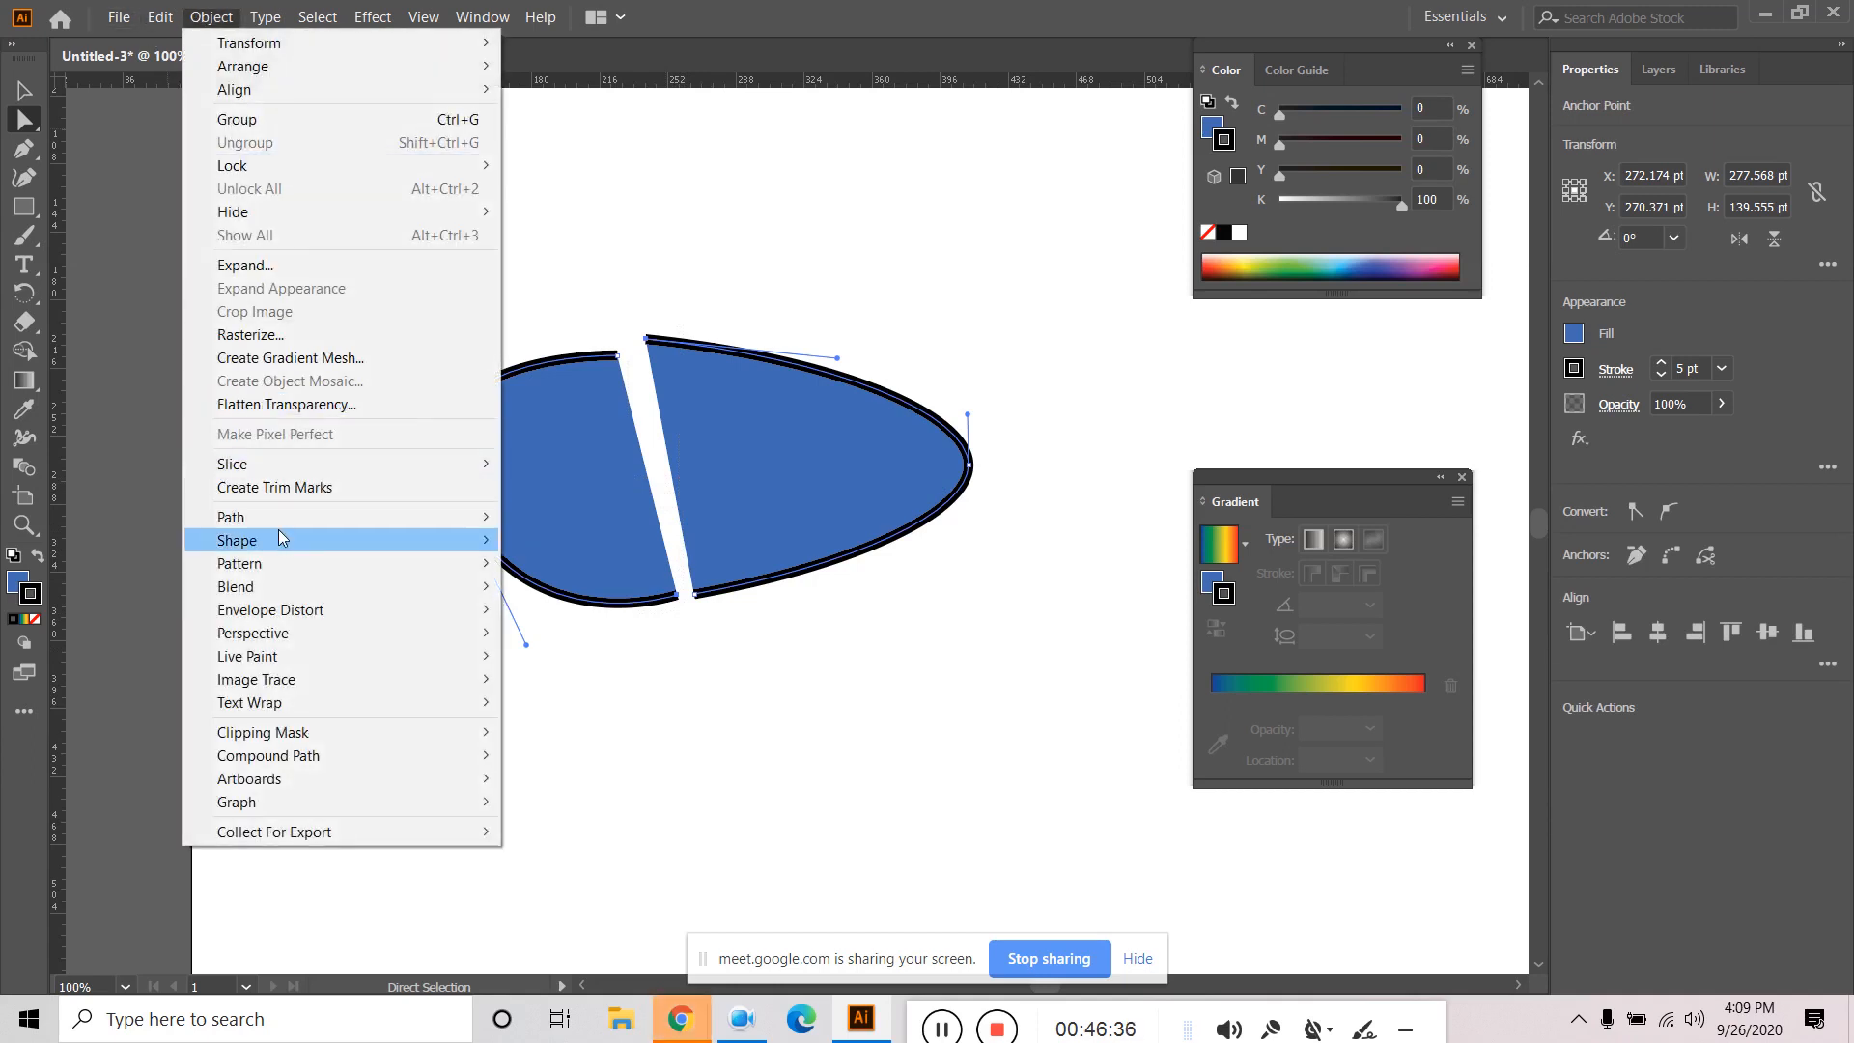
{"action": "mouse_move", "coordinate": [282, 518]}
{"action": "left_click", "coordinate": [595, 521]}
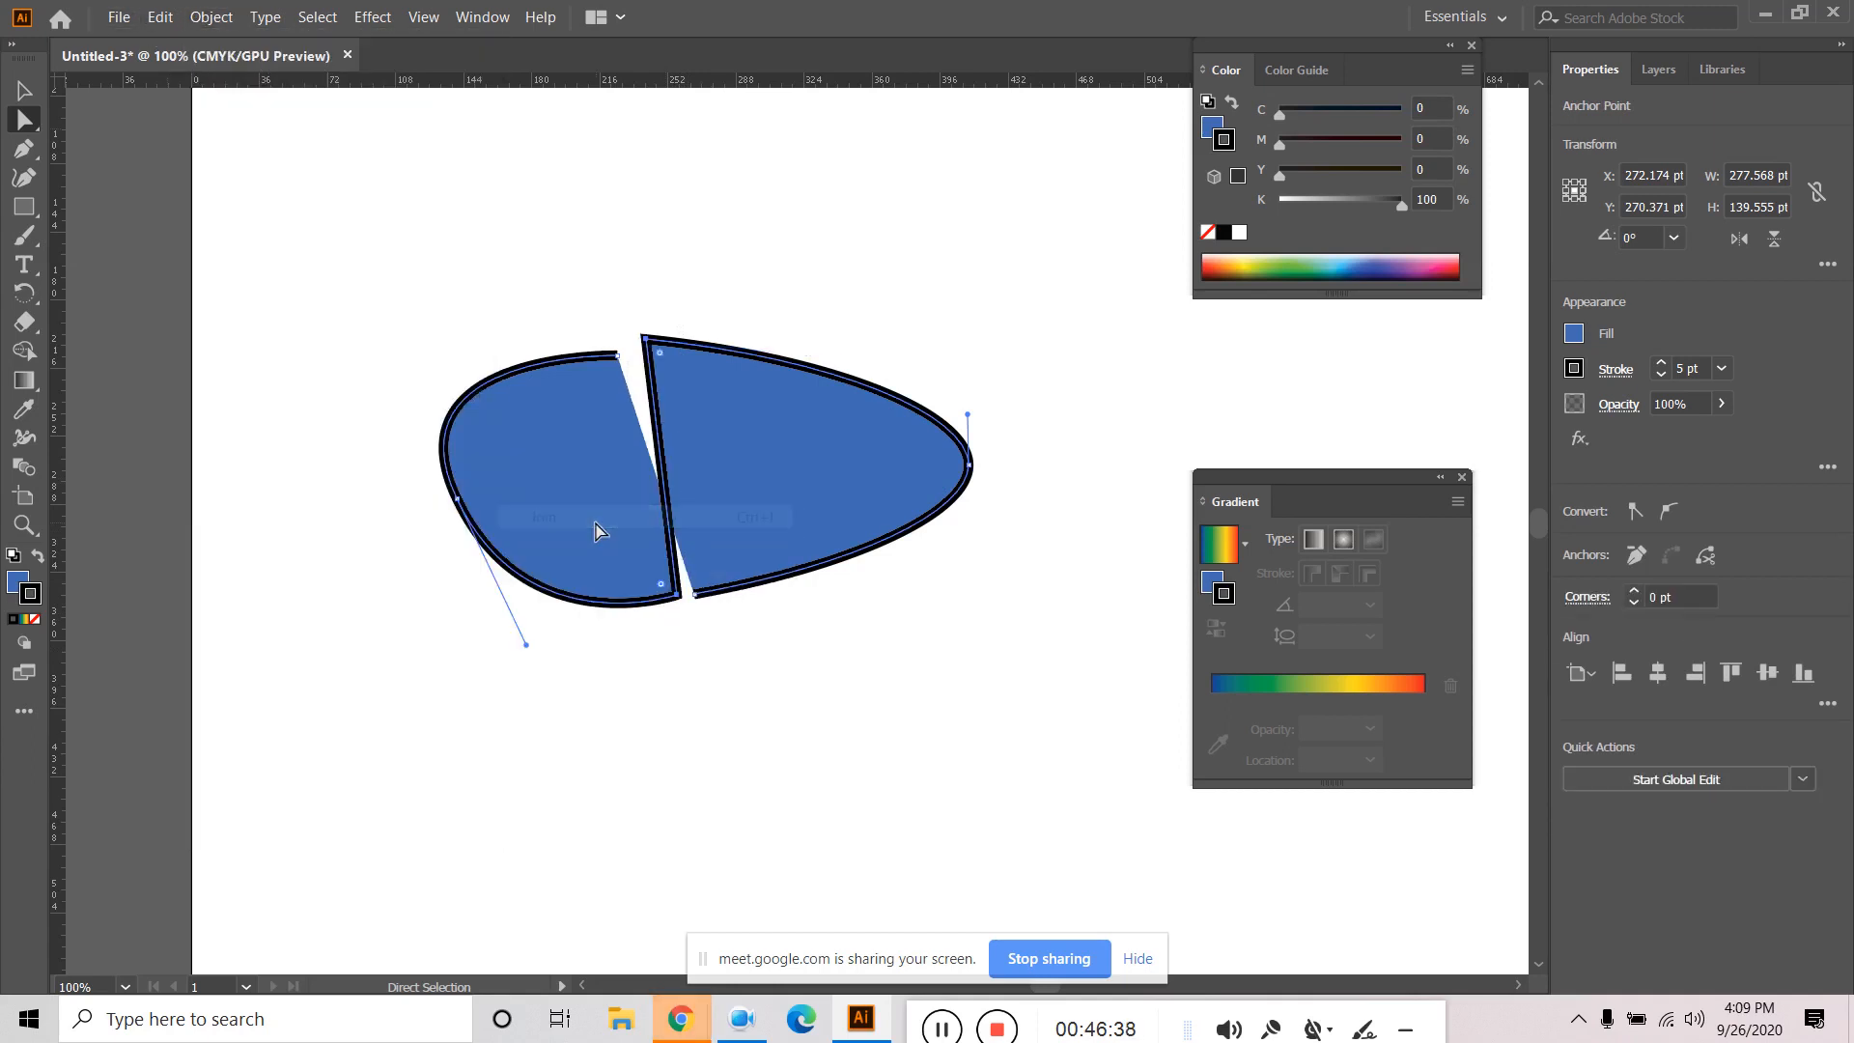
{"action": "left_click", "coordinate": [829, 752]}
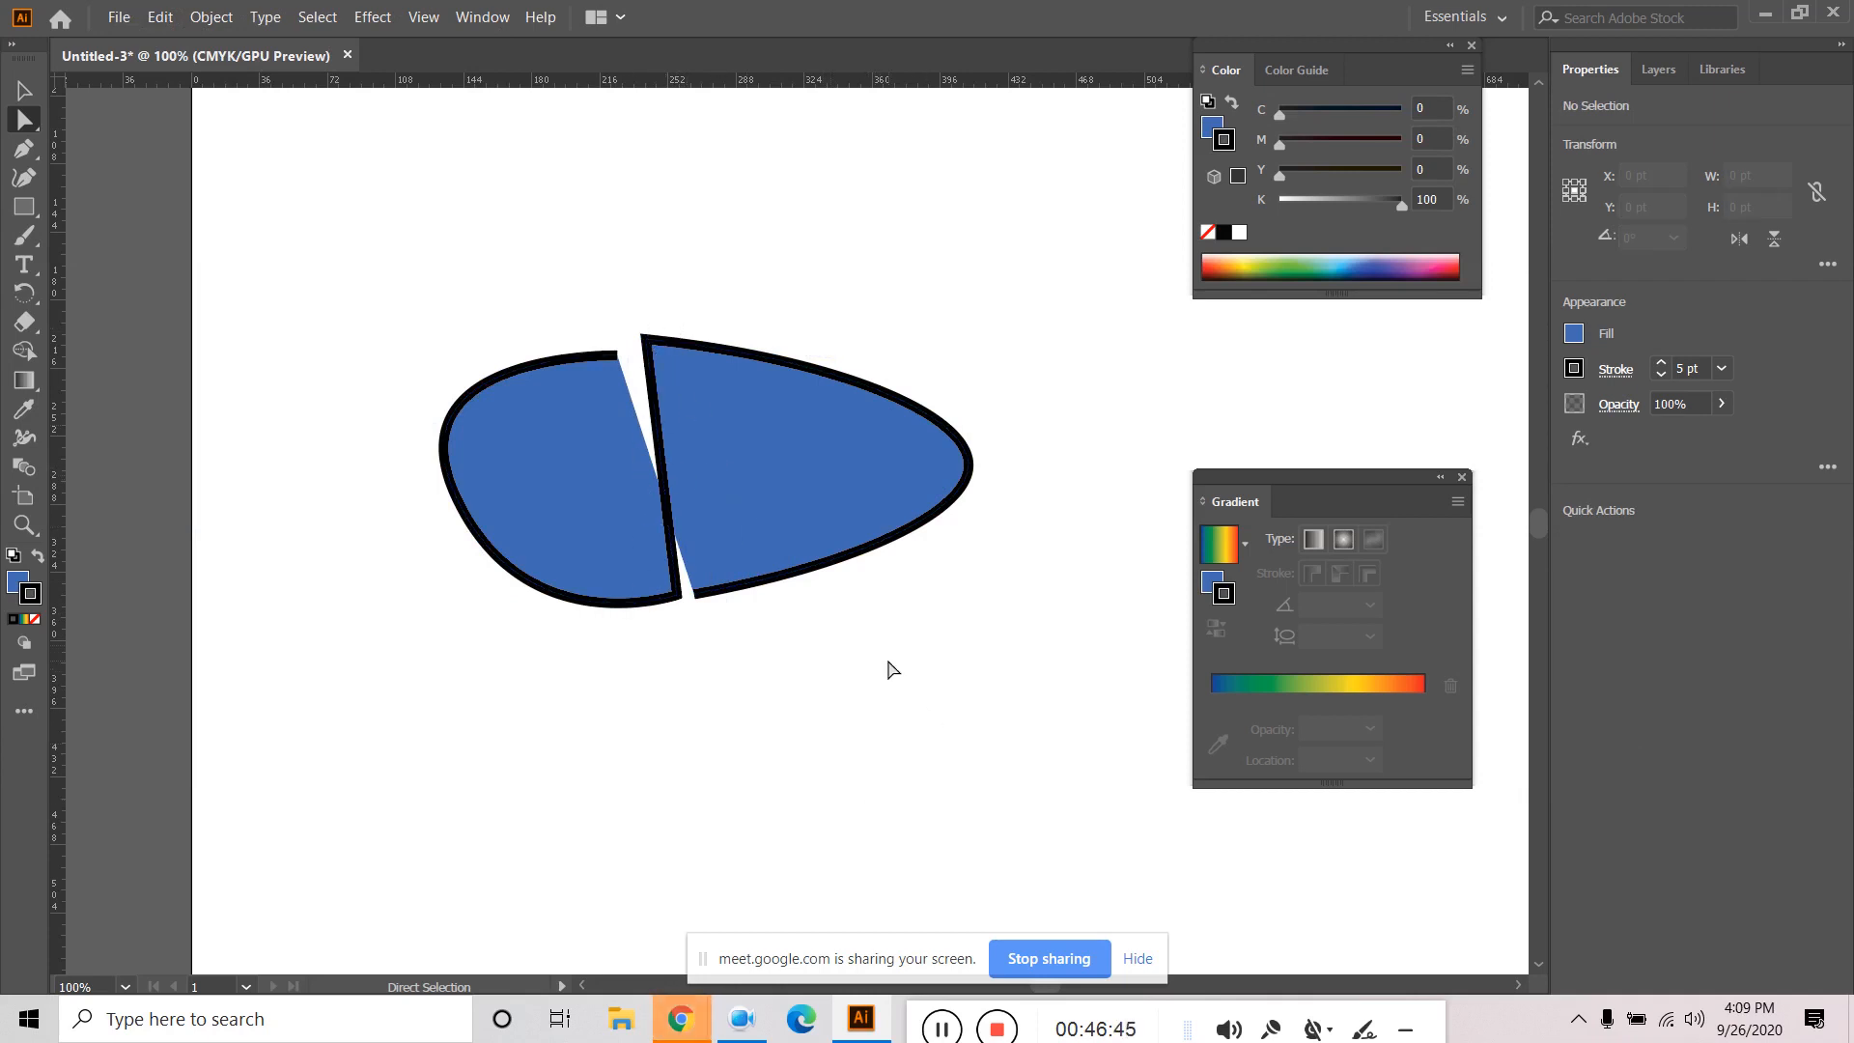
{"action": "key", "text": "ctrl+z"}
{"action": "left_click", "coordinate": [858, 633]}
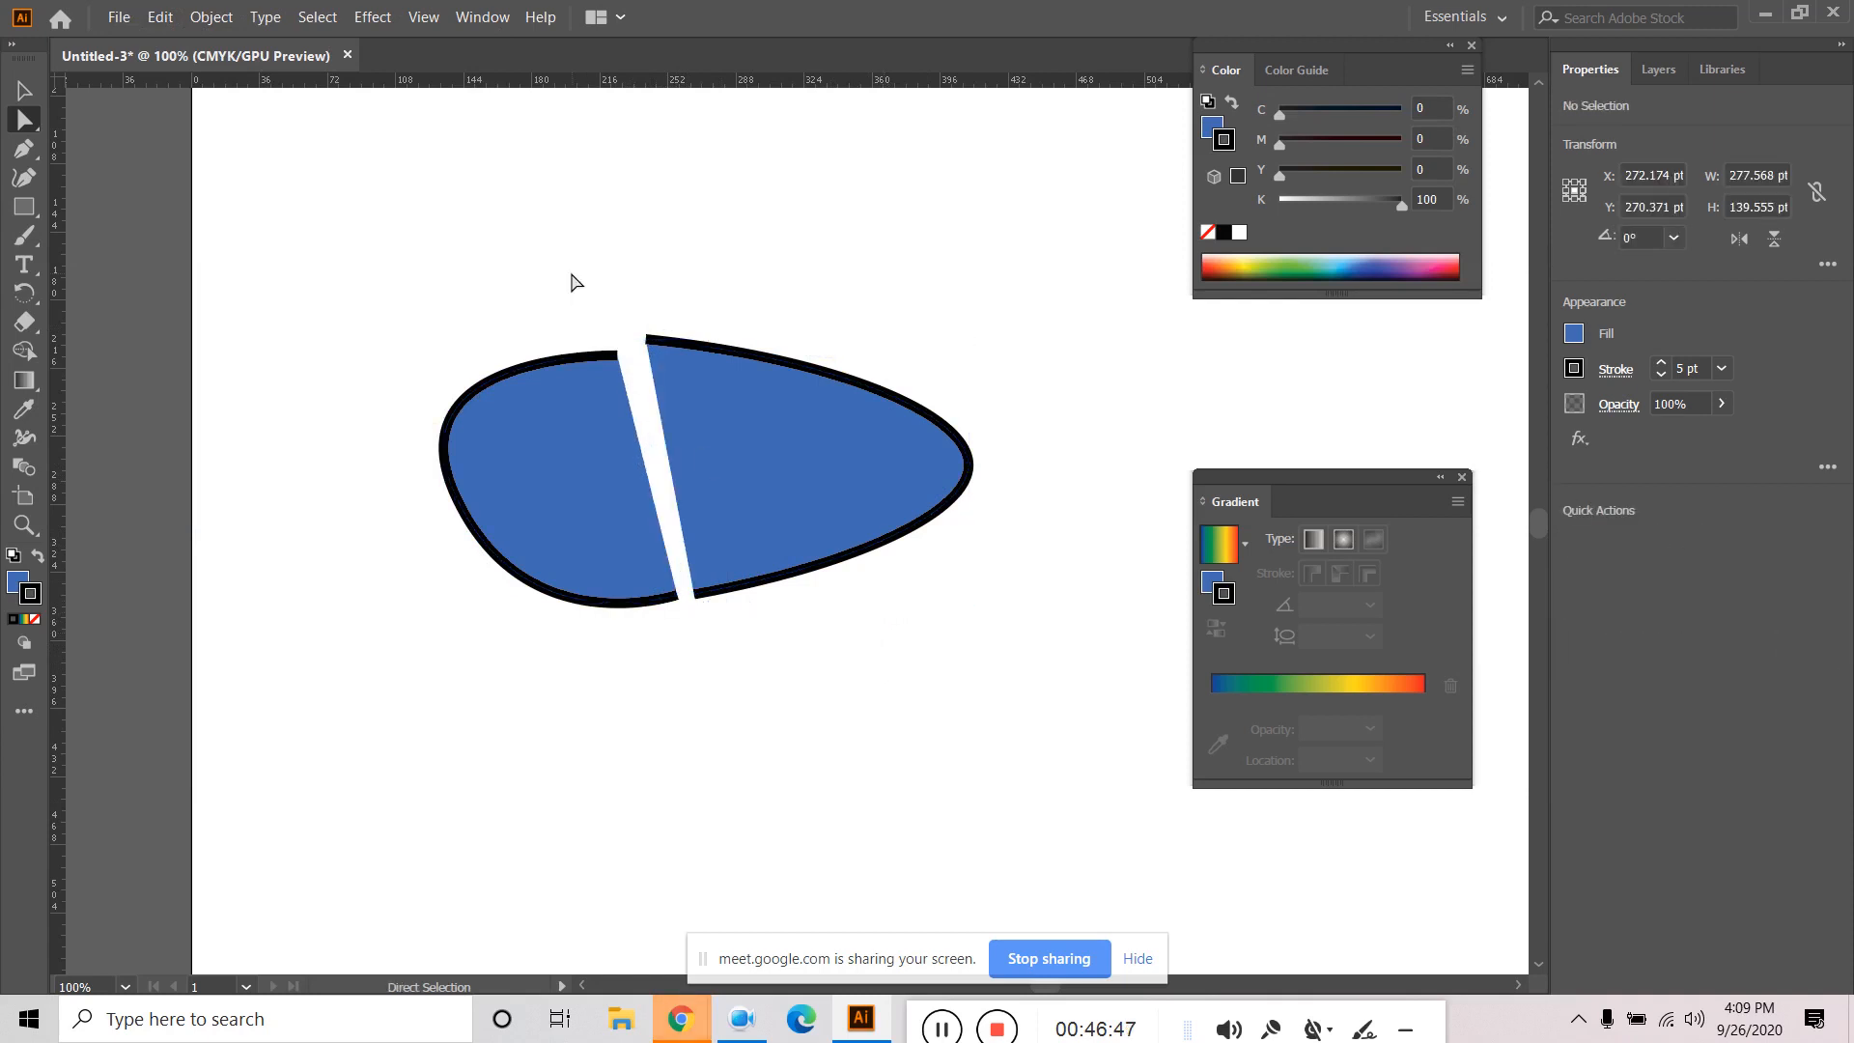
Select the facing upper end points of both halves and join them into one path.
{"action": "left_click_drag", "start_coordinate": [559, 307], "coordinate": [686, 385]}
{"action": "left_click", "coordinate": [217, 18]}
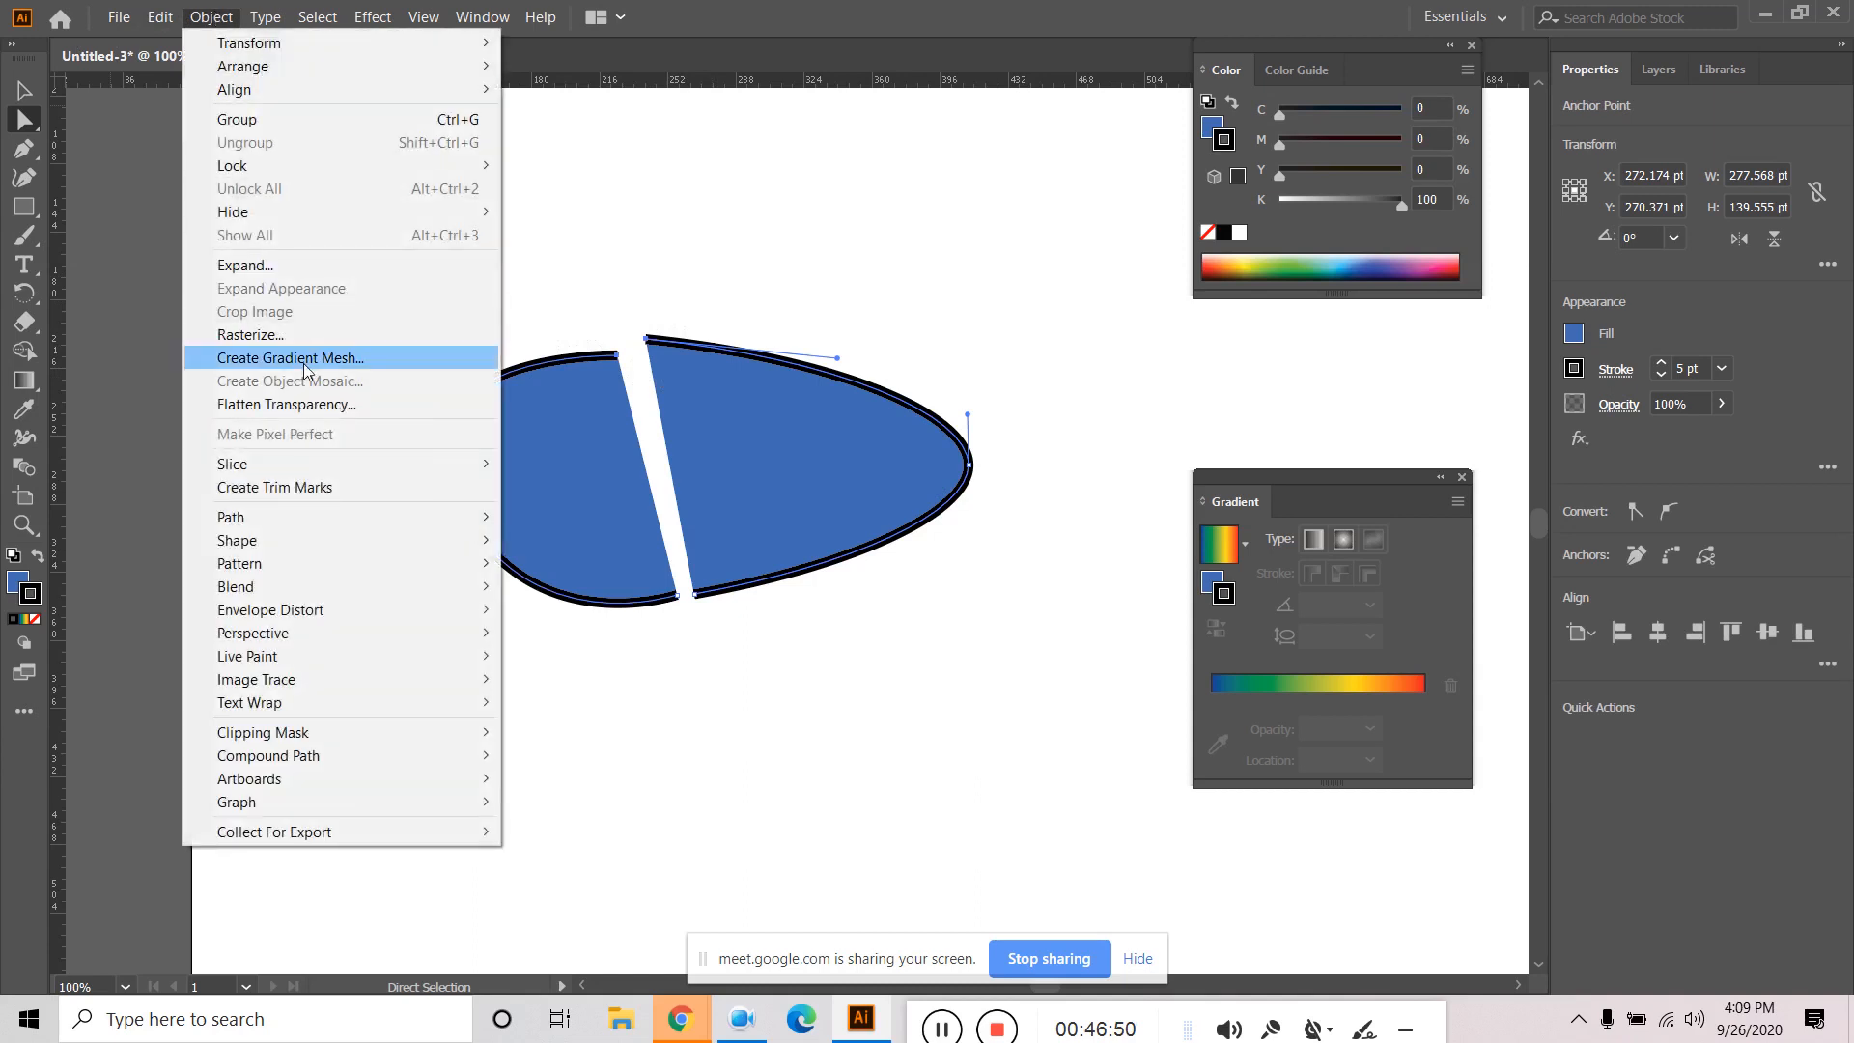
Join the upper endpoints and the lower endpoints of the two blue halves into one closed shape.
{"action": "mouse_move", "coordinate": [313, 523]}
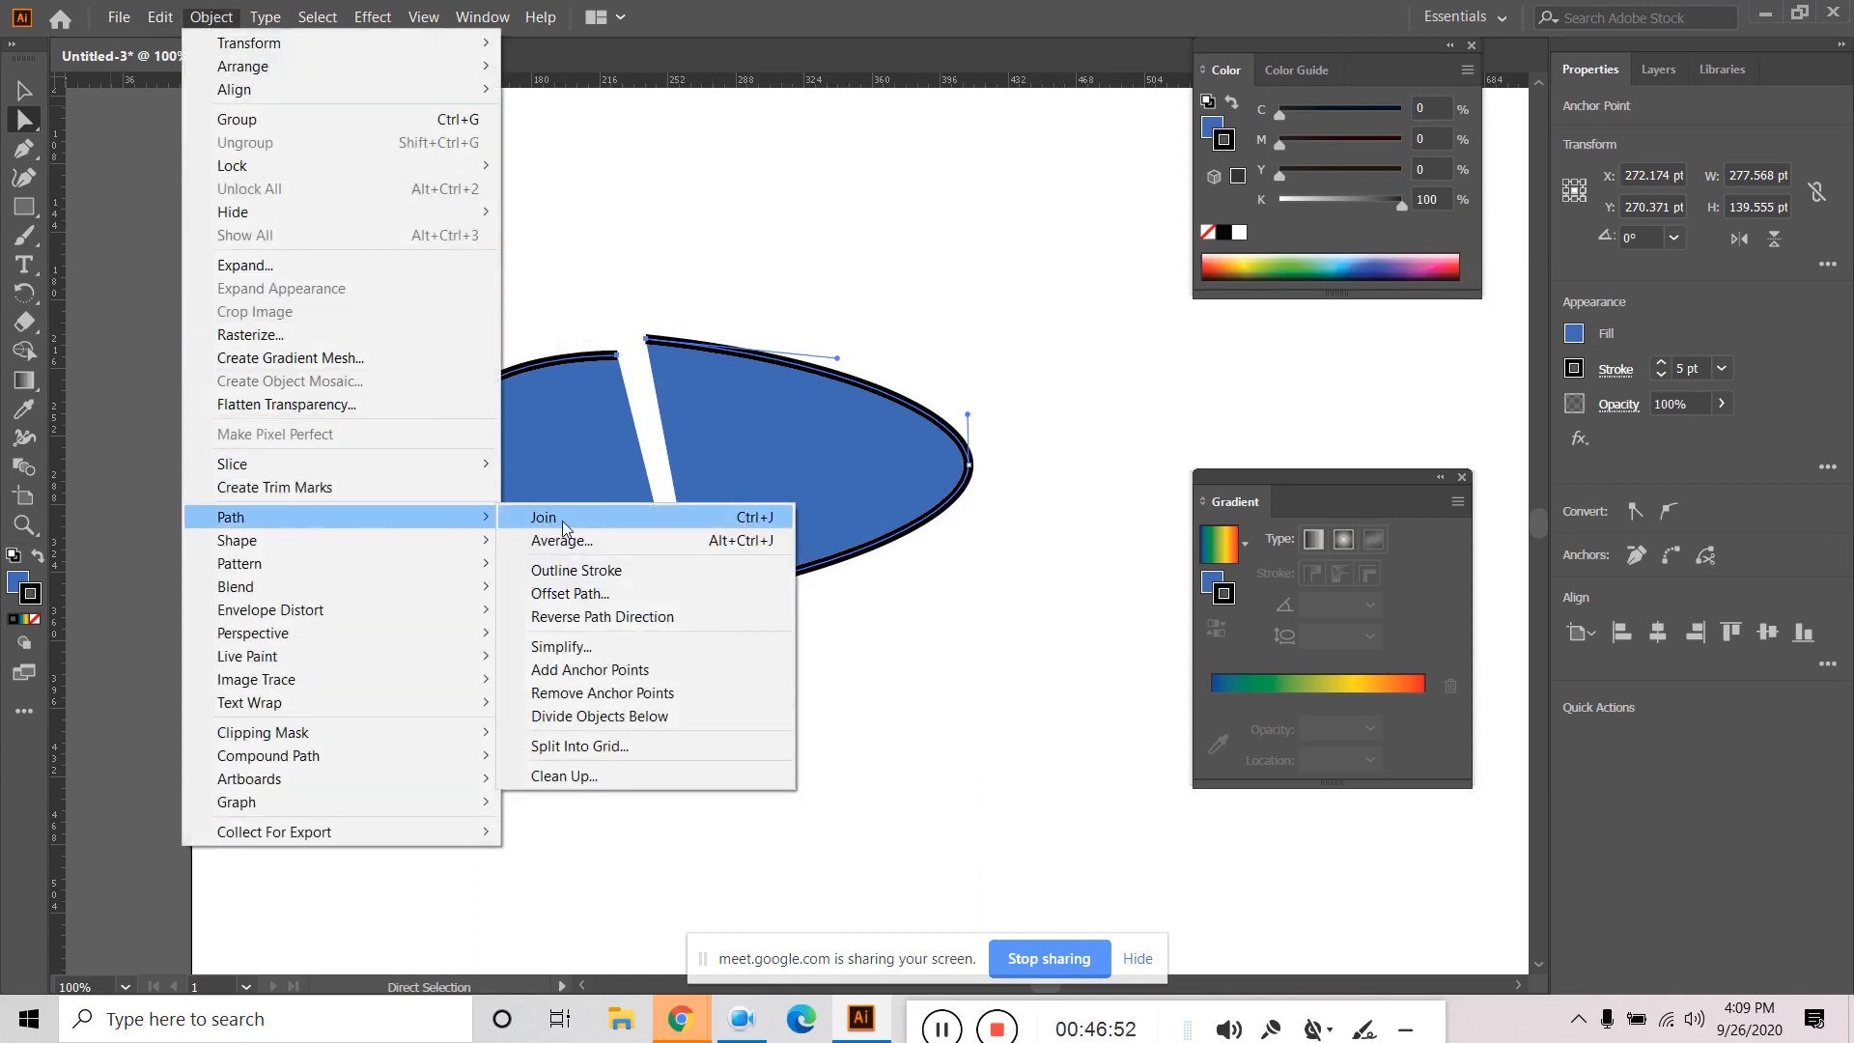
{"action": "left_click", "coordinate": [544, 519]}
{"action": "left_click_drag", "start_coordinate": [660, 666], "coordinate": [736, 582]}
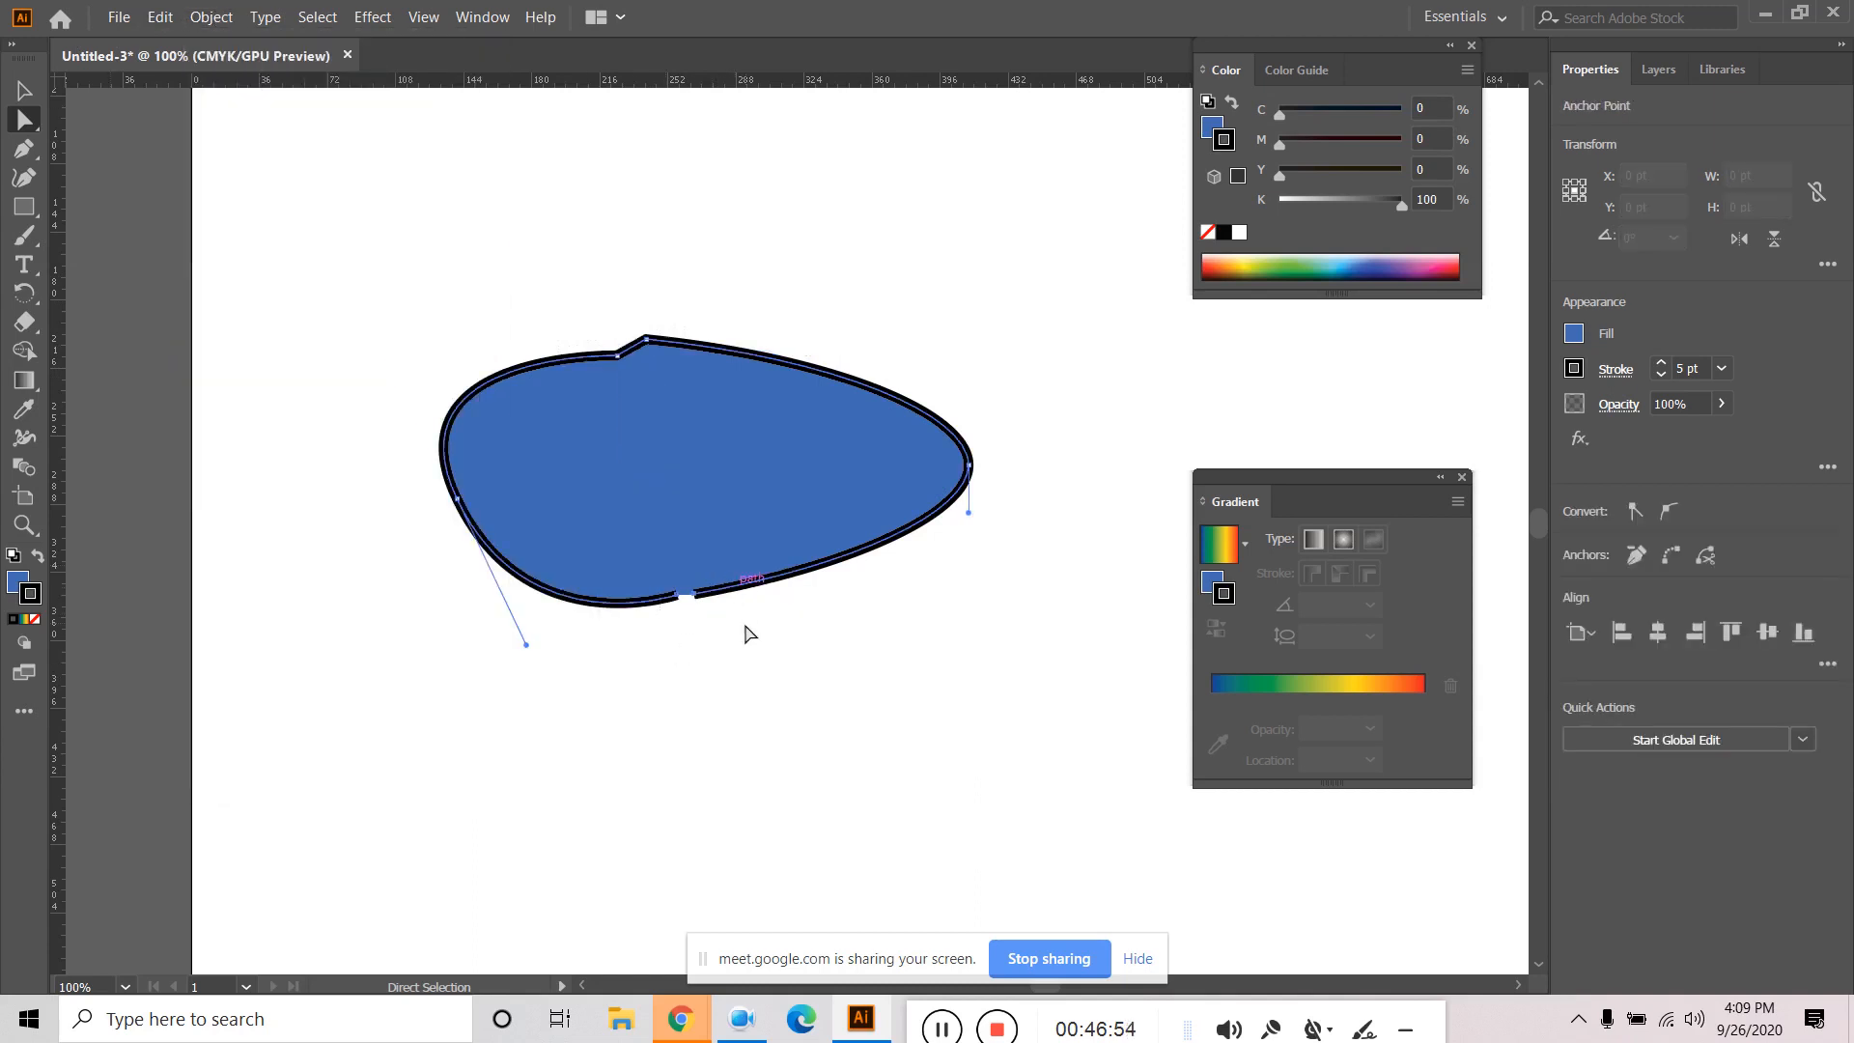
{"action": "left_click", "coordinate": [211, 18]}
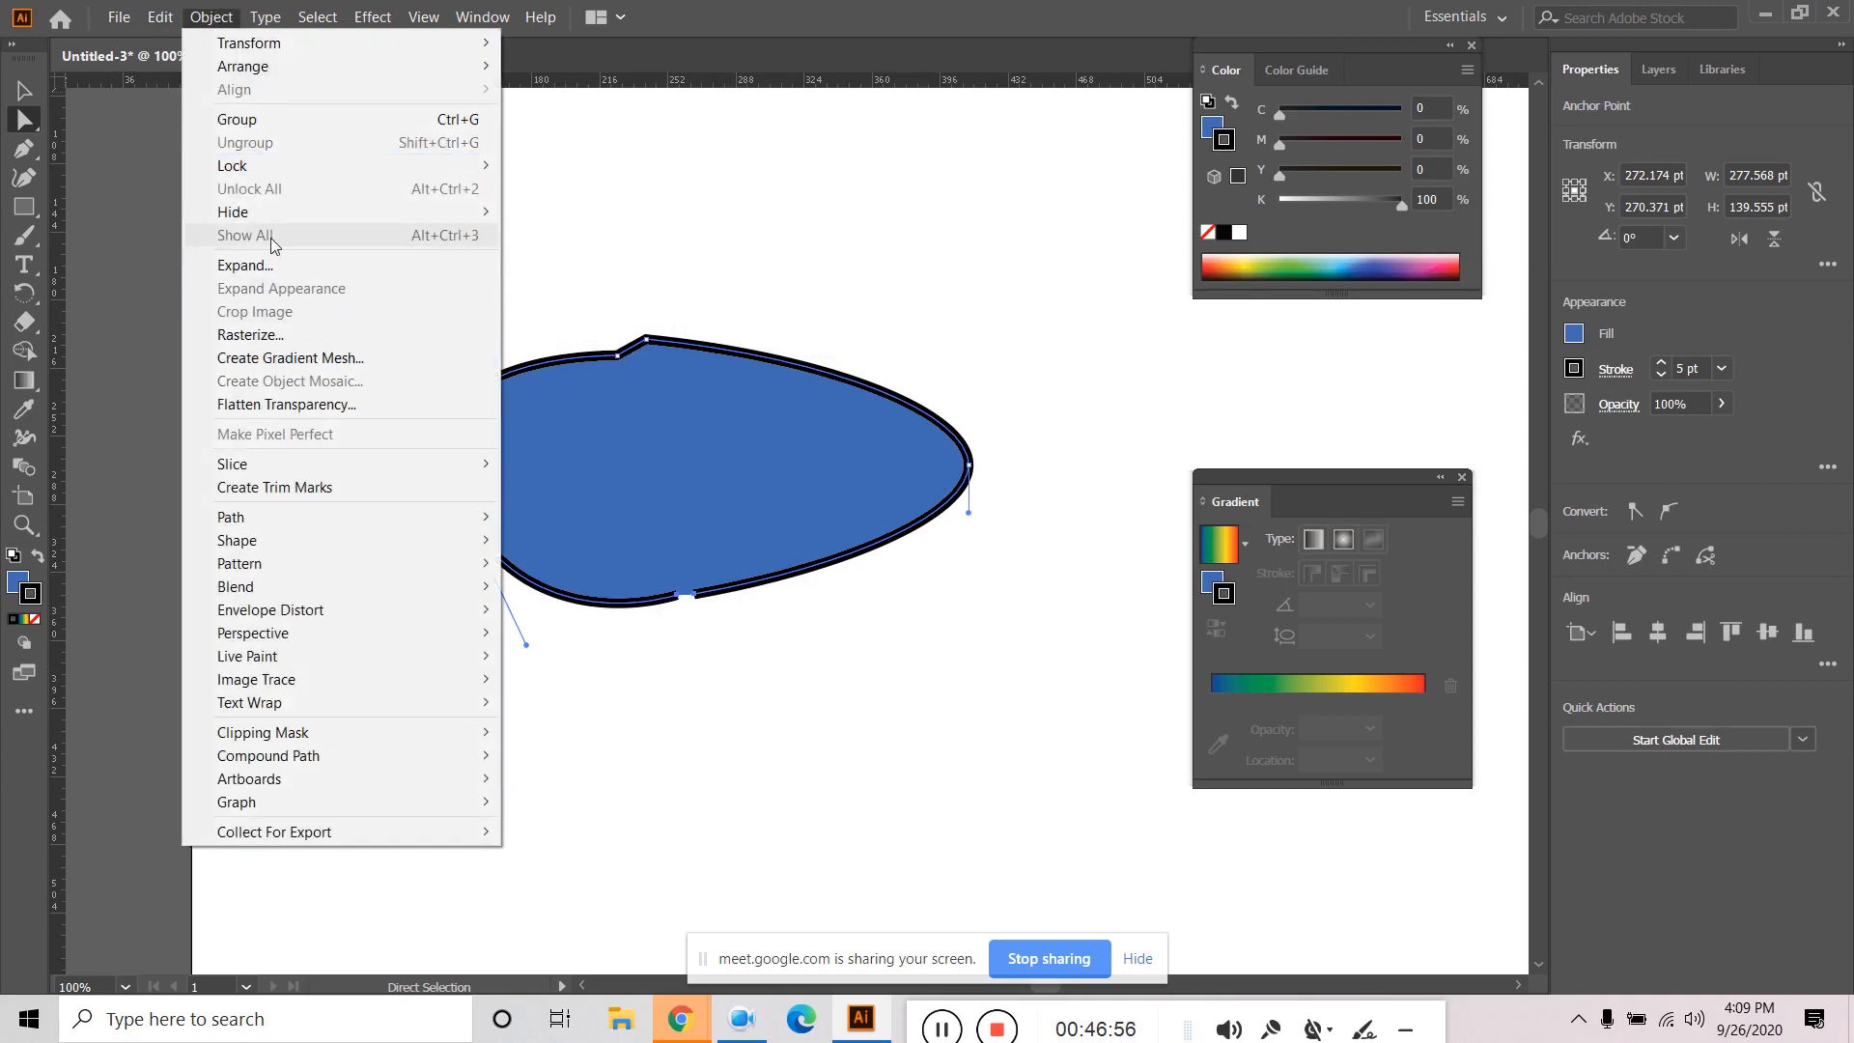
{"action": "mouse_move", "coordinate": [315, 512]}
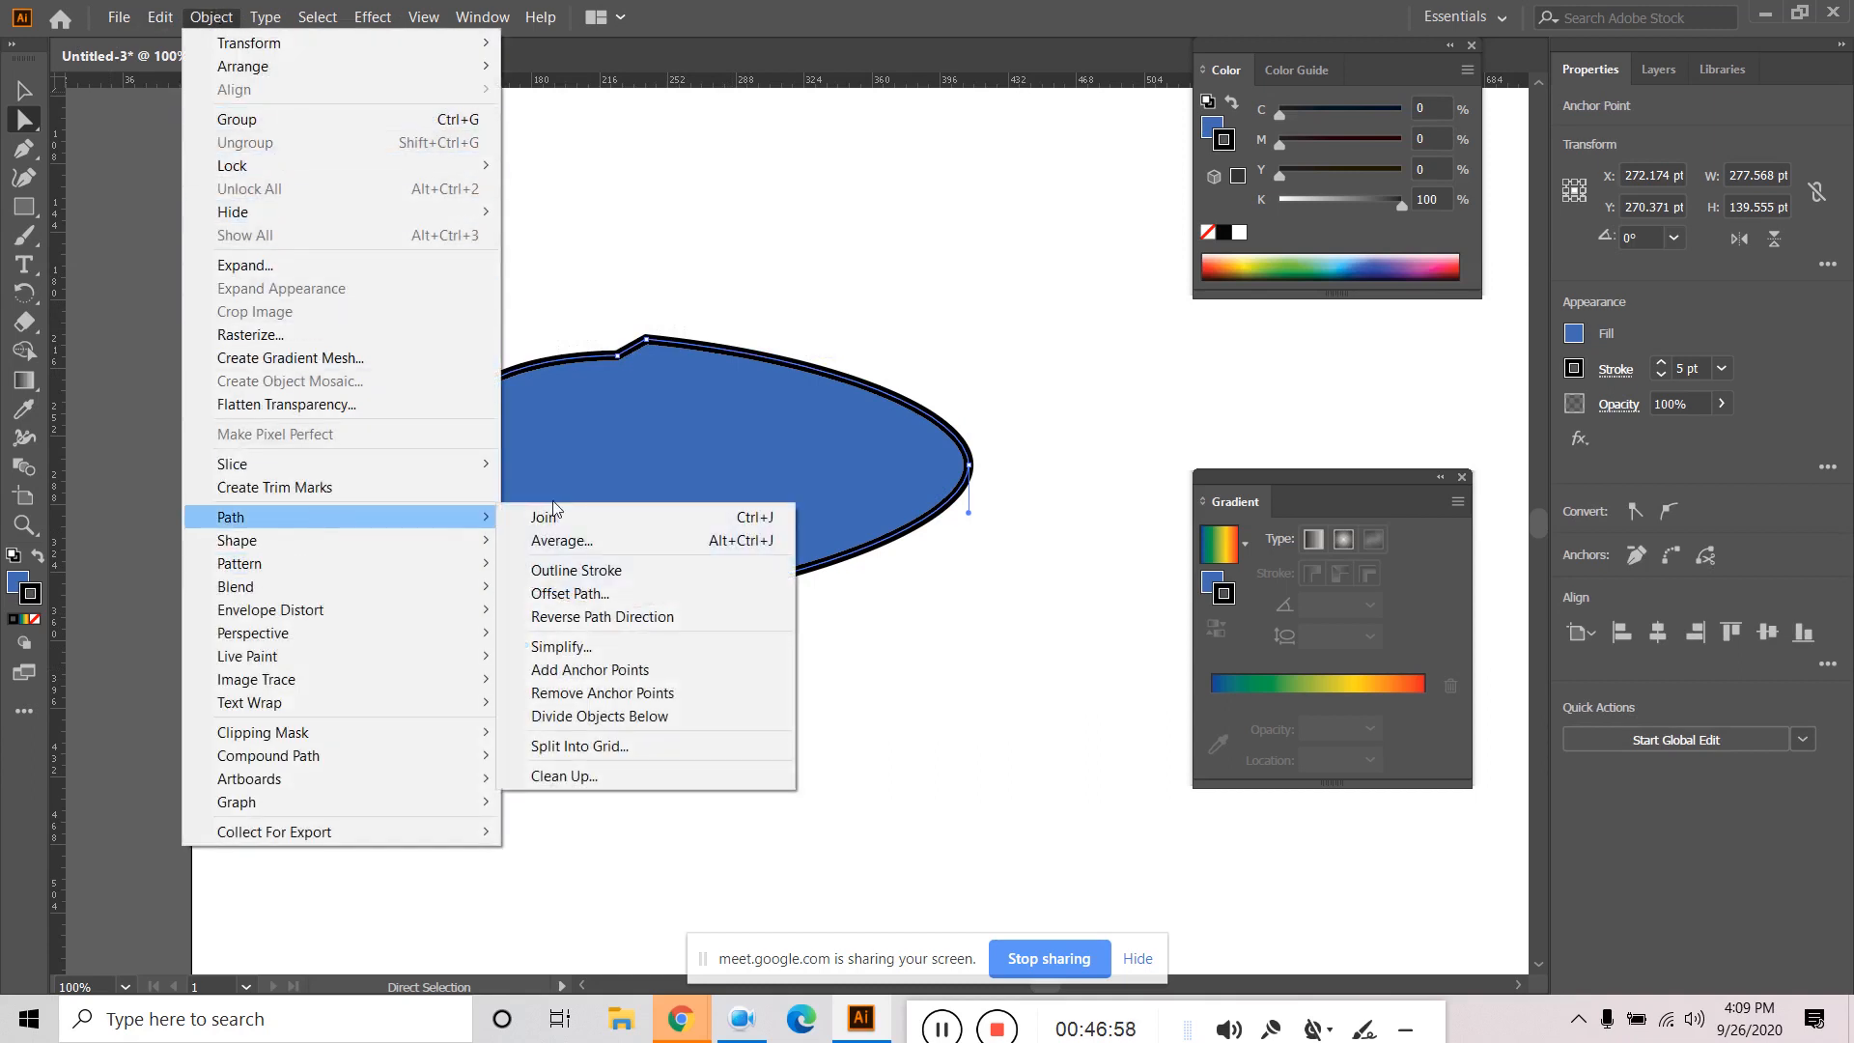
{"action": "left_click", "coordinate": [546, 517]}
{"action": "left_click", "coordinate": [845, 684]}
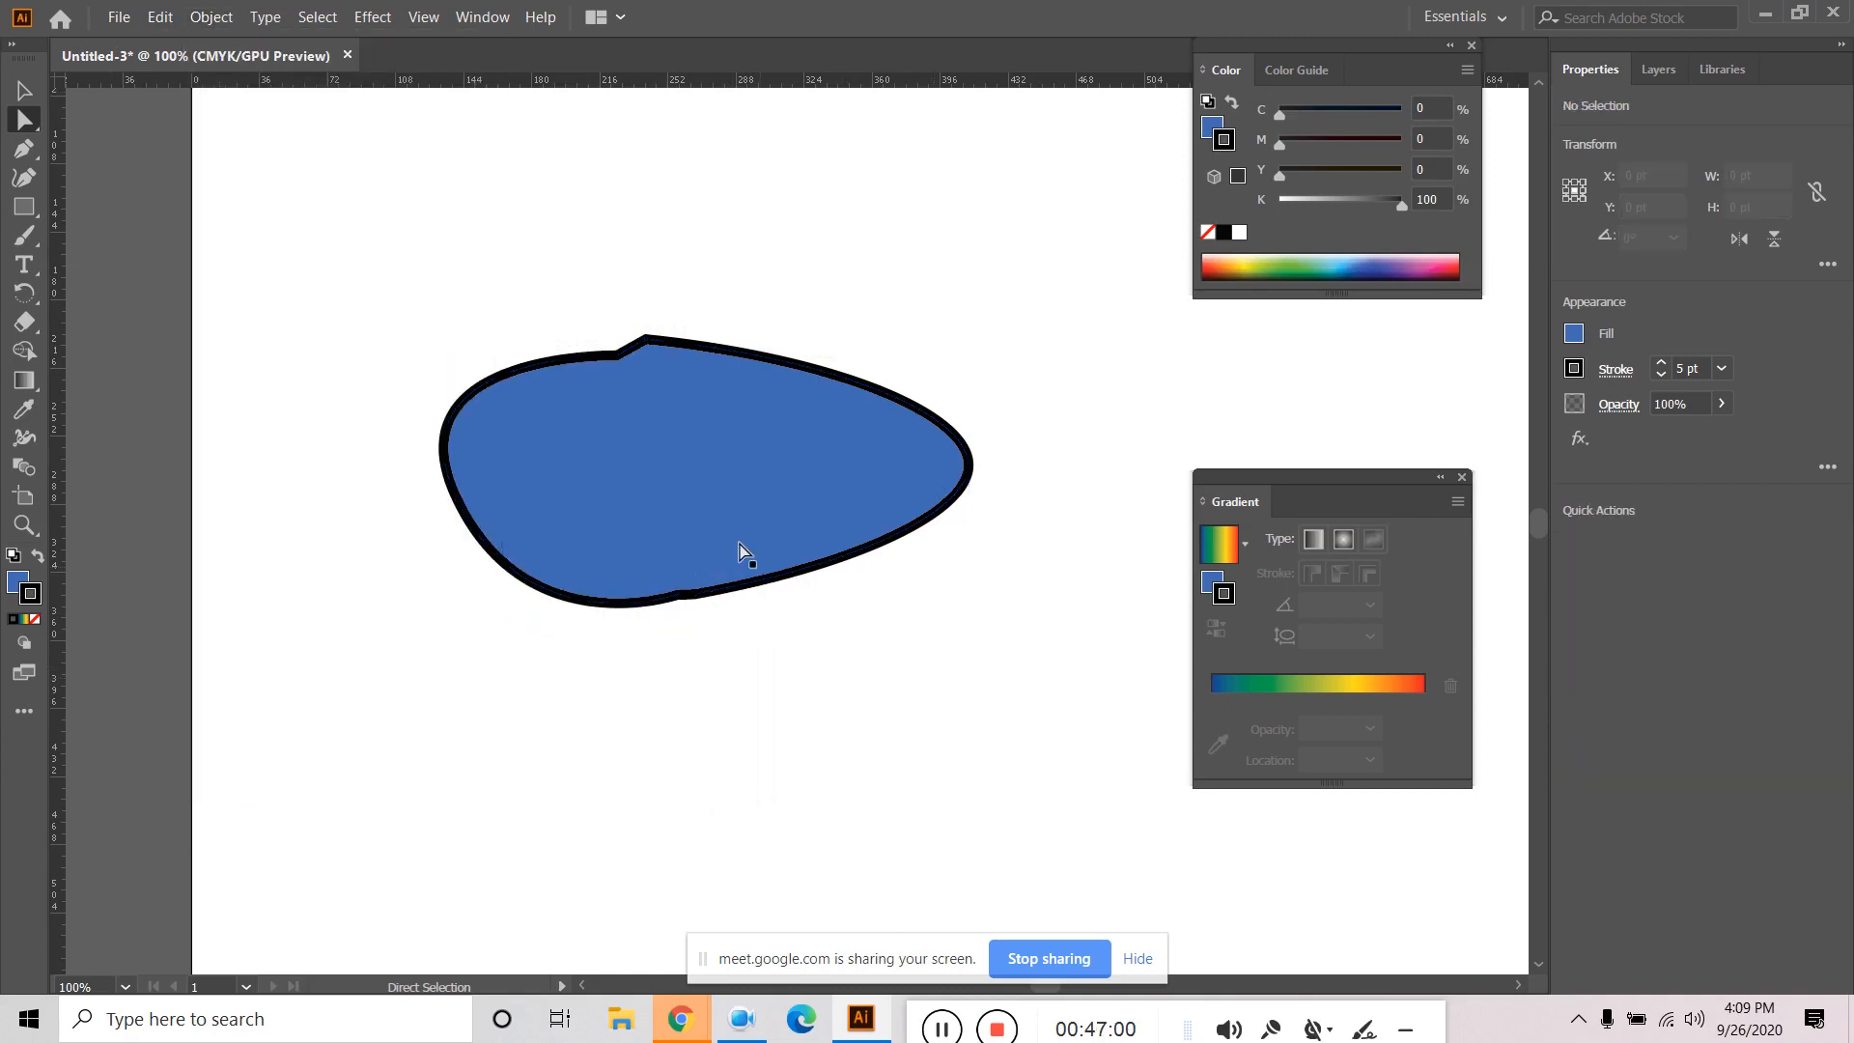
Move the joined blue shape about 8 pt to the left, and undo the move and both joins.
{"action": "left_click", "coordinate": [626, 353]}
{"action": "left_click", "coordinate": [30, 96]}
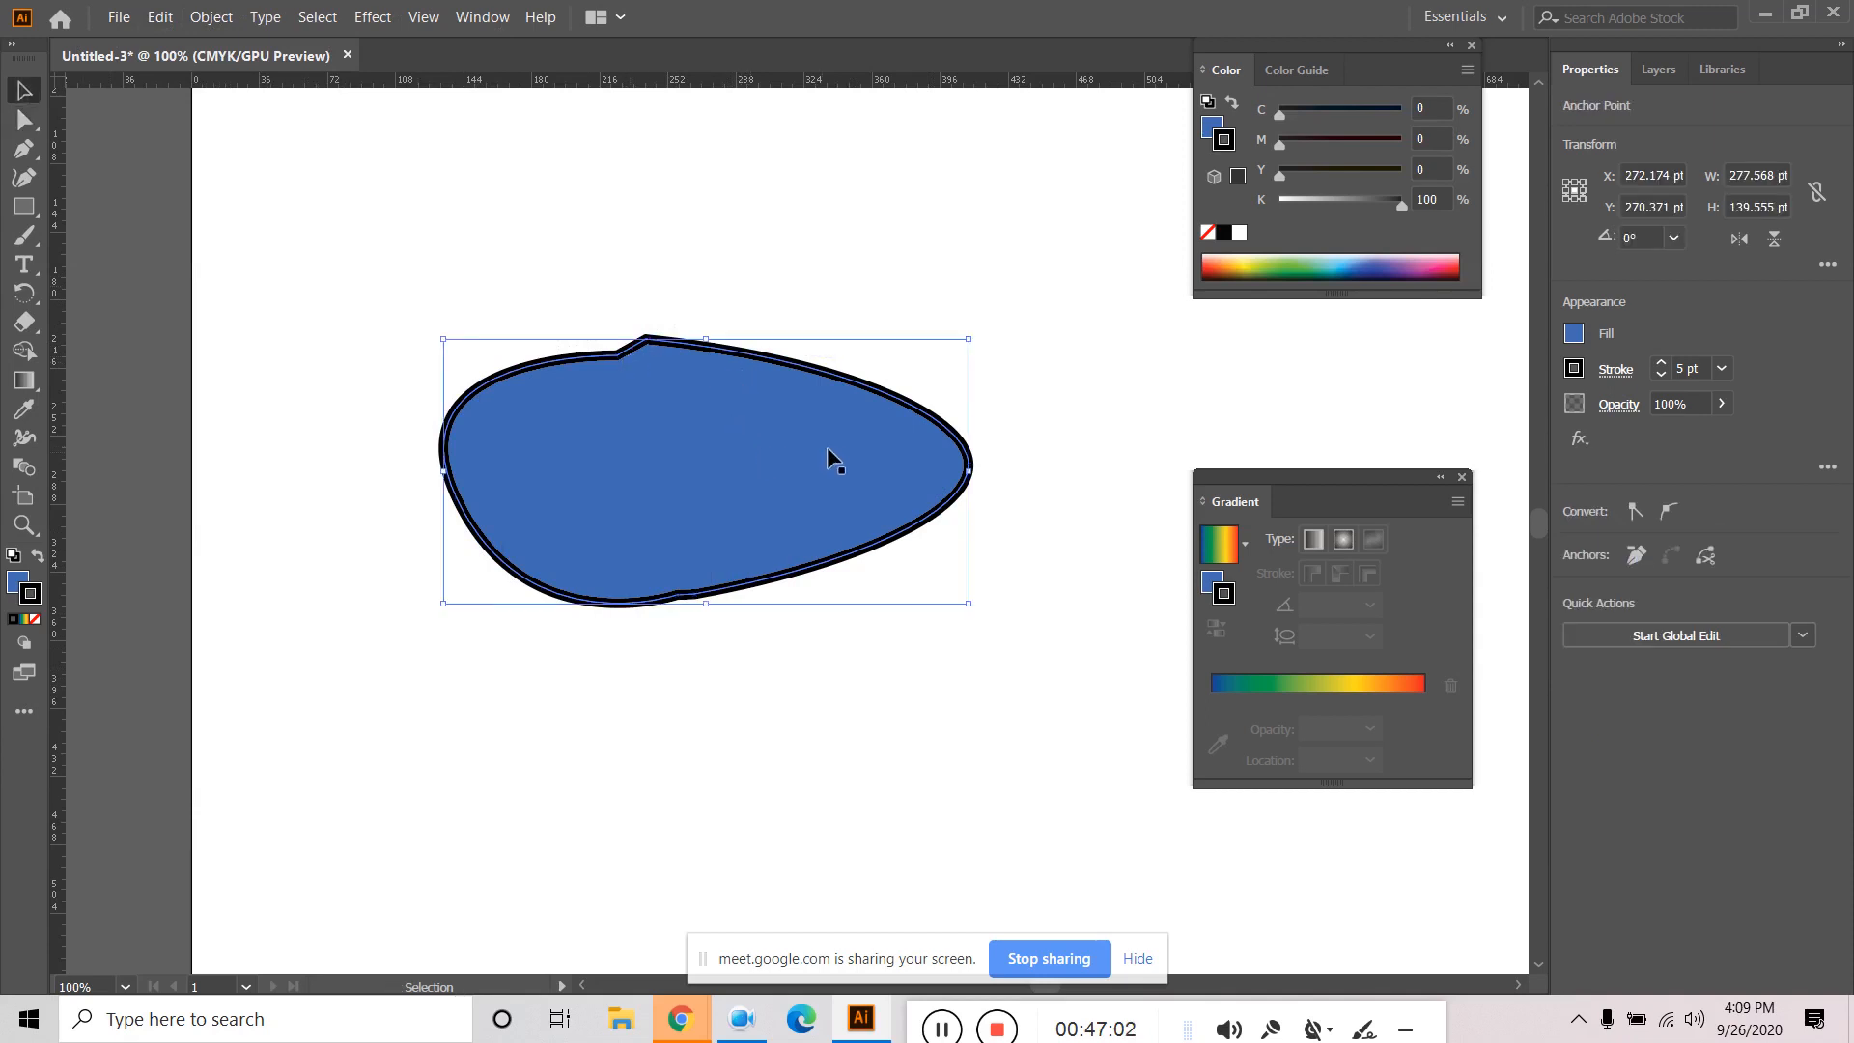
{"action": "mouse_move", "coordinate": [905, 405]}
{"action": "left_mouse_down"}
{"action": "mouse_move", "coordinate": [902, 339]}
{"action": "mouse_move", "coordinate": [893, 404]}
{"action": "left_mouse_up"}
{"action": "left_click", "coordinate": [902, 676]}
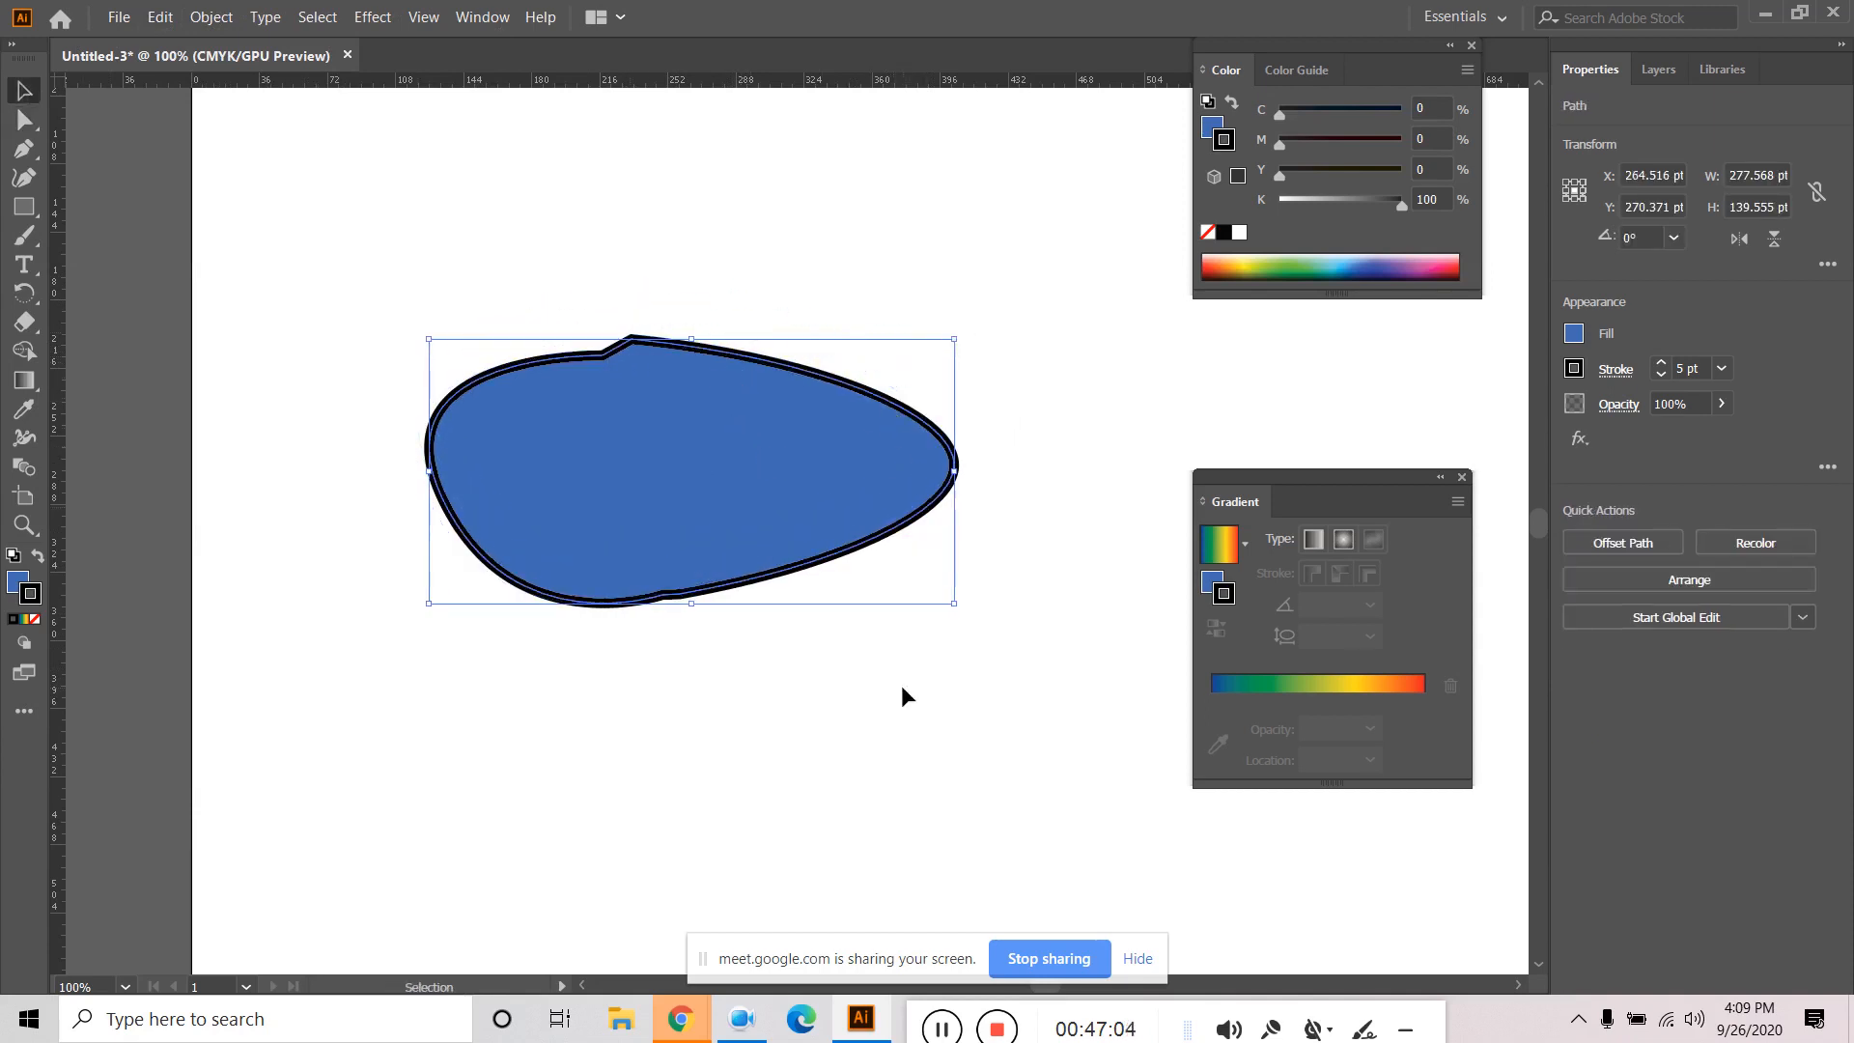
{"action": "key", "text": "ctrl+z"}
{"action": "key", "text": "ctrl+z"}
{"action": "key", "text": "ctrl+z"}
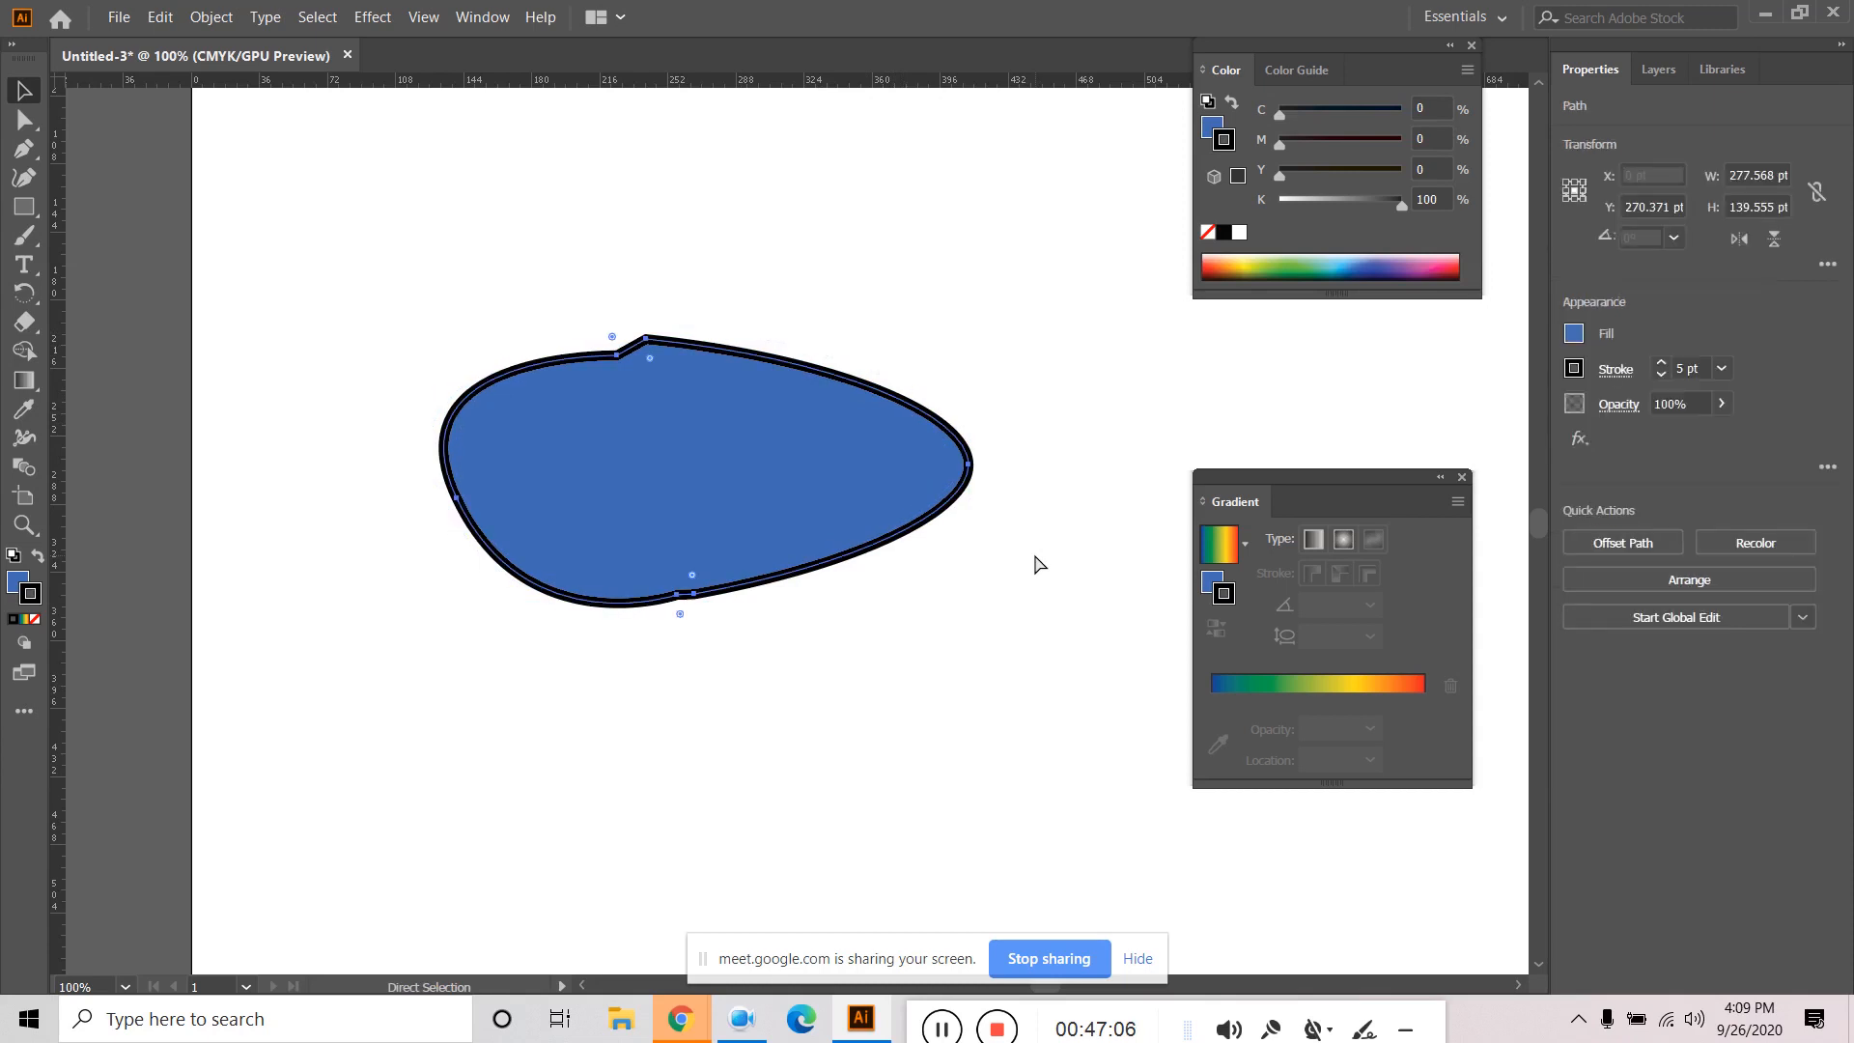
Shift both blue halves to the right and move only the left half back, widening the gap by about 34 pt.
{"action": "left_click_drag", "start_coordinate": [775, 428], "coordinate": [828, 433]}
{"action": "left_click", "coordinate": [667, 803]}
{"action": "double_click", "coordinate": [641, 504]}
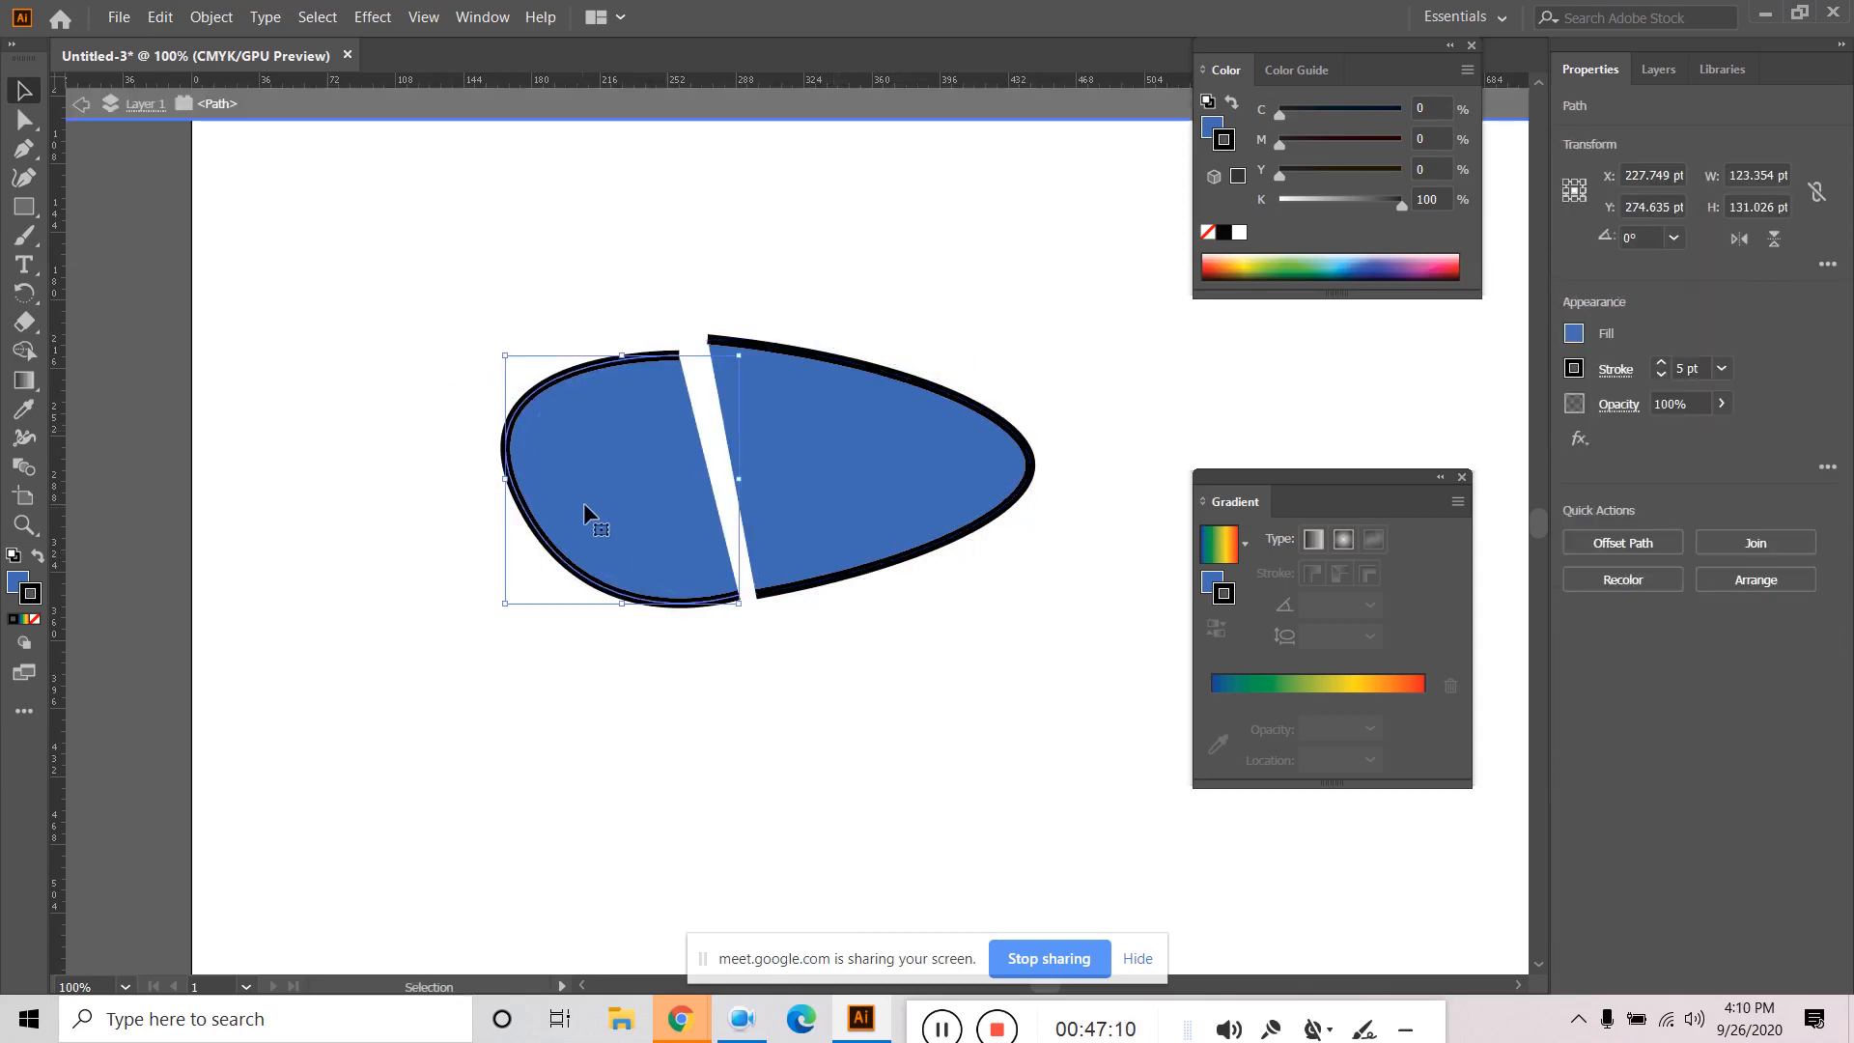
{"action": "left_click_drag", "start_coordinate": [571, 500], "coordinate": [507, 497]}
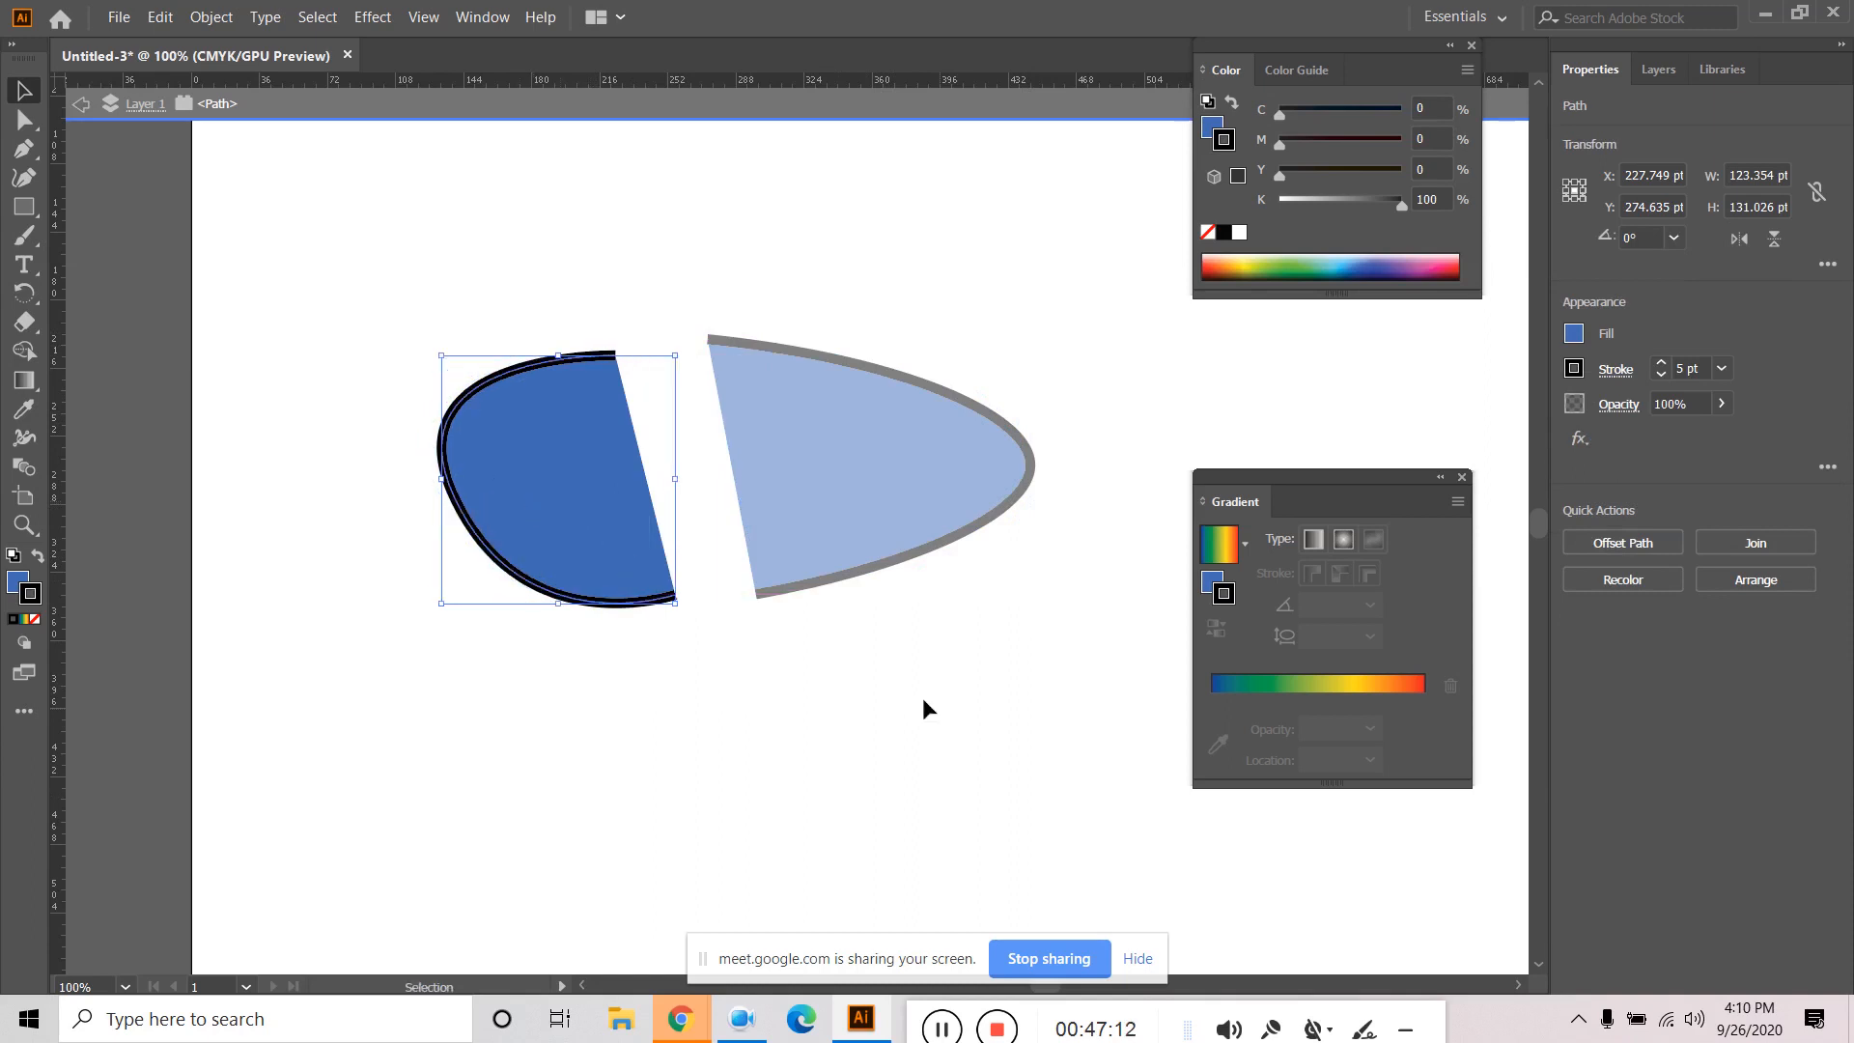
{"action": "double_click", "coordinate": [832, 686]}
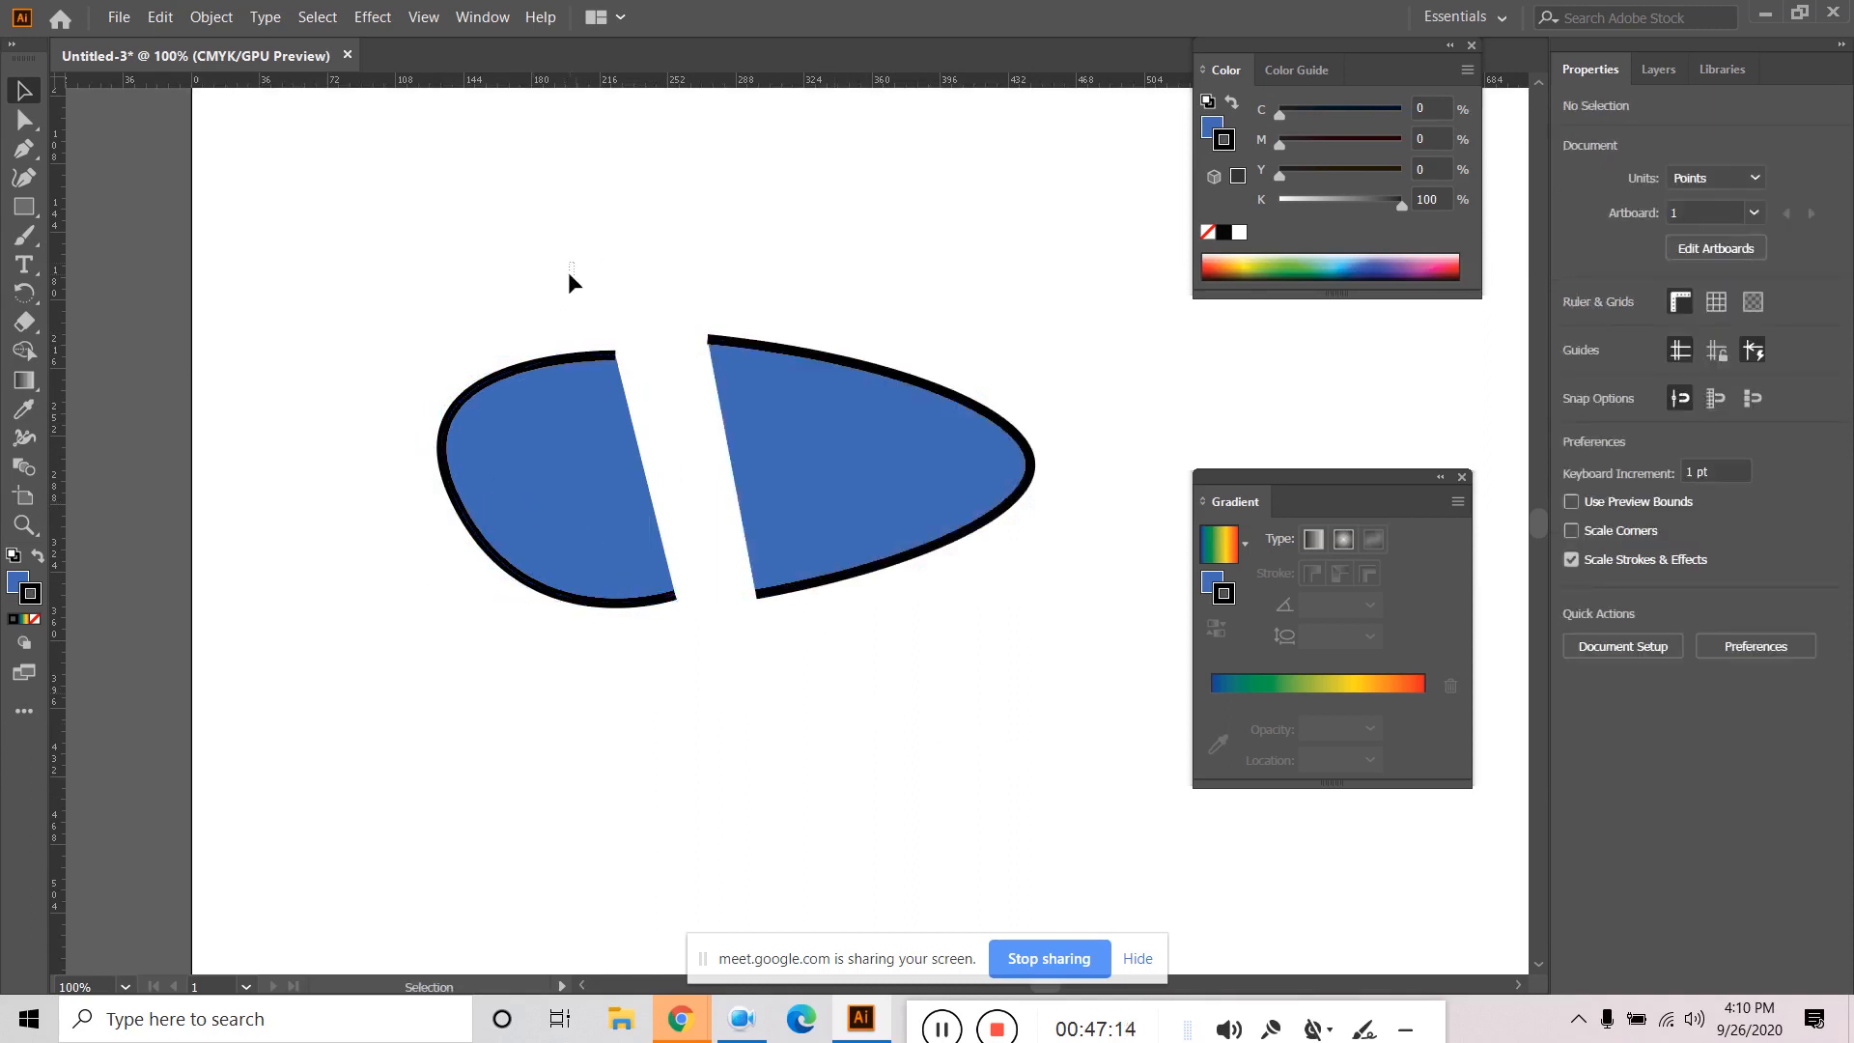
{"action": "left_click_drag", "start_coordinate": [570, 261], "coordinate": [719, 386]}
{"action": "left_click", "coordinate": [269, 175]}
{"action": "key", "text": "a"}
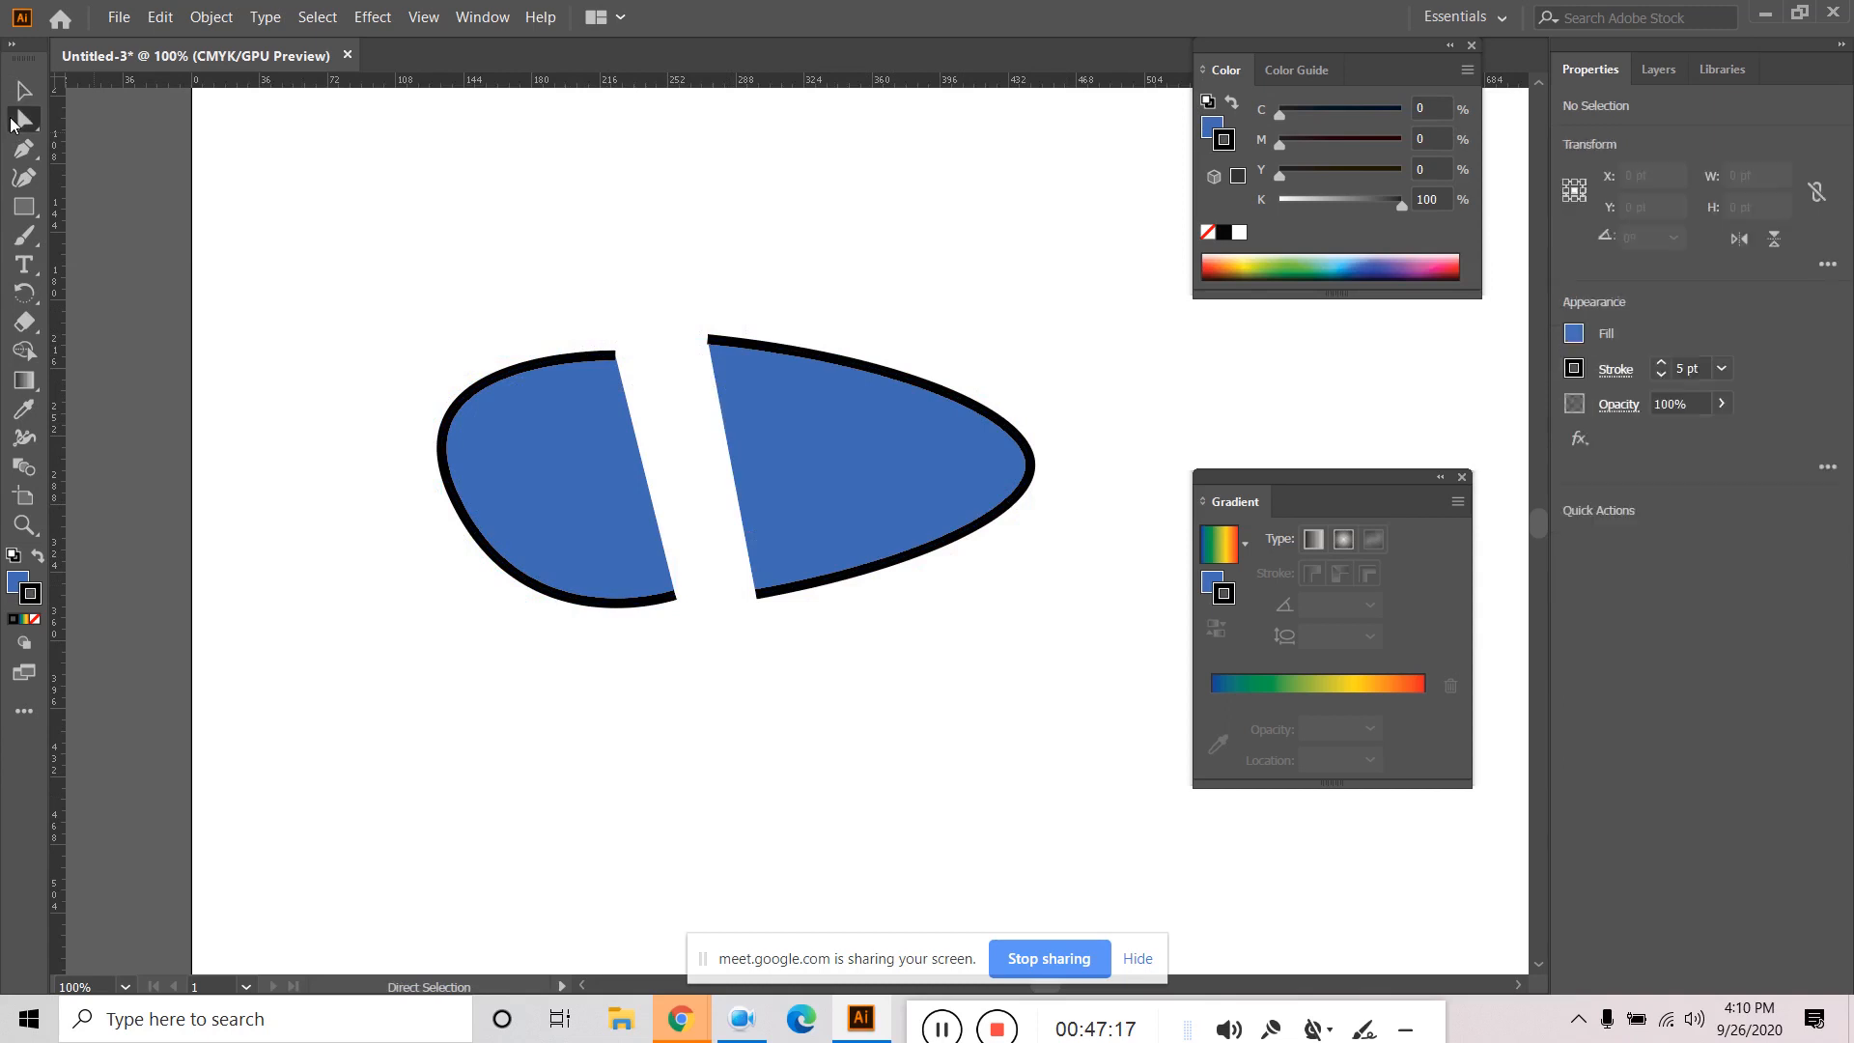
{"action": "left_click_drag", "start_coordinate": [532, 237], "coordinate": [758, 439]}
{"action": "left_click", "coordinate": [569, 264]}
{"action": "left_click_drag", "start_coordinate": [570, 265], "coordinate": [759, 431]}
{"action": "key", "text": "v"}
{"action": "left_click_drag", "start_coordinate": [775, 415], "coordinate": [775, 415]}
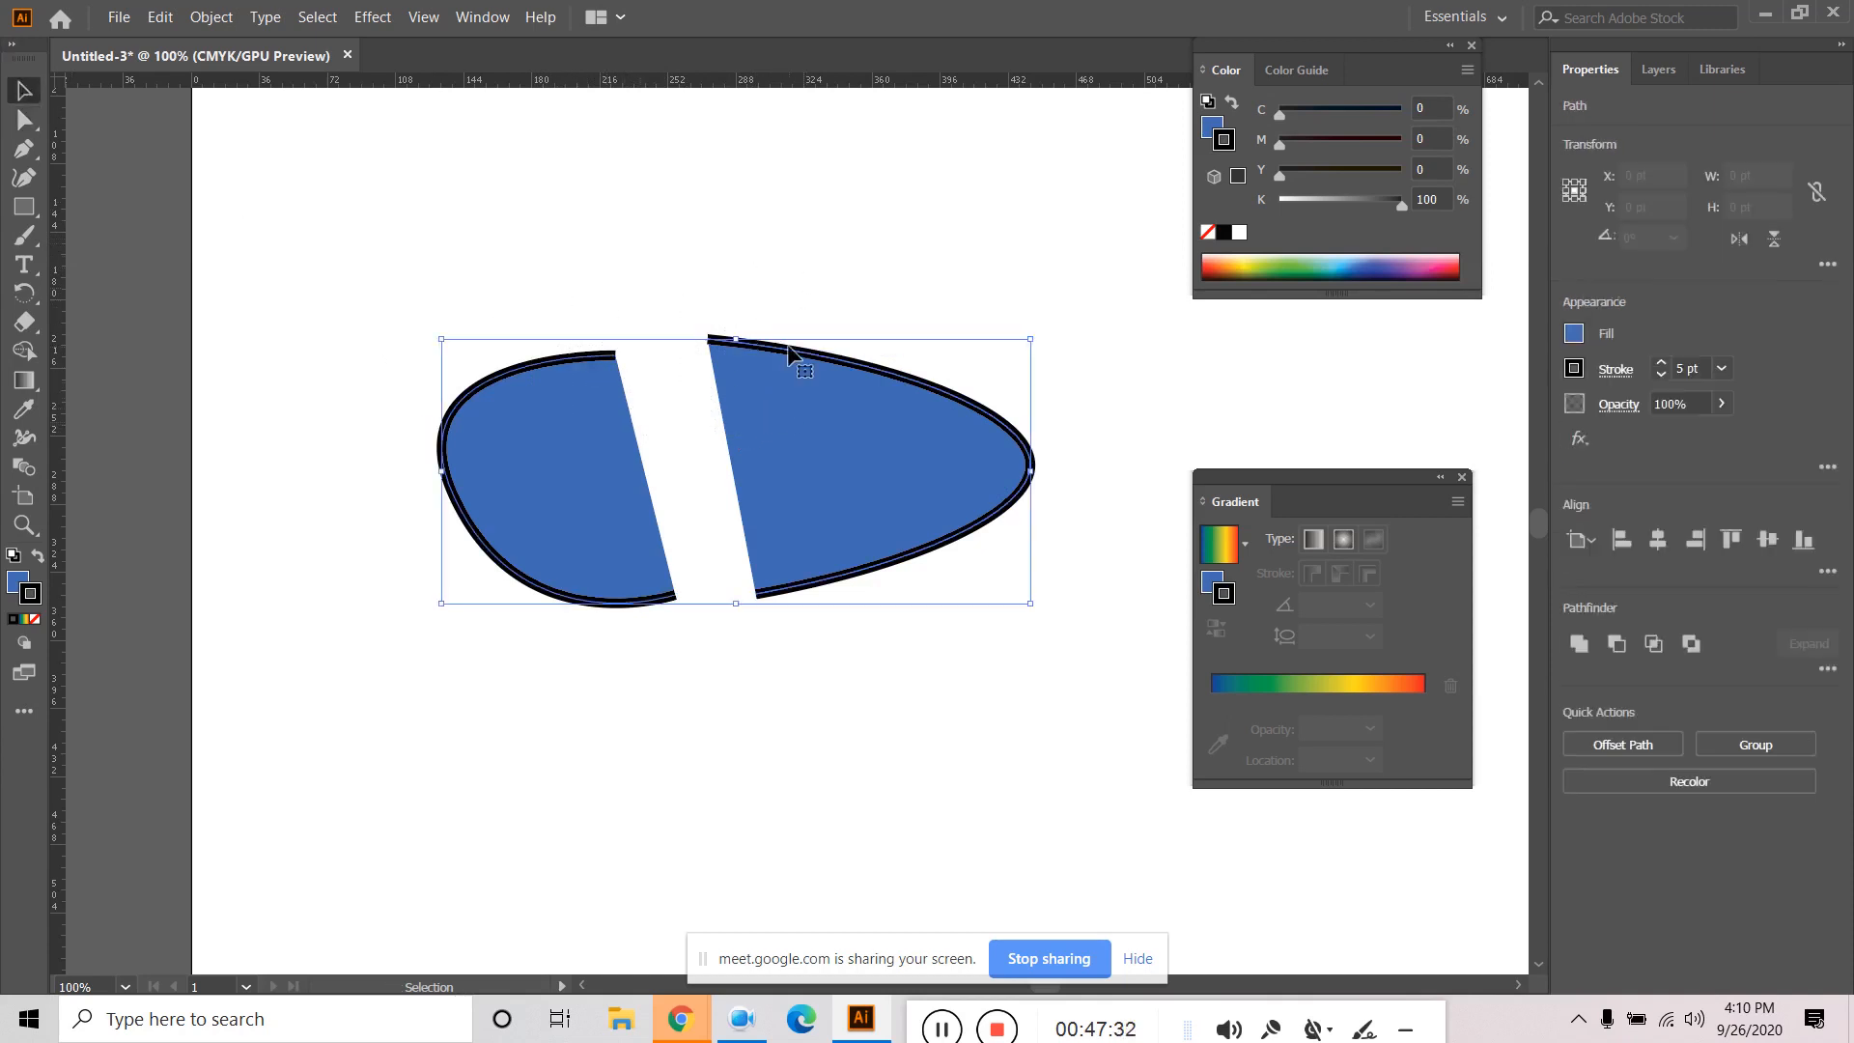
{"action": "left_click", "coordinate": [699, 270]}
Average the two upper endpoints beside the gap along the horizontal axis.
{"action": "left_click", "coordinate": [24, 117]}
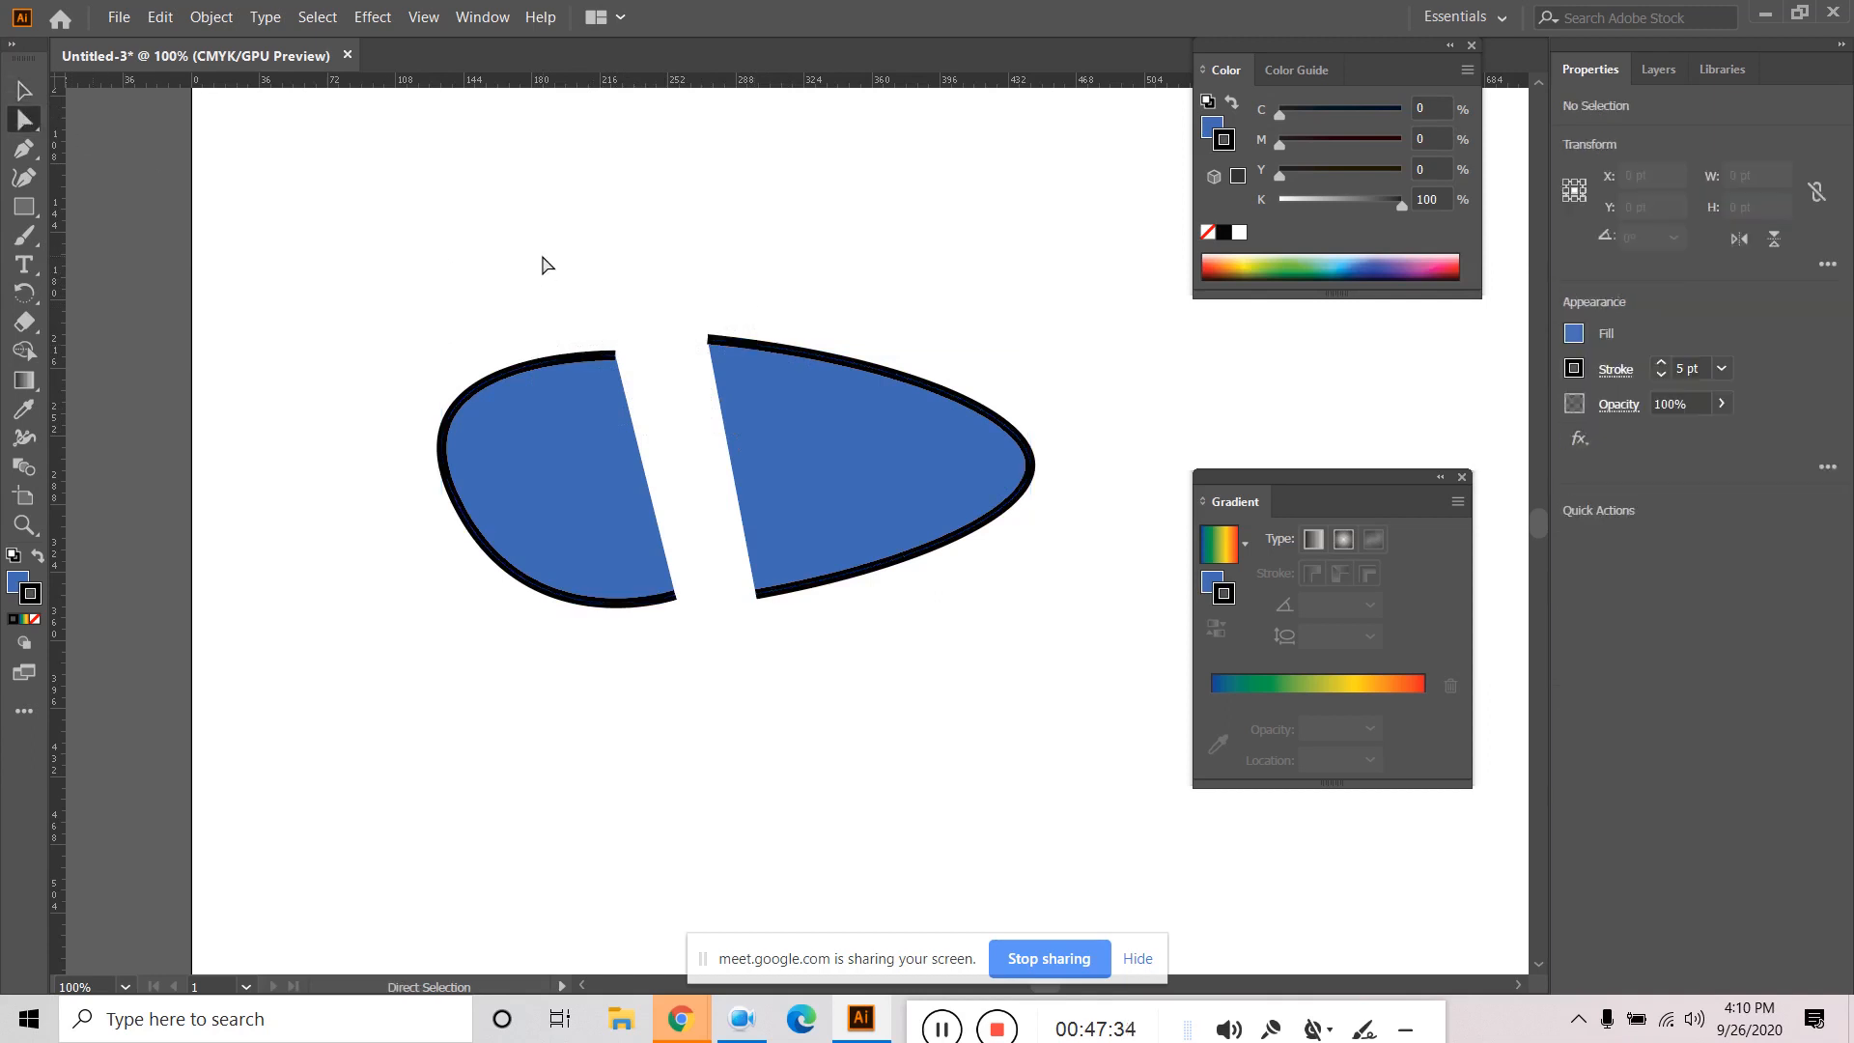
{"action": "left_click_drag", "start_coordinate": [598, 301], "coordinate": [754, 403]}
{"action": "left_click", "coordinate": [201, 17]}
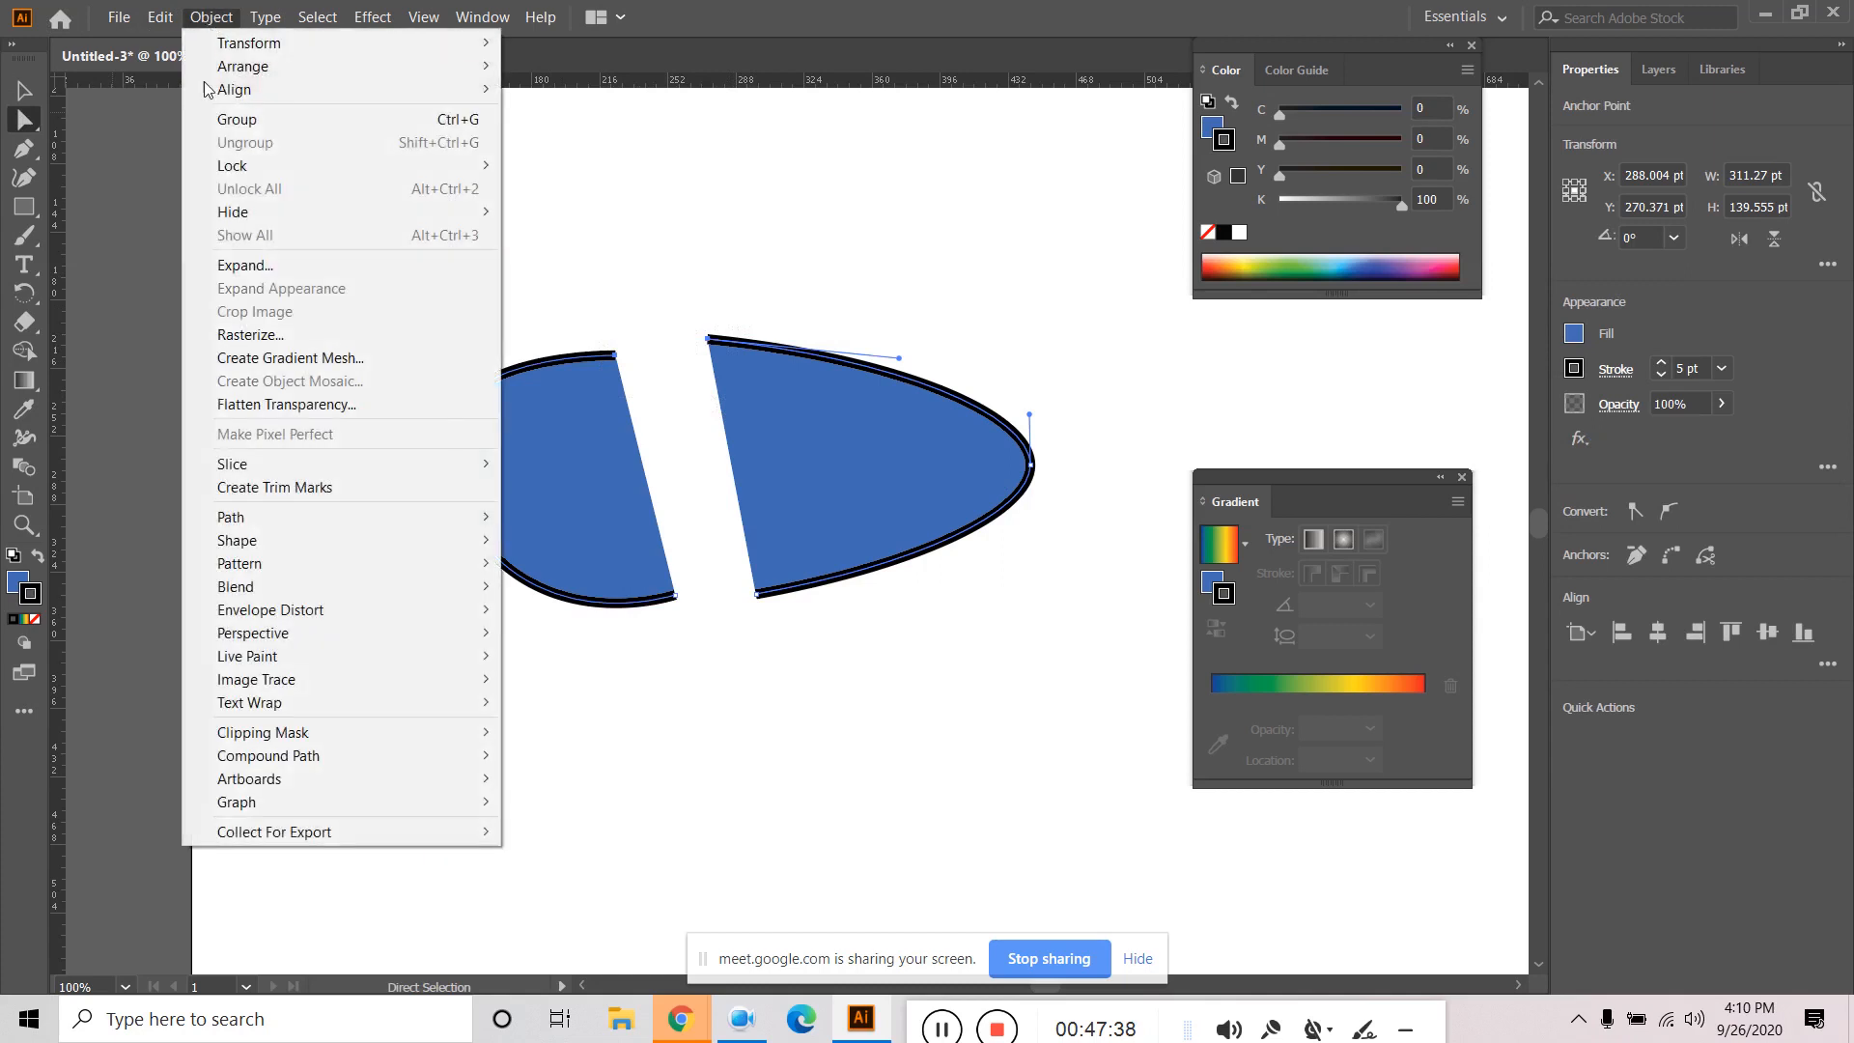
{"action": "mouse_move", "coordinate": [281, 517]}
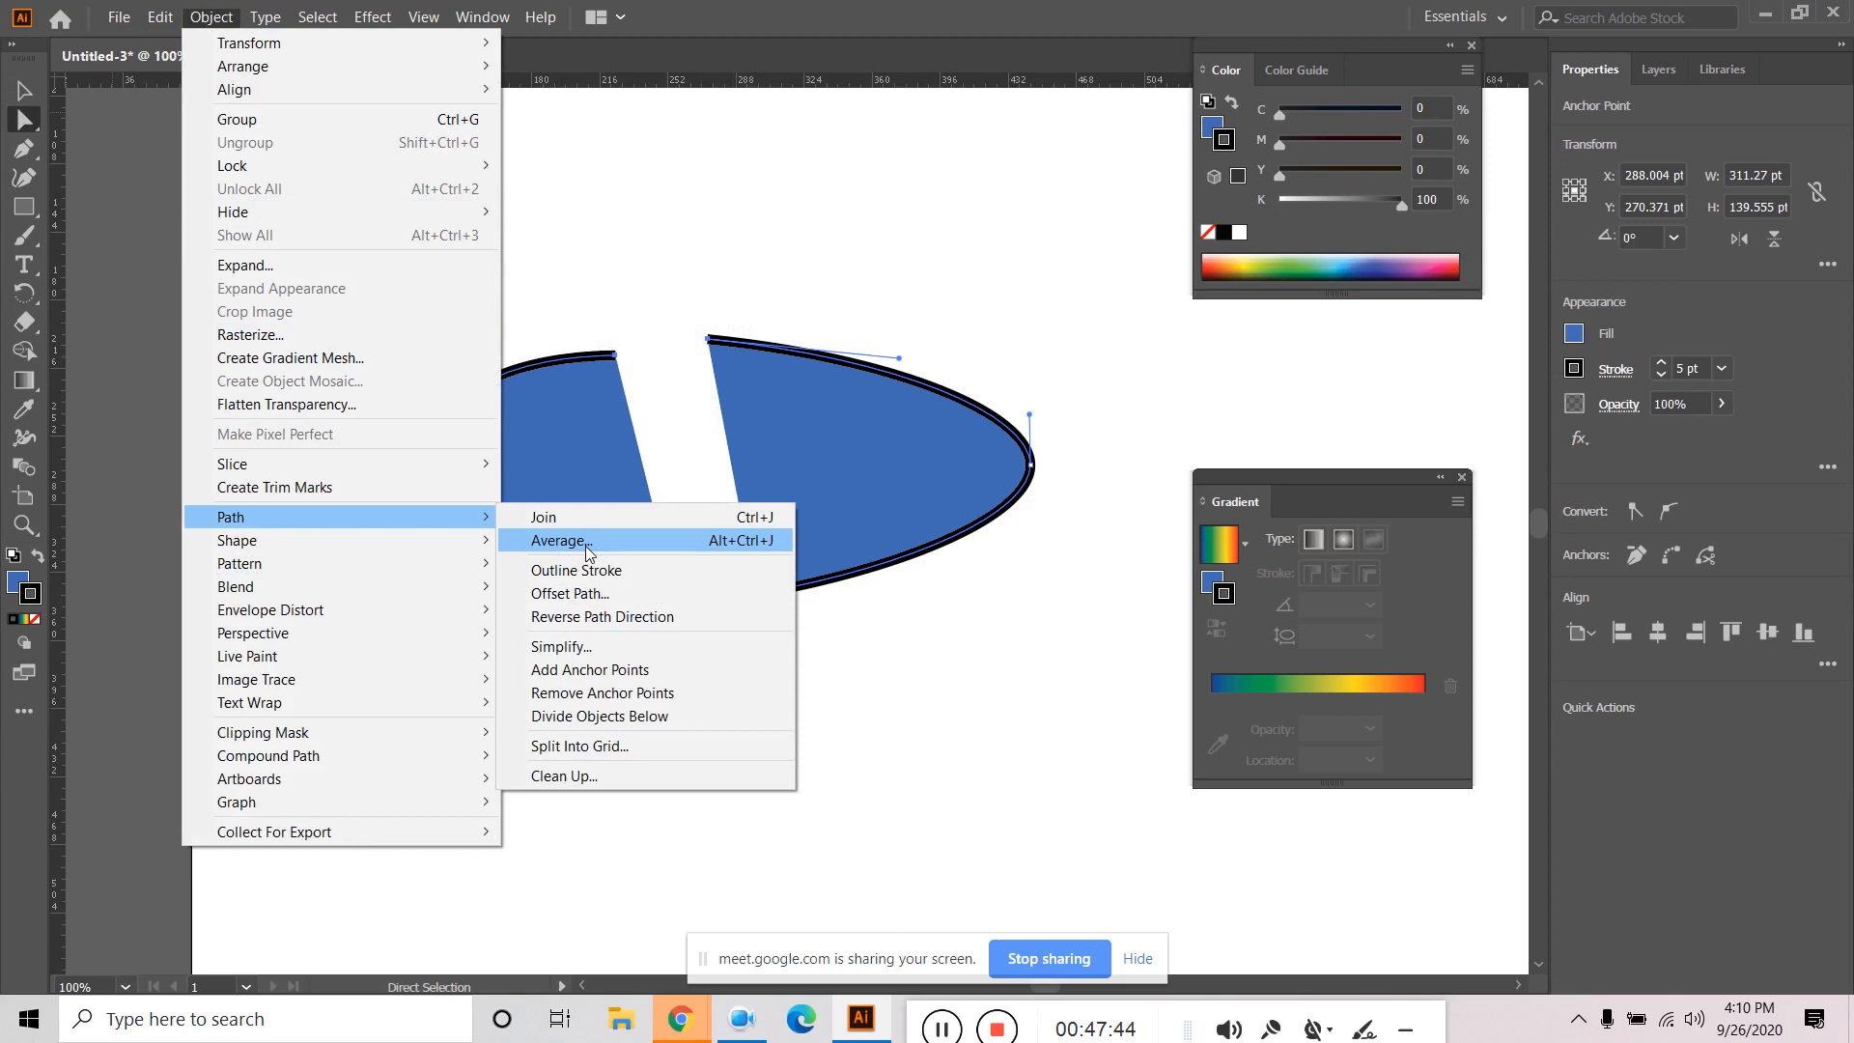
{"action": "left_click", "coordinate": [585, 547]}
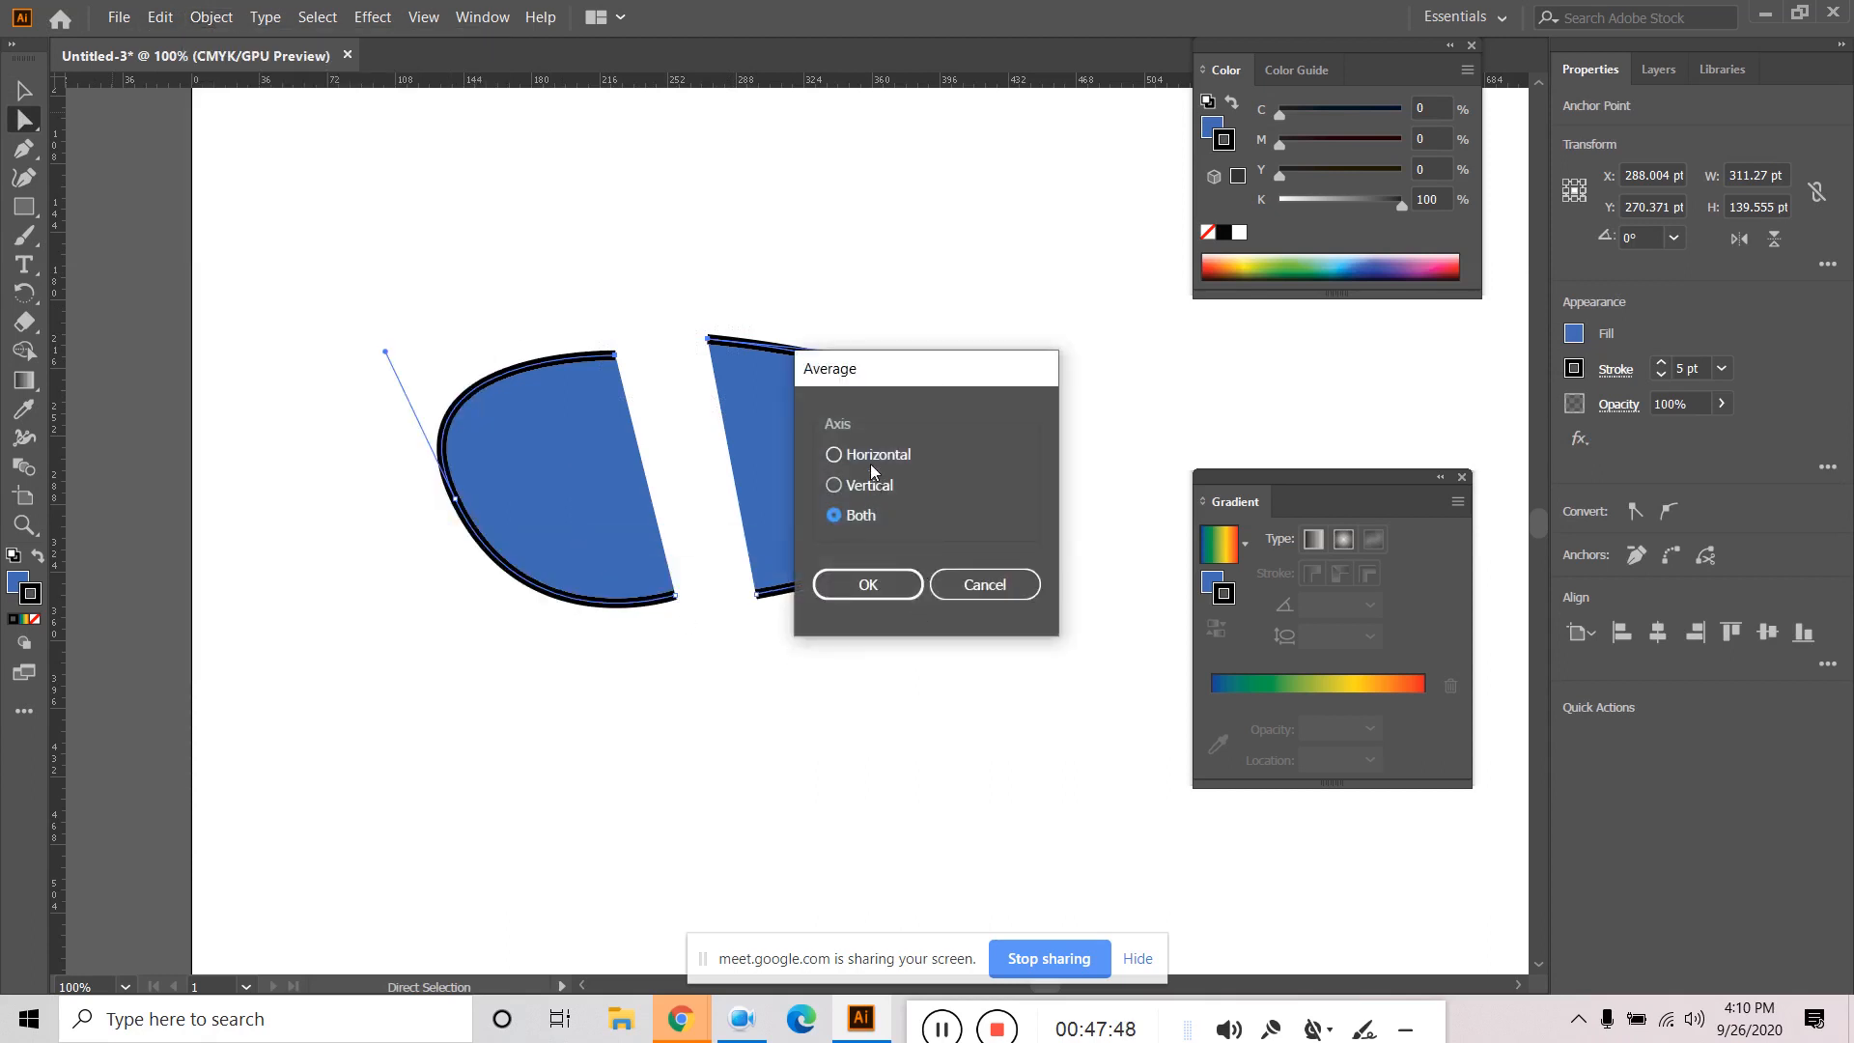
{"action": "left_click_drag", "start_coordinate": [896, 383], "coordinate": [991, 328]}
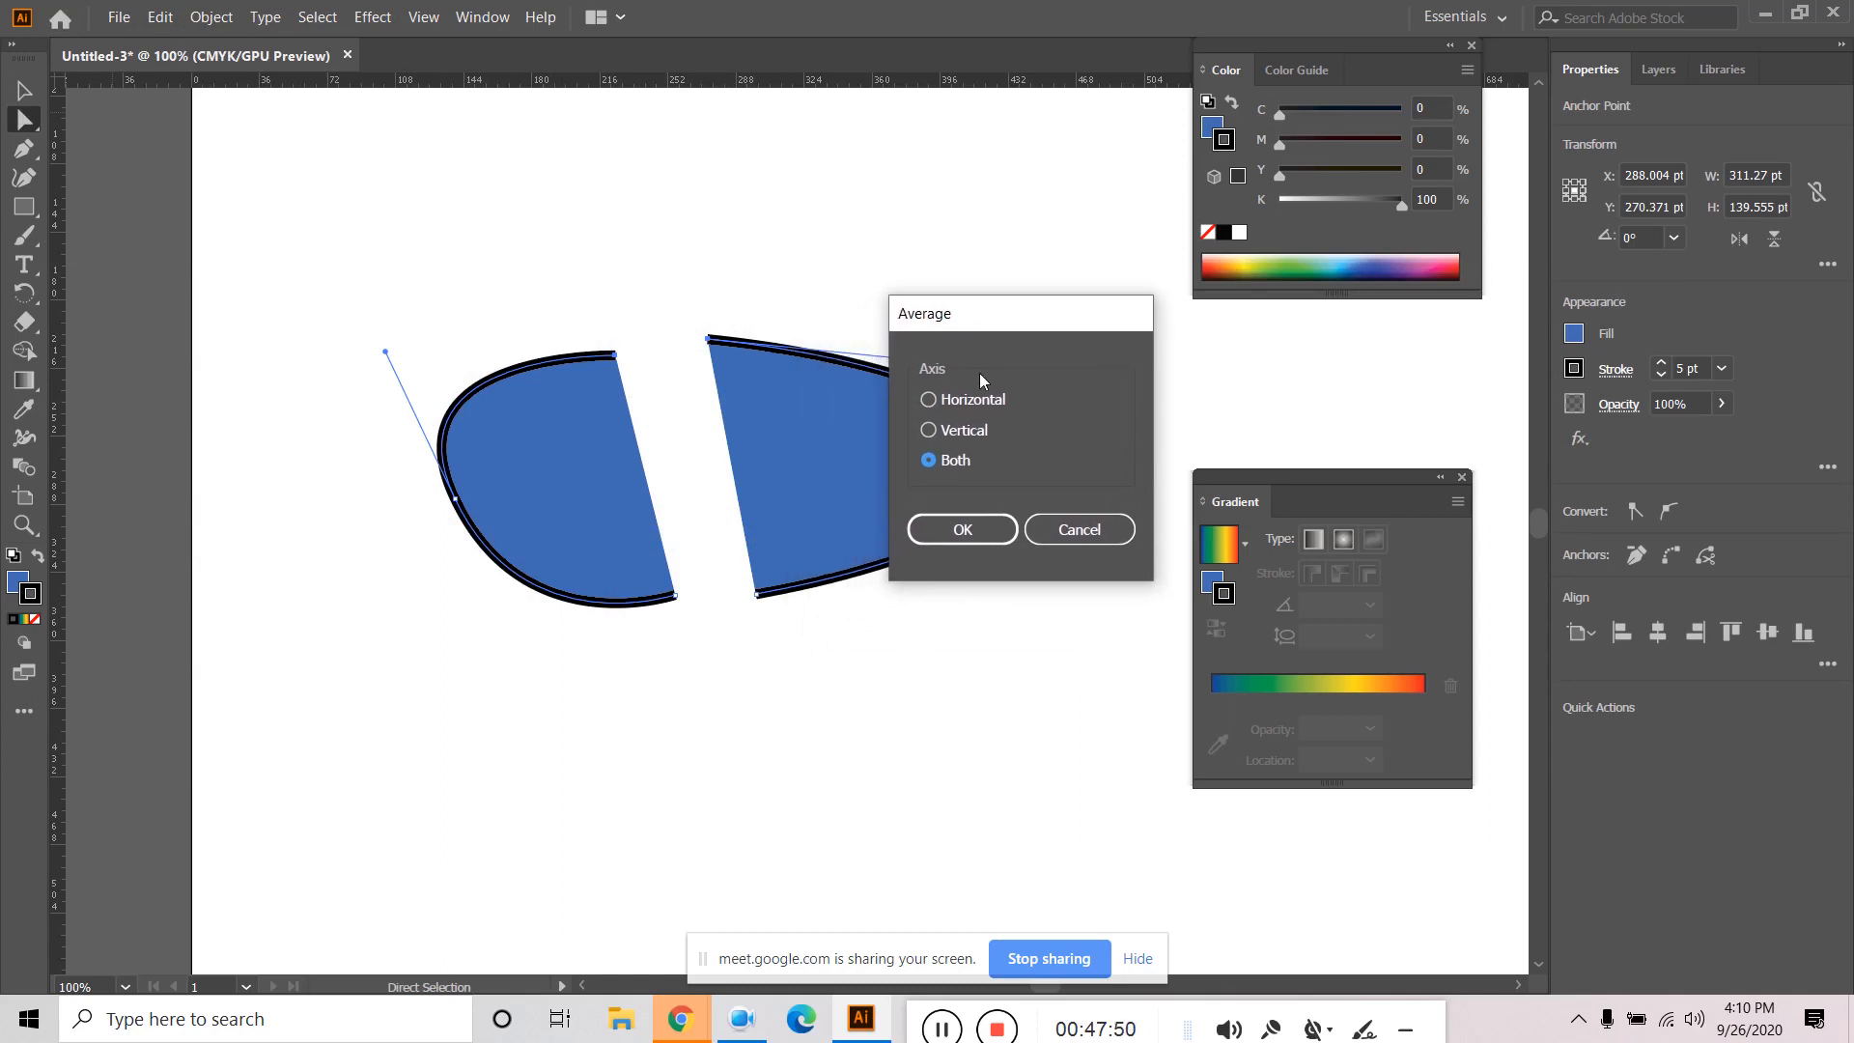
{"action": "left_click", "coordinate": [975, 399]}
{"action": "left_click", "coordinate": [969, 401]}
{"action": "left_click", "coordinate": [952, 531]}
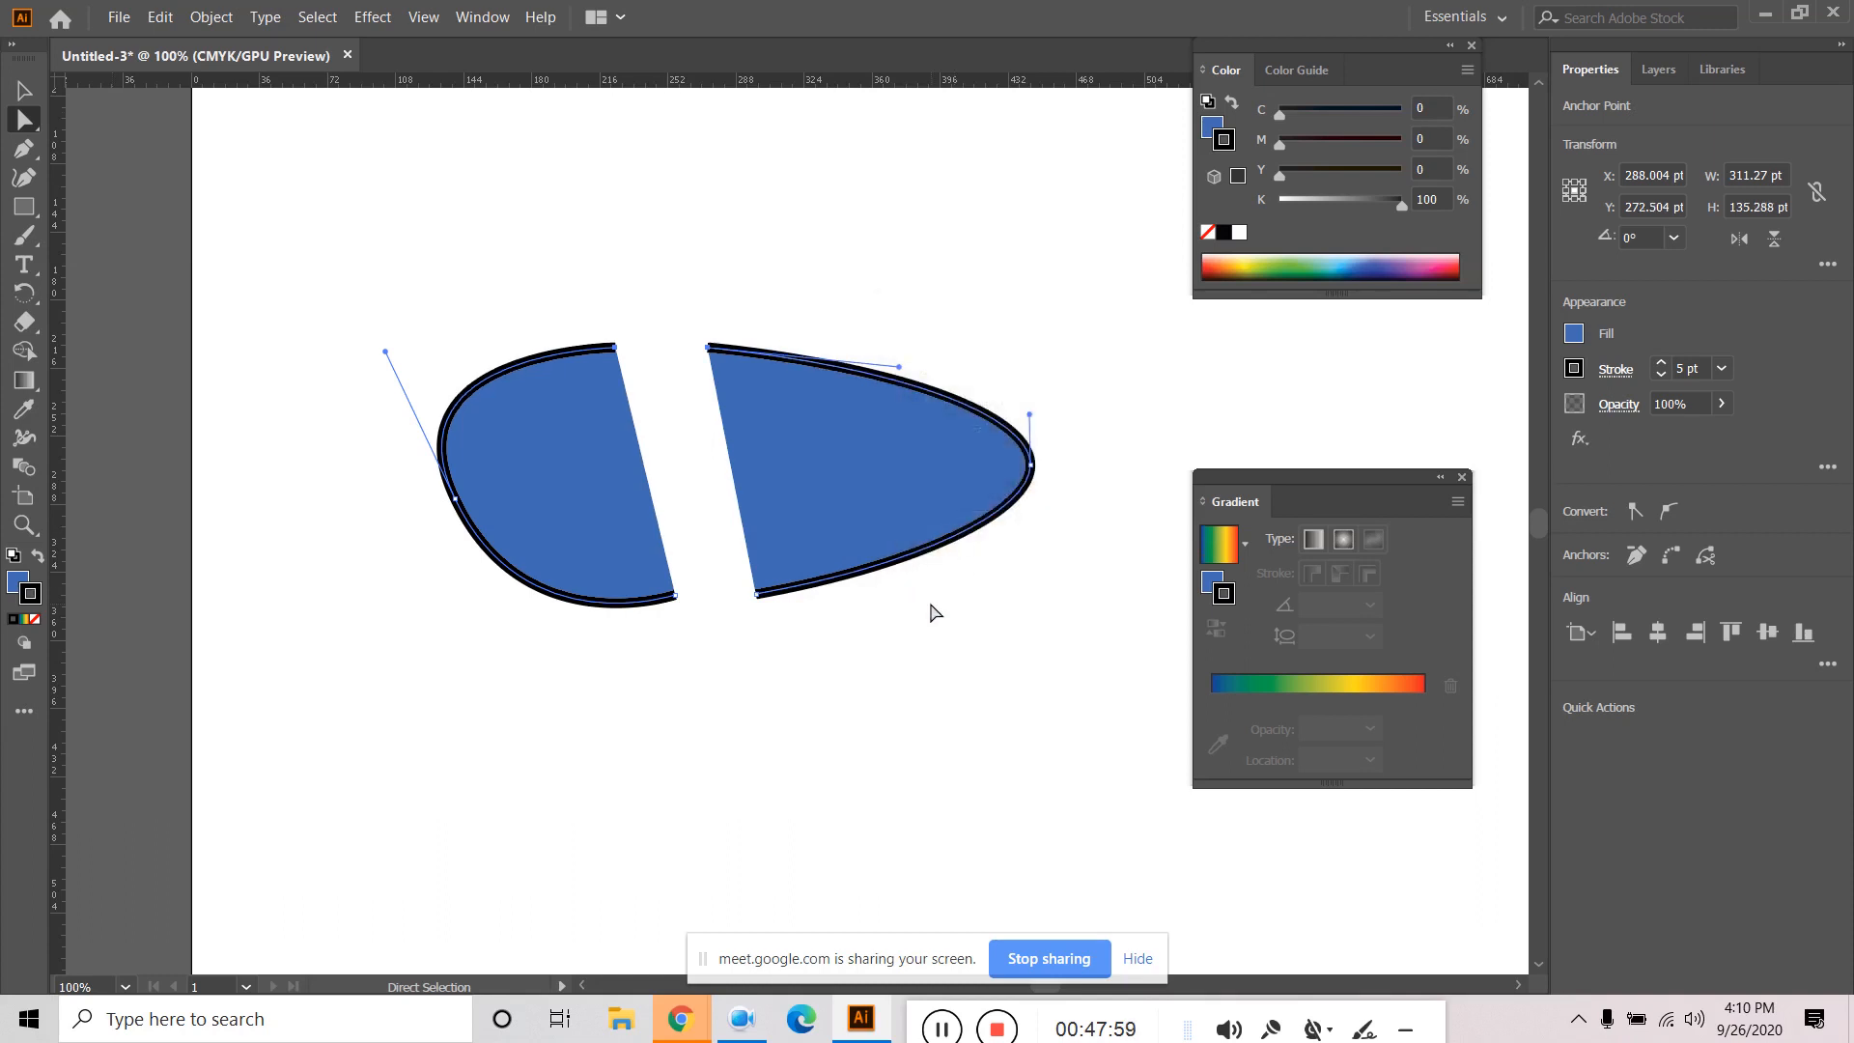
Undo the horizontal averaging and average all anchor points of both halves along the vertical axis.
{"action": "key", "text": "ctrl+z"}
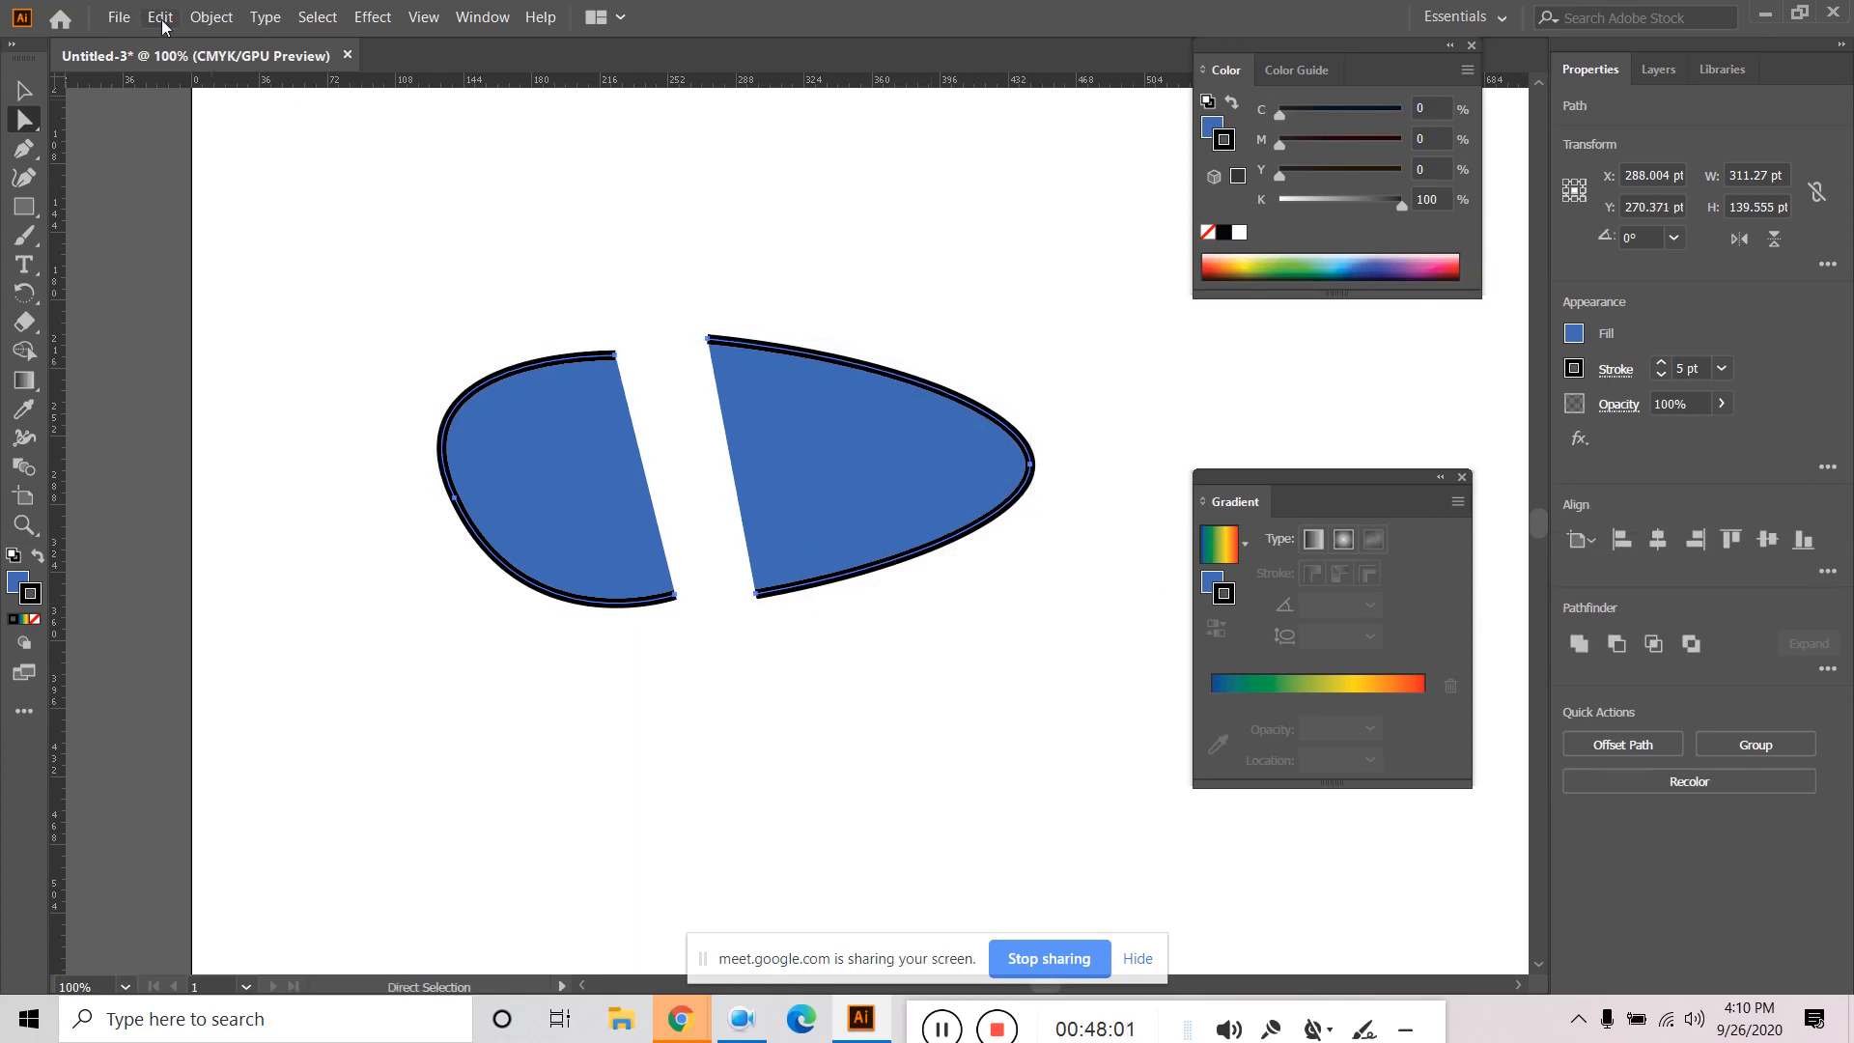
{"action": "left_click", "coordinate": [160, 18]}
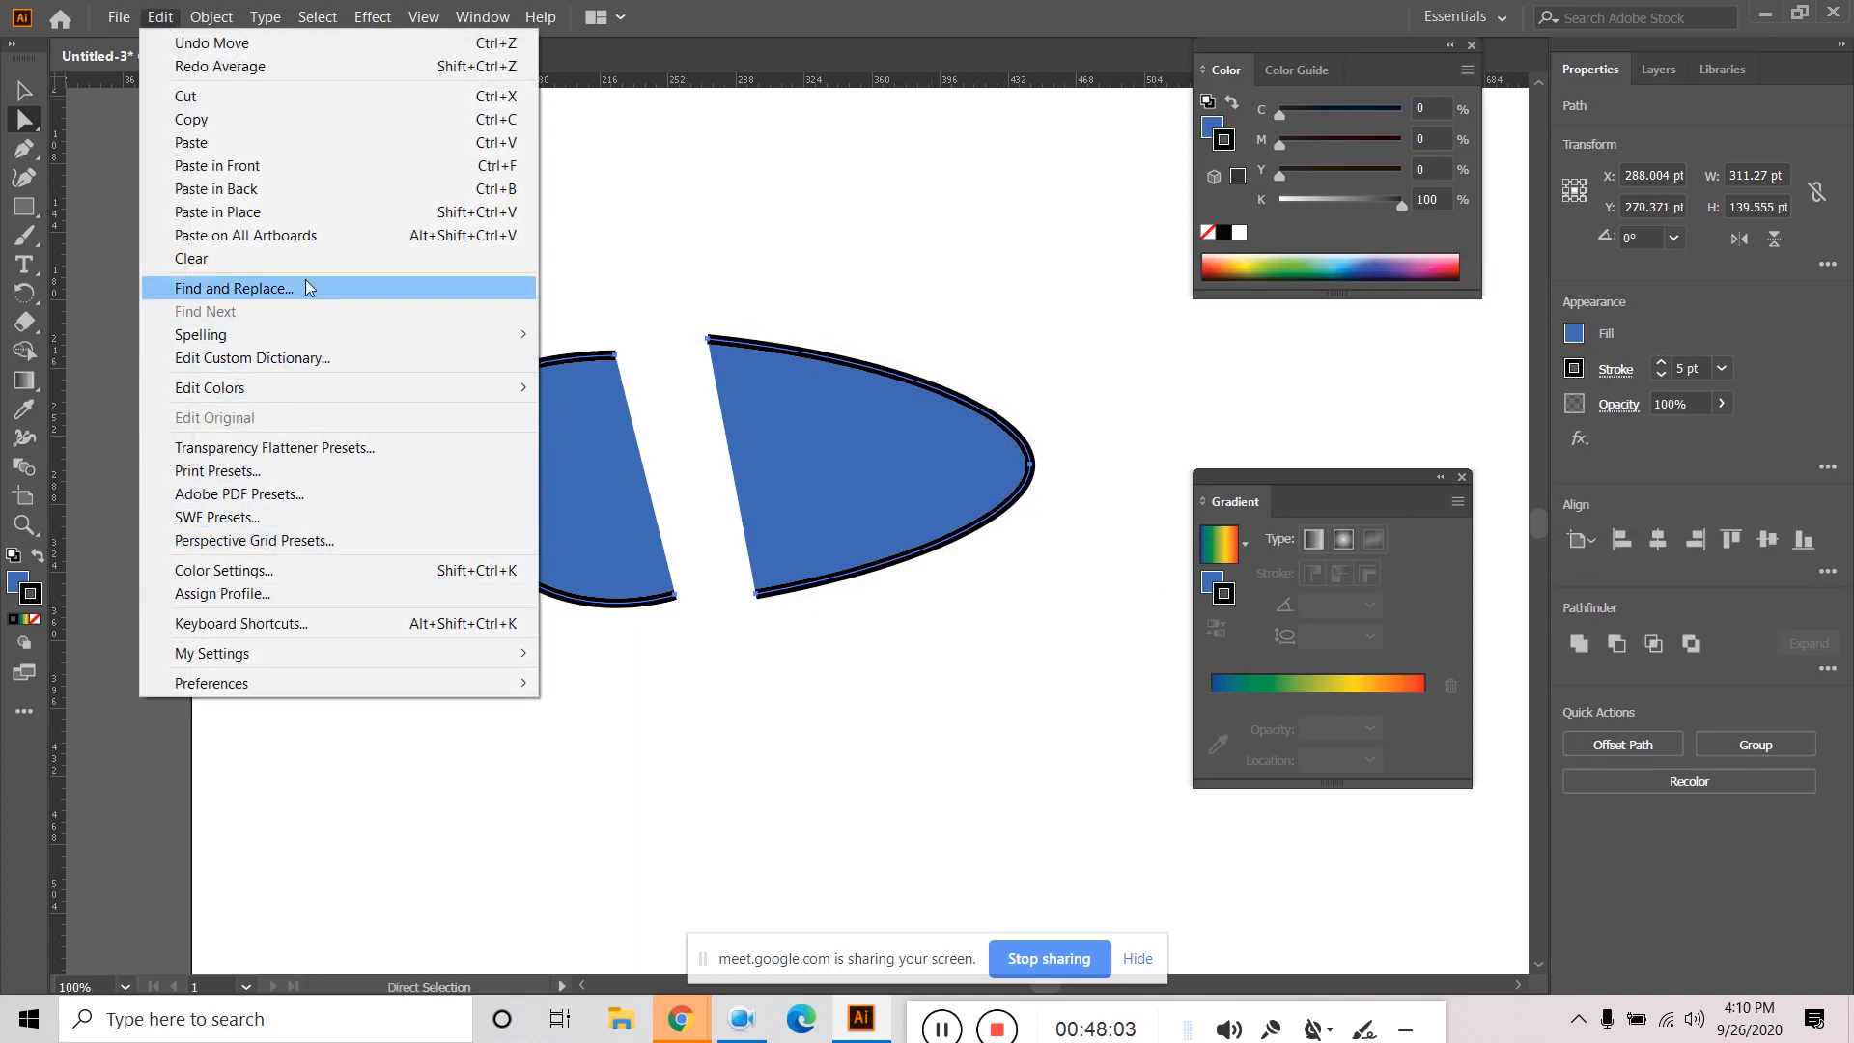
{"action": "mouse_move", "coordinate": [231, 12]}
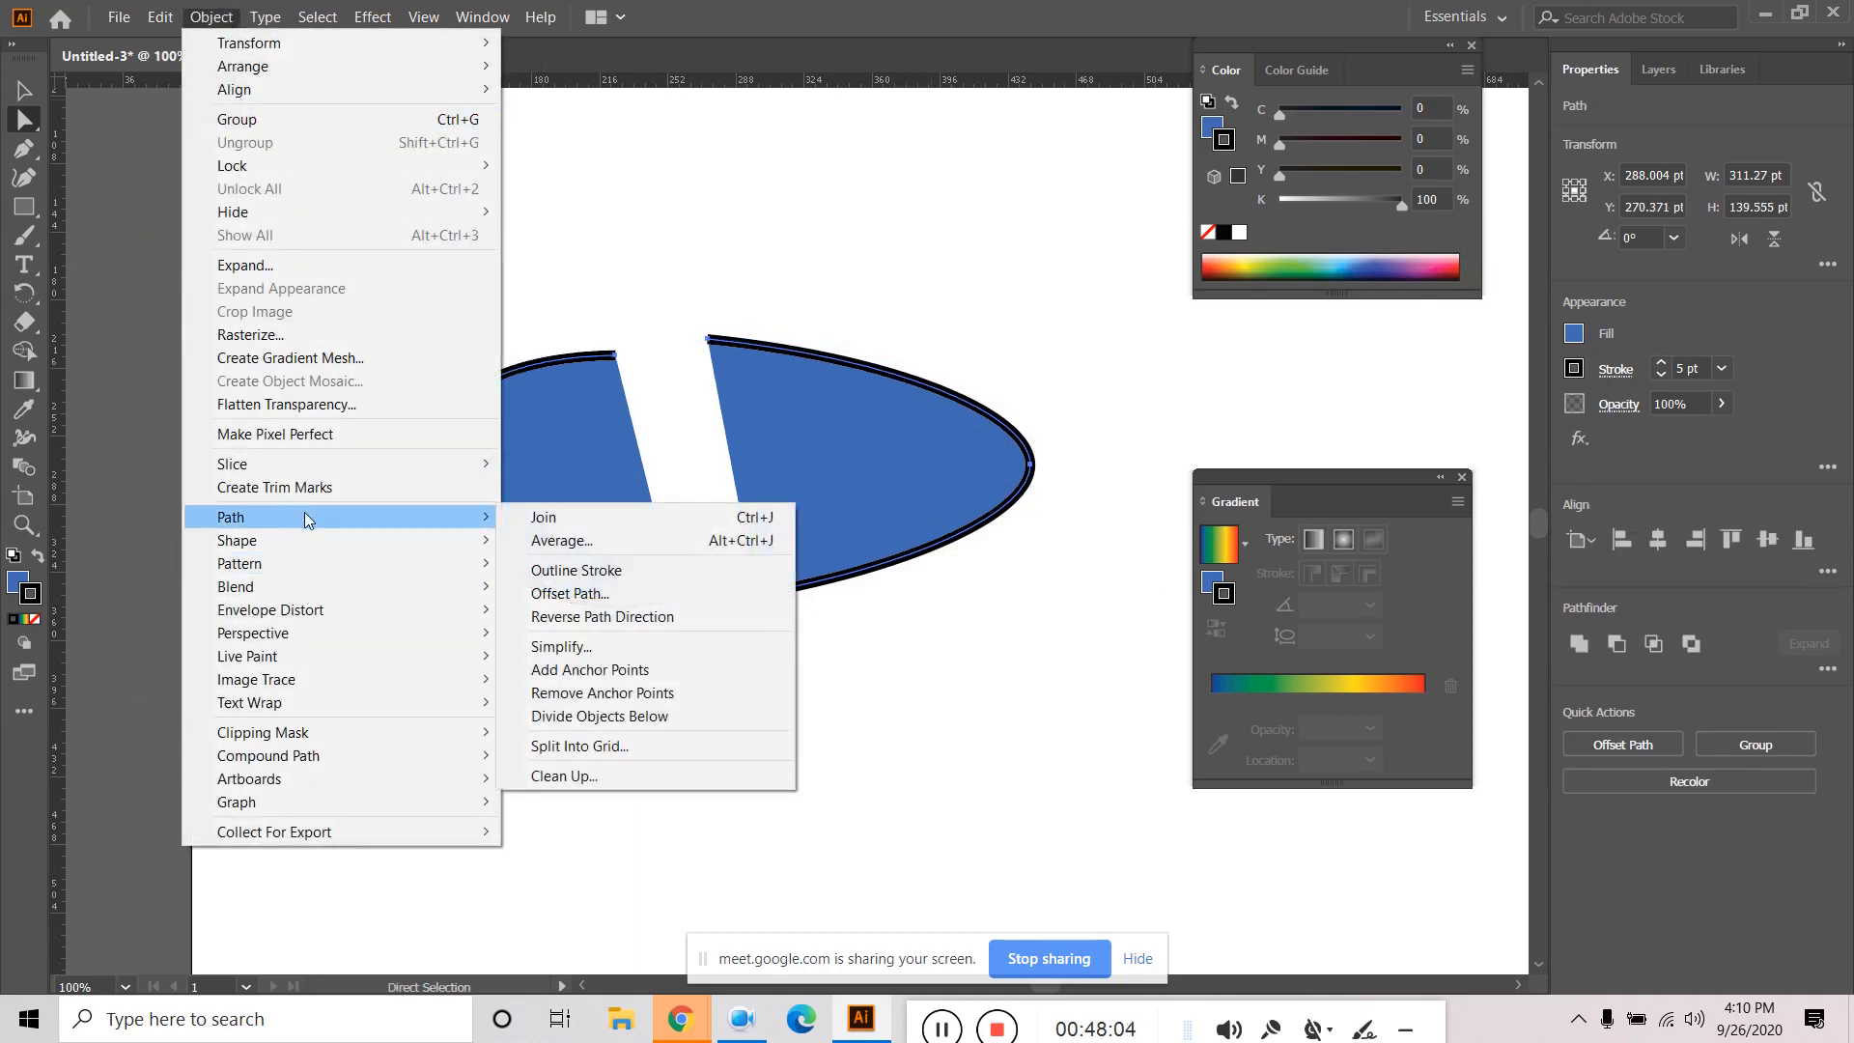
{"action": "left_click", "coordinate": [565, 541]}
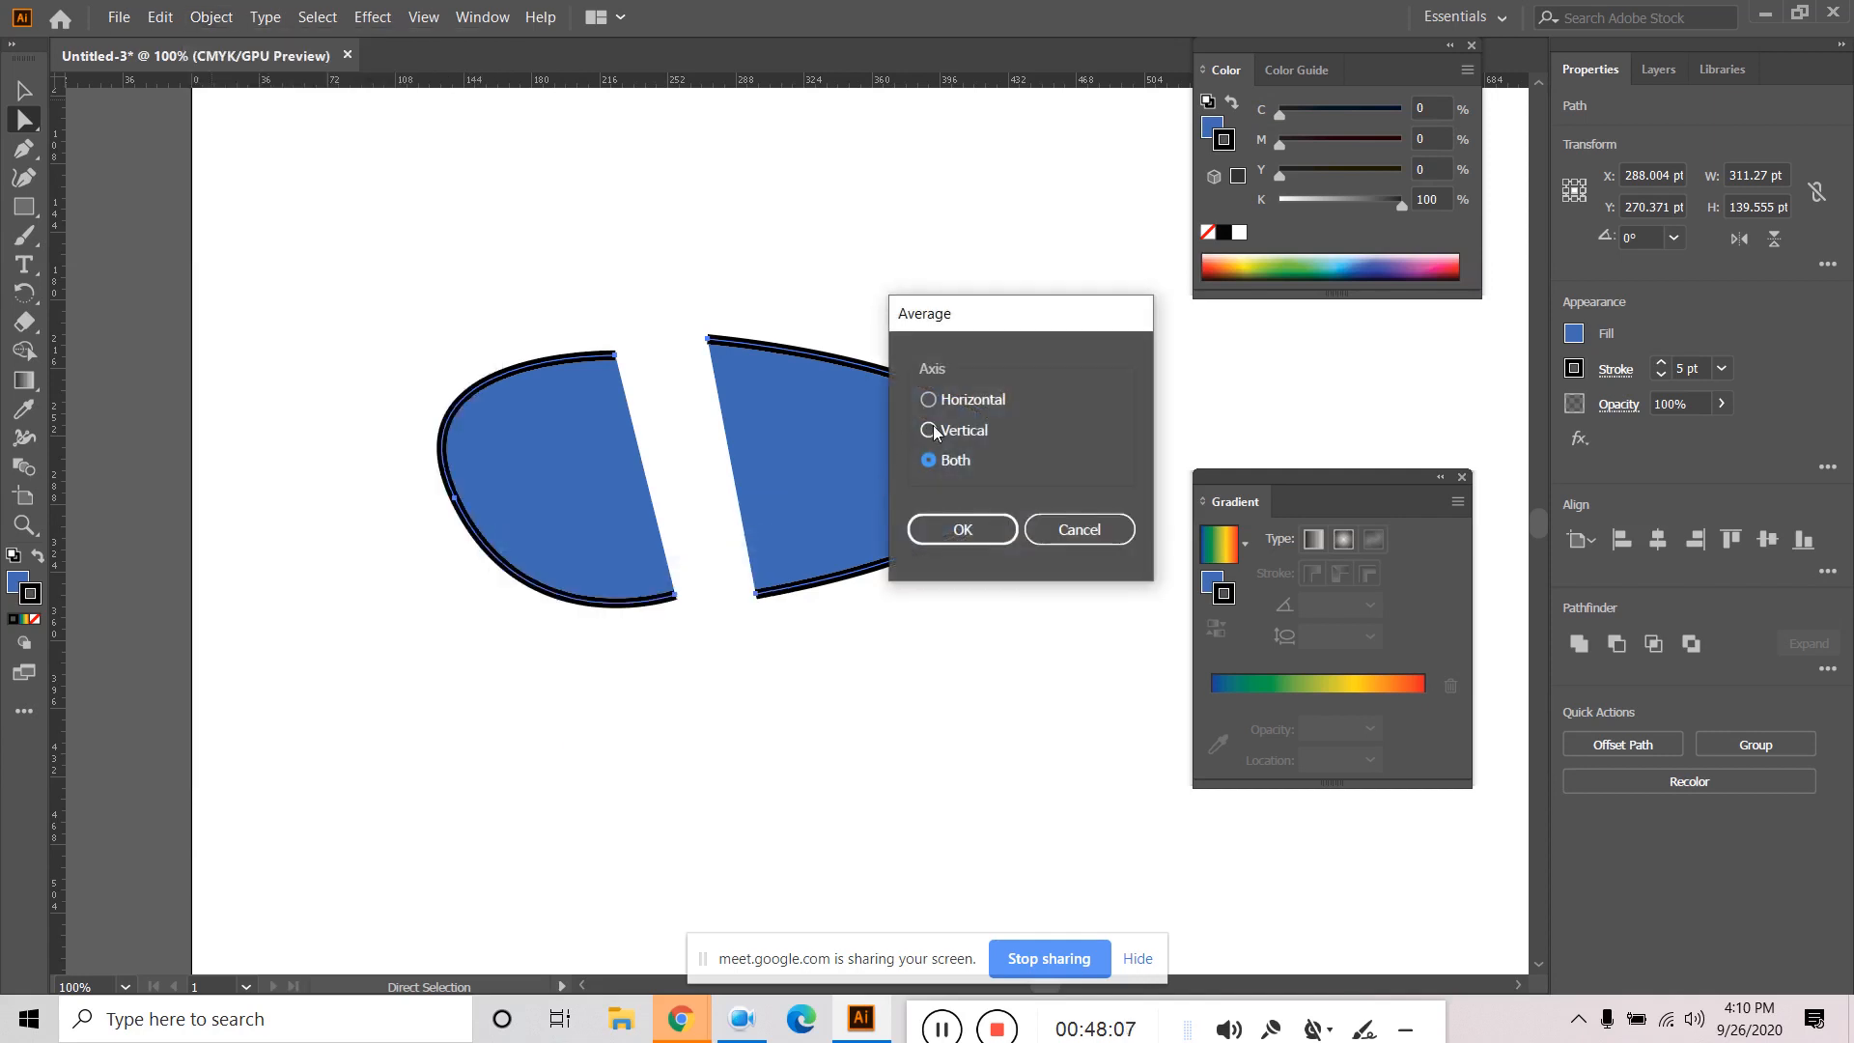
{"action": "left_click", "coordinate": [988, 530]}
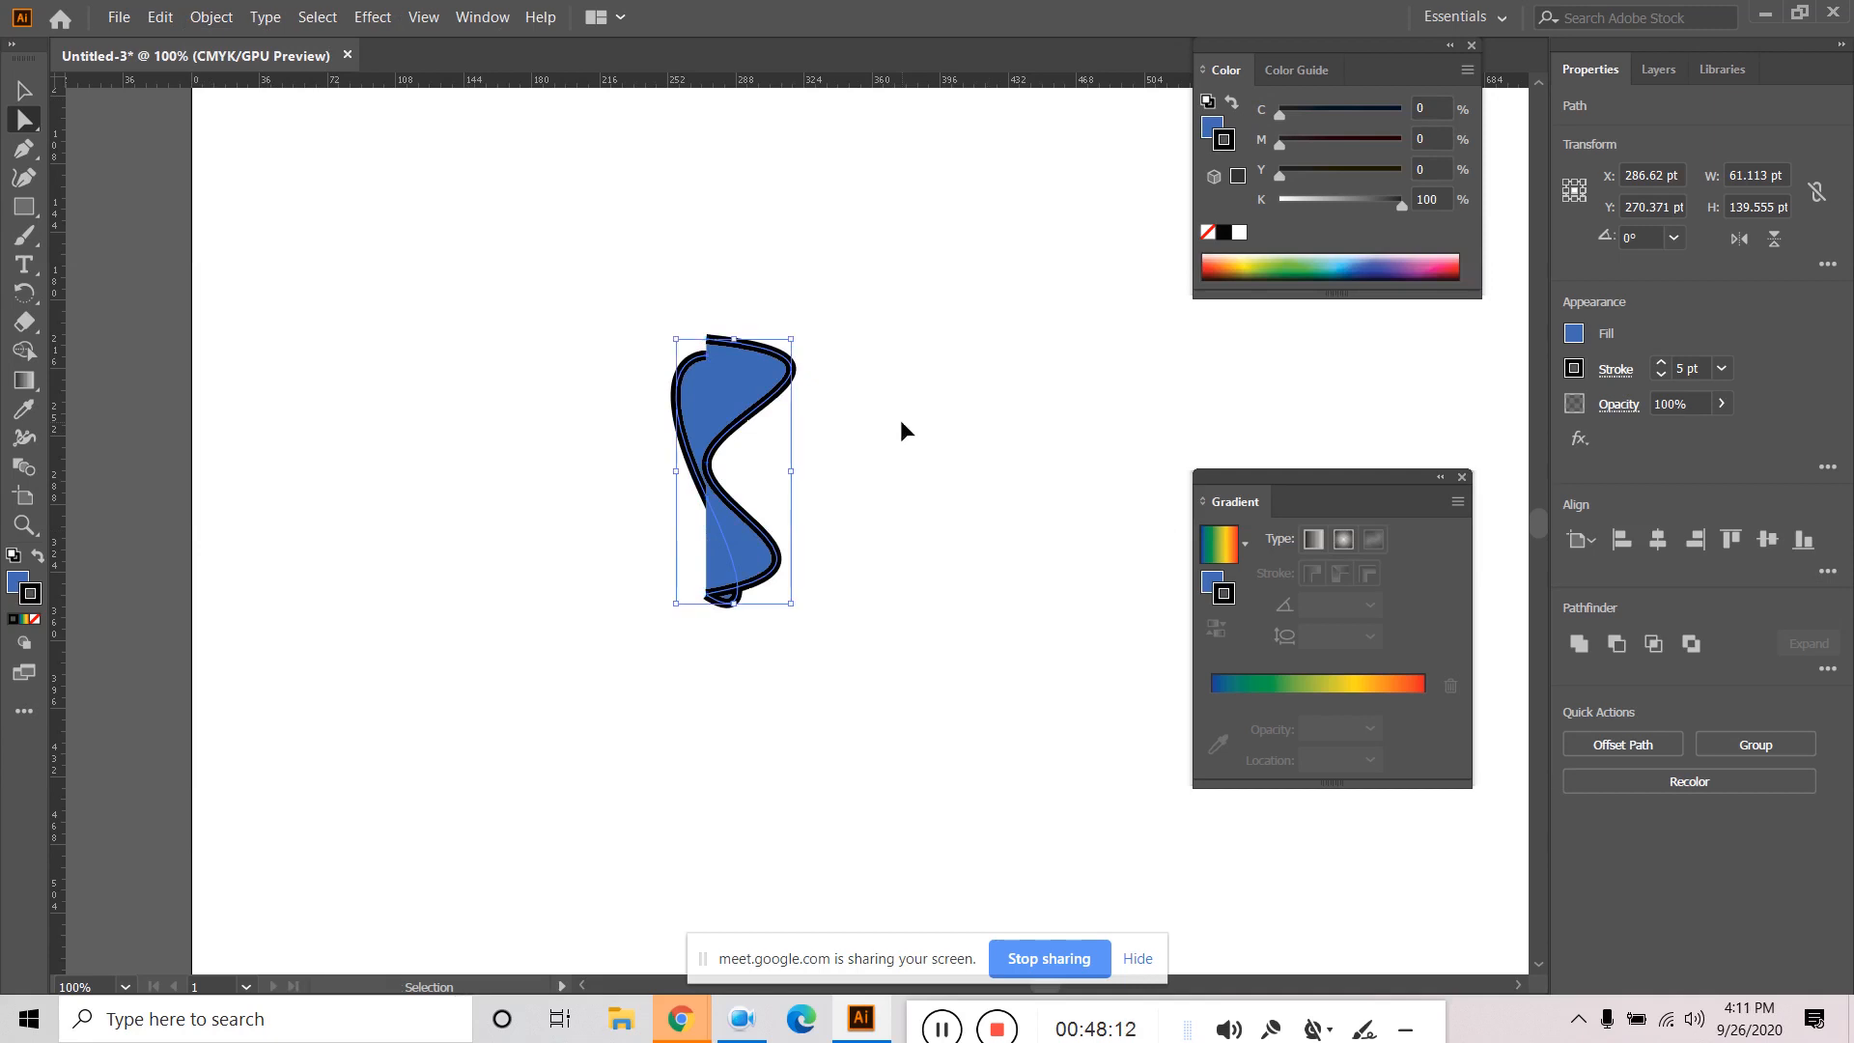
Undo the vertical averaging and average only the two upper endpoints beside the gap along both axes.
{"action": "key", "text": "ctrl+z"}
{"action": "left_click_drag", "start_coordinate": [563, 307], "coordinate": [744, 406]}
{"action": "left_click", "coordinate": [208, 18]}
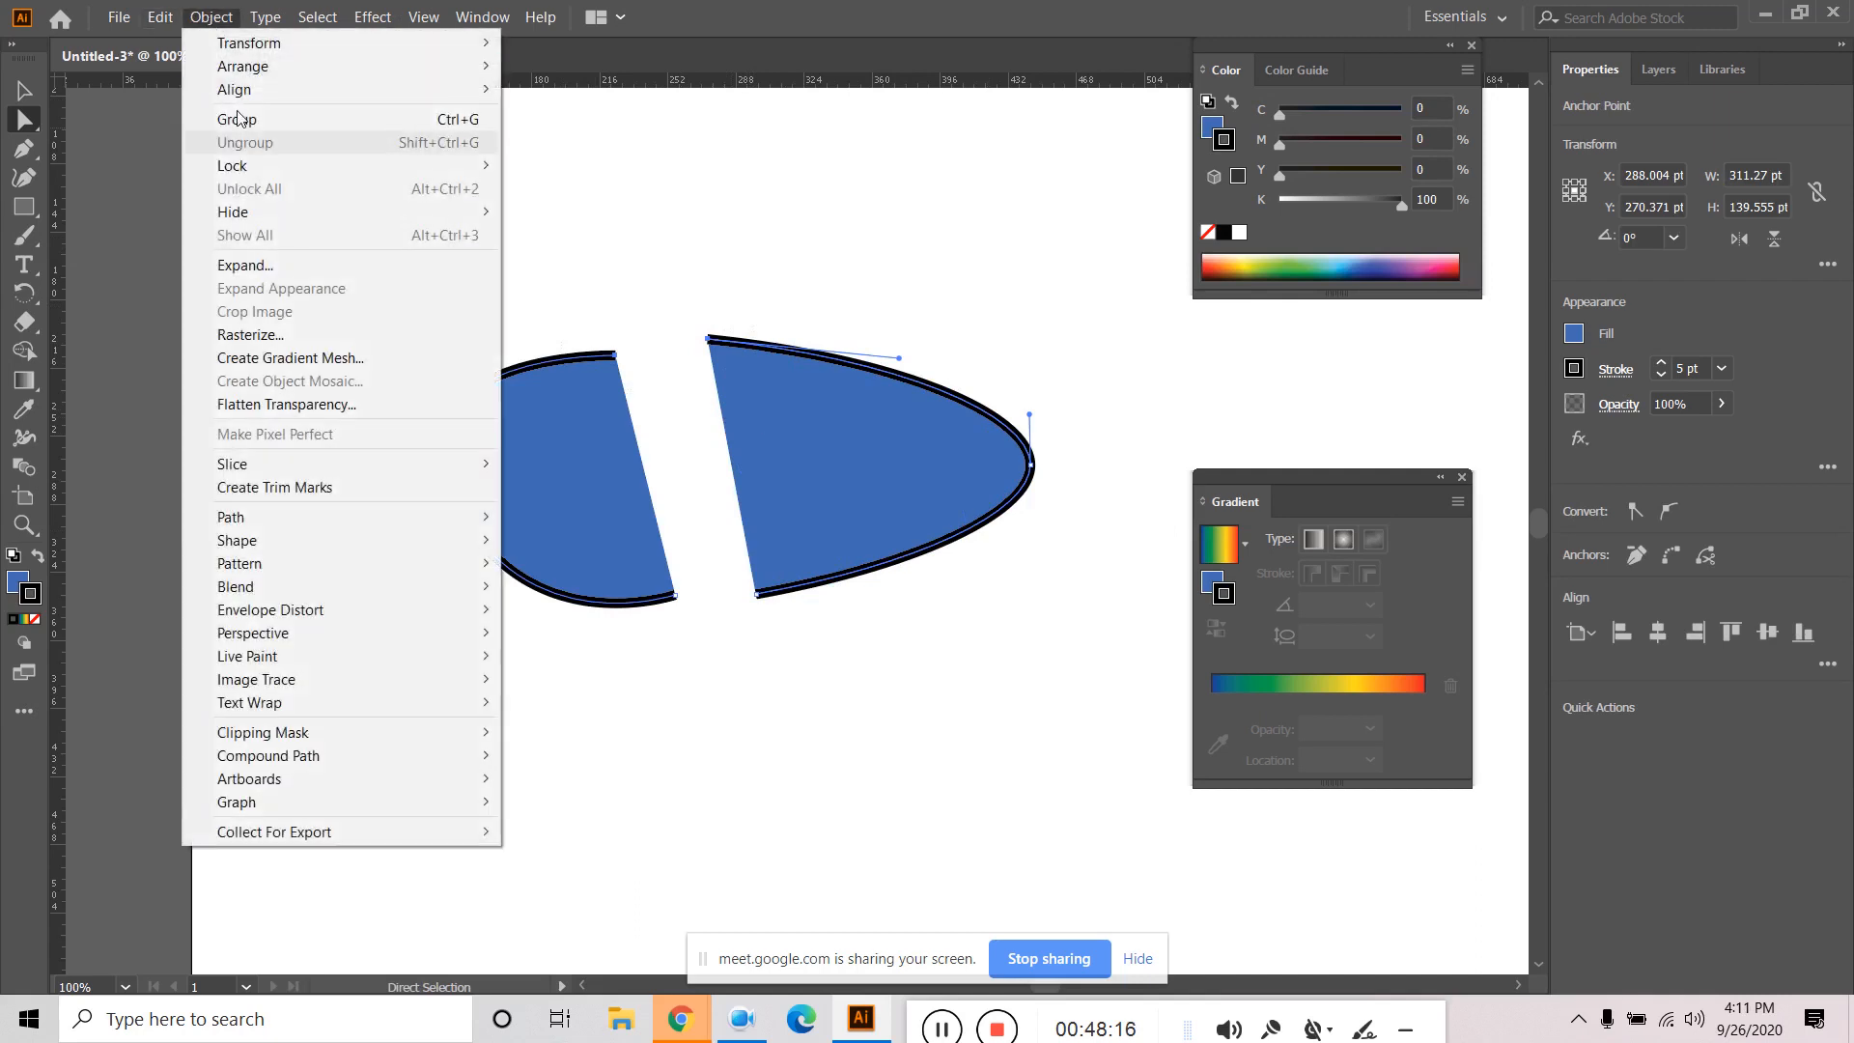
{"action": "mouse_move", "coordinate": [319, 532]}
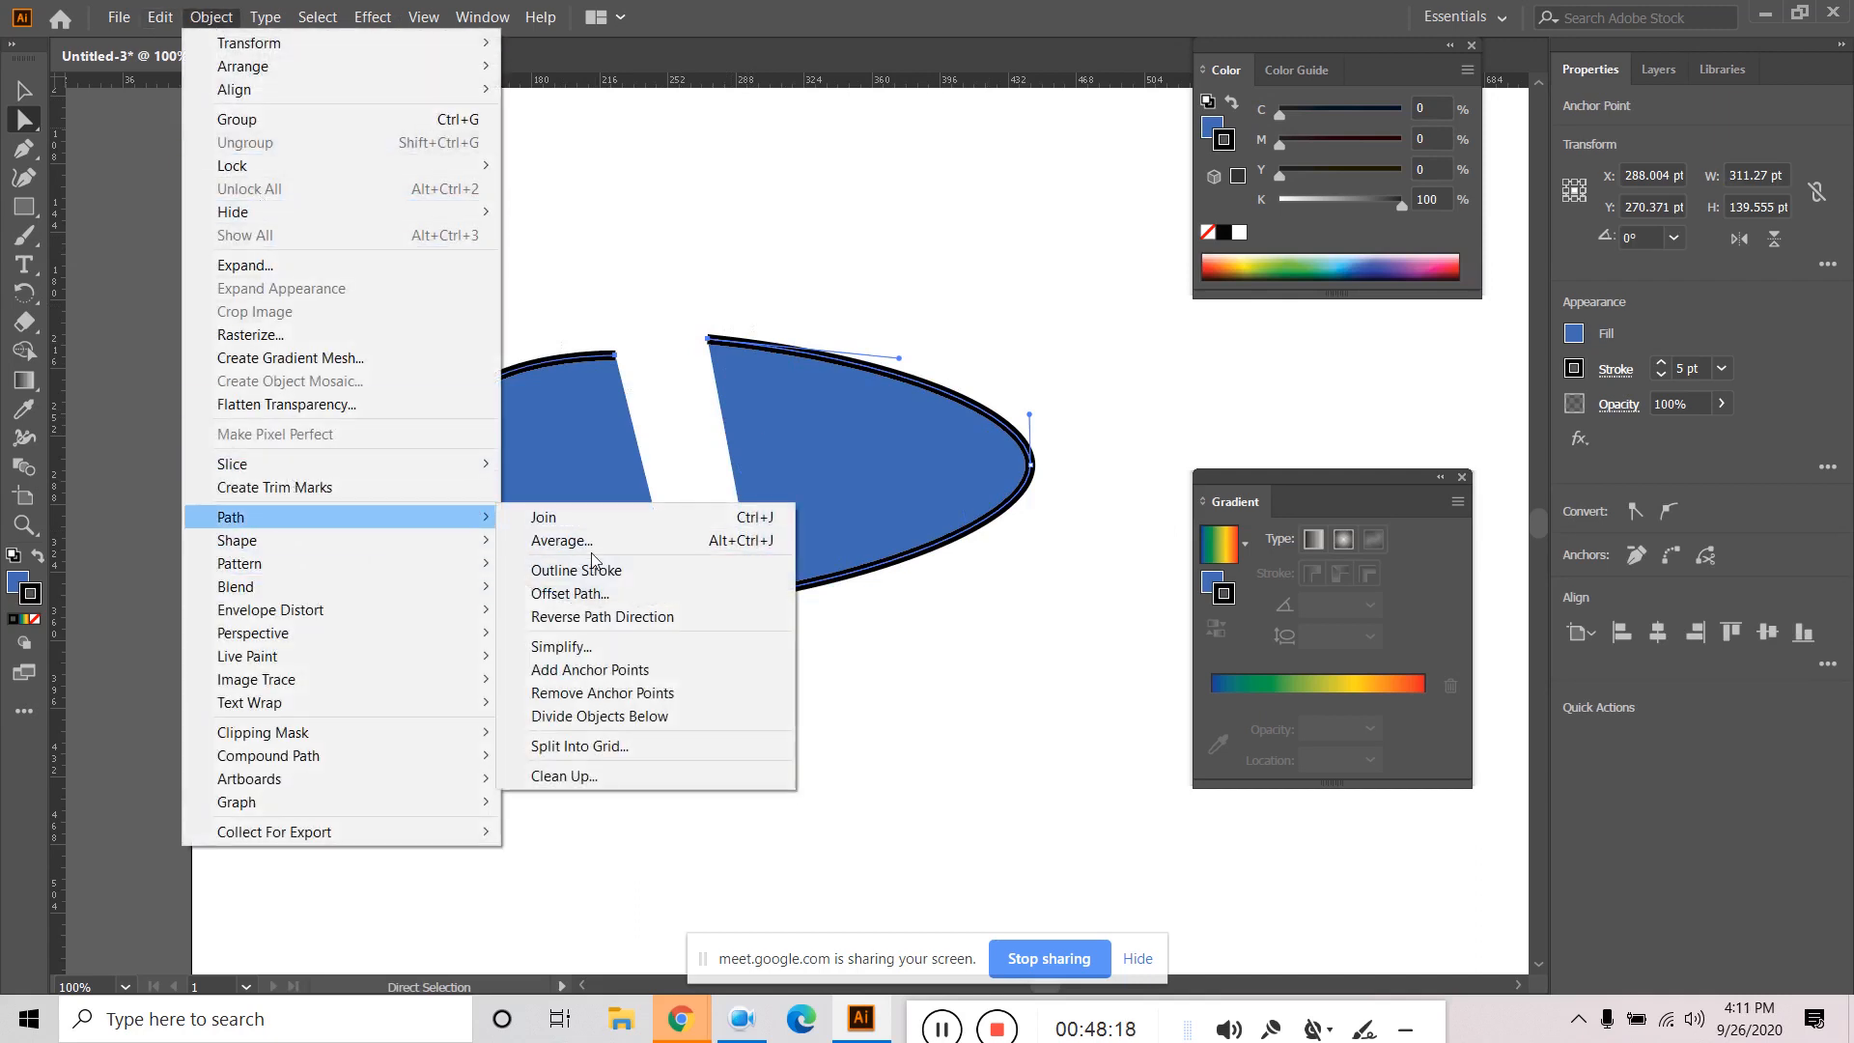
{"action": "left_click", "coordinate": [598, 548]}
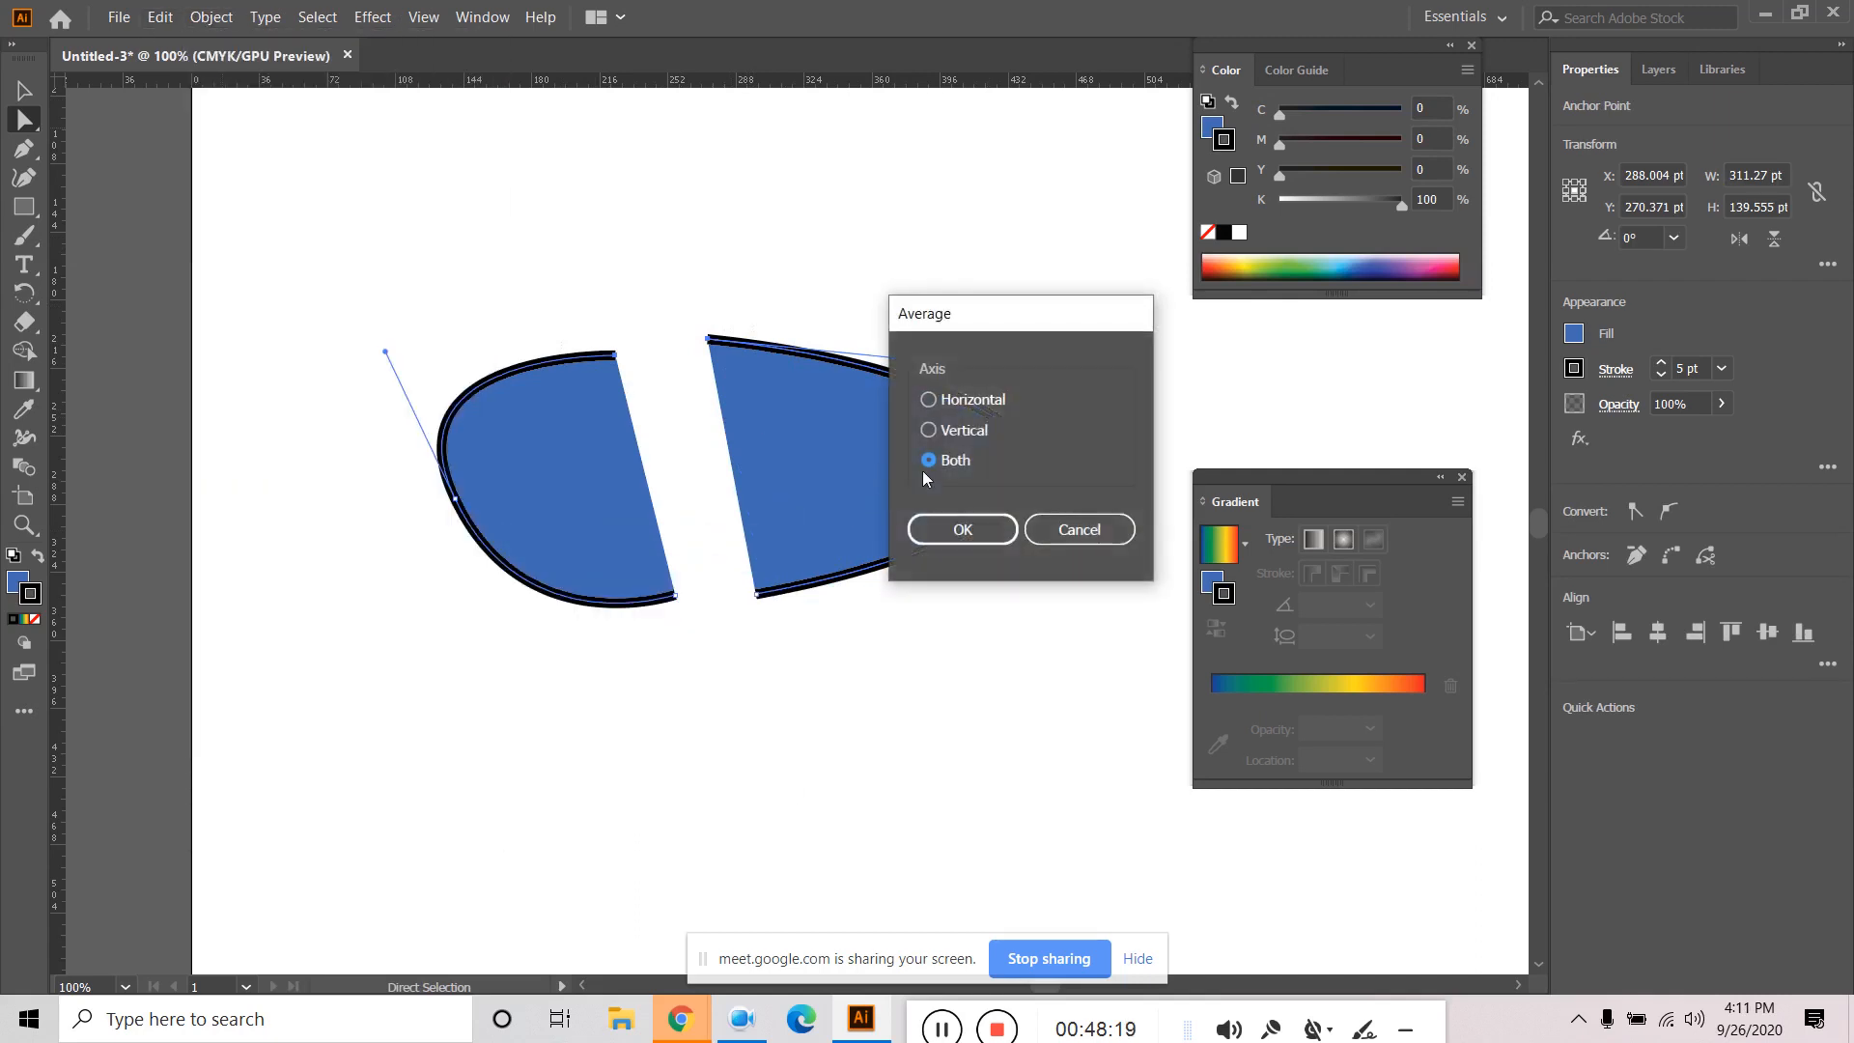
{"action": "left_click", "coordinate": [978, 530]}
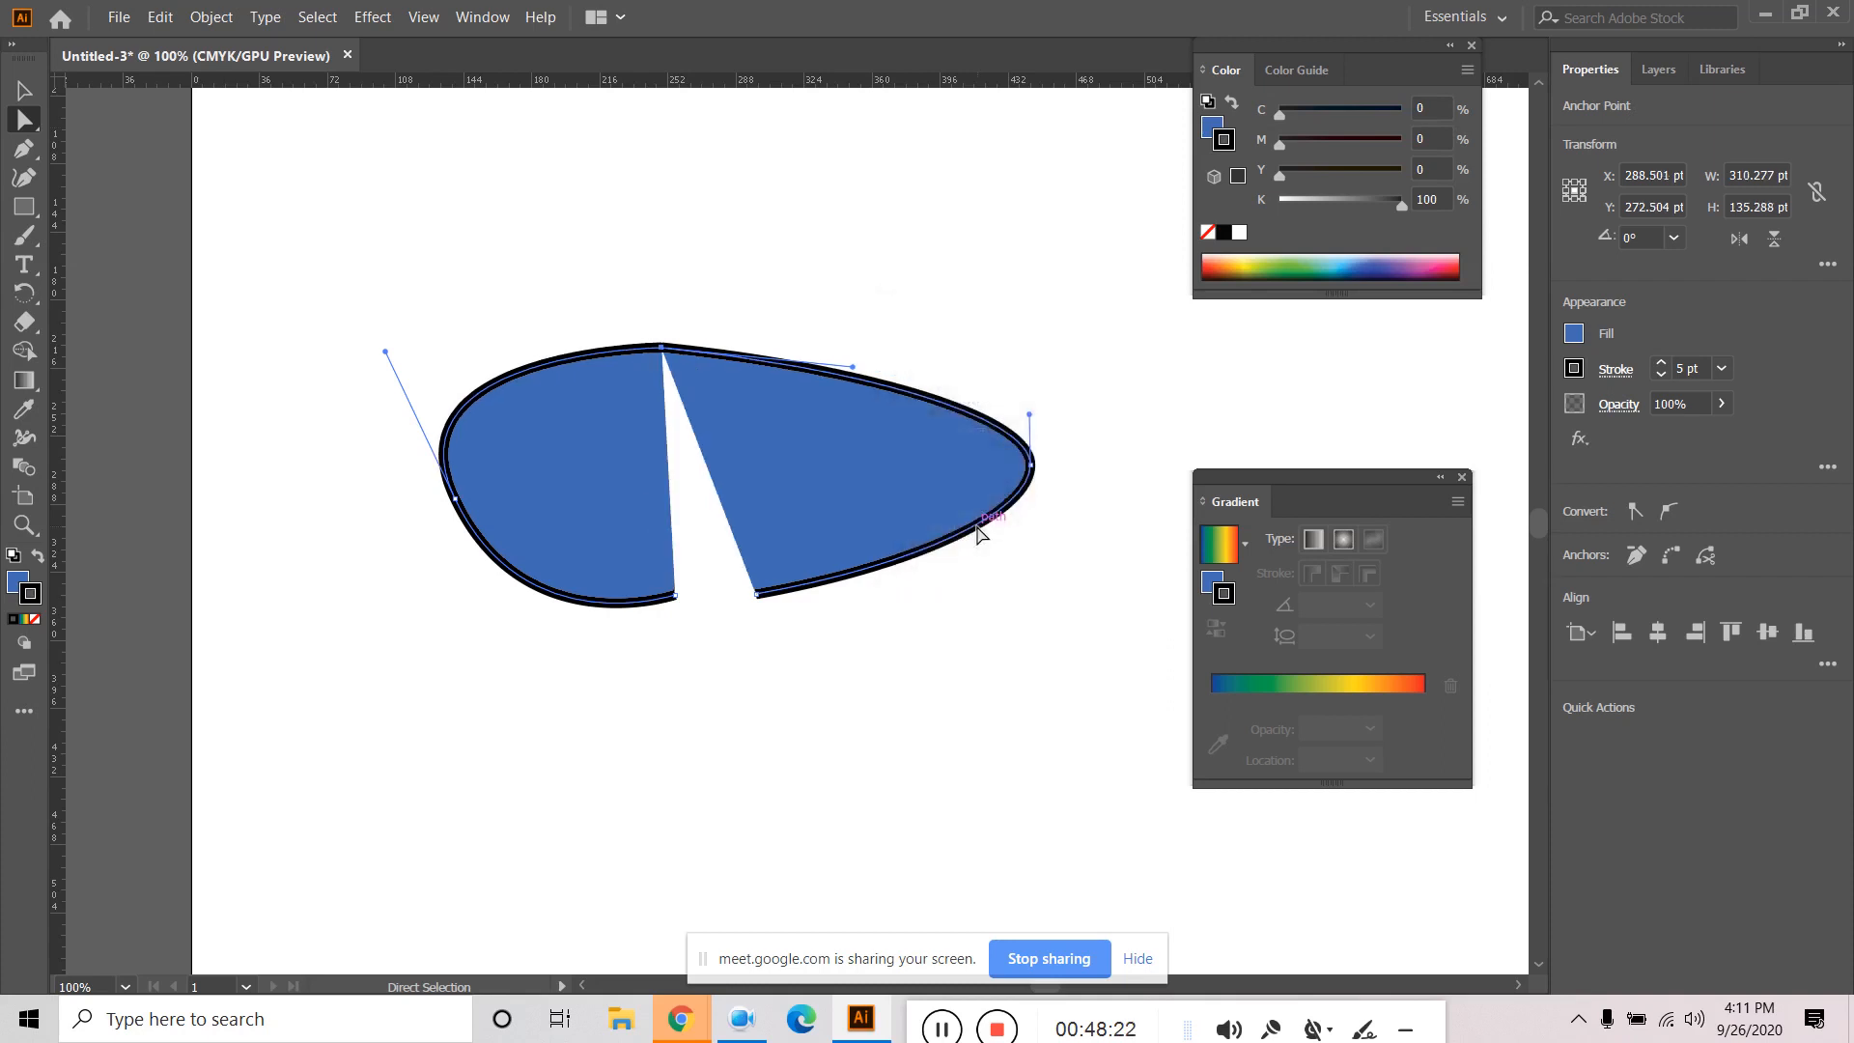
{"action": "left_click", "coordinate": [814, 656]}
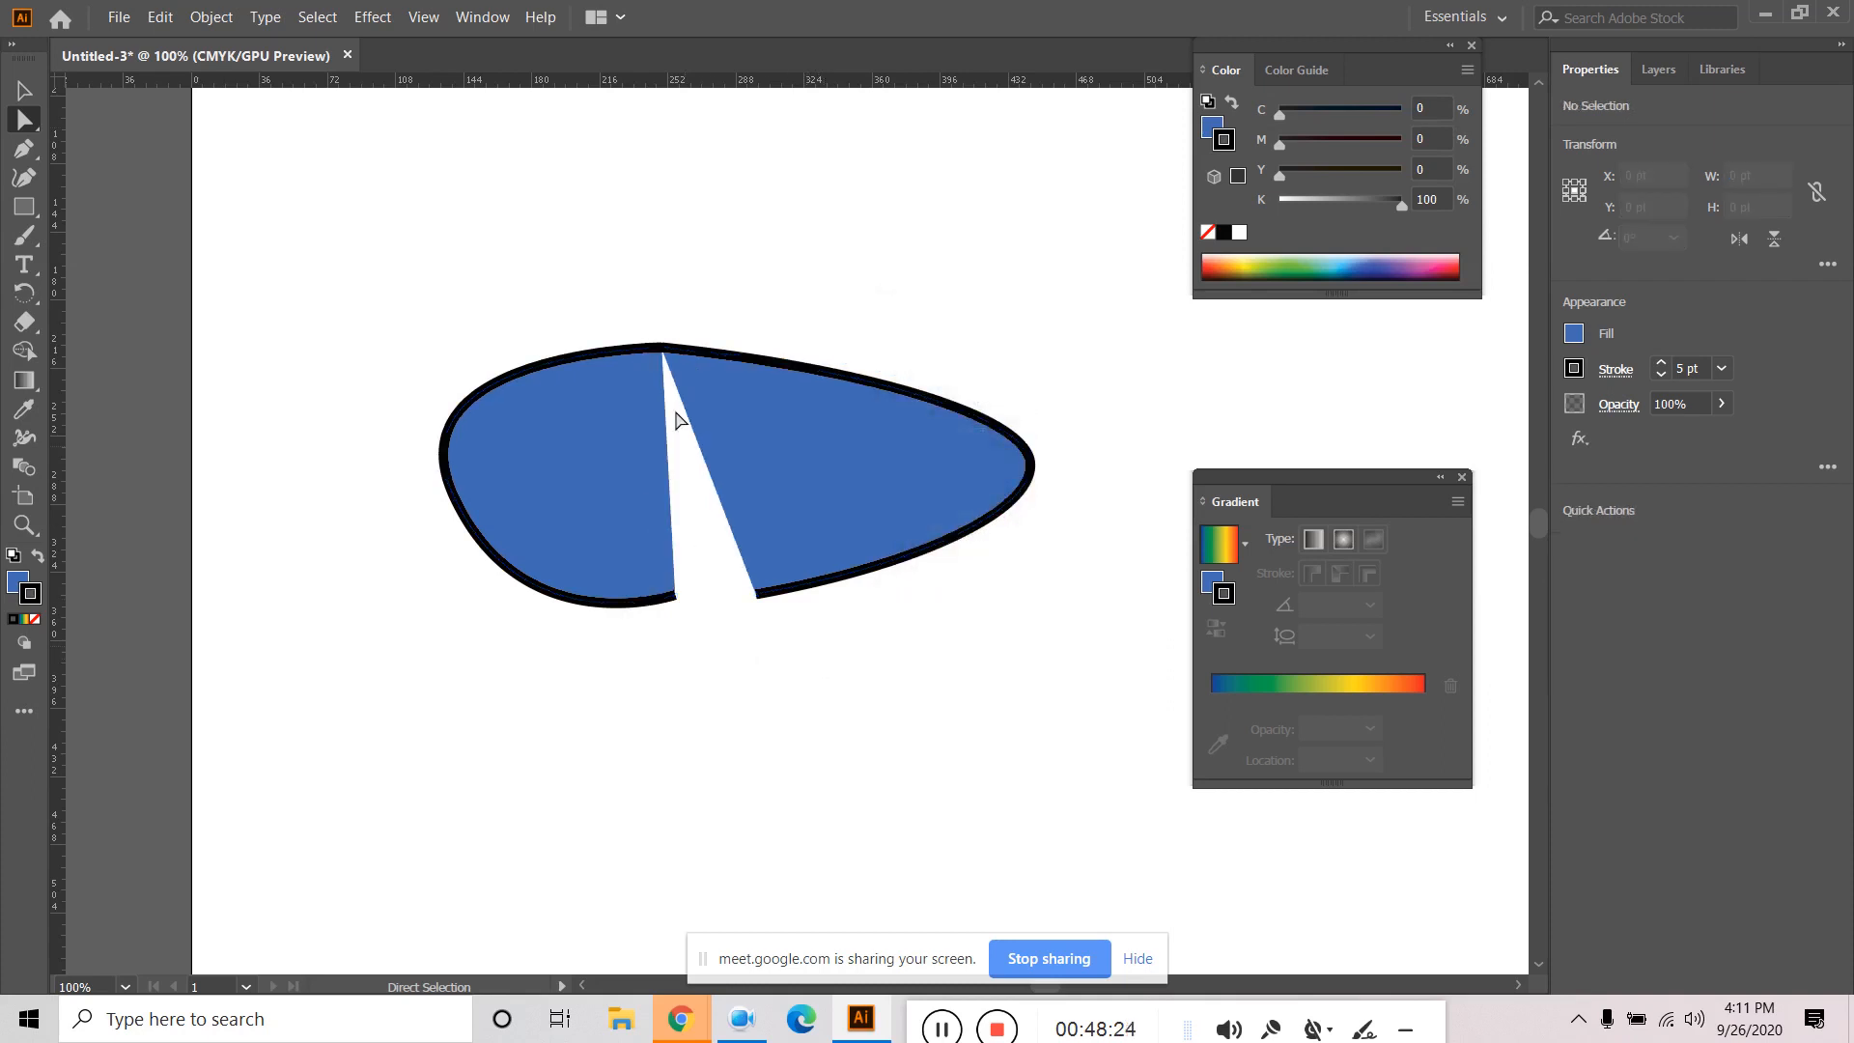
{"action": "left_click", "coordinate": [660, 348]}
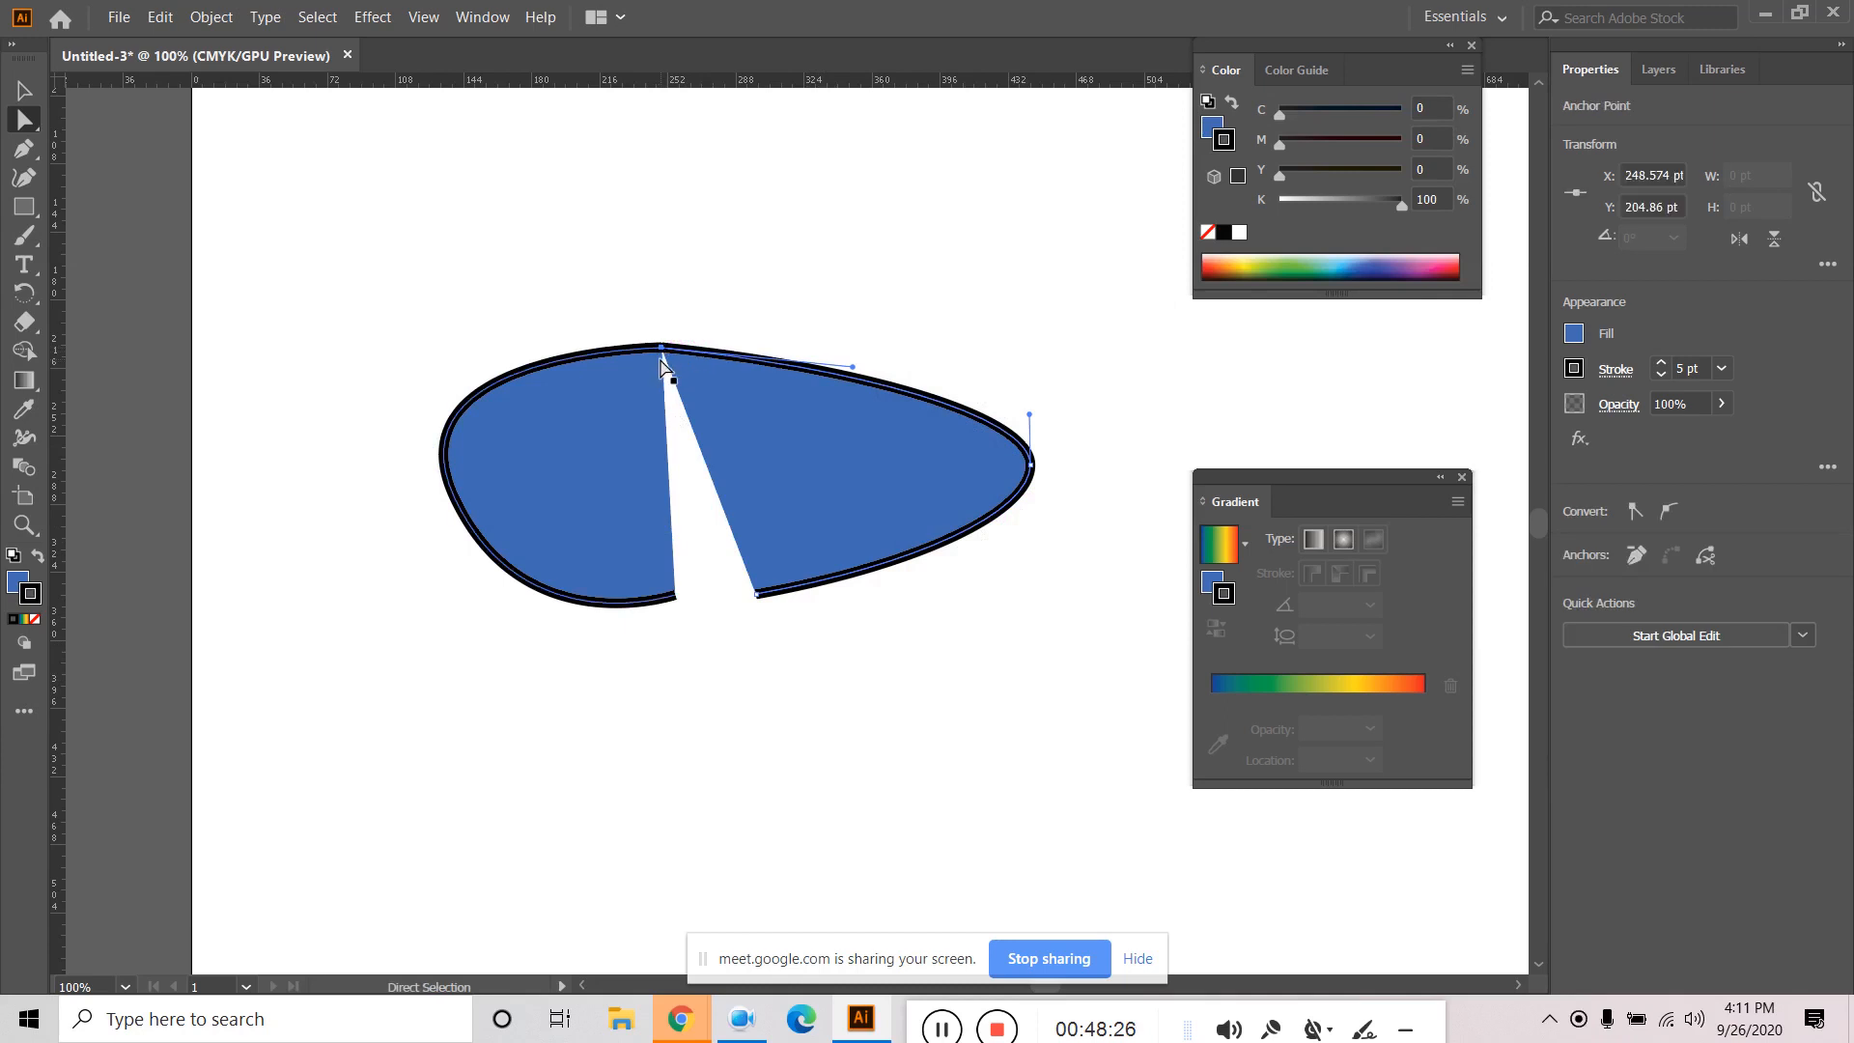
{"action": "mouse_move", "coordinate": [661, 359]}
{"action": "left_mouse_down"}
{"action": "mouse_move", "coordinate": [717, 359]}
{"action": "mouse_move", "coordinate": [661, 347]}
{"action": "left_mouse_up"}
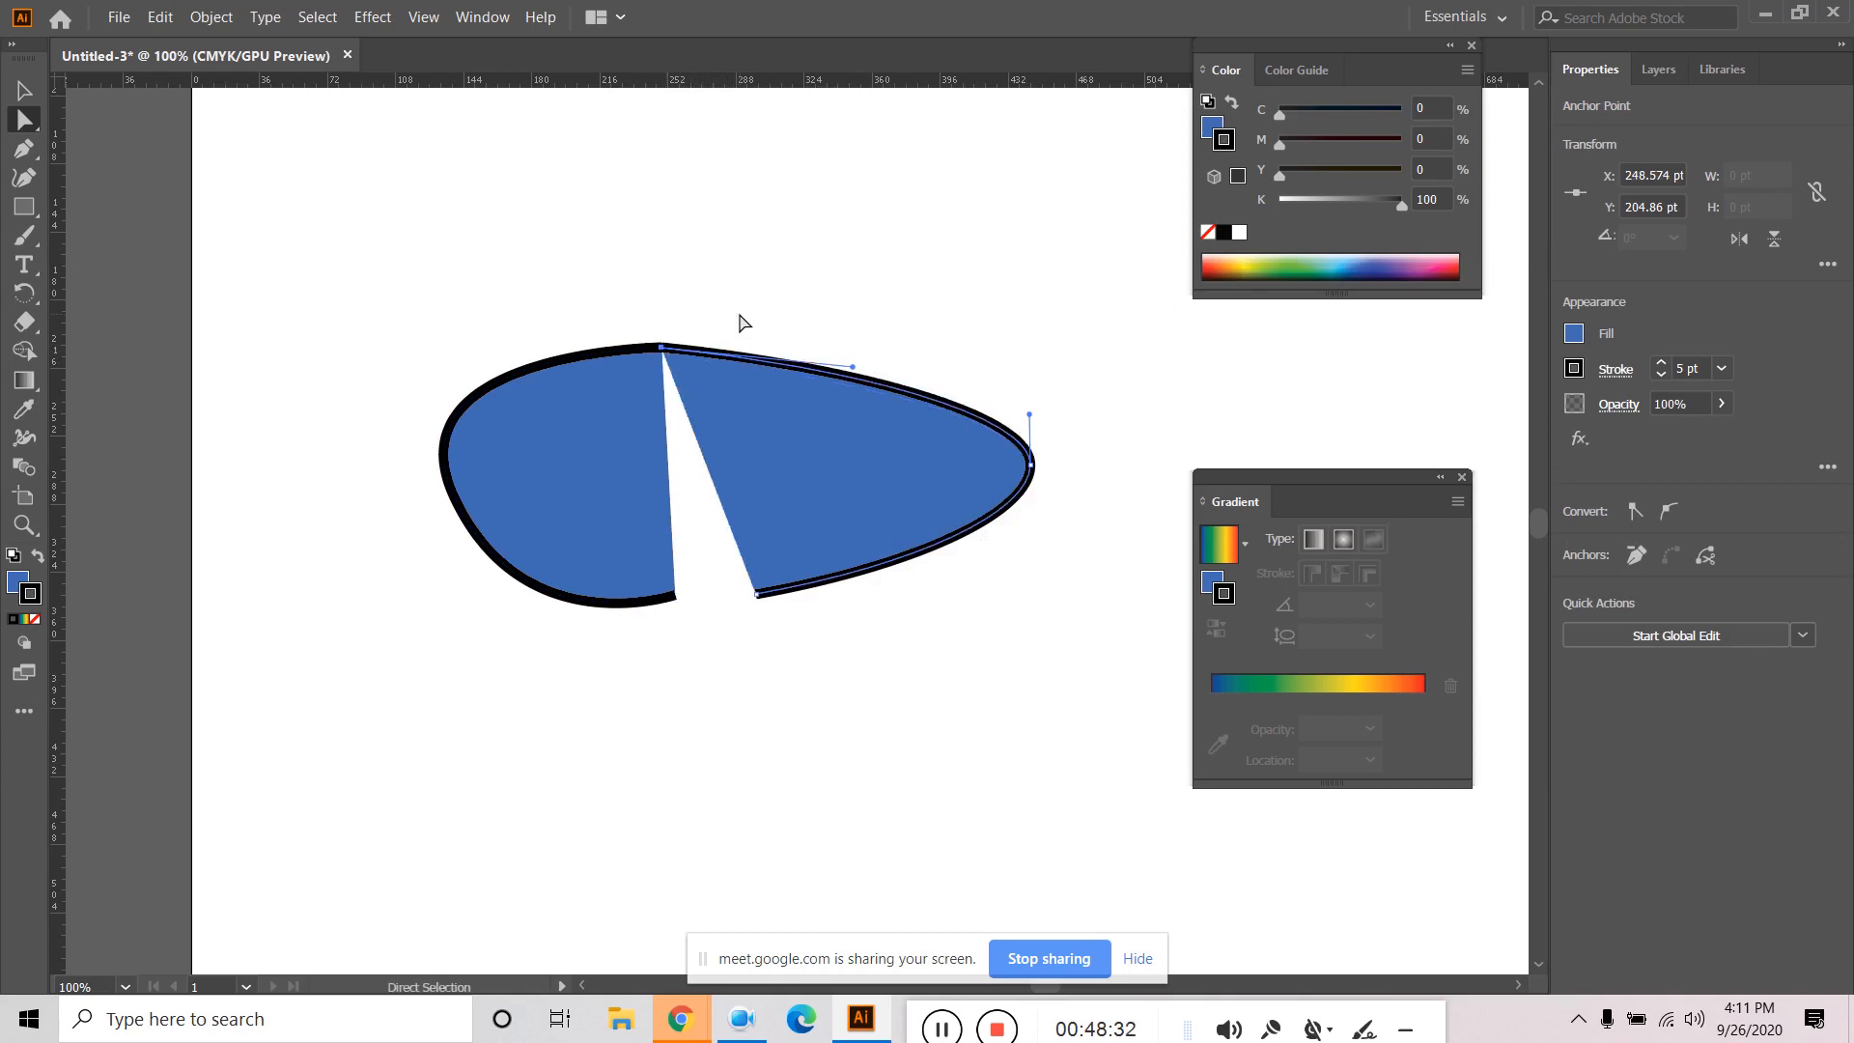
{"action": "left_click", "coordinate": [785, 314]}
{"action": "key", "text": "ctrl+z"}
{"action": "key", "text": "ctrl+shift+z"}
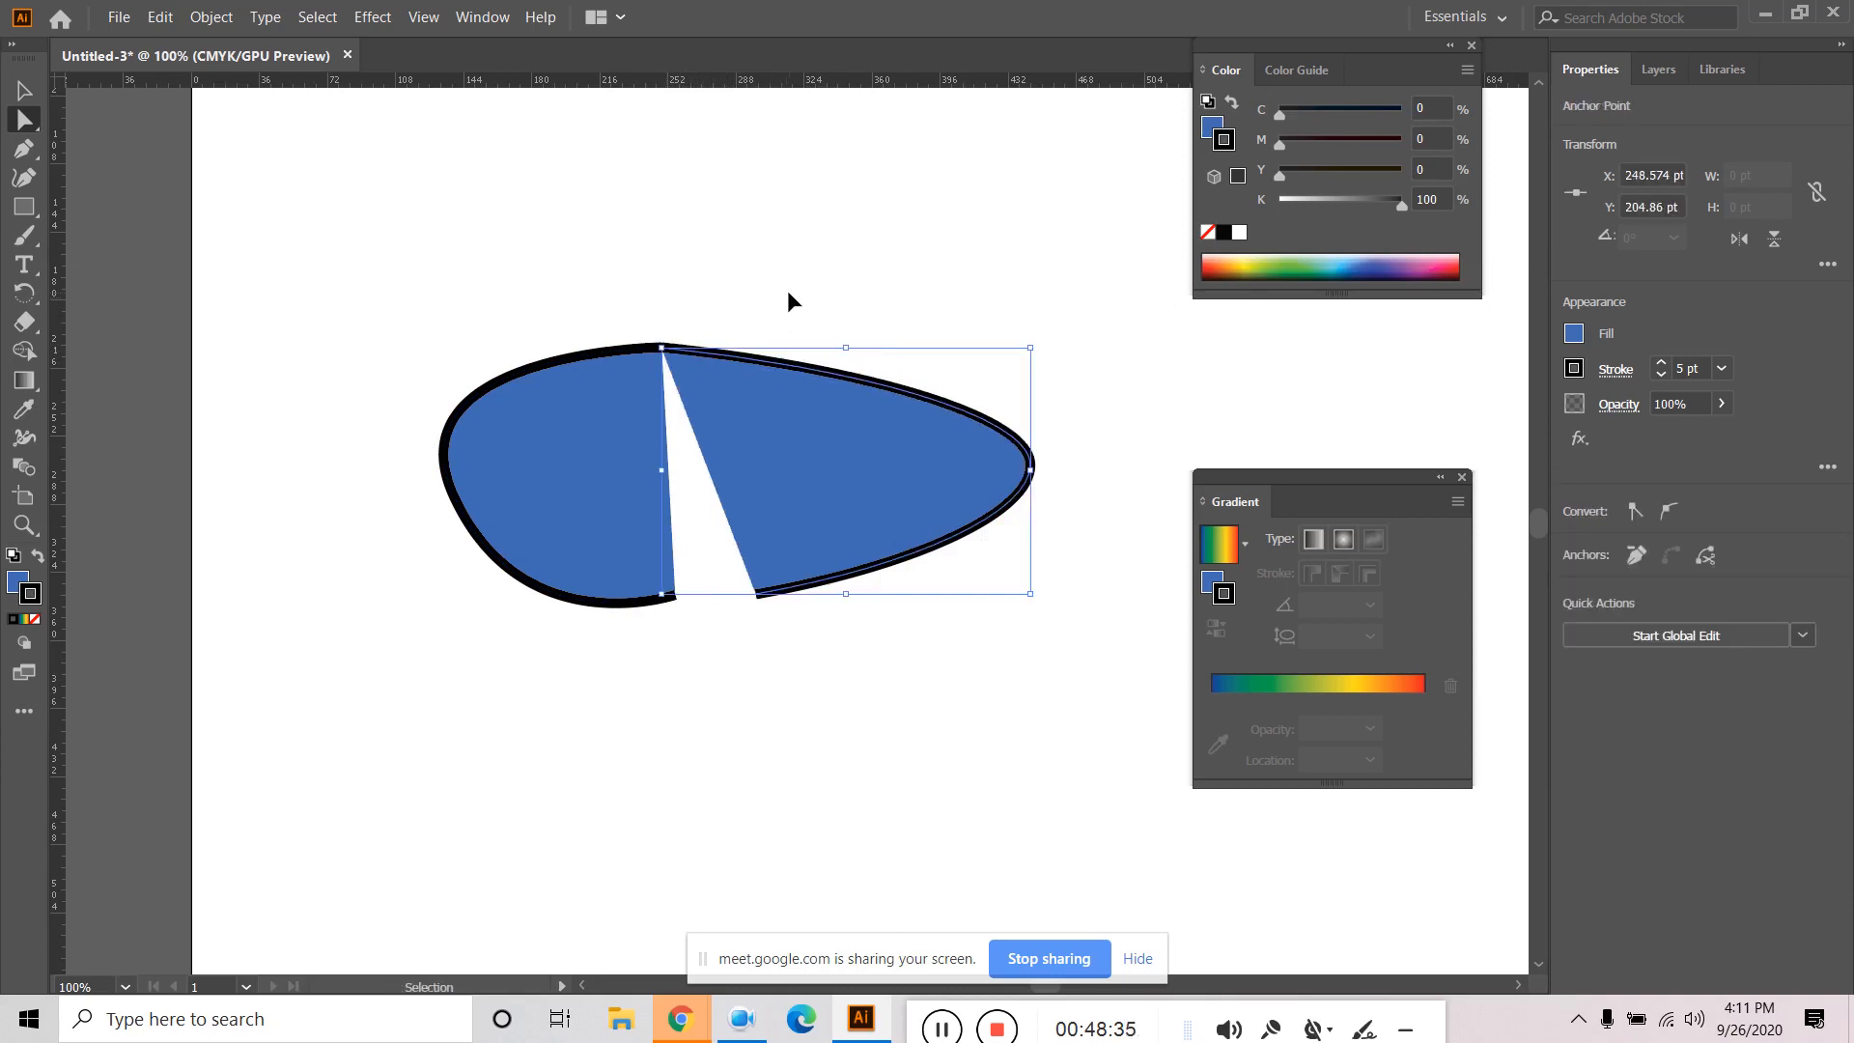
{"action": "left_click", "coordinate": [790, 301]}
Join the two lower endpoints of the blue halves to close the bottom gap.
{"action": "left_click_drag", "start_coordinate": [650, 699], "coordinate": [795, 579]}
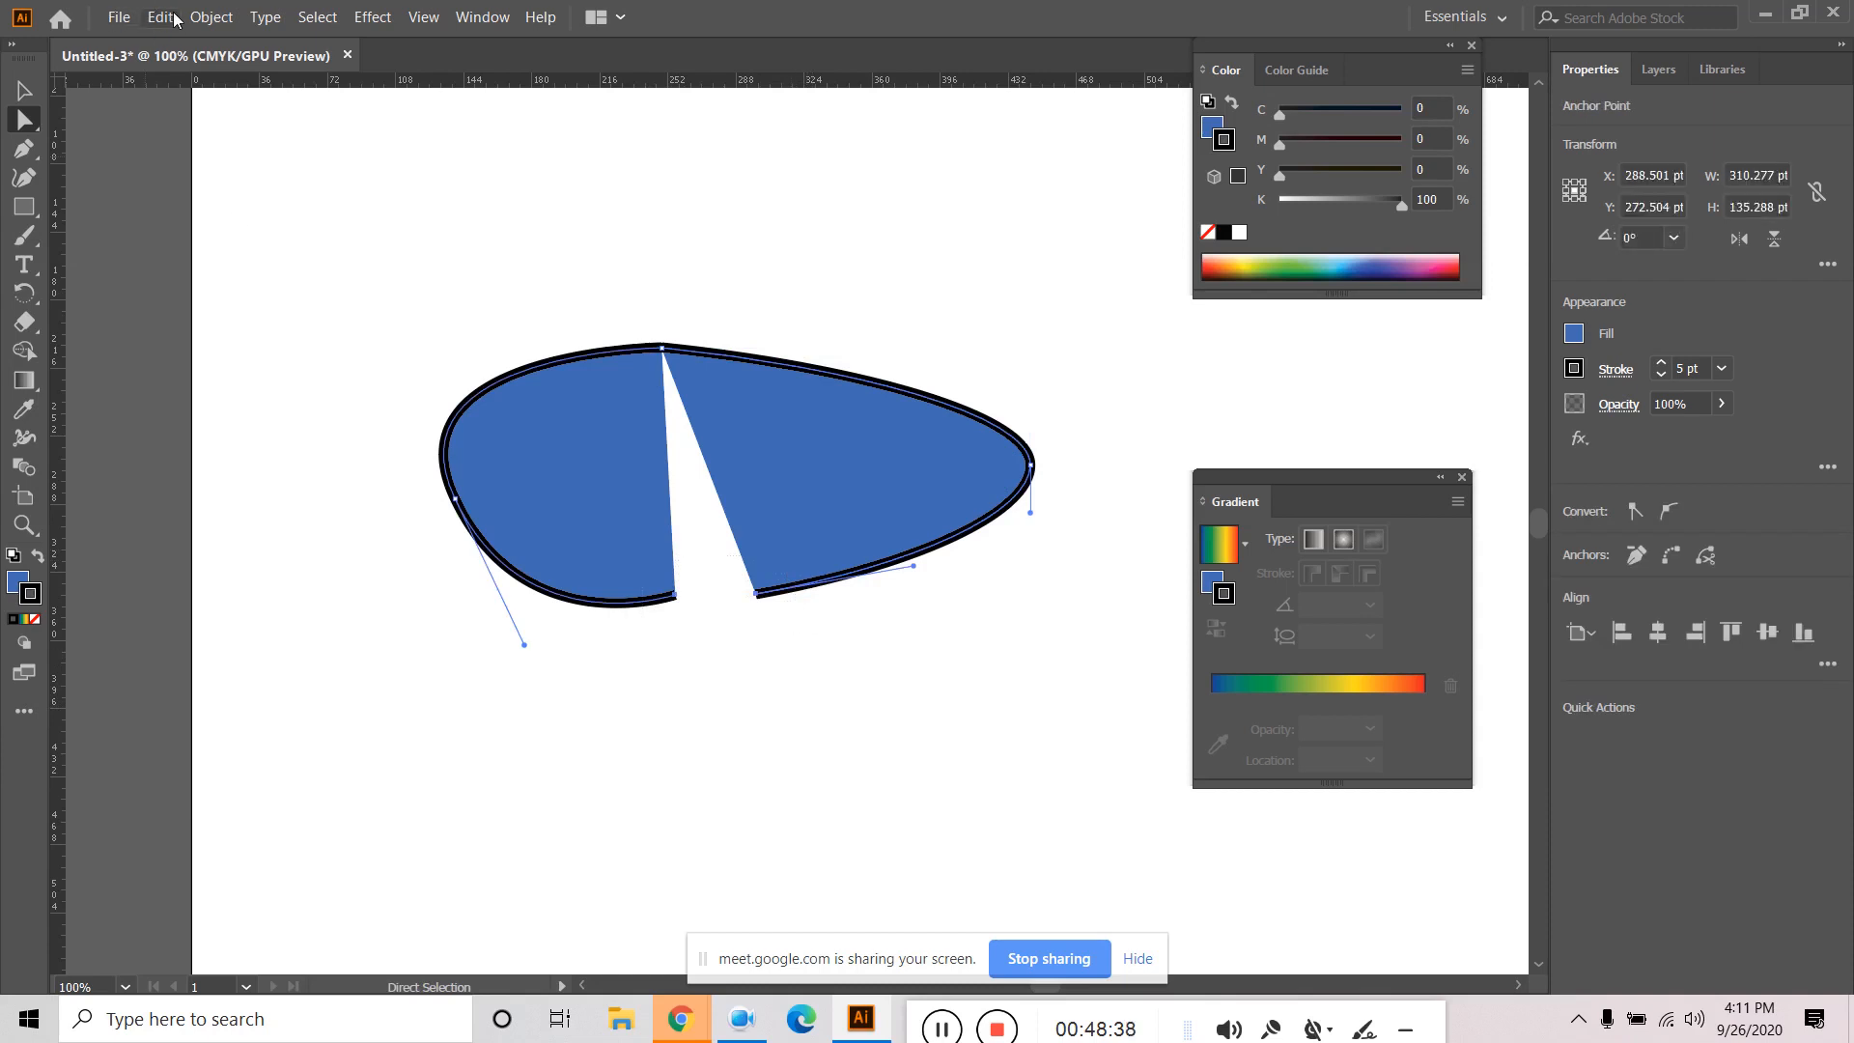
{"action": "left_click", "coordinate": [228, 17]}
{"action": "mouse_move", "coordinate": [281, 518]}
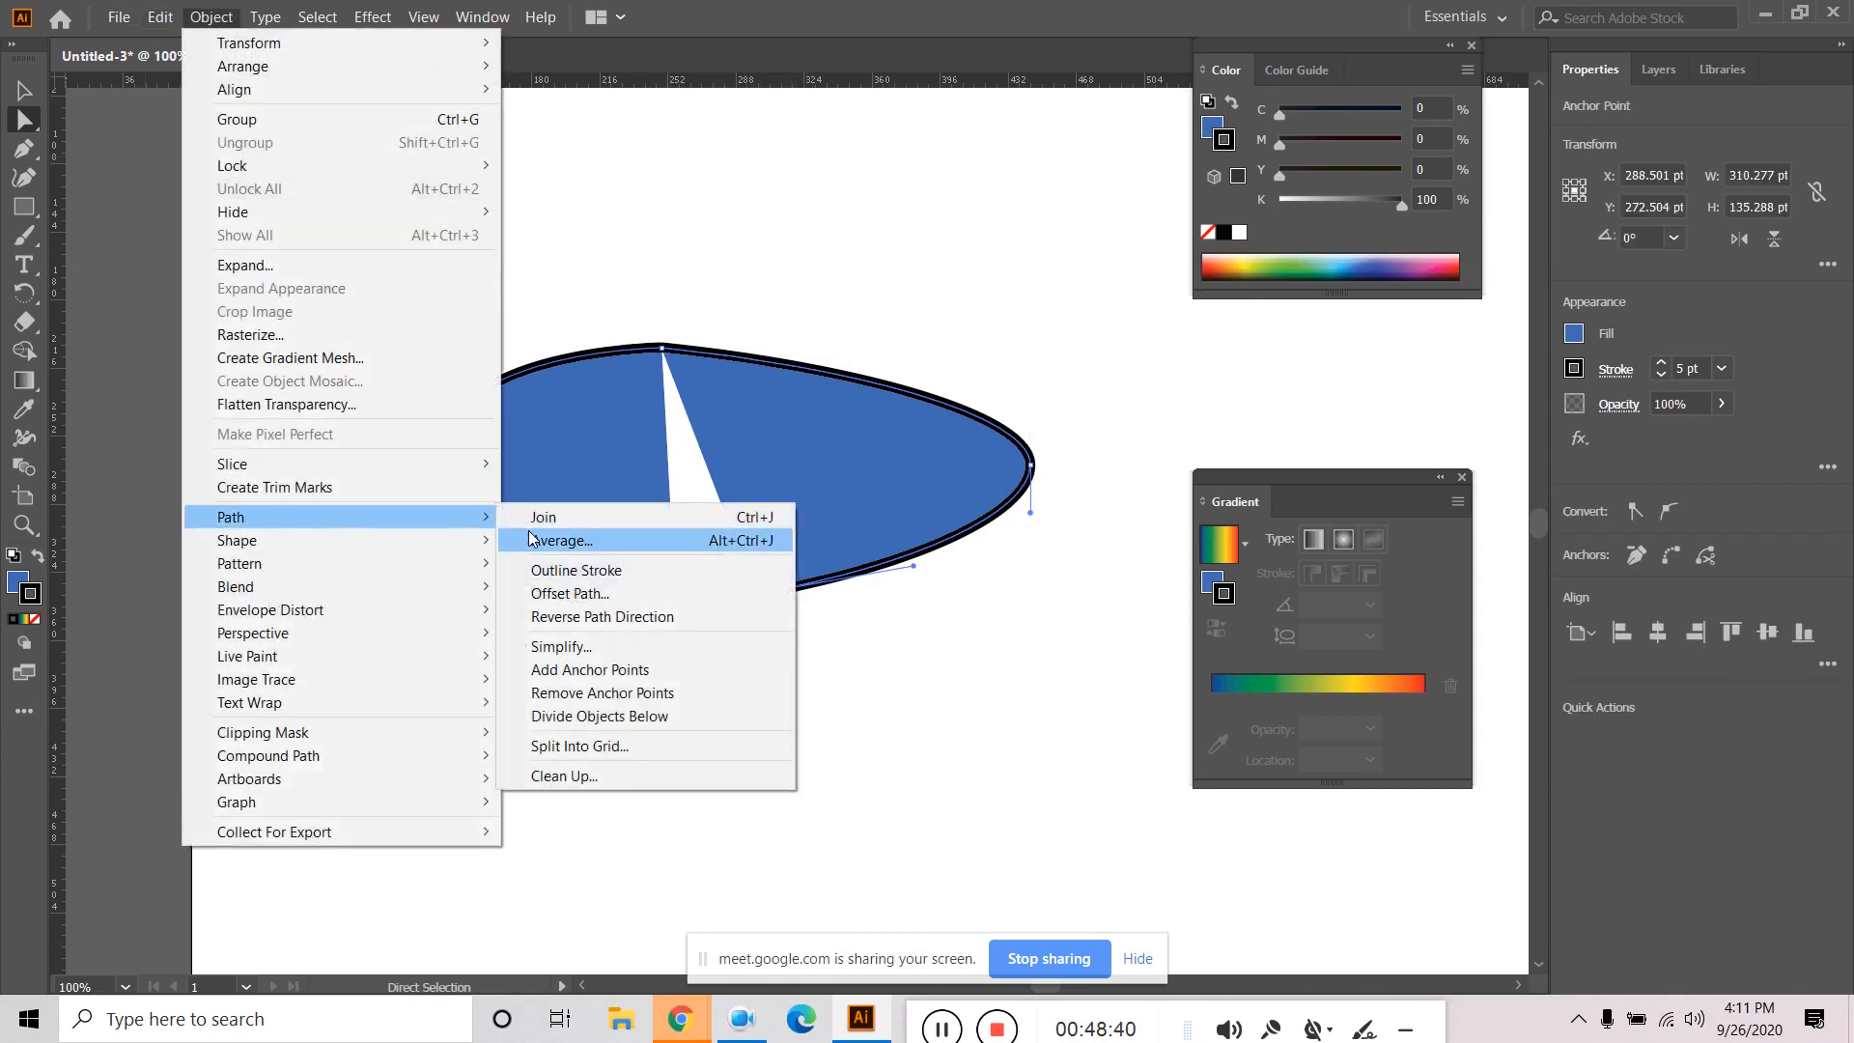
{"action": "left_click", "coordinate": [564, 519]}
{"action": "left_click", "coordinate": [801, 751]}
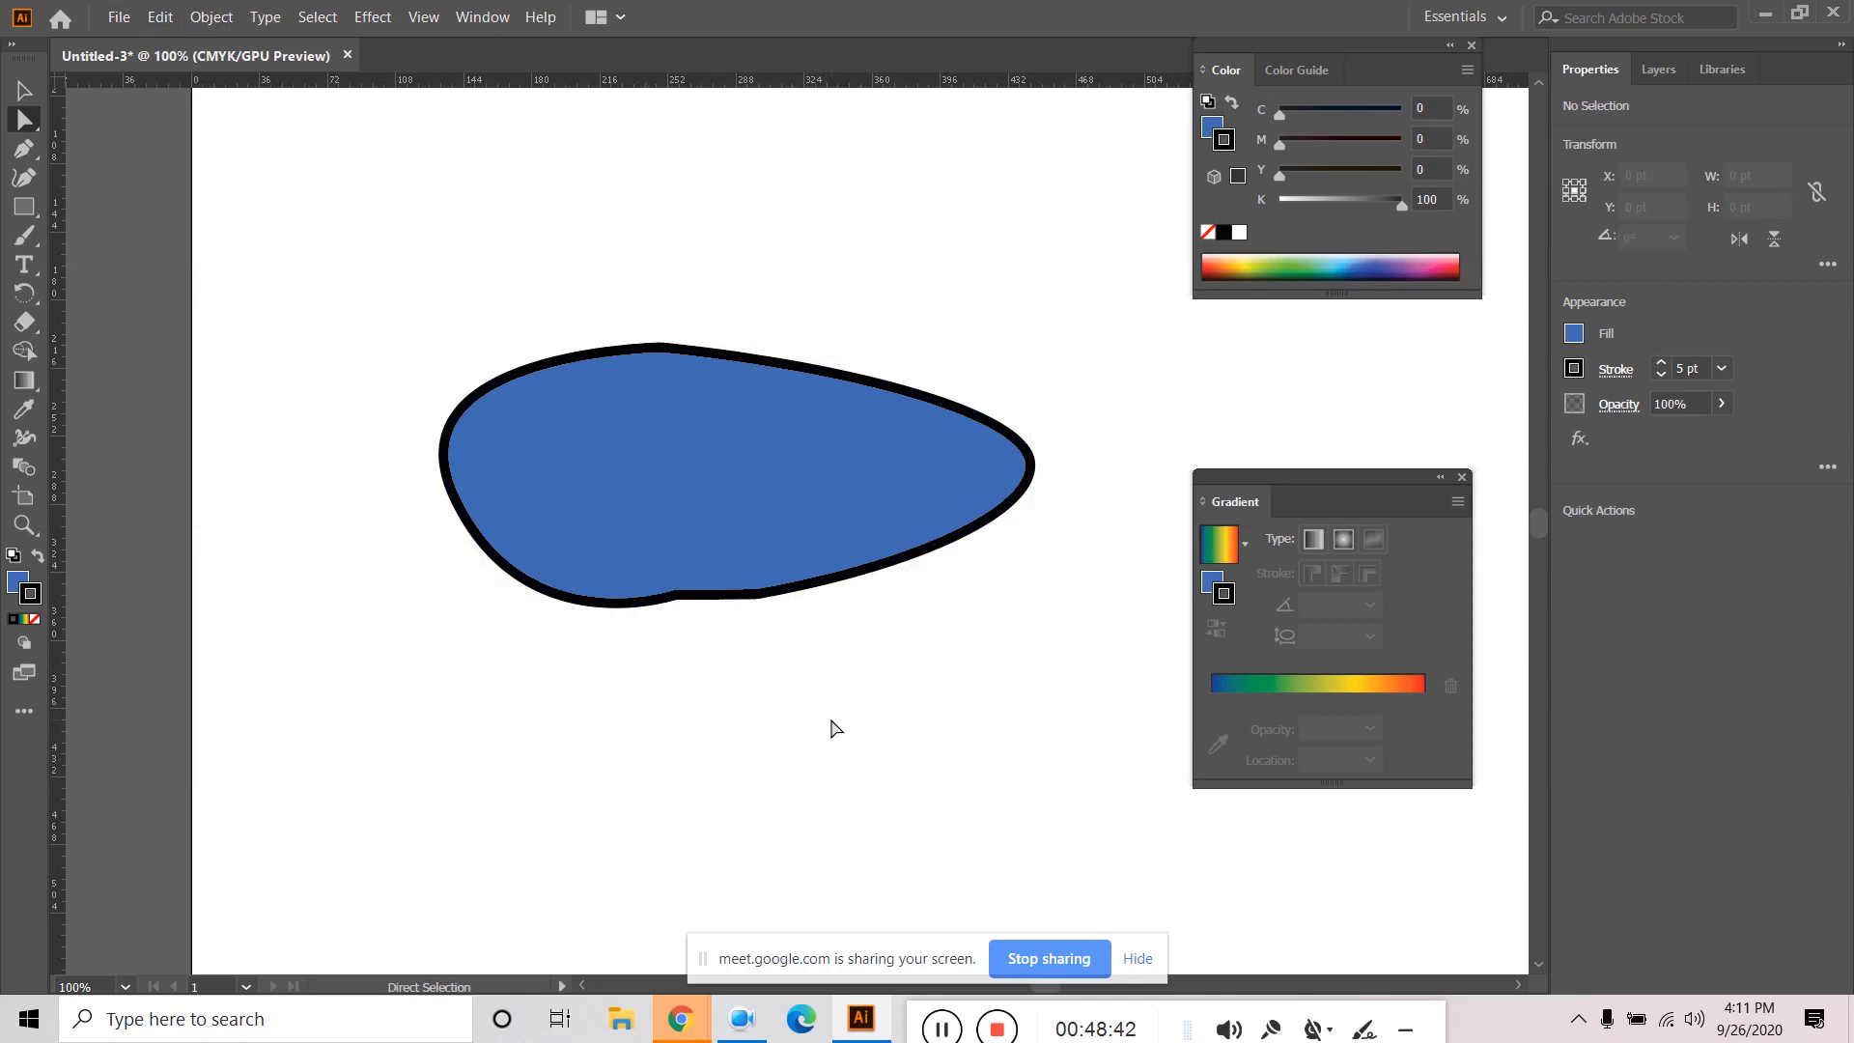
Move the rejoined blue shape up the artboard and deselect it.
{"action": "left_click", "coordinate": [24, 91]}
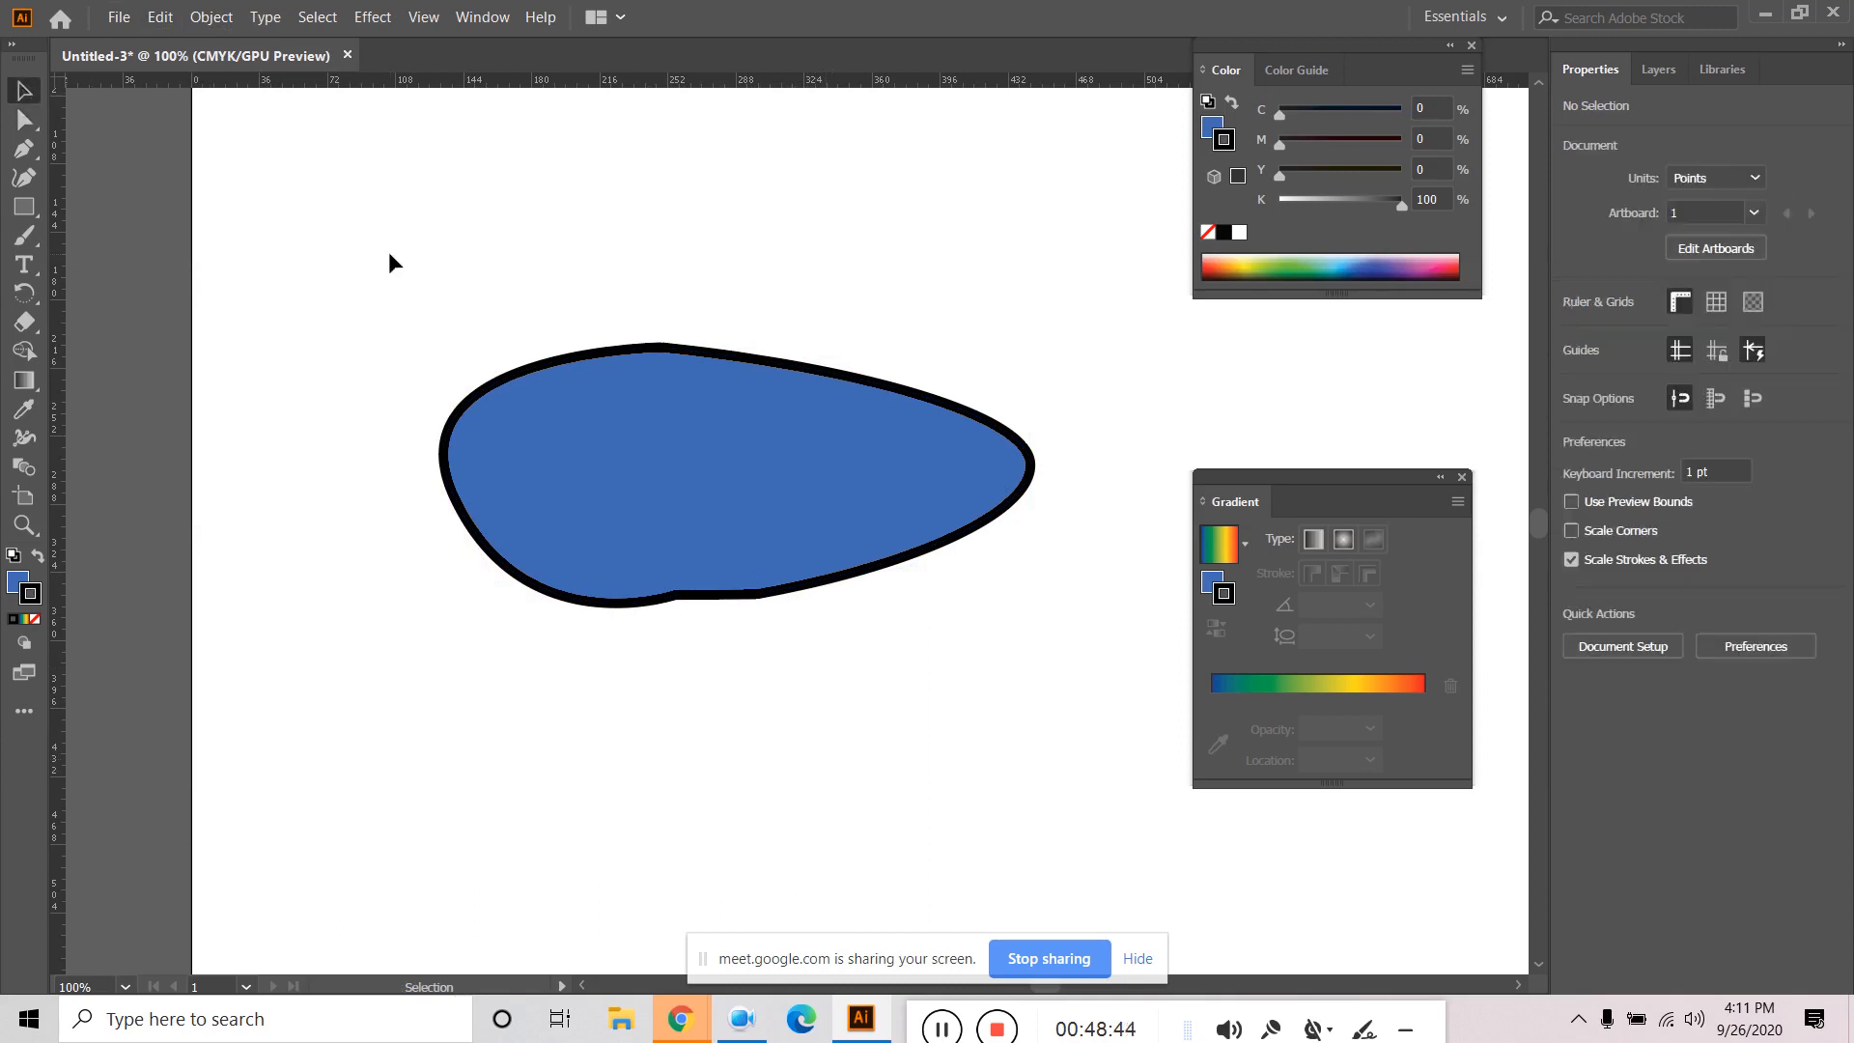
{"action": "left_click", "coordinate": [590, 368]}
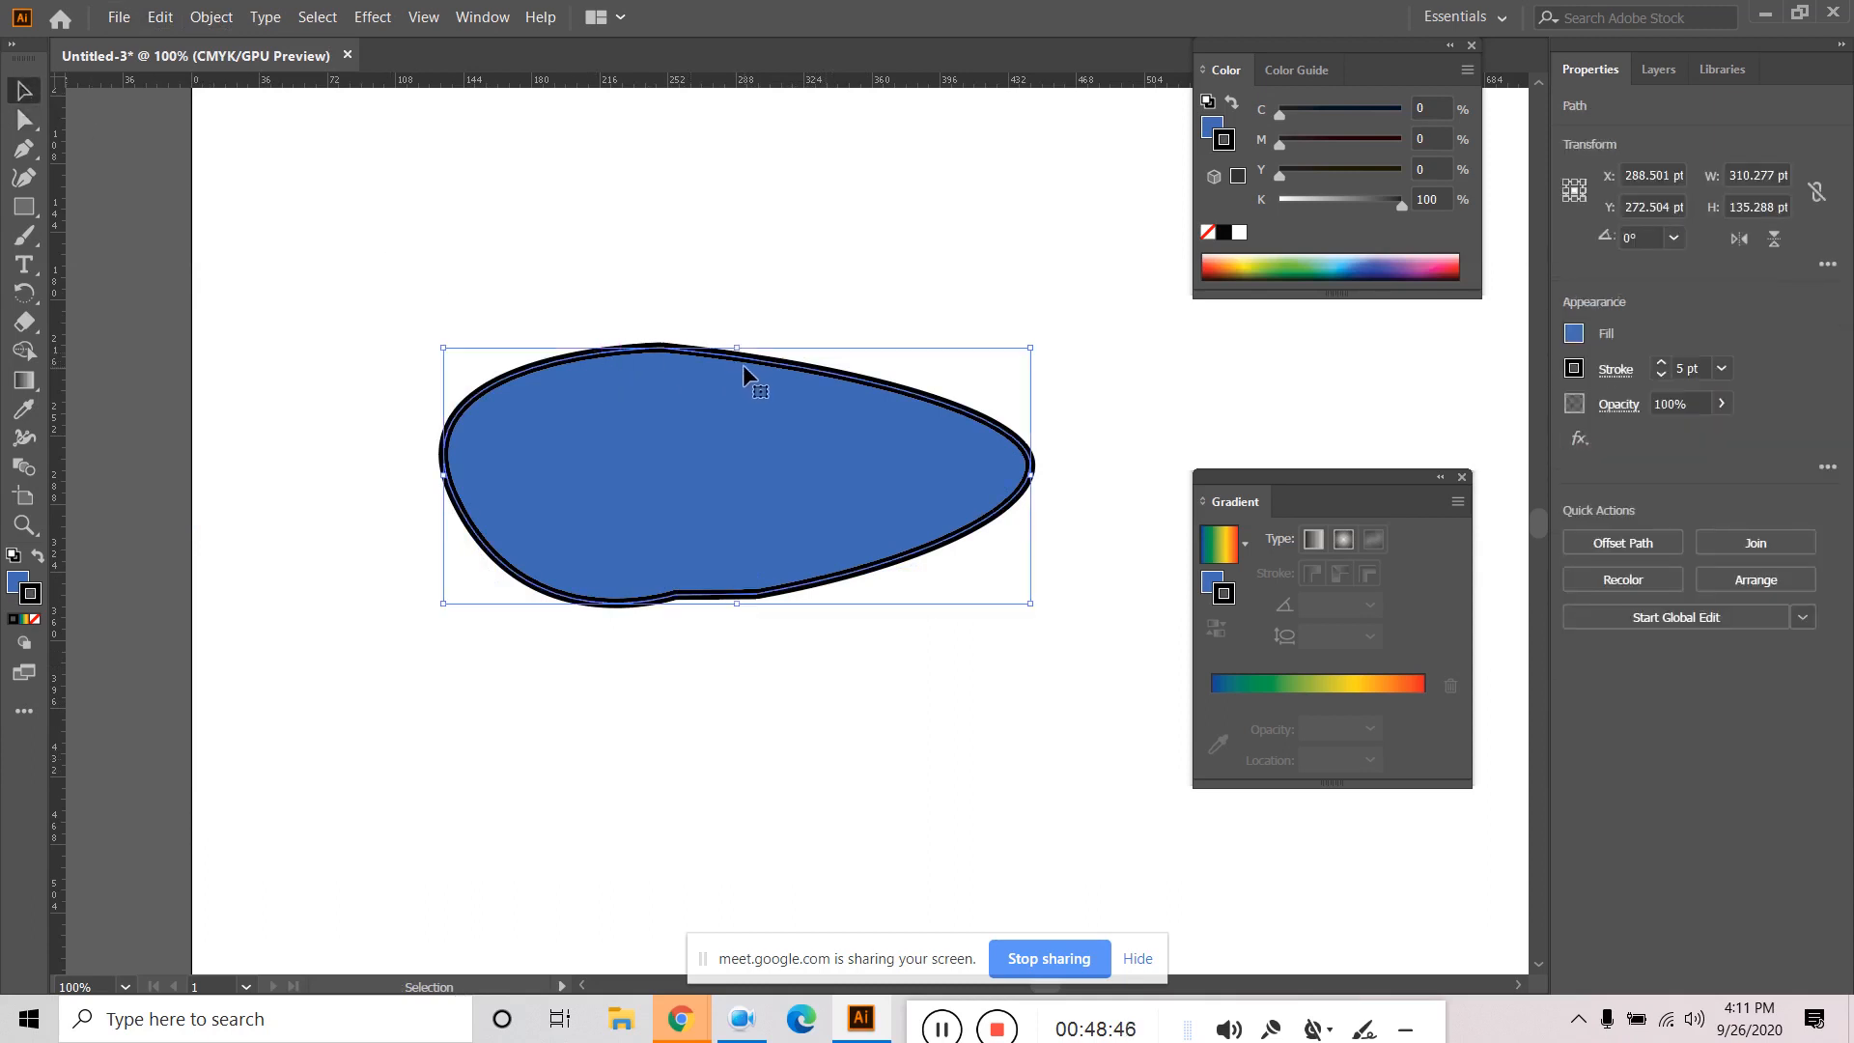
{"action": "left_click_drag", "start_coordinate": [744, 367], "coordinate": [877, 247]}
{"action": "left_click", "coordinate": [876, 247]}
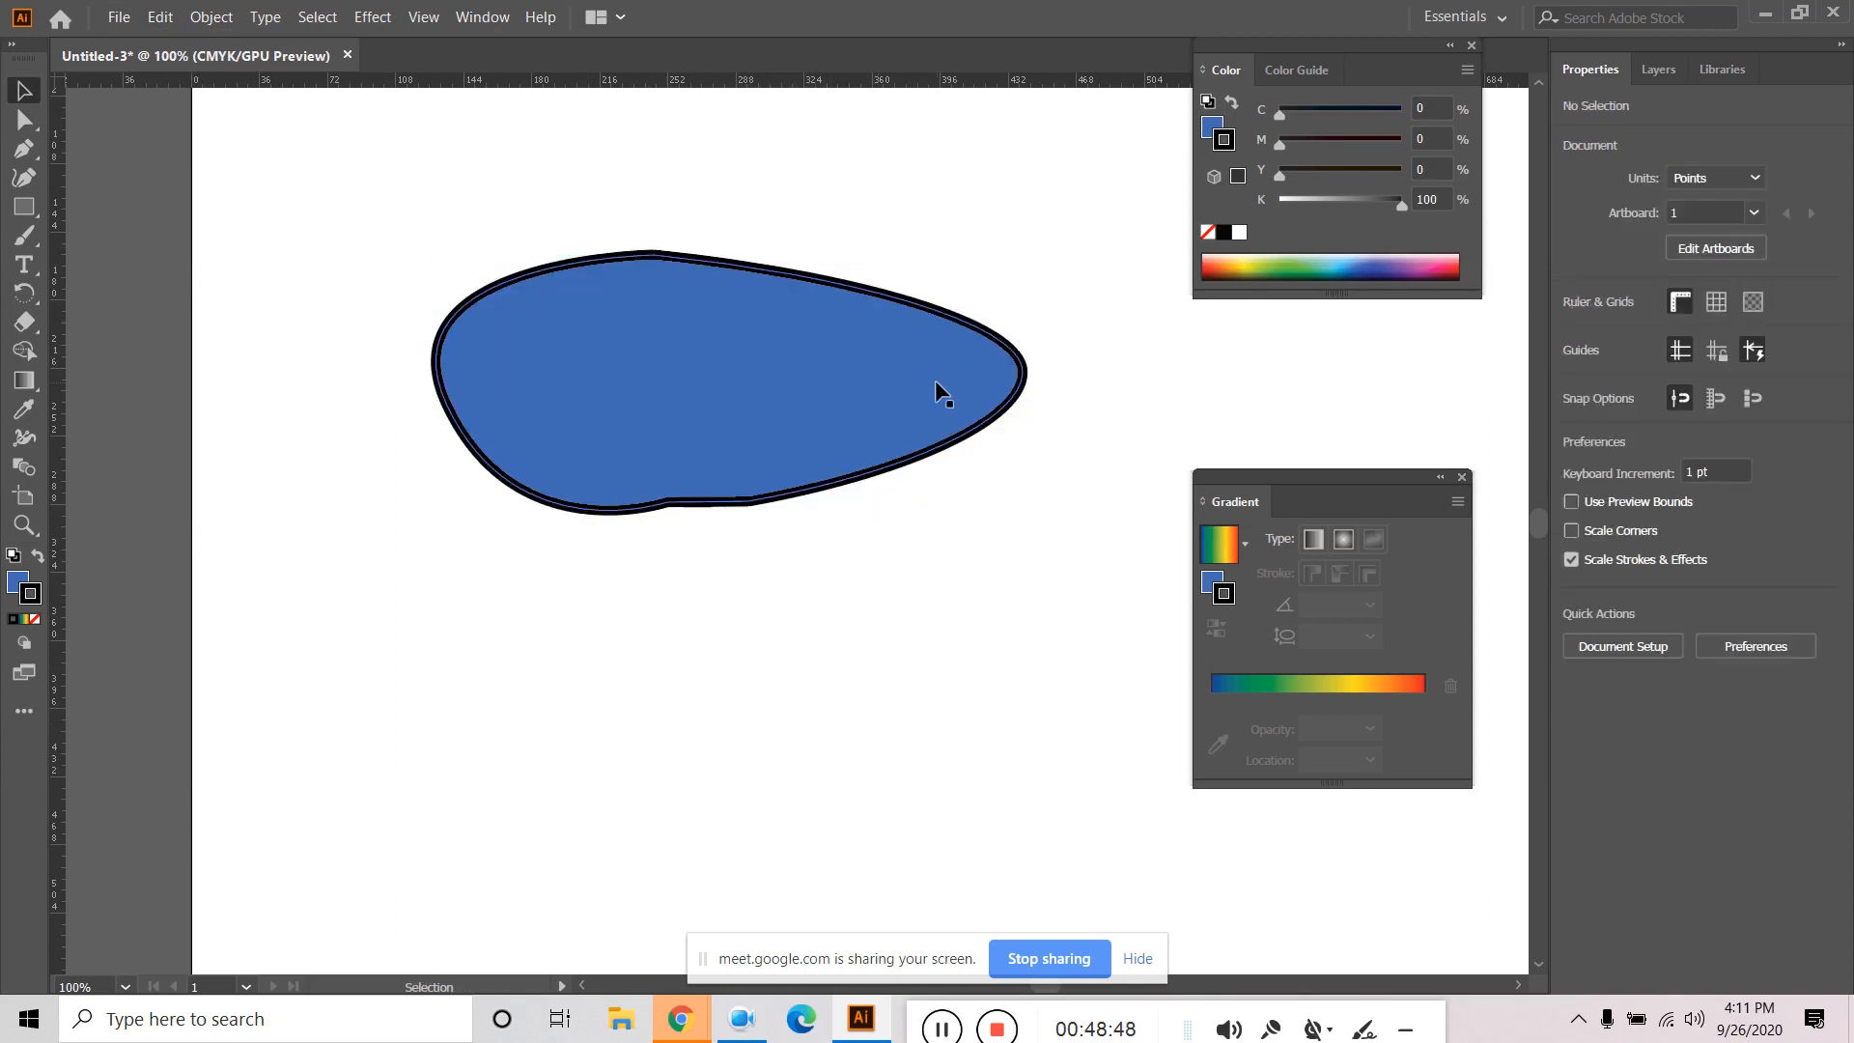
Undo the move and the previous joining edits to restore the two separate blue halves.
{"action": "key", "text": "ctrl+z"}
{"action": "key", "text": "ctrl+z"}
{"action": "key", "text": "ctrl+z"}
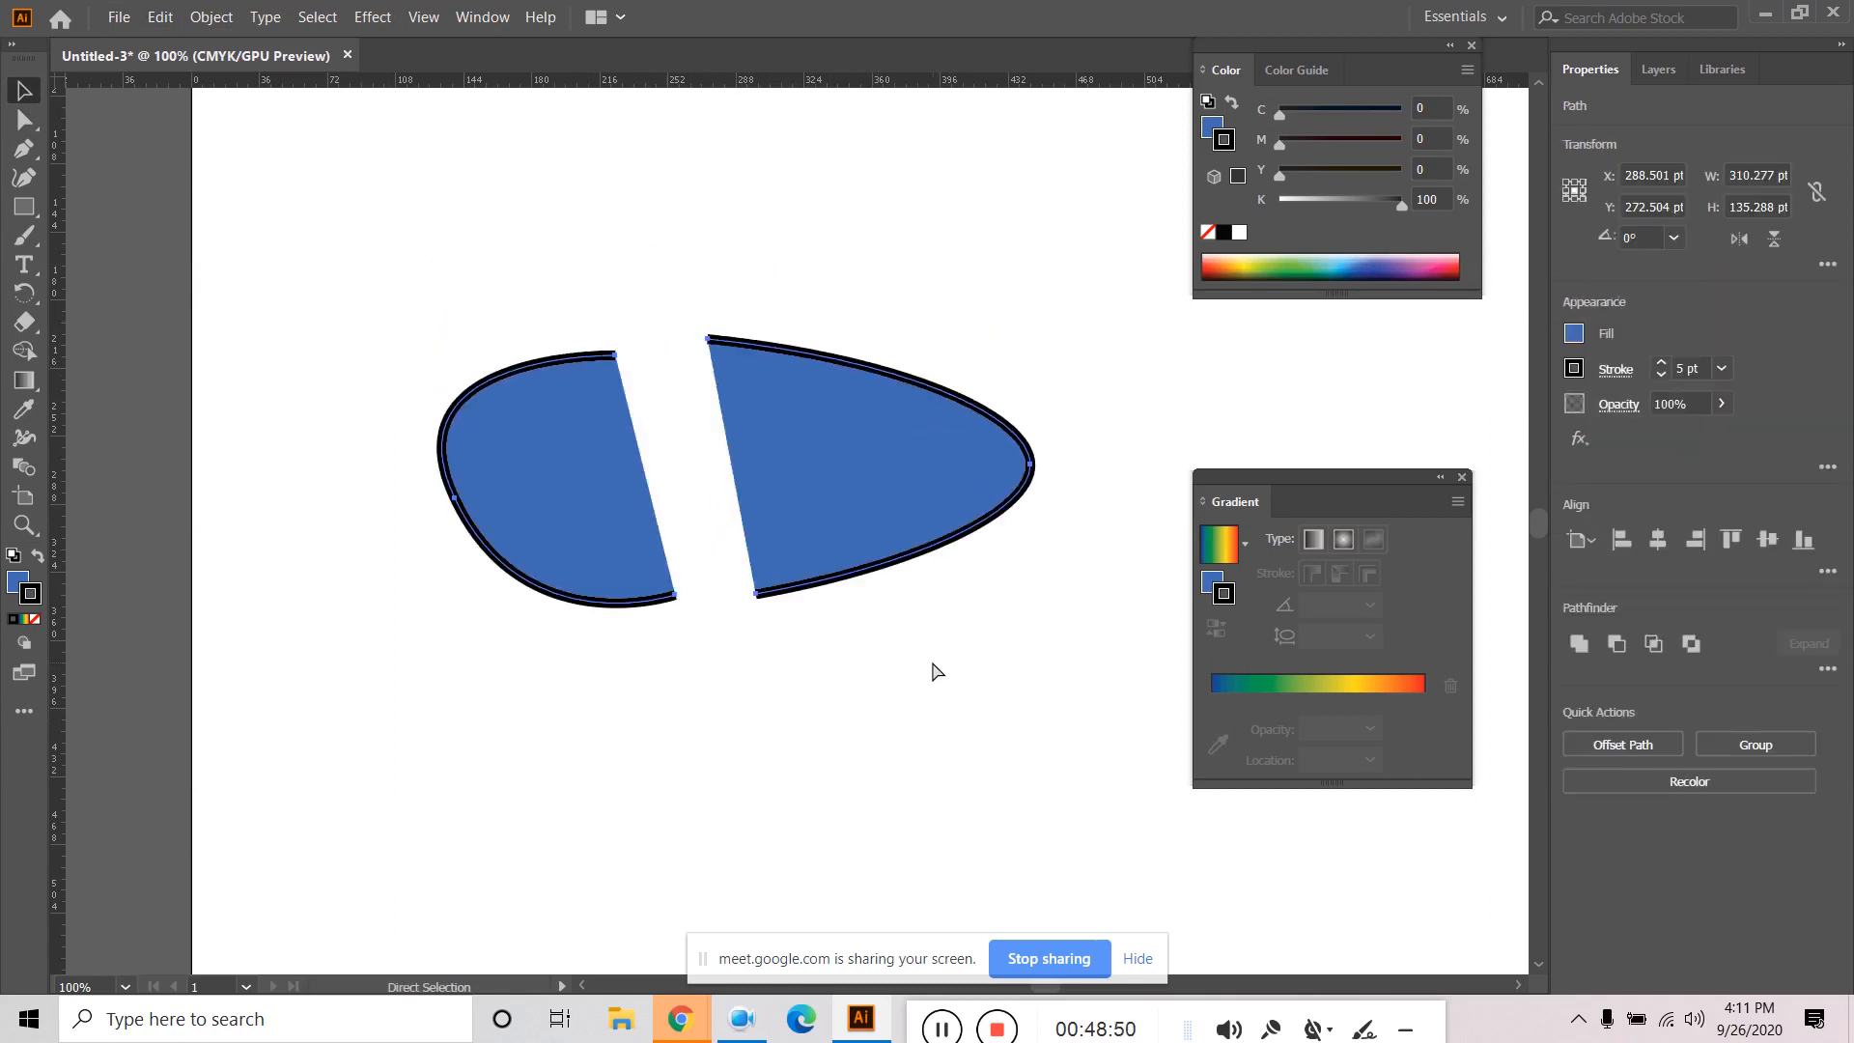
Try to join the two blue halves with all of their anchor points selected at once.
{"action": "key", "text": "v"}
{"action": "left_click", "coordinate": [583, 194]}
{"action": "left_click_drag", "start_coordinate": [561, 258], "coordinate": [765, 652]}
{"action": "left_click", "coordinate": [468, 261]}
{"action": "key", "text": "a"}
{"action": "left_click_drag", "start_coordinate": [572, 287], "coordinate": [790, 722]}
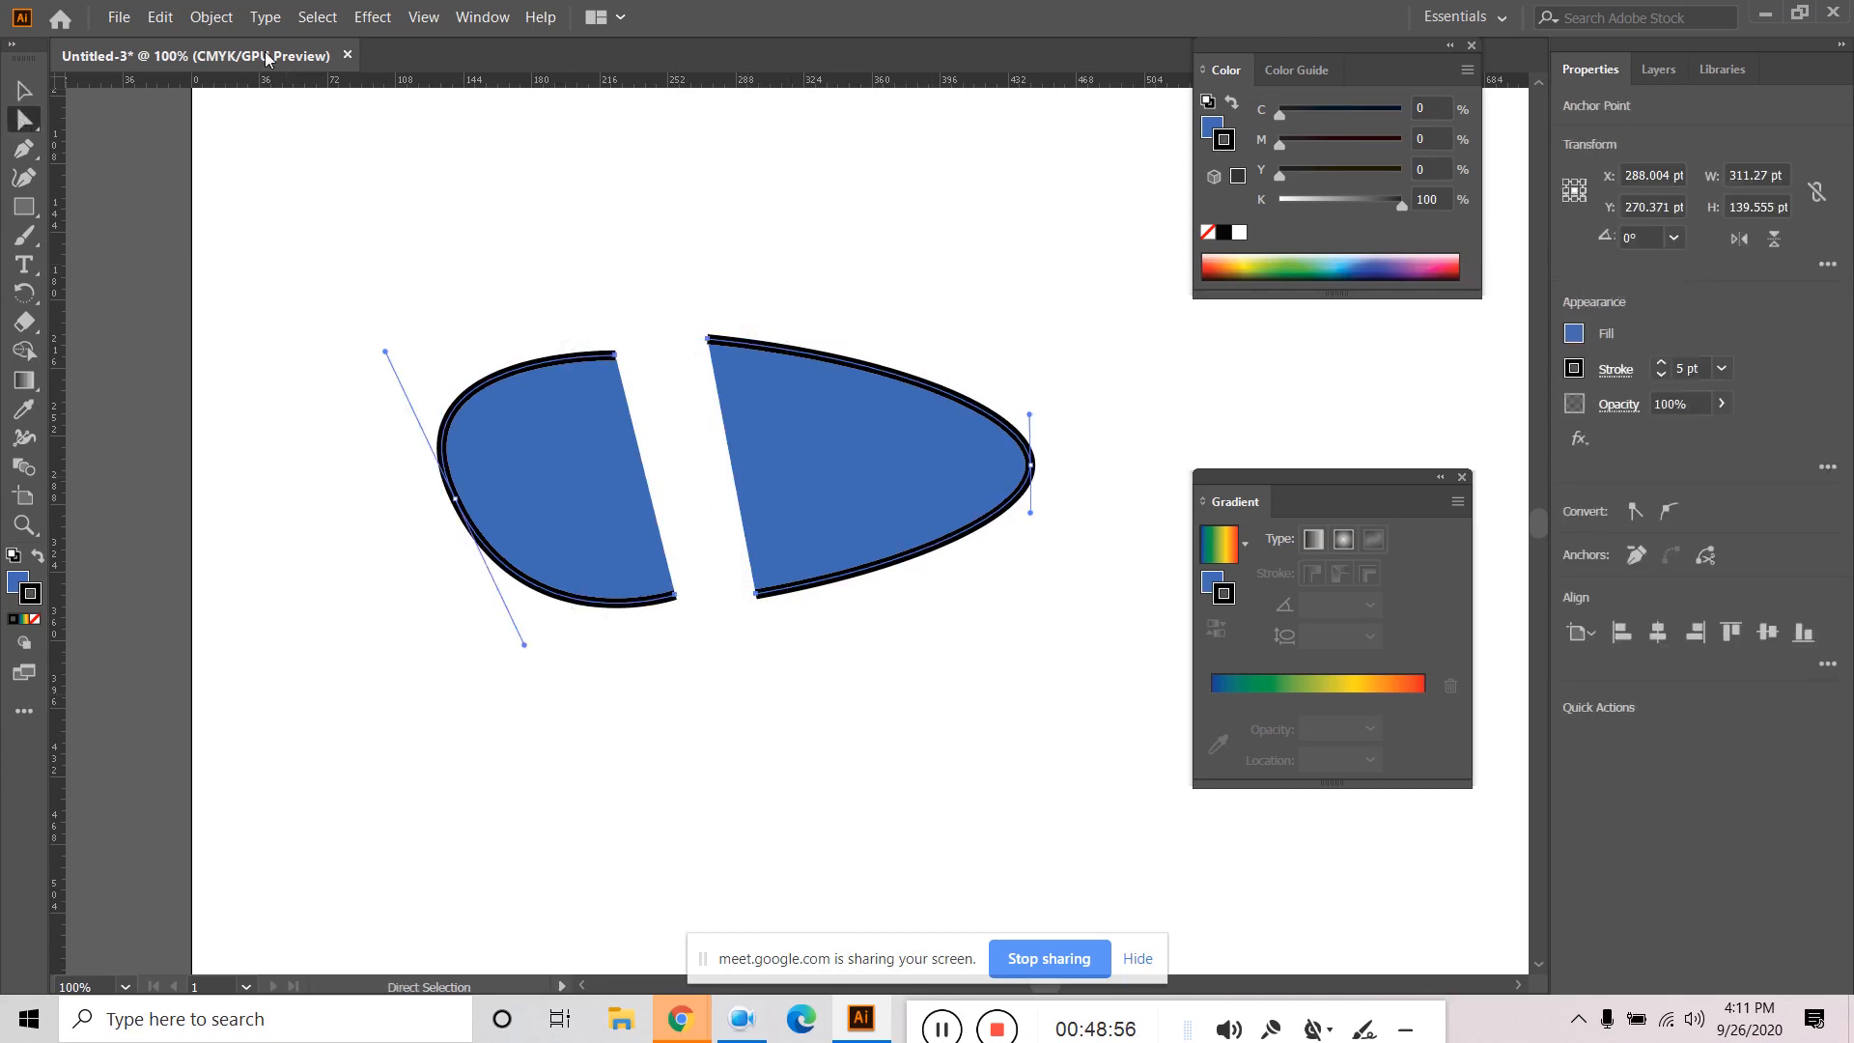
{"action": "left_click", "coordinate": [211, 16]}
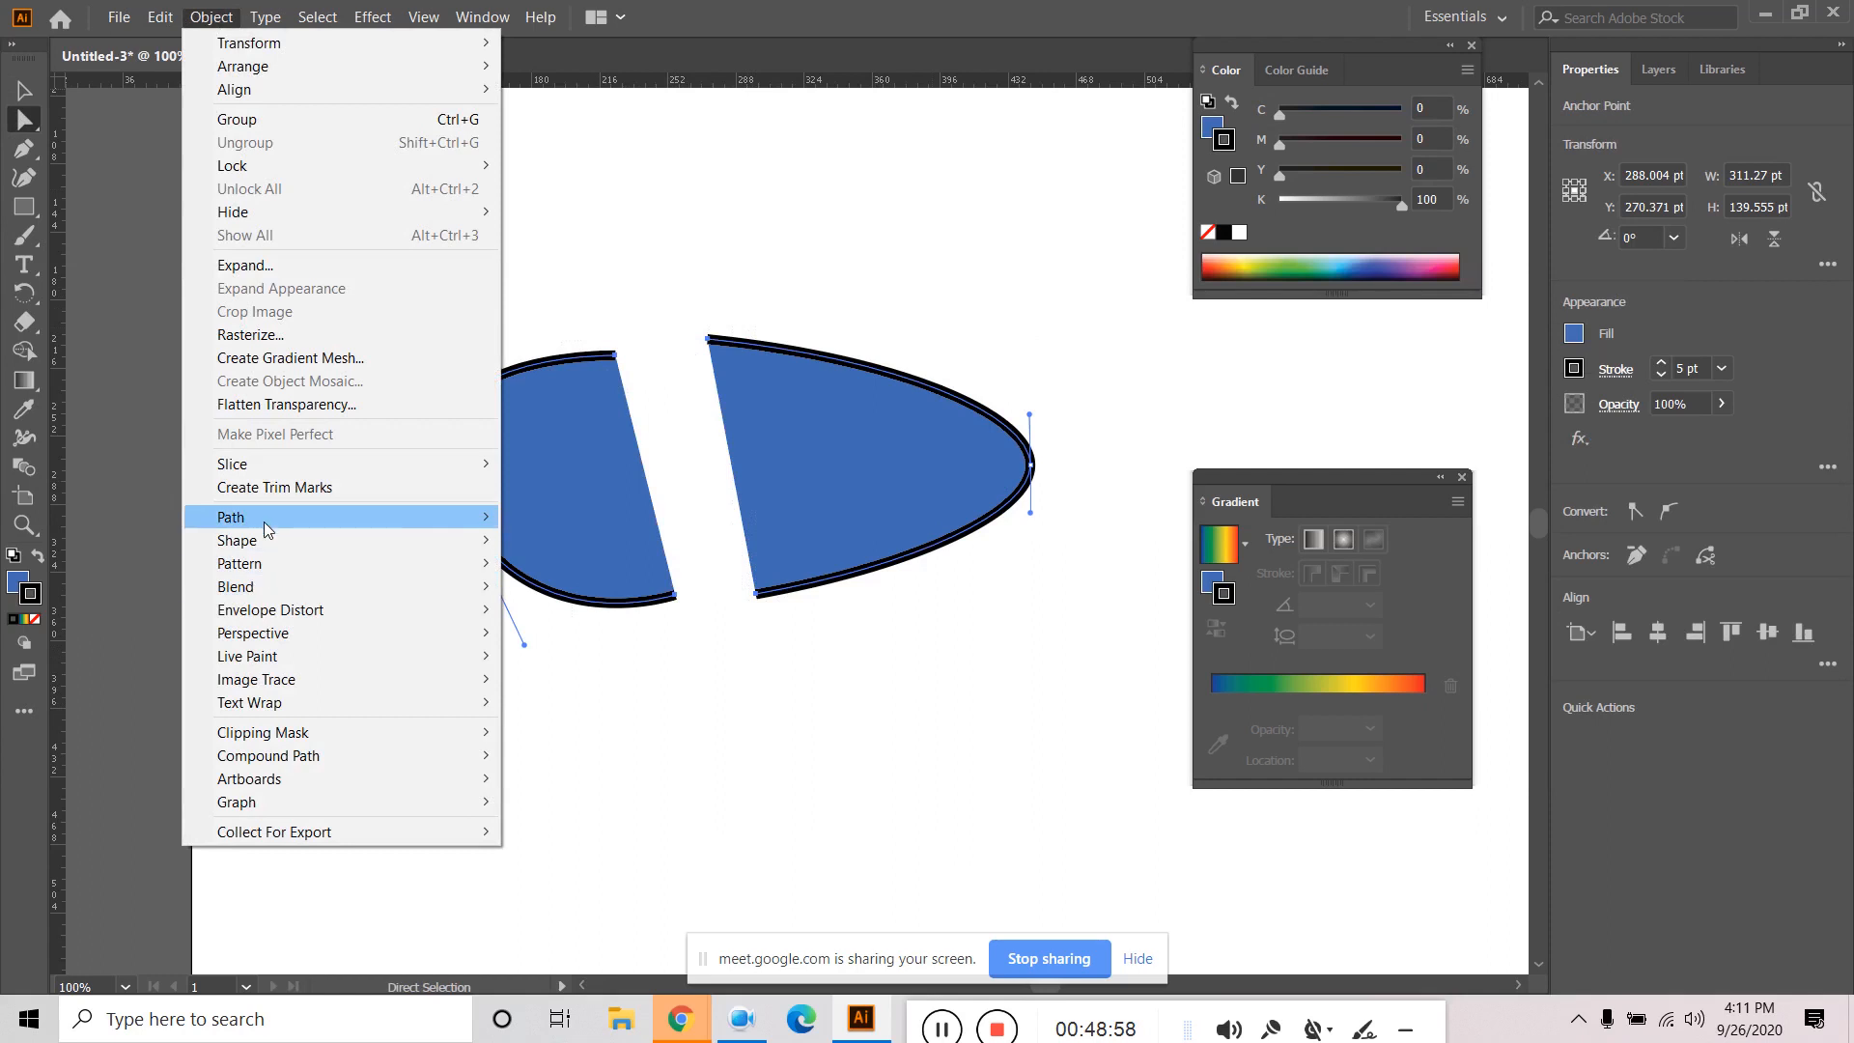
{"action": "mouse_move", "coordinate": [286, 517]}
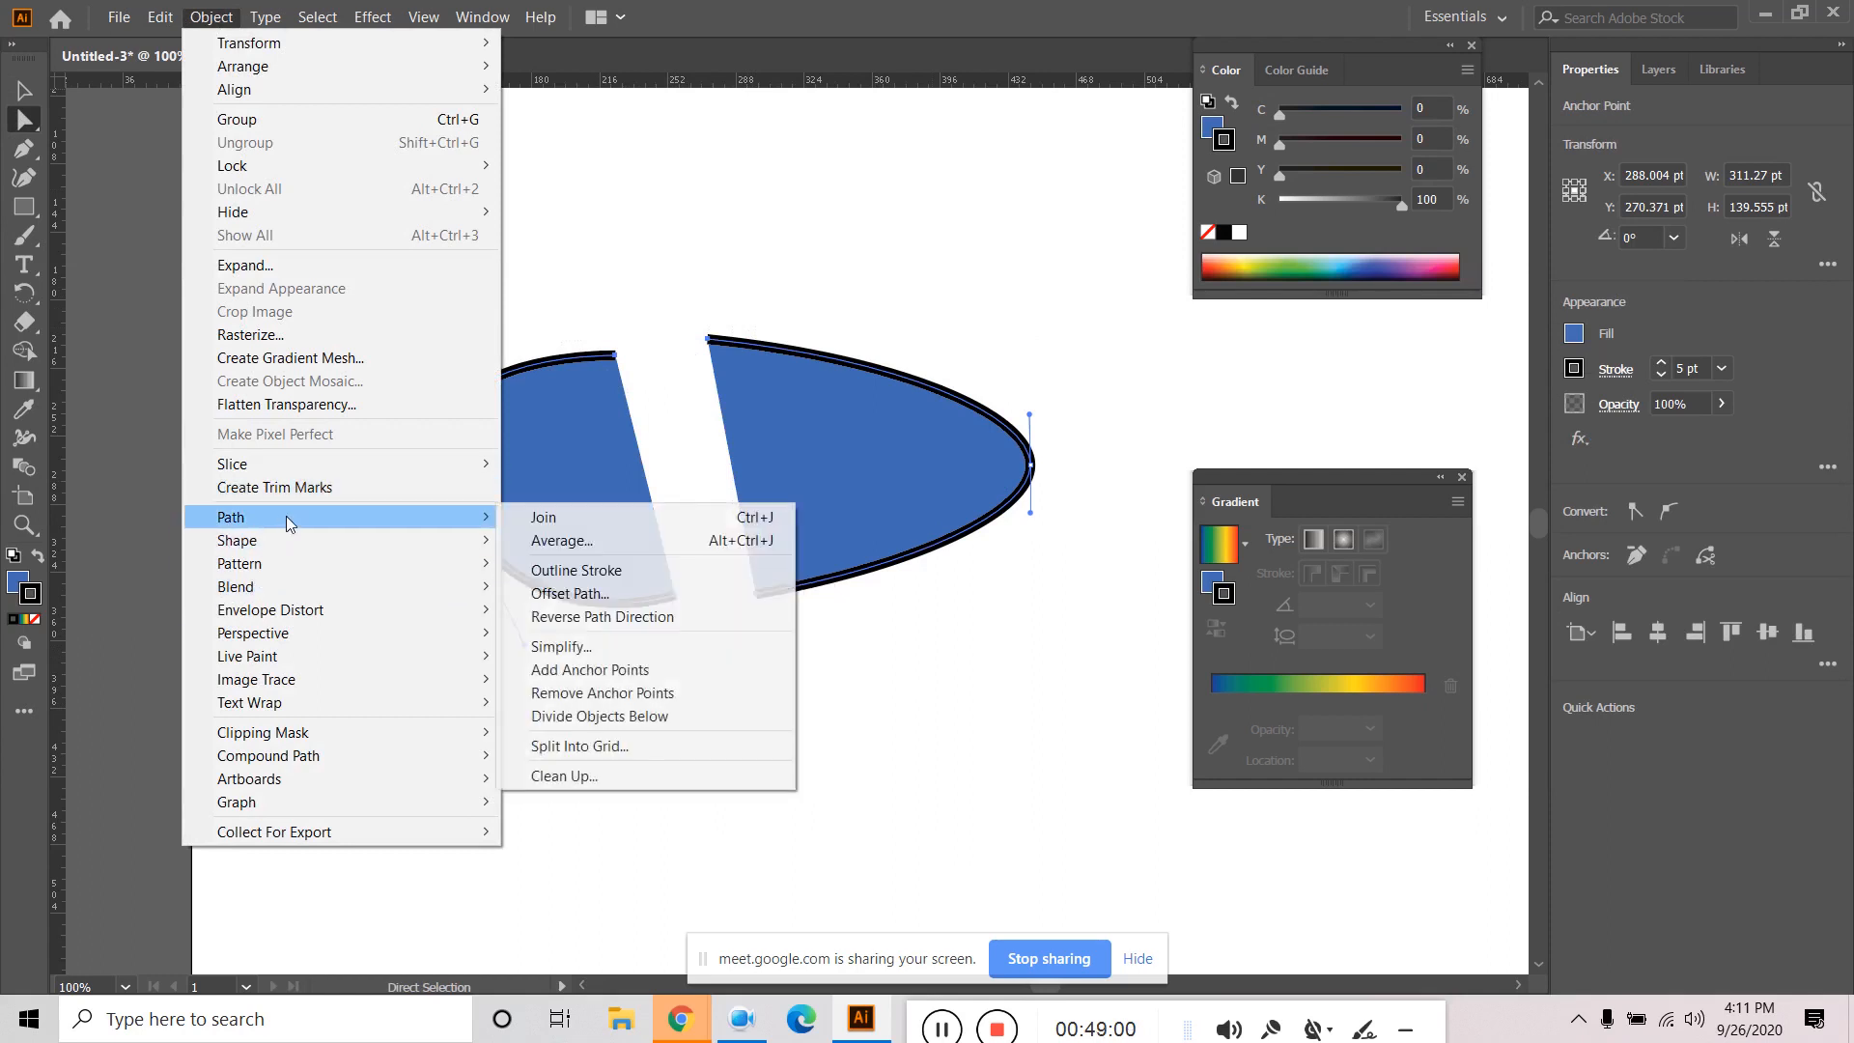
{"action": "left_click", "coordinate": [606, 525]}
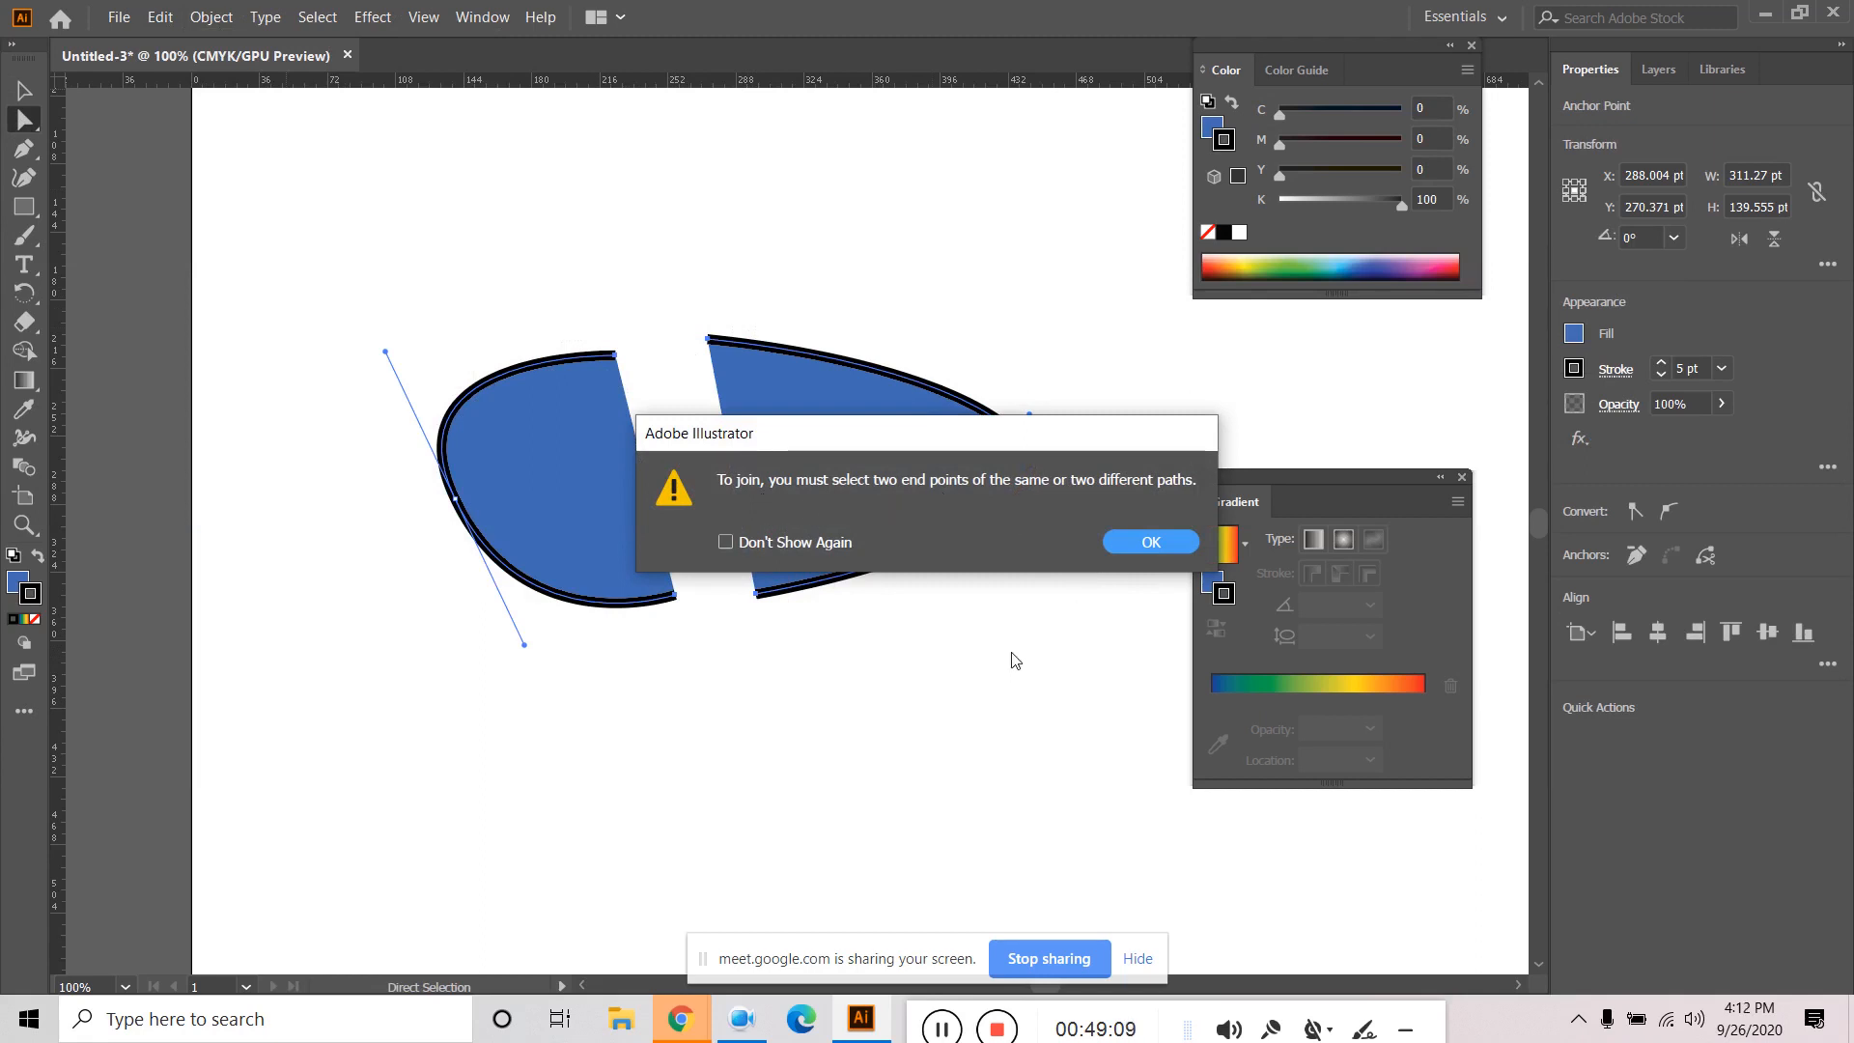
{"action": "left_click", "coordinate": [1149, 543]}
{"action": "left_click", "coordinate": [710, 695]}
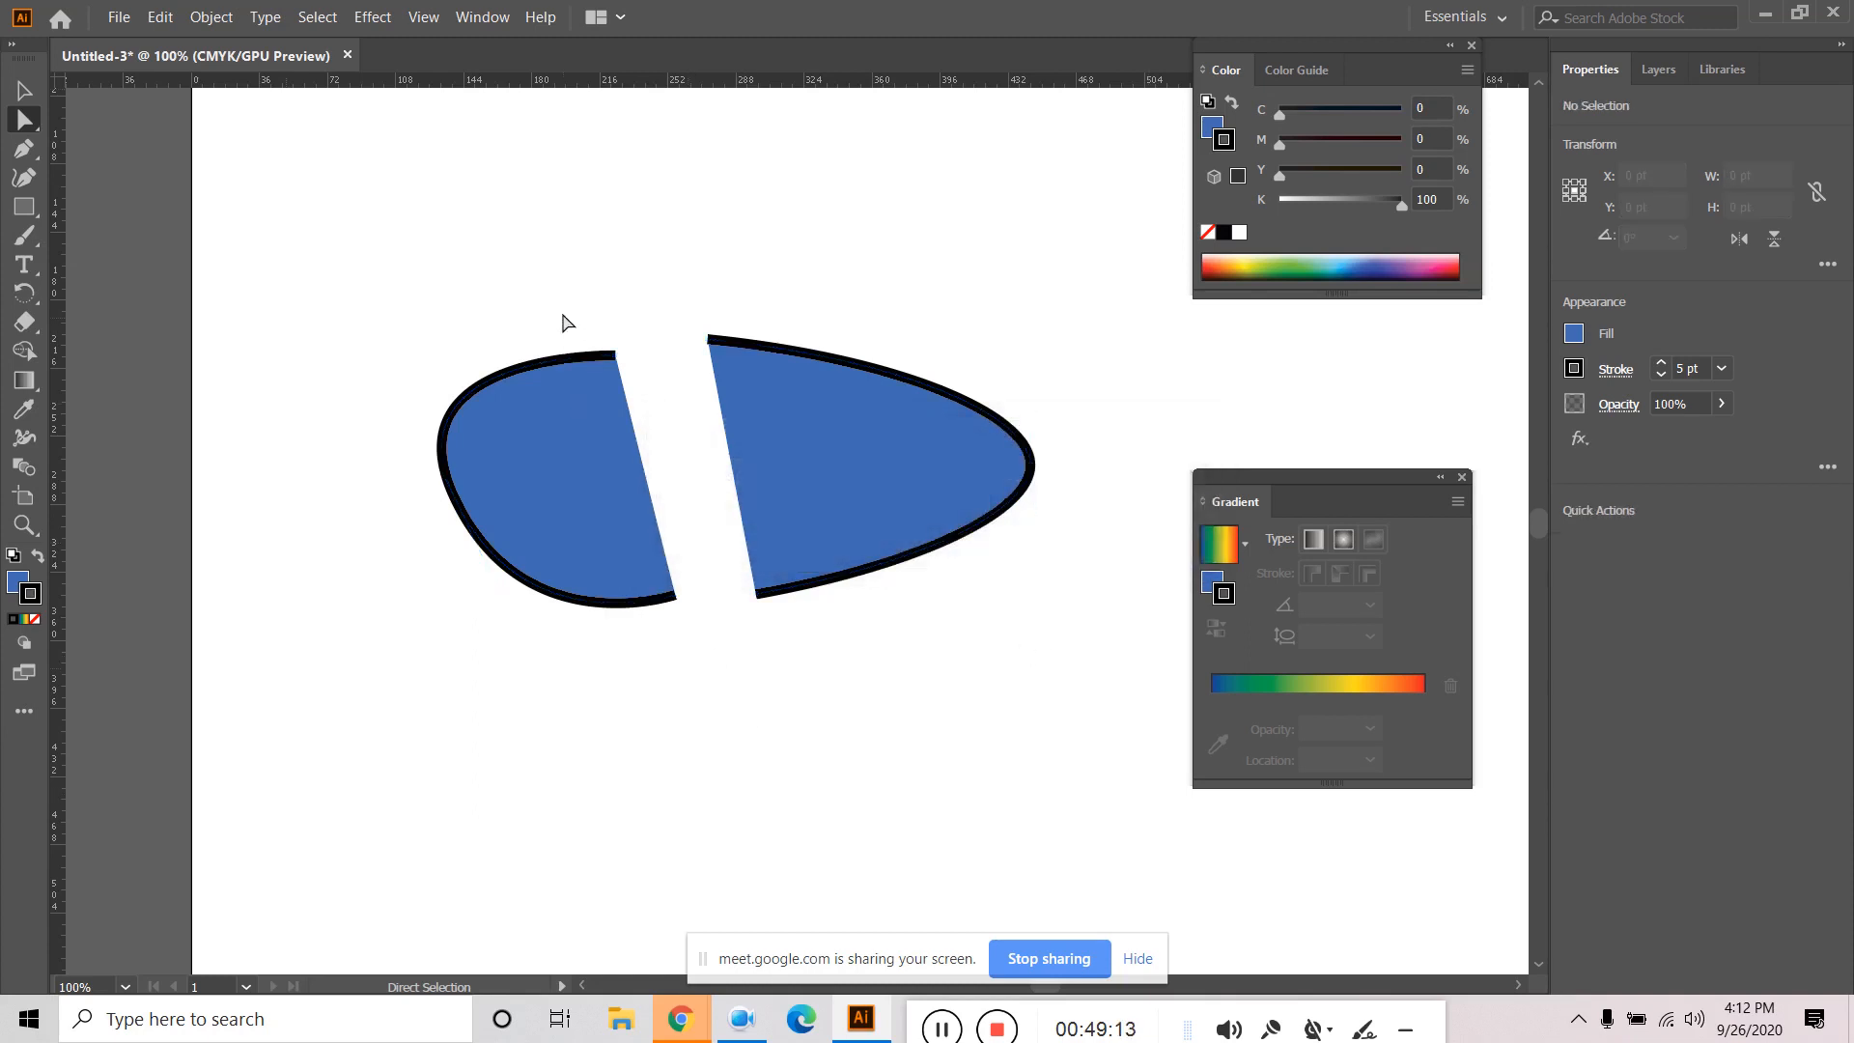
Join the two open endpoints of the left blue half to close it with a straight edge.
{"action": "left_click_drag", "start_coordinate": [560, 299], "coordinate": [688, 640]}
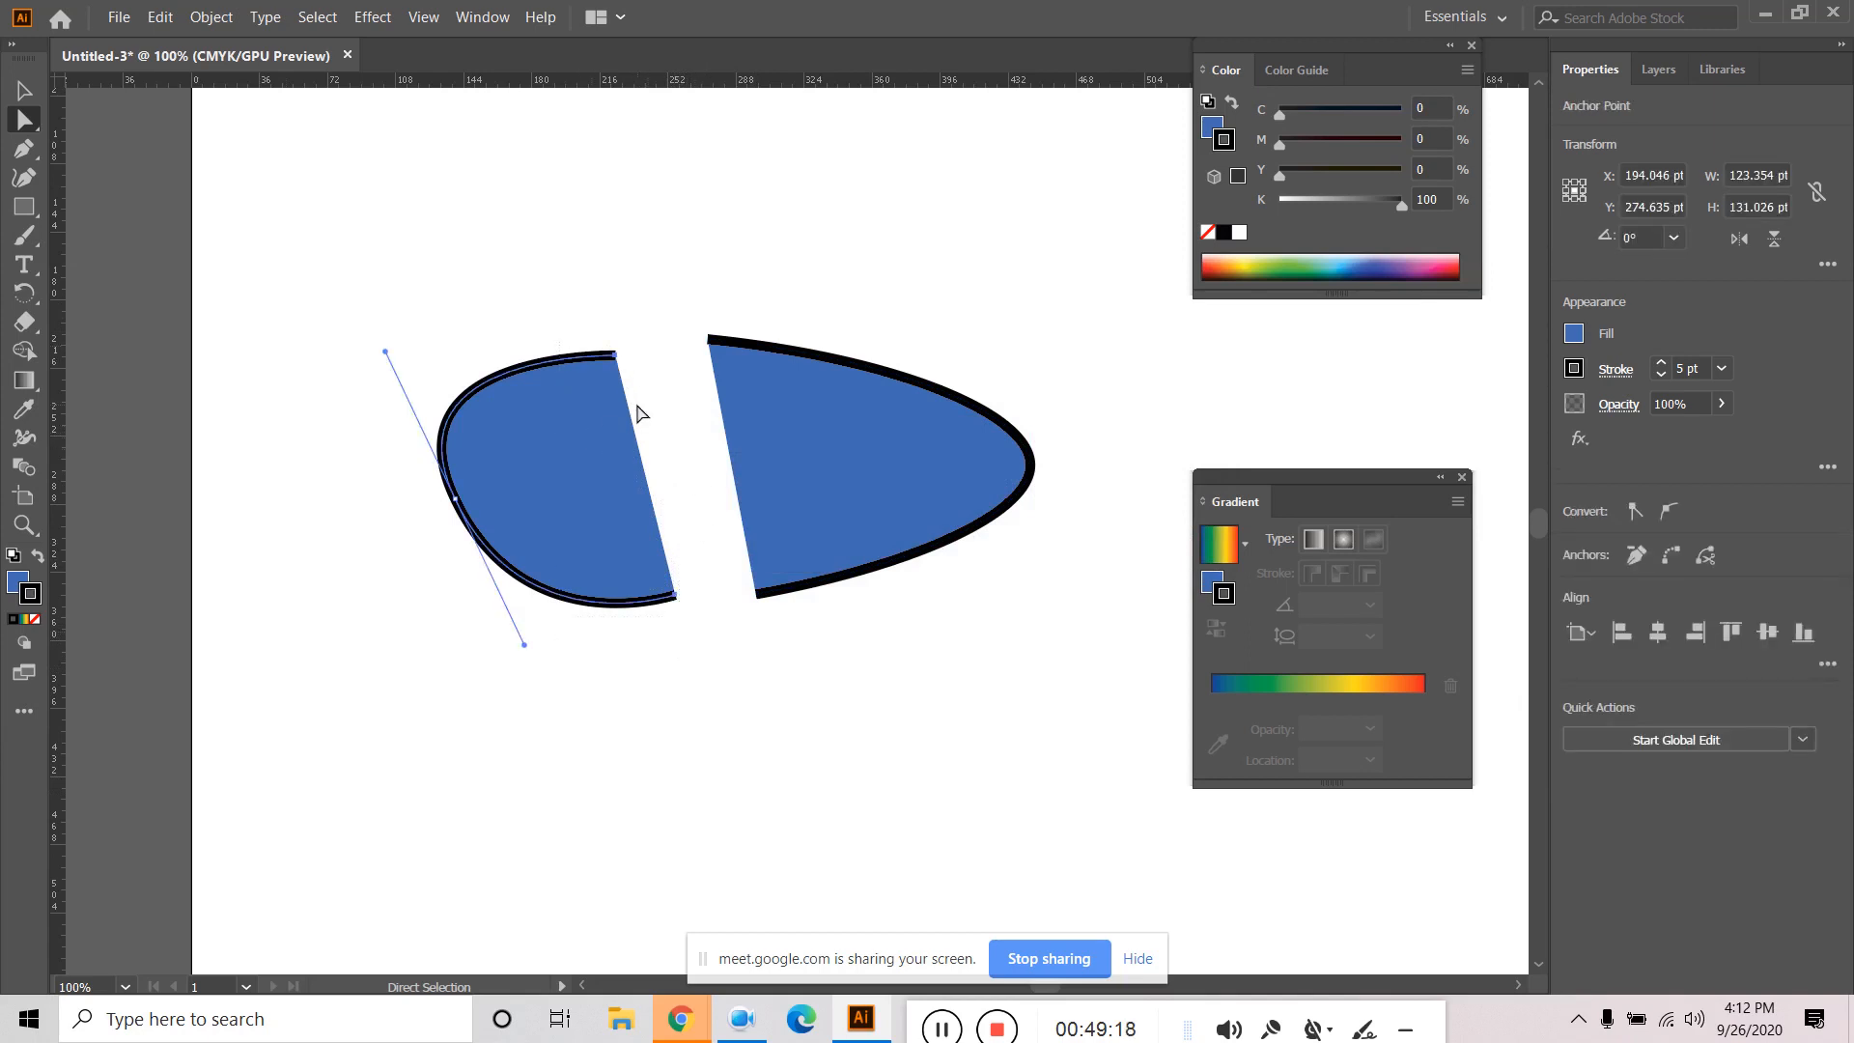
{"action": "left_click", "coordinate": [198, 21]}
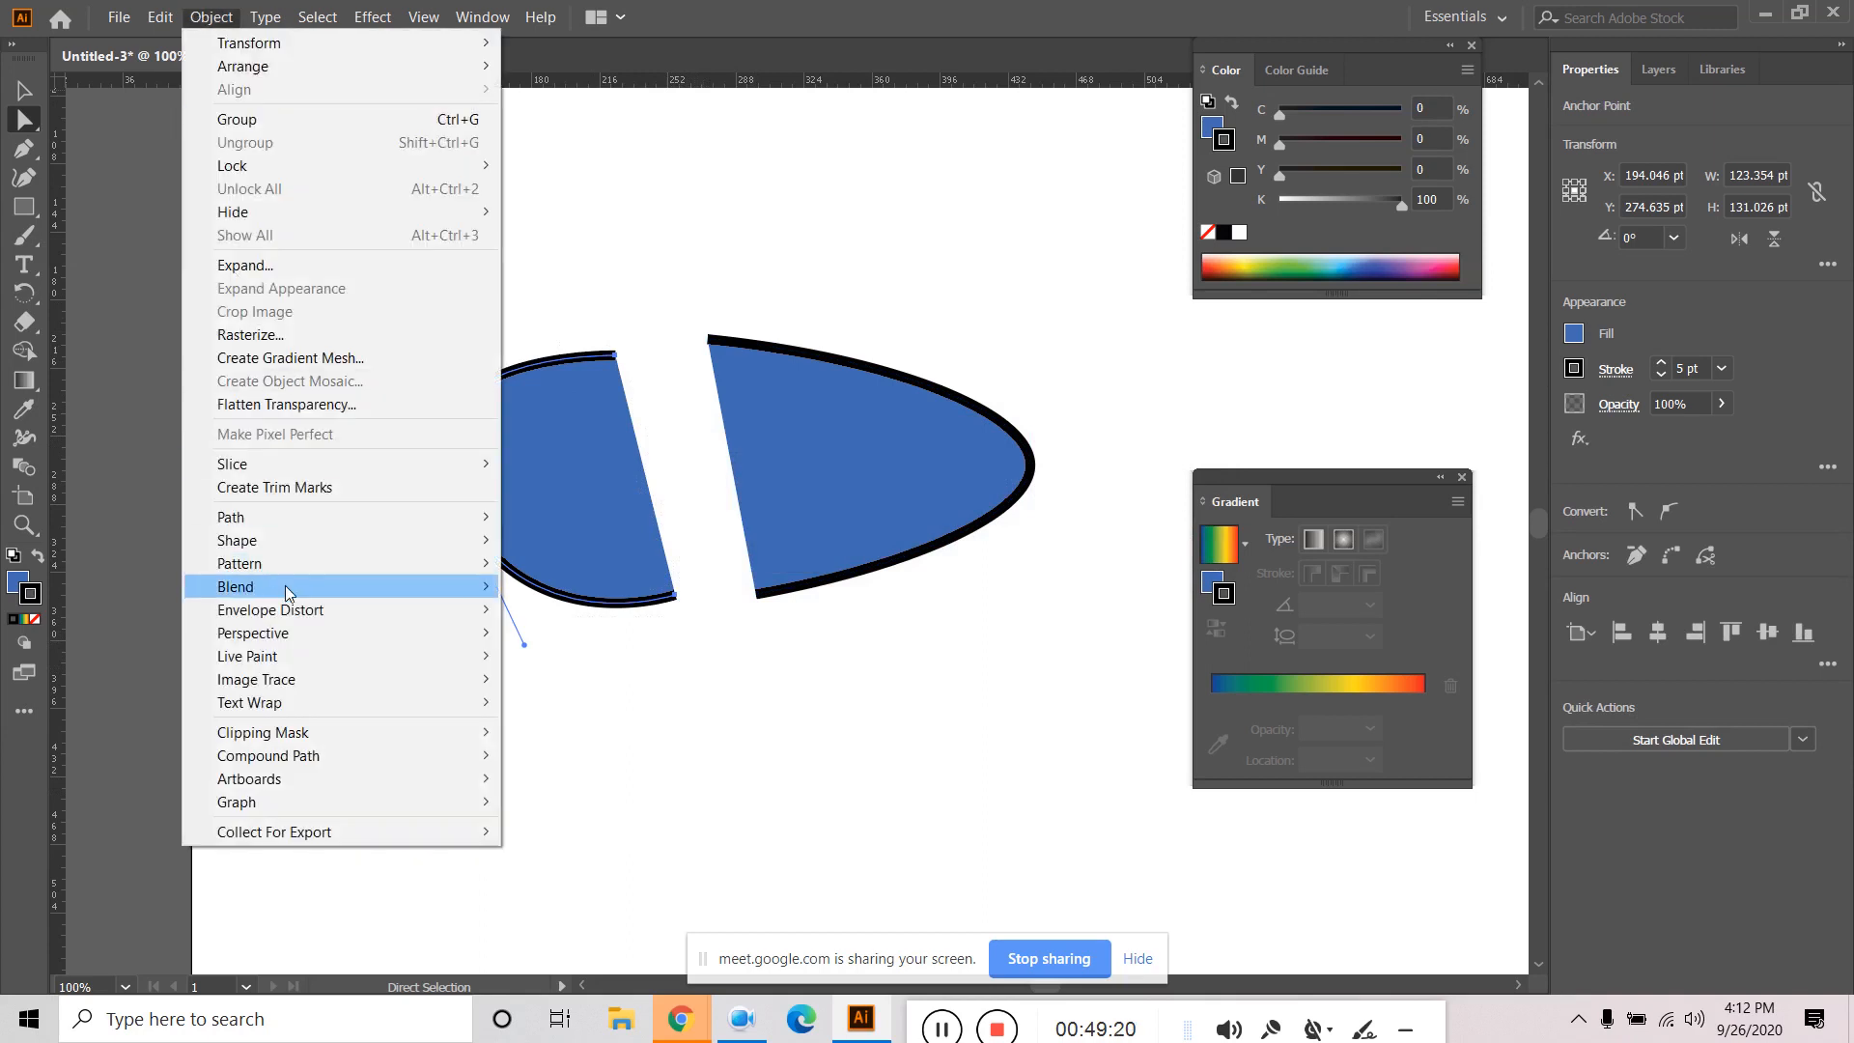
{"action": "mouse_move", "coordinate": [295, 524]}
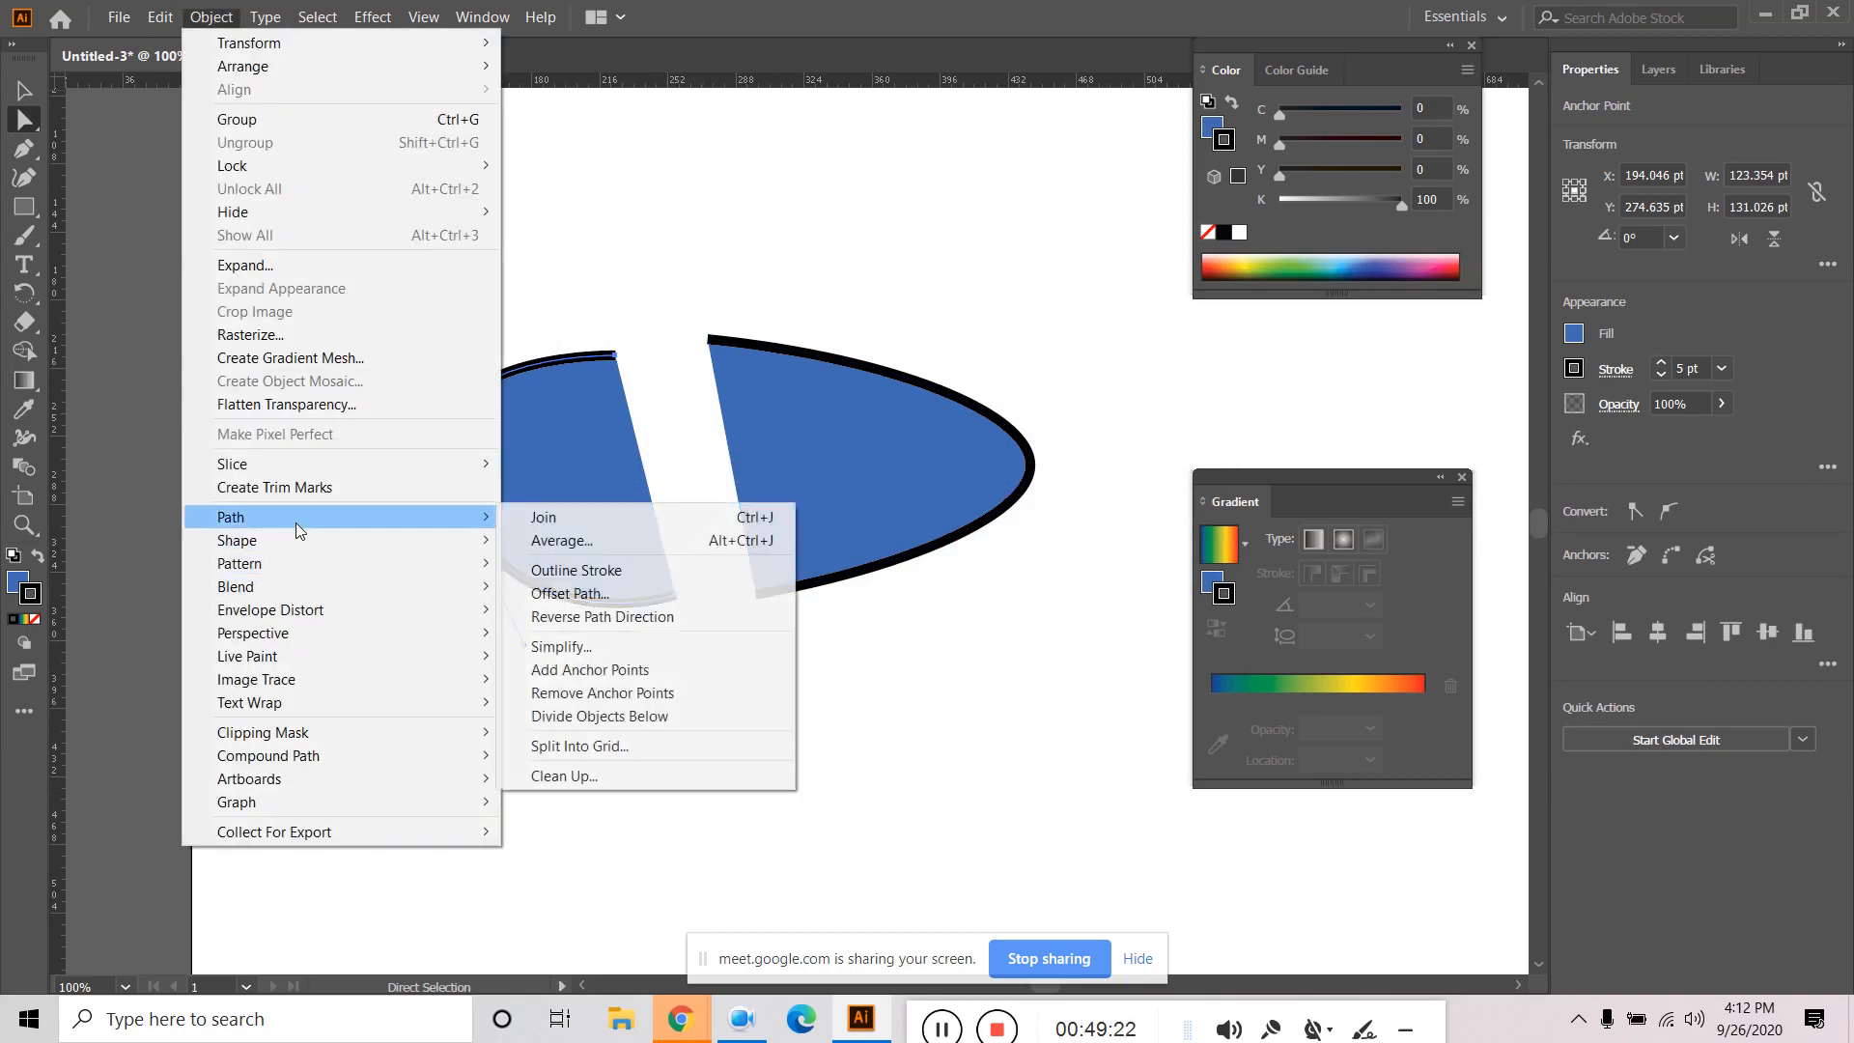
{"action": "left_click", "coordinate": [591, 523]}
{"action": "left_click", "coordinate": [689, 668]}
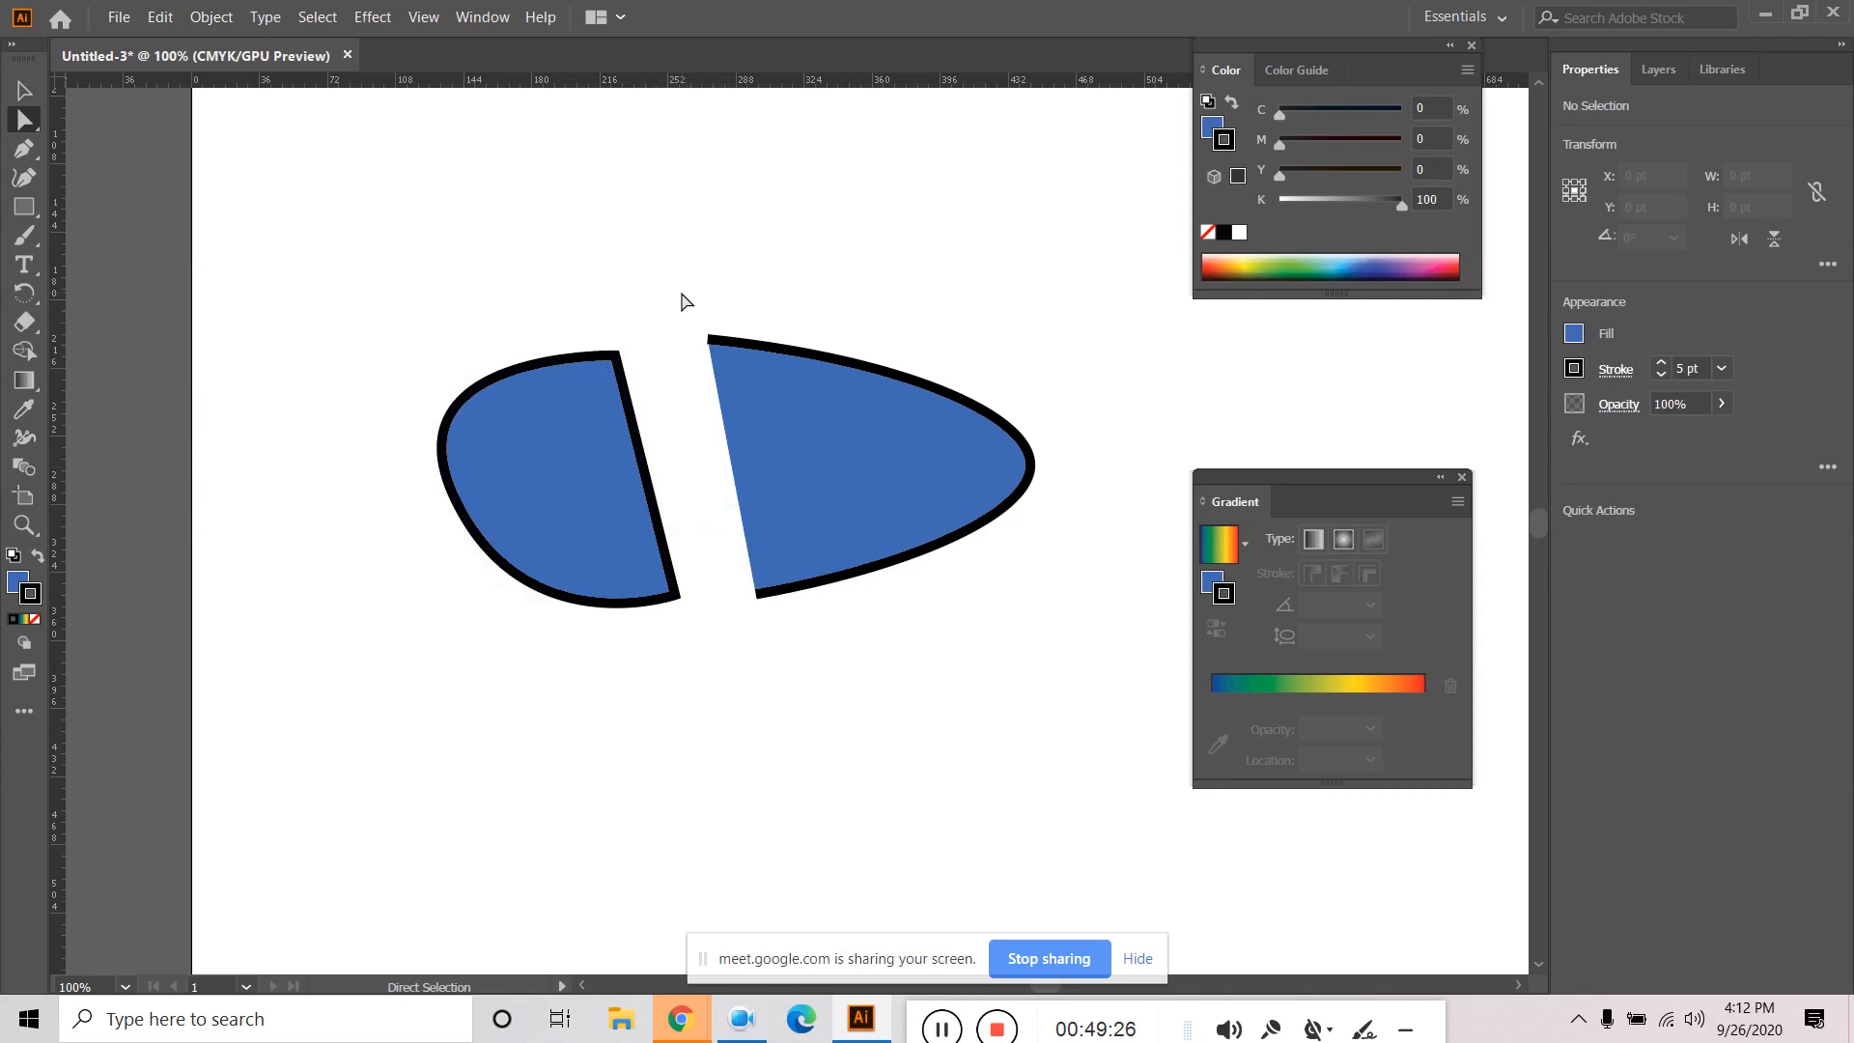
Undo the left half's closing edge and join its upper endpoint diagonally to the right half's lower endpoint.
{"action": "key", "text": "ctrl+z"}
{"action": "left_click_drag", "start_coordinate": [591, 320], "coordinate": [675, 497]}
{"action": "left_click_drag", "start_coordinate": [725, 650], "coordinate": [787, 582]}
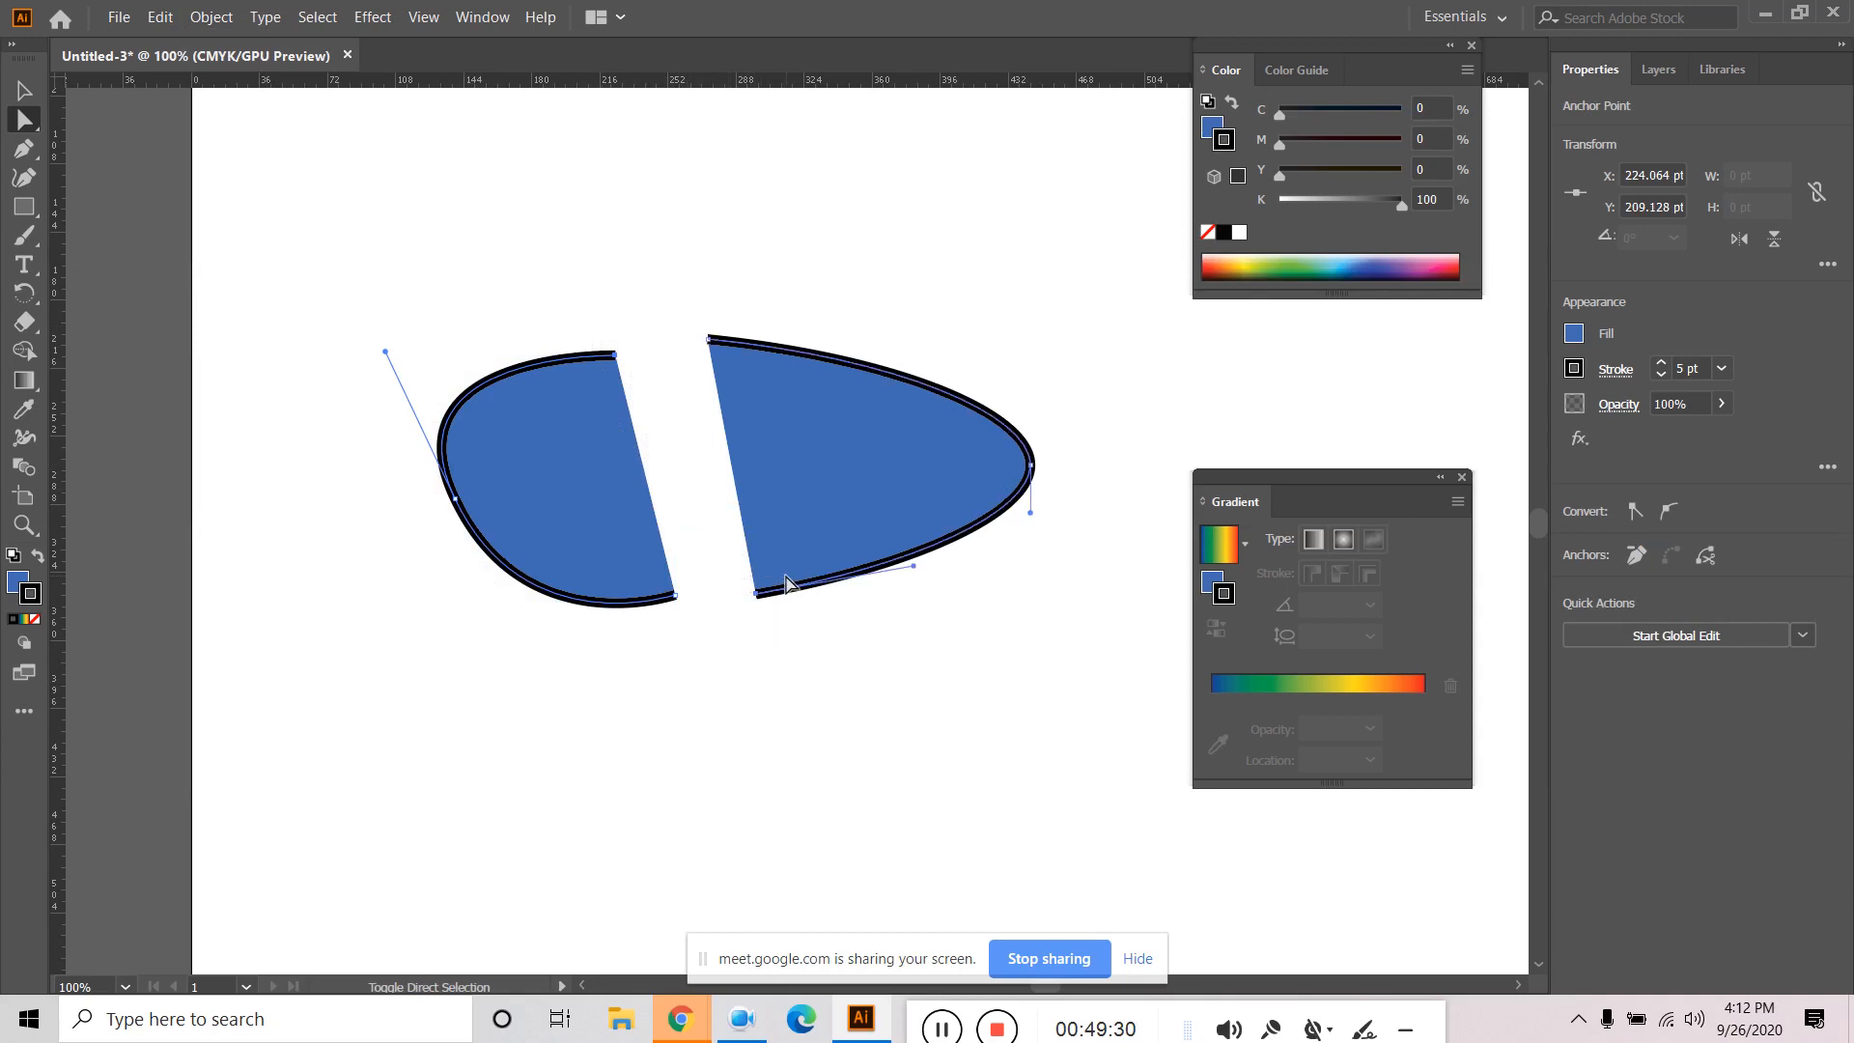
{"action": "left_click", "coordinate": [160, 17]}
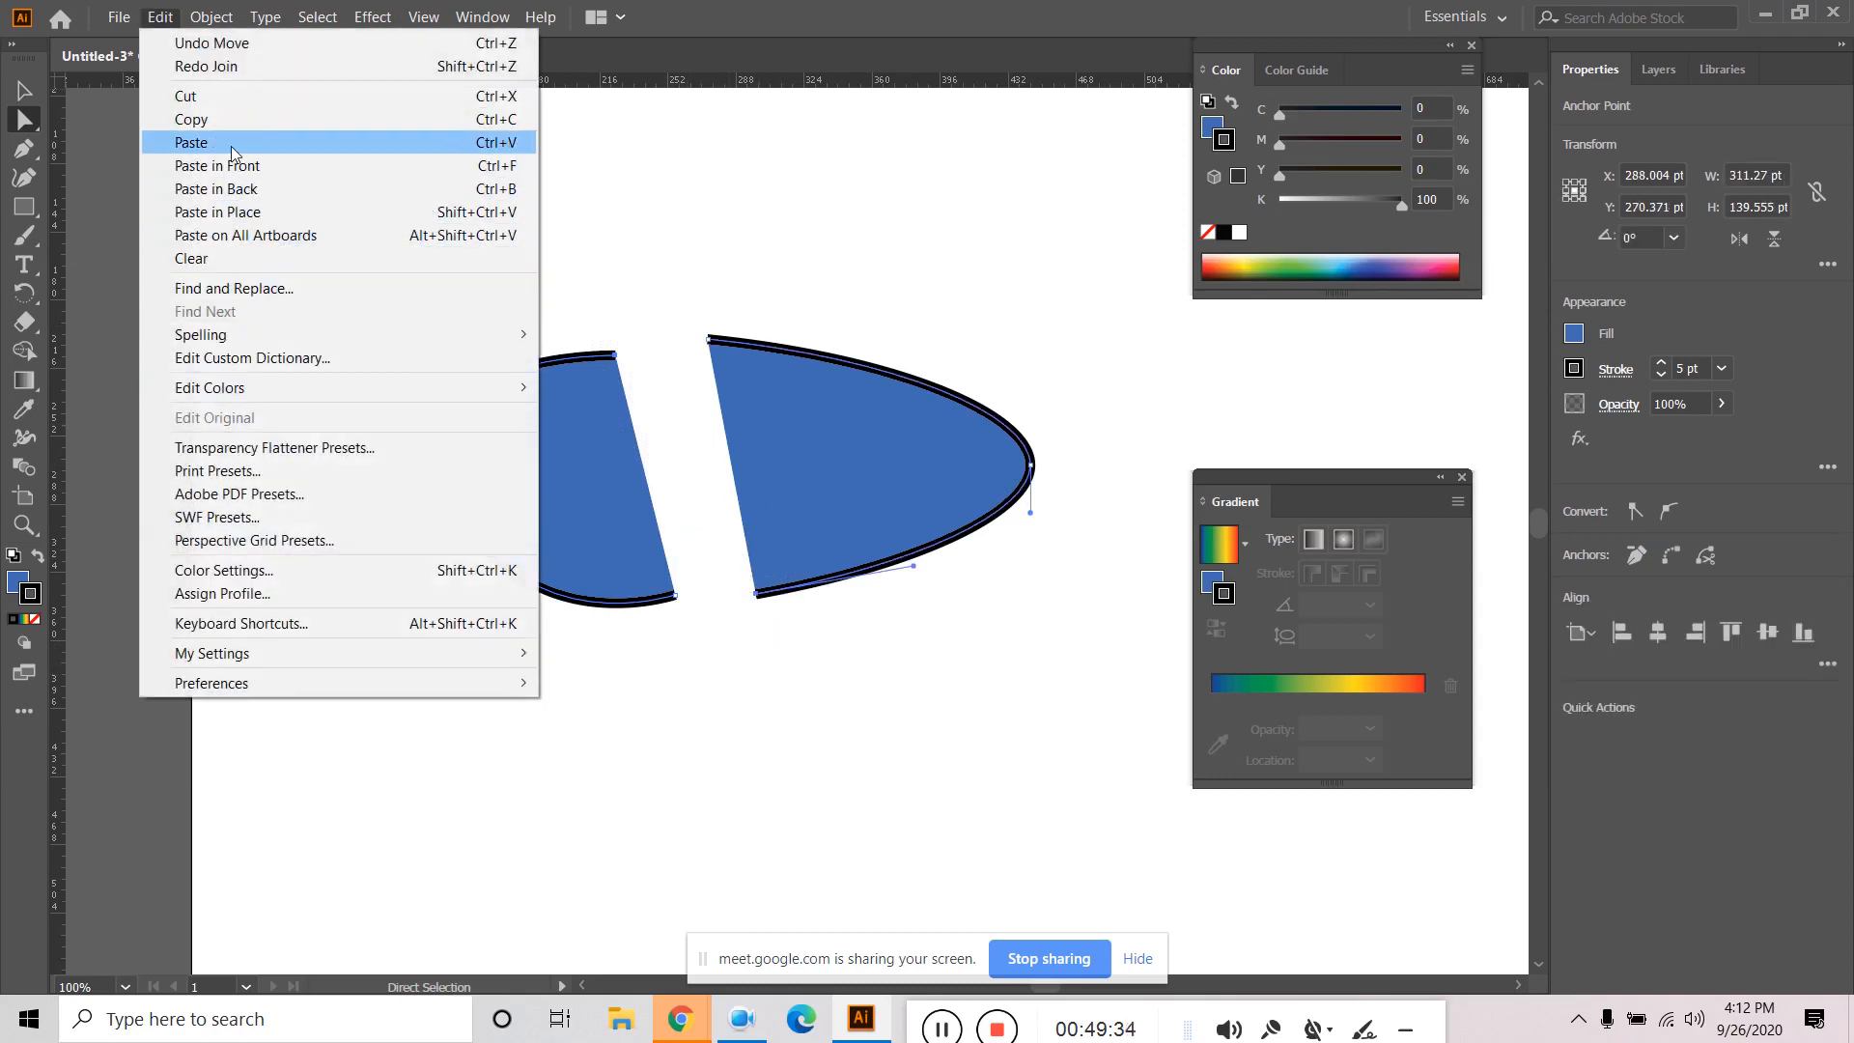
{"action": "mouse_move", "coordinate": [212, 22]}
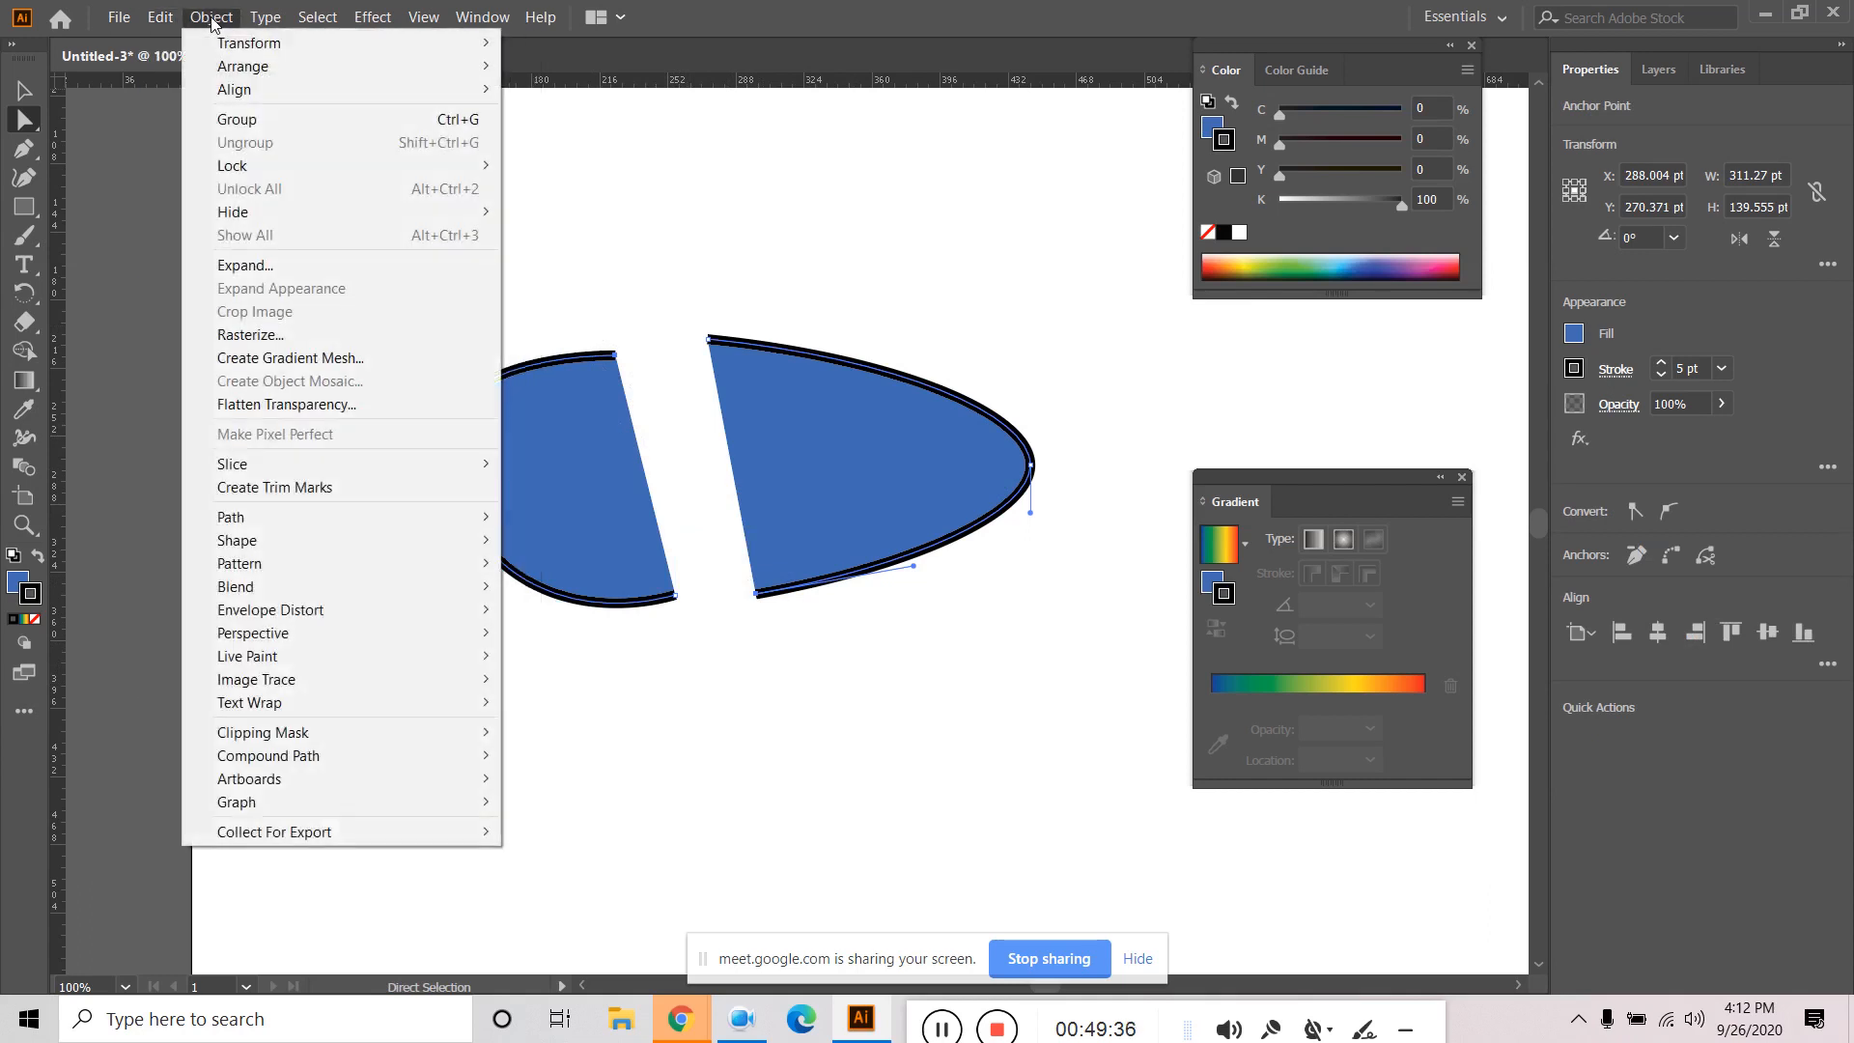
{"action": "mouse_move", "coordinate": [269, 518]}
{"action": "left_click", "coordinate": [646, 516]}
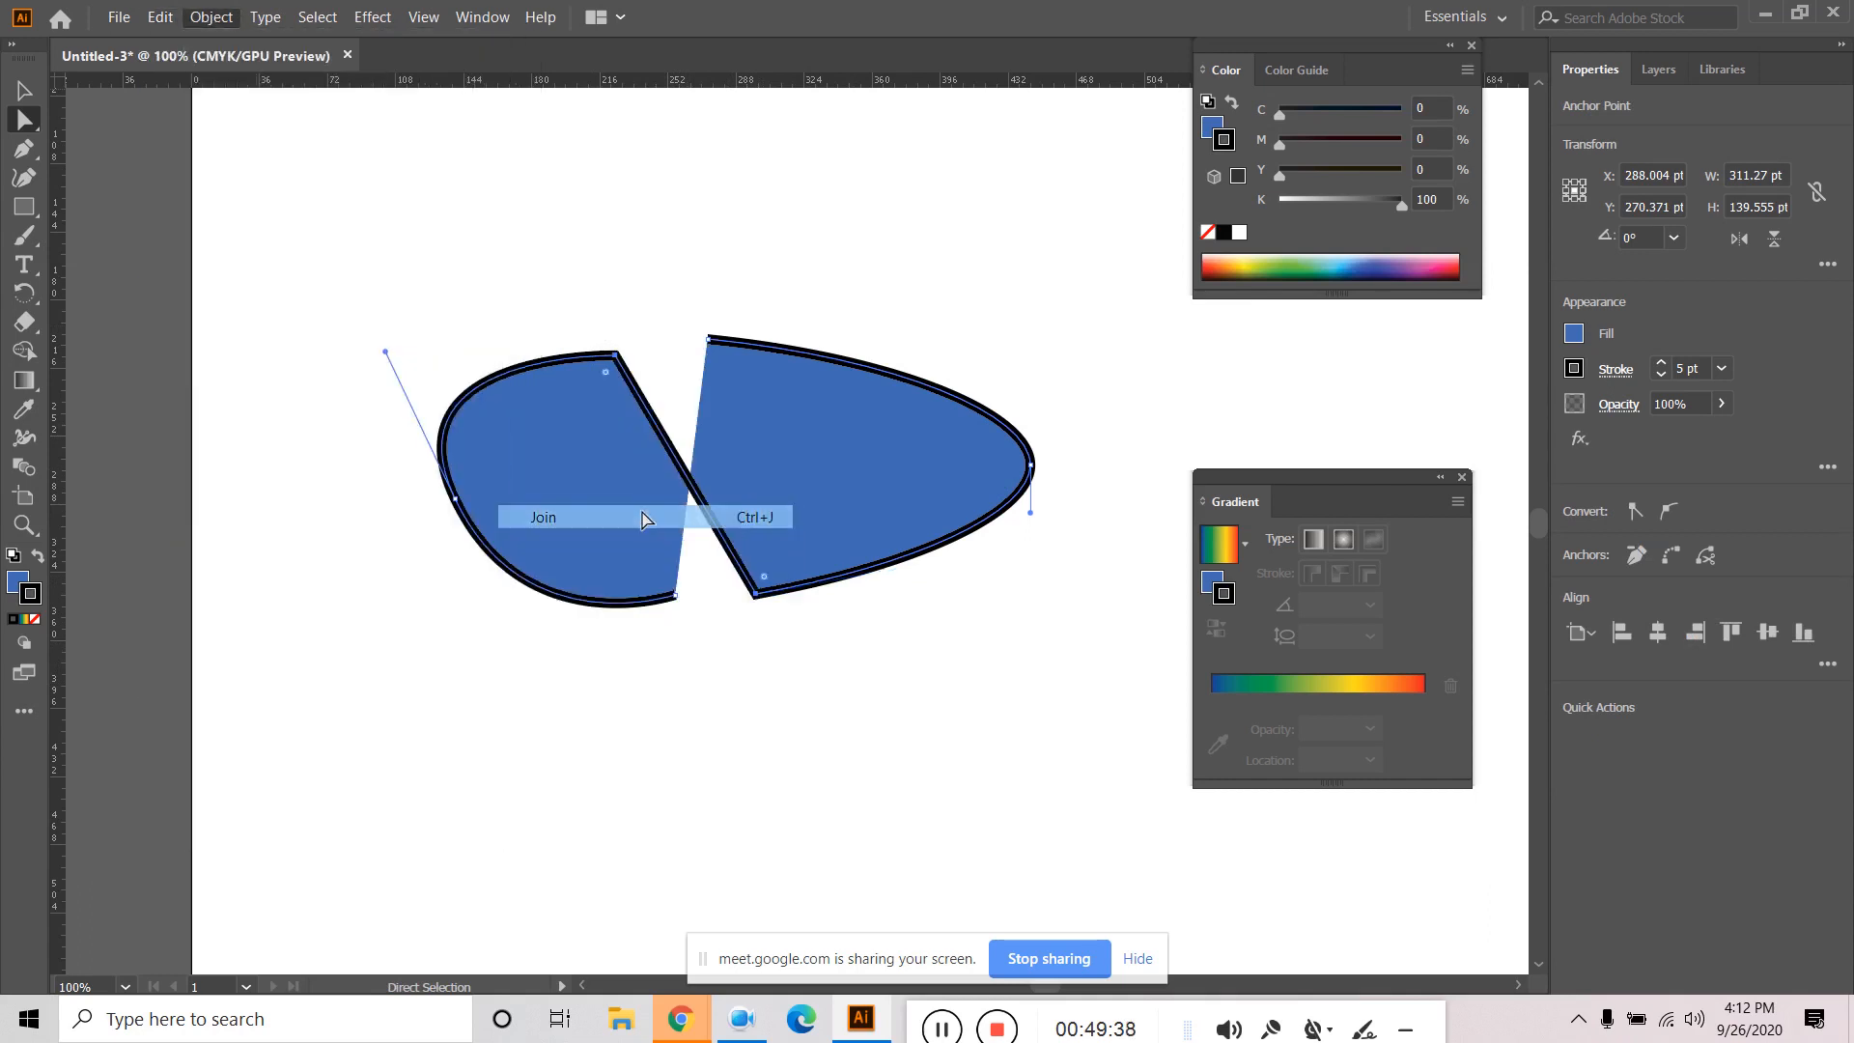
{"action": "left_click", "coordinate": [882, 824]}
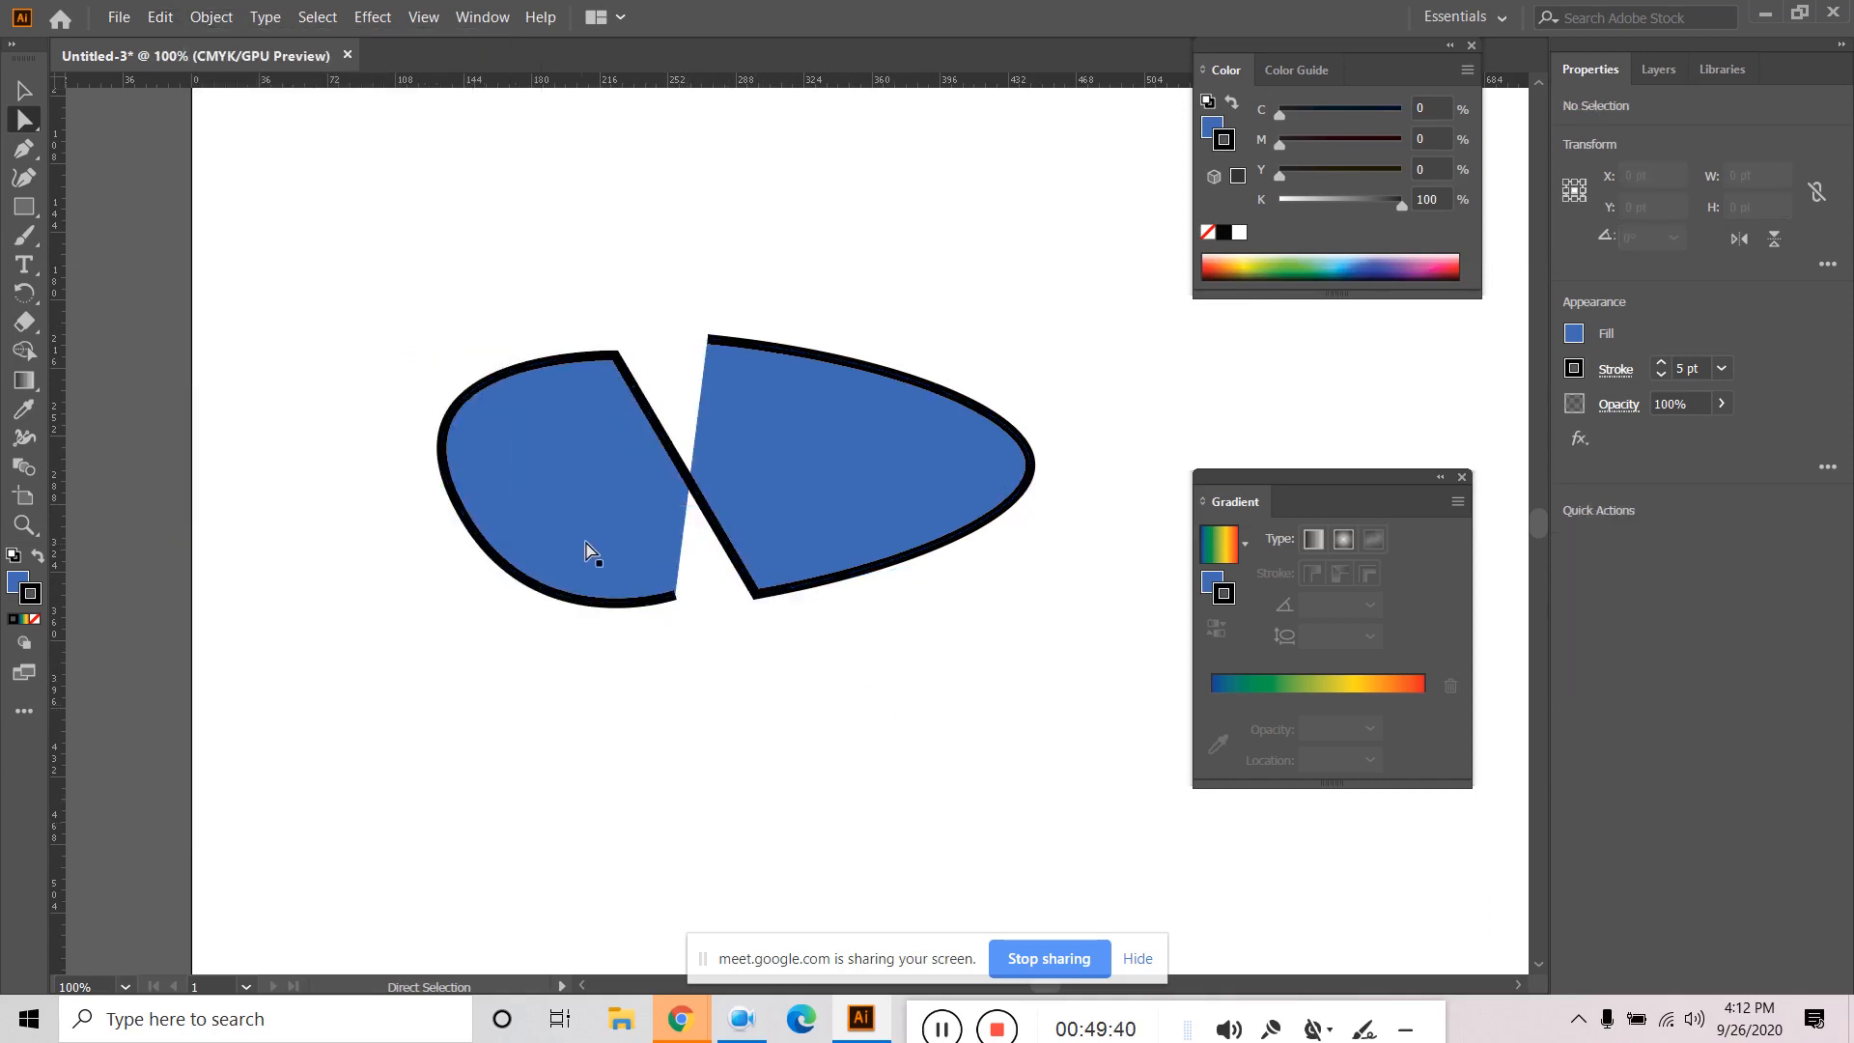
Join the left half's lower endpoint to the right half's upper endpoint so the two connecting edges cross.
{"action": "left_click_drag", "start_coordinate": [688, 361], "coordinate": [688, 639]}
{"action": "left_click_drag", "start_coordinate": [639, 302], "coordinate": [737, 630]}
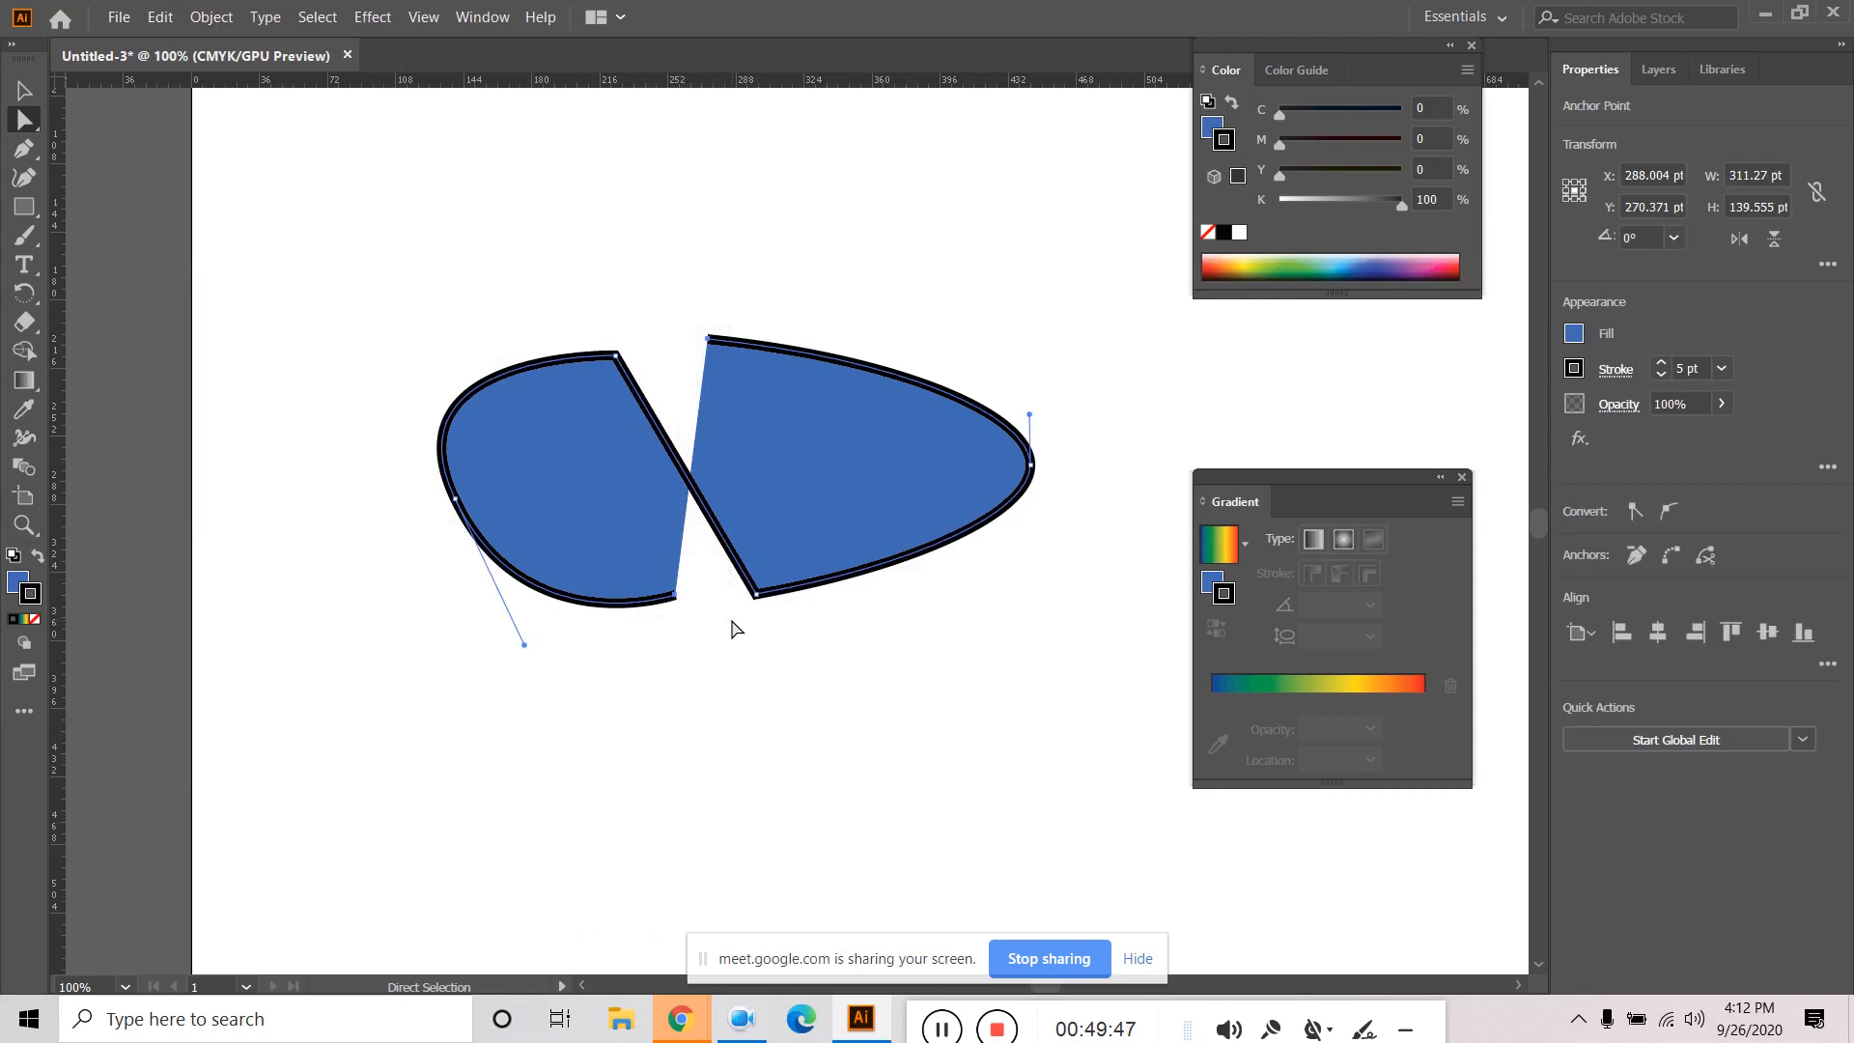
{"action": "left_click", "coordinate": [221, 21]}
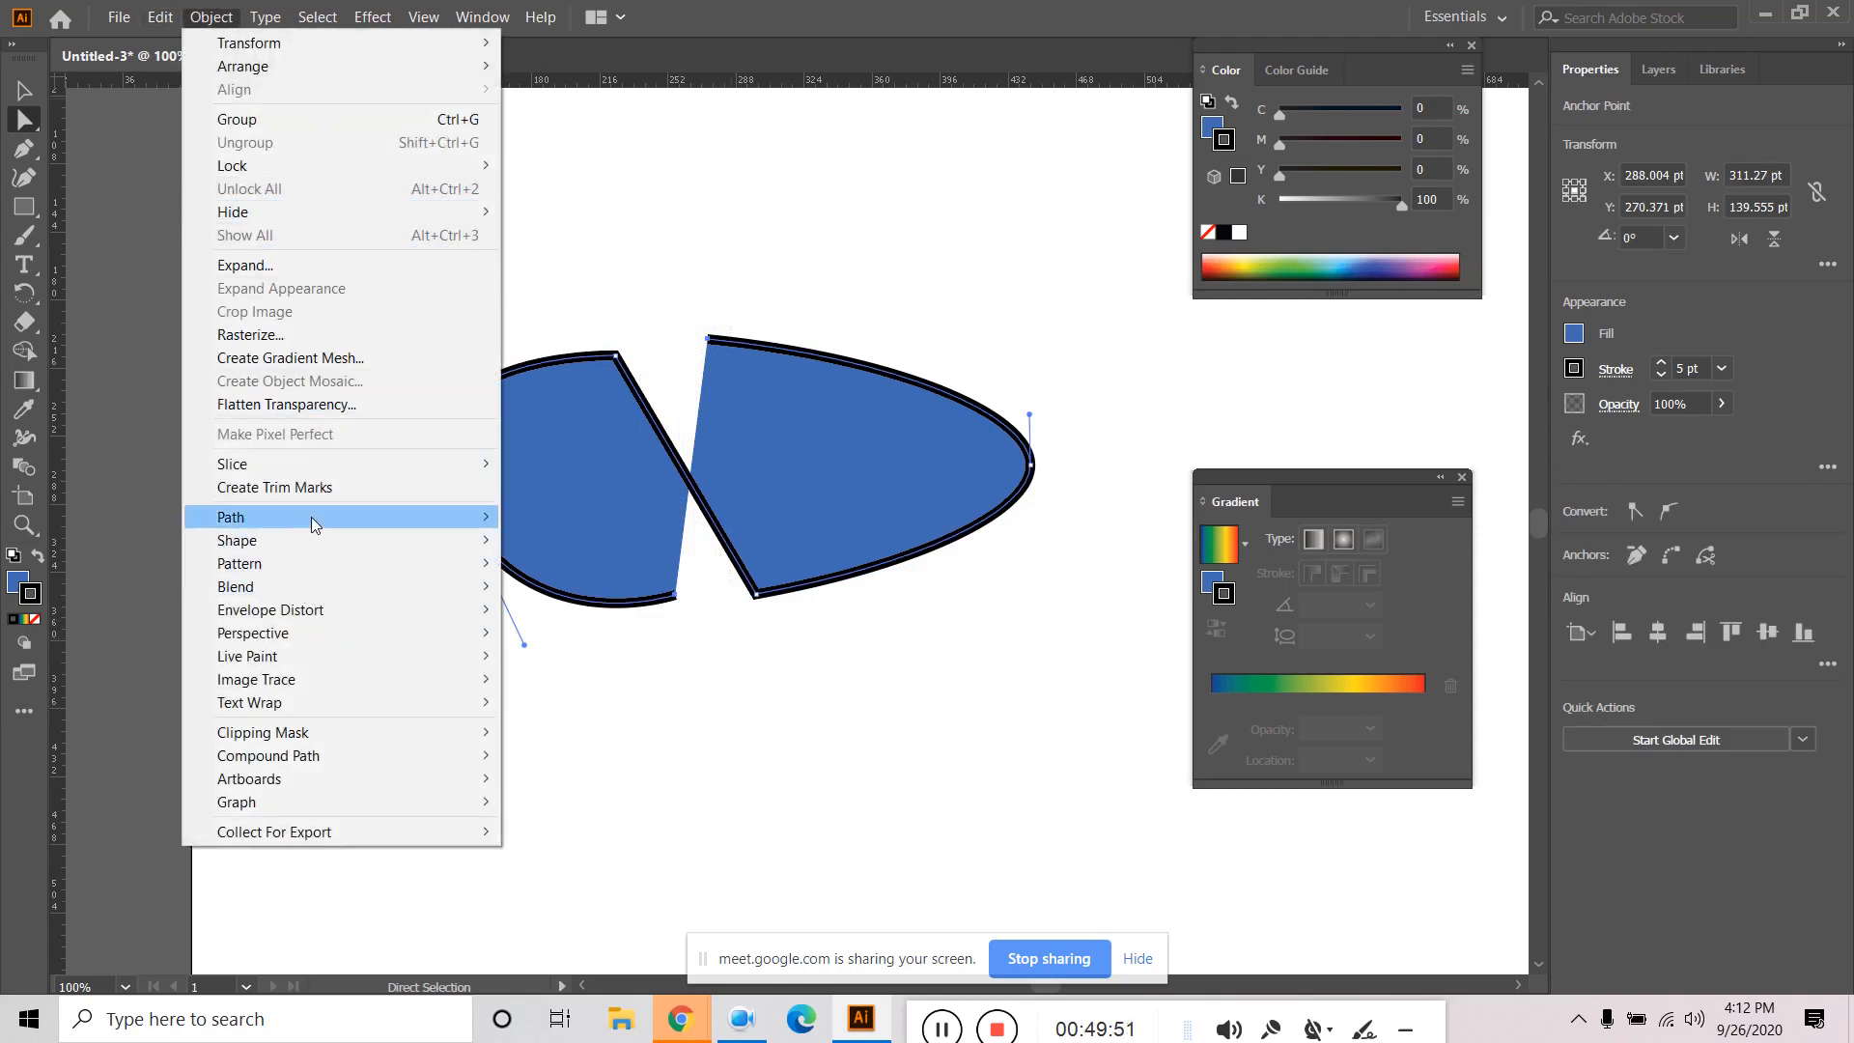
{"action": "mouse_move", "coordinate": [328, 513]}
{"action": "left_click", "coordinate": [587, 517]}
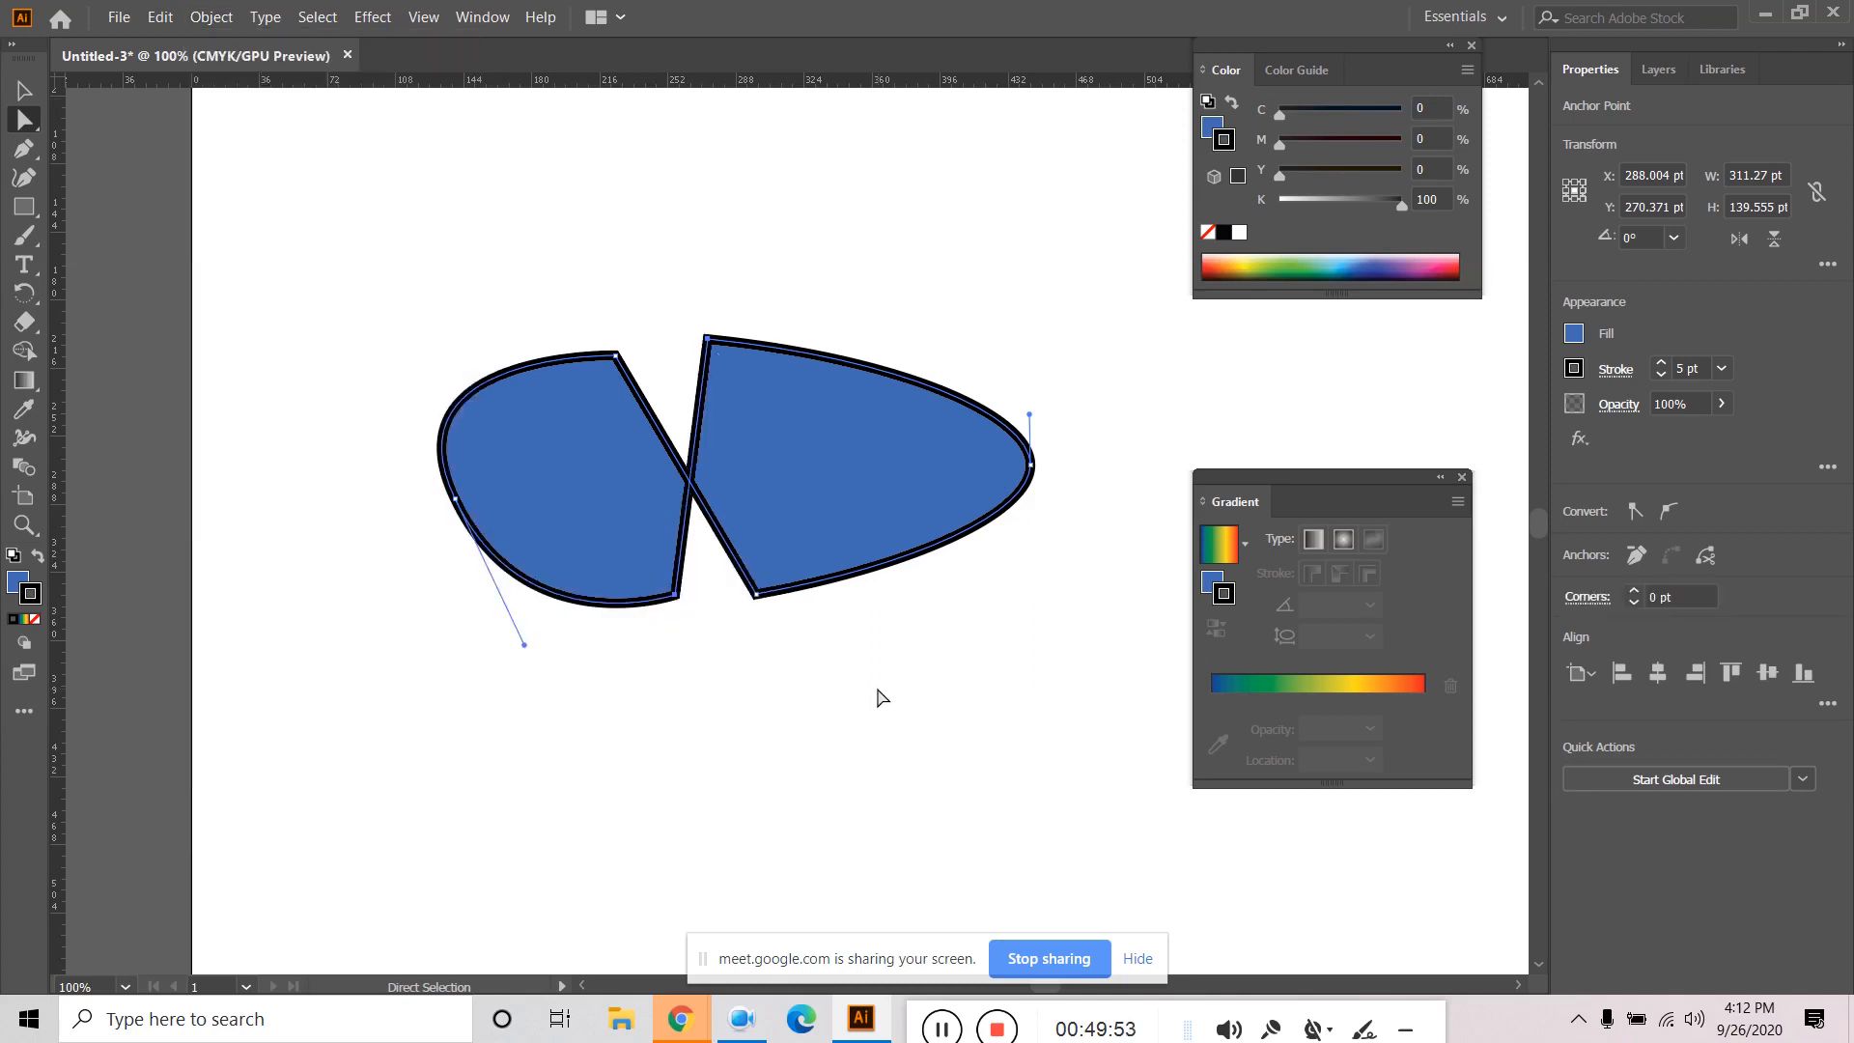
{"action": "left_click", "coordinate": [963, 749]}
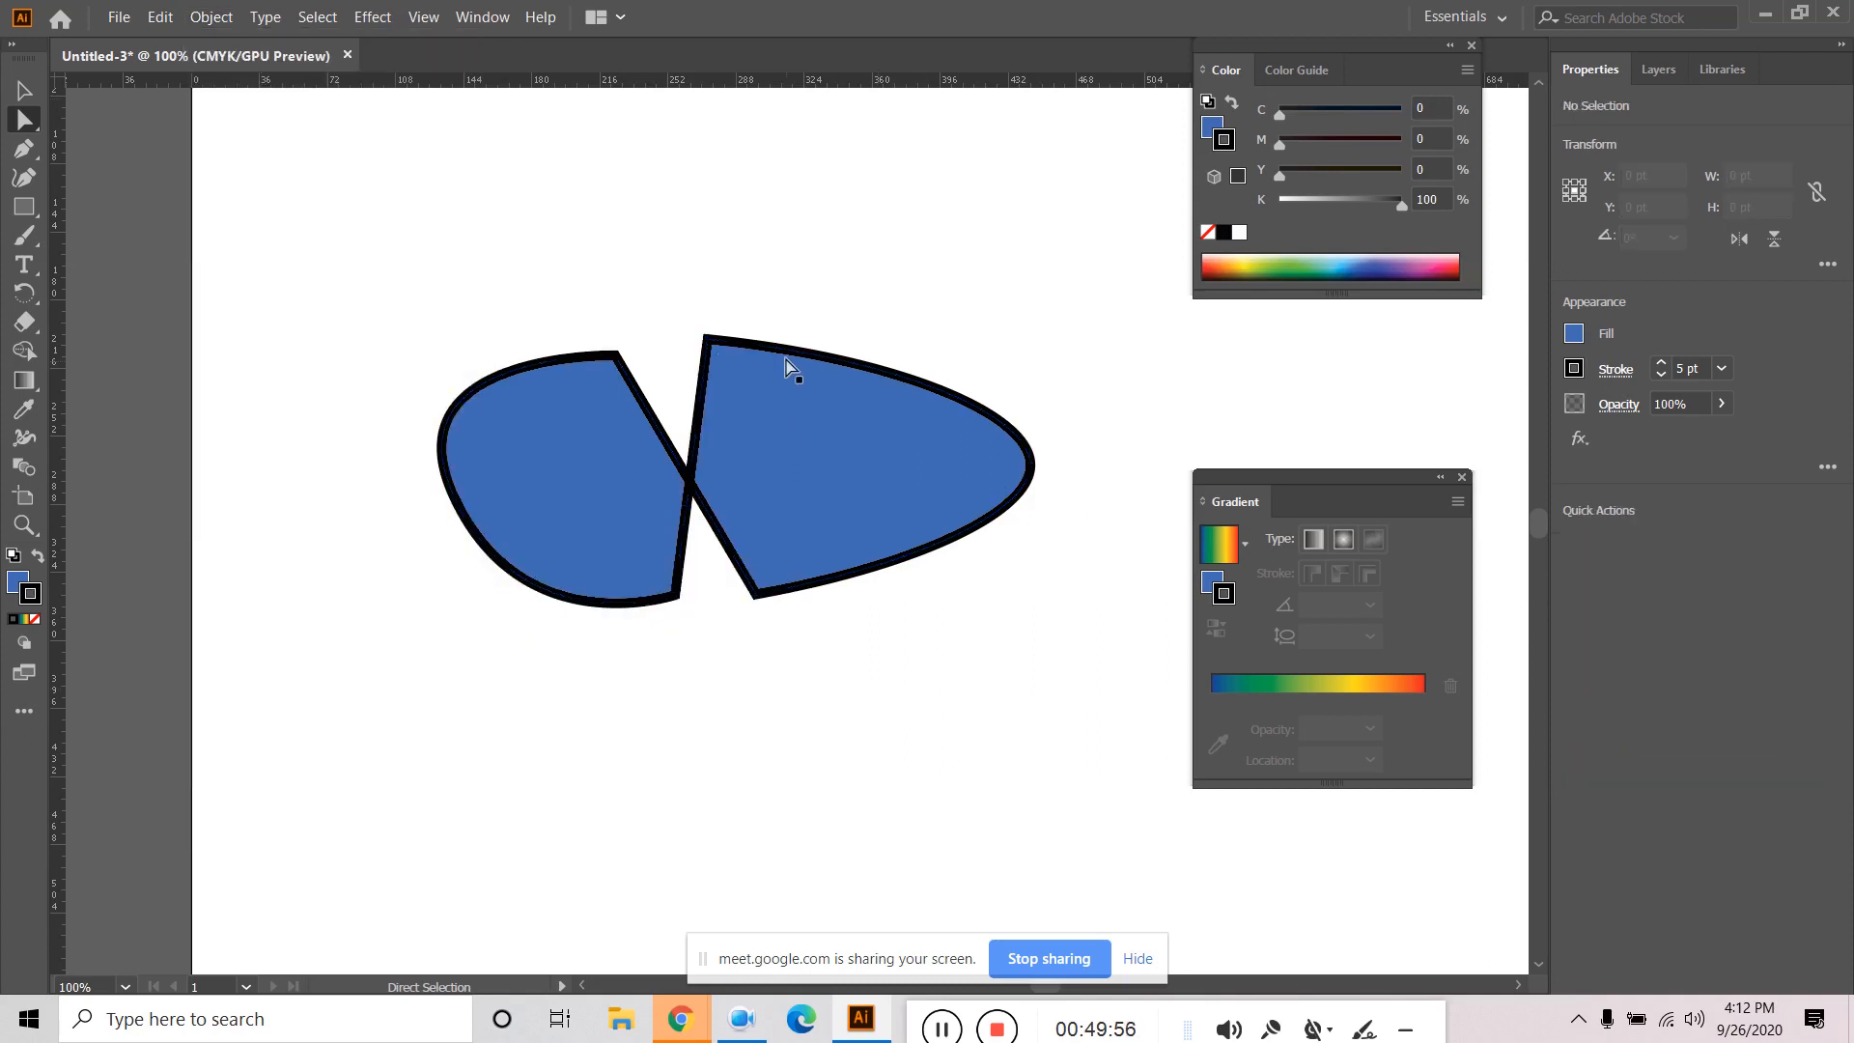
Delete the entire joined blue shape from the artboard.
{"action": "left_click_drag", "start_coordinate": [422, 263], "coordinate": [933, 679]}
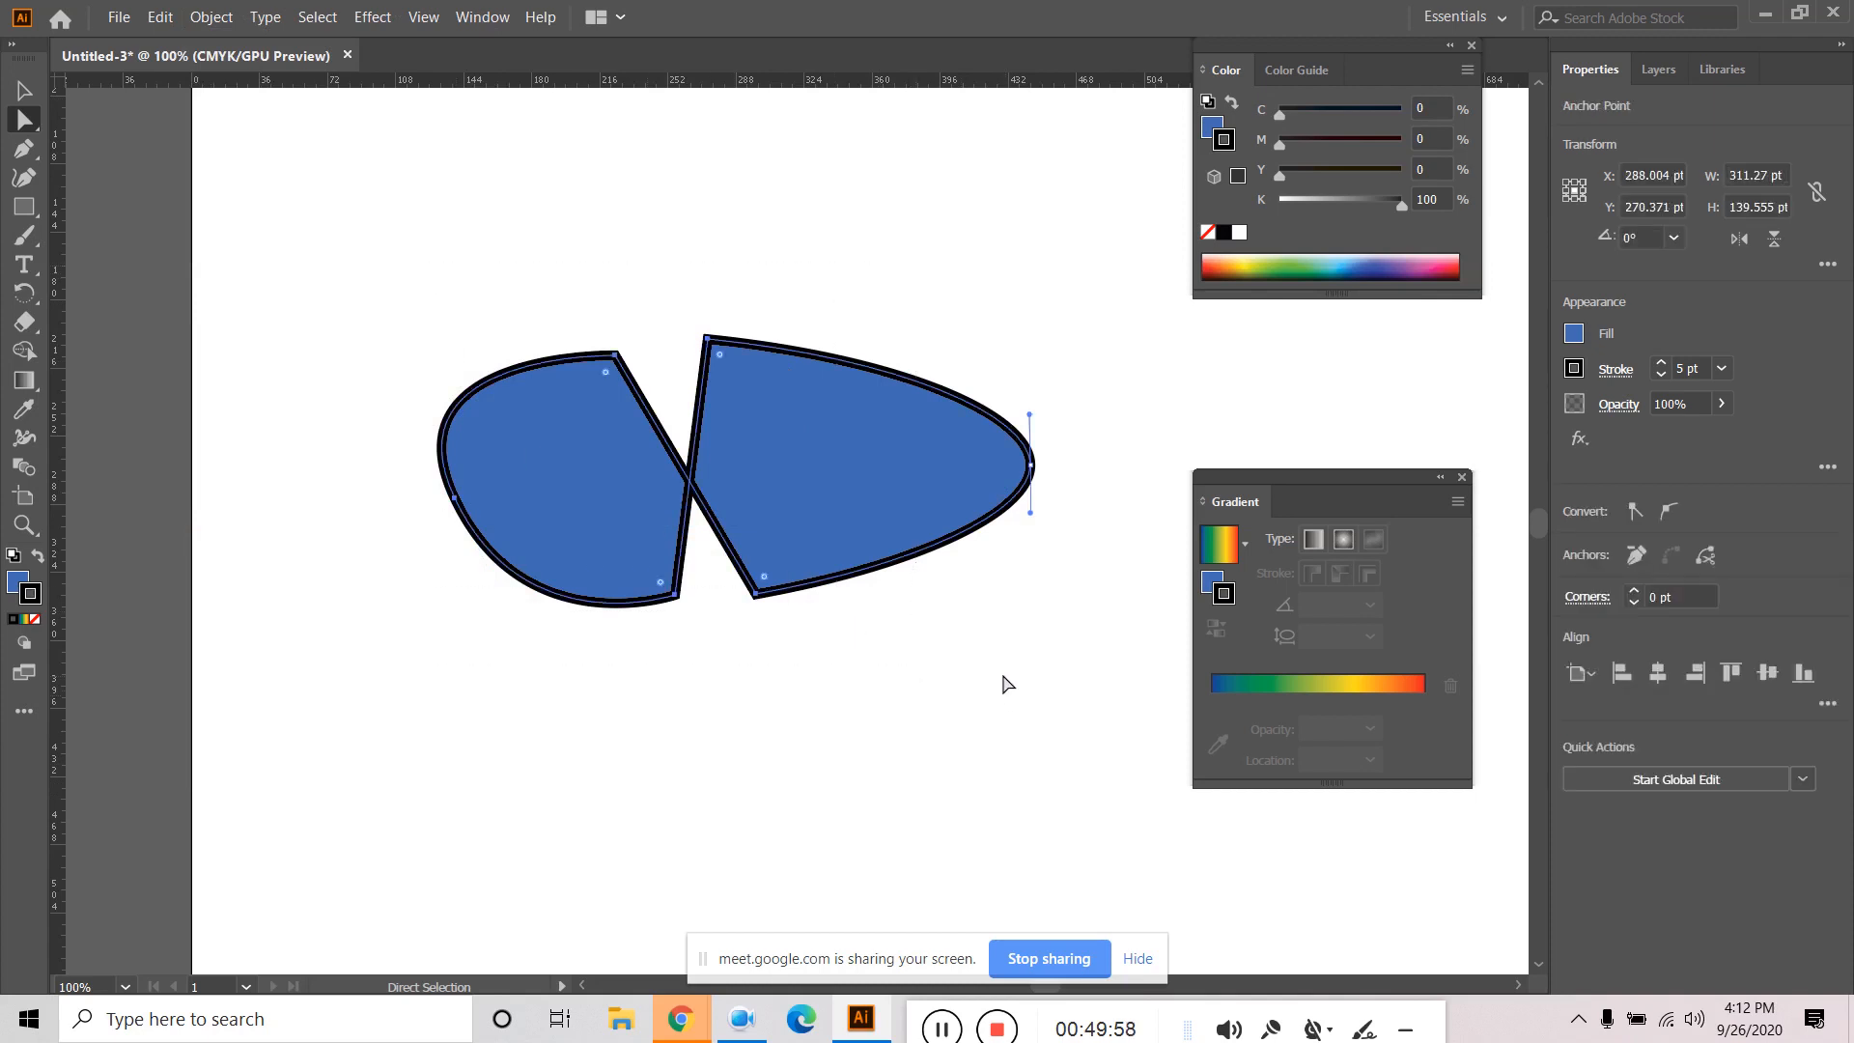
{"action": "key", "text": "Delete"}
{"action": "key", "text": "Delete"}
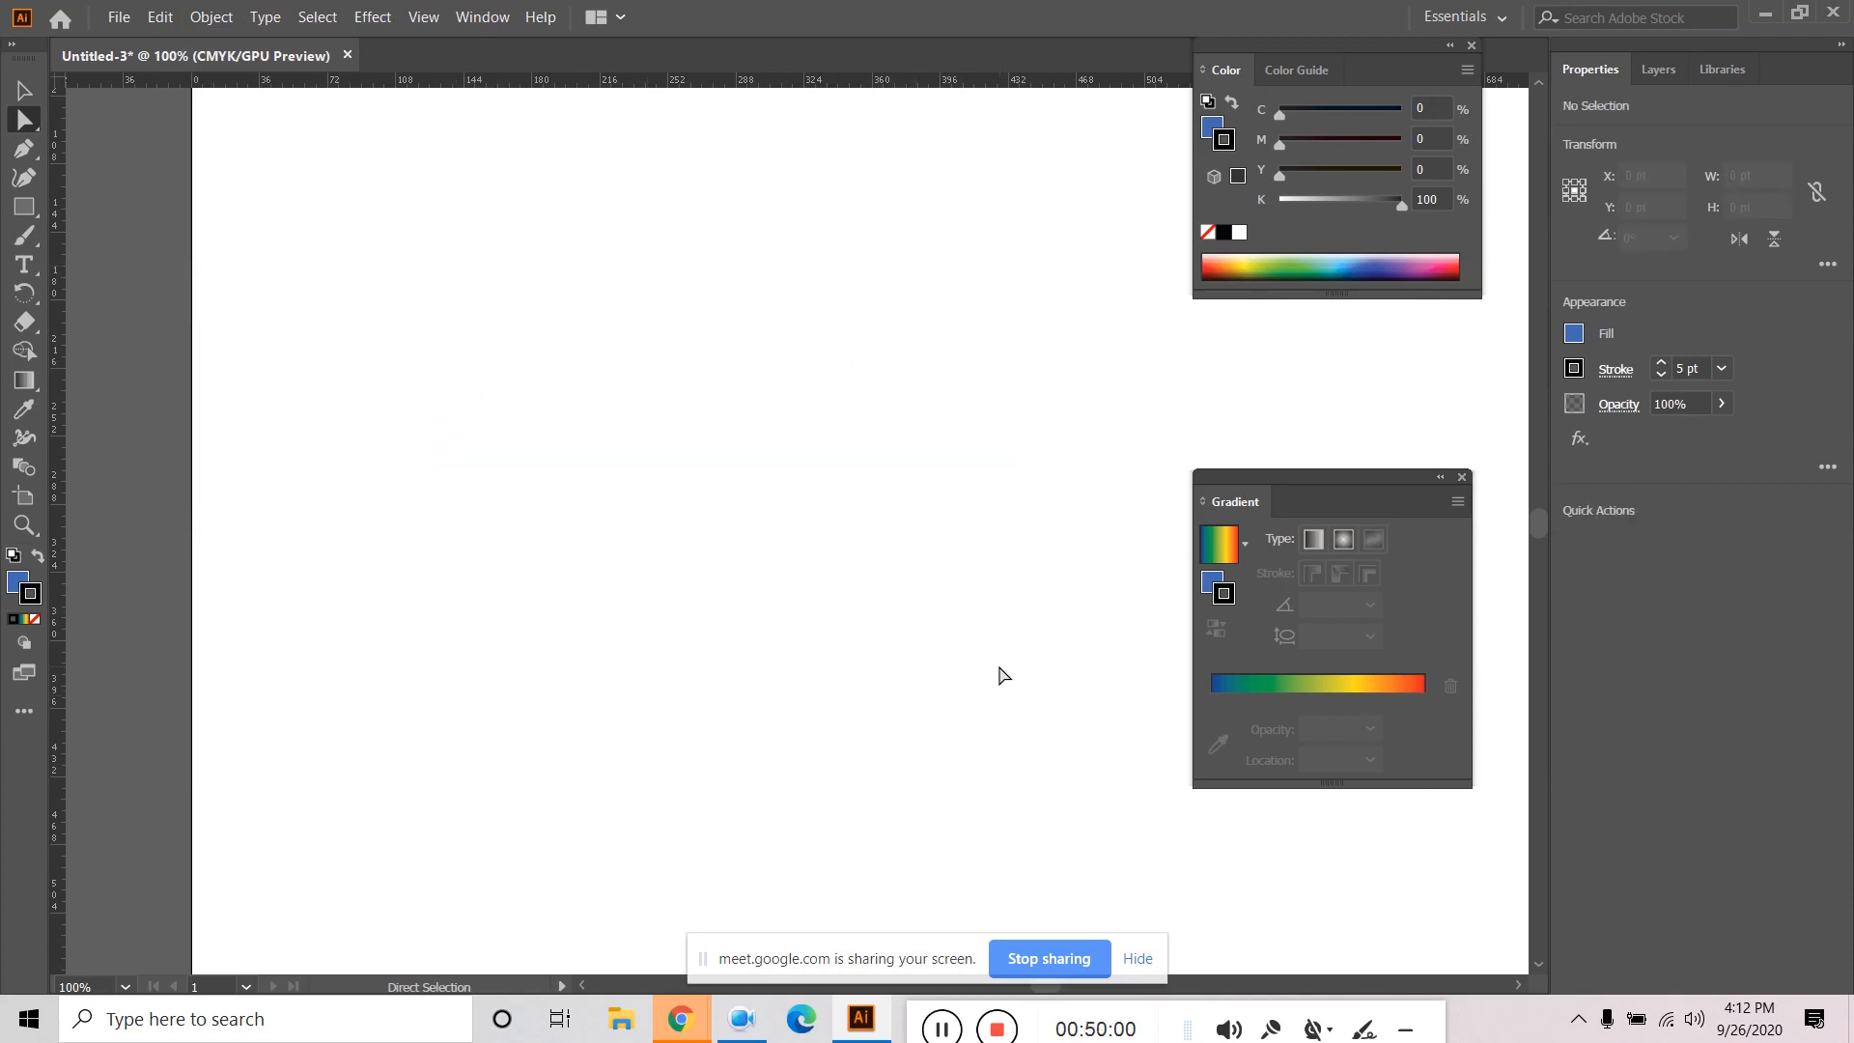
{"action": "left_click", "coordinate": [932, 1031]}
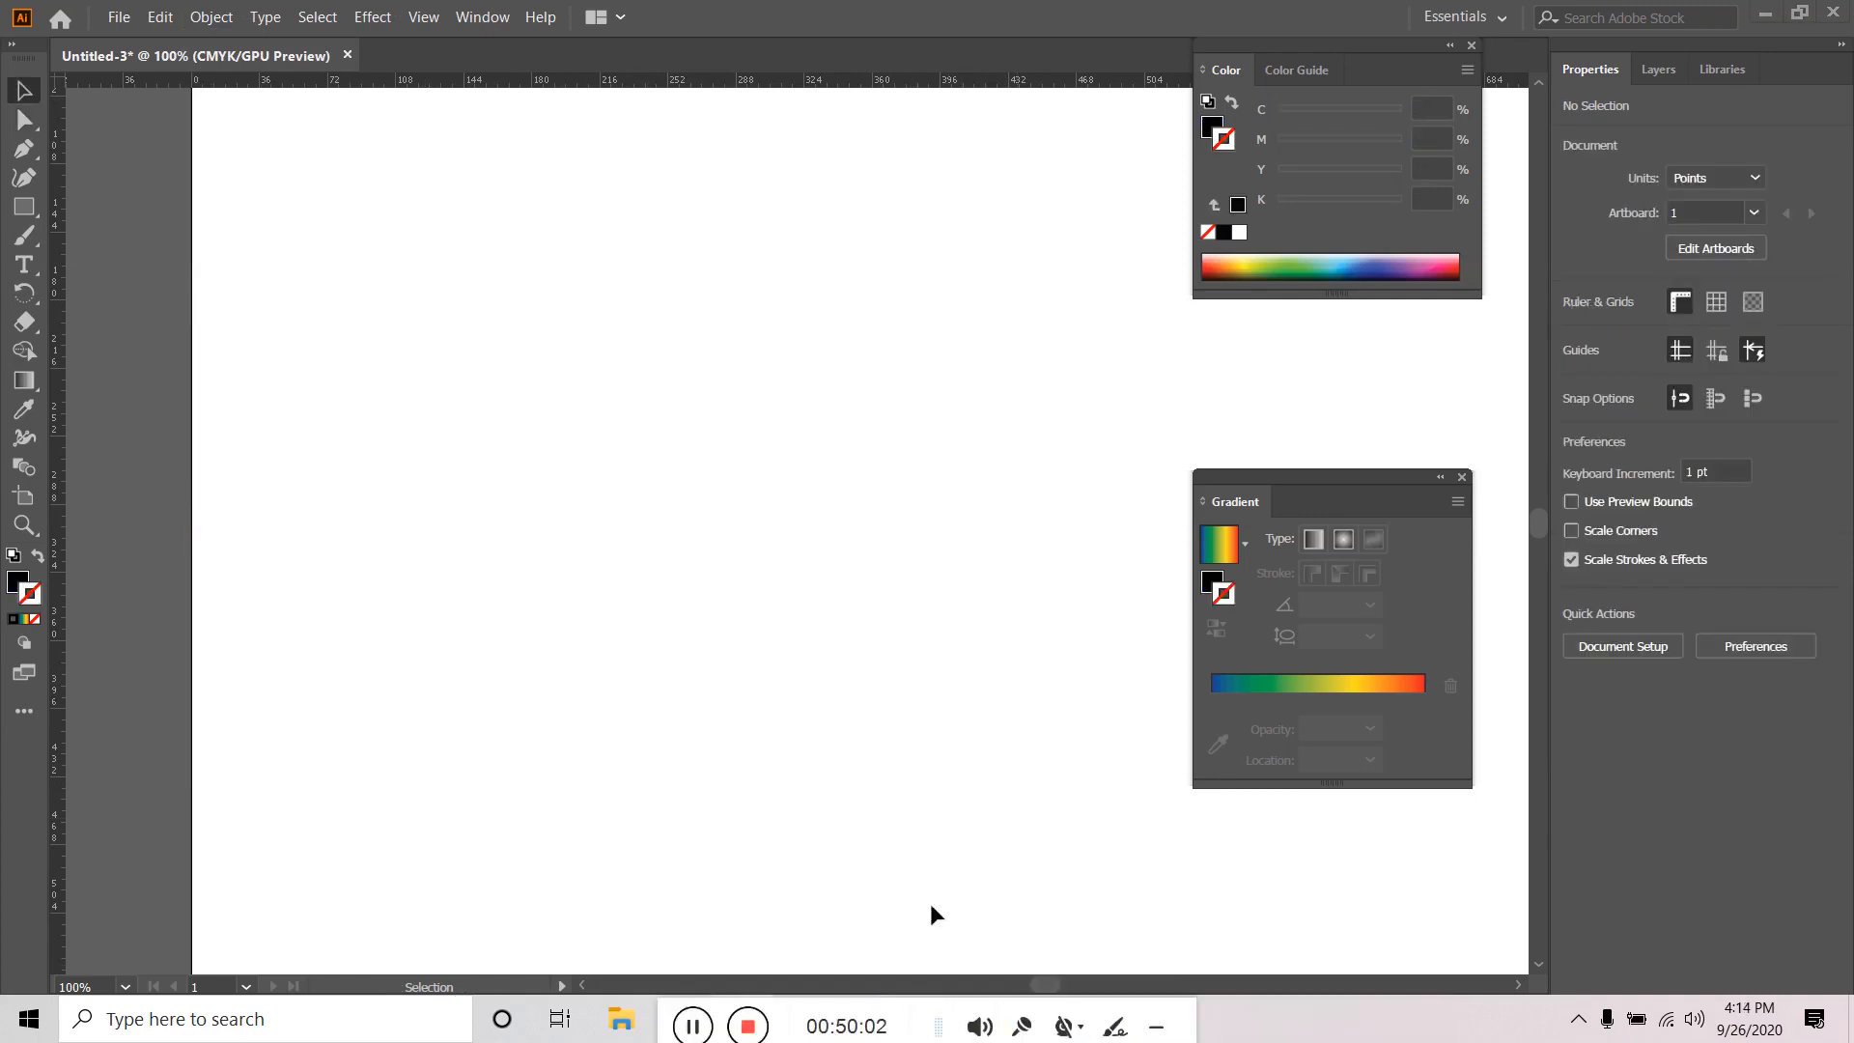
Draw a 144 pt square and give it a black stroke and the multicolour linear gradient fill.
{"action": "left_click", "coordinate": [24, 207]}
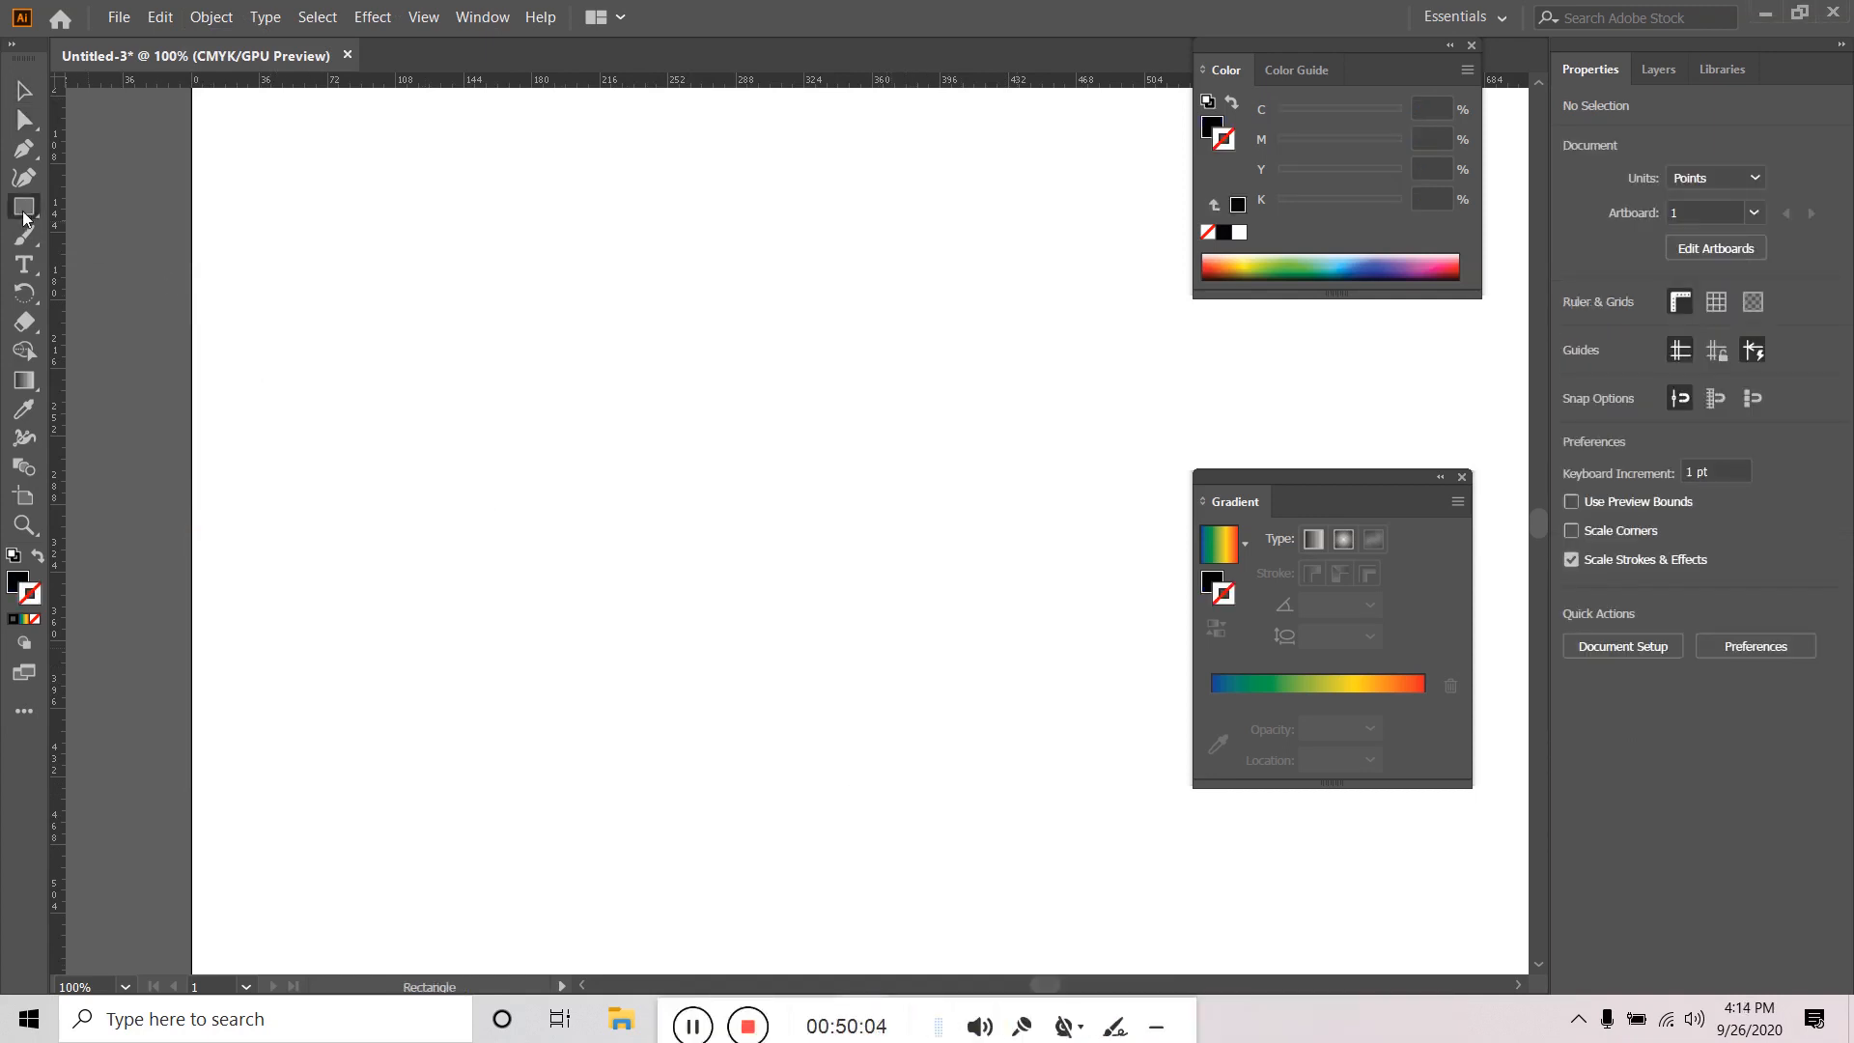
{"action": "mouse_move", "coordinate": [530, 381]}
{"action": "left_mouse_down"}
{"action": "mouse_move", "coordinate": [654, 528]}
{"action": "mouse_move", "coordinate": [679, 530]}
{"action": "mouse_move", "coordinate": [666, 516]}
{"action": "left_mouse_up"}
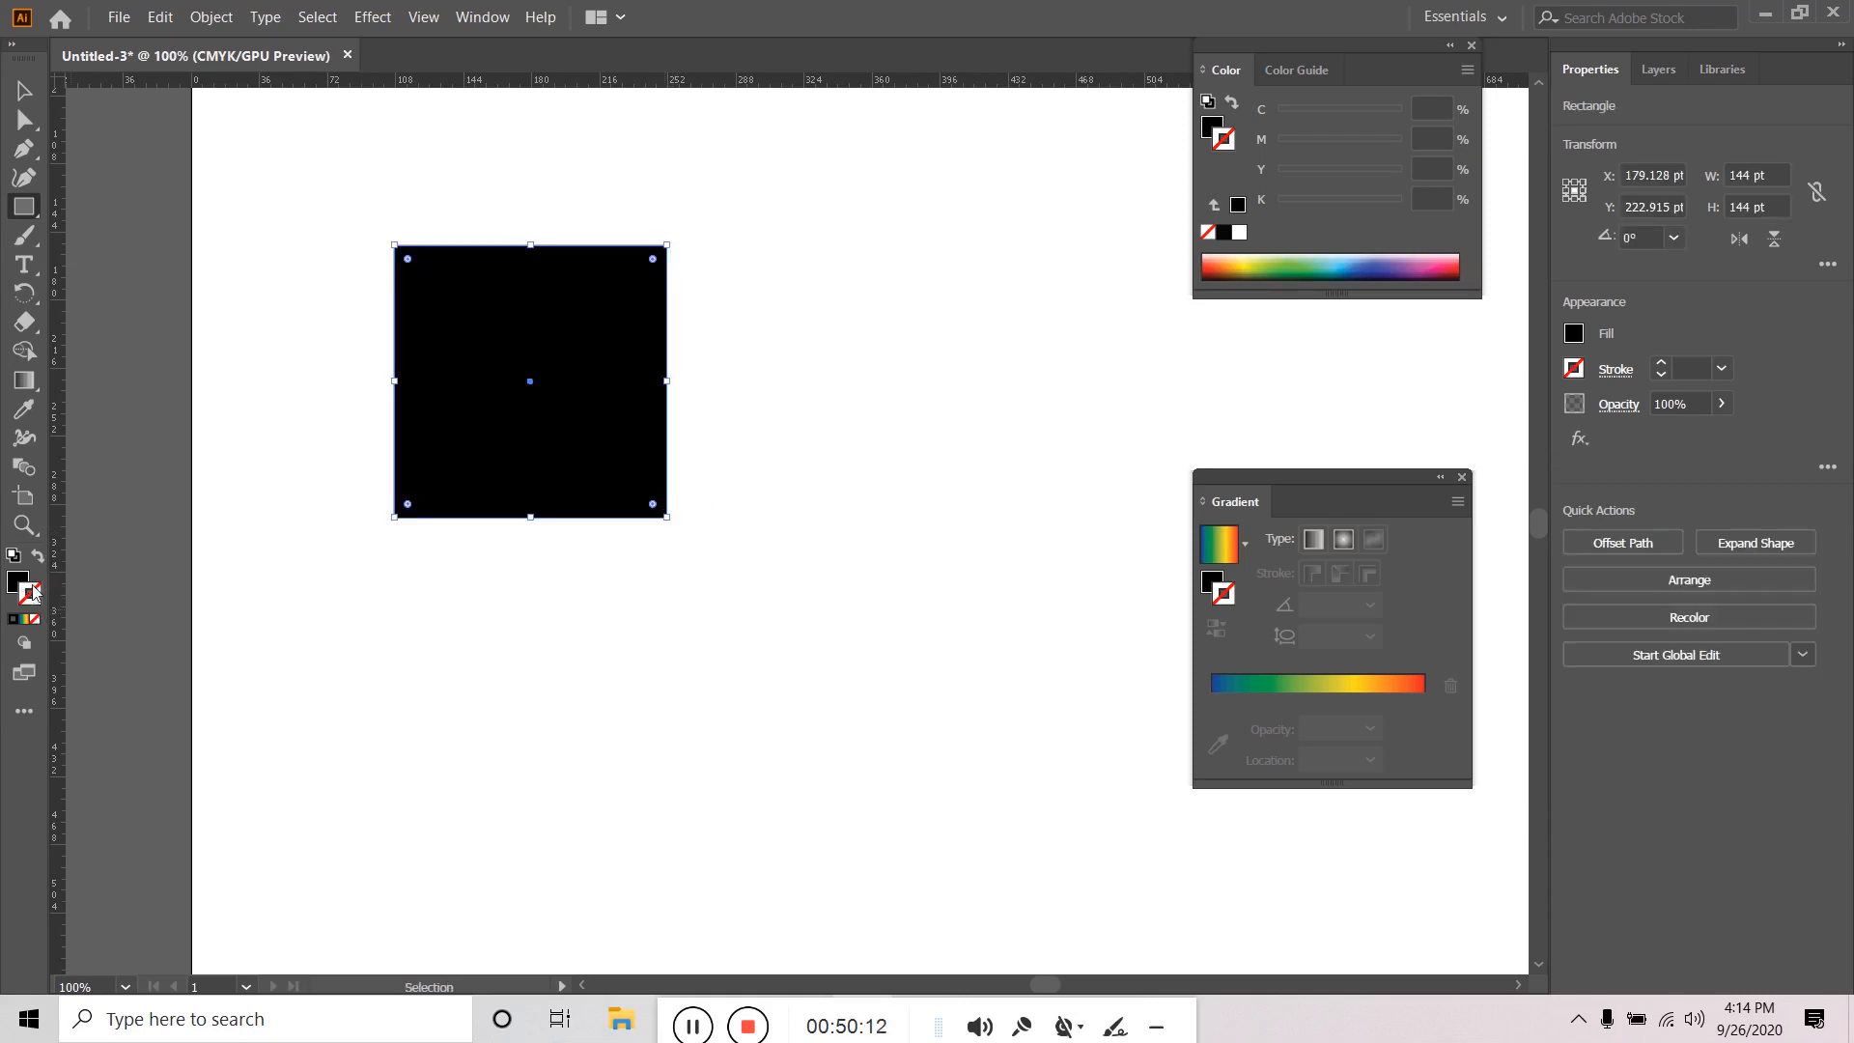
{"action": "left_click", "coordinate": [37, 556]}
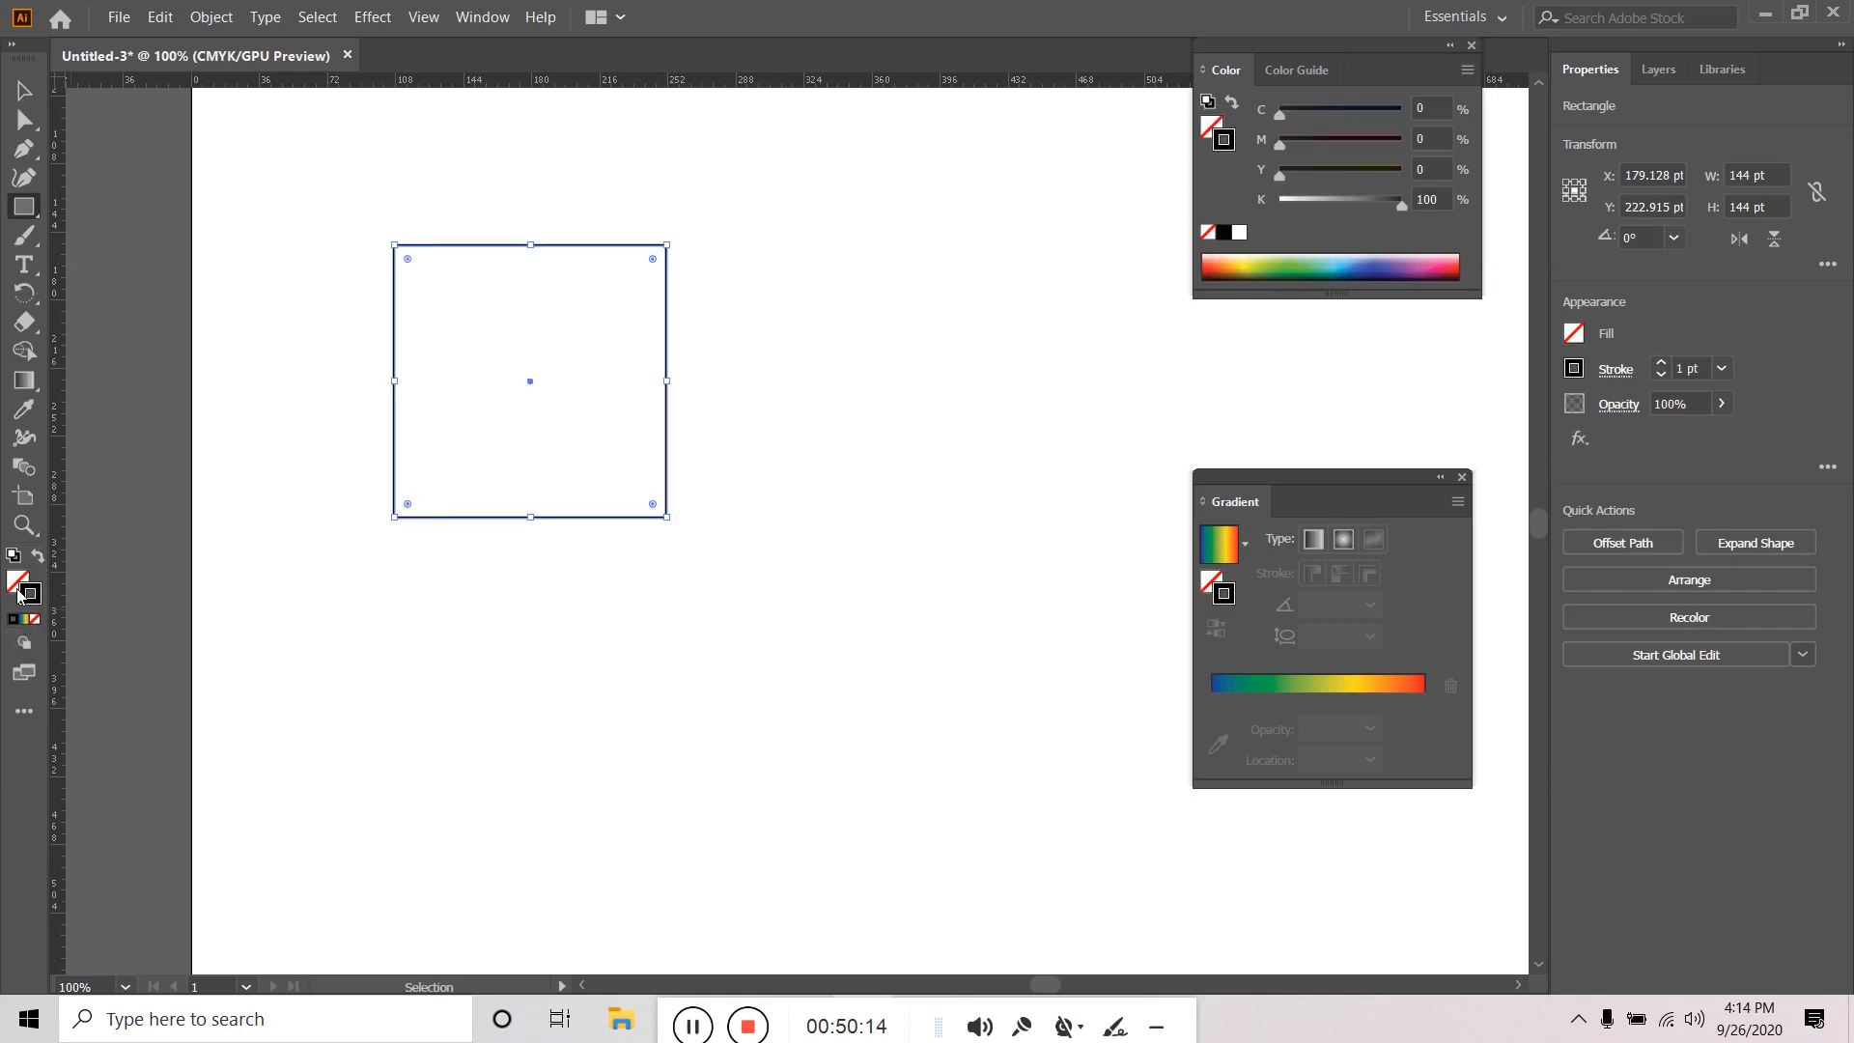
{"action": "left_click", "coordinate": [17, 587]}
{"action": "left_click", "coordinate": [25, 621]}
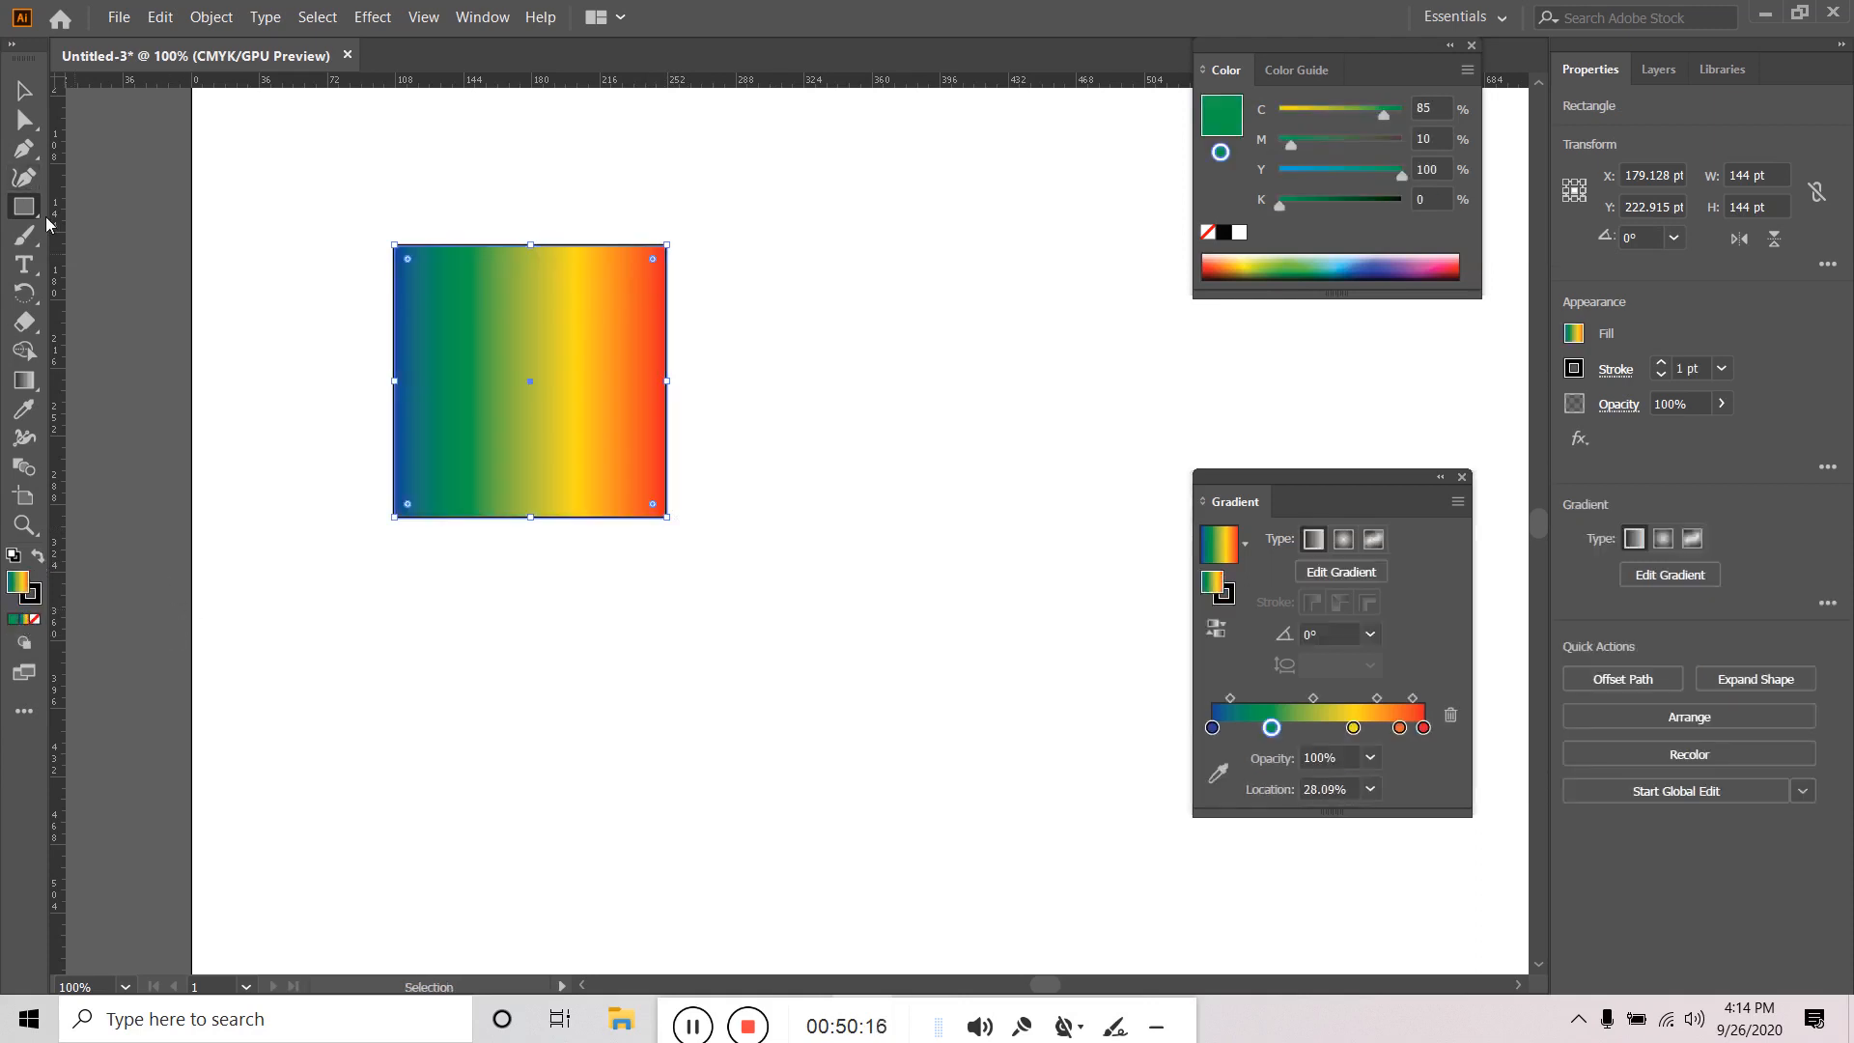
Increase the gradient square's stroke weight to 7 pt and deselect it.
{"action": "left_click", "coordinate": [22, 94]}
{"action": "left_click", "coordinate": [1661, 362]}
{"action": "left_click", "coordinate": [1661, 362]}
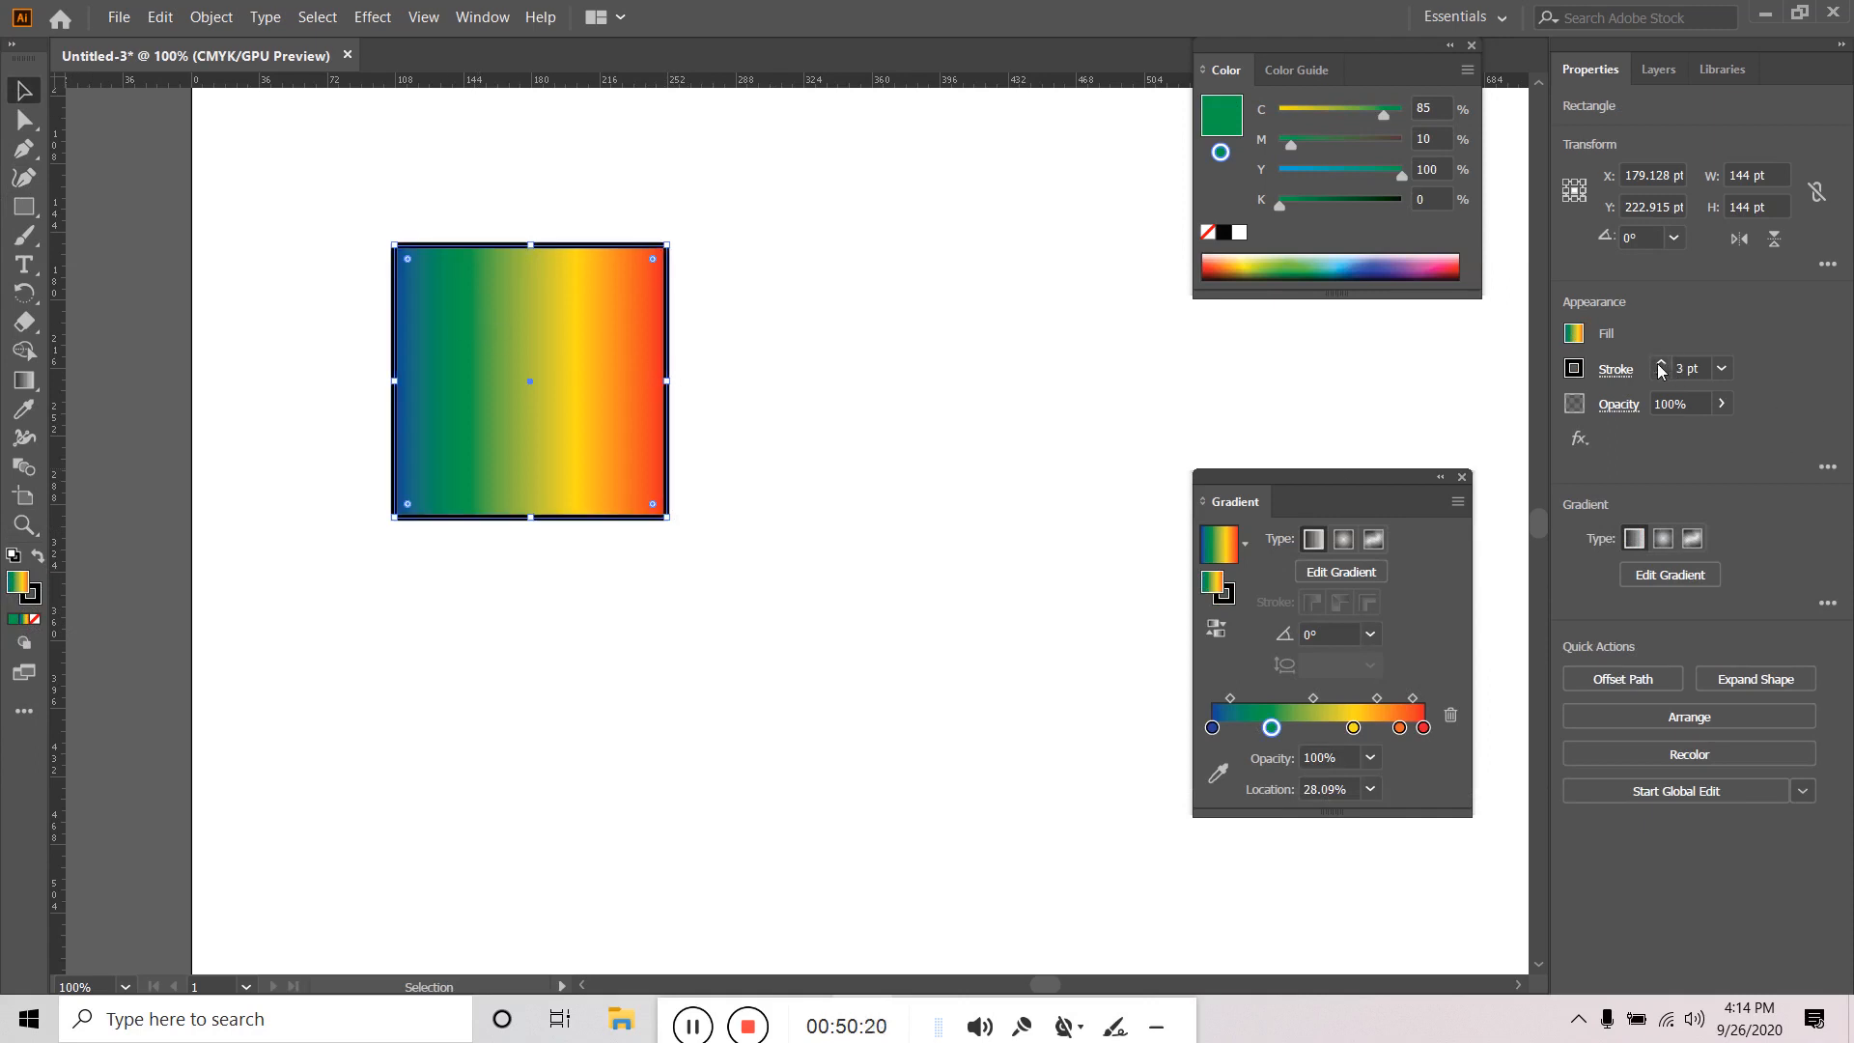
{"action": "left_click", "coordinate": [805, 481]}
{"action": "left_click", "coordinate": [524, 368]}
{"action": "left_click", "coordinate": [1661, 362]}
{"action": "left_click", "coordinate": [1660, 362]}
{"action": "left_click", "coordinate": [1661, 362]}
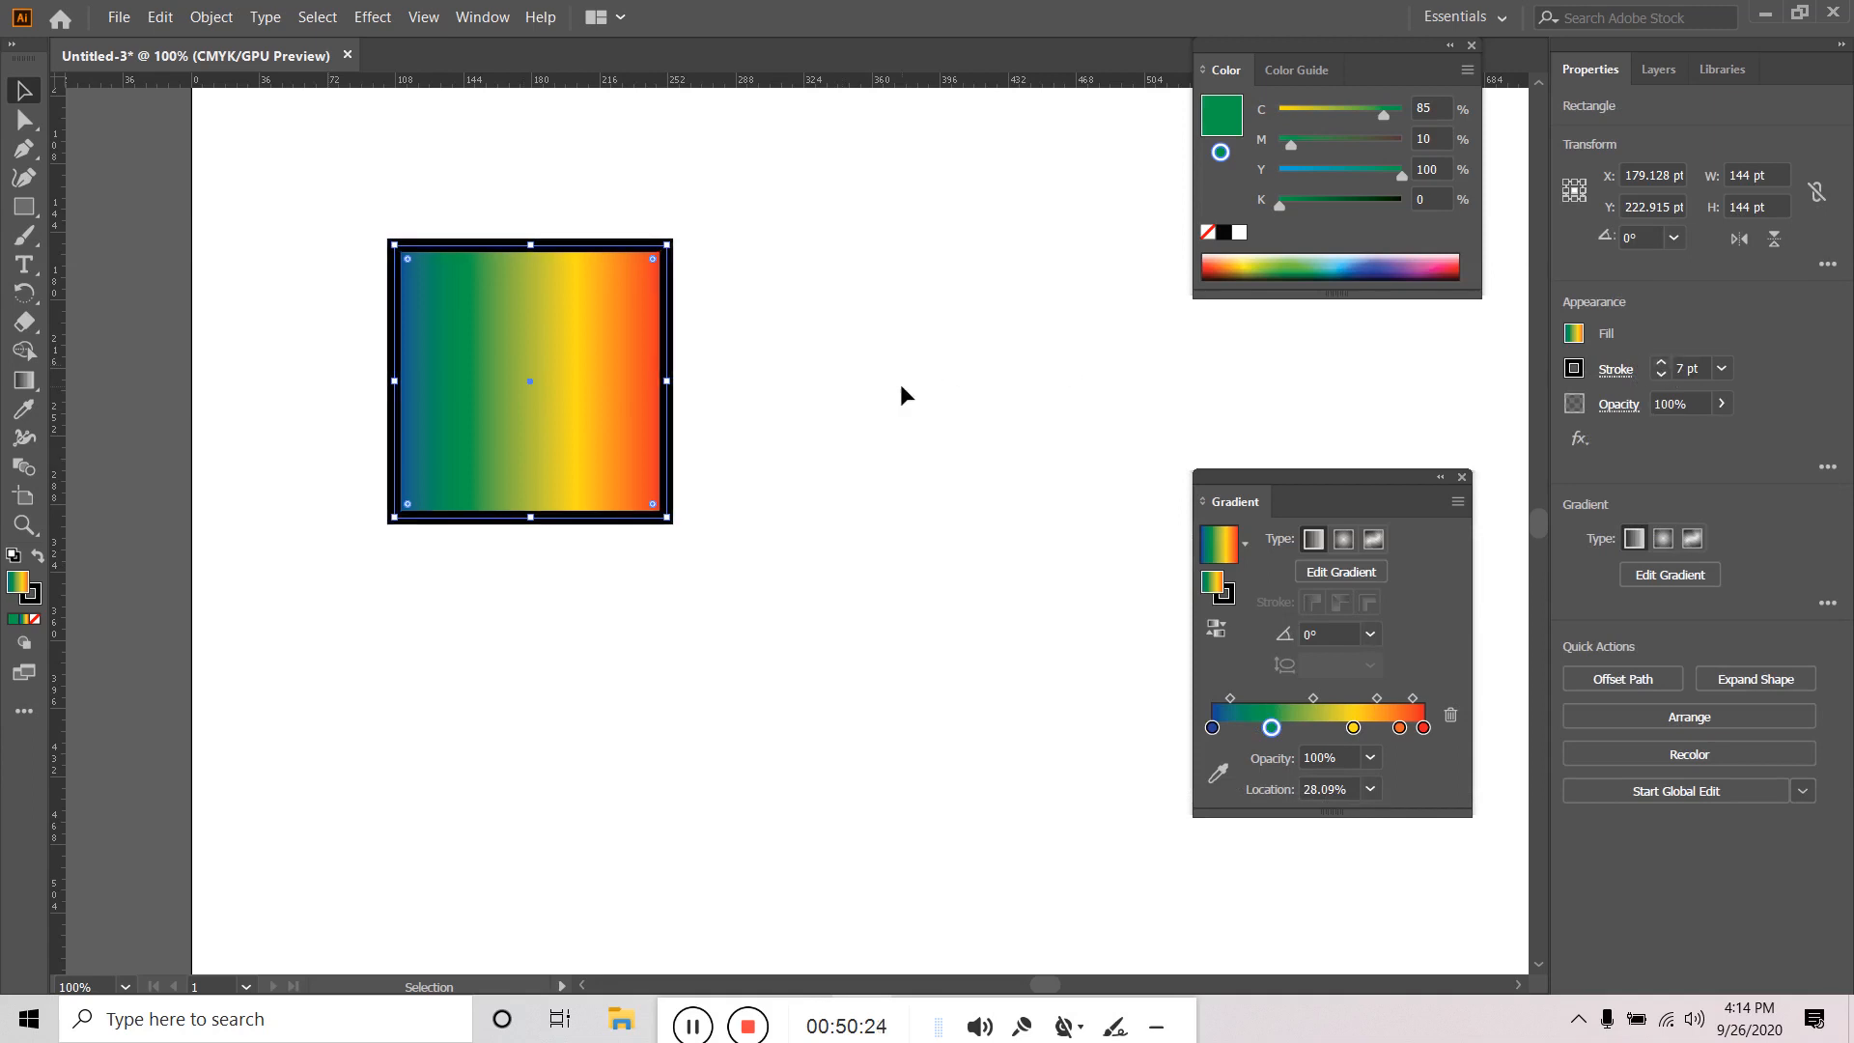
{"action": "left_click", "coordinate": [906, 395]}
{"action": "left_click", "coordinate": [641, 380]}
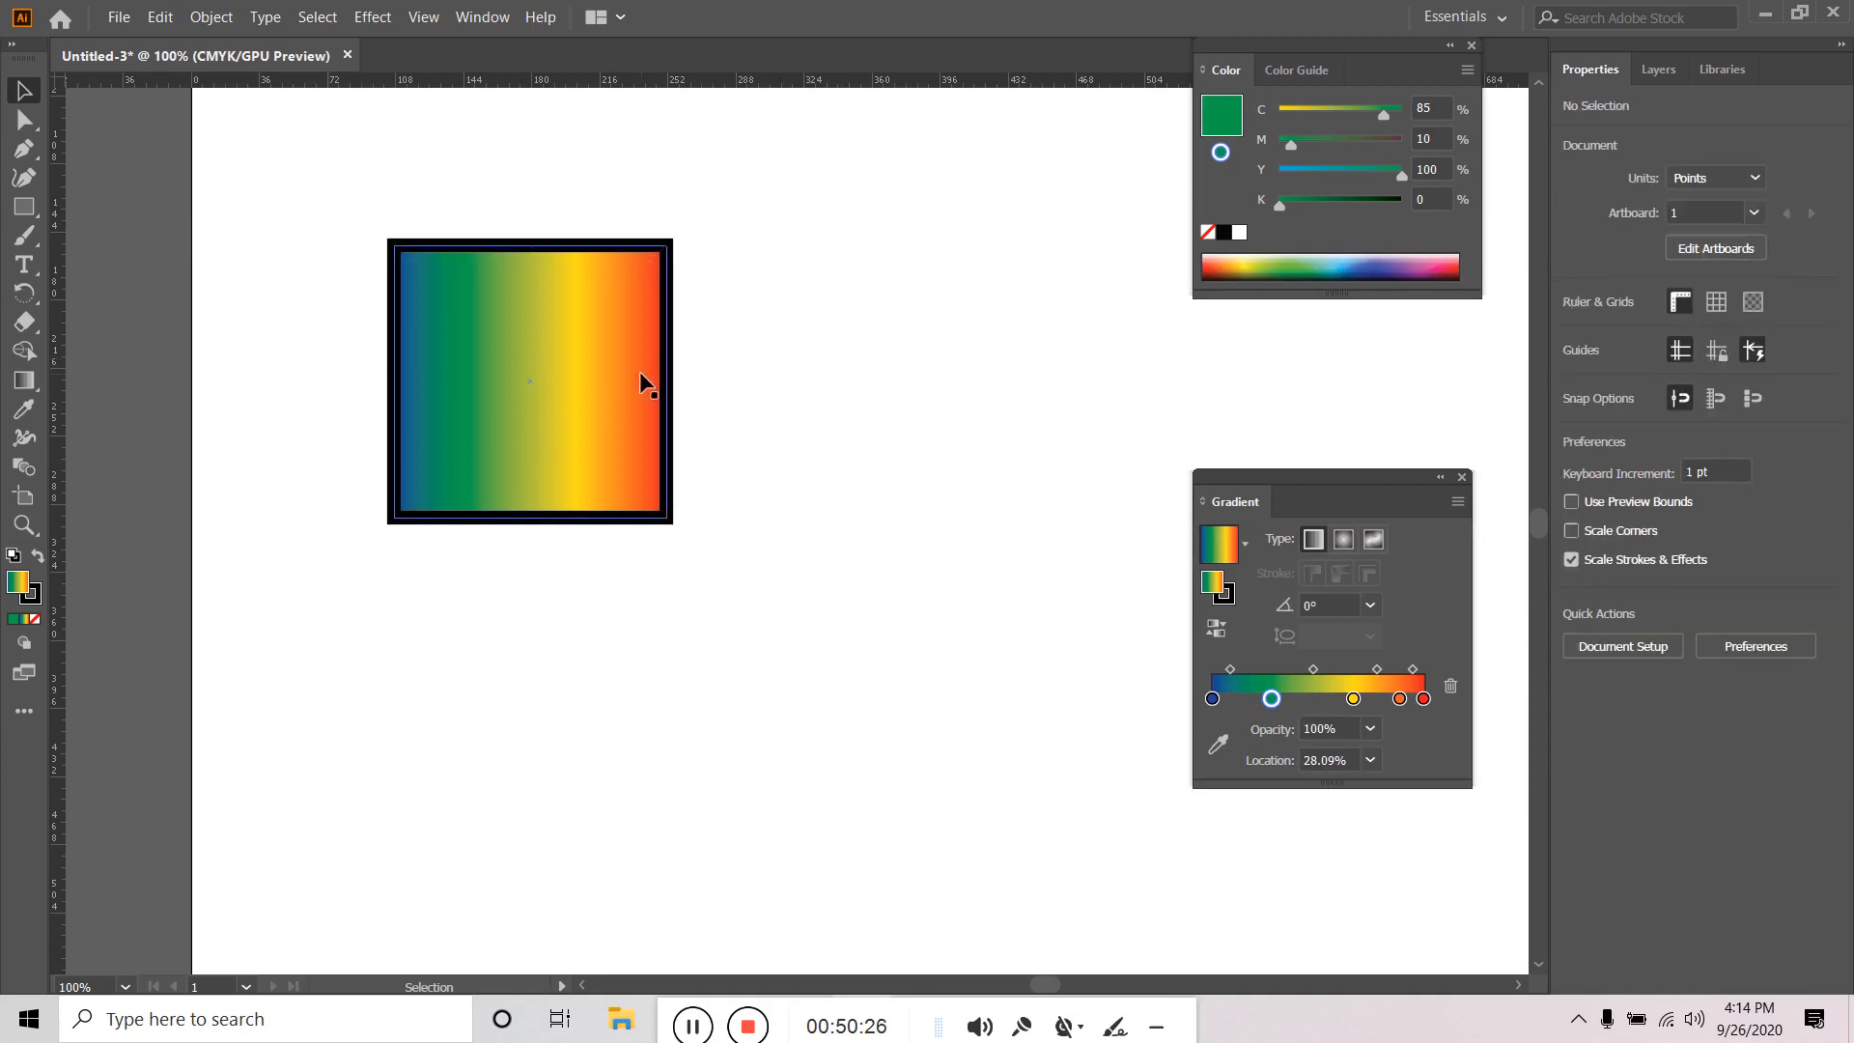
{"action": "left_click", "coordinate": [835, 352]}
{"action": "left_click", "coordinate": [478, 378]}
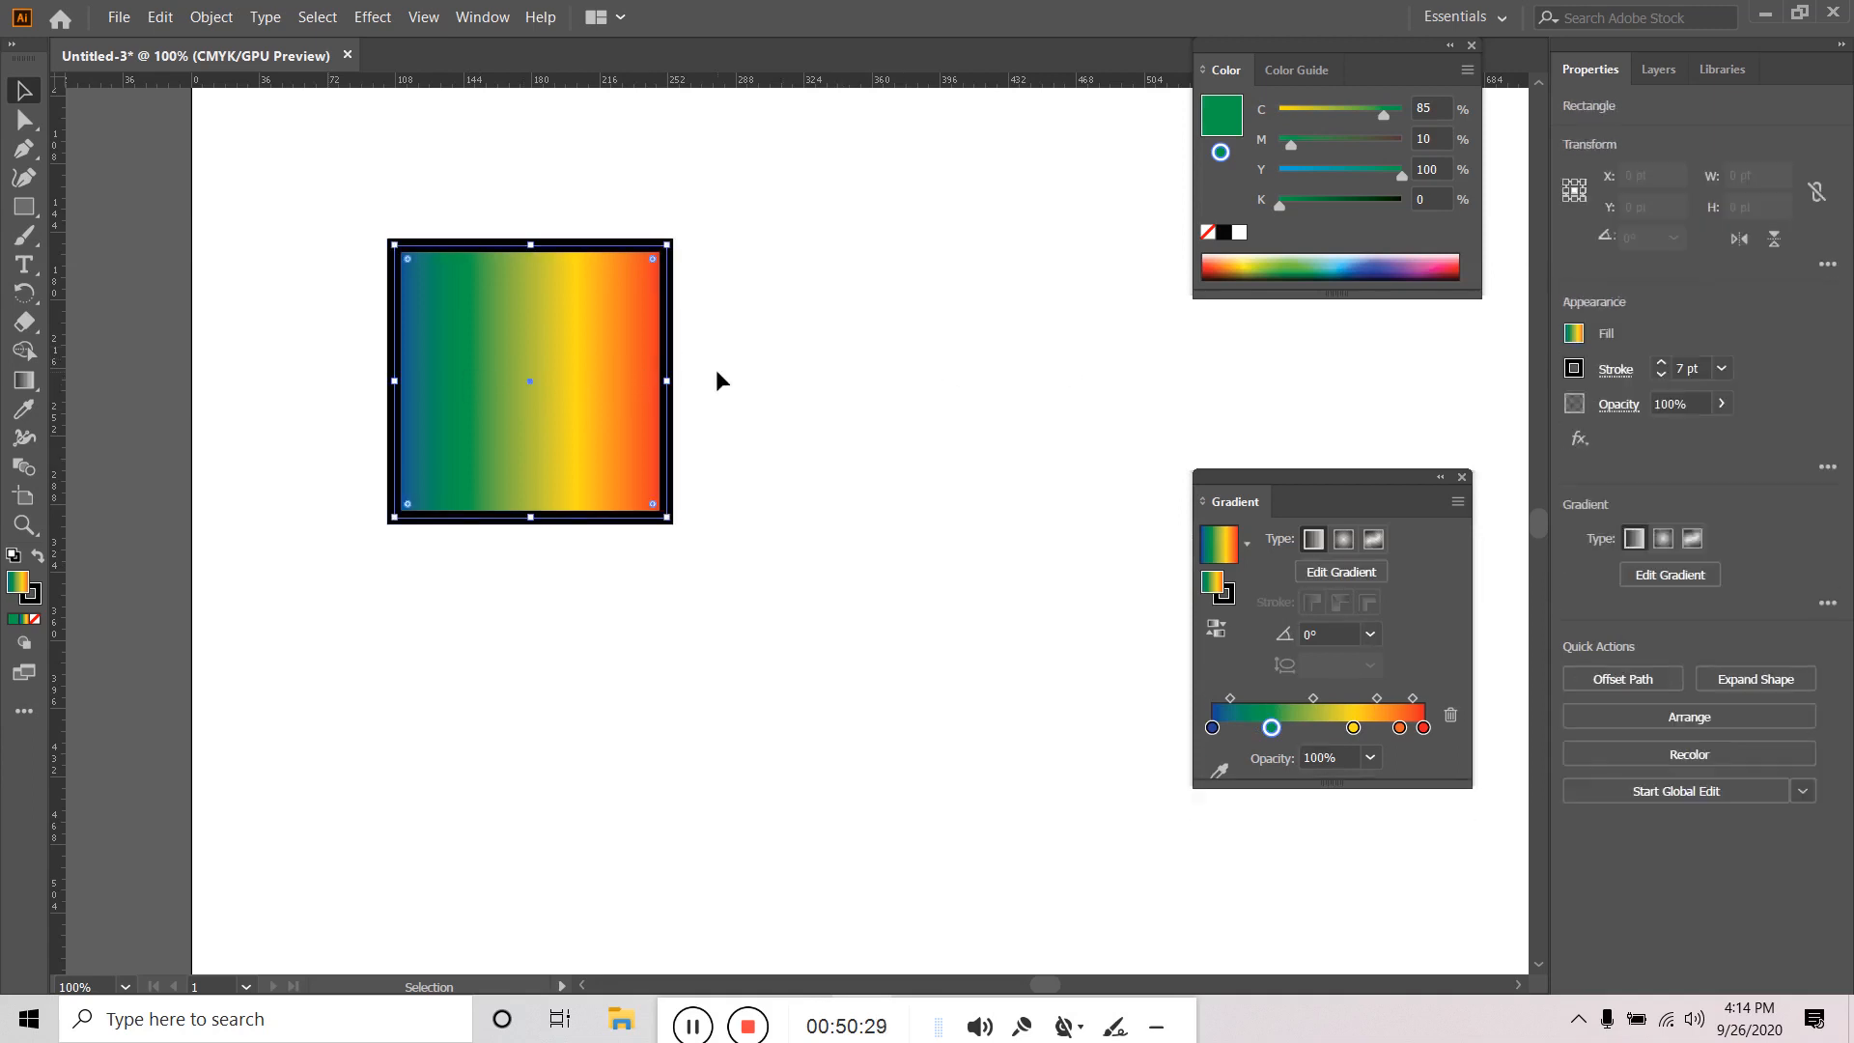
{"action": "left_click", "coordinate": [869, 353]}
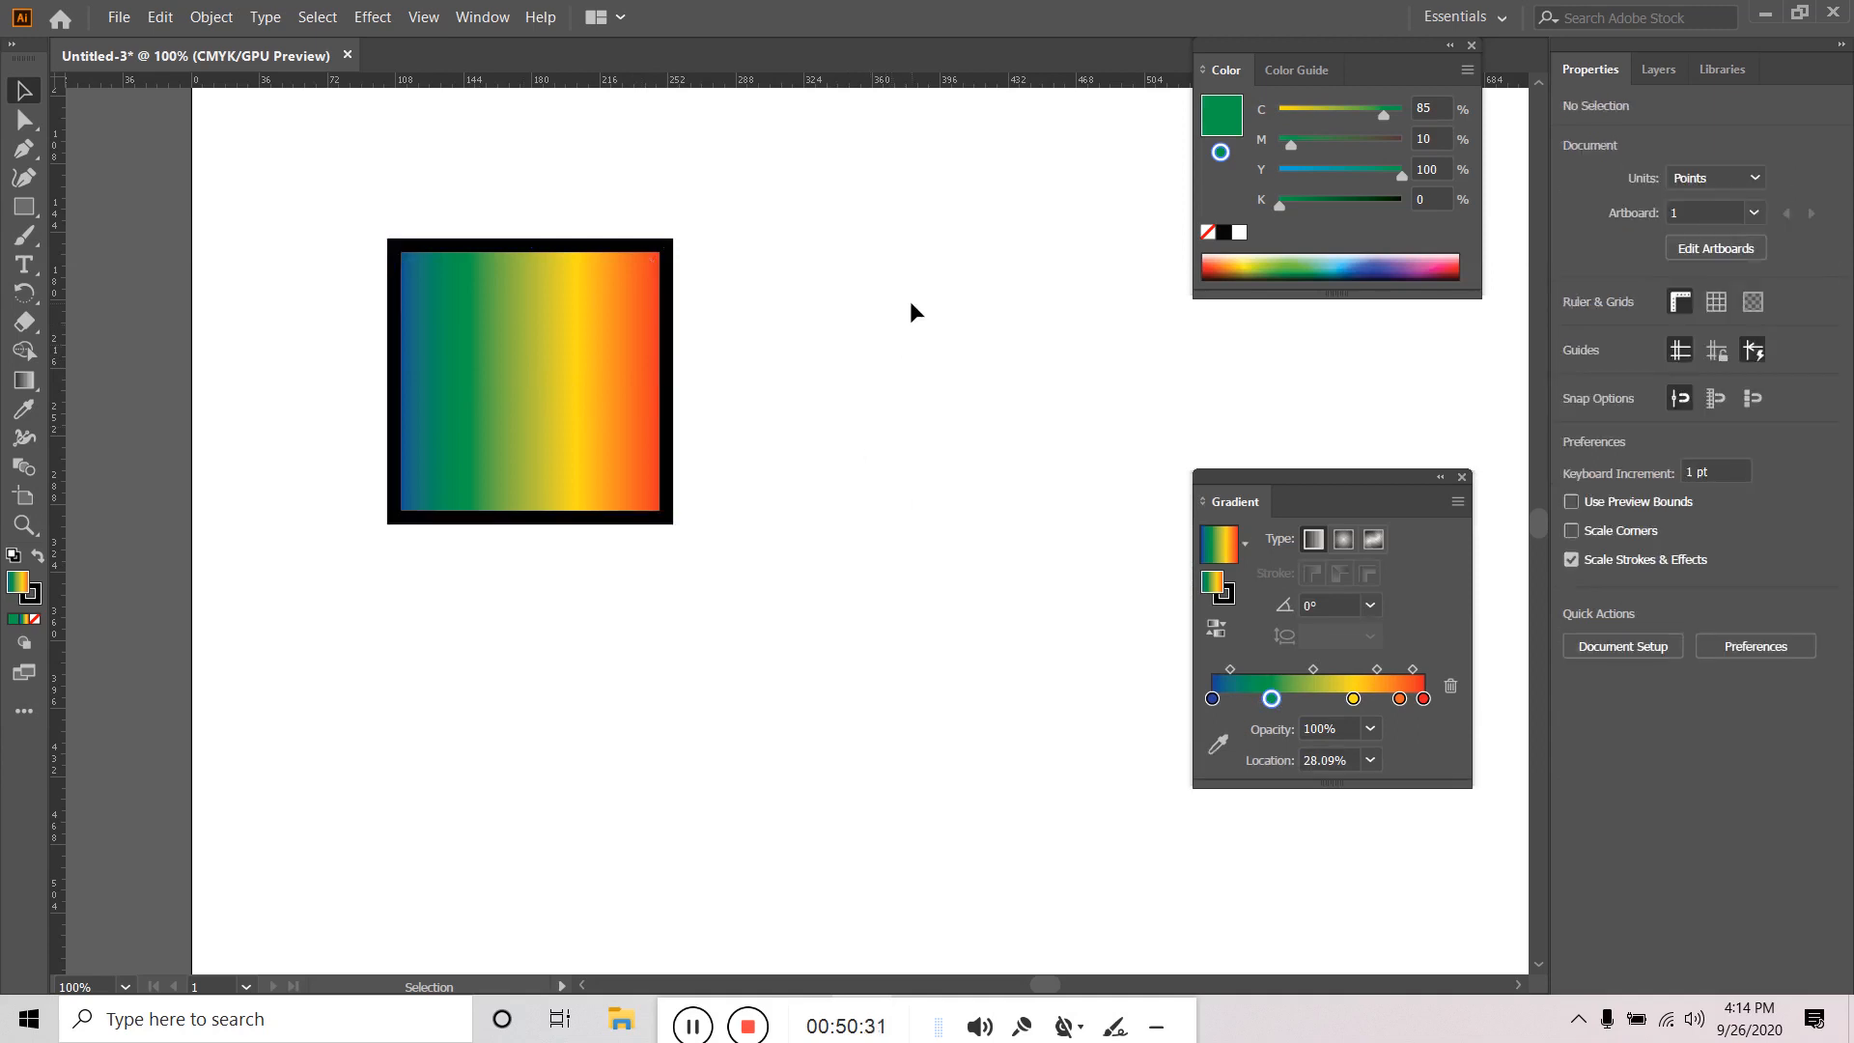
{"action": "left_click_drag", "start_coordinate": [924, 270], "coordinate": [557, 595]}
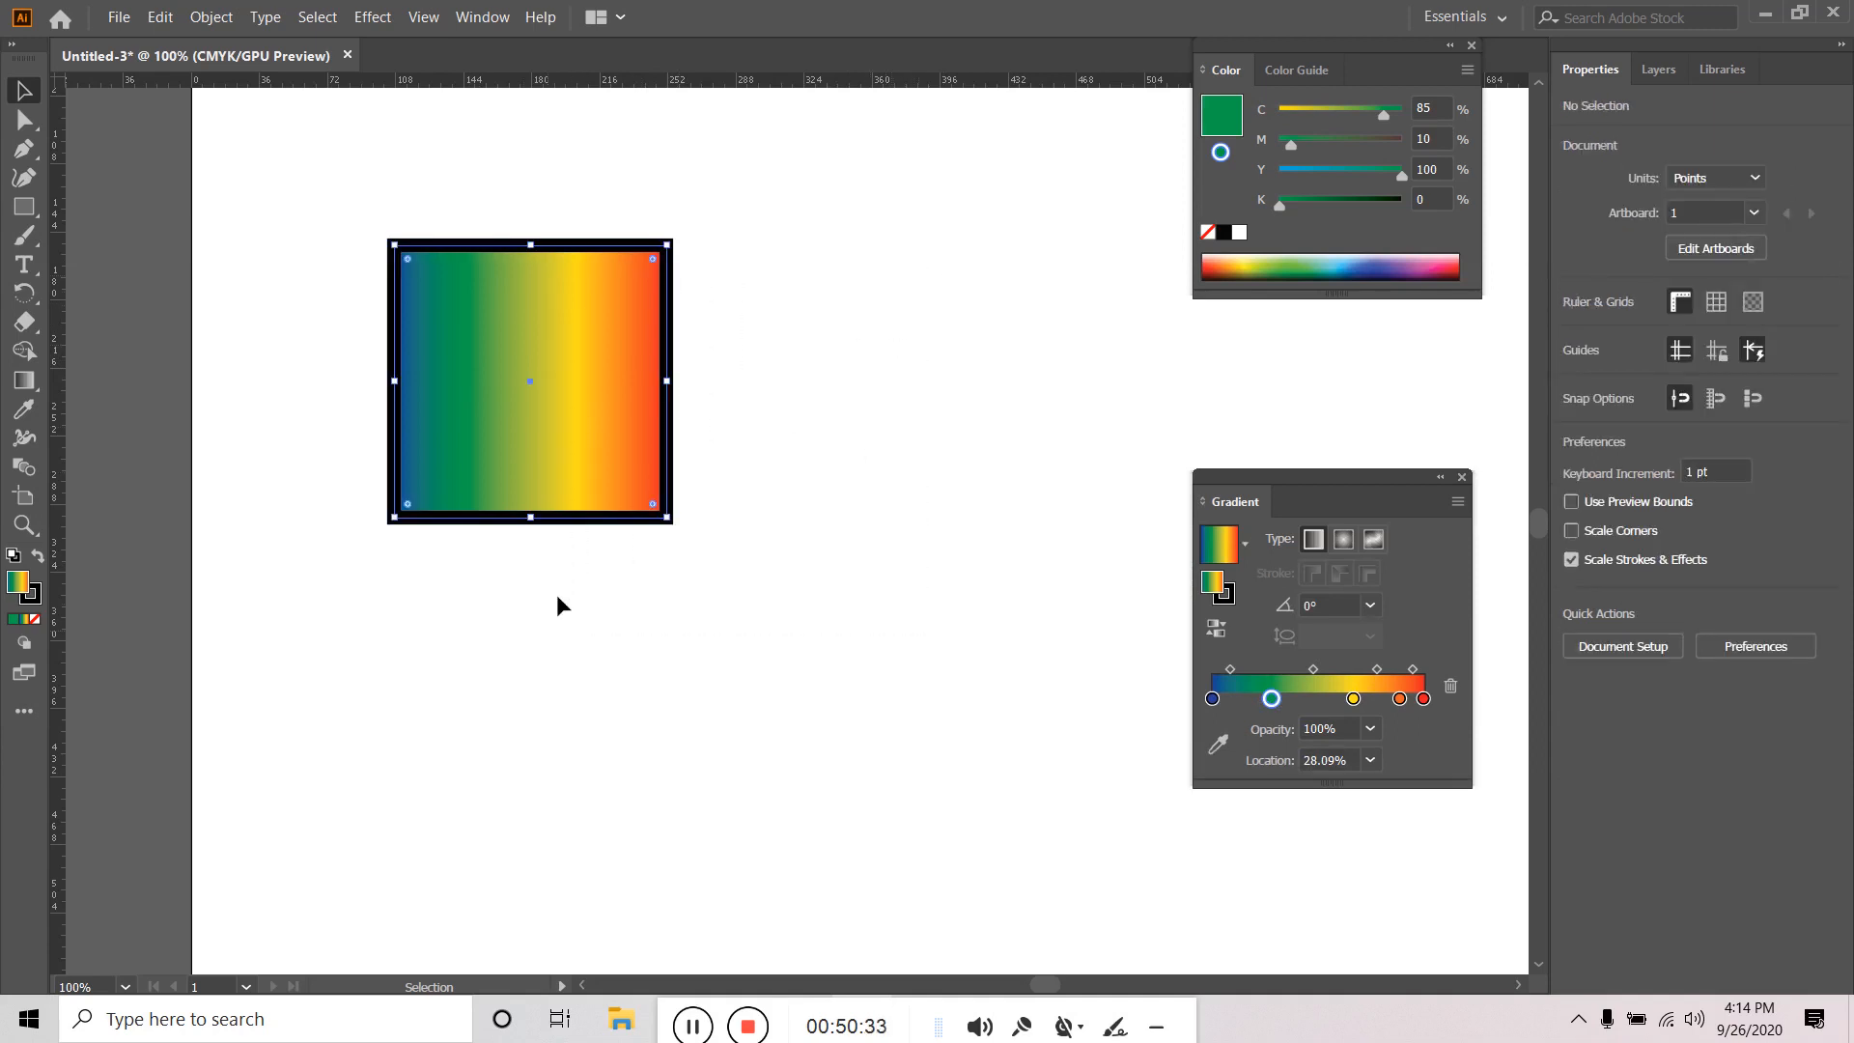
Select the gradient square and convert its black stroke to an outlined shape with Outline Stroke.
{"action": "left_click", "coordinate": [798, 415]}
{"action": "left_click_drag", "start_coordinate": [854, 251], "coordinate": [553, 647]}
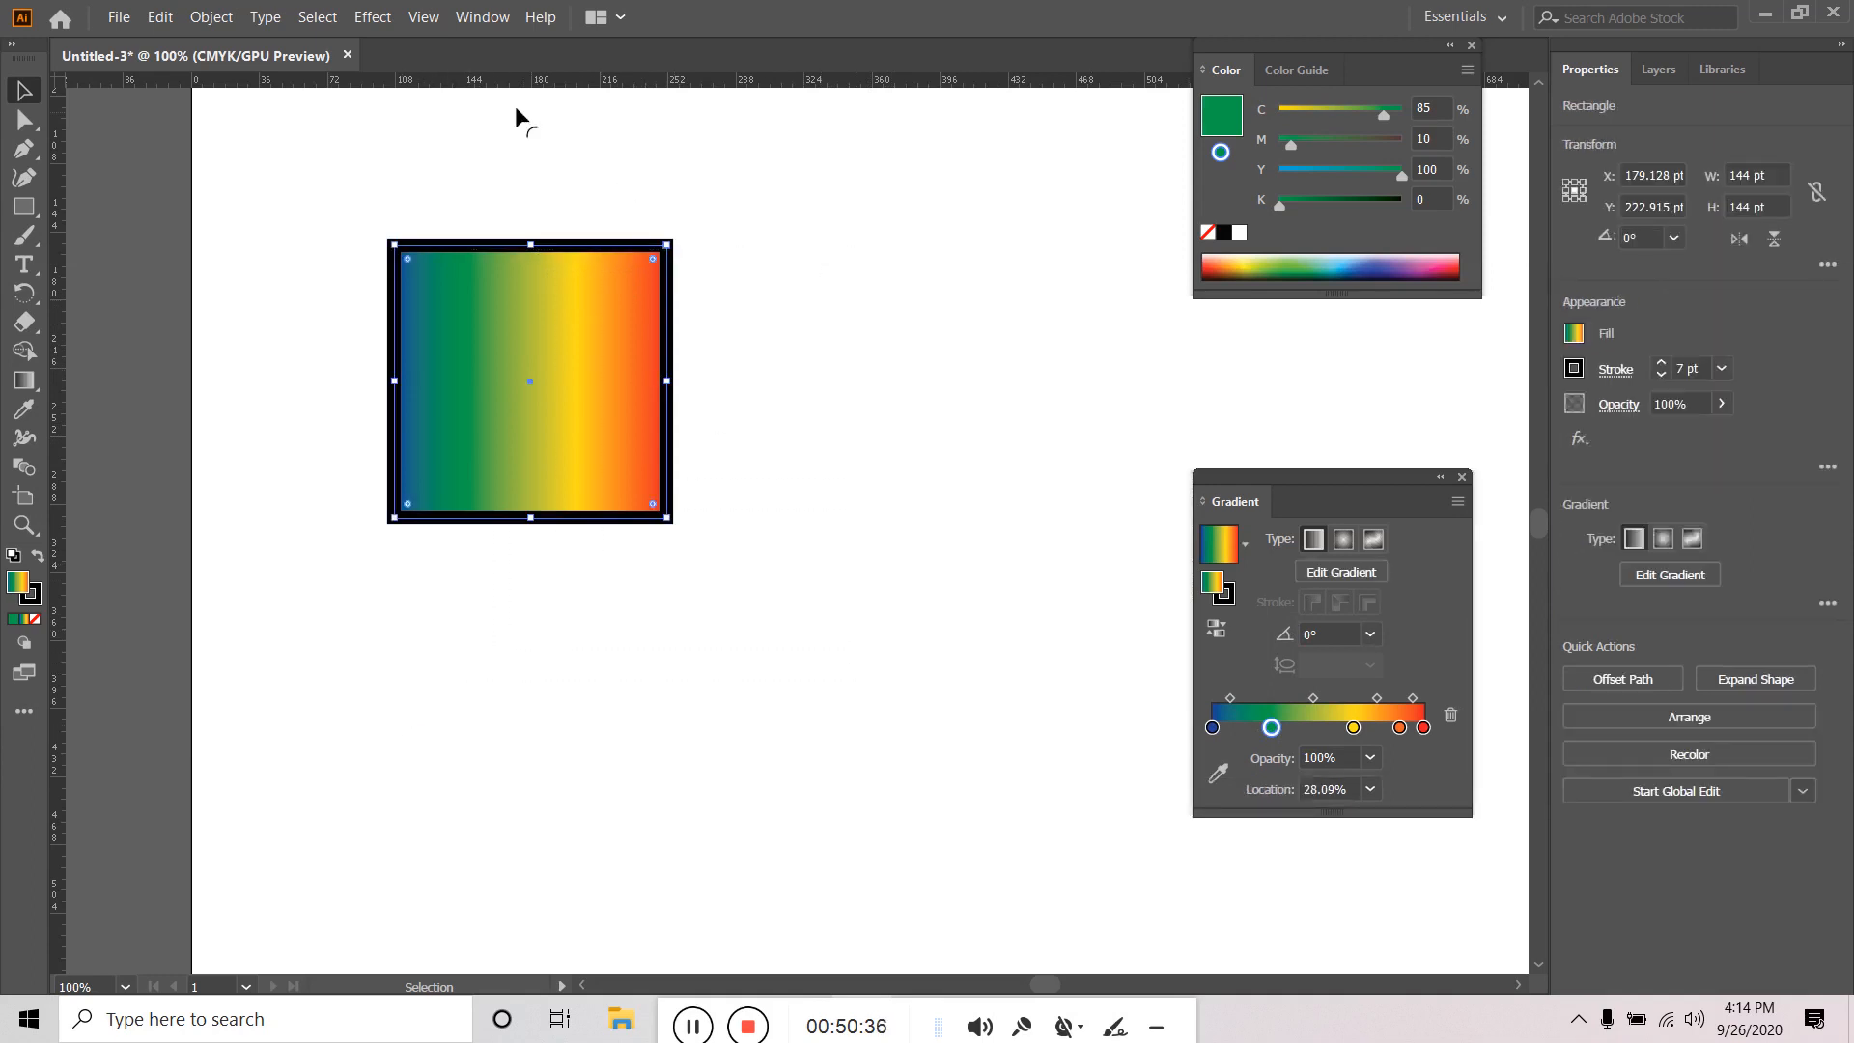
{"action": "left_click", "coordinate": [211, 16]}
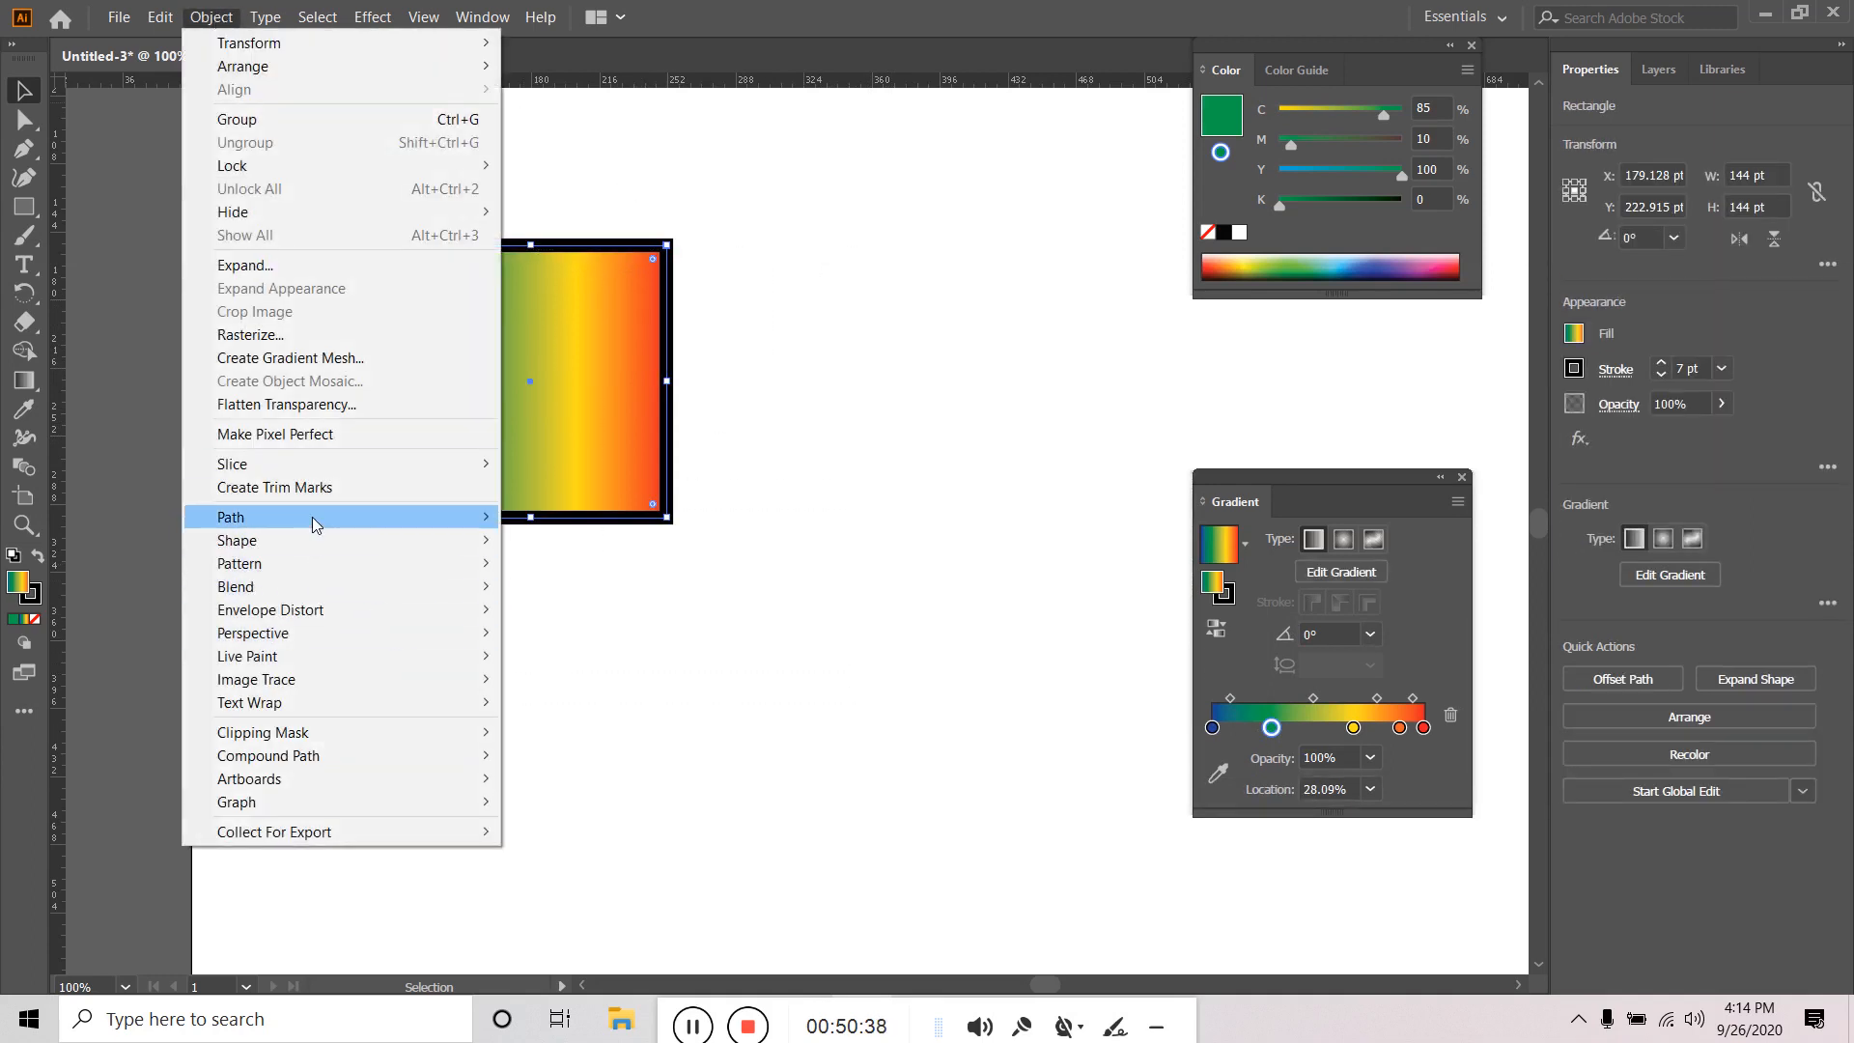
{"action": "mouse_move", "coordinate": [311, 518]}
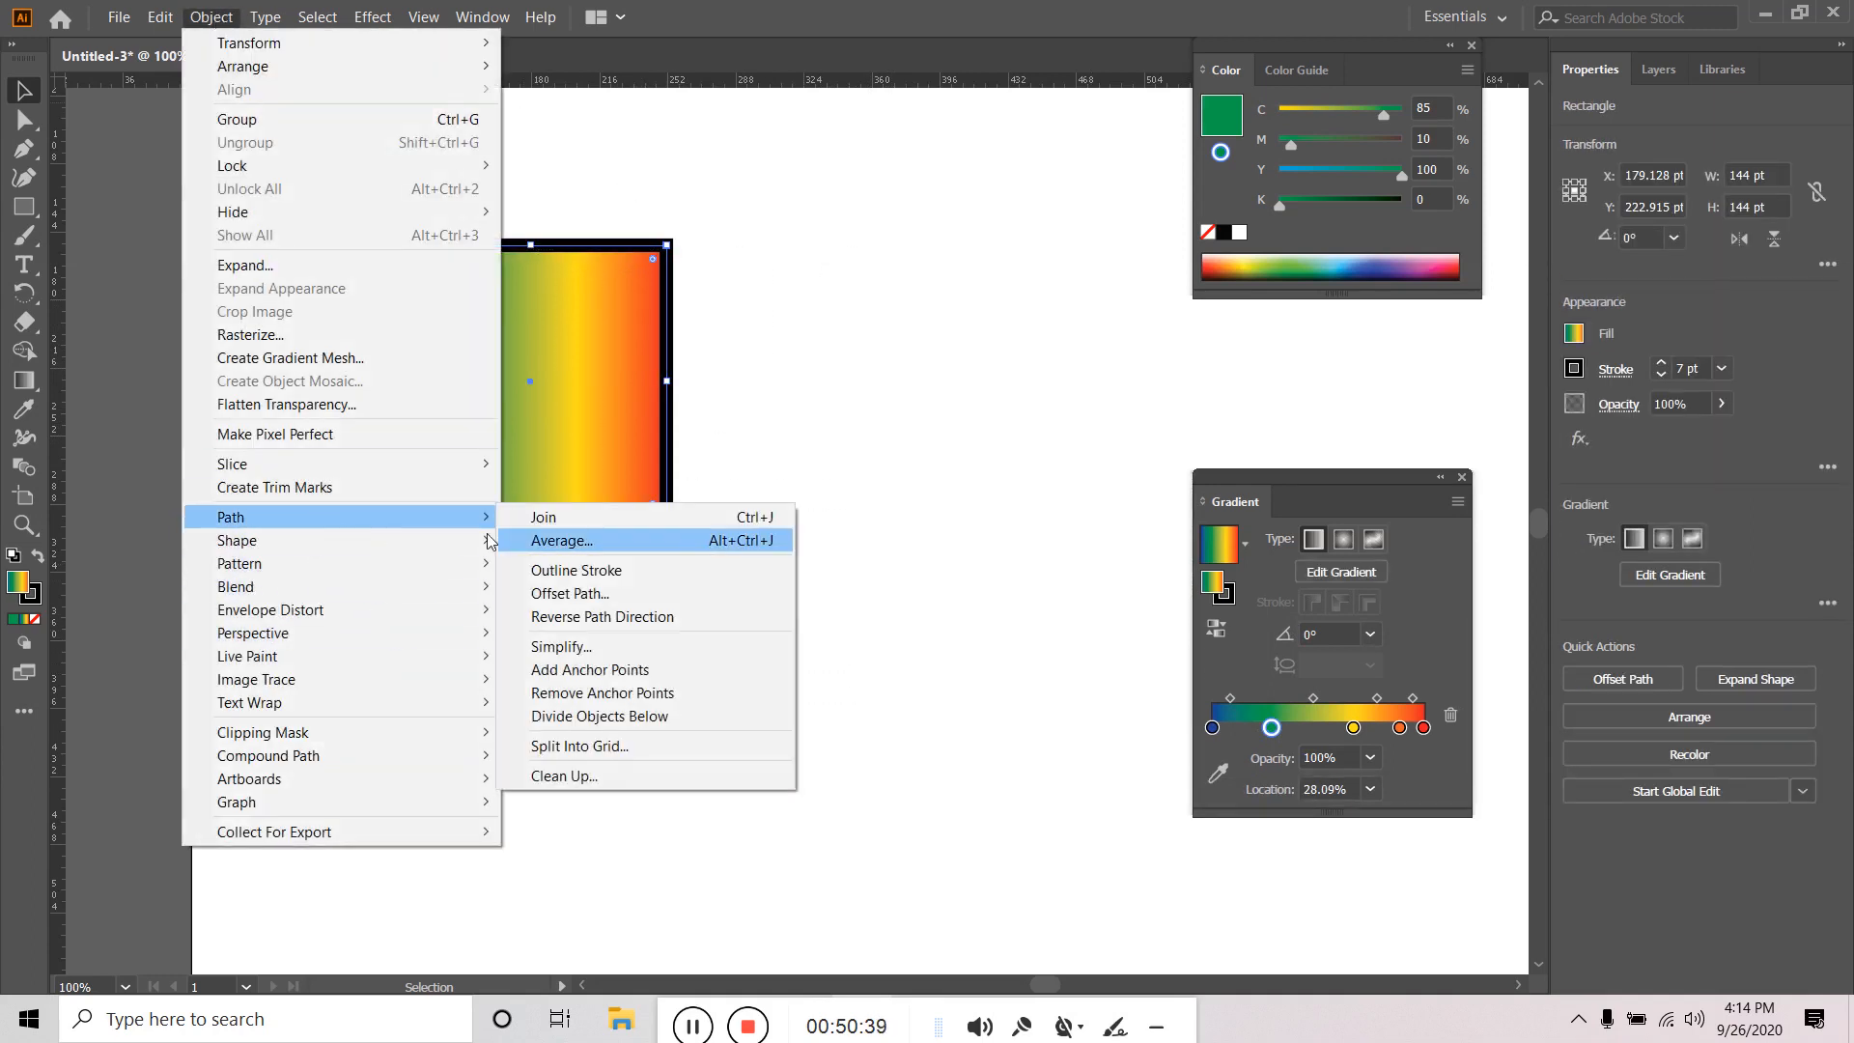
{"action": "left_click", "coordinate": [610, 576]}
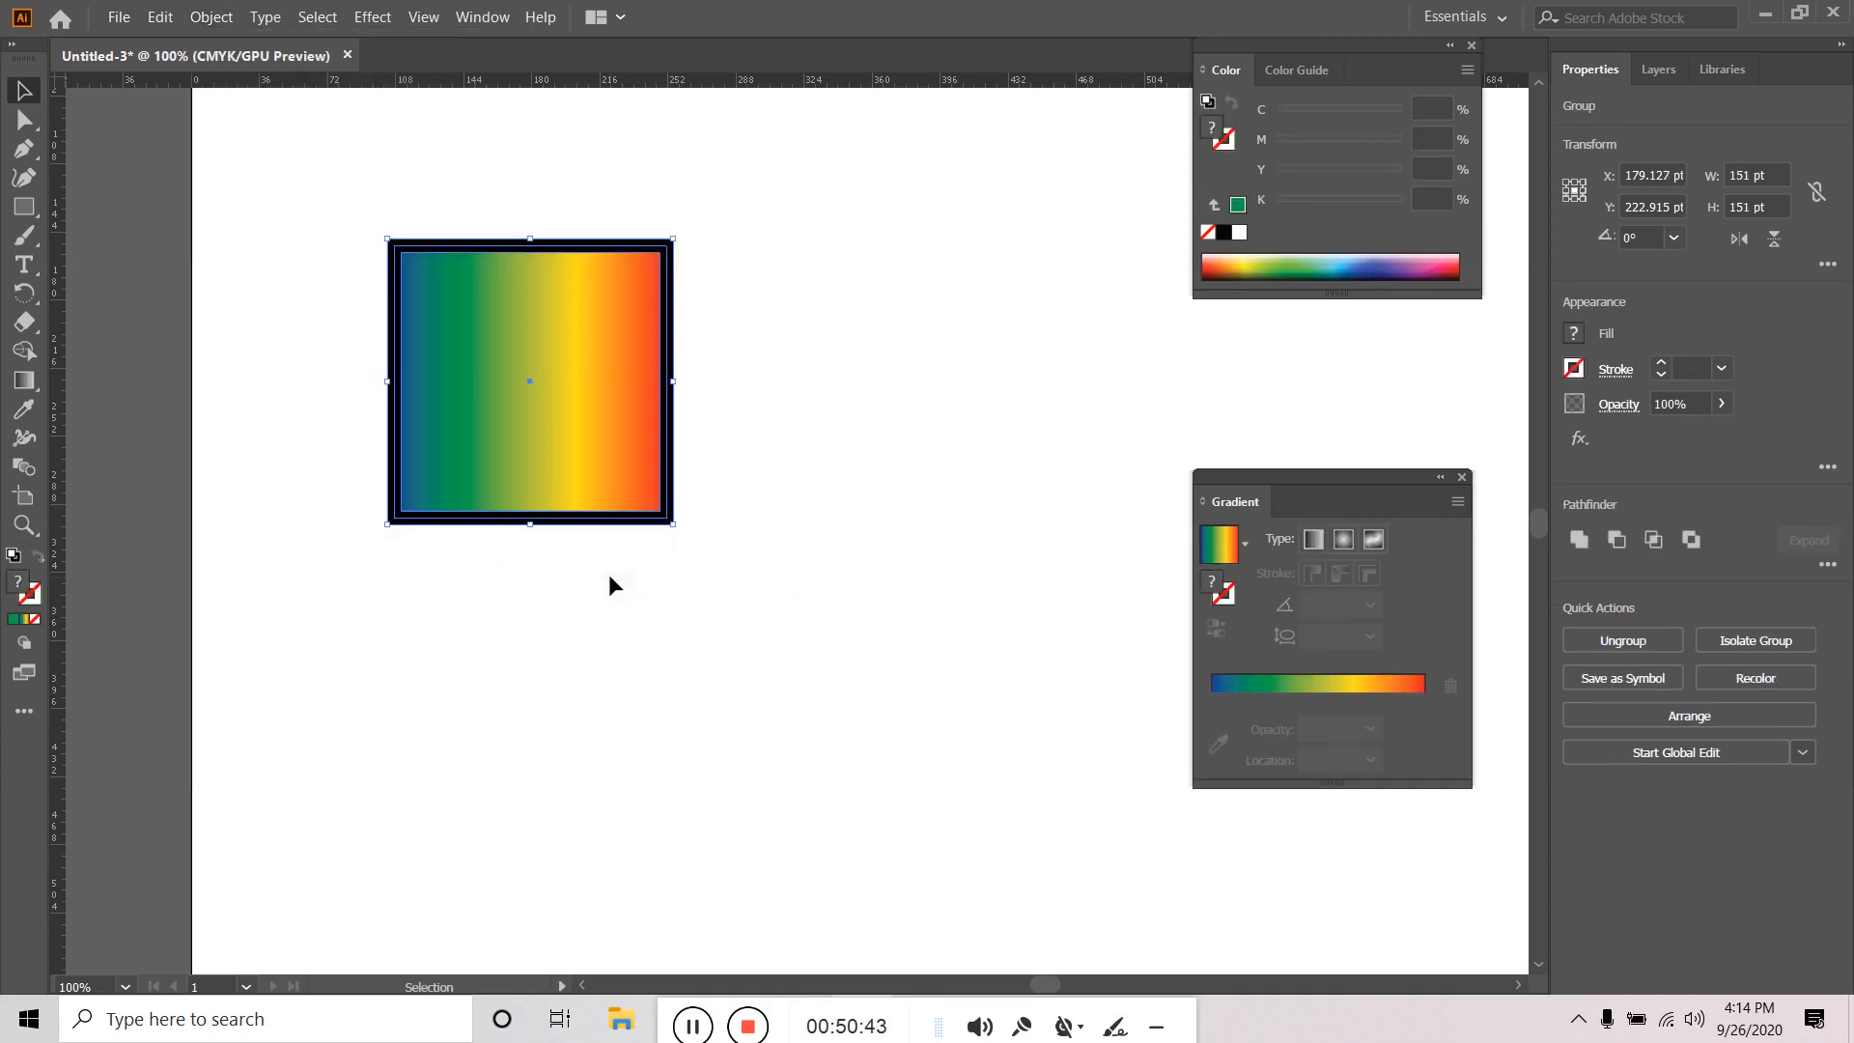
Move the outlined square and its black frame together about 7 pt to the right.
{"action": "left_click", "coordinate": [805, 541]}
{"action": "left_click", "coordinate": [666, 526]}
{"action": "left_click_drag", "start_coordinate": [667, 526], "coordinate": [688, 662]}
{"action": "left_click_drag", "start_coordinate": [655, 391], "coordinate": [648, 256]}
{"action": "left_click", "coordinate": [836, 290]}
{"action": "left_click", "coordinate": [684, 418]}
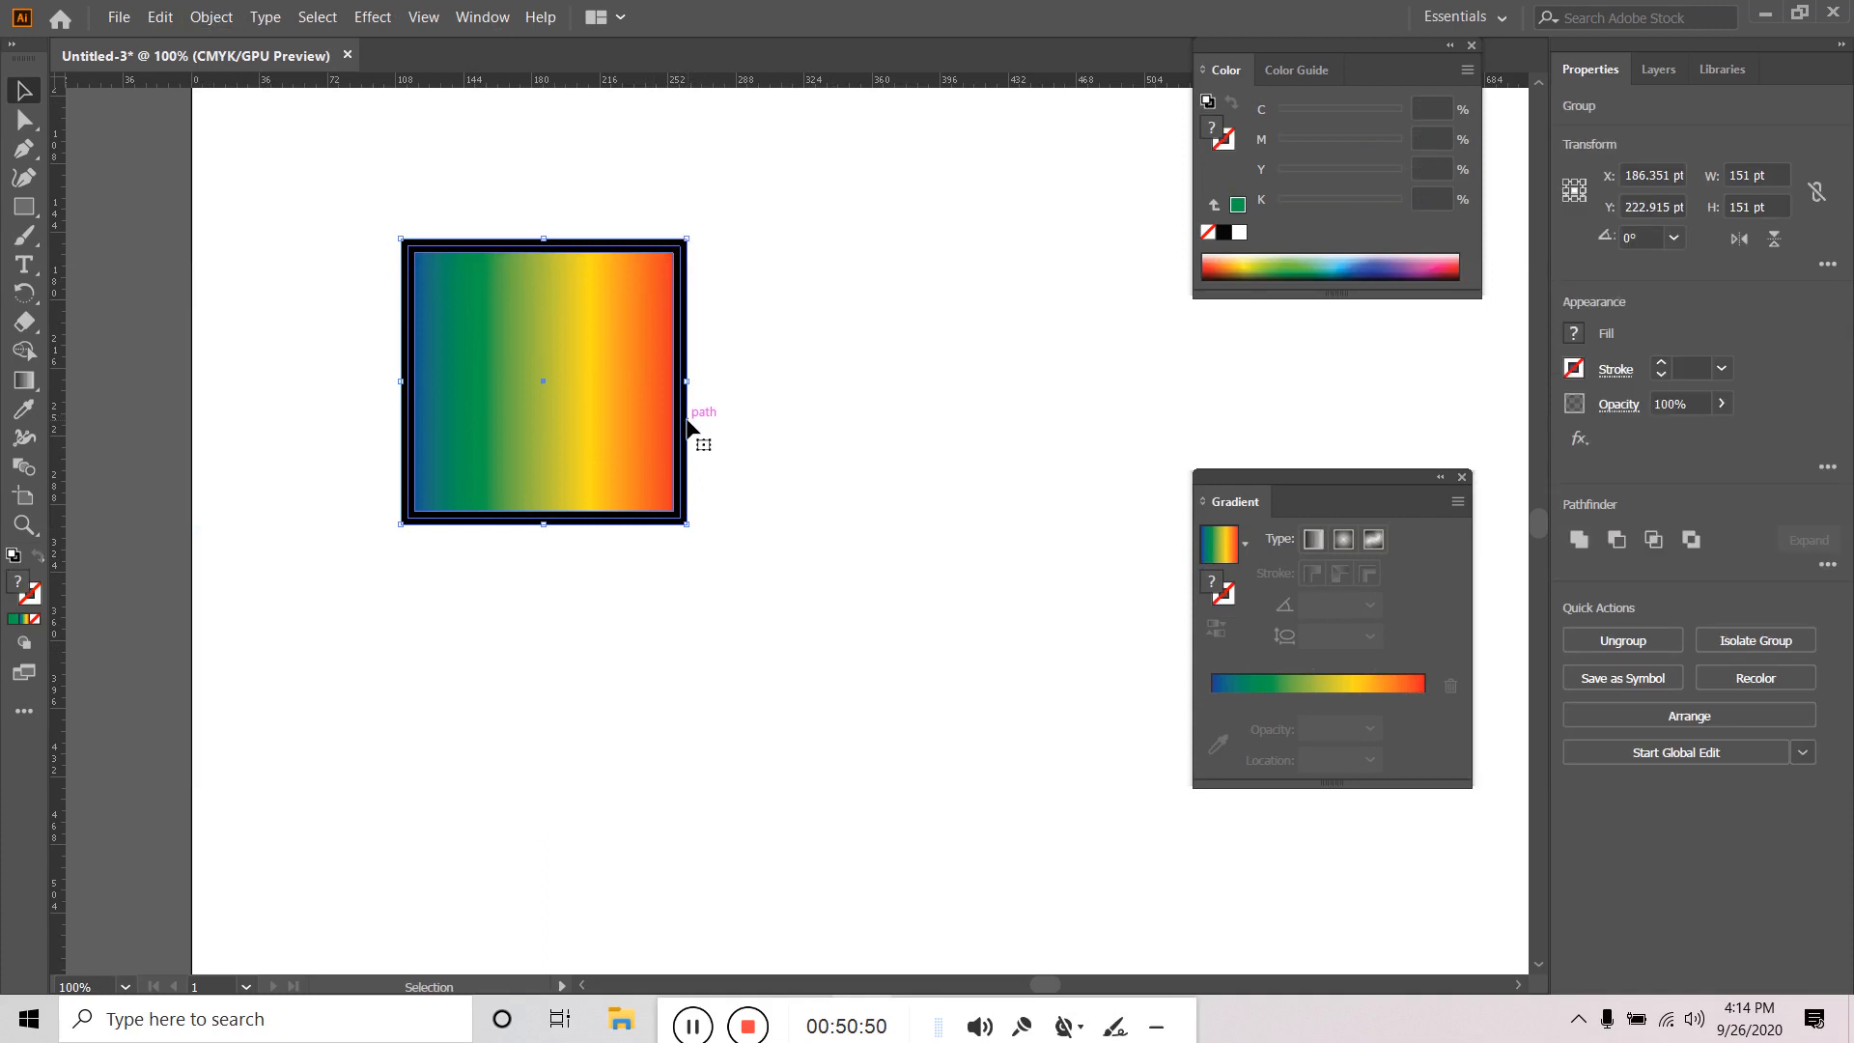
Try moving the whole group about 105 pt farther right, and undo that move.
{"action": "left_click_drag", "start_coordinate": [684, 418], "coordinate": [884, 420]}
{"action": "key", "text": "a"}
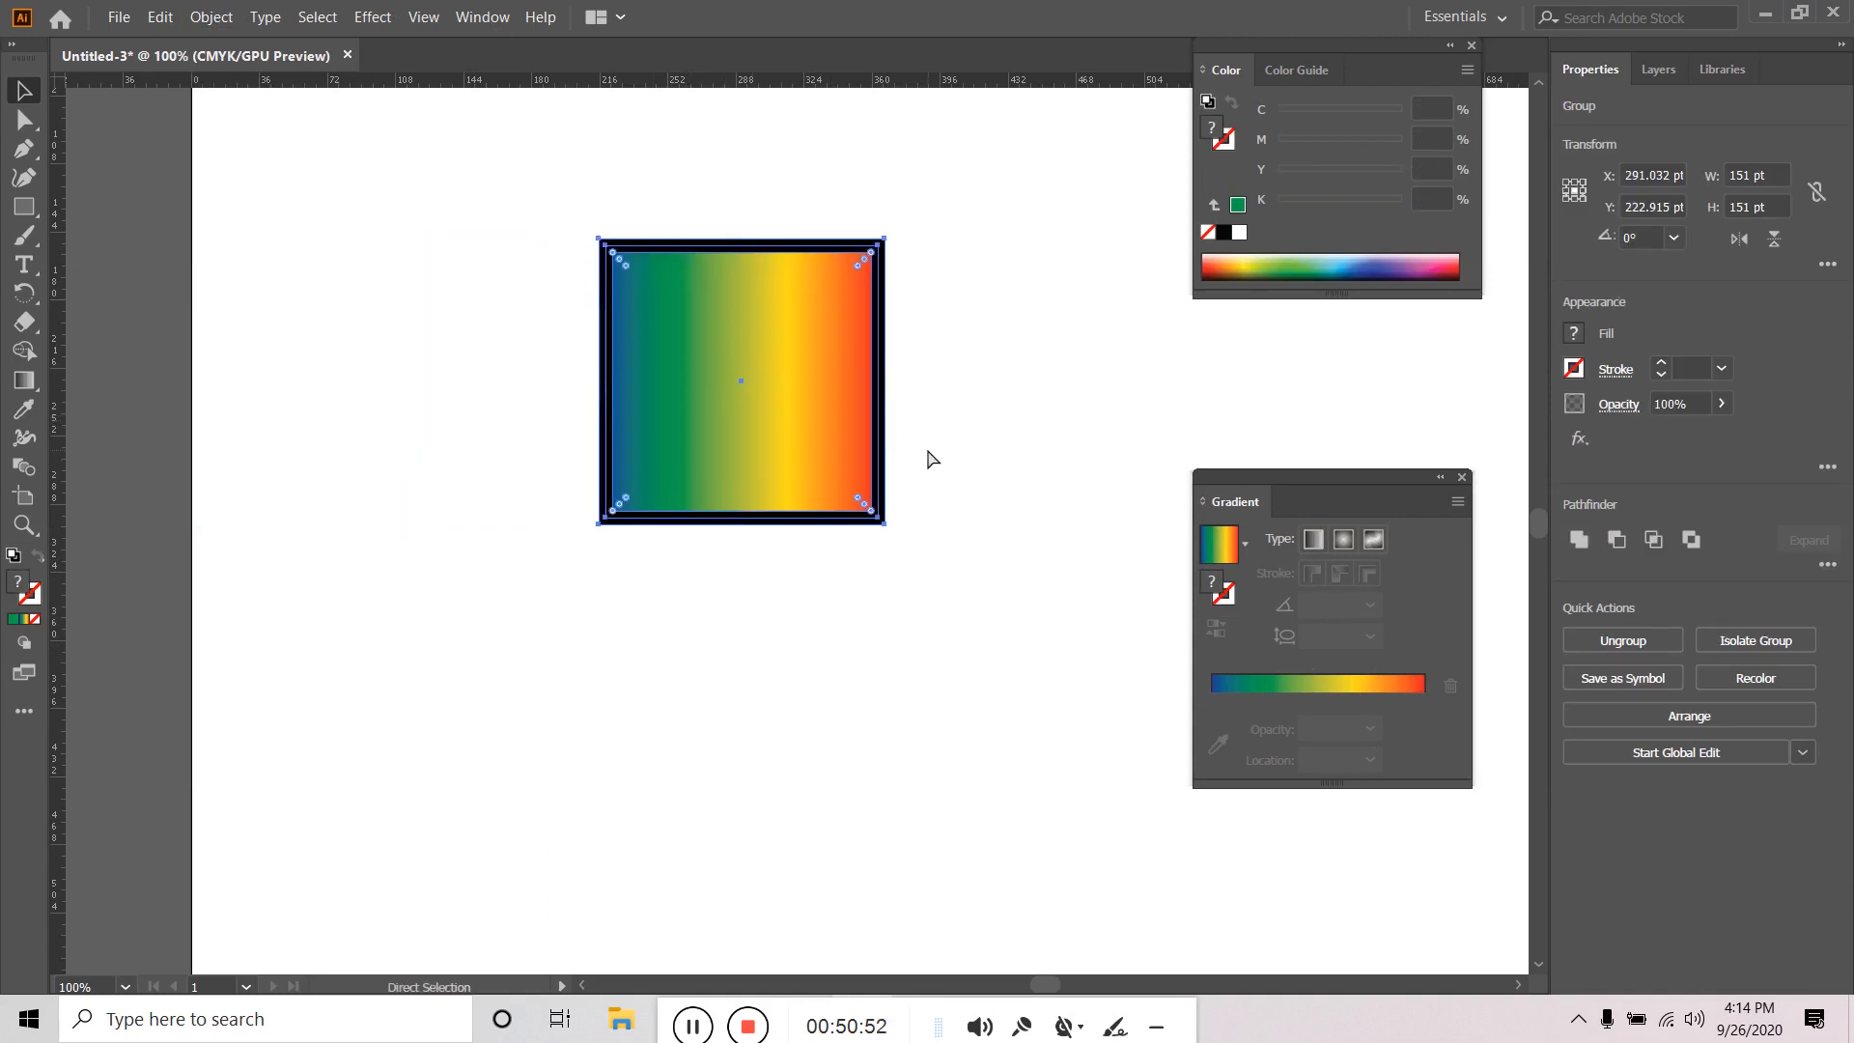
{"action": "key", "text": "ctrl+z"}
Directly select only the black frame inside the group, pull it off the gradient square to the right, and undo both moves.
{"action": "left_click", "coordinate": [715, 495]}
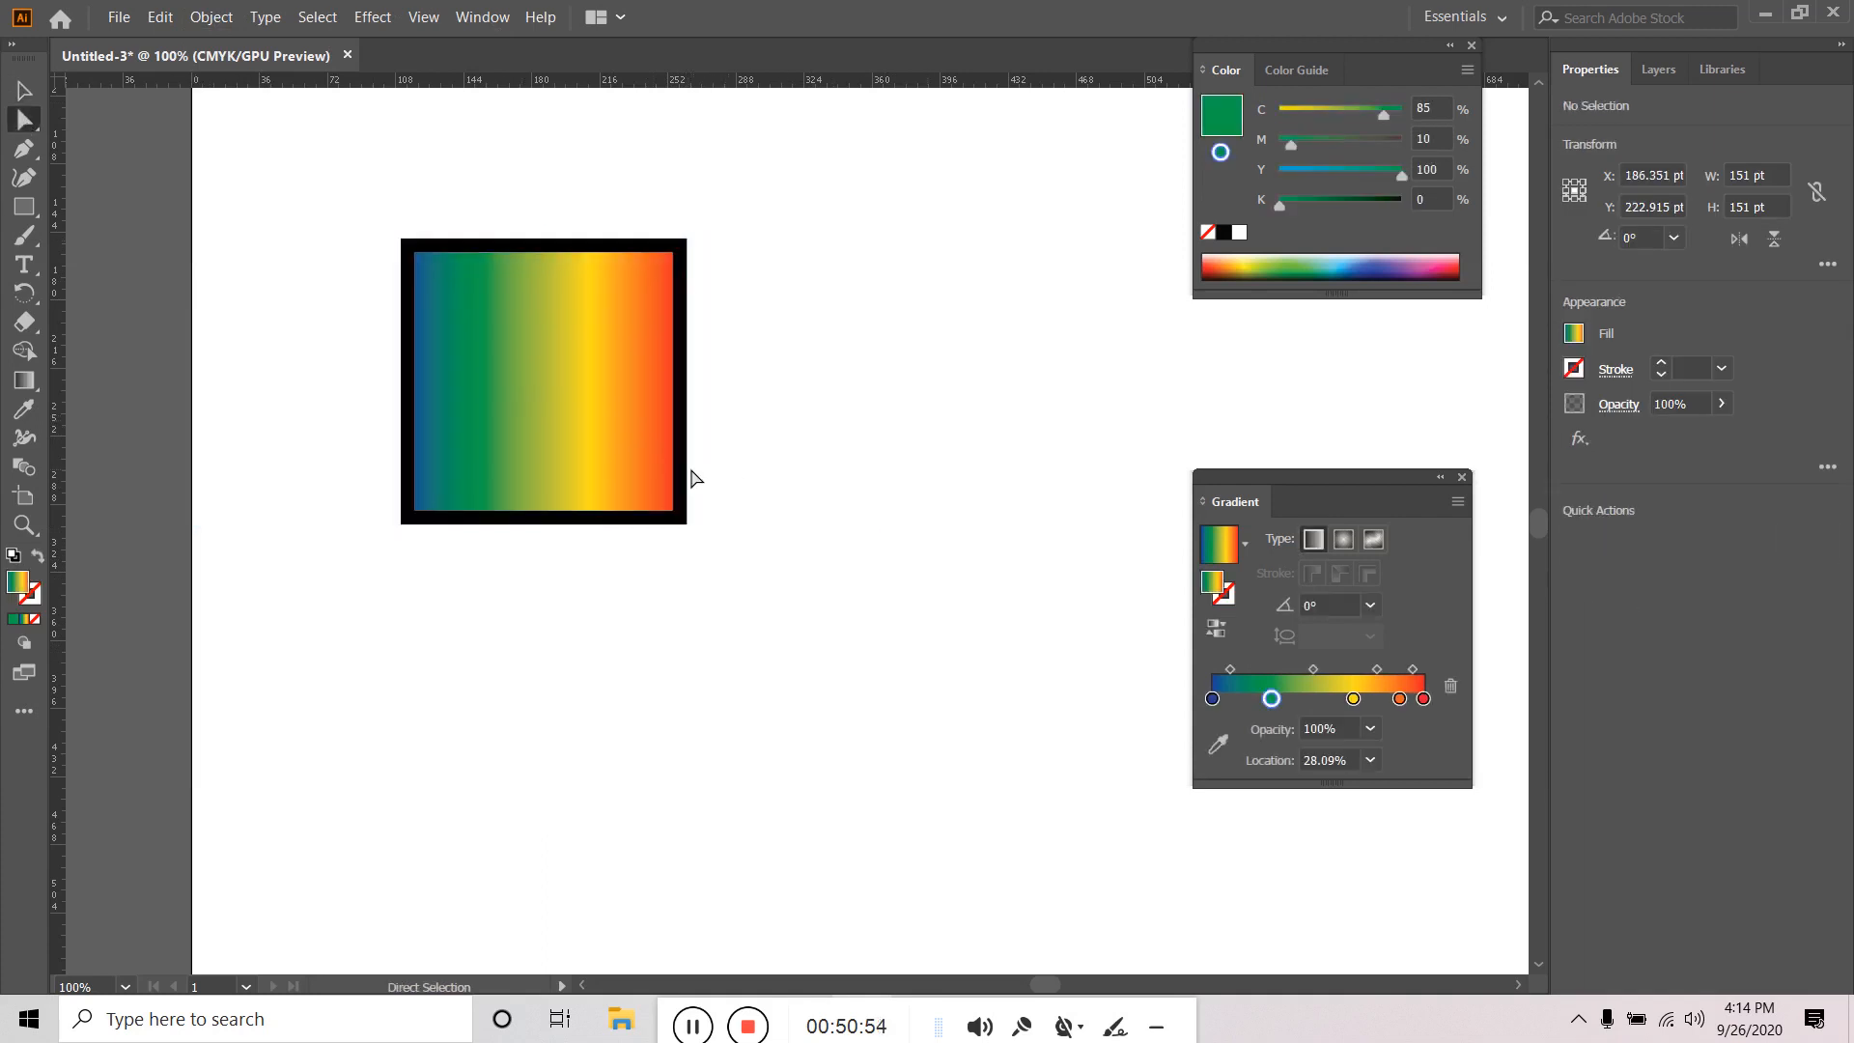
{"action": "left_click", "coordinate": [685, 483]}
{"action": "left_click_drag", "start_coordinate": [685, 482], "coordinate": [873, 474]}
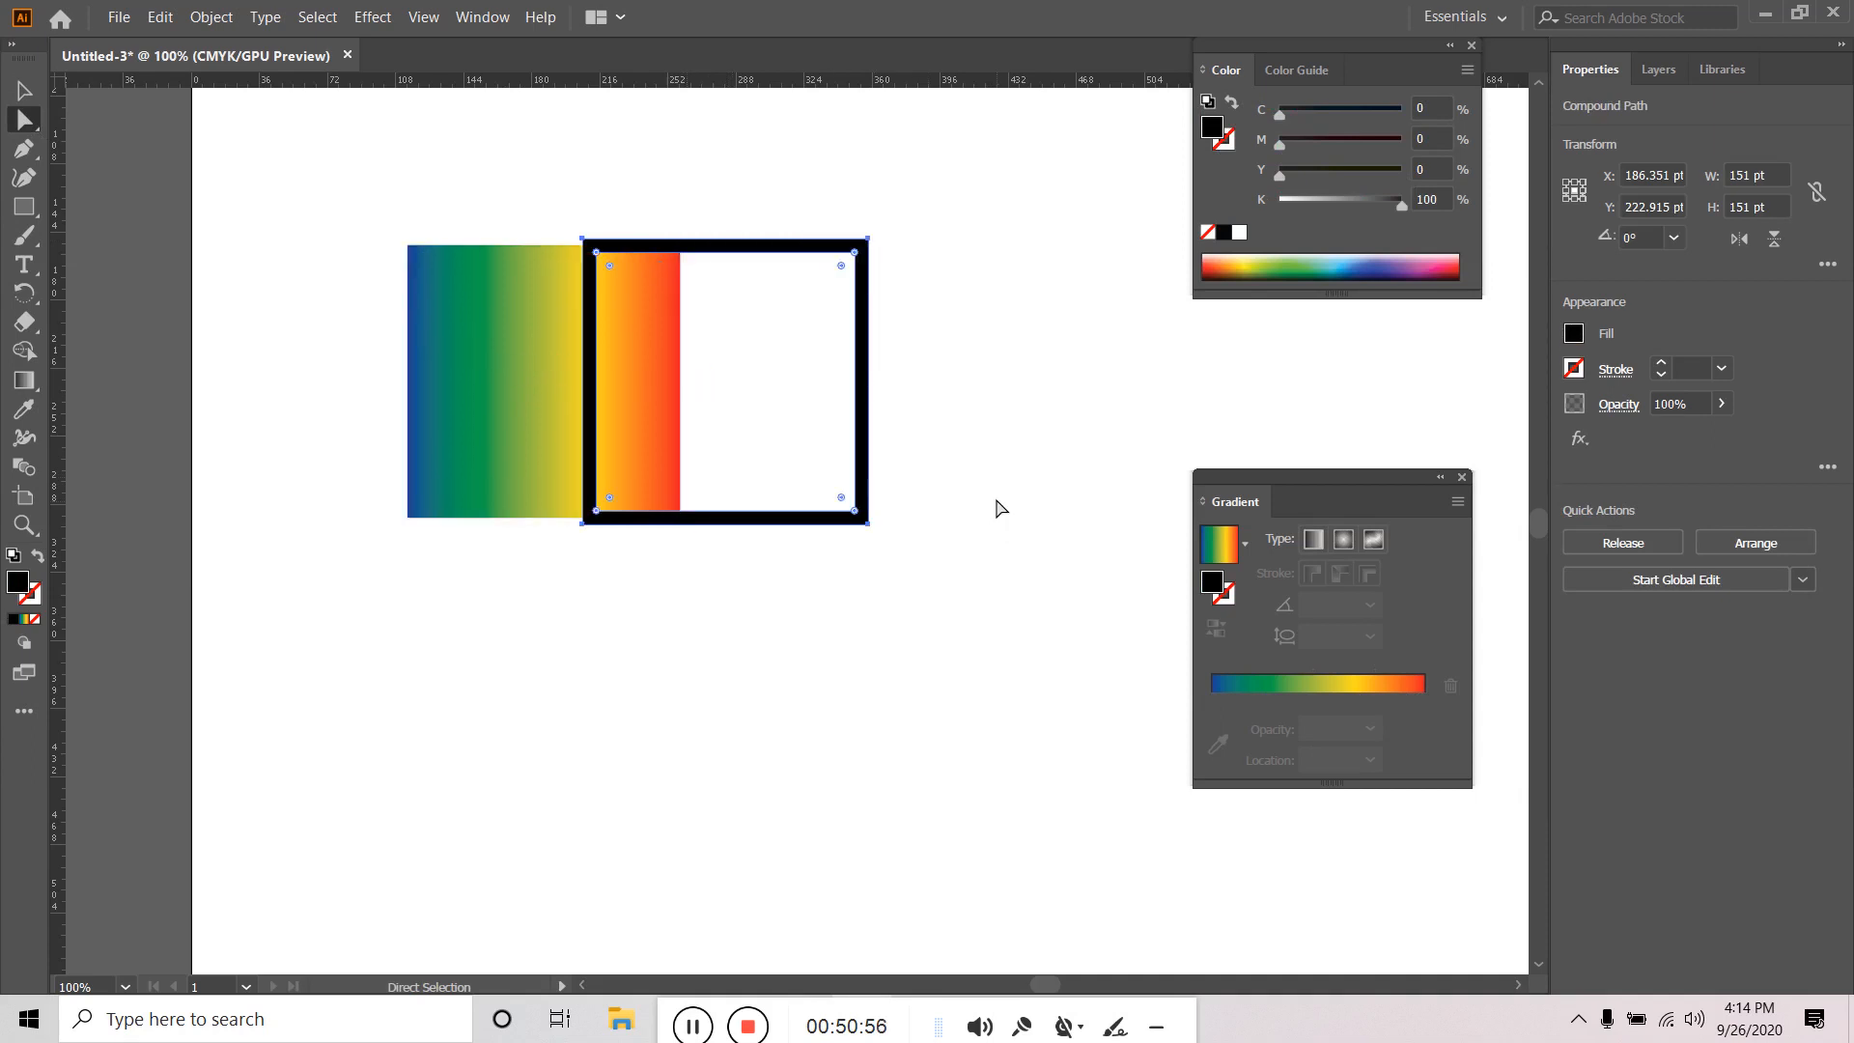
{"action": "left_click_drag", "start_coordinate": [871, 379], "coordinate": [1017, 377]}
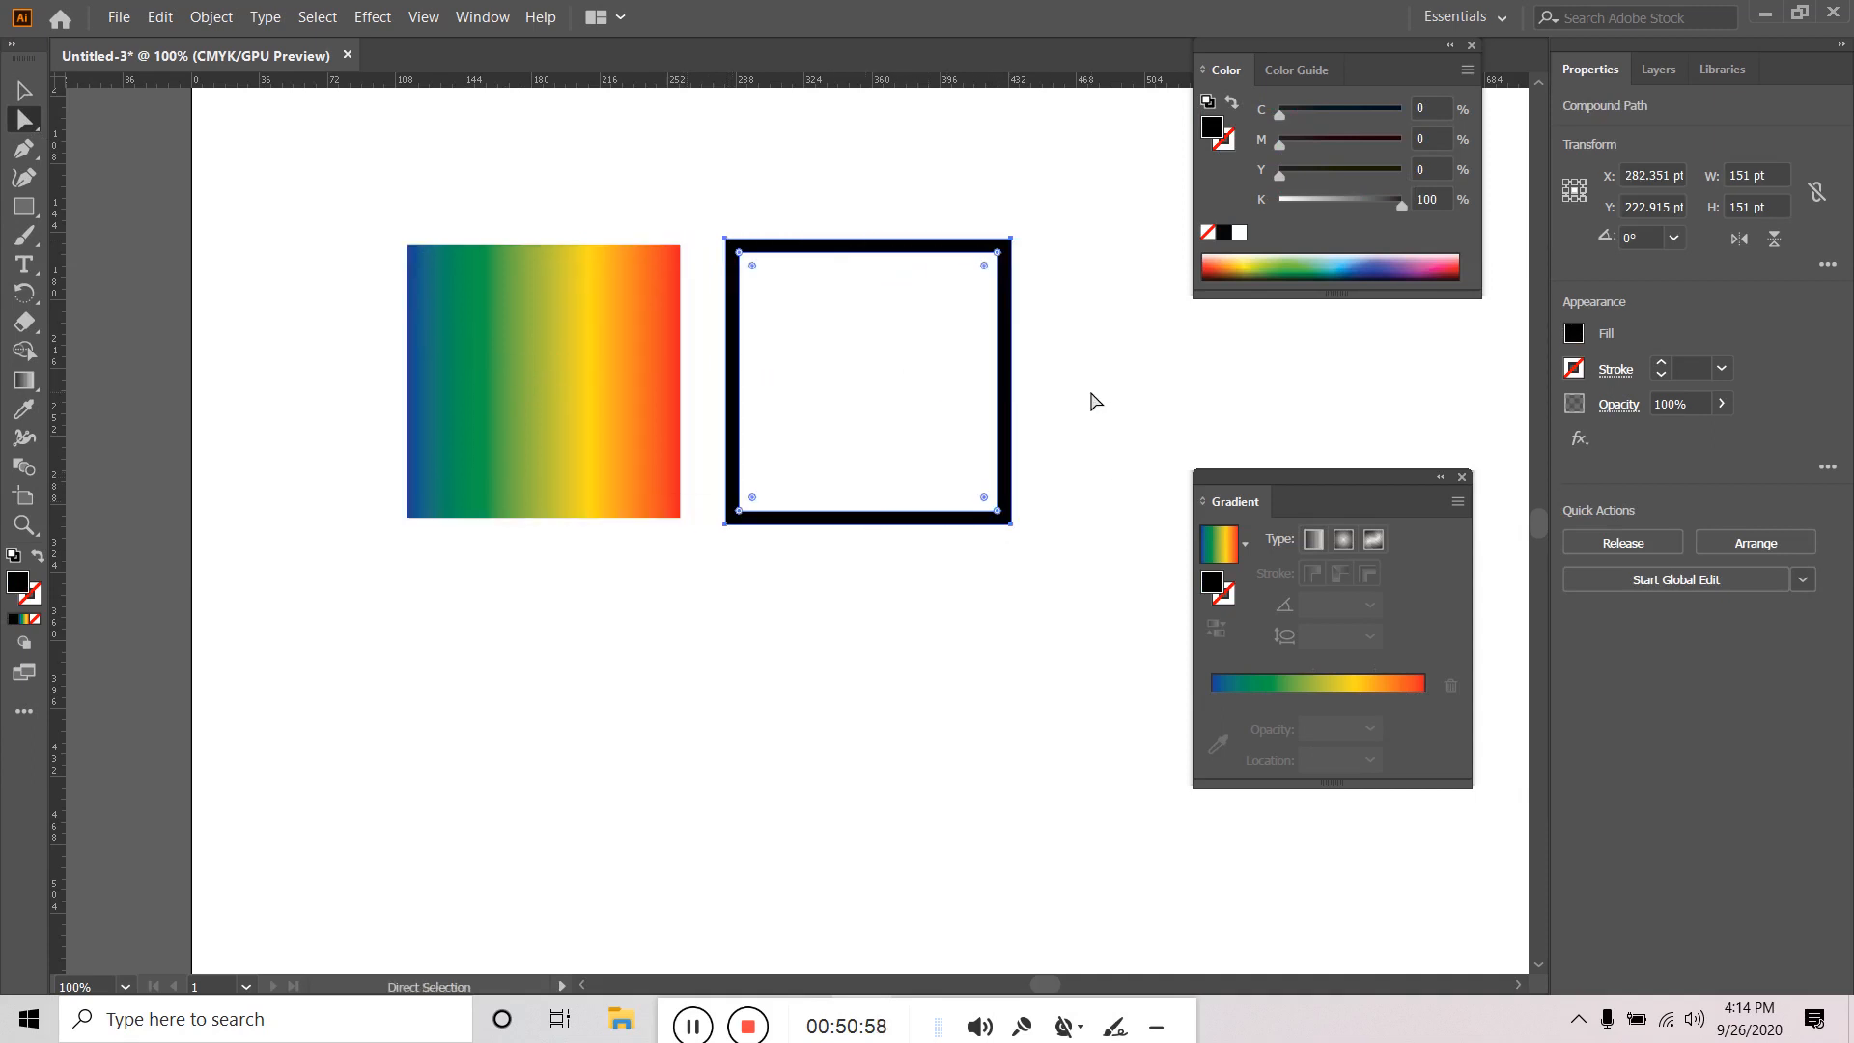
{"action": "left_click", "coordinate": [1092, 391]}
{"action": "key", "text": "ctrl+z"}
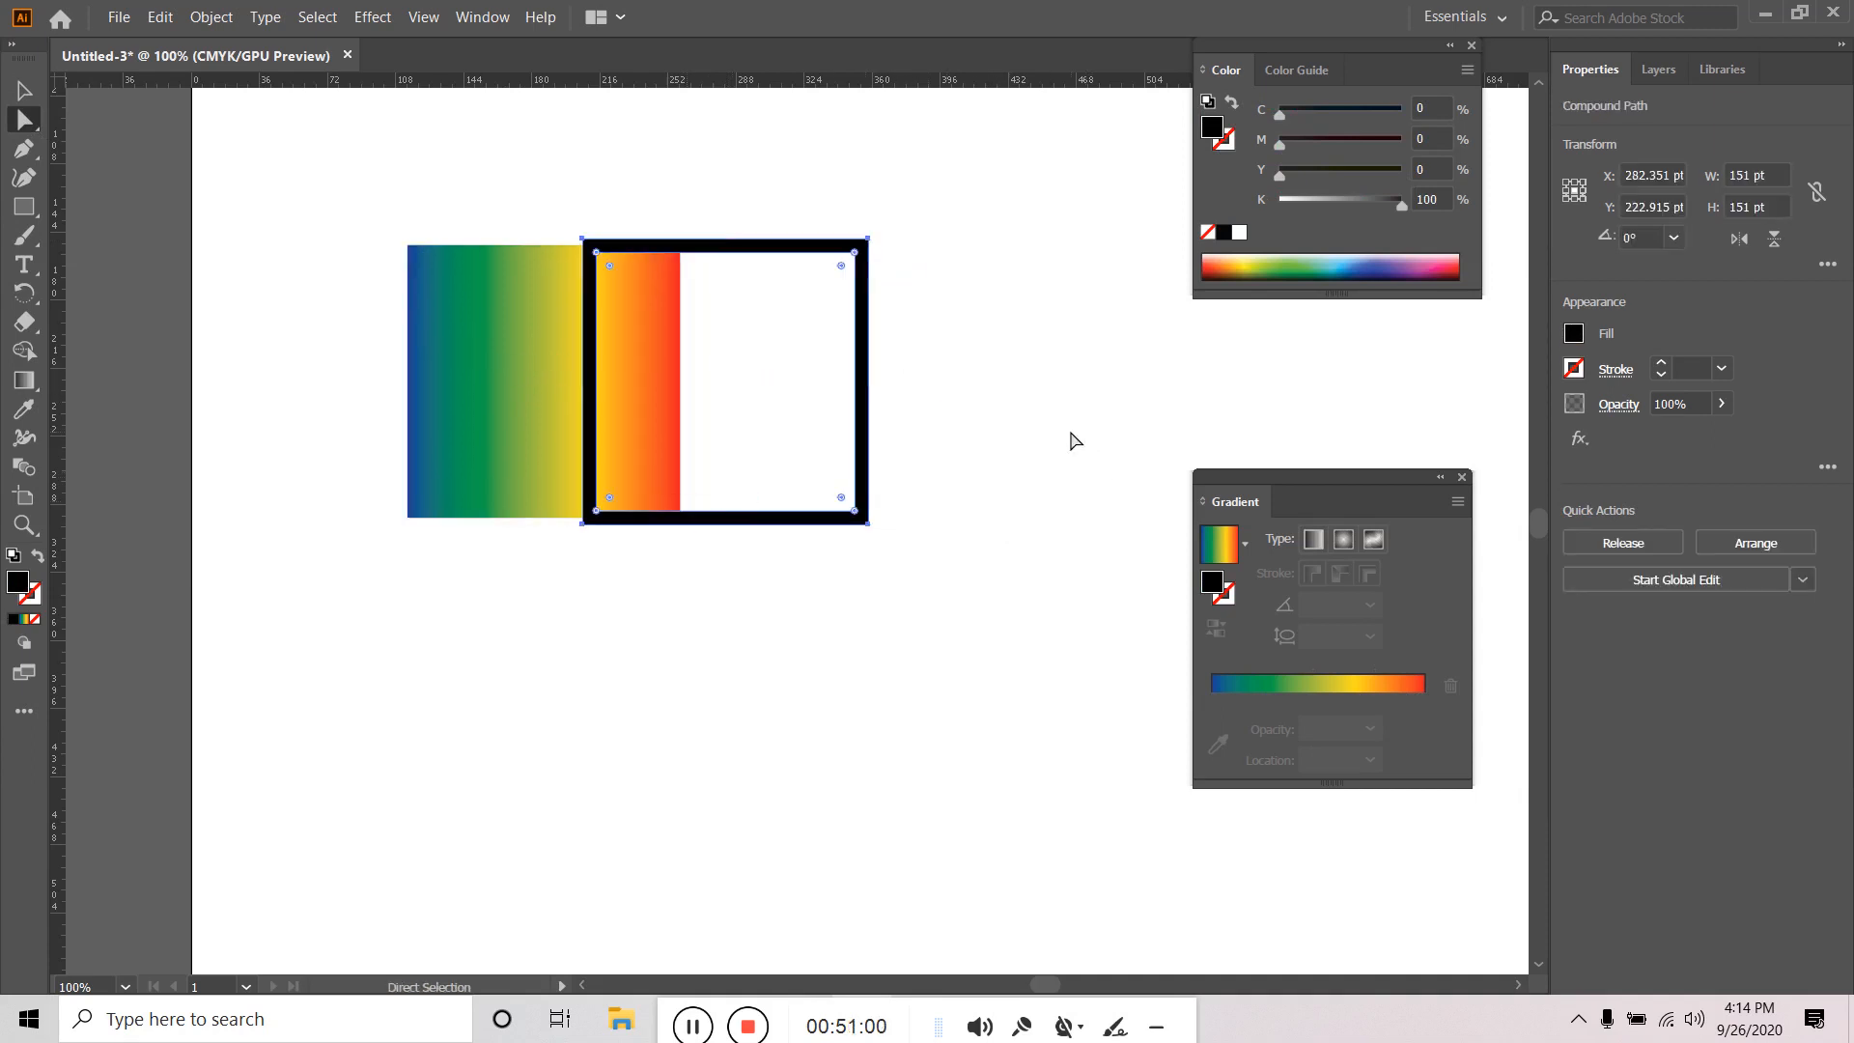
{"action": "key", "text": "ctrl+z"}
Select the group of gradient square and black frame and ungroup it.
{"action": "left_click", "coordinate": [24, 90]}
{"action": "left_click_drag", "start_coordinate": [811, 190], "coordinate": [282, 732]}
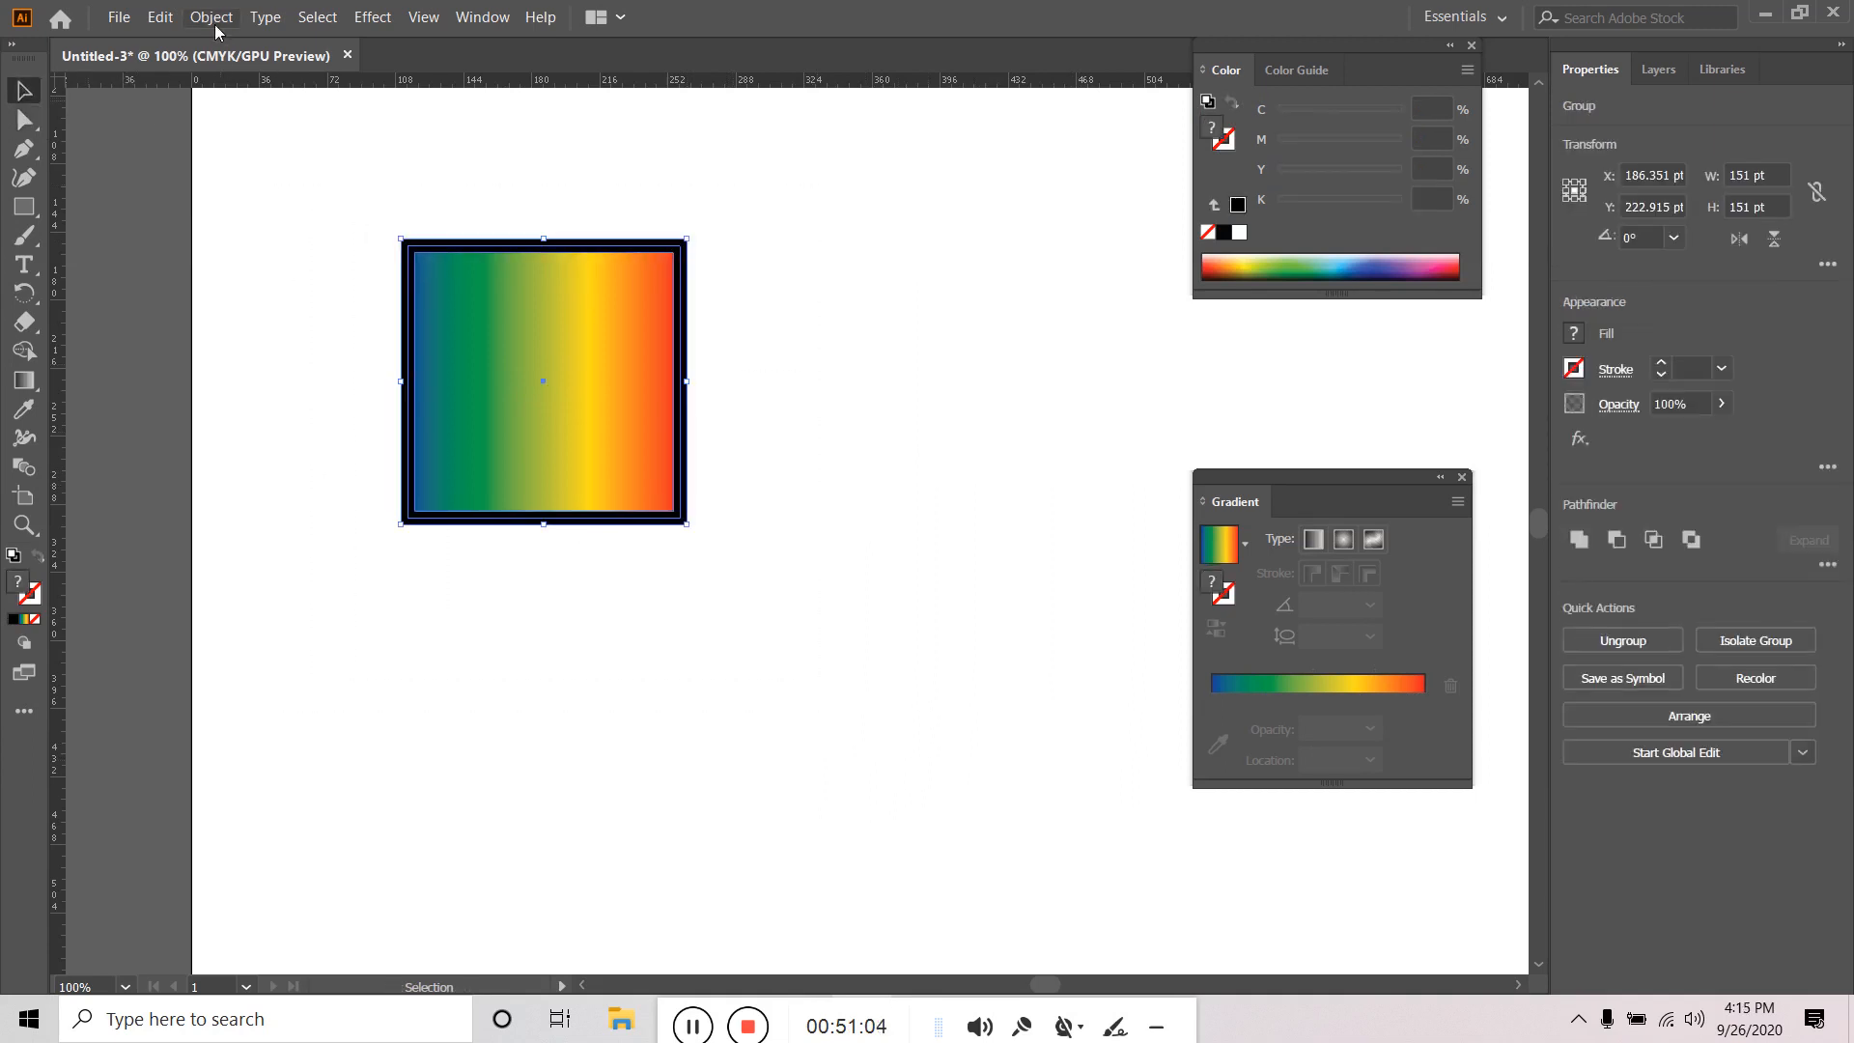
{"action": "left_click", "coordinate": [211, 16]}
{"action": "left_click", "coordinate": [249, 142]}
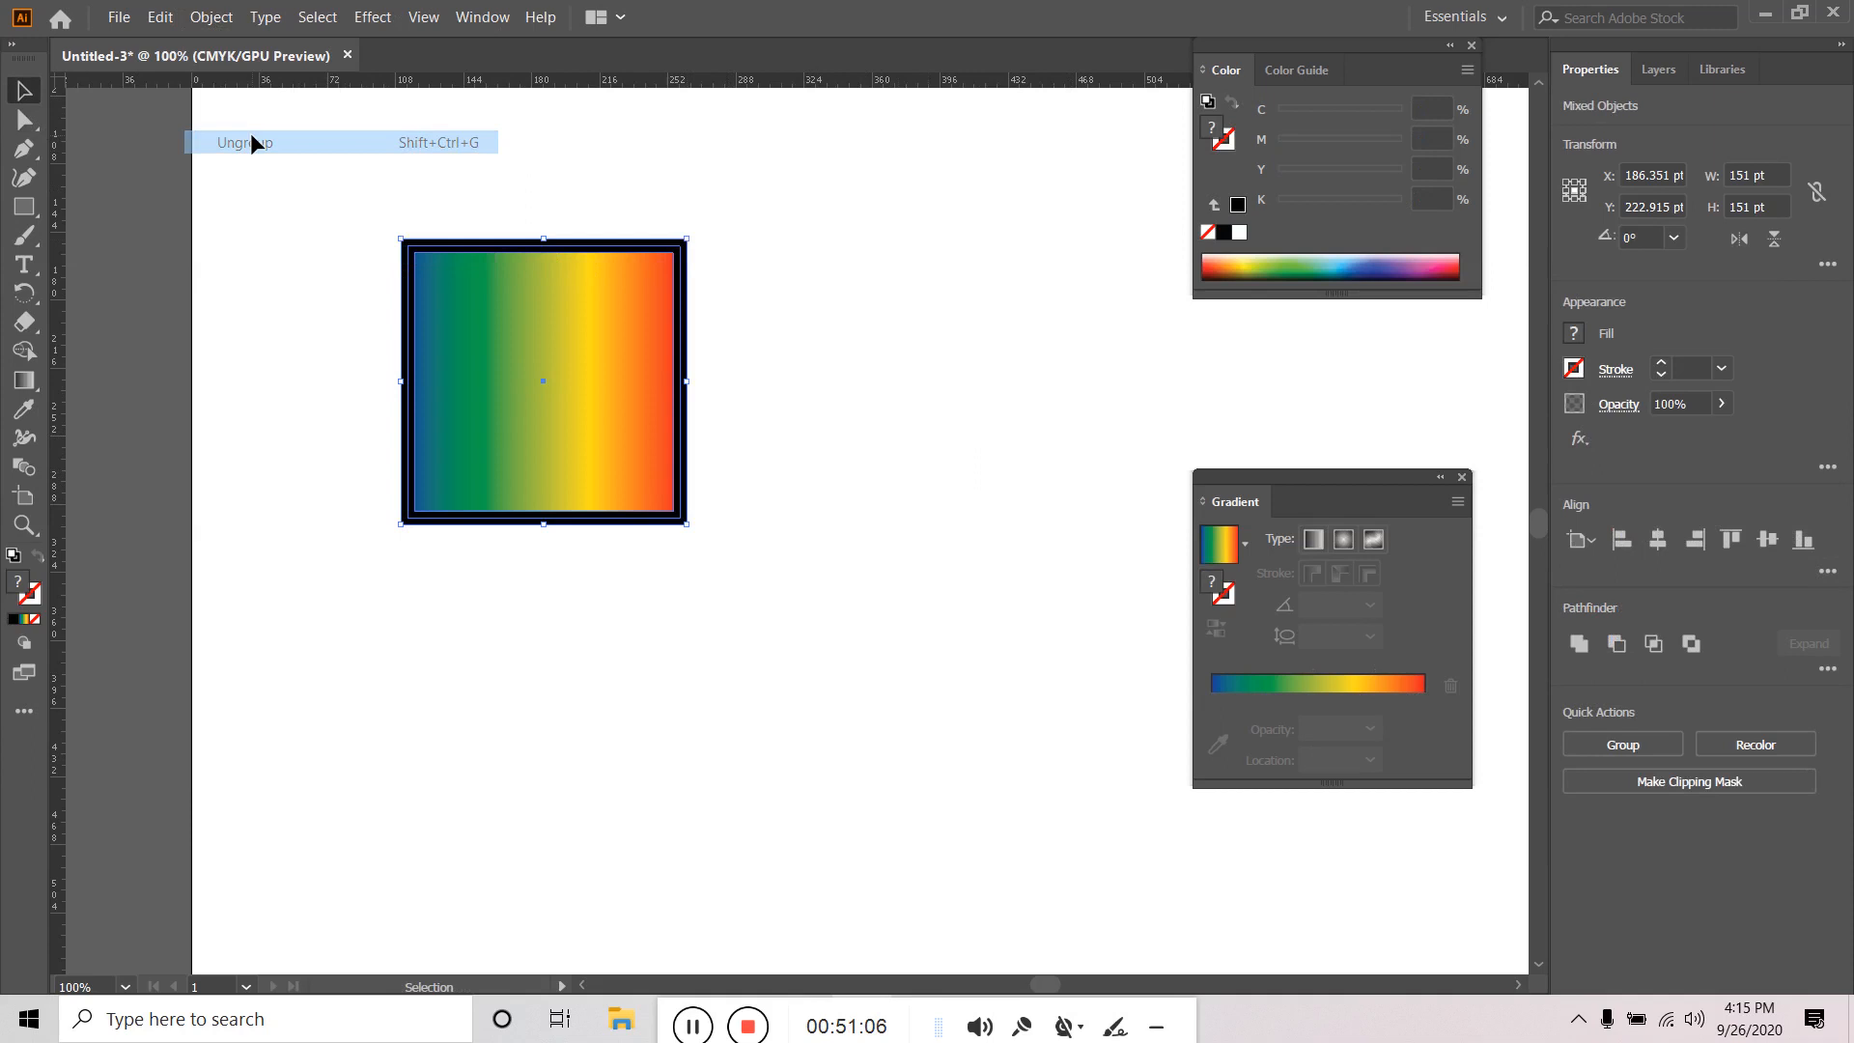
Try the separated black frame at several positions beside and over the gradient square, and undo all the moves.
{"action": "left_click", "coordinate": [962, 431]}
{"action": "left_click", "coordinate": [683, 481]}
{"action": "left_click_drag", "start_coordinate": [684, 481], "coordinate": [1004, 480]}
{"action": "left_click", "coordinate": [1086, 447]}
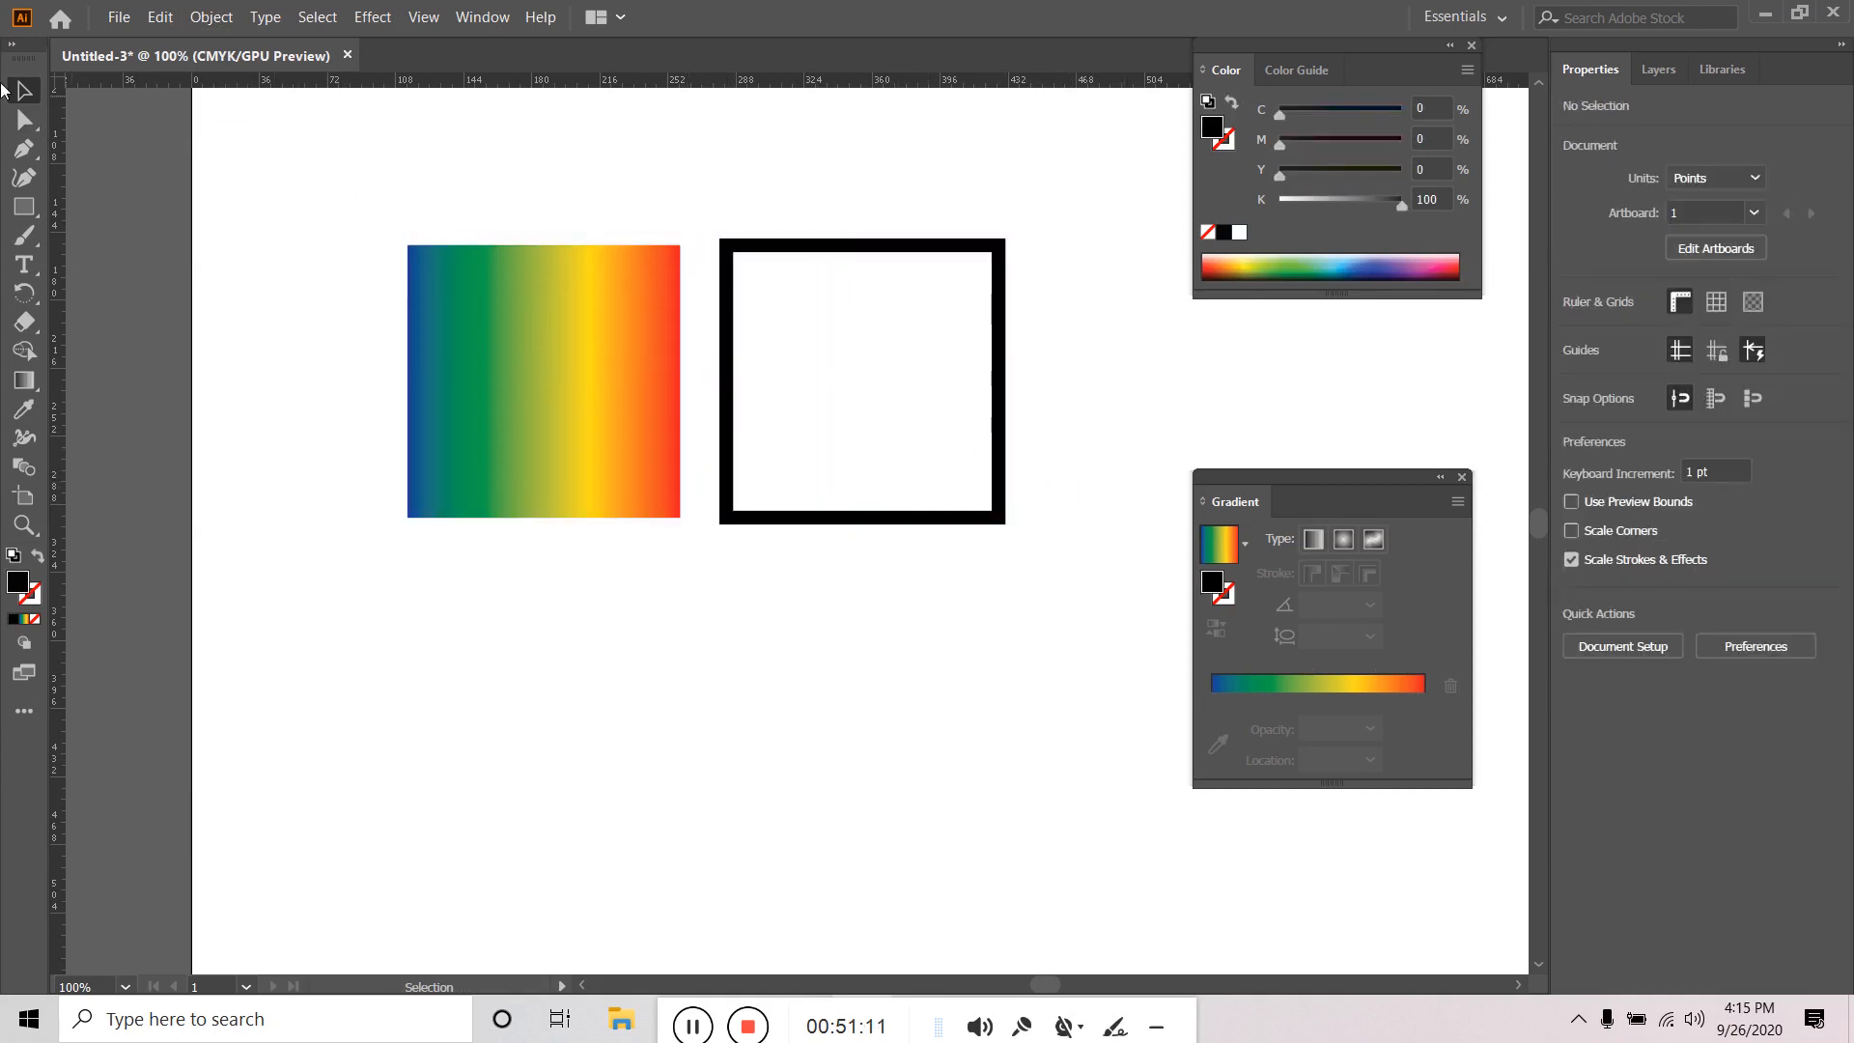
{"action": "left_click_drag", "start_coordinate": [751, 261], "coordinate": [335, 222]}
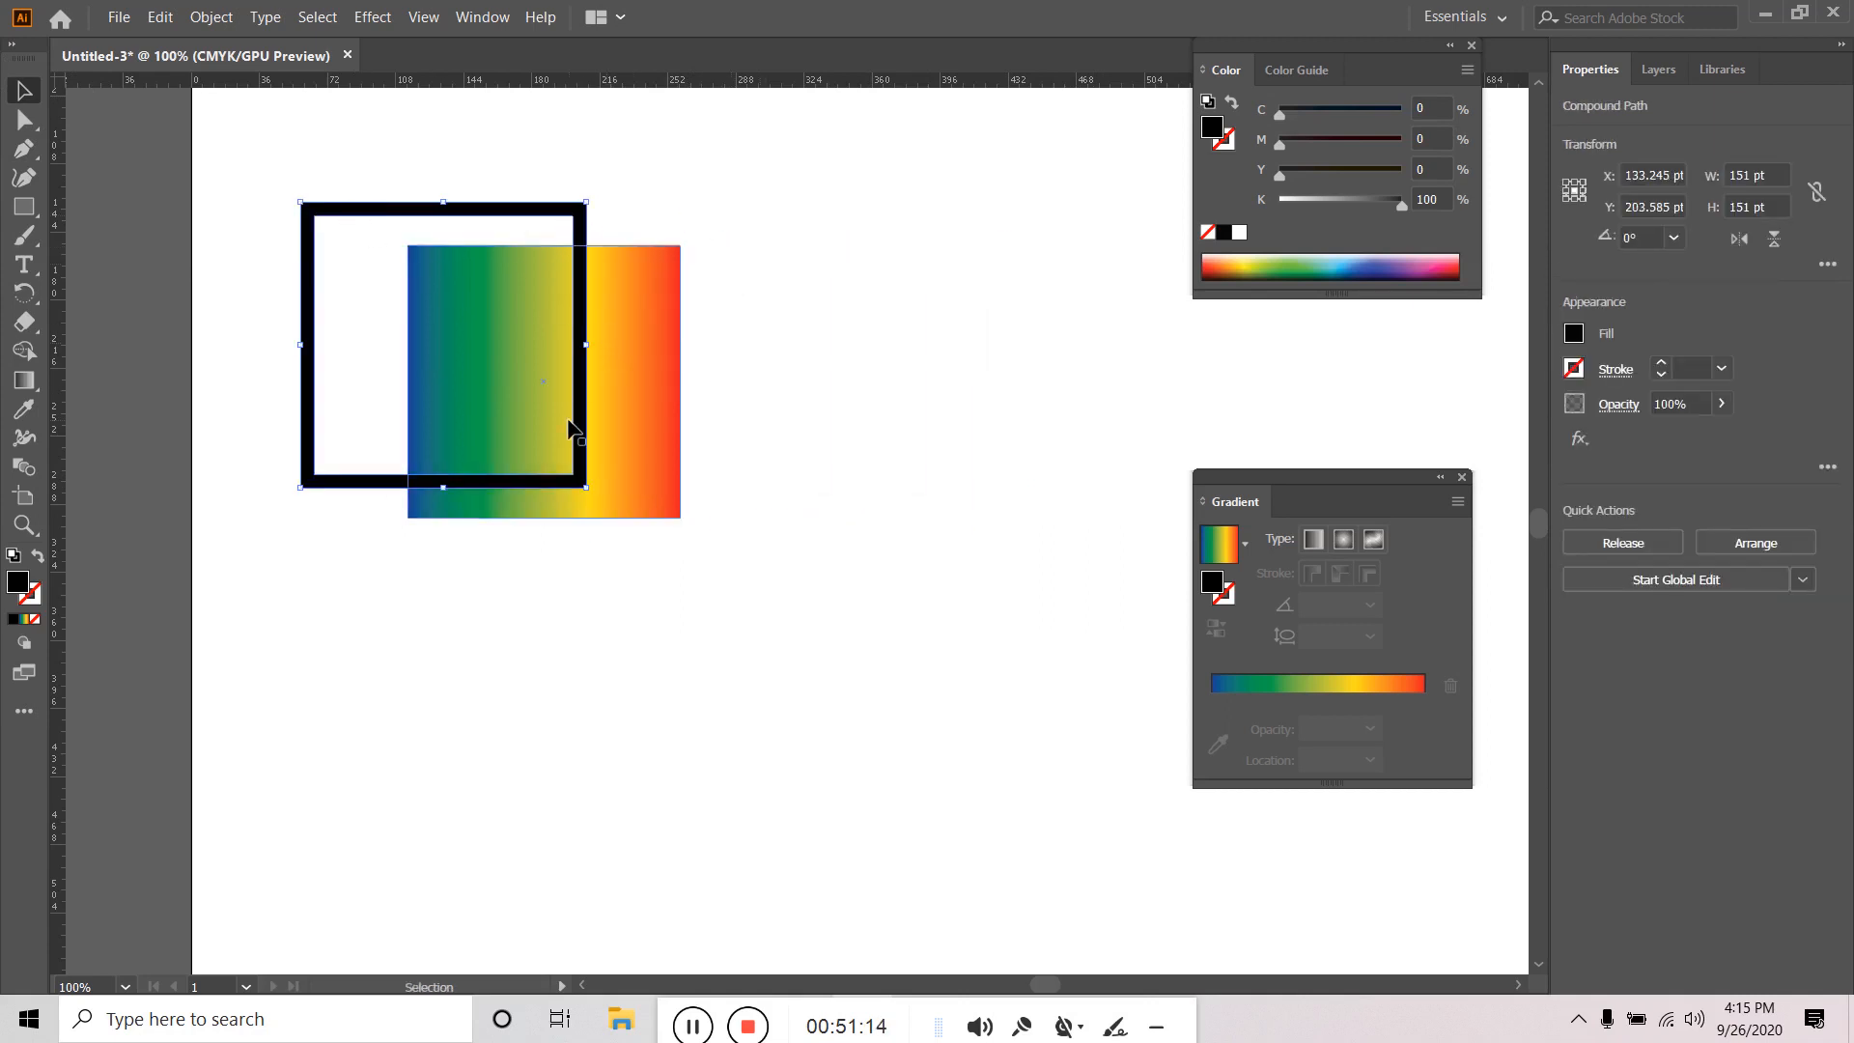
{"action": "left_click_drag", "start_coordinate": [580, 442], "coordinate": [795, 466]}
{"action": "key", "text": "a"}
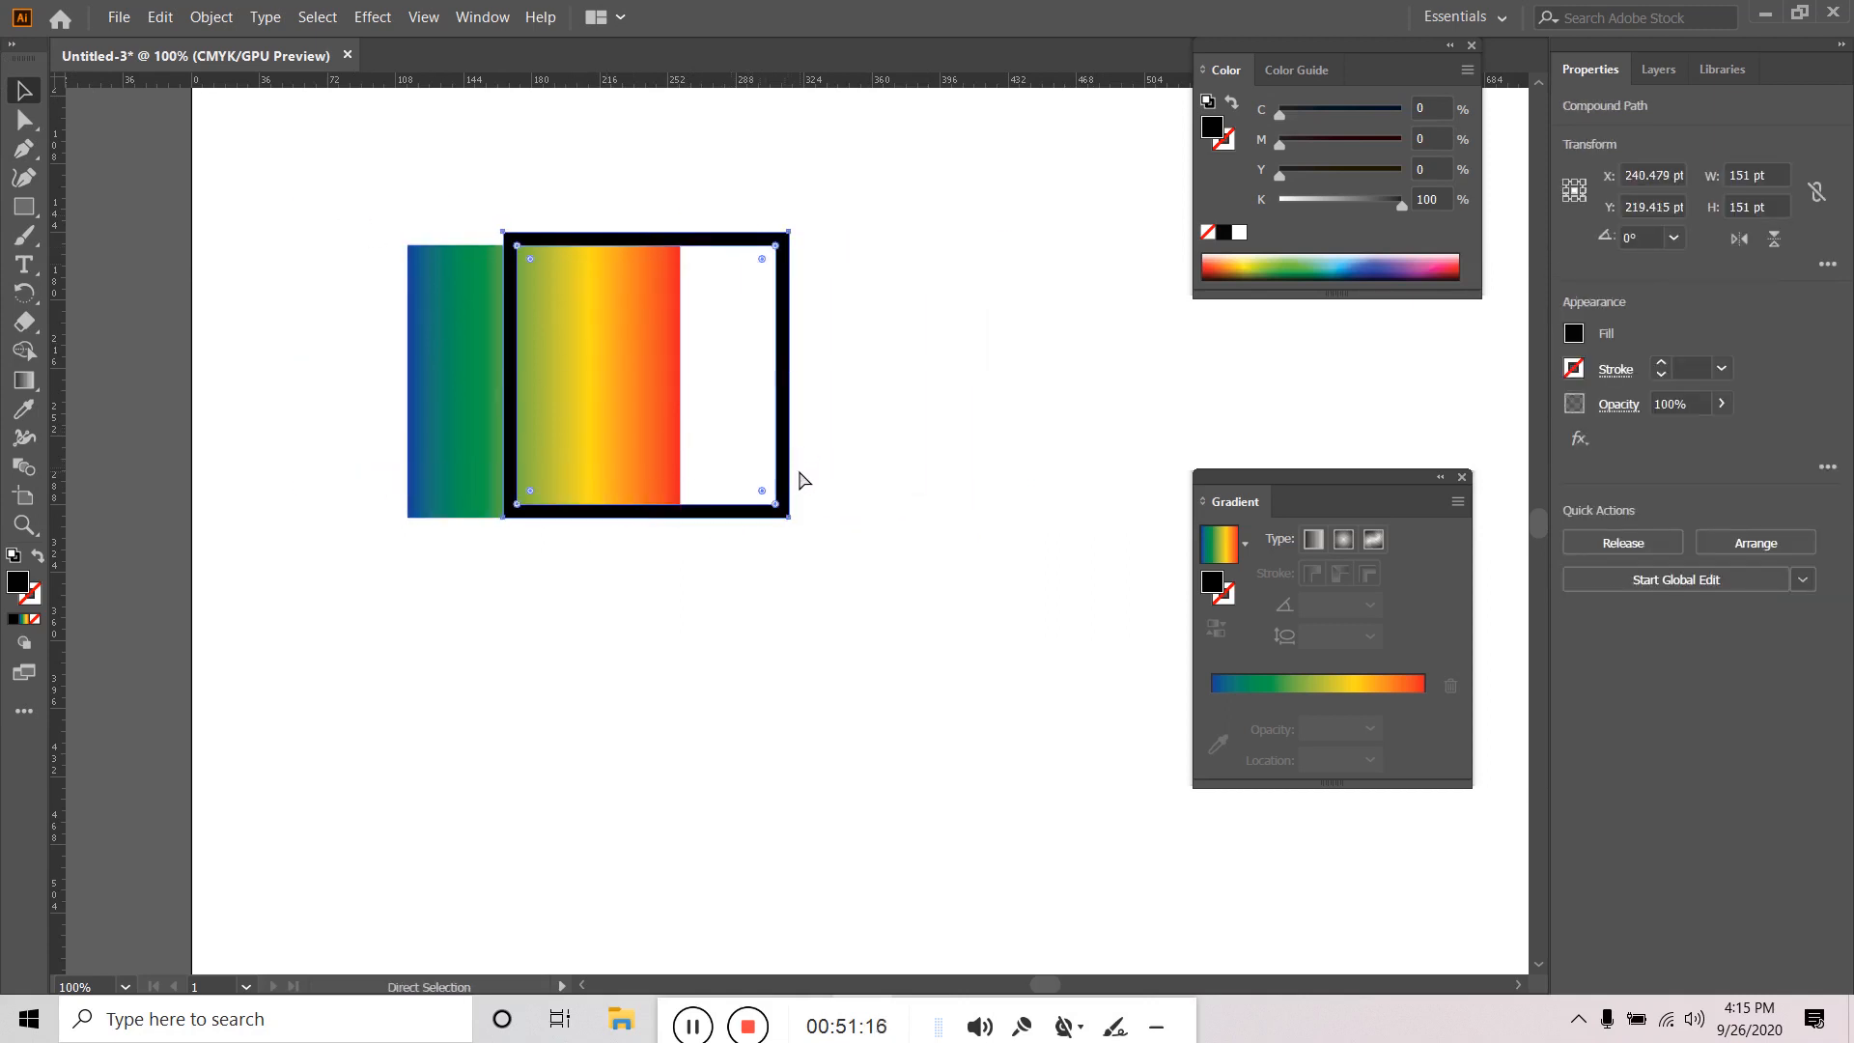
{"action": "key", "text": "ctrl+z"}
{"action": "key", "text": "ctrl+z"}
{"action": "key", "text": "ctrl+z"}
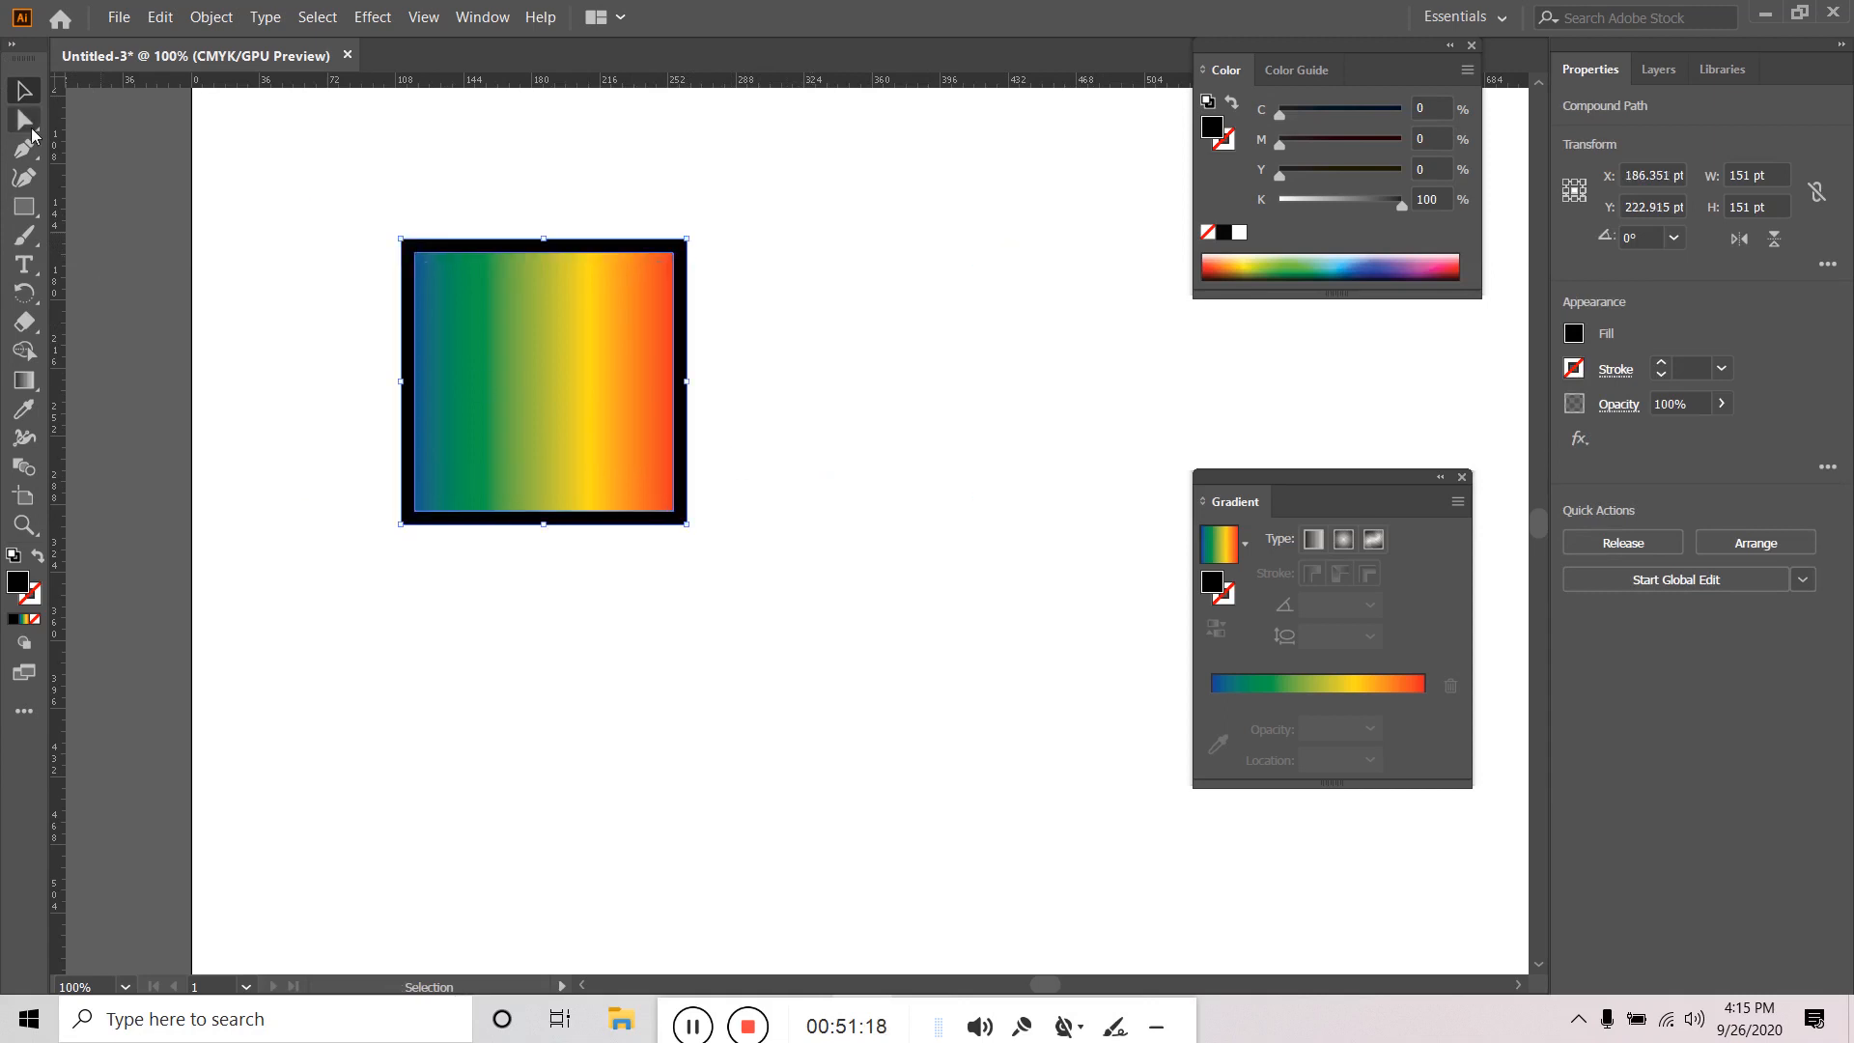
Enlarge the black frame proportionally from its centre to leave an even white gap around the gradient square, and deselect it.
{"action": "left_click", "coordinate": [700, 533]}
{"action": "left_click", "coordinate": [689, 510]}
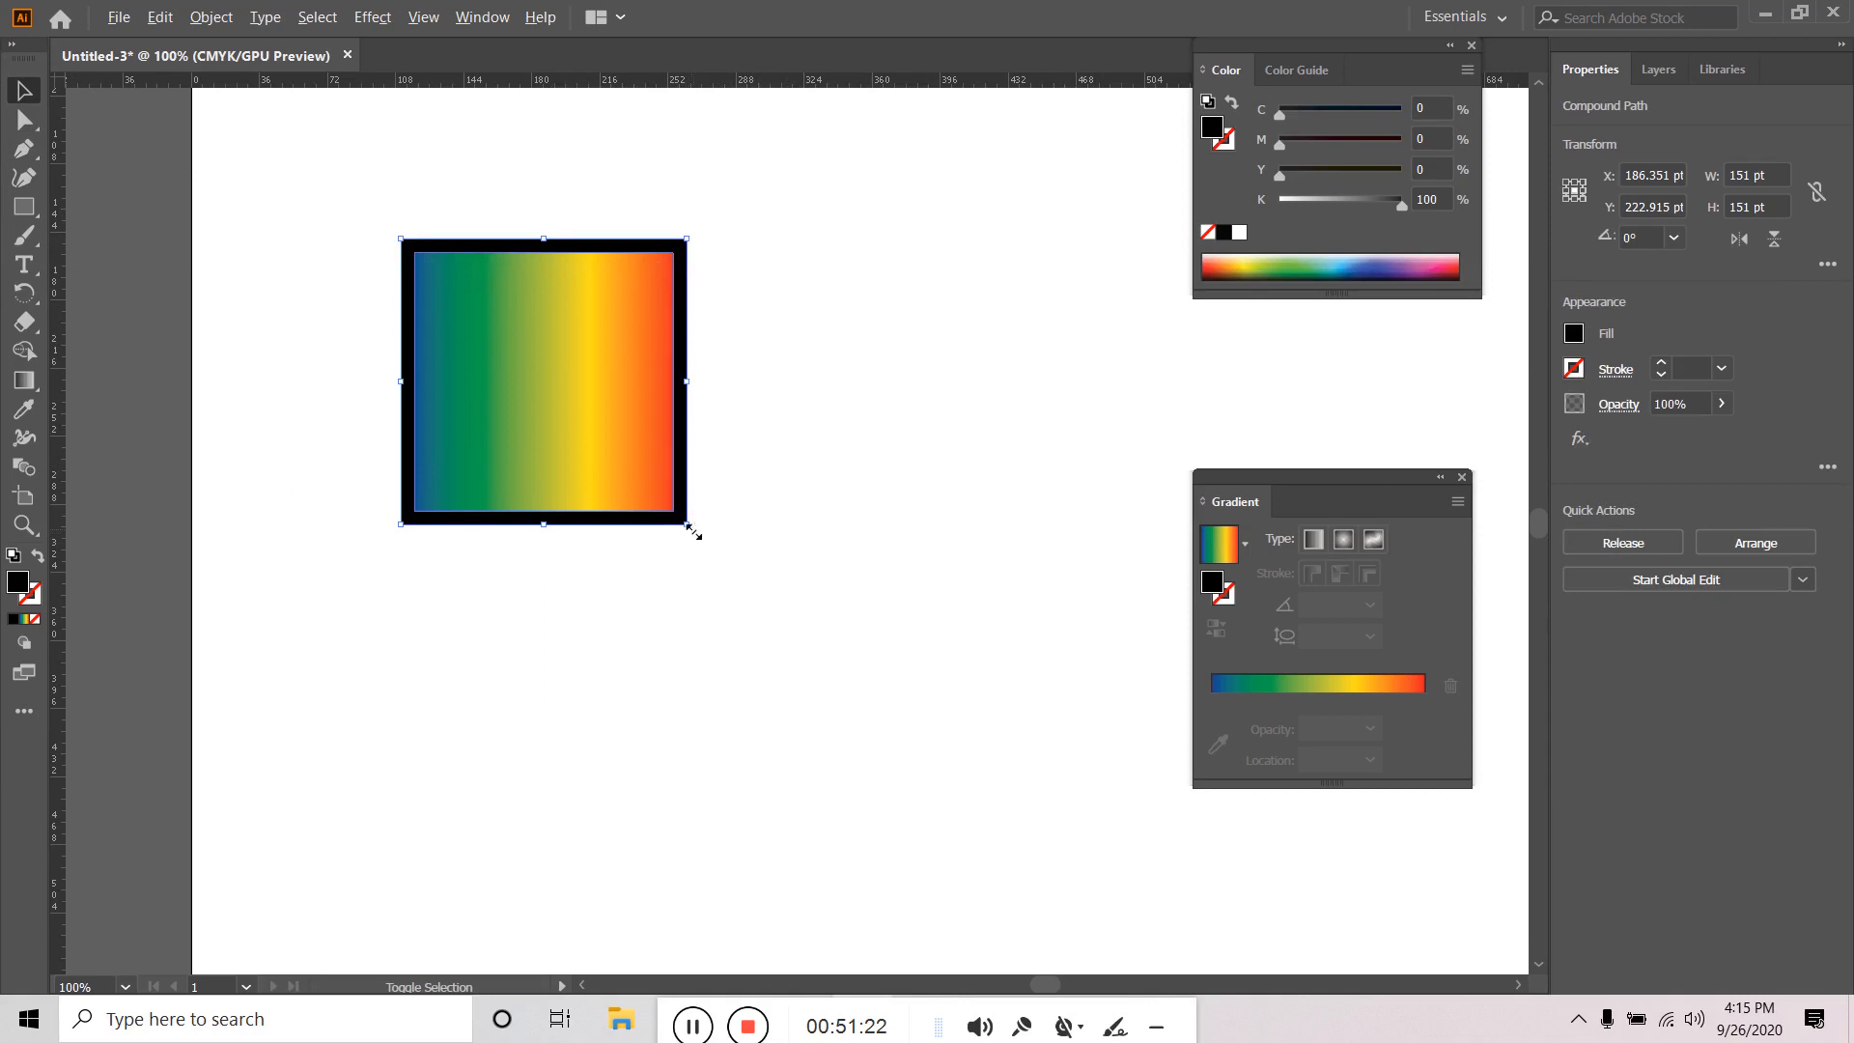
{"action": "left_click_drag", "start_coordinate": [687, 526], "coordinate": [734, 555]}
{"action": "left_click", "coordinate": [863, 493]}
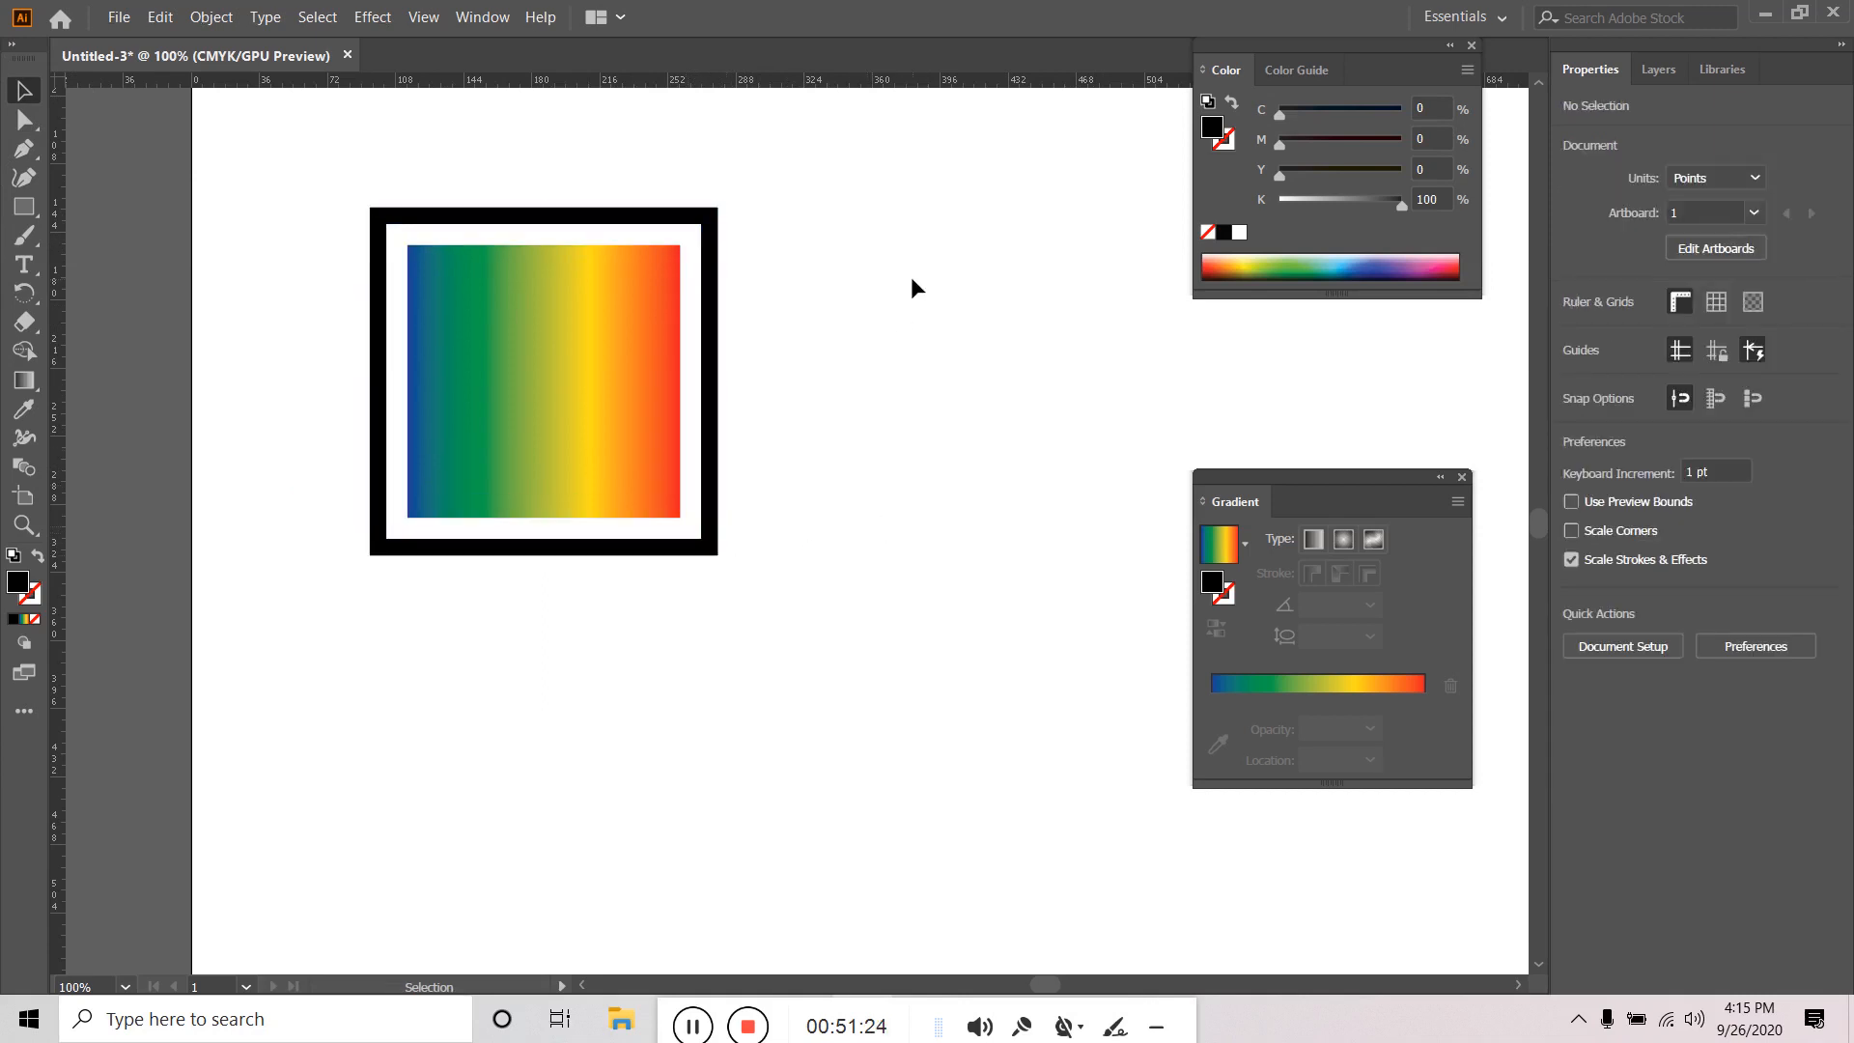
Delete the gradient square together with the black frame.
{"action": "left_click_drag", "start_coordinate": [921, 273], "coordinate": [331, 763]}
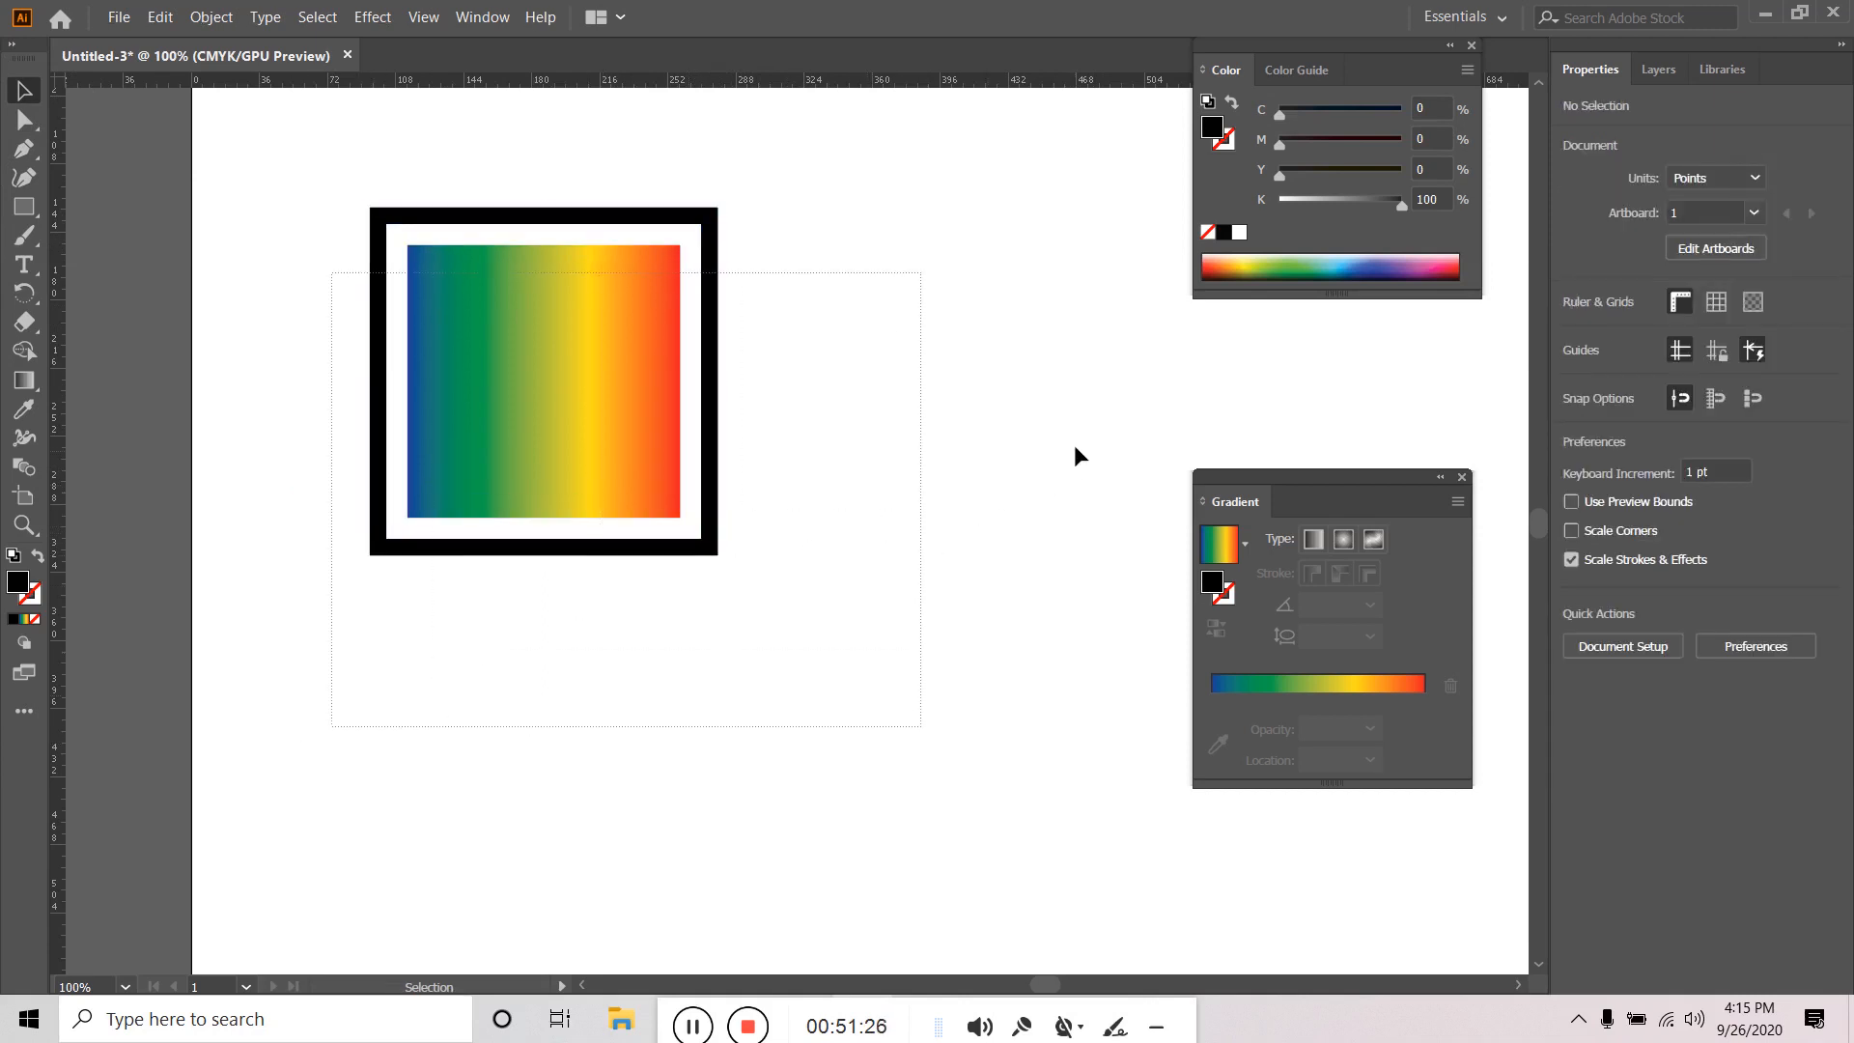
{"action": "key", "text": "Delete"}
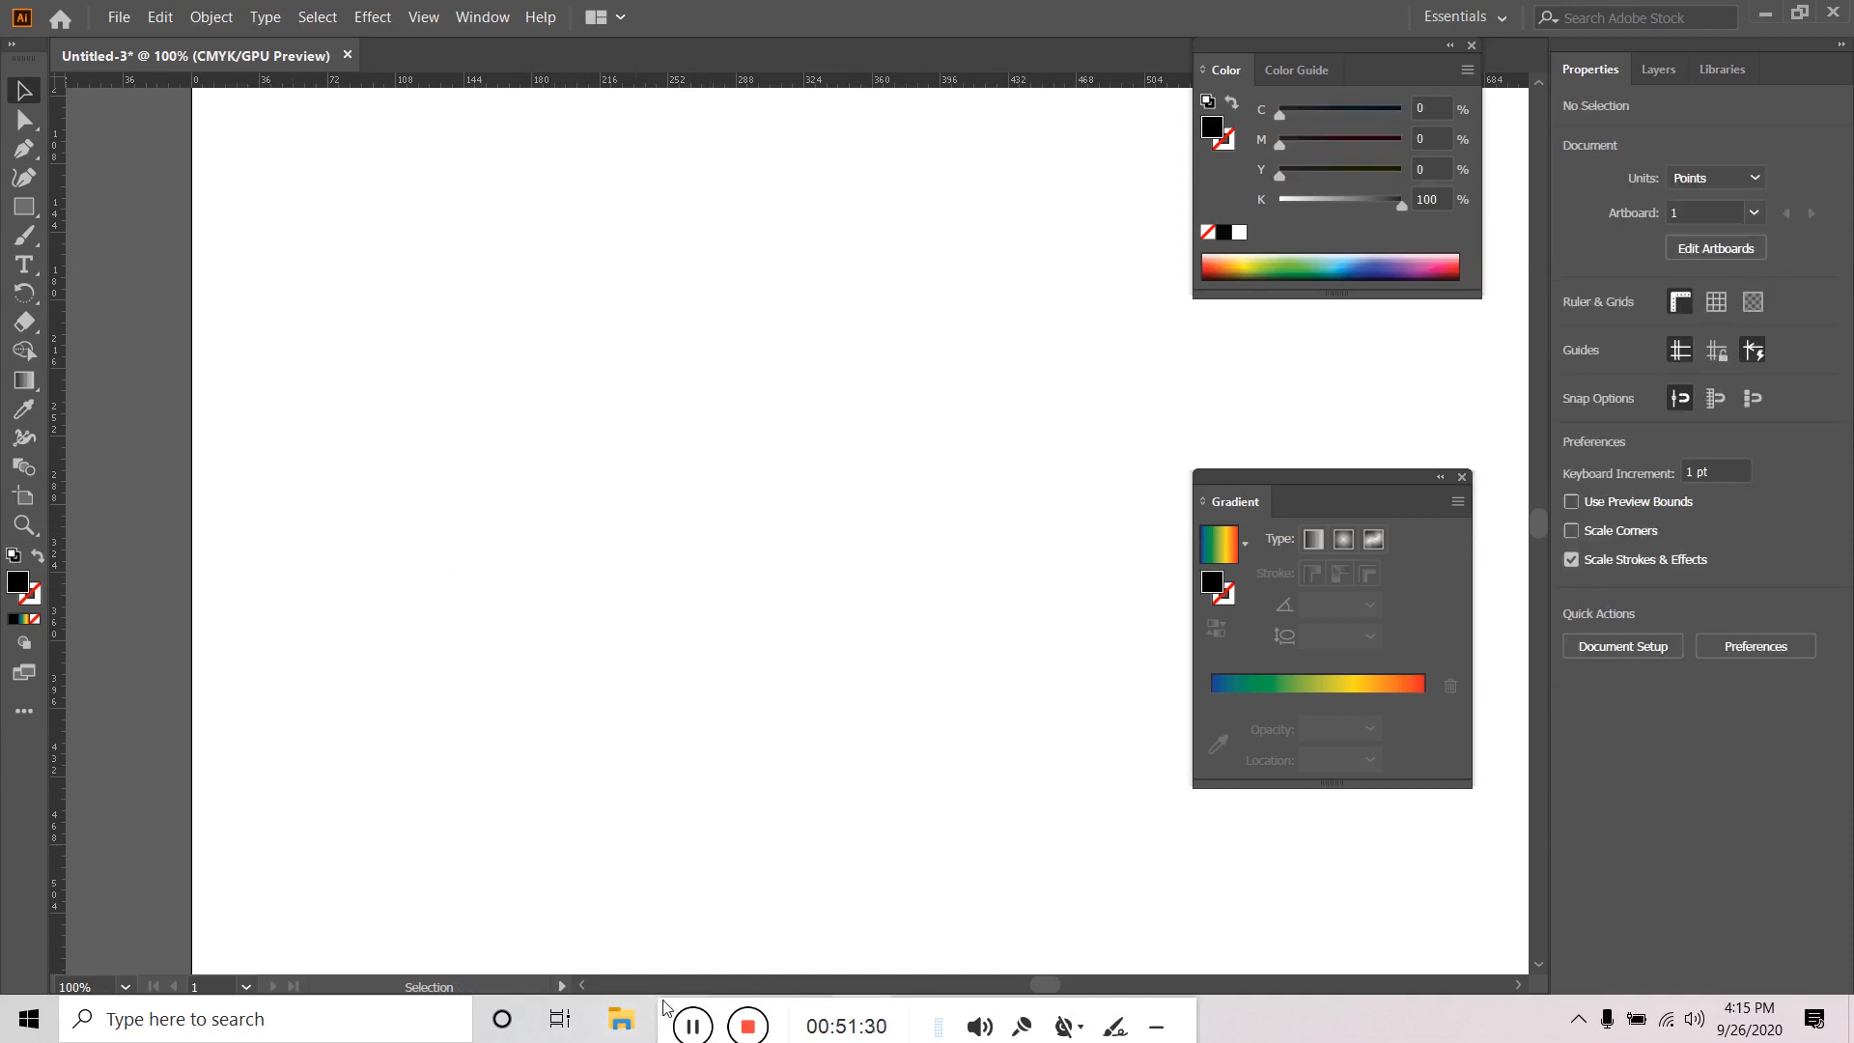
{"action": "left_click_drag", "start_coordinate": [662, 1014], "coordinate": [901, 1010]}
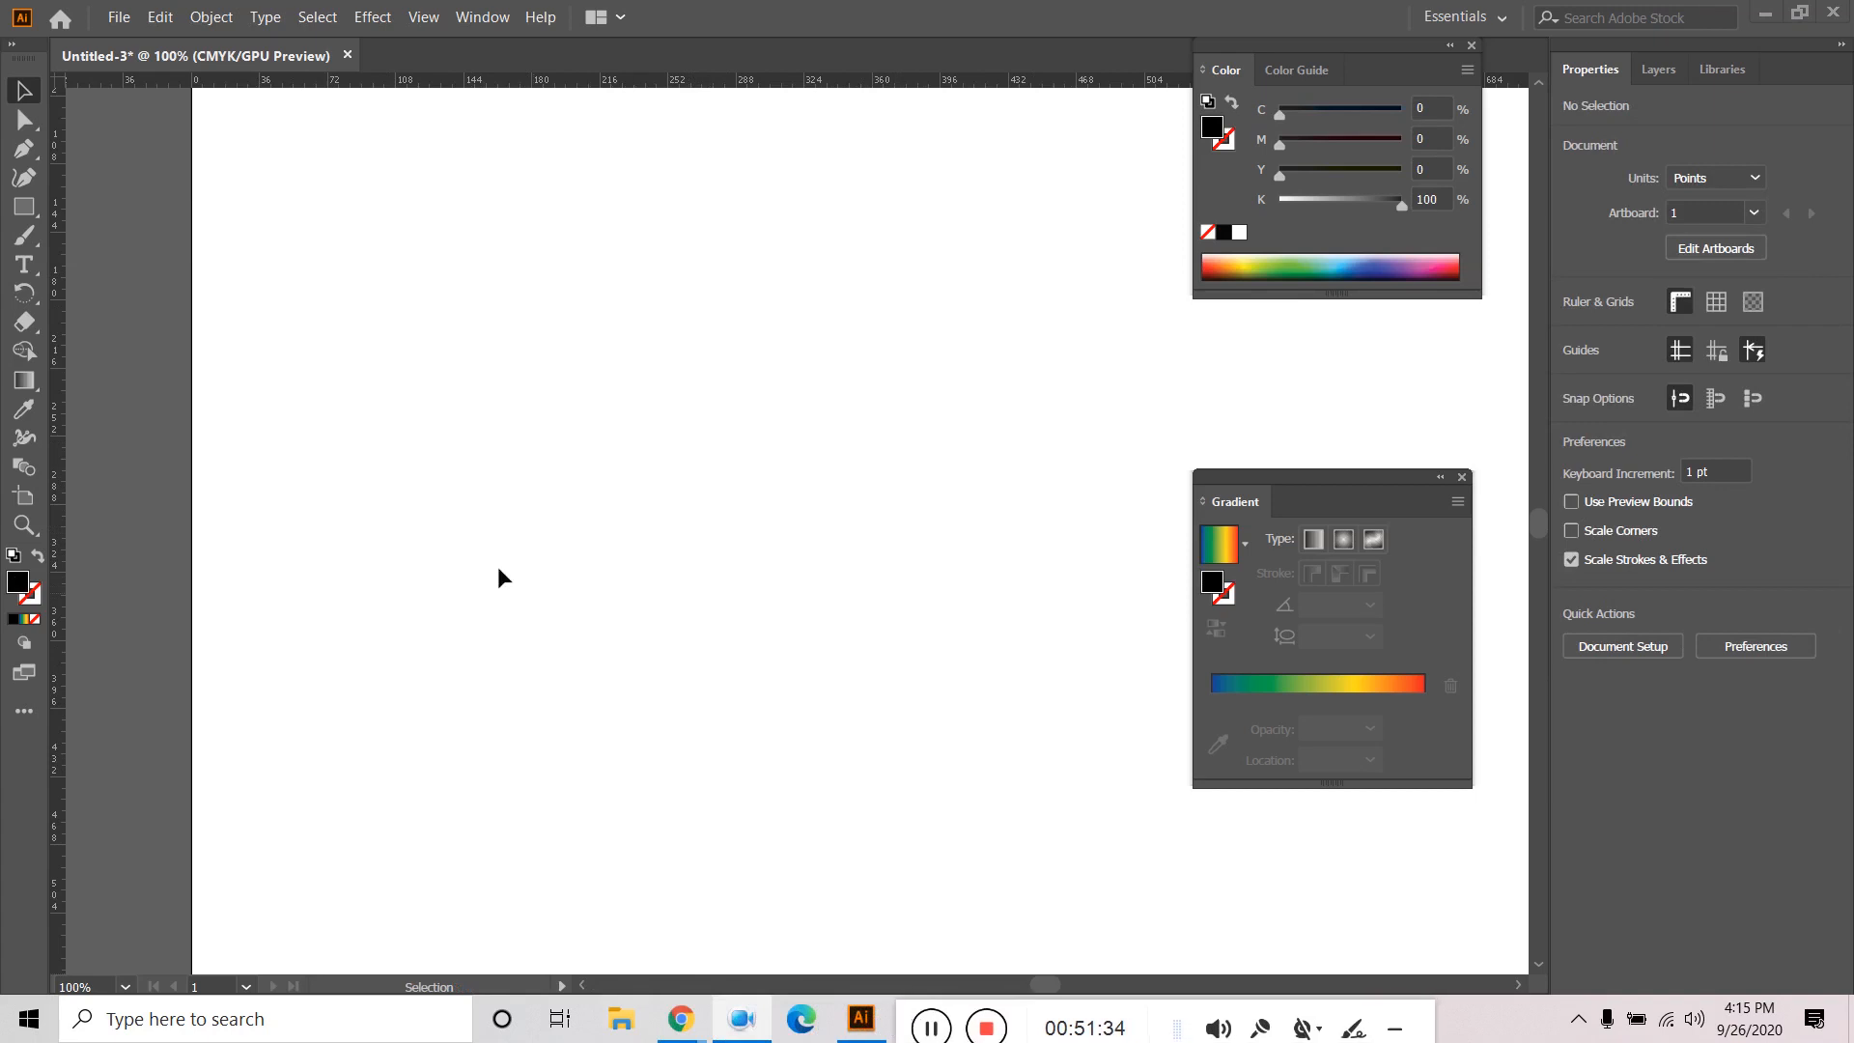
{"action": "left_click", "coordinate": [214, 17]}
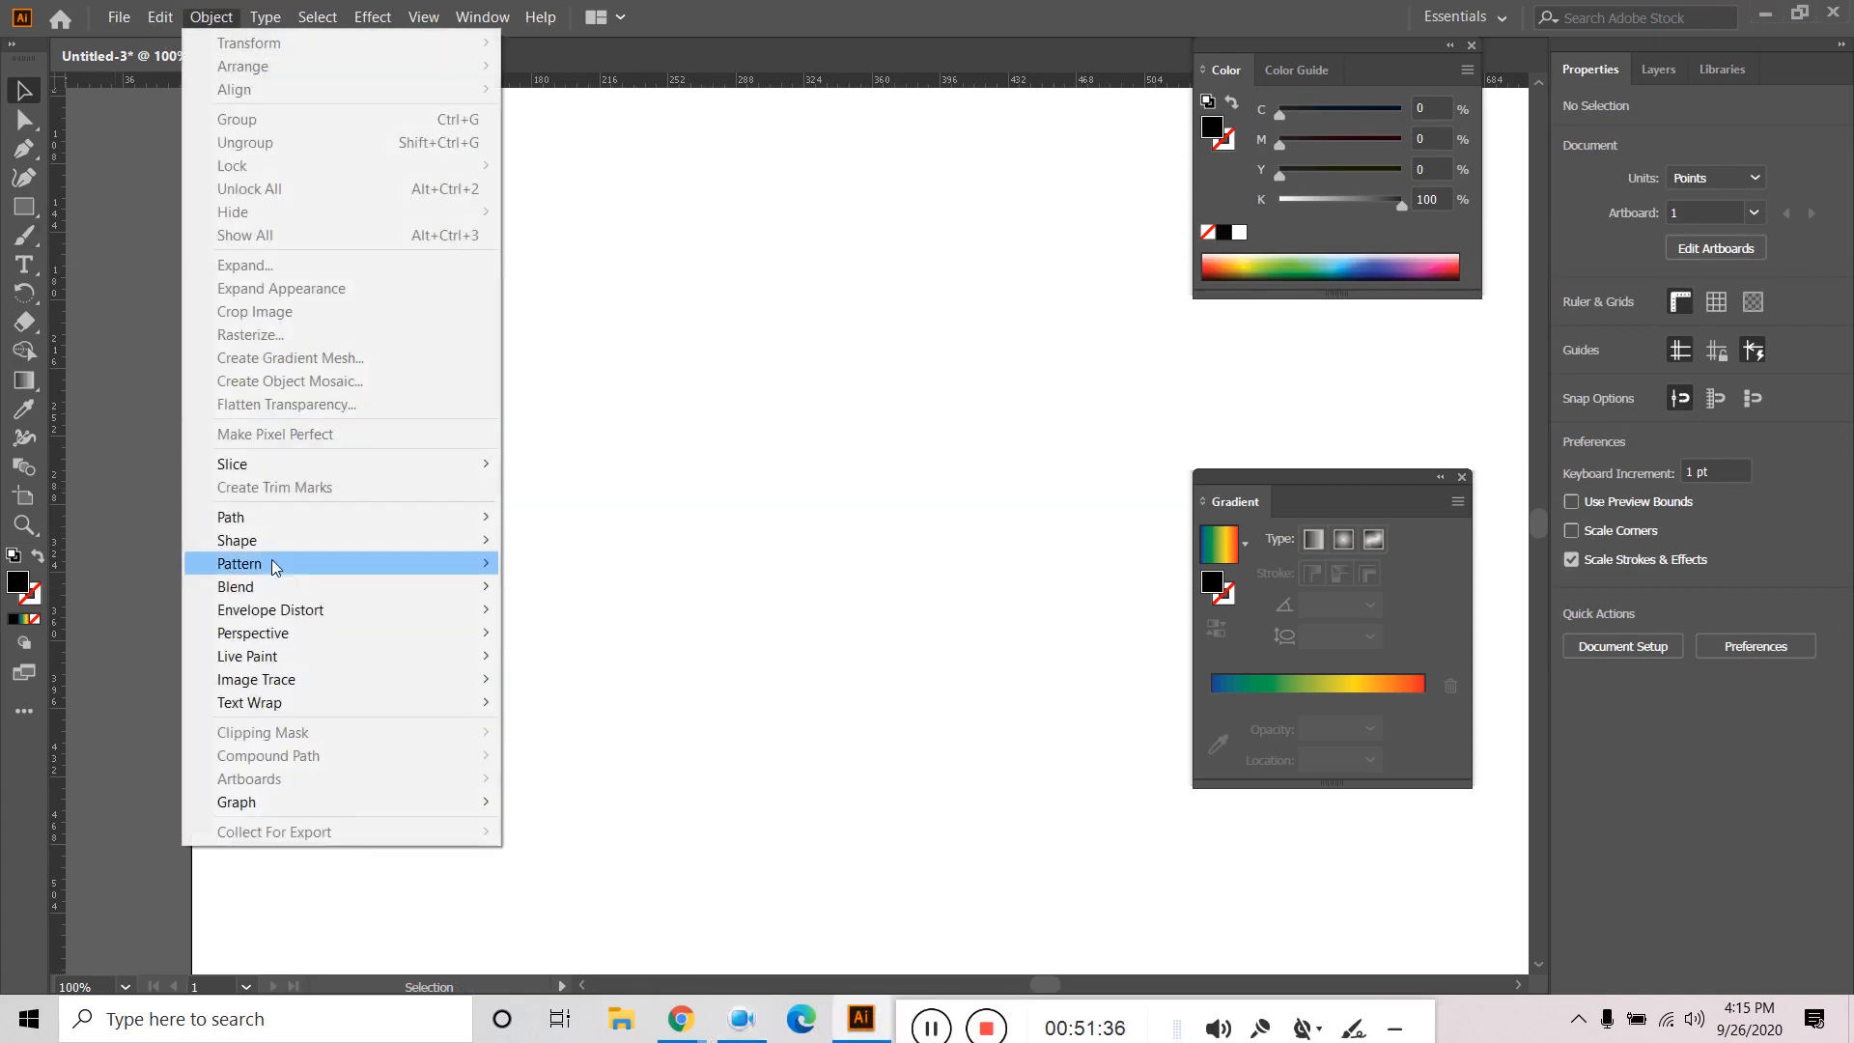
{"action": "mouse_move", "coordinate": [296, 517]}
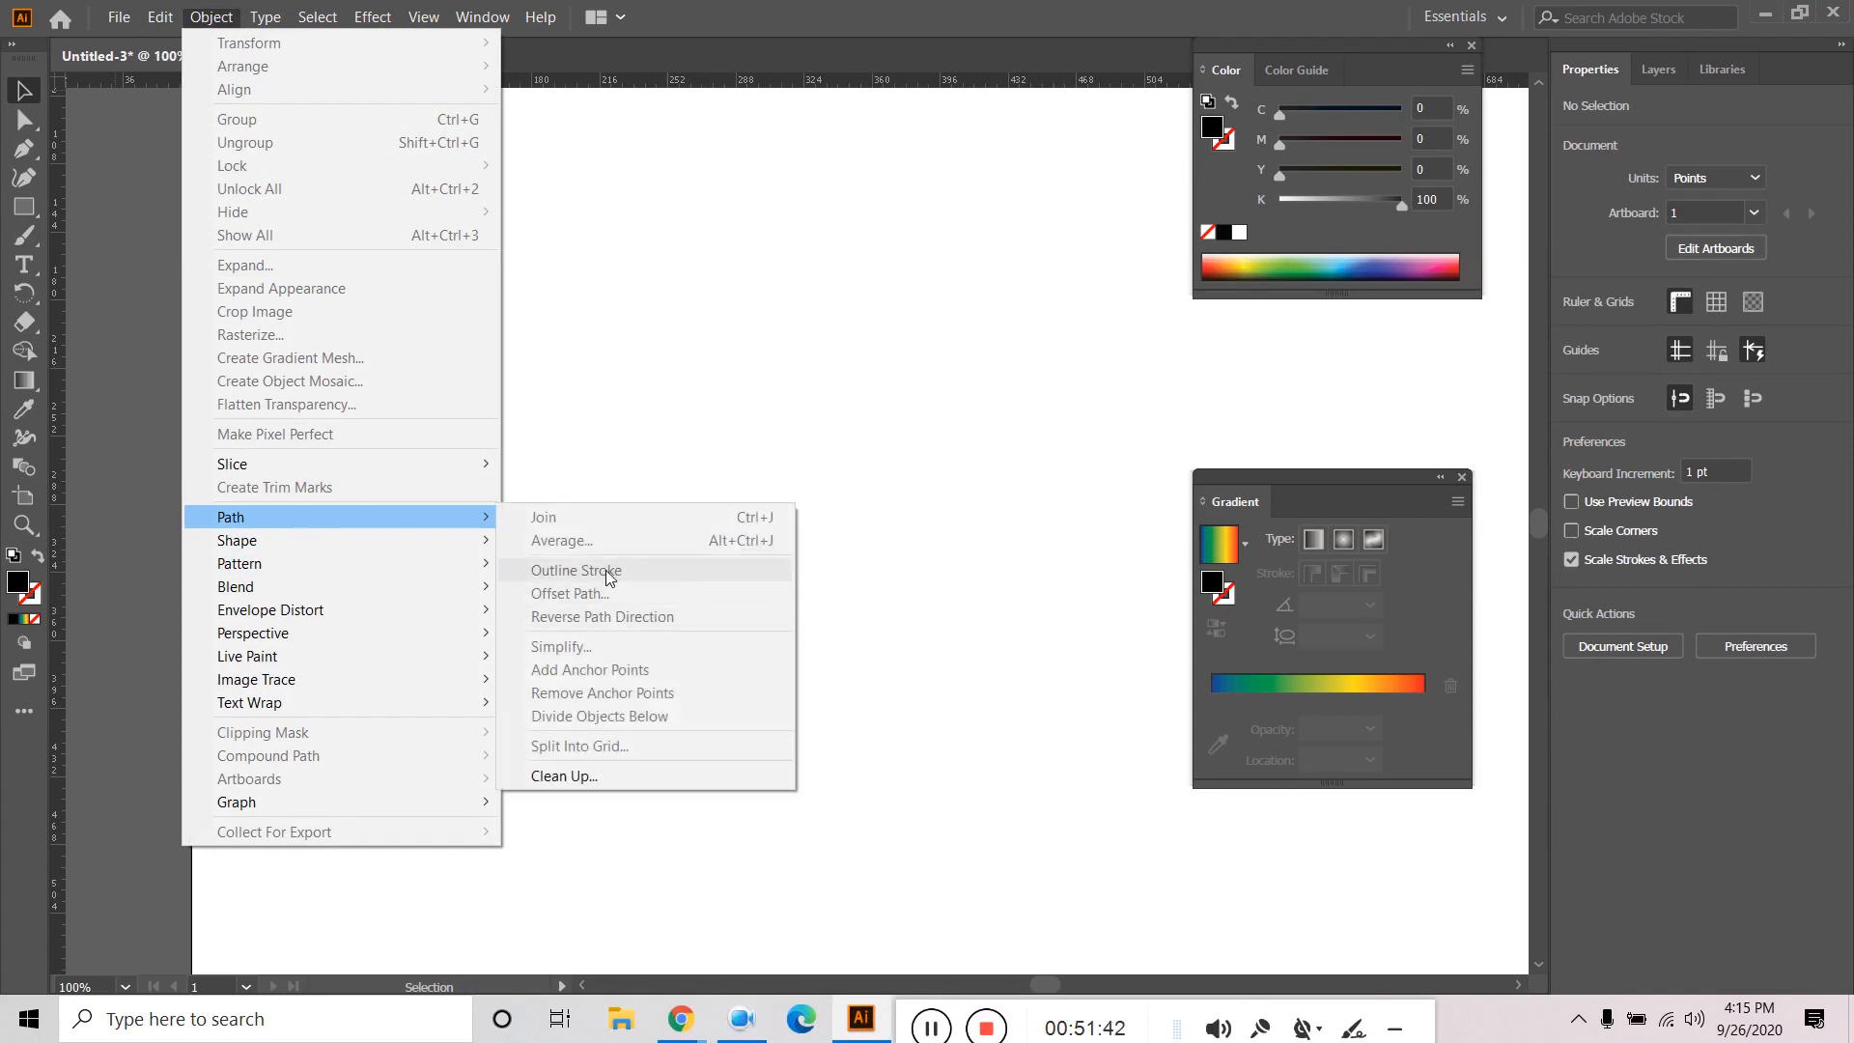
{"action": "left_click", "coordinate": [927, 530]}
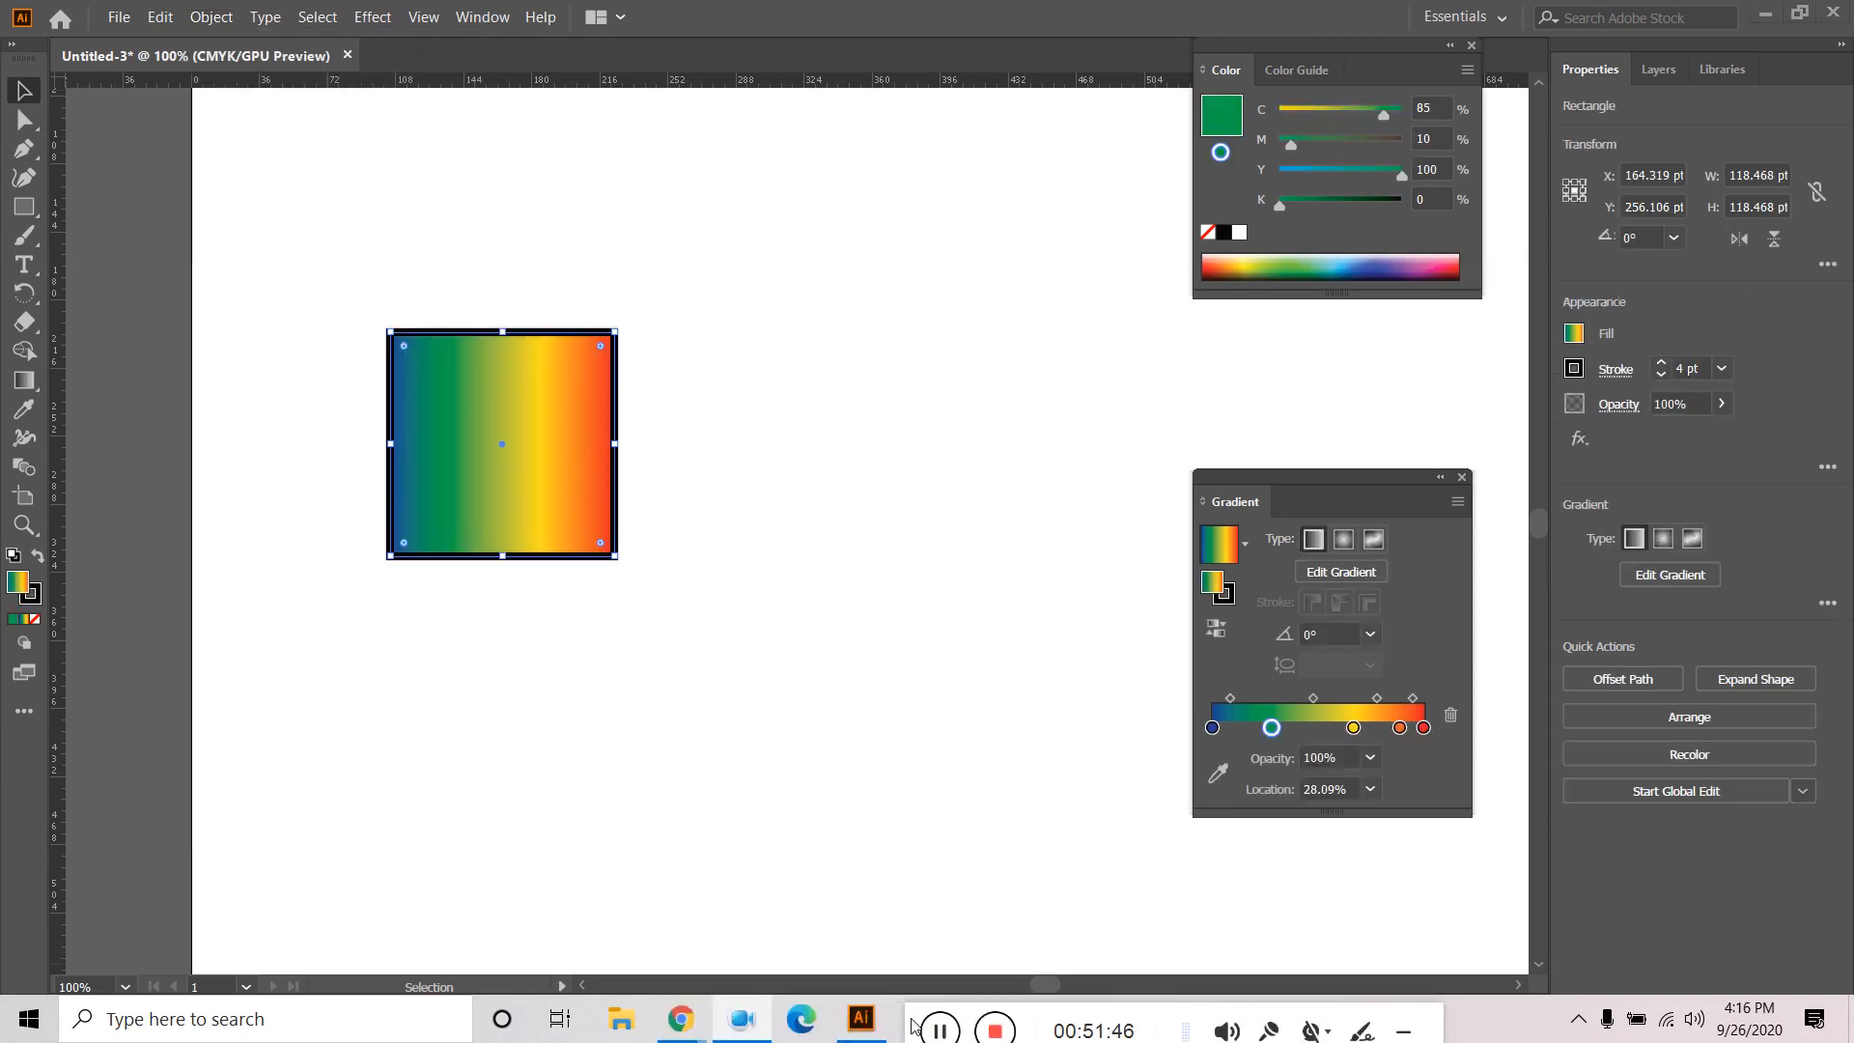
Select the new gradient square with the 4 pt black stroke and start the Offset Path command on it.
{"action": "left_click", "coordinate": [622, 489]}
{"action": "left_click", "coordinate": [614, 495]}
{"action": "left_click", "coordinate": [764, 532]}
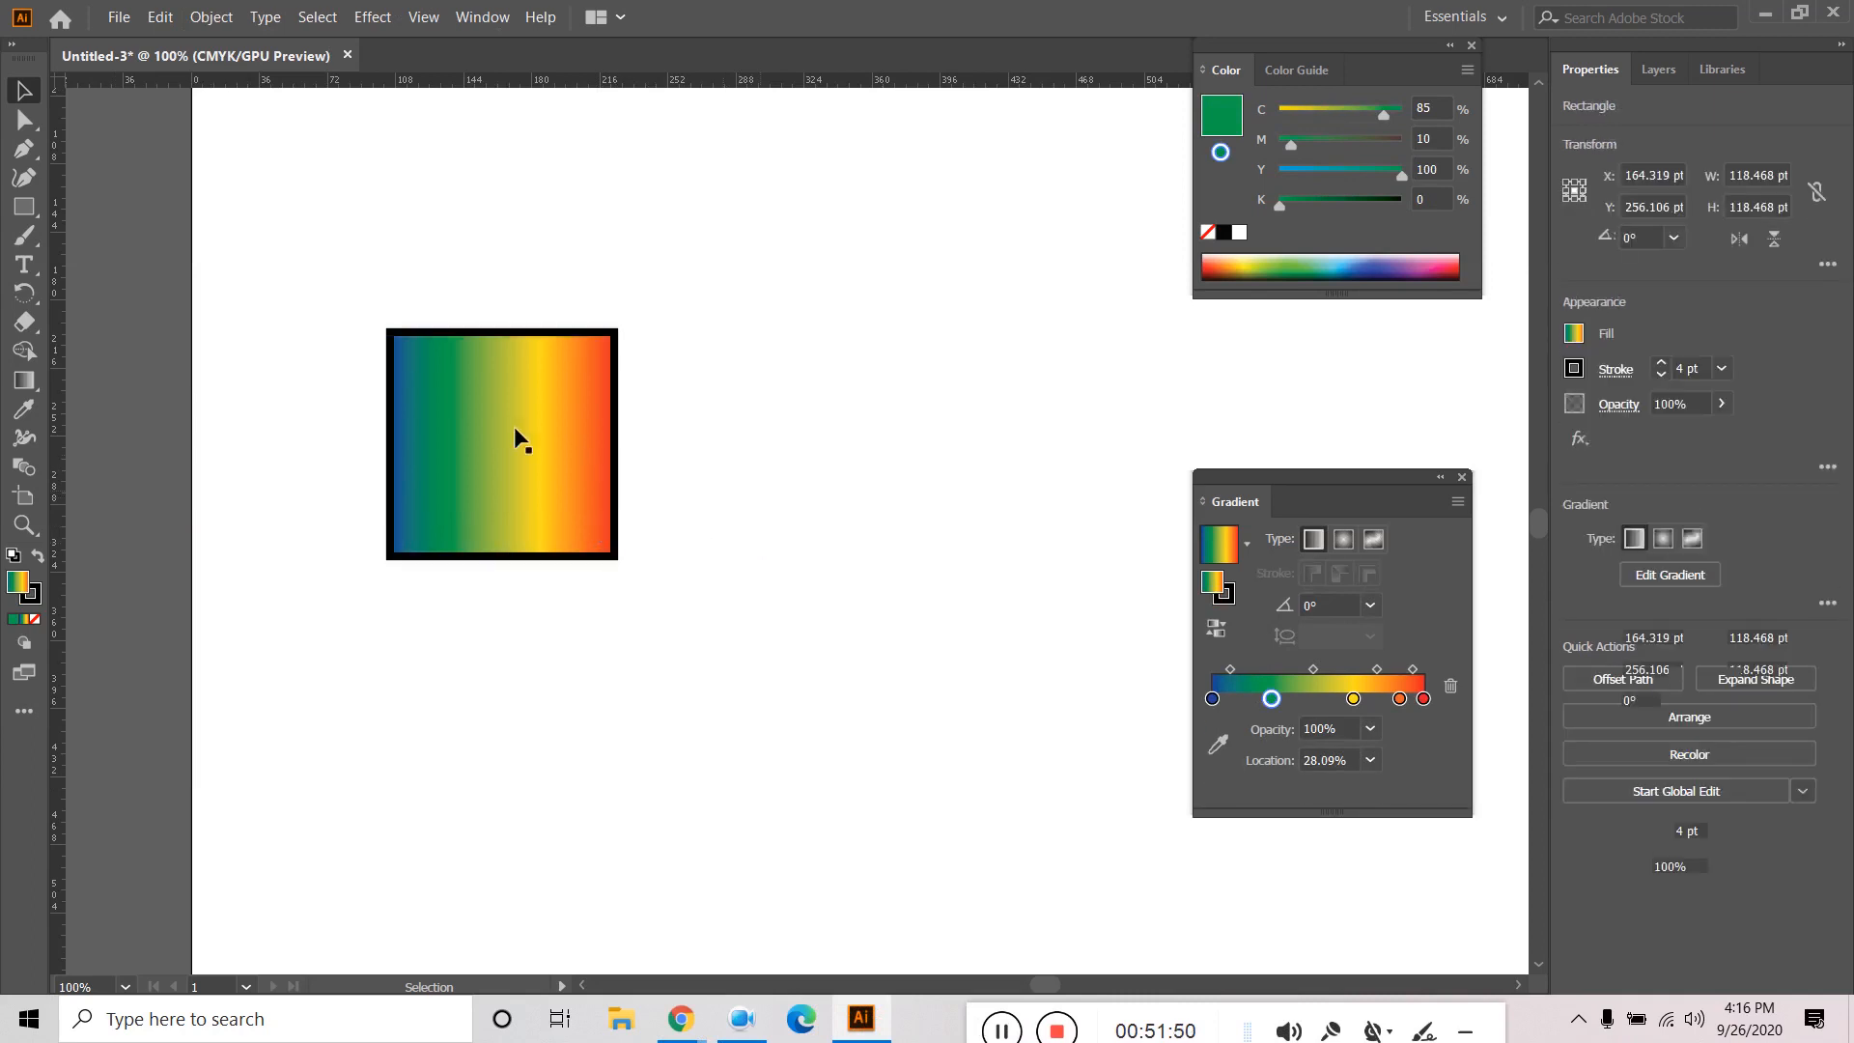
{"action": "left_click", "coordinate": [514, 426]}
{"action": "left_click", "coordinate": [211, 17]}
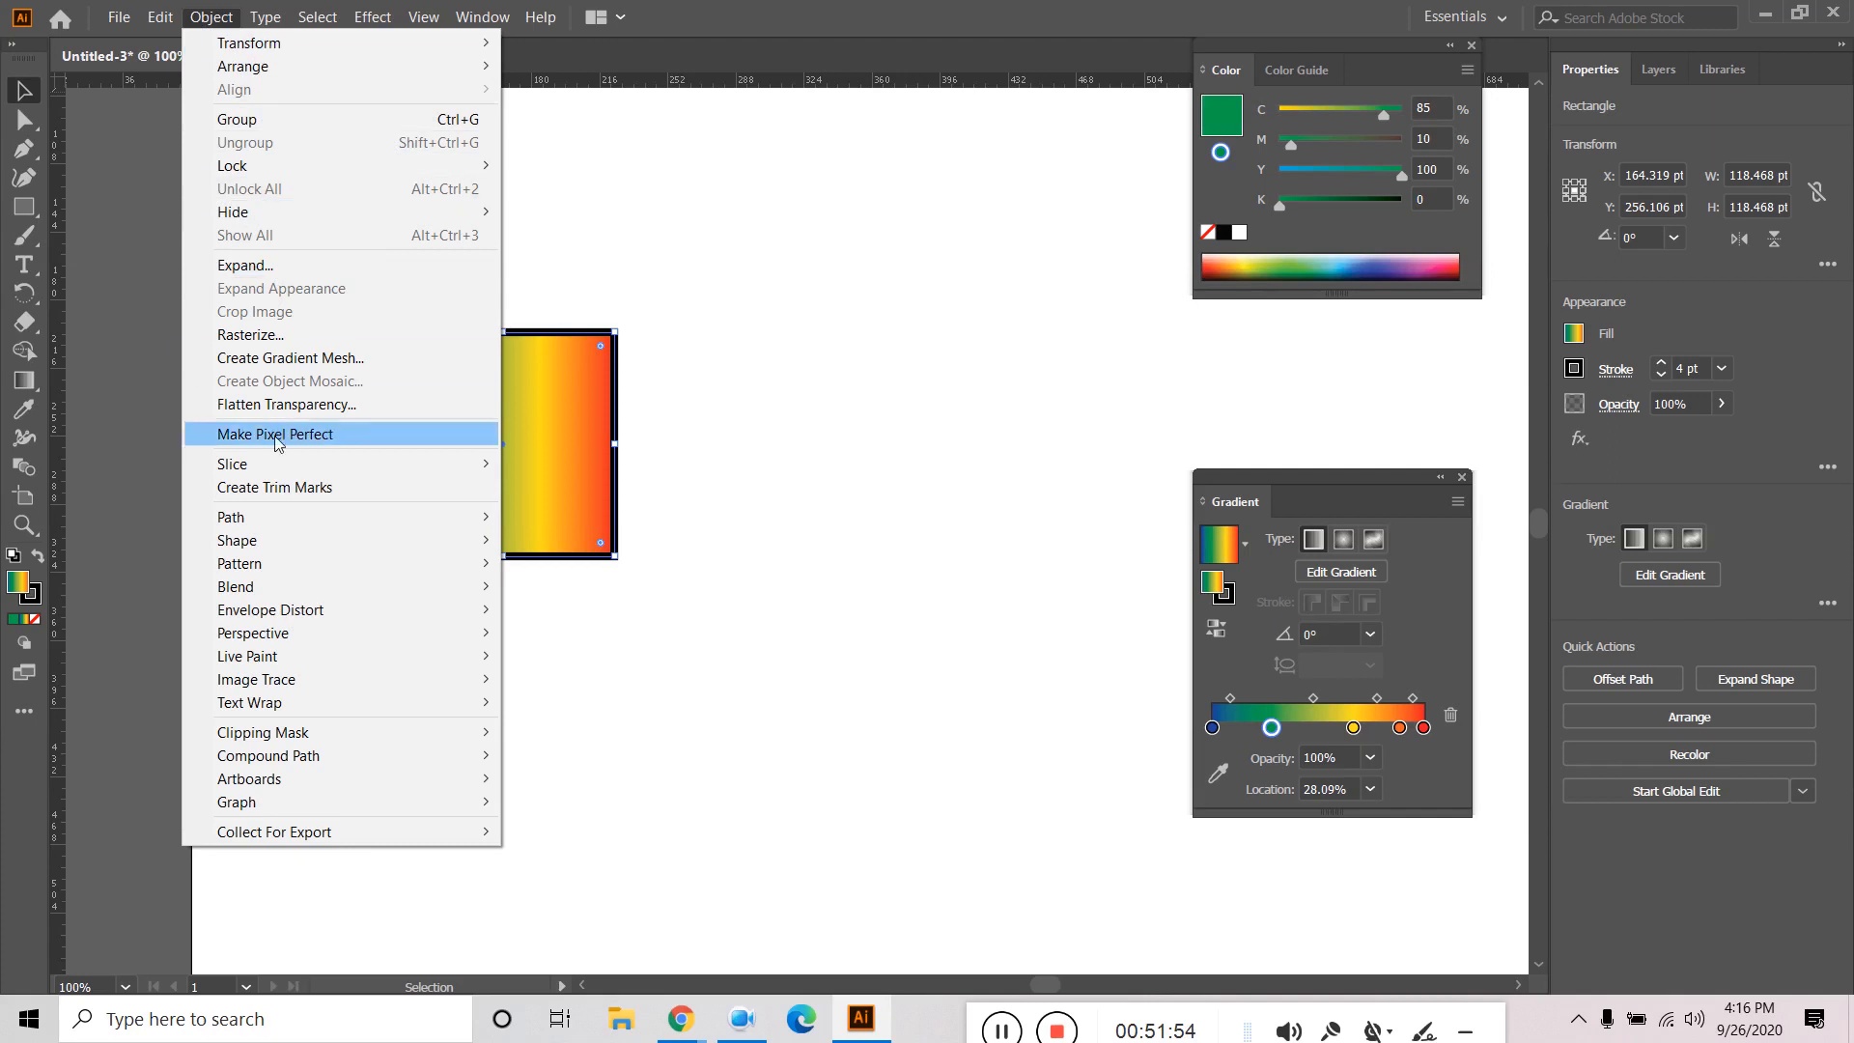
{"action": "left_click", "coordinate": [684, 427]}
{"action": "left_click", "coordinate": [487, 433]}
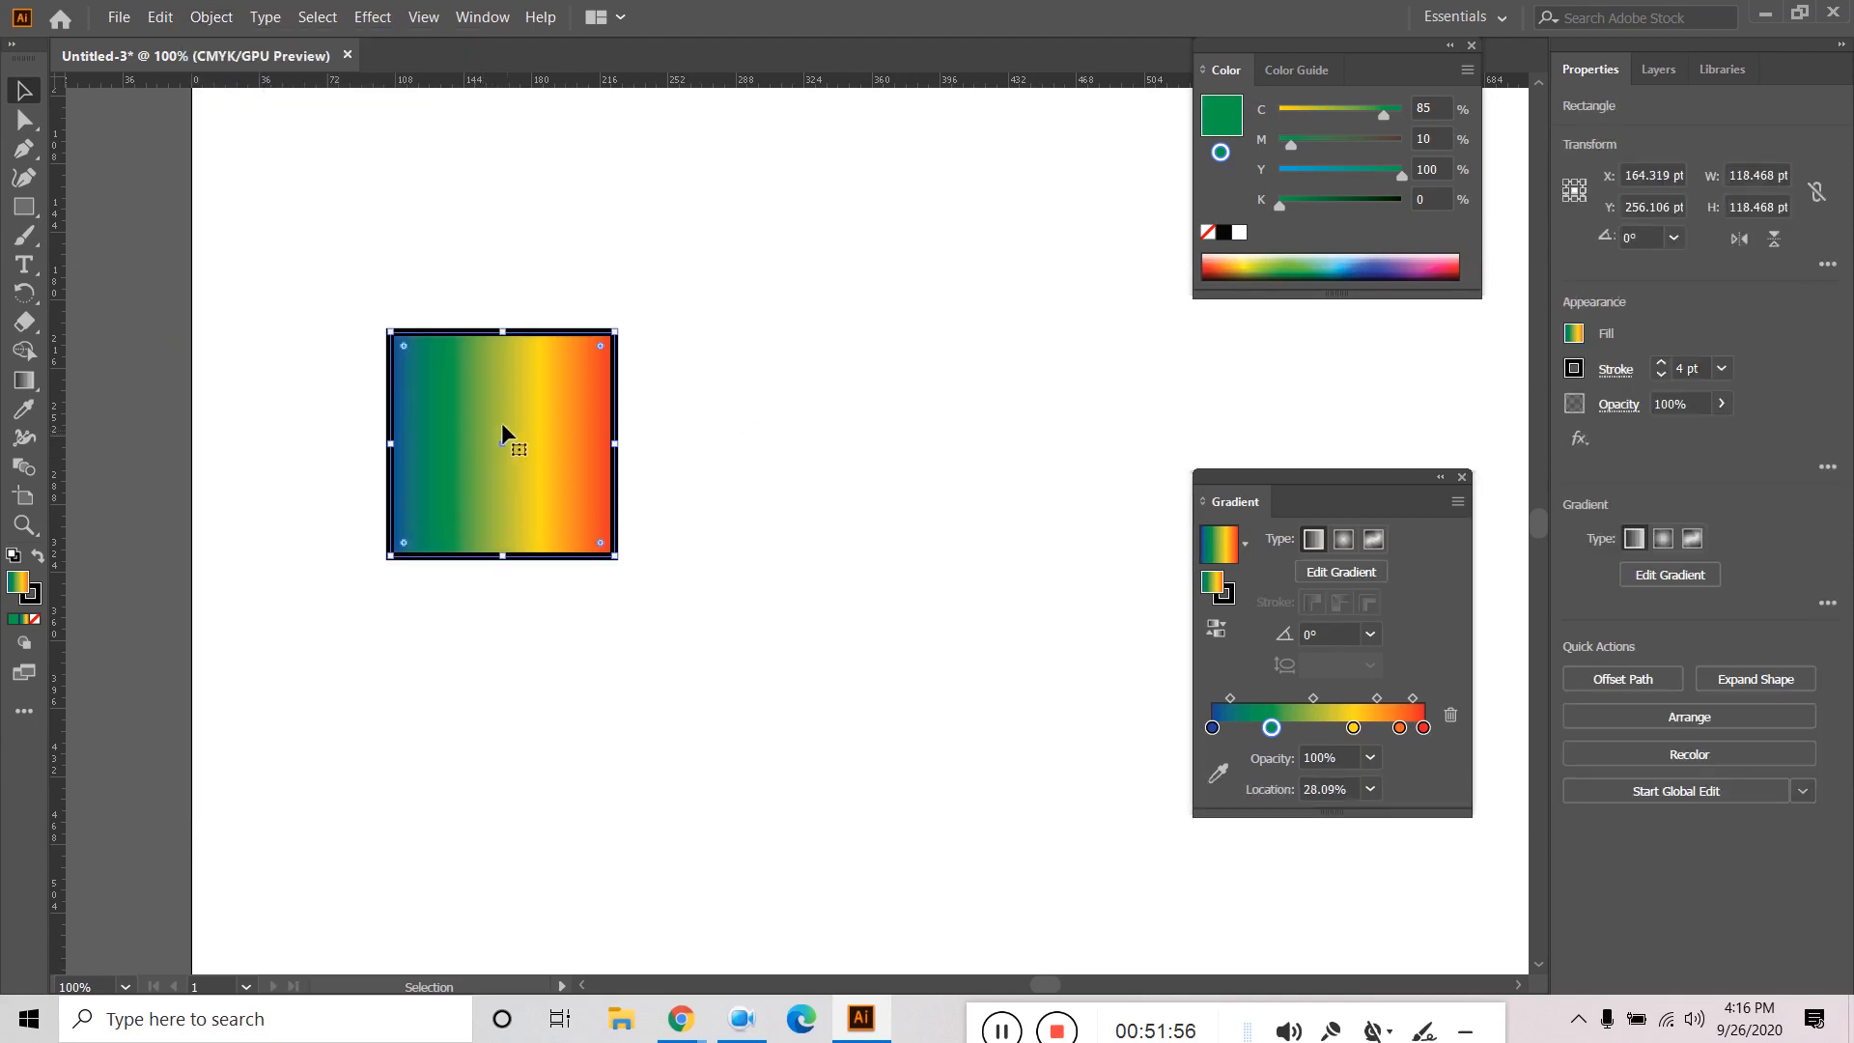
{"action": "left_click", "coordinate": [210, 16]}
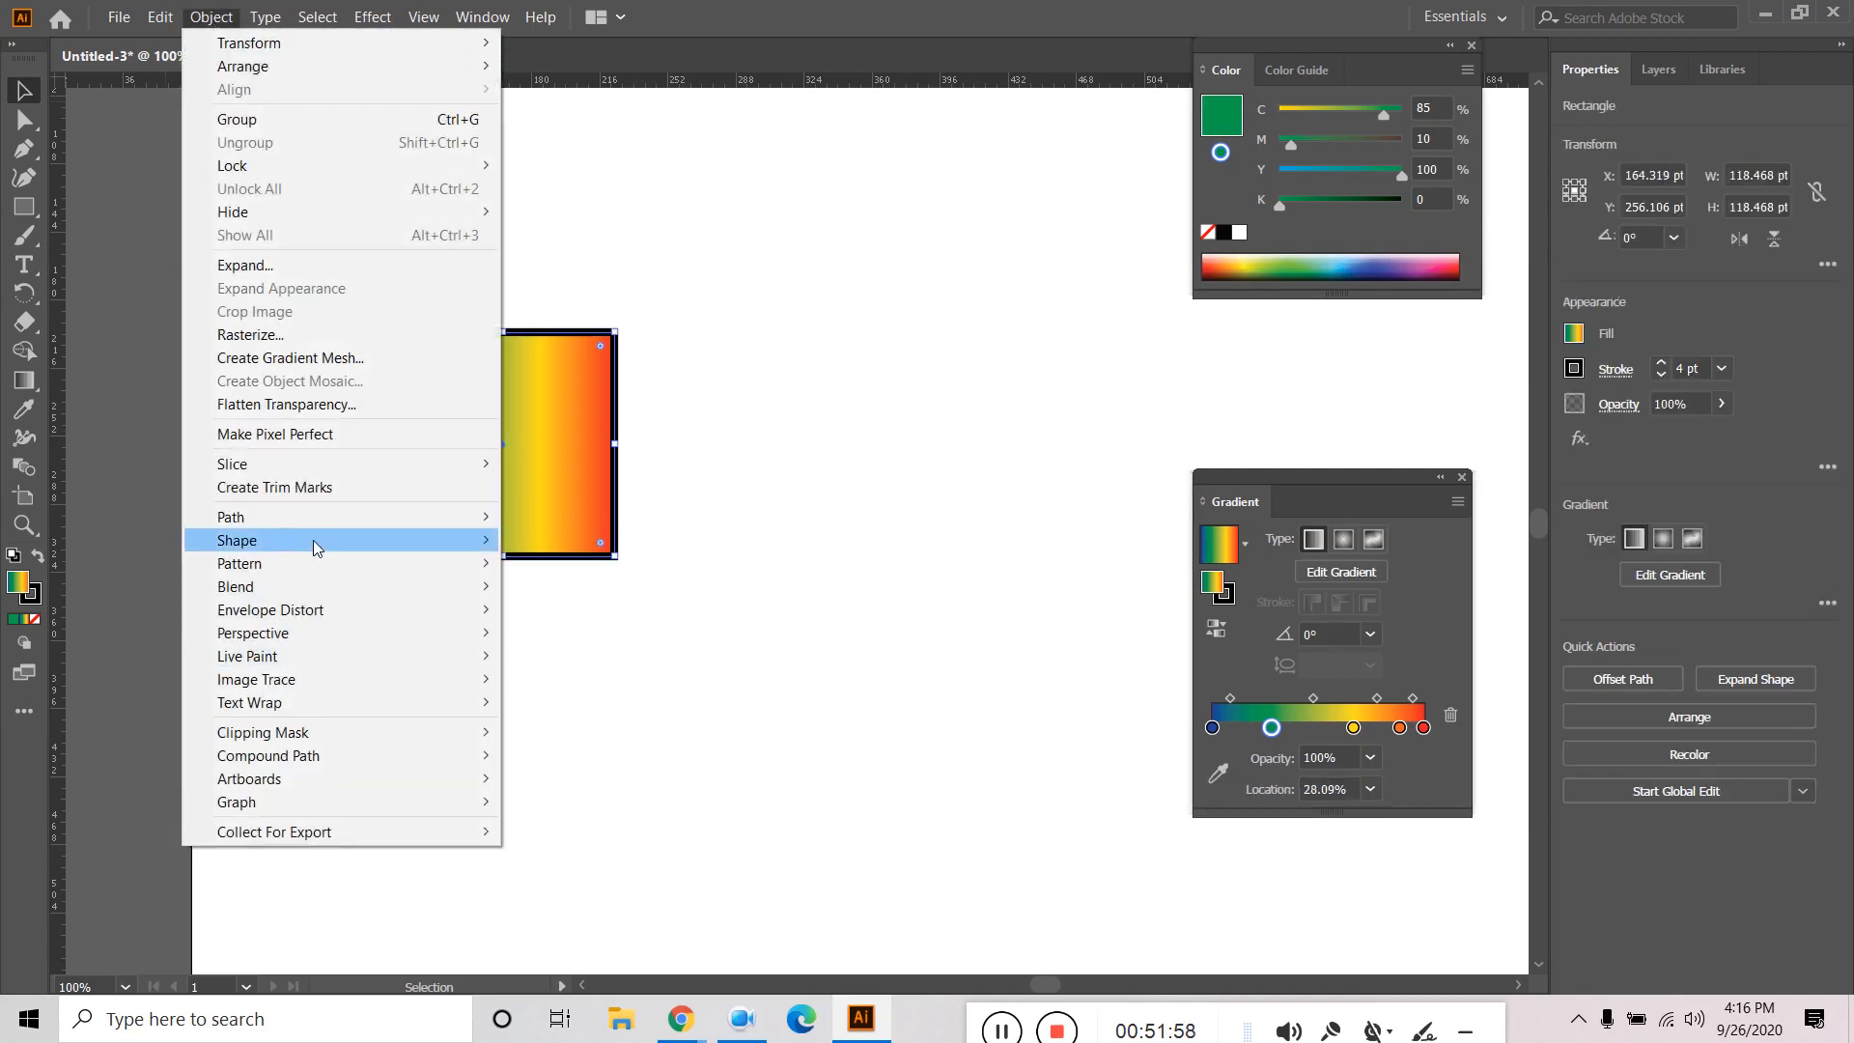
{"action": "mouse_move", "coordinate": [327, 519]}
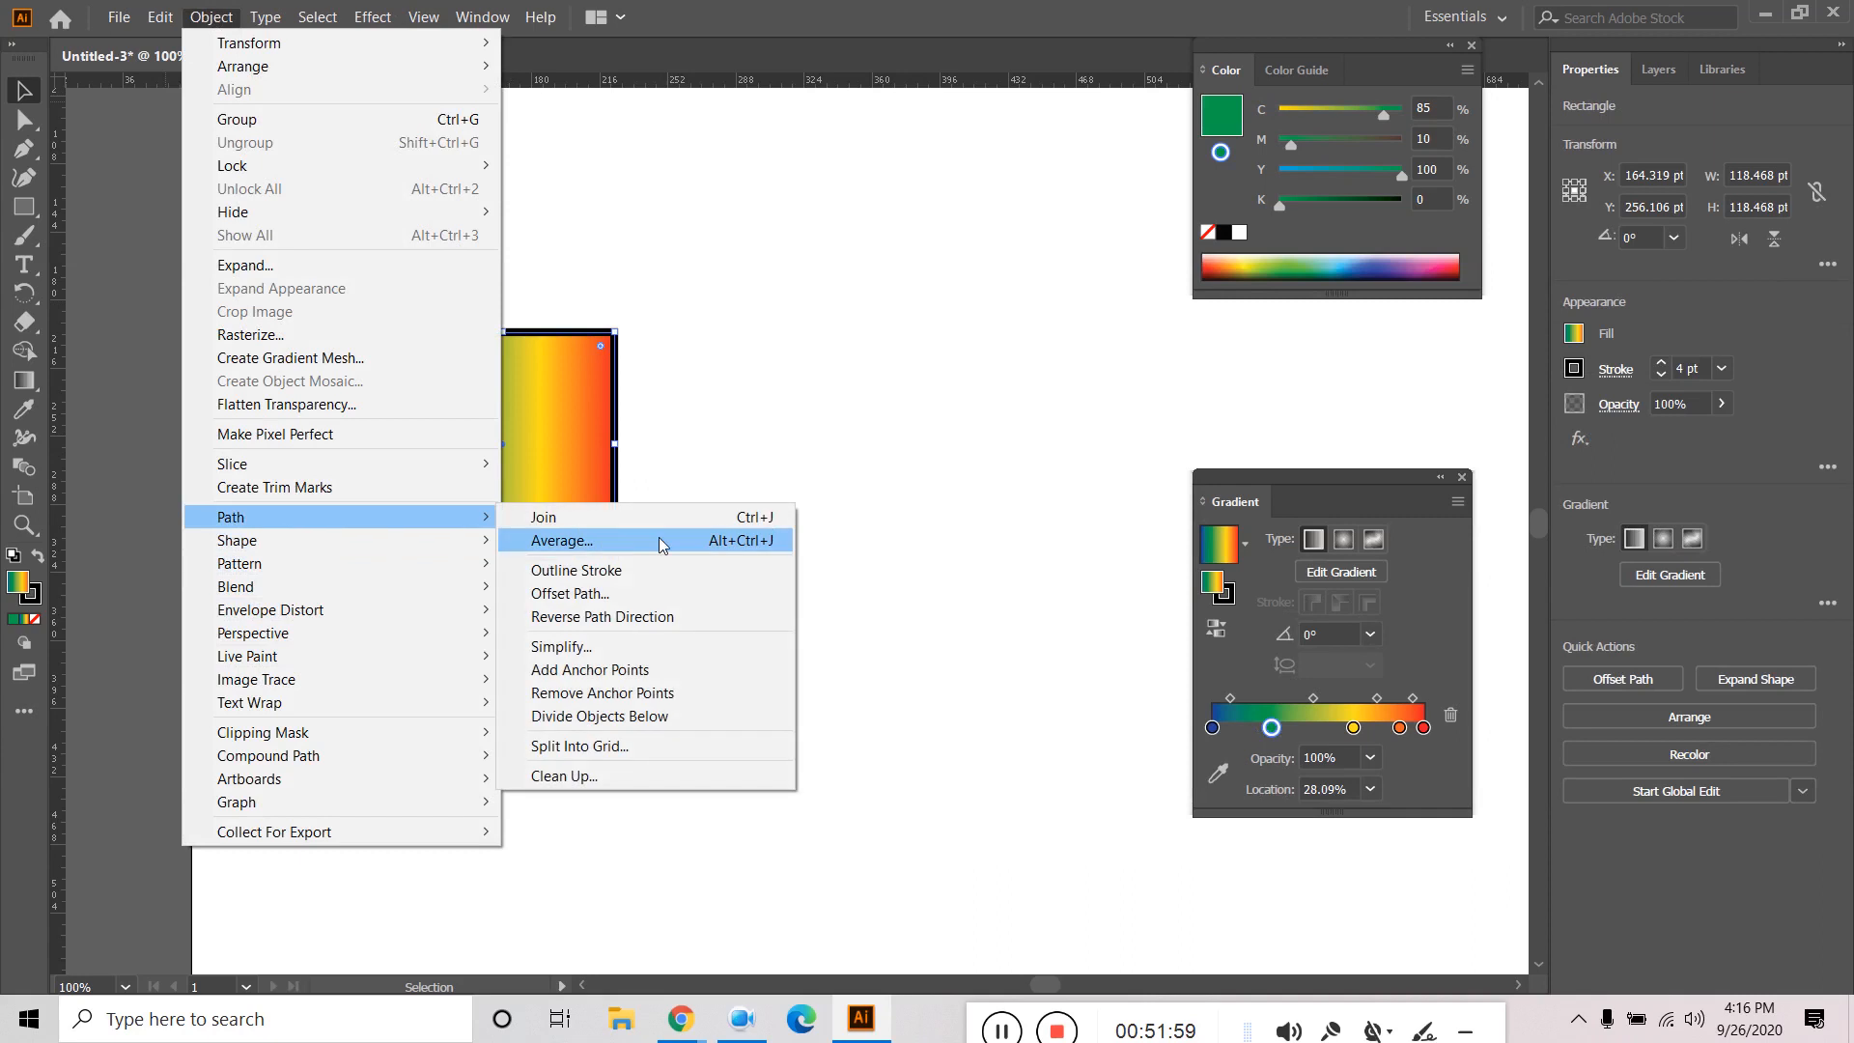
{"action": "left_click", "coordinate": [639, 593]}
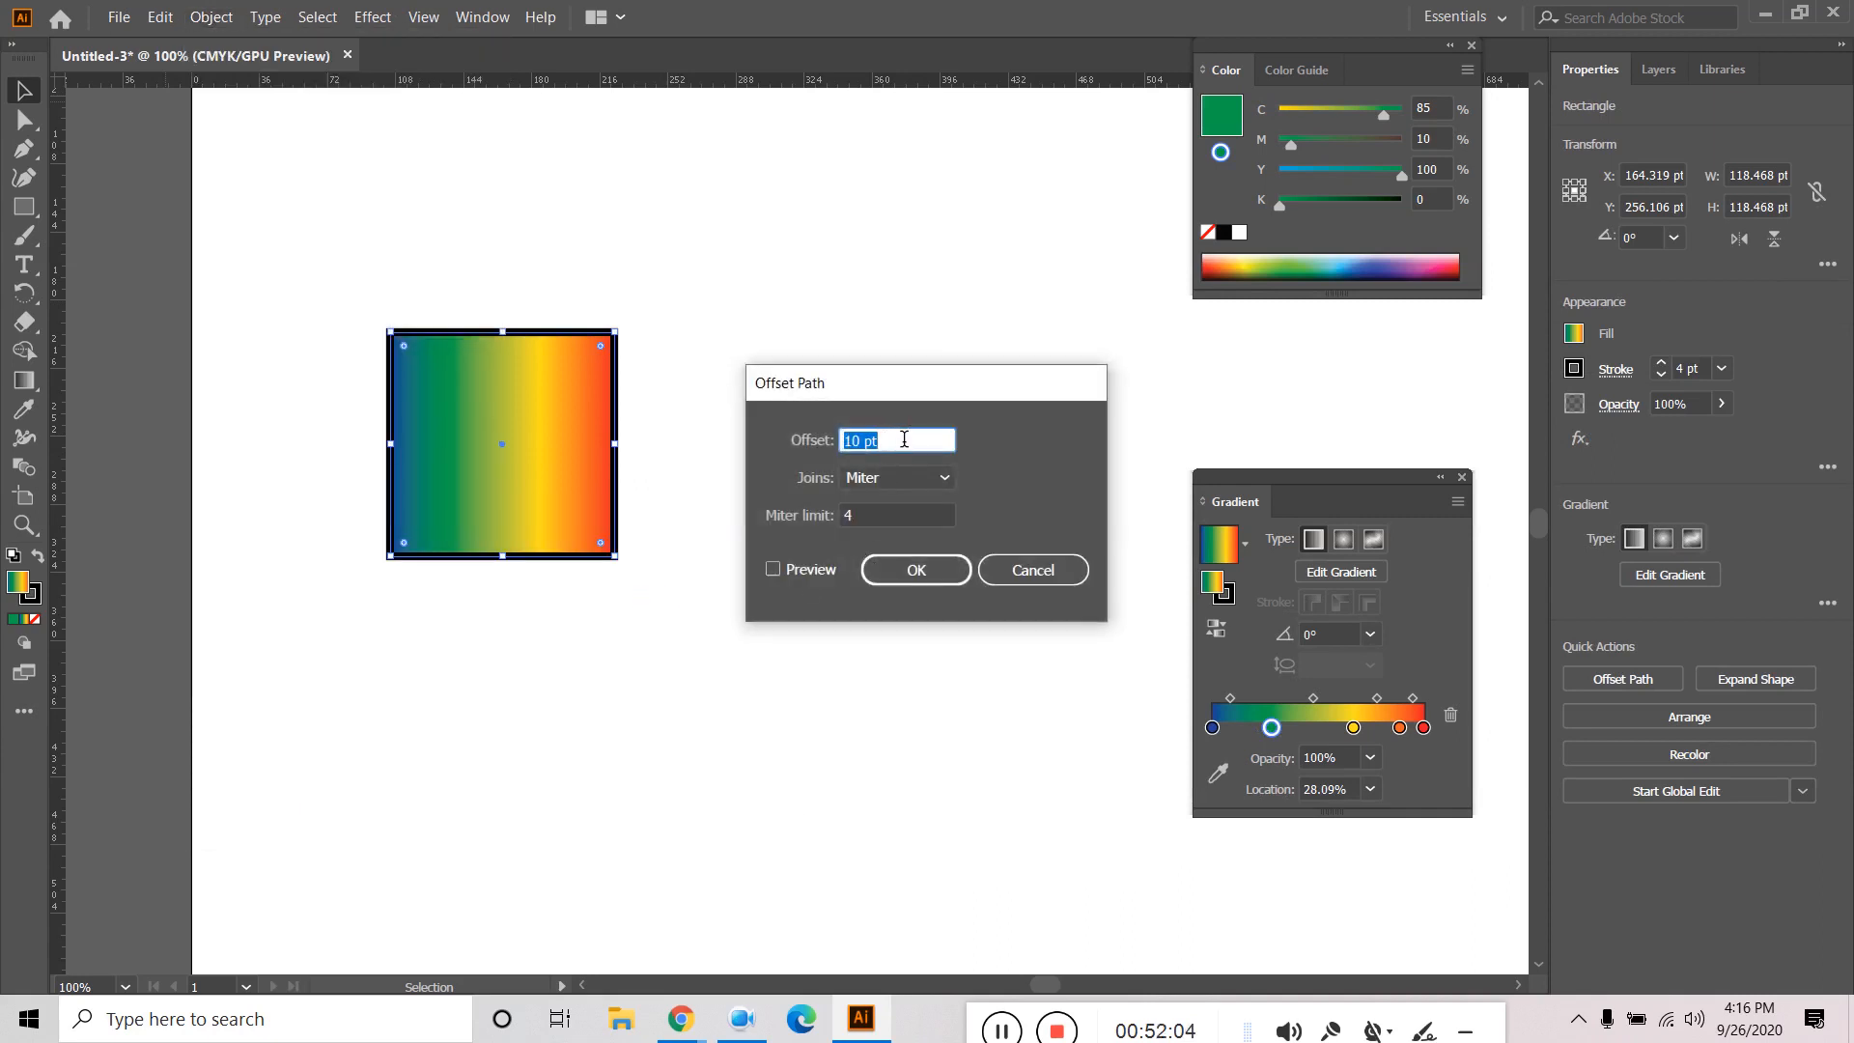
Turn on the preview for the 10 pt offset and set its joins to Round.
{"action": "left_click", "coordinate": [901, 482]}
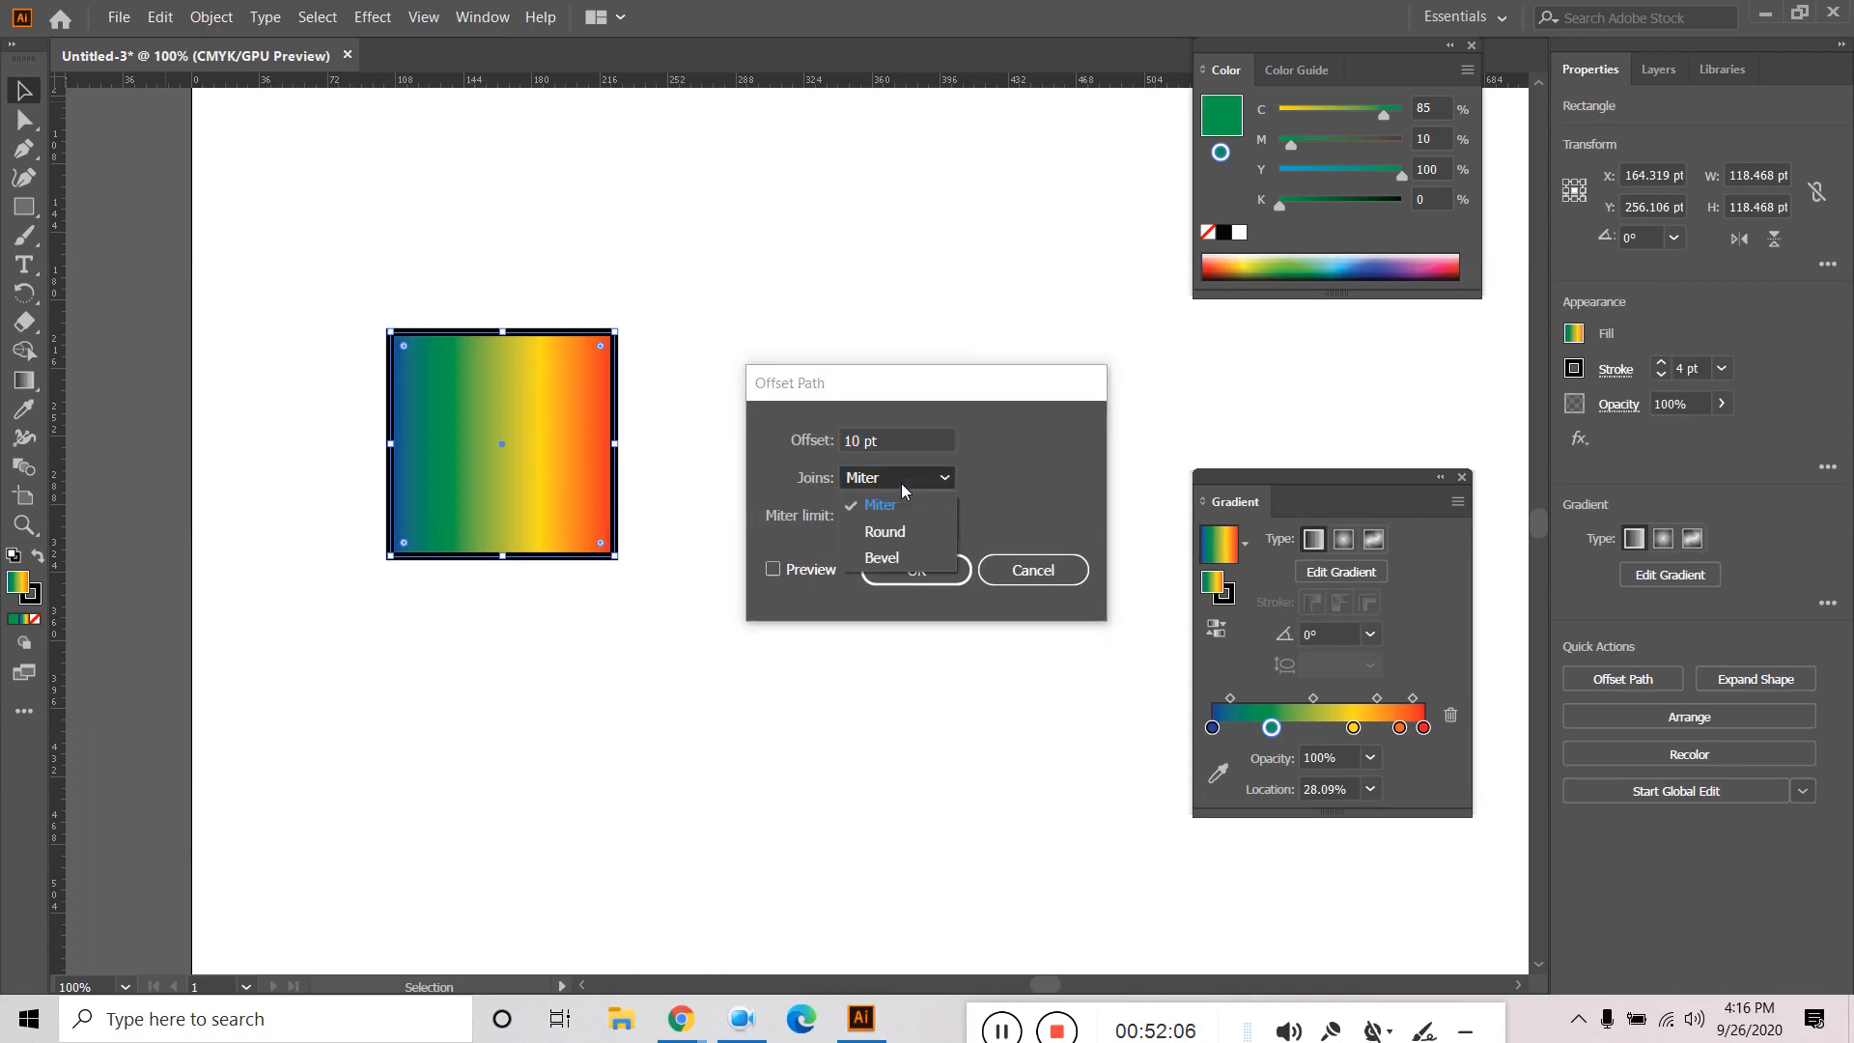
{"action": "left_click", "coordinate": [897, 441]}
{"action": "left_click", "coordinate": [897, 440]}
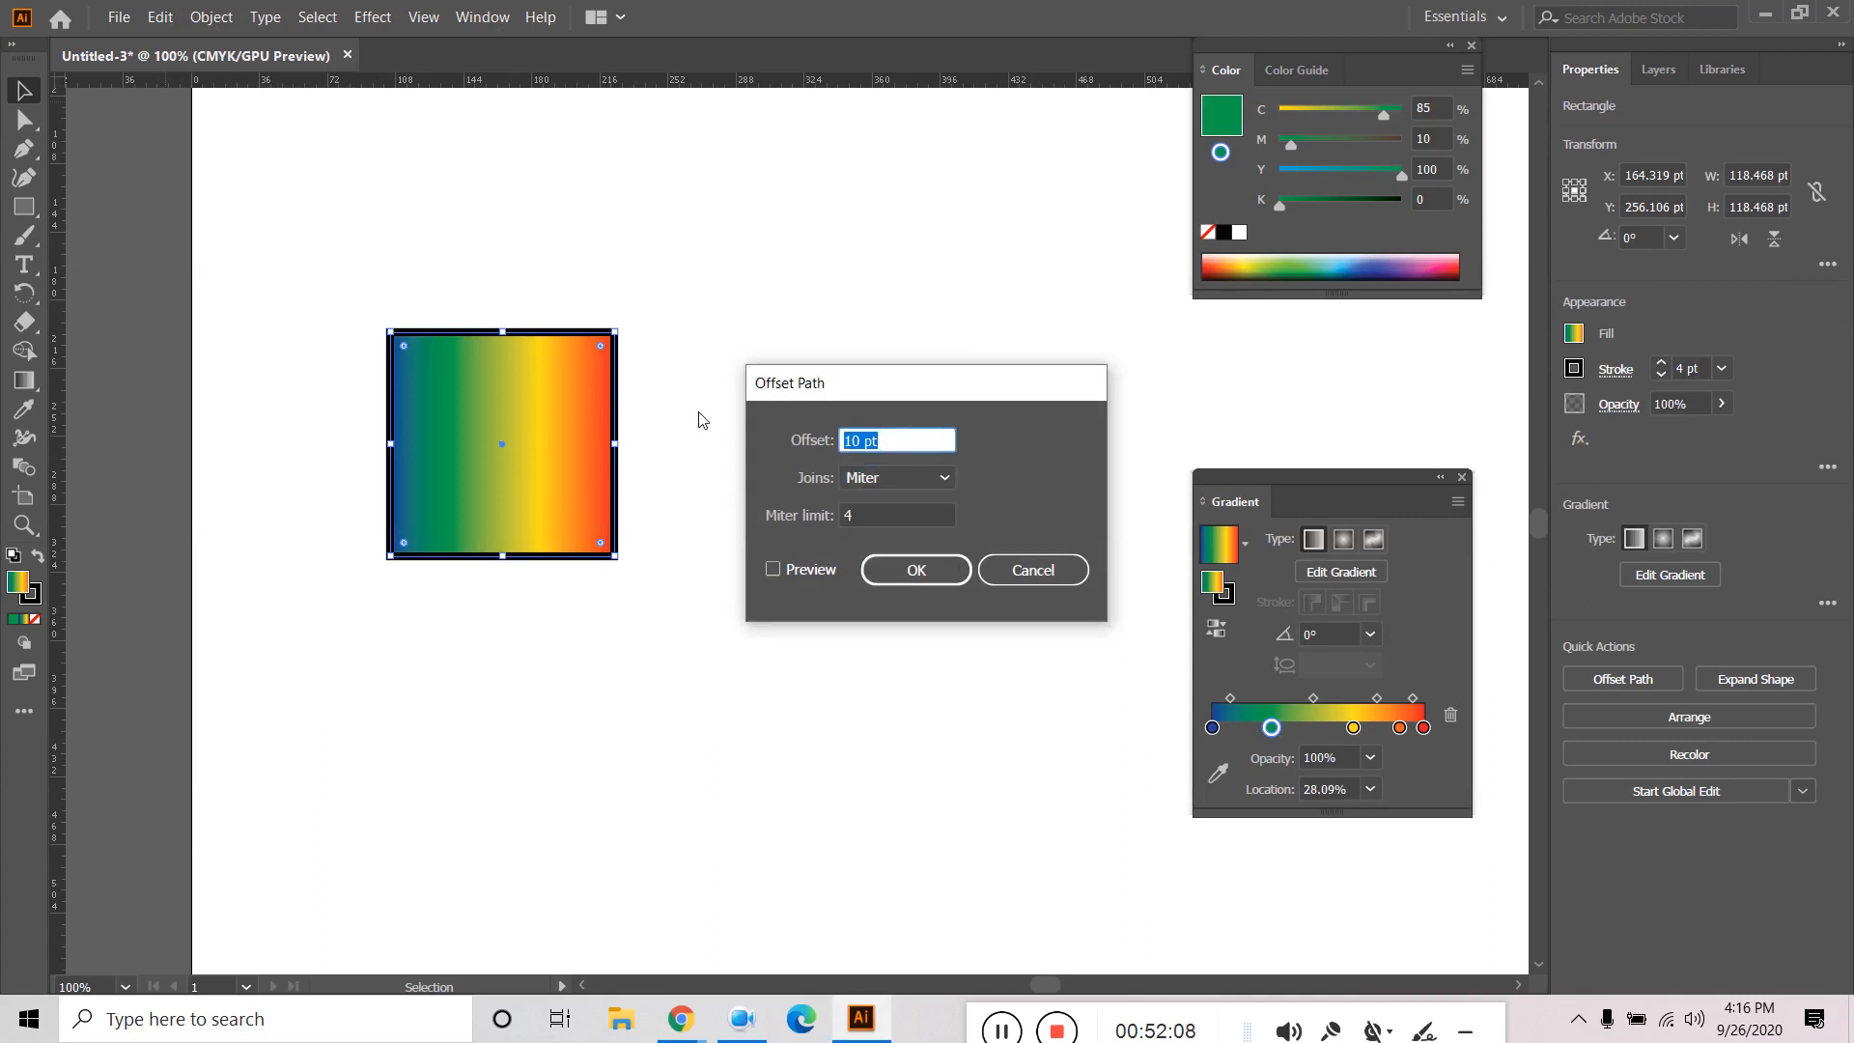
{"action": "left_click", "coordinate": [771, 573]}
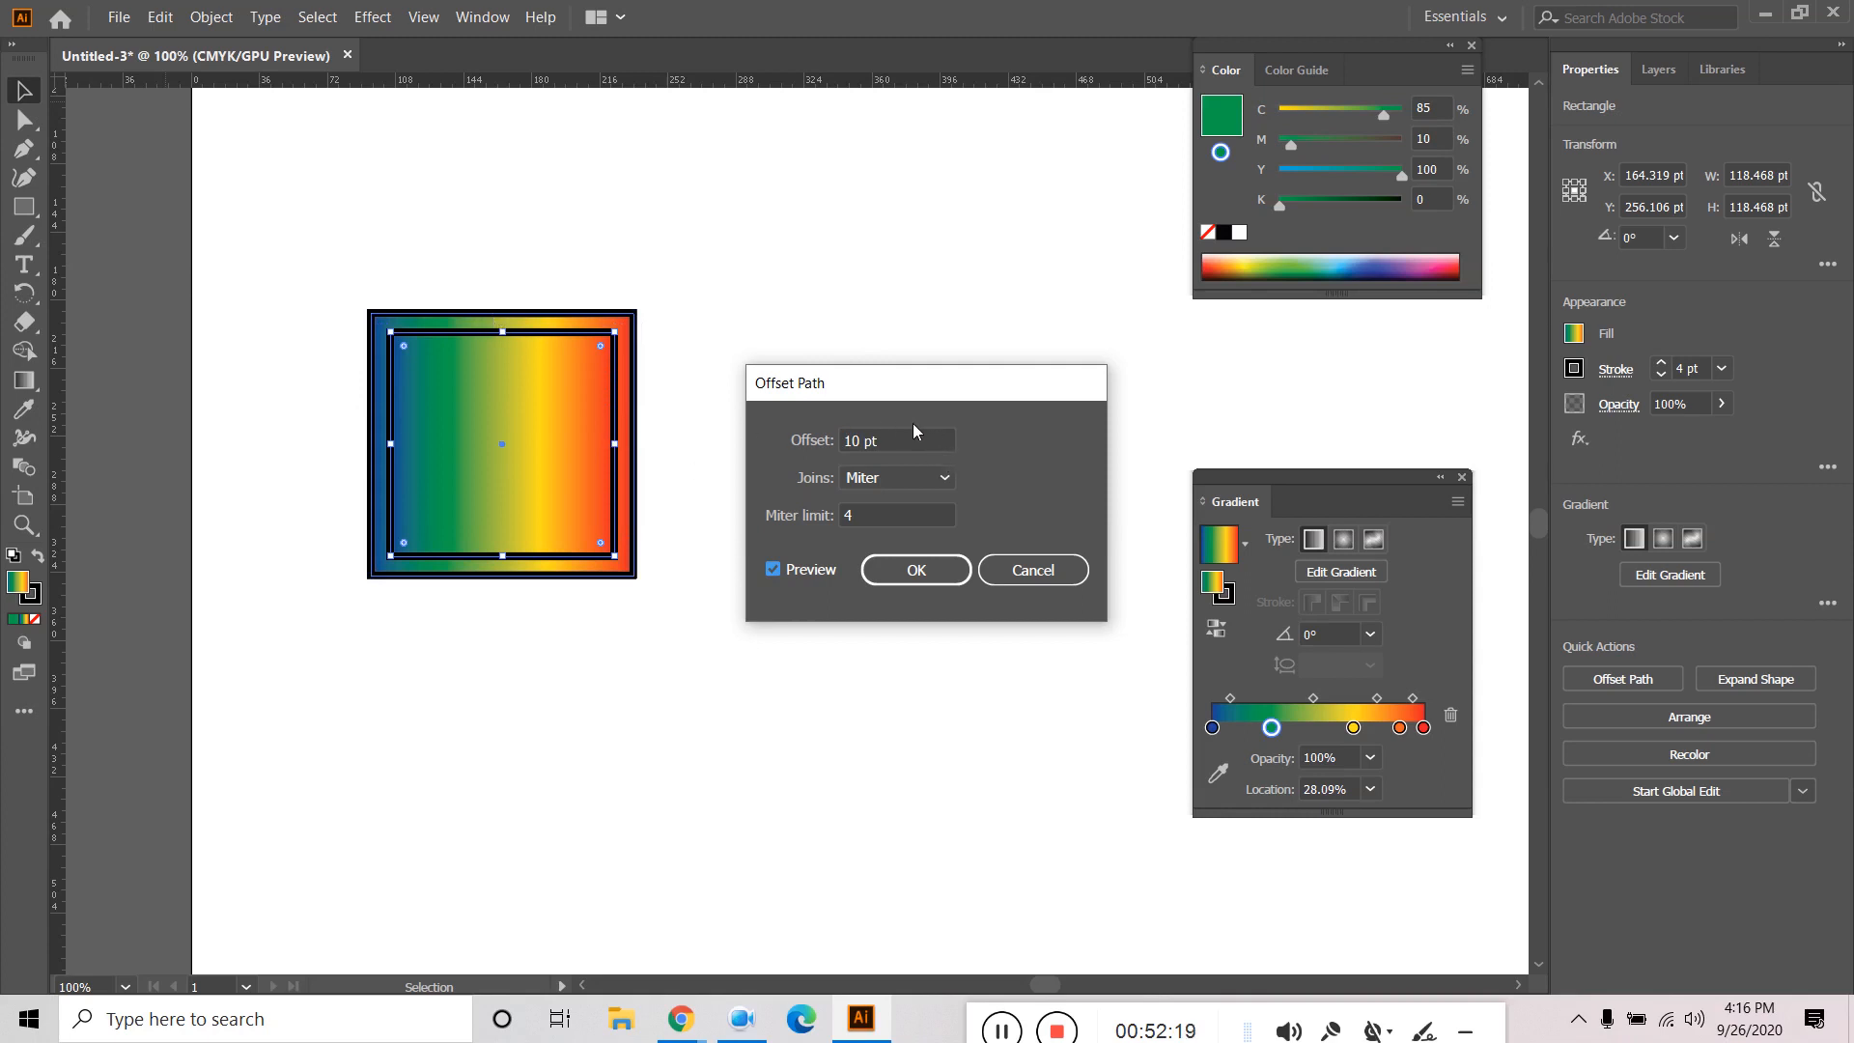
{"action": "left_click", "coordinate": [914, 483]}
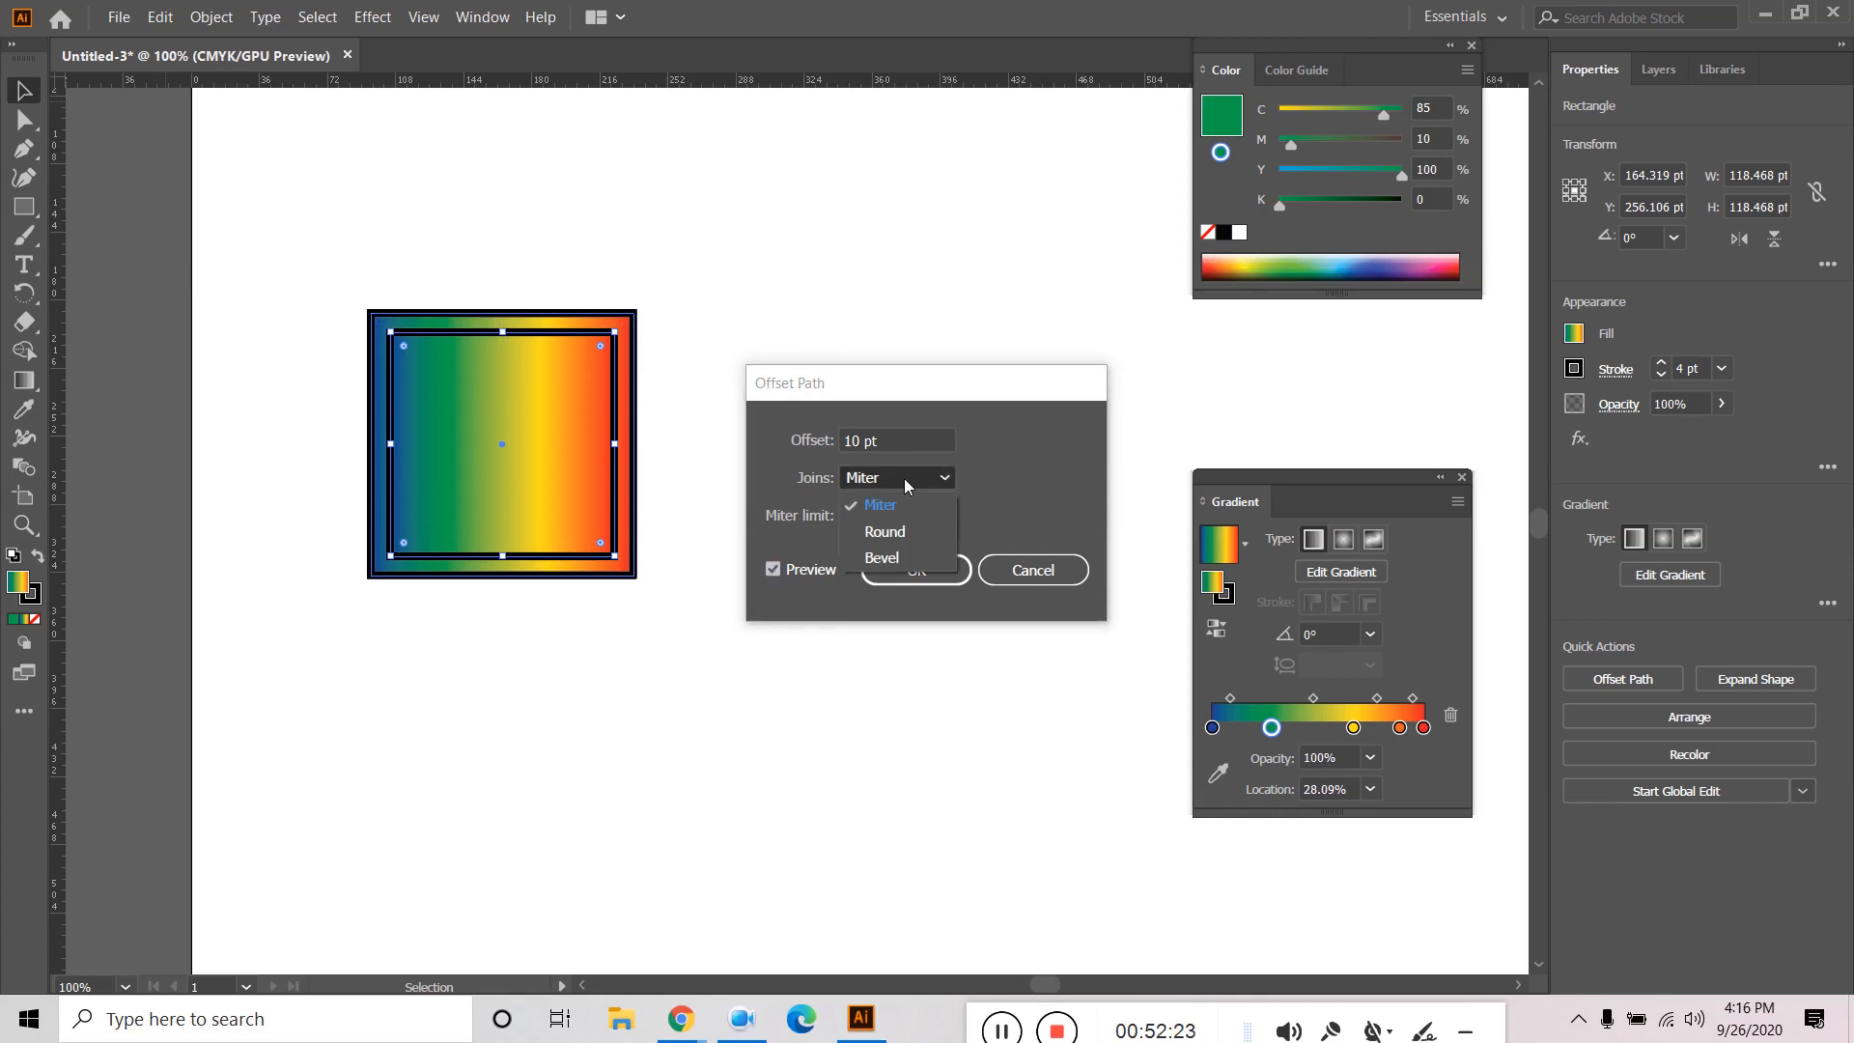
{"action": "left_click", "coordinate": [913, 531]}
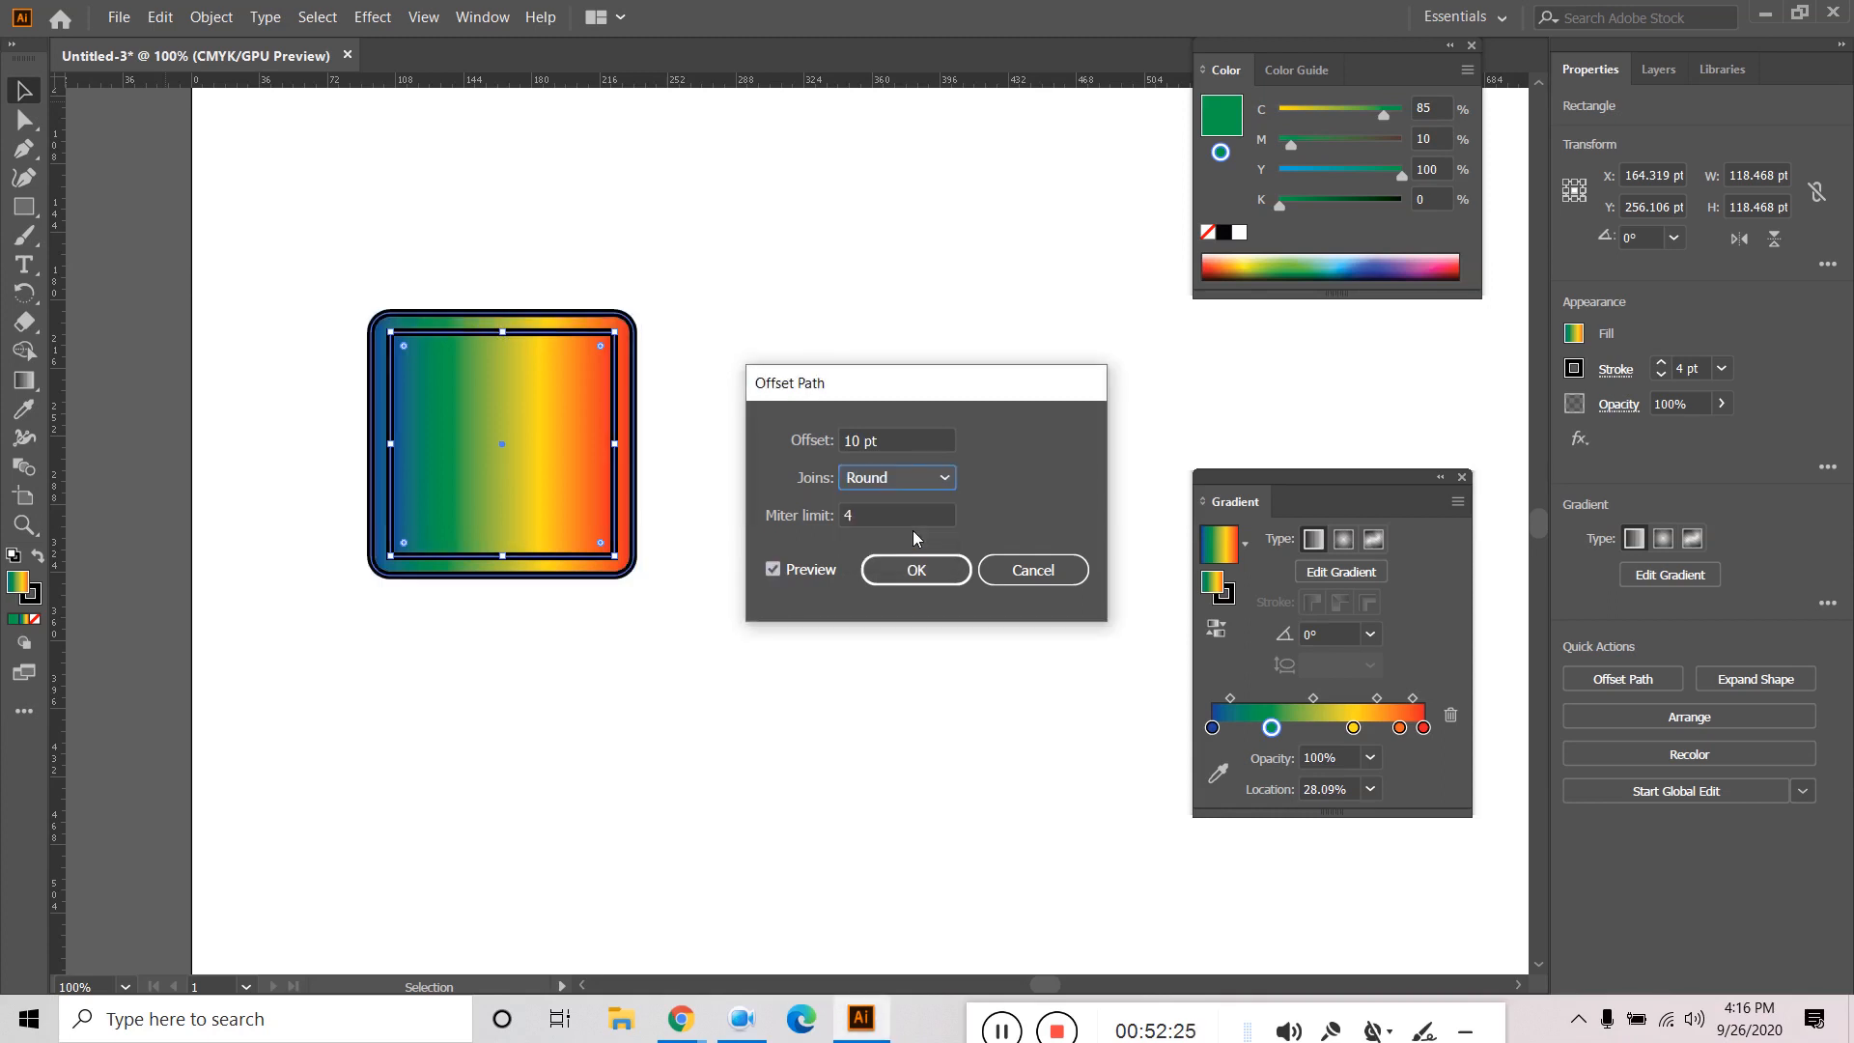
Set the 10 pt offset's joins to Bevel with a miter limit of 2 and refresh the preview.
{"action": "left_click", "coordinate": [913, 480]}
{"action": "left_click", "coordinate": [895, 555]}
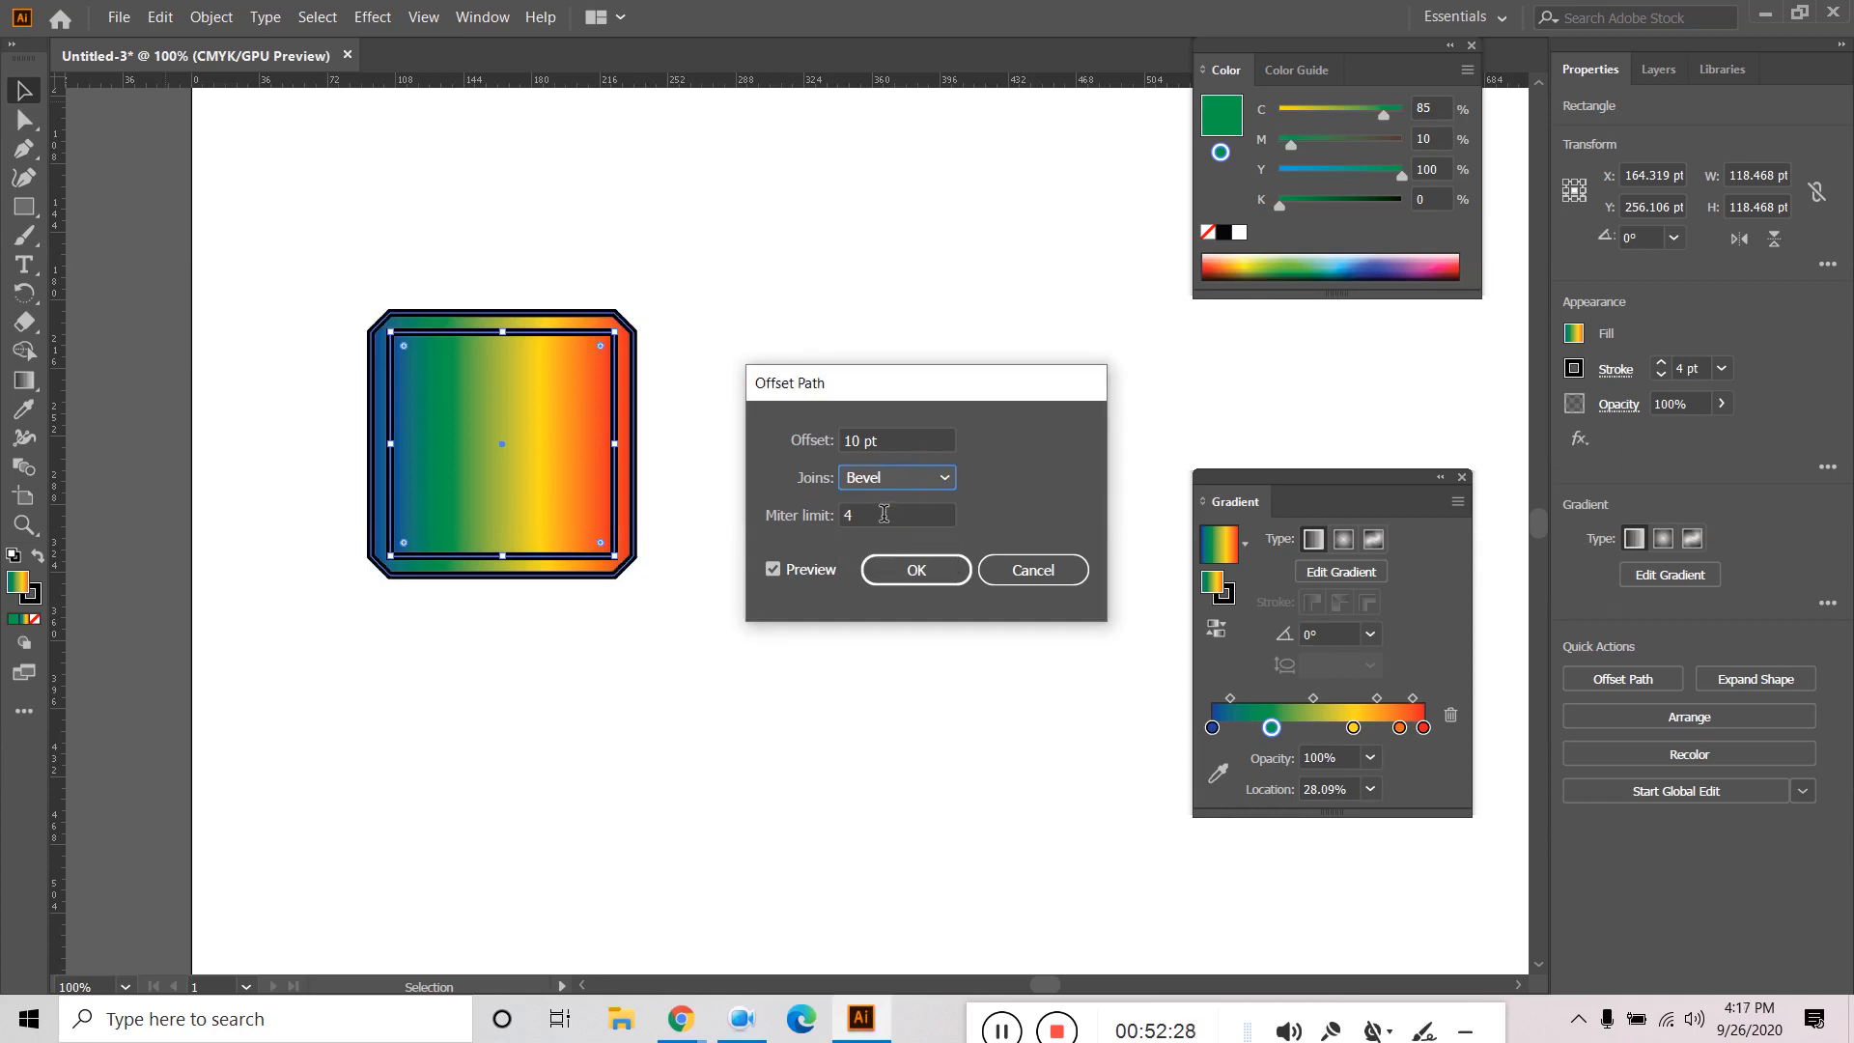
{"action": "left_click", "coordinate": [906, 514]}
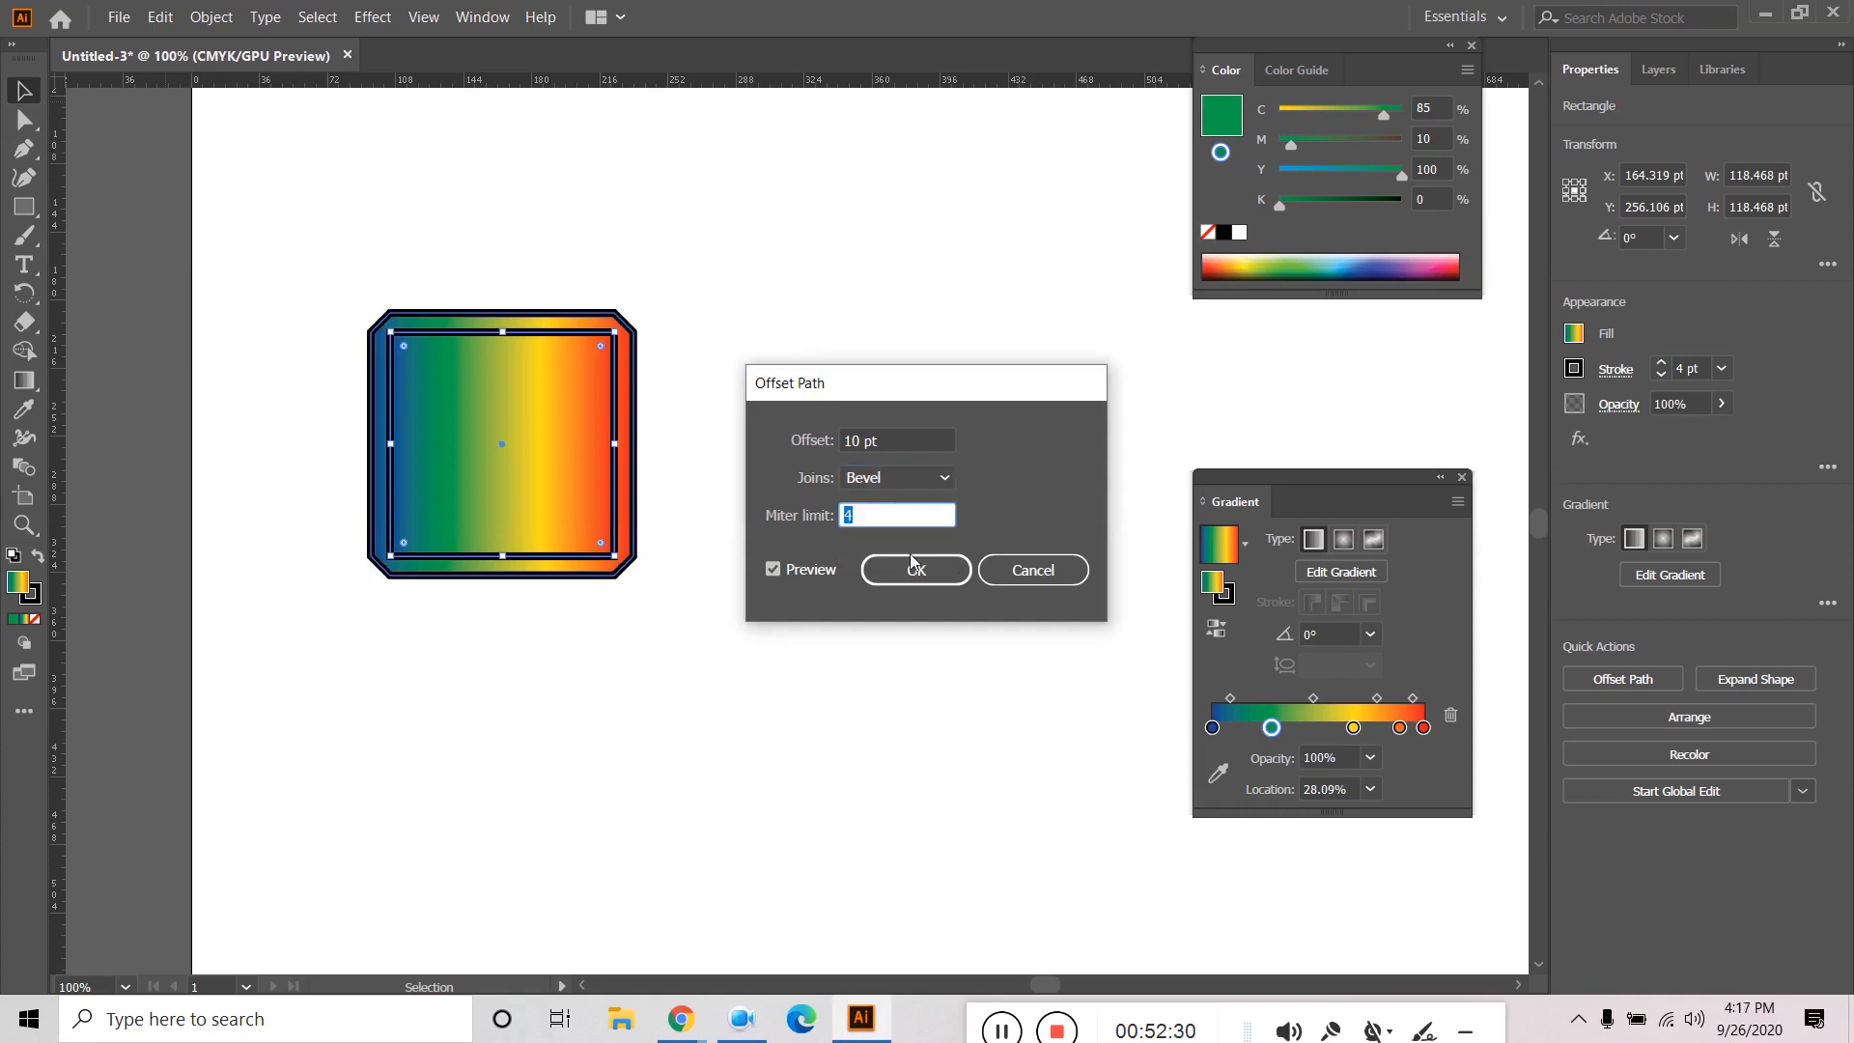
{"action": "type", "text": "2"}
{"action": "left_click", "coordinate": [776, 572]}
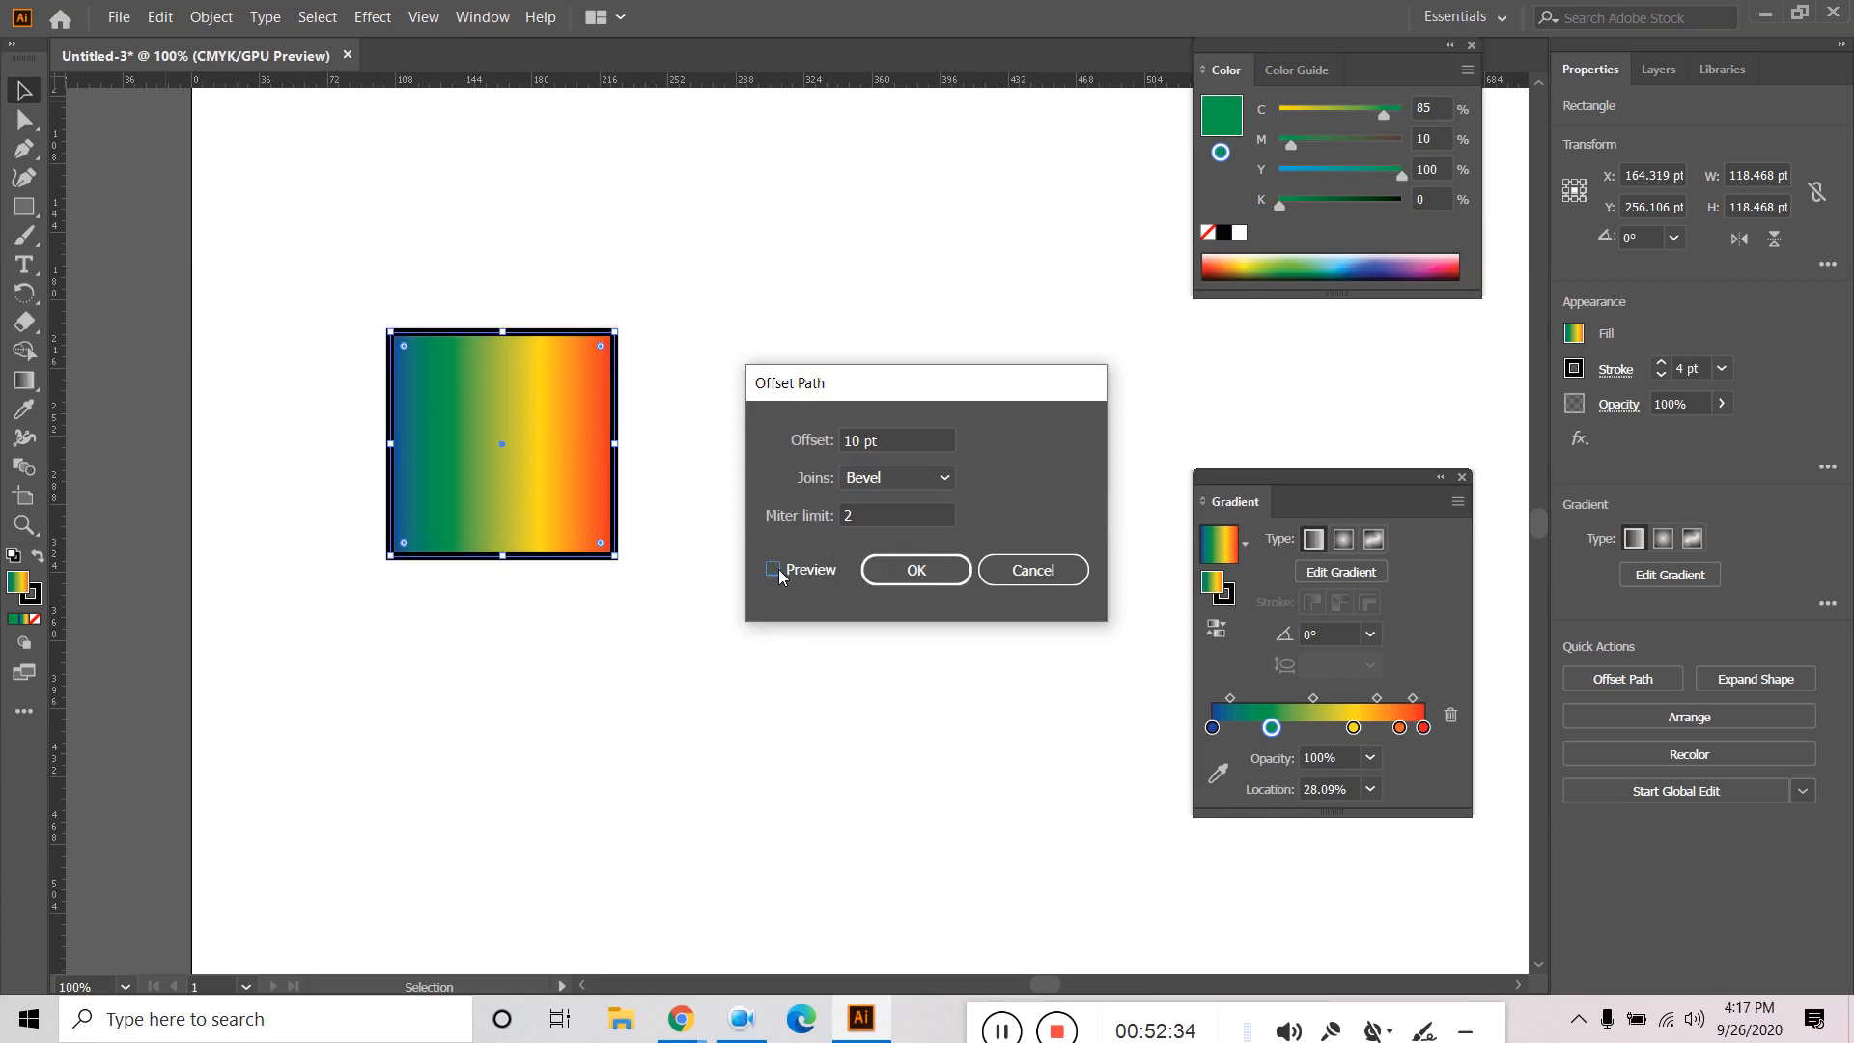
{"action": "left_click", "coordinate": [773, 570]}
Set the offset's miter limit to 0 and refresh the preview of the bevelled corners.
{"action": "left_click", "coordinate": [851, 525]}
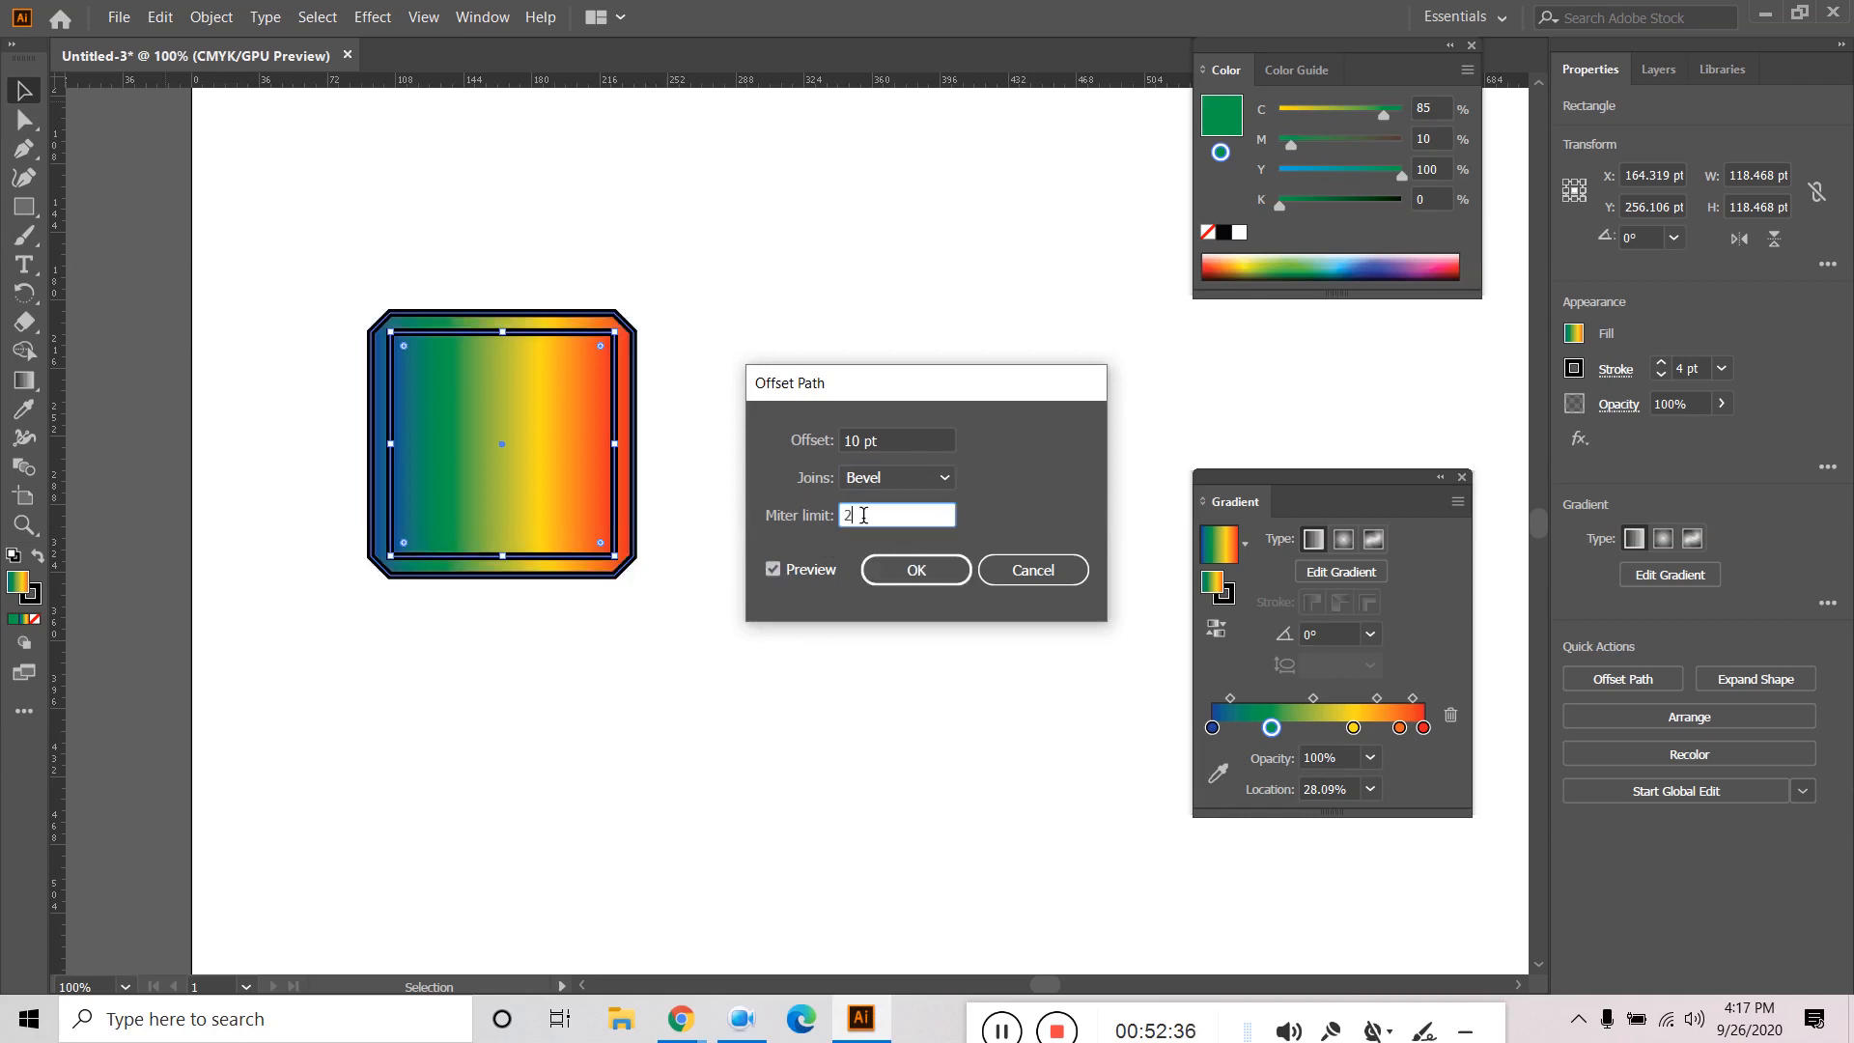
{"action": "type", "text": "0"}
{"action": "left_click", "coordinate": [776, 569]}
{"action": "left_click", "coordinate": [776, 571]}
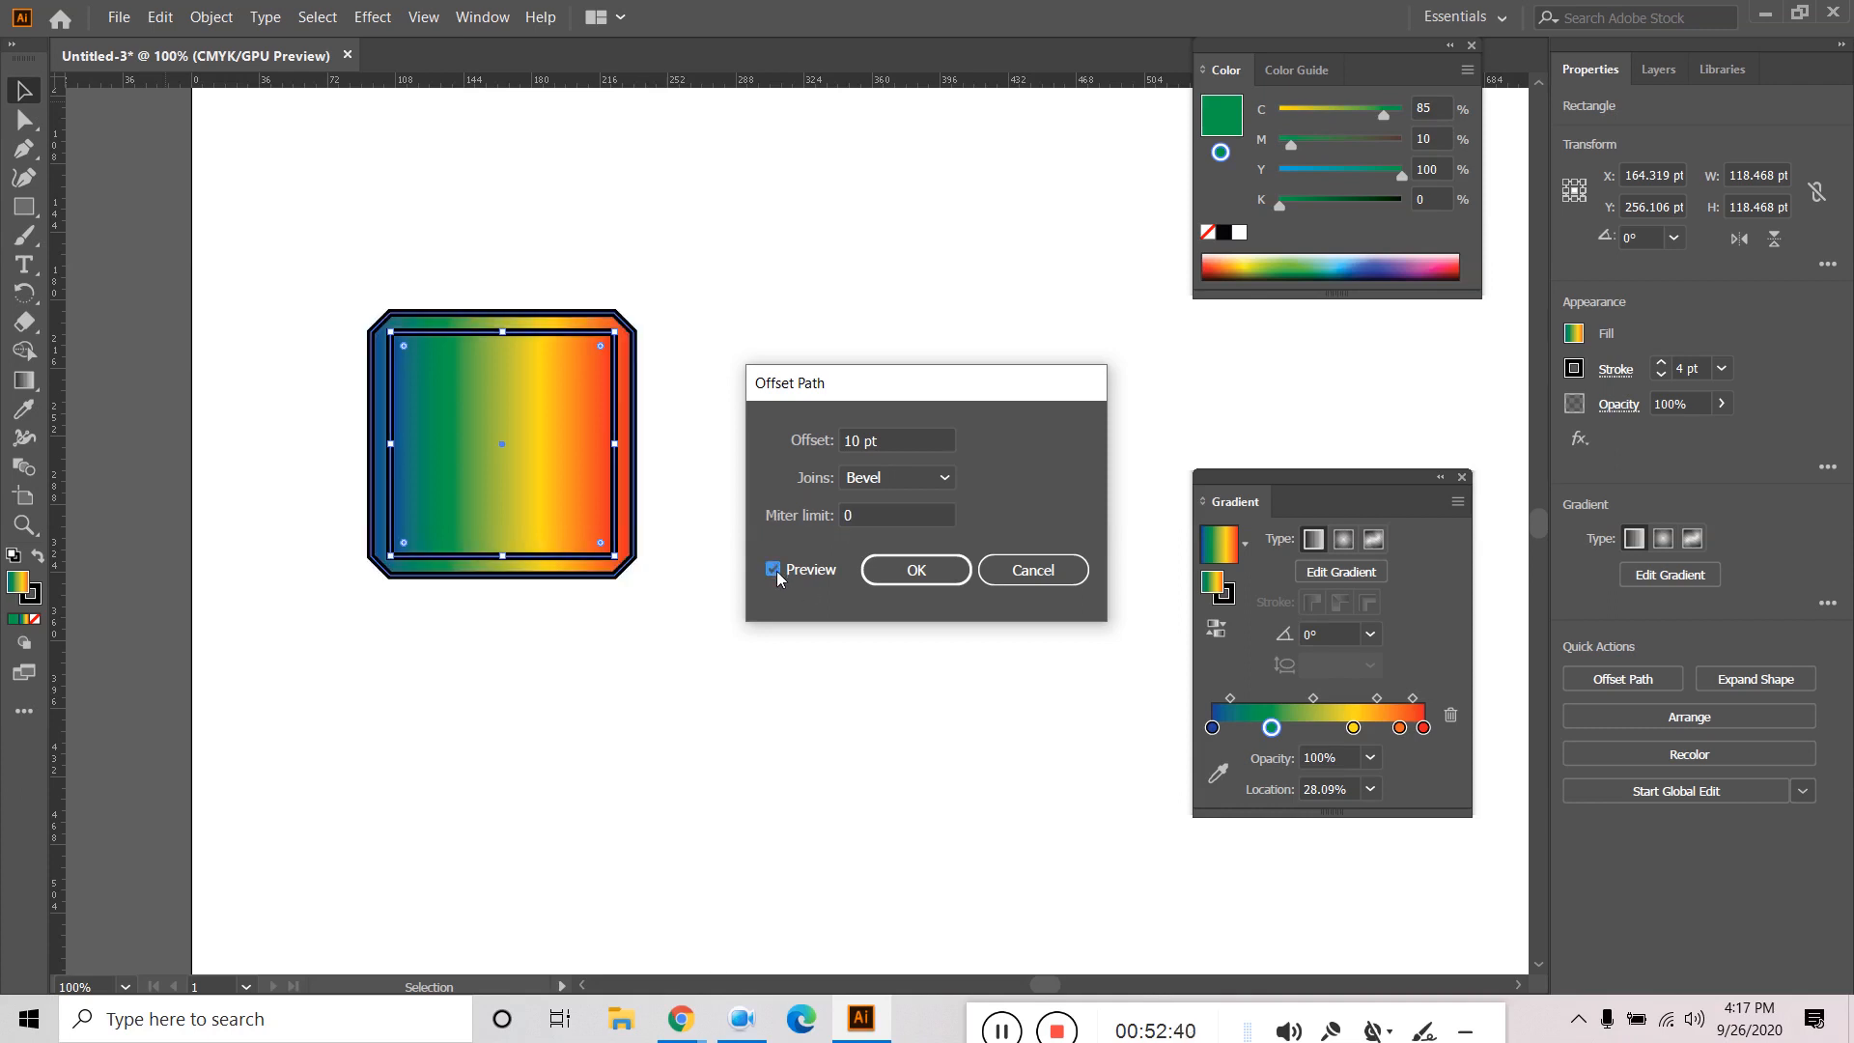
Set the offset's joins to Miter and refresh the preview around the gradient square.
{"action": "left_click", "coordinate": [877, 479]}
{"action": "left_click", "coordinate": [889, 500]}
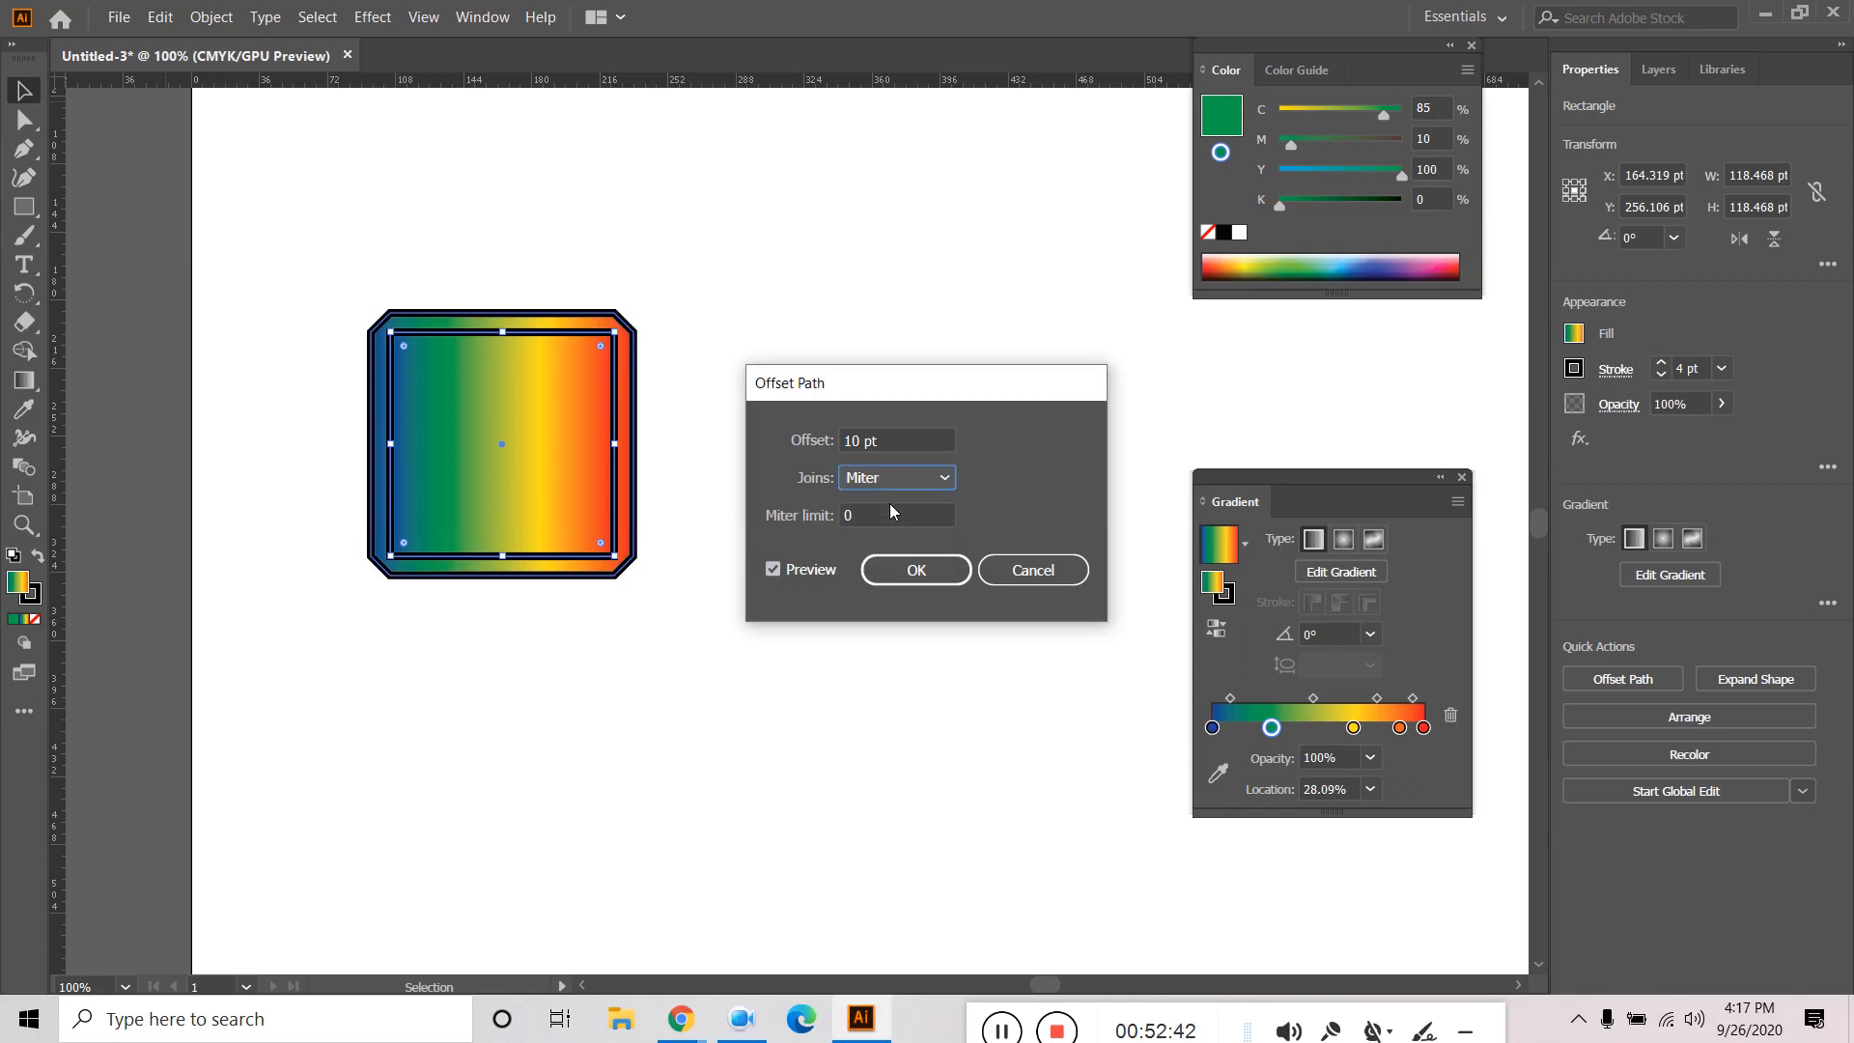
{"action": "left_click", "coordinate": [775, 570]}
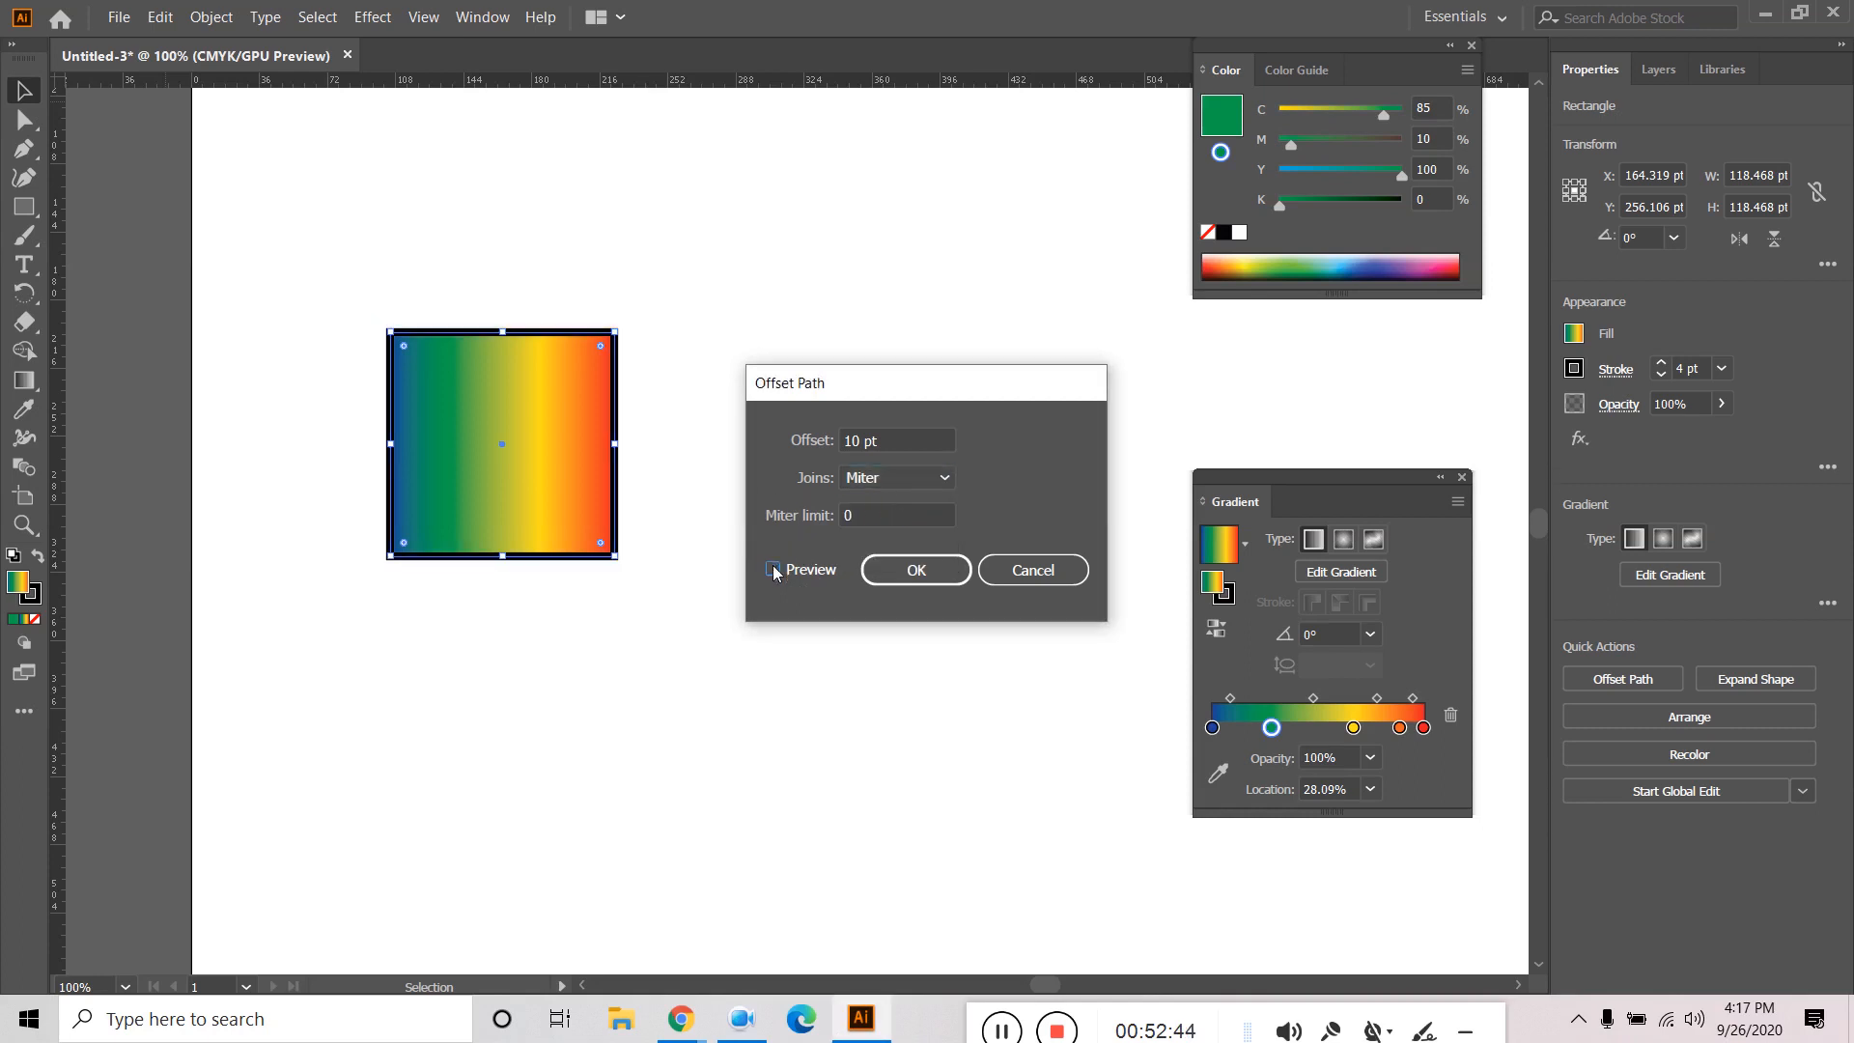
{"action": "left_click", "coordinate": [774, 571]}
Set the offset's joins to Round with a miter limit of 10 and refresh the preview.
{"action": "left_click", "coordinate": [890, 478]}
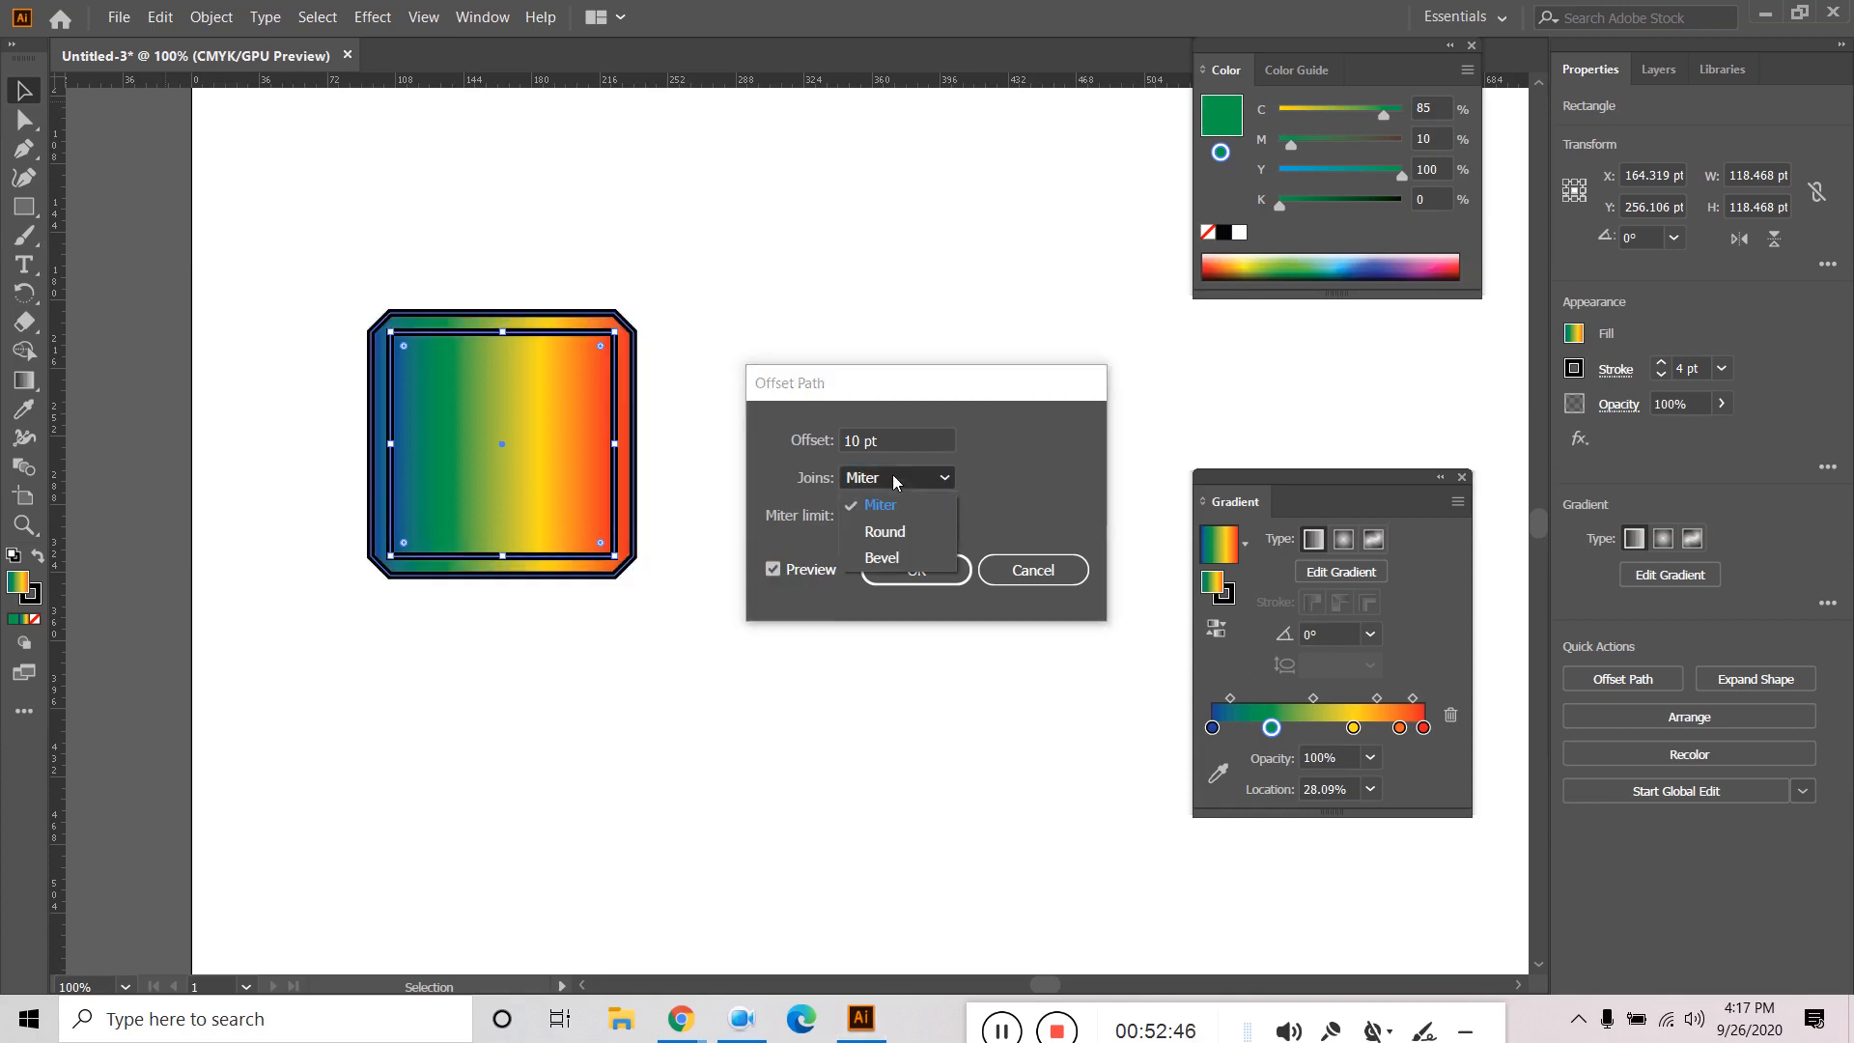
{"action": "left_click", "coordinate": [903, 521]}
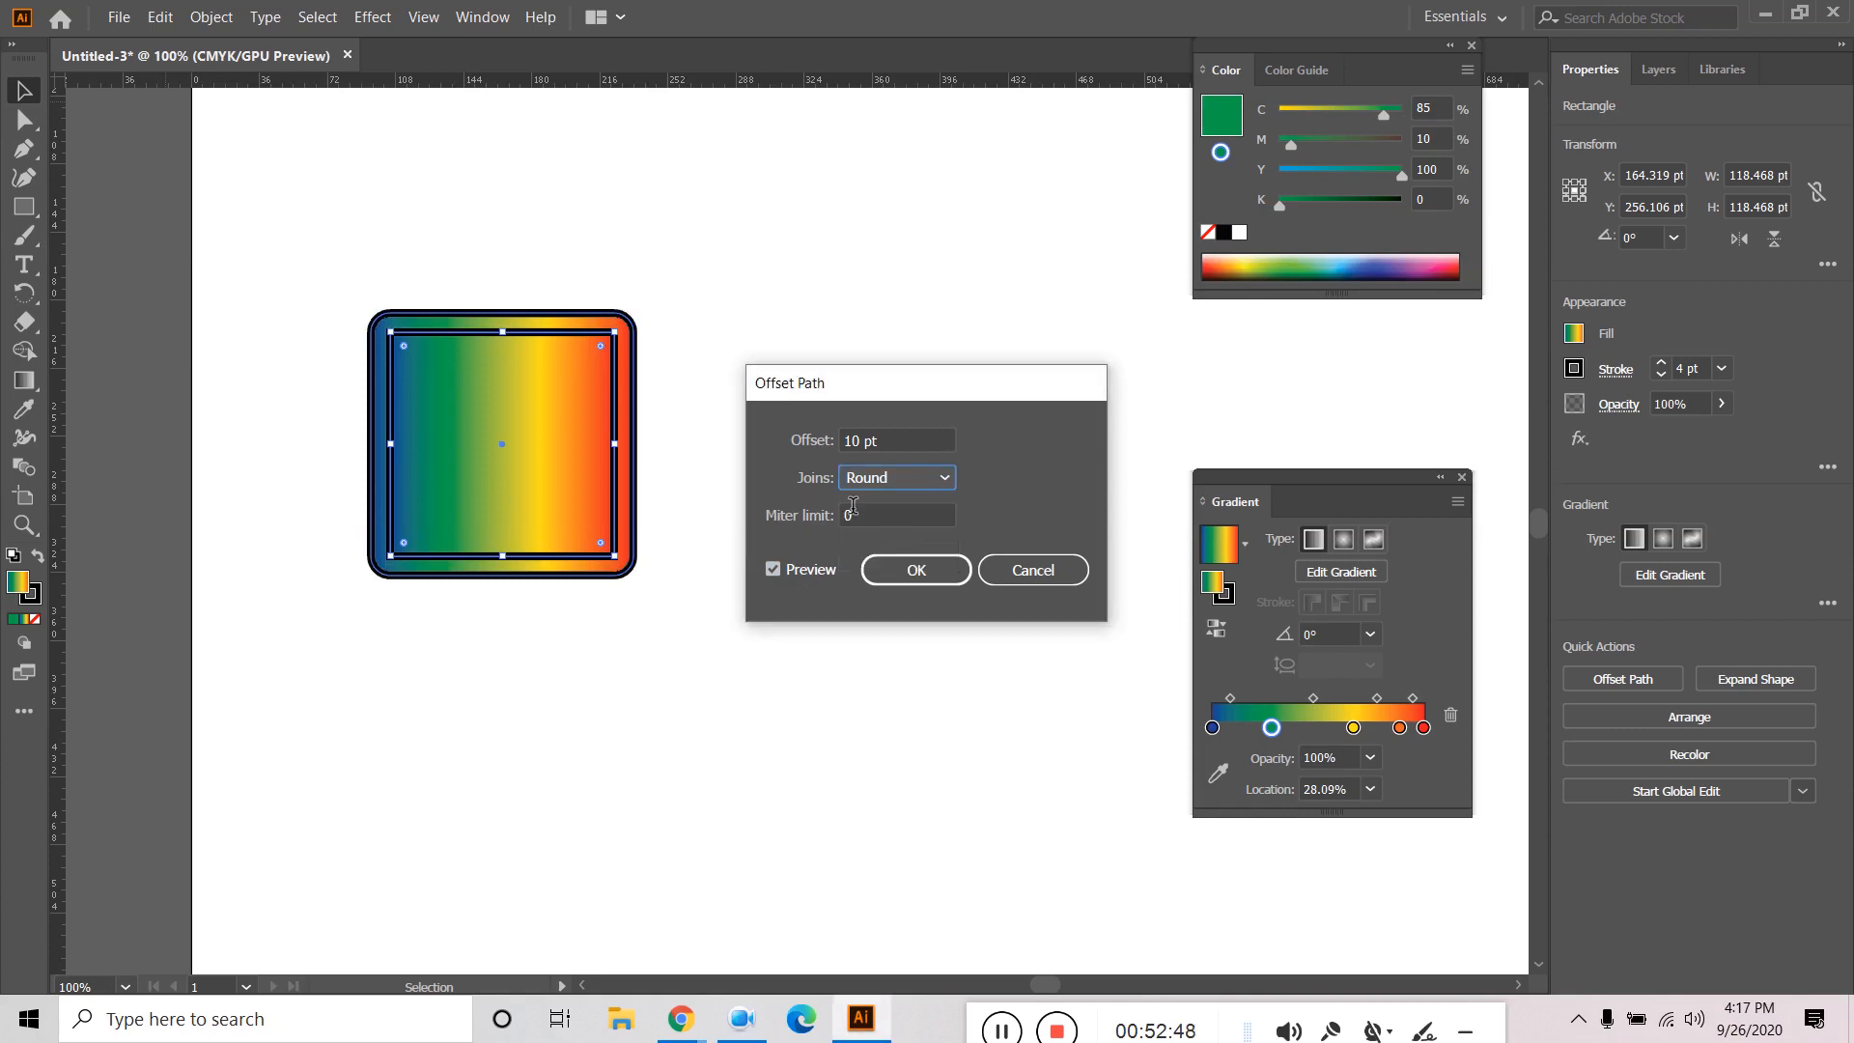
{"action": "key", "text": "Tab"}
{"action": "type", "text": "10"}
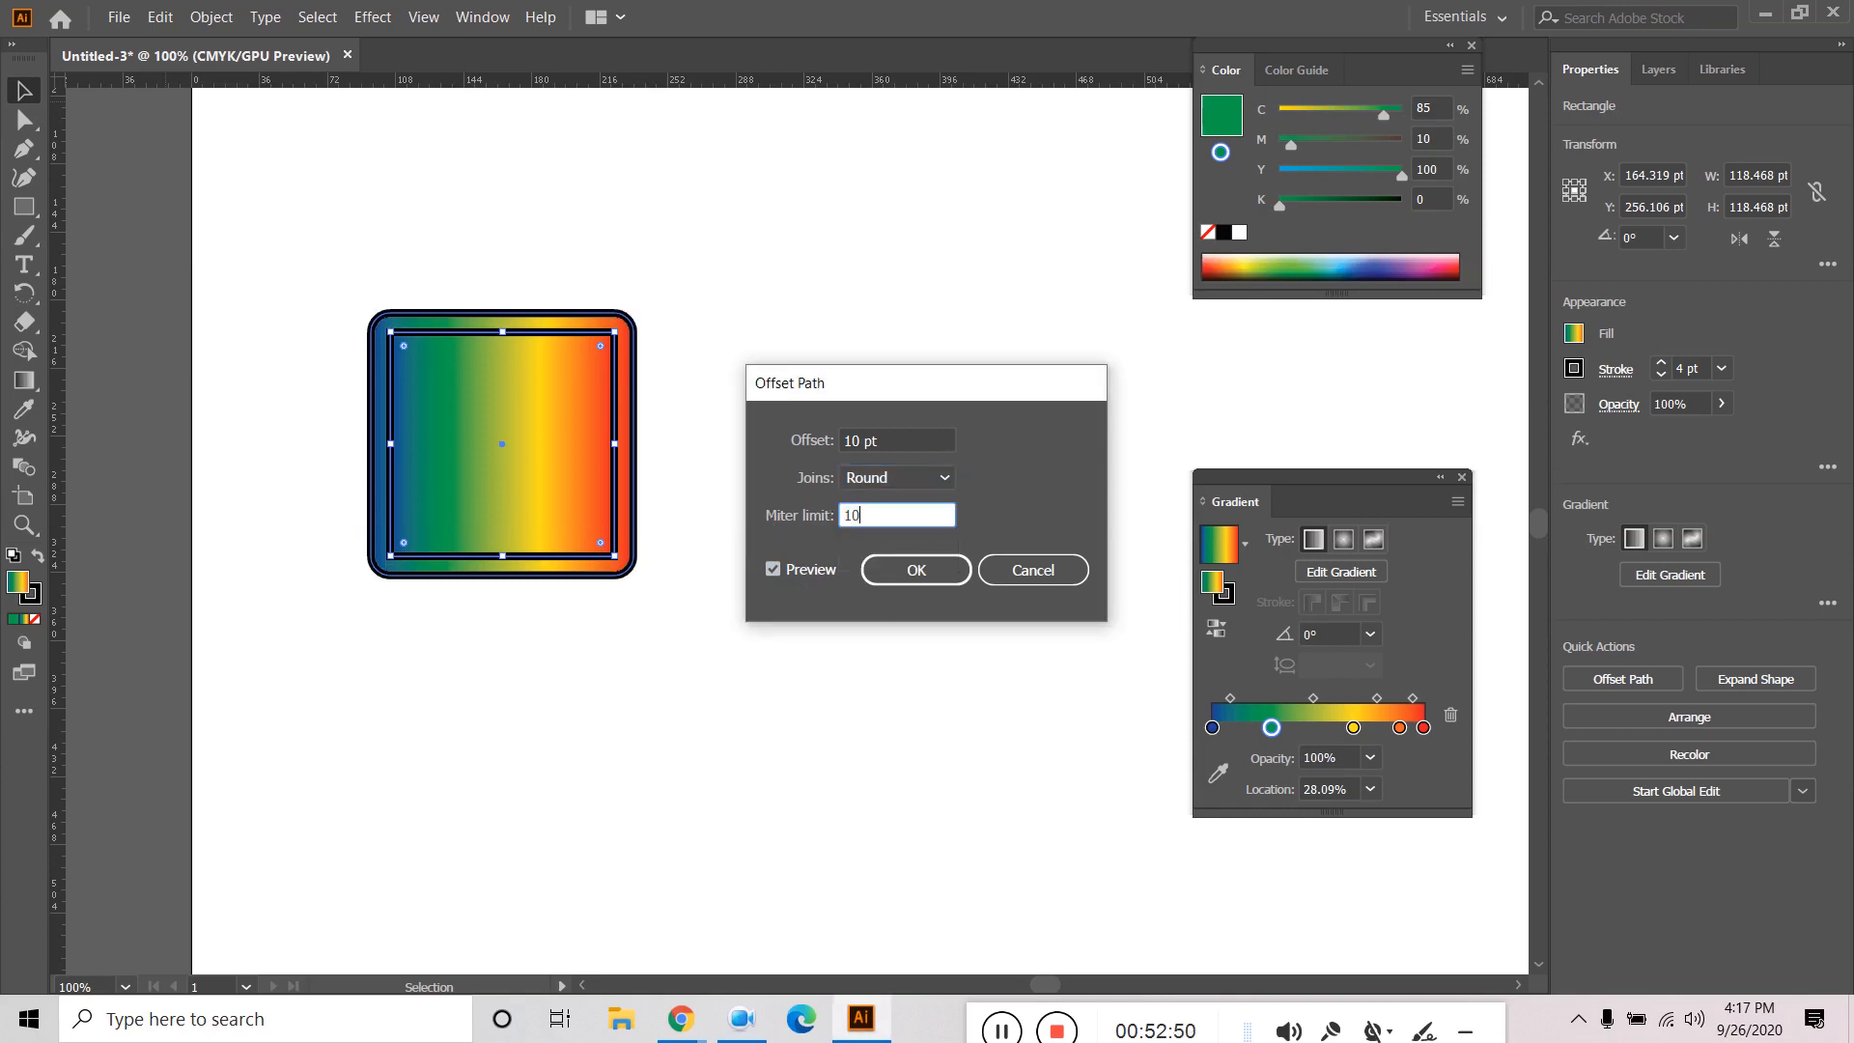
{"action": "left_click", "coordinate": [774, 569]}
{"action": "left_click", "coordinate": [773, 569]}
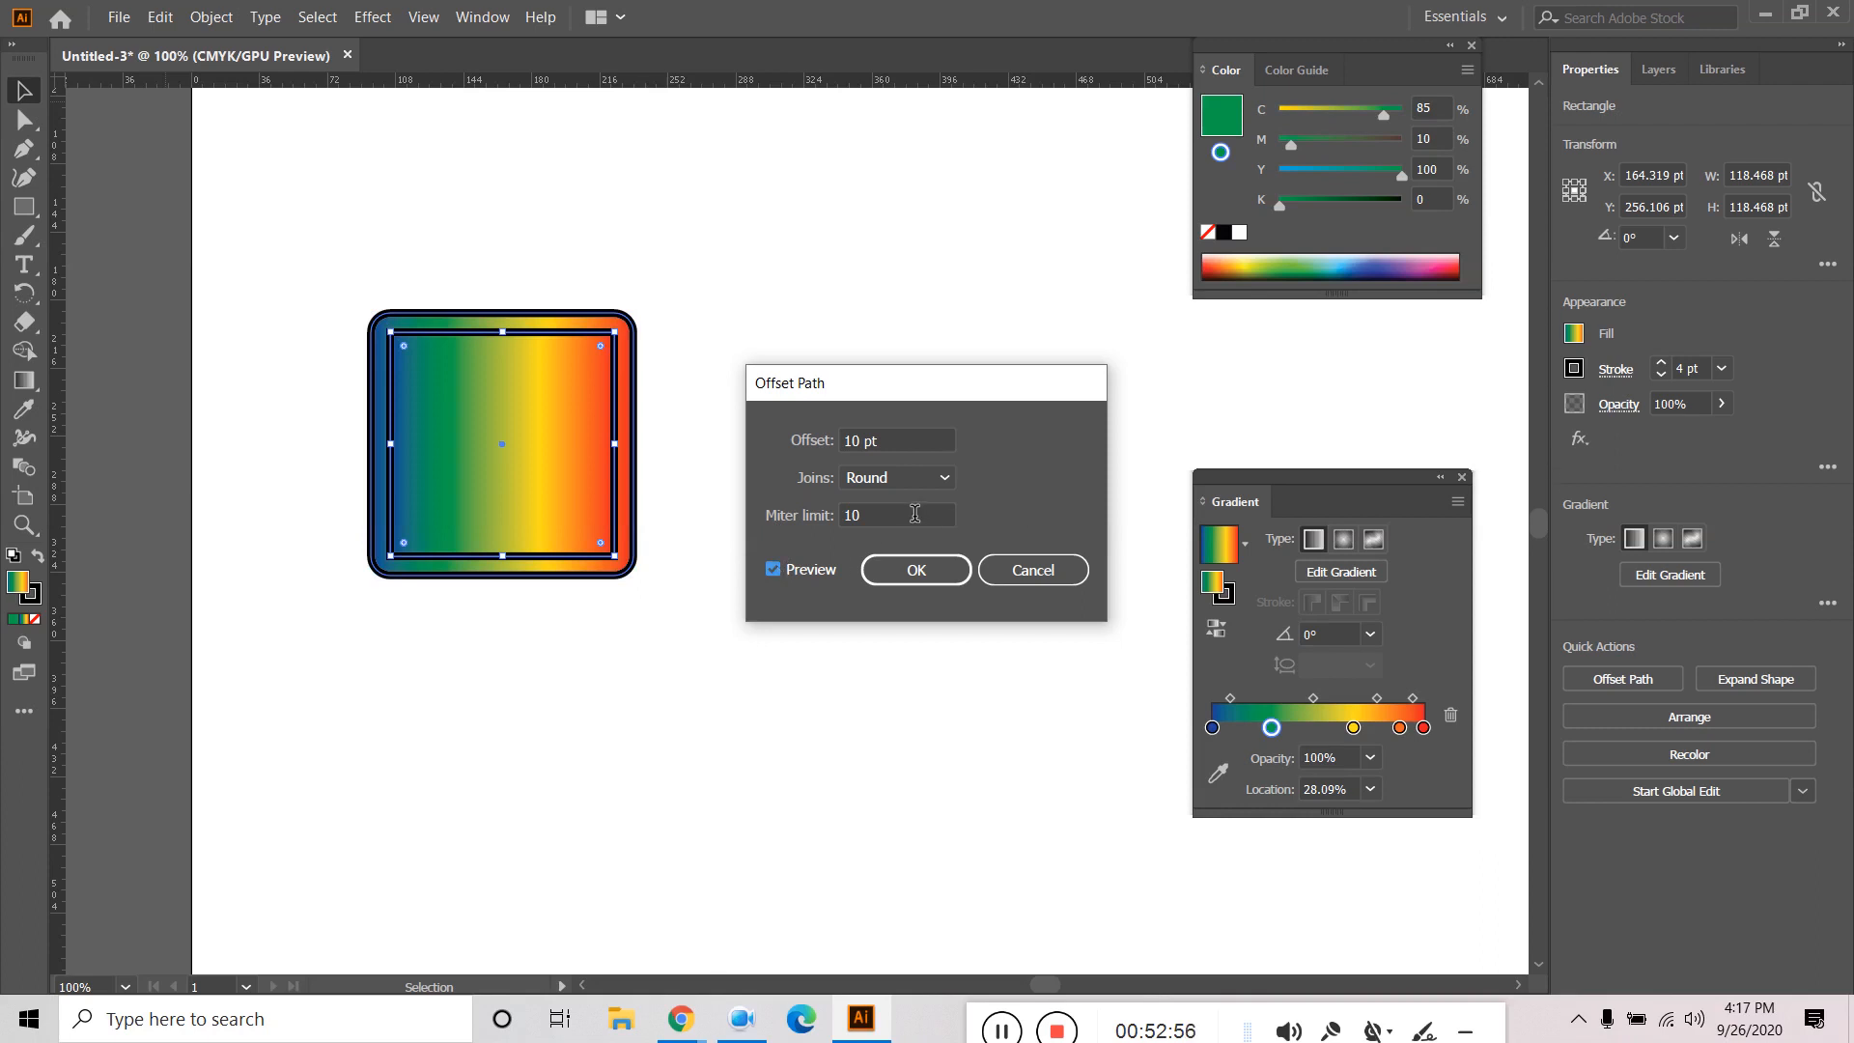
Cancel the path offset and delete the gradient square from the artboard.
{"action": "left_click", "coordinate": [1035, 572]}
{"action": "left_click", "coordinate": [861, 276]}
{"action": "left_click", "coordinate": [445, 473]}
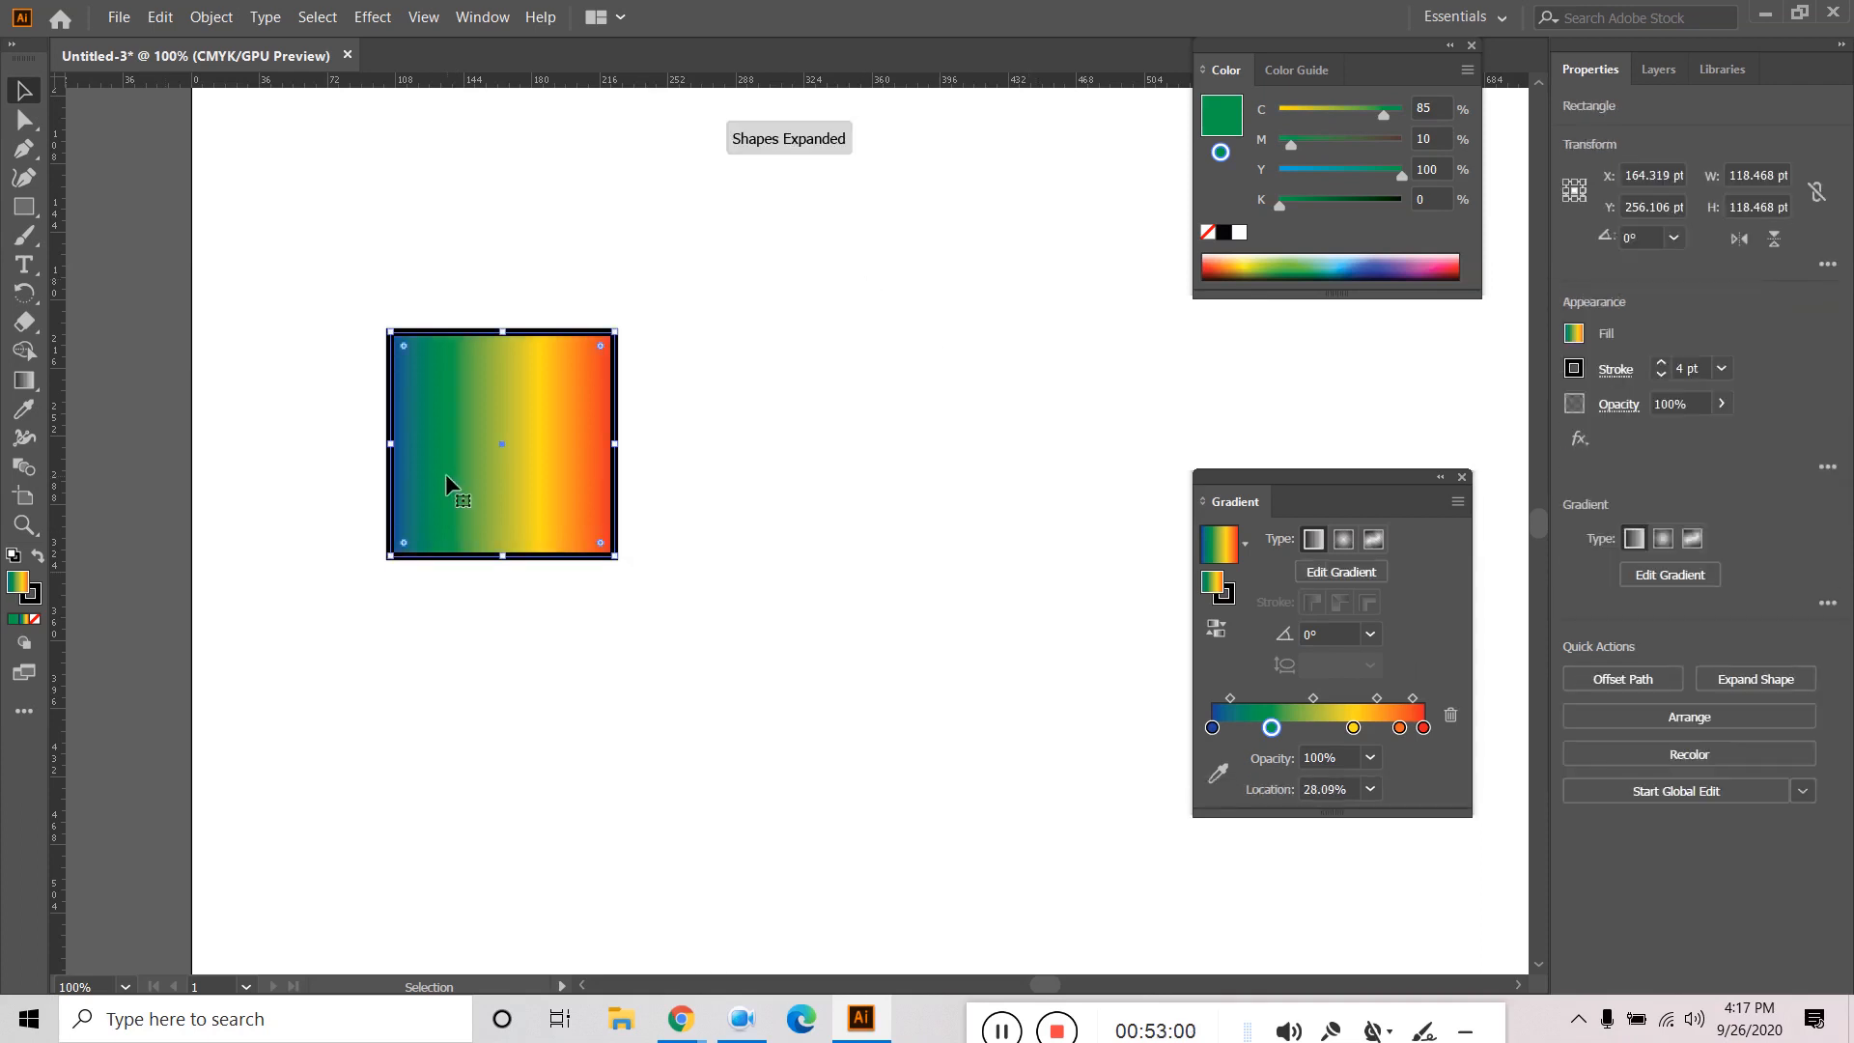
{"action": "key", "text": "Delete"}
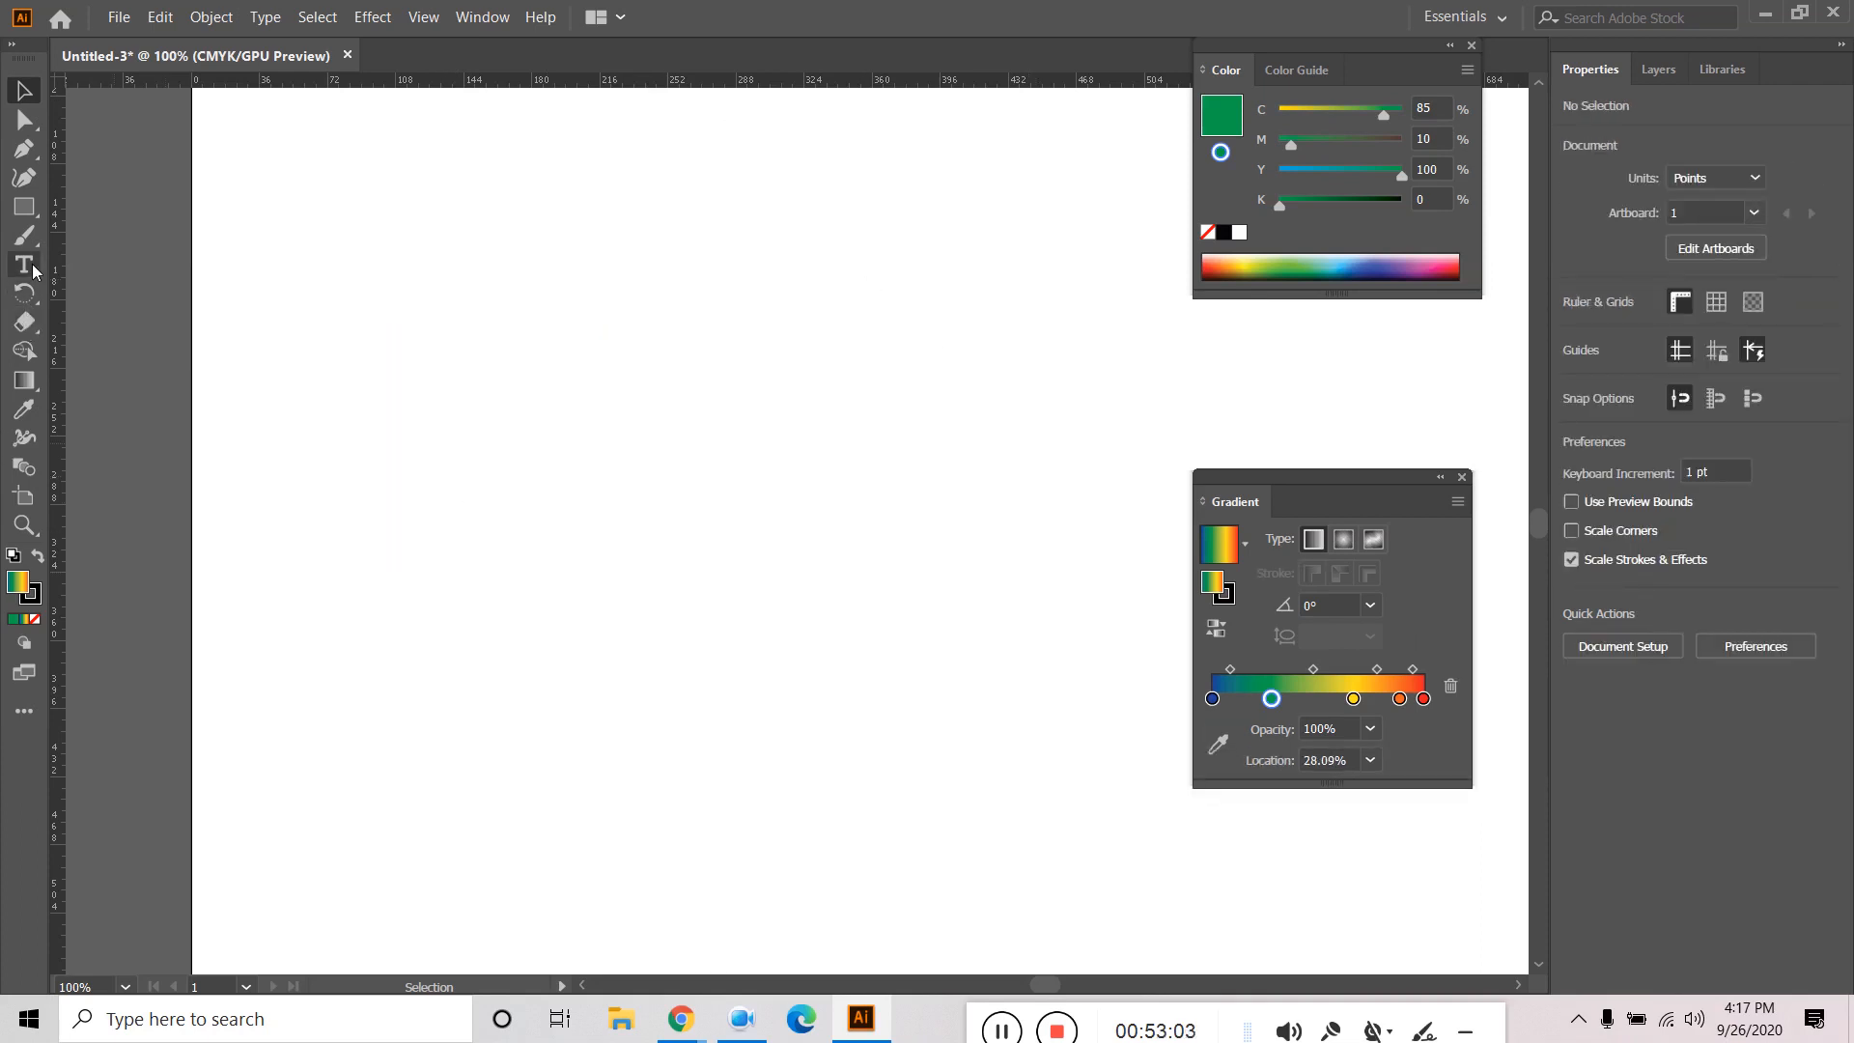
Add a point text object reading "Text" on the empty artboard and select it as an object.
{"action": "left_click", "coordinate": [25, 265]}
{"action": "left_click", "coordinate": [436, 473]}
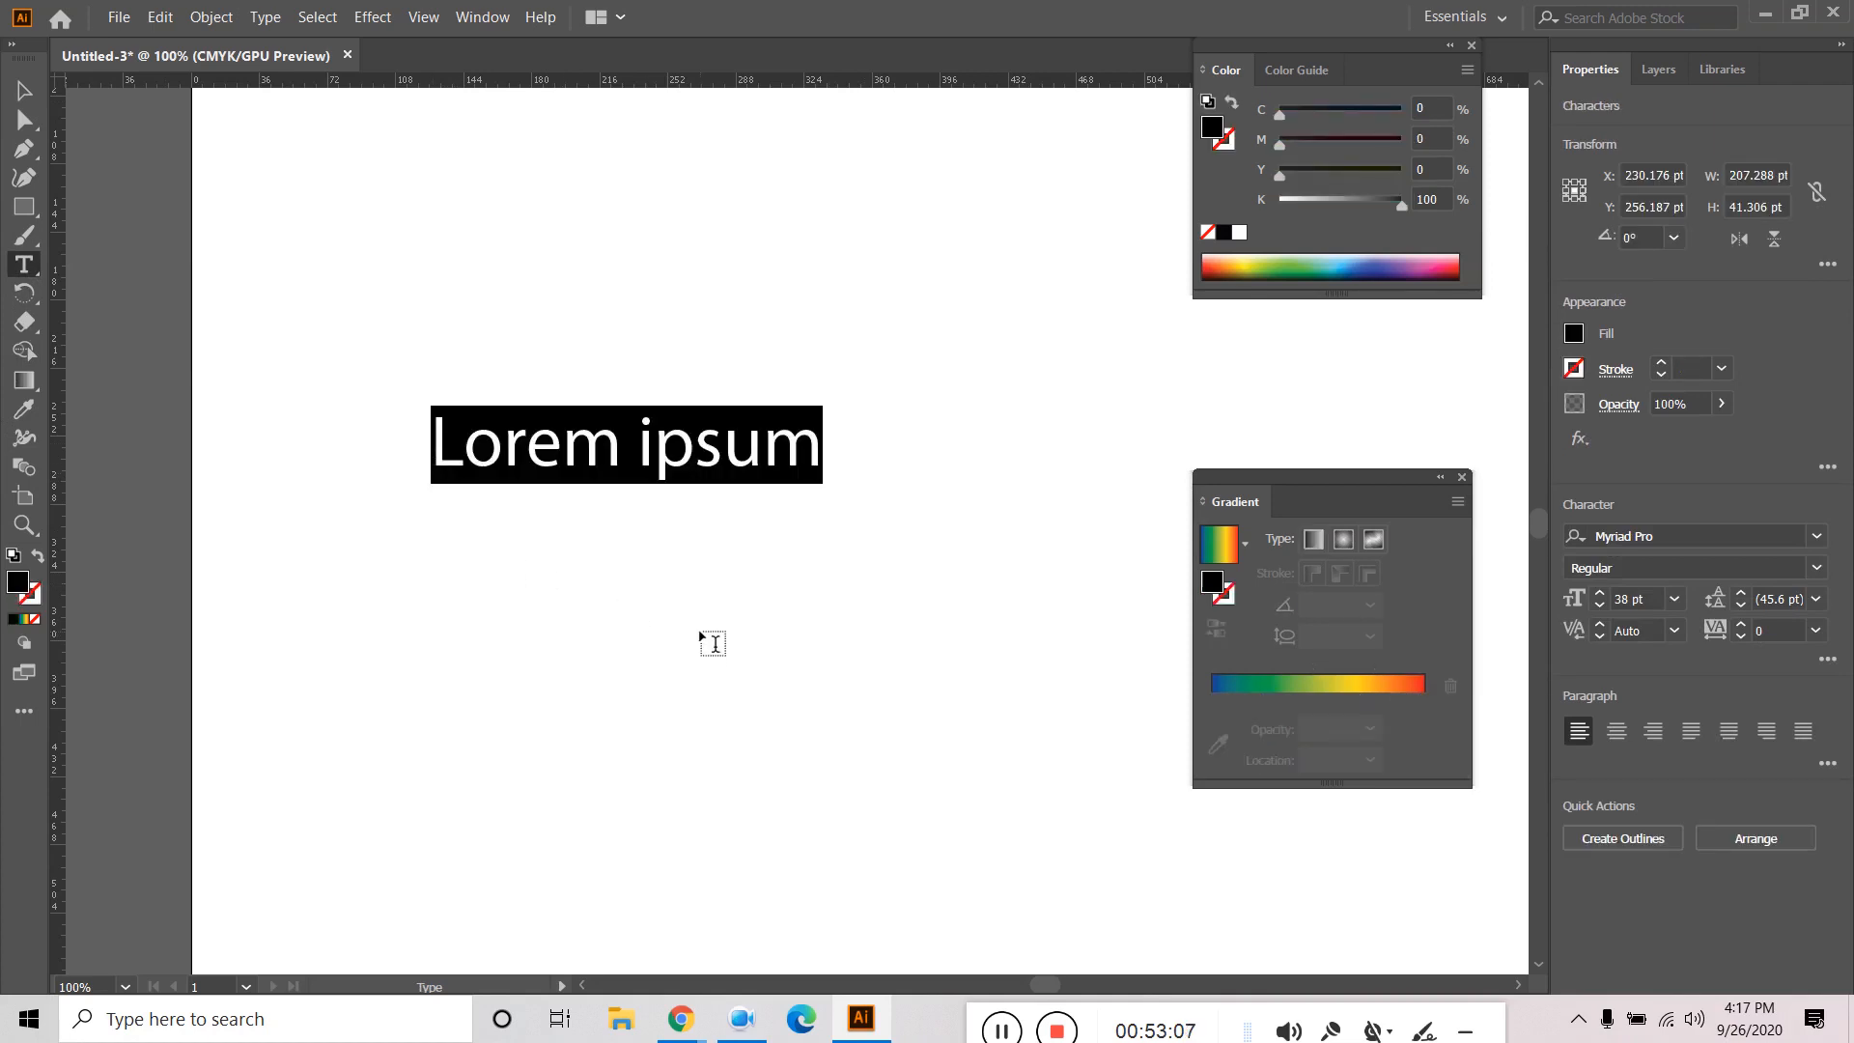
{"action": "type", "text": "T"}
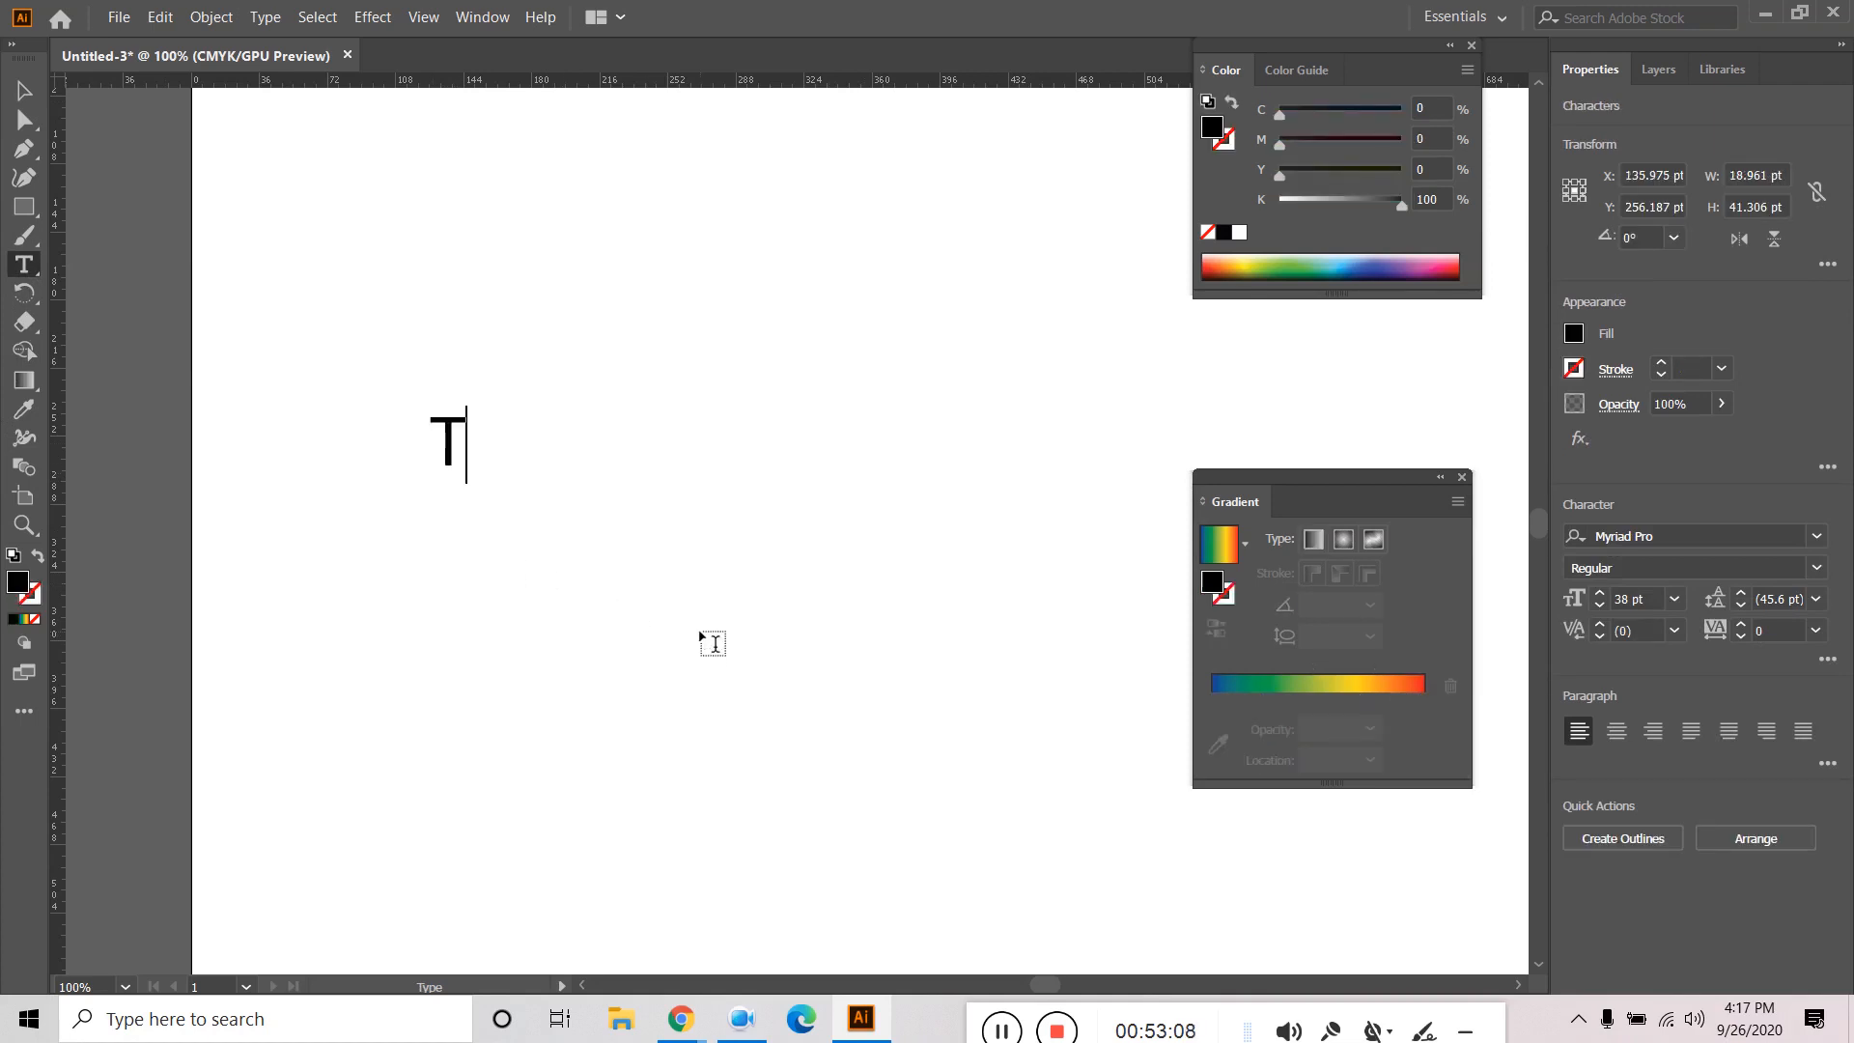
{"action": "type", "text": "ext"}
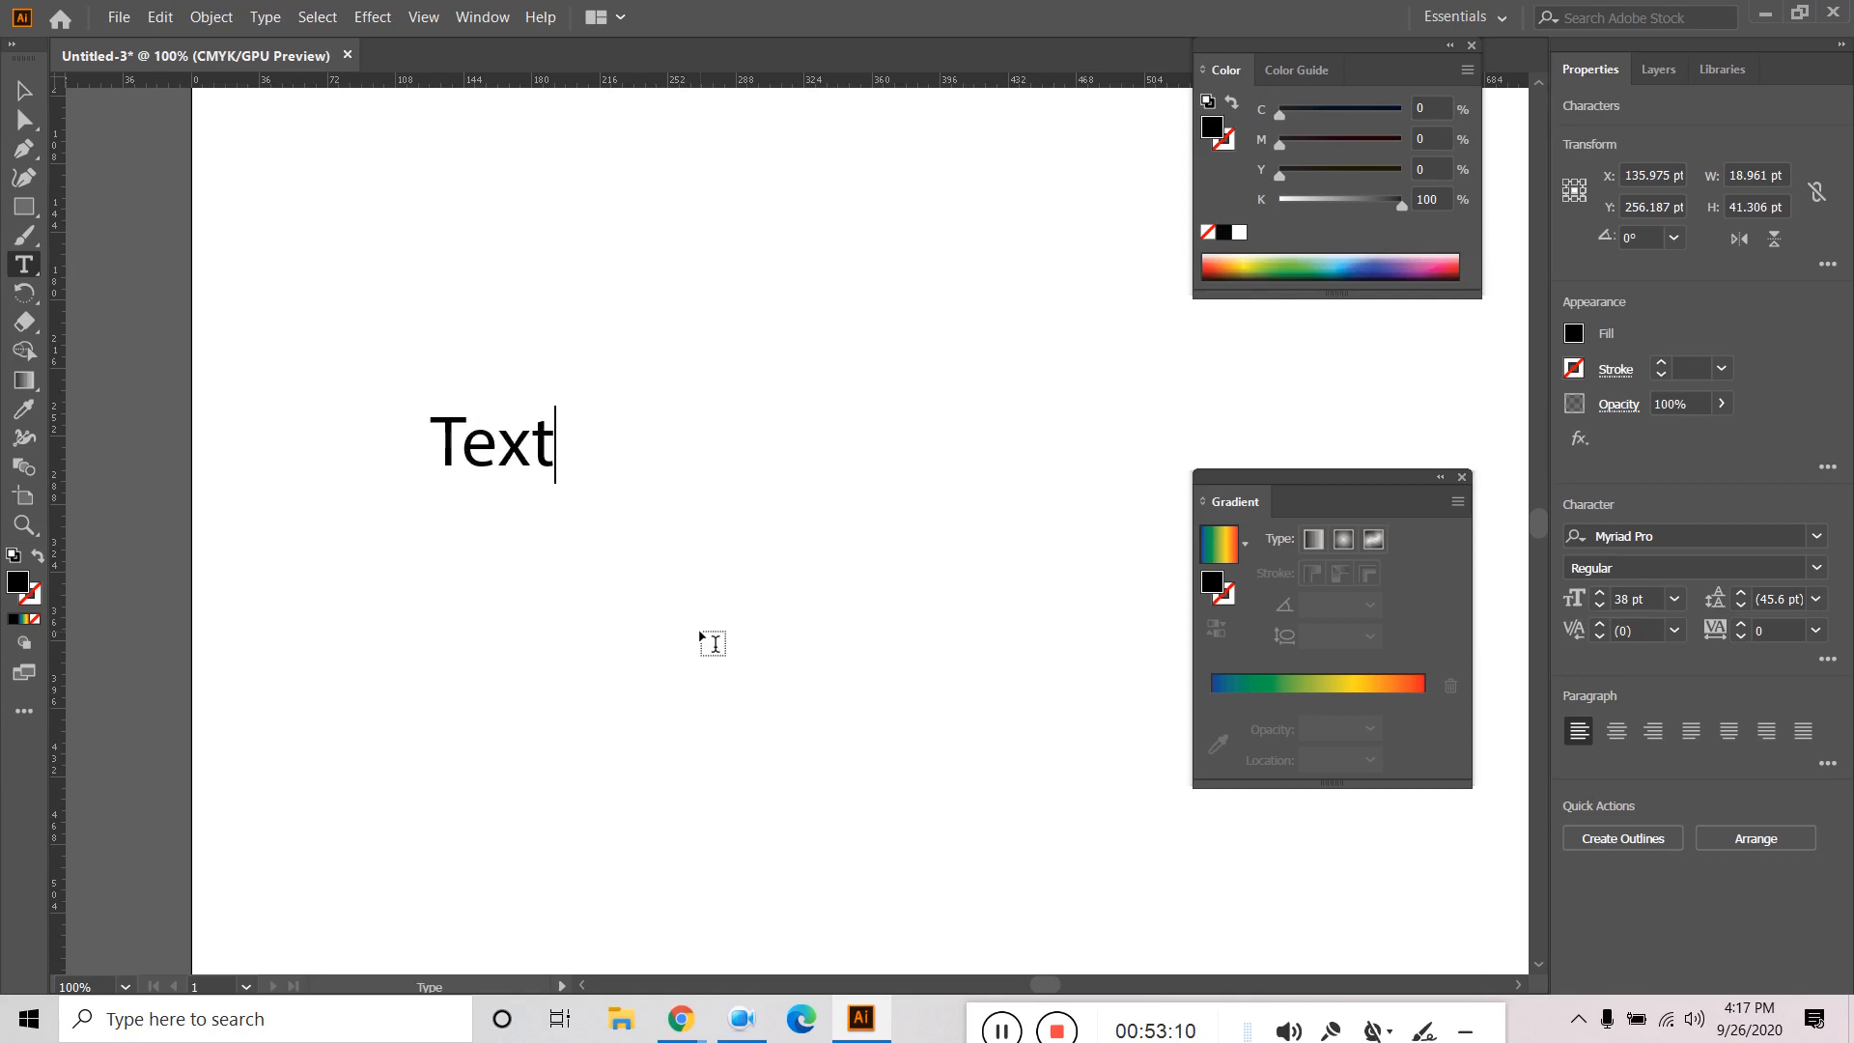
{"action": "left_click", "coordinate": [17, 98]}
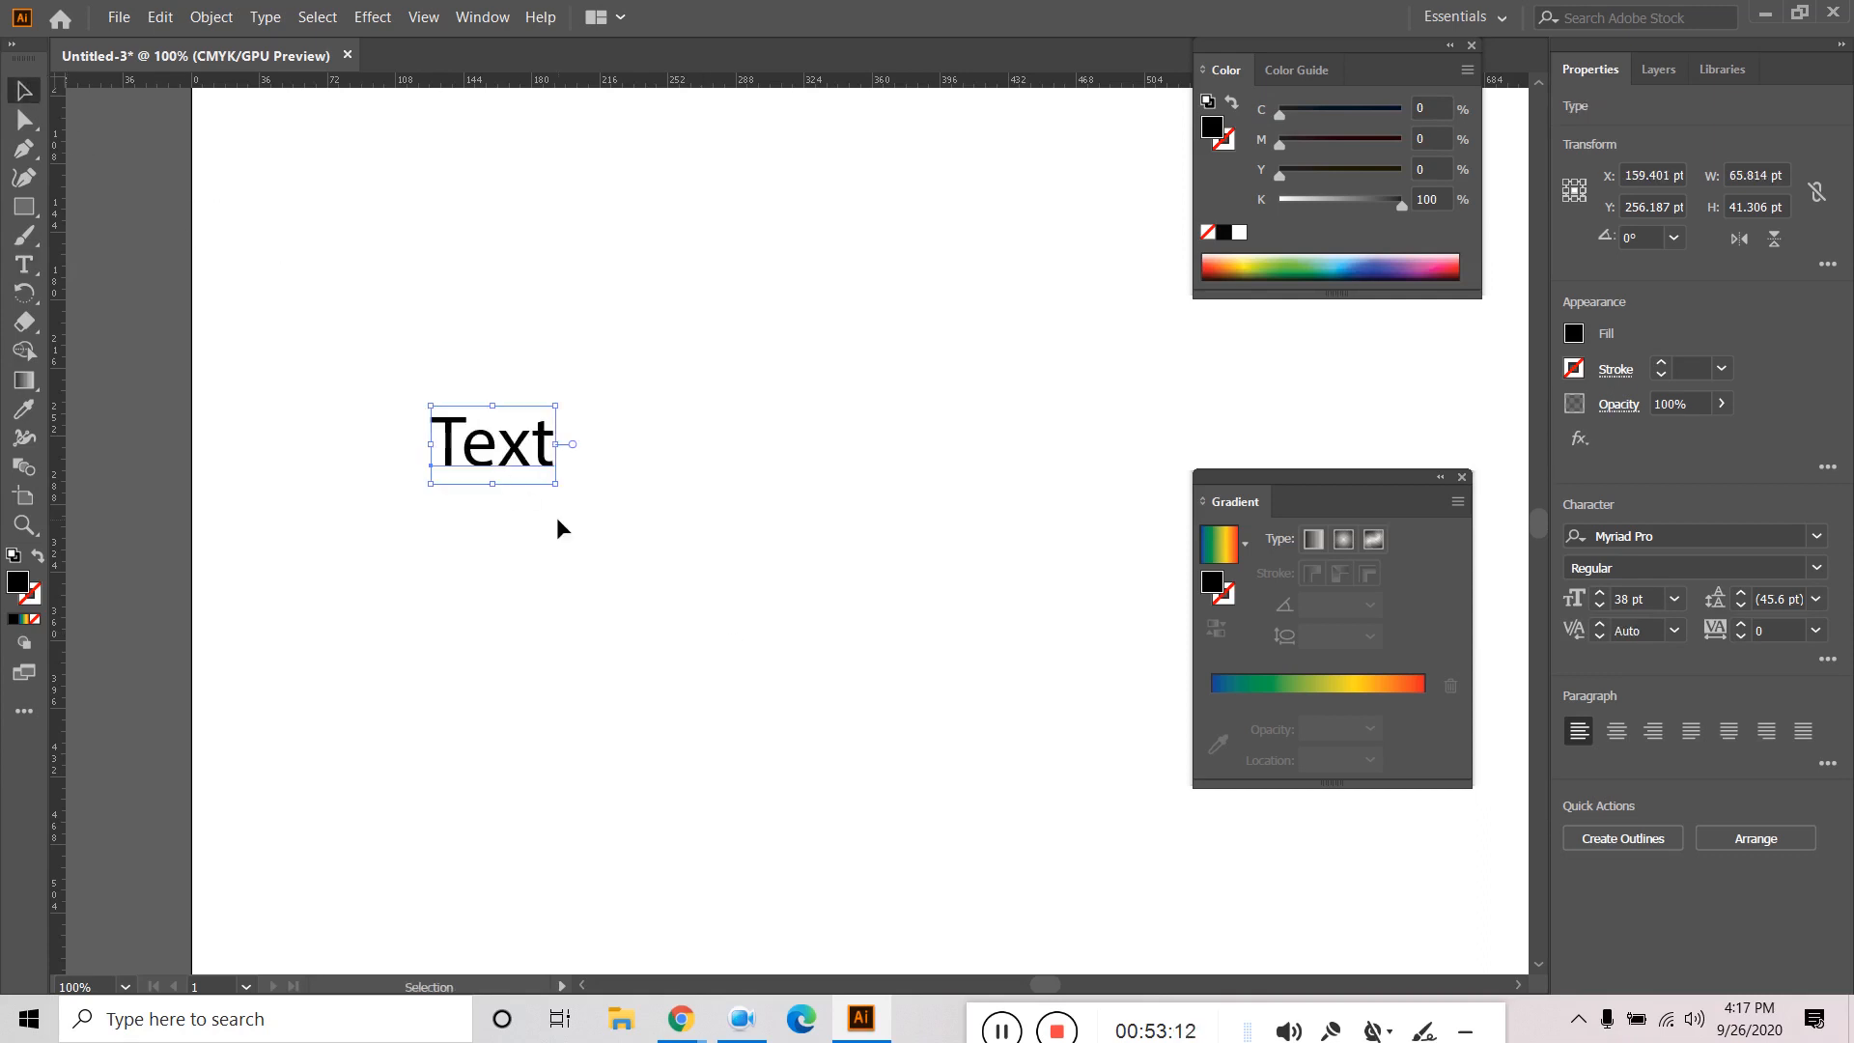
Browse the fonts with previews on the selected text and apply the Silver Pen font.
{"action": "left_click", "coordinate": [1817, 536]}
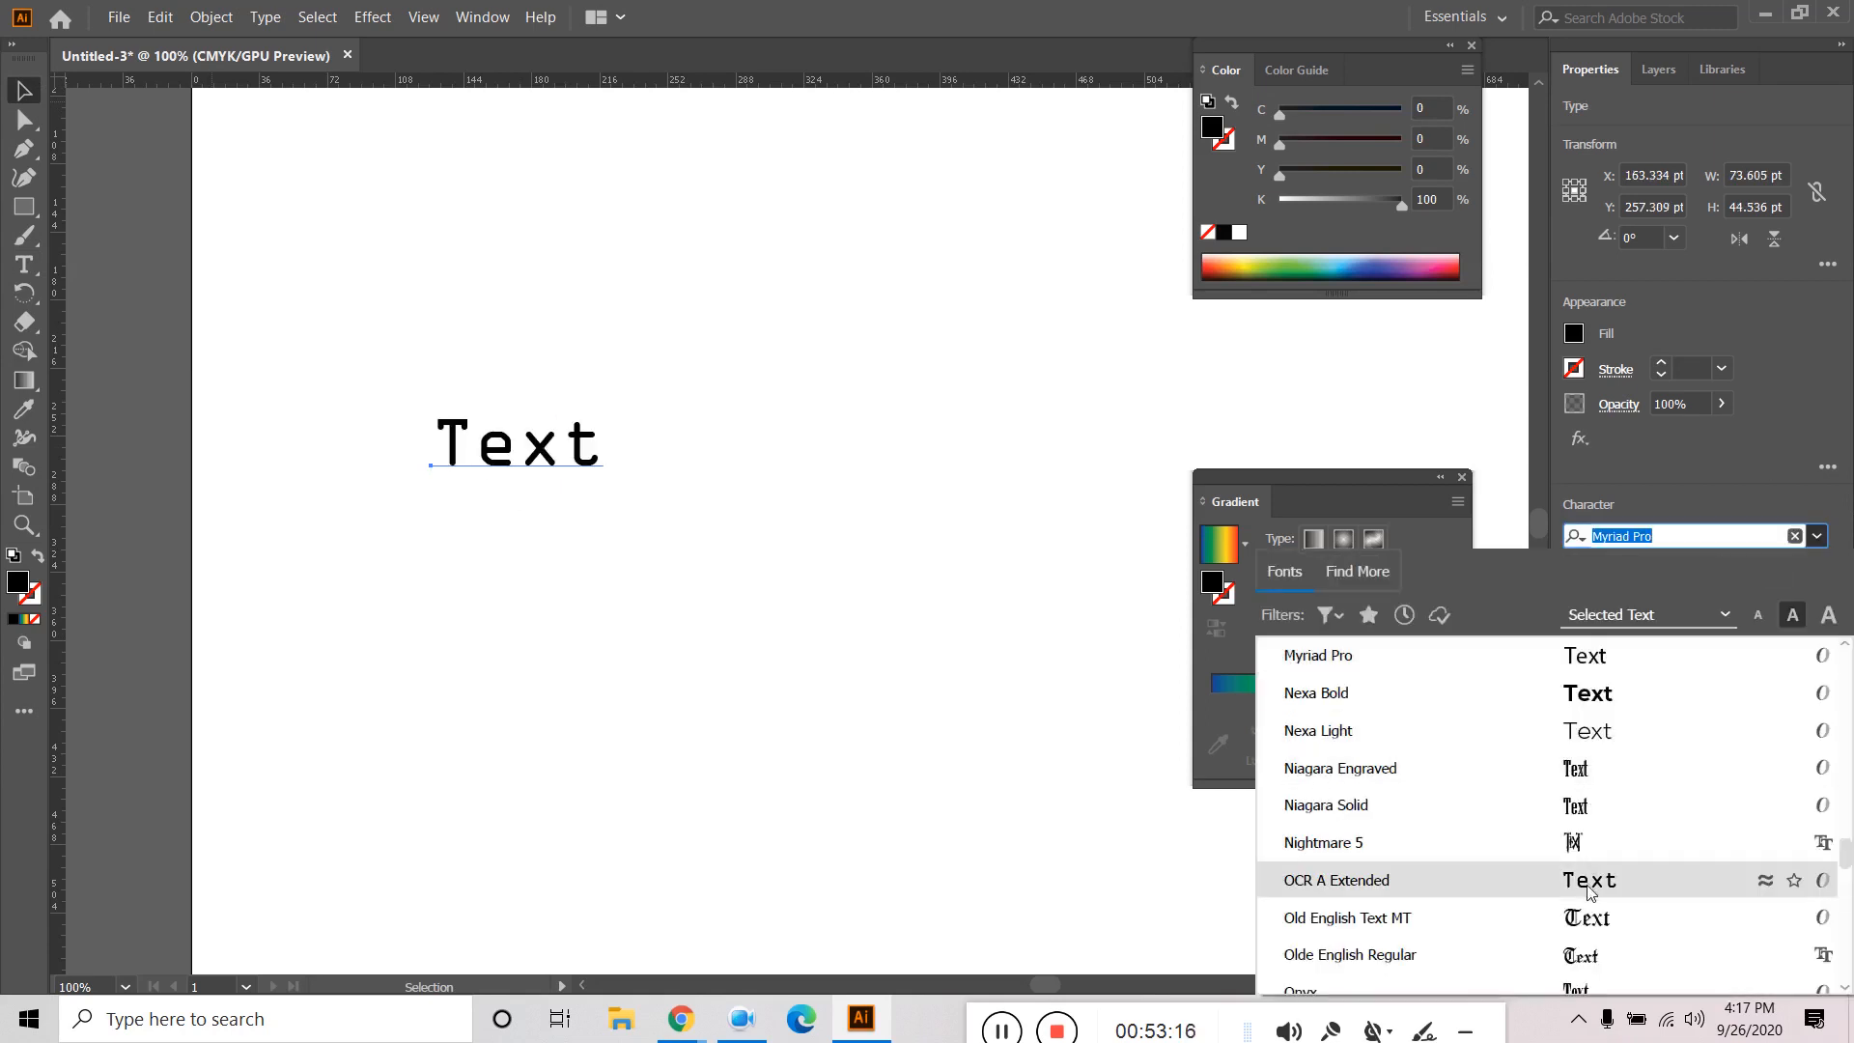
{"action": "scroll", "coordinate": [1592, 922], "scroll_direction": "down", "scroll_amount": 4}
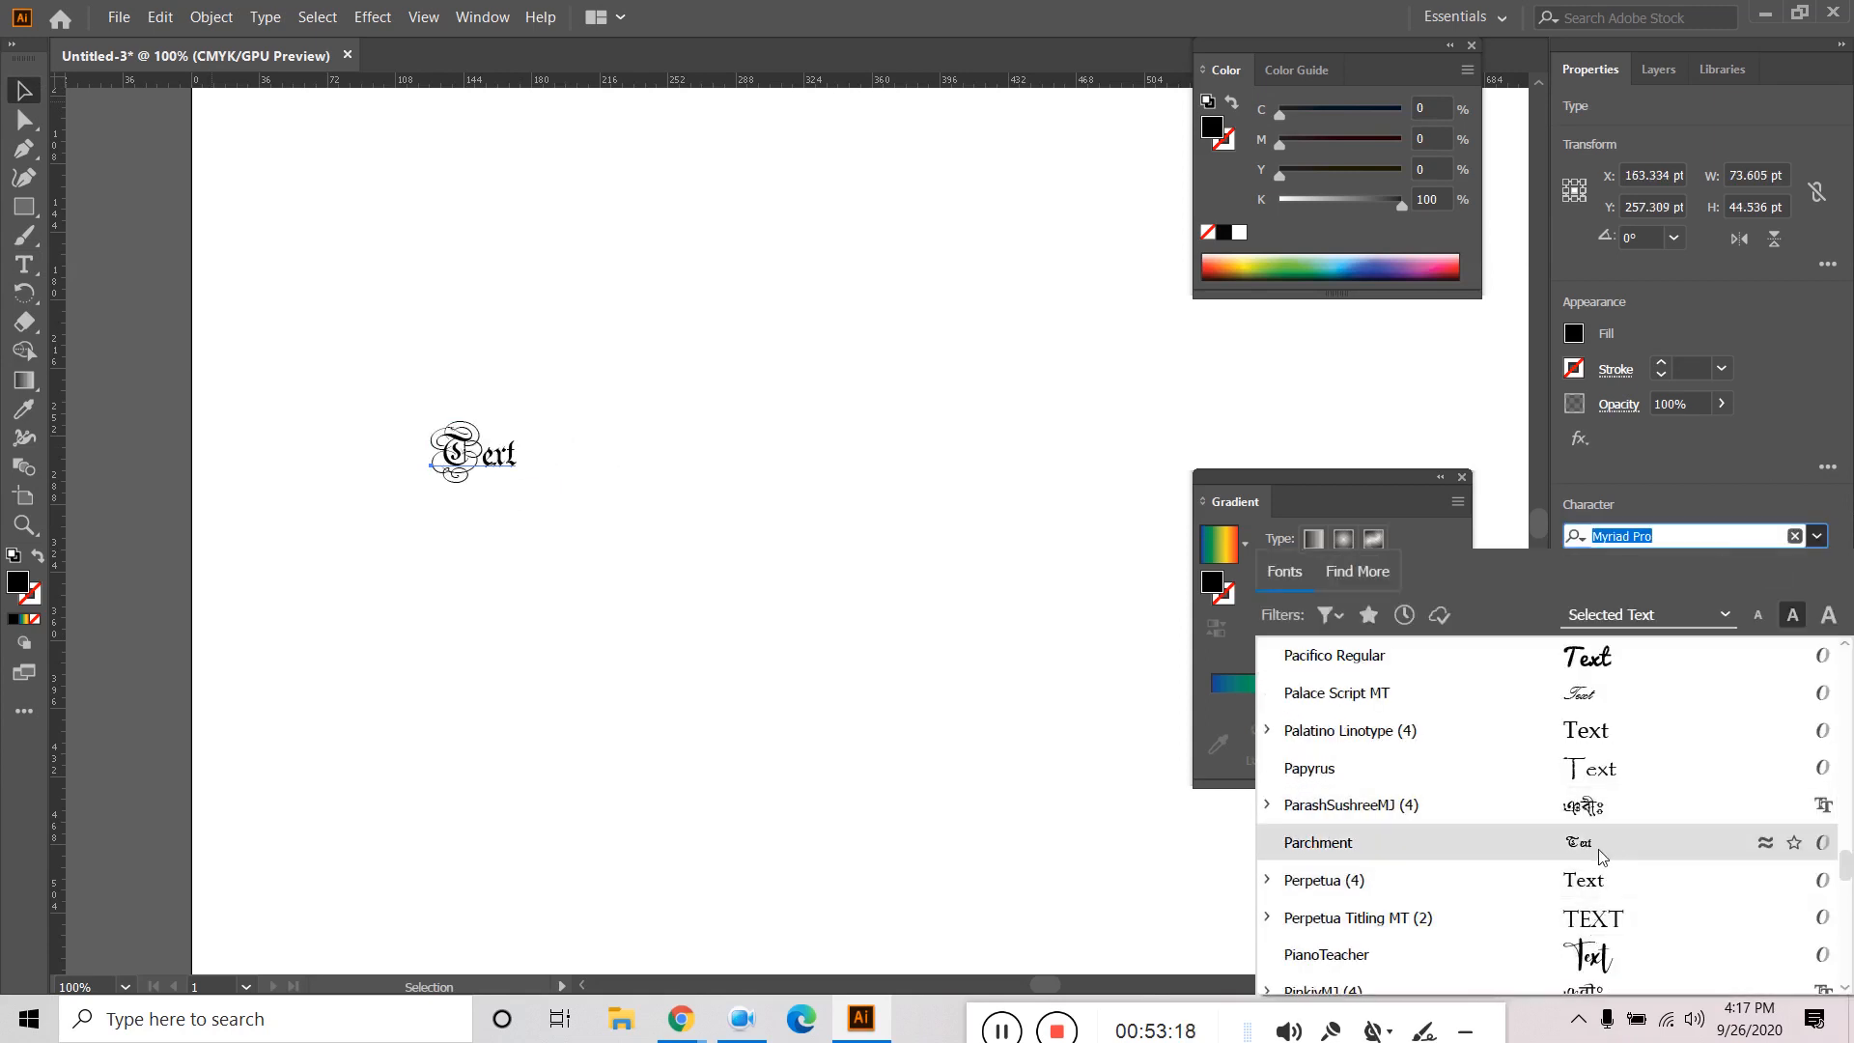
{"action": "scroll", "coordinate": [1597, 849], "scroll_direction": "down", "scroll_amount": 4}
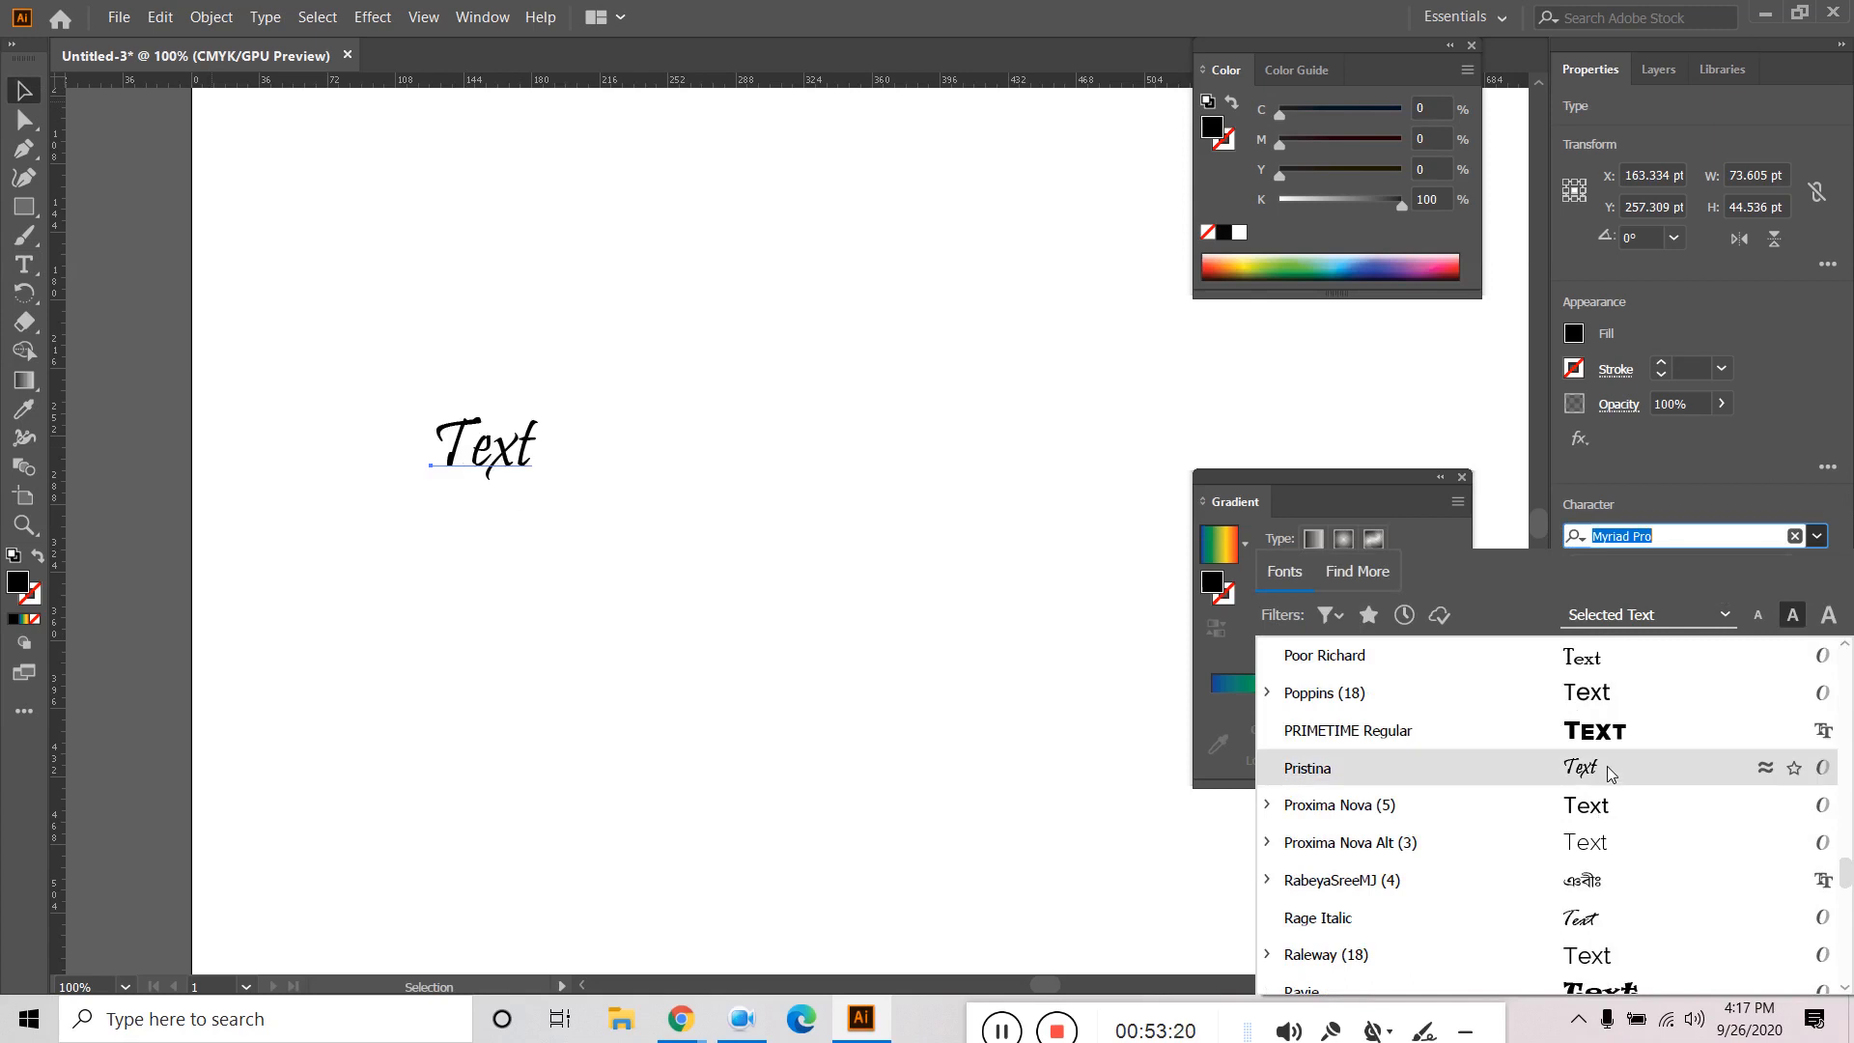
{"action": "scroll", "coordinate": [1603, 917], "scroll_direction": "down", "scroll_amount": 1}
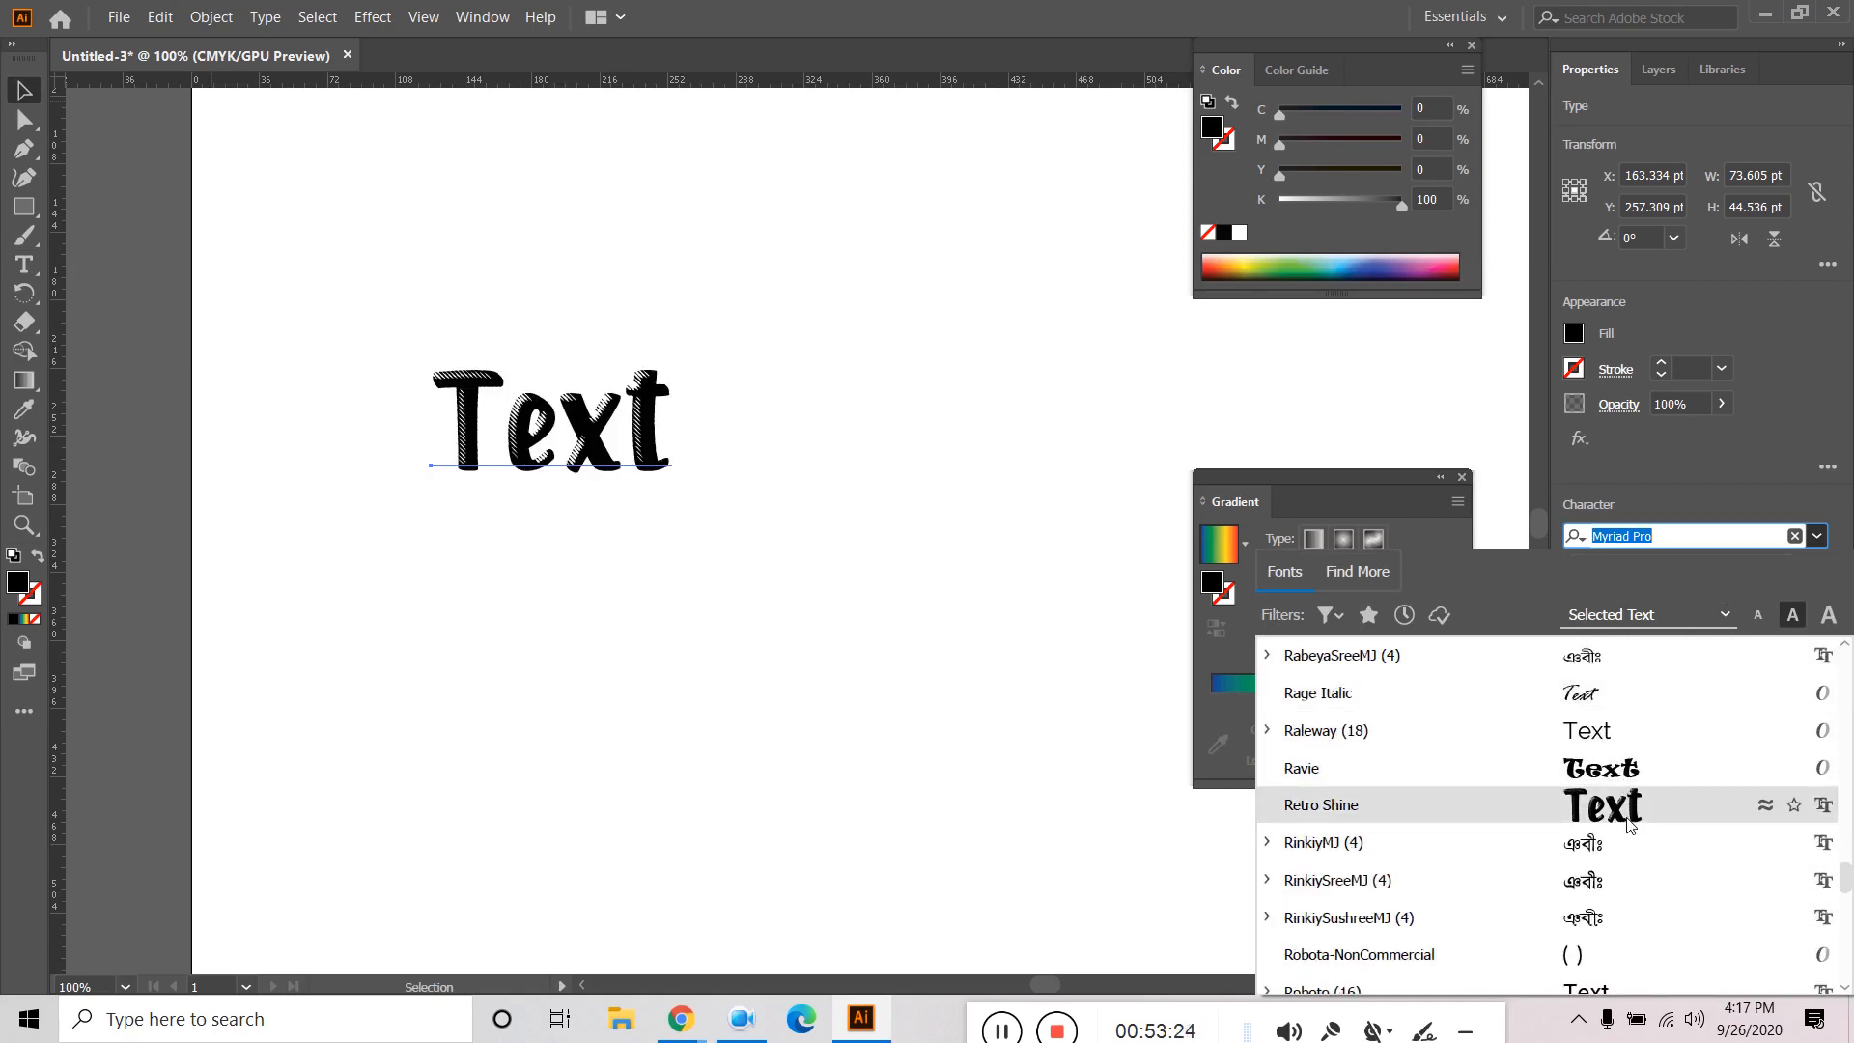
{"action": "scroll", "coordinate": [1627, 822], "scroll_direction": "down", "scroll_amount": 3}
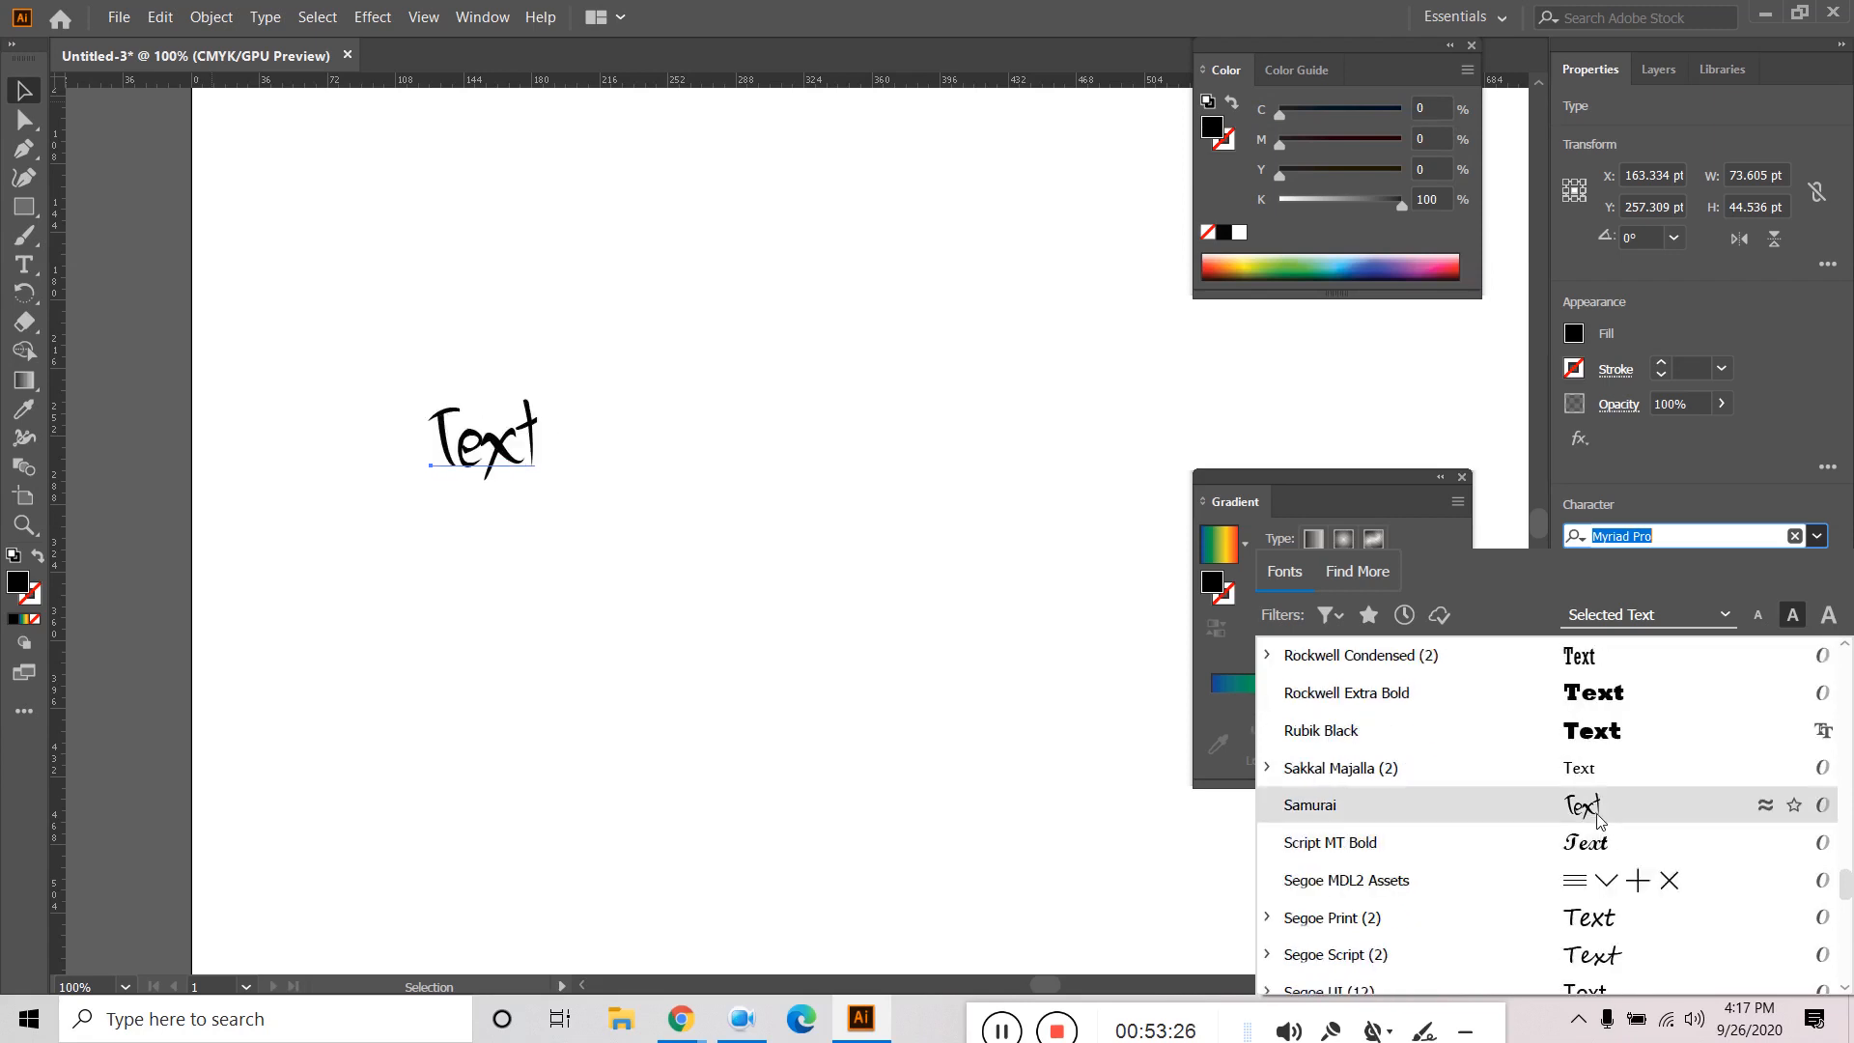
{"action": "scroll", "coordinate": [1600, 828], "scroll_direction": "down", "scroll_amount": 4}
{"action": "scroll", "coordinate": [1602, 833], "scroll_direction": "down", "scroll_amount": 2}
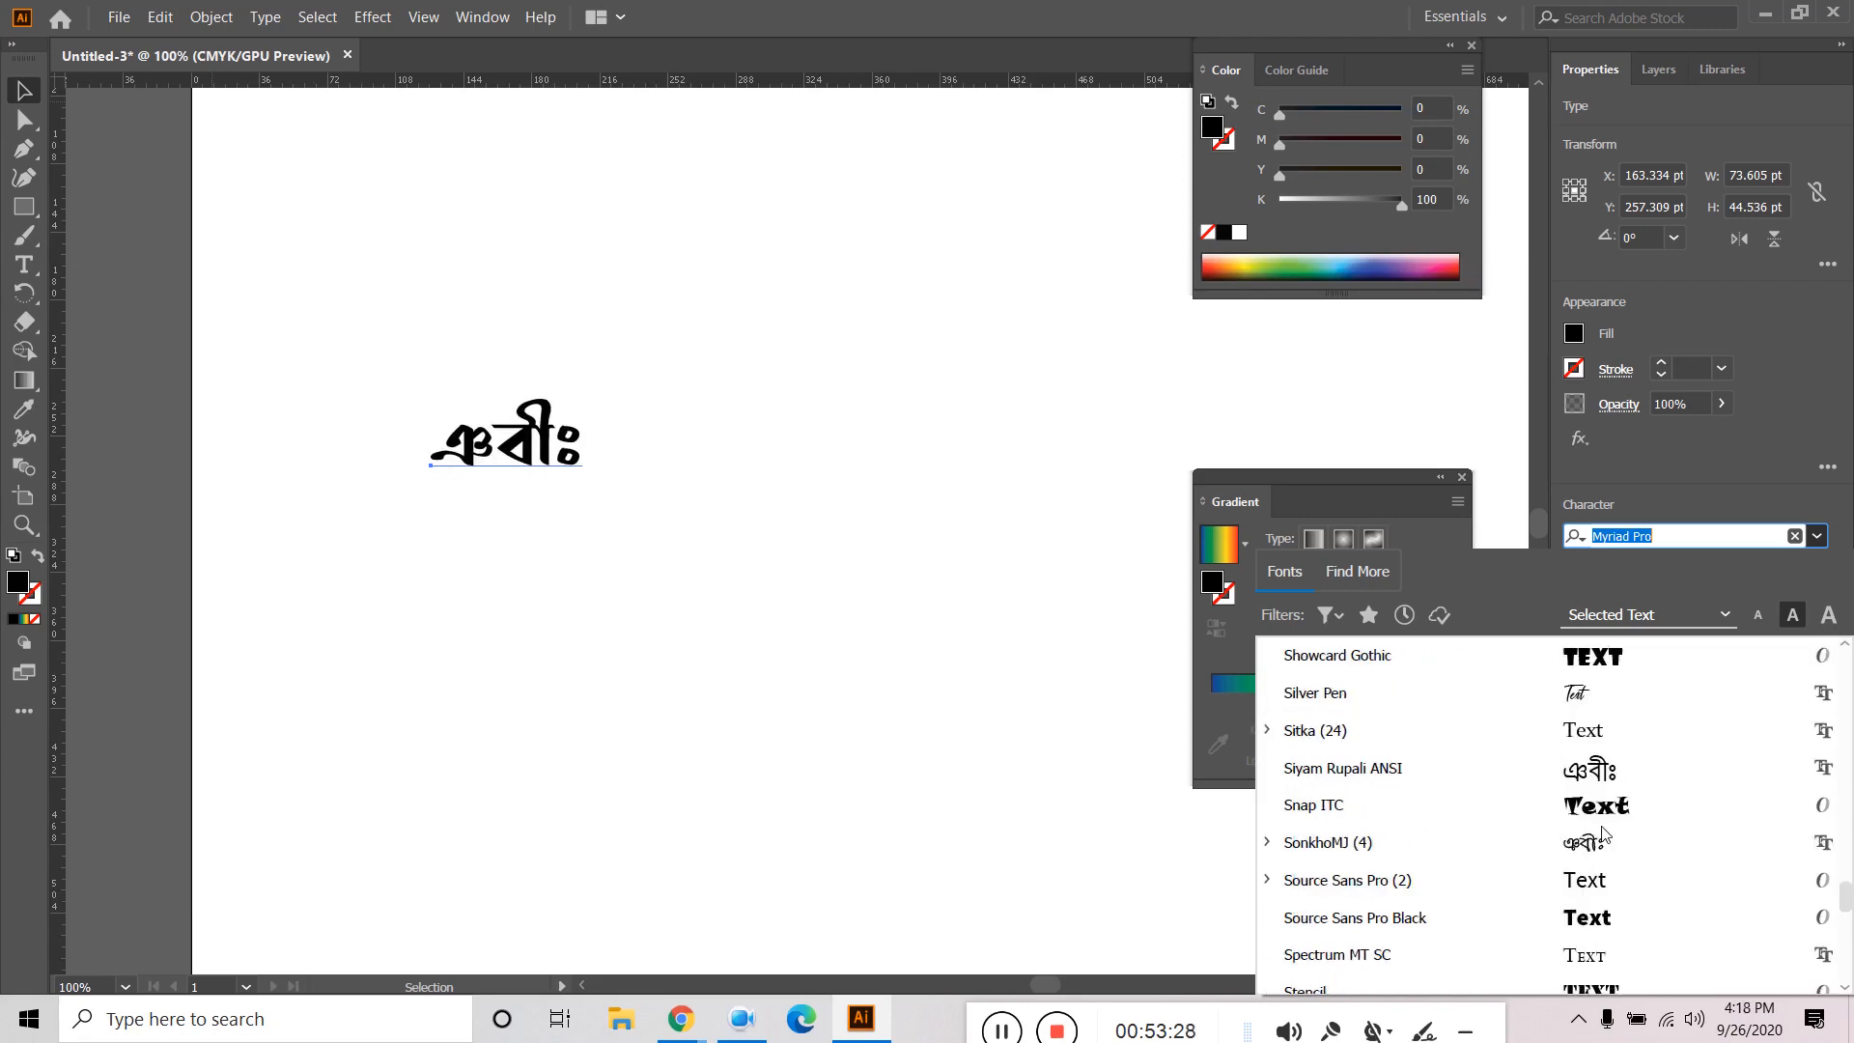
{"action": "left_click", "coordinate": [1593, 691]}
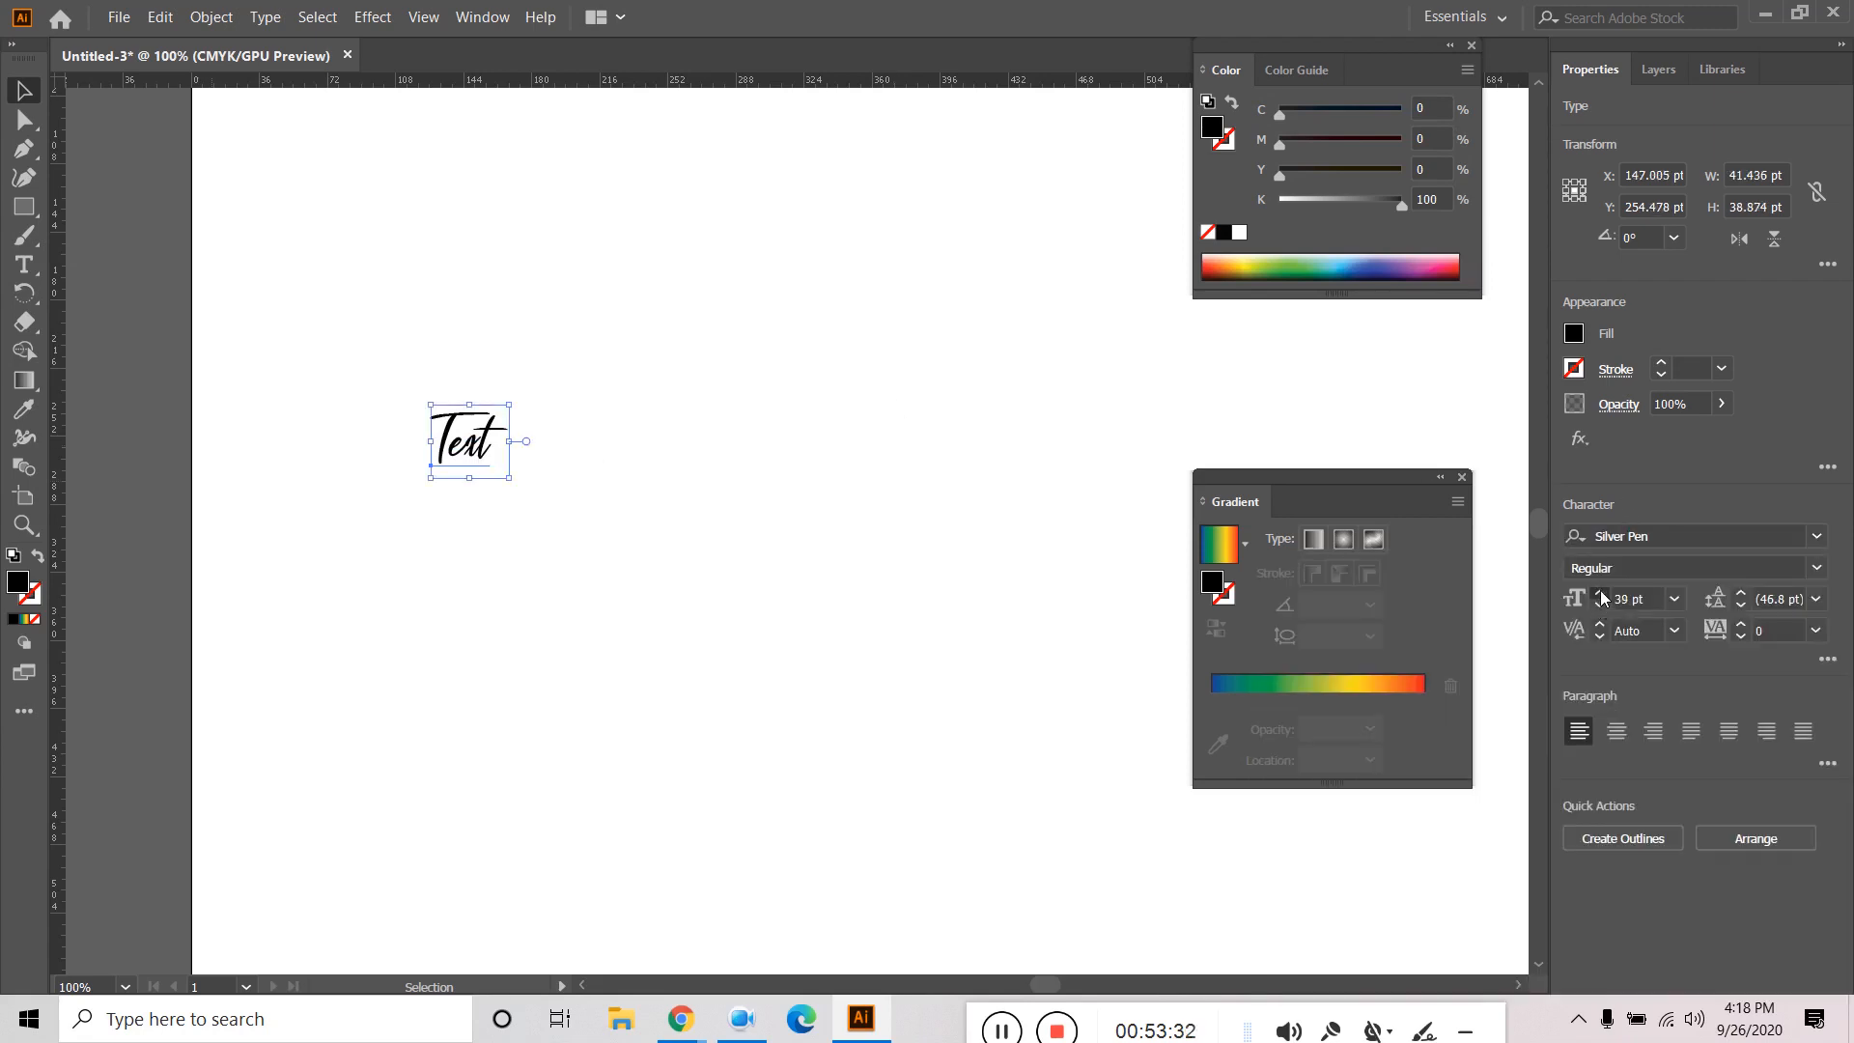
Set the font size of the selected text to 200 pt.
{"action": "scroll", "coordinate": [1620, 598], "scroll_direction": "up", "scroll_amount": 20}
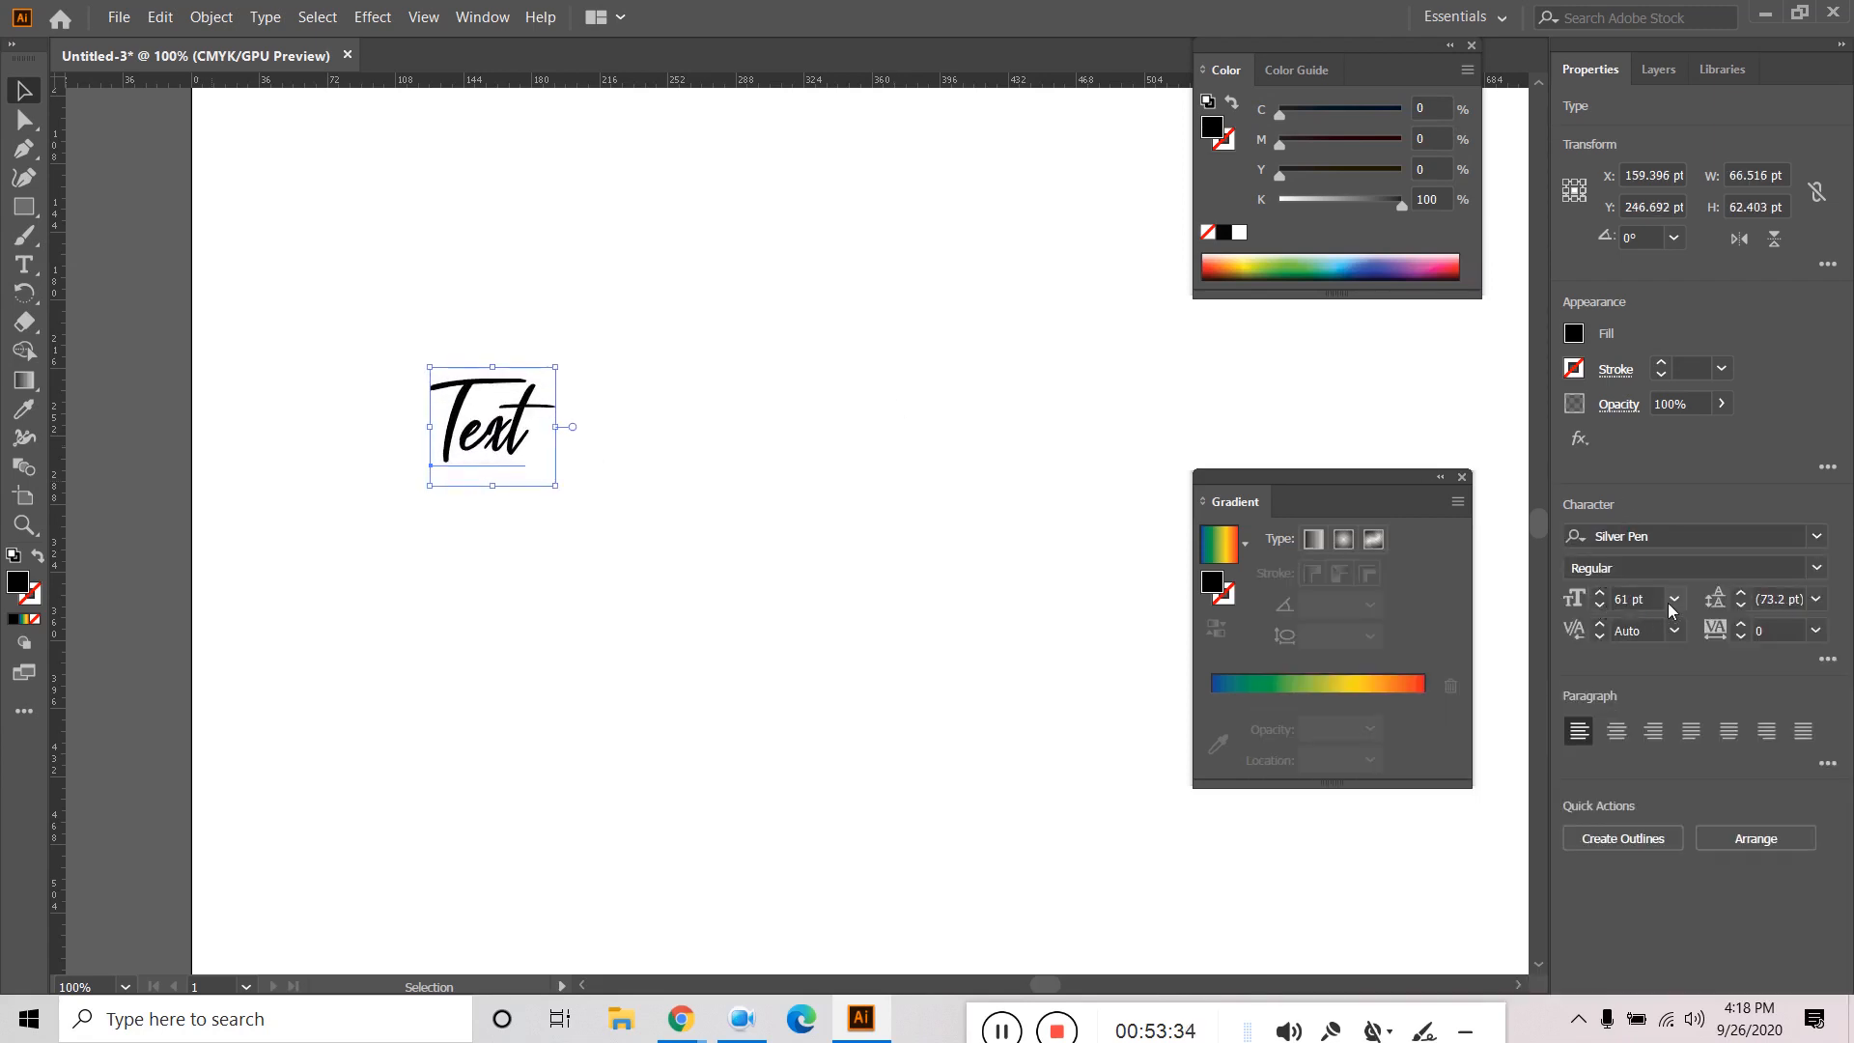
{"action": "left_click", "coordinate": [1642, 599]}
{"action": "type", "text": "200"}
{"action": "key", "text": "Return"}
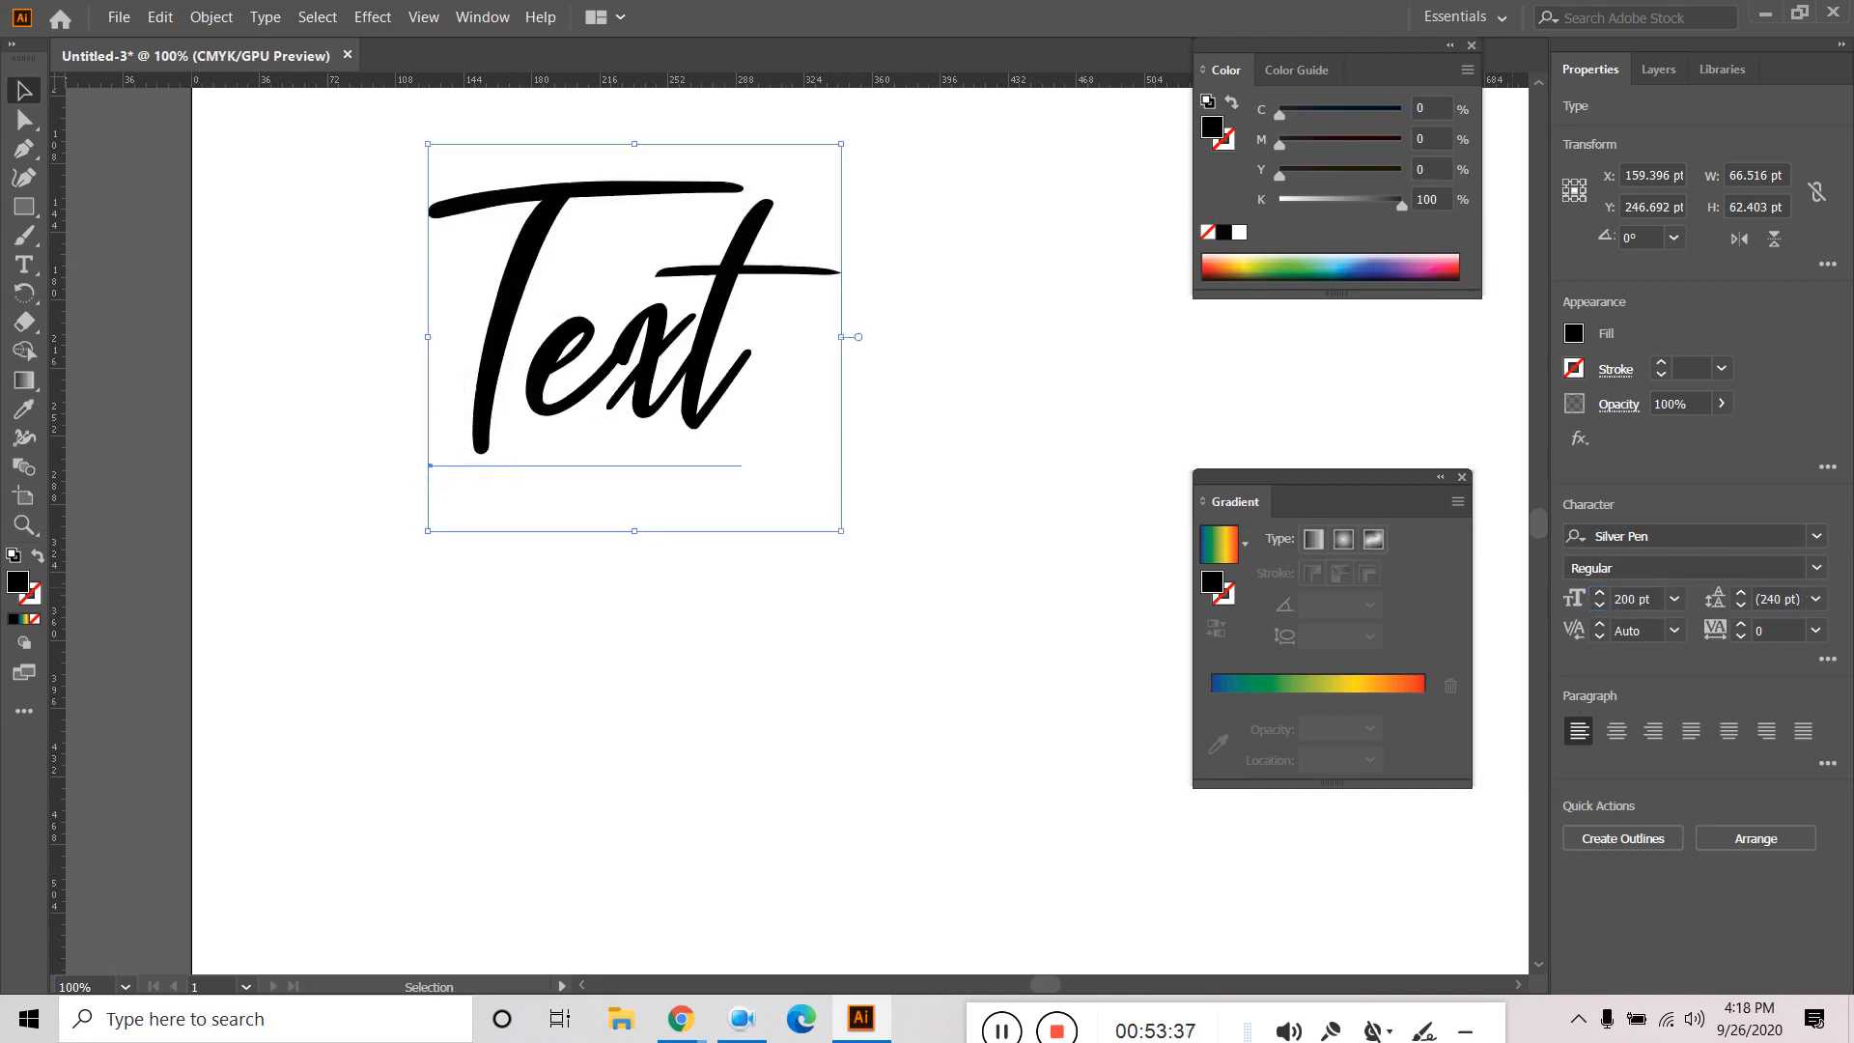
Move the enlarged text towards the middle of the artboard and deselect it.
{"action": "scroll", "coordinate": [693, 365], "scroll_direction": "down", "scroll_amount": 2}
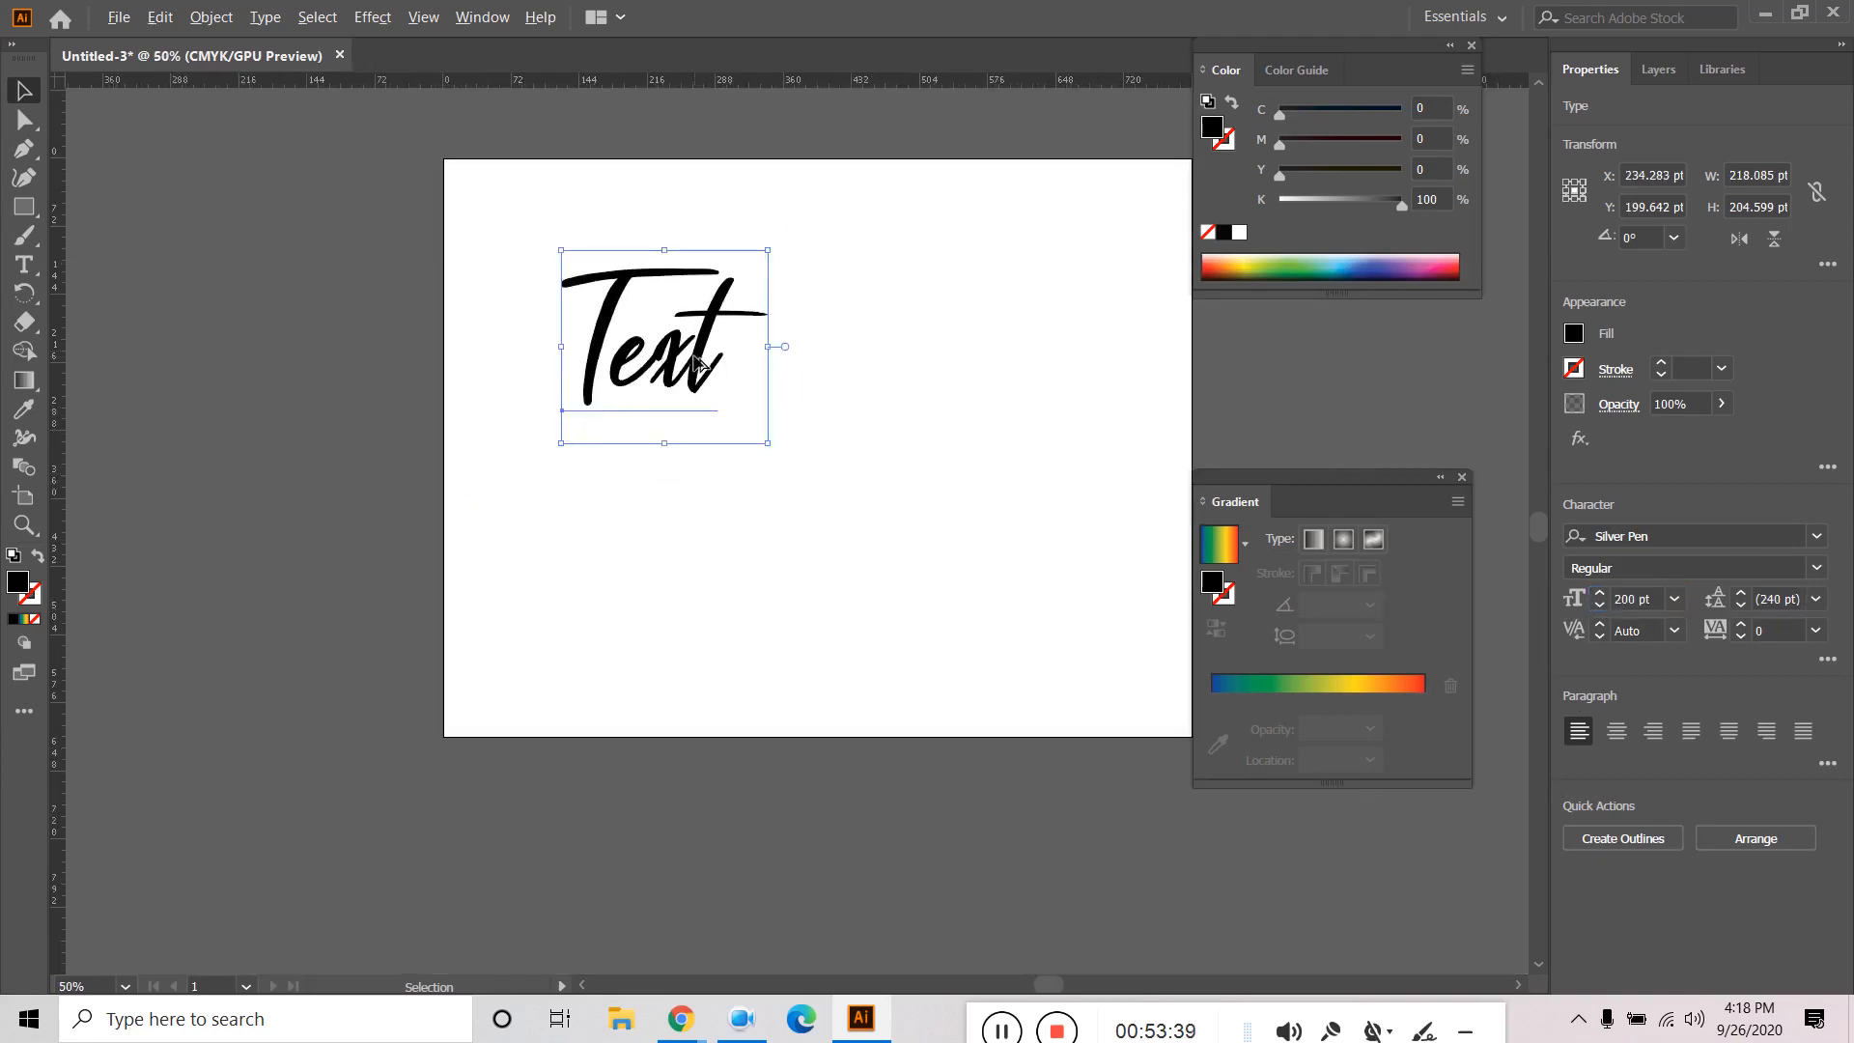
{"action": "left_click_drag", "start_coordinate": [940, 572], "coordinate": [756, 587]}
{"action": "left_click_drag", "start_coordinate": [521, 373], "coordinate": [625, 483]}
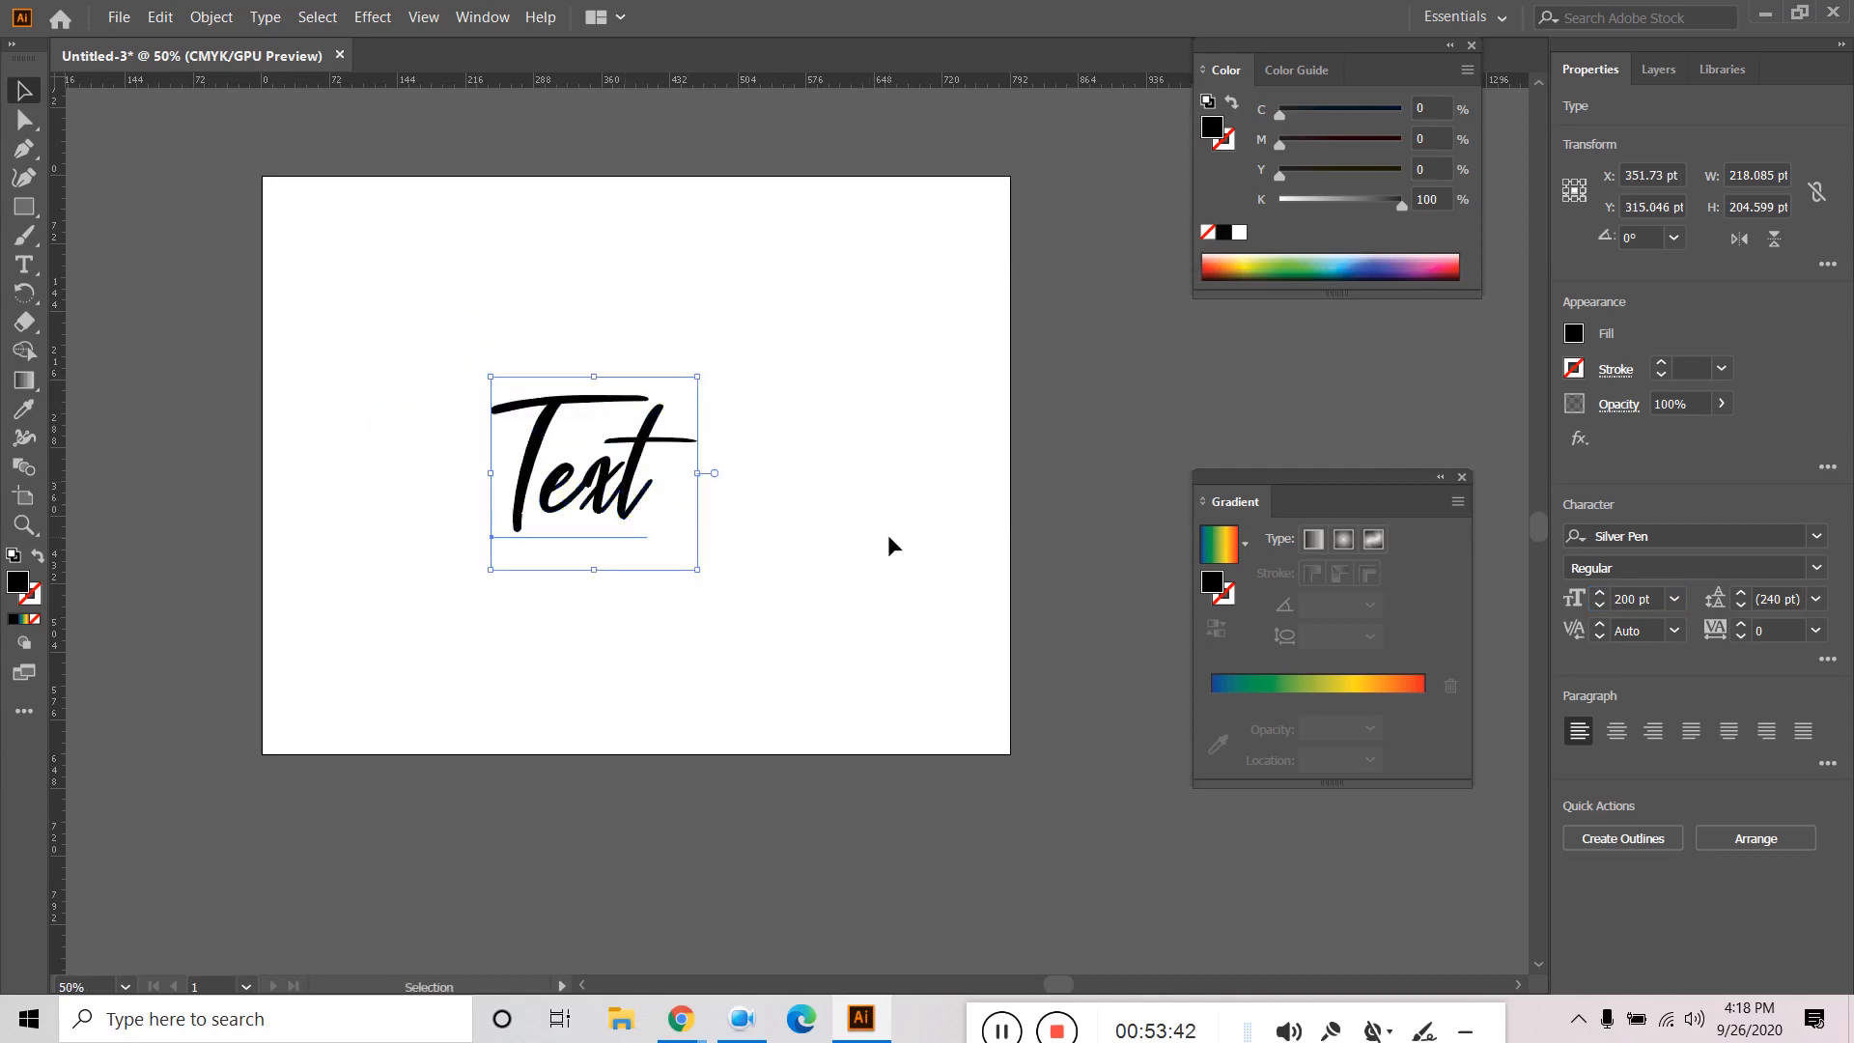
{"action": "left_click", "coordinate": [888, 535]}
Swap the text's fill and stroke for a black outline, fill it with blue 3467C1, and deselect it.
{"action": "left_click", "coordinate": [634, 519]}
{"action": "left_click", "coordinate": [37, 557]}
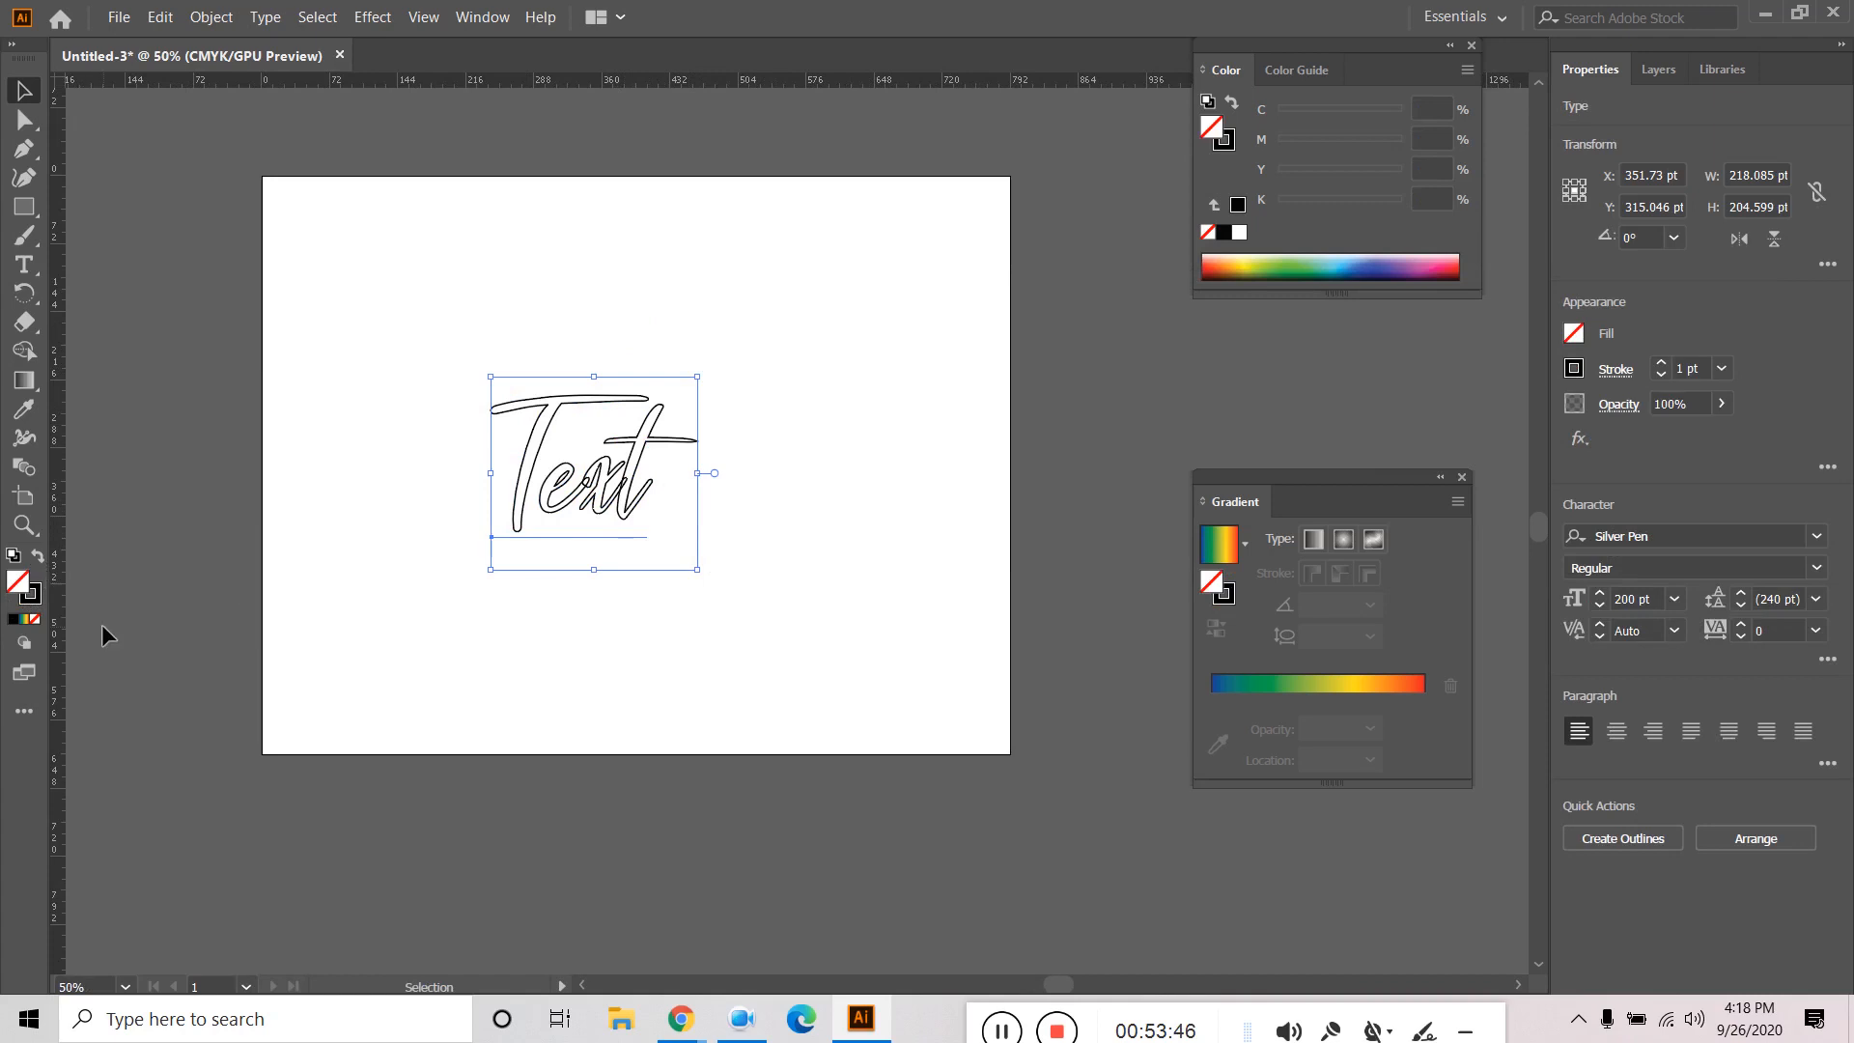
{"action": "double_click", "coordinate": [19, 586]}
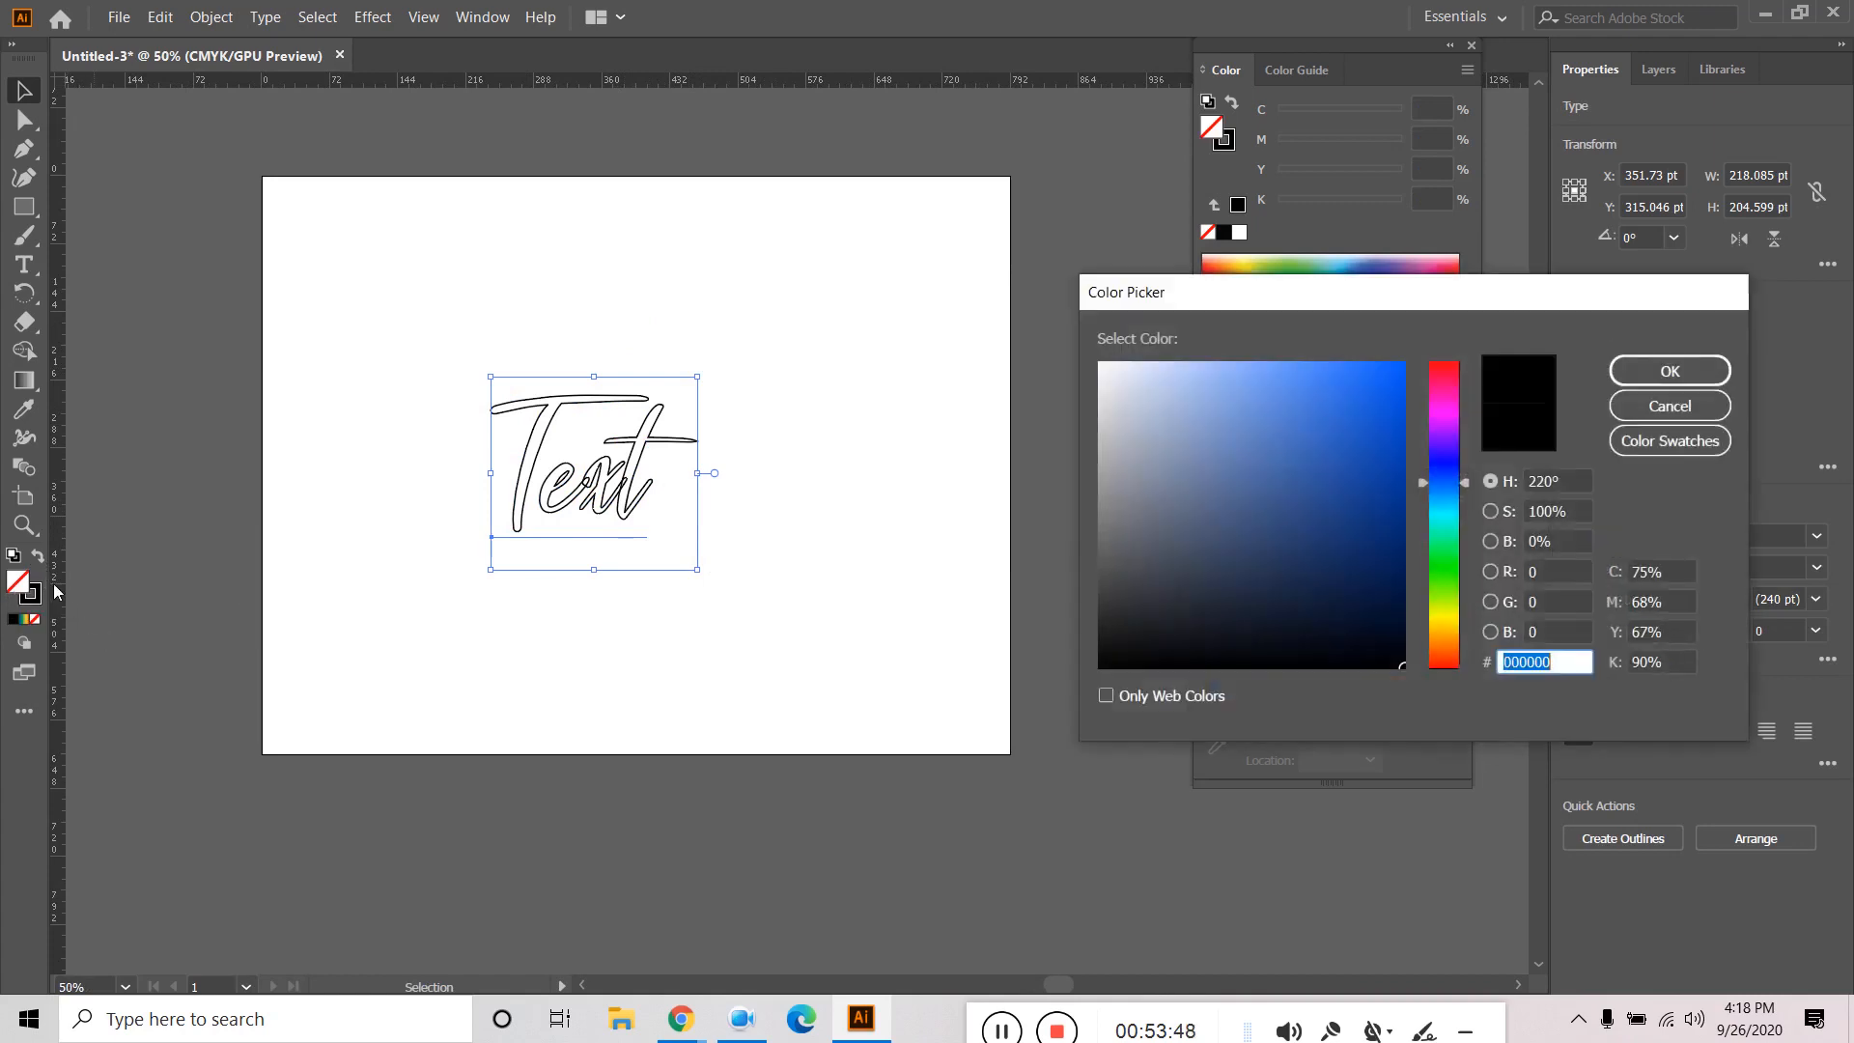
{"action": "left_click", "coordinate": [1283, 476]}
{"action": "left_click", "coordinate": [1322, 435]}
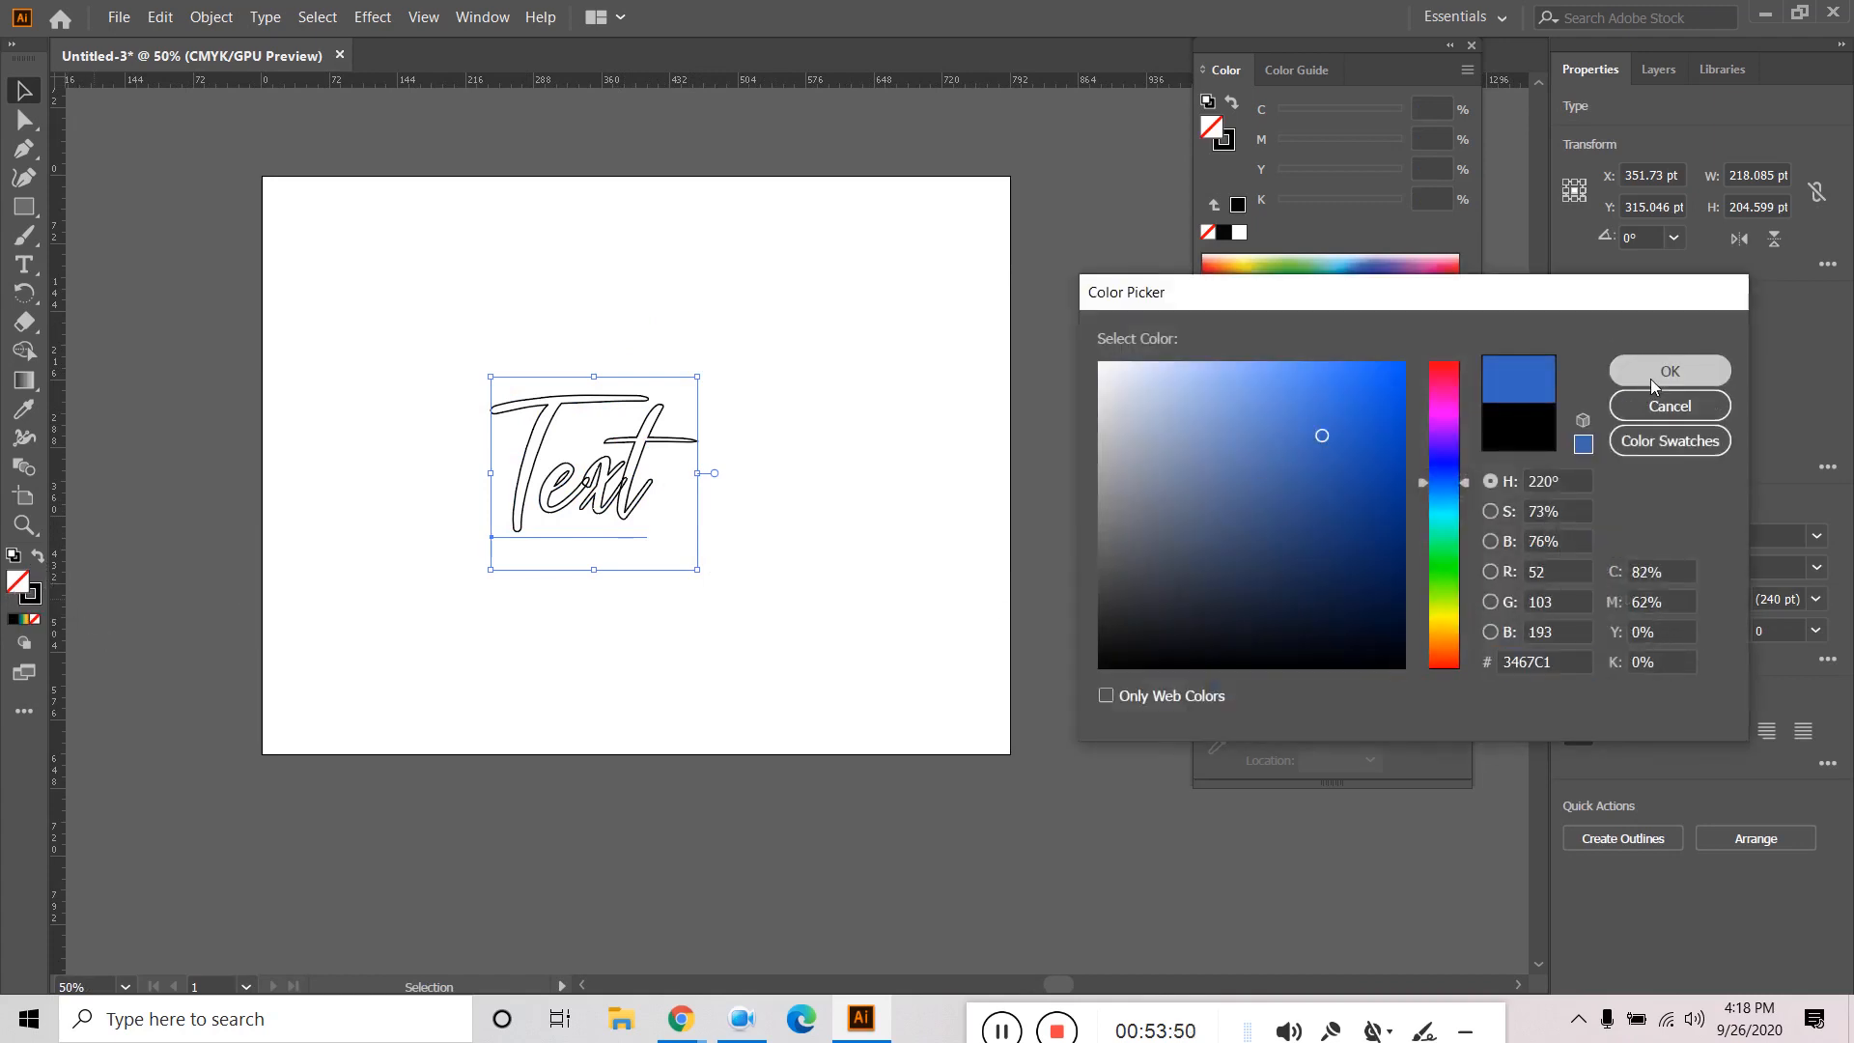
{"action": "left_click", "coordinate": [1670, 371]}
{"action": "left_click", "coordinate": [896, 522]}
Select the blue text again and change its fill to the magenta swatch (M 100).
{"action": "left_click", "coordinate": [642, 521]}
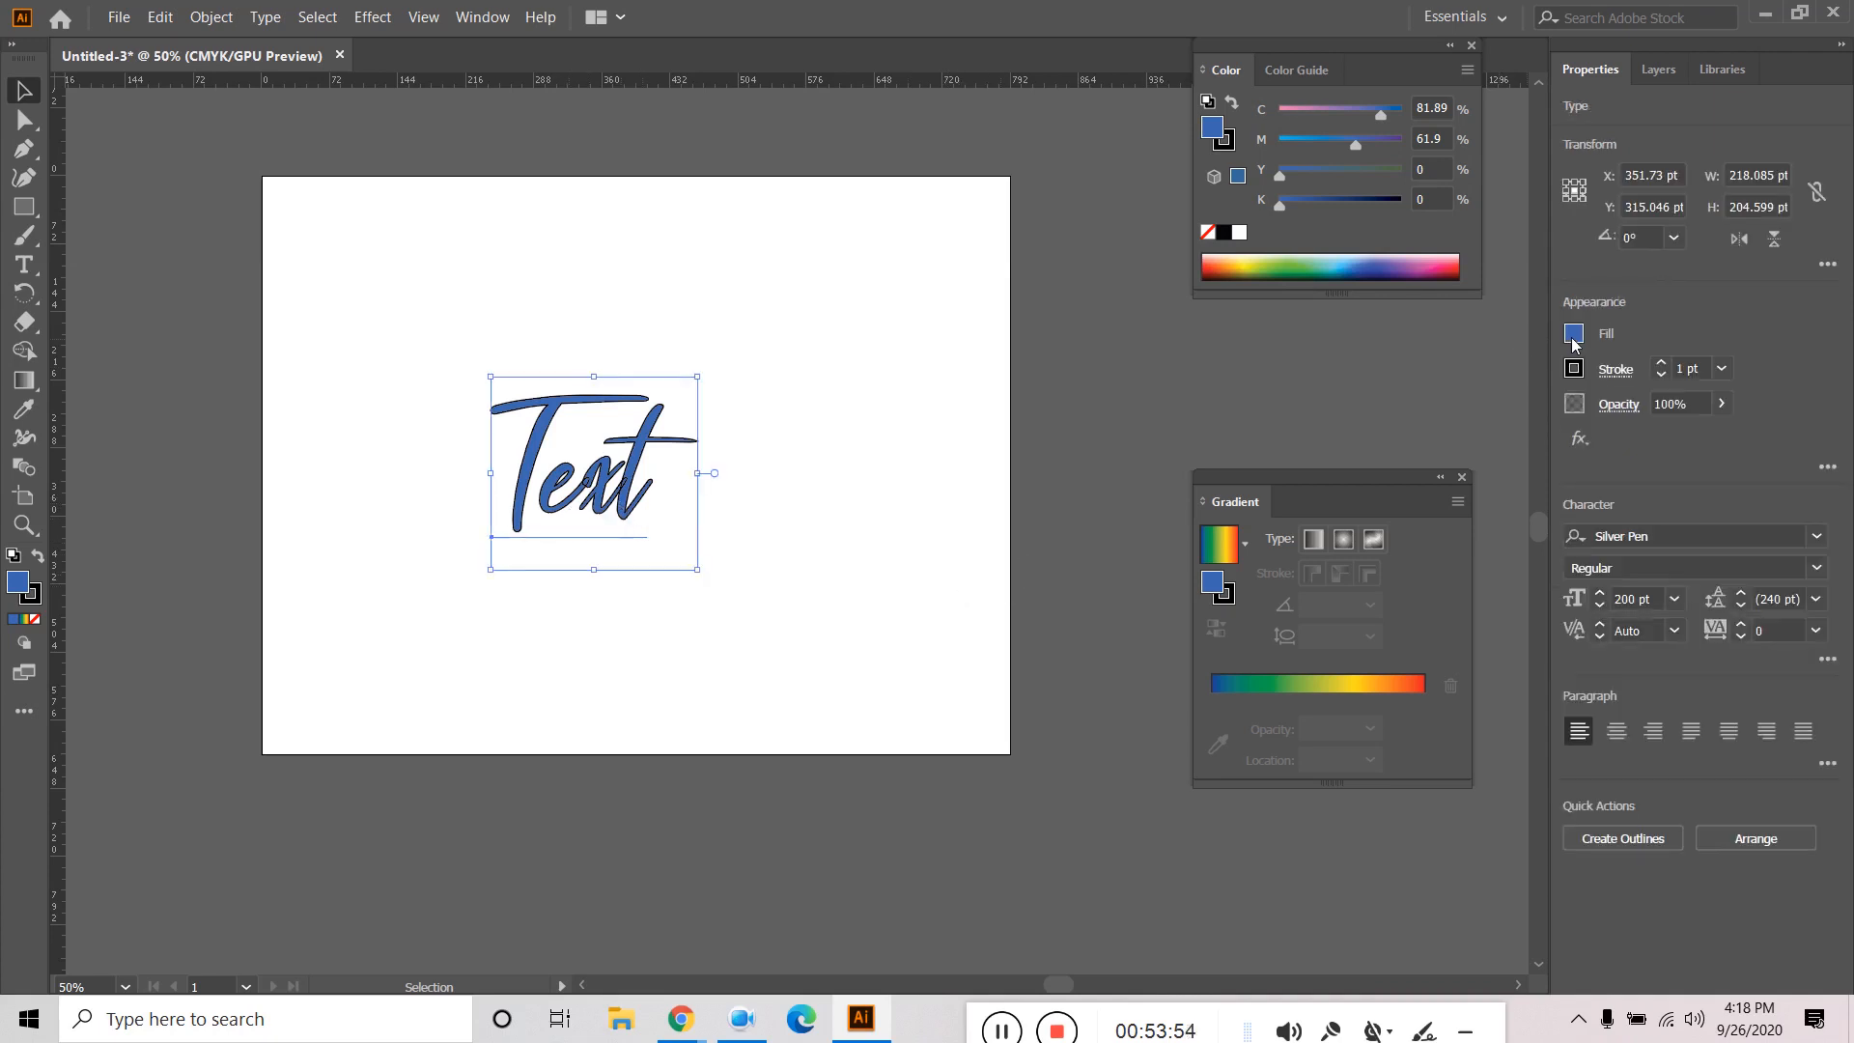
{"action": "left_click", "coordinate": [1573, 335]}
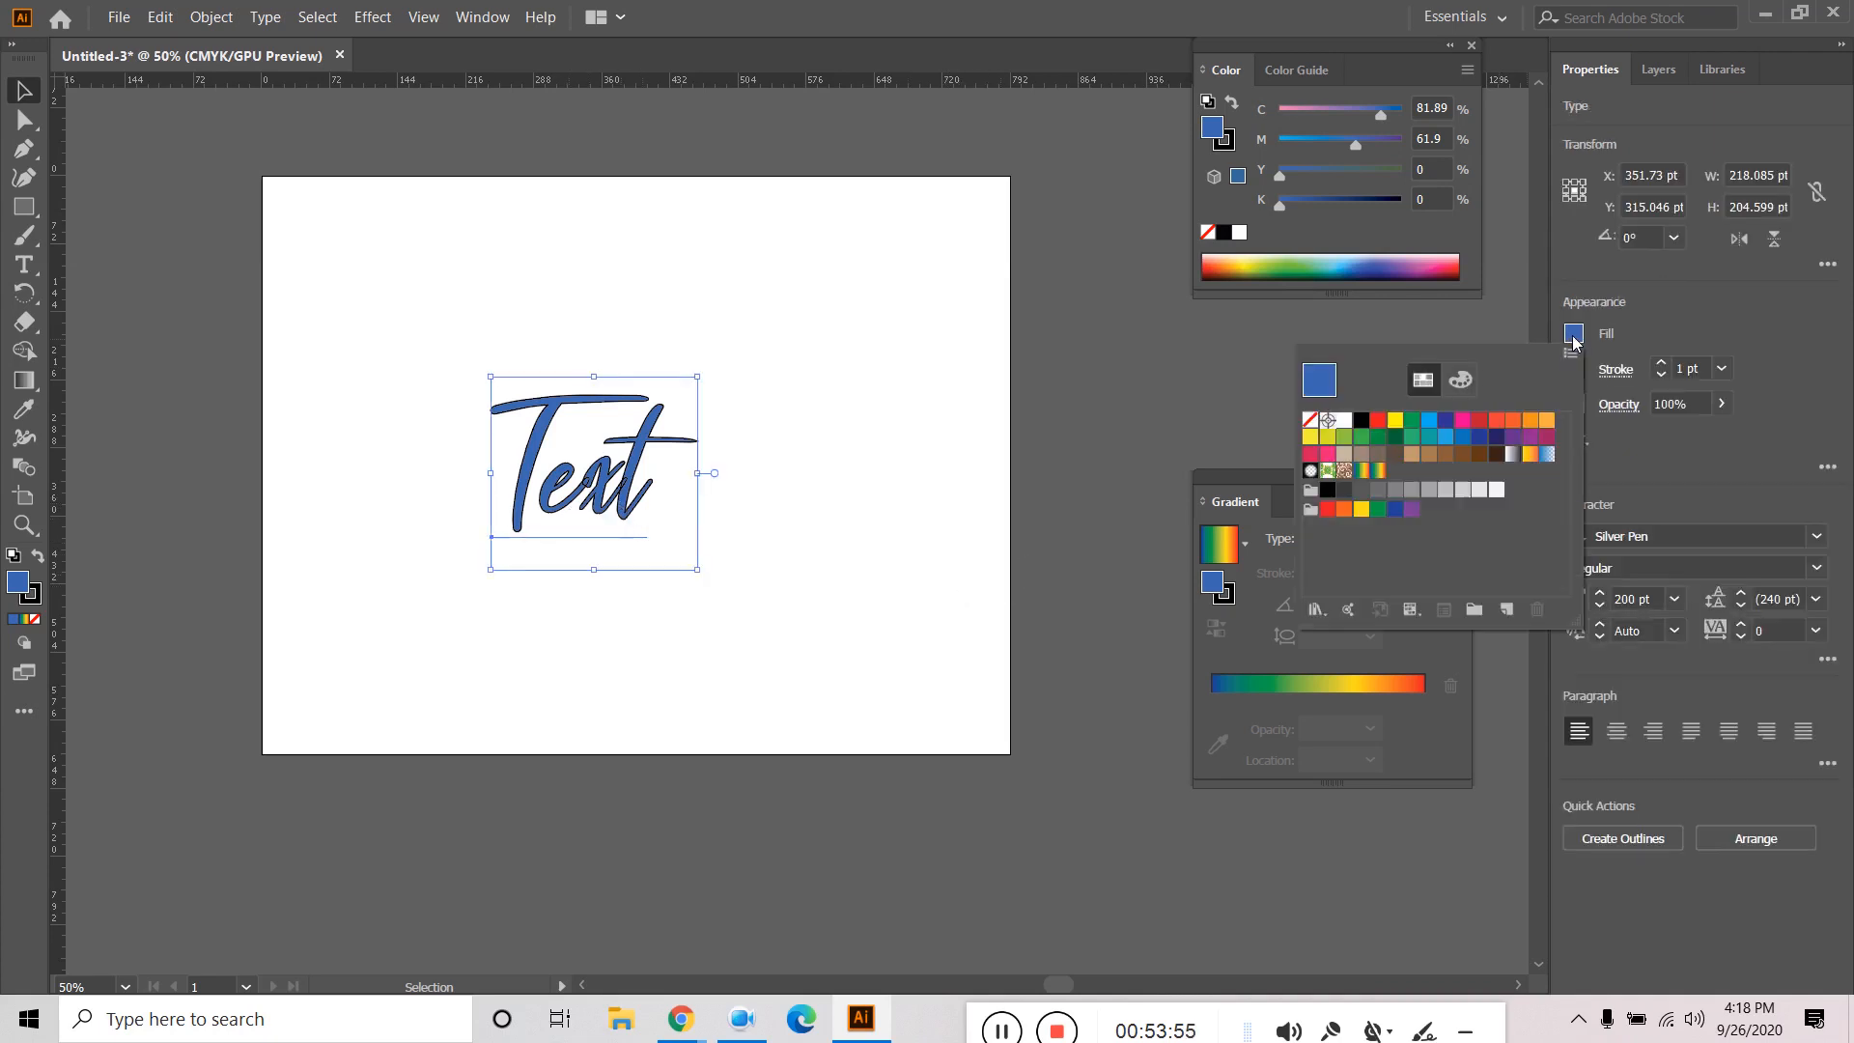
{"action": "left_click", "coordinate": [1463, 420]}
{"action": "left_click", "coordinate": [793, 397]}
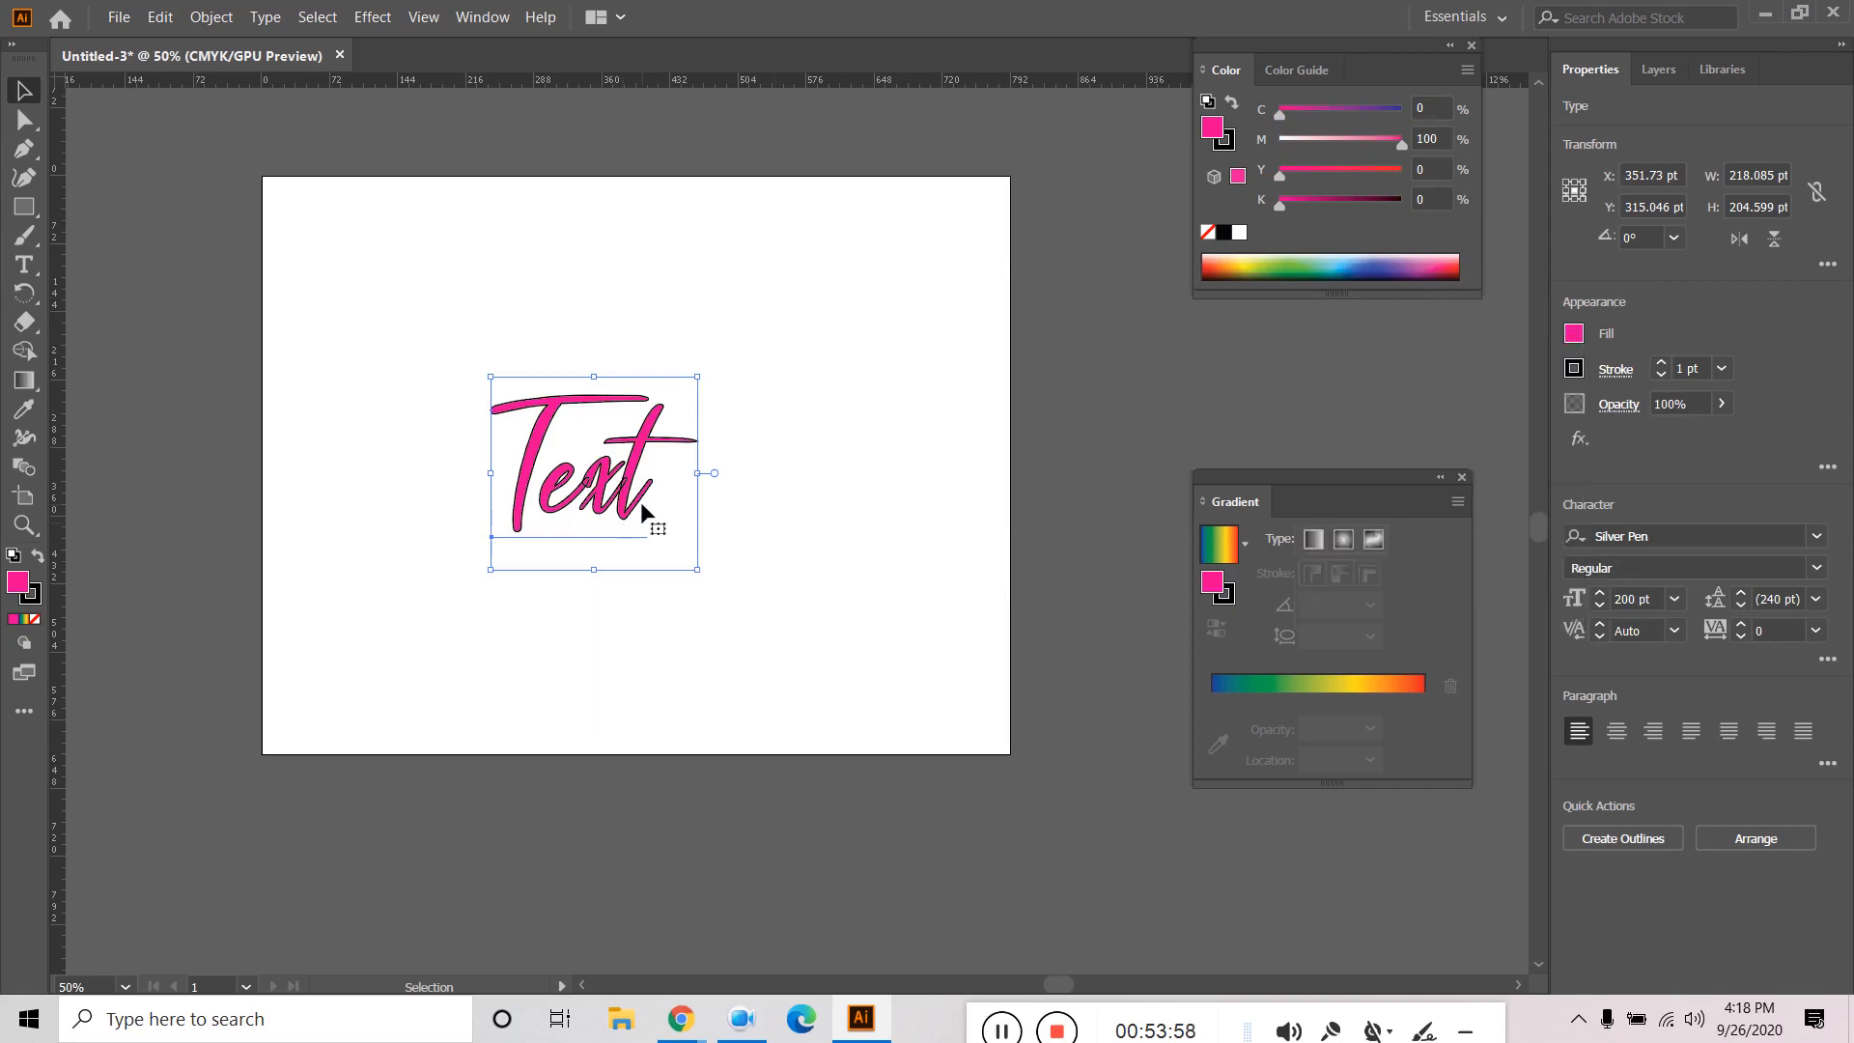
Set the magenta text's stroke colour to the dark blue swatch and deselect the text.
{"action": "left_click", "coordinate": [1573, 368]}
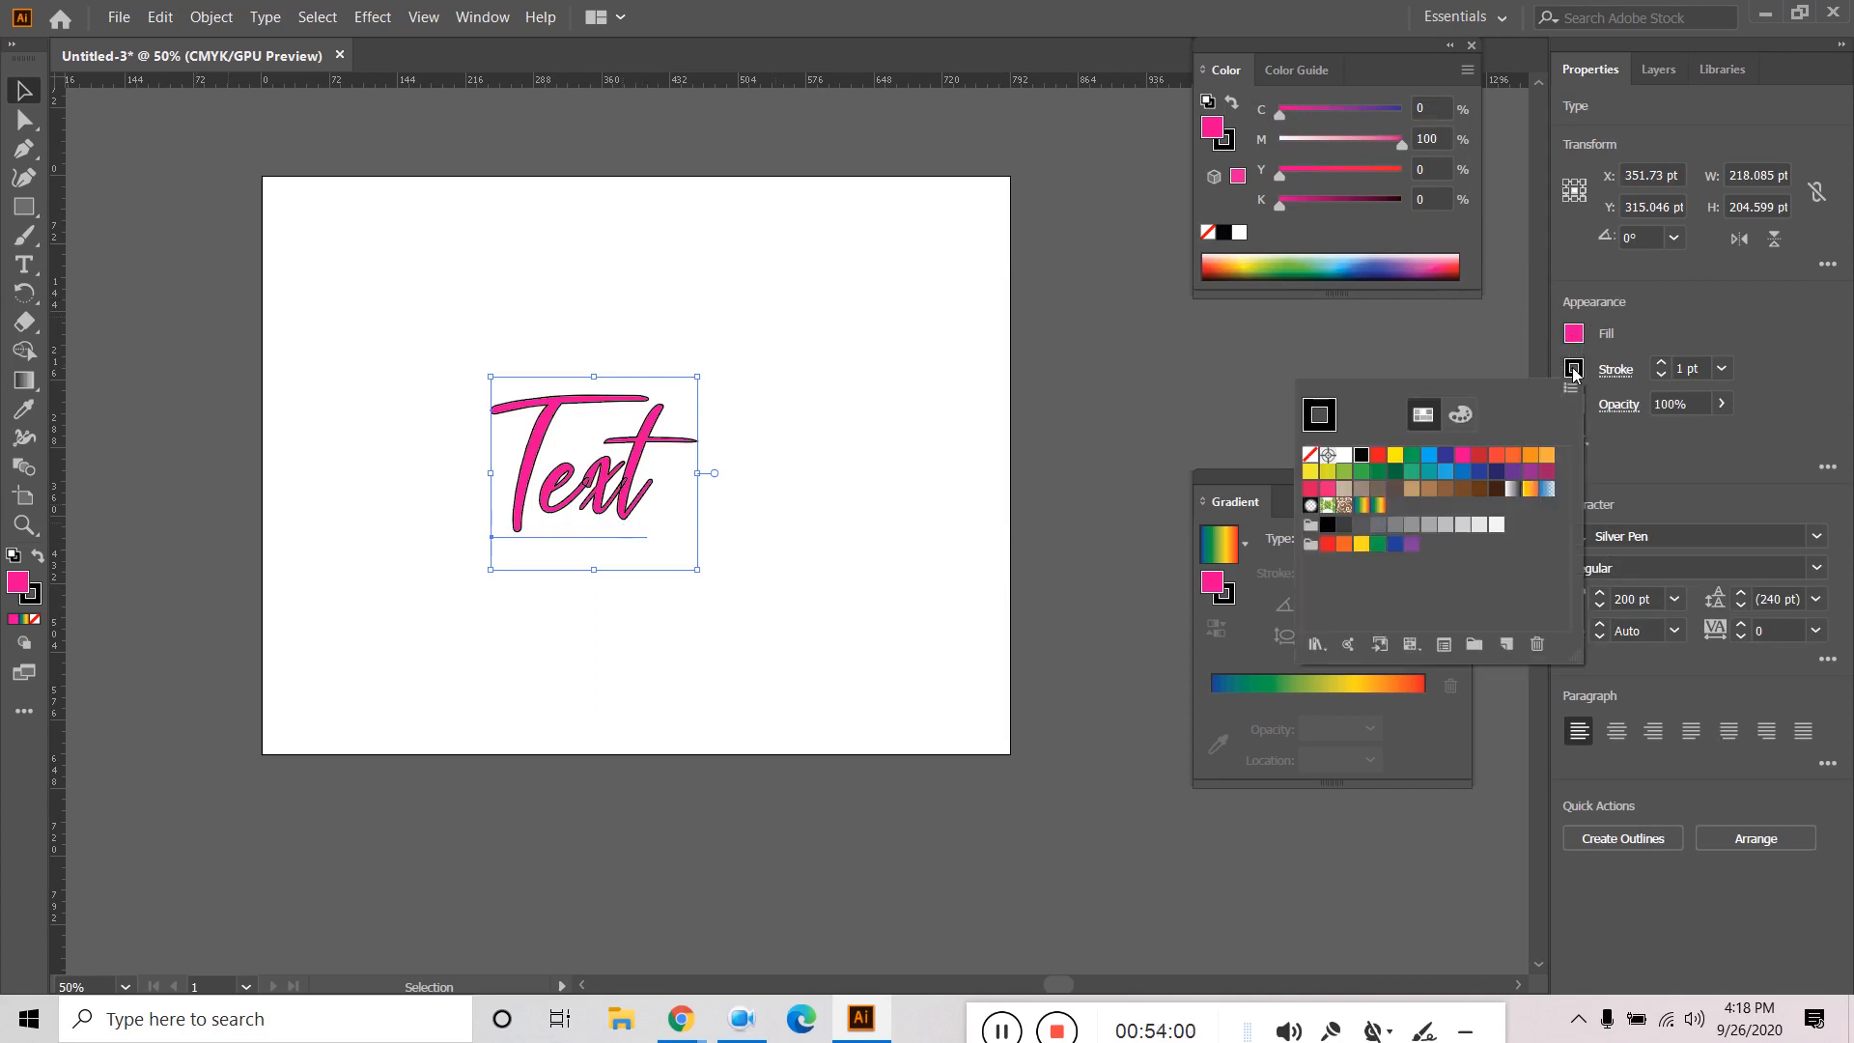
{"action": "left_click", "coordinate": [1496, 473]}
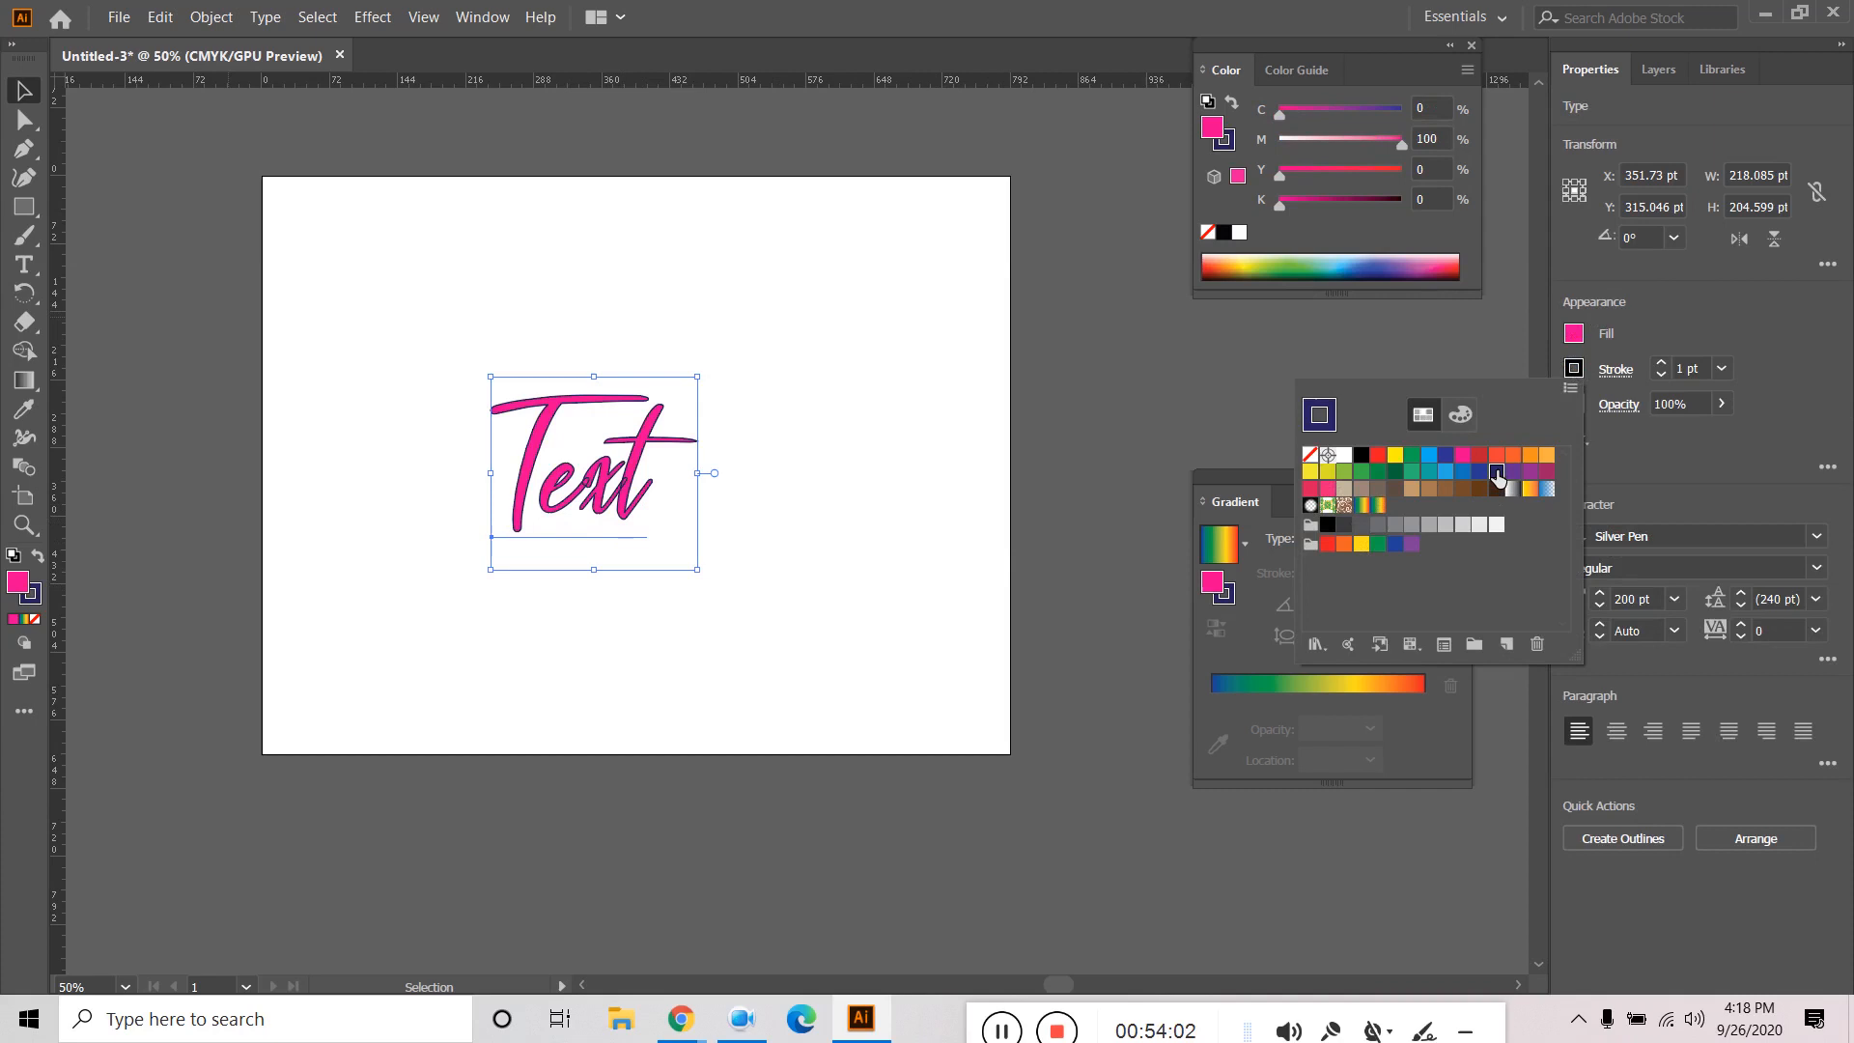
{"action": "left_click", "coordinate": [856, 398]}
{"action": "left_click", "coordinate": [849, 417]}
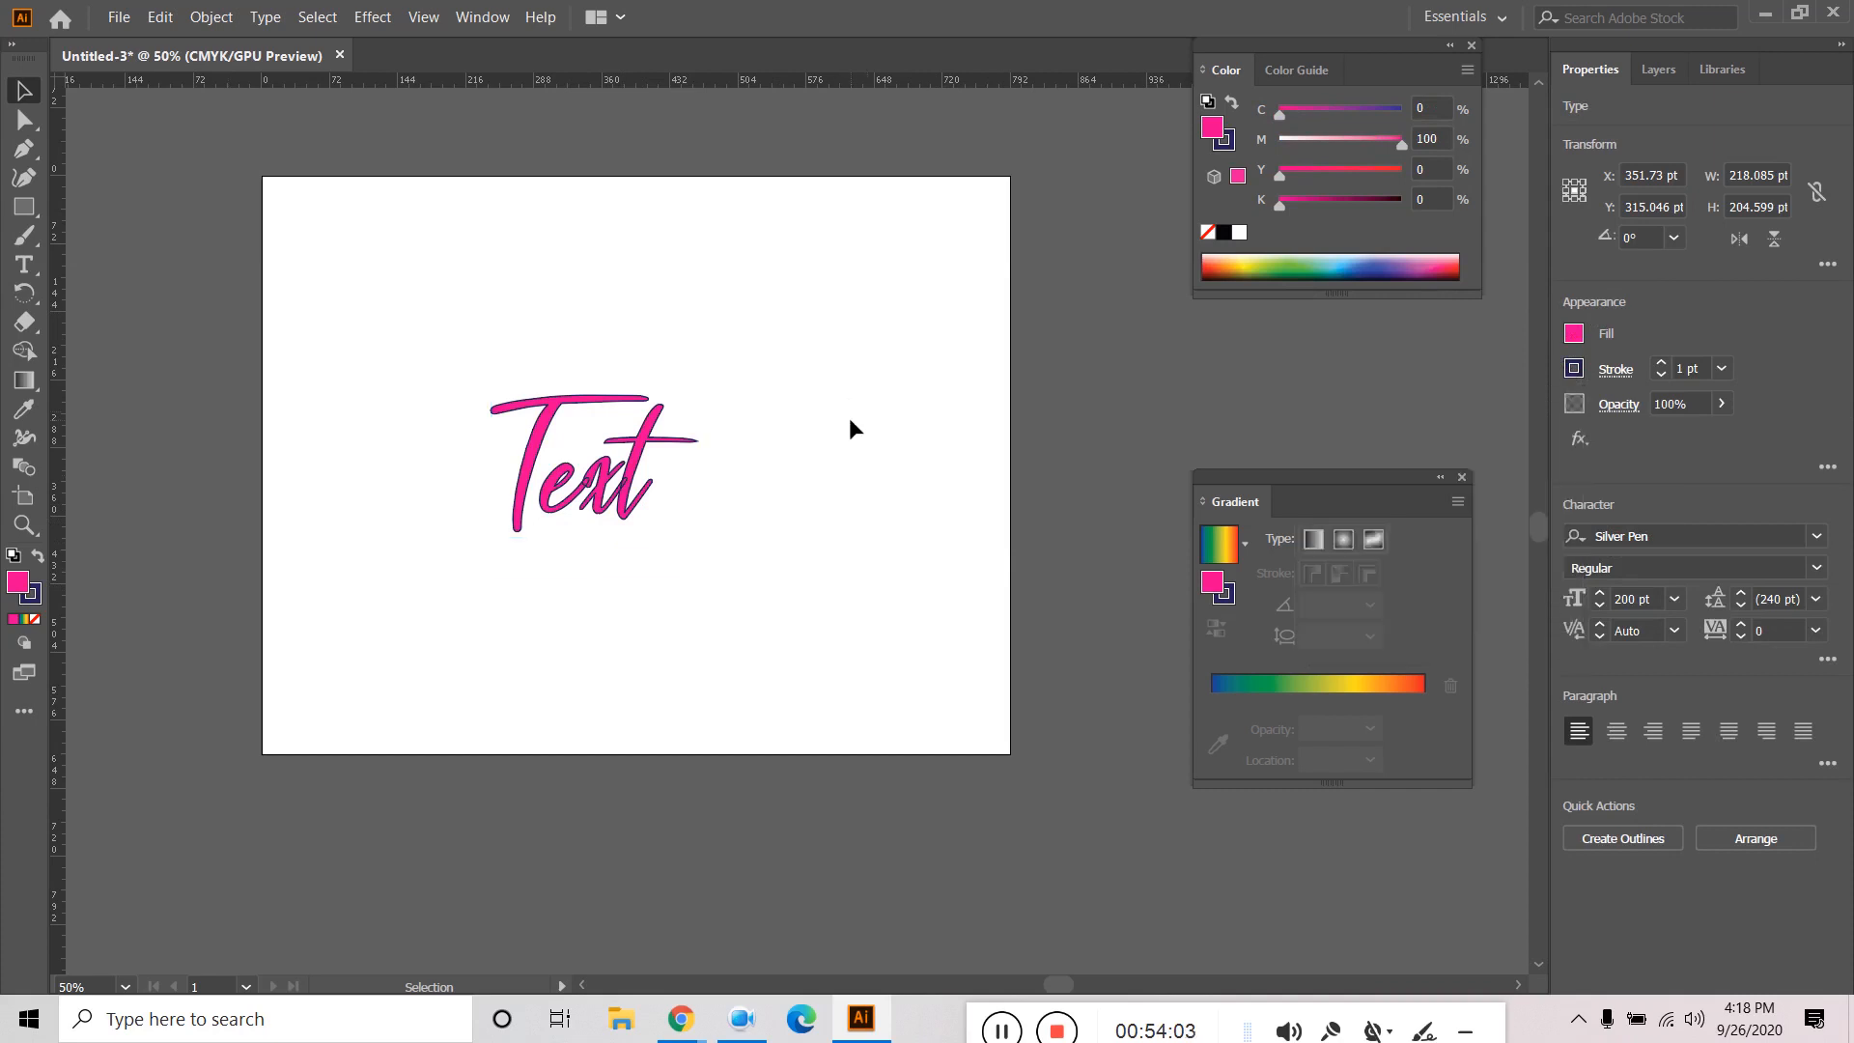
Select the text again, increase its stroke weight to 2 pt, and deselect it.
{"action": "left_click", "coordinate": [637, 493]}
{"action": "left_click", "coordinate": [1661, 362]}
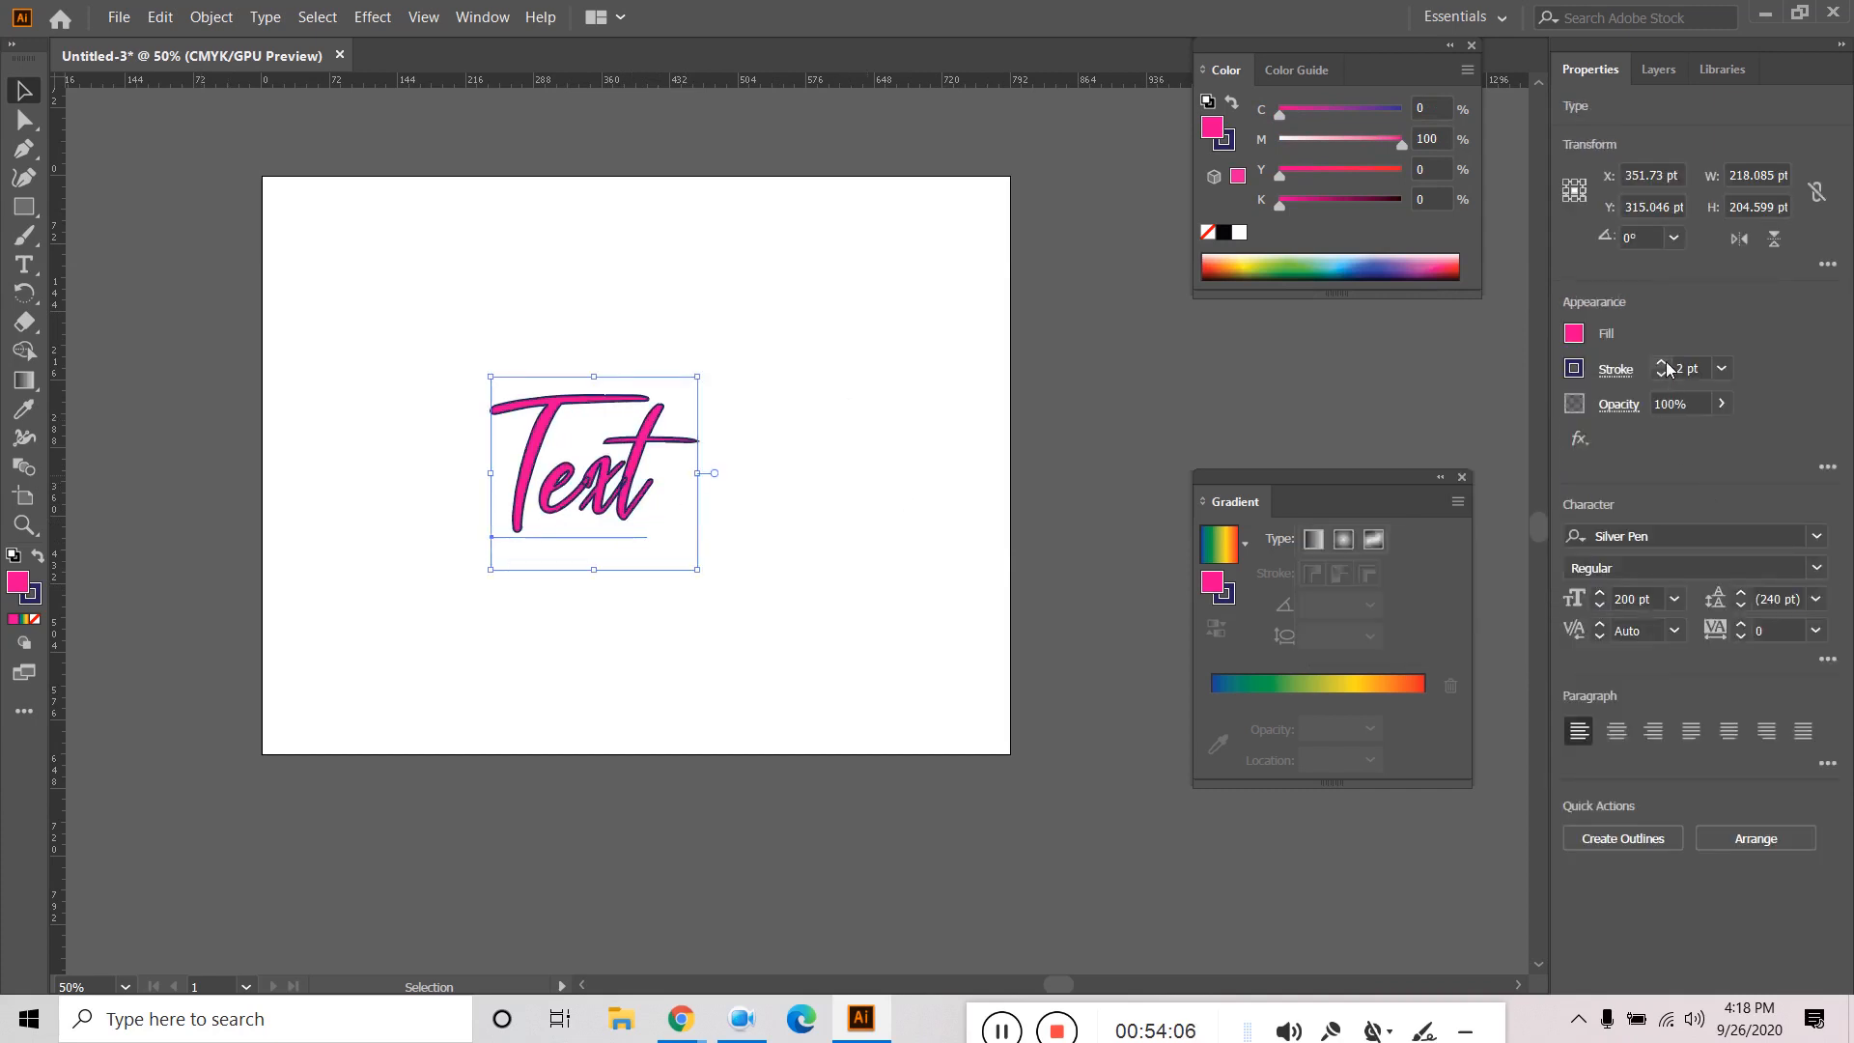
{"action": "left_click", "coordinate": [903, 402]}
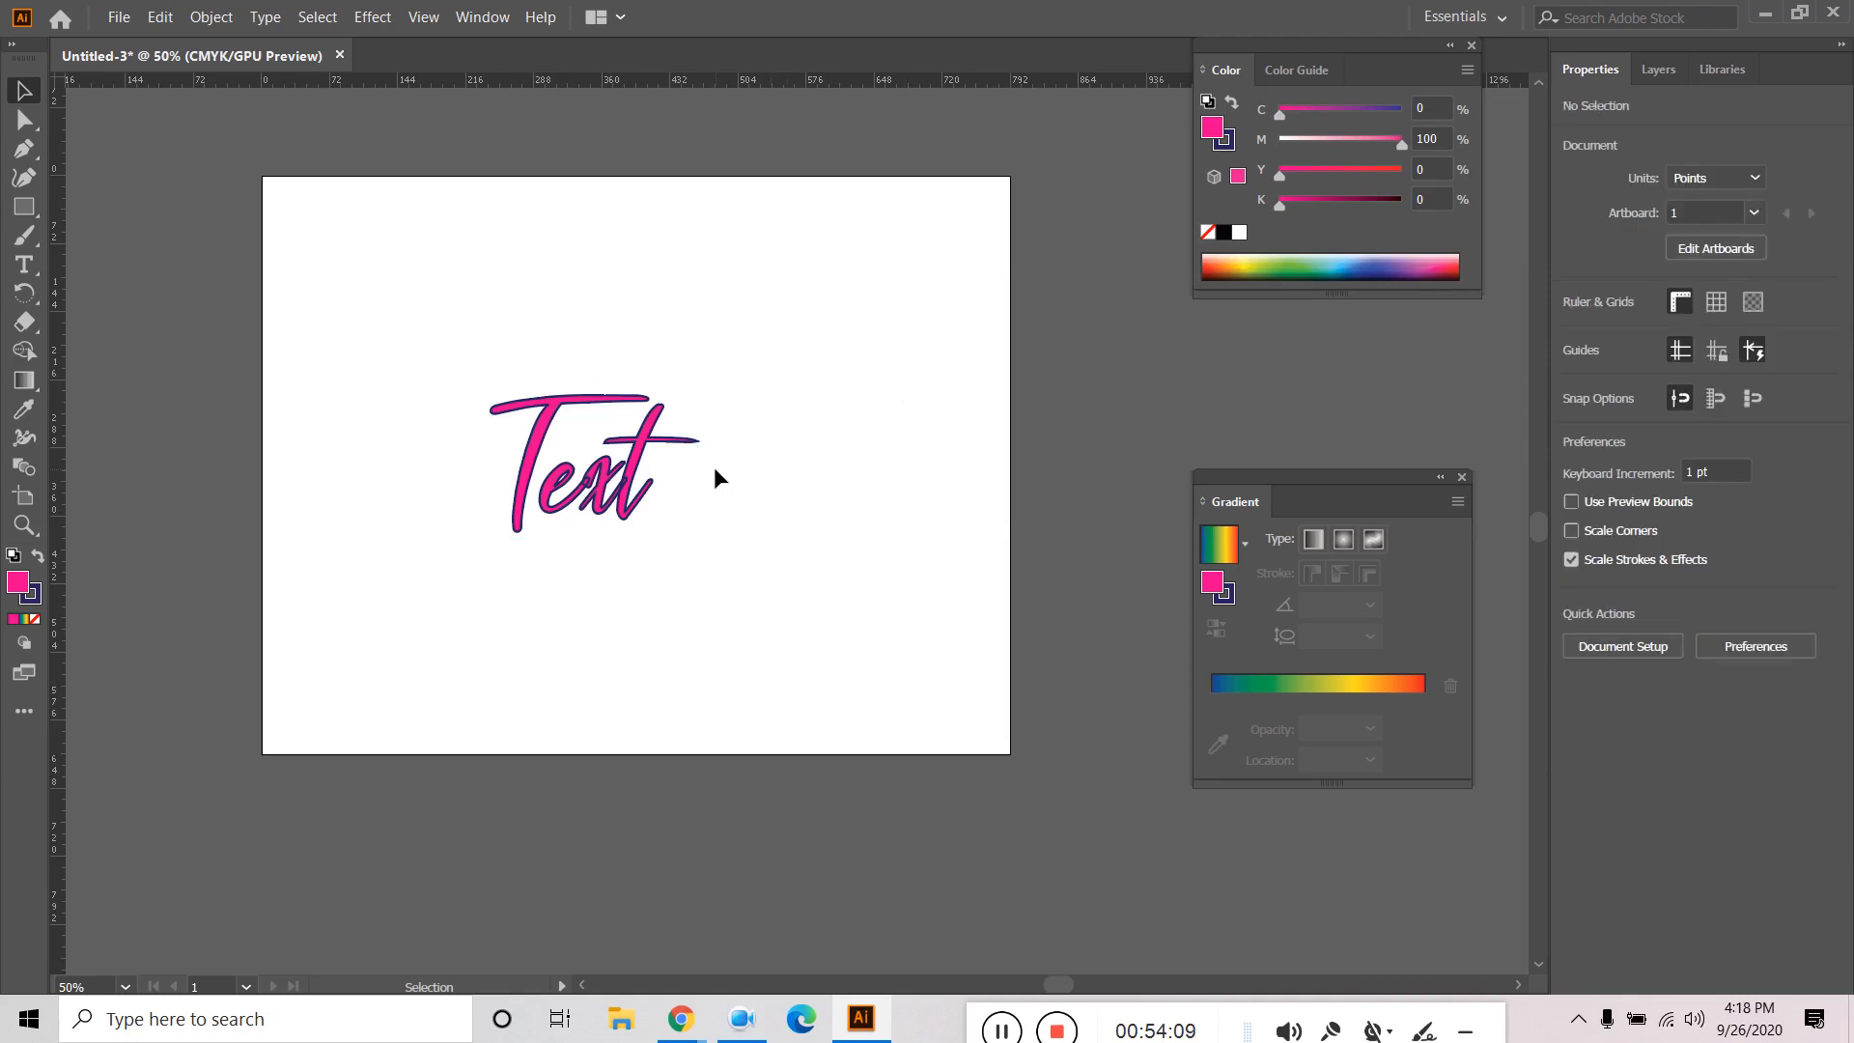
Change the text's fill to a light blue (C 72.16, M 20) sampled from the colour spectrum and deselect it.
{"action": "left_click", "coordinate": [618, 482]}
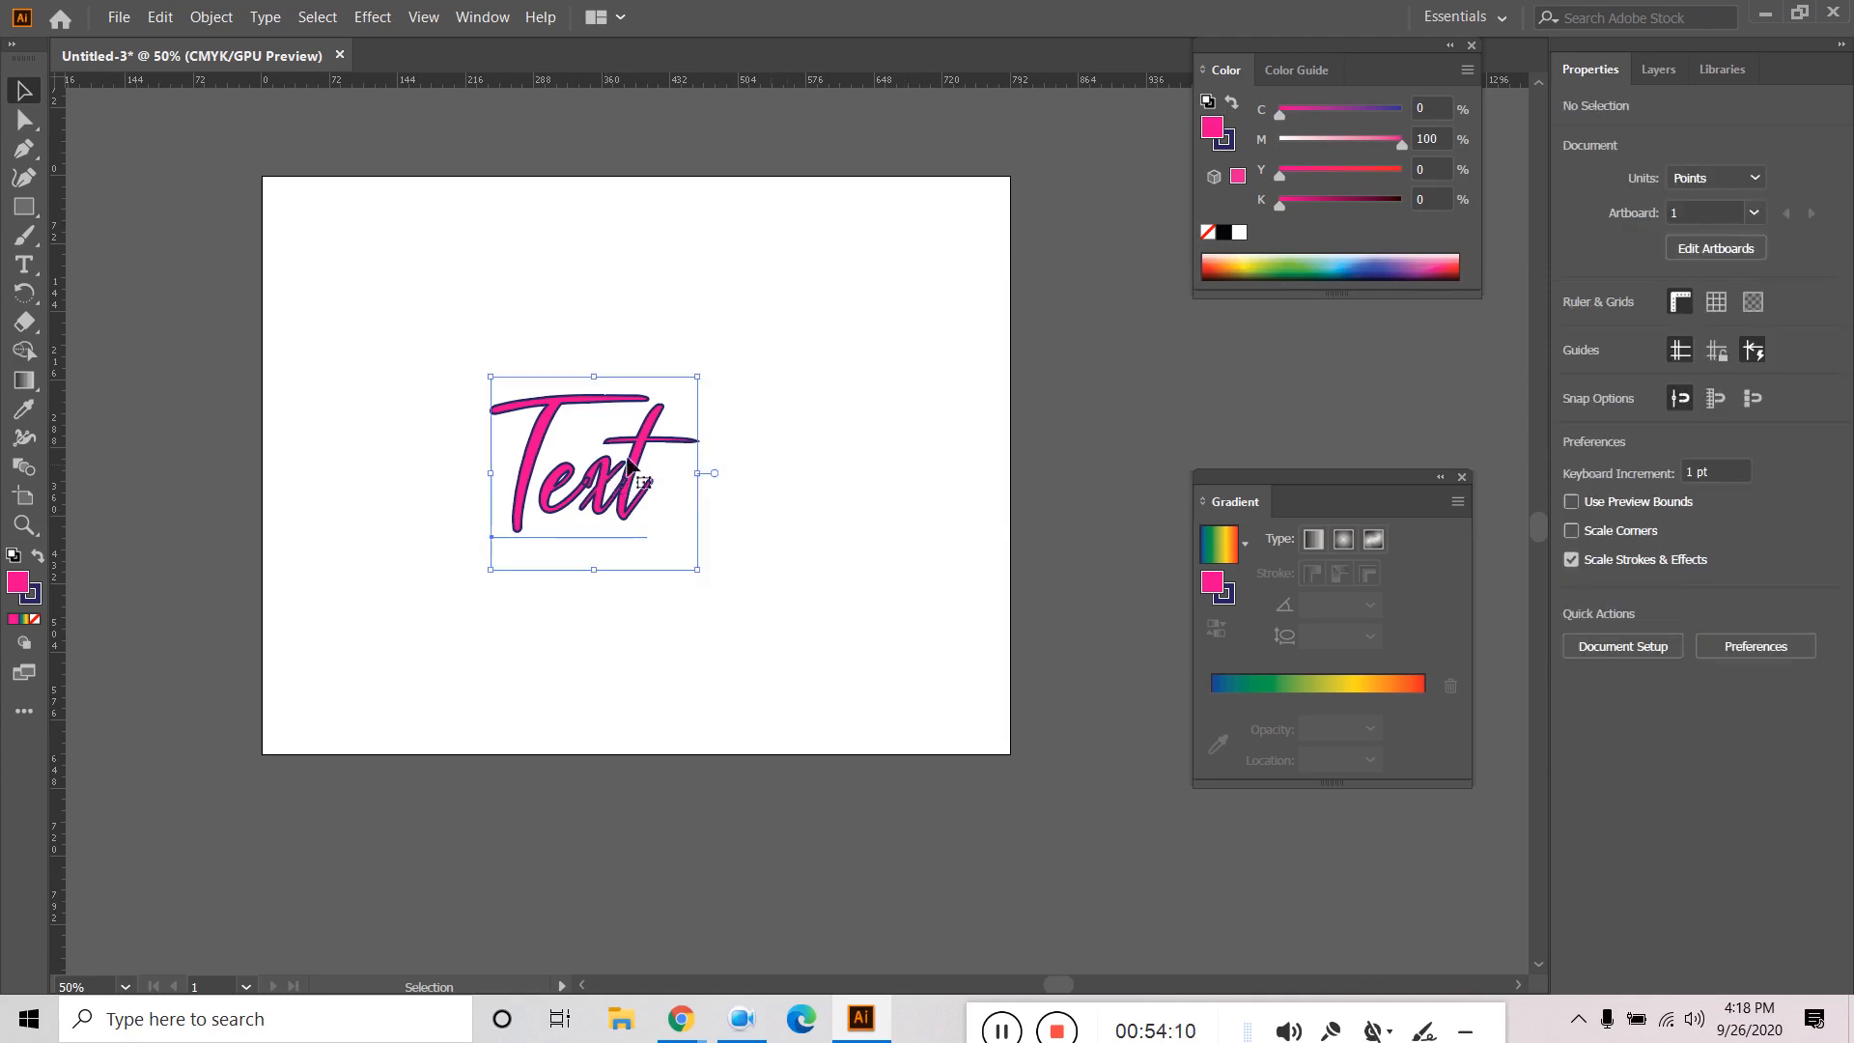
{"action": "left_click", "coordinate": [1286, 262]}
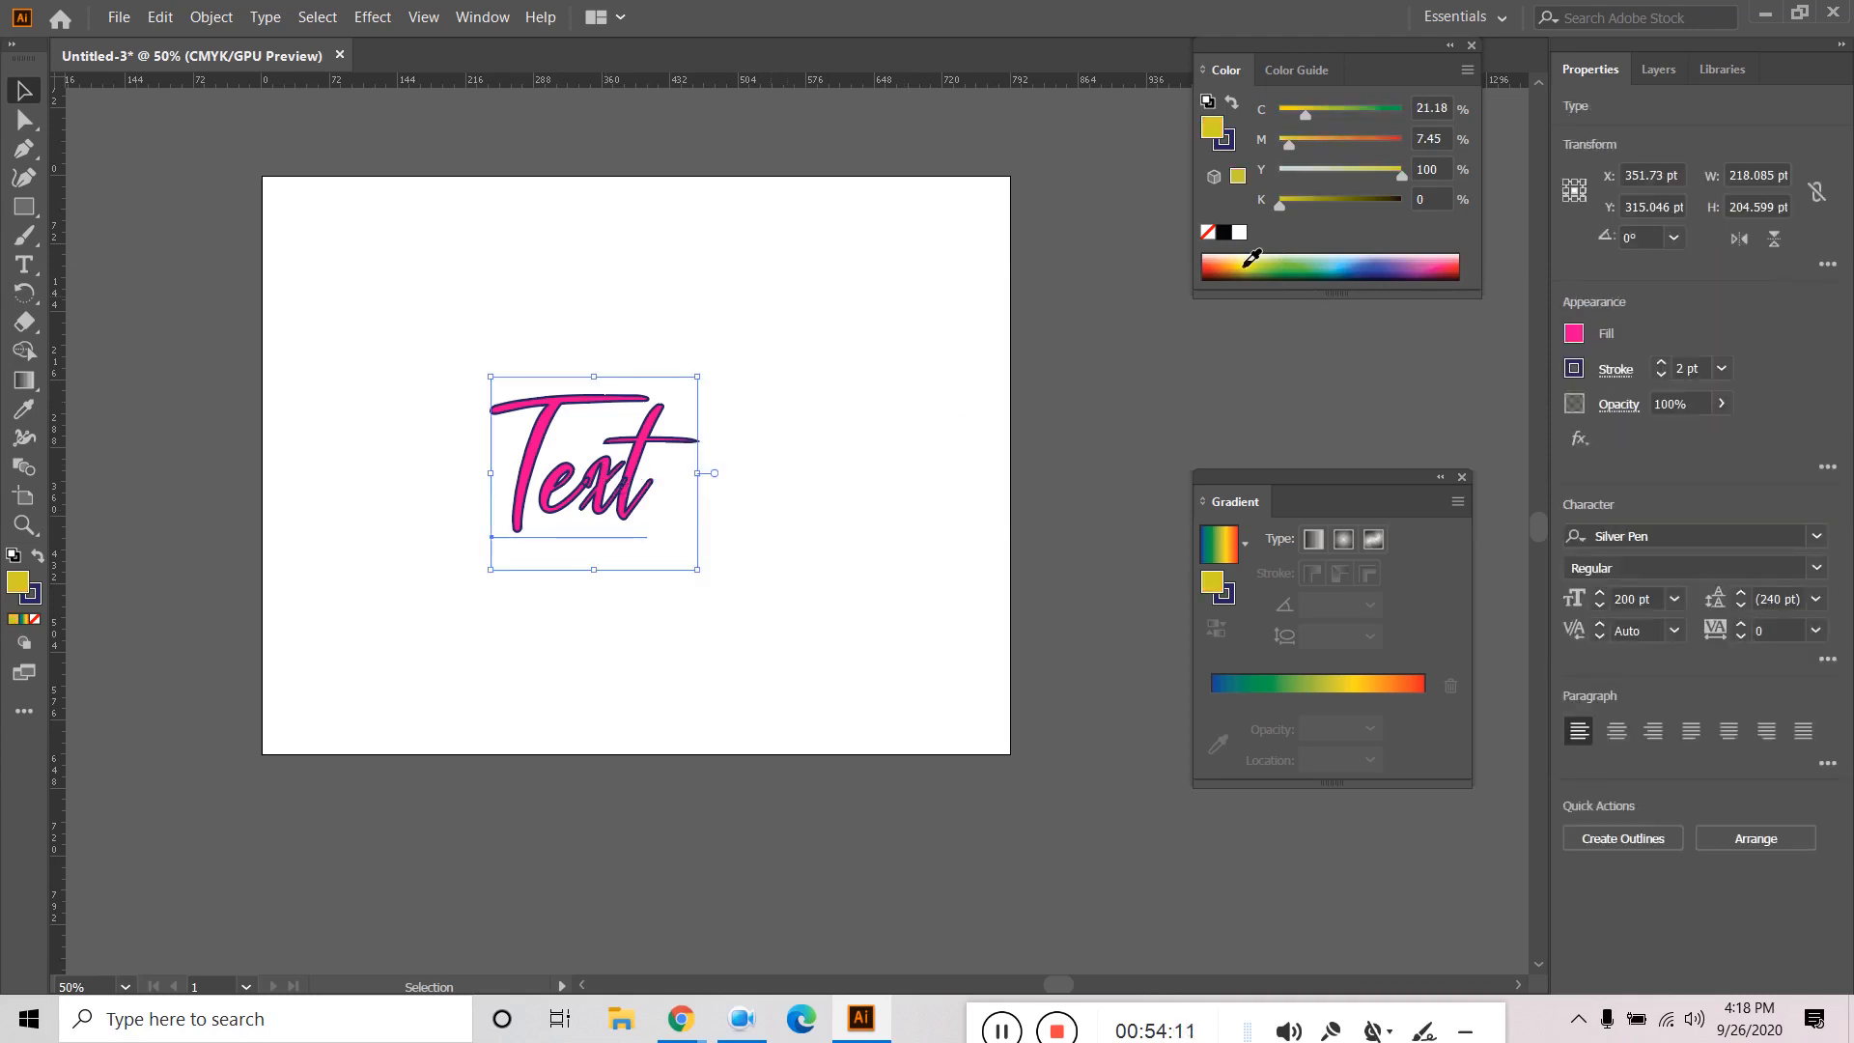
{"action": "left_click", "coordinate": [1350, 260]}
{"action": "left_click", "coordinate": [831, 371]}
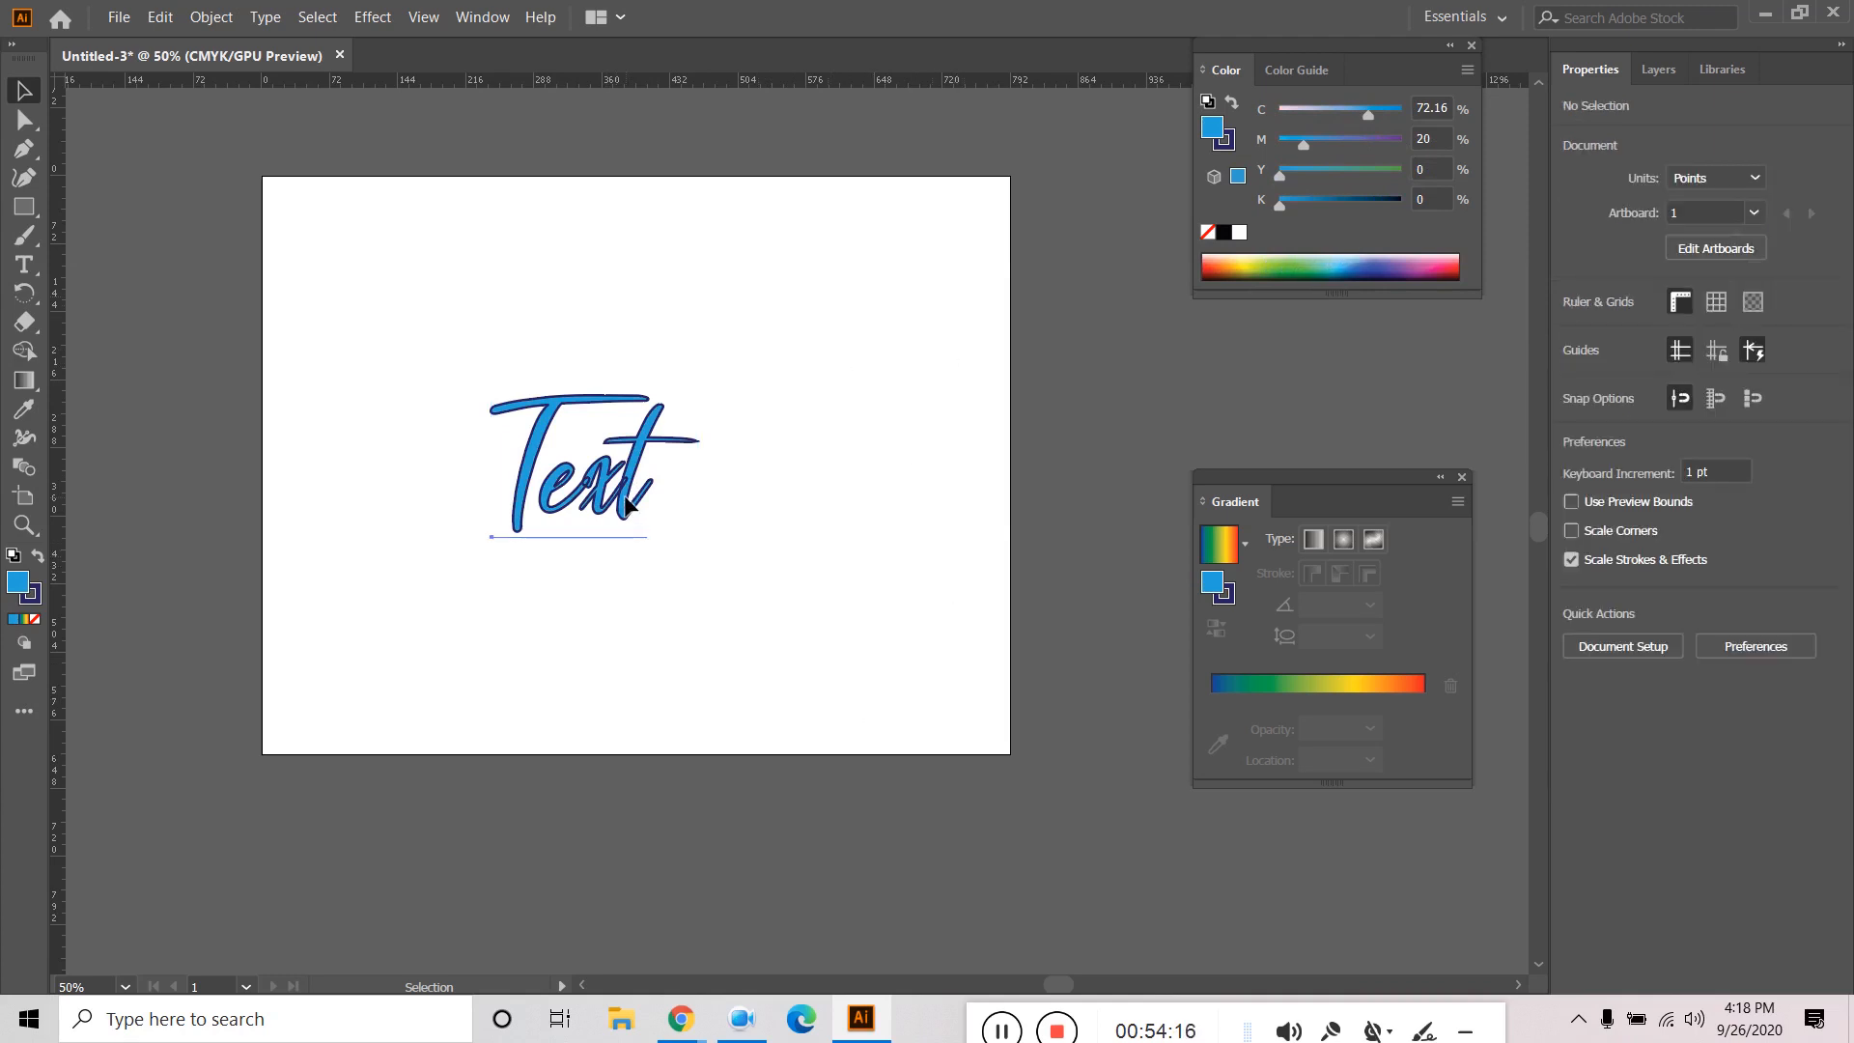
{"action": "left_click", "coordinate": [627, 503]}
{"action": "left_click", "coordinate": [211, 16]}
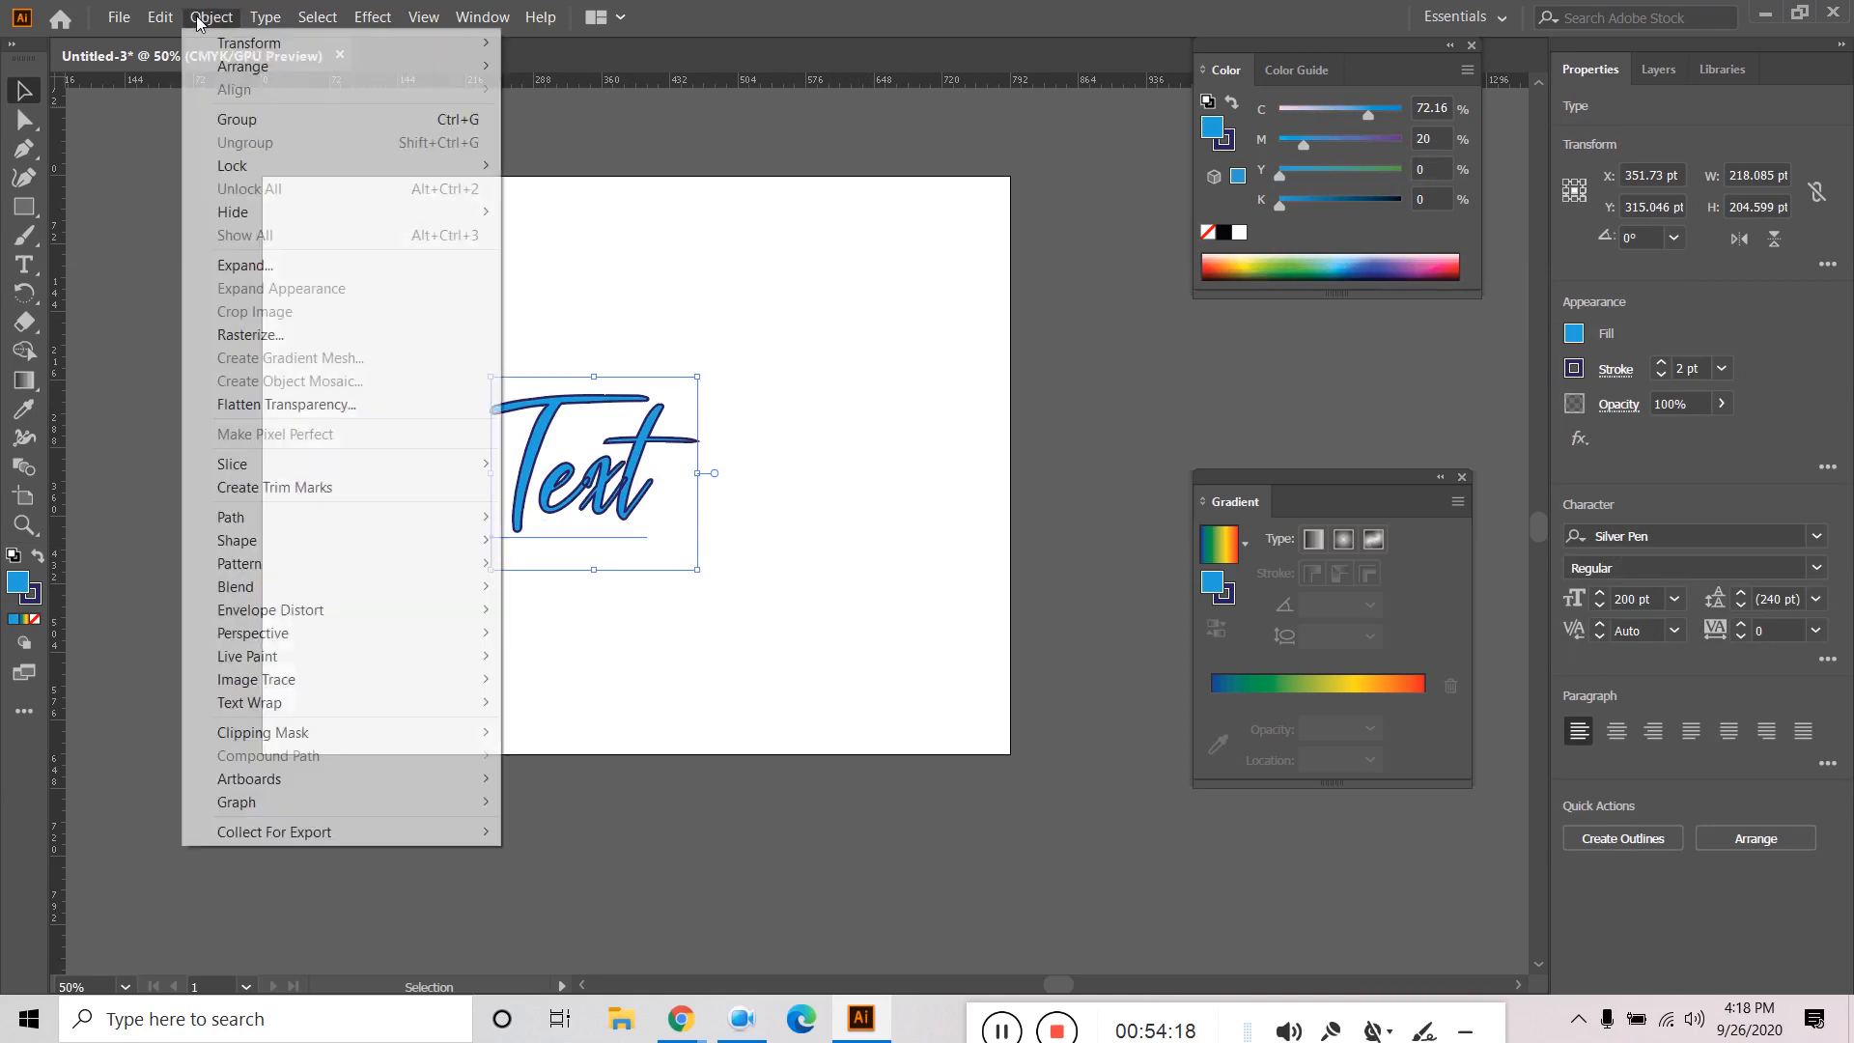
{"action": "mouse_move", "coordinate": [289, 526]}
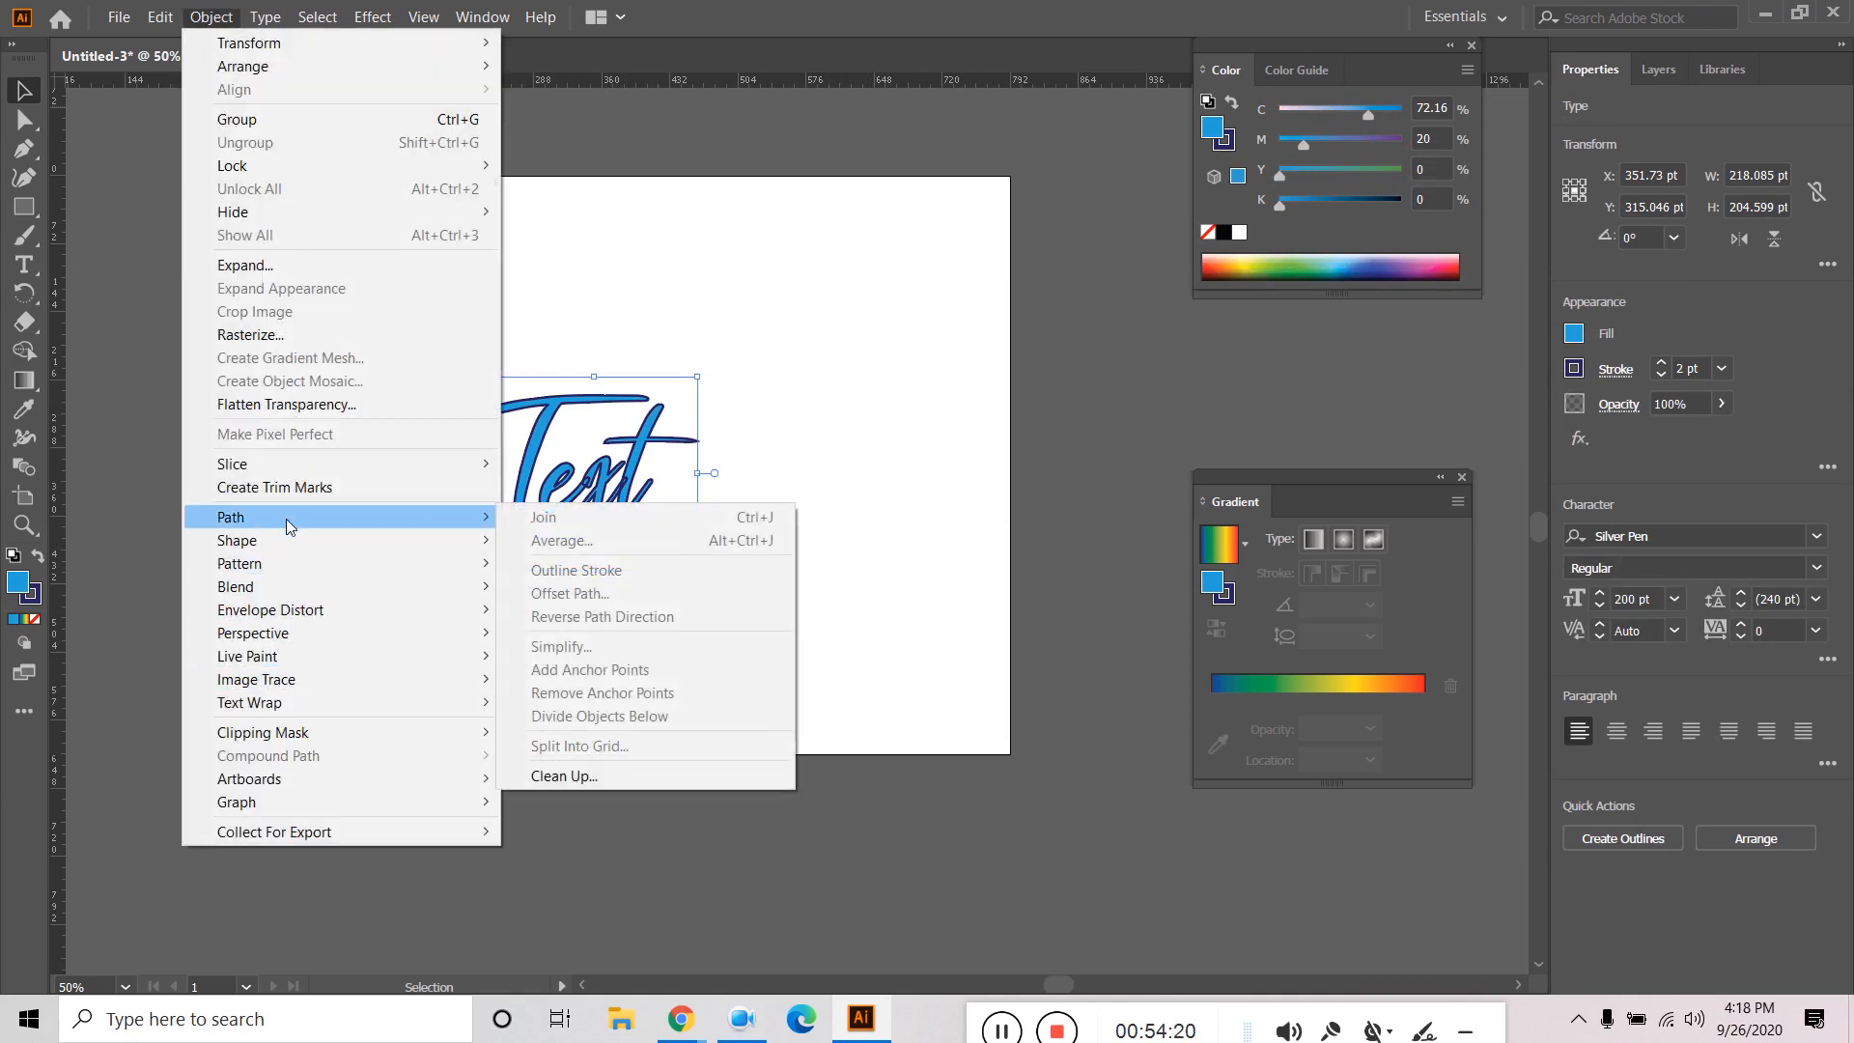
{"action": "left_click", "coordinate": [871, 404]}
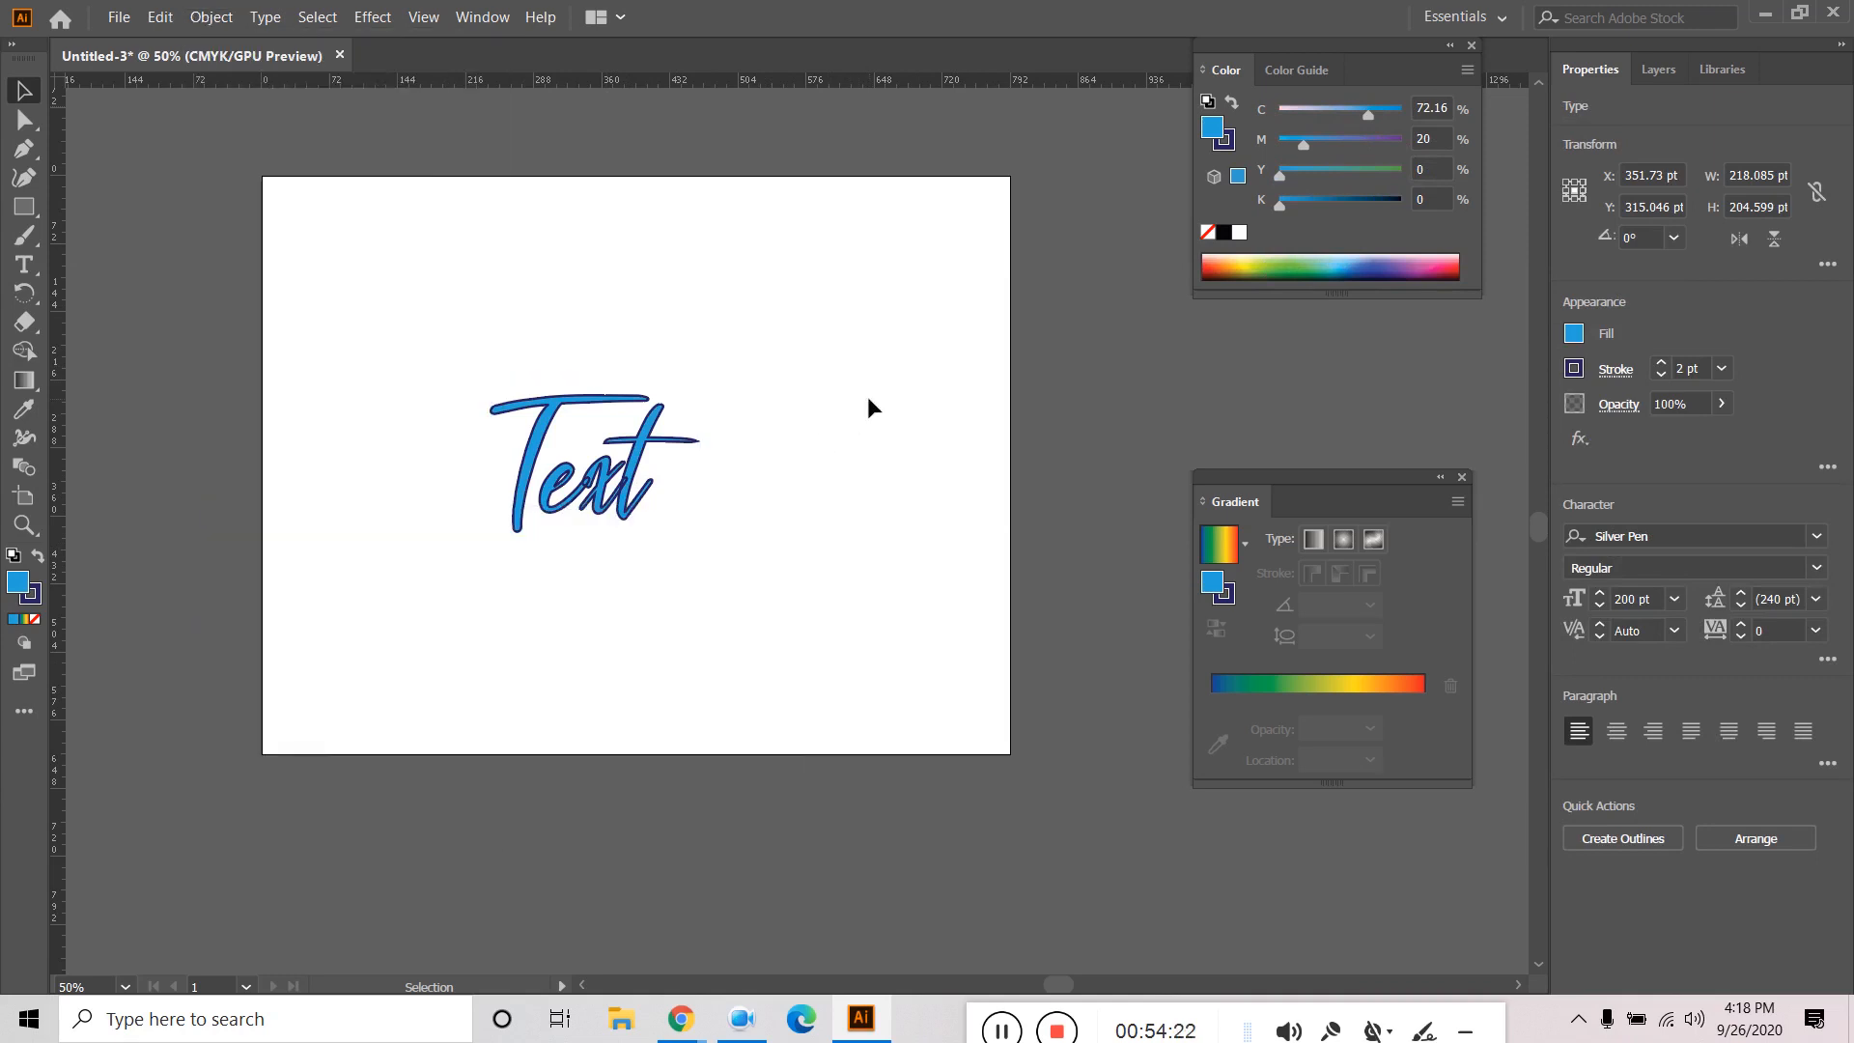
Expand the text with the Object and Fill options enabled, and deselect the result.
{"action": "left_click", "coordinate": [571, 506]}
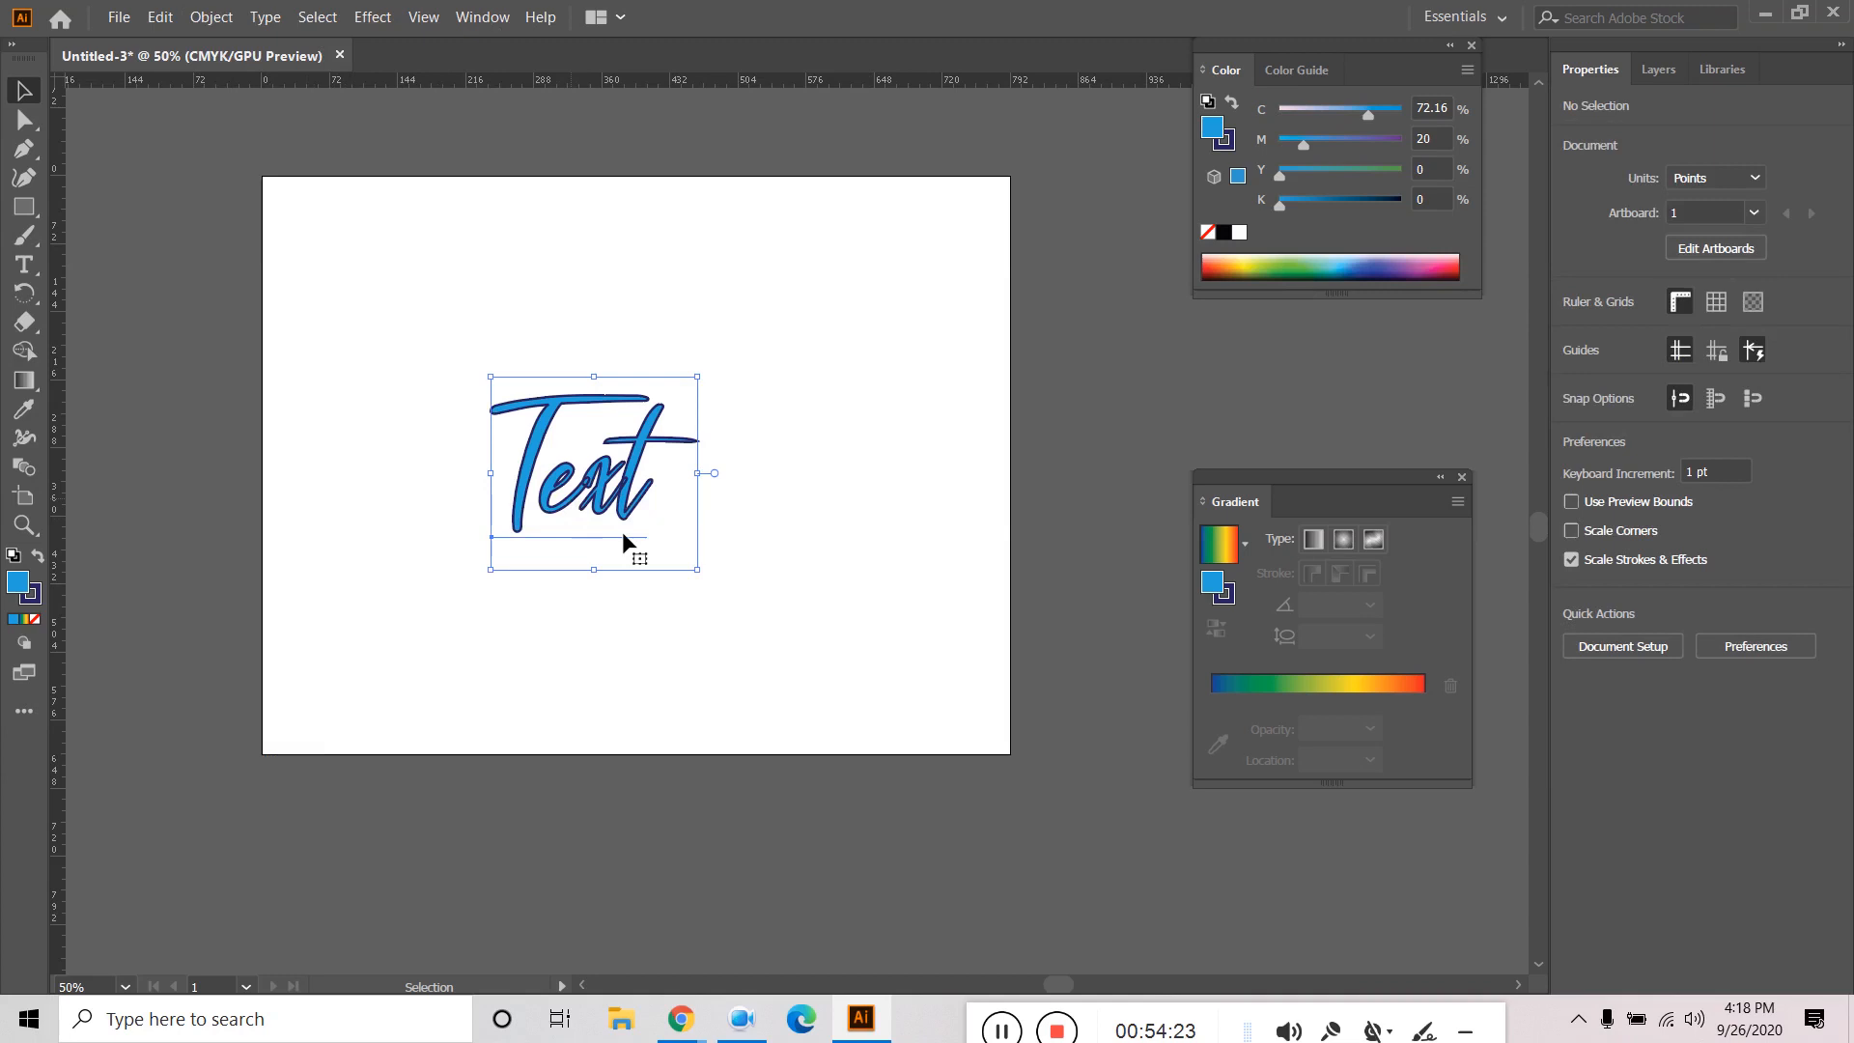
{"action": "left_click", "coordinate": [211, 16]}
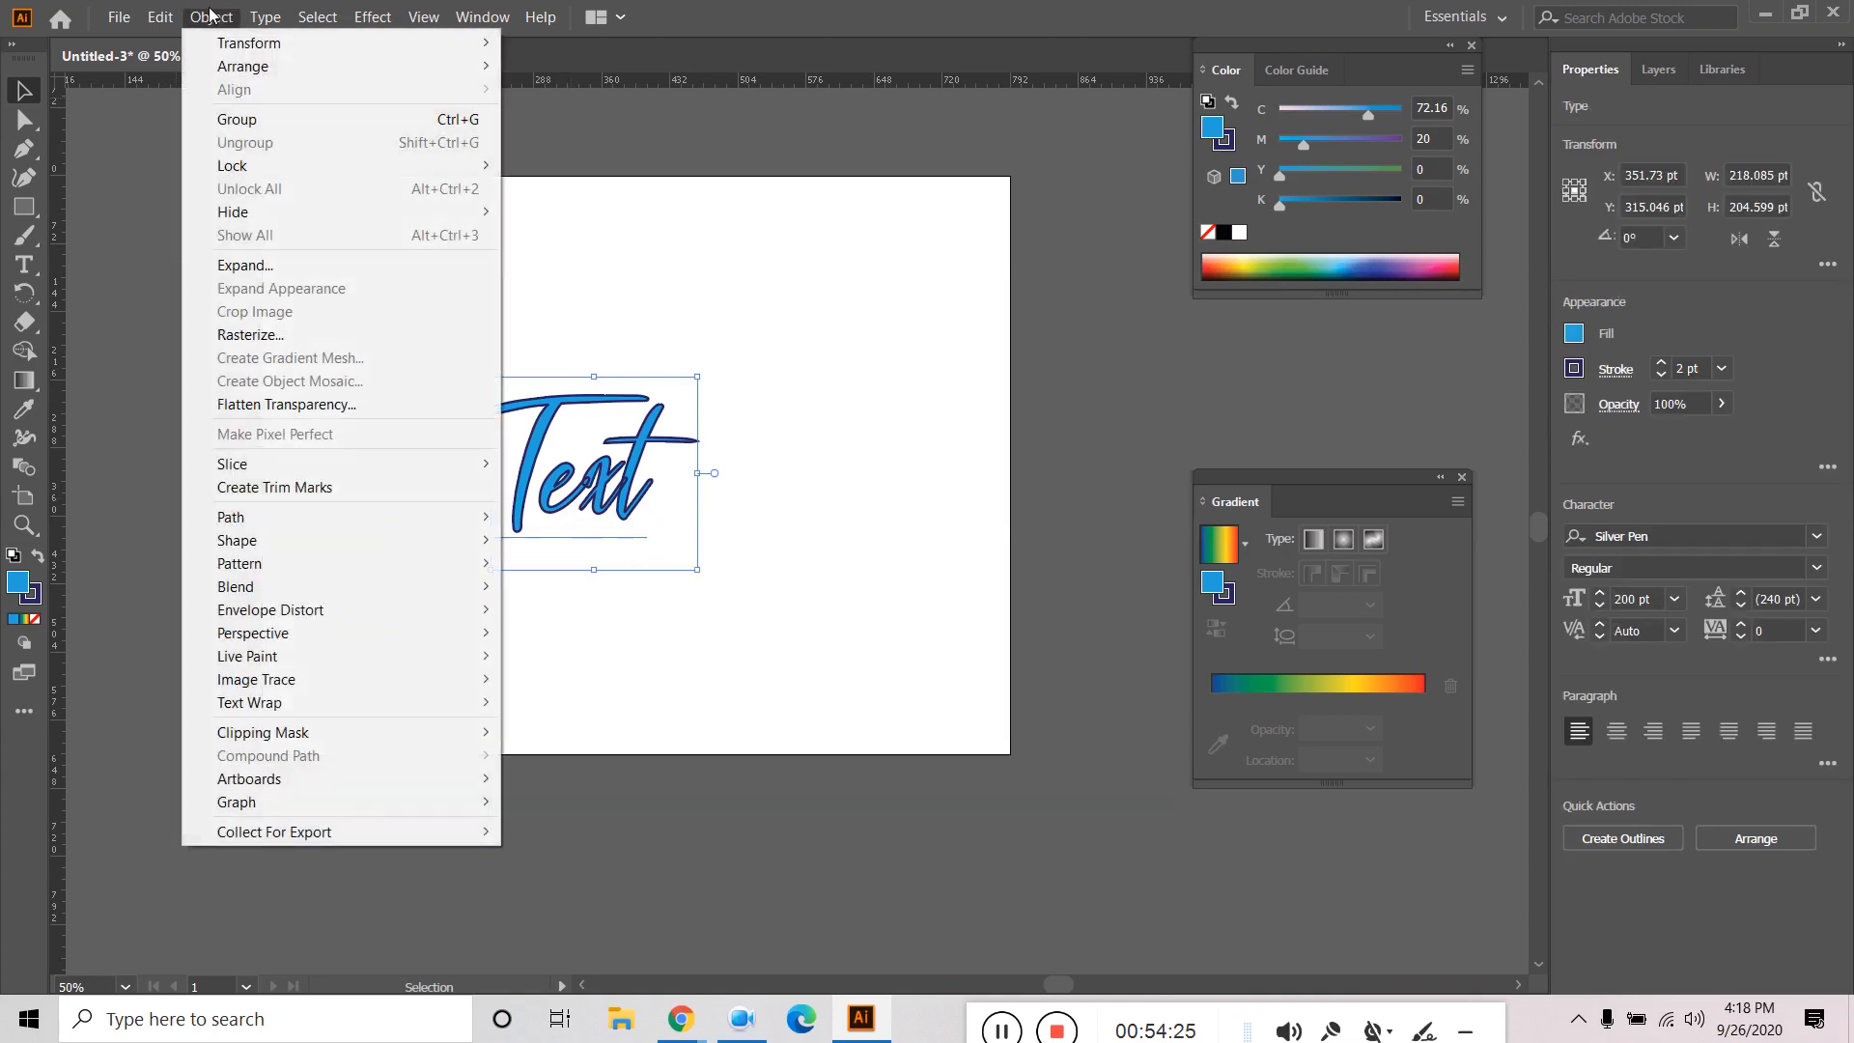
{"action": "left_click", "coordinate": [246, 265]}
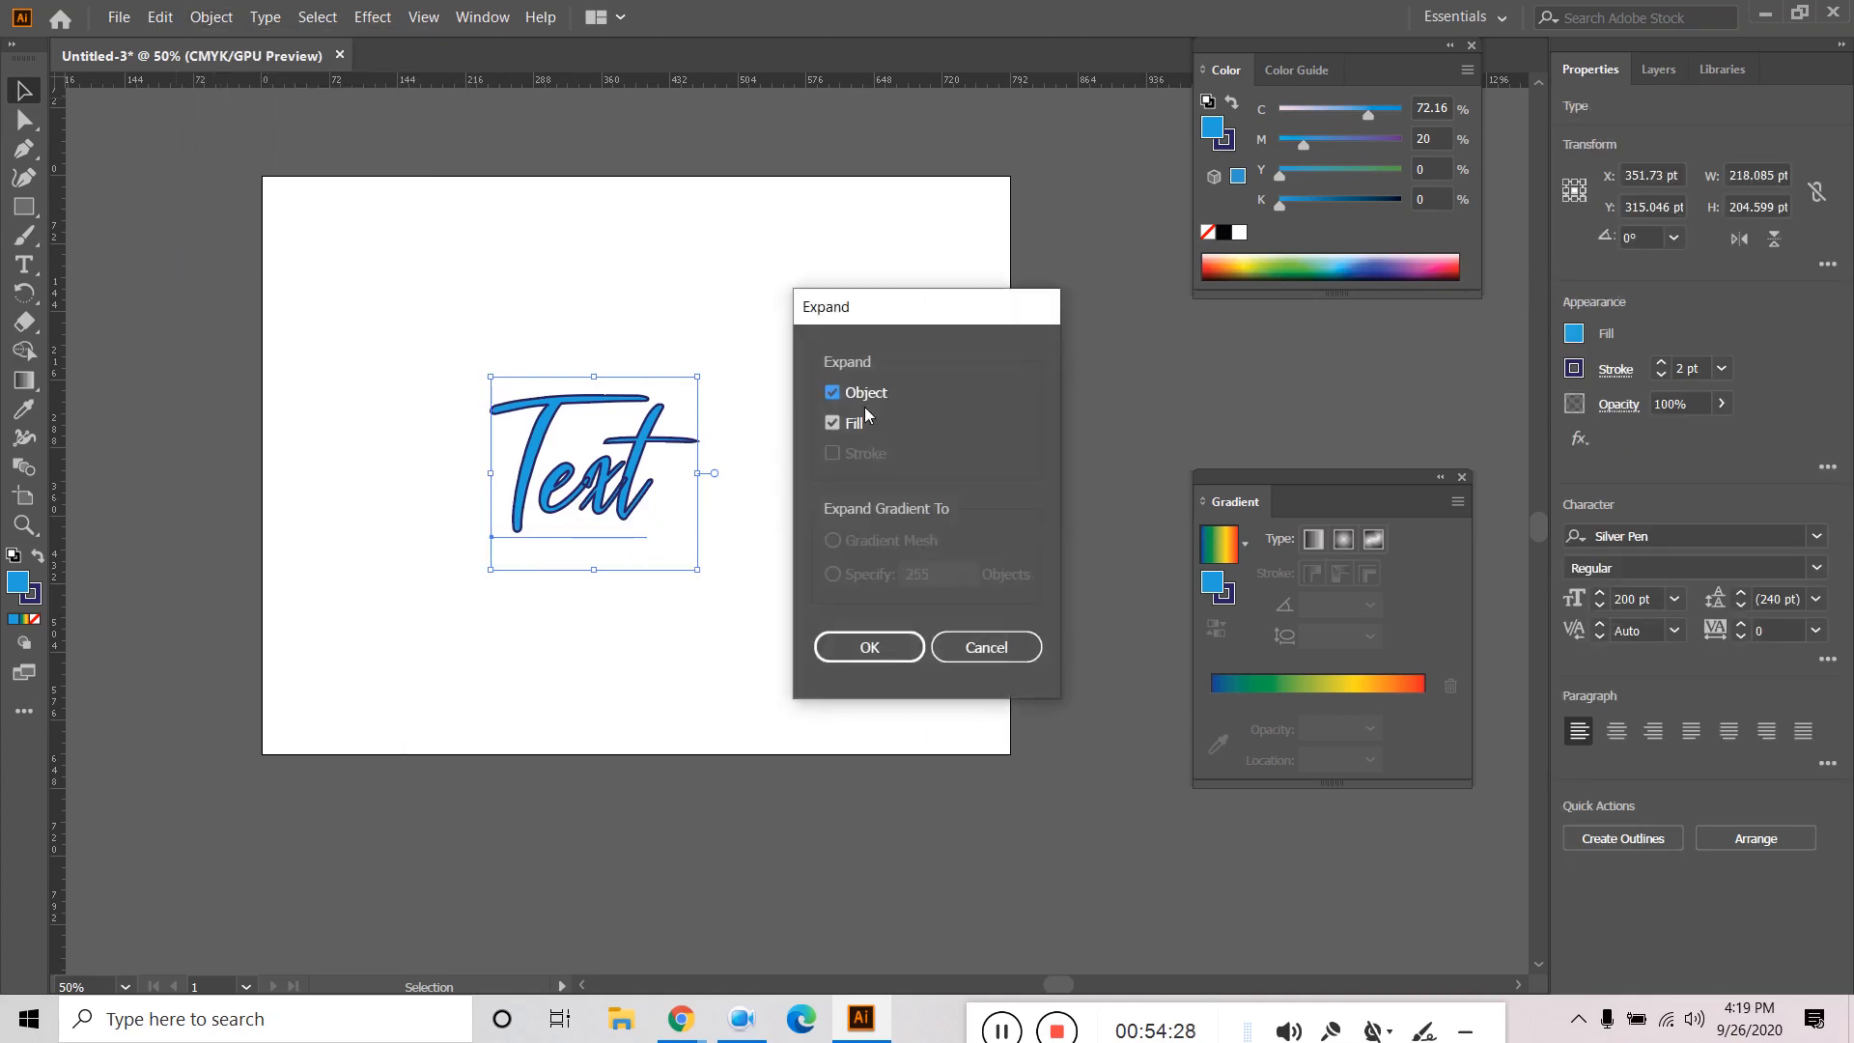
{"action": "left_click", "coordinate": [869, 647]}
{"action": "left_click", "coordinate": [876, 460]}
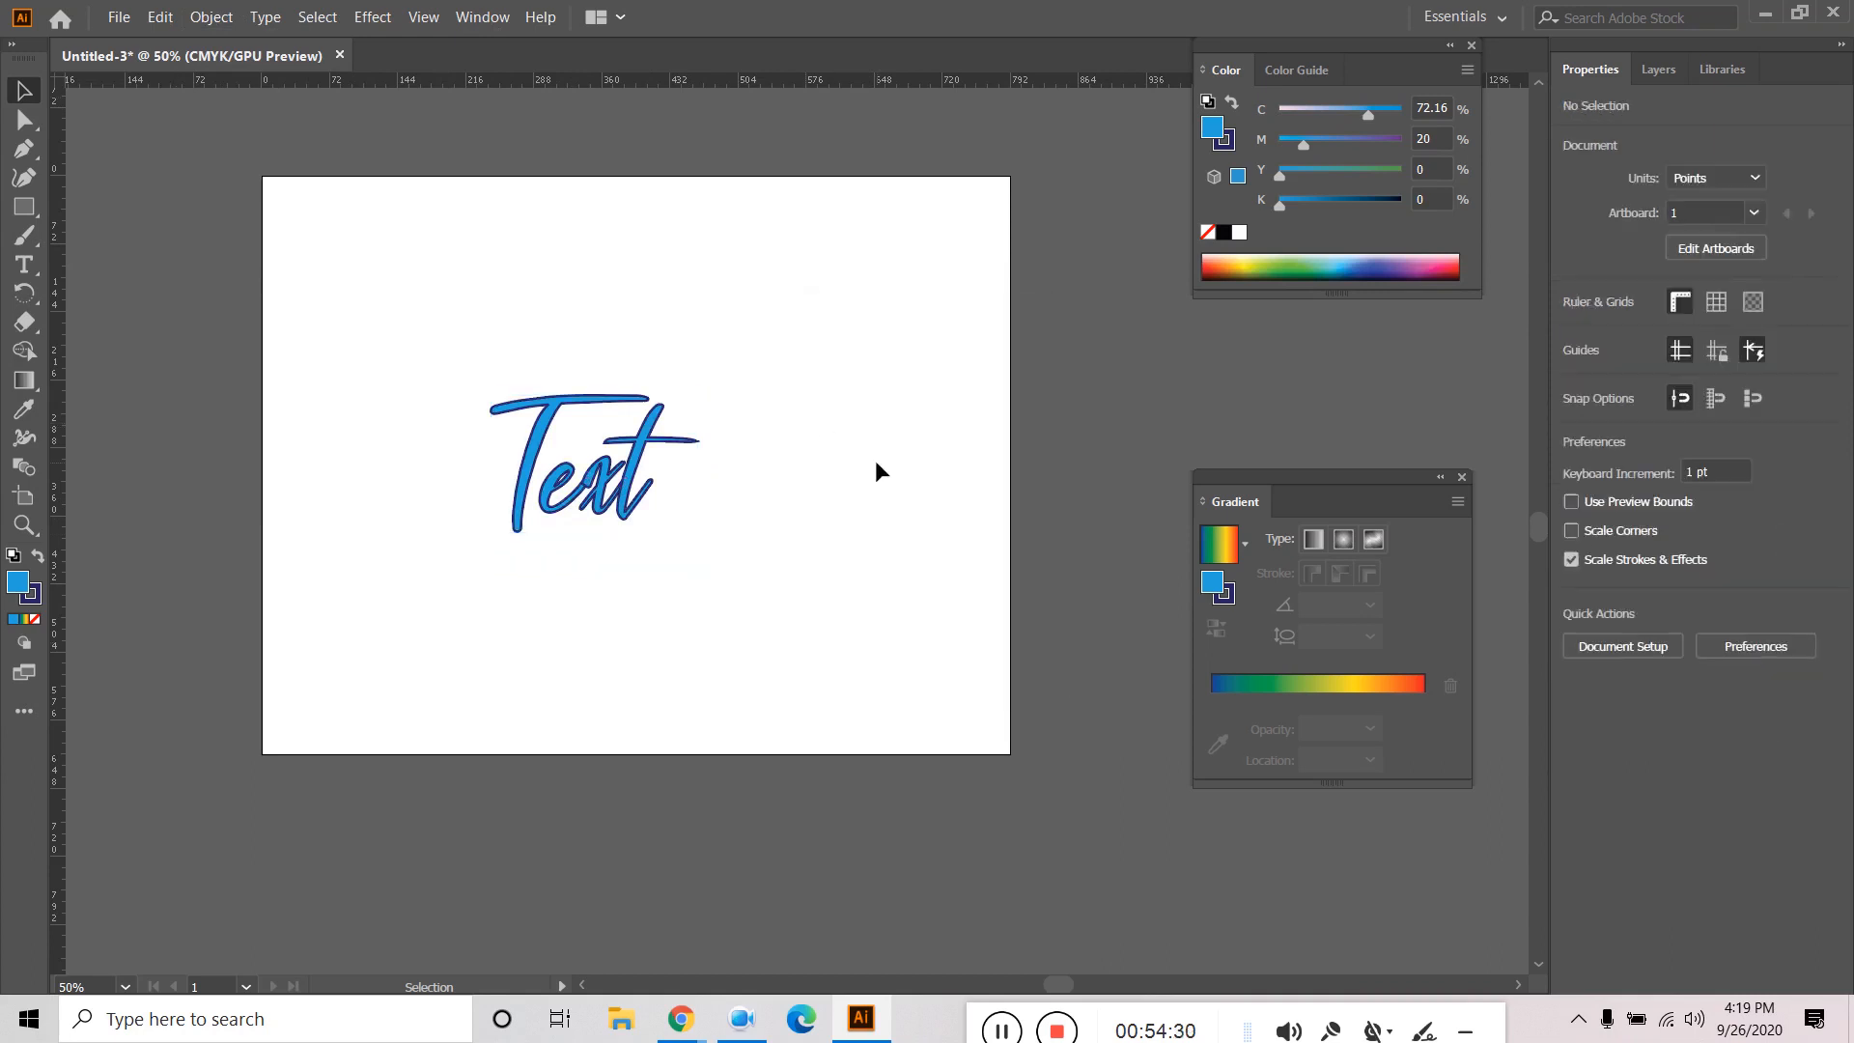
{"action": "left_click_drag", "start_coordinate": [814, 353], "coordinate": [437, 653]}
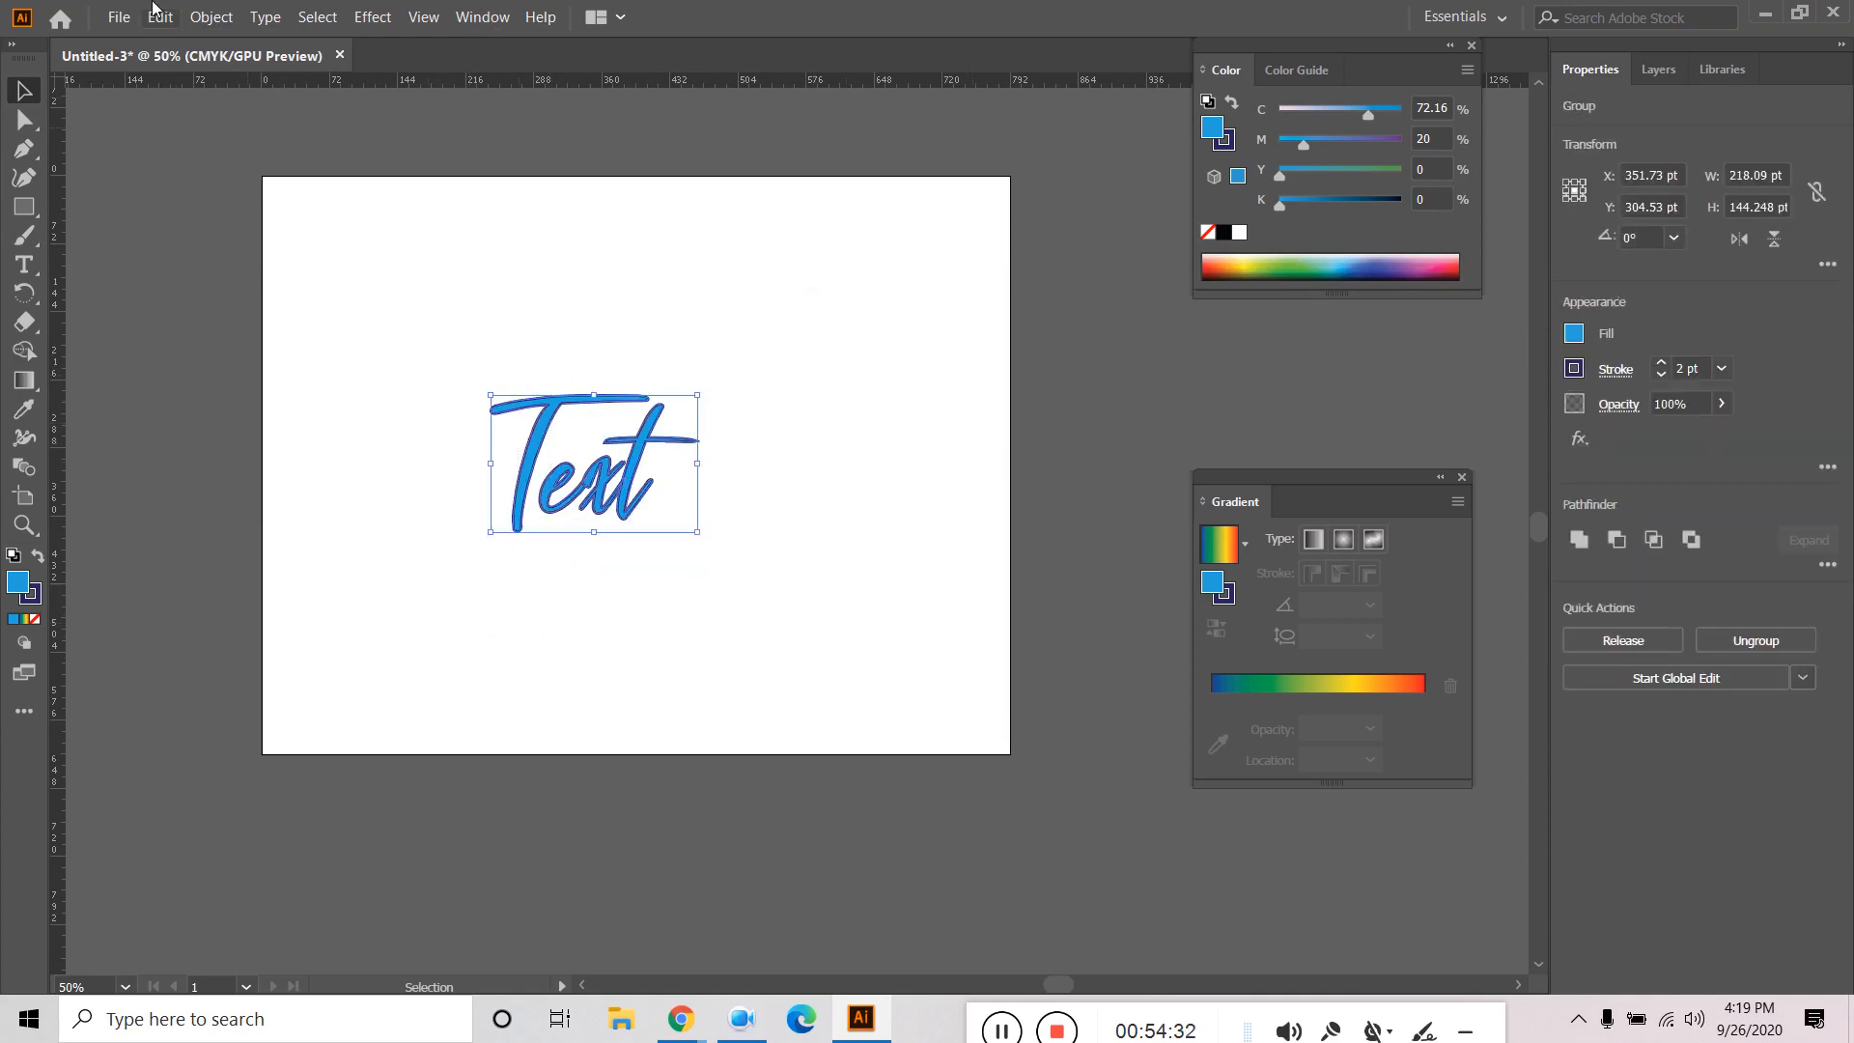
{"action": "left_click", "coordinate": [204, 19]}
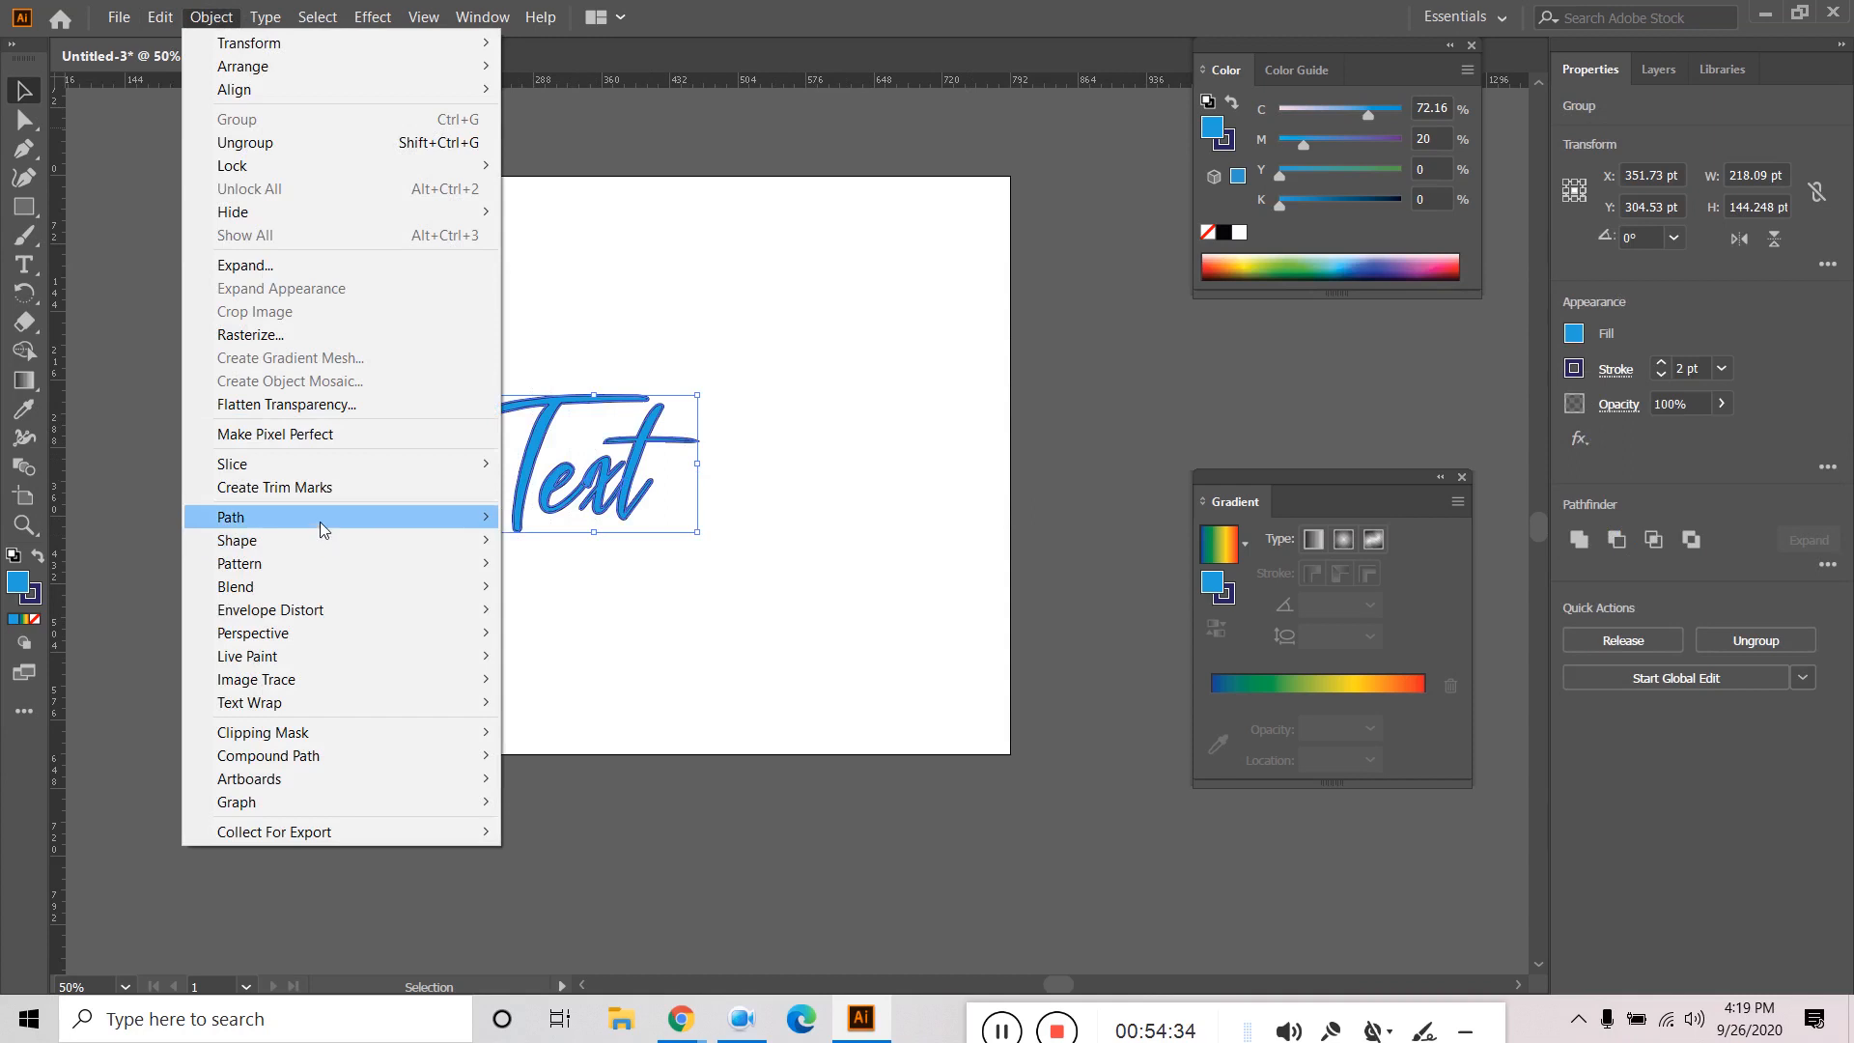
{"action": "mouse_move", "coordinate": [320, 522]}
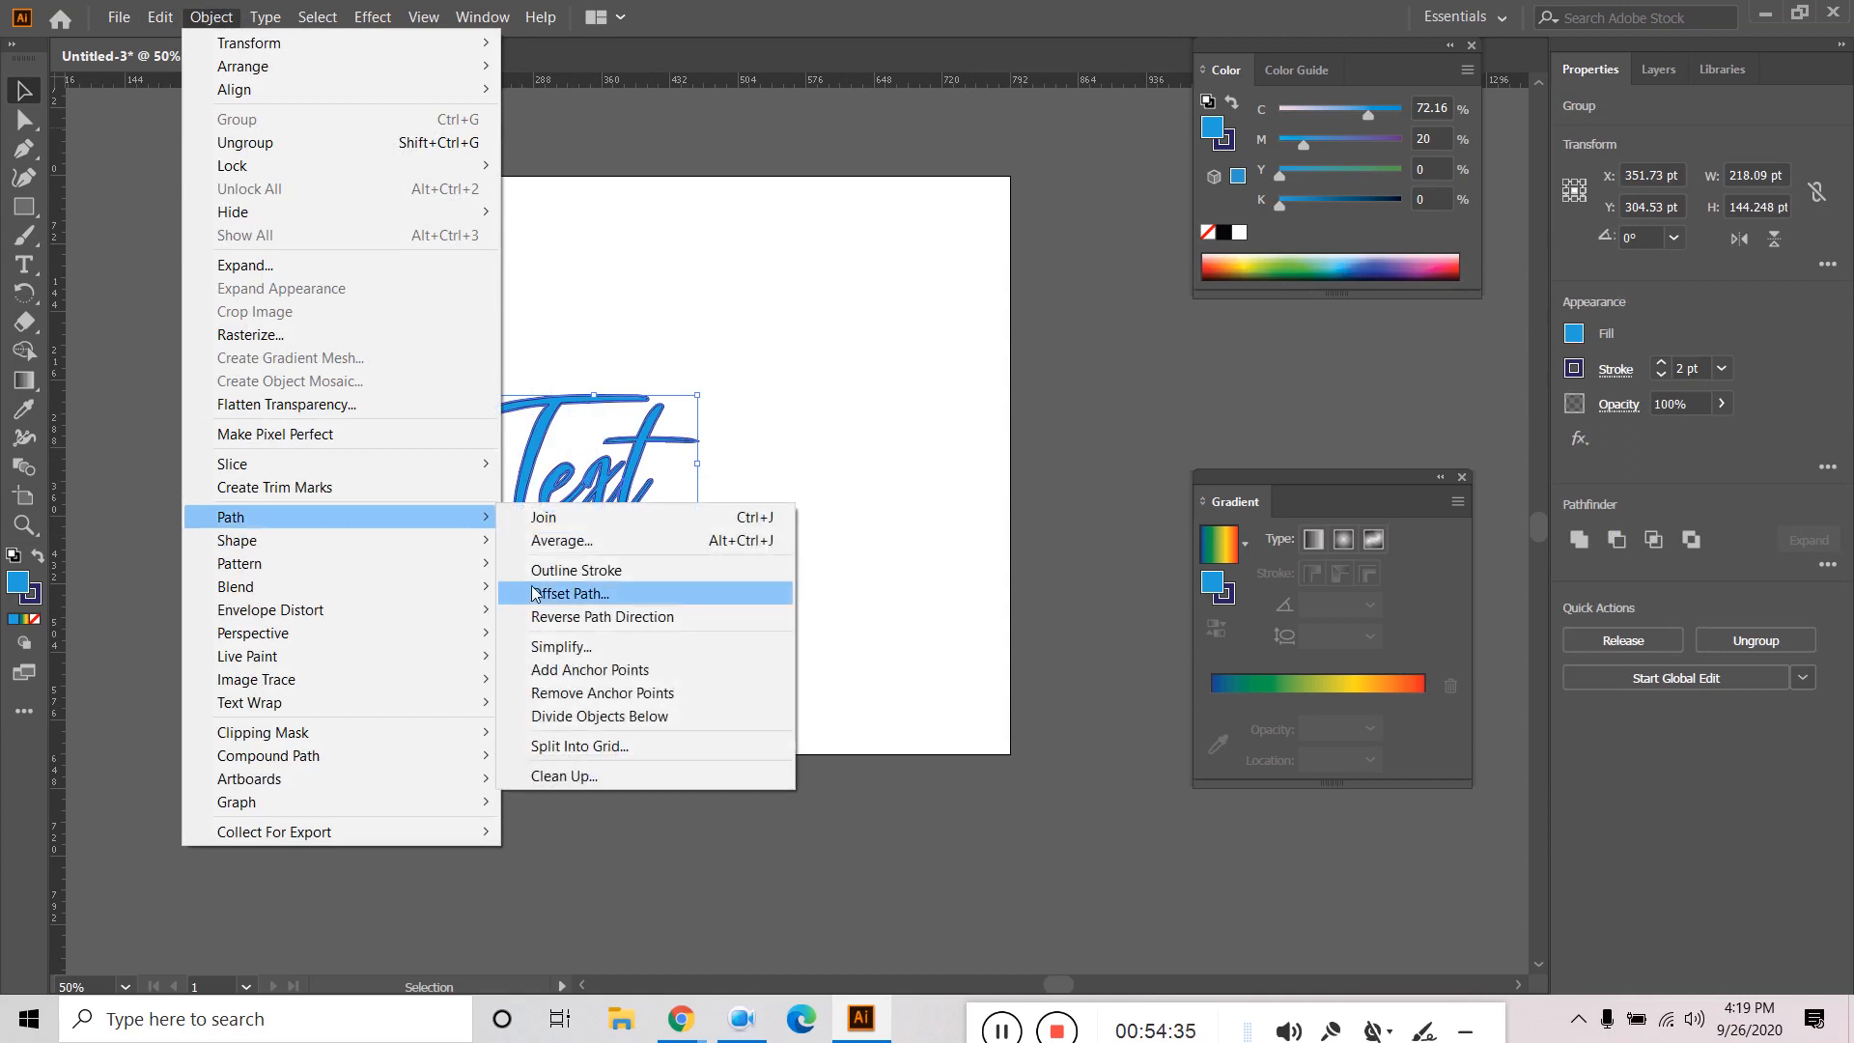
{"action": "left_click", "coordinate": [621, 603]}
{"action": "left_click", "coordinate": [788, 571]}
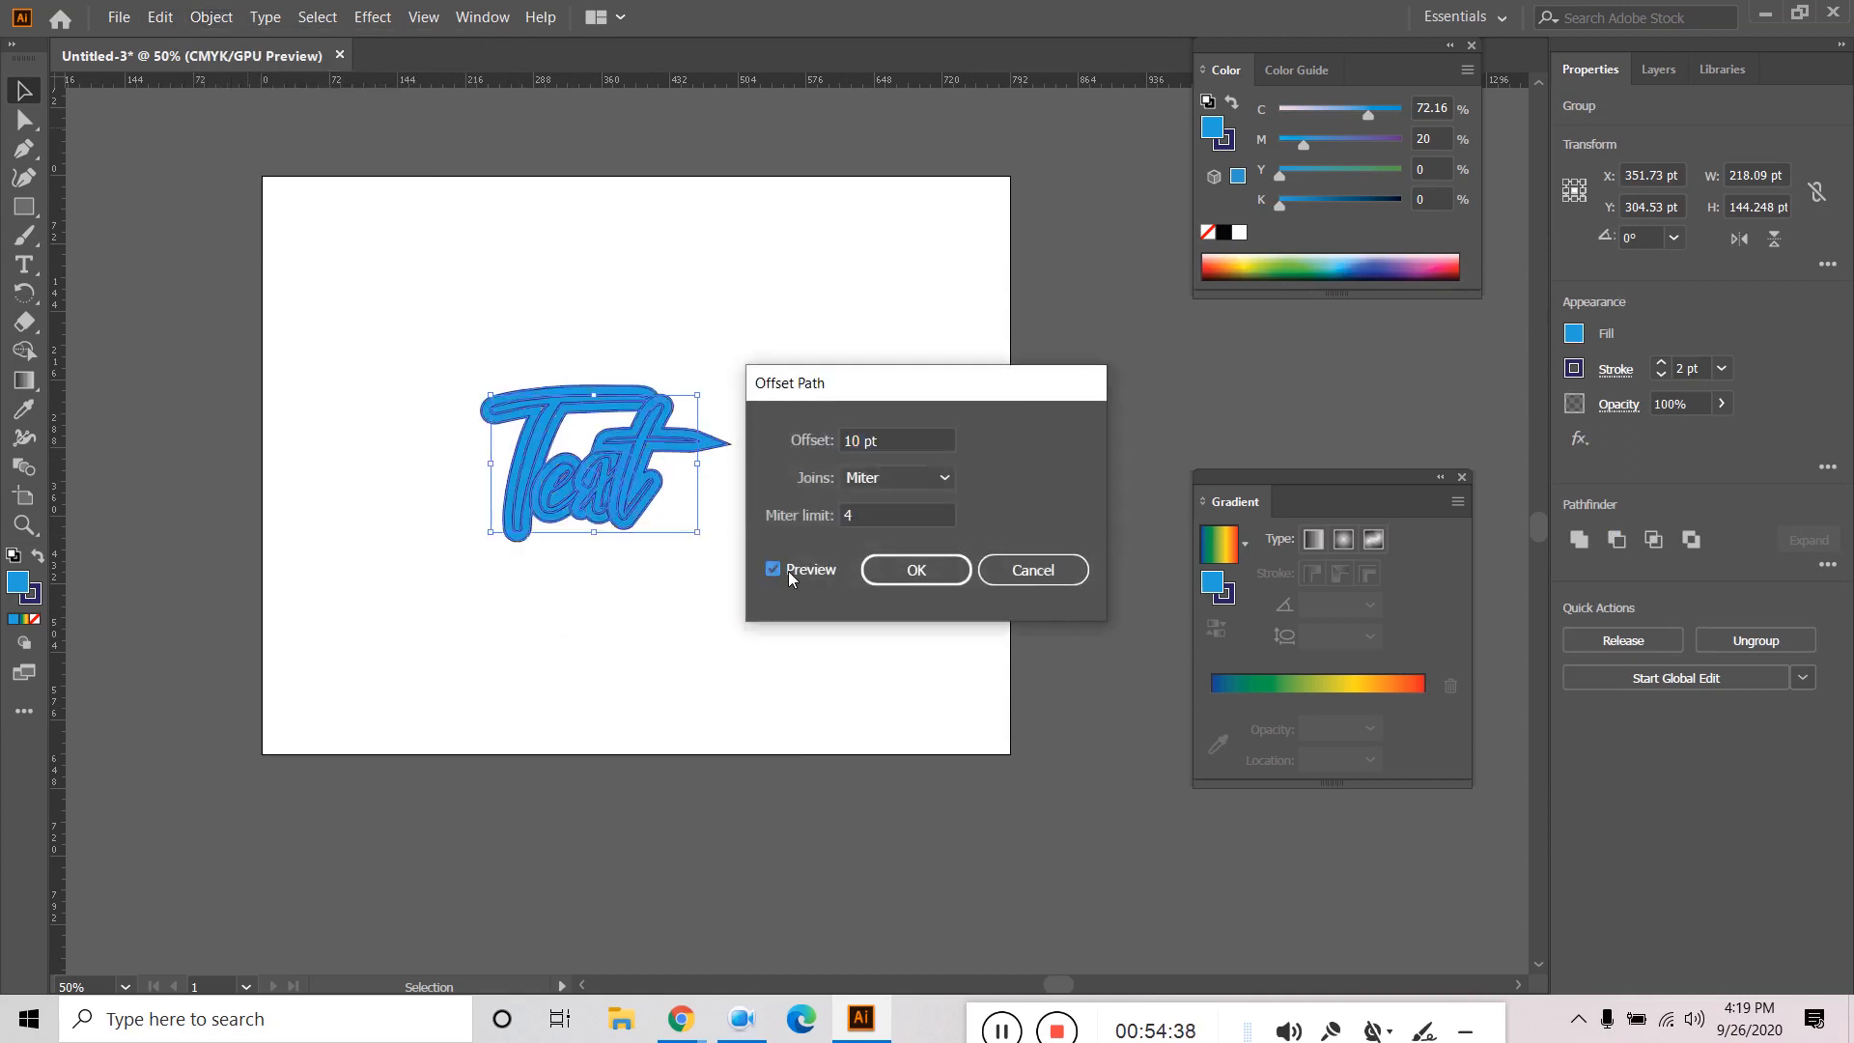
{"action": "left_click", "coordinate": [1050, 582]}
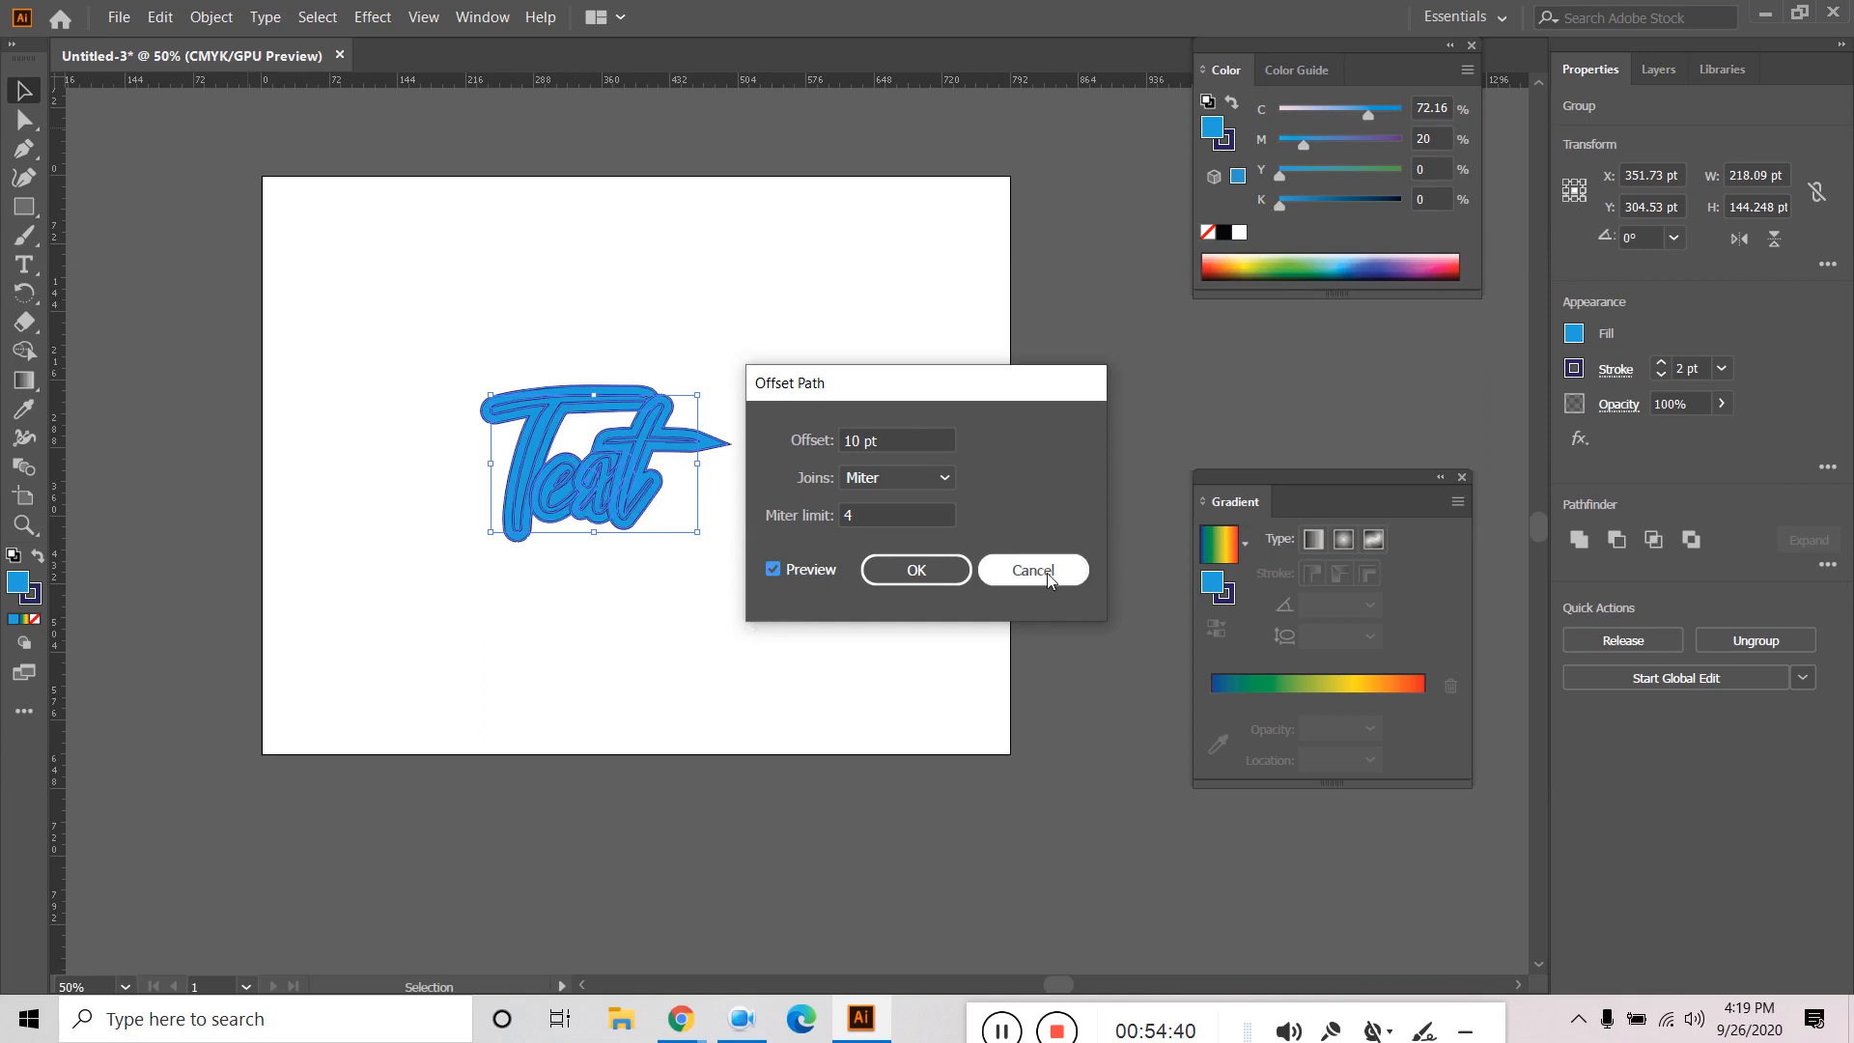
{"action": "left_click", "coordinate": [853, 449]}
Select the whole expanded text group, ungroup its letters, and deselect them.
{"action": "left_click_drag", "start_coordinate": [756, 391], "coordinate": [501, 594]}
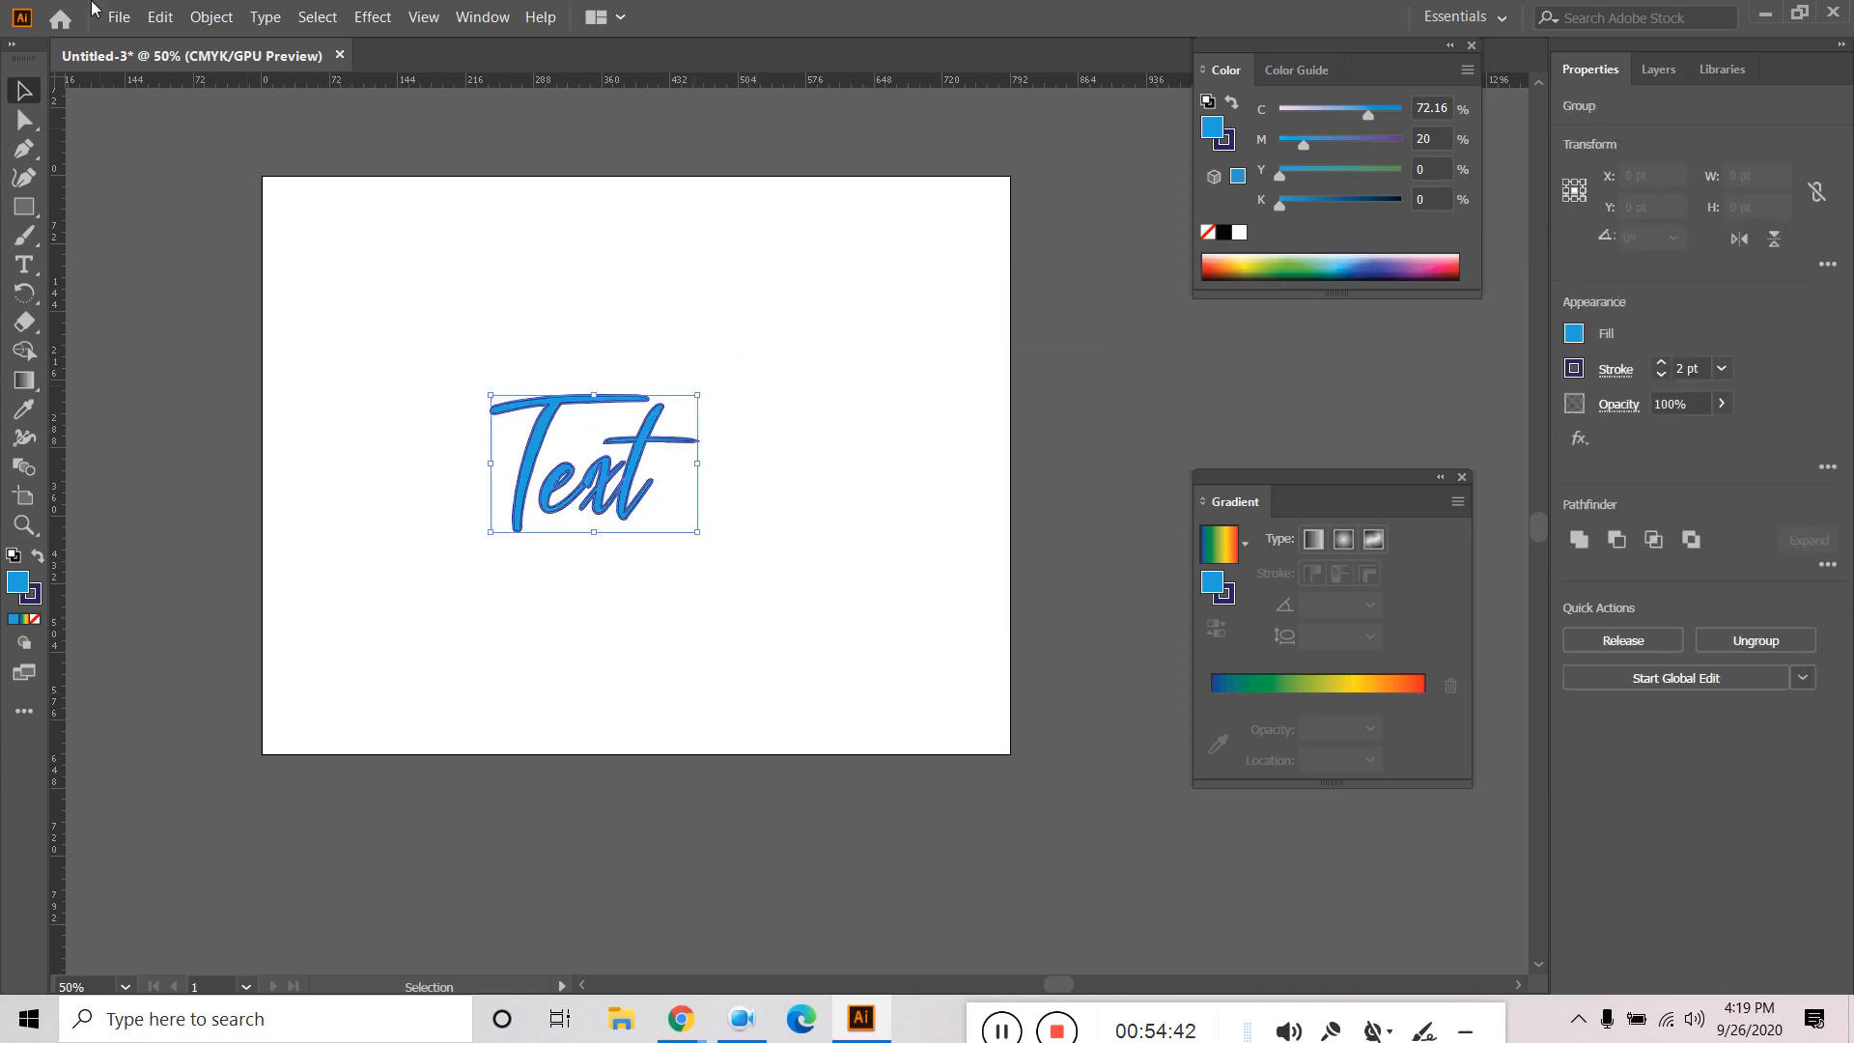
{"action": "left_click", "coordinate": [212, 17]}
{"action": "left_click", "coordinate": [274, 142]}
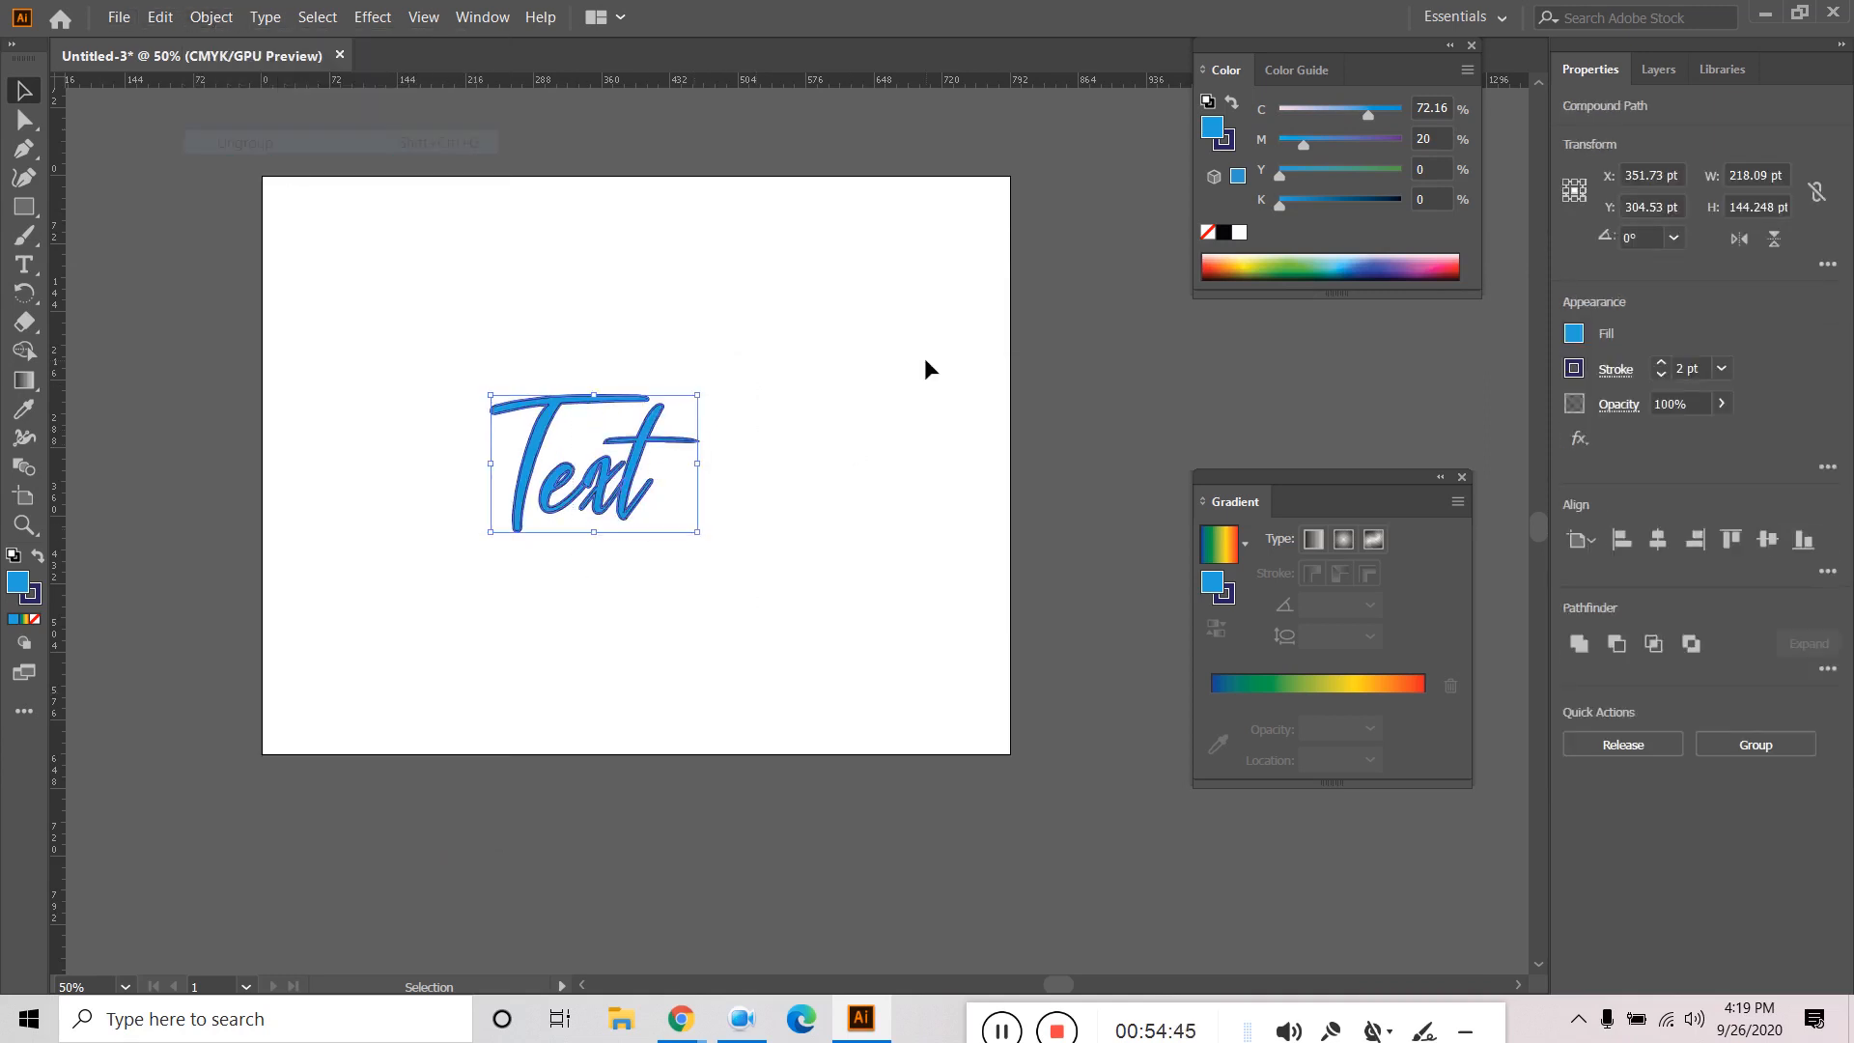
{"action": "left_click", "coordinate": [753, 430]}
Select all the ungrouped letters and convert their strokes to shapes with Outline Stroke.
{"action": "left_click_drag", "start_coordinate": [796, 386], "coordinate": [443, 628]}
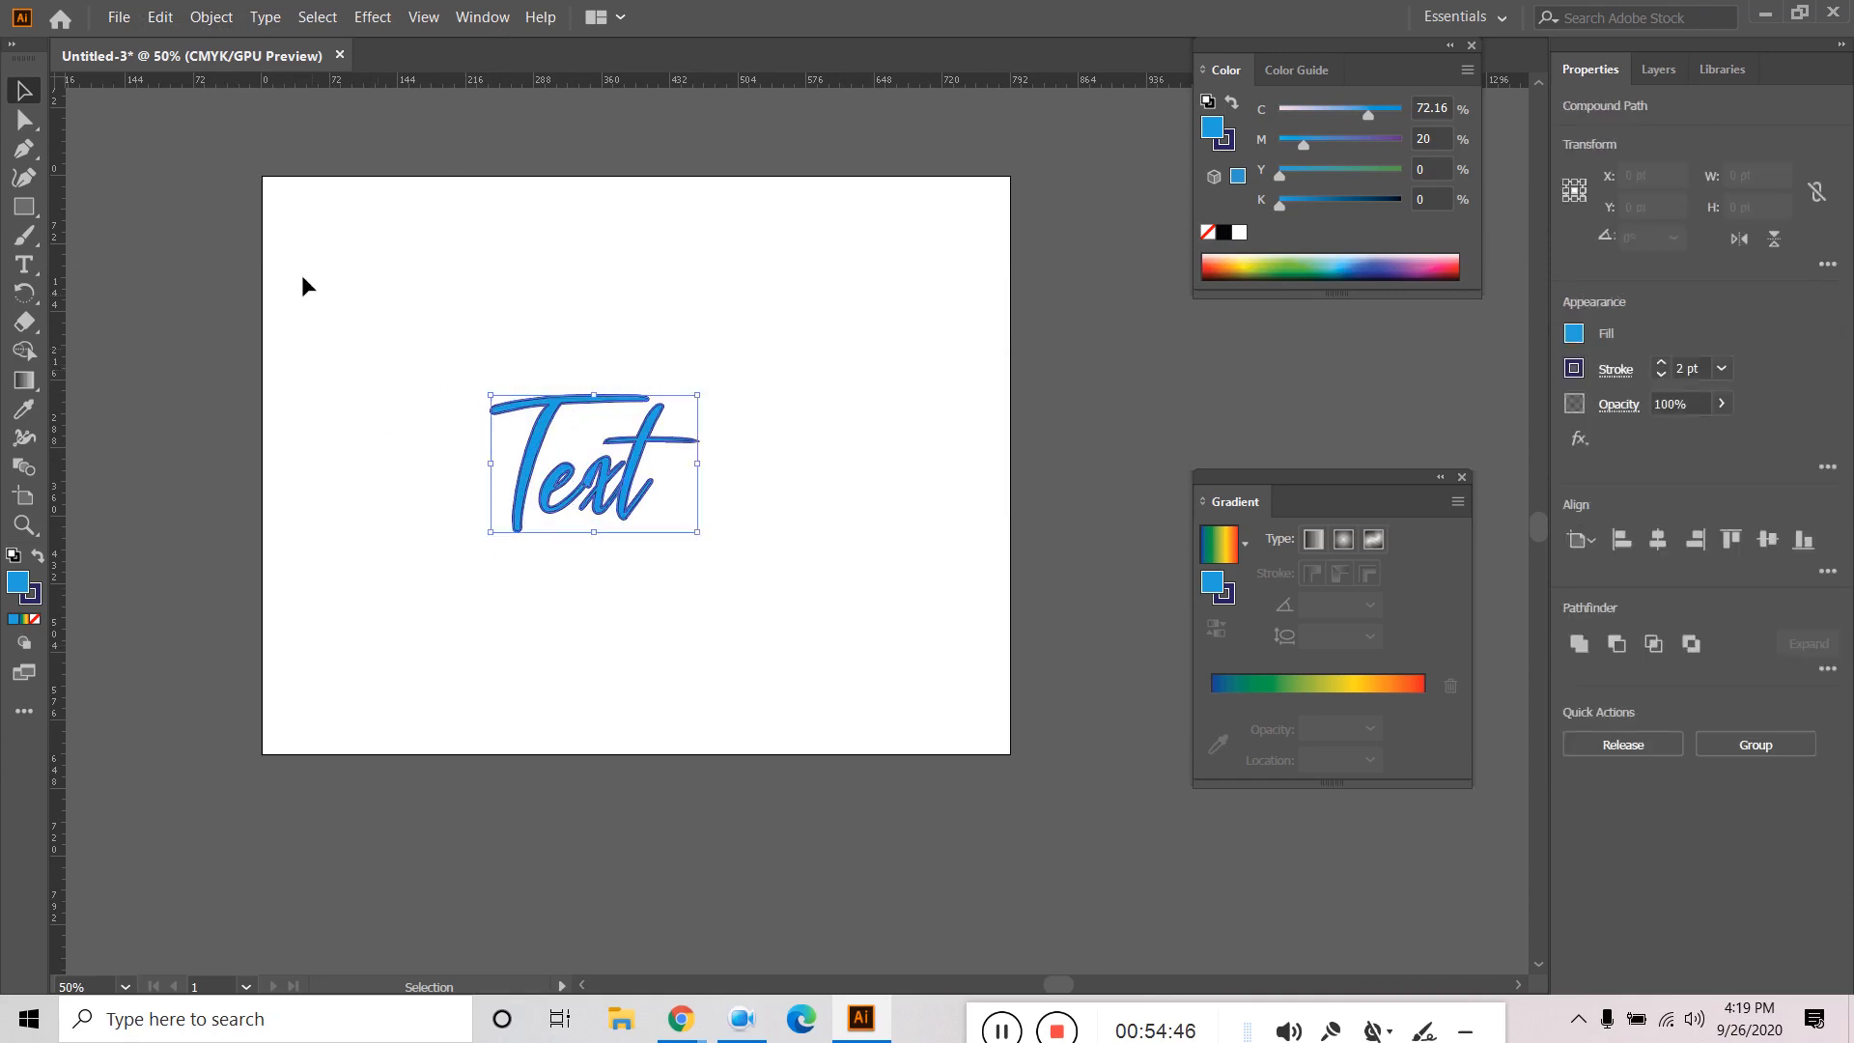
{"action": "left_click", "coordinate": [214, 18]}
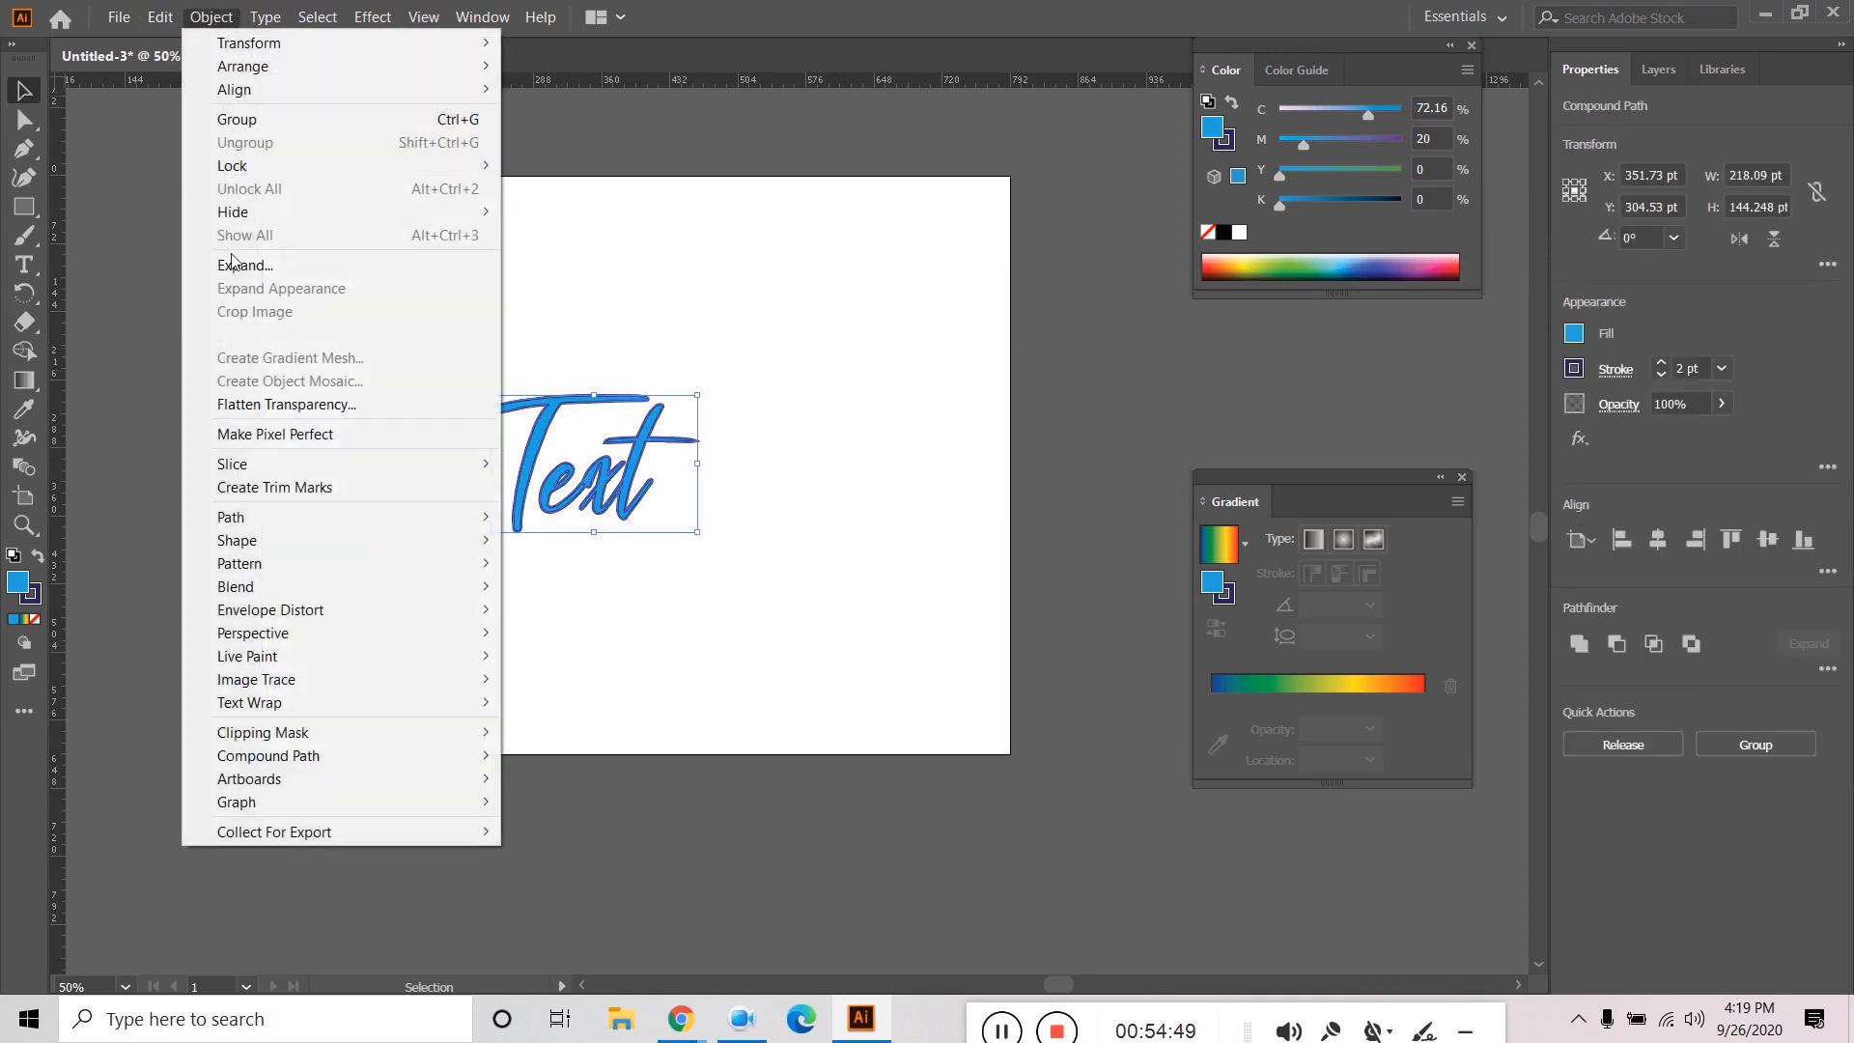
{"action": "mouse_move", "coordinate": [285, 521]}
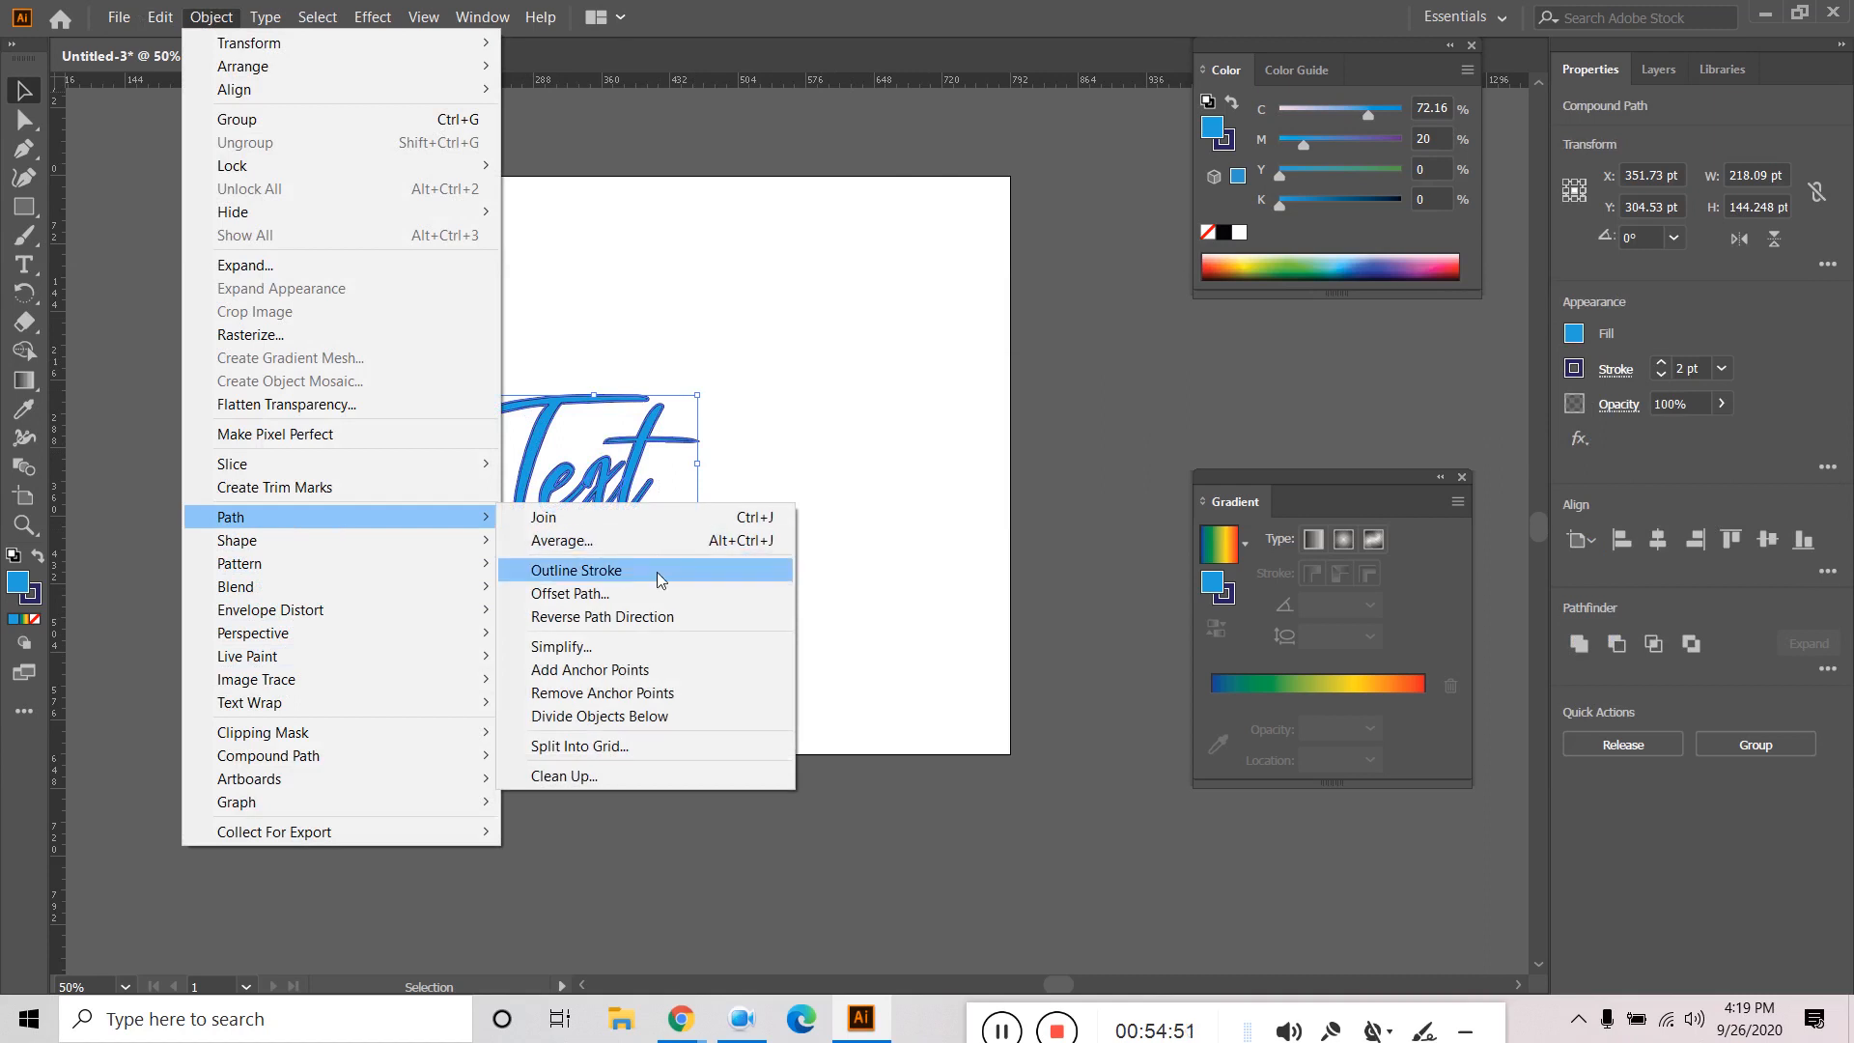
{"action": "left_click", "coordinate": [622, 576]}
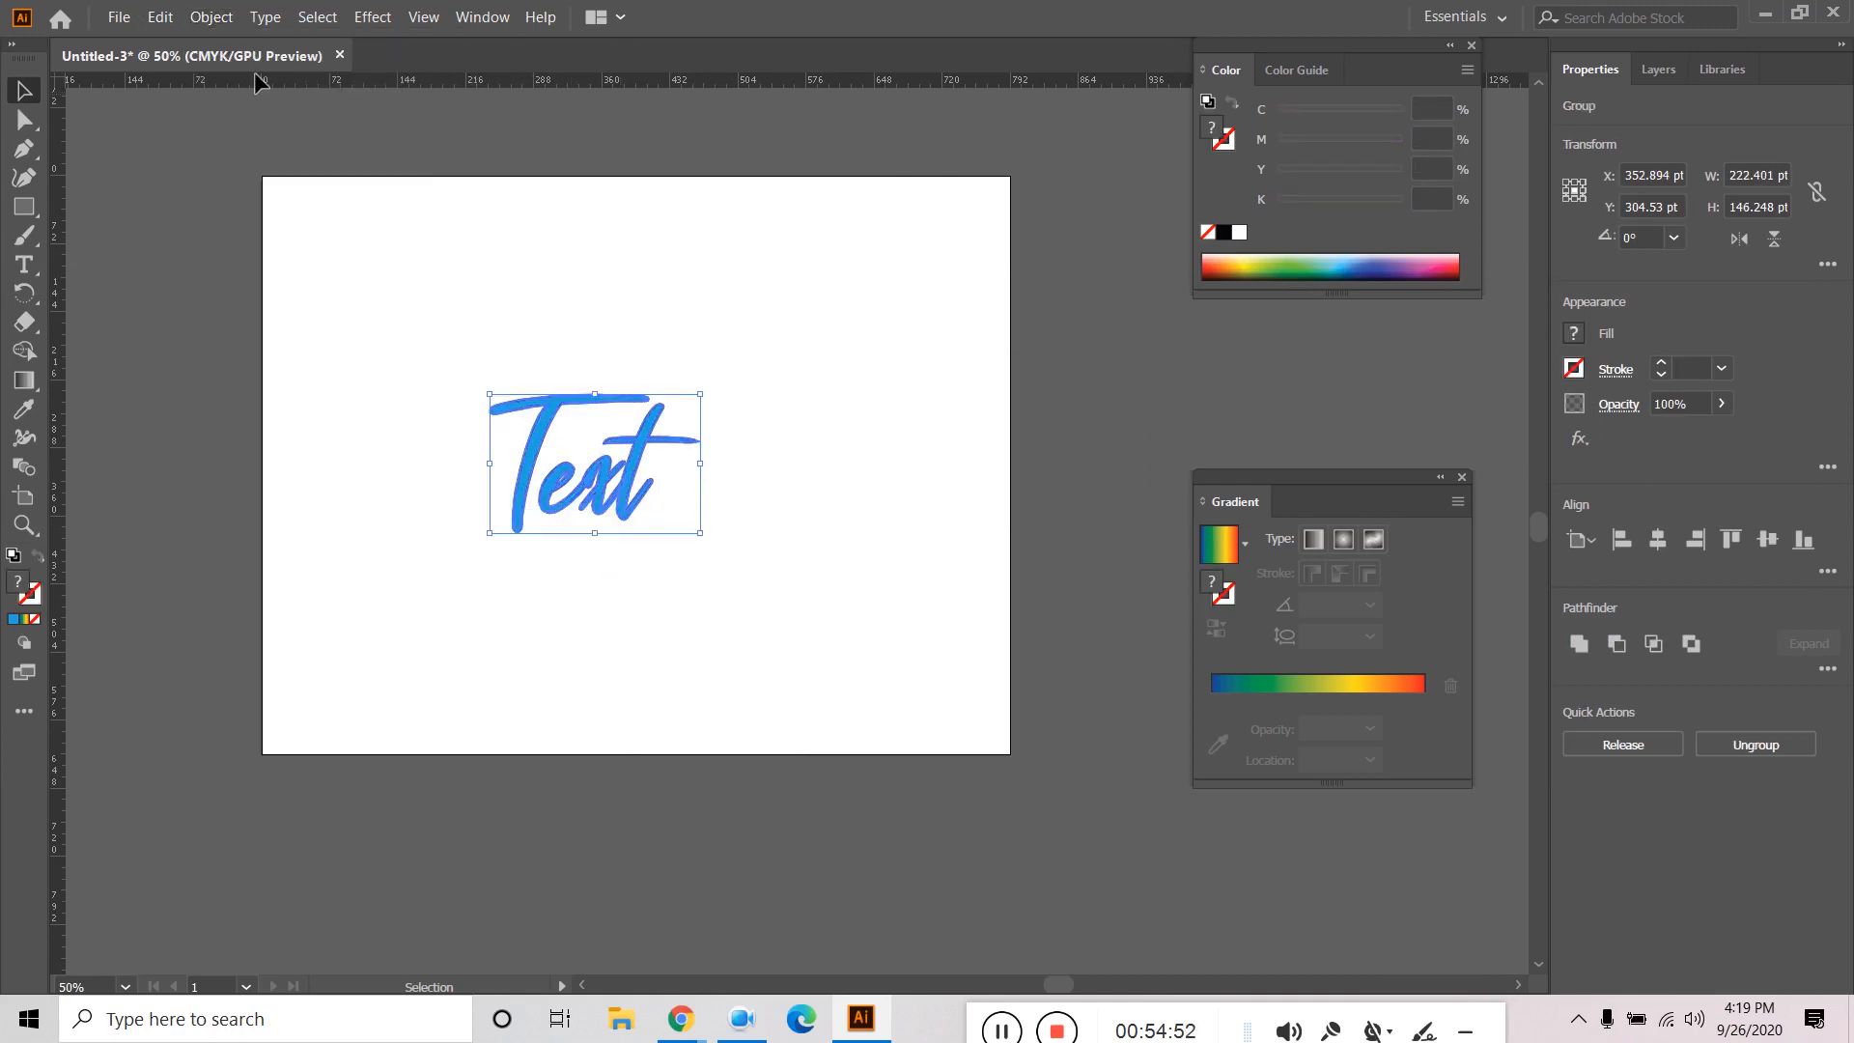
Offset the outlined letters' paths by 5 pt with Miter joins and a miter limit of 0, previewing the result, and deselect them.
{"action": "left_click", "coordinate": [212, 16]}
{"action": "mouse_move", "coordinate": [286, 519]}
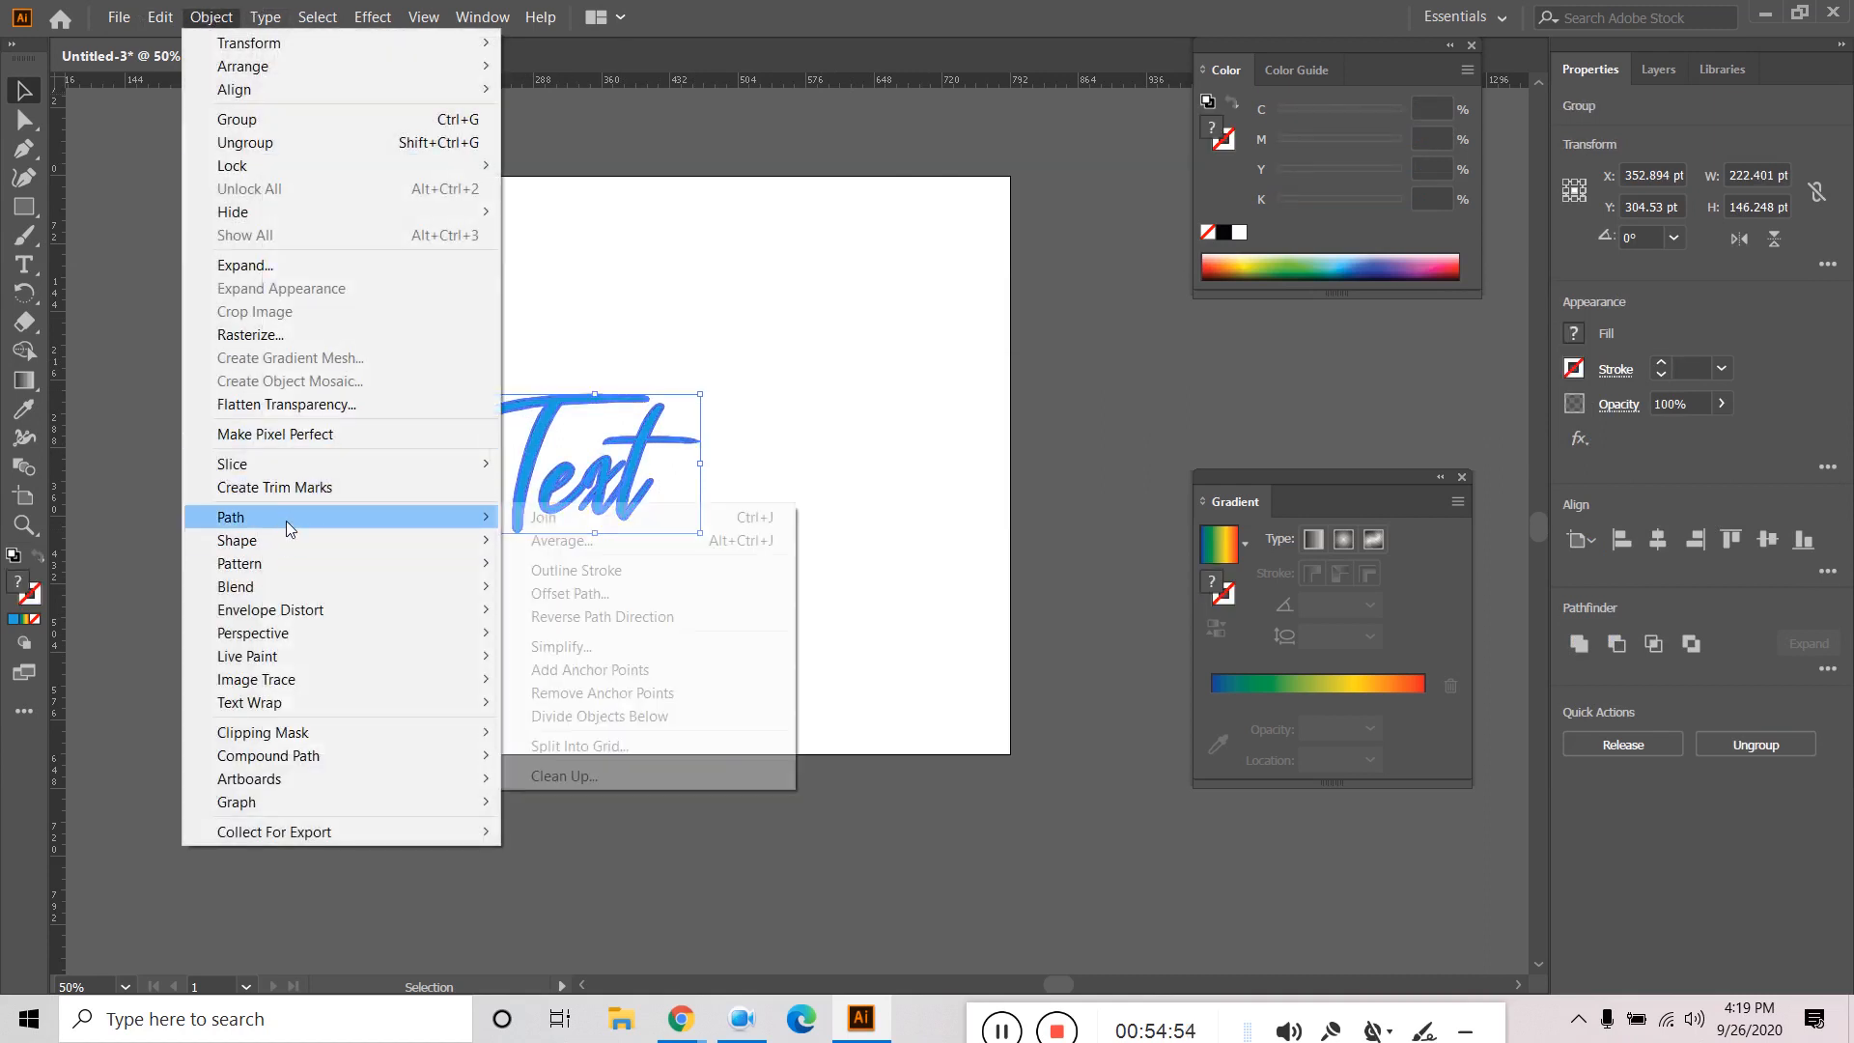
{"action": "left_click", "coordinate": [614, 593]}
{"action": "left_click", "coordinate": [773, 570]}
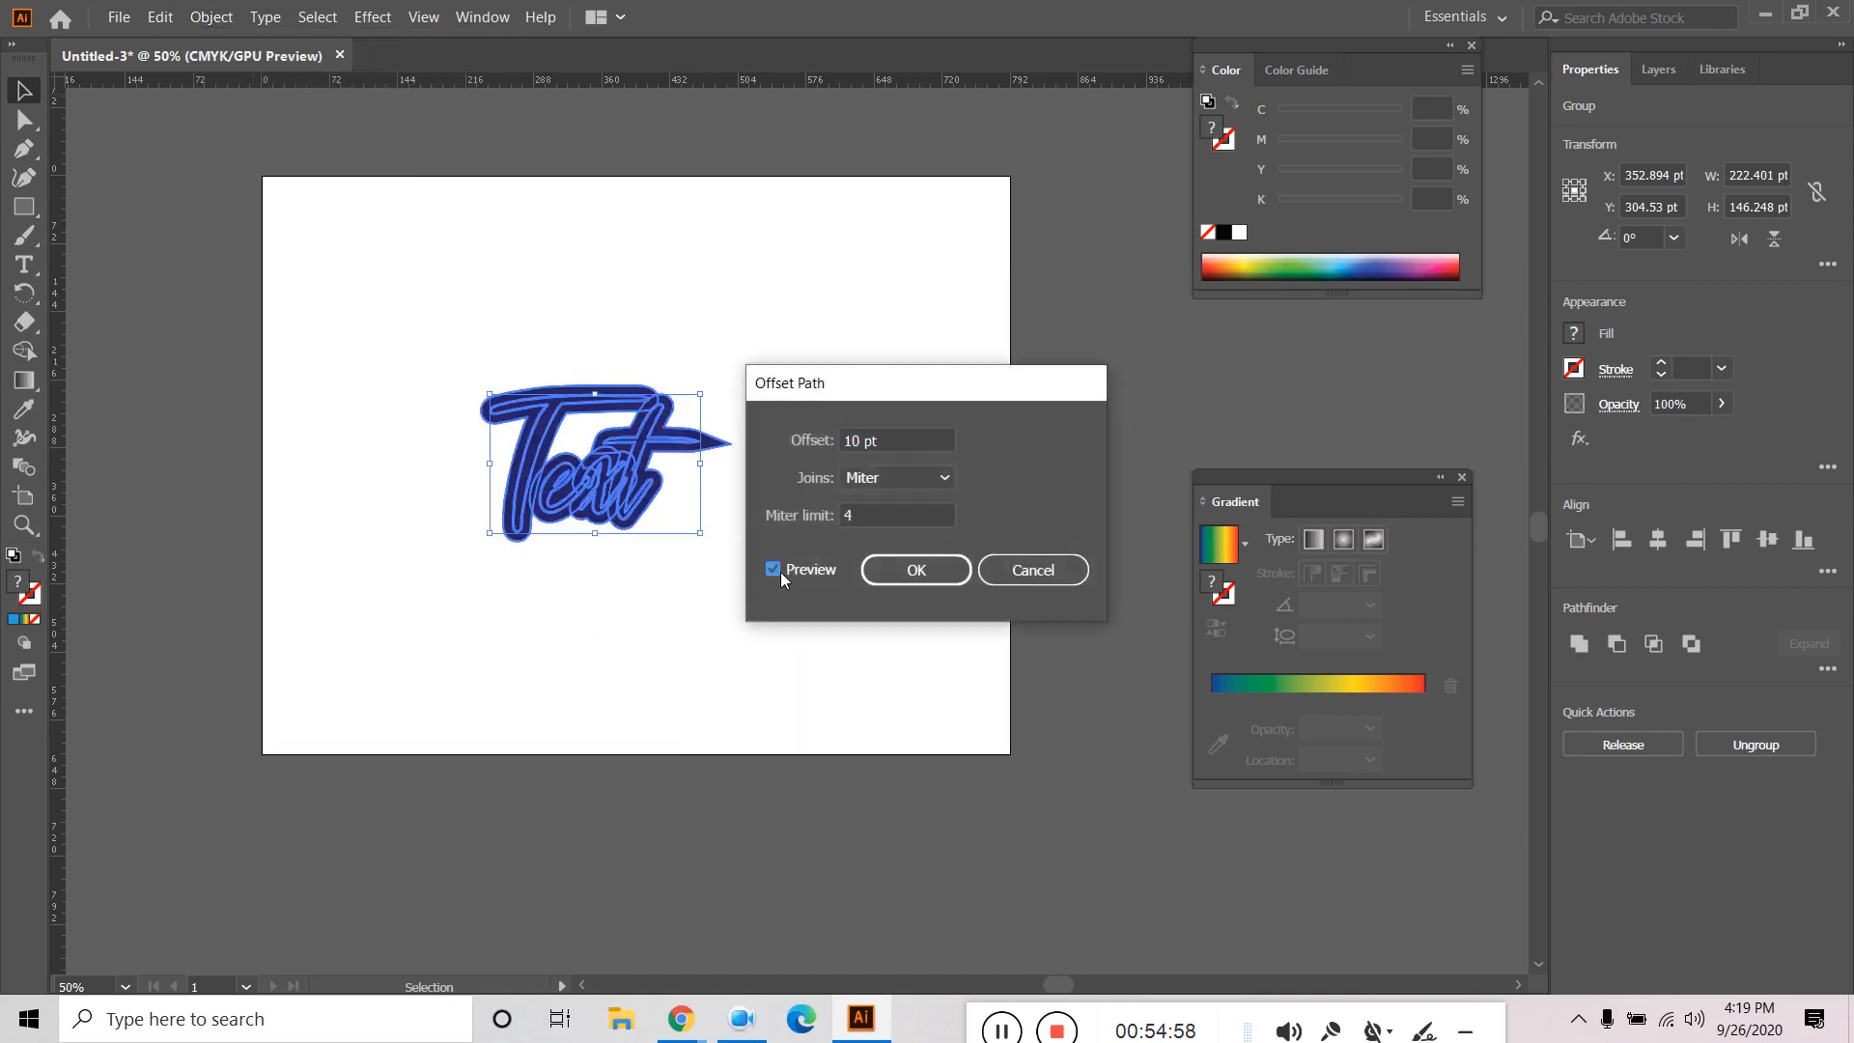
{"action": "left_click", "coordinate": [911, 441]}
{"action": "type", "text": "5"}
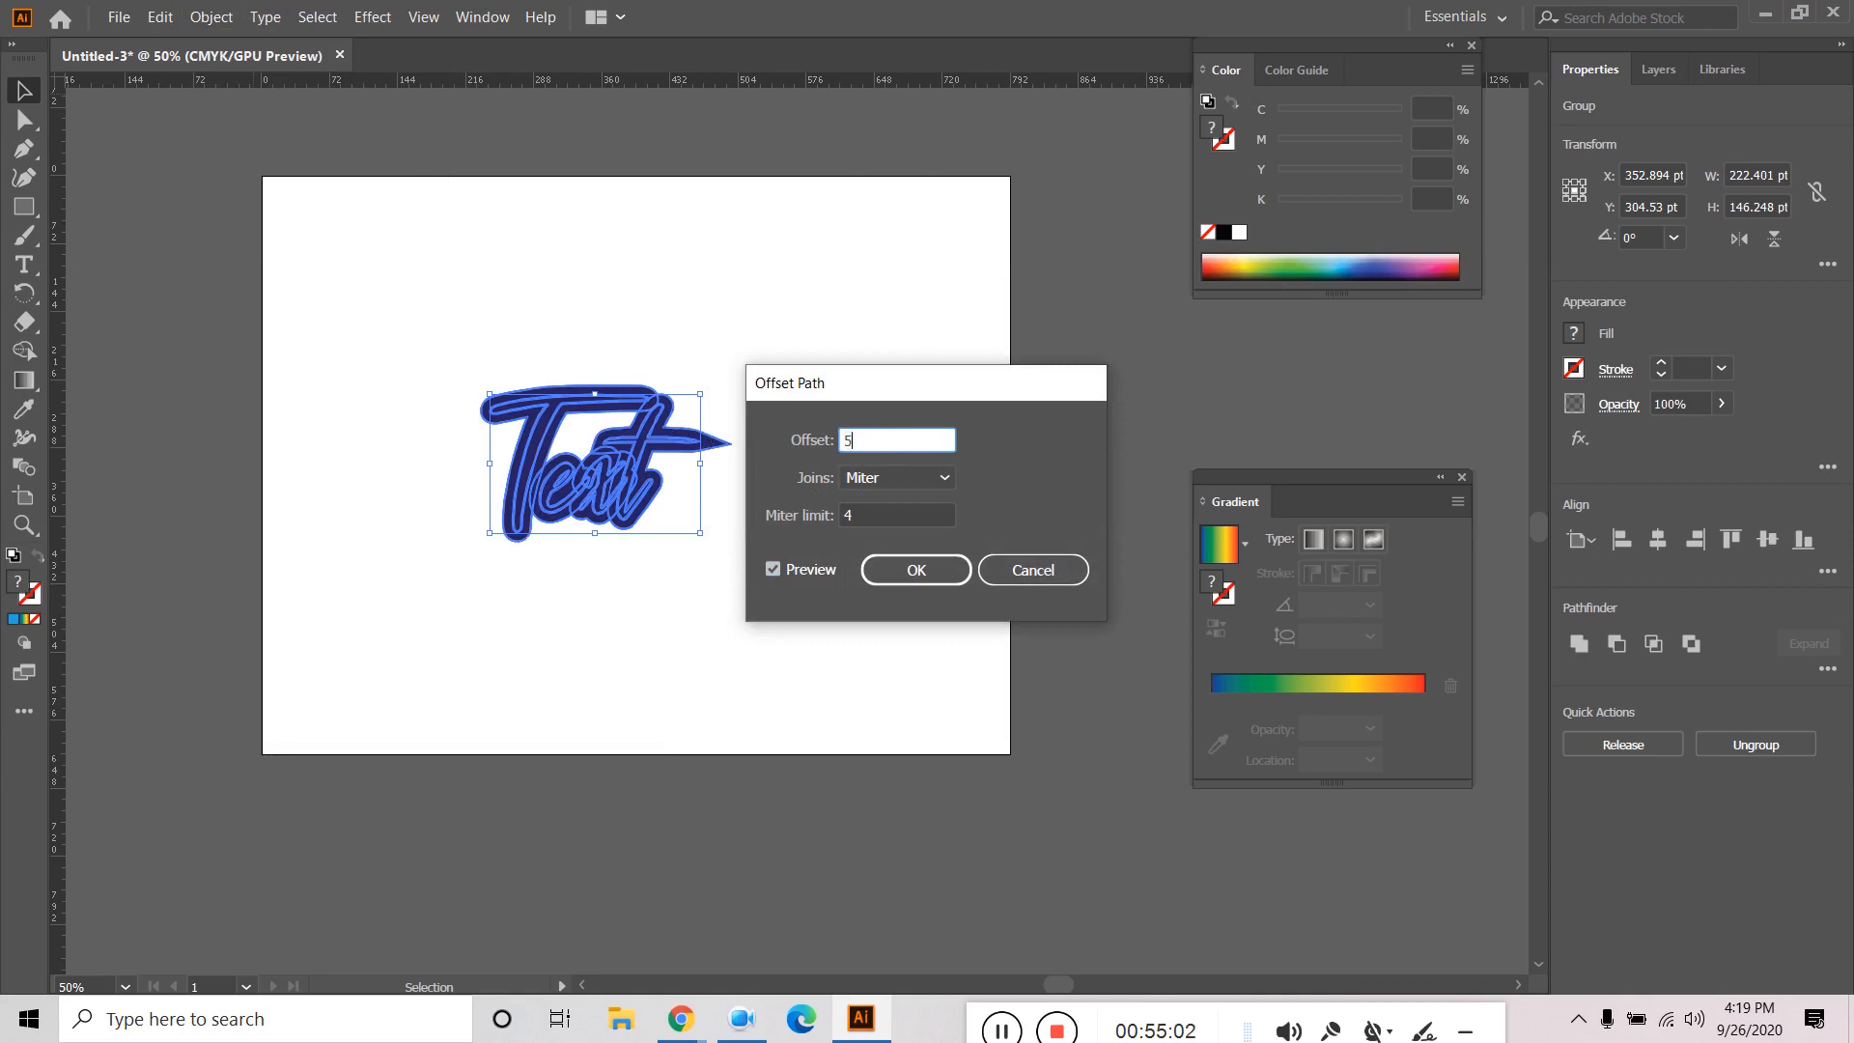
{"action": "key", "text": "Tab"}
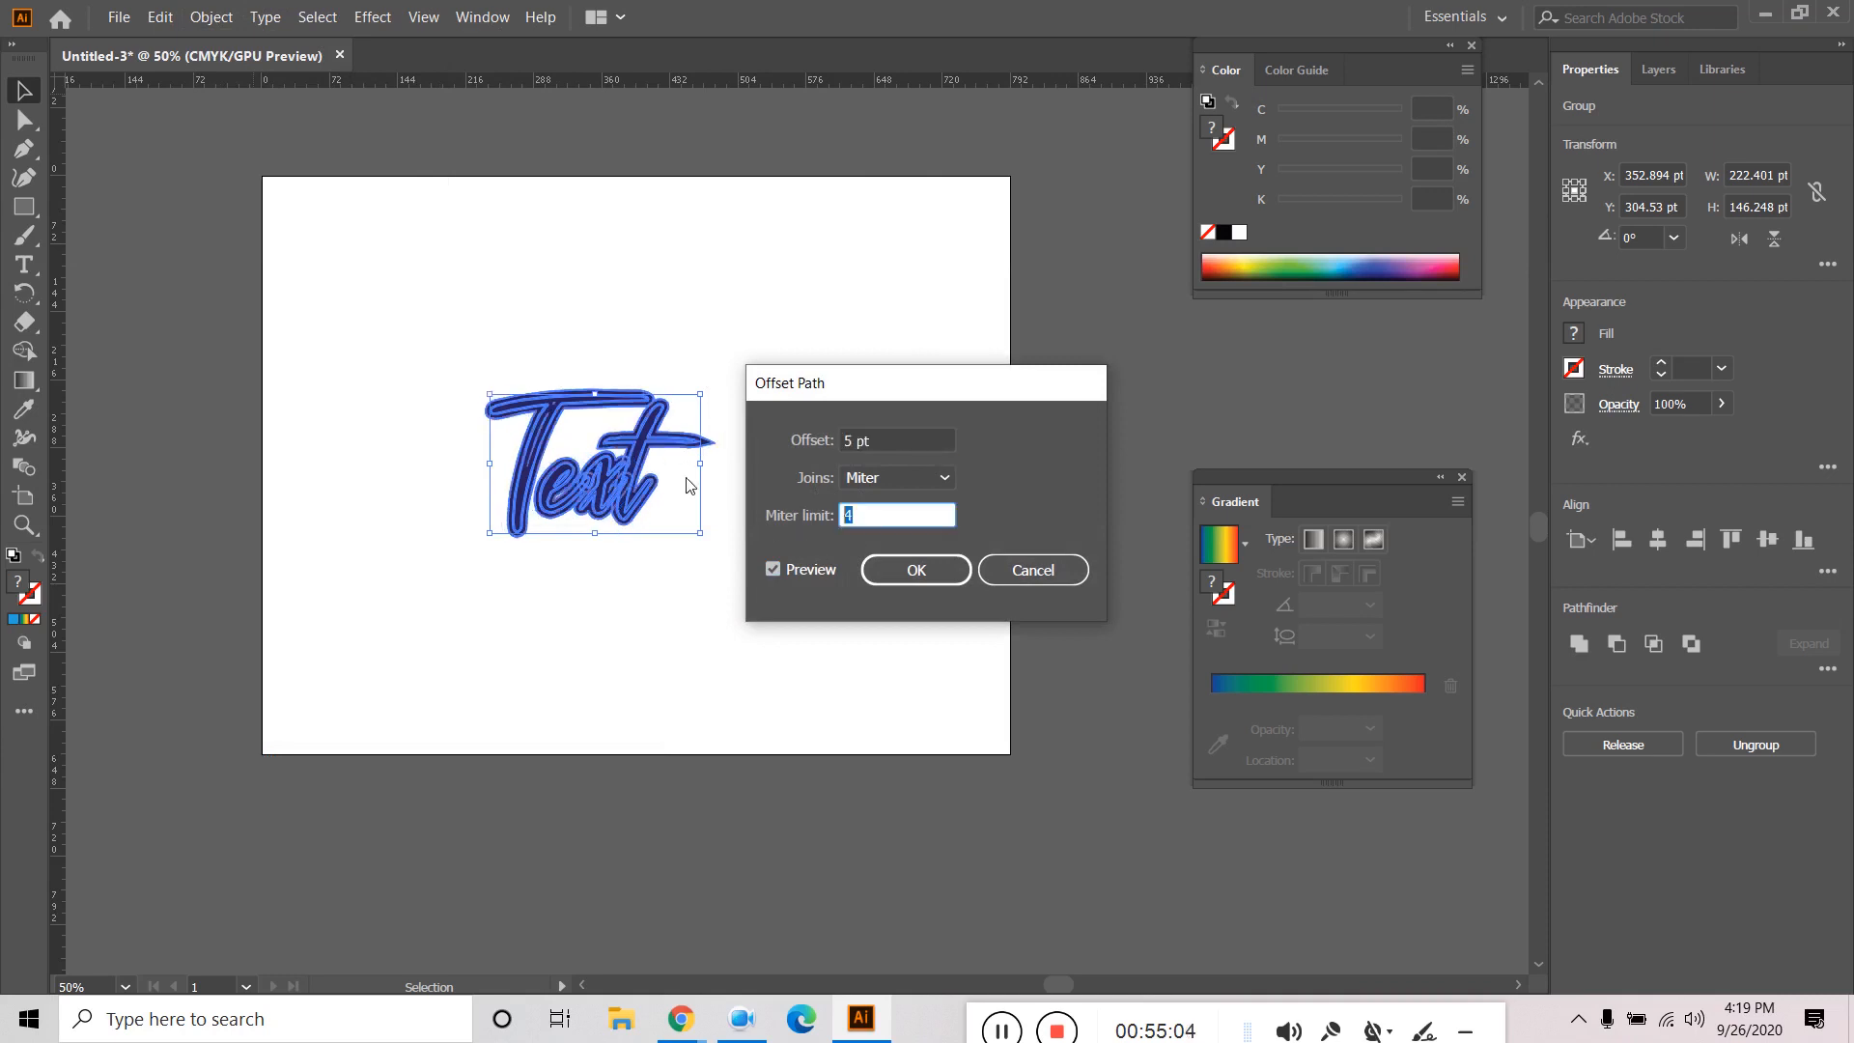
{"action": "type", "text": "0"}
{"action": "left_click", "coordinate": [778, 567]}
{"action": "left_click", "coordinate": [778, 568]}
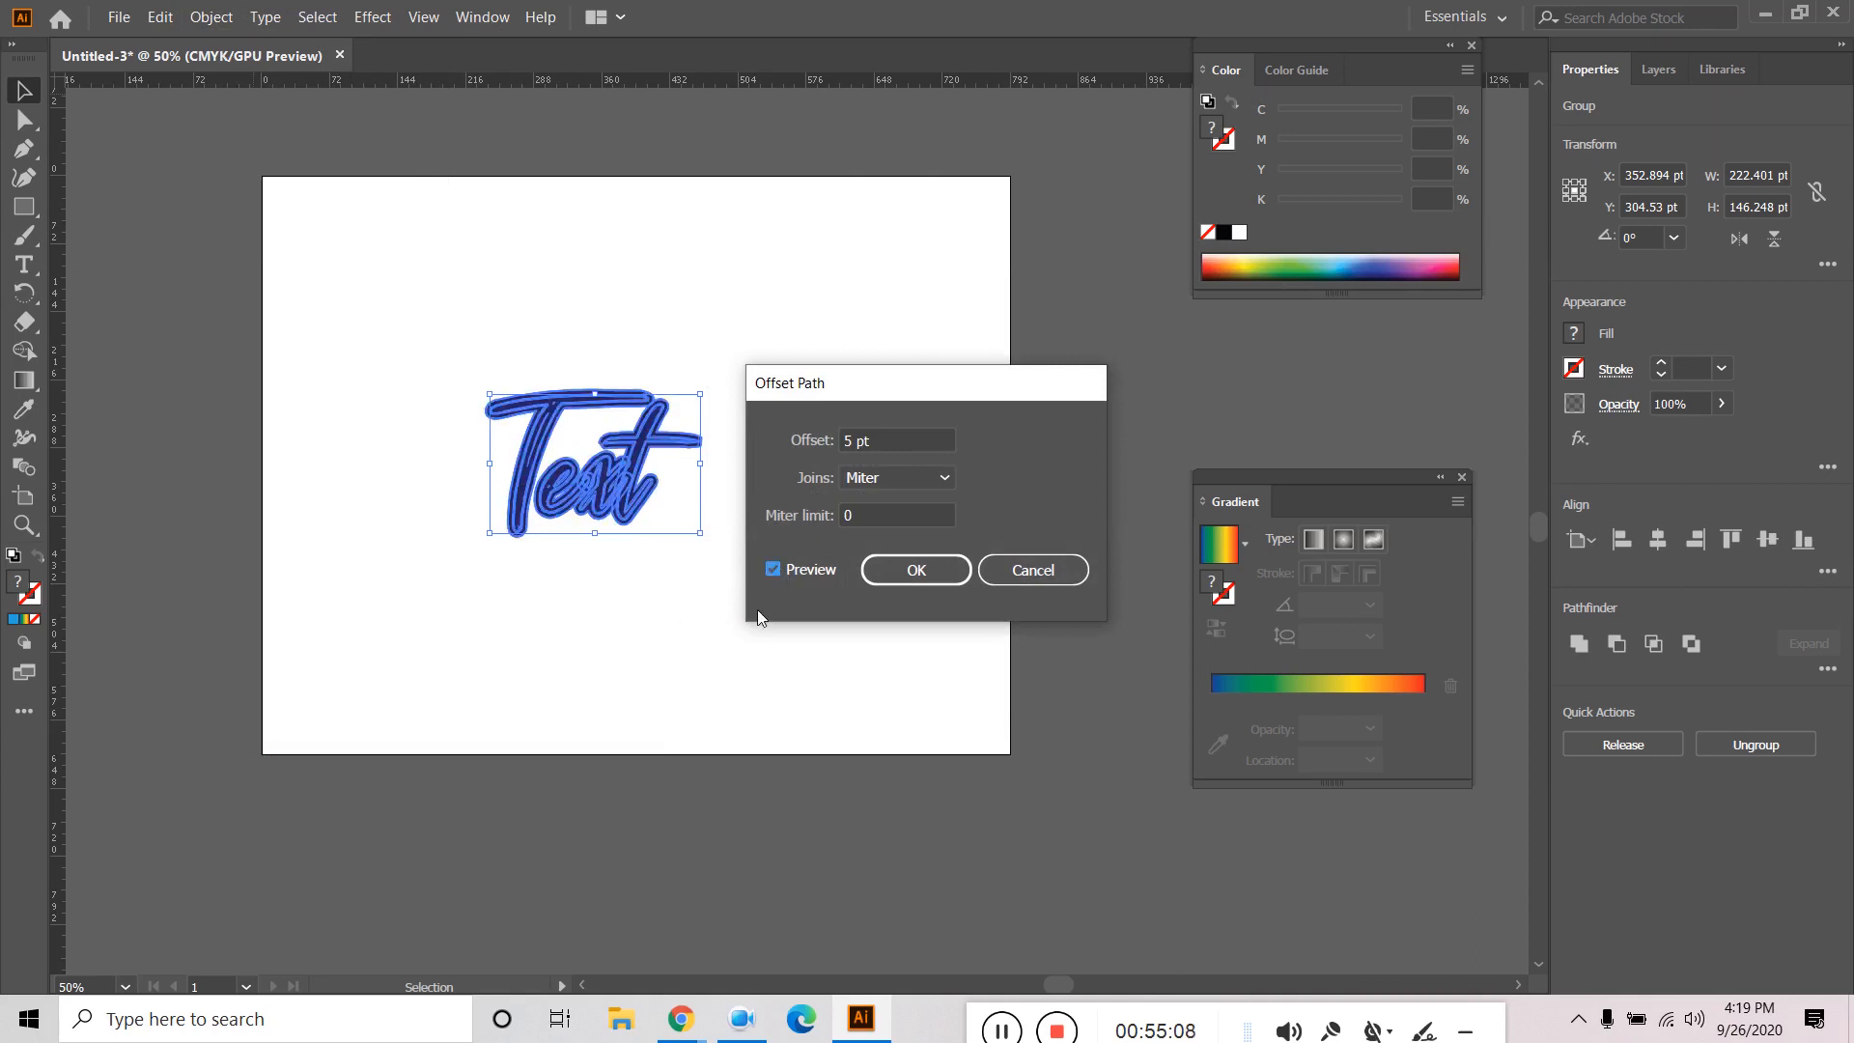
{"action": "left_click", "coordinate": [917, 571]}
{"action": "left_click", "coordinate": [690, 628]}
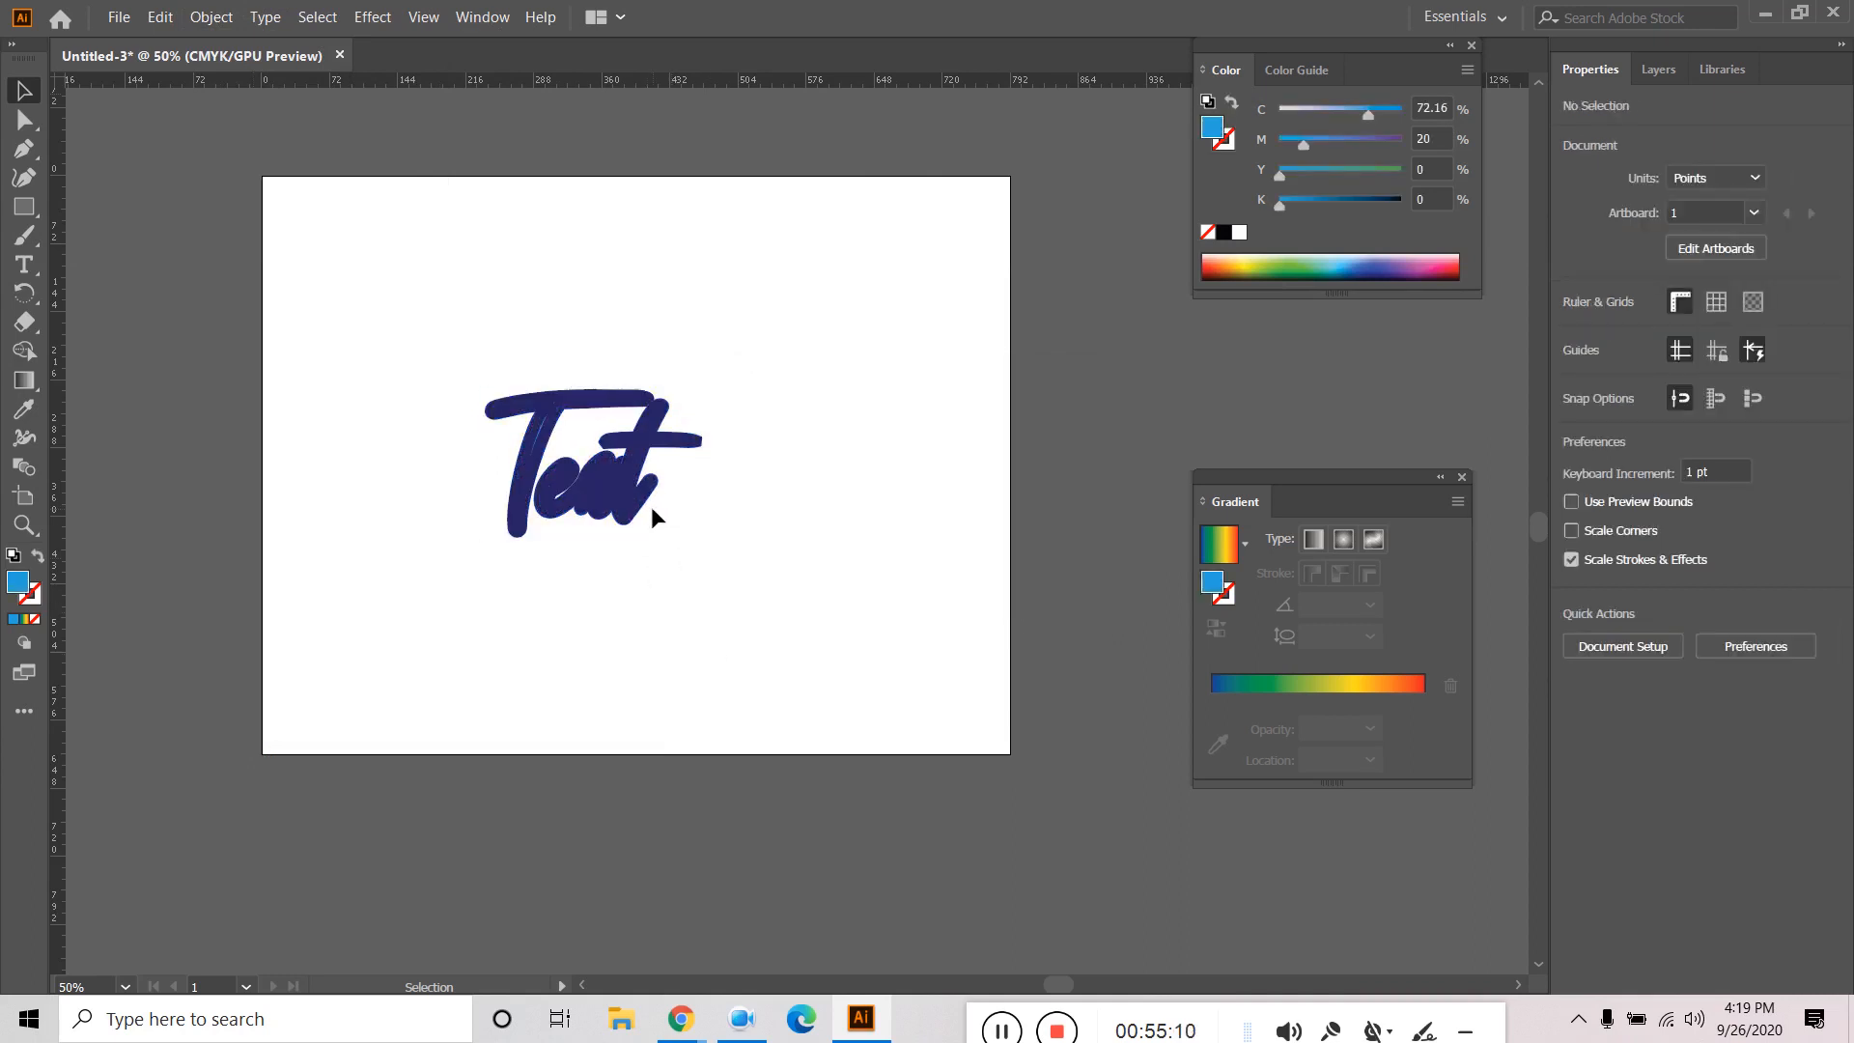
Undo the path offset, stroke outlining and ungrouping of the letters, and reselect the grouped text.
{"action": "key", "text": "ctrl+z"}
{"action": "key", "text": "ctrl+z"}
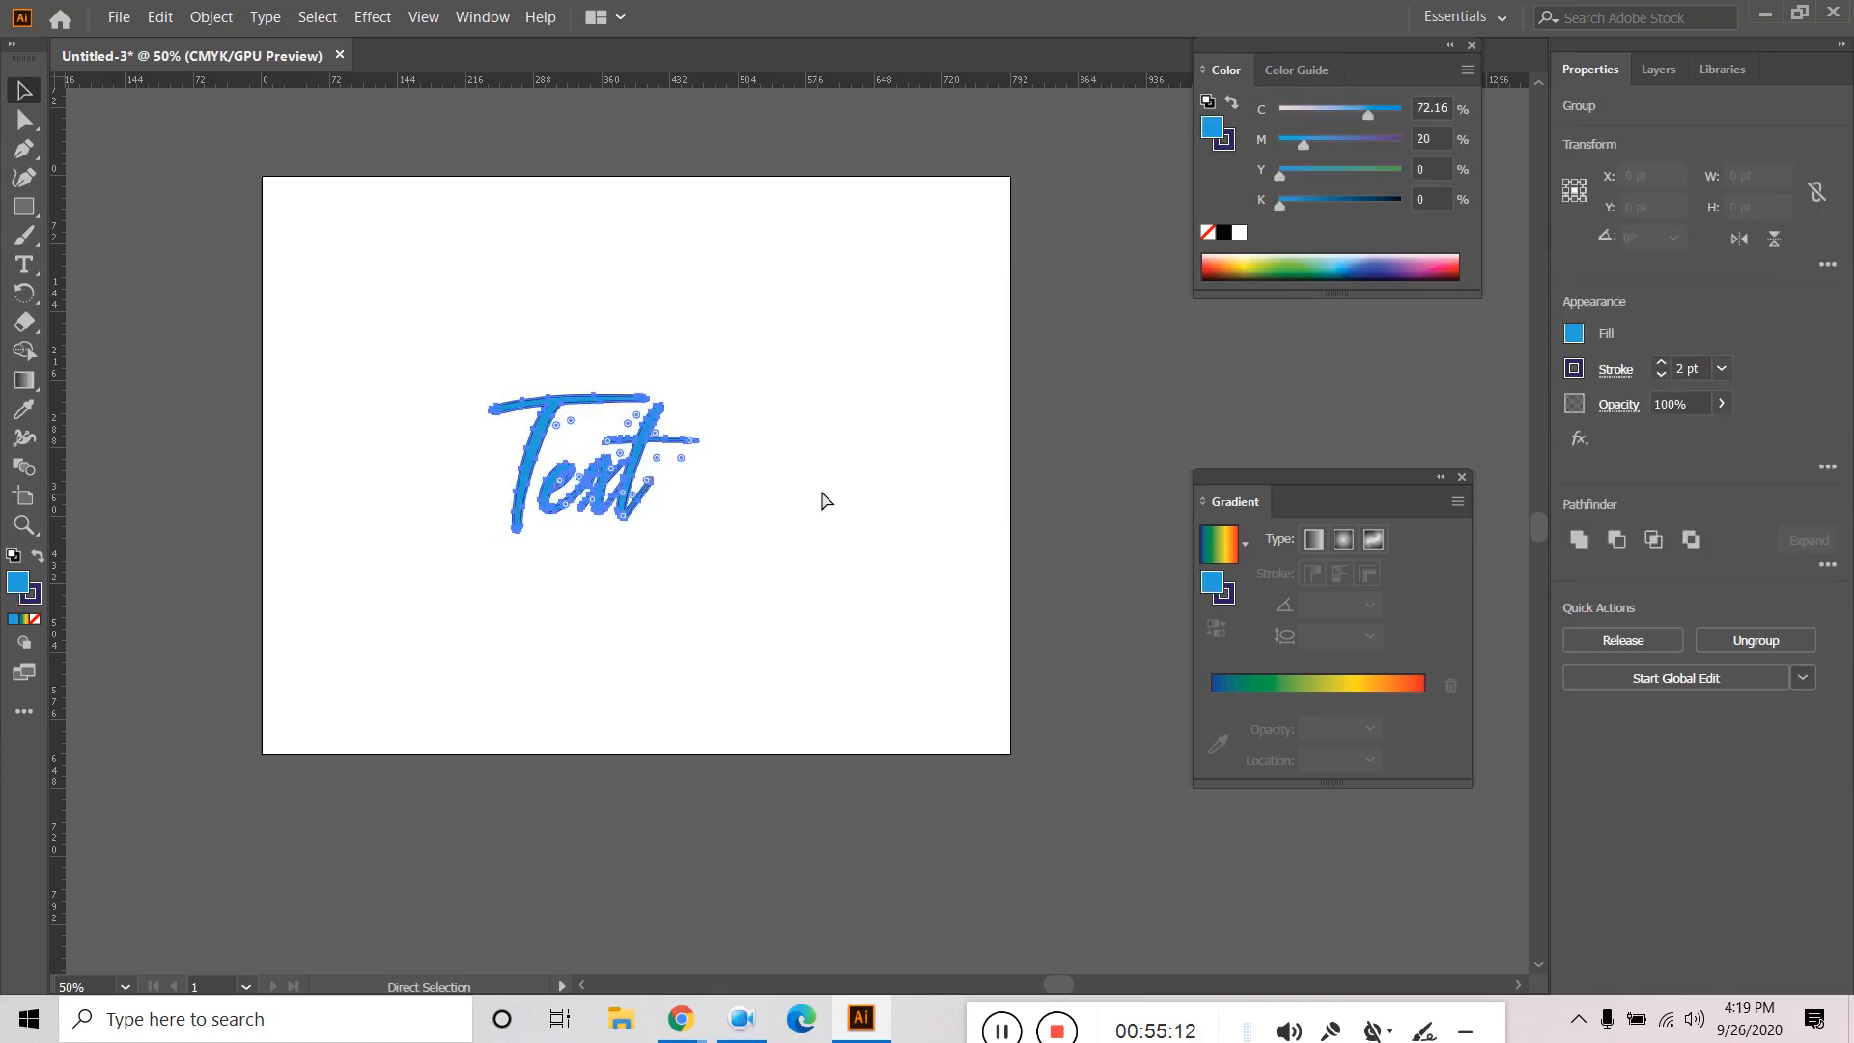
{"action": "left_click", "coordinate": [716, 514]}
{"action": "left_click", "coordinate": [665, 444]}
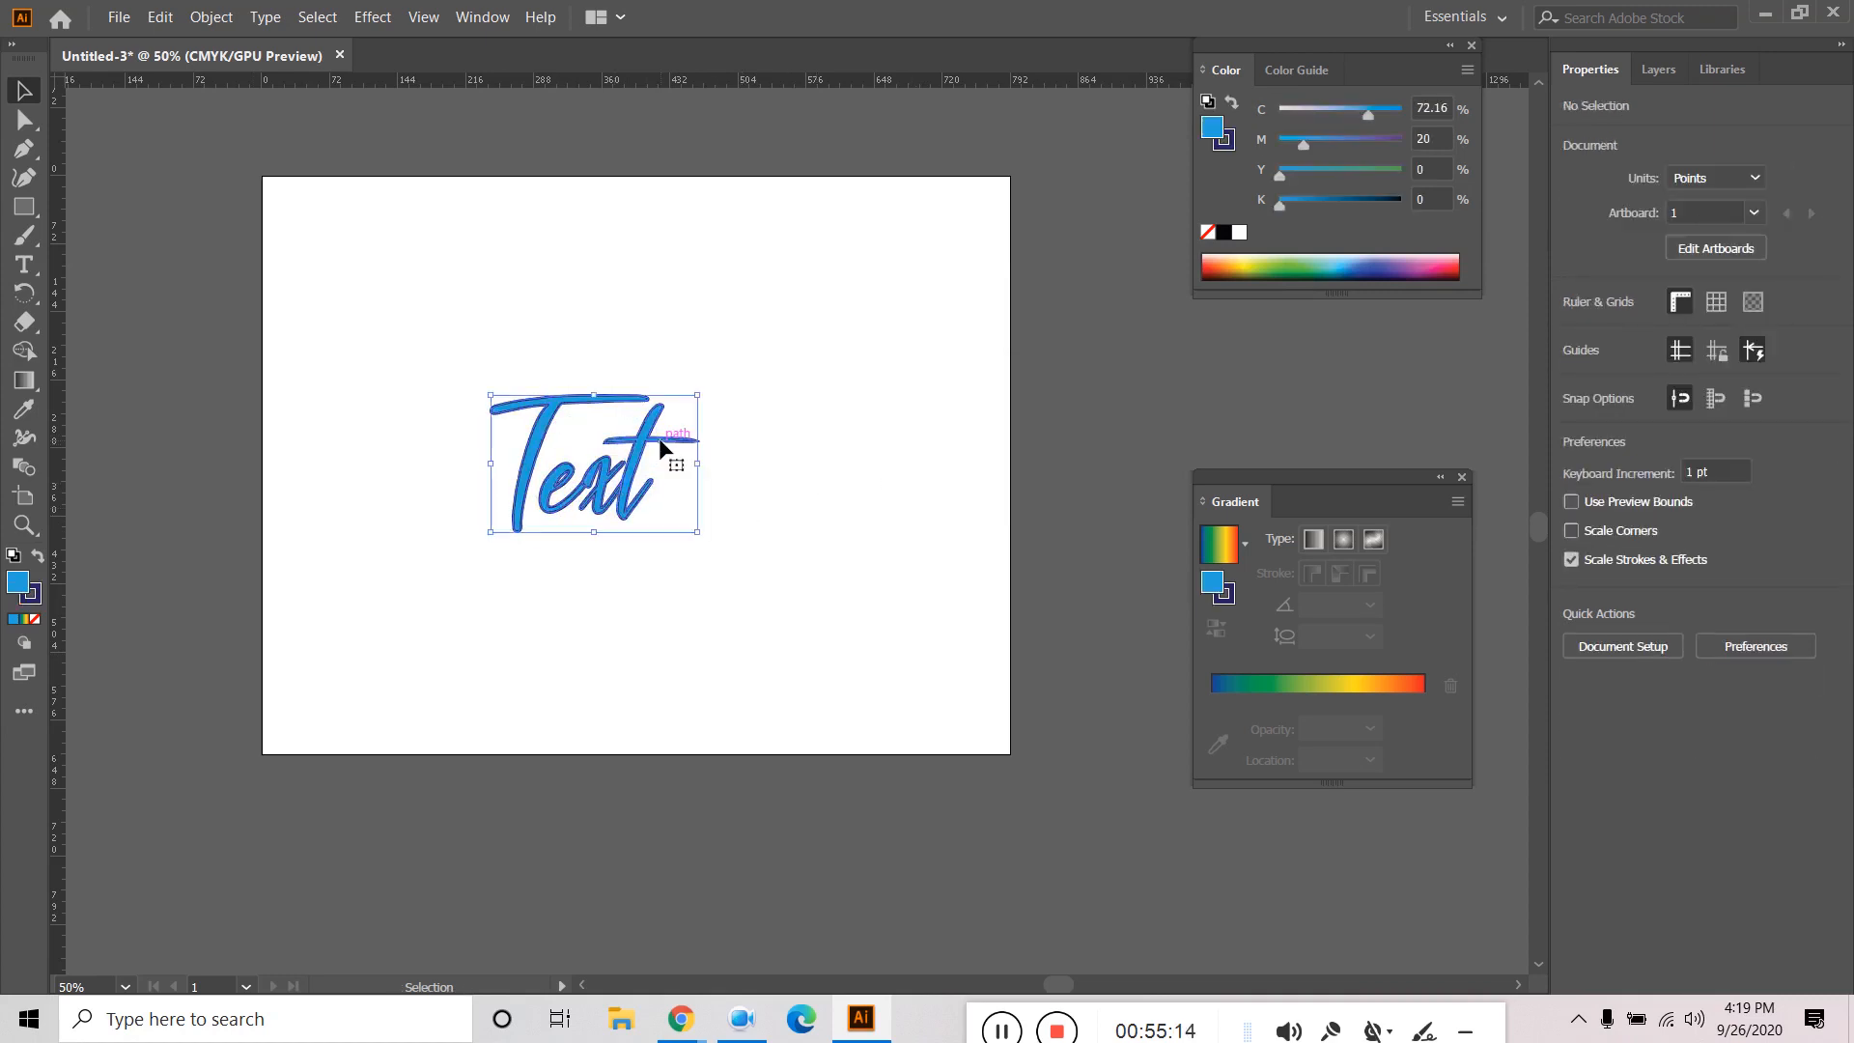
{"action": "left_click", "coordinate": [1004, 1029]}
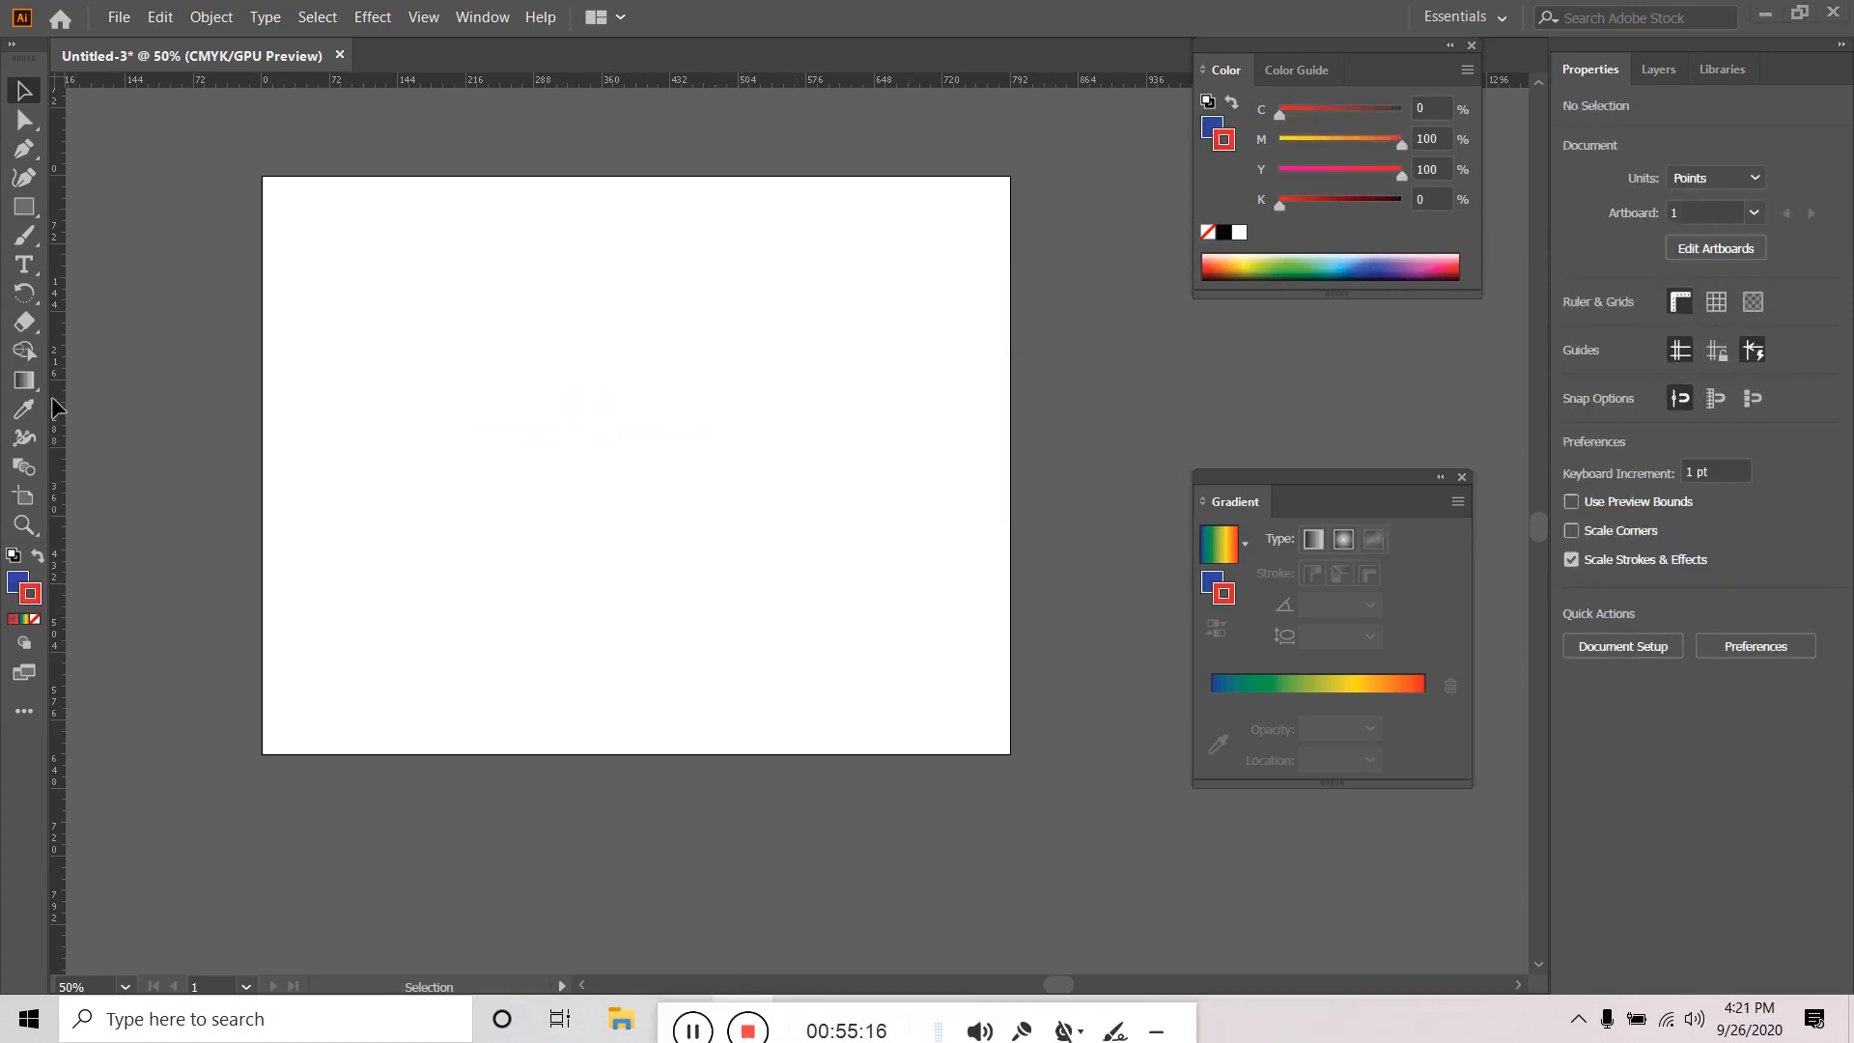
Add a LOREM IPSUM placeholder text line and move it to the middle of the artboard.
{"action": "left_click", "coordinate": [24, 264]}
{"action": "left_click", "coordinate": [658, 418]}
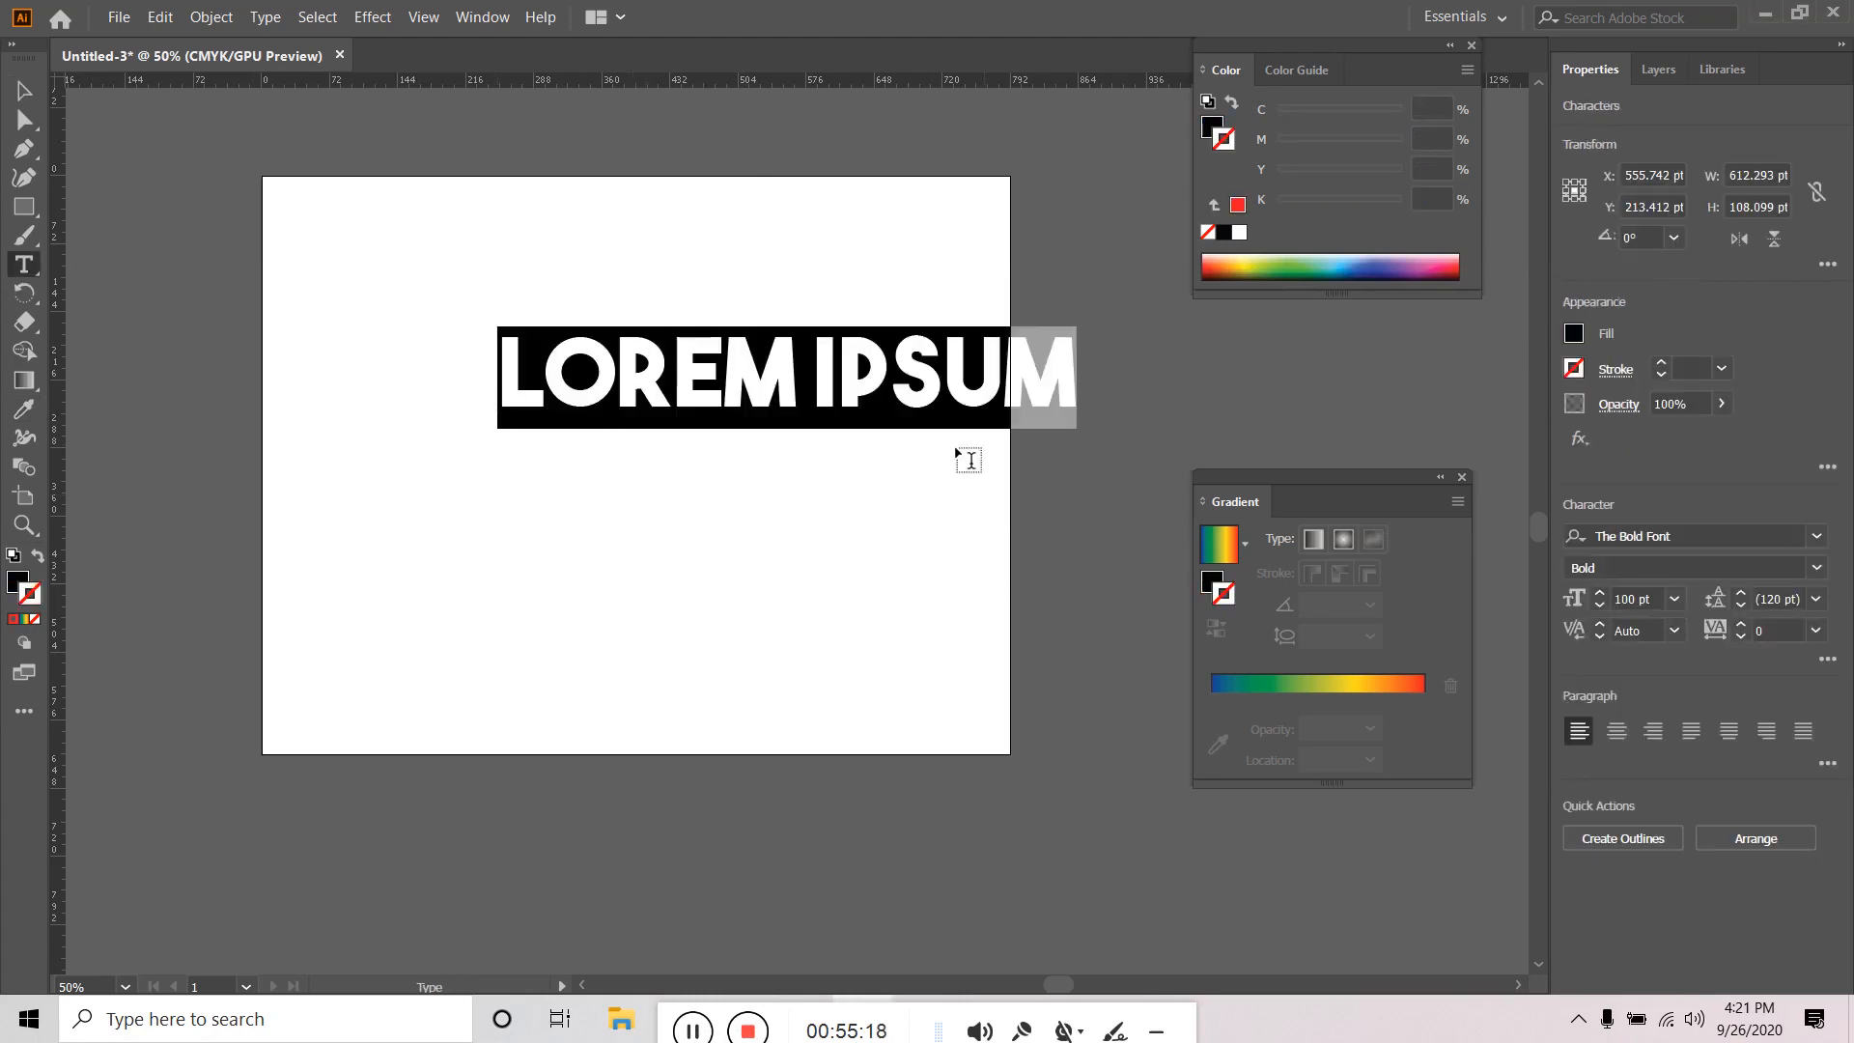
{"action": "left_click", "coordinate": [24, 90]}
{"action": "left_click_drag", "start_coordinate": [818, 388], "coordinate": [654, 499]}
{"action": "left_click", "coordinate": [727, 612]}
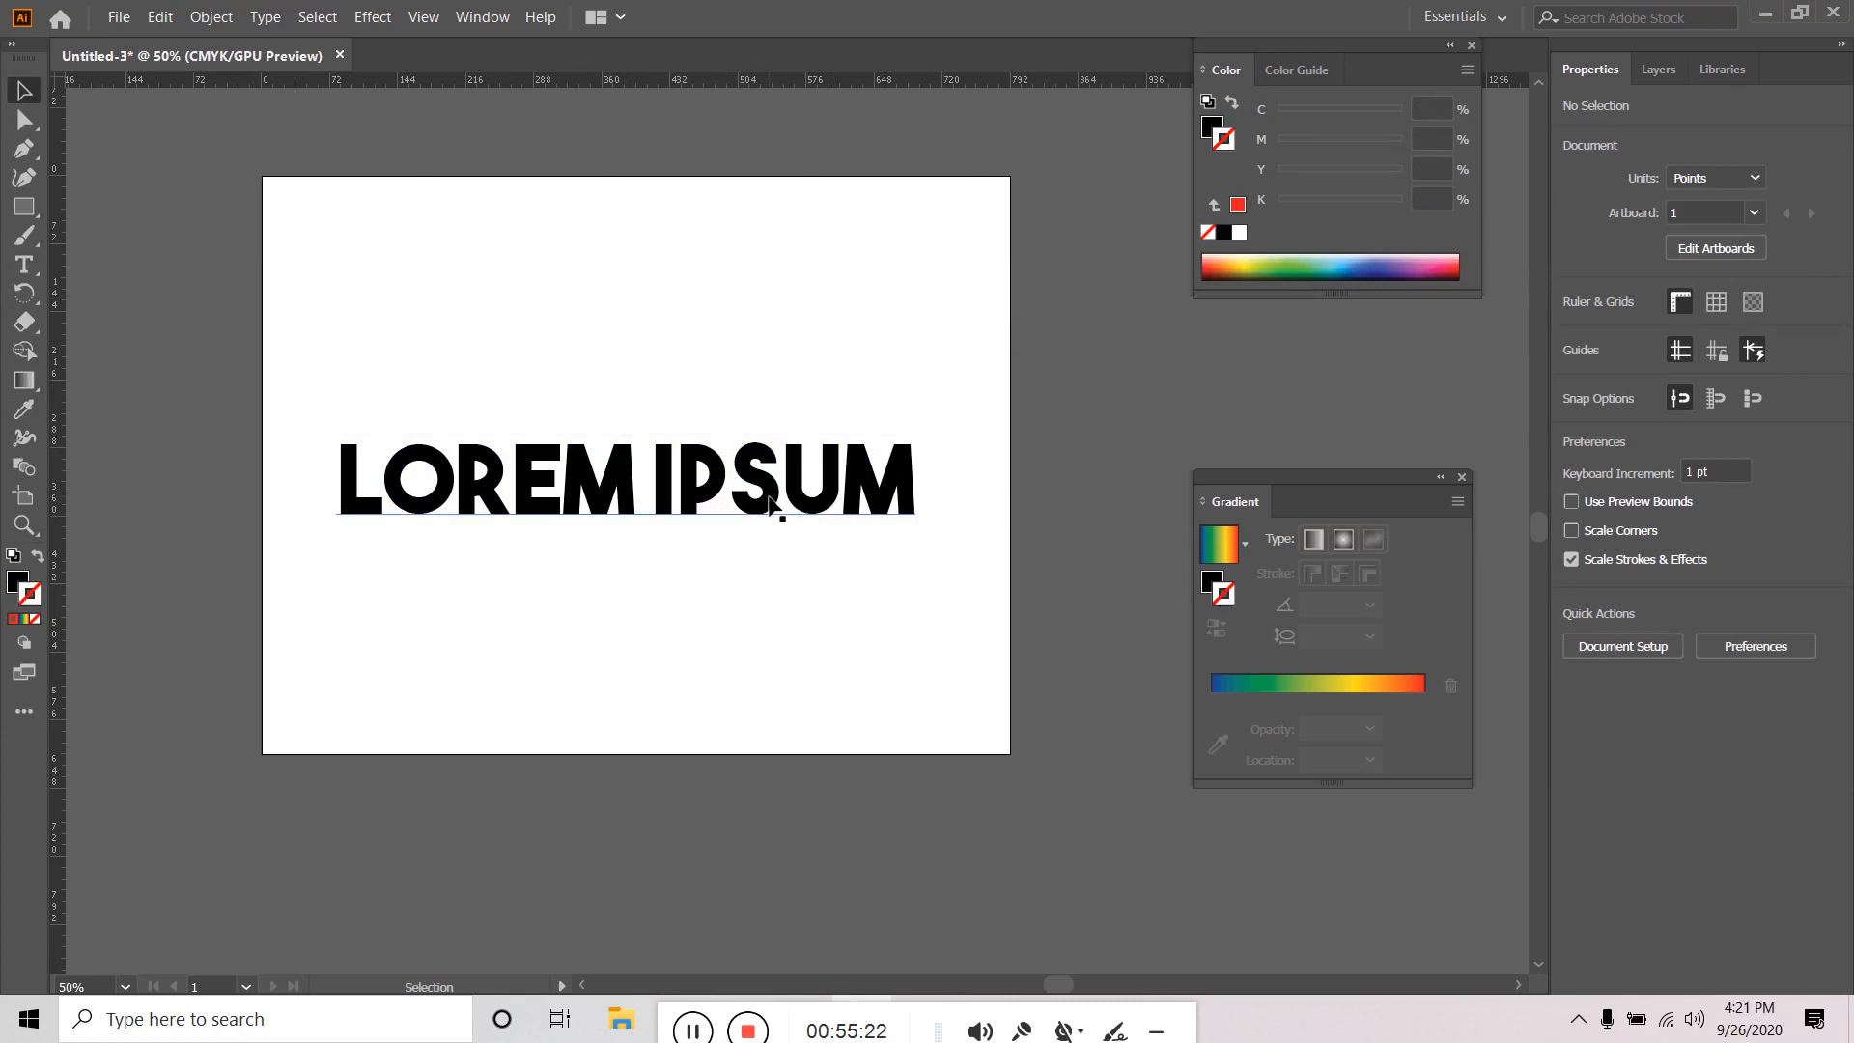
{"action": "left_click_drag", "start_coordinate": [773, 504], "coordinate": [813, 497]}
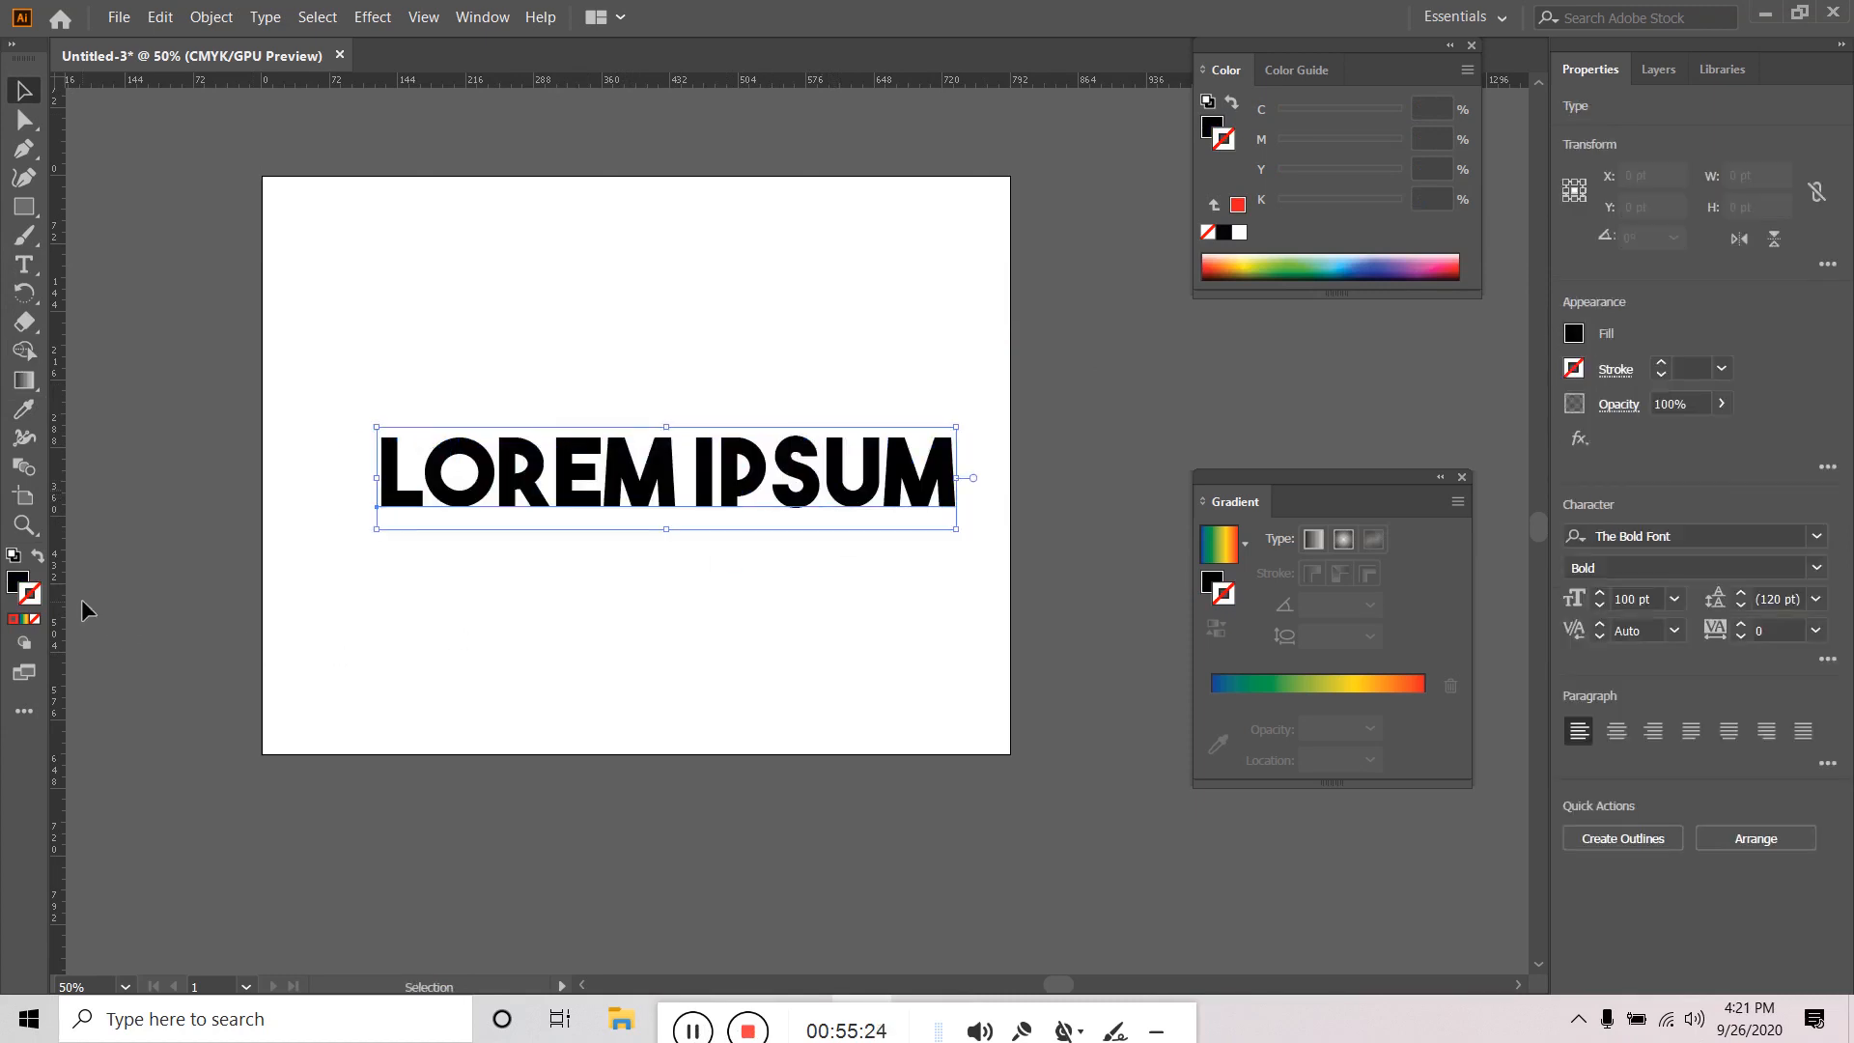
Change the LOREM IPSUM text's fill to a bright red of about C 2, M 100, Y 73, K 0.
{"action": "left_click", "coordinate": [14, 583]}
{"action": "double_click", "coordinate": [21, 588]}
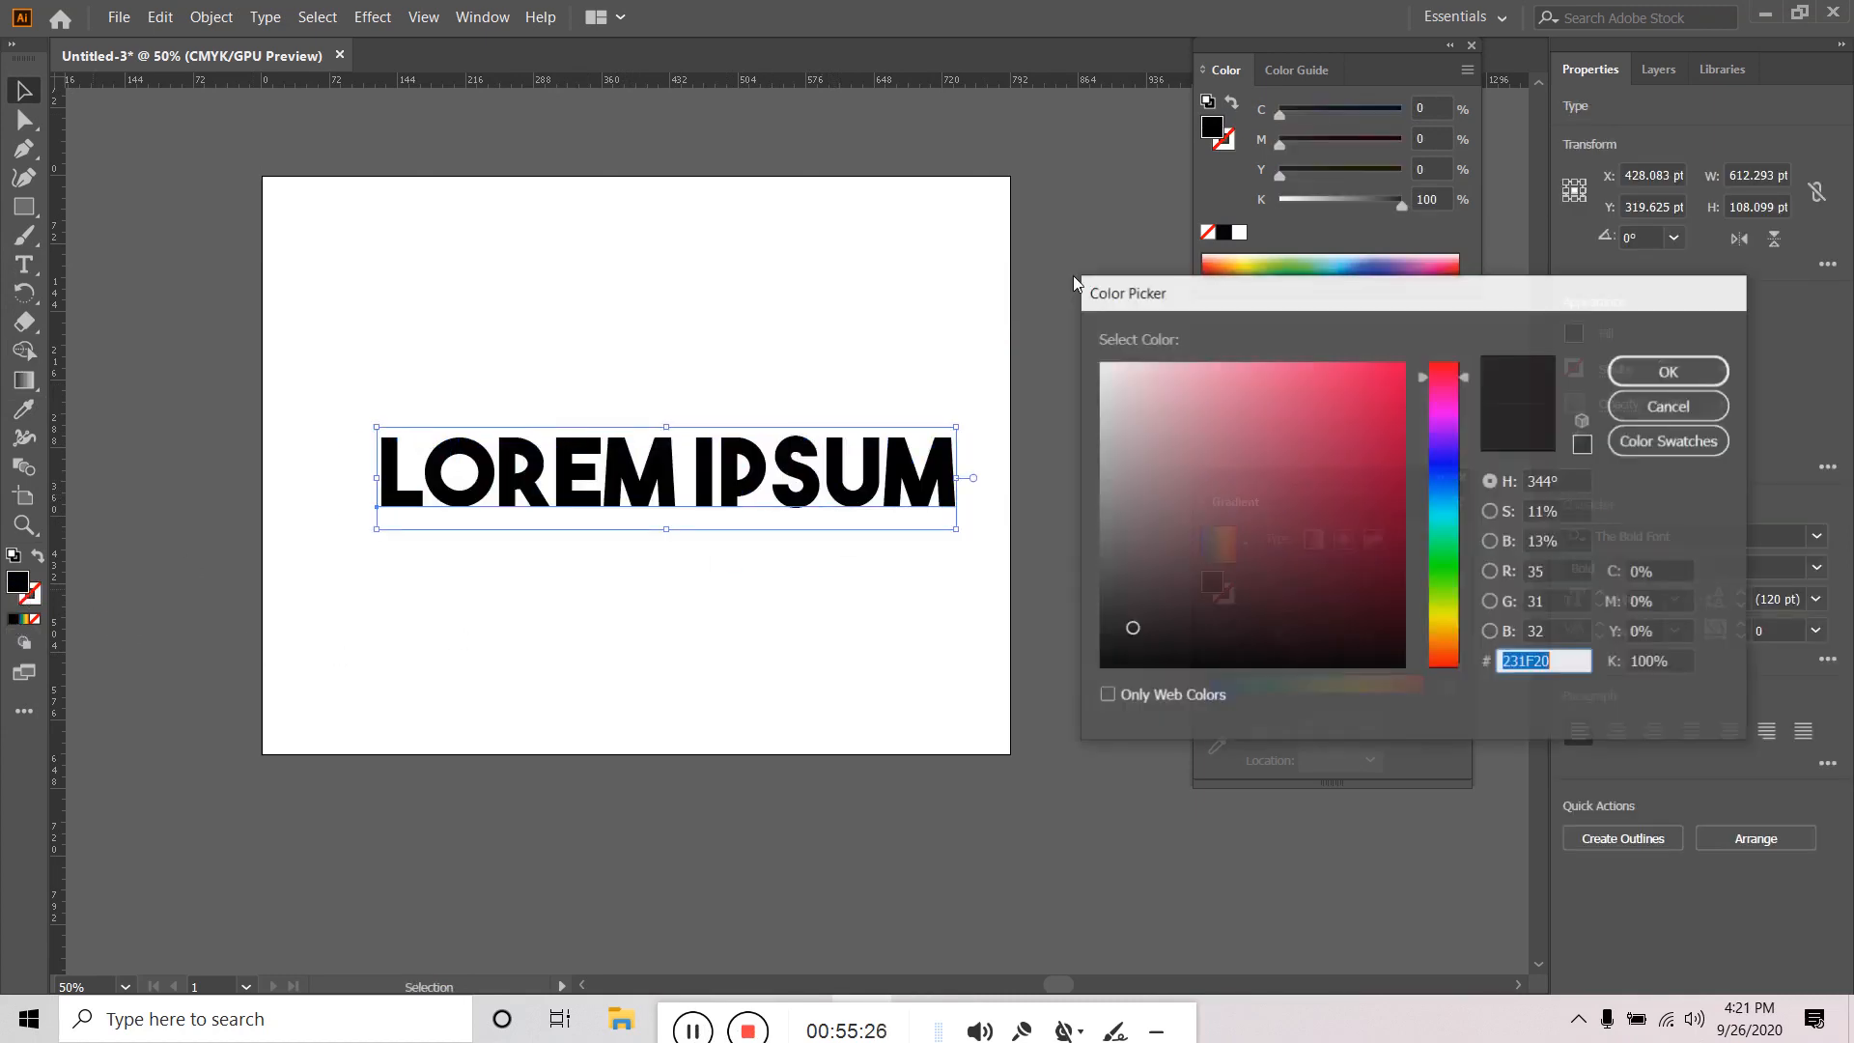
{"action": "type", "text": "AD0032"}
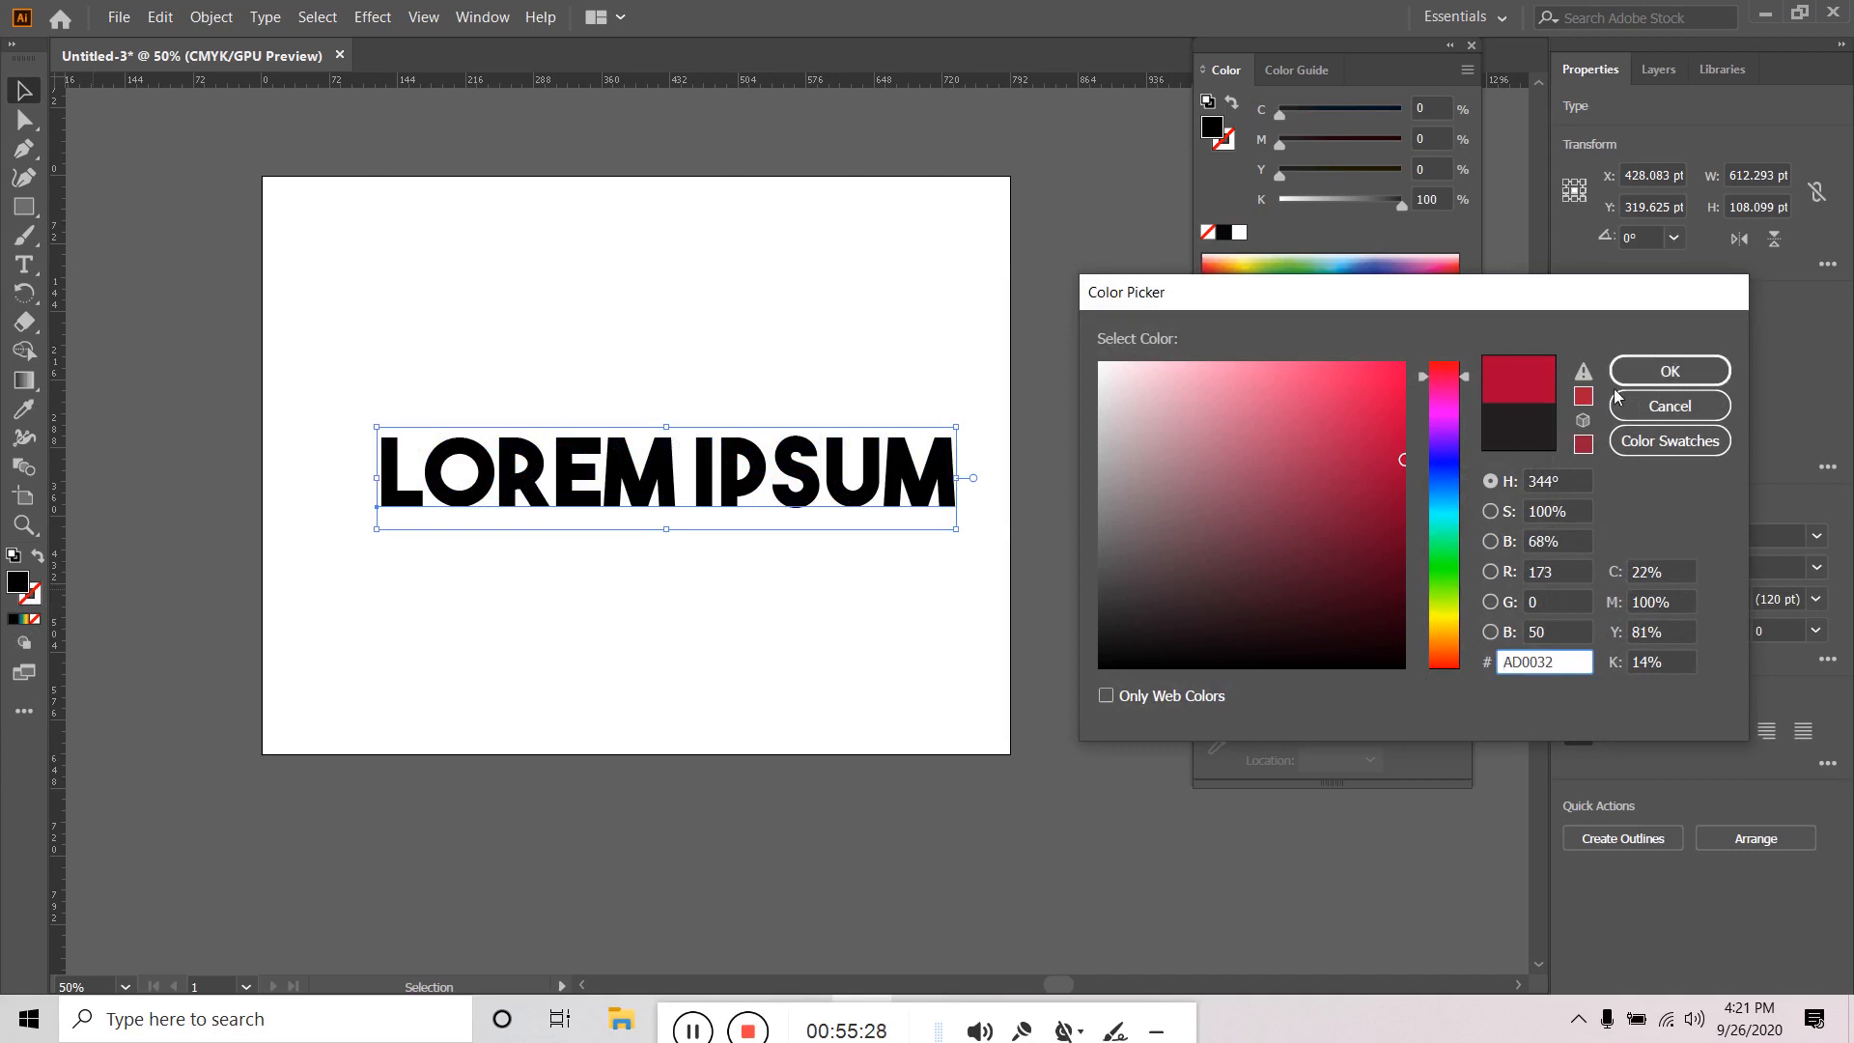
{"action": "left_click_drag", "start_coordinate": [1359, 417], "coordinate": [1419, 388]}
{"action": "left_click", "coordinate": [1697, 376]}
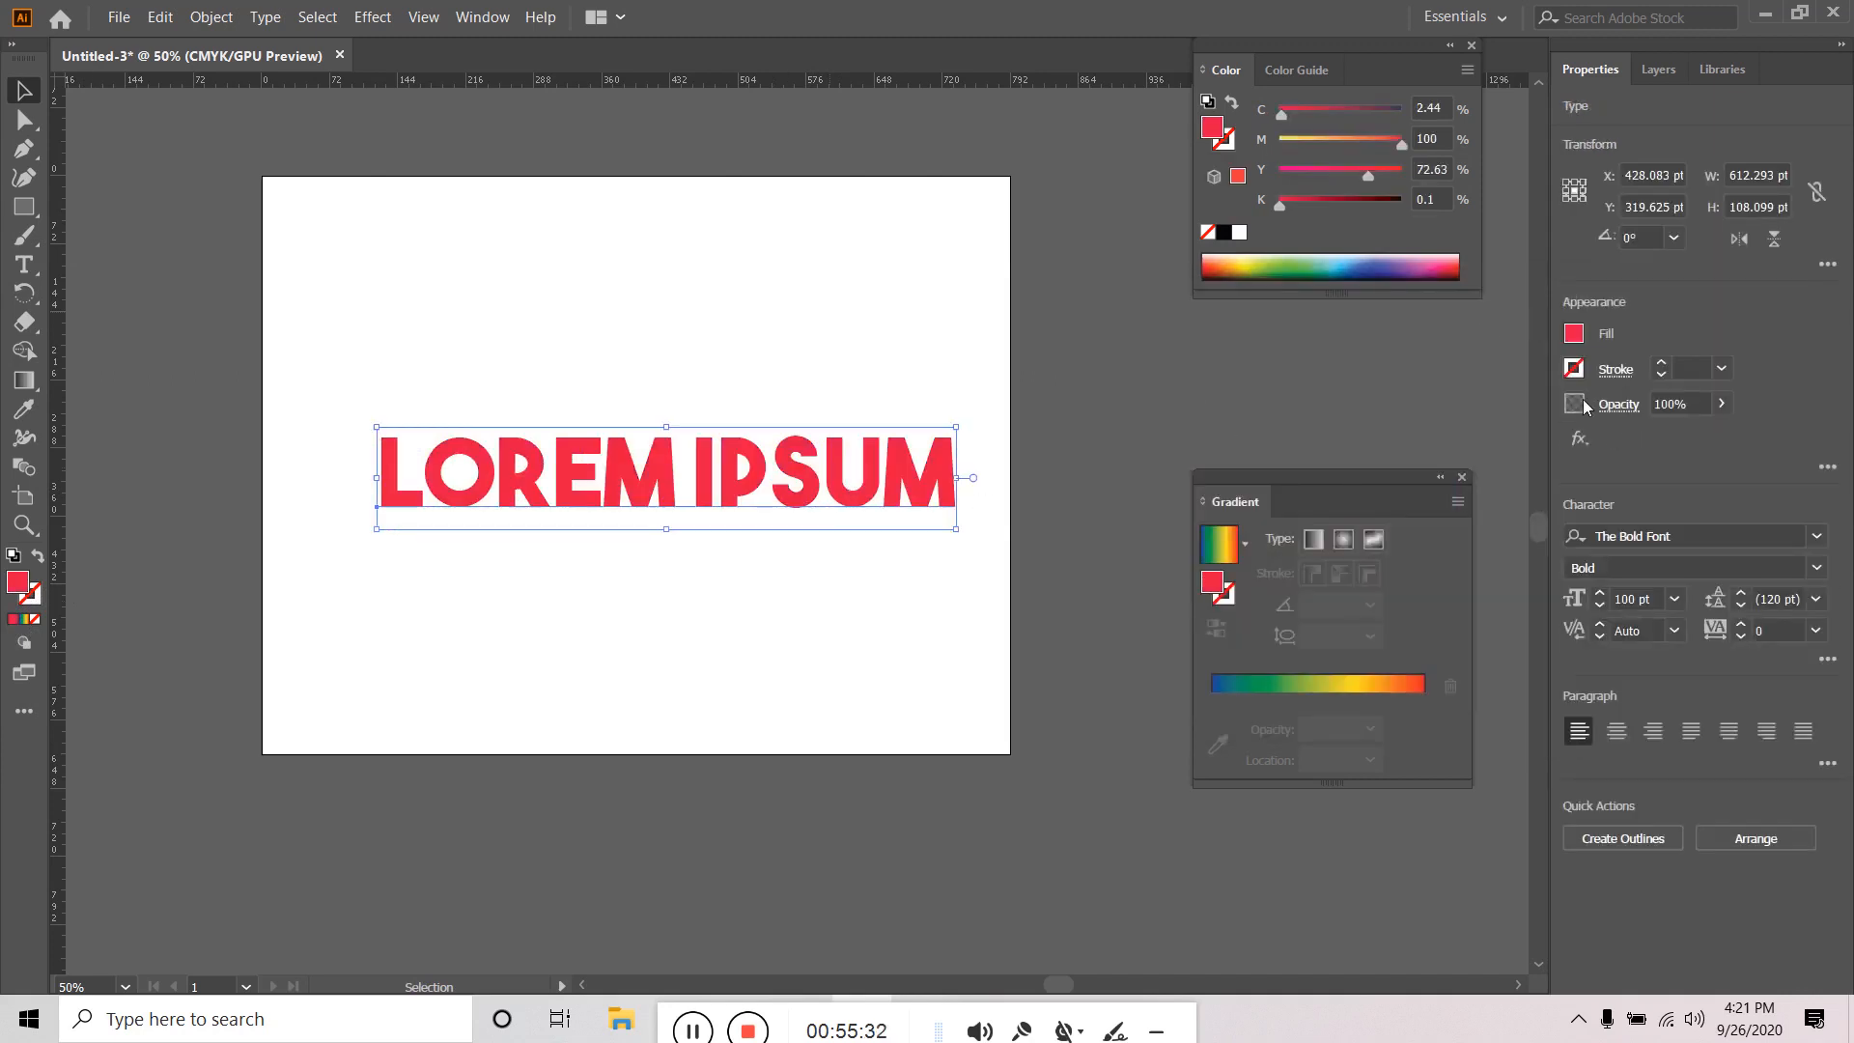
Give the red text a 3 pt stroke, try green for it, and settle on a blue swatch.
{"action": "left_click", "coordinate": [1661, 361]}
{"action": "left_click", "coordinate": [1661, 362]}
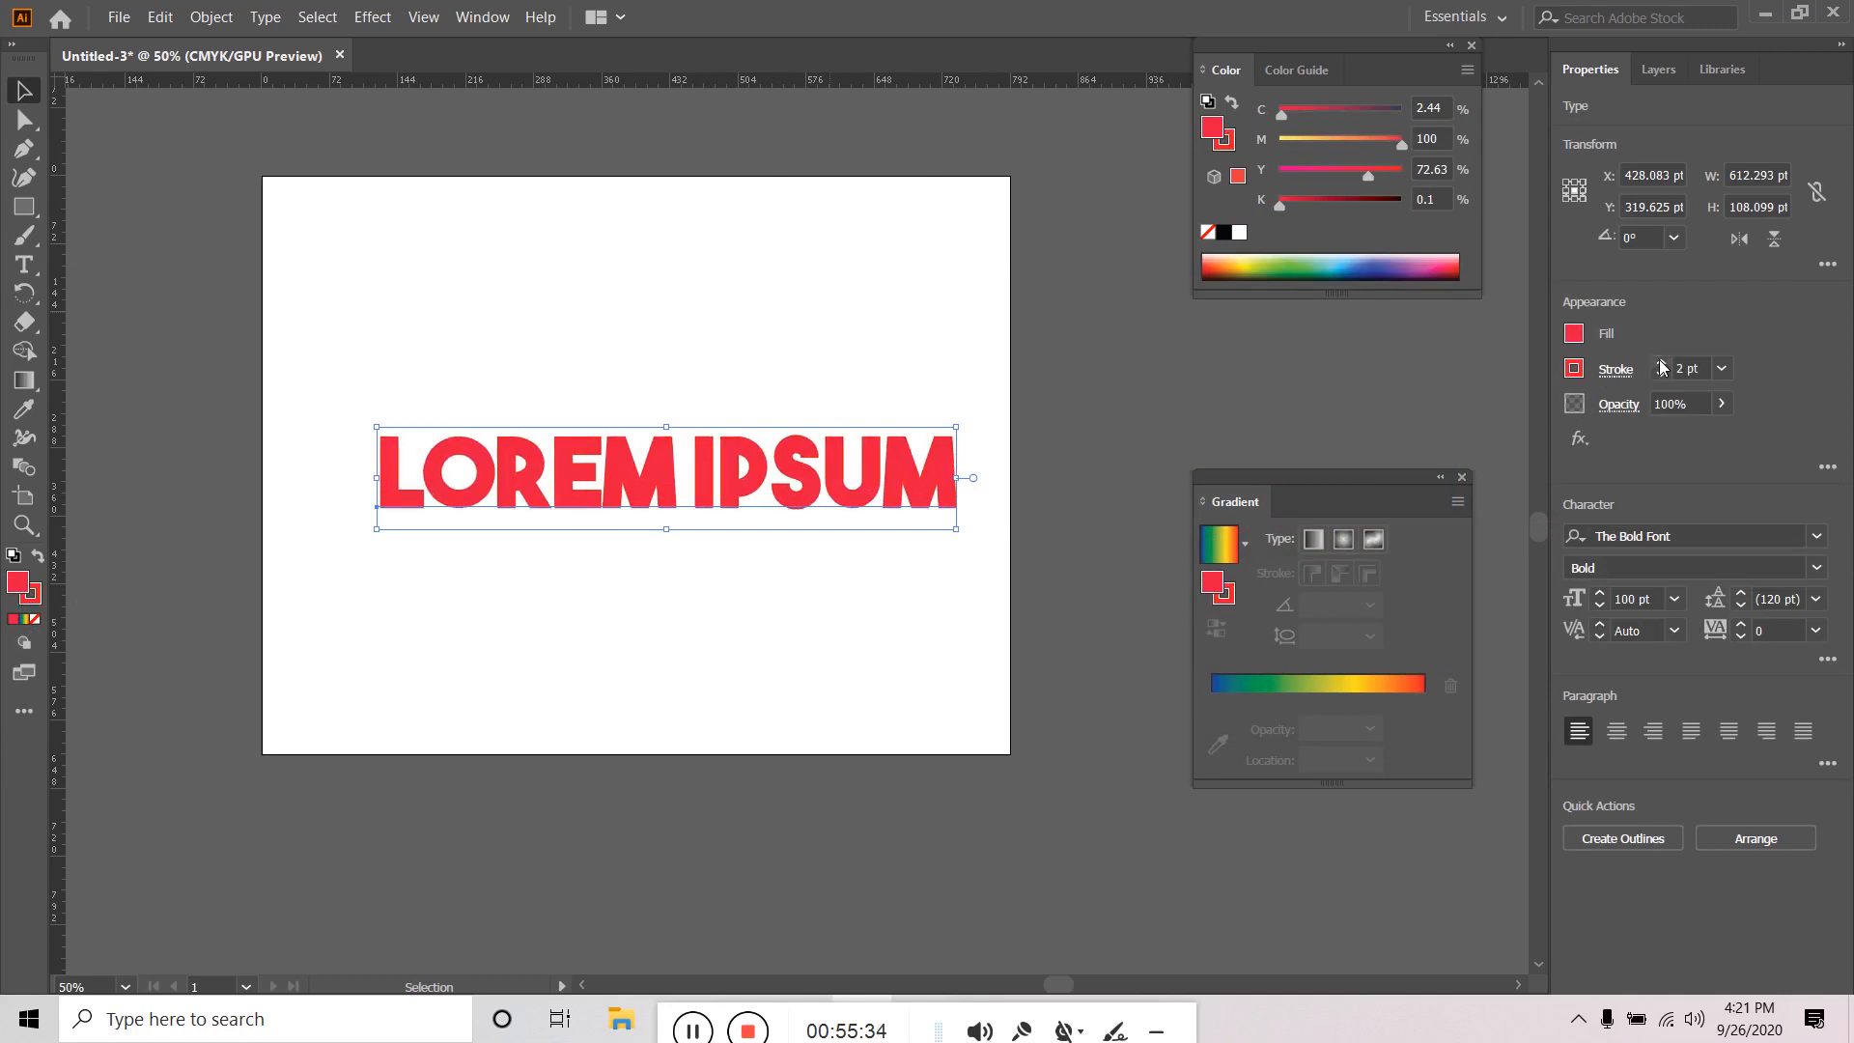
{"action": "left_click", "coordinate": [1661, 362]}
{"action": "left_click", "coordinate": [1576, 372]}
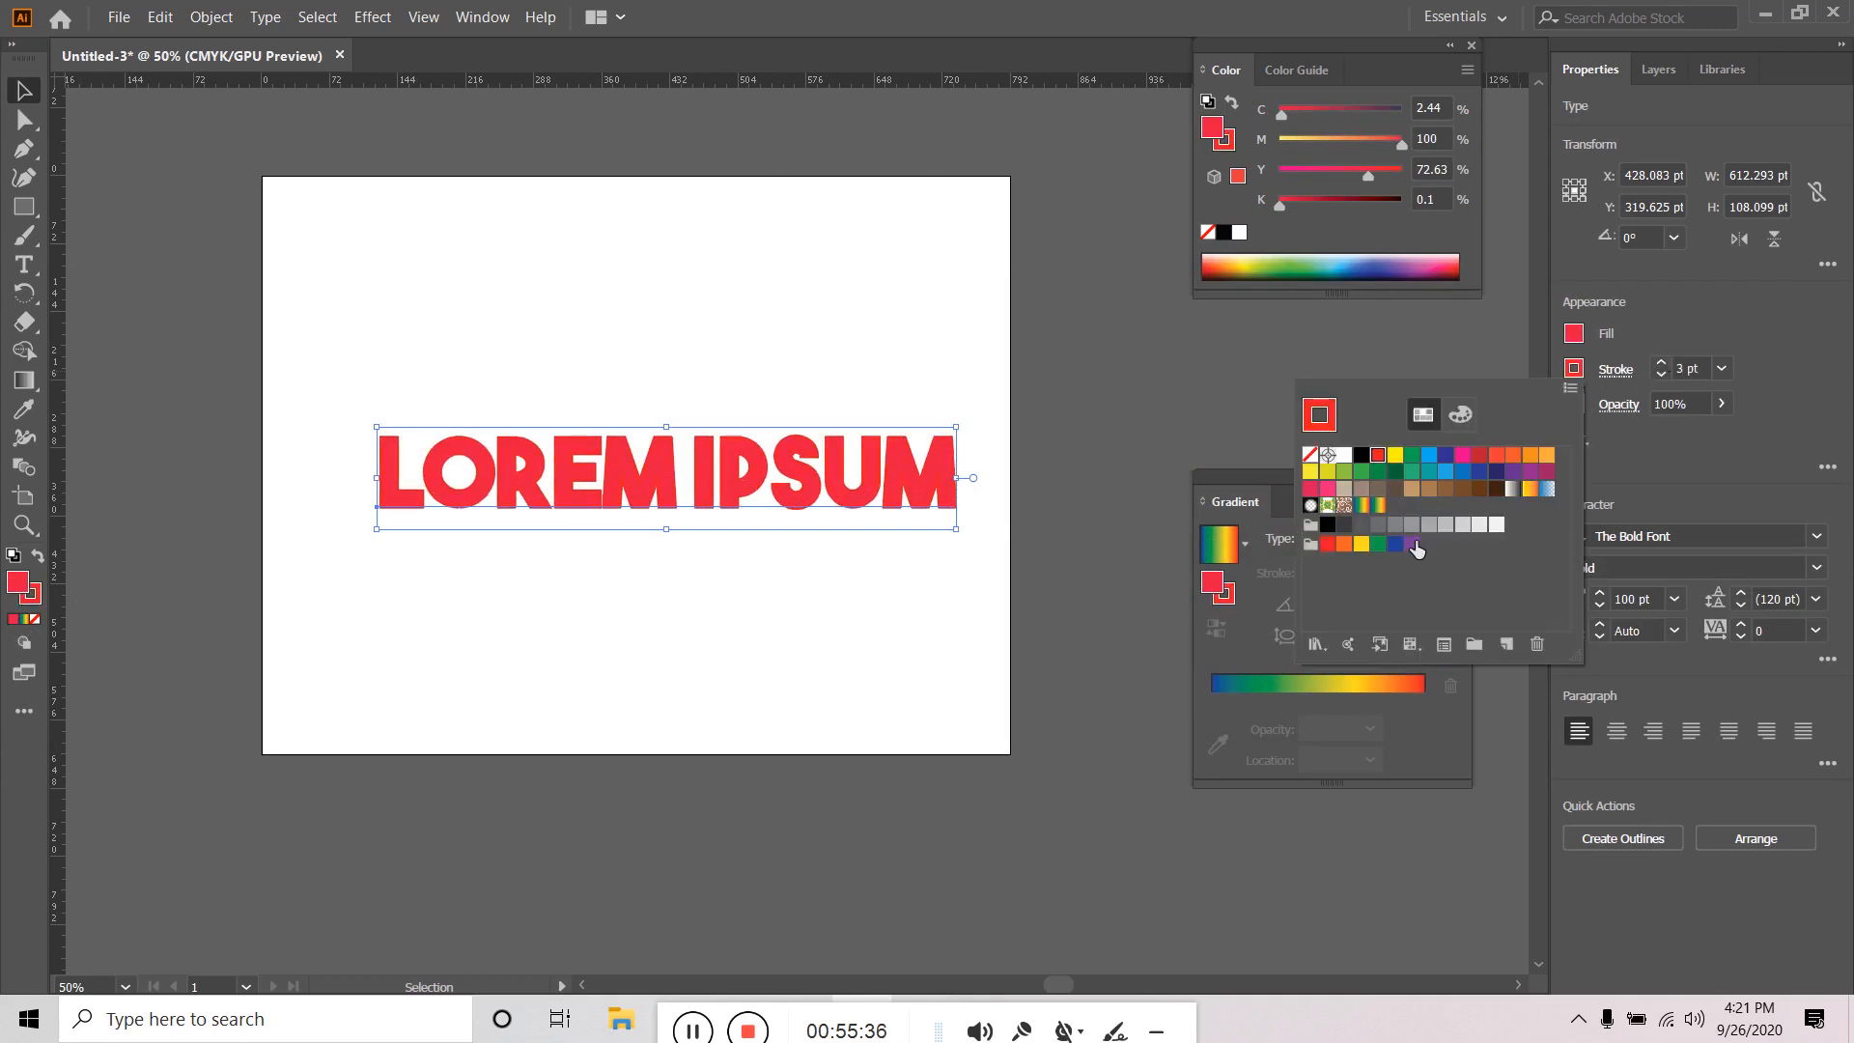
{"action": "left_click", "coordinate": [1413, 456]}
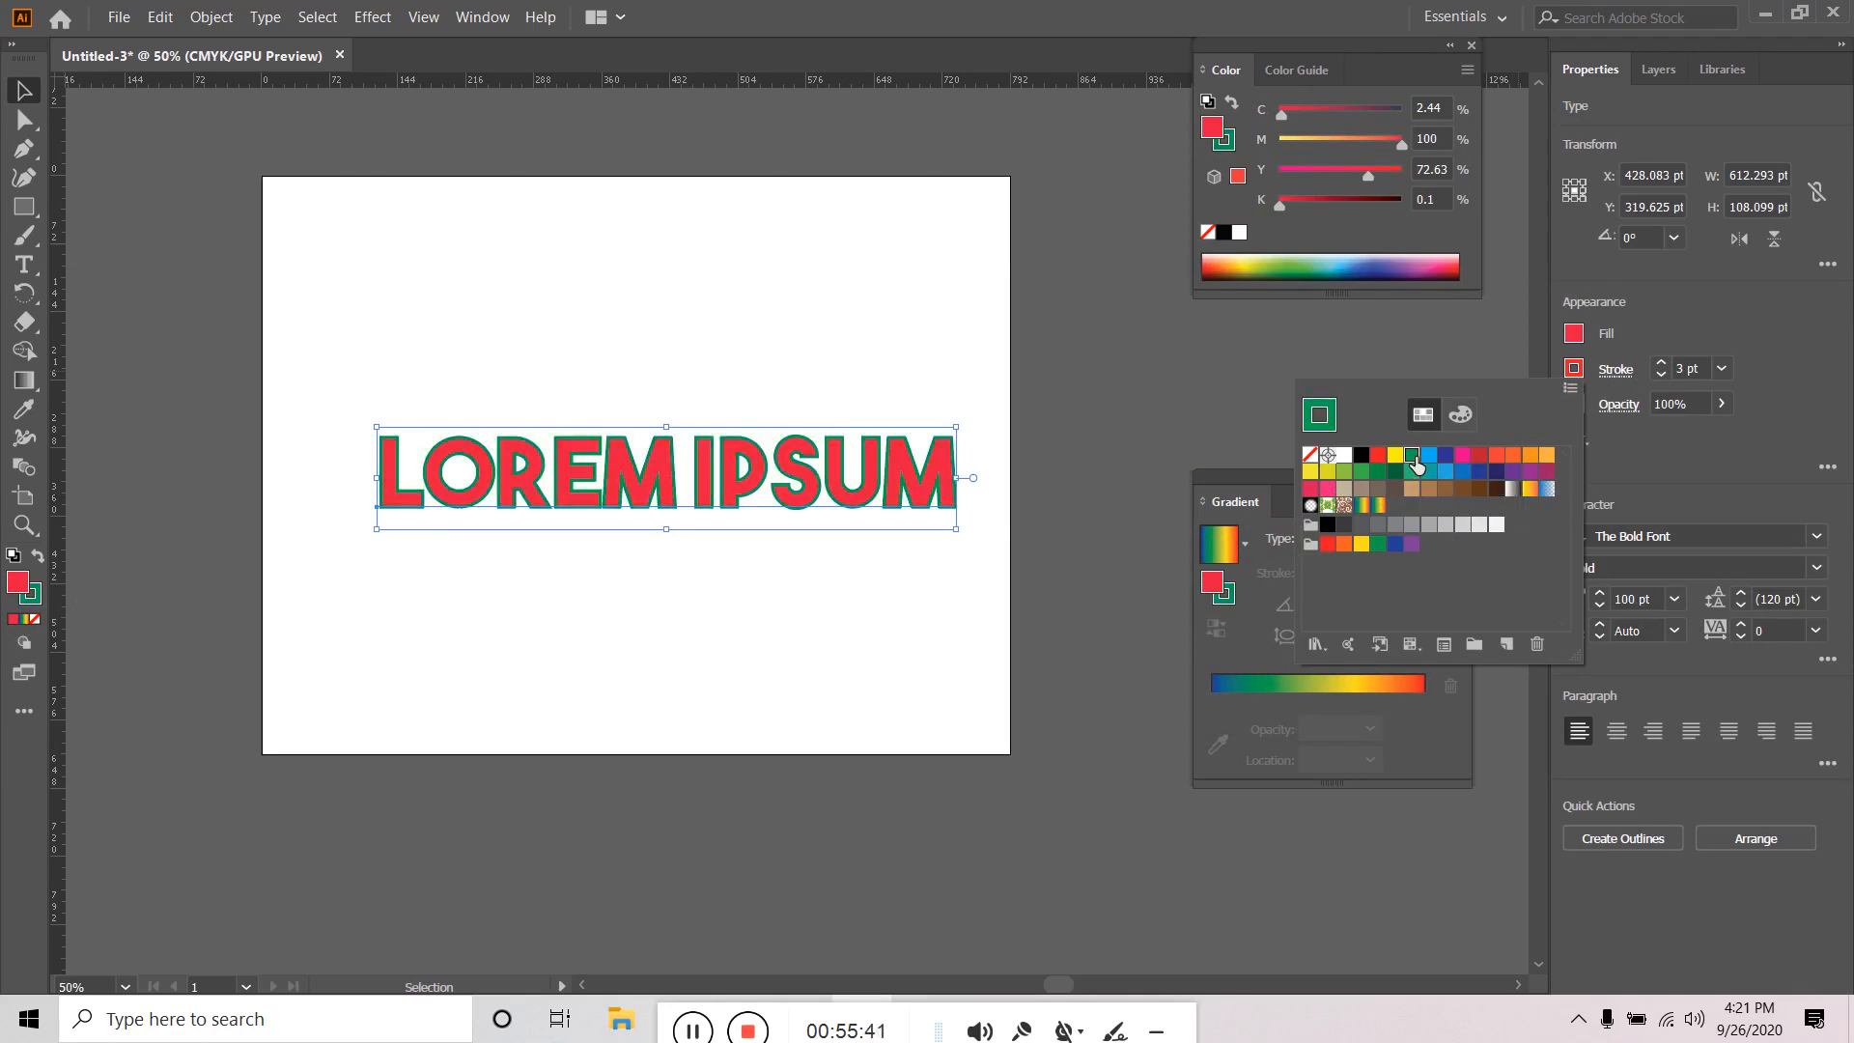
{"action": "left_click", "coordinate": [1462, 472]}
{"action": "left_click", "coordinate": [17, 99]}
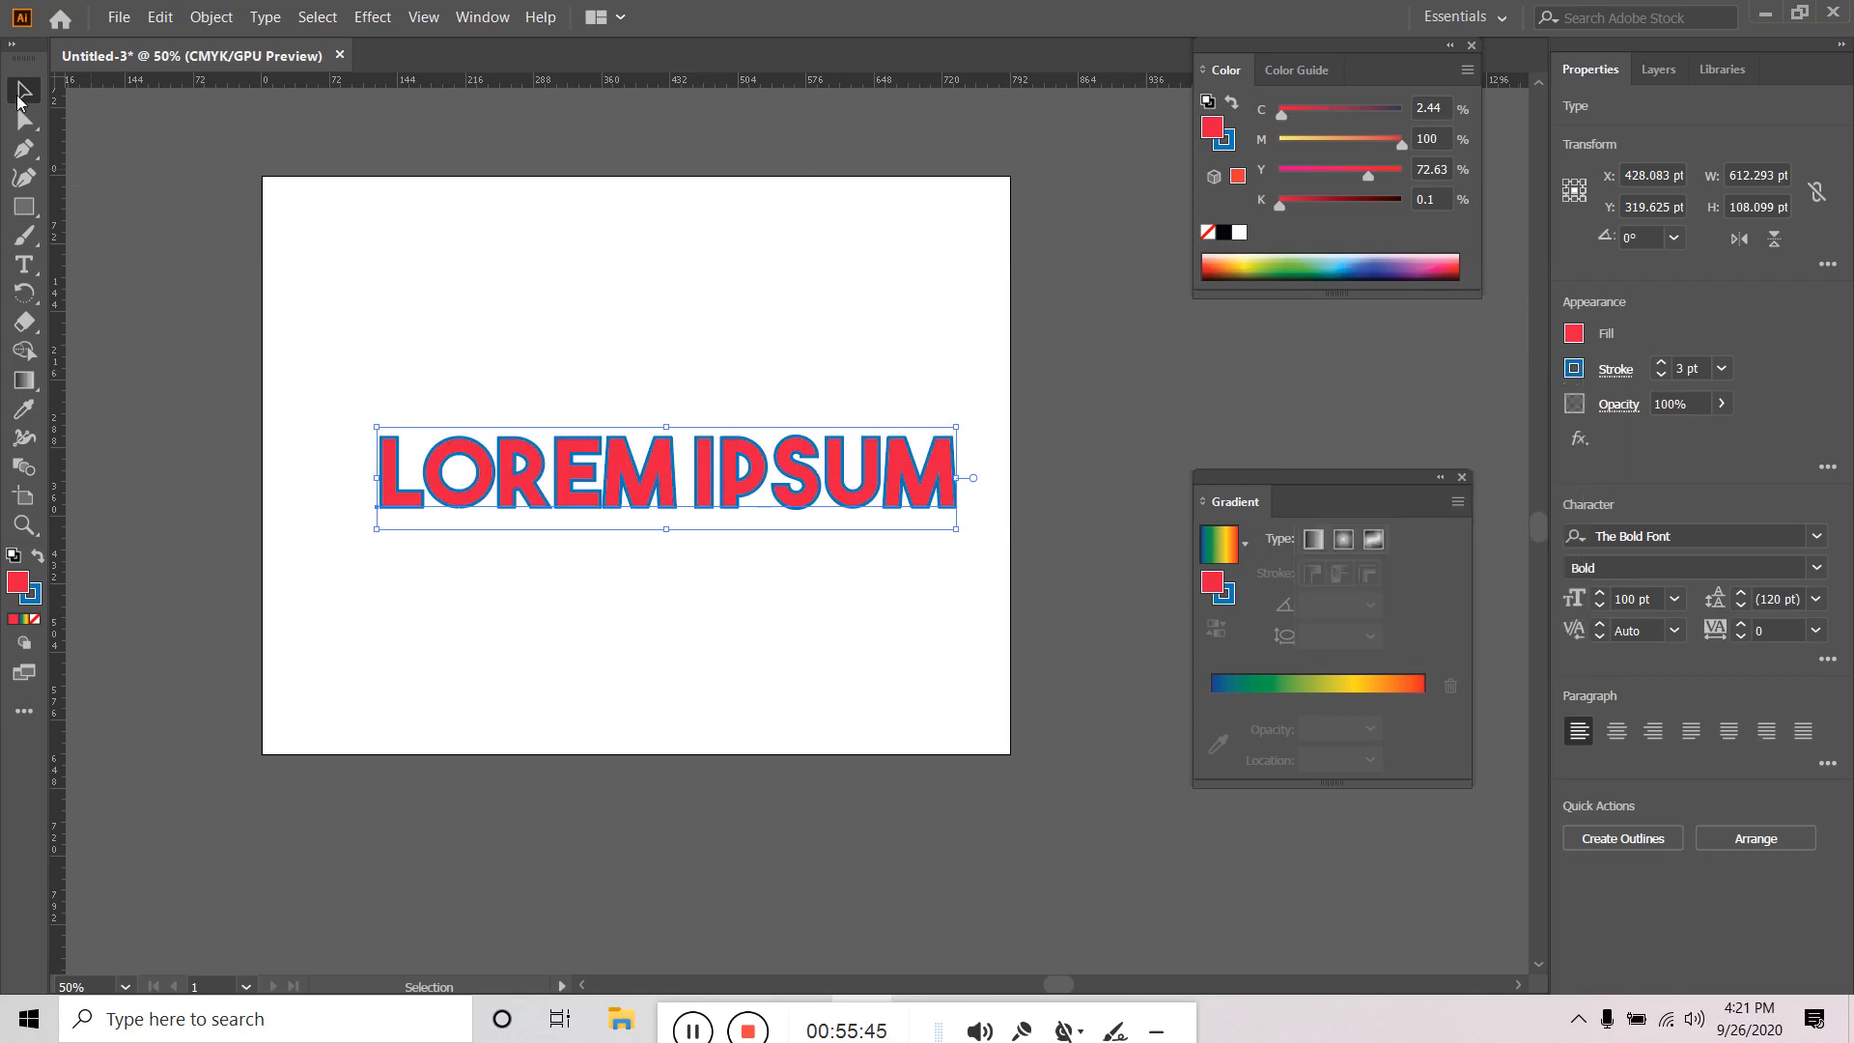
{"action": "left_click", "coordinate": [484, 229]}
{"action": "left_click", "coordinate": [892, 491]}
{"action": "left_click", "coordinate": [523, 333]}
{"action": "left_click", "coordinate": [559, 474]}
{"action": "left_click", "coordinate": [571, 324]}
Select the LOREM IPSUM text and expand it with the Object and Fill options enabled.
{"action": "left_click", "coordinate": [479, 468]}
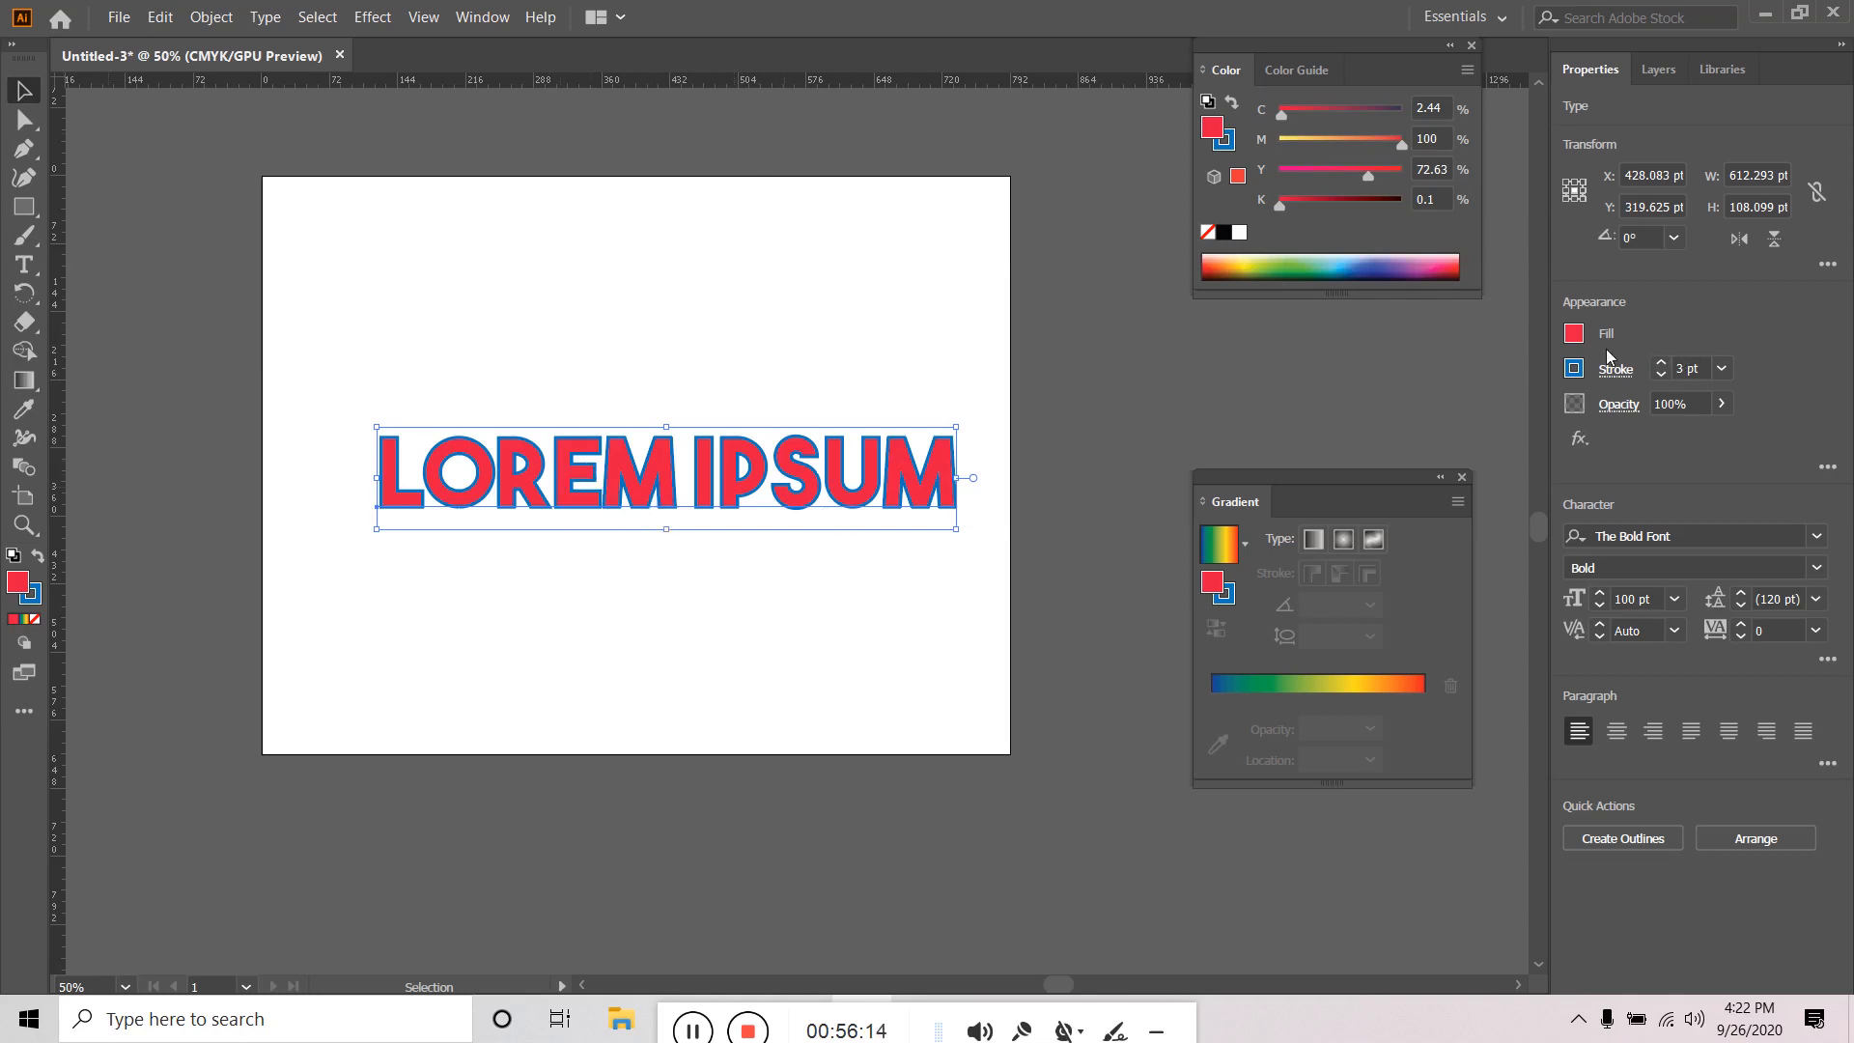
{"action": "left_click", "coordinate": [210, 19]}
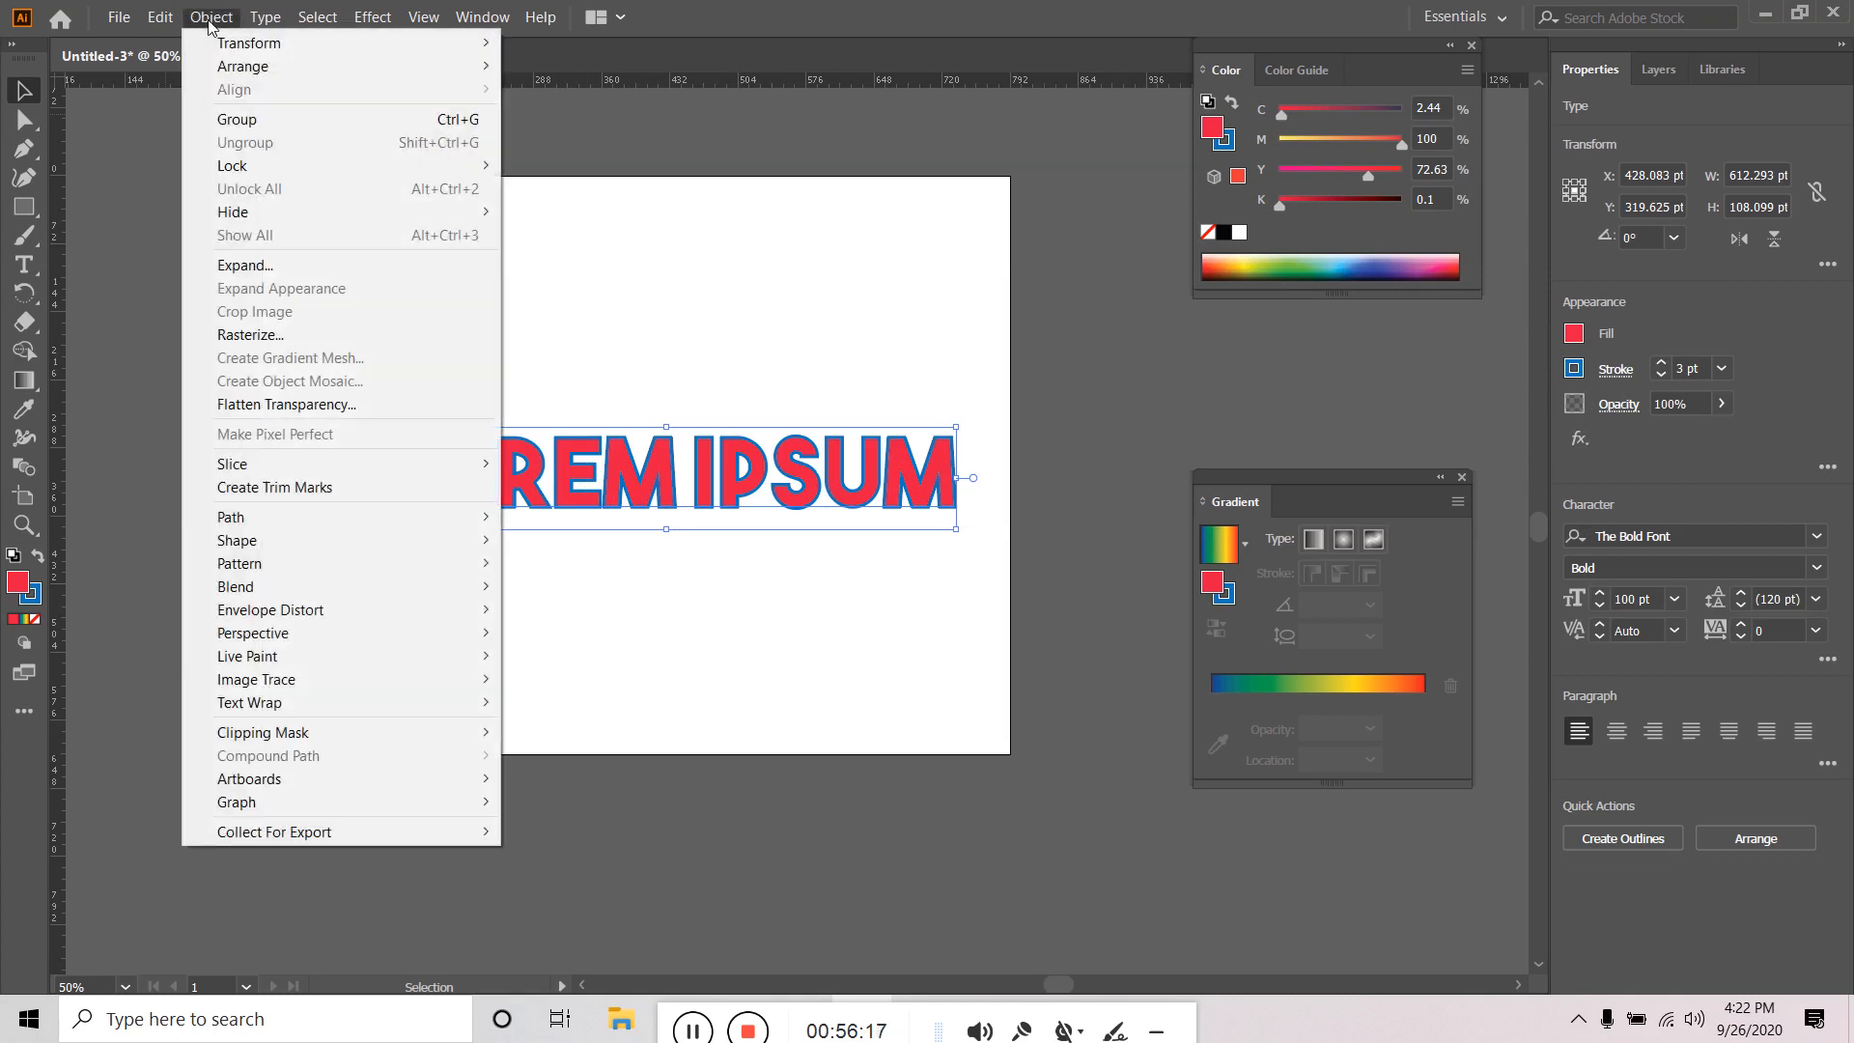
{"action": "left_click", "coordinate": [259, 266]}
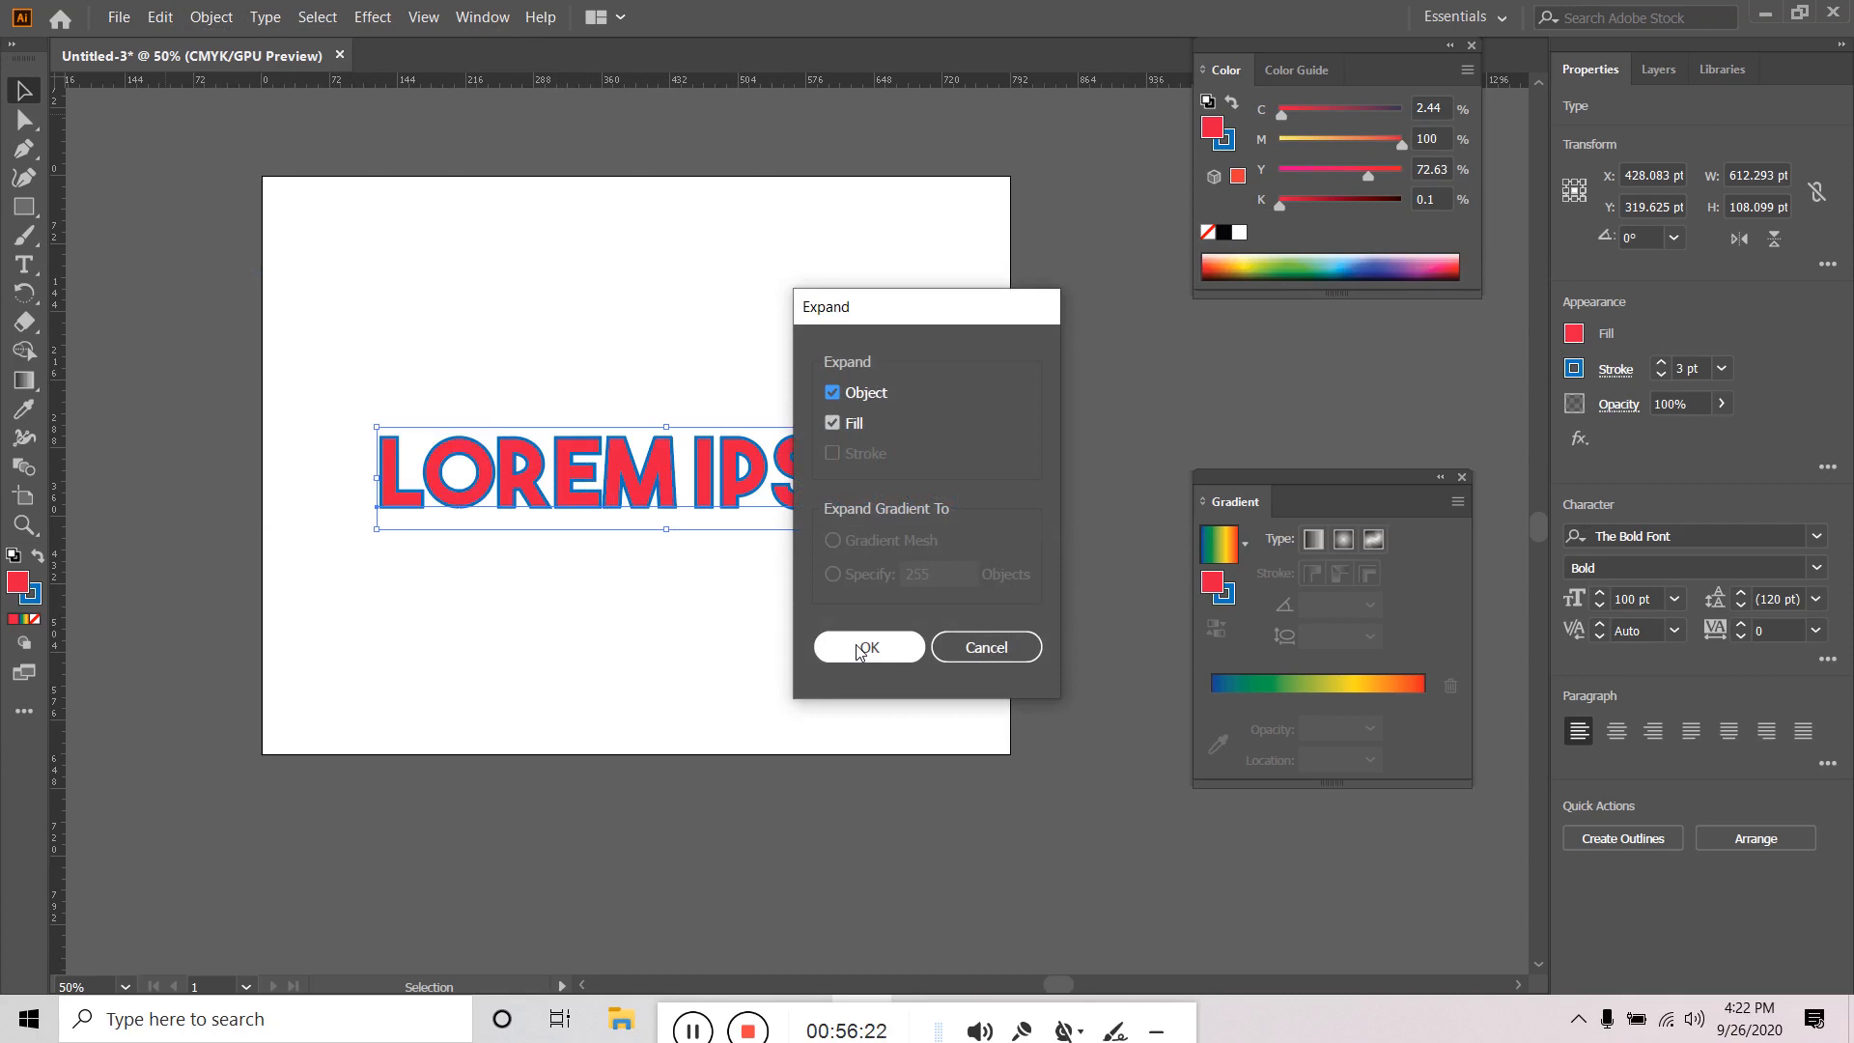
{"action": "left_click", "coordinate": [859, 652]}
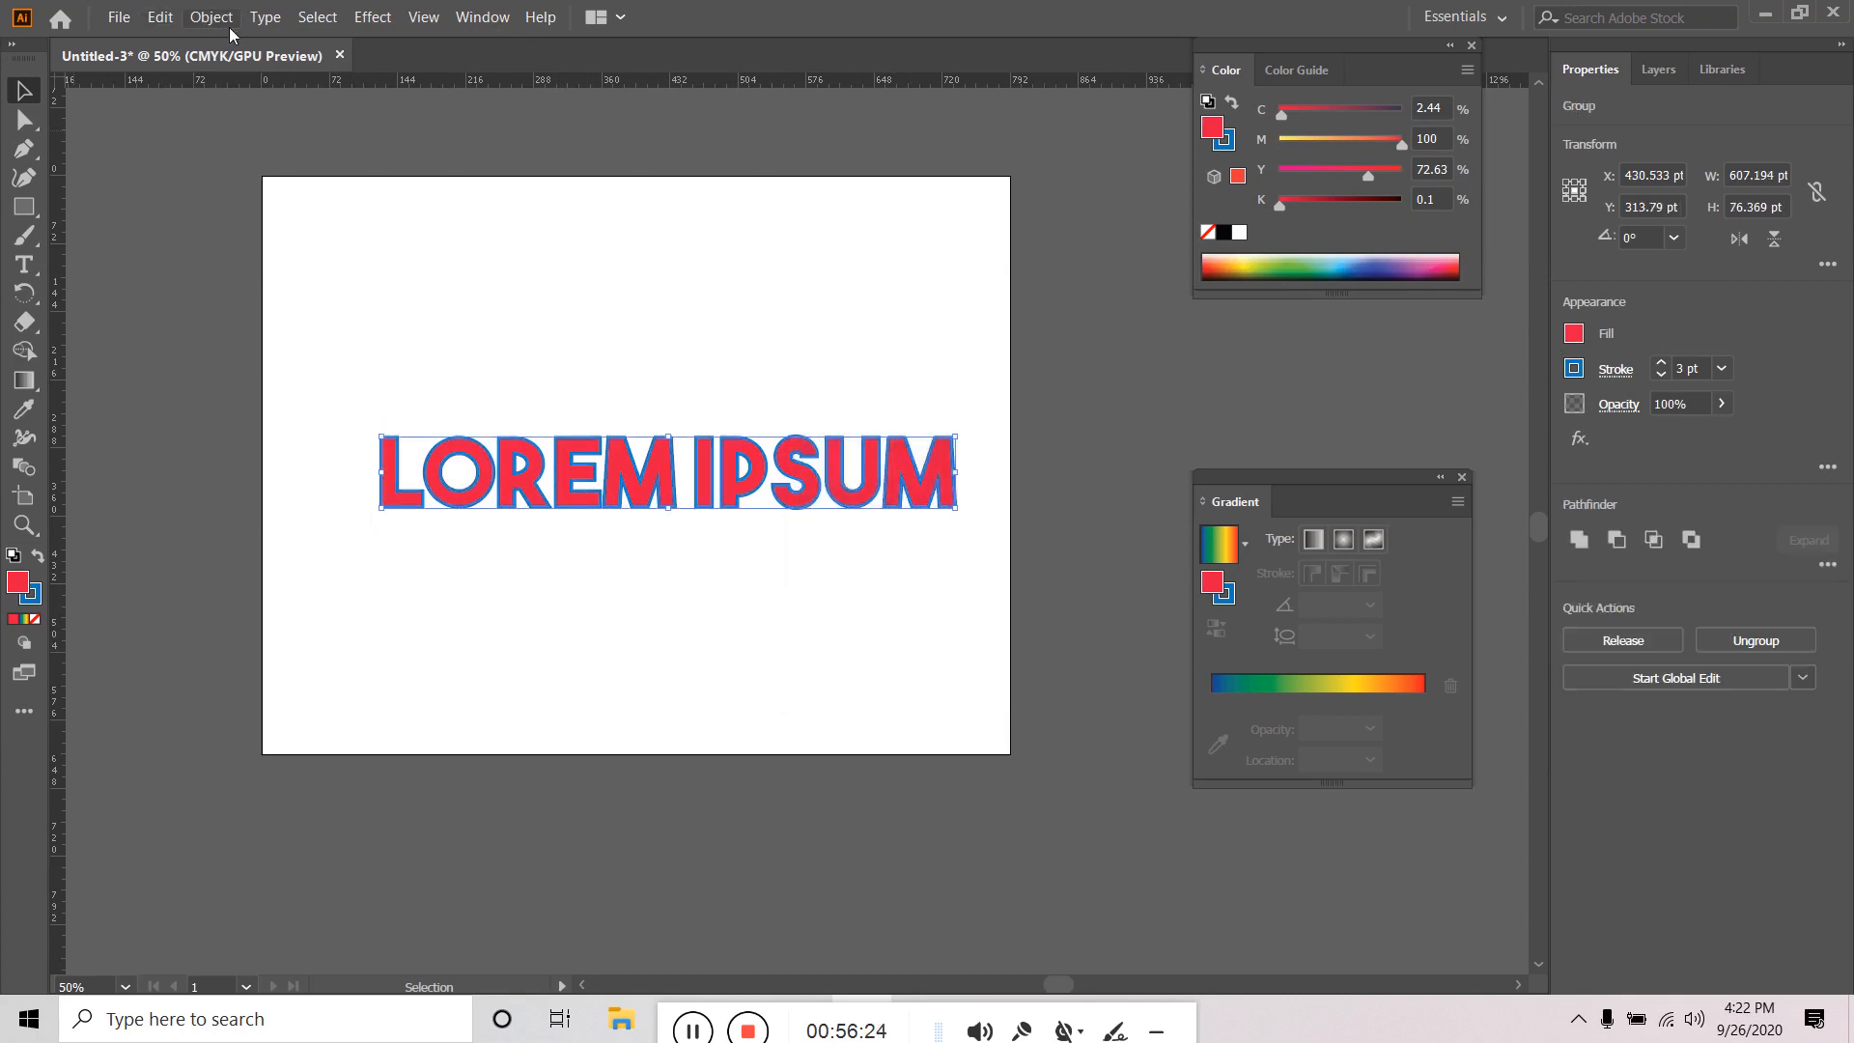
Start Offset Path on the expanded text with the preview enabled, compare Miter and Bevel joins, and choose Round.
{"action": "left_click", "coordinate": [229, 27]}
{"action": "mouse_move", "coordinate": [292, 518]}
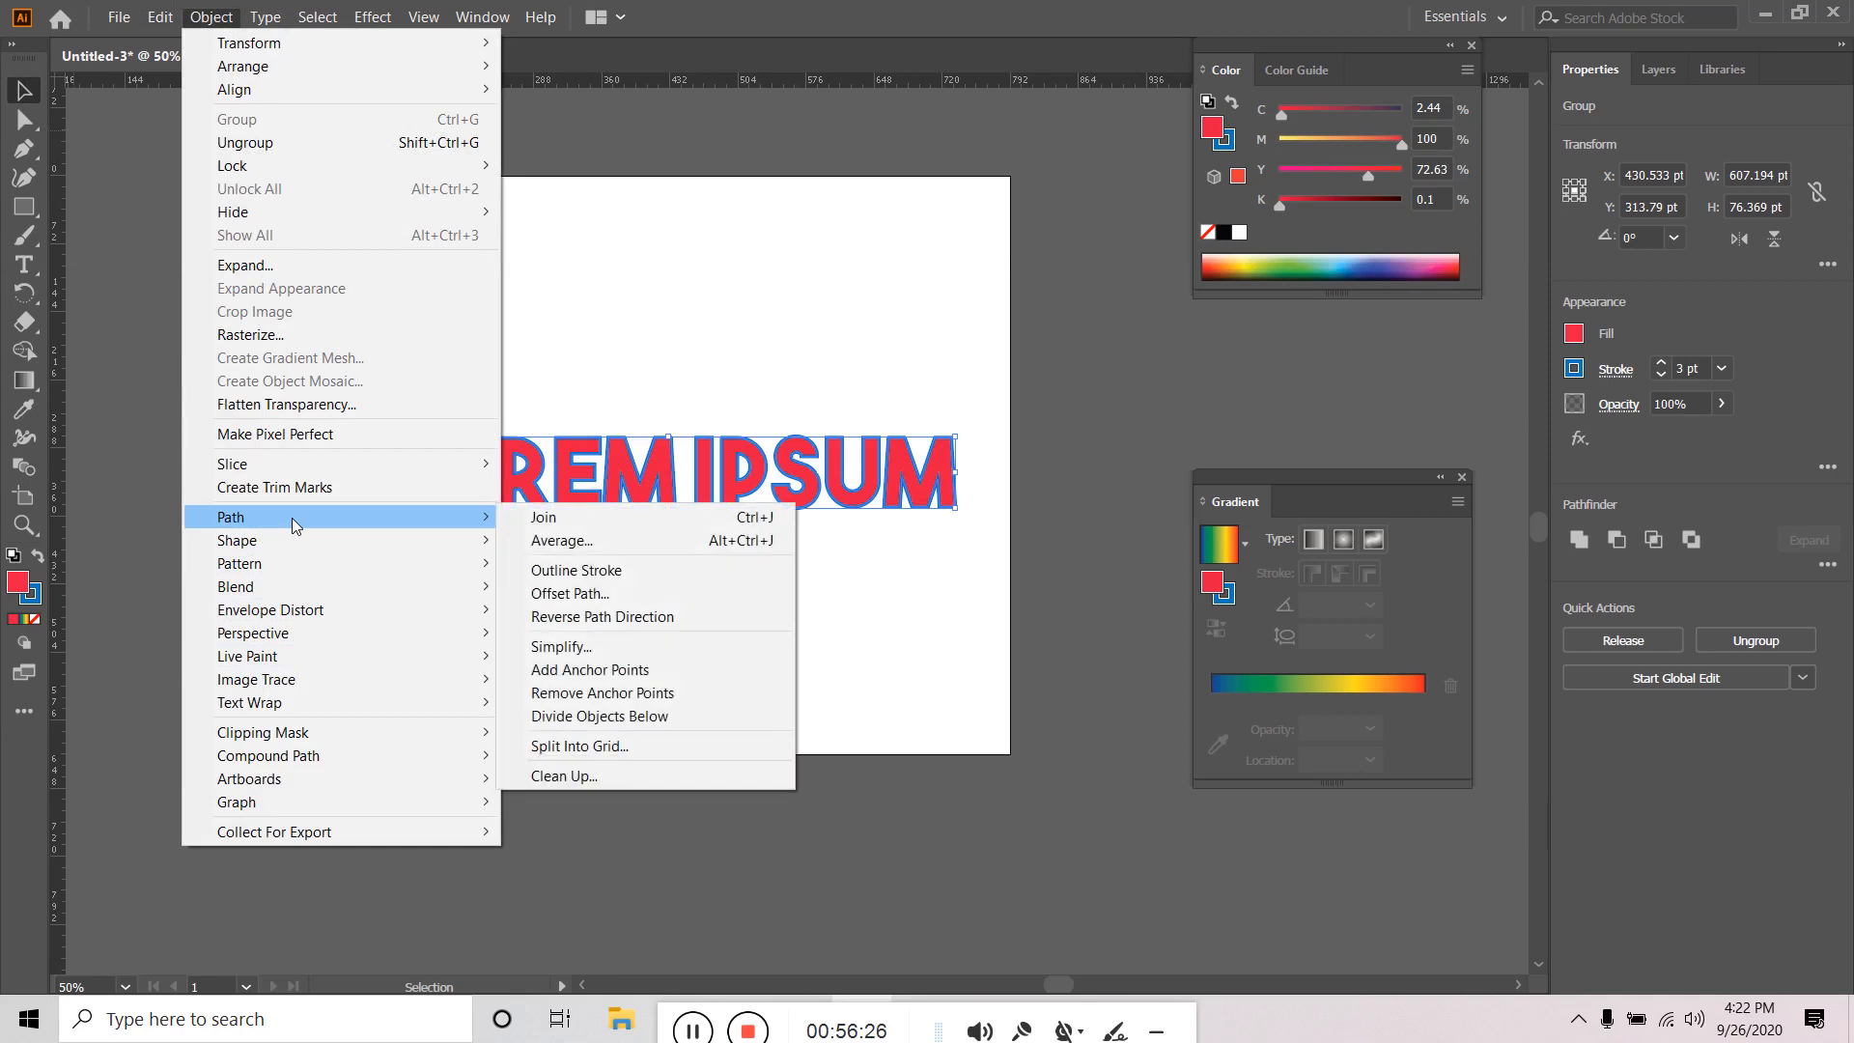
{"action": "left_click", "coordinate": [606, 595]}
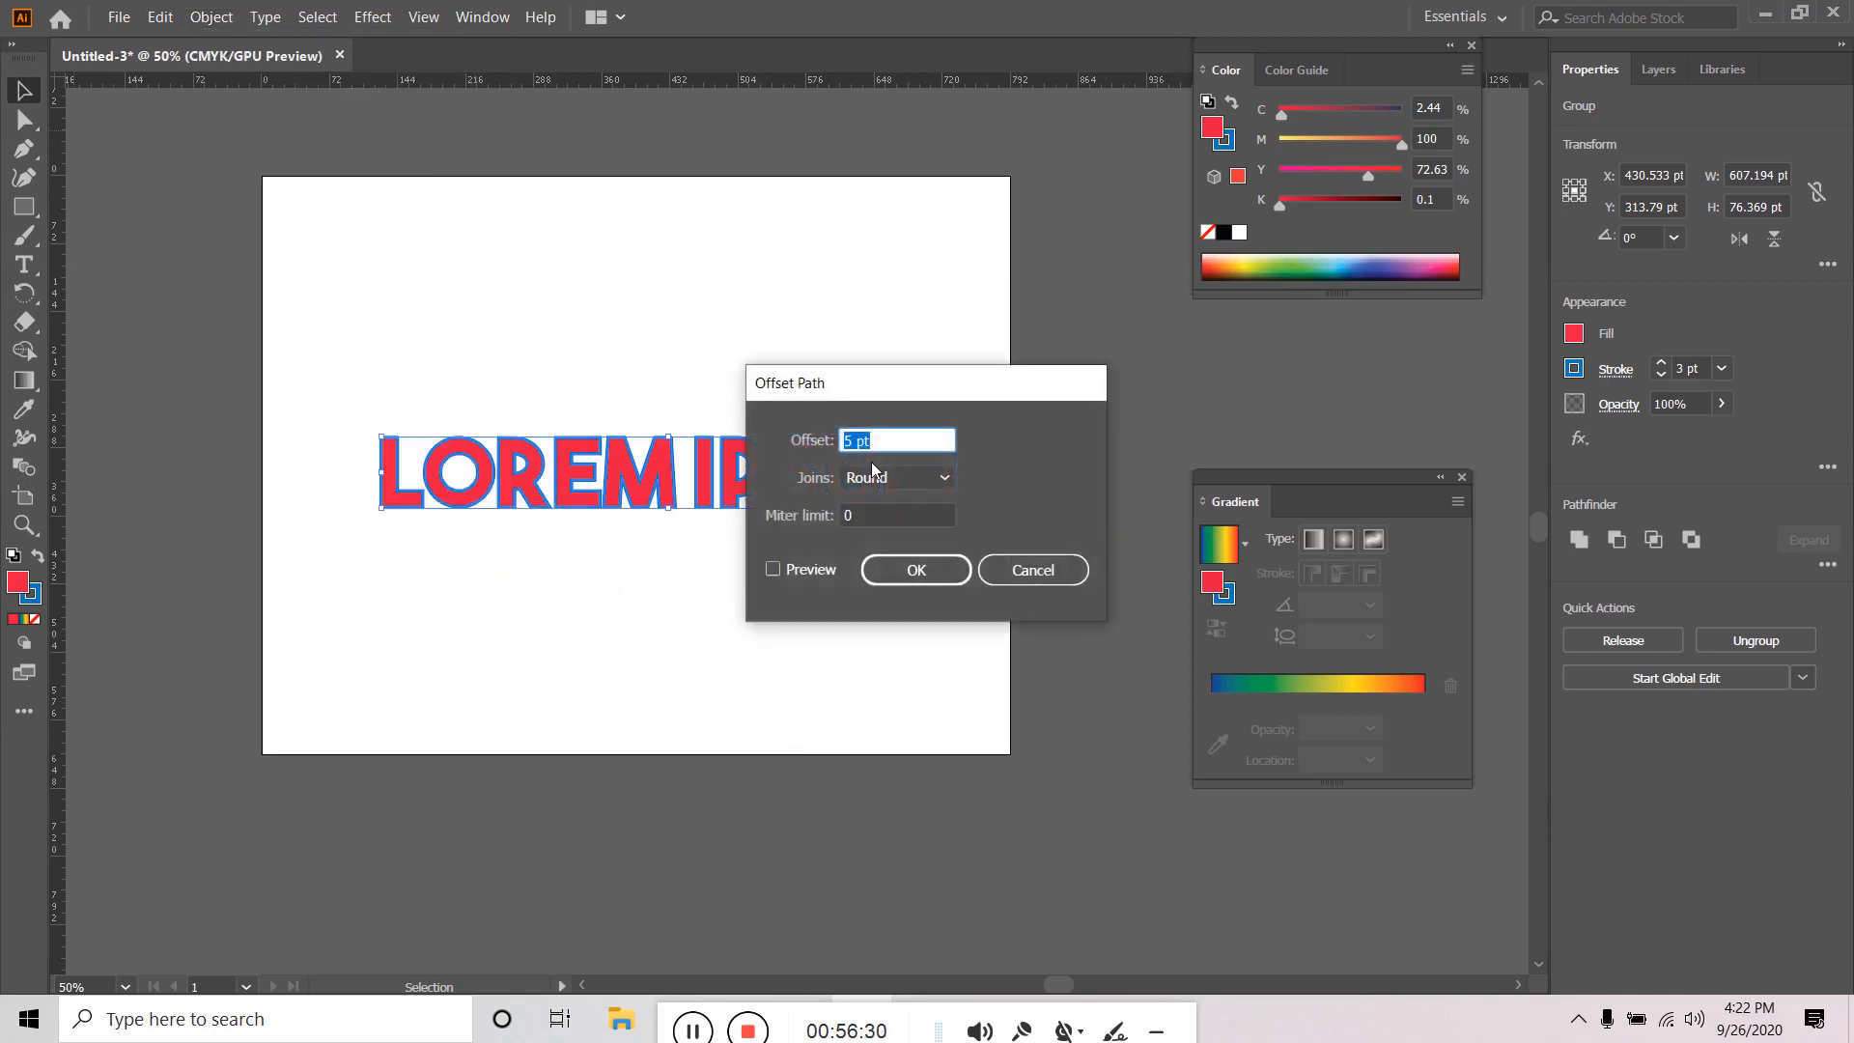
{"action": "left_click", "coordinate": [794, 568]}
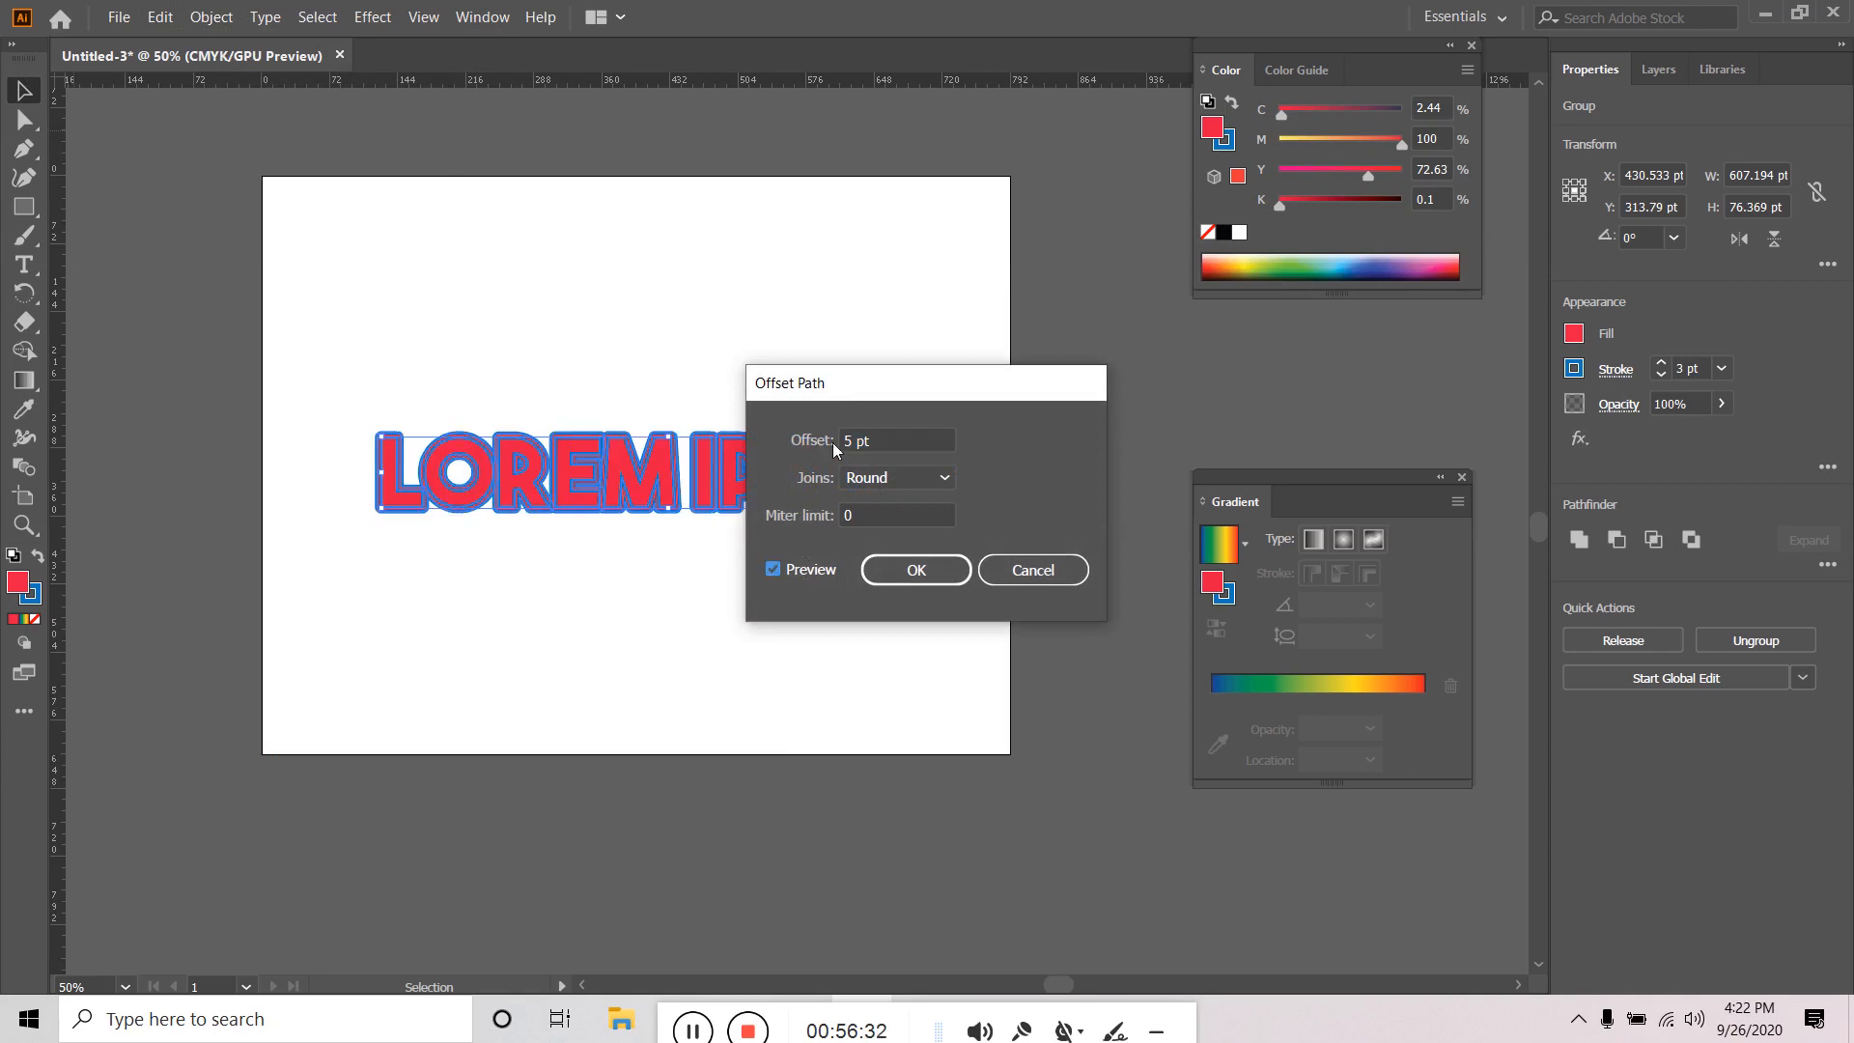
{"action": "left_click", "coordinate": [893, 479]}
{"action": "left_click", "coordinate": [898, 506]}
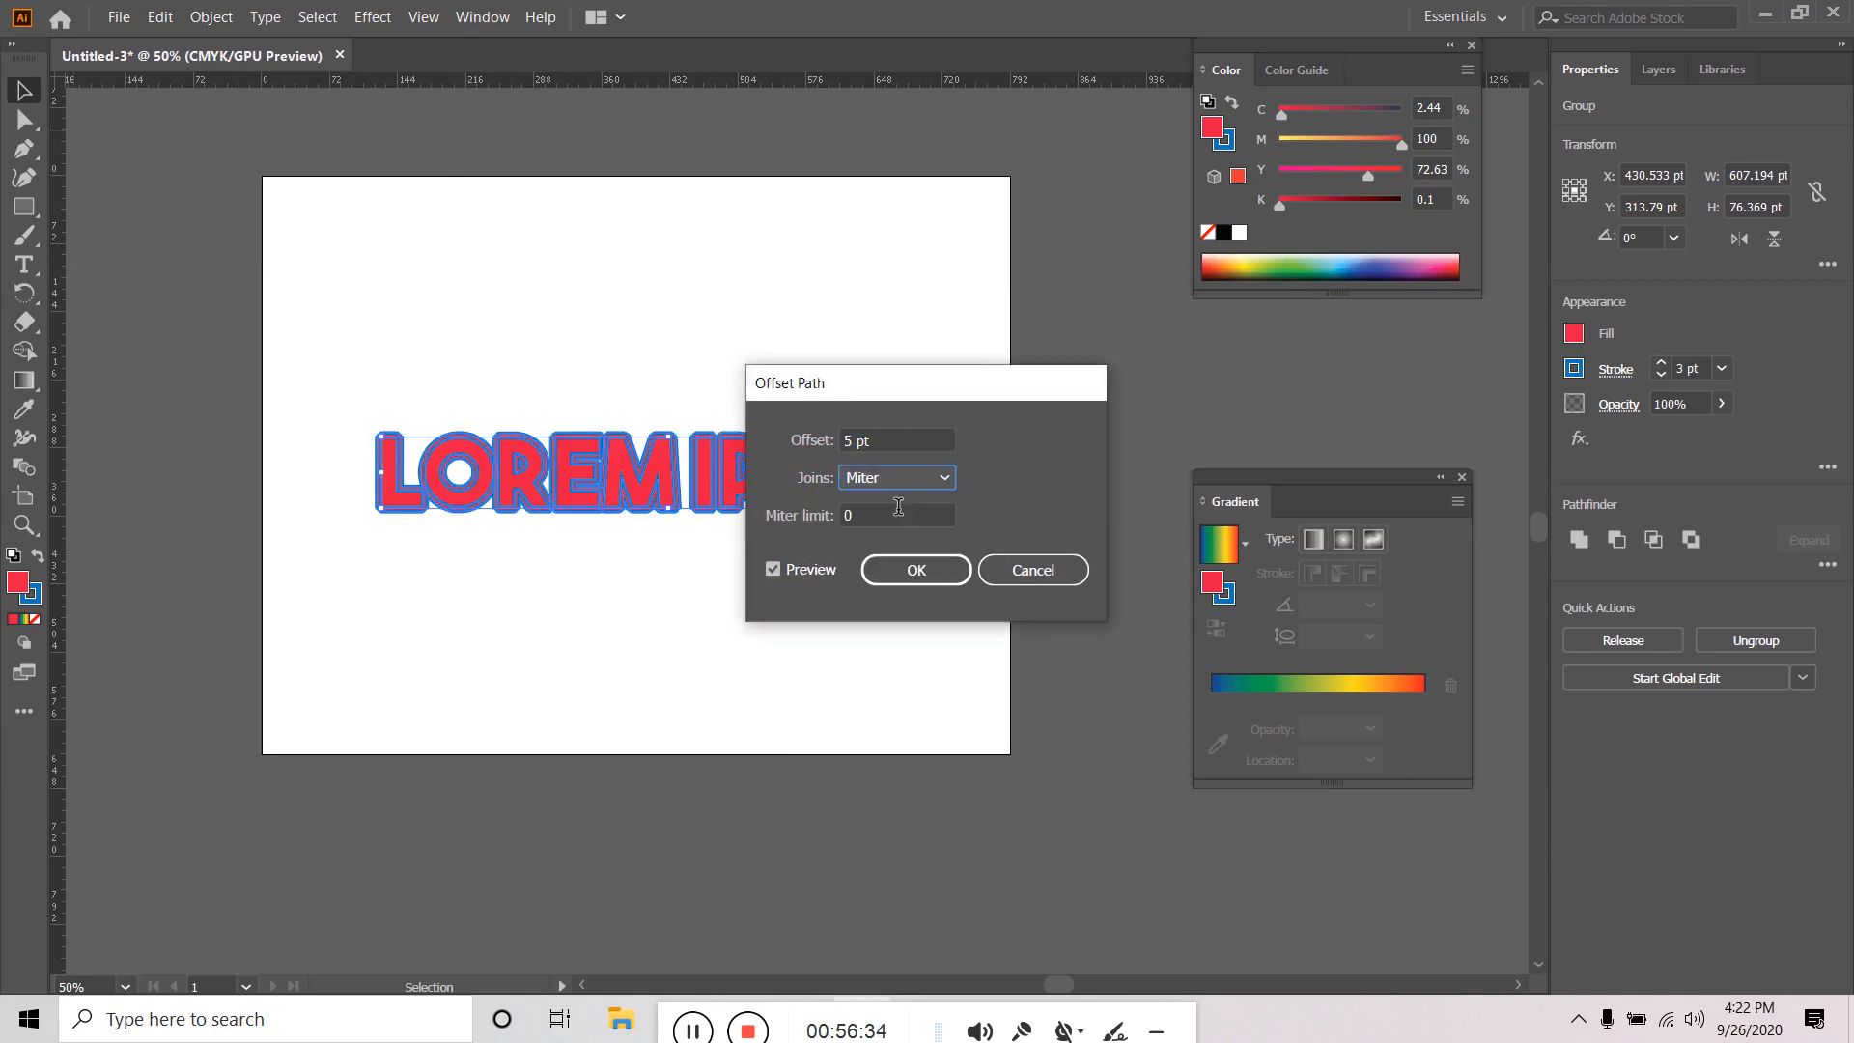
{"action": "left_click", "coordinate": [885, 479]}
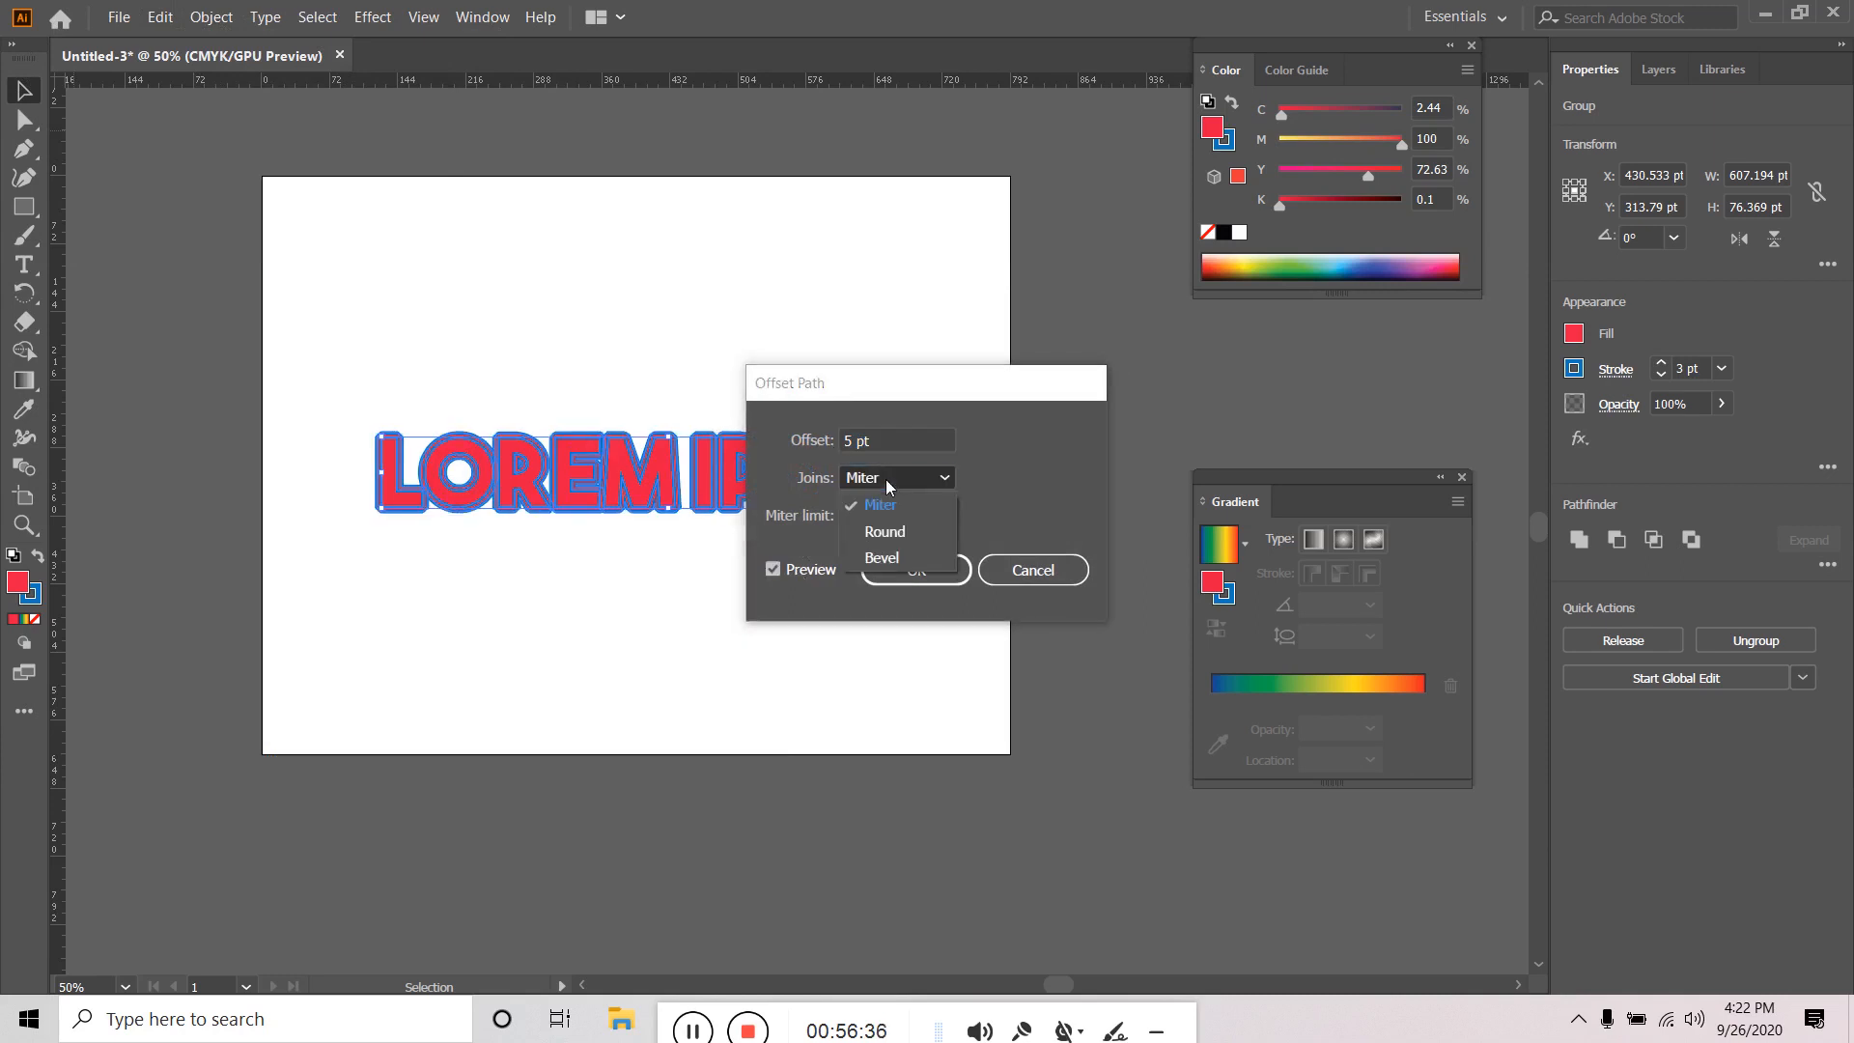
{"action": "left_click", "coordinate": [896, 555]}
{"action": "left_click", "coordinate": [892, 478]}
{"action": "left_click", "coordinate": [898, 506]}
{"action": "left_click", "coordinate": [906, 479]}
{"action": "left_click", "coordinate": [894, 530]}
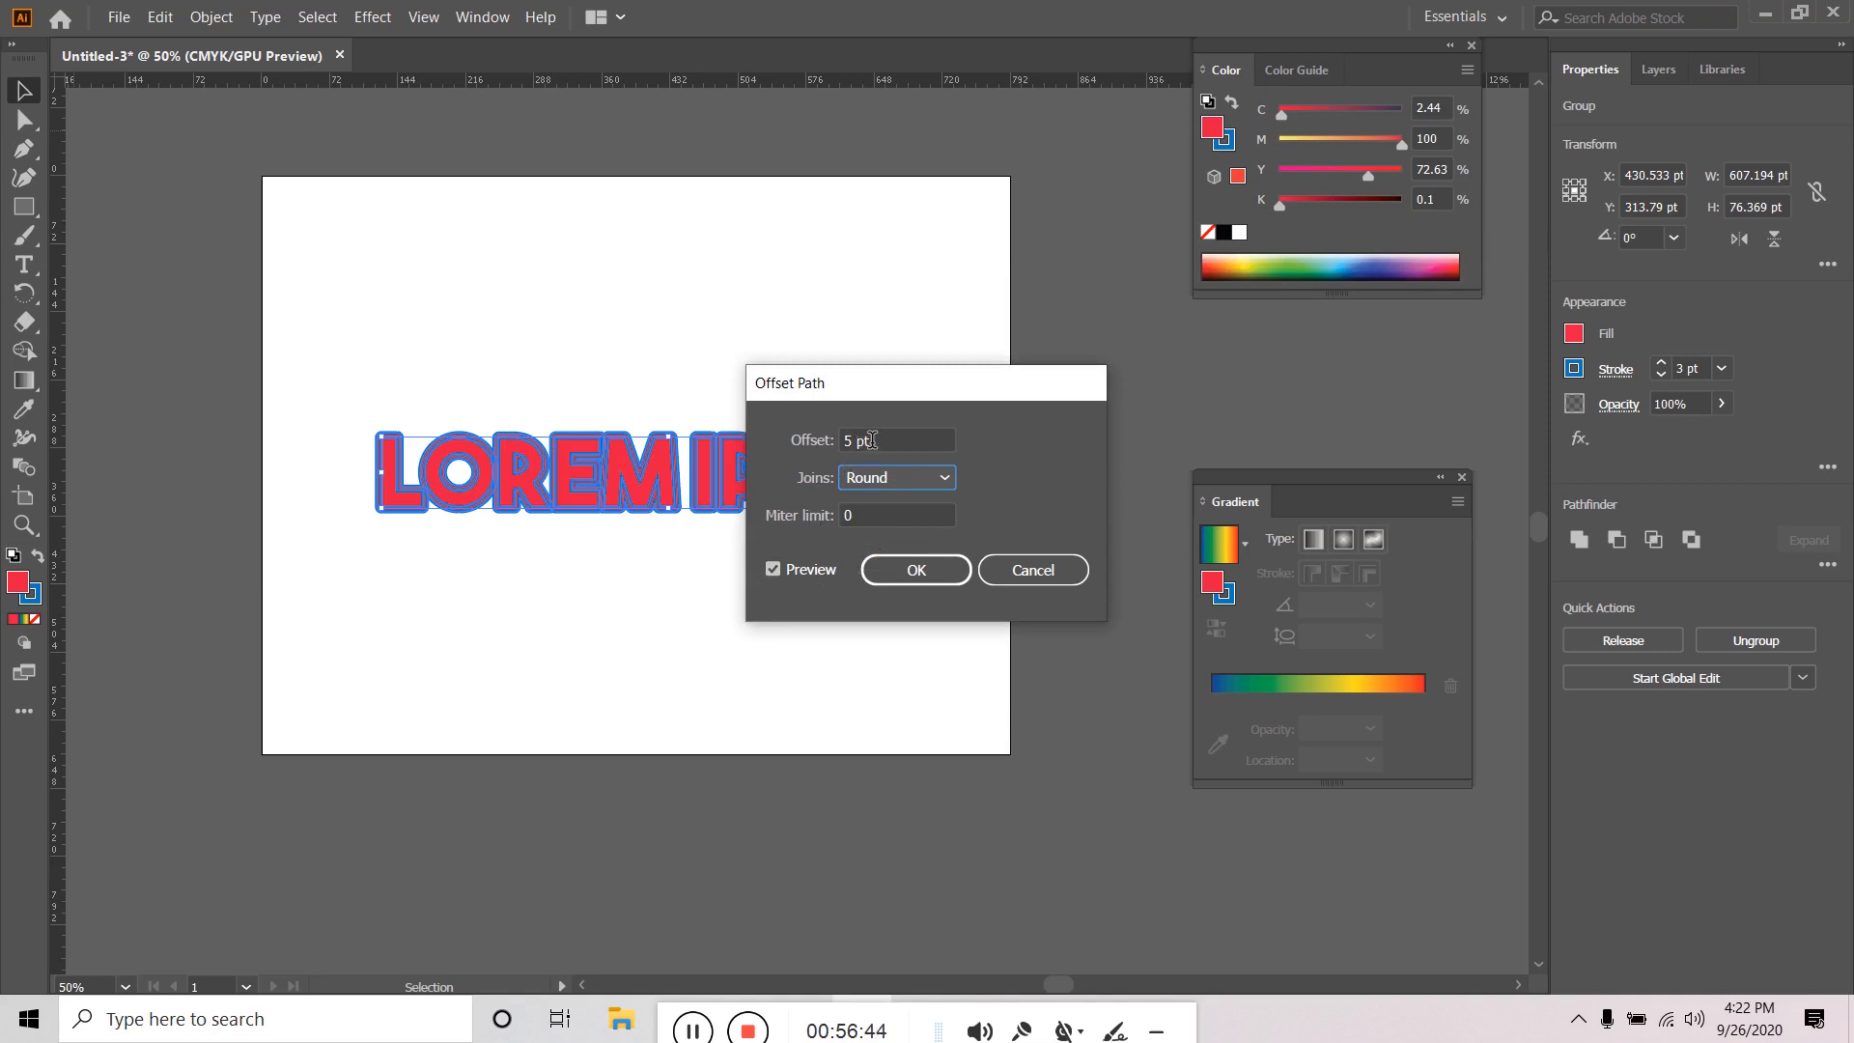
Set the offset distance to 3 pt and apply the path offset to the letters.
{"action": "key", "text": "shift+Tab"}
{"action": "type", "text": "3"}
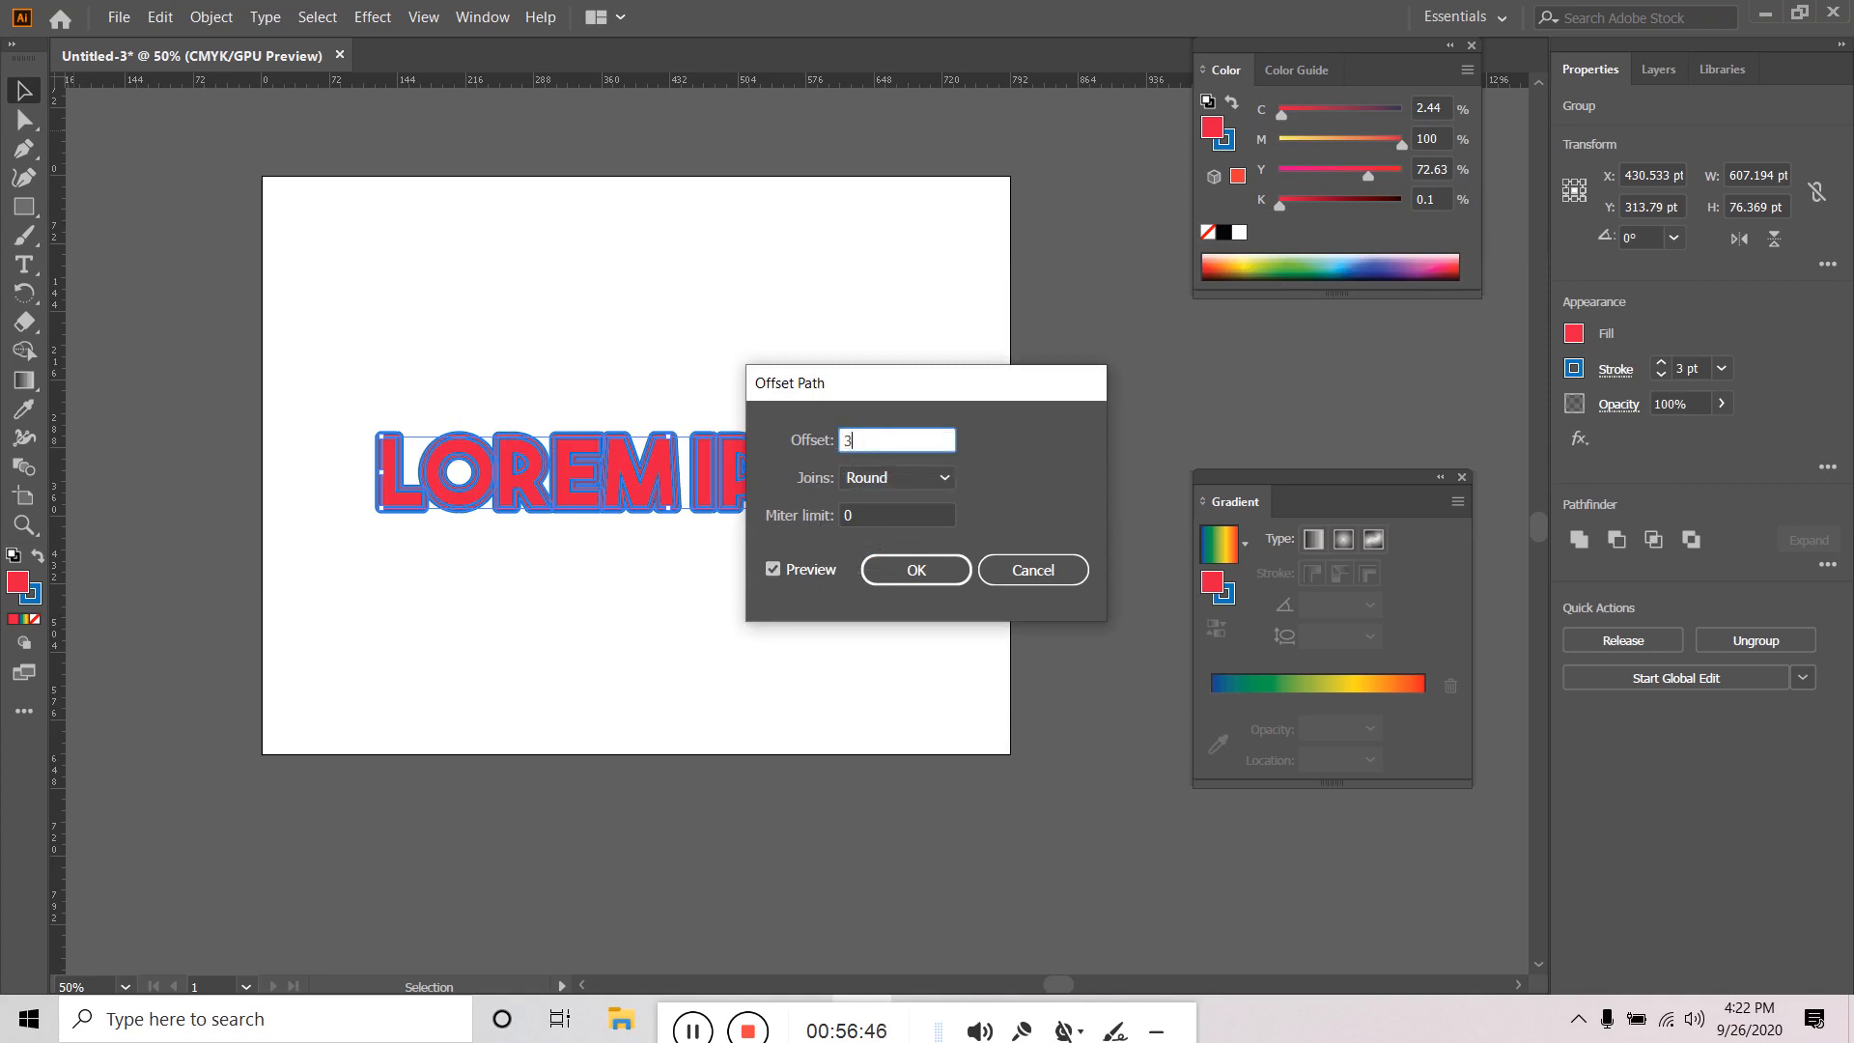
{"action": "left_click", "coordinate": [924, 570]}
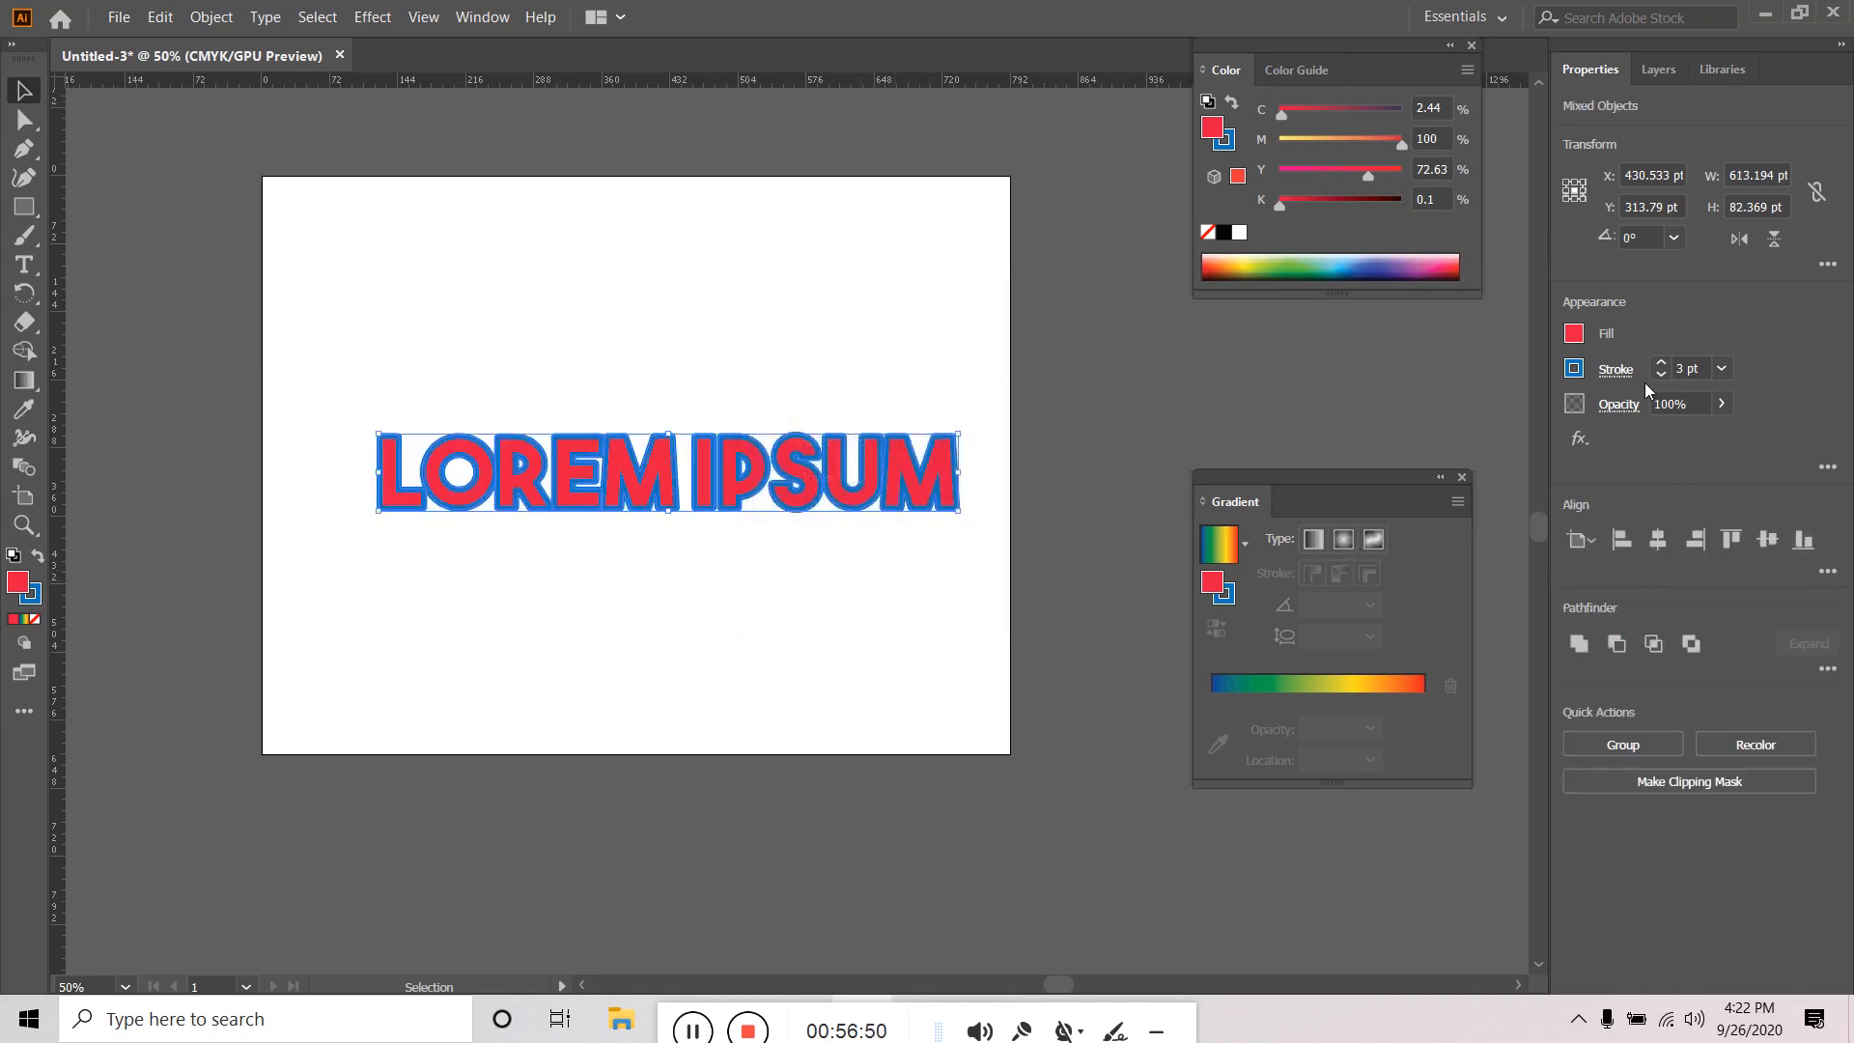
Recolour the offset outlines' stroke with an orange swatch and deselect the artwork.
{"action": "left_click", "coordinate": [1576, 369]}
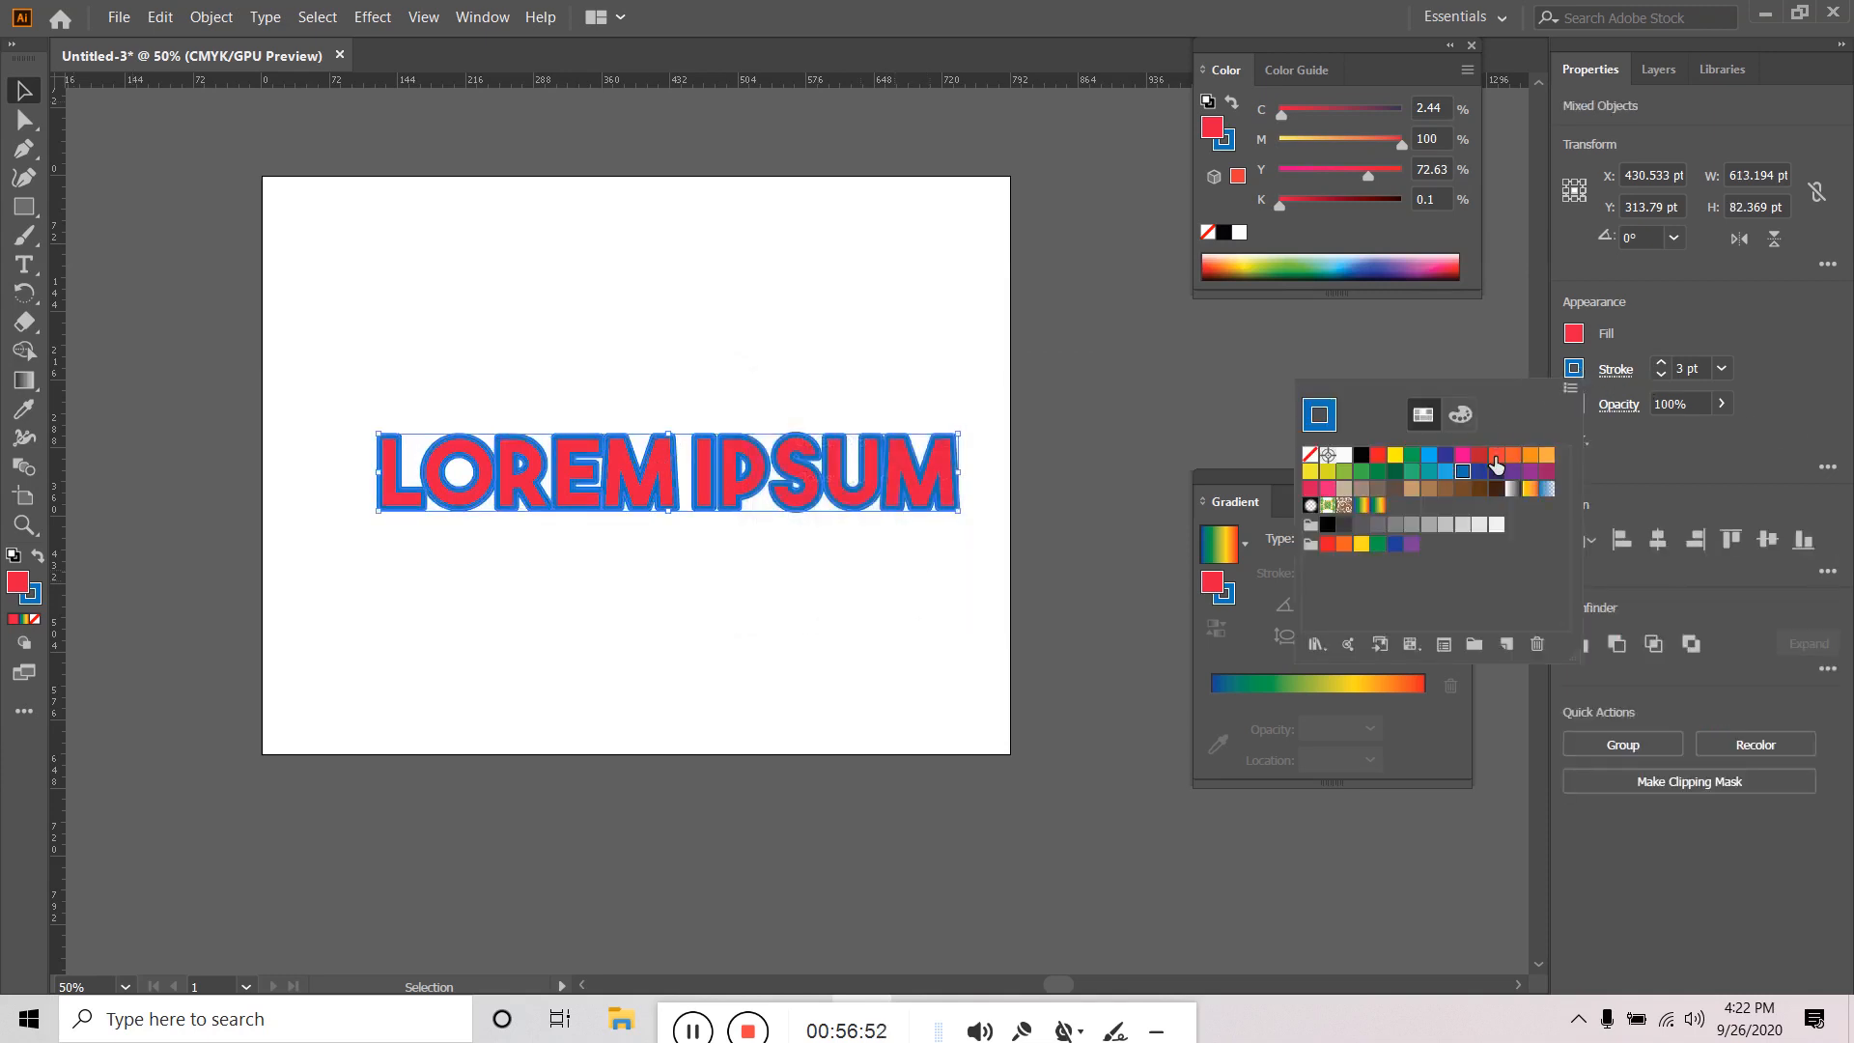
{"action": "left_click", "coordinate": [1512, 466]}
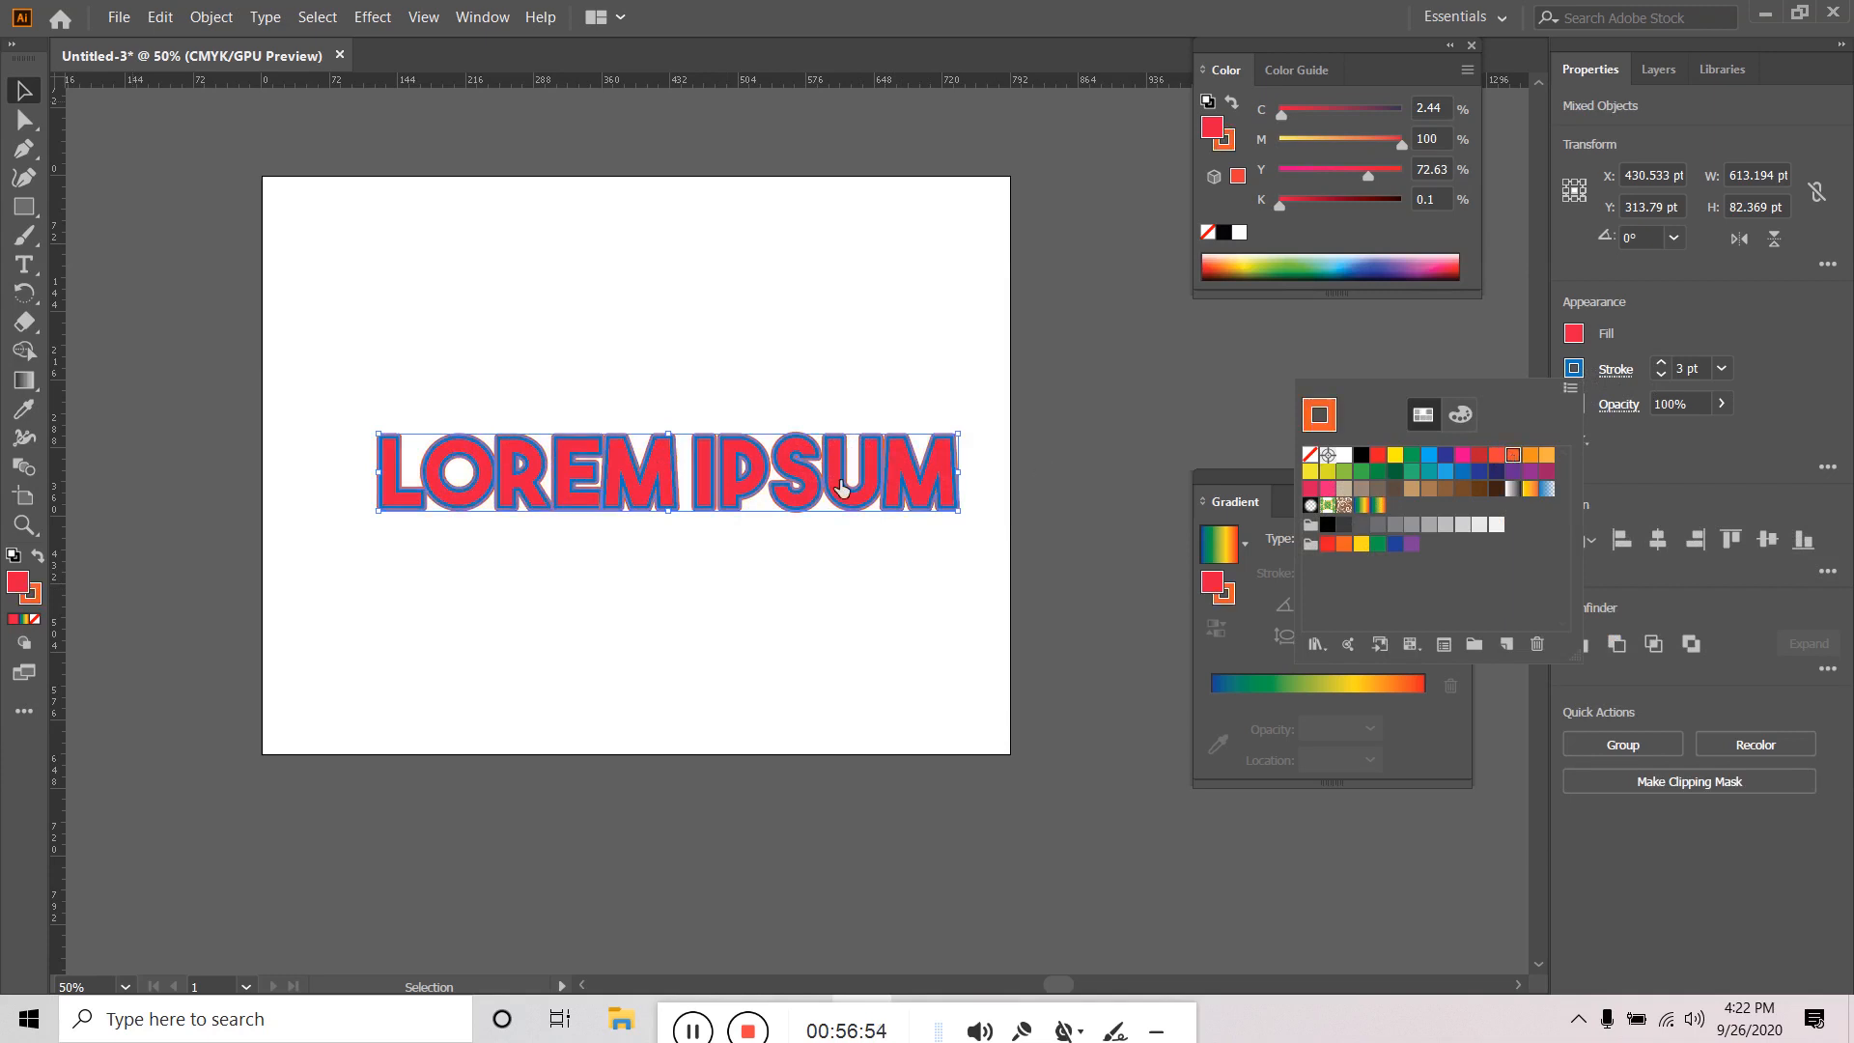
{"action": "left_click", "coordinate": [710, 560]}
{"action": "left_click", "coordinate": [831, 607]}
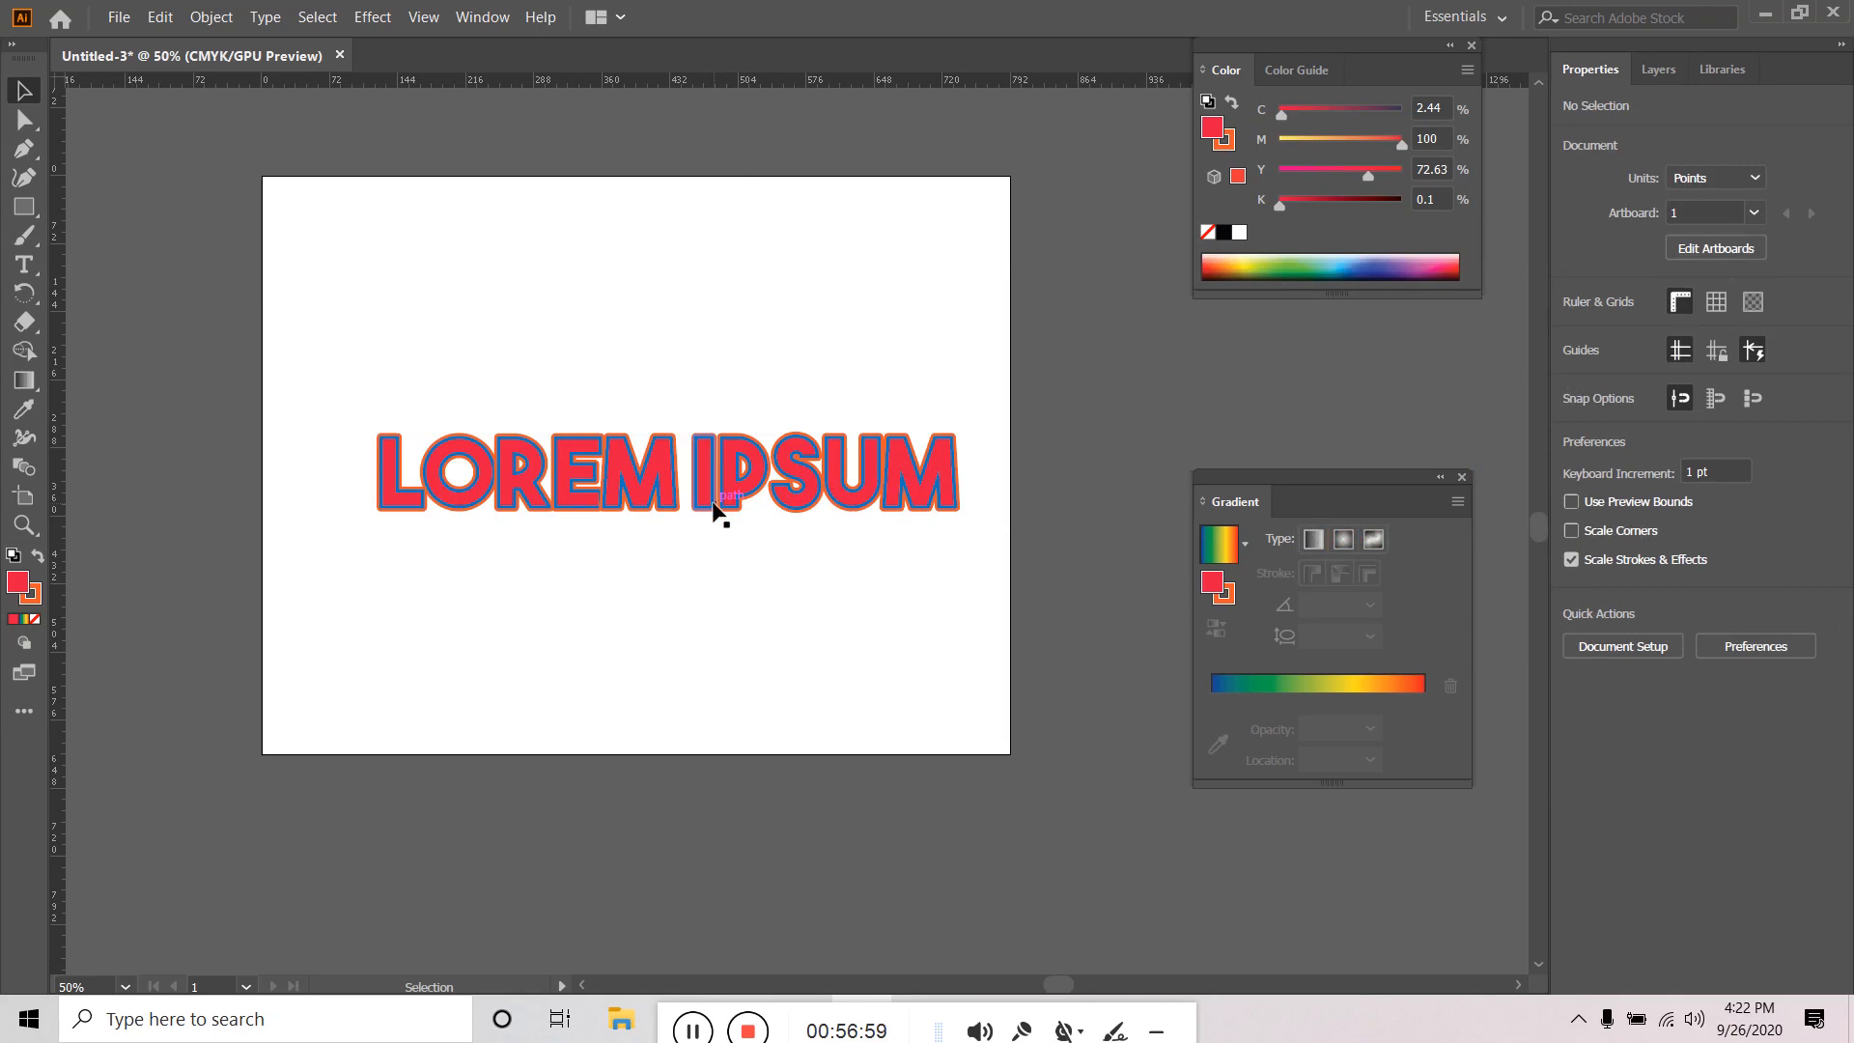
Examine the offset lettering up close and check how its outlines are grouped.
{"action": "scroll", "coordinate": [713, 503], "scroll_direction": "up", "scroll_amount": 1}
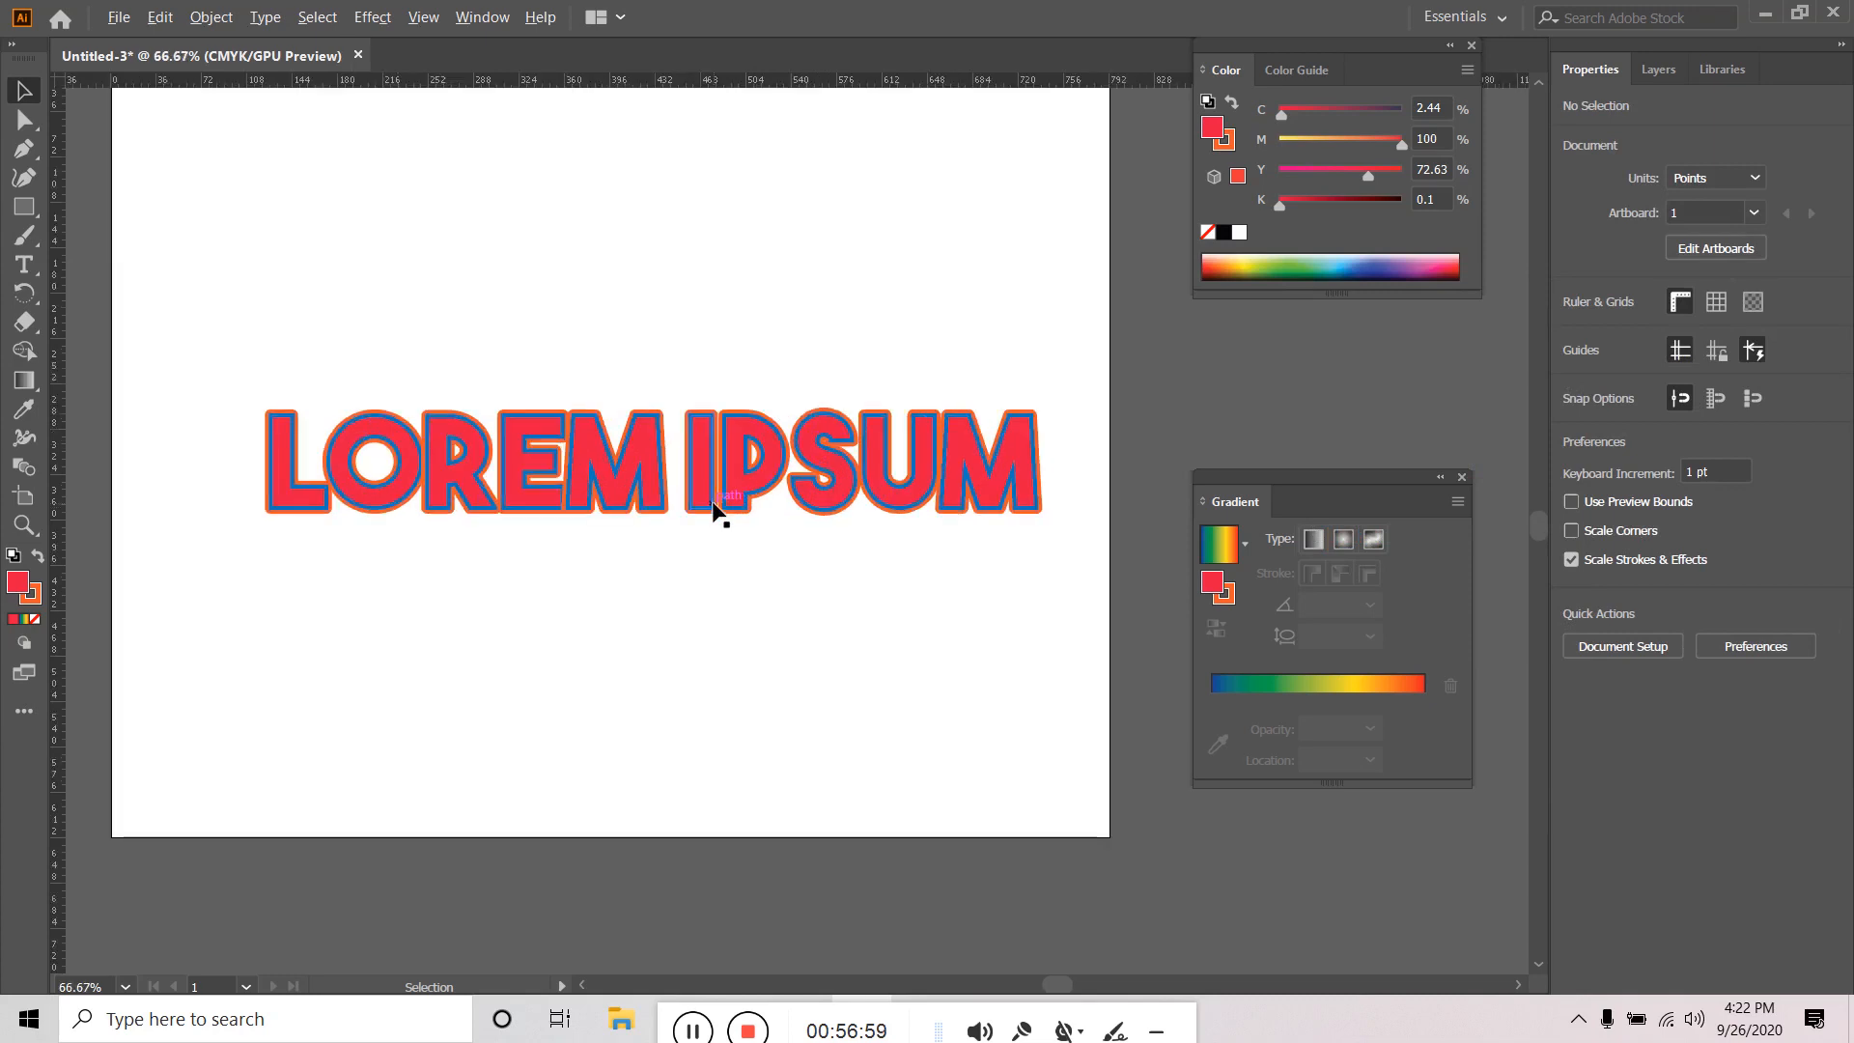
{"action": "left_click", "coordinate": [477, 515]}
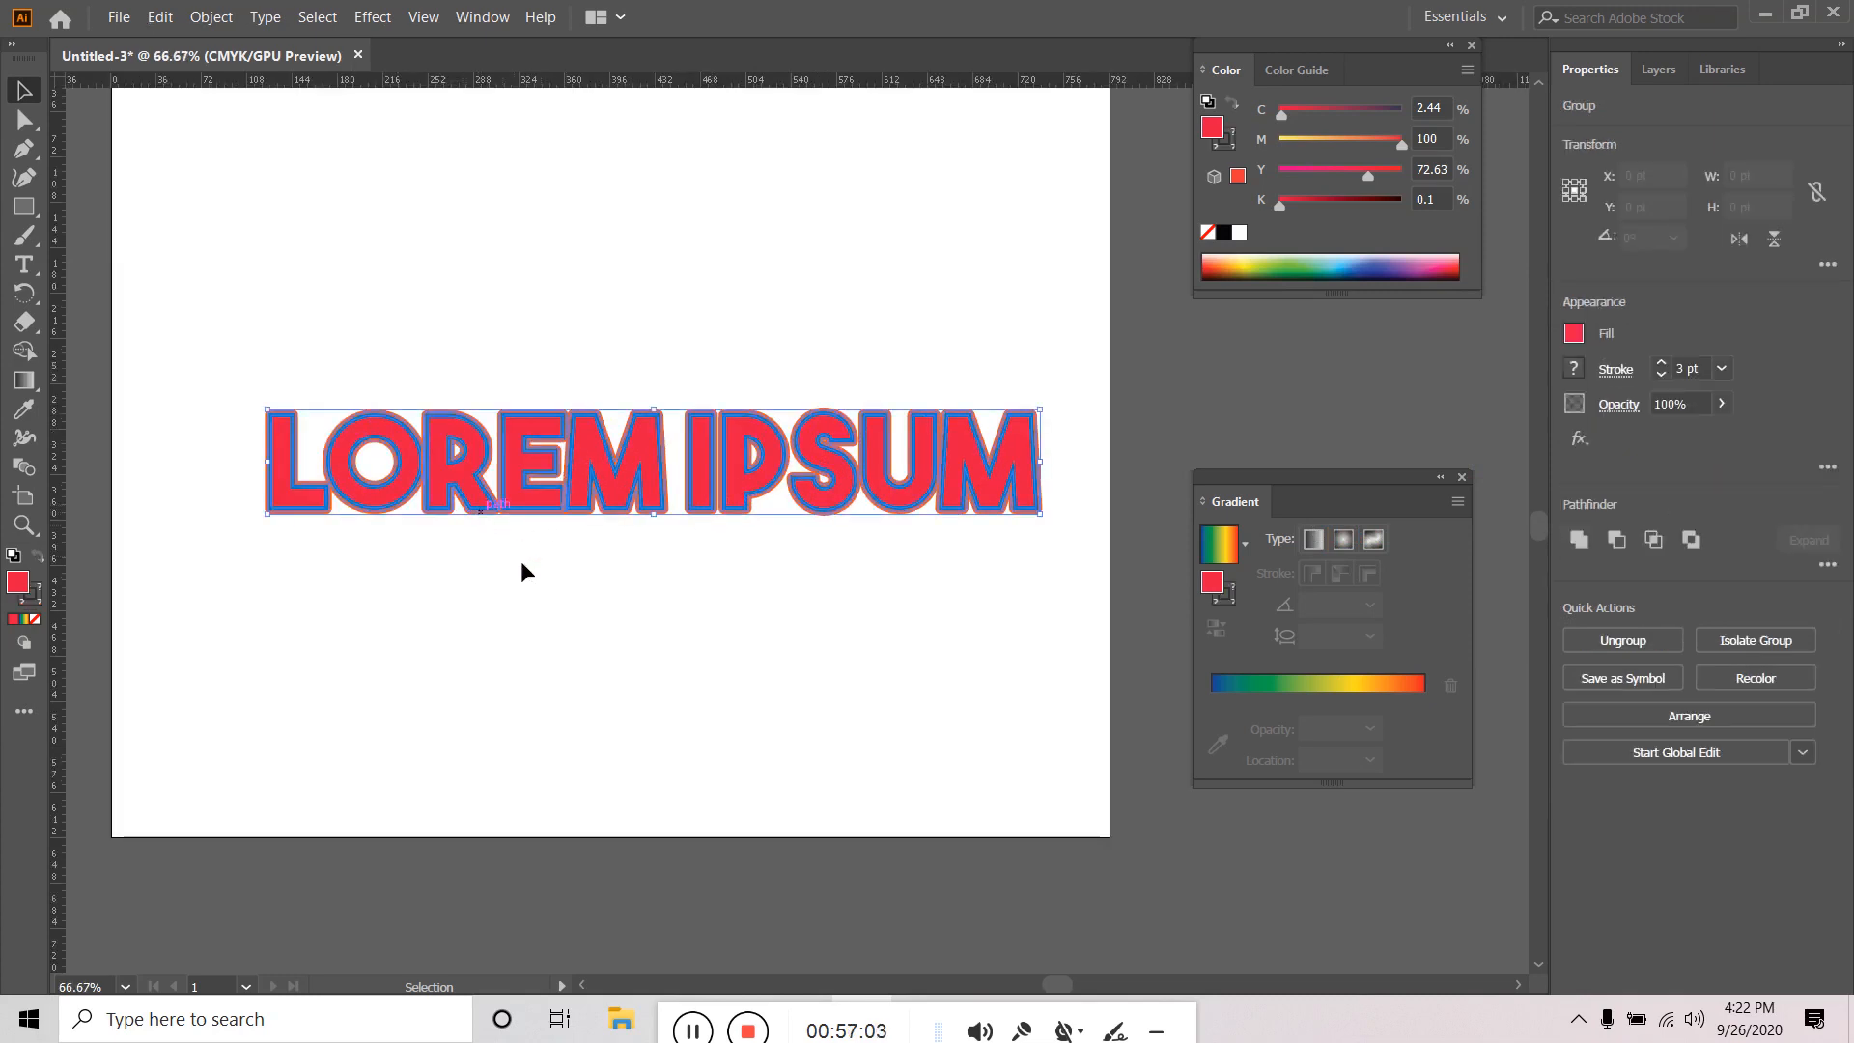
{"action": "left_click", "coordinate": [460, 612]}
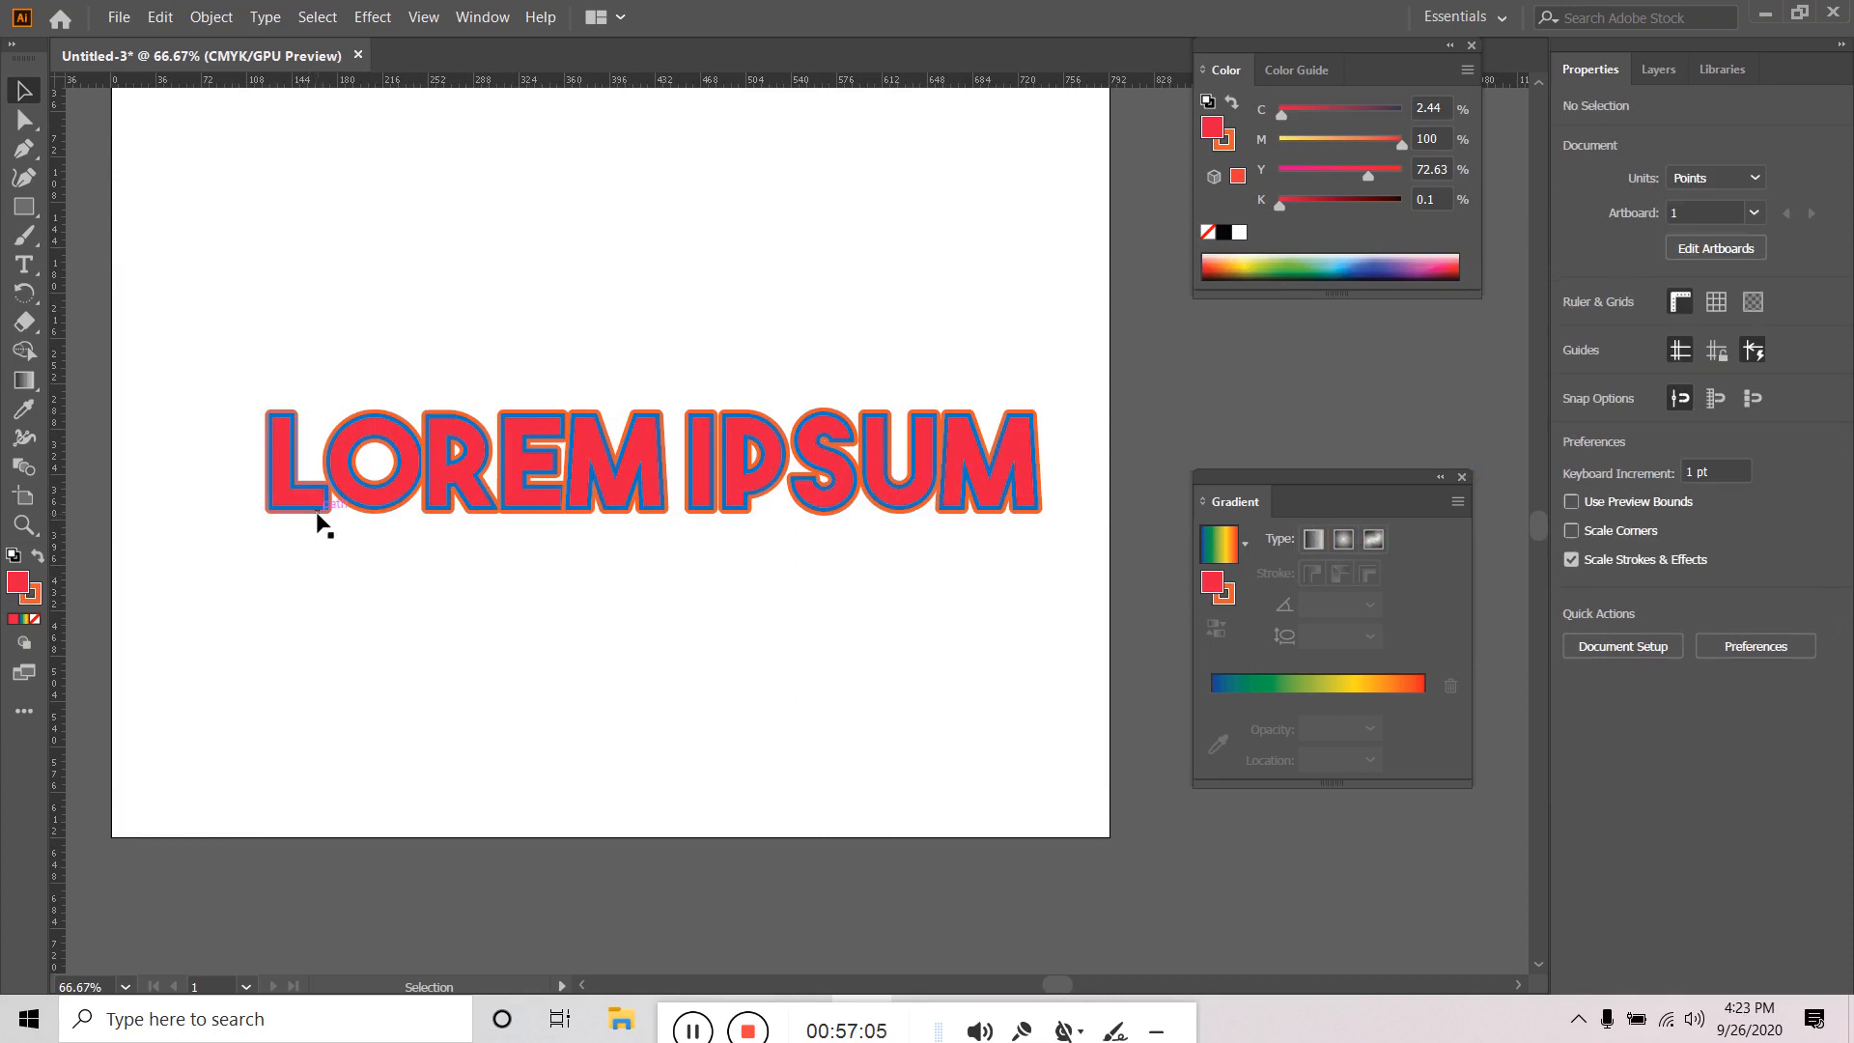
{"action": "left_click", "coordinate": [317, 521]}
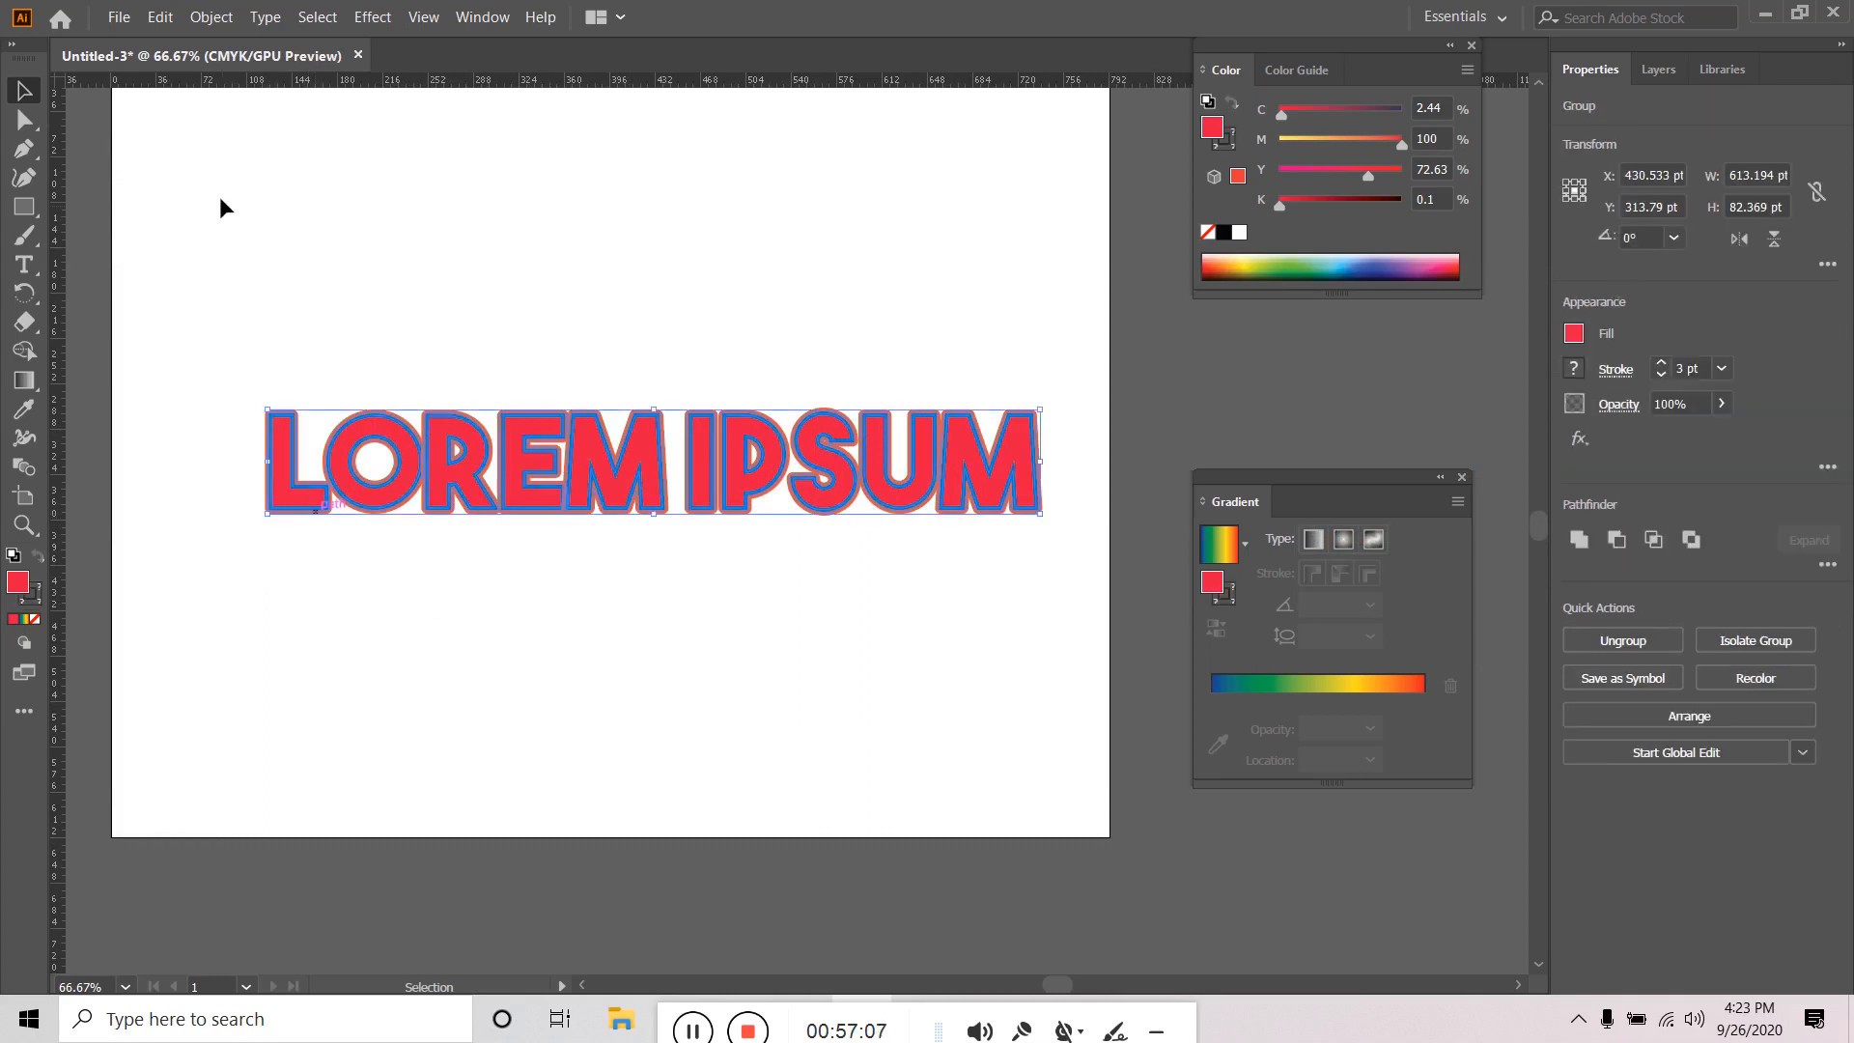
{"action": "left_click", "coordinate": [249, 243]}
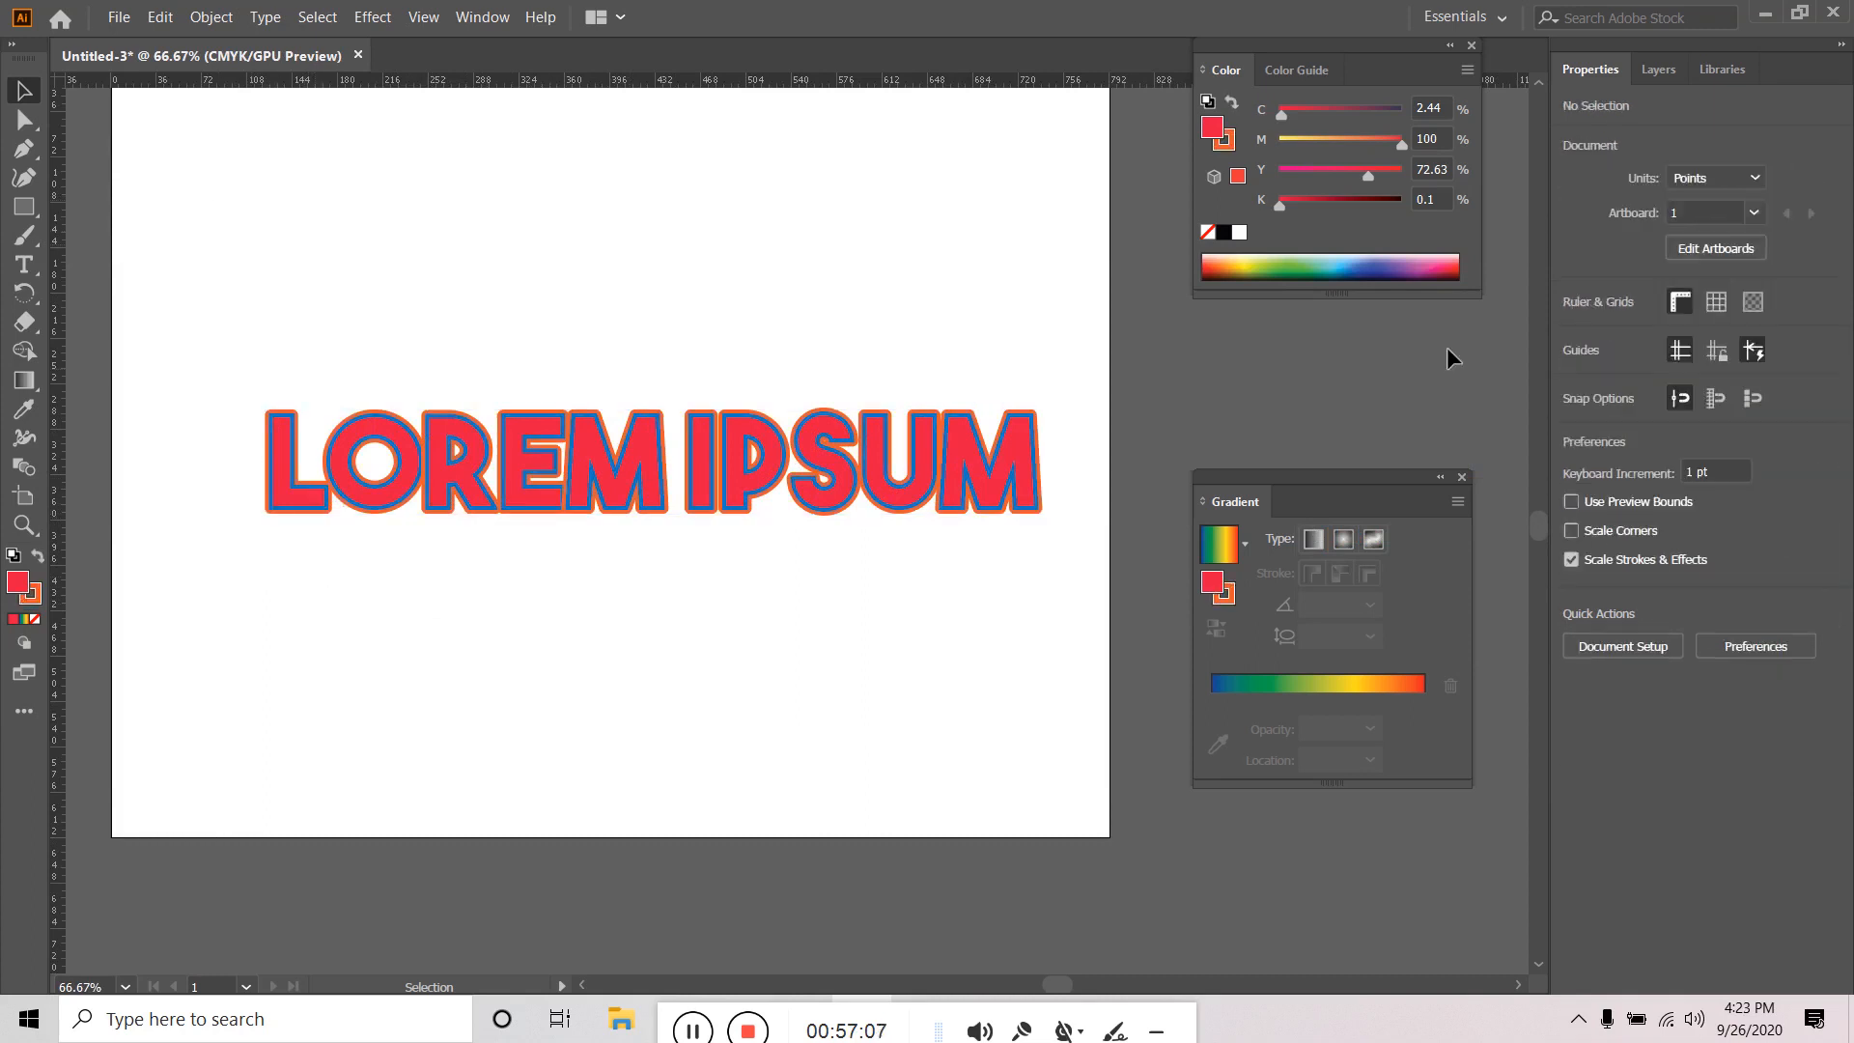
{"action": "left_click", "coordinate": [1667, 77]}
{"action": "left_click", "coordinate": [1613, 72]}
Select the whole lettering group and offset its paths by 7 pt with Round joins.
{"action": "left_click", "coordinate": [712, 481]}
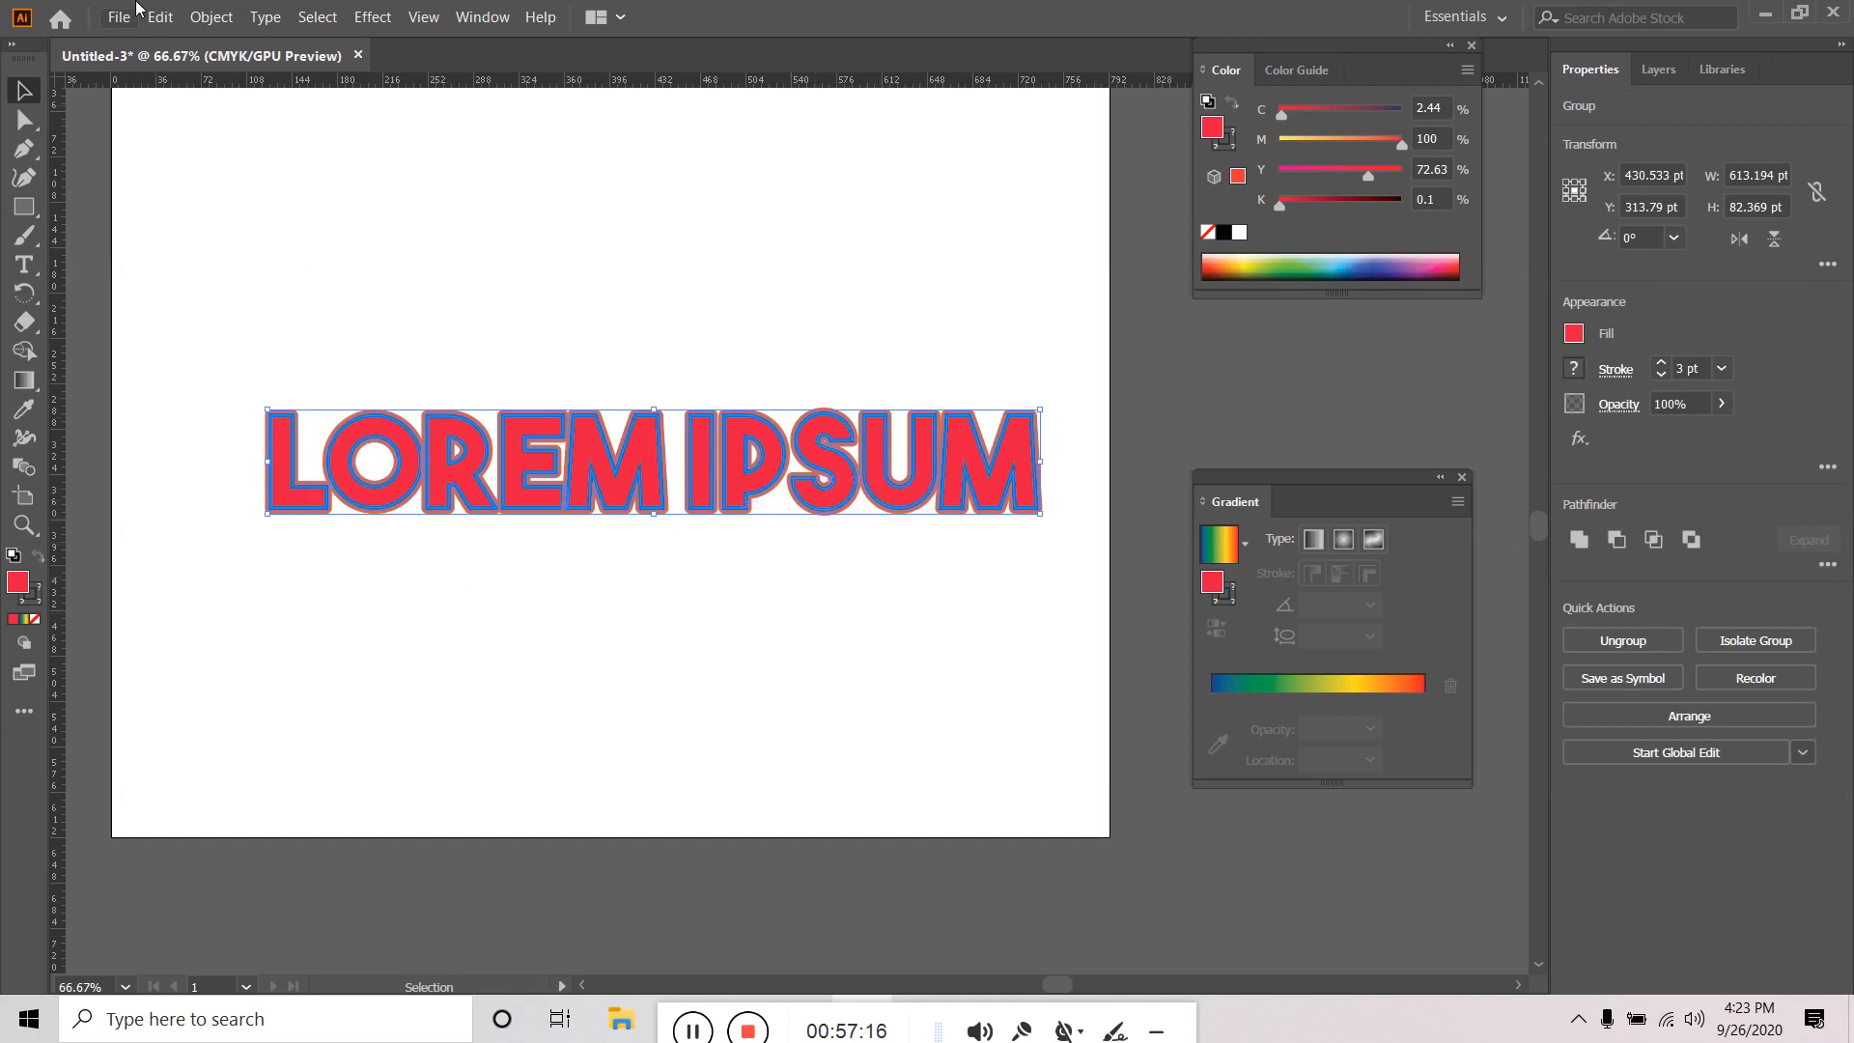
{"action": "left_click", "coordinate": [208, 17]}
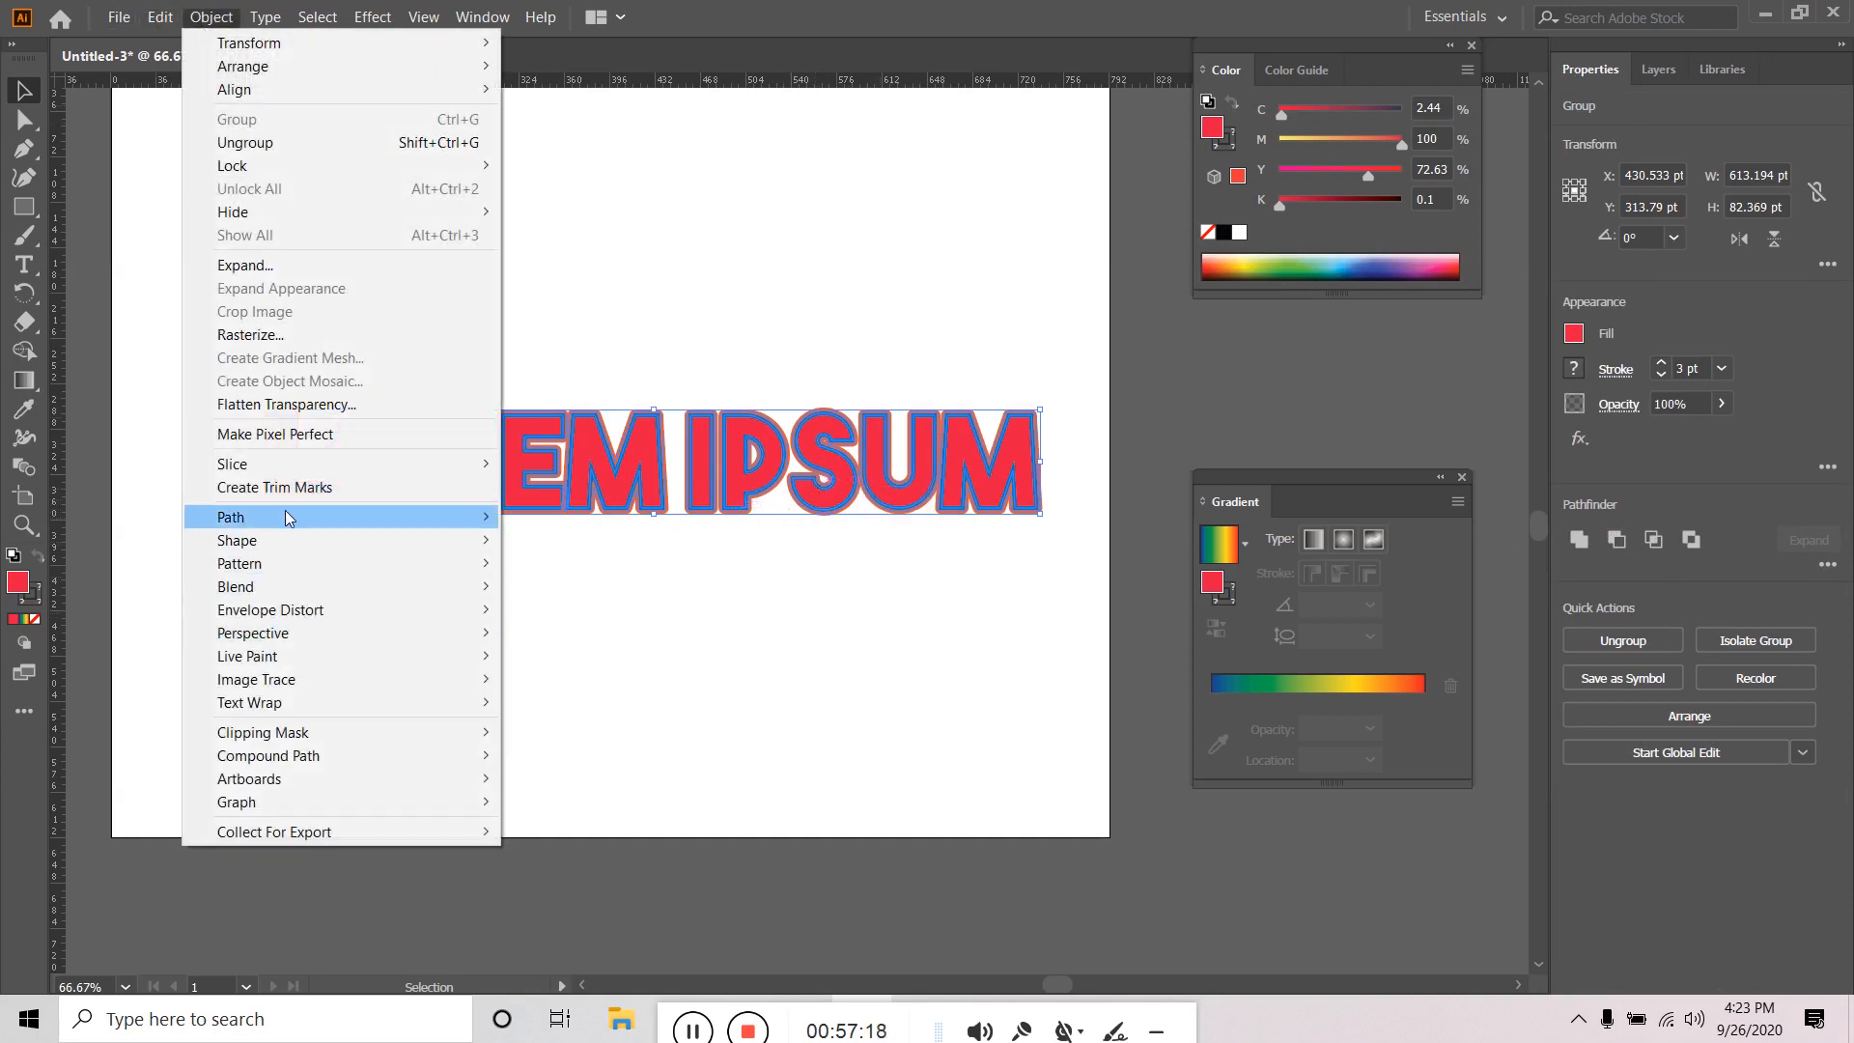
{"action": "mouse_move", "coordinate": [285, 519]}
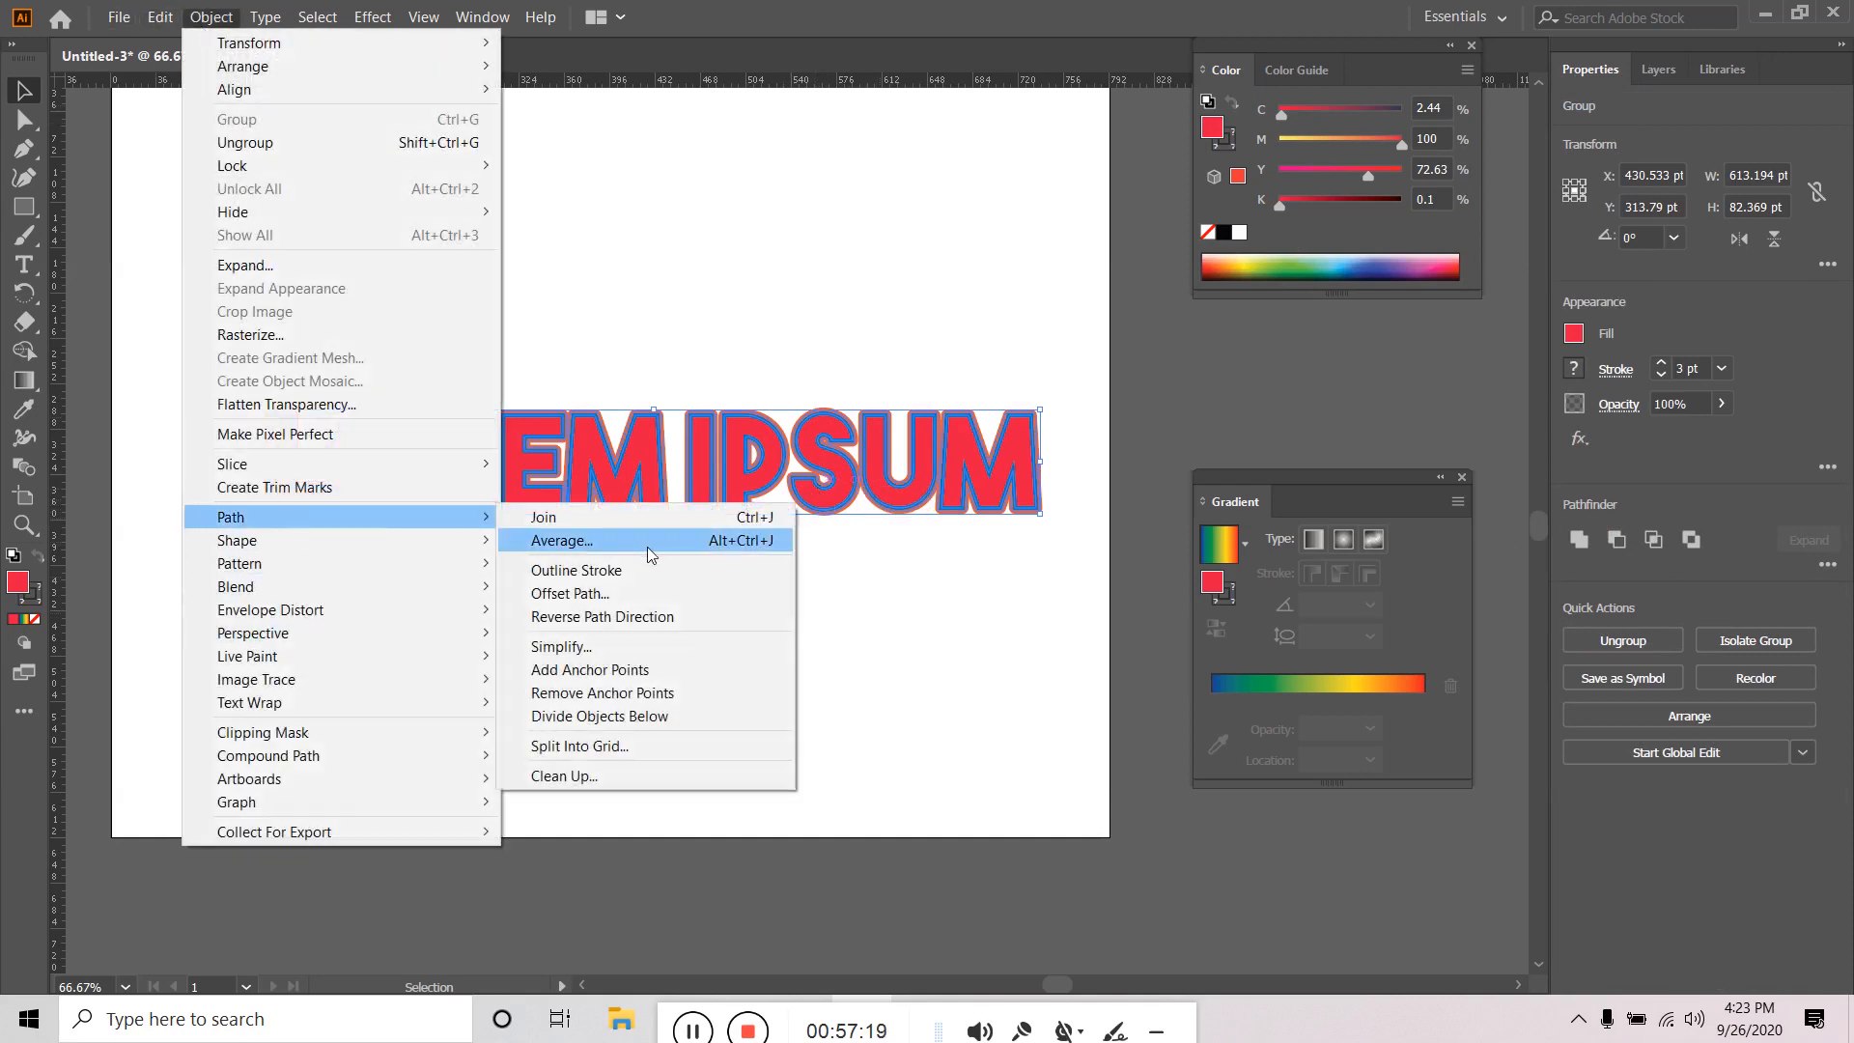
{"action": "left_click", "coordinate": [610, 593]}
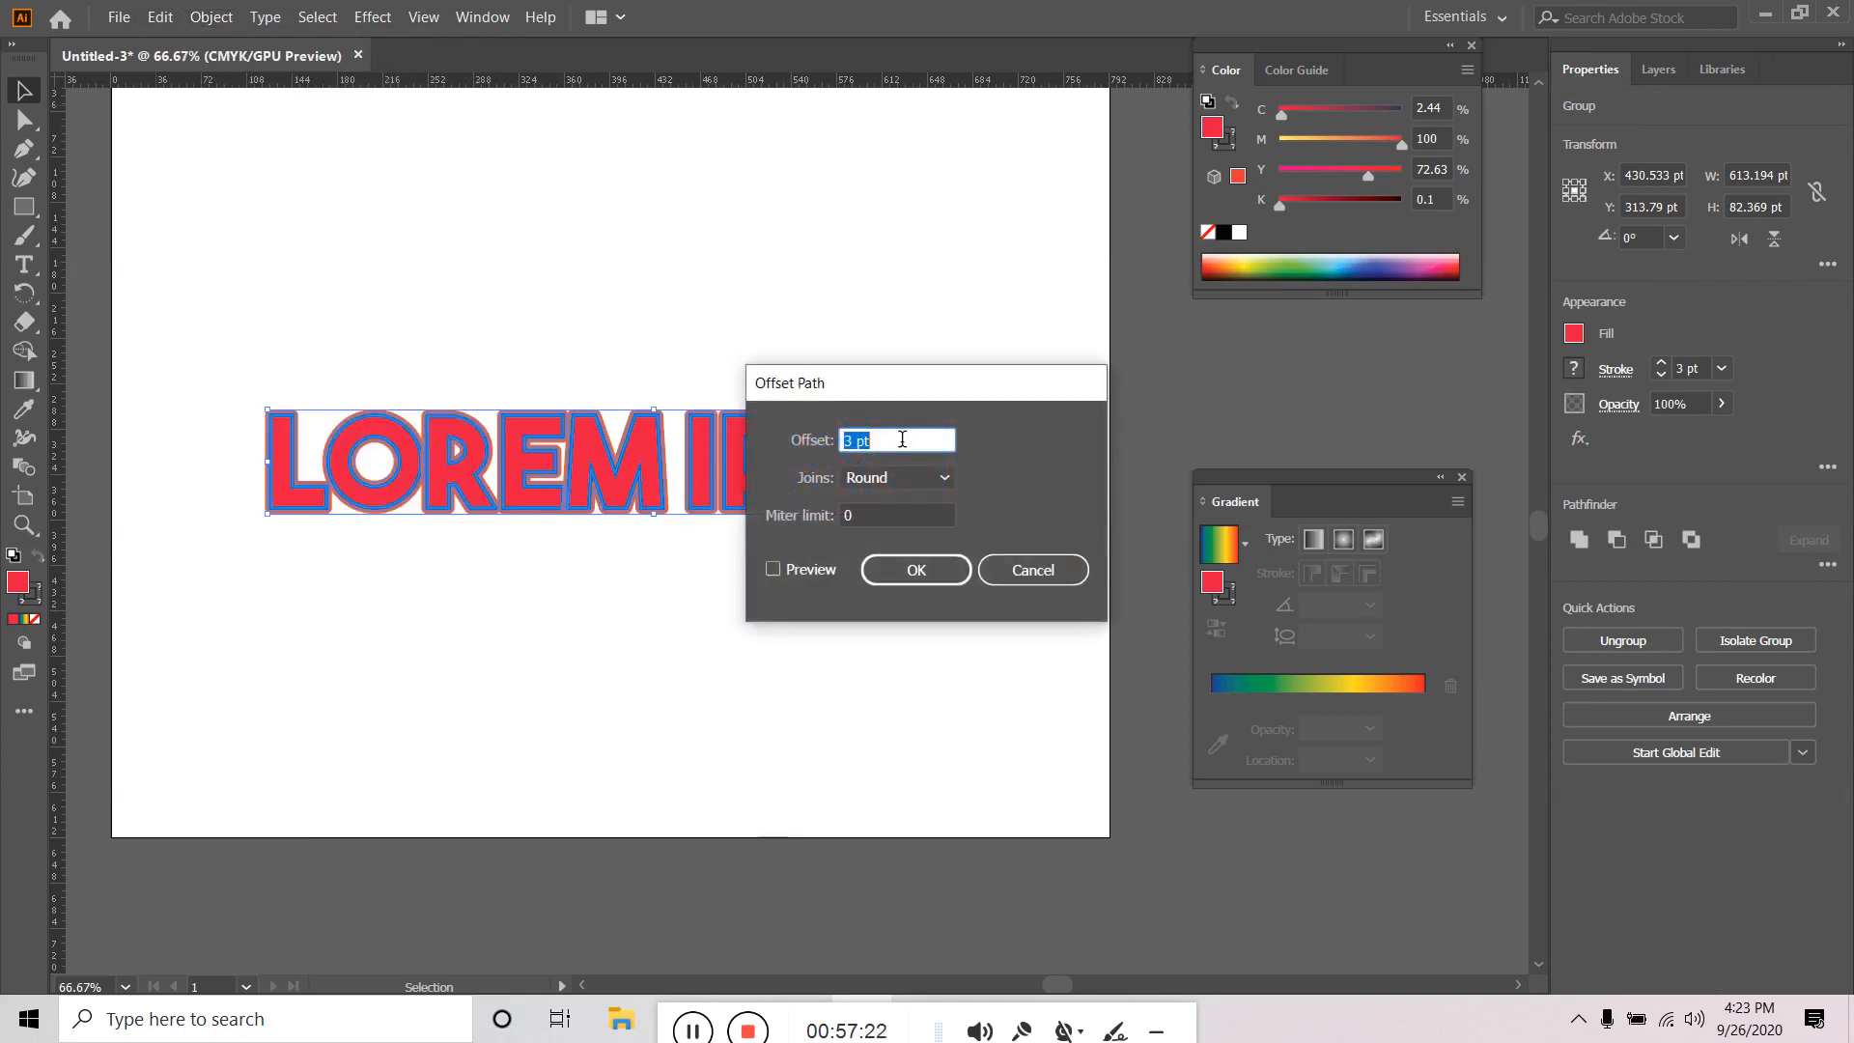
{"action": "type", "text": "7"}
{"action": "left_click", "coordinate": [930, 574]}
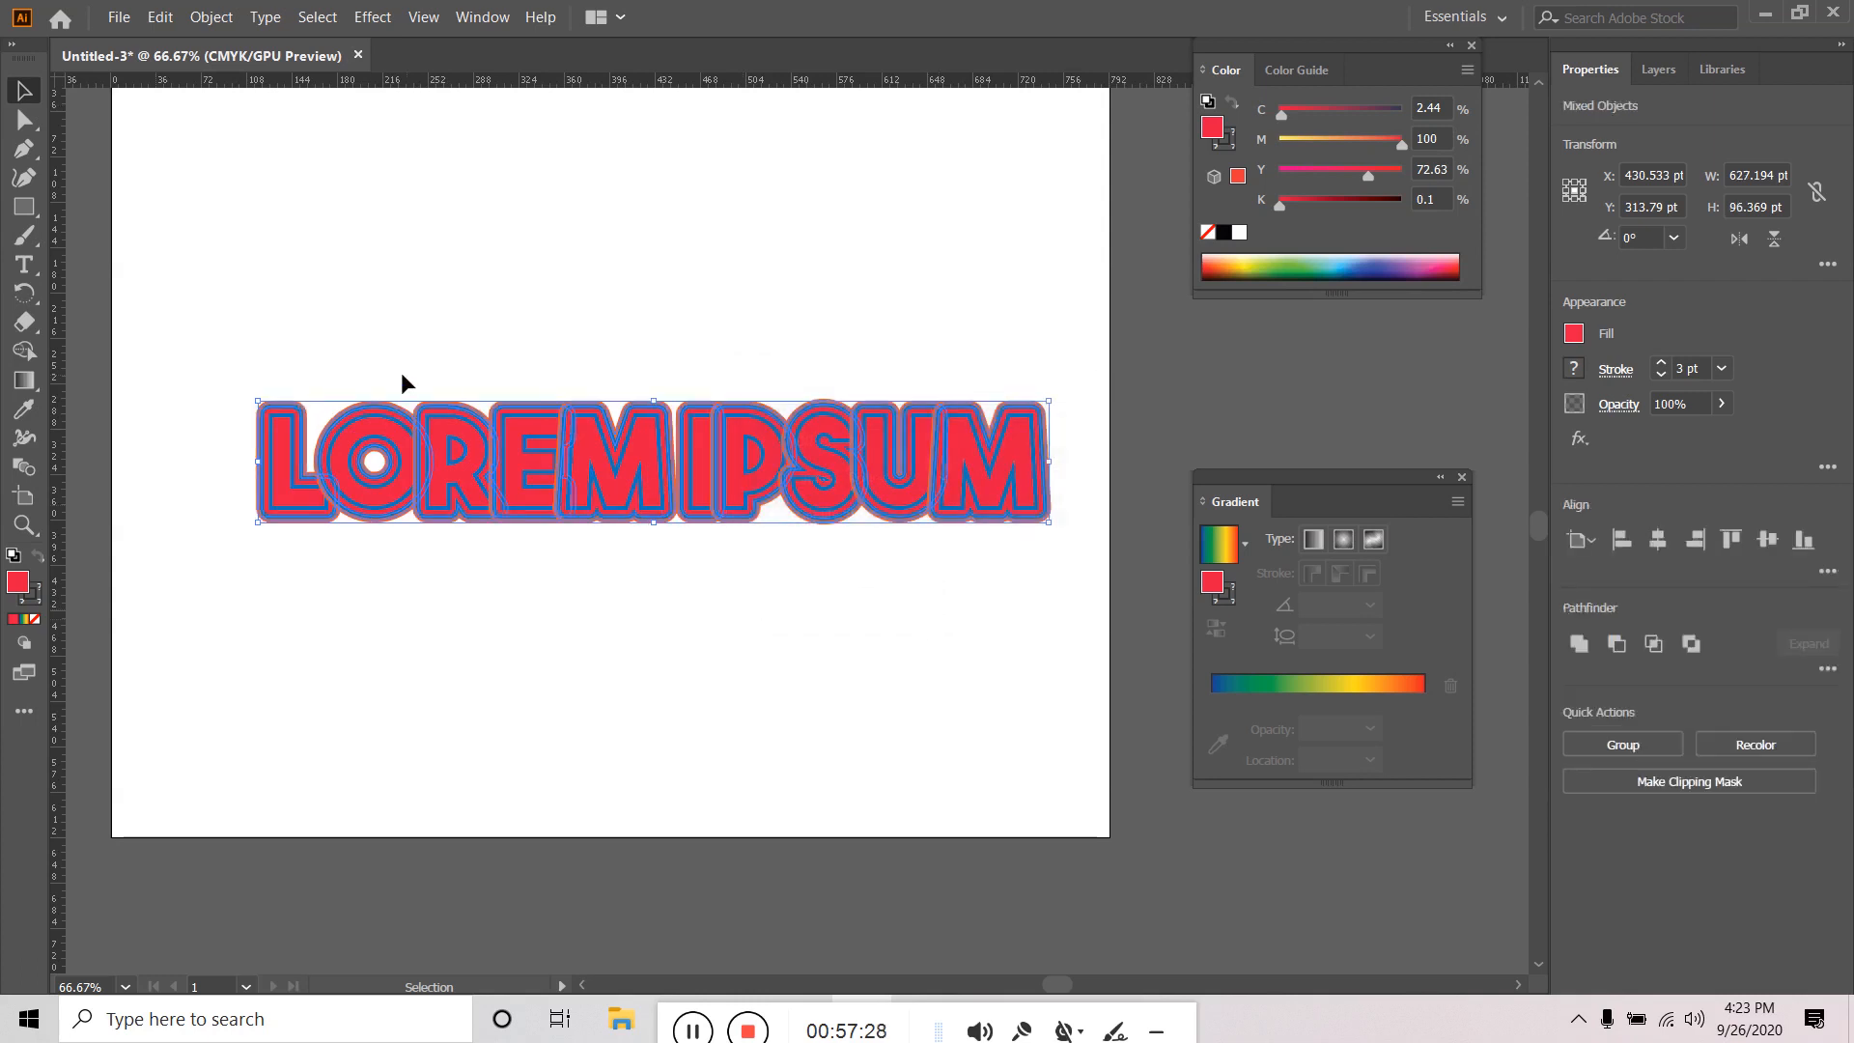
Directly select the outermost outline of the letter U and recolour its stroke with the dark blue swatch.
{"action": "left_click", "coordinate": [738, 584]}
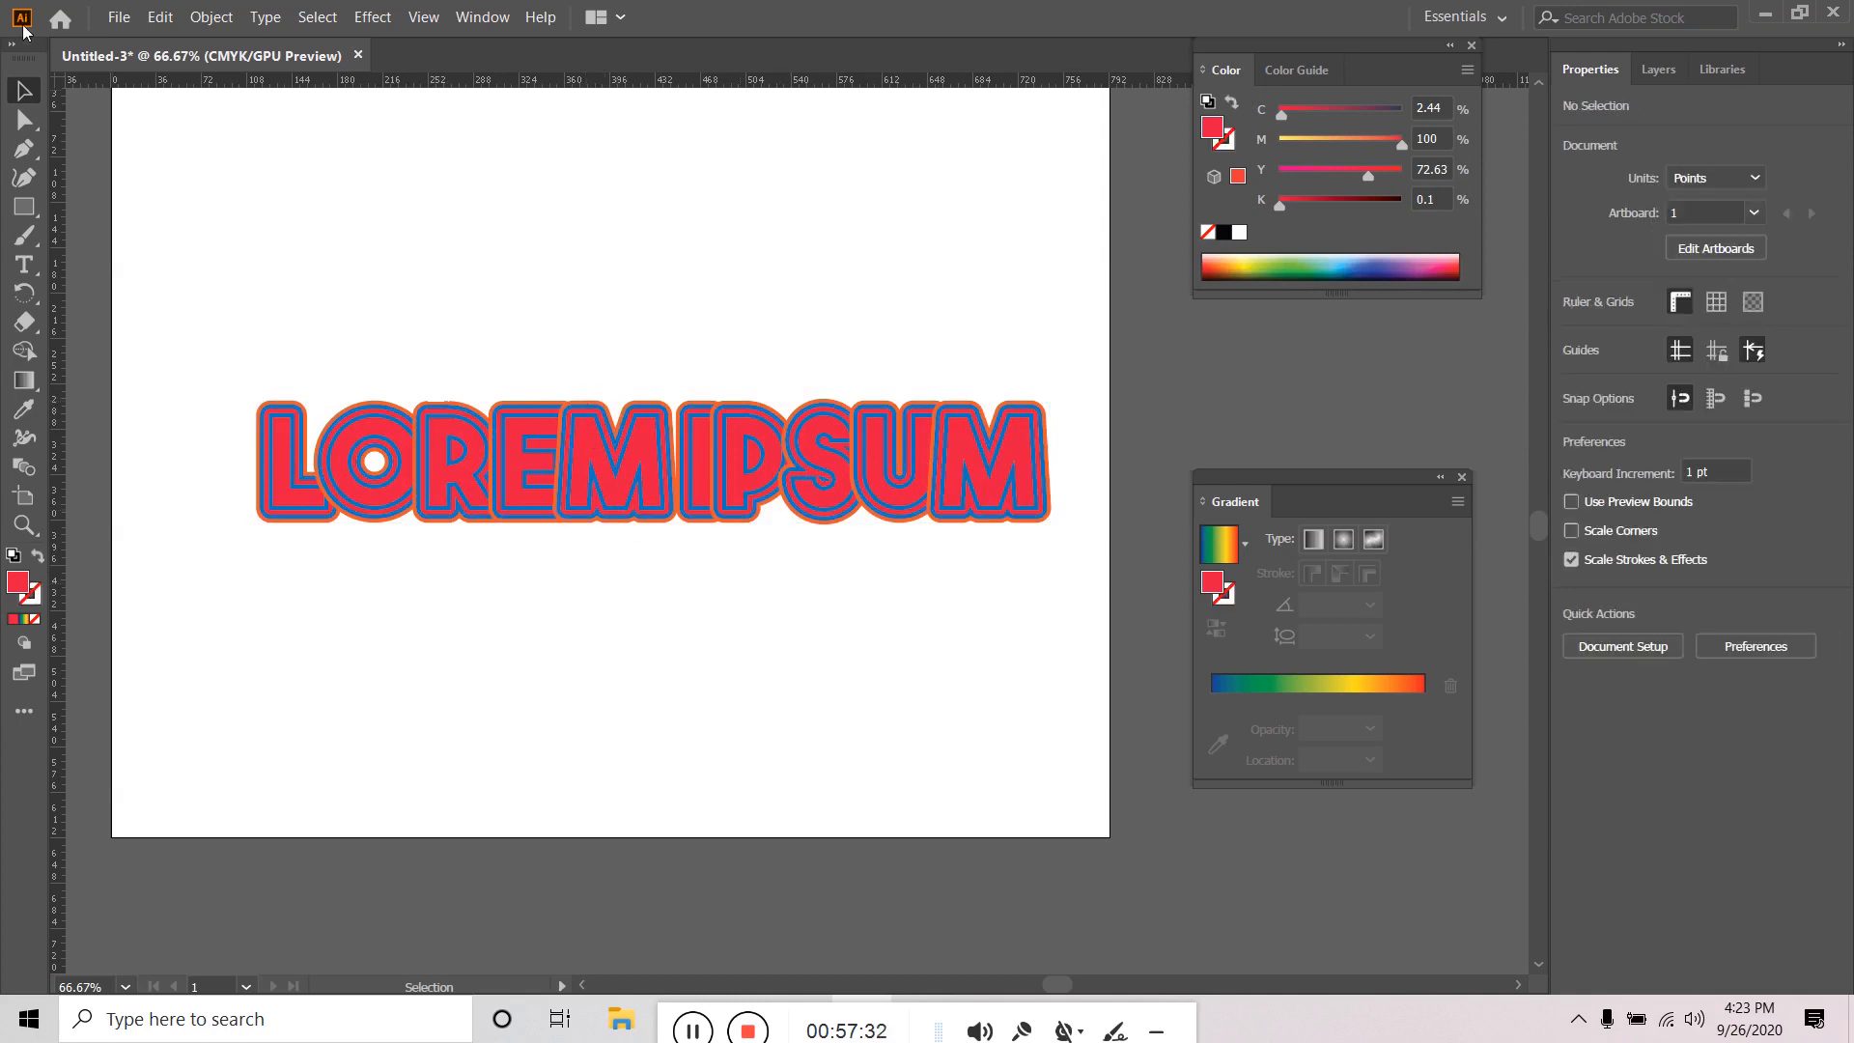
{"action": "key", "text": "a"}
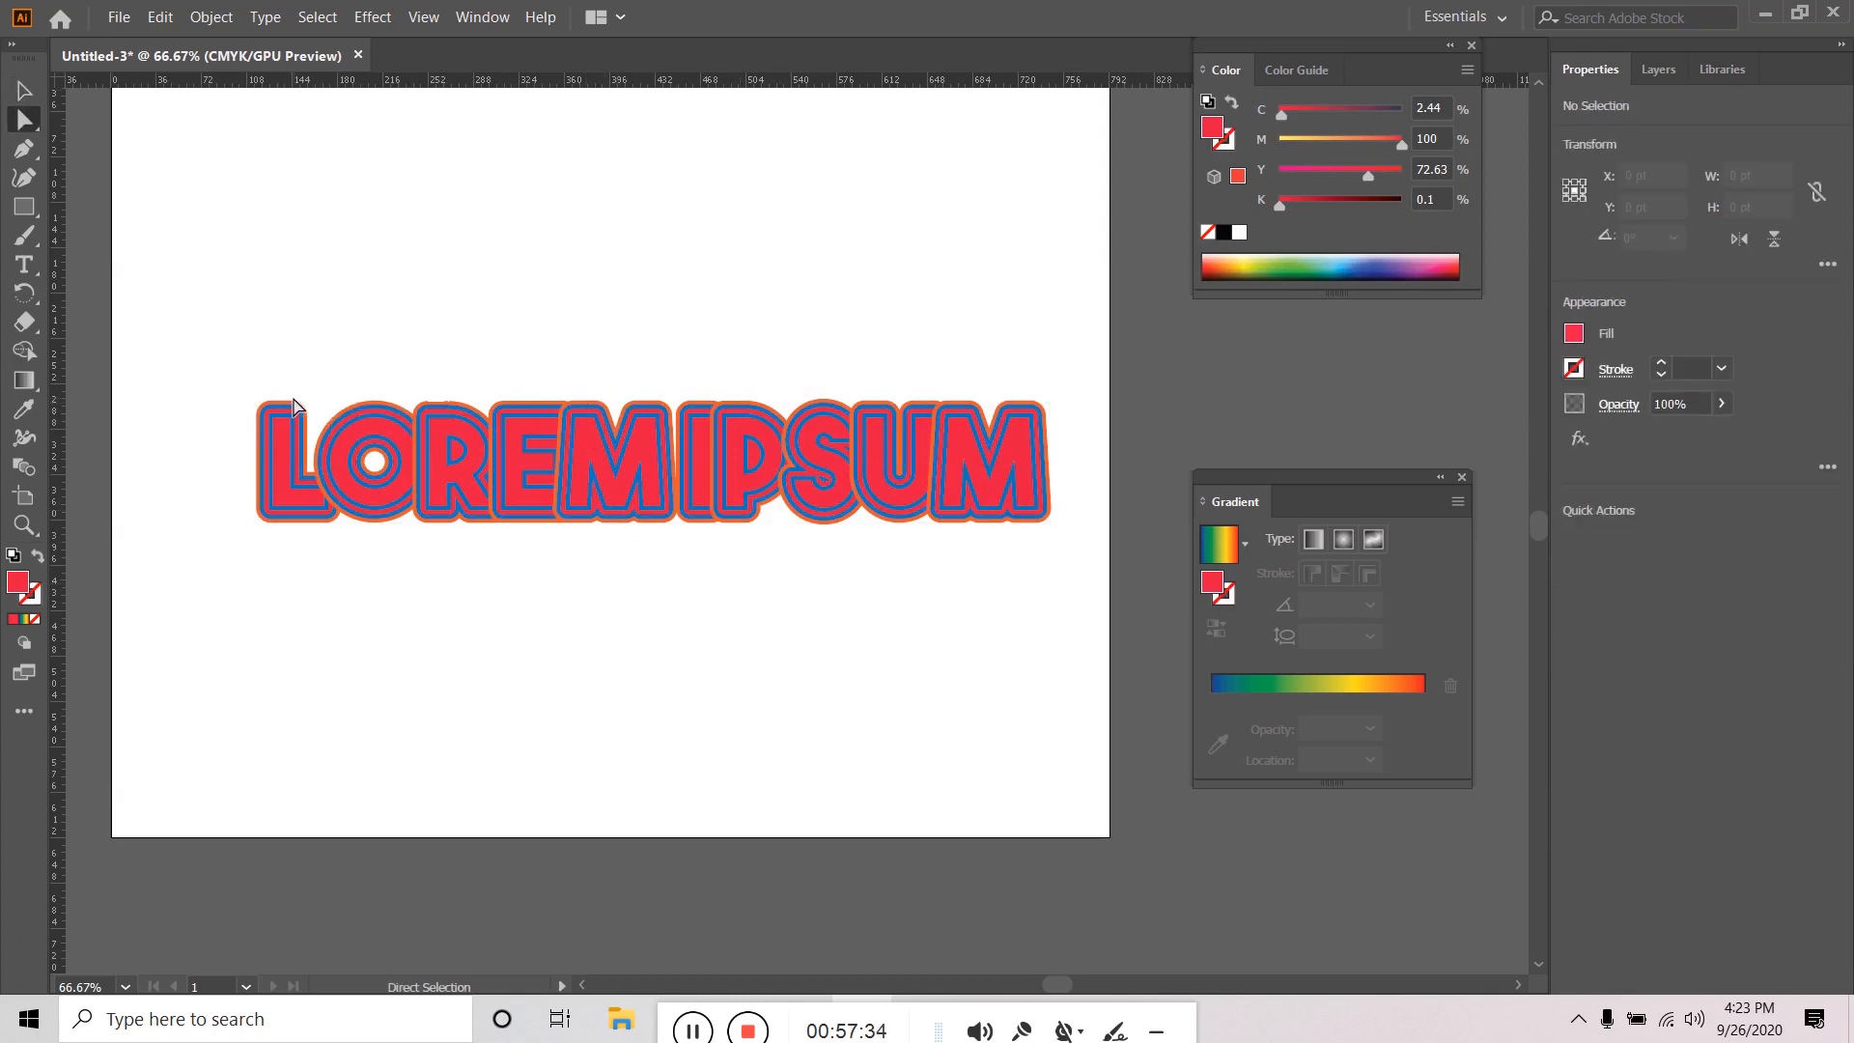
{"action": "left_click", "coordinate": [295, 409]}
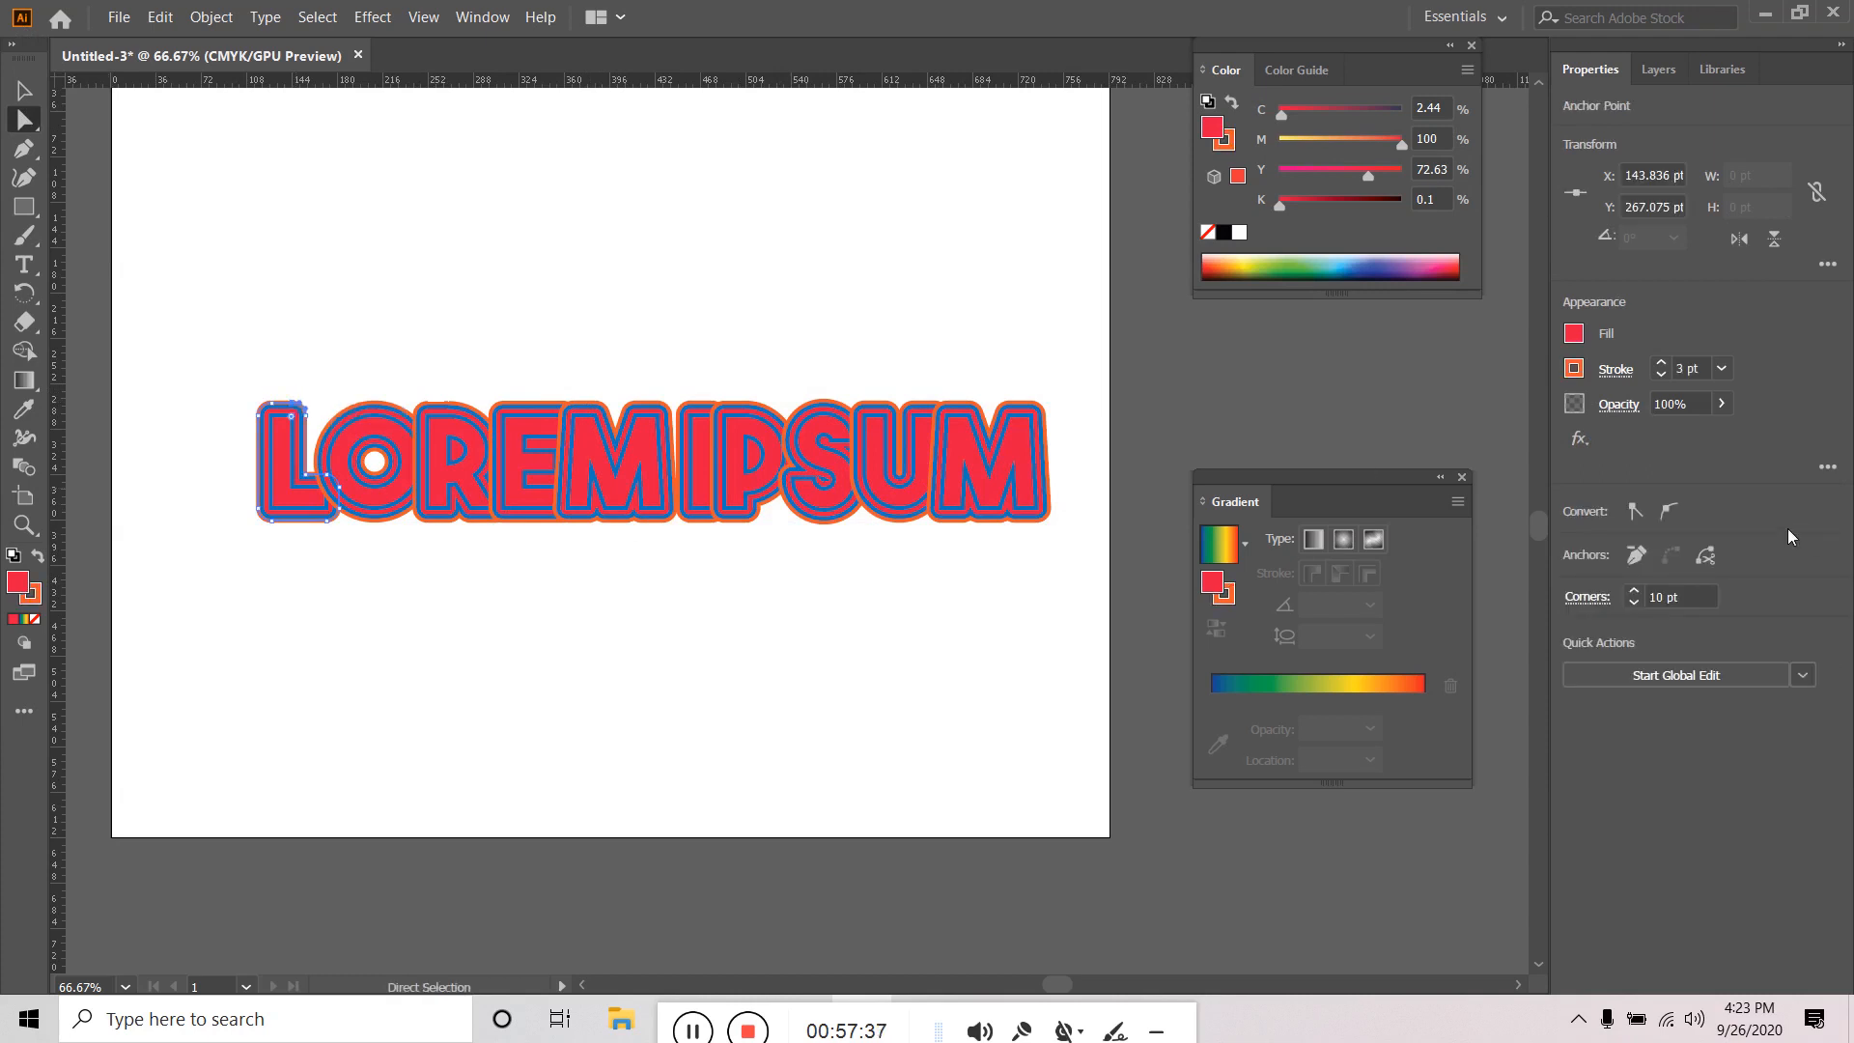
{"action": "left_click", "coordinate": [571, 649]}
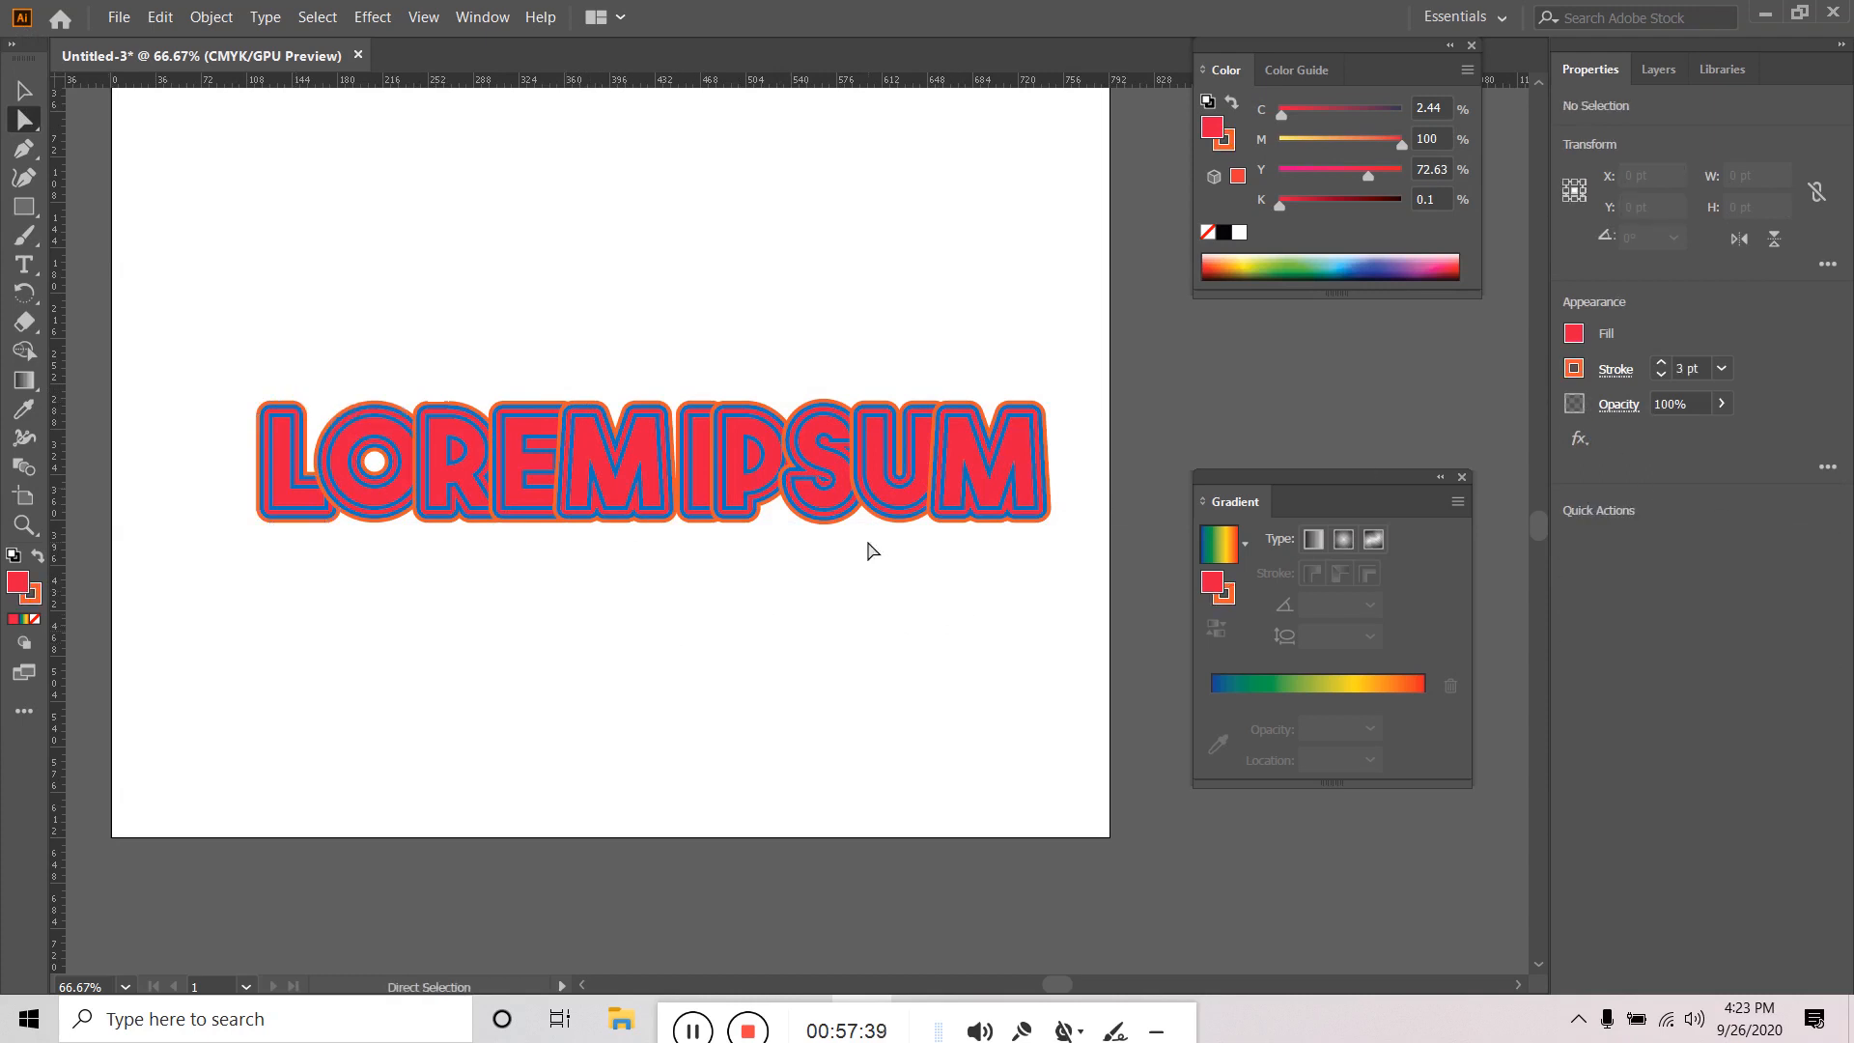
{"action": "left_click", "coordinate": [900, 522]}
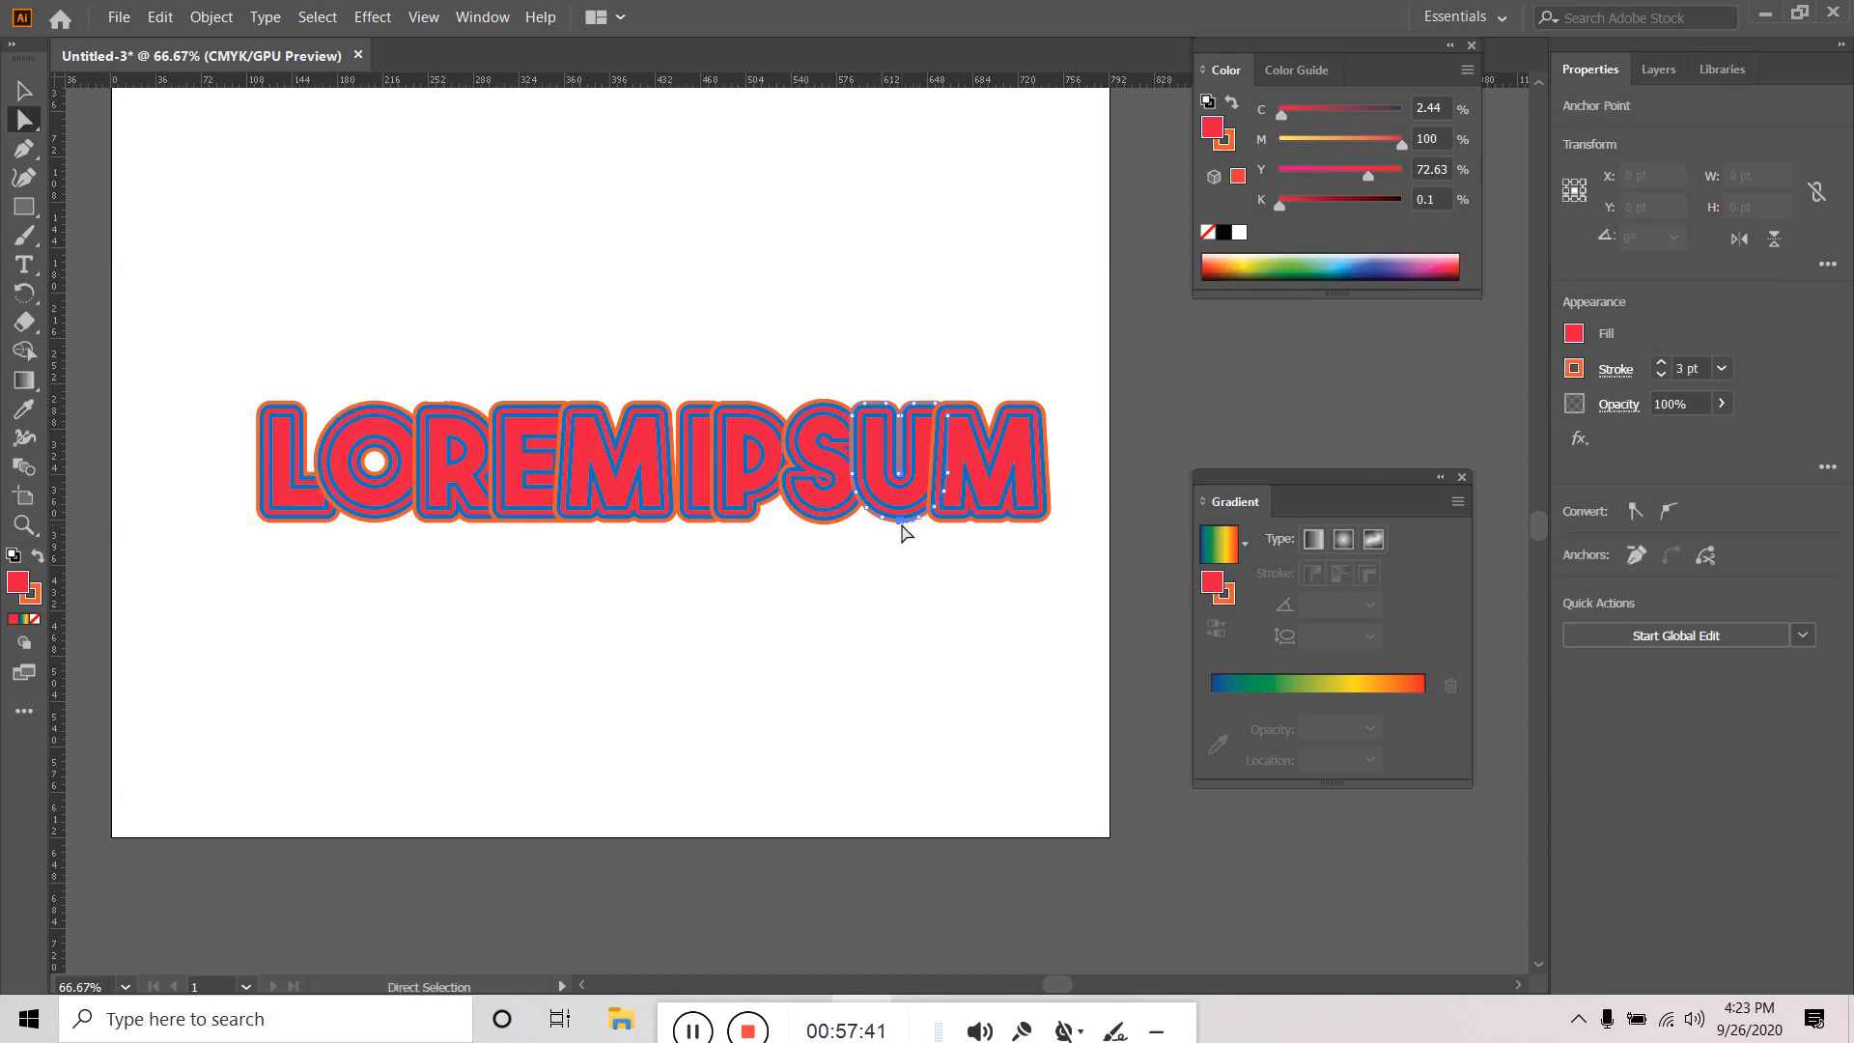
{"action": "left_click", "coordinate": [1574, 371]}
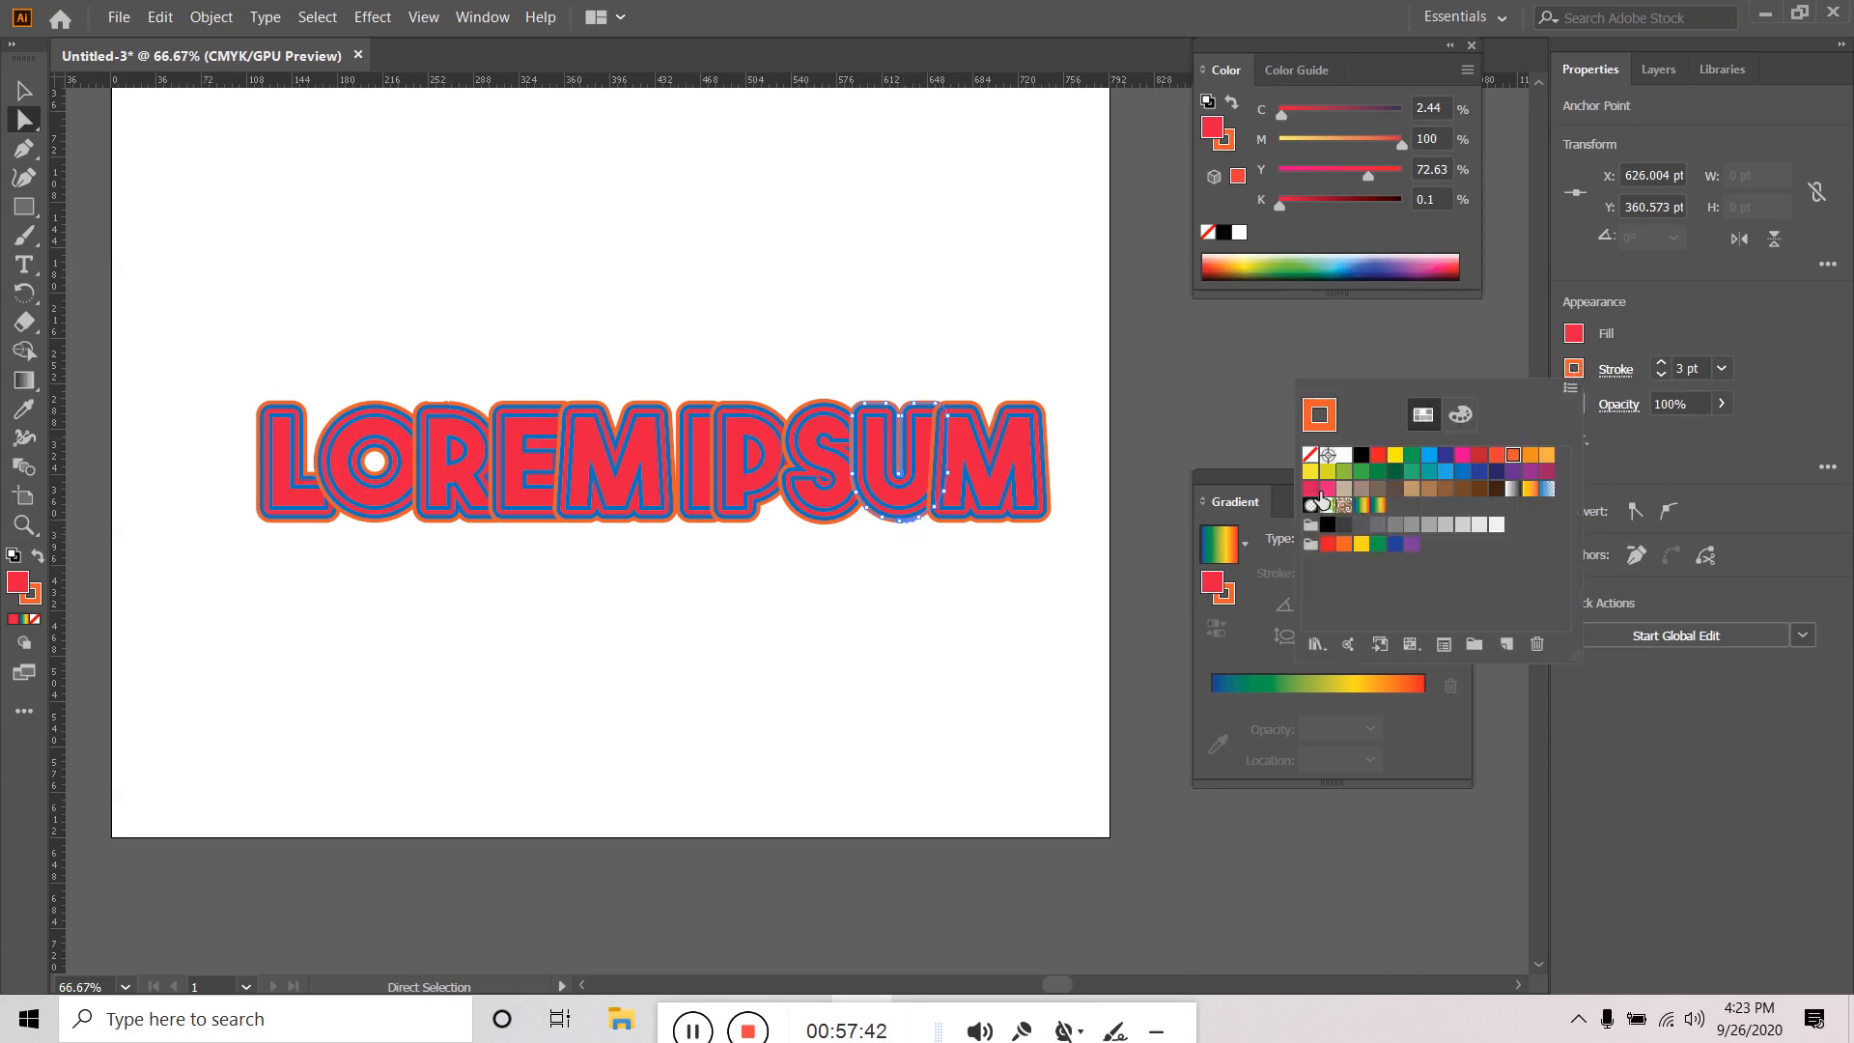
{"action": "left_click", "coordinate": [1444, 458]}
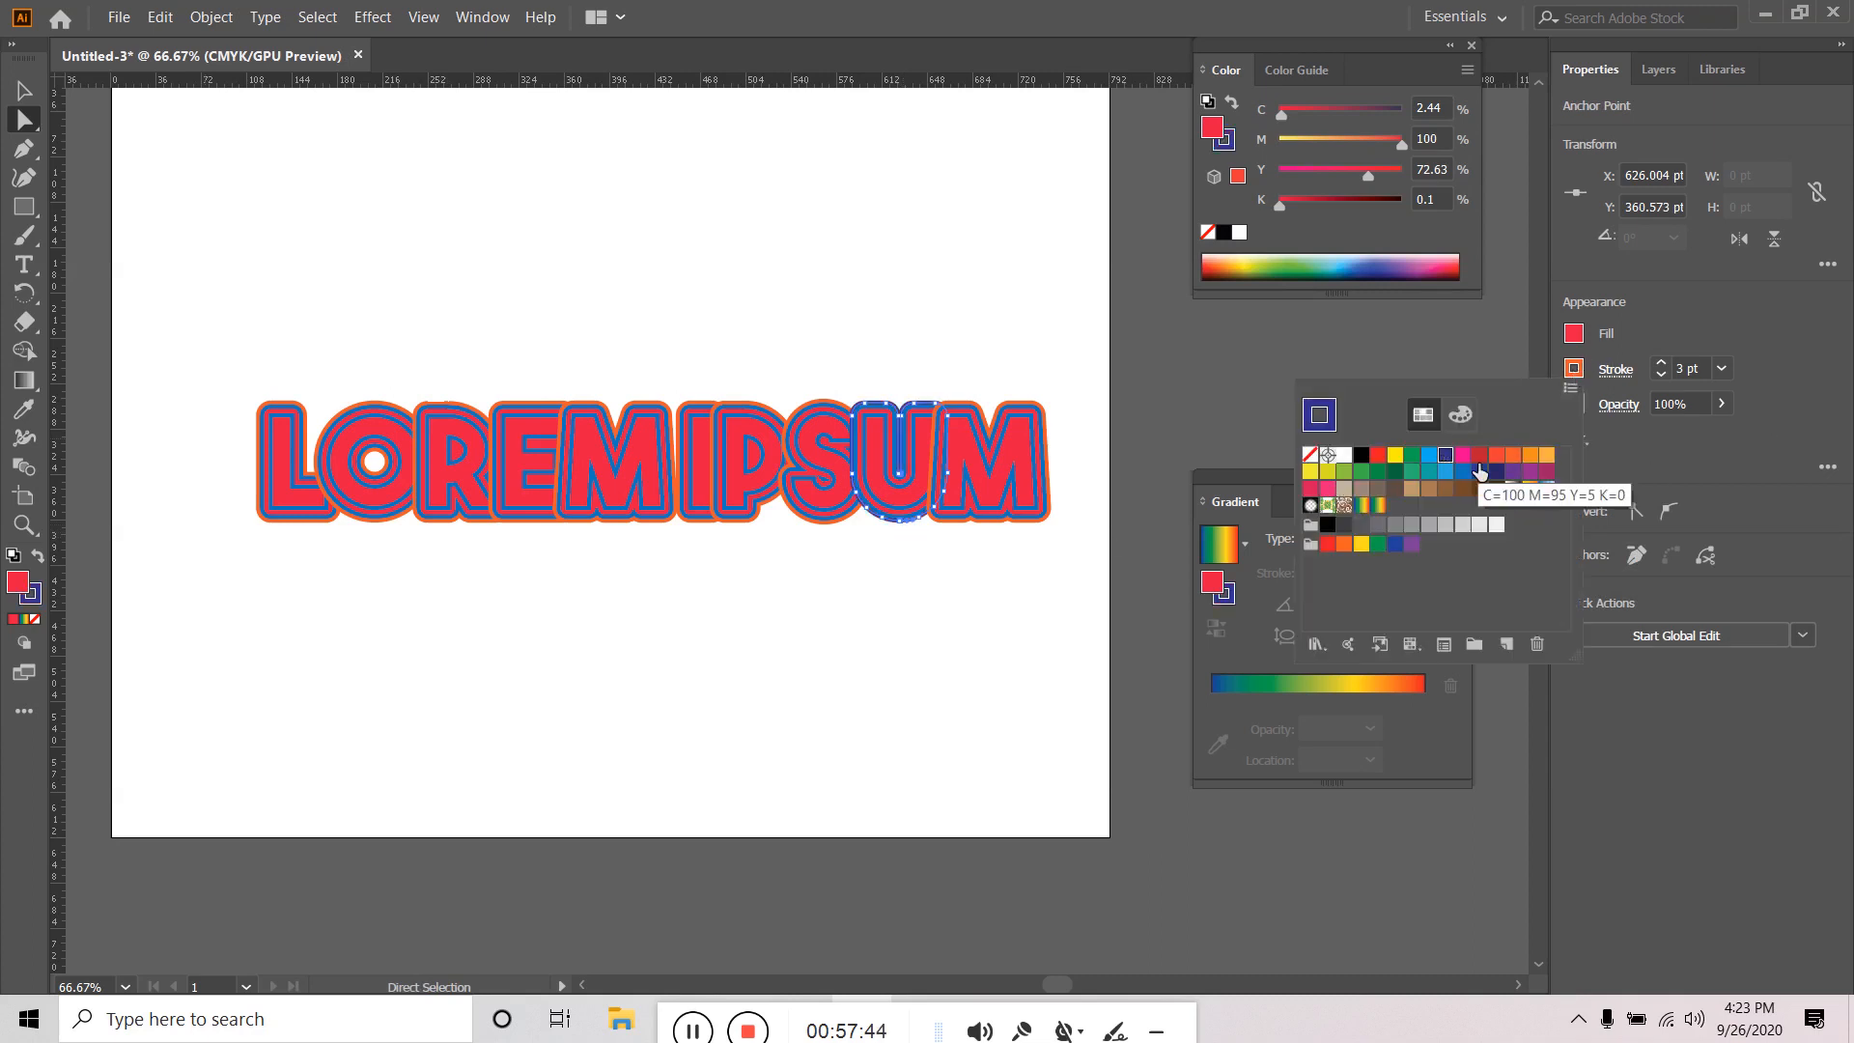
Try a green stroke swatch on the U's outermost outline and undo that colour change.
{"action": "left_click", "coordinate": [1377, 473]}
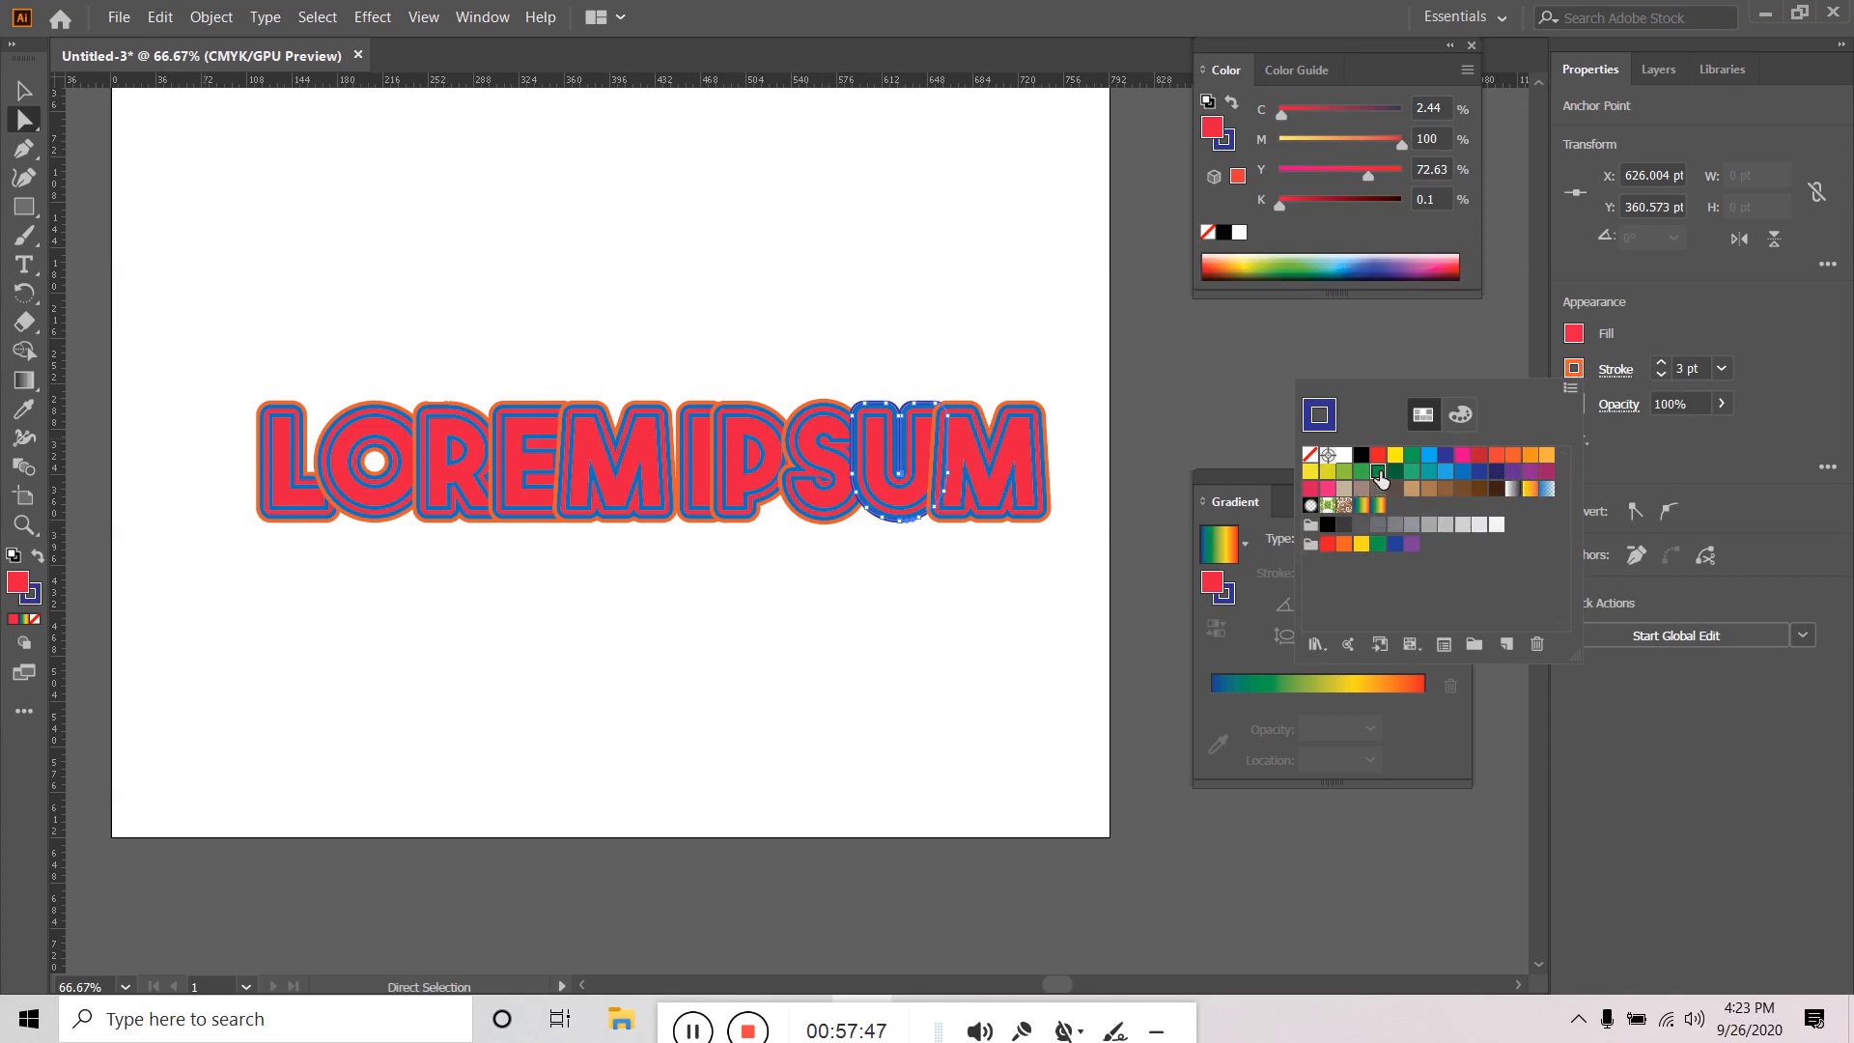
{"action": "left_click", "coordinate": [471, 249]}
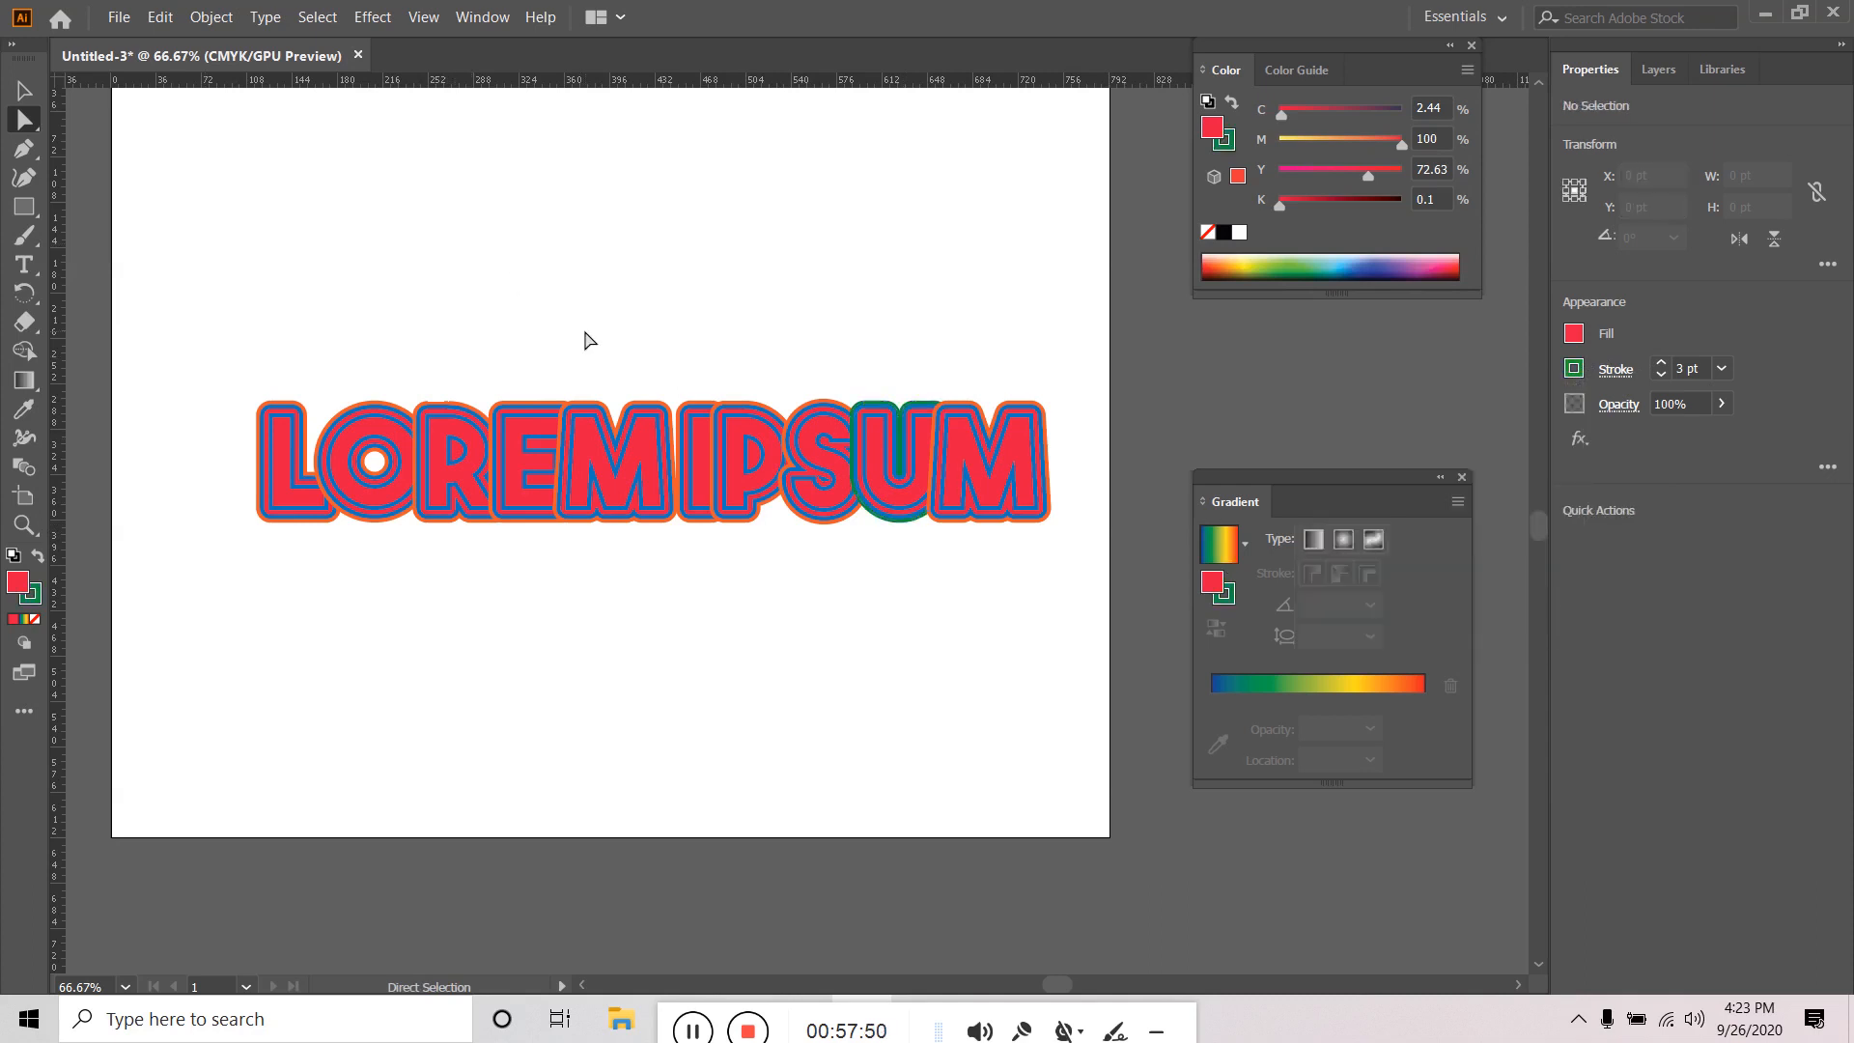
{"action": "key", "text": "v"}
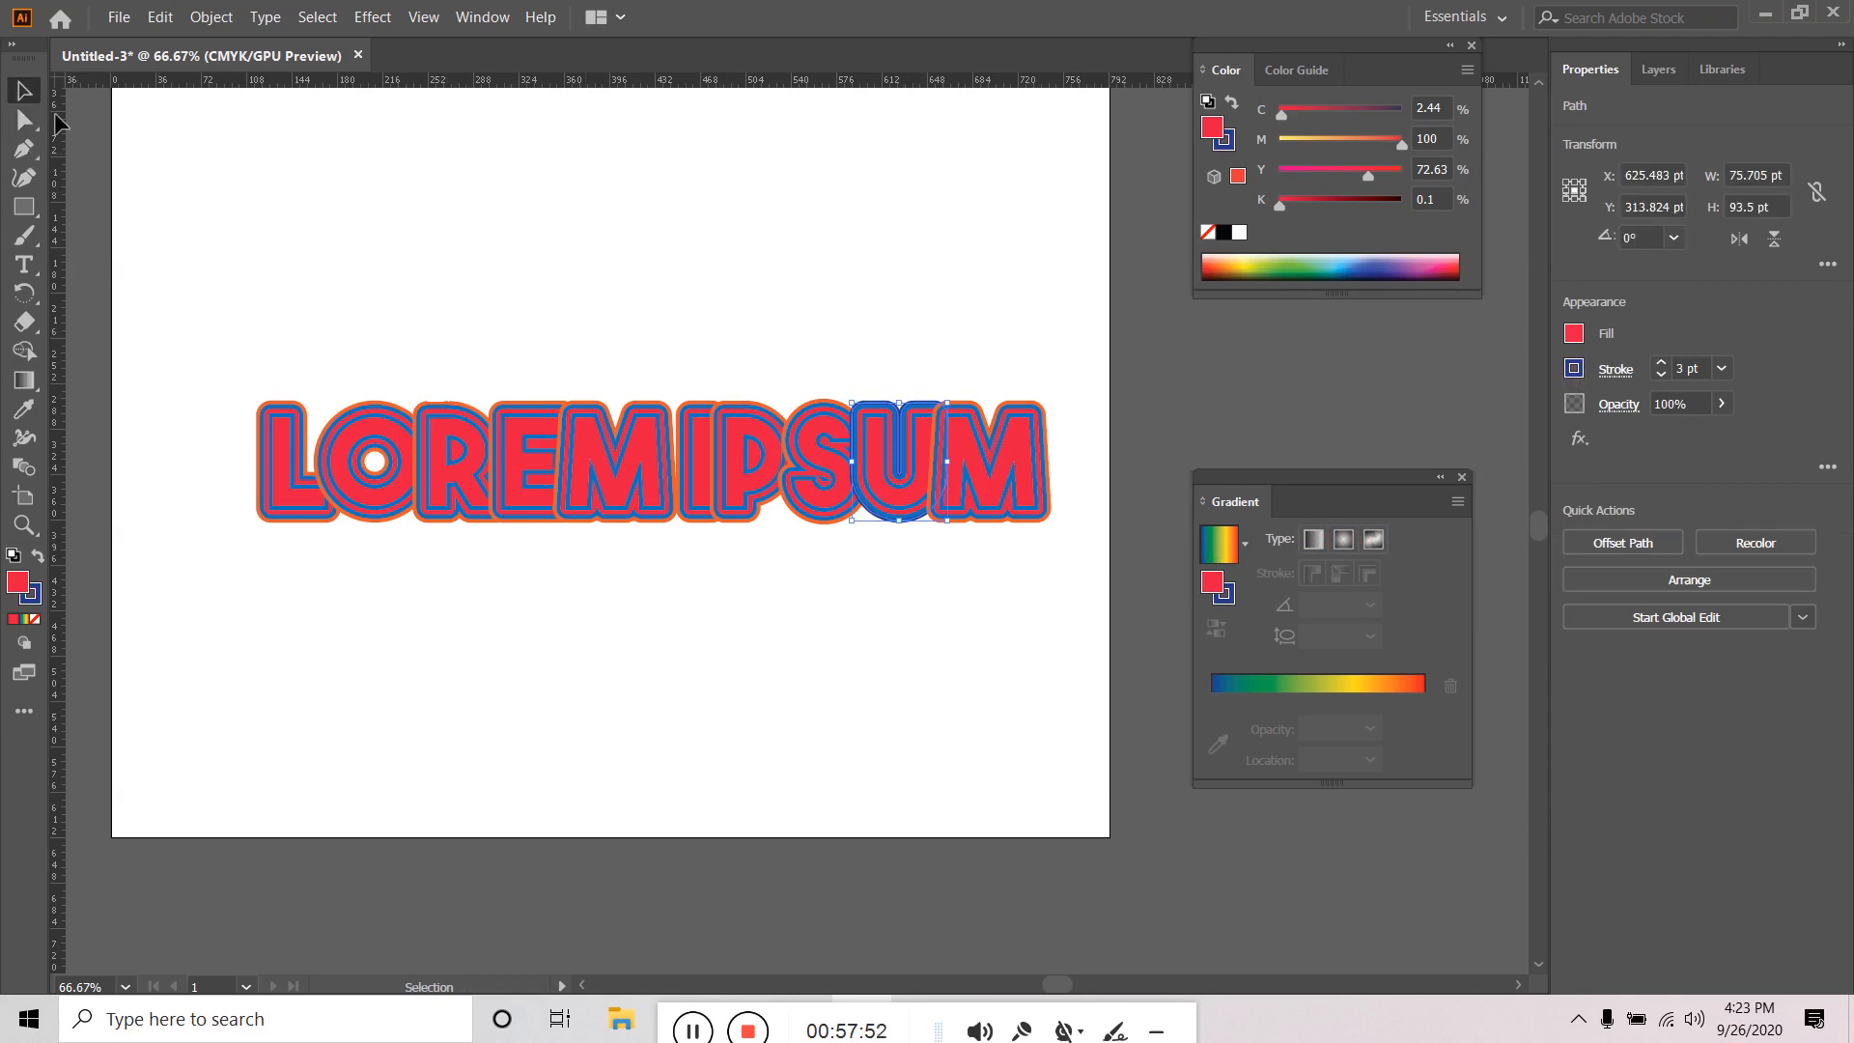
{"action": "key", "text": "ctrl+z"}
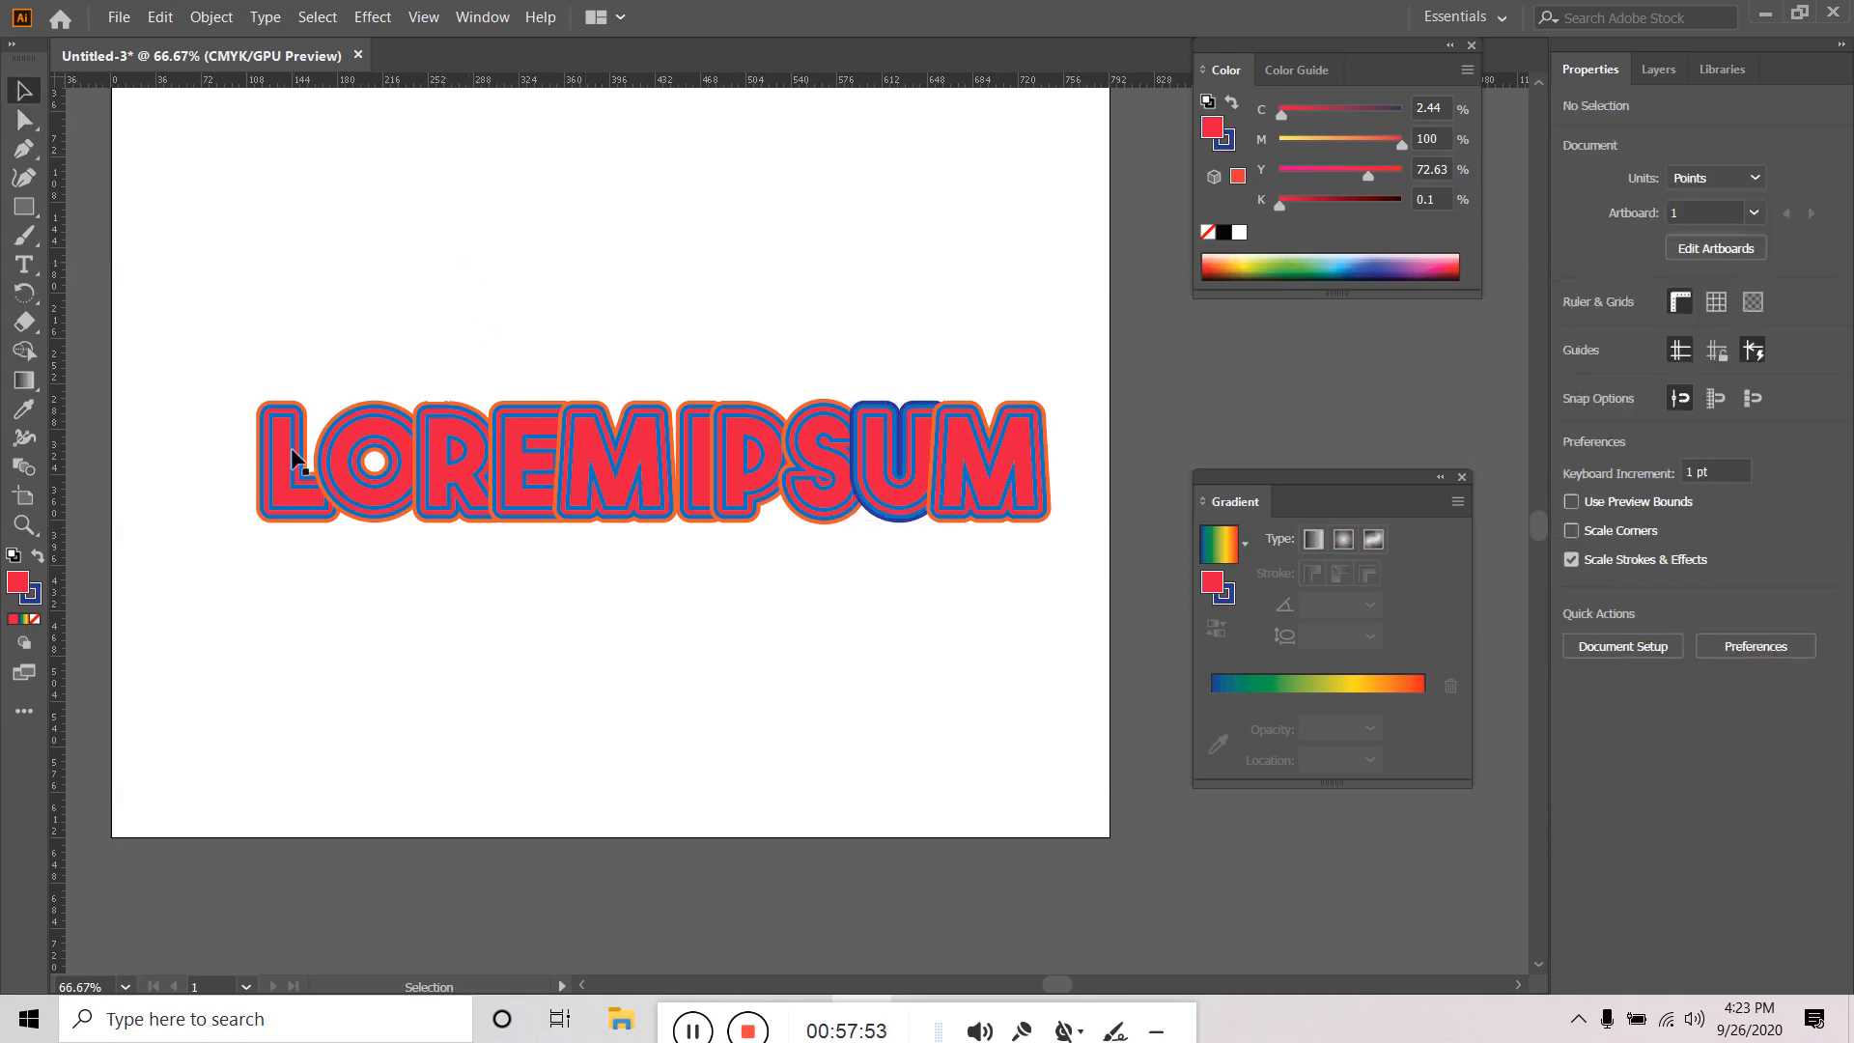
Select all of the LOREM IPSUM lettering with its outlines, ungroup it and clear the selection.
{"action": "left_click", "coordinate": [277, 517]}
{"action": "left_click", "coordinate": [277, 516]}
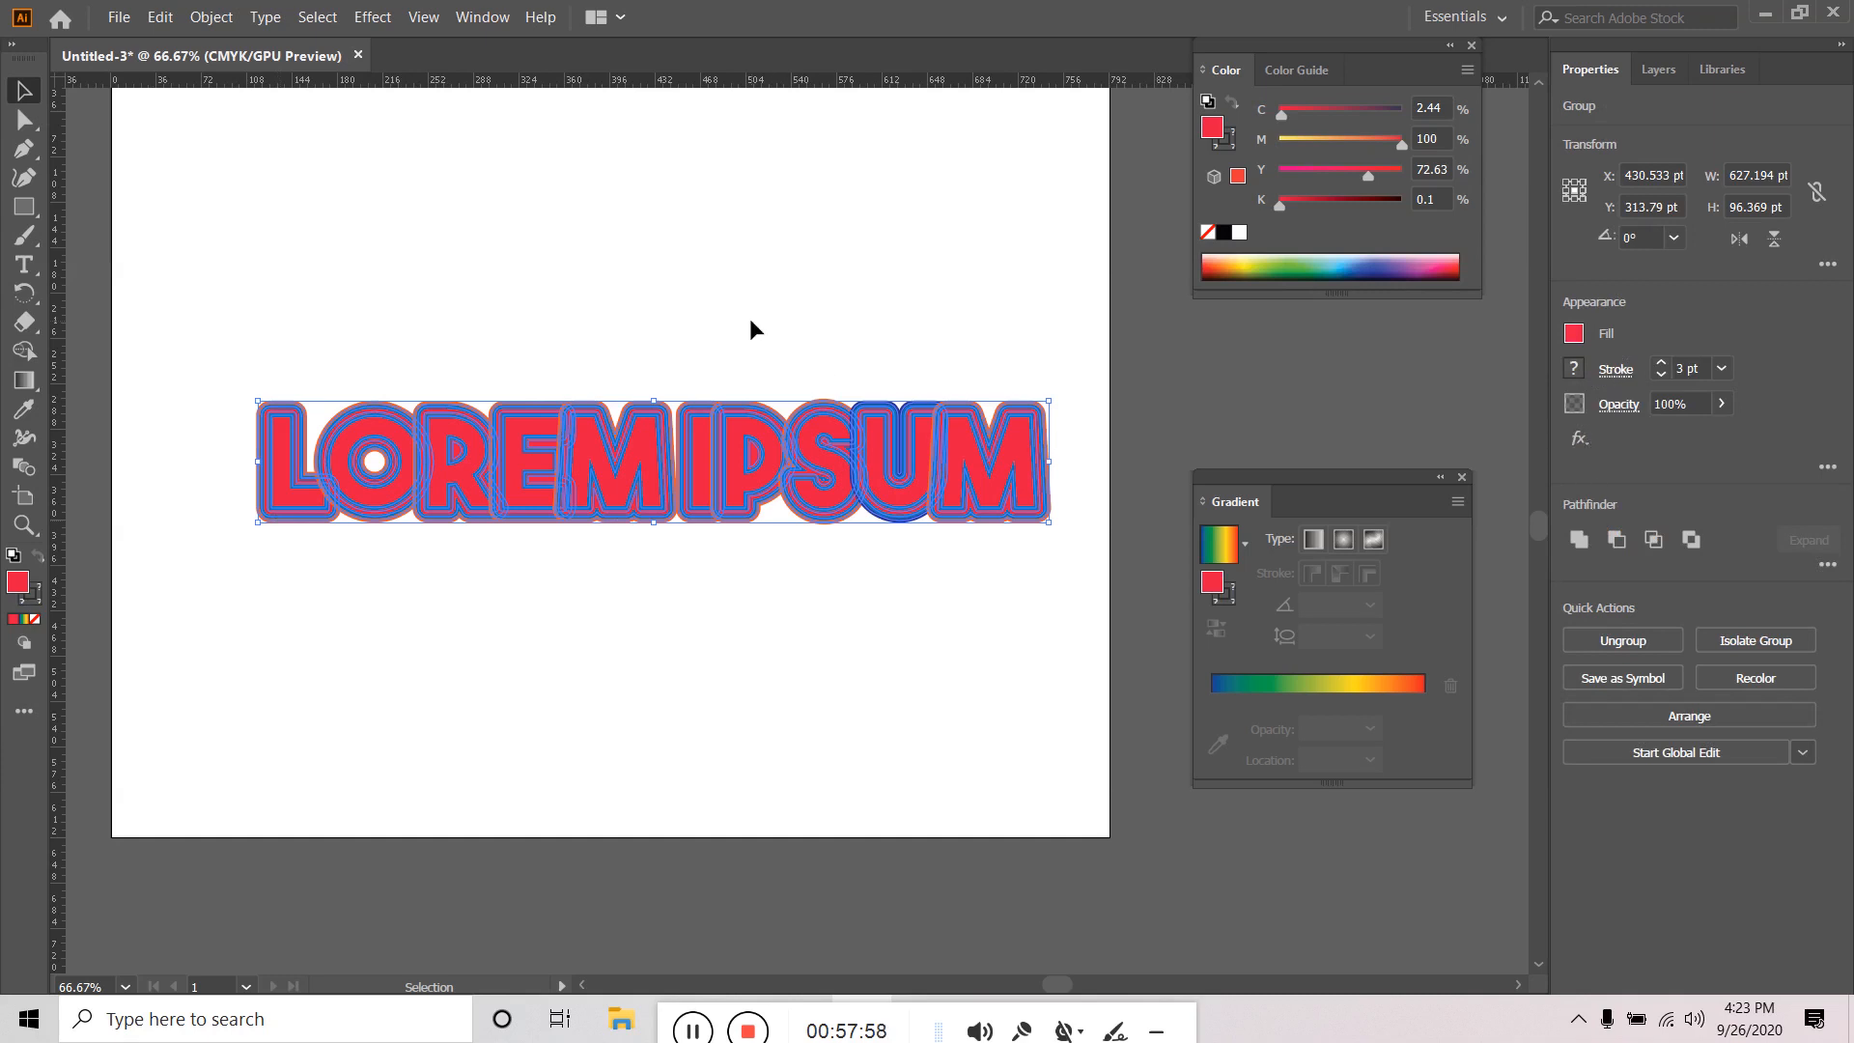
{"action": "left_click_drag", "start_coordinate": [128, 353], "coordinate": [807, 642]}
{"action": "left_click", "coordinate": [211, 16]}
{"action": "left_click", "coordinate": [251, 142]}
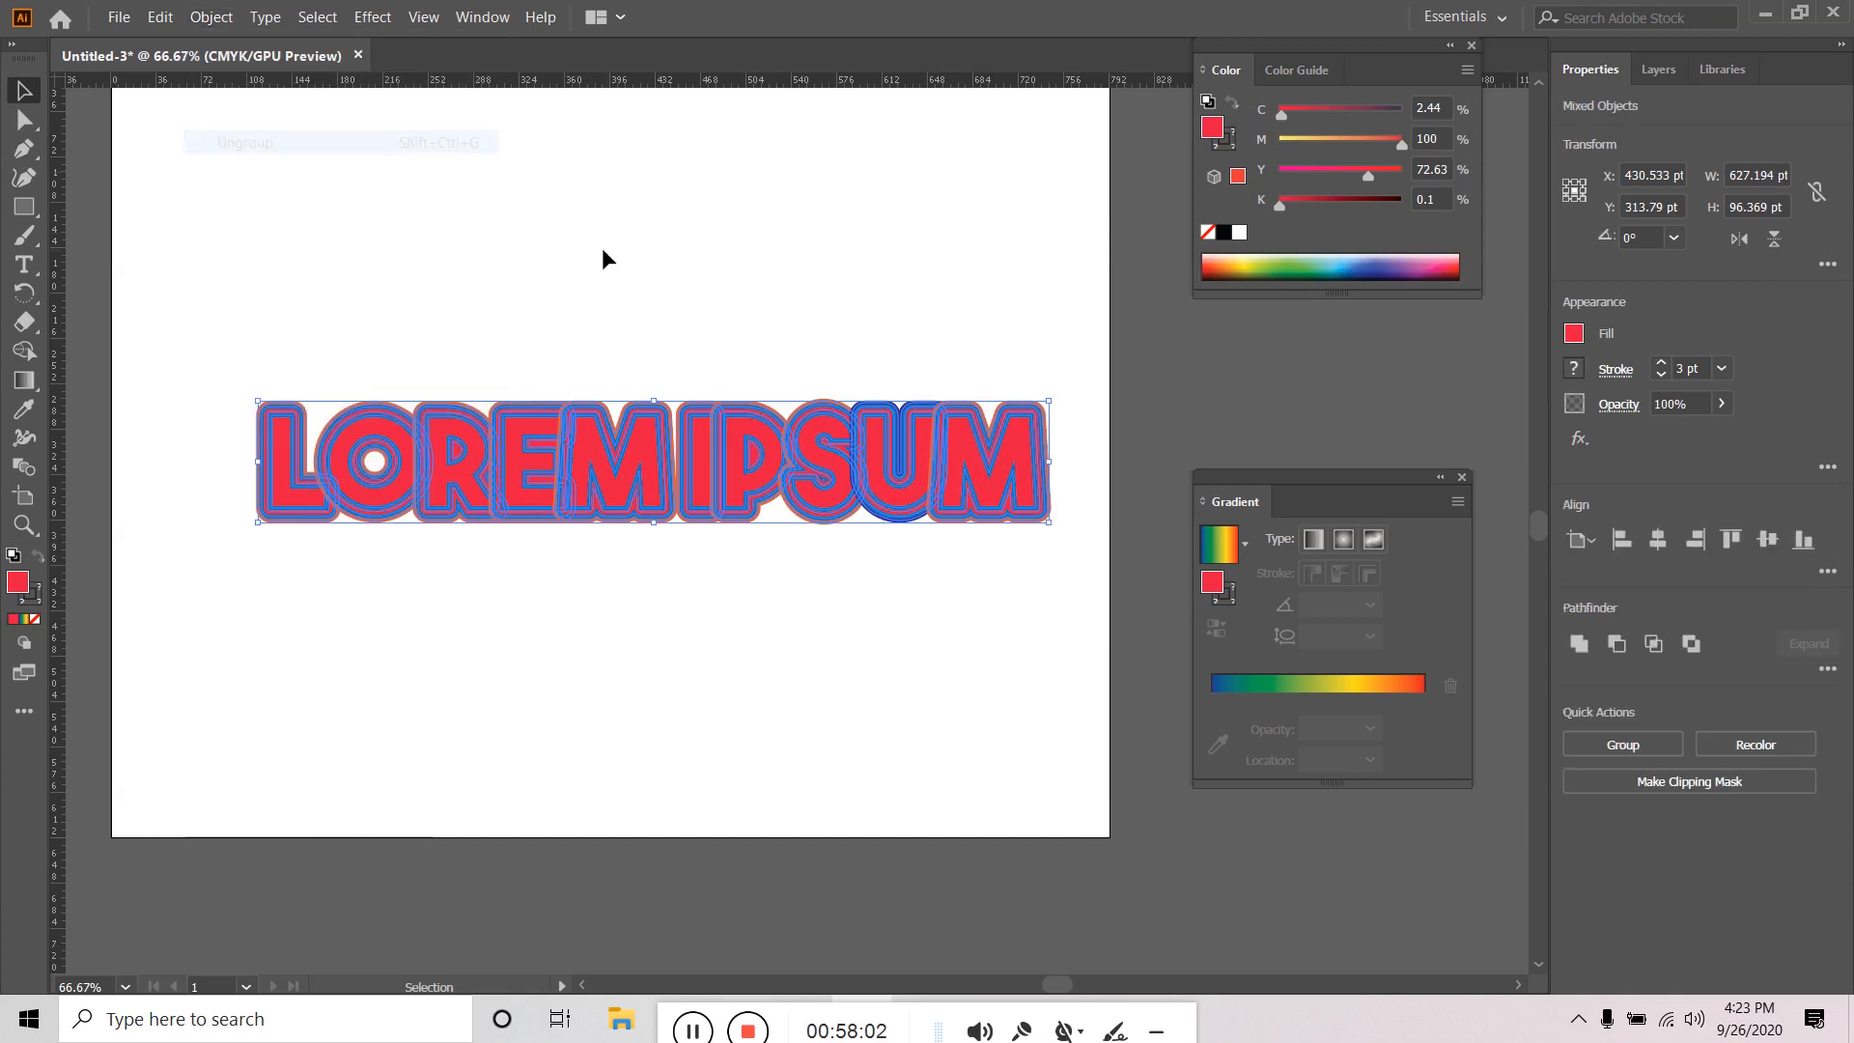
{"action": "left_click", "coordinate": [268, 557]}
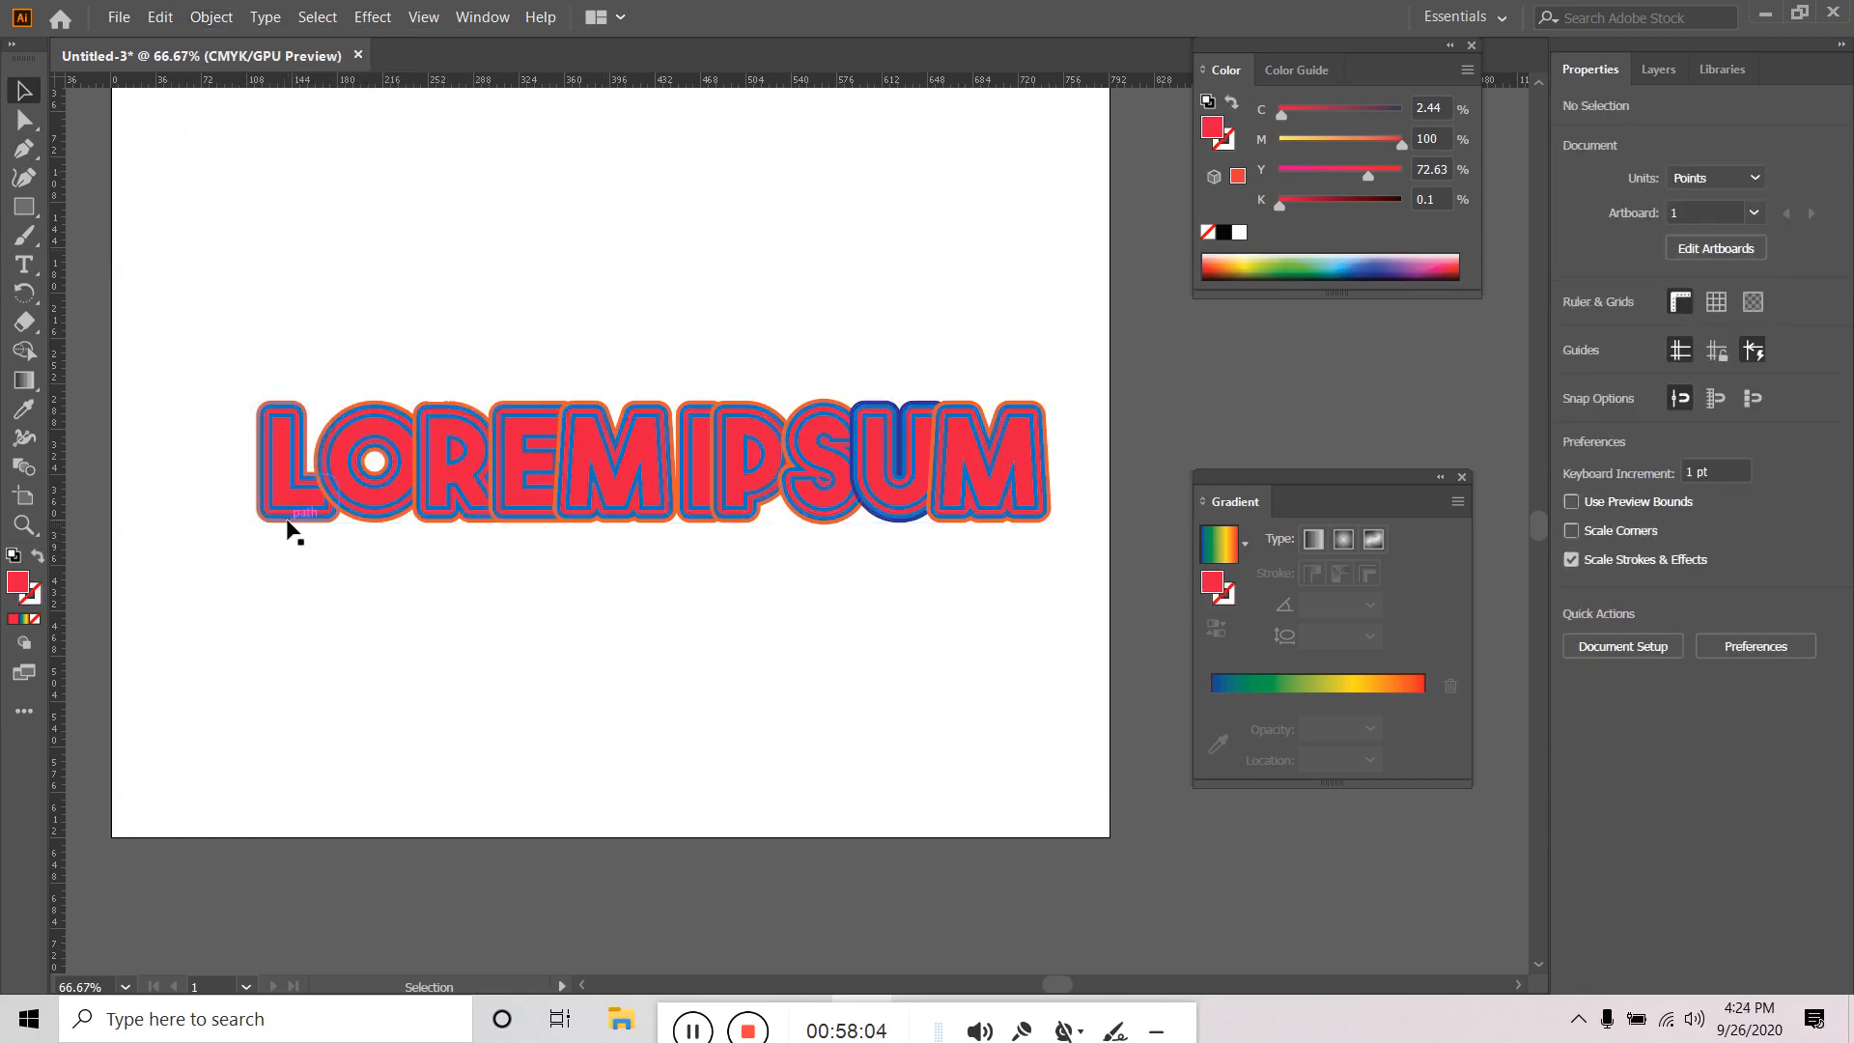
Select the outermost outline of the first O and recolour its stroke with a dark green swatch.
{"action": "left_click", "coordinate": [286, 521]}
{"action": "left_click", "coordinate": [330, 536]}
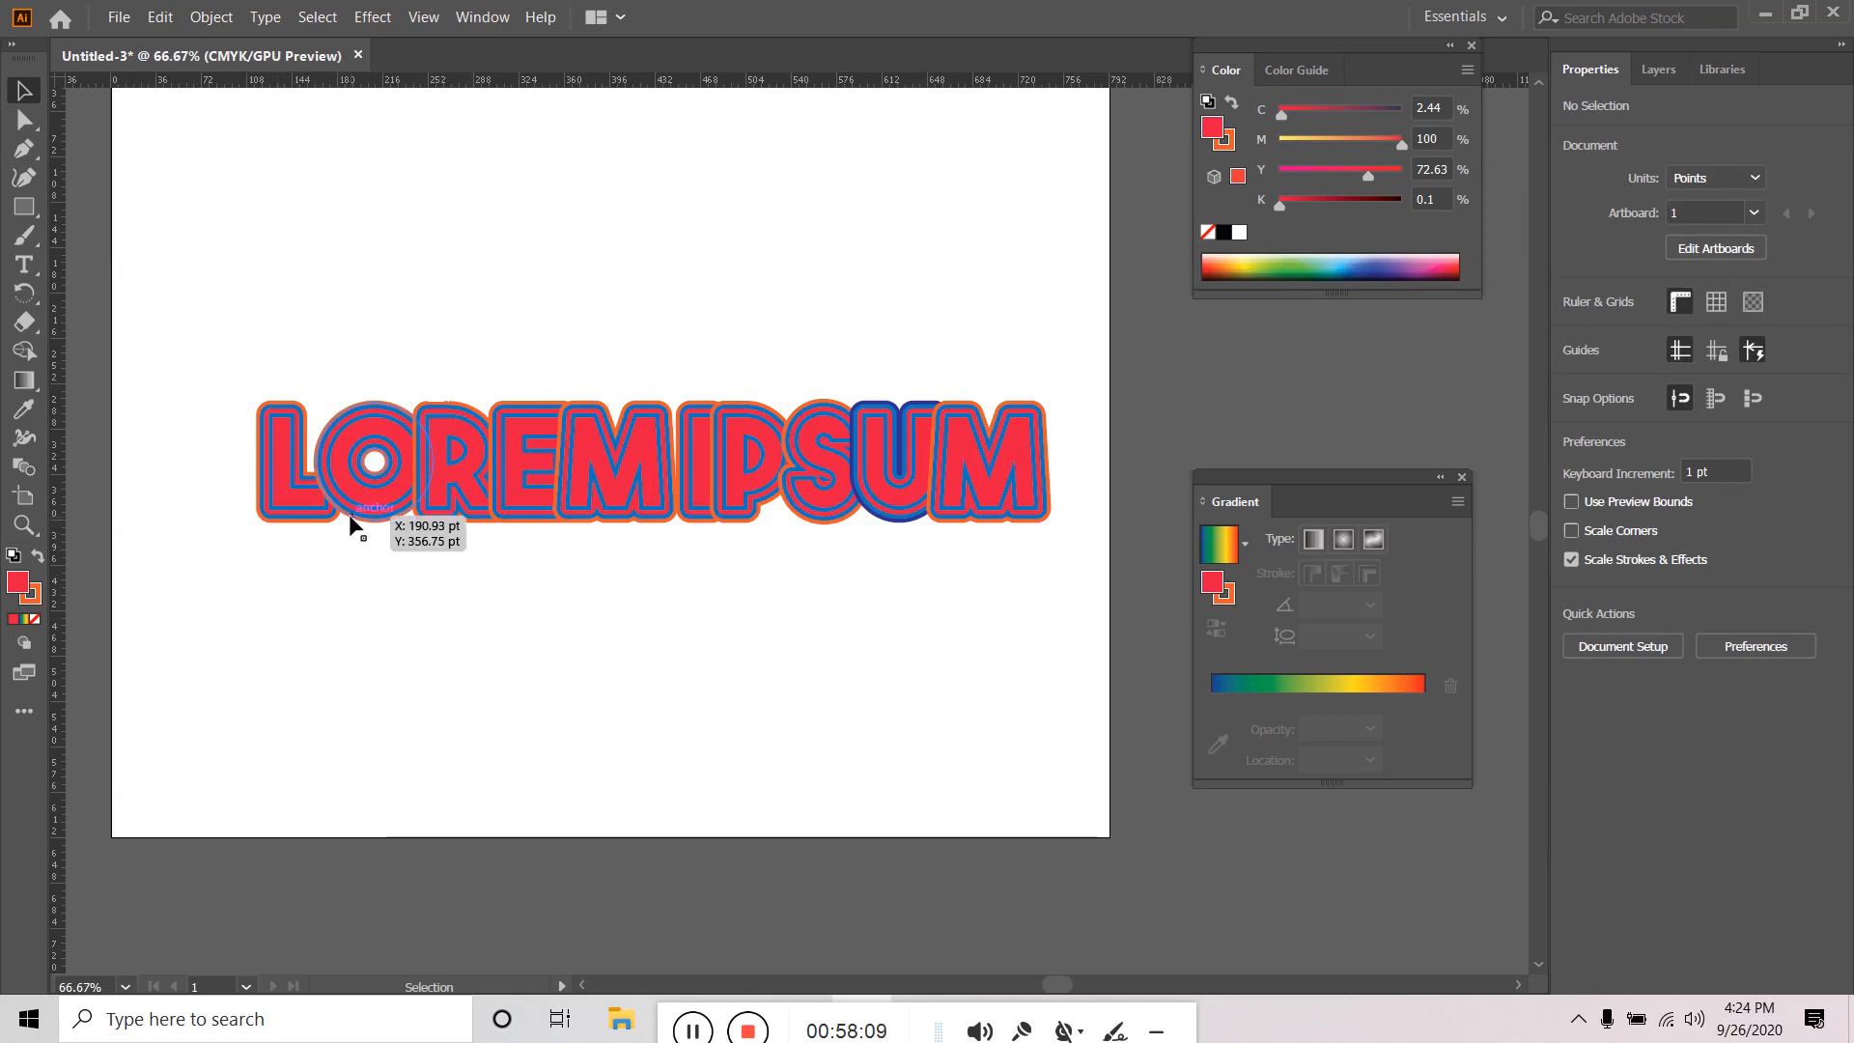
{"action": "left_click", "coordinate": [351, 520]}
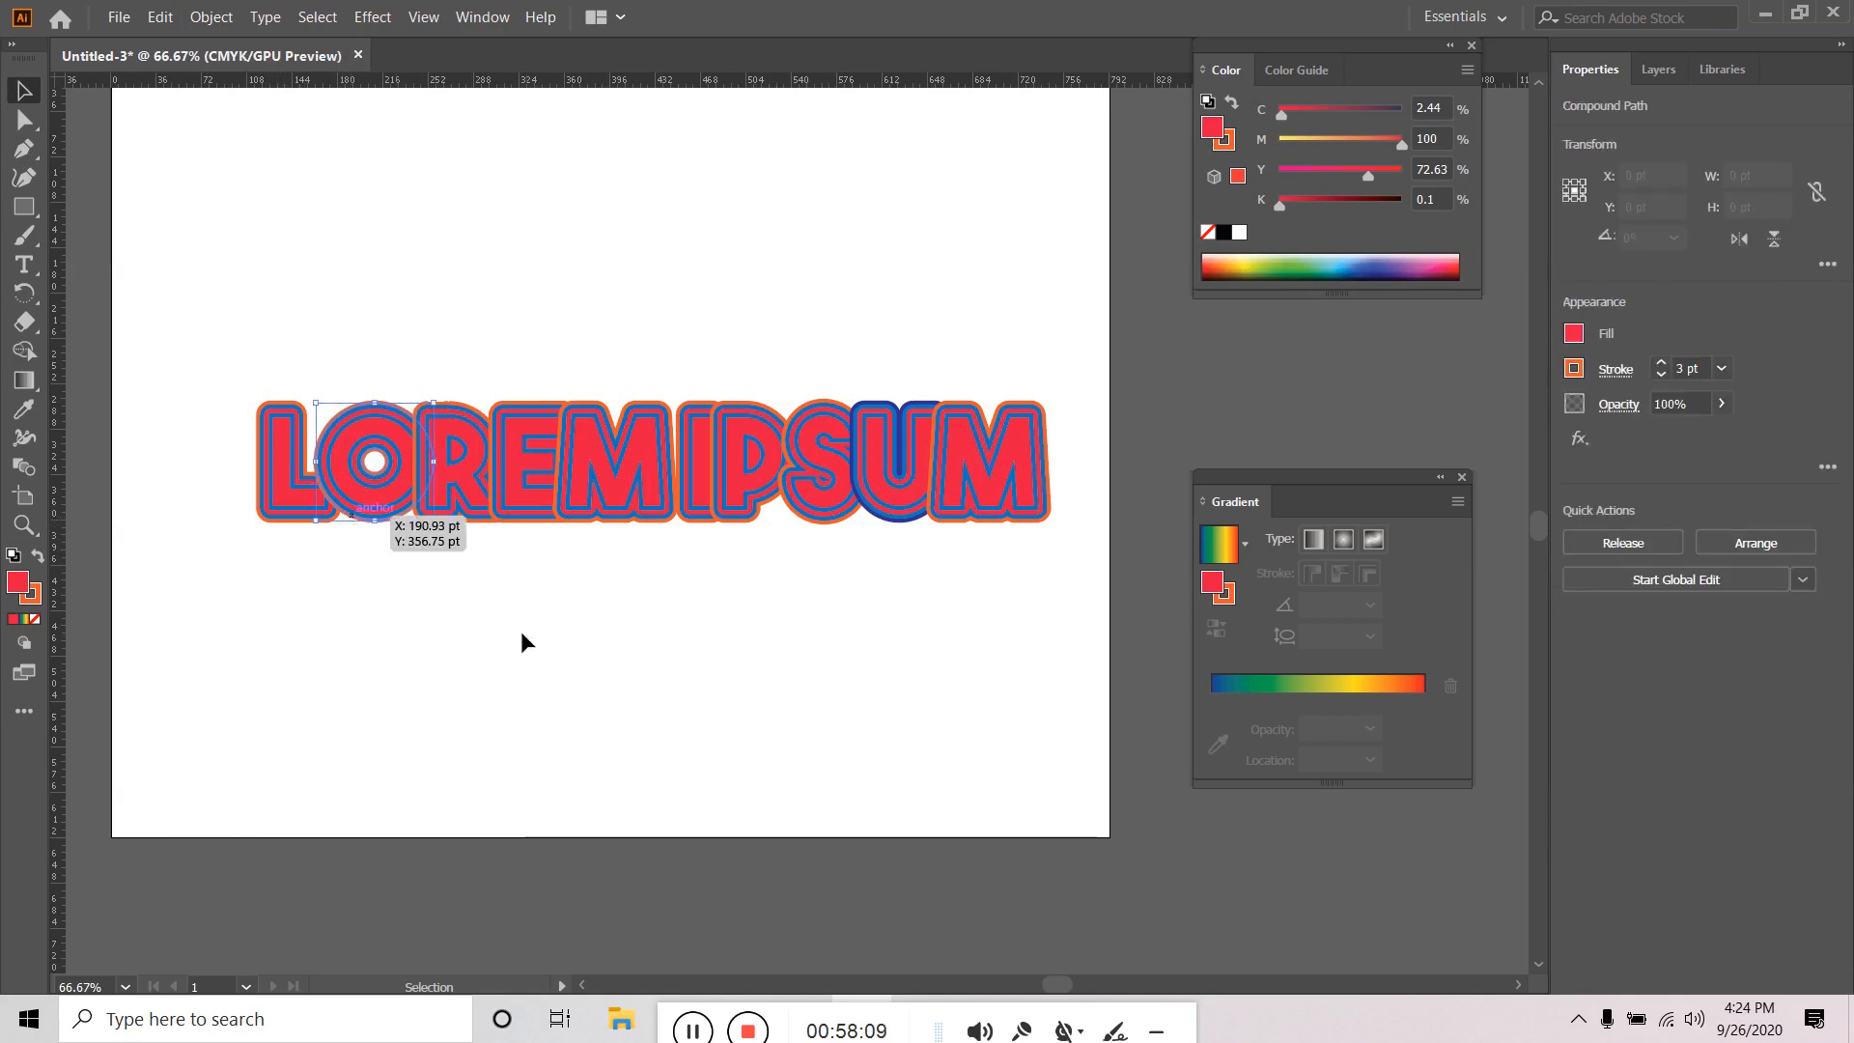
{"action": "left_click", "coordinate": [1572, 369]}
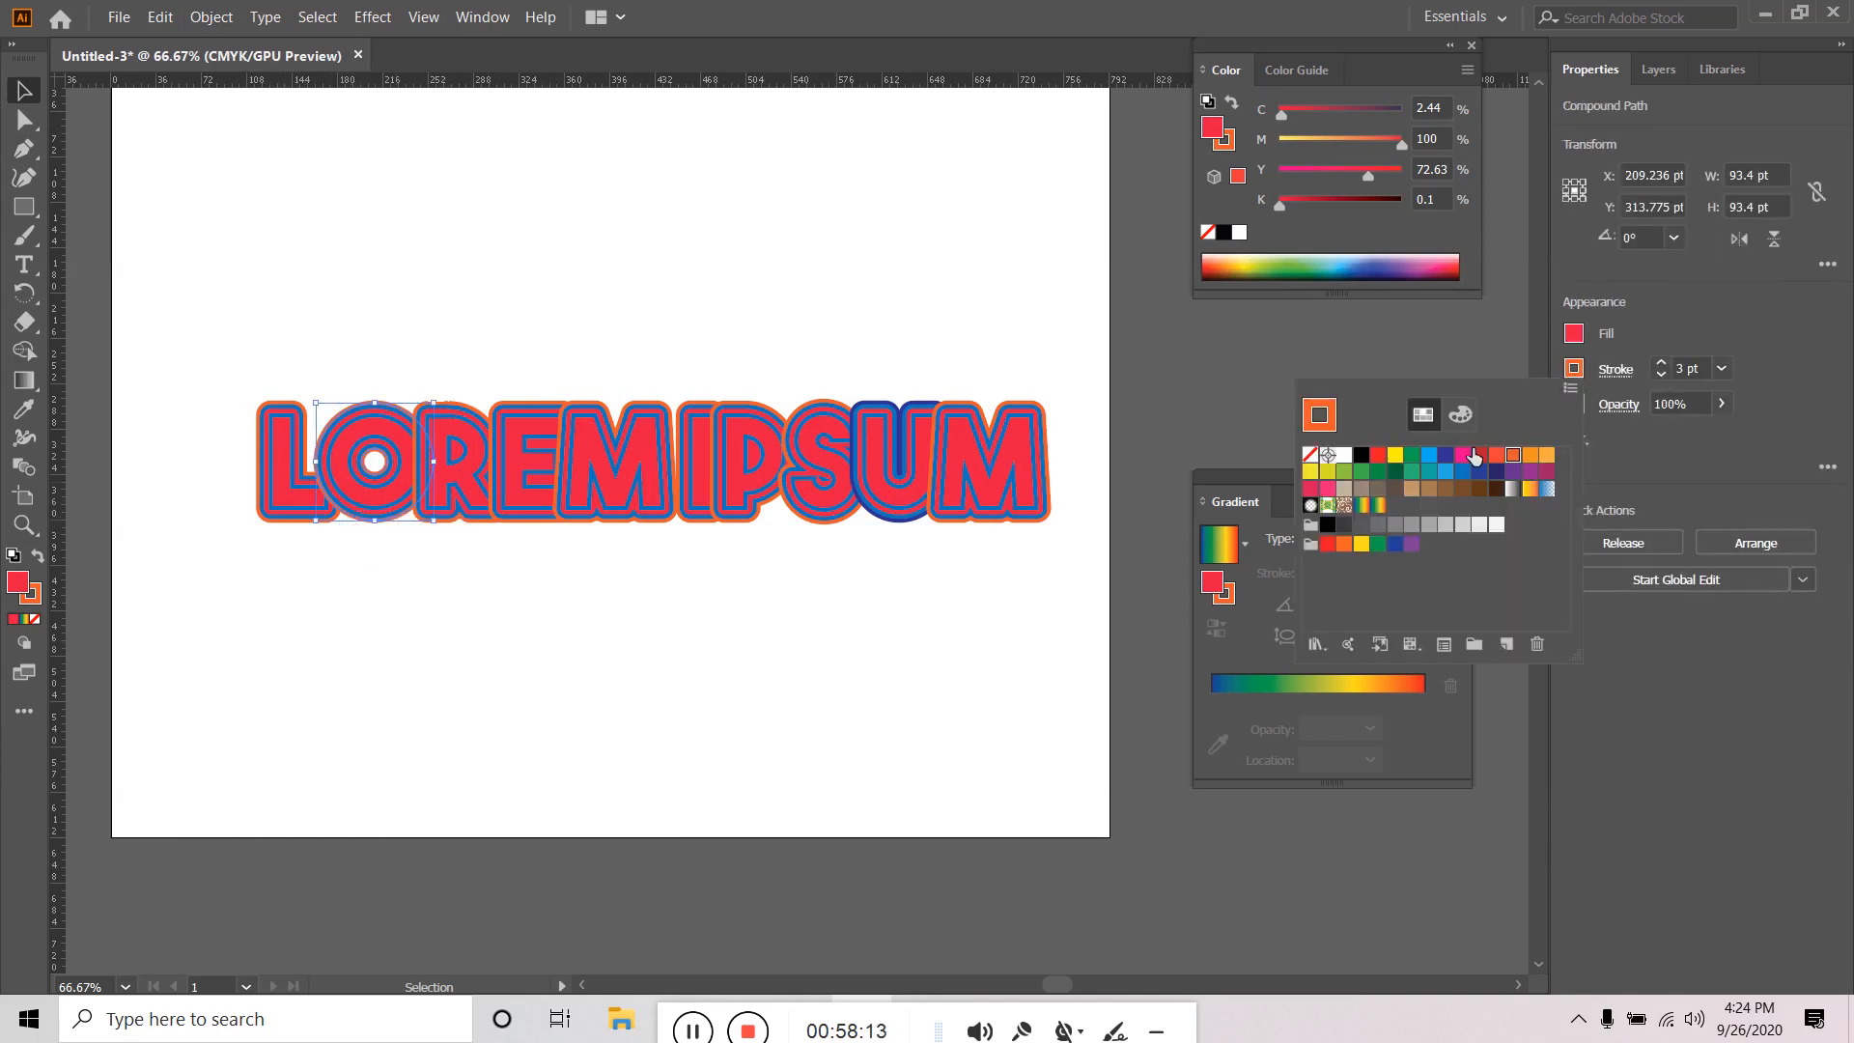
{"action": "left_click", "coordinate": [1393, 473]}
{"action": "left_click", "coordinate": [760, 227]}
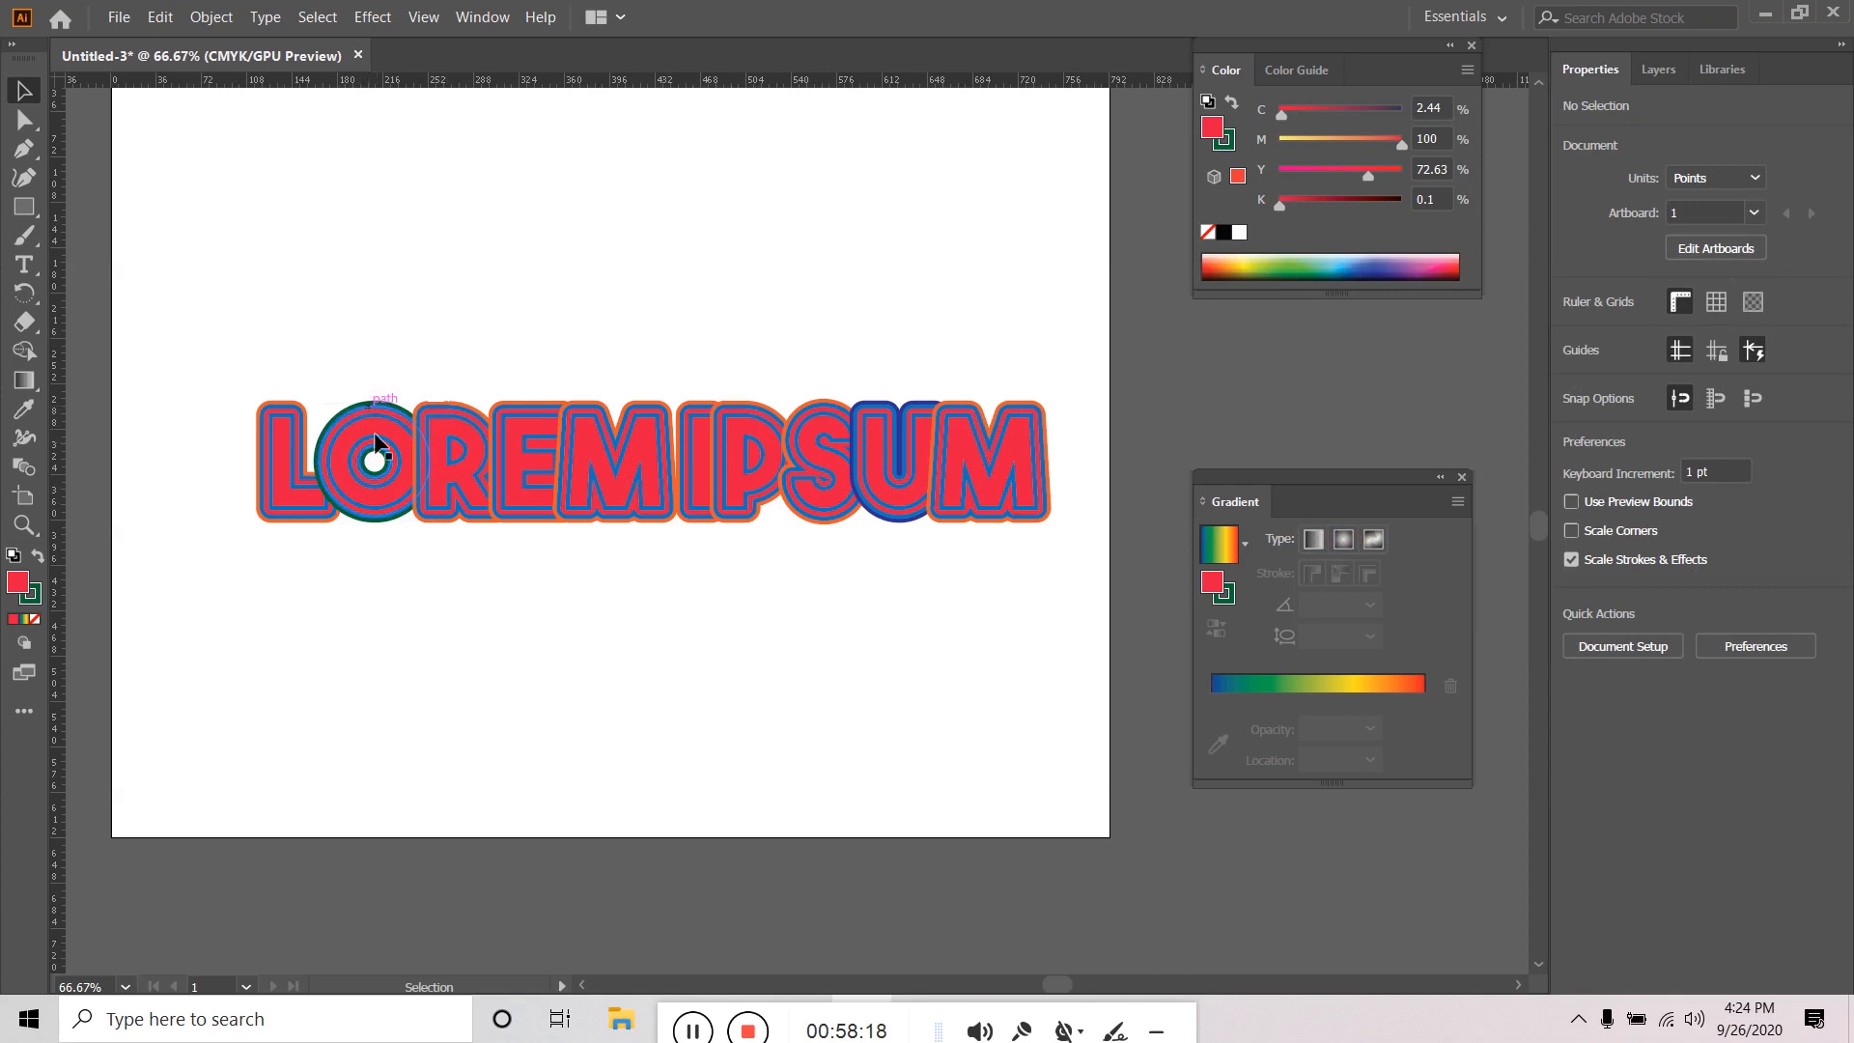
Try a light blue fill on all the lettering and replace it with the yellow-green swatch (C=20 M=0 Y=100 K=0).
{"action": "left_click_drag", "start_coordinate": [275, 423], "coordinate": [1097, 629]}
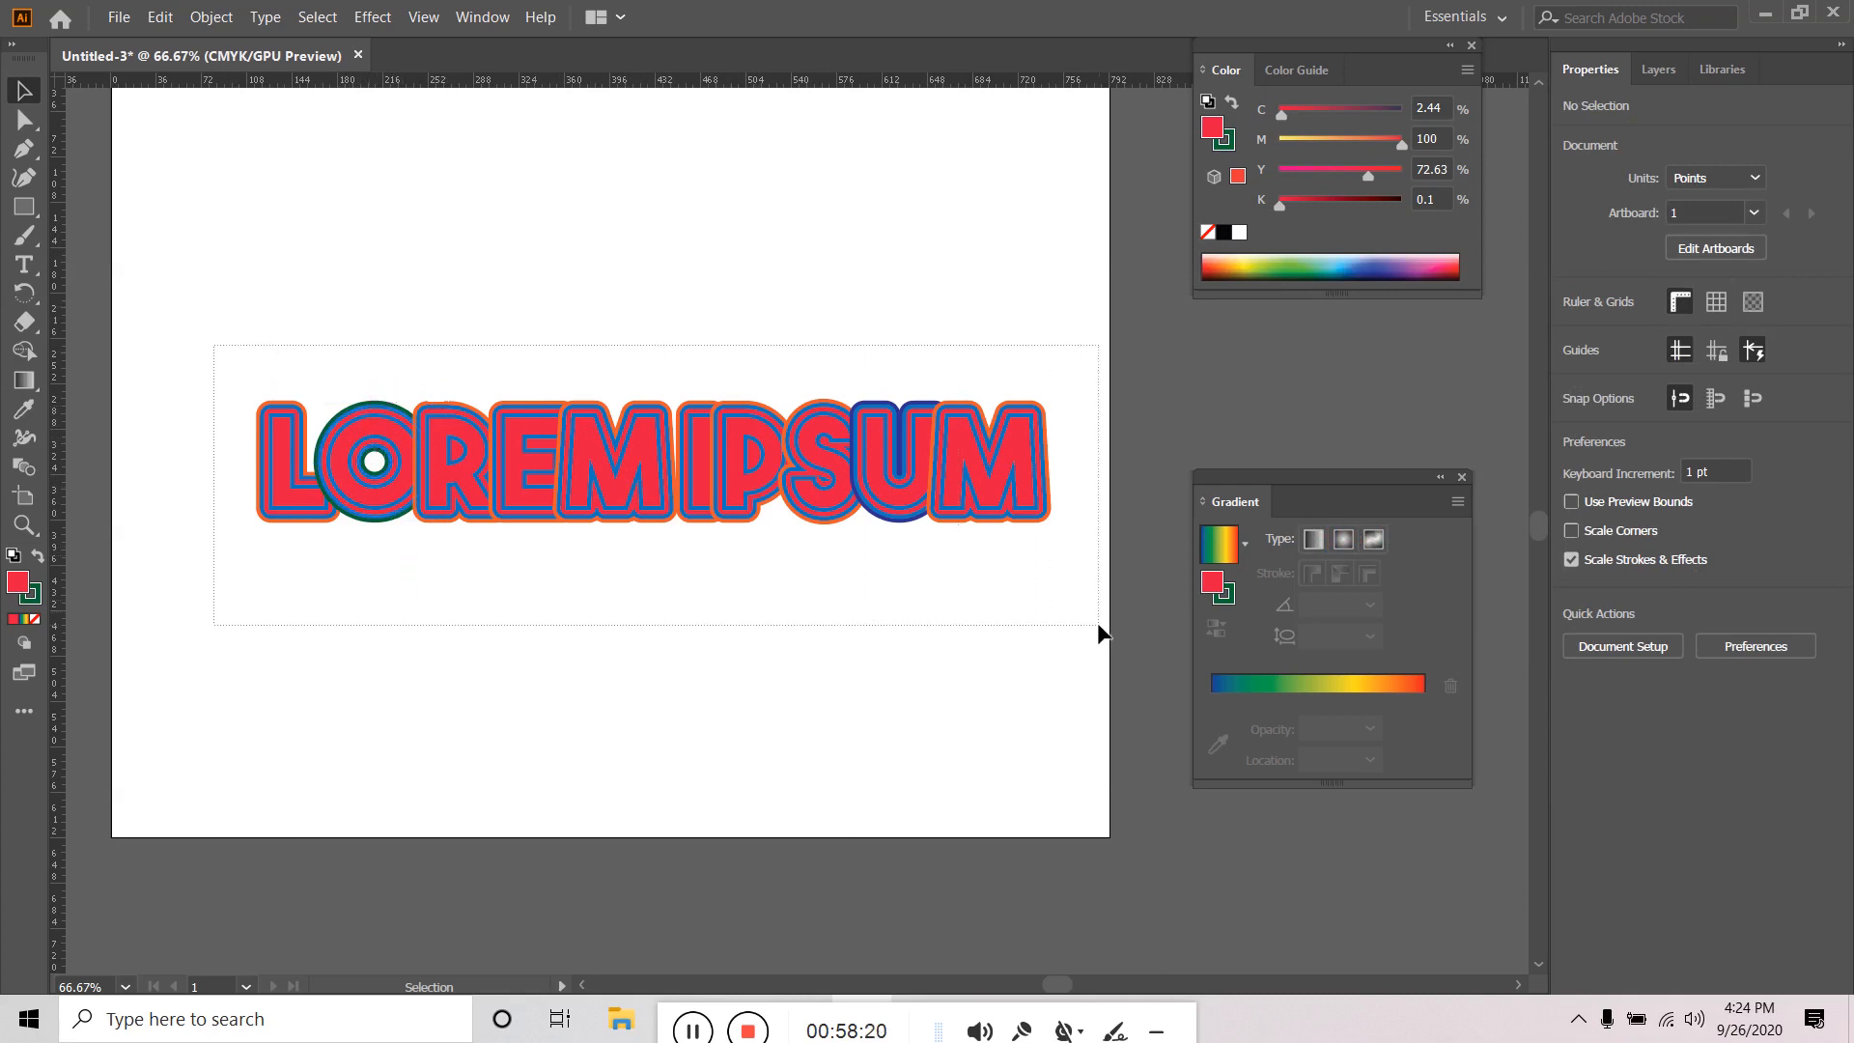
{"action": "left_click", "coordinate": [1575, 334]}
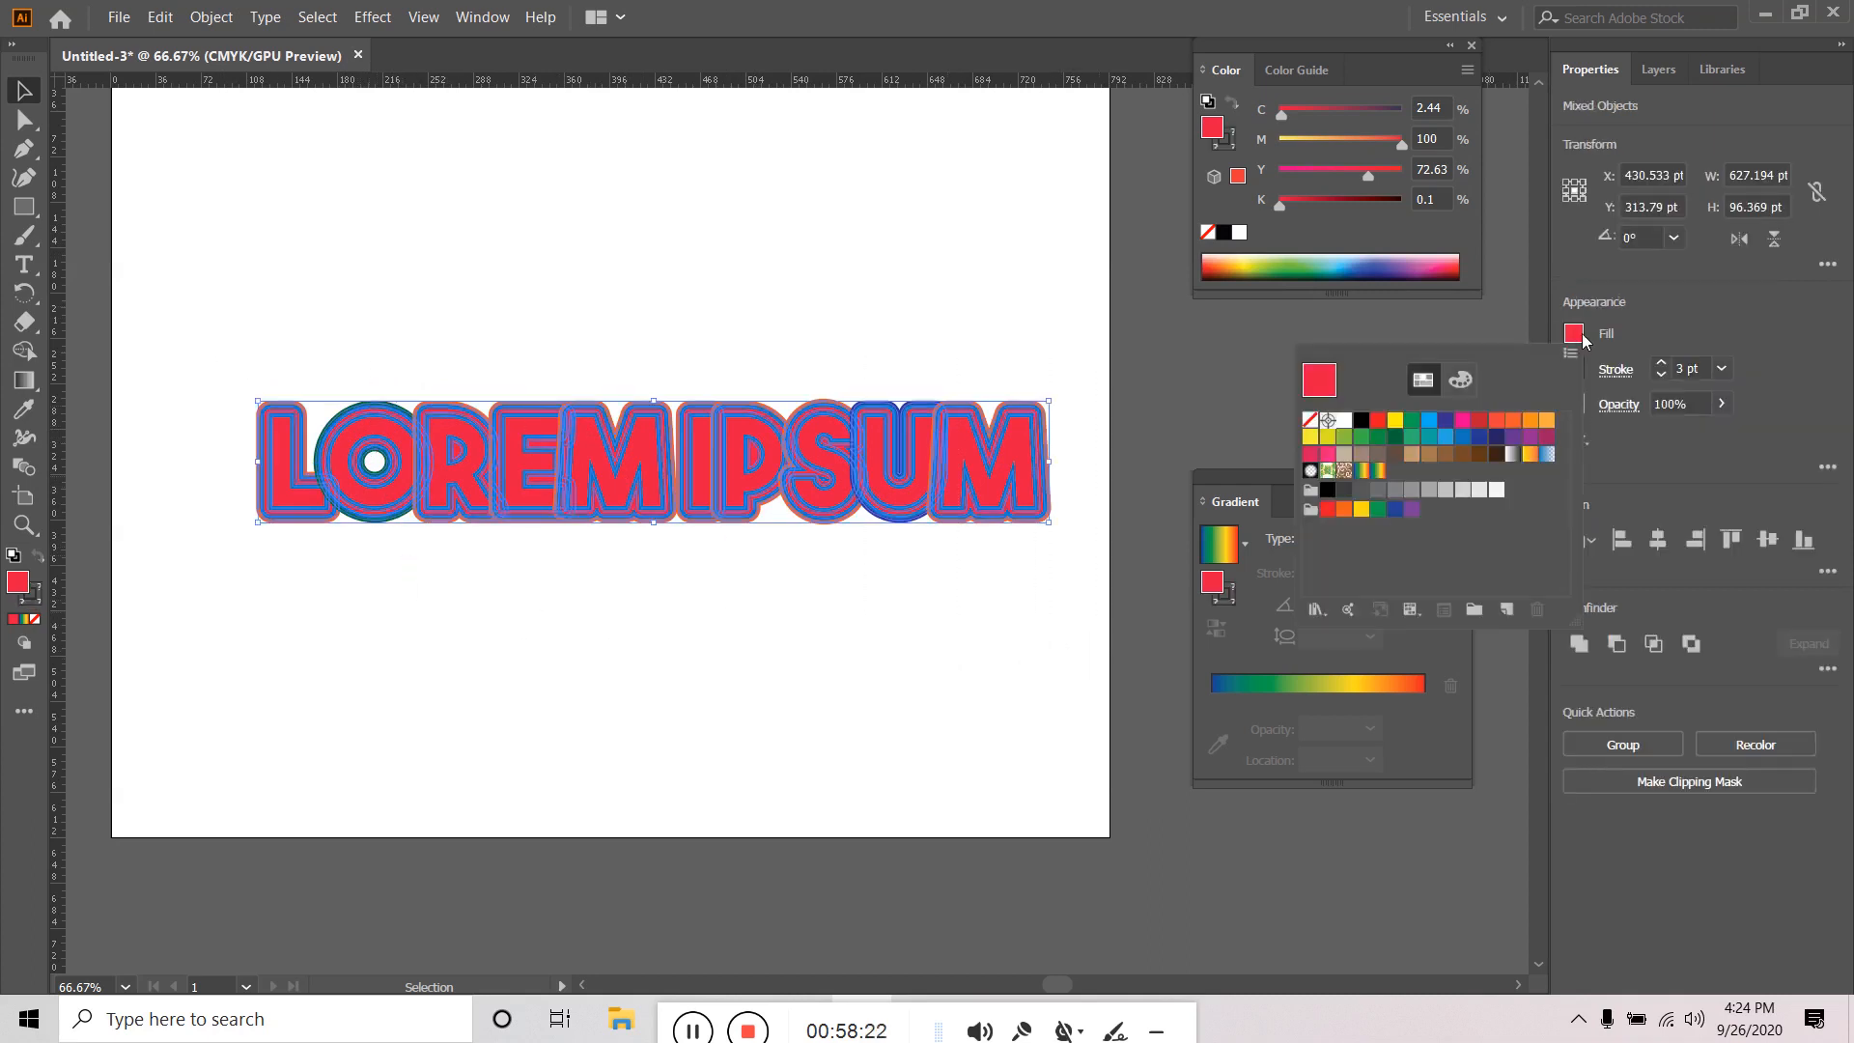
{"action": "left_click", "coordinate": [1448, 439]}
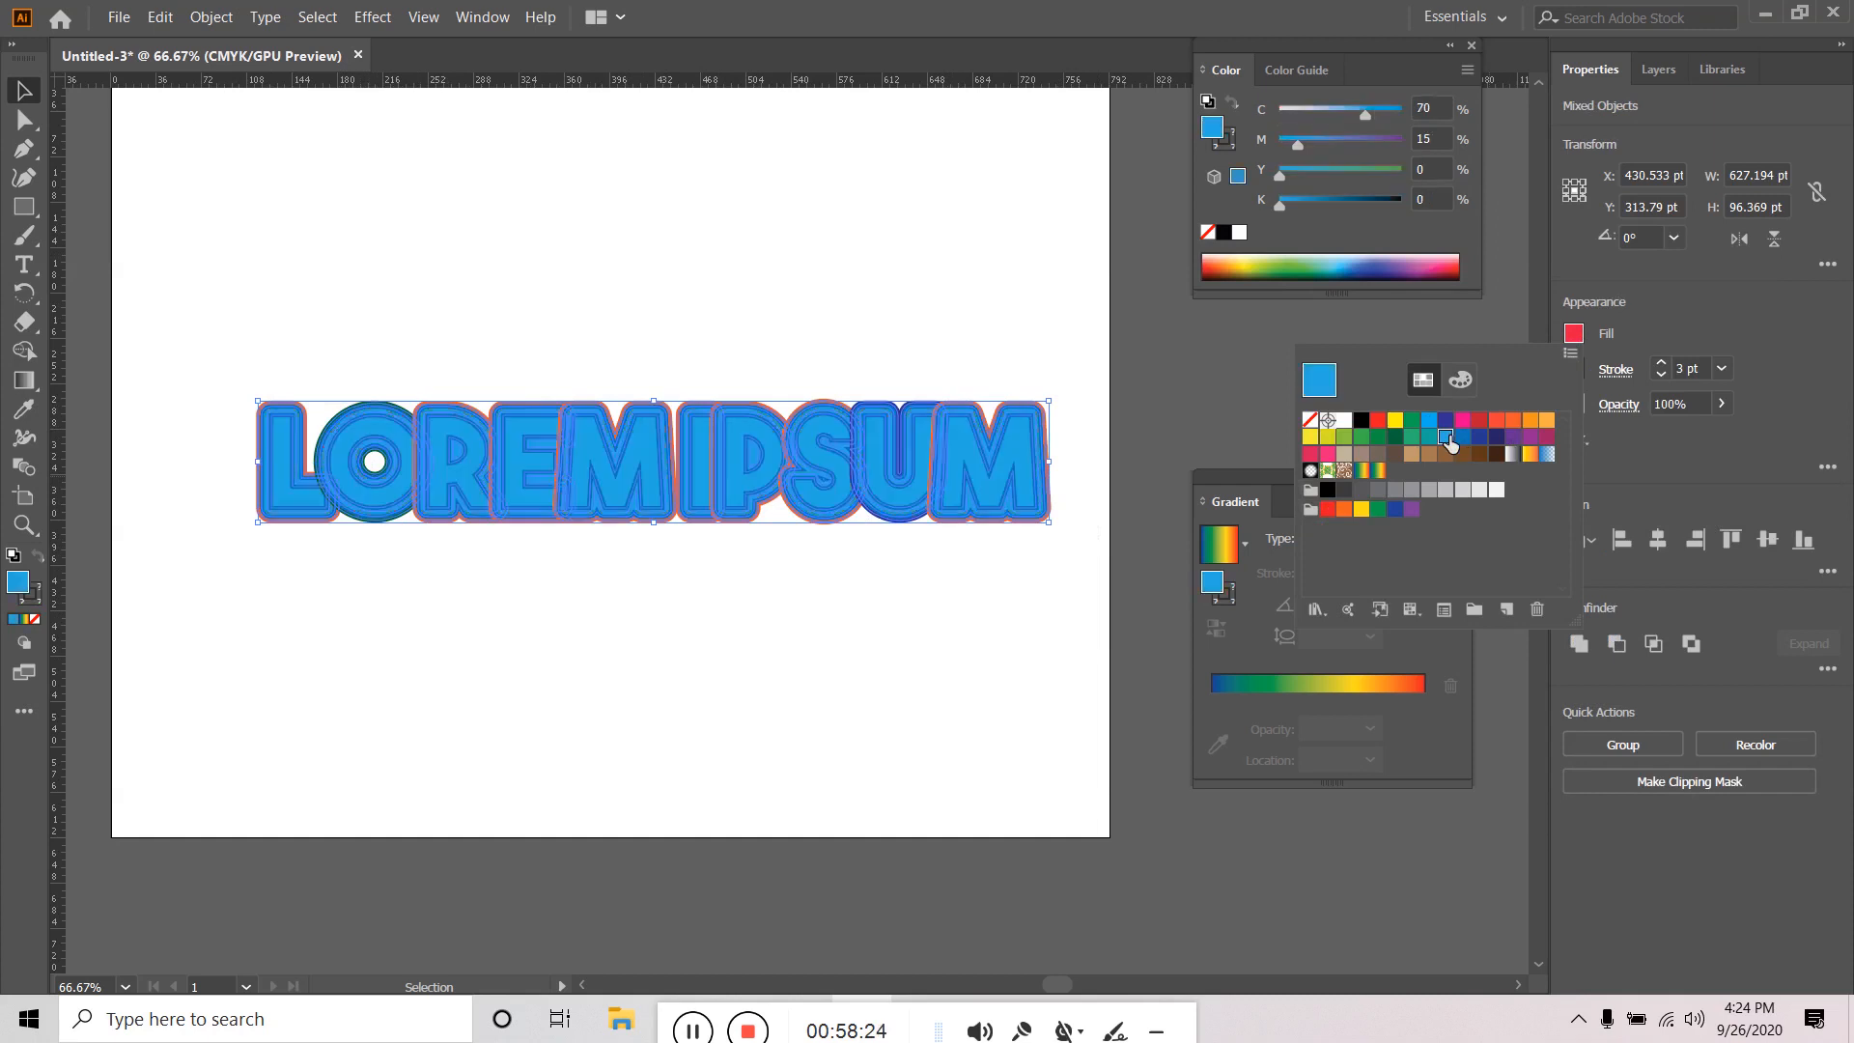
{"action": "left_click", "coordinate": [1329, 440]}
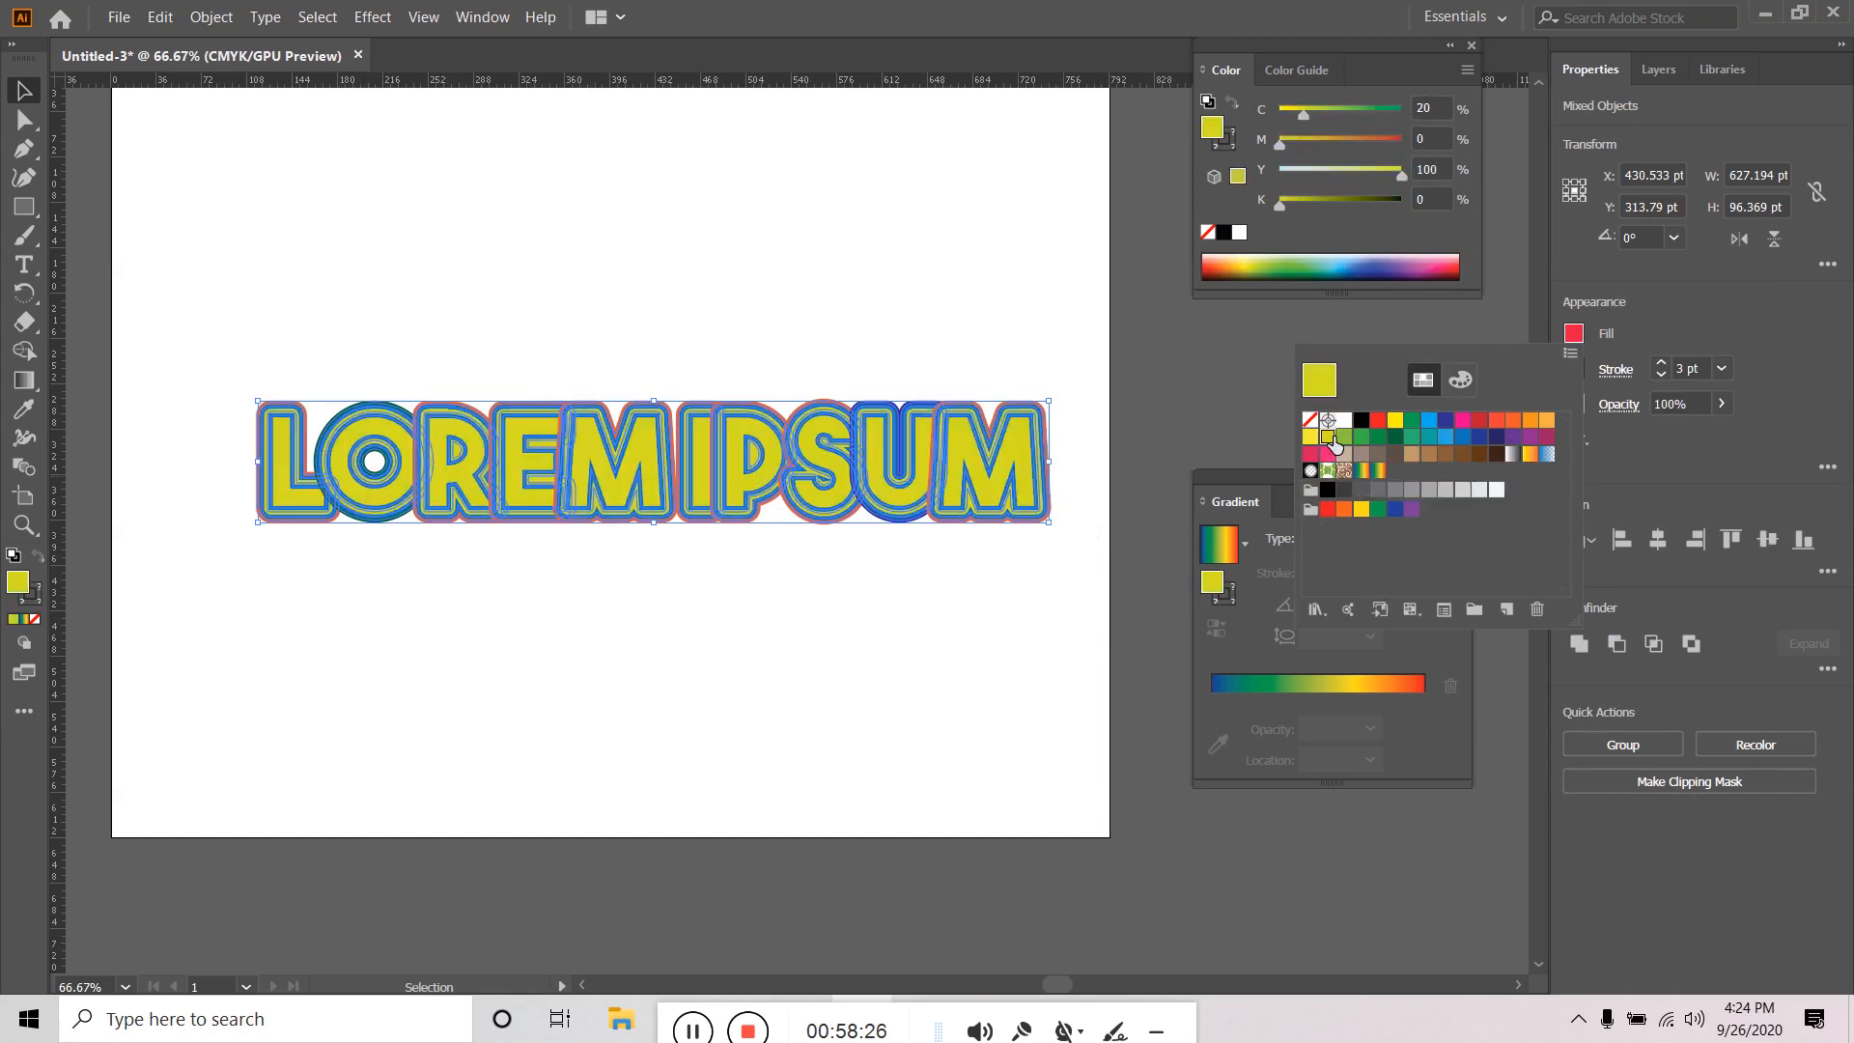
{"action": "left_click", "coordinate": [637, 269]}
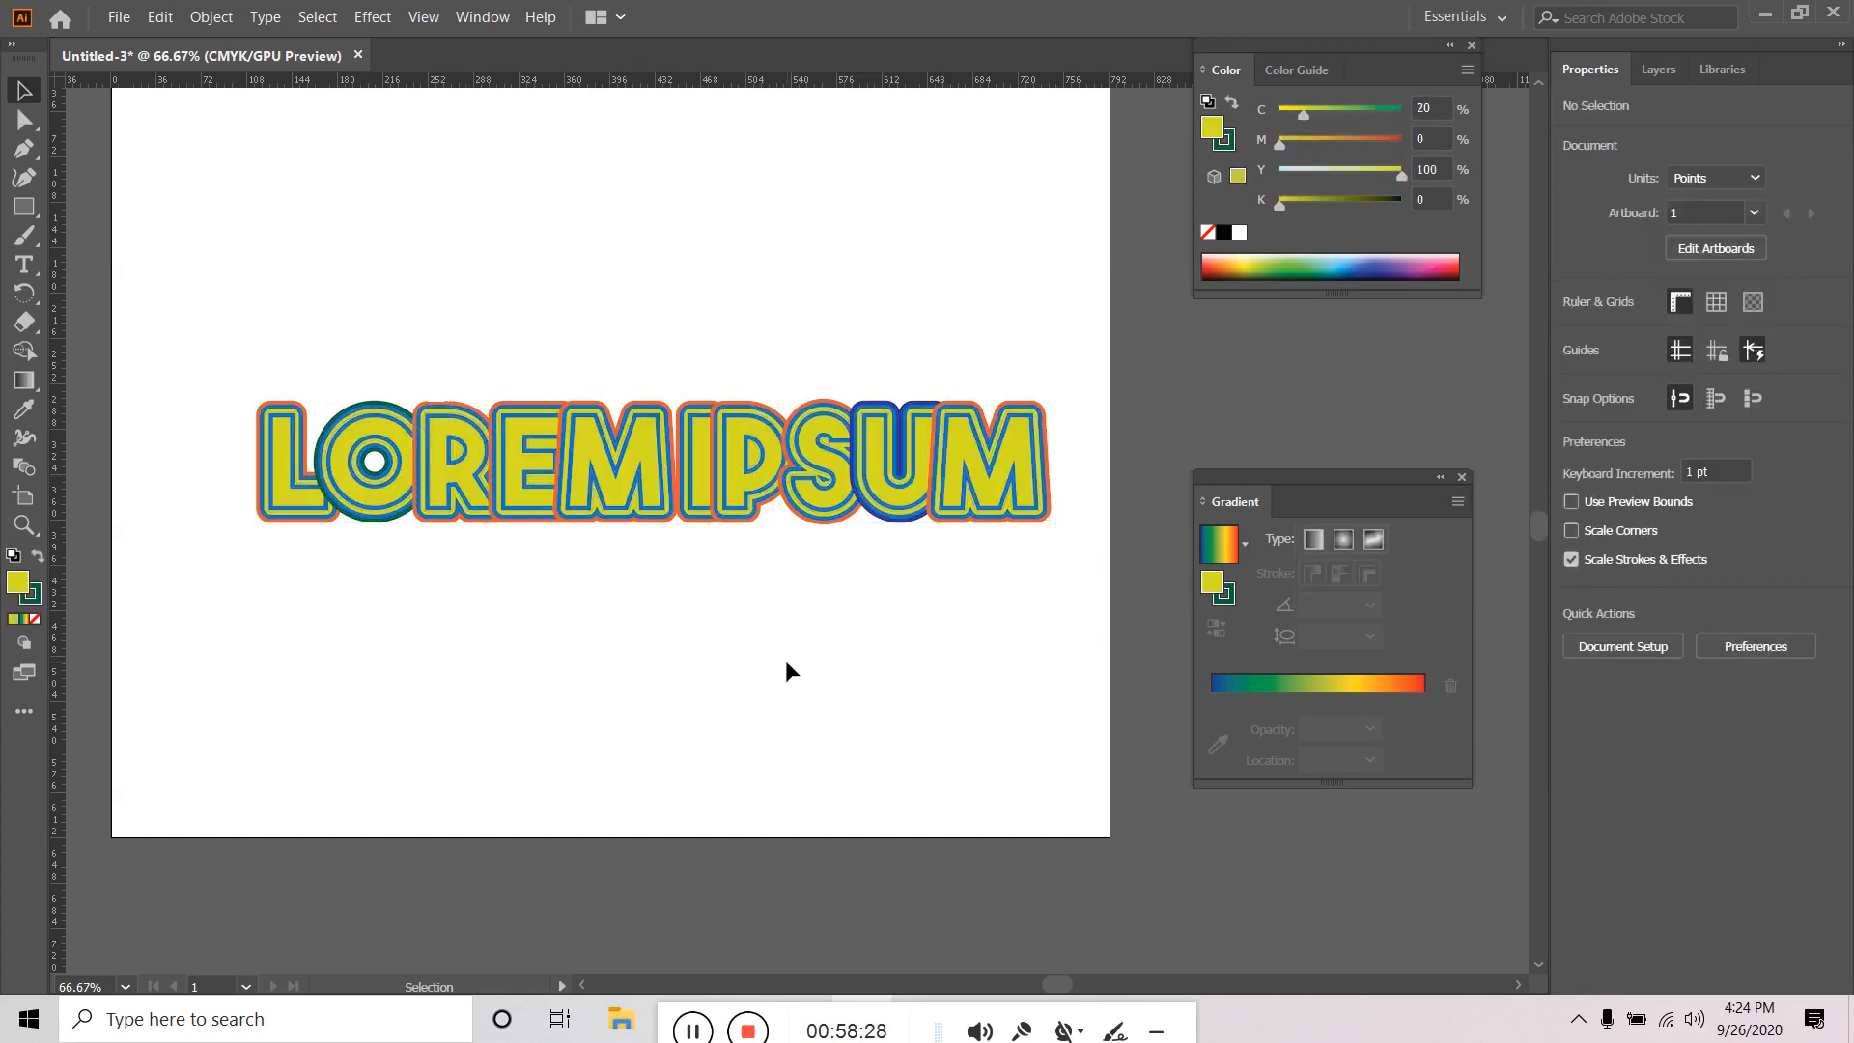
Recolour the stroke of the U's outermost outline with the dark red swatch and deselect it.
{"action": "left_click", "coordinate": [865, 399]}
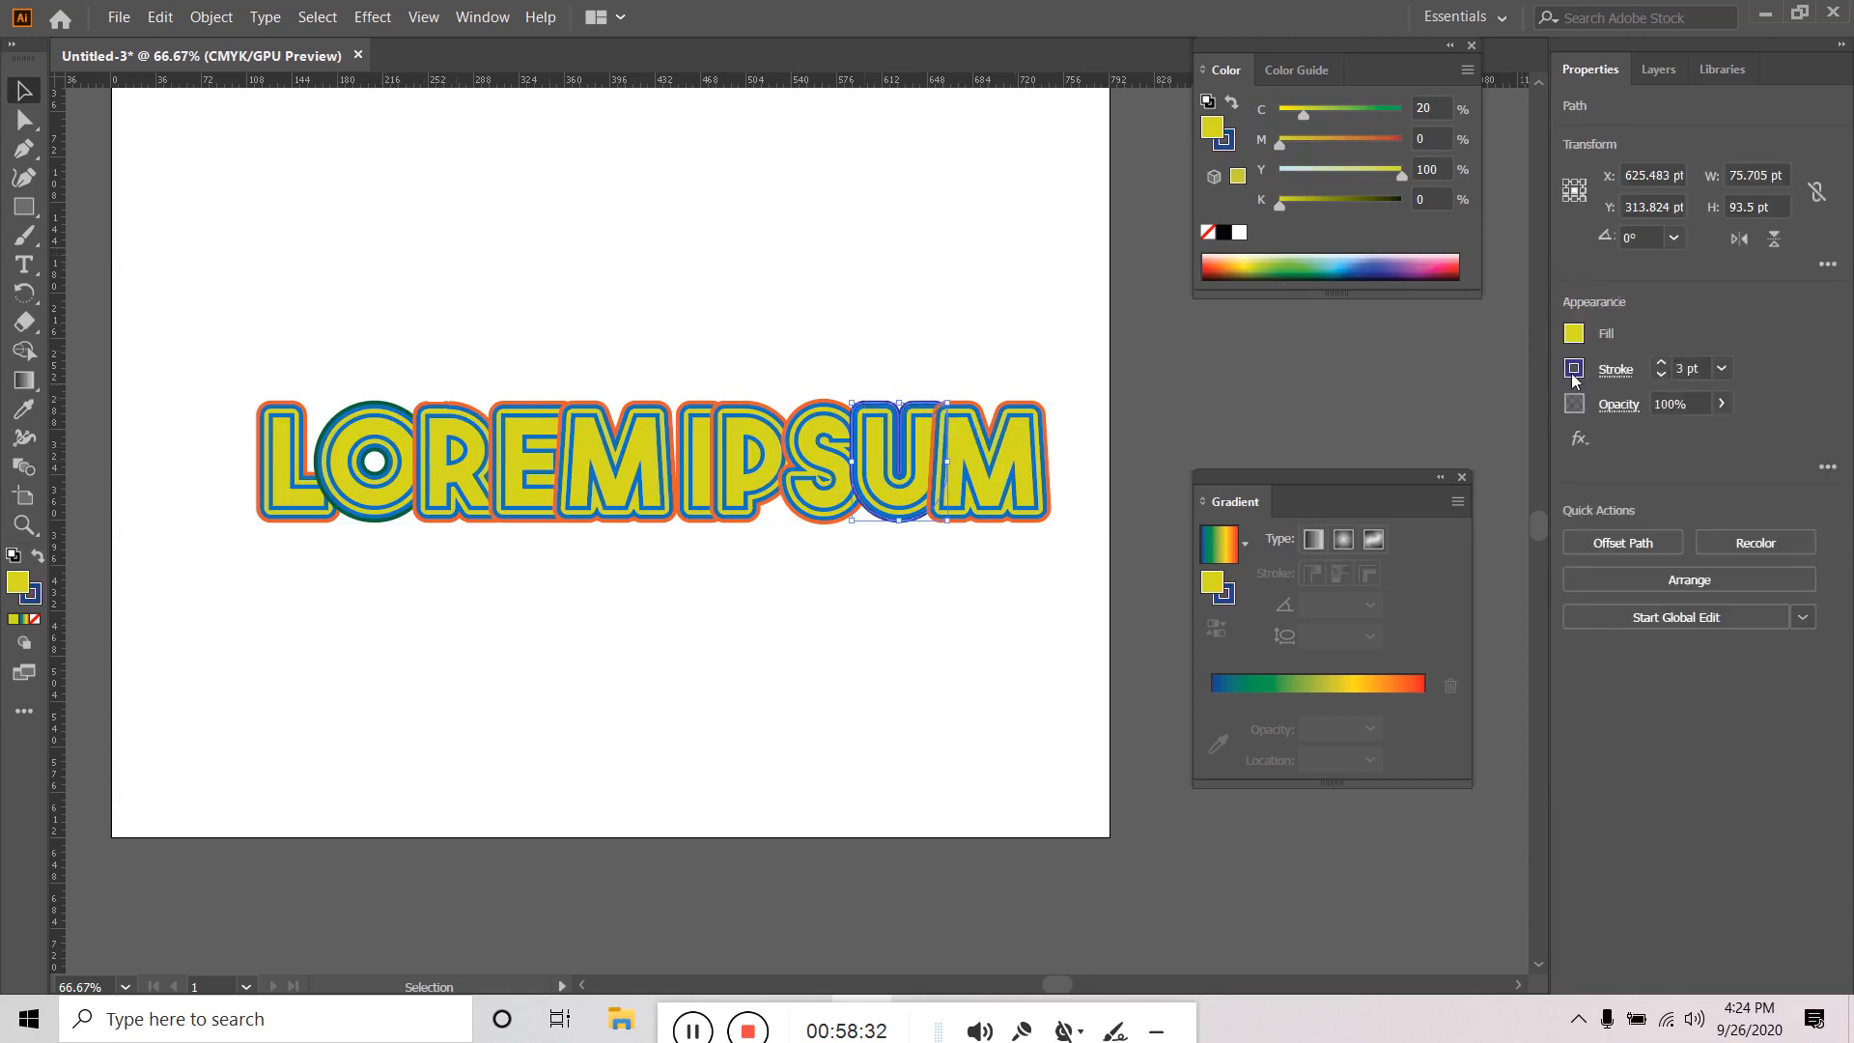
{"action": "left_click", "coordinate": [1573, 369]}
{"action": "left_click", "coordinate": [1478, 455]}
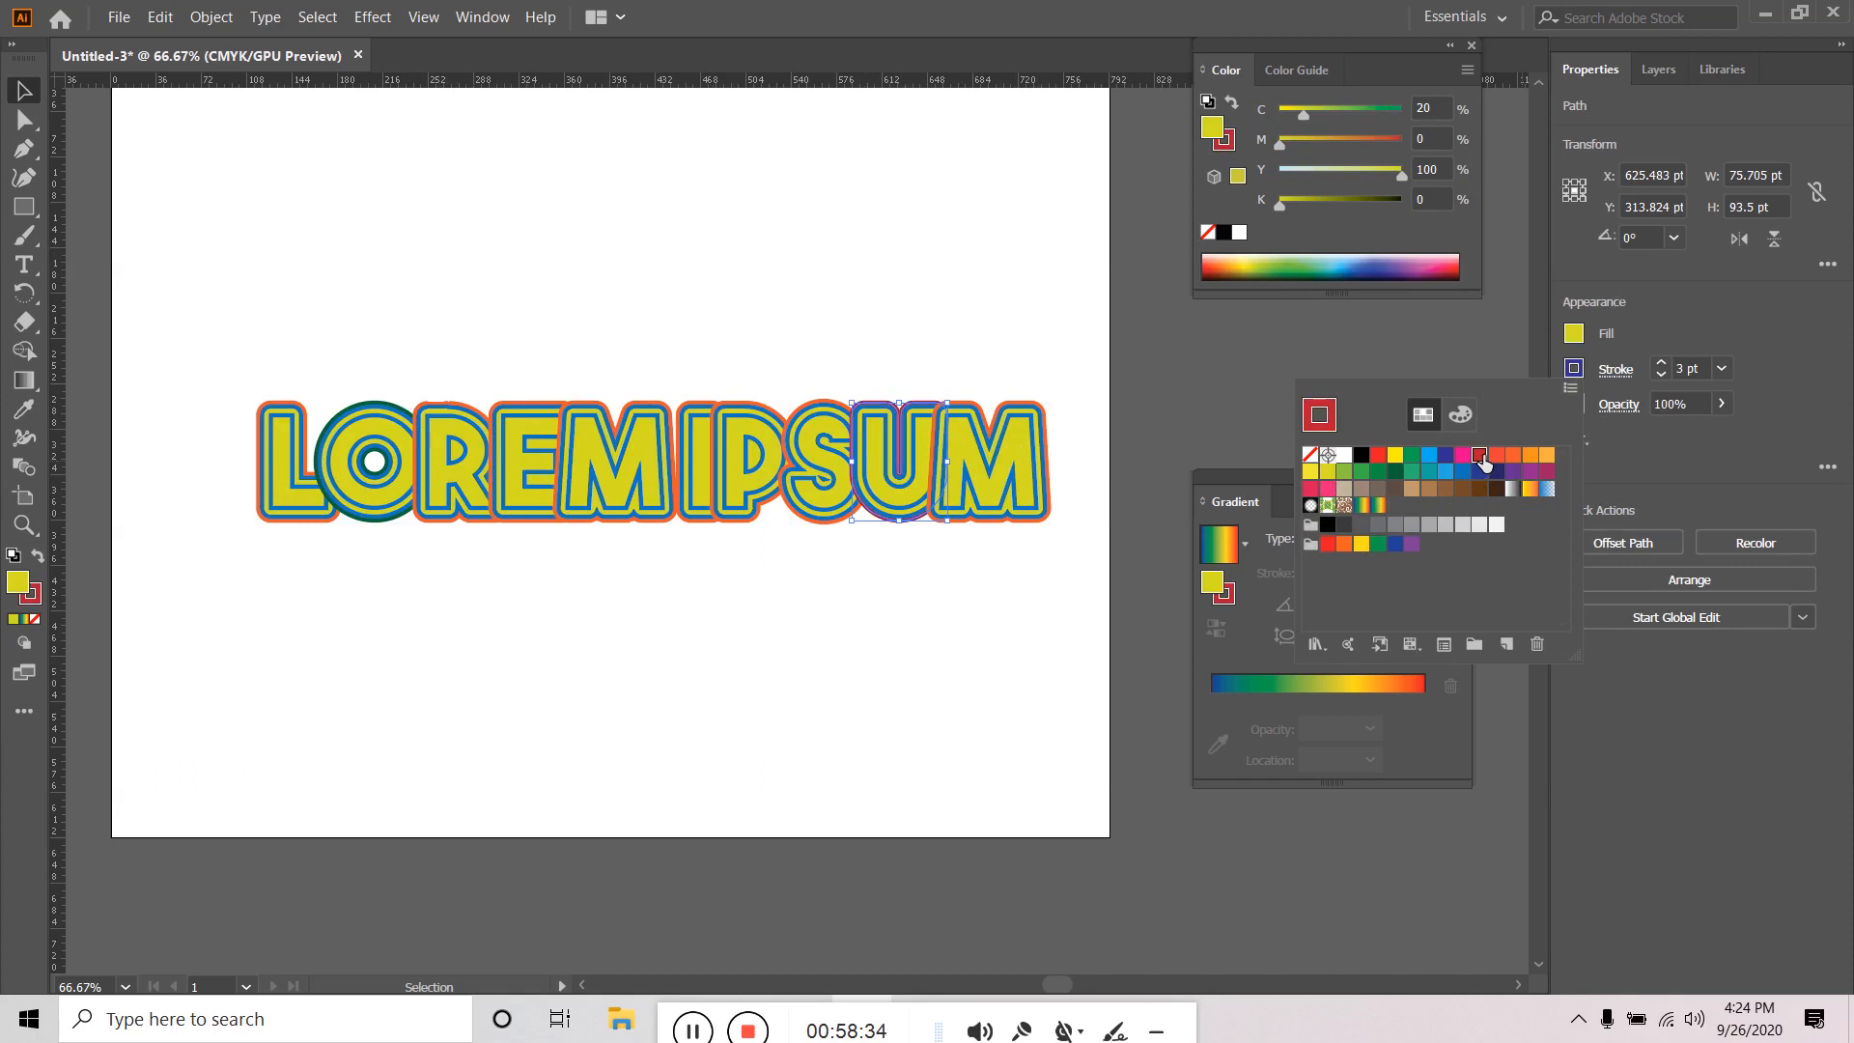
{"action": "left_click", "coordinate": [862, 297]}
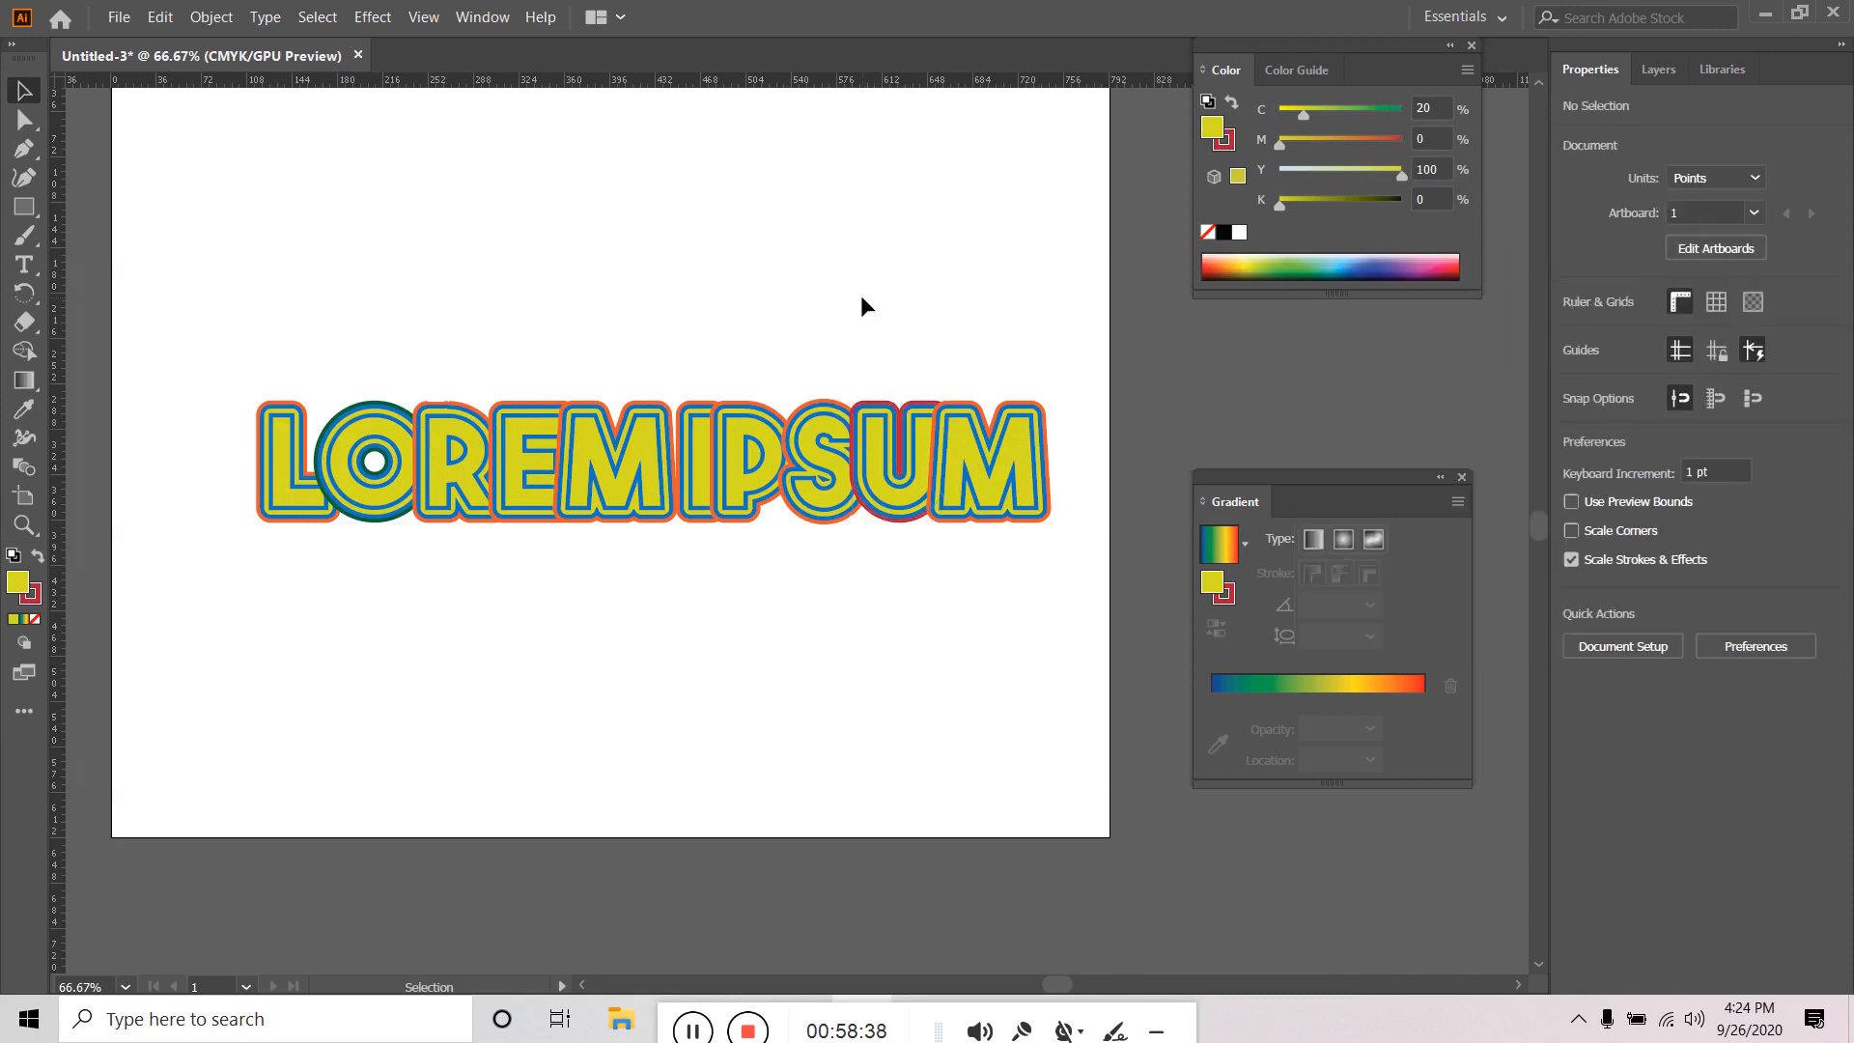
Delete all the lettering and create a new text object containing only the letter A.
{"action": "left_click_drag", "start_coordinate": [189, 378], "coordinate": [1062, 631]}
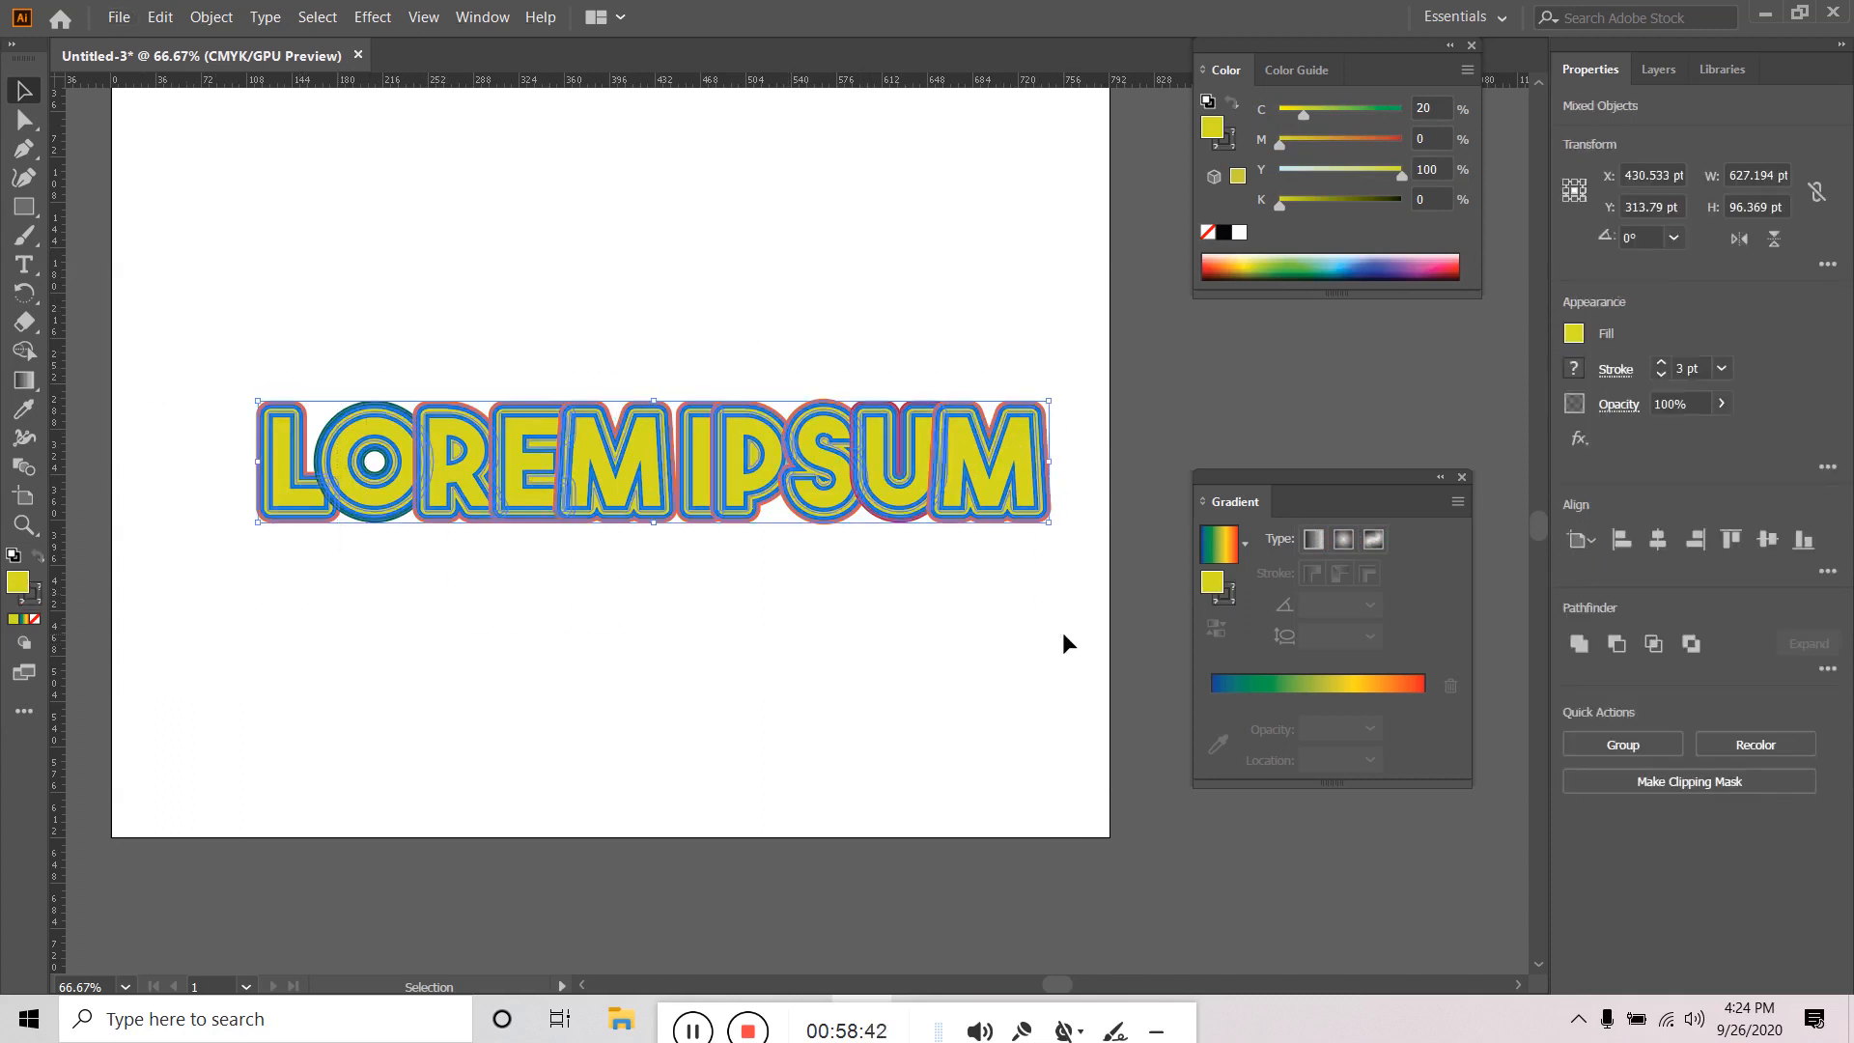
{"action": "key", "text": "Delete"}
{"action": "left_click", "coordinate": [26, 263]}
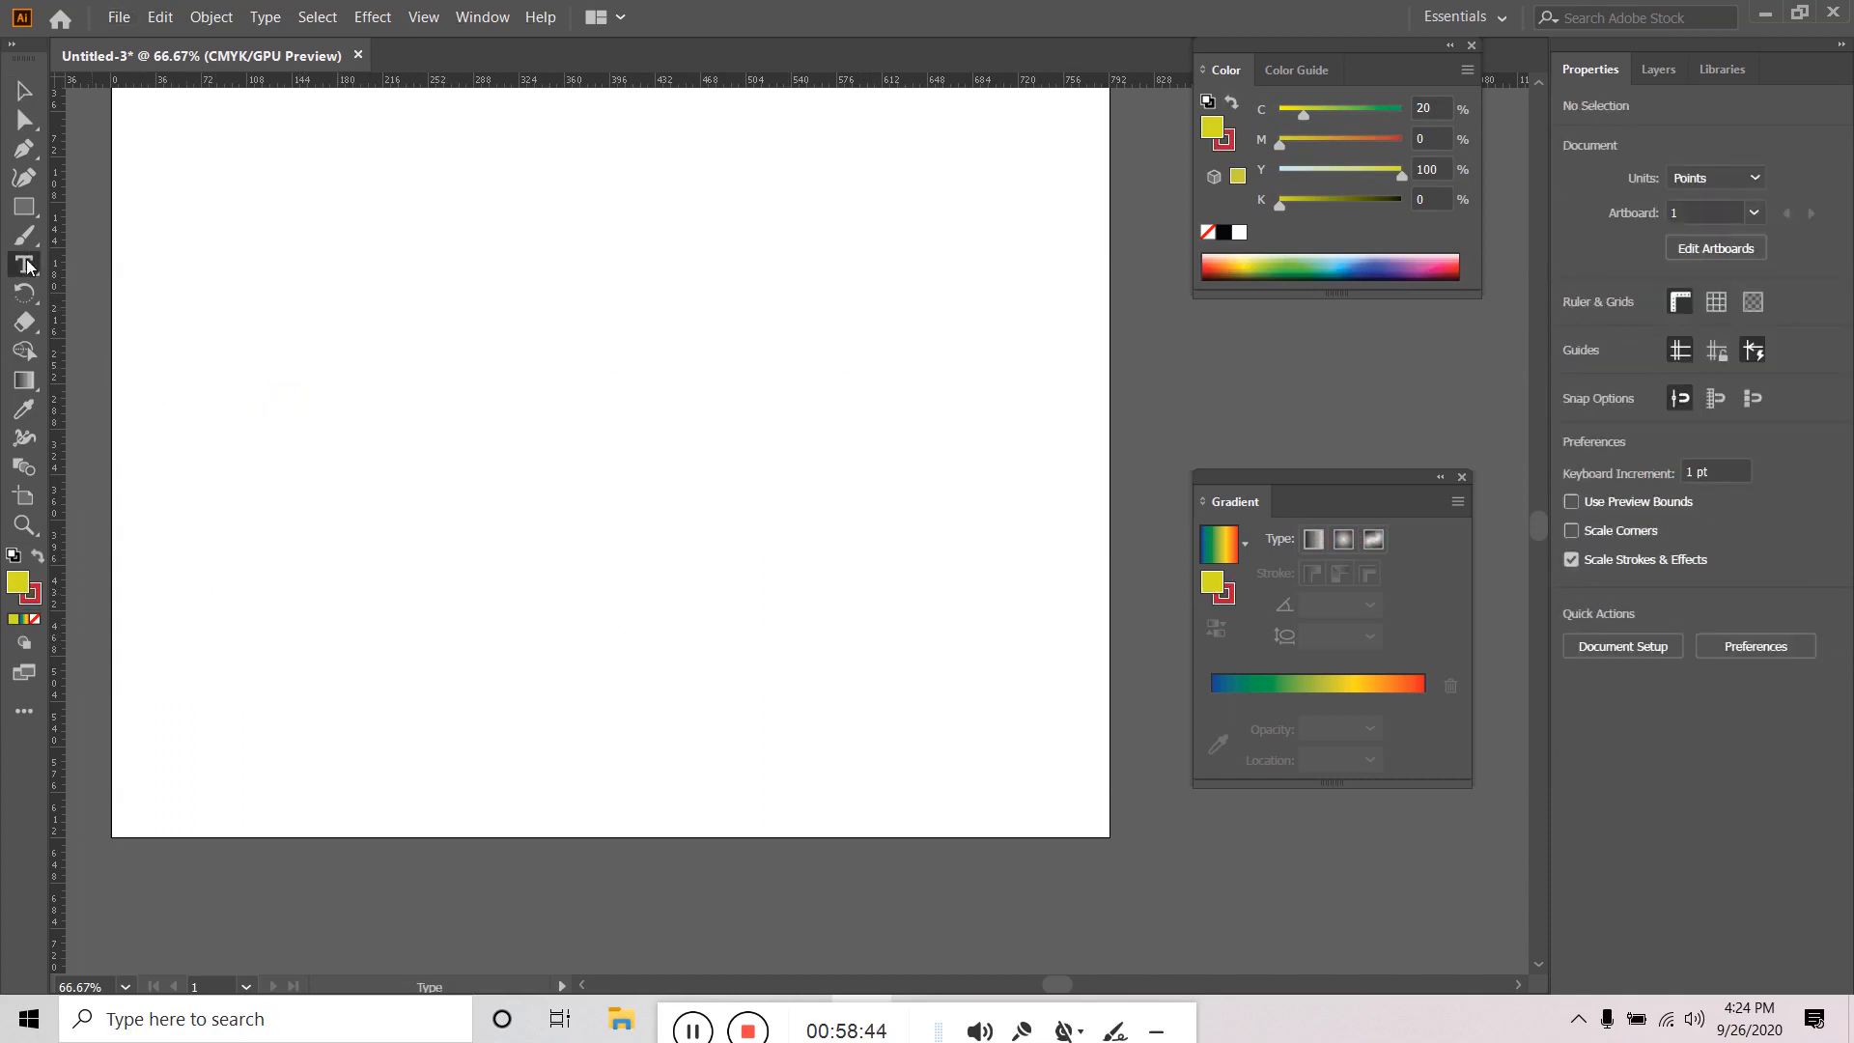
{"action": "left_click", "coordinate": [498, 498]}
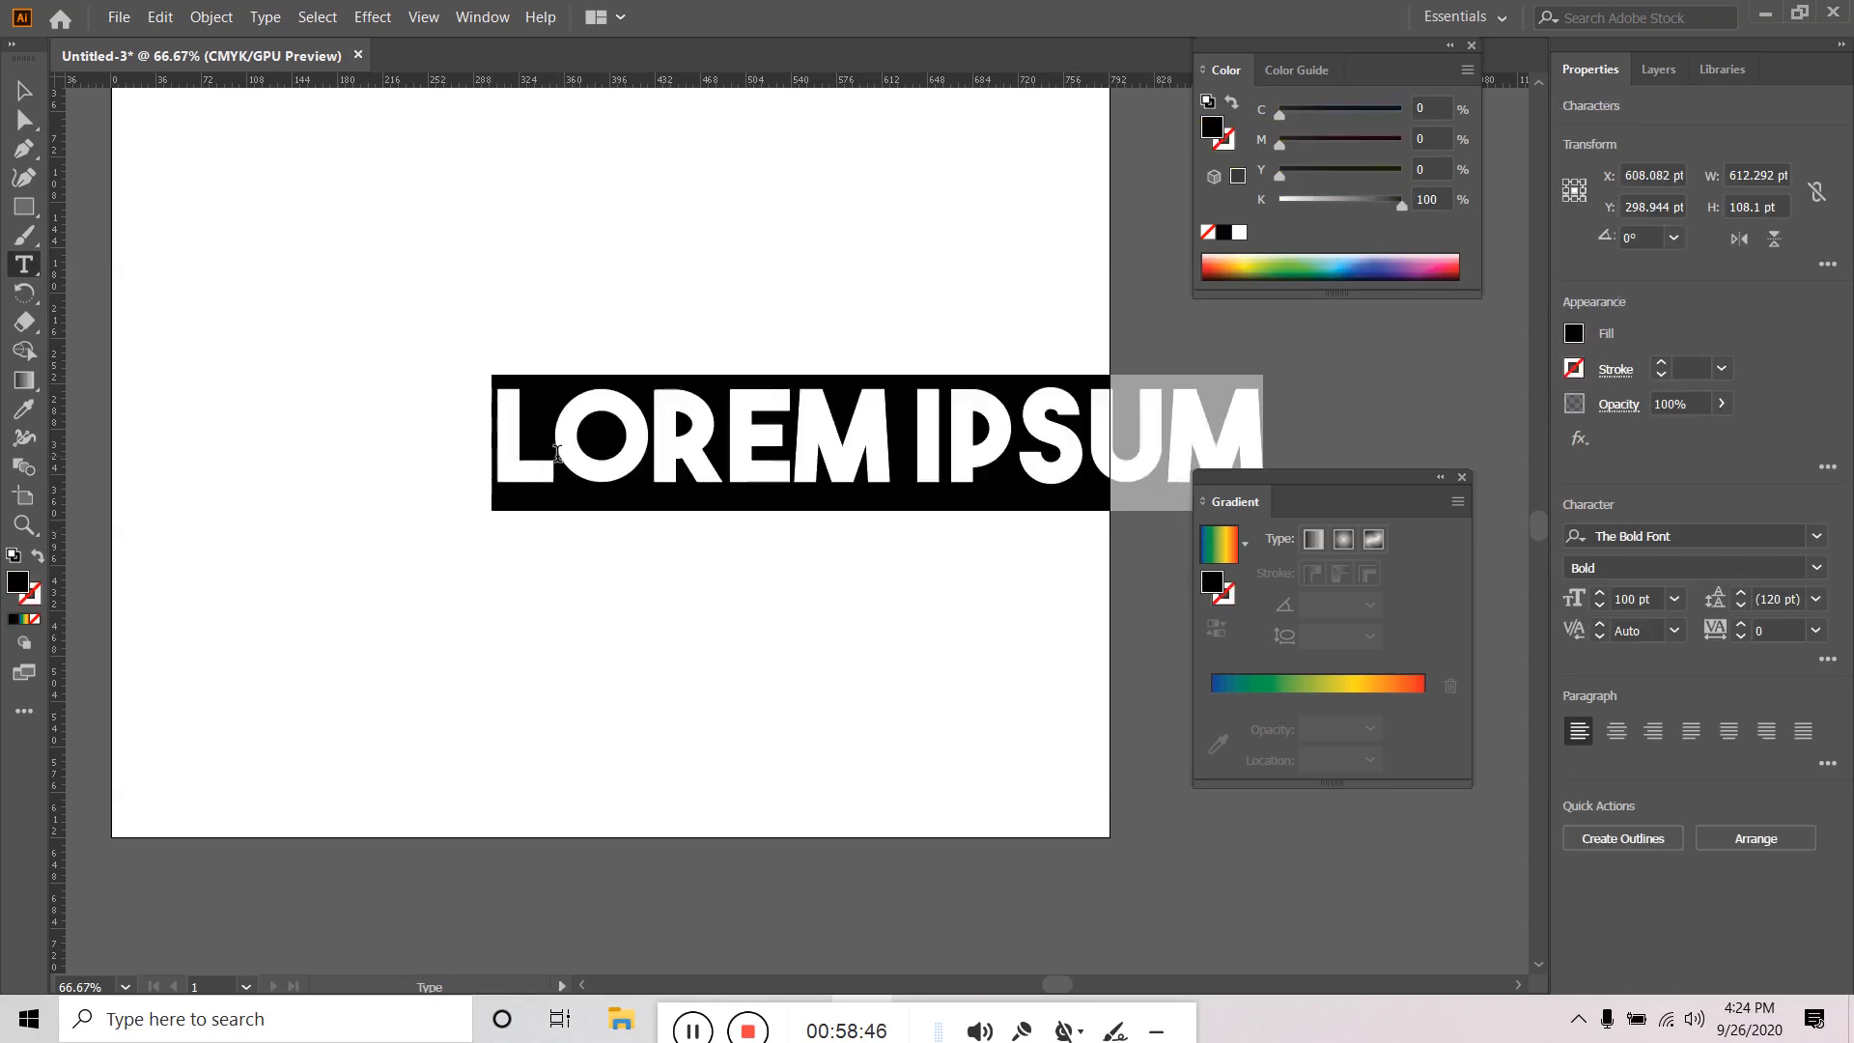
{"action": "left_click", "coordinate": [647, 453], "text": "ctrl"}
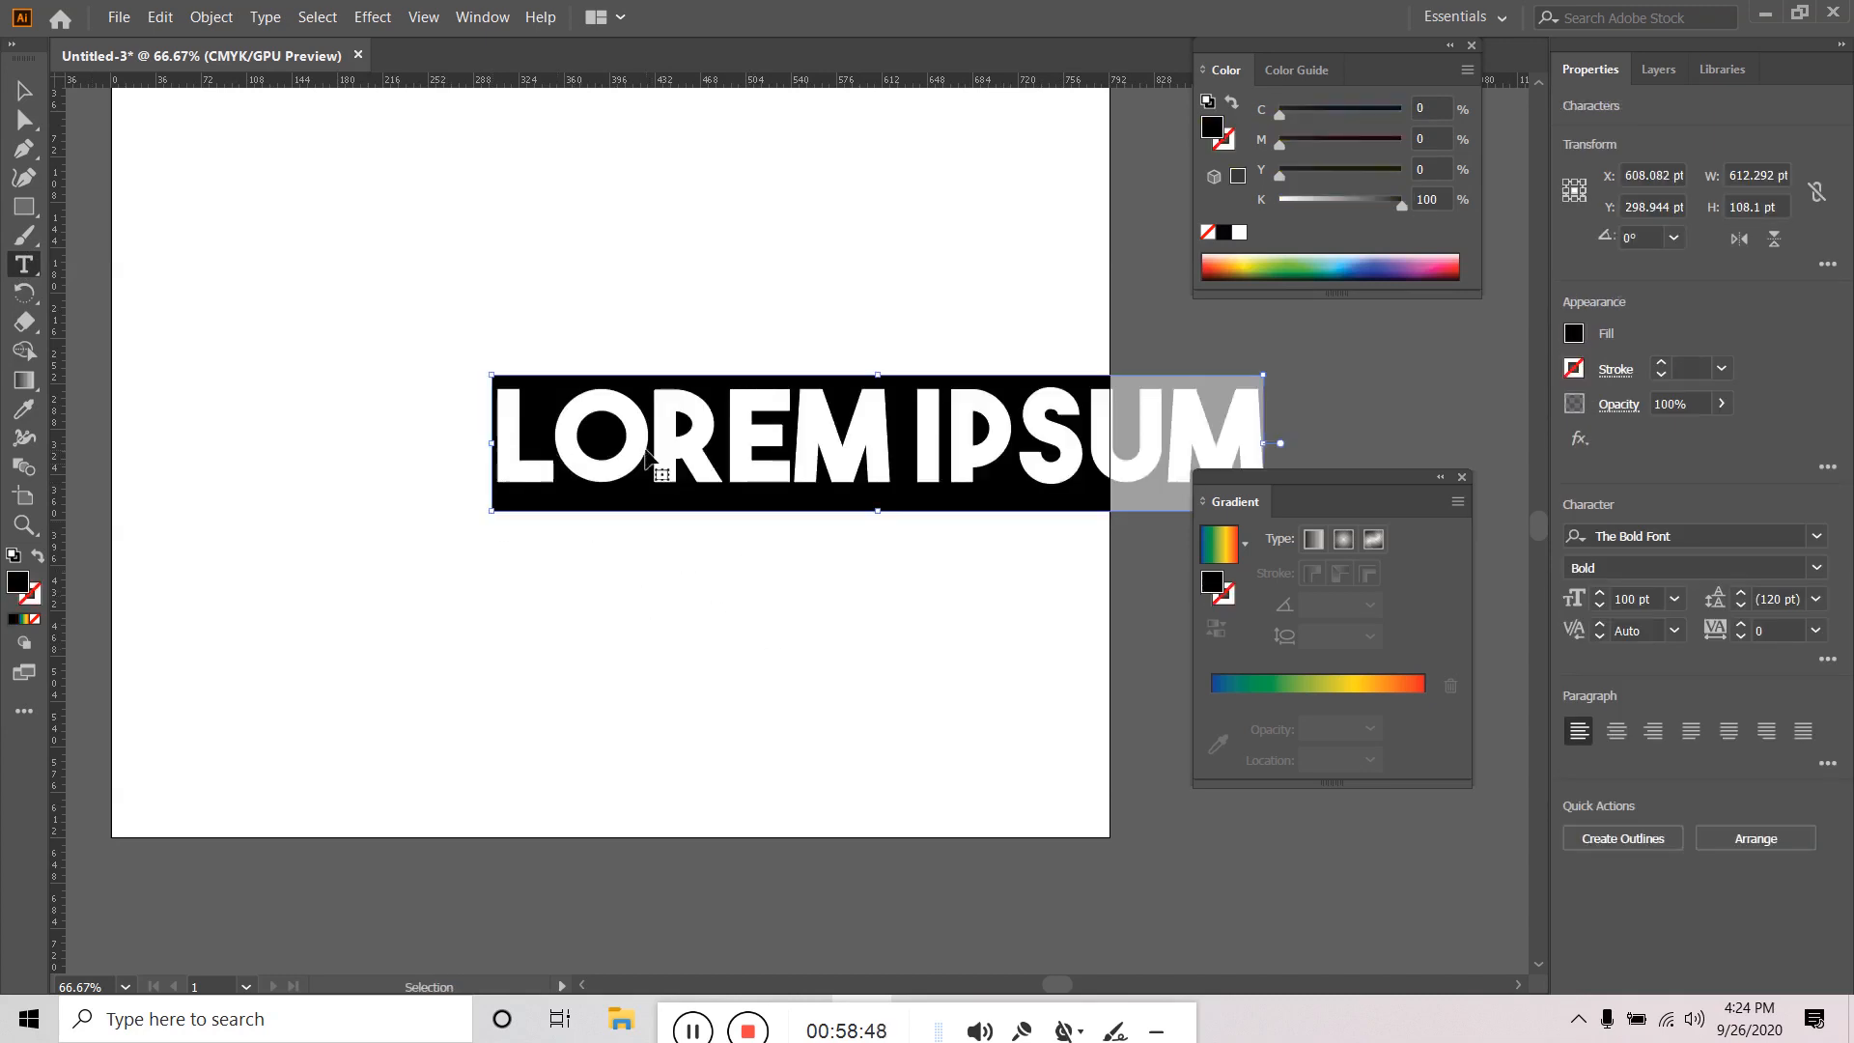
{"action": "type", "text": "A"}
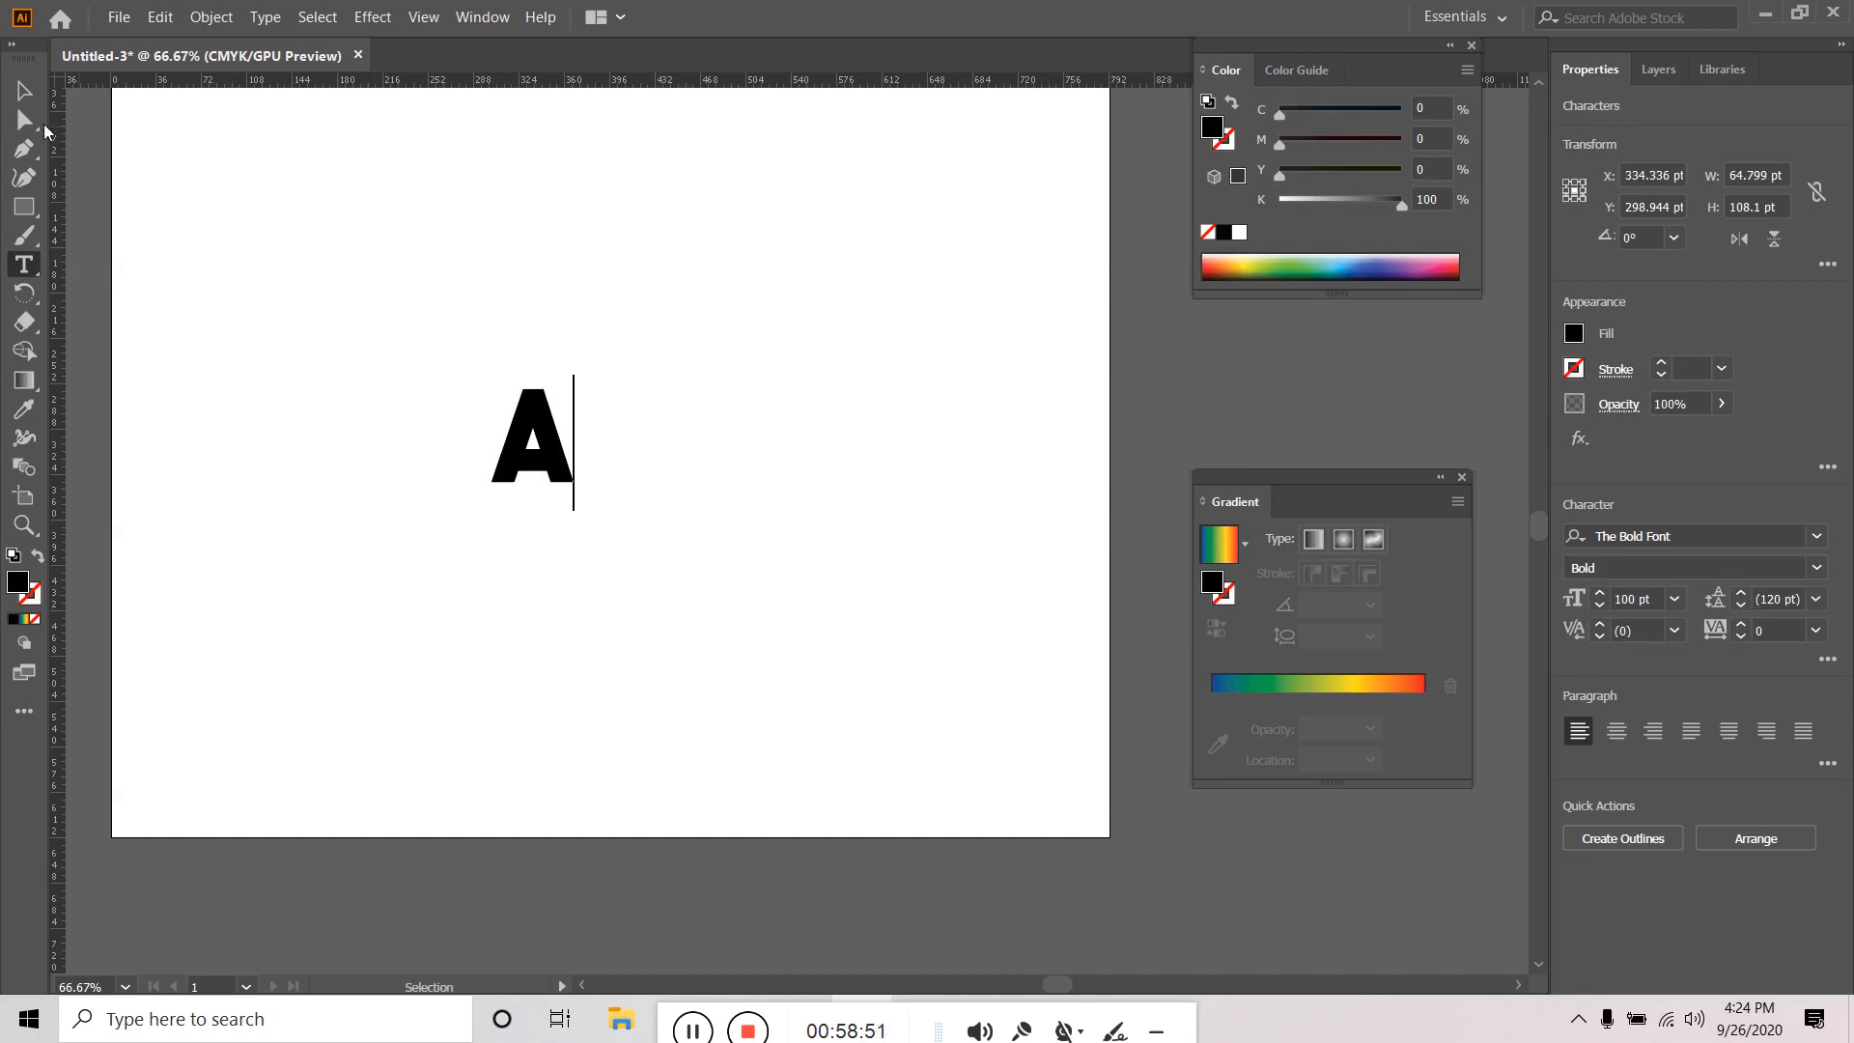
{"action": "key", "text": "Escape"}
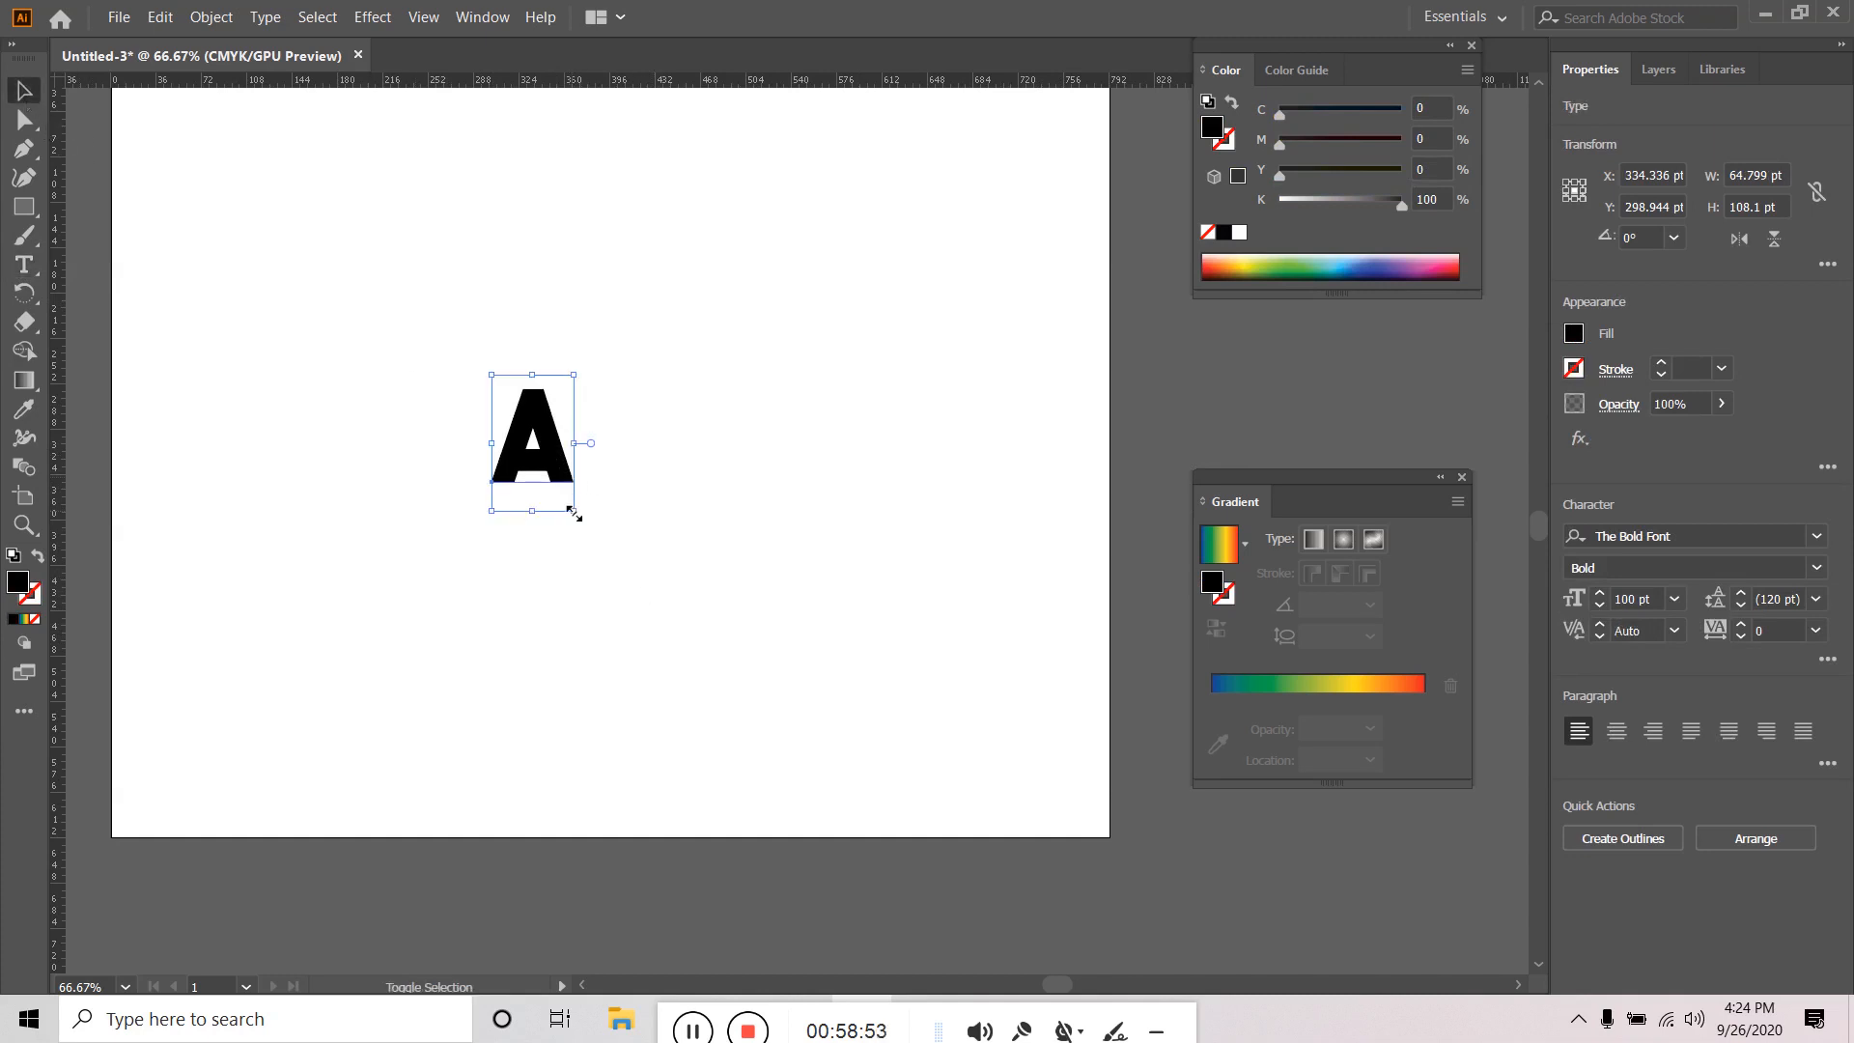
Scale the letter A up to about 220 pt wide by 367 pt high and give it a thicker red stroke.
{"action": "left_click_drag", "start_coordinate": [574, 510], "coordinate": [814, 670]}
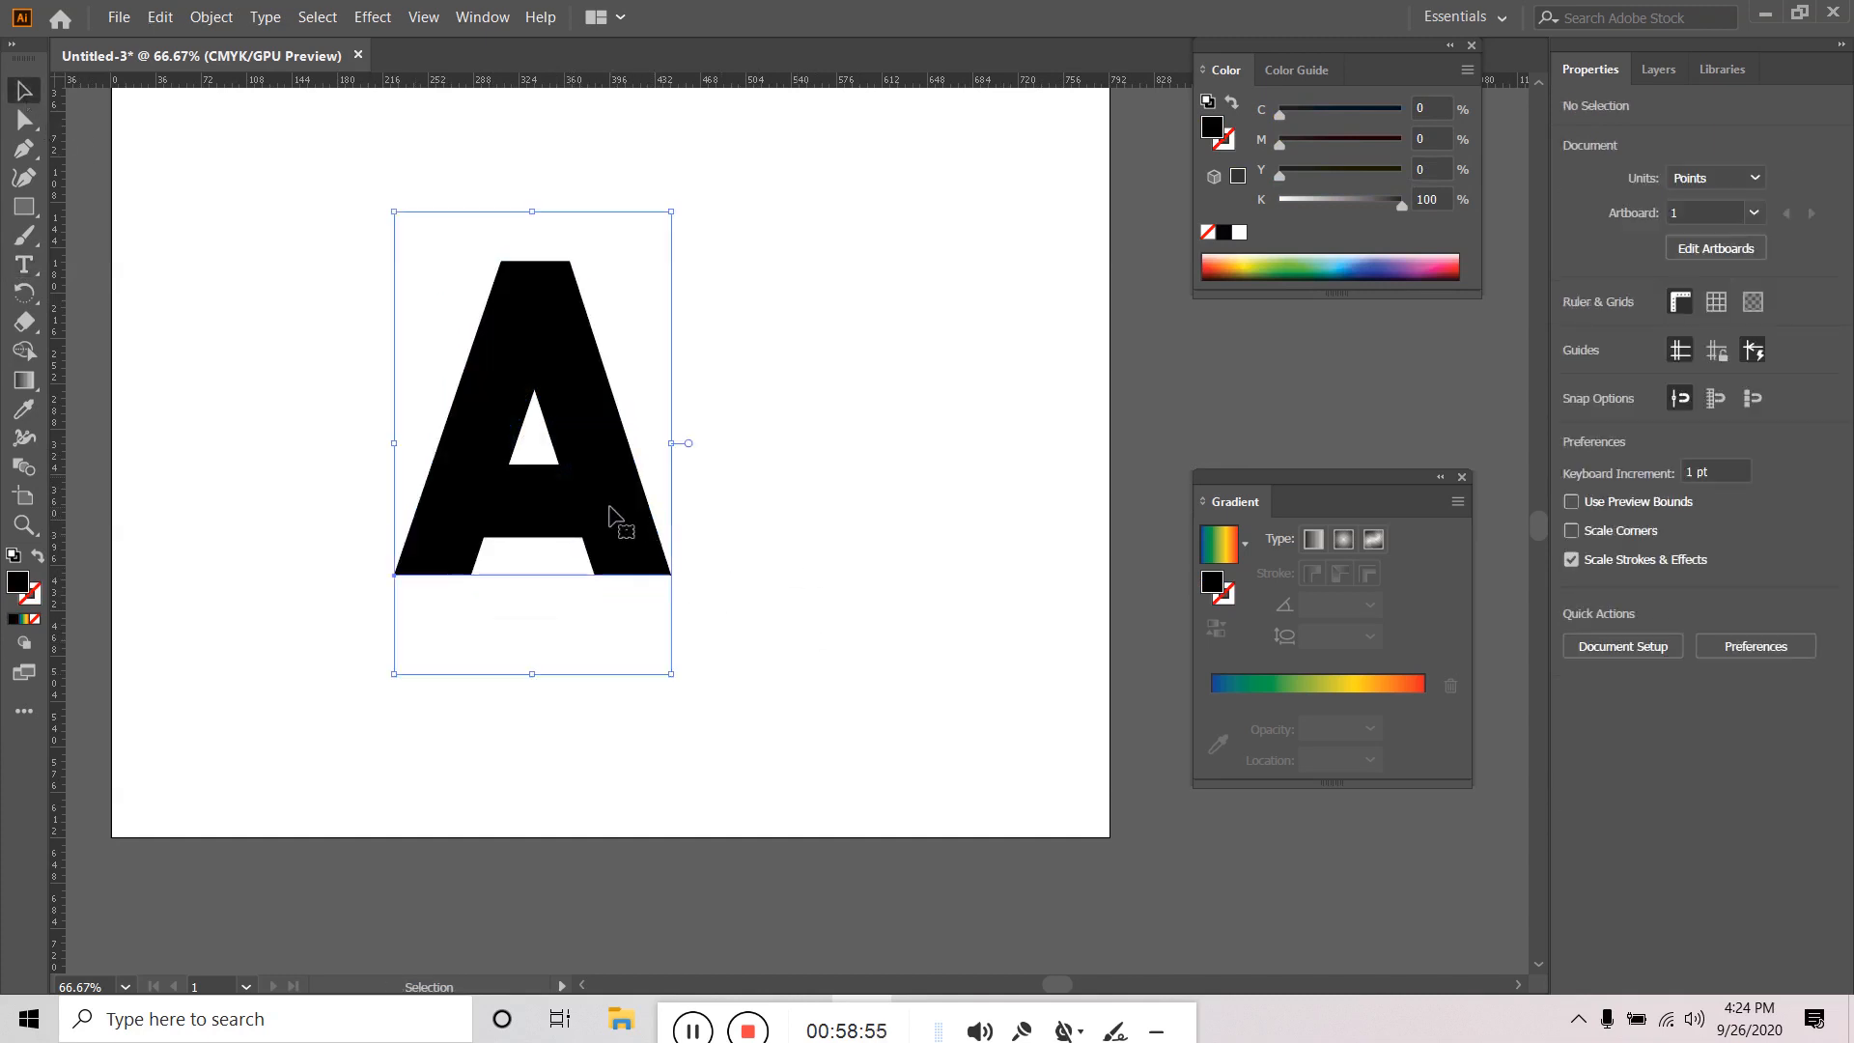
{"action": "left_click", "coordinate": [1661, 363]}
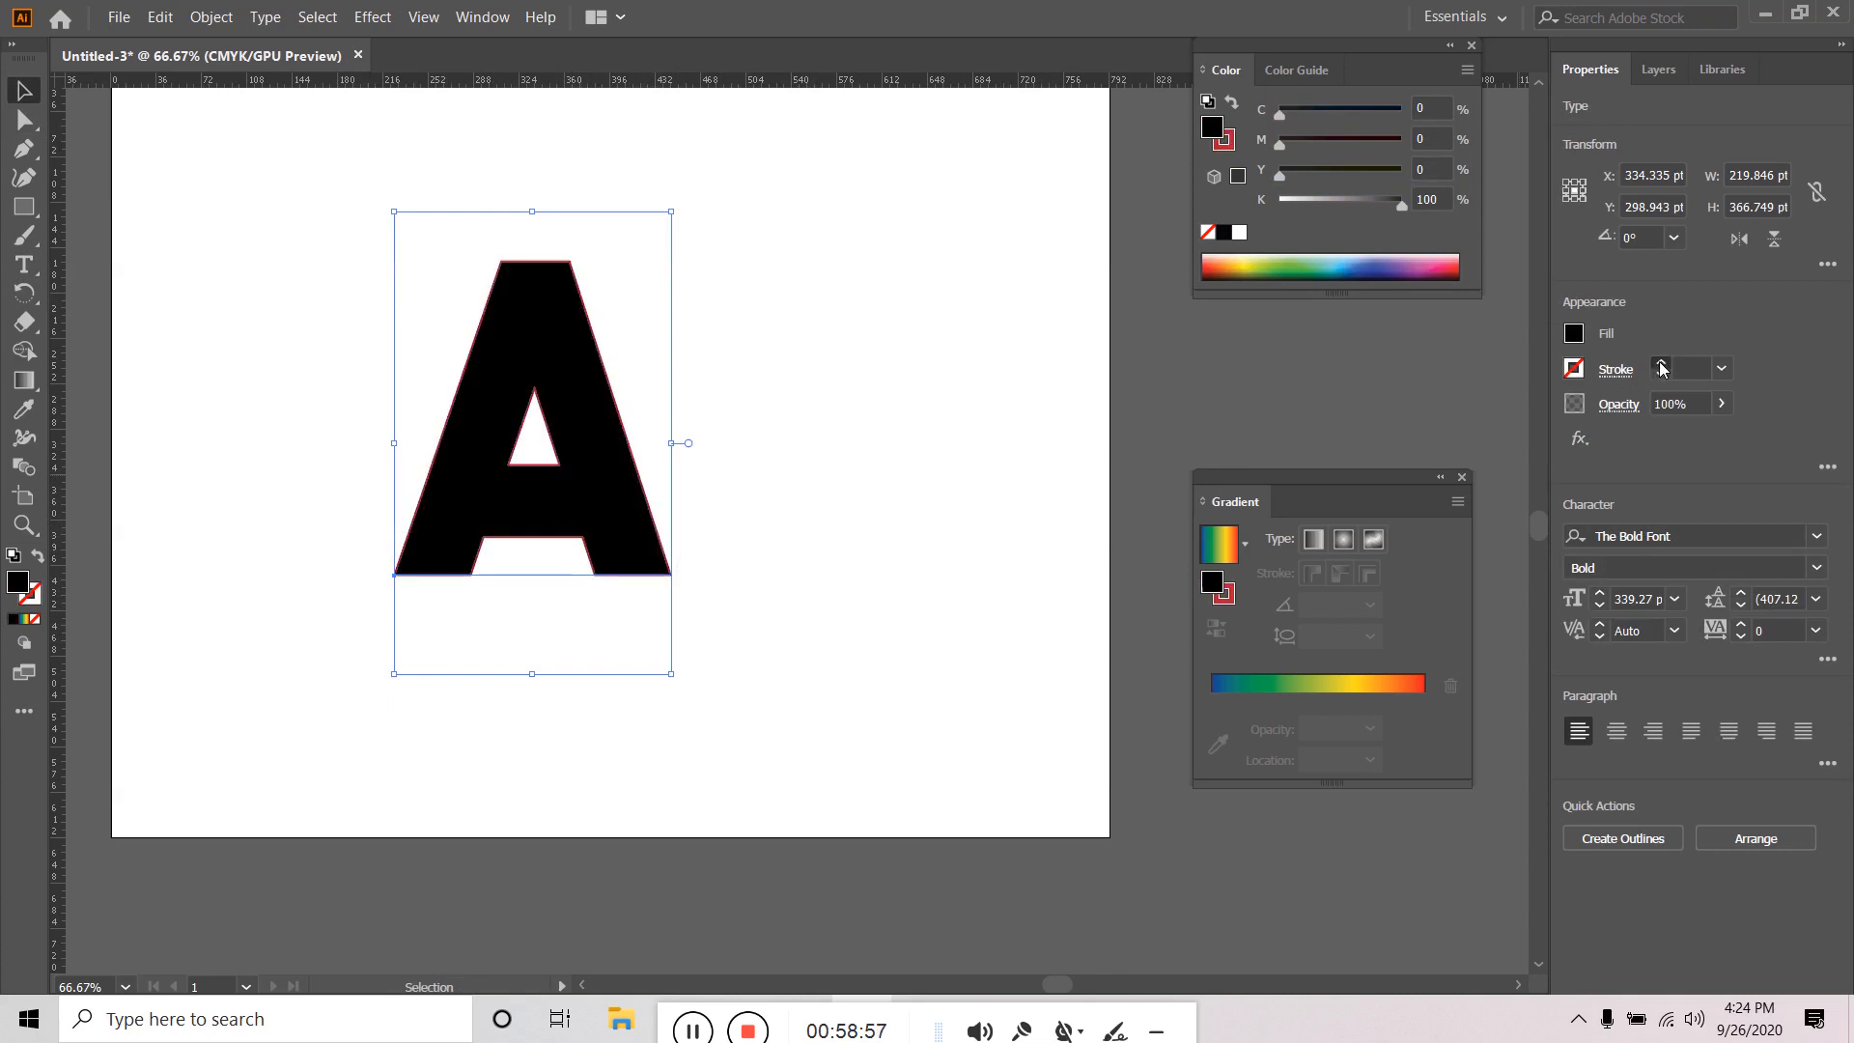
{"action": "left_click", "coordinate": [1661, 363]}
{"action": "left_click", "coordinate": [1661, 363]}
{"action": "left_click", "coordinate": [1660, 363]}
{"action": "left_click", "coordinate": [780, 391]}
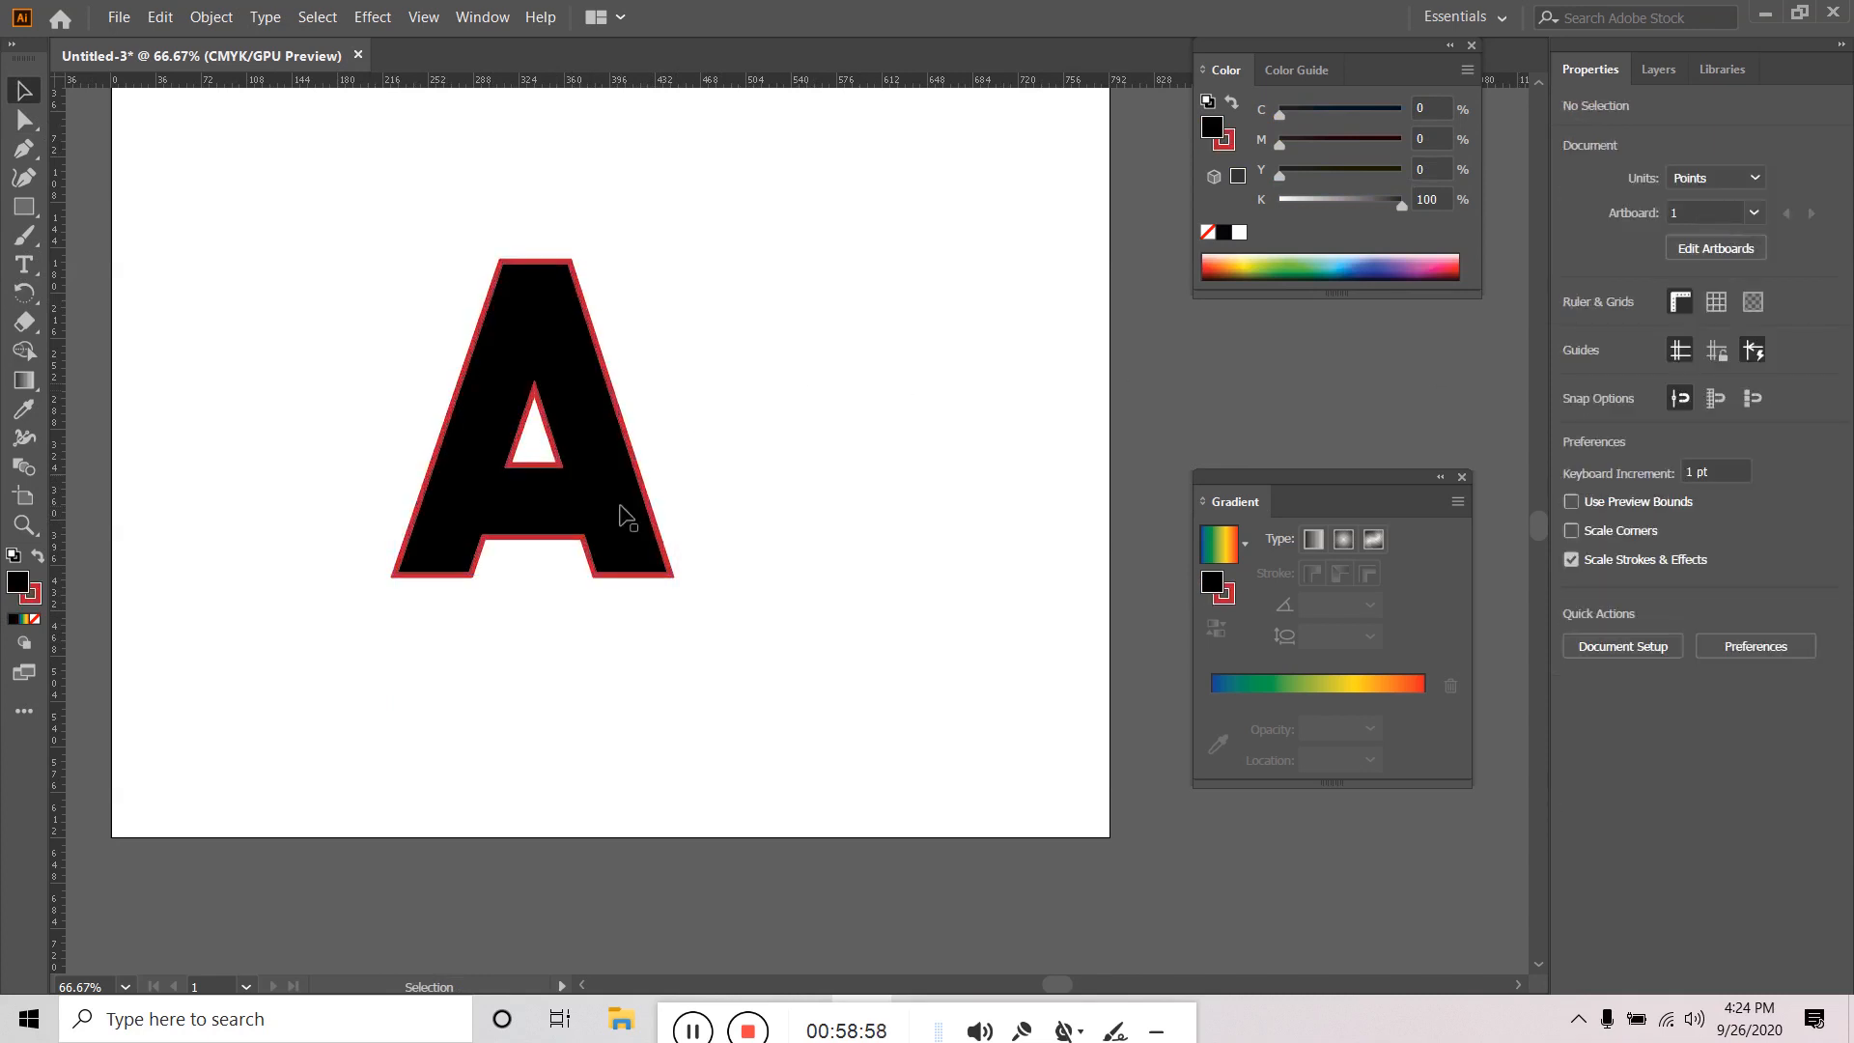
Fill the letter A with the dark blue swatch (C=100 M=100 Y=0 K=0).
{"action": "left_click", "coordinate": [620, 518]}
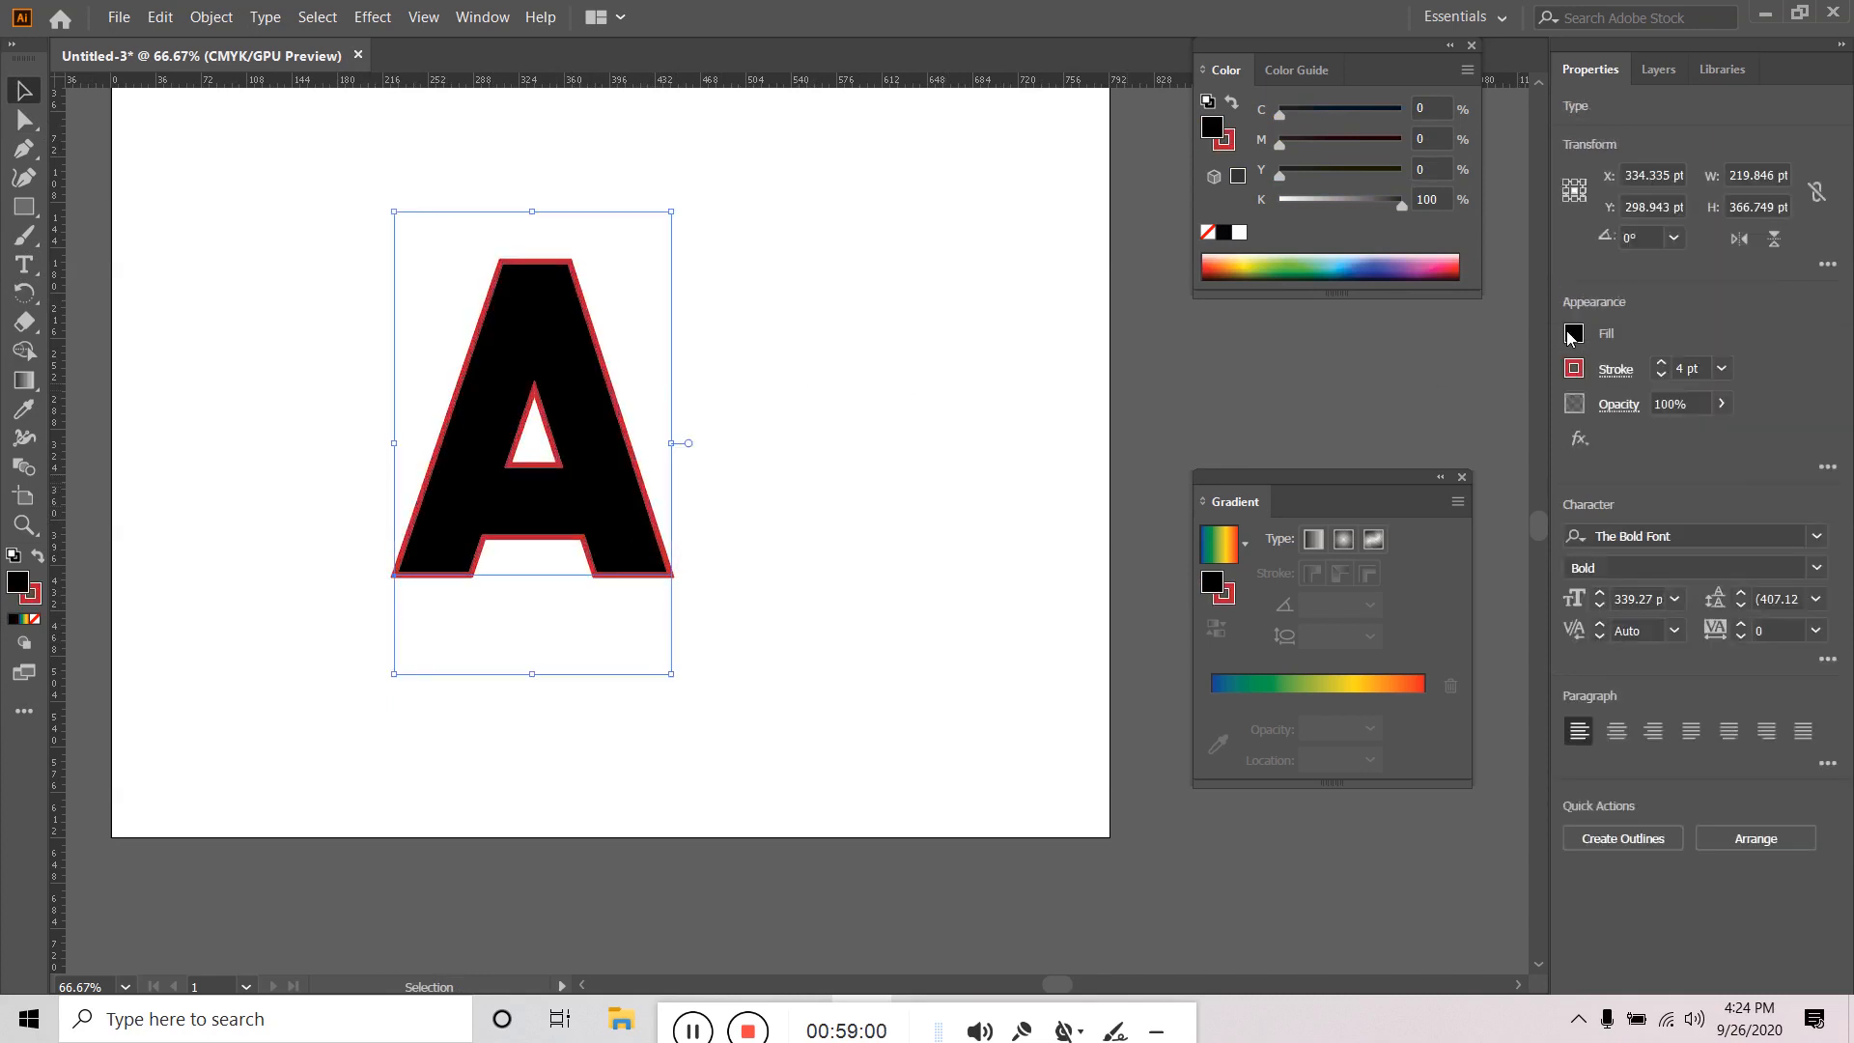
{"action": "left_click", "coordinate": [1572, 333]}
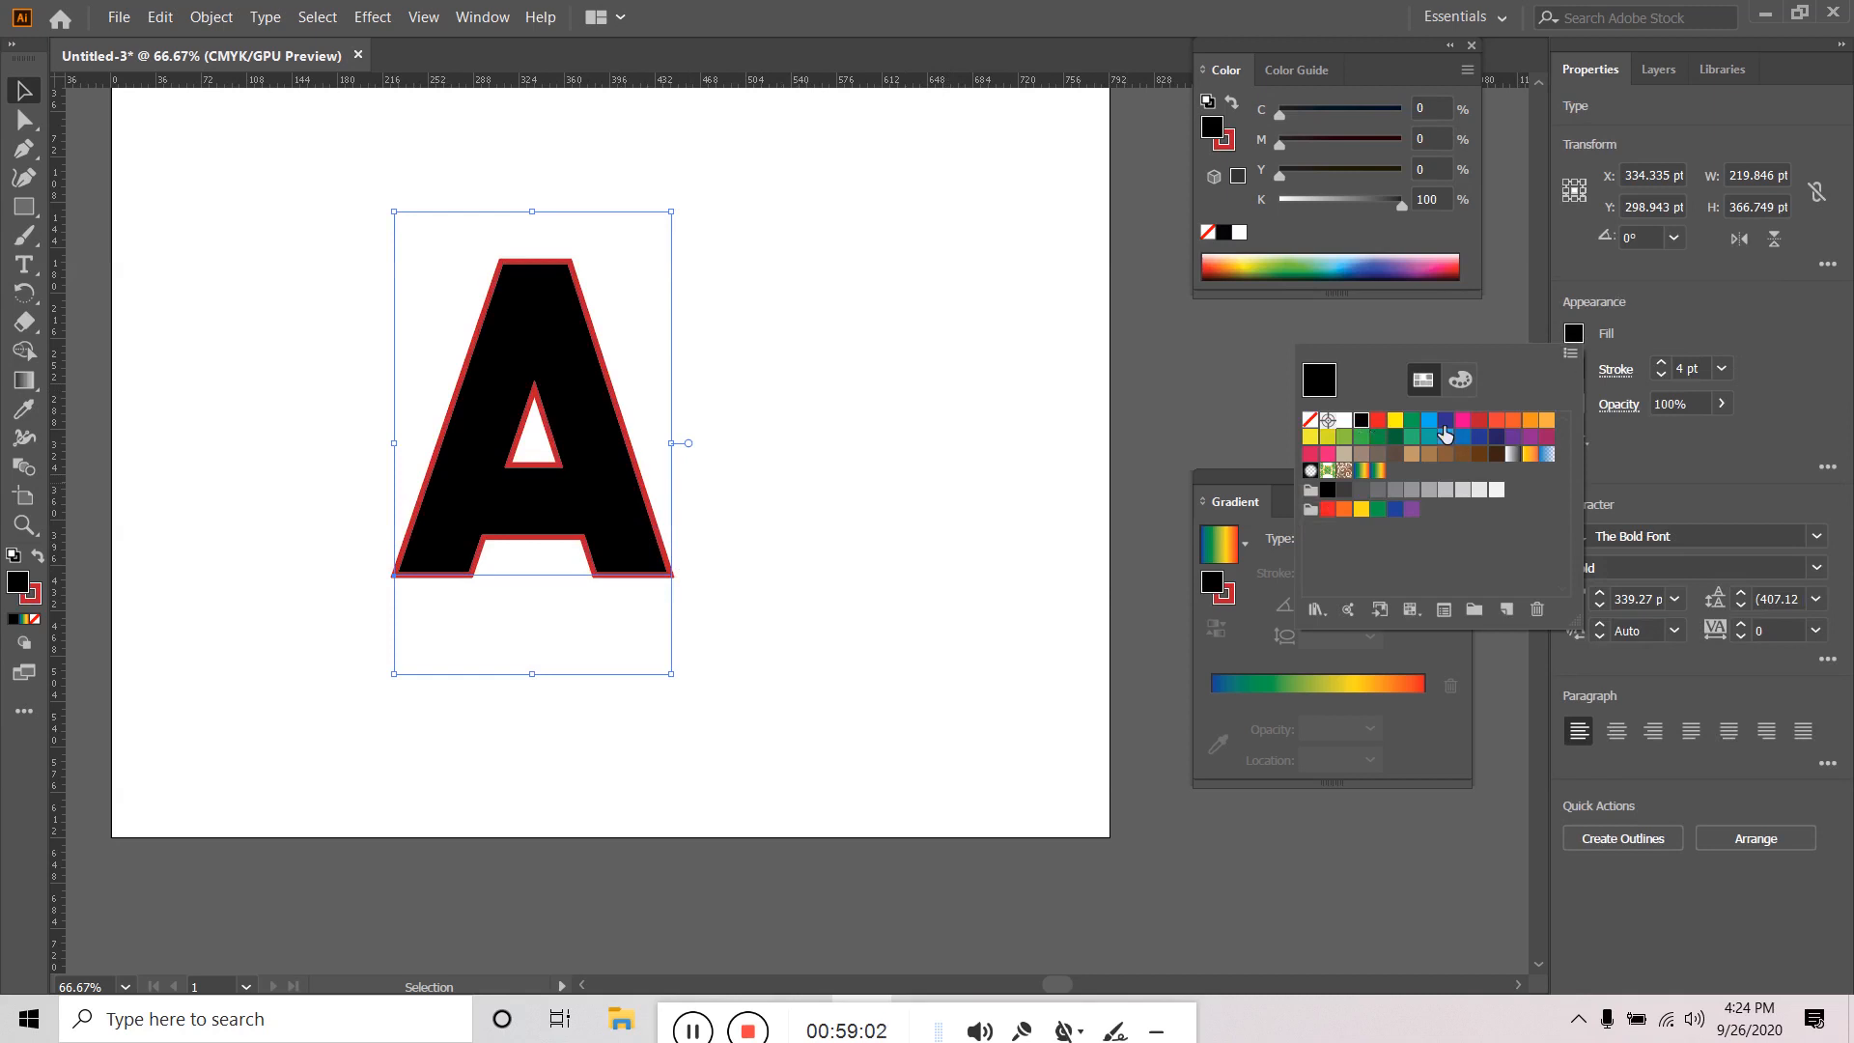
{"action": "left_click", "coordinate": [1443, 425]}
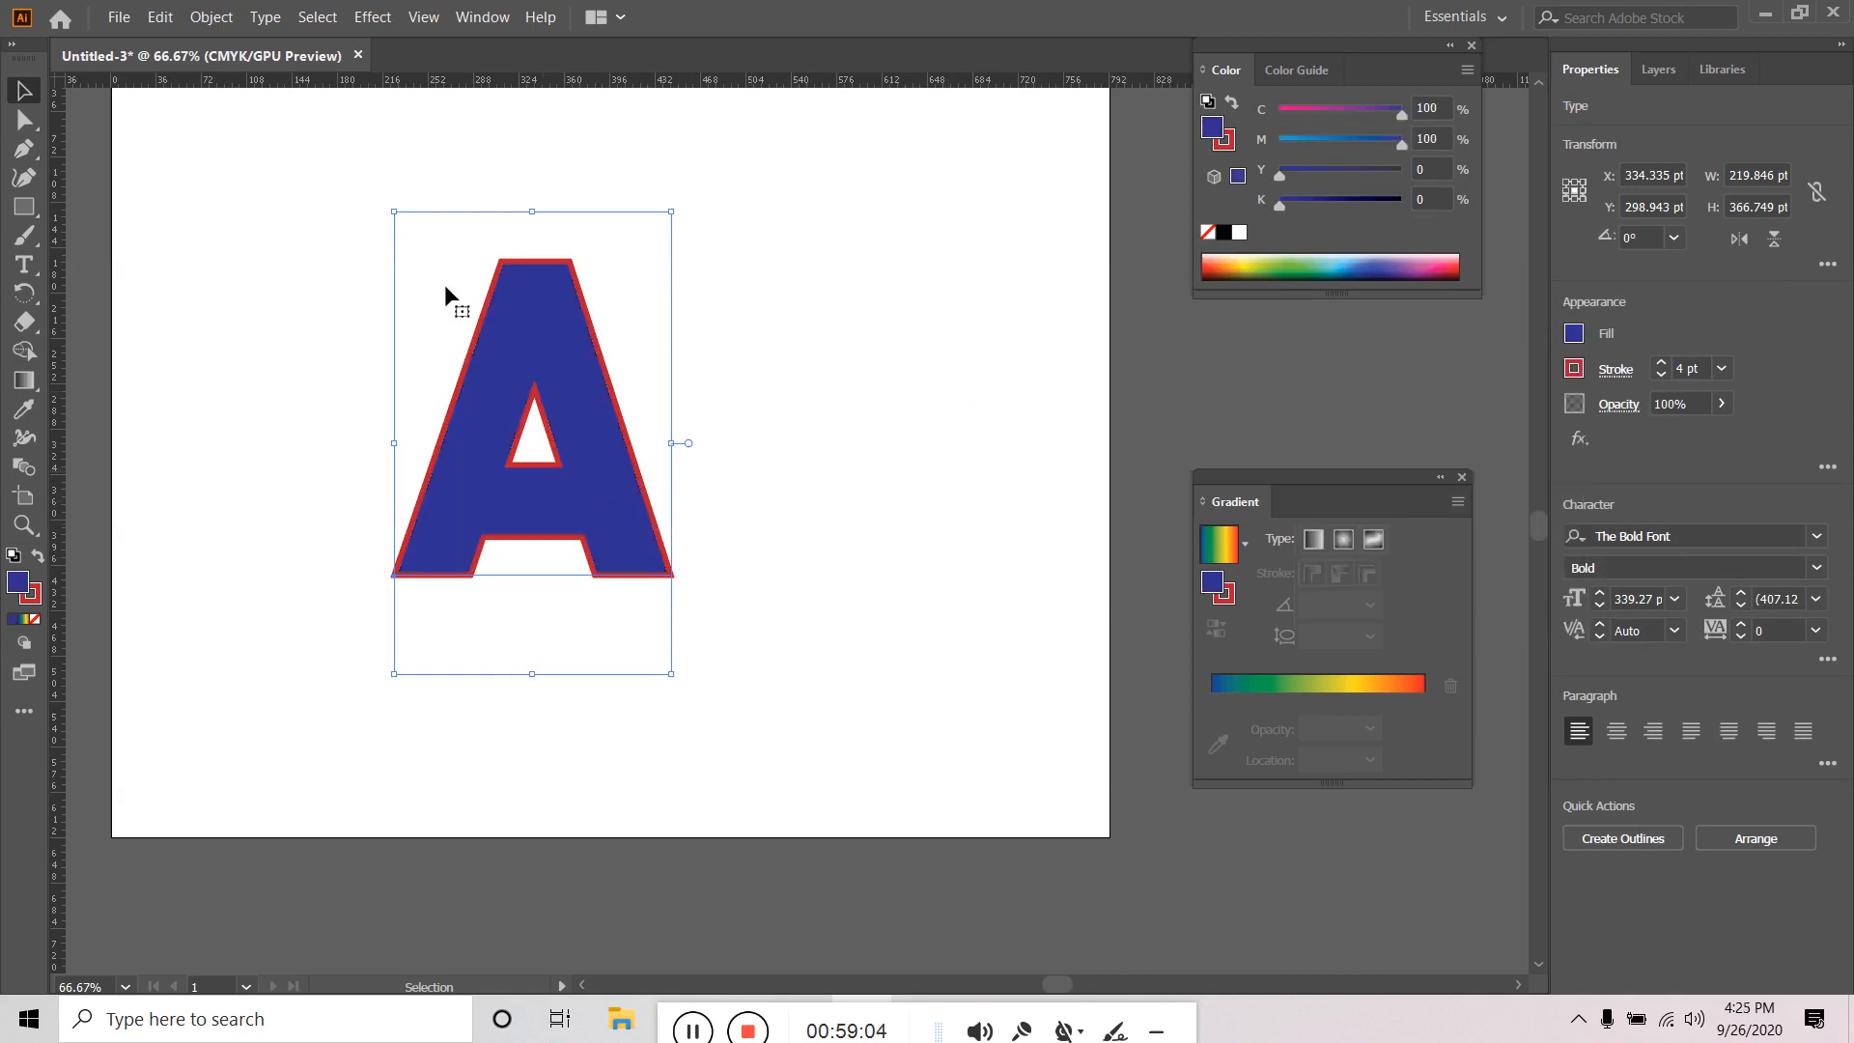
Expand the letter A text with the Object and Fill options.
{"action": "left_click", "coordinate": [213, 17]}
{"action": "left_click", "coordinate": [231, 266]}
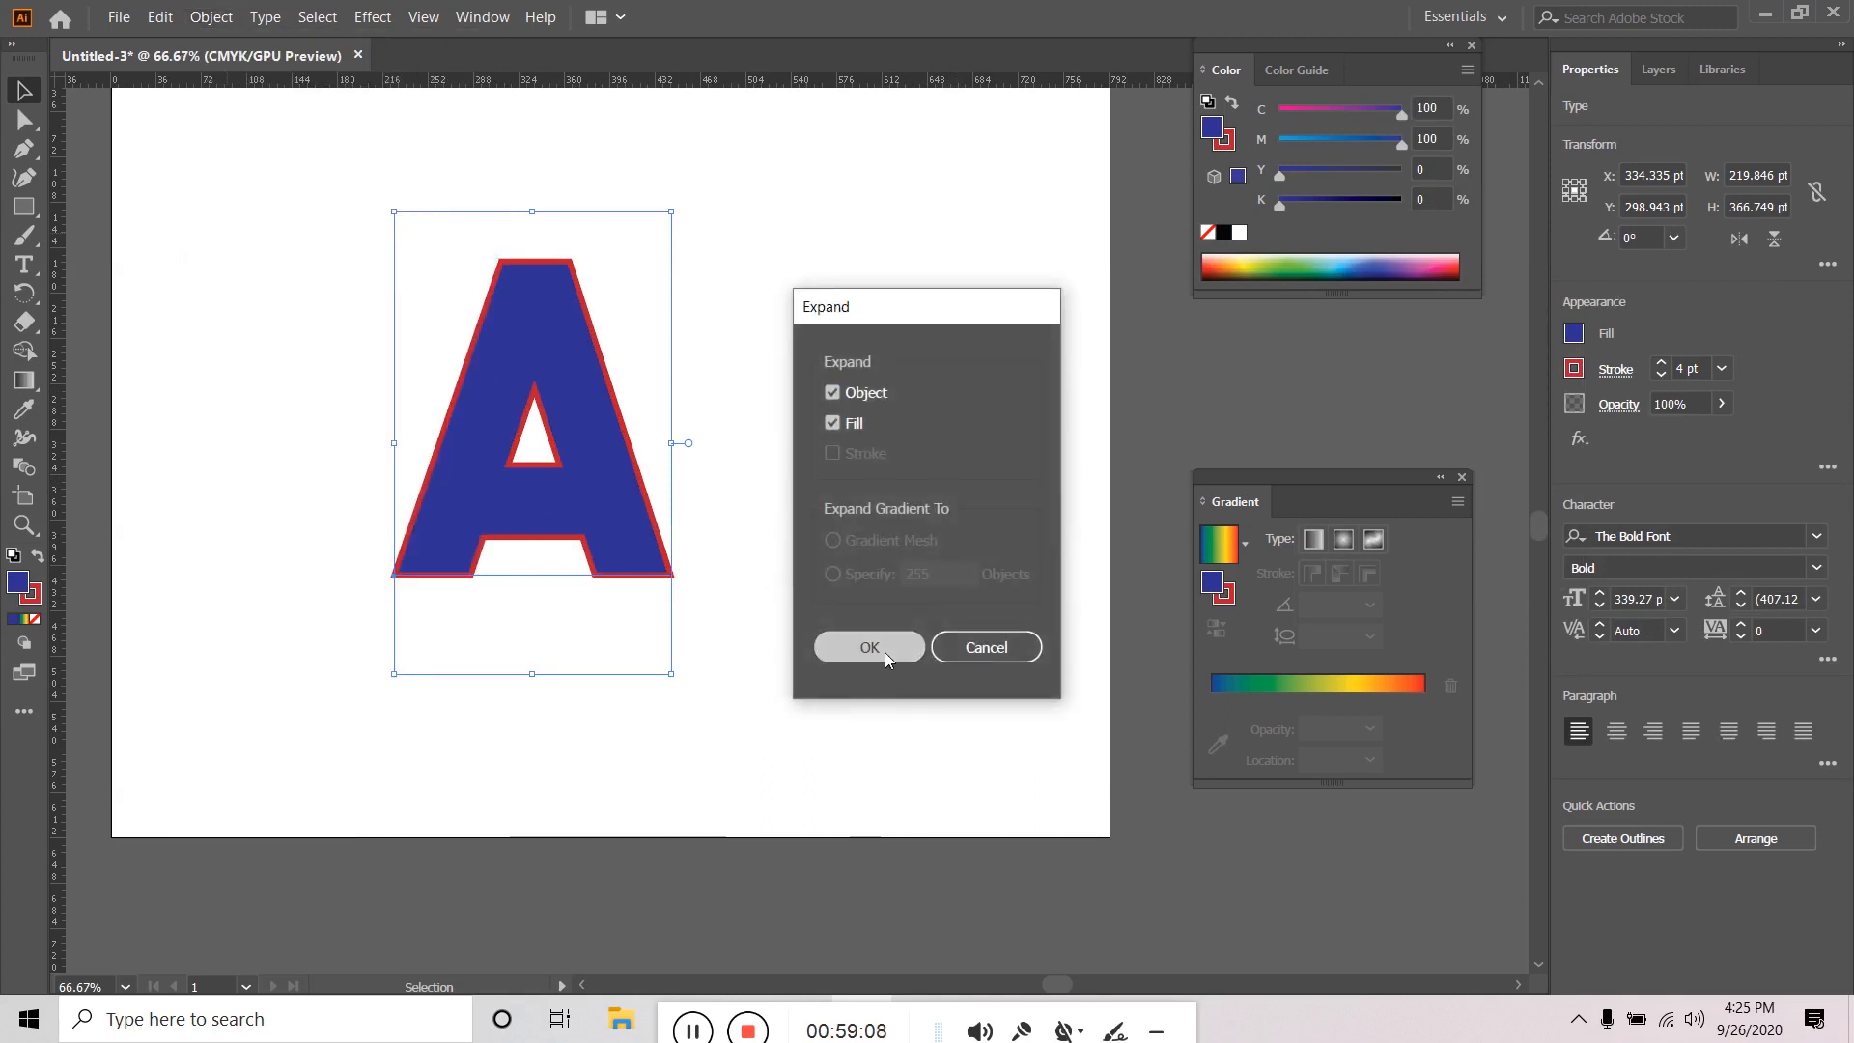
{"action": "left_click", "coordinate": [884, 652]}
{"action": "left_click", "coordinate": [741, 463]}
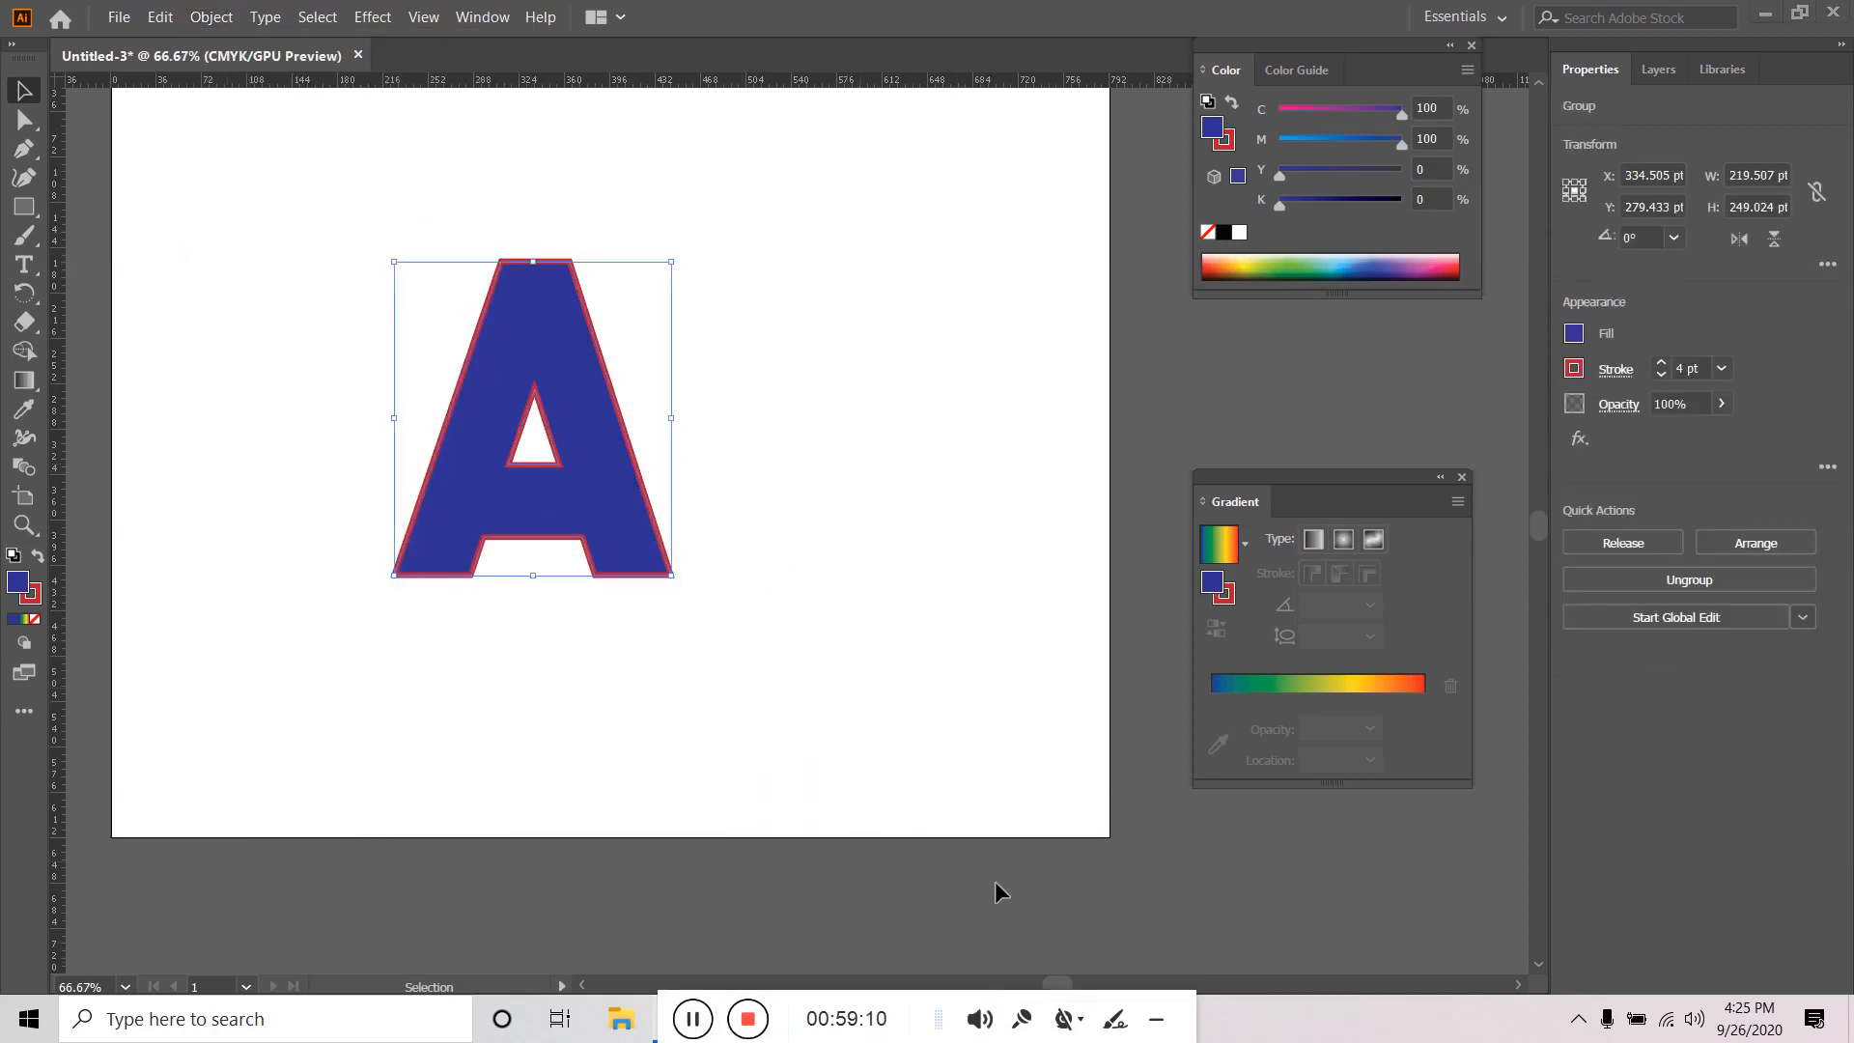
Expand the letter A group again with the Fill and Stroke options and deselect it.
{"action": "left_click", "coordinate": [208, 17]}
{"action": "left_click", "coordinate": [266, 277]}
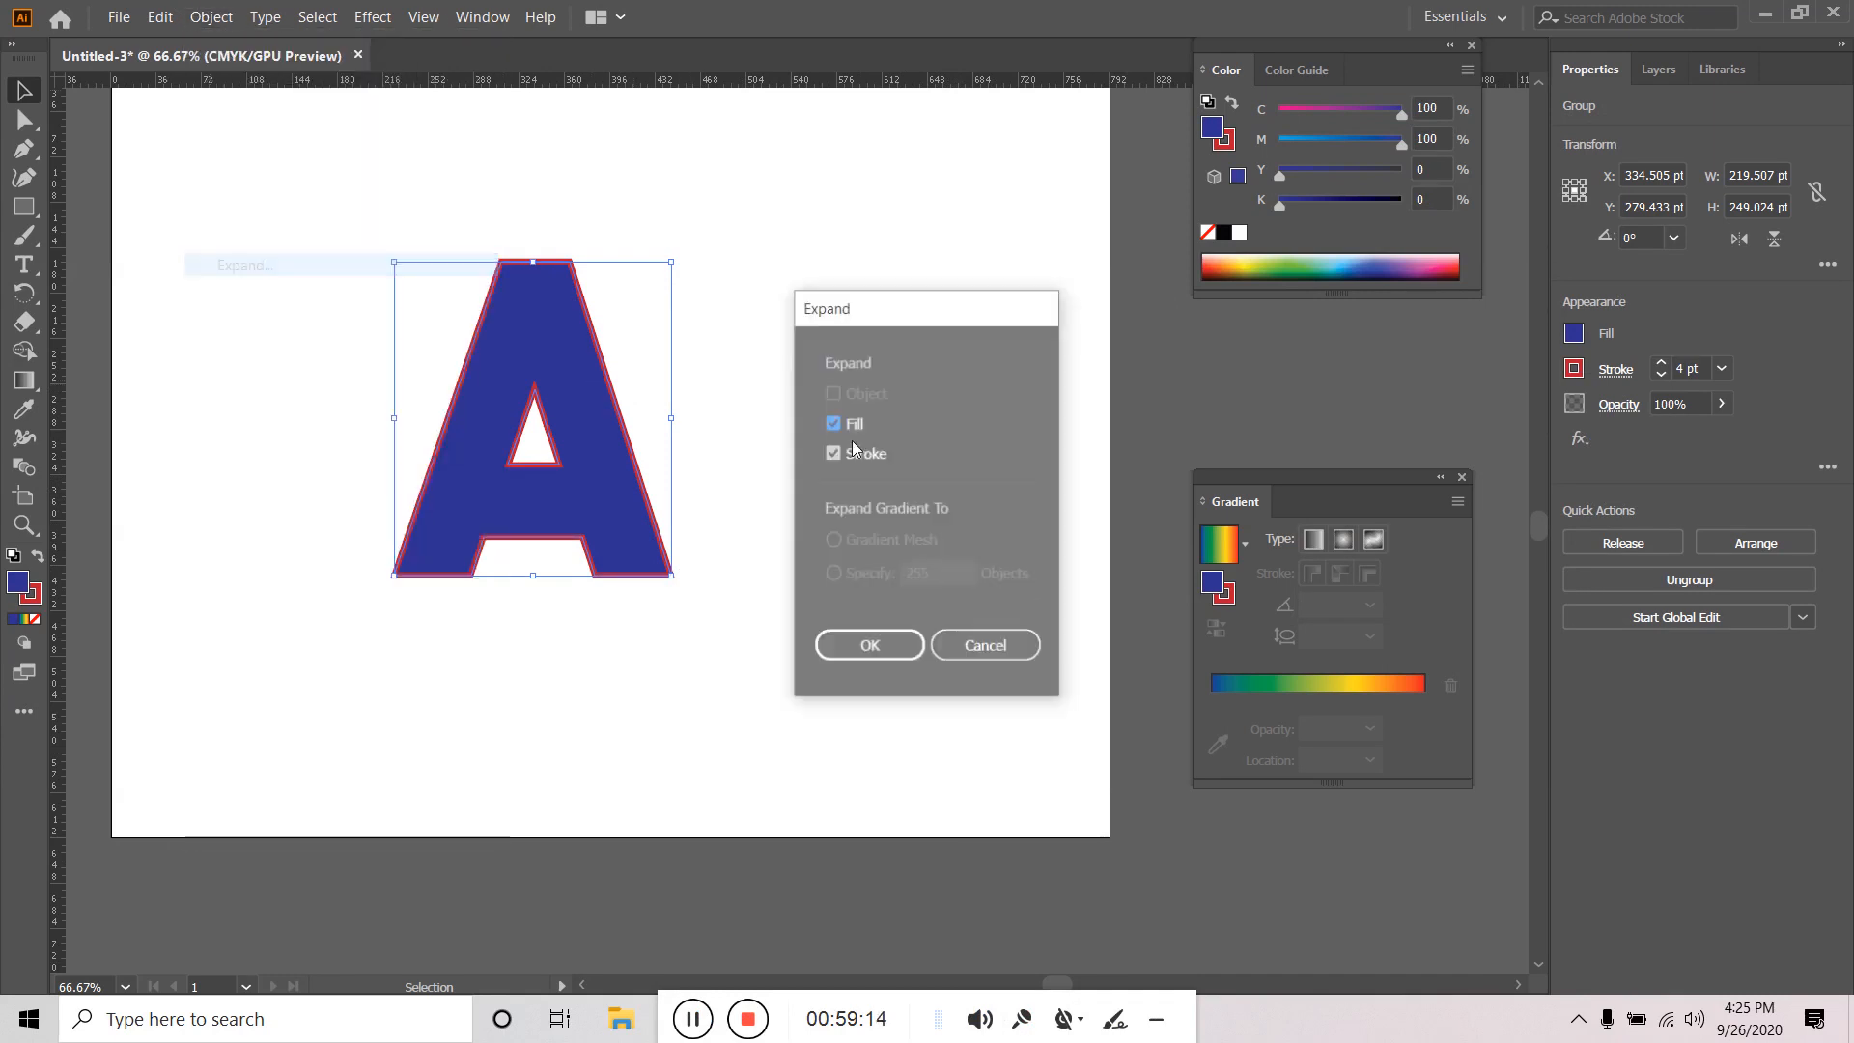
{"action": "left_click", "coordinate": [886, 655]}
{"action": "left_click", "coordinate": [849, 425]}
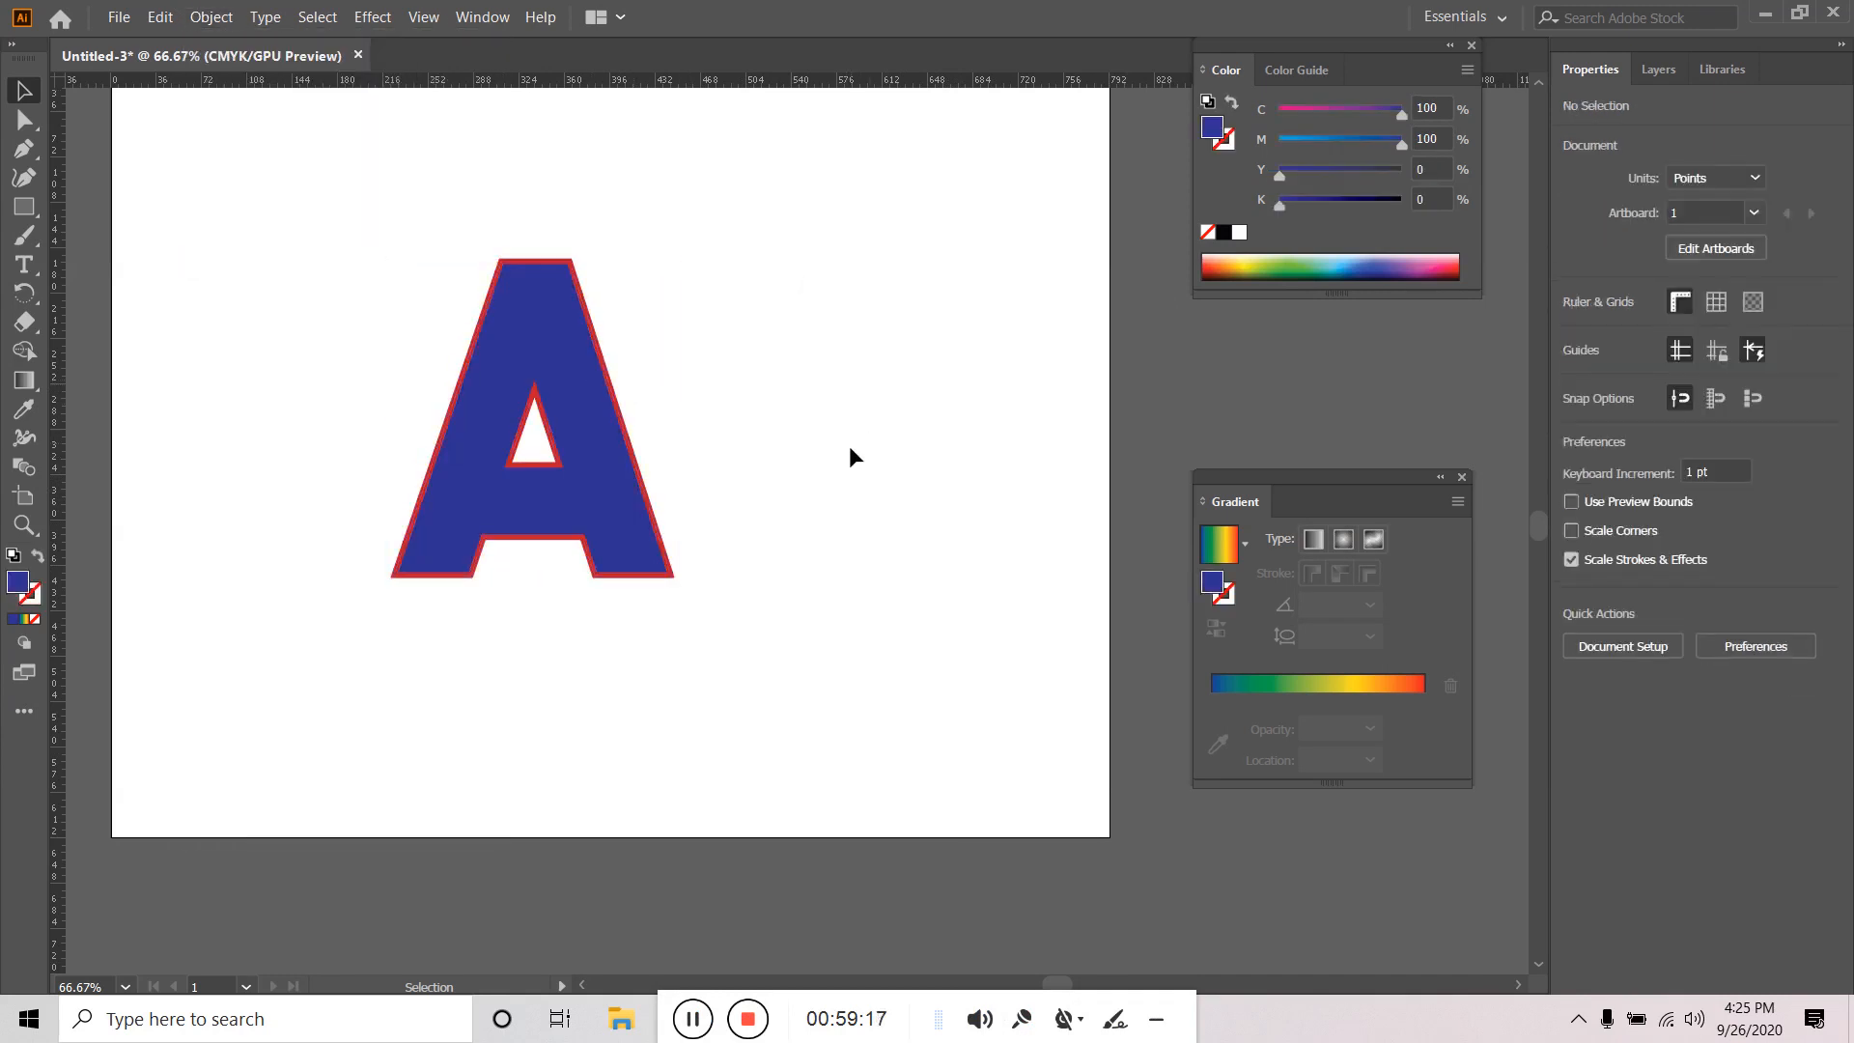
Offset the paths of the expanded letter A by 5 pt with round joins and a miter limit of 0.
{"action": "left_click", "coordinate": [616, 459]}
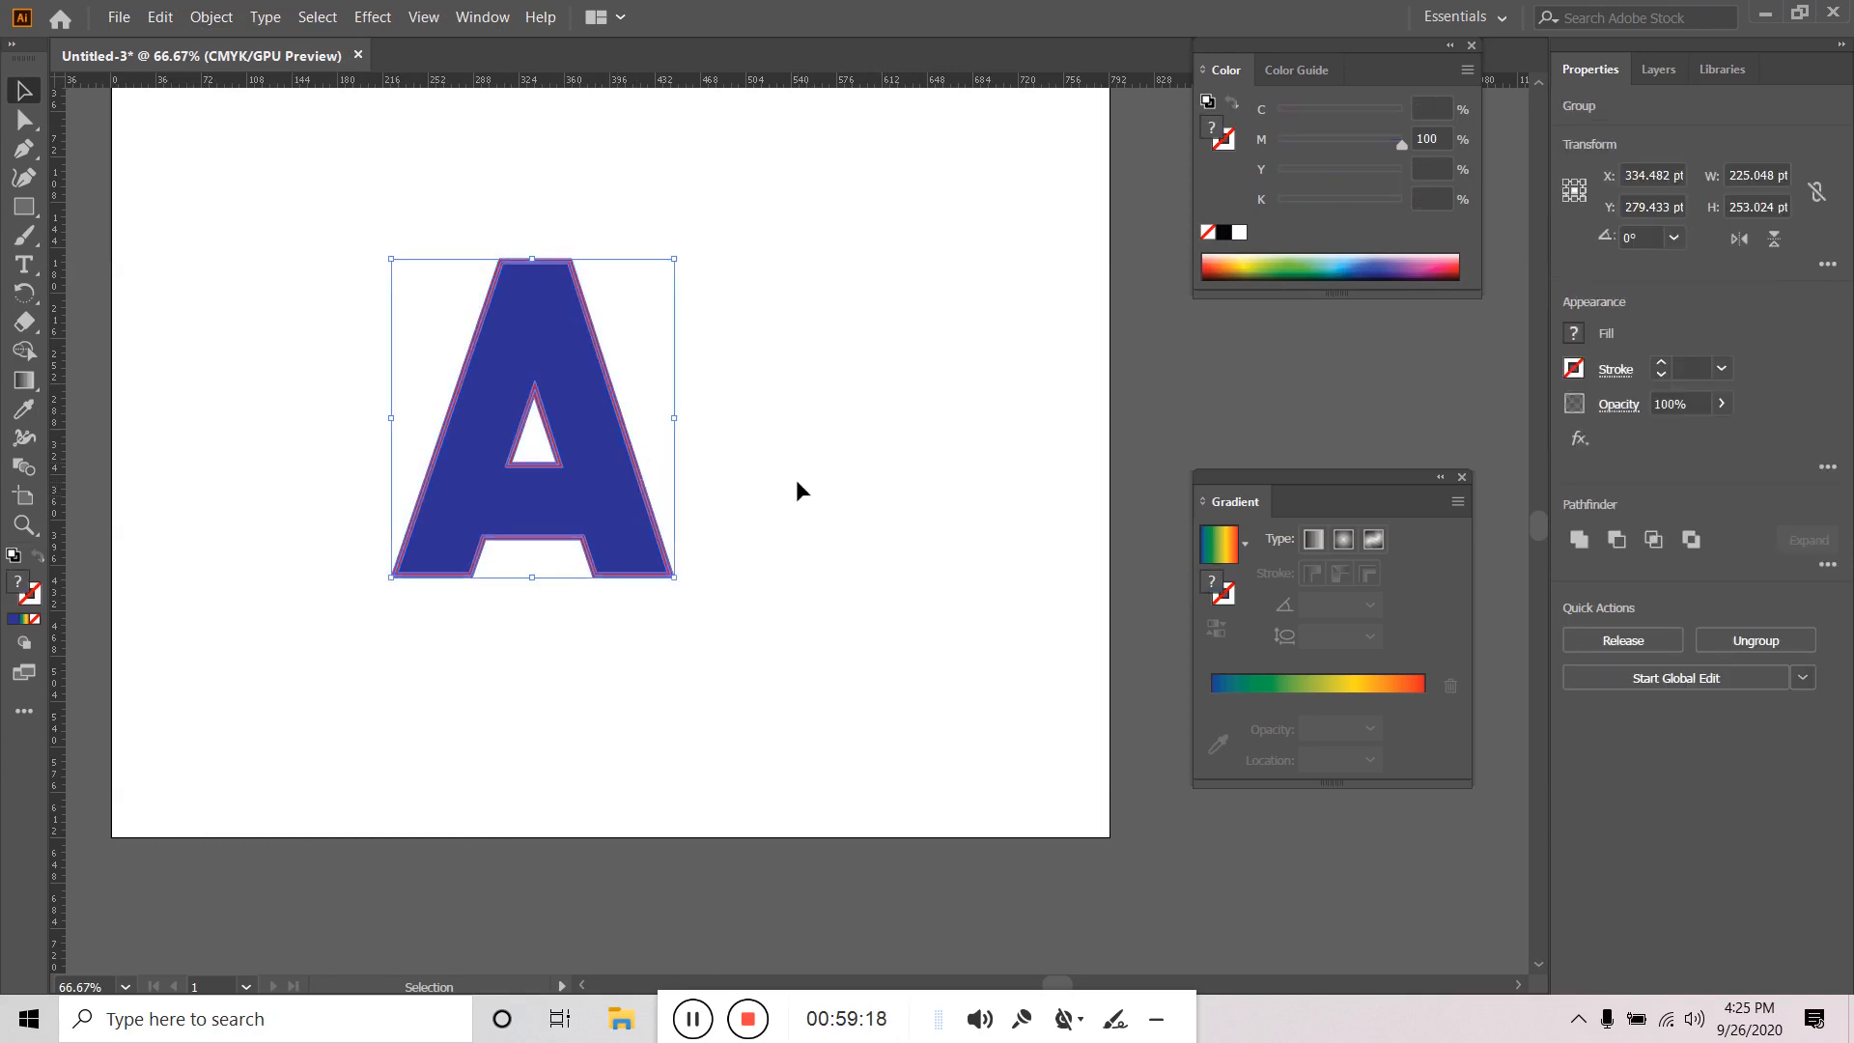
{"action": "left_click", "coordinate": [225, 23]}
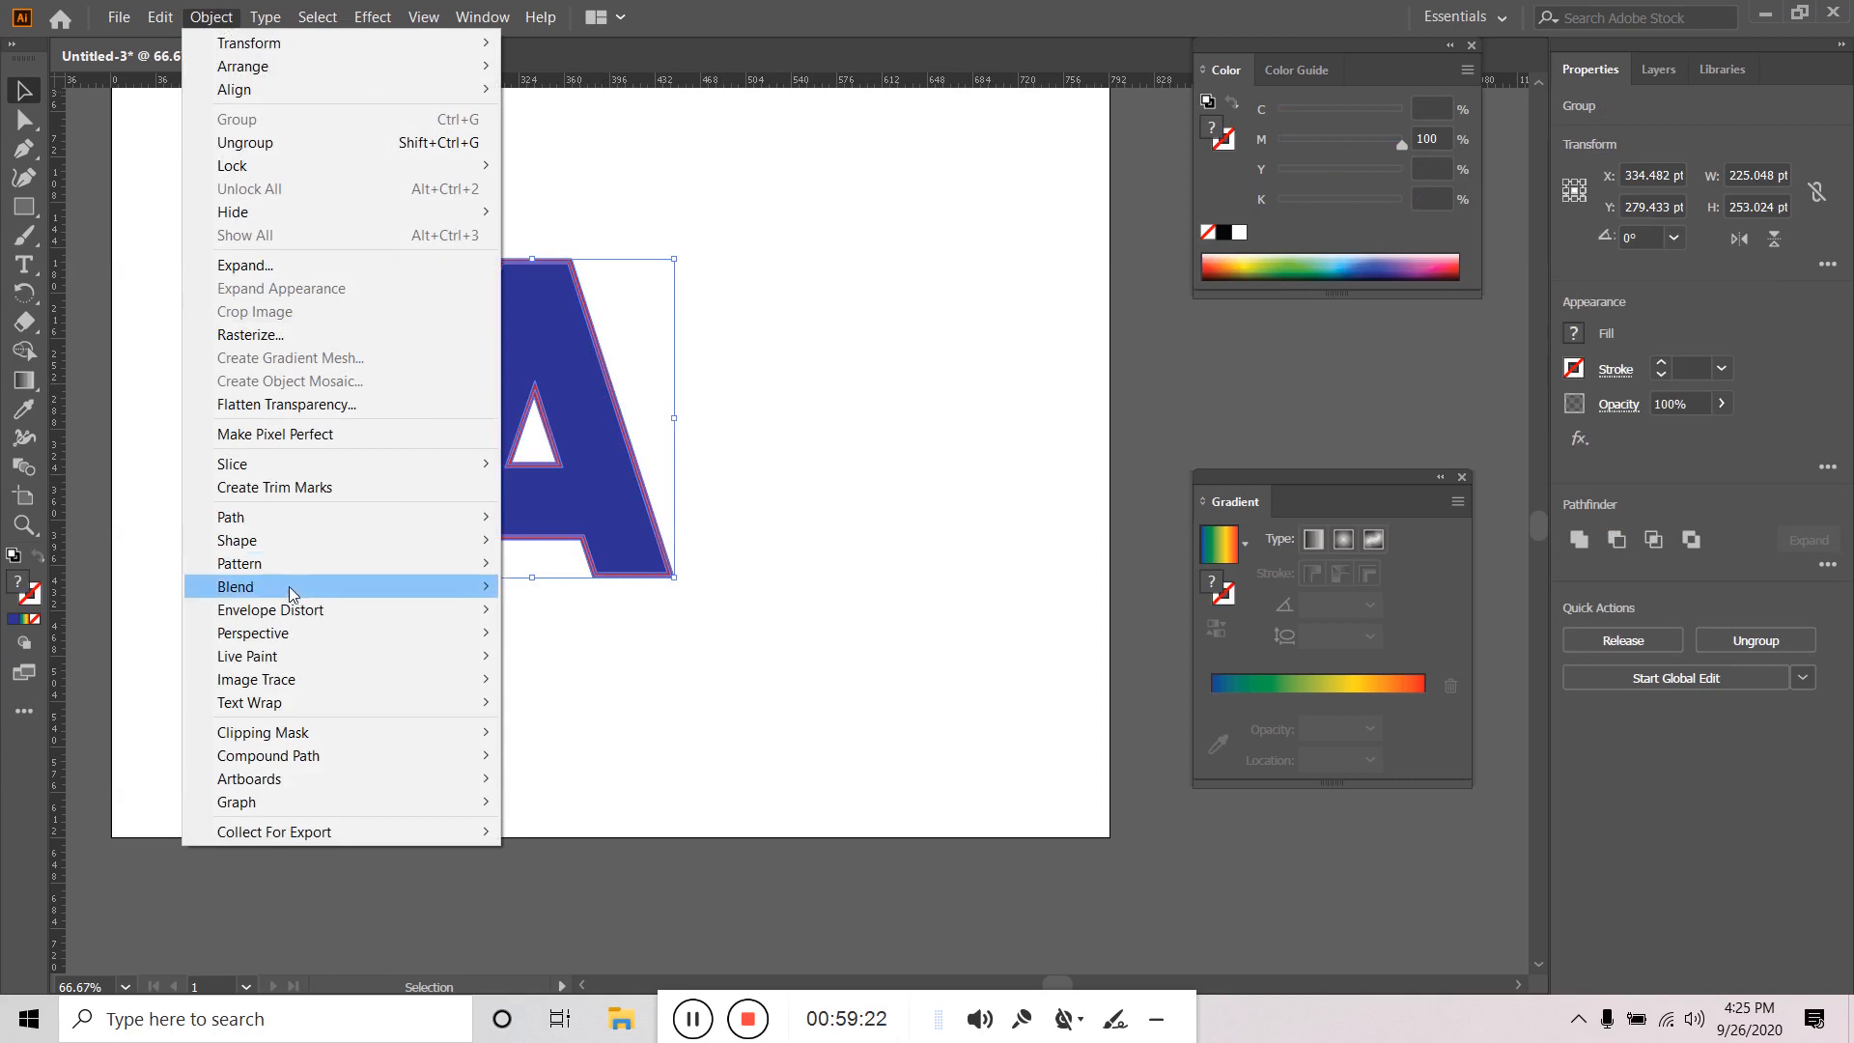
{"action": "mouse_move", "coordinate": [292, 518]}
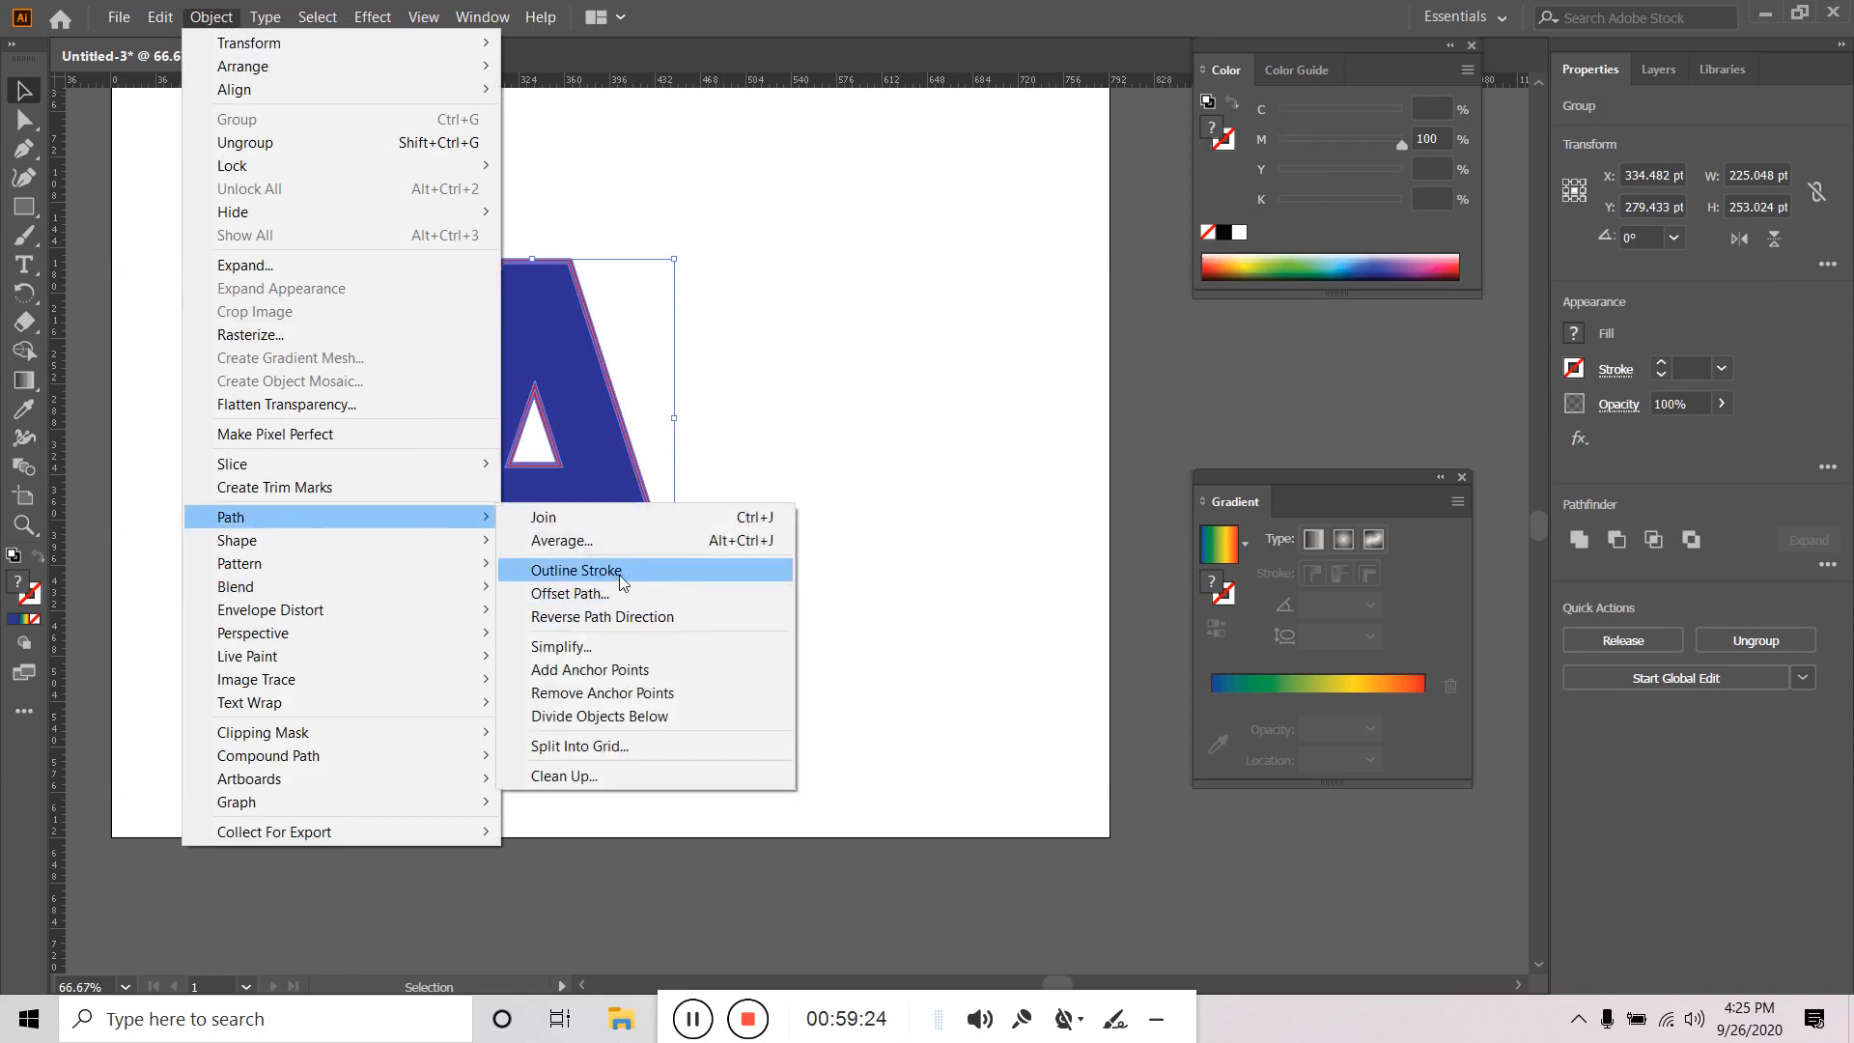
{"action": "left_click", "coordinate": [603, 595]}
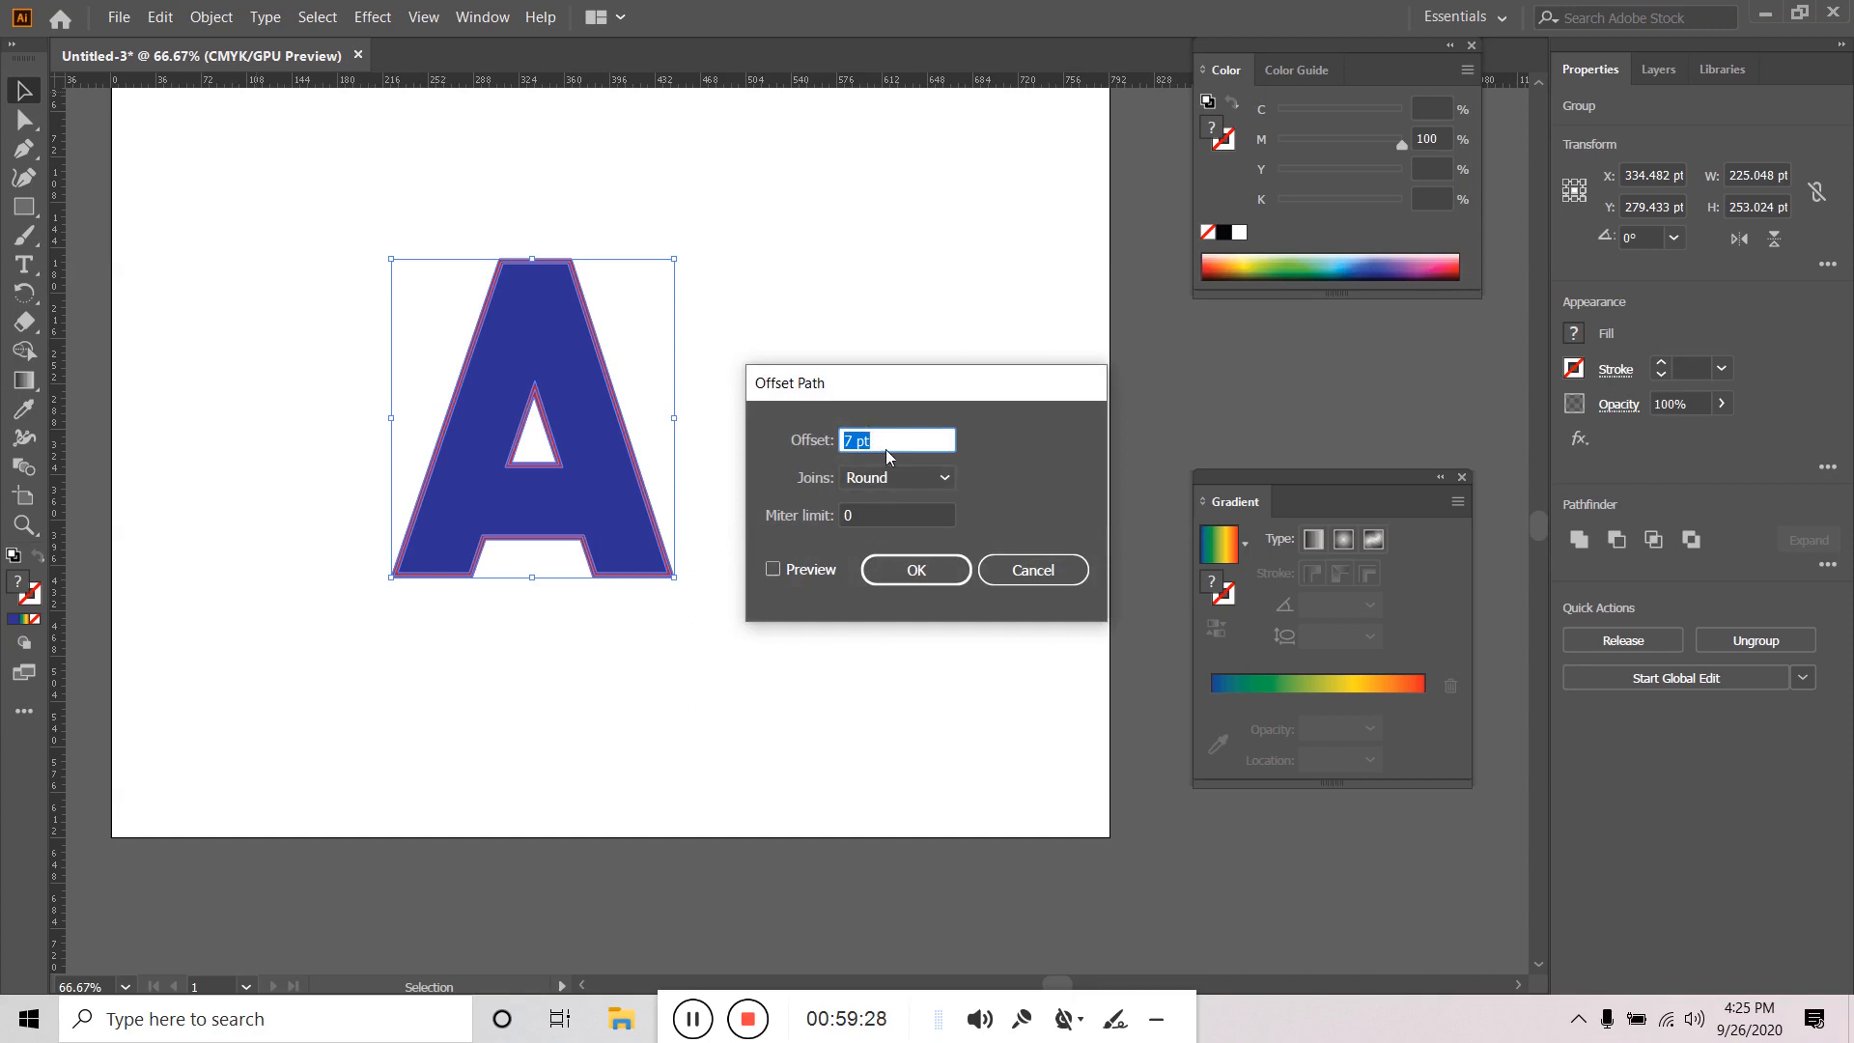
{"action": "type", "text": "5"}
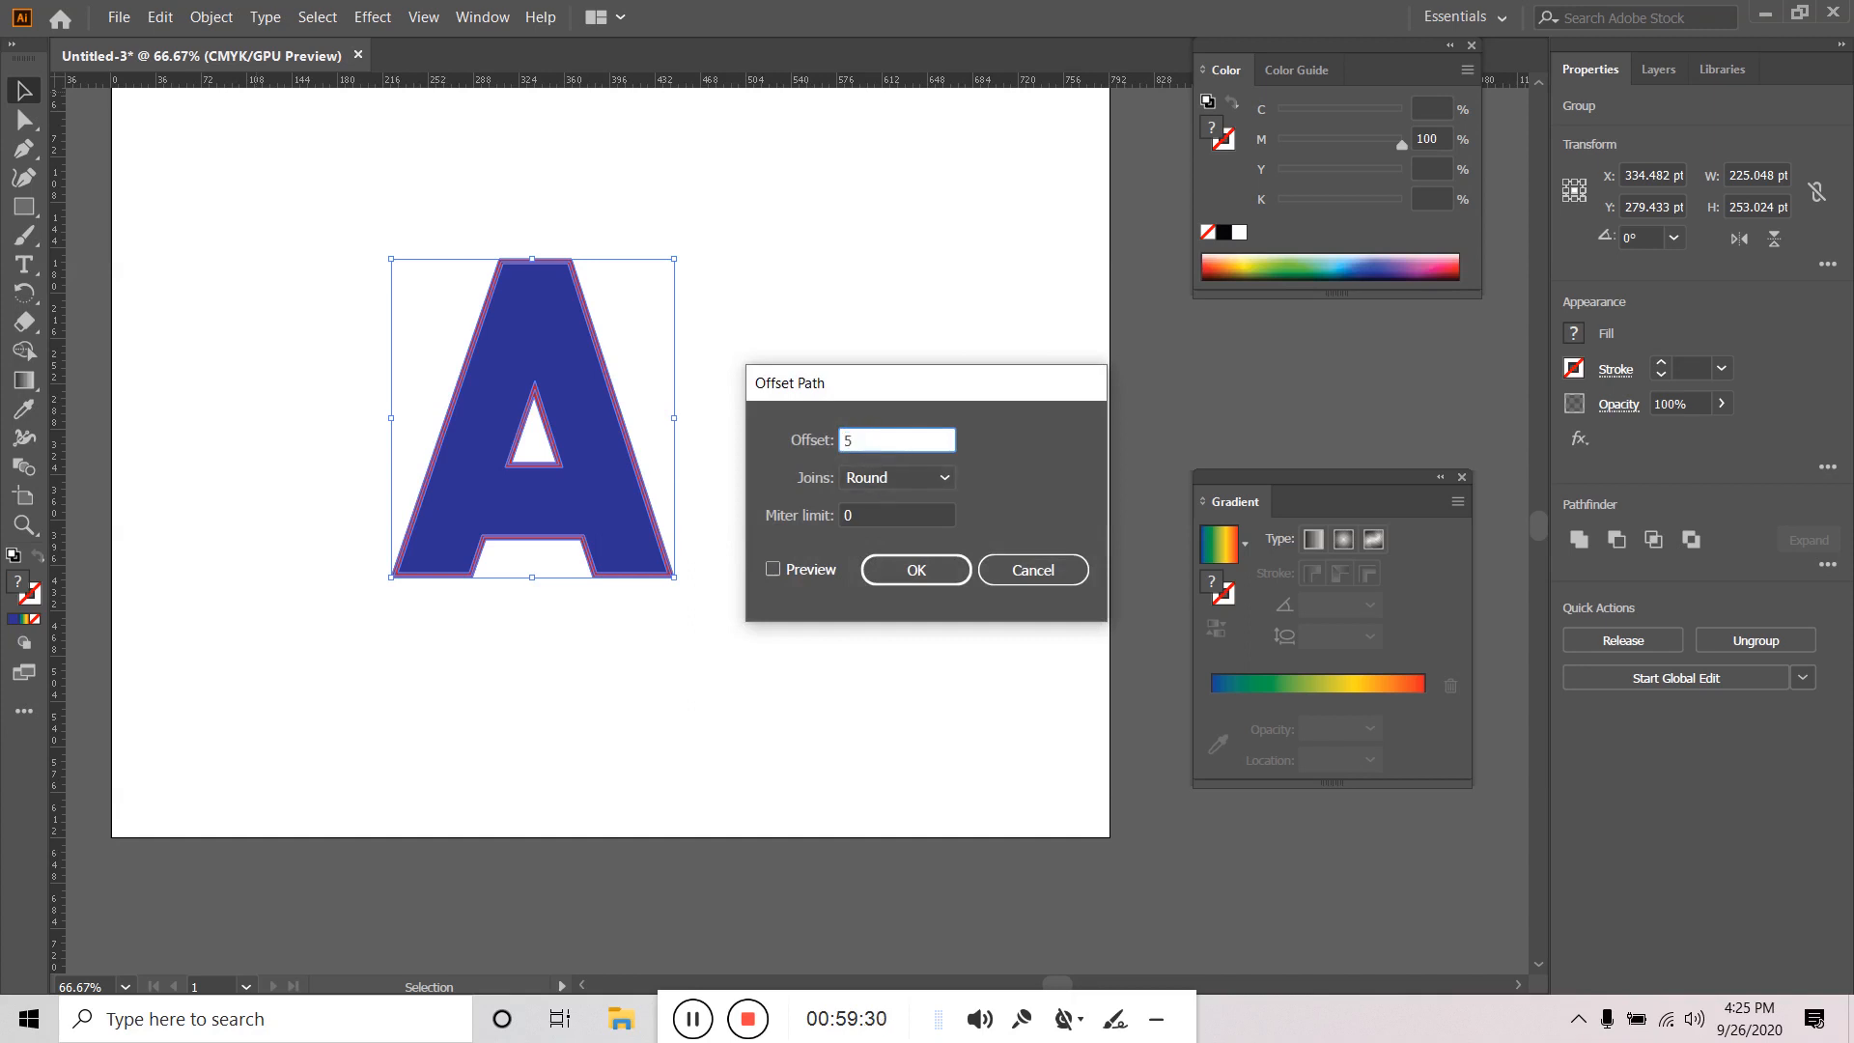
{"action": "left_click", "coordinate": [947, 572]}
{"action": "left_click", "coordinate": [889, 443]}
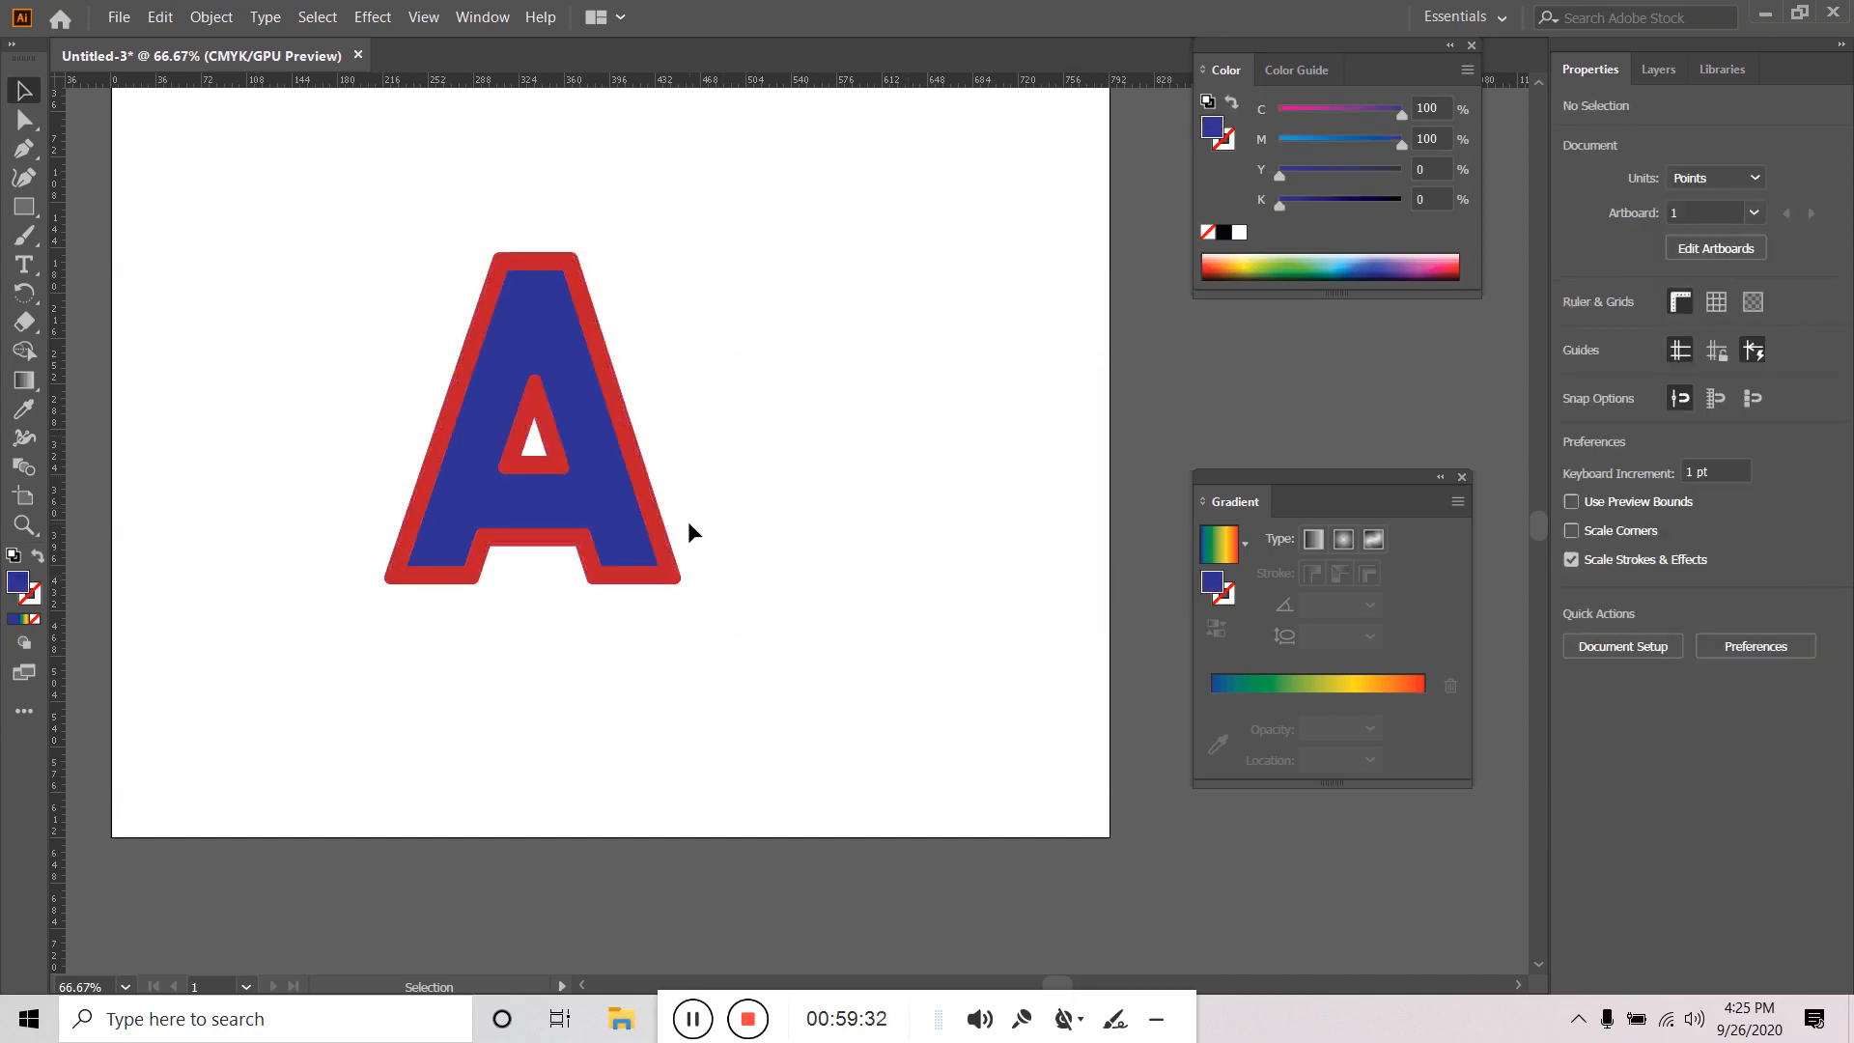
Examine how the offset letter A is grouped by selecting its whole group and its individual red outline.
{"action": "left_click", "coordinate": [664, 529]}
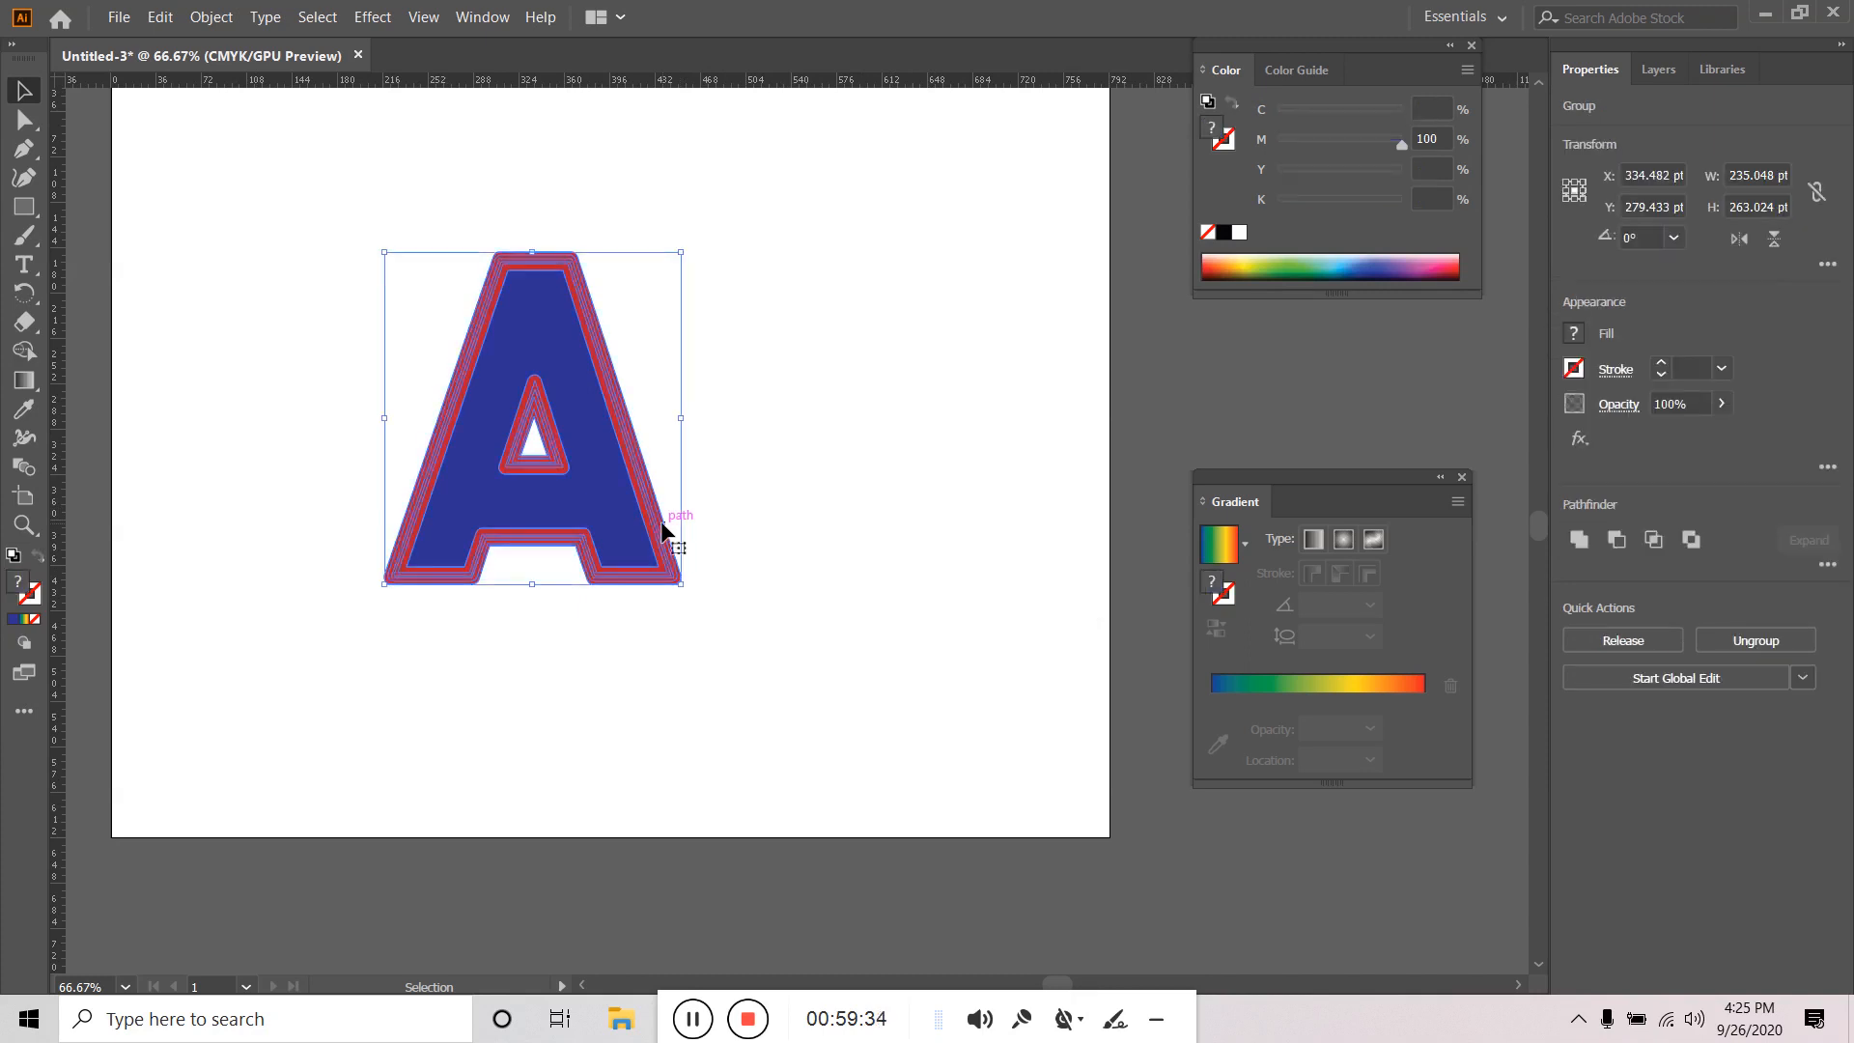
{"action": "left_click", "coordinate": [927, 454]}
{"action": "left_click", "coordinate": [33, 119]}
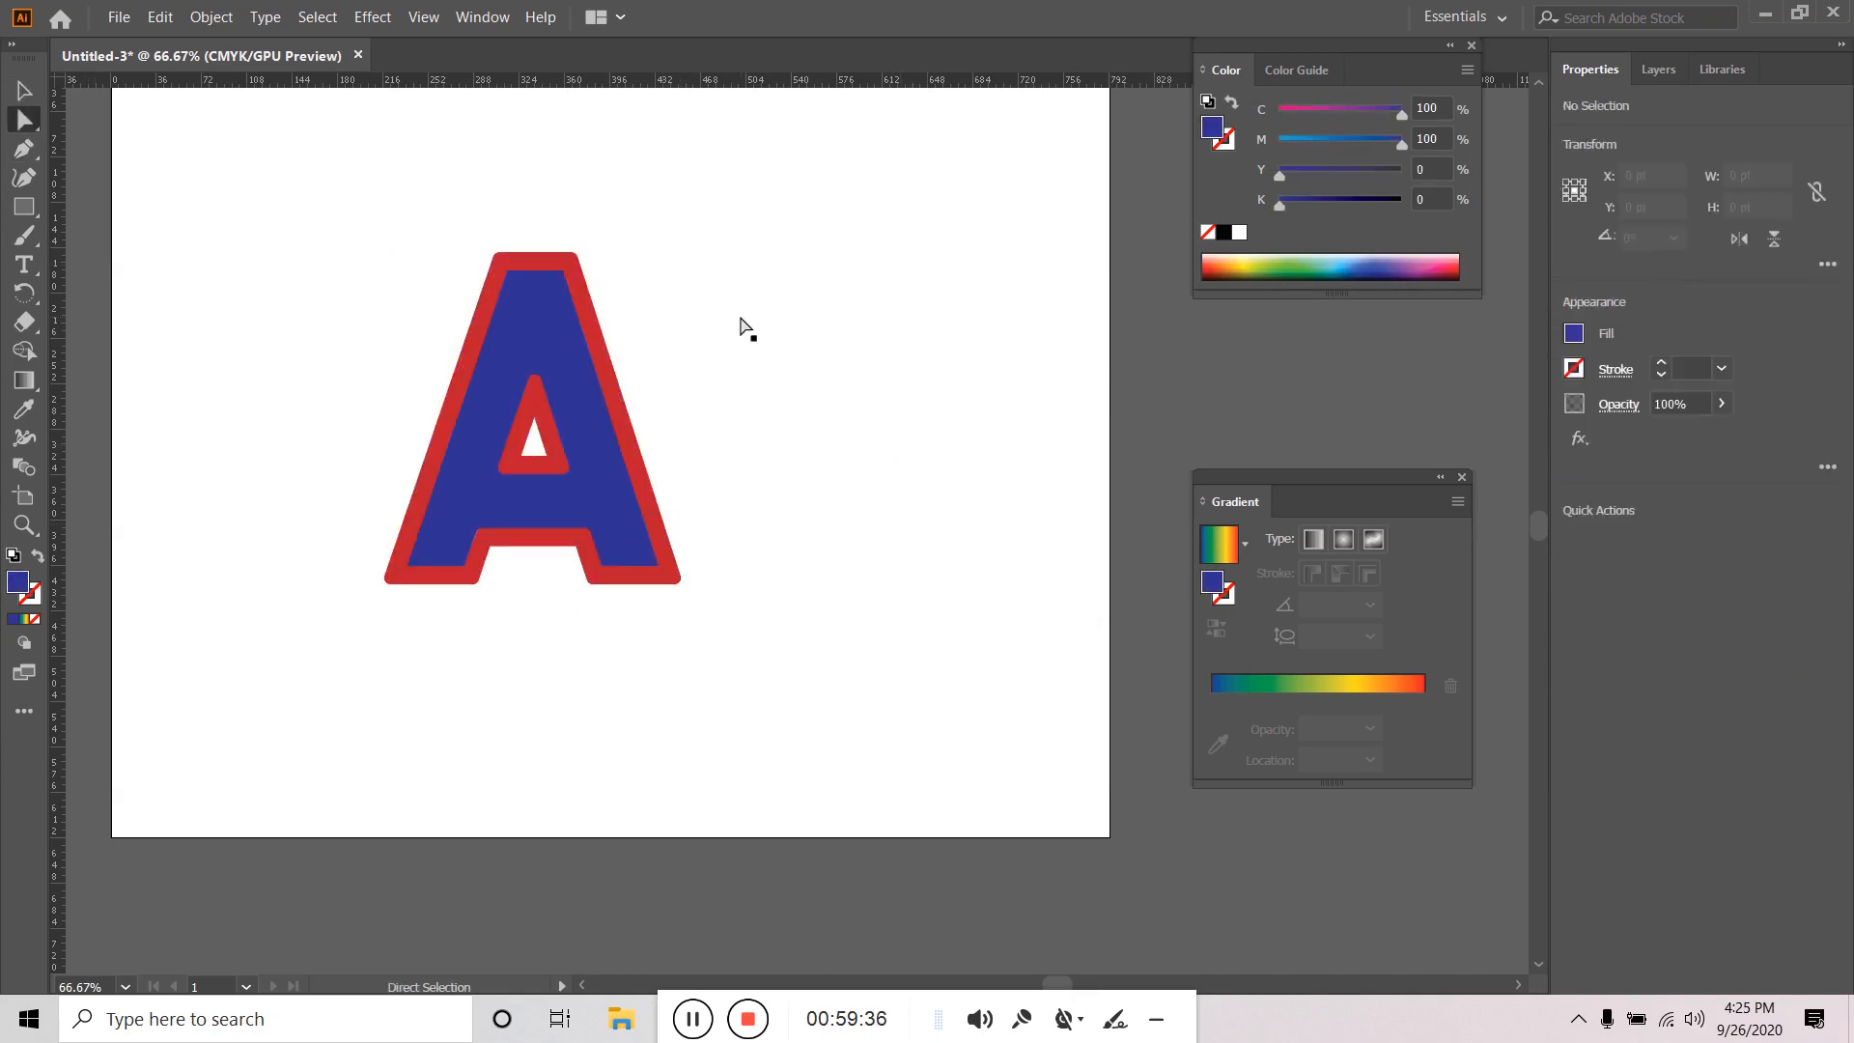
{"action": "left_click", "coordinate": [569, 261]}
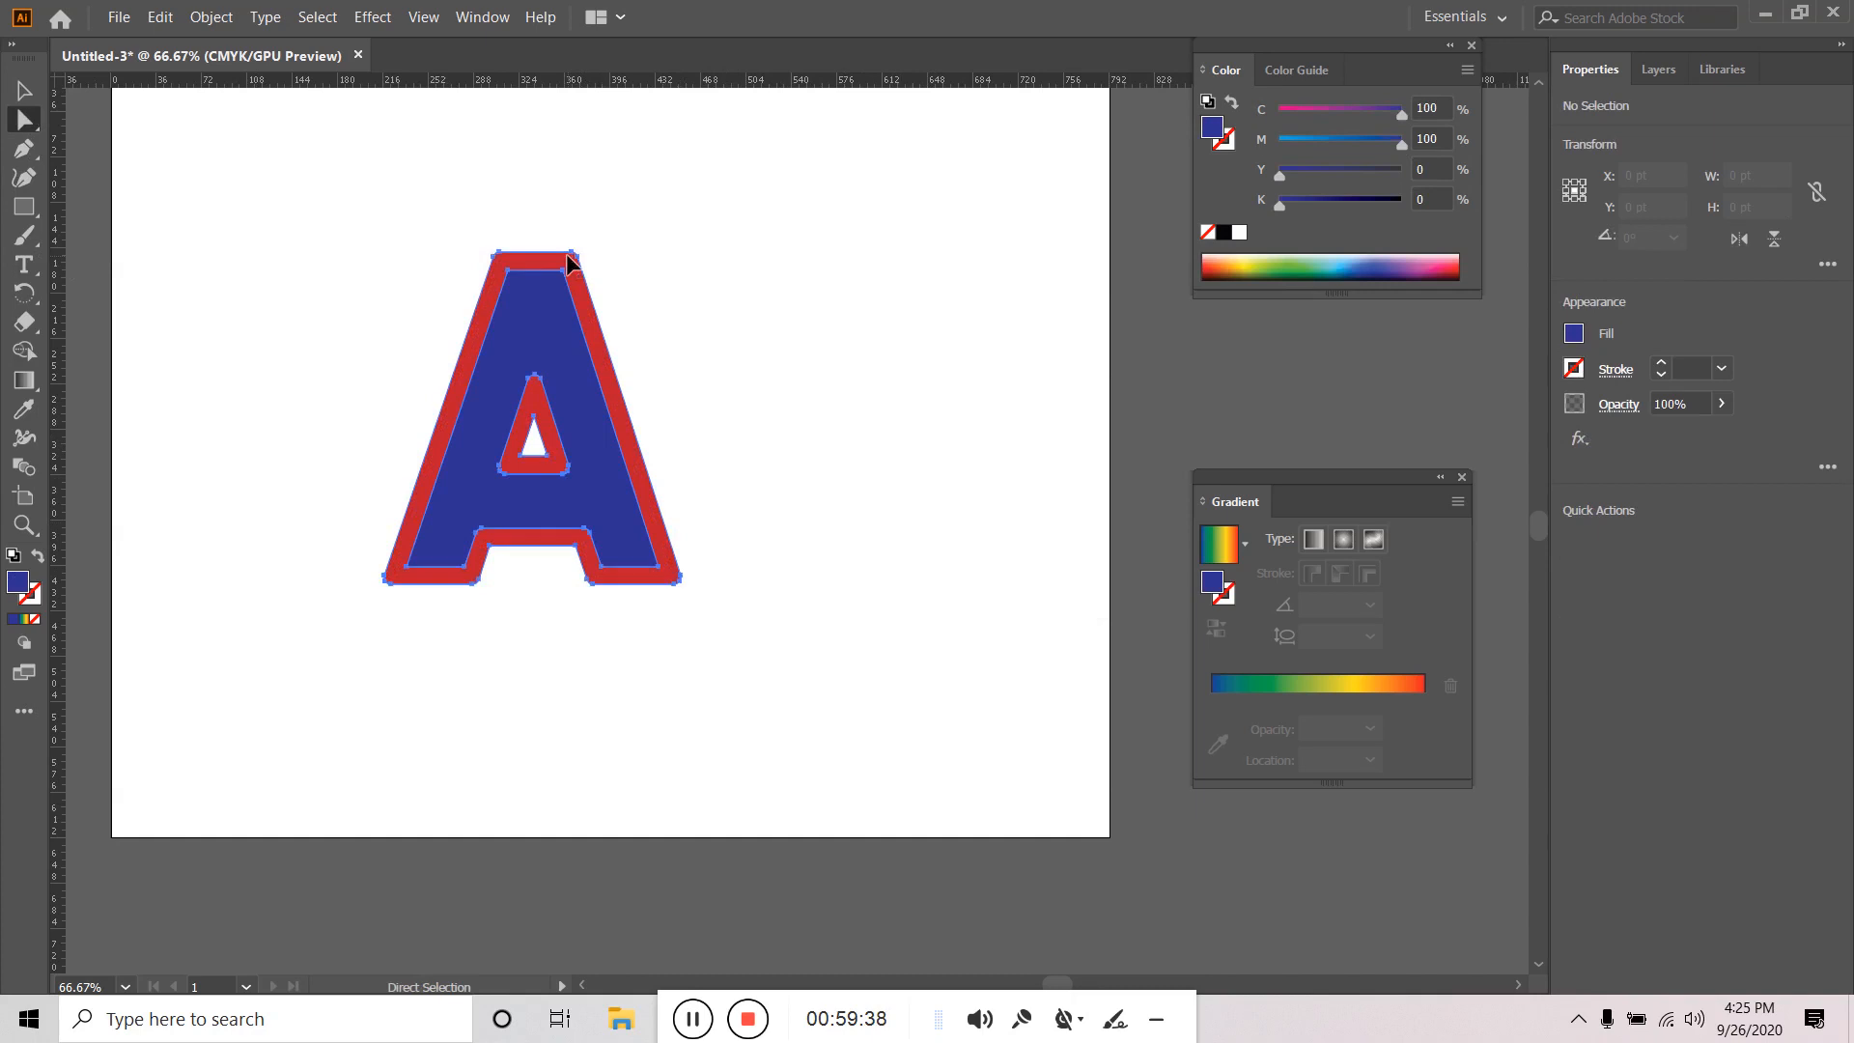
{"action": "left_click", "coordinate": [679, 277]}
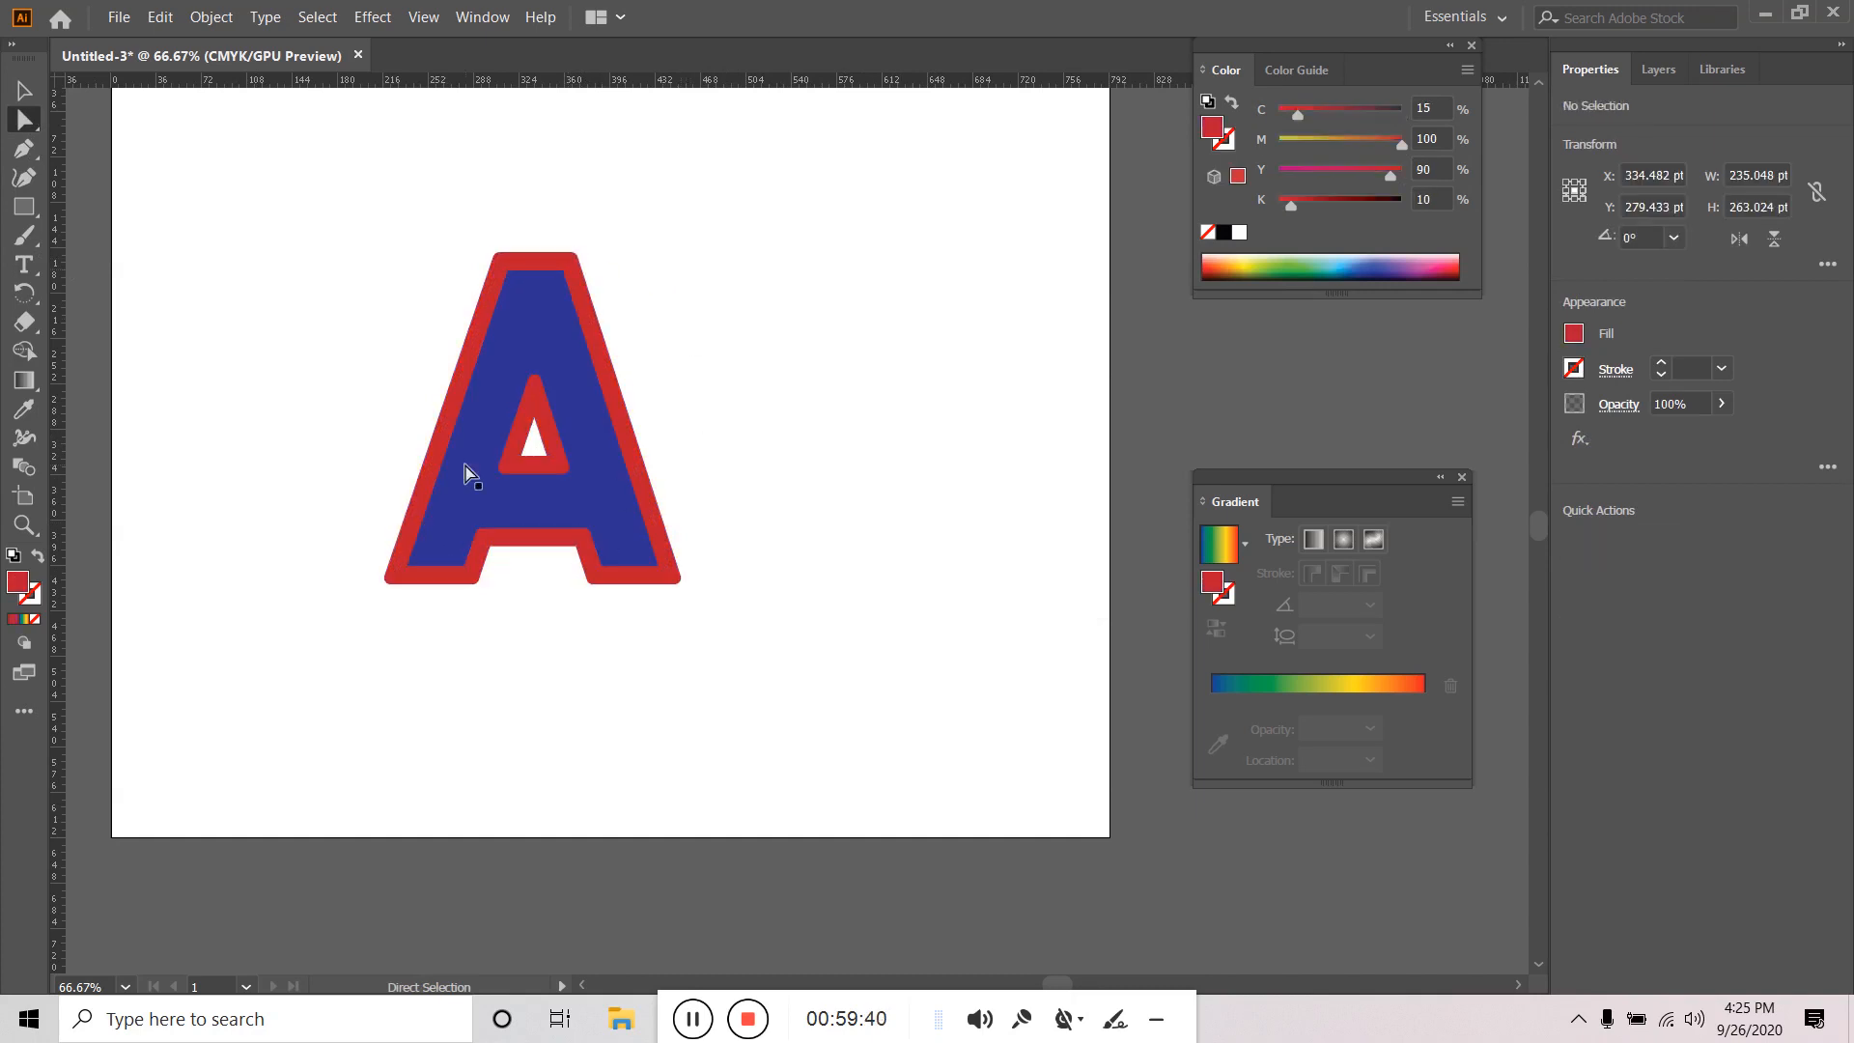
{"action": "key", "text": "v"}
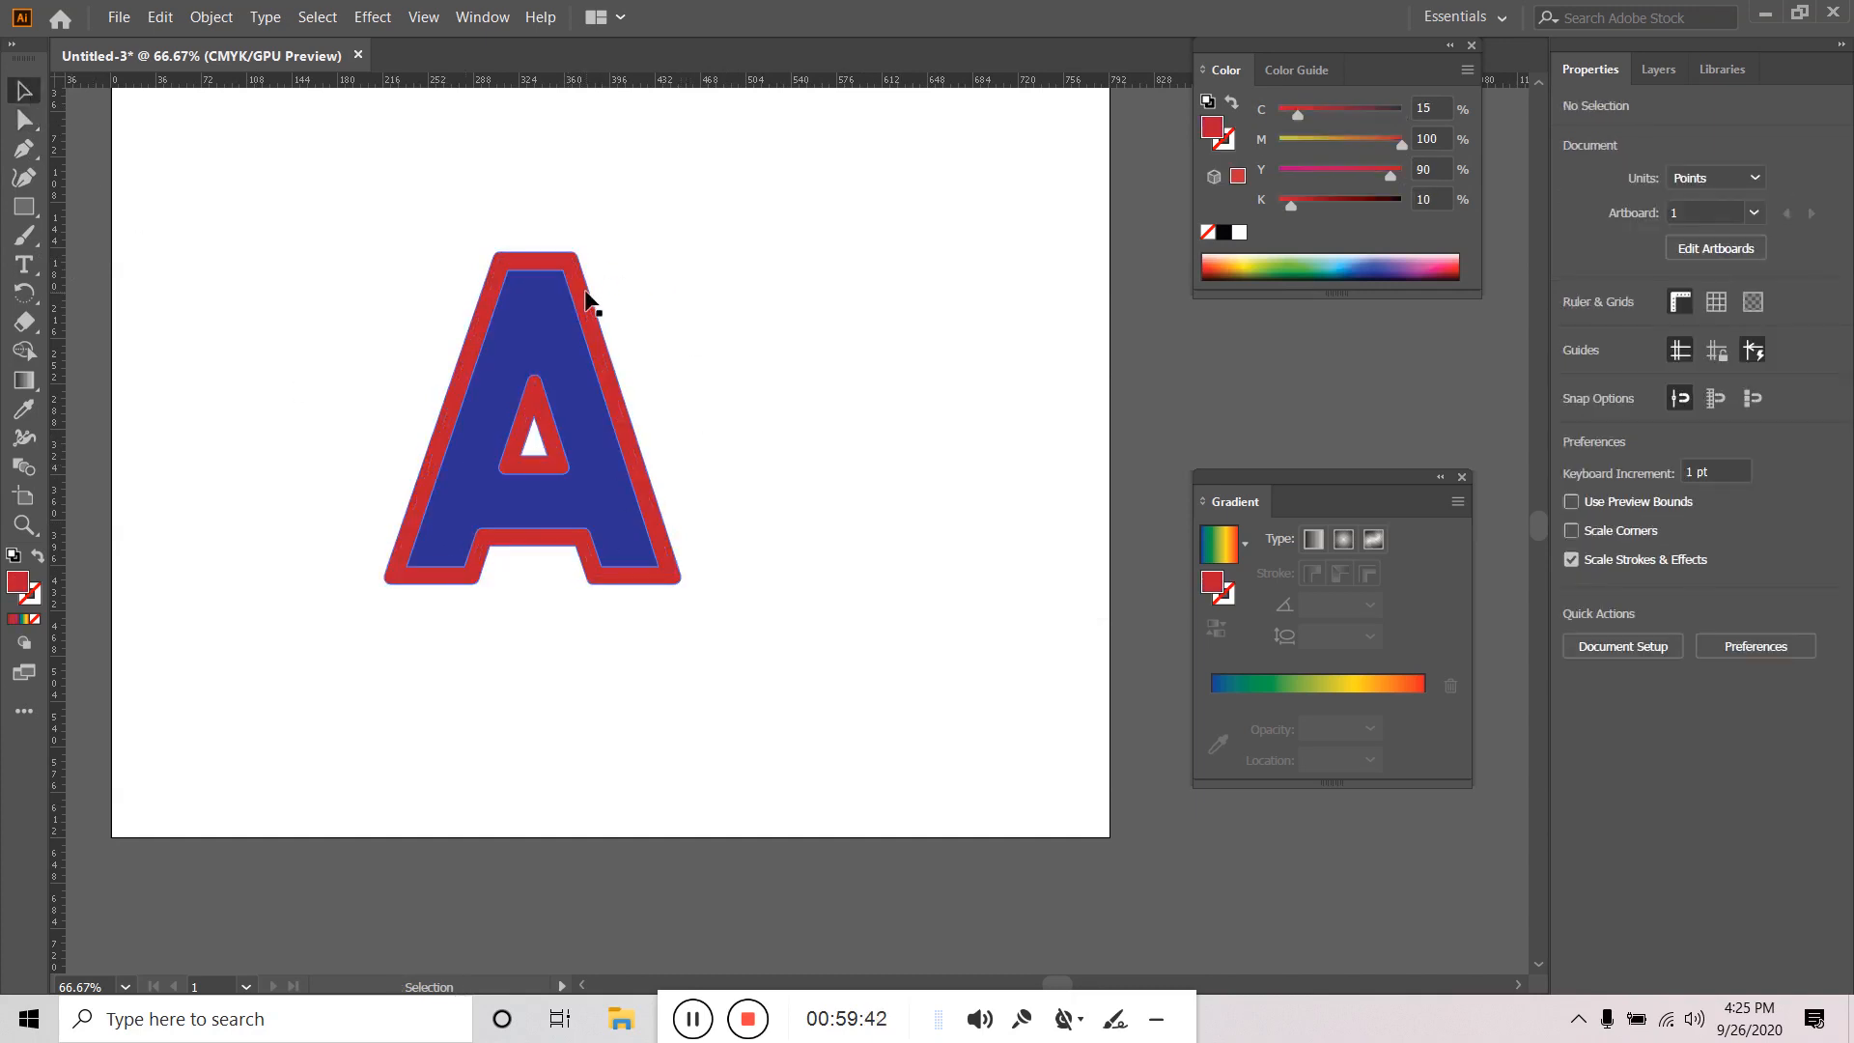
{"action": "left_click", "coordinate": [538, 353]}
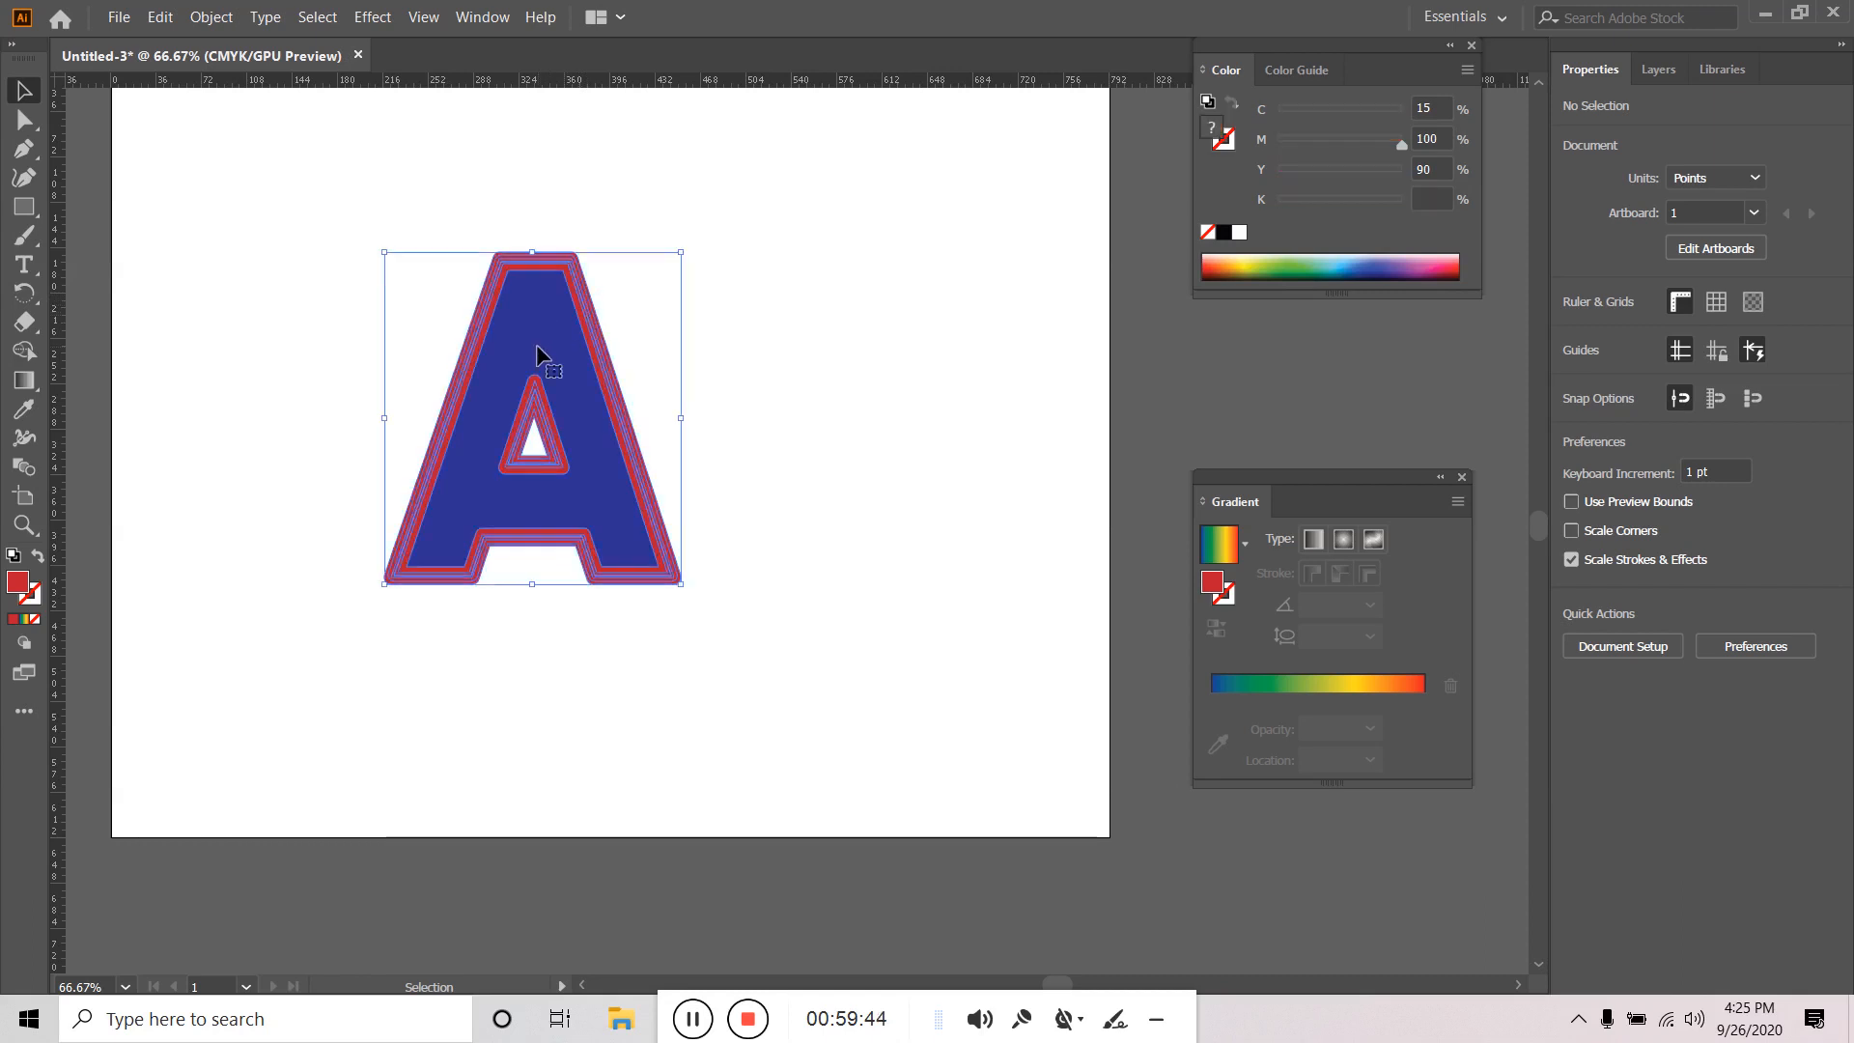
{"action": "left_click", "coordinate": [792, 290]}
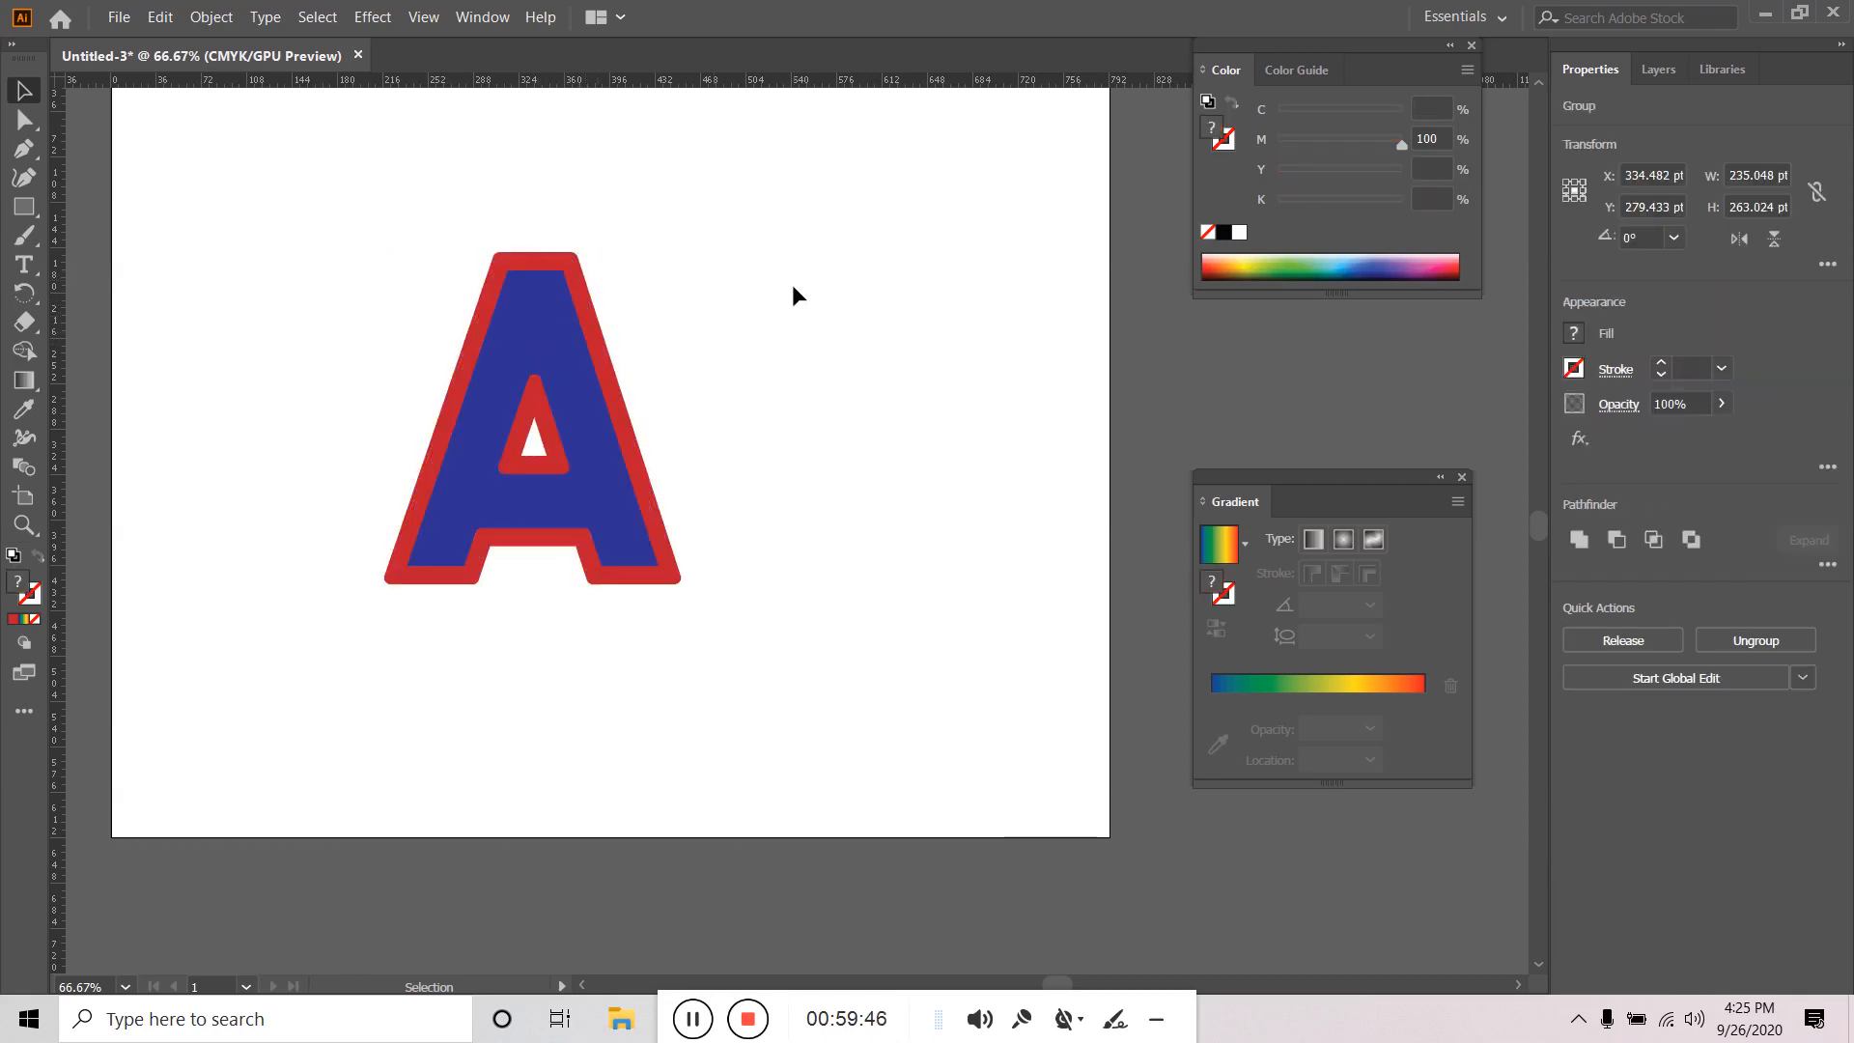
Ungroup the letter A once and reposition it slightly right and down to about X 373 pt, Y 297 pt.
{"action": "left_click", "coordinate": [677, 580]}
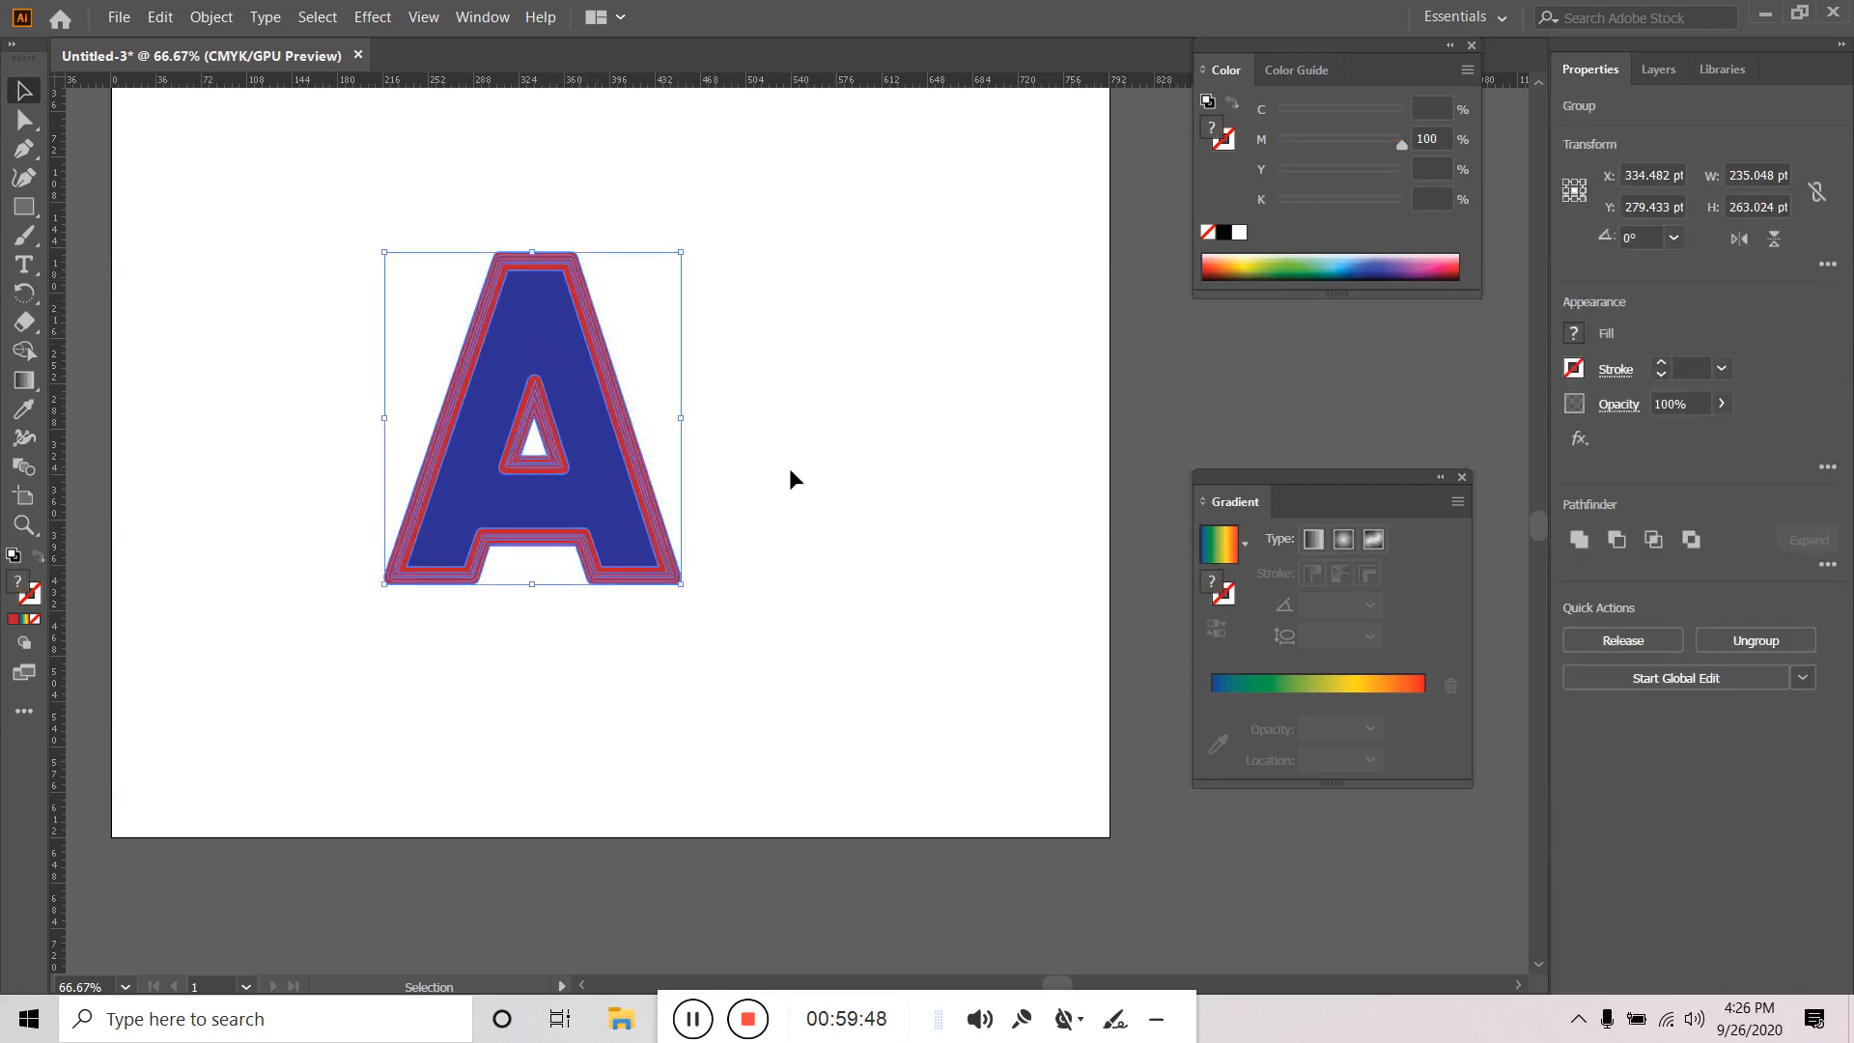
{"action": "left_click", "coordinate": [211, 17]}
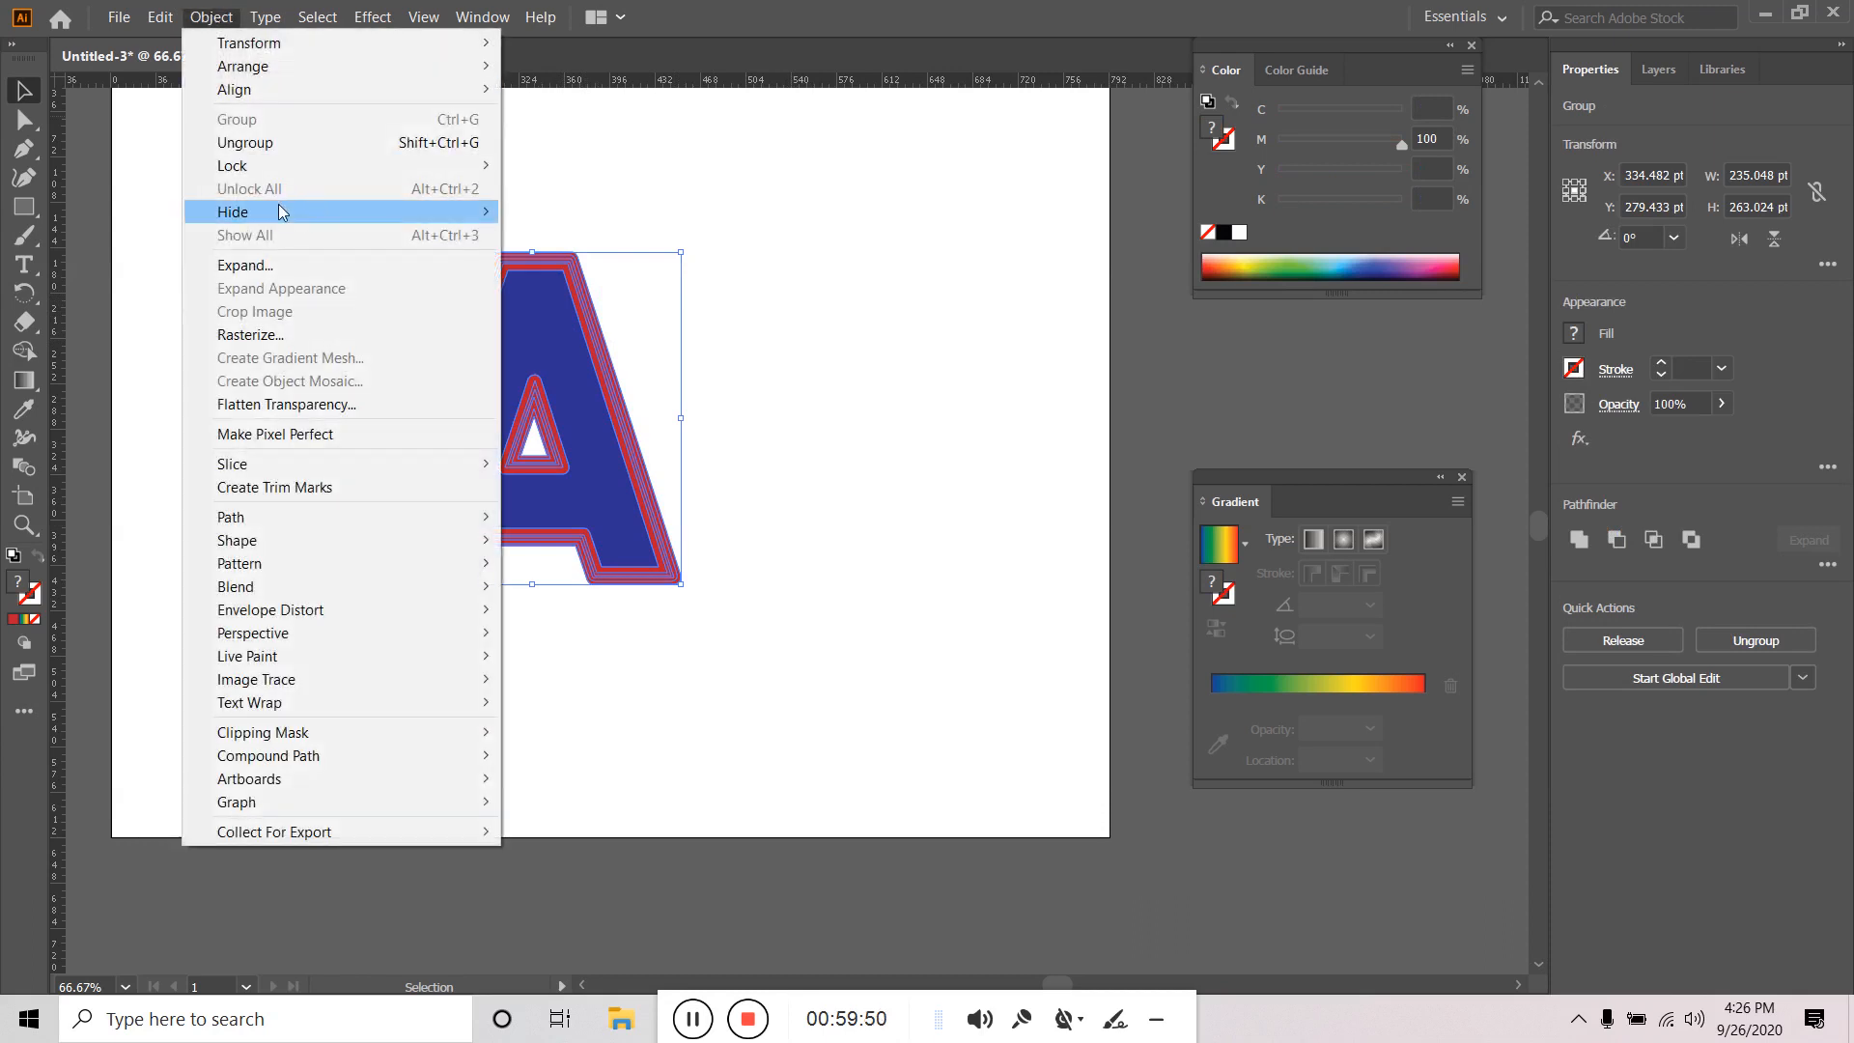
{"action": "left_click", "coordinate": [270, 136]}
{"action": "left_click", "coordinate": [875, 430]}
{"action": "left_click_drag", "start_coordinate": [584, 444], "coordinate": [862, 506]}
{"action": "left_click_drag", "start_coordinate": [794, 417], "coordinate": [568, 373]}
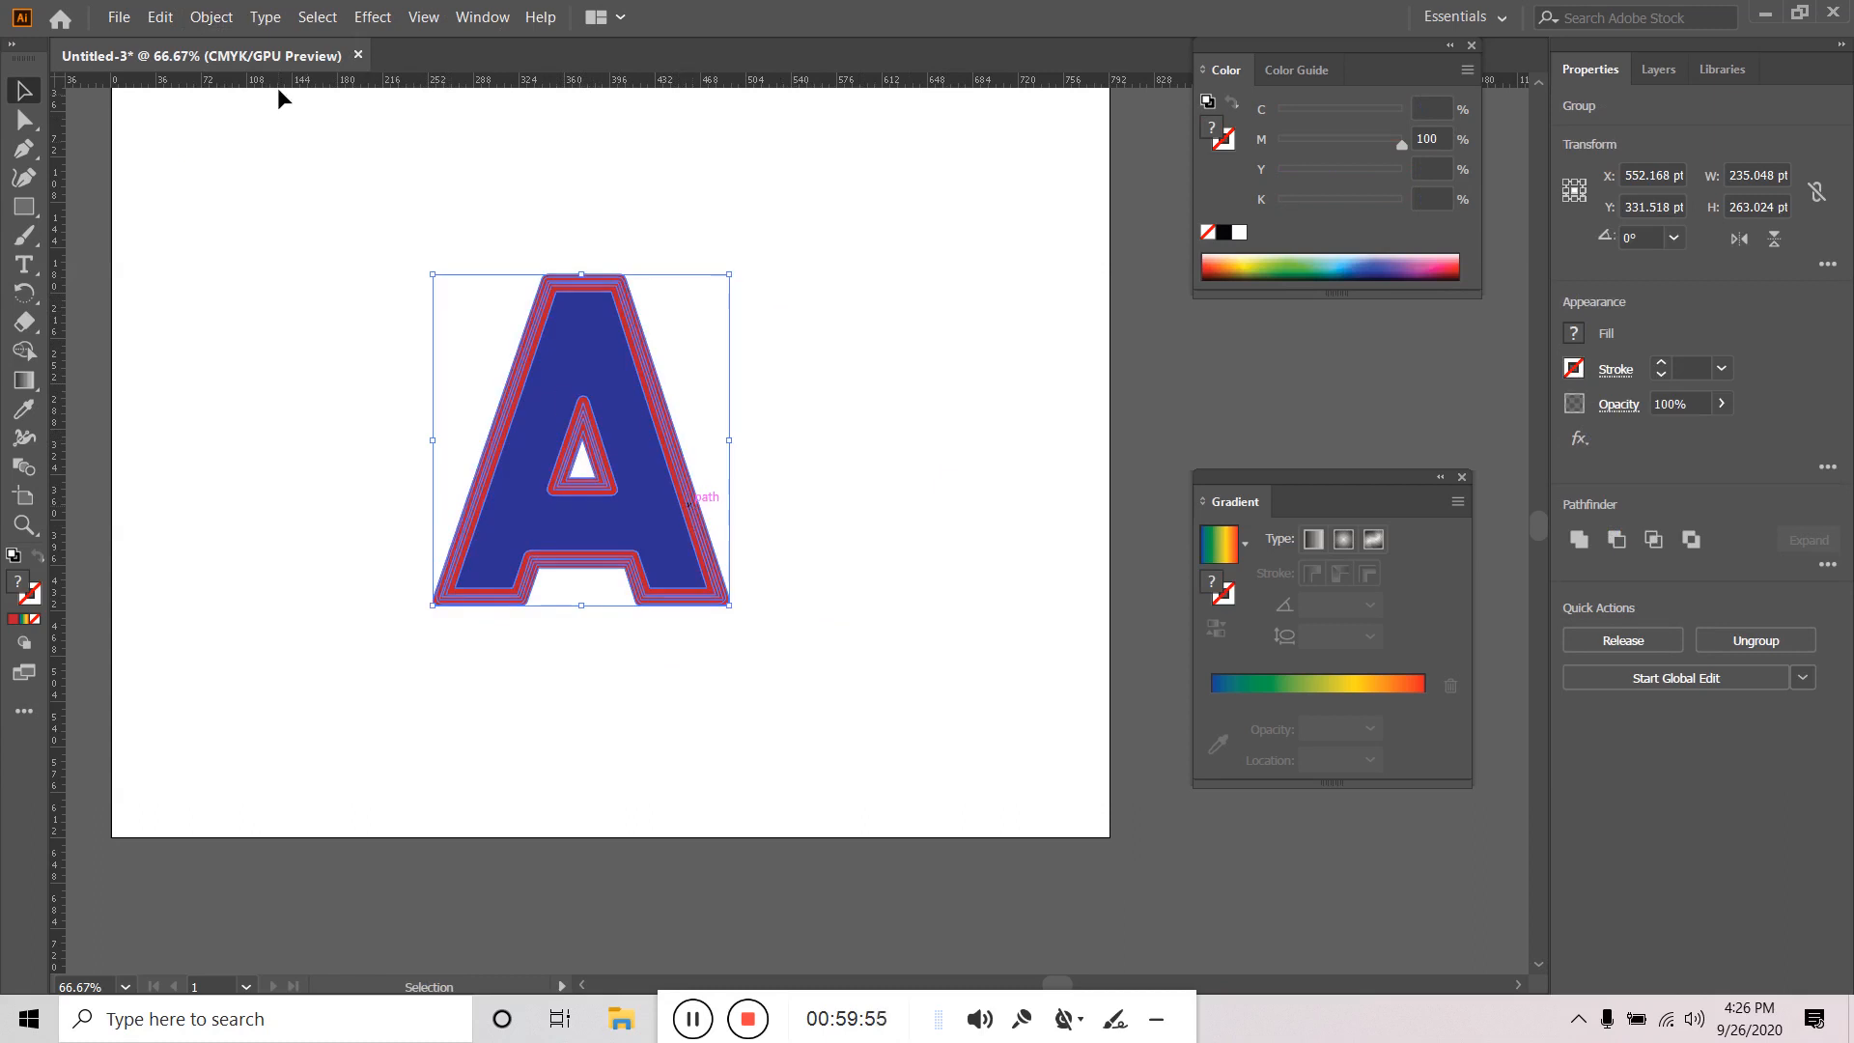
Ungroup the letter A a second time into separate compound paths and deselect them.
{"action": "left_click", "coordinate": [212, 18]}
{"action": "left_click", "coordinate": [269, 145]}
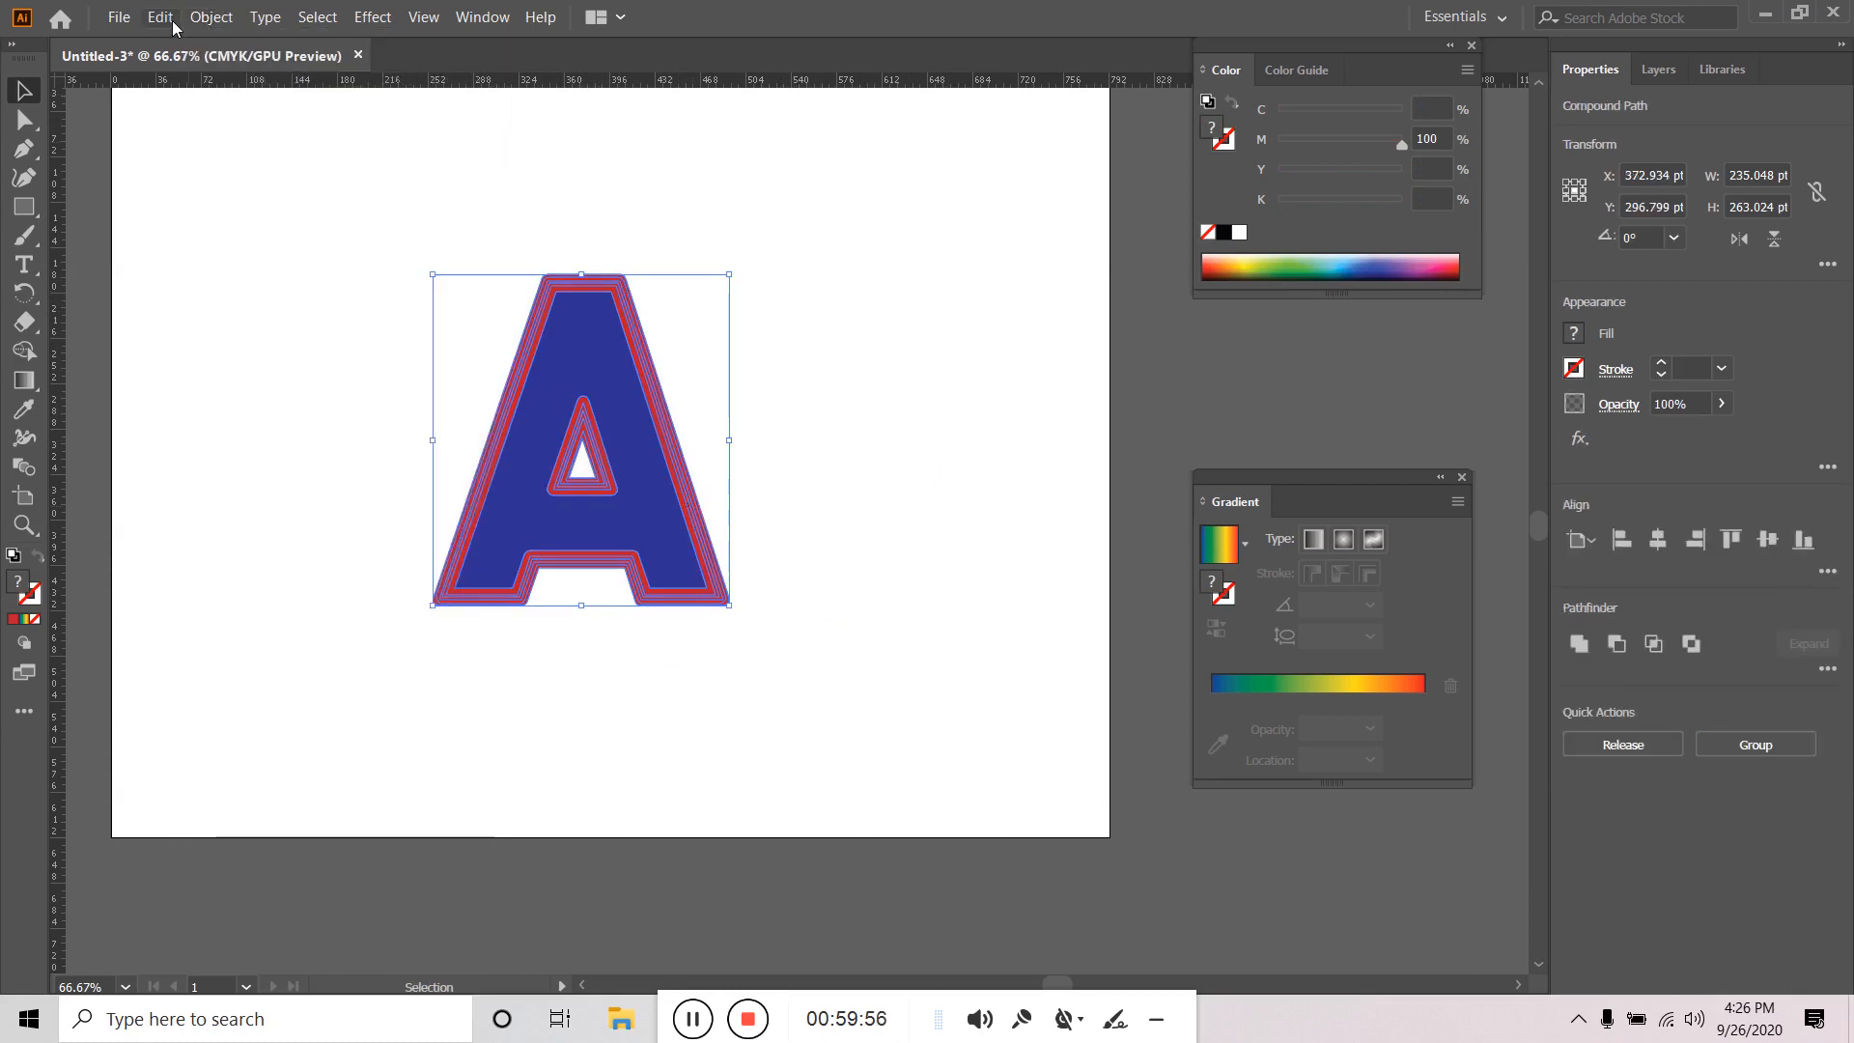
{"action": "left_click", "coordinate": [207, 17]}
{"action": "left_click", "coordinate": [989, 454]}
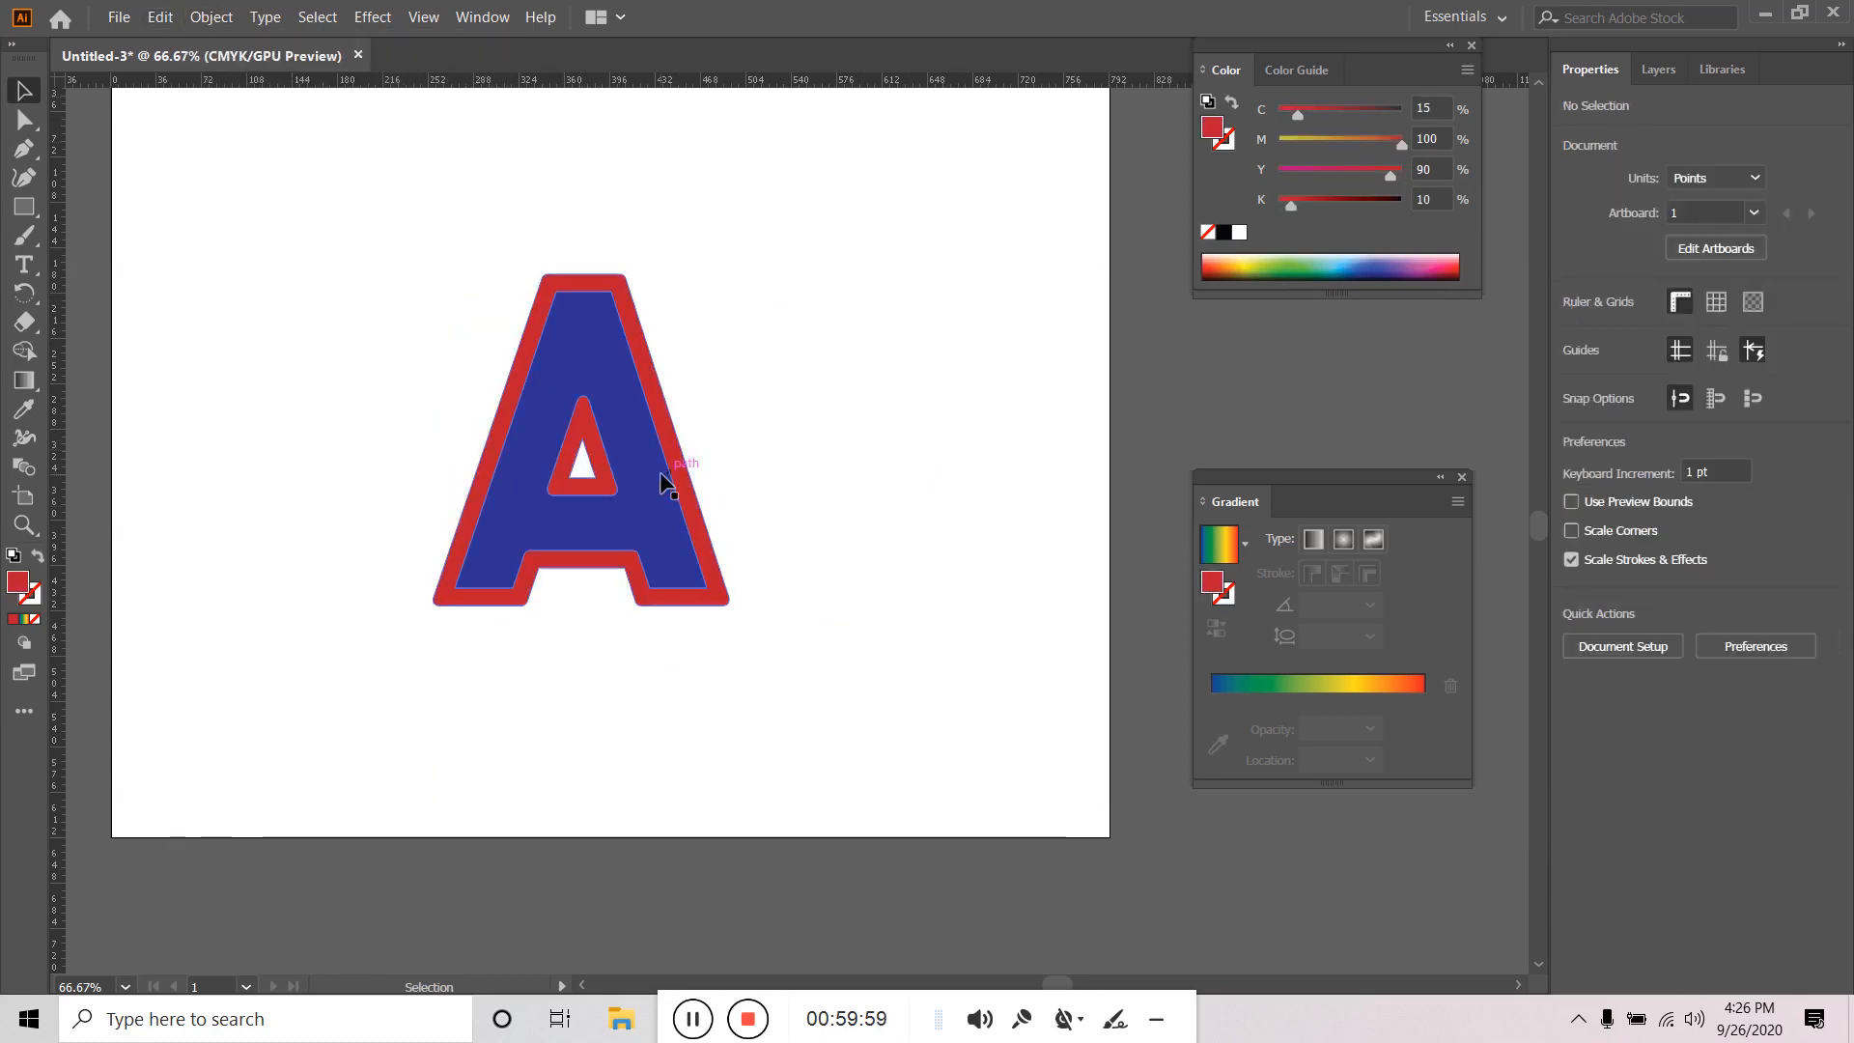
Pull the two blue letter shapes and the two red outlines apart across the artboard.
{"action": "left_click_drag", "start_coordinate": [651, 487], "coordinate": [909, 473]}
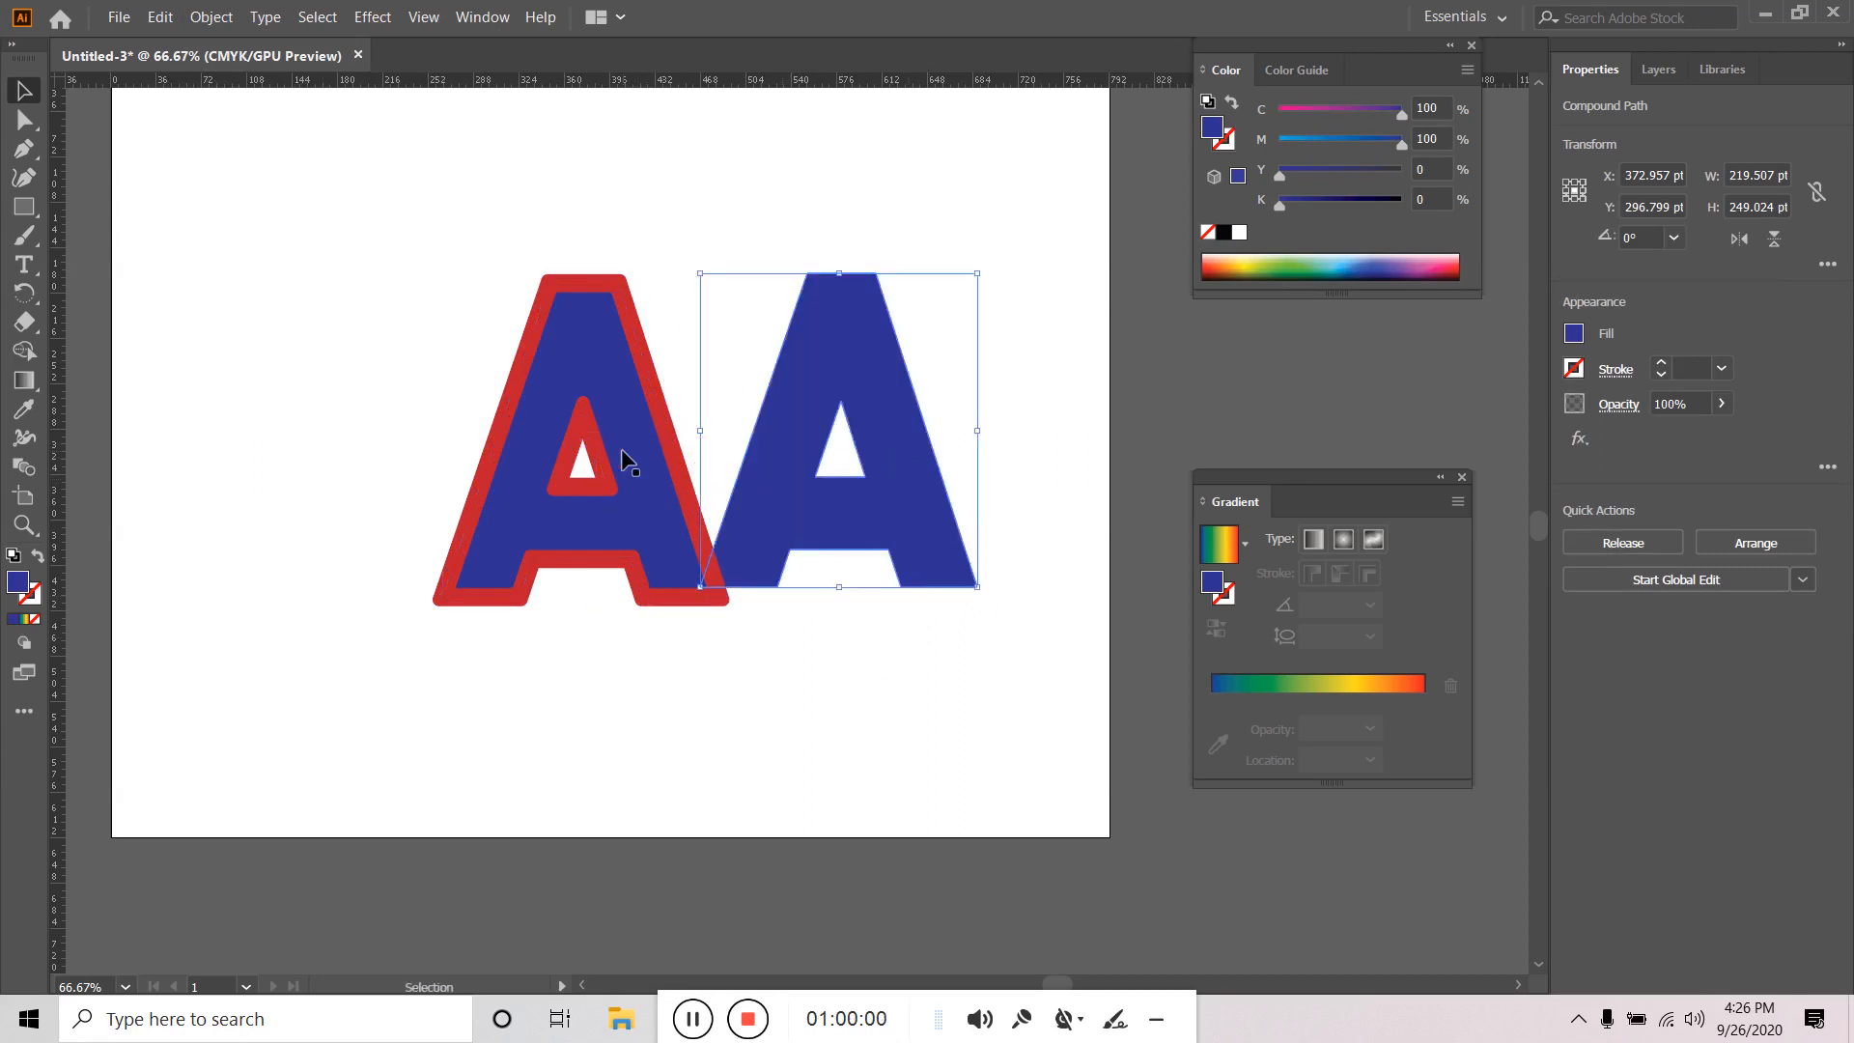
{"action": "left_click_drag", "start_coordinate": [629, 442], "coordinate": [298, 633]}
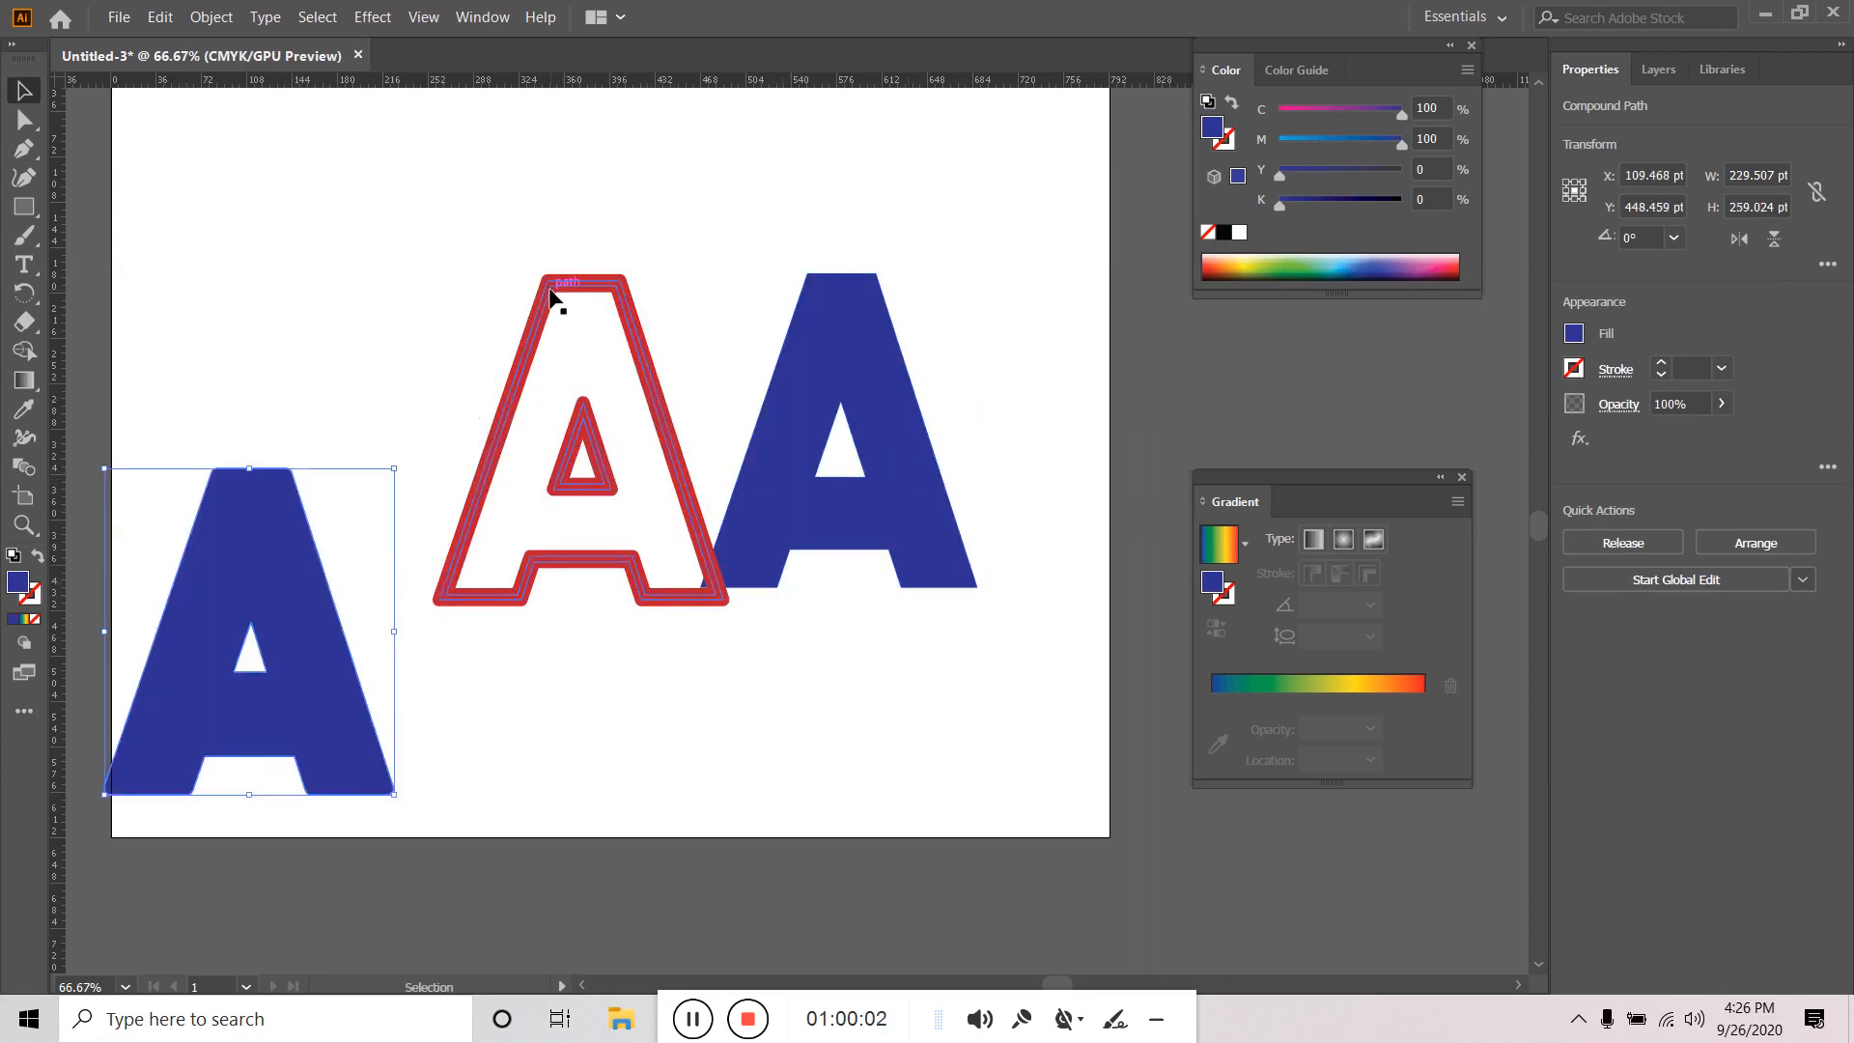
{"action": "left_click_drag", "start_coordinate": [555, 298], "coordinate": [318, 156]}
{"action": "left_click_drag", "start_coordinate": [624, 258], "coordinate": [800, 258]}
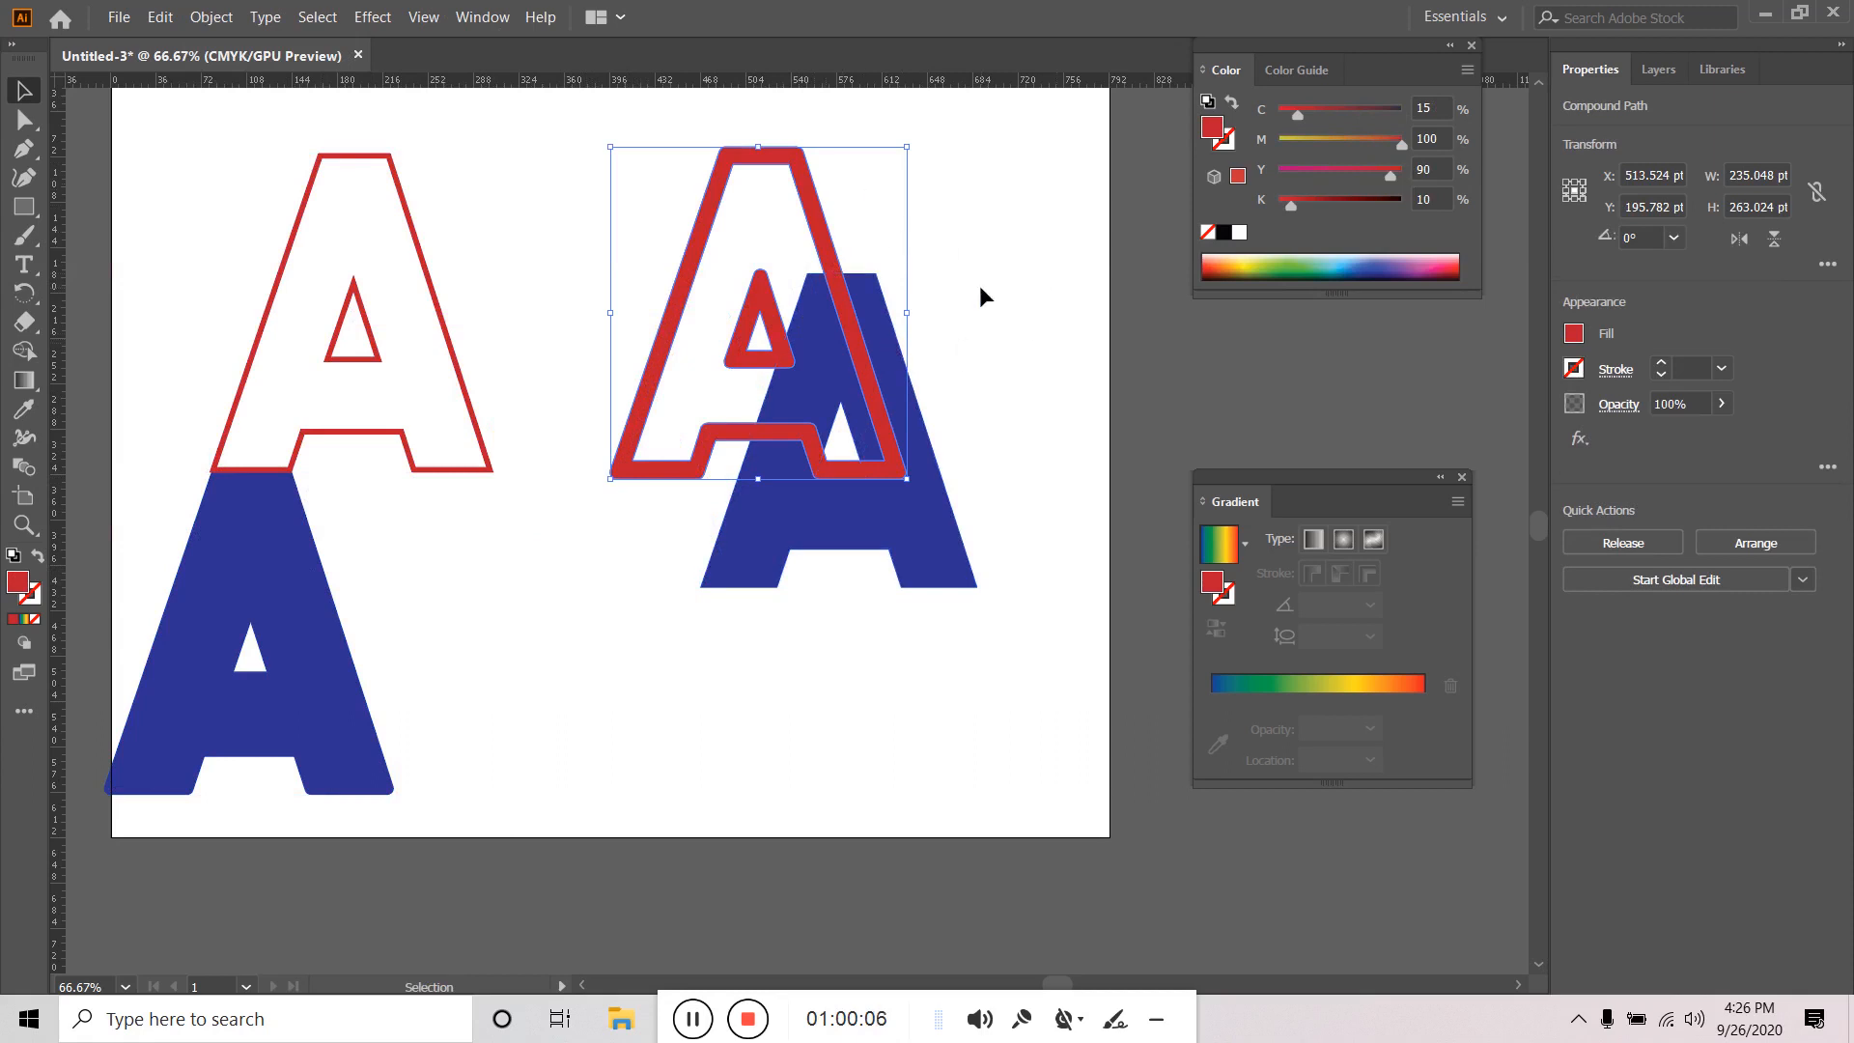
Undo the moves of the blue and red shapes and the last ungrouping of the letter A.
{"action": "key", "text": "ctrl+z"}
{"action": "key", "text": "ctrl+z"}
{"action": "key", "text": "ctrl+z"}
{"action": "key", "text": "ctrl+z"}
{"action": "key", "text": "ctrl+z"}
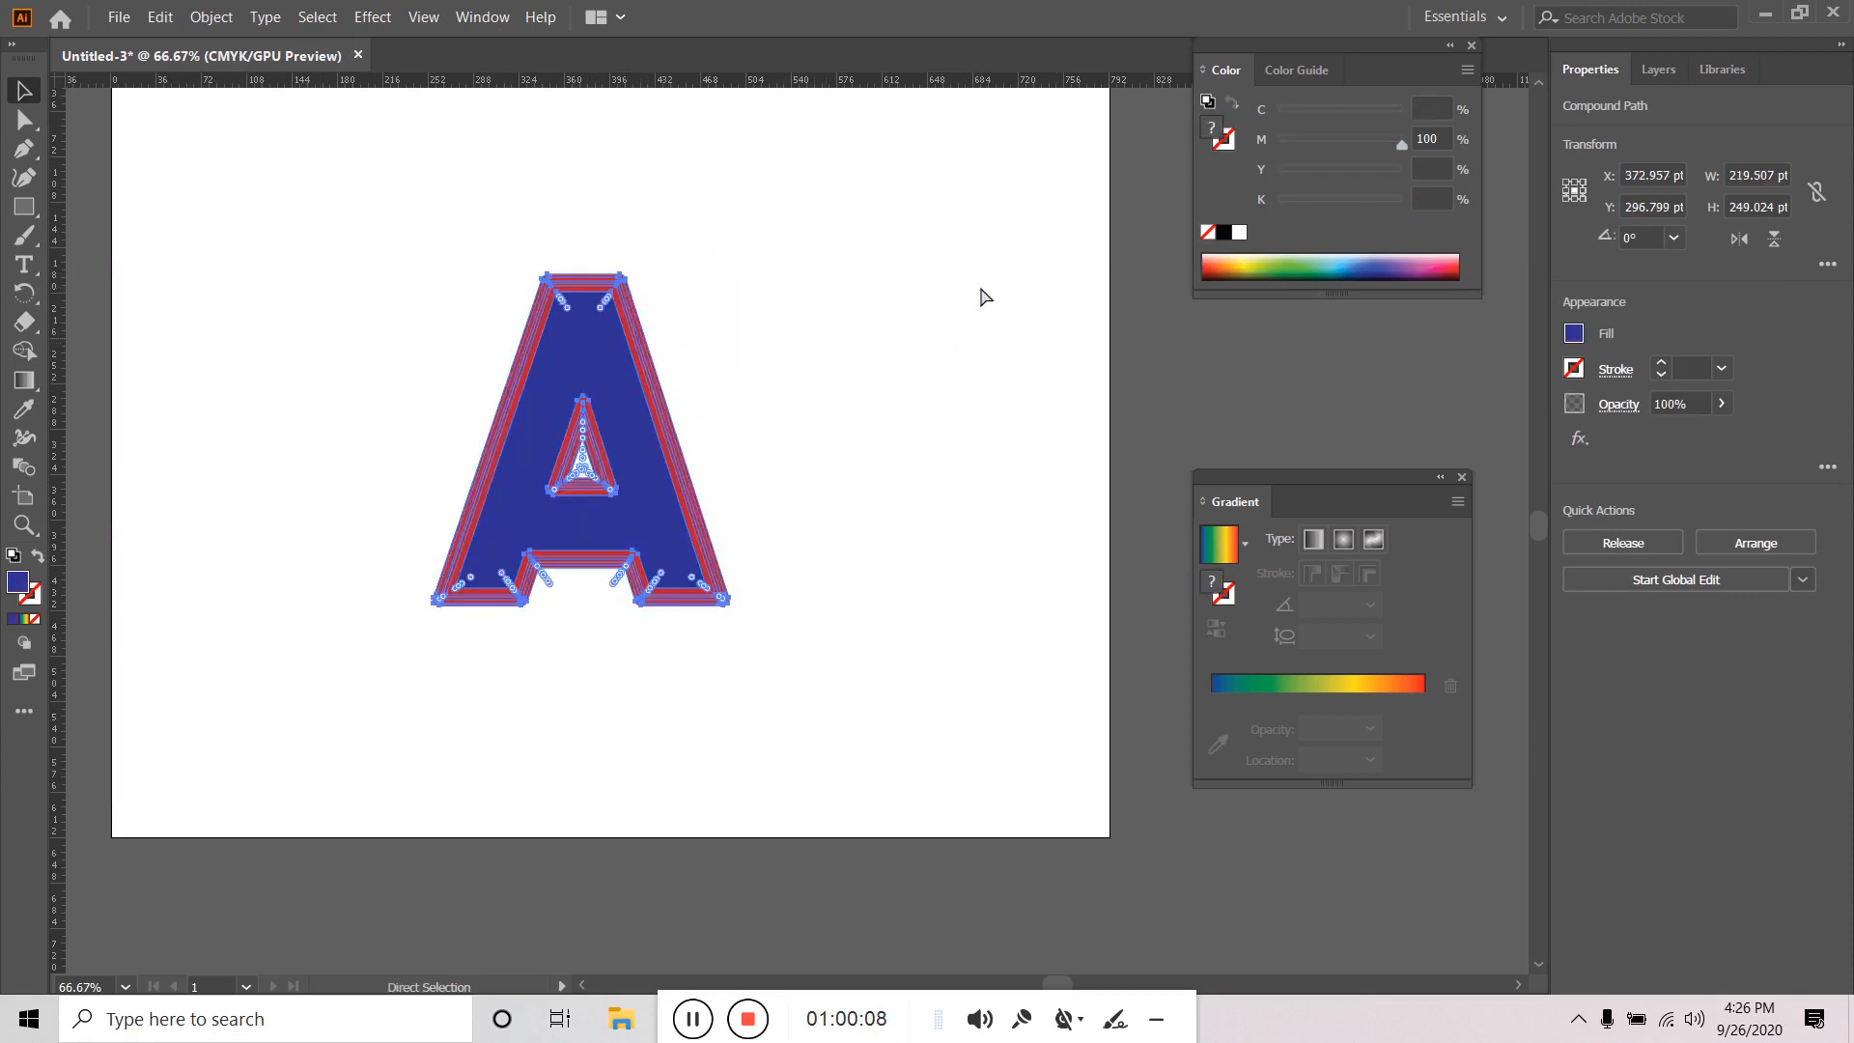
Try deleting the whole letter A group and restore it.
{"action": "left_click", "coordinate": [769, 360]}
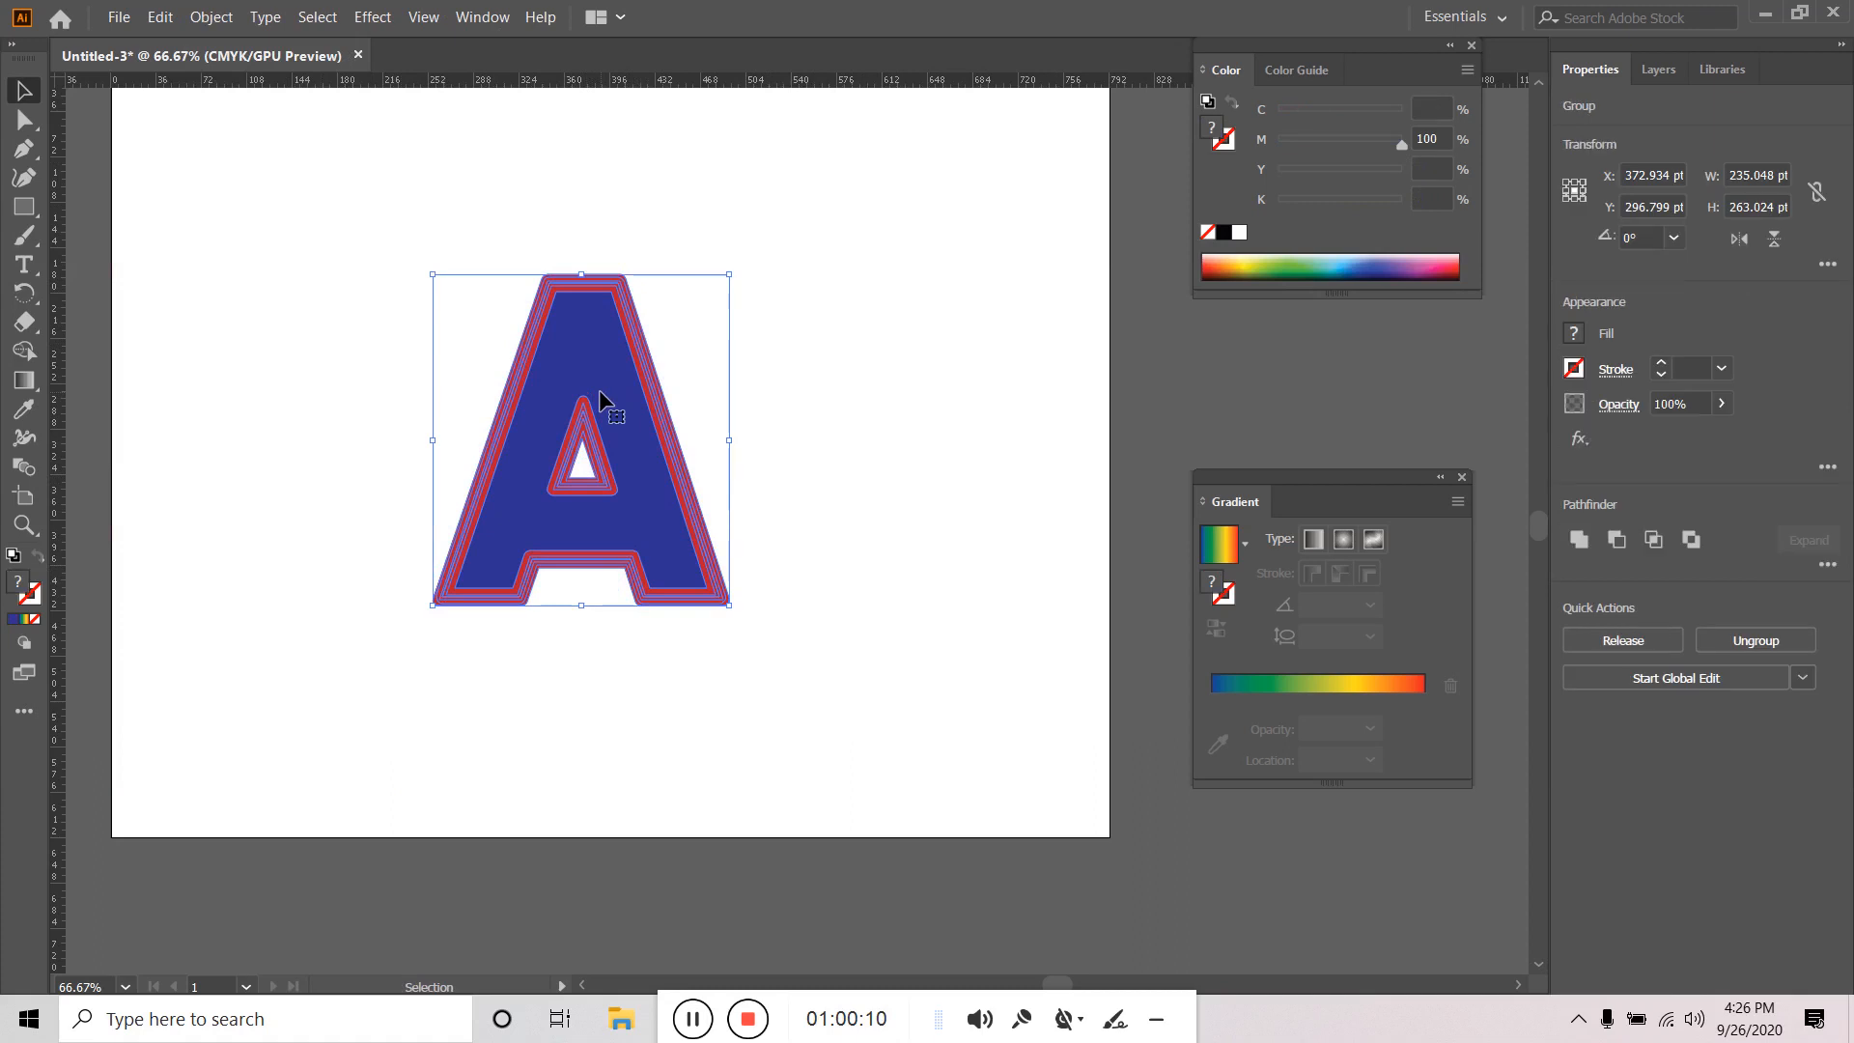
{"action": "key", "text": "Delete"}
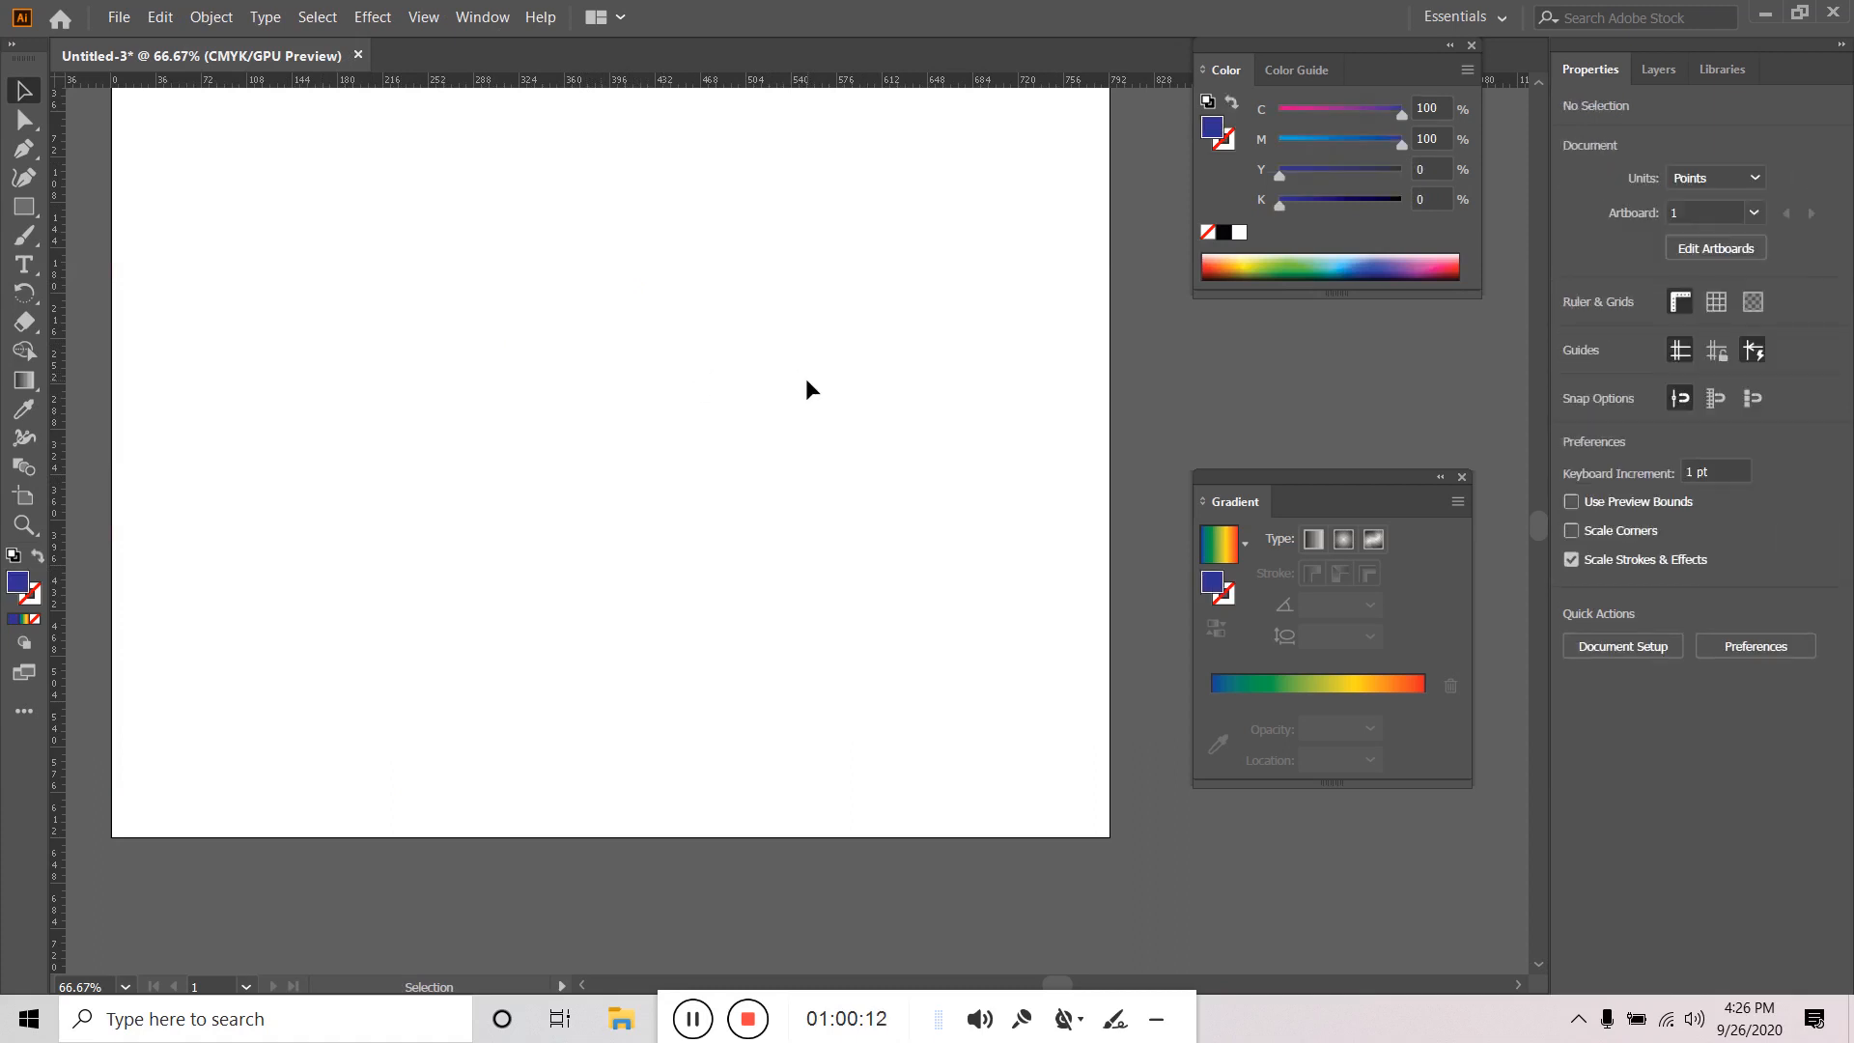
{"action": "key", "text": "ctrl+z"}
Ungroup the letter A into separate shapes, then move the smaller original blue shape off it and delete that shape.
{"action": "left_click", "coordinate": [221, 17]}
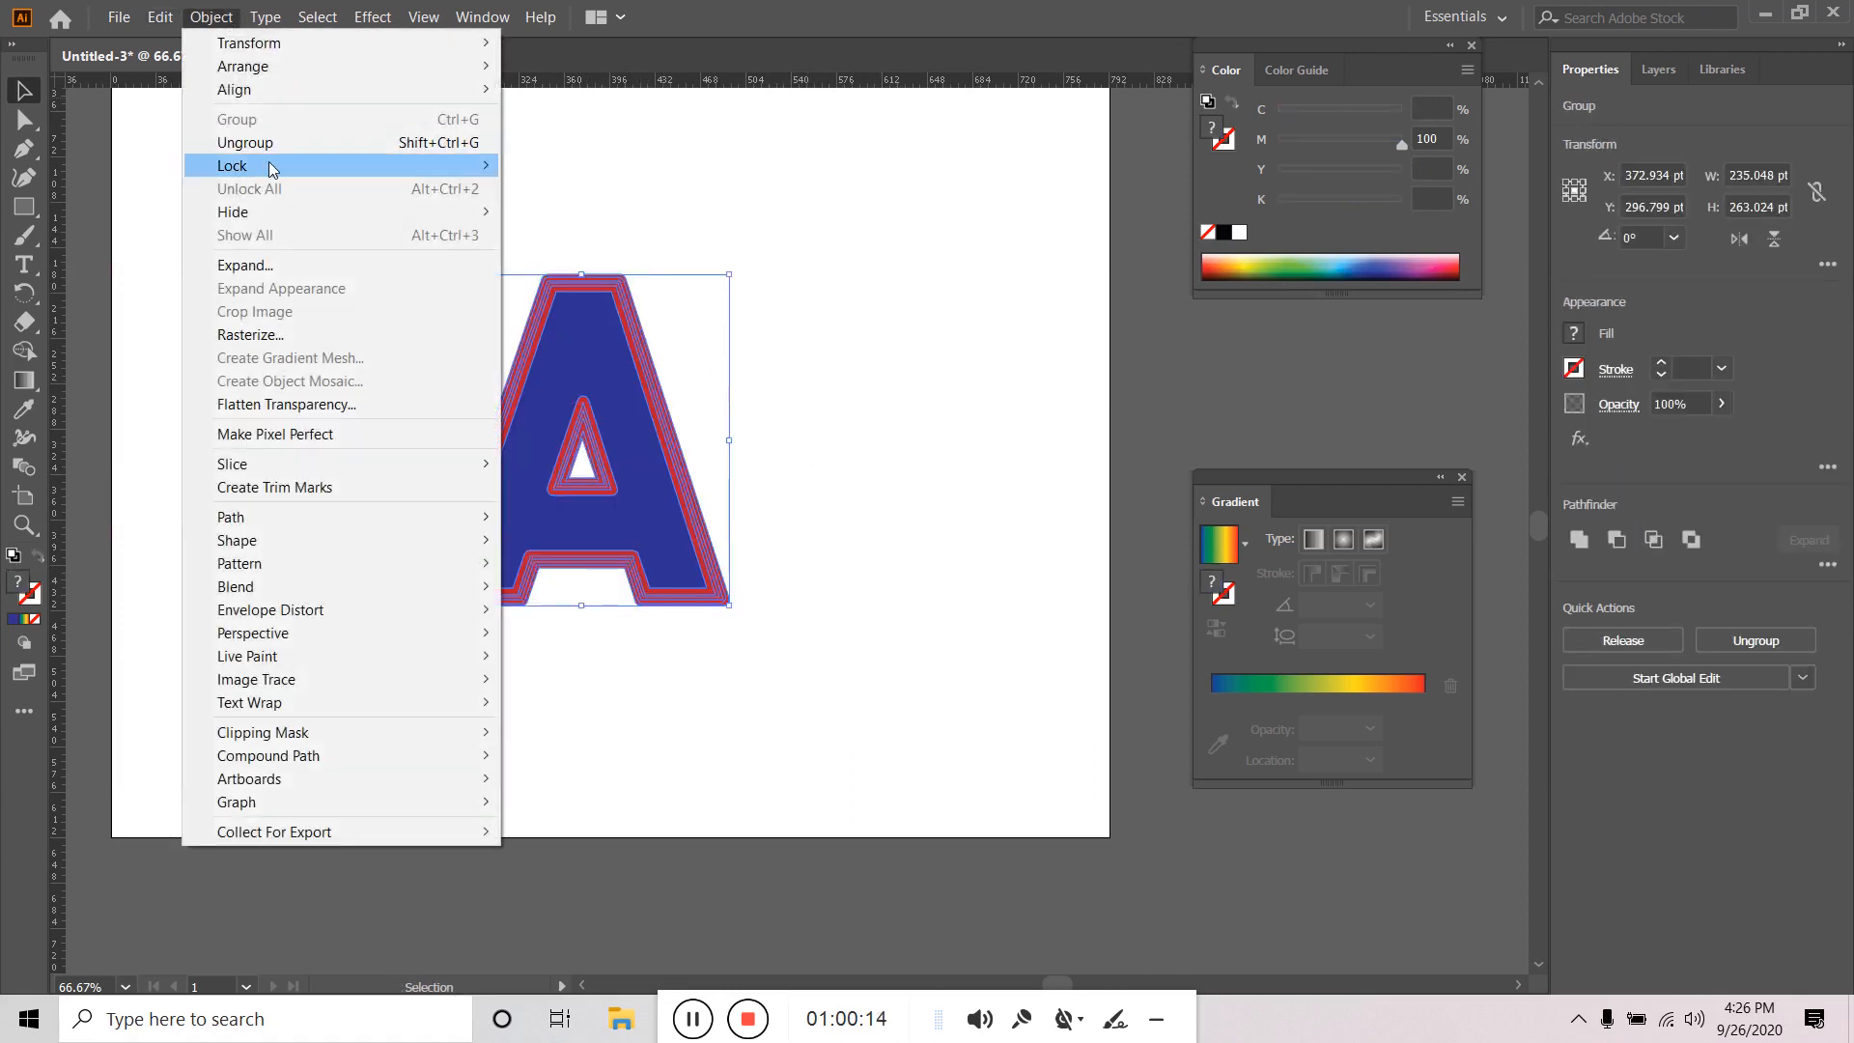
{"action": "left_click", "coordinate": [259, 144]}
{"action": "left_click", "coordinate": [925, 359]}
{"action": "left_click", "coordinate": [585, 398]}
{"action": "left_click_drag", "start_coordinate": [606, 343], "coordinate": [1178, 439]}
{"action": "key", "text": "Delete"}
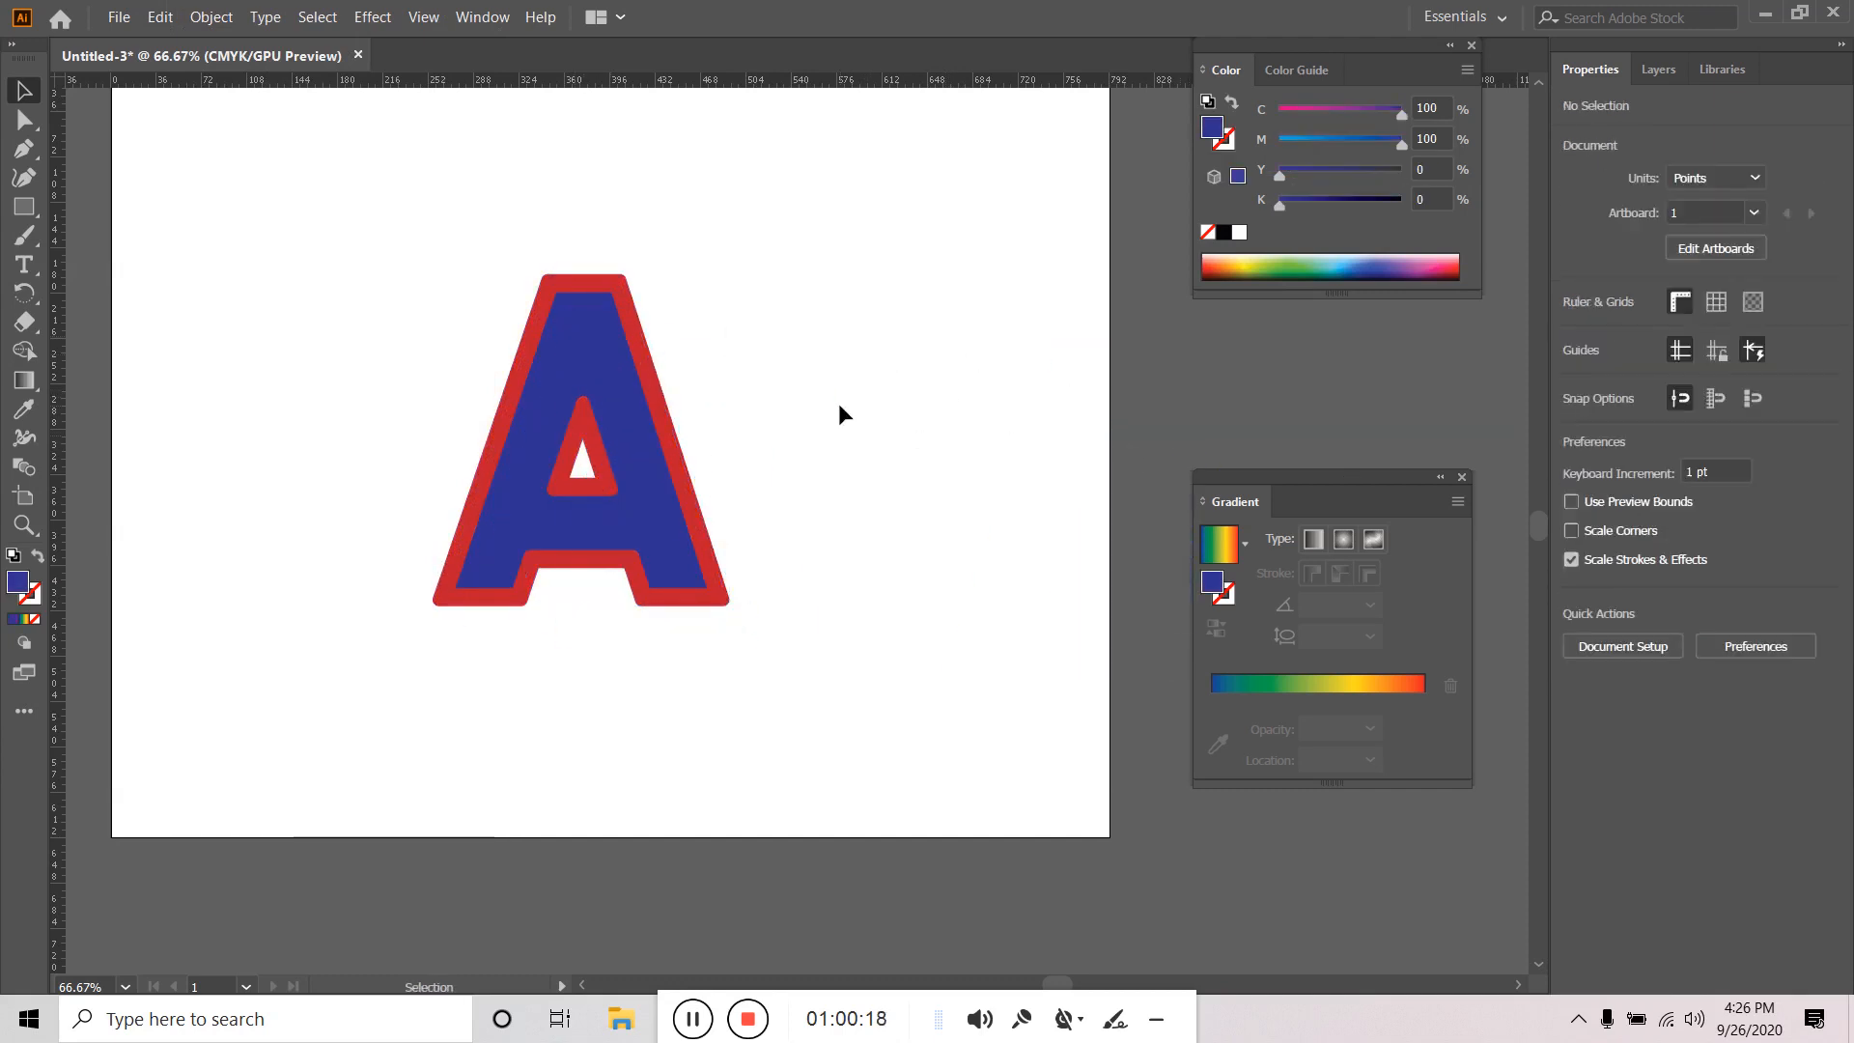
Move the remaining blue letter shape out of the red outline to about X 609 pt, Y 329 pt.
{"action": "left_click", "coordinate": [654, 394]}
{"action": "left_click", "coordinate": [773, 386]}
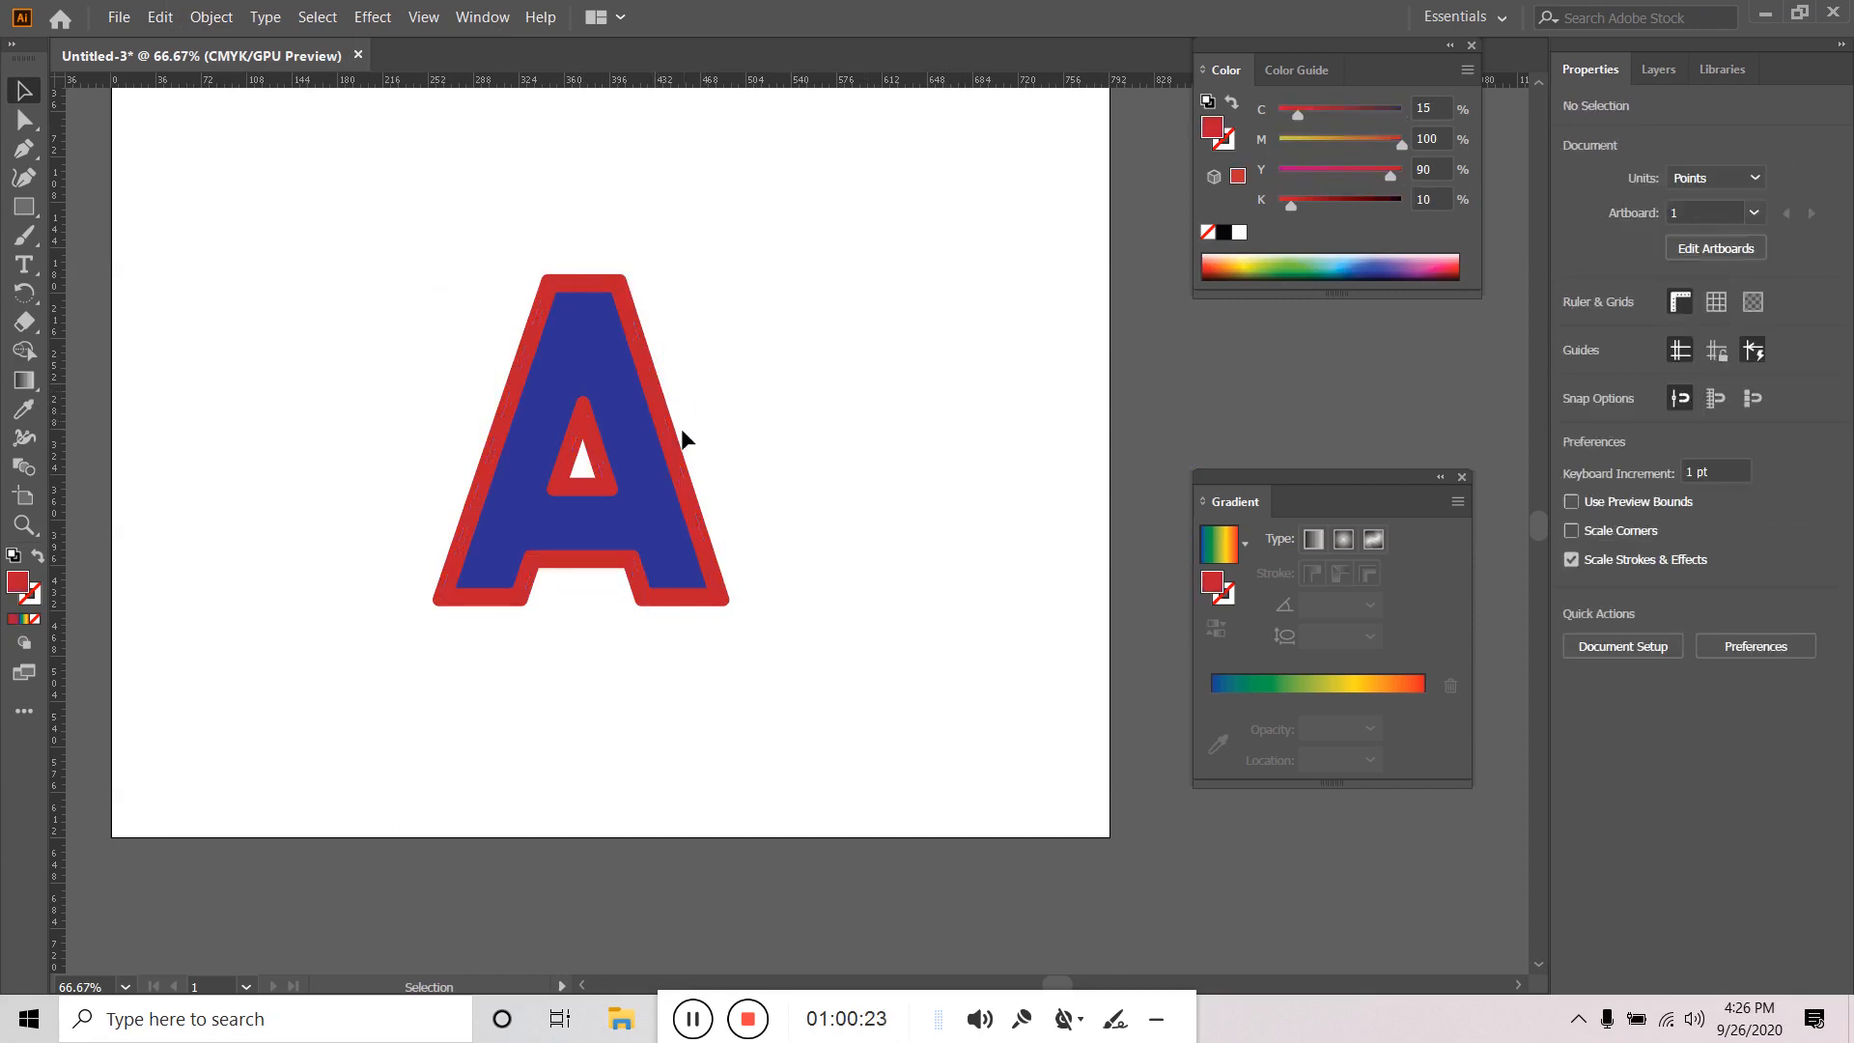
{"action": "left_click_drag", "start_coordinate": [637, 442], "coordinate": [932, 502]}
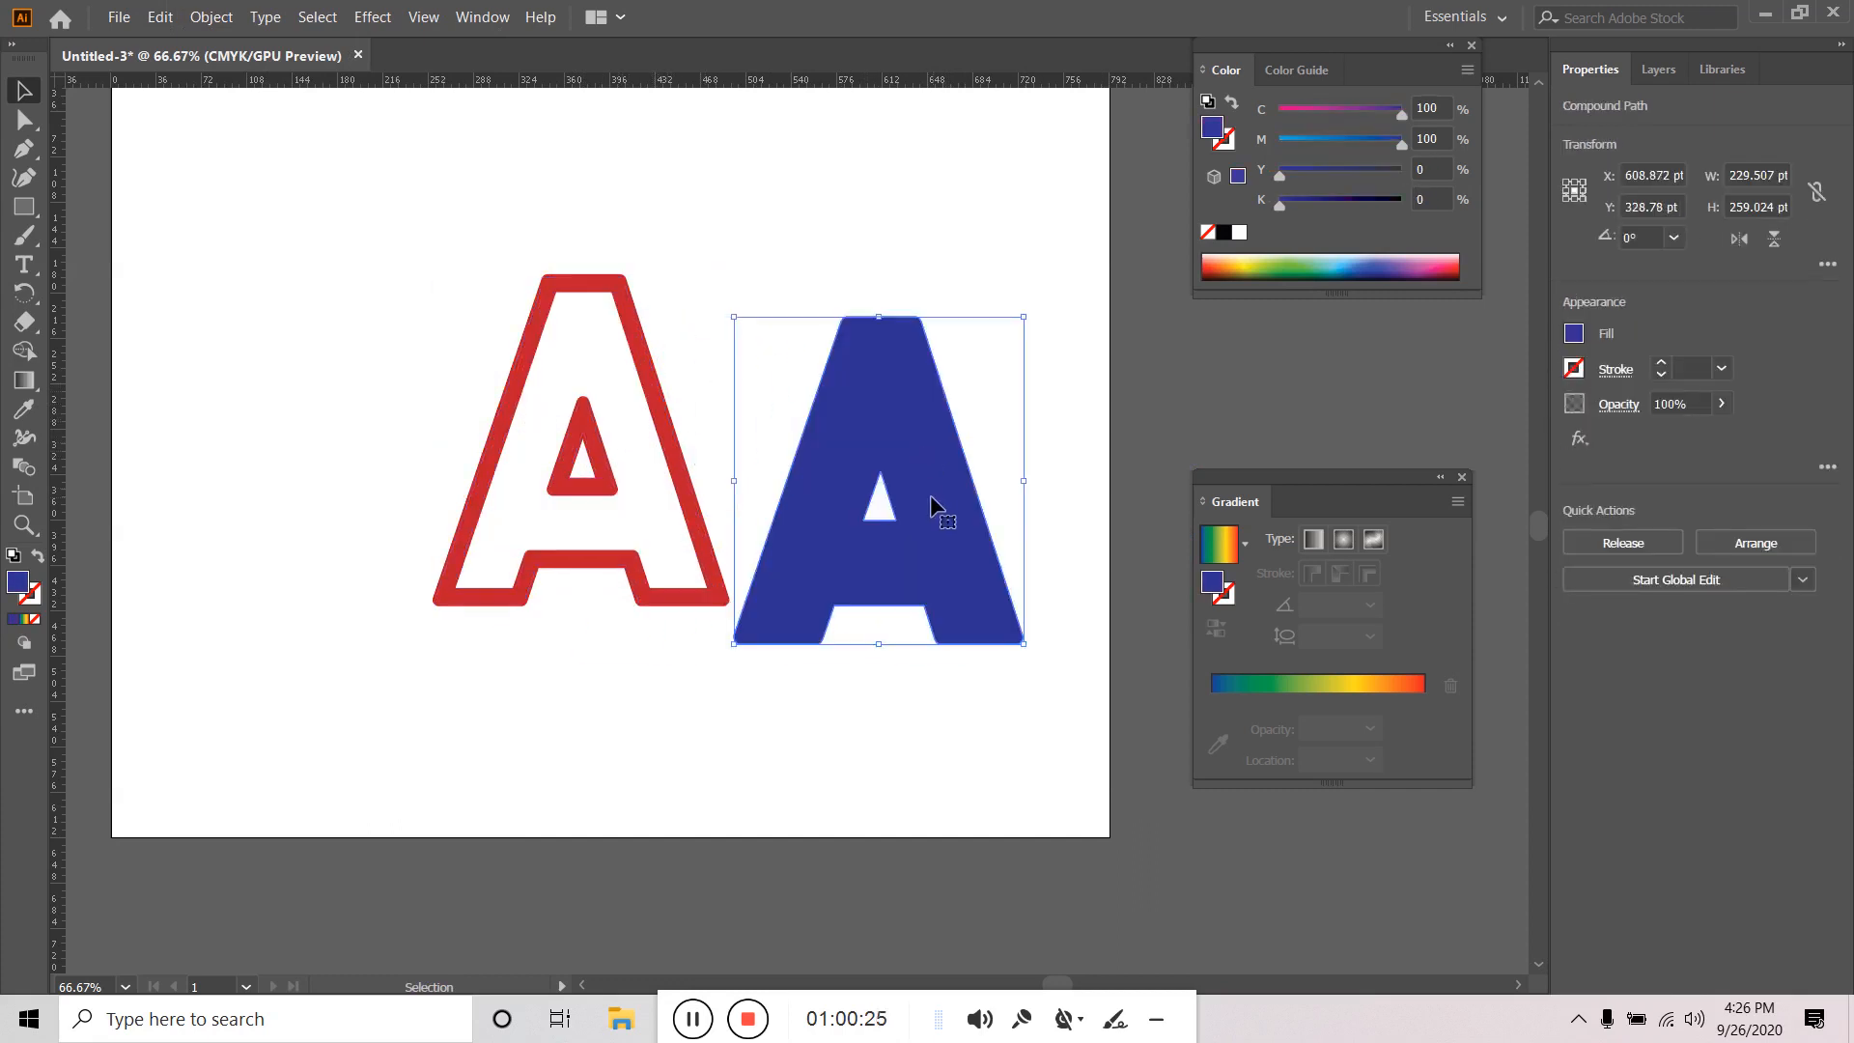
Try moving the thick red outline up off the letter A to about X 548 pt, Y 199 pt.
{"action": "left_click", "coordinate": [671, 436]}
{"action": "double_click", "coordinate": [666, 437]}
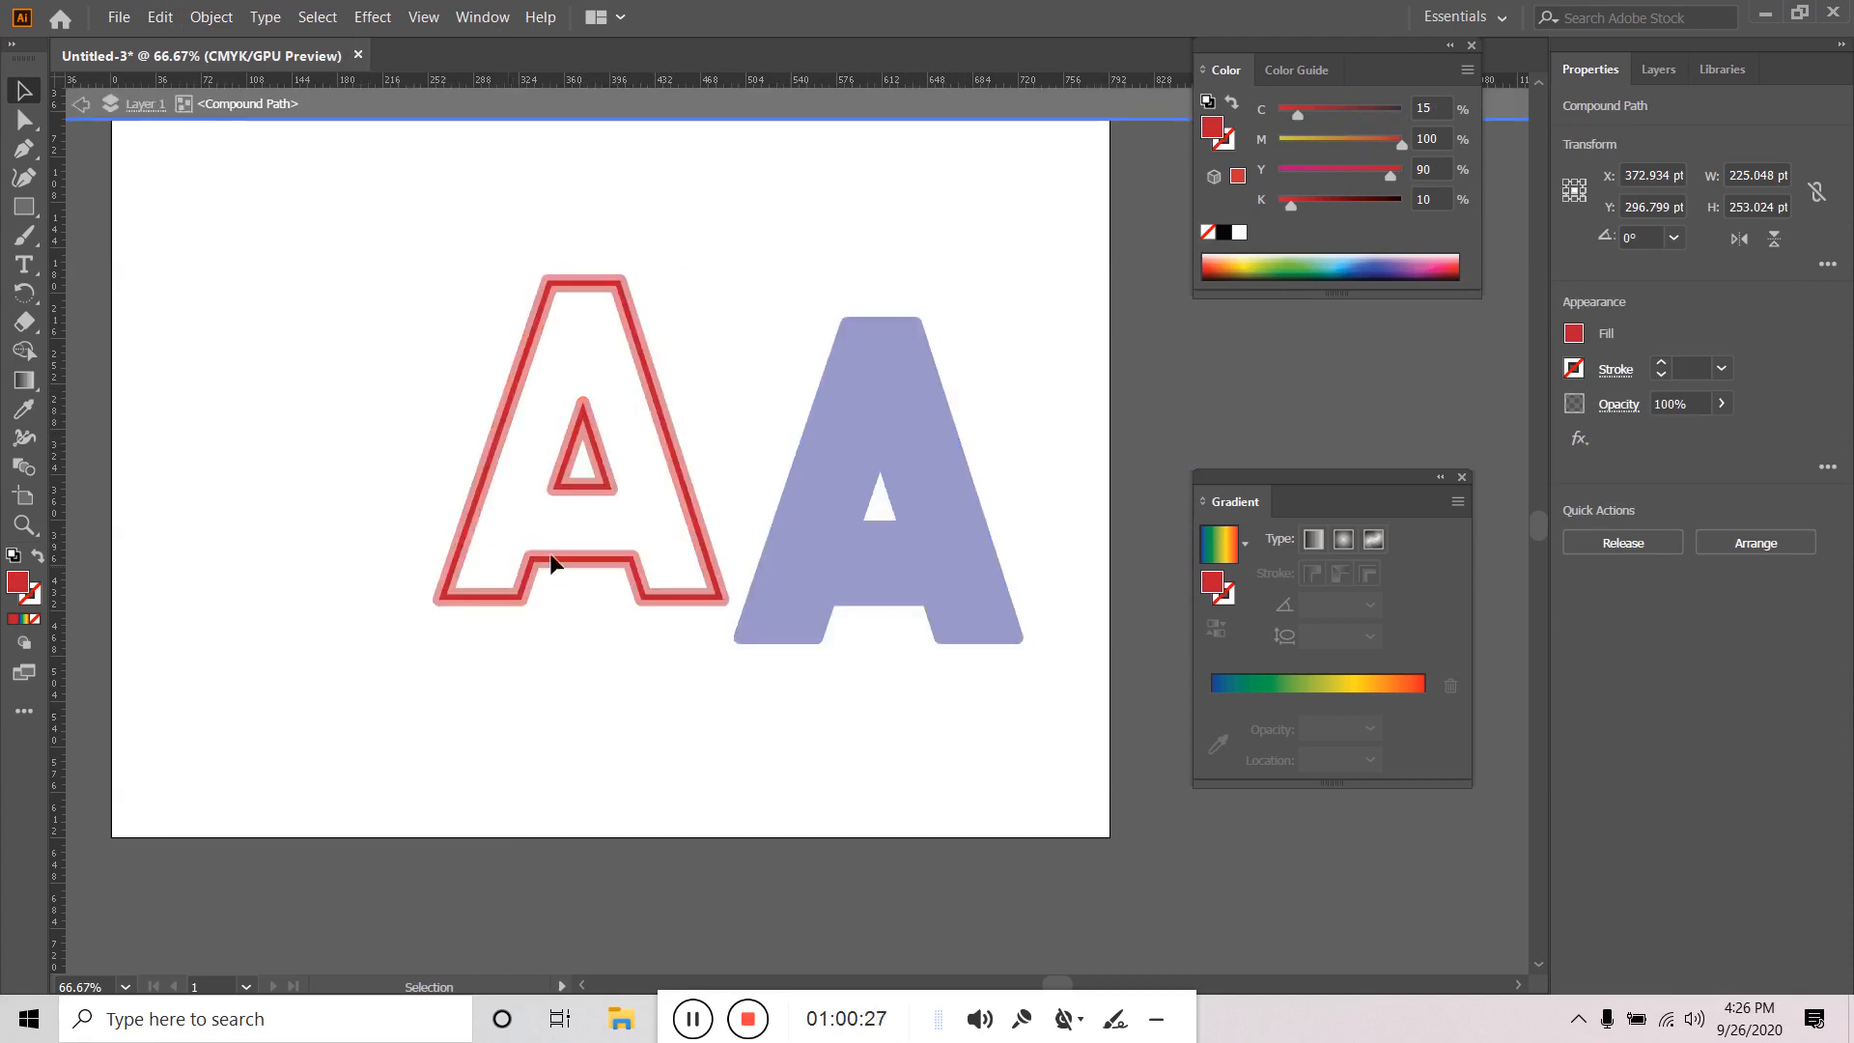
{"action": "double_click", "coordinate": [750, 332]}
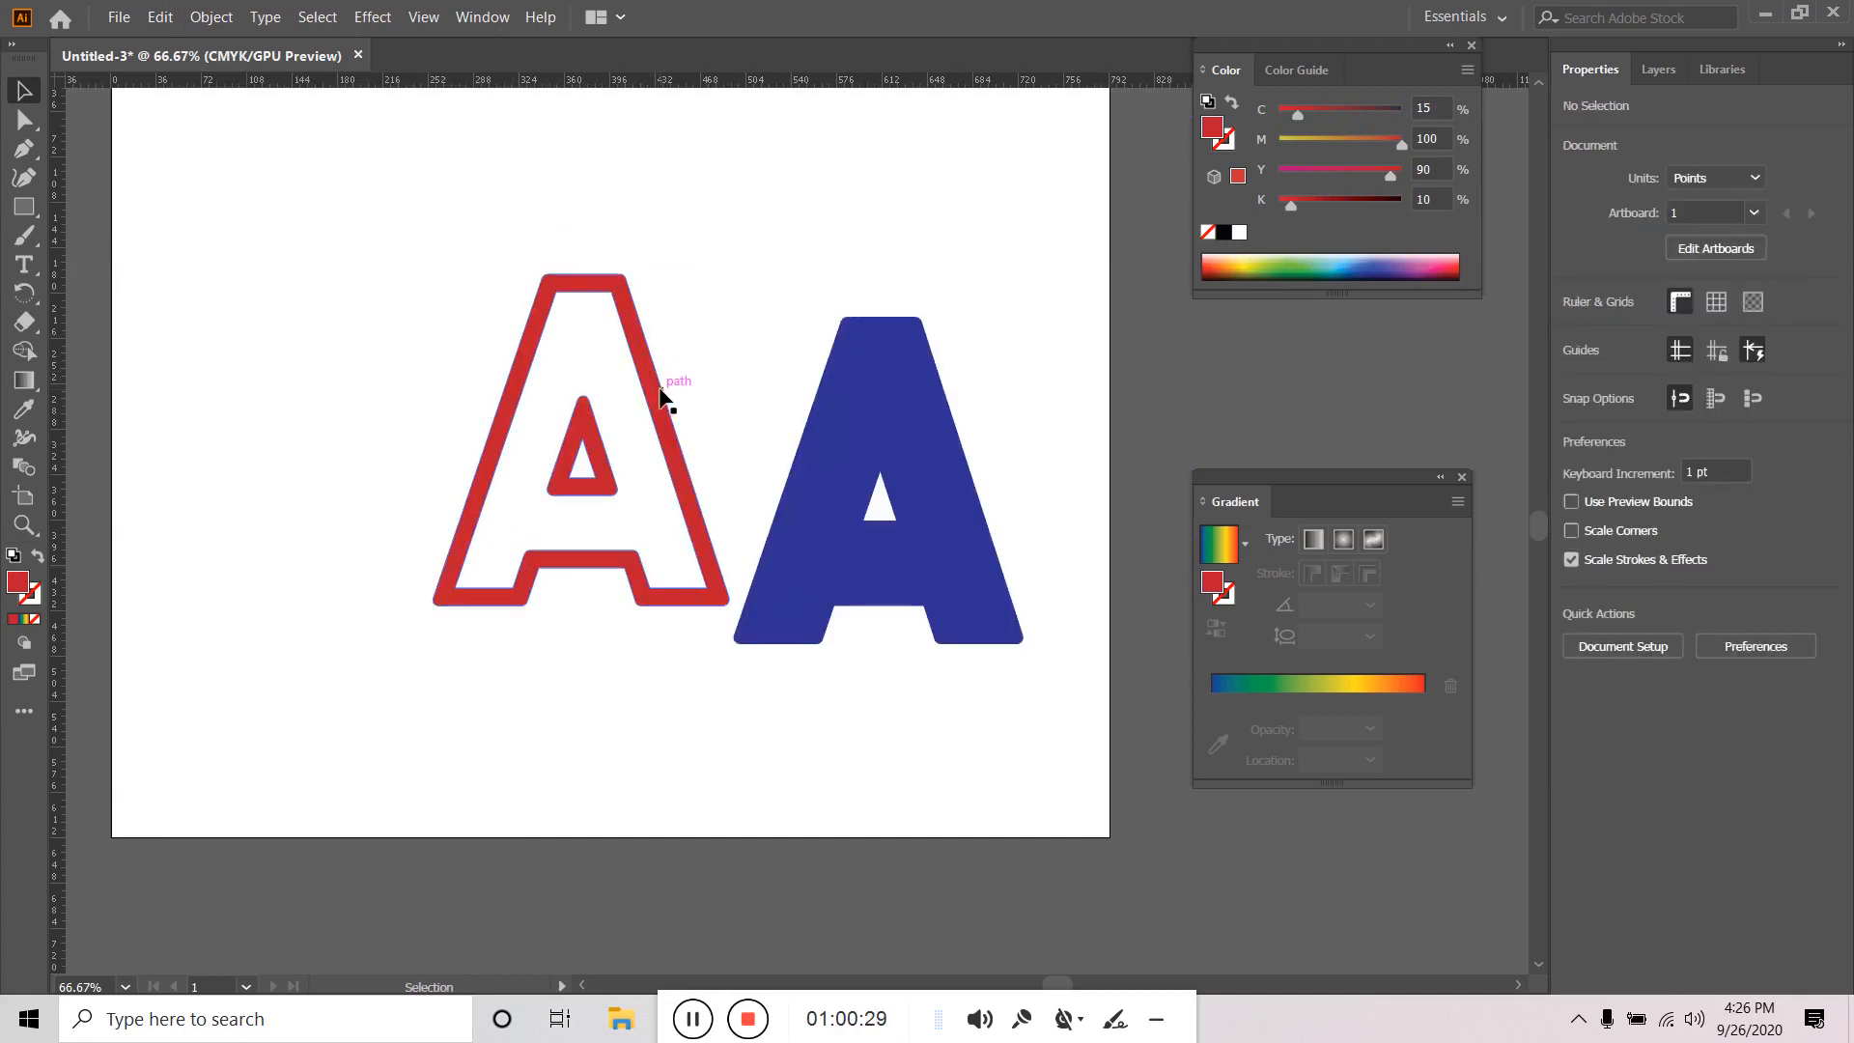
{"action": "left_click_drag", "start_coordinate": [662, 393], "coordinate": [889, 262]}
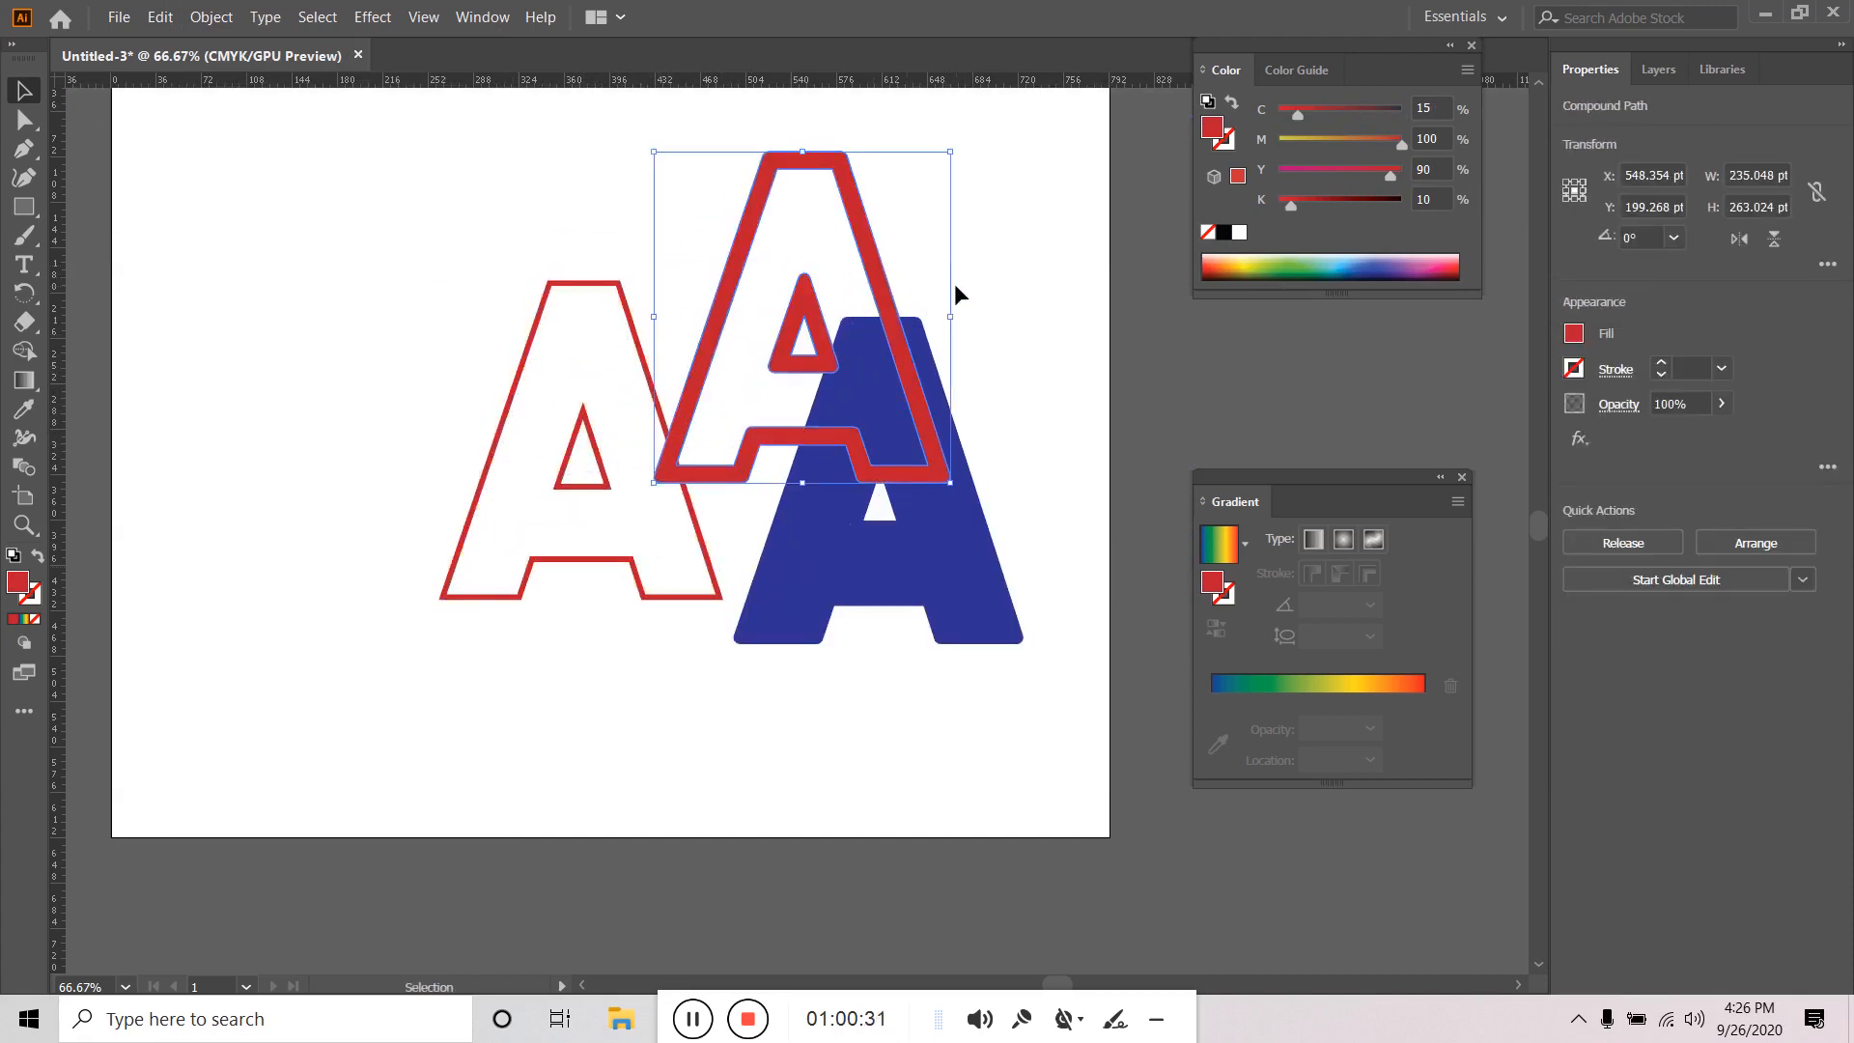
Undo the moves of the red outline and blue letter, then delete the smaller original blue shape at the artboard's edge.
{"action": "key", "text": "ctrl+z"}
{"action": "key", "text": "ctrl+z"}
{"action": "key", "text": "ctrl+z"}
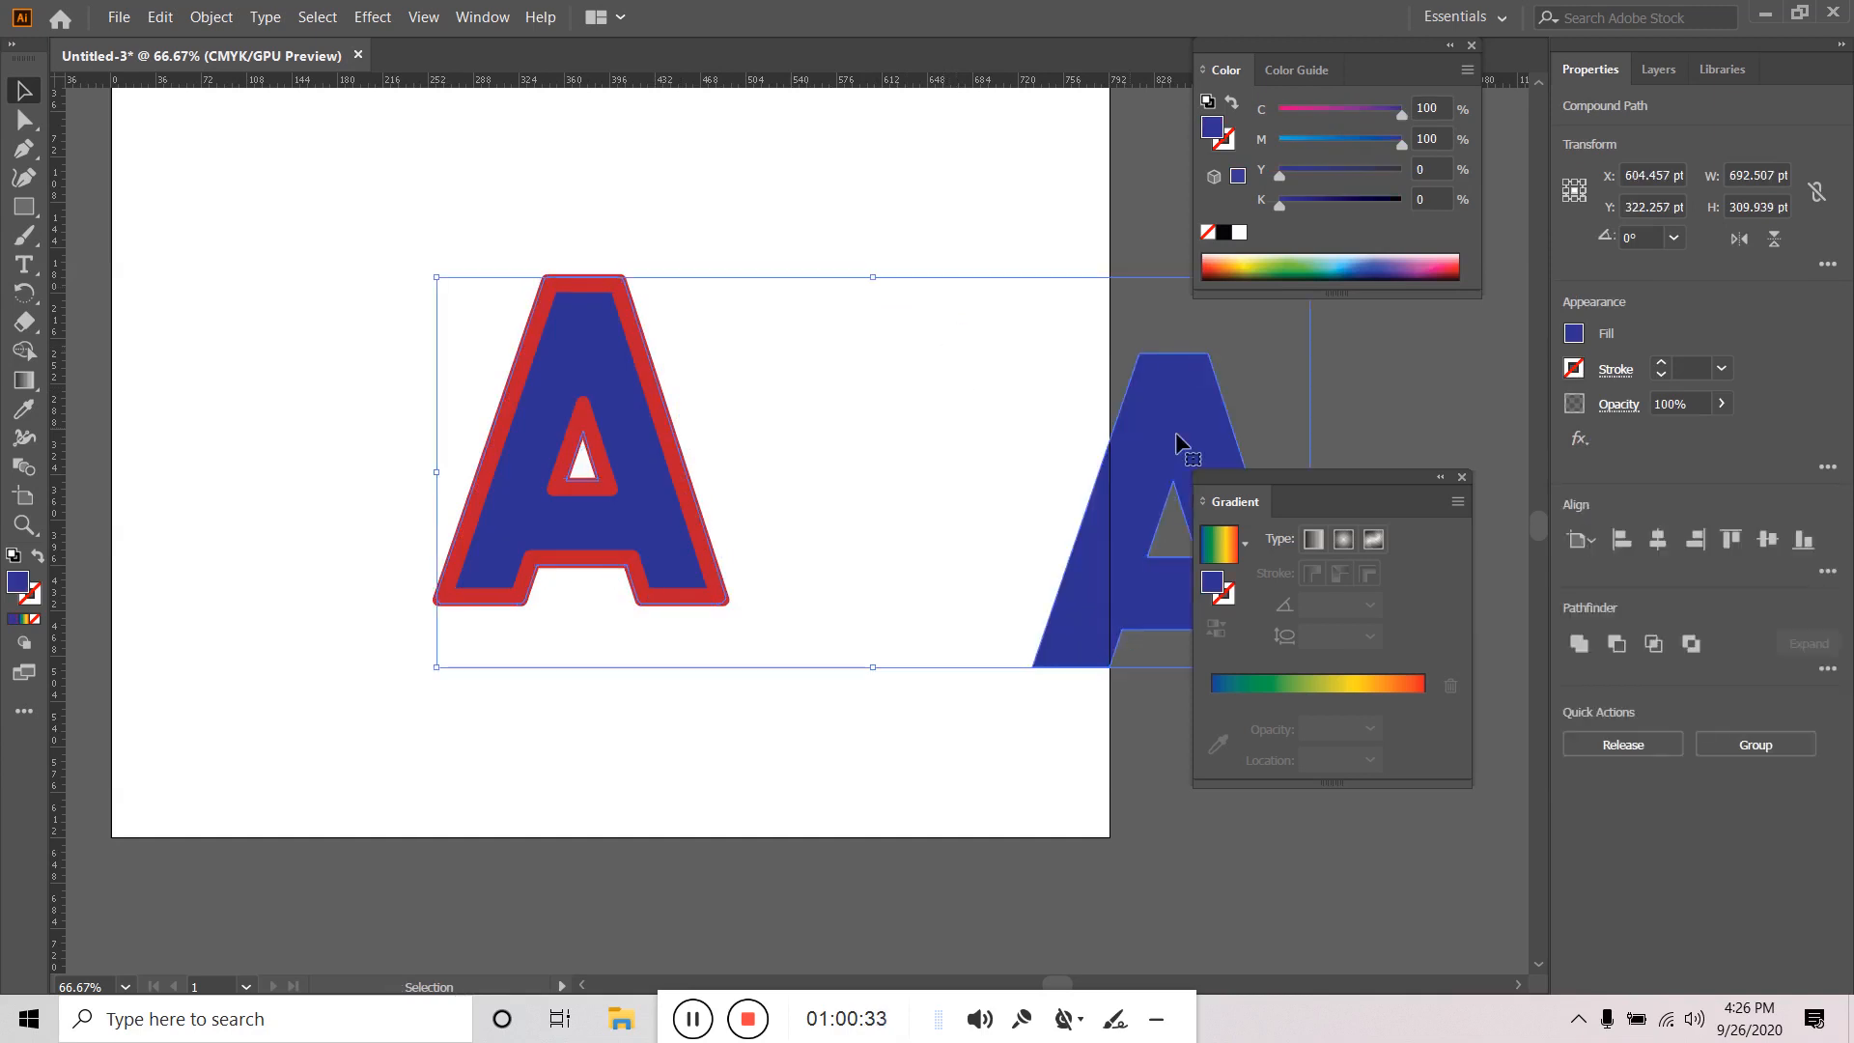
{"action": "left_click", "coordinate": [983, 332]}
{"action": "left_click", "coordinate": [1150, 425]}
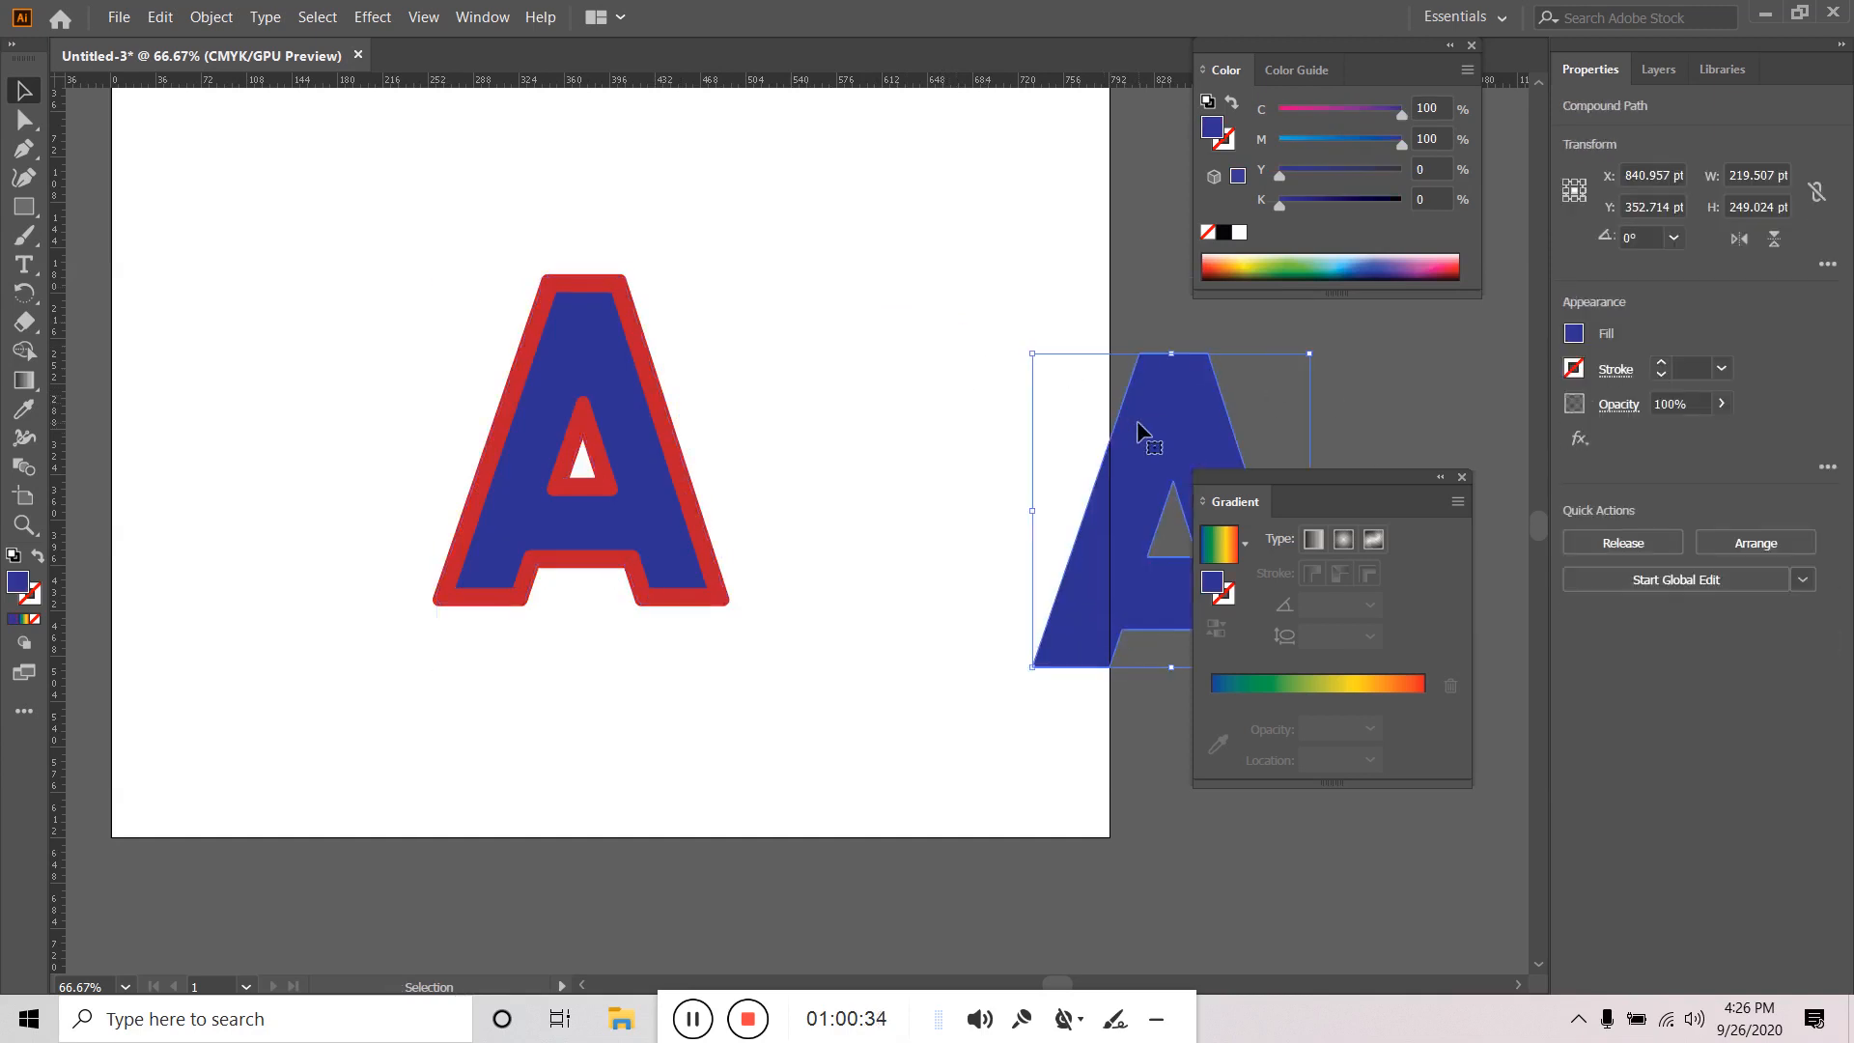
{"action": "key", "text": "Delete"}
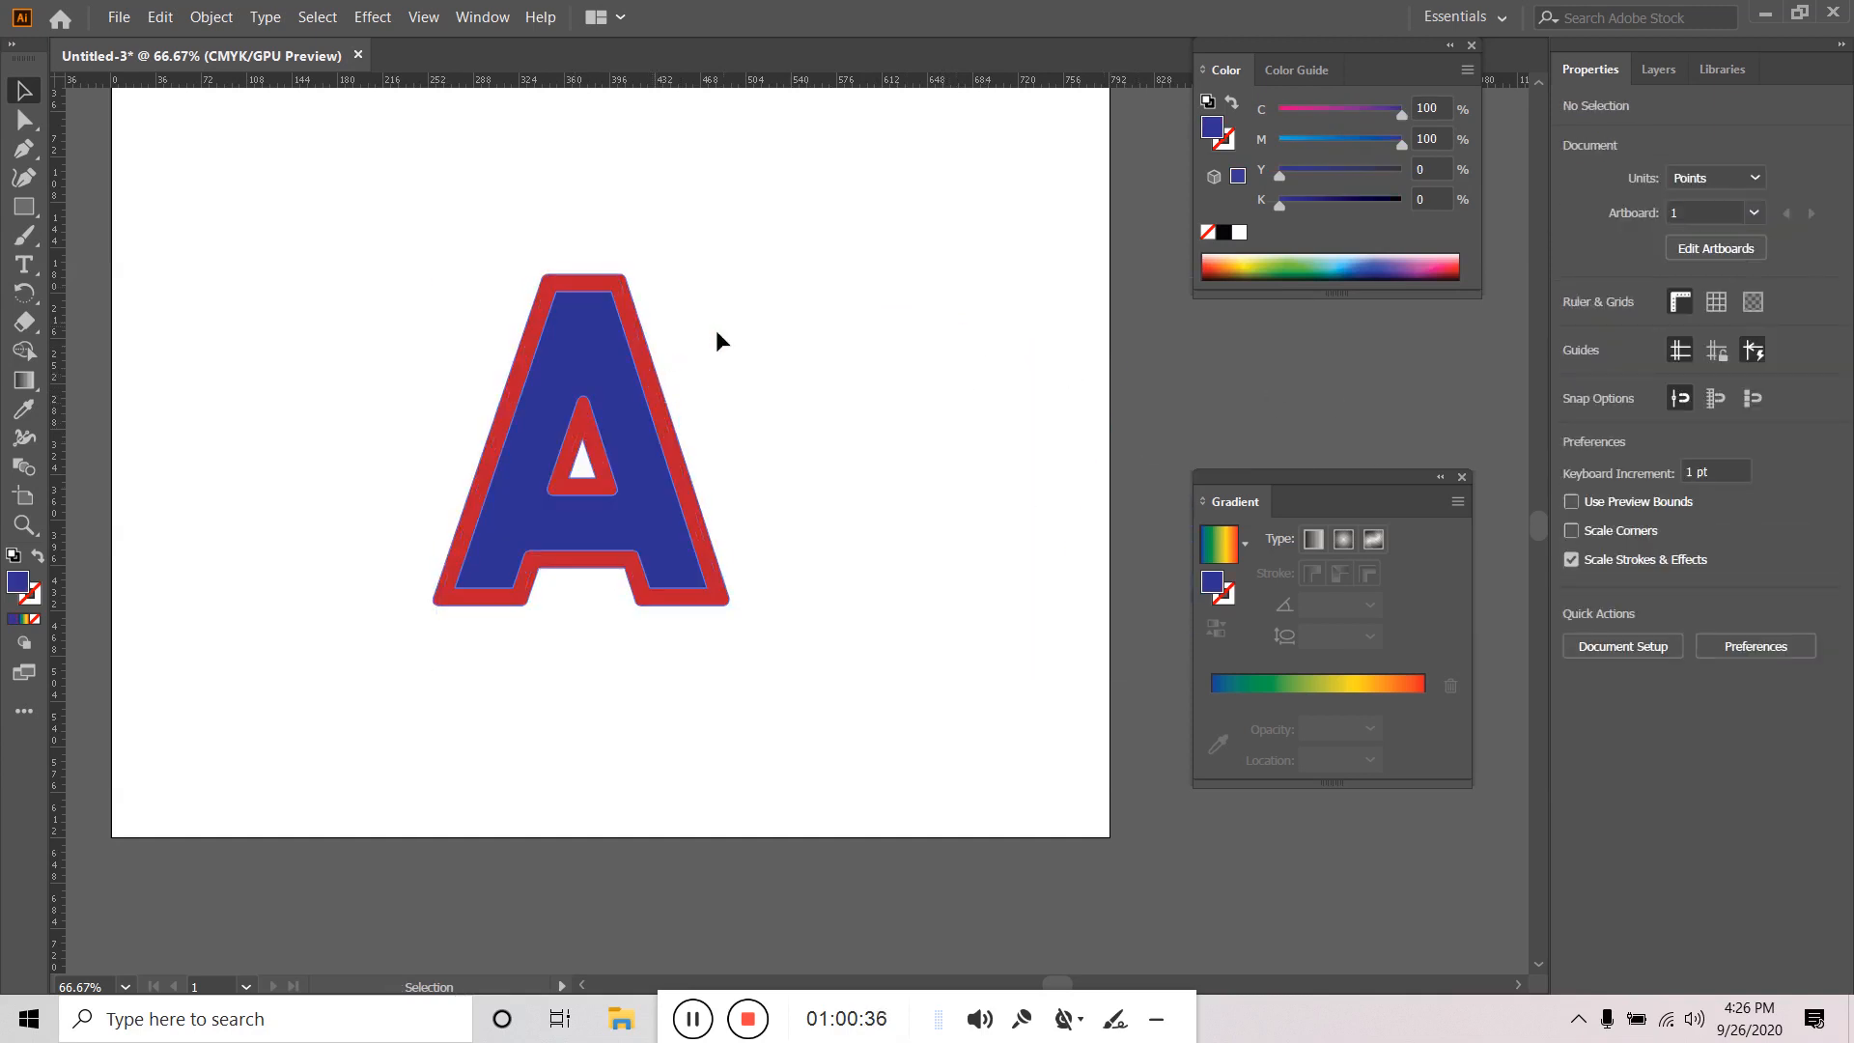
Expand Layer 1 and go through the compound paths that make up the letter A.
{"action": "left_click", "coordinate": [1670, 66]}
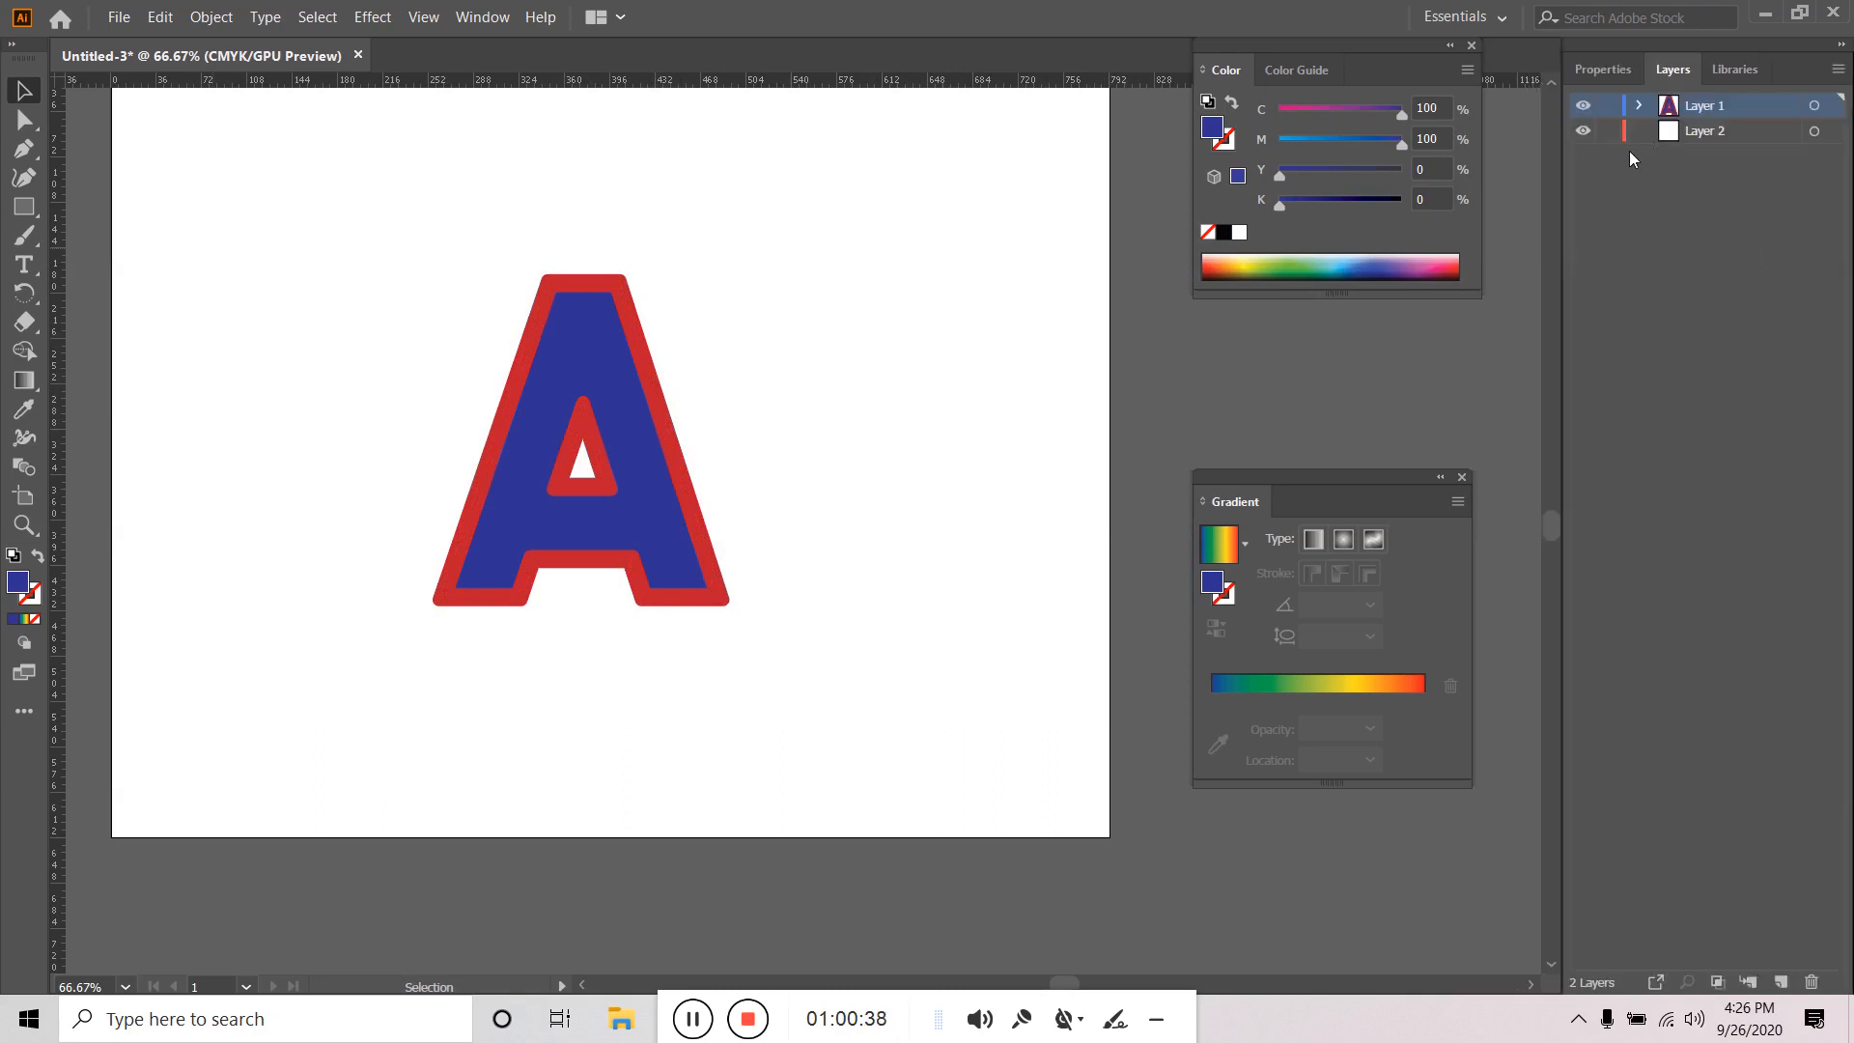
{"action": "left_click", "coordinate": [1639, 106]}
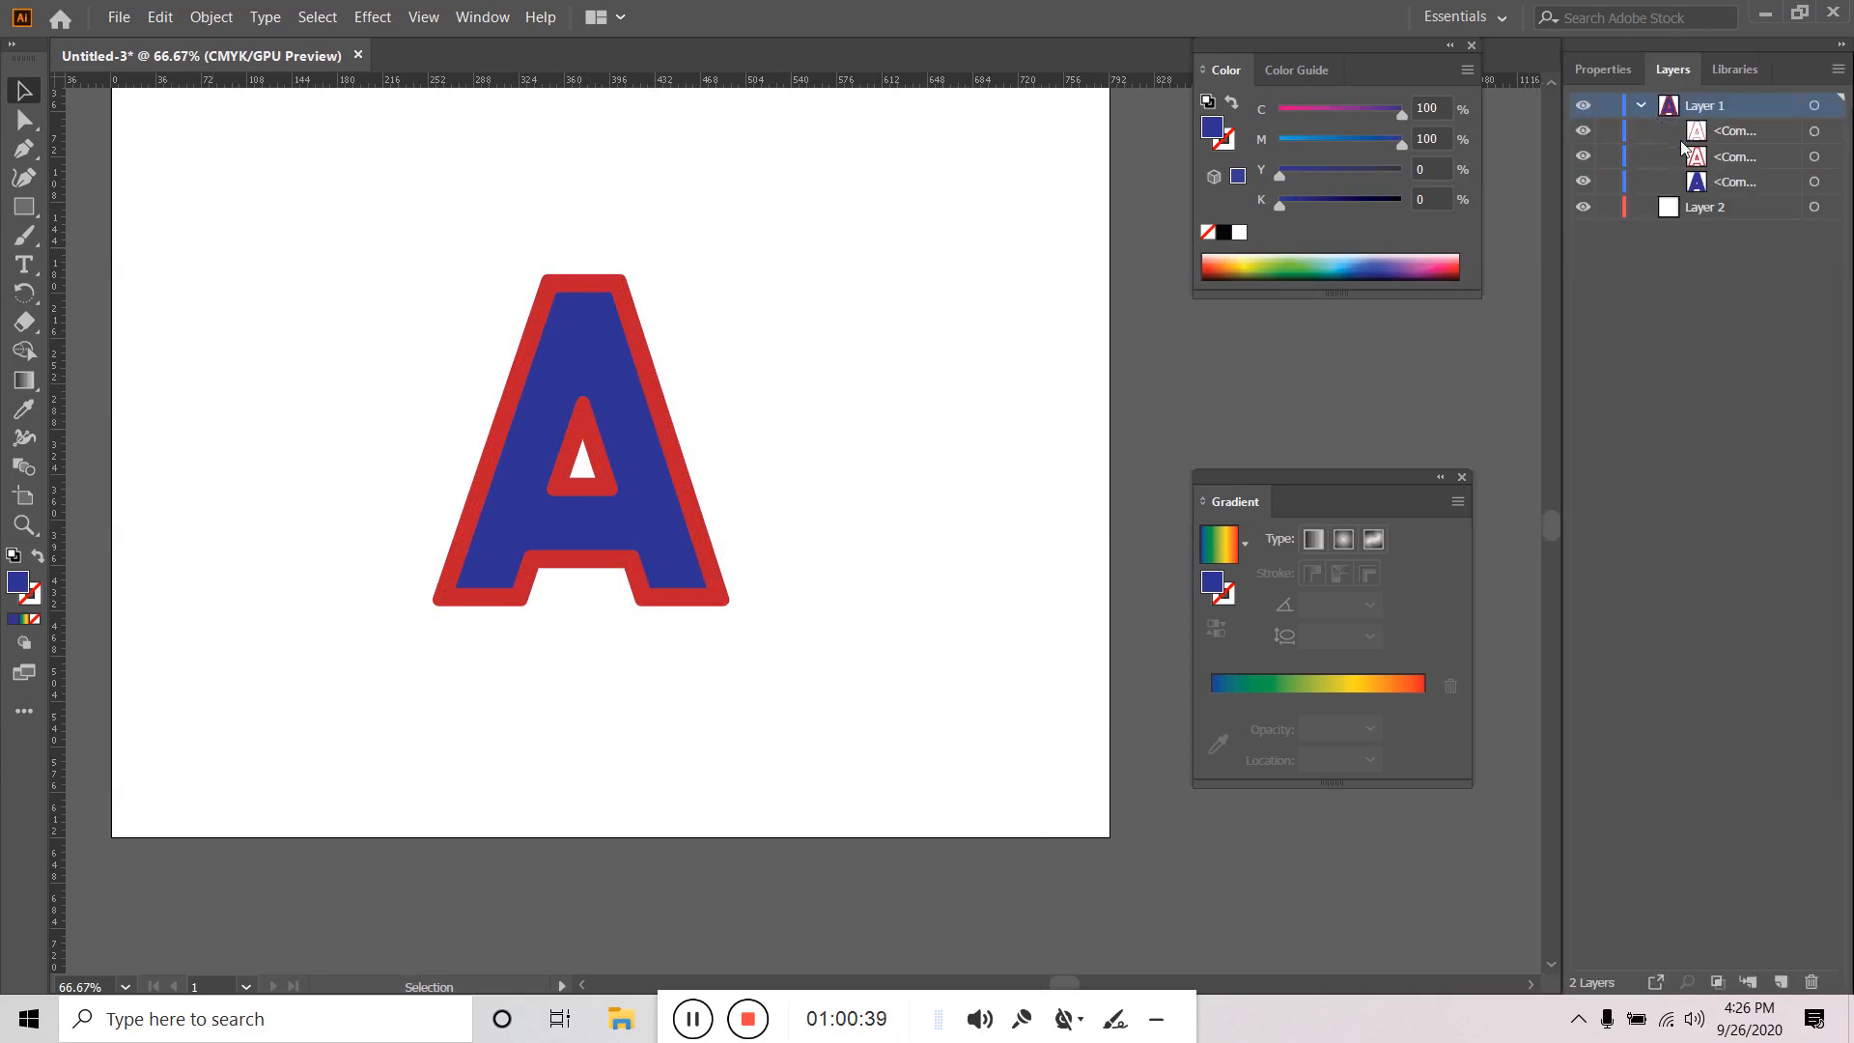
{"action": "left_click", "coordinate": [1755, 157]}
{"action": "left_click", "coordinate": [1738, 133]}
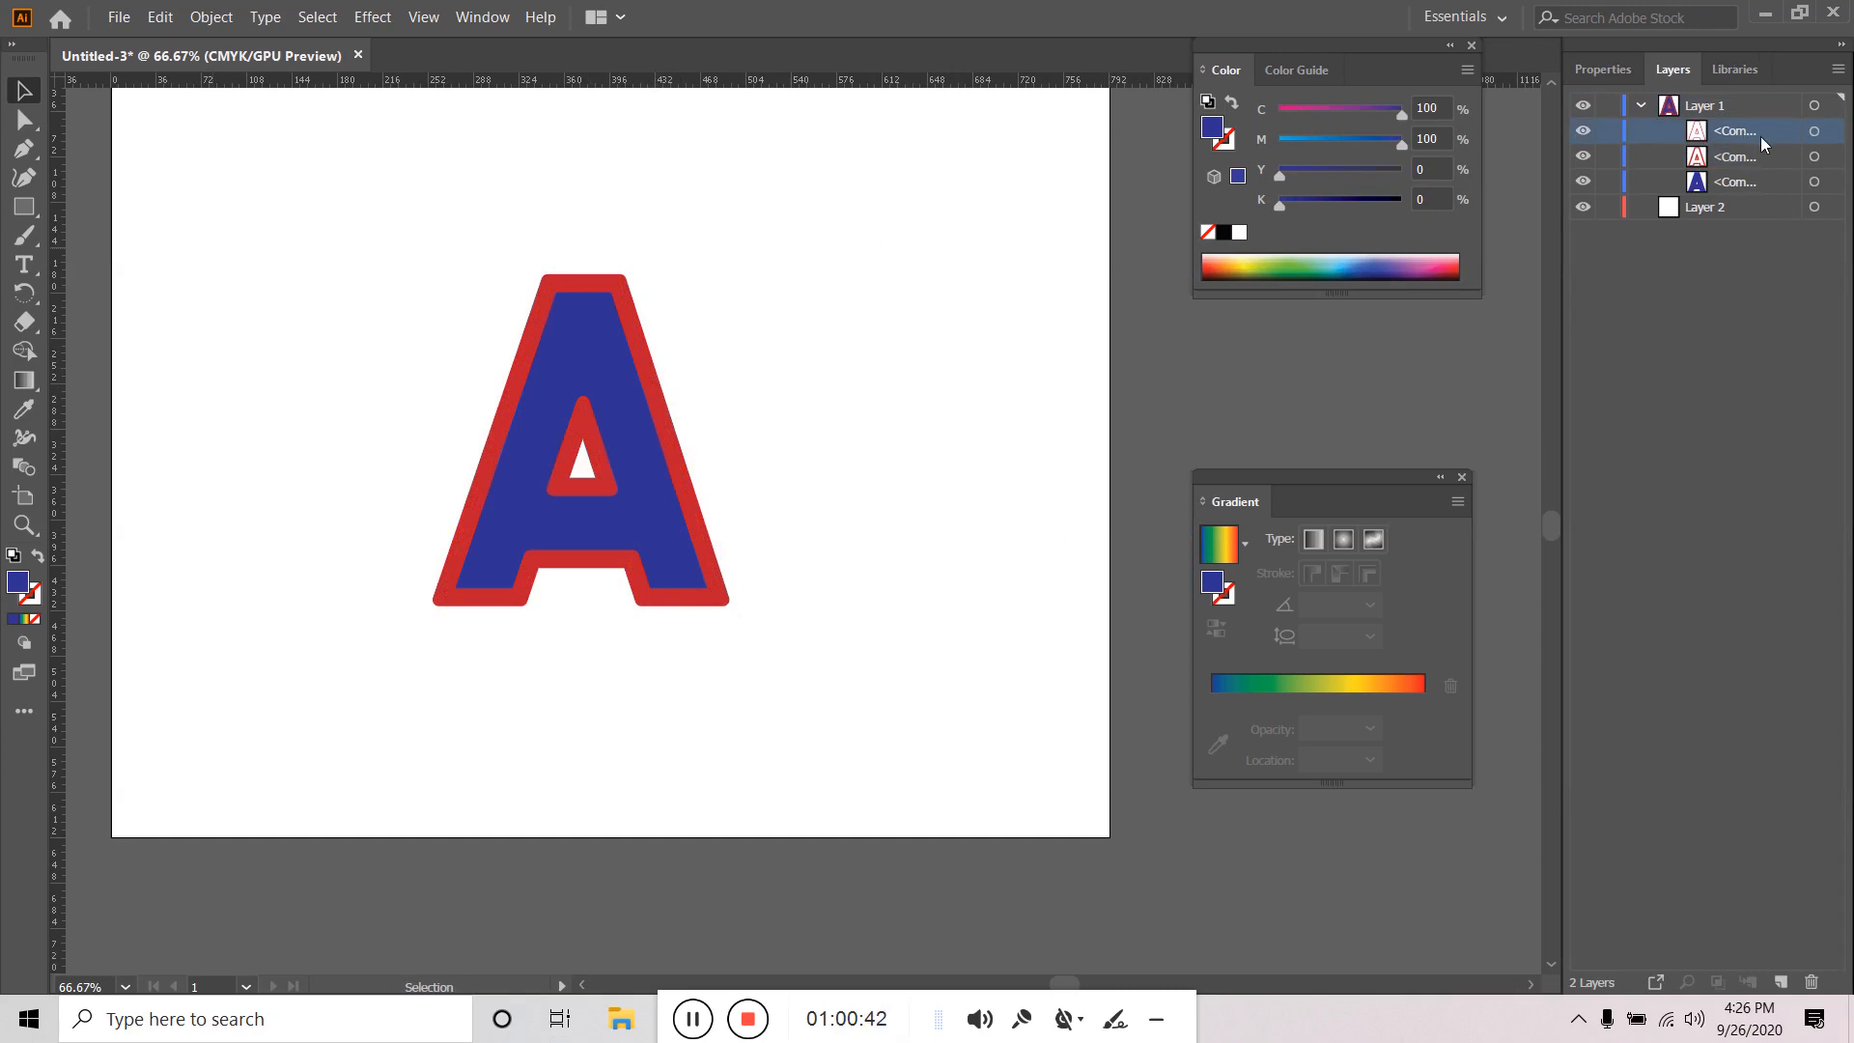
{"action": "left_click", "coordinate": [1731, 184]}
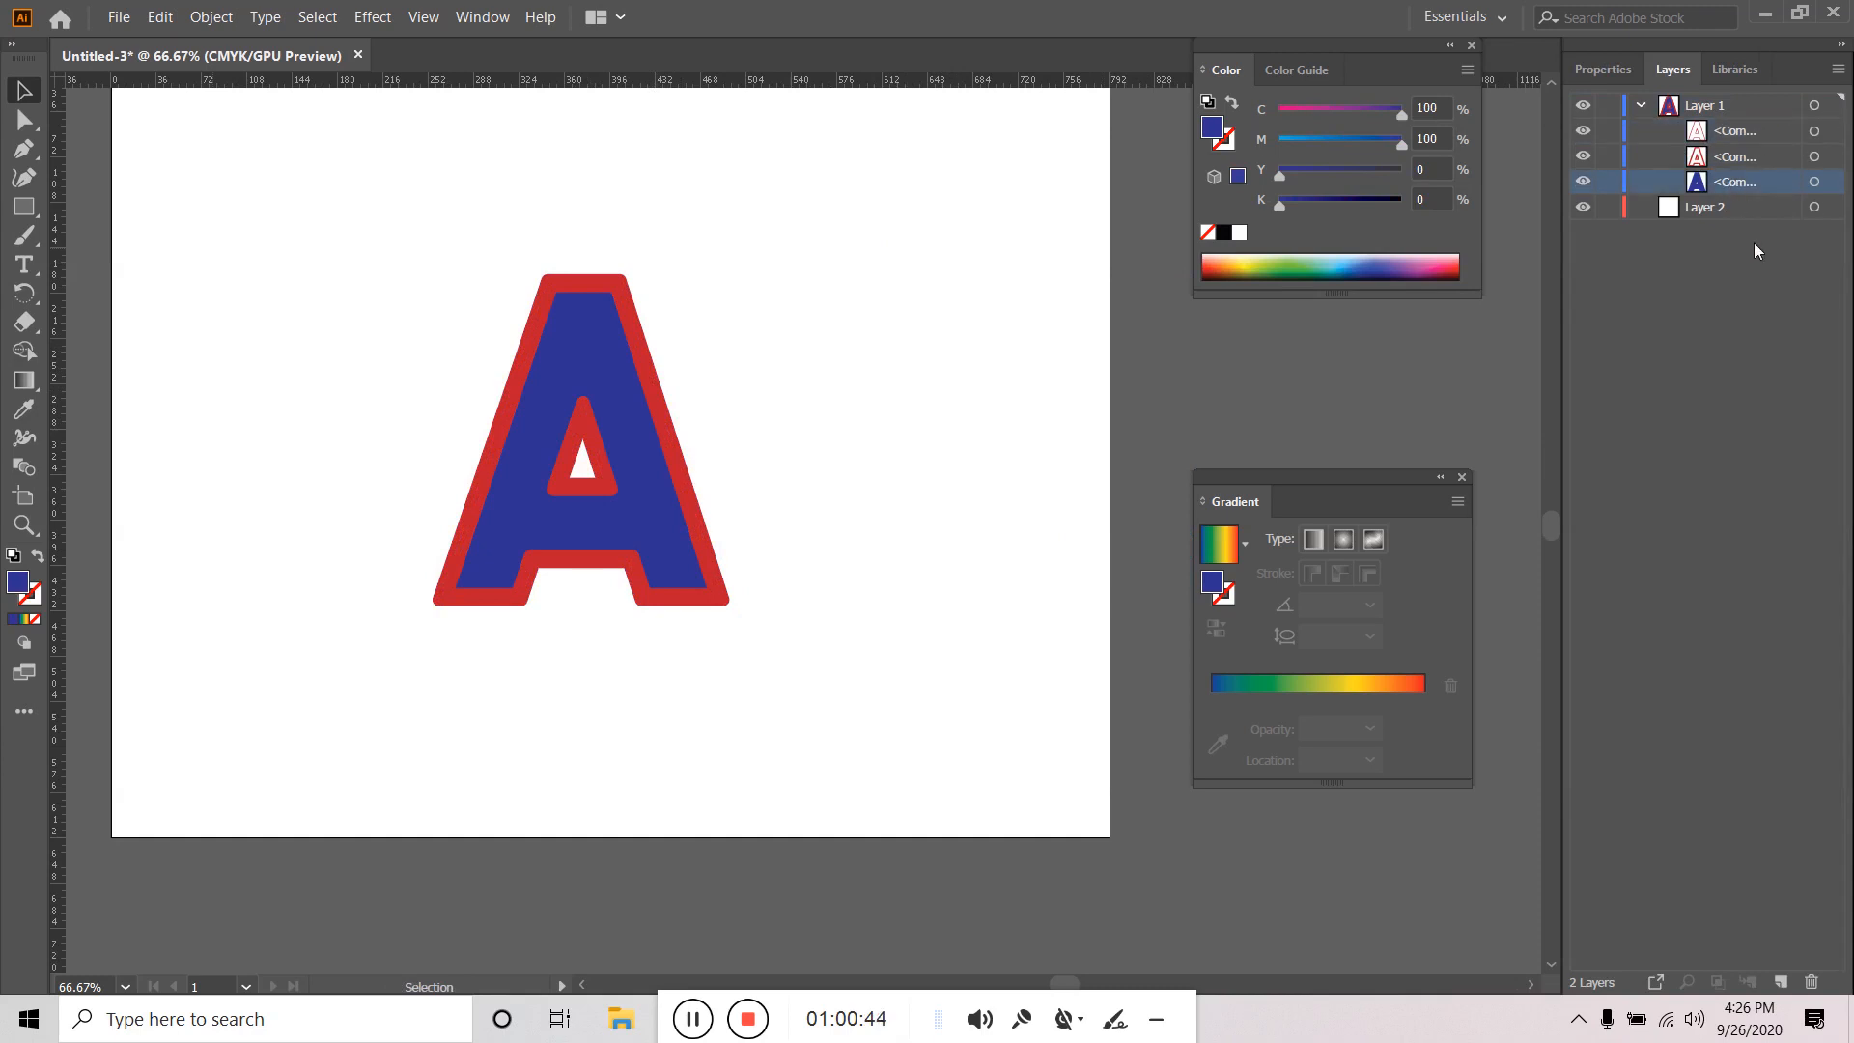
Fill the thin outline path of the A with green (C 84.71, M 15.69, Y 100, K 4.31), then select the whole letter.
{"action": "left_click", "coordinate": [1833, 131]}
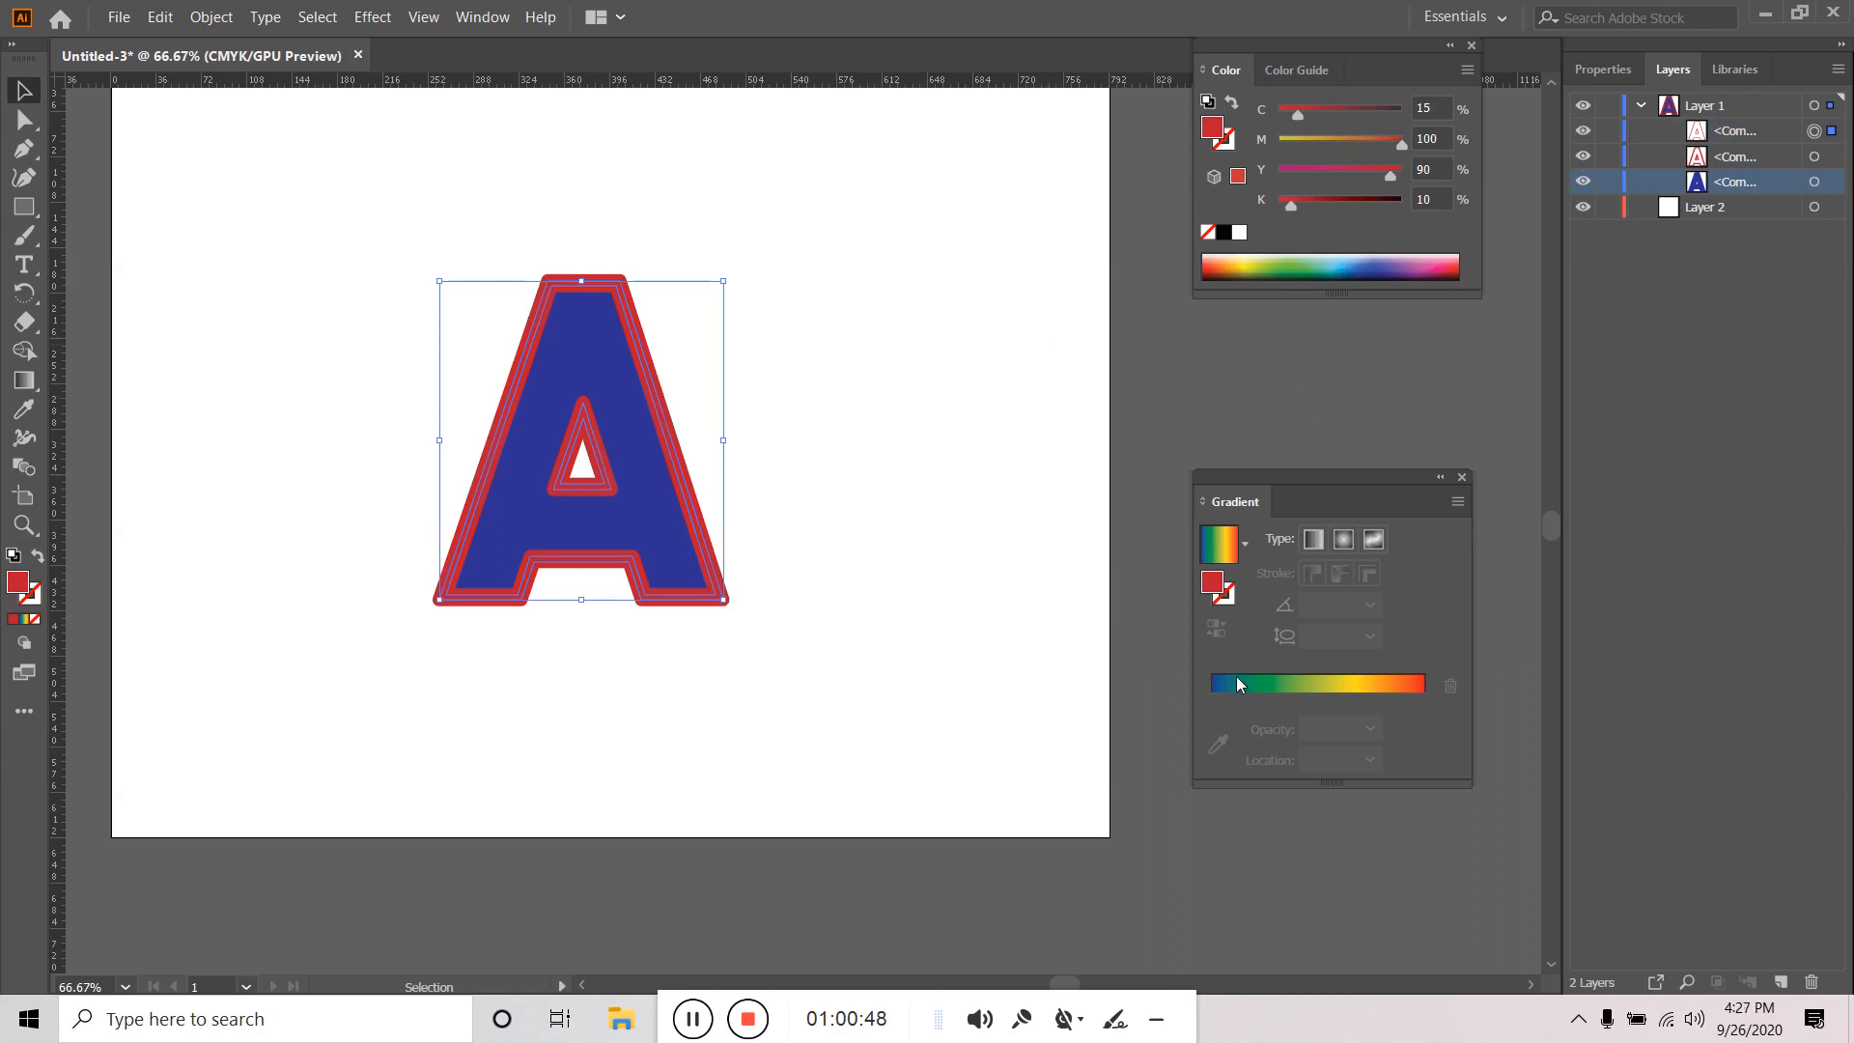
{"action": "left_click", "coordinate": [1285, 270]}
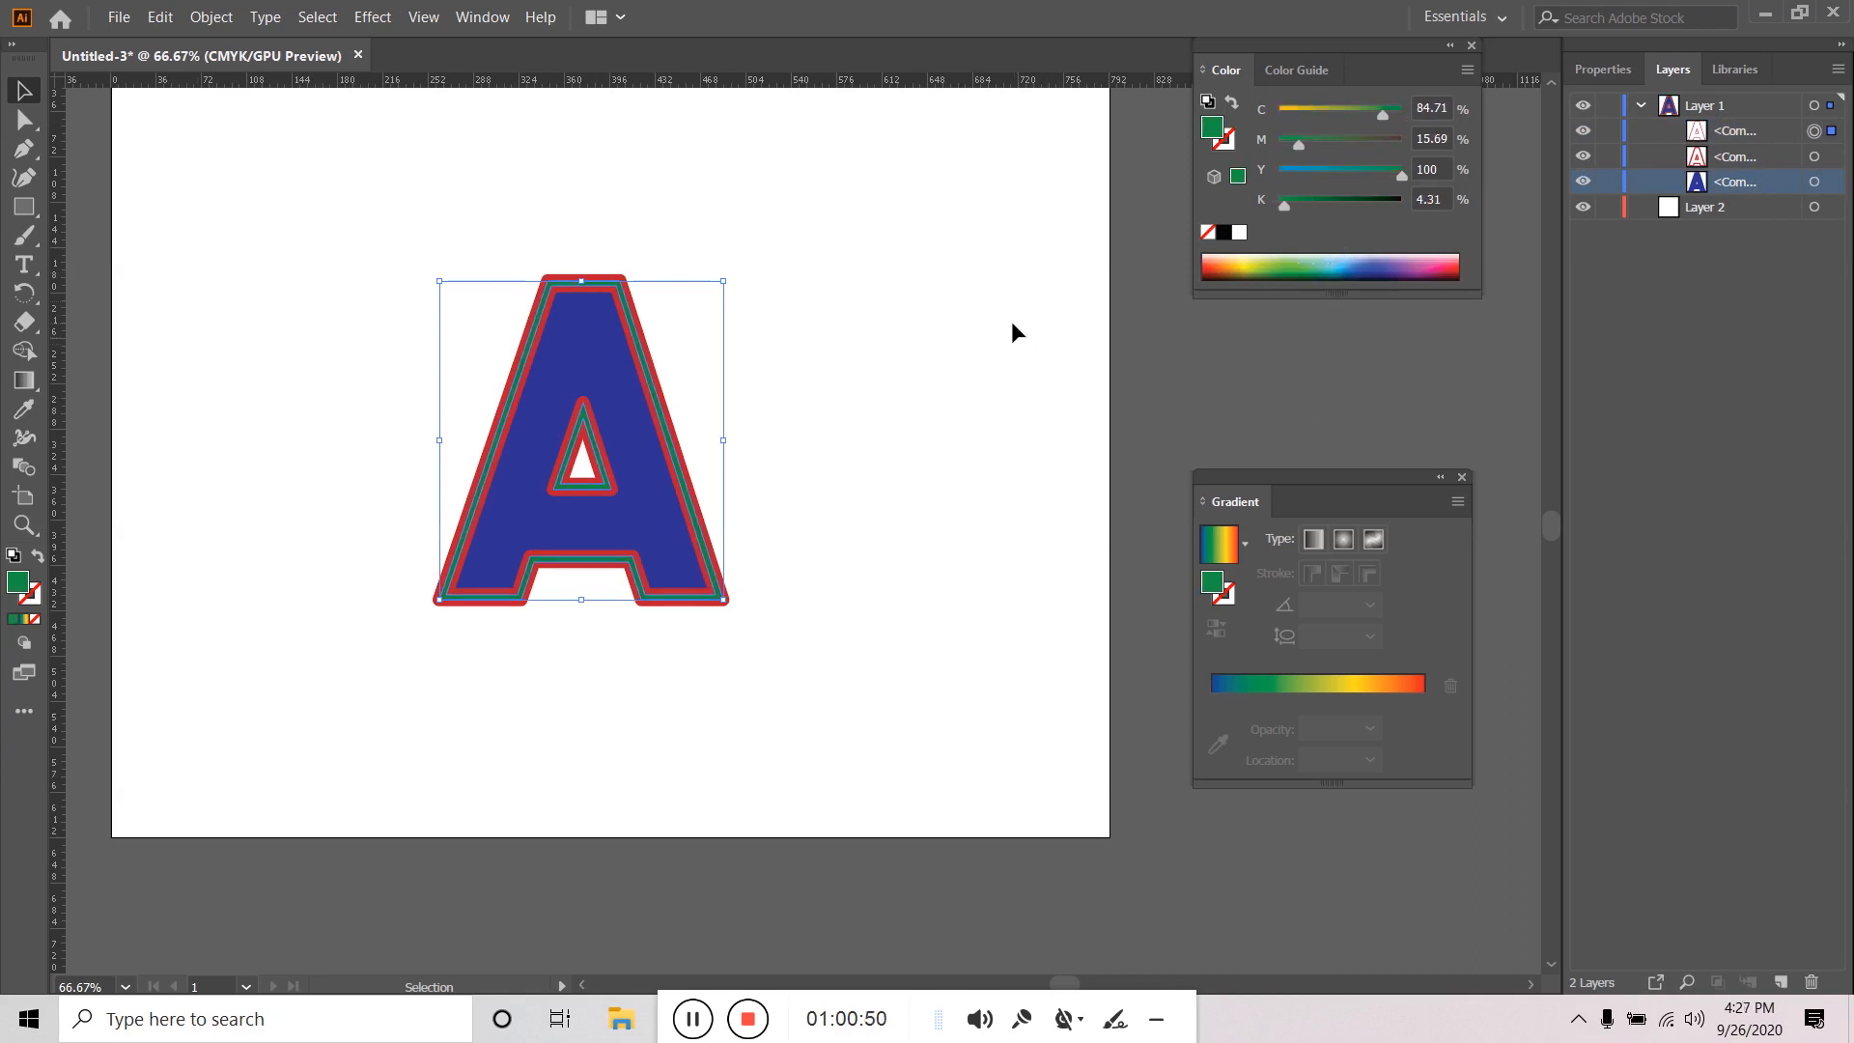
{"action": "left_click", "coordinate": [964, 353]}
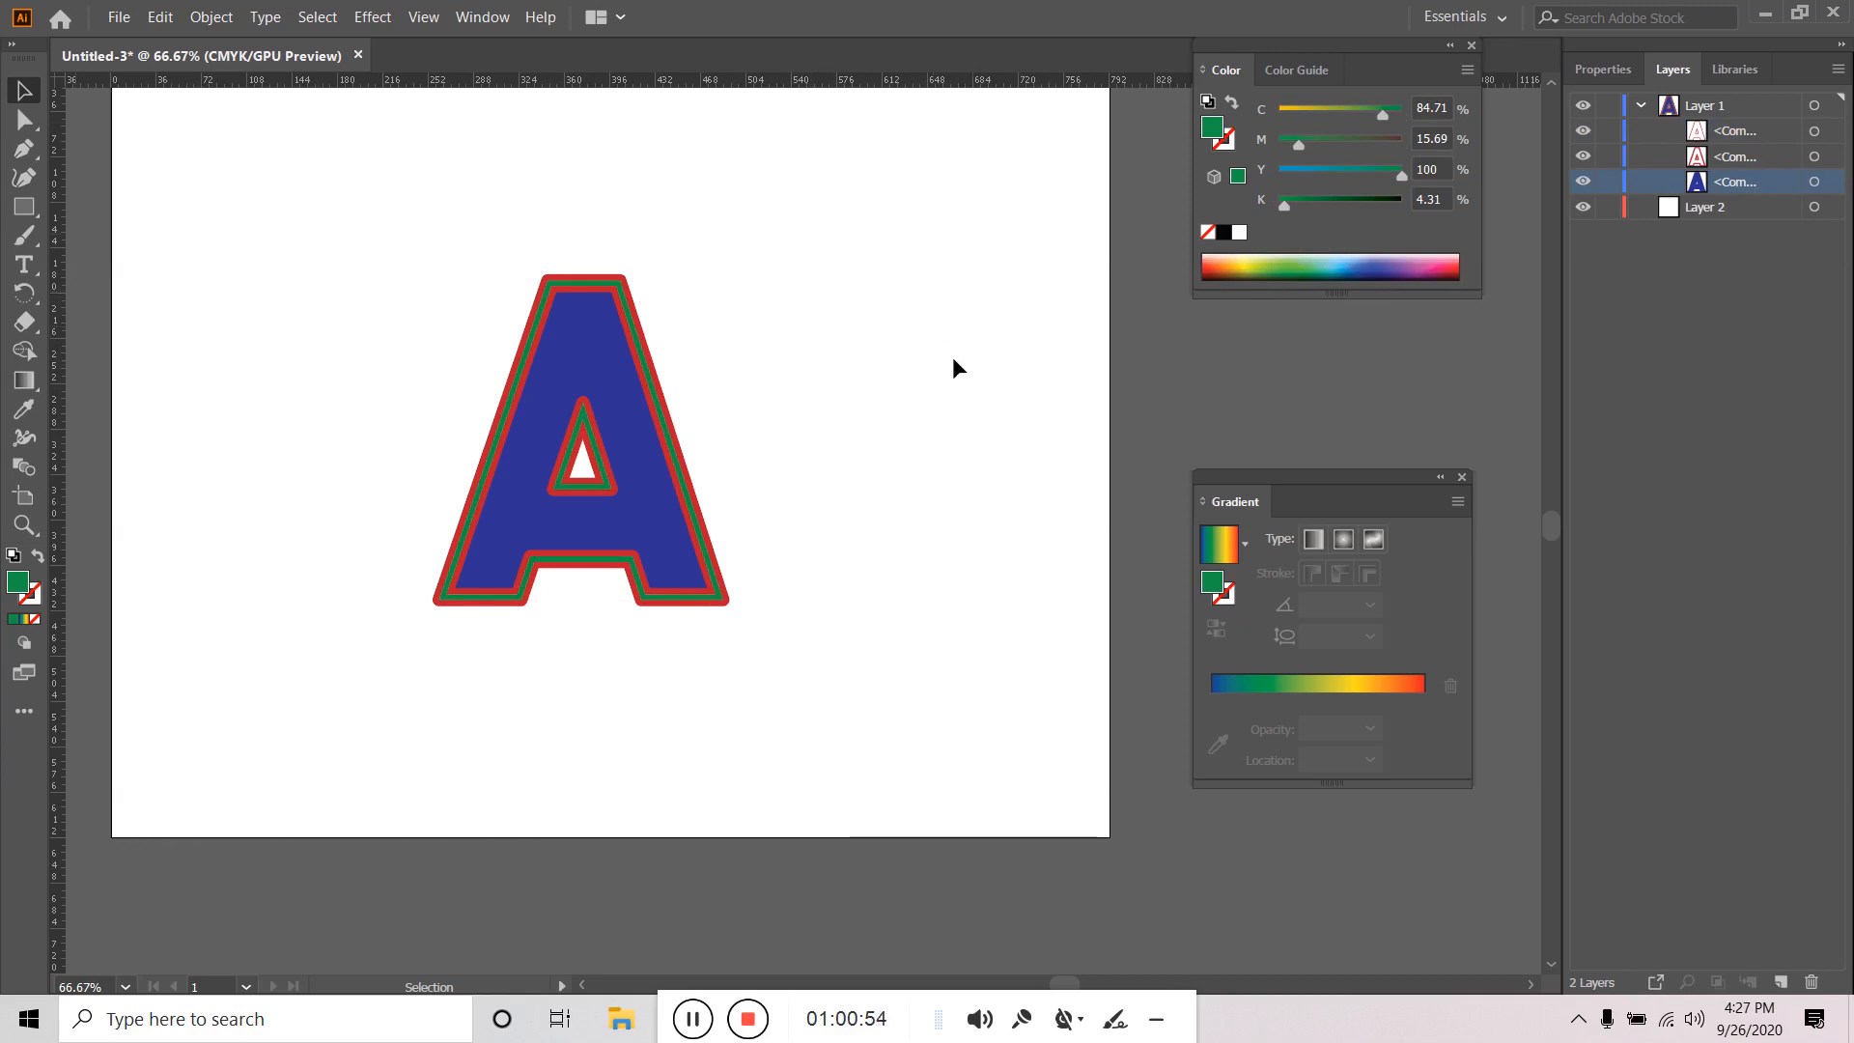
{"action": "left_click_drag", "start_coordinate": [870, 248], "coordinate": [442, 809]}
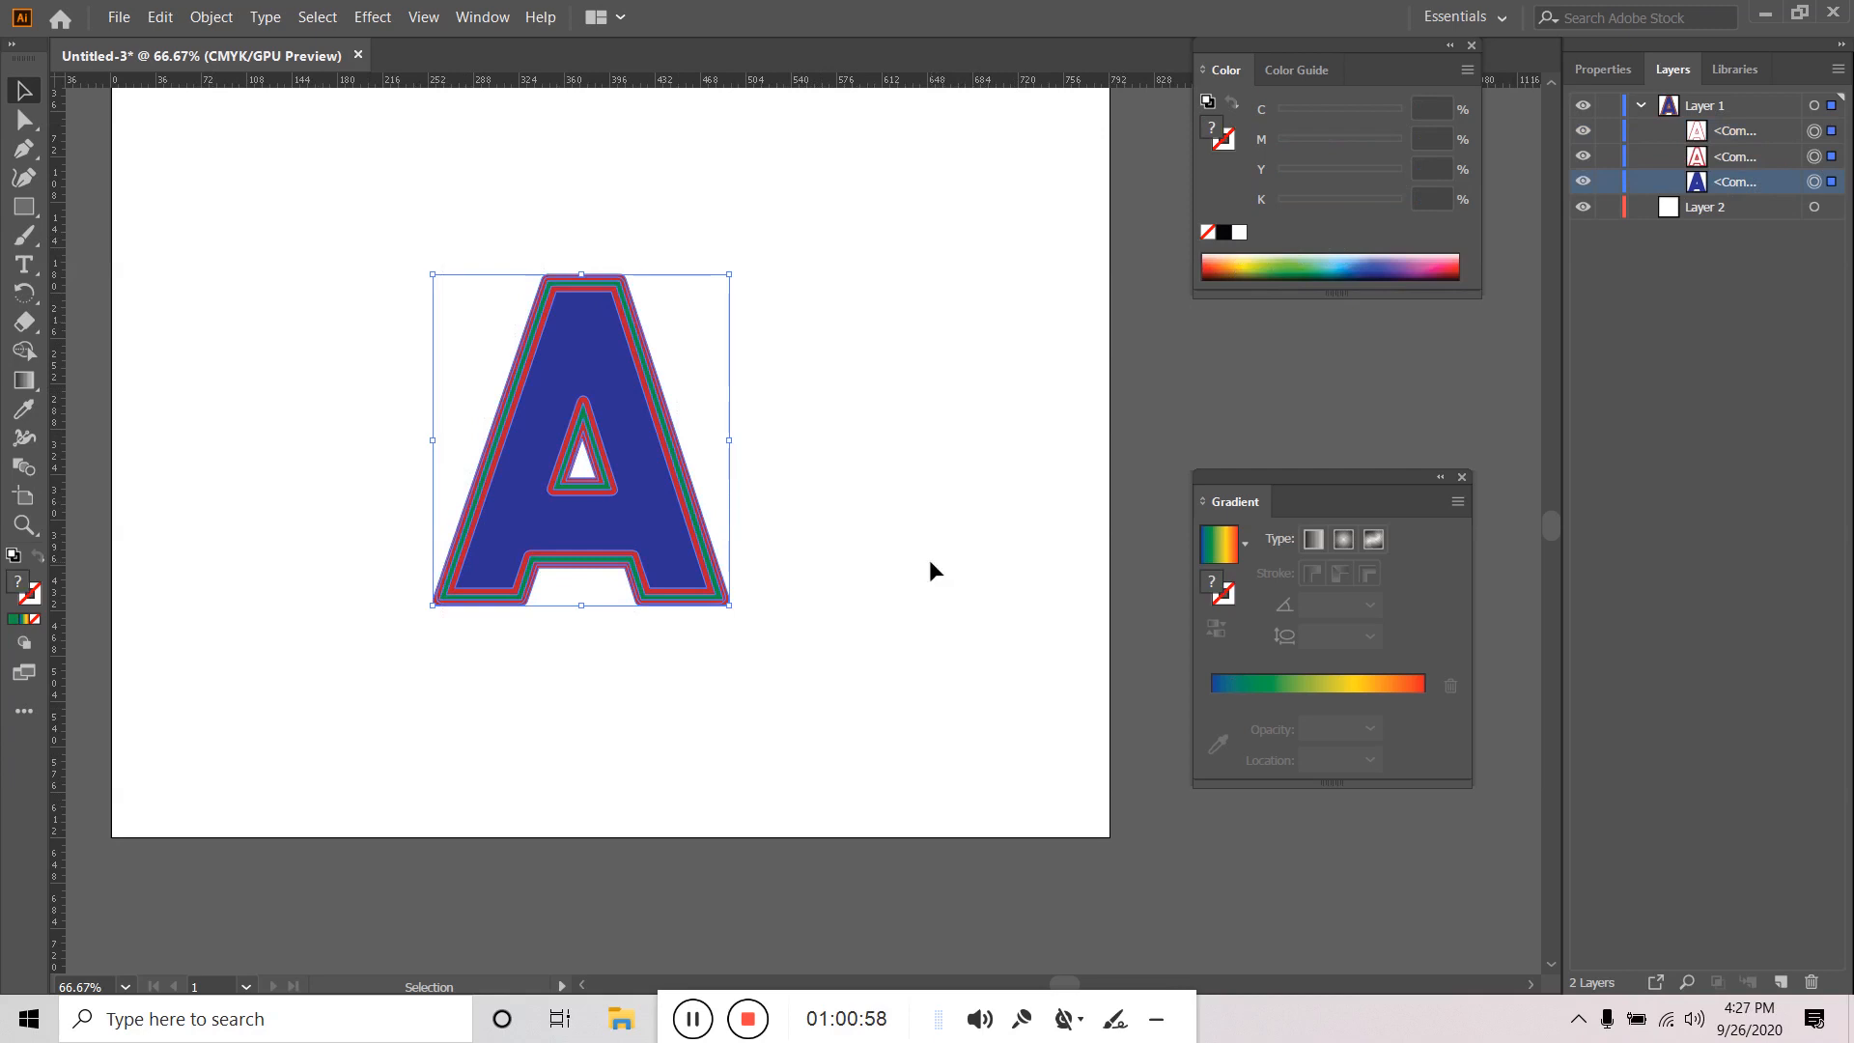
{"action": "left_click", "coordinate": [694, 1019]}
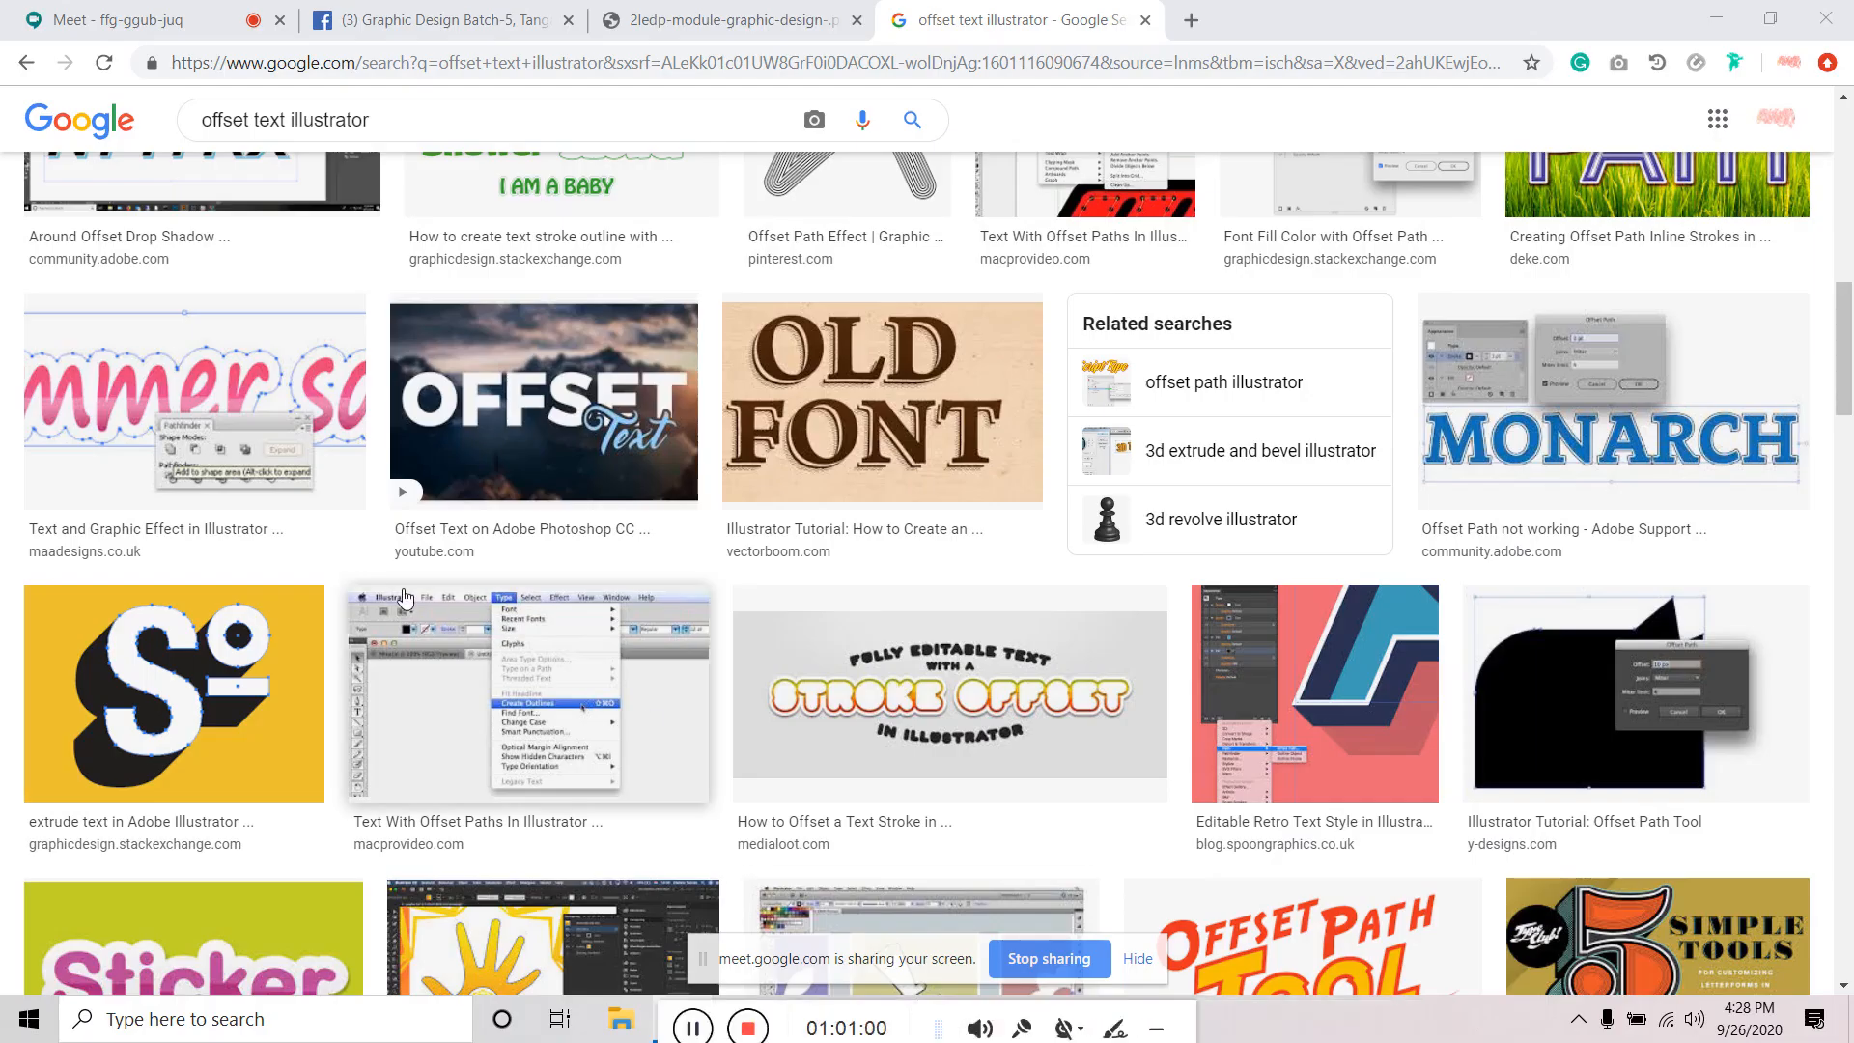
Browse the Google image results for "offset text illustrator" in the browser for examples of offset-path lettering and text effects.
{"action": "scroll", "coordinate": [398, 599], "scroll_direction": "down", "scroll_amount": 3}
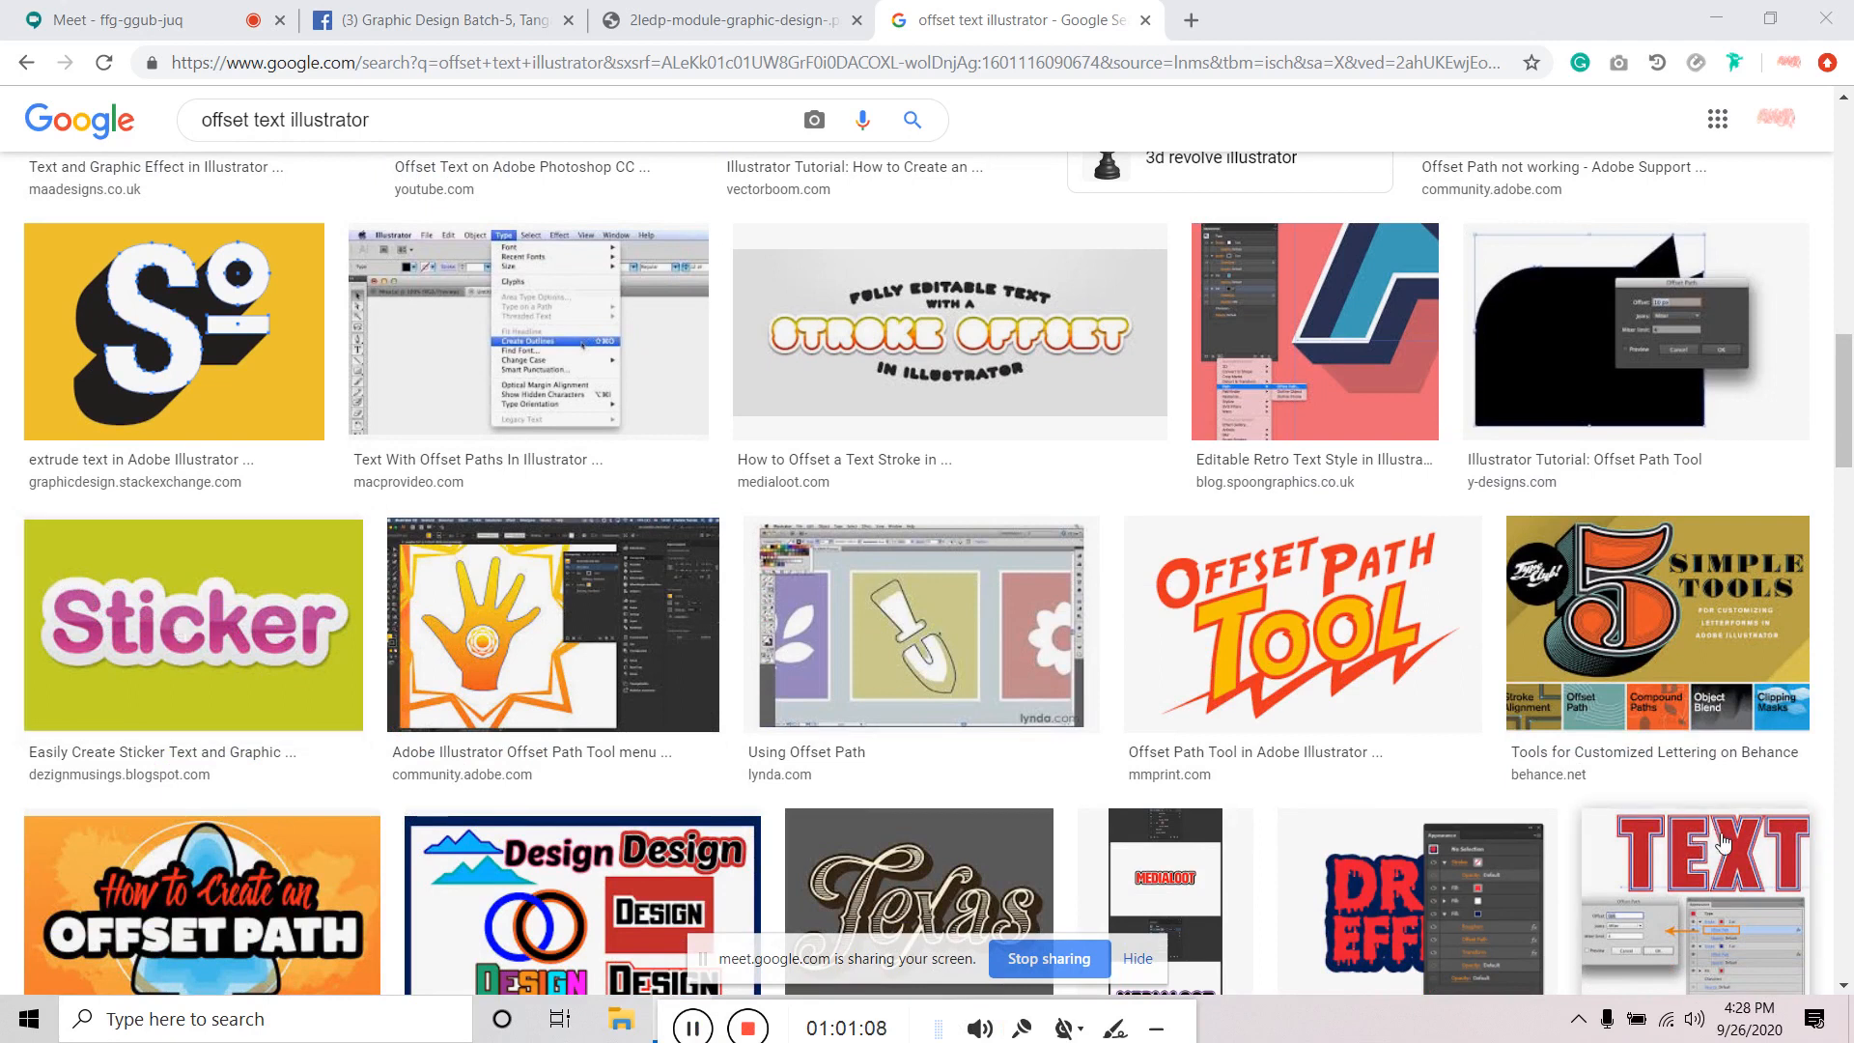
{"action": "scroll", "coordinate": [1274, 609], "scroll_direction": "down", "scroll_amount": 3}
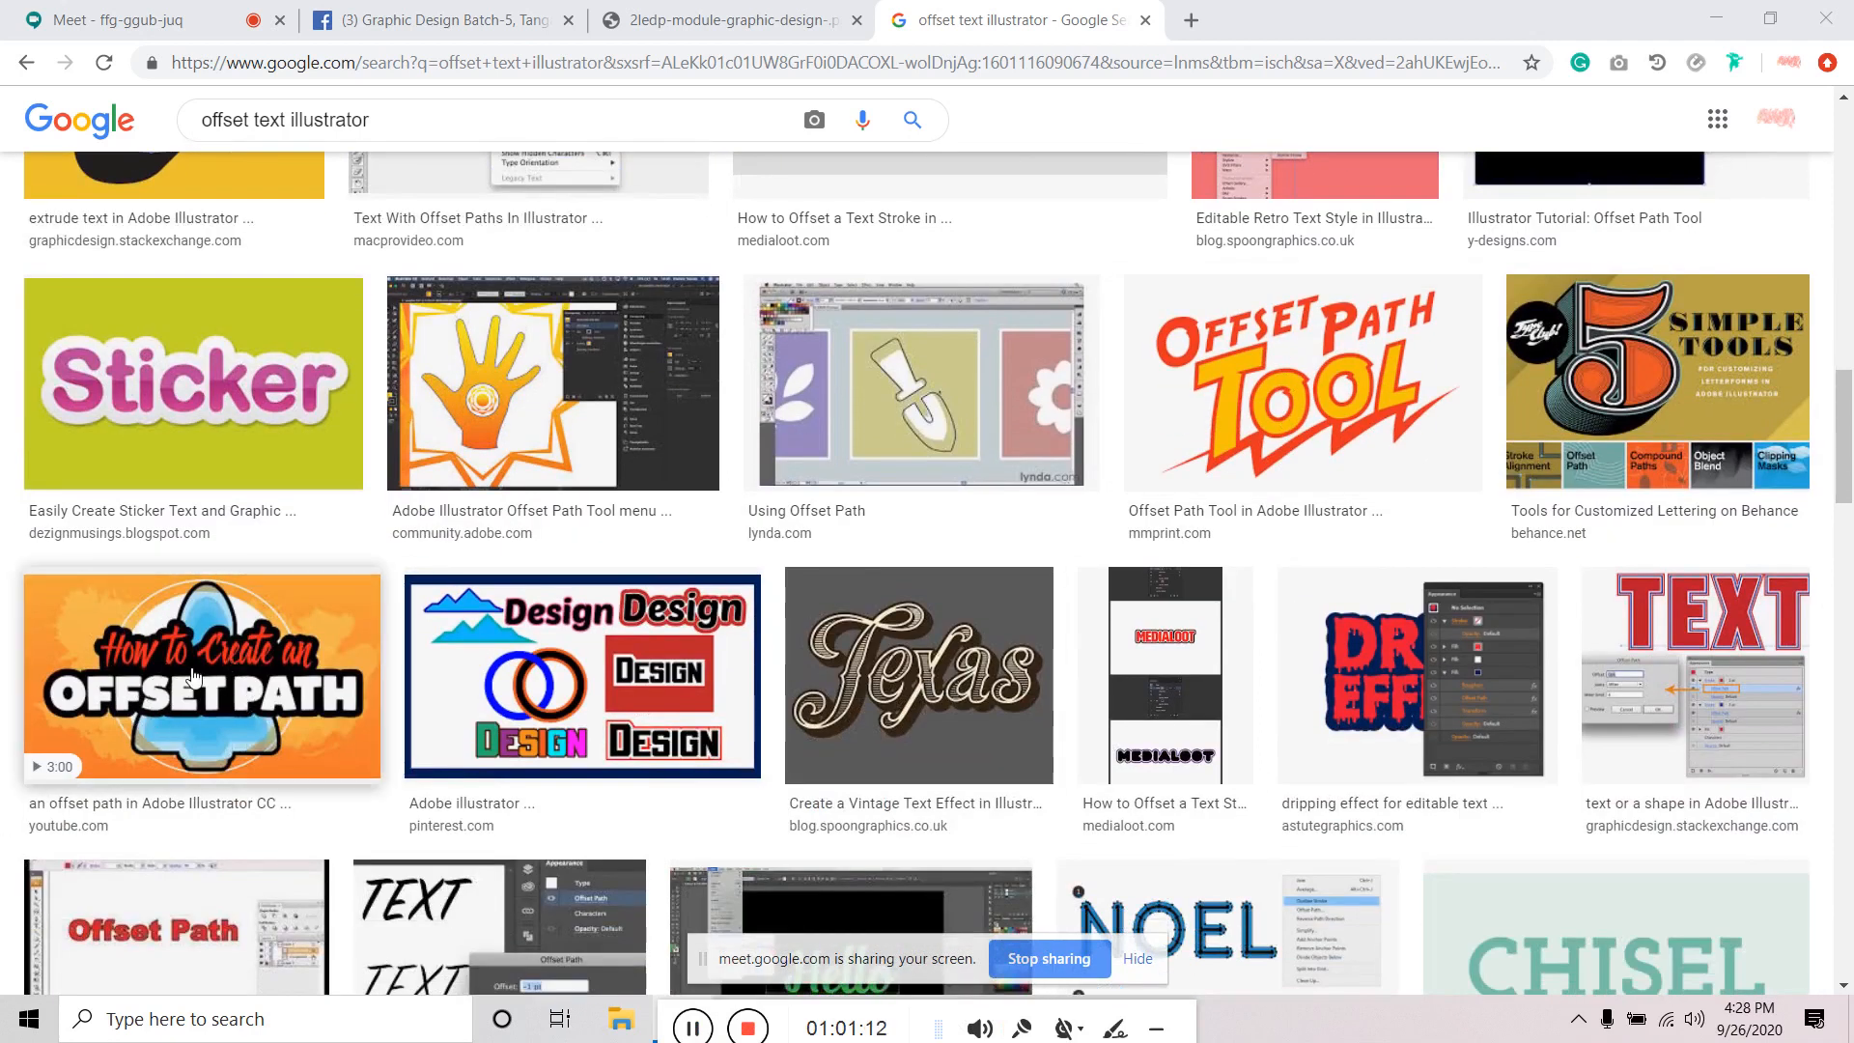
{"action": "scroll", "coordinate": [177, 690], "scroll_direction": "down", "scroll_amount": 7}
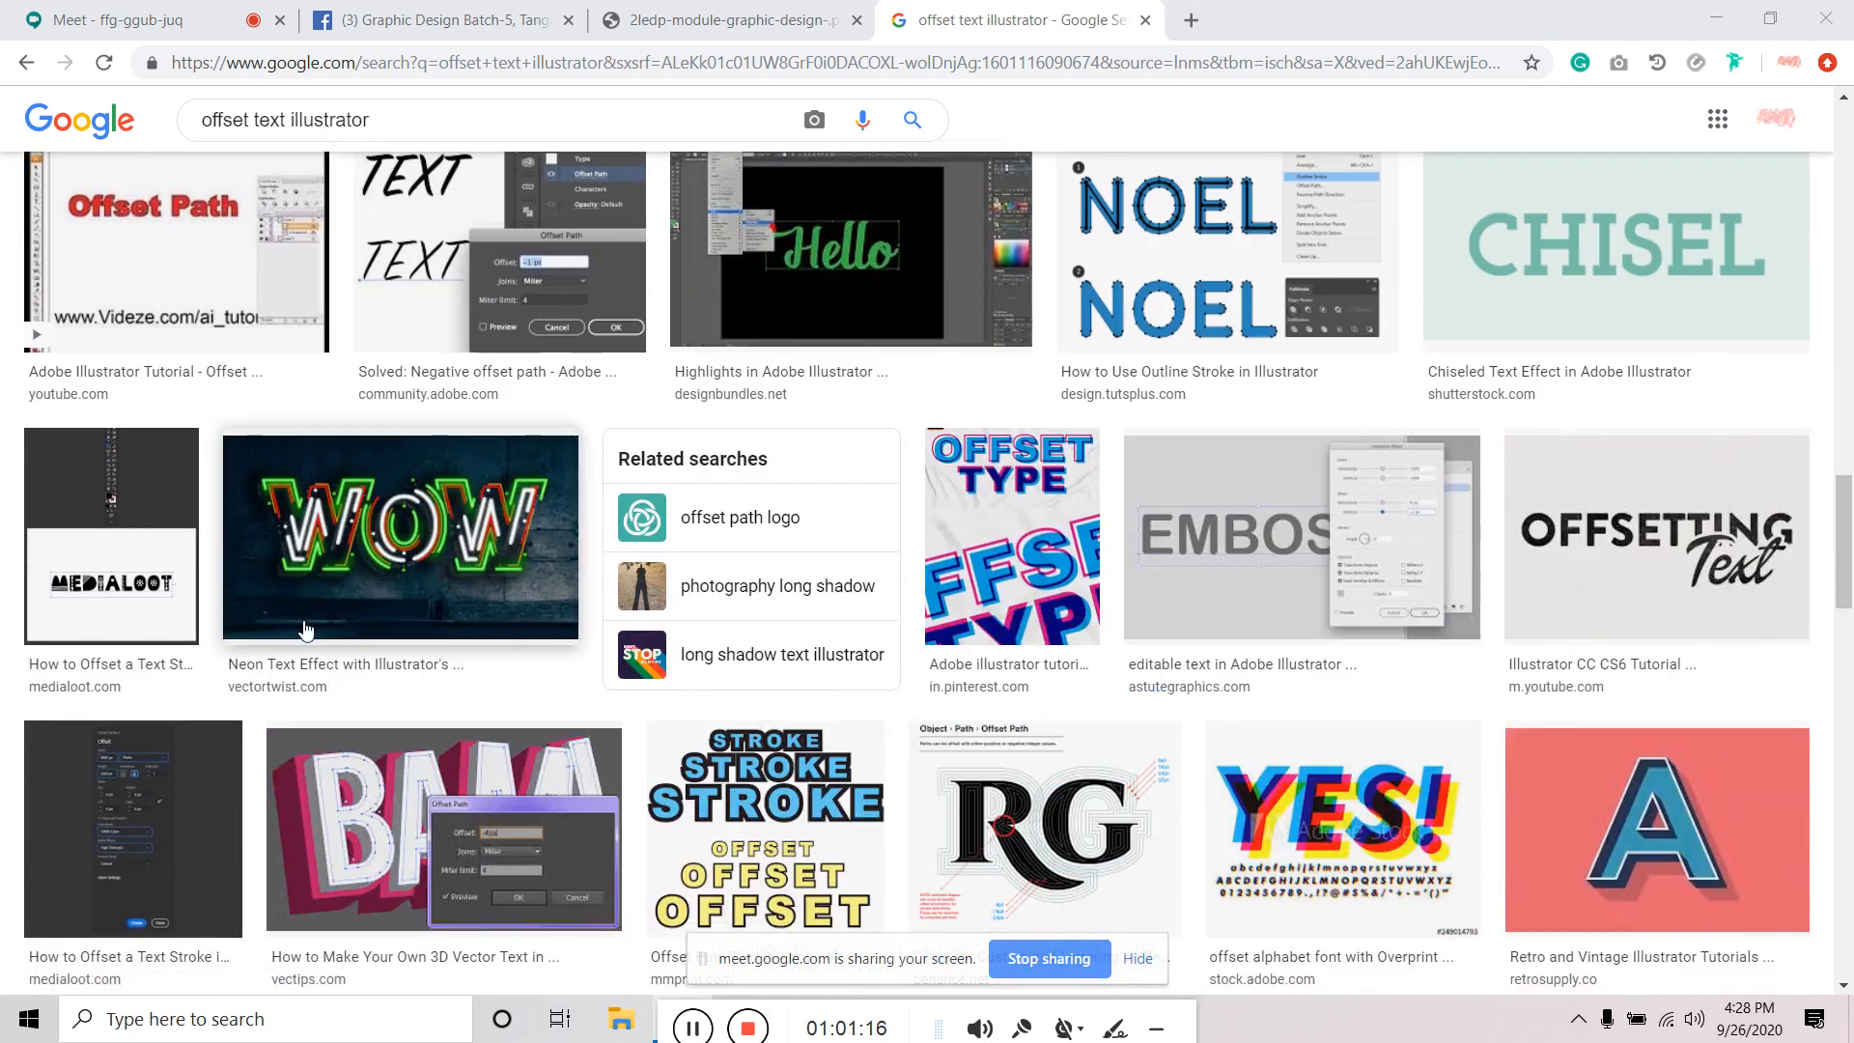
{"action": "scroll", "coordinate": [301, 624], "scroll_direction": "down", "scroll_amount": 3}
{"action": "scroll", "coordinate": [1453, 615], "scroll_direction": "down", "scroll_amount": 5}
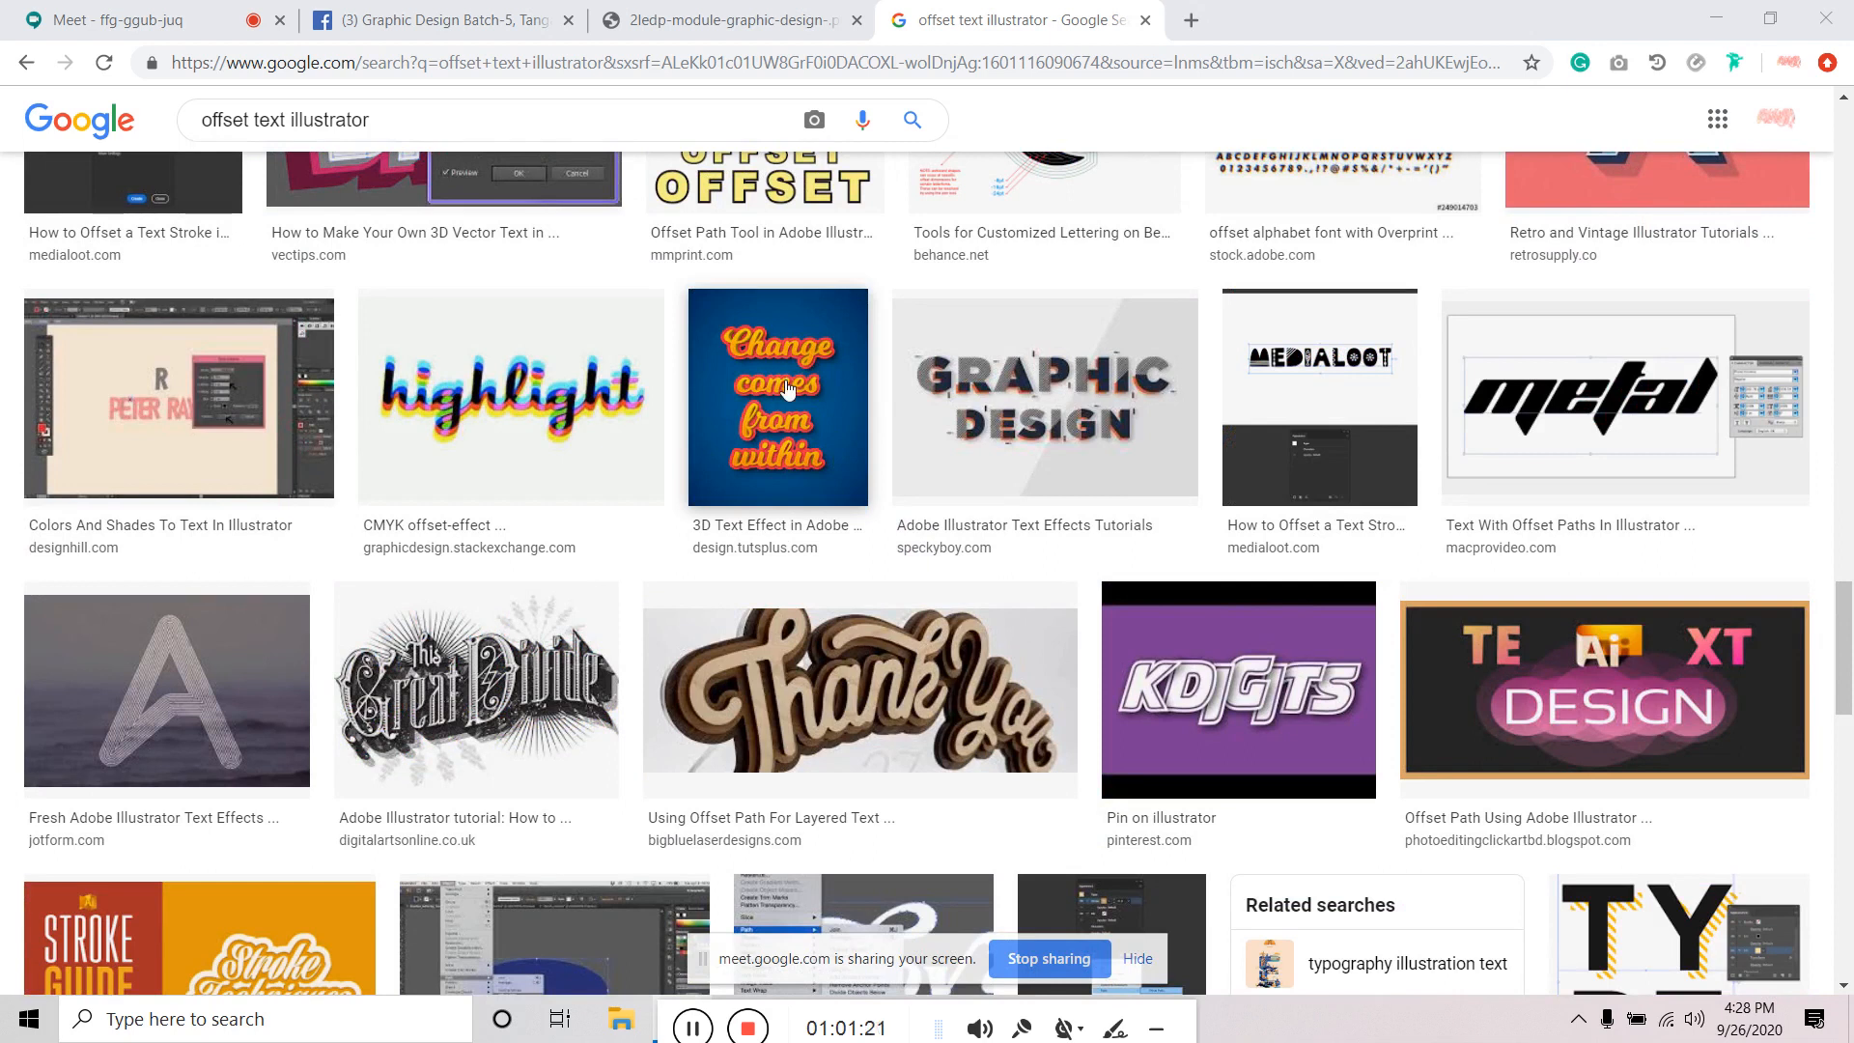
{"action": "scroll", "coordinate": [787, 388], "scroll_direction": "down", "scroll_amount": 4}
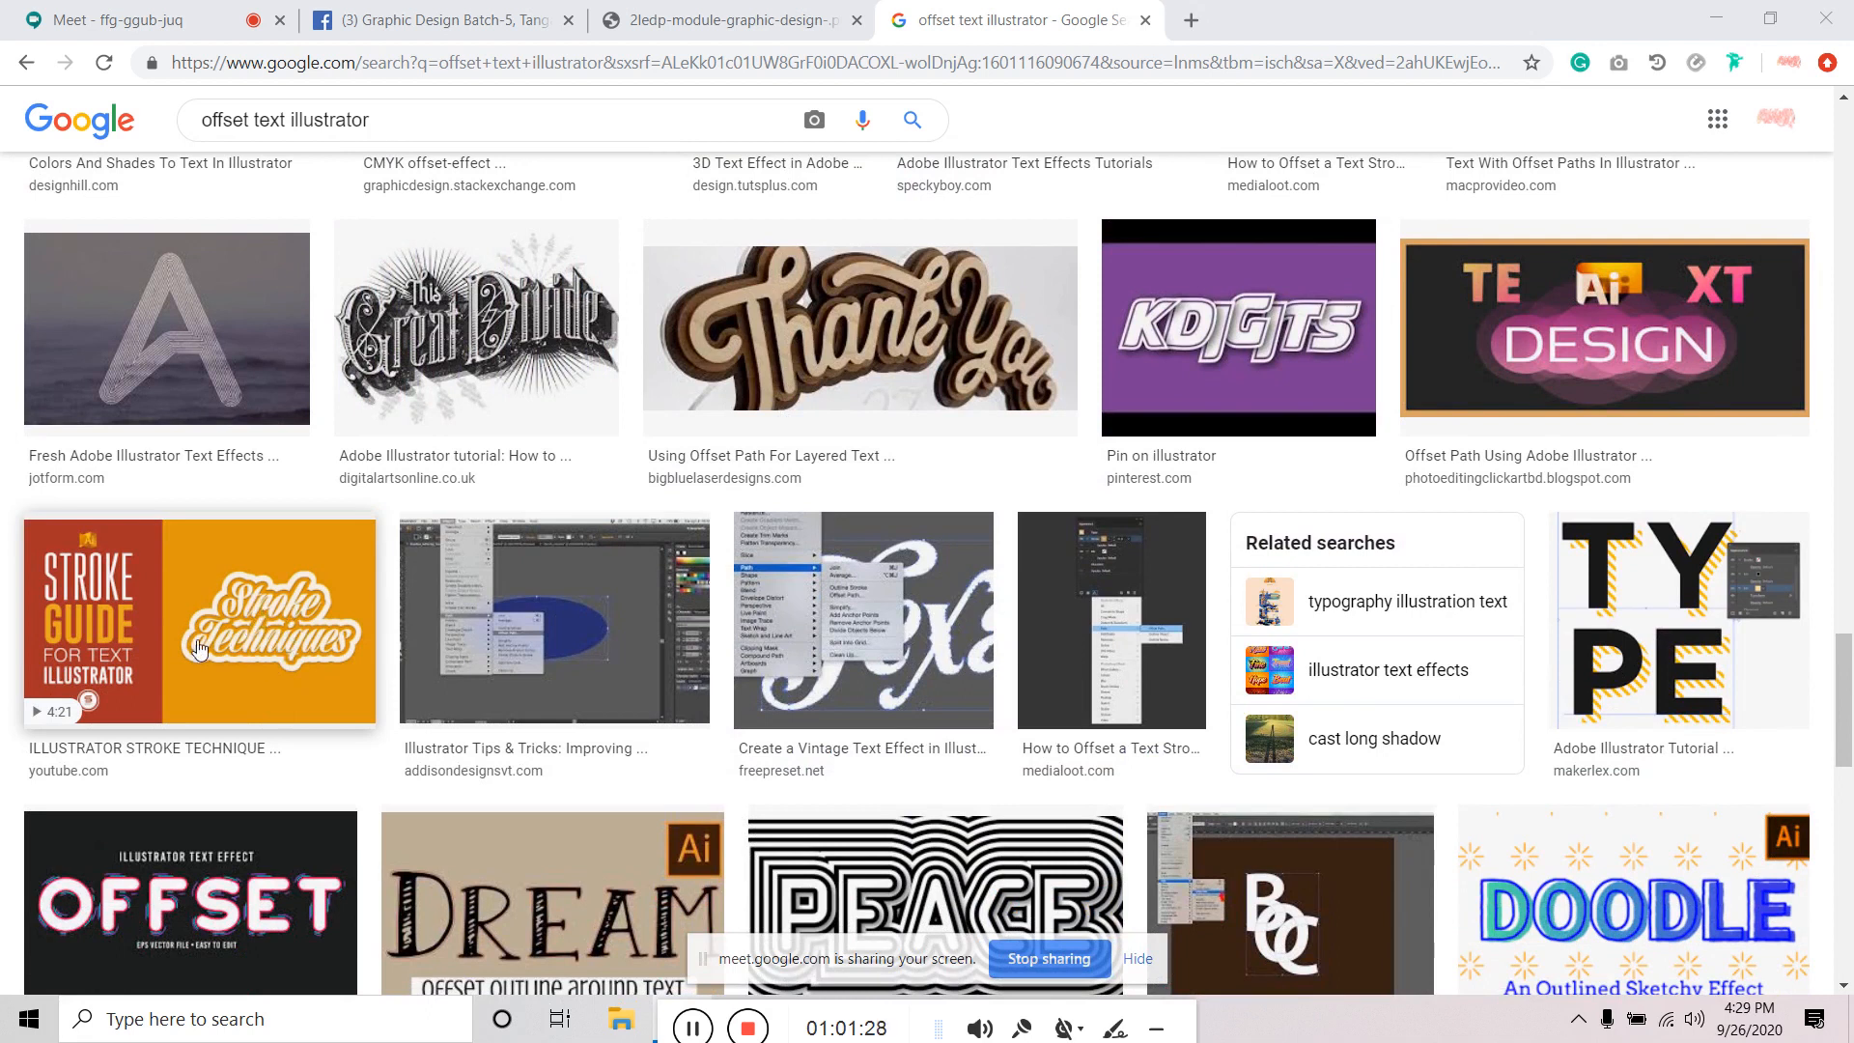
{"action": "scroll", "coordinate": [198, 647], "scroll_direction": "down", "scroll_amount": 5}
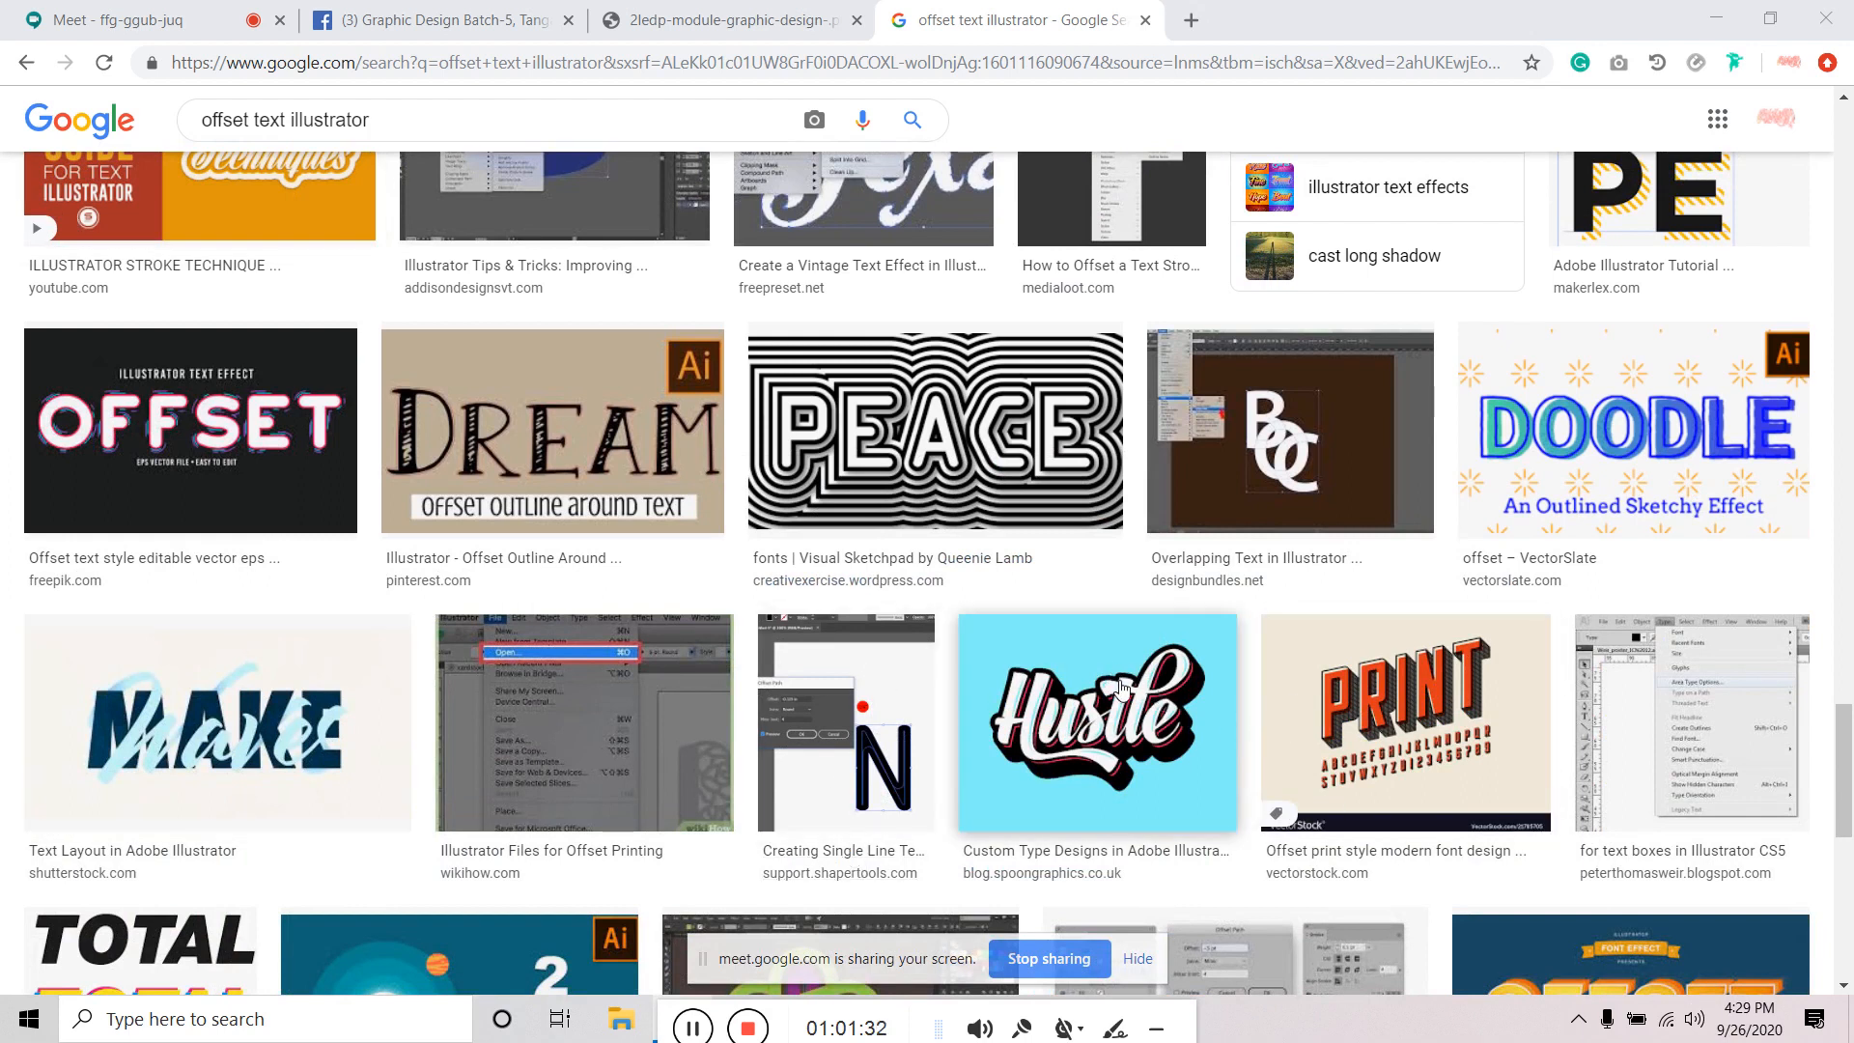
{"action": "scroll", "coordinate": [1121, 687], "scroll_direction": "down", "scroll_amount": 6}
{"action": "scroll", "coordinate": [1121, 687], "scroll_direction": "down", "scroll_amount": 7}
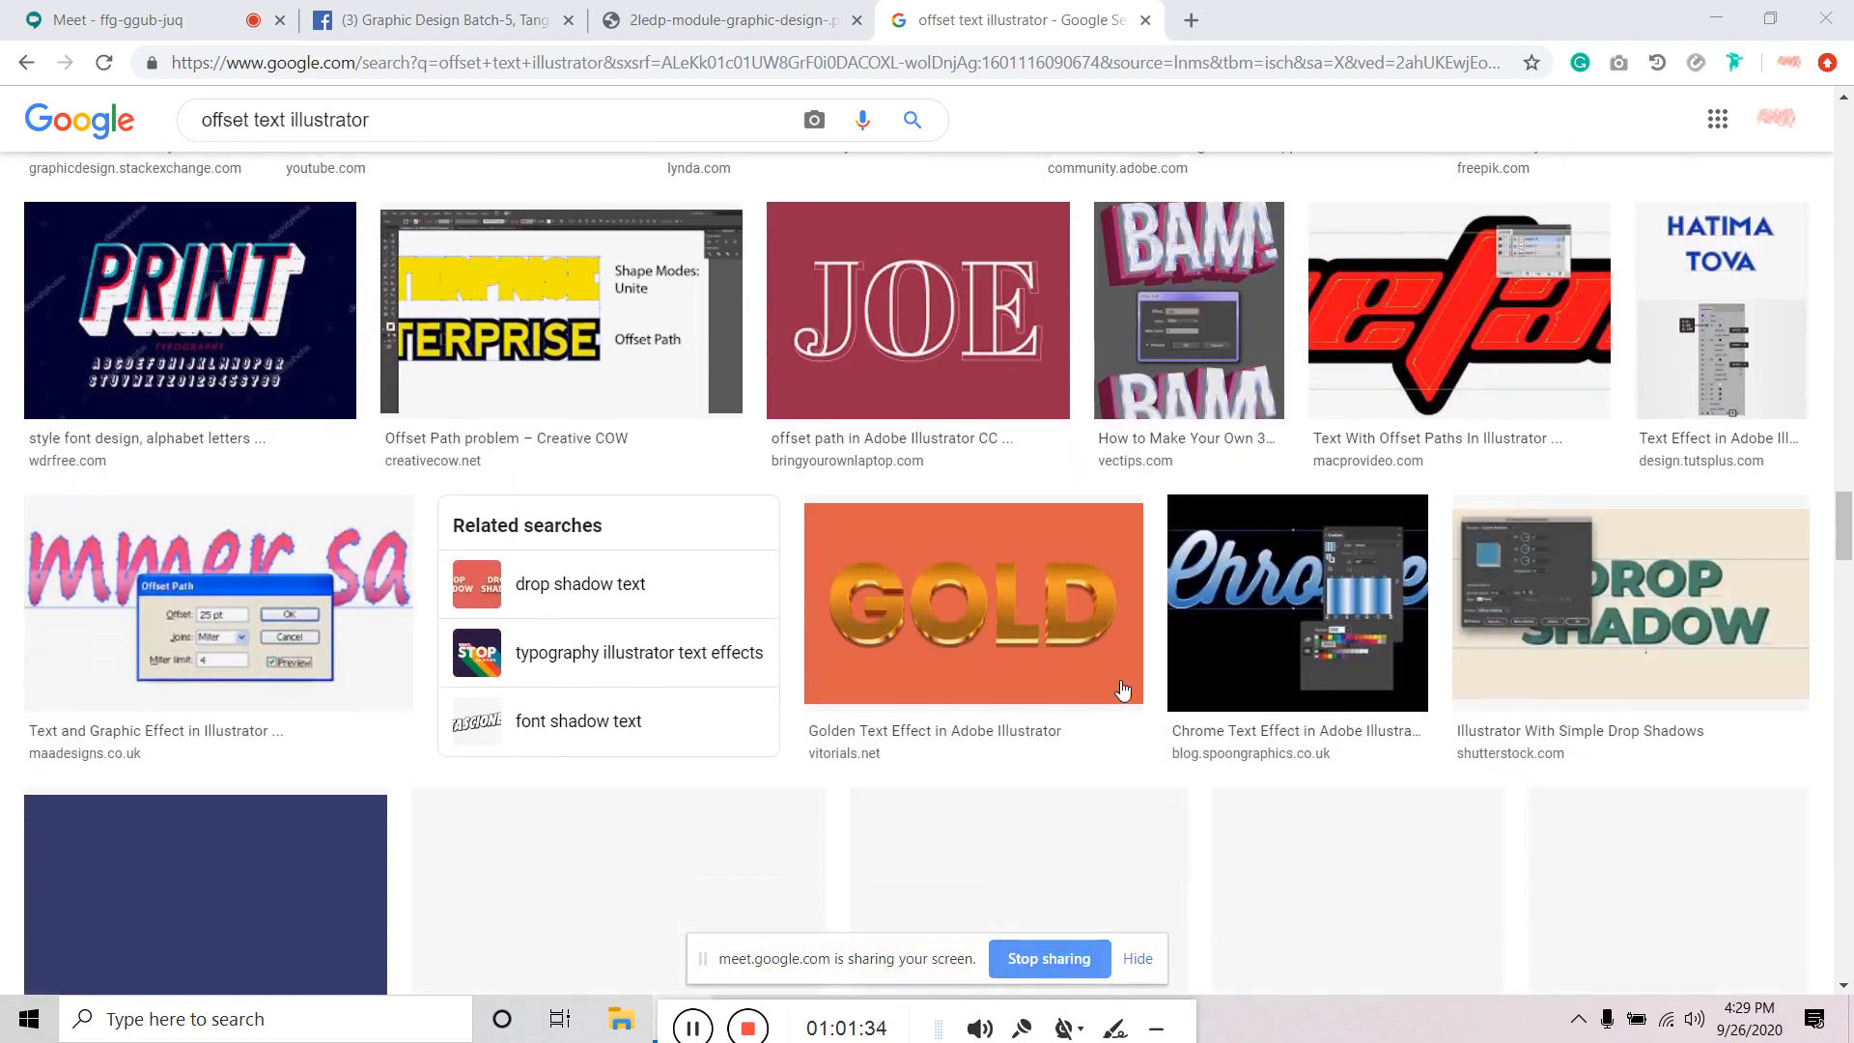
{"action": "scroll", "coordinate": [1120, 688], "scroll_direction": "down", "scroll_amount": 3}
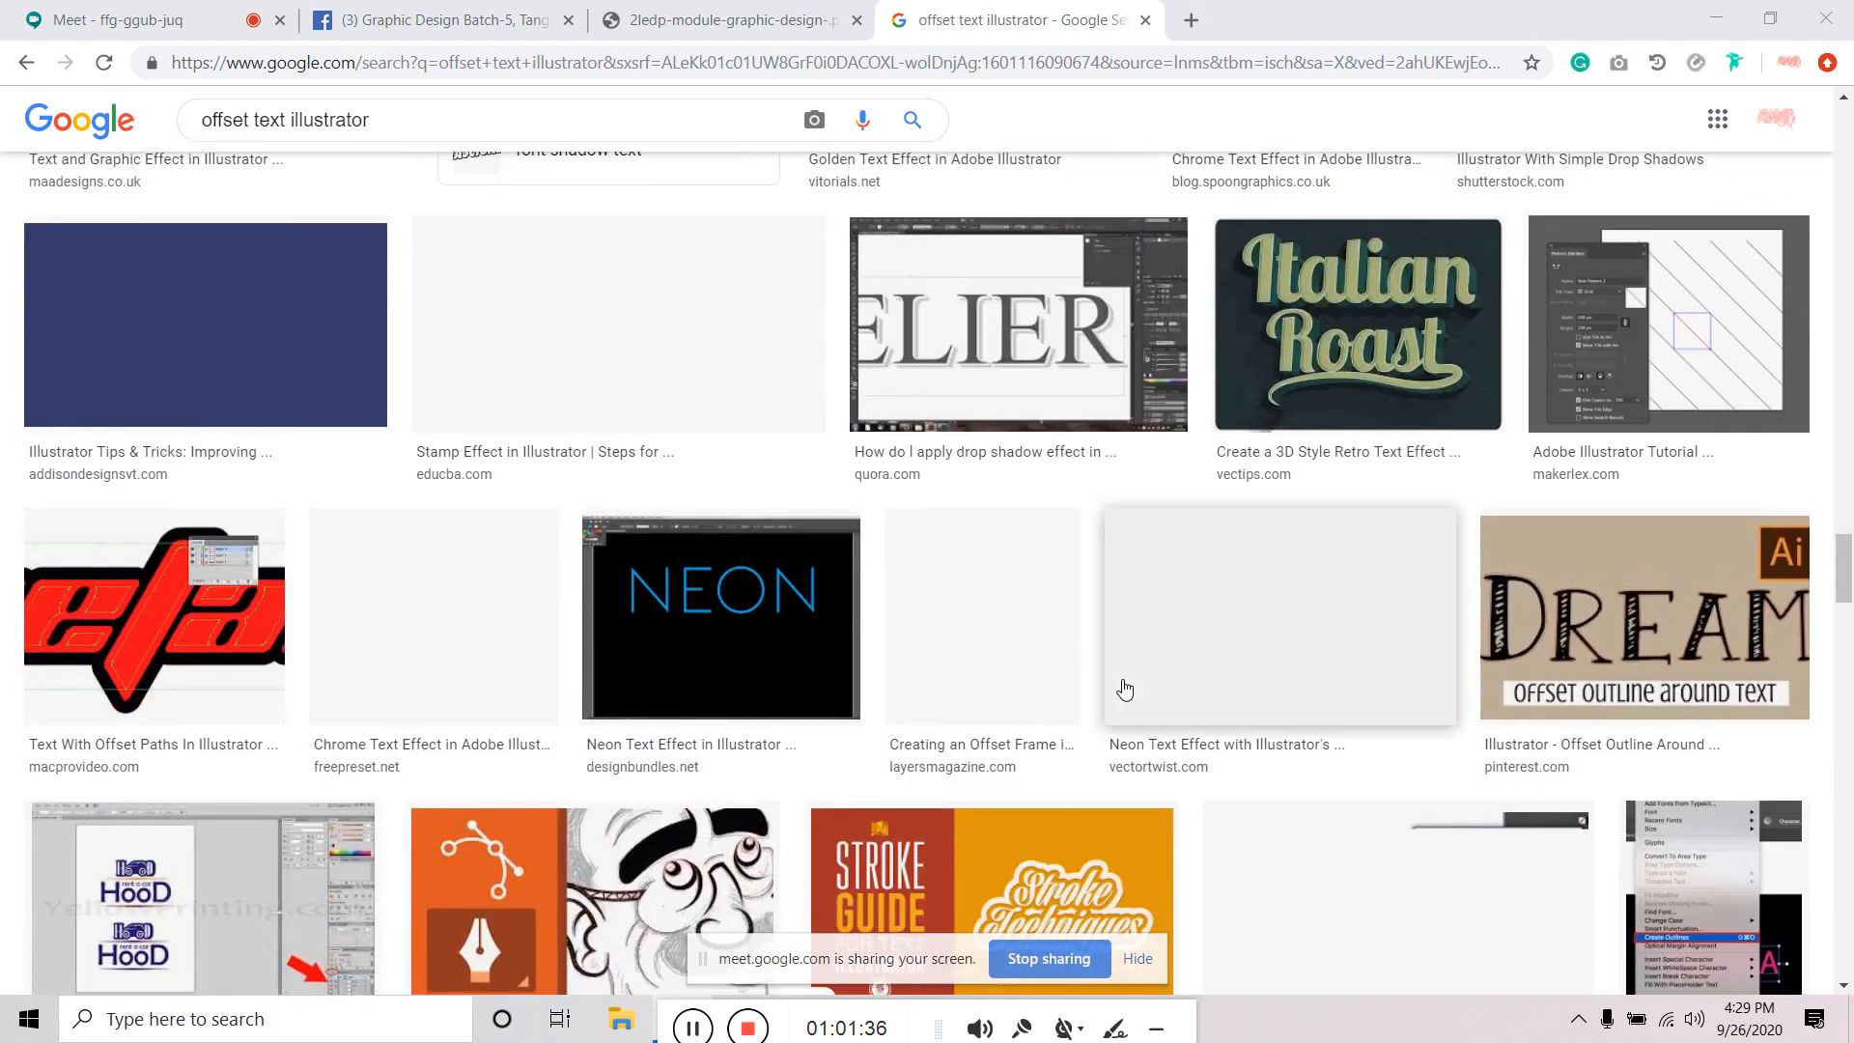
{"action": "scroll", "coordinate": [1120, 687], "scroll_direction": "down", "scroll_amount": 3}
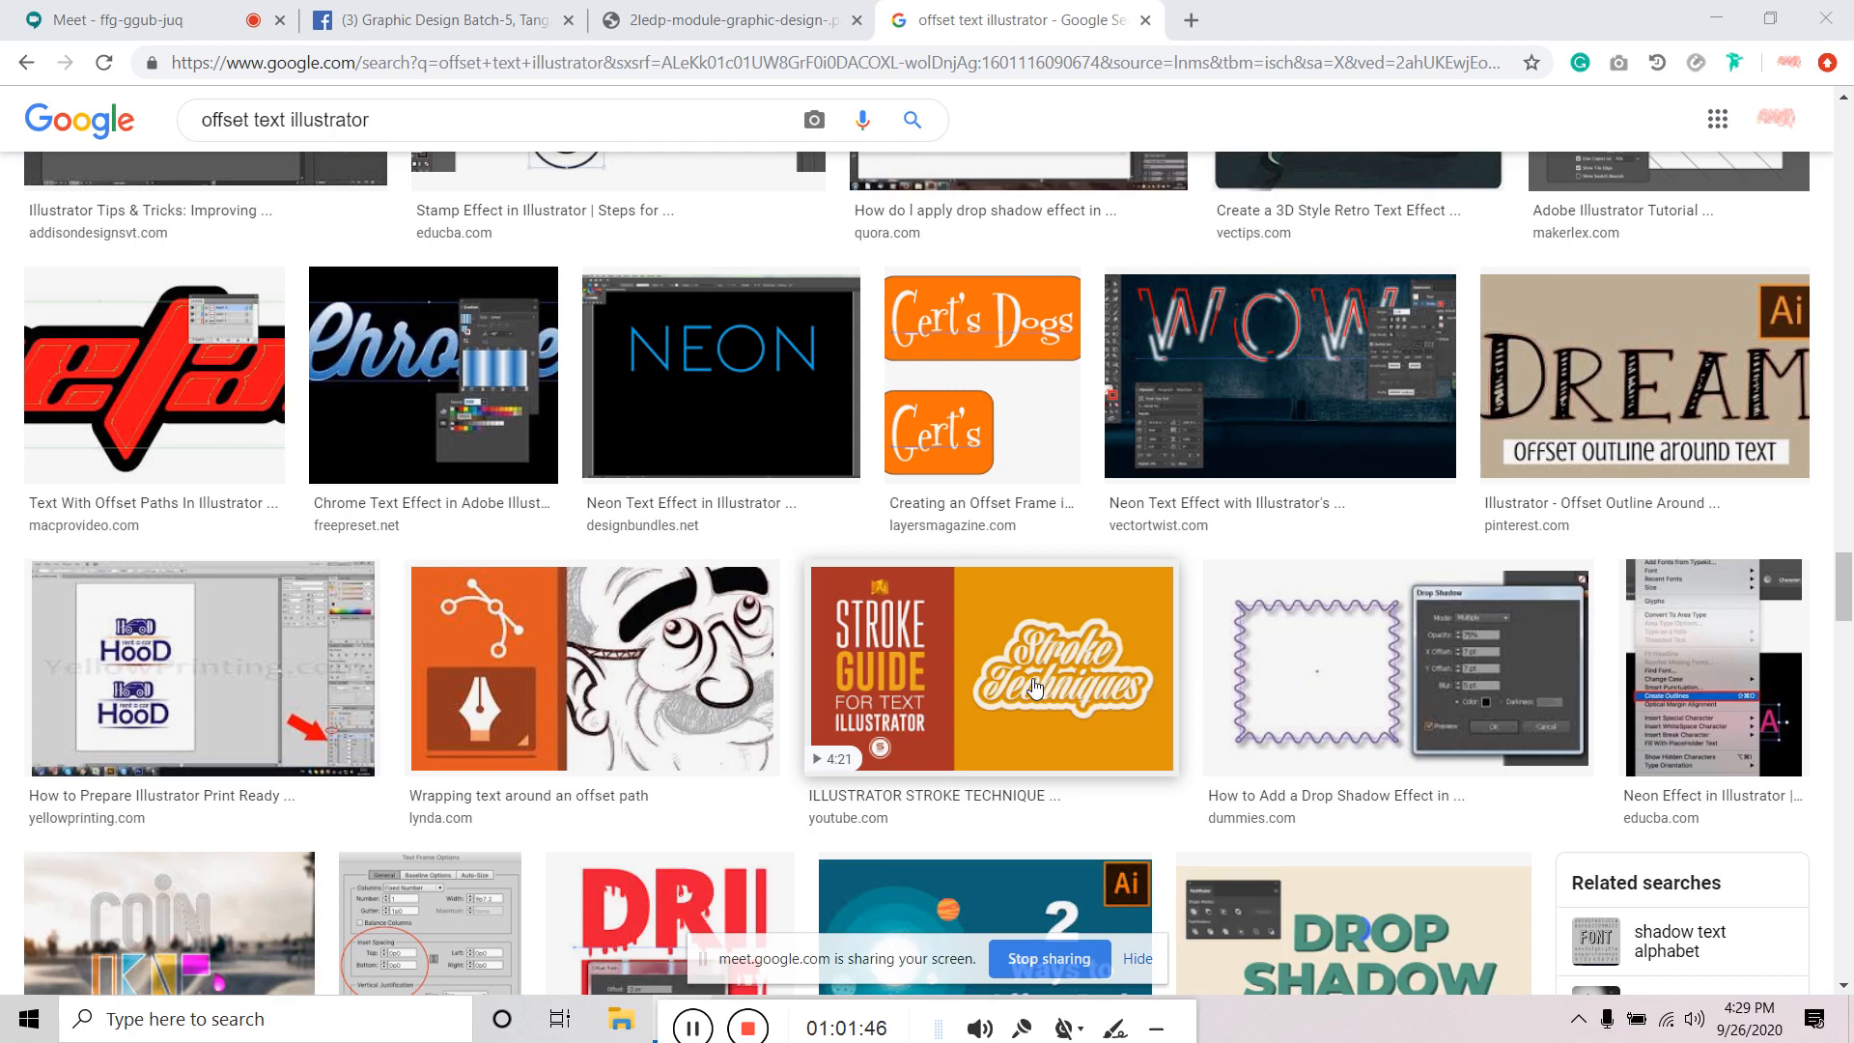
{"action": "scroll", "coordinate": [1034, 685], "scroll_direction": "down", "scroll_amount": 5}
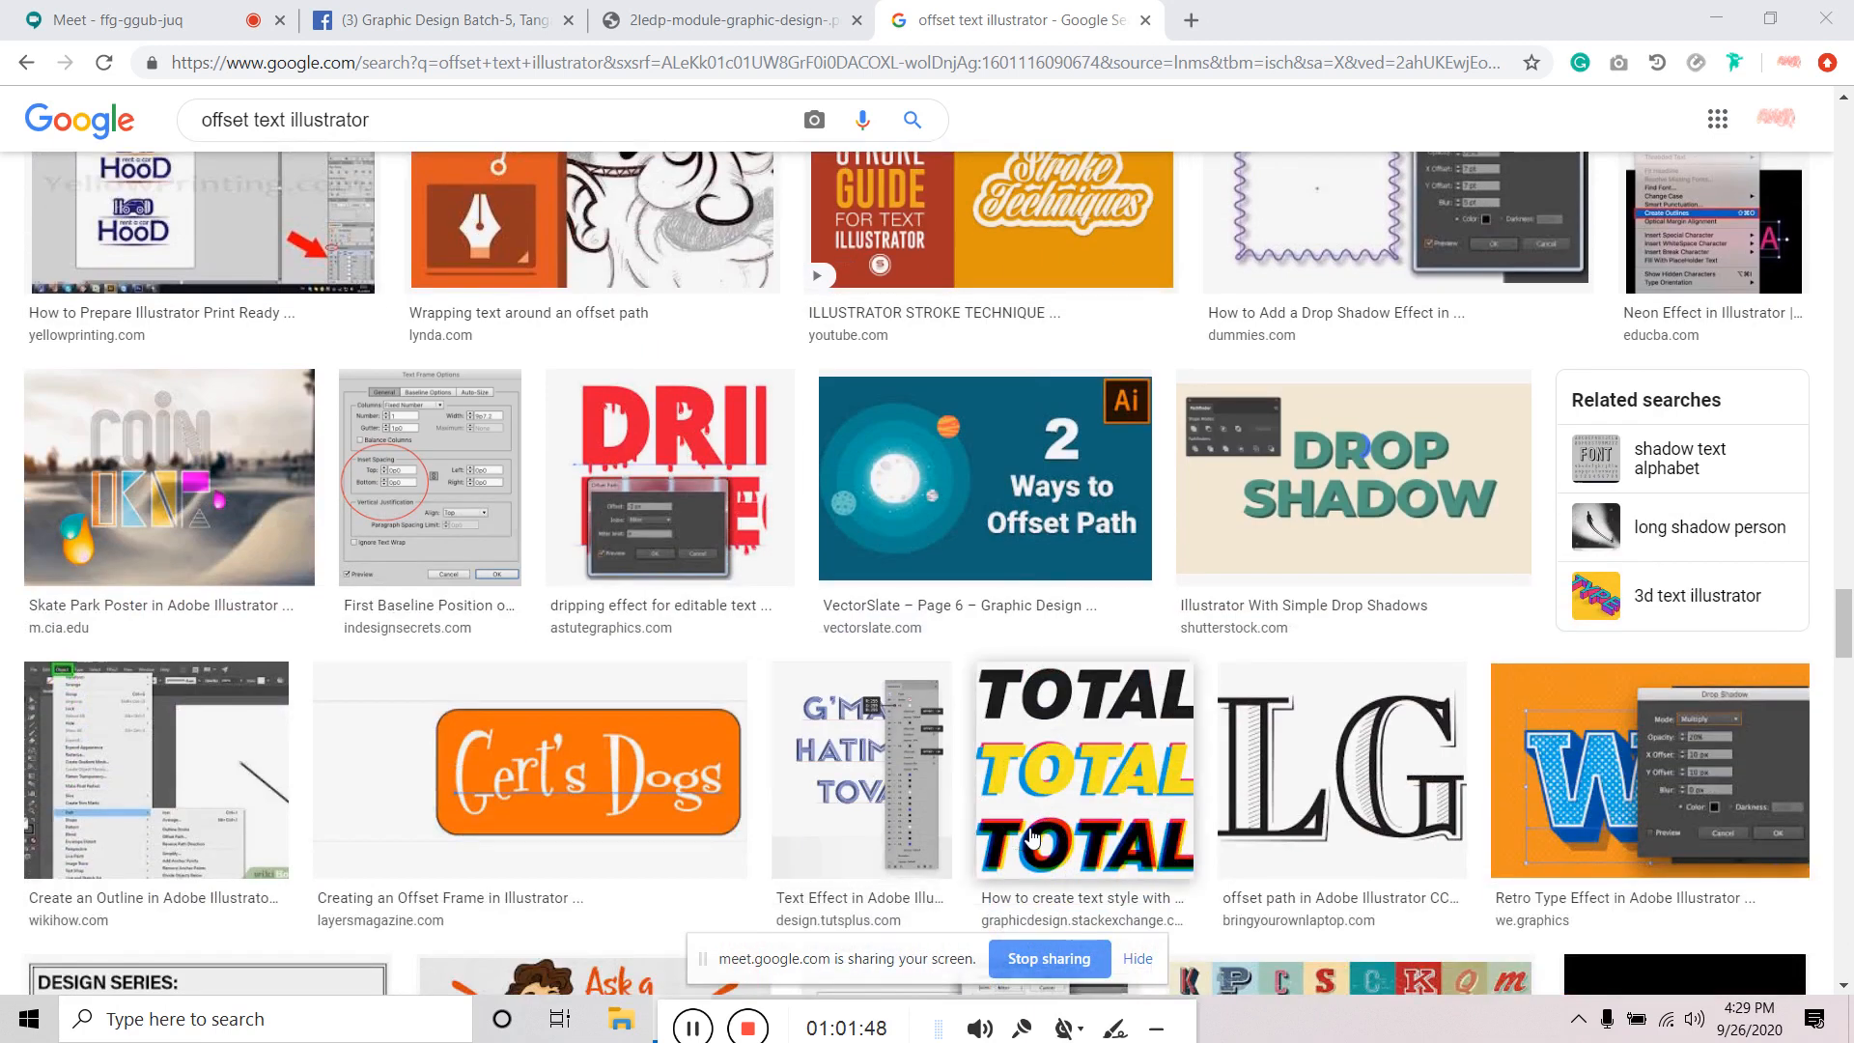
{"action": "scroll", "coordinate": [1036, 611], "scroll_direction": "up", "scroll_amount": 3}
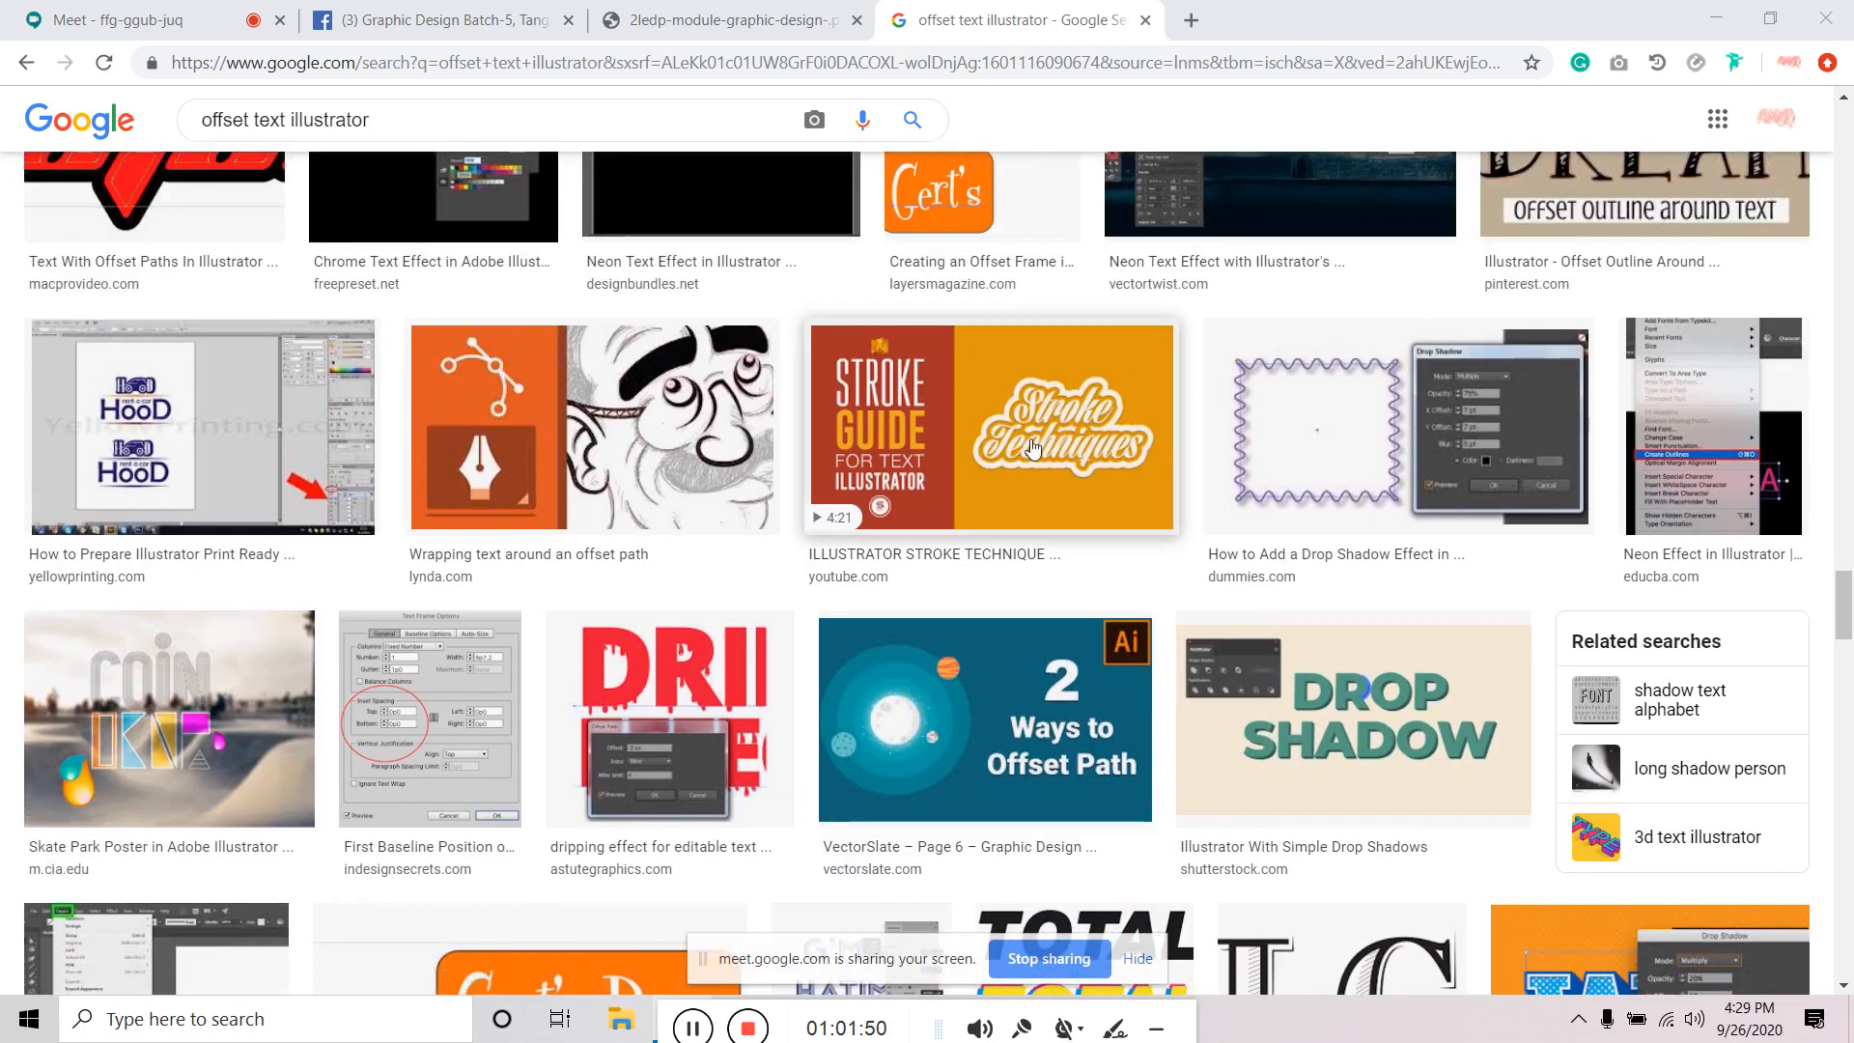
{"action": "scroll", "coordinate": [1034, 446], "scroll_direction": "down", "scroll_amount": 13}
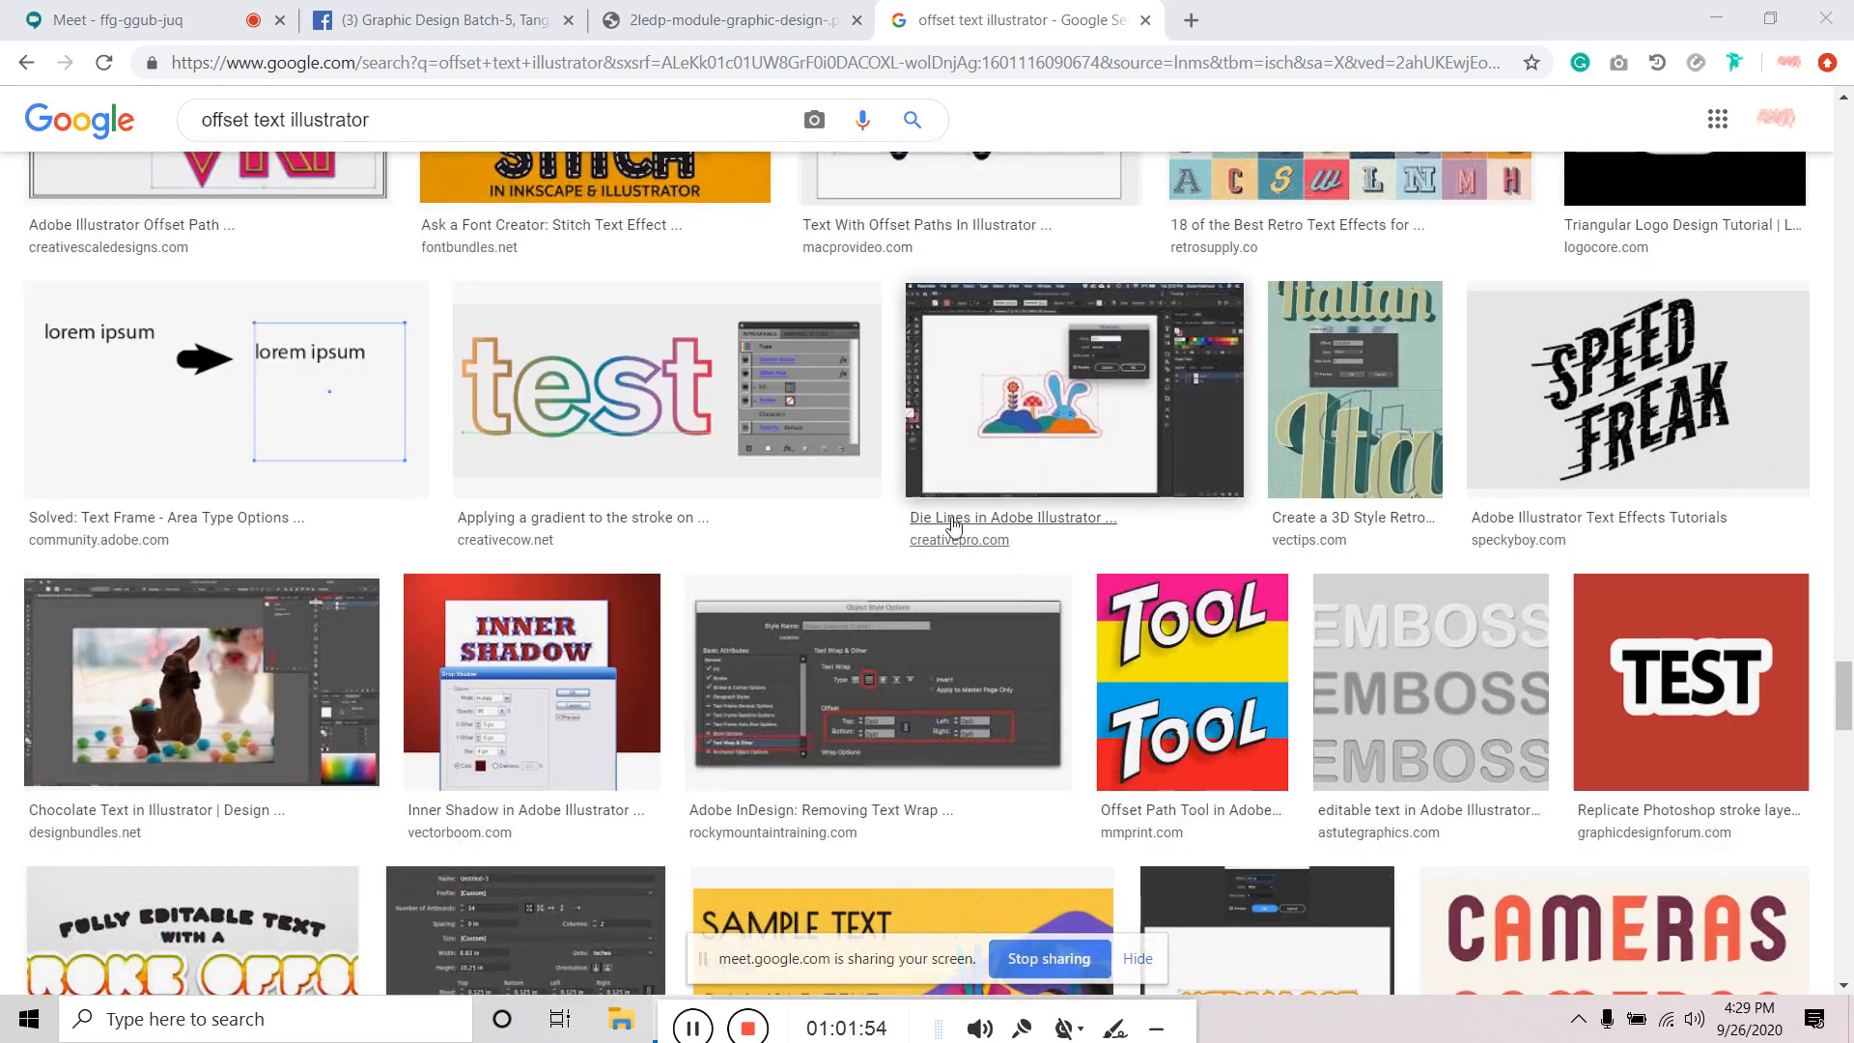
{"action": "left_click_drag", "start_coordinate": [666, 1014], "coordinate": [912, 1007]}
{"action": "scroll", "coordinate": [776, 764], "scroll_direction": "down", "scroll_amount": 6}
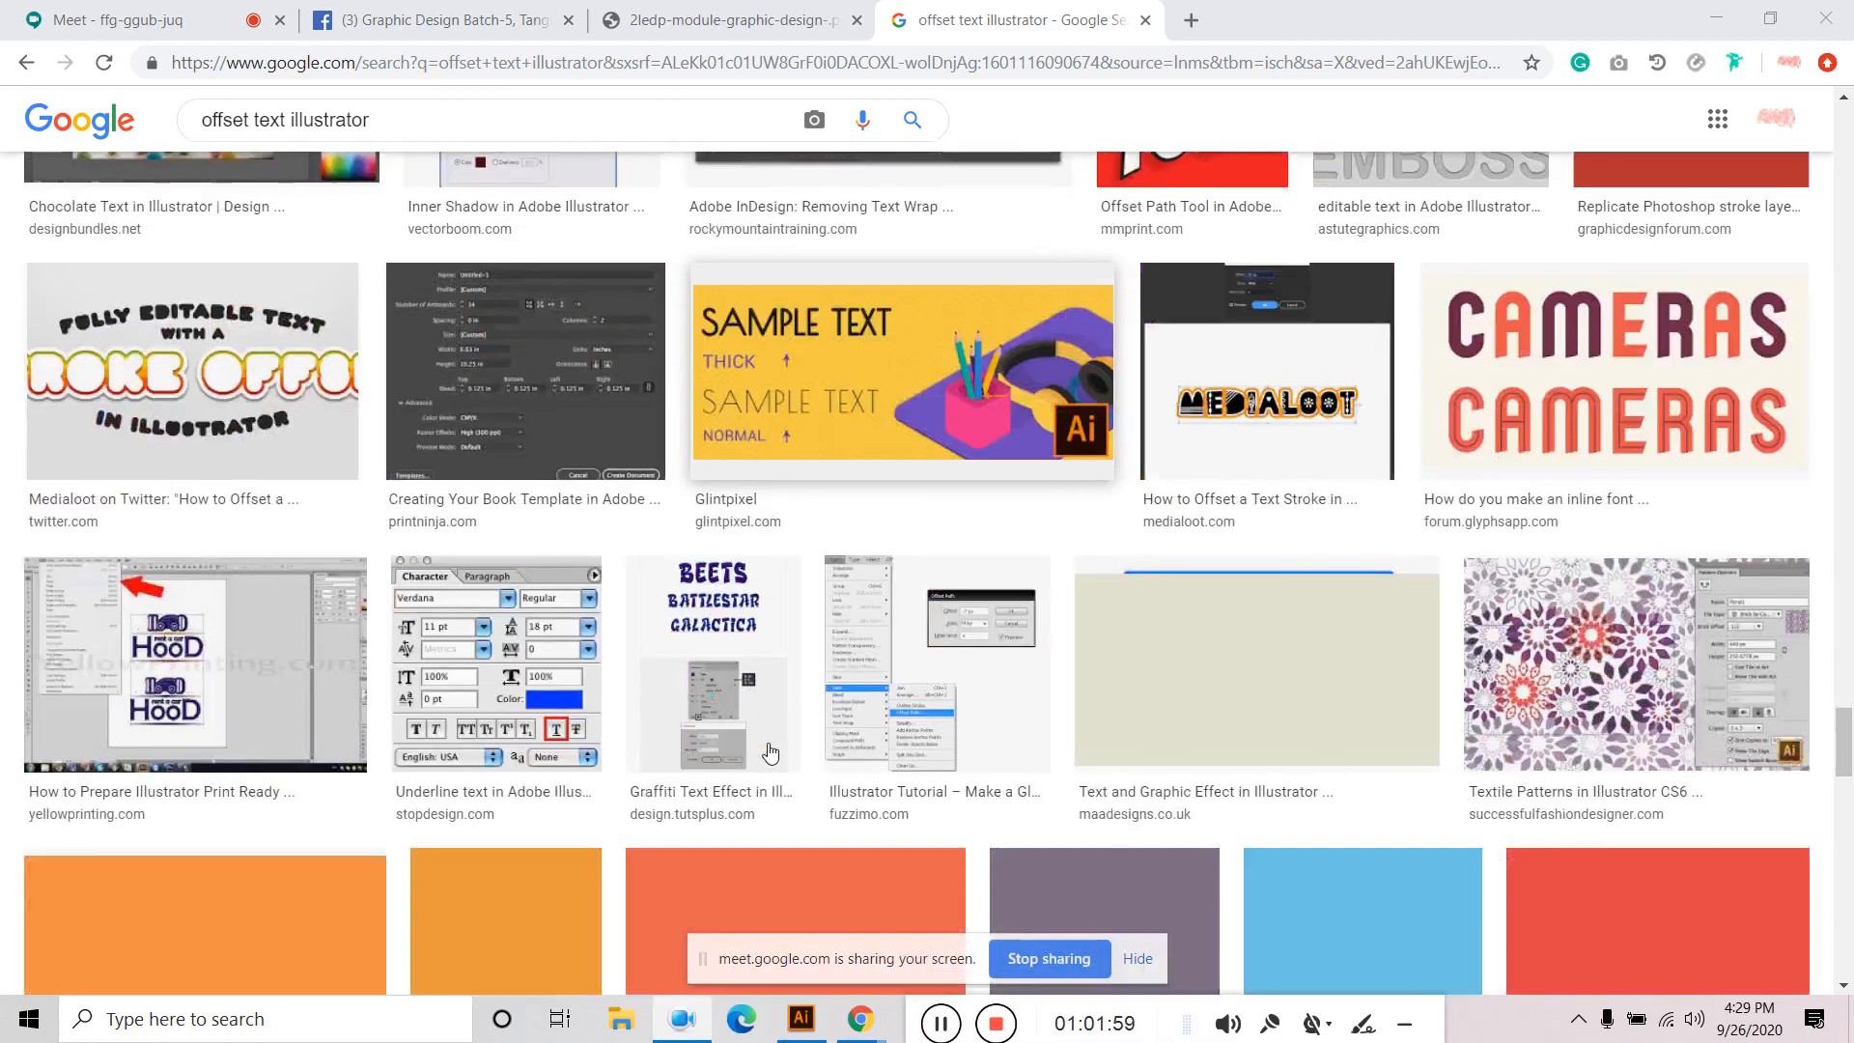
{"action": "scroll", "coordinate": [775, 765], "scroll_direction": "up", "scroll_amount": 15}
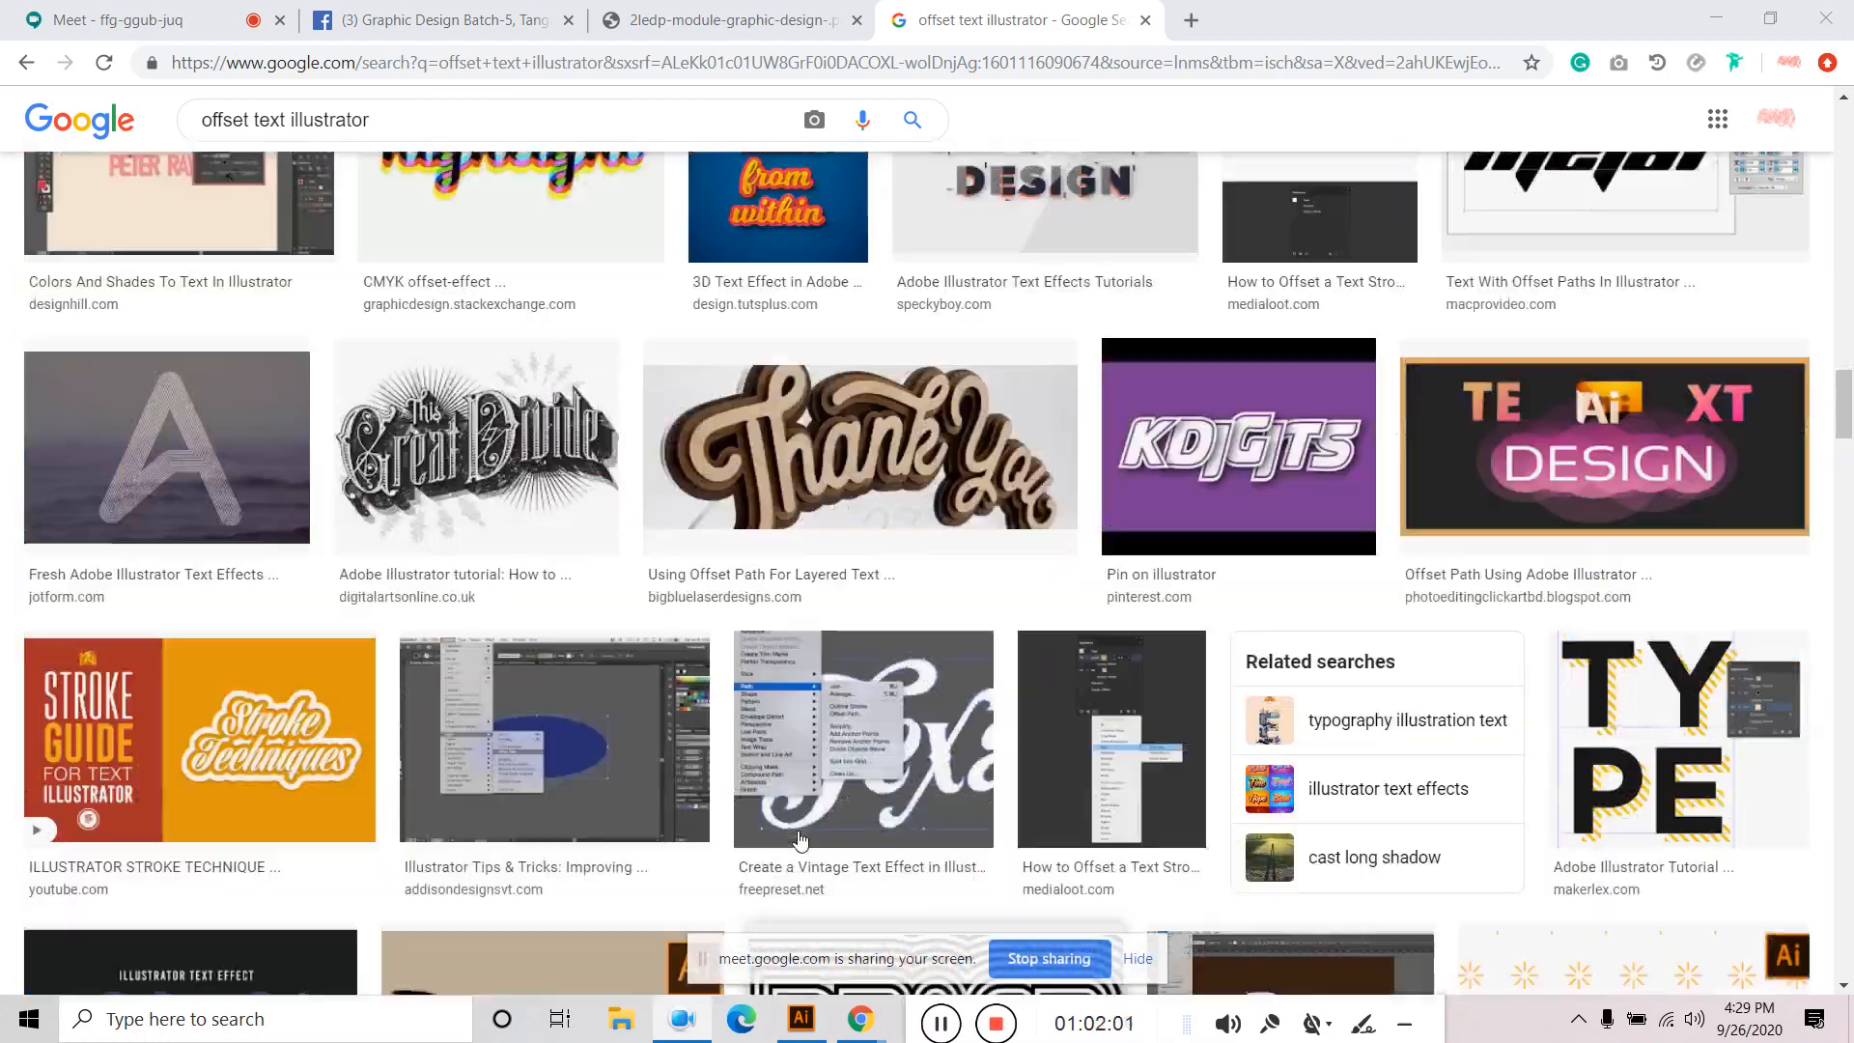
{"action": "scroll", "coordinate": [797, 836], "scroll_direction": "up", "scroll_amount": 17}
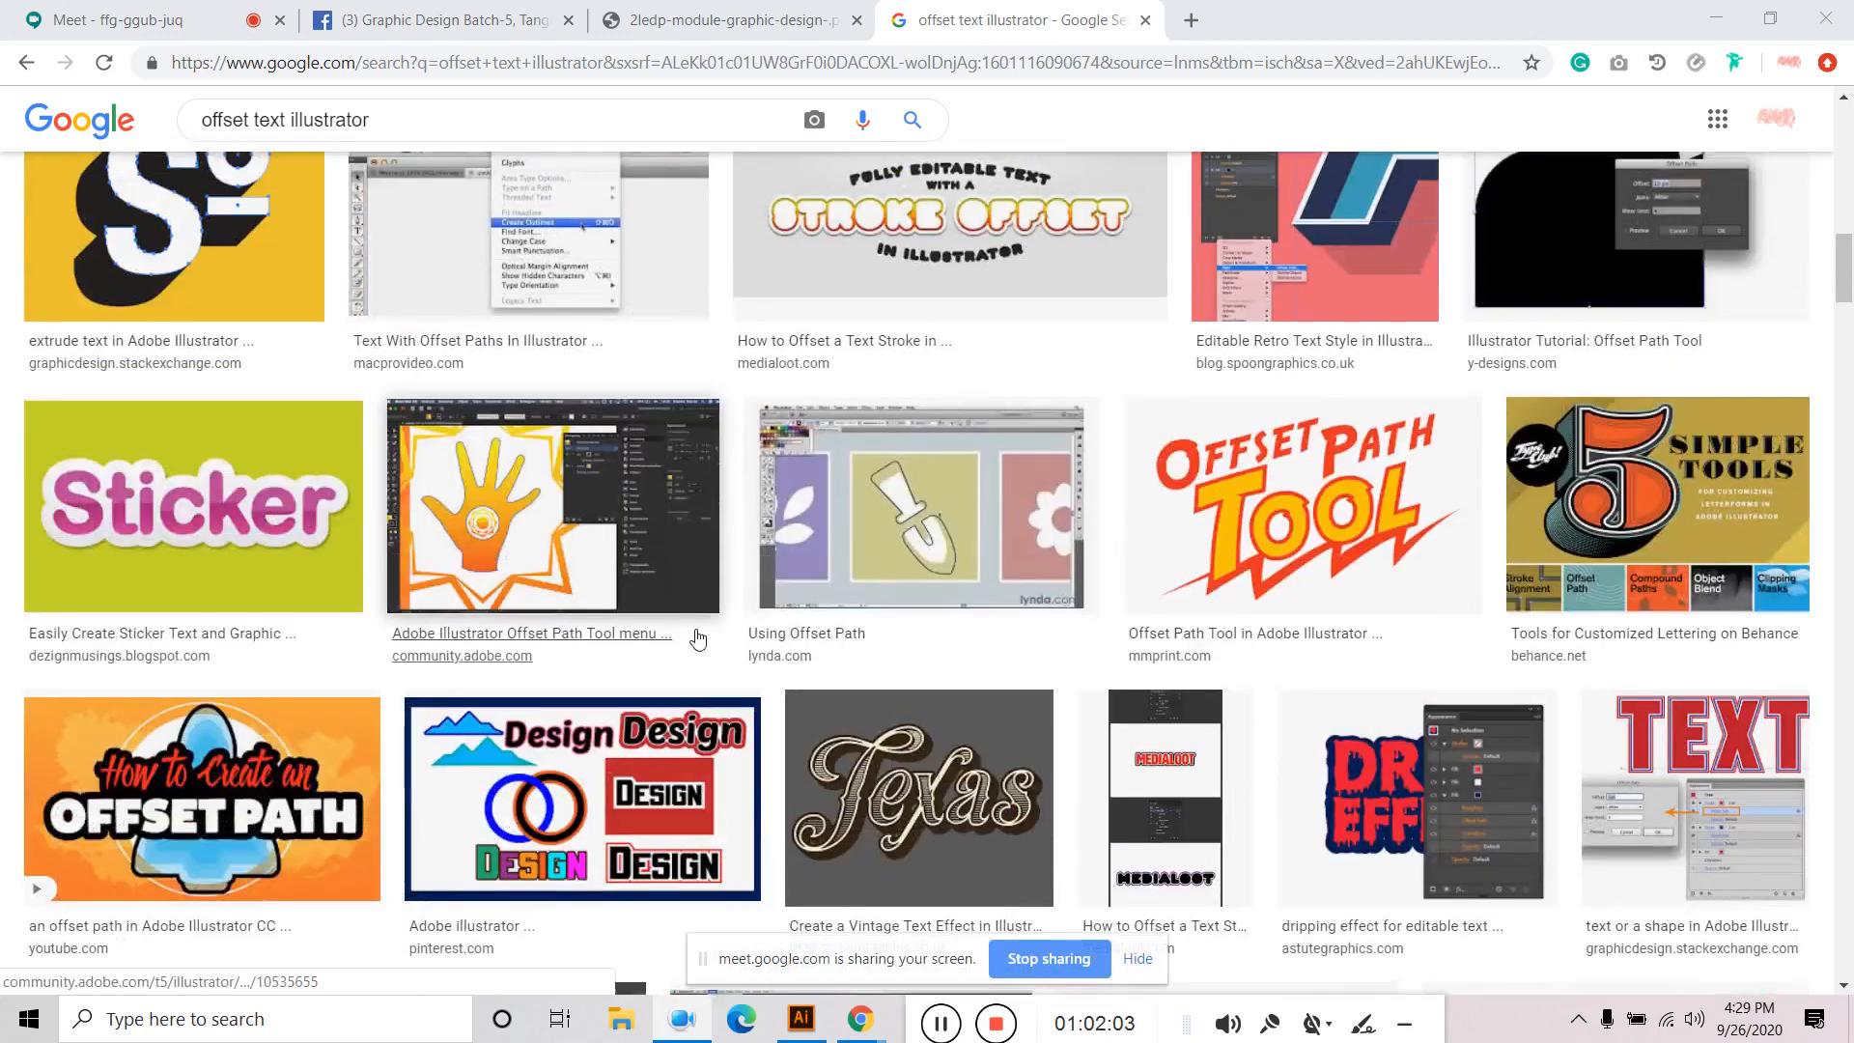
{"action": "scroll", "coordinate": [710, 640], "scroll_direction": "up", "scroll_amount": 15}
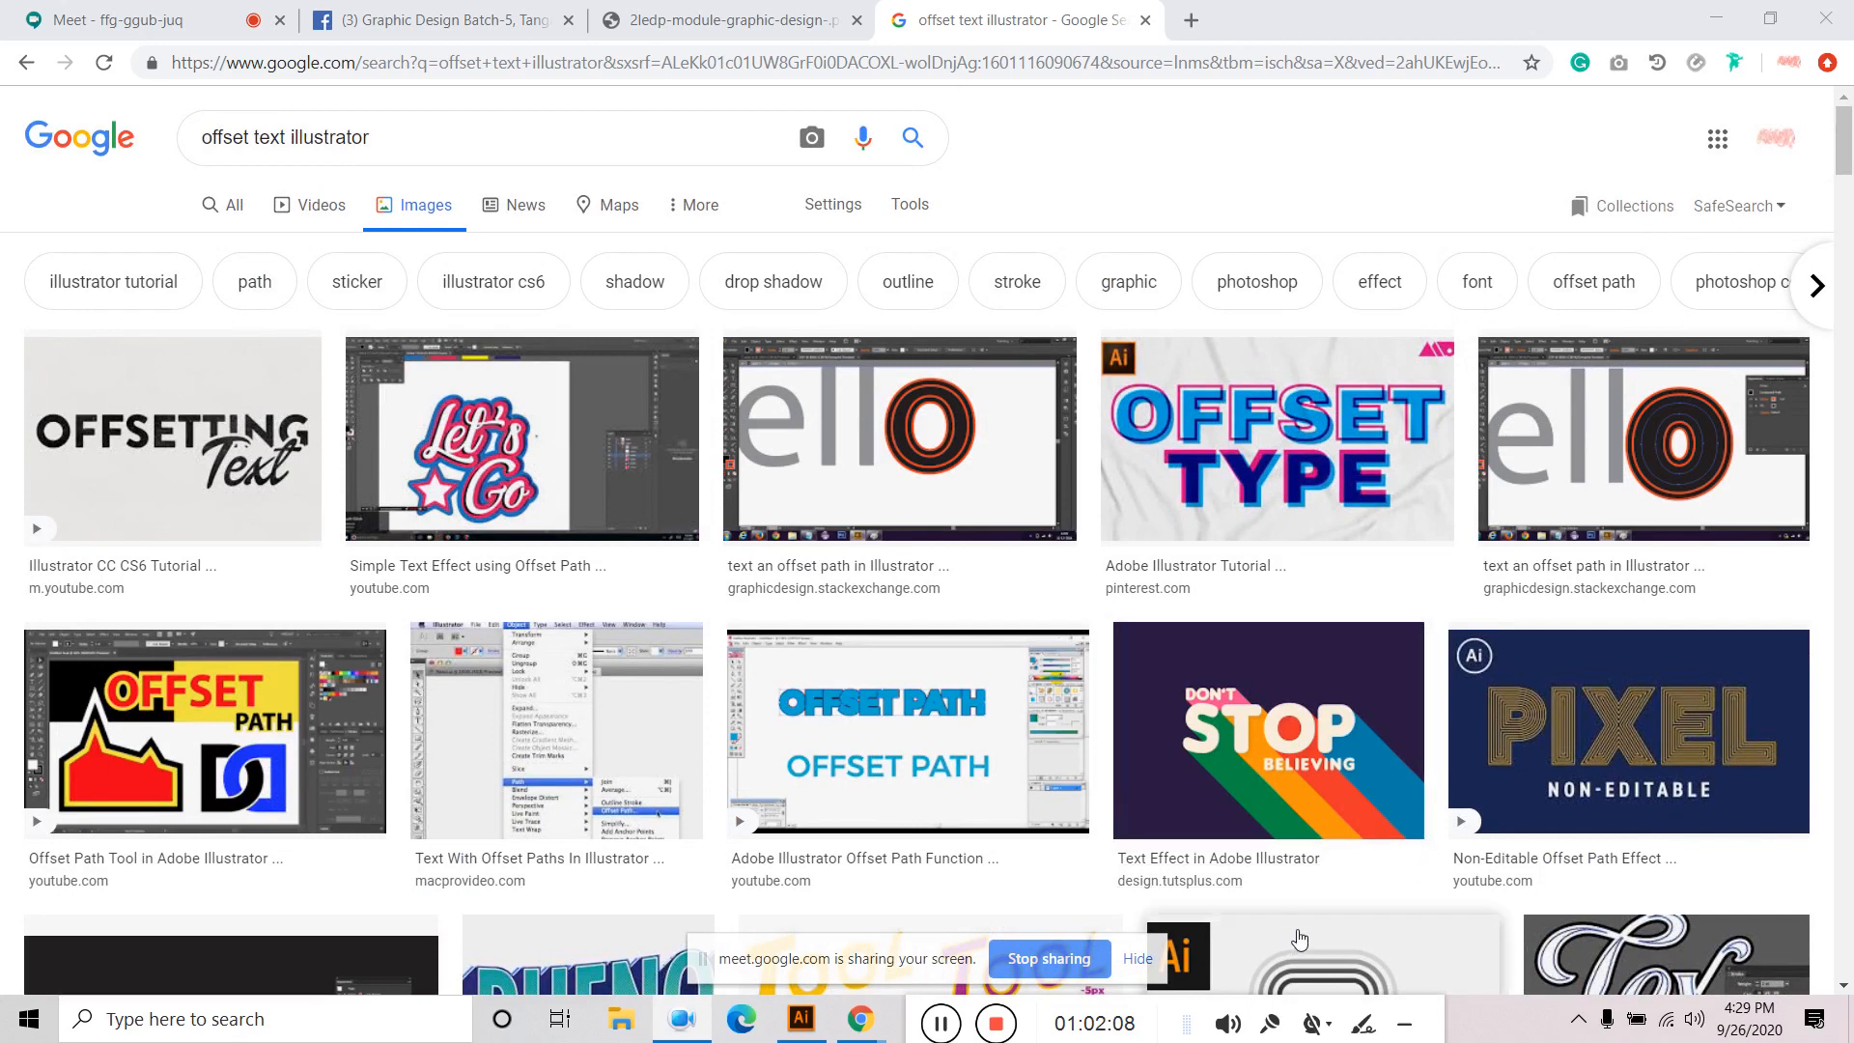
{"action": "left_click", "coordinate": [941, 1023]}
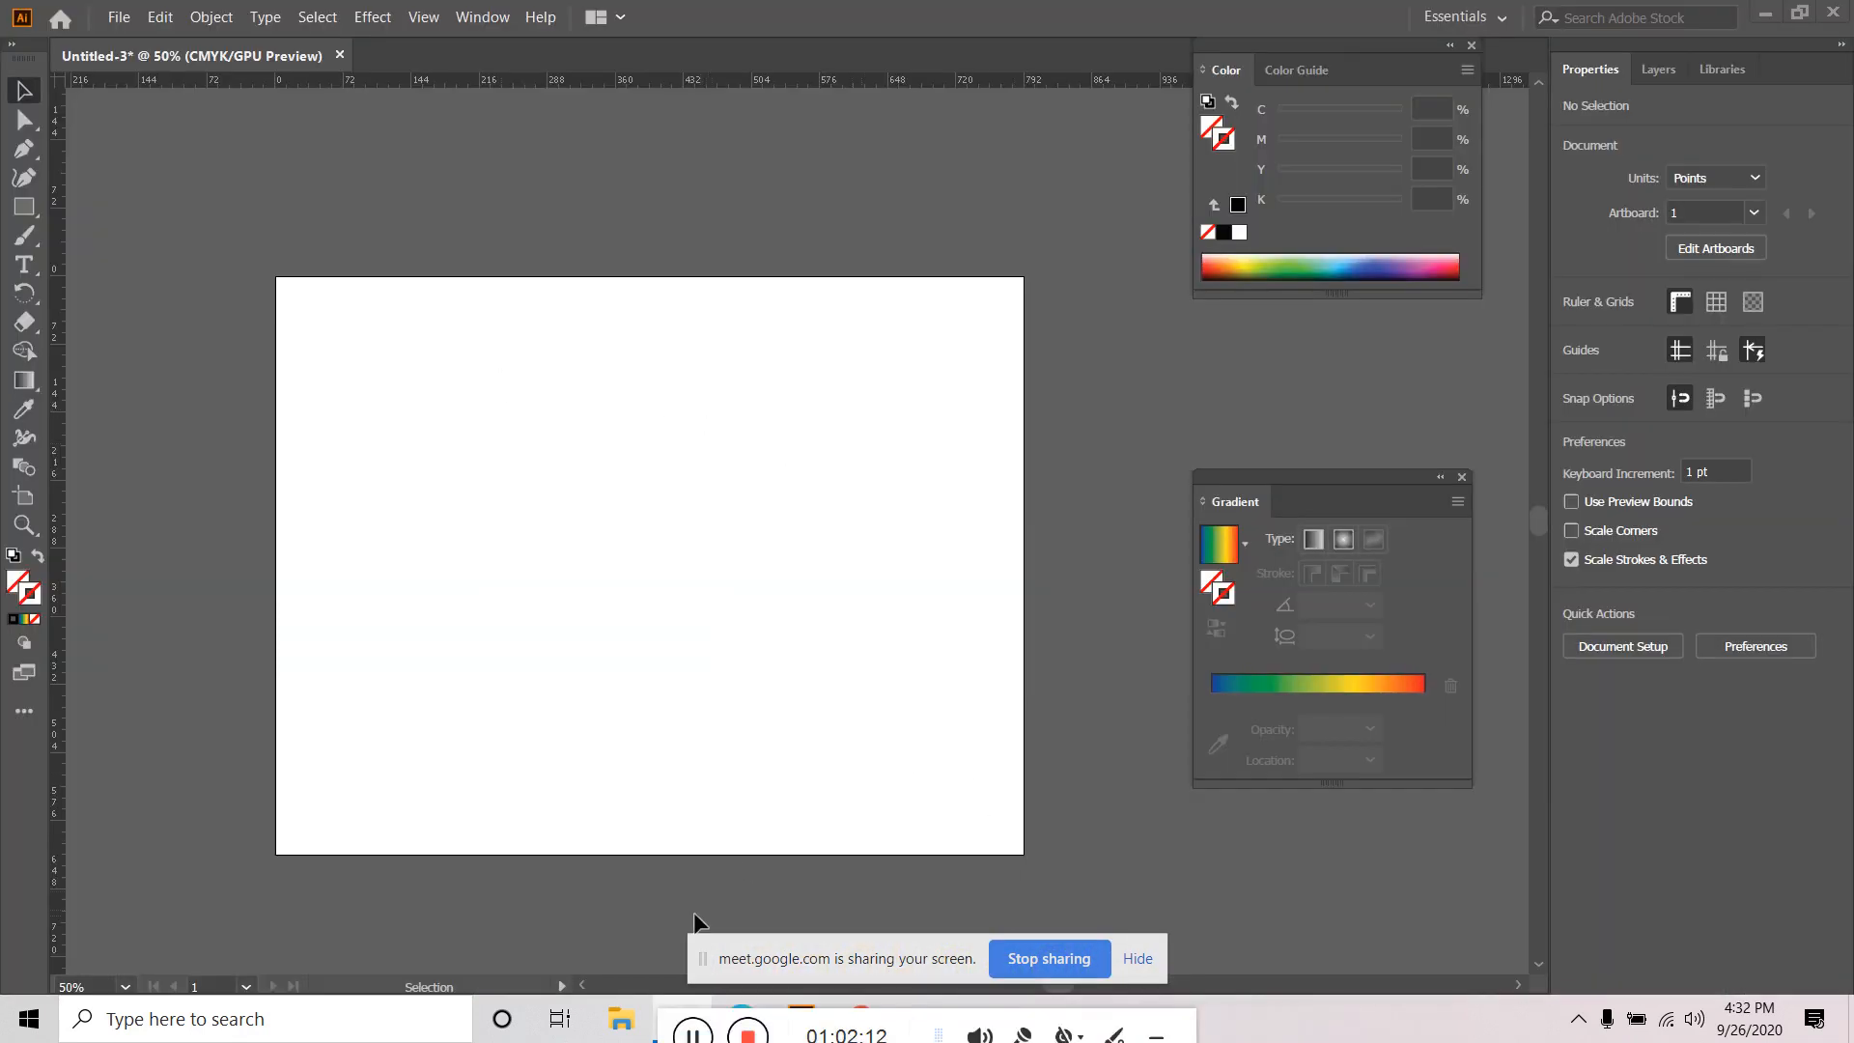
{"action": "left_click_drag", "start_coordinate": [673, 1029], "coordinate": [936, 1018]}
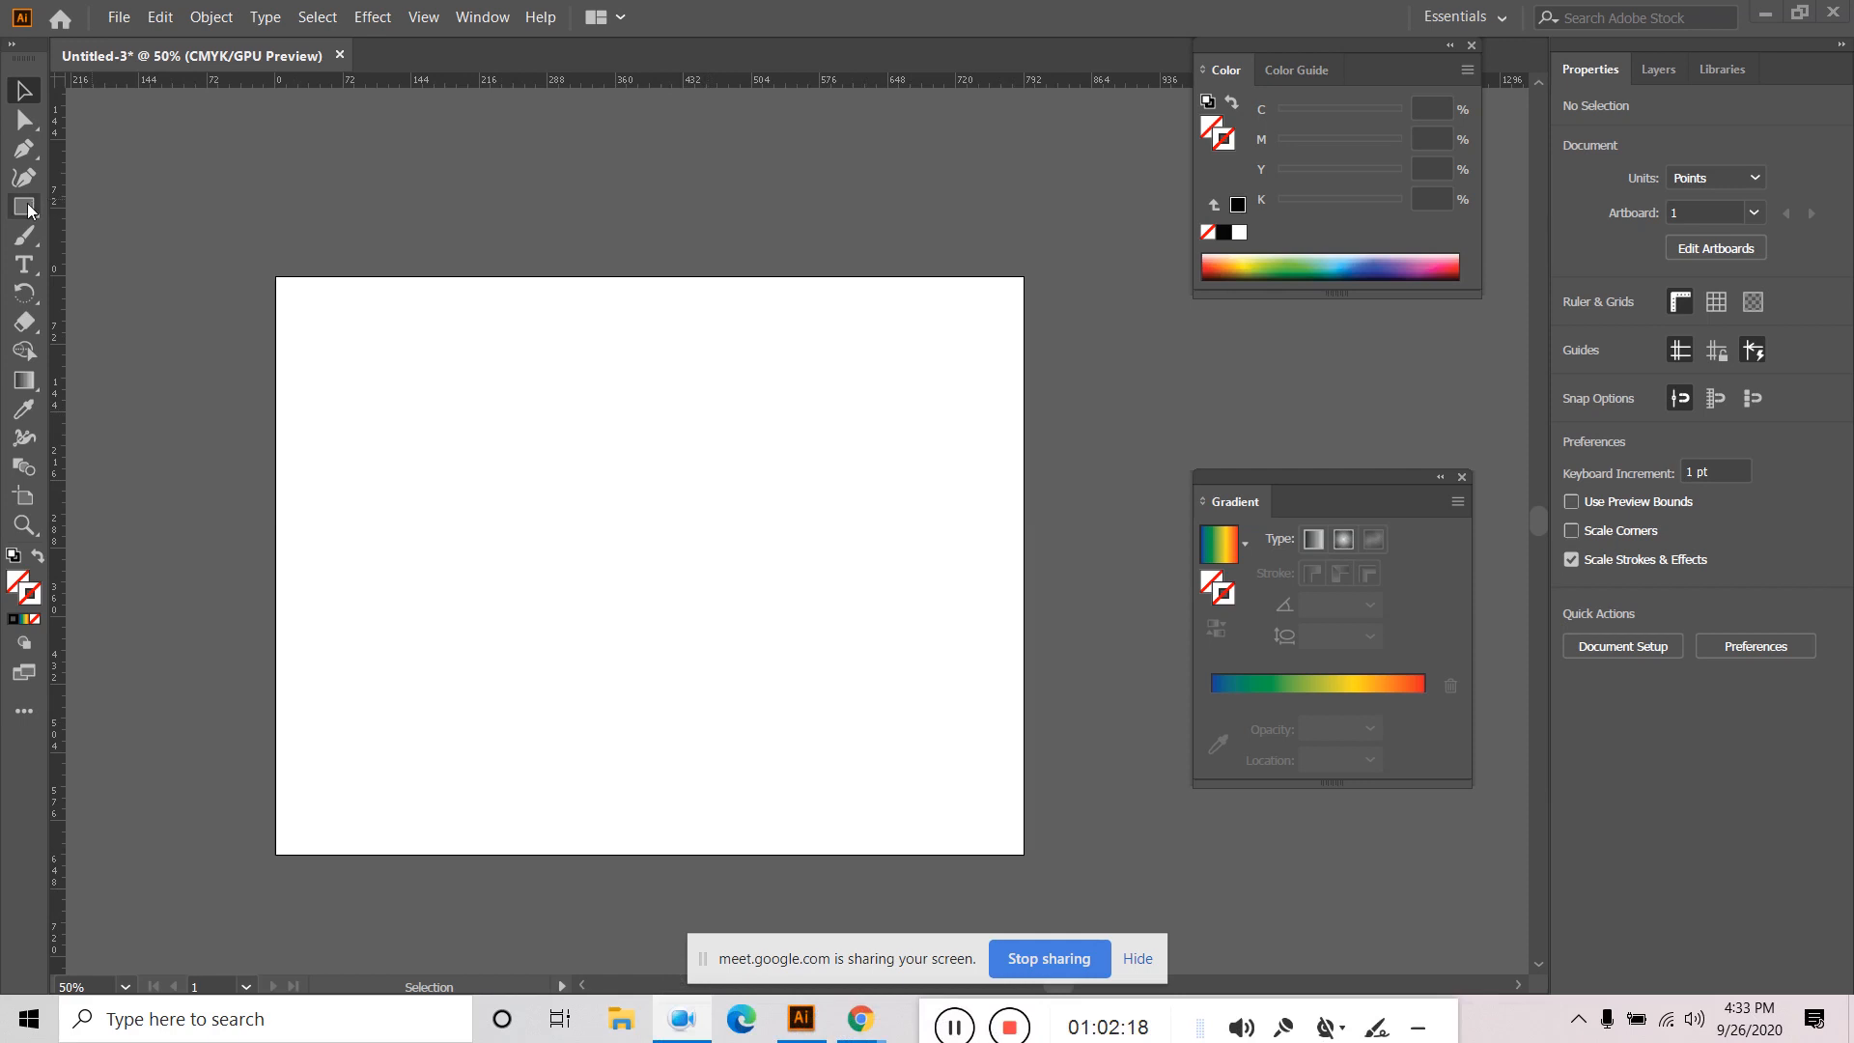
Choose the Curvature tool and set the blue-green-yellow-red gradient as the fill with no stroke.
{"action": "left_click", "coordinate": [24, 178]}
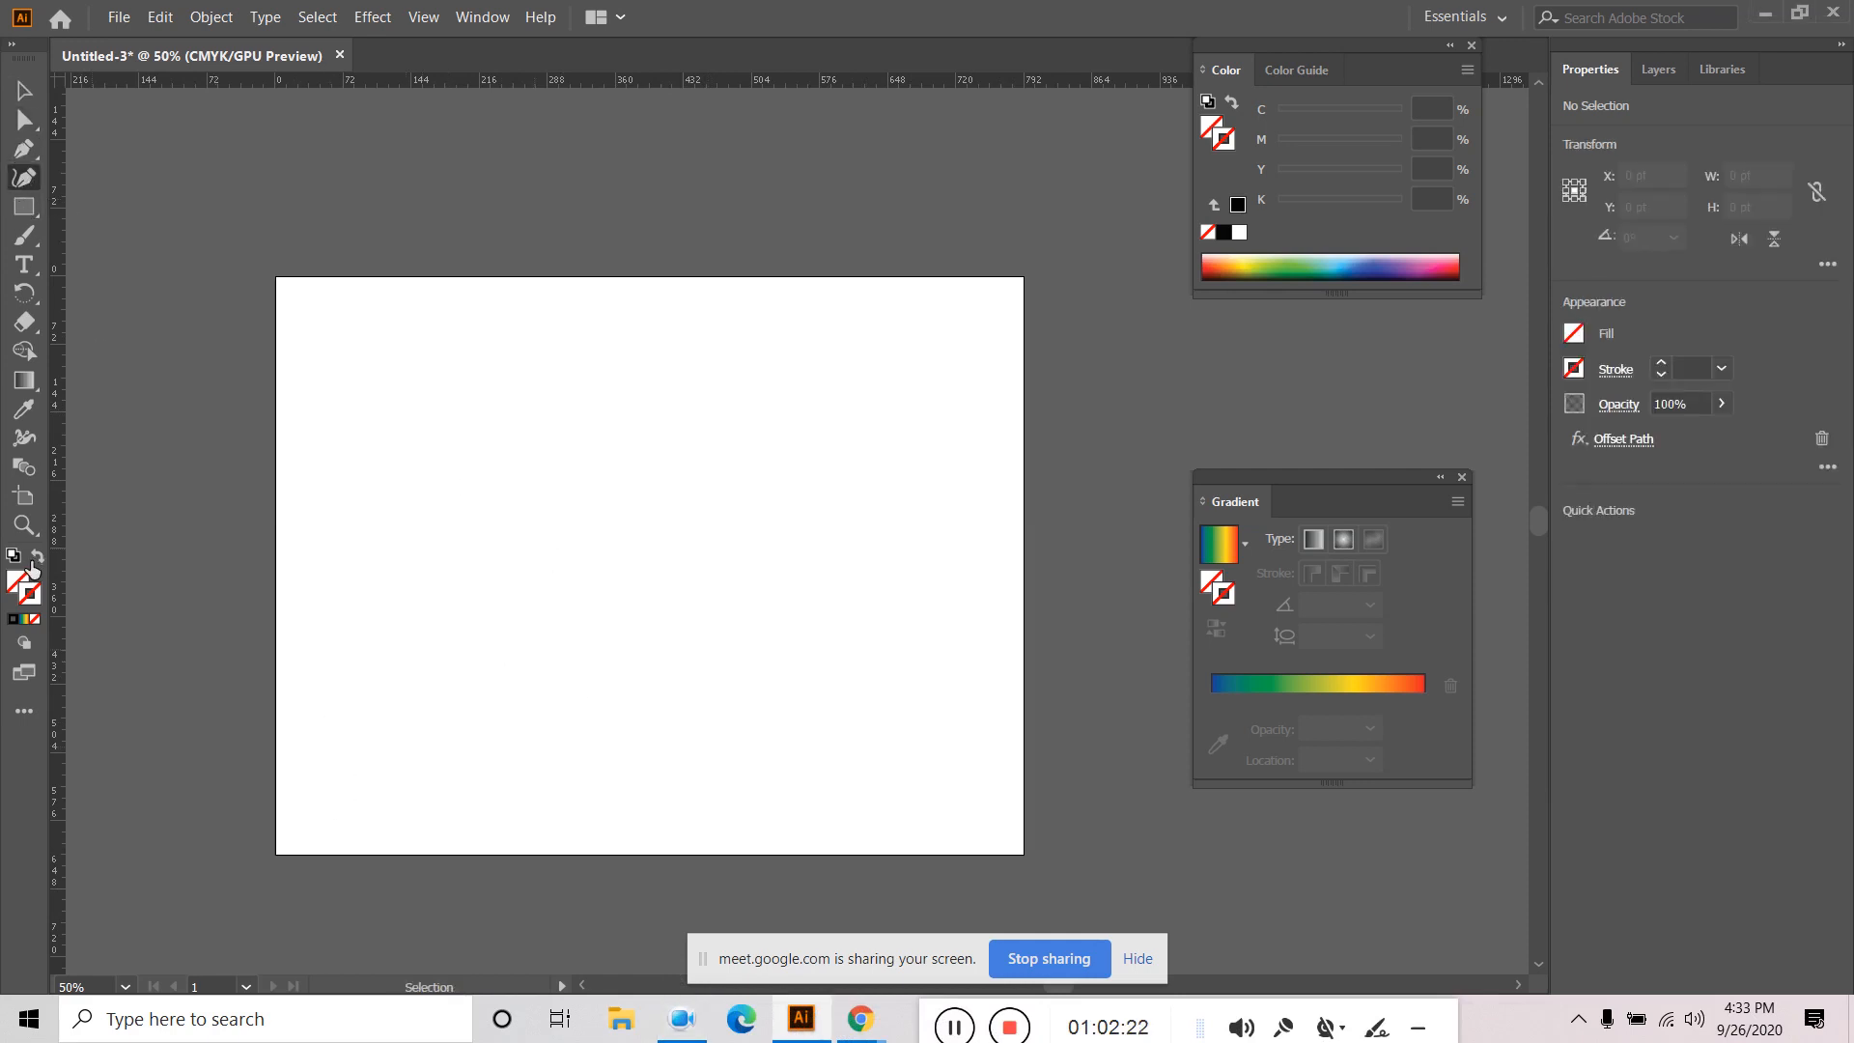
{"action": "left_click", "coordinate": [27, 619]}
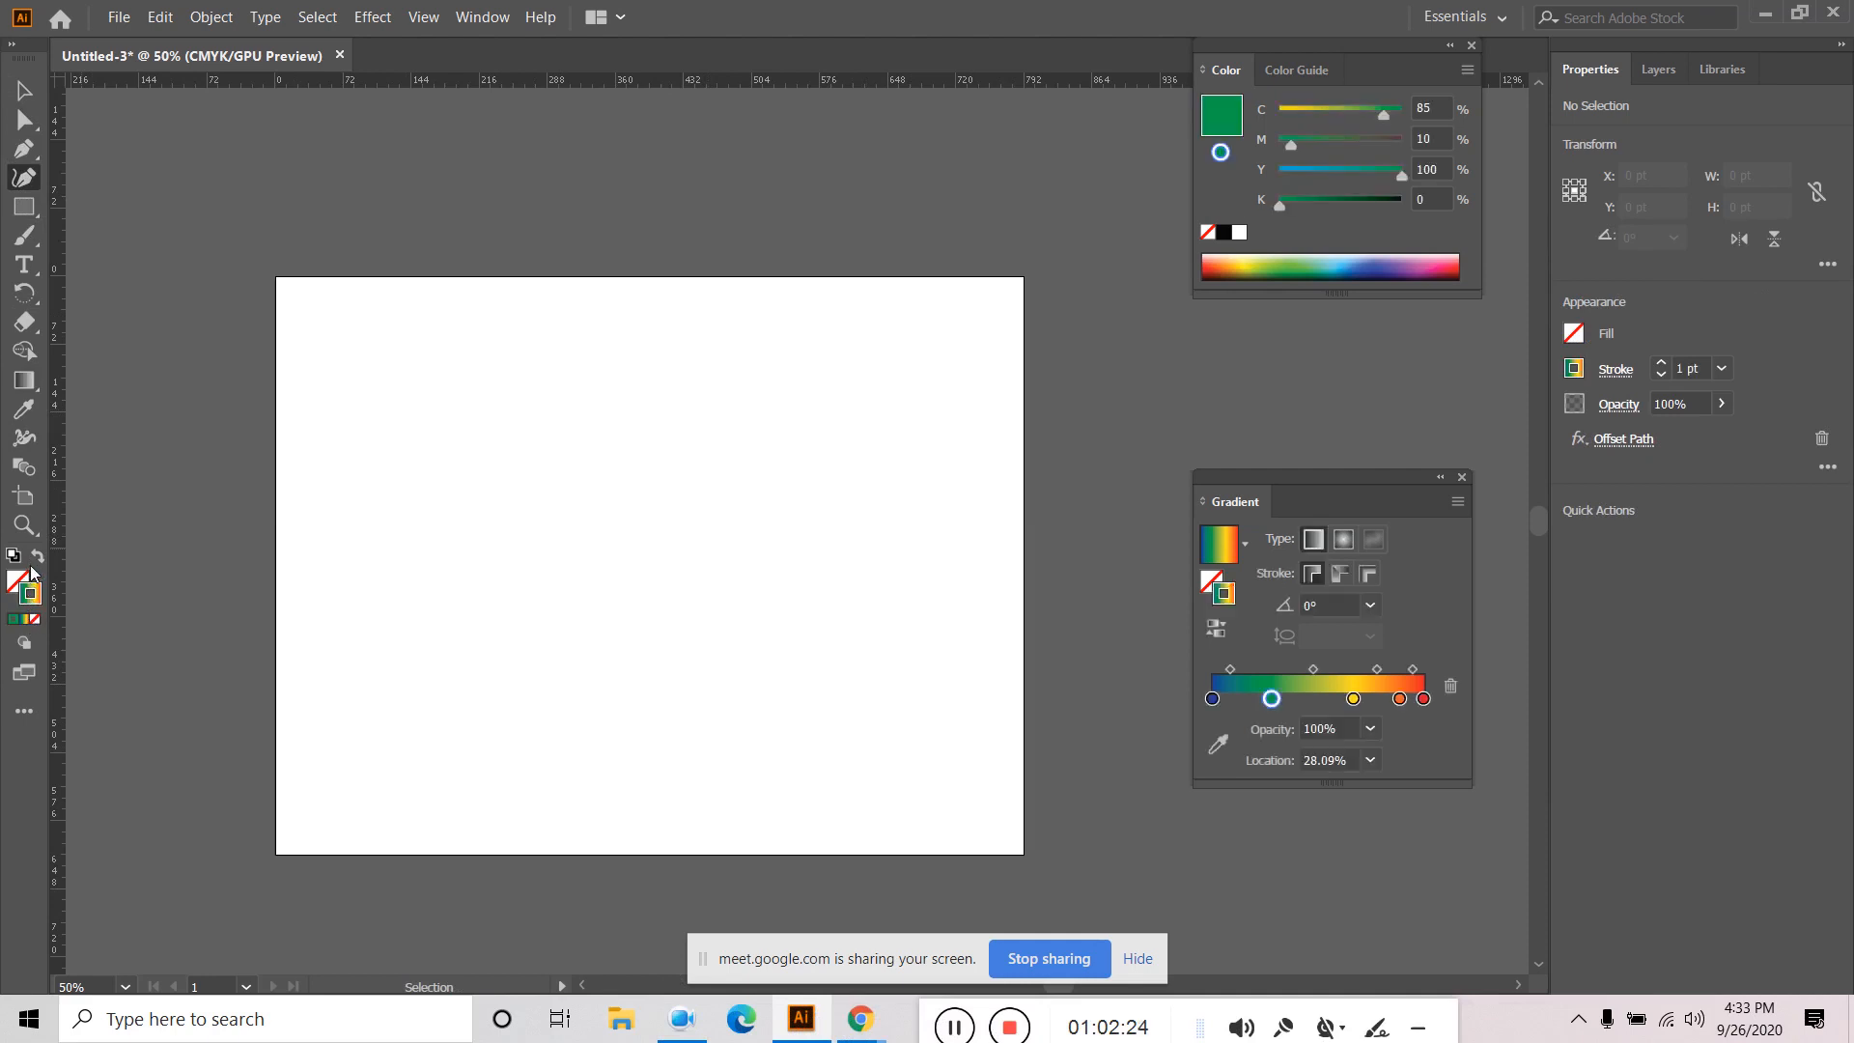
{"action": "left_click", "coordinate": [35, 558]}
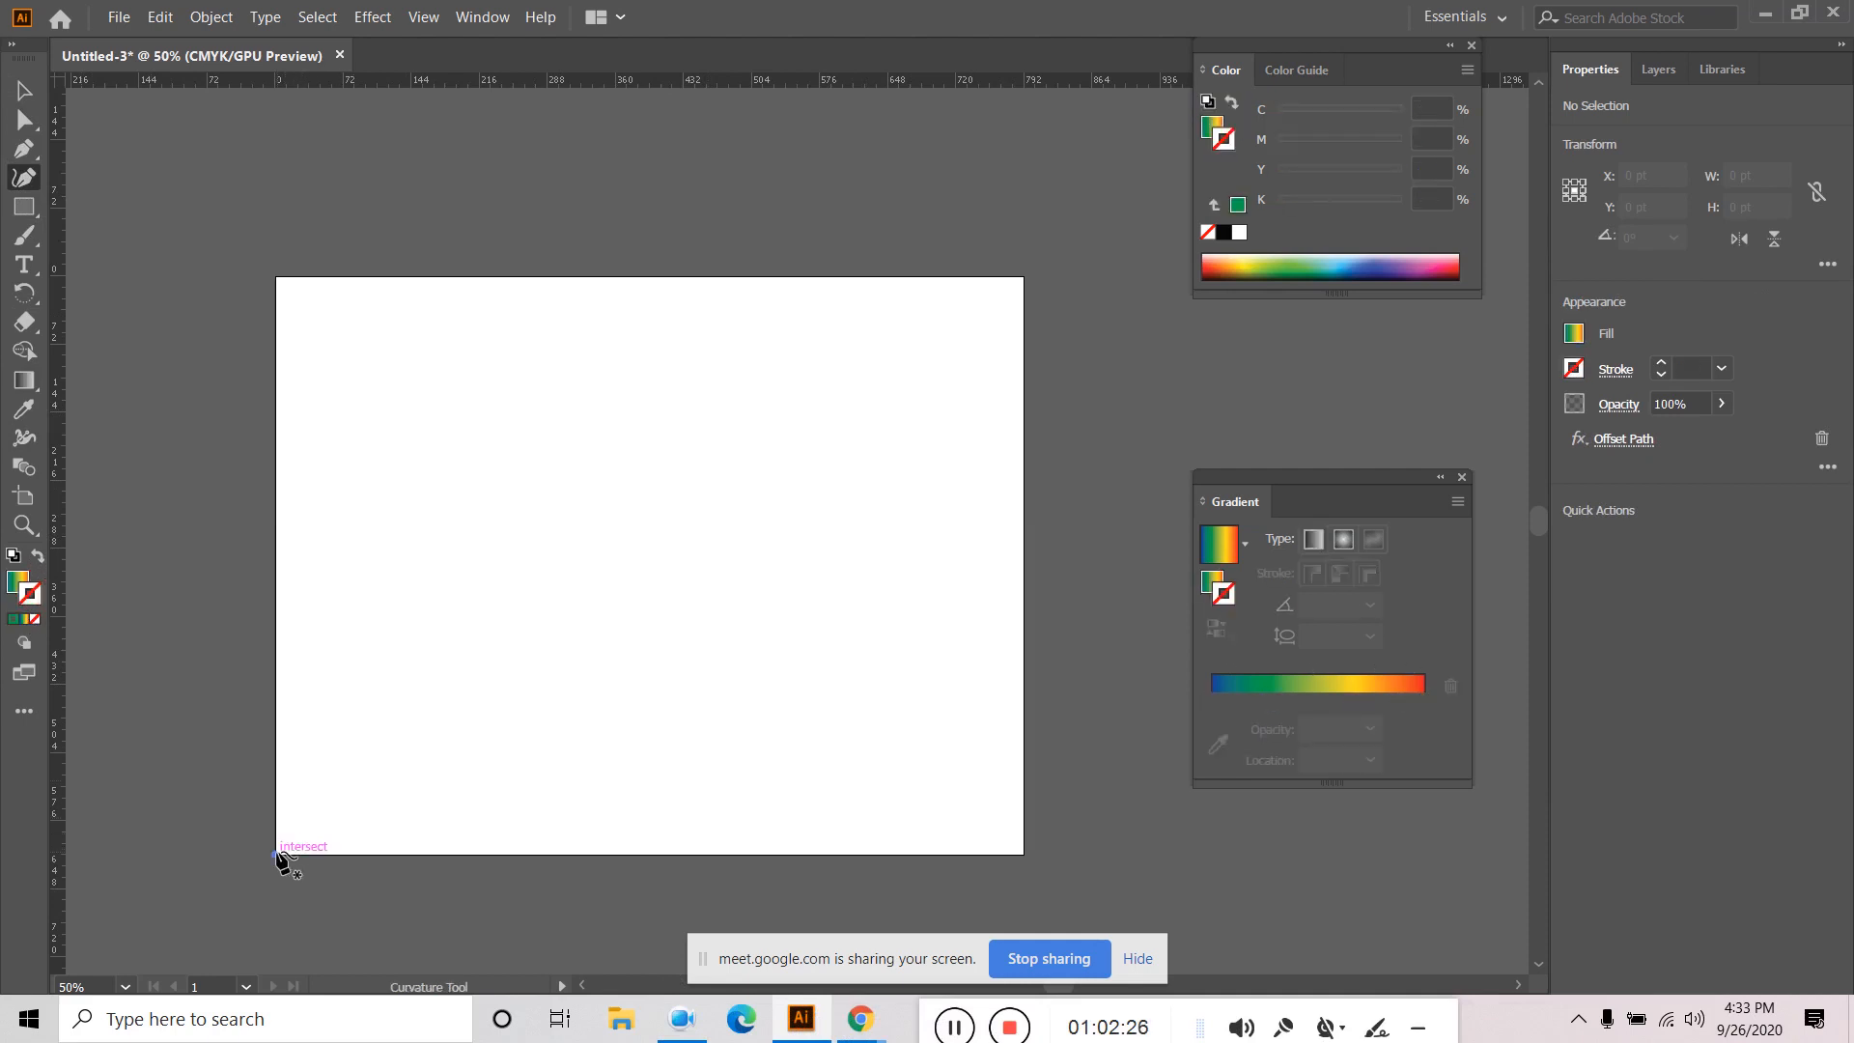
Try to draw a curved gradient shape from the artboard's lower-left corner past its right edge, then delete it.
{"action": "left_click", "coordinate": [1023, 566]}
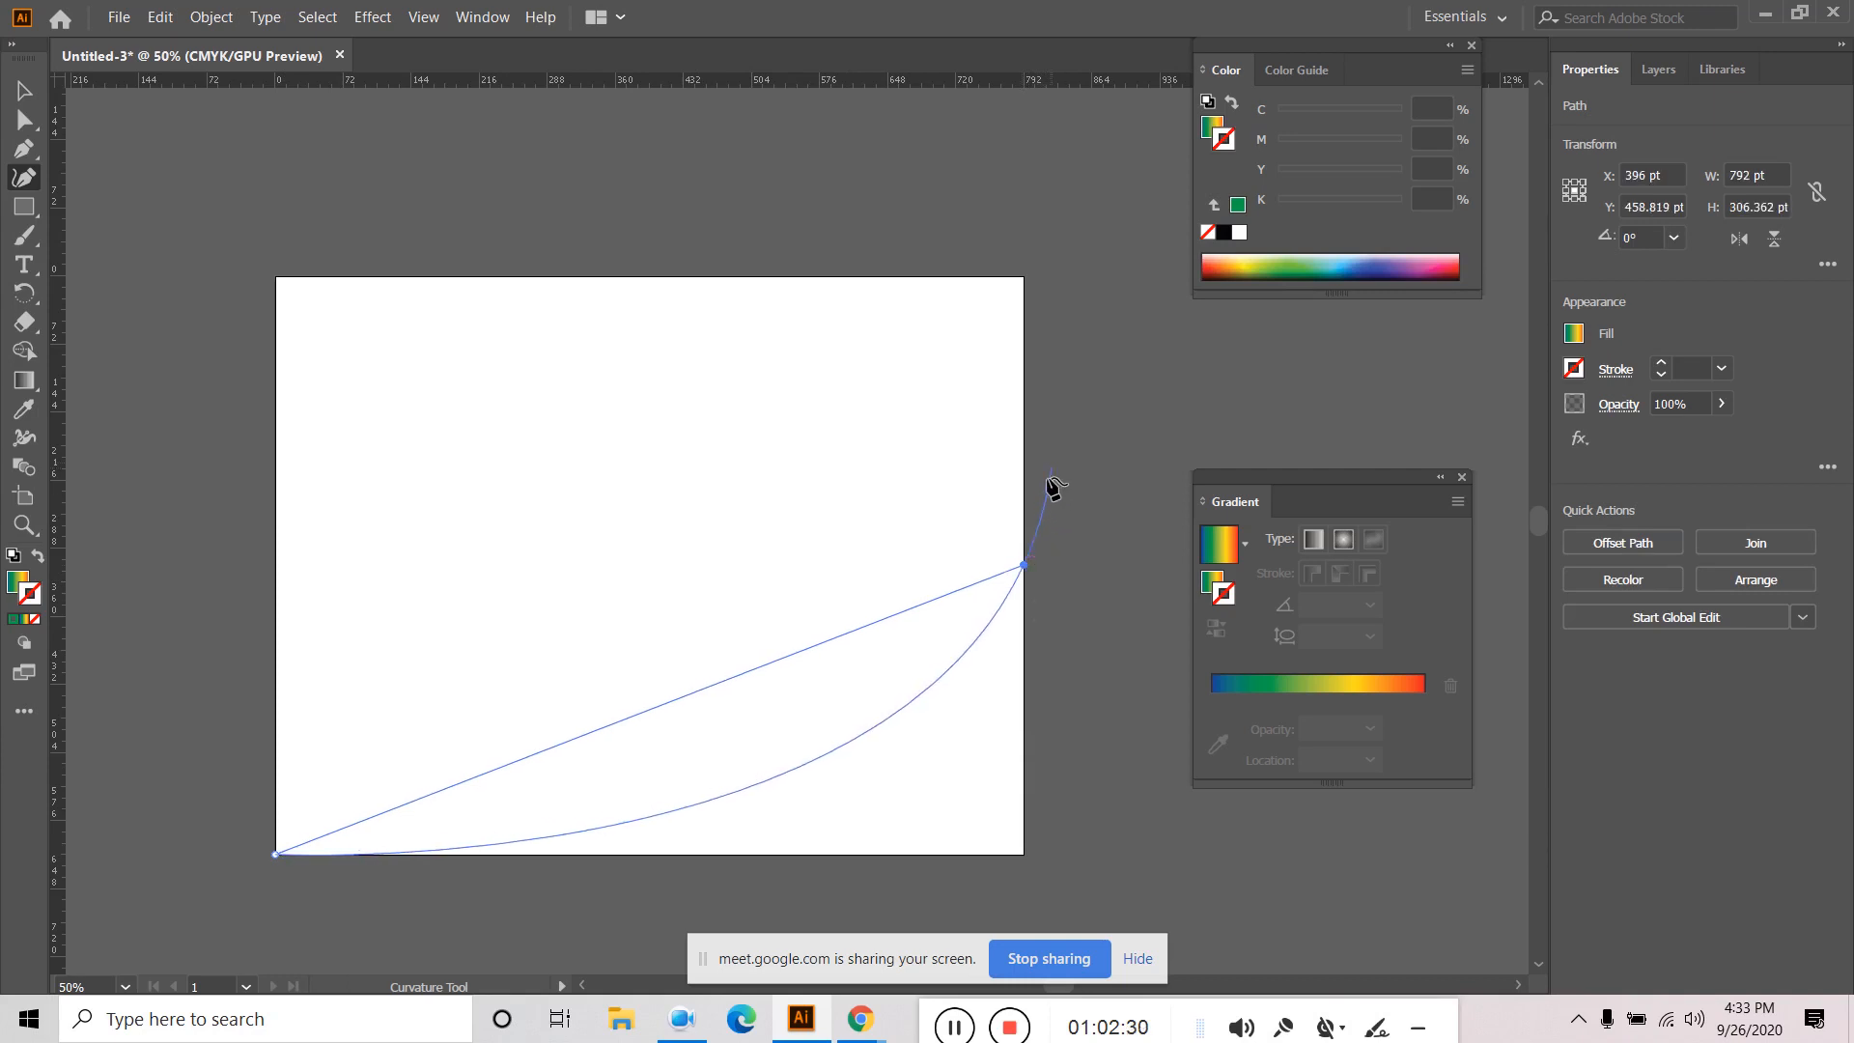
{"action": "left_click", "coordinate": [1080, 494]}
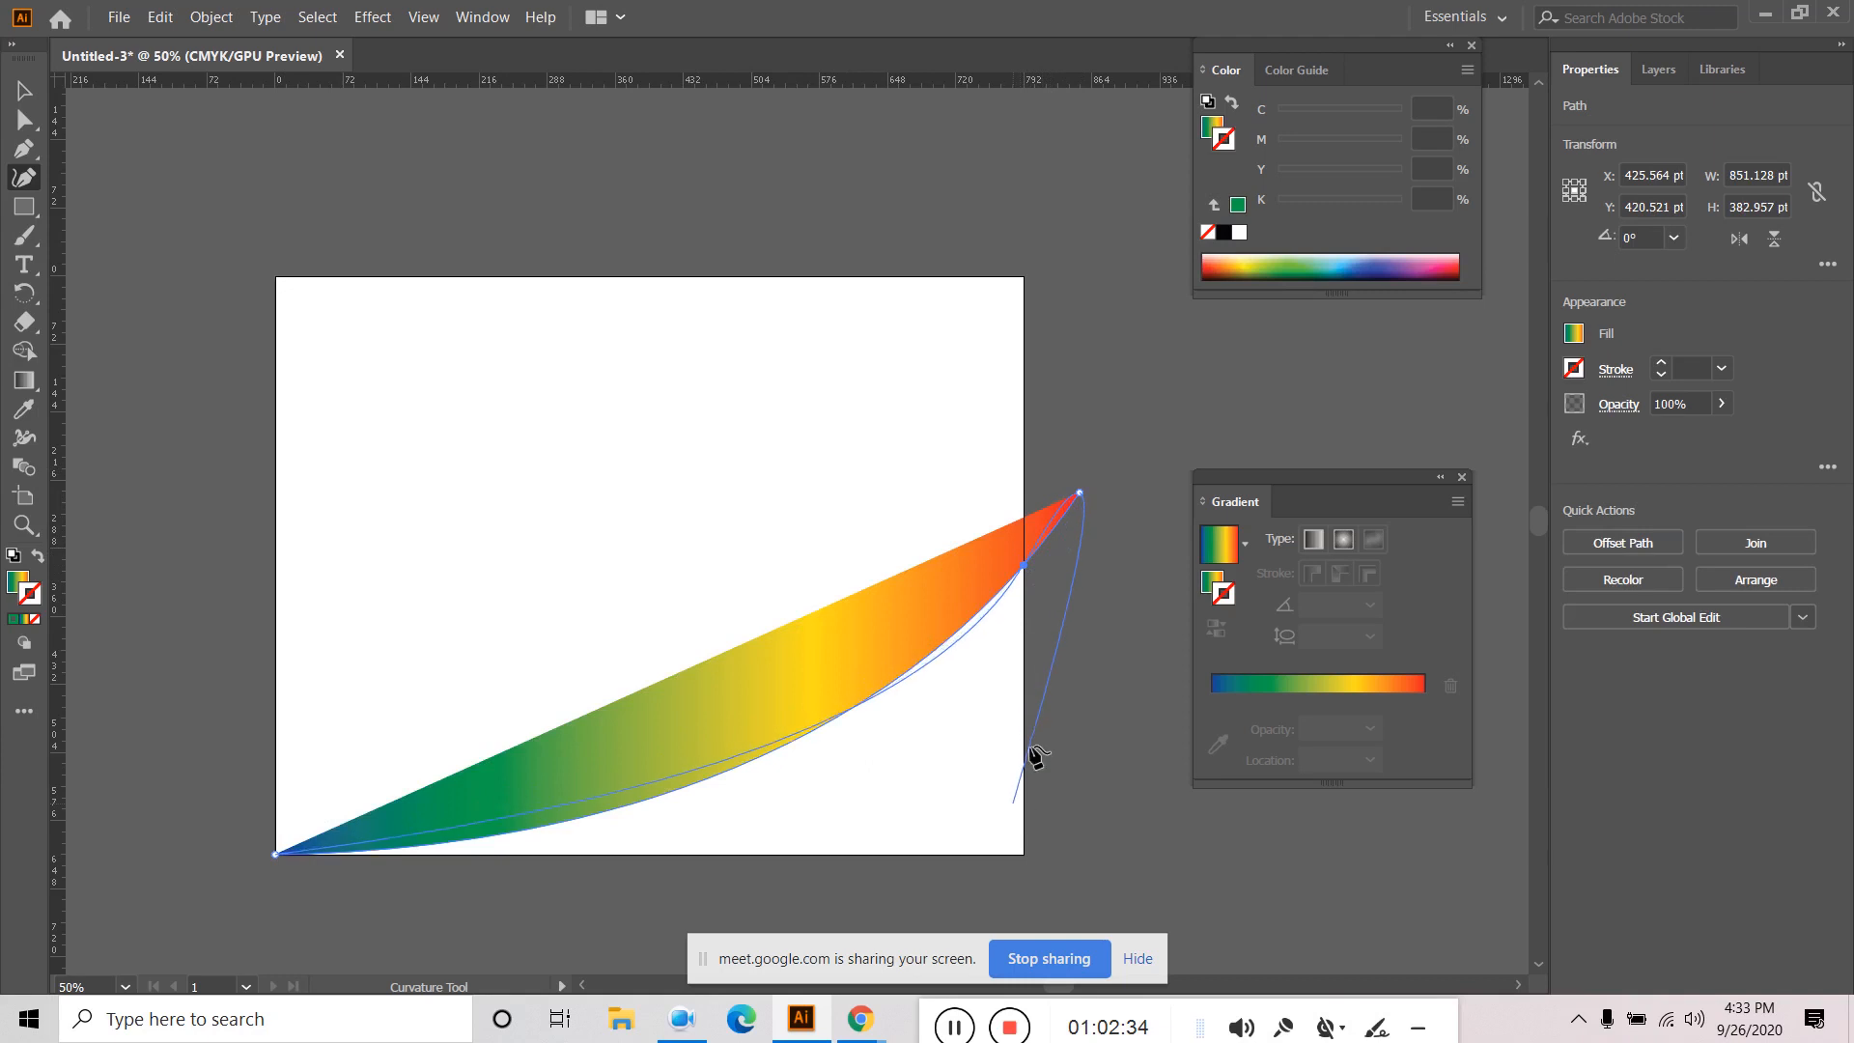
{"action": "key", "text": "Escape"}
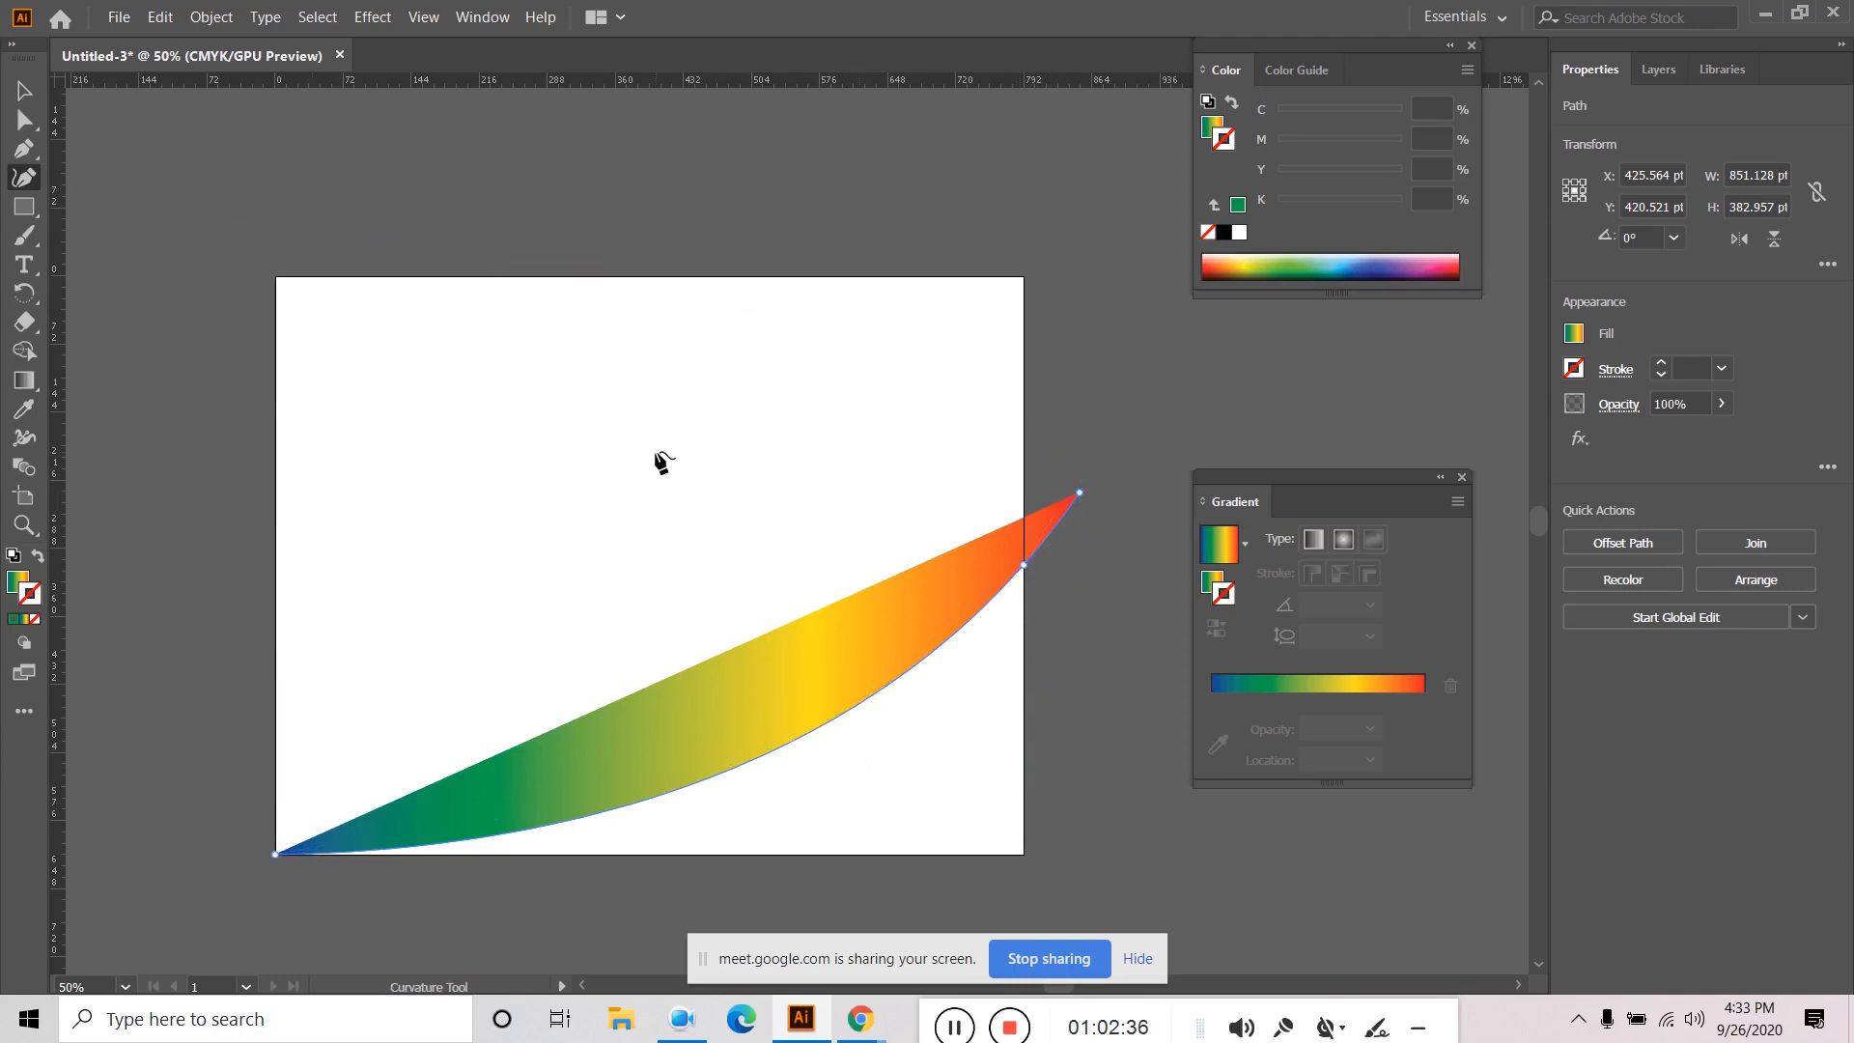
{"action": "key", "text": "Delete"}
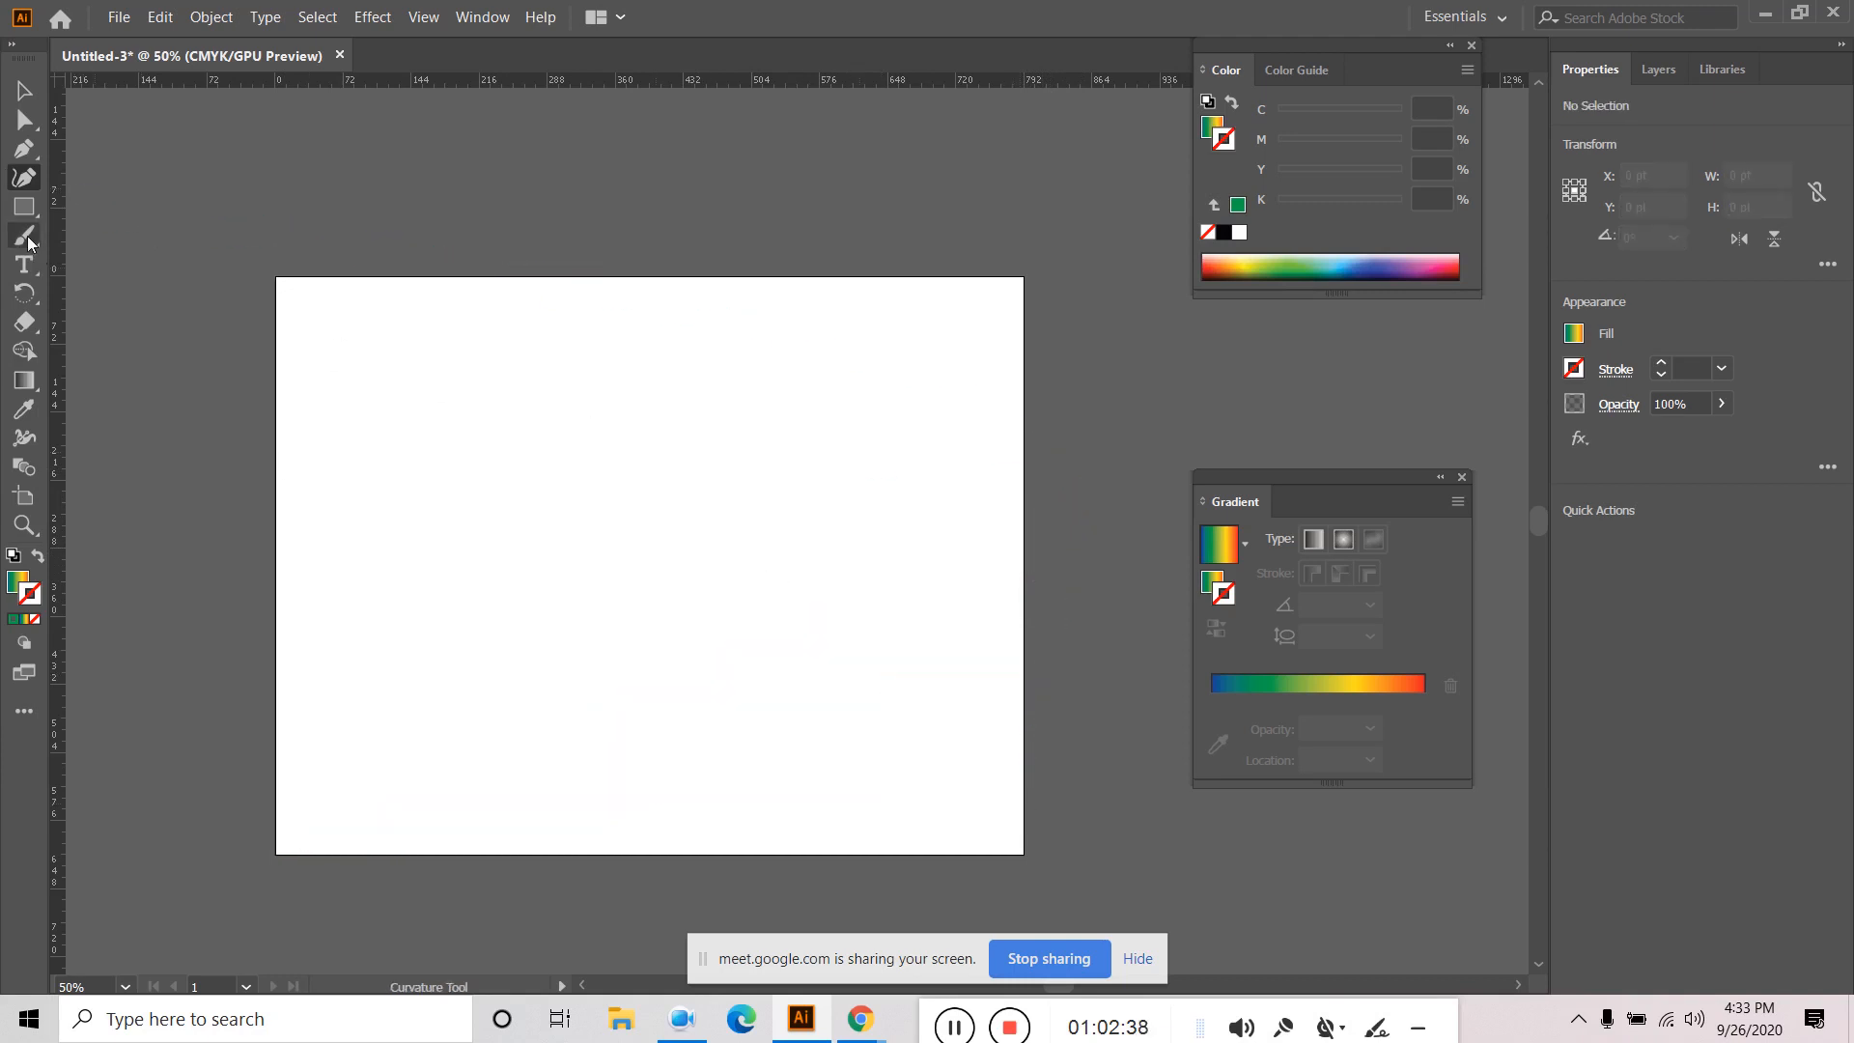
Use the Pen tool to draw a closed gradient shape curving from the artboard's lower-left corner to its right edge and through the lower-right corner.
{"action": "left_click", "coordinate": [24, 148]}
{"action": "left_click", "coordinate": [277, 854]}
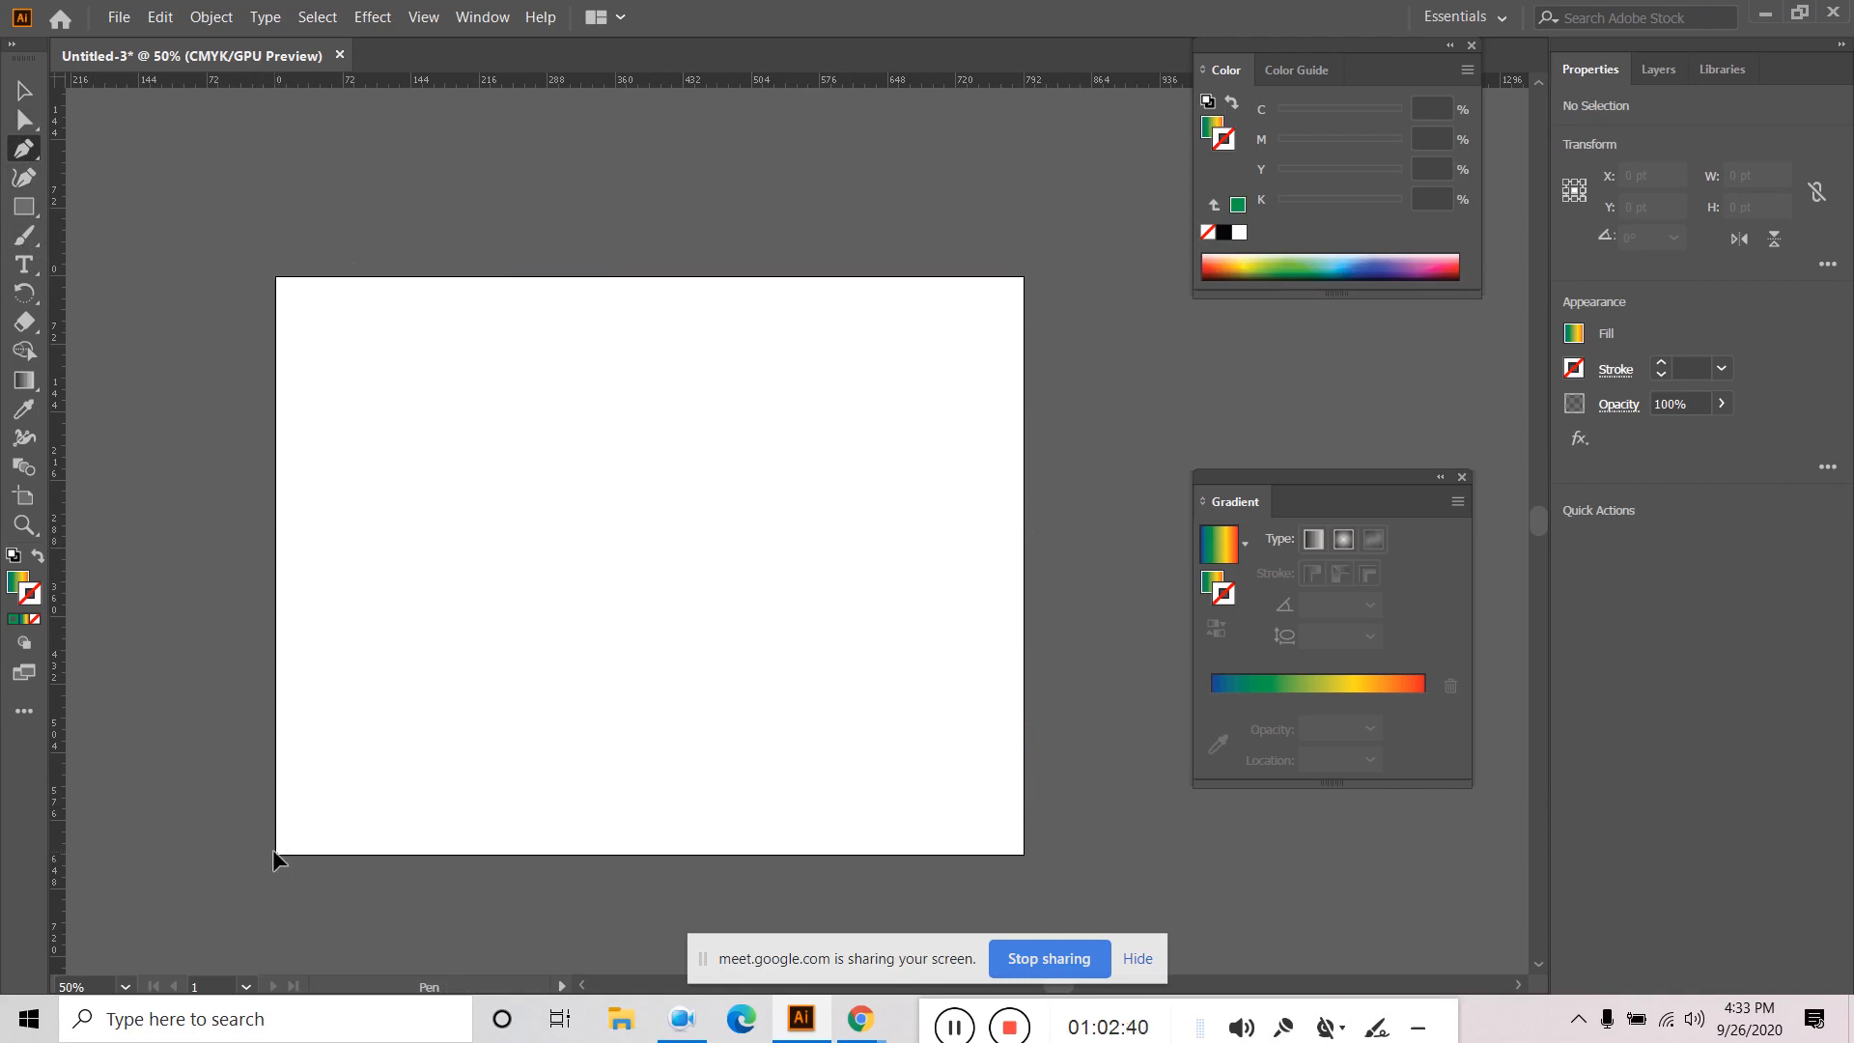
{"action": "left_click_drag", "start_coordinate": [1023, 517], "coordinate": [1068, 236]}
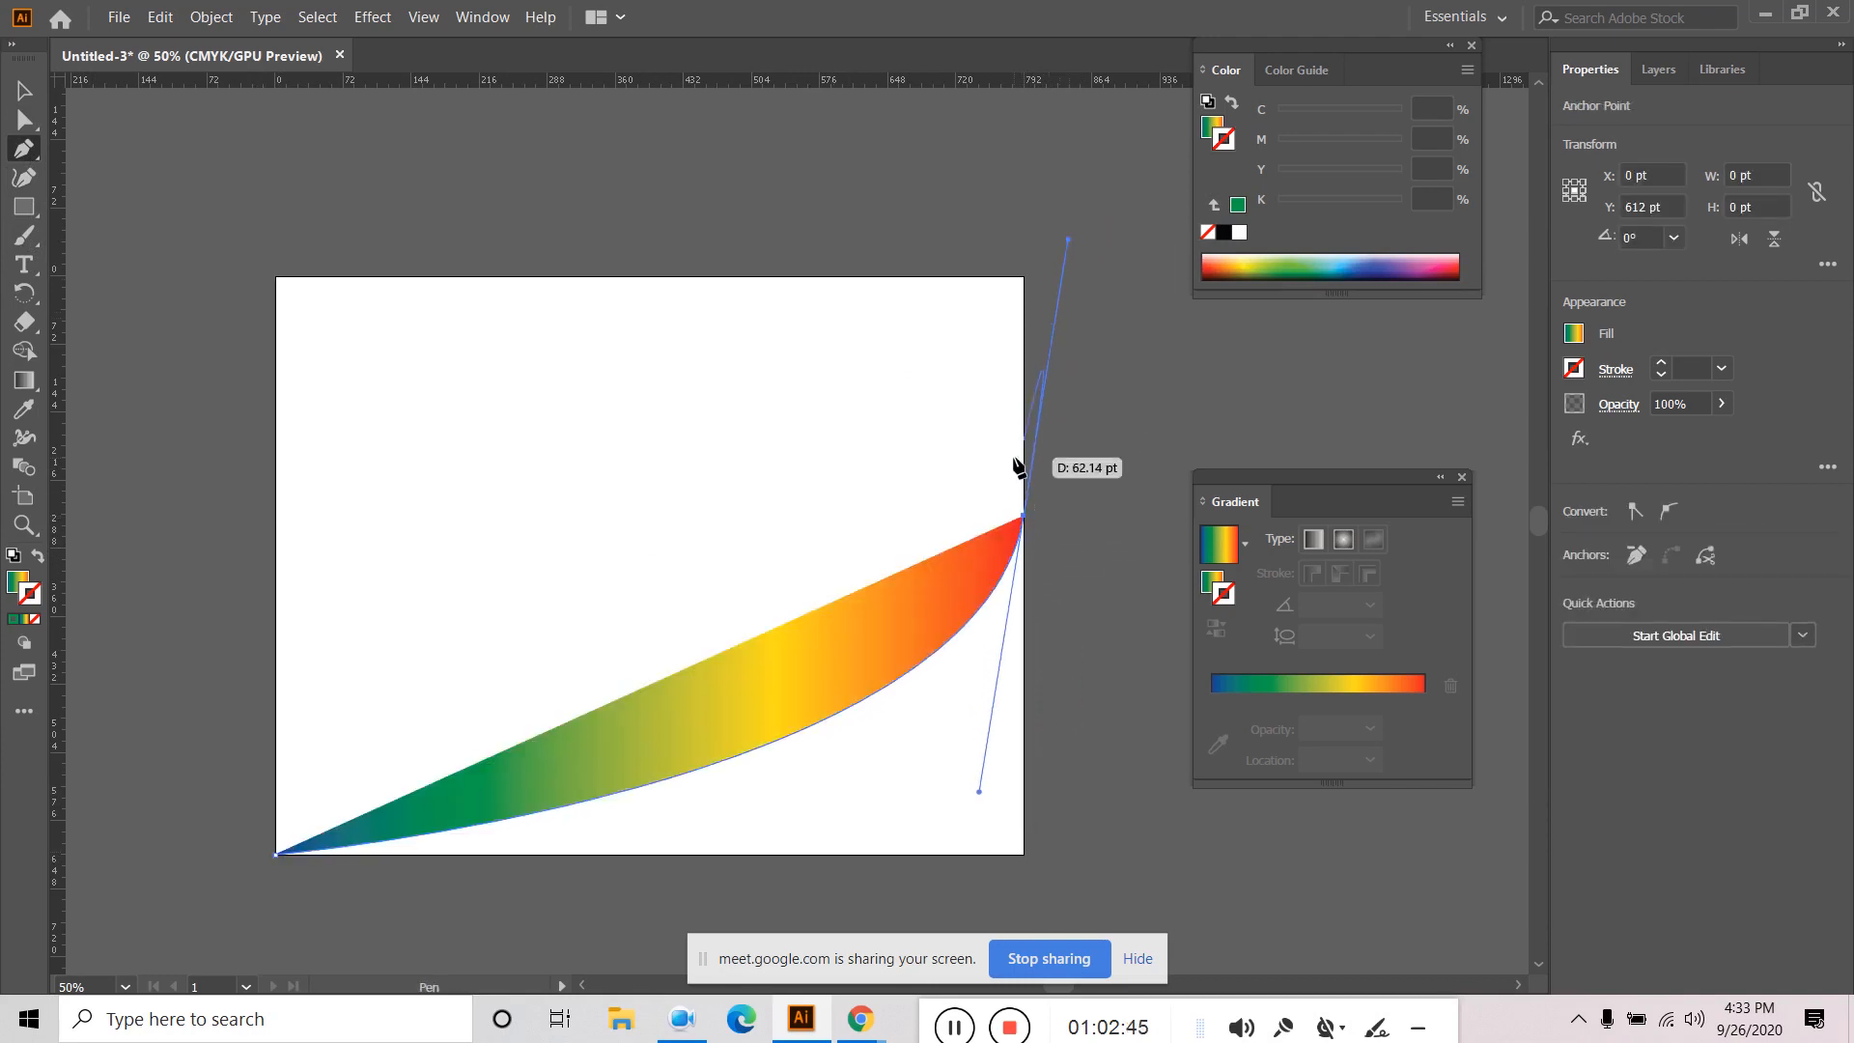
{"action": "left_click_drag", "start_coordinate": [1024, 518], "coordinate": [1025, 856]}
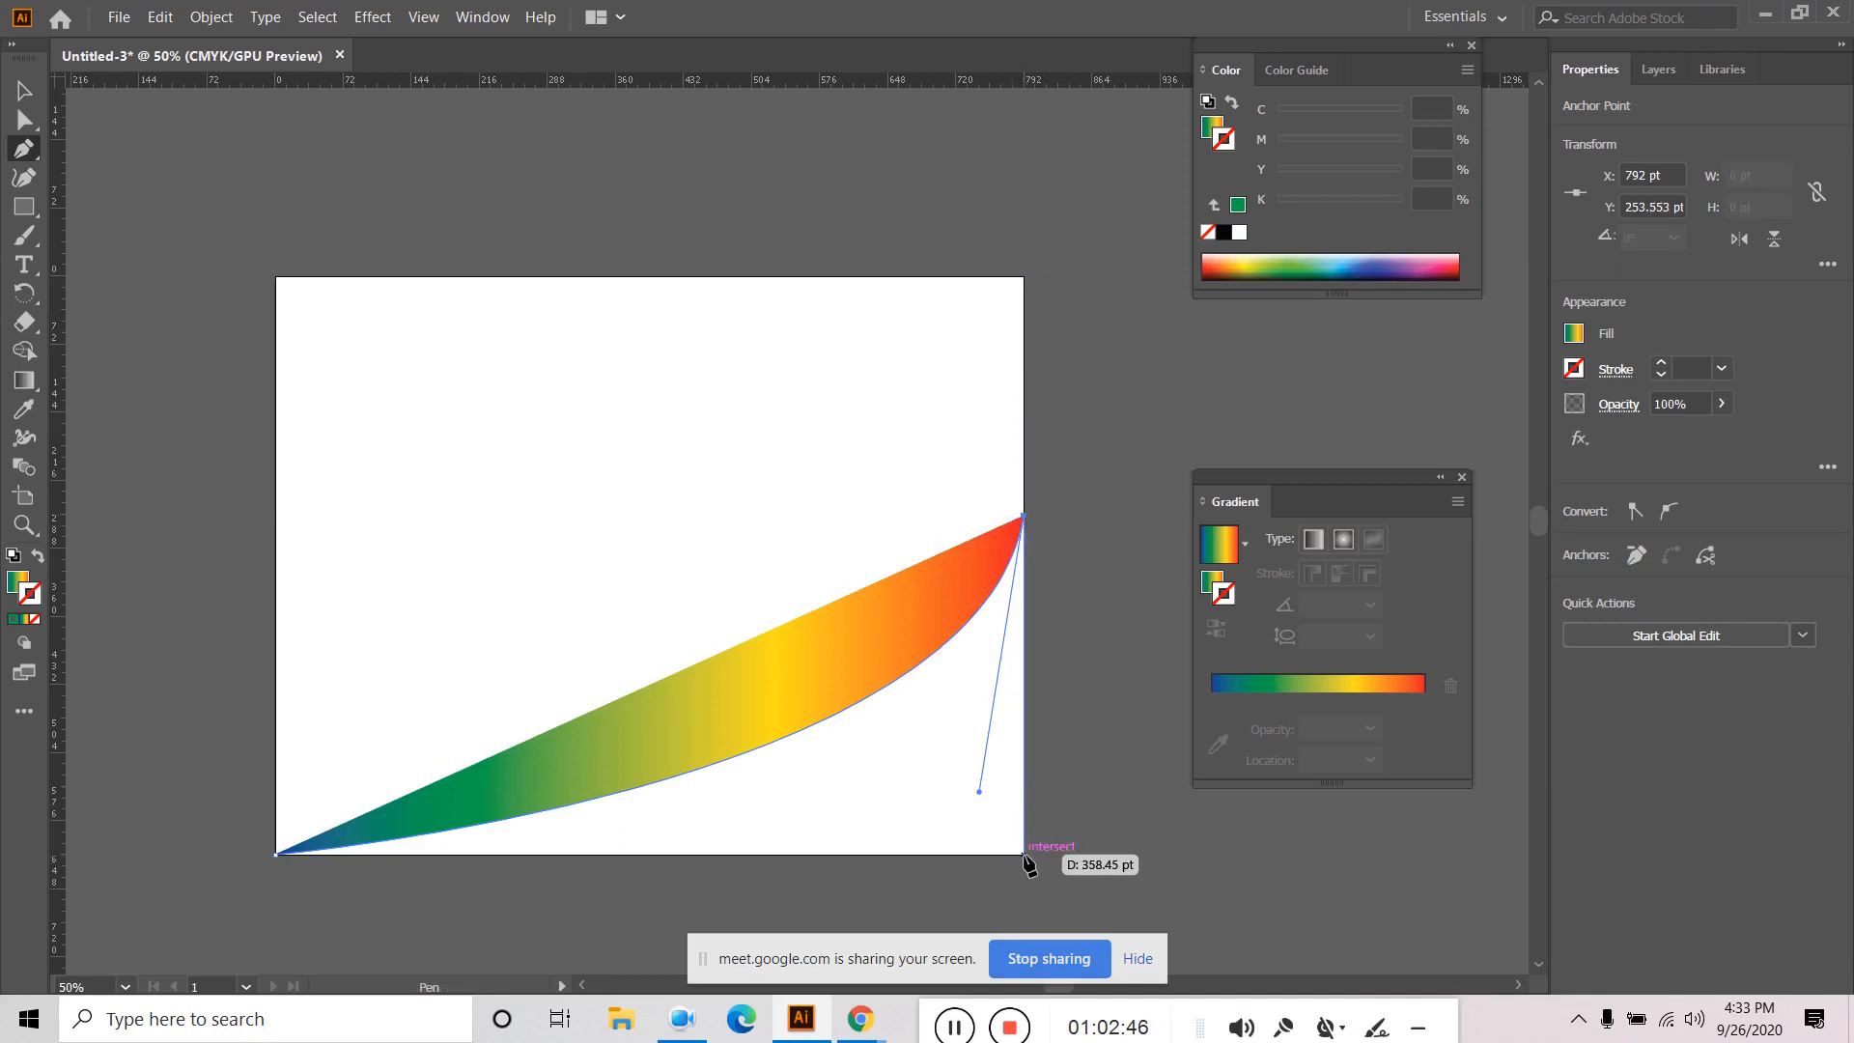
{"action": "left_click", "coordinate": [1026, 855]}
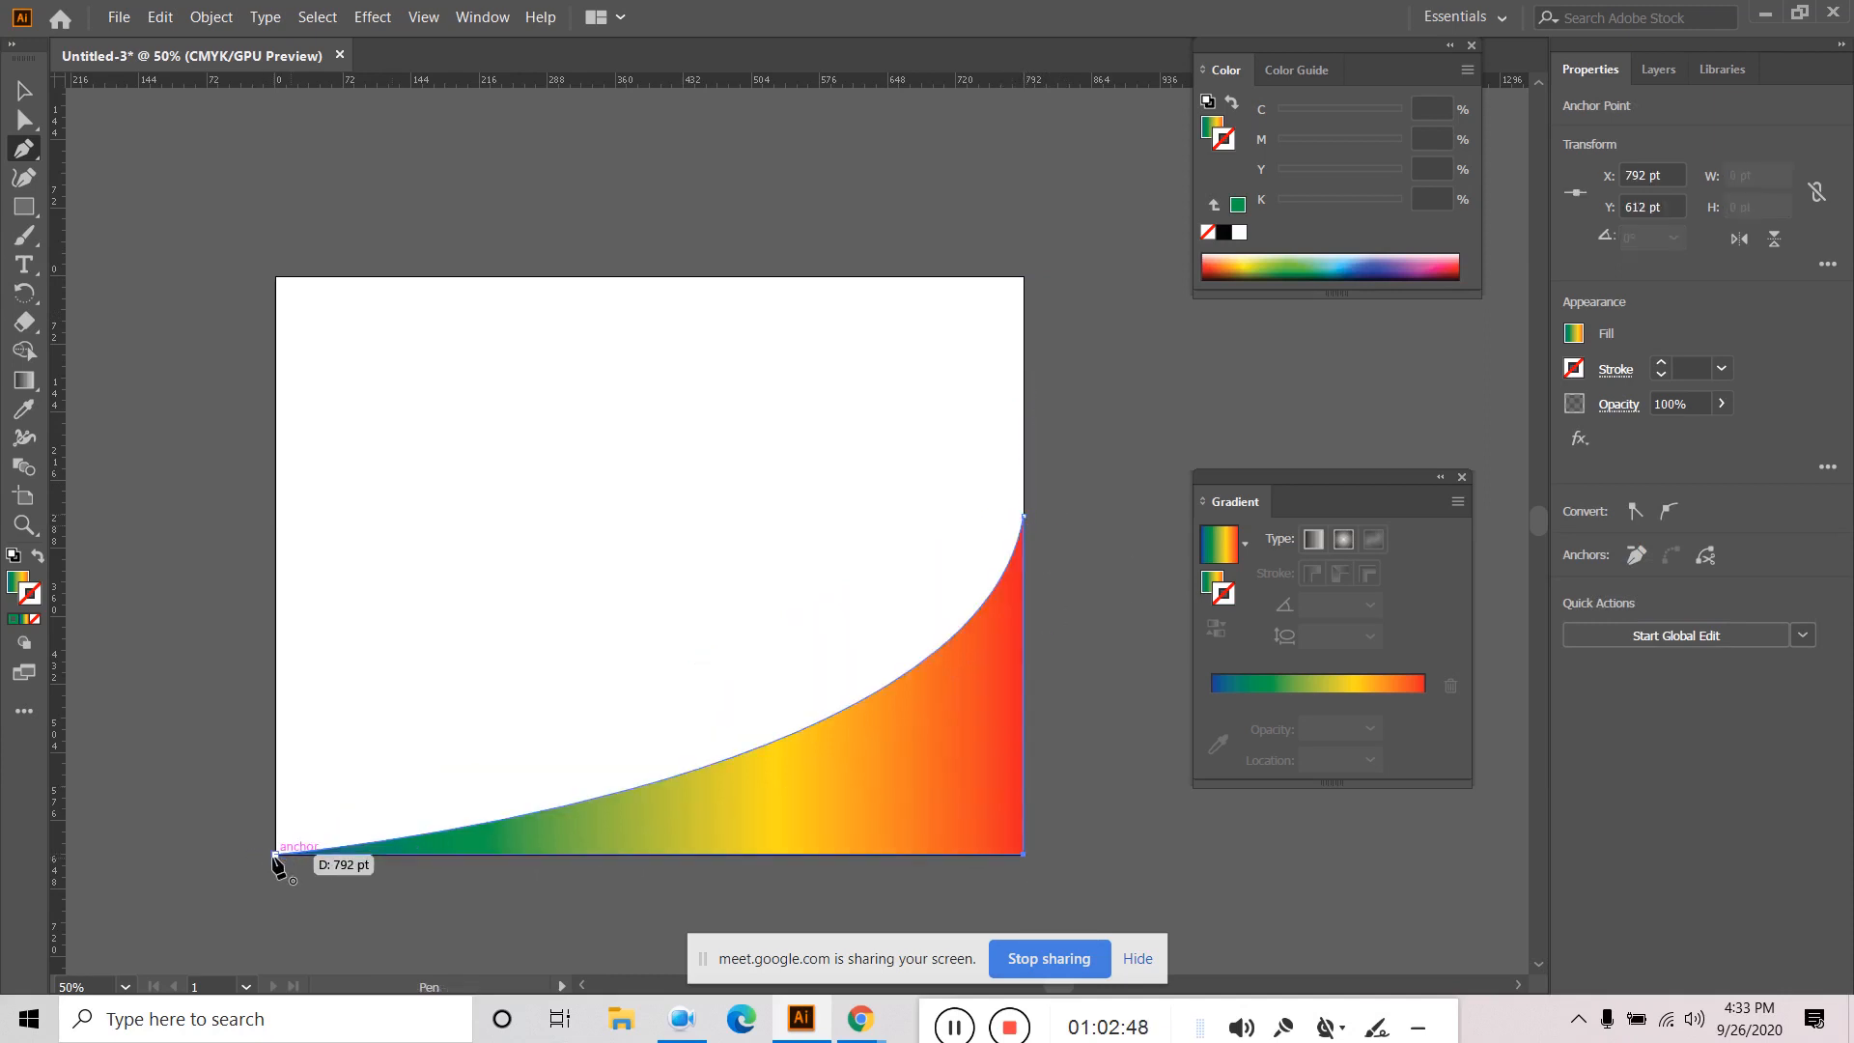
{"action": "left_click", "coordinate": [31, 95]}
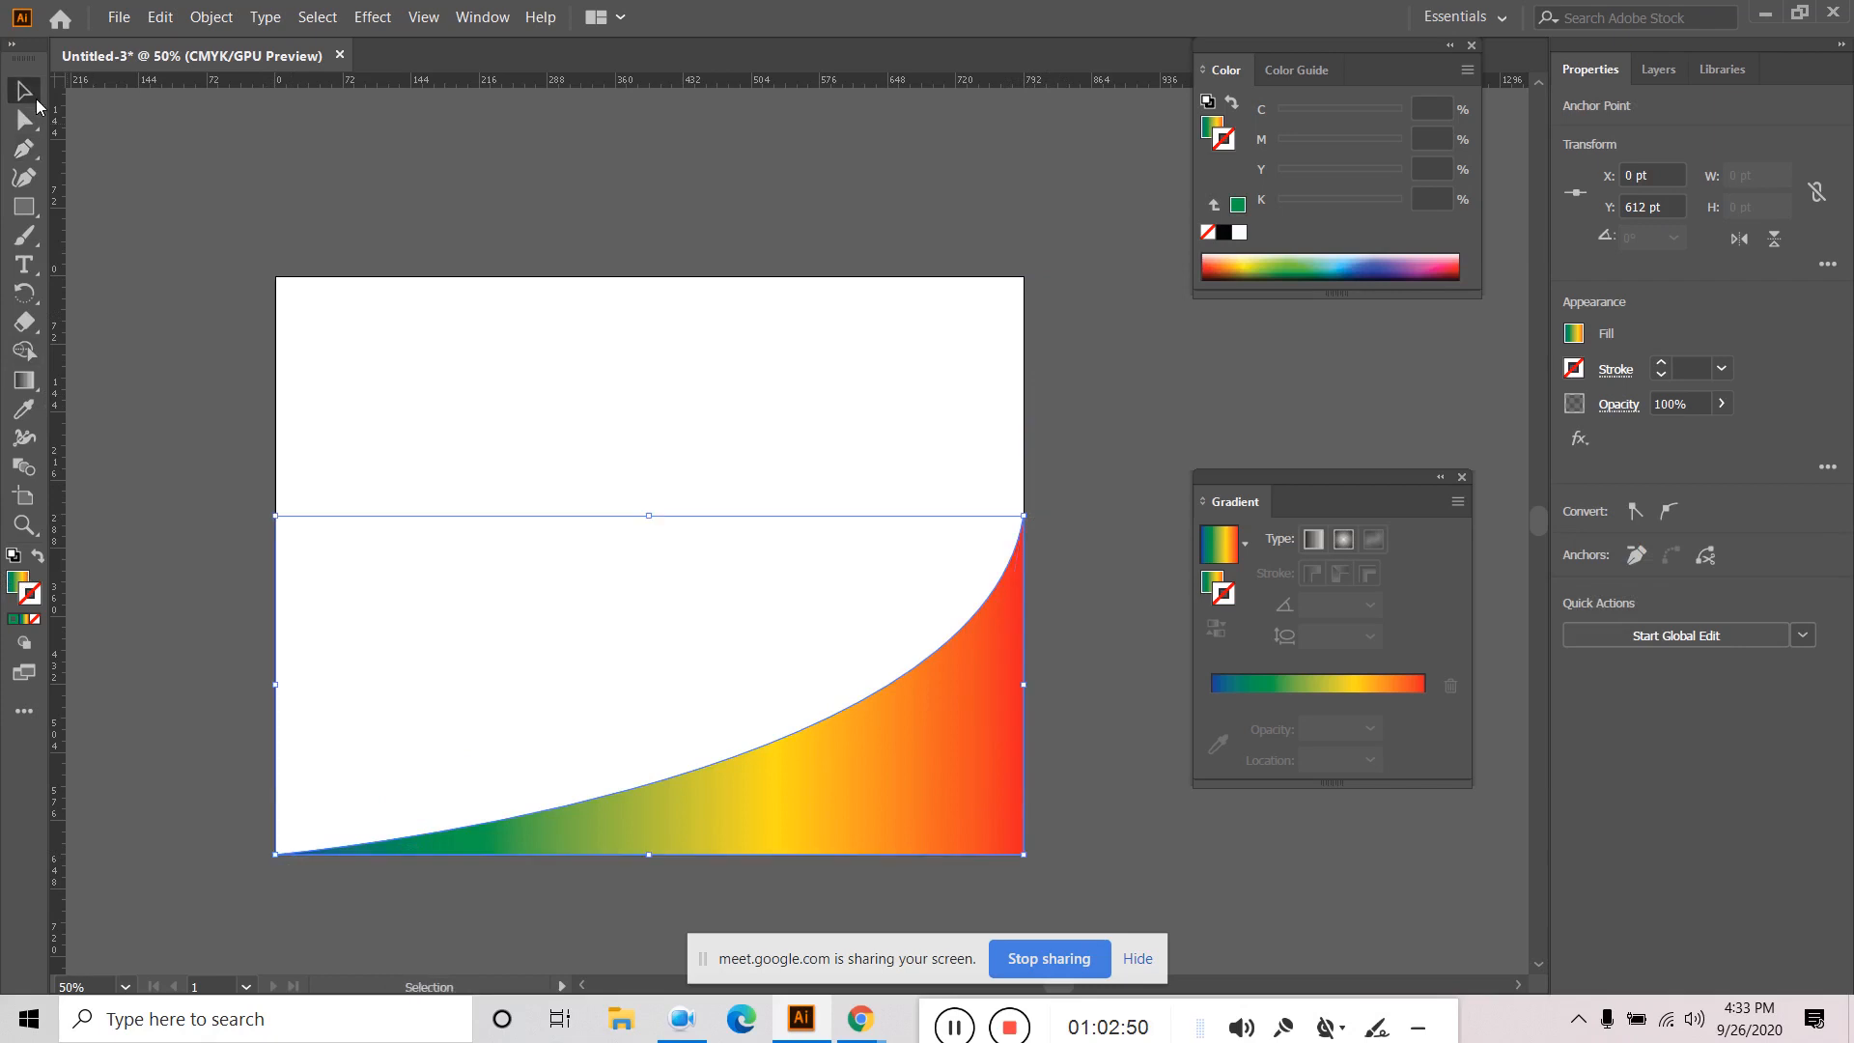
Select the curved gradient shape and add anchor points to its path.
{"action": "left_click", "coordinate": [784, 621]}
{"action": "left_click", "coordinate": [838, 717]}
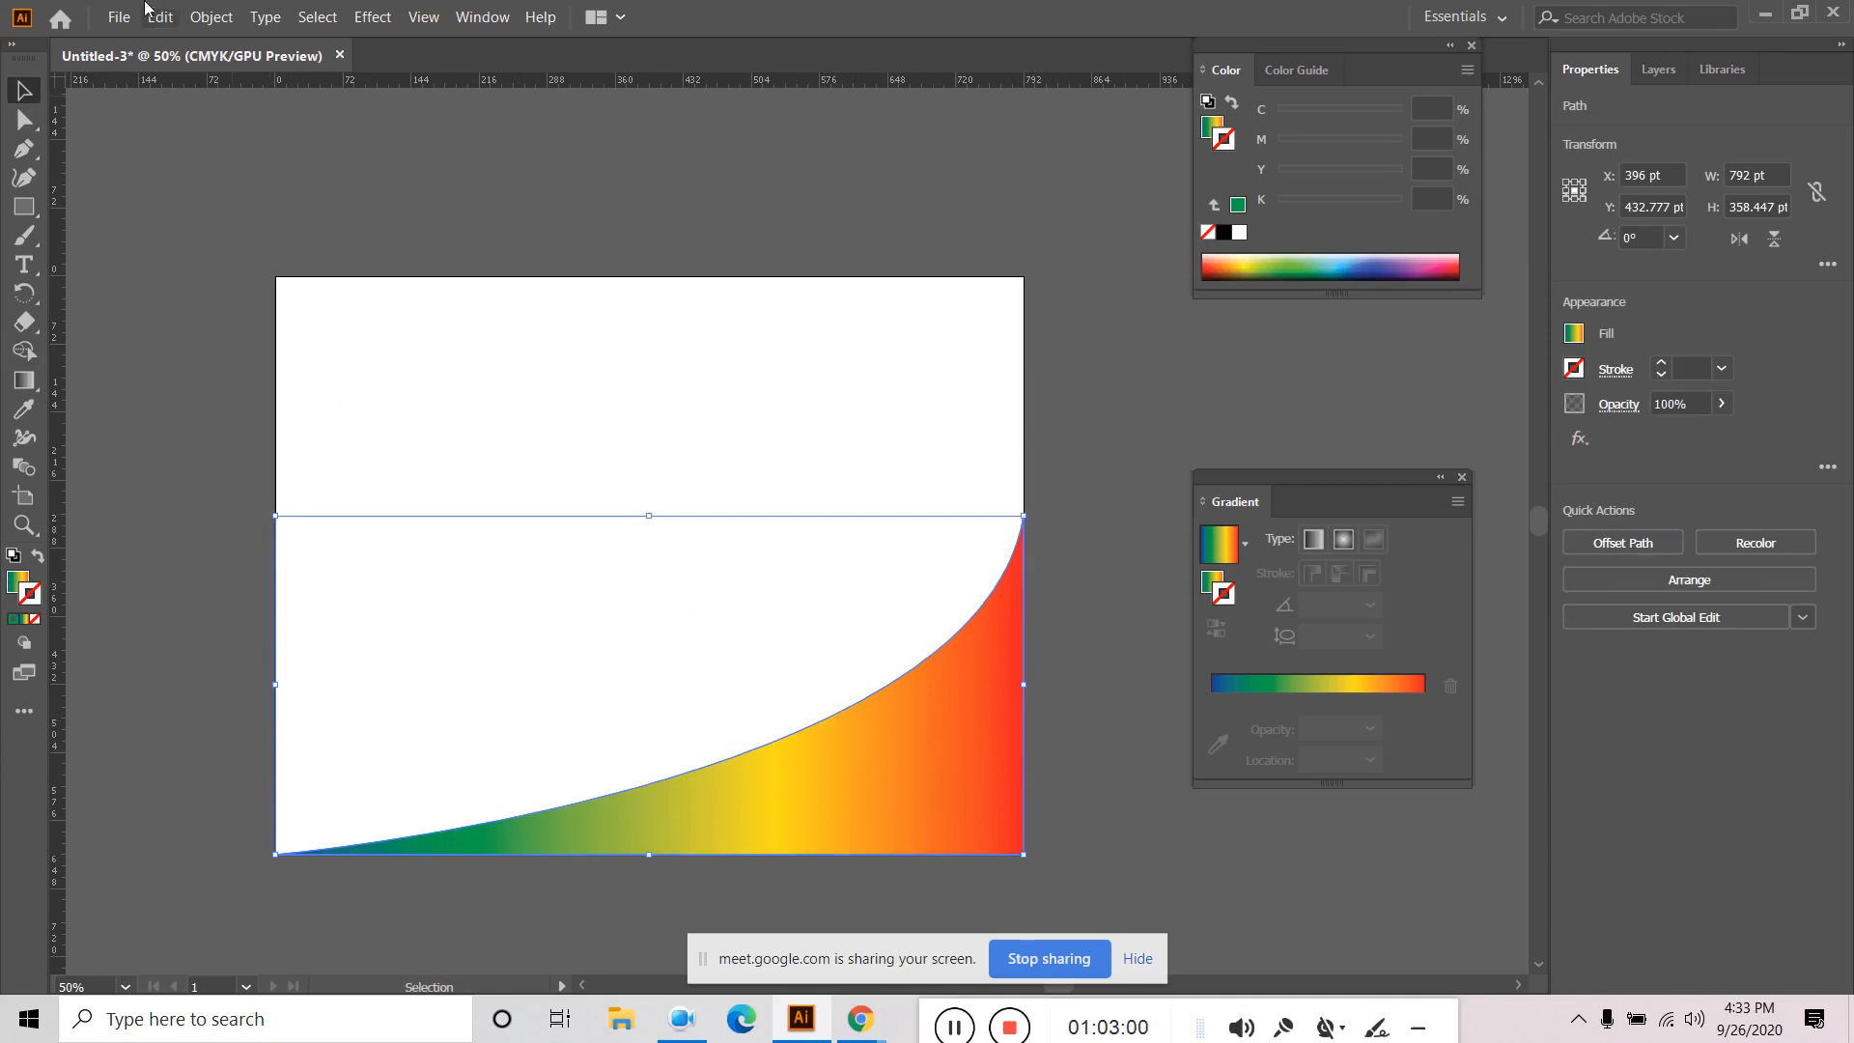
{"action": "left_click", "coordinate": [225, 17]}
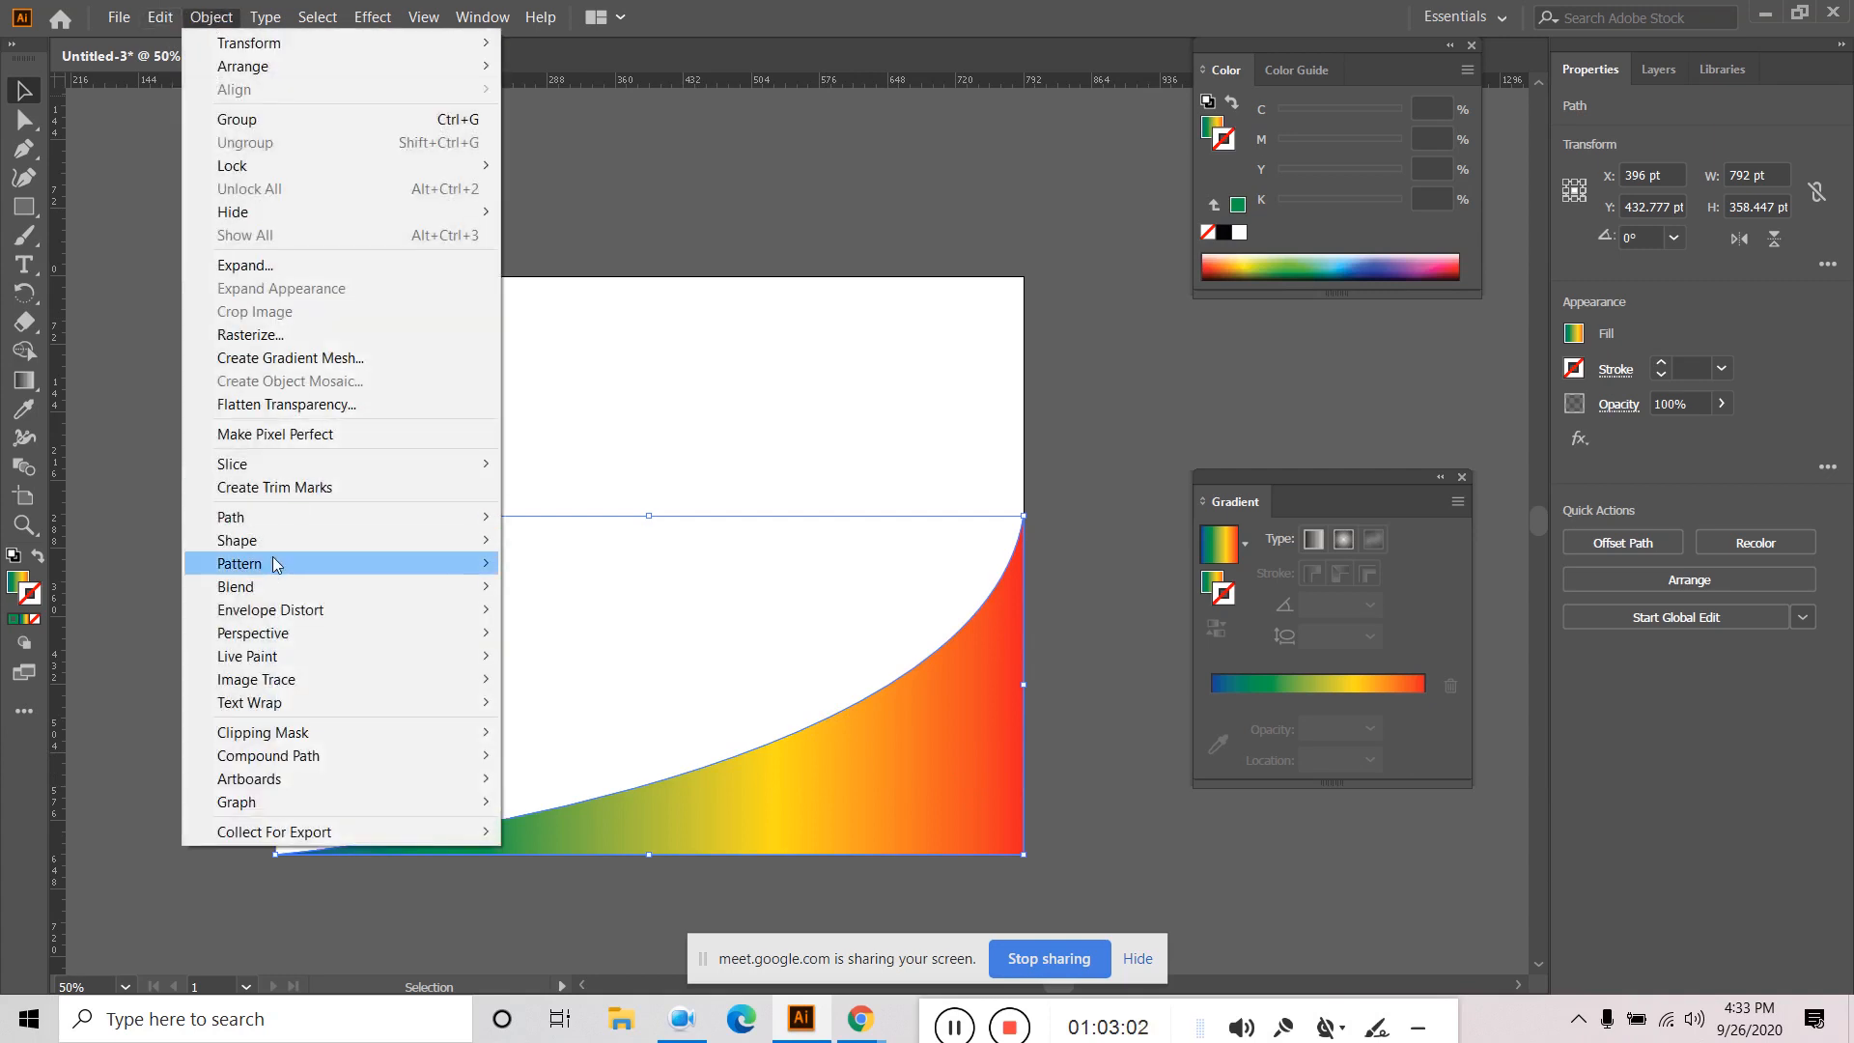
{"action": "mouse_move", "coordinate": [279, 523]}
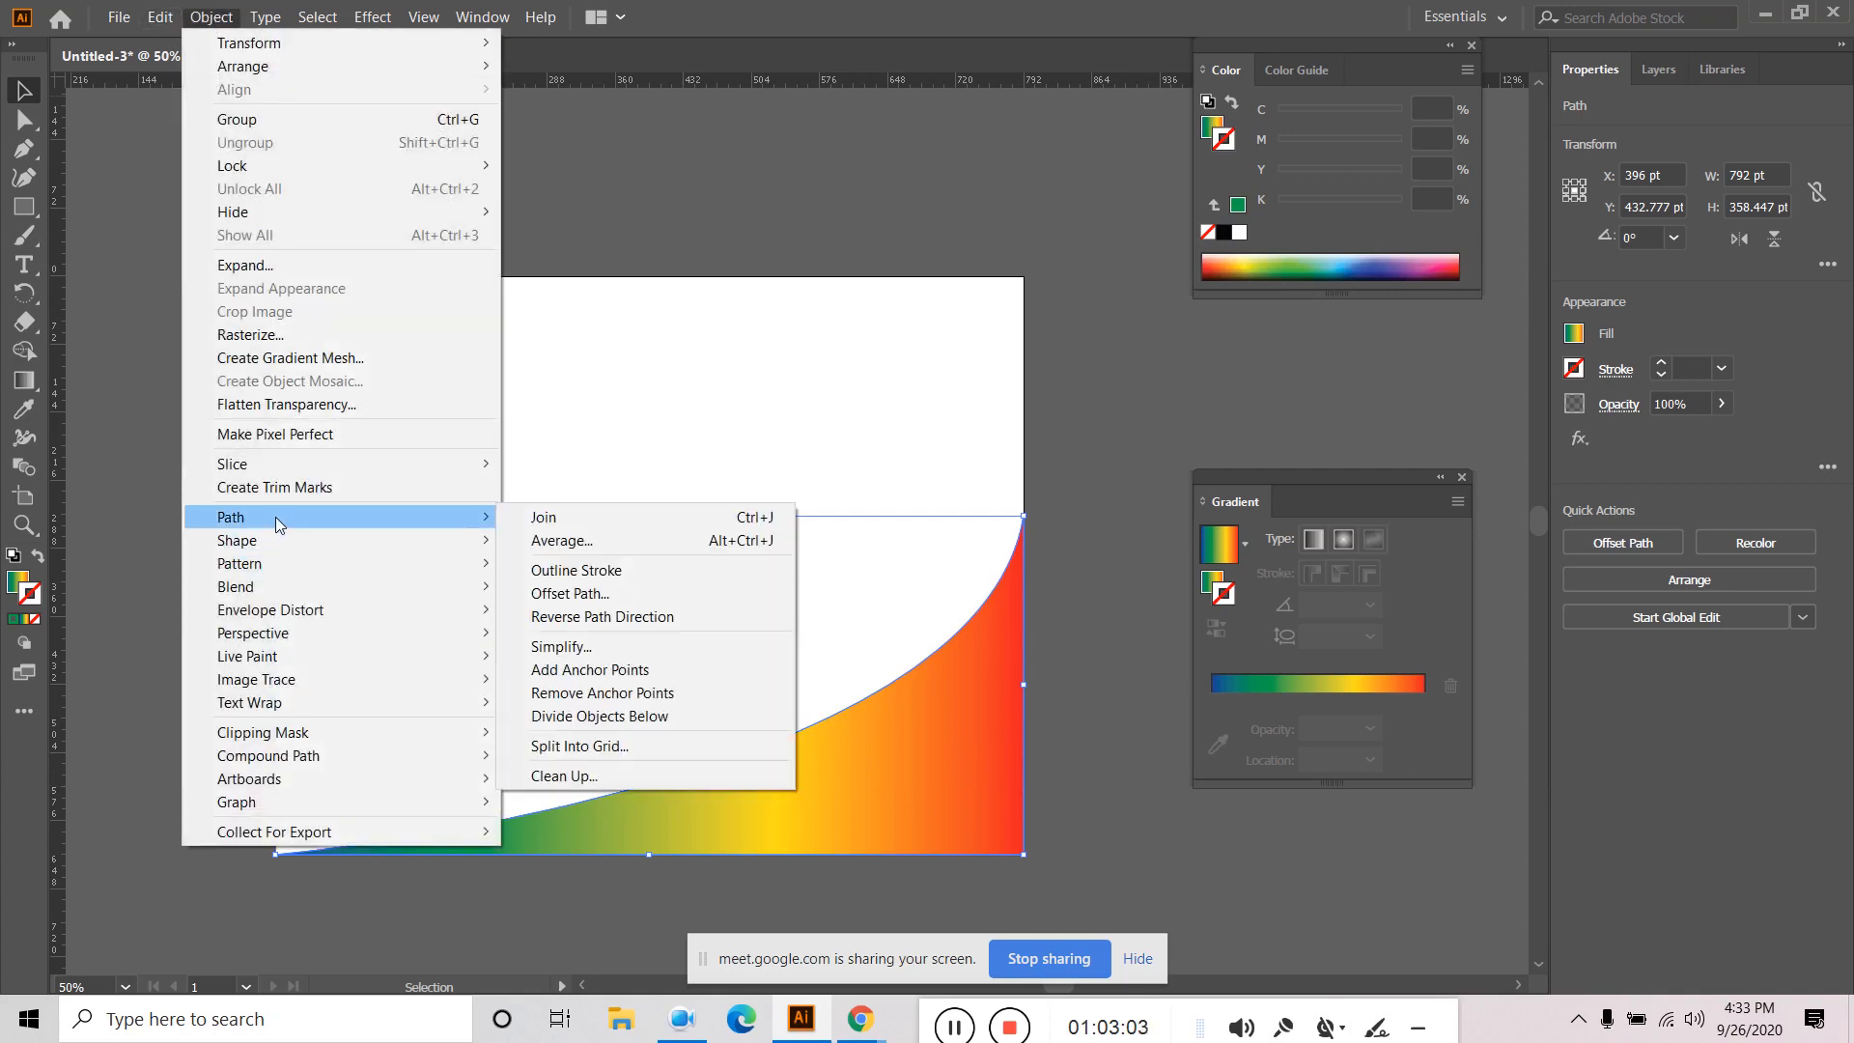
{"action": "left_click", "coordinate": [650, 673]}
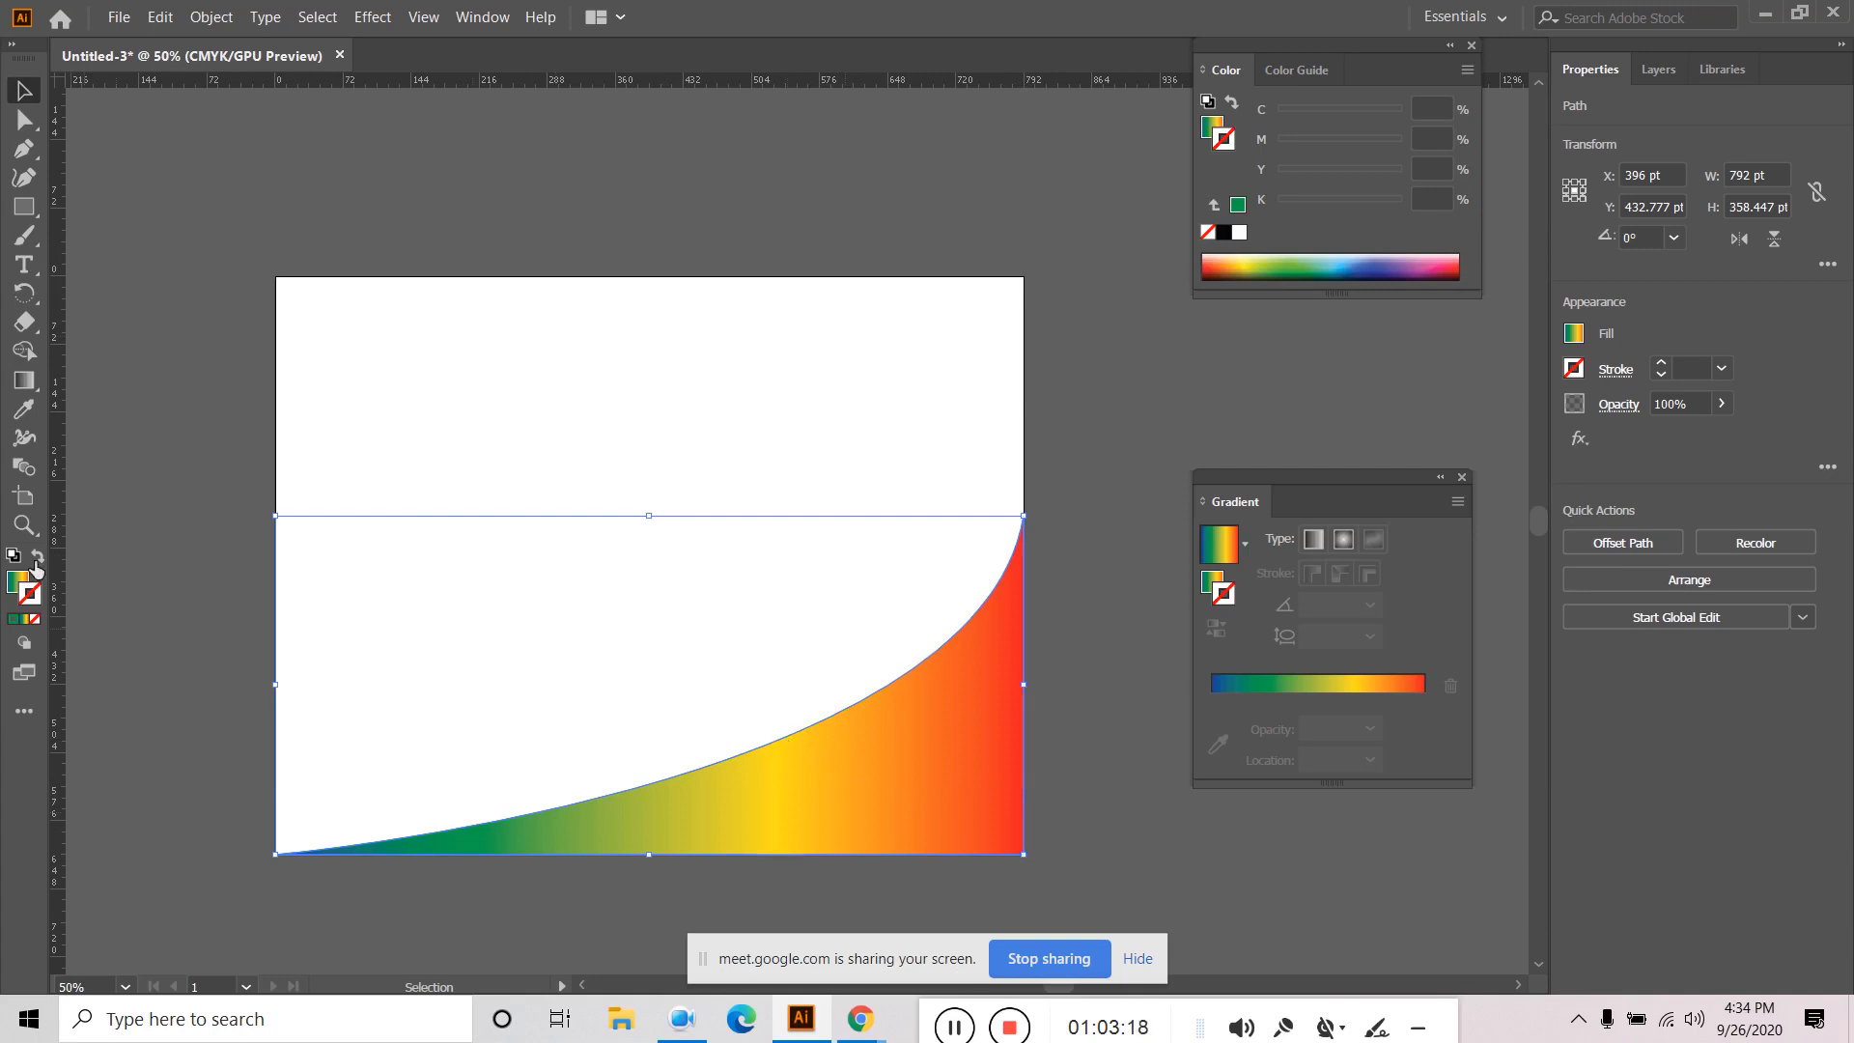
Give the curved shape a dusty pink stroke with hex color AA4D67 and deselect it.
{"action": "double_click", "coordinate": [30, 600]}
{"action": "left_click", "coordinate": [1266, 463]}
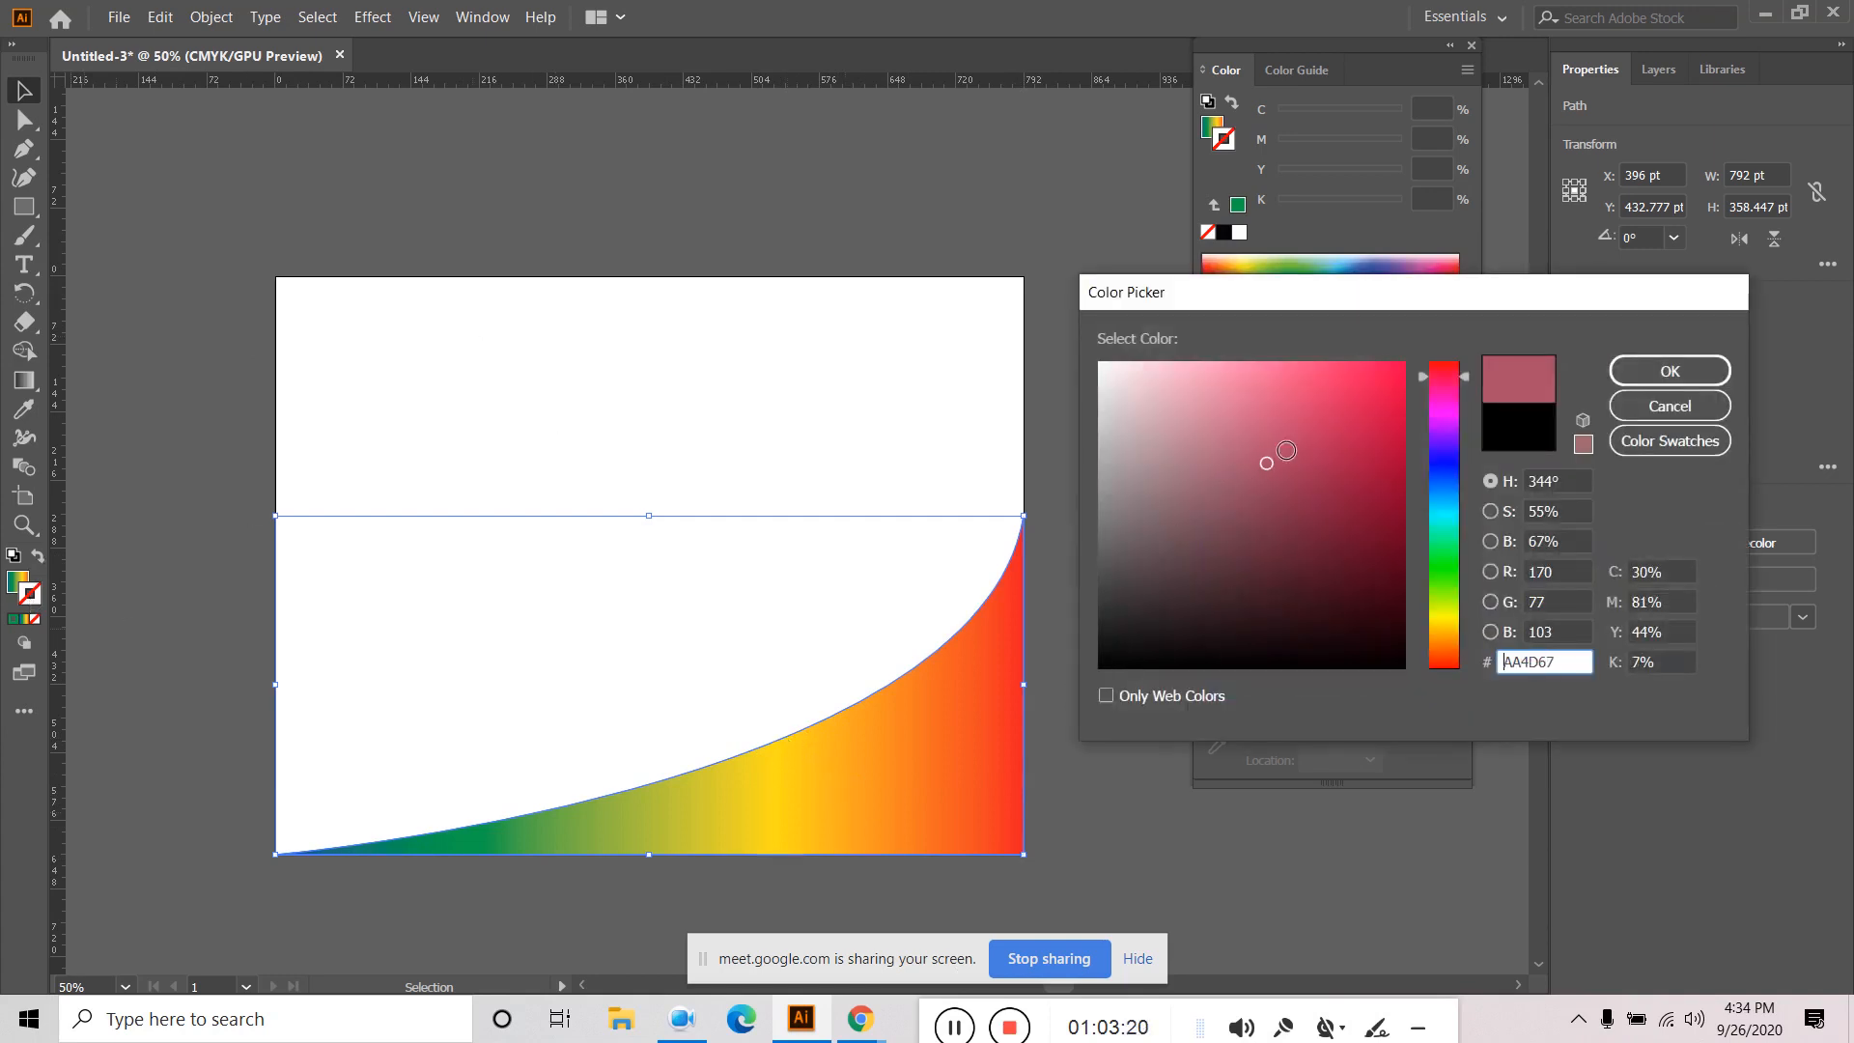
{"action": "left_click", "coordinate": [1654, 379]}
{"action": "left_click", "coordinate": [970, 407]}
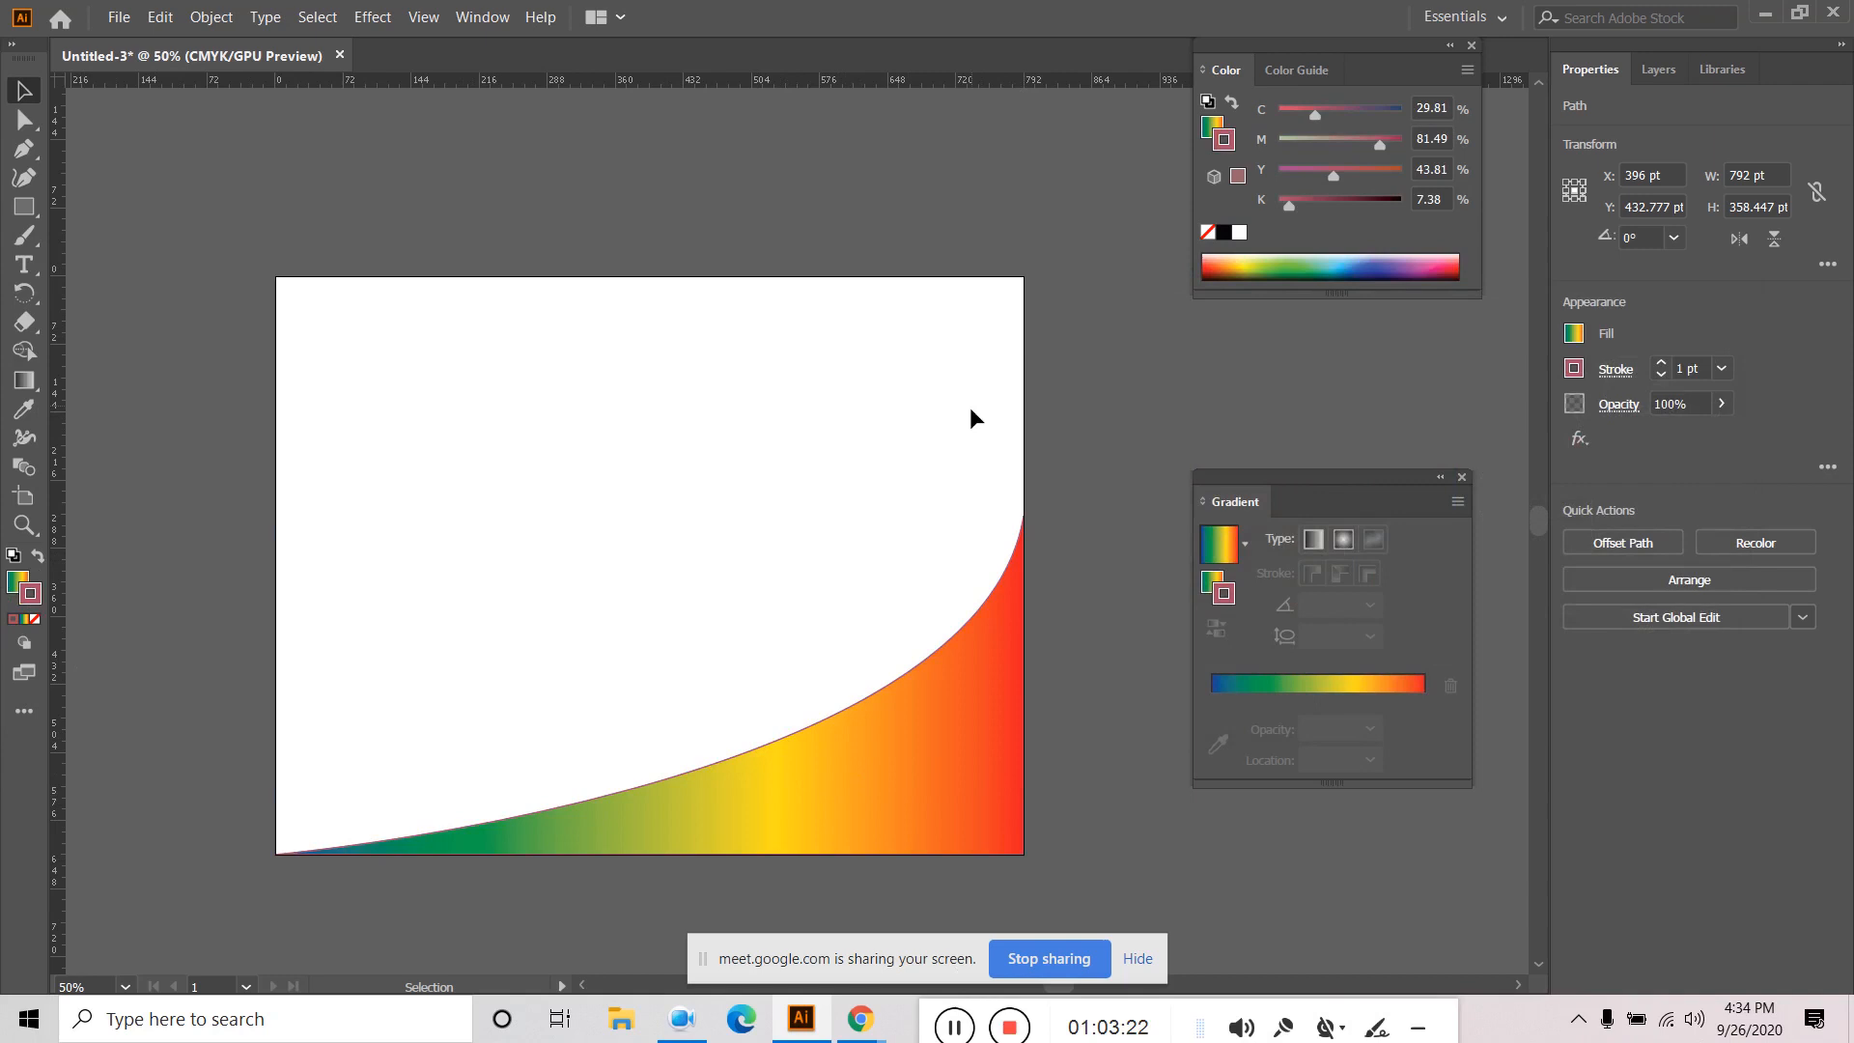
Reselect the curved gradient shape and repeatedly add more anchor points along its path.
{"action": "left_click", "coordinate": [820, 727]}
{"action": "left_click", "coordinate": [210, 17]}
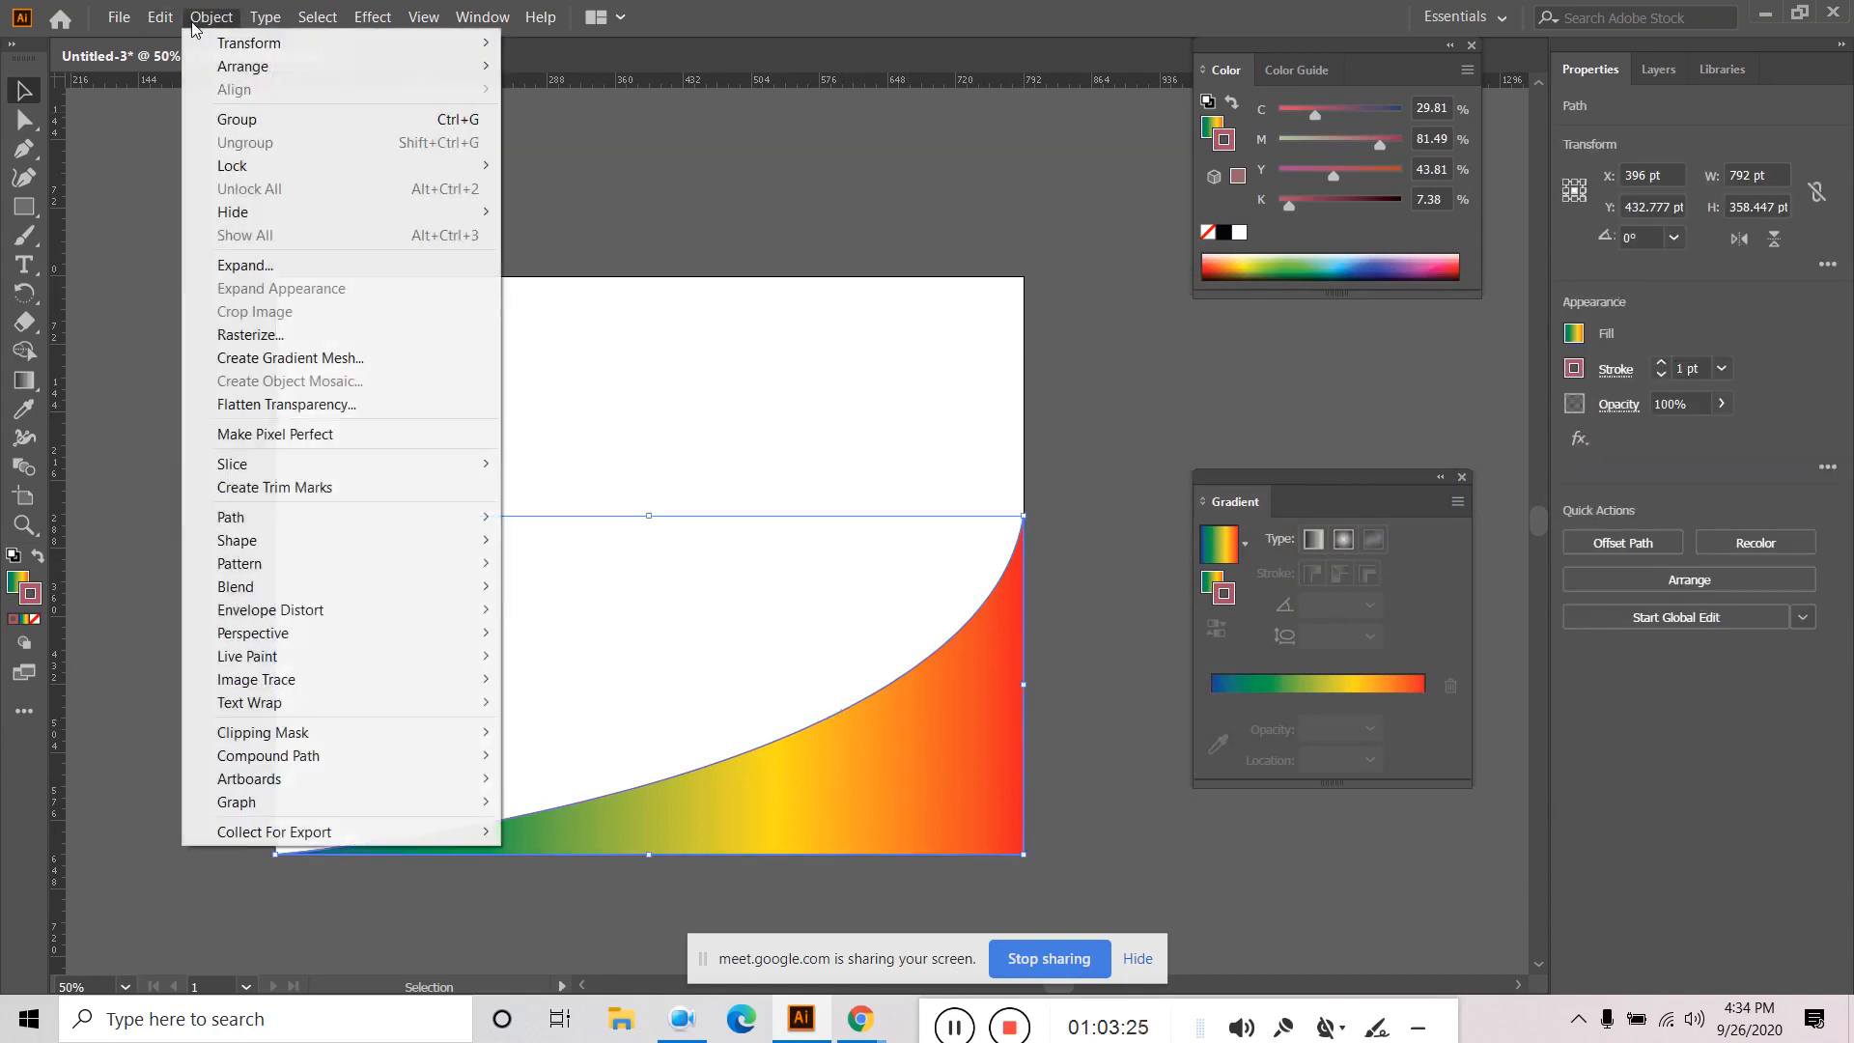
{"action": "mouse_move", "coordinate": [306, 519]}
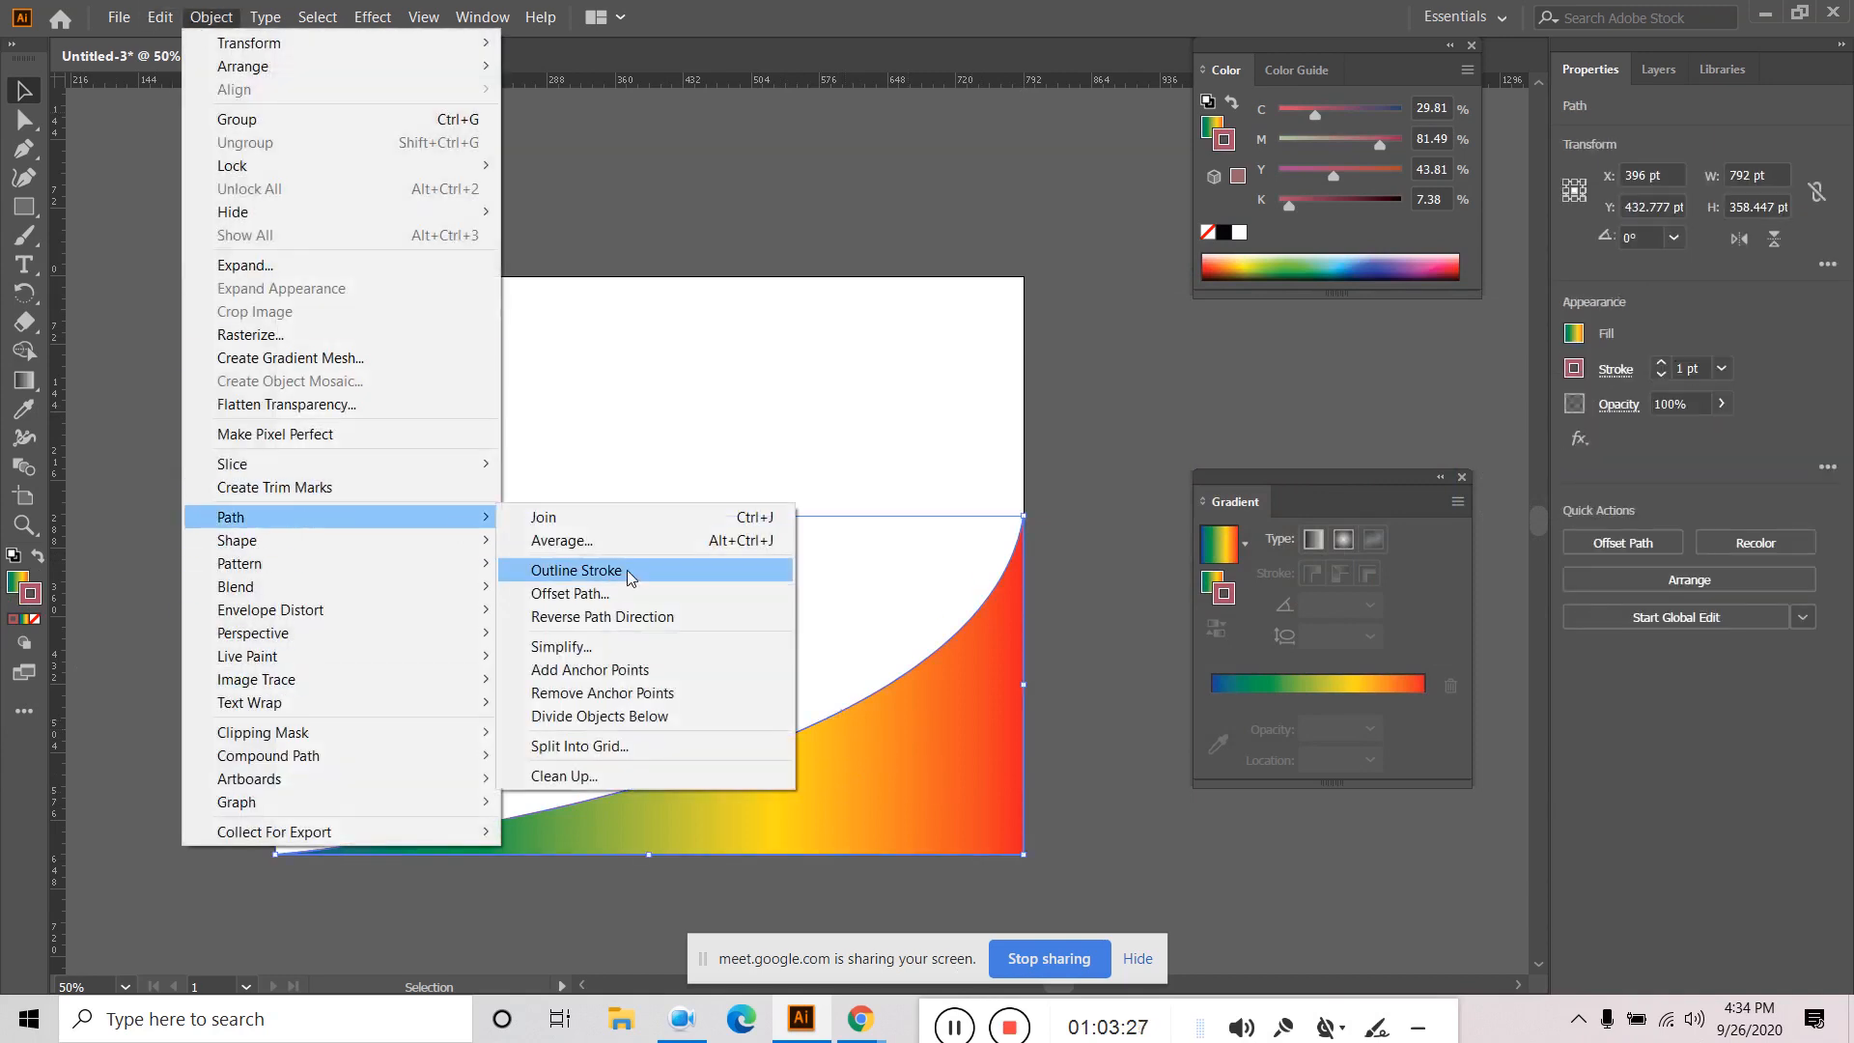
{"action": "left_click", "coordinate": [595, 678]}
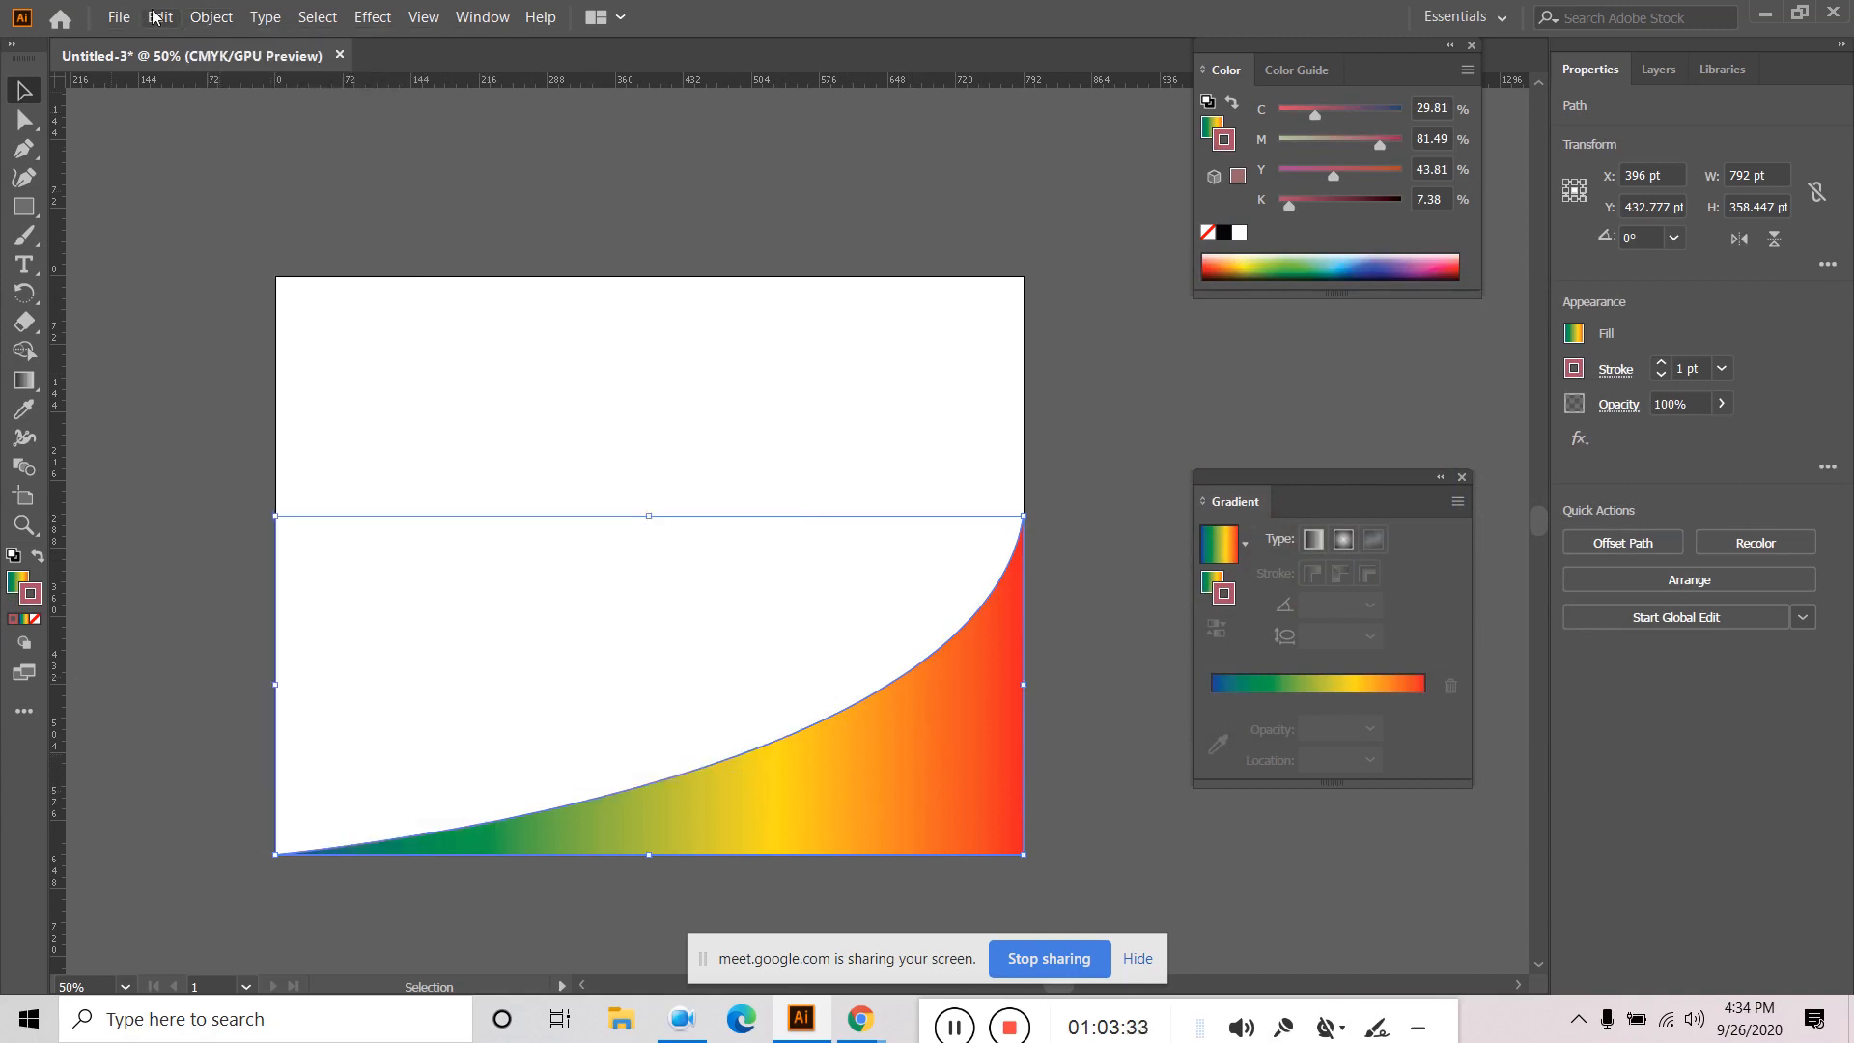
{"action": "left_click", "coordinate": [211, 17]}
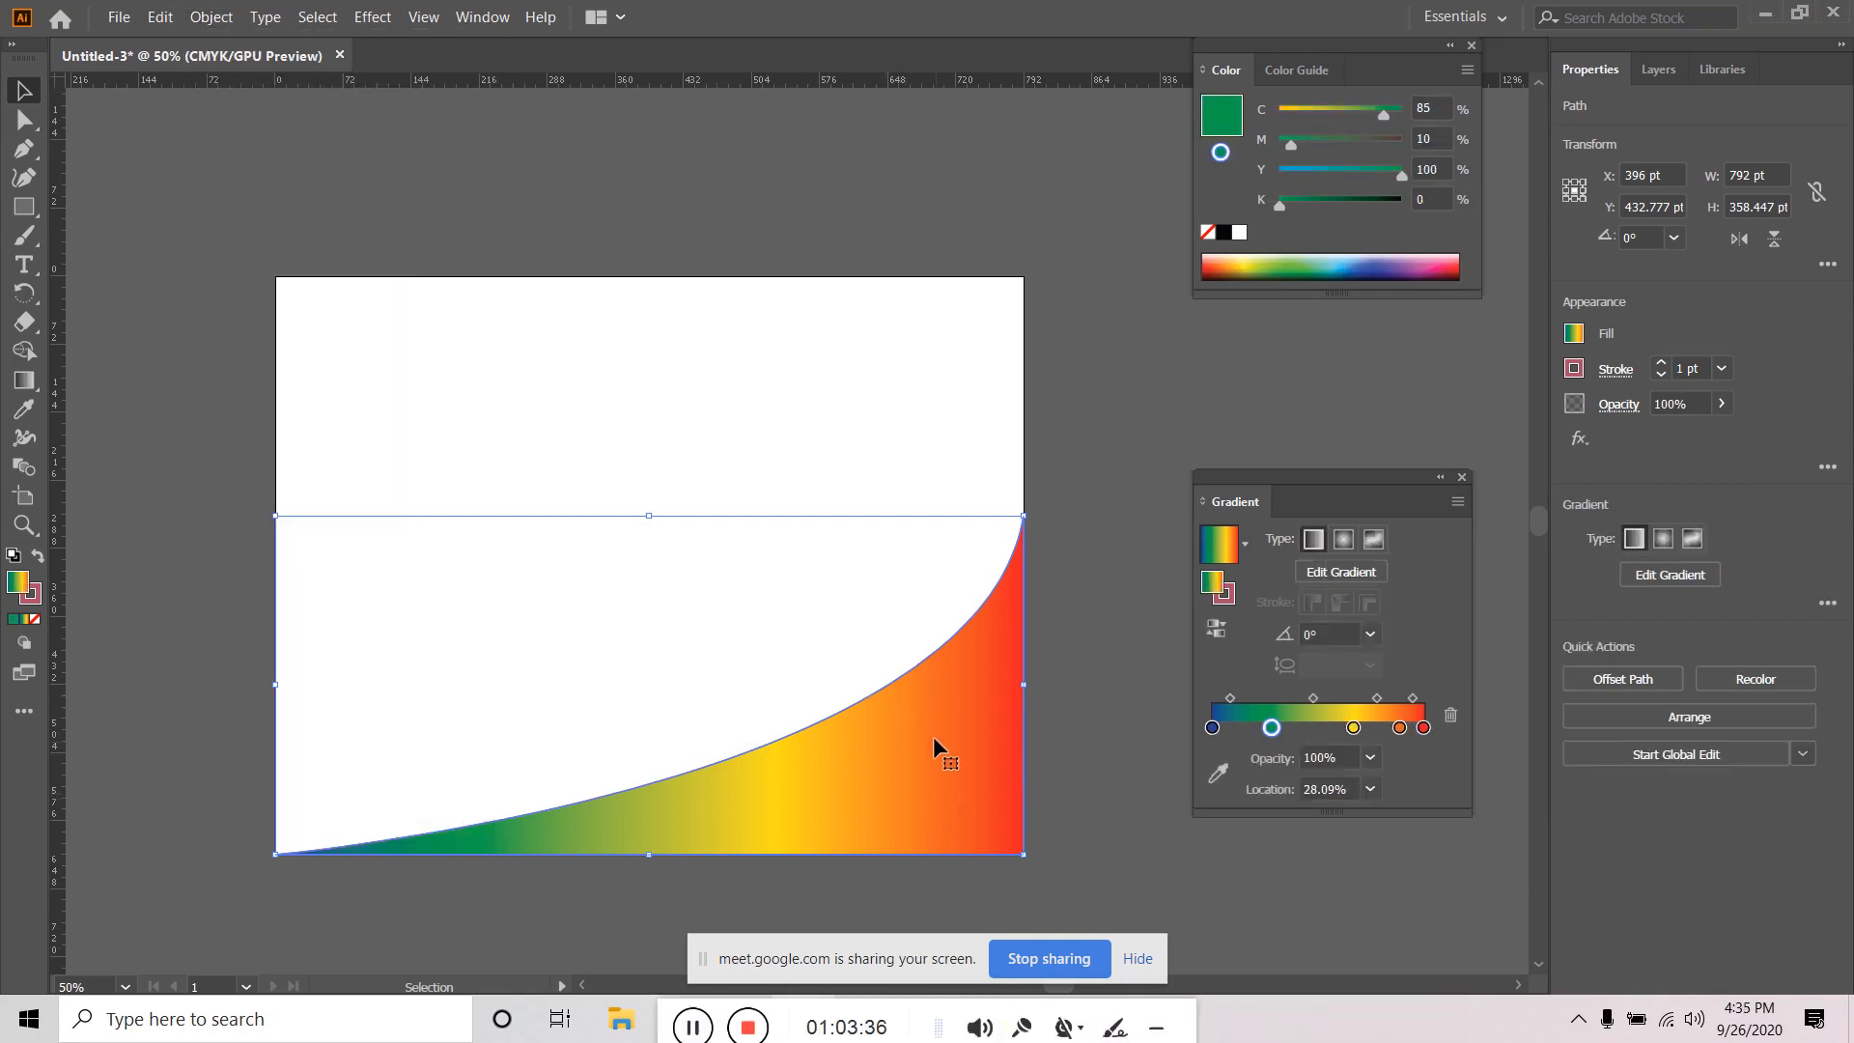
{"action": "left_click", "coordinate": [211, 17]}
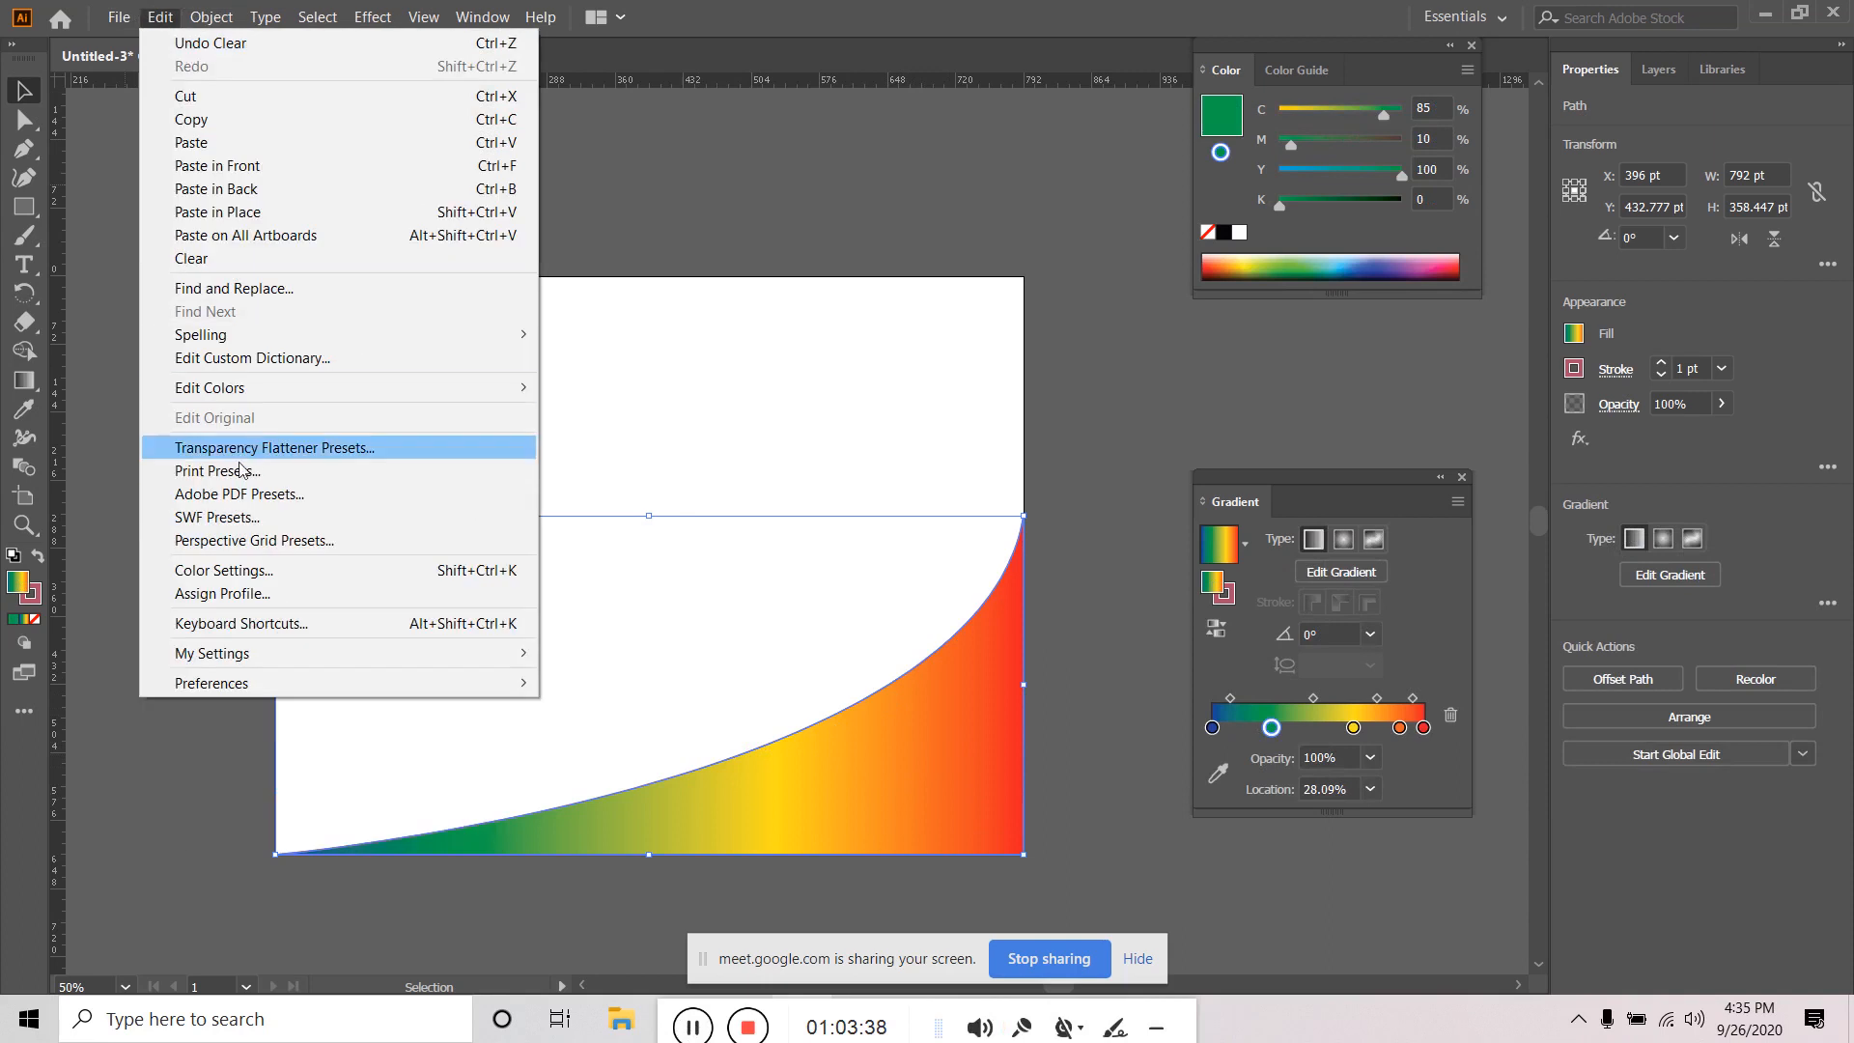
{"action": "mouse_move", "coordinate": [255, 518]}
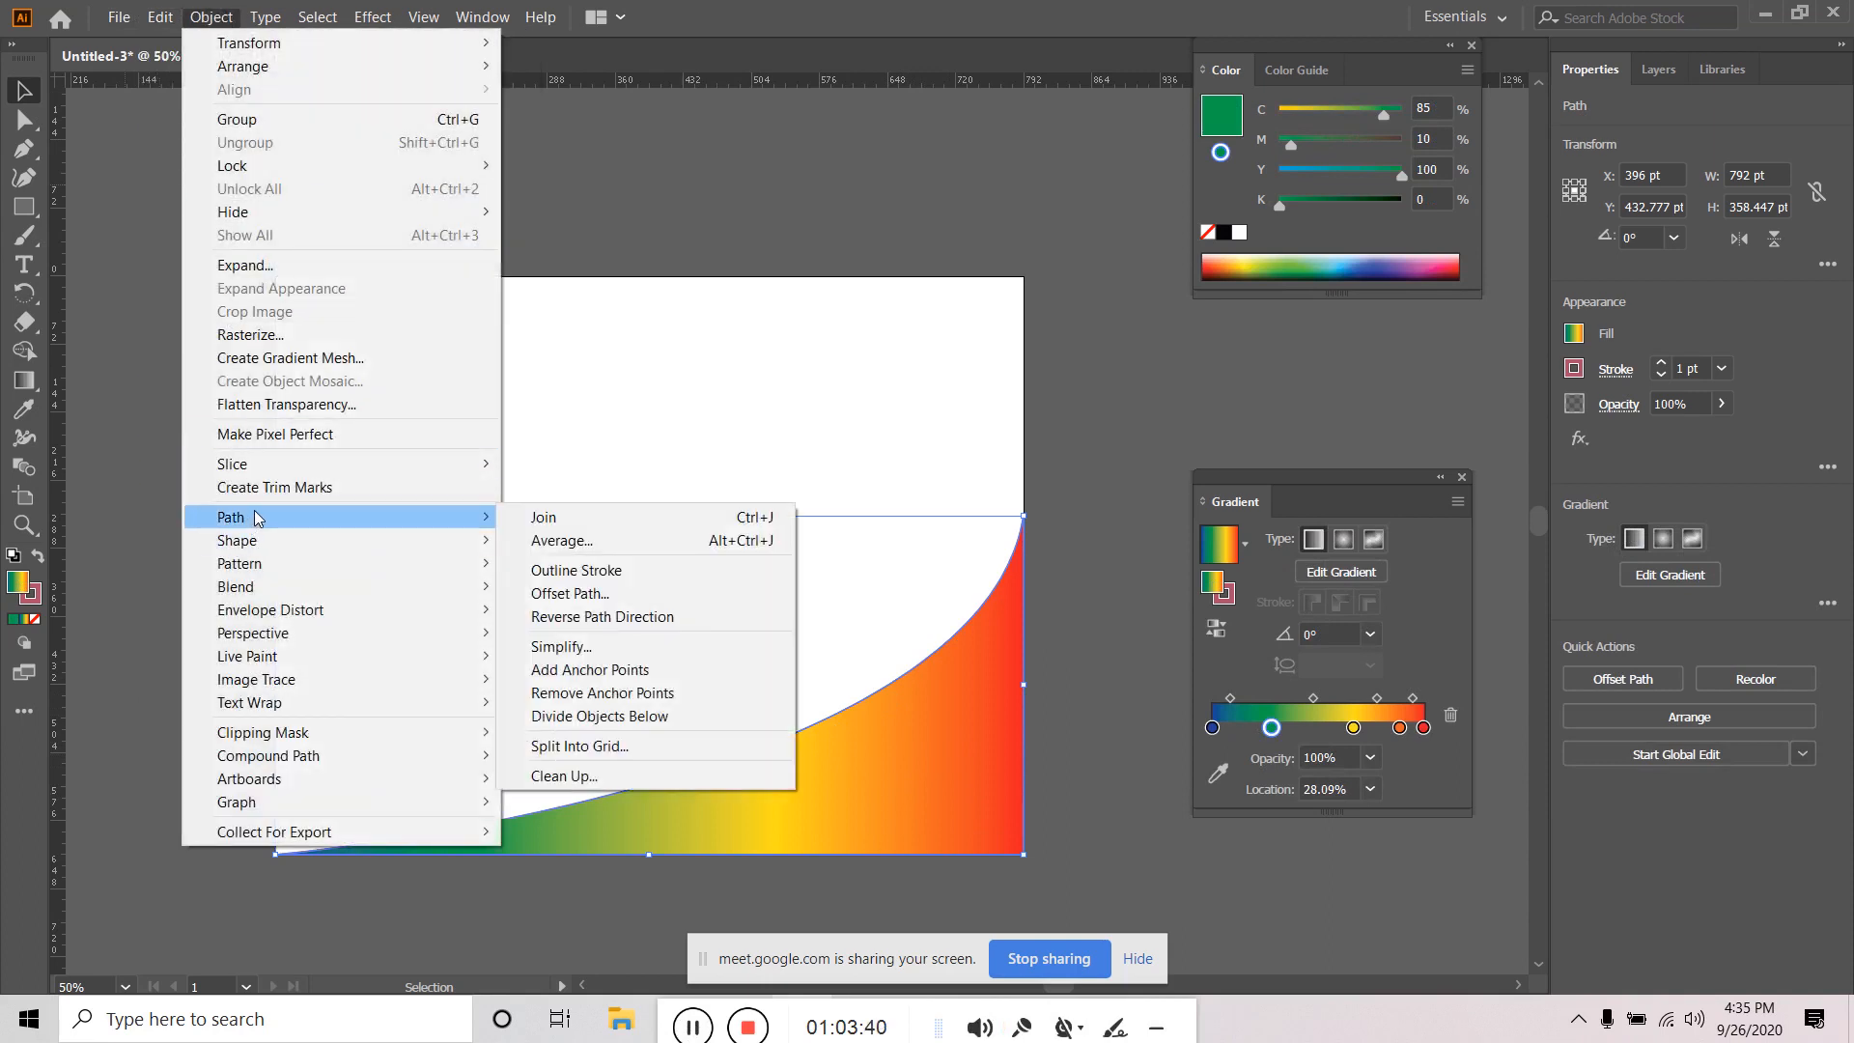
{"action": "left_click", "coordinate": [629, 679]}
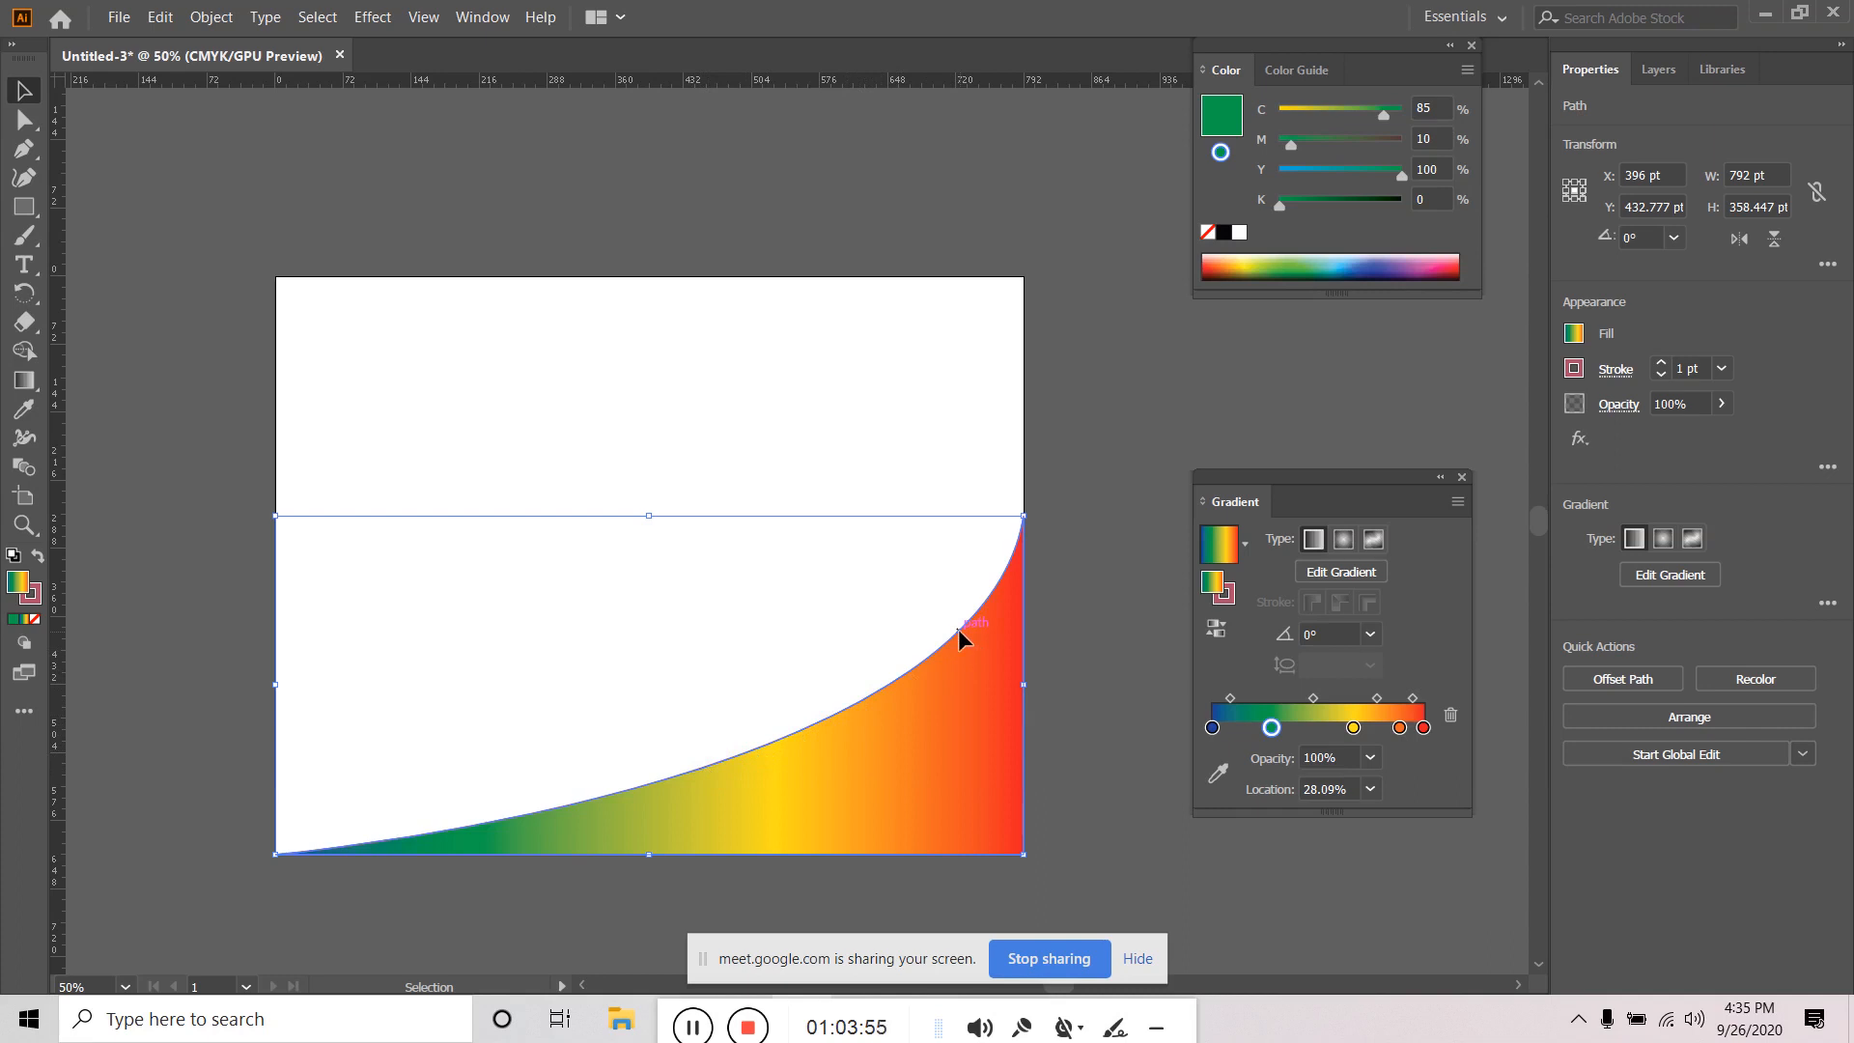
Reshape the curved edge with Direct Selection, moving two anchor points to about X 587, Y 354 pt and X 748, Y 235 pt.
{"action": "left_click", "coordinate": [22, 124]}
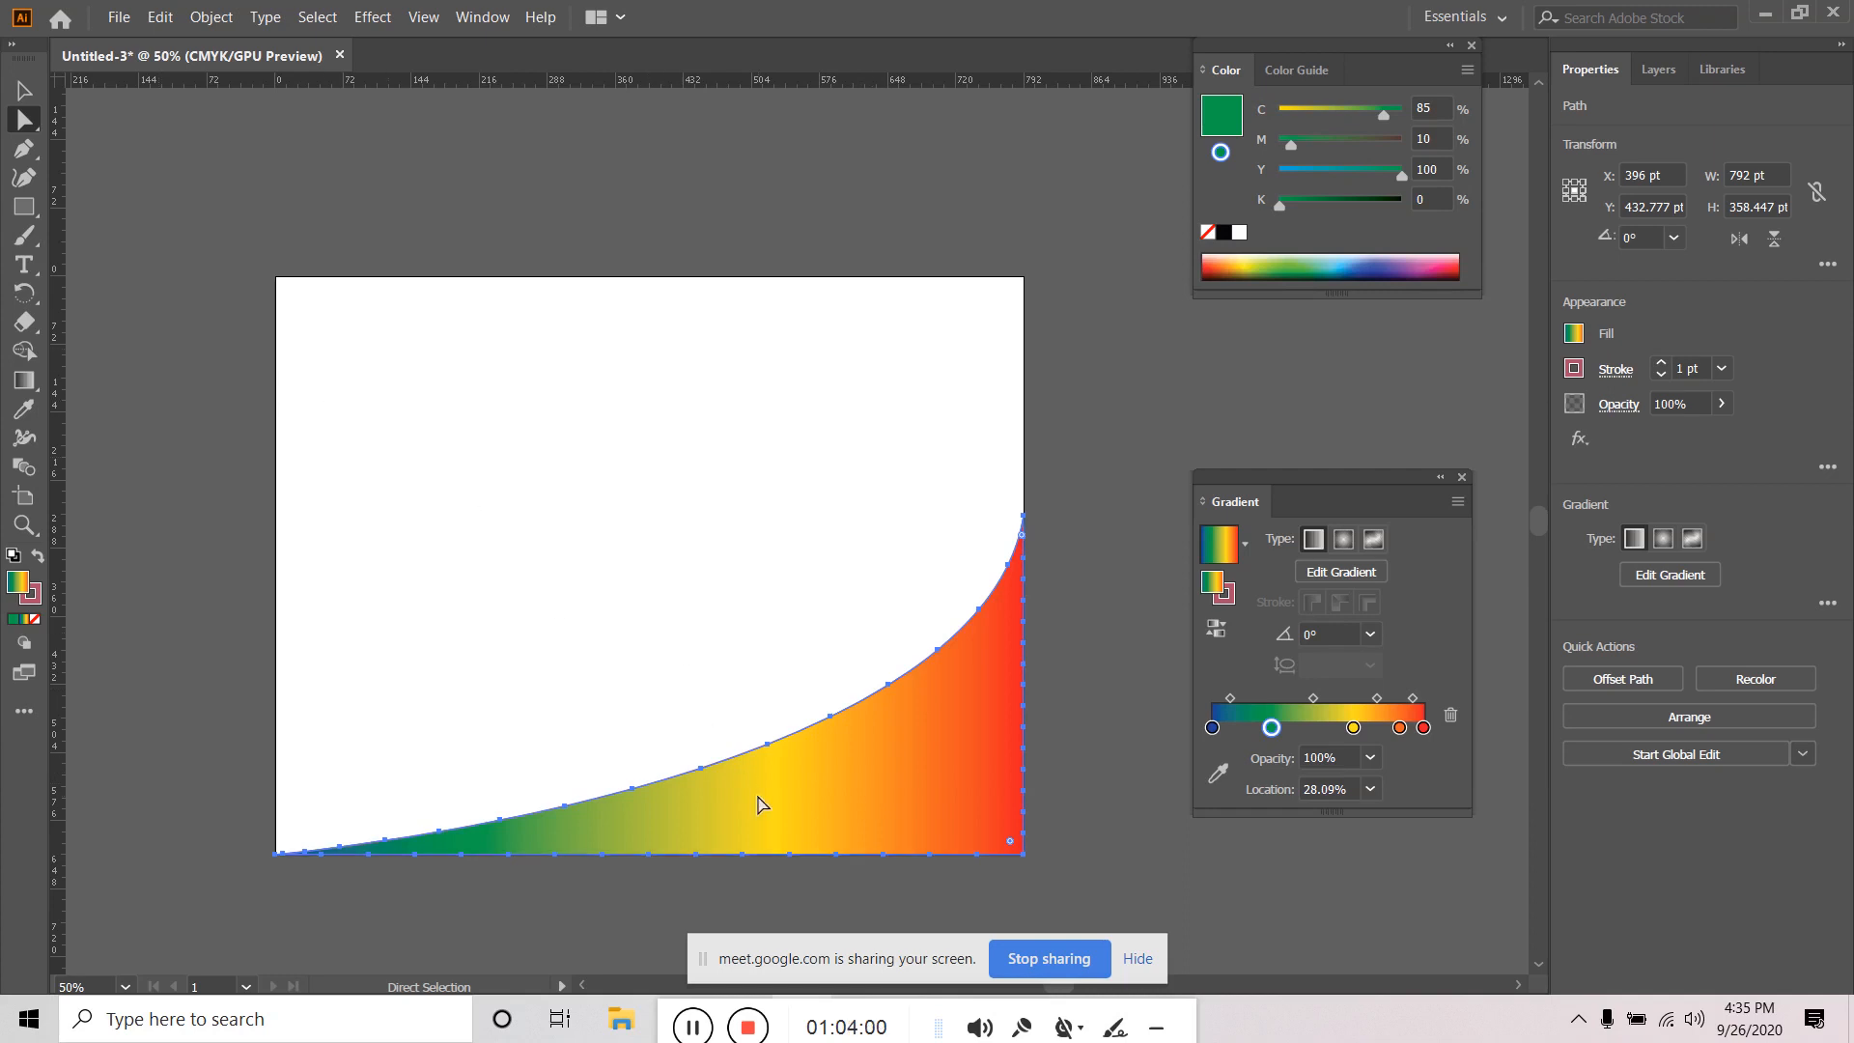
{"action": "left_click_drag", "start_coordinate": [889, 693], "coordinate": [831, 619]}
{"action": "left_click", "coordinate": [833, 633]}
{"action": "left_click", "coordinate": [890, 685]}
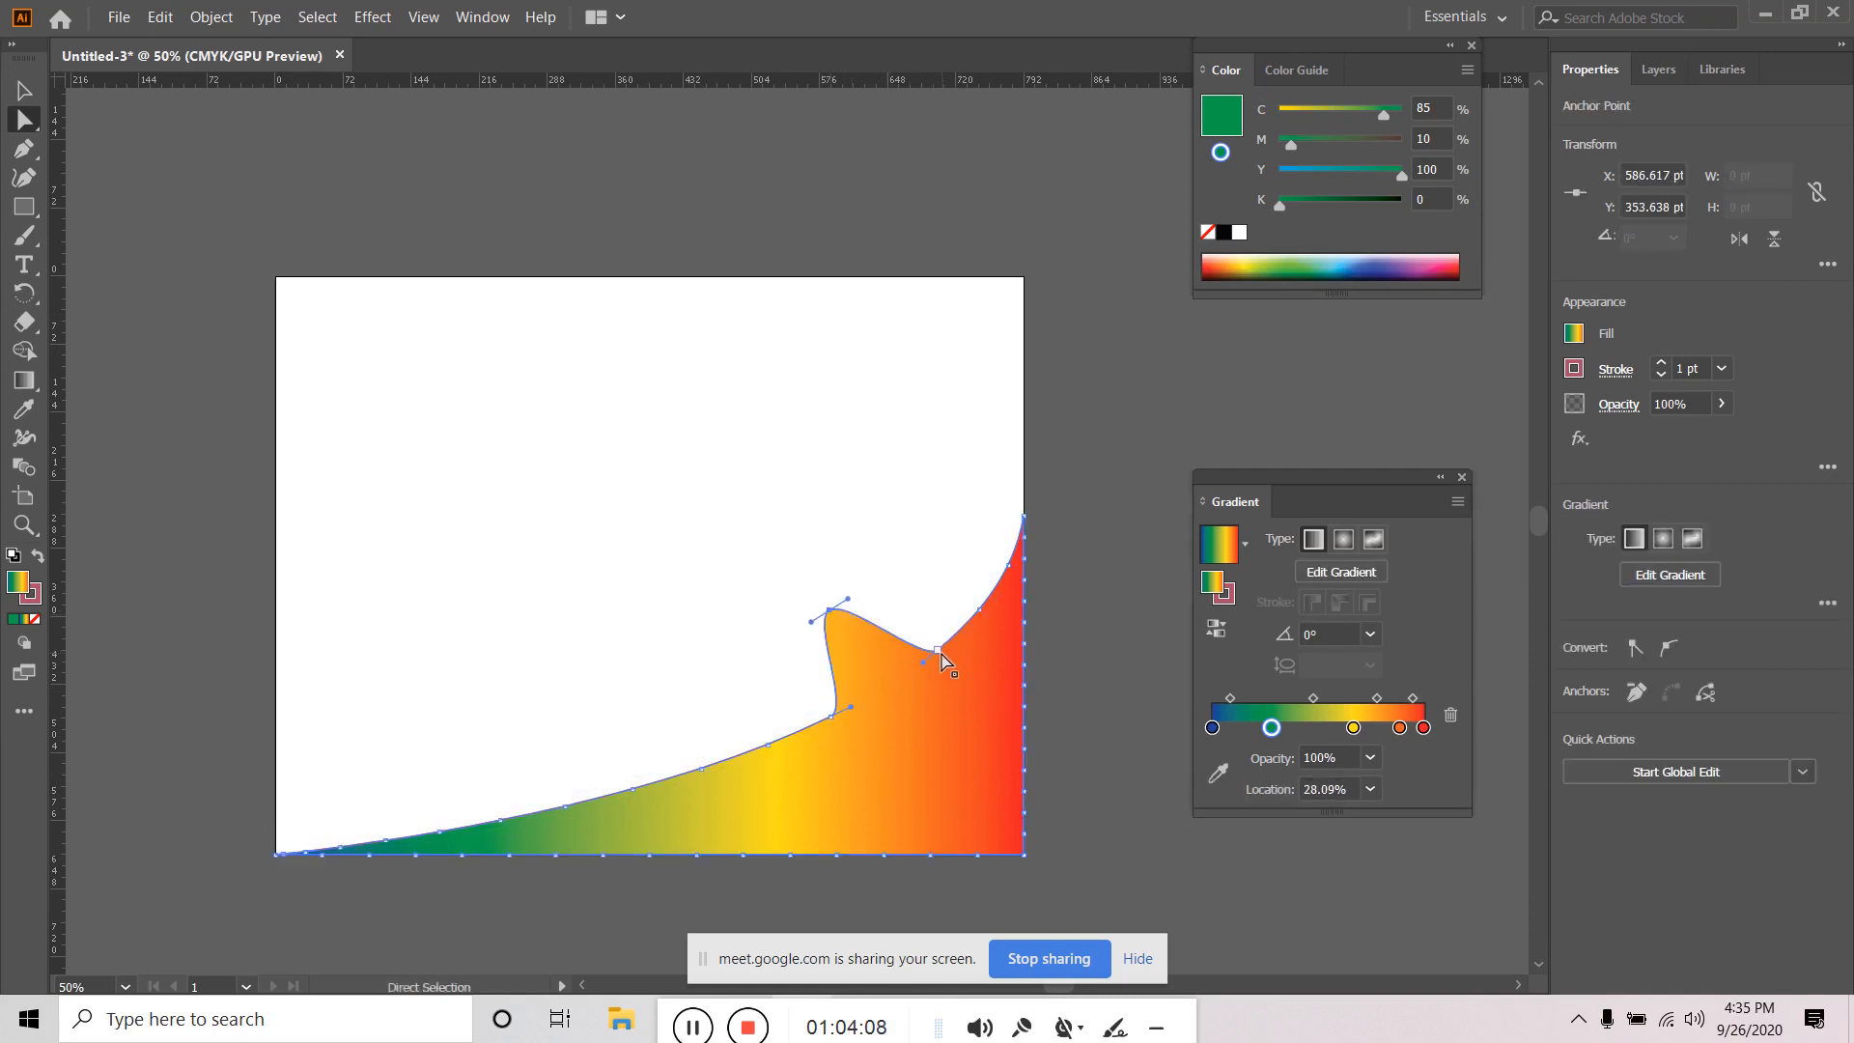
{"action": "left_click_drag", "start_coordinate": [942, 659], "coordinate": [983, 499]}
{"action": "left_click", "coordinate": [418, 480]}
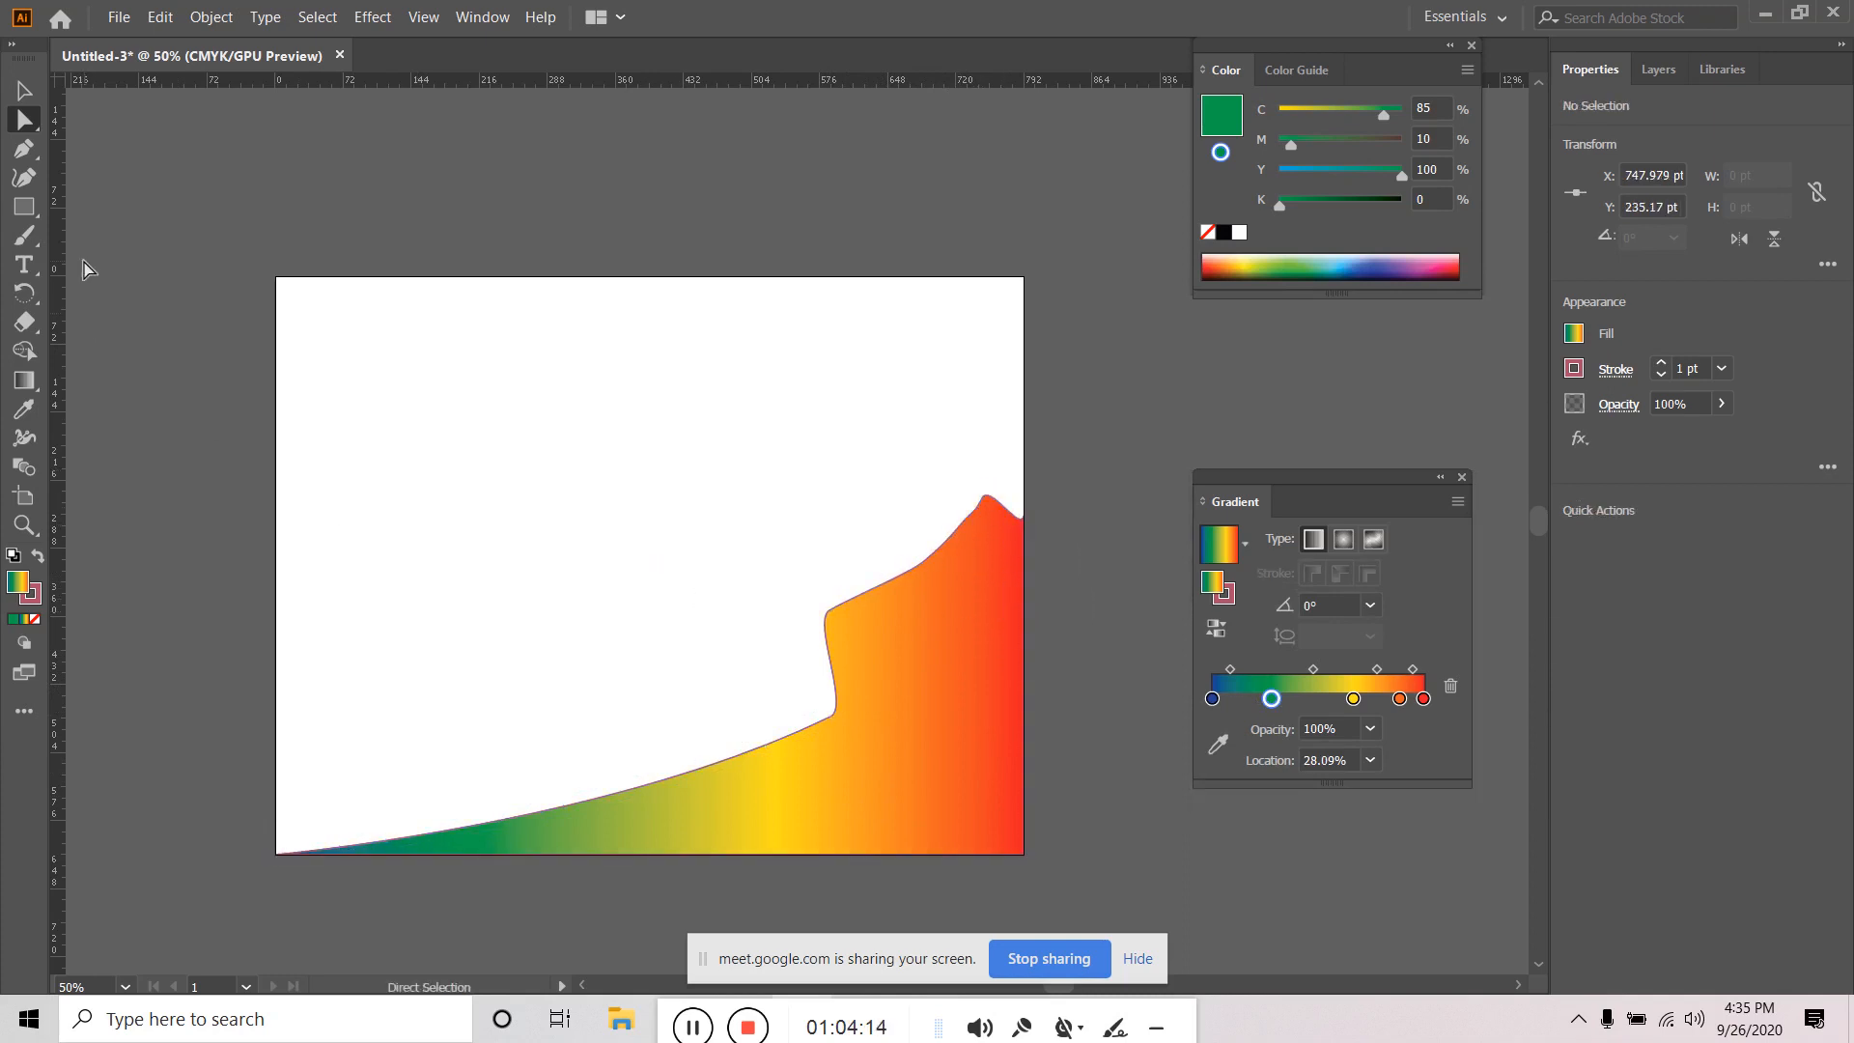
Select the whole reshaped gradient shape and delete it from the artboard.
{"action": "key", "text": "v"}
{"action": "left_click", "coordinate": [944, 712]}
{"action": "key", "text": "Delete"}
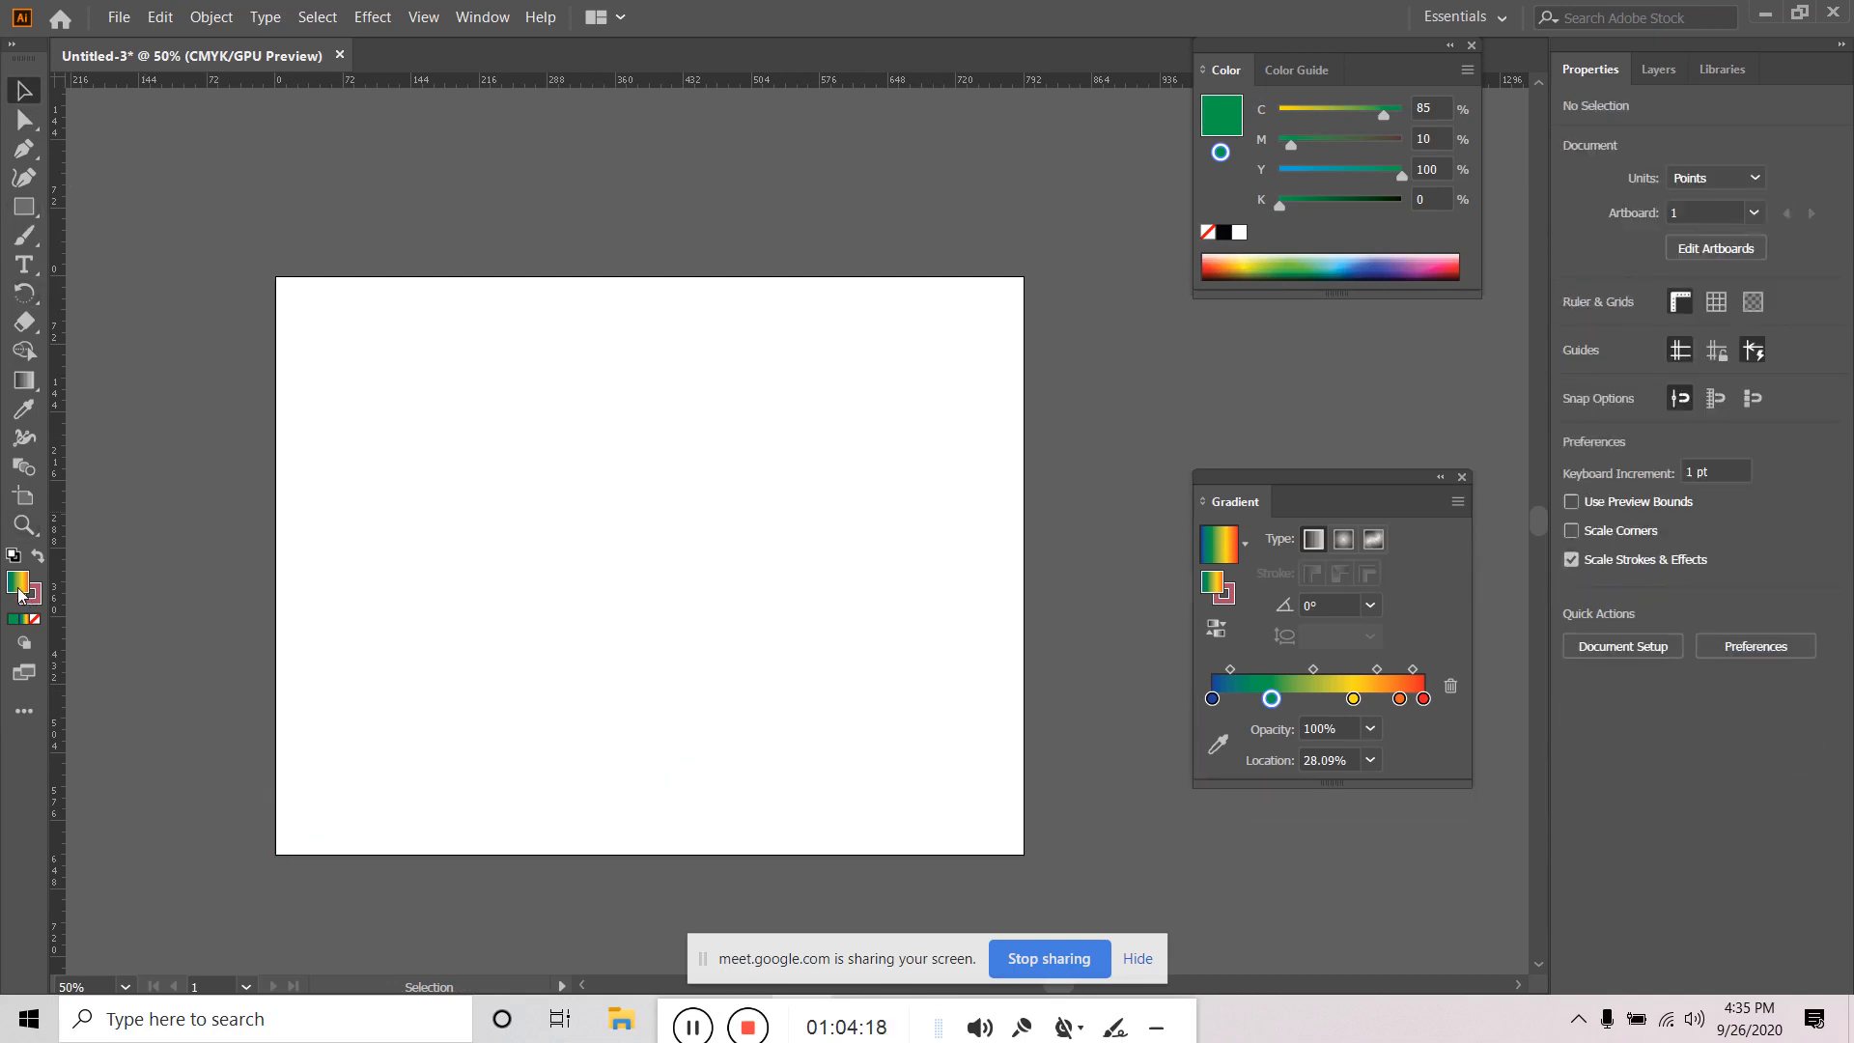
Set the fill to none and draw a large closed triangle across the artboard with the Pen tool.
{"action": "left_click", "coordinate": [36, 619]}
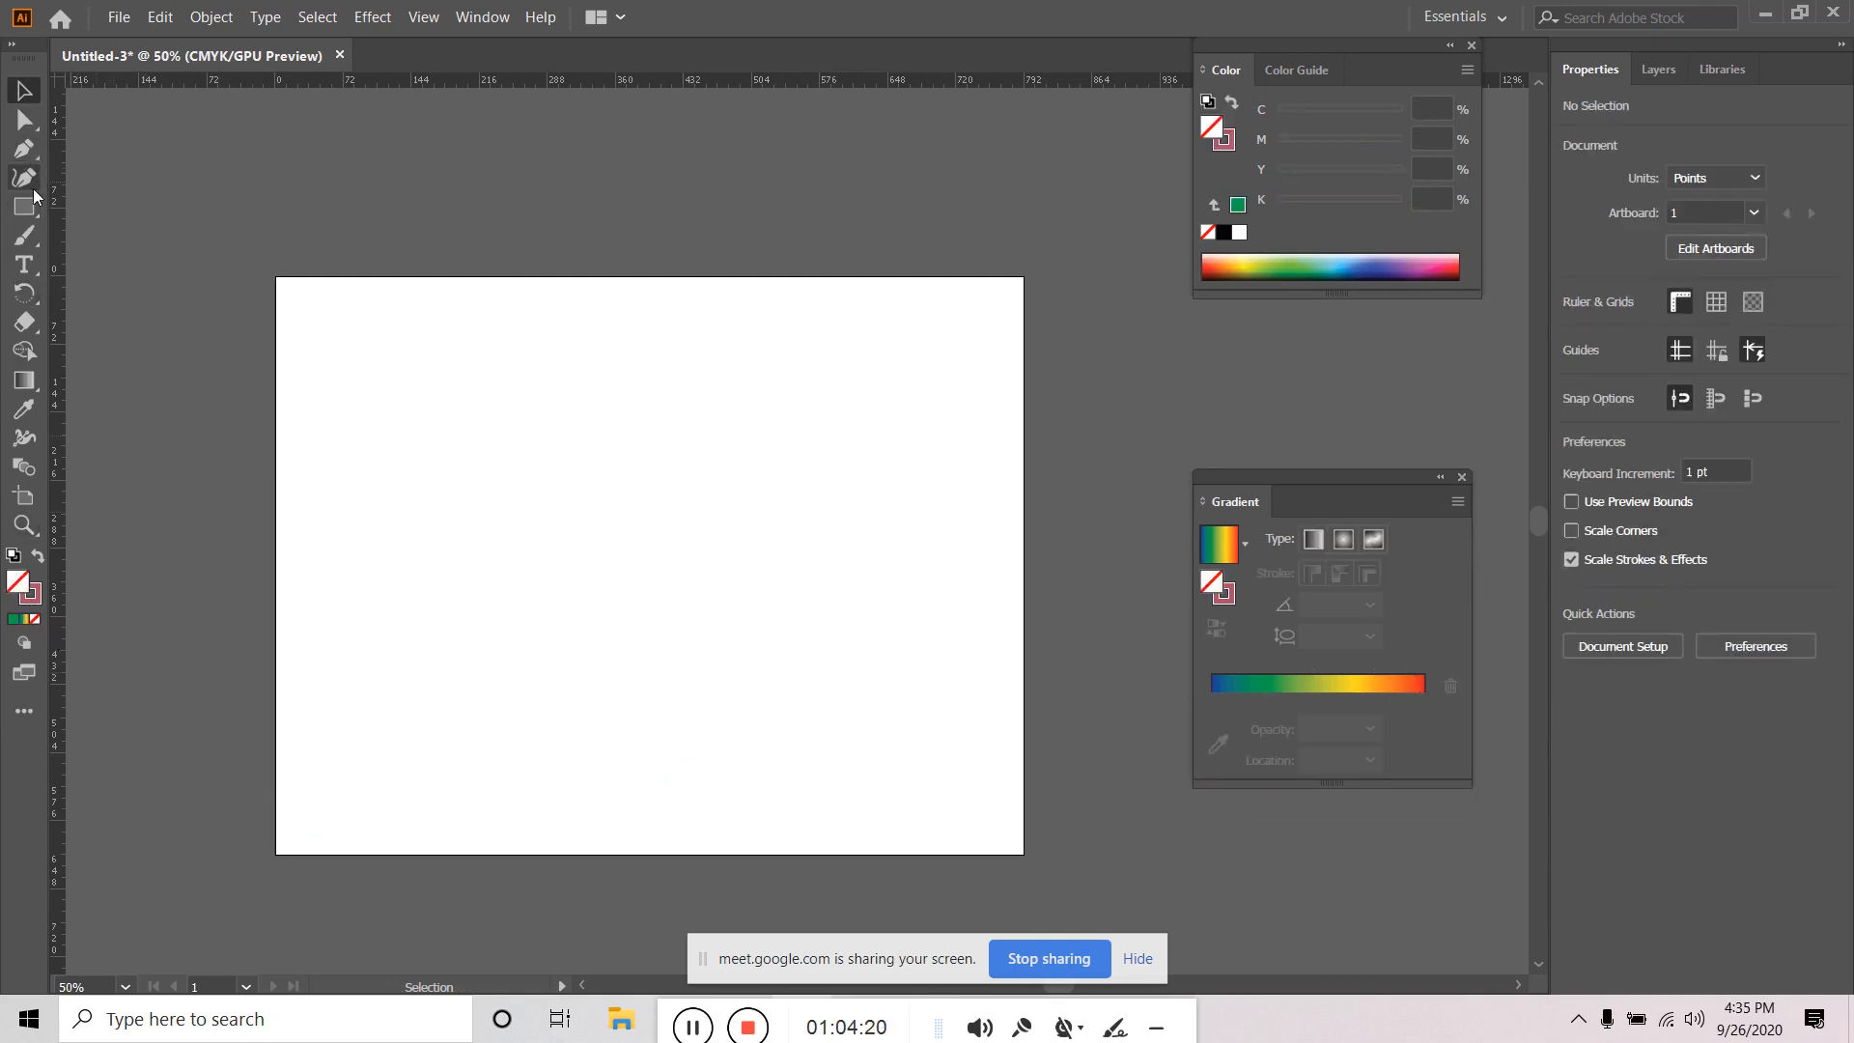
{"action": "left_click", "coordinate": [24, 148]}
{"action": "left_click", "coordinate": [441, 498]}
{"action": "left_click", "coordinate": [942, 396]}
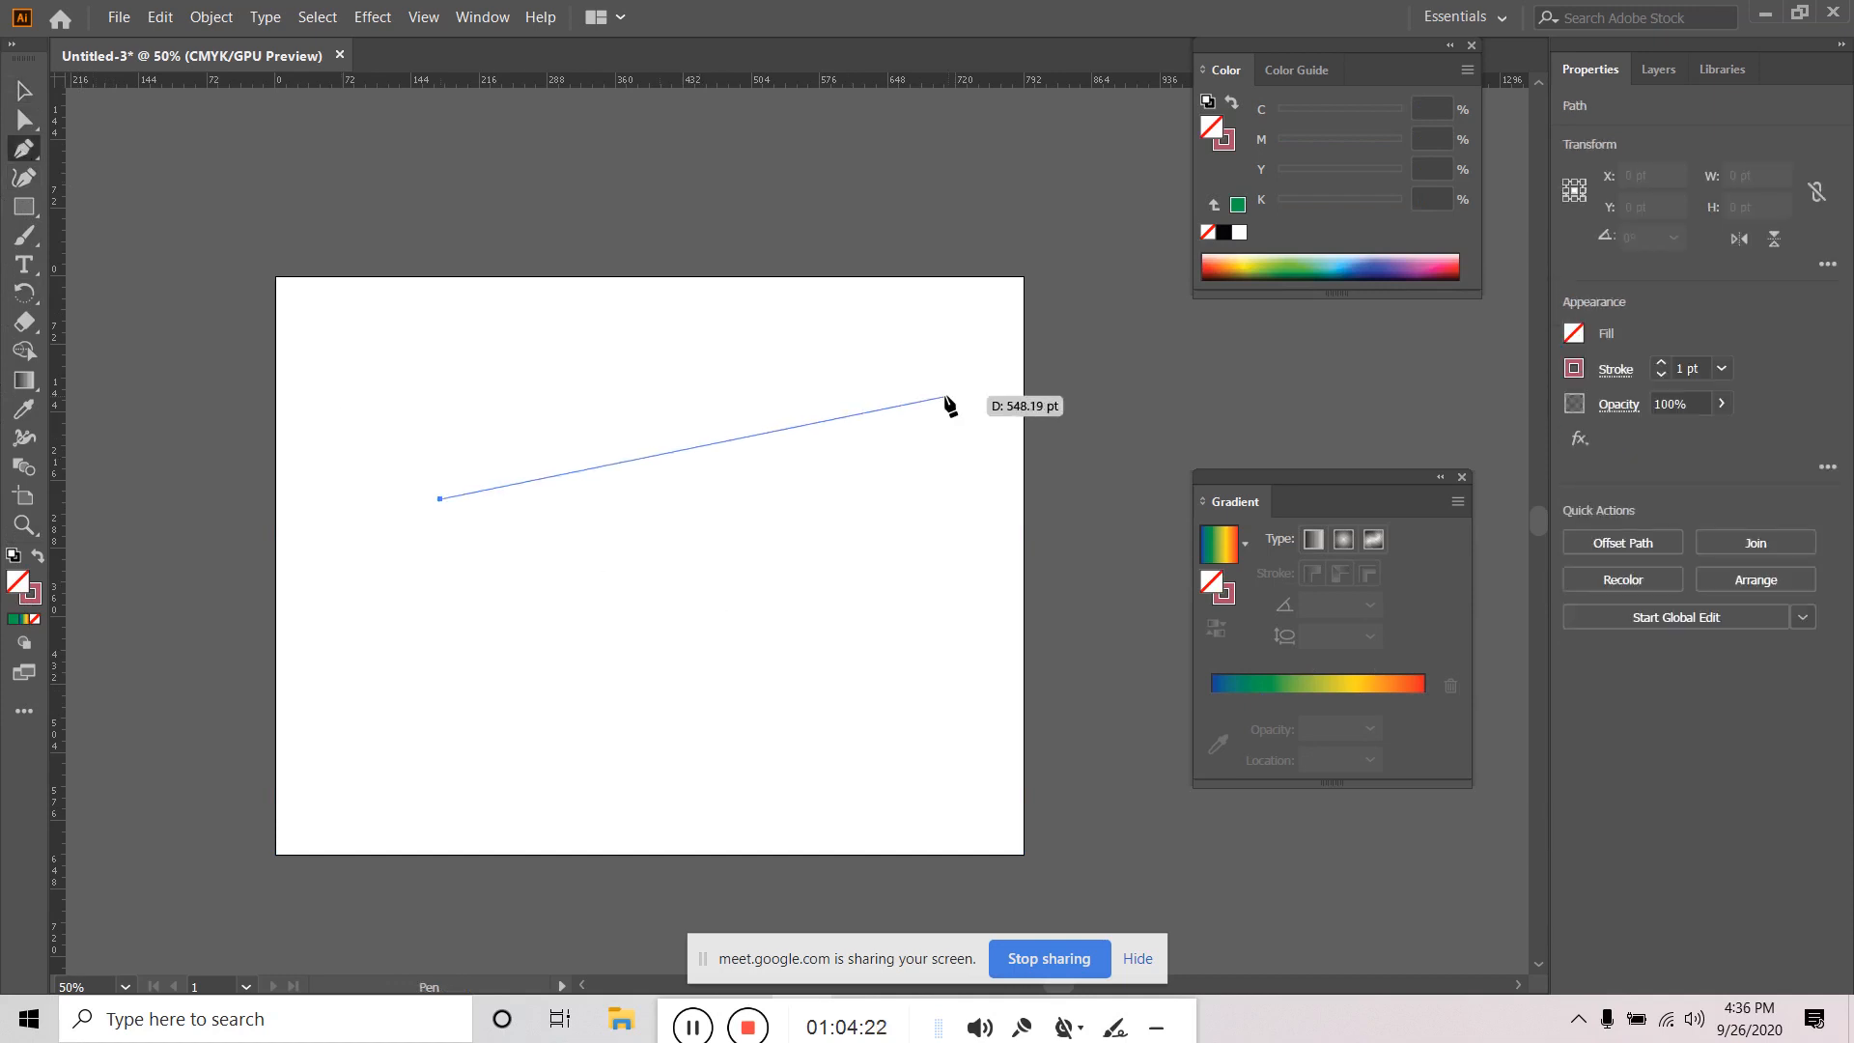
{"action": "left_click", "coordinate": [769, 784]}
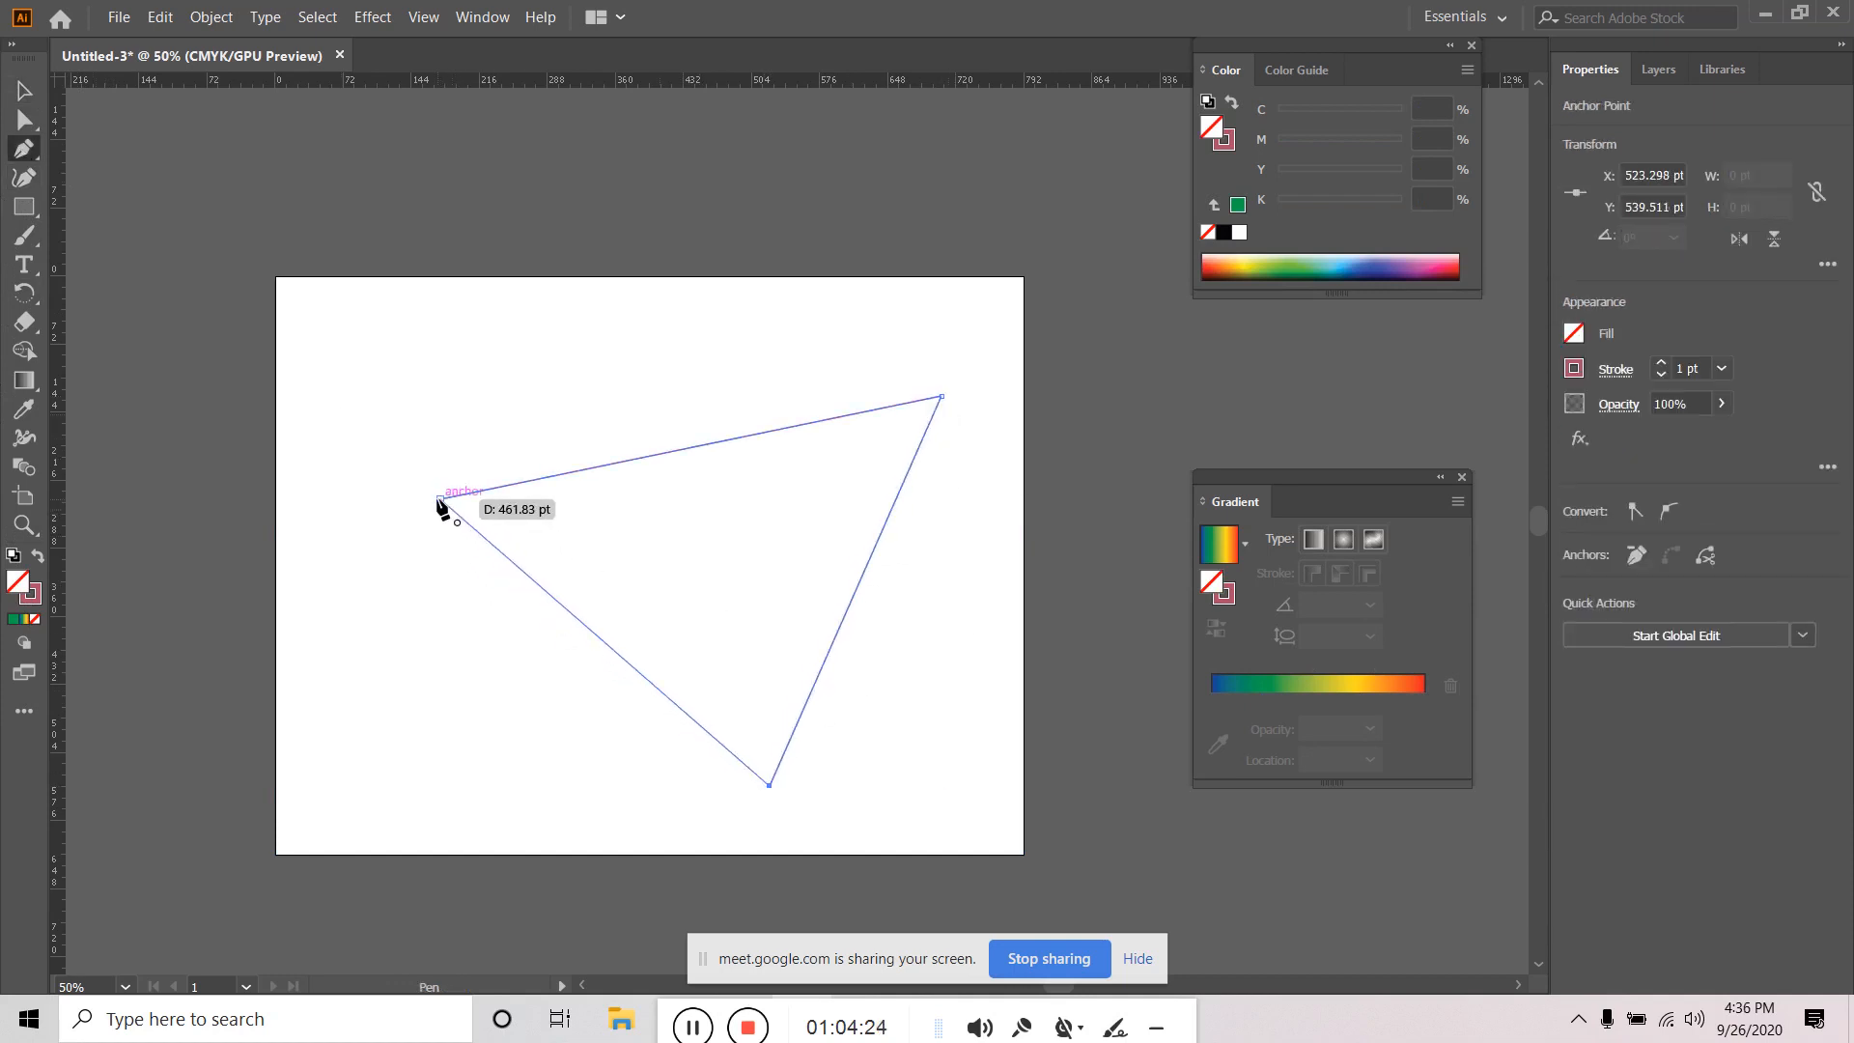
{"action": "left_click", "coordinate": [440, 498]}
Set the triangle's stroke weight to 3 pt and deselect it.
{"action": "left_click", "coordinate": [1659, 365]}
{"action": "left_click", "coordinate": [1659, 365]}
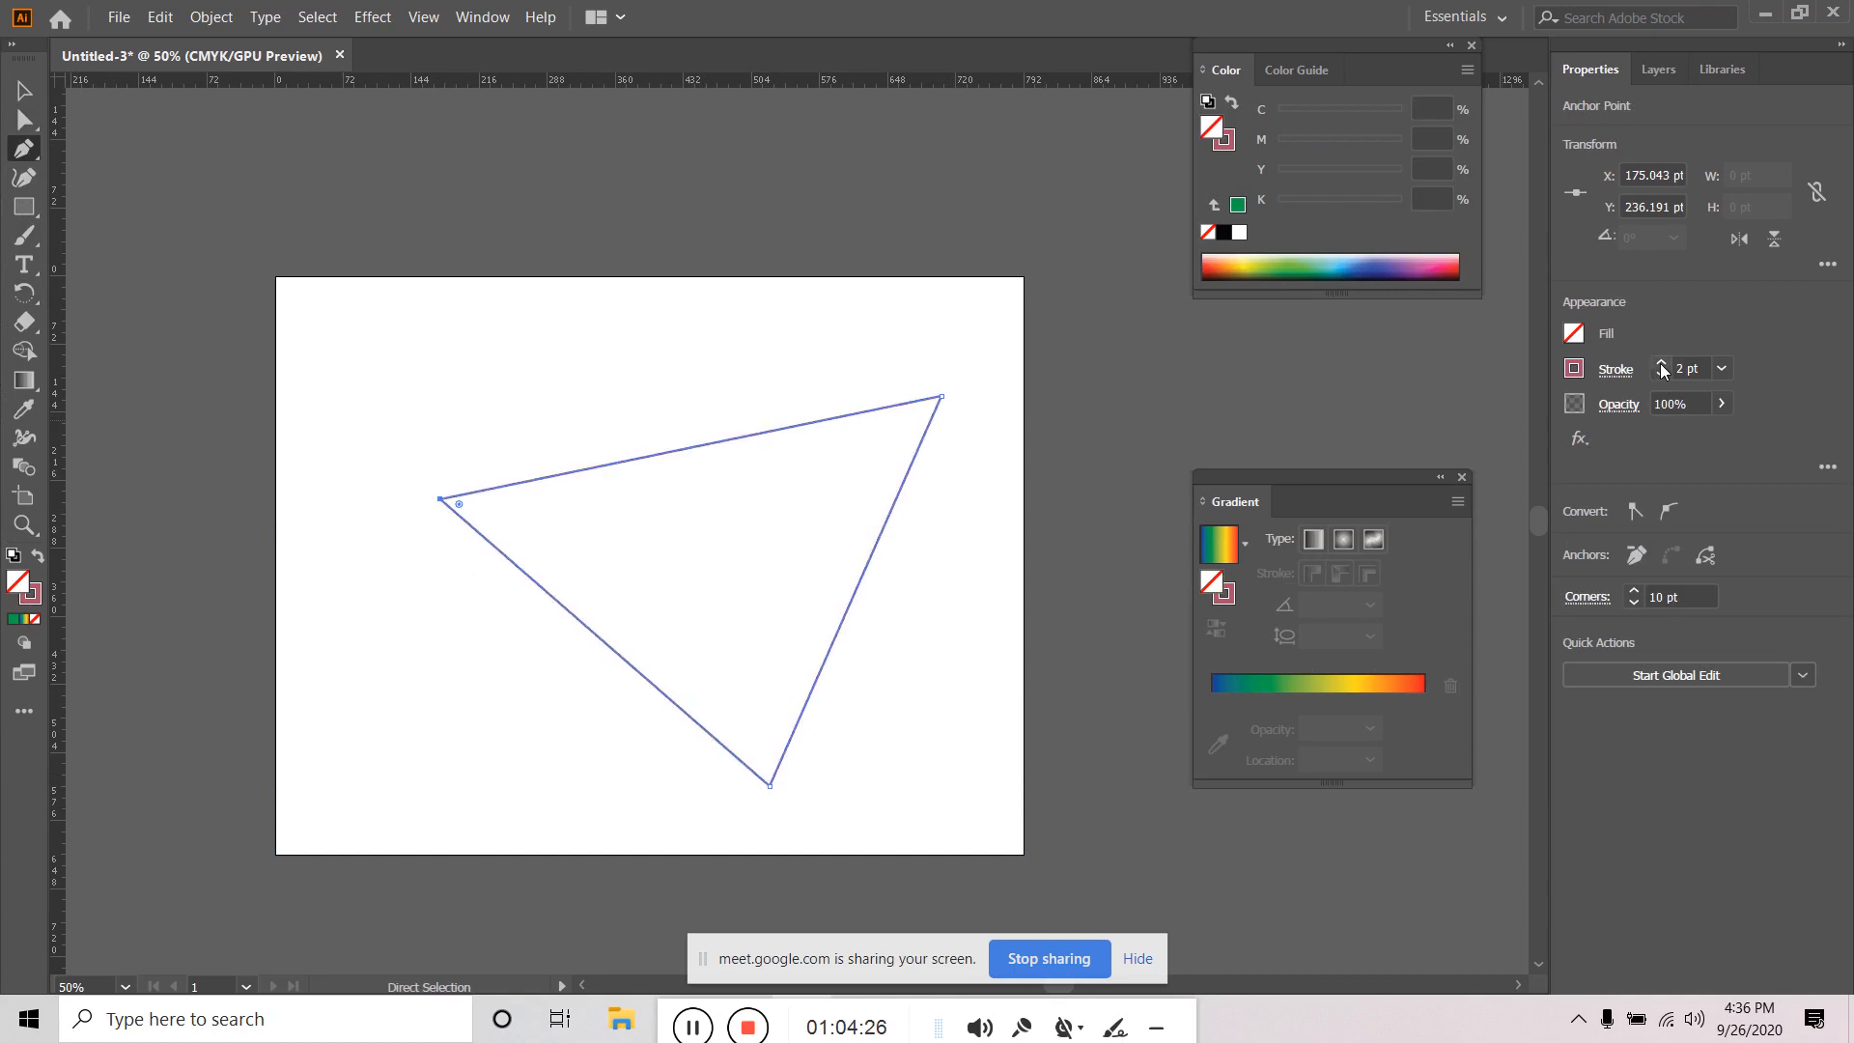
{"action": "left_click", "coordinate": [17, 89]}
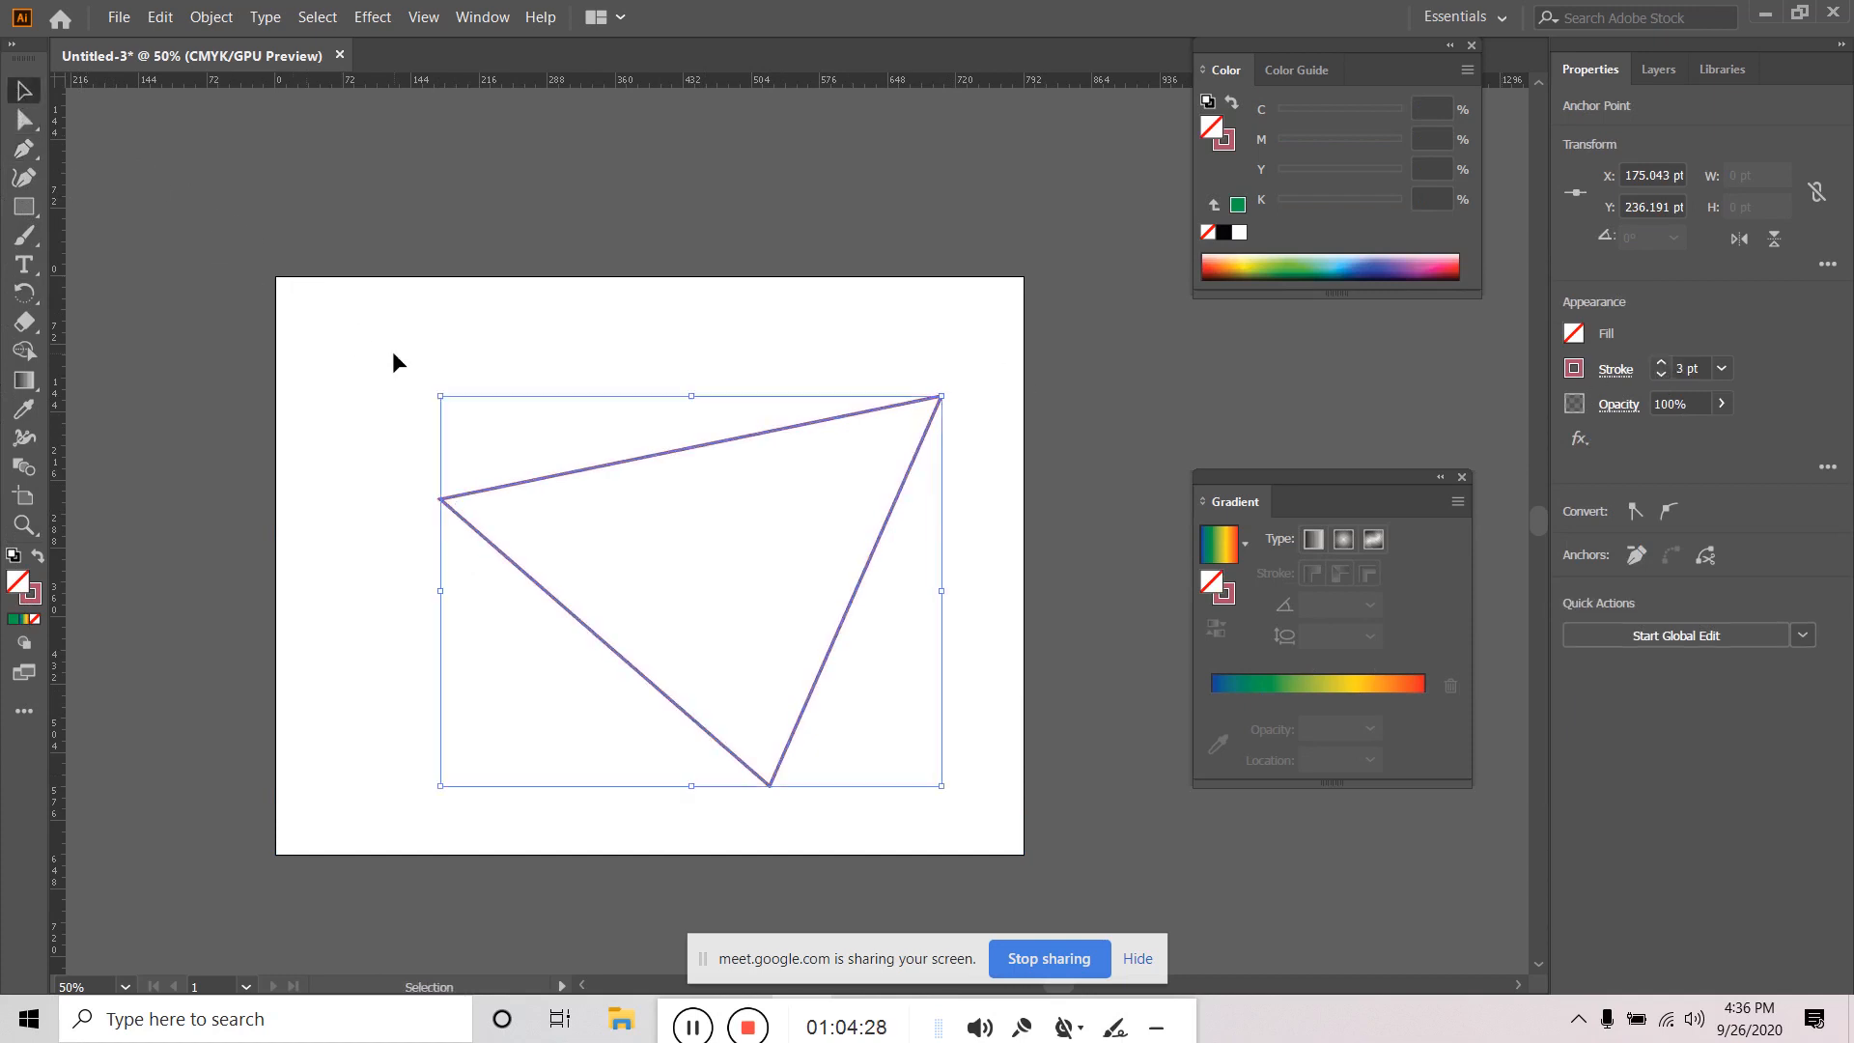
{"action": "left_click", "coordinate": [393, 350]}
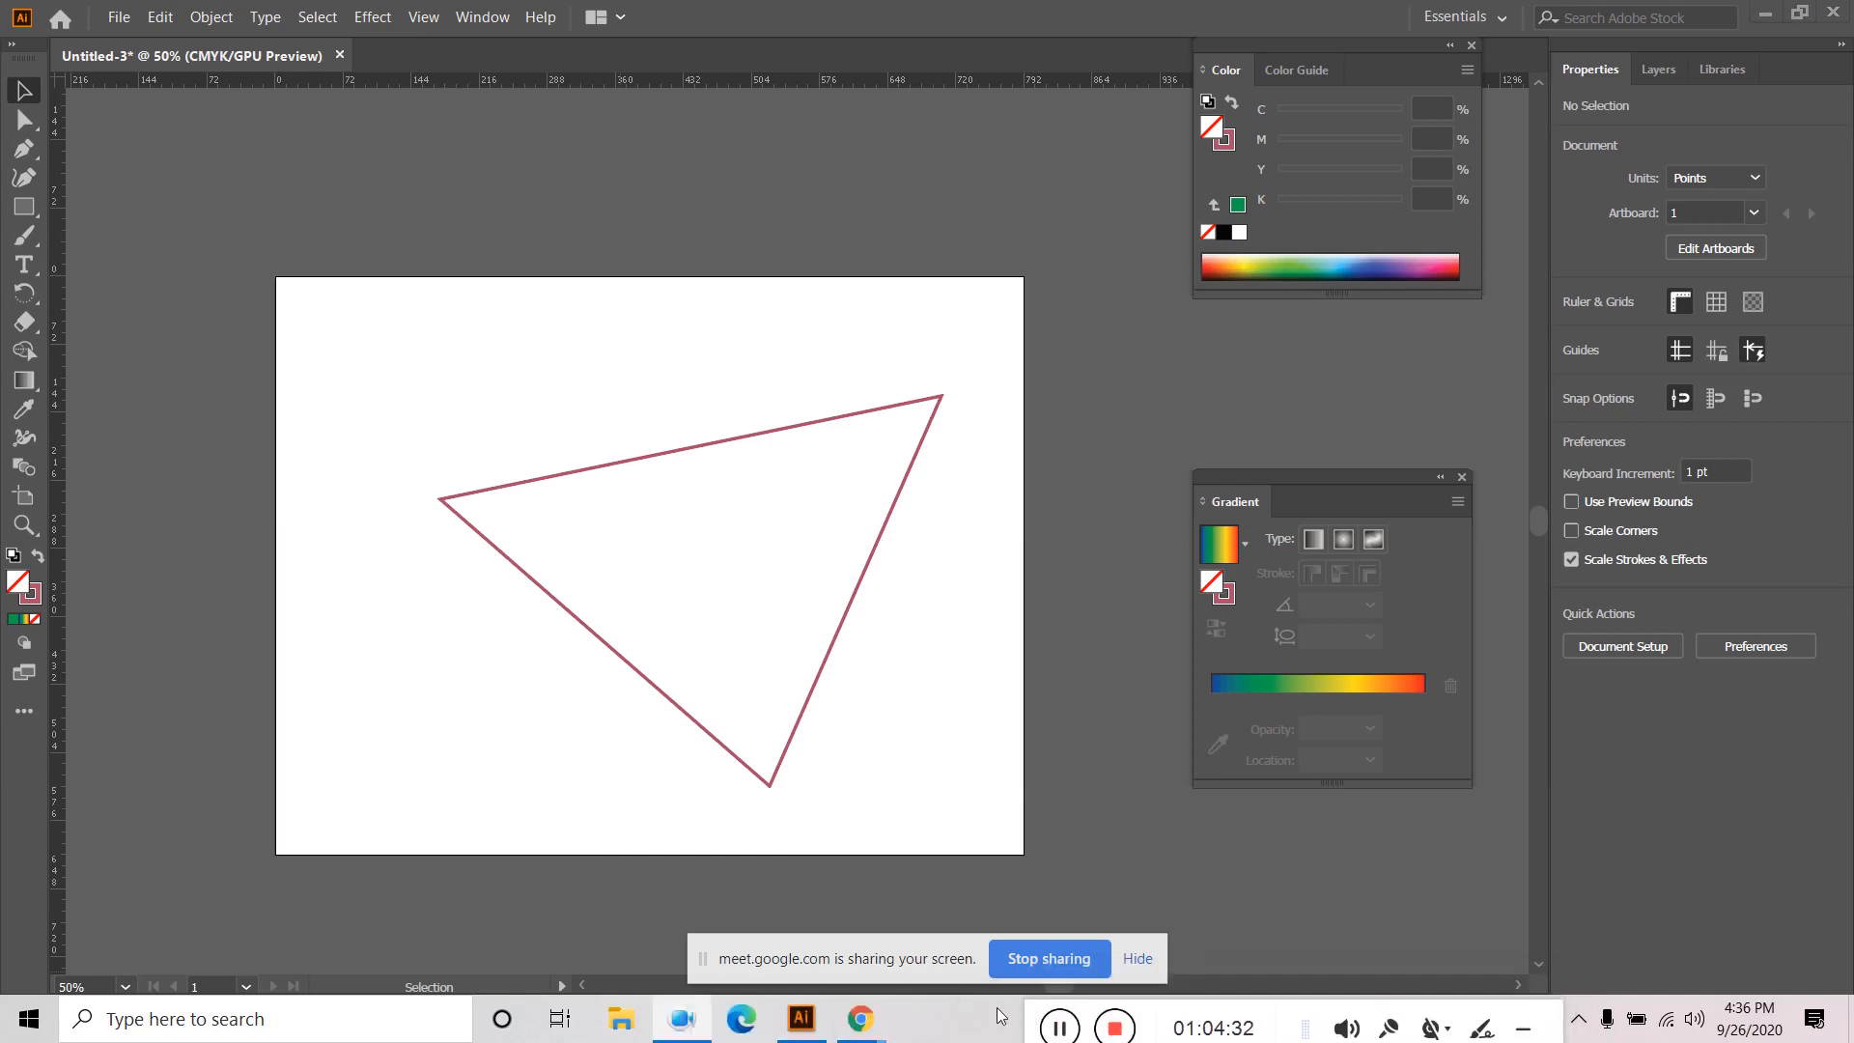
{"action": "left_click", "coordinate": [758, 952]}
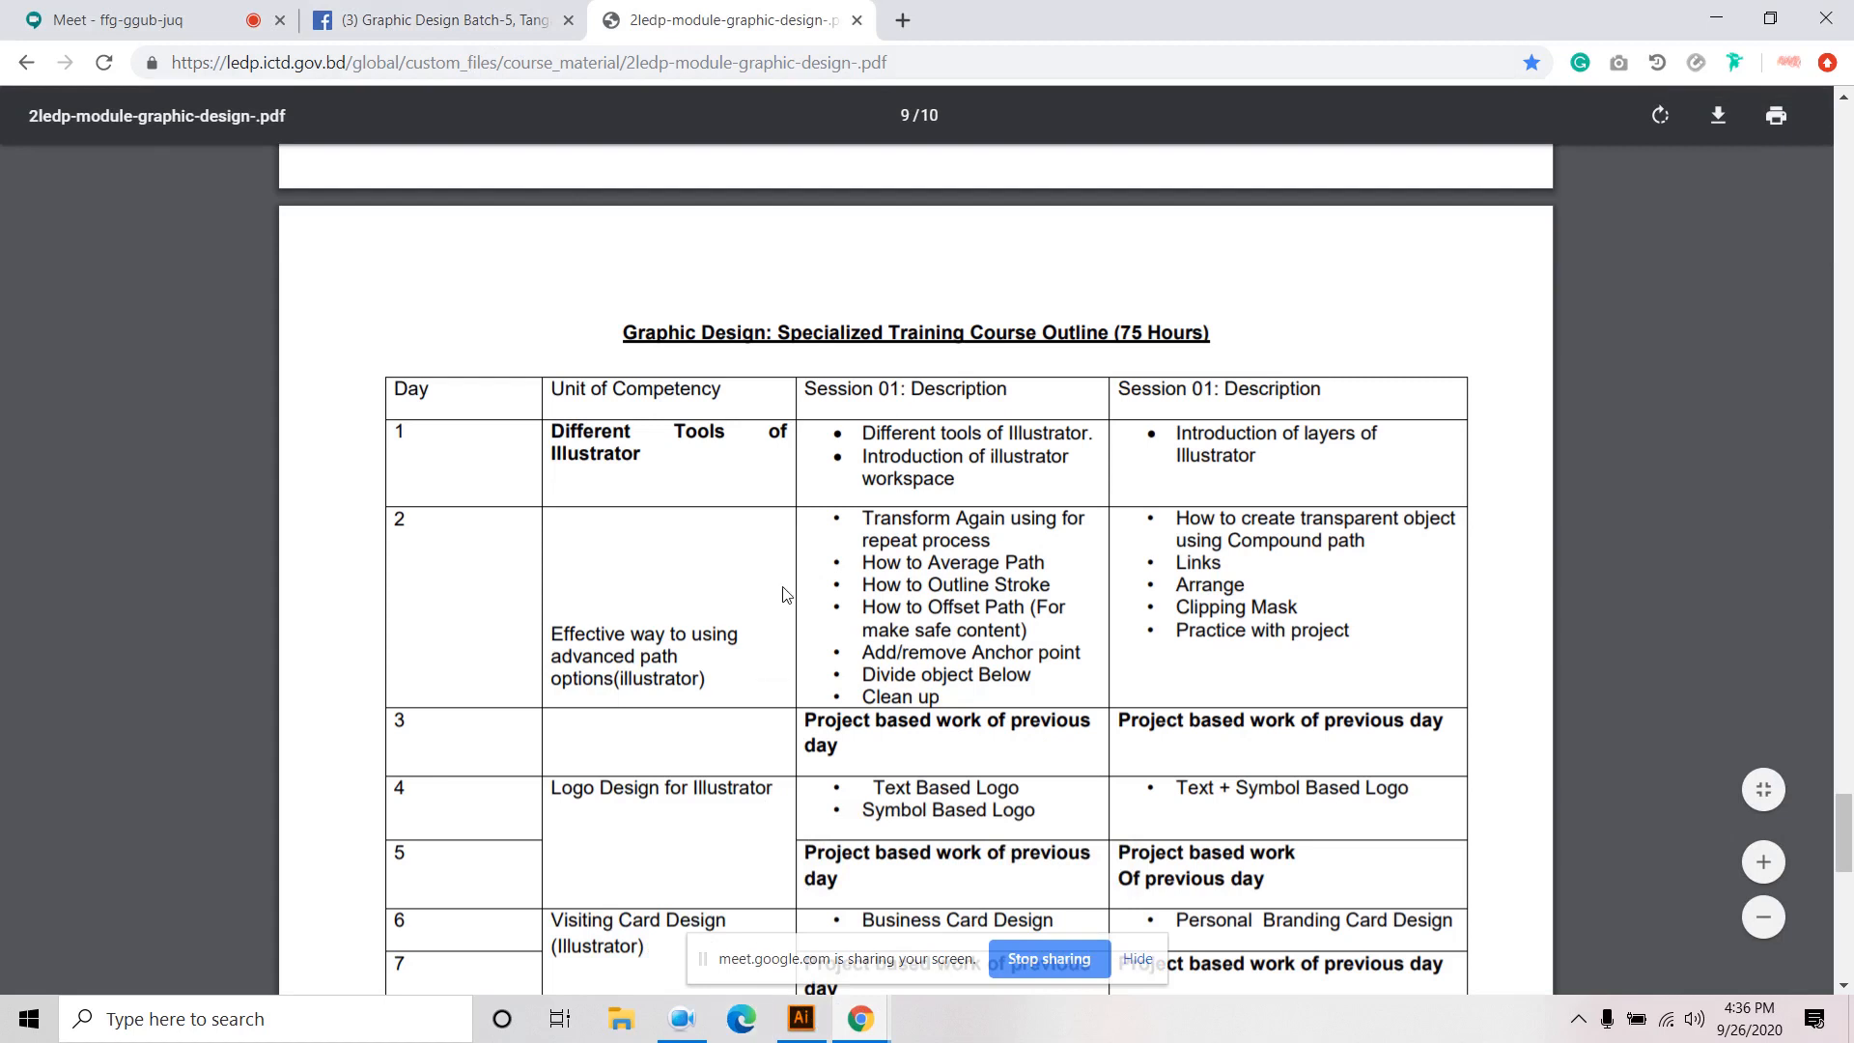
{"action": "left_click", "coordinate": [135, 19]}
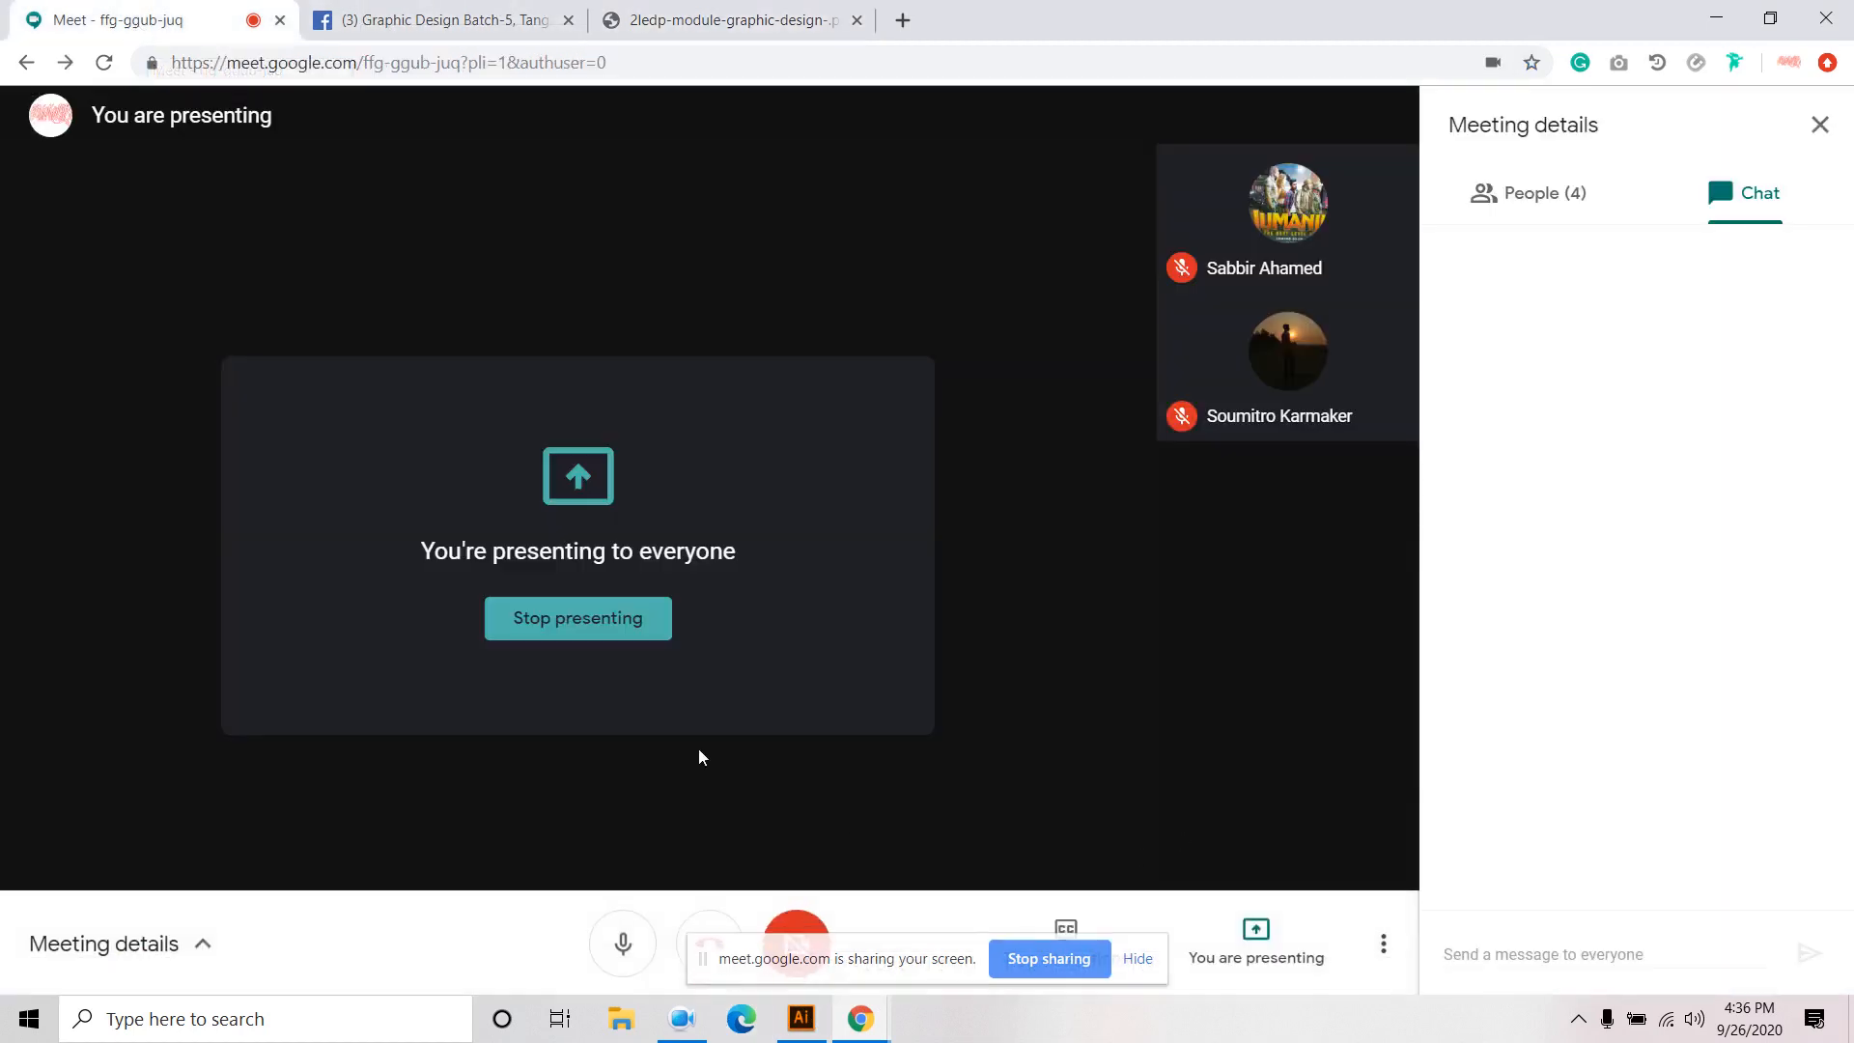
{"action": "left_click", "coordinate": [611, 964]}
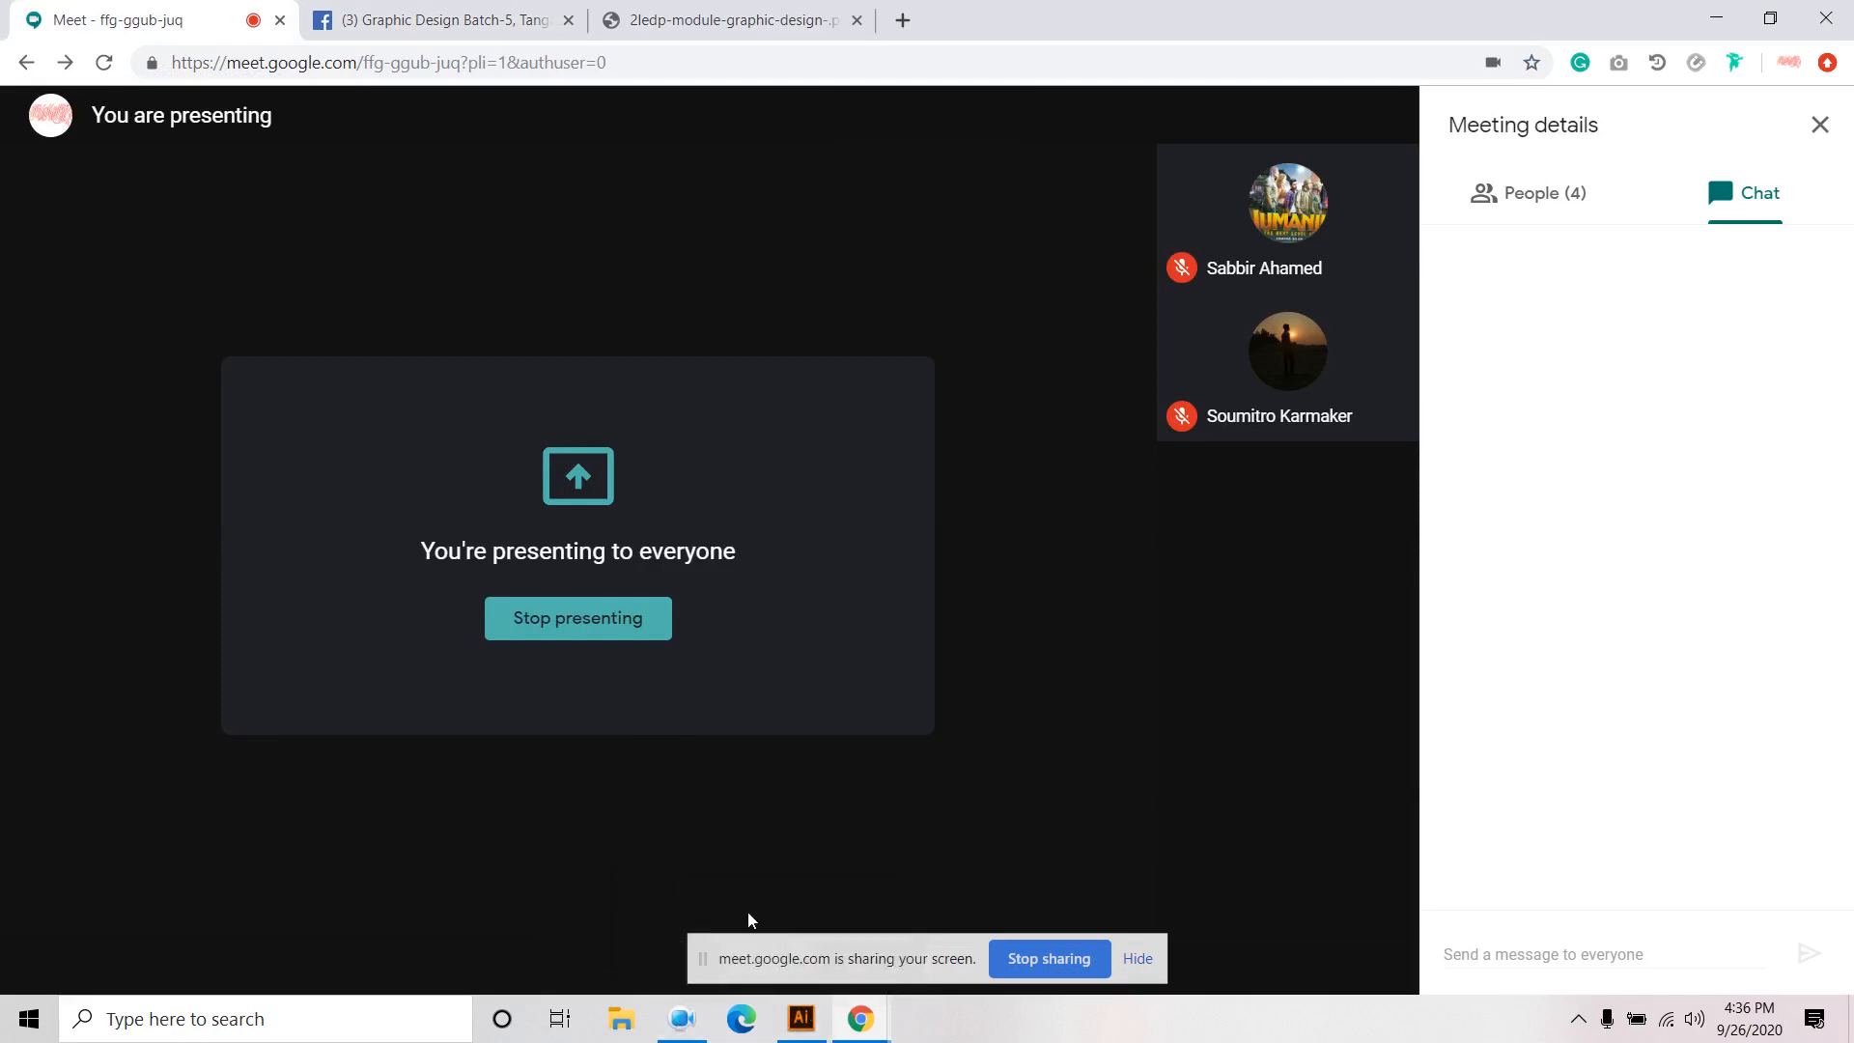
{"action": "left_click", "coordinate": [678, 1027]}
{"action": "left_click", "coordinate": [1056, 1028]}
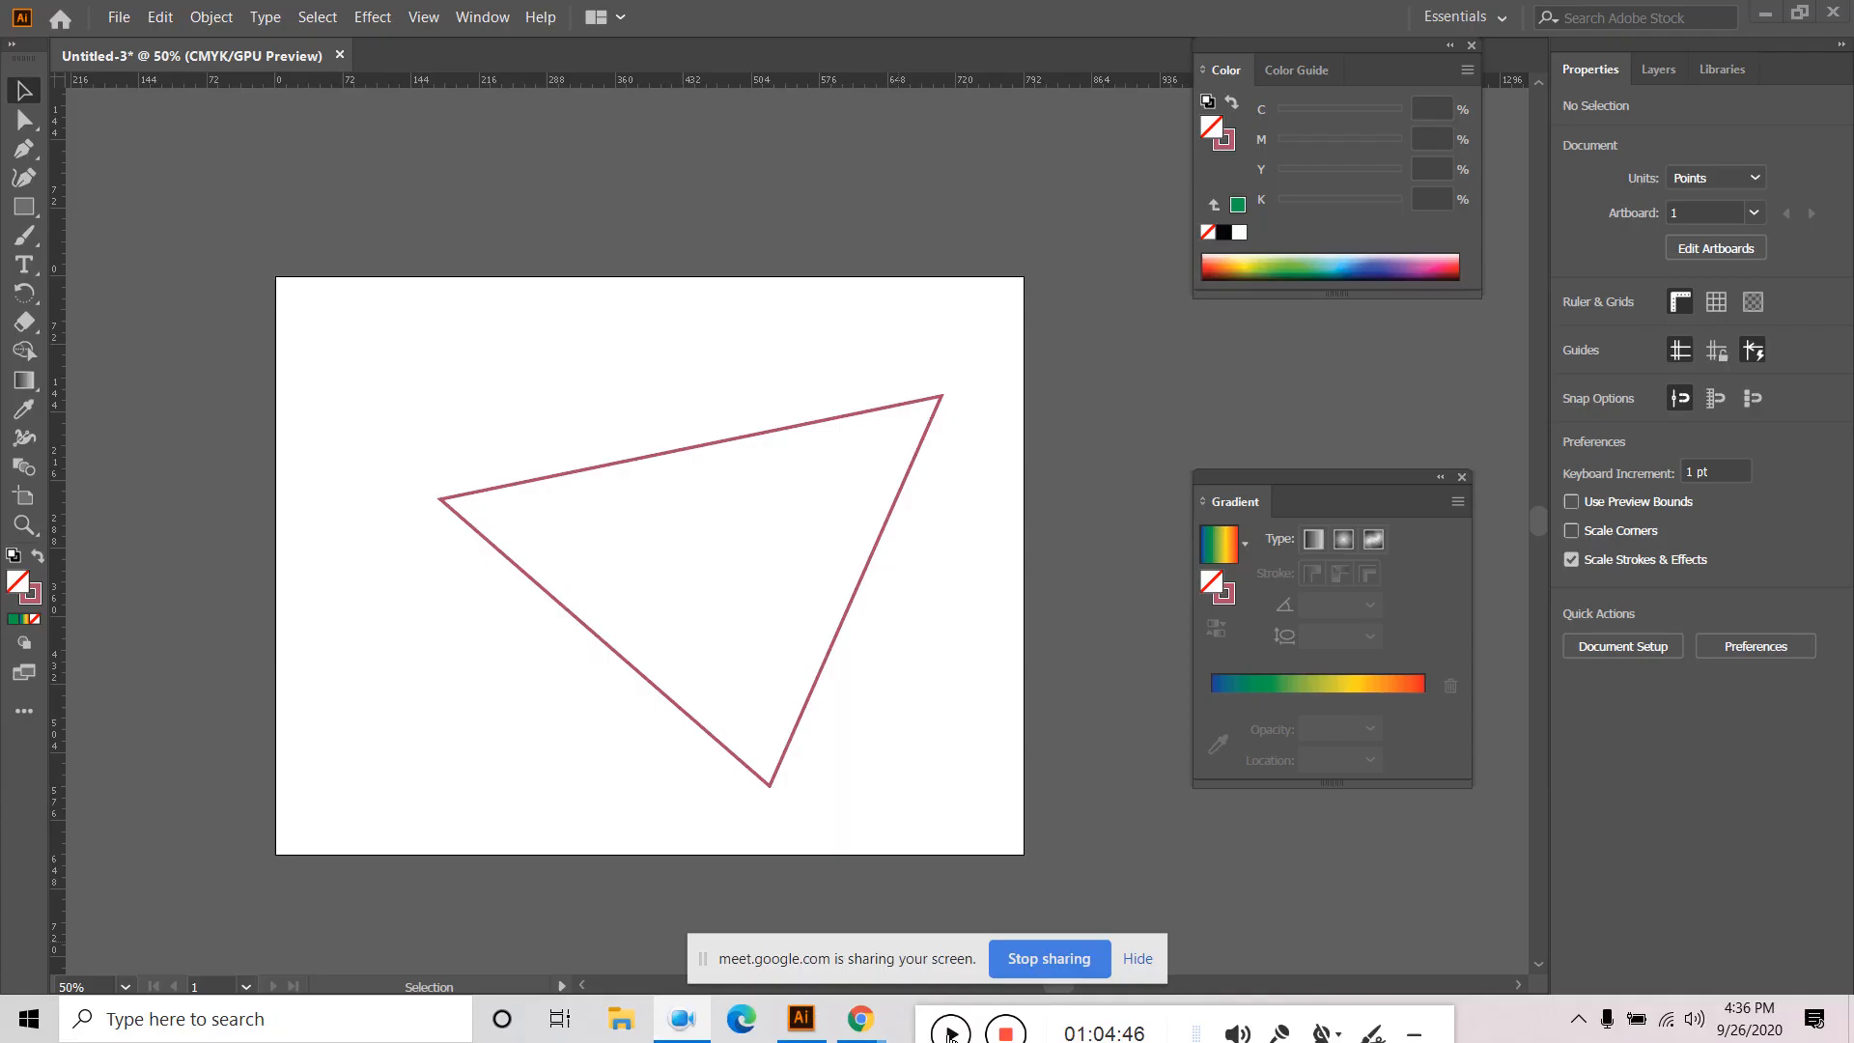
{"action": "left_click_drag", "start_coordinate": [667, 1010], "coordinate": [901, 1006]}
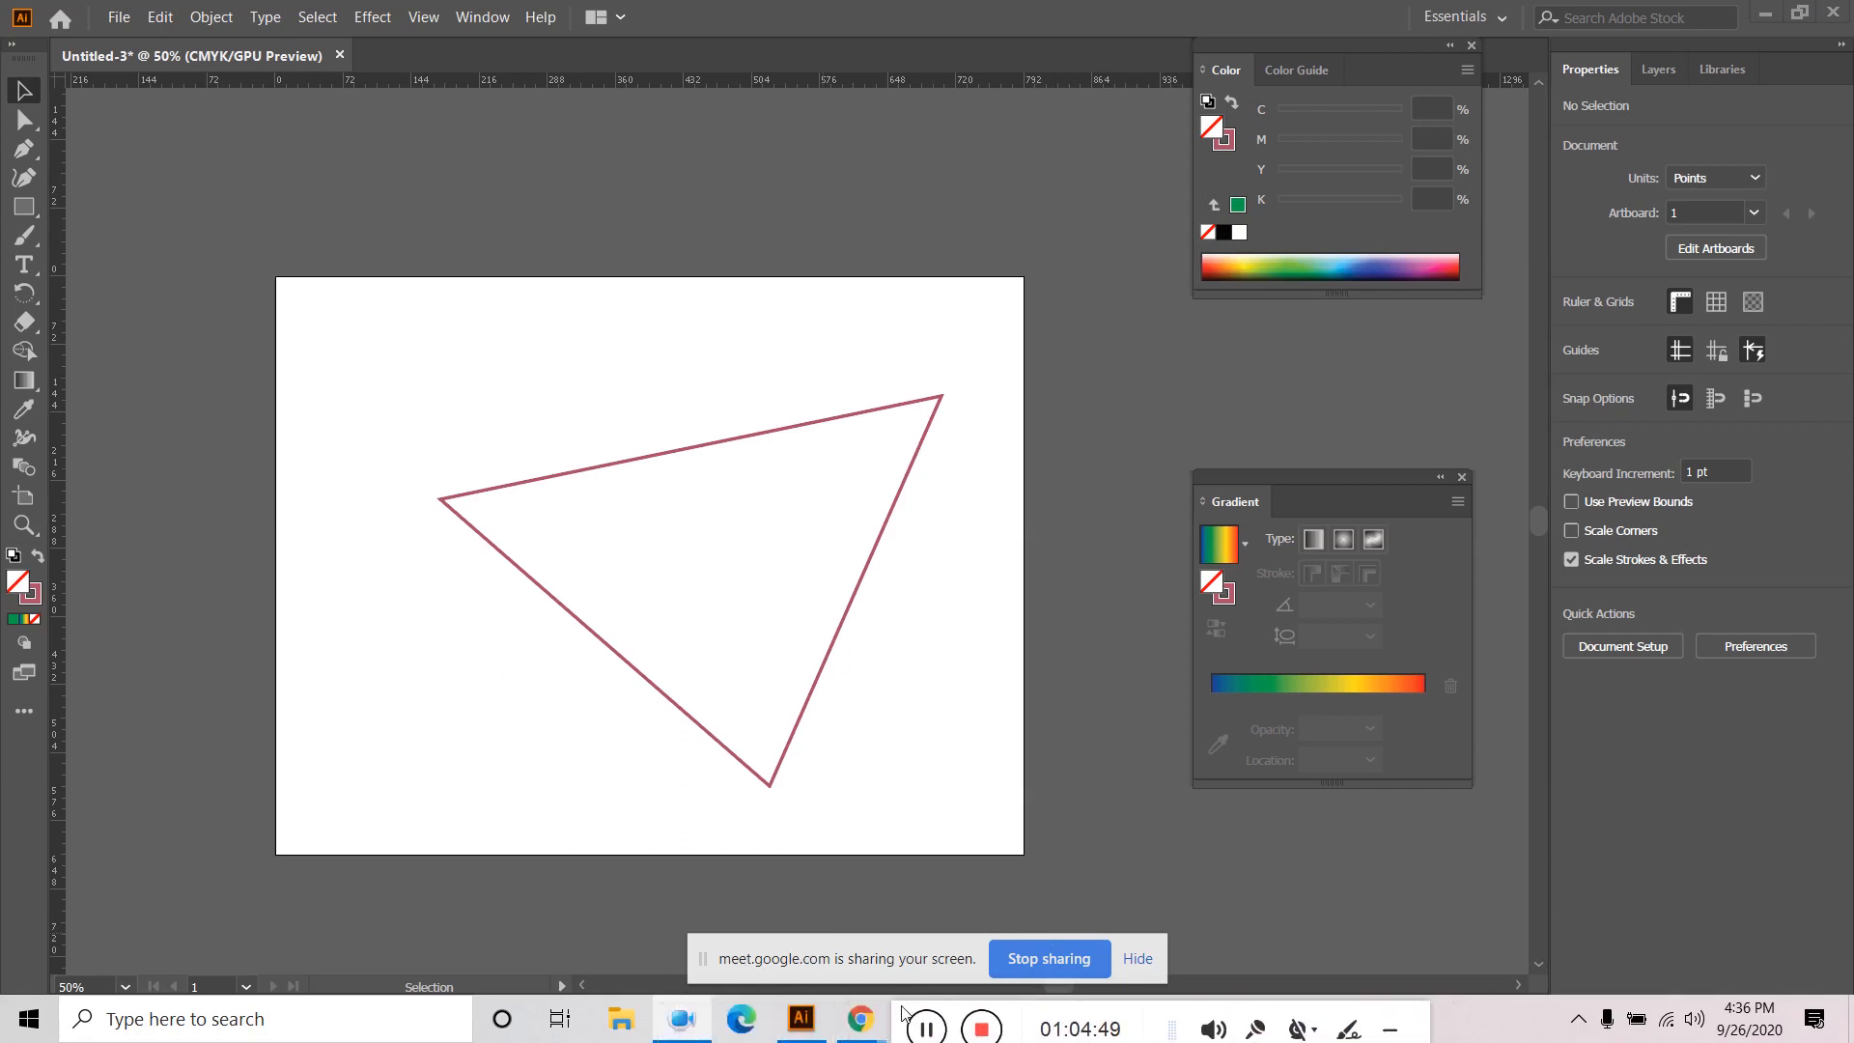
Select the whole triangle and insert extra points midway along its sides with Add Anchor Points.
{"action": "left_click", "coordinate": [901, 491]}
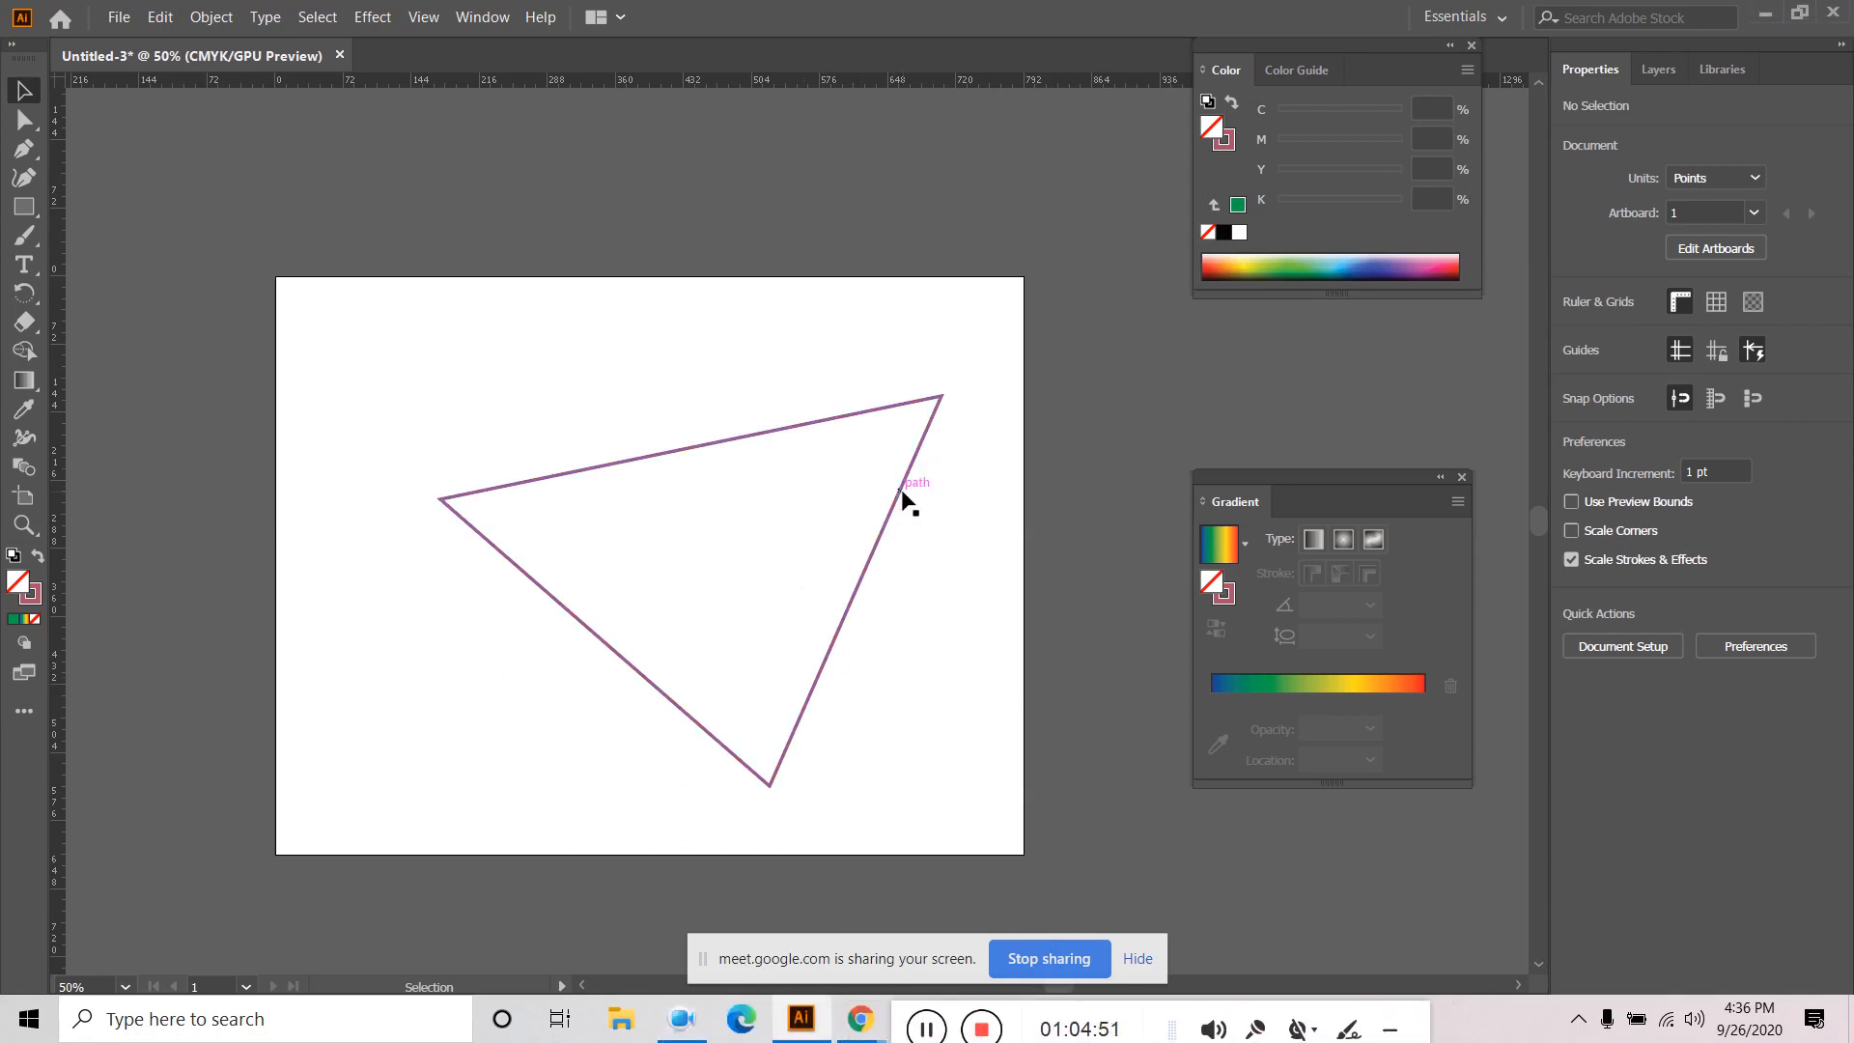
{"action": "left_click", "coordinate": [681, 458]}
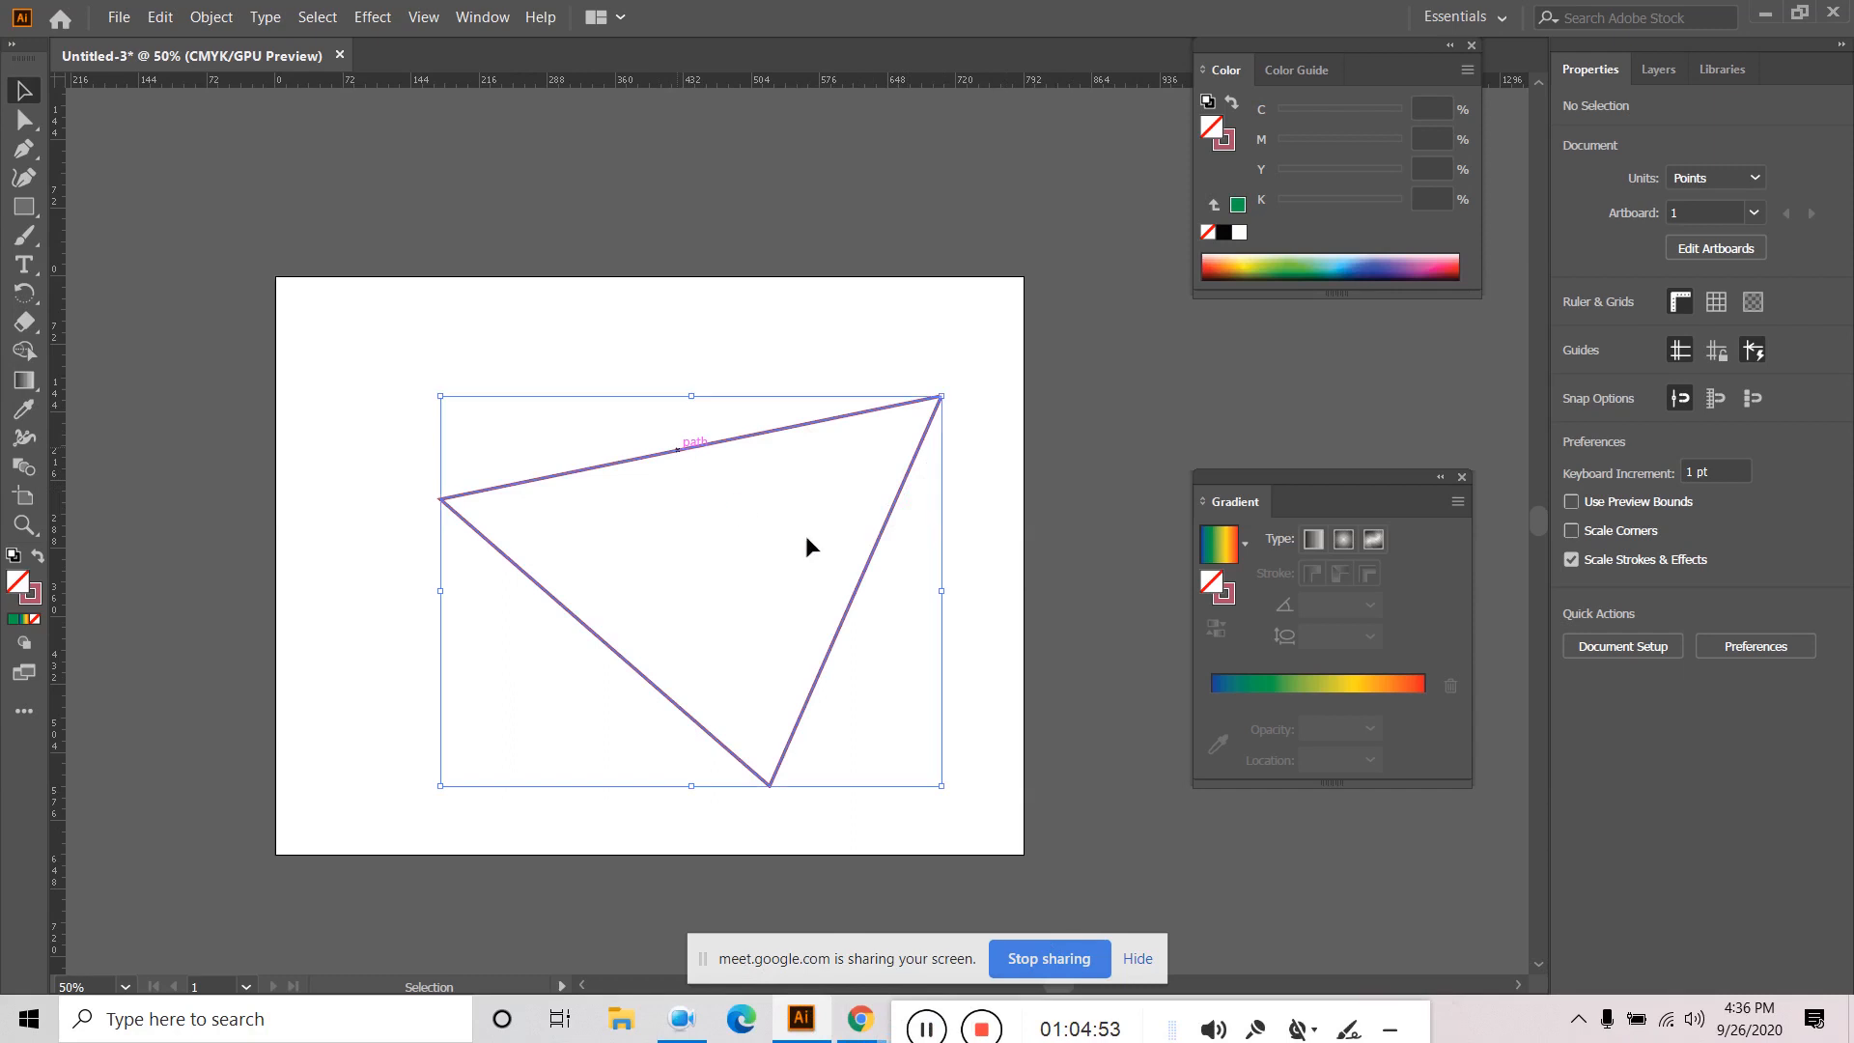
{"action": "left_click", "coordinate": [24, 120]}
{"action": "left_click", "coordinate": [441, 501]}
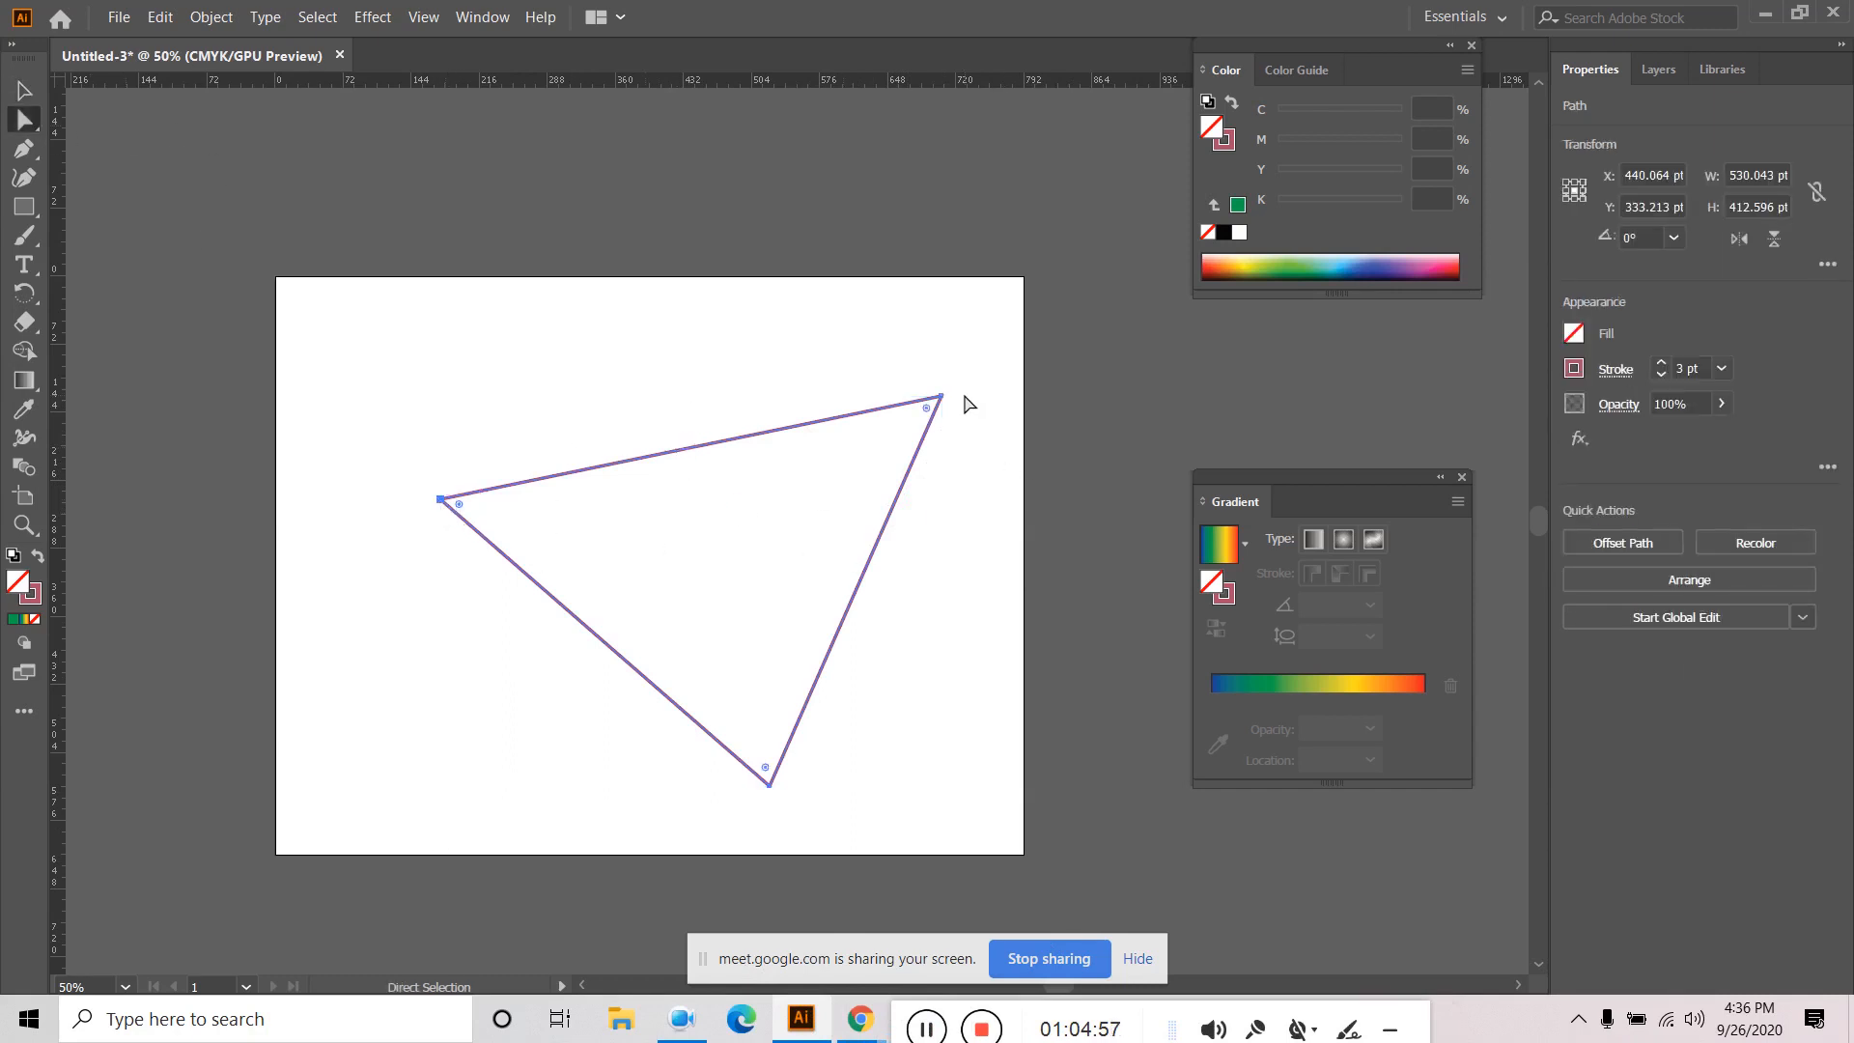
{"action": "left_click", "coordinate": [769, 784]}
{"action": "left_click", "coordinate": [16, 90]}
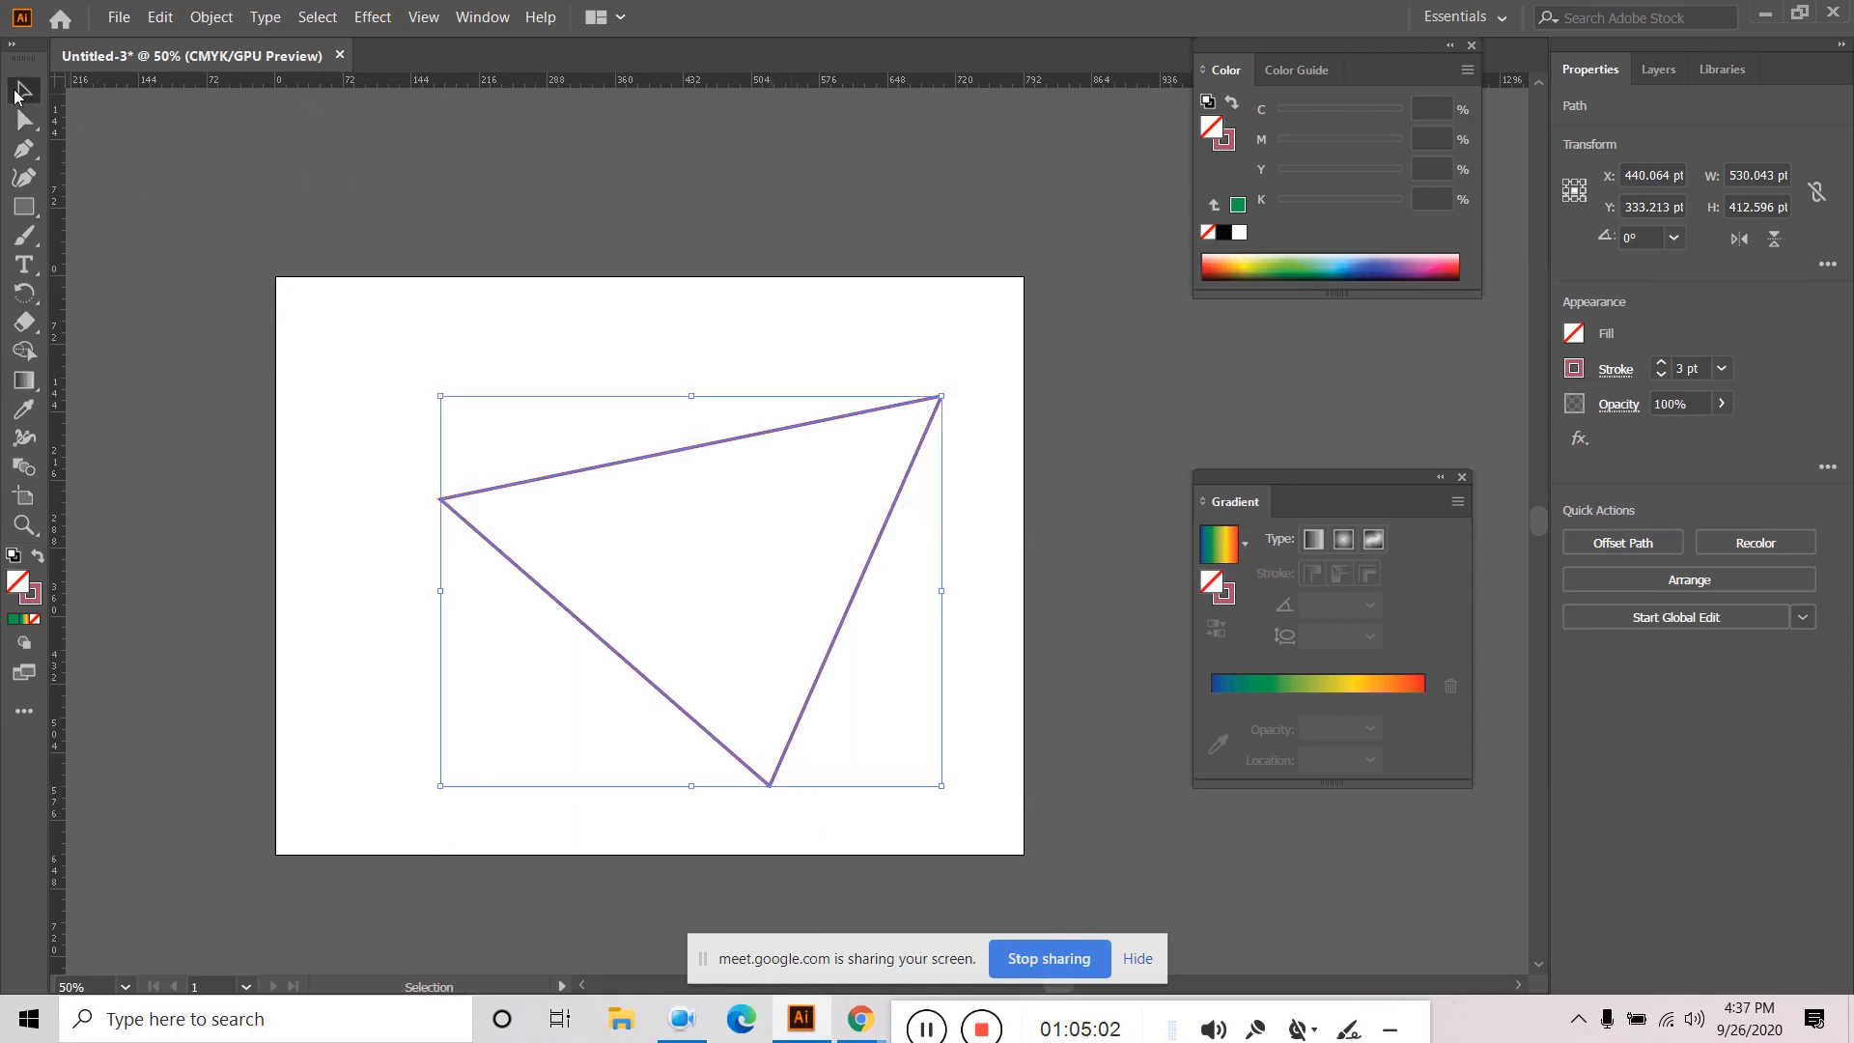
{"action": "left_click", "coordinate": [209, 18]}
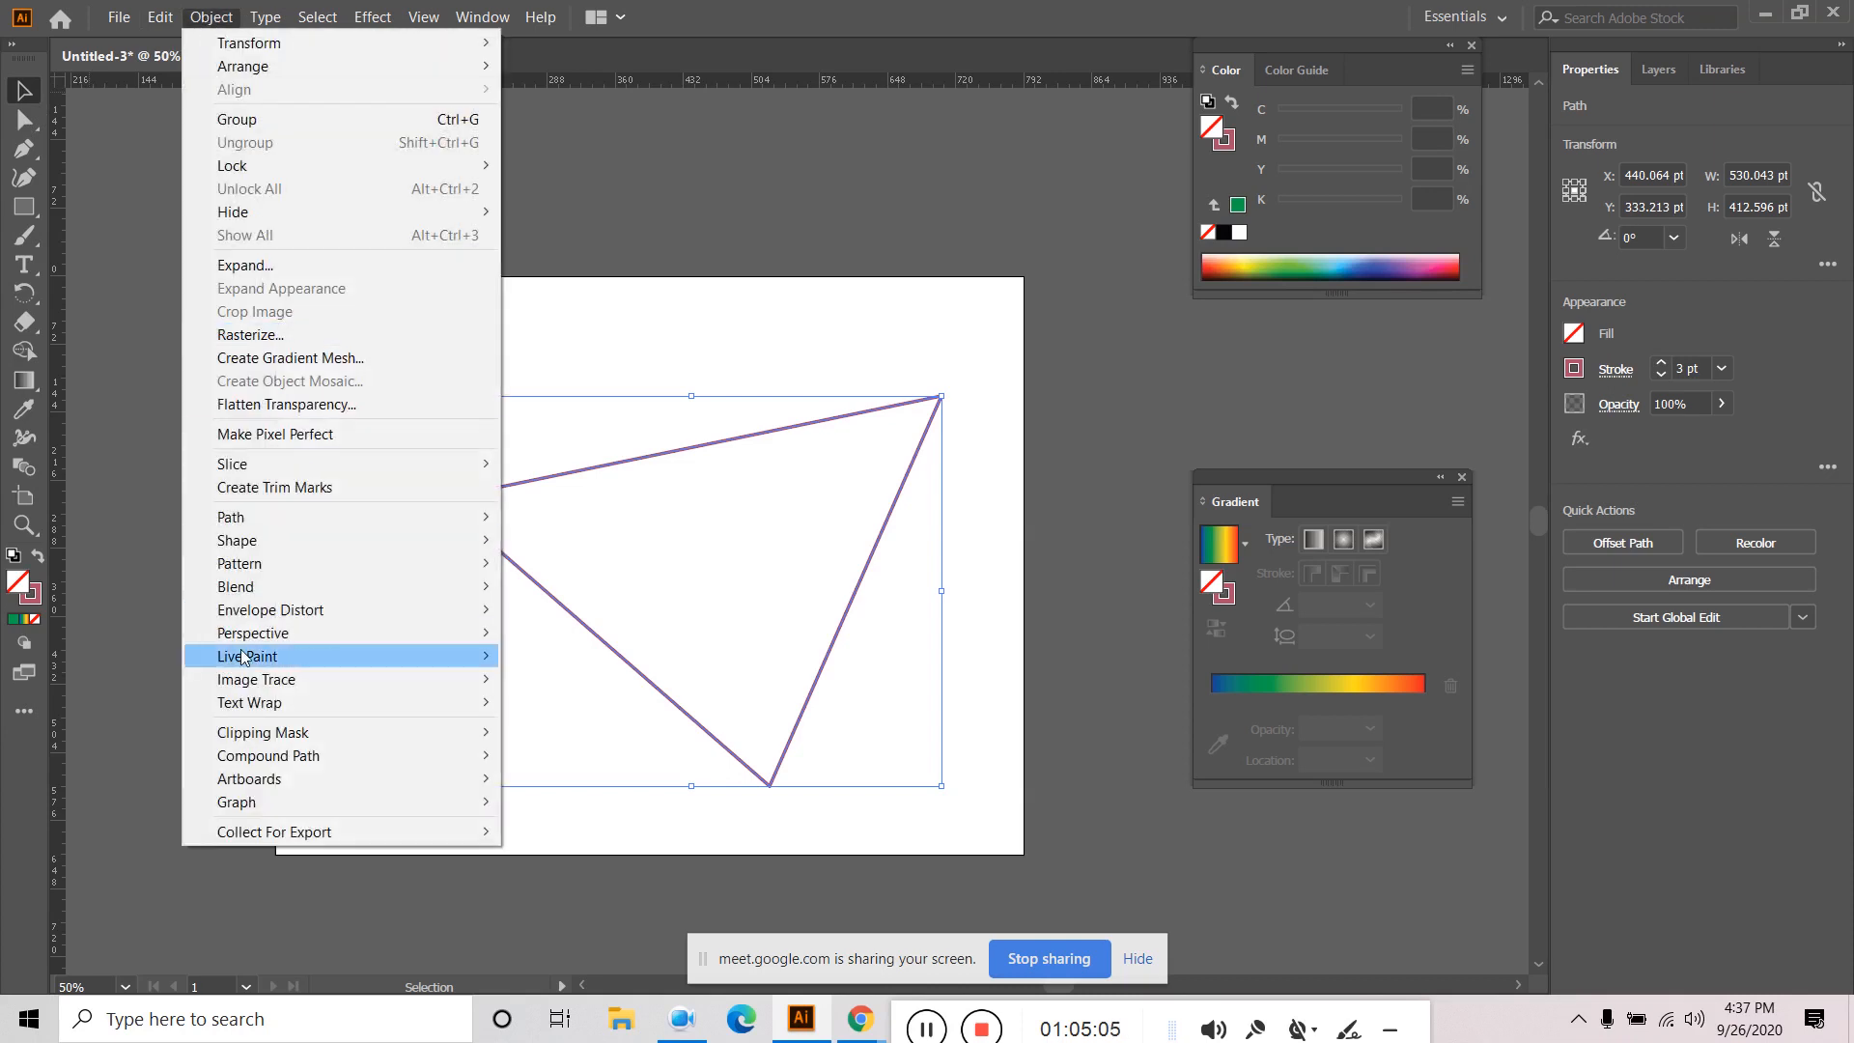
{"action": "mouse_move", "coordinate": [251, 518]}
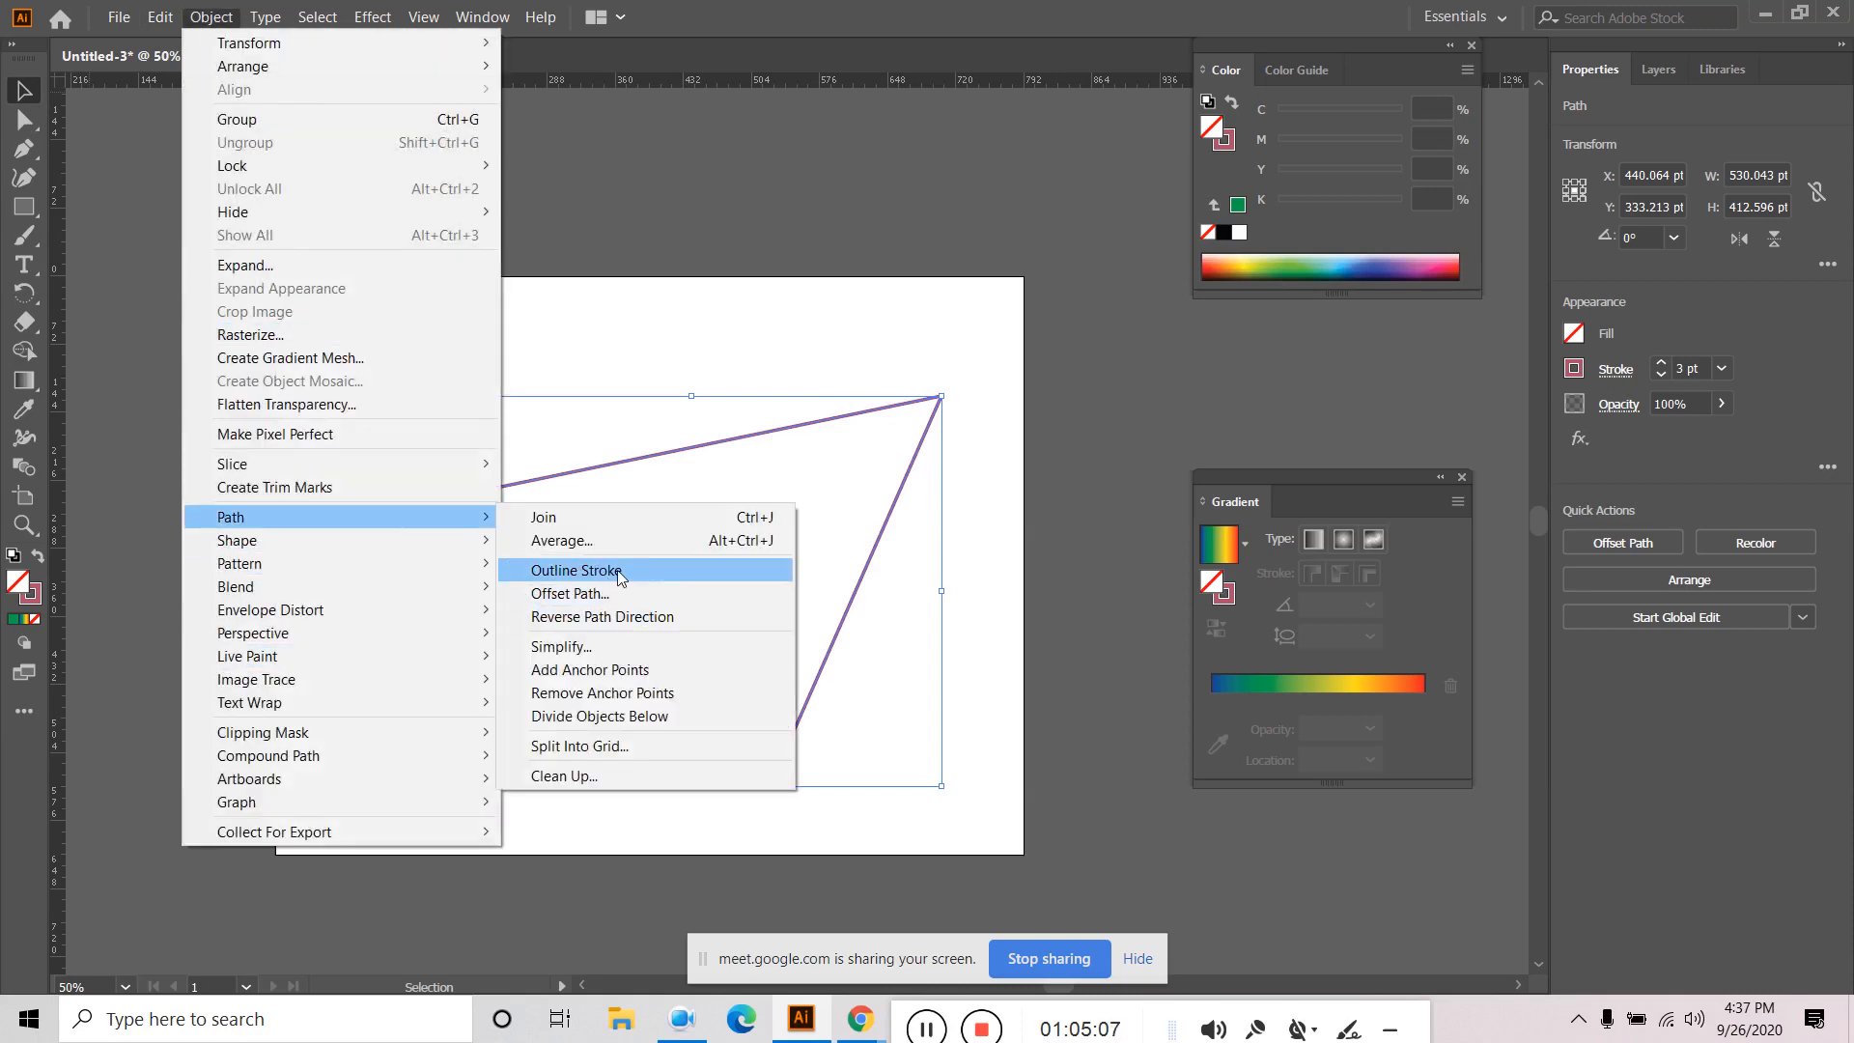
{"action": "left_click", "coordinate": [604, 669]}
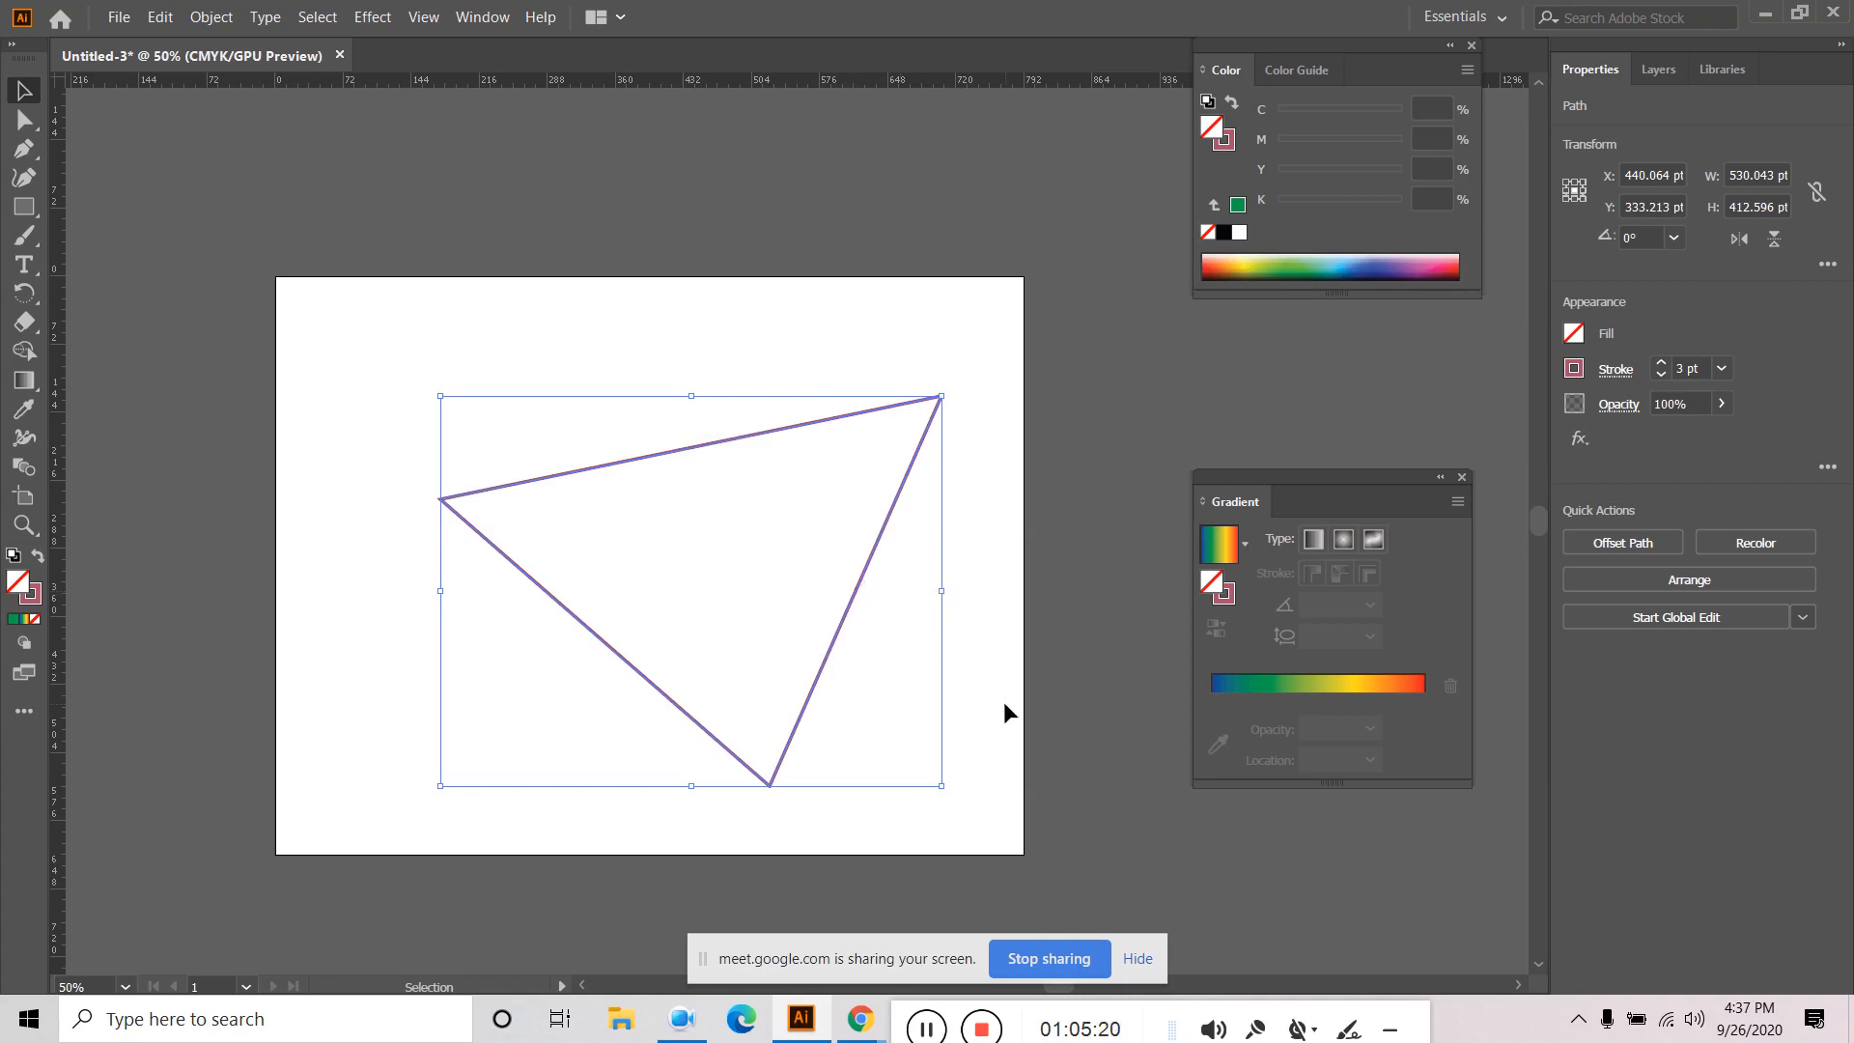
{"action": "left_click", "coordinate": [286, 206]}
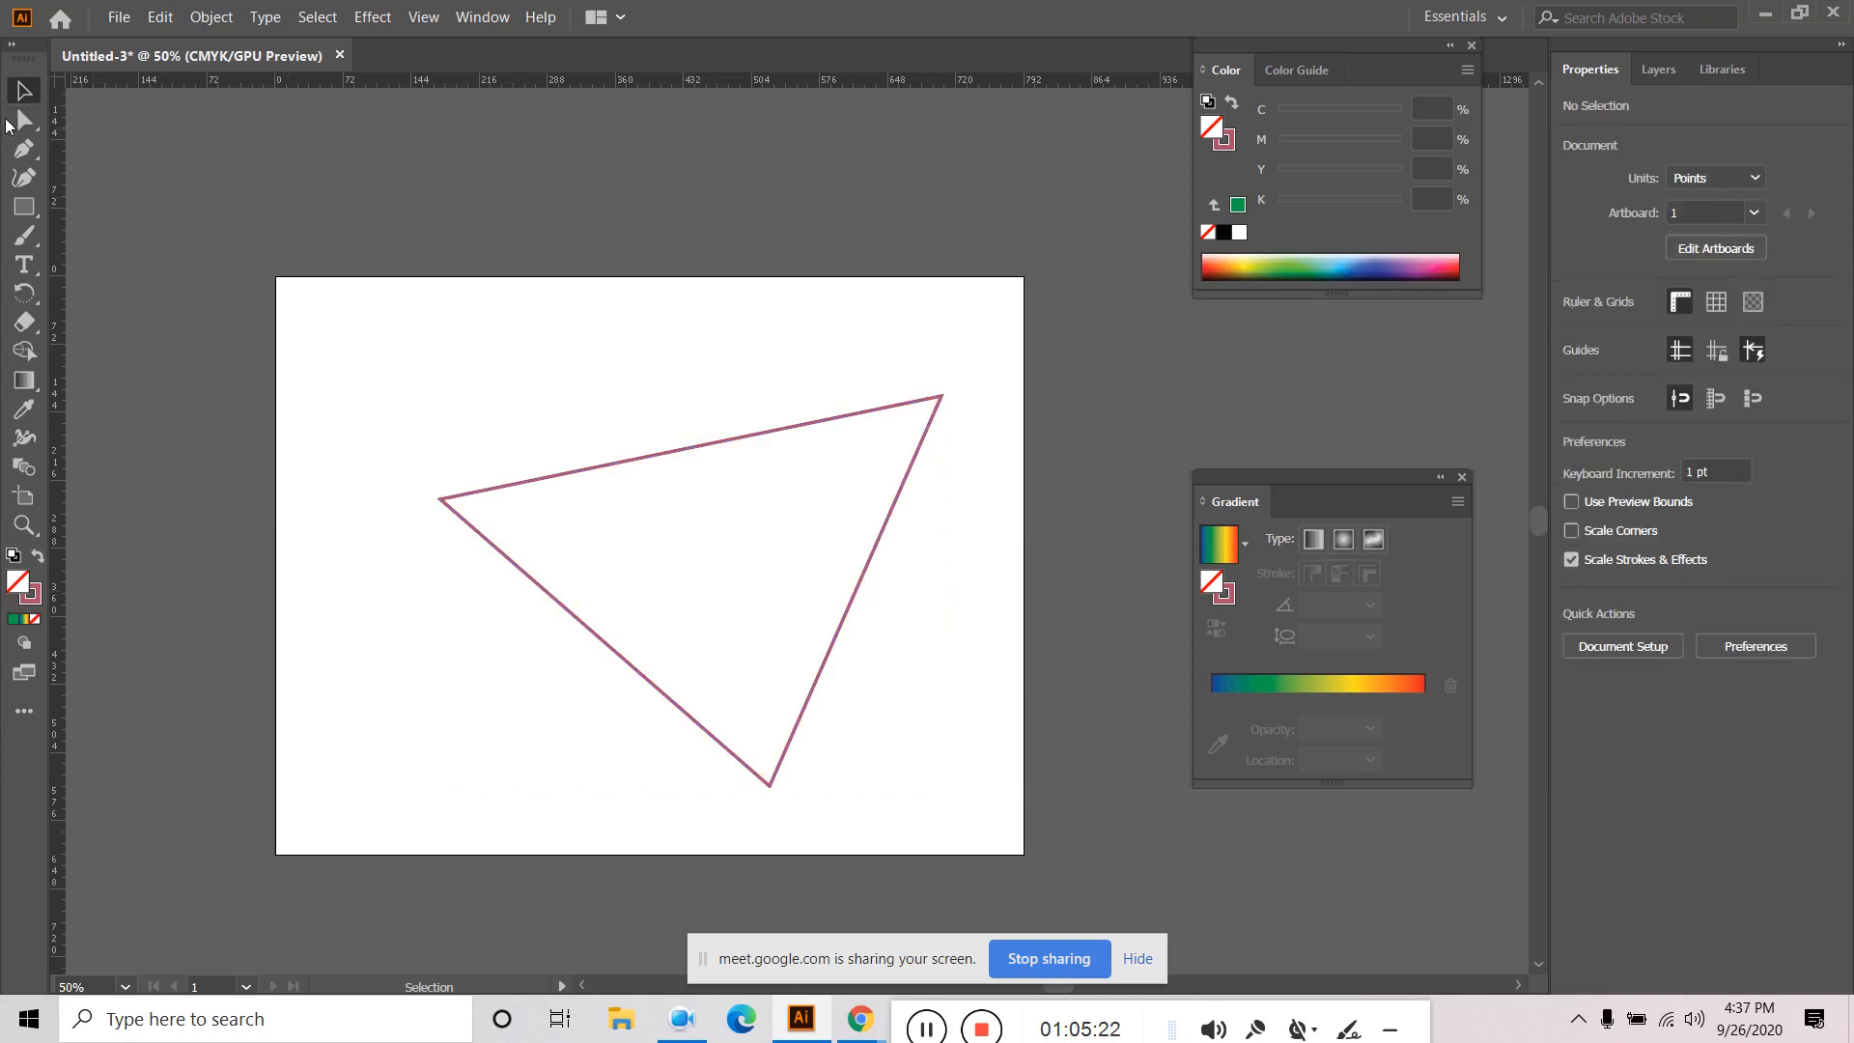
Pull the three side midpoints inward into a three-pointed star with Direct Selection and move its upper-right tip to about X 646, Y 64 pt.
{"action": "left_click", "coordinate": [21, 120]}
{"action": "left_click", "coordinate": [712, 445]}
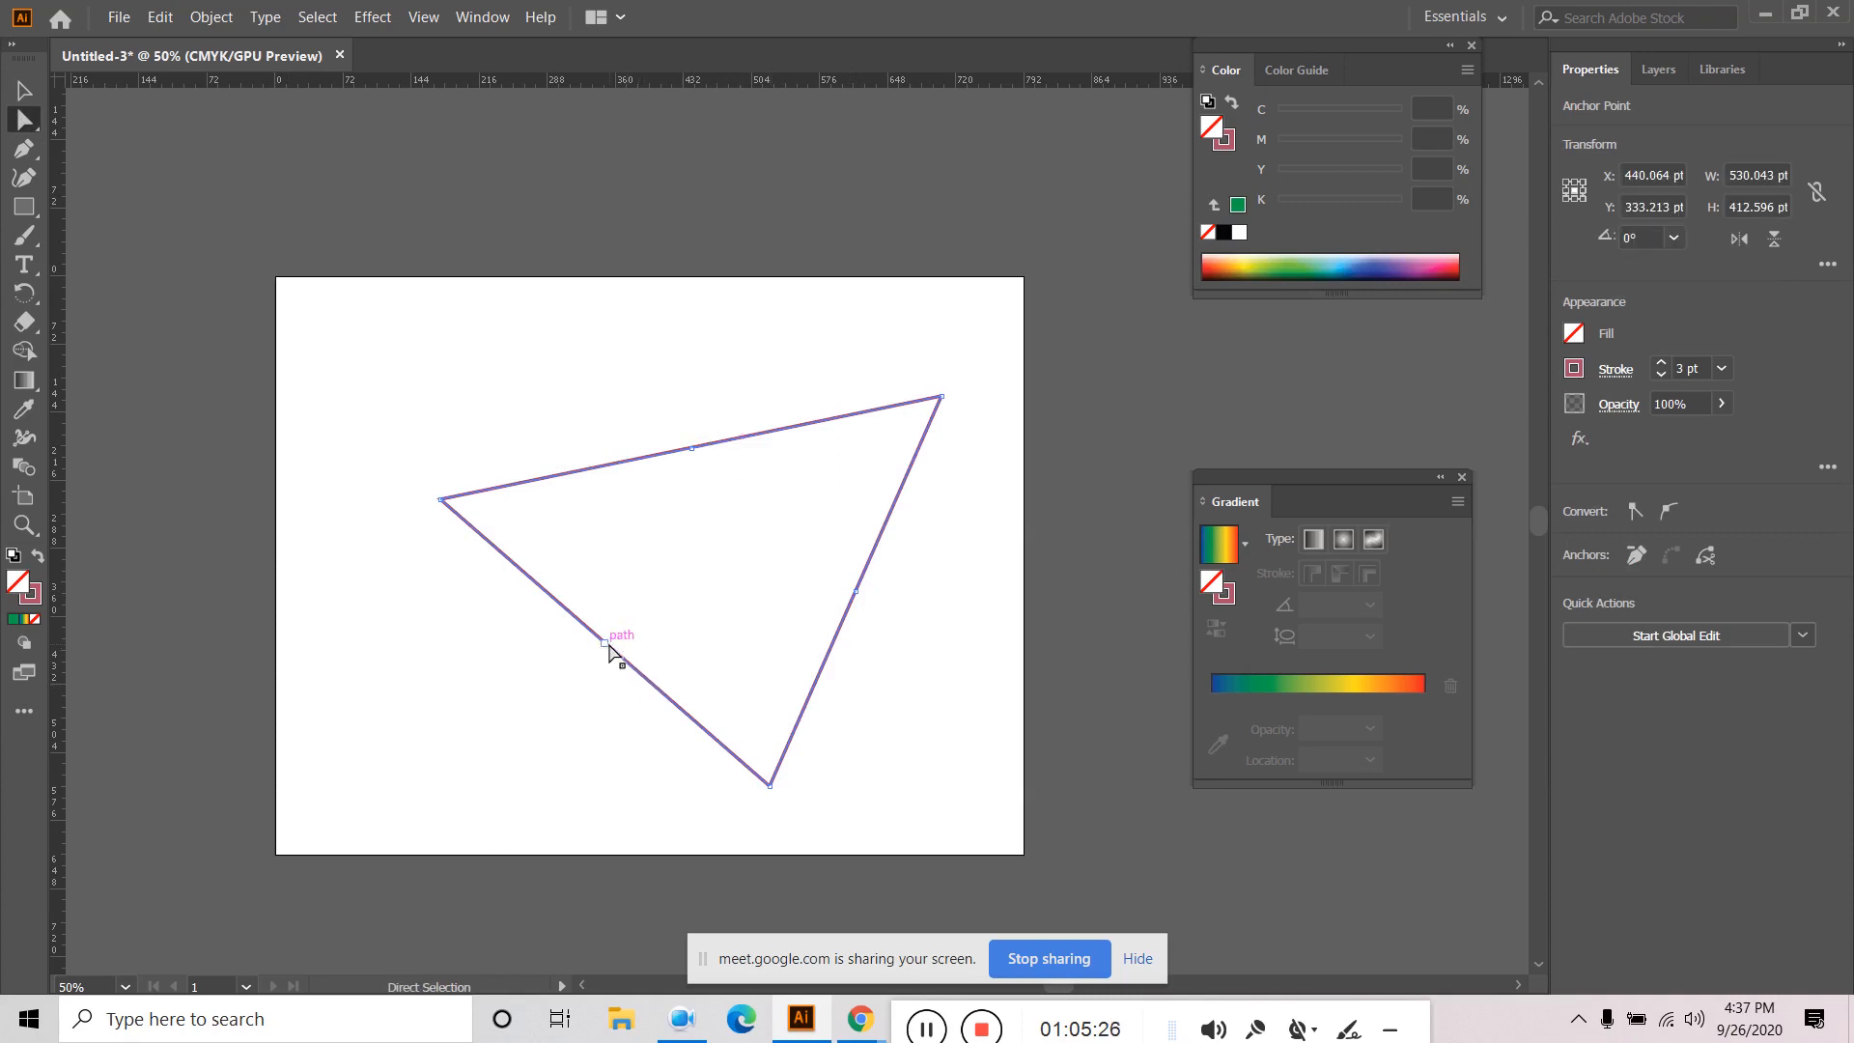
{"action": "left_click_drag", "start_coordinate": [609, 650], "coordinate": [665, 567]}
{"action": "left_click_drag", "start_coordinate": [692, 447], "coordinate": [679, 514]}
{"action": "left_click_drag", "start_coordinate": [854, 590], "coordinate": [712, 552]}
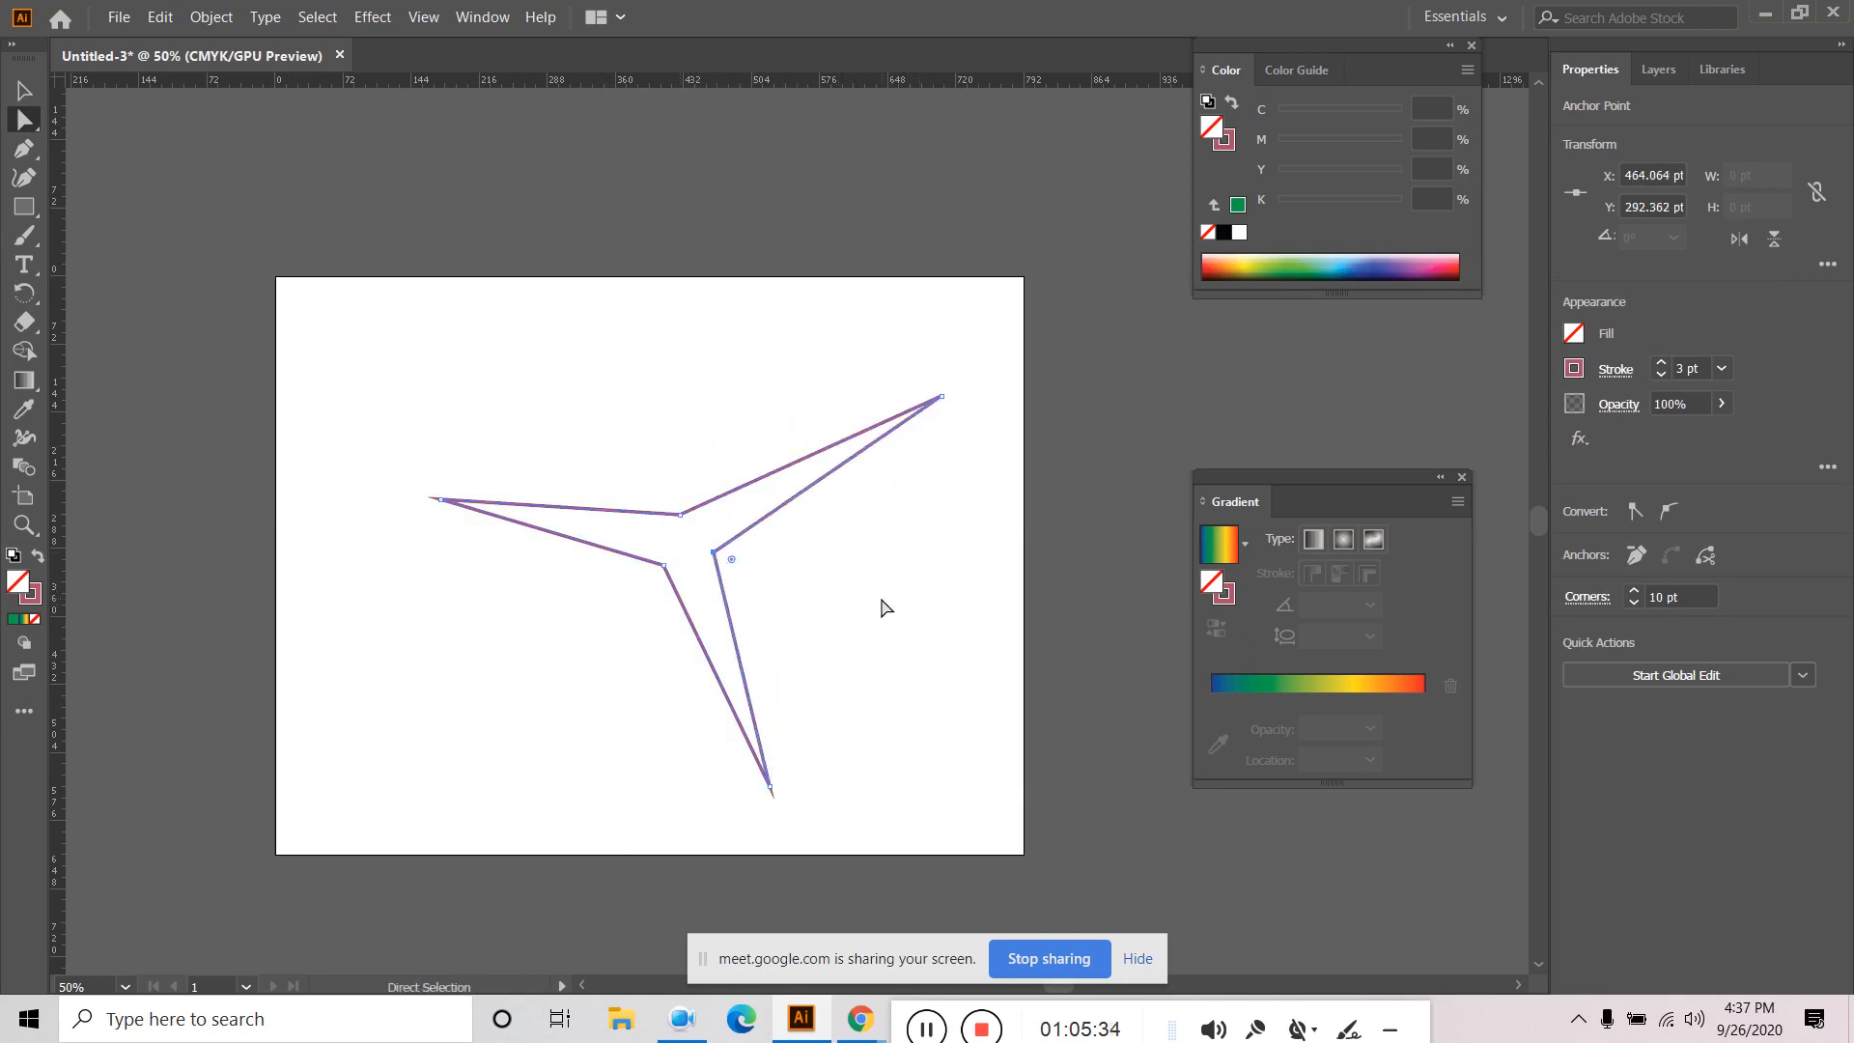
{"action": "left_click_drag", "start_coordinate": [945, 398], "coordinate": [885, 336]}
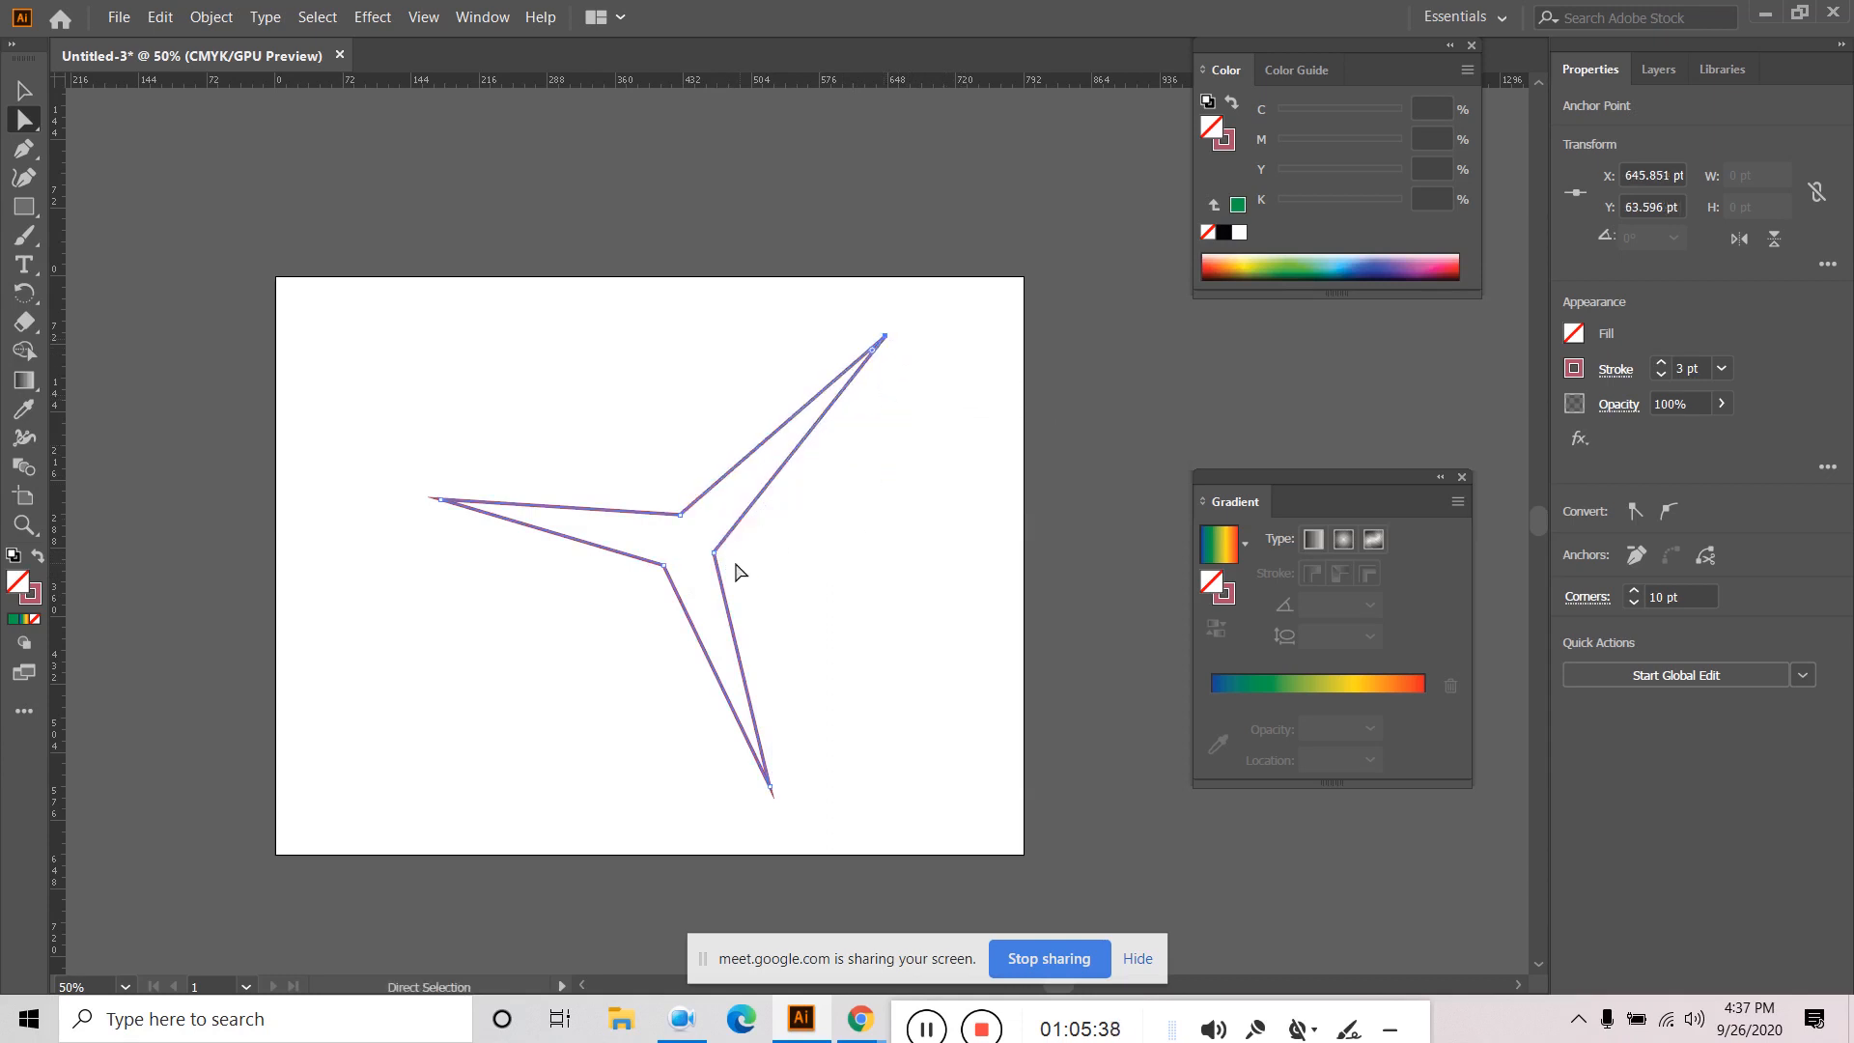
{"action": "left_click", "coordinate": [871, 555]}
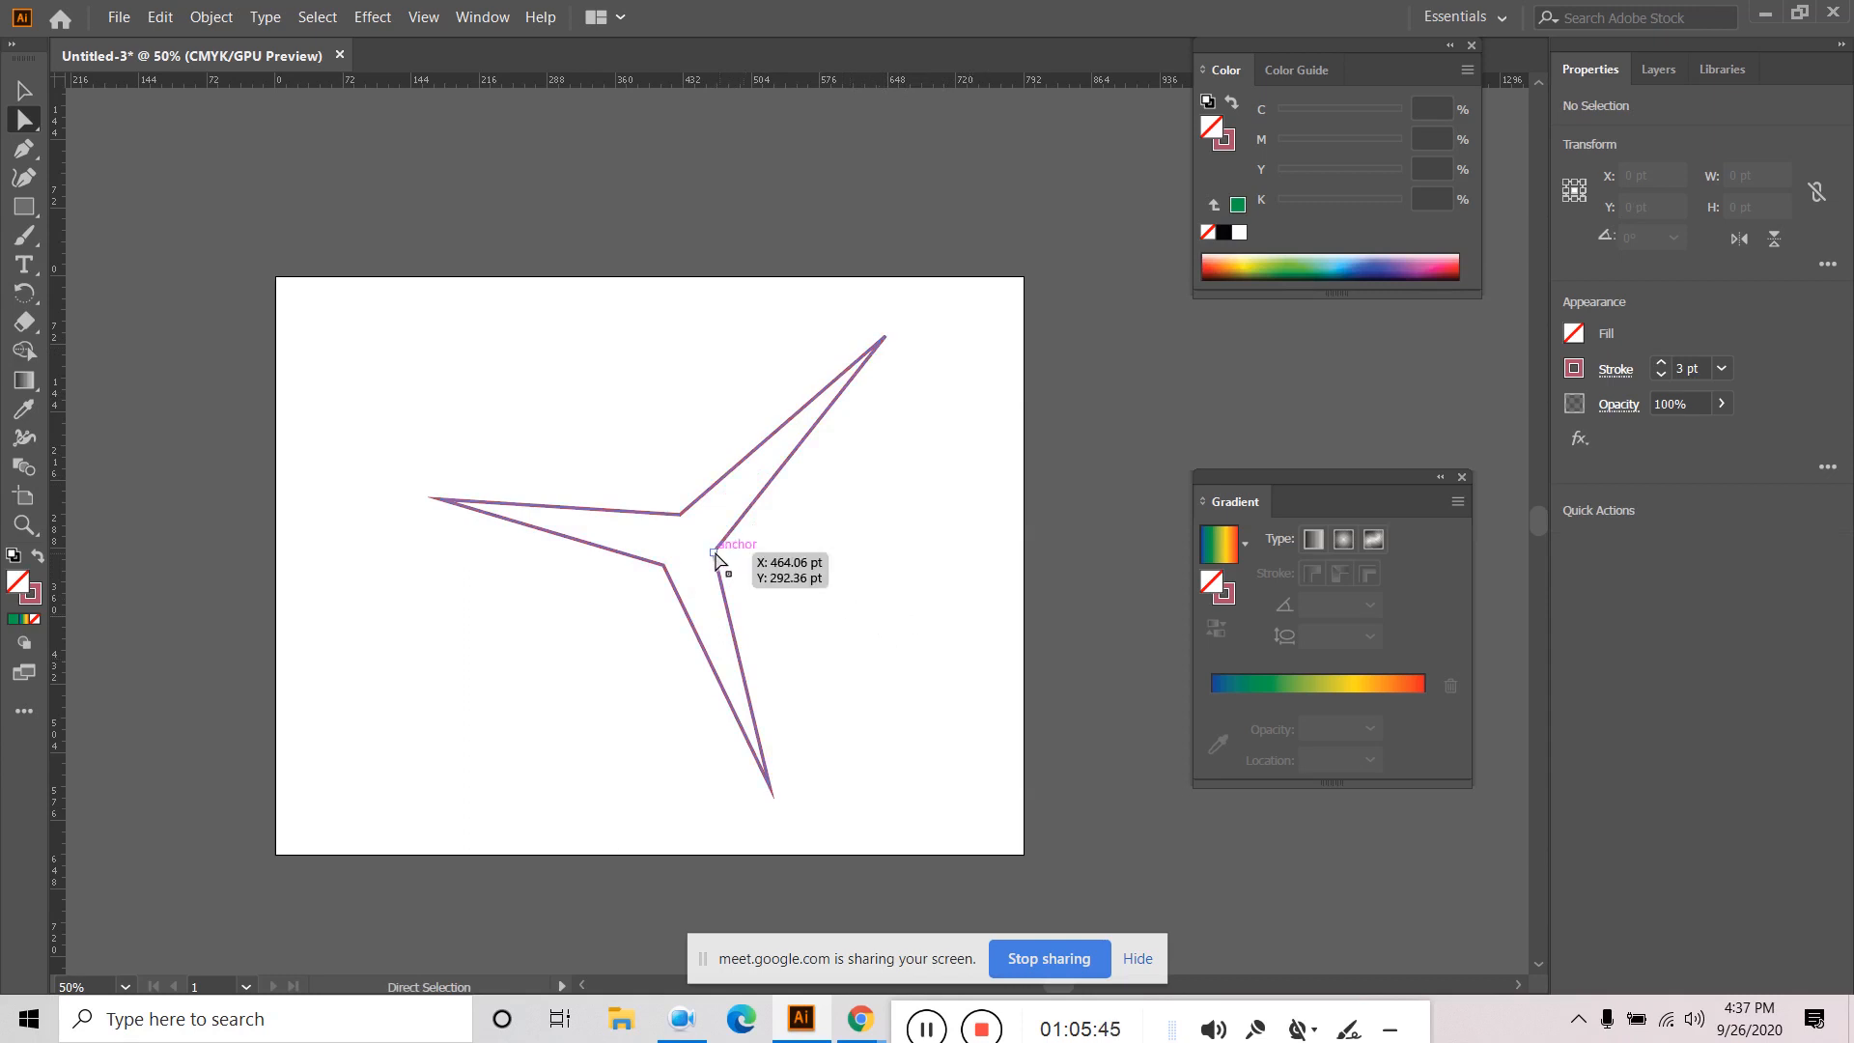
Try Remove Anchor Points on the whole selected star and undo the removal.
{"action": "left_click", "coordinate": [24, 89]}
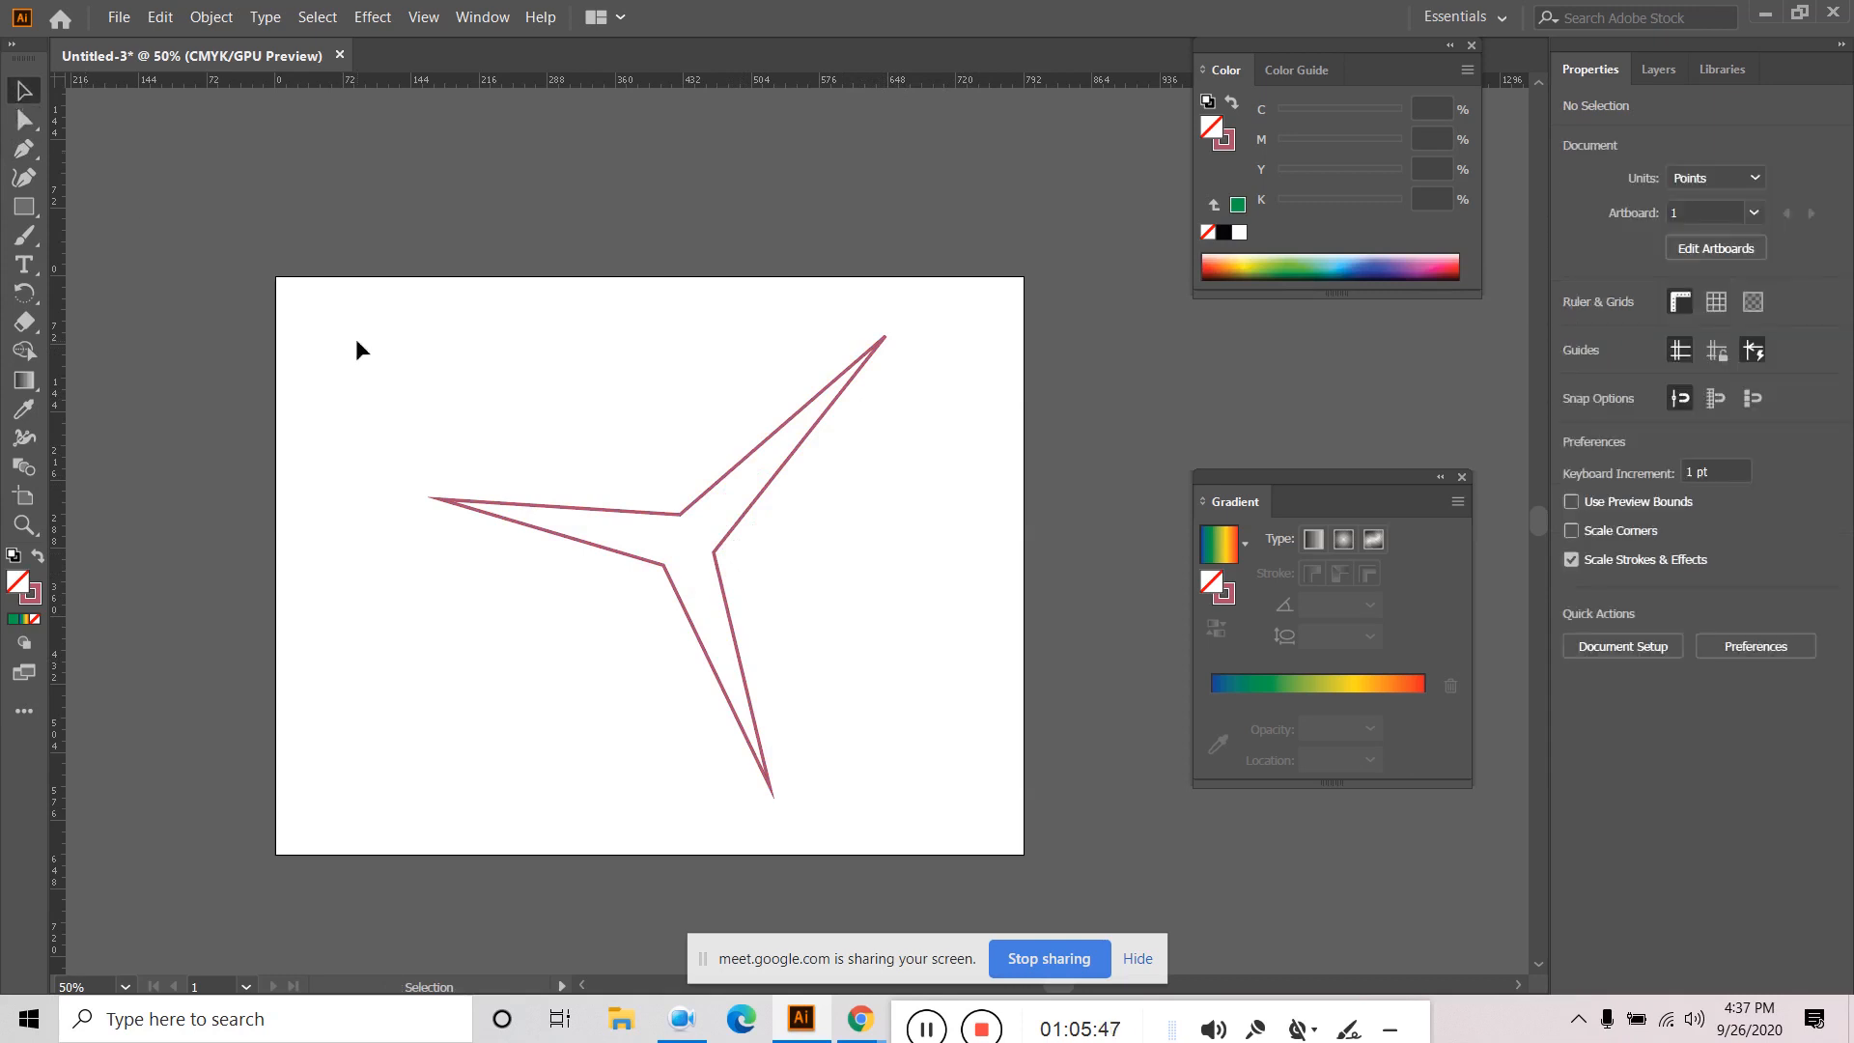
{"action": "left_click_drag", "start_coordinate": [347, 406], "coordinate": [969, 742]}
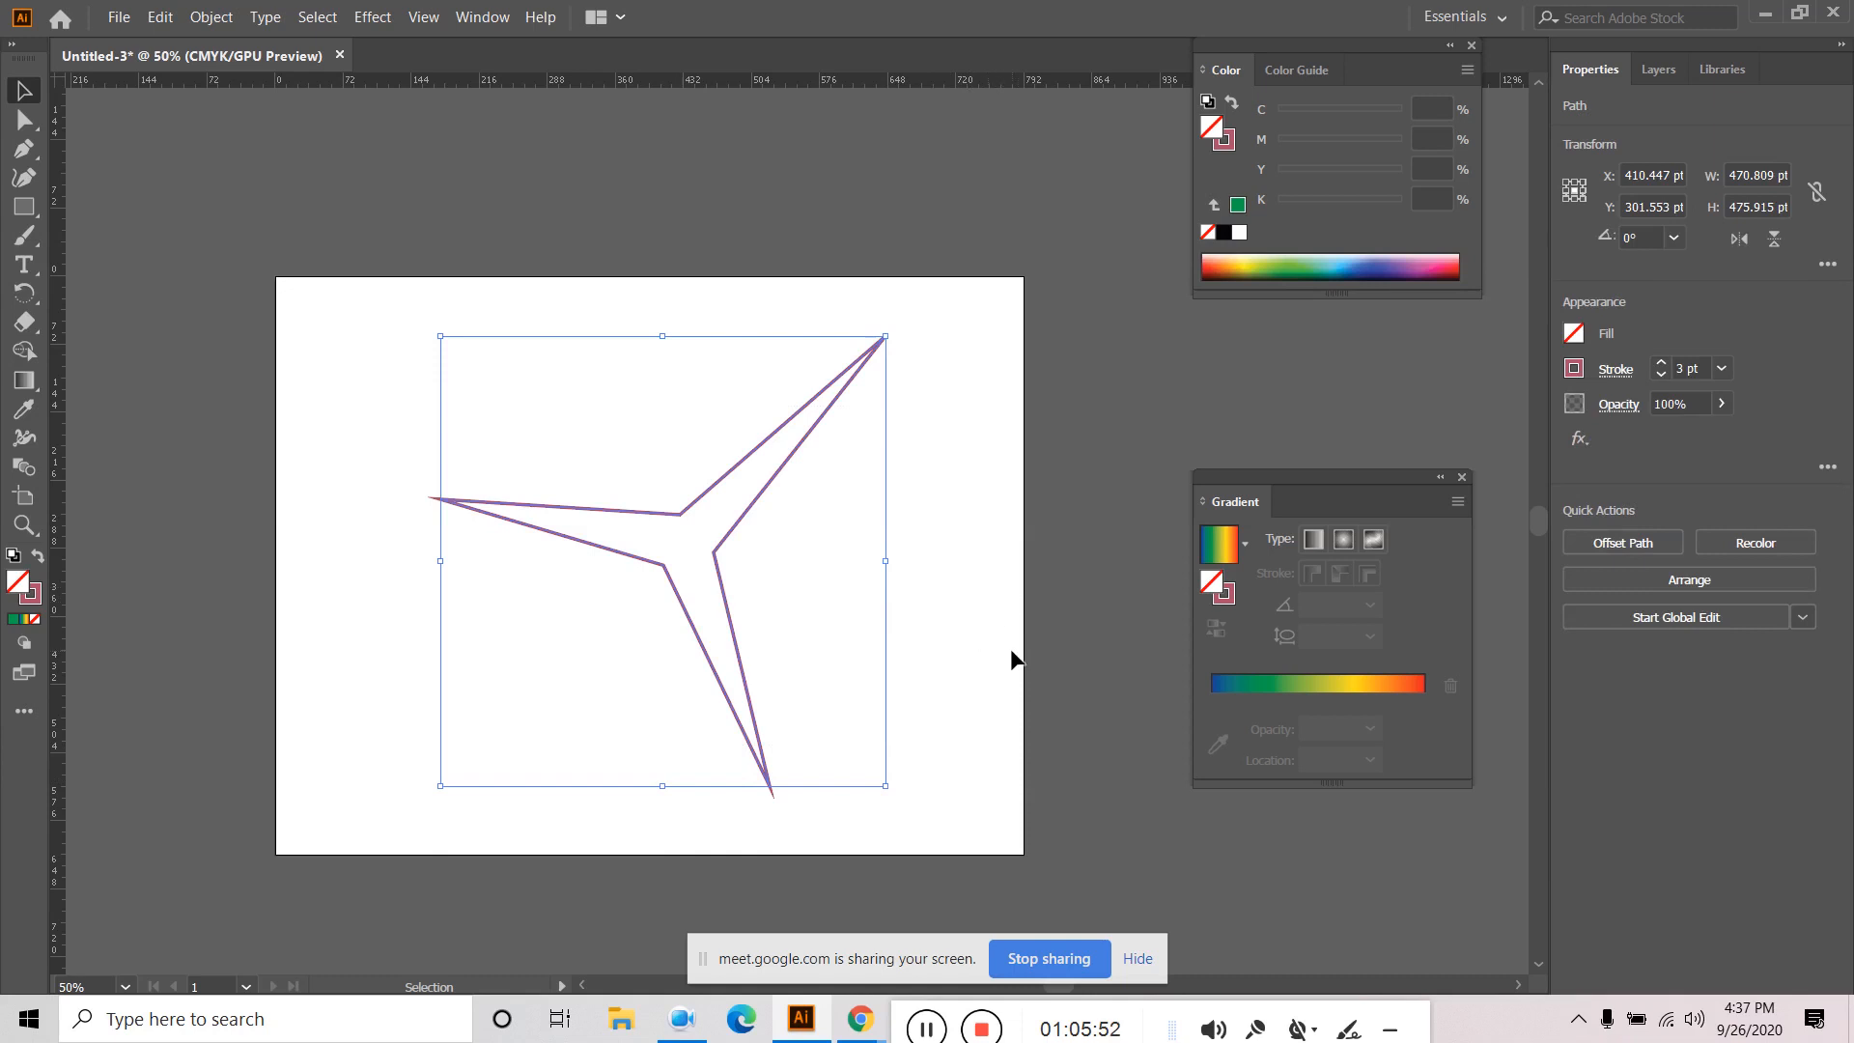
{"action": "left_click", "coordinate": [210, 17]}
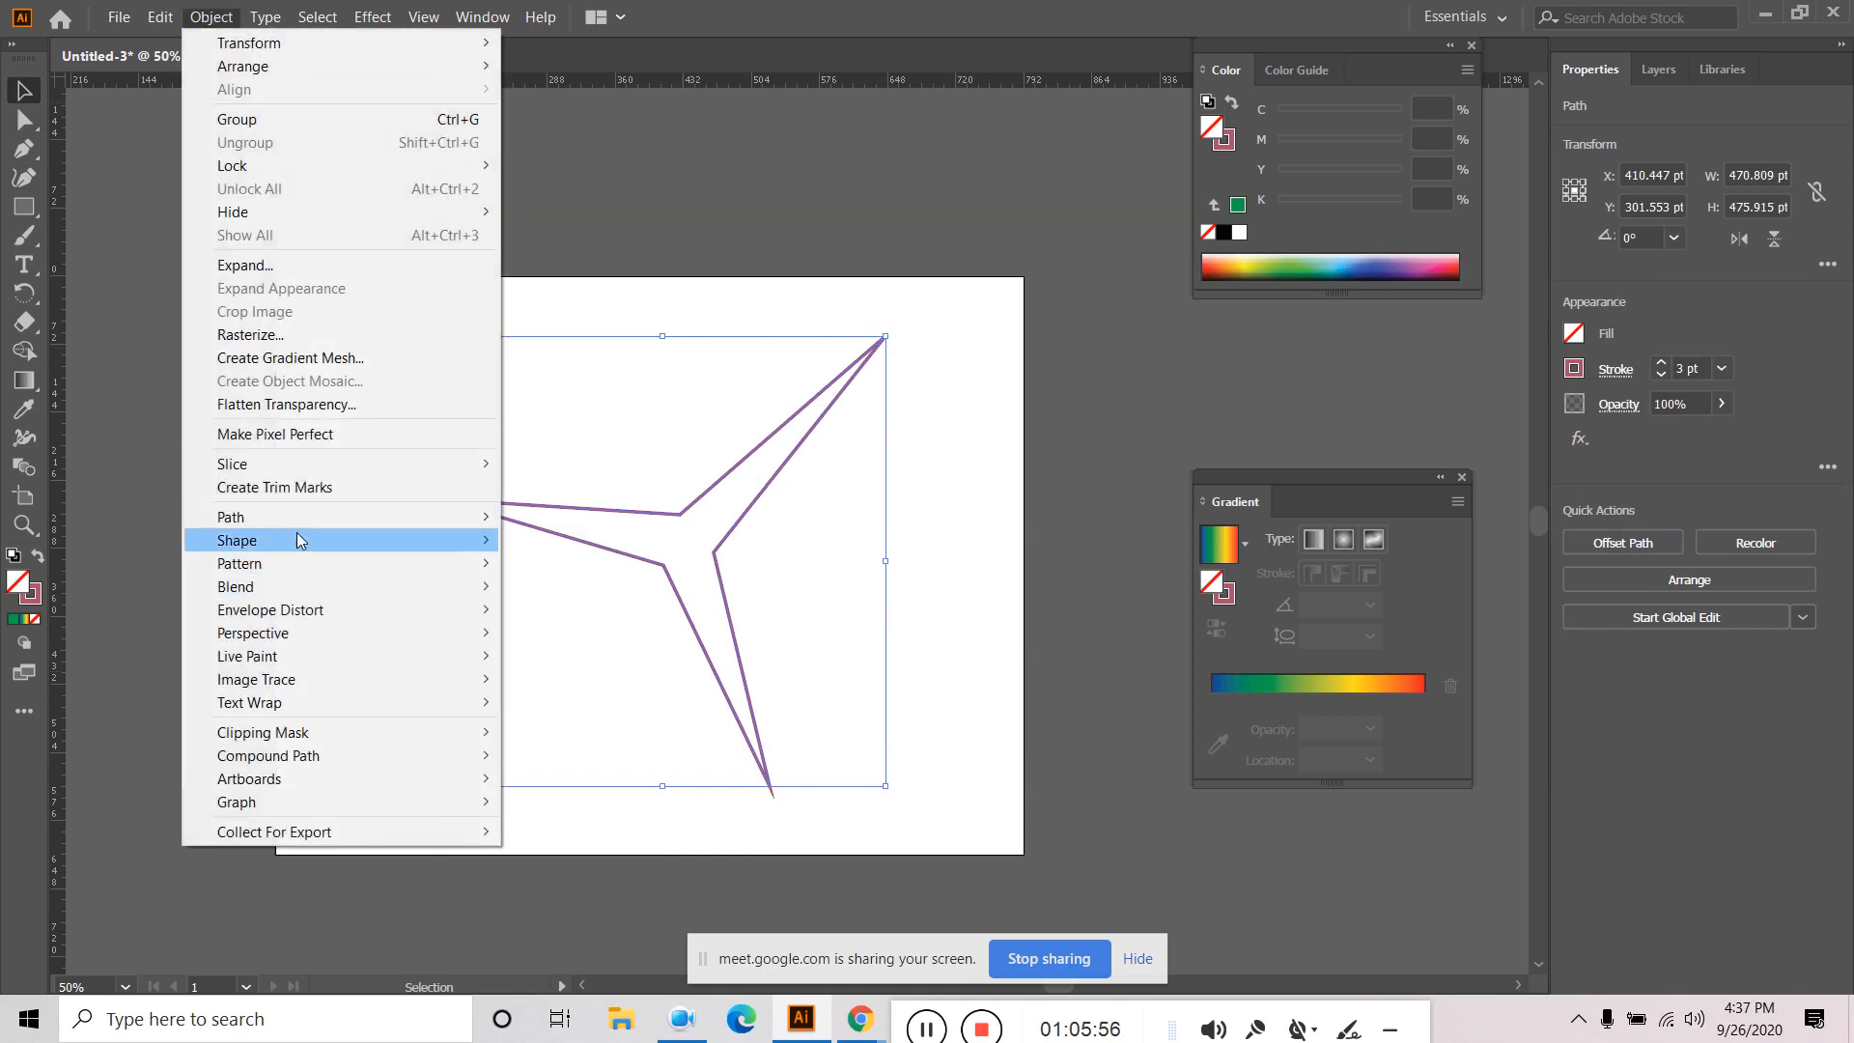
{"action": "mouse_move", "coordinate": [297, 518]}
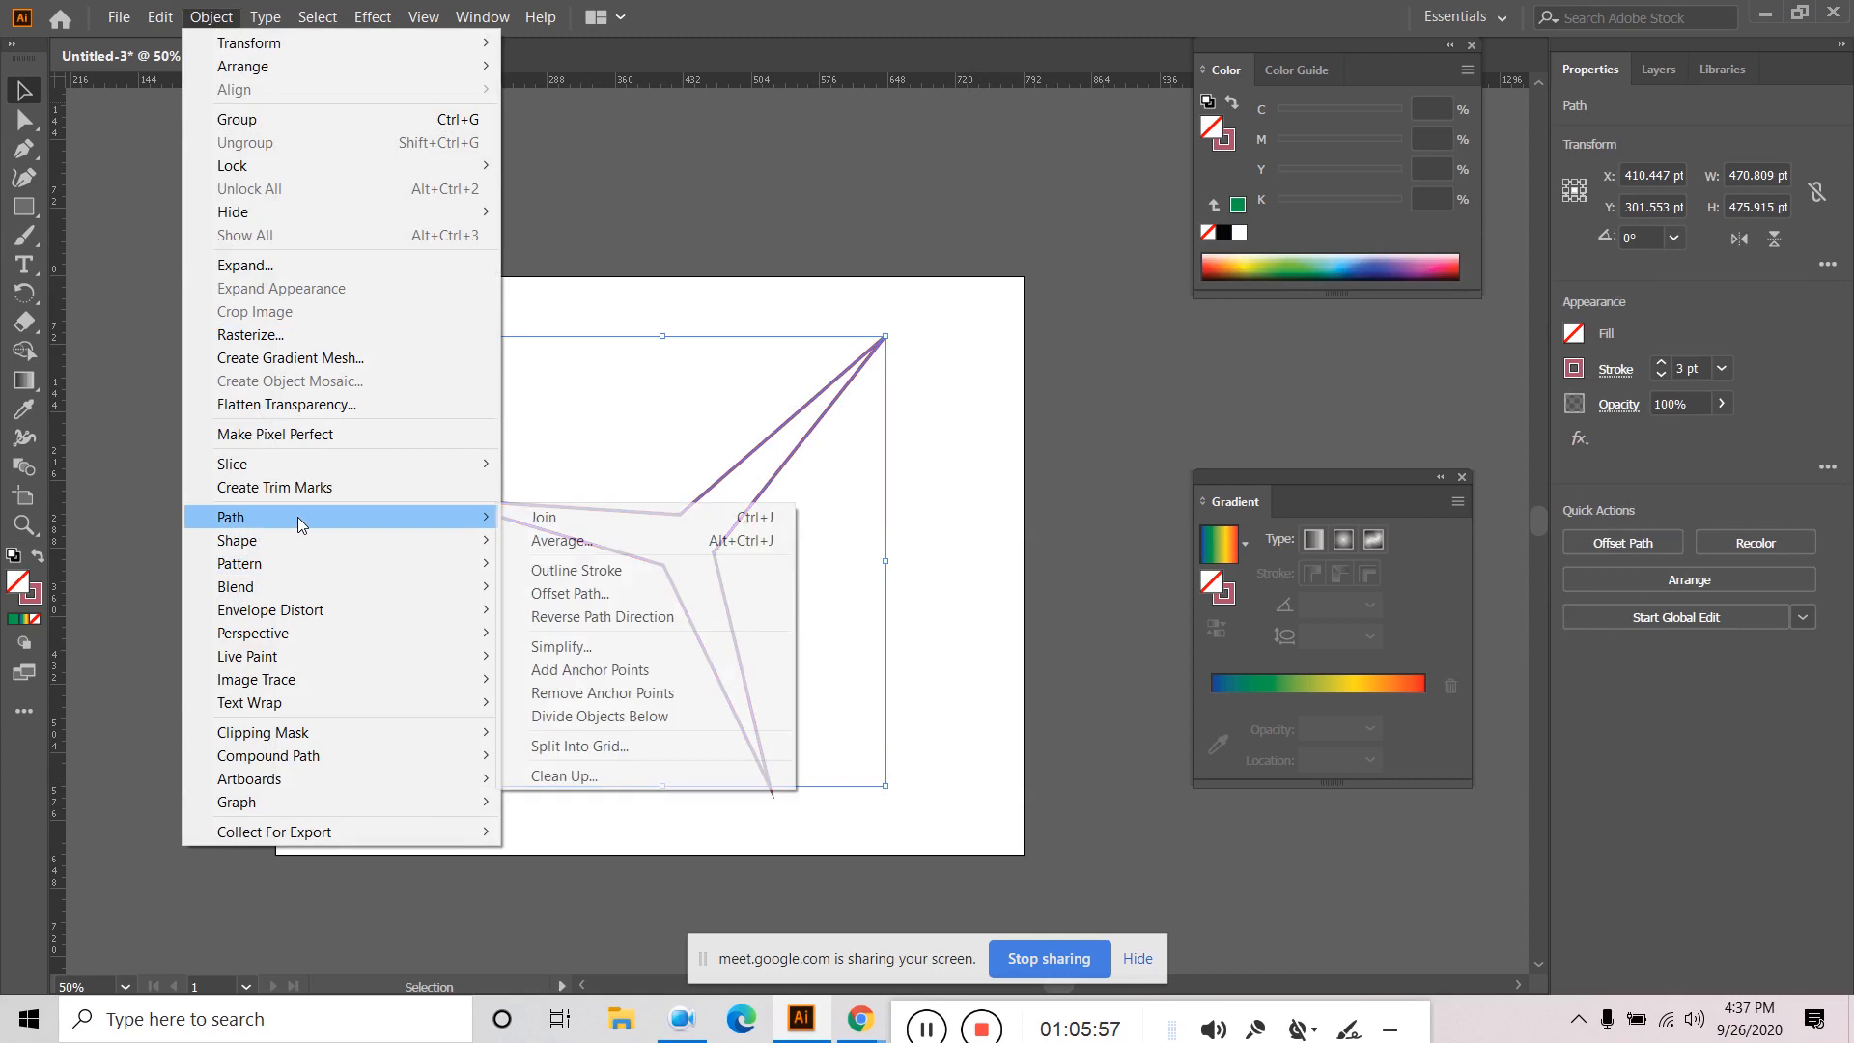
{"action": "left_click", "coordinate": [692, 697]}
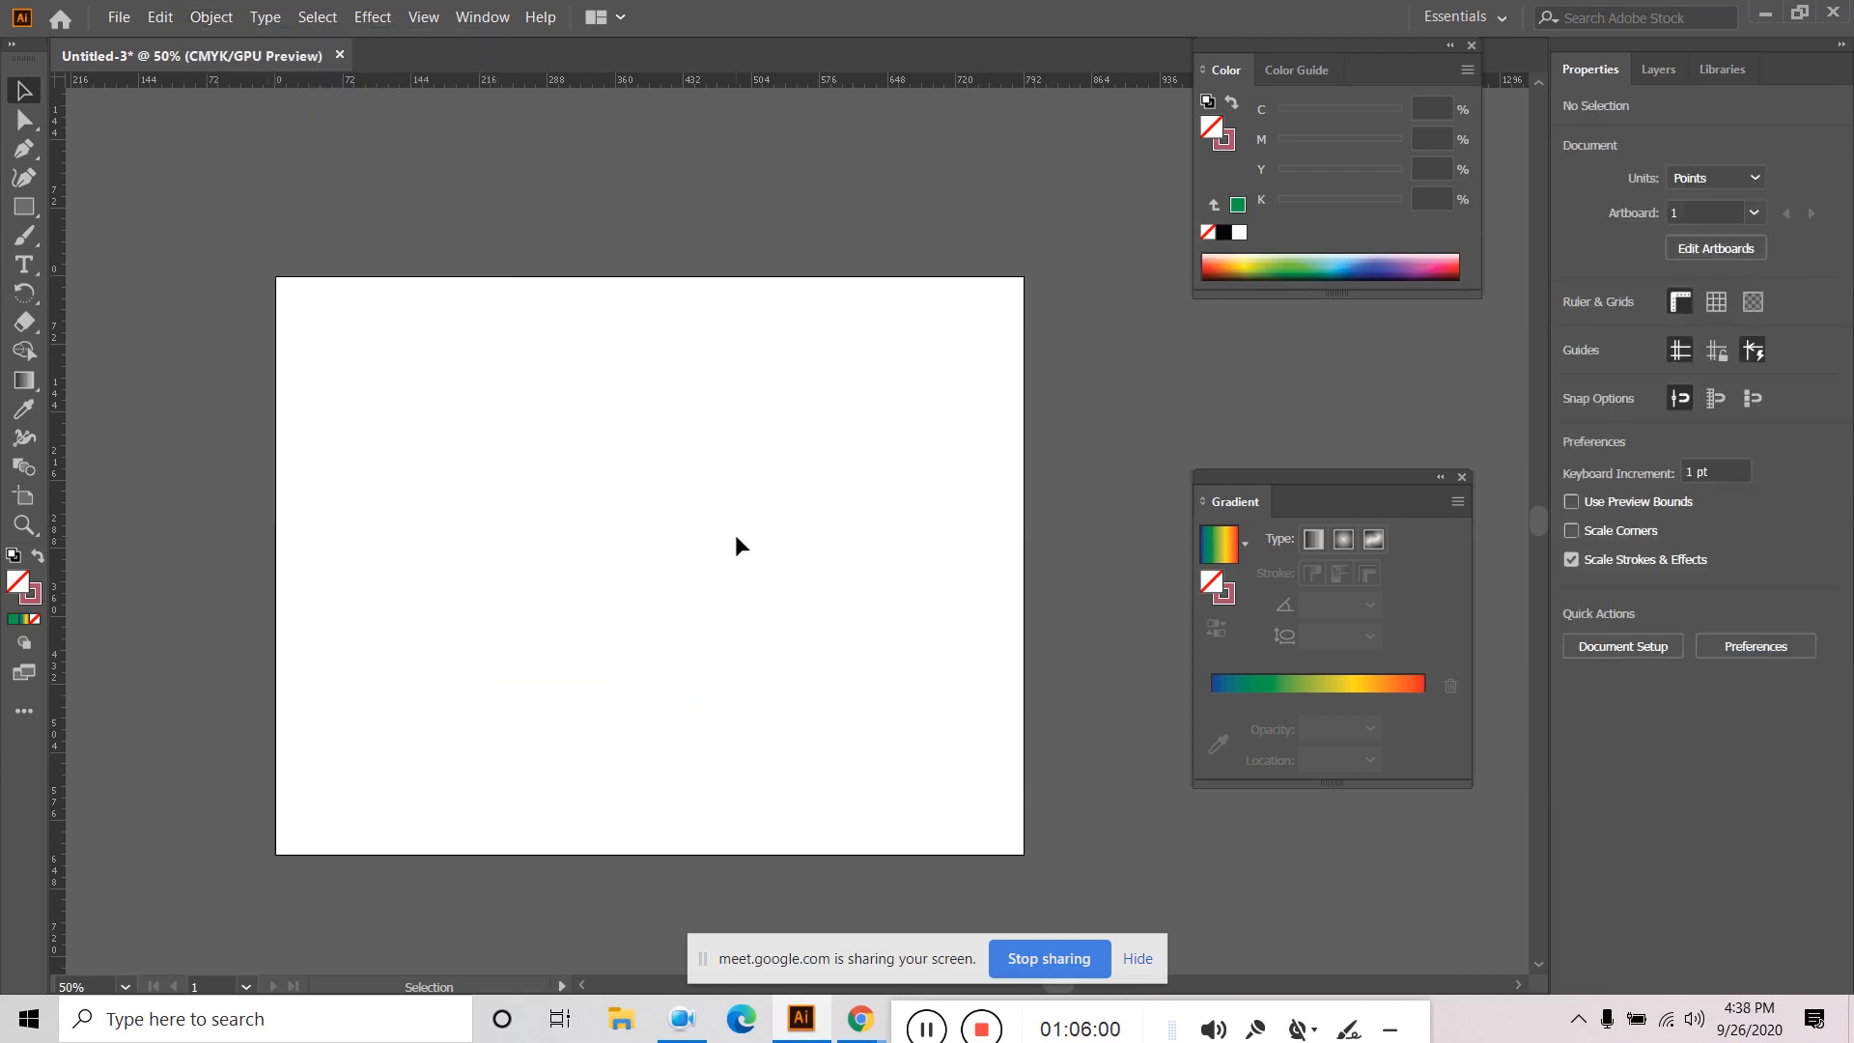
{"action": "key", "text": "ctrl+z"}
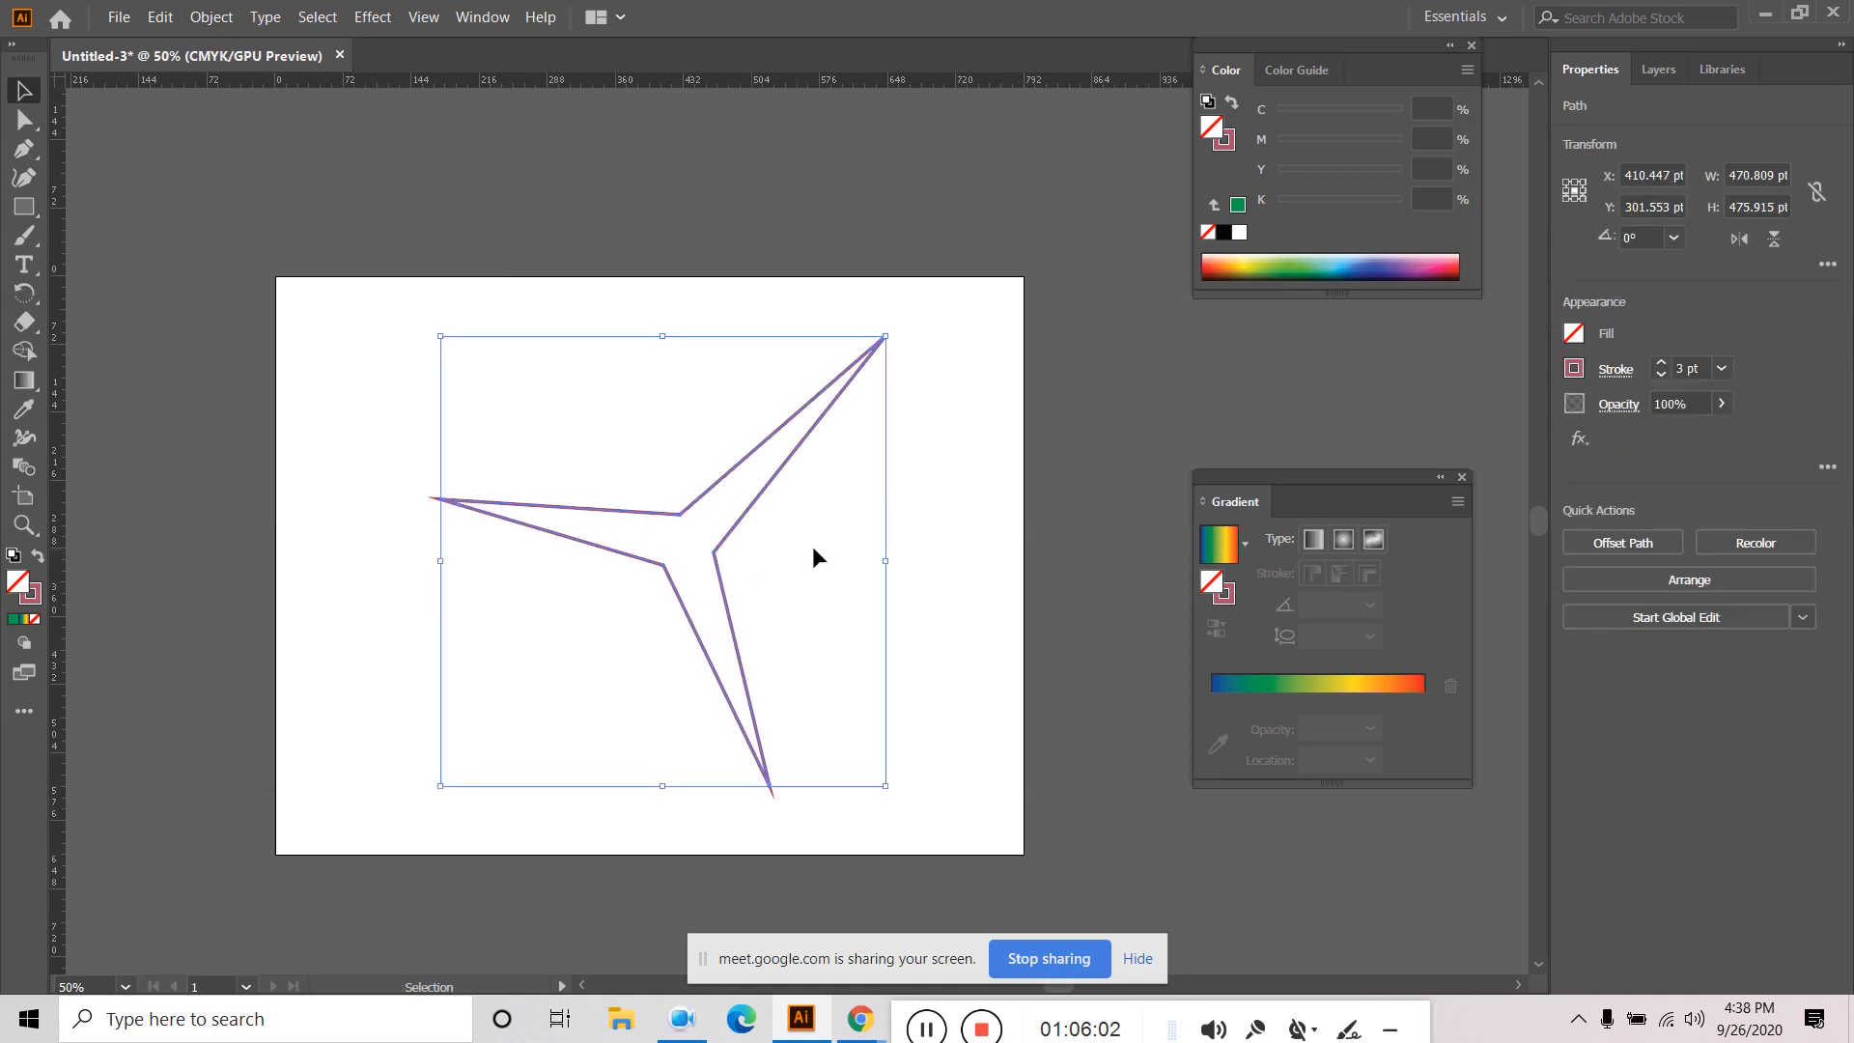
{"action": "left_click", "coordinate": [213, 21]}
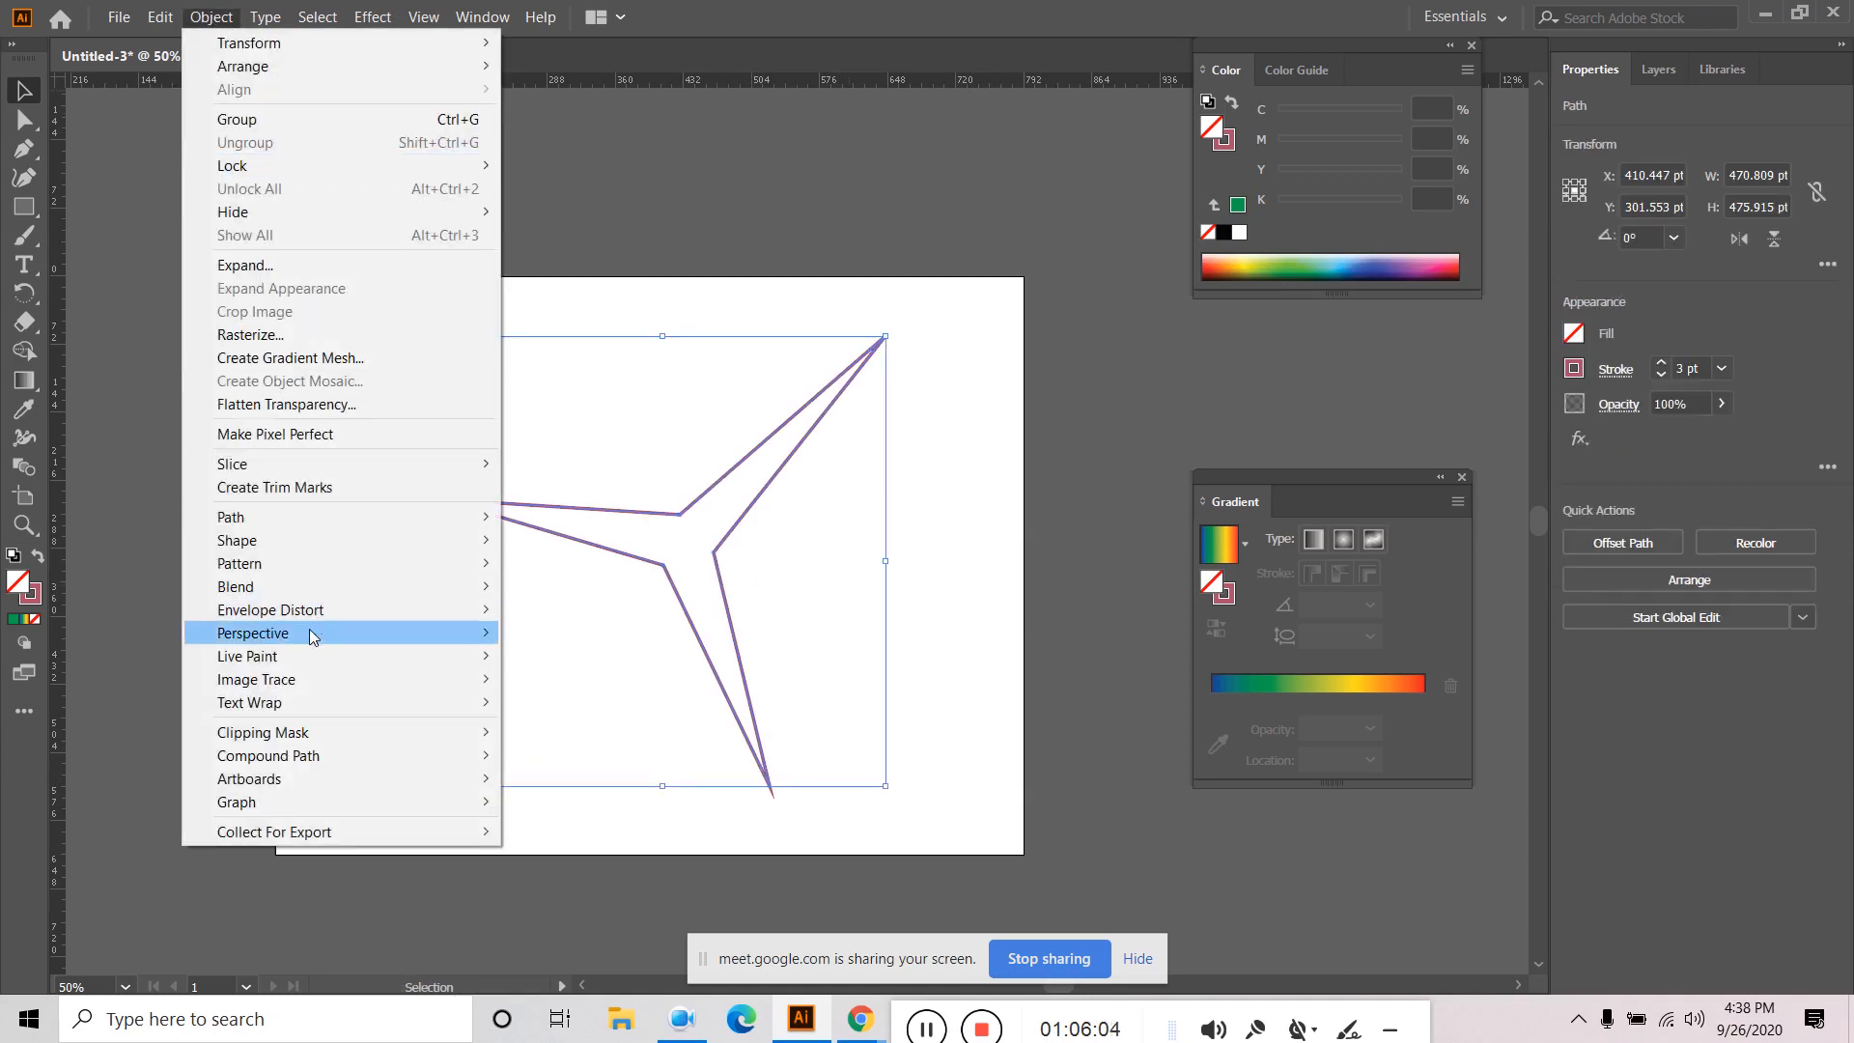
{"action": "left_click", "coordinate": [930, 522]}
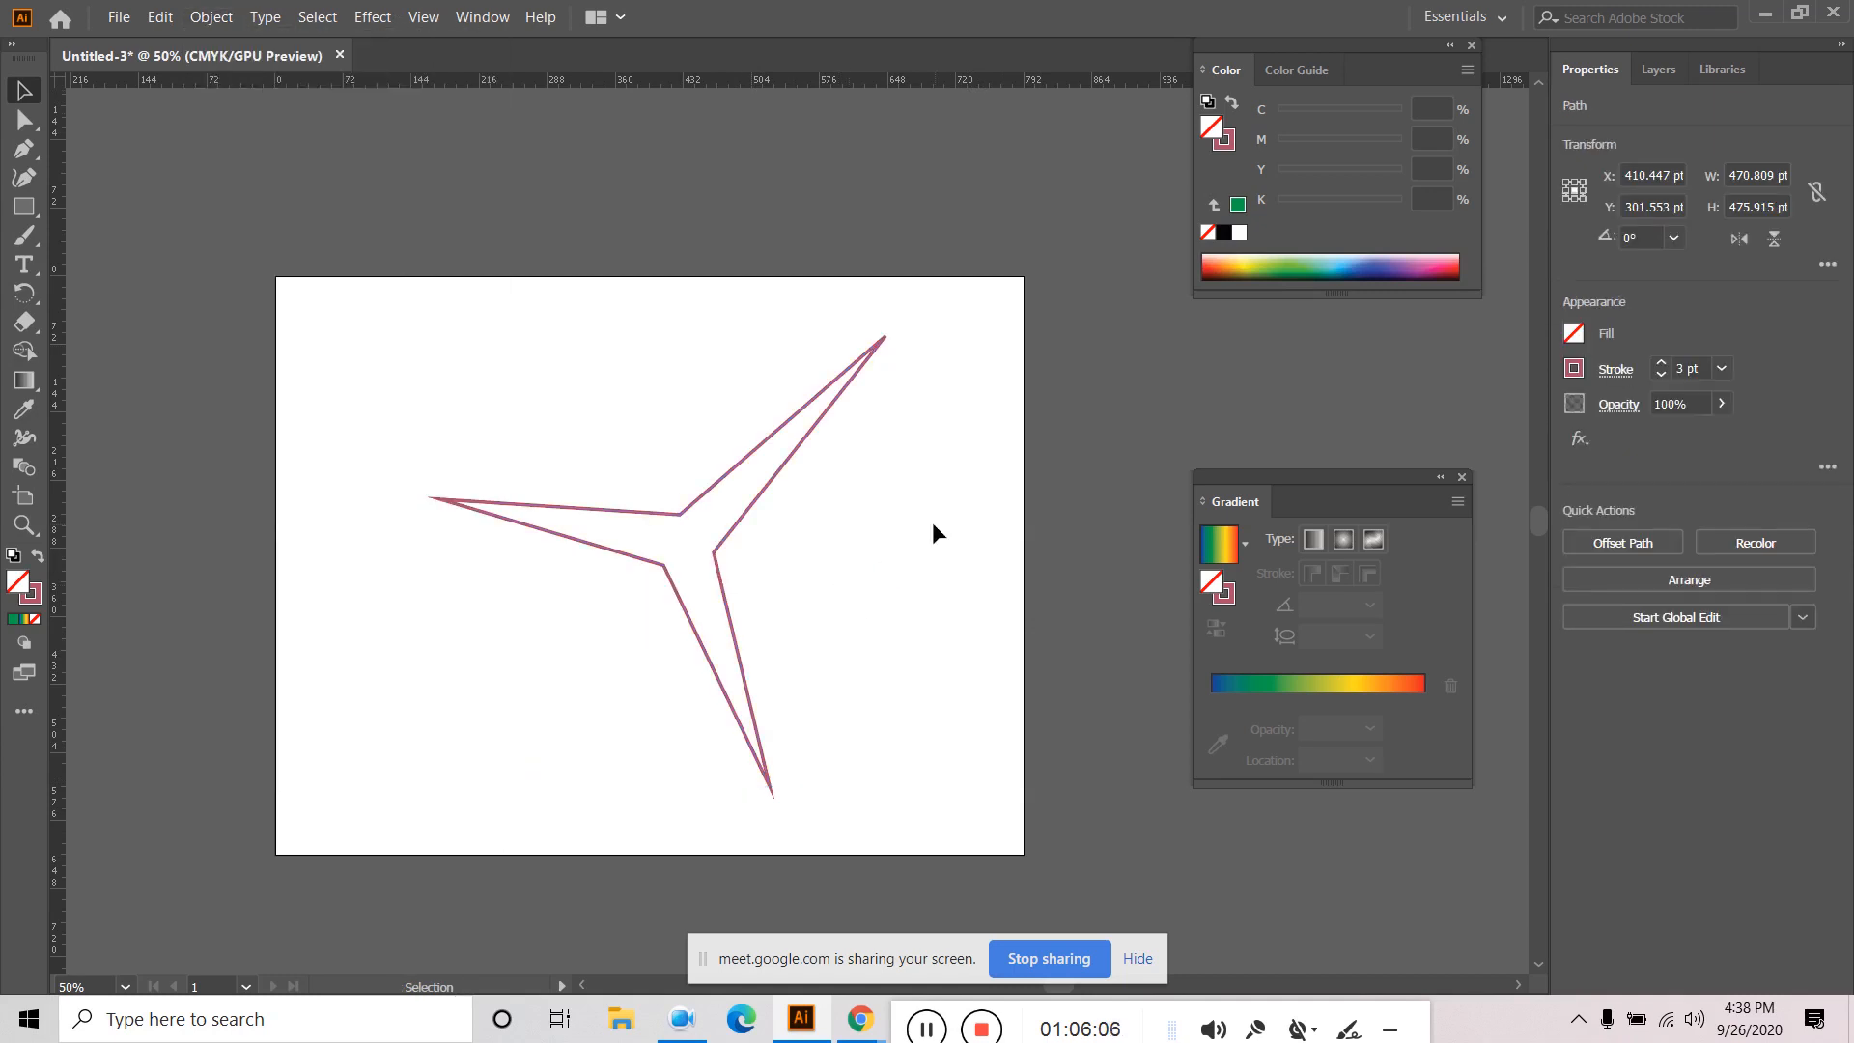
Remove only the star's inner anchor point between its left and upper-right tips.
{"action": "left_click", "coordinate": [23, 123]}
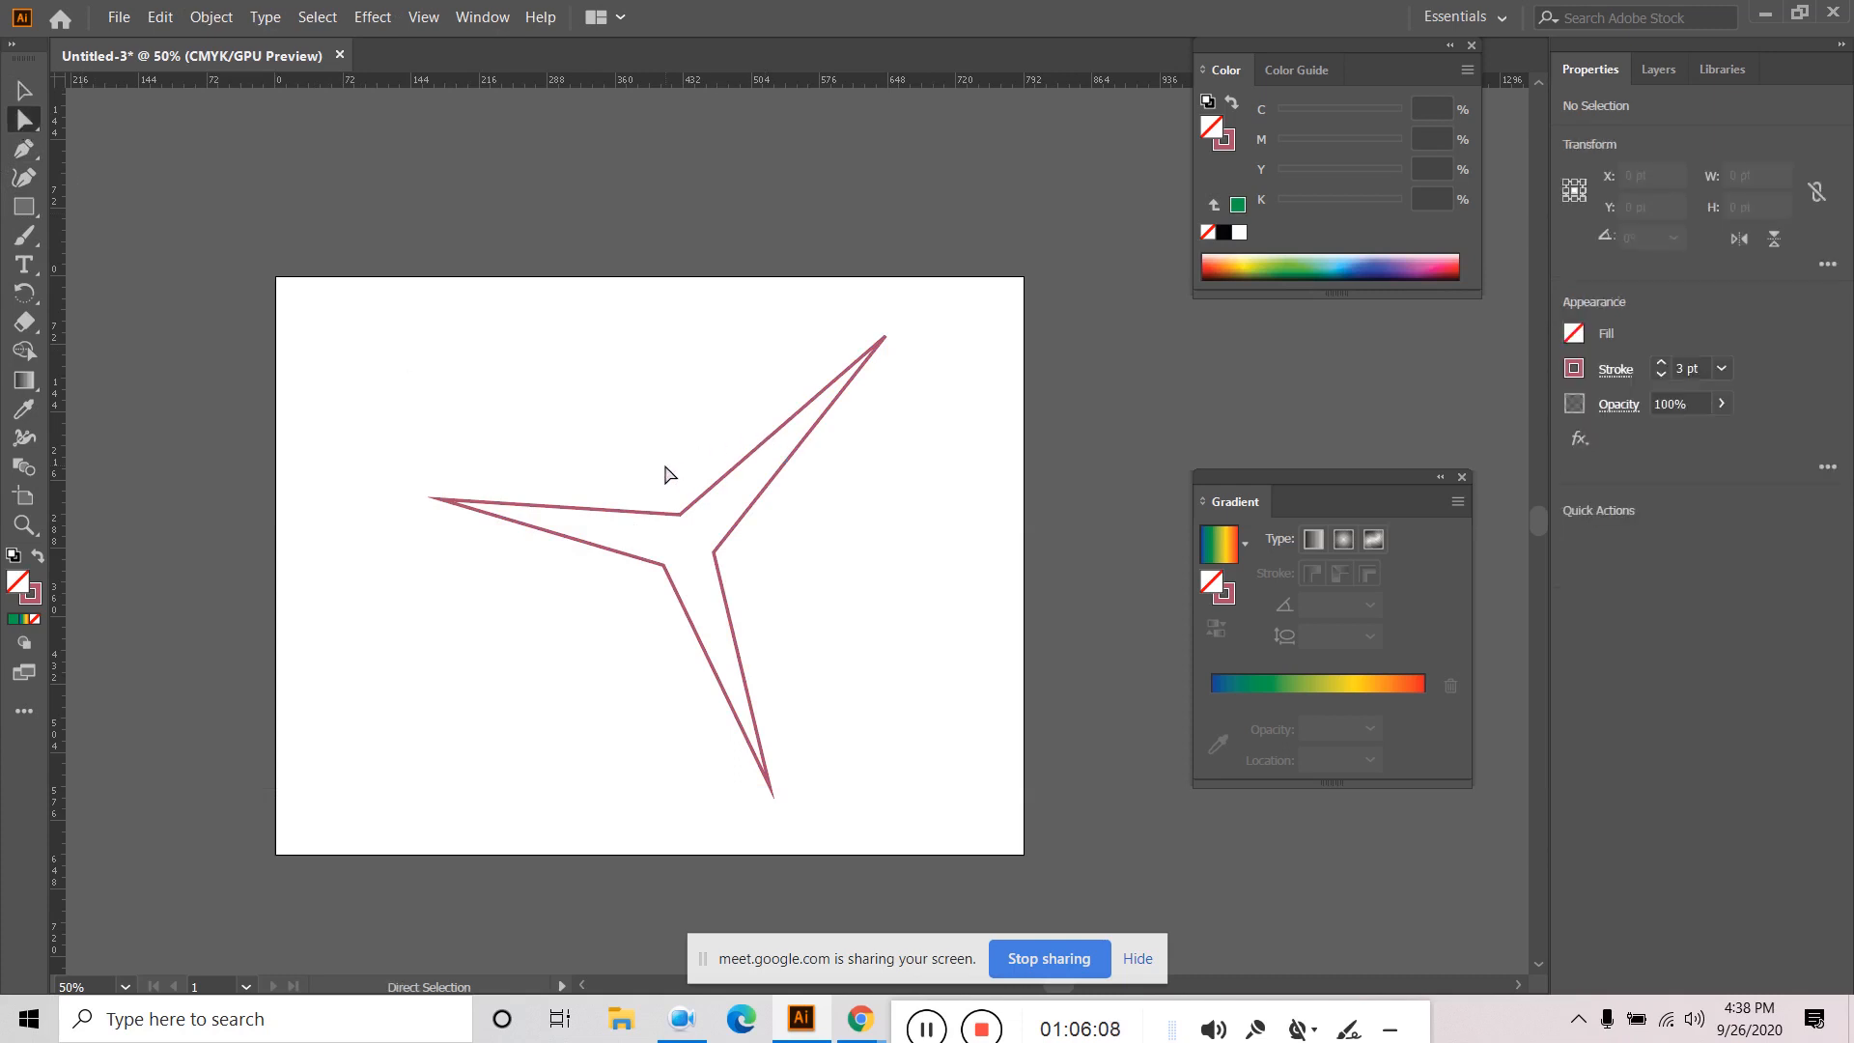
{"action": "left_click_drag", "start_coordinate": [641, 484], "coordinate": [707, 539]}
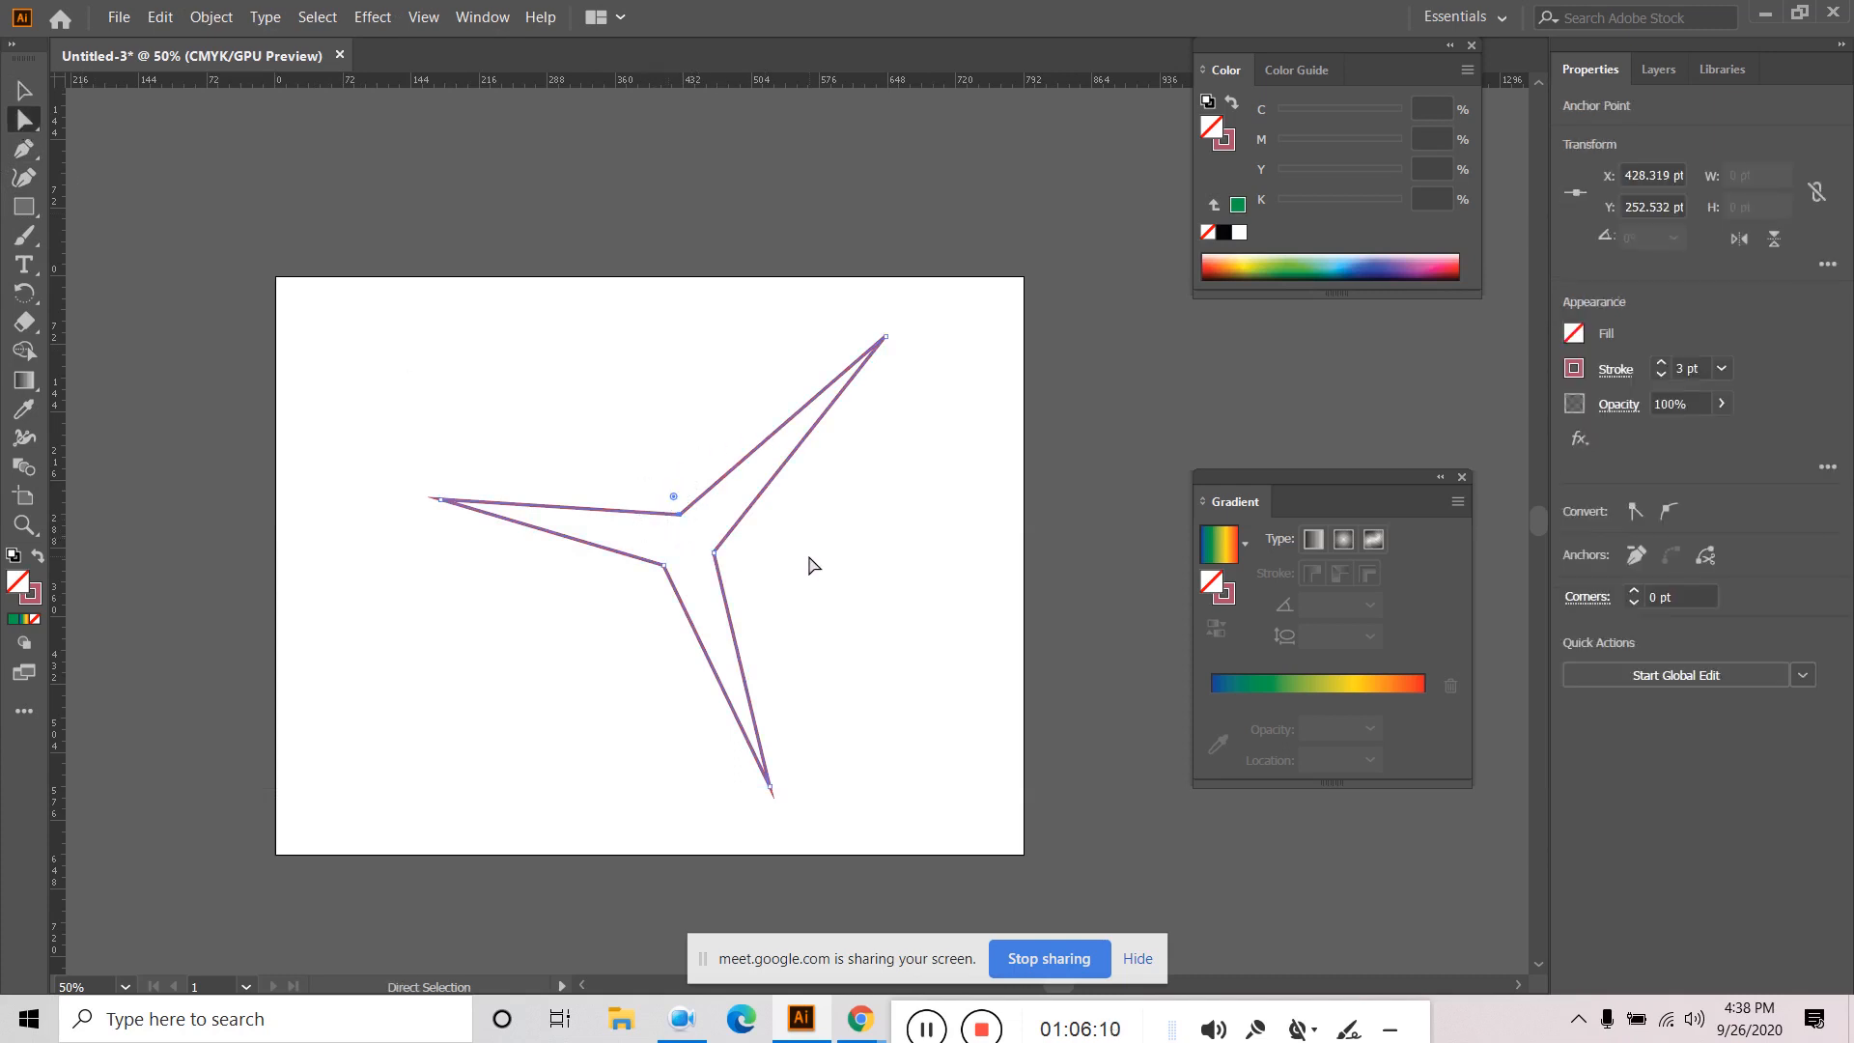
{"action": "left_click", "coordinate": [210, 16]}
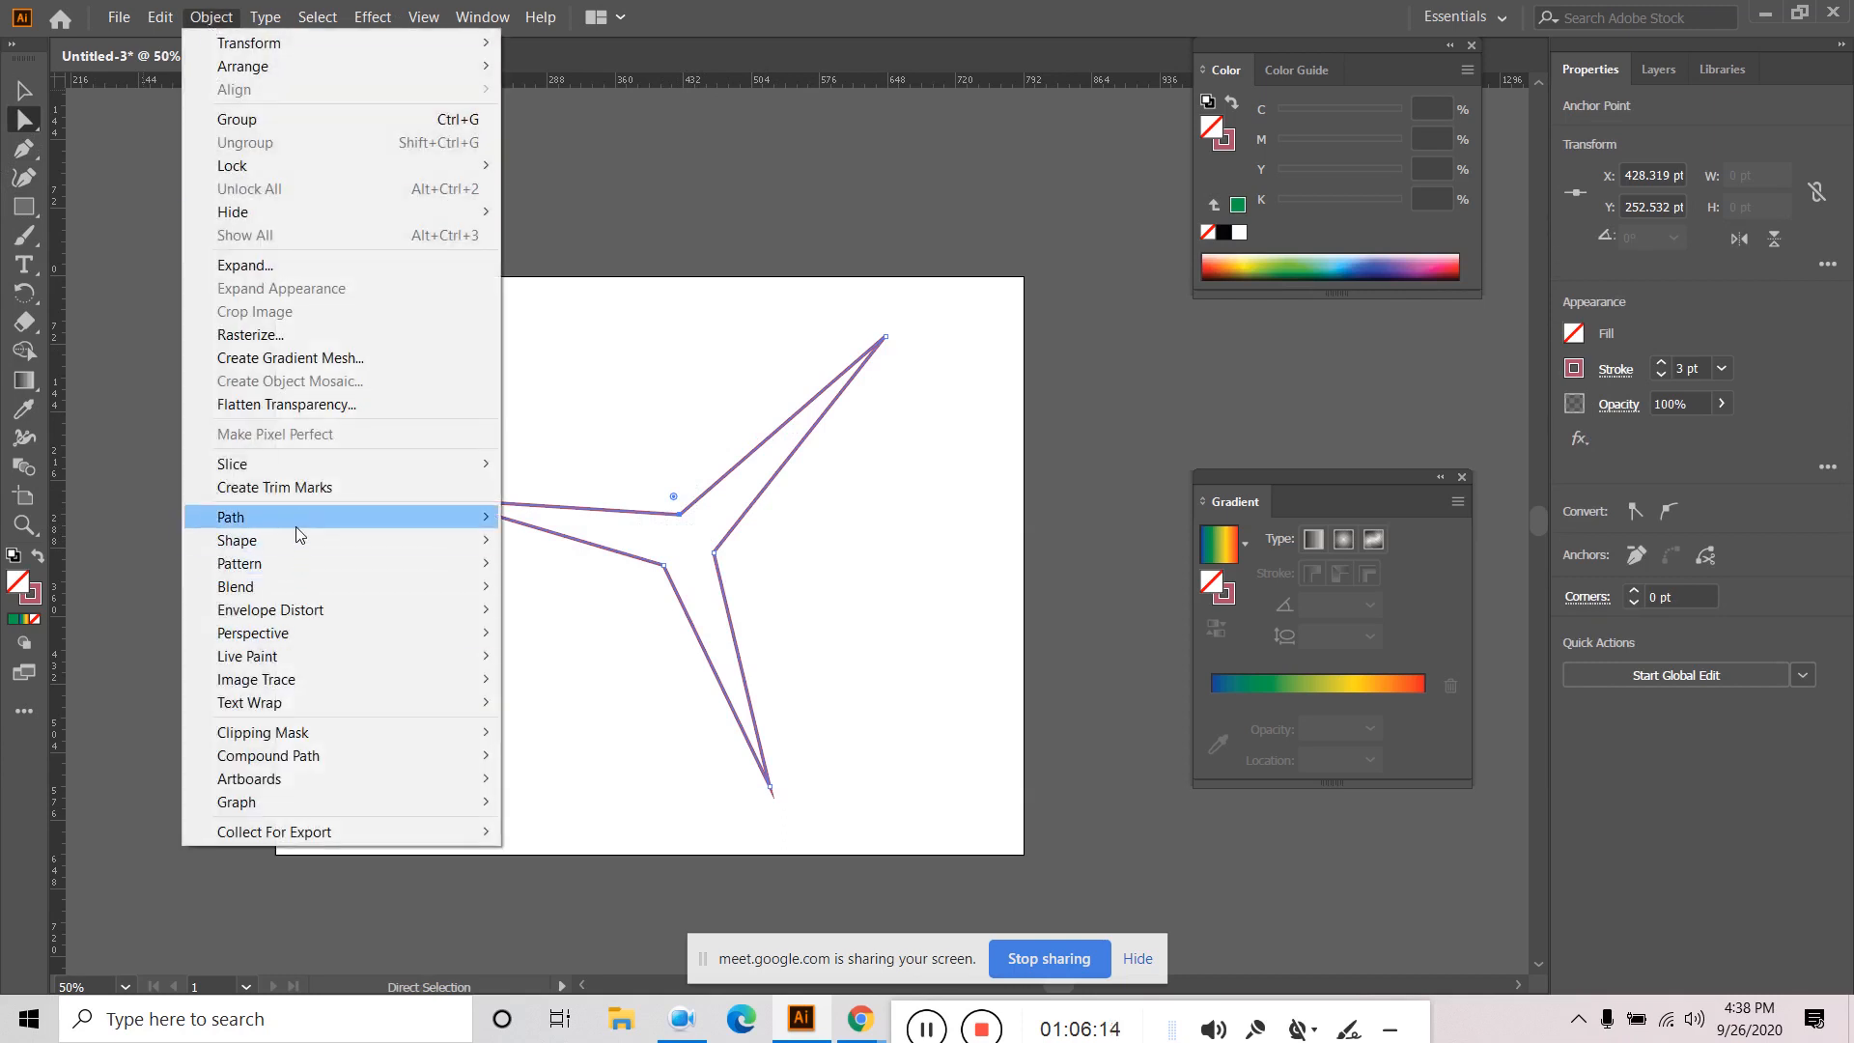
{"action": "mouse_move", "coordinate": [296, 528]}
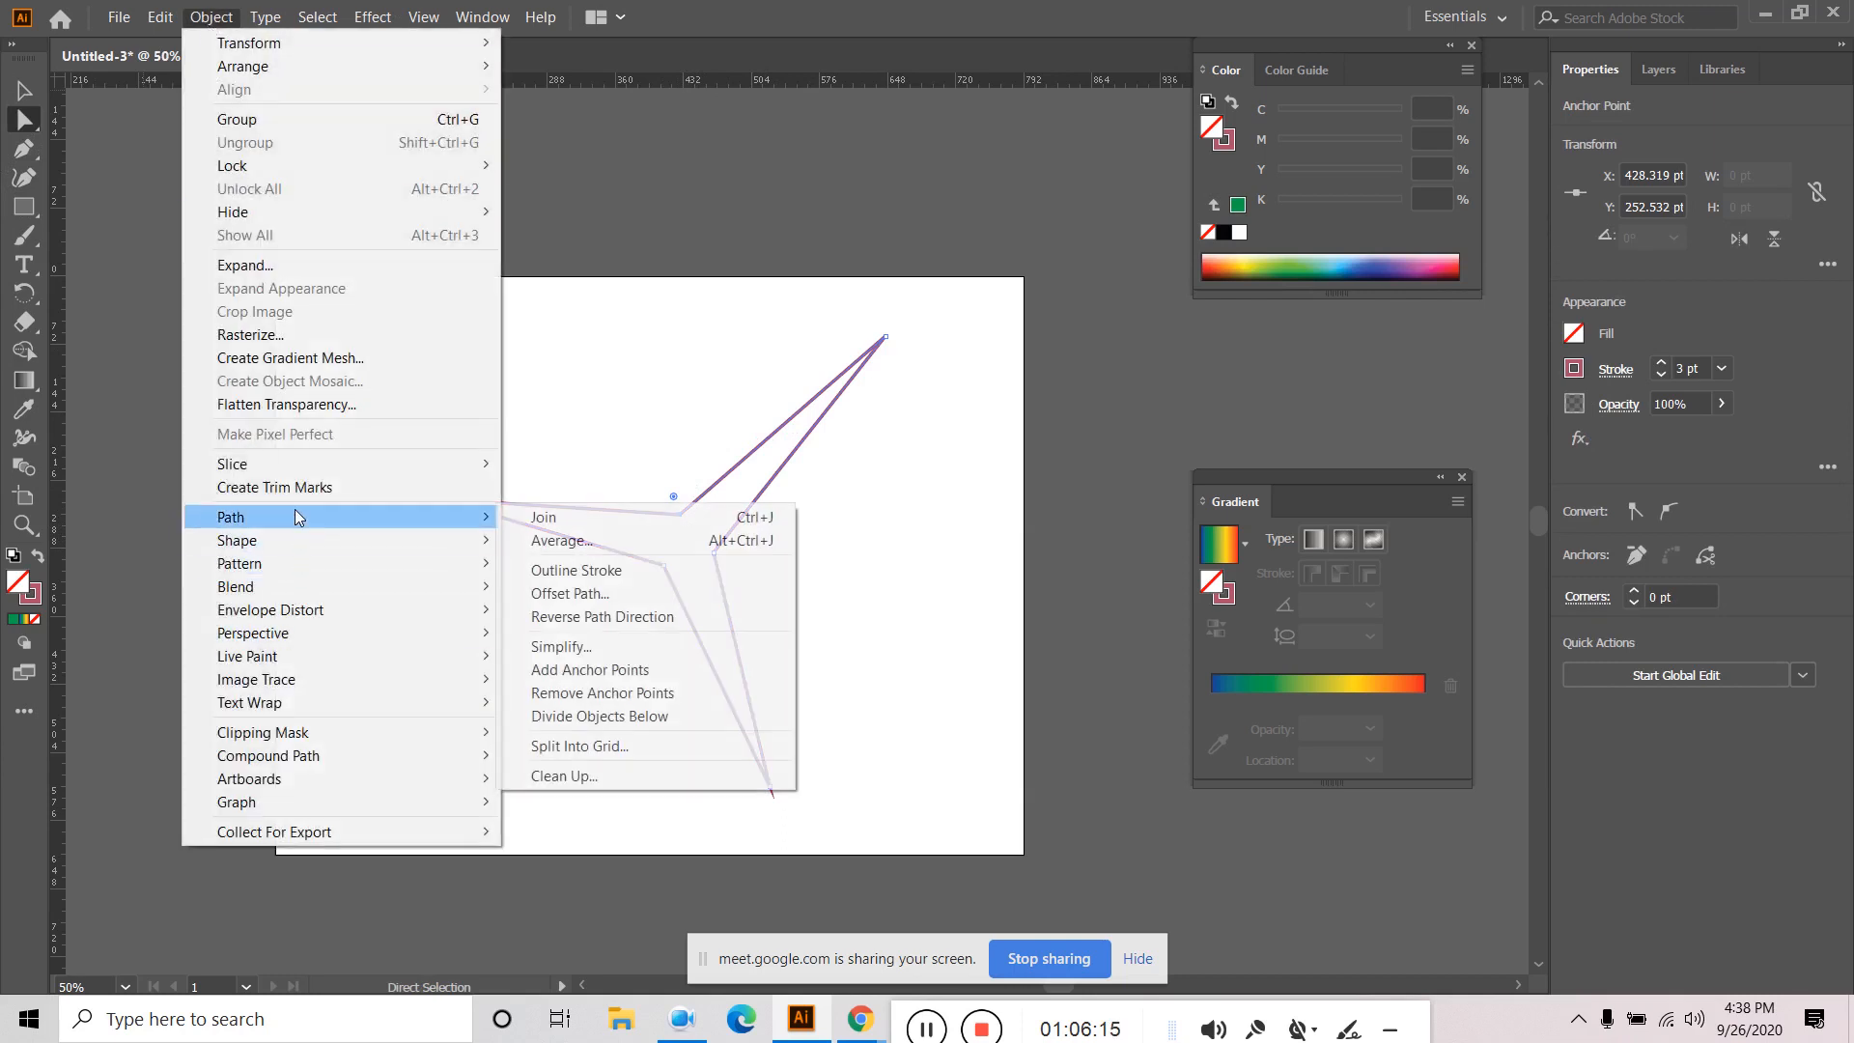
{"action": "left_click", "coordinate": [662, 693]}
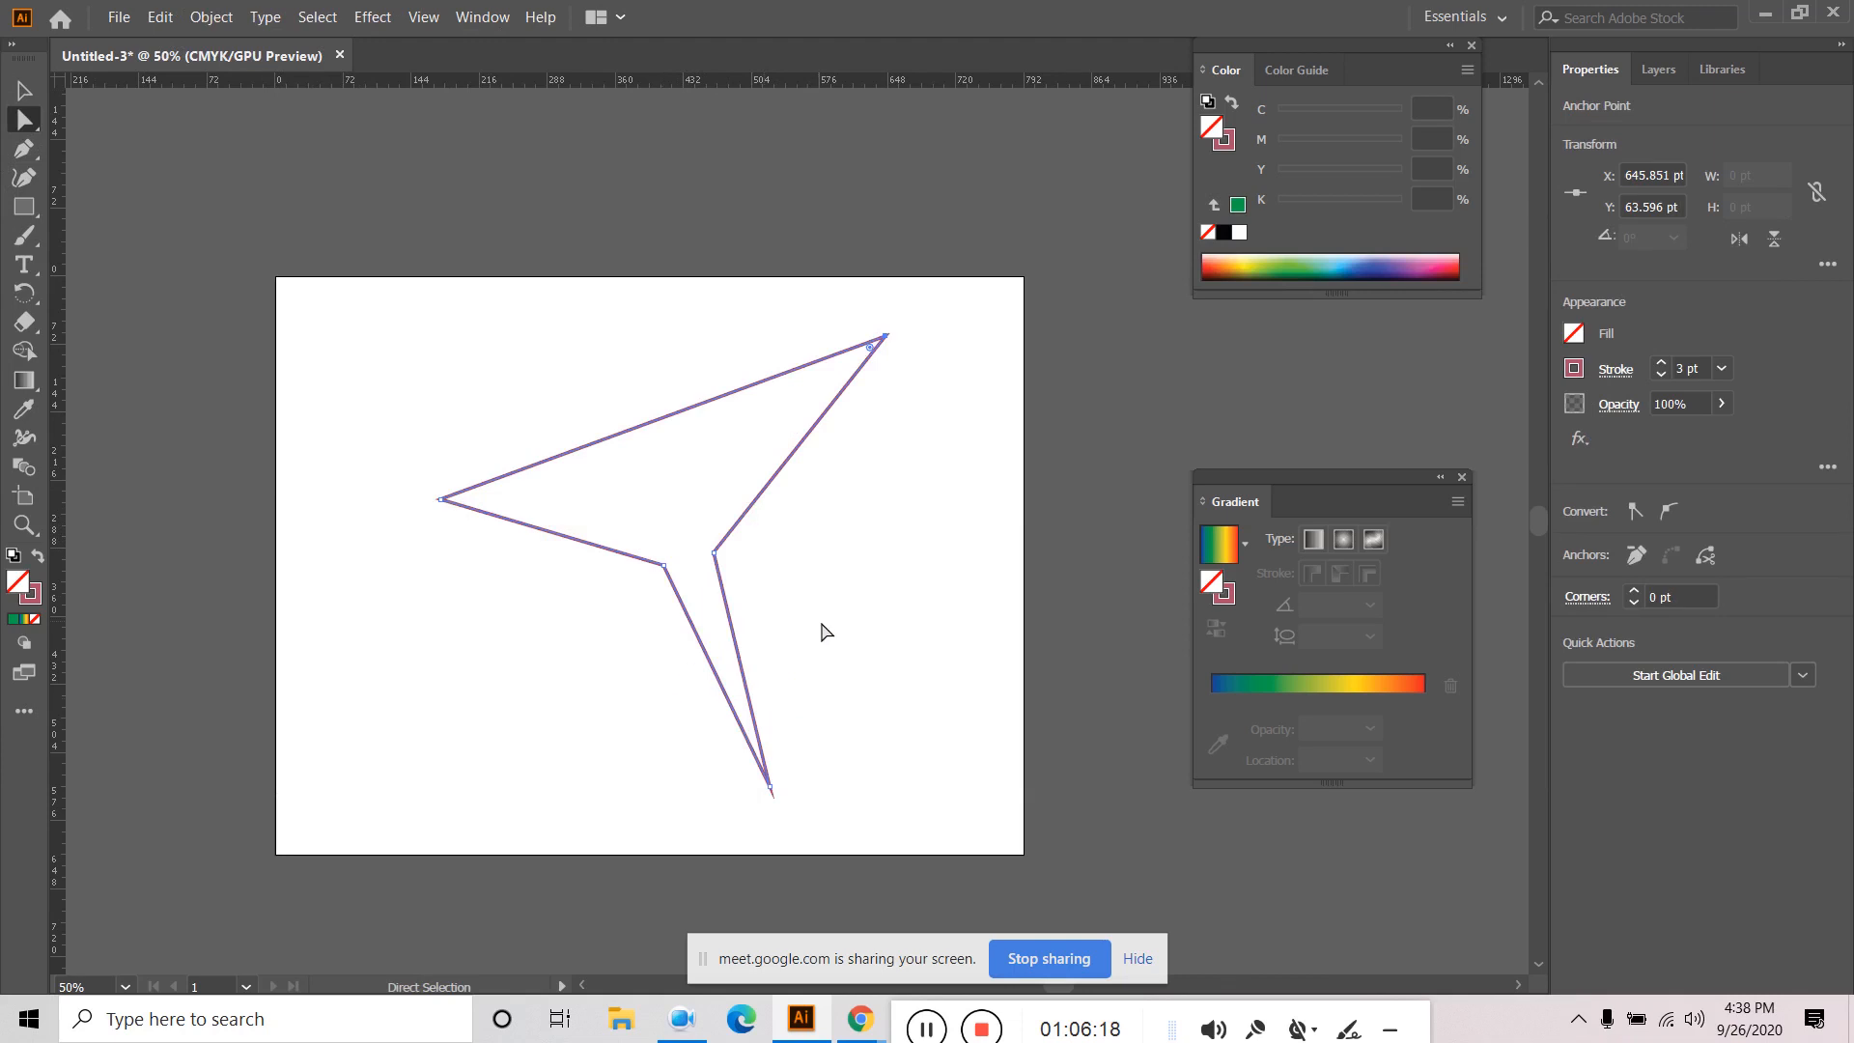
Remove the inner anchor point between the shape's upper-right and lower tips.
{"action": "left_click", "coordinate": [714, 552]}
{"action": "left_click", "coordinate": [212, 16]}
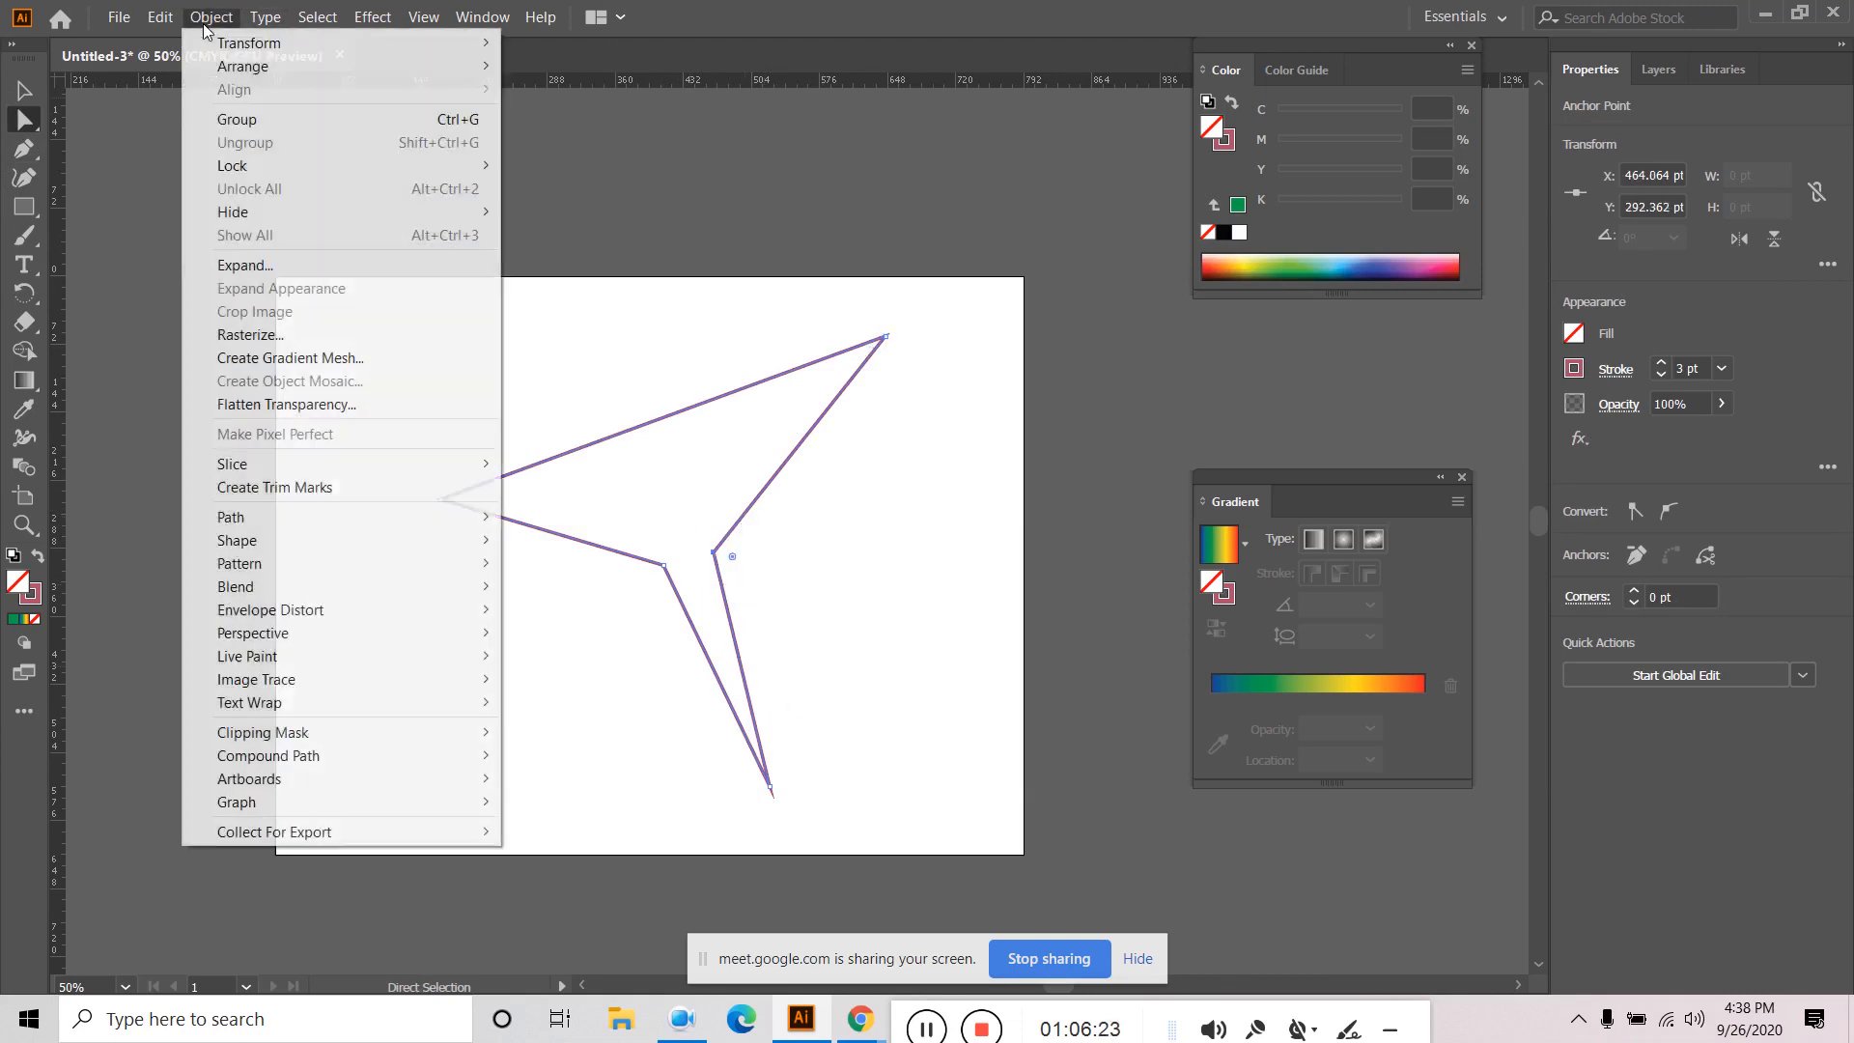
{"action": "mouse_move", "coordinate": [301, 519]}
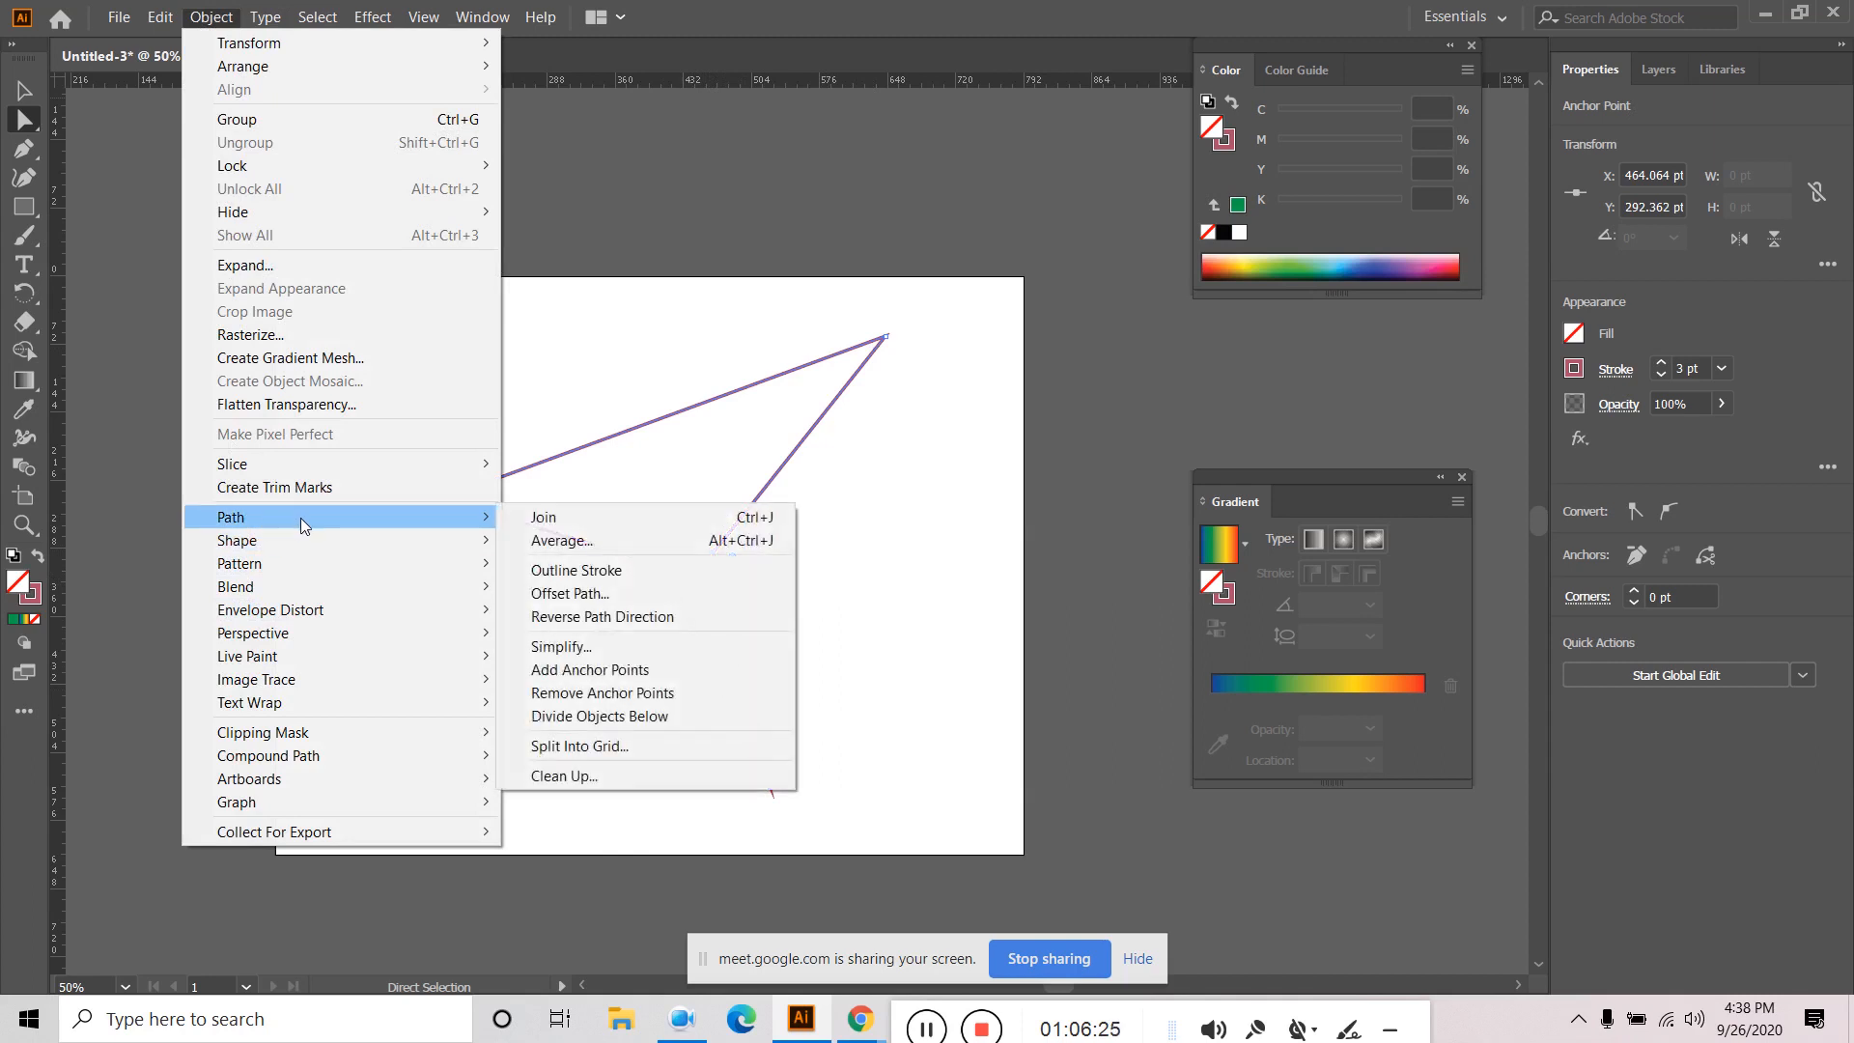
{"action": "left_click", "coordinate": [645, 693]}
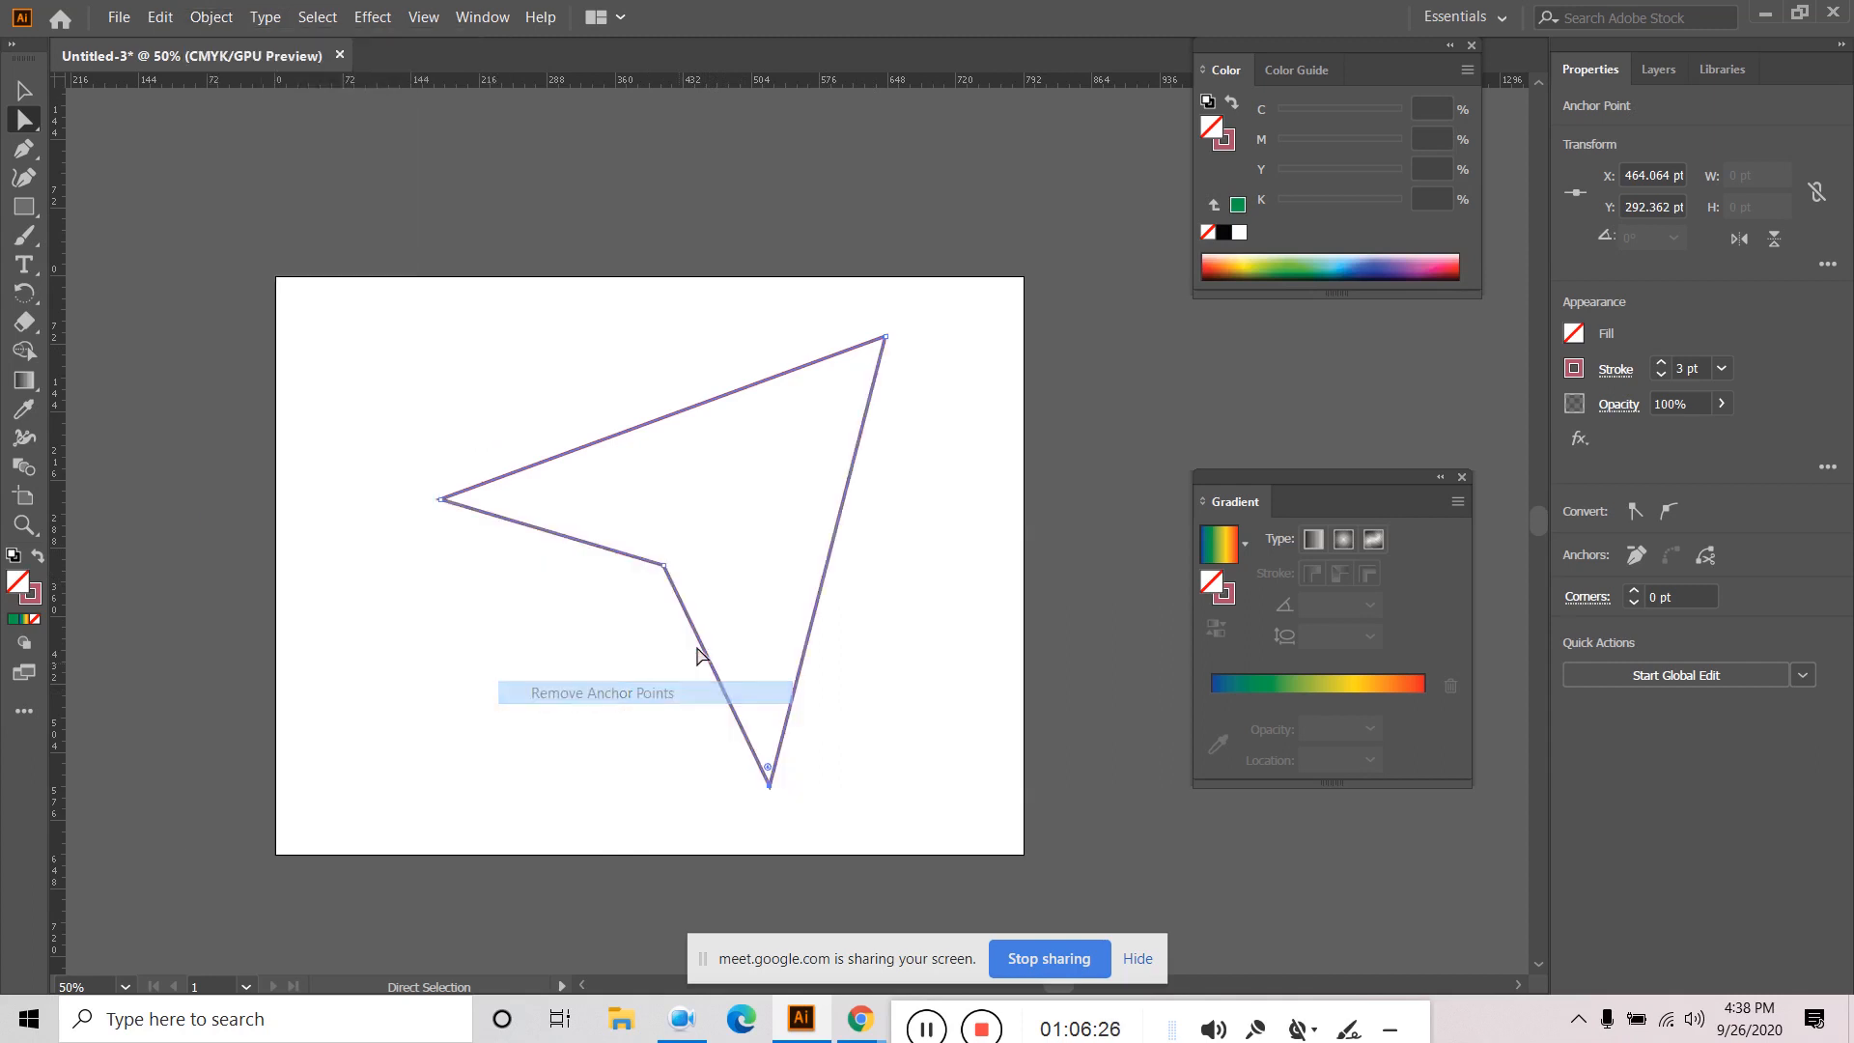
Remove the last inner anchor point, between the left and lower tips, and deselect the shape.
{"action": "left_click_drag", "start_coordinate": [697, 519], "coordinate": [610, 664]}
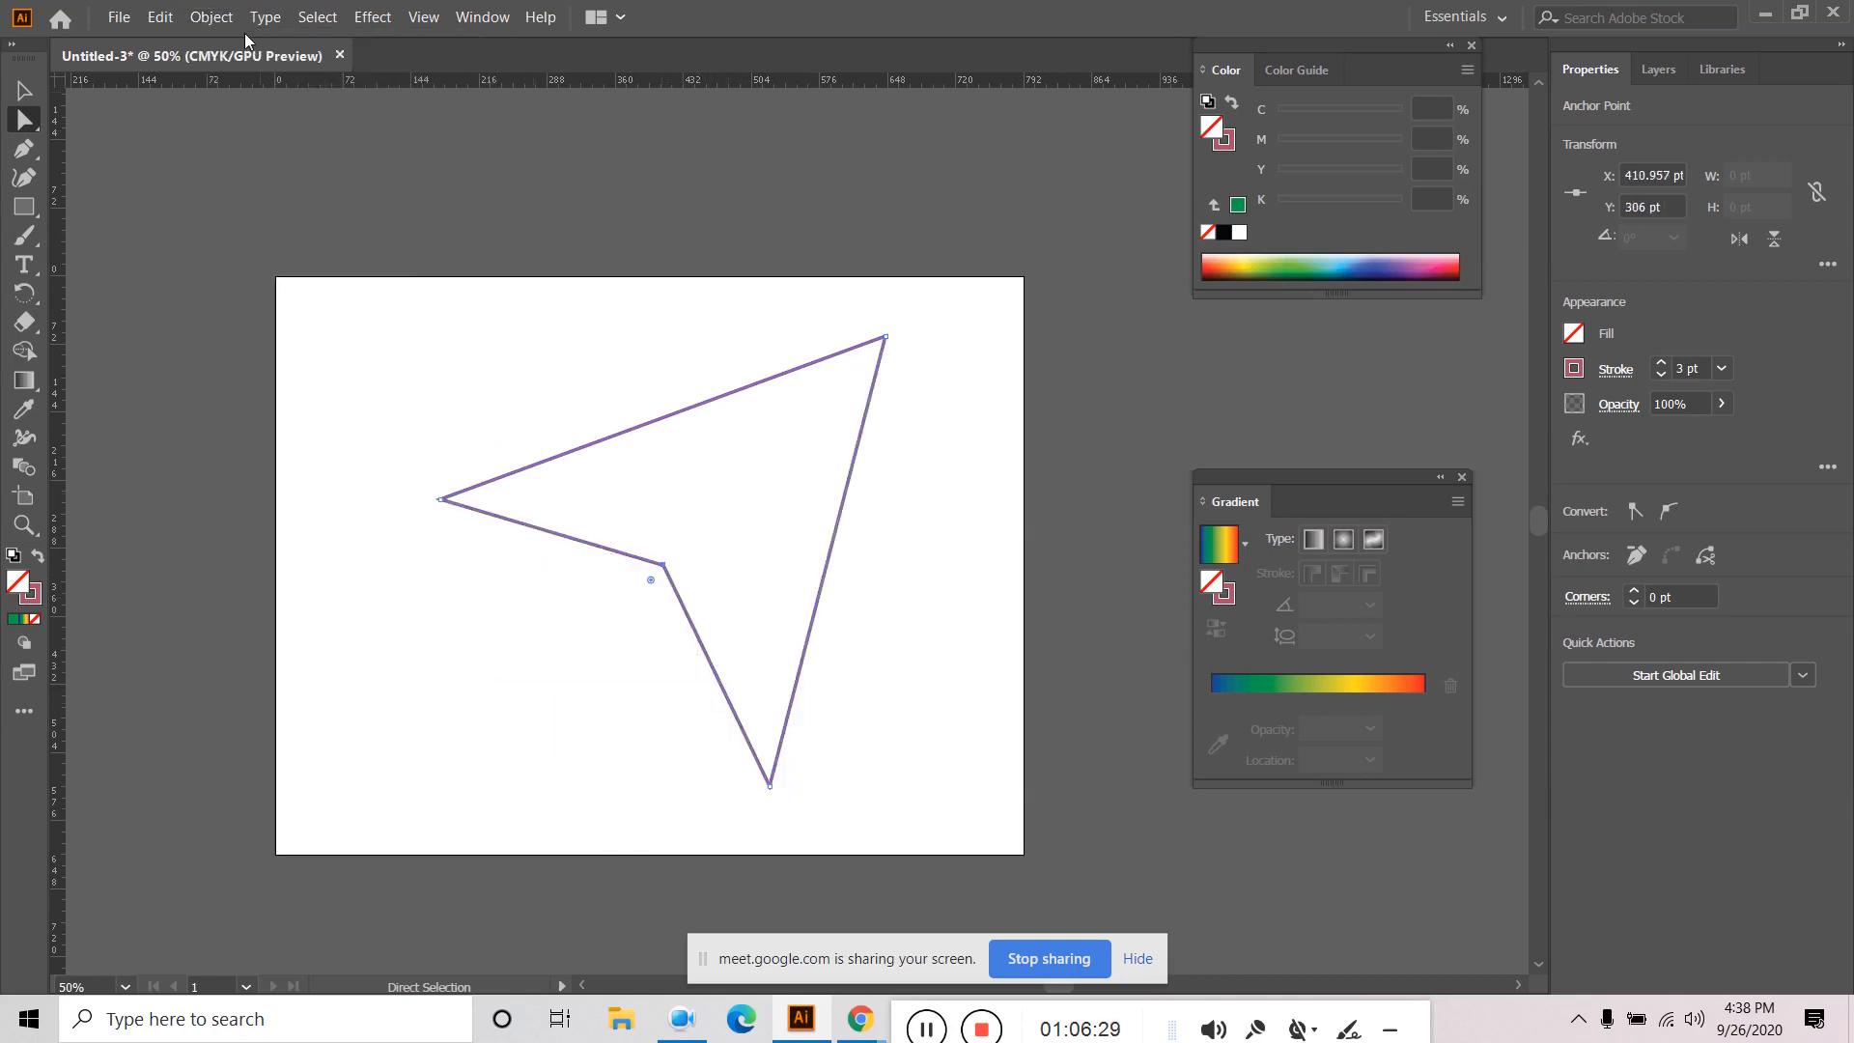
{"action": "left_click", "coordinate": [212, 16]}
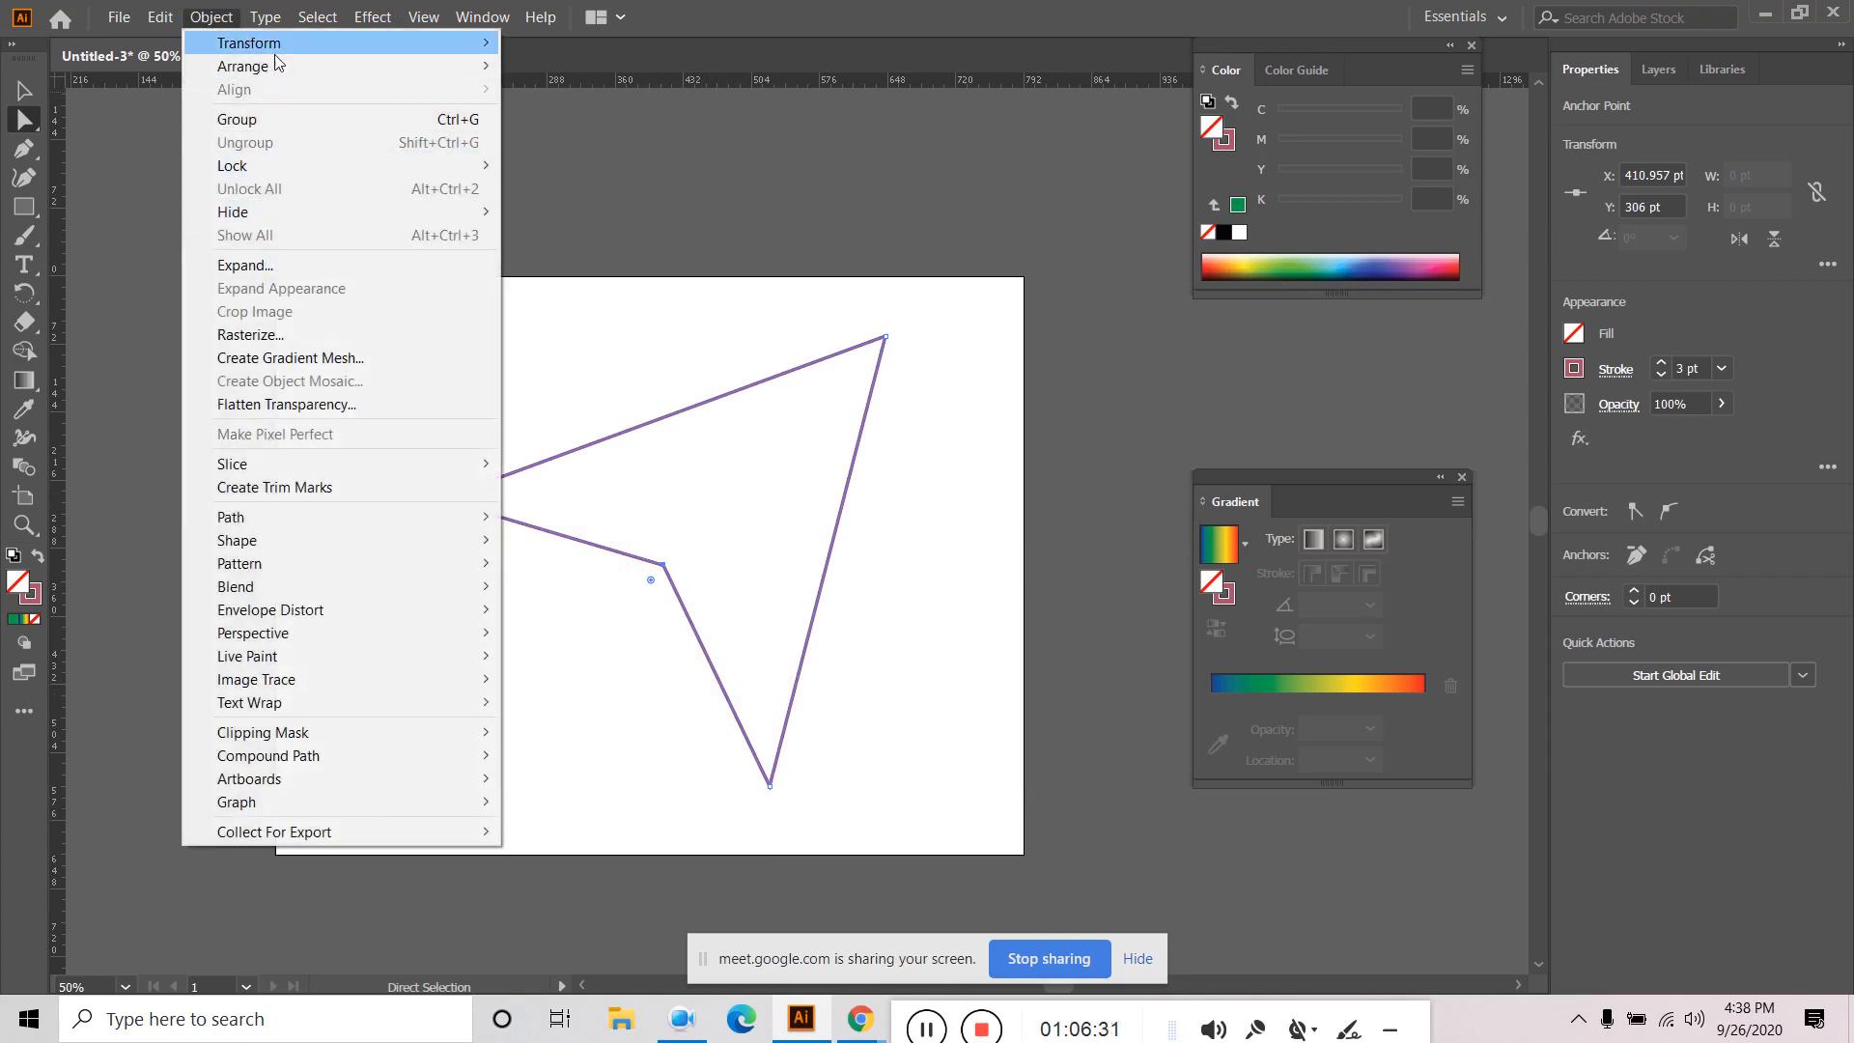
{"action": "mouse_move", "coordinate": [304, 526]}
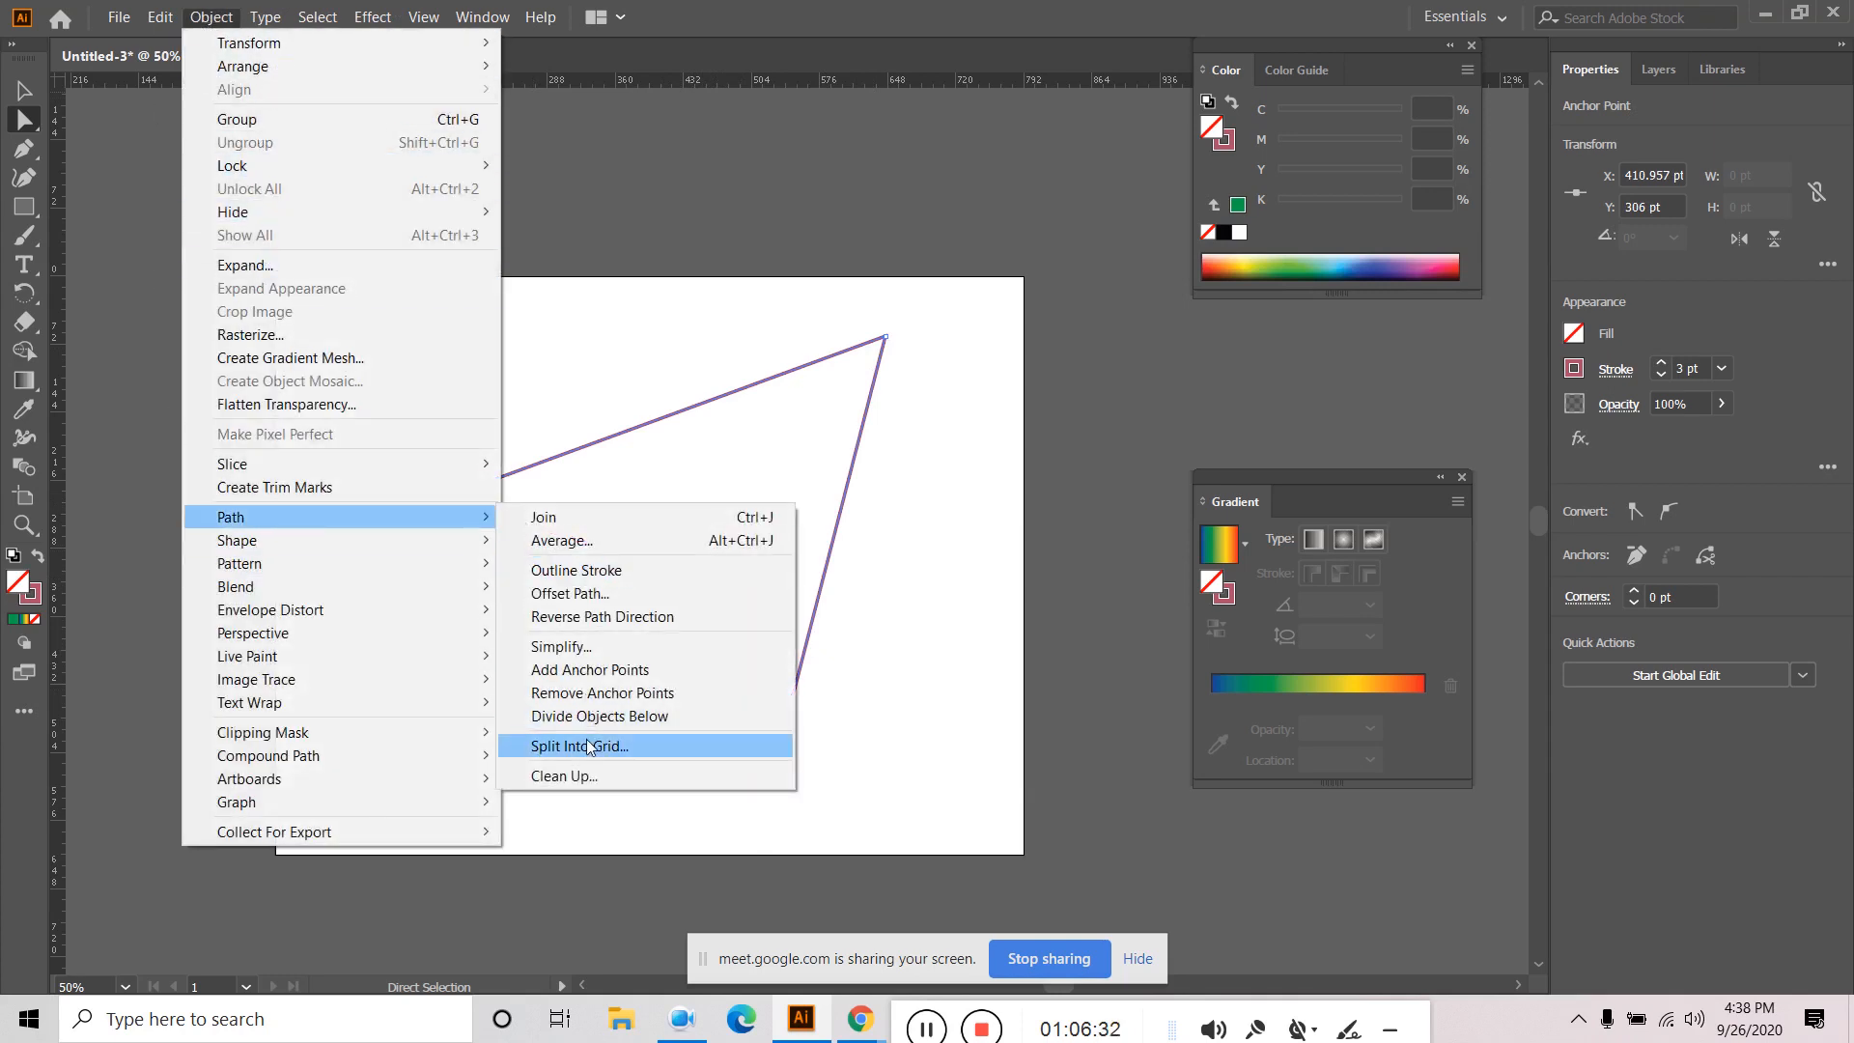
{"action": "left_click", "coordinate": [632, 693]}
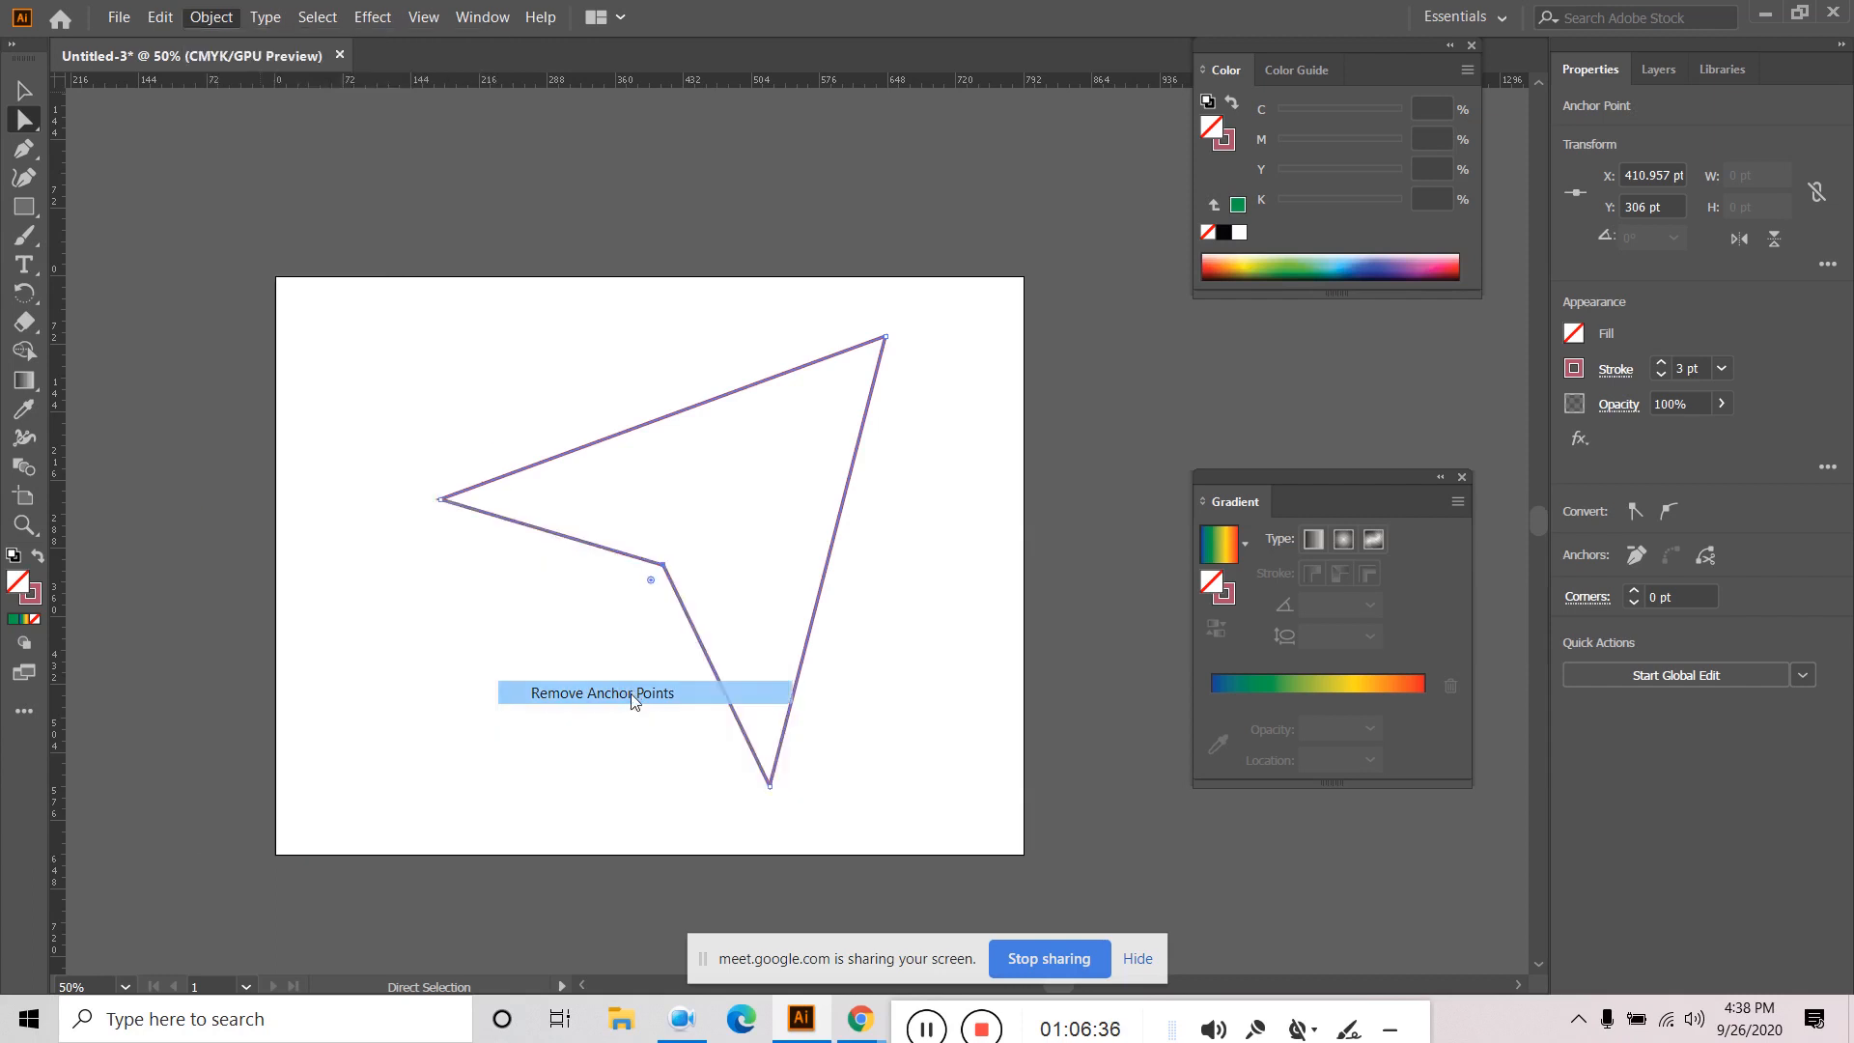
{"action": "left_click", "coordinate": [905, 648]}
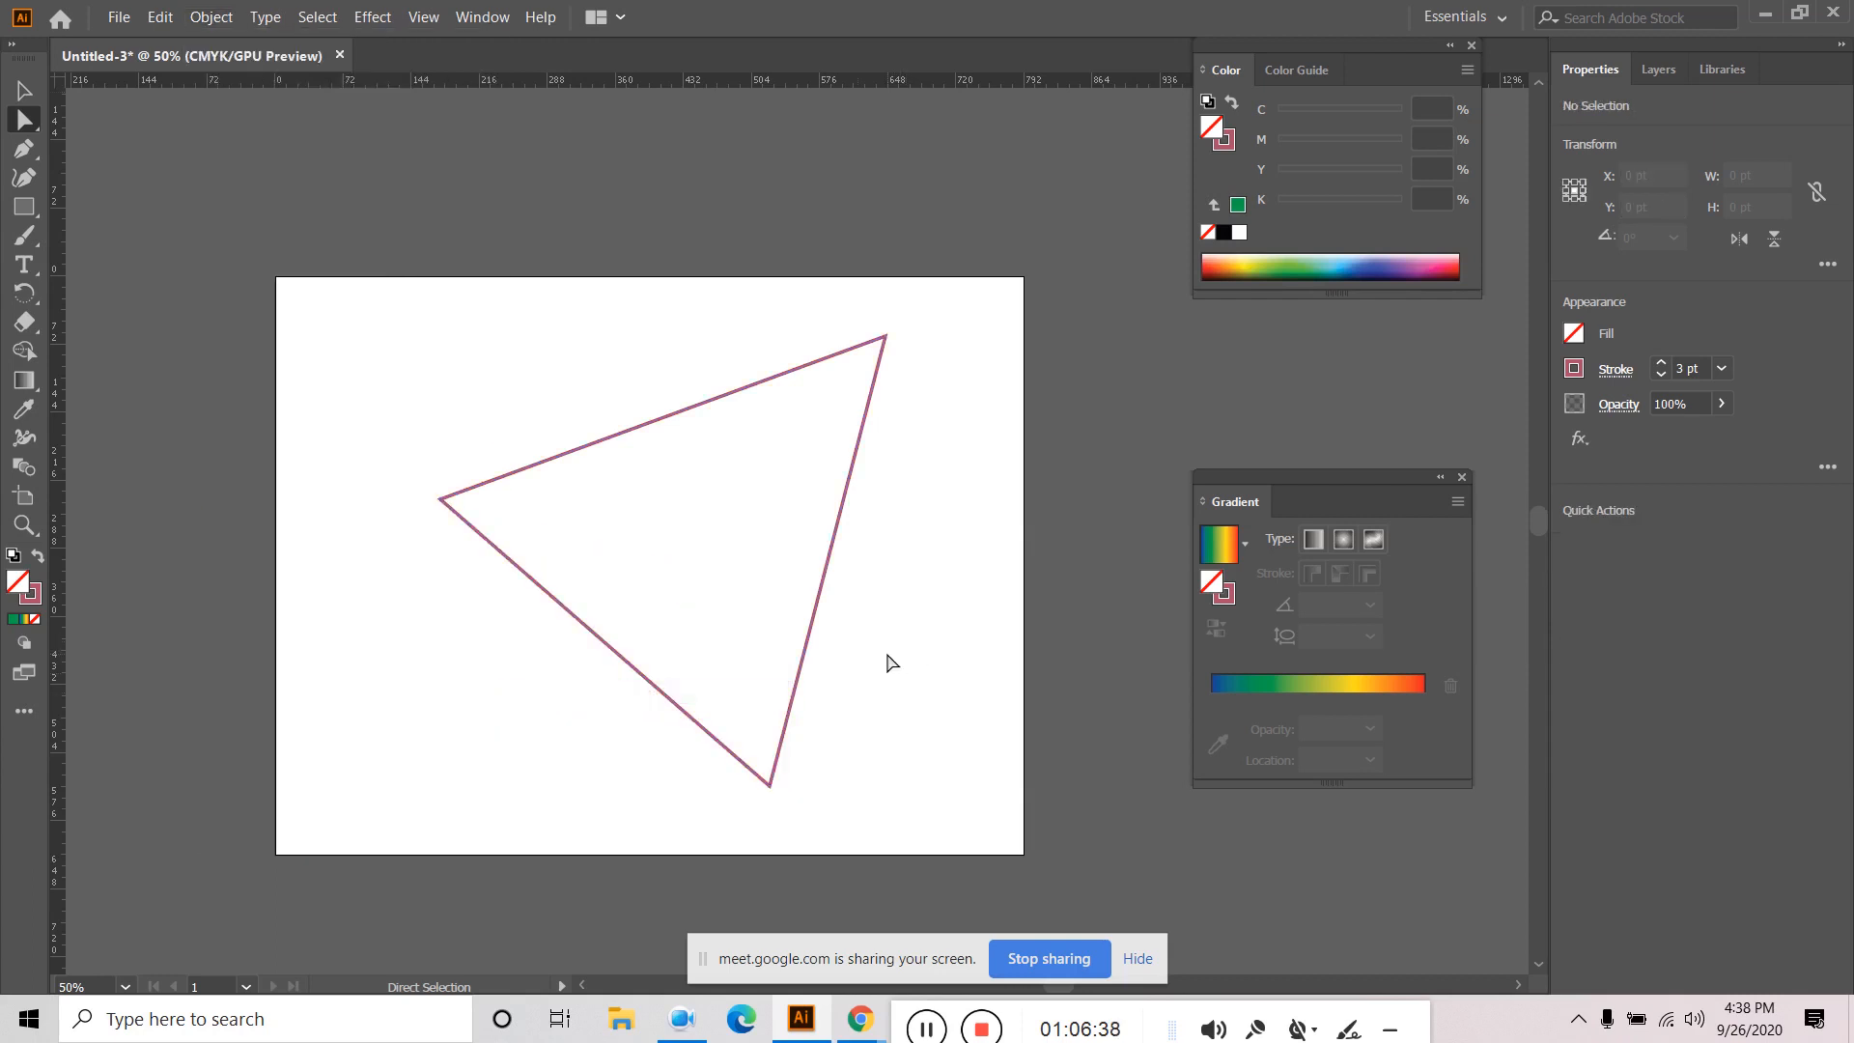
Select the whole triangle and delete it from the artboard.
{"action": "left_click", "coordinate": [29, 90]}
{"action": "left_click_drag", "start_coordinate": [380, 367], "coordinate": [989, 788]}
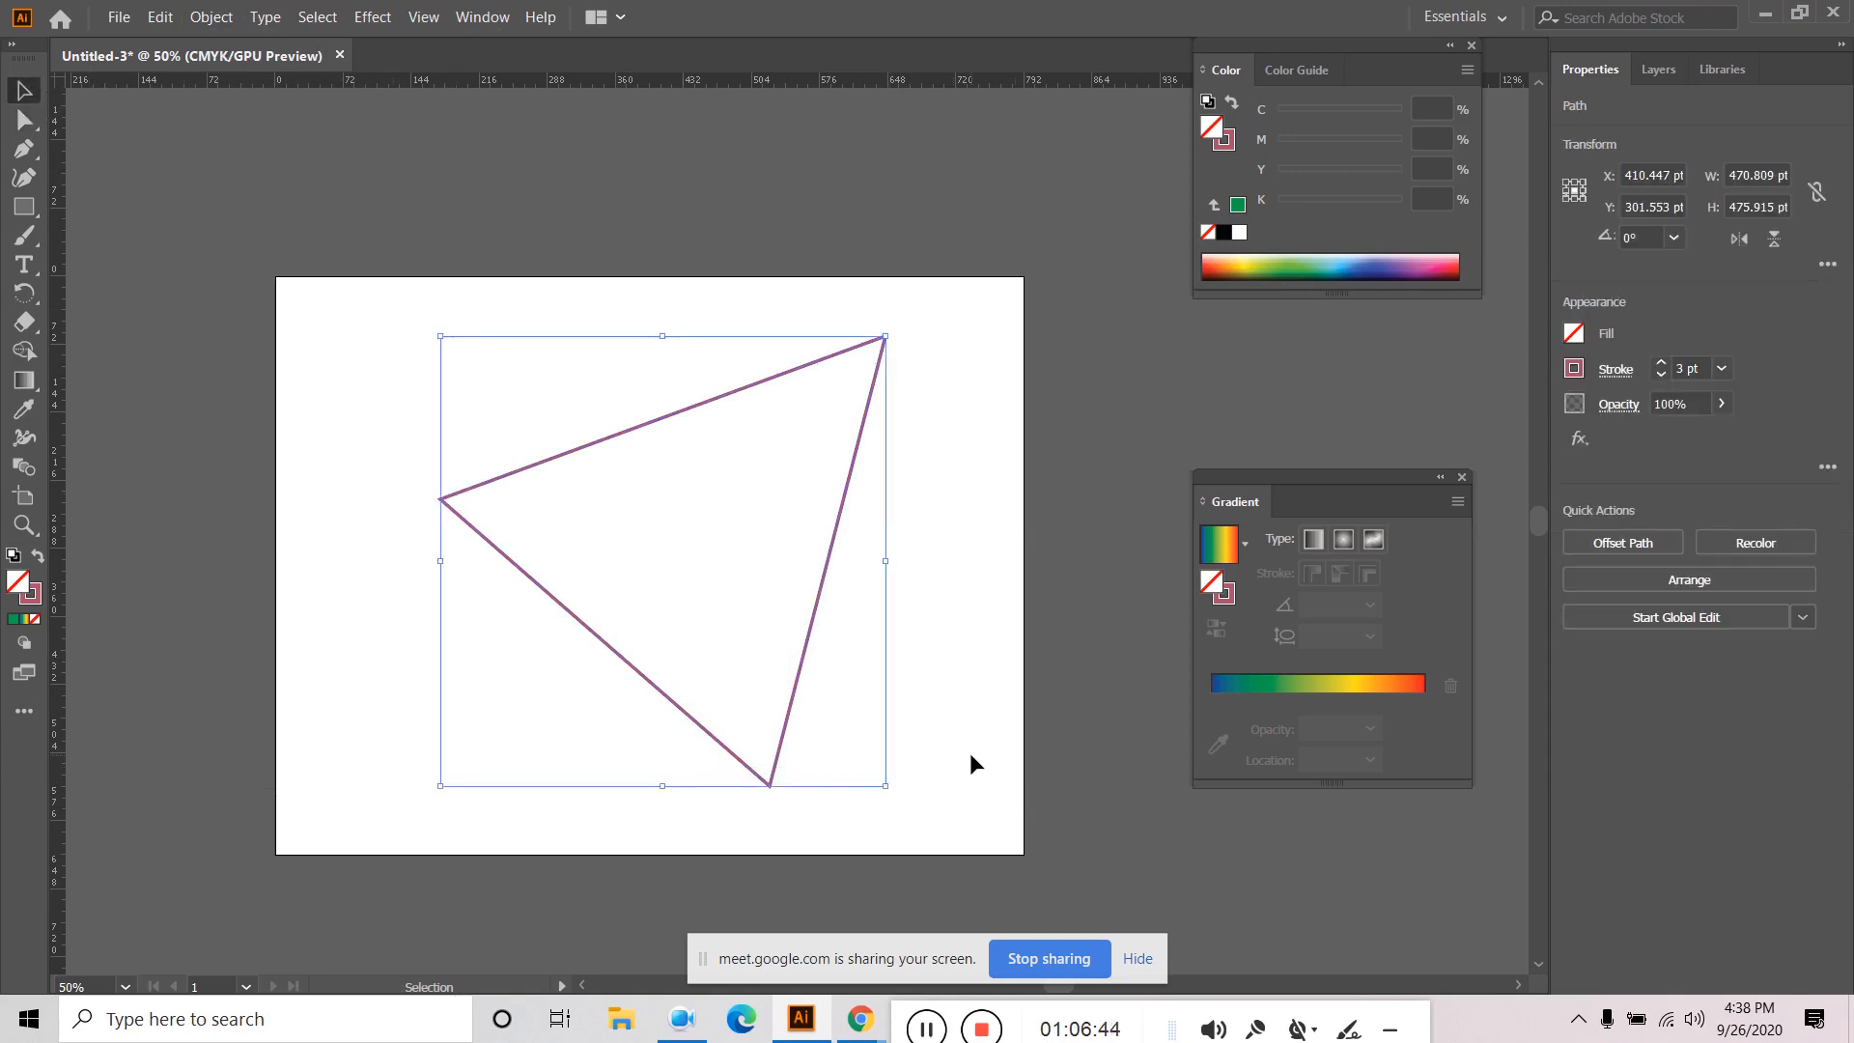
{"action": "key", "text": "Delete"}
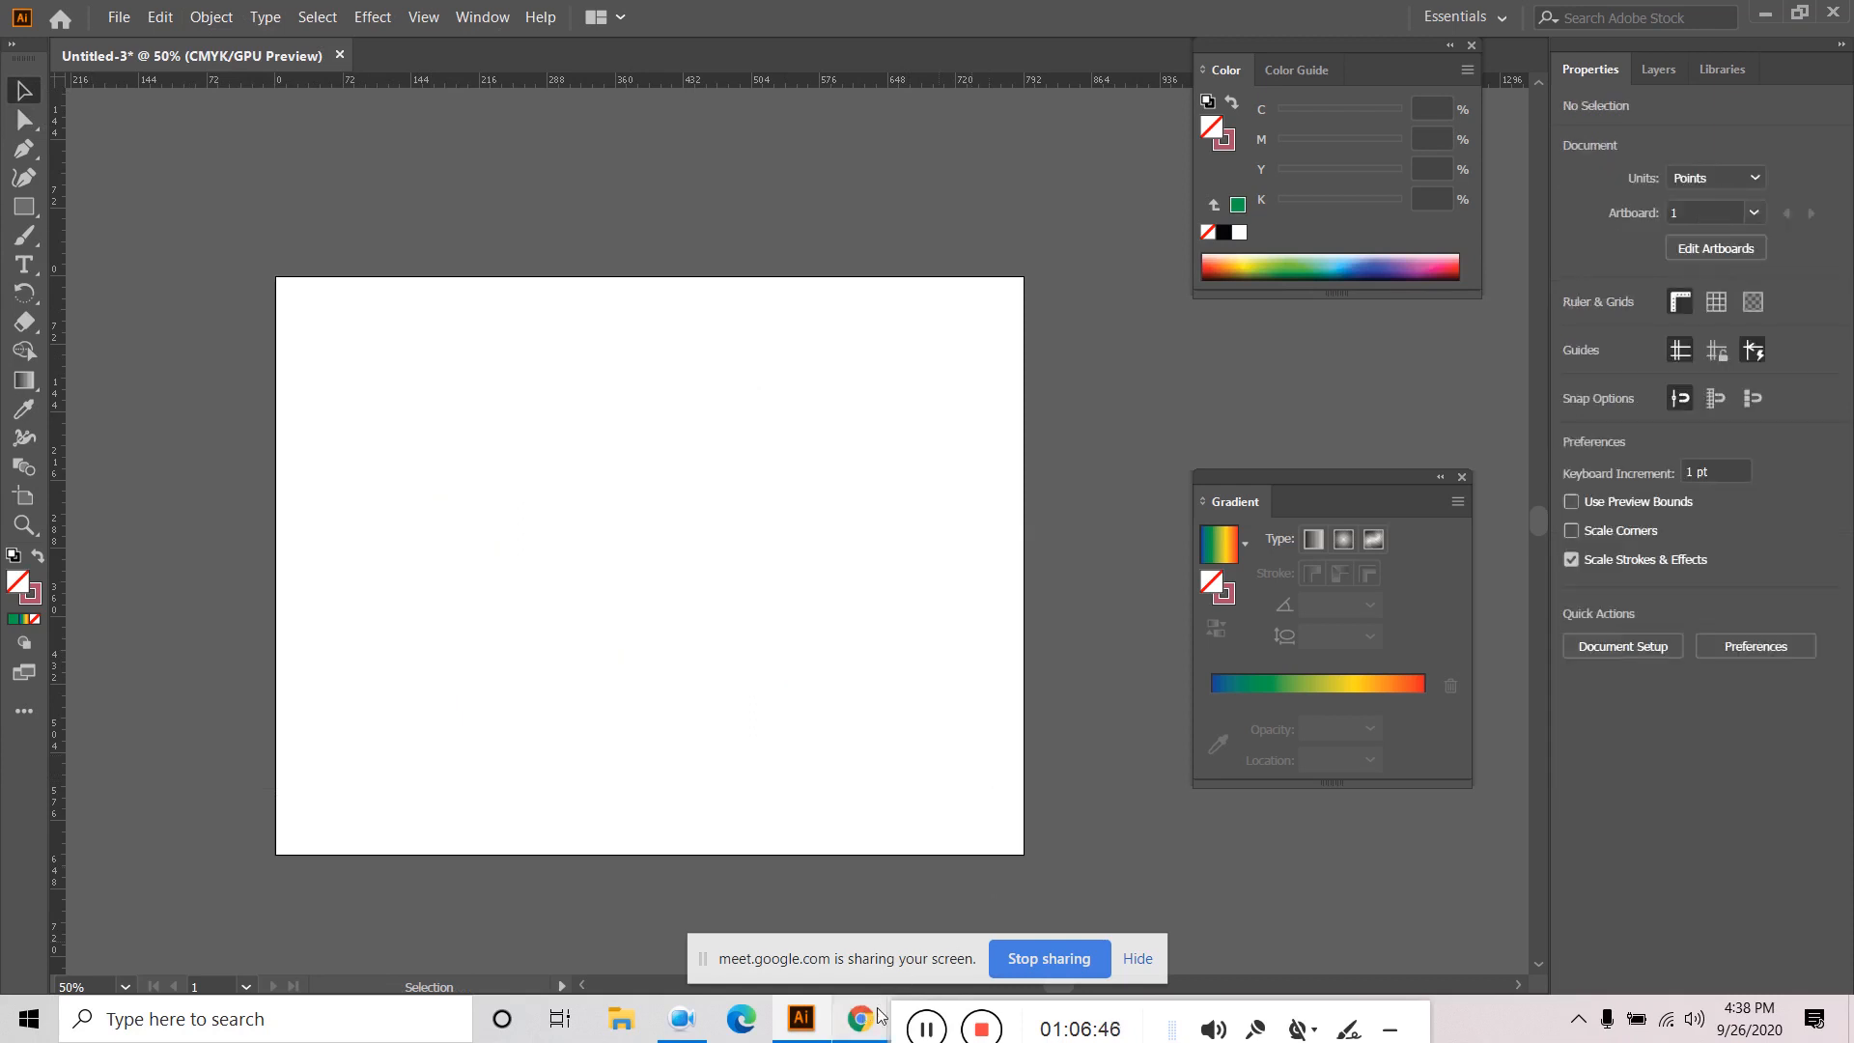